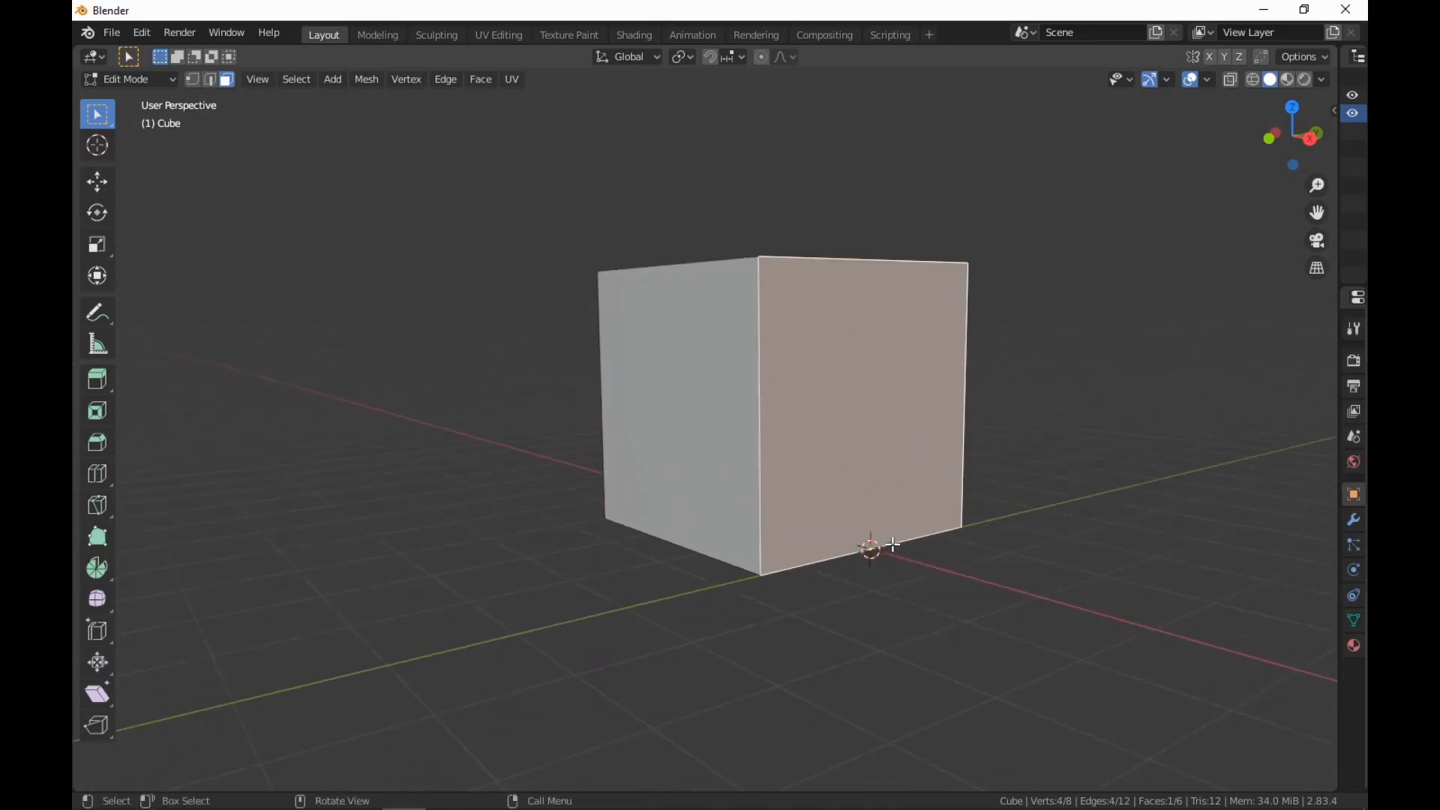
Delete all of the default cube's geometry while staying in Edit Mode
scroll(891, 544, down, 2)
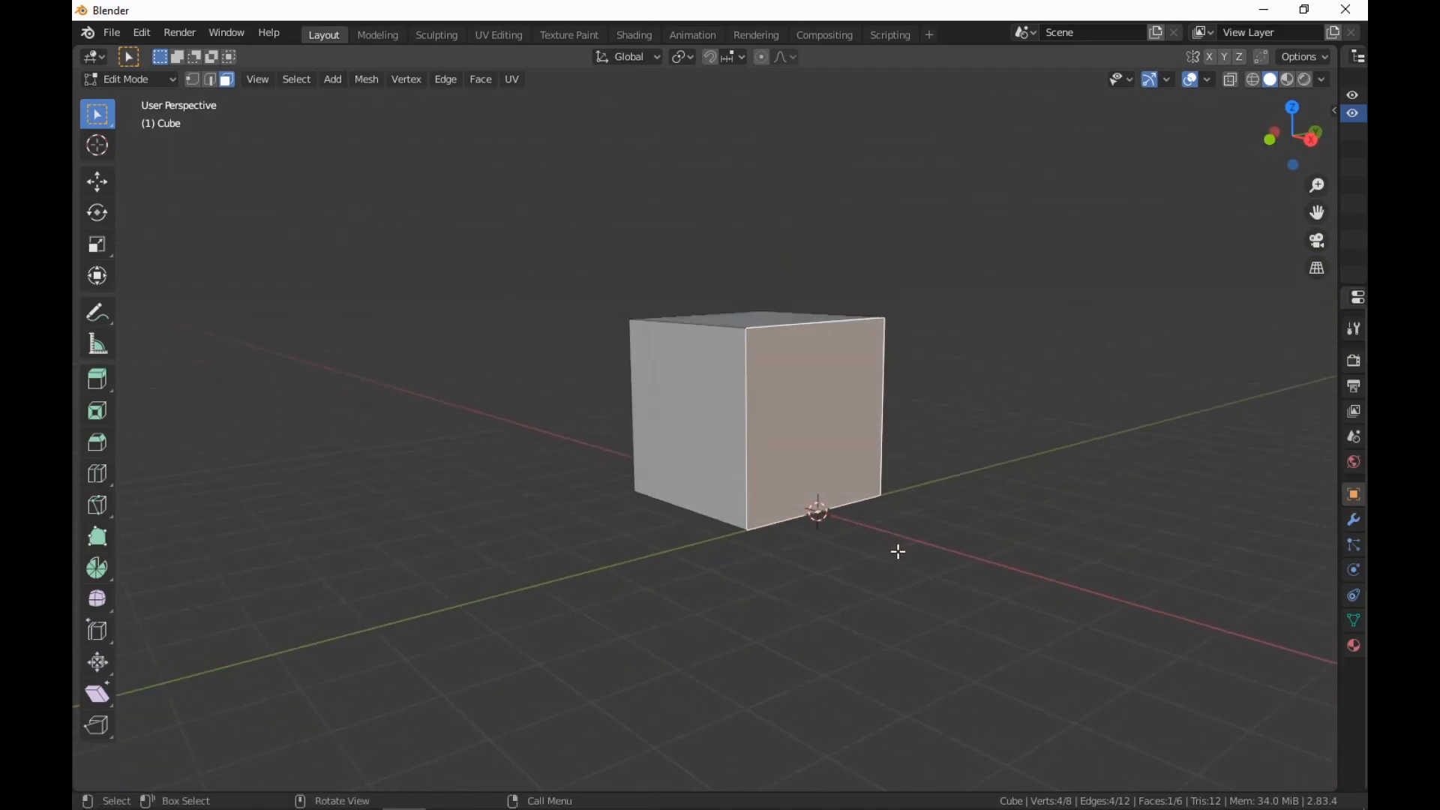
key(a)
right_click(898, 552)
click(898, 551)
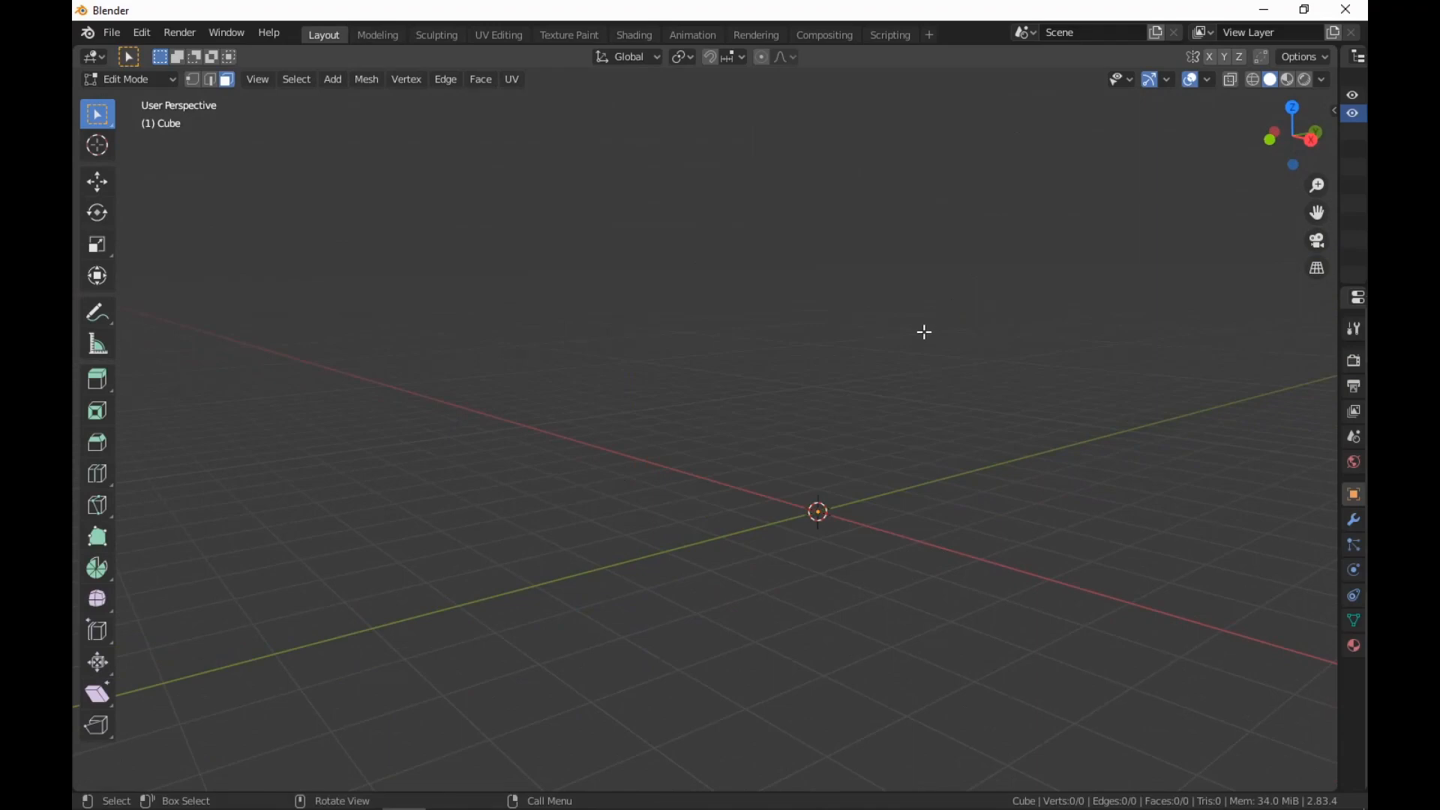
Add a plane at the world origin and scale it by a factor of 2
middle_drag(930, 331, 1021, 414)
key(shift+a)
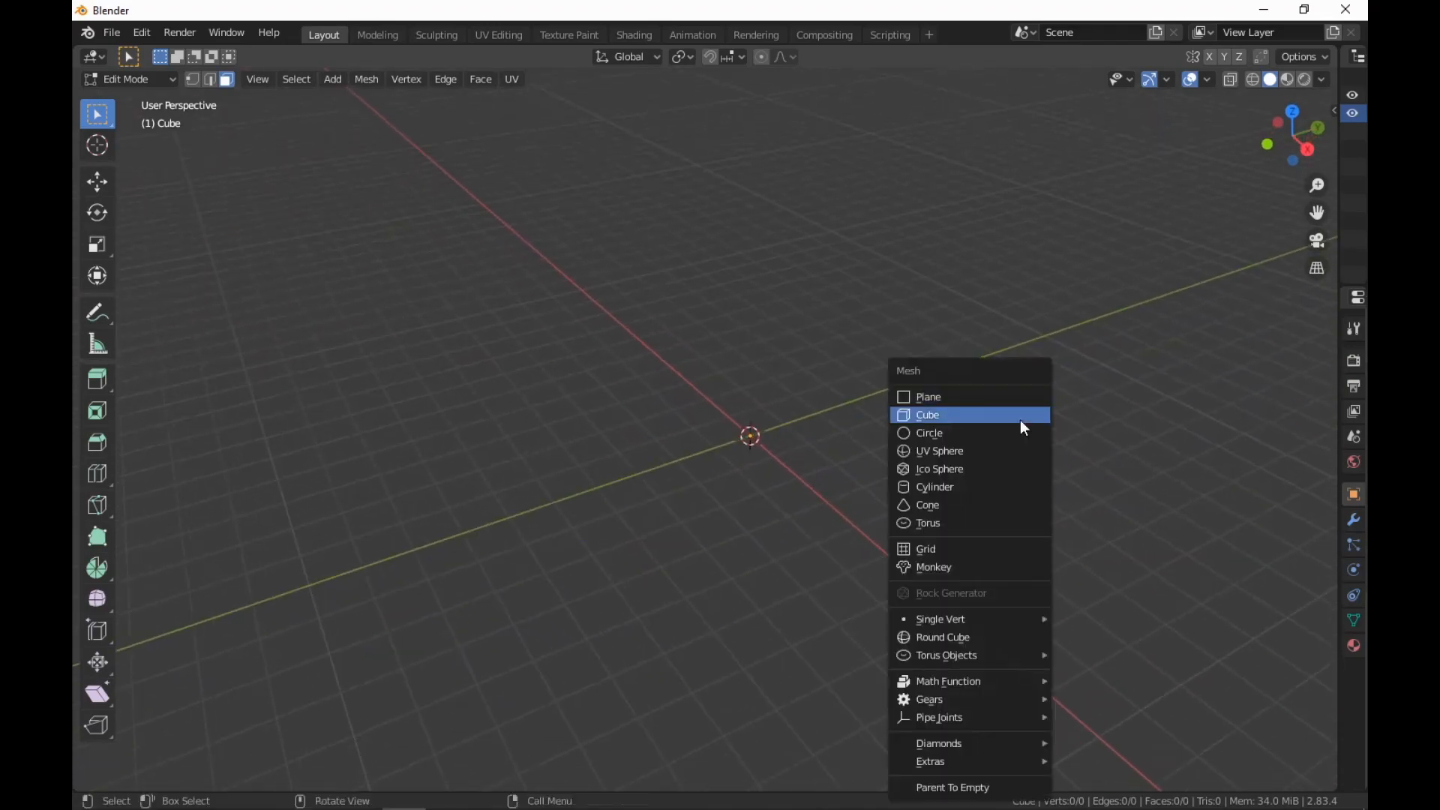
click(998, 406)
scroll(784, 543, up, 3)
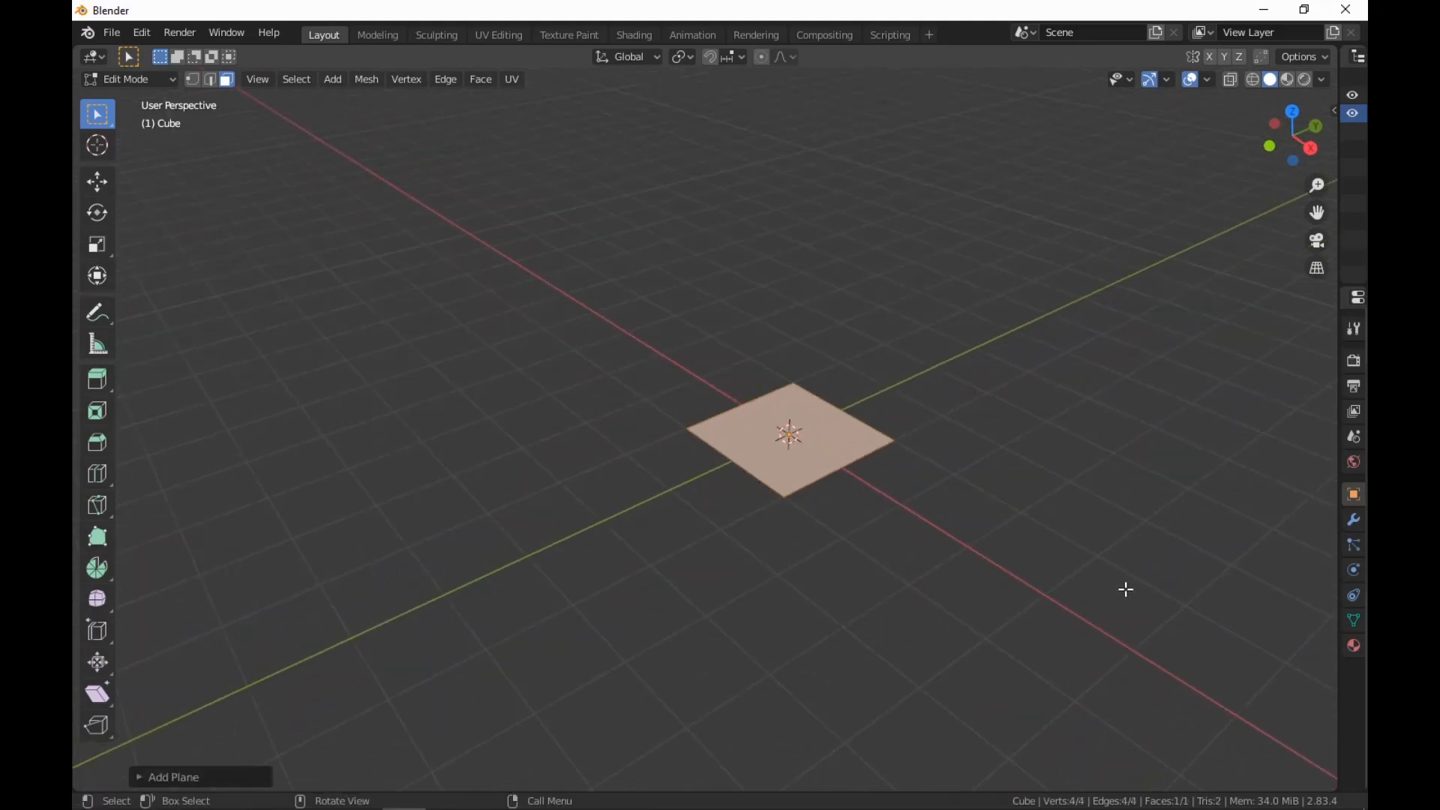
key(s)
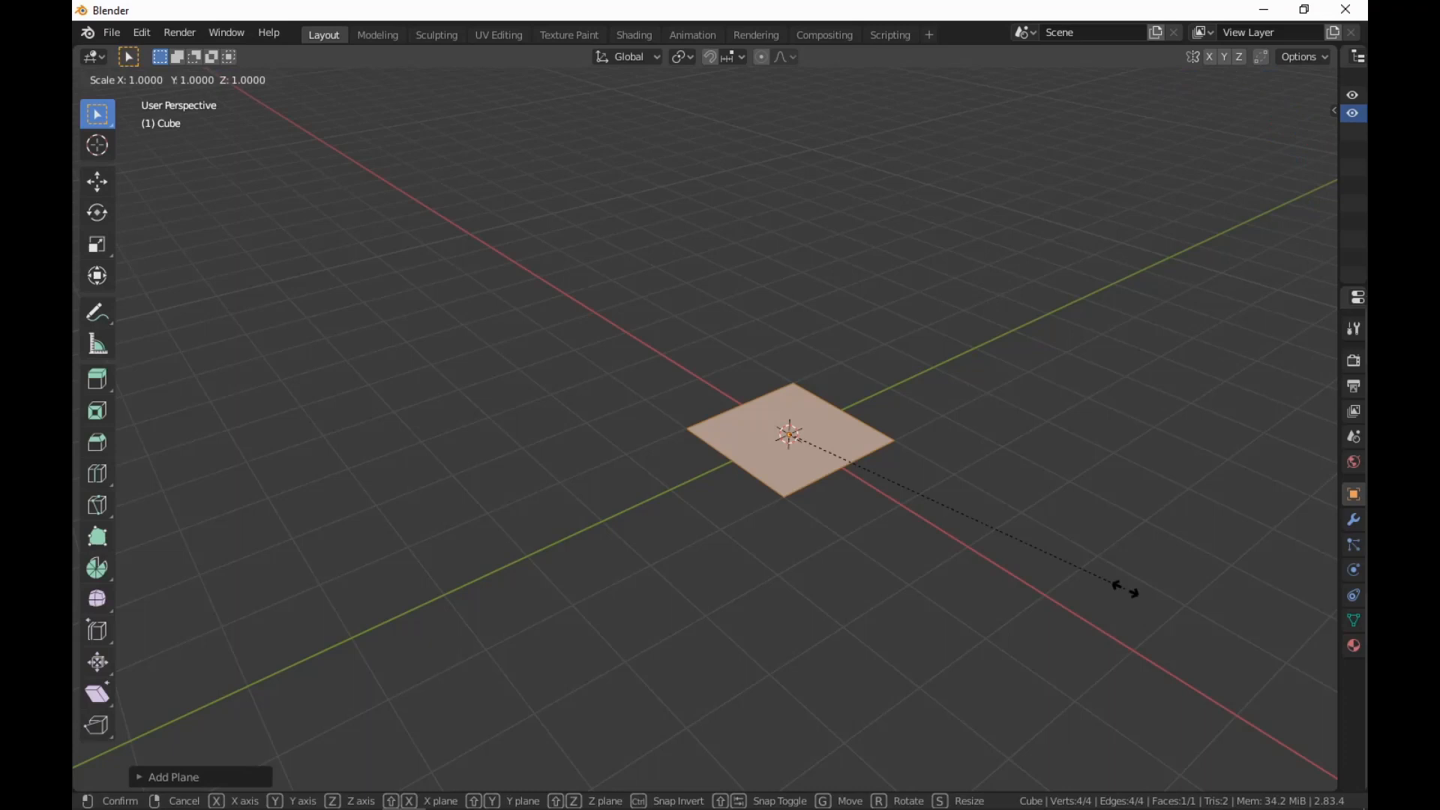
text(2)
key(Return)
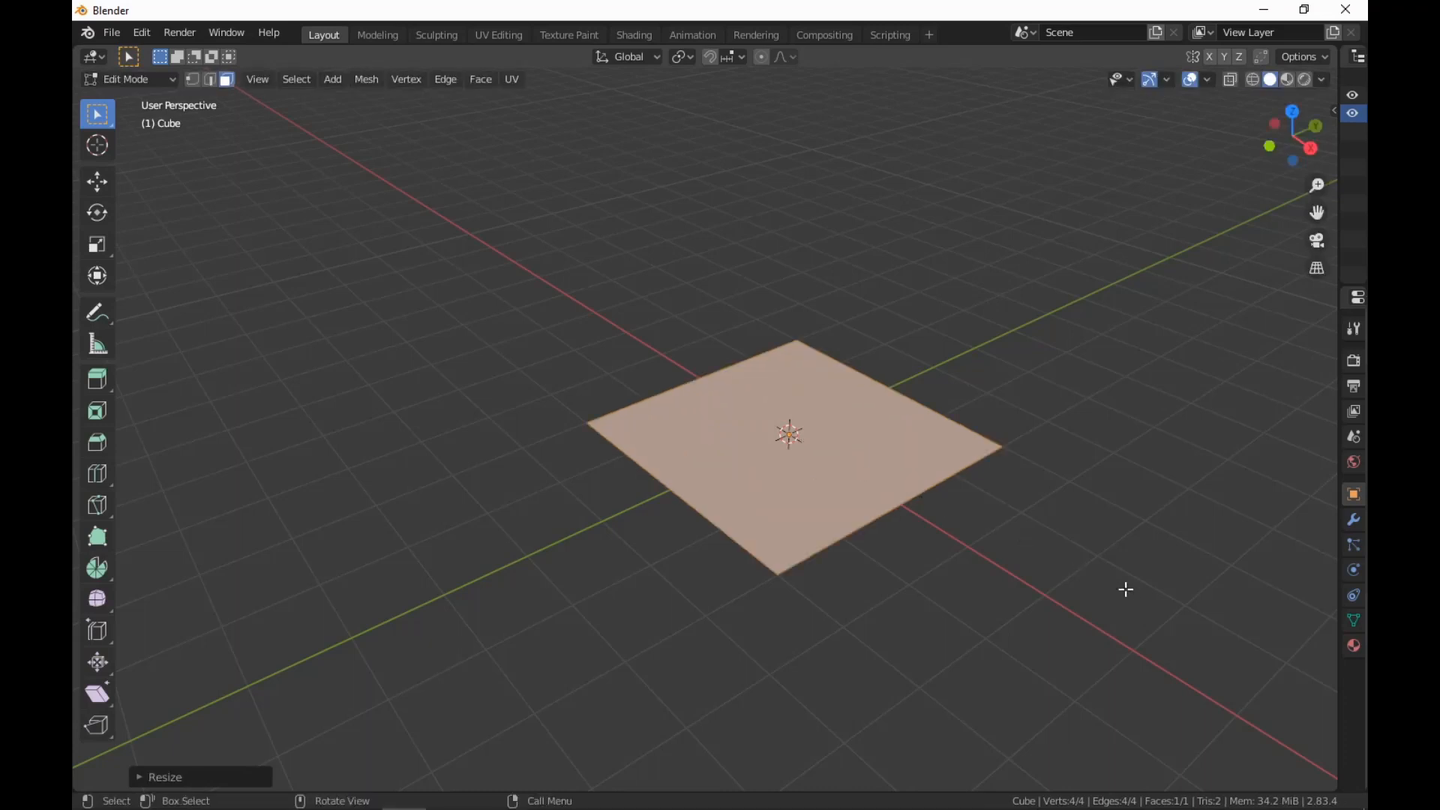
Rotate the plane 90 degrees about Y and raise it along Z so its lower edge rests on the ground
text(ry)
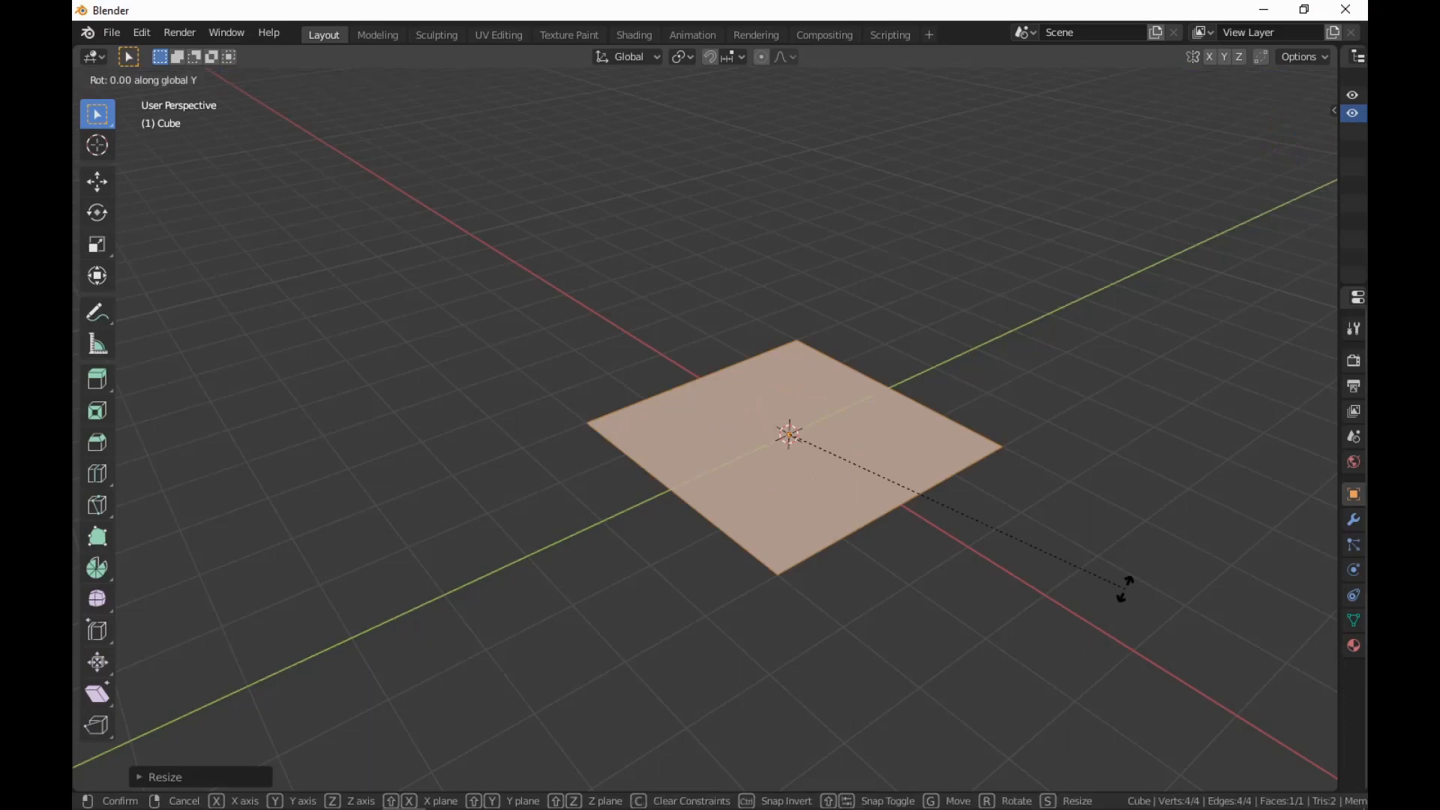
text(90)
key(Return)
text(gz)
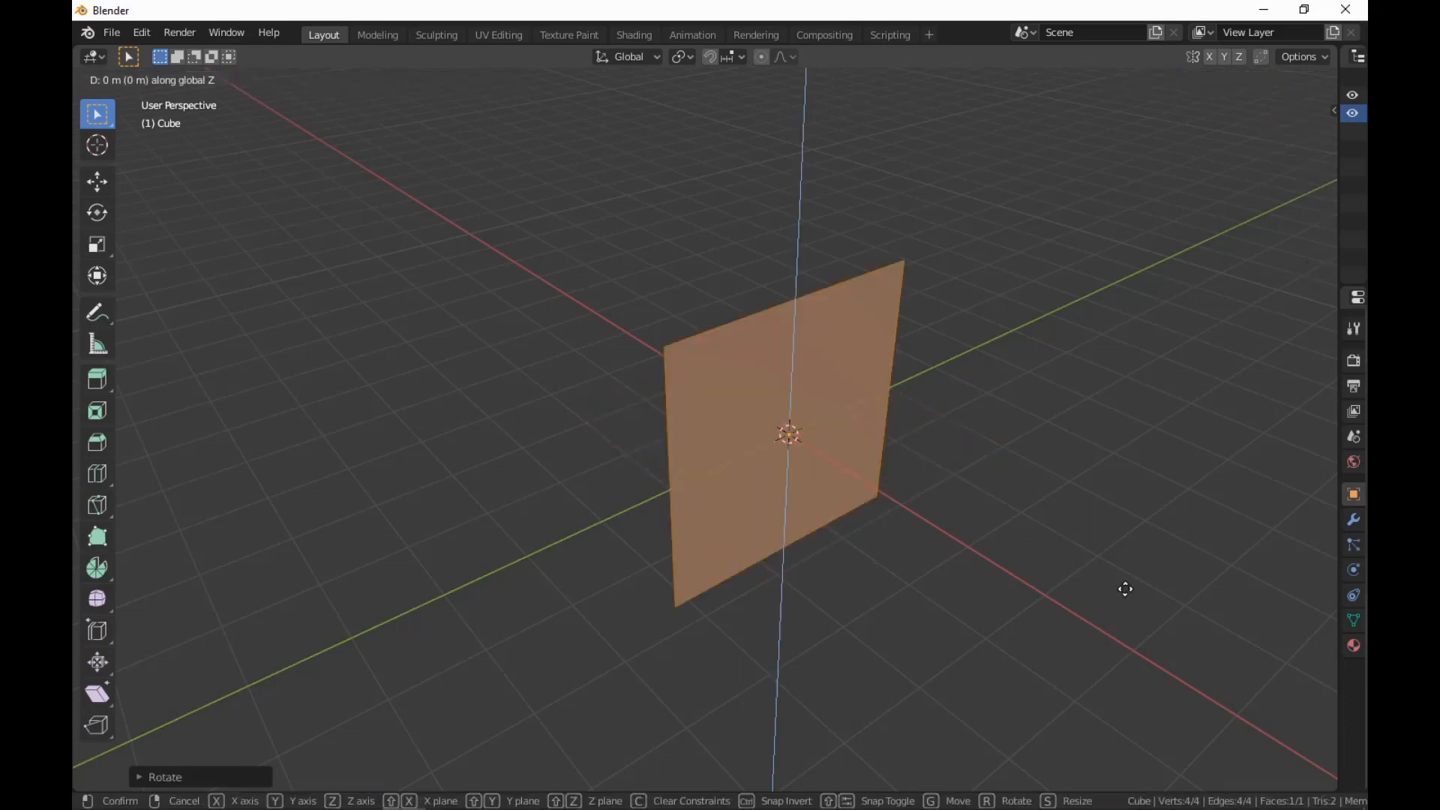
text(1)
key(Return)
Duplicate the upright plane and place the copy beside it along the negative Y direction, leaving a gap between them
middle_drag(1126, 589, 1091, 705)
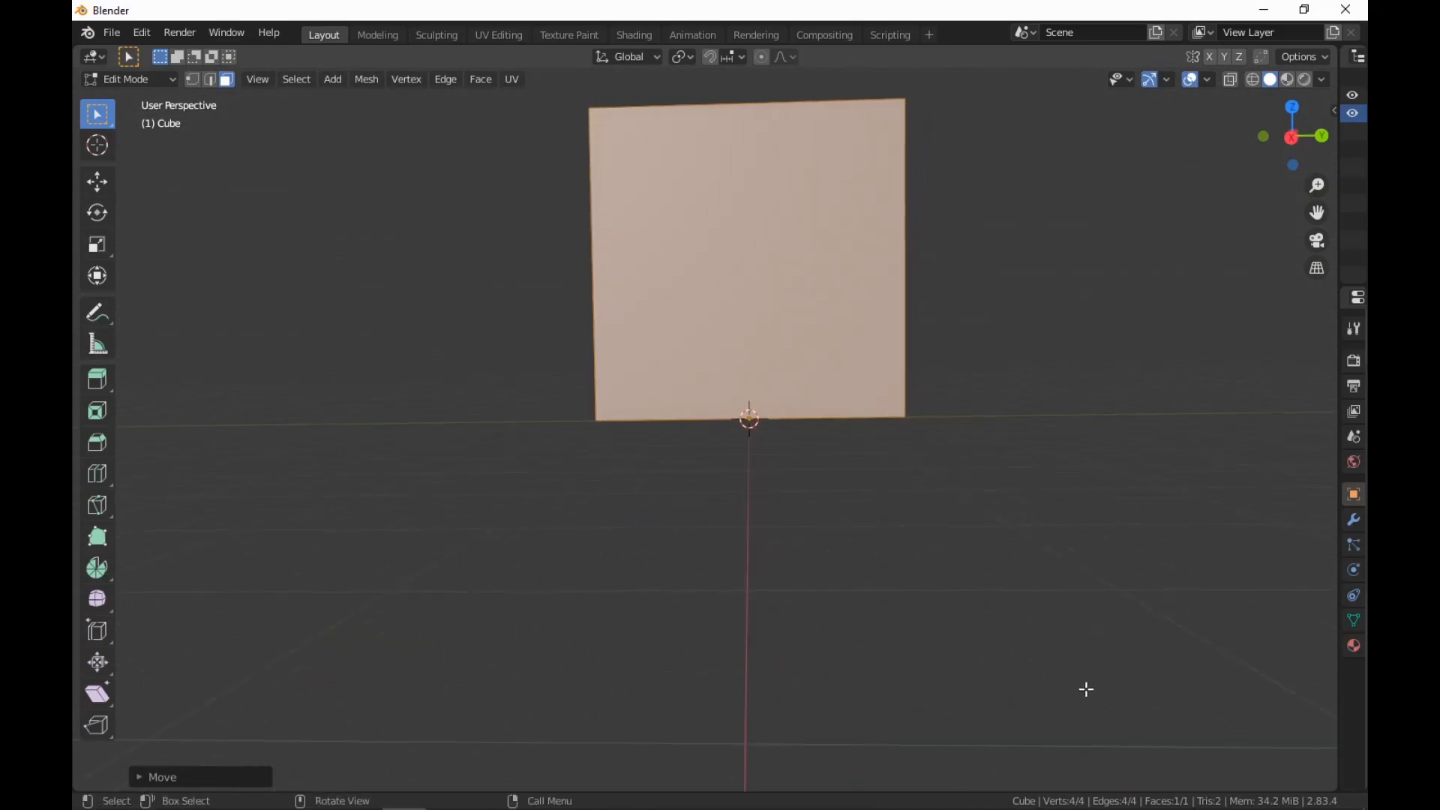
shift+middle_drag(985, 463, 1018, 627)
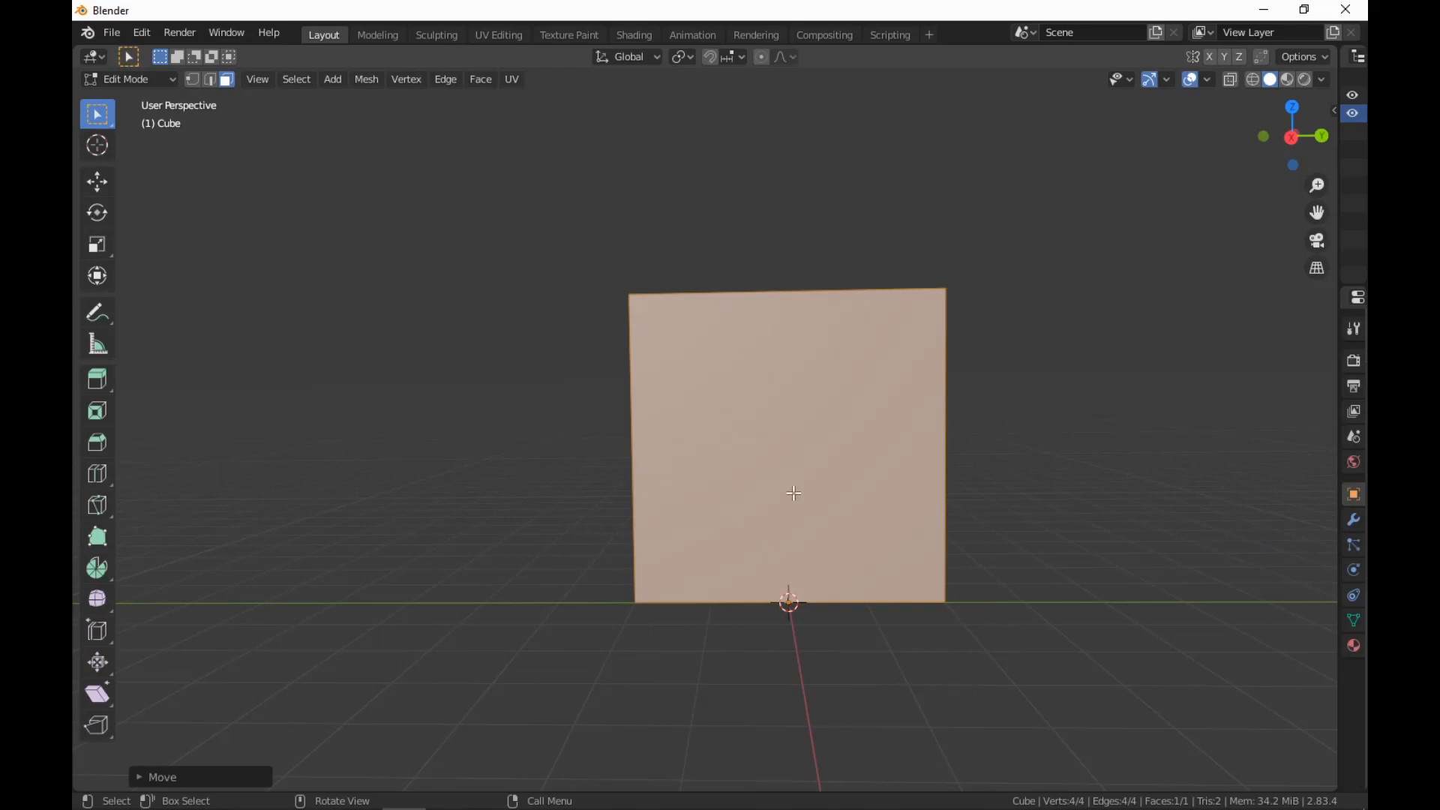
key(shift+d)
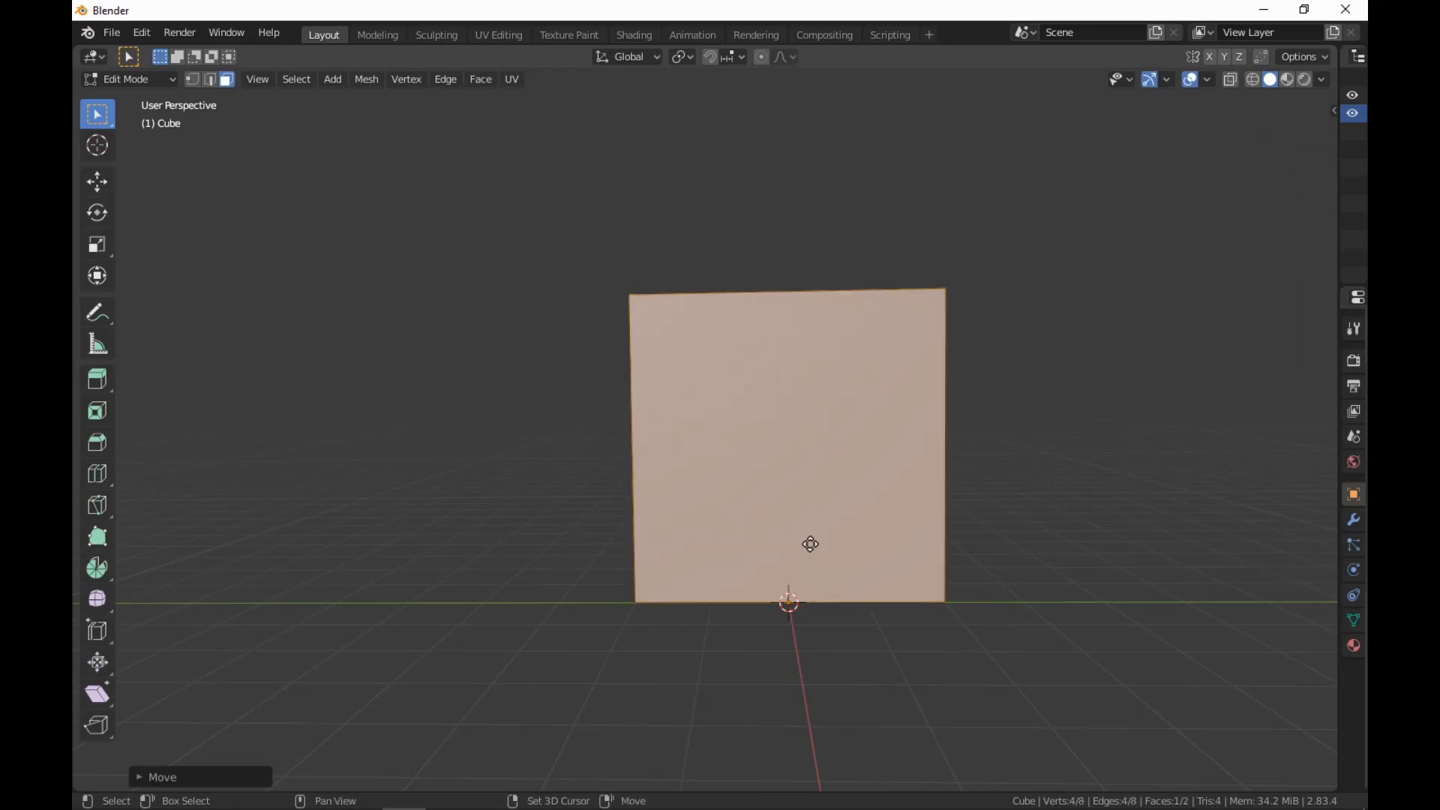
key(x)
click(517, 596)
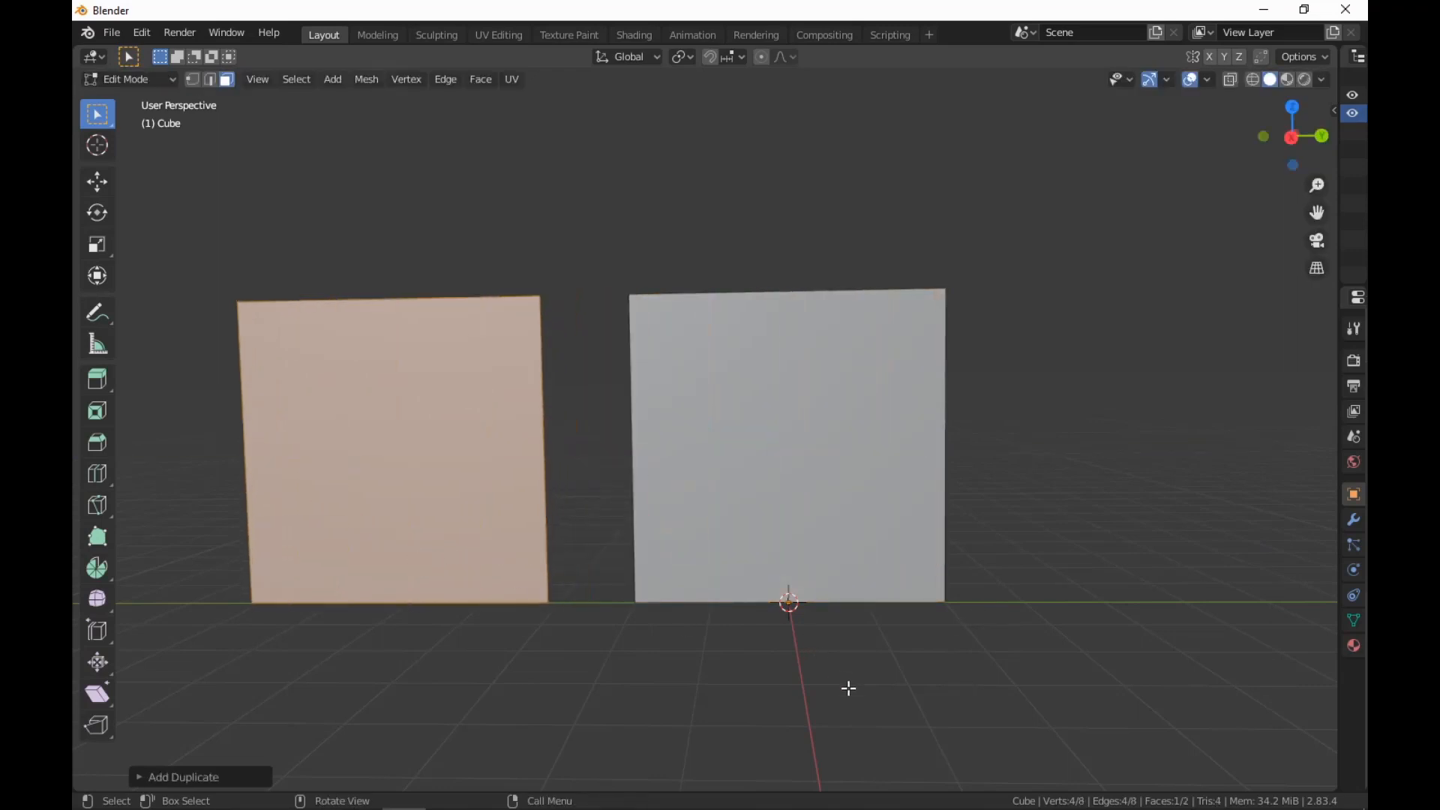
key(shift+r)
right_click(930, 462)
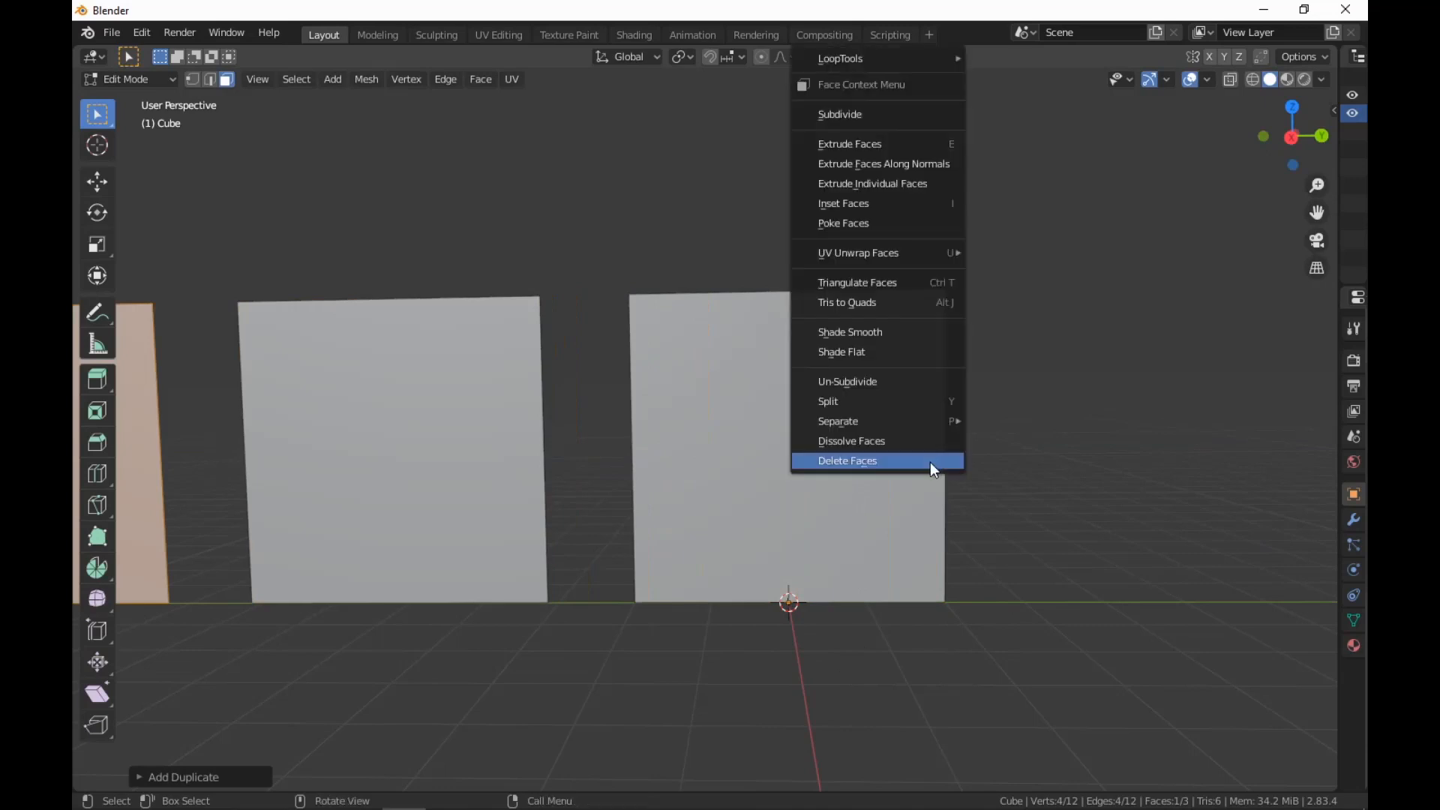
key(ctrl+z)
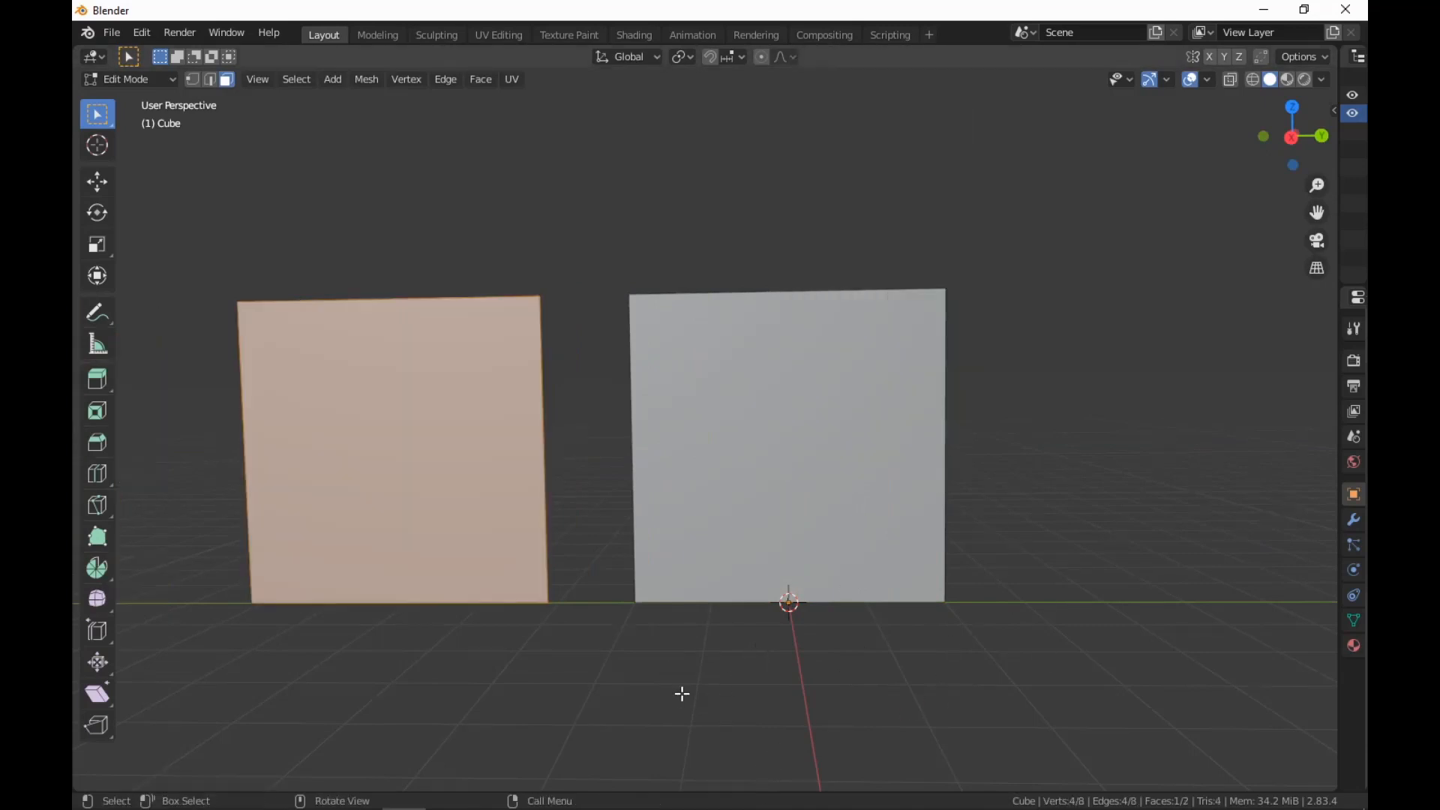
Add three evenly spaced horizontal loop cuts to each of the two planes, without sliding them
key(alt+a)
shift+middle_drag(682, 694, 946, 679)
key(ctrl+r)
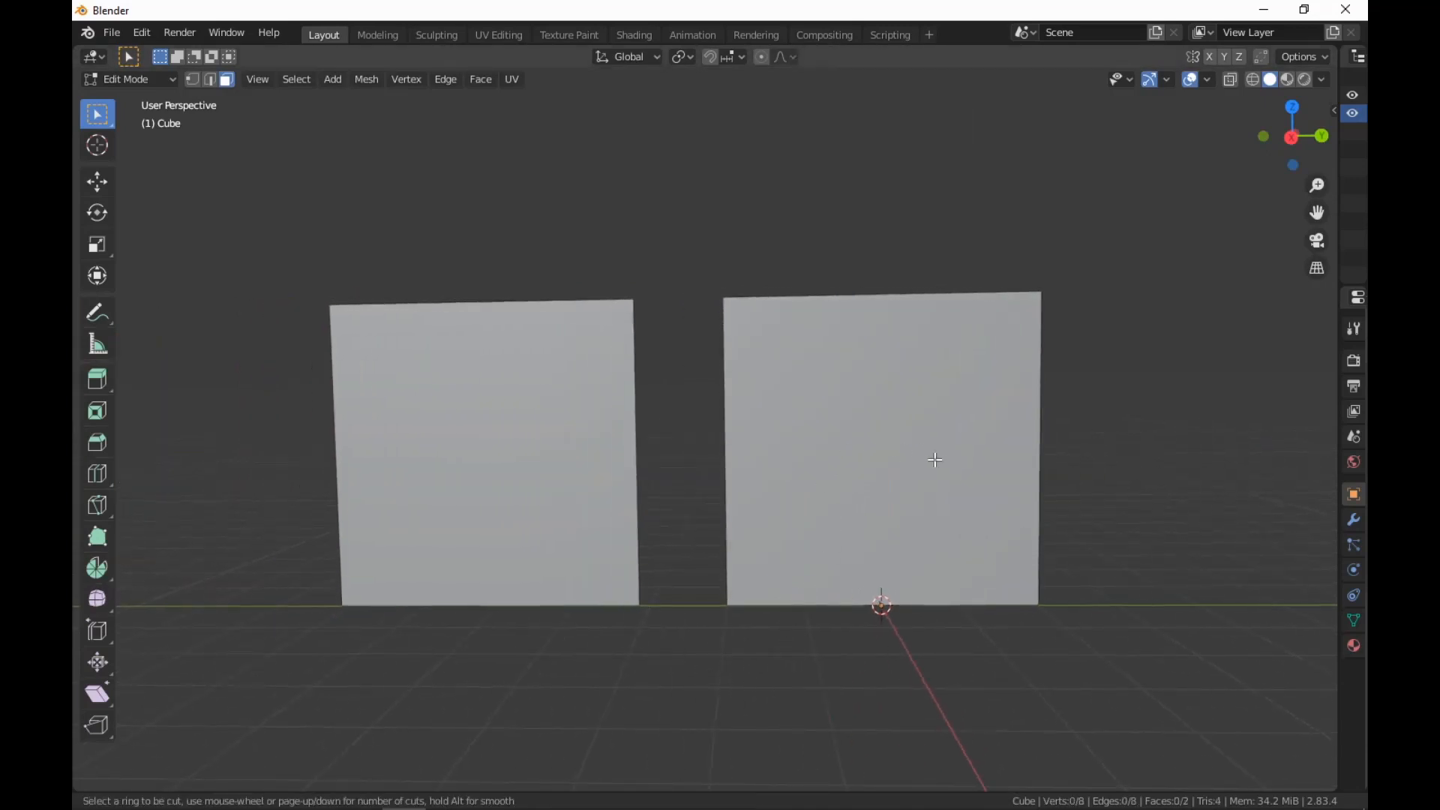
scroll(1043, 450, up, 2)
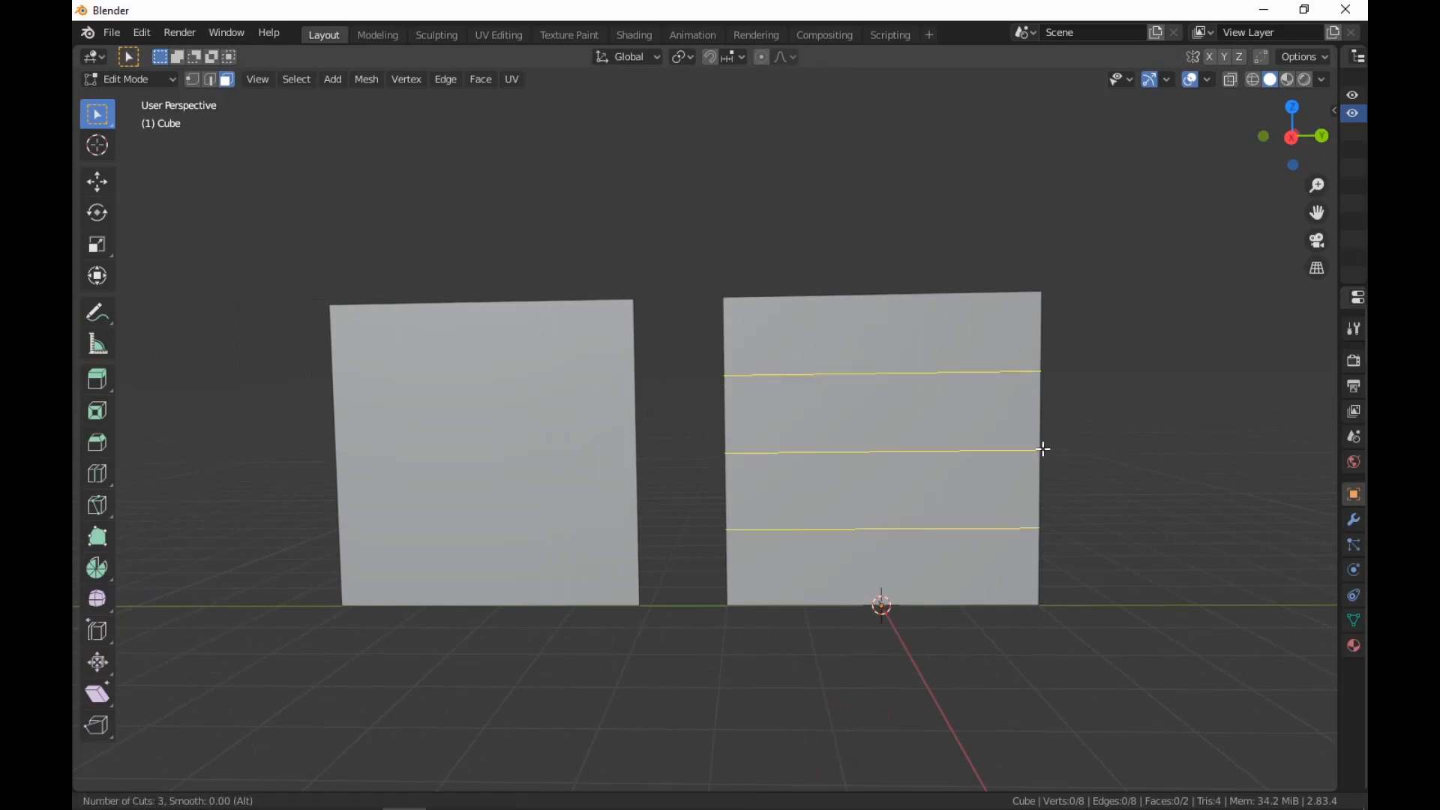
click(1042, 450)
right_click(1042, 450)
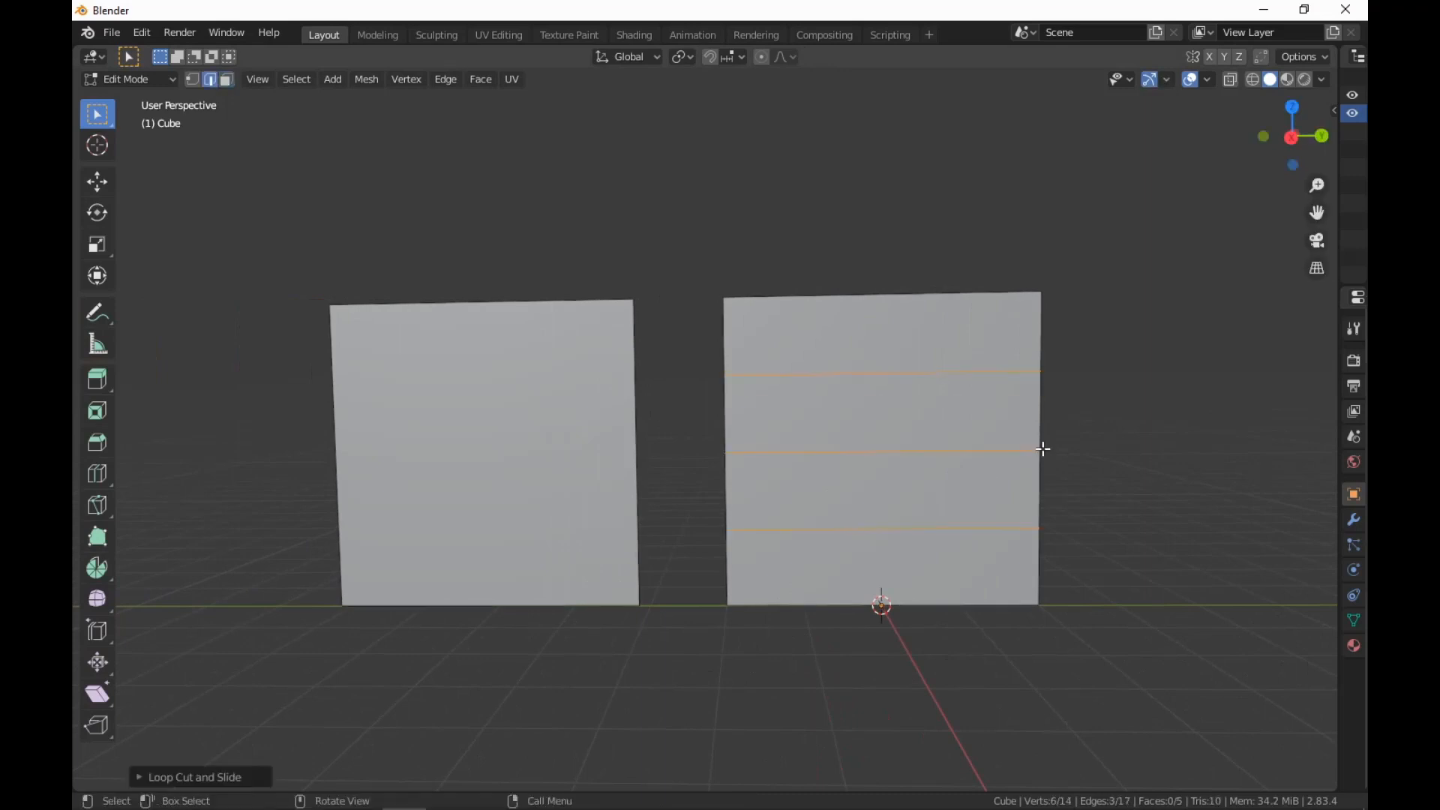
key(ctrl+r)
scroll(635, 450, up, 2)
click(635, 450)
right_click(636, 450)
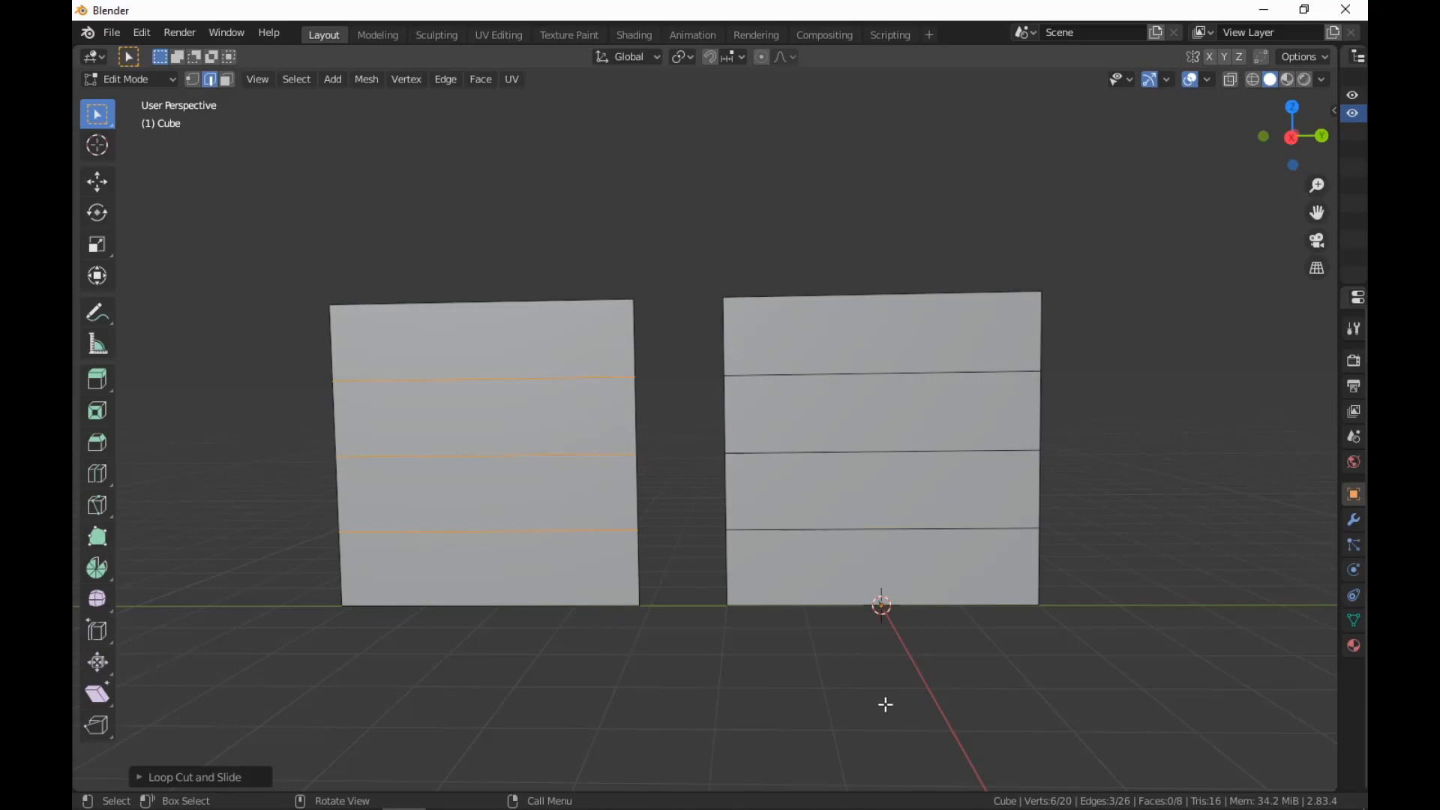
Delete the top row face of the original plane at the origin
mouse_move(886, 704)
middle_down()
mouse_move(932, 710)
mouse_move(901, 723)
middle_up()
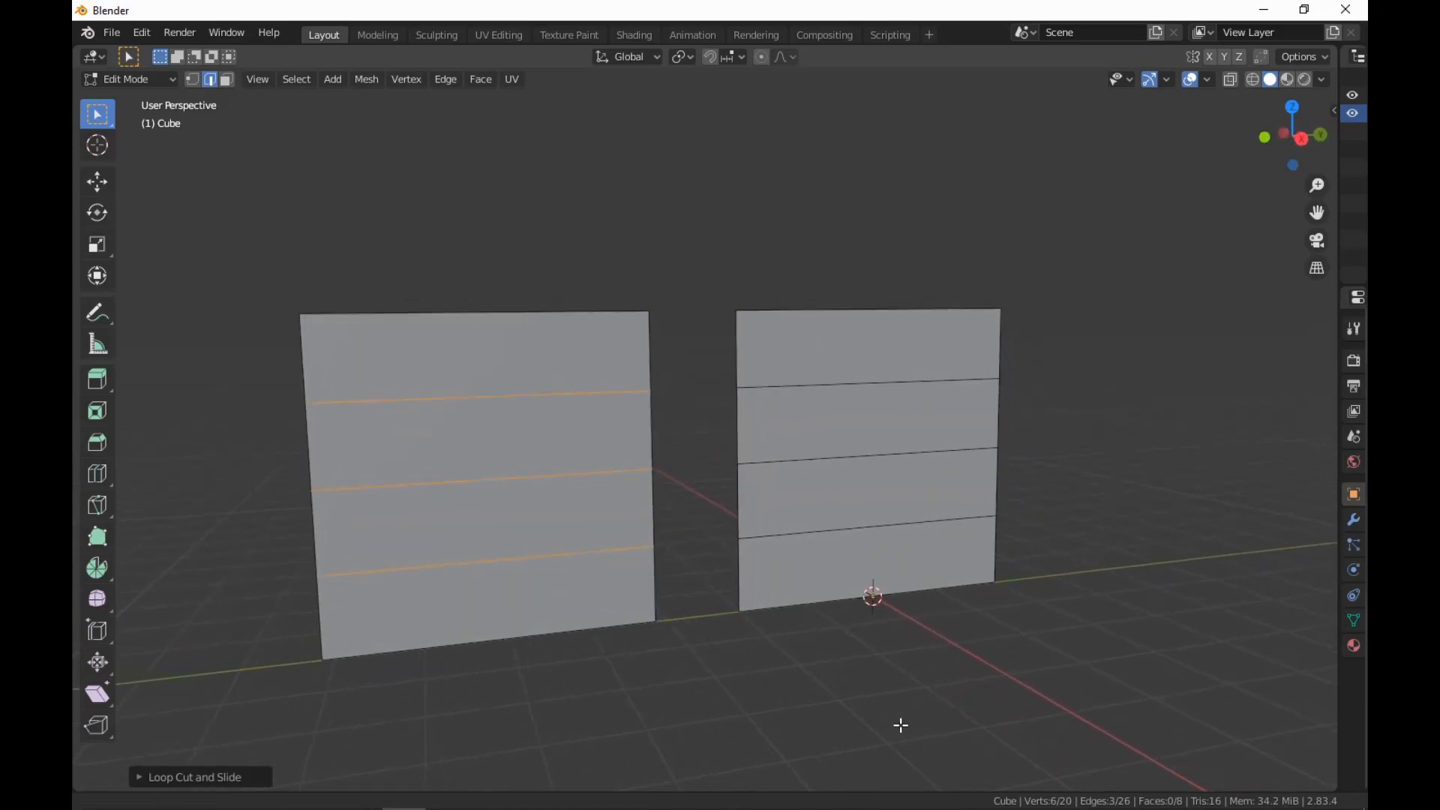
shift+scroll(900, 723, up, 1)
key(3)
click(919, 362)
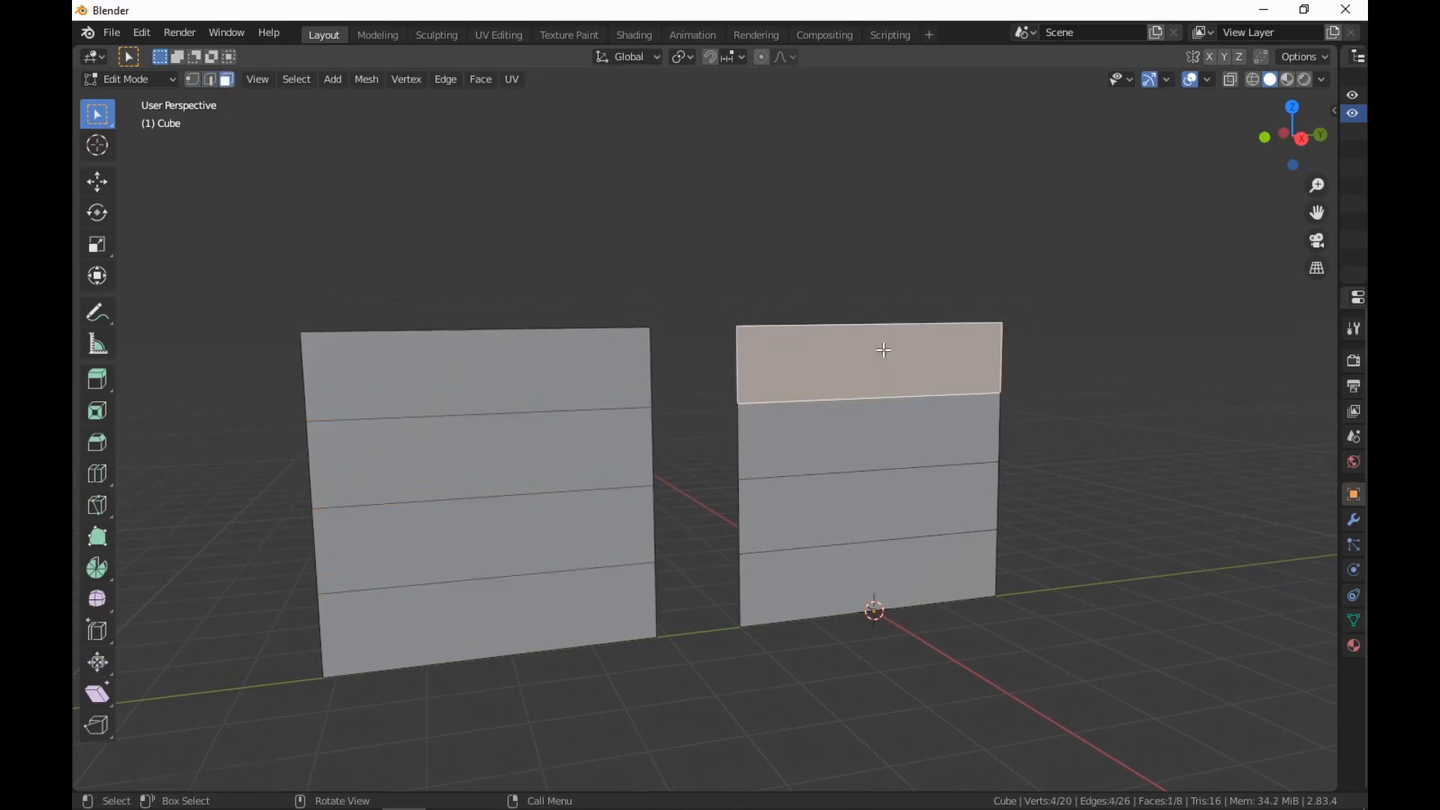
shift+scroll(994, 660, up, 1)
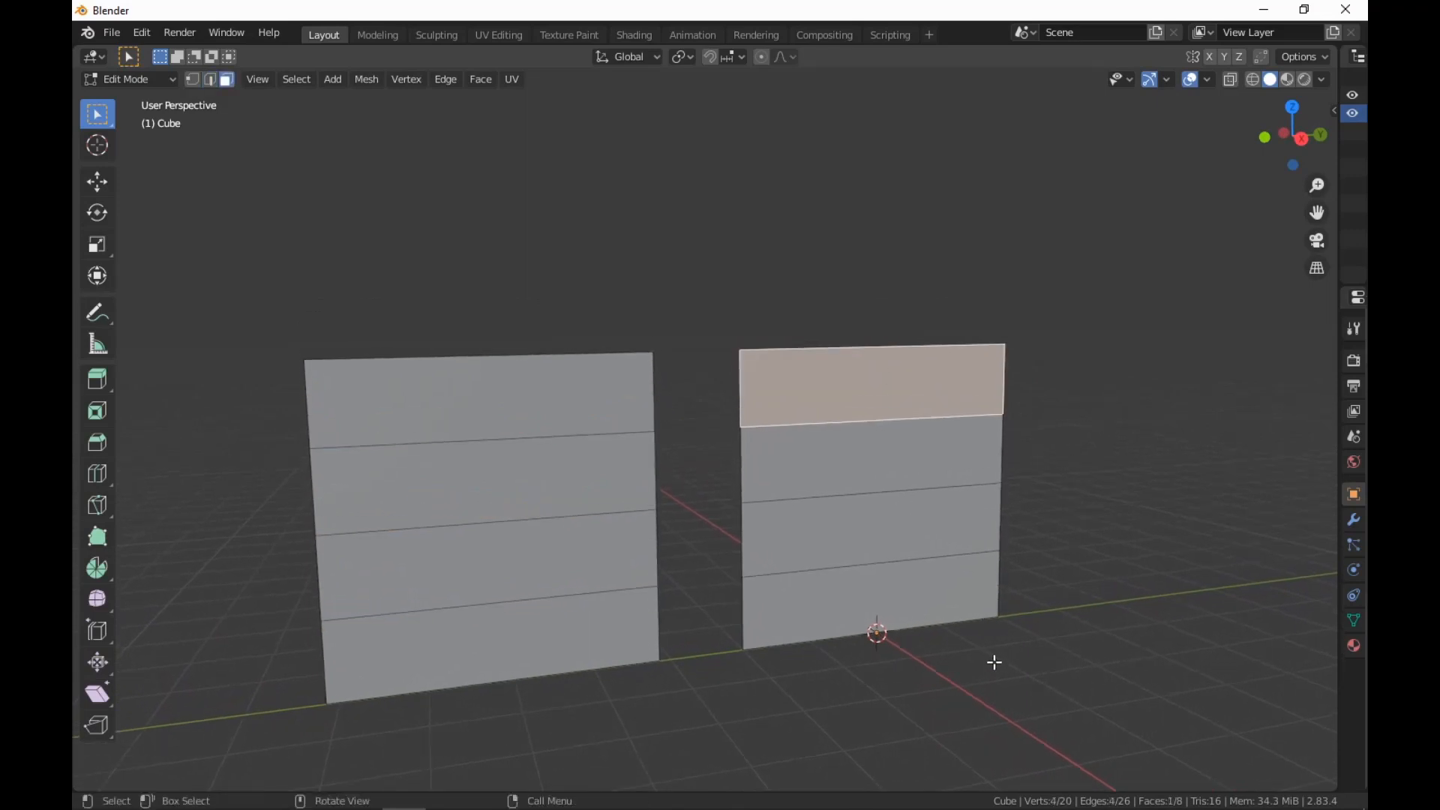
right_click(772, 720)
click(774, 720)
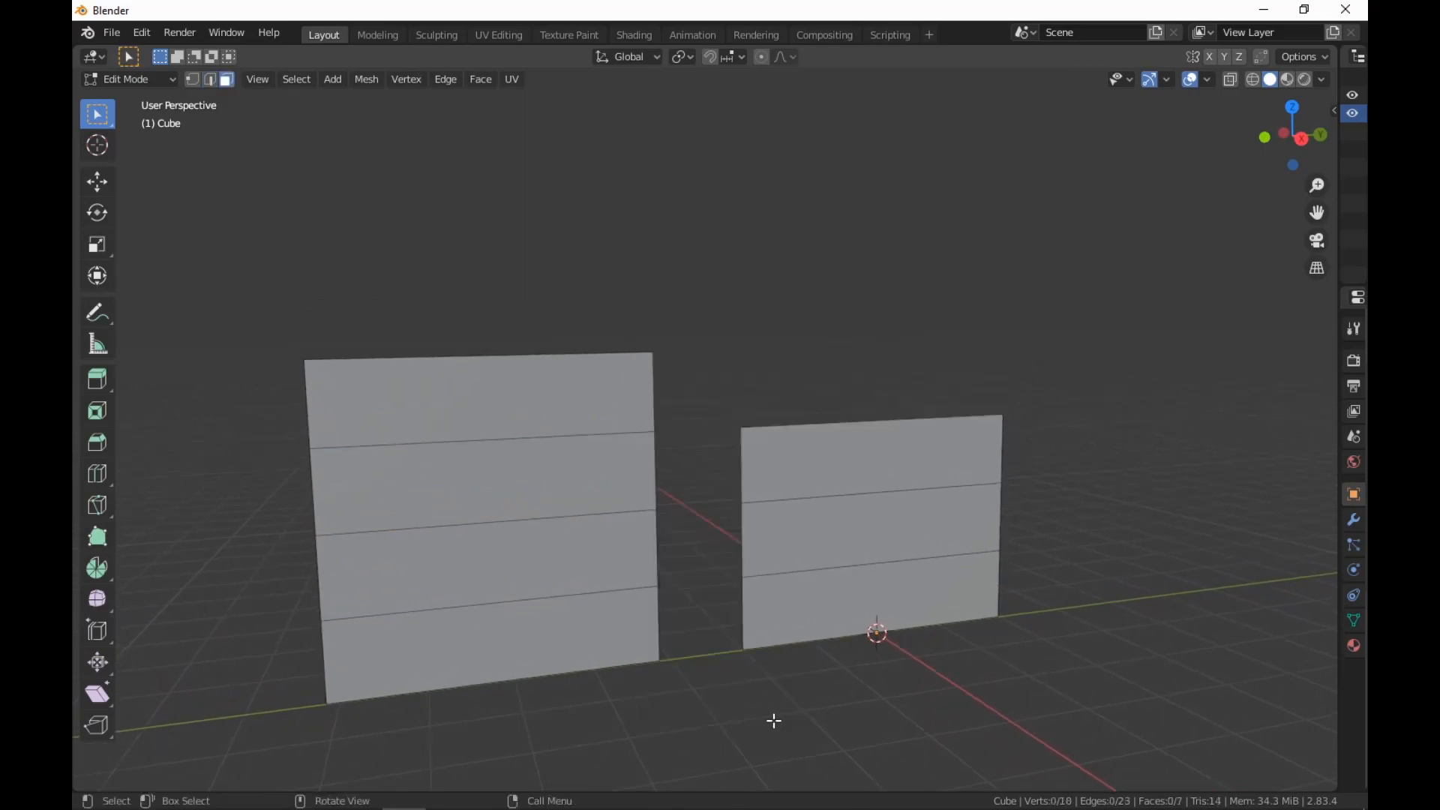
Add five evenly spaced vertical loop cuts across the shortened plane, without sliding them
middle_drag(774, 720, 881, 688)
key(ctrl+r)
scroll(747, 475, up, 2)
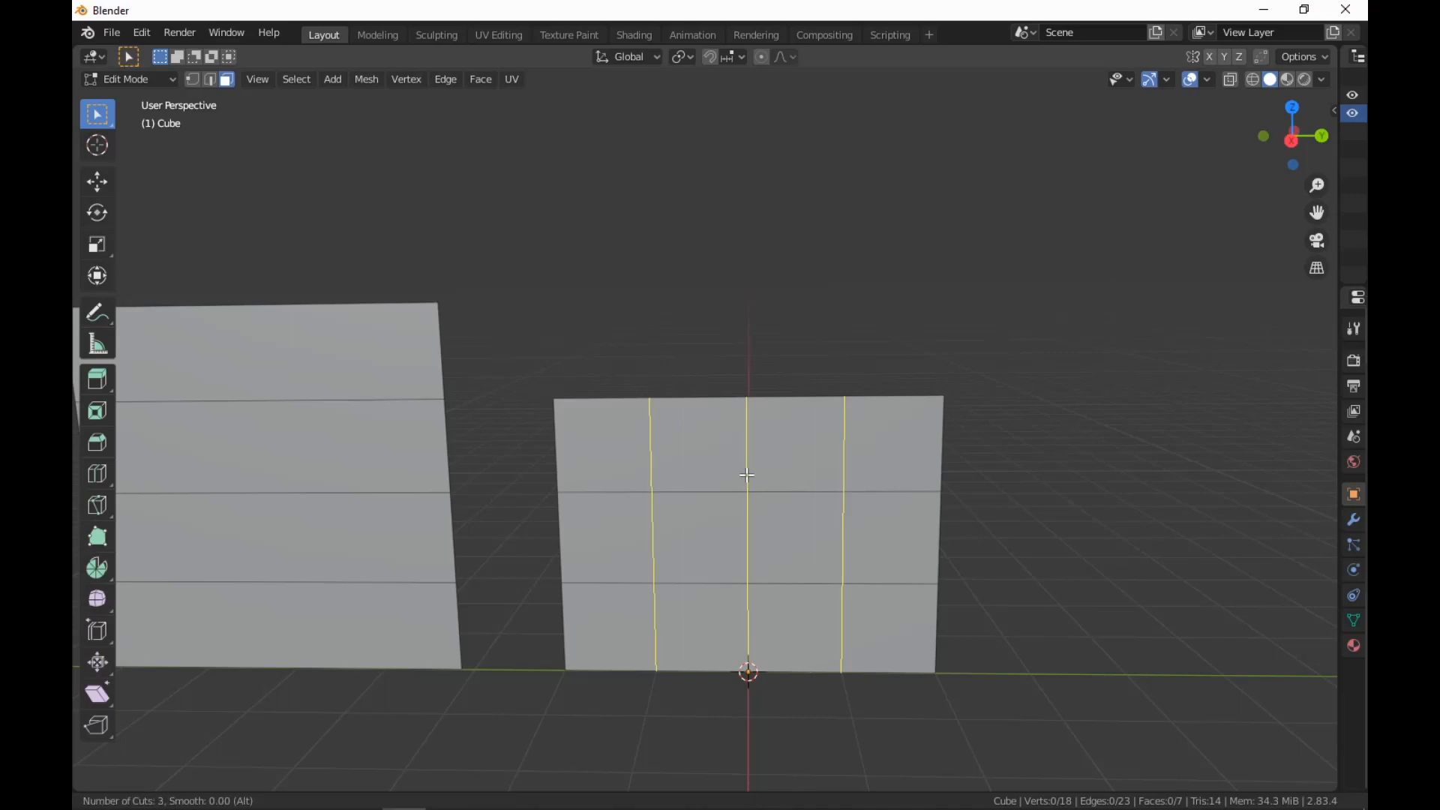
scroll(747, 475, up, 1)
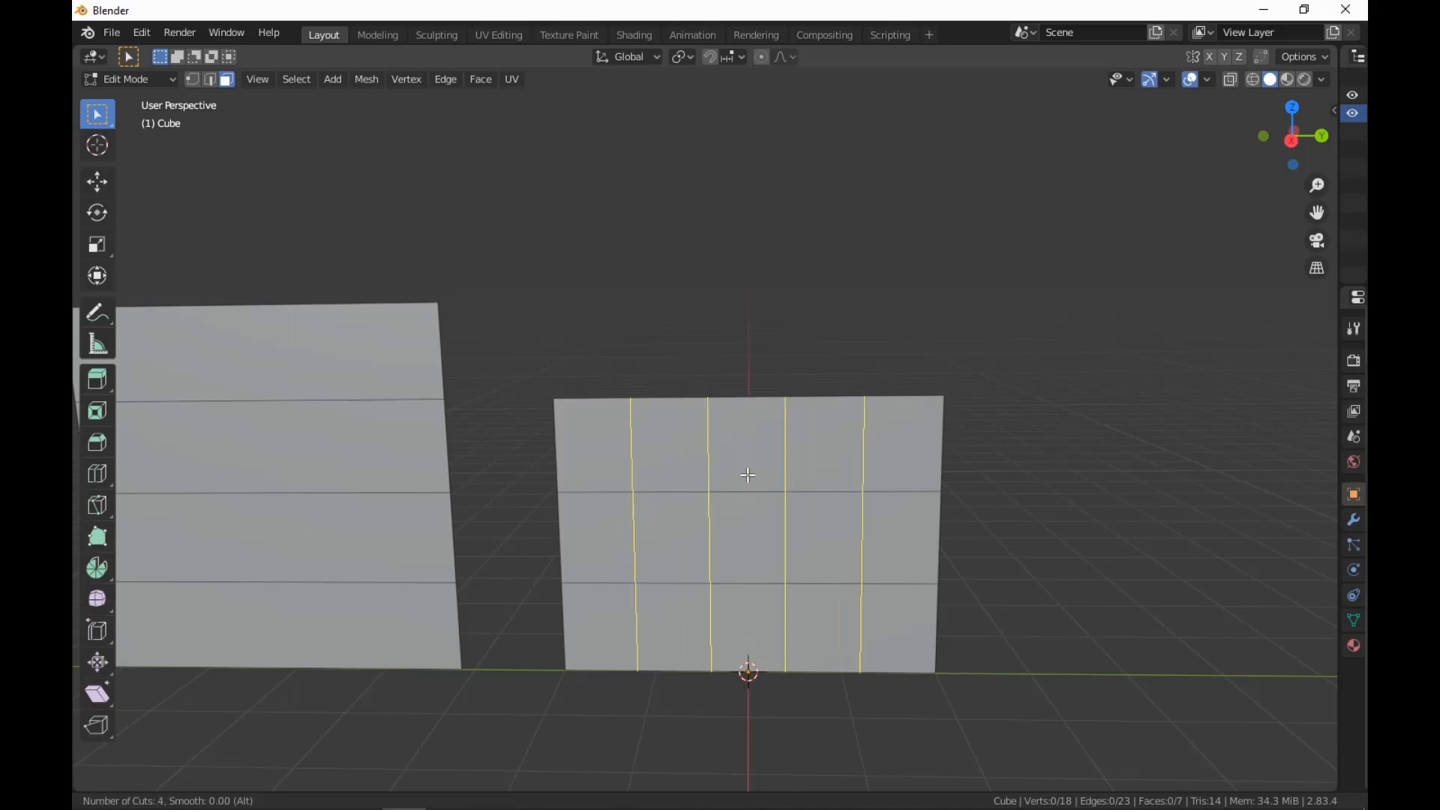
scroll(747, 475, up, 1)
click(747, 475)
right_click(745, 473)
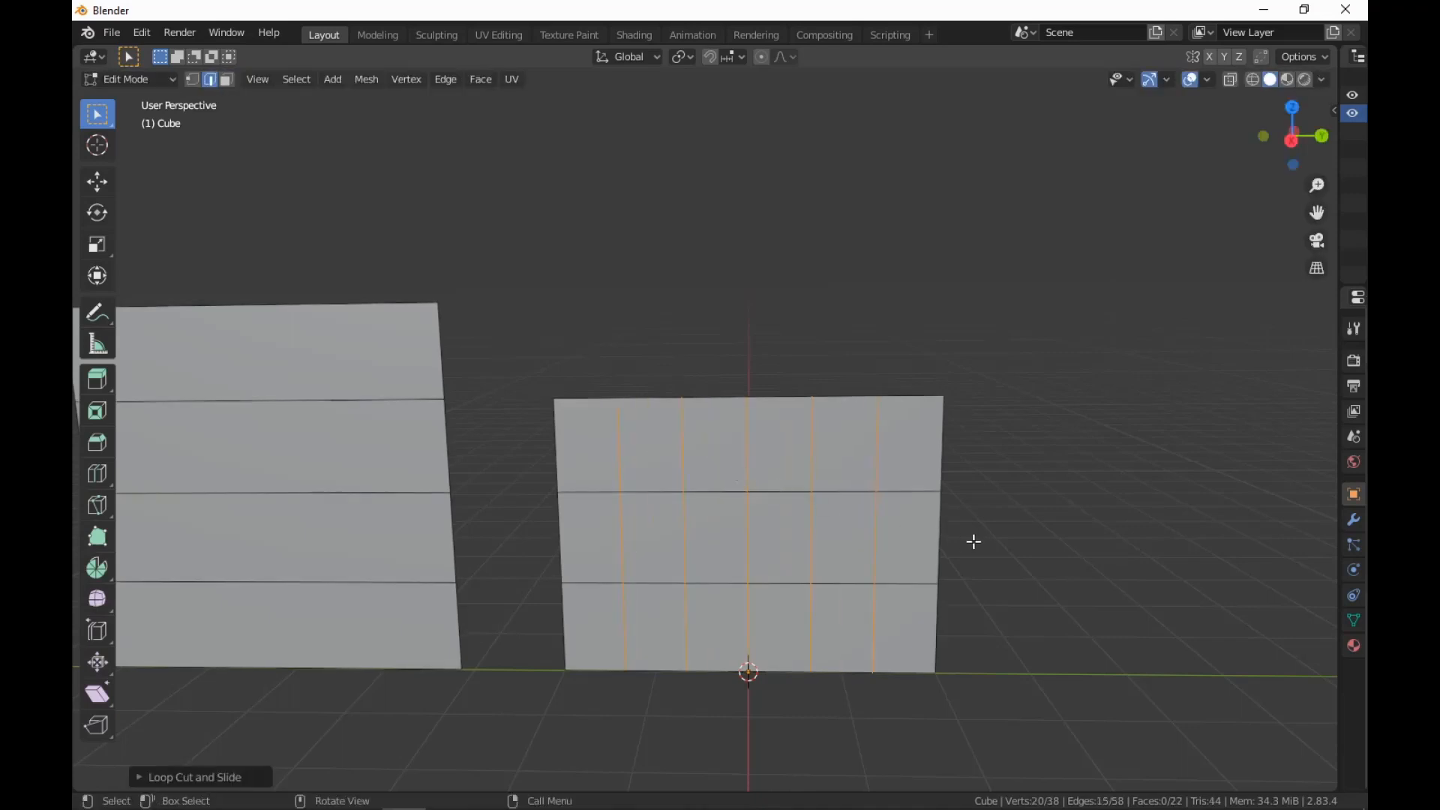
Spread the five vertical loops apart along Y using the Edge Length overlay as a guide, and hide that overlay again
click(1209, 80)
click(1099, 643)
key(s)
key(y)
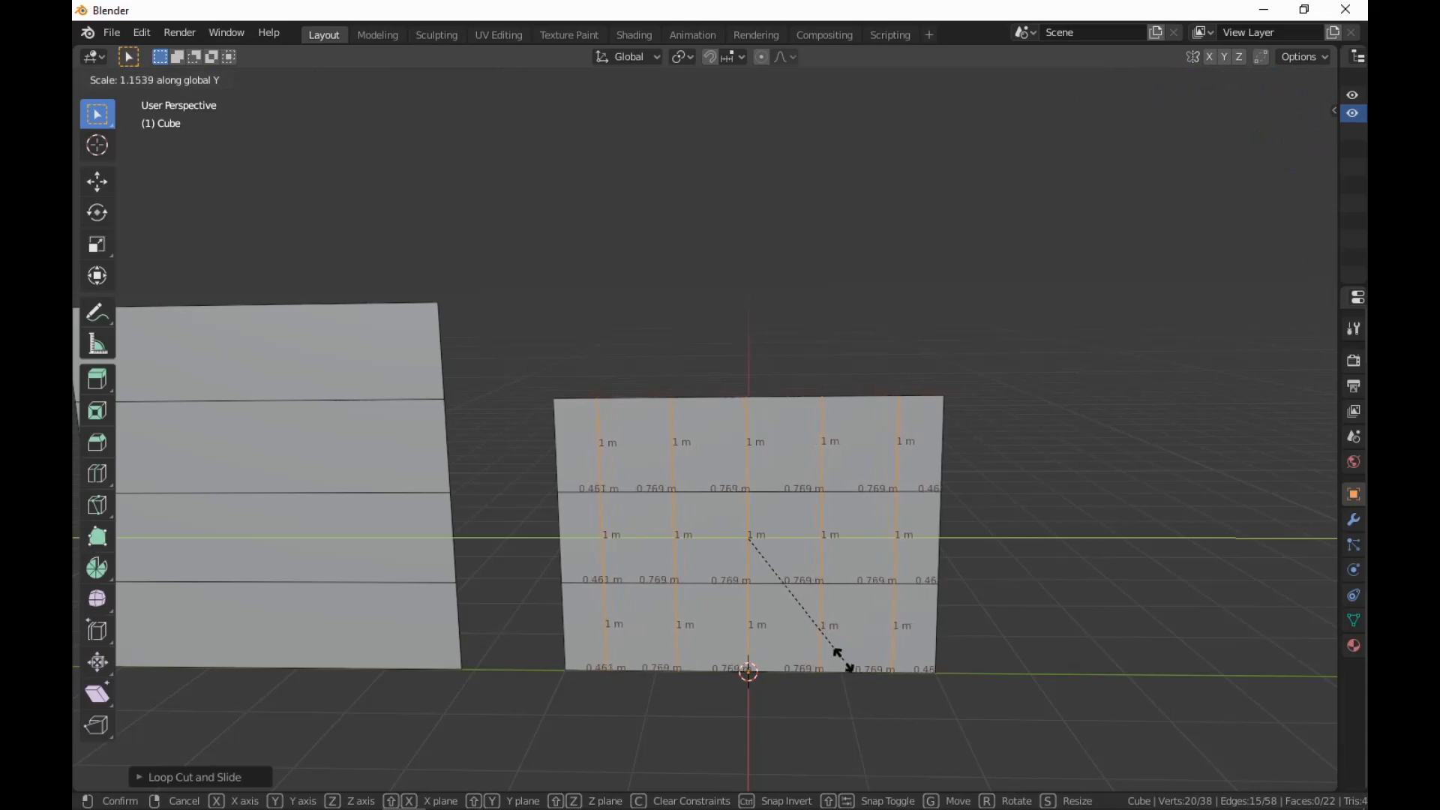
click(755, 660)
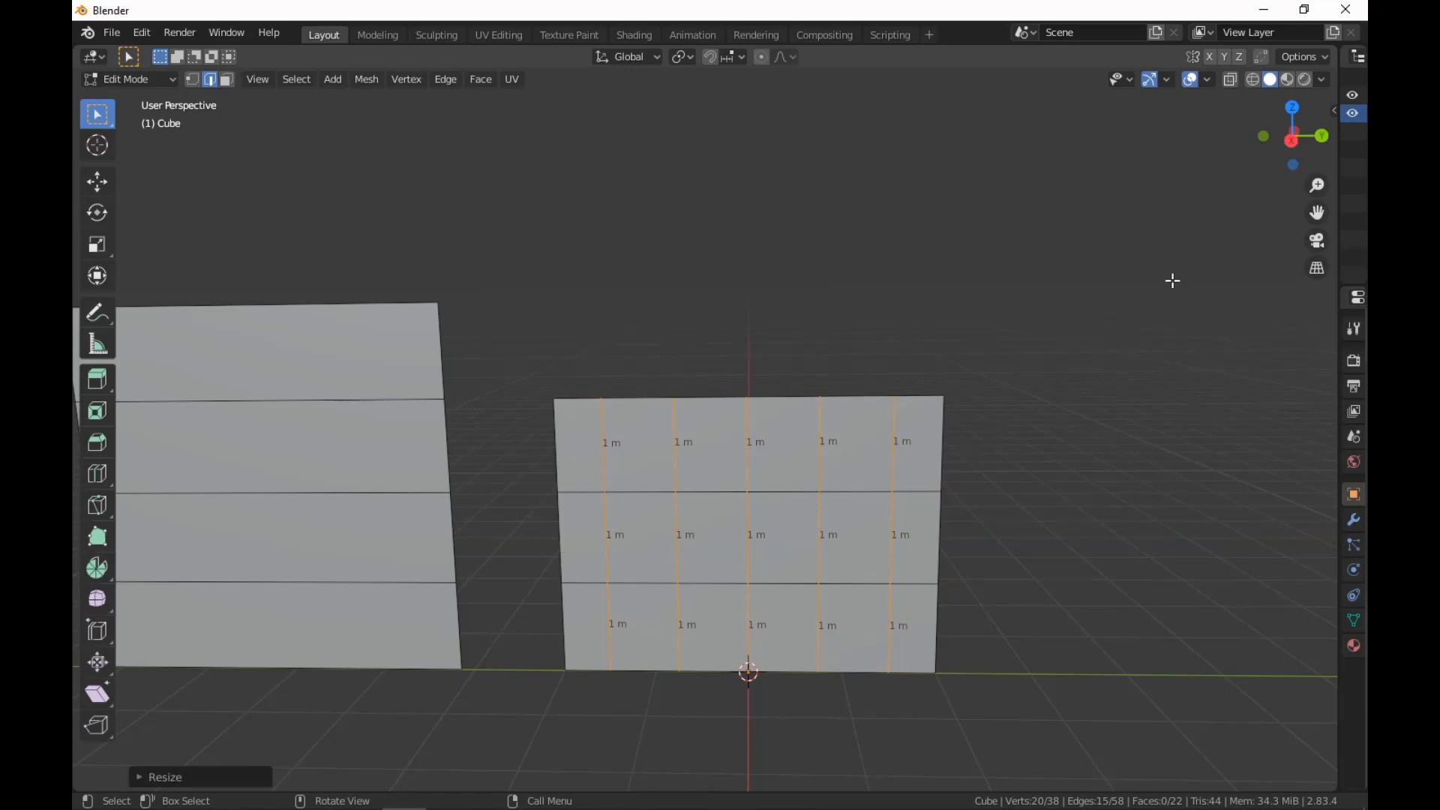
click(1206, 81)
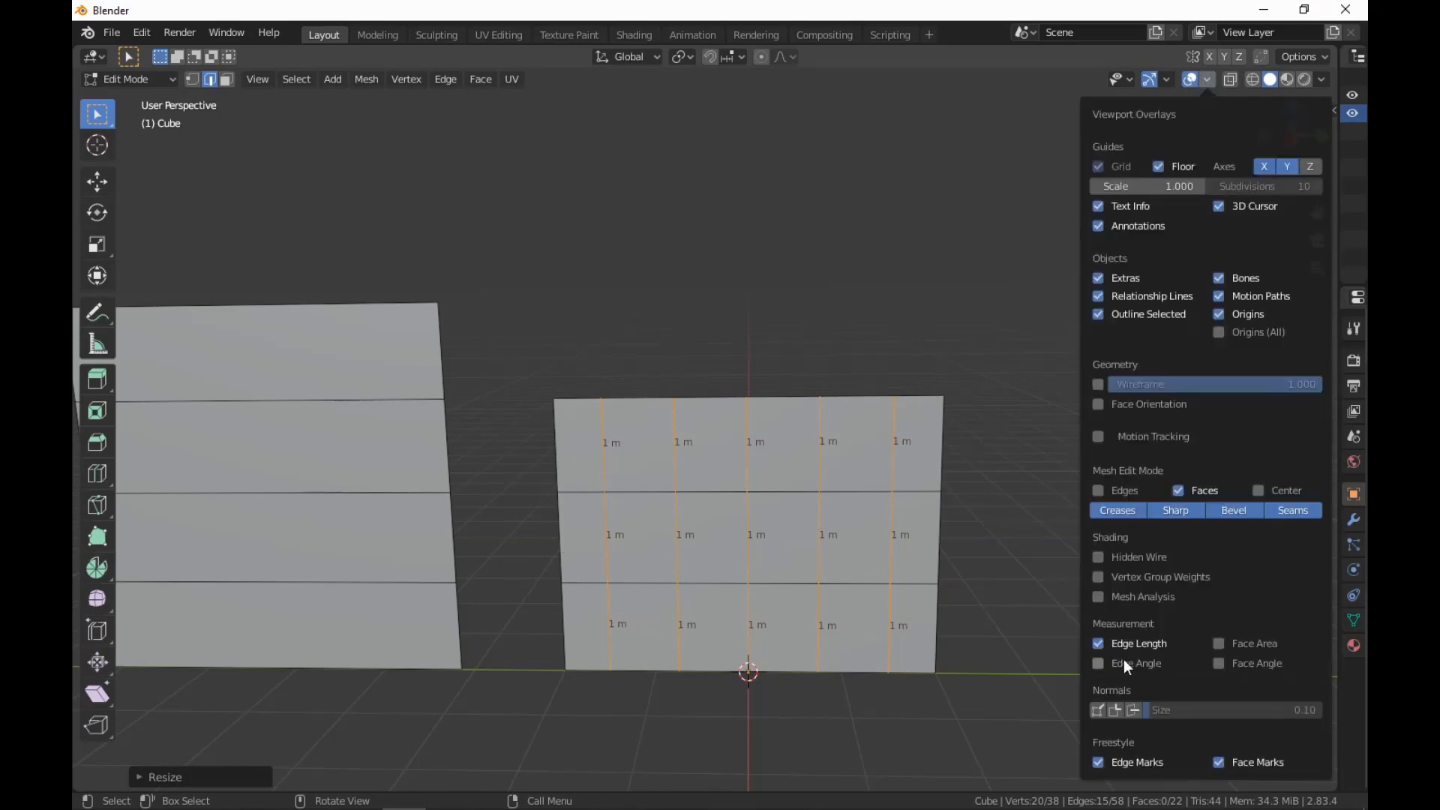
click(1099, 645)
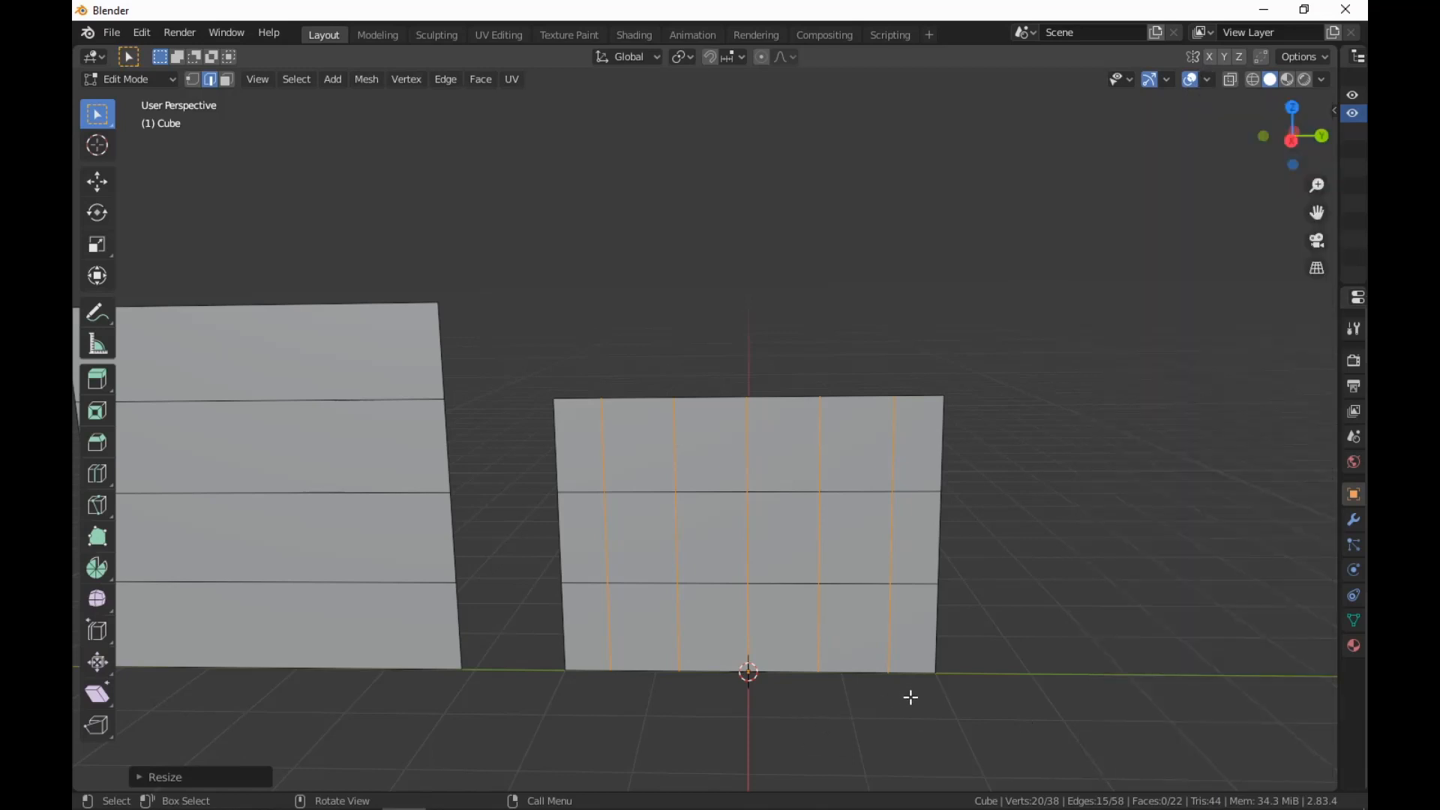
Snap the 3D cursor to the middle vertex of the shortened plane's top edge
key(1)
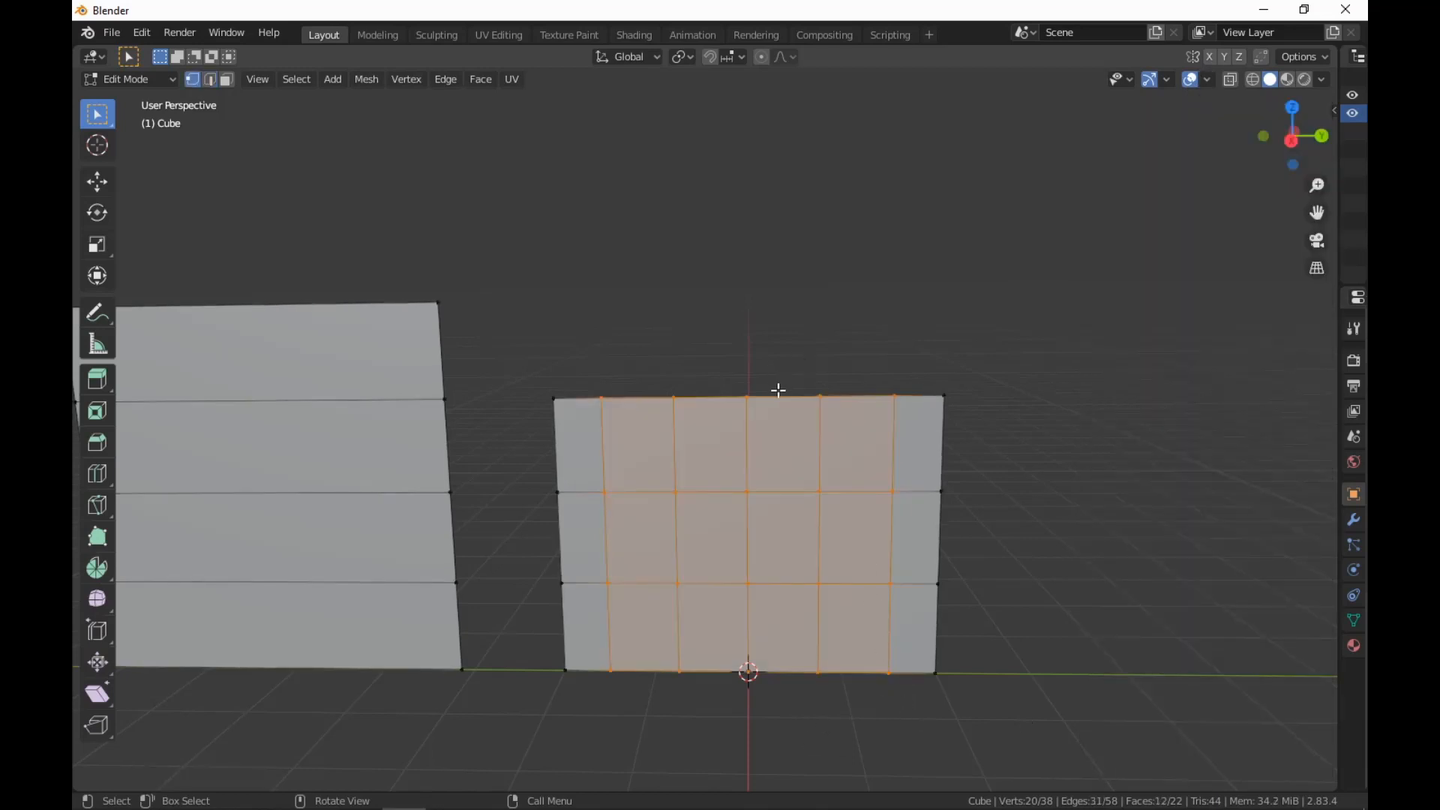
click(746, 397)
key(shift+s)
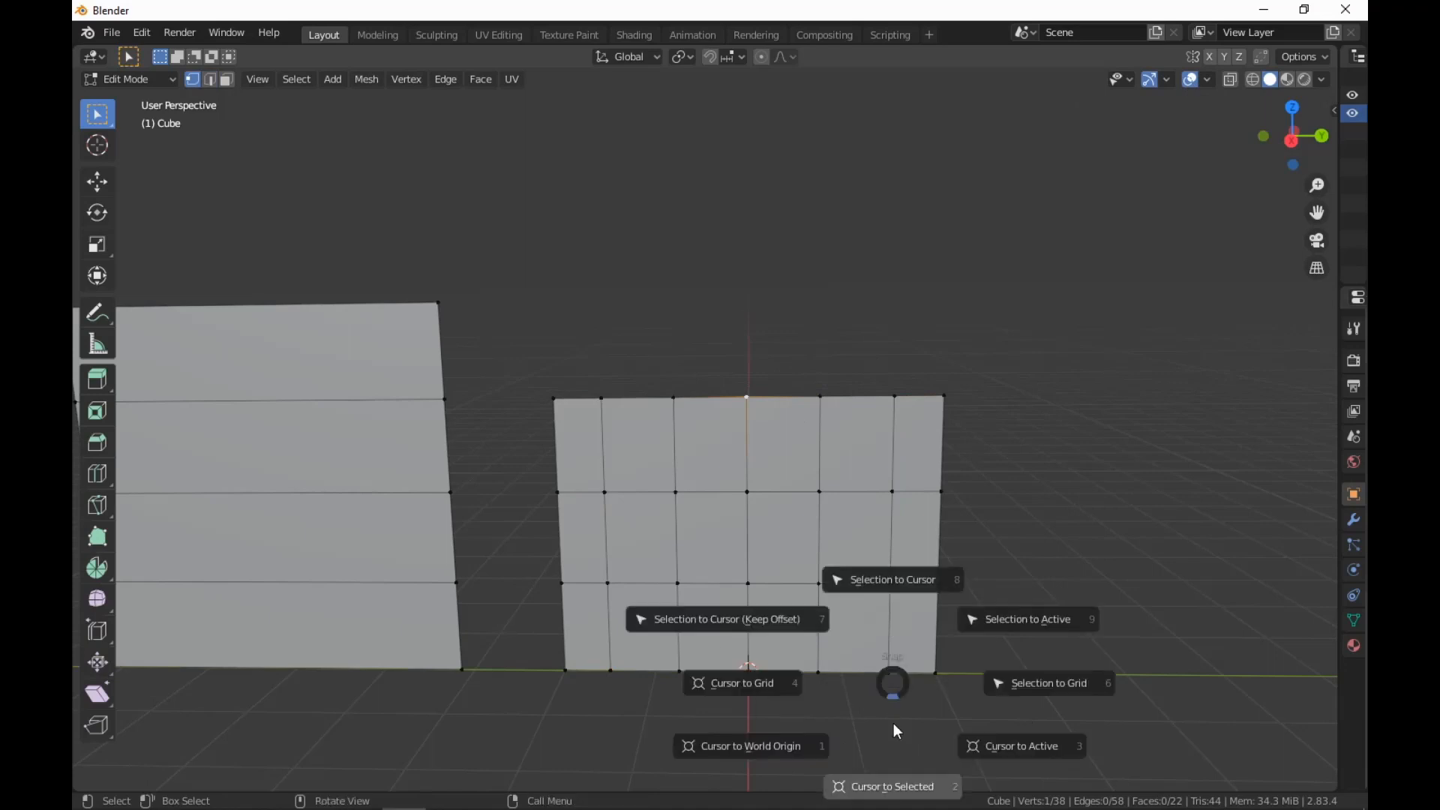
click(905, 789)
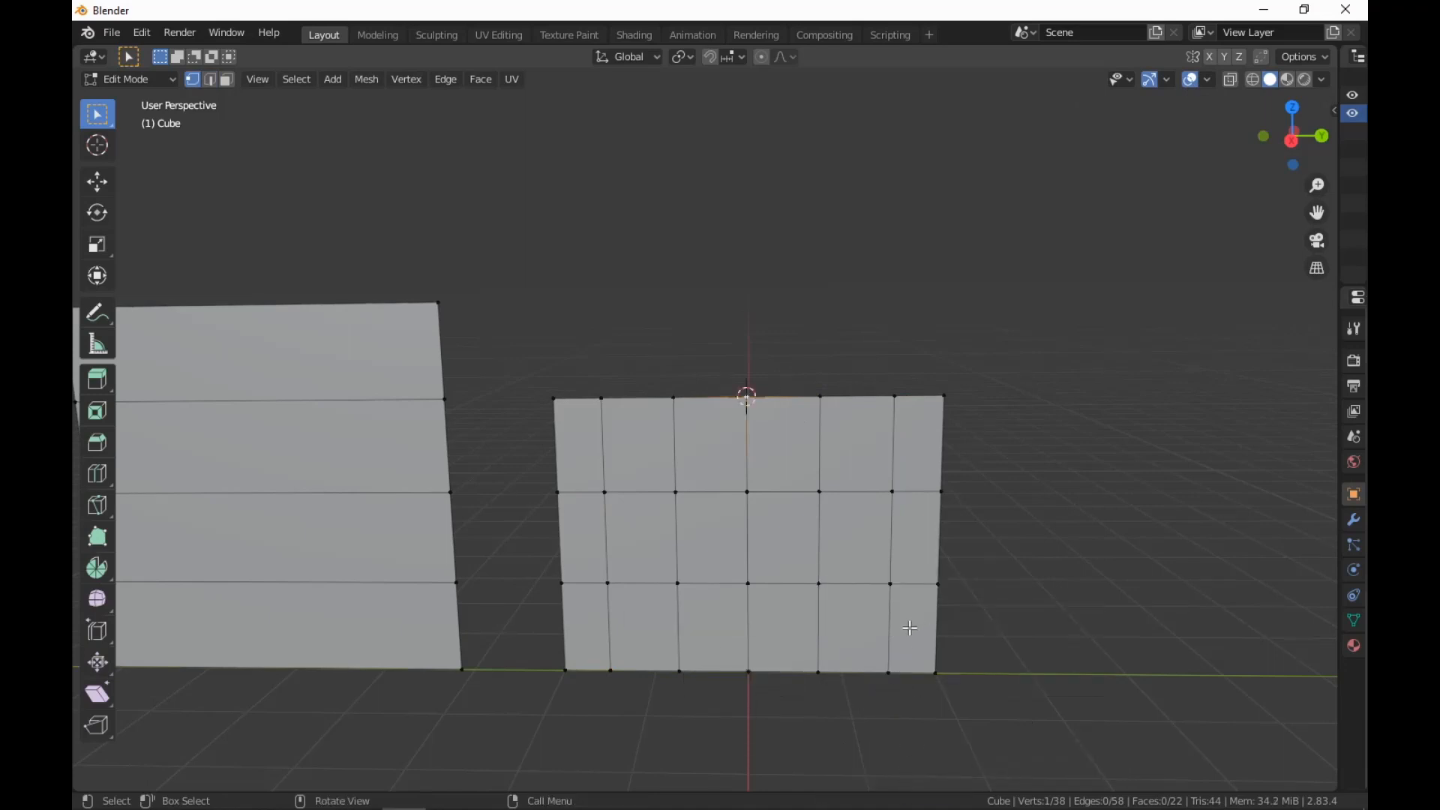
Activate the Spin tool around the X axis and switch to edge selection with nothing selected
click(97, 573)
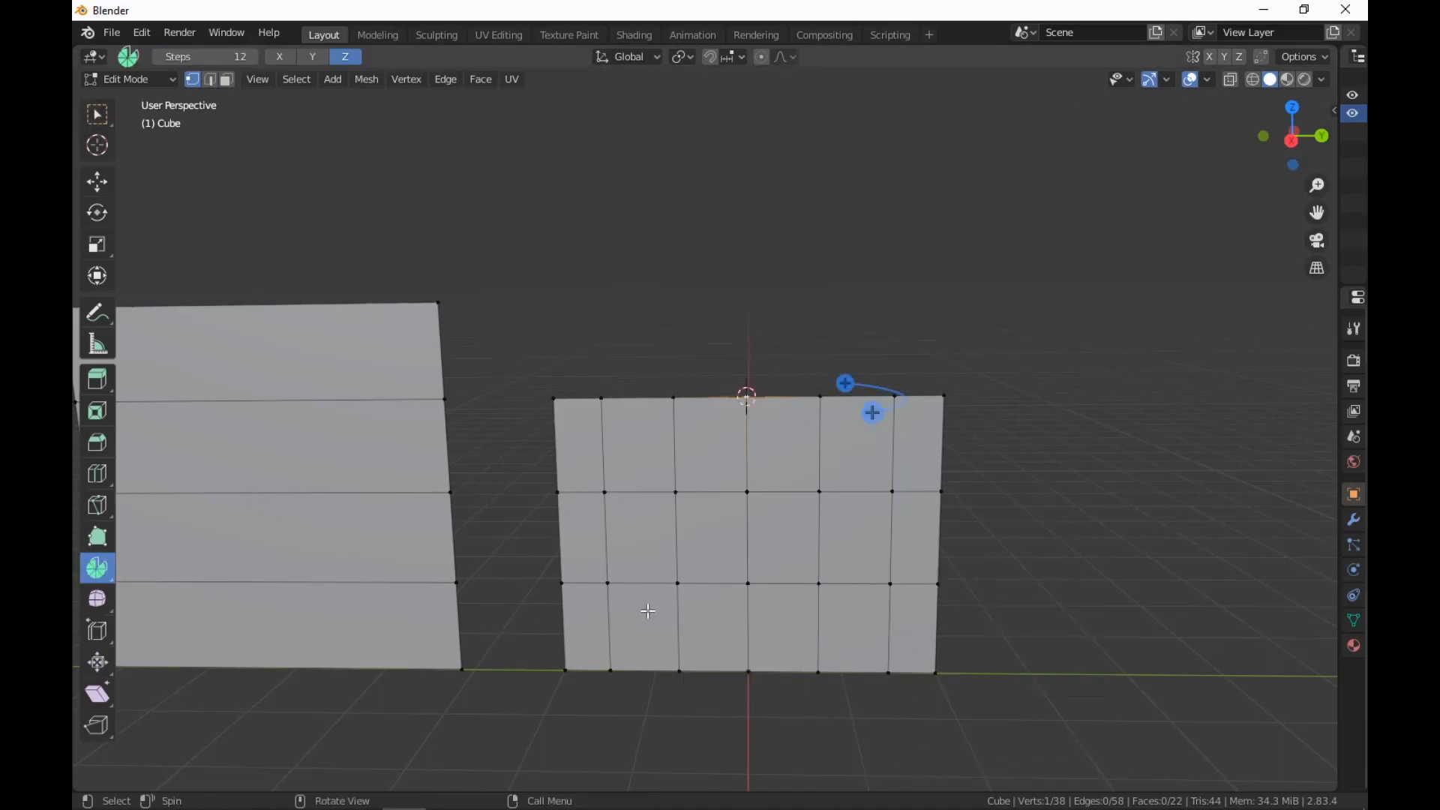
key(2)
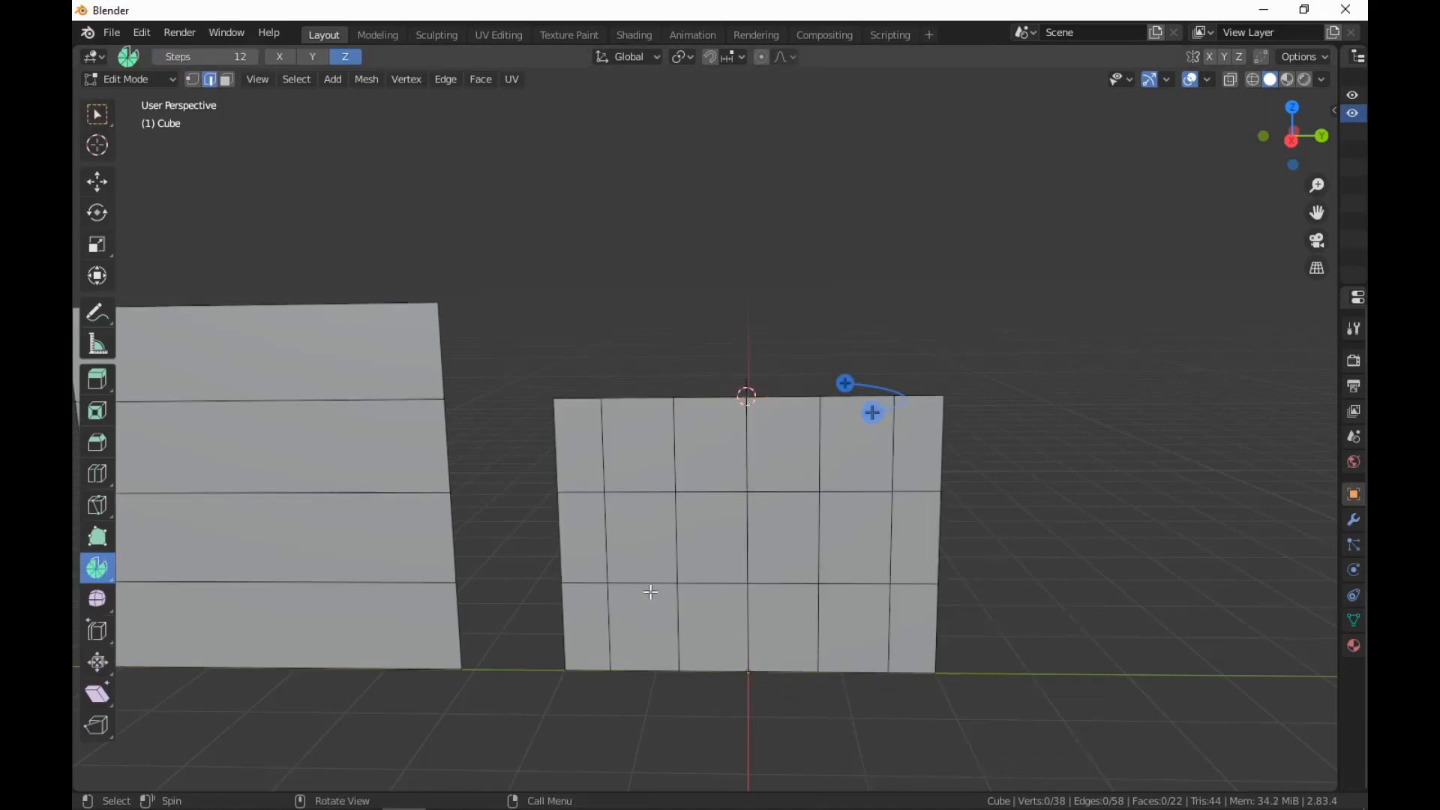
click(281, 60)
click(659, 406)
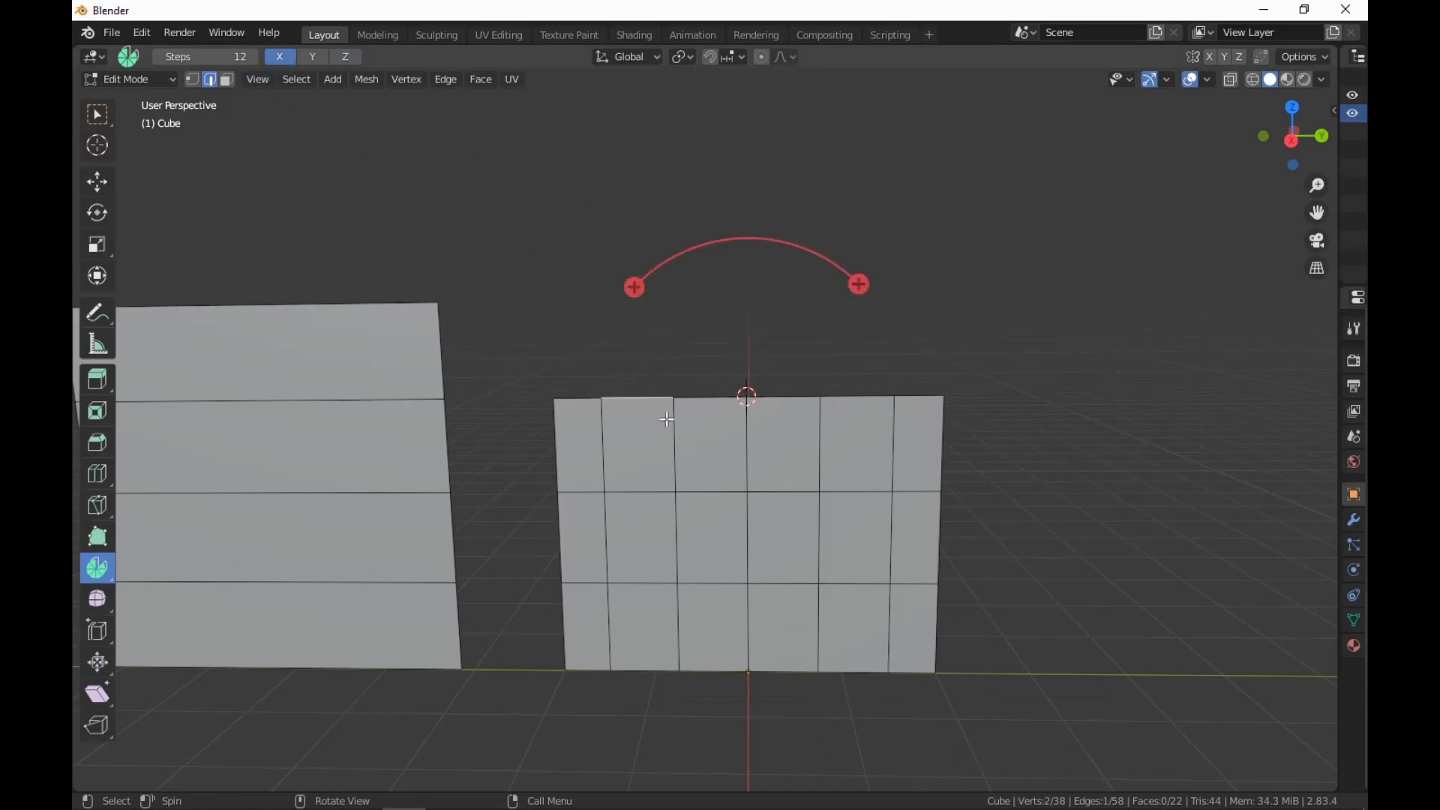
shift+click(709, 398)
click(1061, 516)
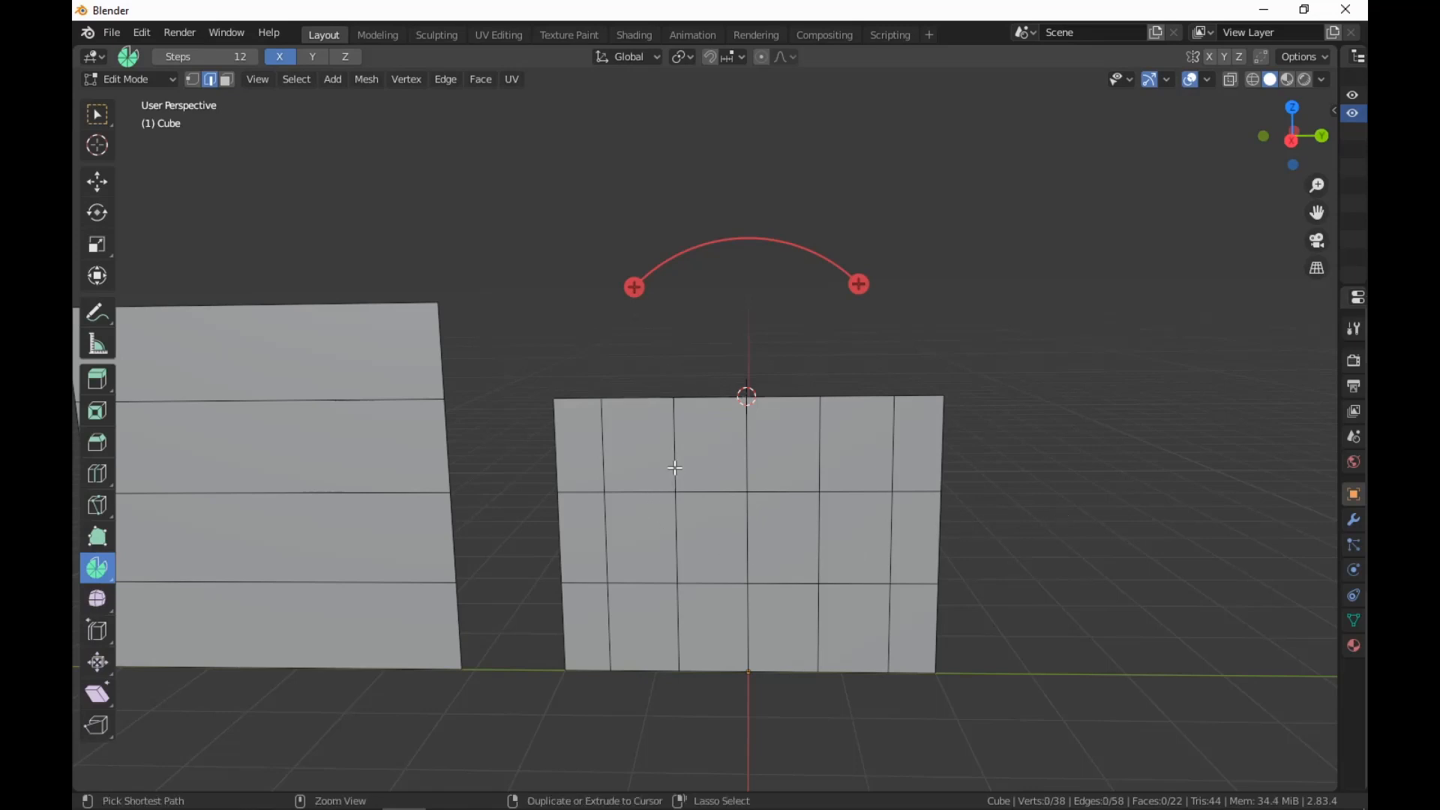
Add one centred vertical loop cut on each side of the plane's middle loop, without sliding them
key(ctrl+r)
click(725, 476)
right_click(721, 478)
key(ctrl+r)
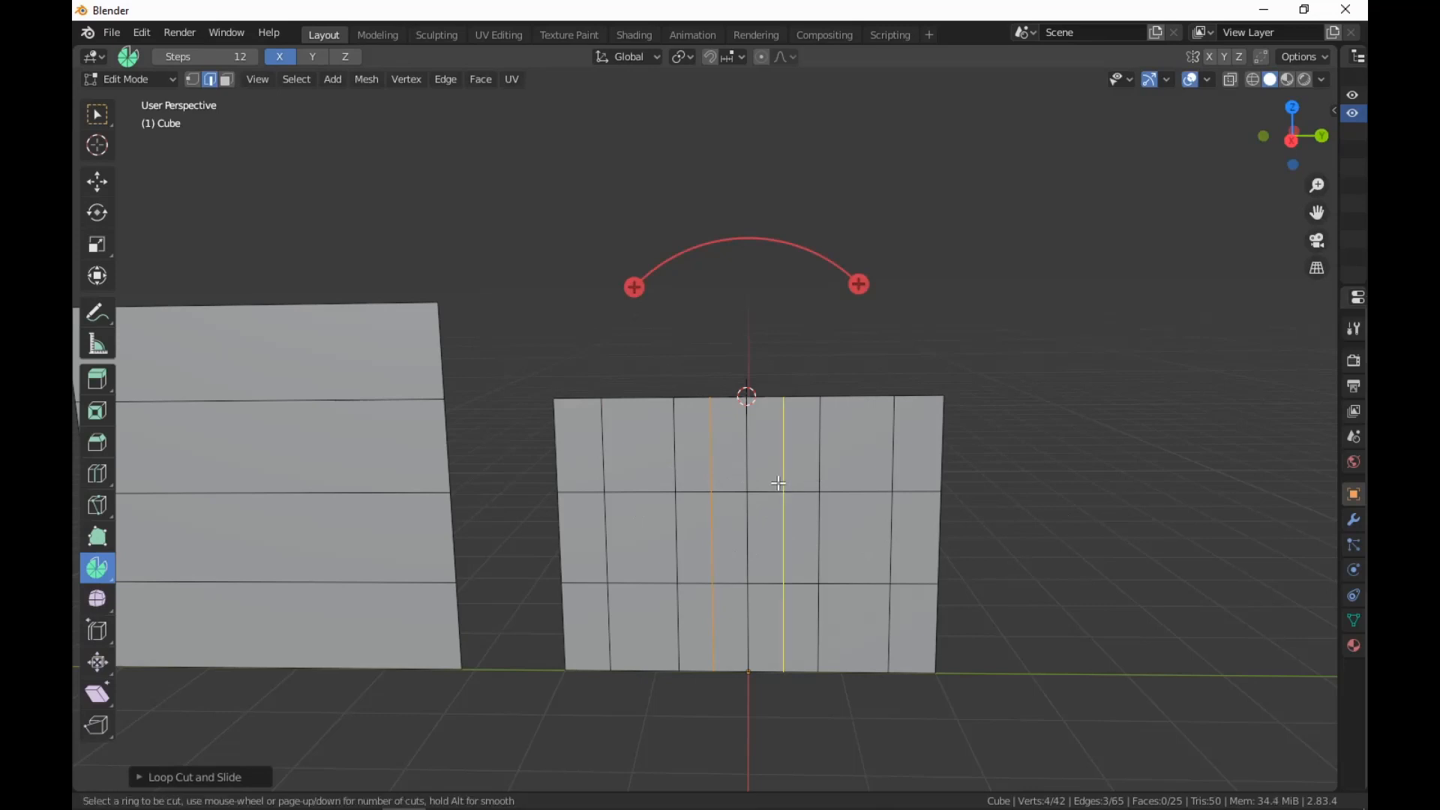
click(778, 483)
right_click(779, 483)
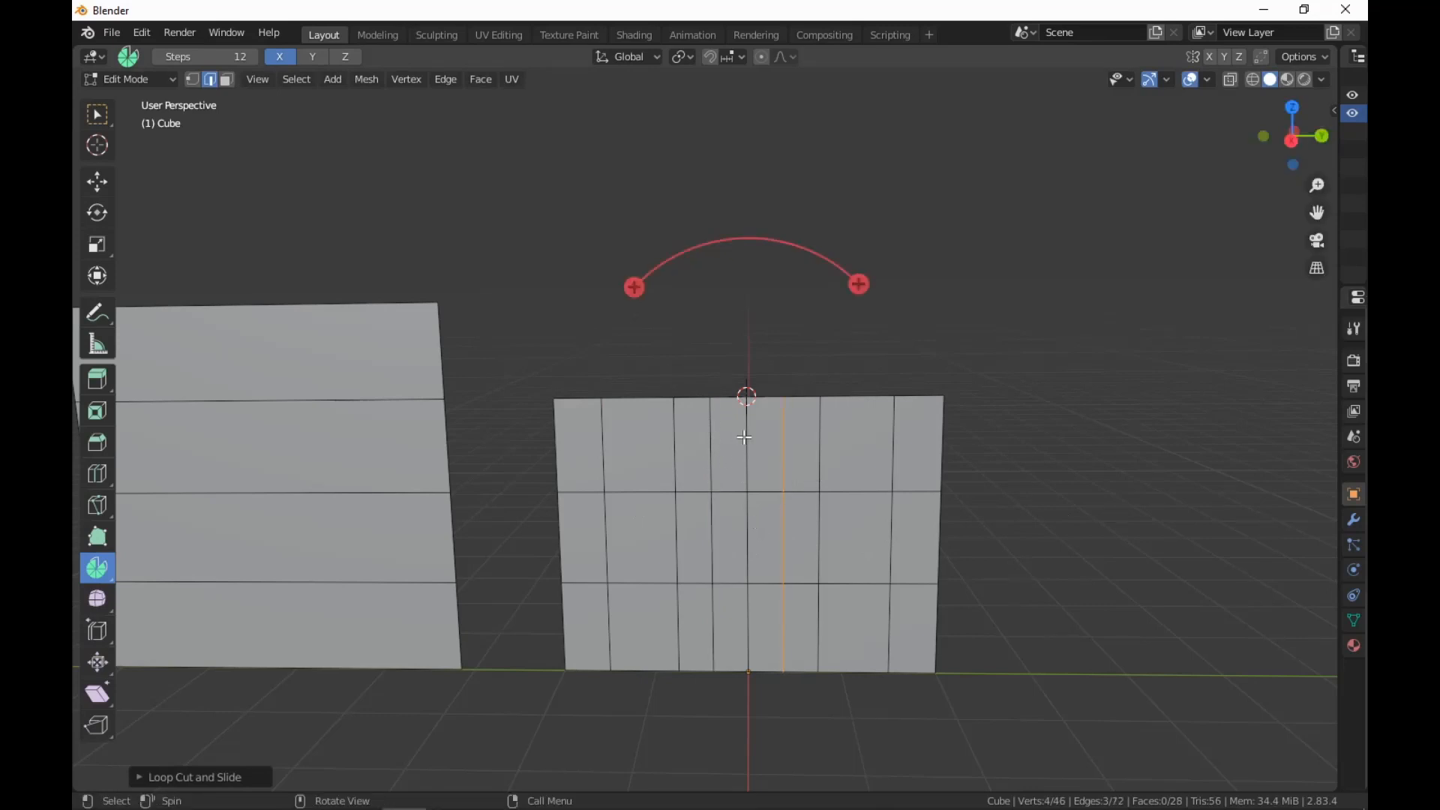
Select the three top edges running from the 3D cursor to the plane's outermost left vertical loop
click(726, 395)
shift+click(686, 396)
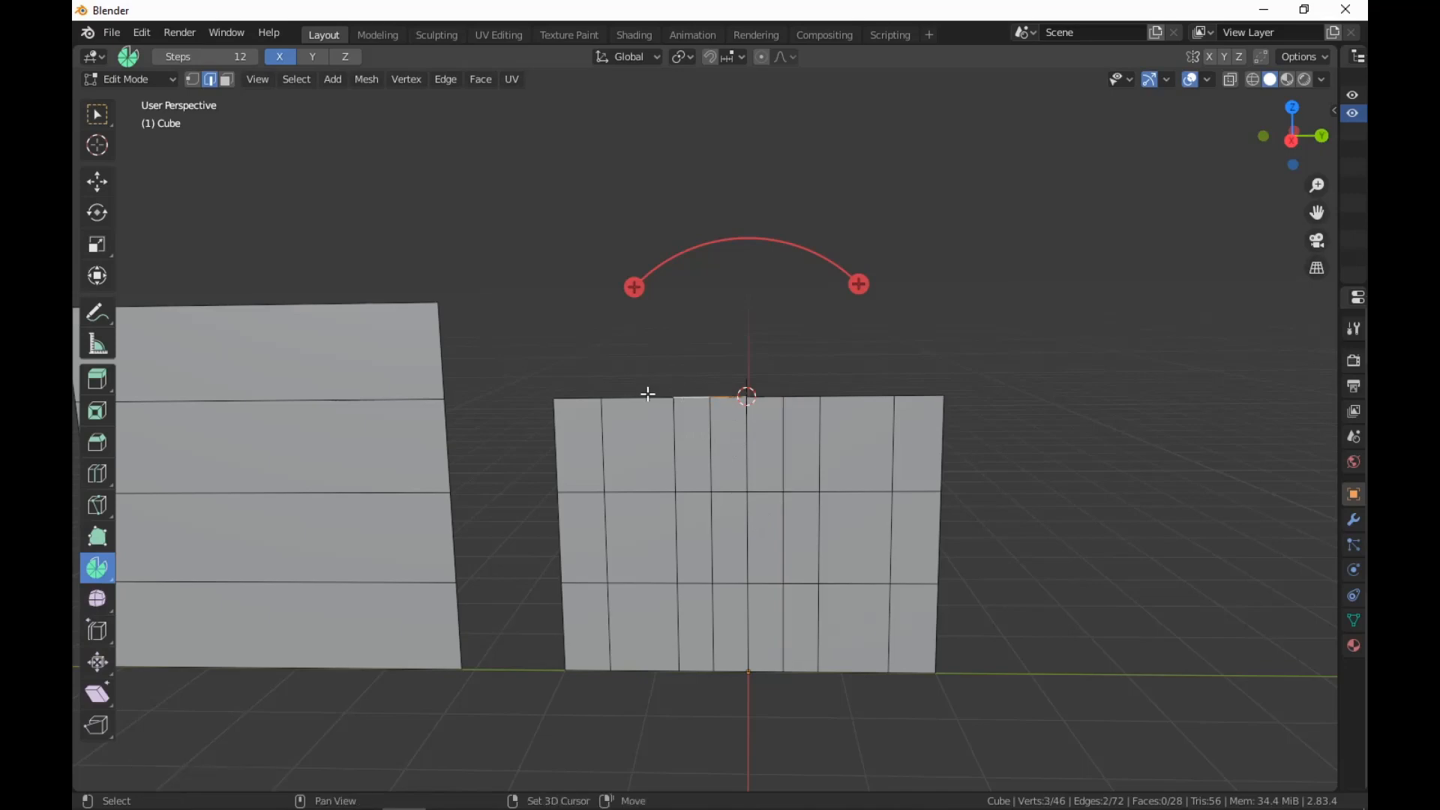
shift+click(647, 397)
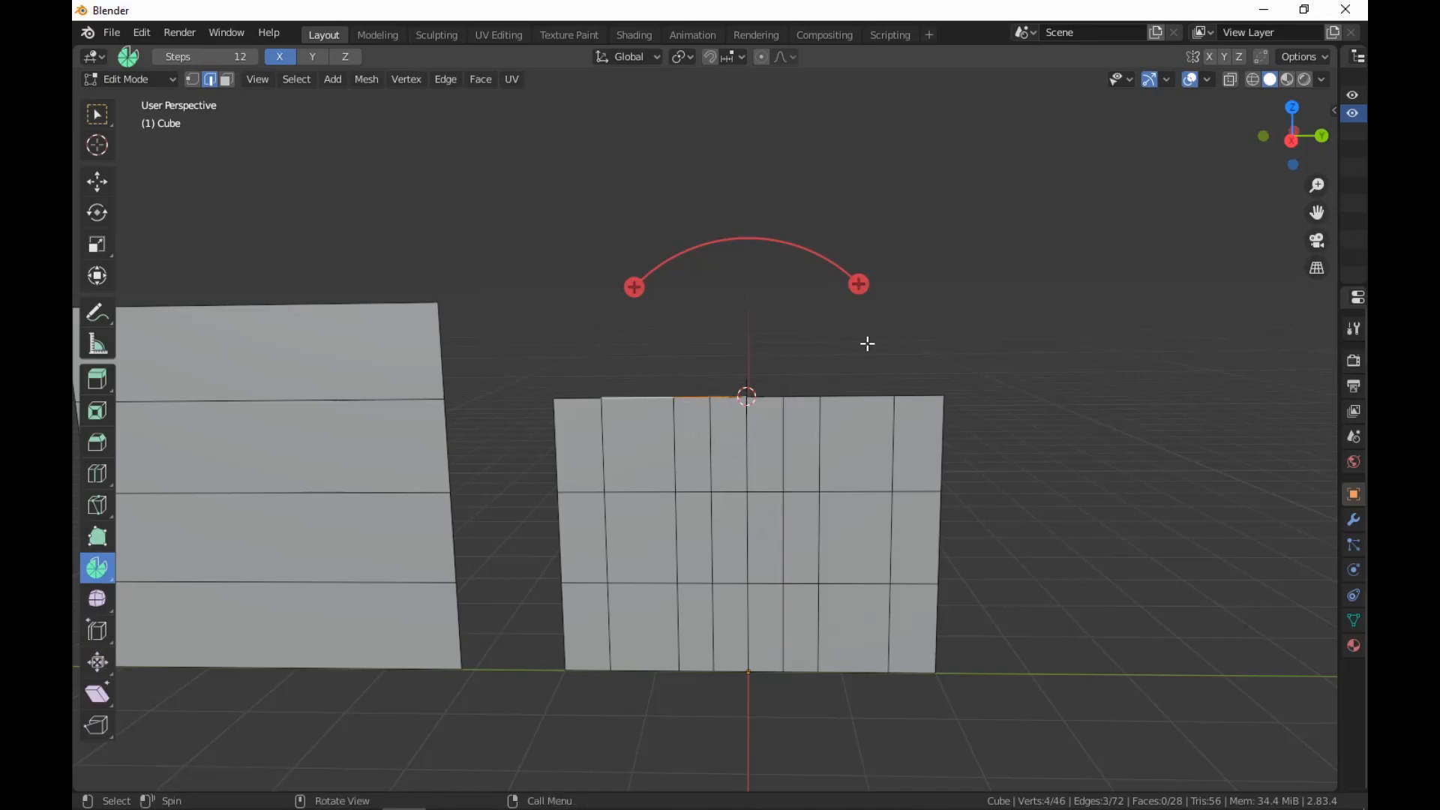
Save the scene as ep6 in the WIP folder
click(117, 33)
click(151, 162)
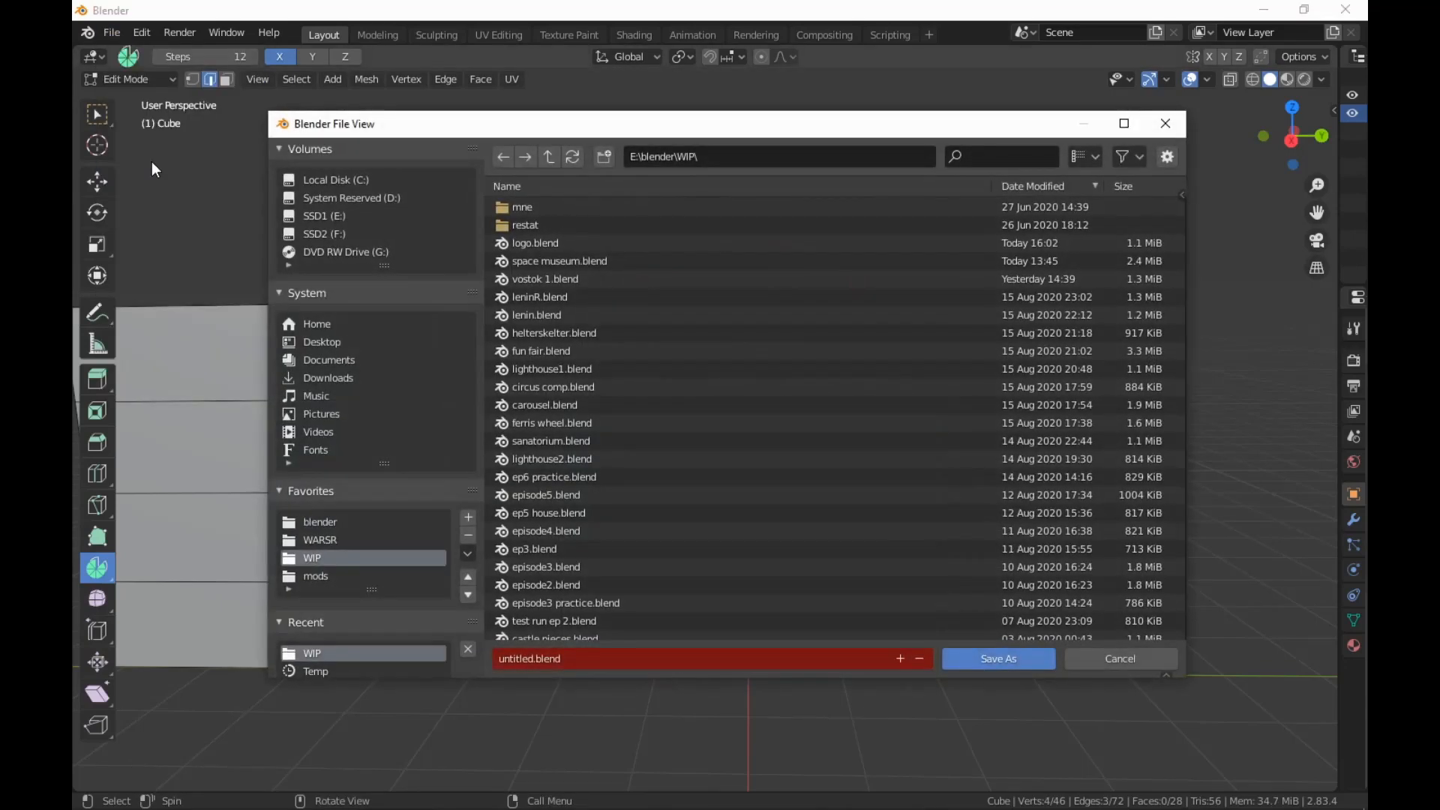
click(571, 653)
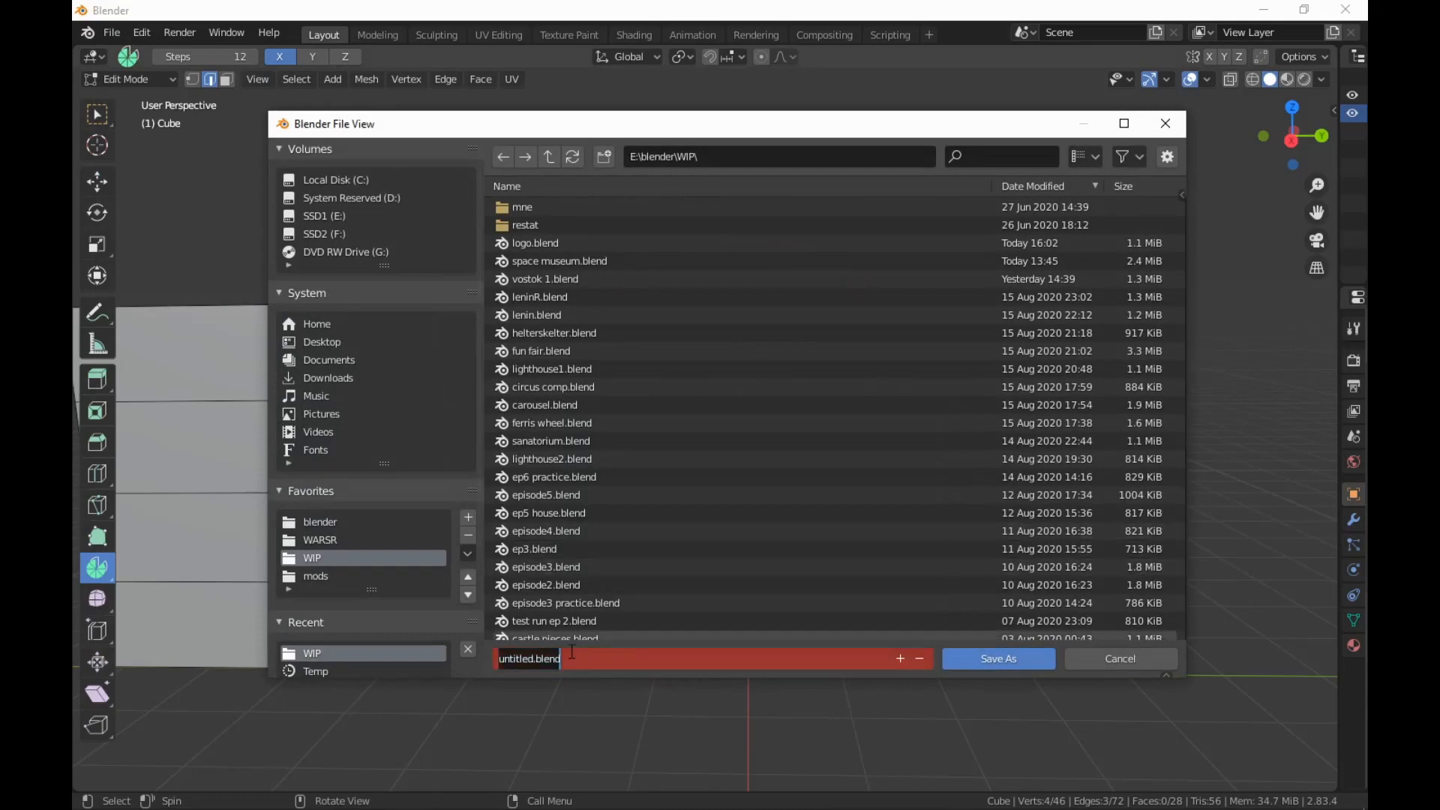
text(ep6)
key(Return)
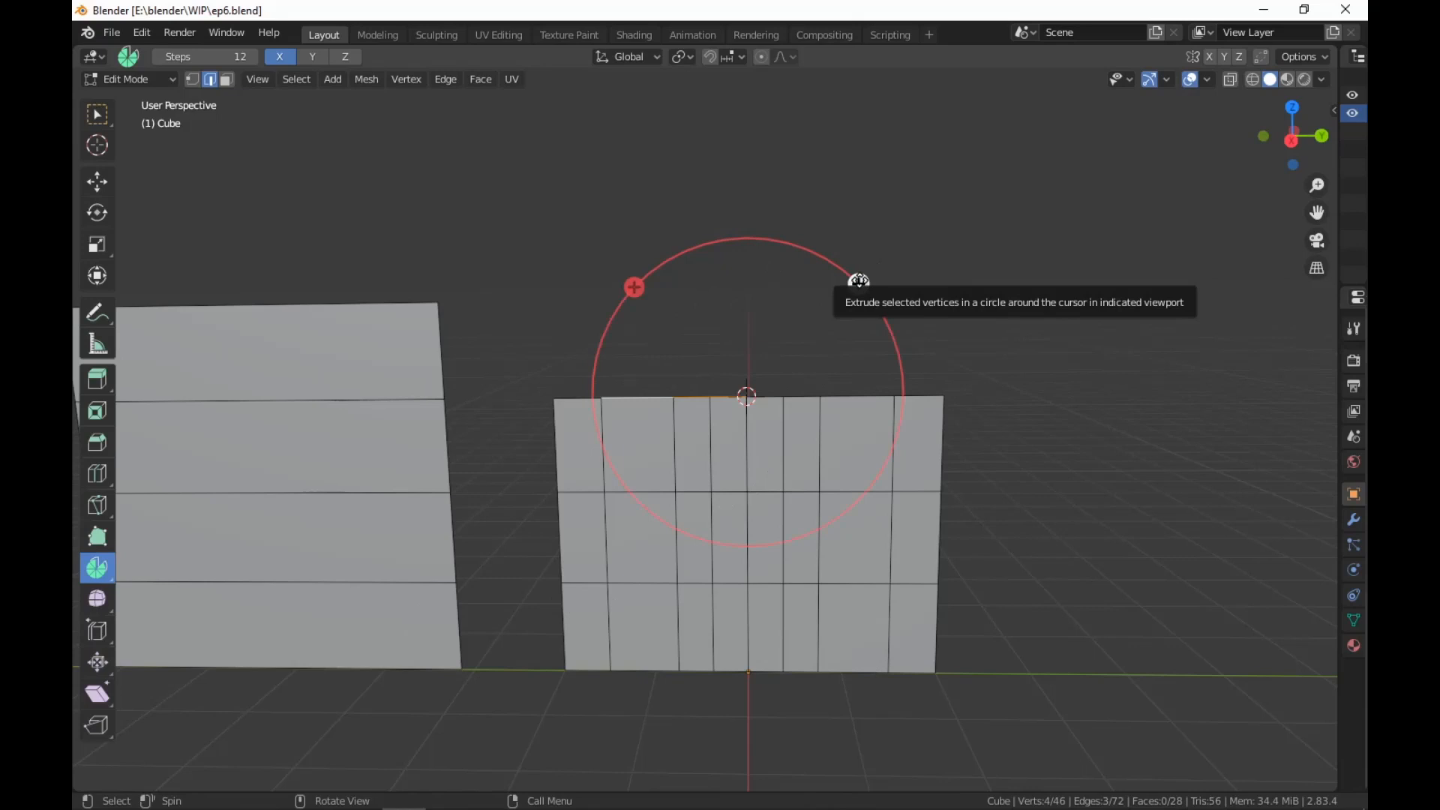
Spin the selected top edges 180° around the 3D cursor into a half-round arch with 8 steps
drag(859, 281, 651, 492)
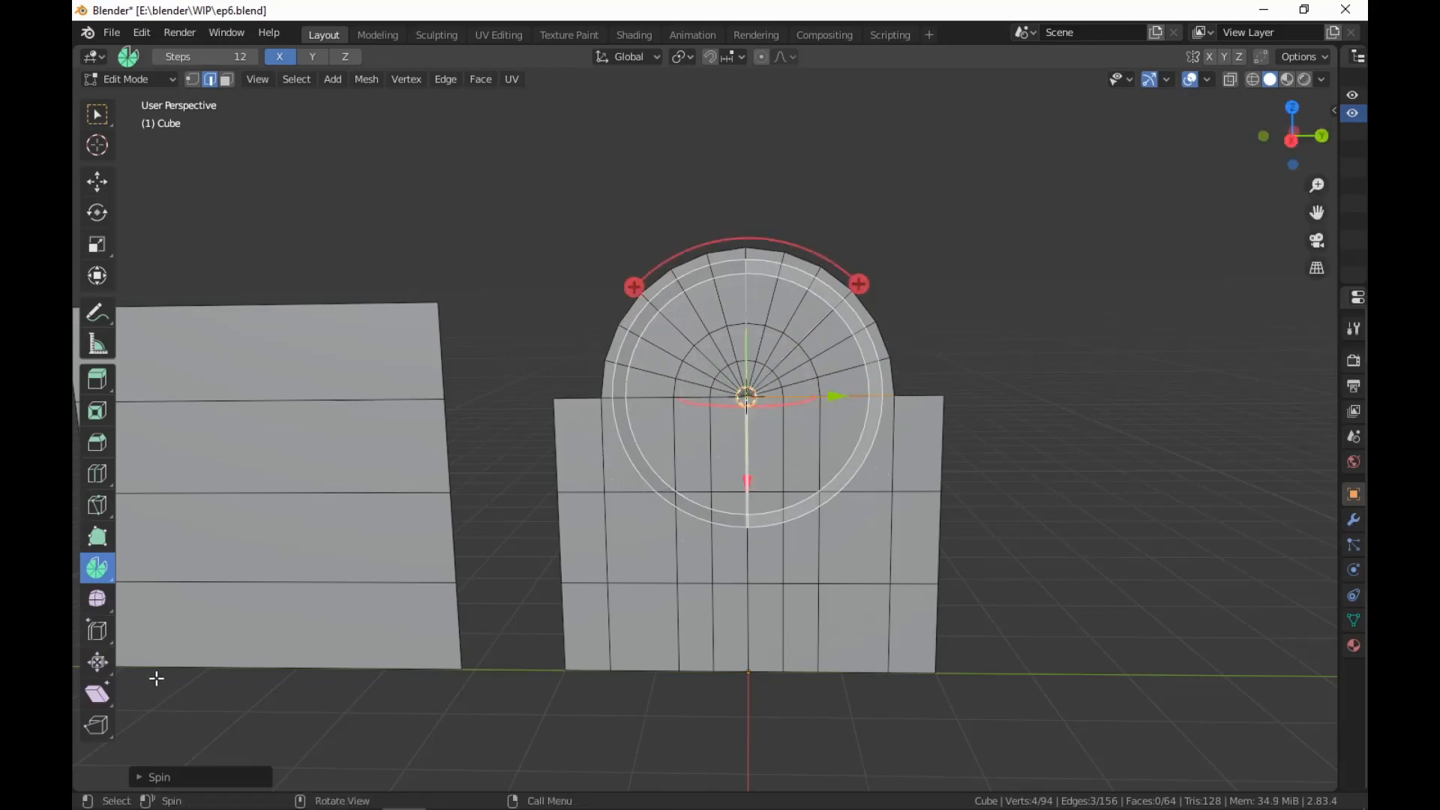
click(166, 780)
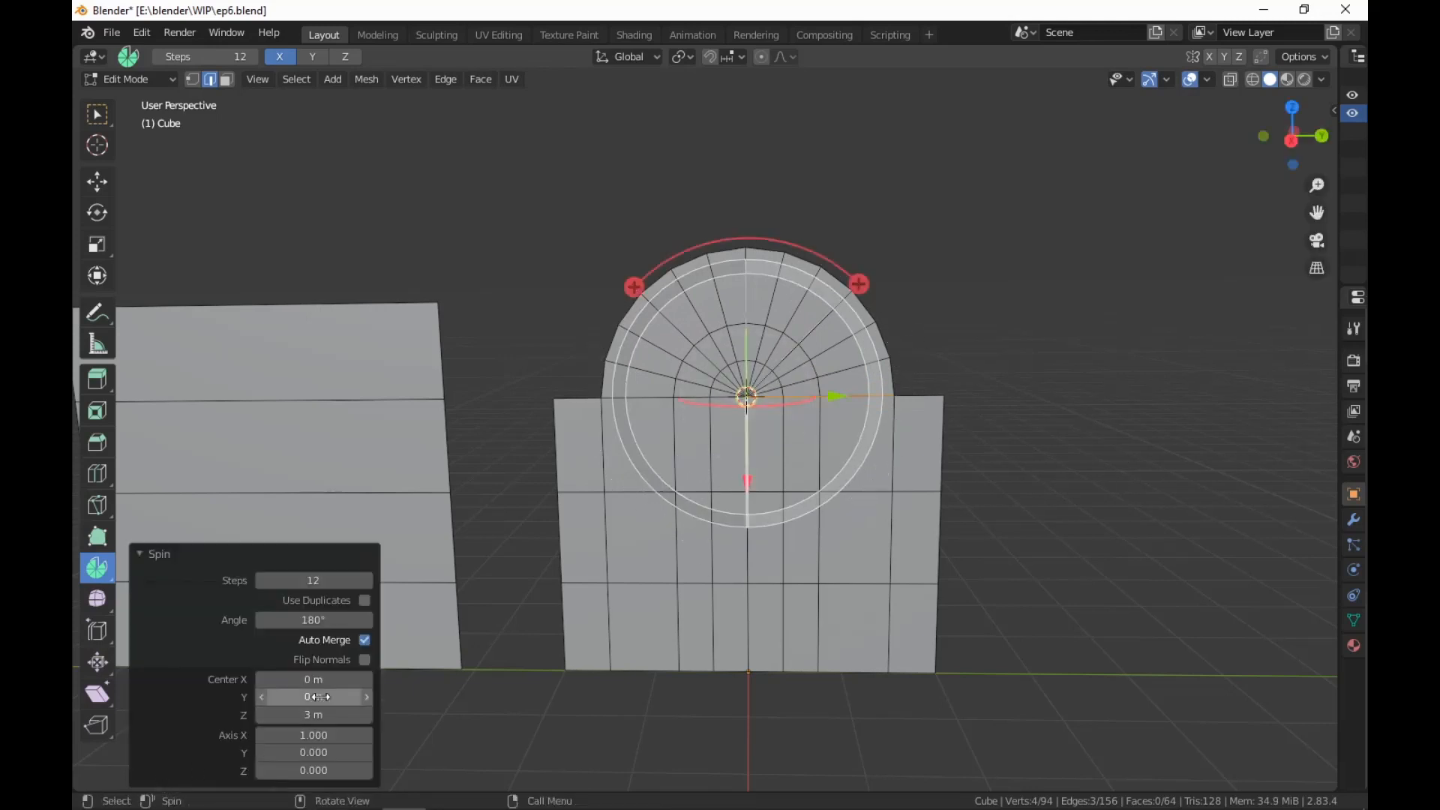
click(322, 580)
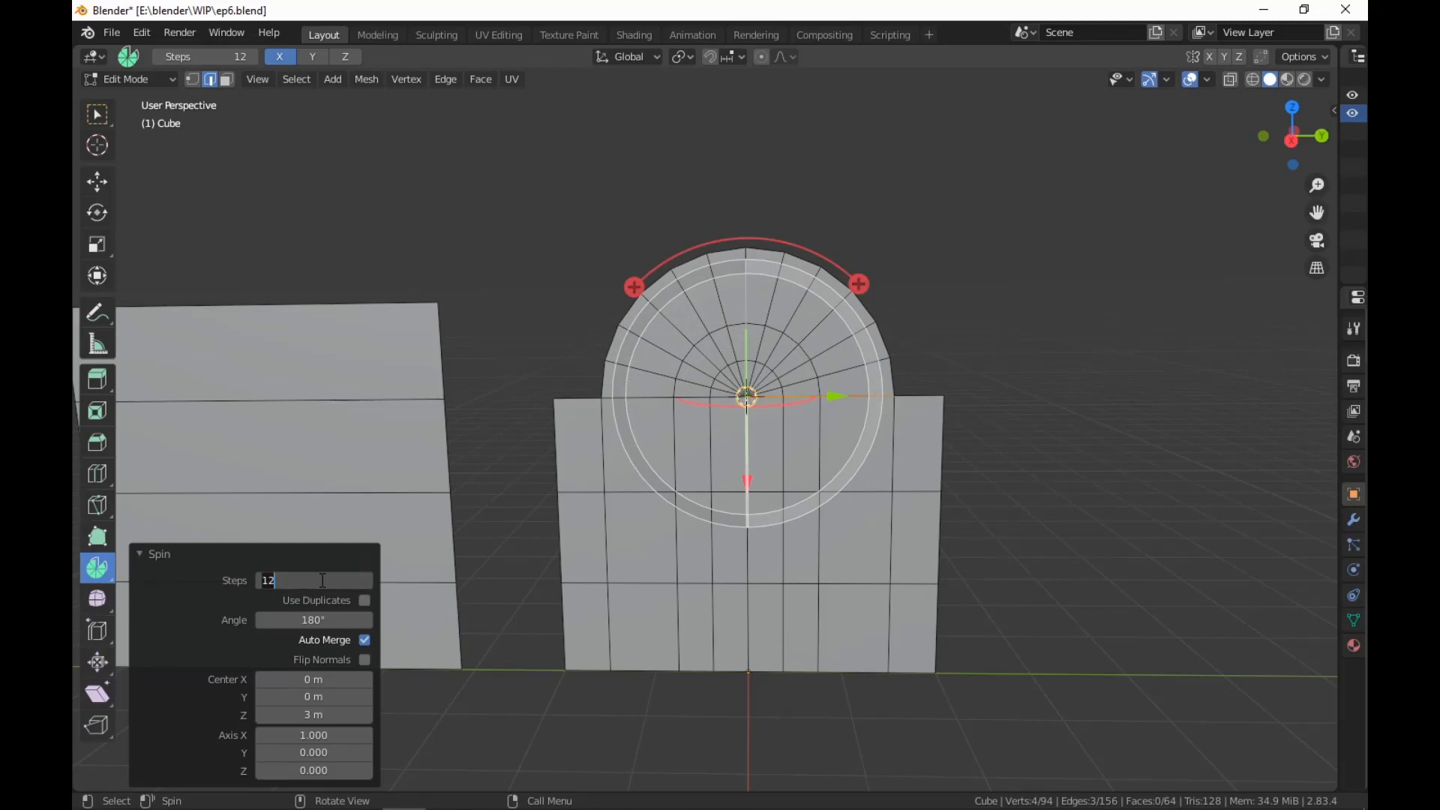
text(8)
key(Return)
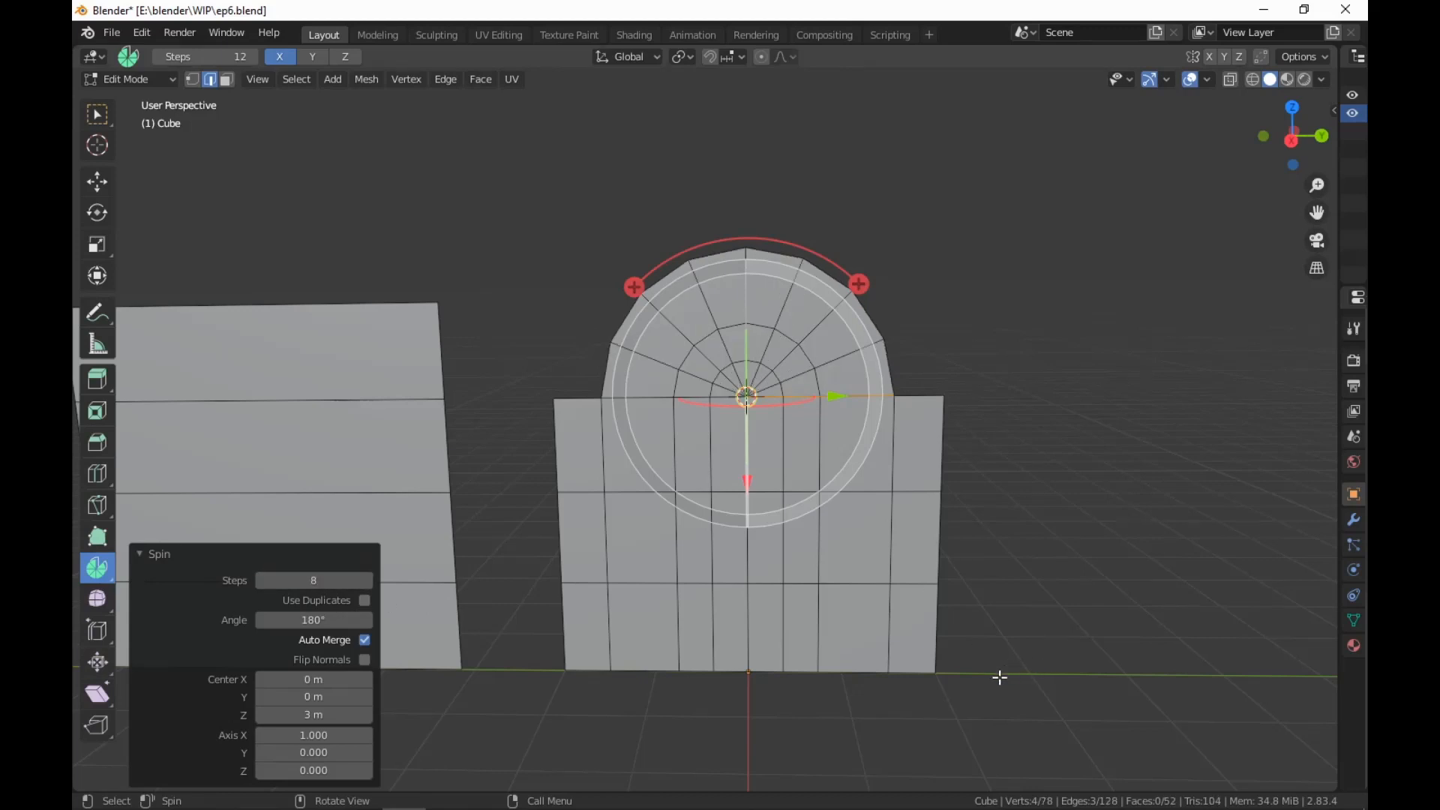
Return to the box selection tool, select the whole arched panel and merge its vertices by distance
click(96, 115)
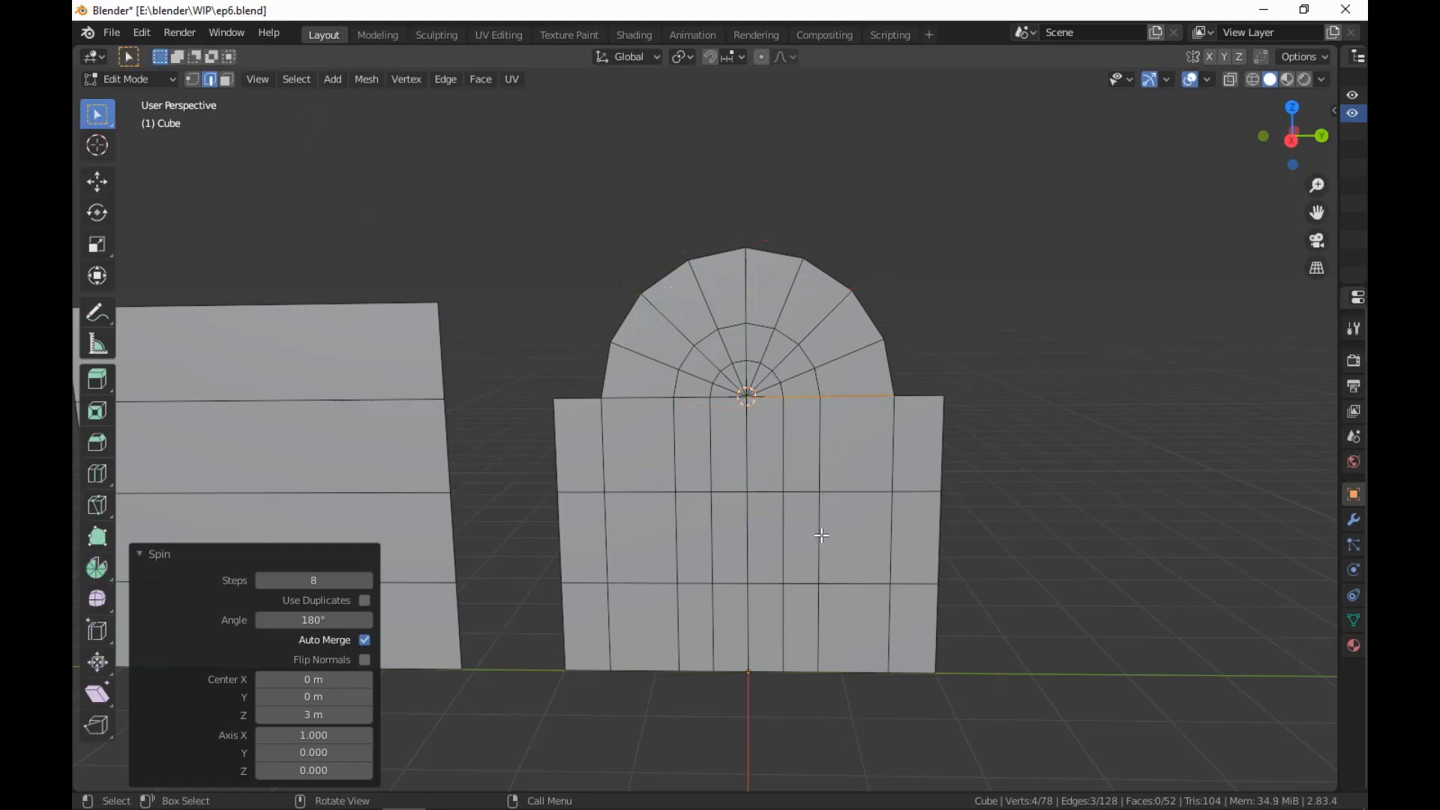
key(l)
key(m)
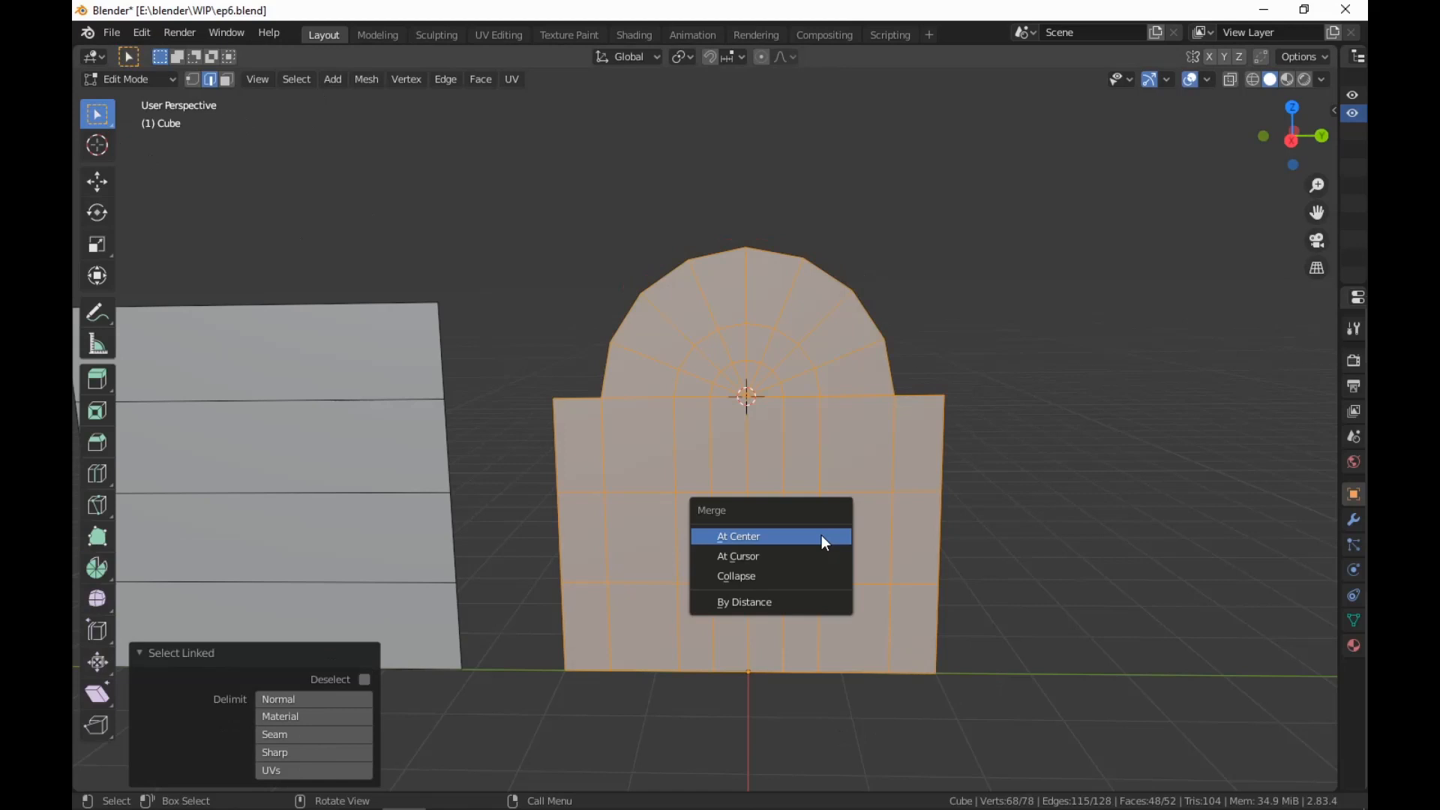
click(797, 607)
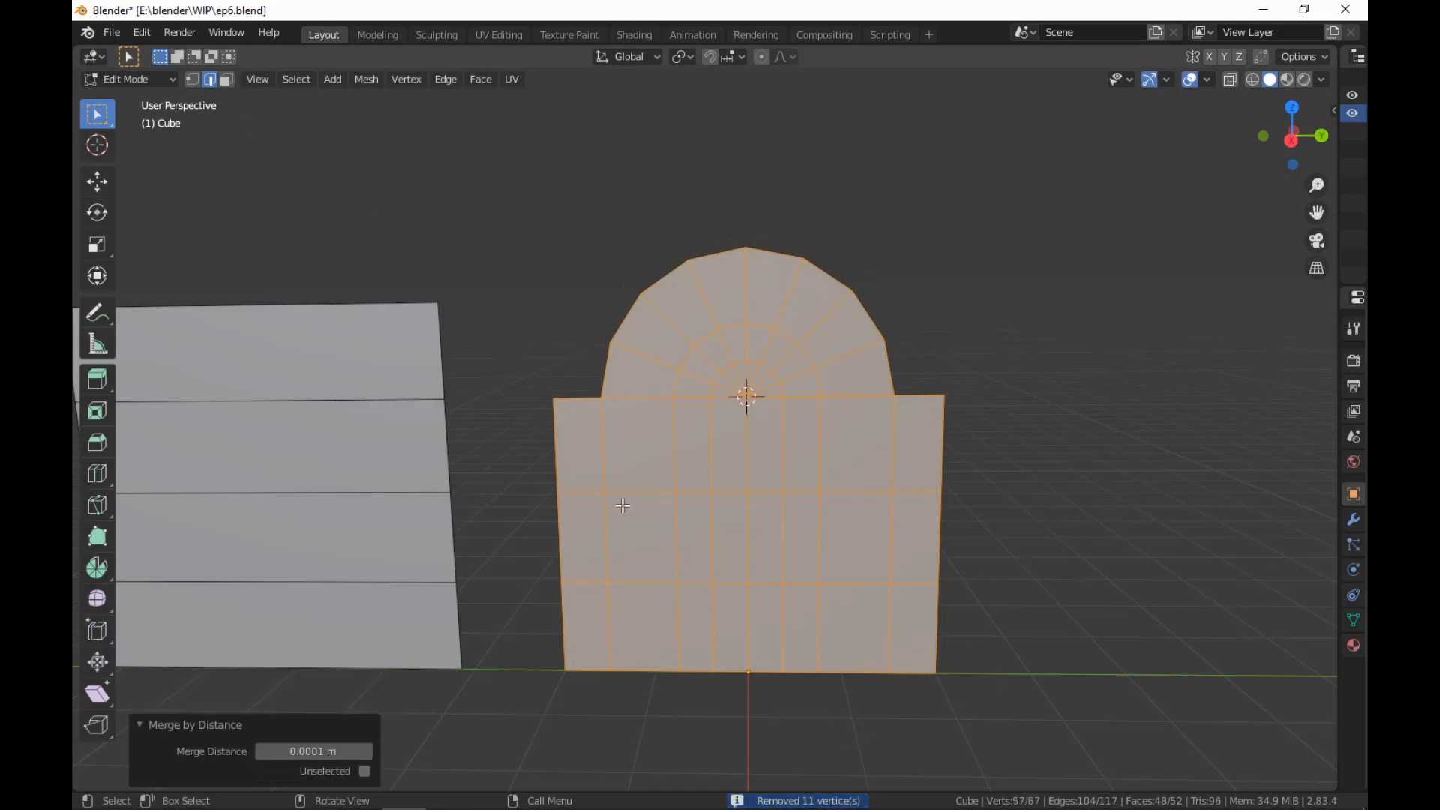
Extrude the two outermost top edges beside the arch about 1.5 m up along Z, using vertex snapping to the arch's peak
click(729, 435)
shift+click(928, 396)
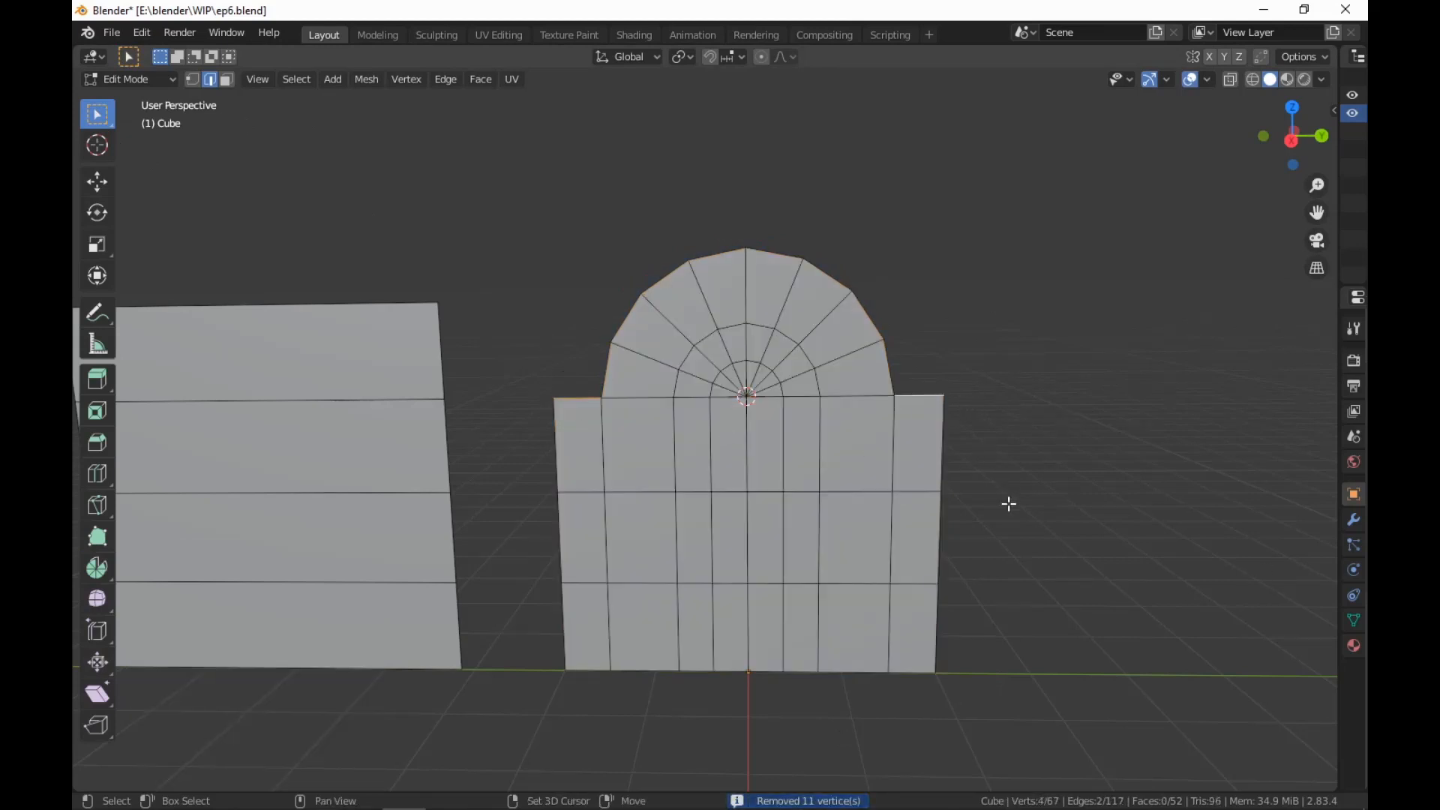
scroll(1004, 525, up, 2)
key(e)
key(z)
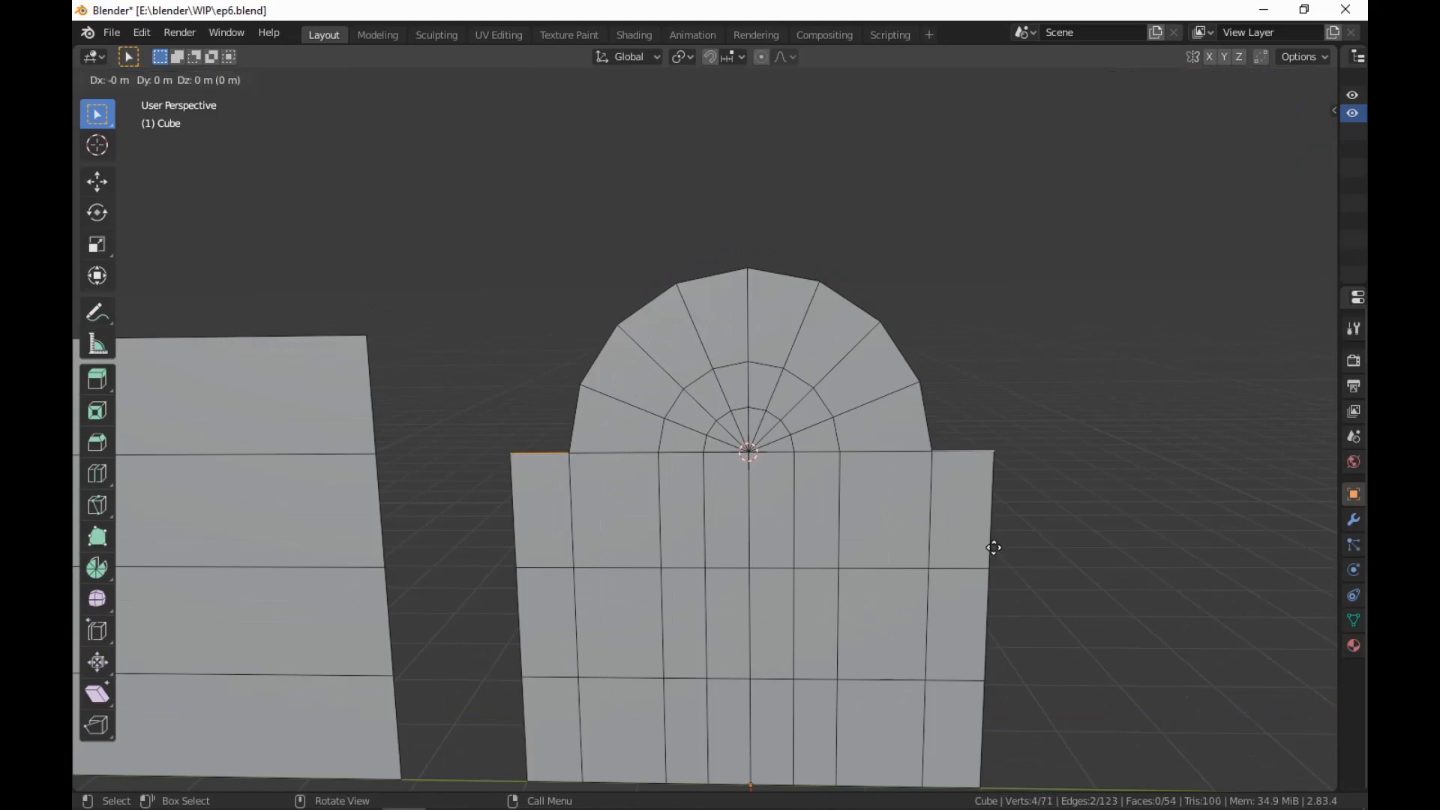
key(Escape)
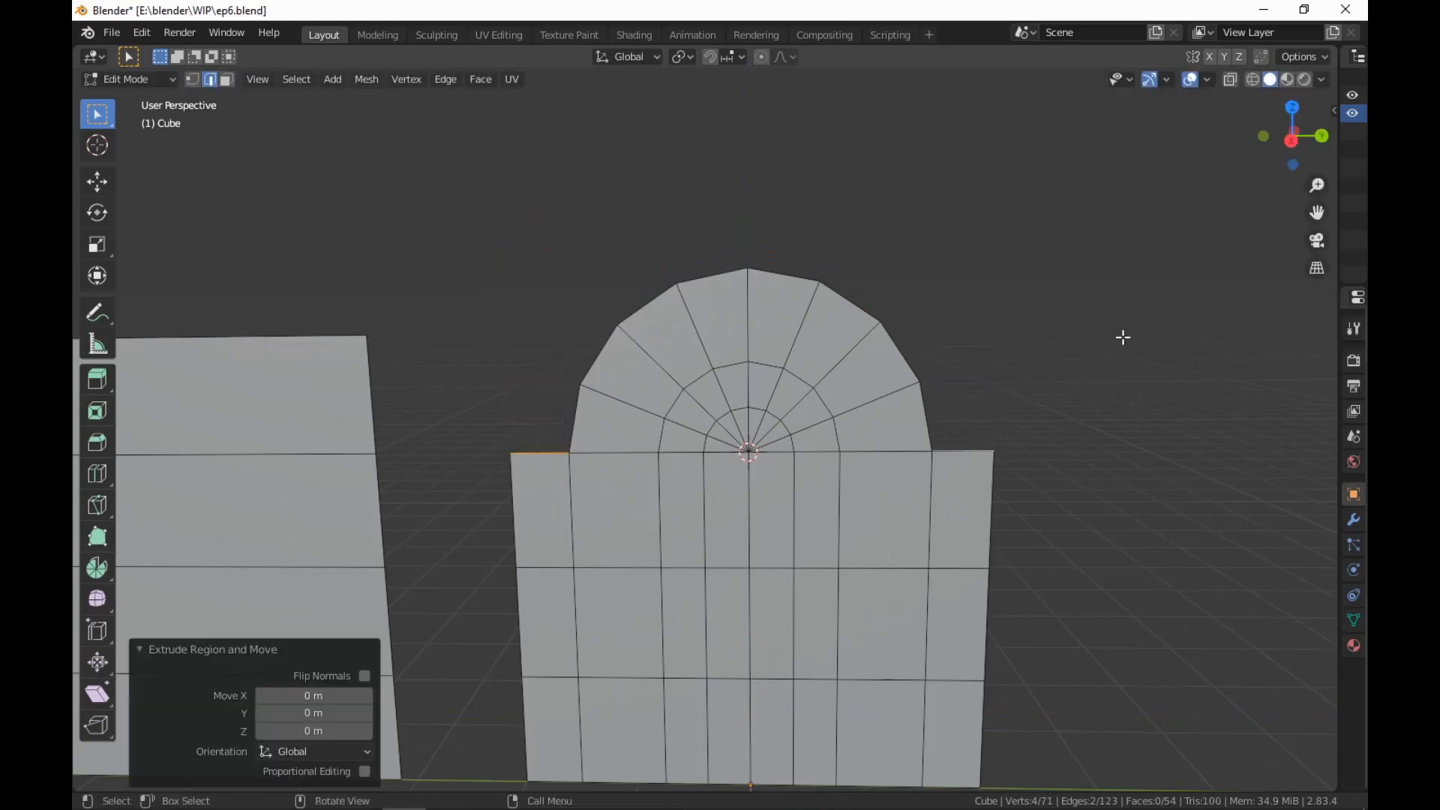
click(724, 58)
click(719, 128)
key(g)
key(z)
click(822, 322)
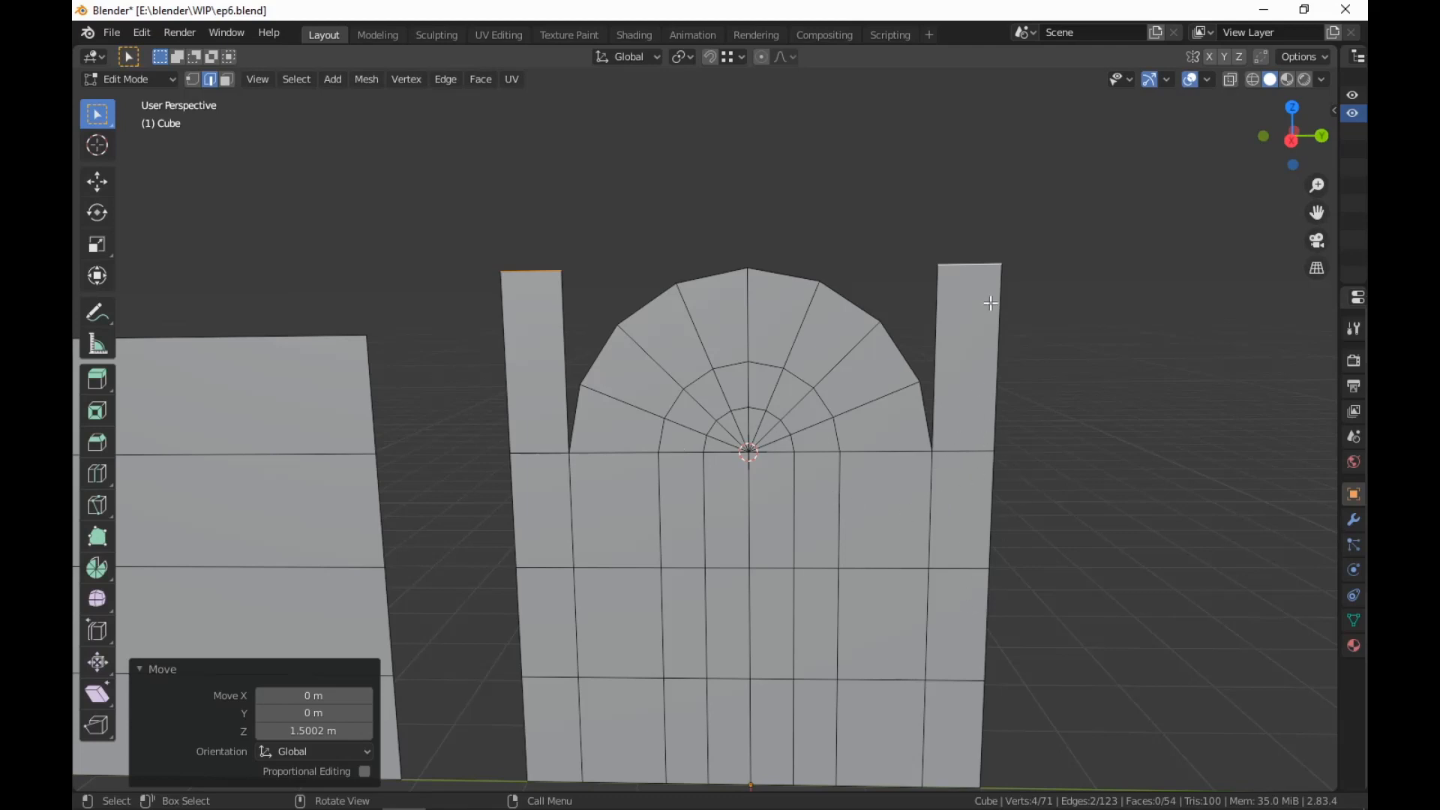
Dissolve the four alternate radial edges between the arch's small inner arc and its middle arc
middle_drag(1151, 440, 949, 442)
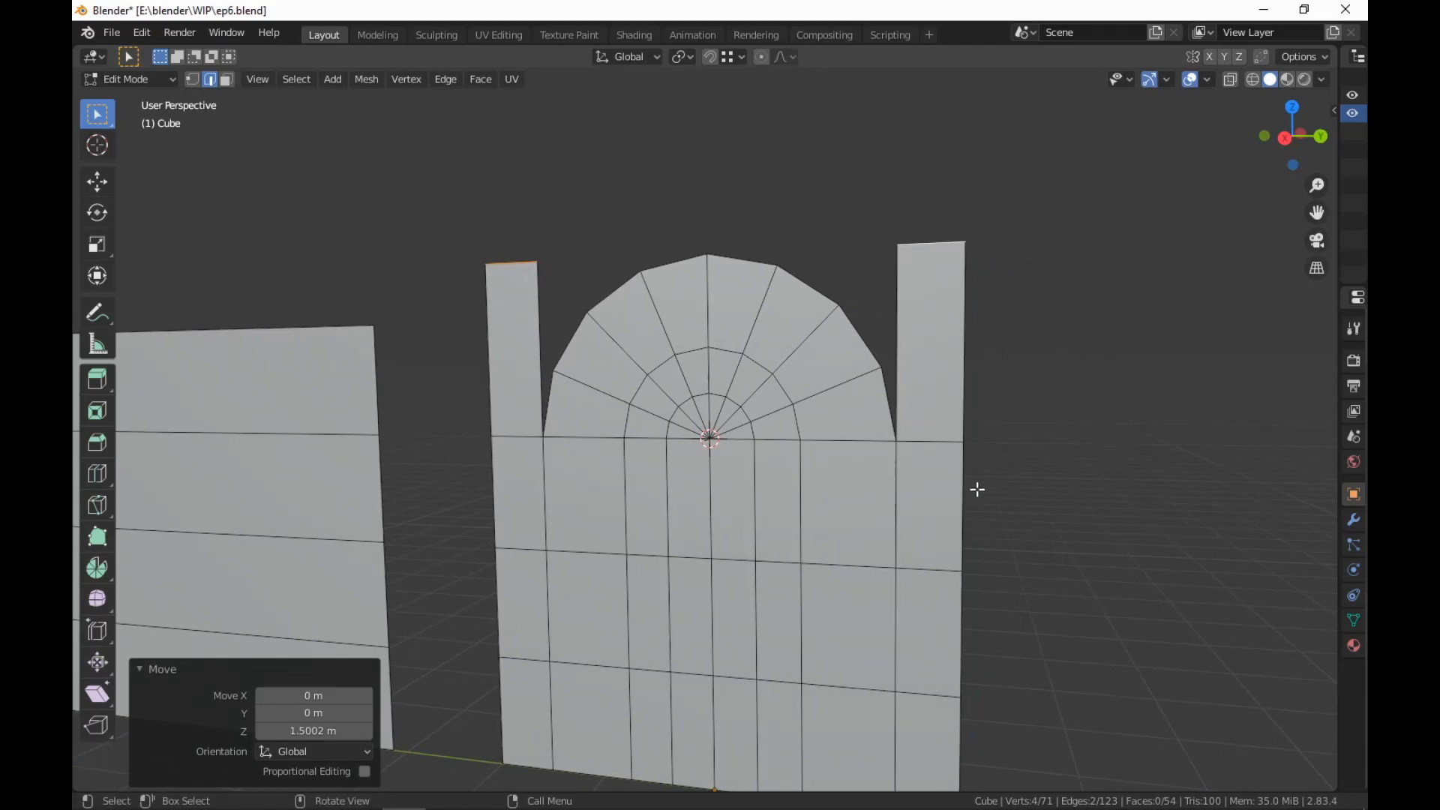
middle_drag(977, 490, 993, 492)
scroll(993, 492, up, 2)
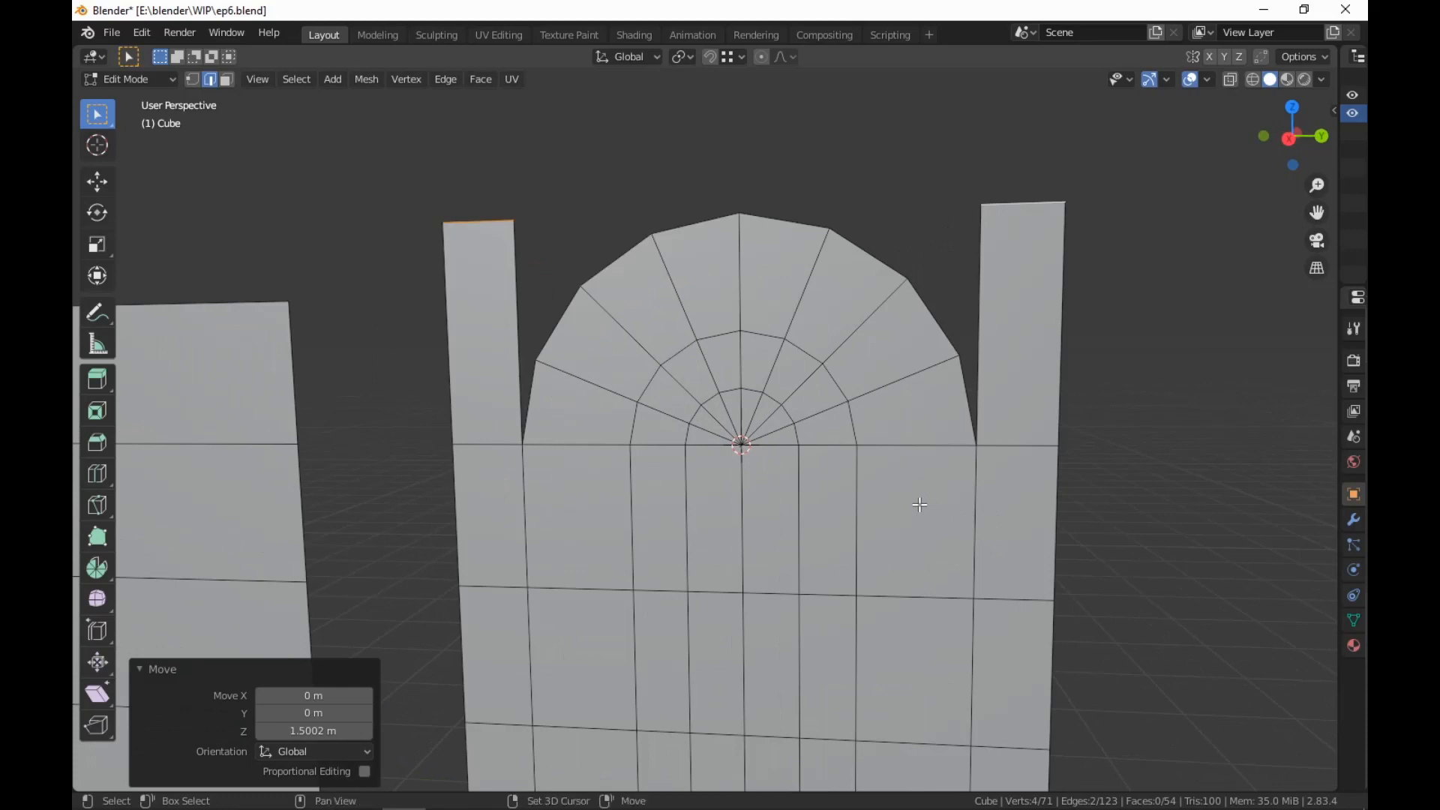
shift+middle_drag(919, 506, 934, 518)
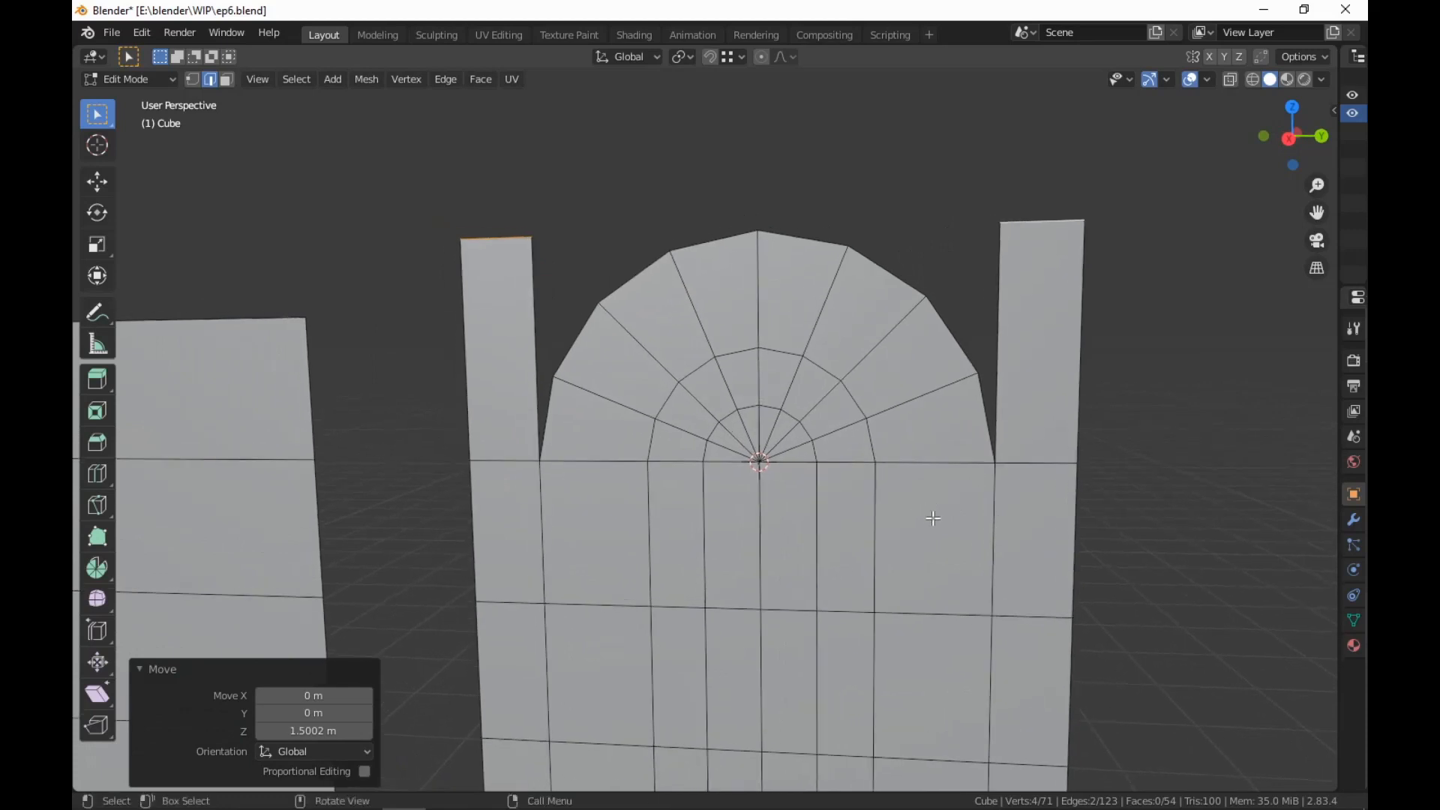
click(679, 435)
shift+middle_drag(782, 494, 779, 473)
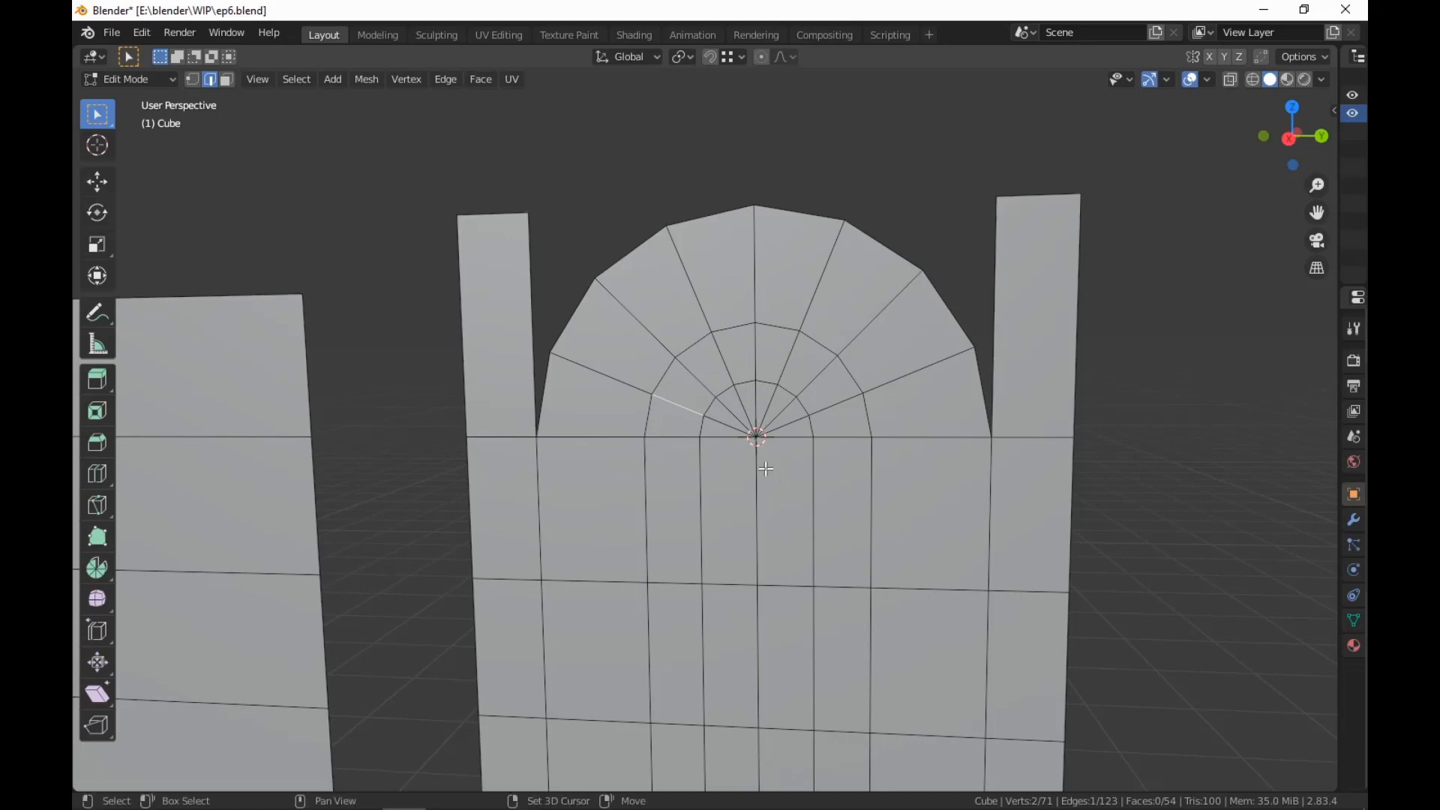
shift+click(729, 362)
shift+click(786, 357)
shift+click(830, 400)
scroll(858, 478, up, 1)
right_click(857, 478)
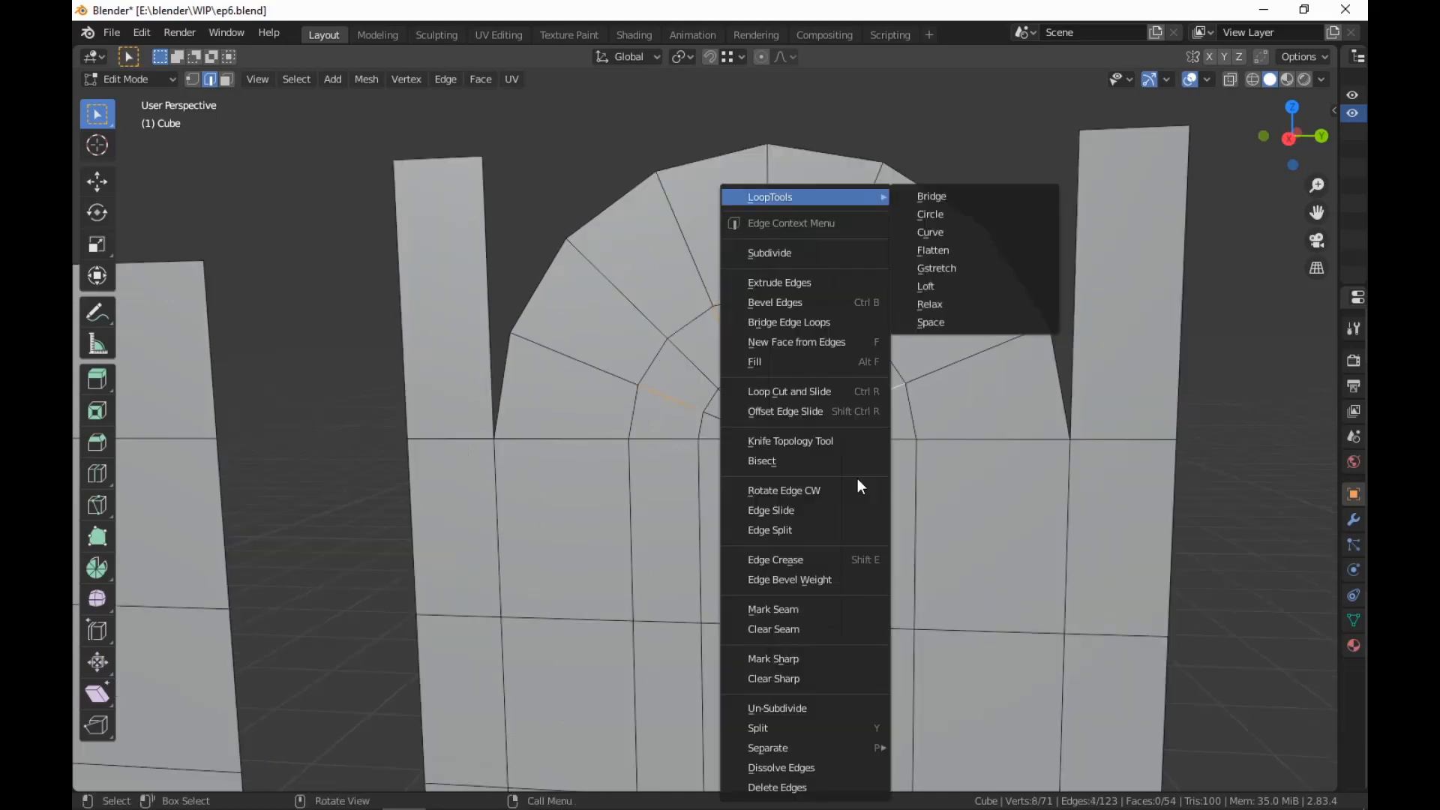
click(814, 762)
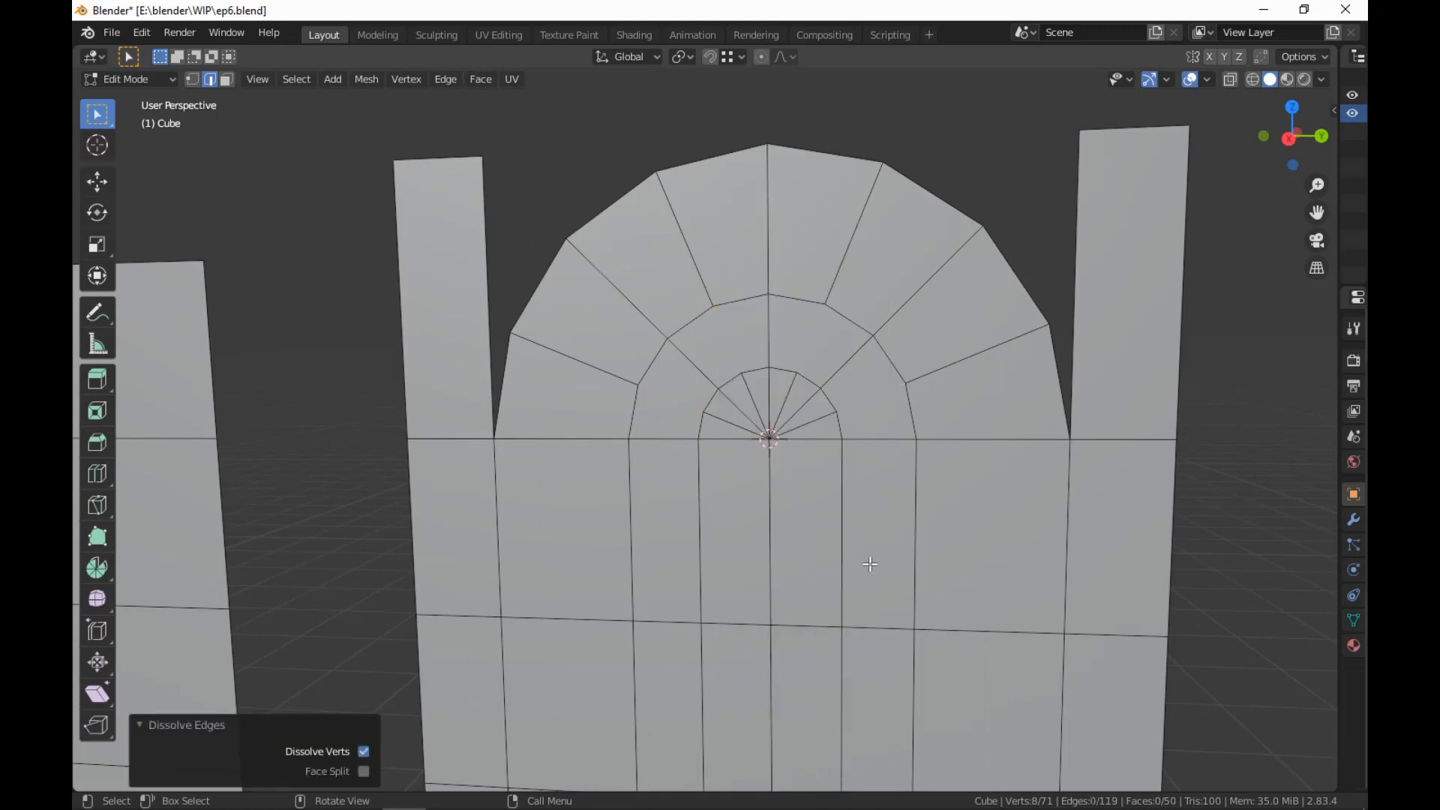
Try dissolving the lowest left radial edge inside the small inner arc, and undo it
shift+middle_drag(879, 546, 857, 584)
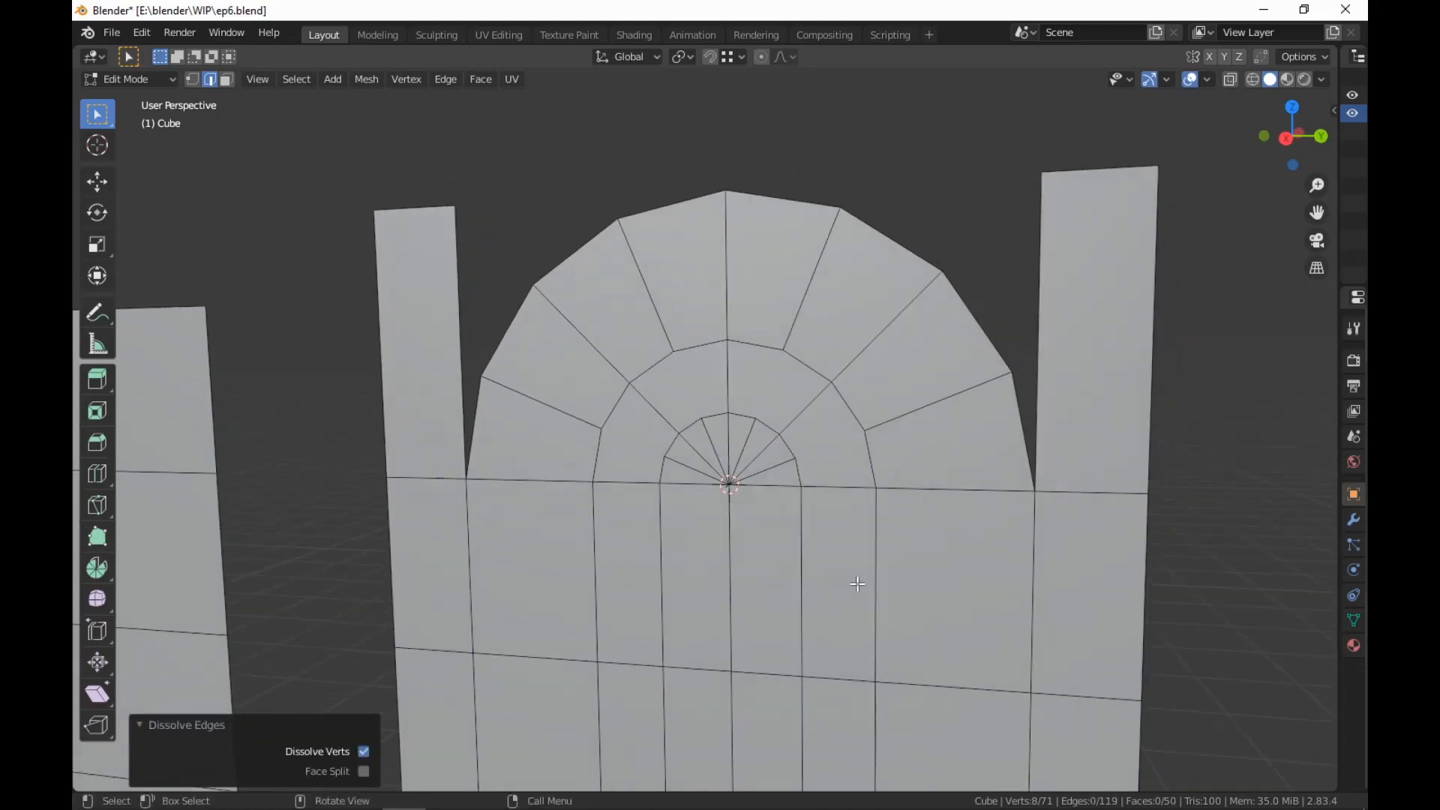
click(687, 468)
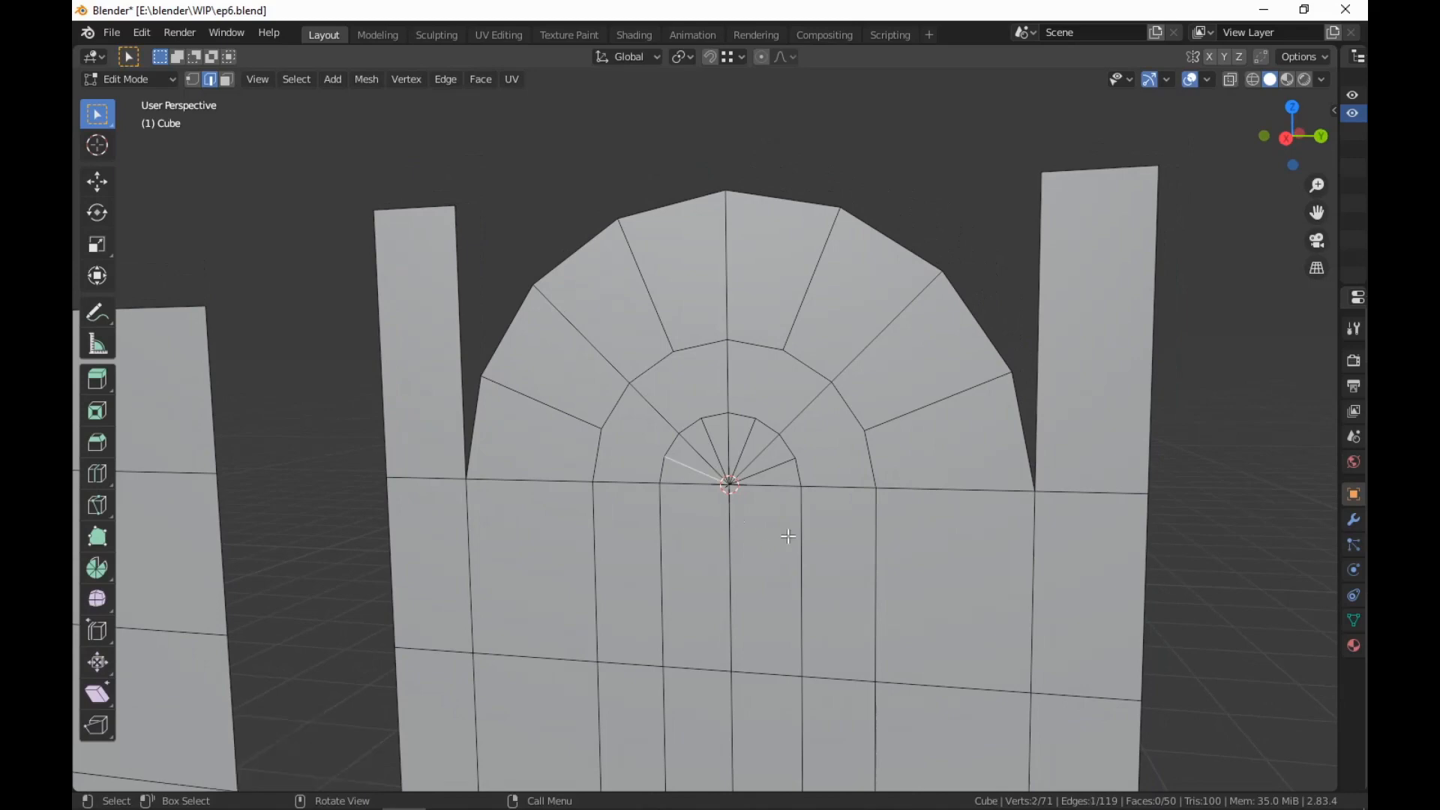
shift+middle_drag(780, 544, 820, 483)
scroll(820, 482, up, 5)
right_click(820, 483)
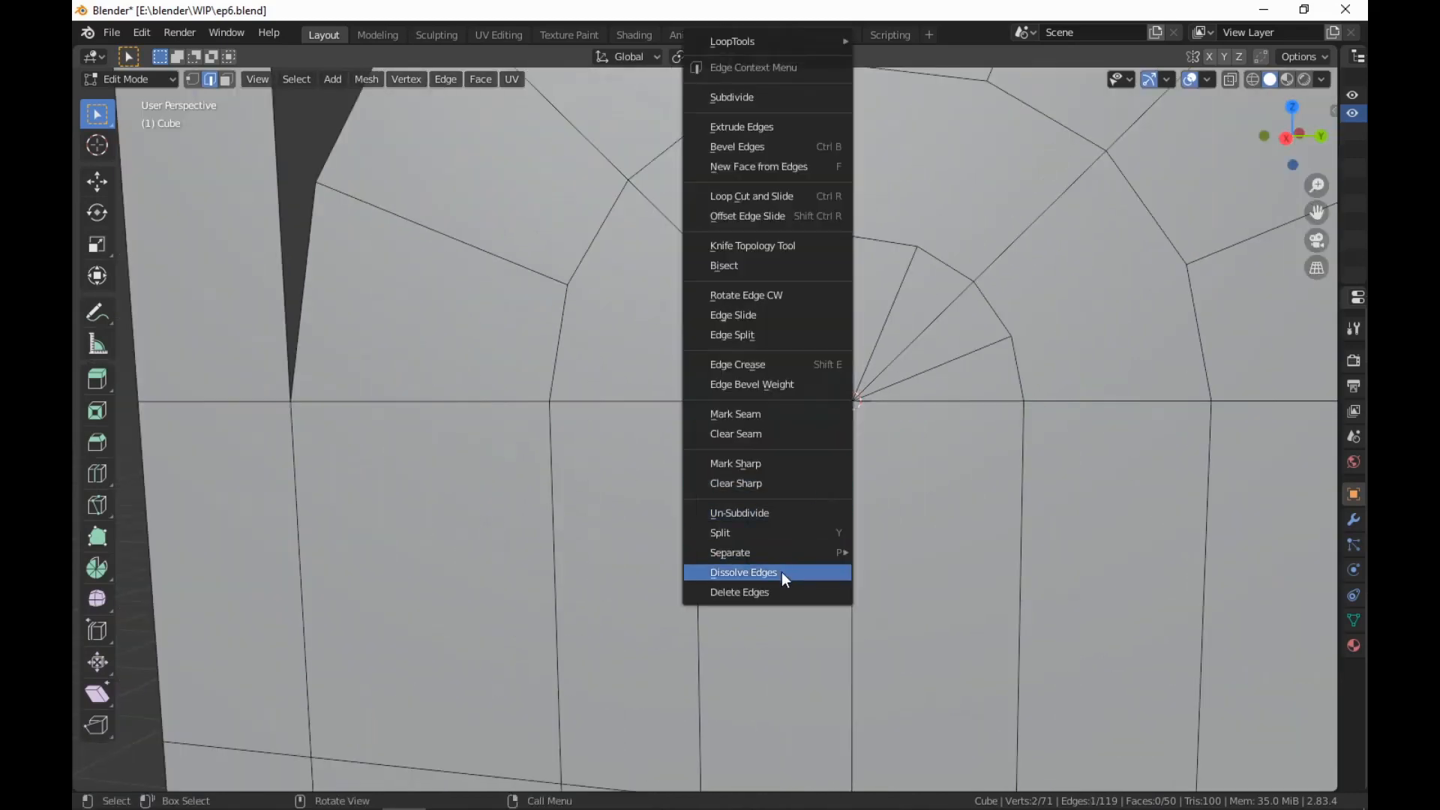
click(781, 571)
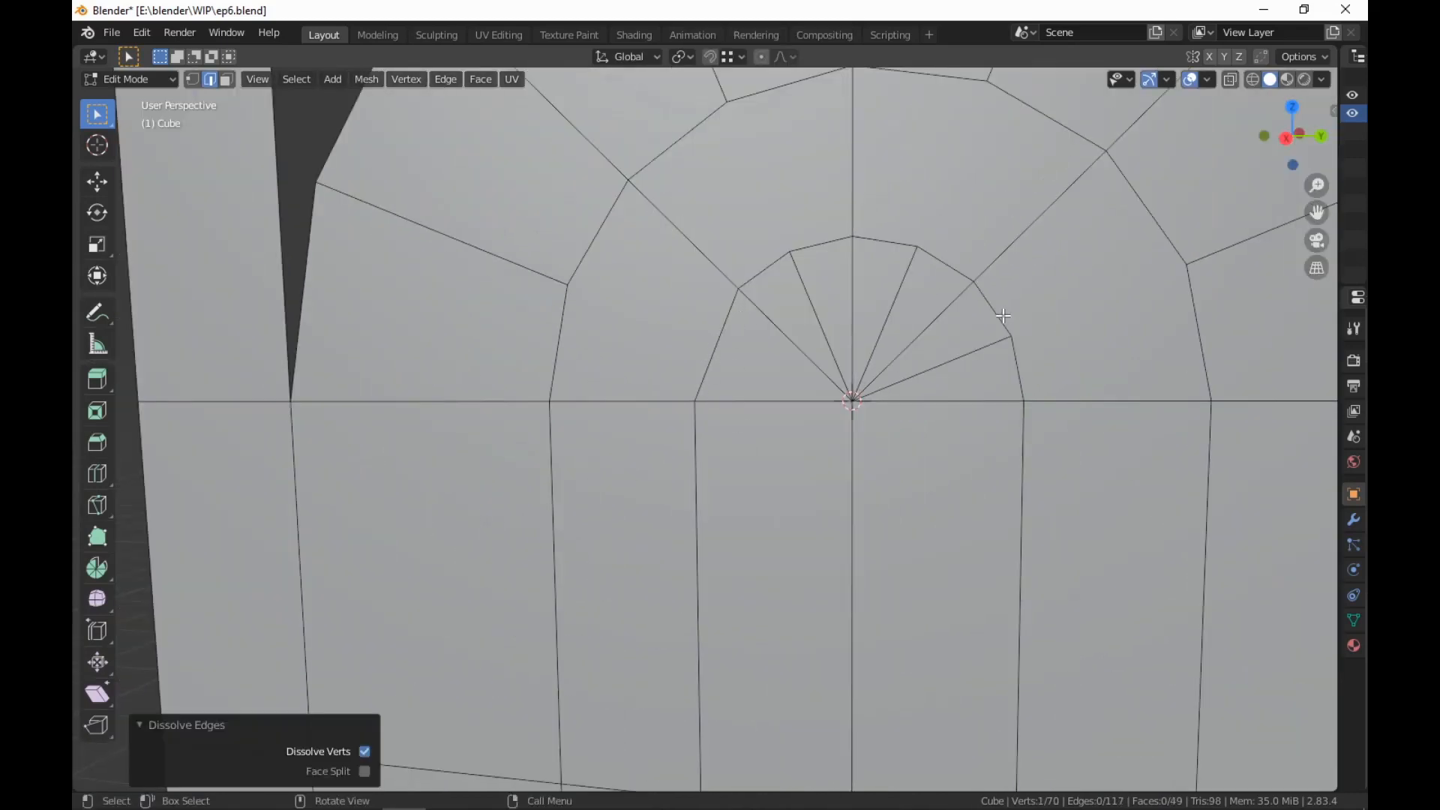
key(ctrl+z)
Try dissolving the lowest left radial edge between the arch's middle and outer arcs, and undo it
shift+middle_drag(929, 380, 823, 534)
scroll(822, 533, down, 3)
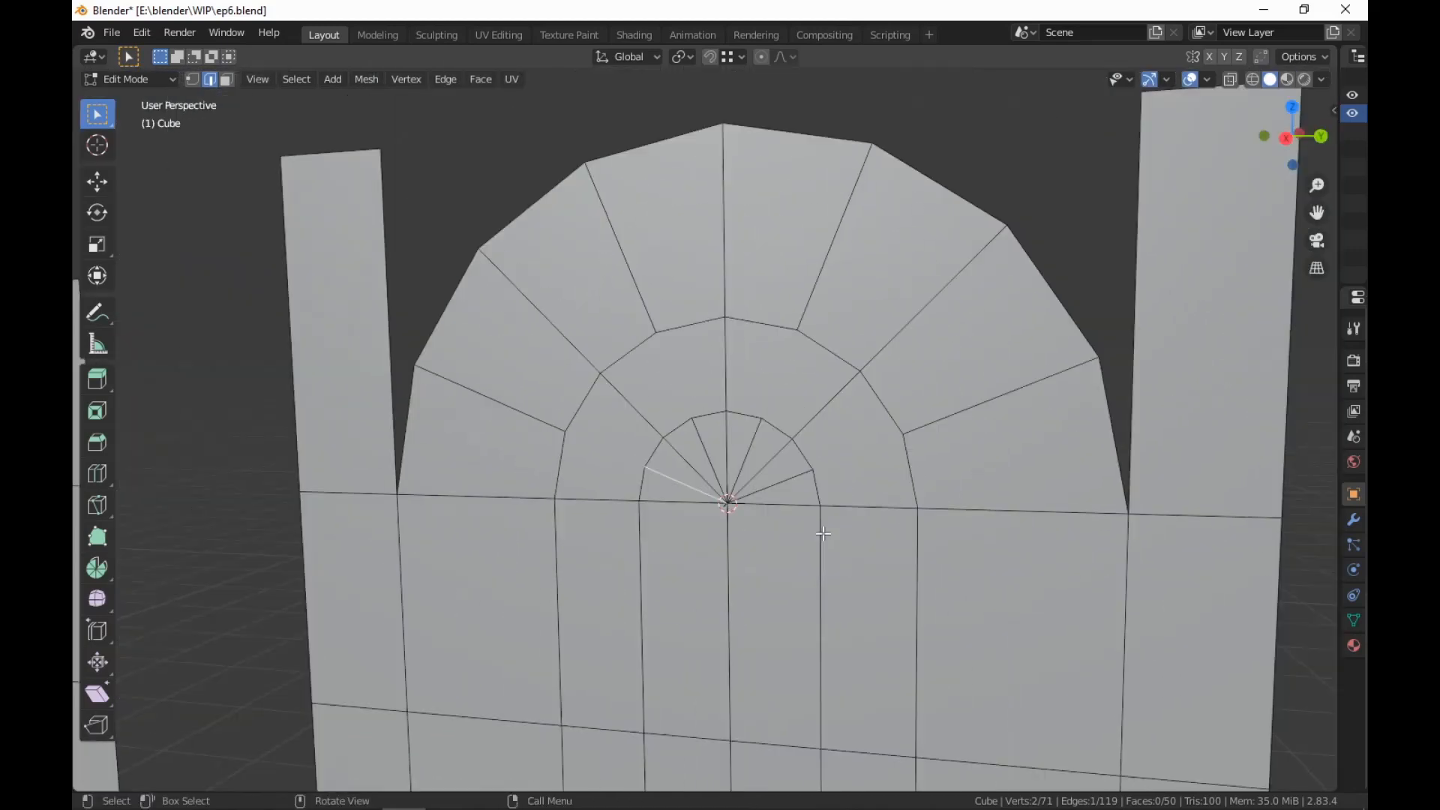
scroll(823, 533, up, 2)
scroll(823, 534, down, 2)
click(486, 398)
right_click(486, 398)
click(460, 573)
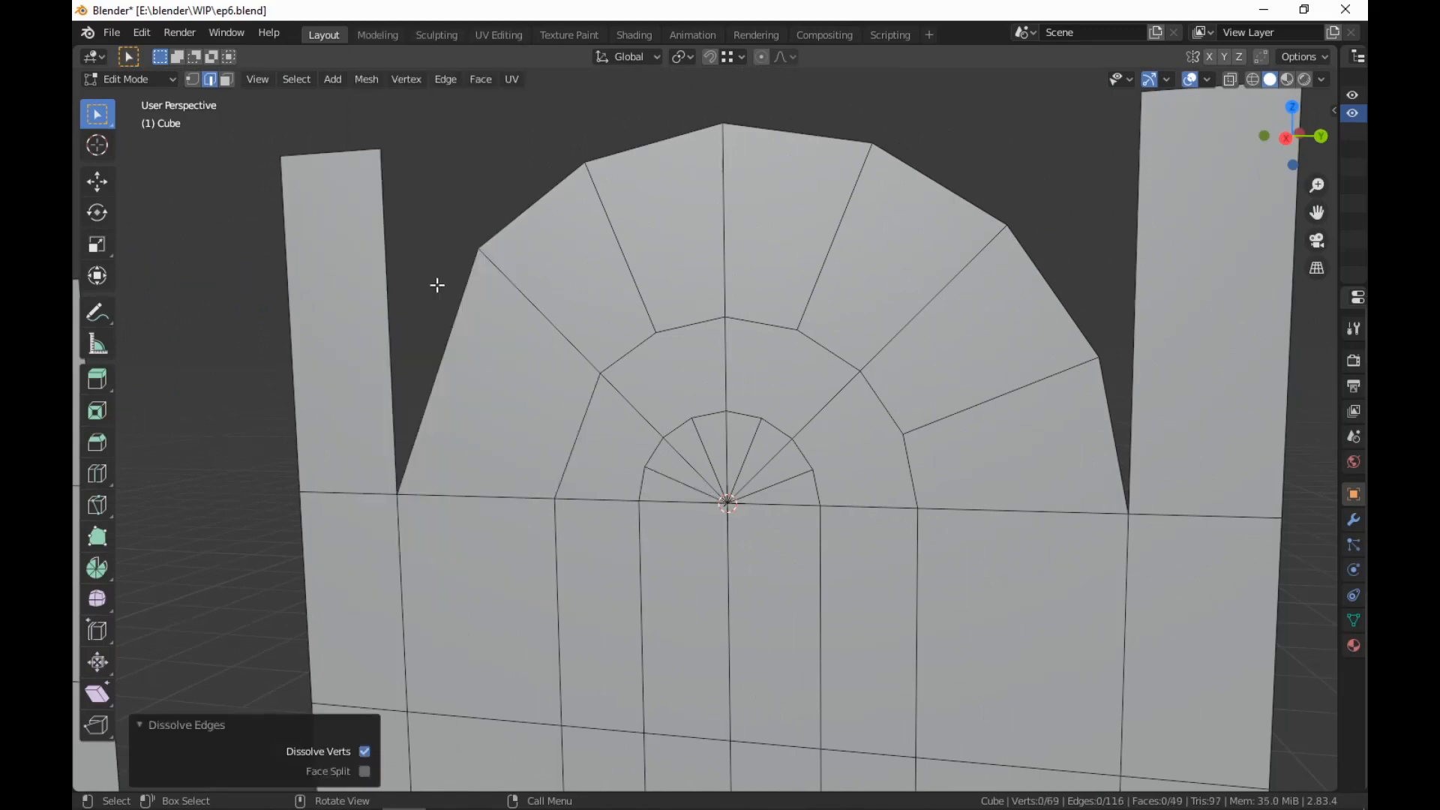
key(ctrl+z)
mouse_move(821, 472)
shift+middle_down()
mouse_move(813, 486)
mouse_move(817, 453)
shift+middle_up()
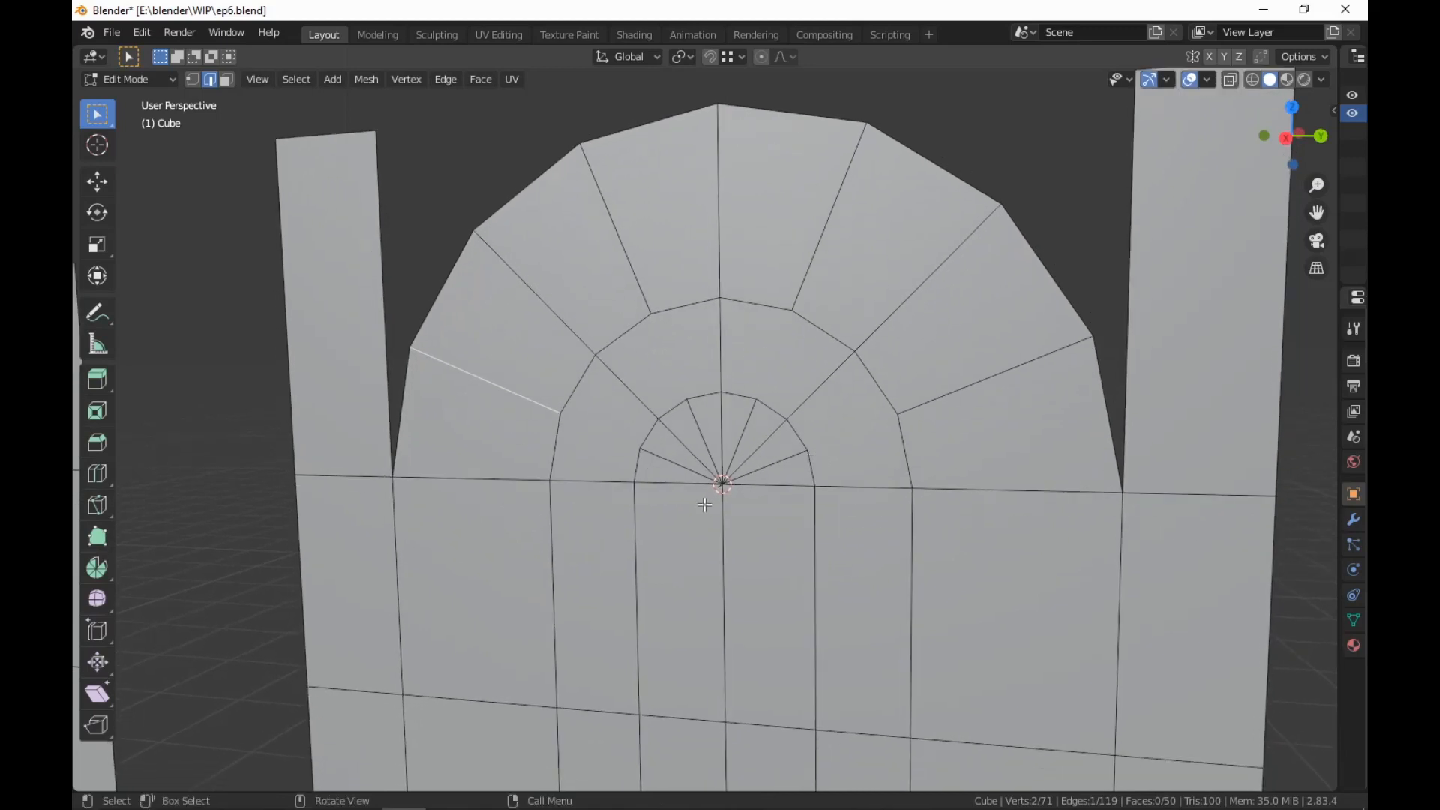
Delete the six slanted radial edges inside the small inner arc, keeping its vertical middle edge
click(692, 469)
shift+click(688, 453)
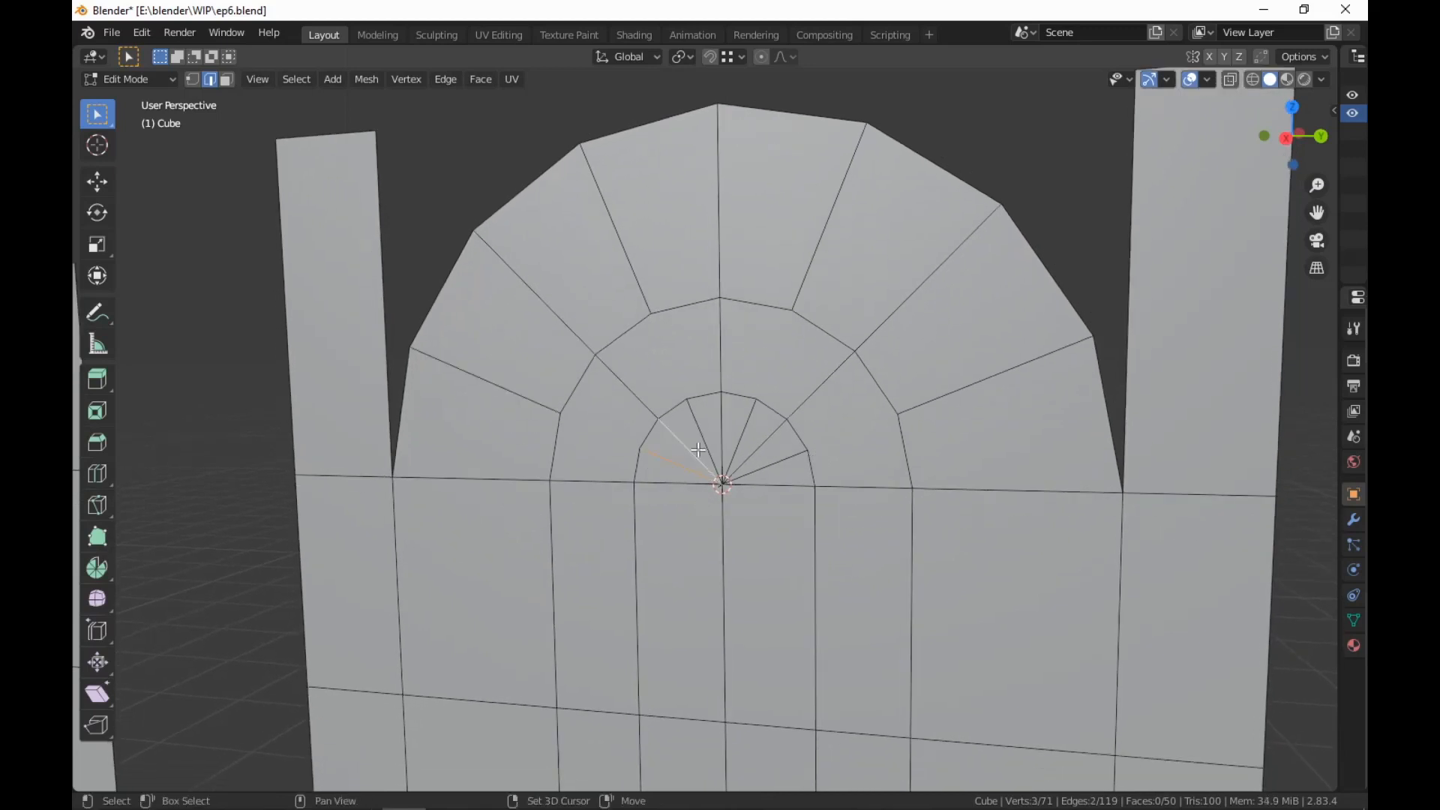
shift+click(705, 446)
shift+click(752, 440)
shift+click(767, 444)
shift+click(771, 462)
right_click(749, 602)
key(Escape)
right_click(764, 593)
click(762, 627)
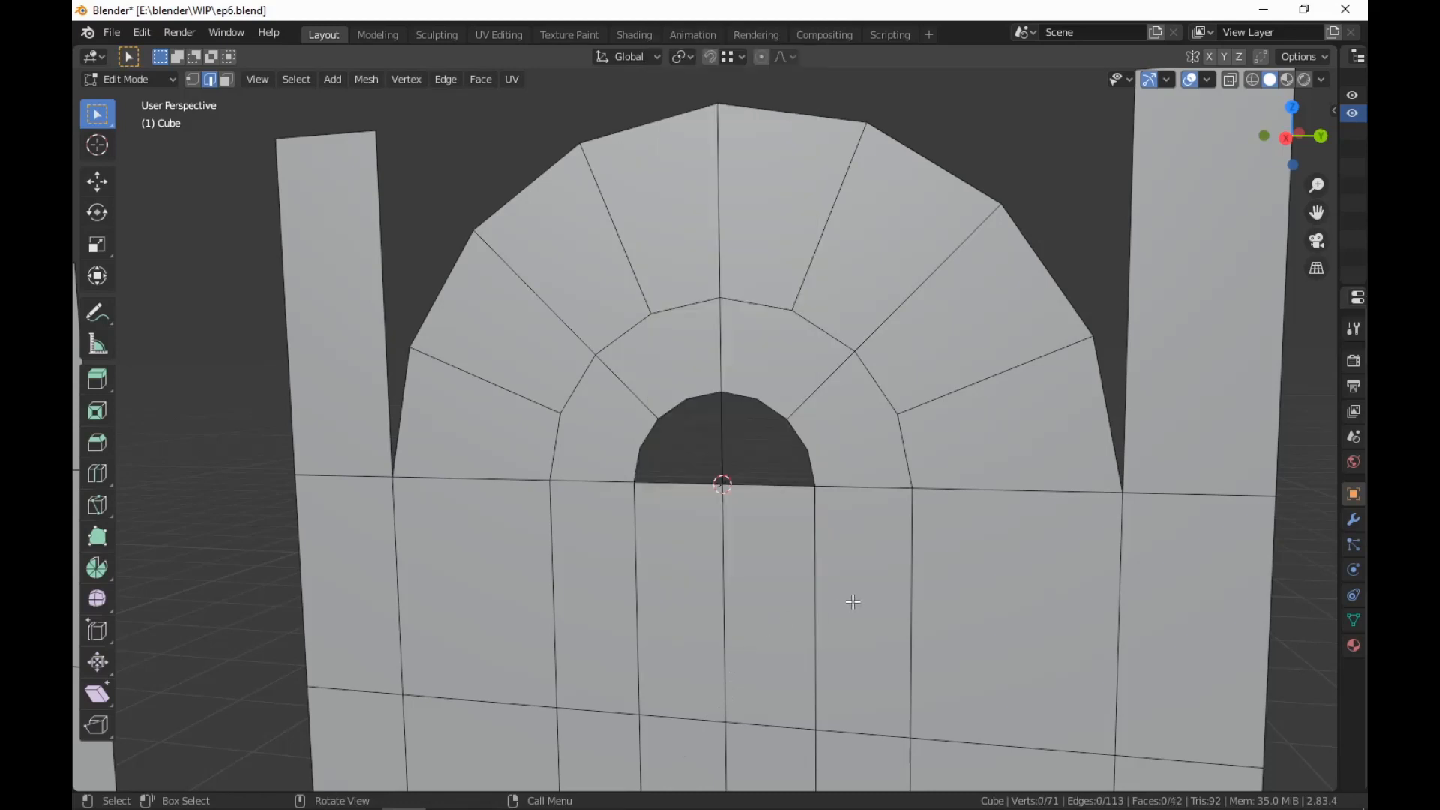
Fill the right half of the hole inside the small inner arc with a single face
alt+click(765, 403)
scroll(799, 470, up, 3)
scroll(799, 470, up, 2)
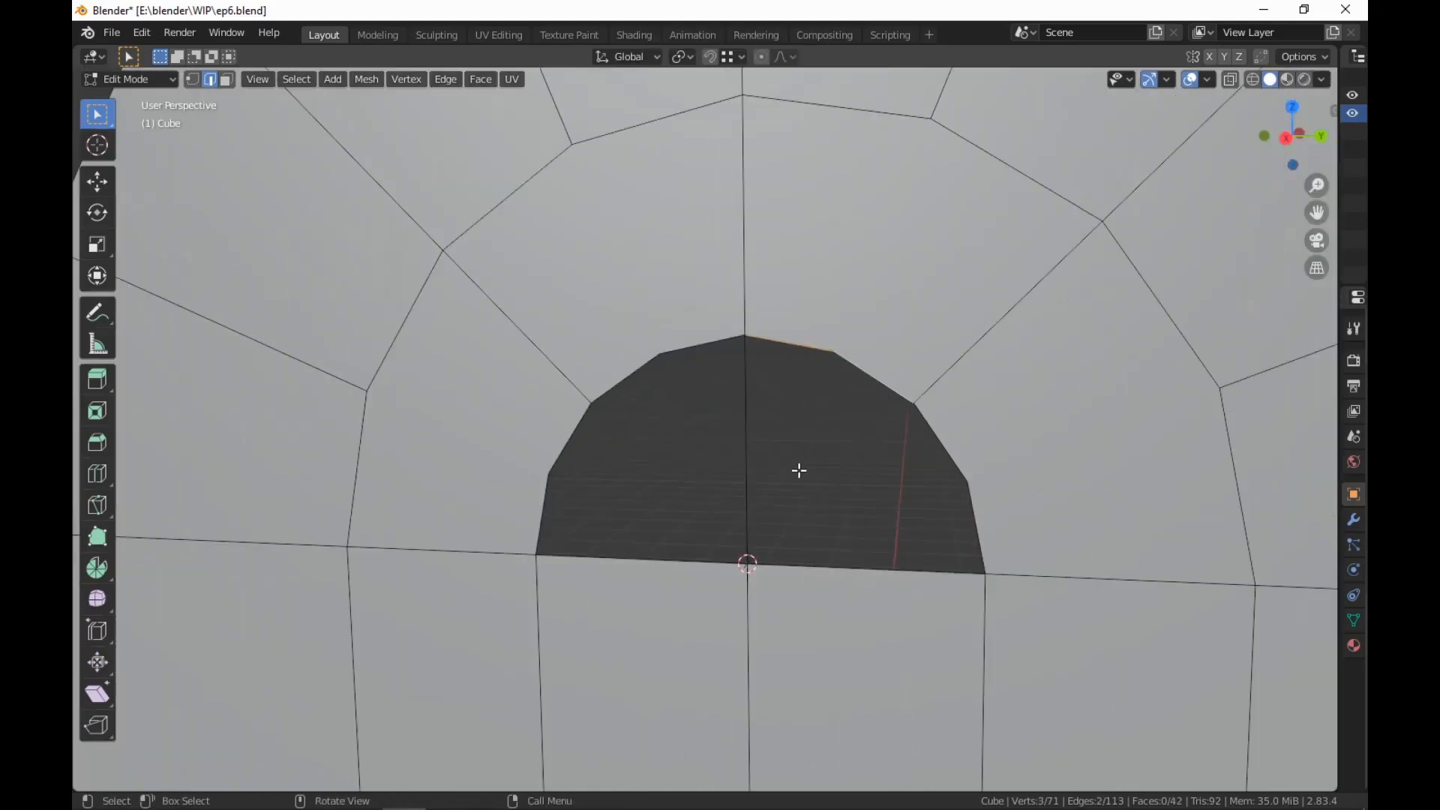
click(781, 347)
ctrl+click(976, 518)
shift+click(882, 572)
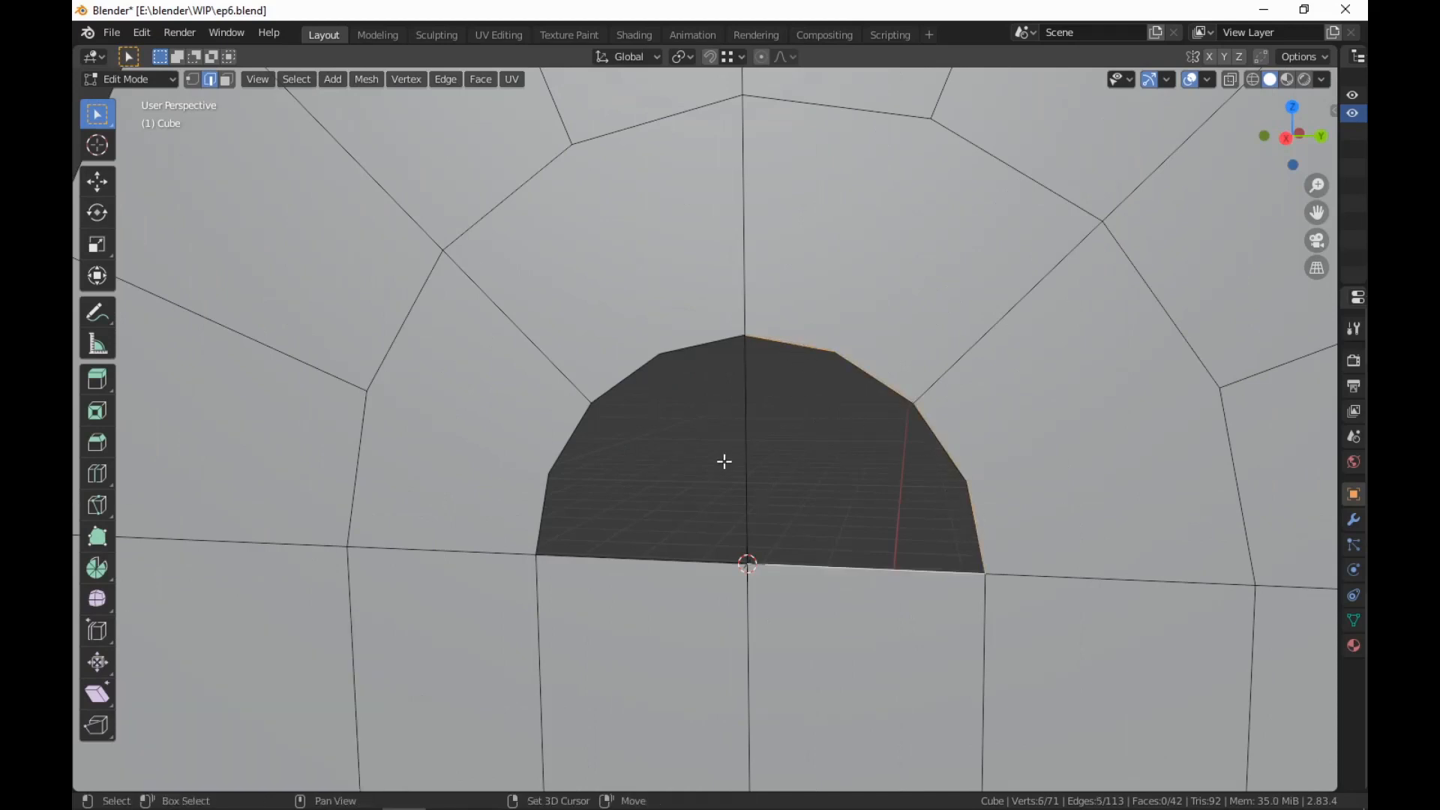
shift+click(763, 447)
key(f)
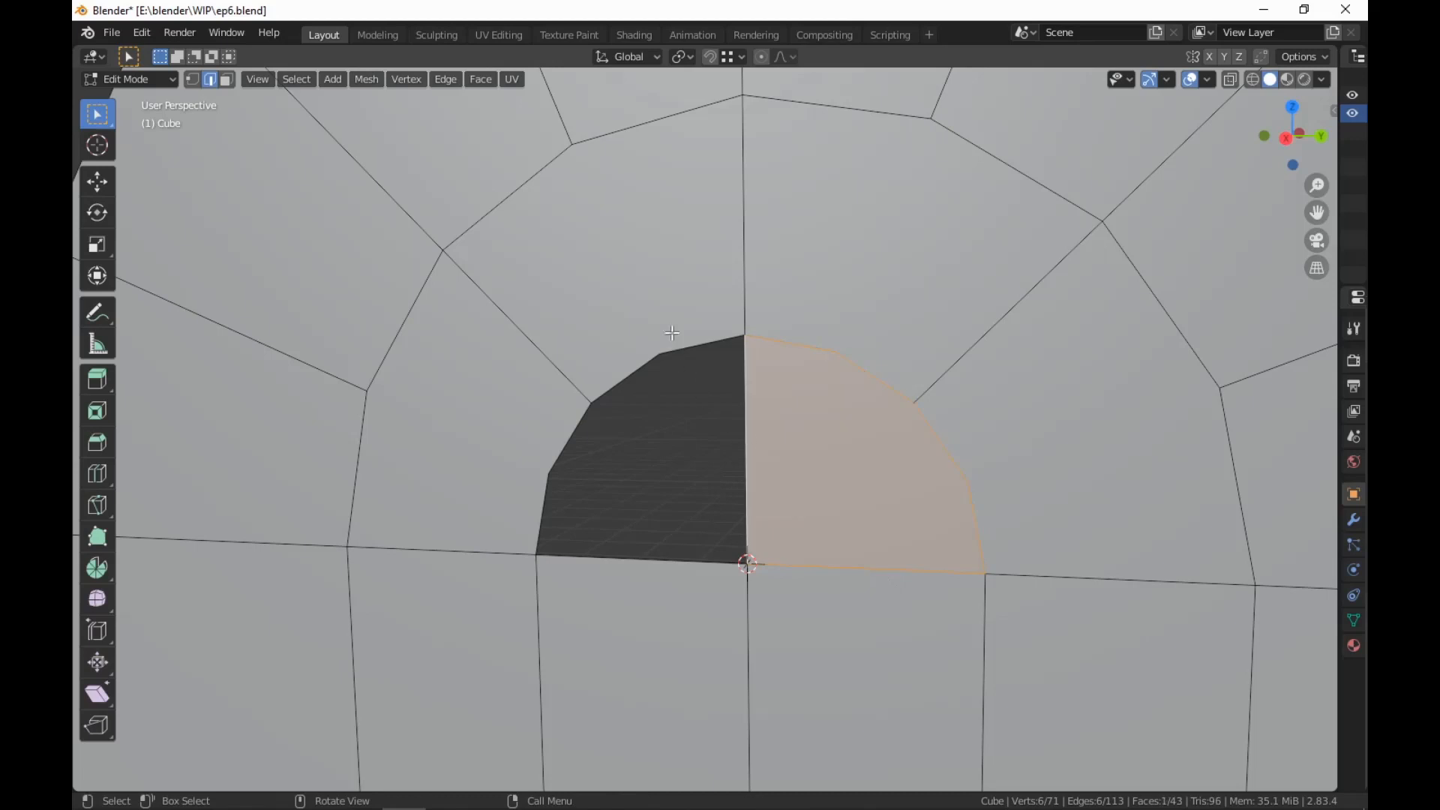
Fill the left half of the hole inside the small inner arc with a single face
click(708, 343)
ctrl+click(543, 512)
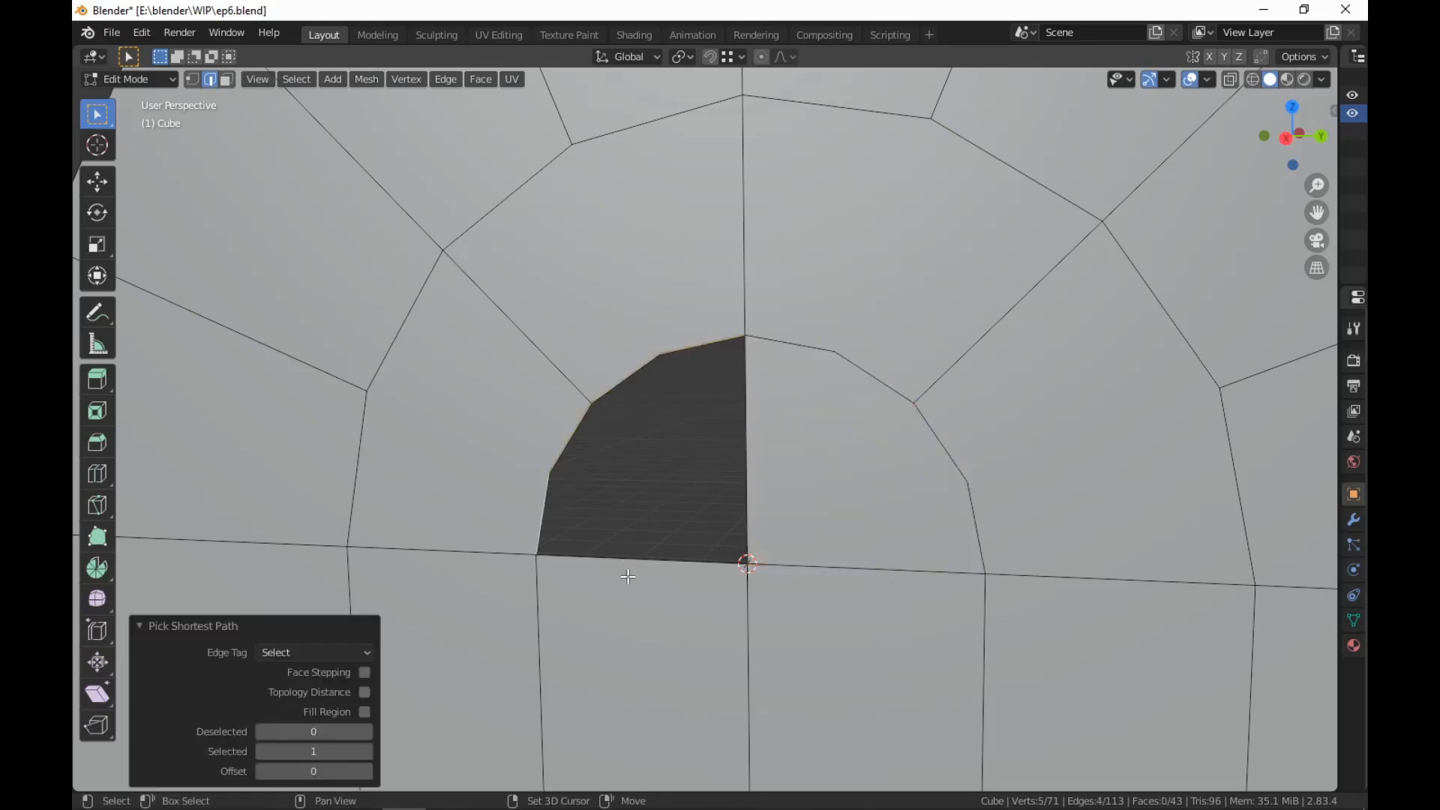
shift+click(631, 559)
shift+click(749, 462)
key(f)
scroll(750, 462, down, 6)
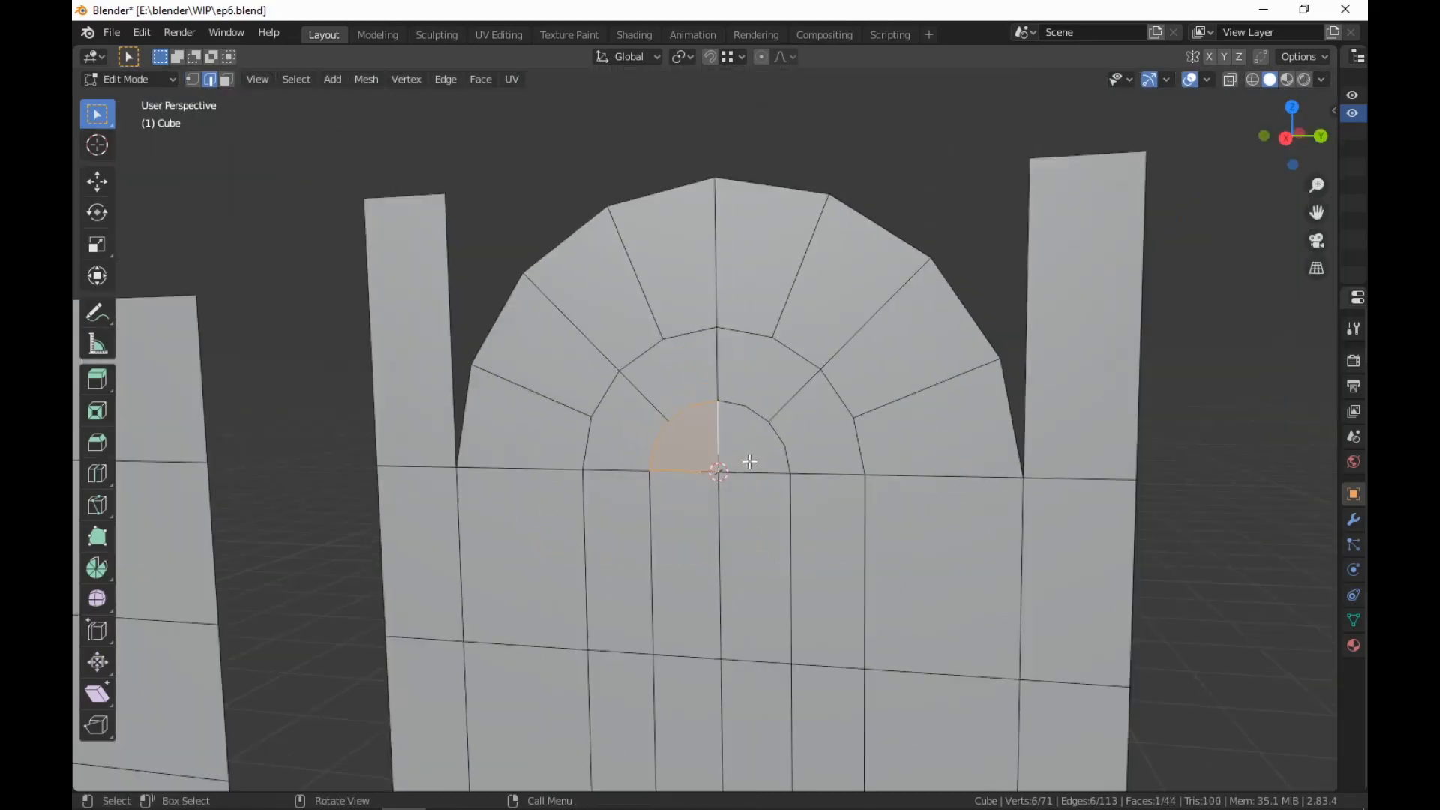
Merge all vertices of the arched wall section by distance
key(a)
key(m)
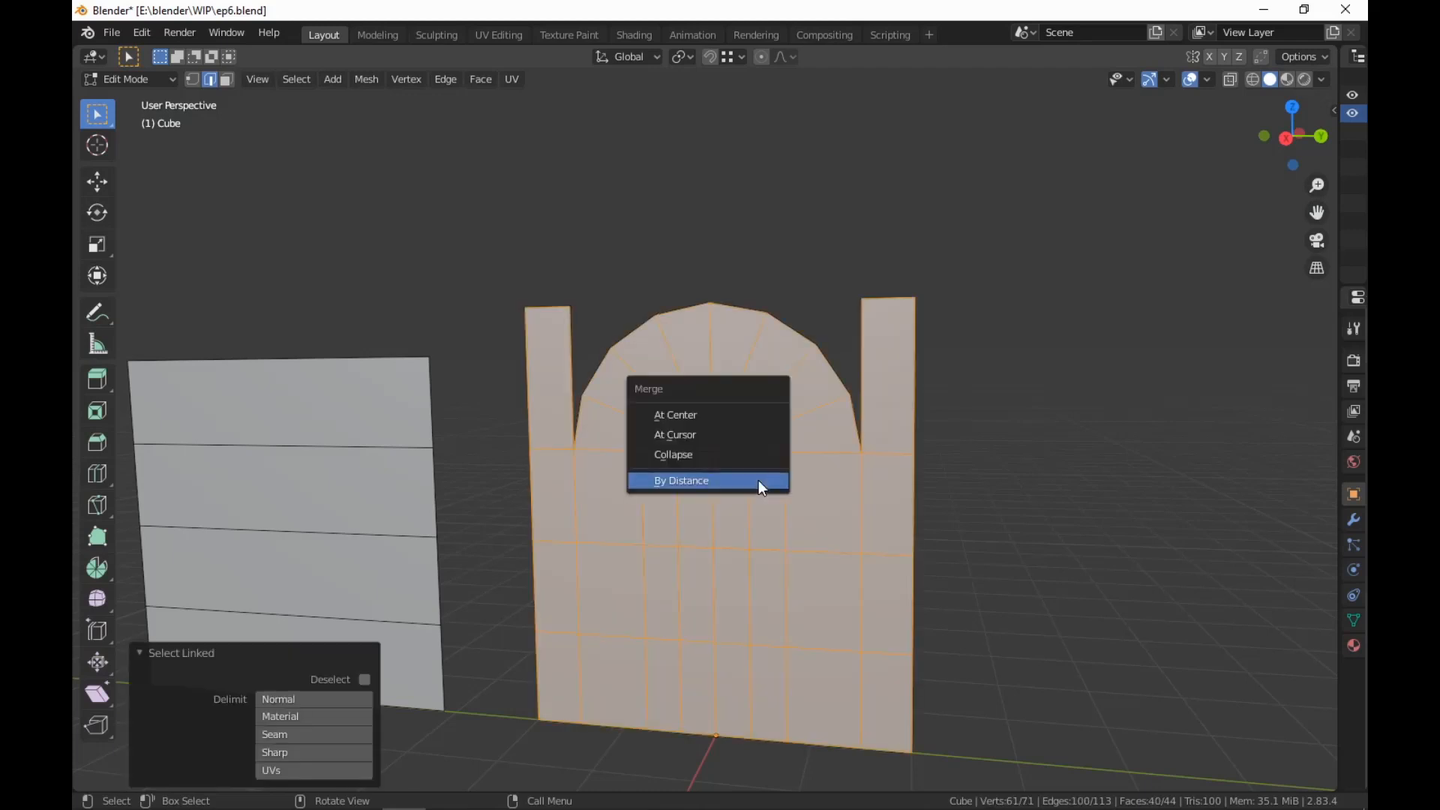
click(759, 485)
click(199, 725)
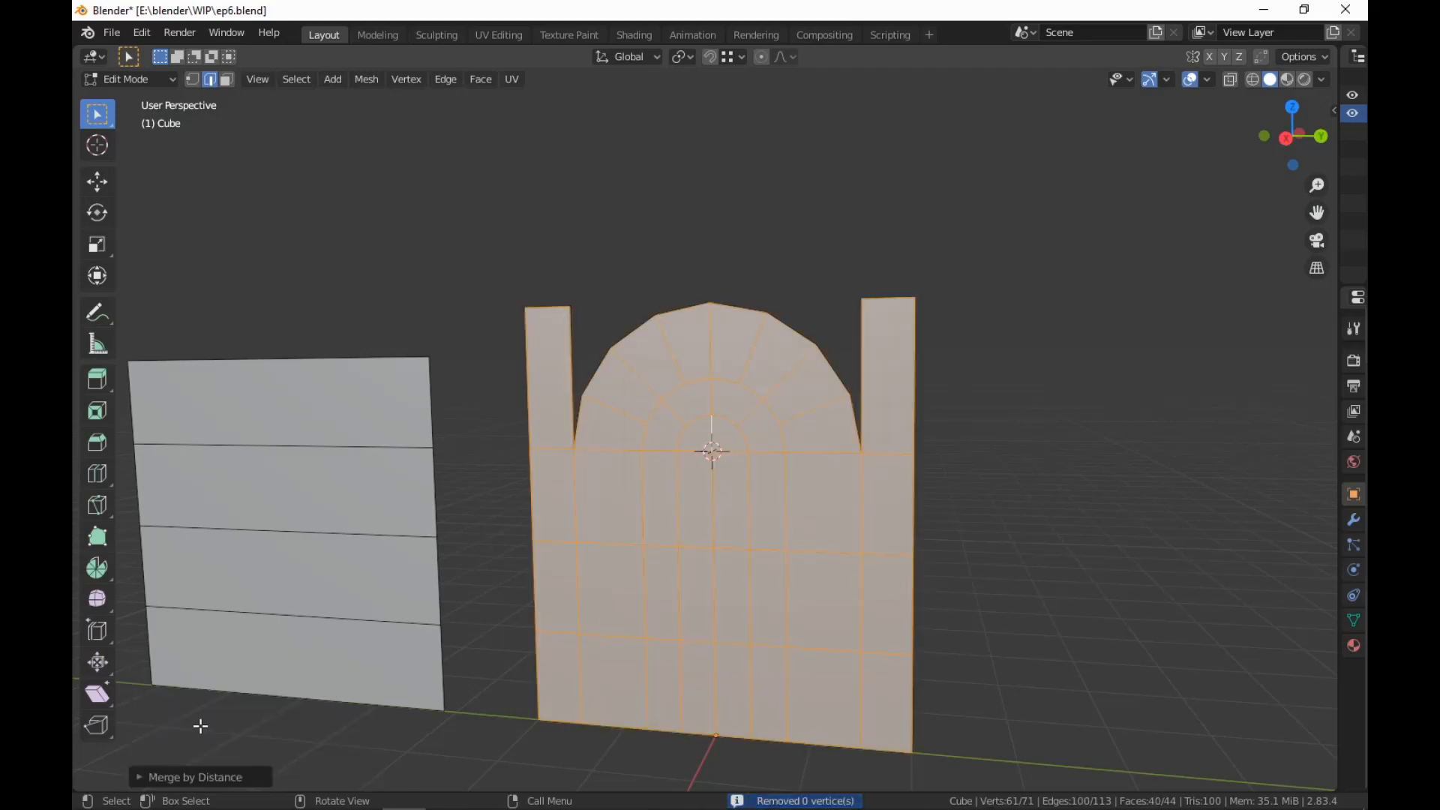
scroll(781, 566, up, 3)
scroll(787, 565, down, 2)
shift+middle_drag(788, 565, 785, 524)
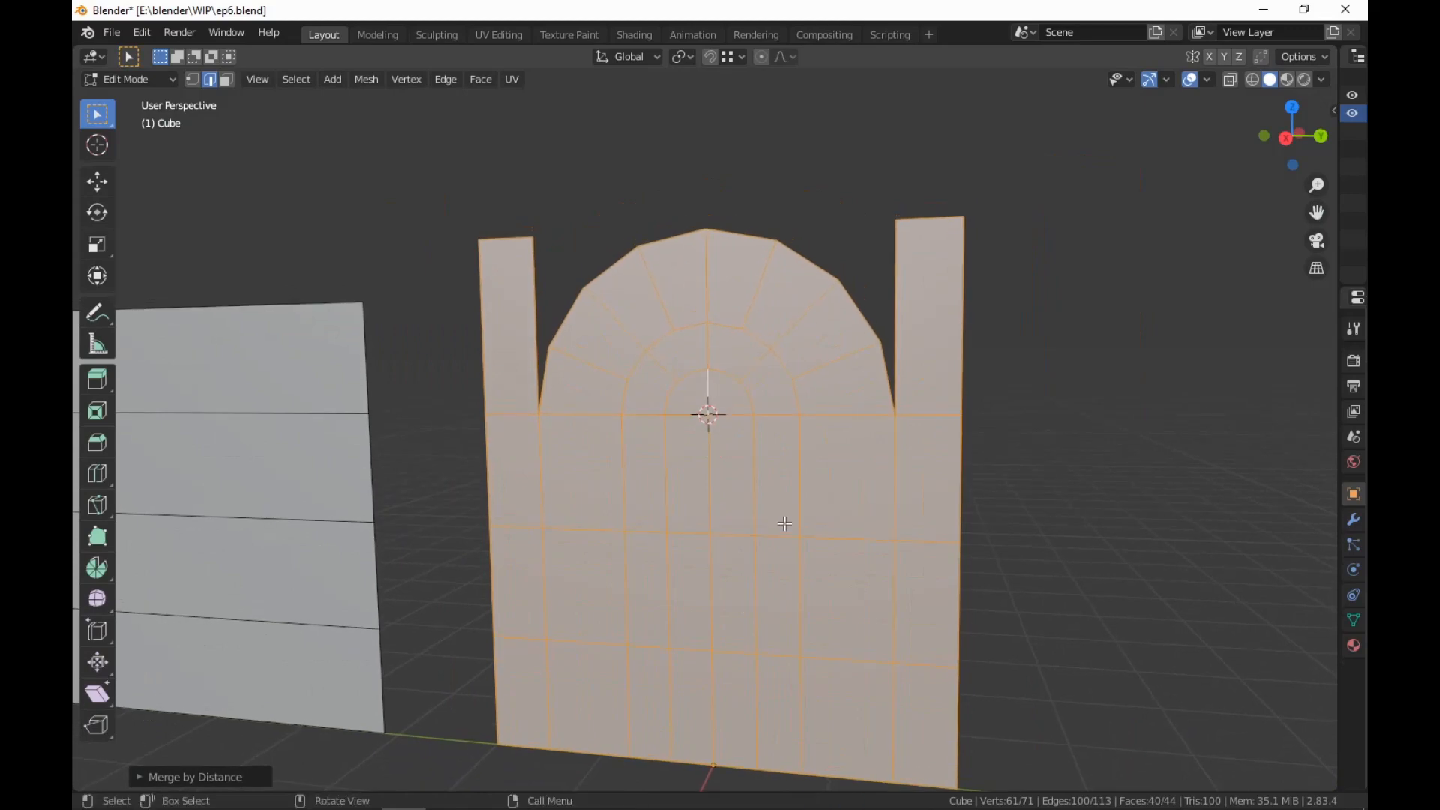
Connect the arch's peak vertex to the inner top corner of each side strip with a new edge
key(1)
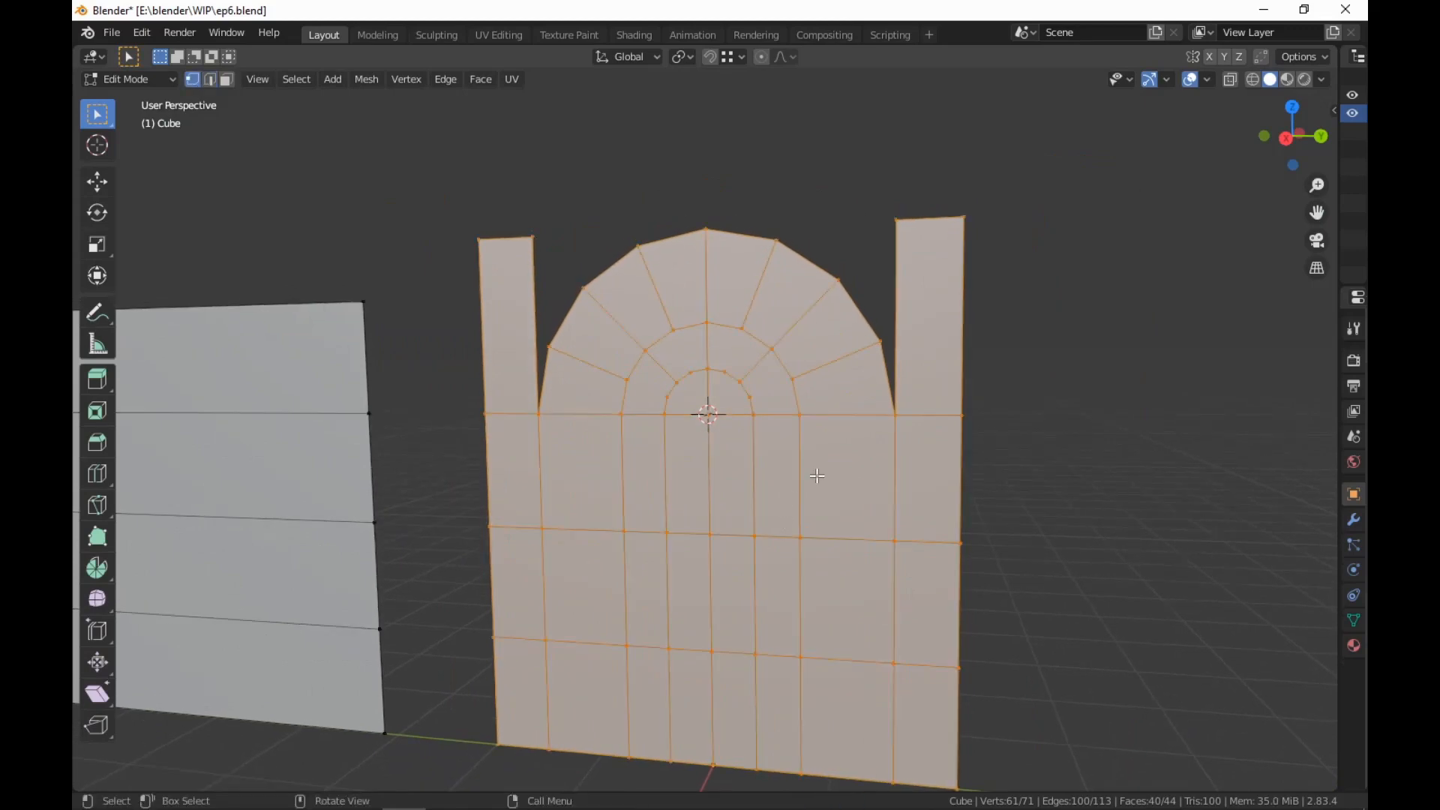
scroll(1081, 388, up, 1)
click(957, 163)
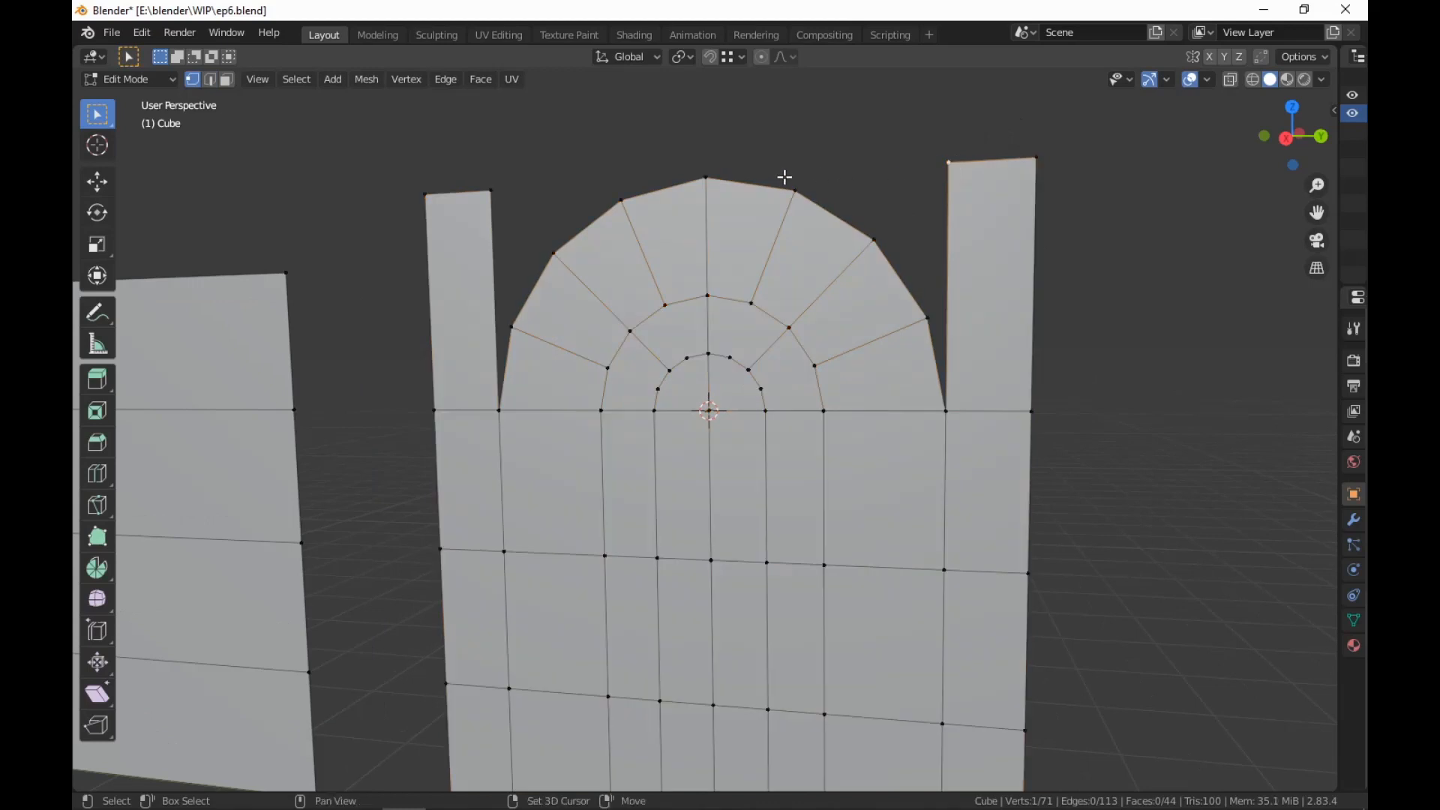
shift+click(711, 177)
key(f)
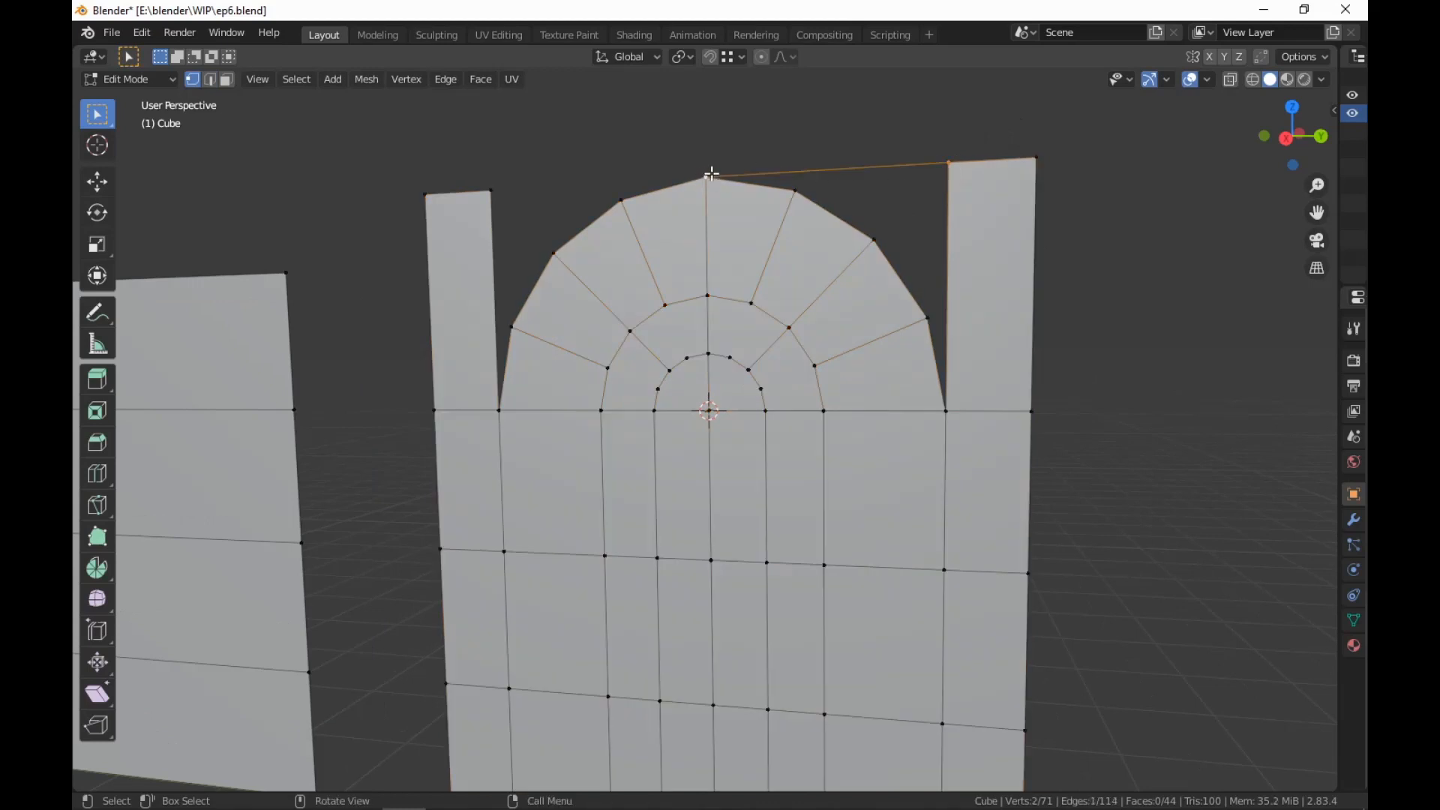
key(f)
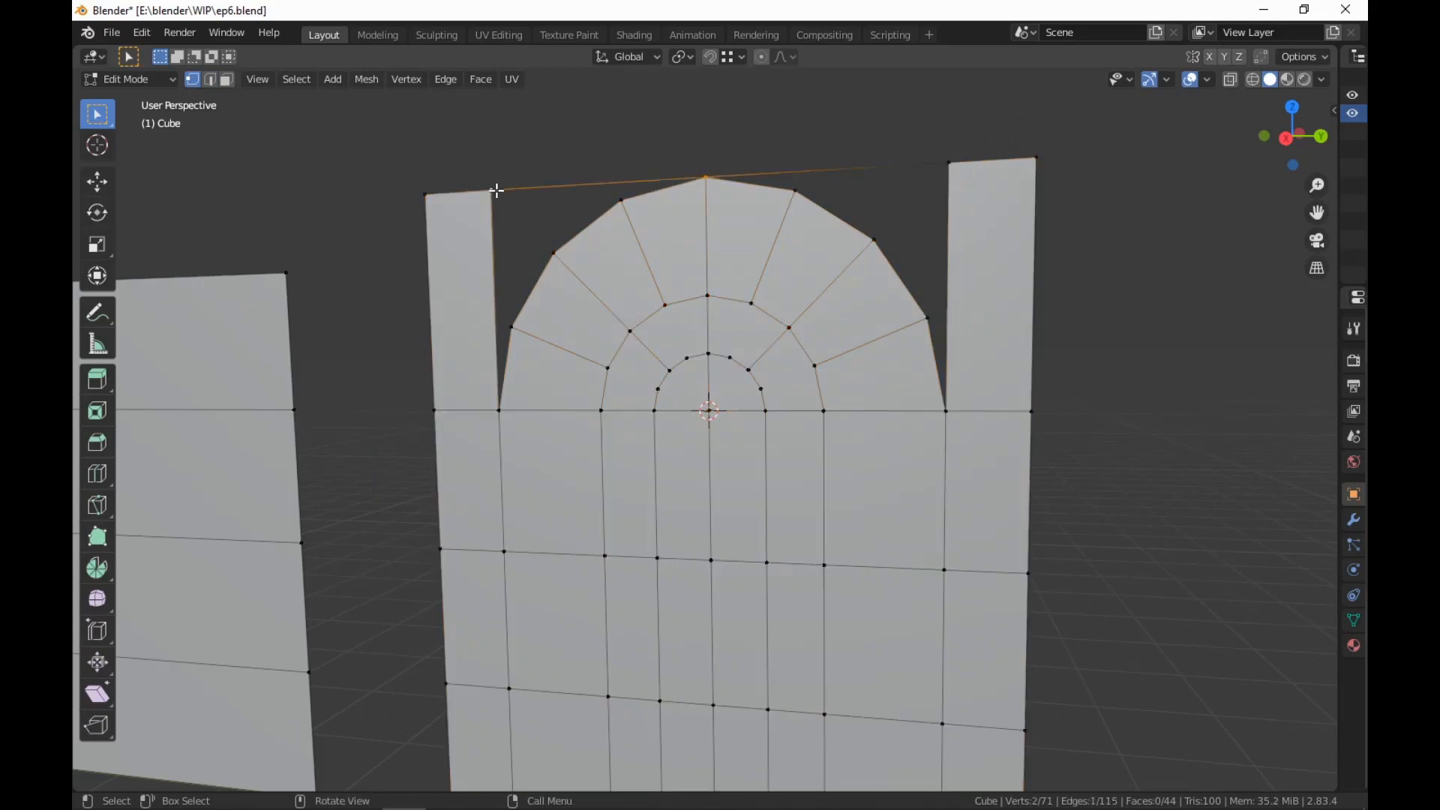
Fill the gap between the left side strip and the arch with one face, turning on the Screencast Keys display
key(2)
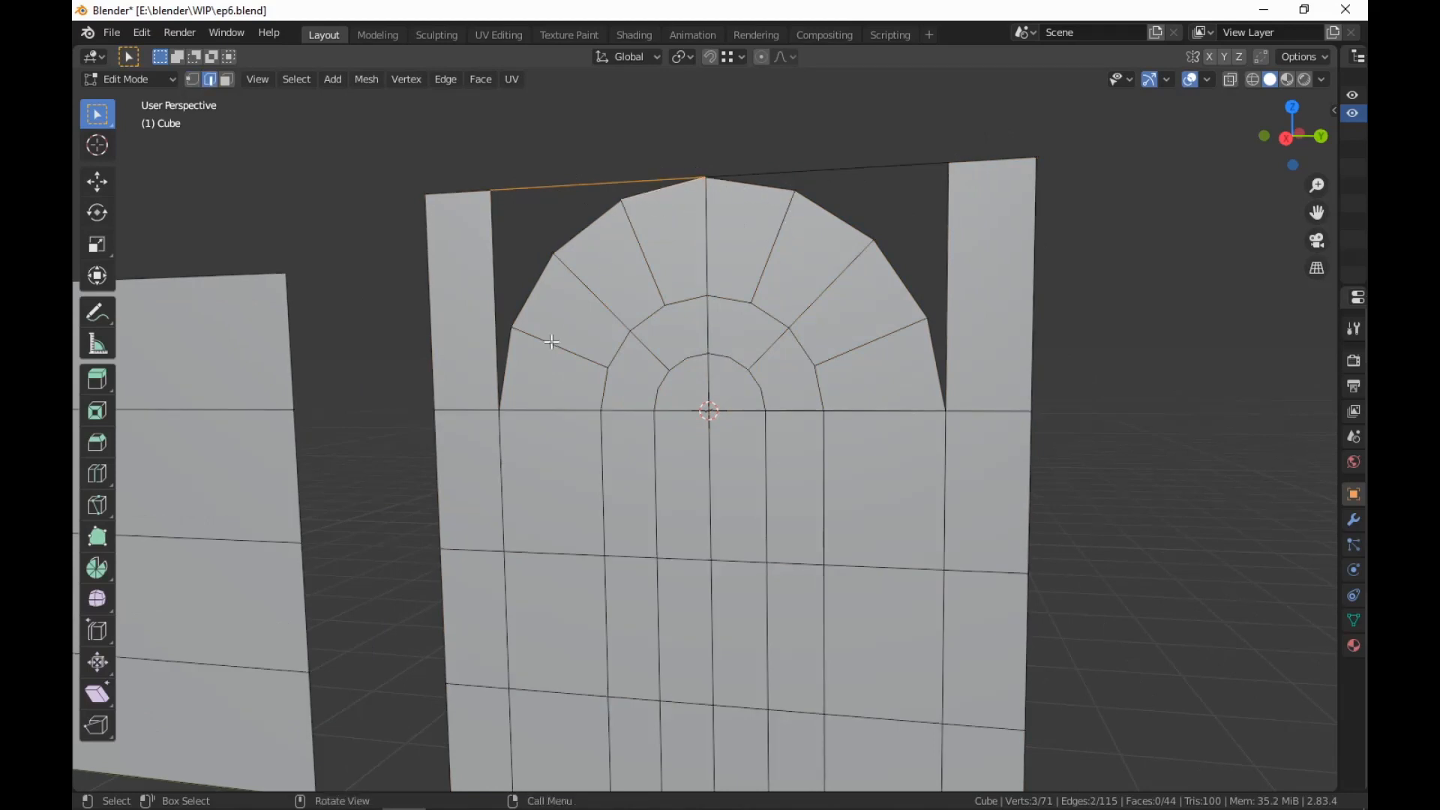
ctrl+click(597, 360)
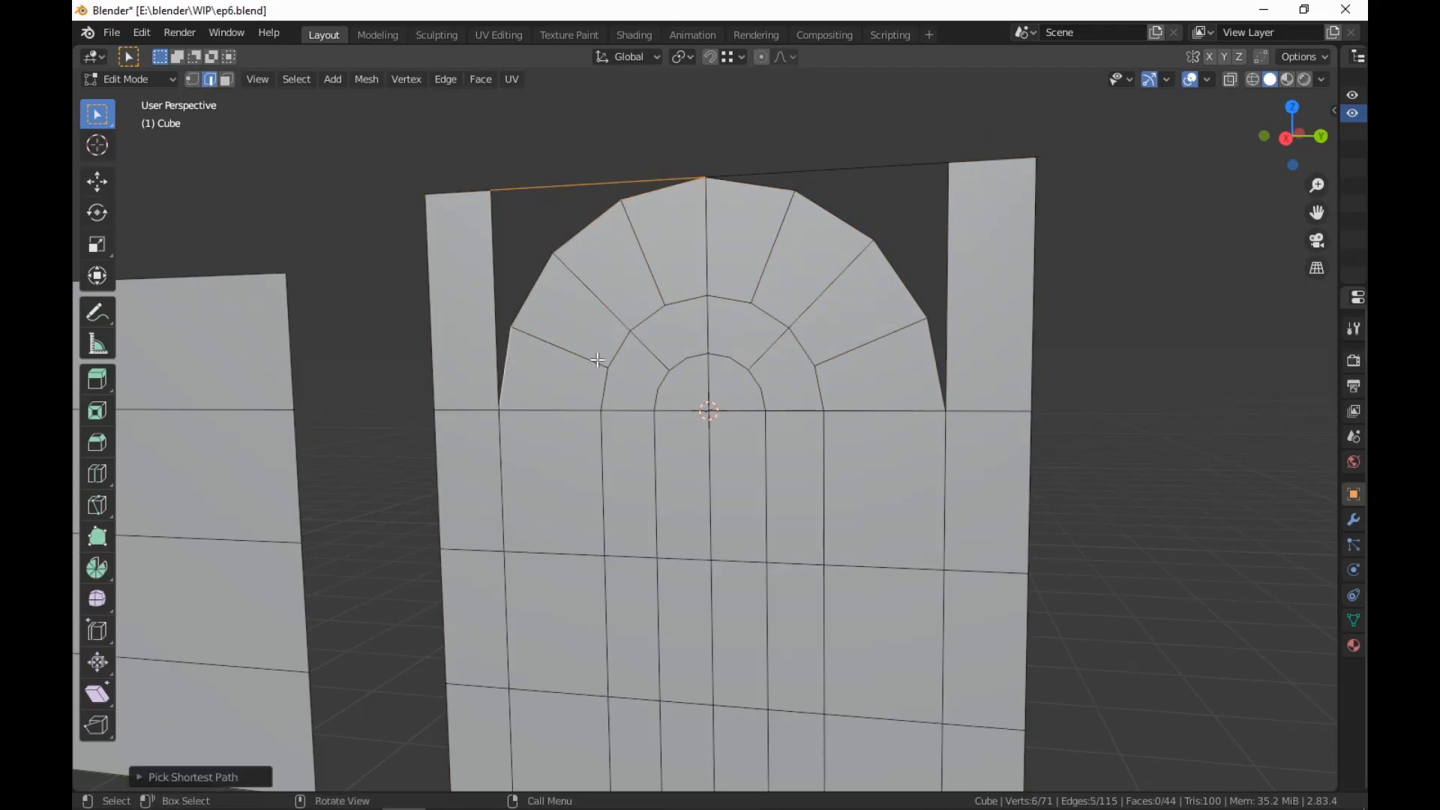
click(1335, 108)
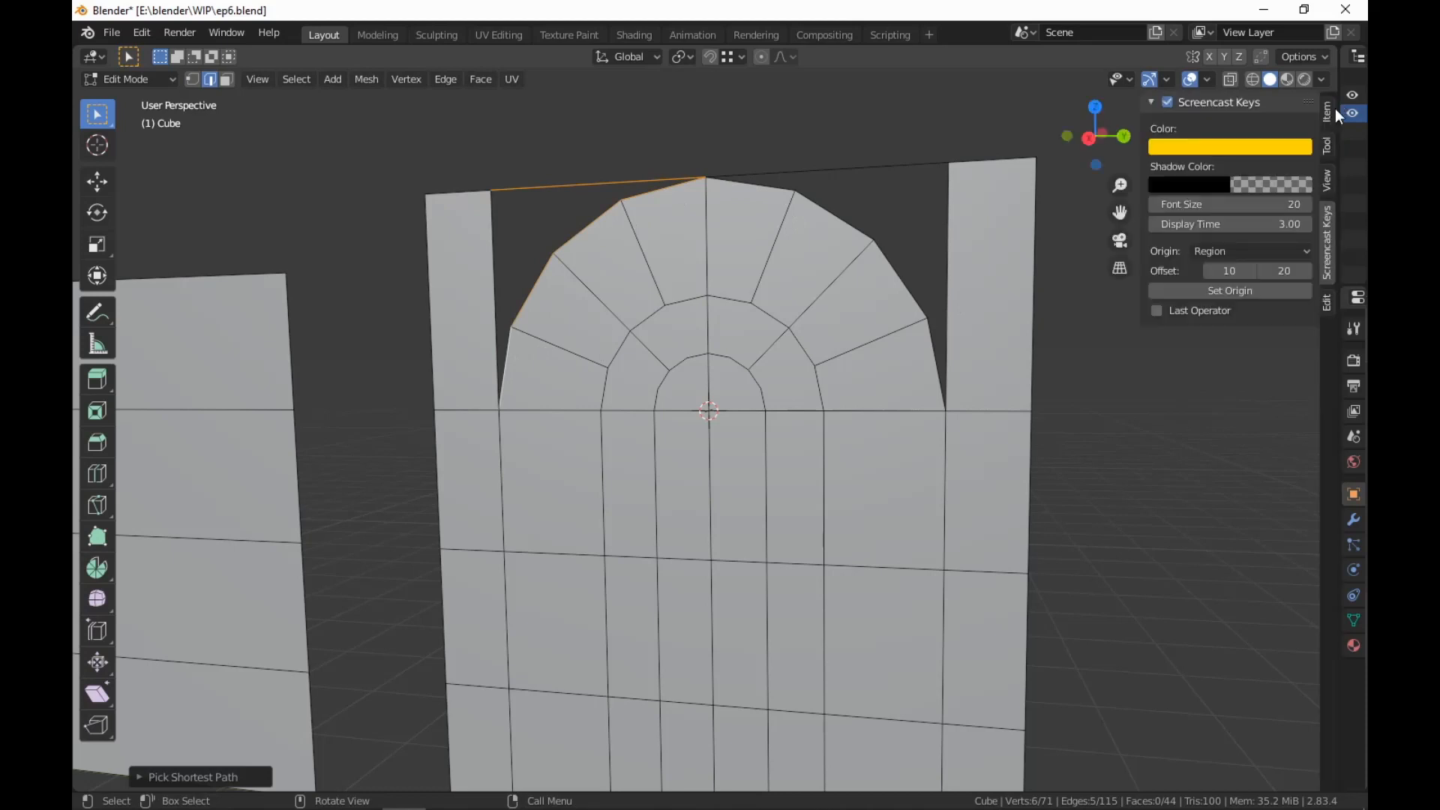
click(1168, 102)
key(n)
shift+middle_drag(601, 283, 658, 287)
shift+click(551, 293)
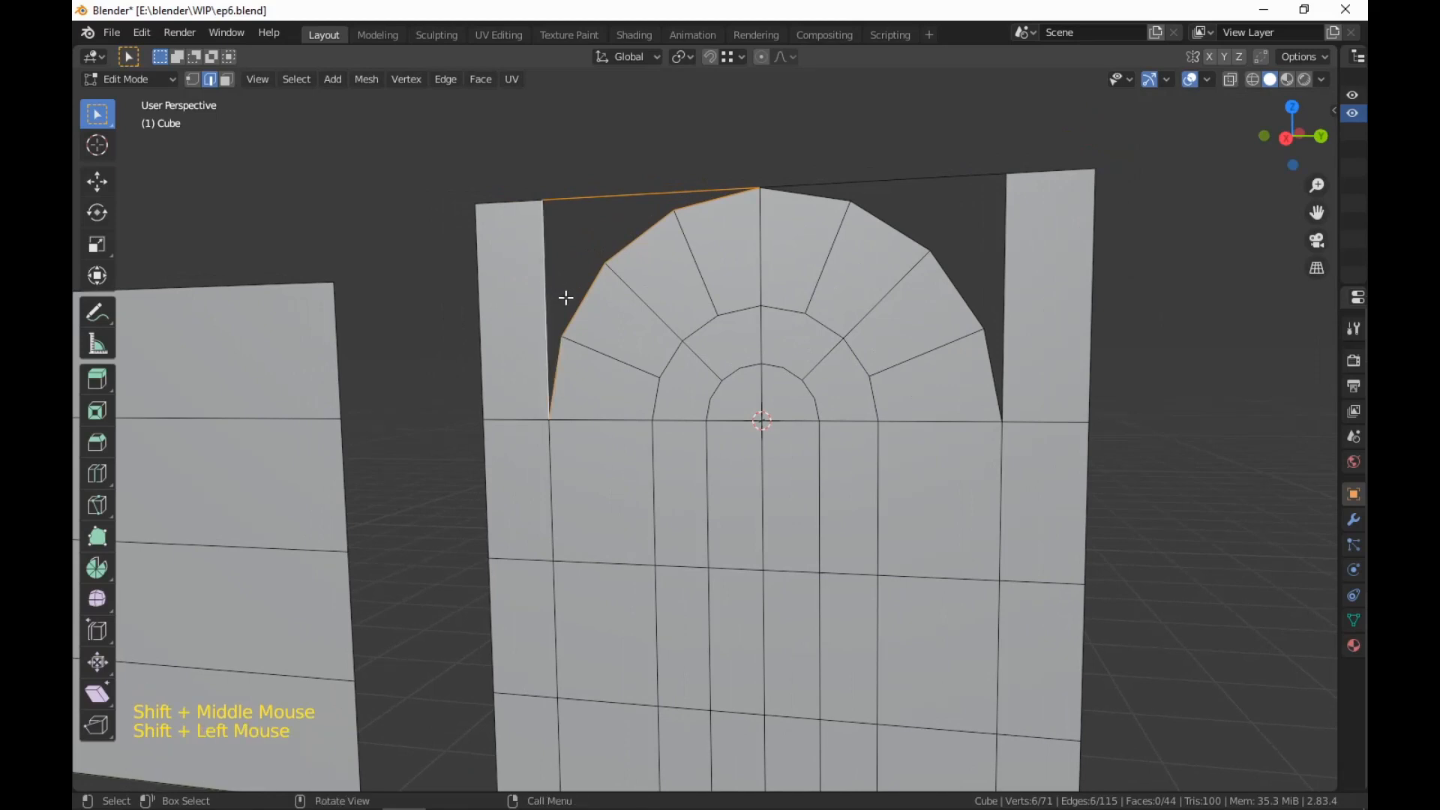
key(f)
Fill the gap between the right side strip and the arch with one face and clear the selection
click(818, 198)
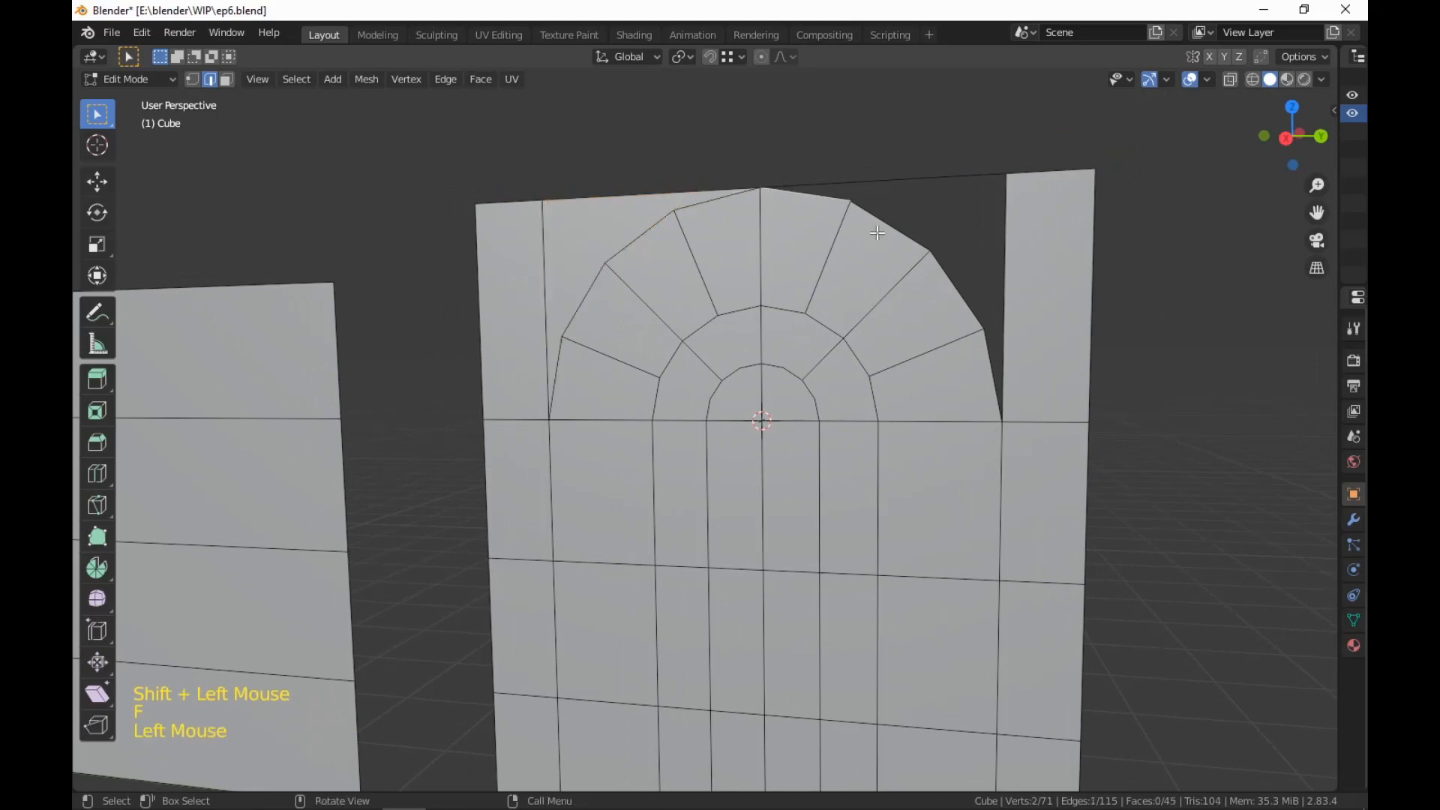
ctrl+click(1024, 319)
shift+click(1024, 320)
shift+click(952, 177)
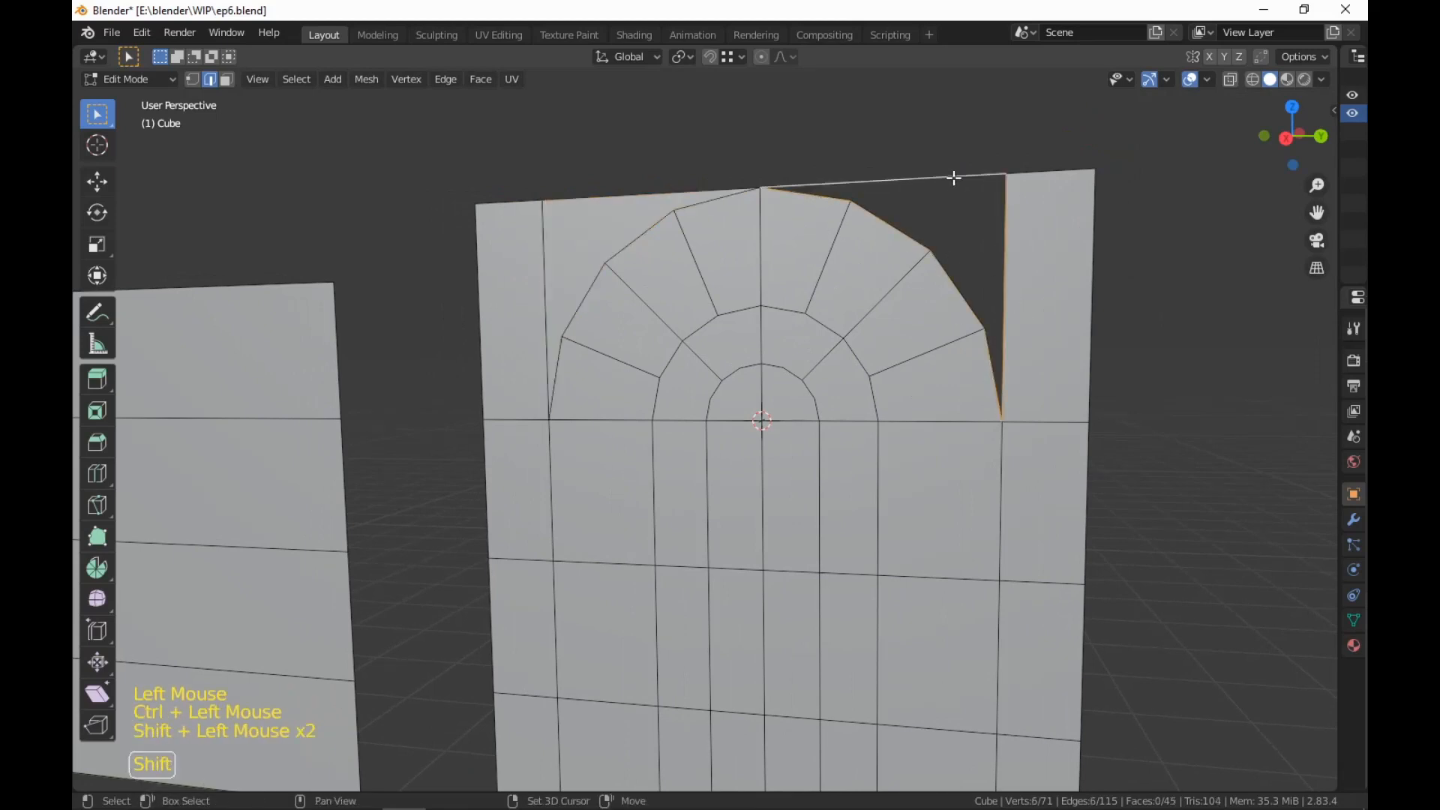
key(f)
scroll(1051, 251, down, 4)
shift+scroll(1057, 389, down, 1)
shift+middle_drag(1058, 394, 1078, 362)
scroll(1062, 353, up, 3)
click(1074, 352)
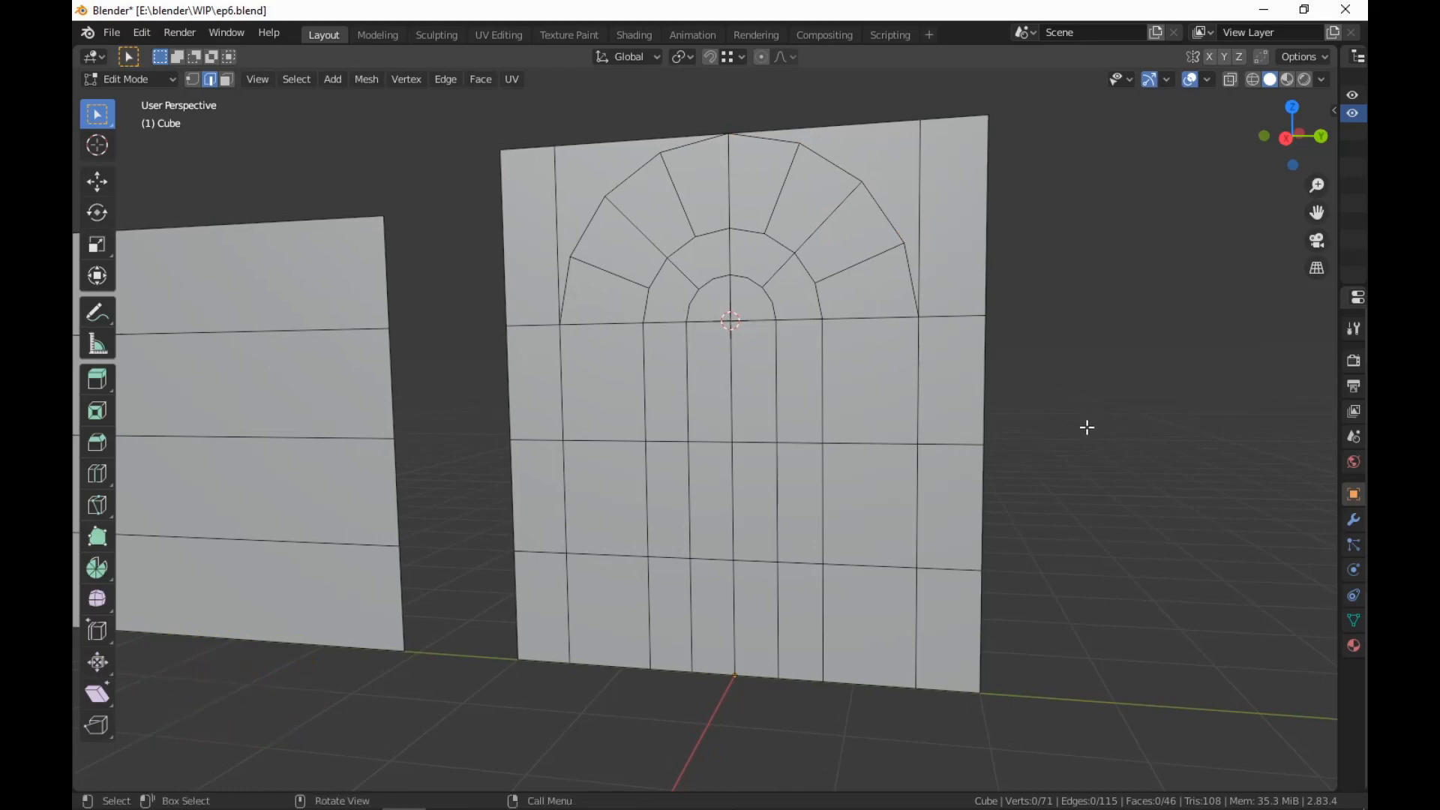
Add two evenly spaced horizontal loop cuts across the bottom row of the arched wall
middle_drag(1087, 425, 1072, 428)
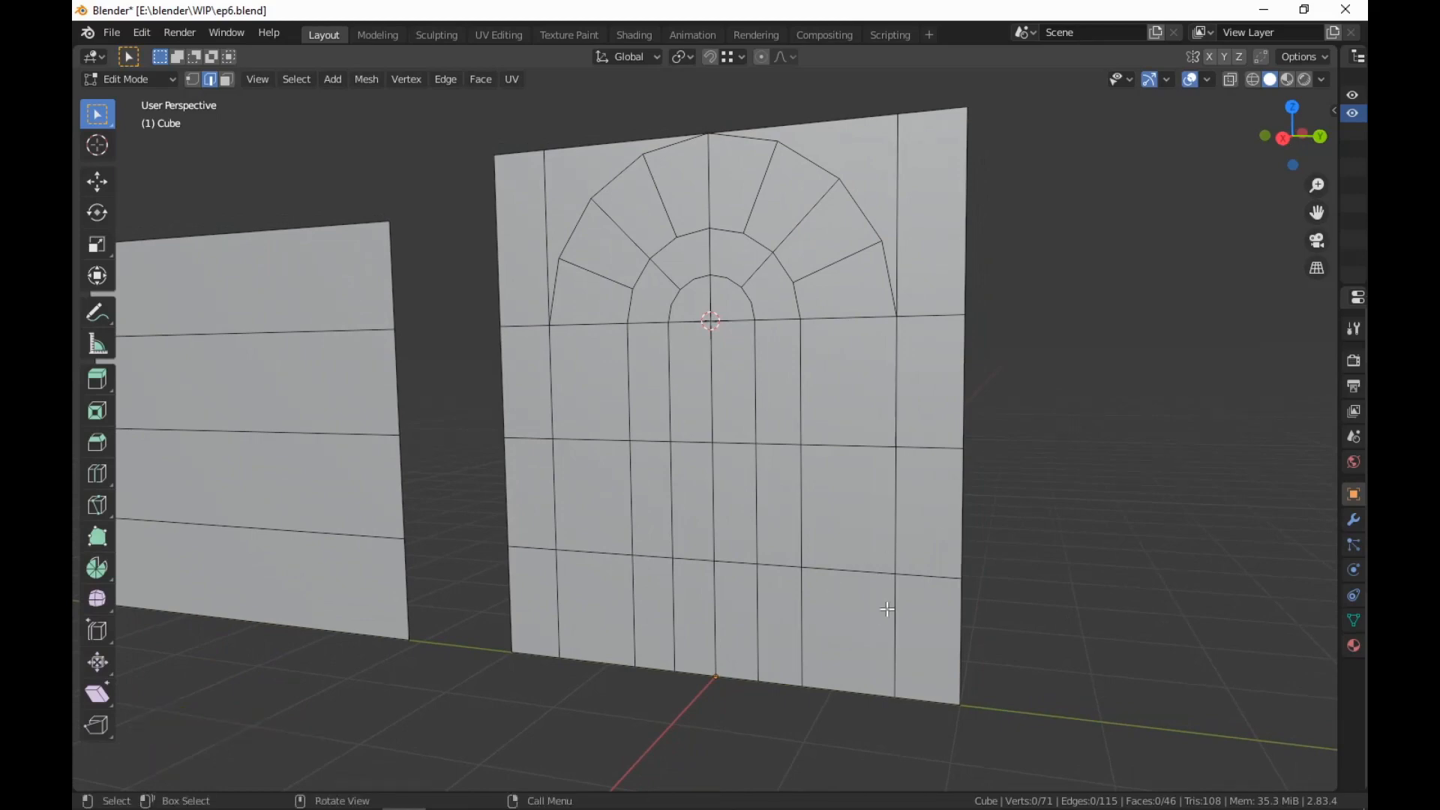
middle_drag(903, 603, 914, 602)
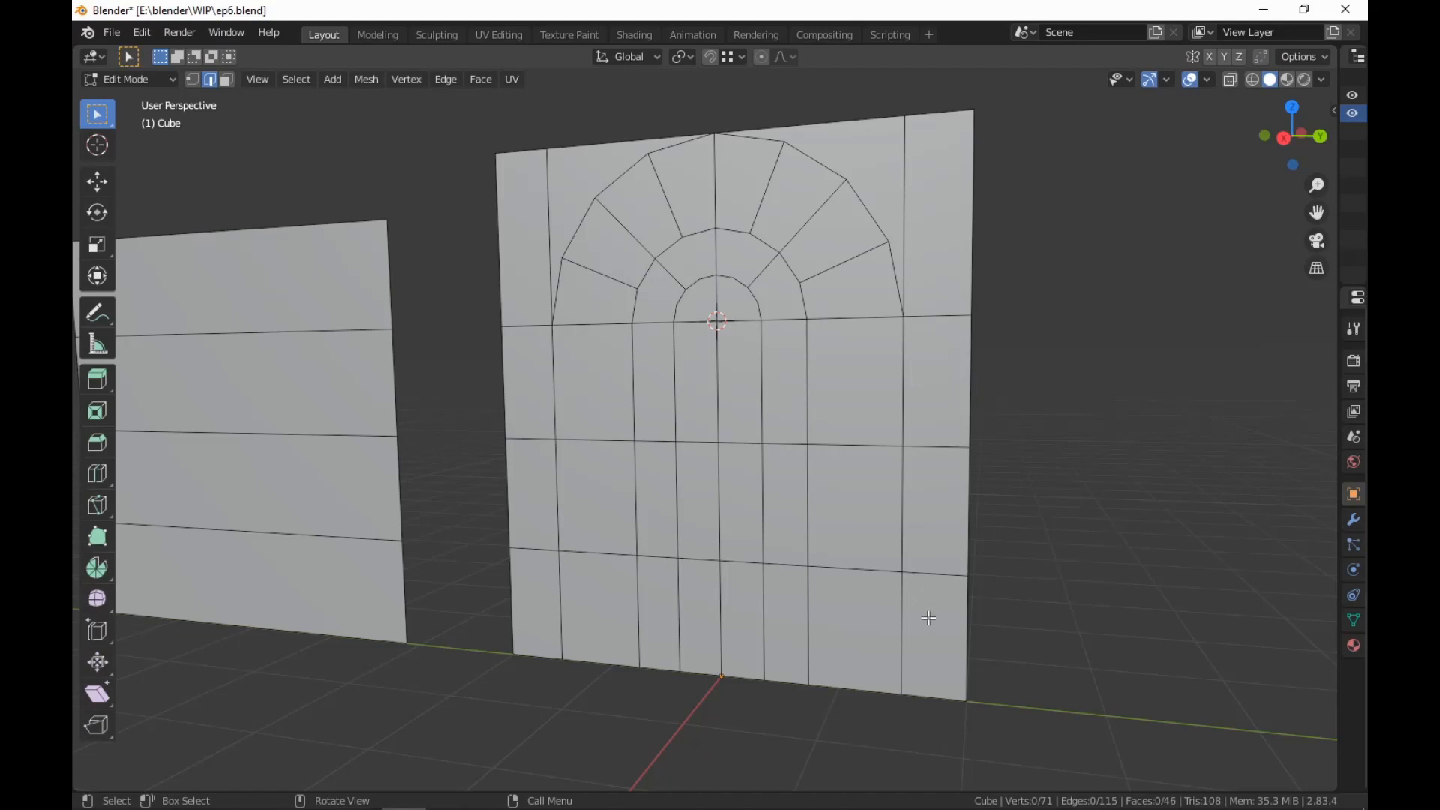
key(ctrl+r)
scroll(908, 620, up, 1)
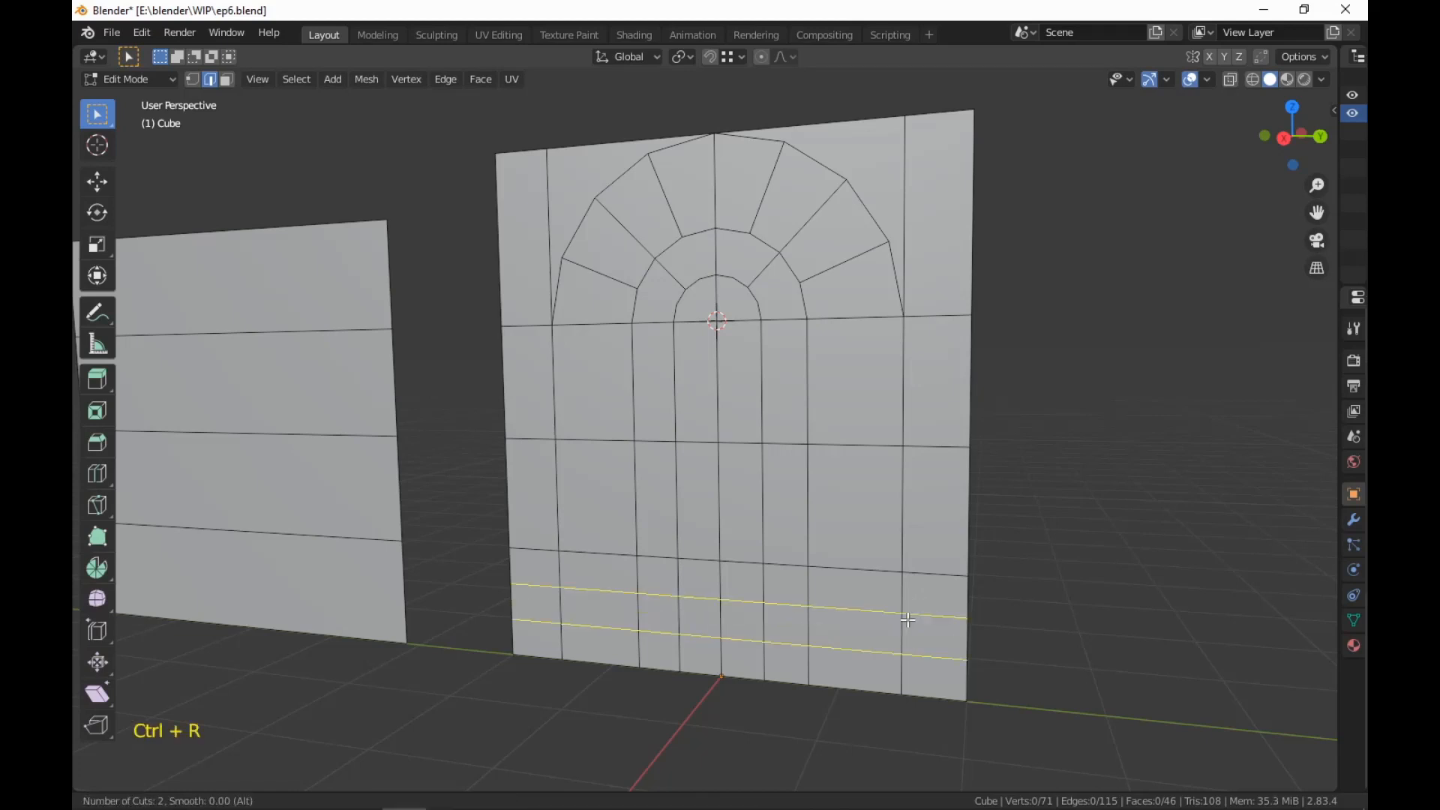
click(908, 620)
right_click(907, 616)
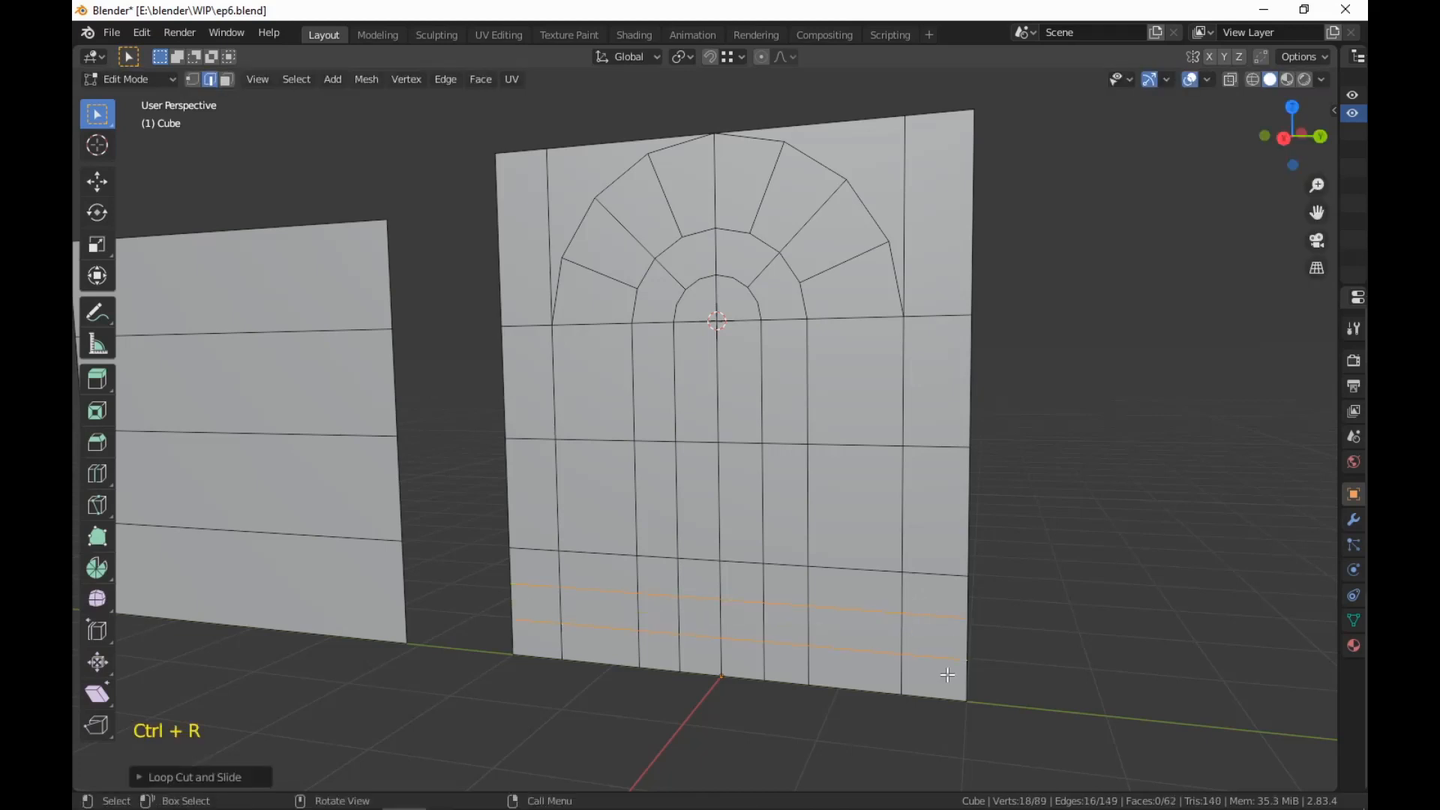
Dissolve the lower of the two new edge loops in the wall's bottom row
alt+shift+click(861, 651)
alt+click(861, 650)
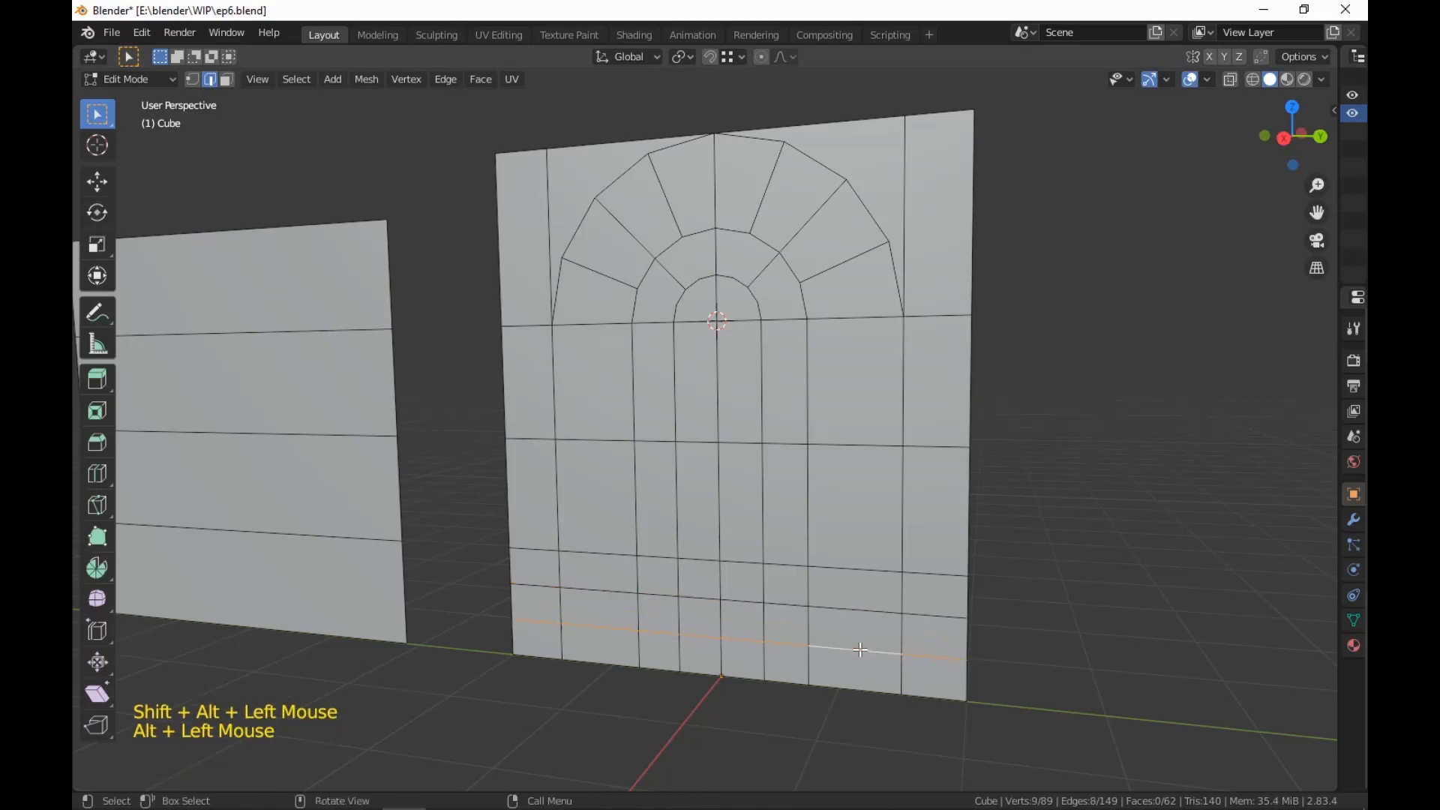
right_click(859, 650)
click(862, 627)
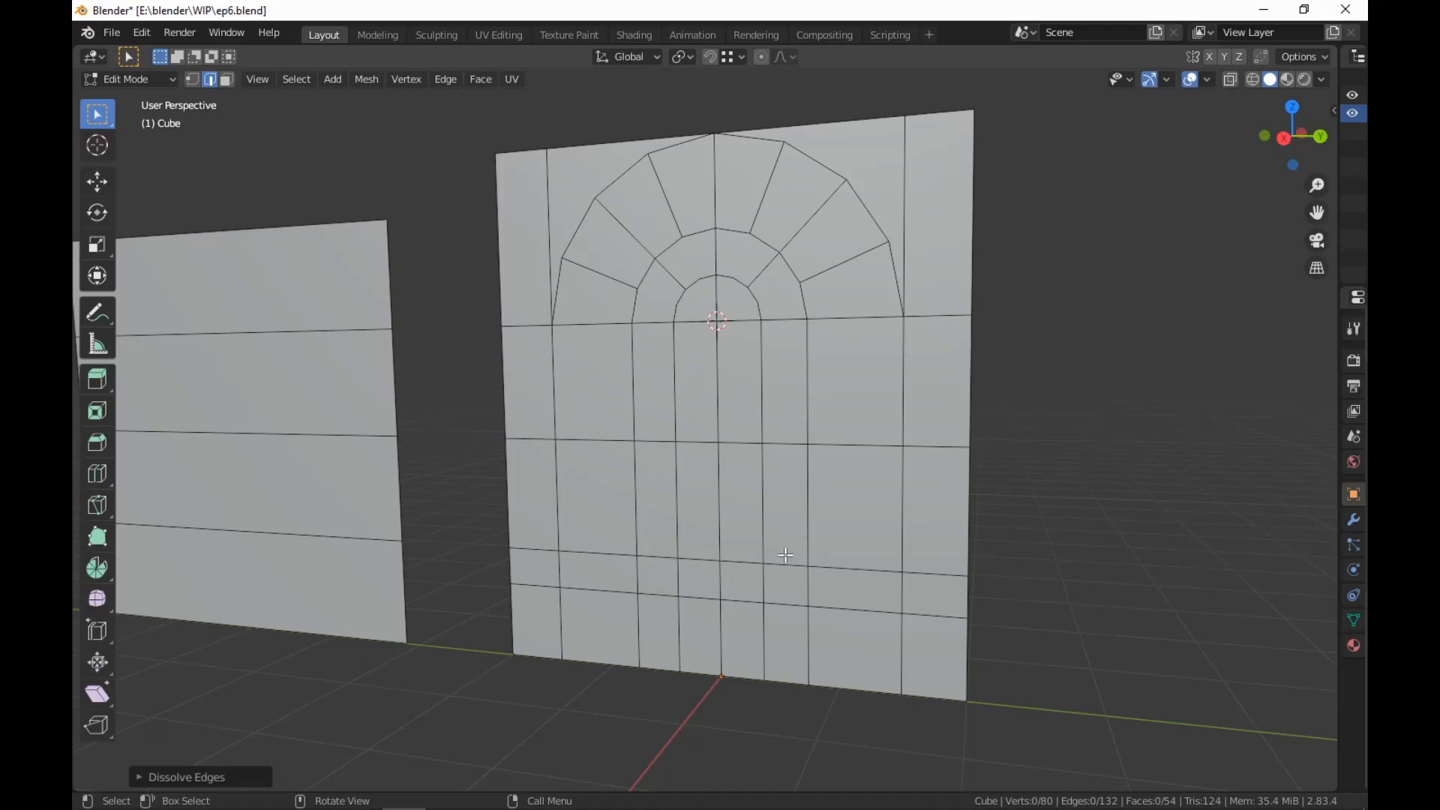
Add a centred horizontal loop cut to each of the two tall rows directly below the arch's base line
key(ctrl+r)
click(755, 508)
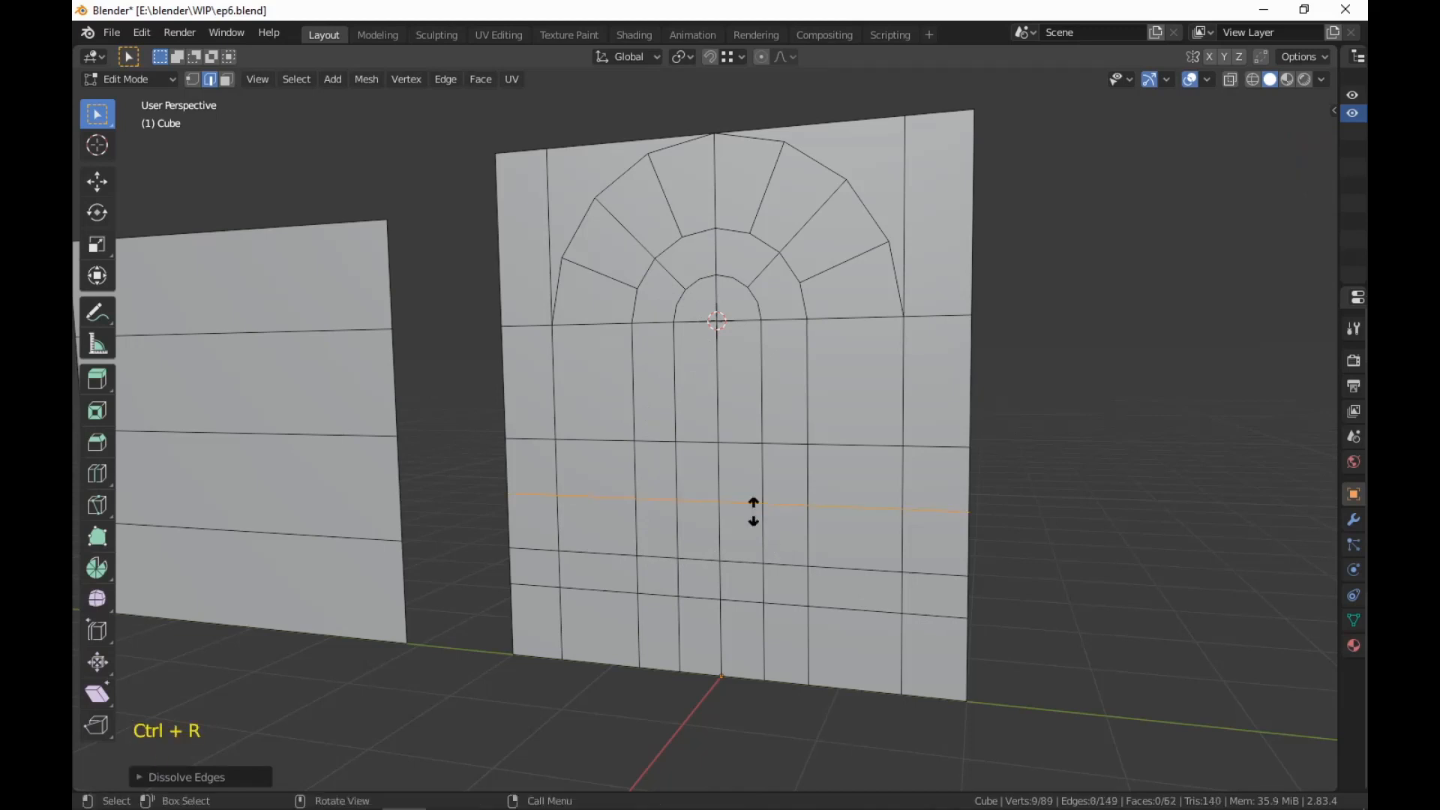
right_click(756, 508)
key(ctrl+r)
click(736, 385)
right_click(736, 385)
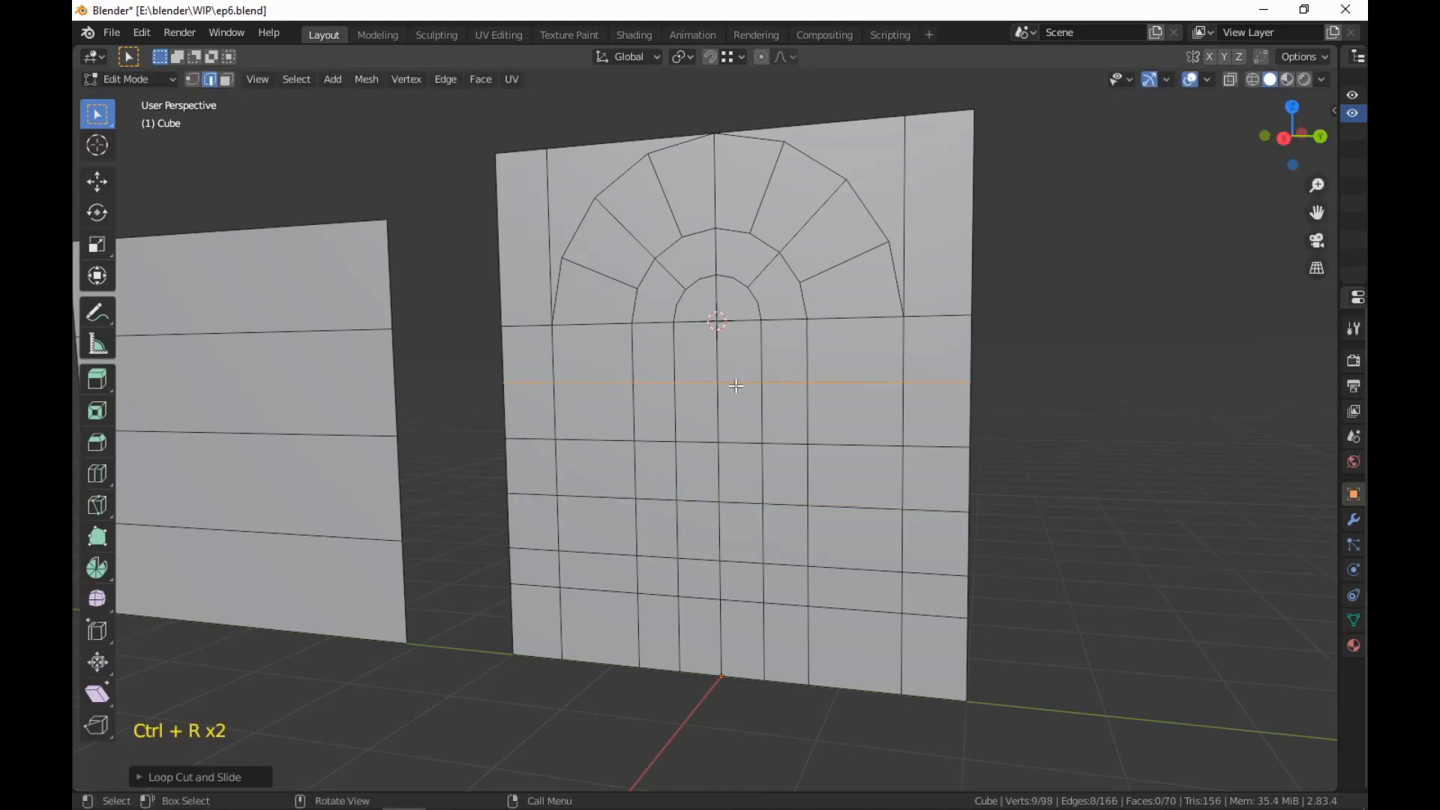
Select the inner arch faces and the middle faces in the second and third rows below, and grow the selection once to cover the window
key(3)
click(702, 308)
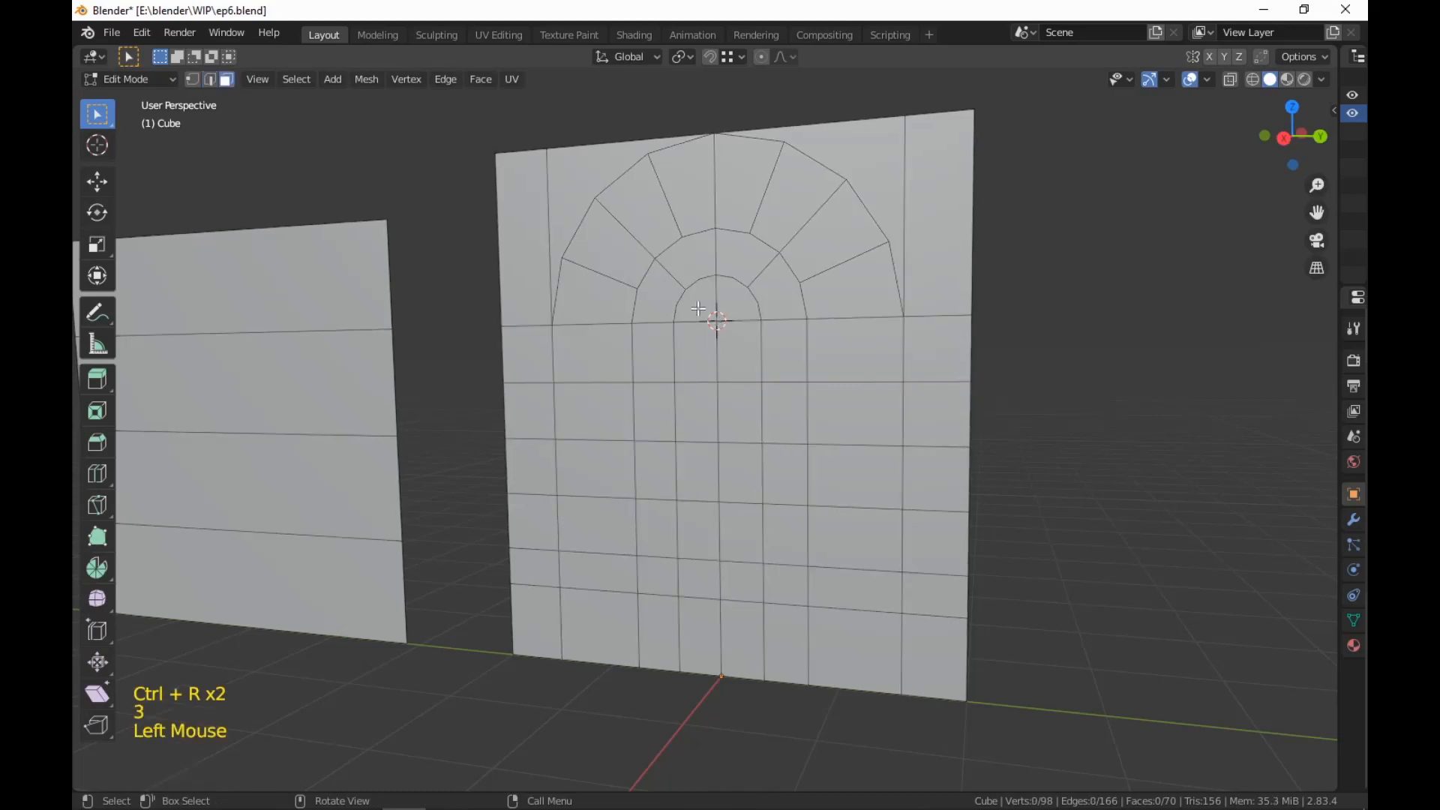
shift+click(737, 304)
shift+click(695, 418)
shift+click(750, 407)
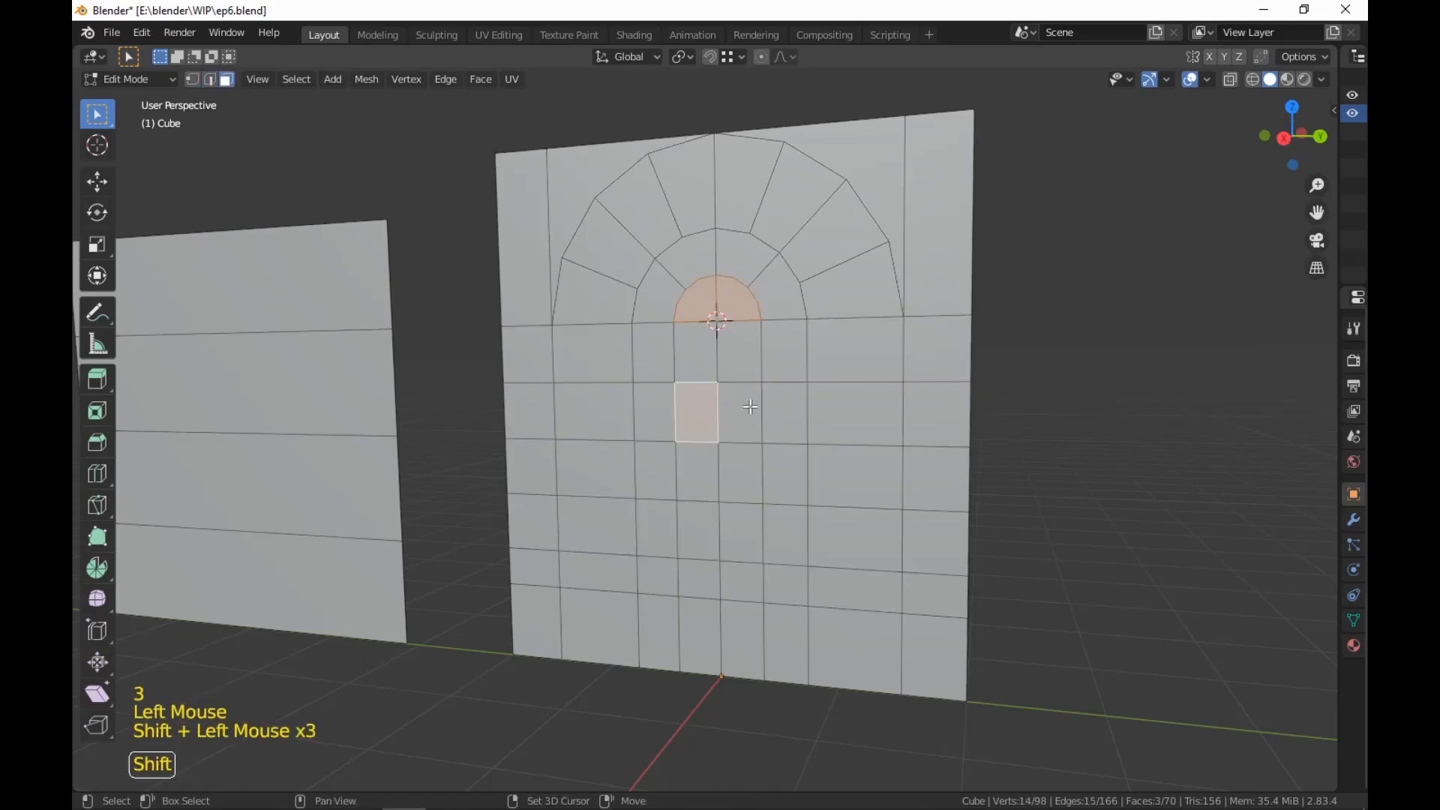
shift+click(735, 486)
shift+click(690, 488)
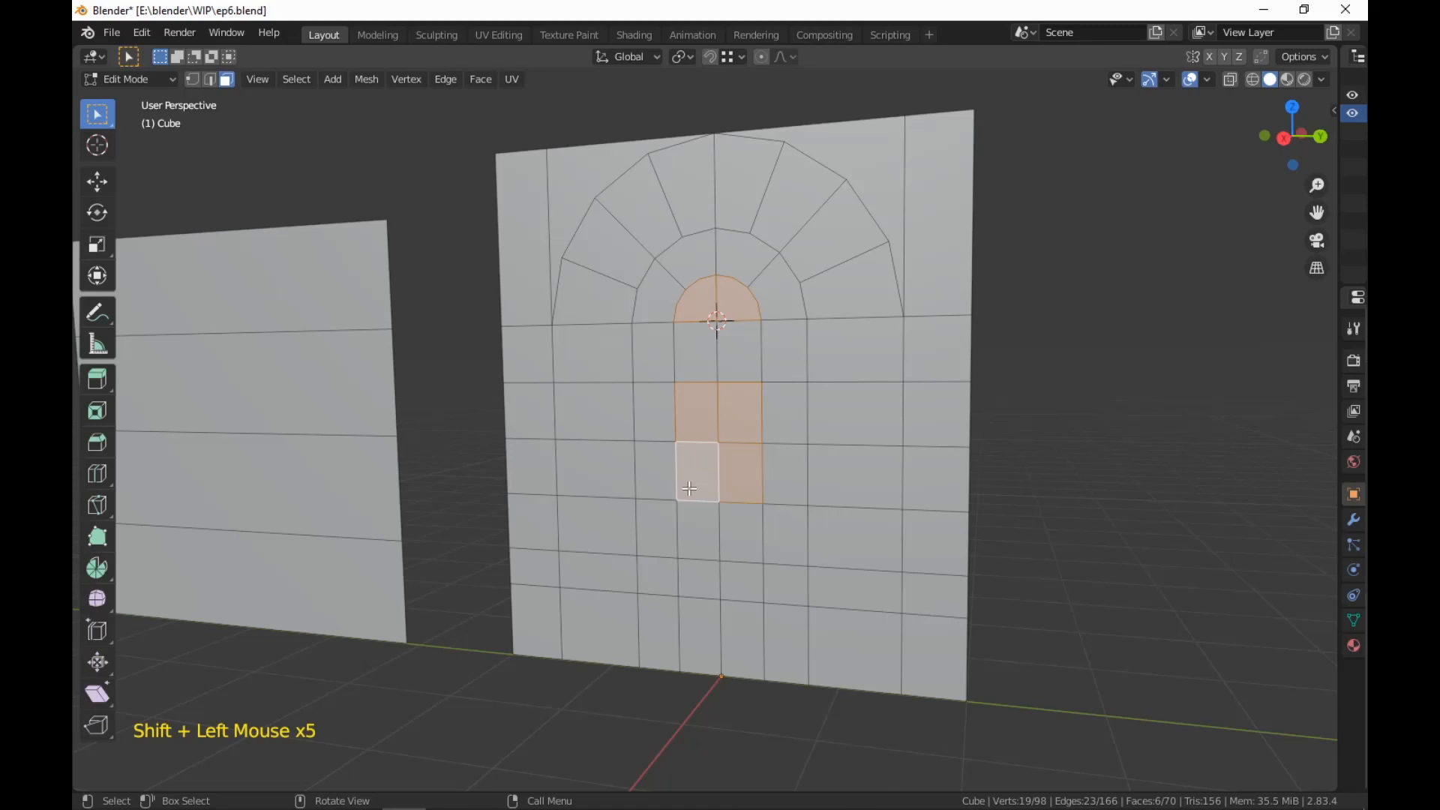
key(ctrl+KP_Add)
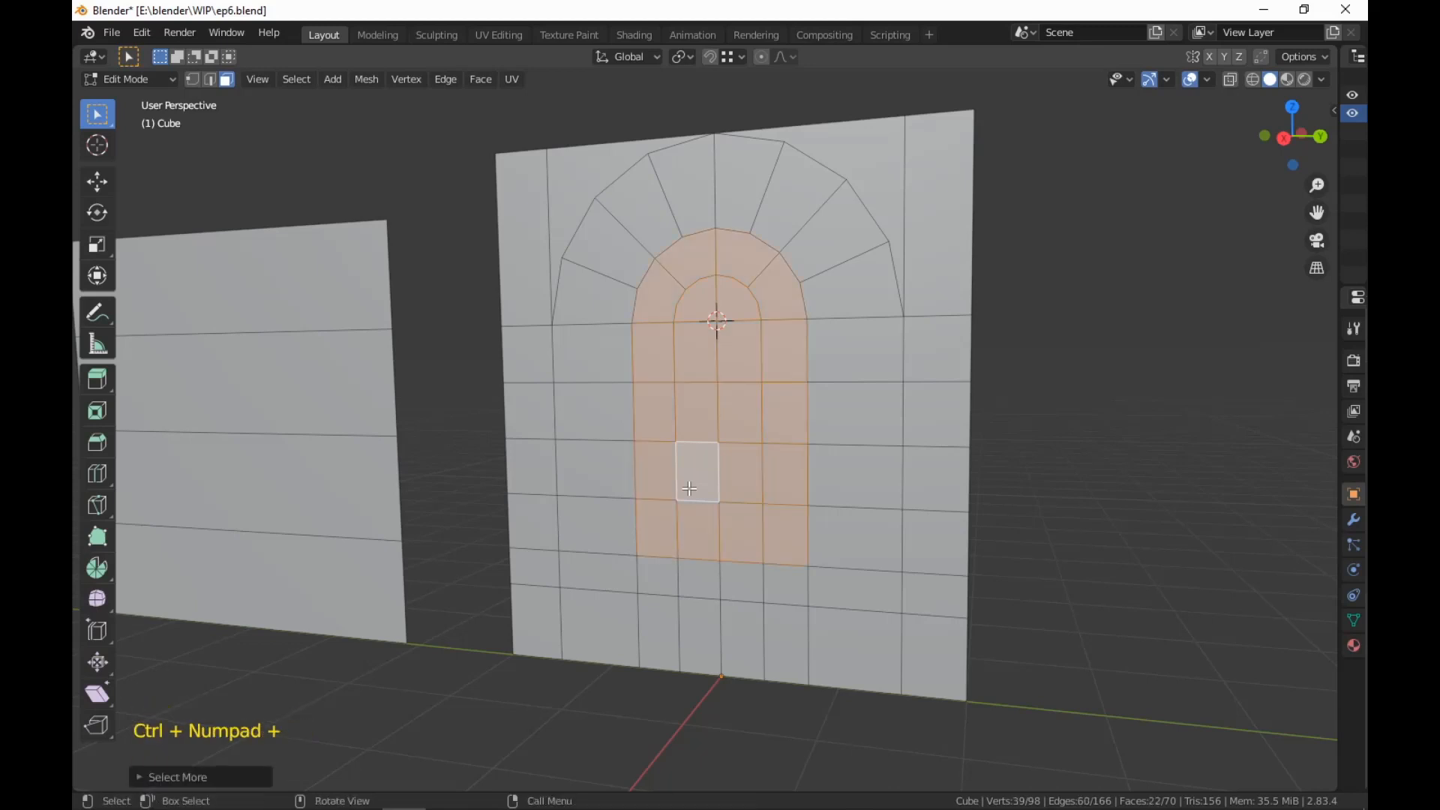
Inset the selected window faces as one region by about 0.053 m to form the outer frame
middle_drag(876, 500, 911, 512)
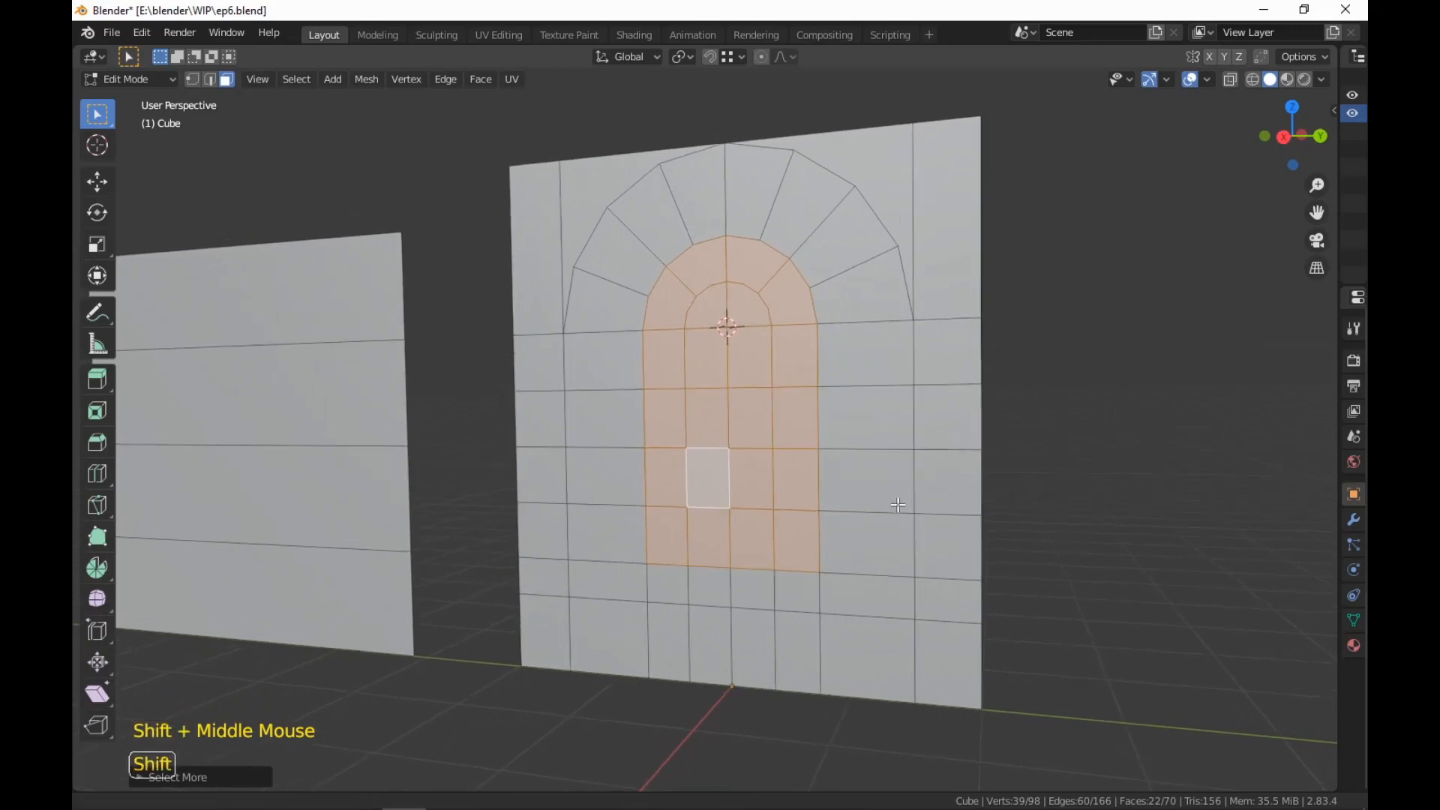
key(i)
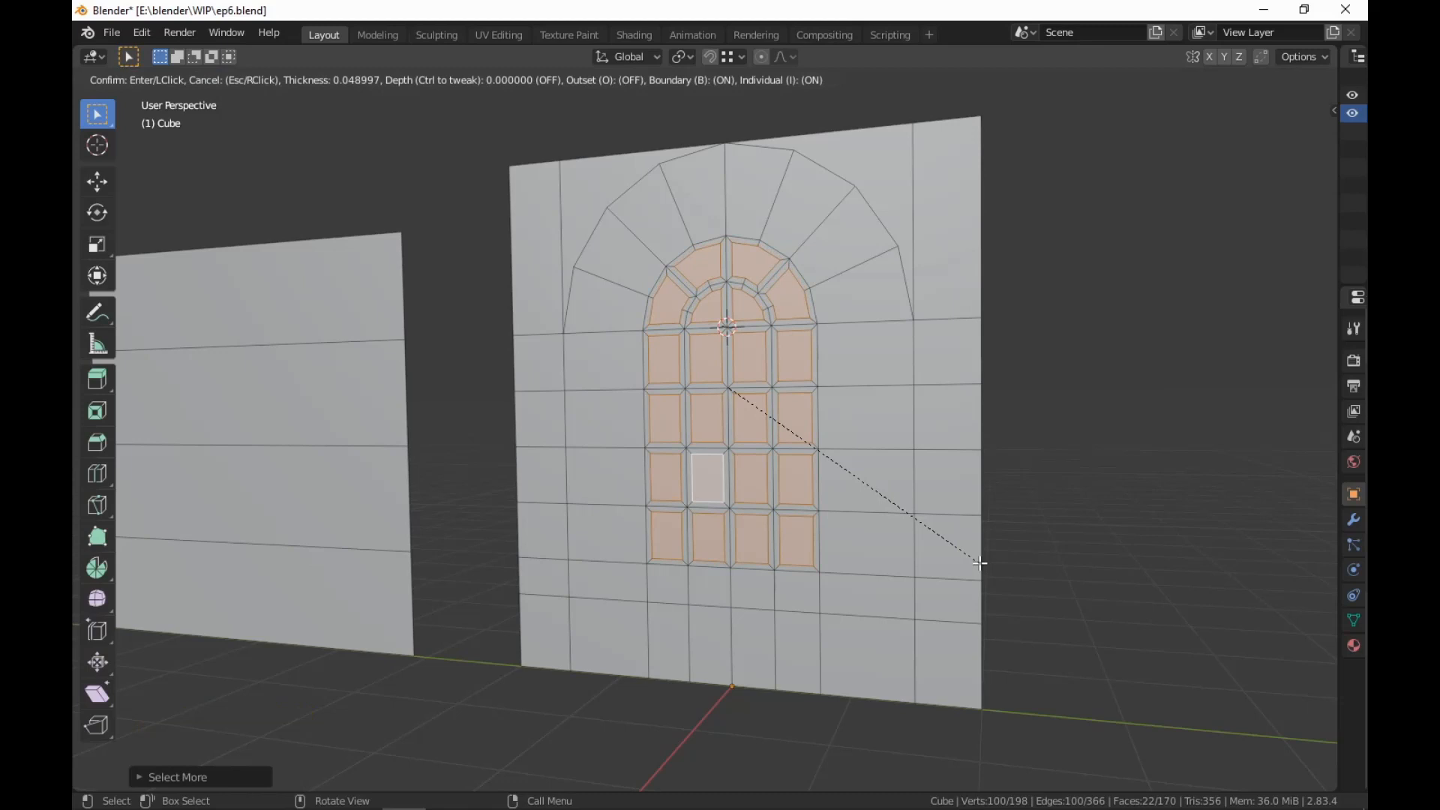
key(i)
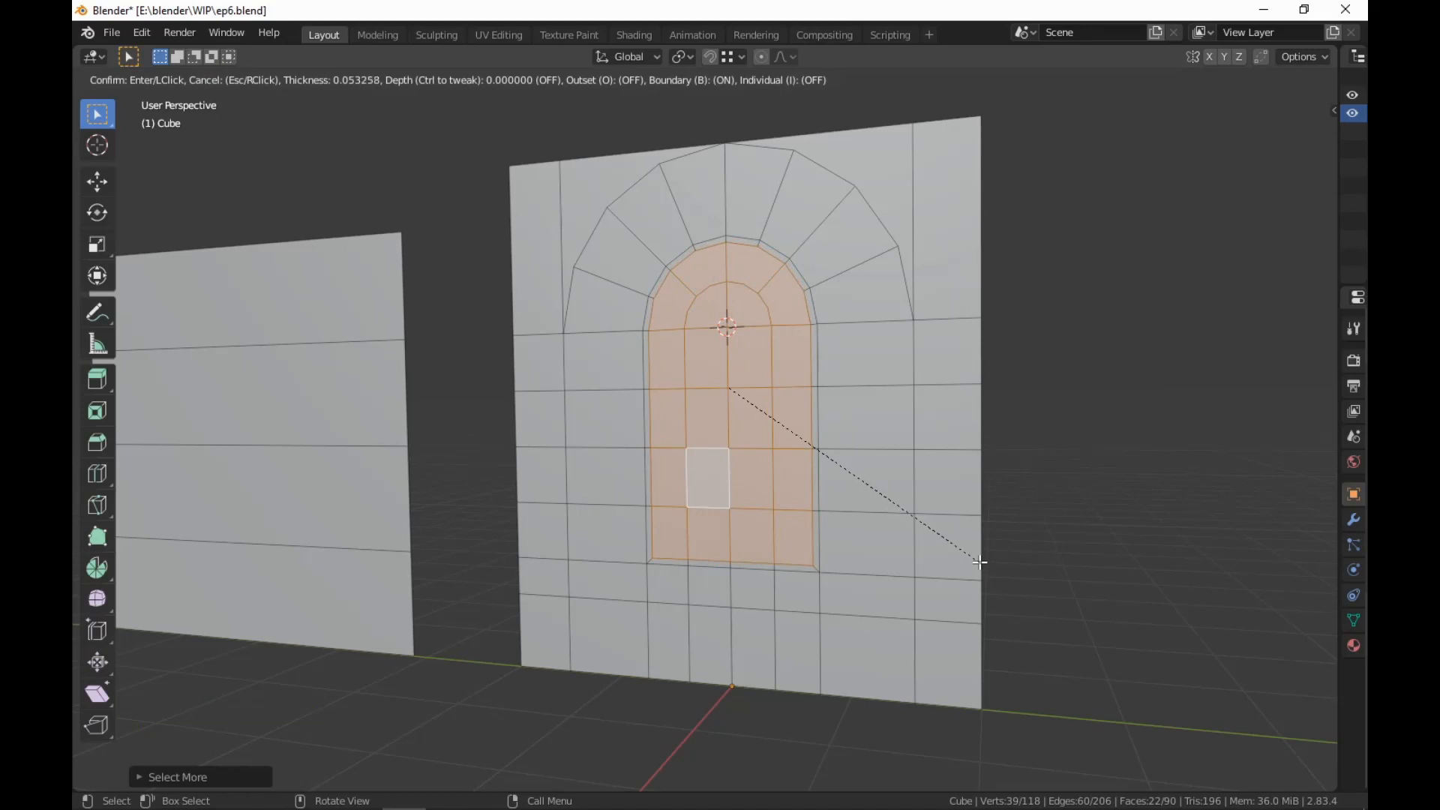
click(980, 563)
Inset the window faces individually by about 0.045 m to form the bars between the panes
key(i)
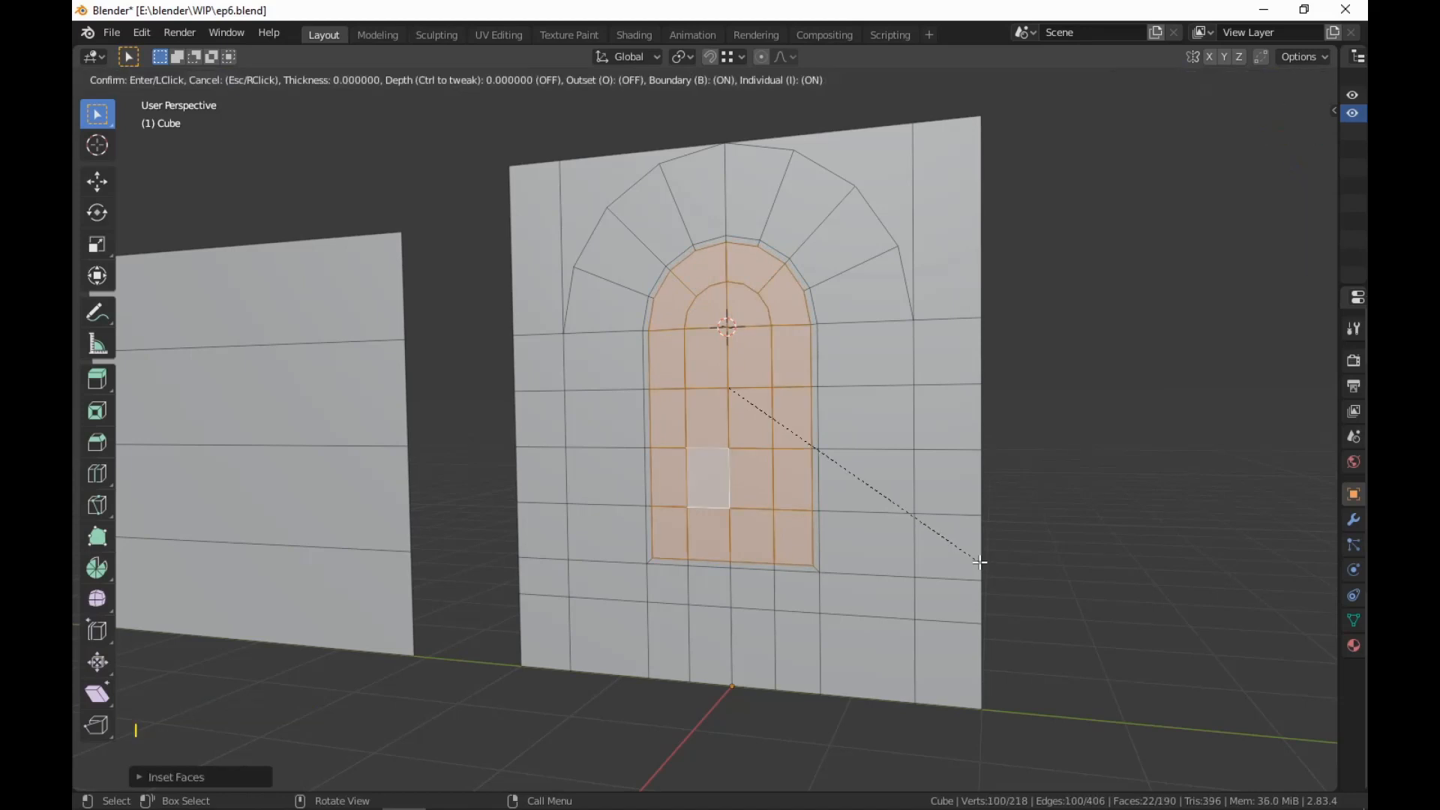
key(i)
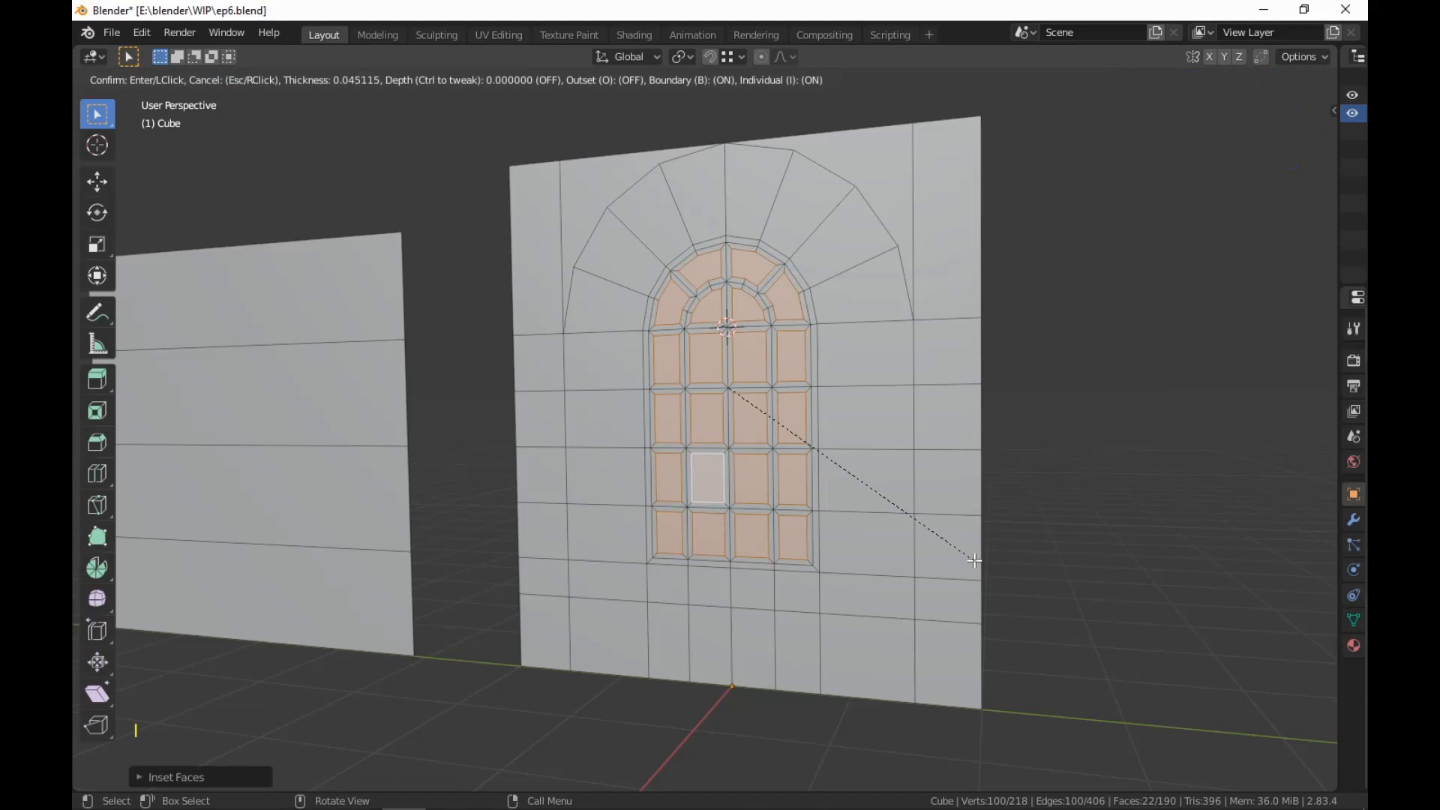
click(975, 561)
Extrude the window panes -0.1 m along the X axis and clear the selection
middle_drag(974, 561, 954, 579)
text(e)
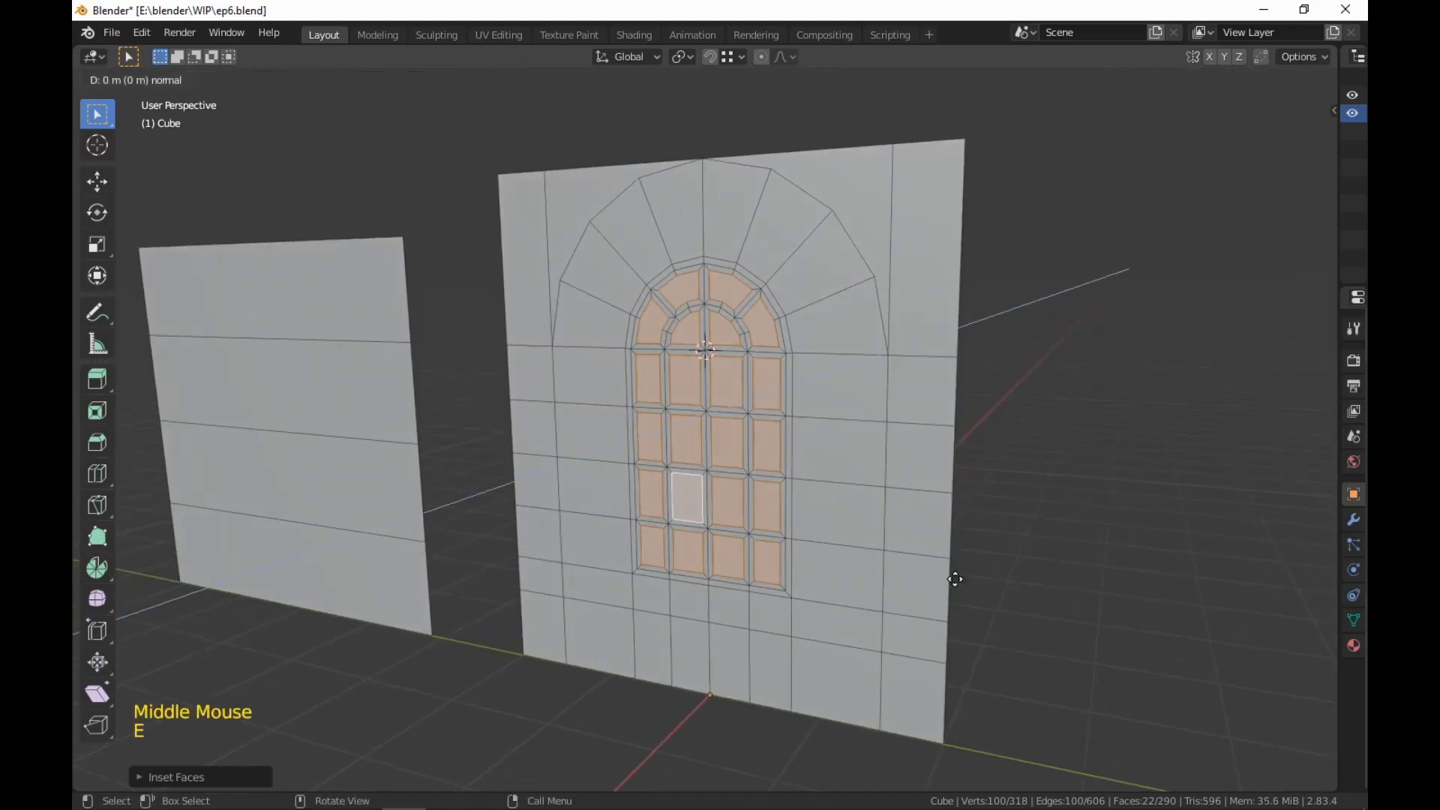
text(x-.1)
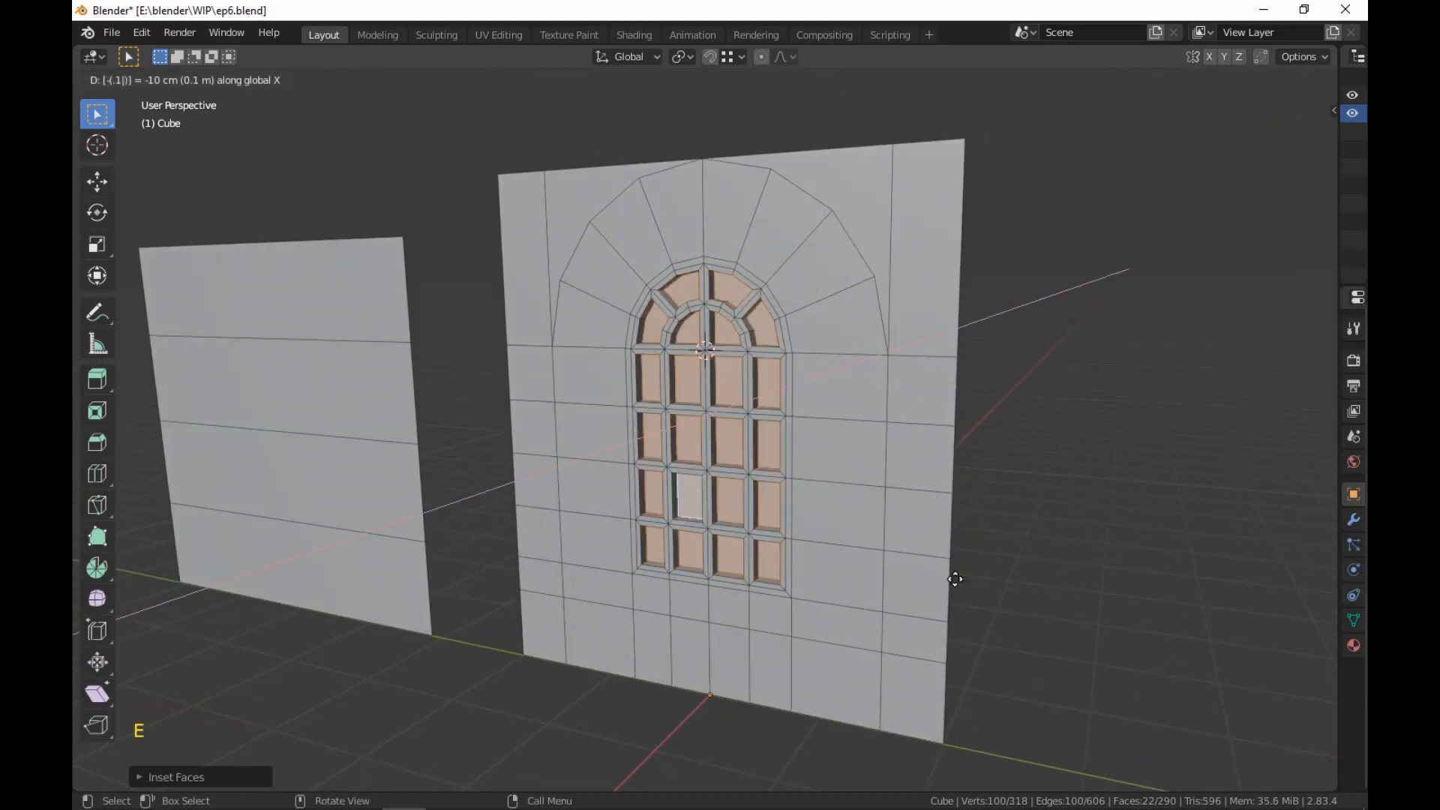
key(Return)
click(1004, 605)
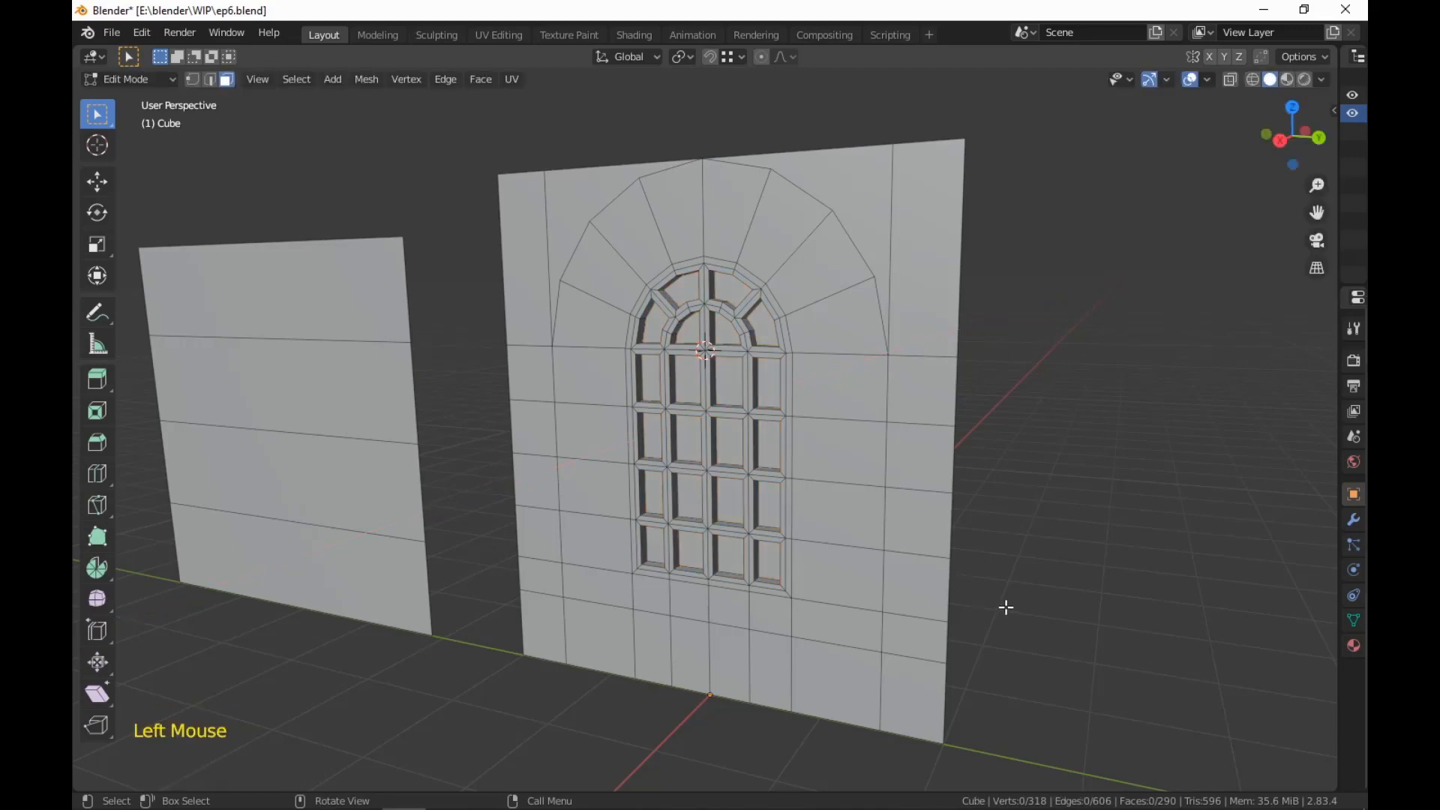
middle_drag(1005, 605, 1027, 591)
scroll(881, 610, up, 1)
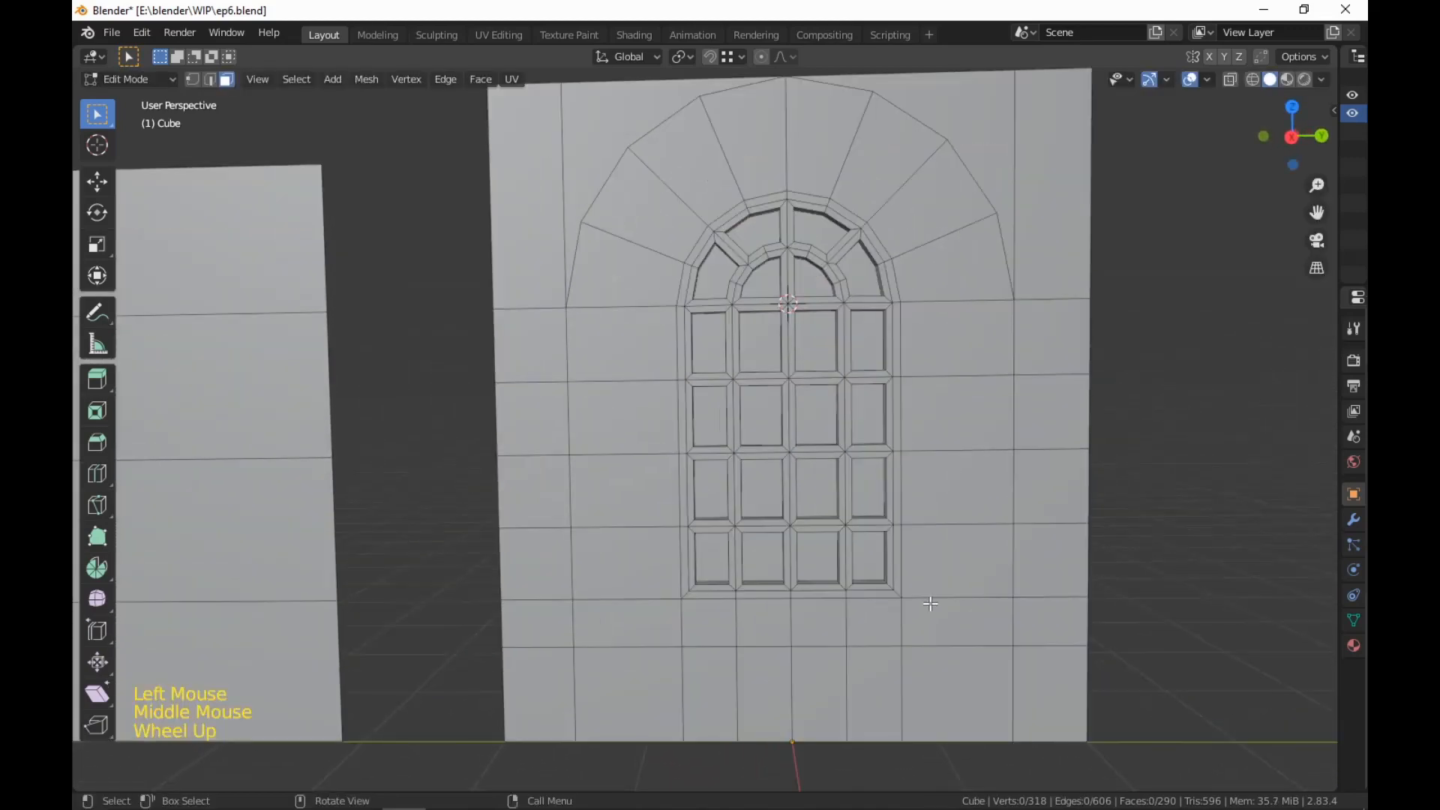
scroll(930, 603, down, 1)
middle_drag(930, 604, 1000, 578)
scroll(945, 525, up, 2)
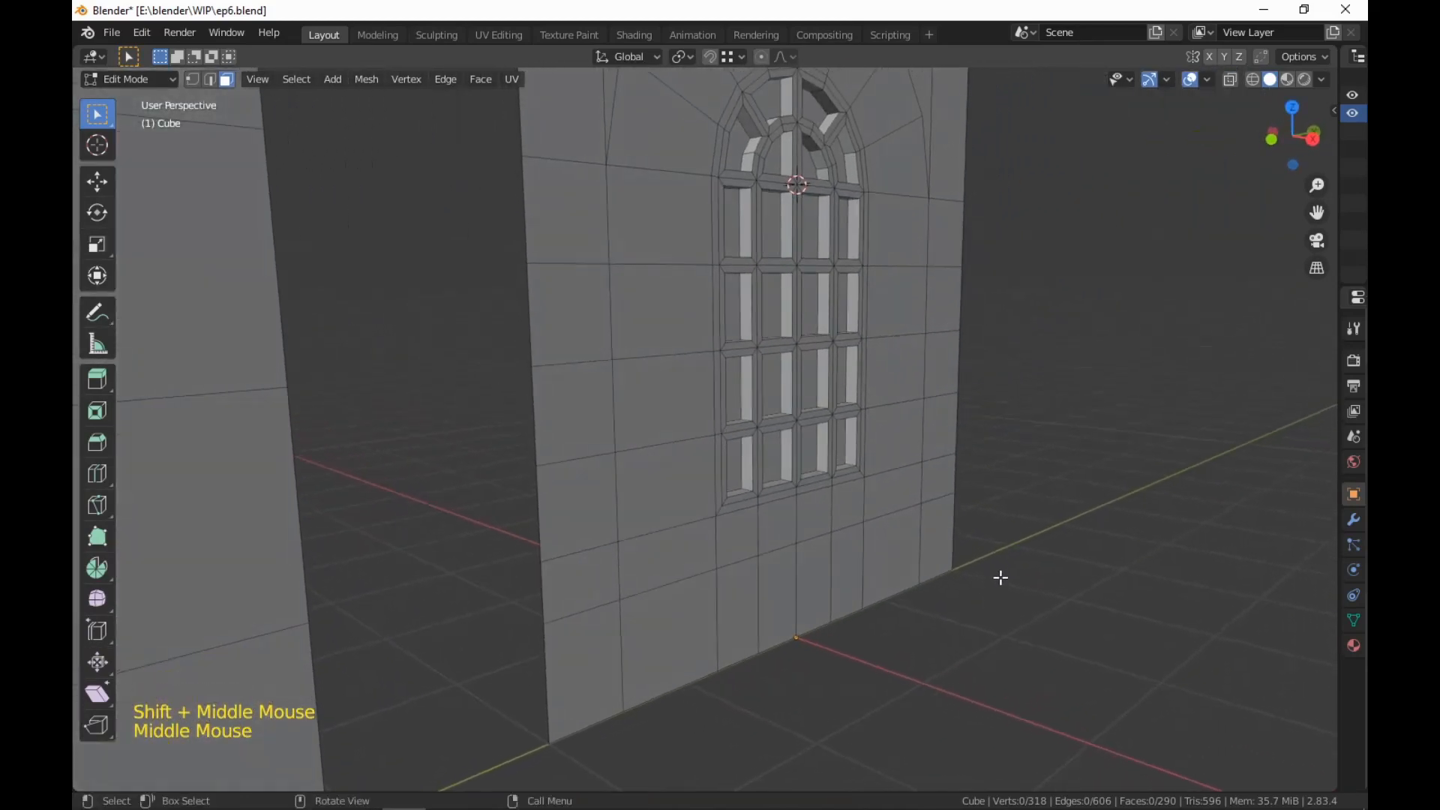
alt+click(721, 510)
shift+middle_drag(783, 553, 747, 590)
scroll(793, 575, down, 1)
scroll(623, 566, up, 2)
scroll(625, 559, down, 1)
click(626, 549)
ctrl+click(806, 548)
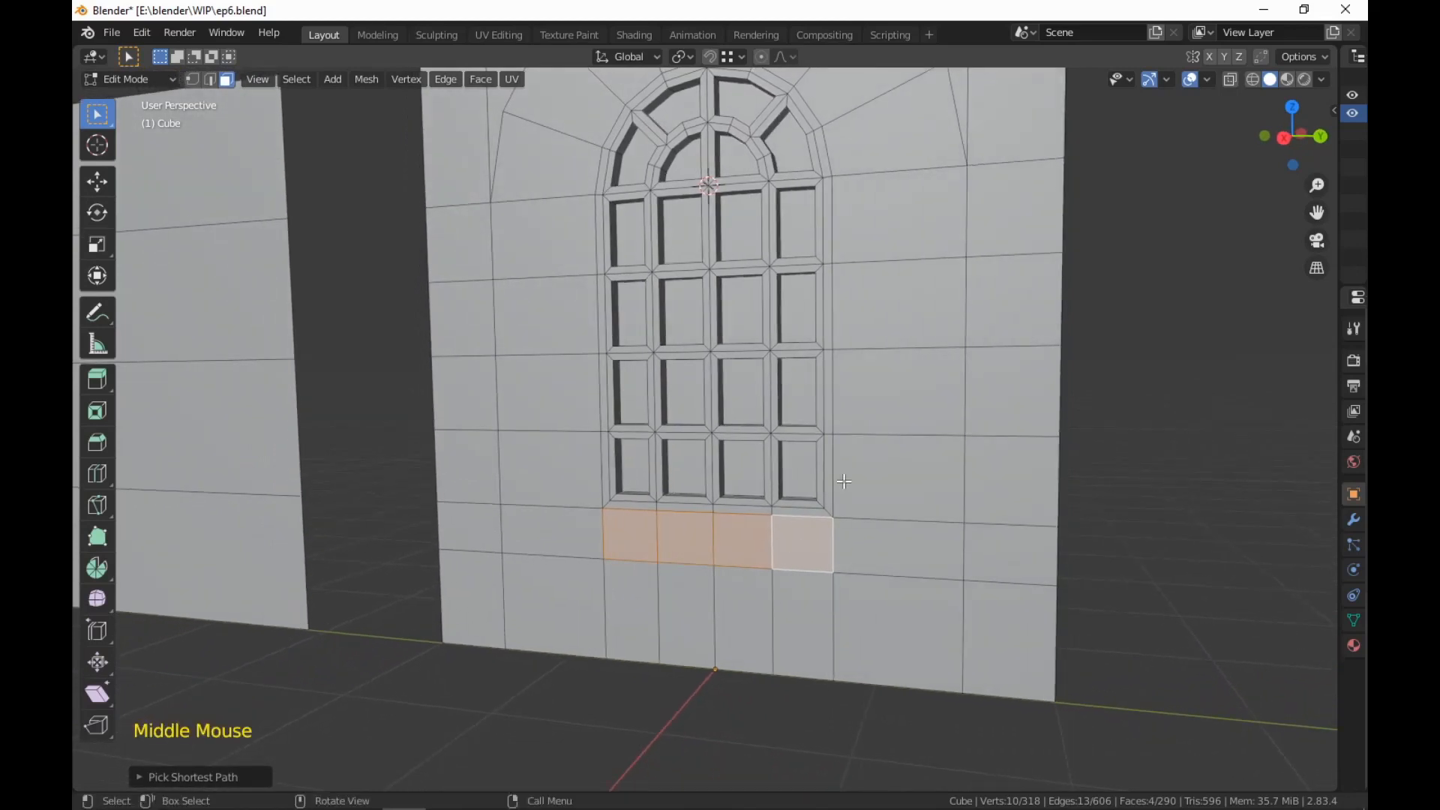
Select the face loop that forms the window's outer frame
alt+click(828, 511)
shift+middle_drag(828, 512, 899, 568)
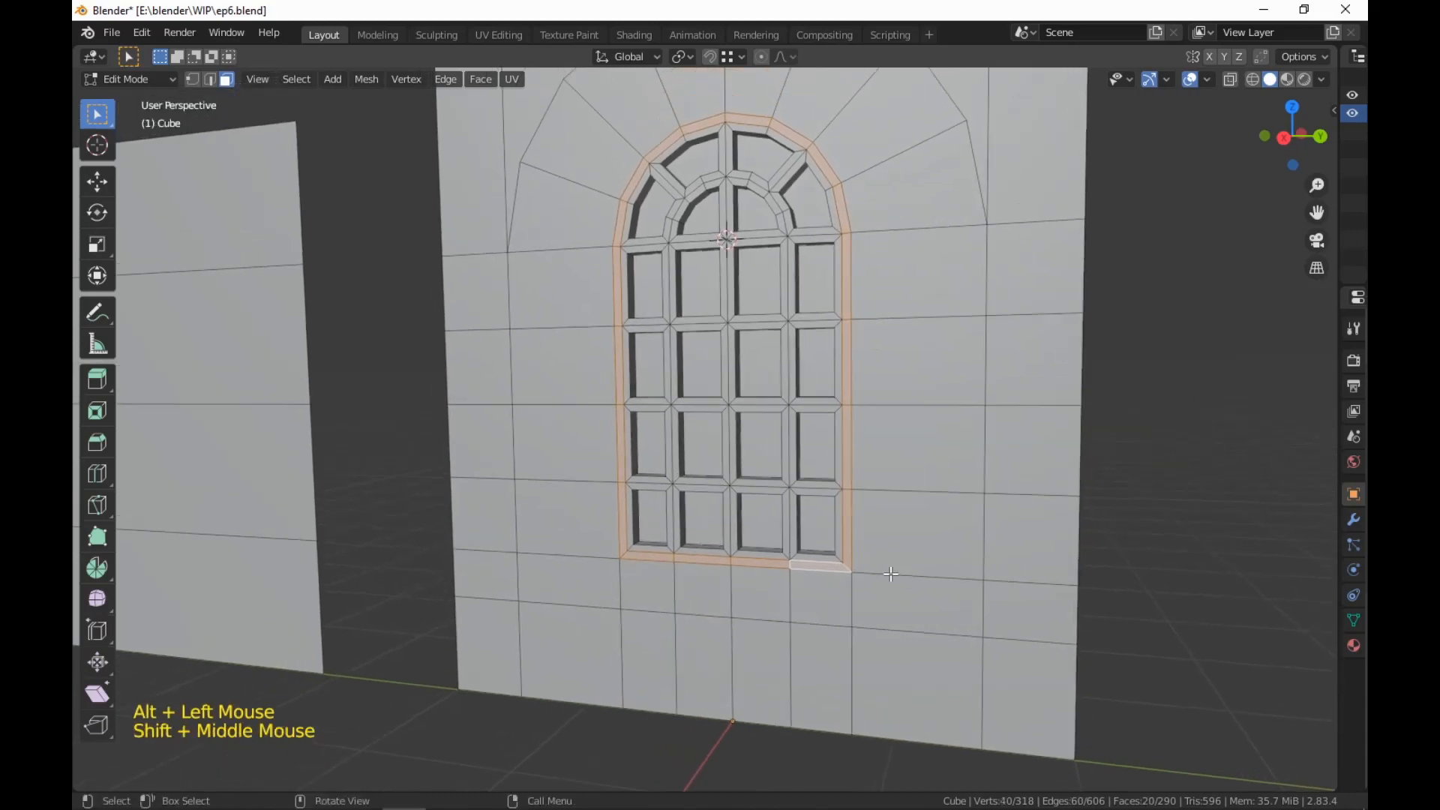
key(alt)
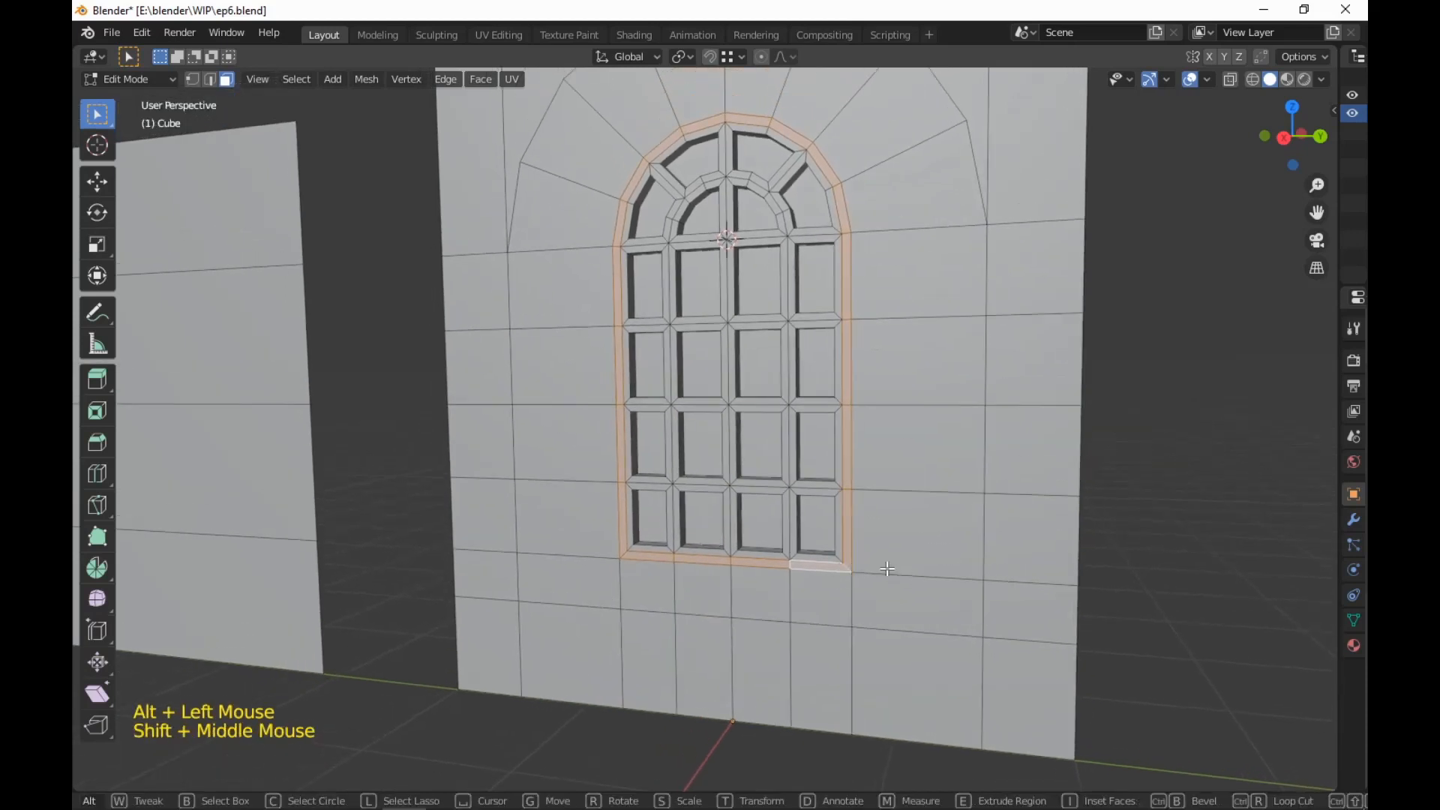
key(e)
key(x)
click(932, 570)
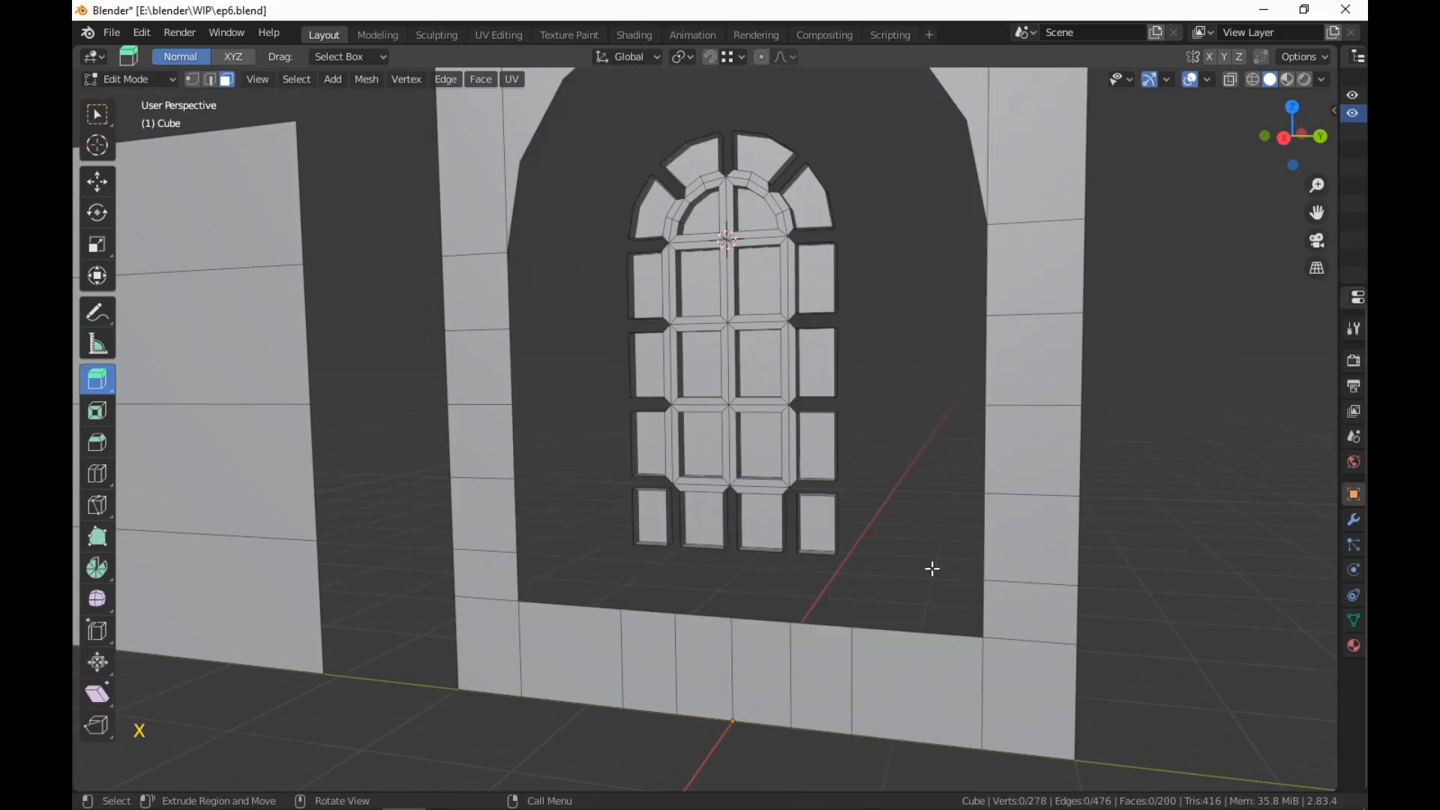
right_click(931, 568)
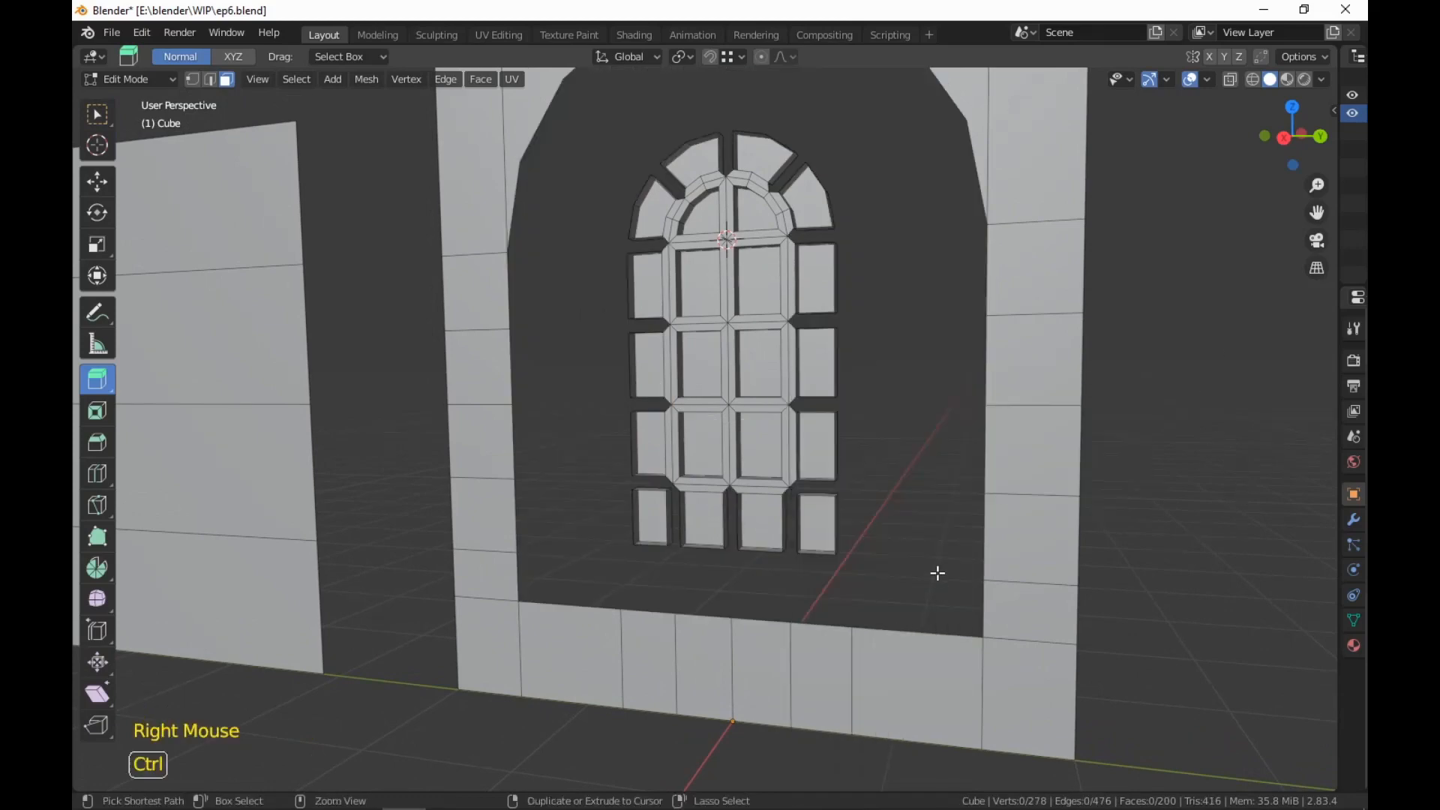
key(ctrl+z)
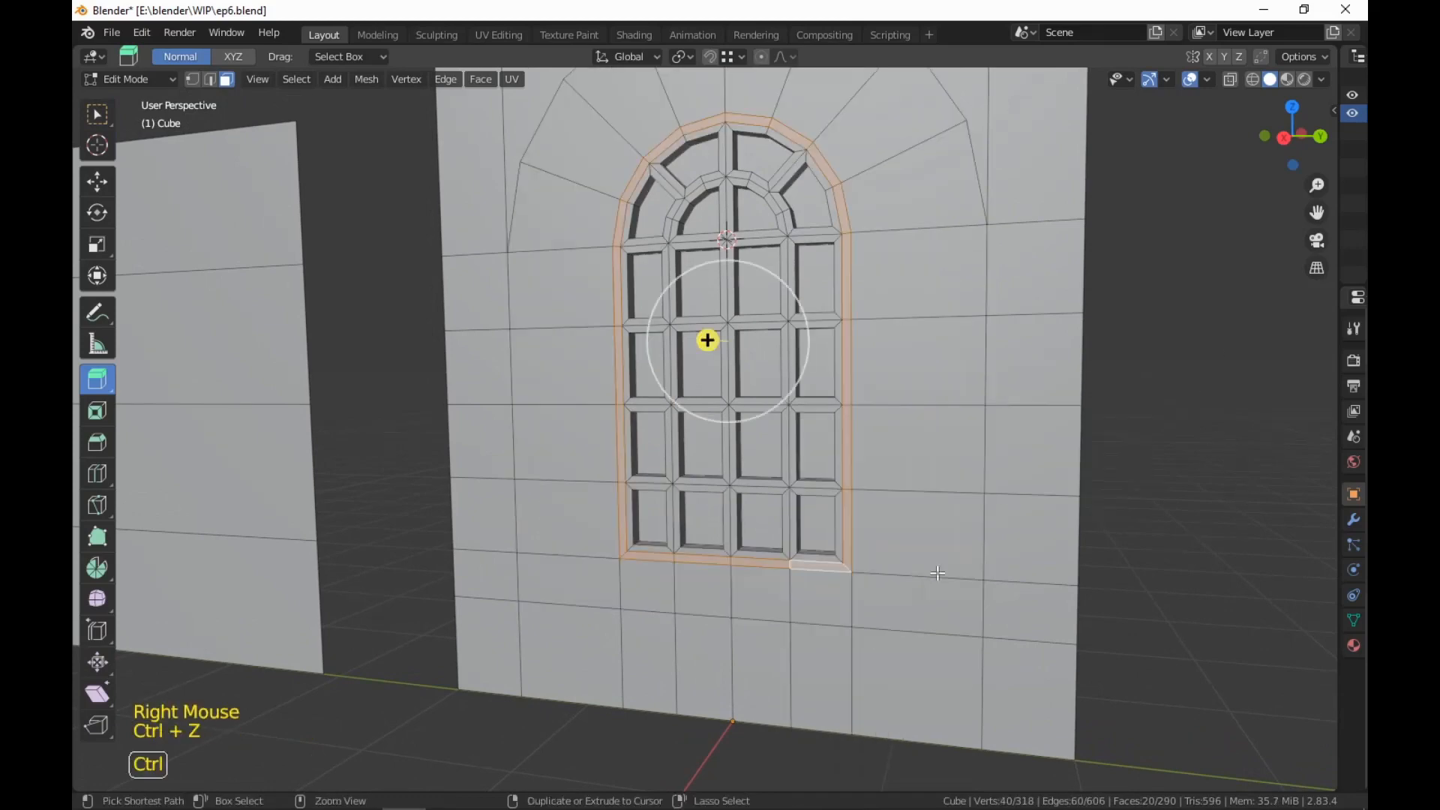
click(103, 115)
Extrude the window's outer frame loop 0.05 m along the X axis
key(e)
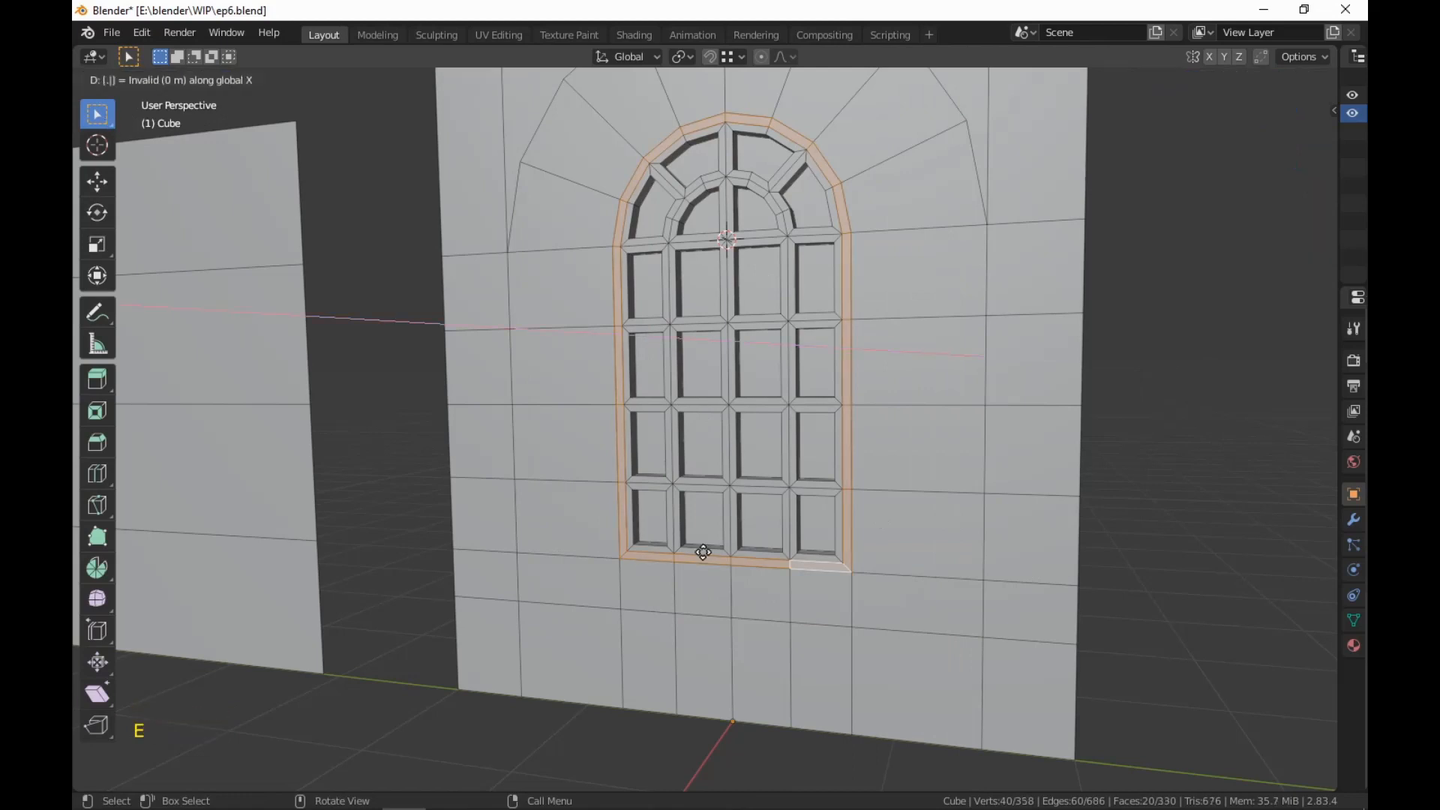
text(5)
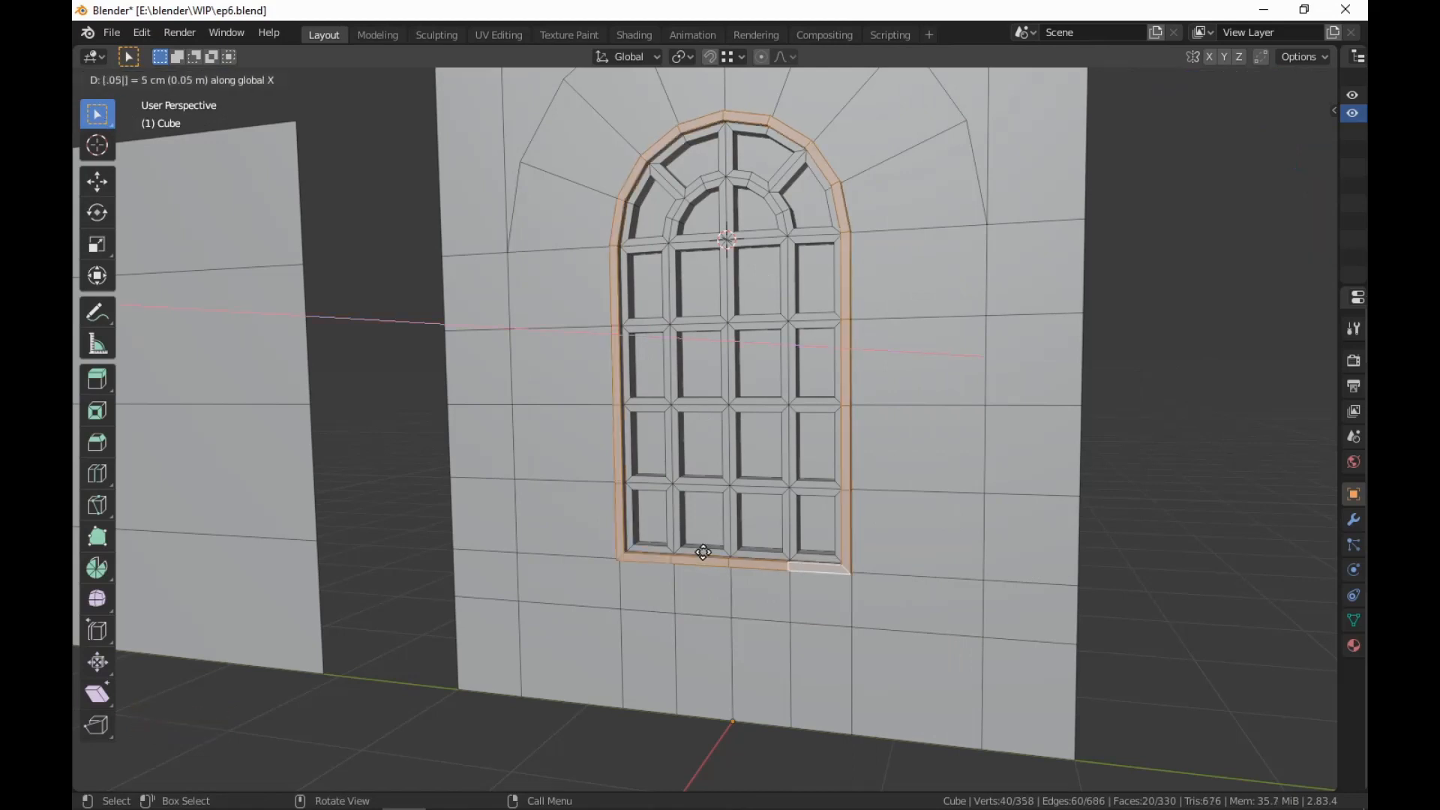
key(Return)
Select the row of four faces directly below the window frame
middle_drag(819, 617, 1000, 591)
click(766, 586)
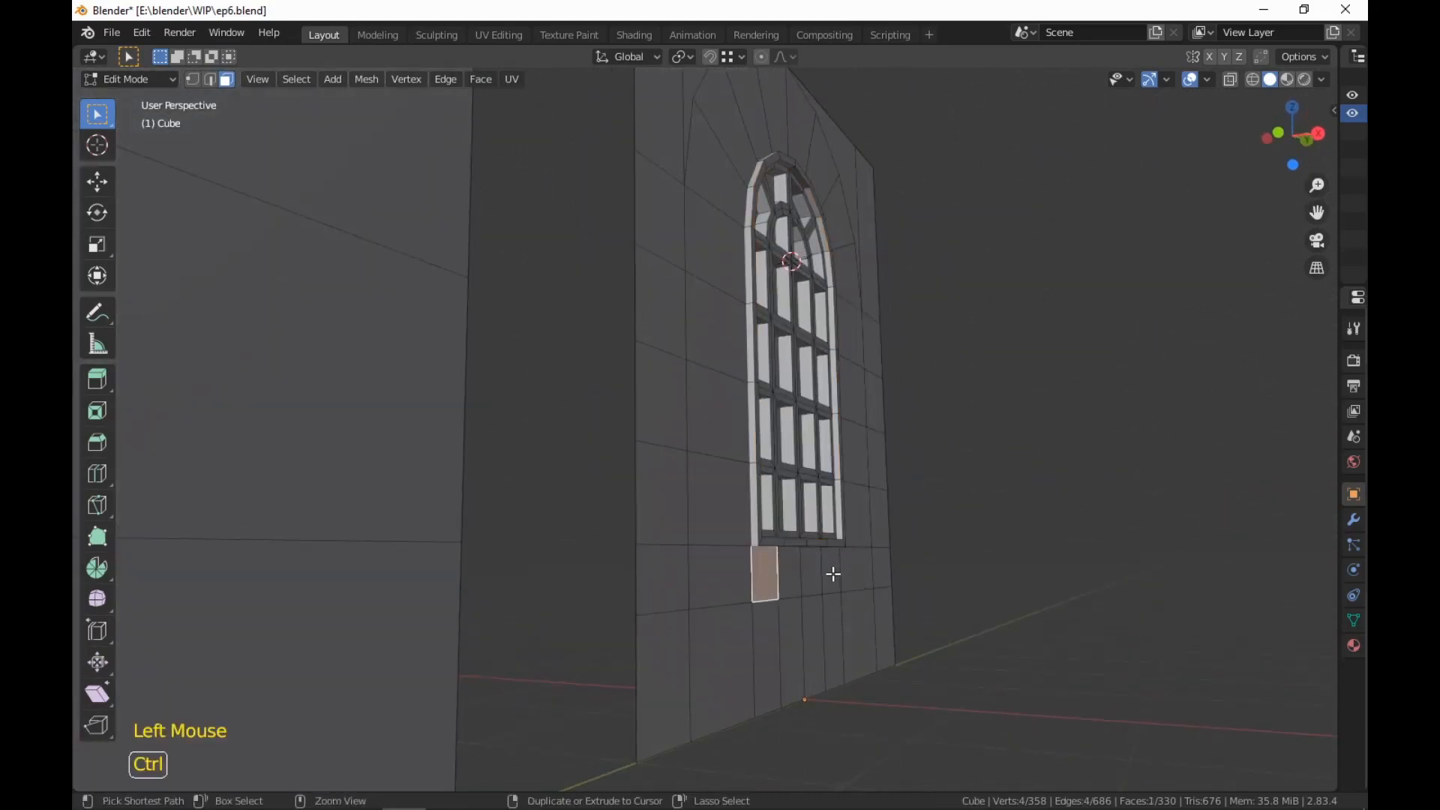
ctrl+click(833, 572)
shift+middle_drag(862, 611, 801, 567)
Try extruding the four faces below the window 0.2 m along the X axis, and undo the extrusion
key(e)
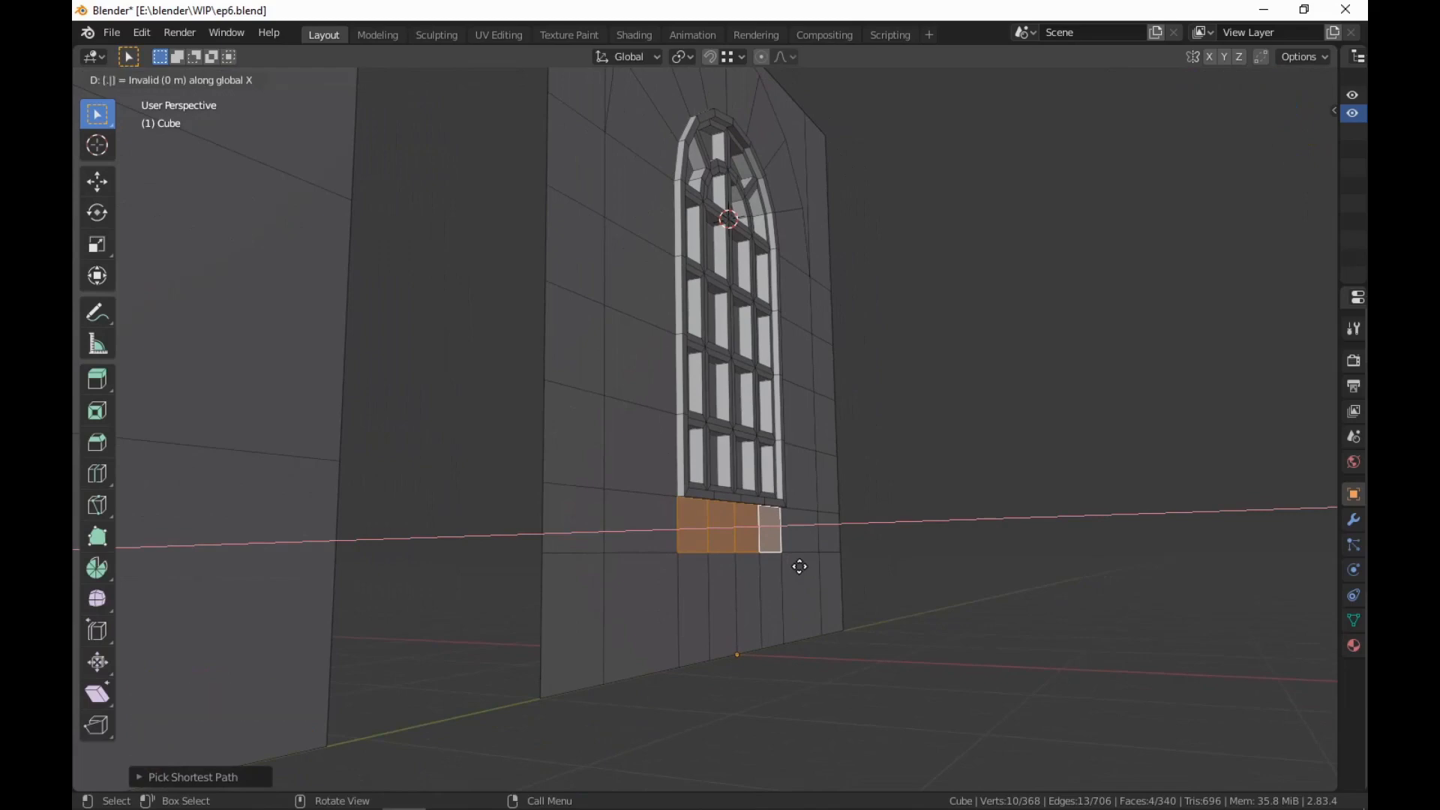
text(.2)
key(Return)
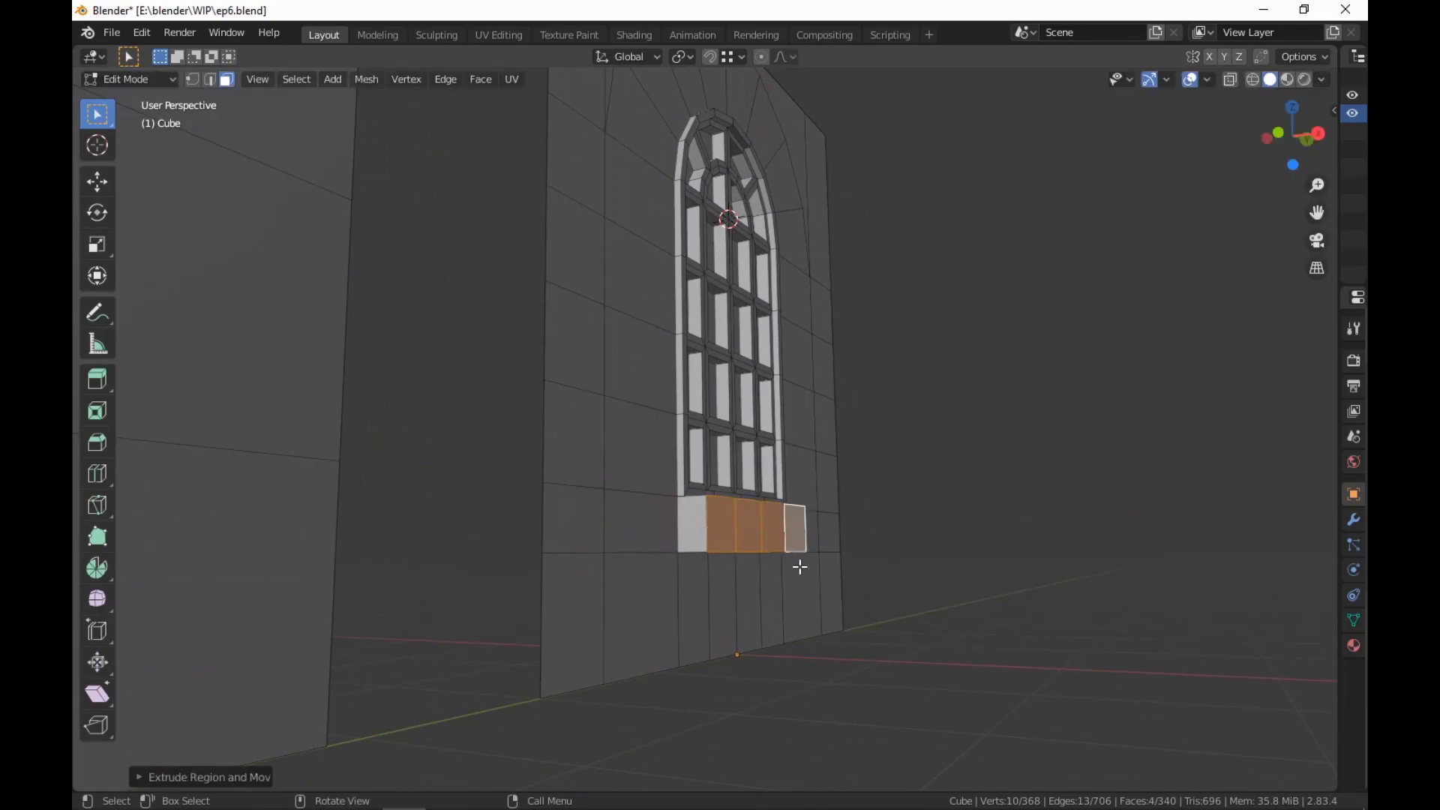
key(2)
middle_drag(802, 576, 530, 578)
scroll(540, 649, up, 2)
key(ctrl+z)
key(ctrl+z)
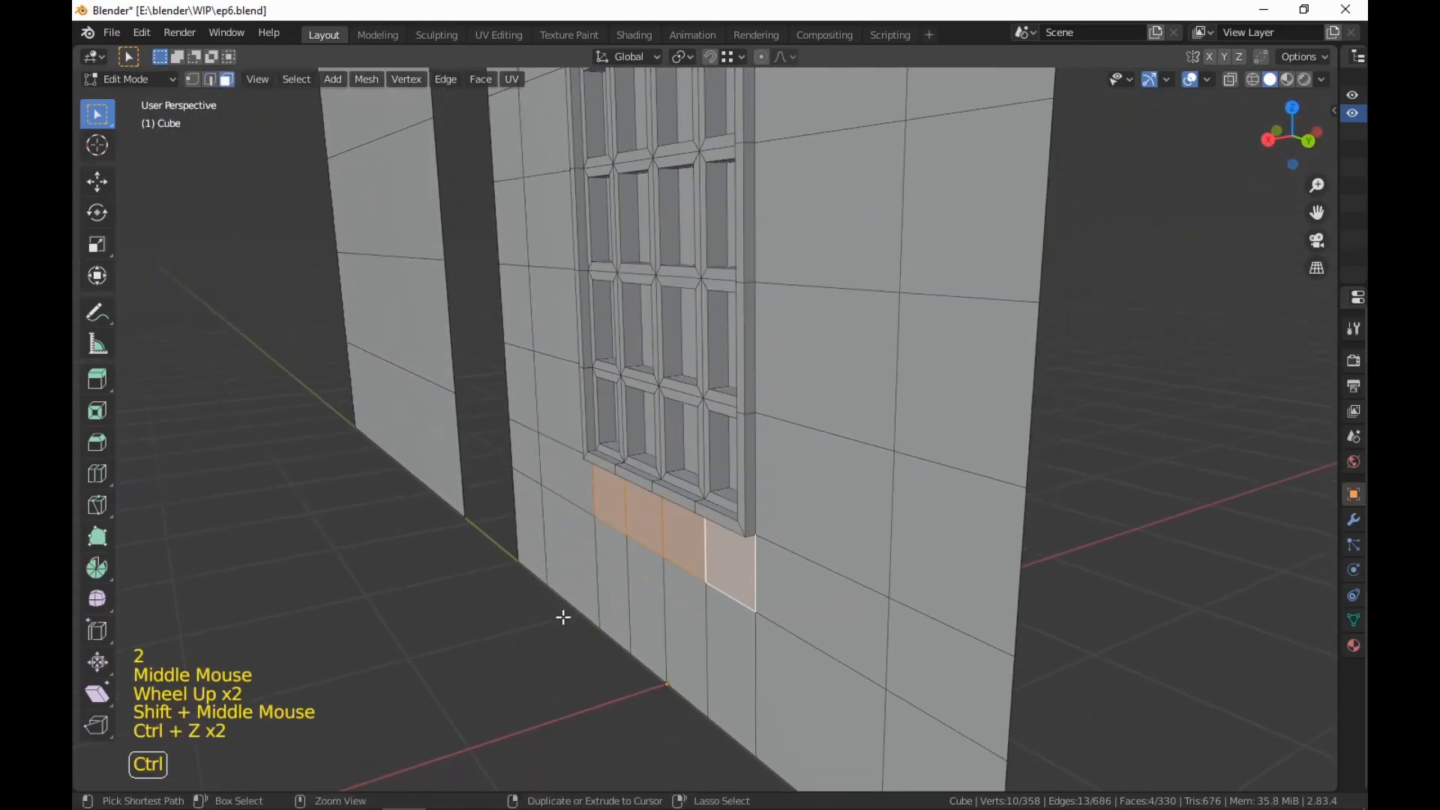
Extrude the four faces below the window 0.15 m along the X axis to form a sill
key(e)
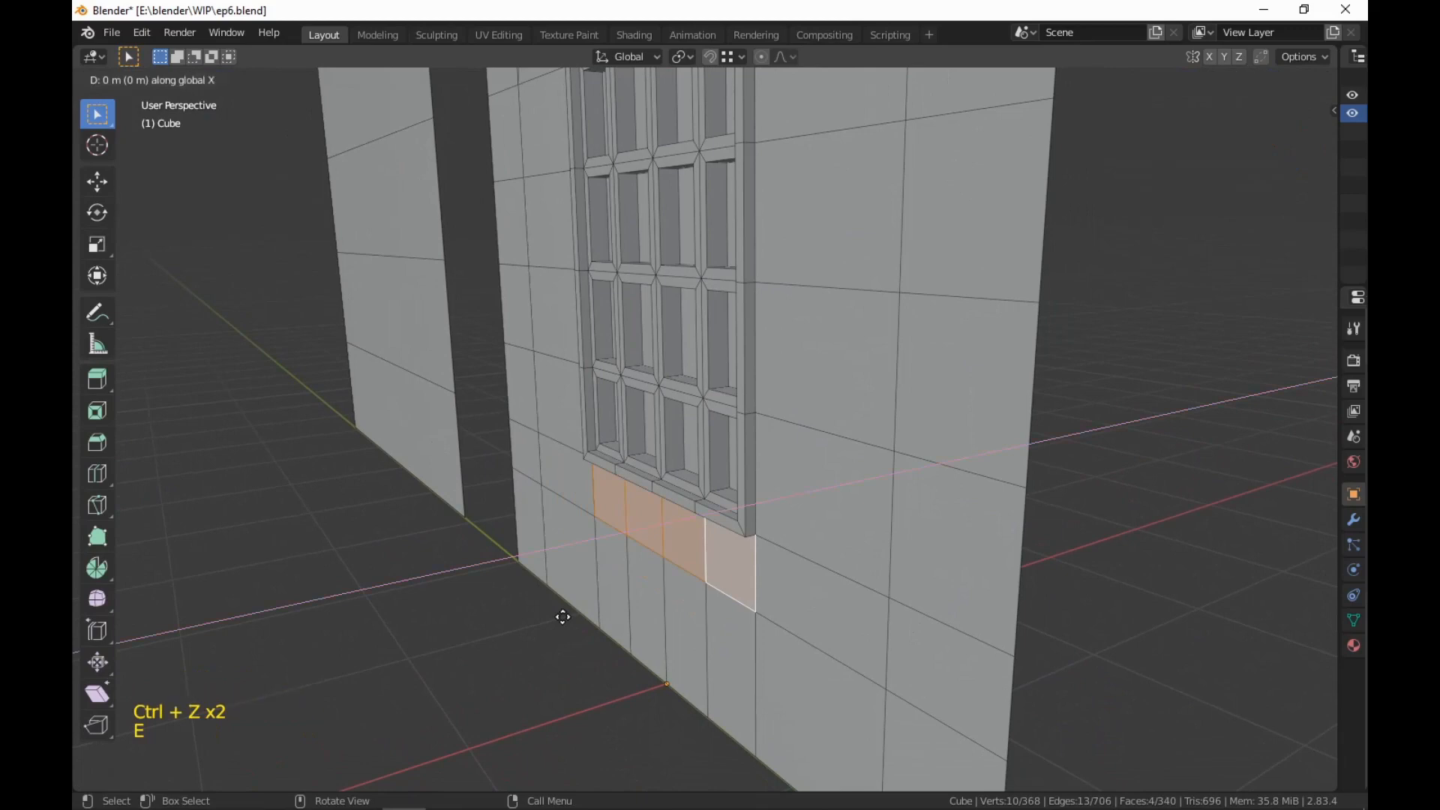
text(.15)
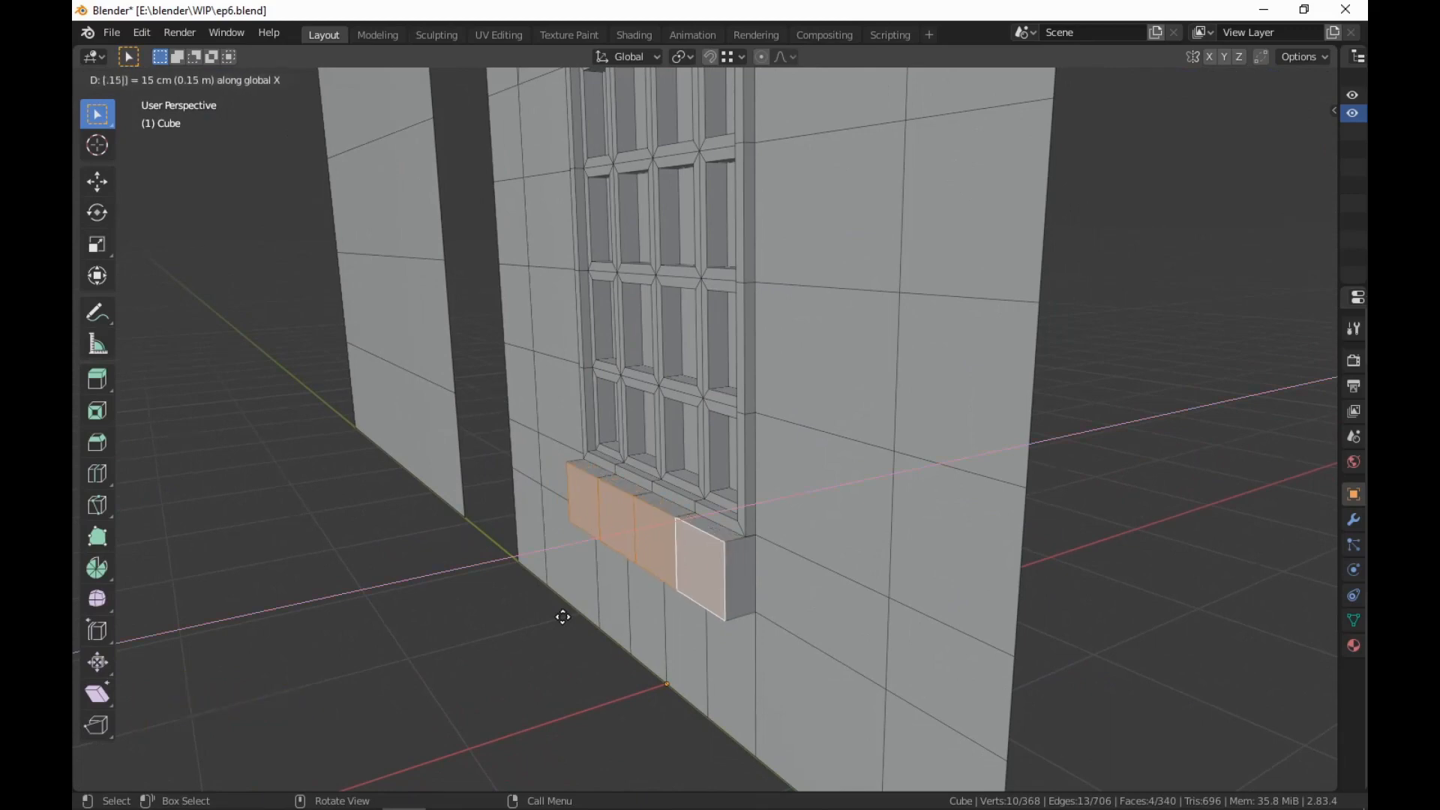
key(Return)
Slope the window sill by moving its upper front edges back along the X axis toward the wall, and clear the selection
key(2)
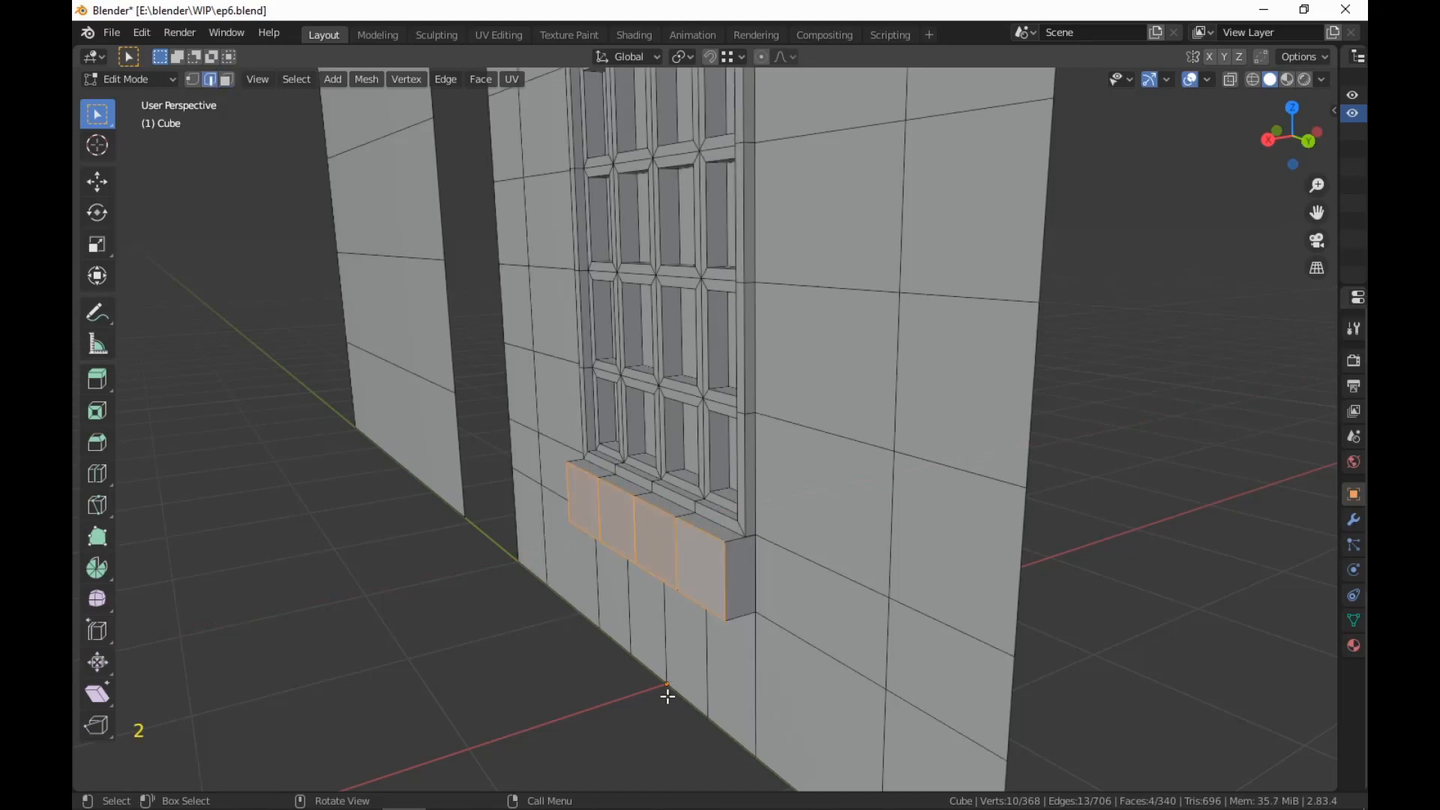
click(589, 471)
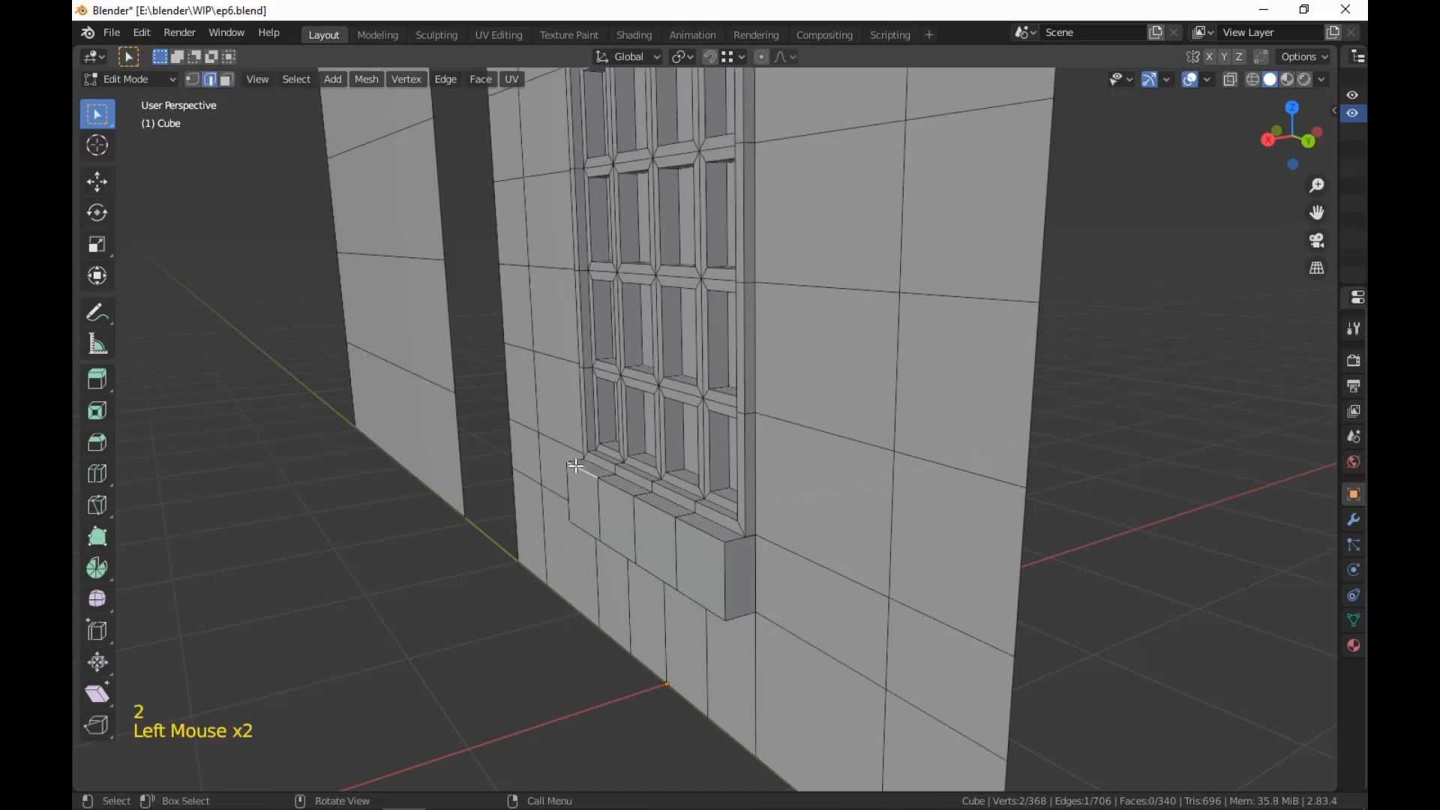
ctrl+click(708, 537)
ctrl+click(709, 537)
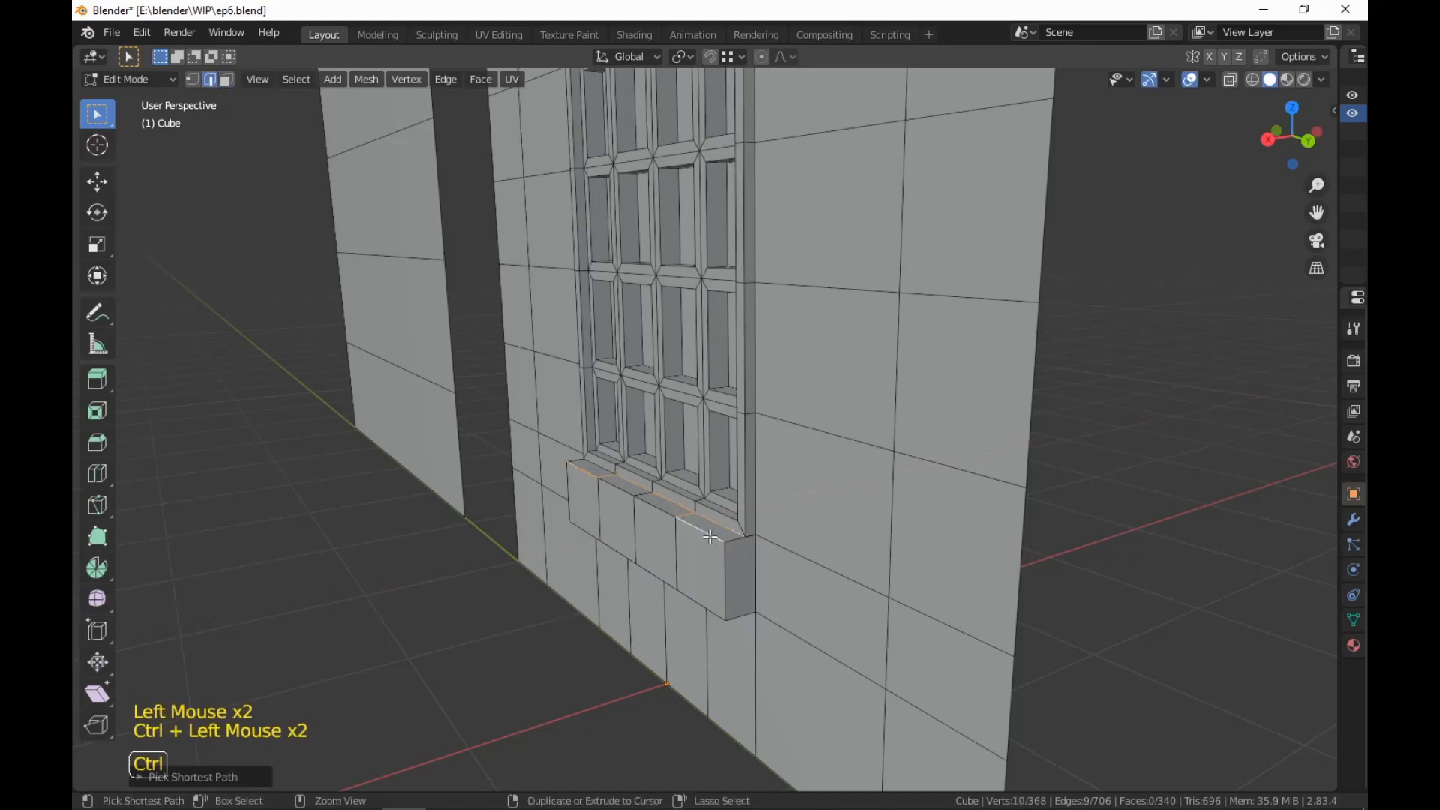
key(ctrl+z)
key(ctrl+z)
ctrl+click(736, 560)
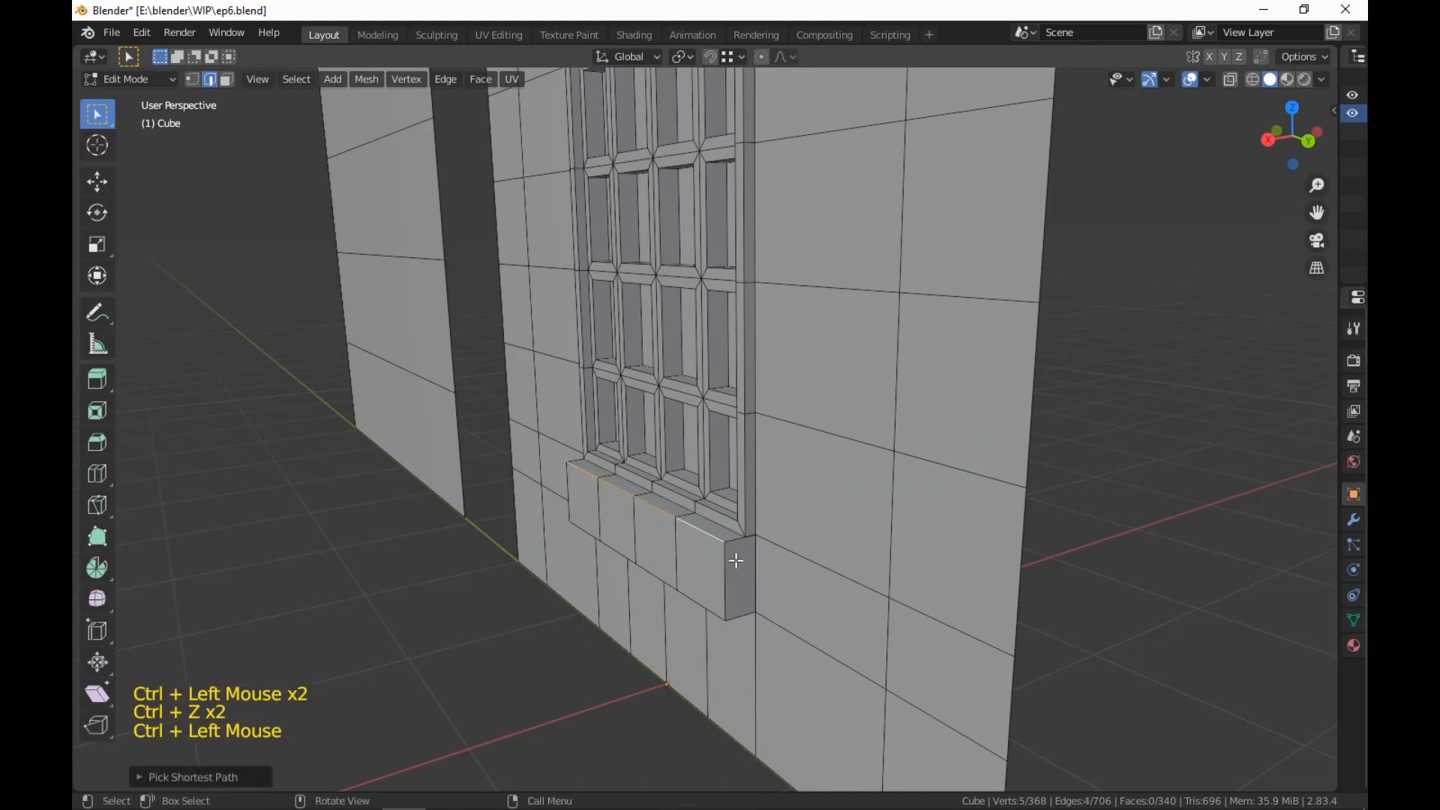
key(g)
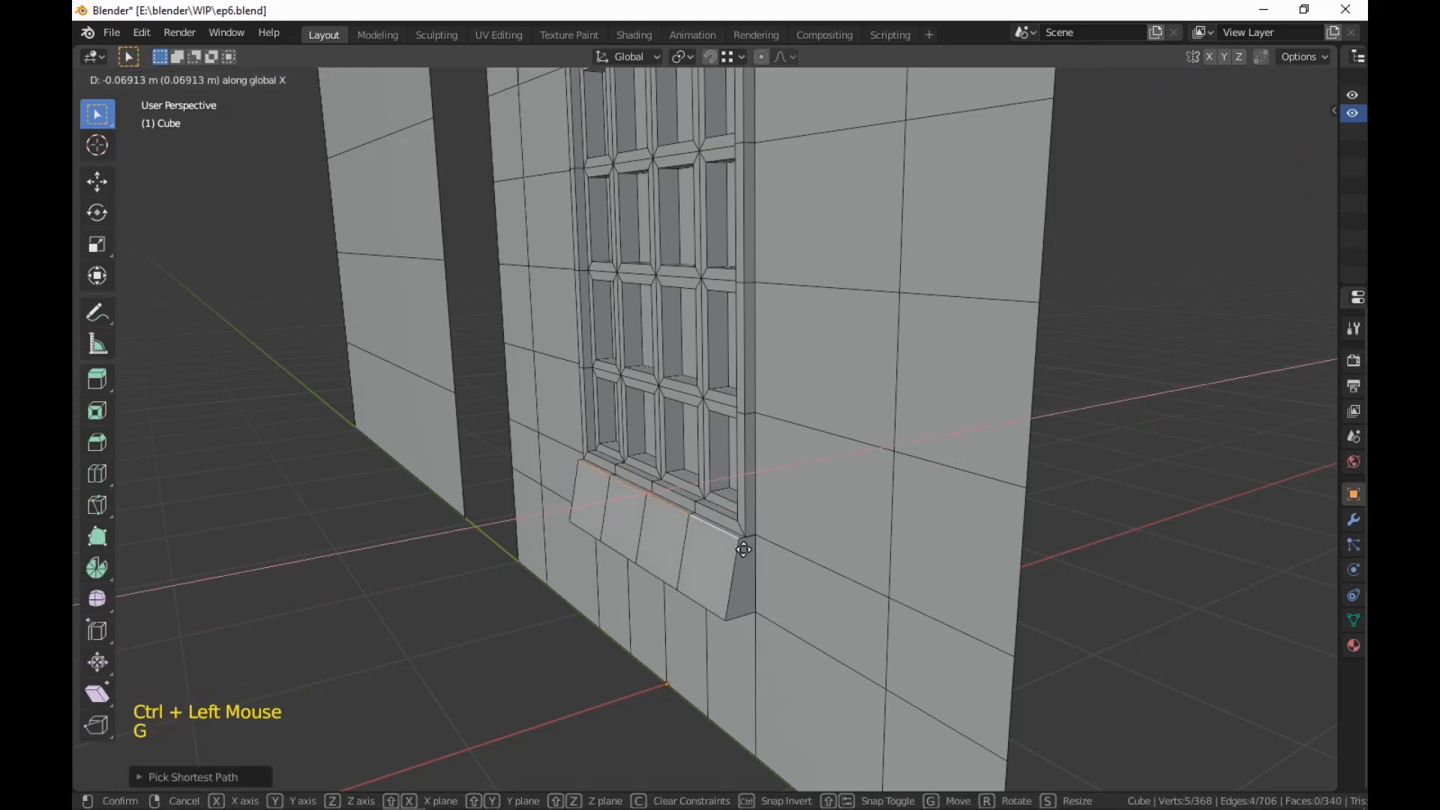
click(731, 560)
scroll(732, 560, down, 4)
middle_drag(732, 560, 970, 569)
click(783, 689)
Add a centred horizontal loop cut across the bottom row of the arched wall
shift+middle_drag(787, 671, 734, 432)
scroll(788, 685, up, 2)
middle_drag(564, 705, 901, 656)
key(3)
scroll(835, 749, down, 2)
scroll(856, 703, up, 2)
scroll(818, 720, down, 1)
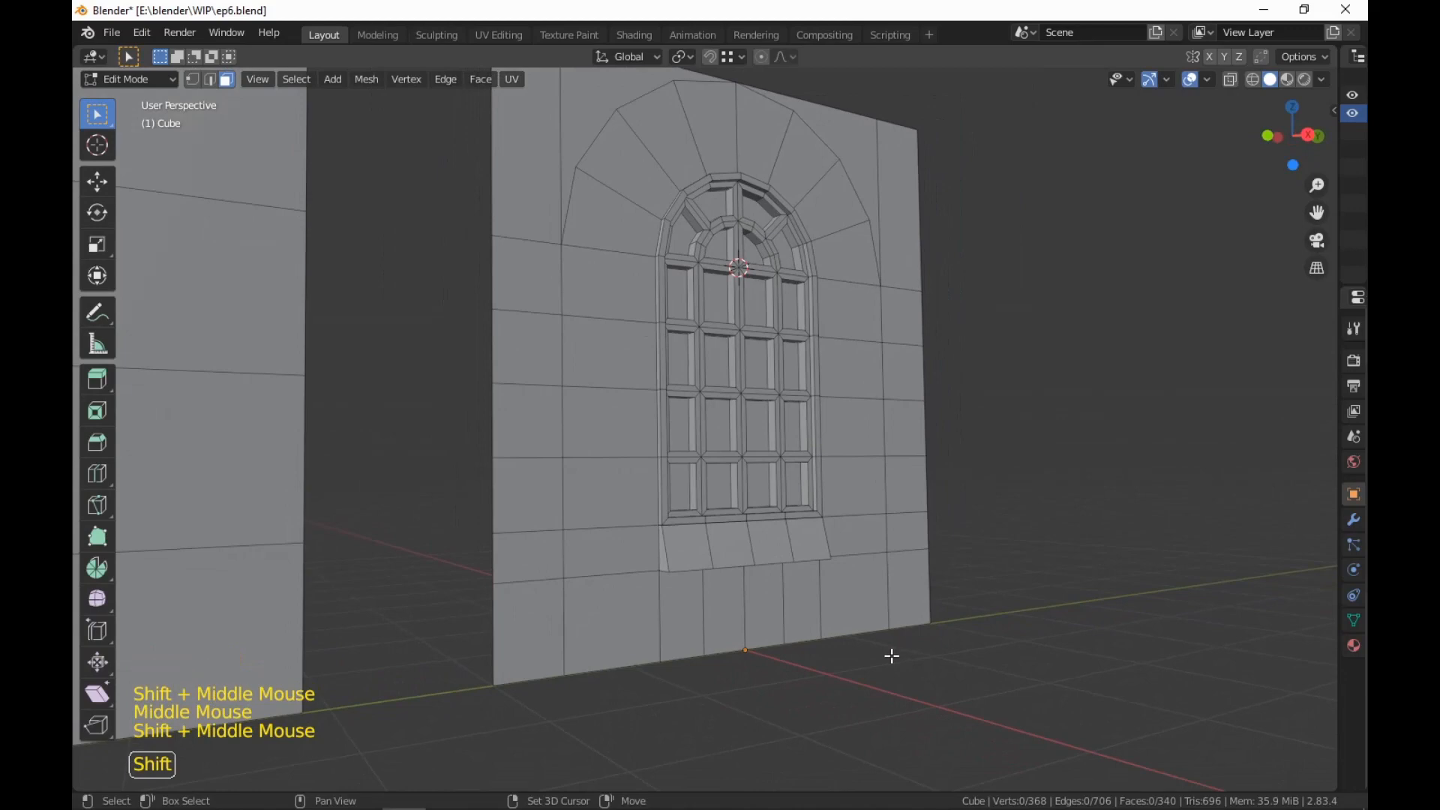
key(ctrl+r)
click(803, 611)
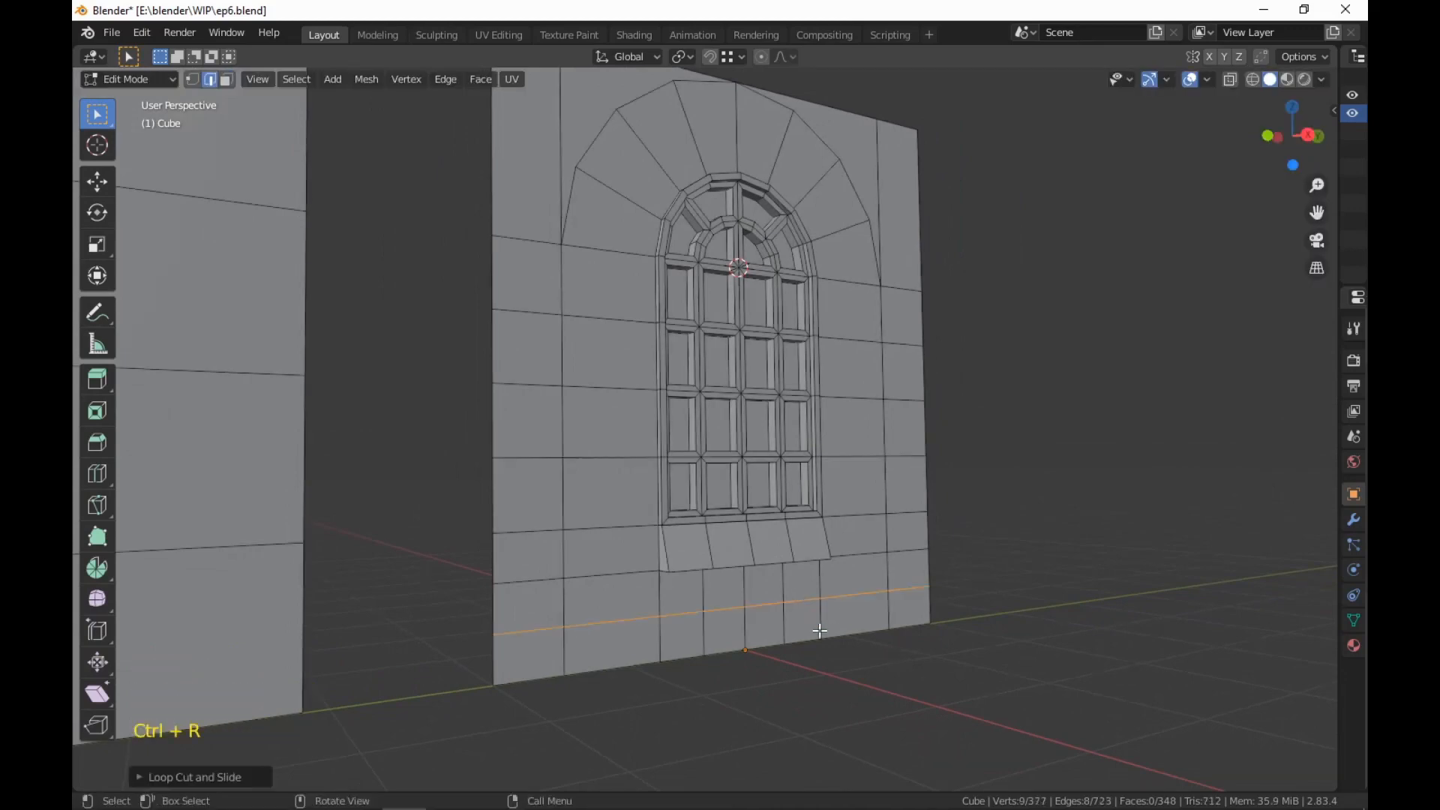
Extrude the entire bottom row of faces on the arched wall outward to form a projecting plinth
shift+middle_drag(832, 717, 829, 675)
key(3)
key(shift)
shift+click(507, 626)
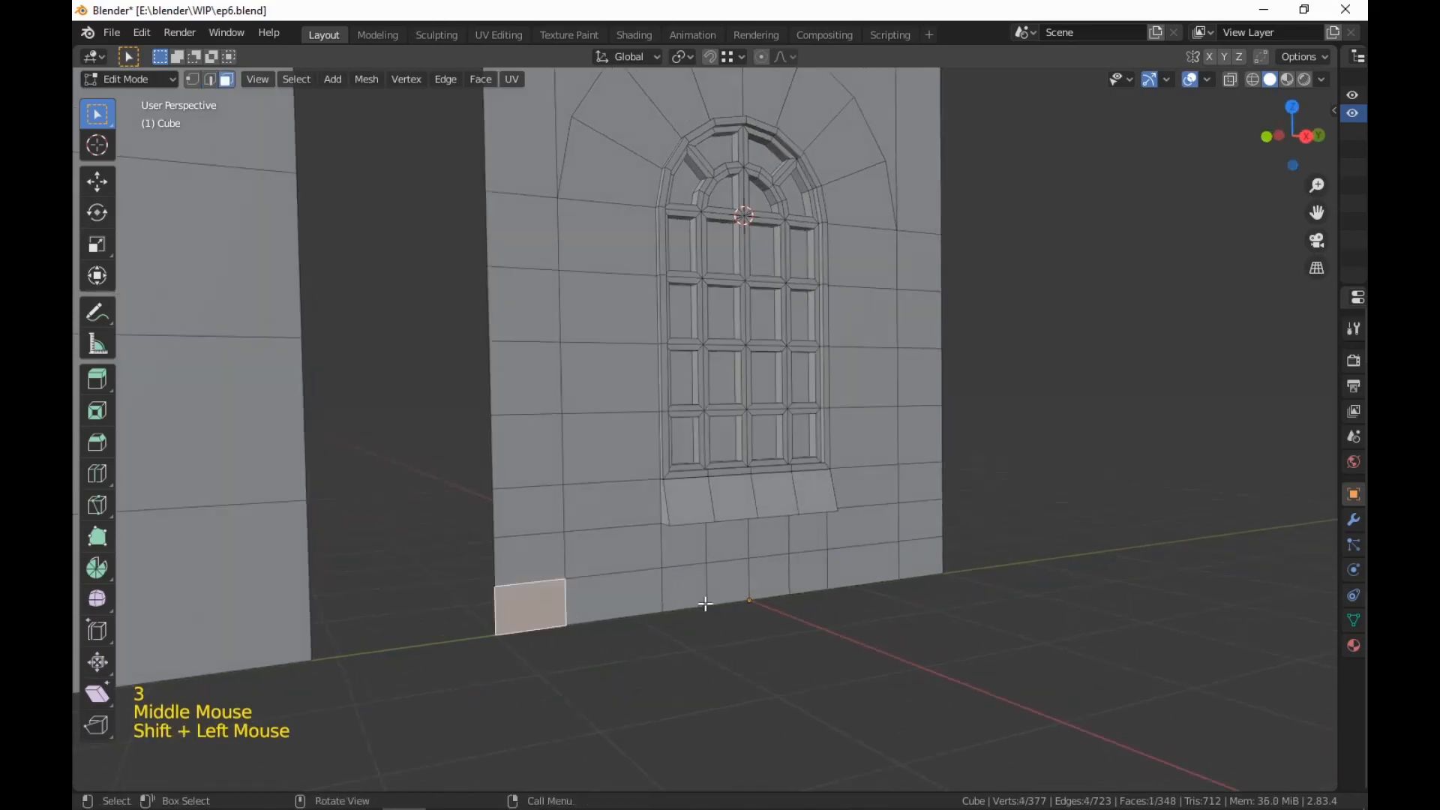
ctrl+click(916, 559)
middle_drag(915, 559, 911, 656)
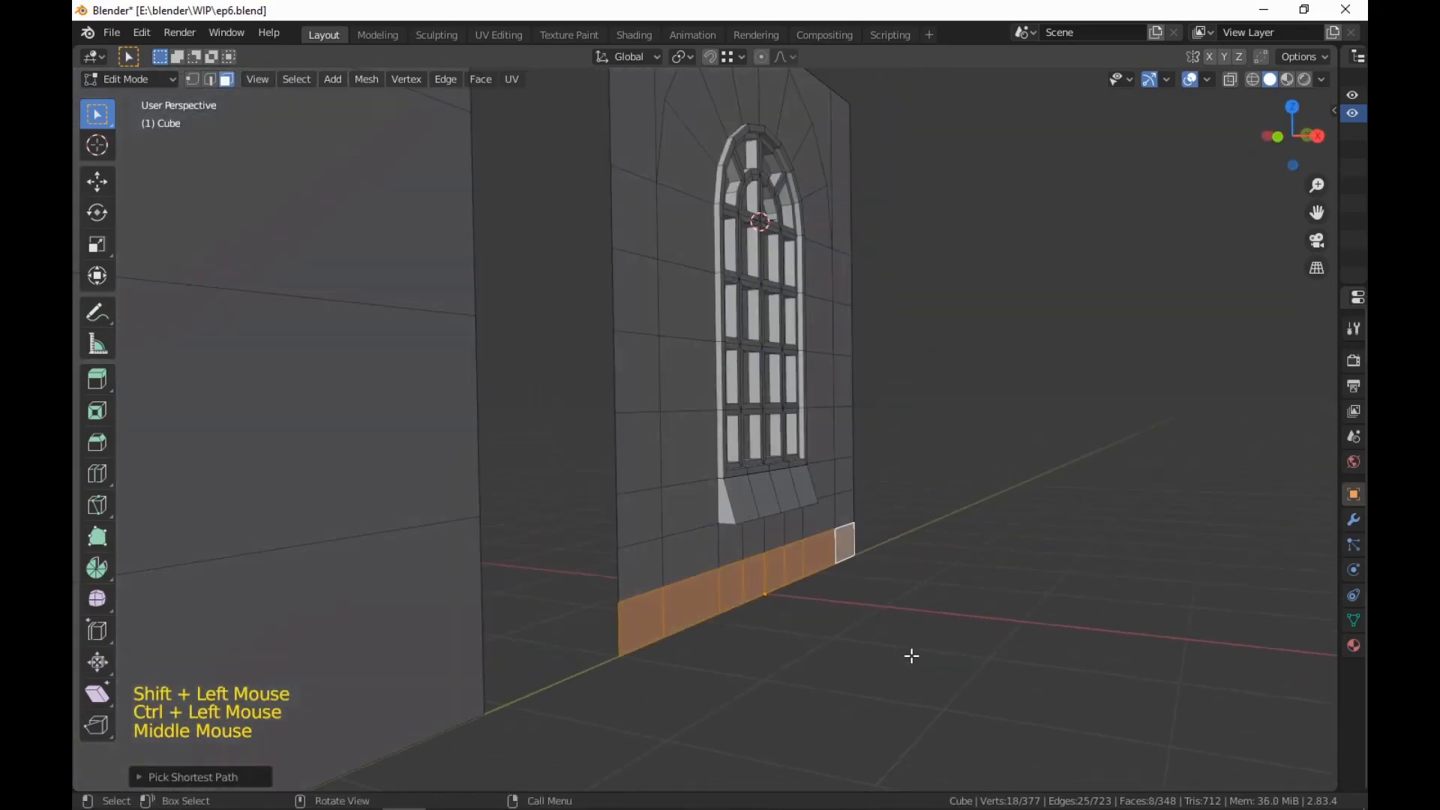
key(e)
key(ctrl)
middle_drag(737, 518, 891, 672)
click(781, 707)
Bevel the outer arch outline down to the plinth, plus the horizontal edges beside the window at the arch's base, about 0.028 m wide
shift+middle_drag(780, 708, 851, 765)
scroll(868, 752, down, 2)
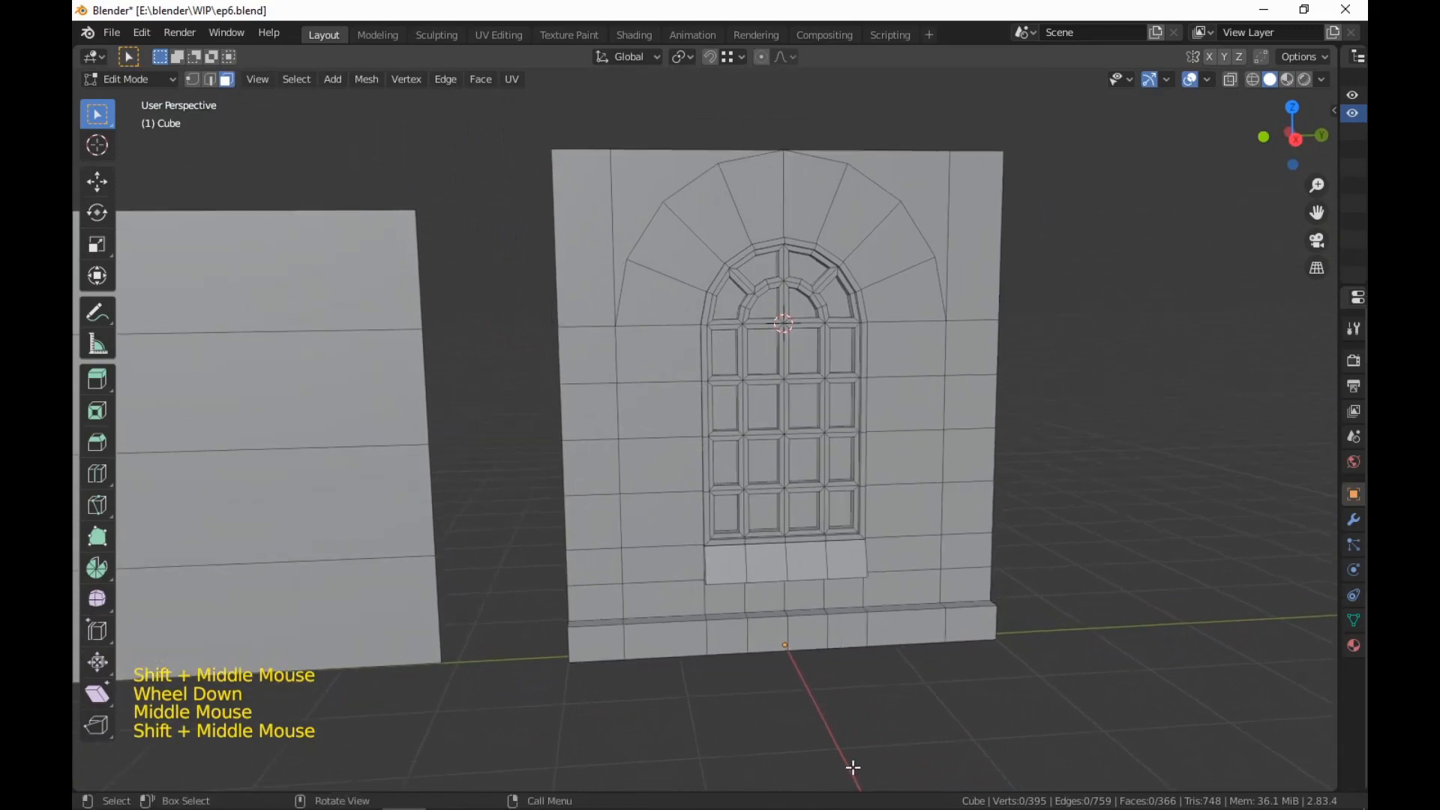
scroll(852, 766, up, 2)
click(574, 641)
key(2)
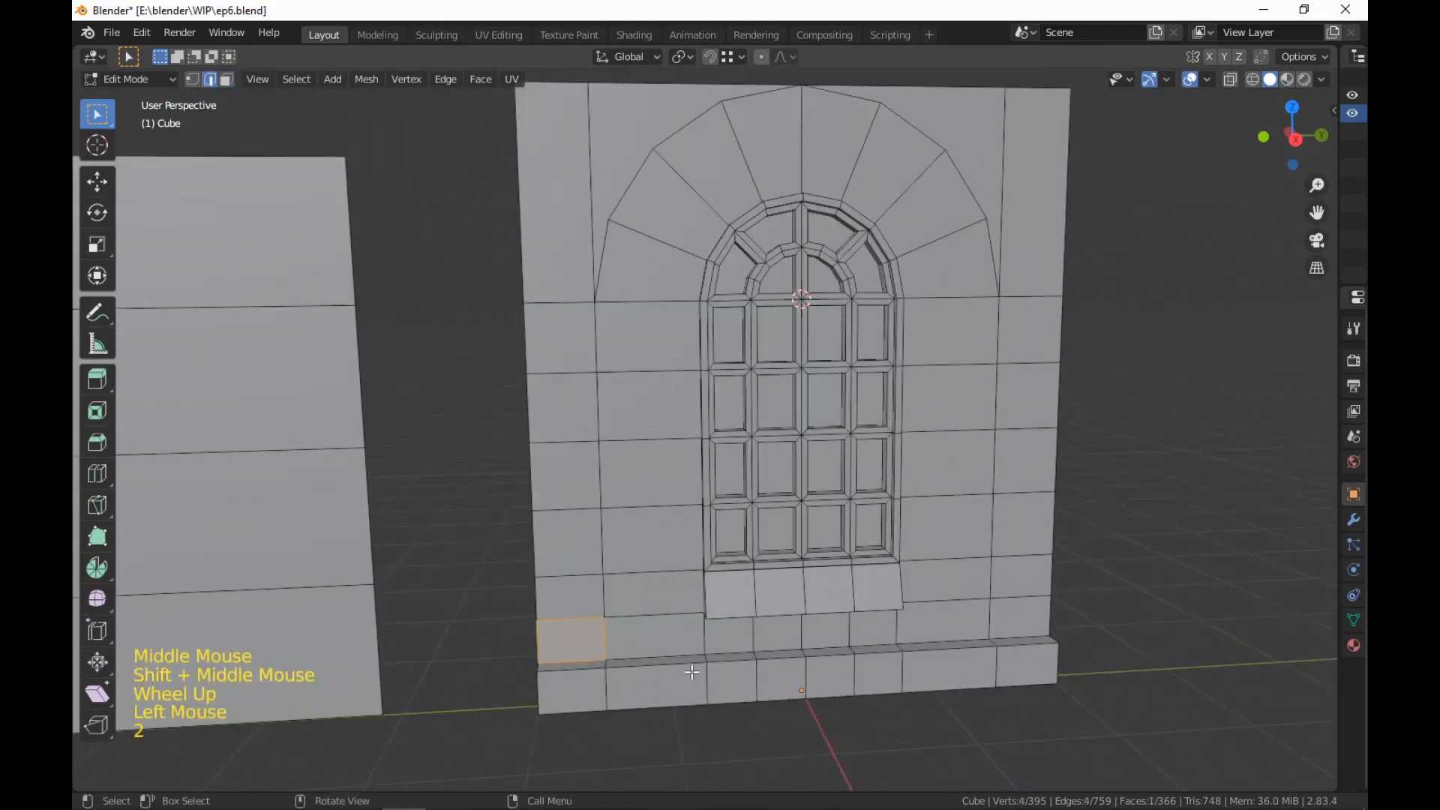
click(604, 636)
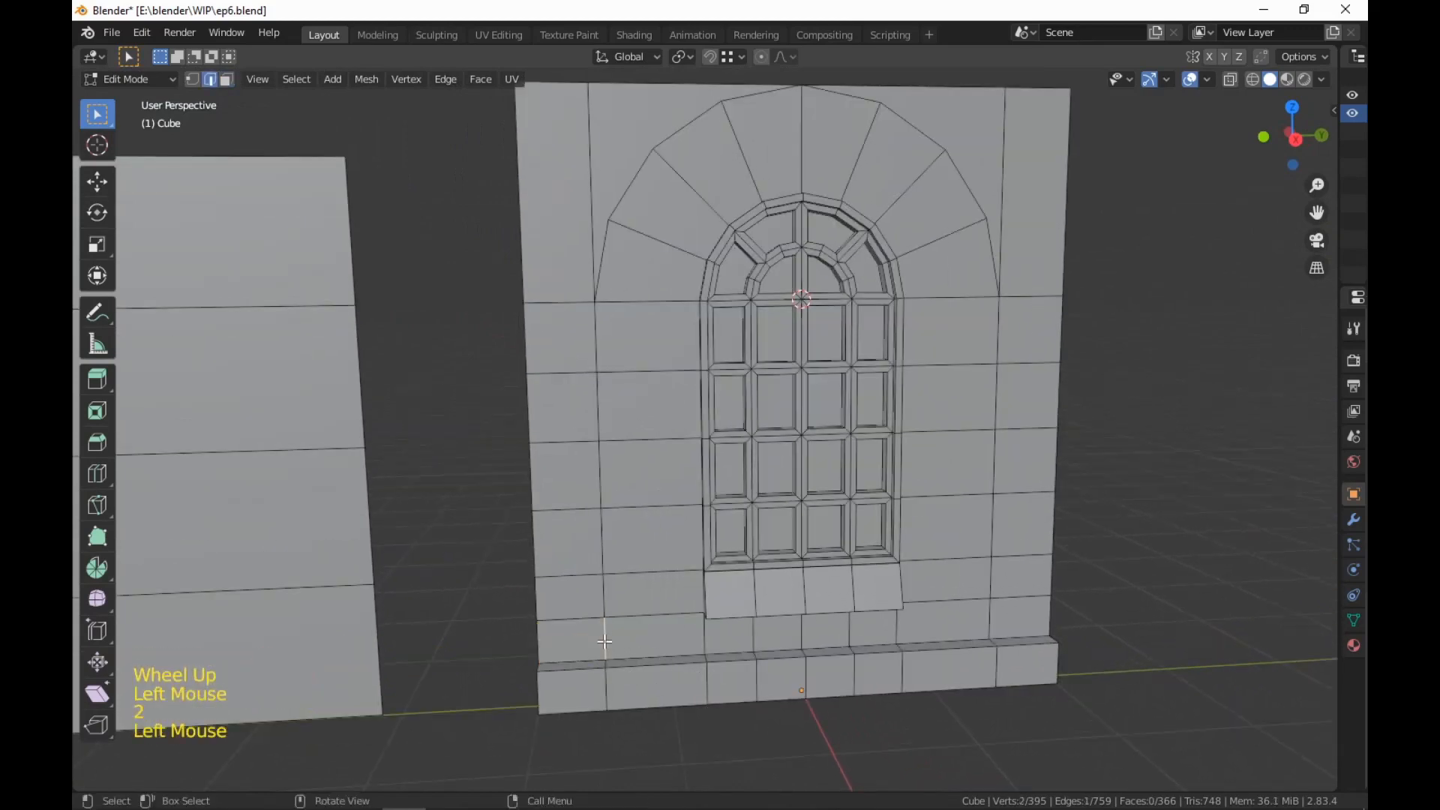
ctrl+click(599, 337)
ctrl+click(774, 101)
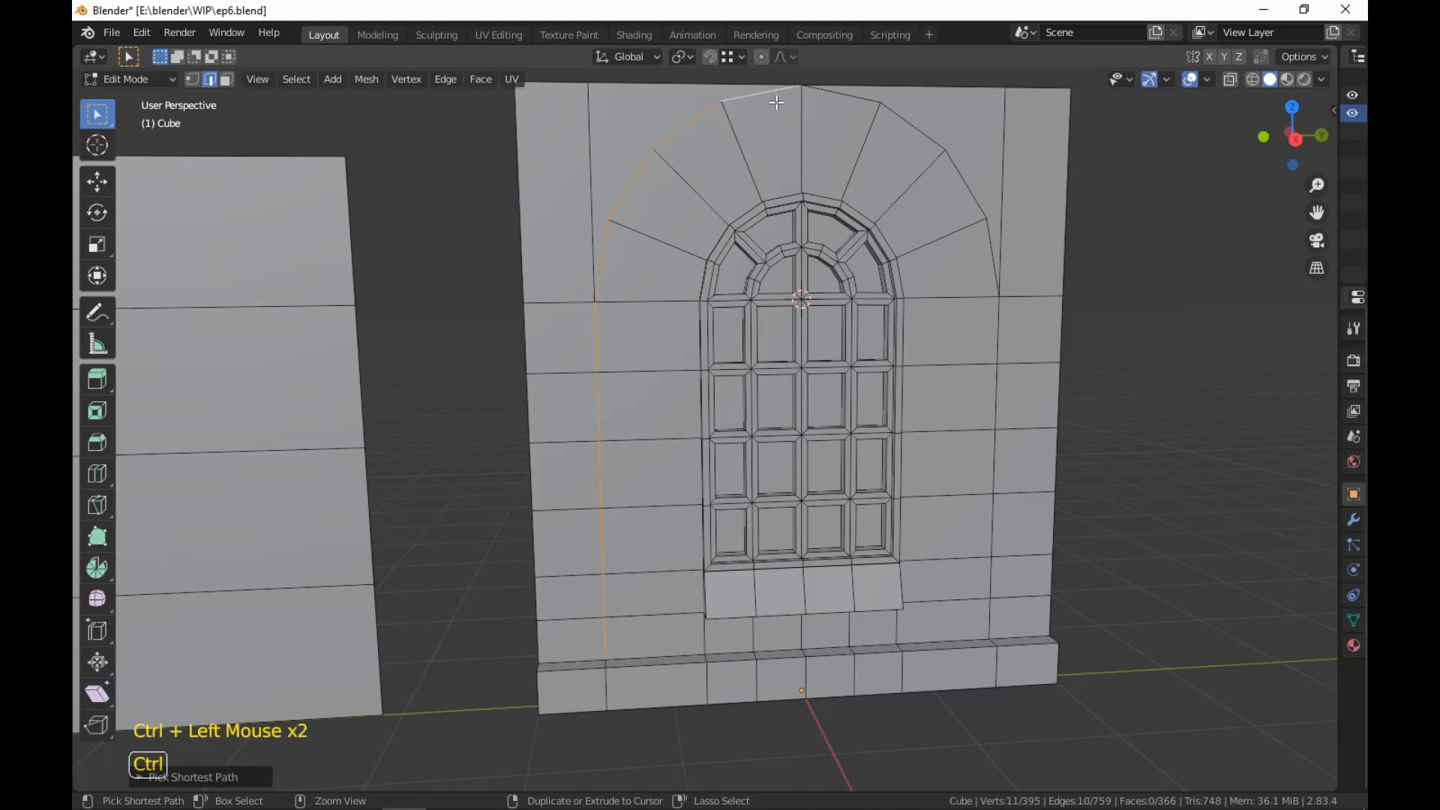
ctrl+click(989, 618)
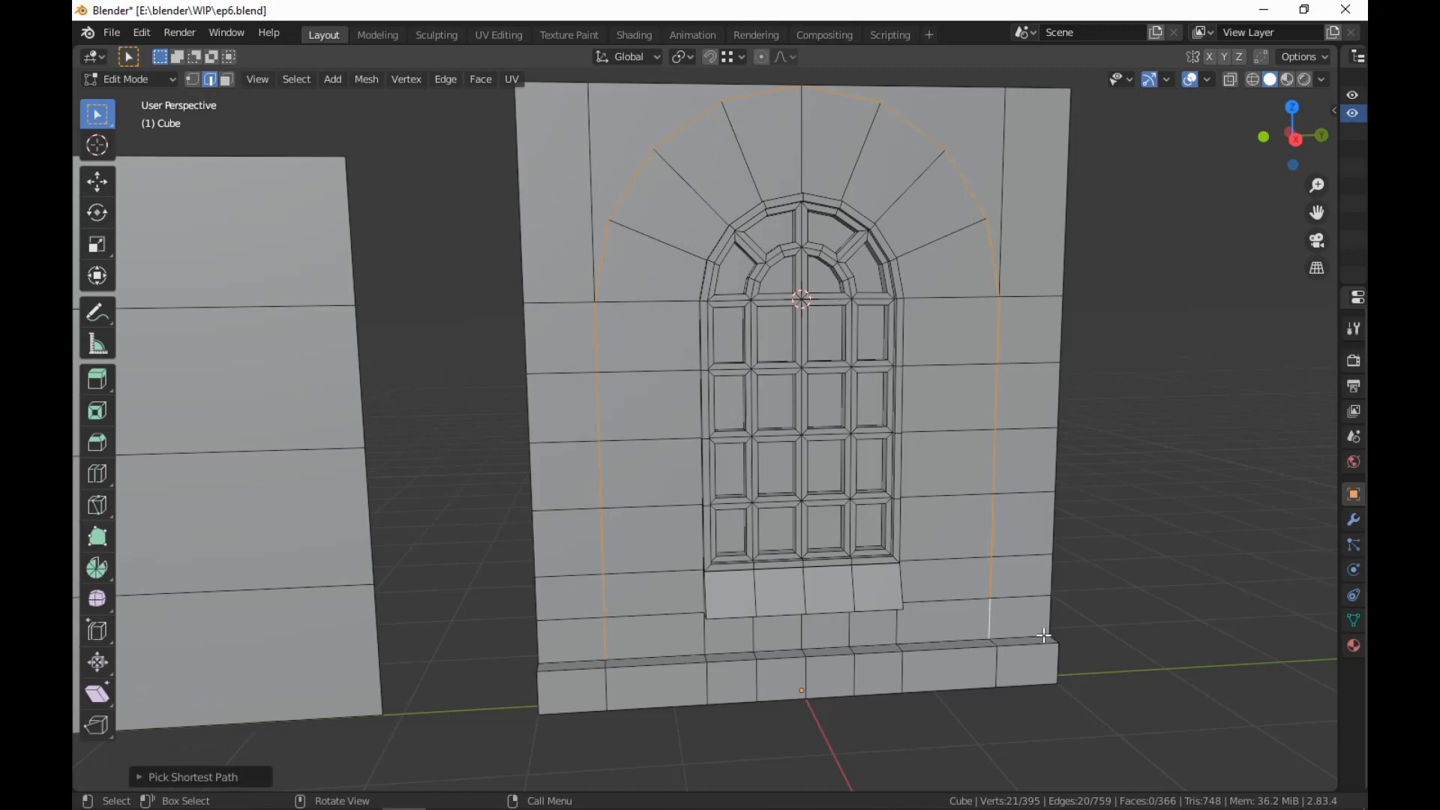
key(shift)
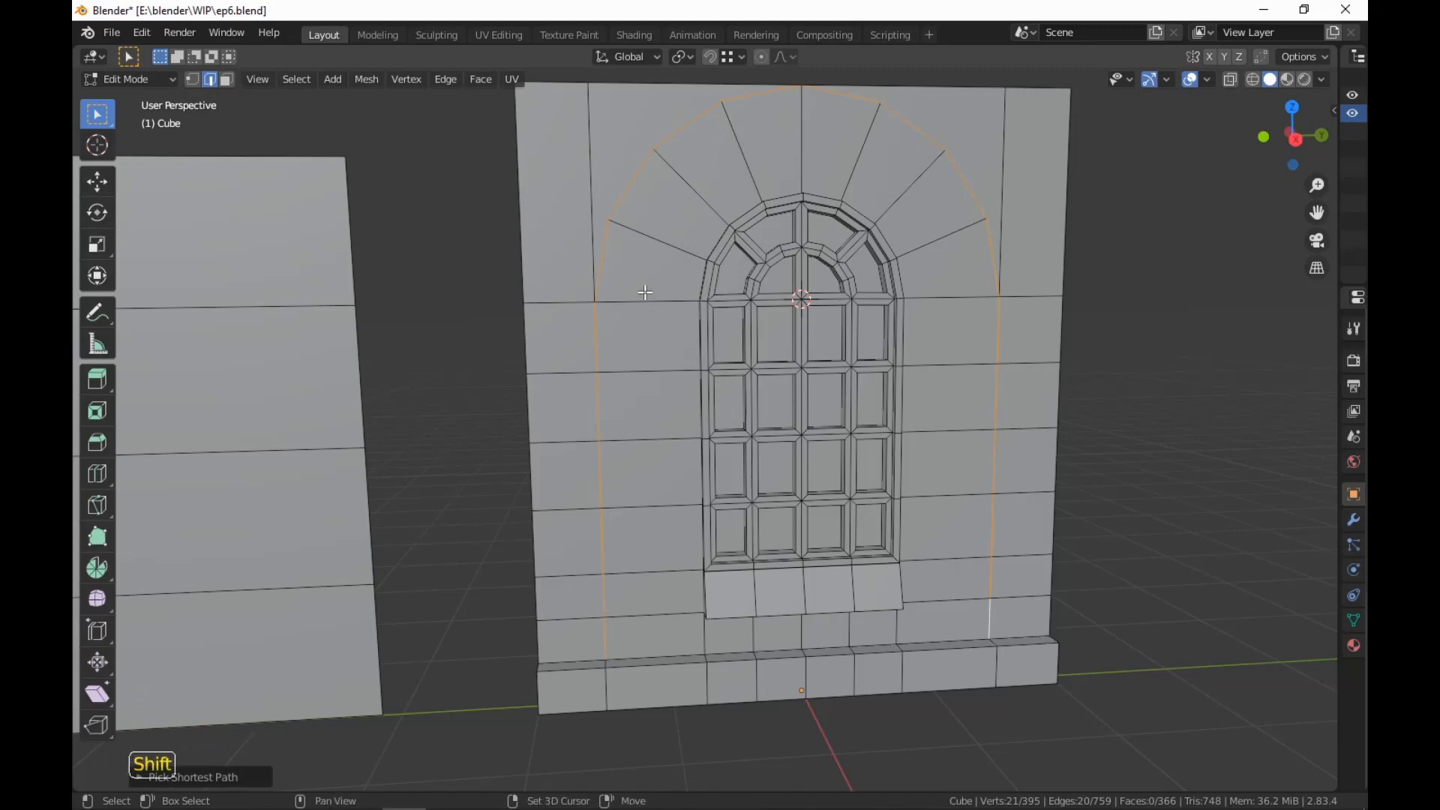
shift+click(649, 300)
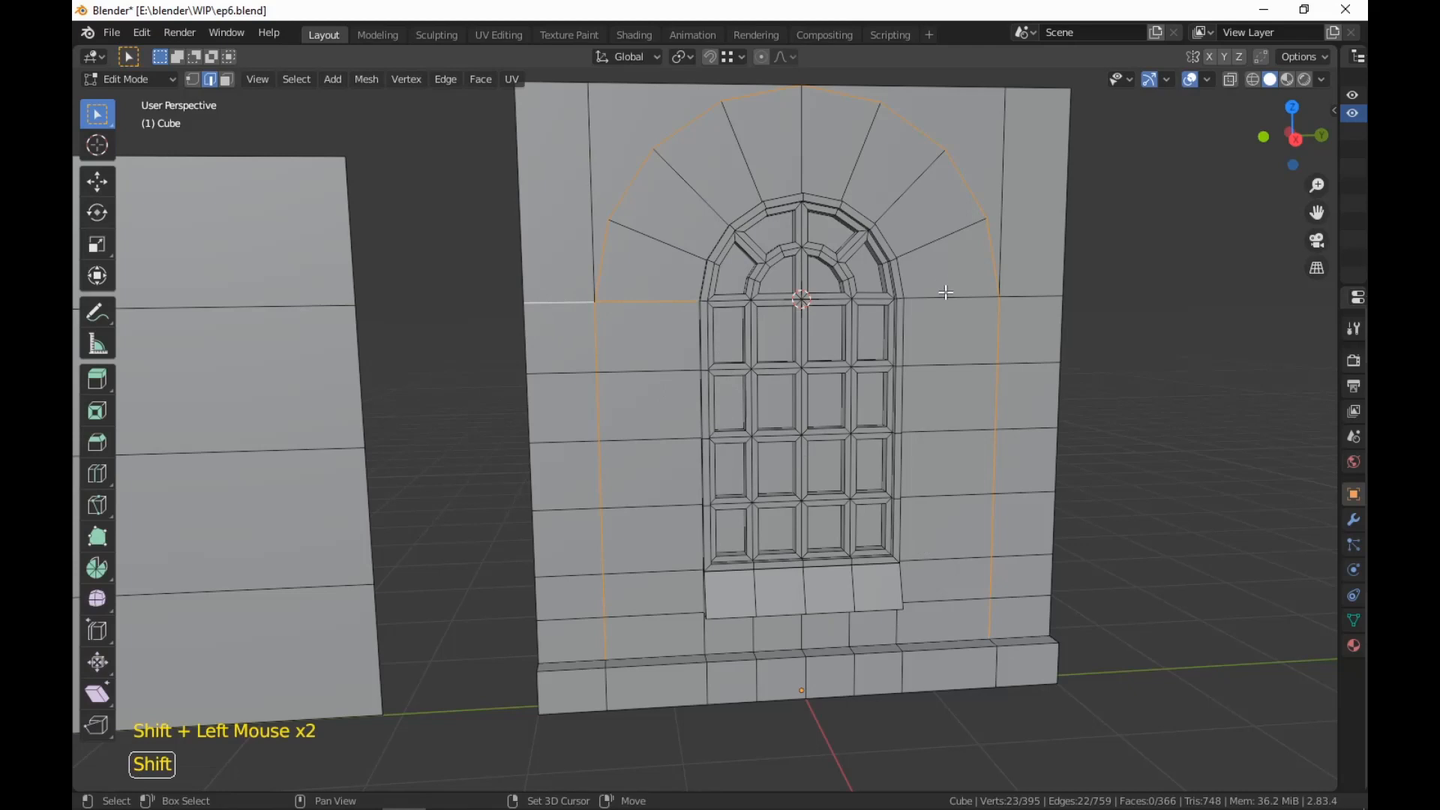
shift+middle_drag(1106, 496, 1093, 514)
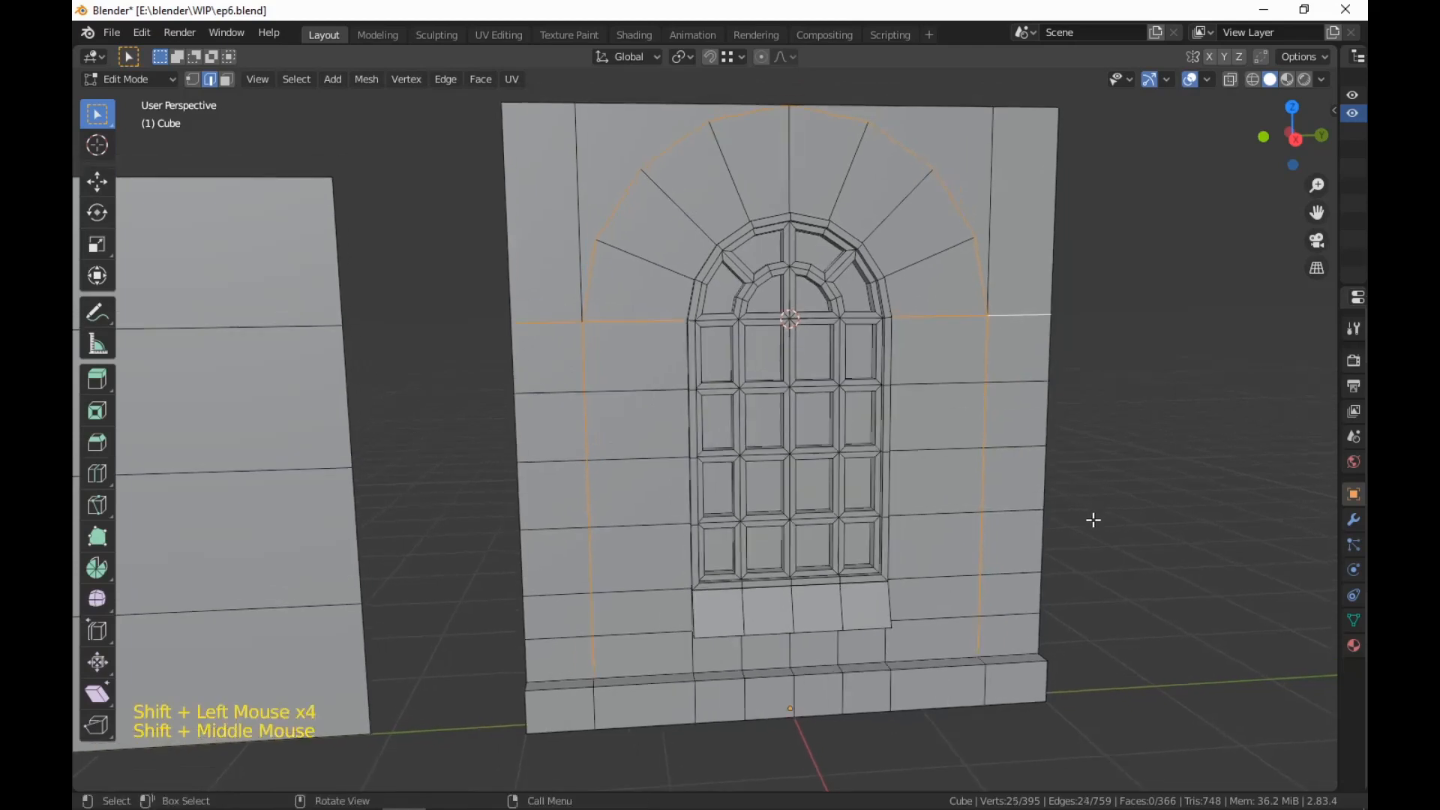
key(ctrl+b)
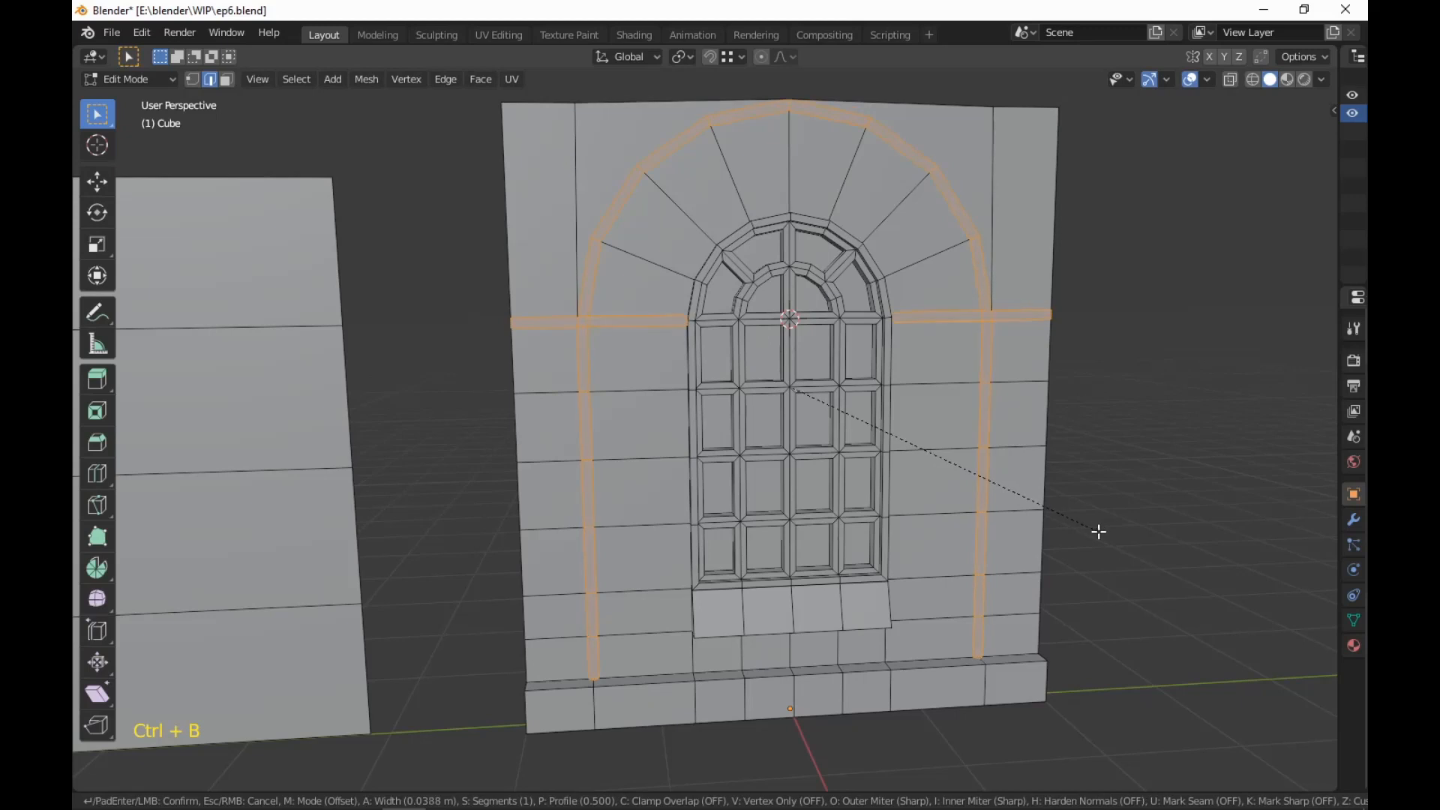
key(shift)
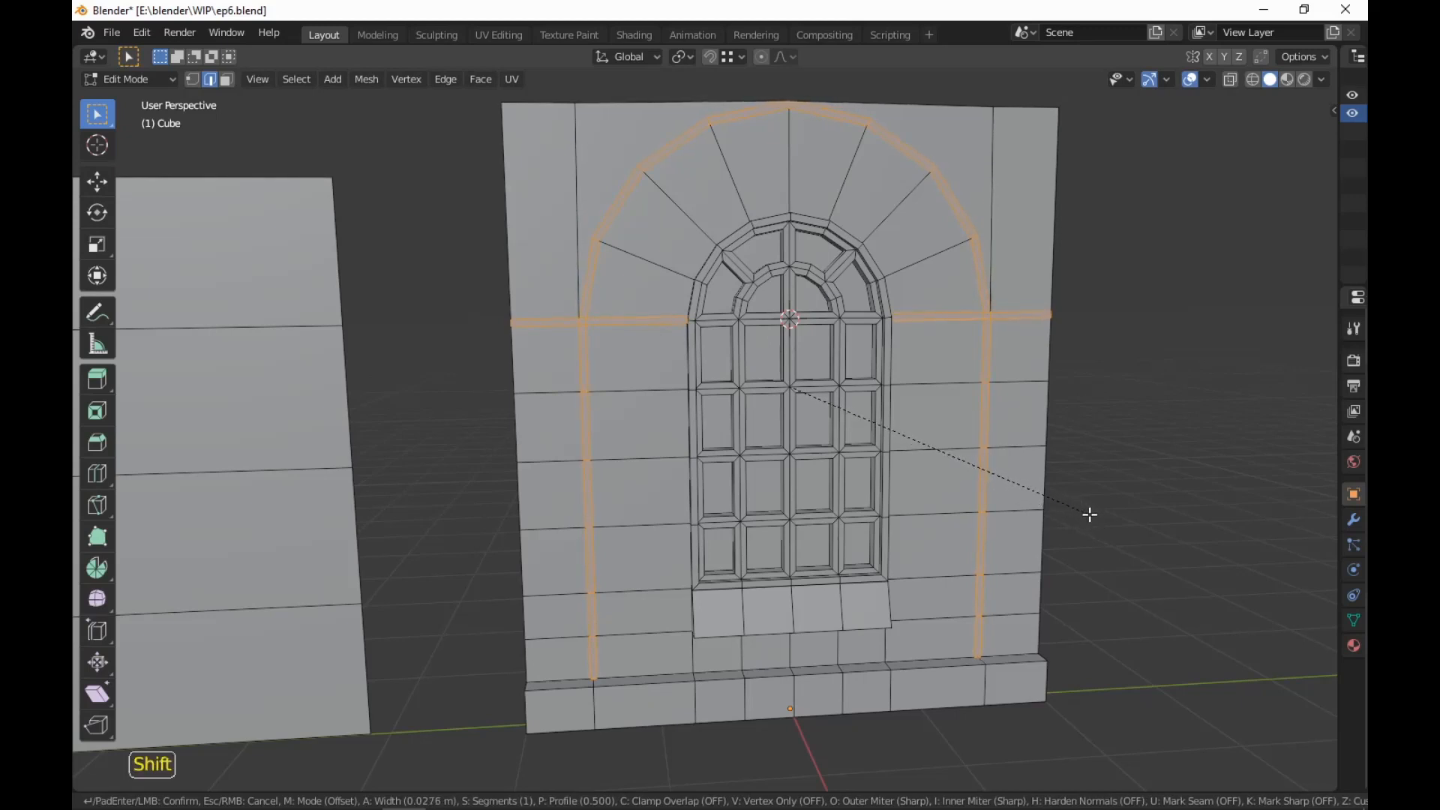
click(1090, 515)
Try deselecting the short bevel edge where one vertical strip meets the plinth, and undo the deselection
shift+middle_drag(1093, 488, 1066, 505)
scroll(1100, 601, up, 3)
shift+scroll(1099, 601, down, 3)
scroll(1100, 601, down, 2)
scroll(1058, 341, up, 2)
scroll(970, 370, up, 1)
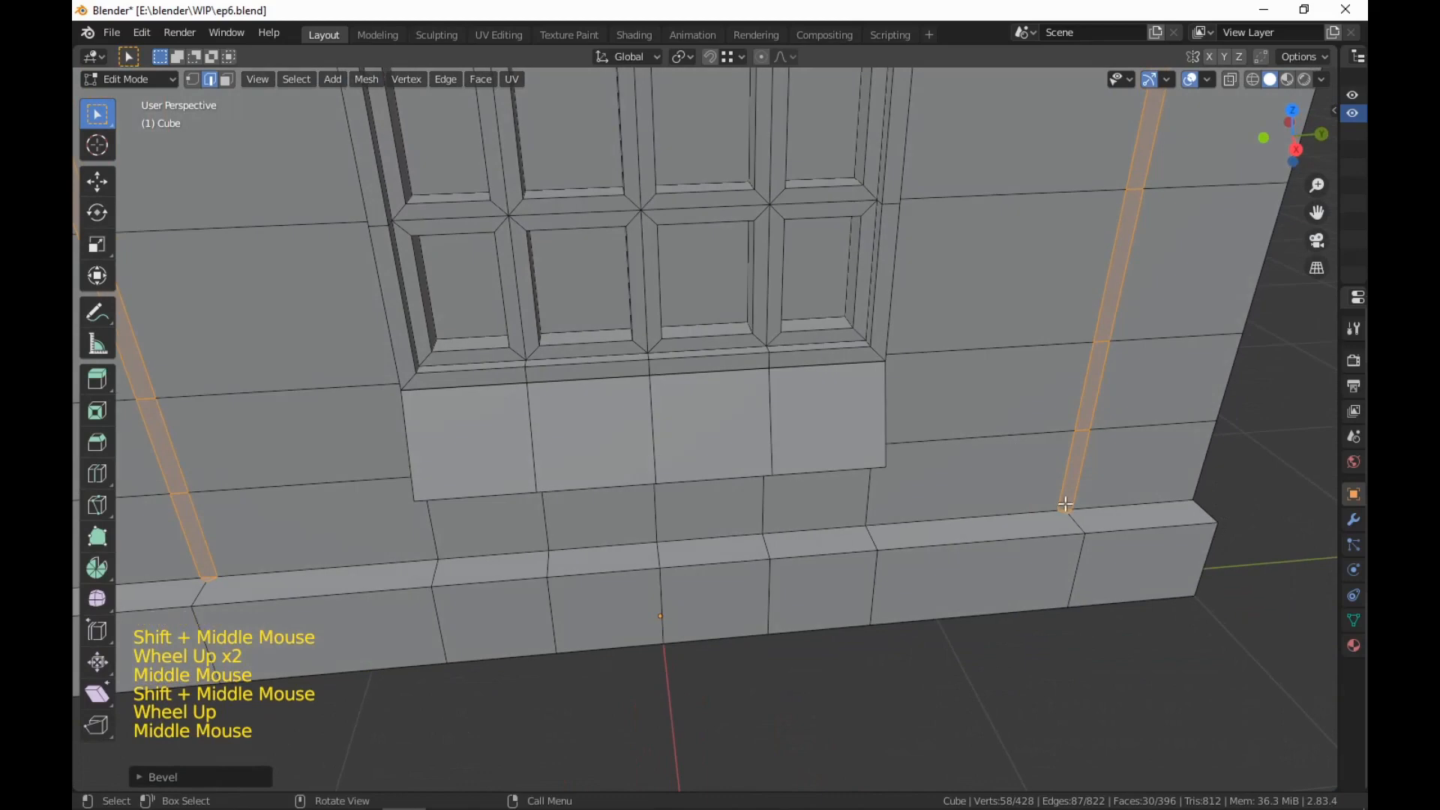
key(shift)
shift+click(1066, 510)
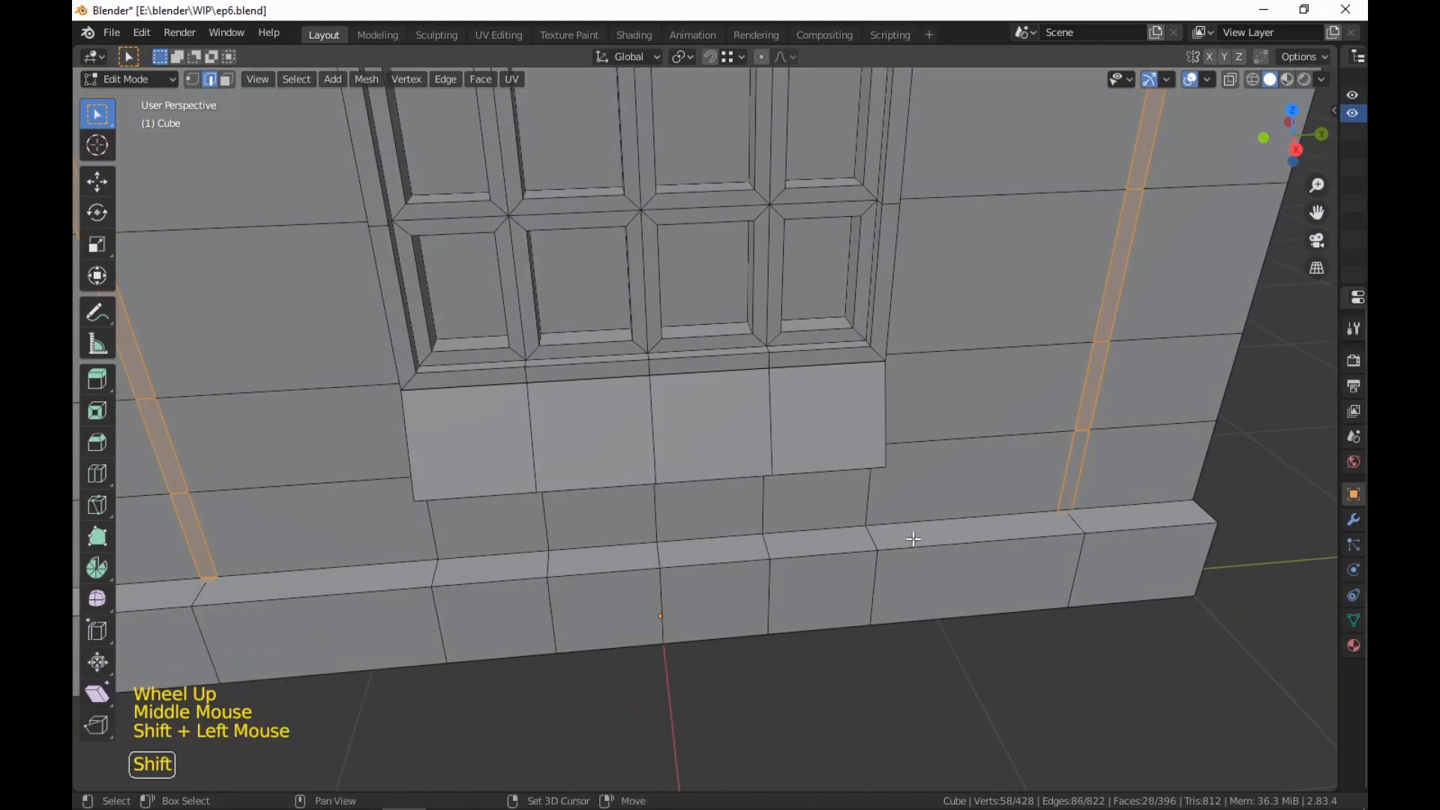
key(ctrl+z)
Deselect the tiny triangular faces at the feet of both vertical strips where they meet the plinth
shift+scroll(1147, 547, up, 3)
scroll(1146, 547, up, 2)
key(3)
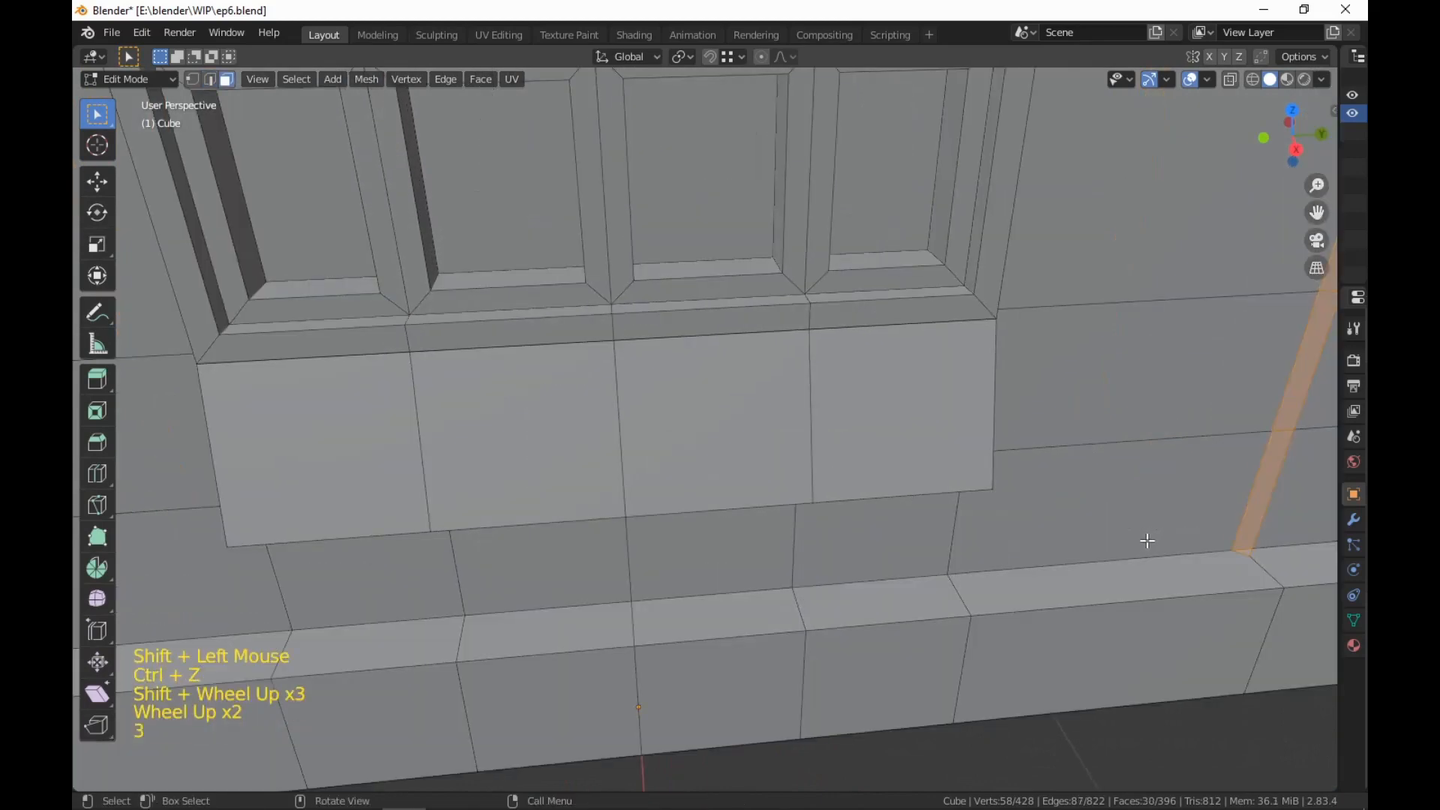
middle_drag(1145, 543, 1128, 569)
shift+click(1243, 630)
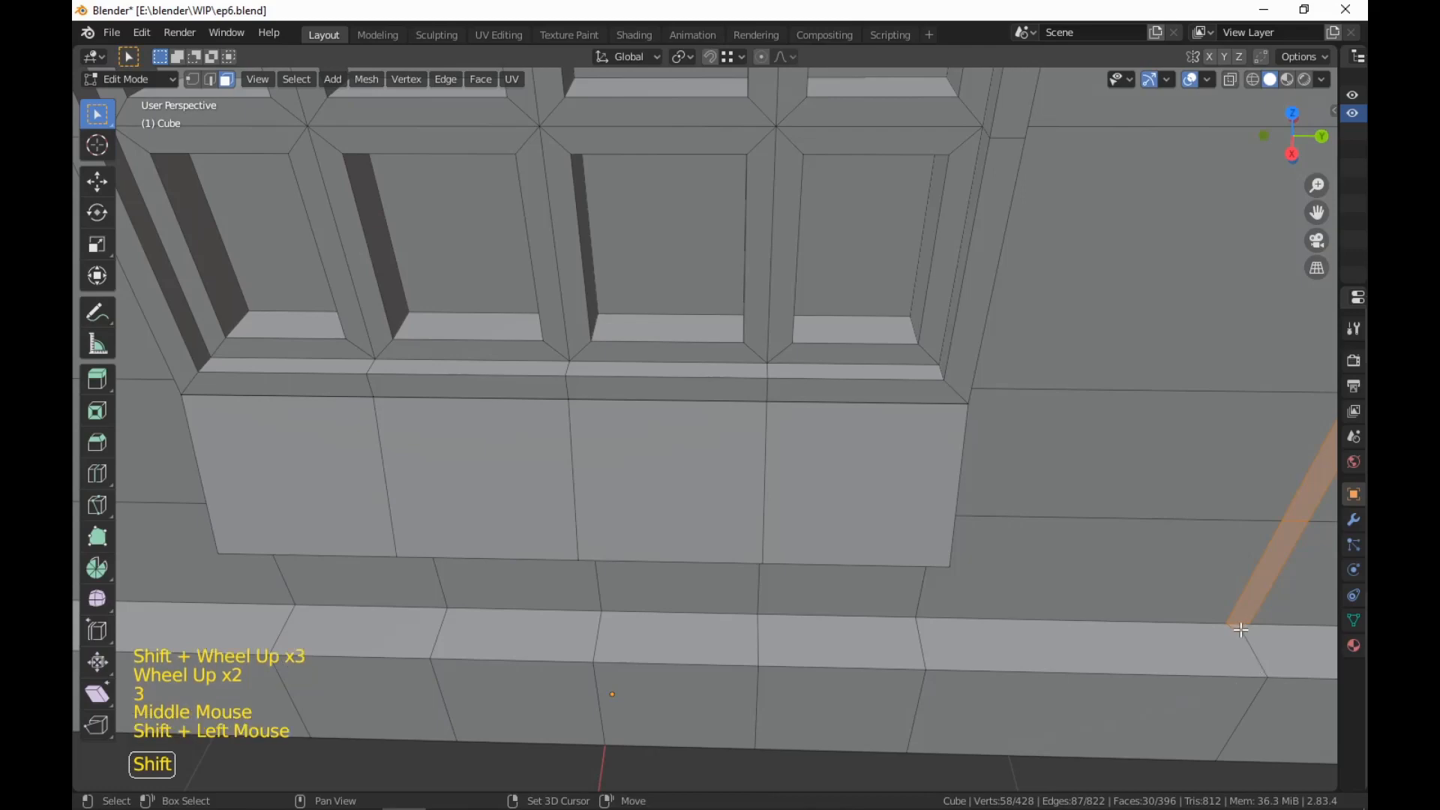
shift+middle_drag(527, 656, 845, 575)
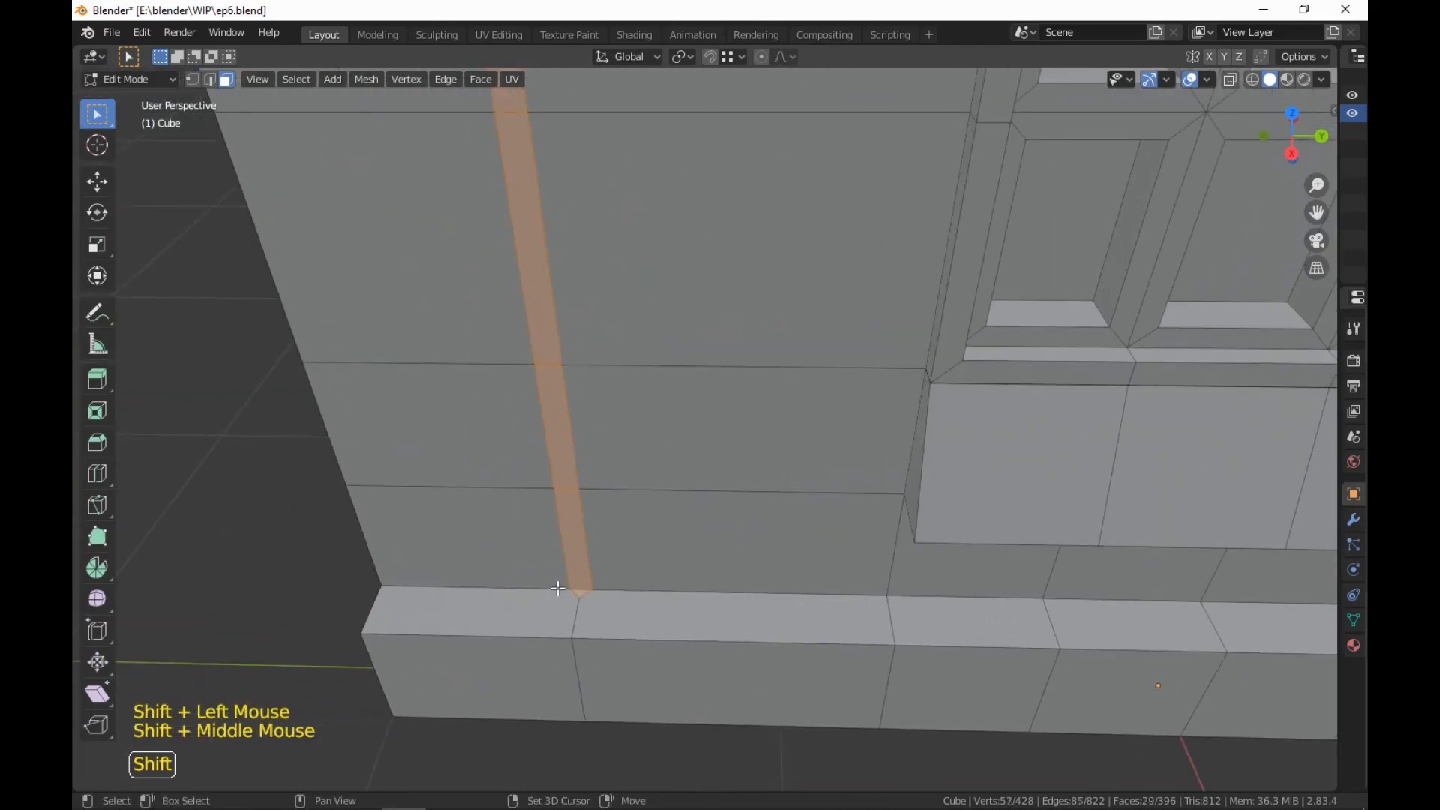
shift+click(591, 594)
Extrude the selected arch and horizontal strip faces 0.05 m along the X axis to form raised trim
scroll(855, 576, down, 6)
shift+middle_drag(856, 576, 887, 621)
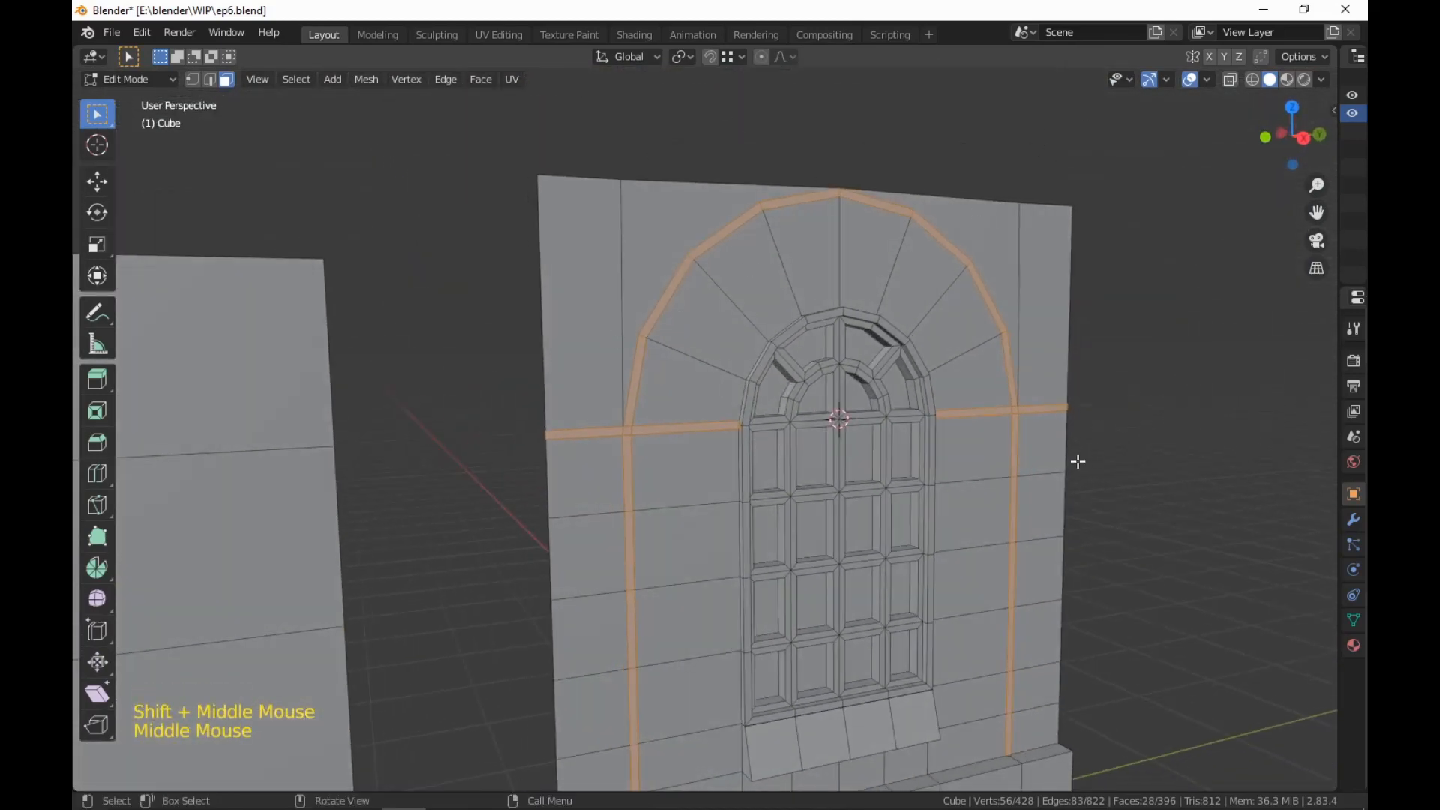
middle_drag(1078, 462, 983, 495)
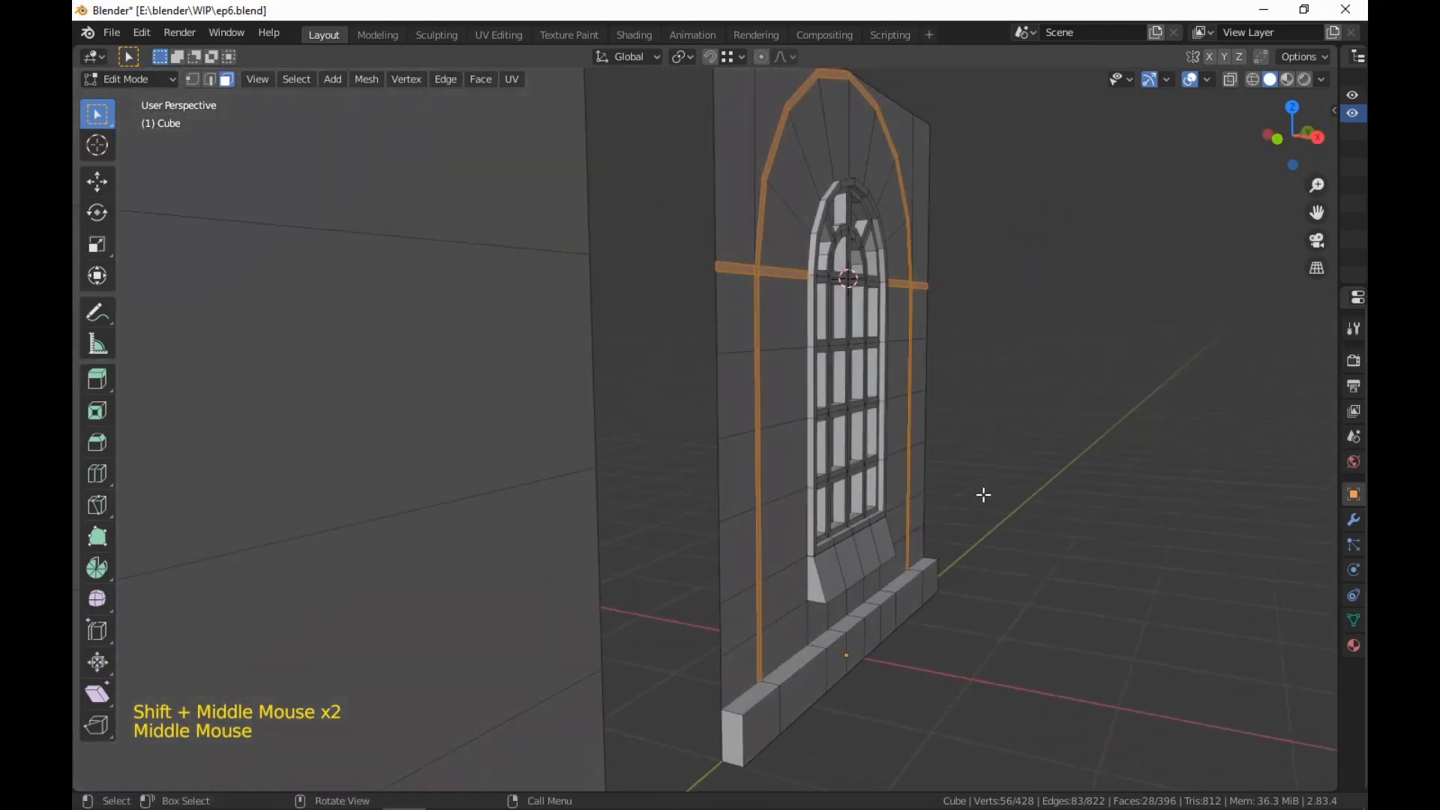
key(e)
text(x)
text(.0)
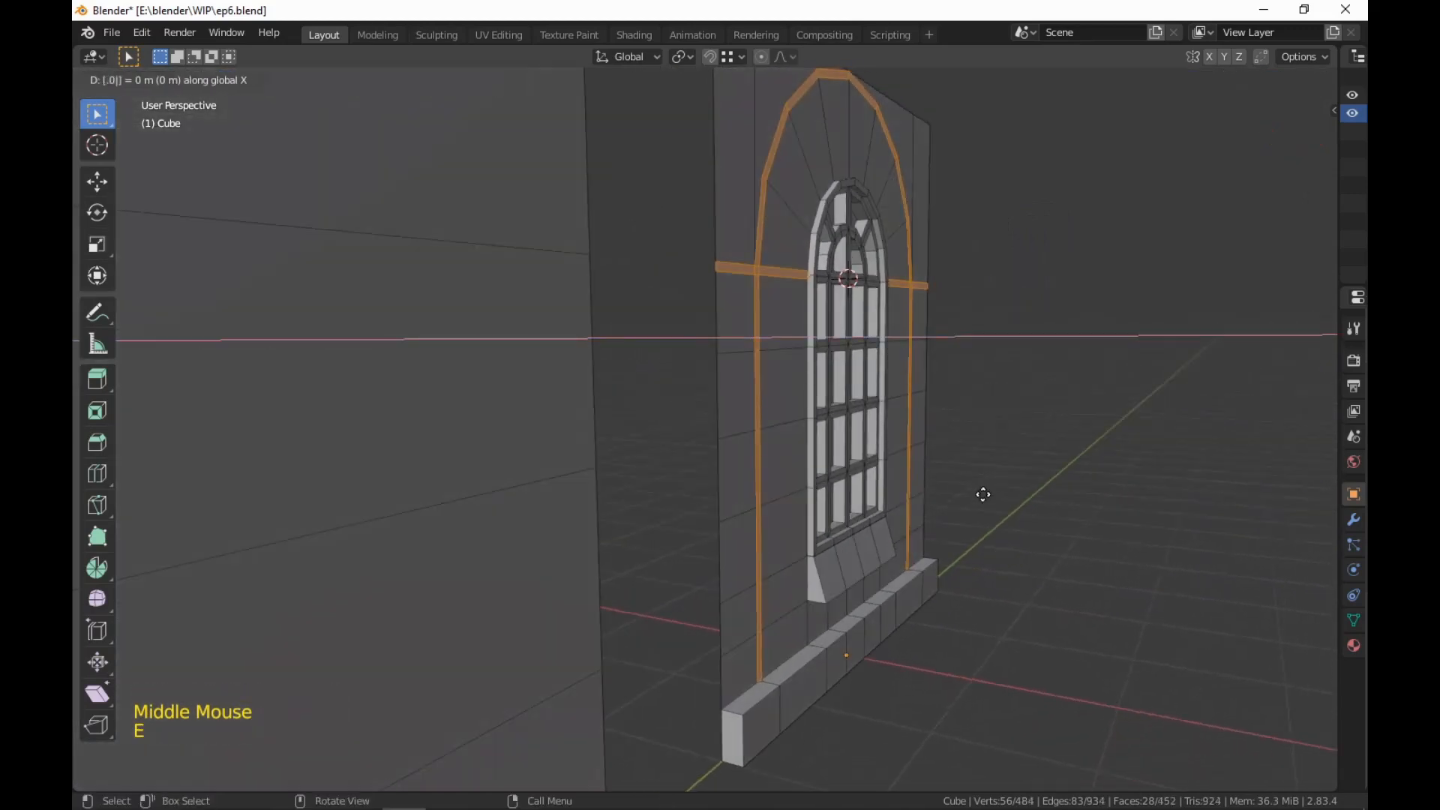
text(5)
key(Return)
scroll(1000, 337, down, 1)
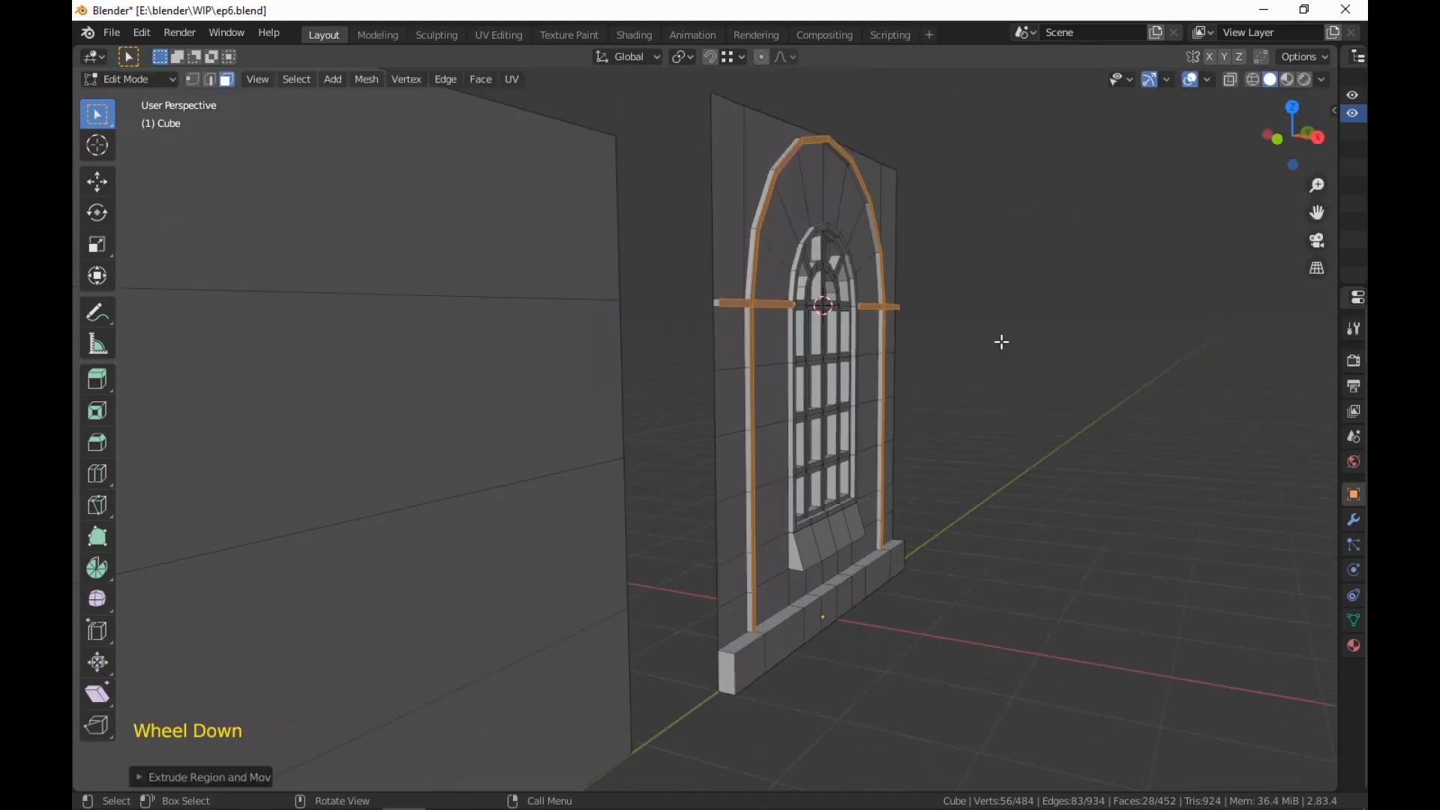
Delete the extra middle vertex at the end of each horizontal trim strip where it meets the window frame
scroll(1000, 337, up, 1)
middle_drag(1000, 337, 788, 438)
scroll(903, 397, up, 3)
scroll(921, 465, up, 1)
key(1)
scroll(796, 469, up, 1)
scroll(762, 455, up, 1)
scroll(679, 411, down, 1)
scroll(678, 411, down, 1)
scroll(703, 432, up, 1)
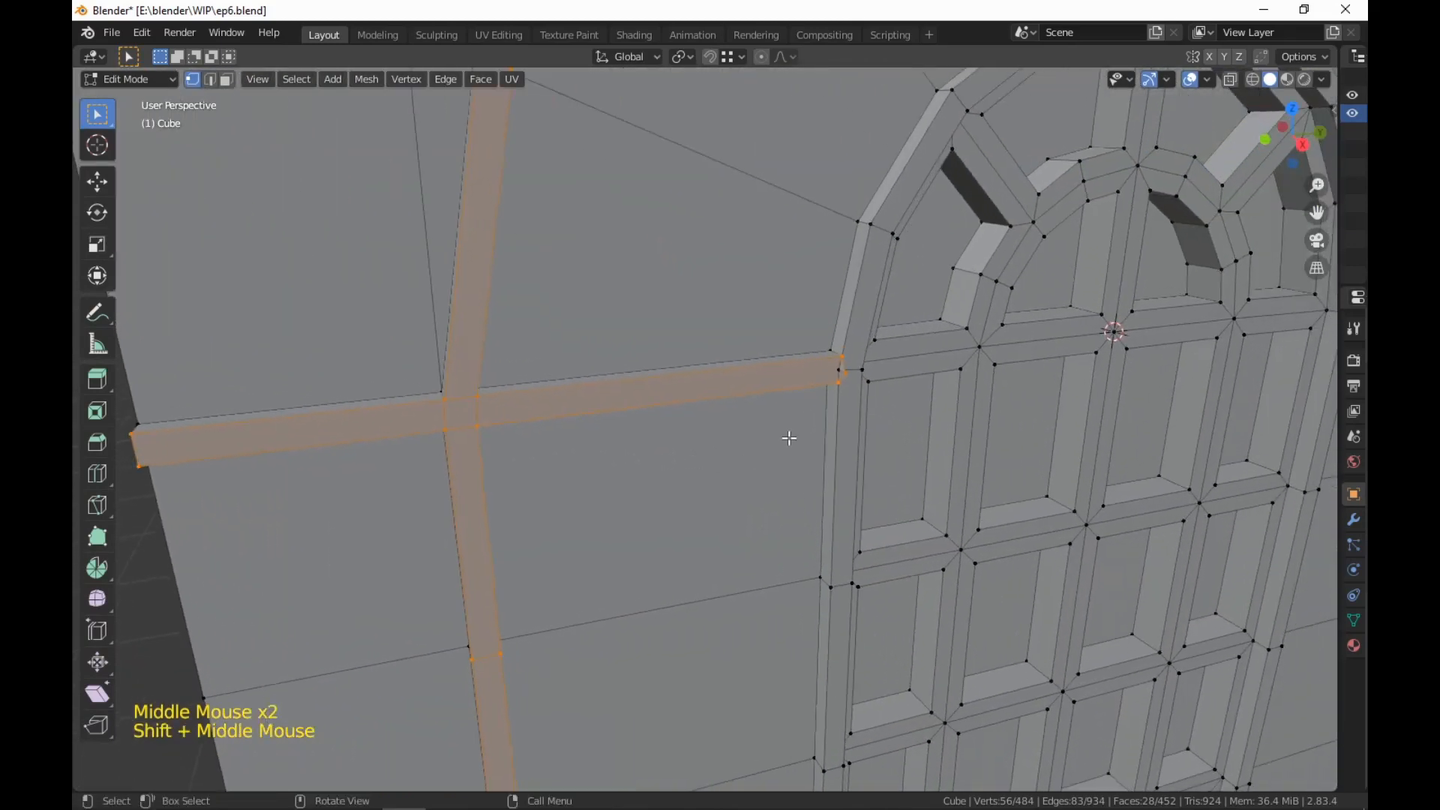
scroll(893, 344, up, 2)
click(898, 351)
shift+middle_drag(1060, 437, 543, 460)
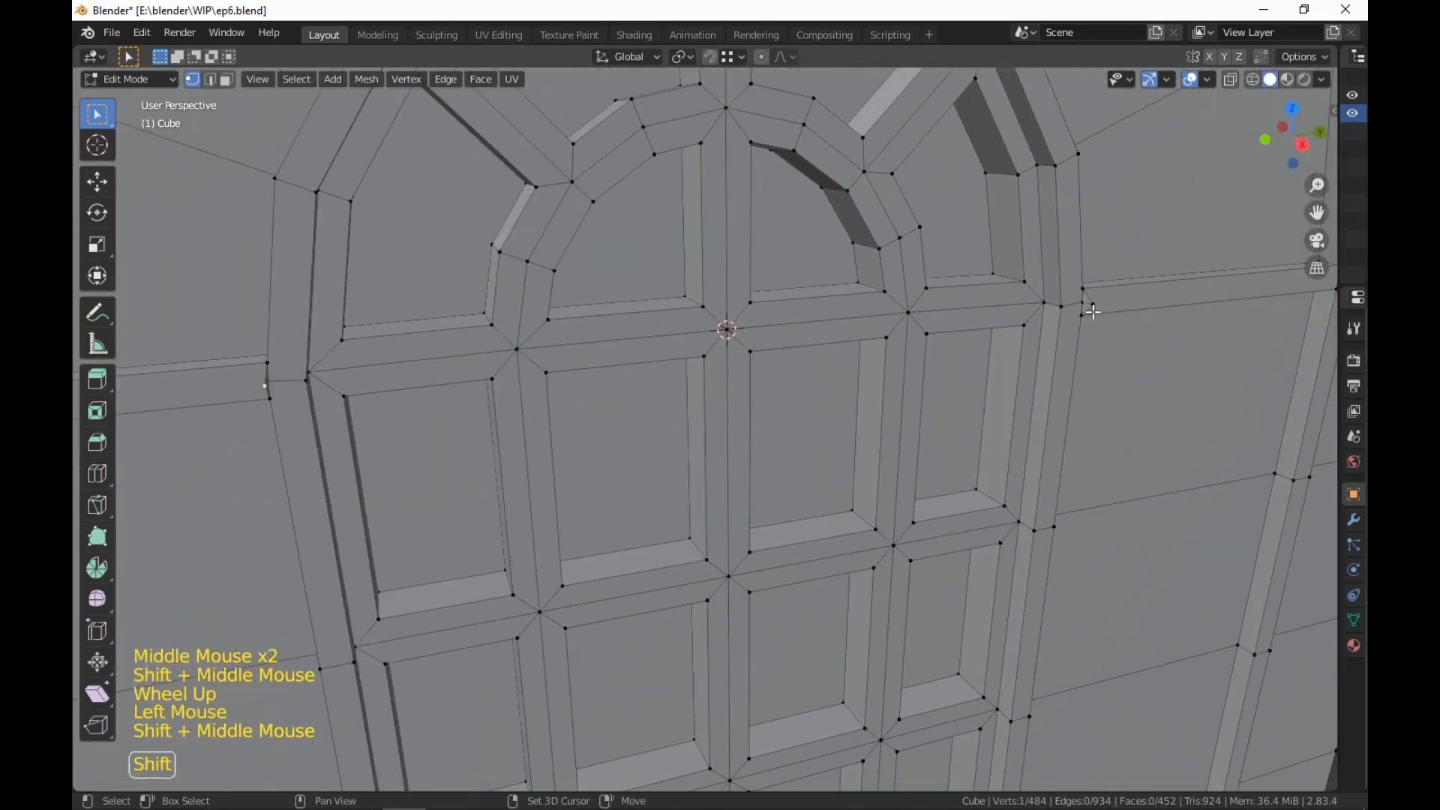
shift+click(1093, 305)
right_click(1093, 305)
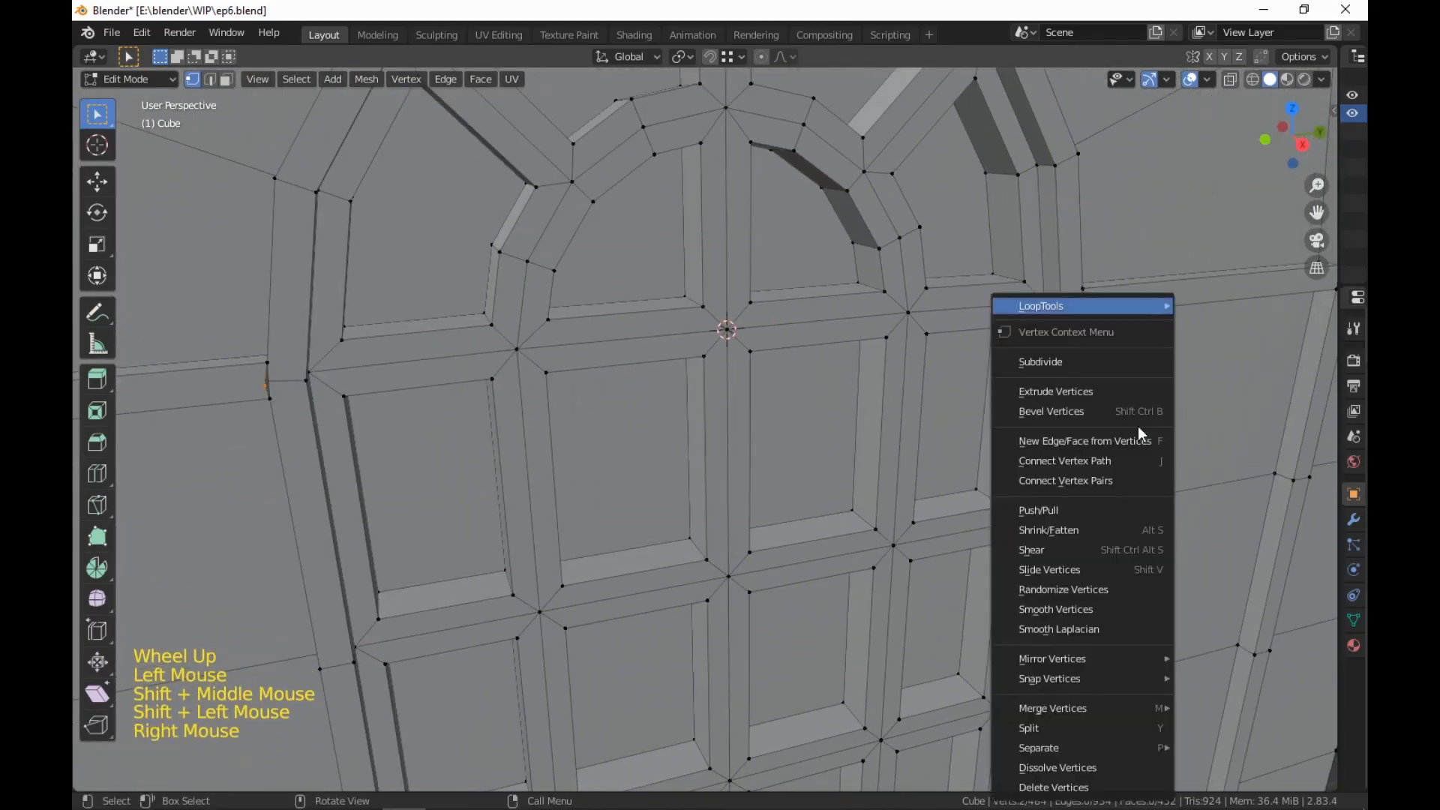
click(1103, 787)
Examine the geometry where the horizontal trim strips meet both sides of the window frame
middle_drag(1151, 578, 1028, 488)
scroll(1026, 491, up, 2)
shift+middle_drag(1035, 426, 1070, 518)
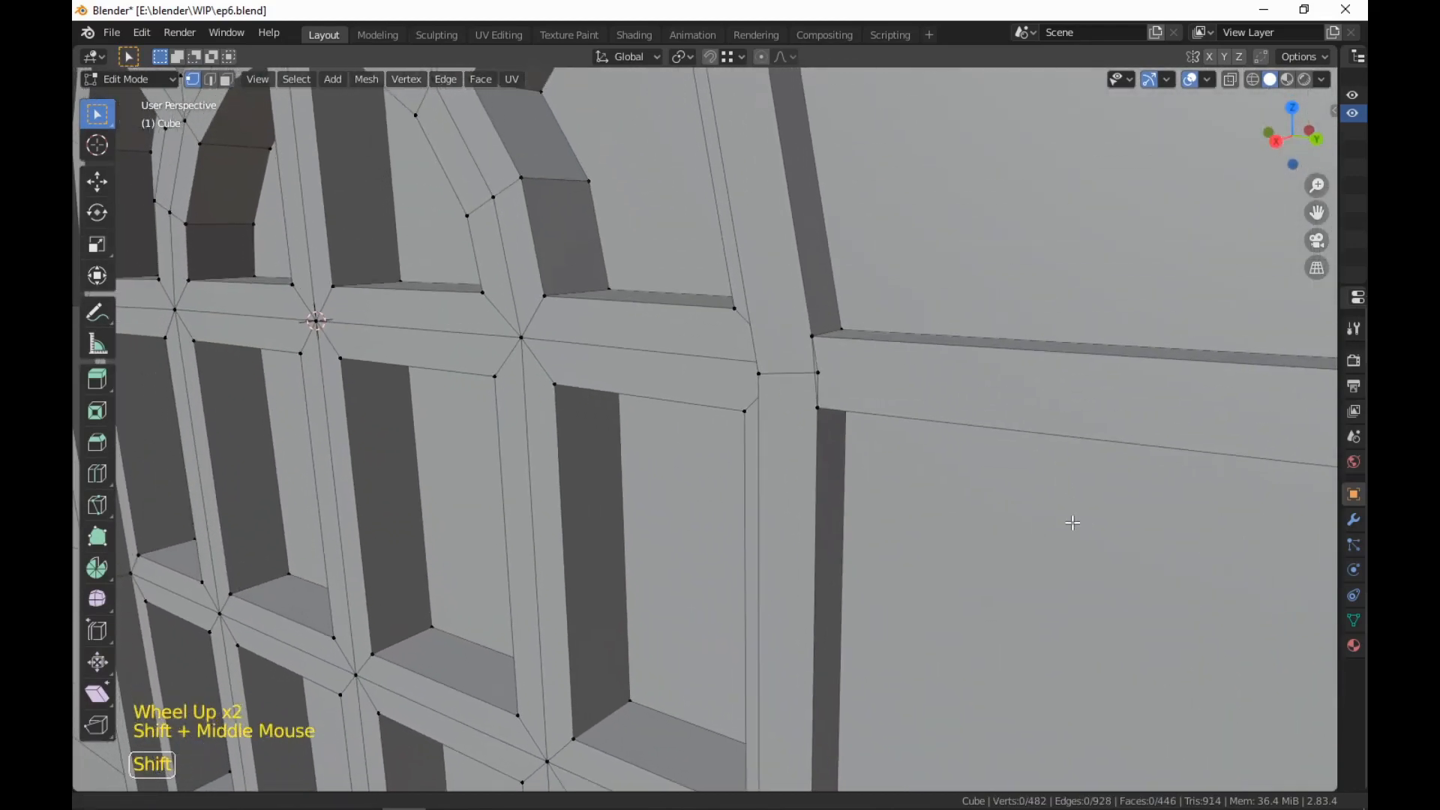
scroll(843, 405, down, 1)
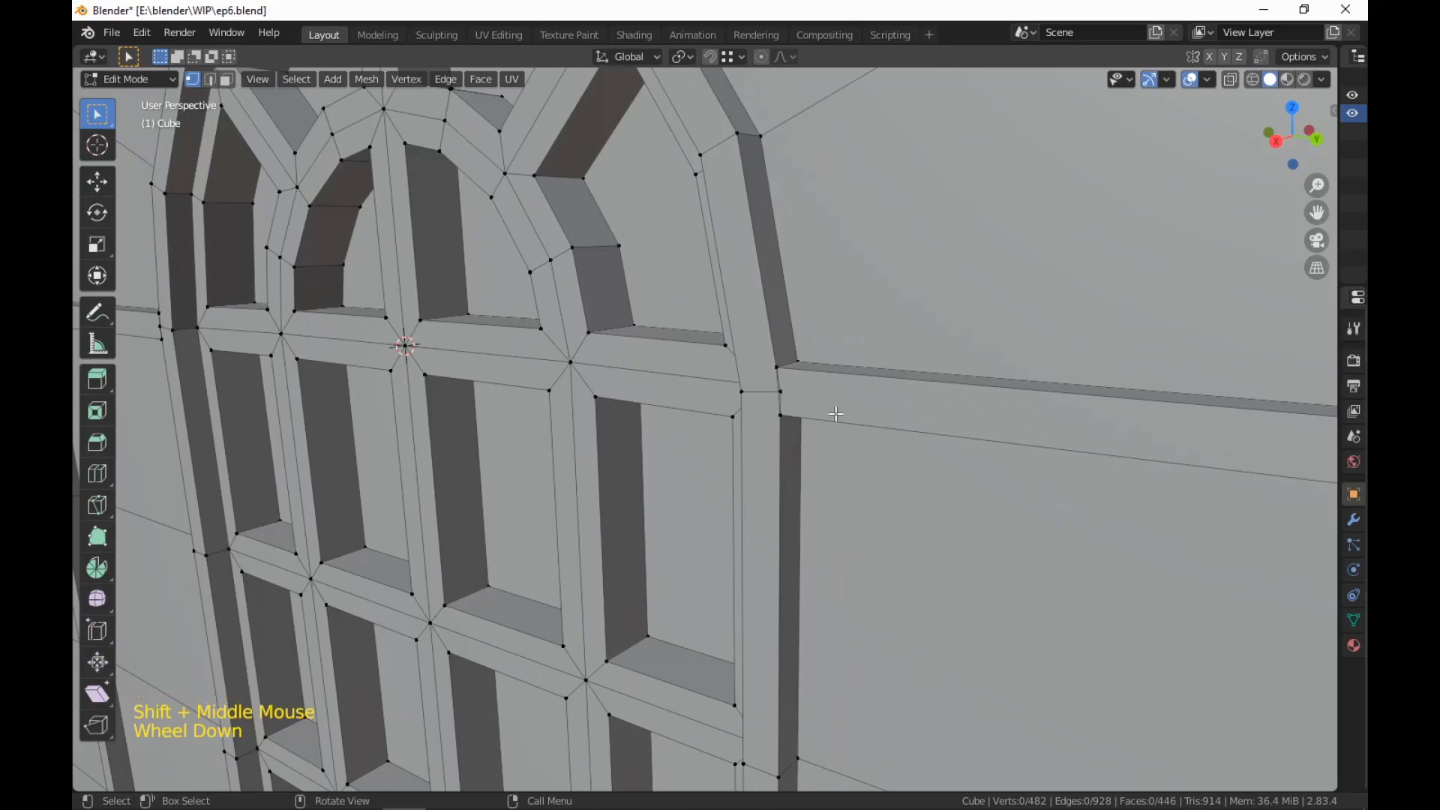
scroll(836, 414, up, 2)
click(906, 328)
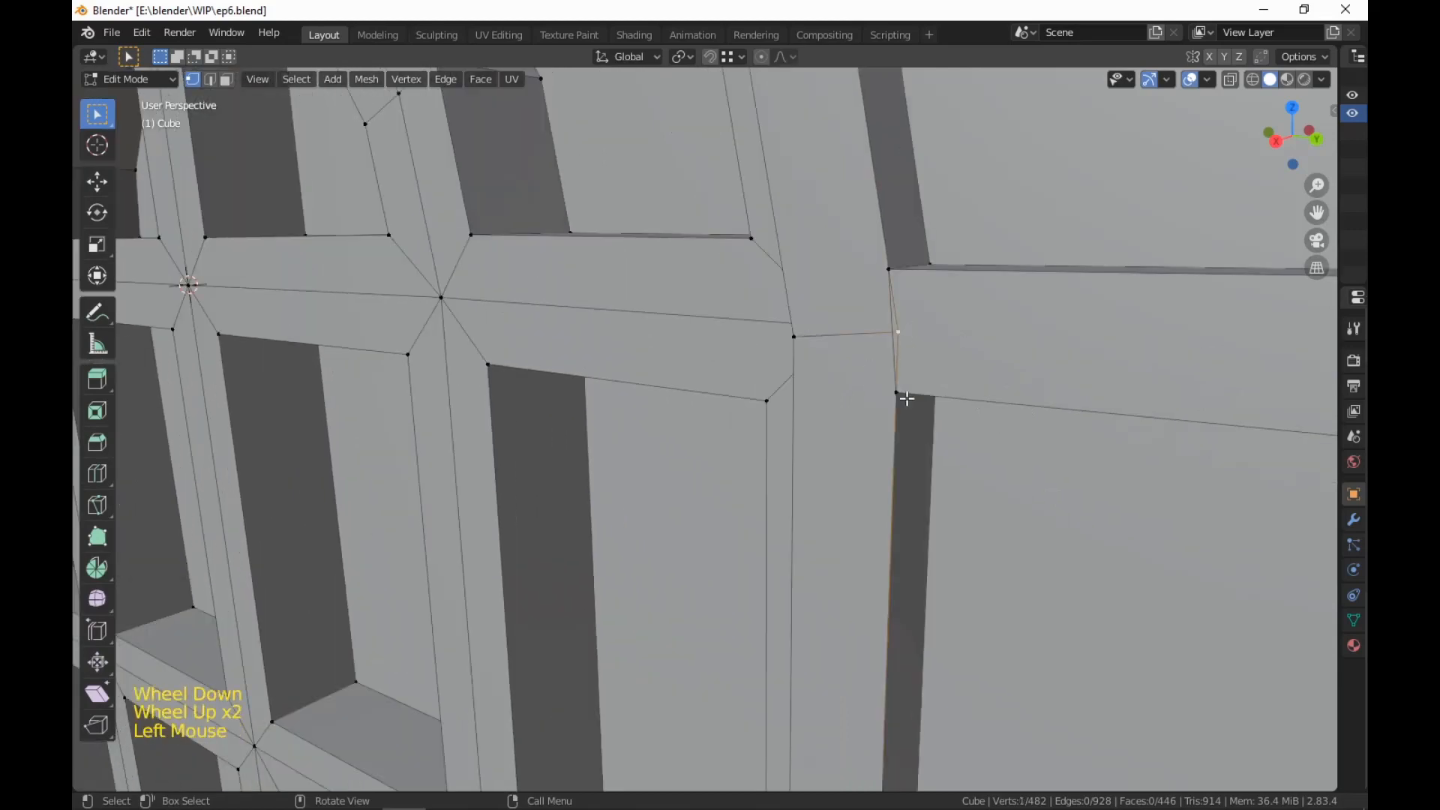
middle_drag(905, 328, 1060, 407)
scroll(1065, 405, down, 2)
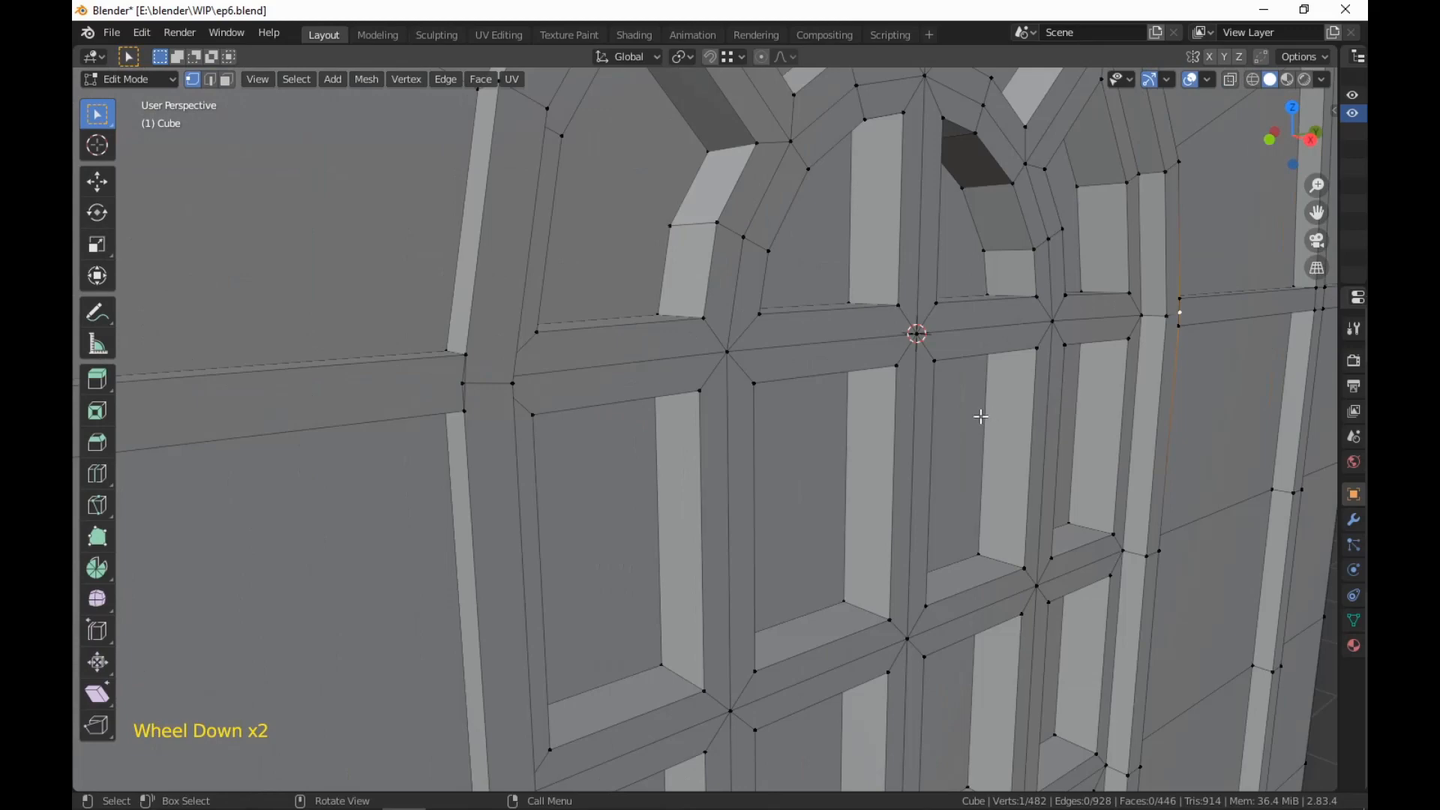
shift+middle_drag(869, 429, 611, 443)
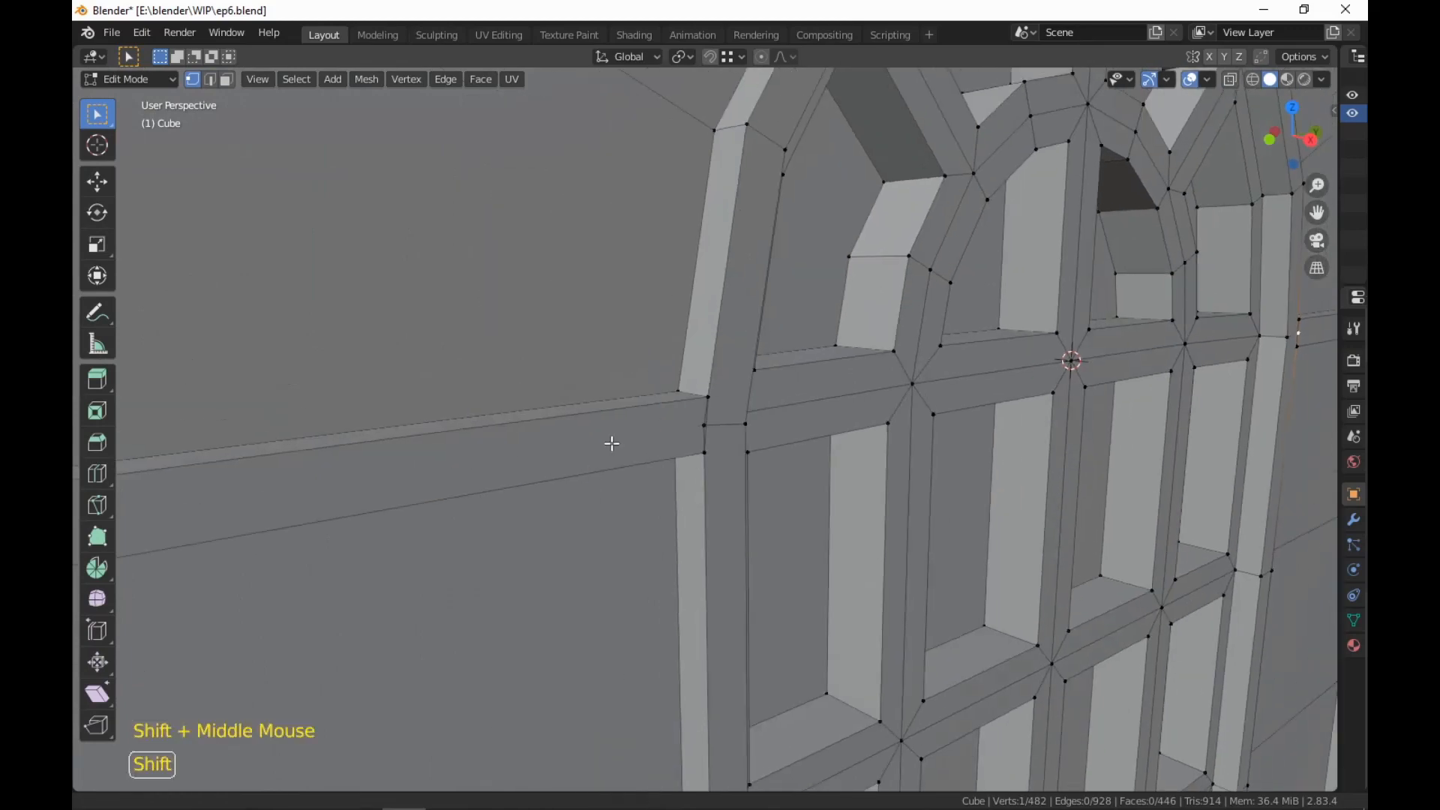
scroll(613, 444, up, 2)
scroll(701, 442, down, 5)
middle_drag(1009, 444, 870, 438)
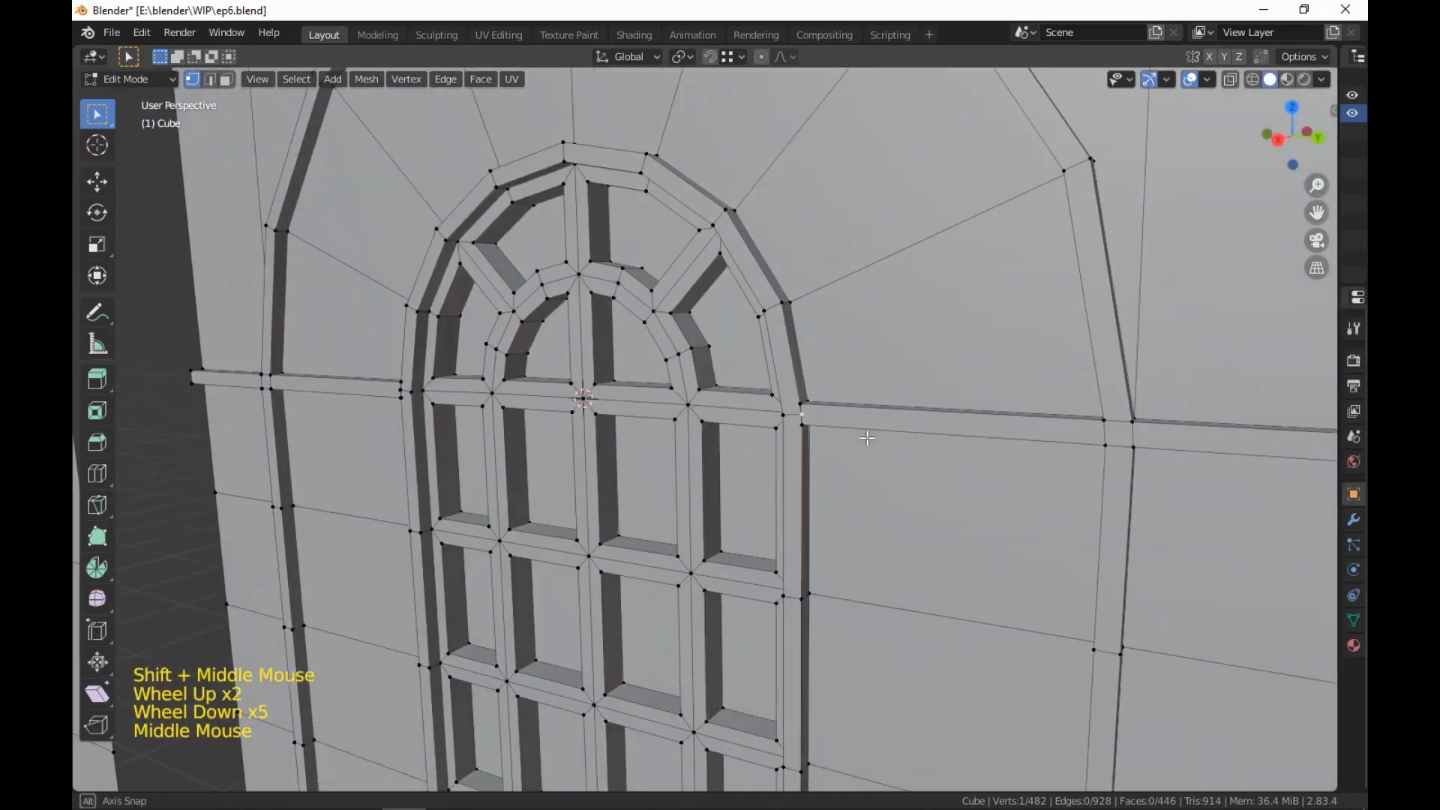
key(3)
scroll(868, 438, up, 3)
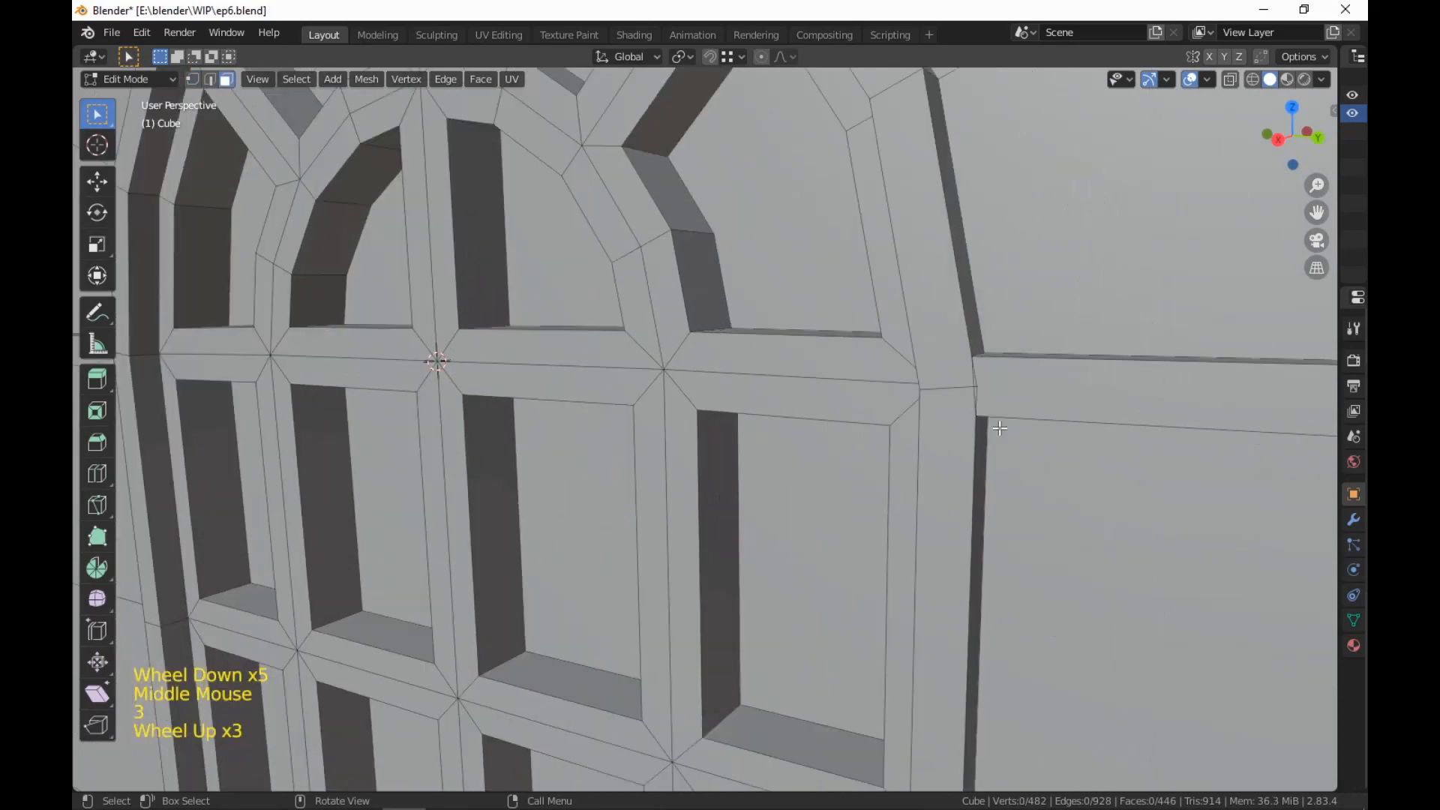
shift+middle_drag(1035, 514, 974, 505)
scroll(975, 502, up, 1)
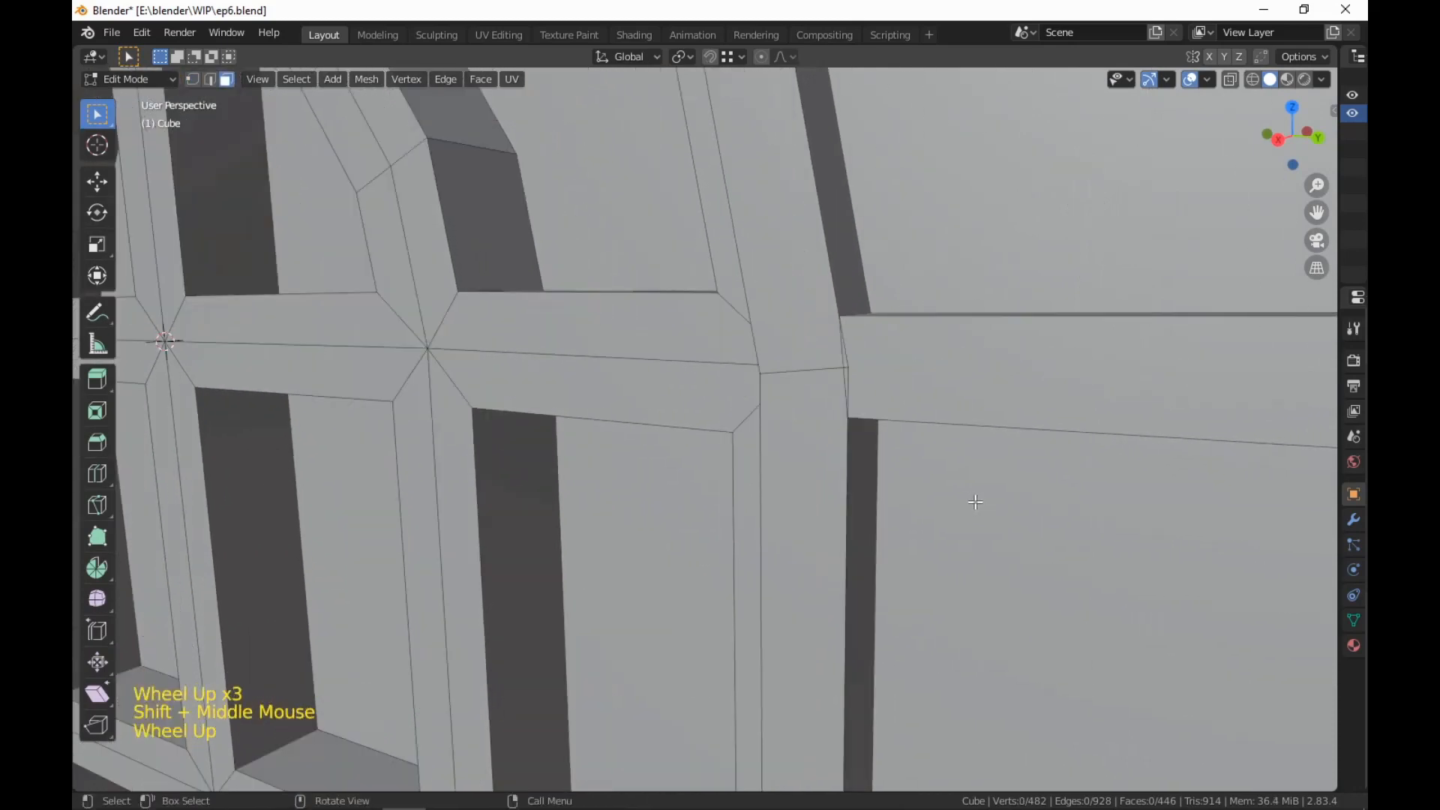
scroll(975, 489, down, 4)
Temporarily hide the horizontal trim faces on both sides of the window frame to inspect the geometry behind them
key(3)
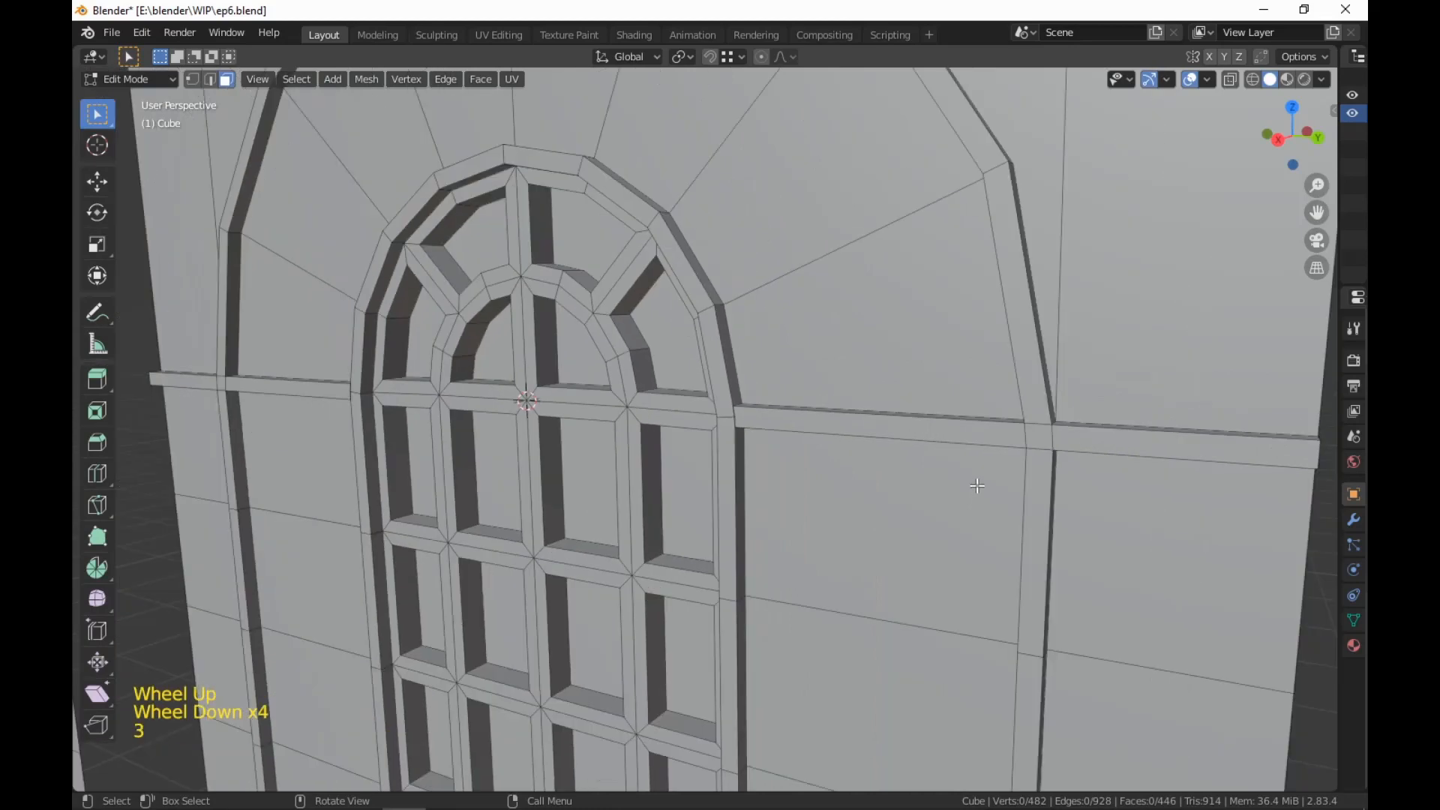
scroll(975, 489, up, 2)
click(866, 398)
middle_drag(645, 527, 648, 462)
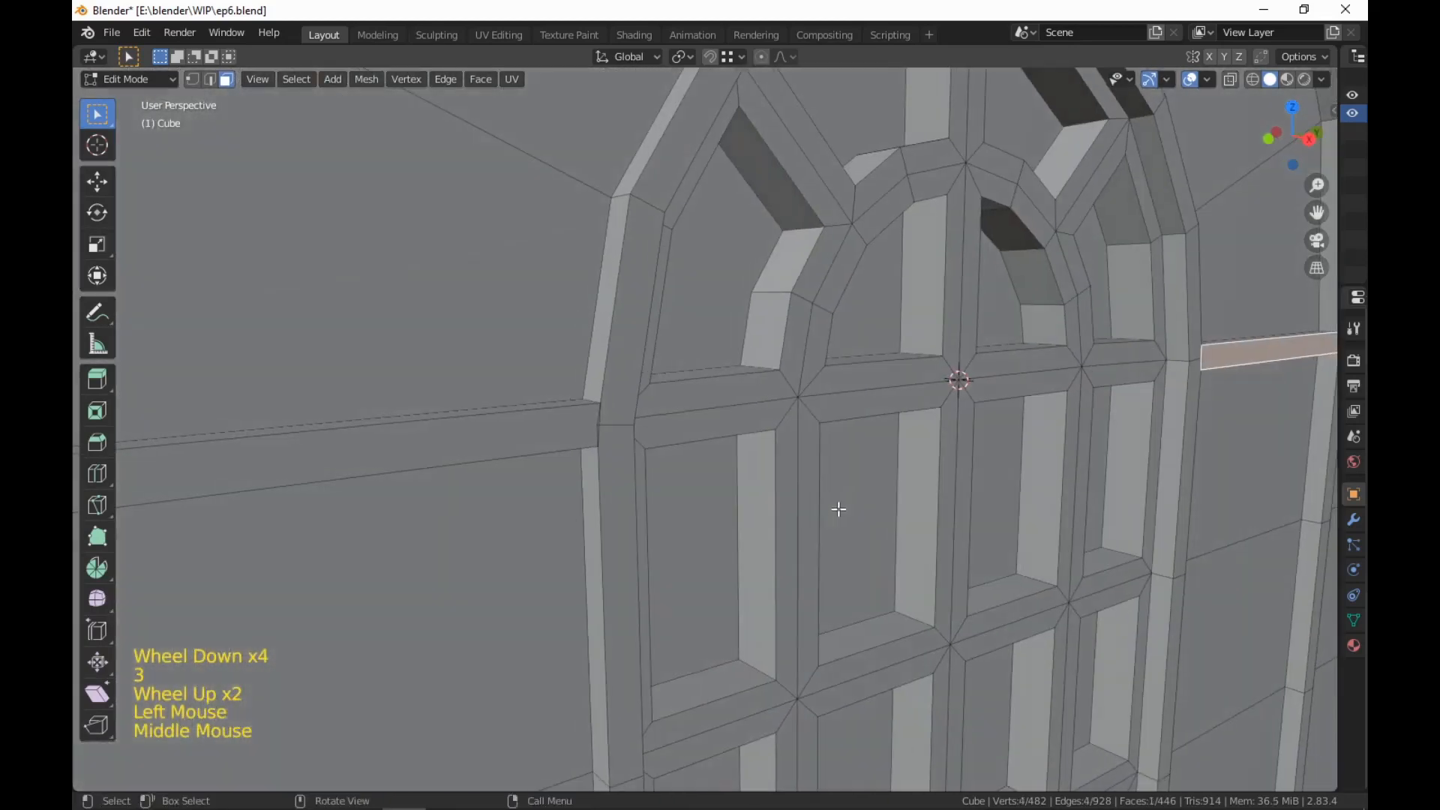
shift+click(558, 440)
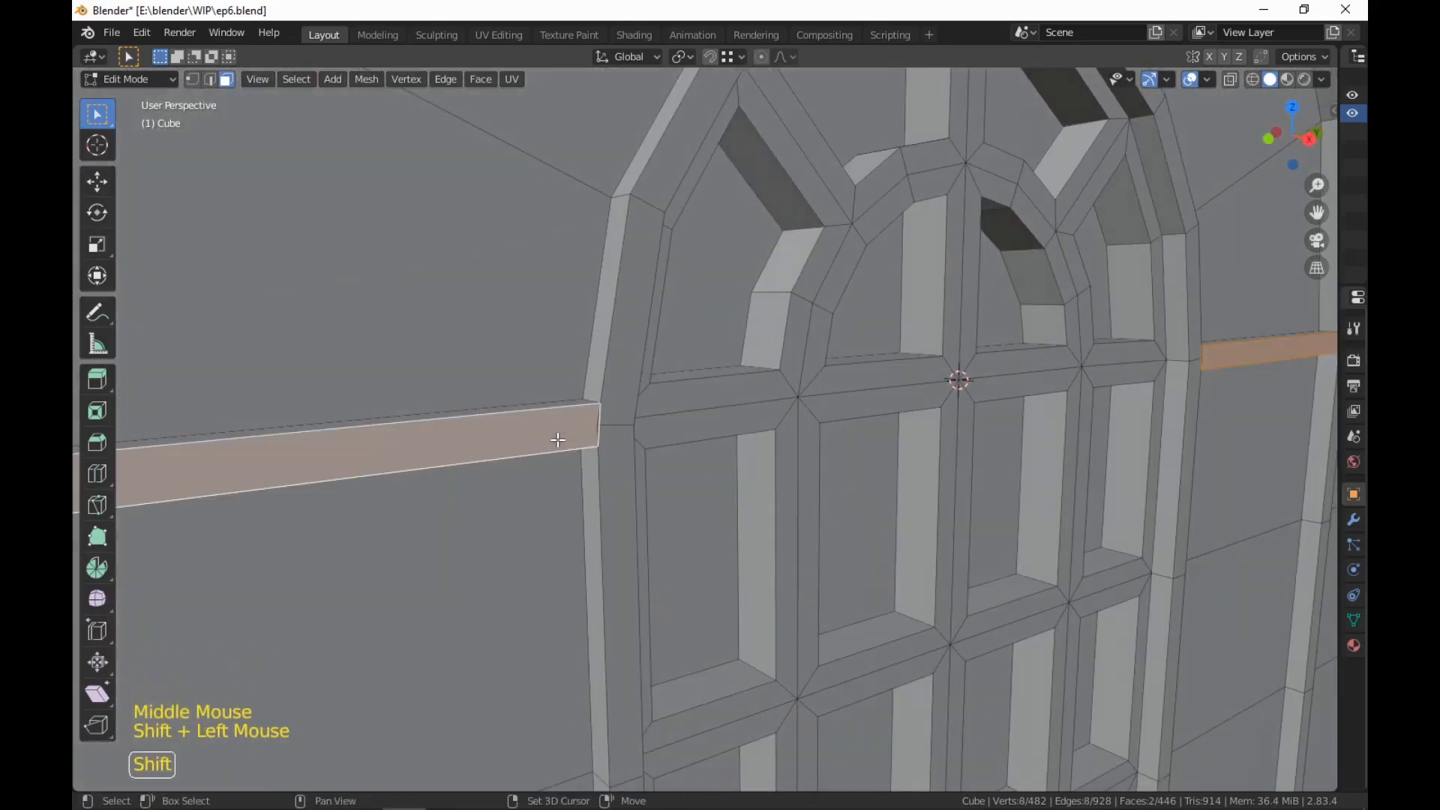
key(h)
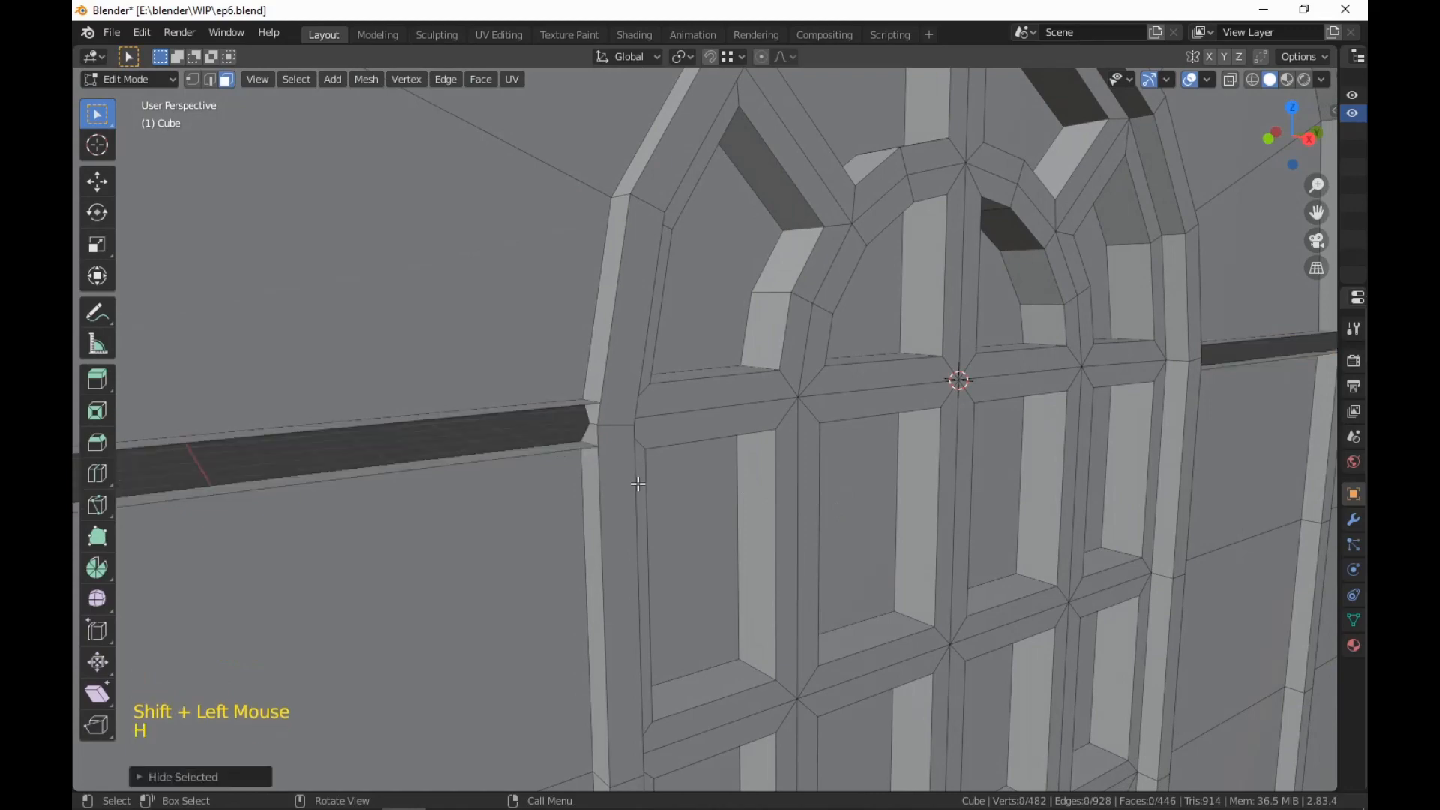
middle_drag(637, 484, 659, 484)
scroll(665, 486, up, 2)
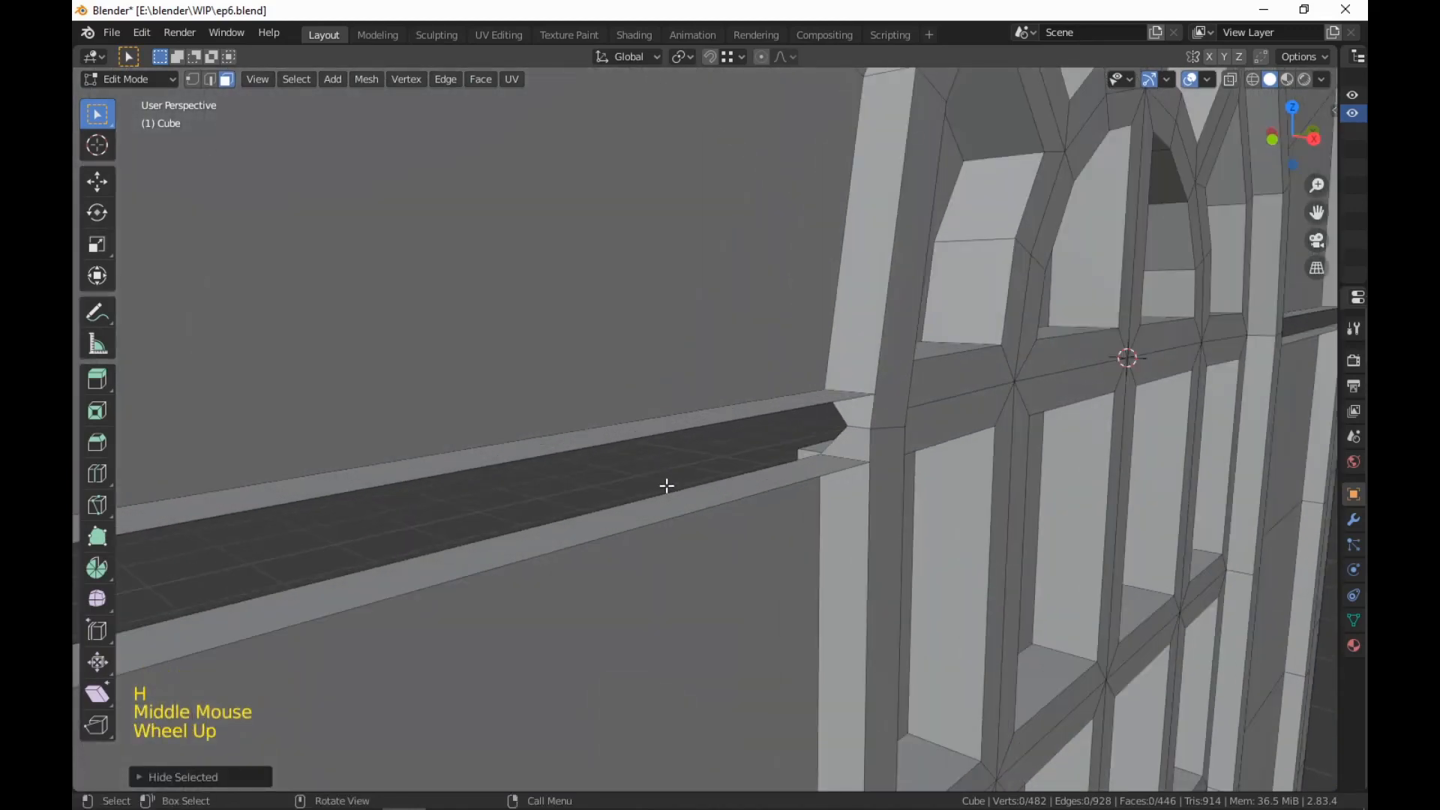
key(1)
middle_drag(770, 495, 744, 492)
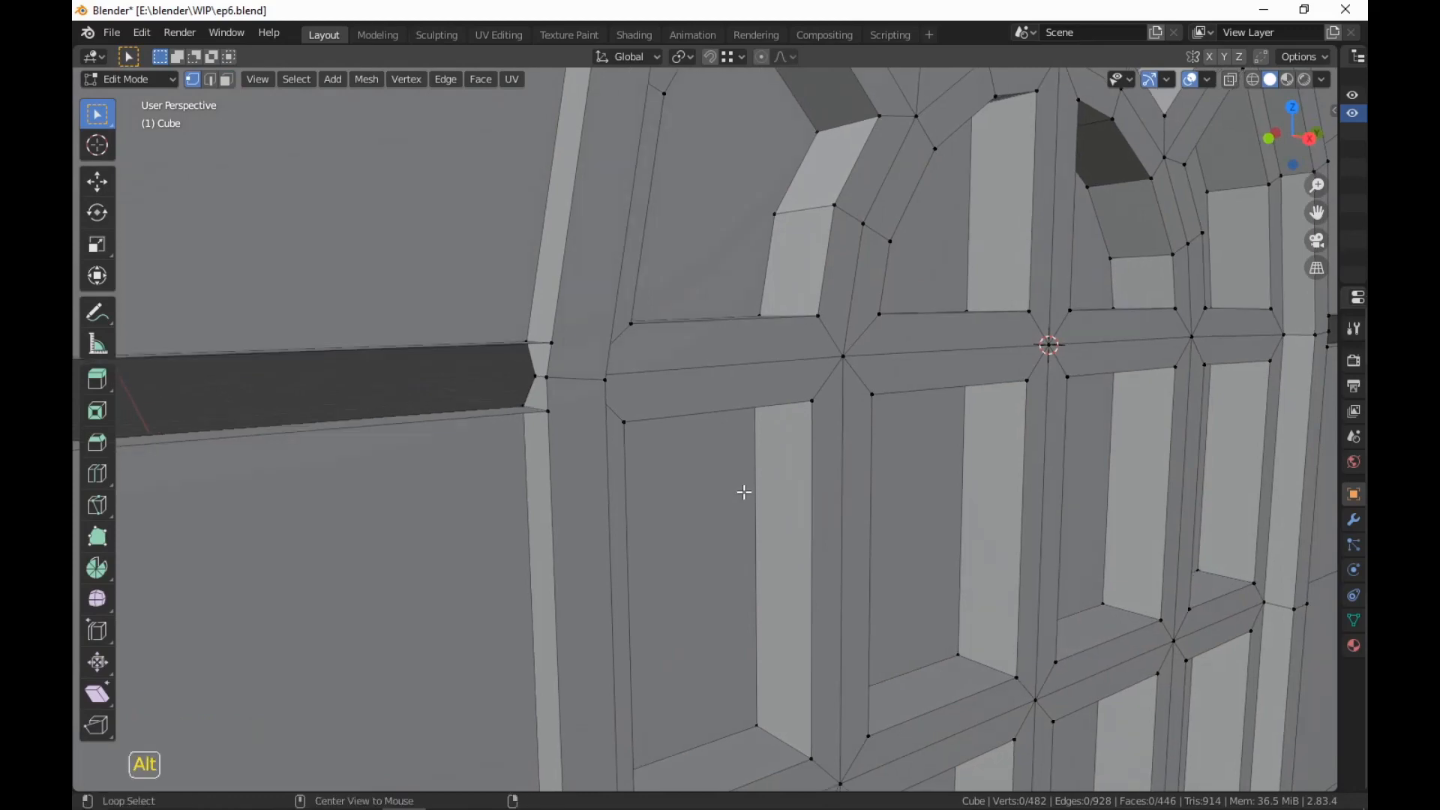
key(alt+h)
Scale the inner end edges of both horizontal trim strips to about 0.997 along Y, in line with the window frame
middle_drag(744, 492, 1124, 502)
shift+scroll(785, 547, down, 2)
scroll(1123, 502, up, 6)
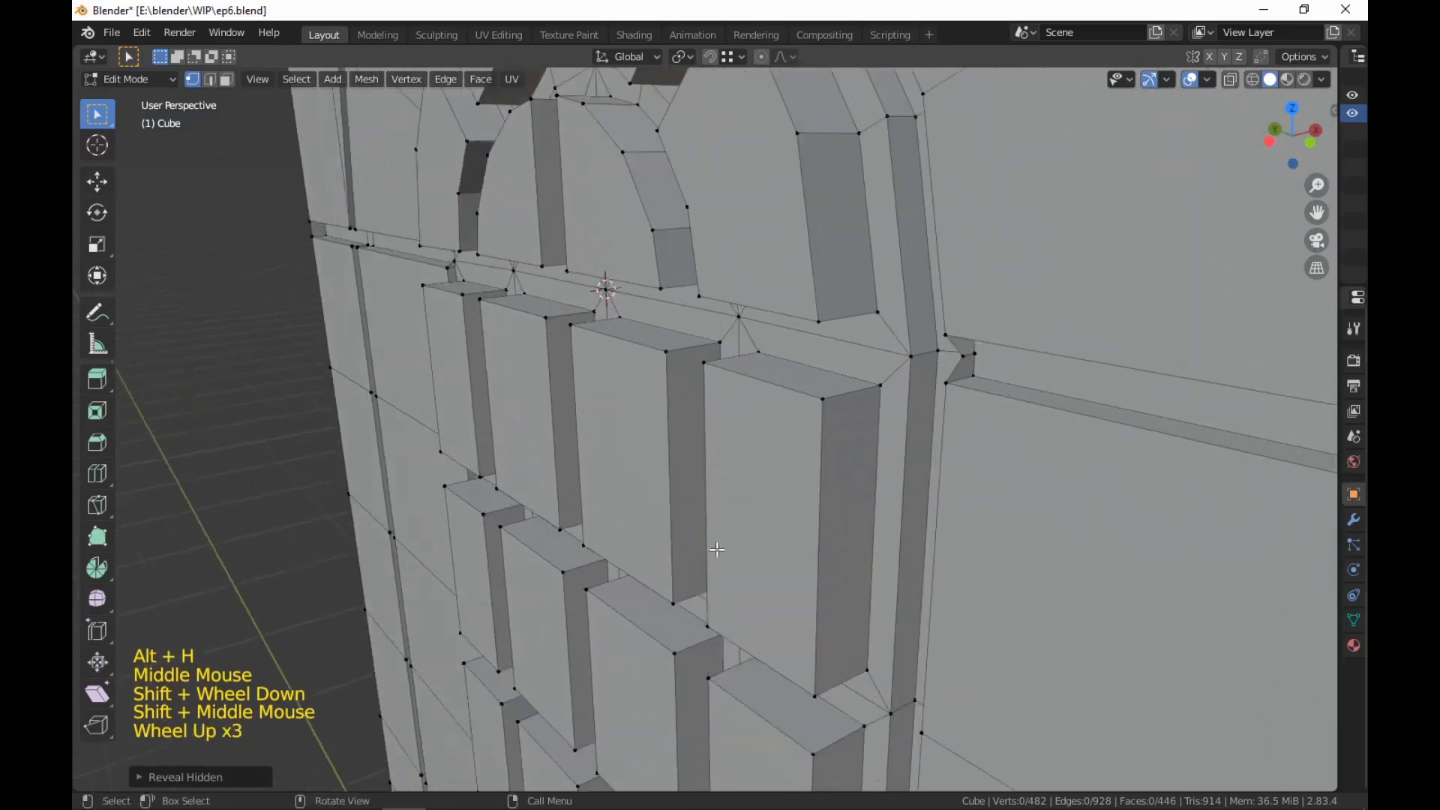
shift+middle_drag(977, 463, 758, 485)
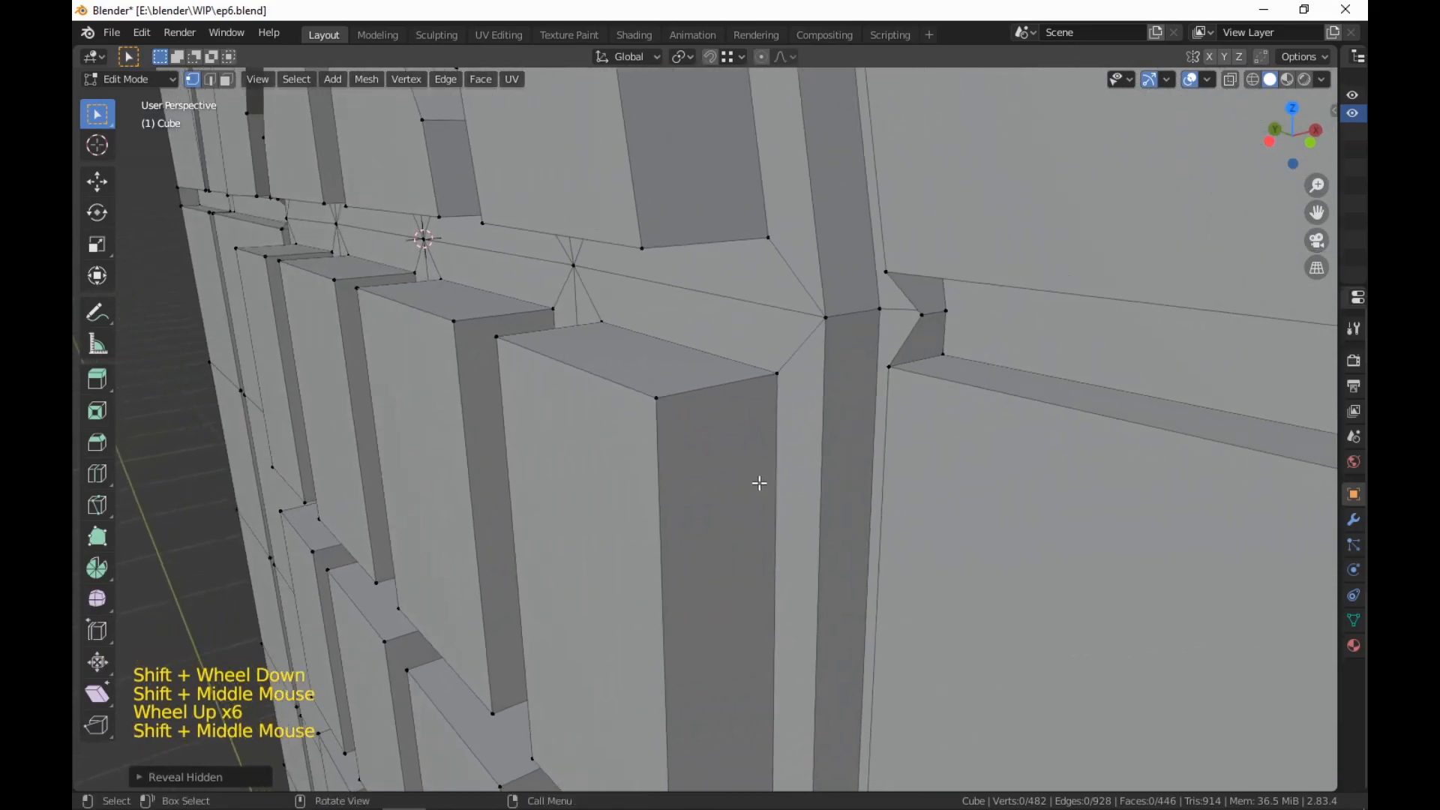
key(2)
click(939, 315)
middle_drag(955, 420, 572, 483)
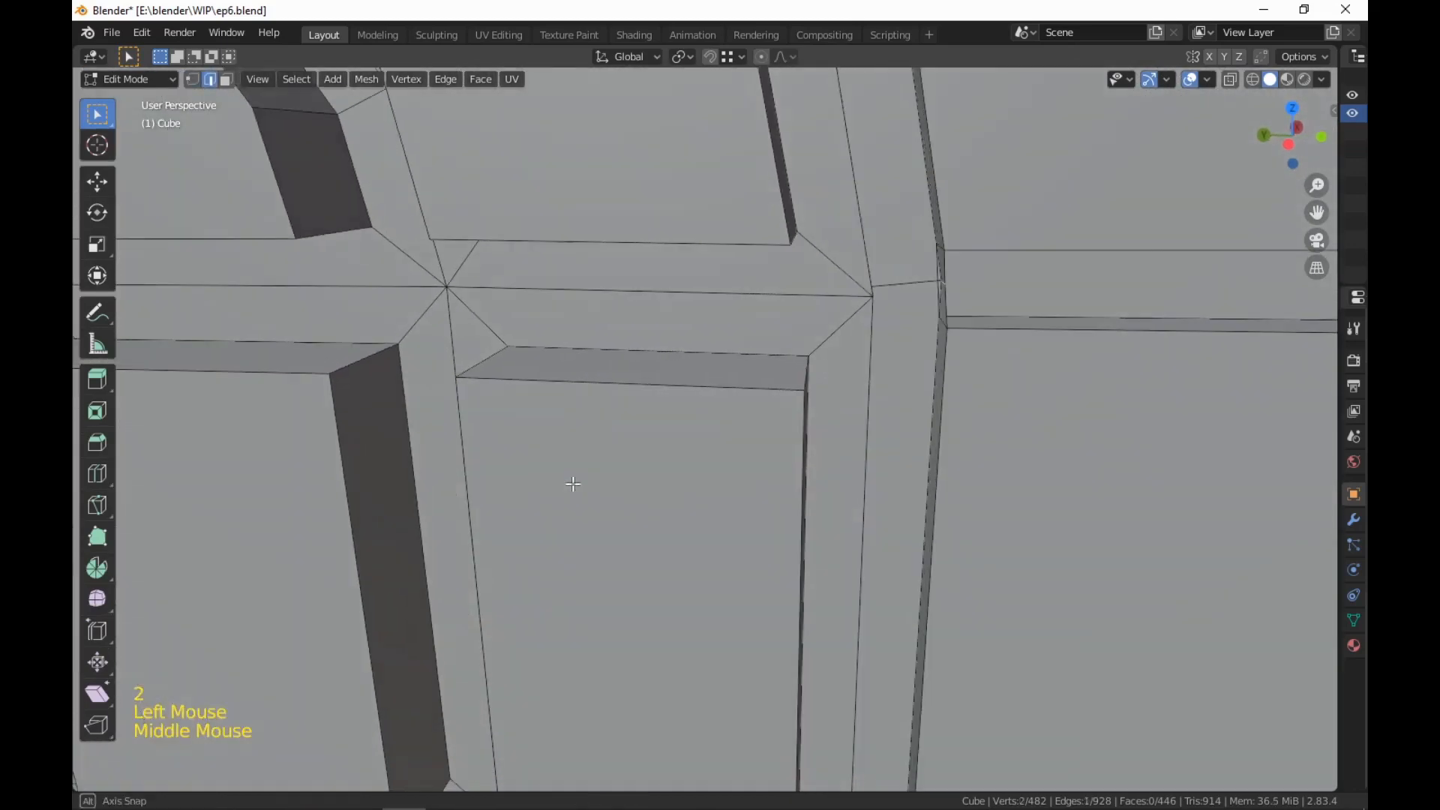
scroll(678, 483, down, 5)
shift+middle_drag(678, 482, 527, 438)
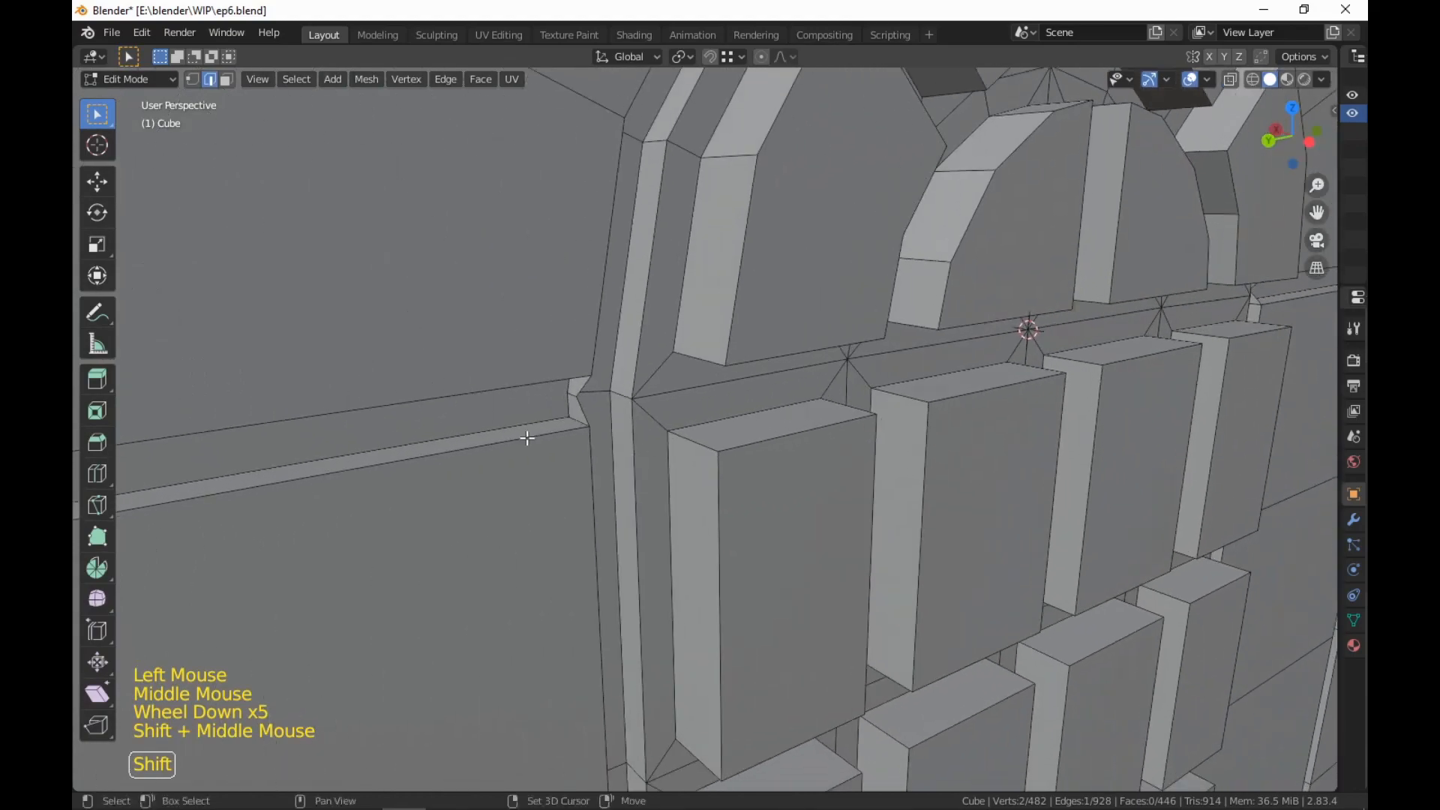
shift+click(570, 400)
middle_drag(456, 473, 631, 492)
shift+middle_drag(814, 473, 566, 521)
scroll(460, 550, up, 1)
scroll(578, 516, up, 3)
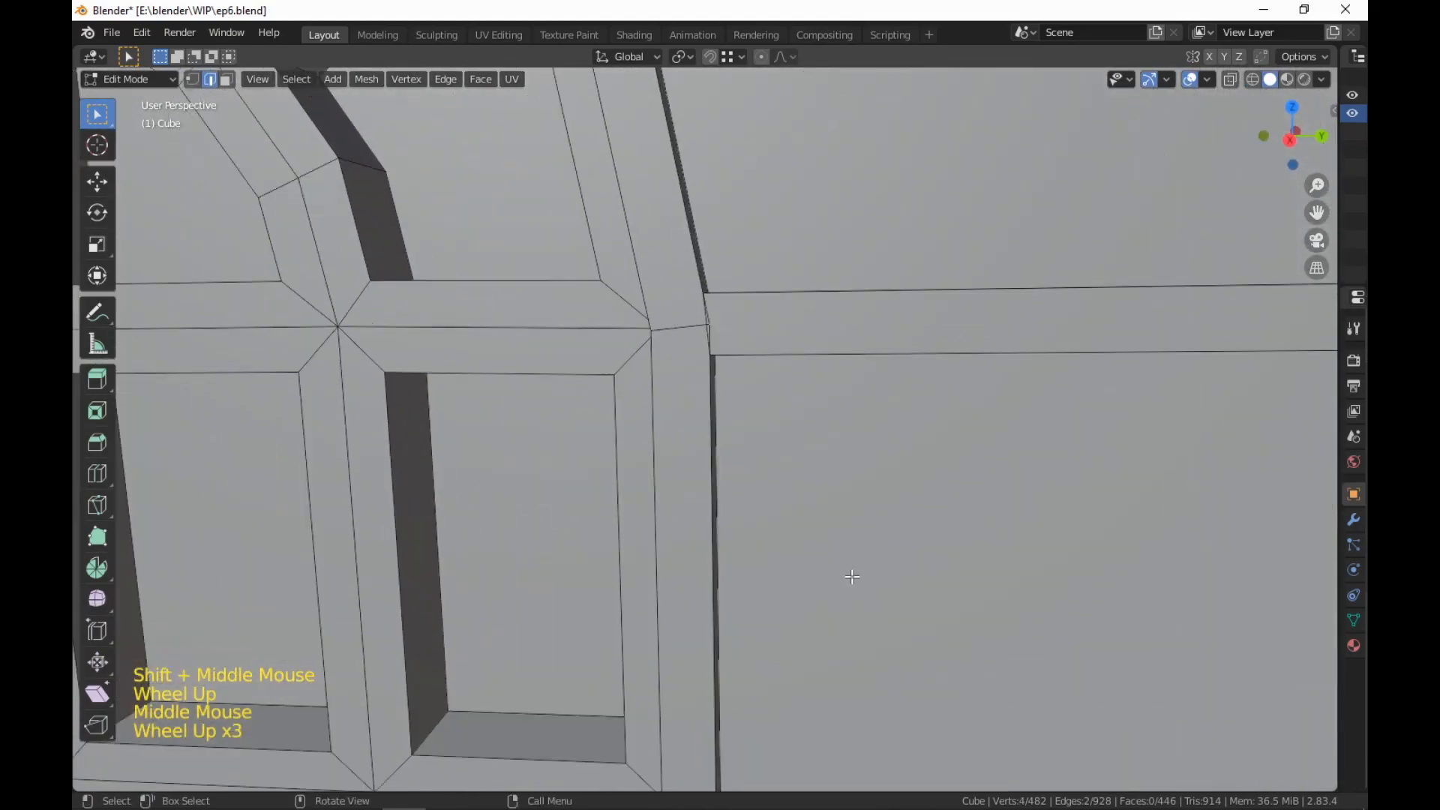
key(s)
key(y)
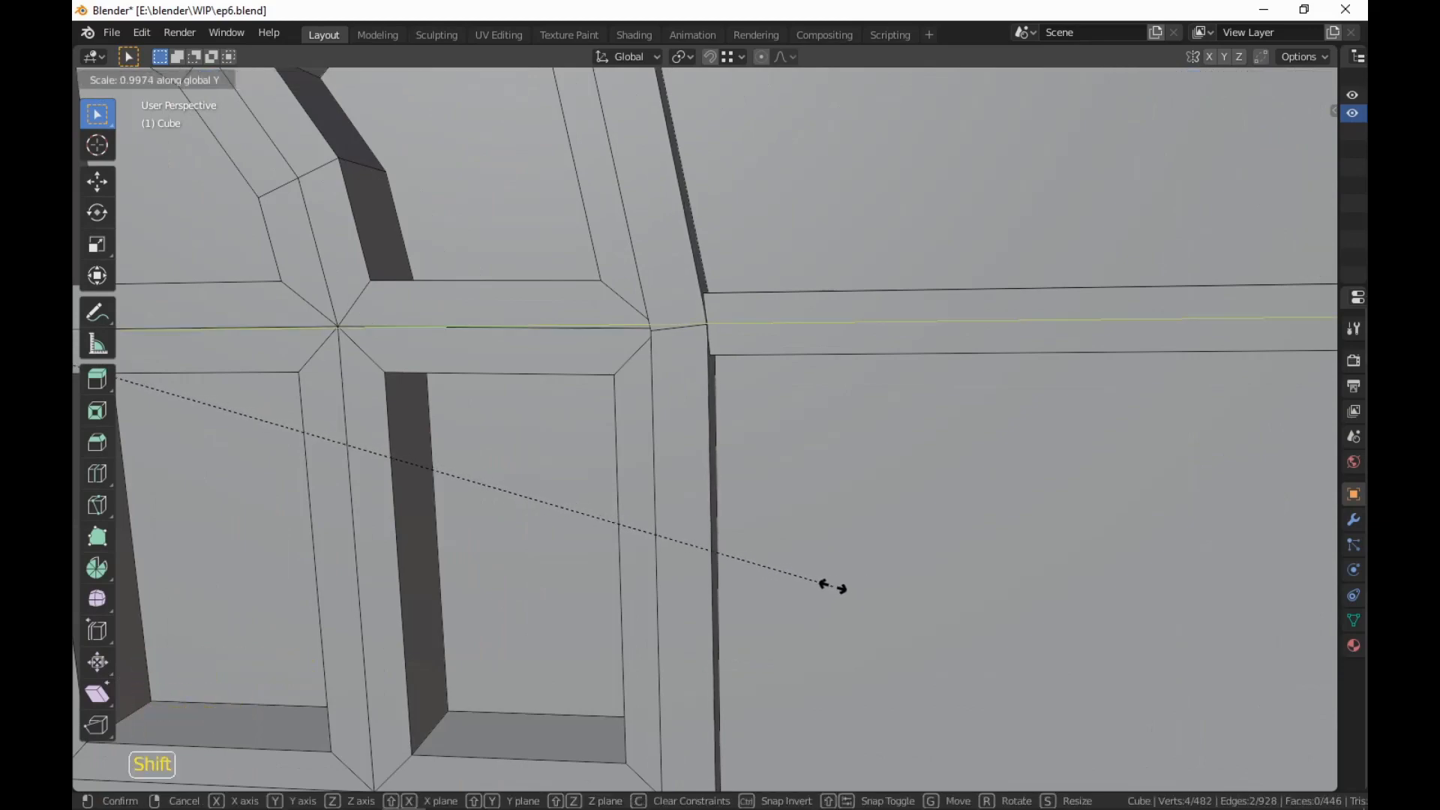
click(843, 592)
Switch to face selection and review the whole window panel with its adjusted trim strips
middle_drag(860, 508, 834, 602)
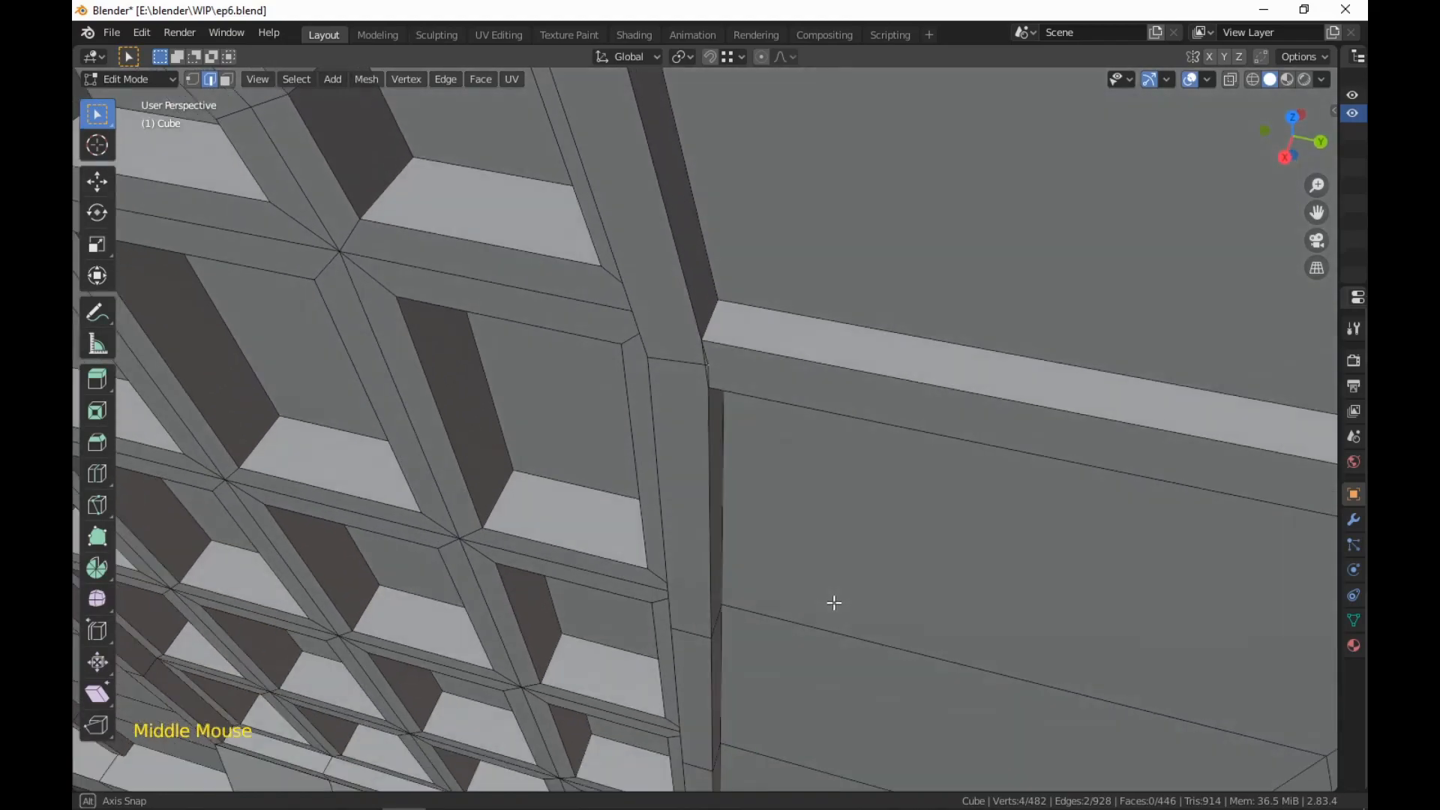
scroll(836, 598, down, 3)
scroll(857, 551, down, 3)
middle_drag(857, 551, 761, 425)
scroll(890, 498, down, 1)
scroll(867, 428, down, 3)
key(3)
scroll(825, 438, down, 3)
shift+scroll(825, 439, up, 1)
scroll(761, 425, up, 1)
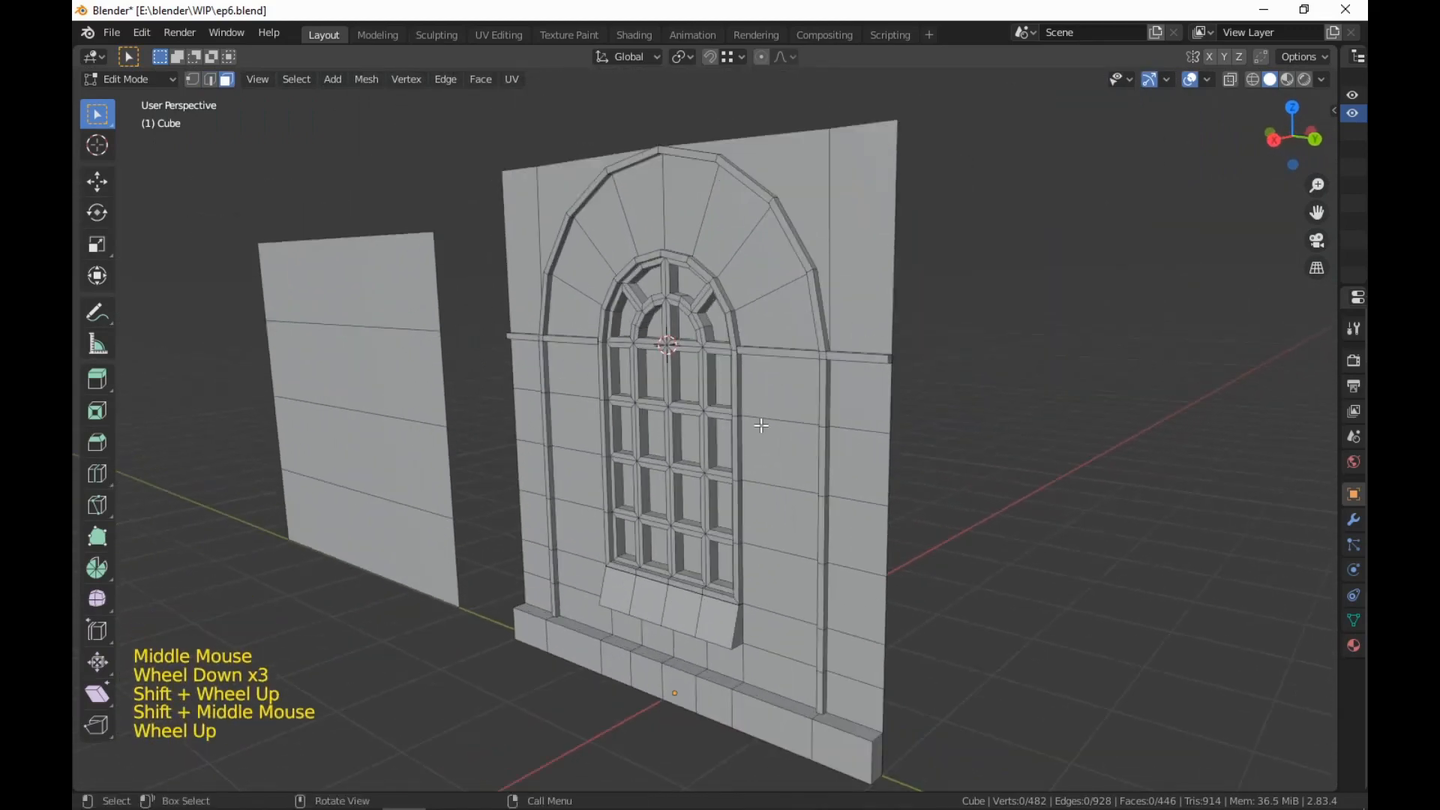
Inspect the joint between the horizontal trim strip and the window frame close up from several angles
scroll(761, 425, up, 6)
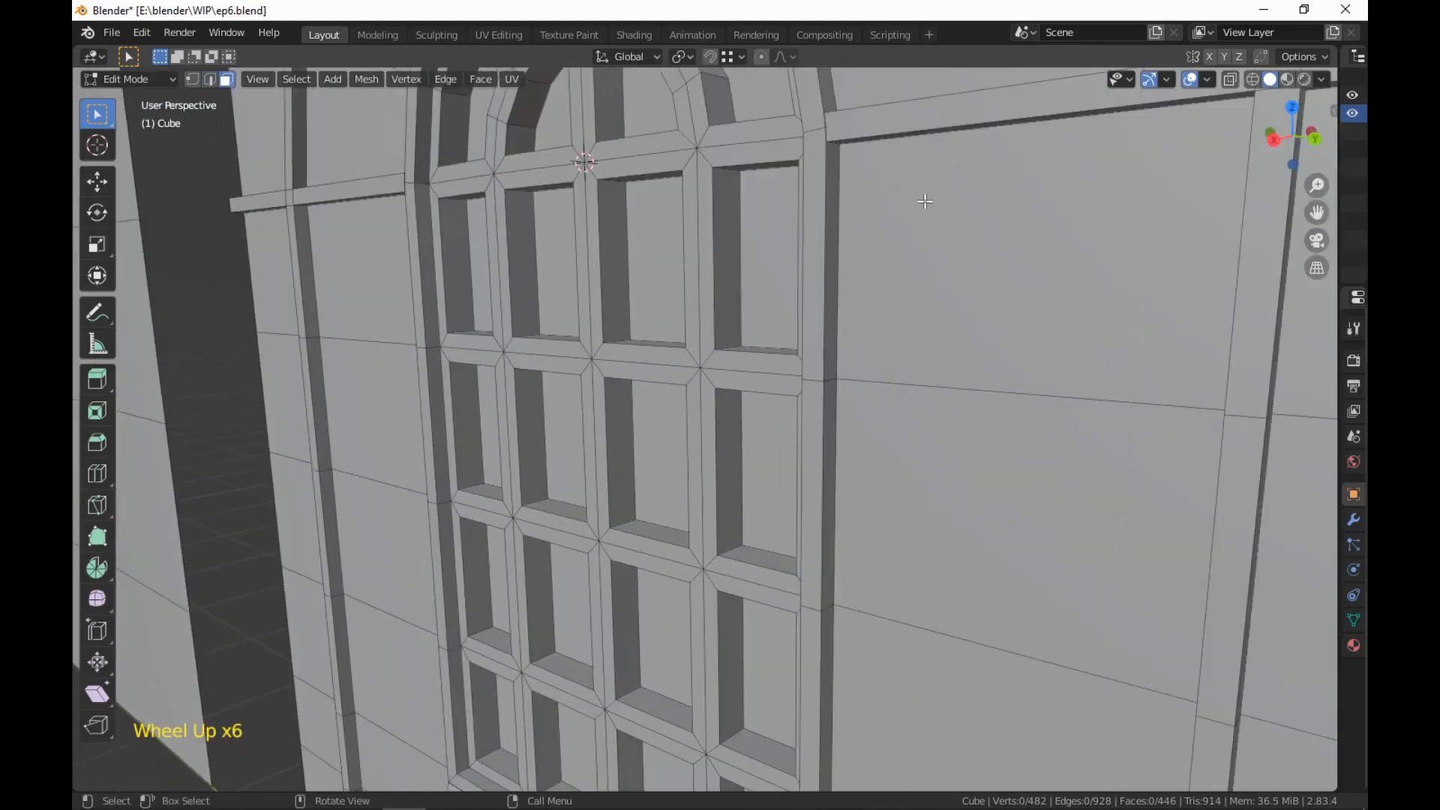
shift+middle_drag(925, 198, 843, 421)
shift+scroll(842, 421, up, 1)
scroll(843, 421, up, 1)
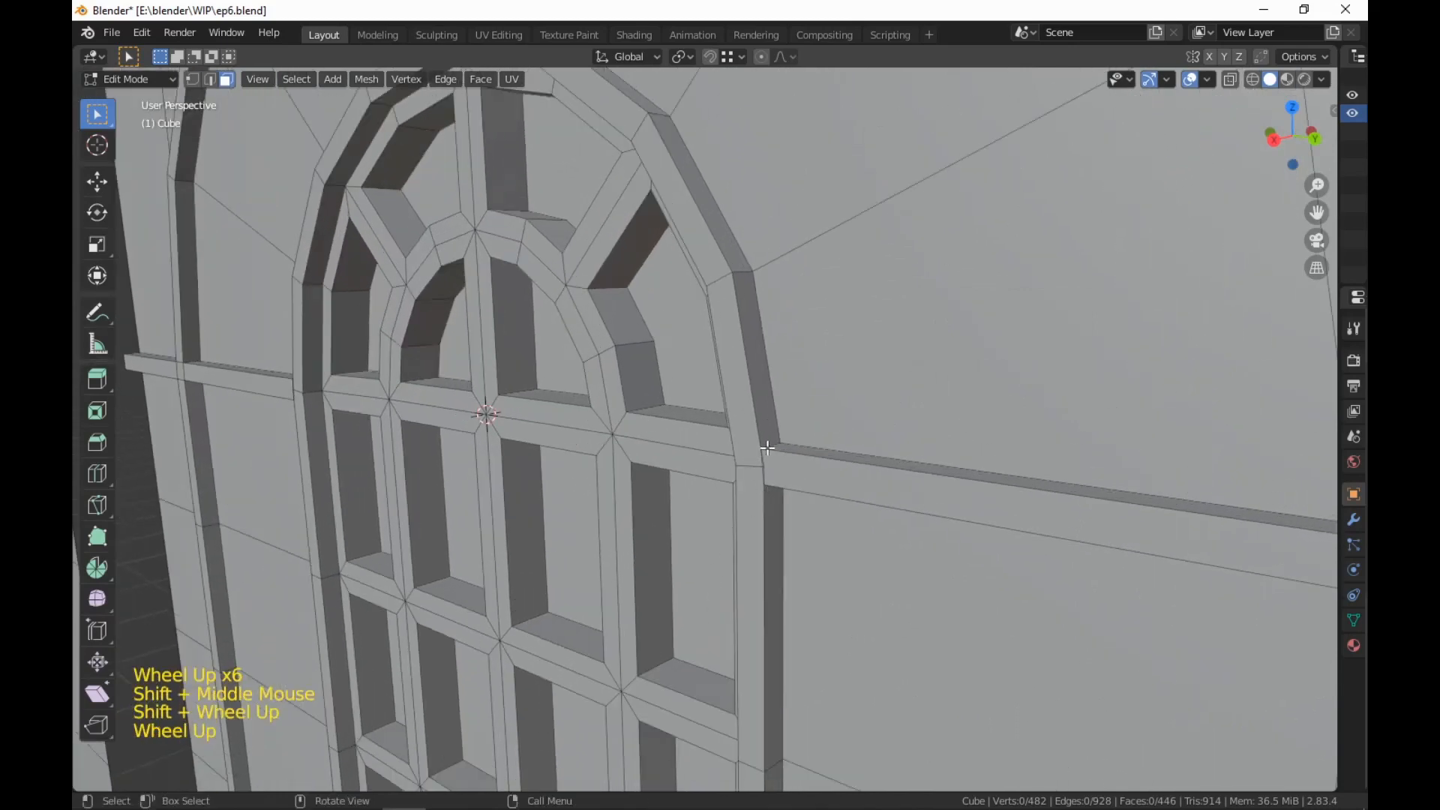
middle_drag(764, 498, 910, 514)
scroll(826, 499, up, 1)
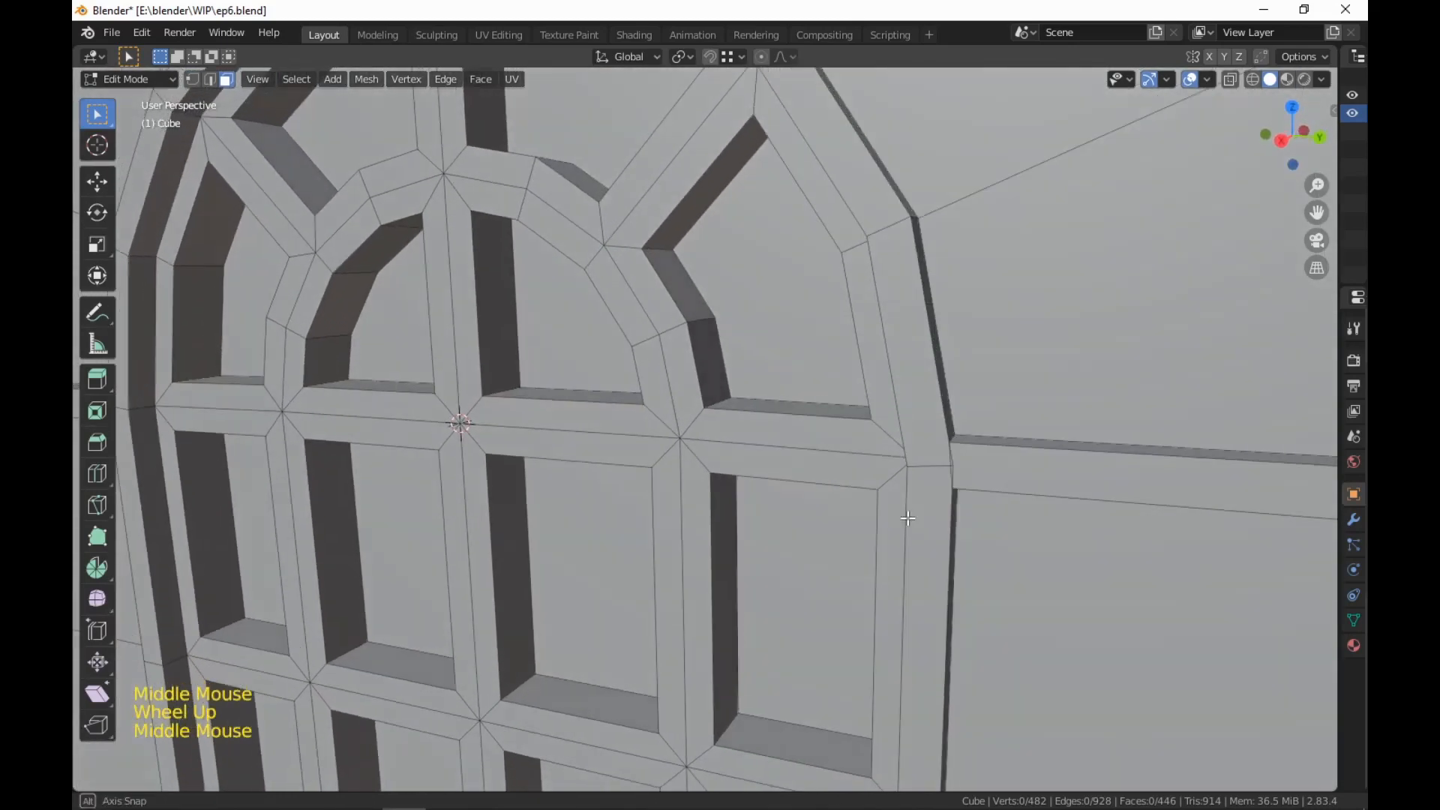
scroll(1041, 533, up, 2)
shift+middle_drag(1185, 550, 1017, 510)
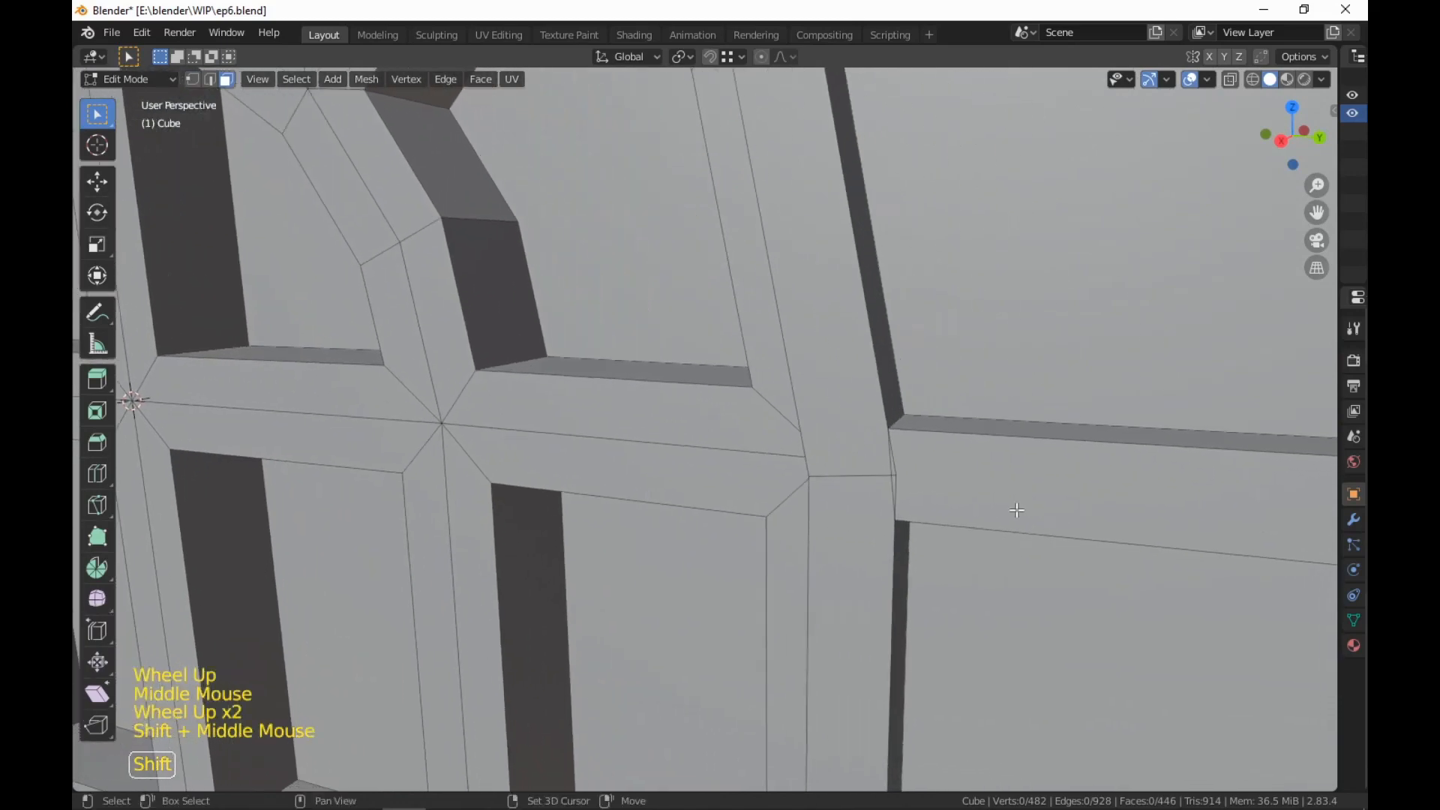
scroll(900, 419, down, 9)
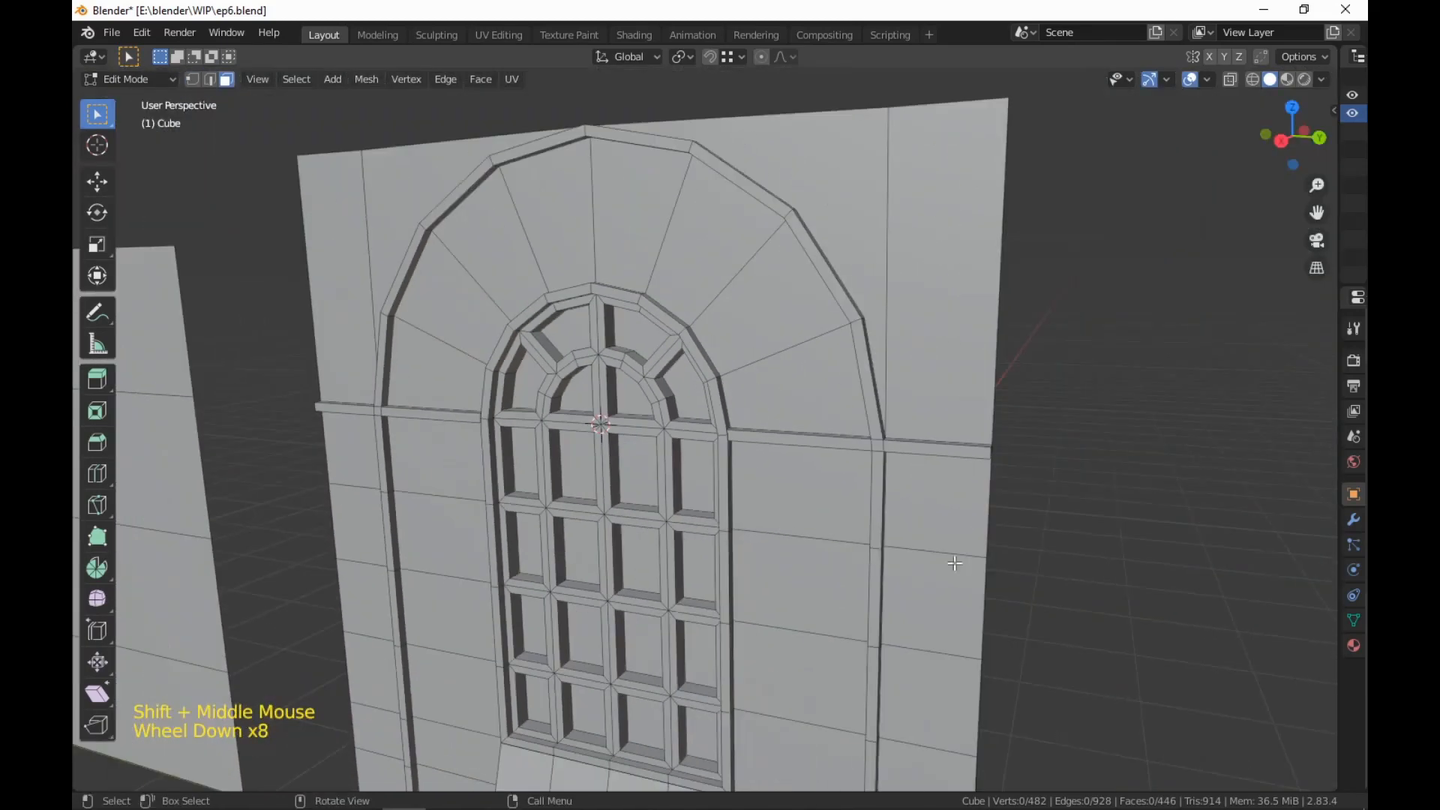
middle_drag(923, 525, 913, 479)
shift+scroll(916, 553, down, 1)
scroll(977, 450, up, 1)
scroll(977, 450, up, 4)
scroll(914, 479, up, 1)
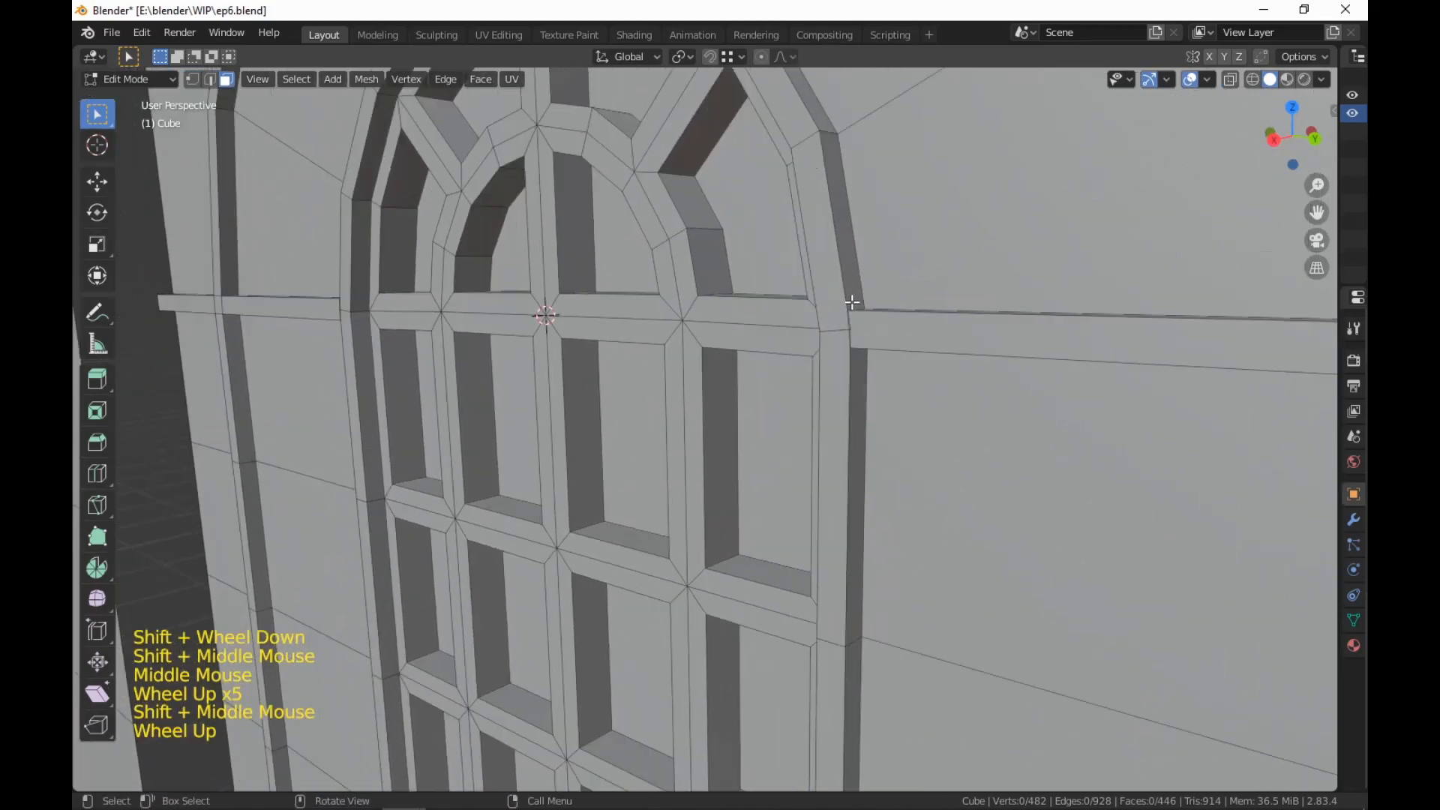
Delete the four small end faces of the horizontal trim and plinth at both outer sides of the window panel
scroll(932, 566, down, 8)
middle_drag(919, 586, 826, 535)
scroll(826, 535, up, 2)
click(728, 433)
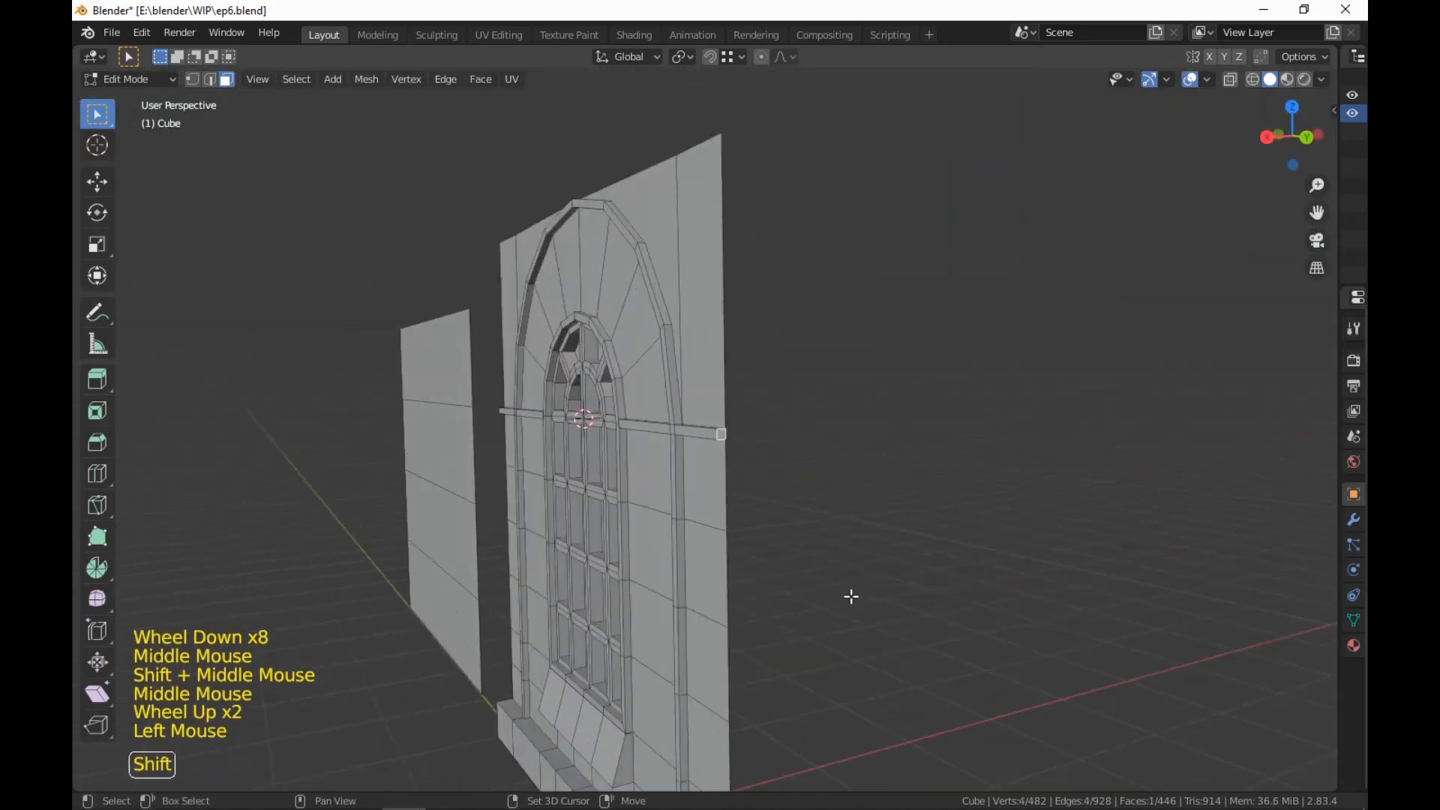
shift+middle_drag(852, 595, 887, 440)
shift+click(750, 695)
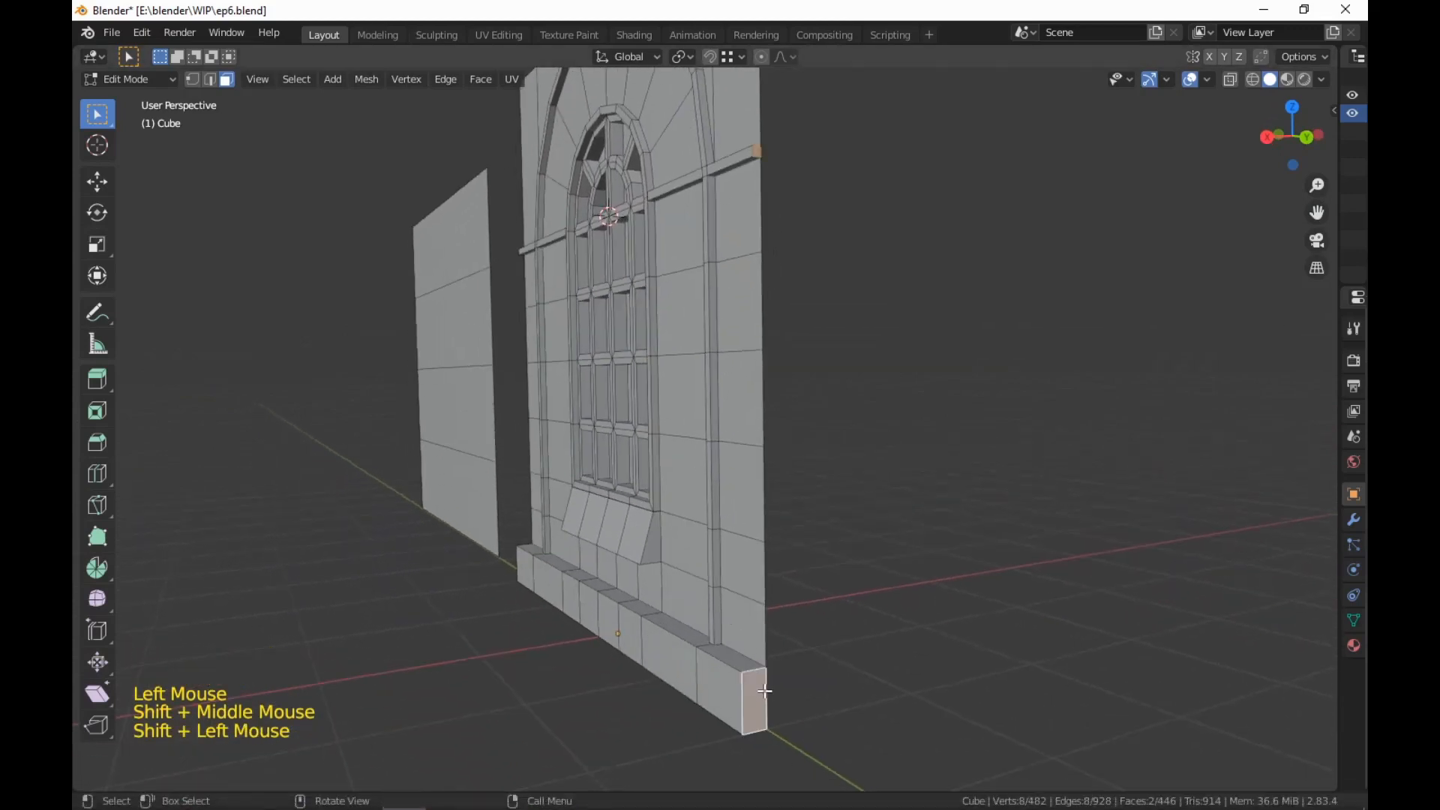
middle_drag(750, 695, 760, 368)
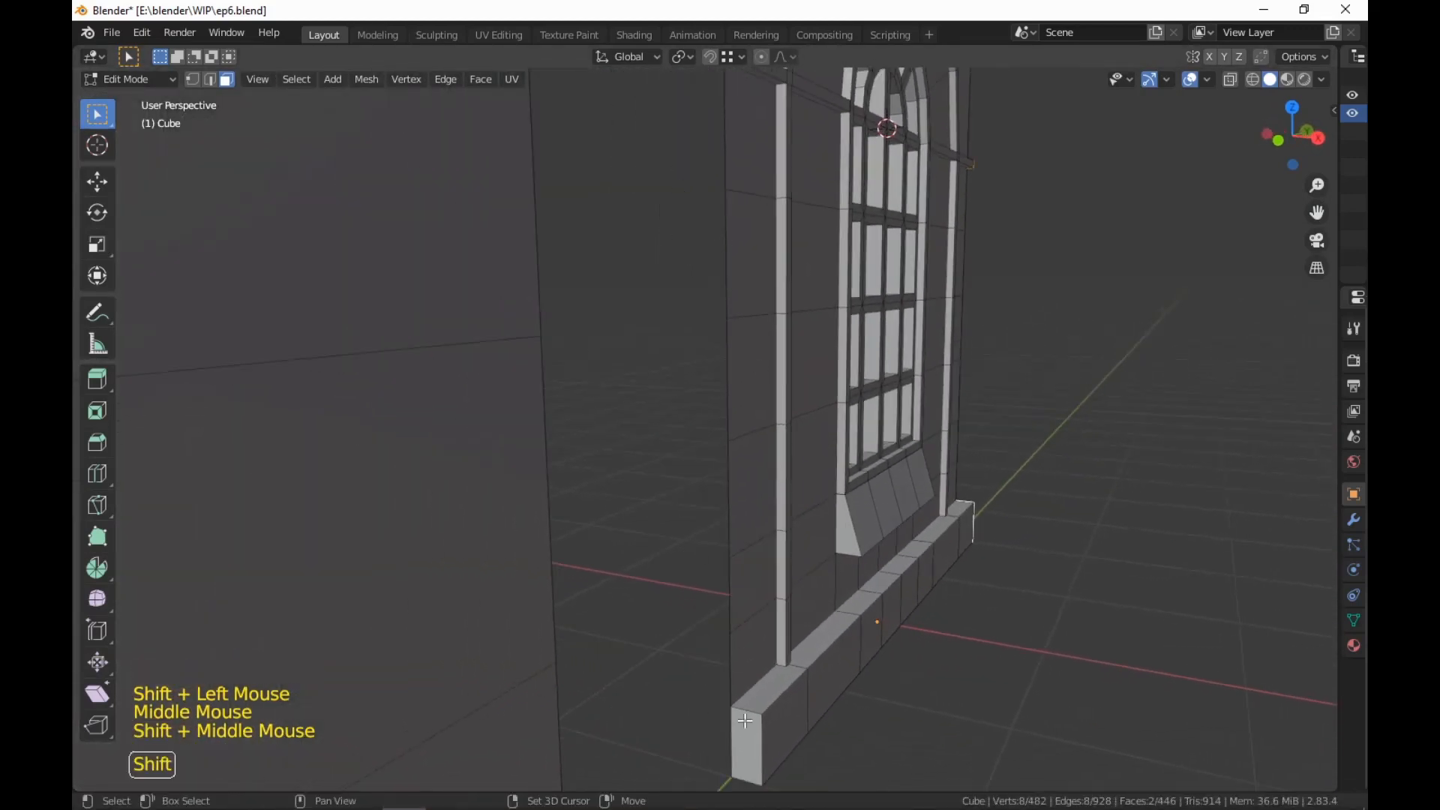
shift+click(788, 342)
shift+click(760, 728)
shift+middle_drag(762, 730, 781, 337)
shift+click(777, 372)
right_click(776, 370)
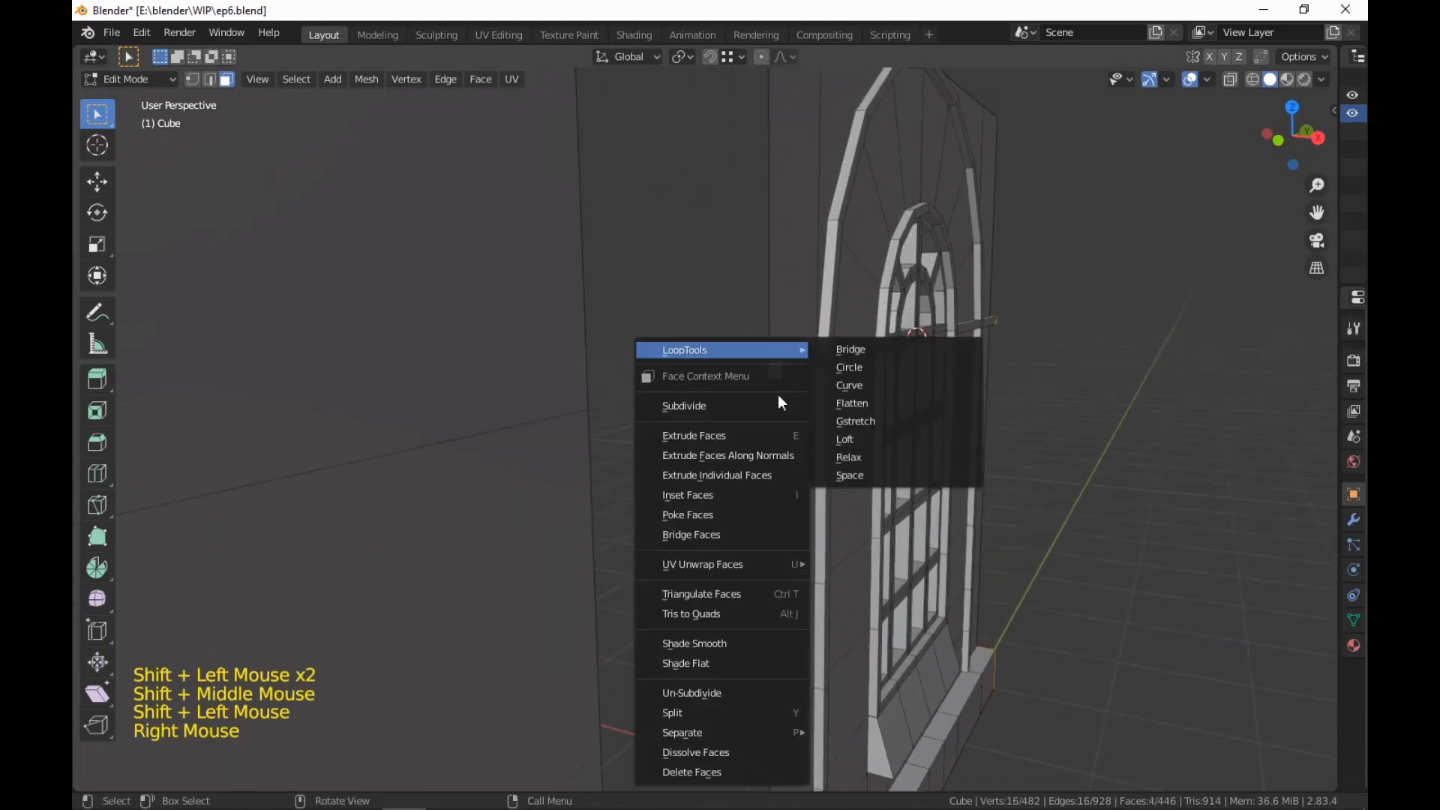
click(732, 766)
Raise the two outer top edges of the window panel about 0.028 m along Z, snapping them to the arch's peak
scroll(1005, 638, down, 1)
middle_drag(1009, 634, 939, 612)
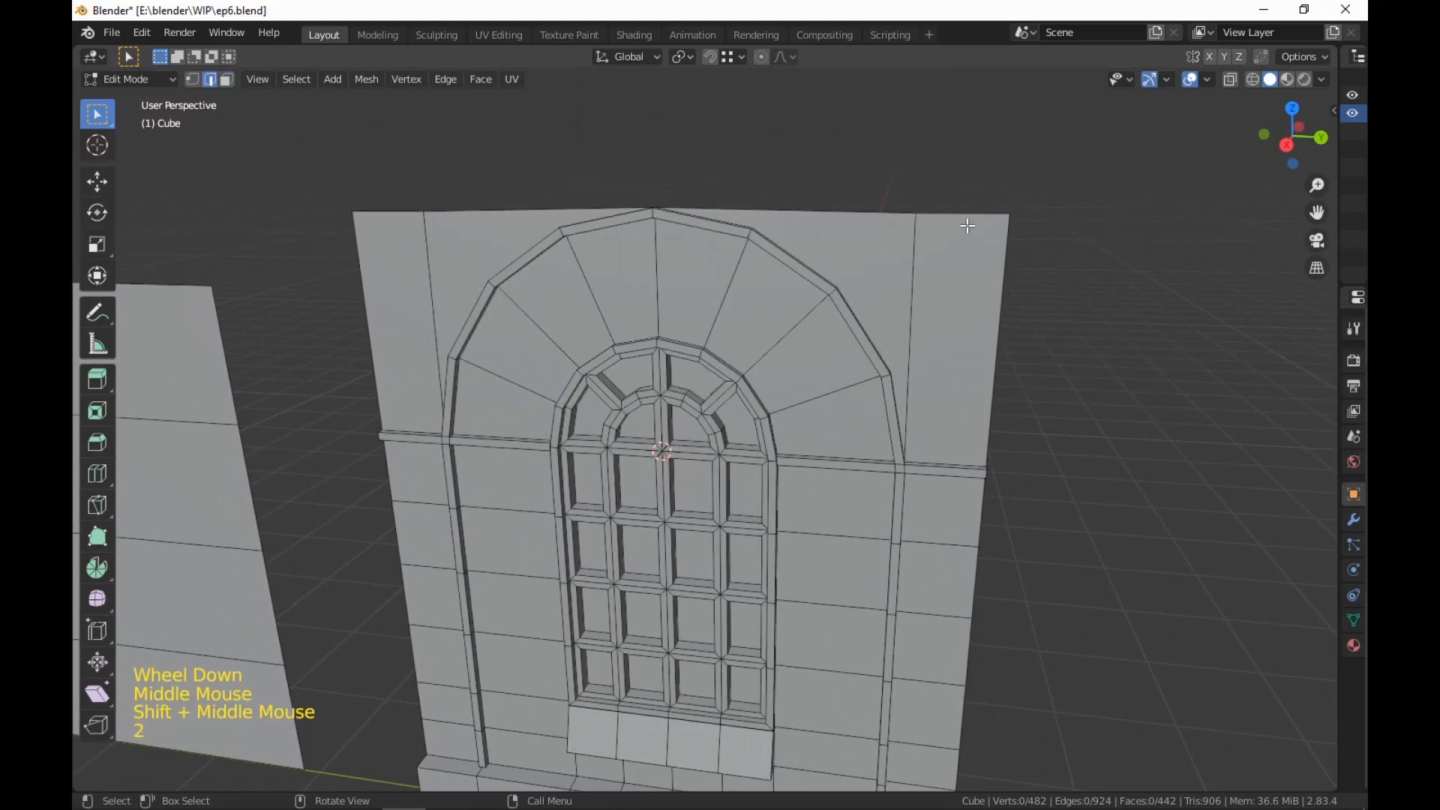
key(2)
click(952, 212)
shift+click(383, 211)
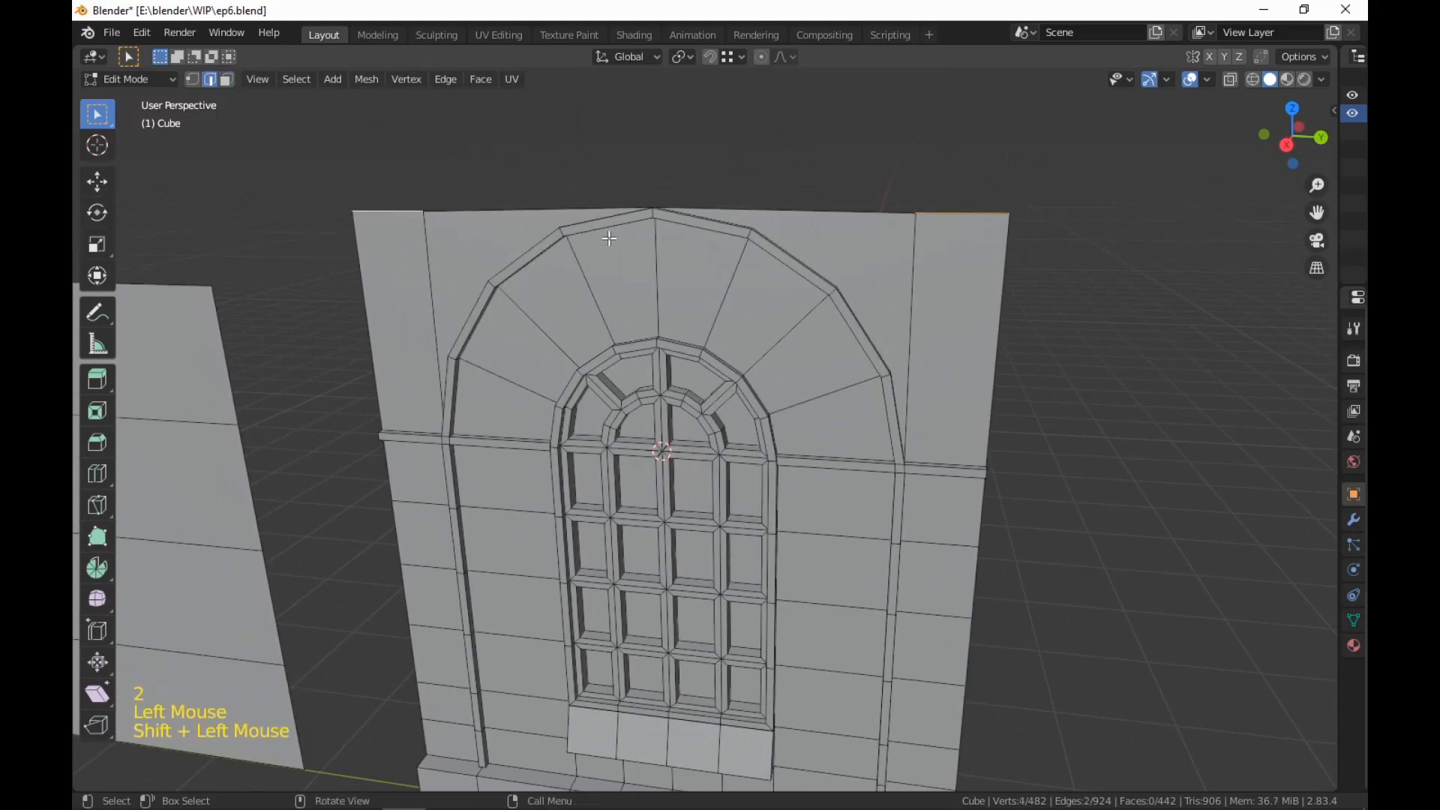
key(g)
key(z)
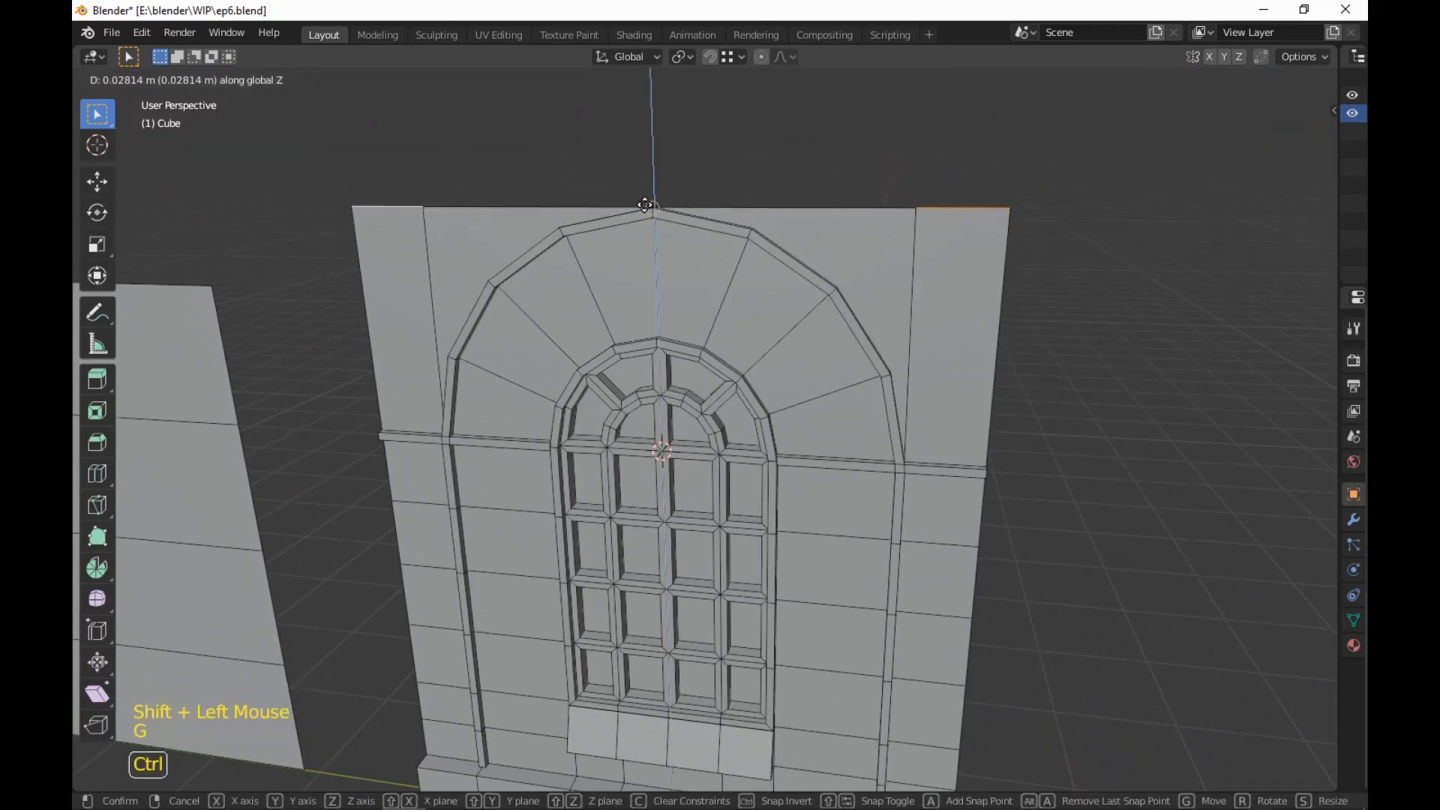
click(645, 205)
middle_drag(645, 204, 675, 240)
scroll(675, 240, down, 3)
shift+middle_drag(750, 420, 912, 487)
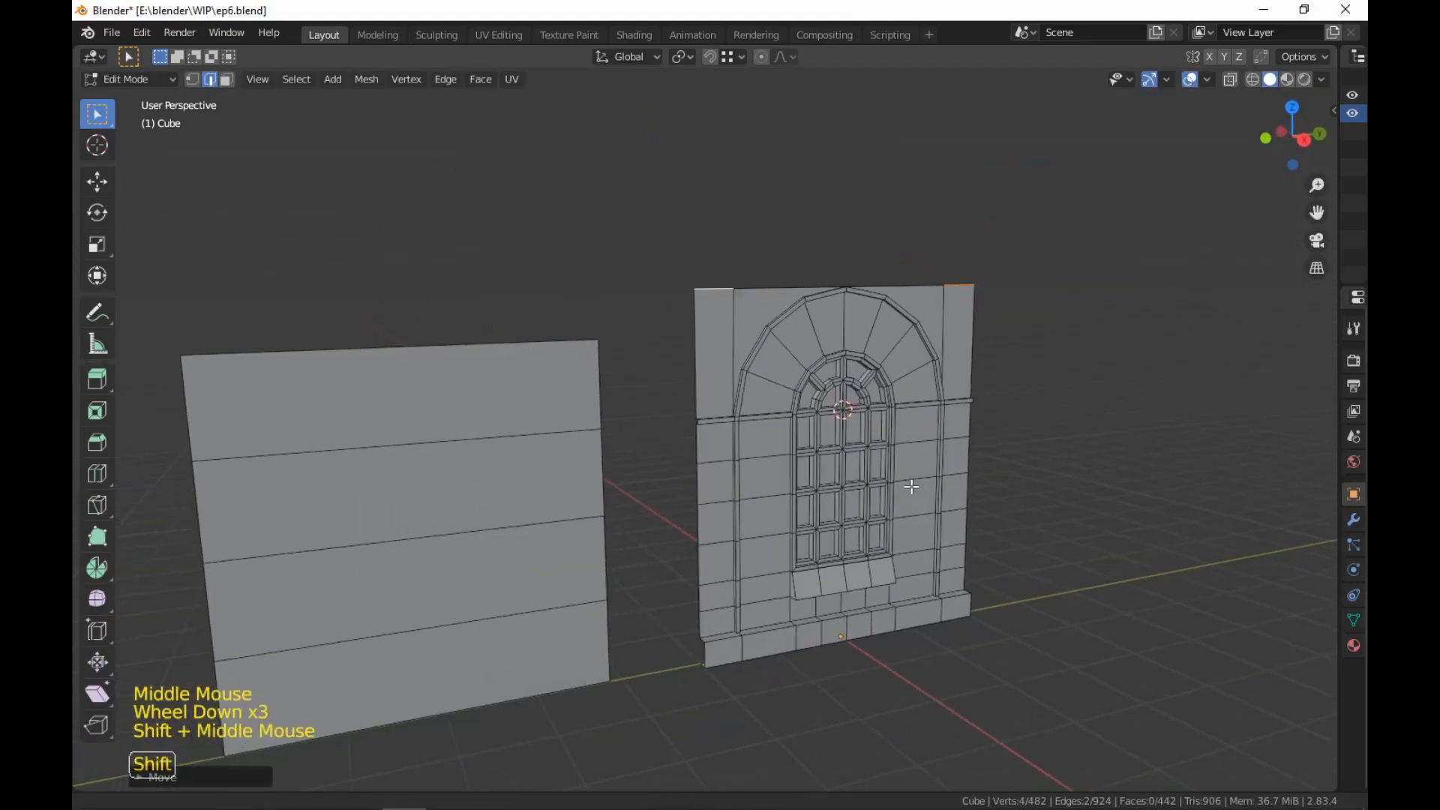
click(1125, 678)
Return to face selection and enable Cavity in the viewport shading
middle_drag(1125, 678, 952, 547)
scroll(1066, 670, up, 2)
shift+scroll(952, 542, up, 1)
scroll(953, 538, up, 1)
key(3)
middle_drag(686, 515, 784, 527)
scroll(886, 534, down, 1)
shift+middle_drag(902, 537, 883, 601)
middle_drag(883, 606, 900, 600)
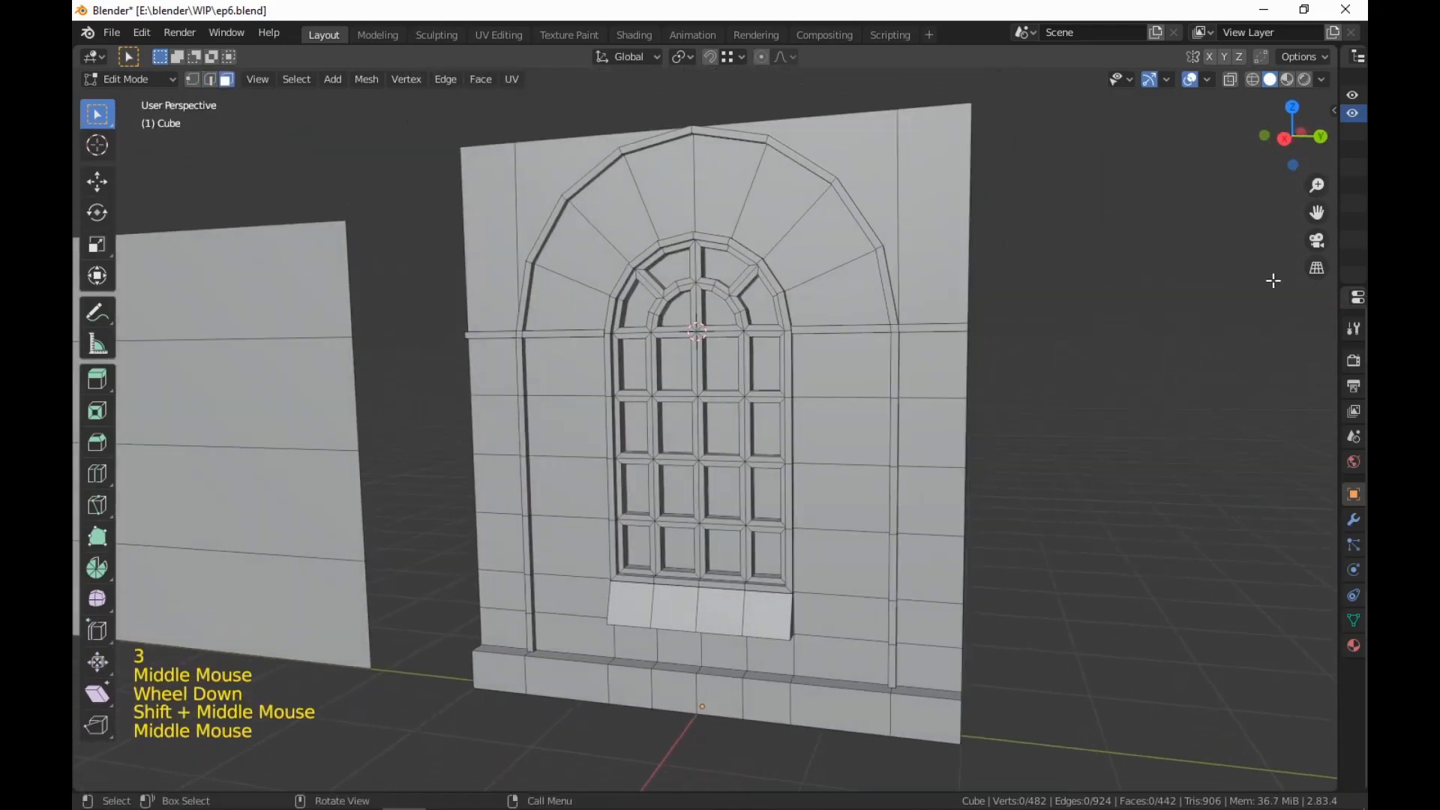
click(1321, 80)
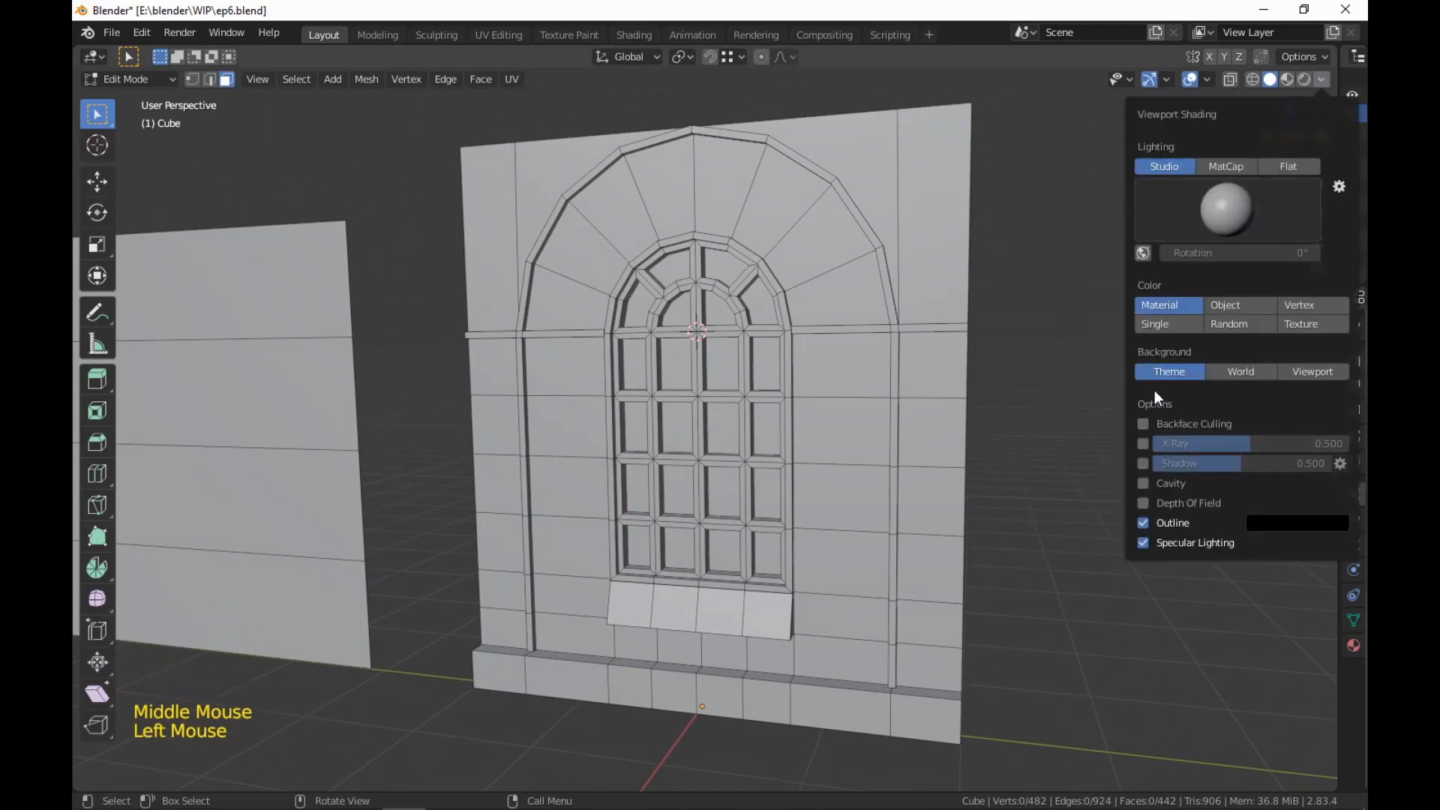
click(1143, 484)
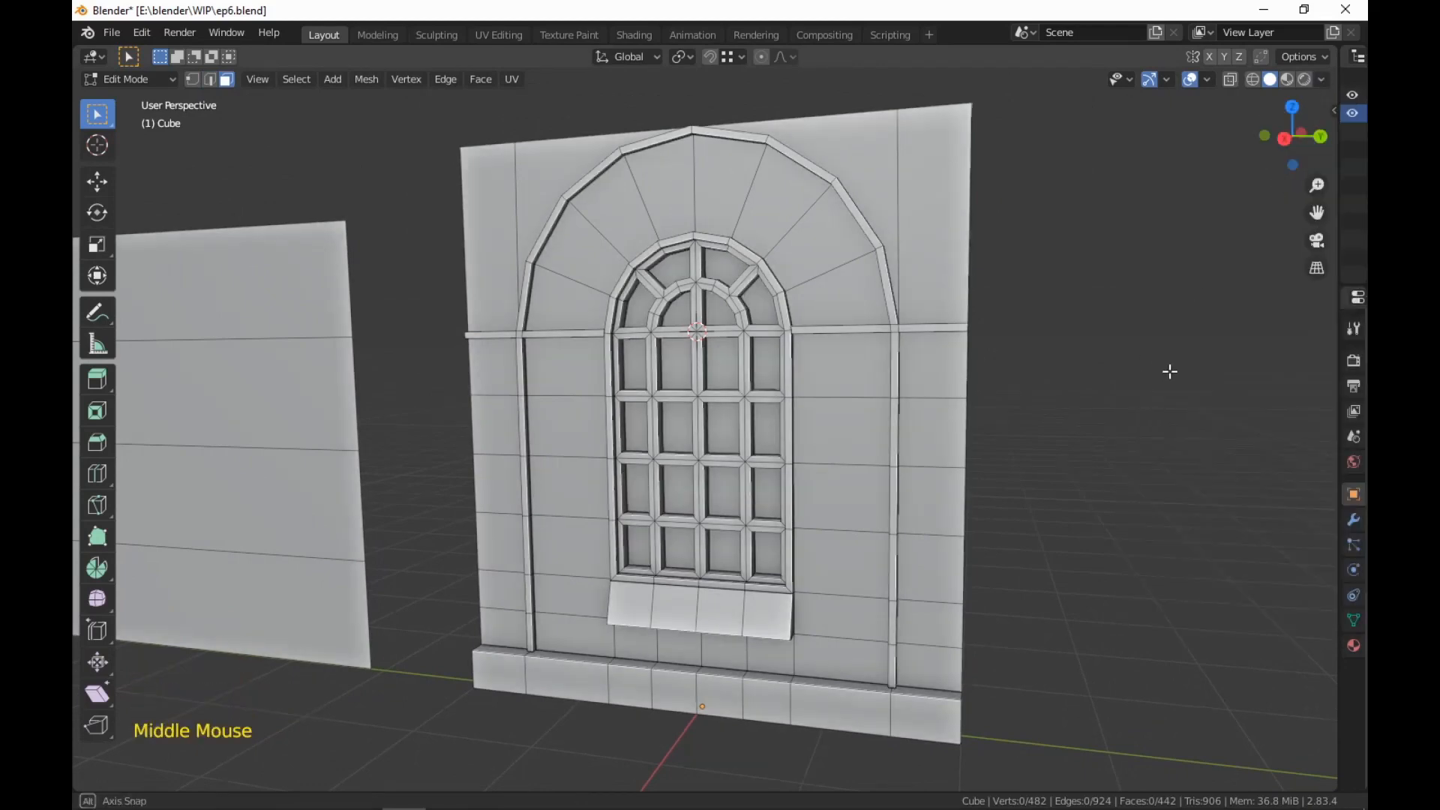
Move all wall panels together in the negative Y direction, clearing the space at the world origin
mouse_move(1171, 370)
middle_down()
mouse_move(1138, 370)
mouse_move(1147, 357)
mouse_move(1016, 398)
mouse_move(1096, 392)
mouse_move(1080, 408)
mouse_move(1096, 405)
middle_up()
scroll(1148, 357, up, 2)
scroll(1133, 362, down, 3)
scroll(1098, 393, down, 2)
key(a)
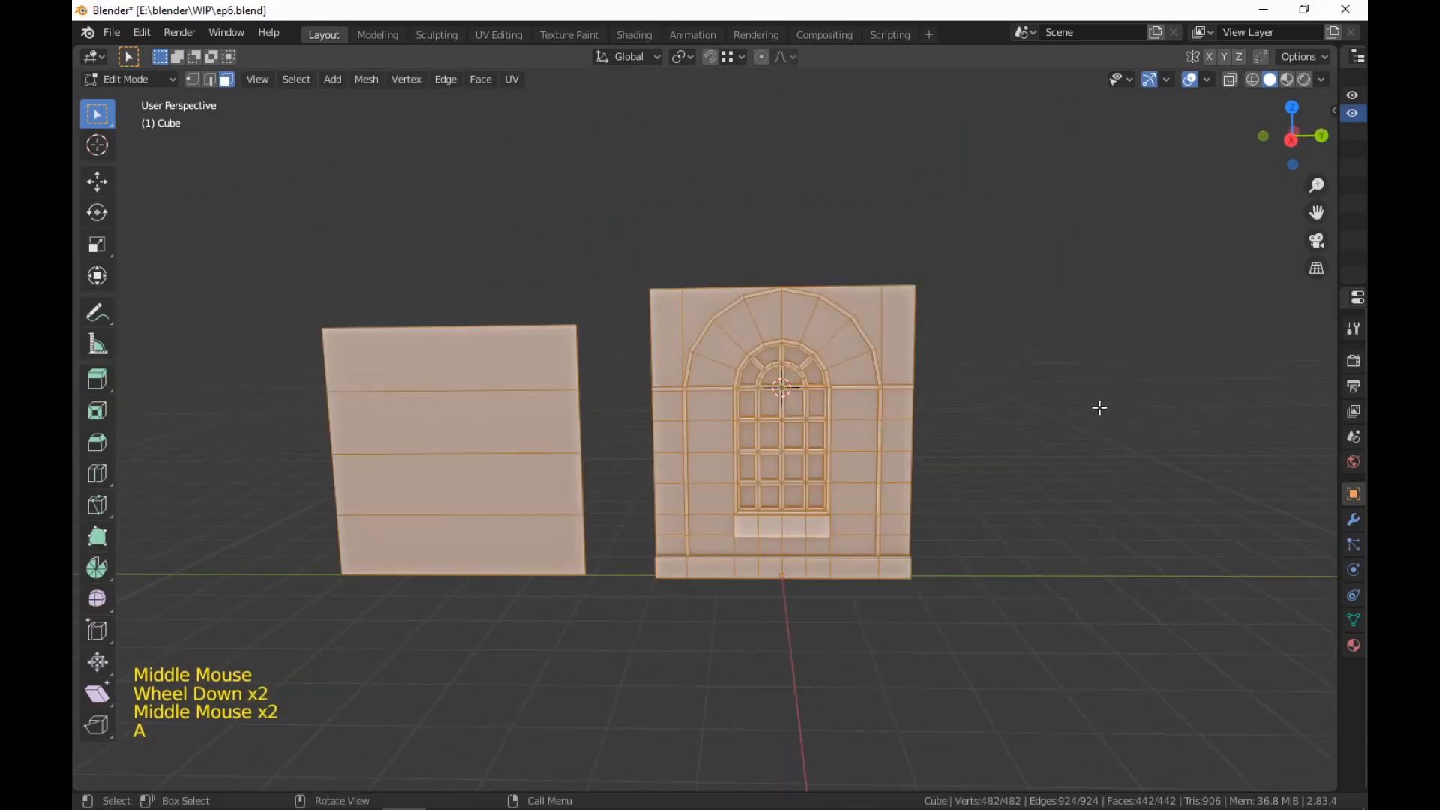
key(g)
click(788, 439)
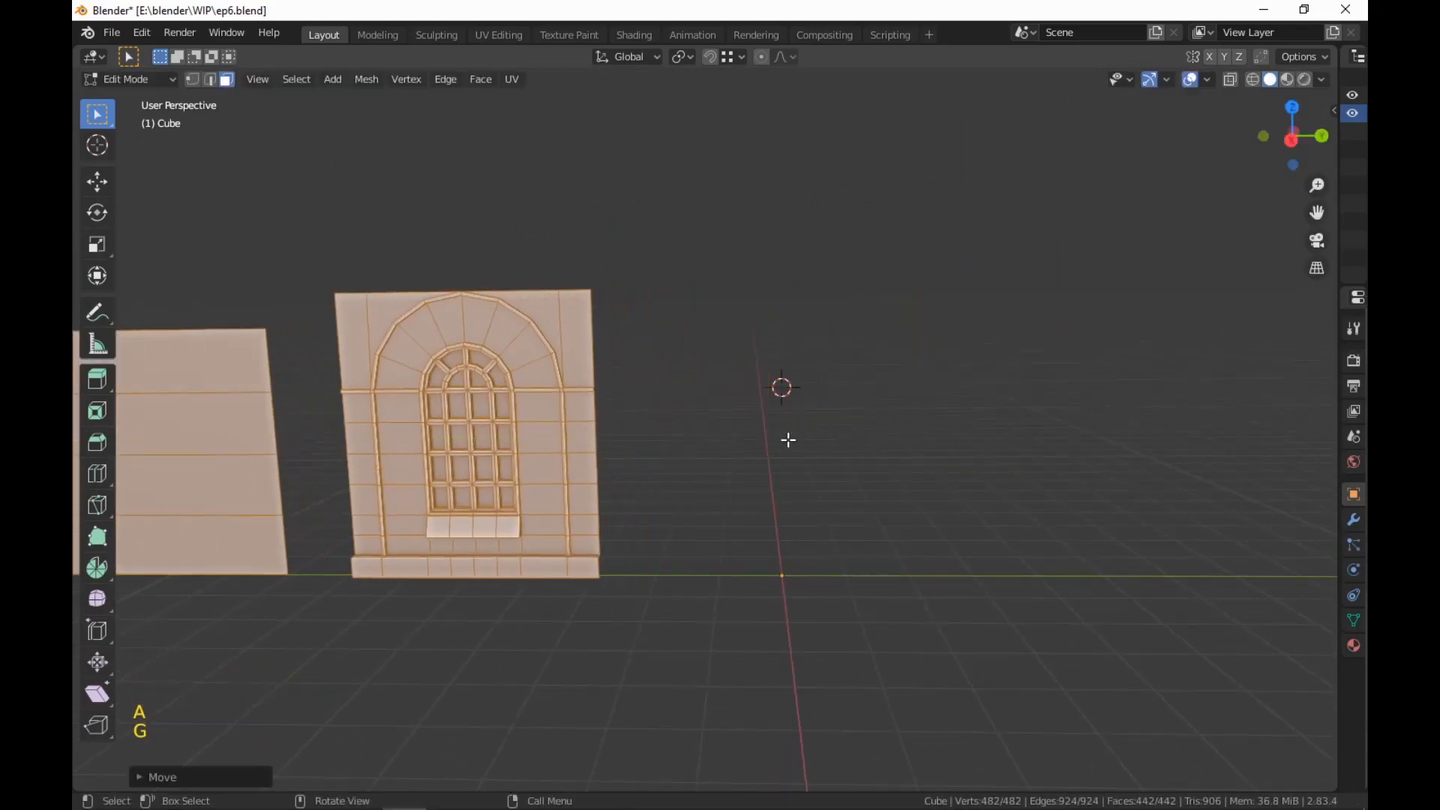
Duplicate the whole arched window panel and place the copy about 4.89 m along the positive Y axis, at the world origin
click(591, 708)
key(l)
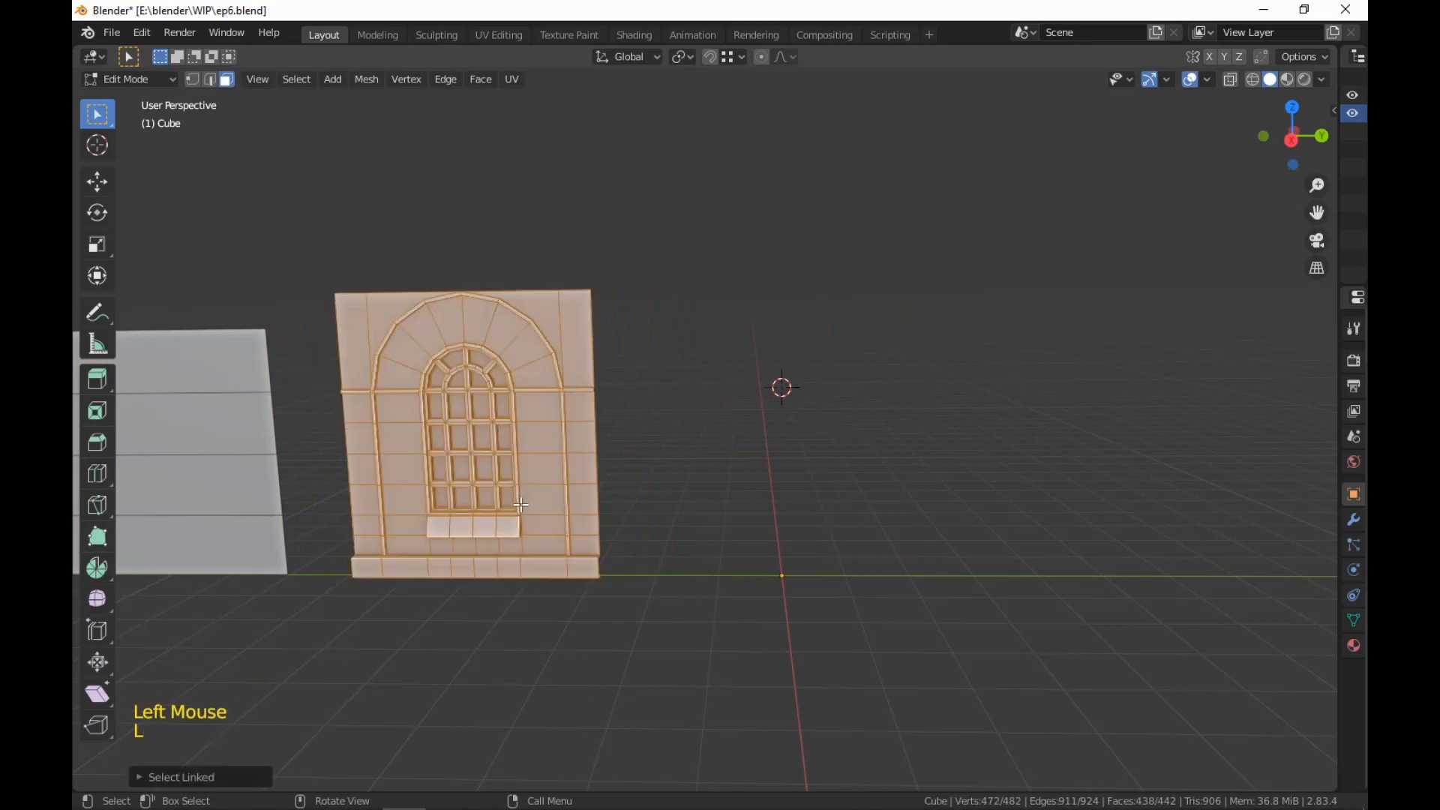
key(shift+d)
key(y)
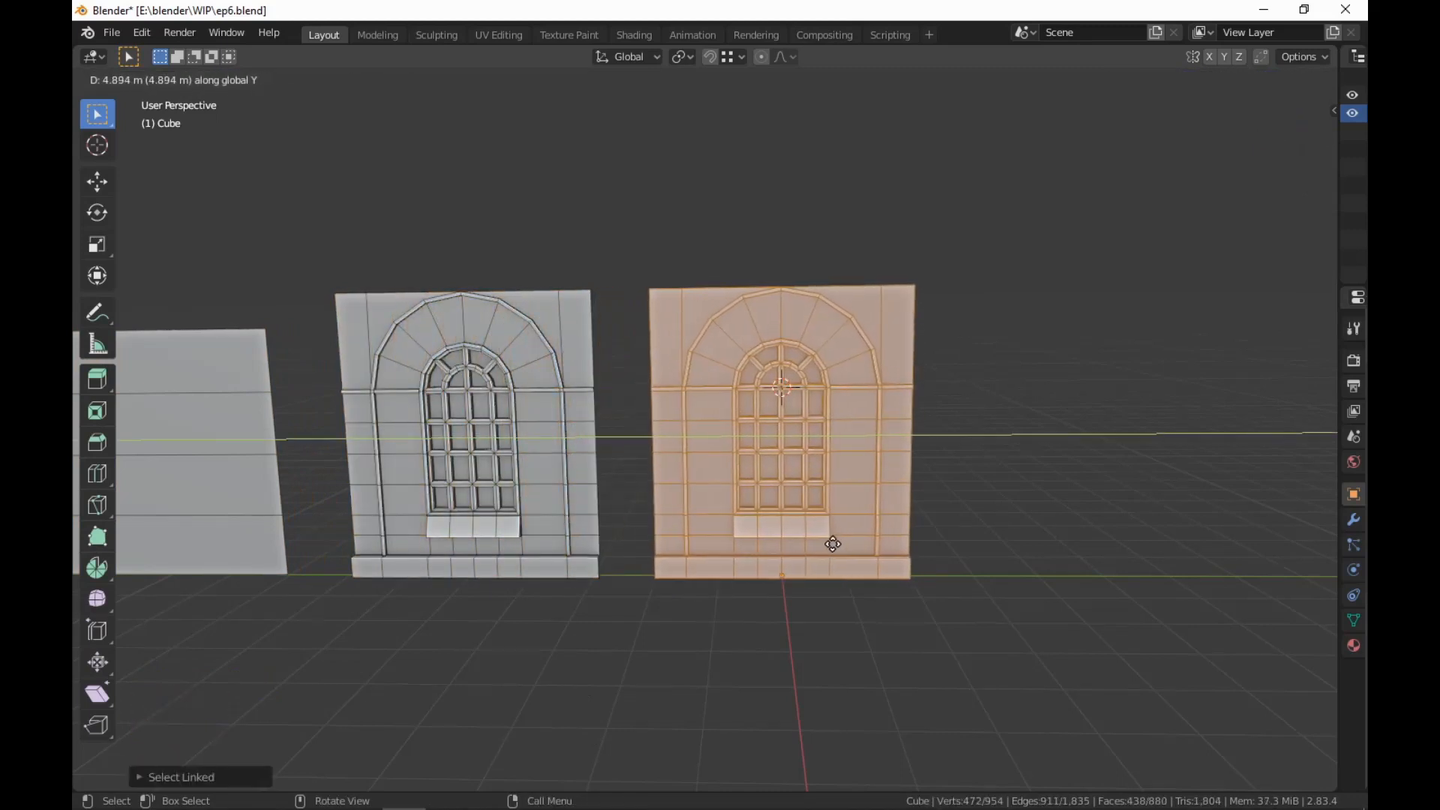
click(829, 546)
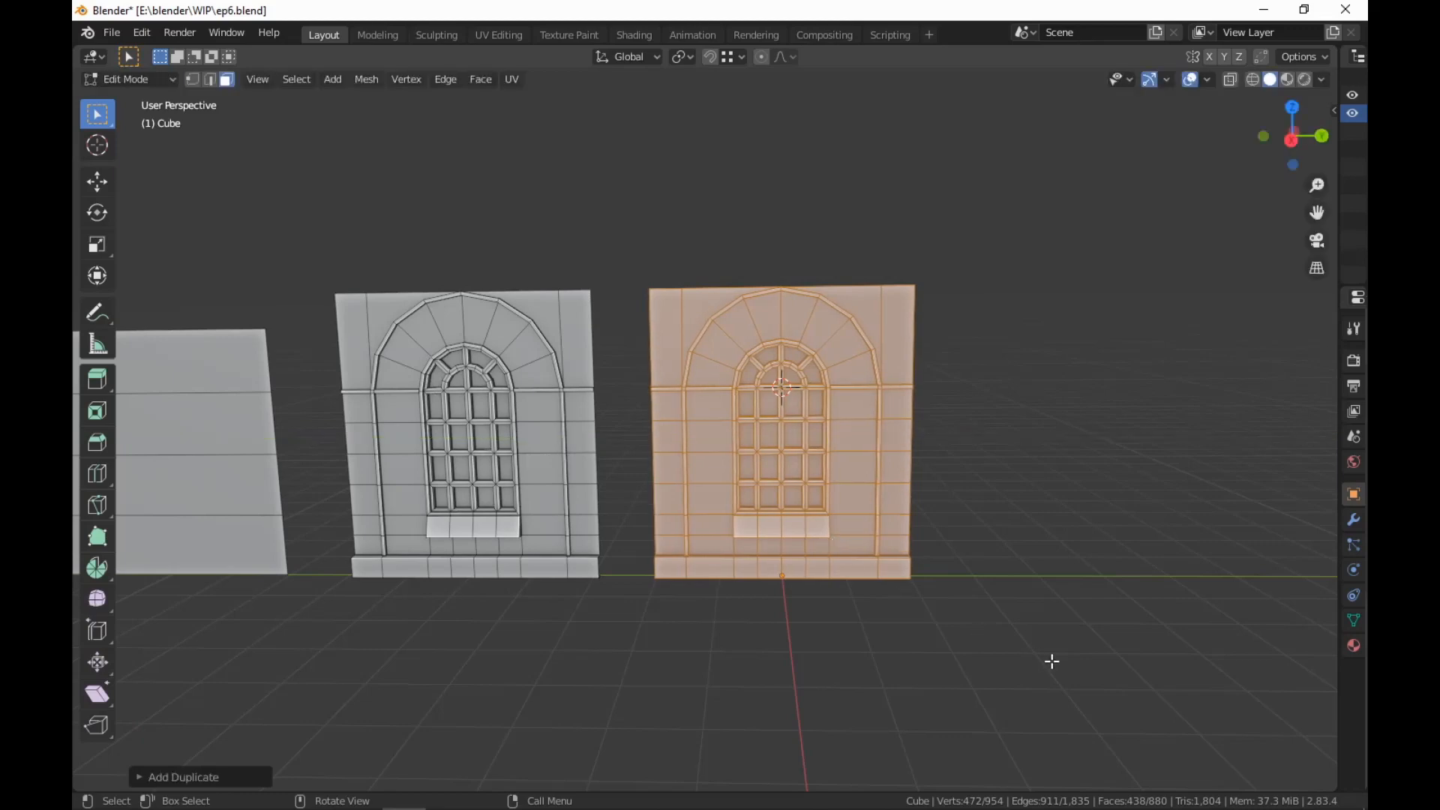
middle_drag(1050, 659, 1074, 575)
scroll(1030, 658, up, 2)
scroll(1003, 652, up, 1)
shift+scroll(1009, 582, up, 1)
scroll(1010, 582, up, 1)
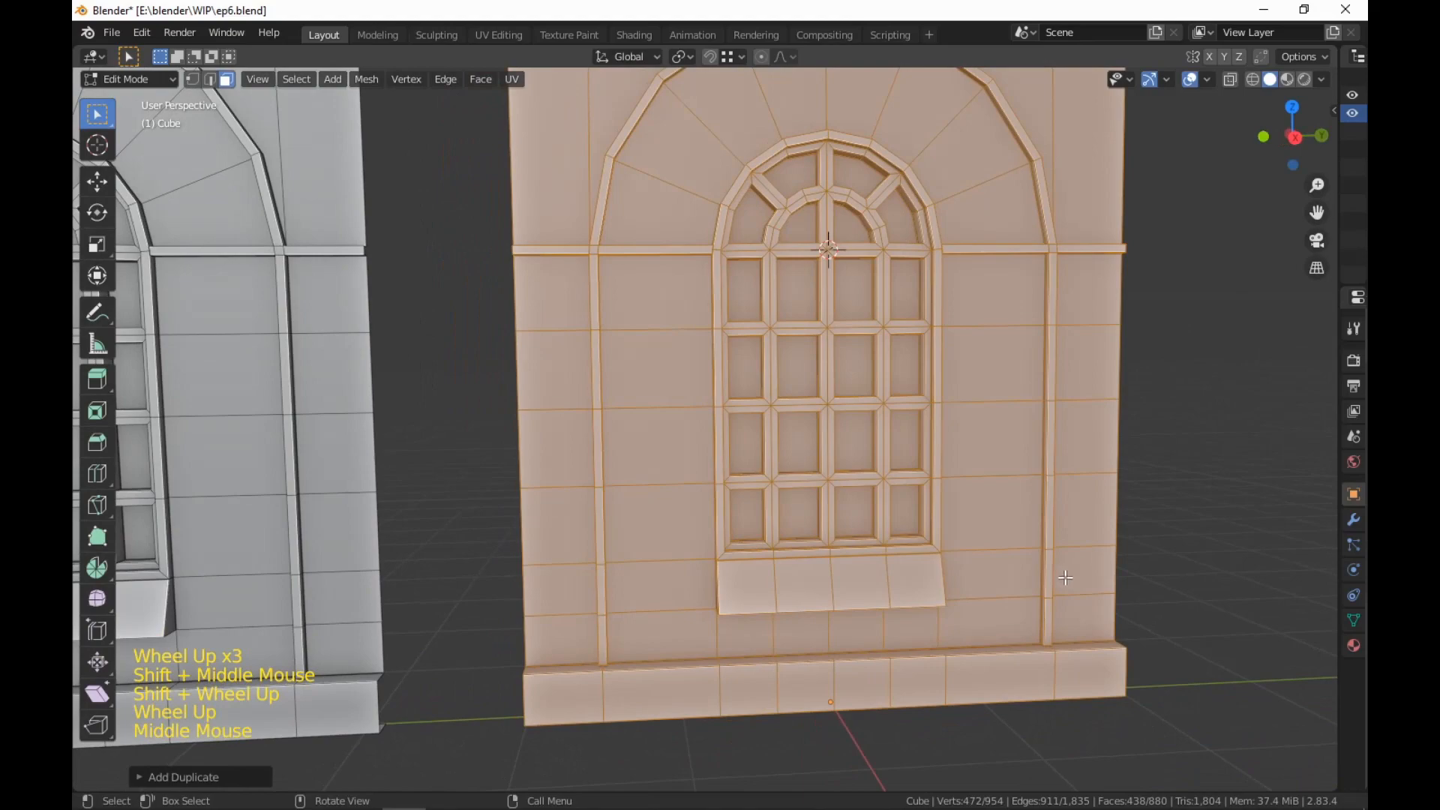
click(632, 303)
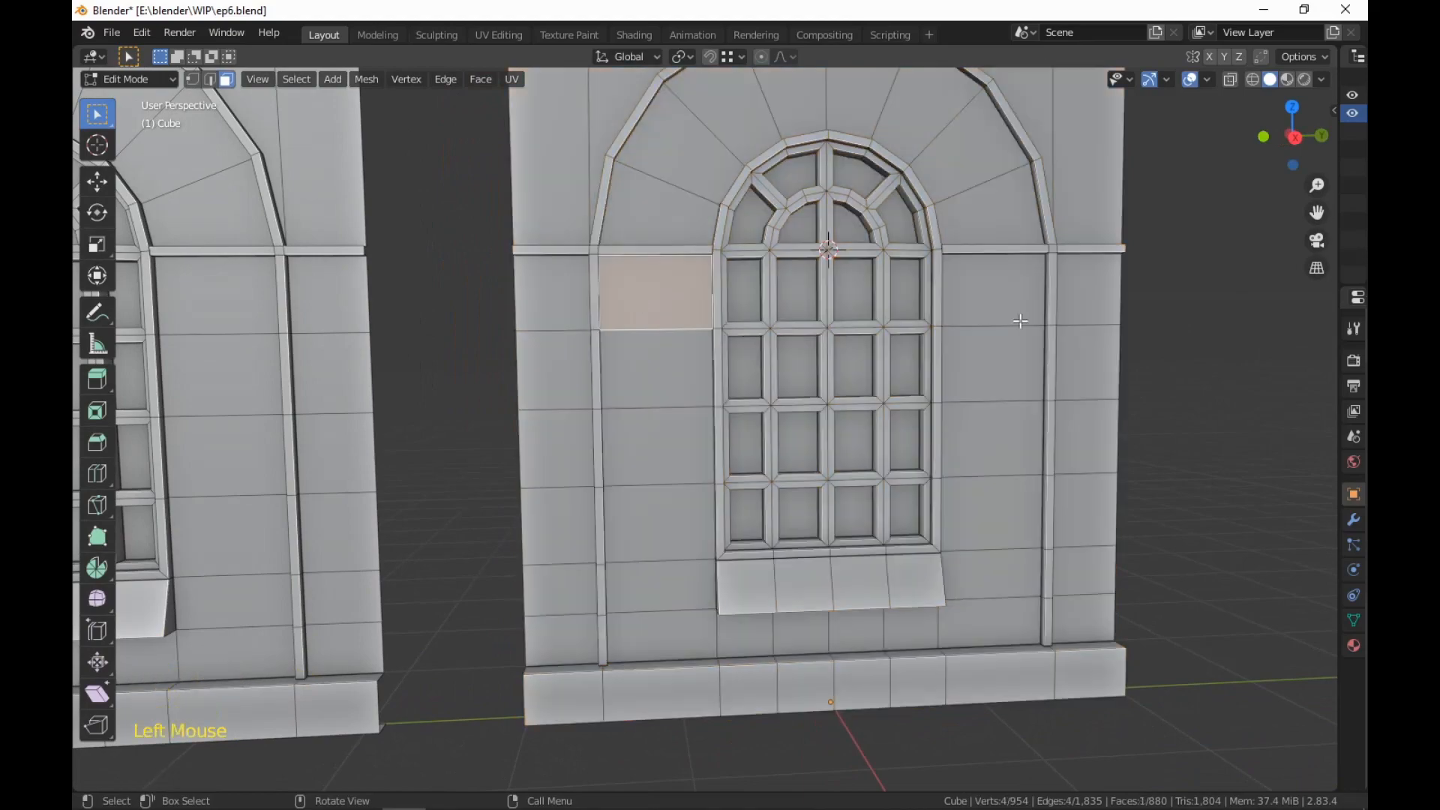
ctrl+click(1000, 303)
middle_drag(1005, 360, 990, 389)
scroll(976, 393, up, 2)
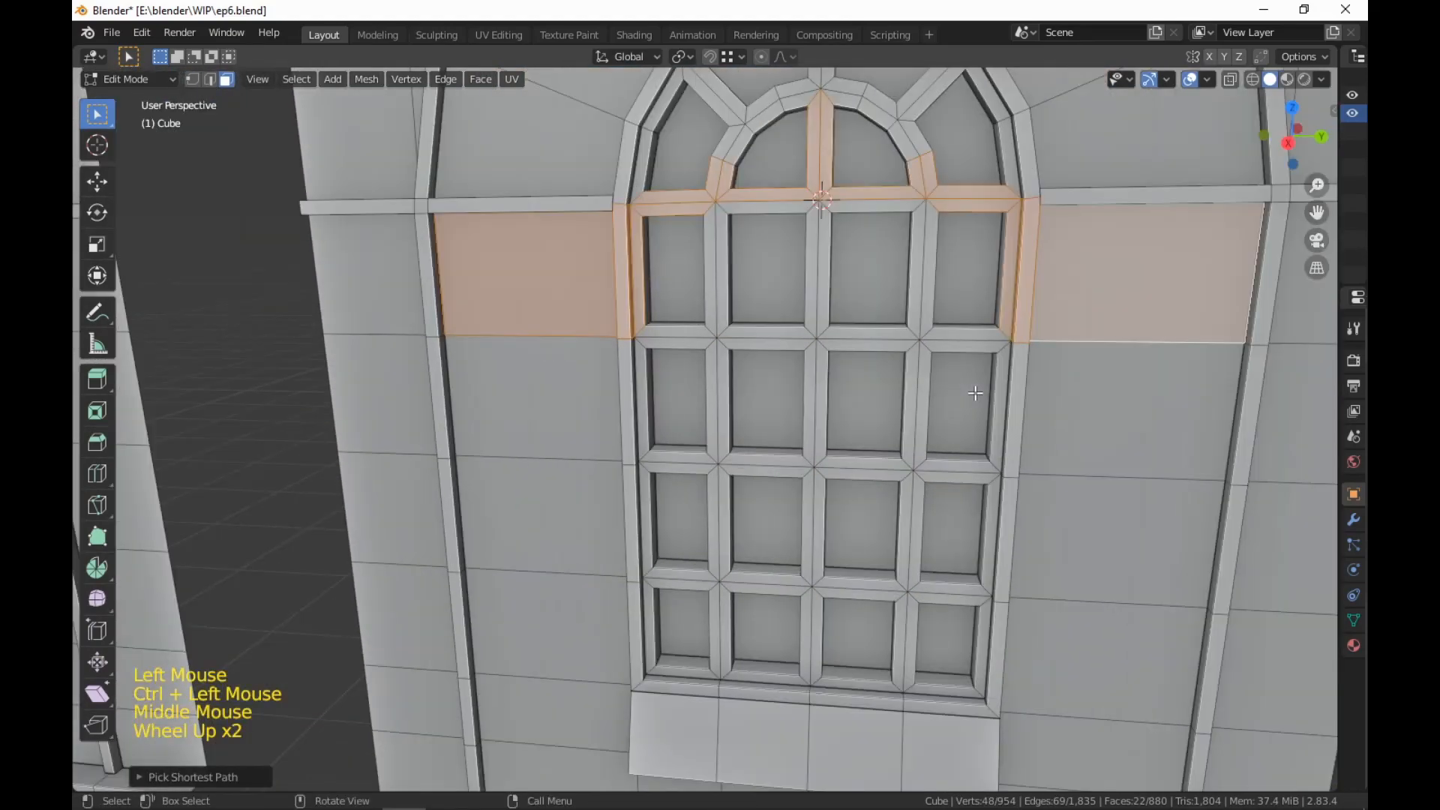
scroll(975, 393, down, 2)
key(ctrl+z)
ctrl+click(747, 347)
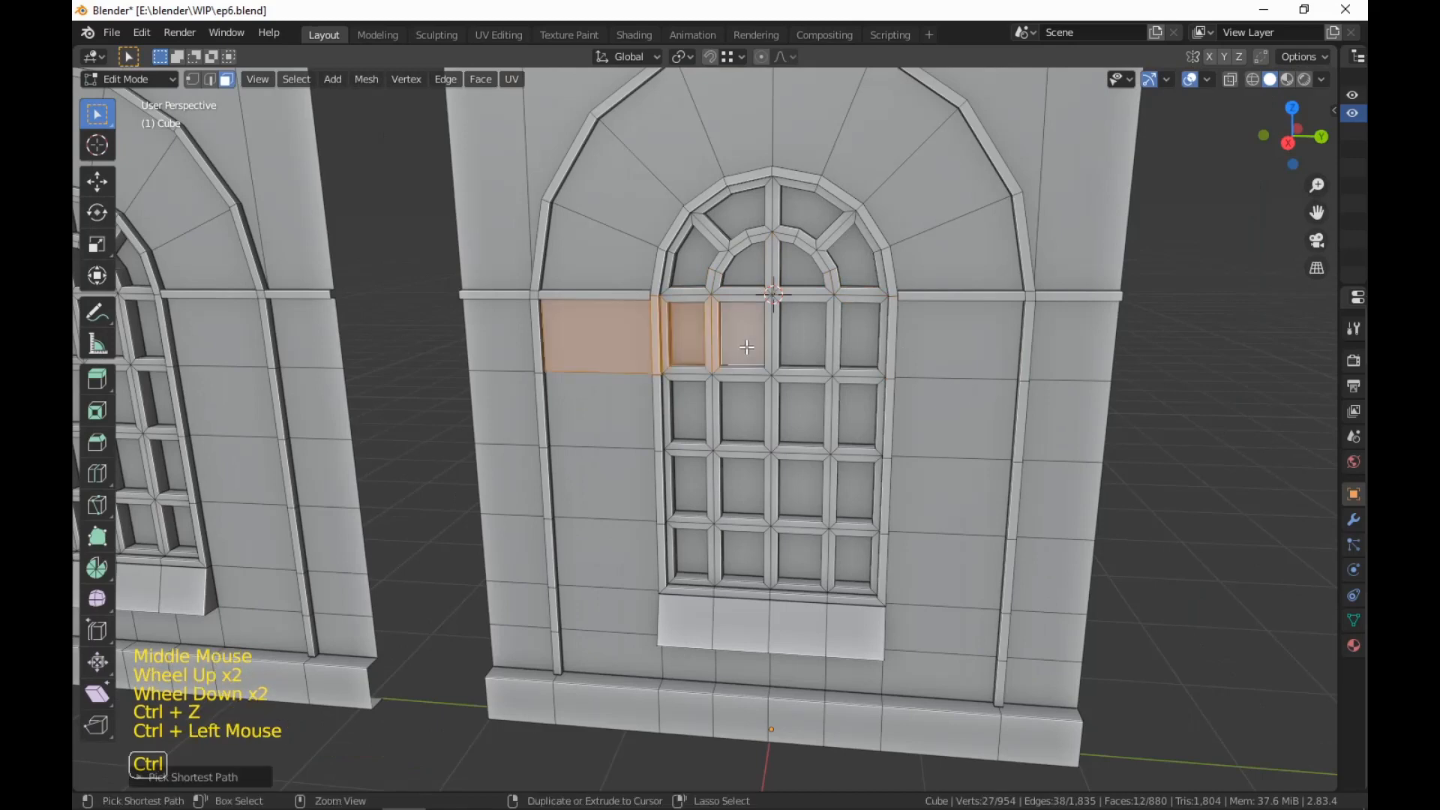
ctrl+click(859, 335)
ctrl+click(957, 336)
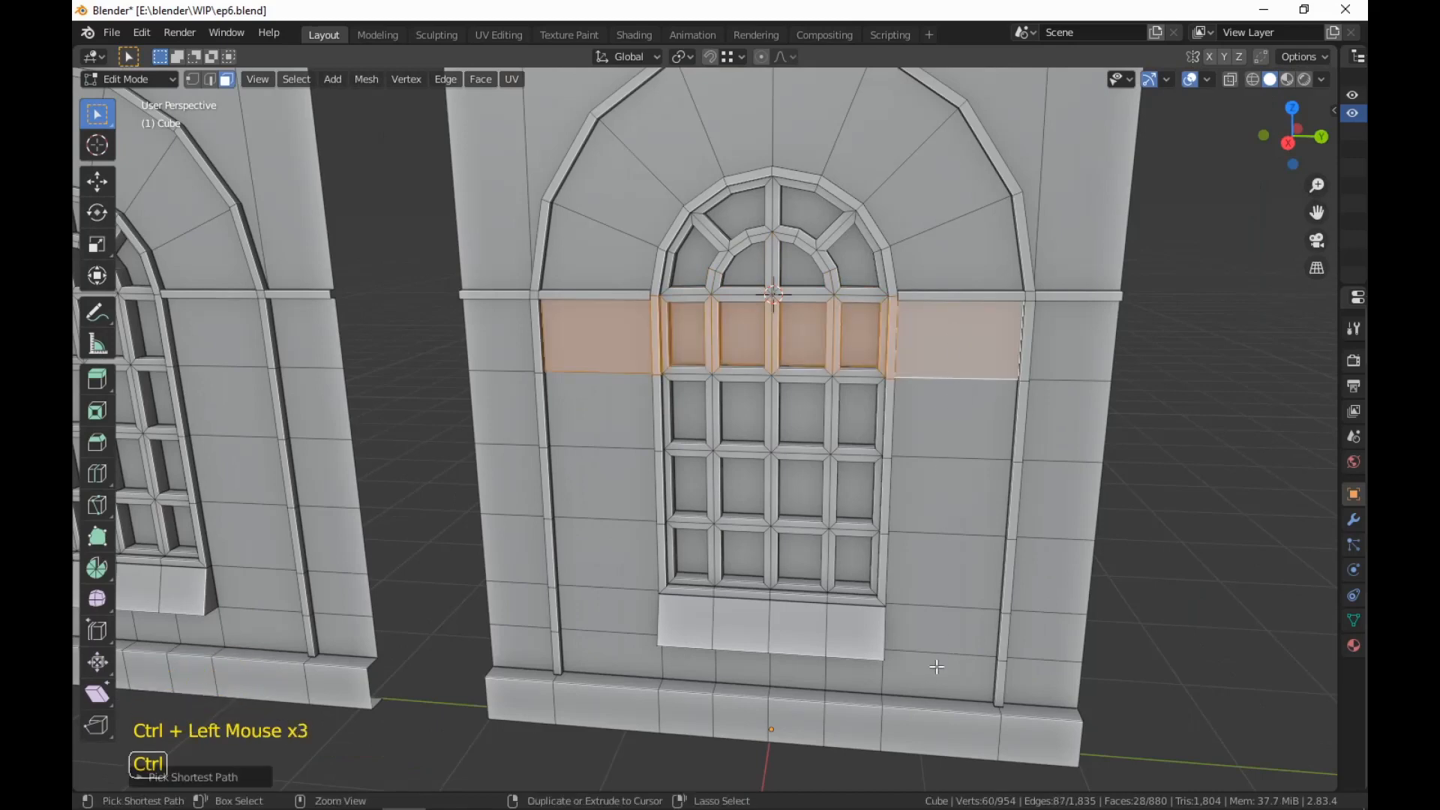
ctrl+click(936, 726)
ctrl+click(623, 712)
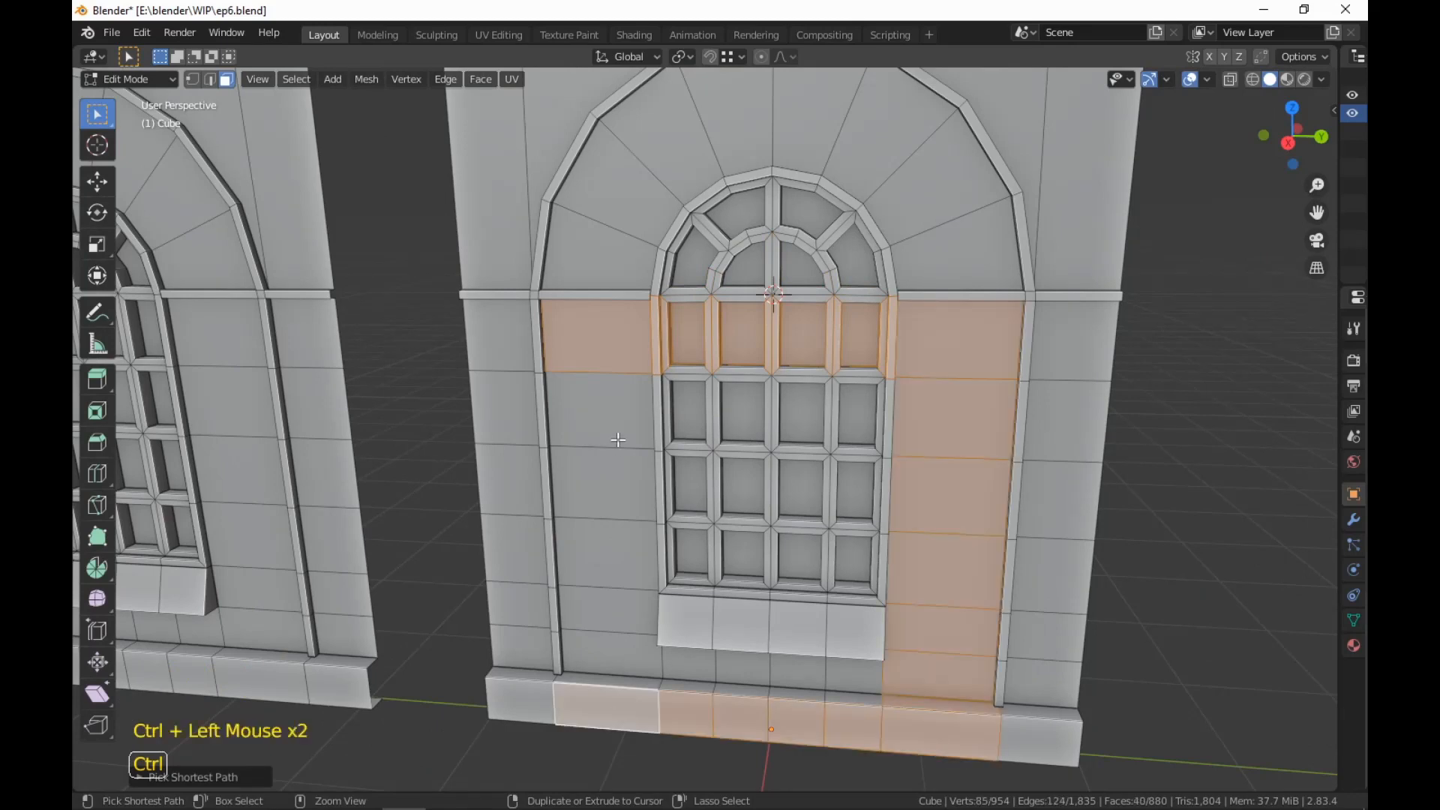
ctrl+click(621, 433)
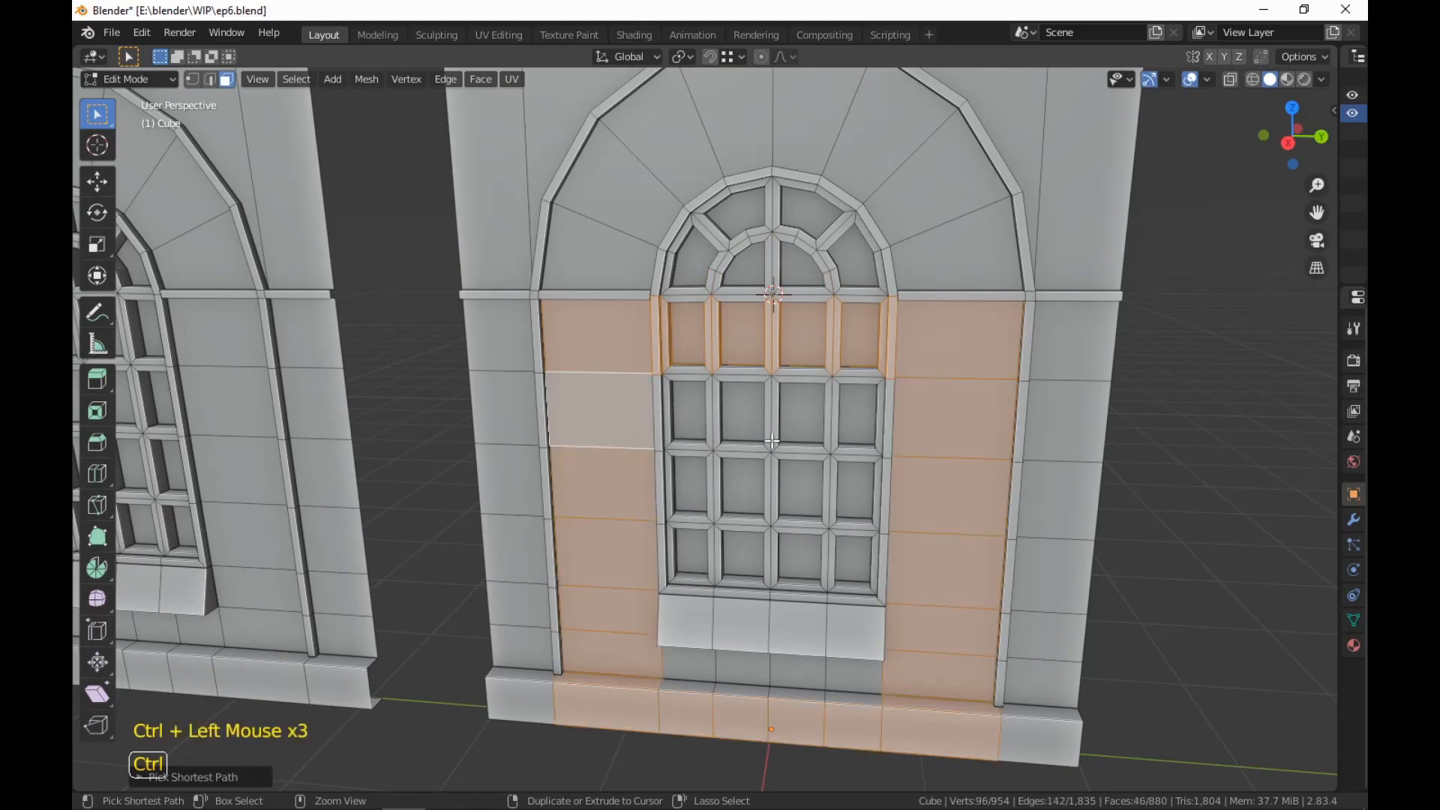
ctrl+click(738, 417)
ctrl+click(869, 413)
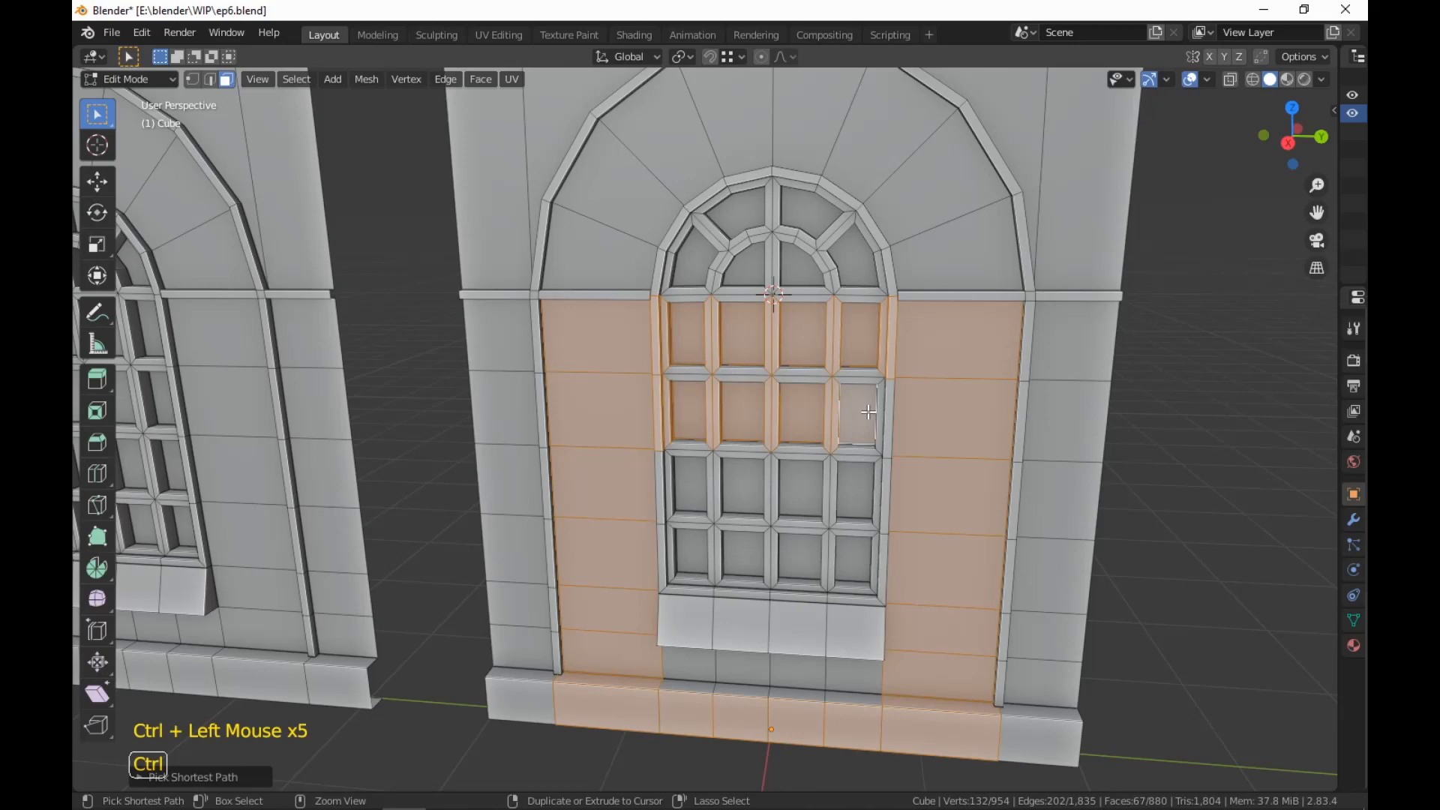
ctrl+click(886, 450)
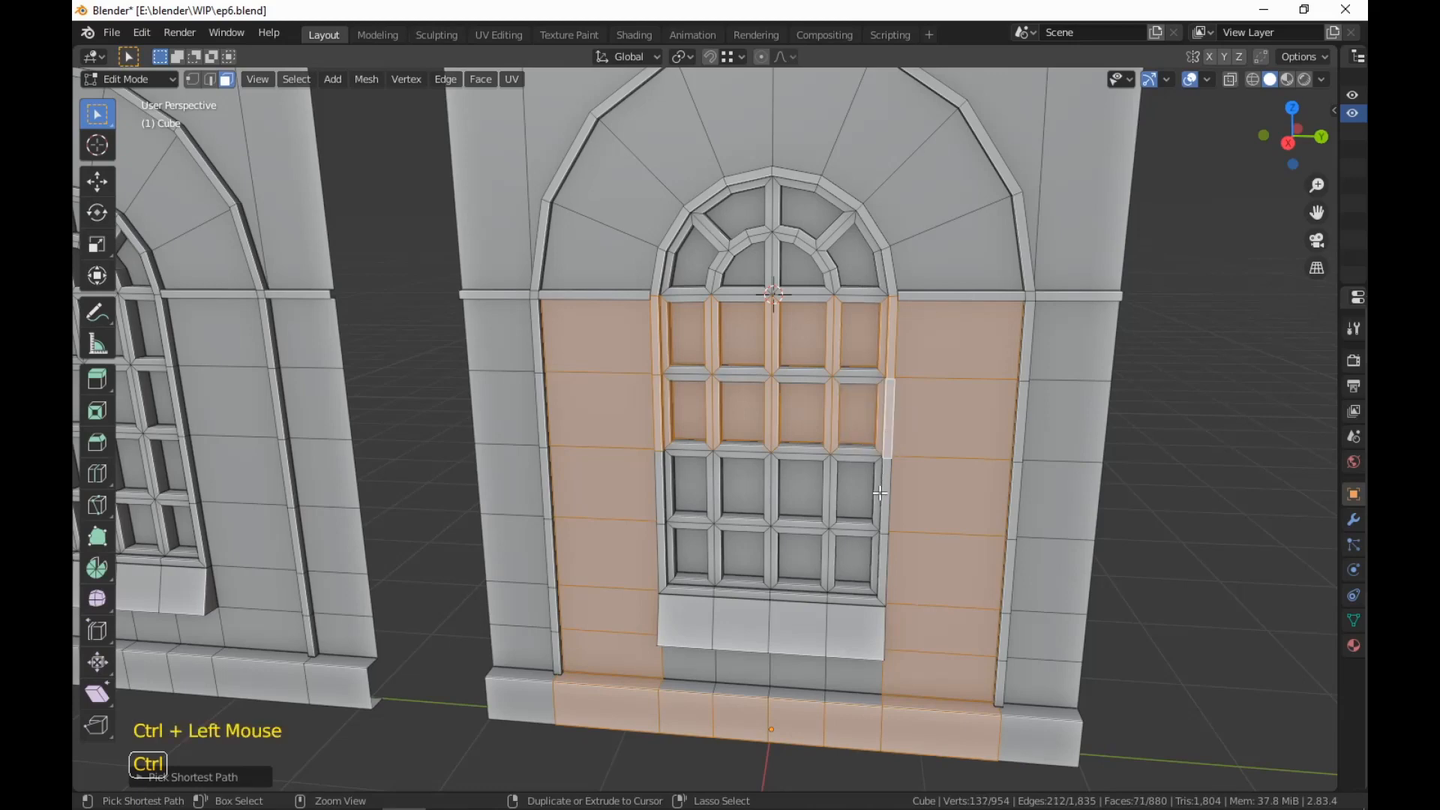
middle_drag(872, 499, 920, 476)
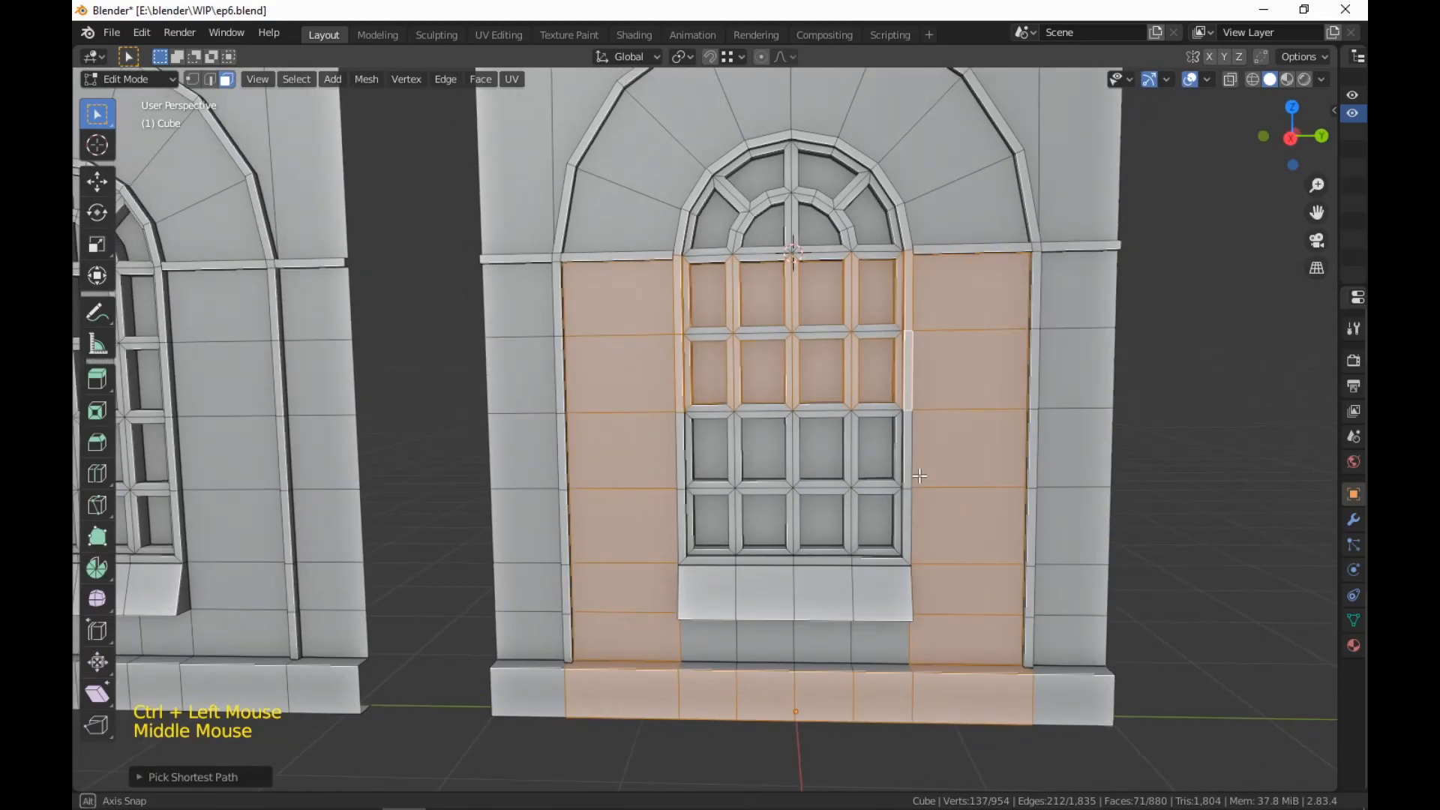
shift+click(876, 448)
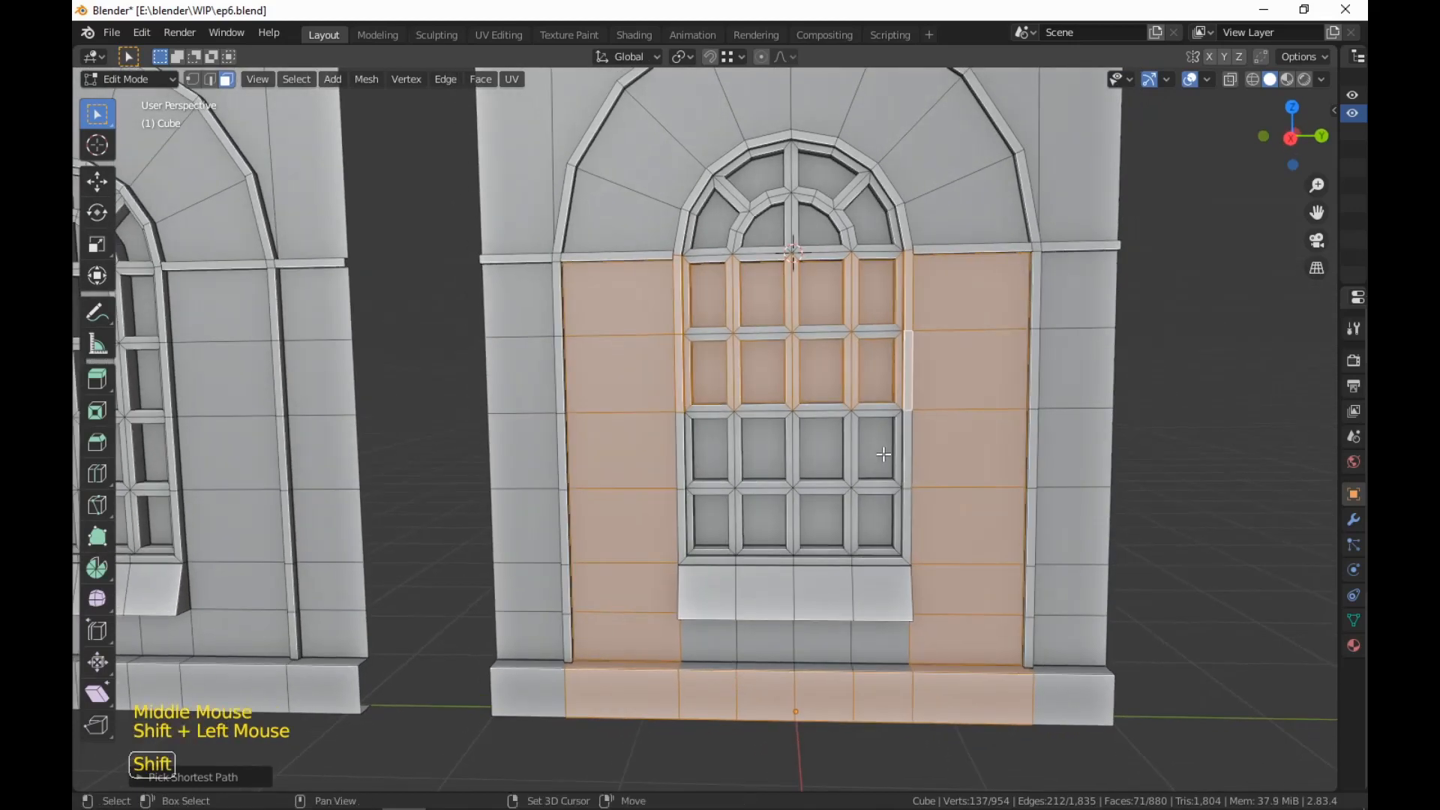
shift+click(822, 448)
shift+click(763, 450)
shift+click(713, 450)
shift+click(713, 518)
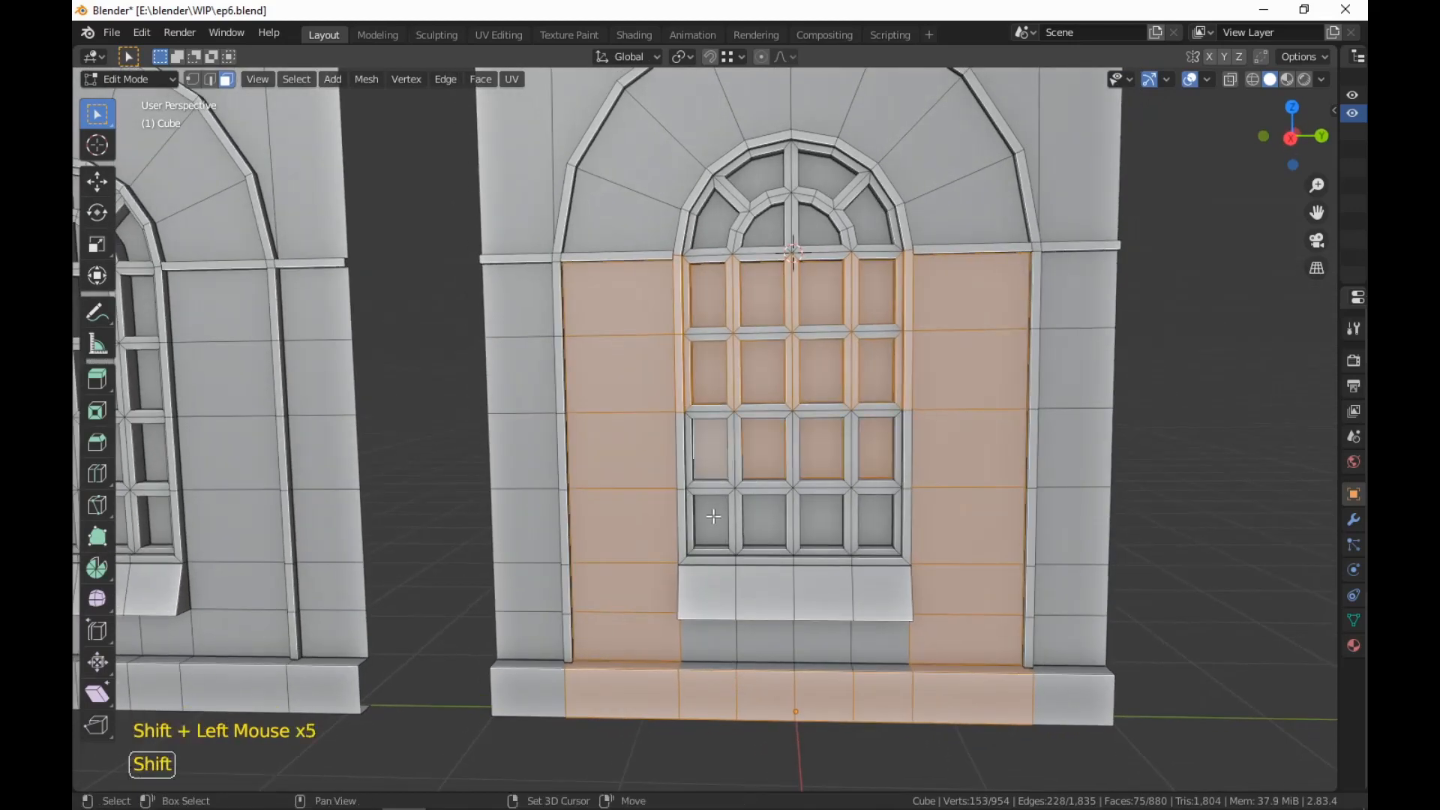
shift+click(764, 519)
shift+click(822, 519)
shift+click(863, 525)
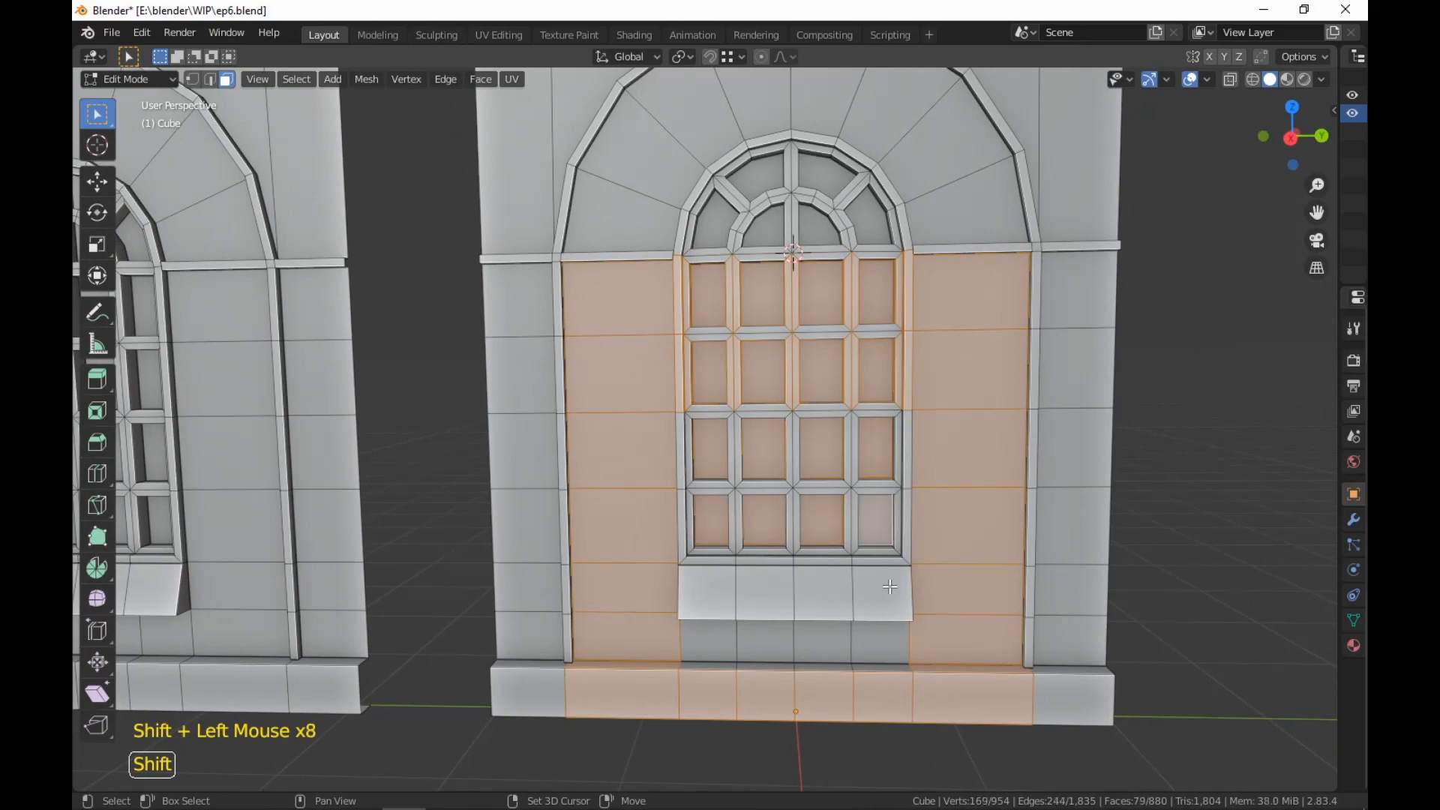
middle_drag(889, 586, 1003, 585)
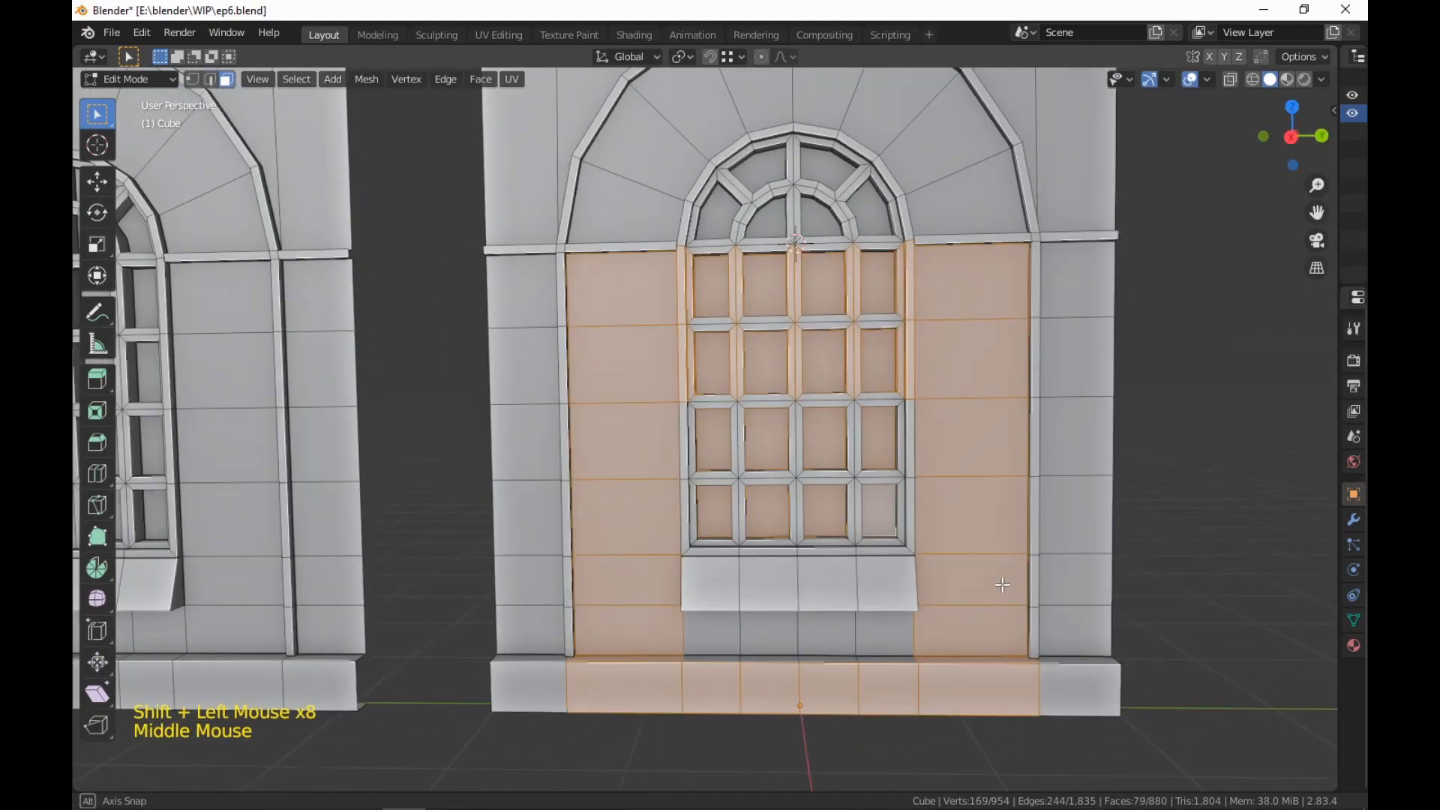
Delete all faces between the vertical trims below the horizontal trim on the duplicate, selecting them through the mesh in right orthographic wireframe view
scroll(1004, 582, down, 2)
key(KP_Enter)
key(KP_3)
key(KP_Enter)
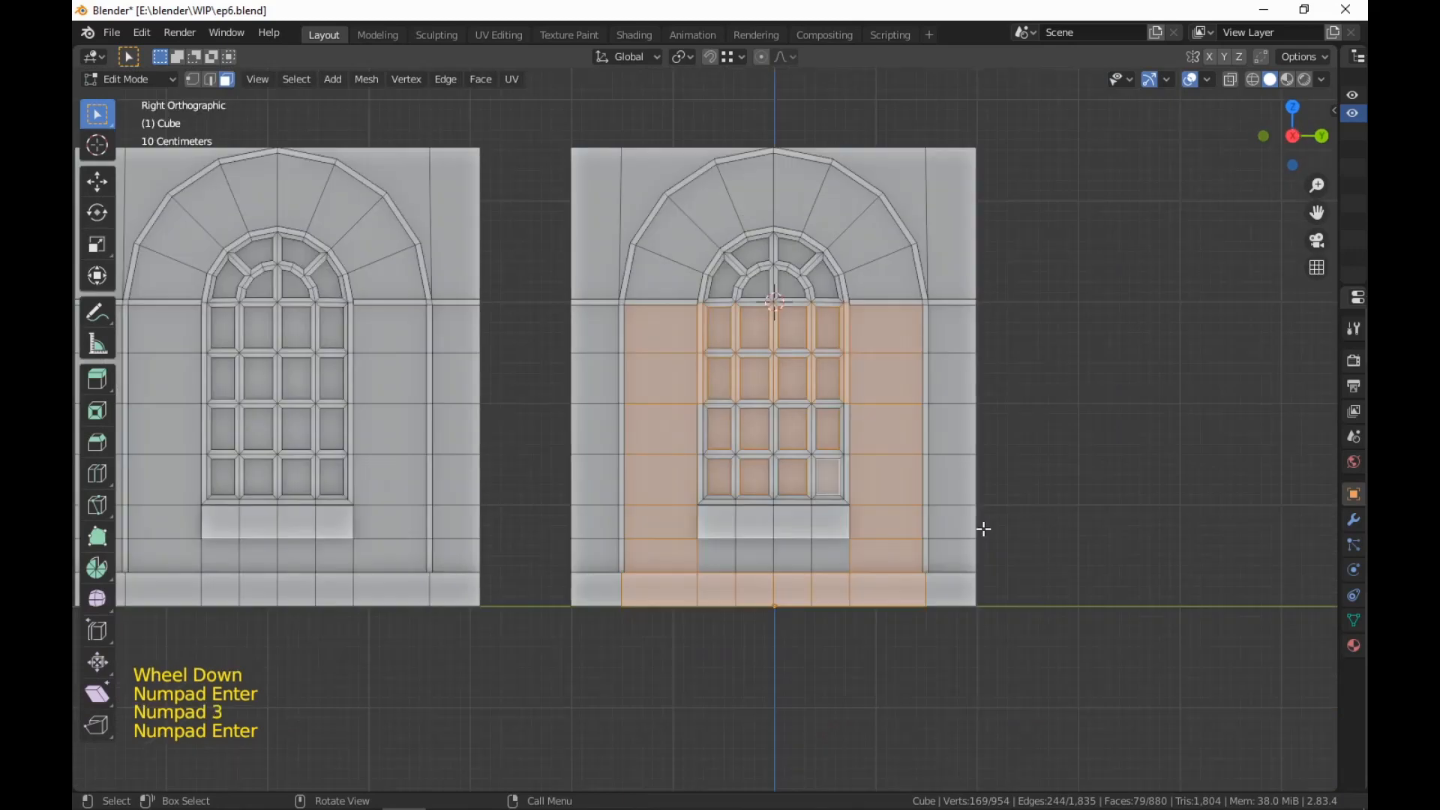
scroll(984, 529, up, 3)
scroll(983, 529, down, 2)
scroll(1128, 547, up, 2)
scroll(1129, 547, down, 1)
click(1279, 443)
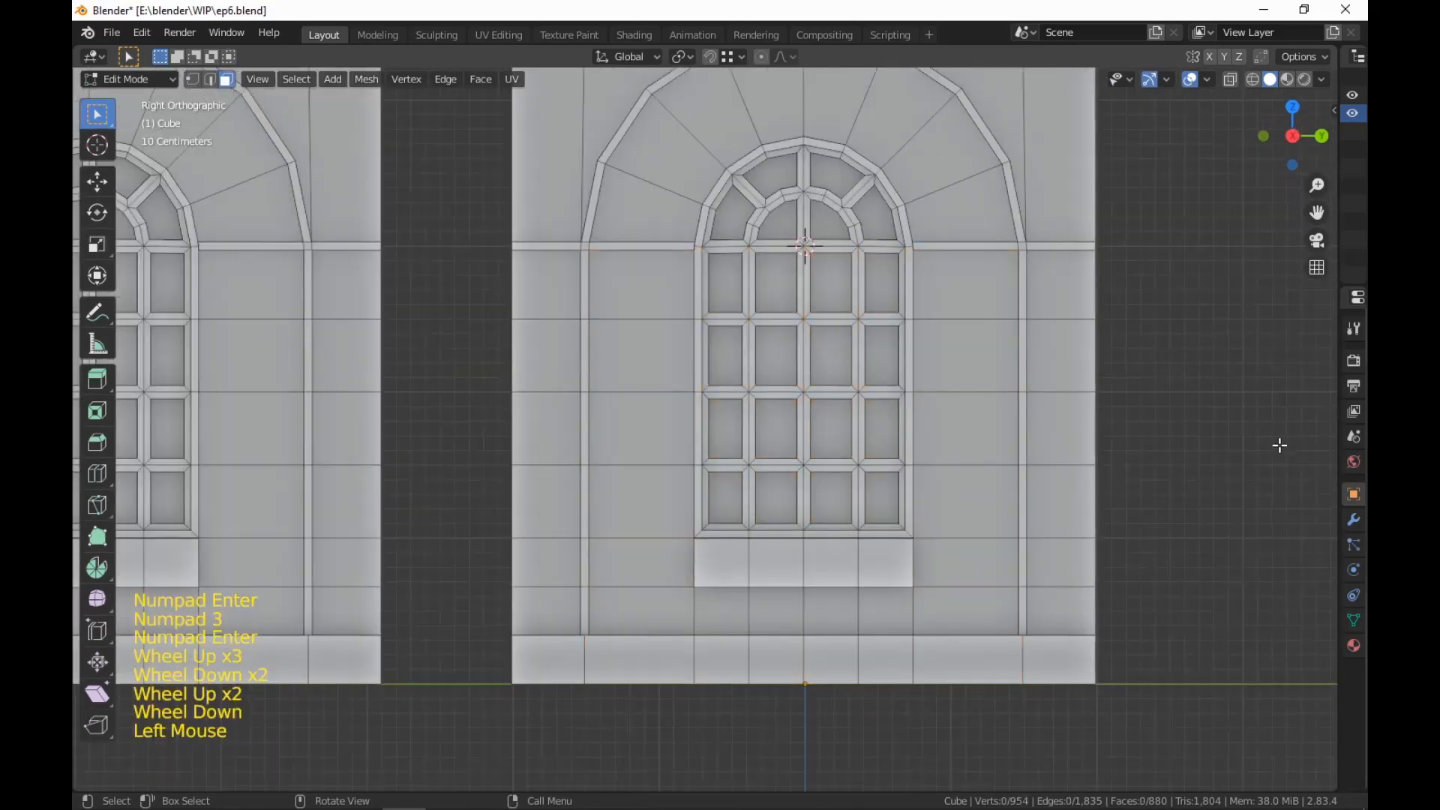
shift+middle_drag(1280, 444, 1202, 469)
key(shift+z)
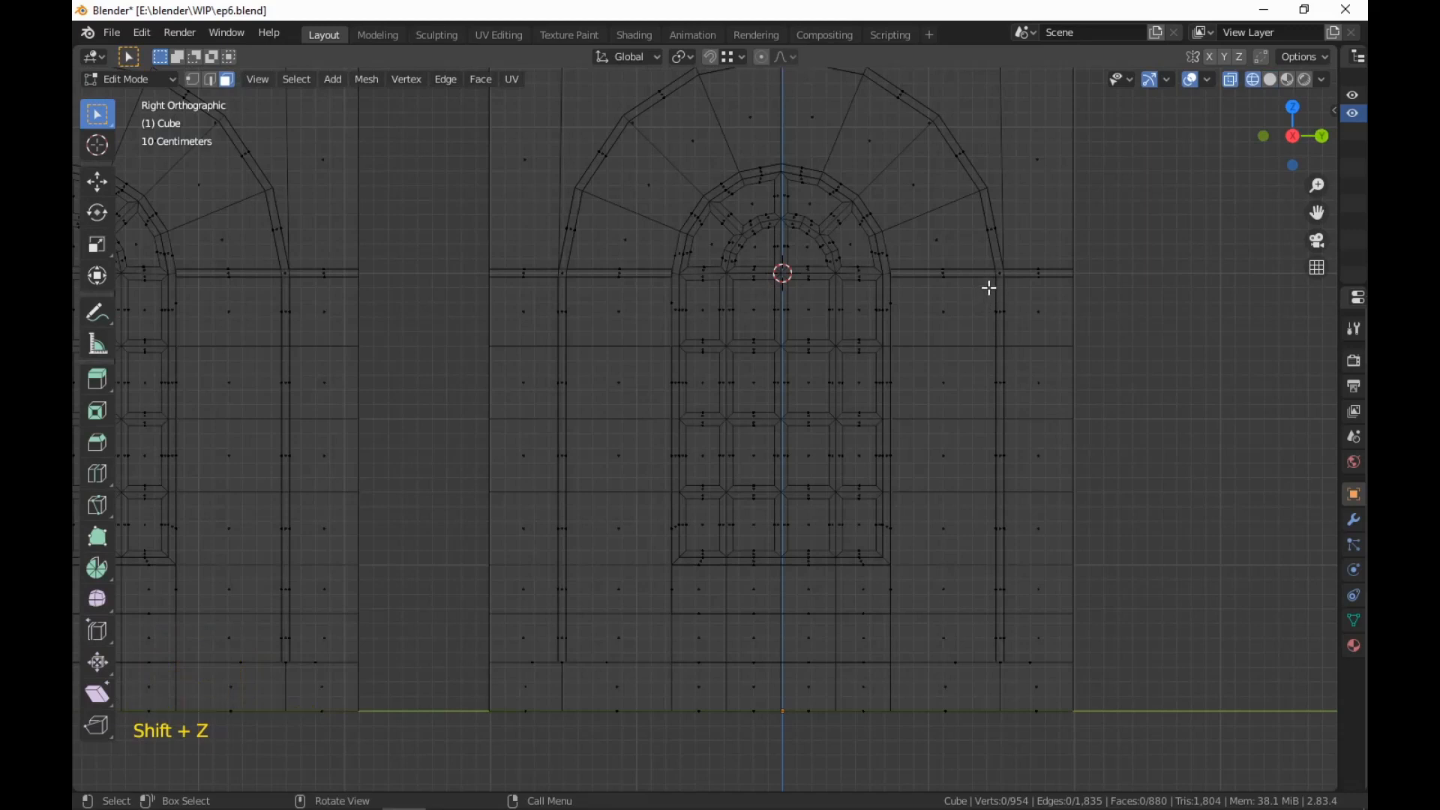
drag(988, 288, 577, 752)
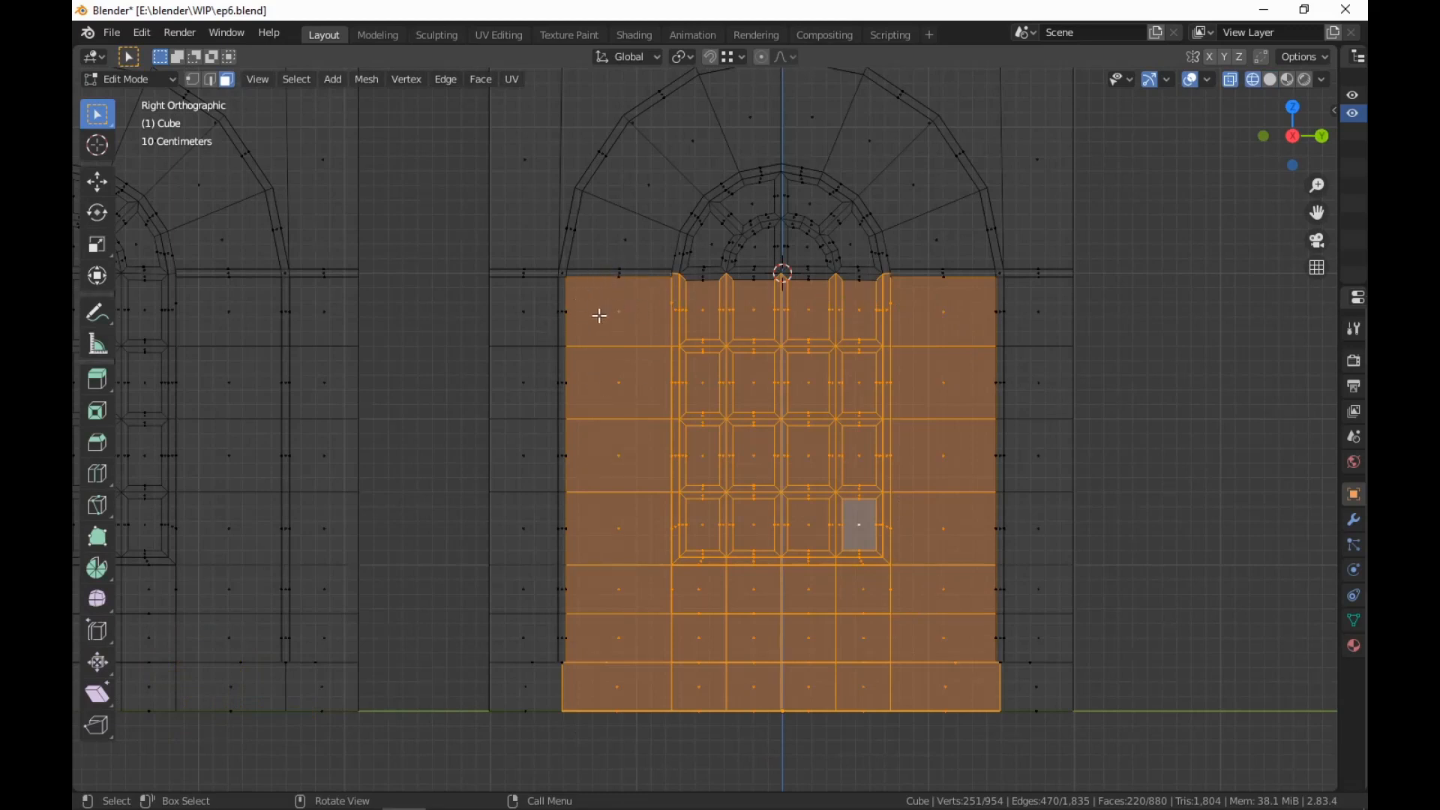
key(shift+z)
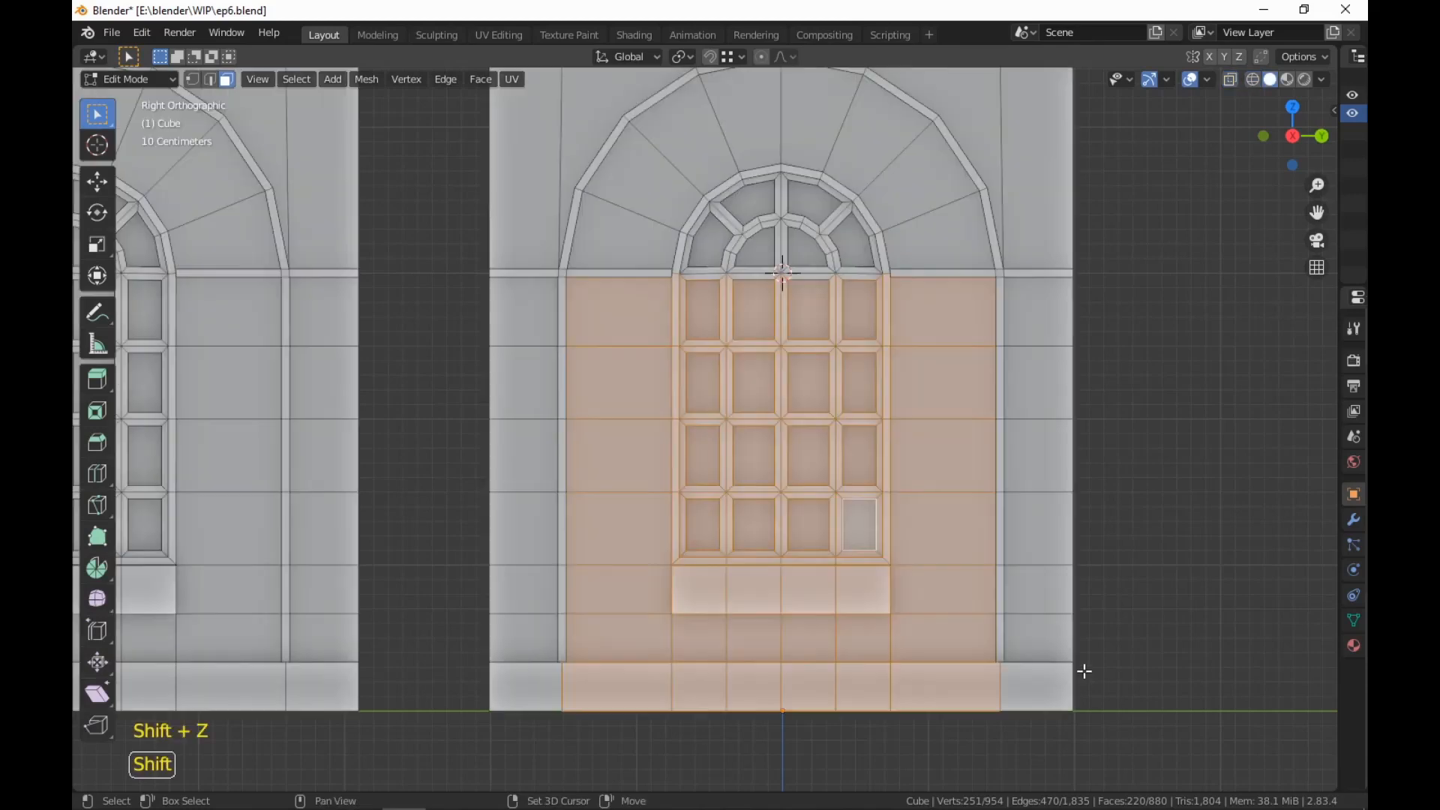
right_click(1132, 549)
click(1132, 549)
Delete the four sloped lower faces of the horizontal window bar above the new opening
middle_drag(1132, 550, 1035, 694)
scroll(1123, 576, up, 2)
scroll(838, 366, up, 1)
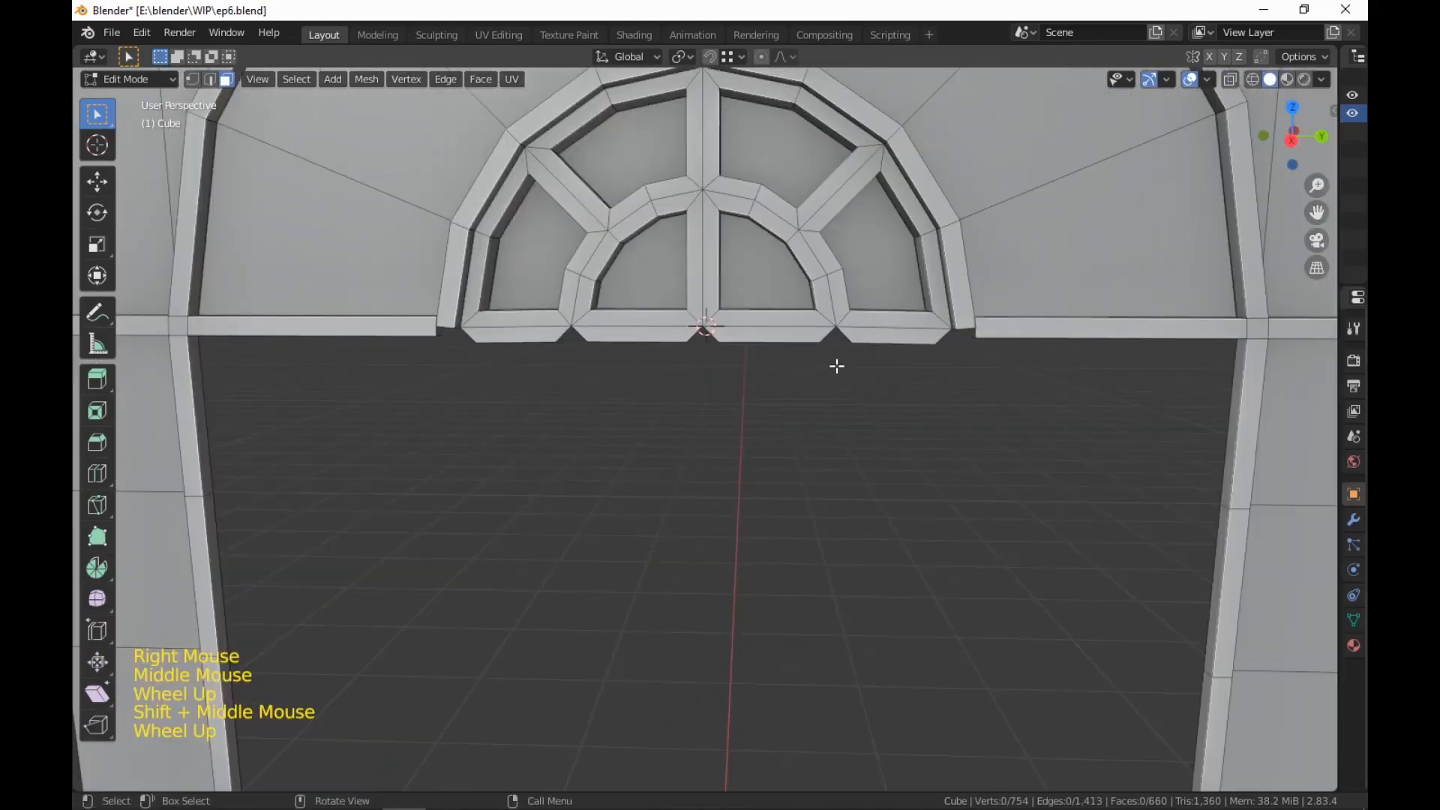
click(891, 338)
shift+click(783, 339)
shift+click(650, 338)
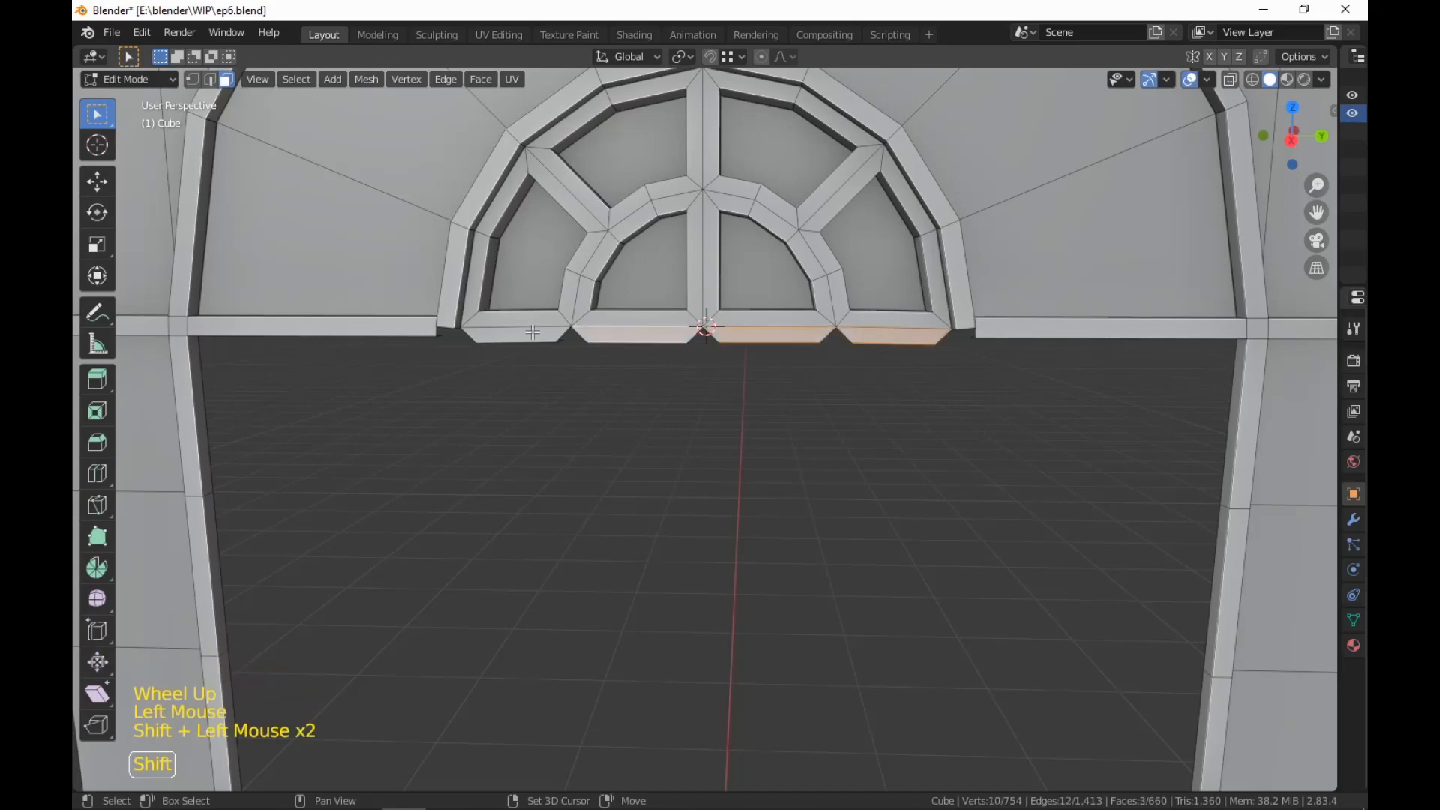
right_click(570, 402)
click(555, 463)
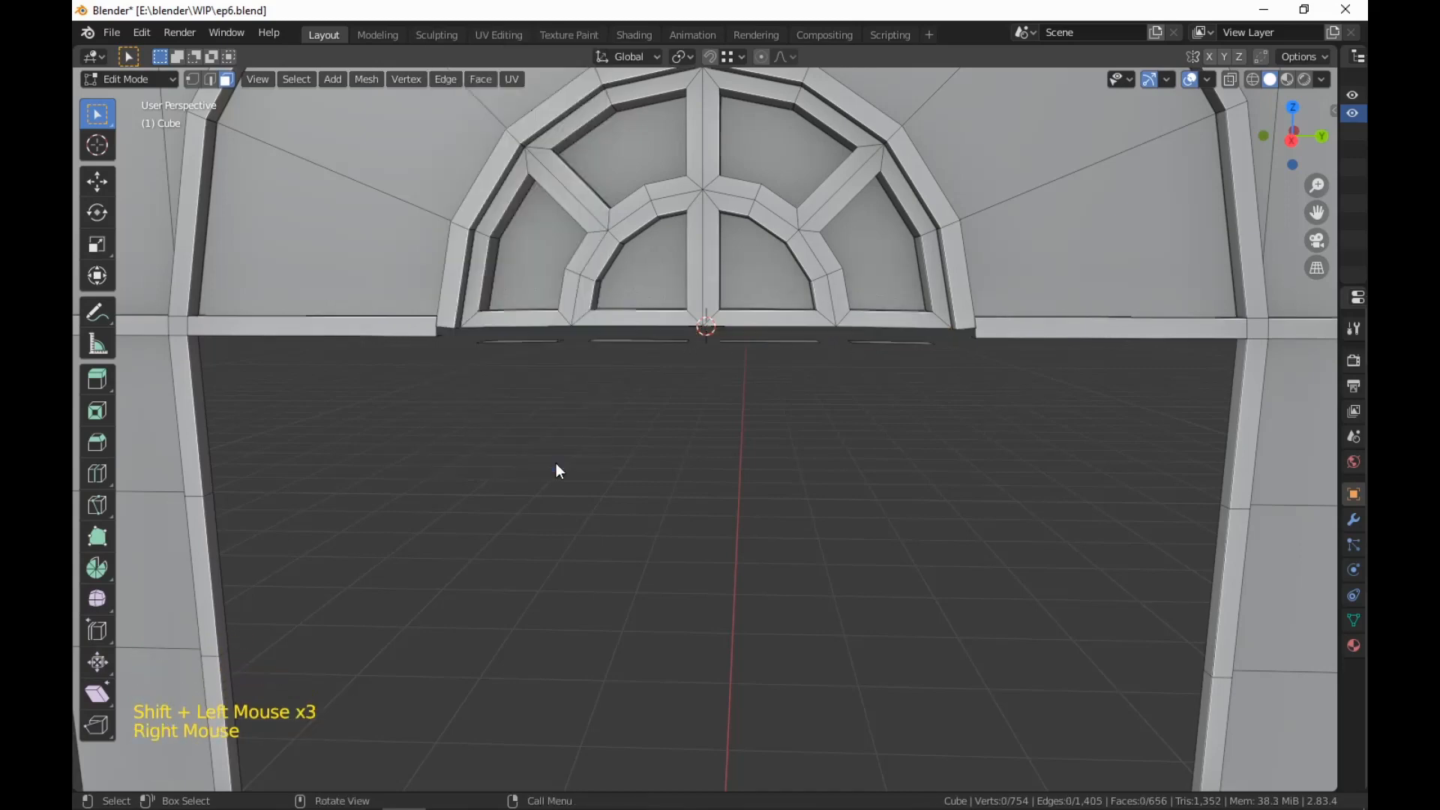
Delete the four loose strip faces left beneath the arched window bar
scroll(763, 449, down, 2)
middle_drag(764, 449, 1010, 655)
scroll(788, 489, up, 3)
click(960, 598)
shift+click(879, 594)
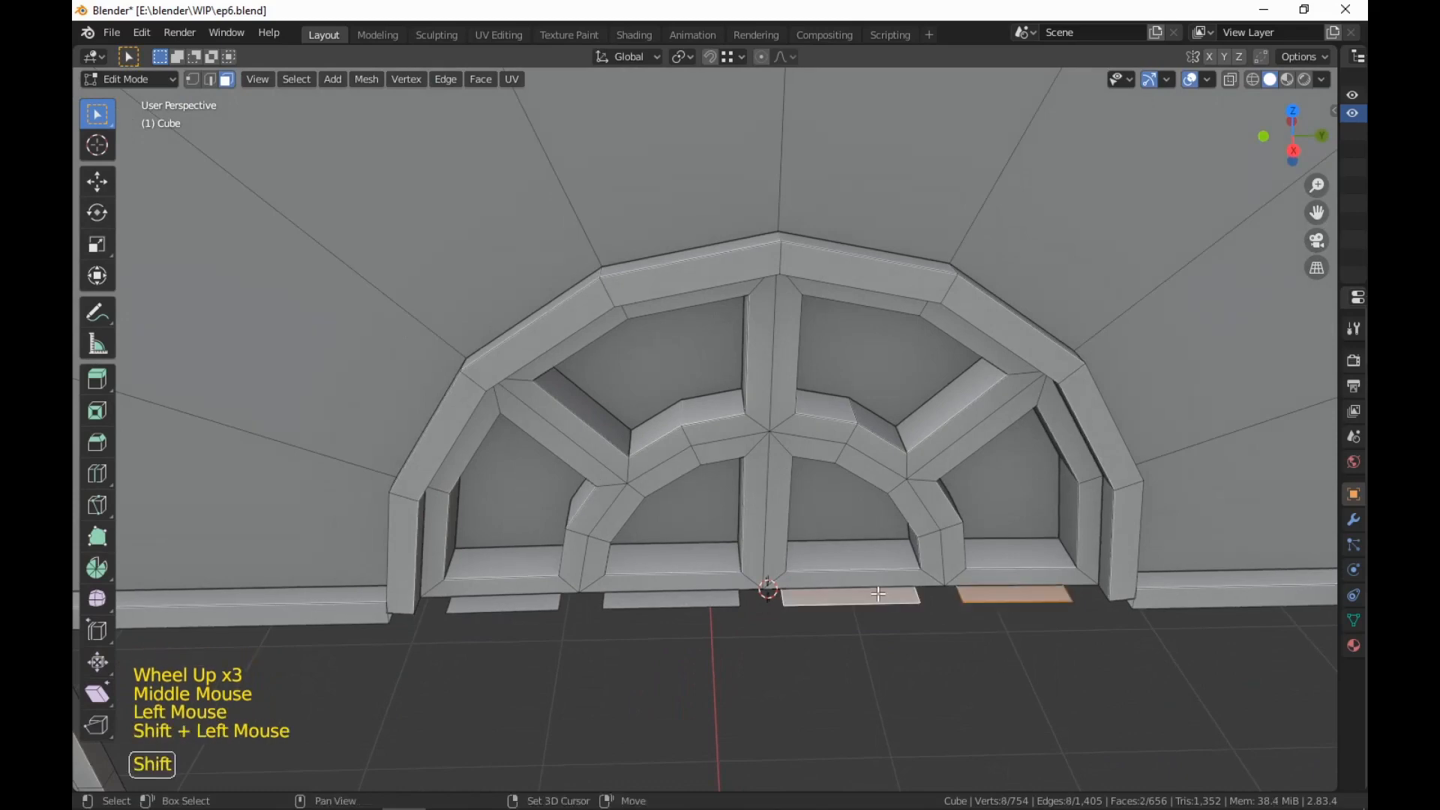
shift+click(663, 604)
shift+click(503, 604)
right_click(525, 605)
click(524, 604)
Examine the new opening's cut edges, including the plinth ends, vertical trims and the underside of the arched window
scroll(798, 587, down, 3)
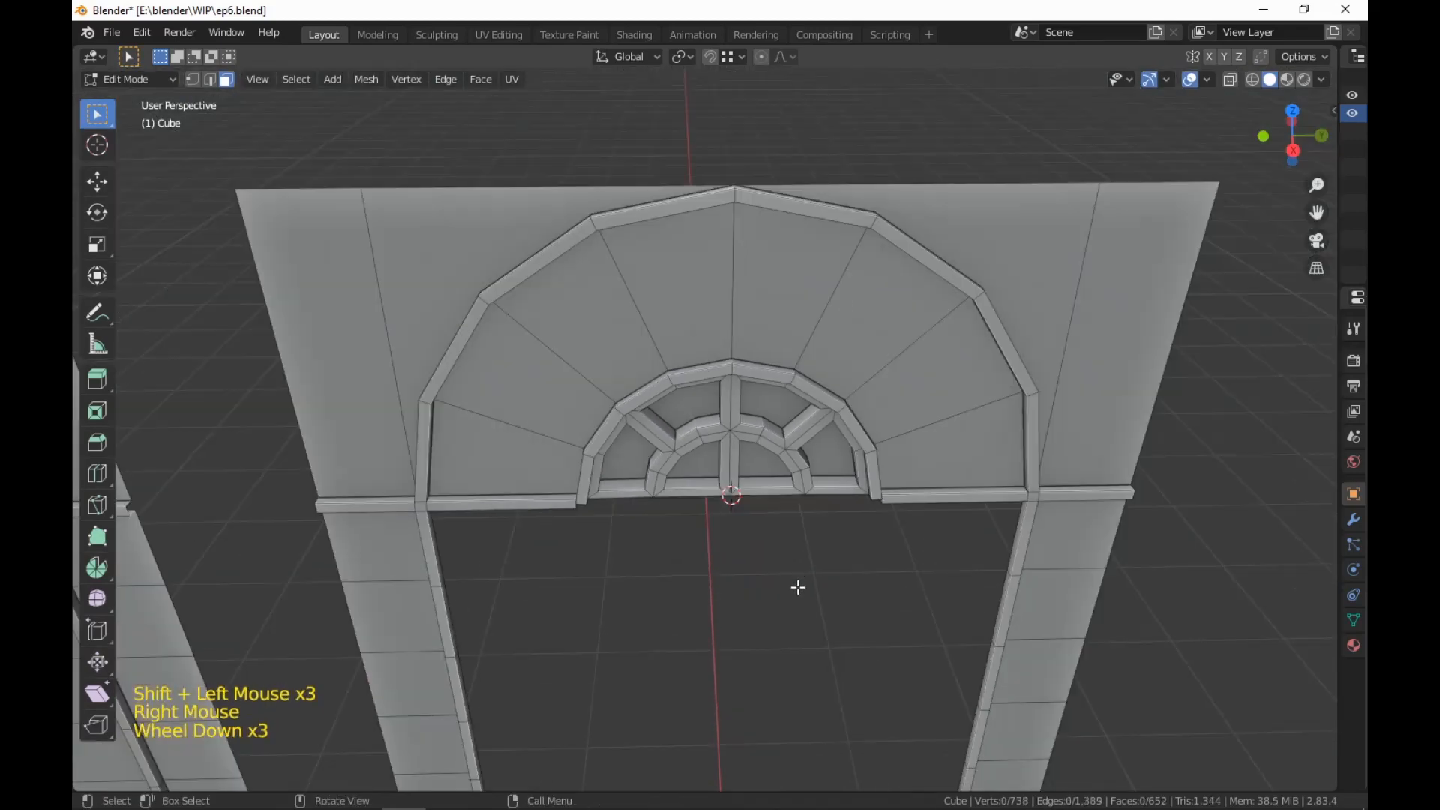
middle_drag(798, 587, 836, 488)
scroll(791, 483, up, 2)
scroll(708, 616, up, 3)
scroll(733, 594, down, 4)
scroll(769, 621, down, 1)
scroll(836, 488, up, 1)
middle_drag(800, 590, 852, 458)
scroll(852, 457, up, 1)
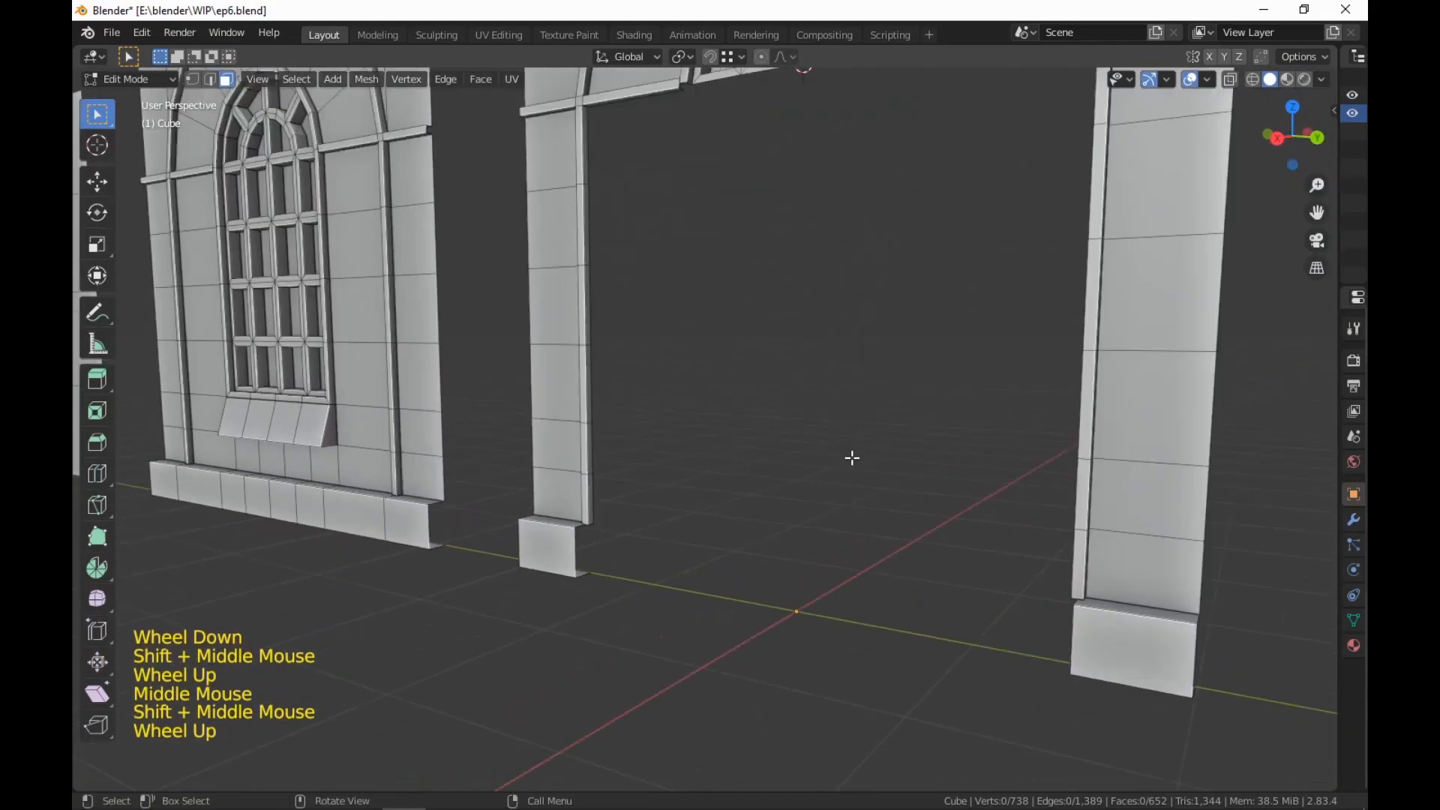
scroll(852, 458, up, 2)
middle_drag(797, 524, 1011, 589)
scroll(1013, 659, up, 1)
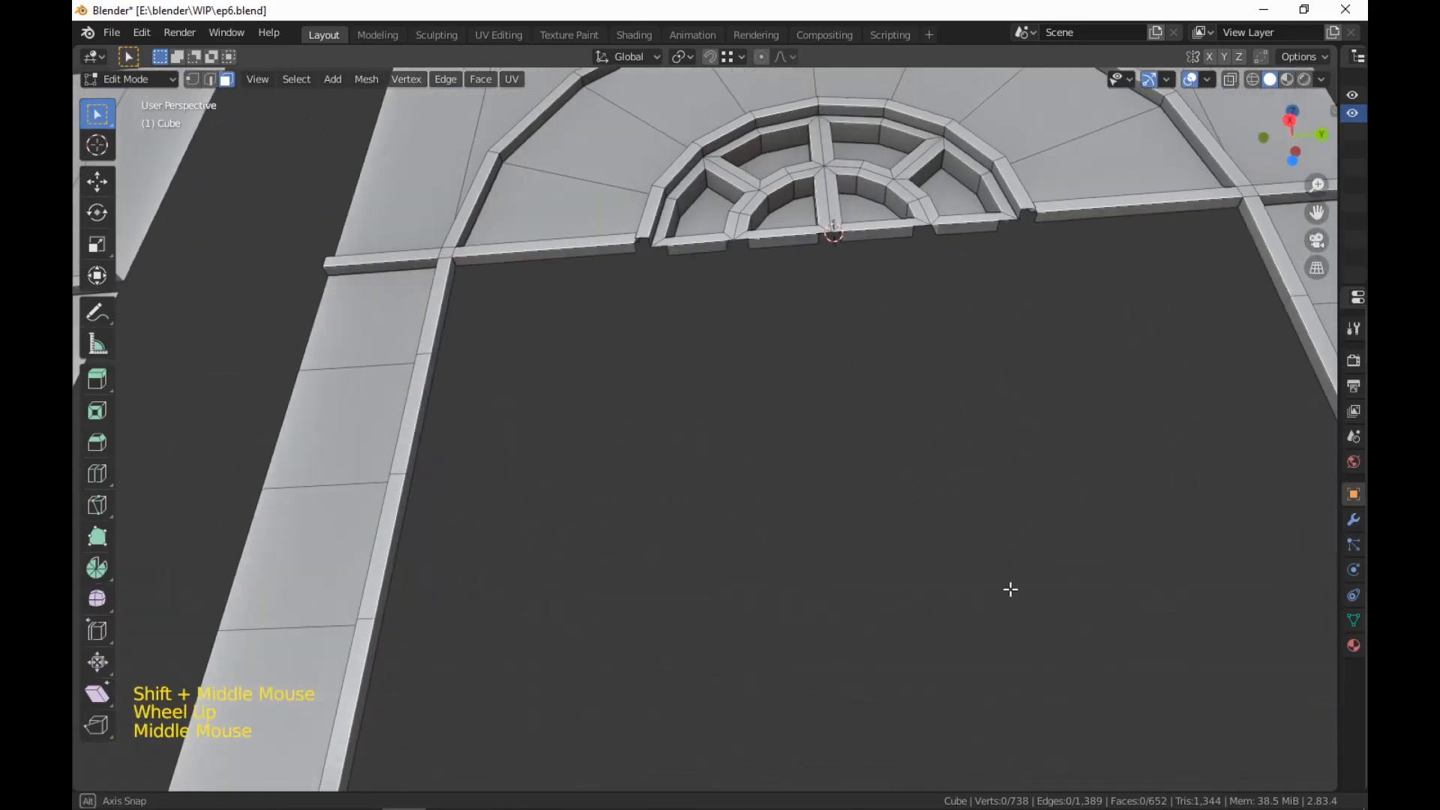
Merge the two lower front corner vertices at the inner ends of the horizontal trim at their center, bridging the gap under the arched window
shift+middle_drag(1003, 469, 980, 699)
scroll(981, 699, up, 1)
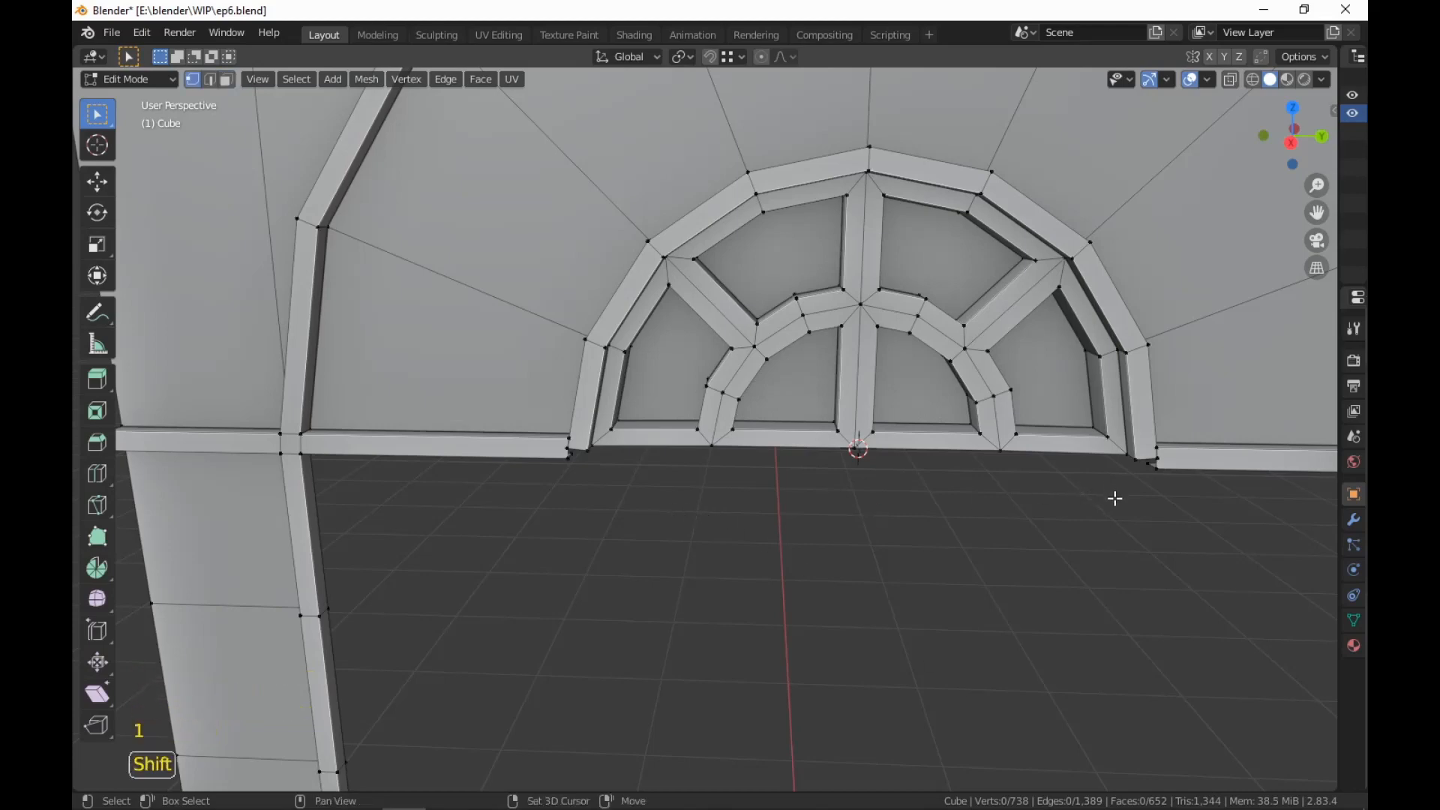
mouse_move(1116, 498)
shift+middle_down()
mouse_move(1077, 525)
mouse_move(1140, 537)
mouse_move(1140, 486)
shift+middle_up()
scroll(1074, 528, up, 1)
click(1222, 357)
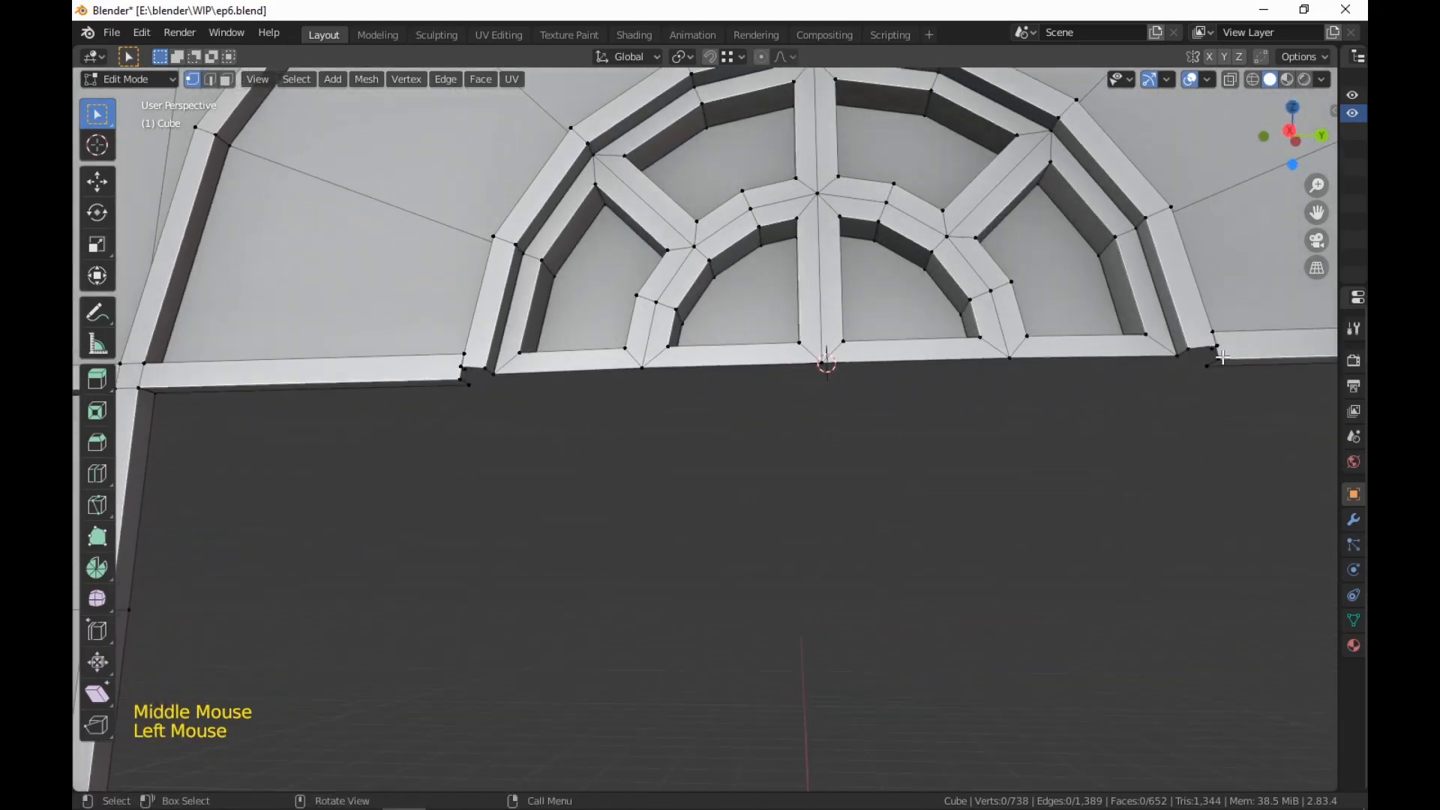
shift+click(466, 382)
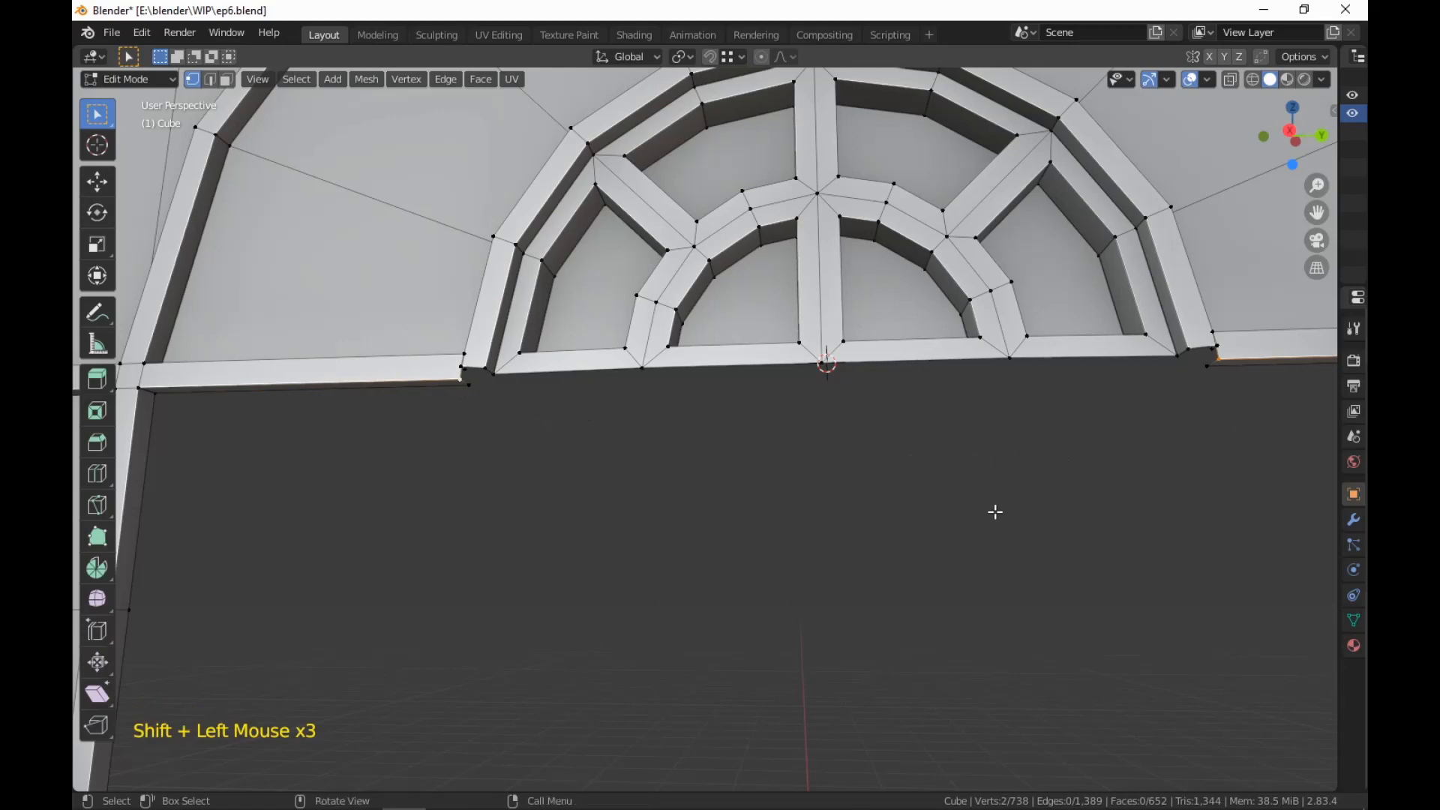
right_click(984, 484)
mouse_move(948, 714)
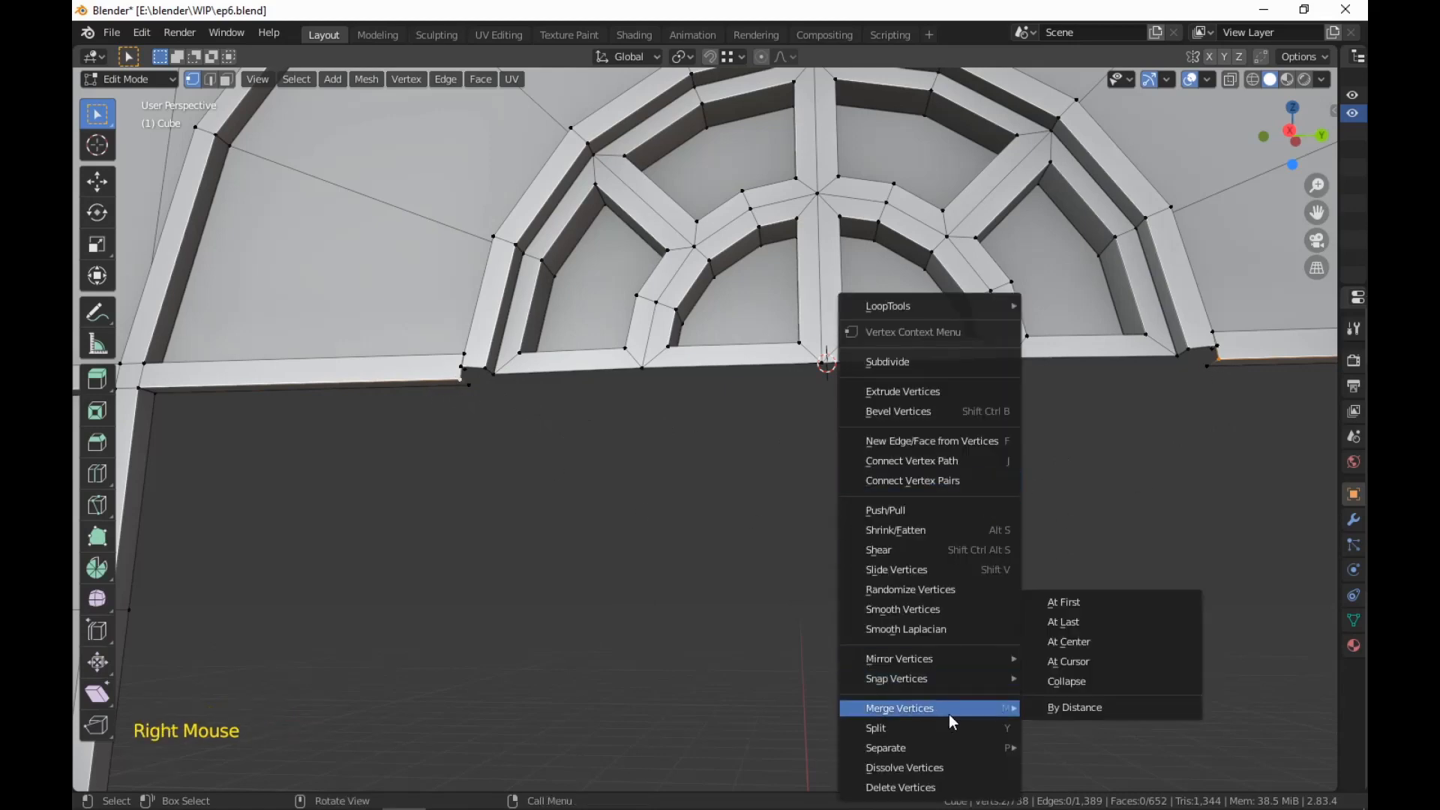
click(1107, 643)
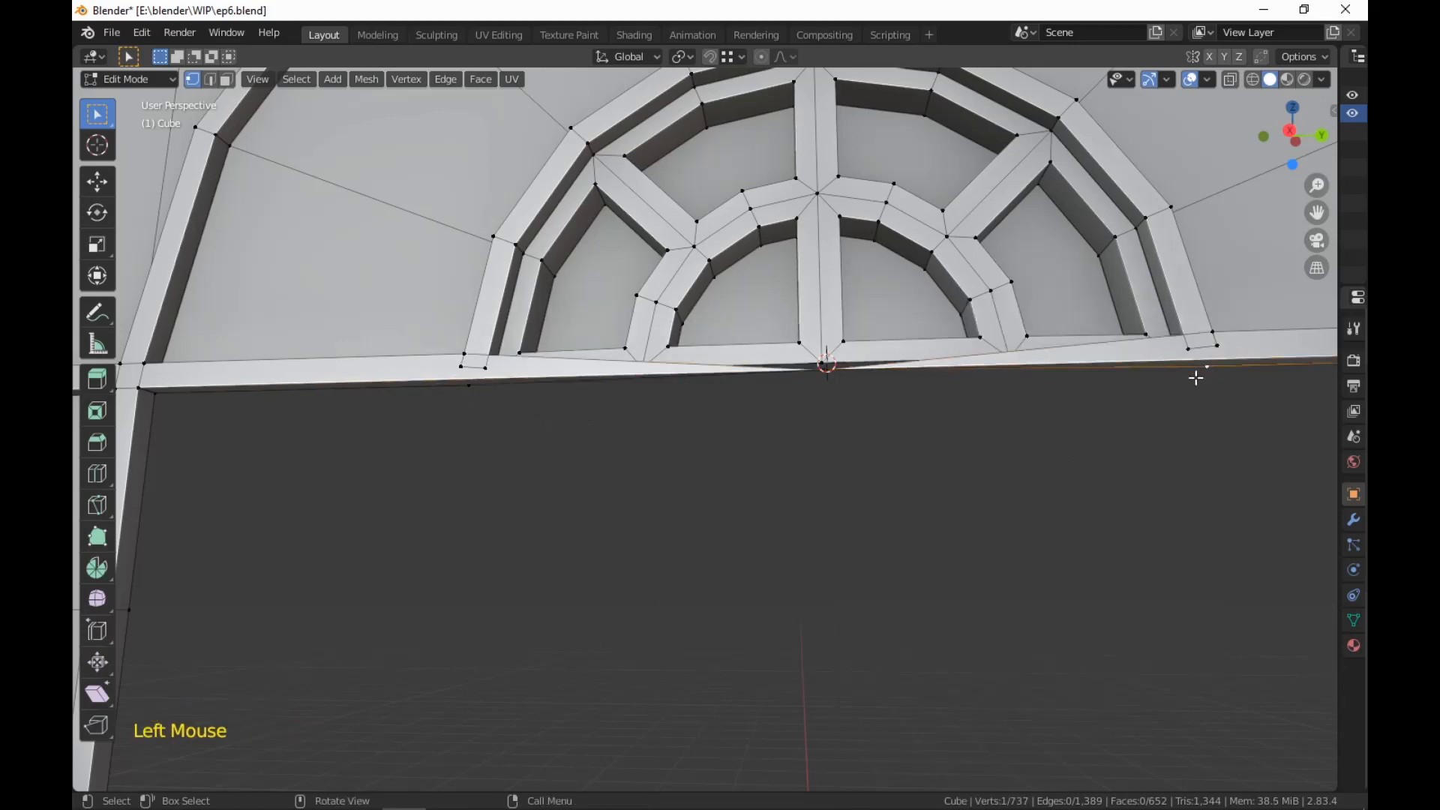
Merge the remaining pair of lower trim vertices, at the rear edge beneath the arched window, at their center
shift+click(468, 390)
right_click(762, 543)
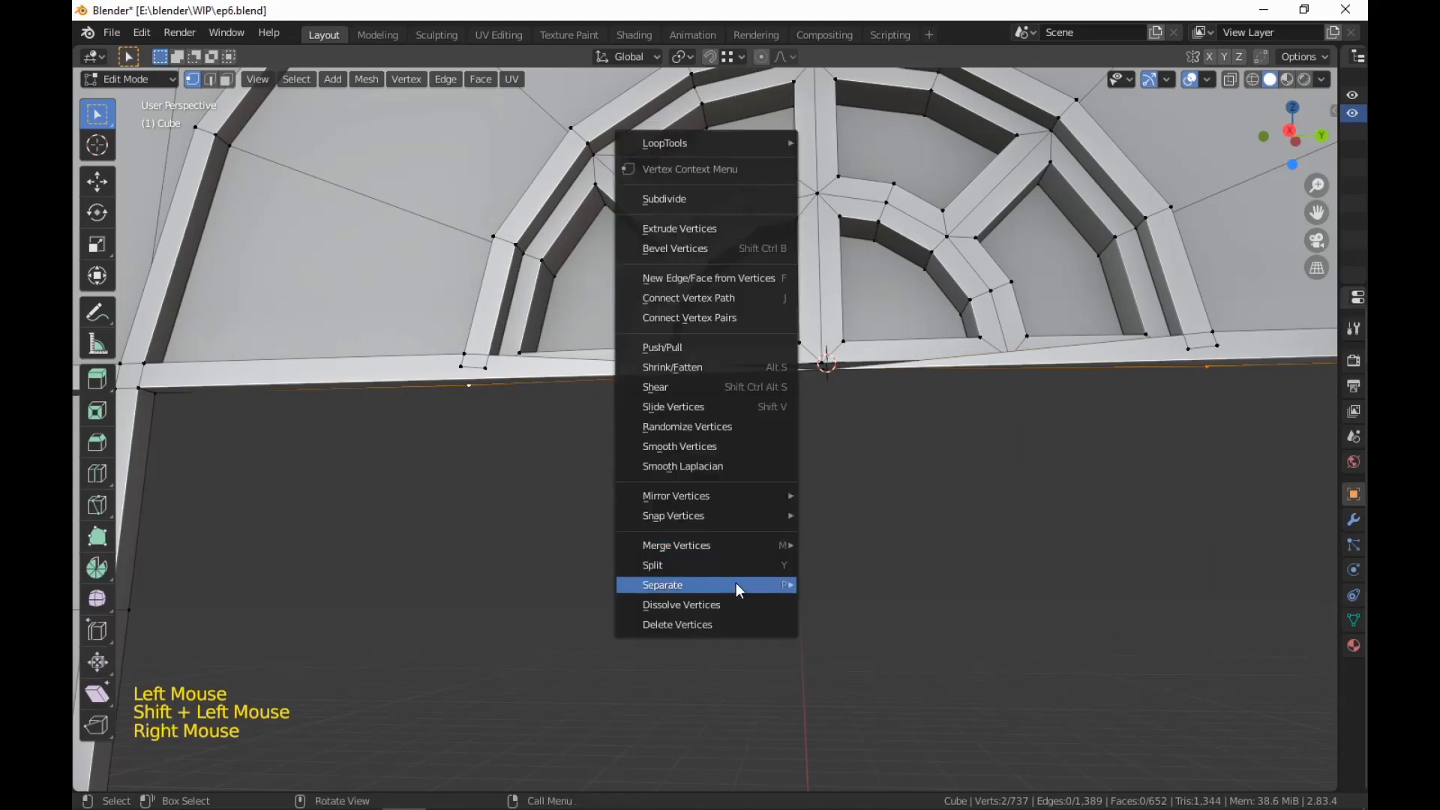
mouse_move(755, 539)
click(848, 584)
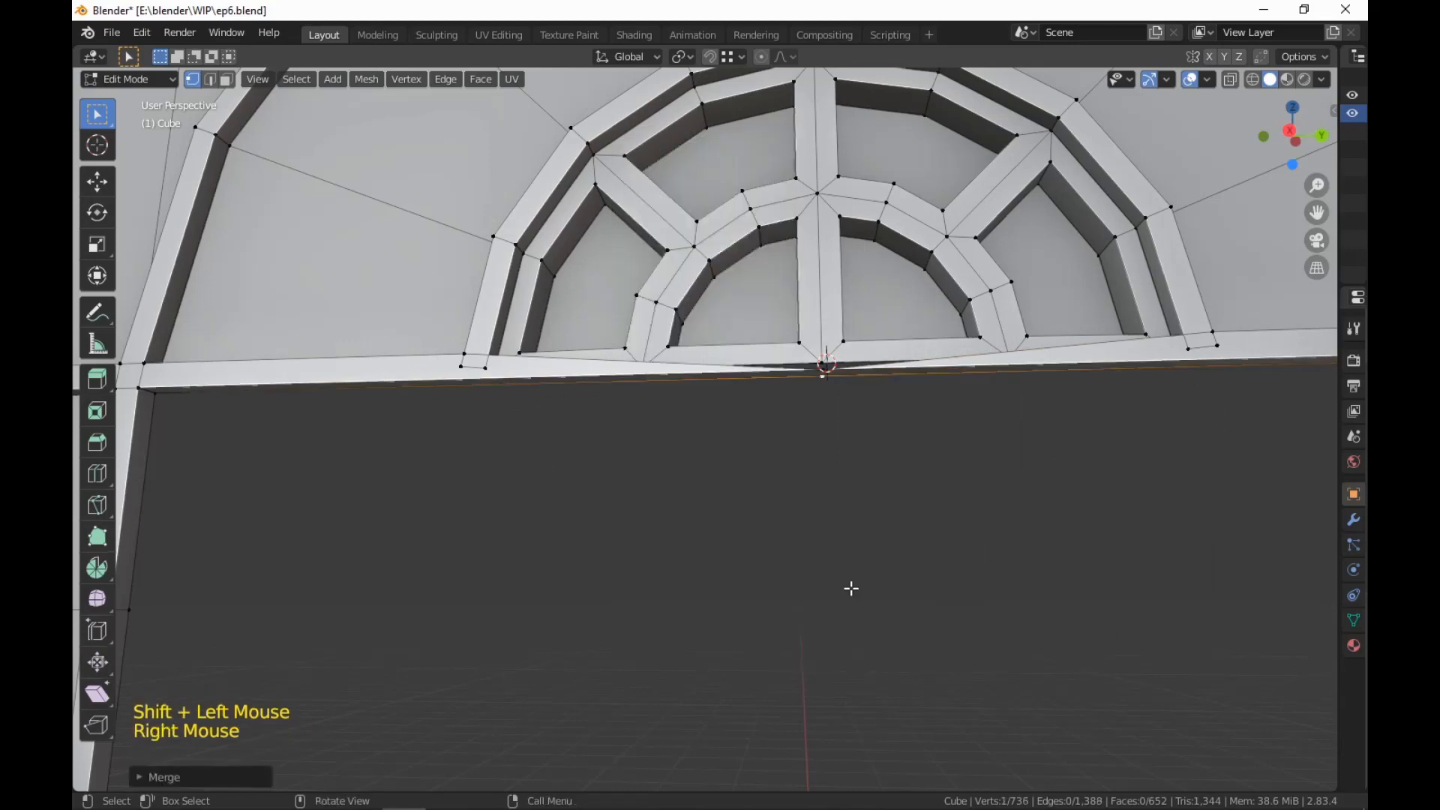
Merge the two upper front vertices of the horizontal trim beside the arched frame's feet at their center
middle_drag(851, 589, 958, 523)
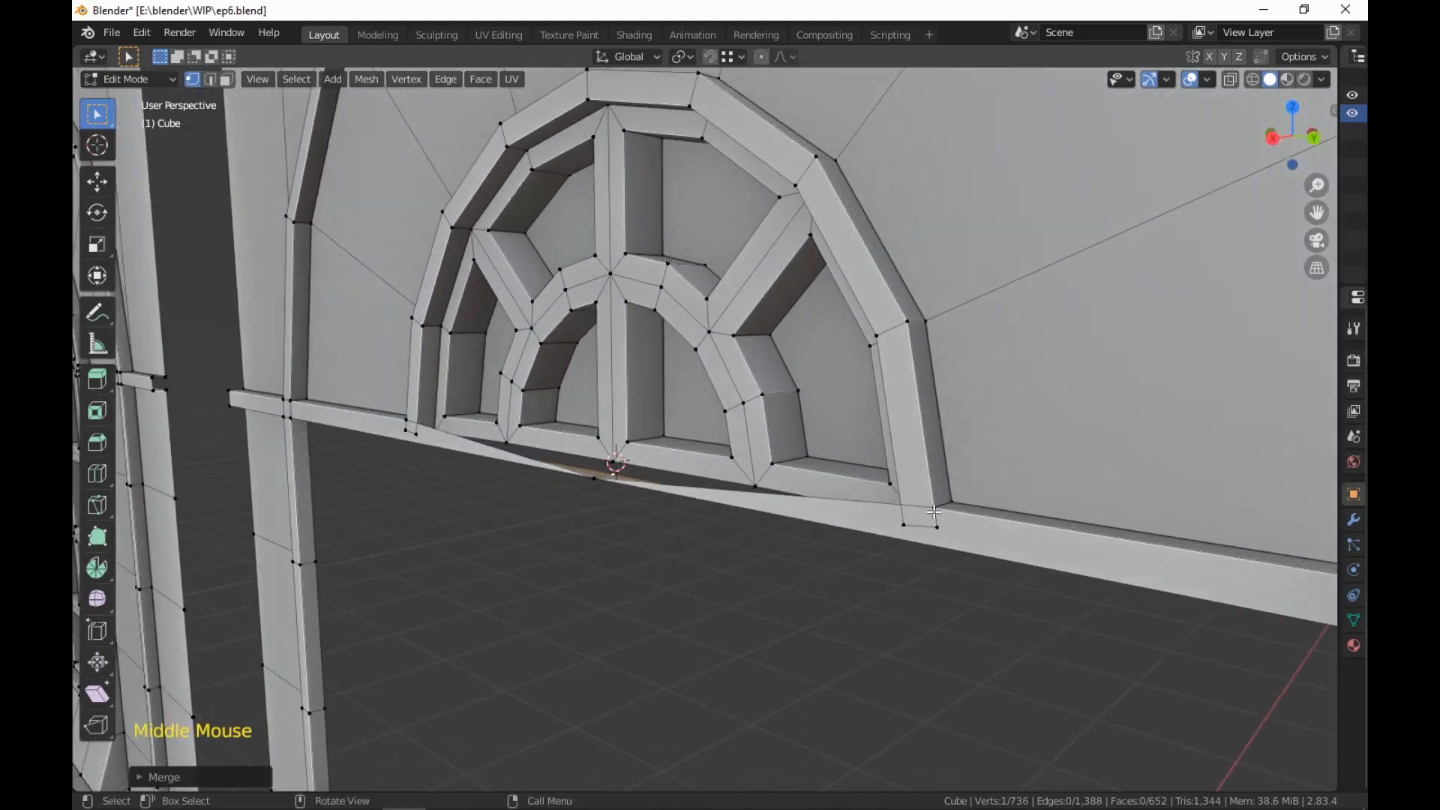
middle_drag(865, 569, 788, 499)
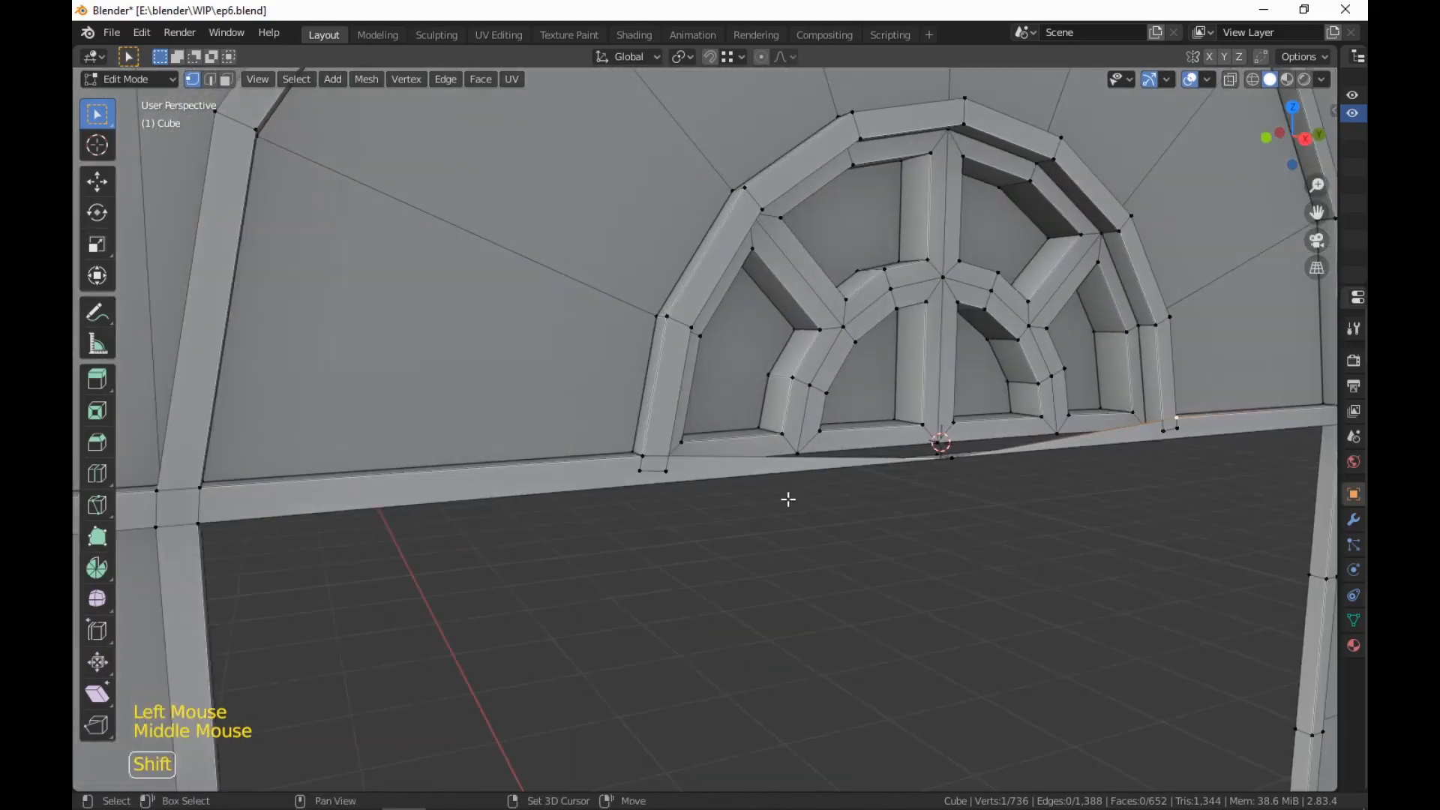
shift+click(643, 453)
right_click(906, 530)
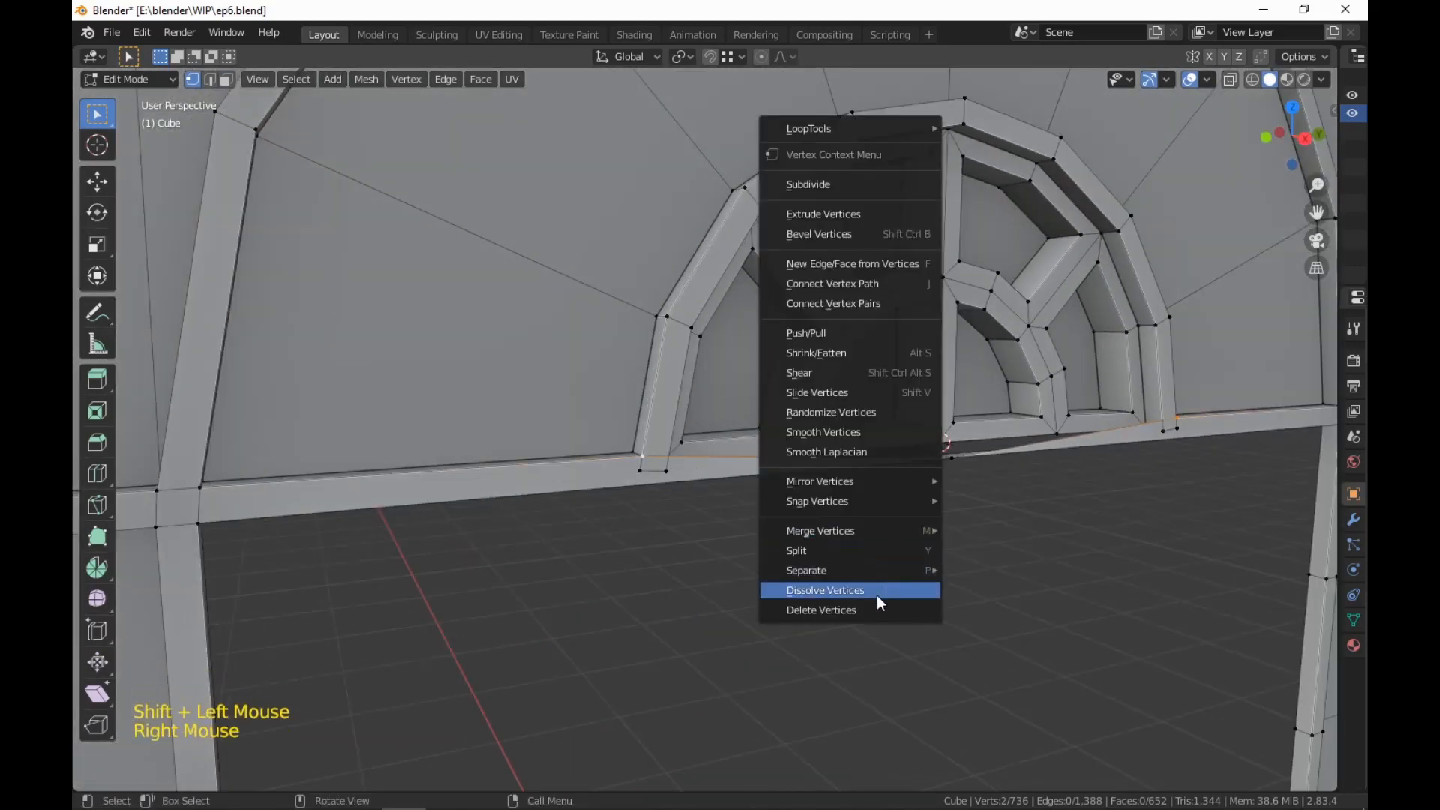
click(1008, 556)
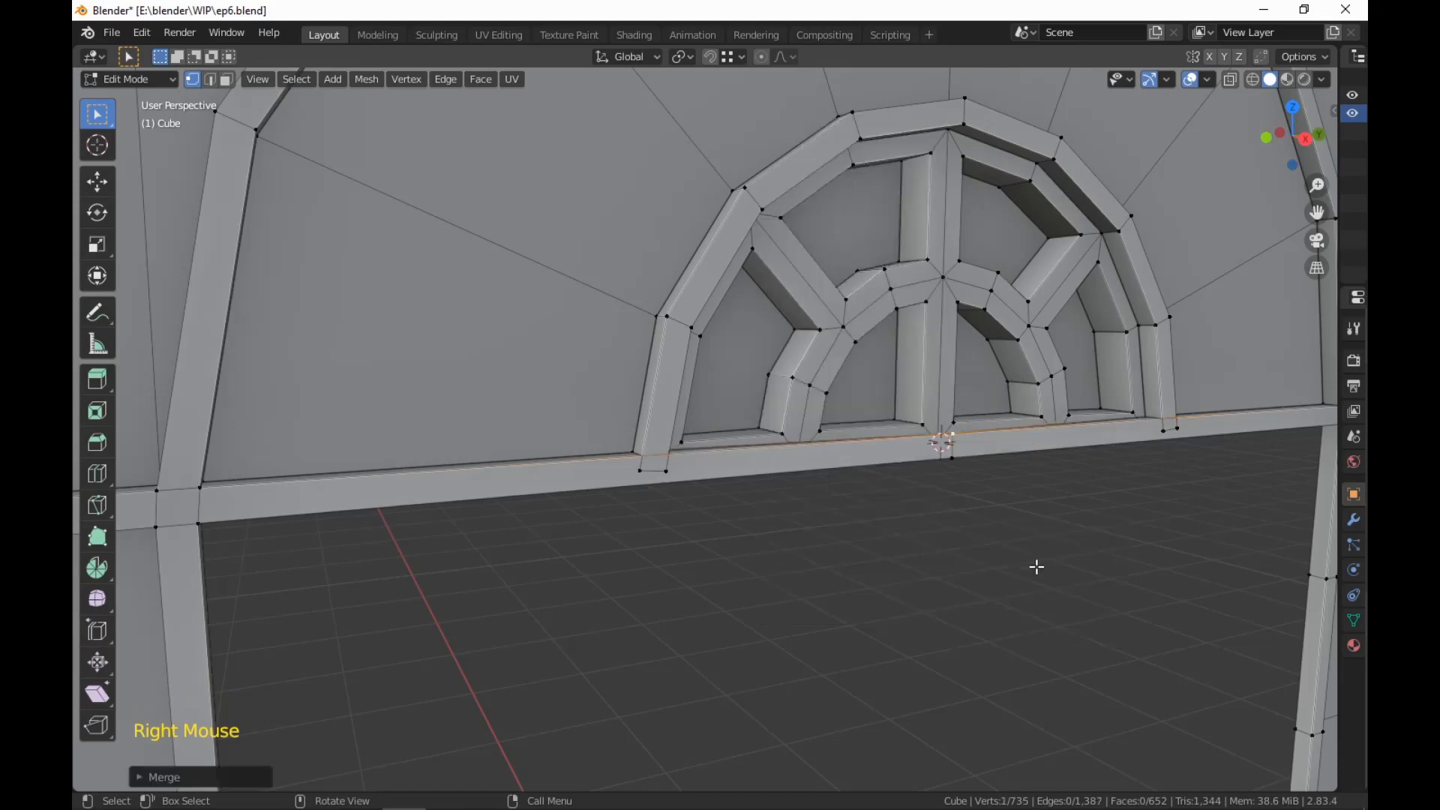
Try merging the rear outer corner vertices at the arched frame's feet at their center, and undo it
middle_drag(1035, 566, 958, 589)
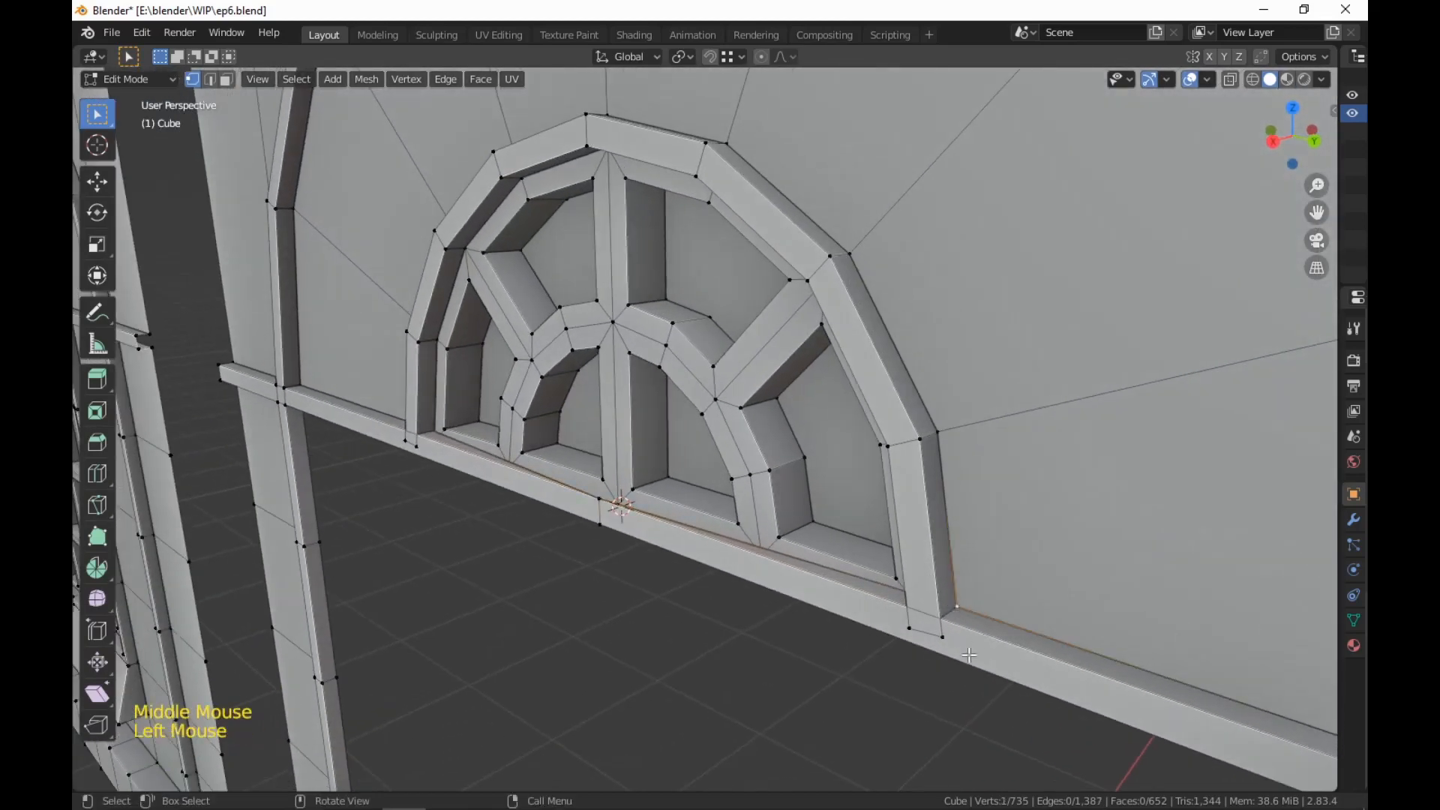
middle_drag(969, 655, 1141, 633)
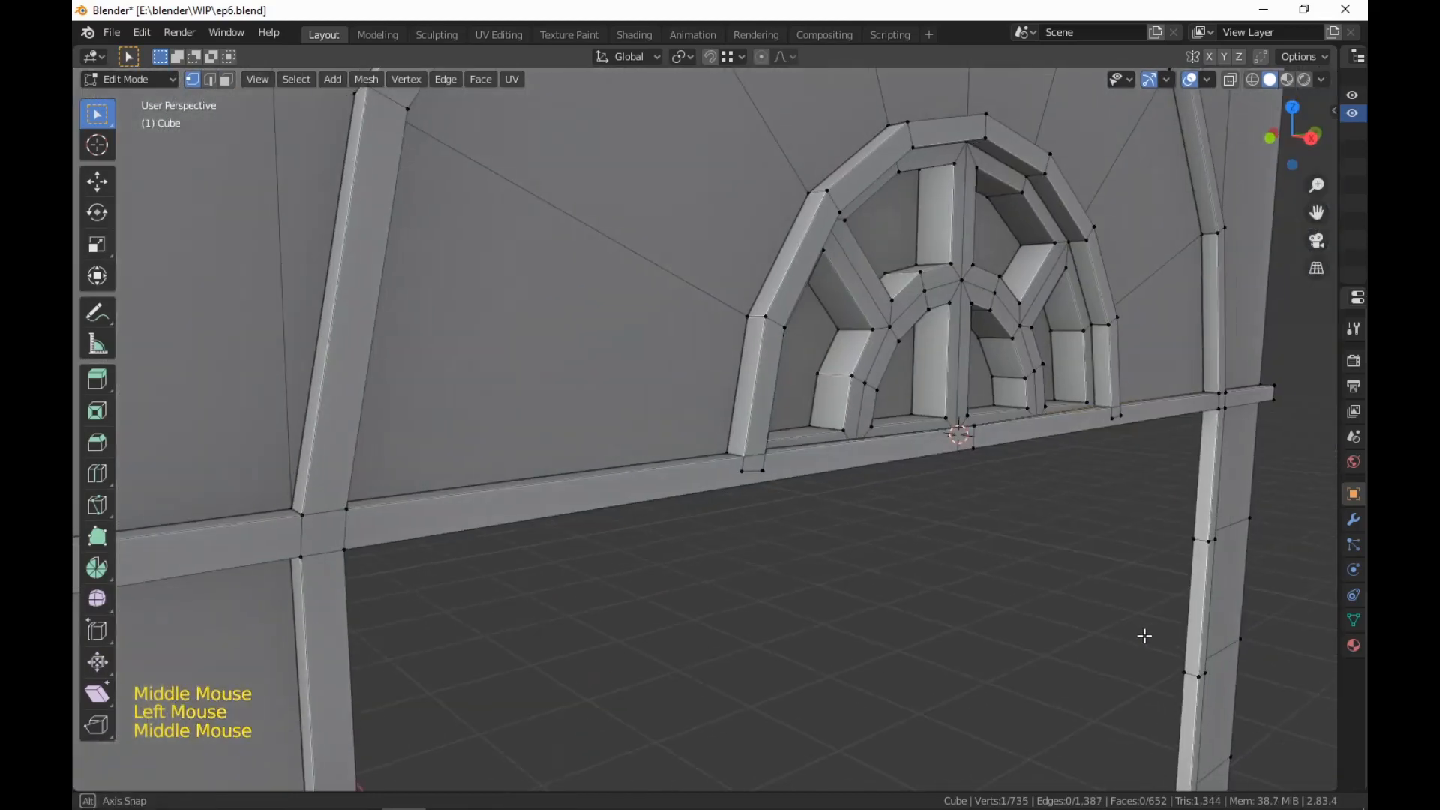
right_click(831, 527)
mouse_move(813, 515)
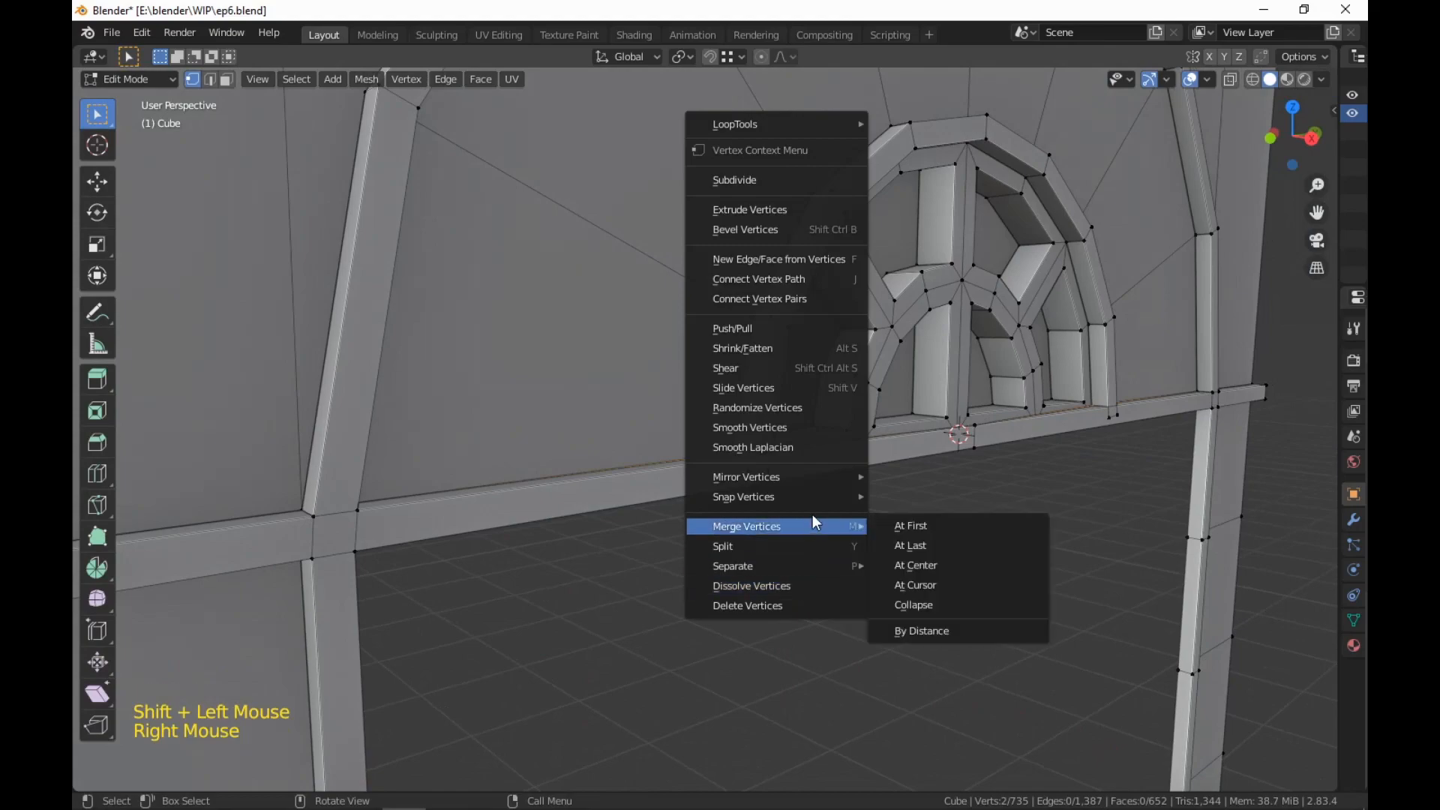
click(915, 559)
middle_drag(1164, 572, 778, 587)
key(ctrl+z)
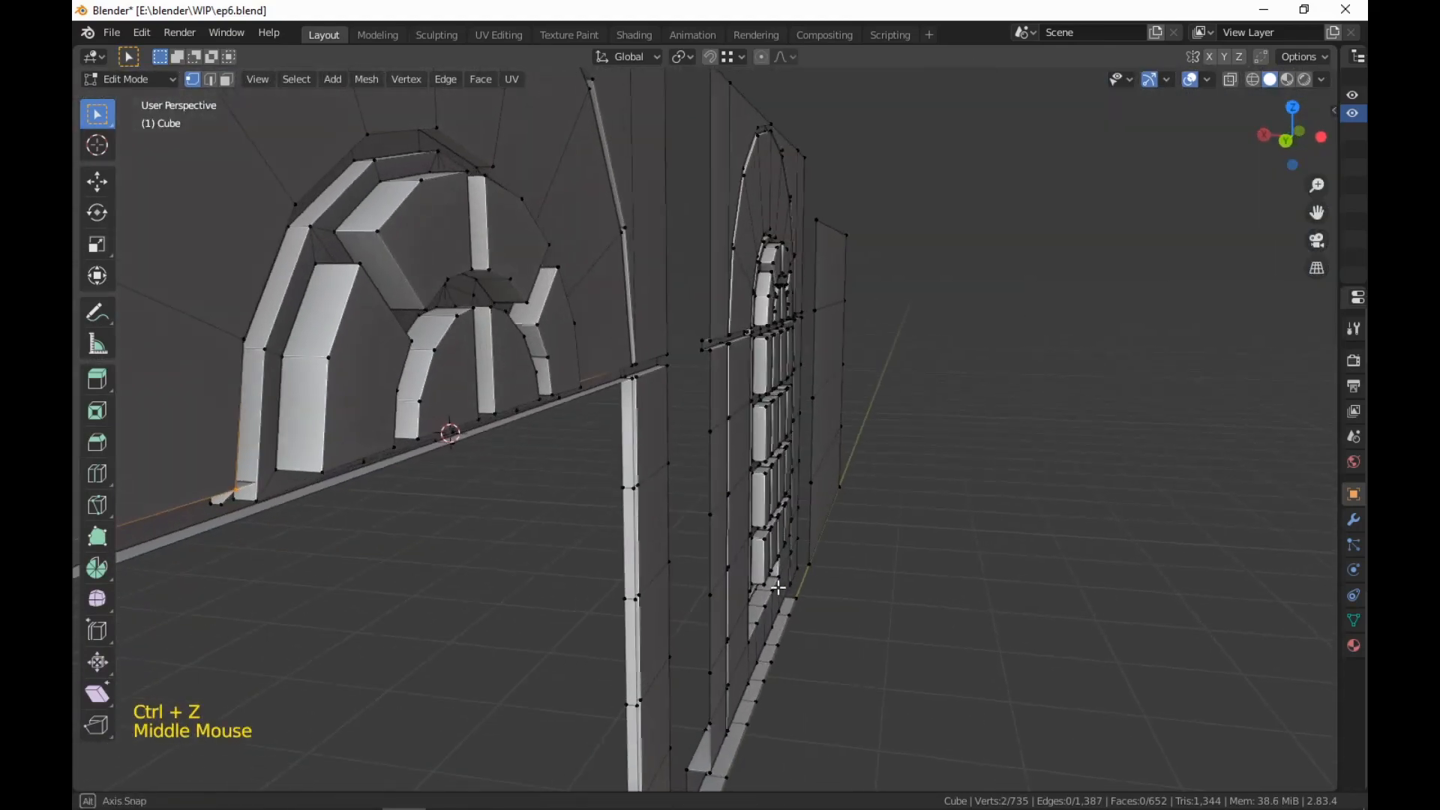
Examine the arched frame's feet and the gap behind the horizontal trim from behind and below
scroll(778, 587, up, 3)
shift+middle_drag(499, 567, 953, 490)
scroll(952, 490, up, 1)
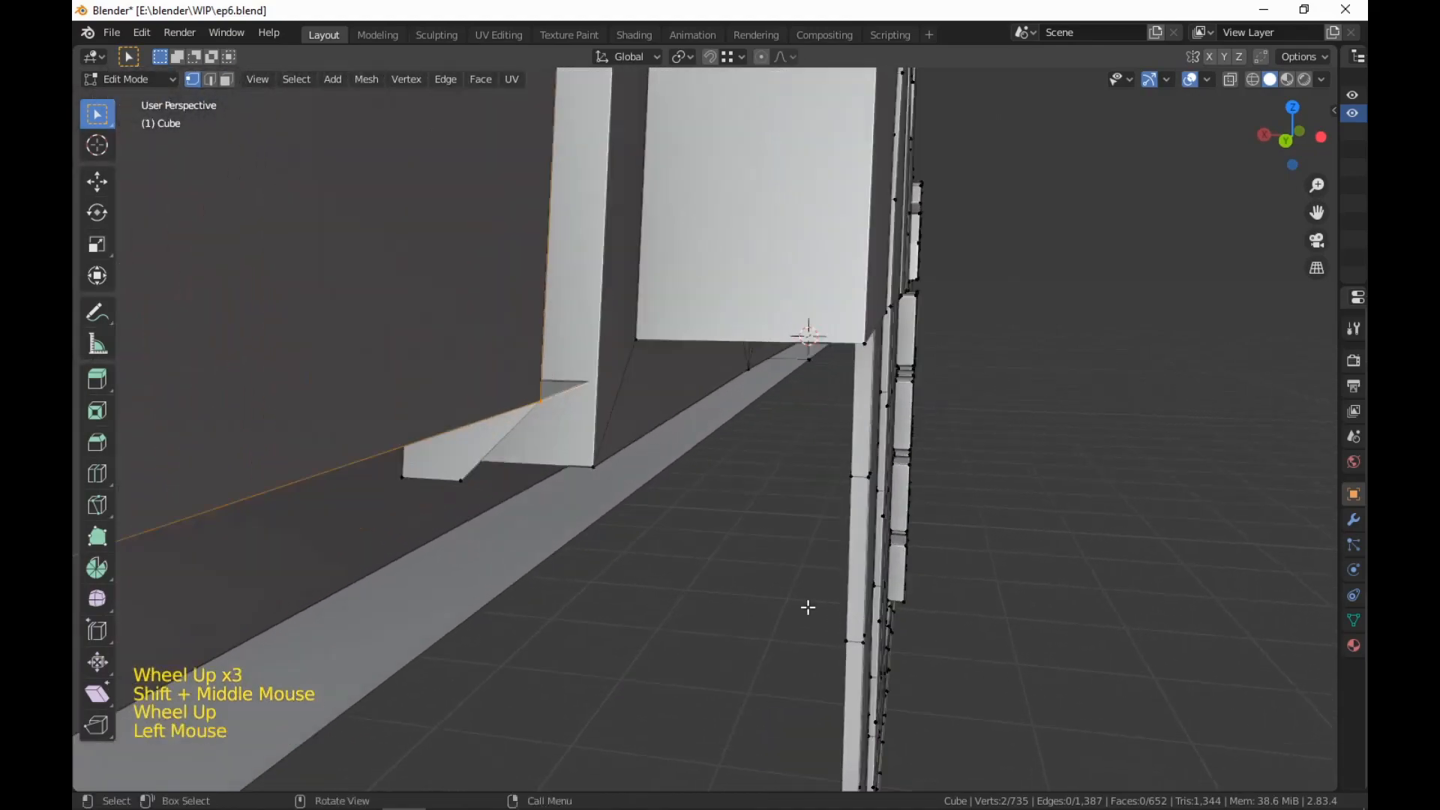
click(808, 607)
scroll(787, 593, down, 5)
middle_drag(769, 578, 713, 566)
scroll(700, 555, up, 2)
scroll(472, 576, up, 1)
Raise the four front bottom vertices of the arched frame's two feet about 0.026 m along Z
shift+middle_drag(1017, 502, 991, 605)
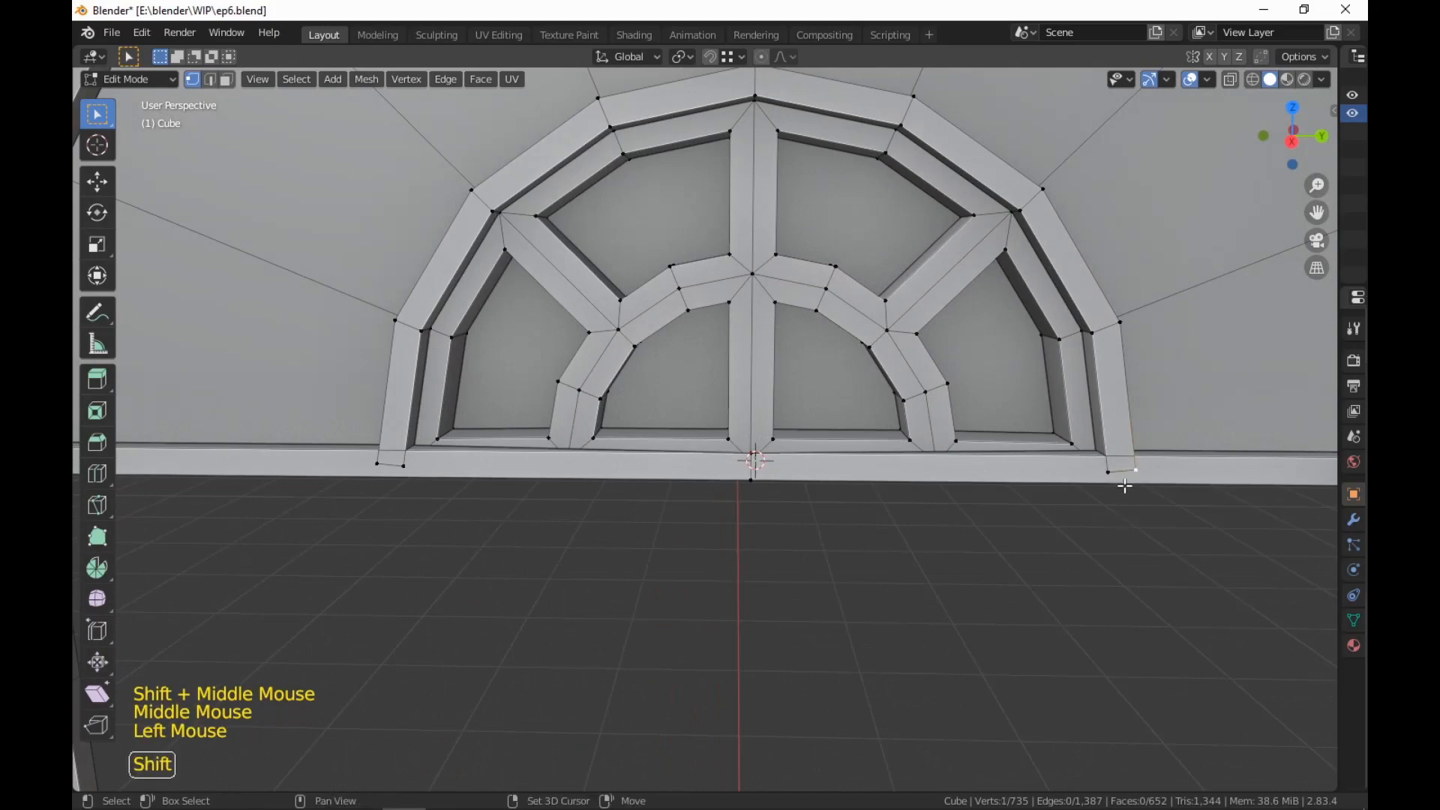
shift+middle_drag(1113, 487, 1108, 551)
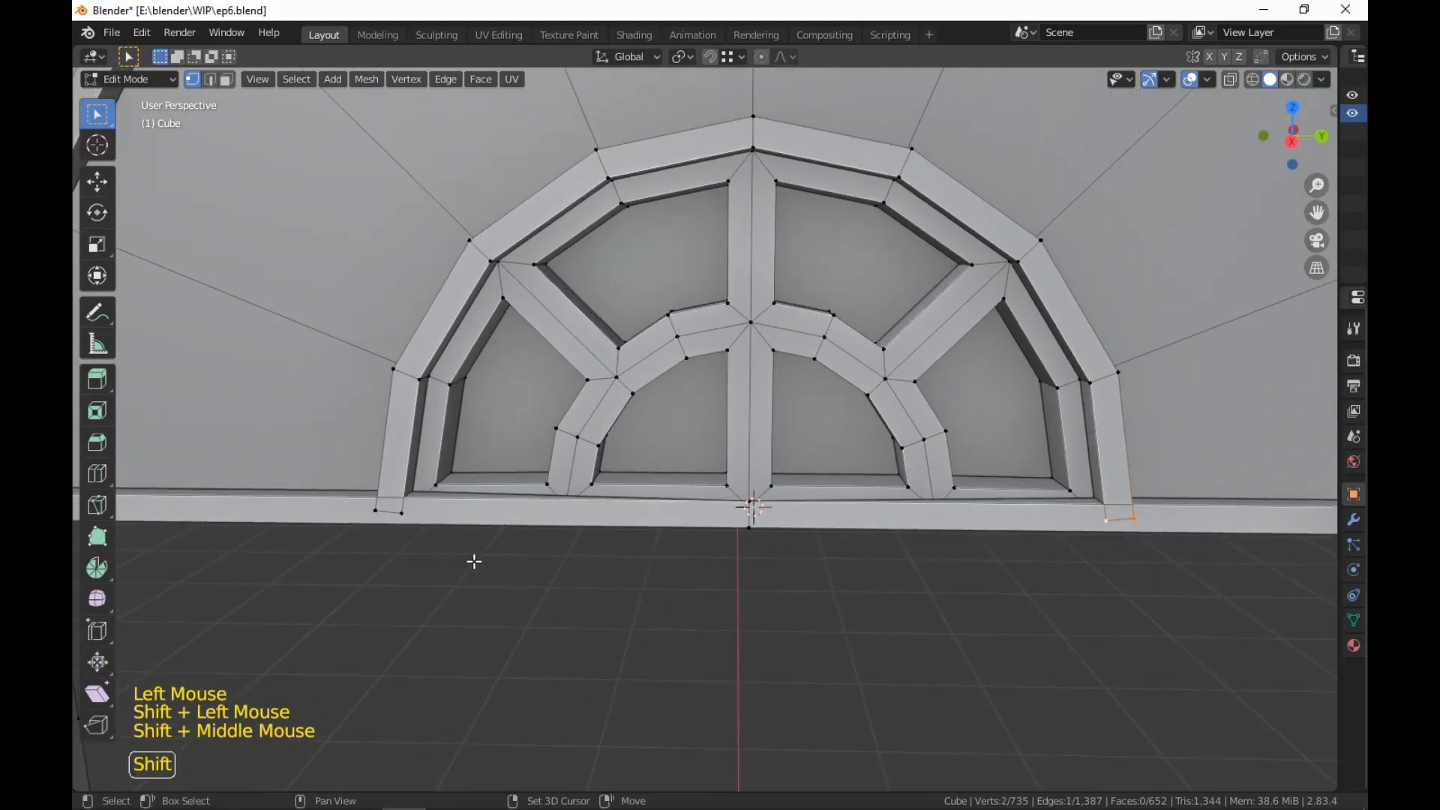
shift+click(400, 518)
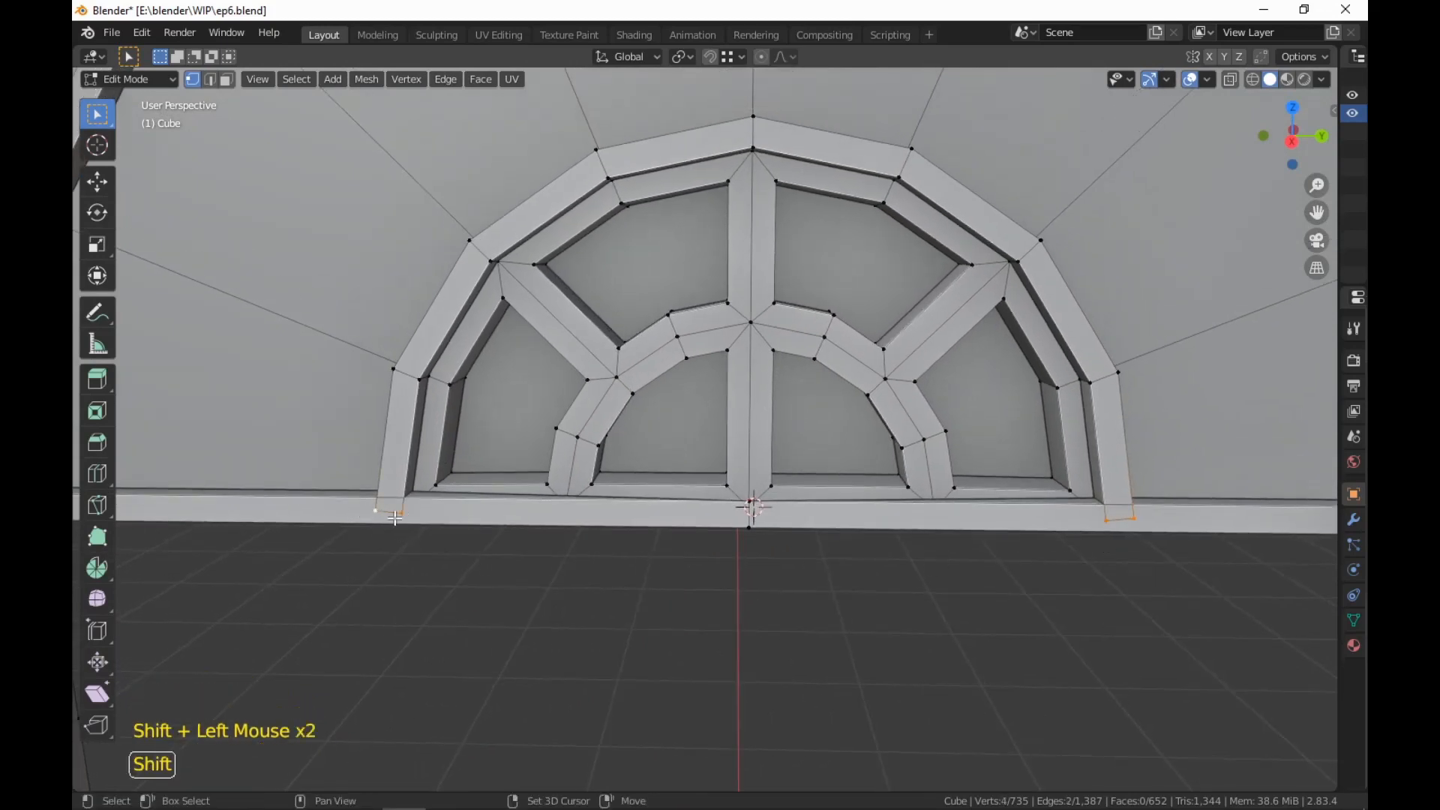
key(g)
key(z)
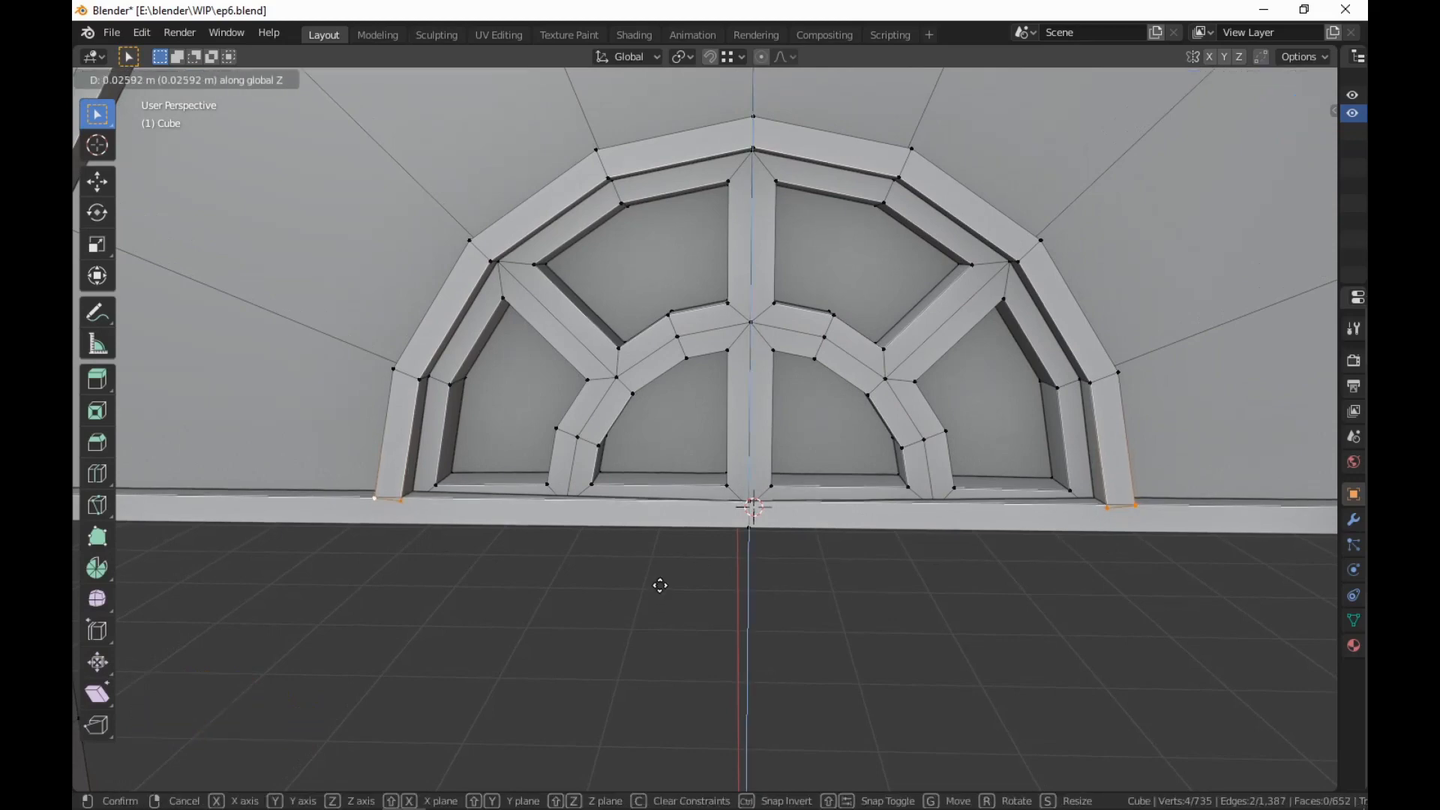
click(660, 584)
Try again to merge the rear vertices at both feet of the arched frame at their center, and undo the merge
middle_drag(1254, 503, 1039, 581)
scroll(874, 546, up, 3)
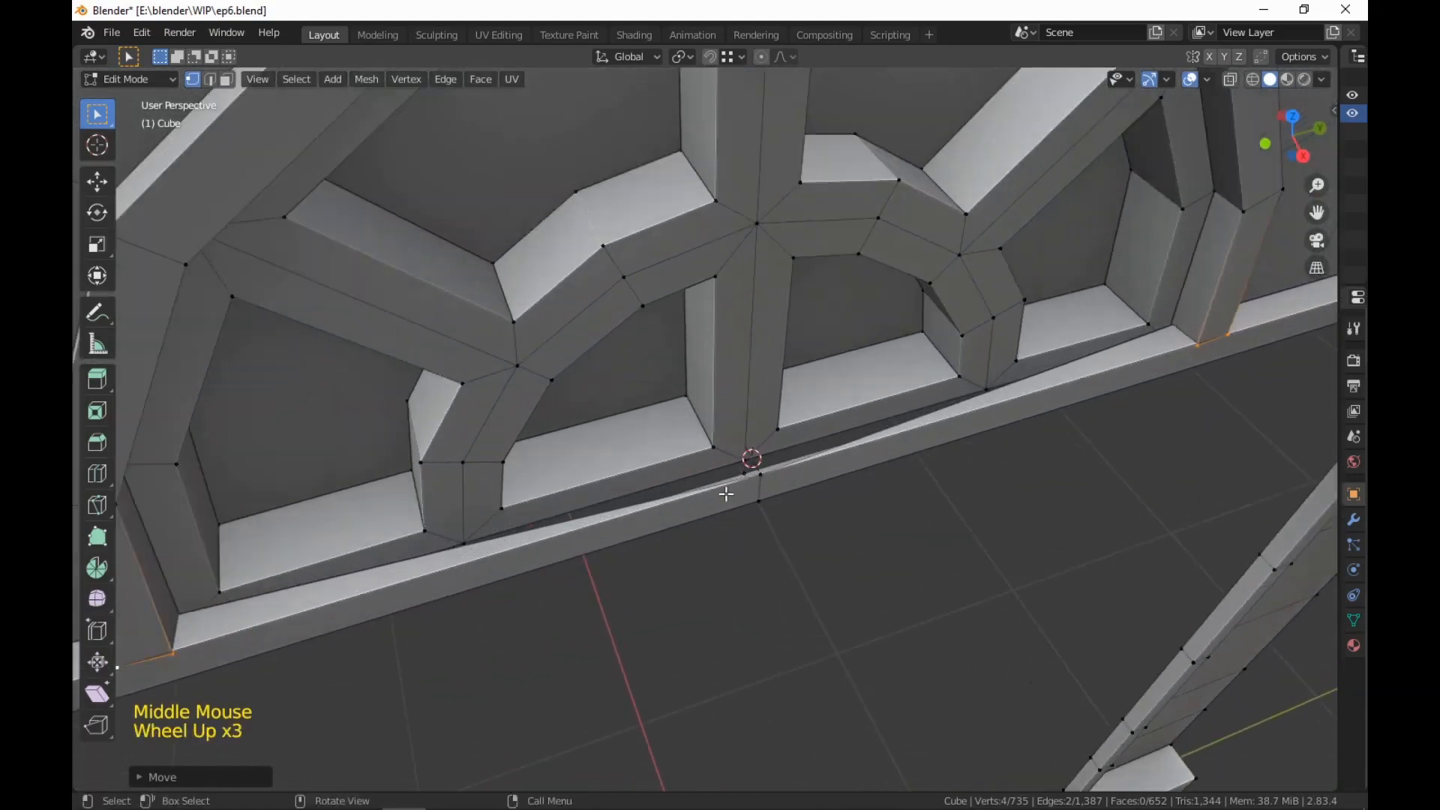
middle_drag(726, 493, 784, 480)
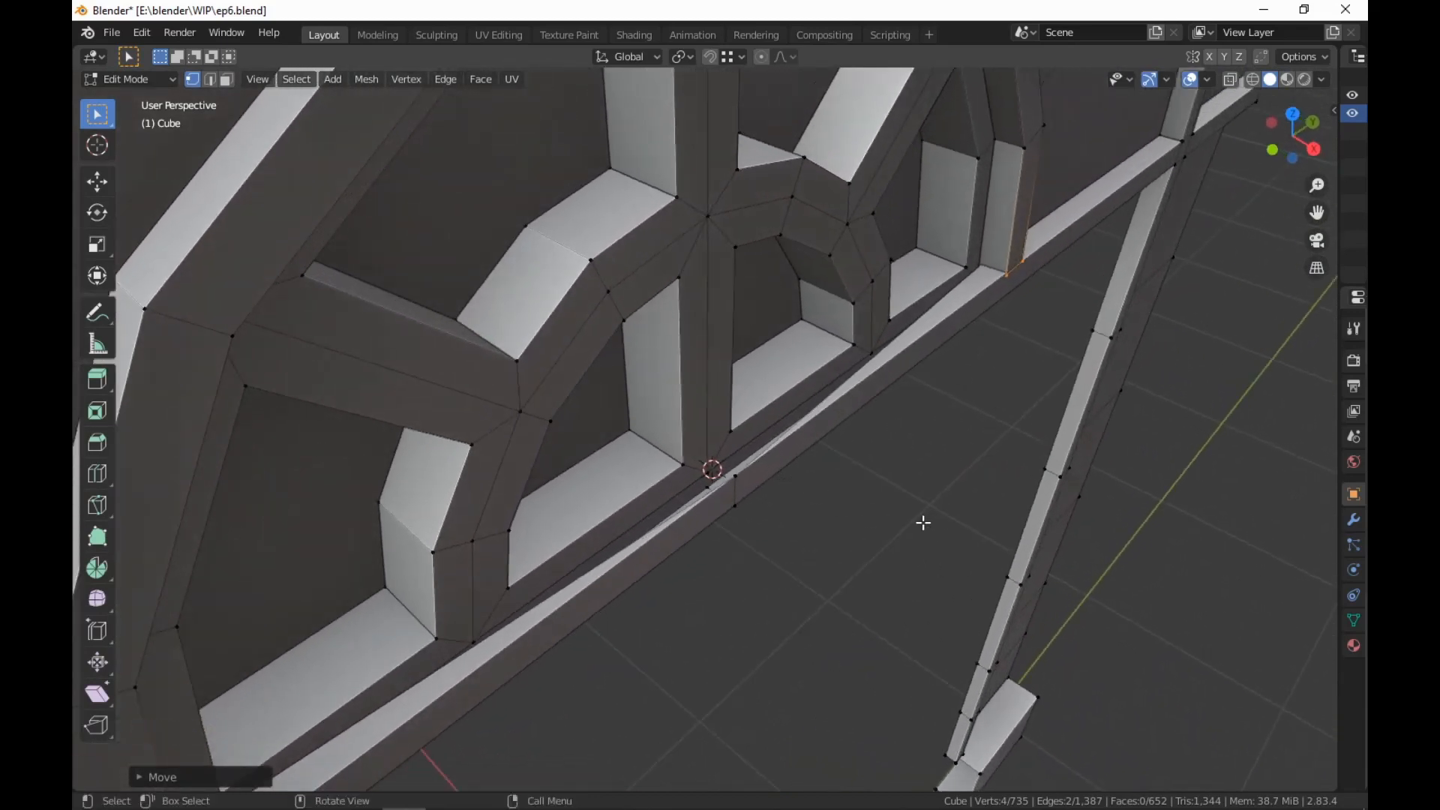
middle_drag(939, 520, 1185, 524)
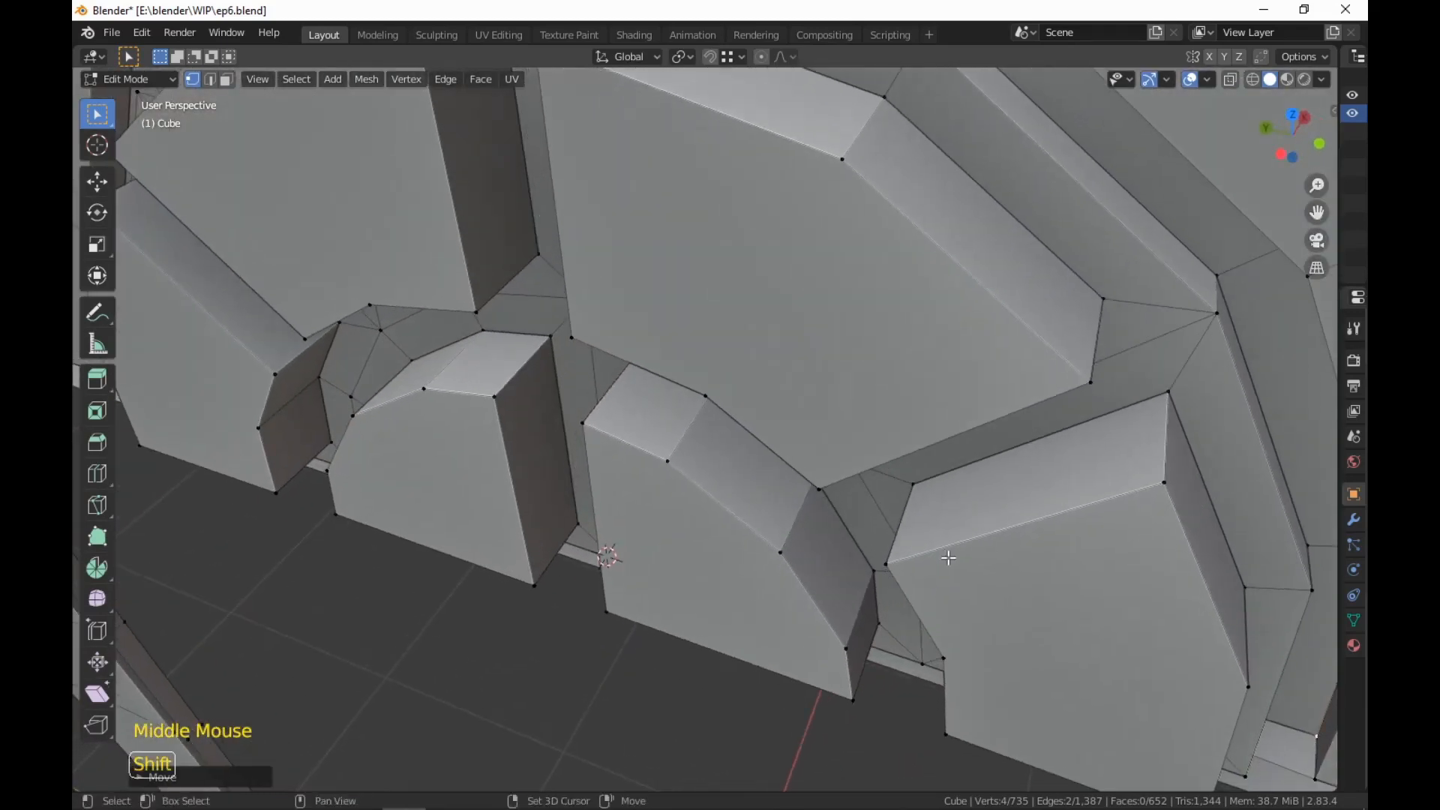
mouse_move(941, 548)
shift+middle_down()
mouse_move(873, 432)
mouse_move(774, 418)
mouse_move(1091, 591)
mouse_move(1055, 605)
mouse_move(723, 559)
mouse_move(799, 582)
mouse_move(771, 588)
mouse_move(936, 553)
shift+middle_up()
click(1121, 526)
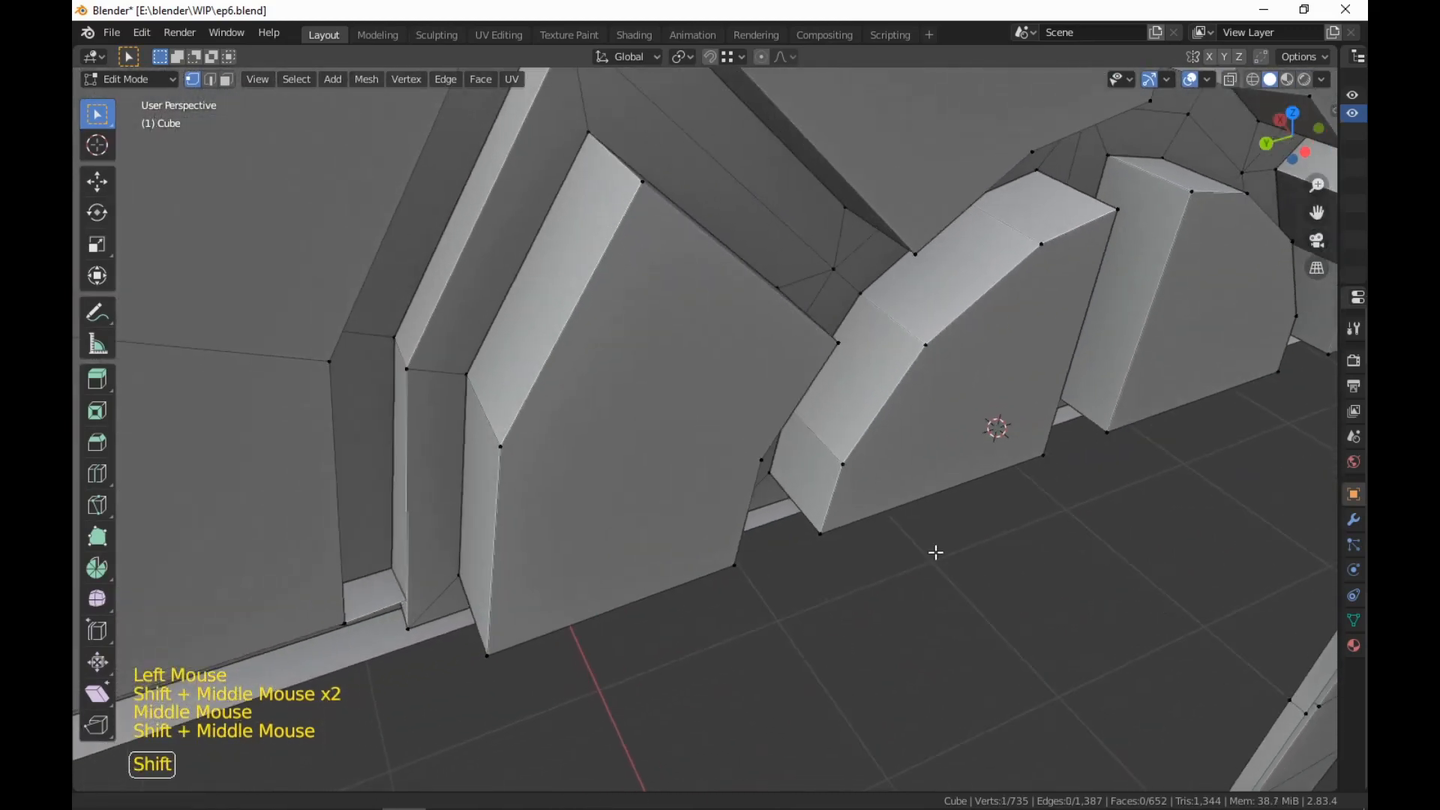
shift+click(346, 619)
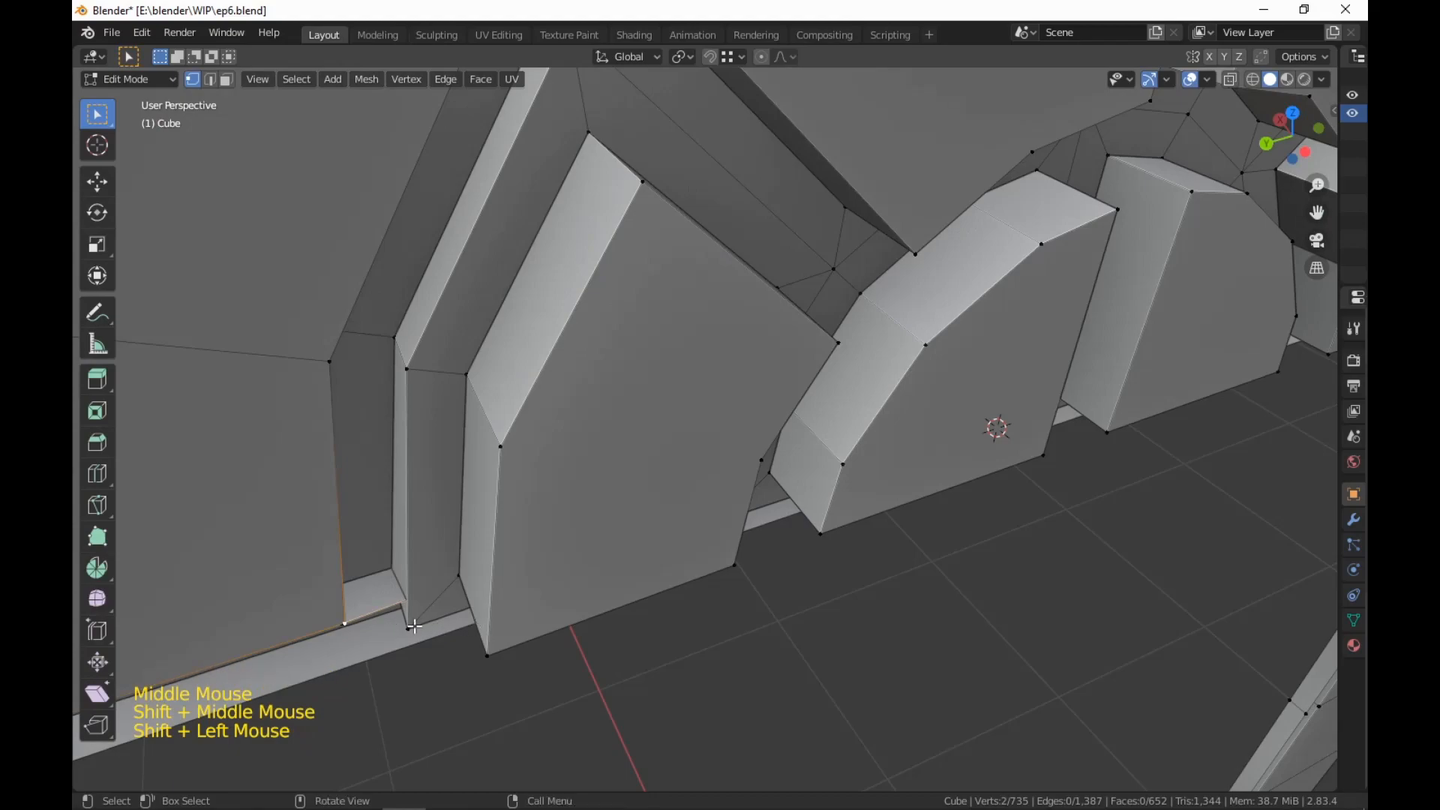
middle_drag(414, 626, 922, 643)
scroll(740, 640, down, 4)
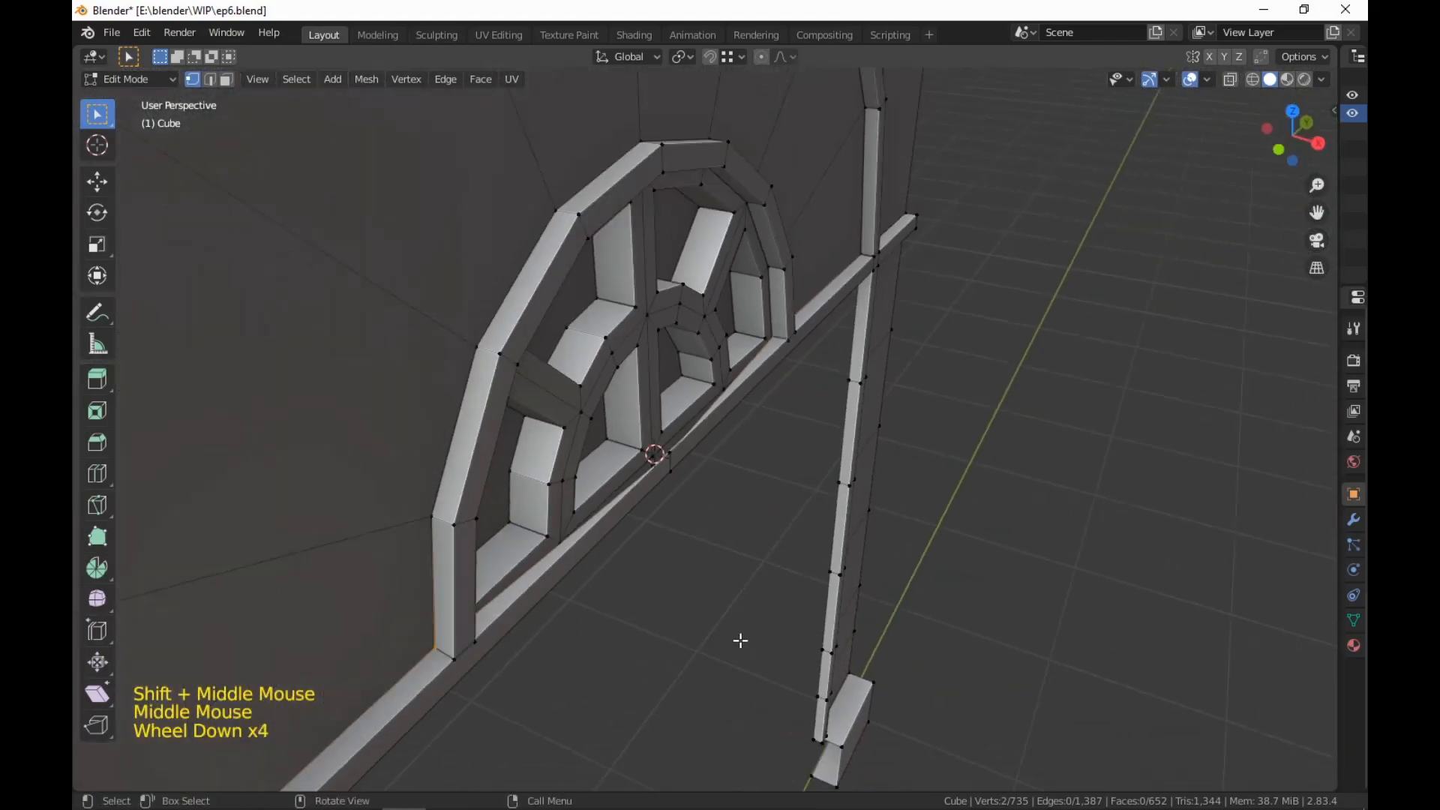
shift+middle_drag(741, 640, 691, 625)
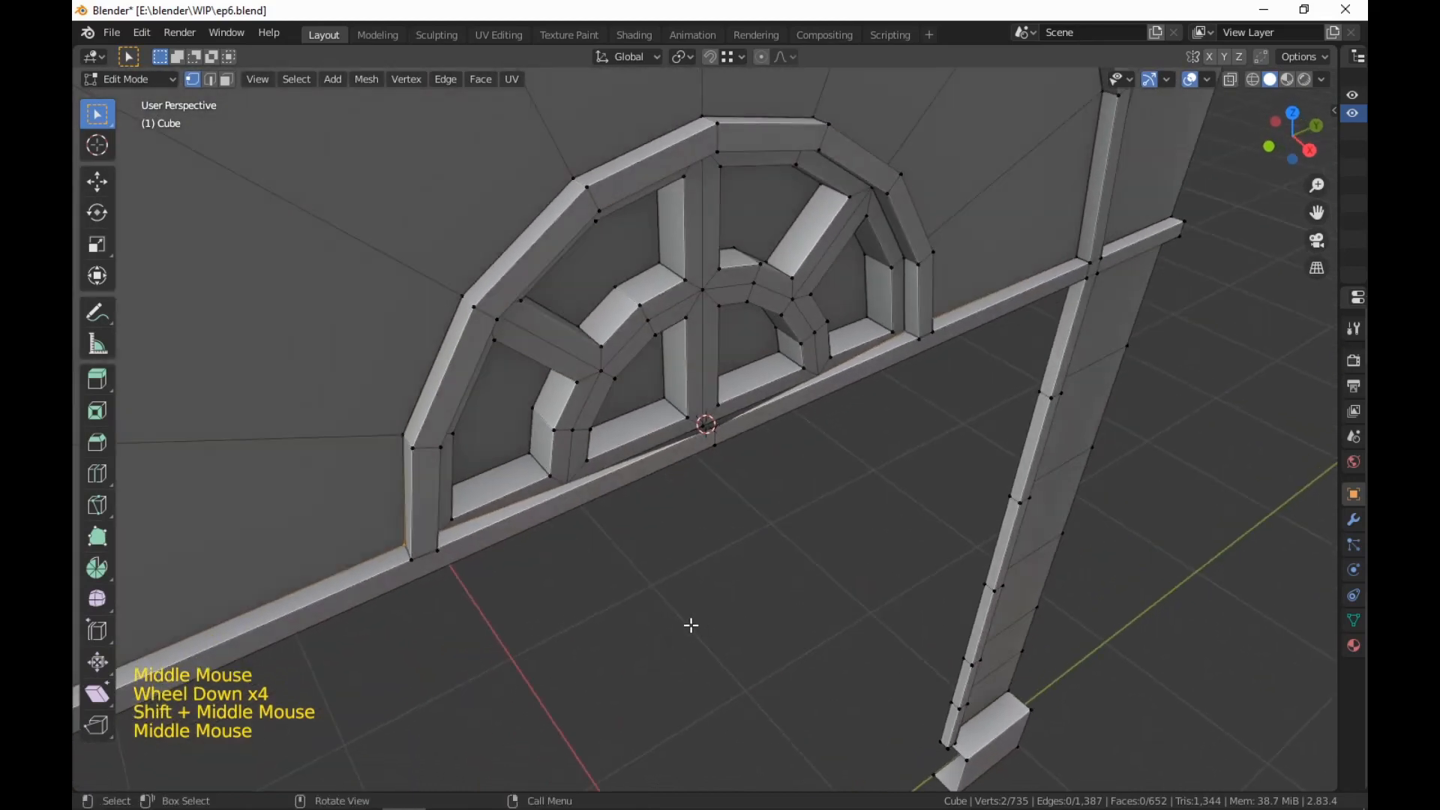
right_click(732, 624)
mouse_move(822, 618)
click(831, 660)
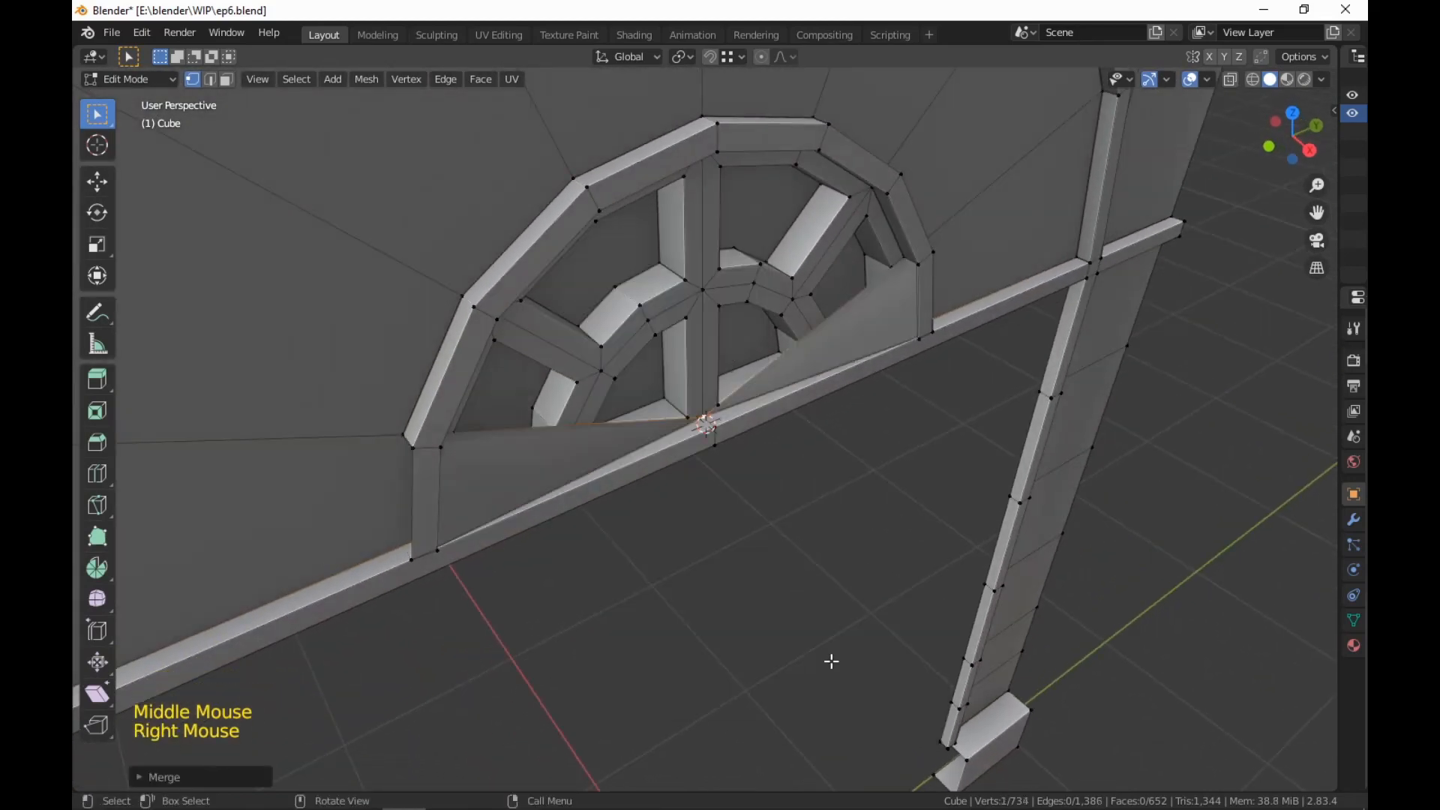
middle_drag(833, 660, 762, 666)
key(ctrl+z)
Connect the two rear vertices with an edge and fill a face between the long edges to close the gap beneath the arched window
shift+scroll(799, 647, up, 2)
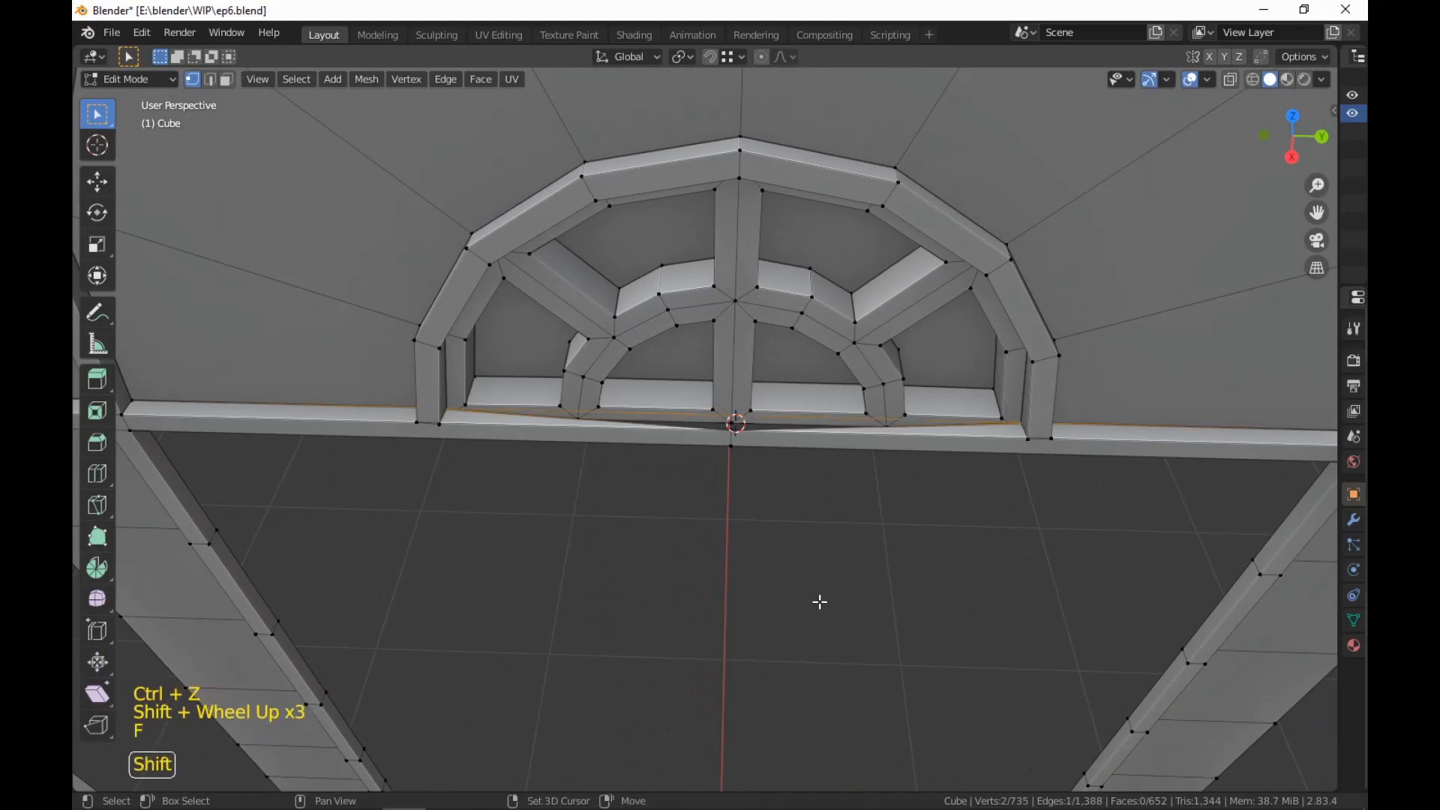
scroll(810, 627, up, 3)
shift+middle_drag(820, 602, 862, 630)
key(2)
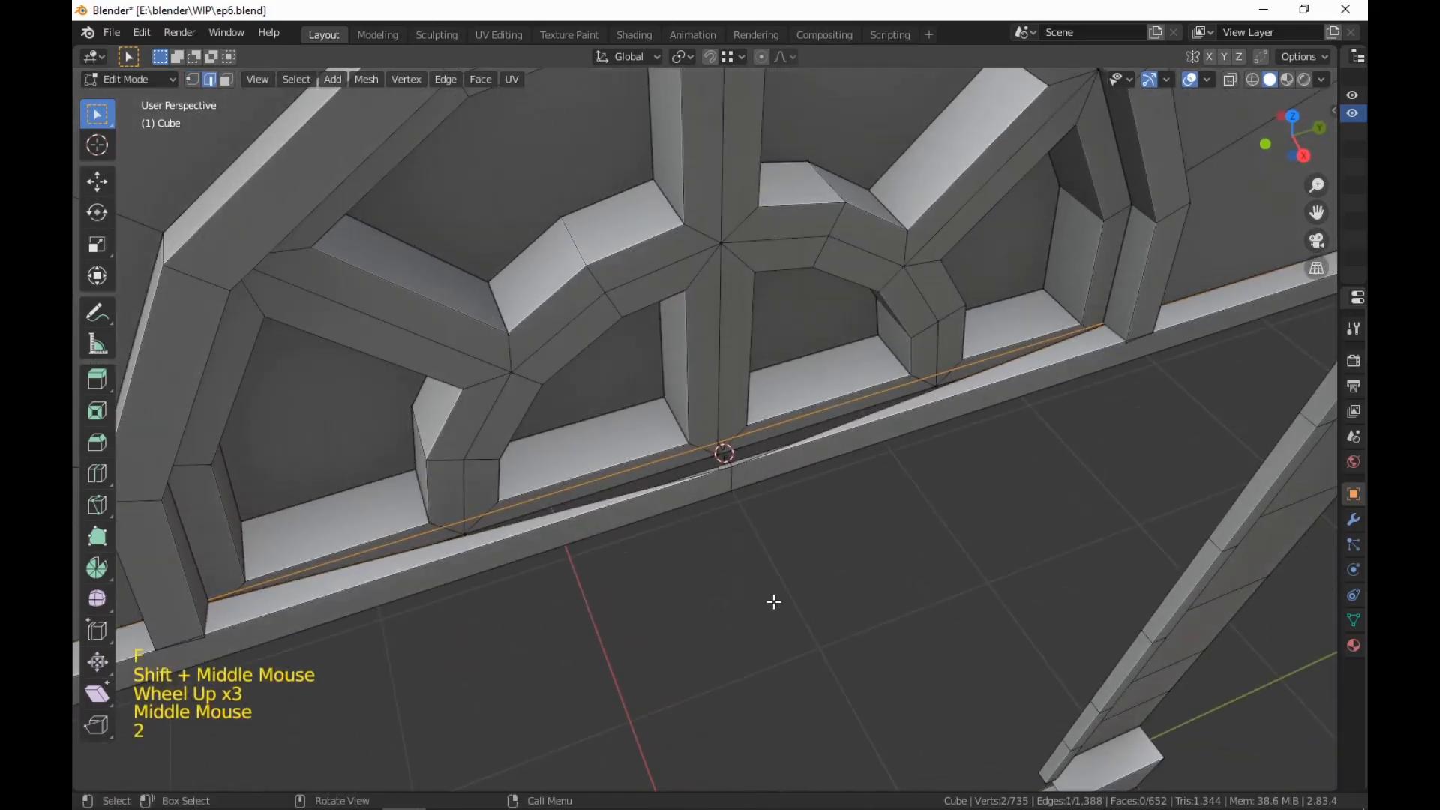
shift+click(560, 515)
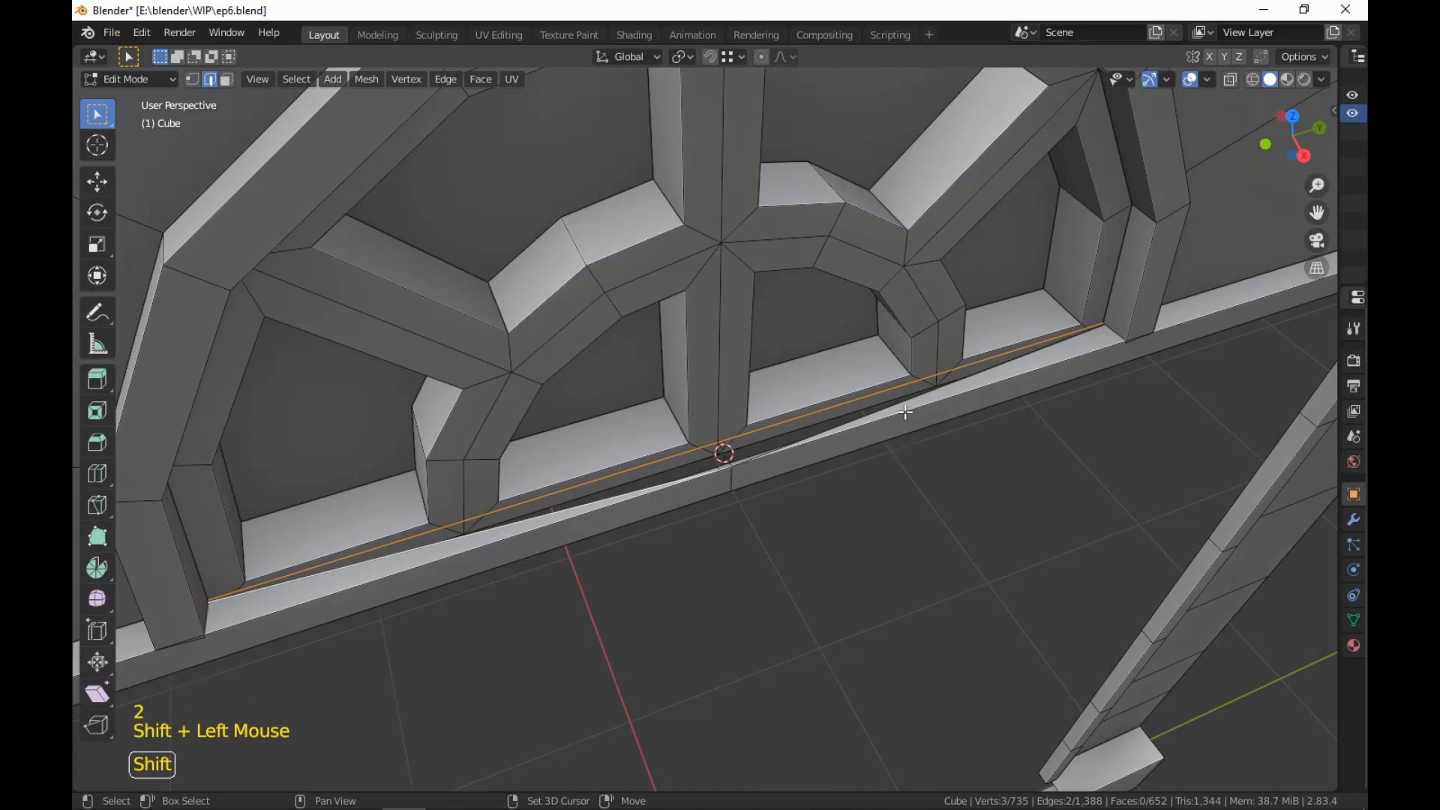
key(f)
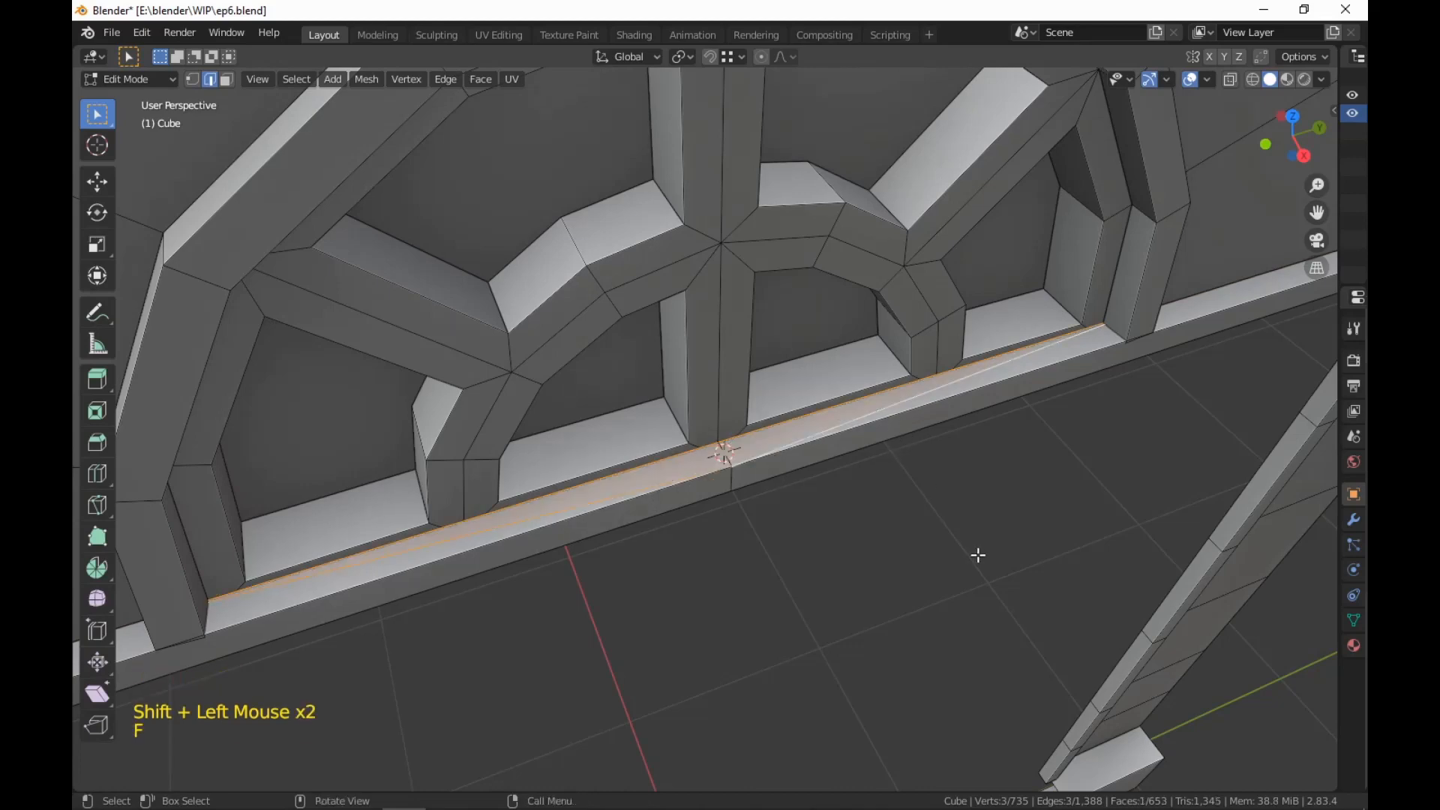
scroll(977, 553, down, 4)
middle_drag(978, 553, 958, 531)
scroll(948, 514, up, 3)
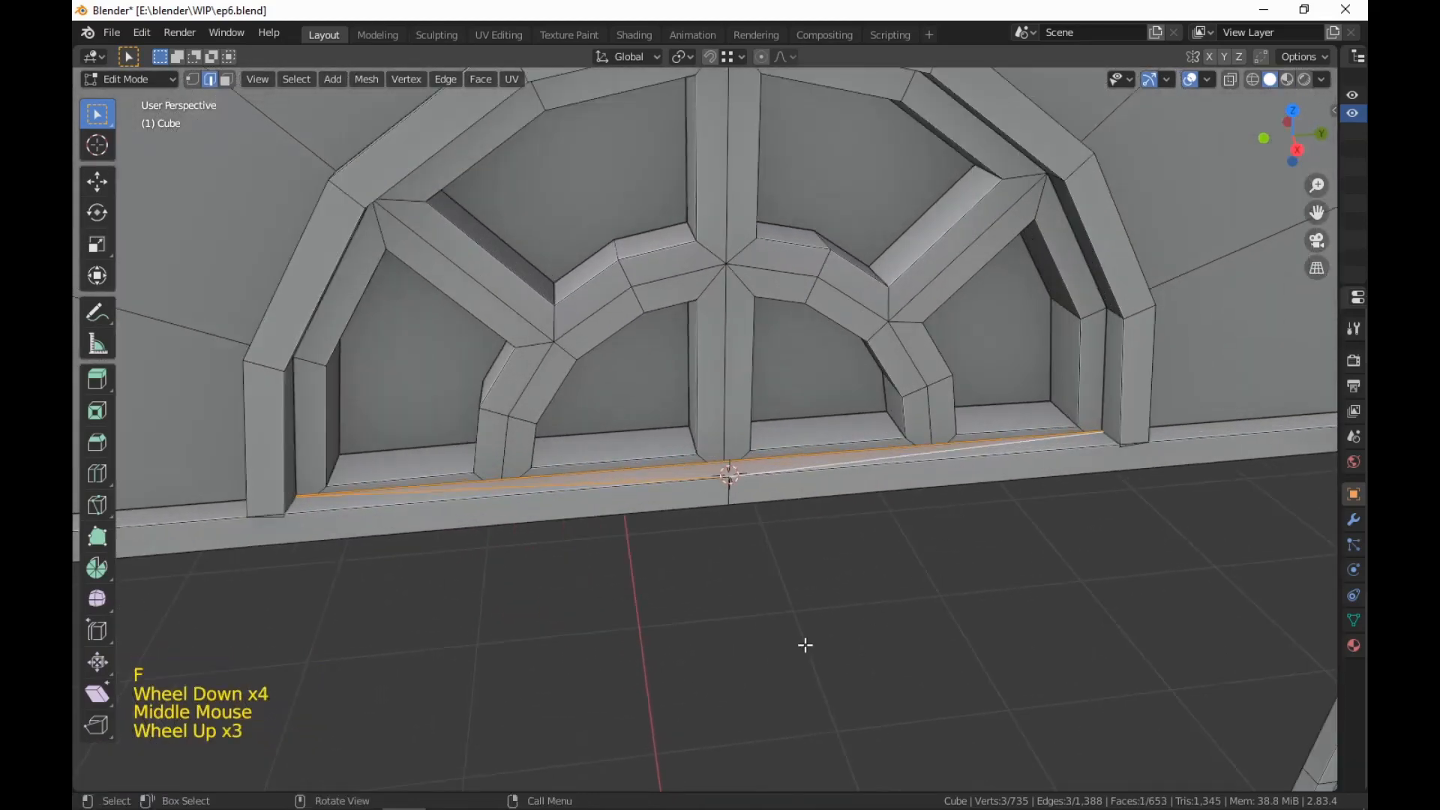
key(3)
middle_drag(846, 601, 758, 572)
scroll(682, 611, up, 1)
click(676, 609)
Move the inner front bottom vertex of each arched frame foot along Z, snapping it level with the outer vertex
scroll(1009, 627, down, 2)
shift+middle_drag(1010, 627, 859, 652)
scroll(858, 652, up, 2)
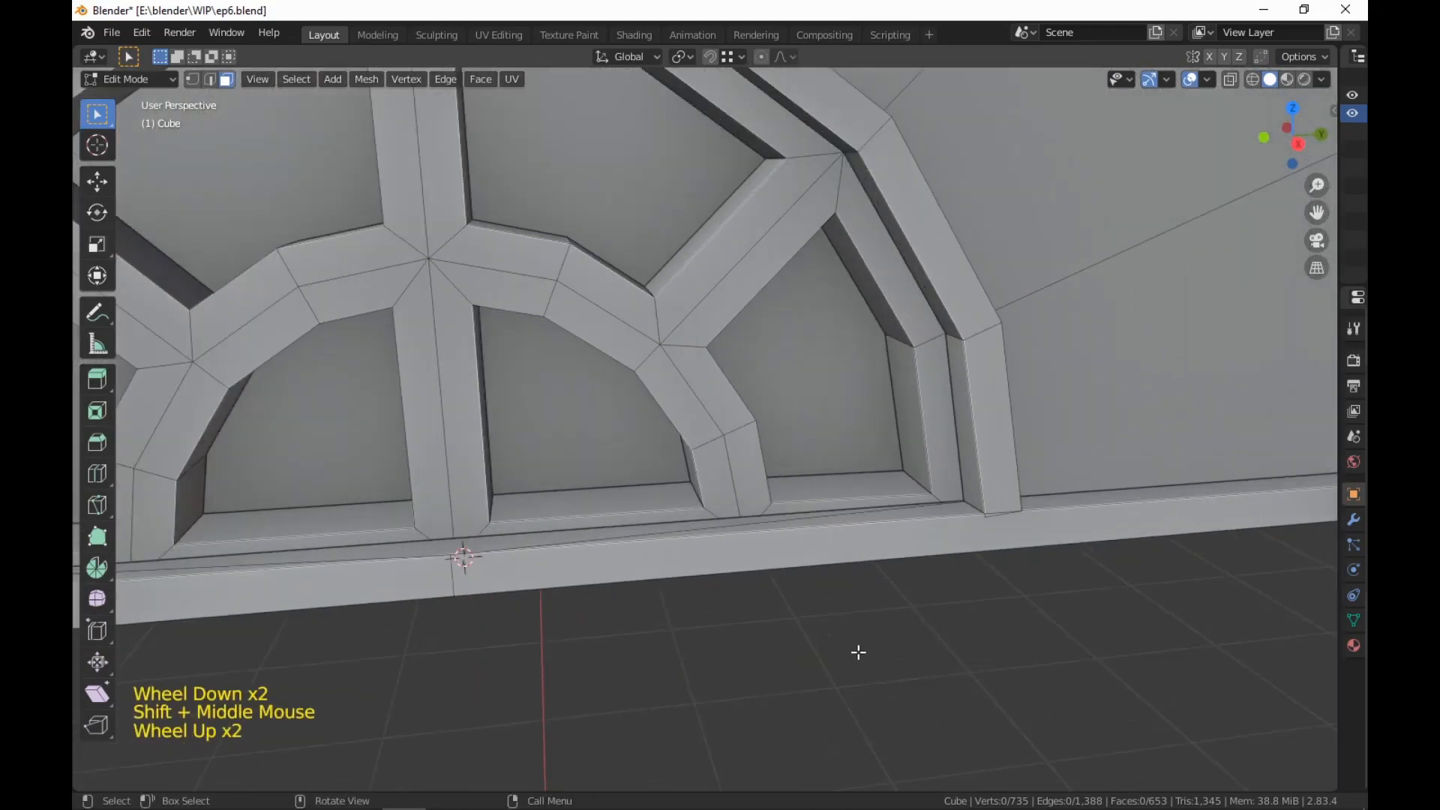
key(1)
click(983, 521)
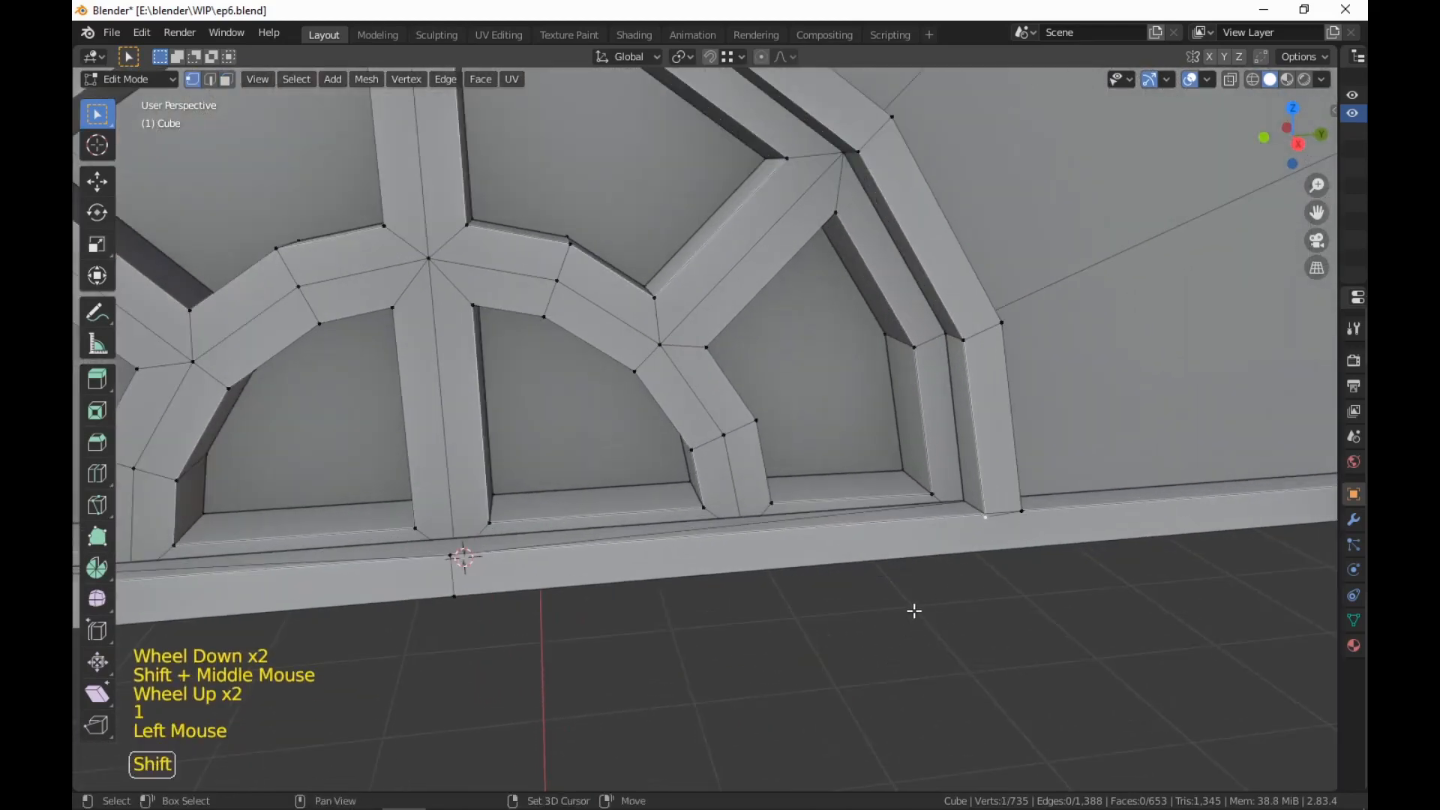
shift+middle_drag(913, 611, 1128, 665)
key(g)
click(1010, 525)
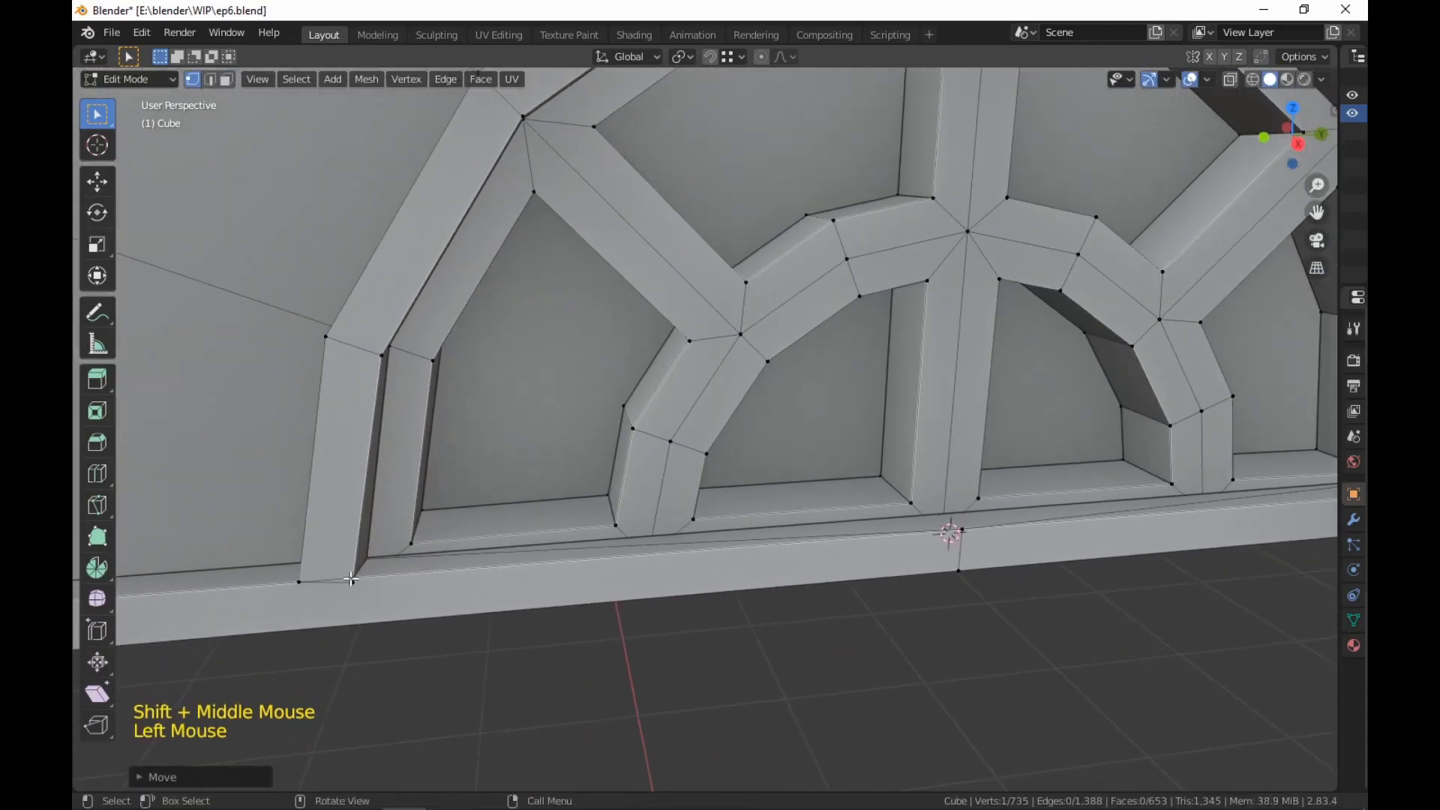
key(g)
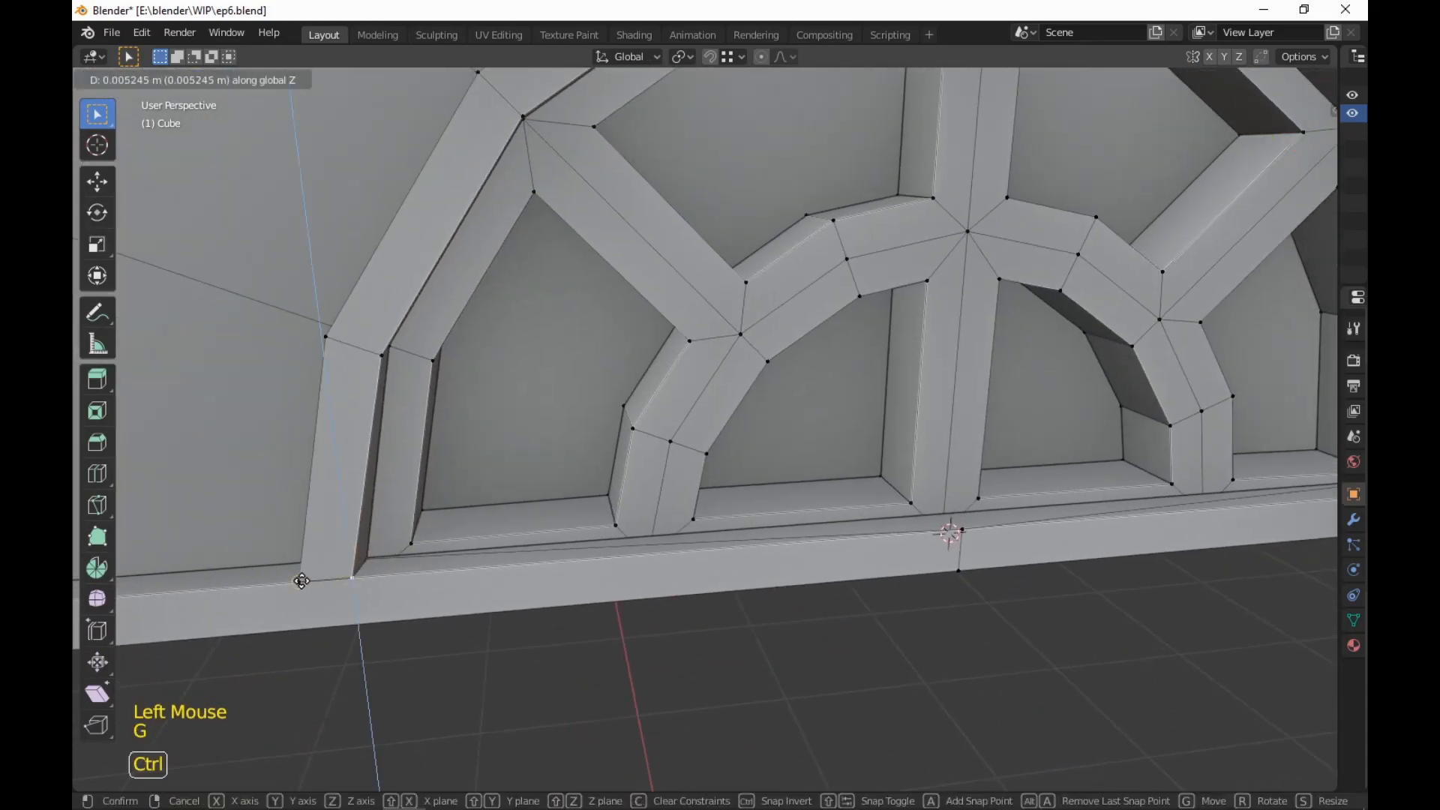
click(352, 584)
Snap the outer bottom vertex hanging below one foot of the arched frame up to the adjacent corner vertex
scroll(675, 655, down, 2)
scroll(675, 655, down, 1)
middle_drag(675, 655, 489, 470)
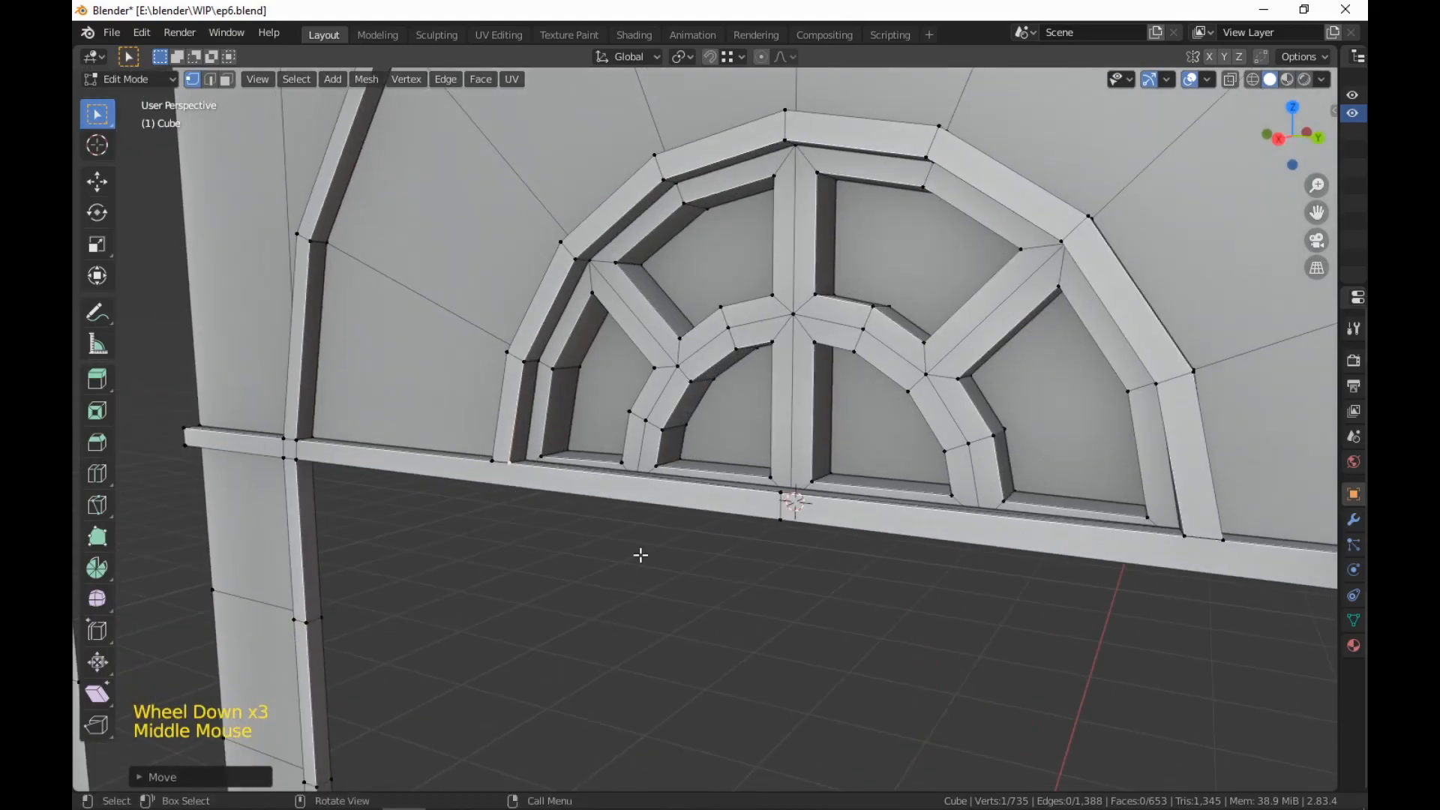
shift+middle_drag(641, 555, 414, 555)
scroll(475, 583, up, 2)
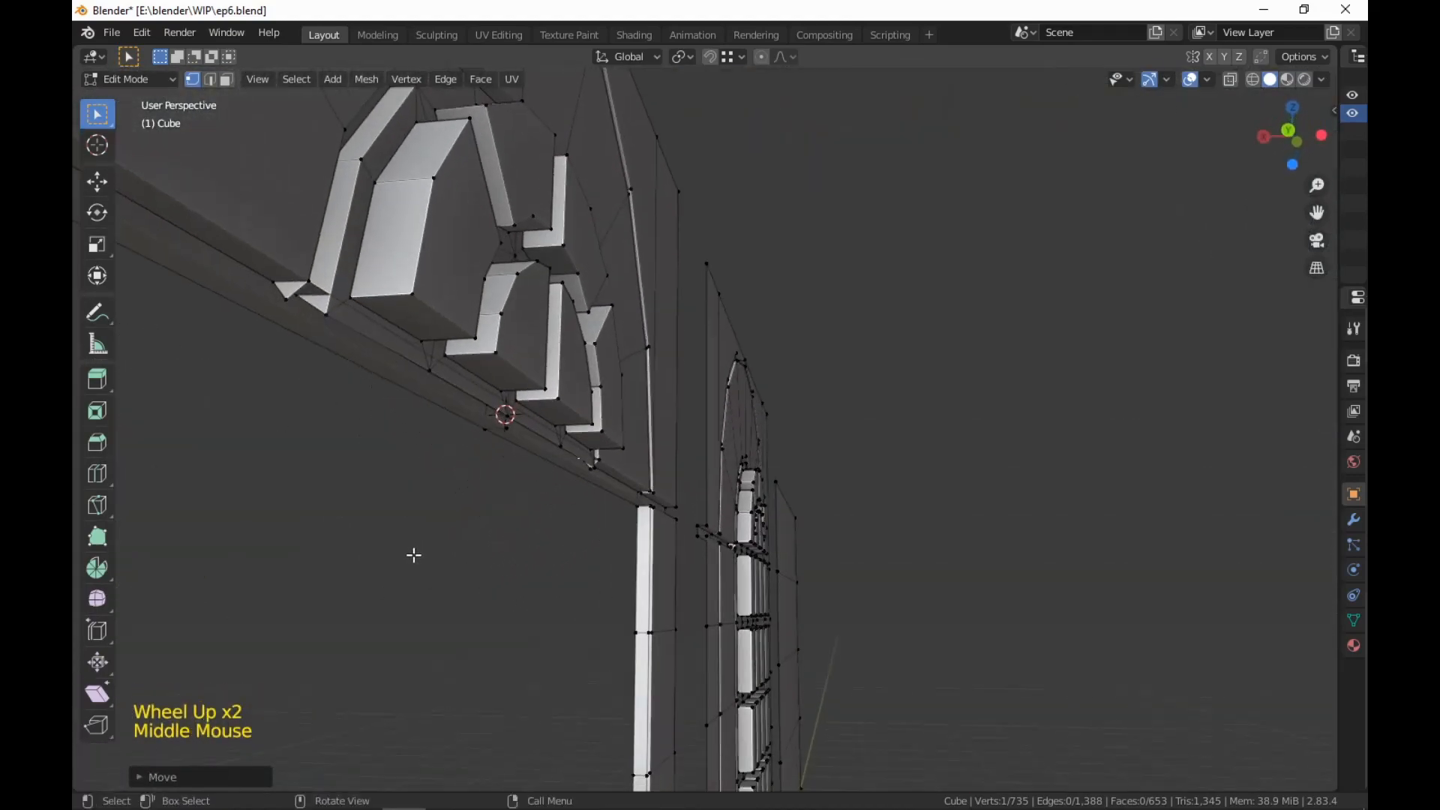
key(3)
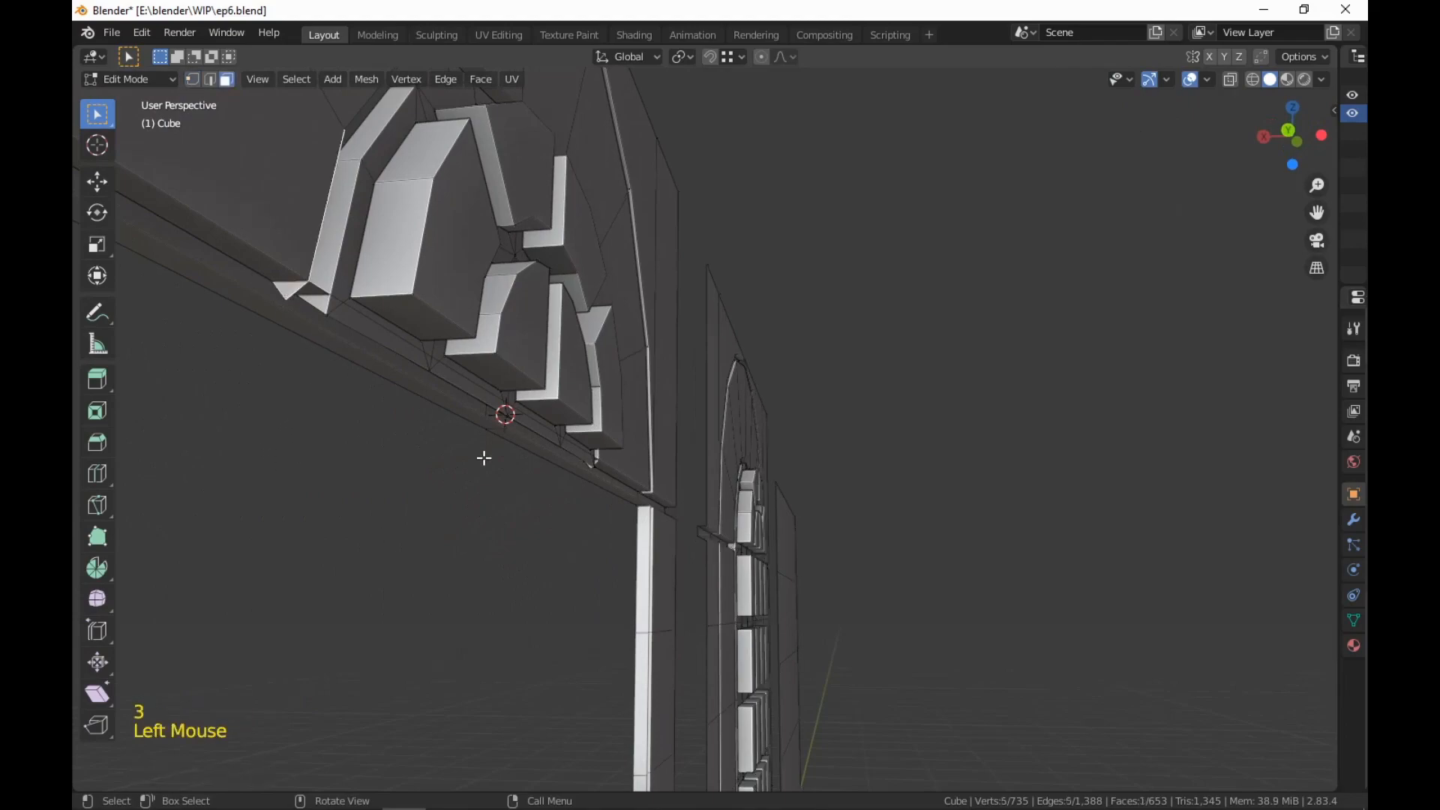
middle_drag(485, 457, 420, 525)
shift+scroll(420, 525, down, 1)
shift+middle_drag(420, 525, 412, 517)
shift+scroll(495, 618, up, 1)
scroll(495, 617, up, 3)
scroll(495, 617, down, 1)
middle_drag(495, 617, 559, 605)
key(1)
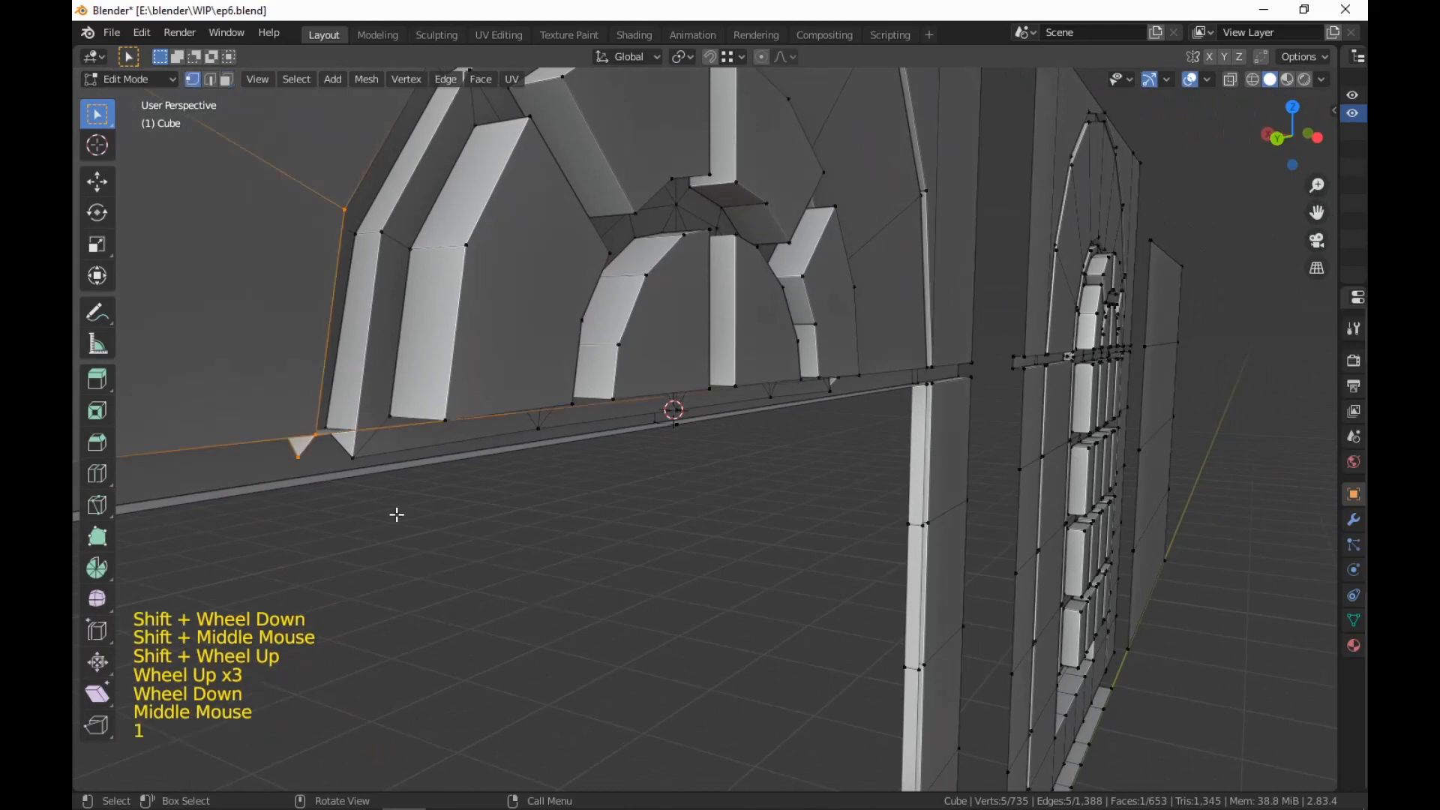
click(298, 462)
shift+middle_drag(453, 562, 713, 518)
scroll(645, 553, up, 1)
middle_drag(562, 550, 560, 555)
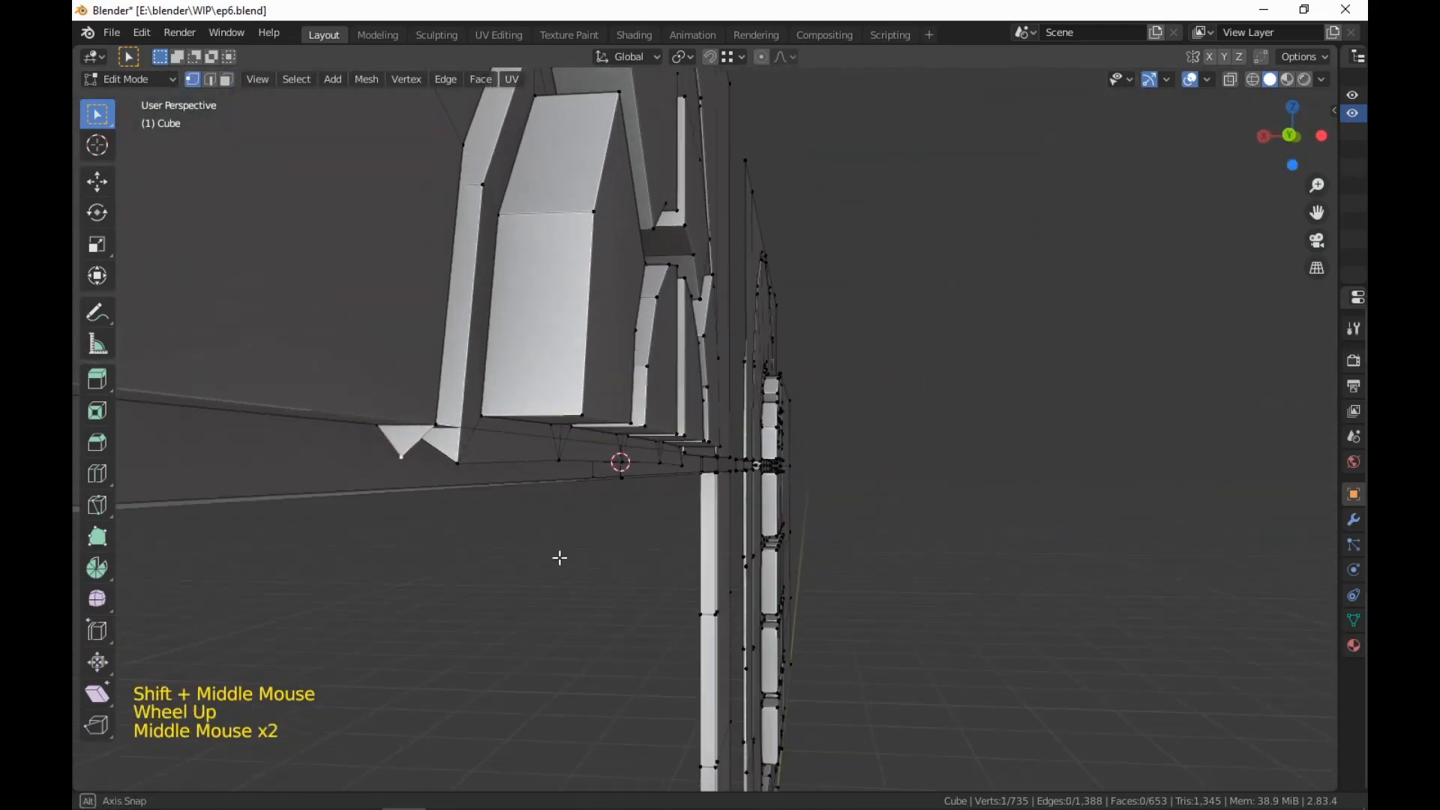
key(g)
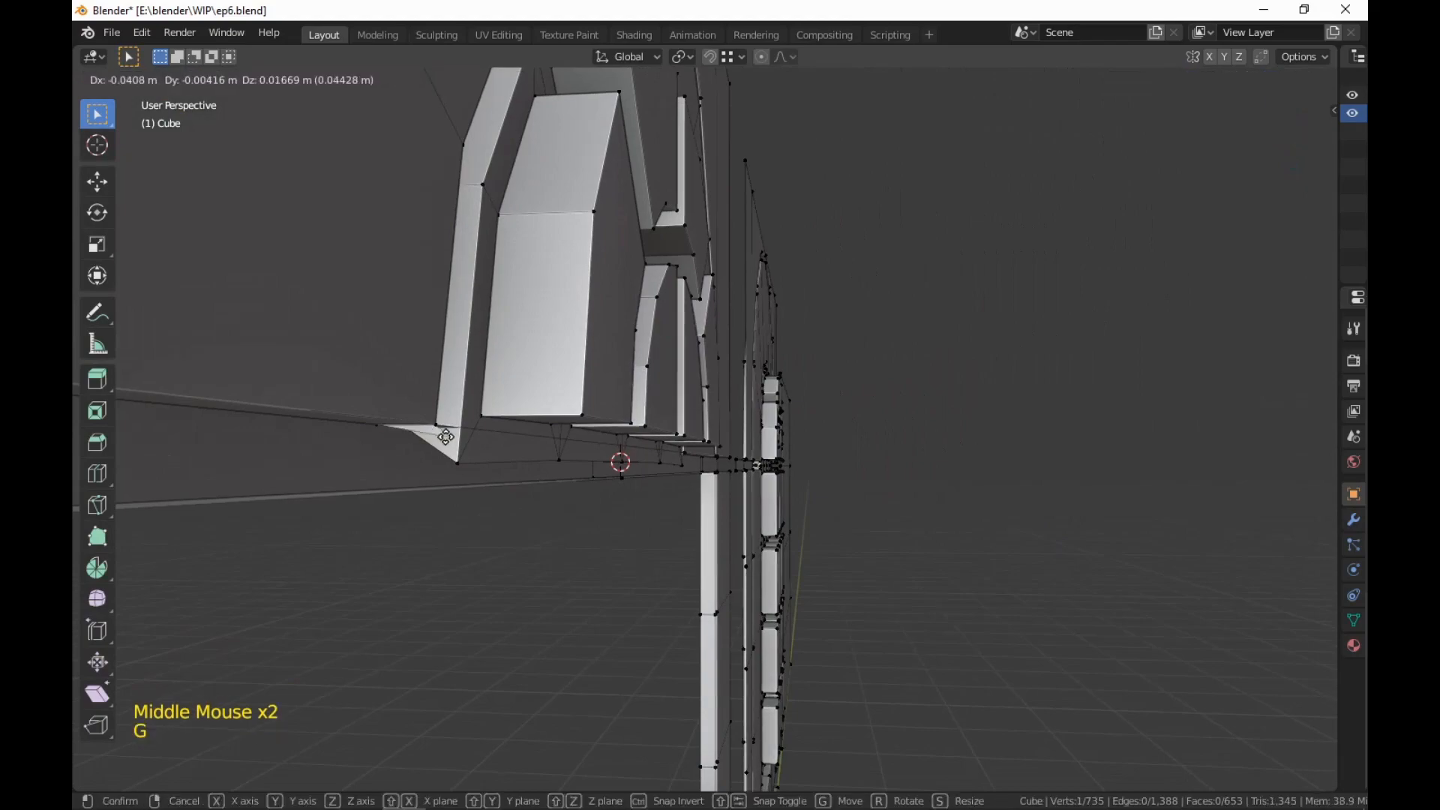
ctrl+click(440, 427)
Snap the matching outer bottom vertex at the arched frame's opposite foot onto its adjacent corner vertex
middle_drag(661, 630, 126, 443)
scroll(499, 651, down, 4)
scroll(126, 442, up, 1)
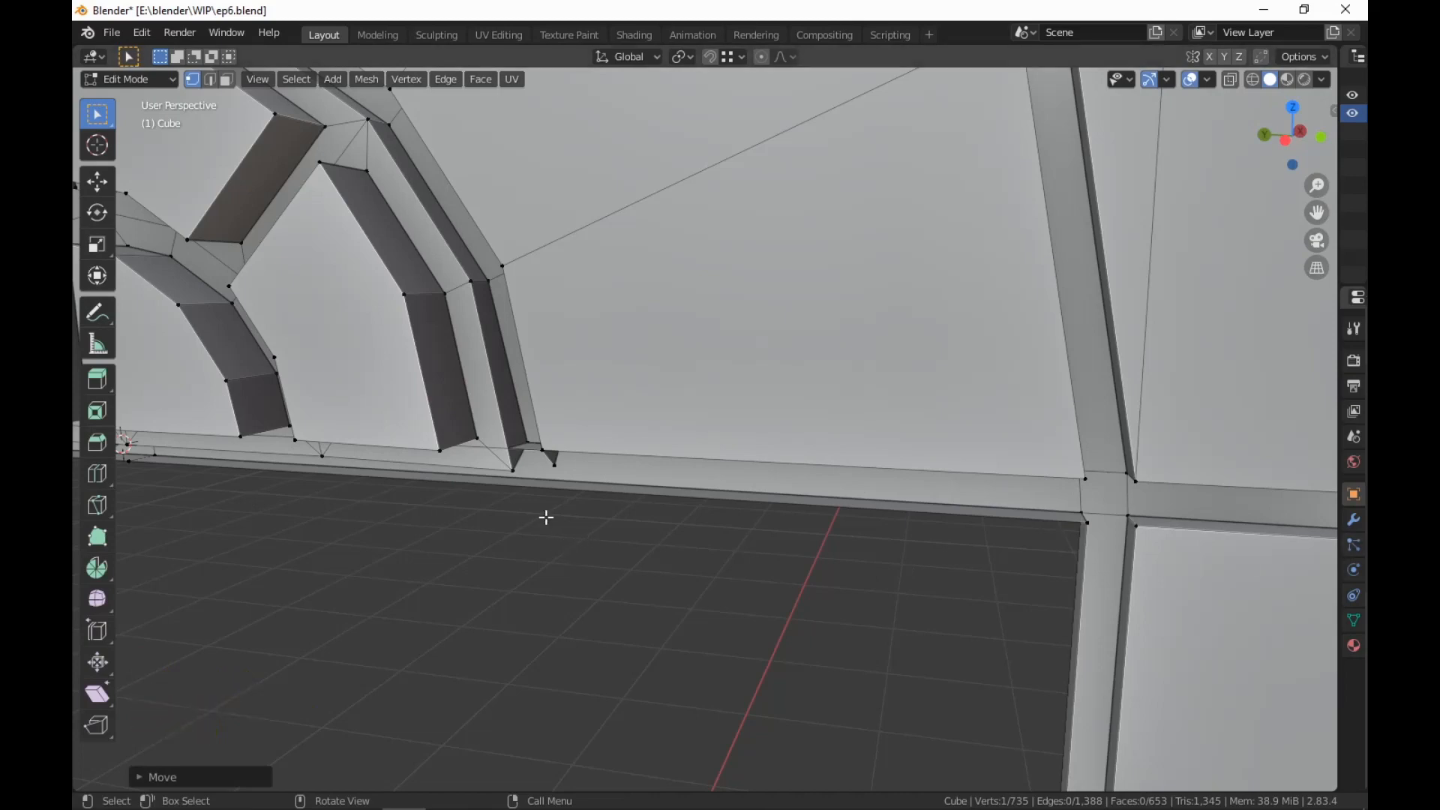
shift+middle_drag(697, 572, 782, 584)
scroll(855, 643, up, 2)
key(g)
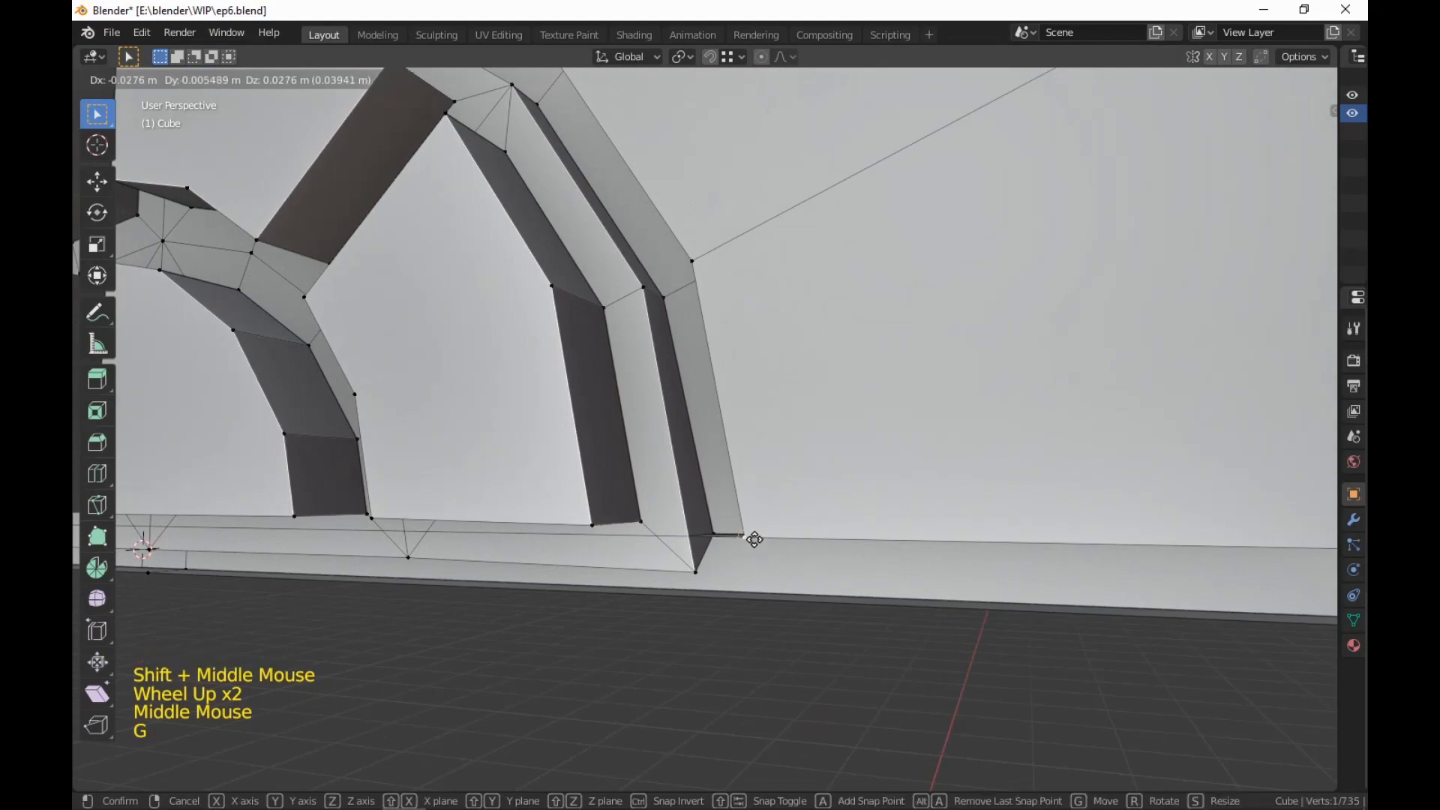
ctrl+click(747, 537)
scroll(843, 604, down, 1)
scroll(843, 604, down, 1)
Examine the arched frame, the beam beneath it and the bases of the two pillars beside the opening
middle_drag(843, 604, 498, 552)
scroll(585, 78, up, 1)
scroll(1007, 596, down, 4)
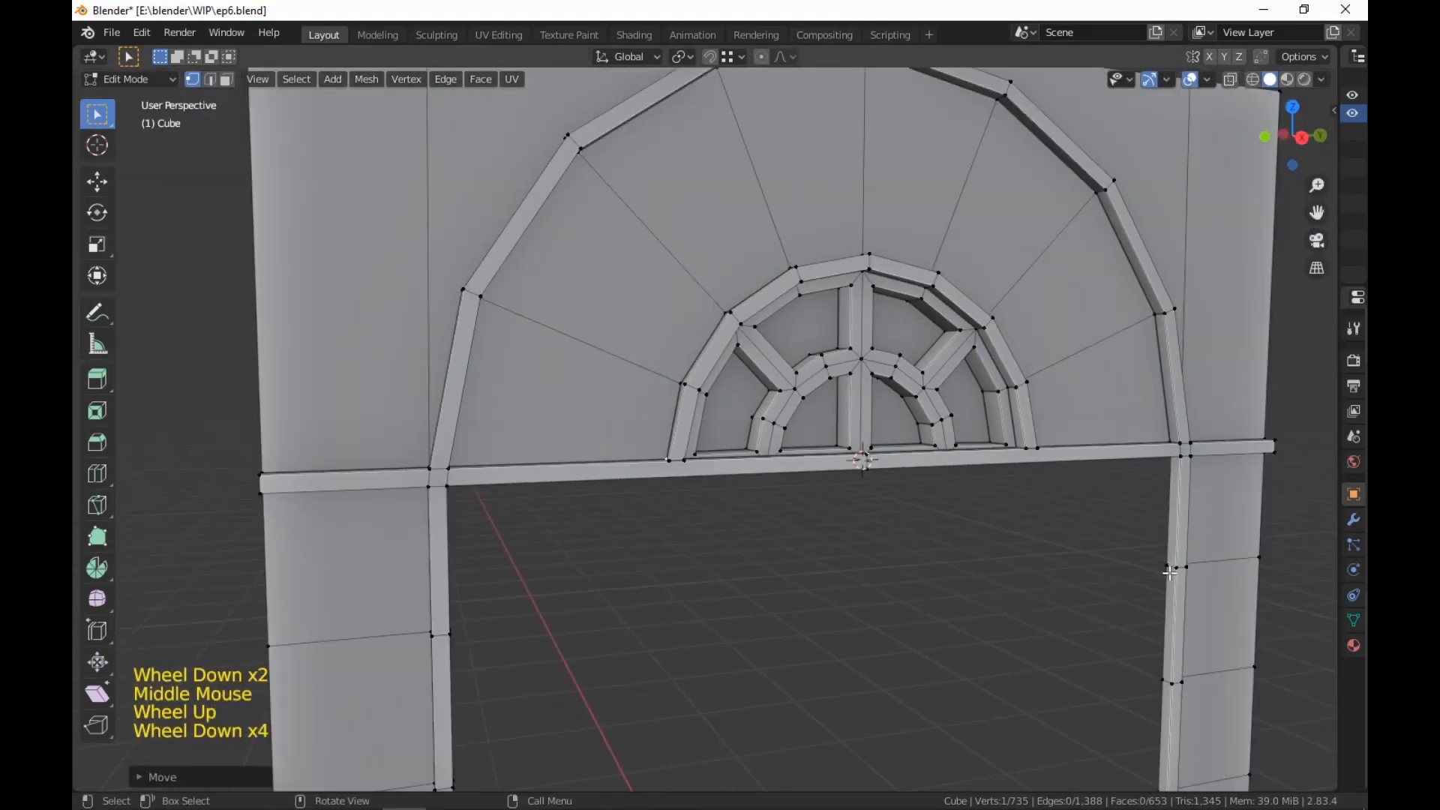
scroll(1170, 572, down, 1)
middle_drag(1170, 573, 914, 273)
scroll(875, 270, down, 2)
scroll(874, 270, up, 1)
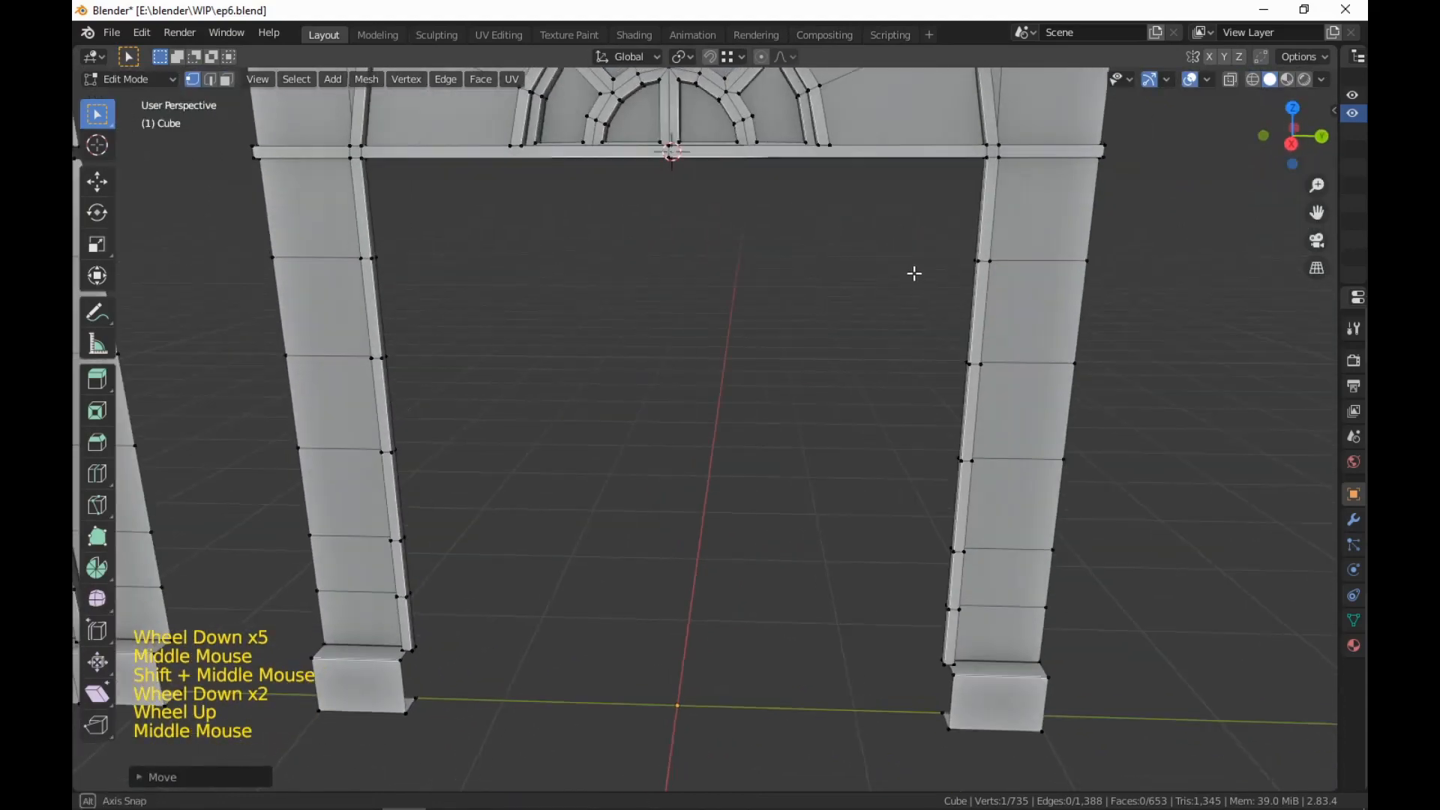
key(3)
scroll(820, 390, down, 1)
middle_drag(820, 389, 900, 260)
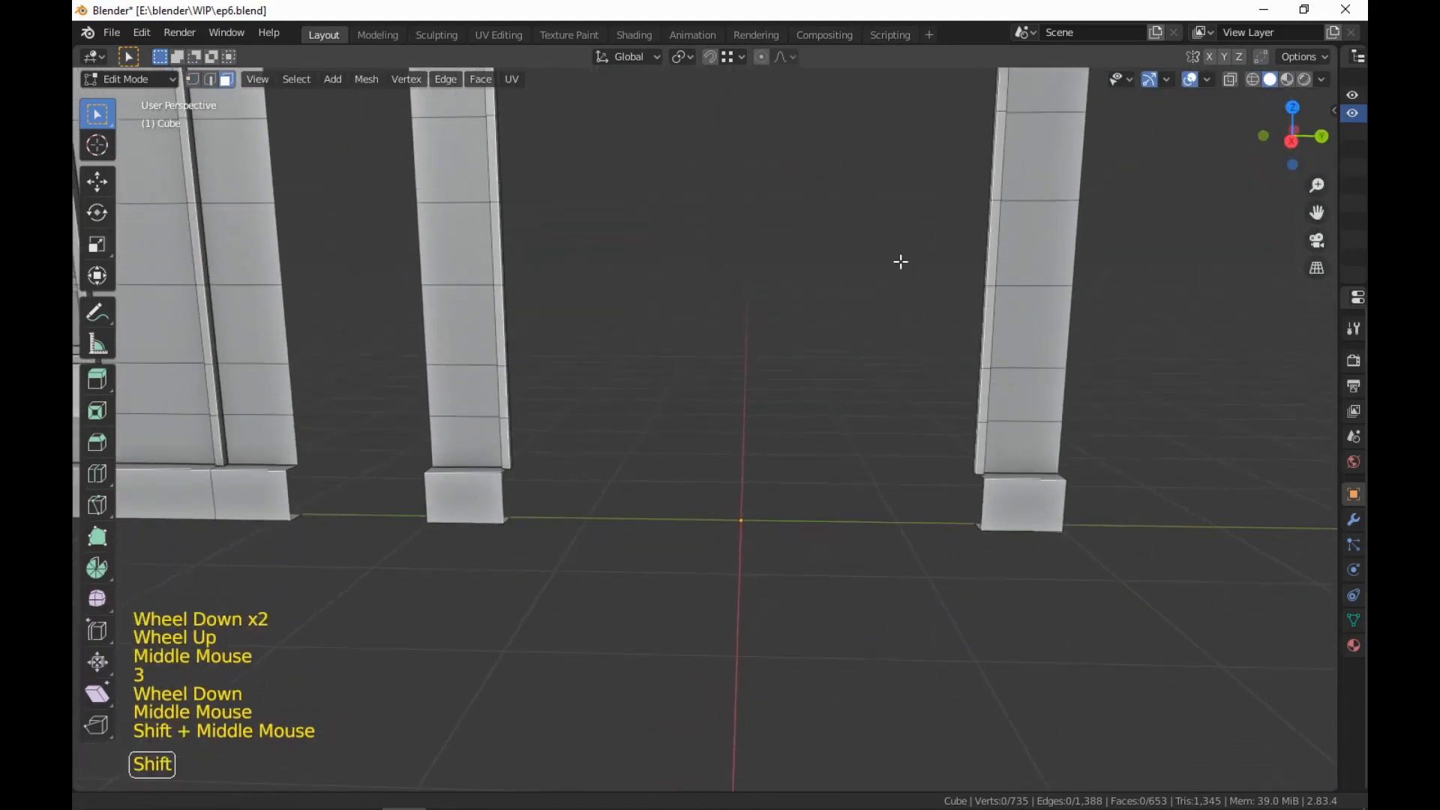
scroll(752, 408, up, 4)
scroll(751, 407, down, 1)
scroll(751, 407, up, 1)
middle_drag(751, 408, 862, 440)
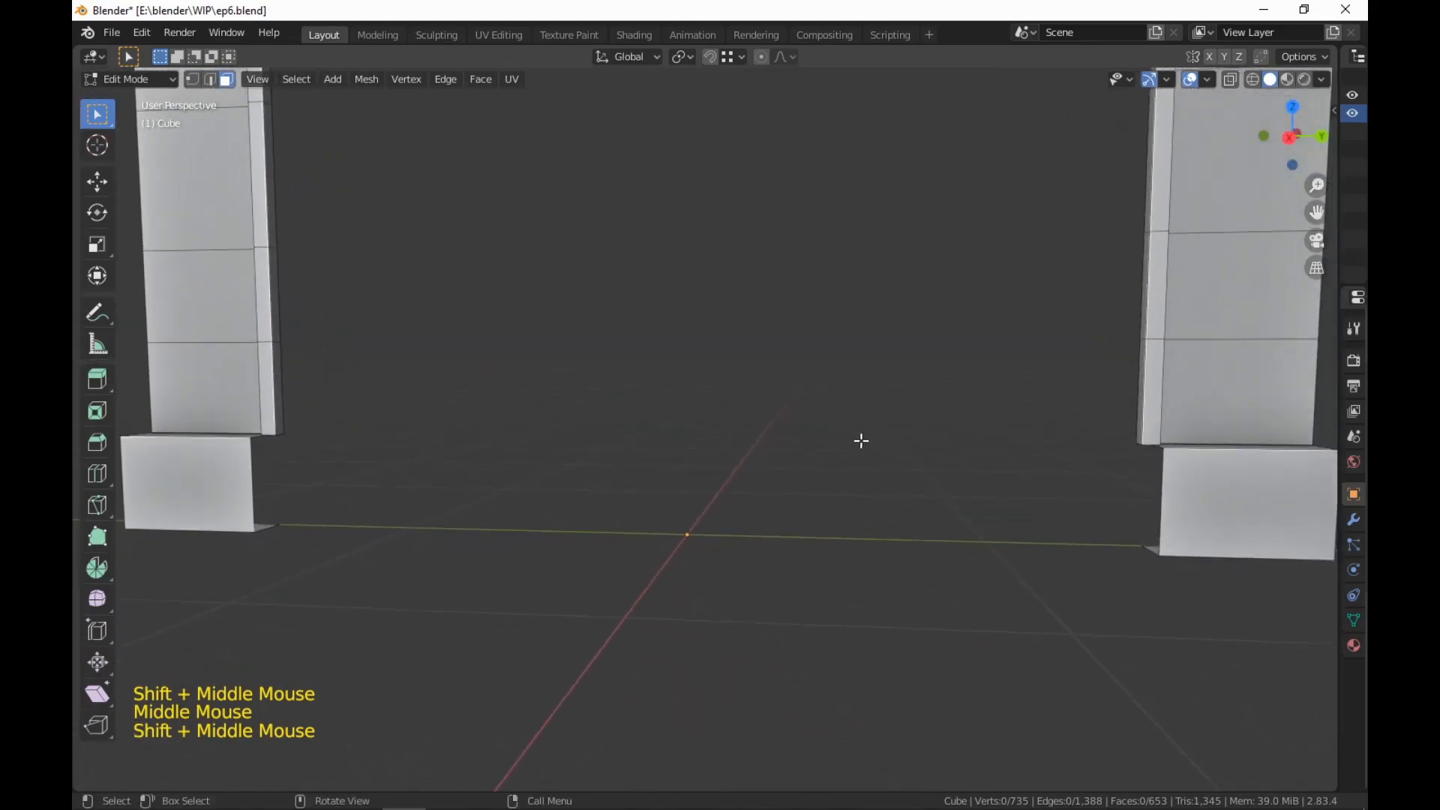
Move the inner end edges of the +Y pillar's base along Y until they are flush with the pillar trim
key(2)
alt+click(1159, 509)
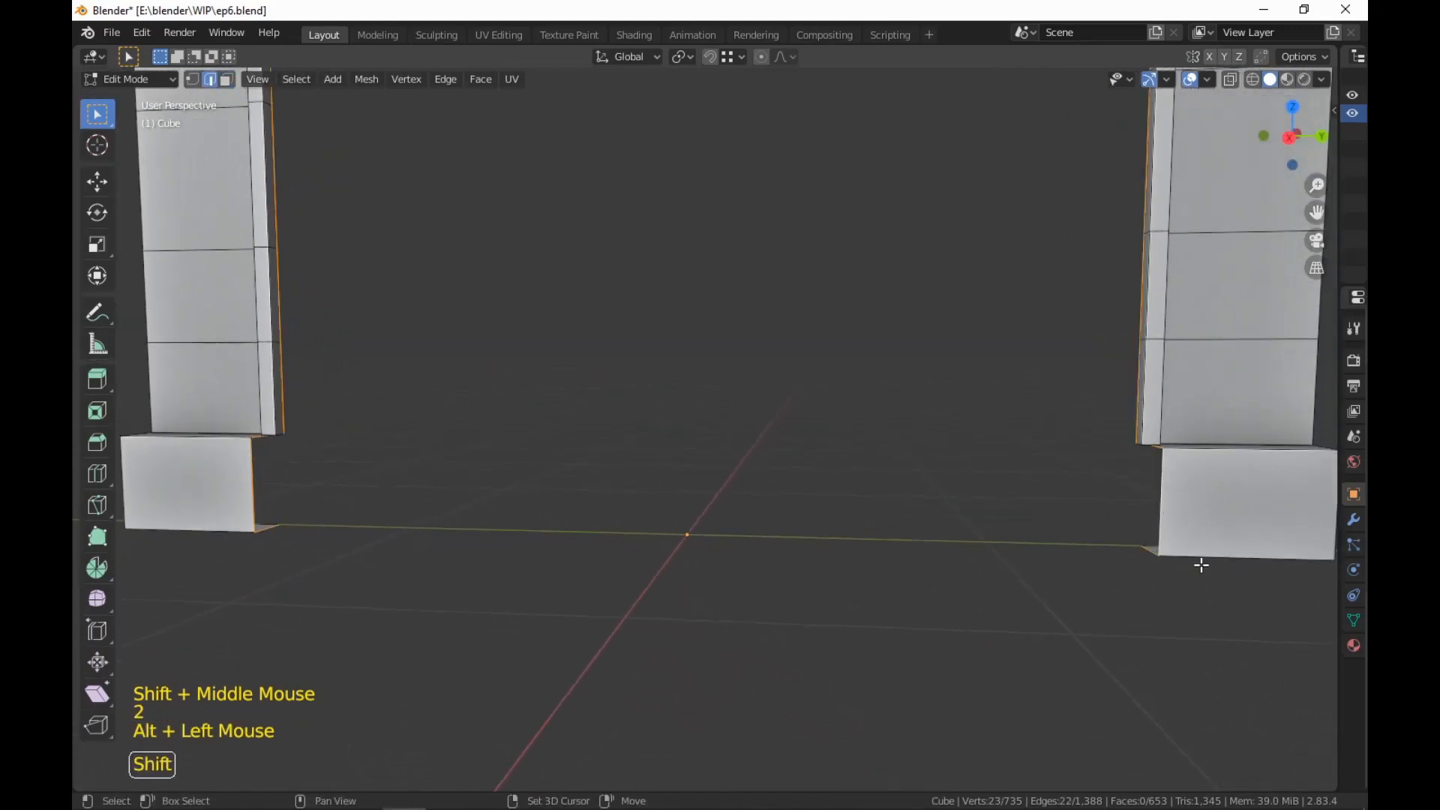
scroll(1125, 601, up, 1)
shift+middle_drag(1202, 566, 986, 491)
click(919, 471)
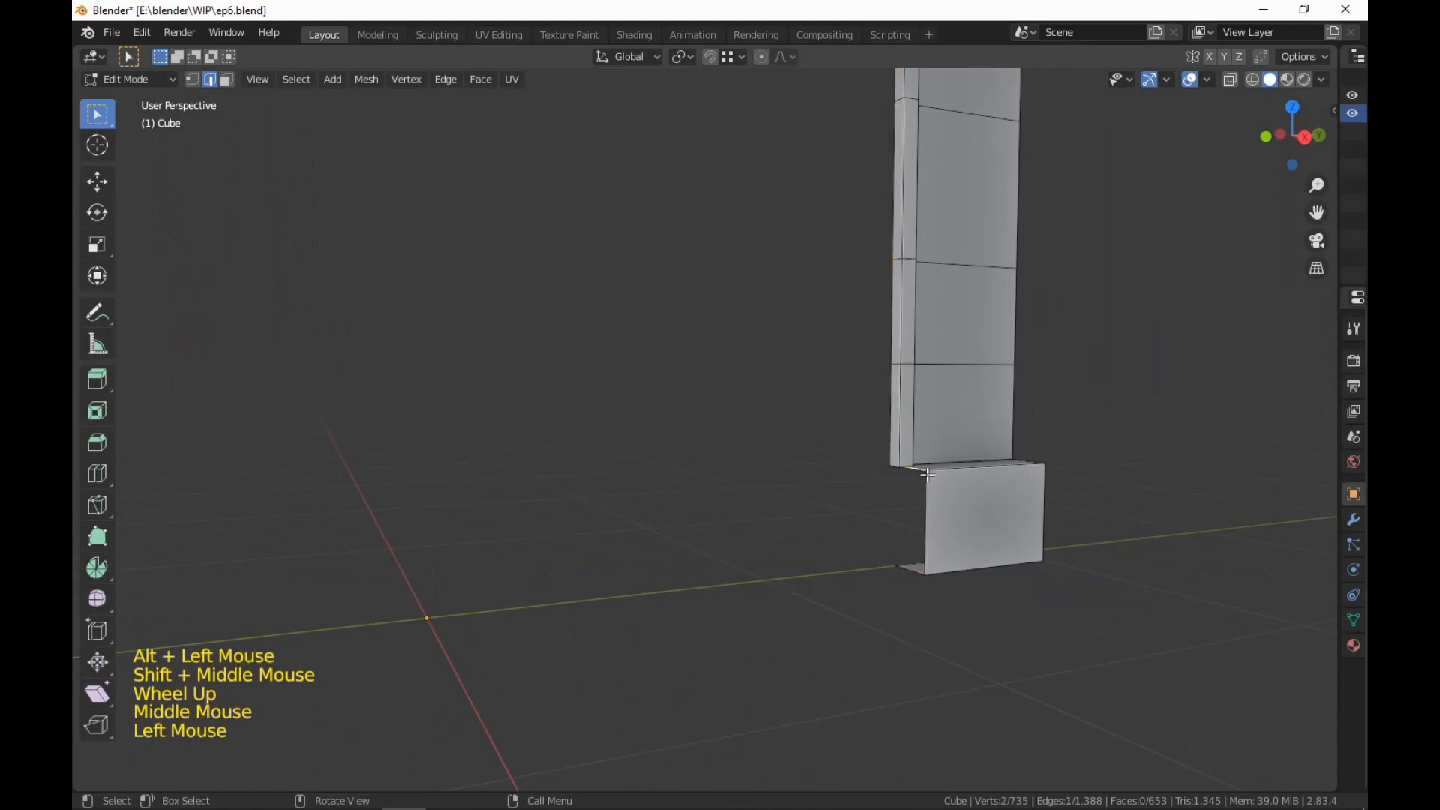
ctrl+click(919, 572)
middle_drag(930, 592, 1011, 591)
key(g)
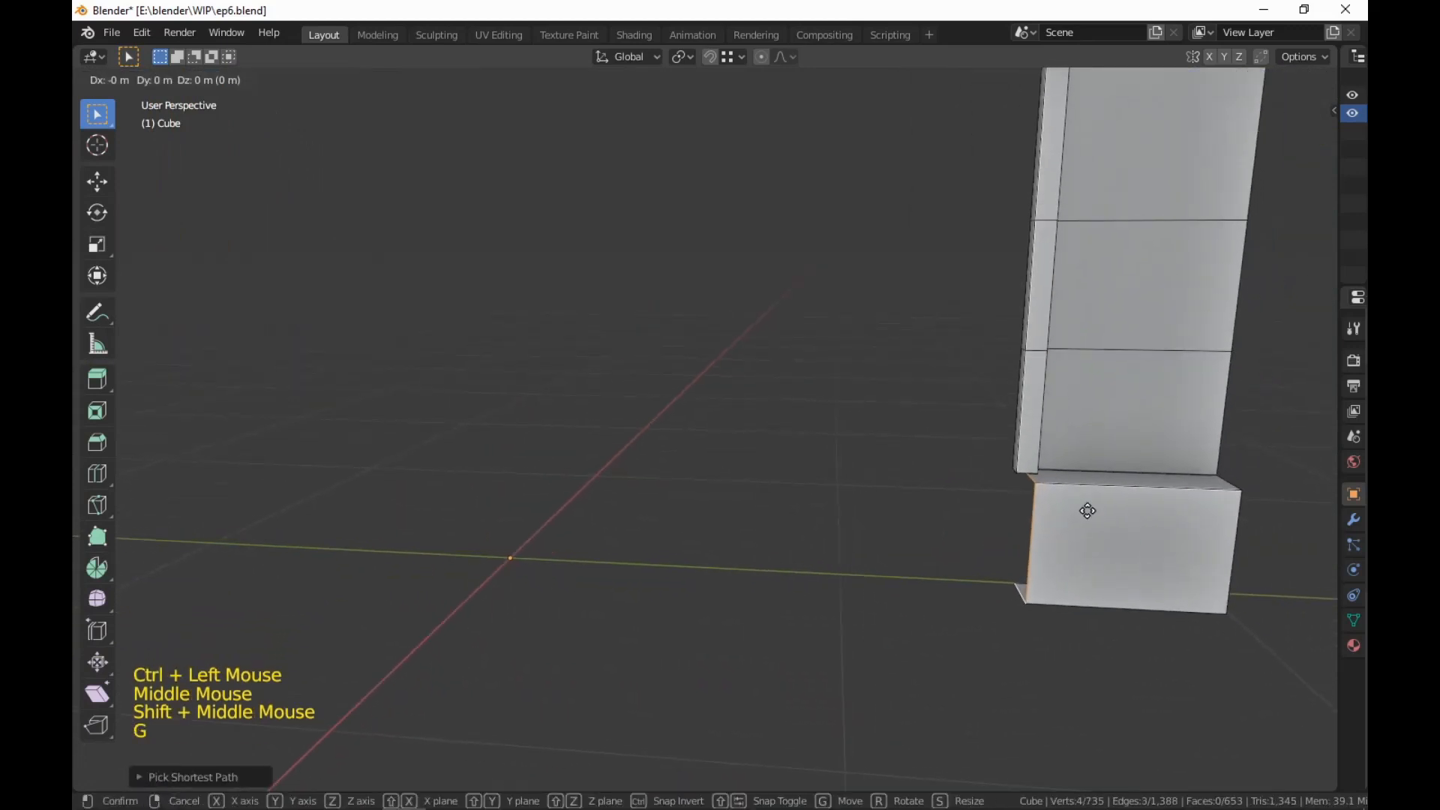
key(y)
click(1017, 474)
scroll(909, 563, down, 3)
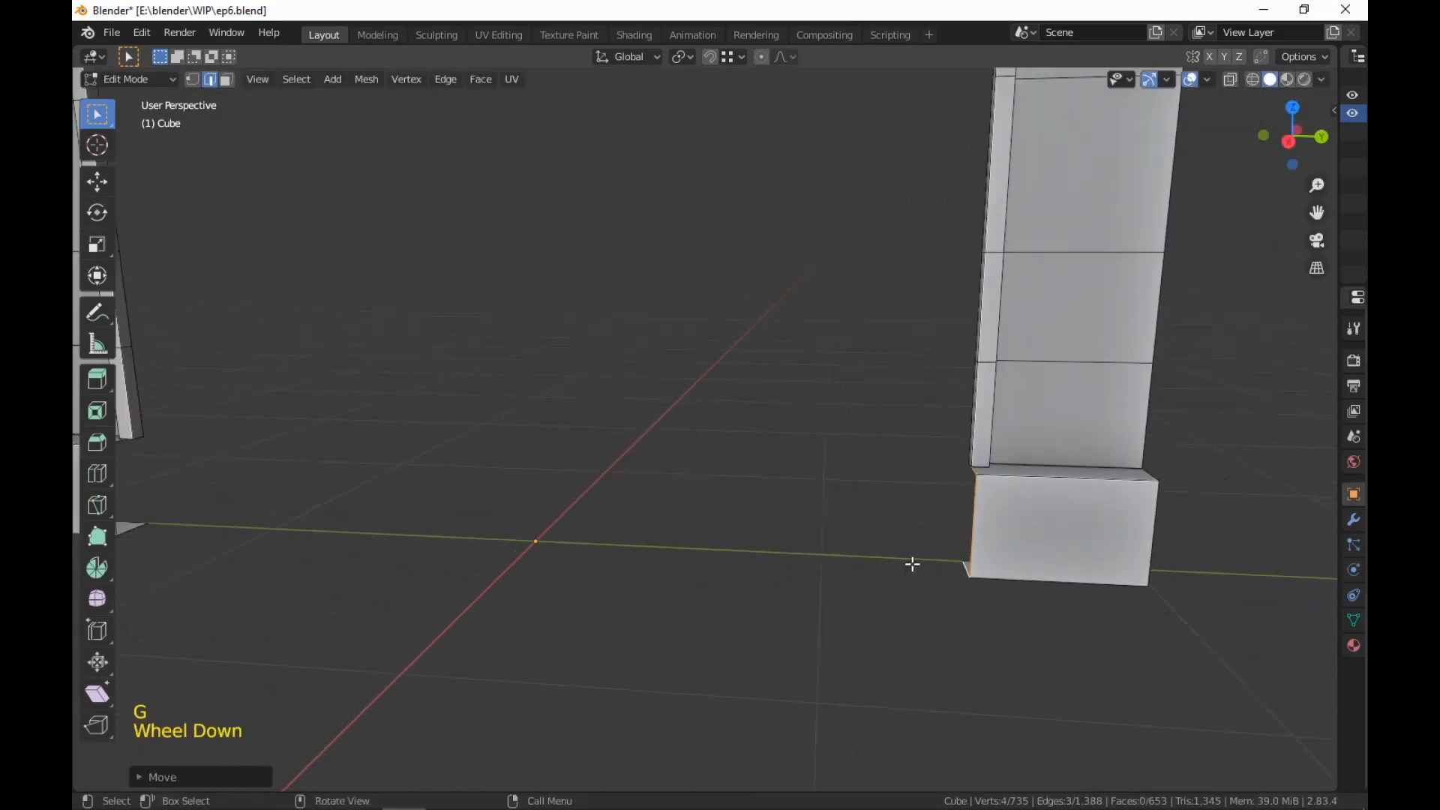
Snap the inner end edges of the -Y pillar's base flush with its trim and fill the open end with a face
middle_drag(713, 610, 701, 540)
scroll(337, 519, up, 2)
click(339, 525)
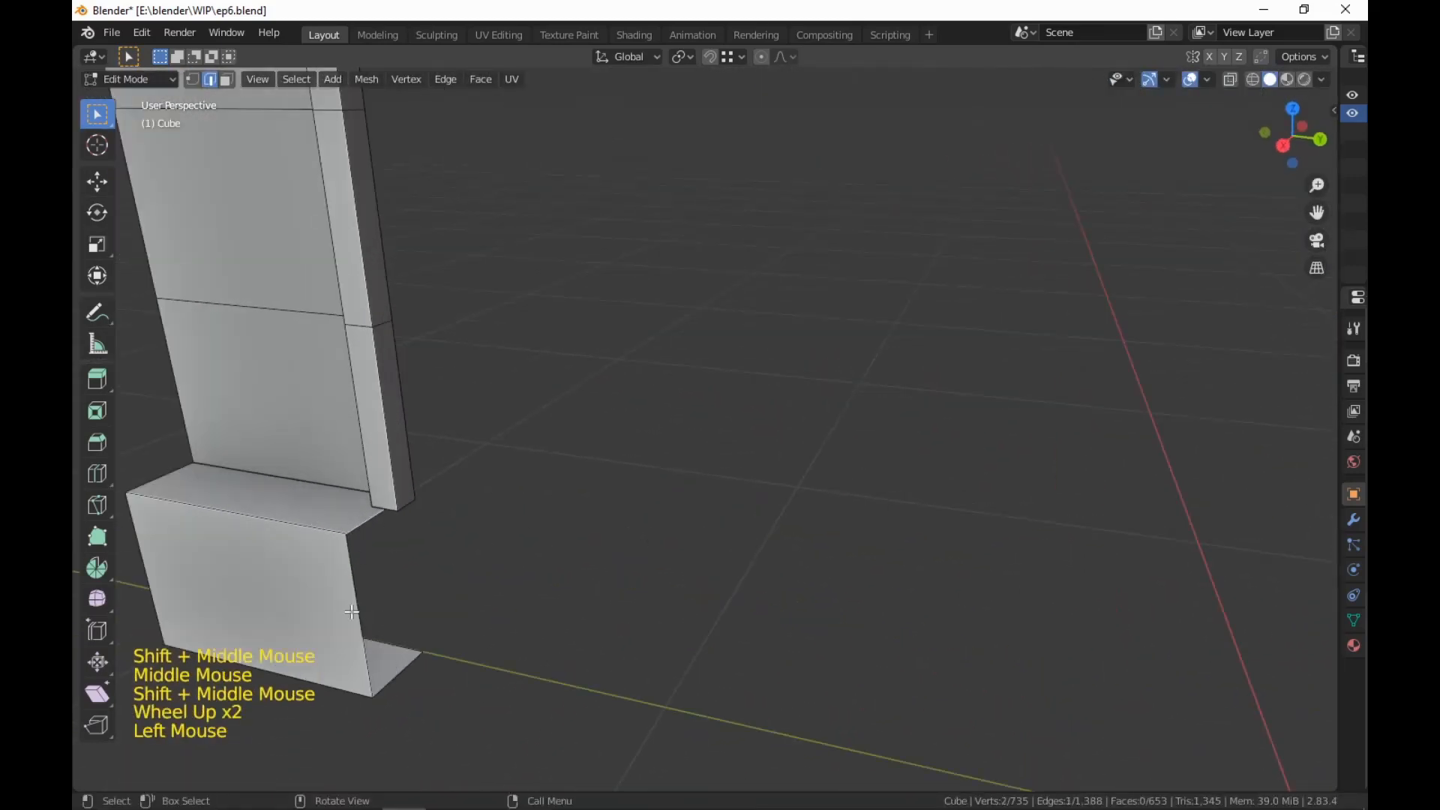
shift+click(360, 609)
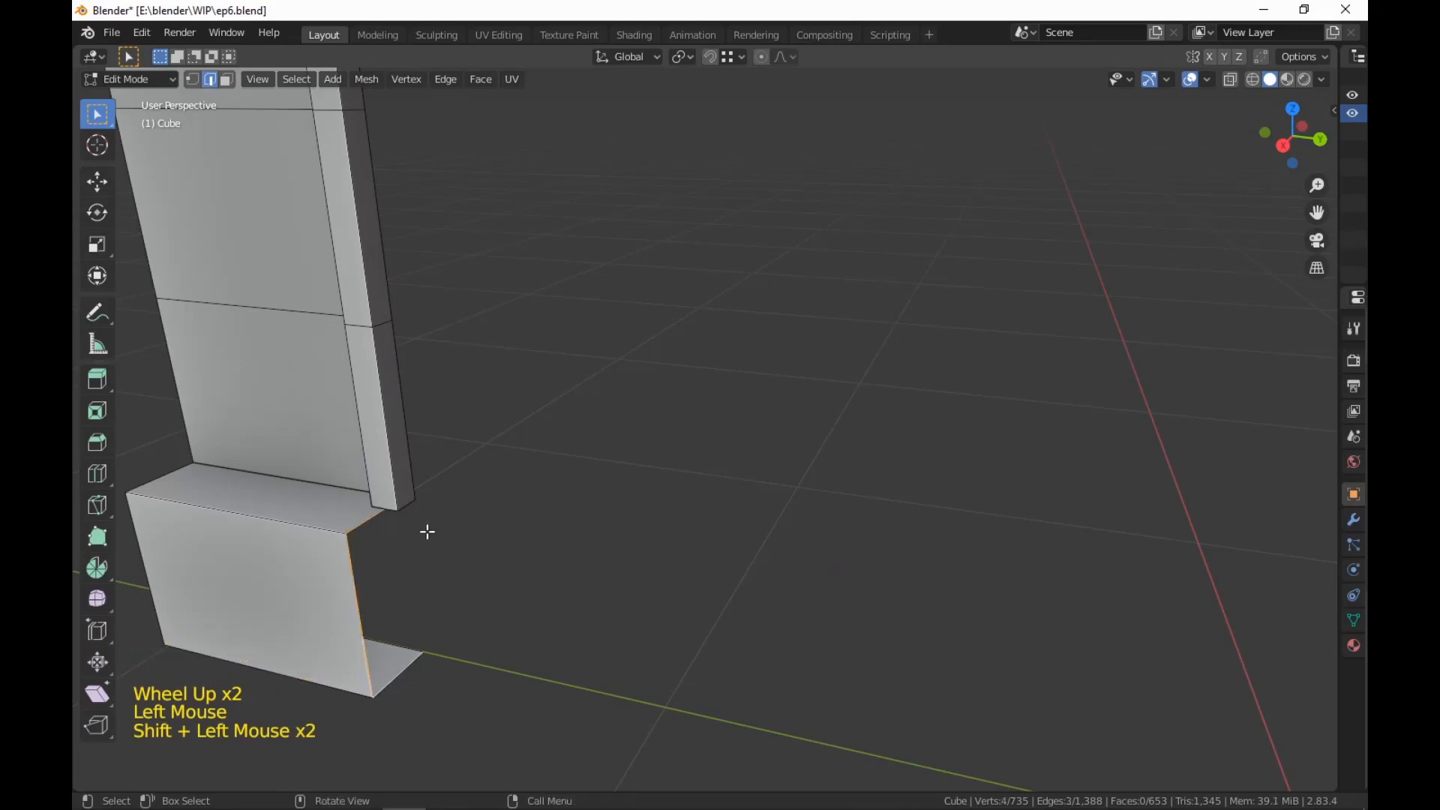
key(g)
ctrl+click(392, 498)
scroll(700, 599, down, 4)
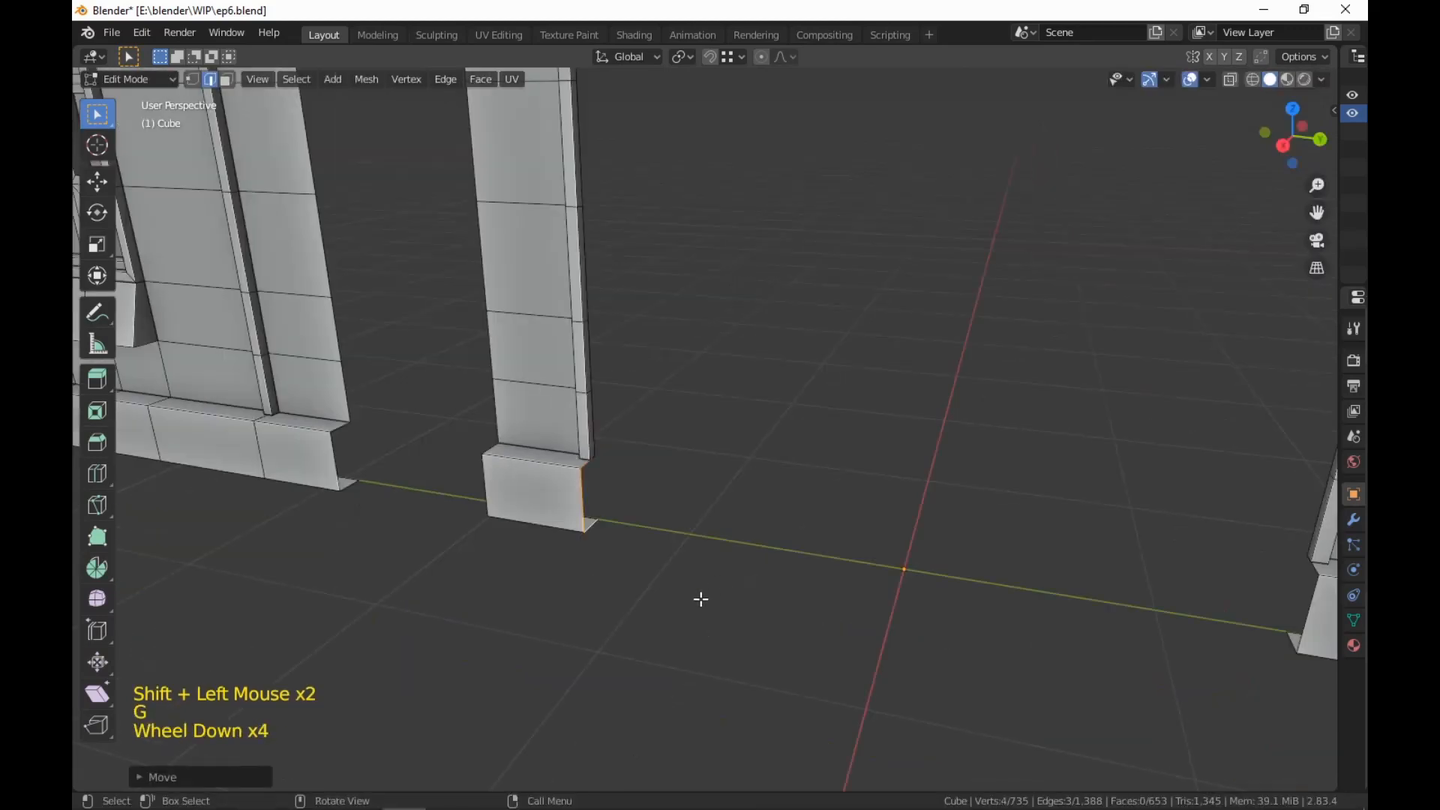
middle_drag(701, 599, 1147, 540)
key(f)
Select the three boundary edges at the +Y base's open end, try filling them with a face, and undo the fill
scroll(1017, 561, up, 4)
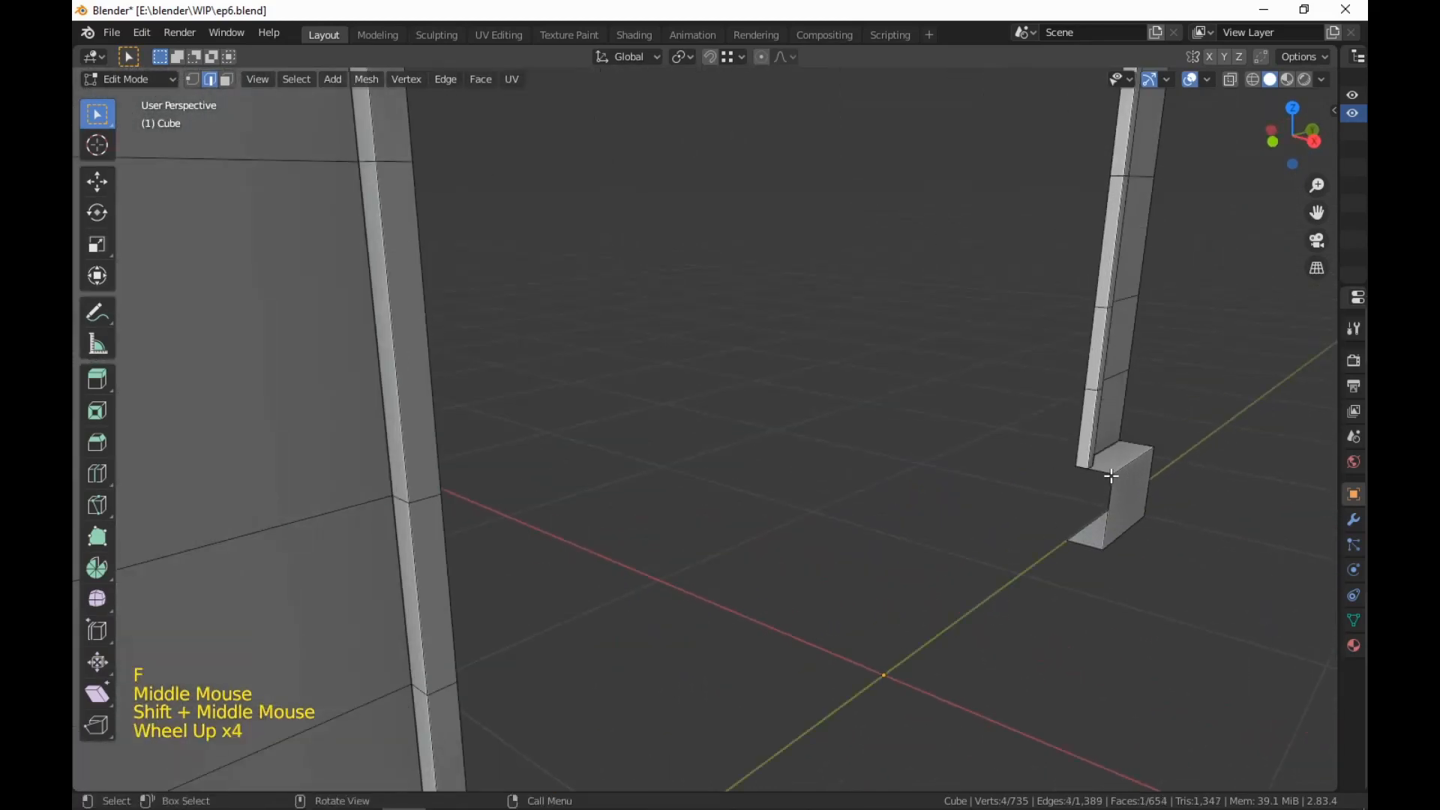
click(1110, 474)
shift+click(1095, 553)
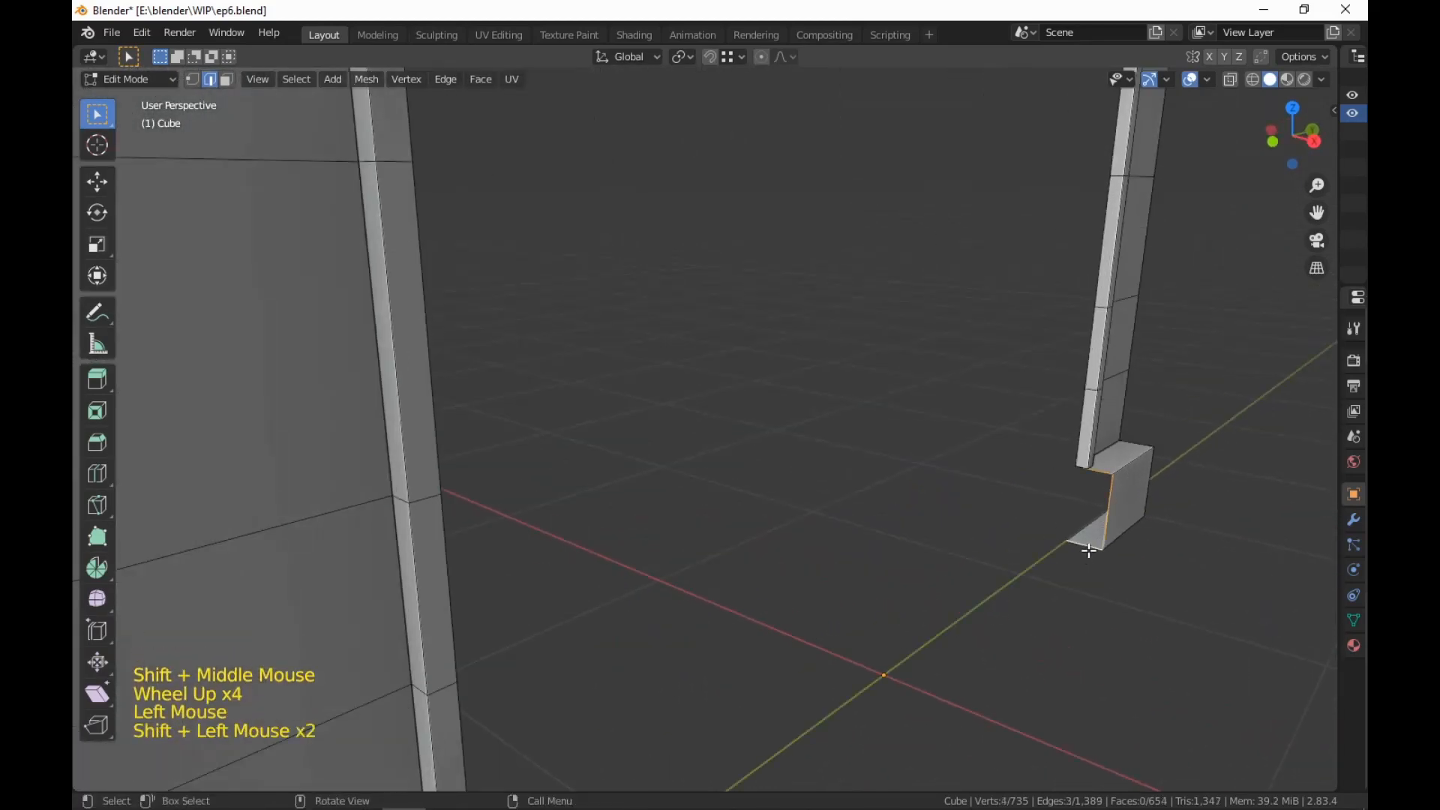
key(f)
scroll(1089, 550, down, 4)
middle_drag(1088, 550, 592, 552)
scroll(1015, 592, up, 3)
key(ctrl+z)
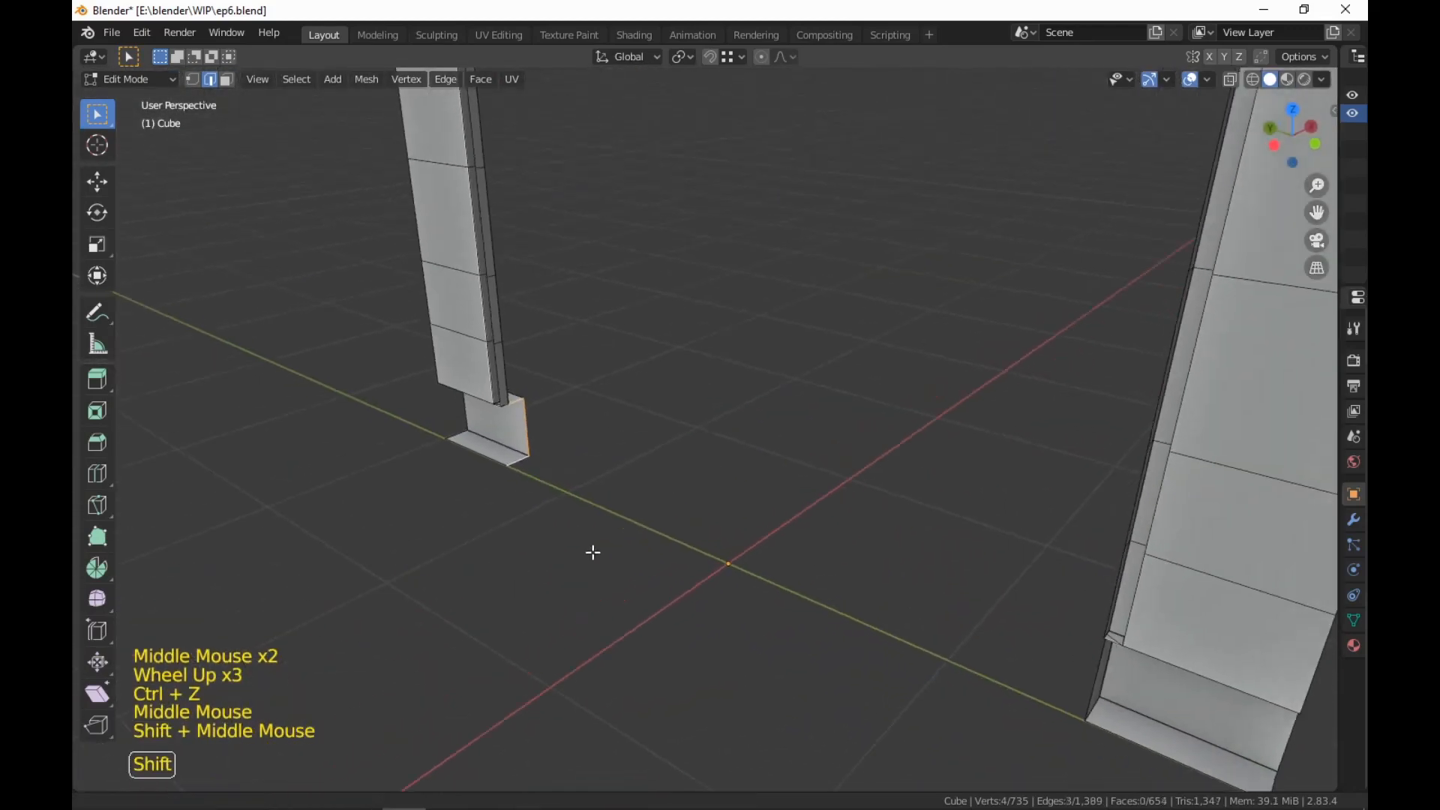
Fill the open inner end of the +Y pillar's base with a face
scroll(852, 621, up, 7)
middle_drag(852, 621, 708, 488)
key(KP_Decimal)
scroll(817, 572, down, 4)
scroll(711, 423, up, 3)
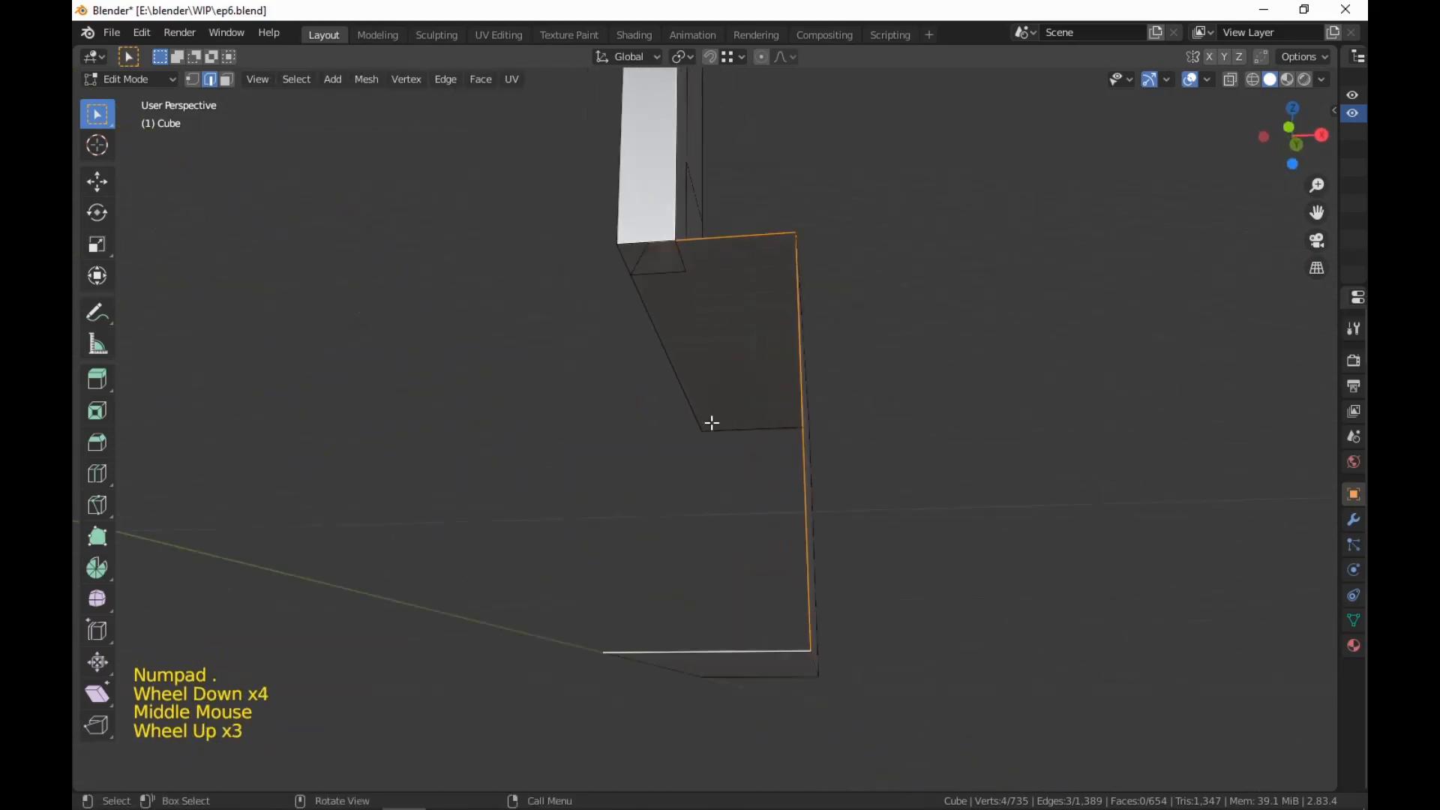
middle_drag(694, 339, 819, 609)
key(f)
scroll(742, 415, down, 6)
scroll(375, 457, up, 3)
Delete the face closing the inner end of the -Y pillar's base
key(3)
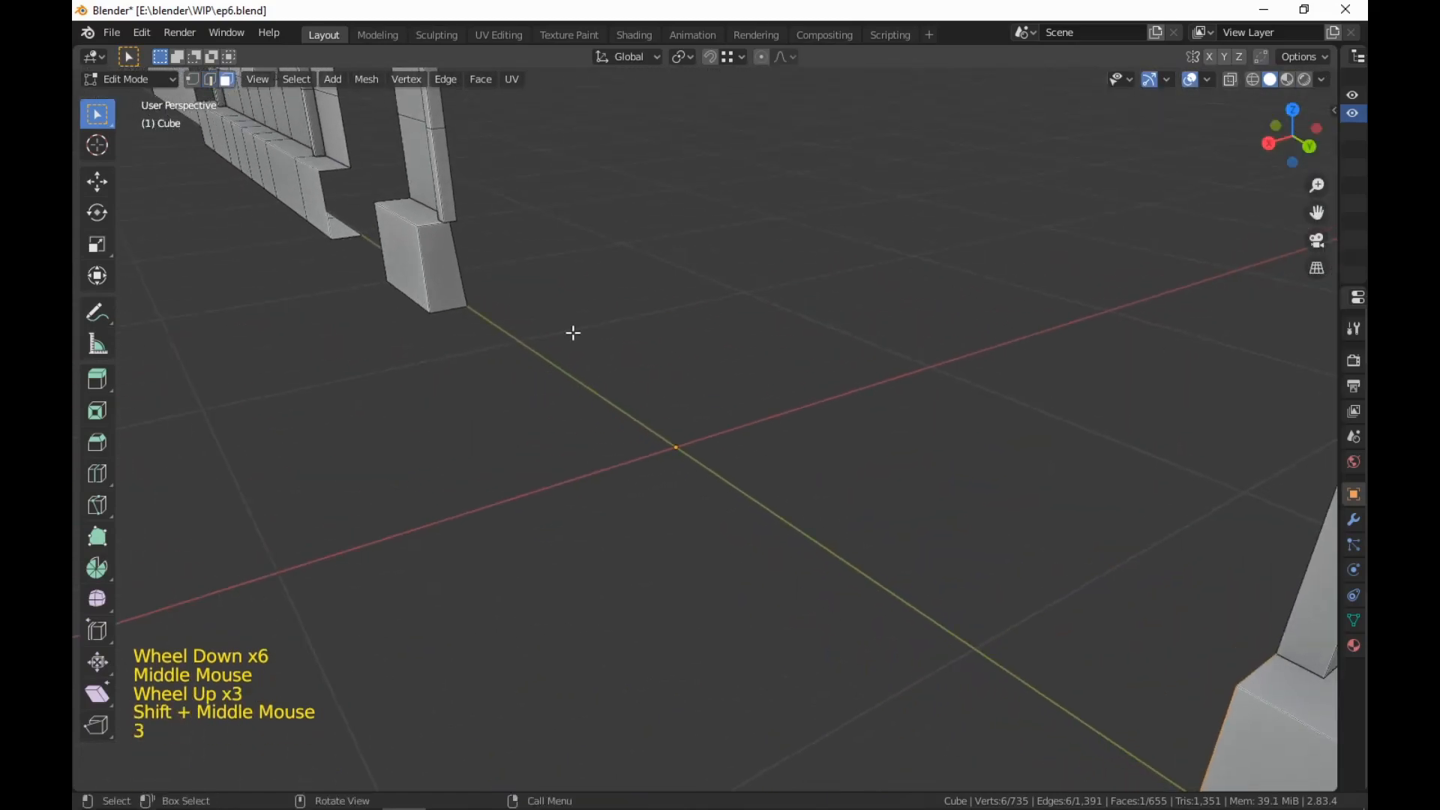
click(440, 288)
key(KP_Decimal)
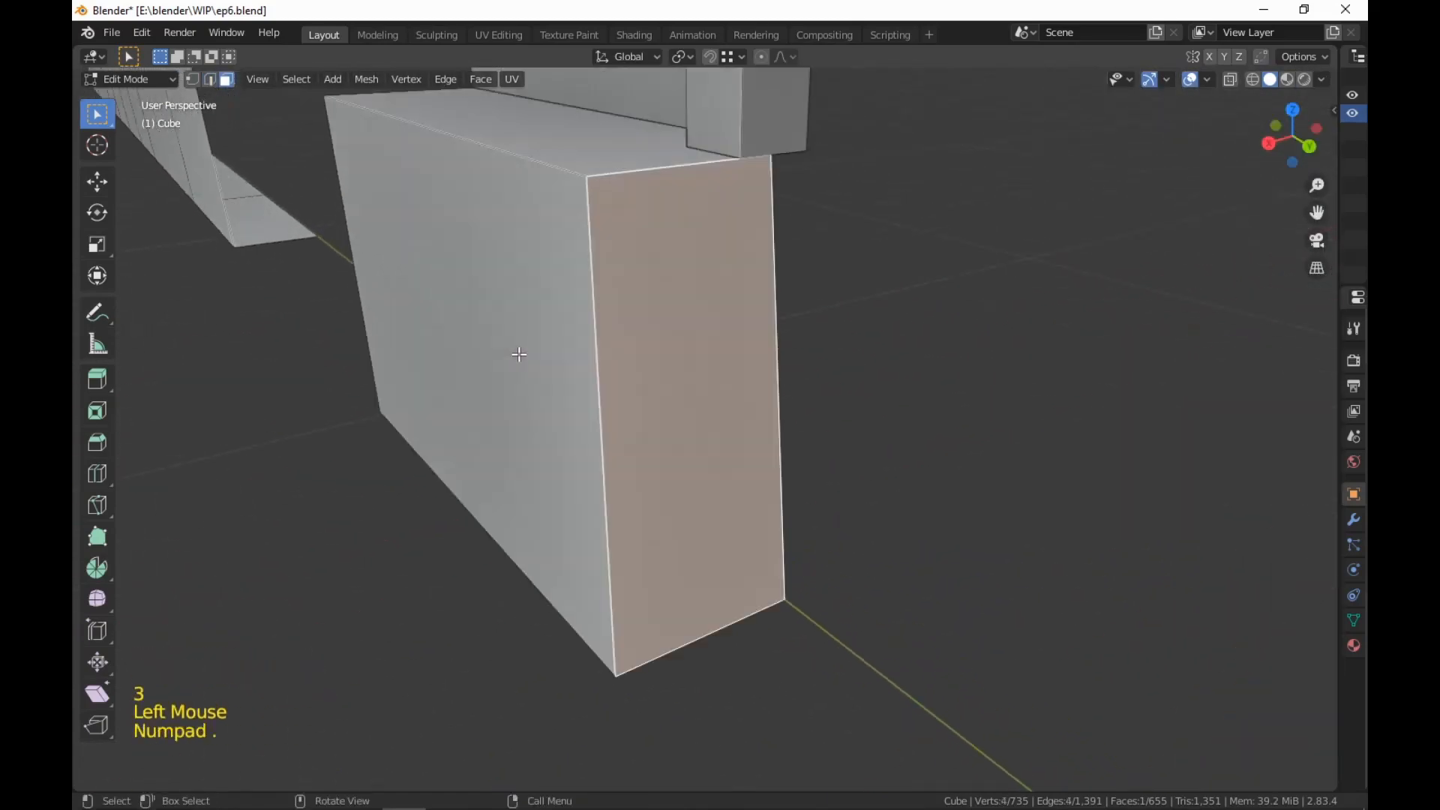
scroll(663, 386, down, 2)
middle_drag(664, 385, 794, 417)
scroll(794, 418, up, 1)
right_click(885, 432)
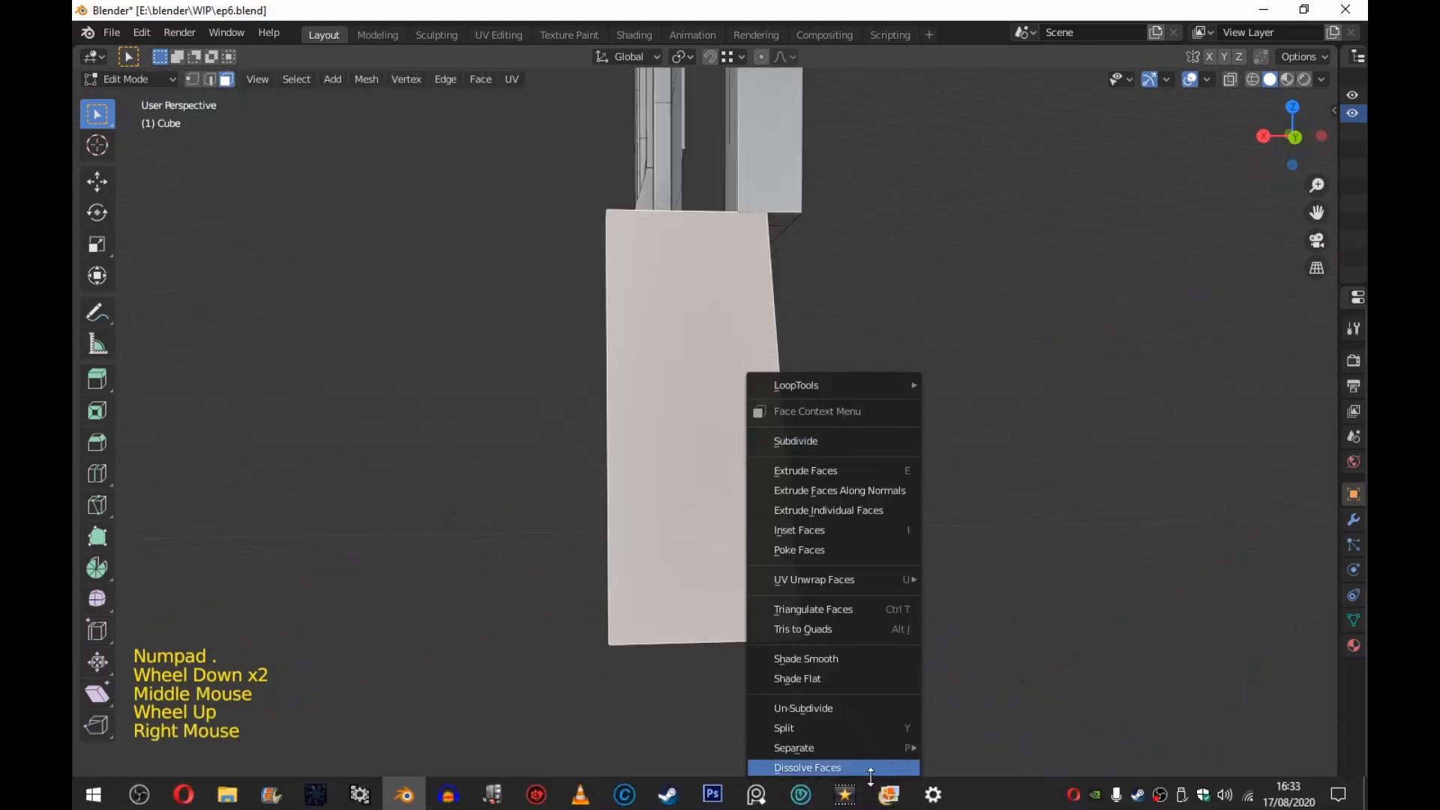
right_click(878, 502)
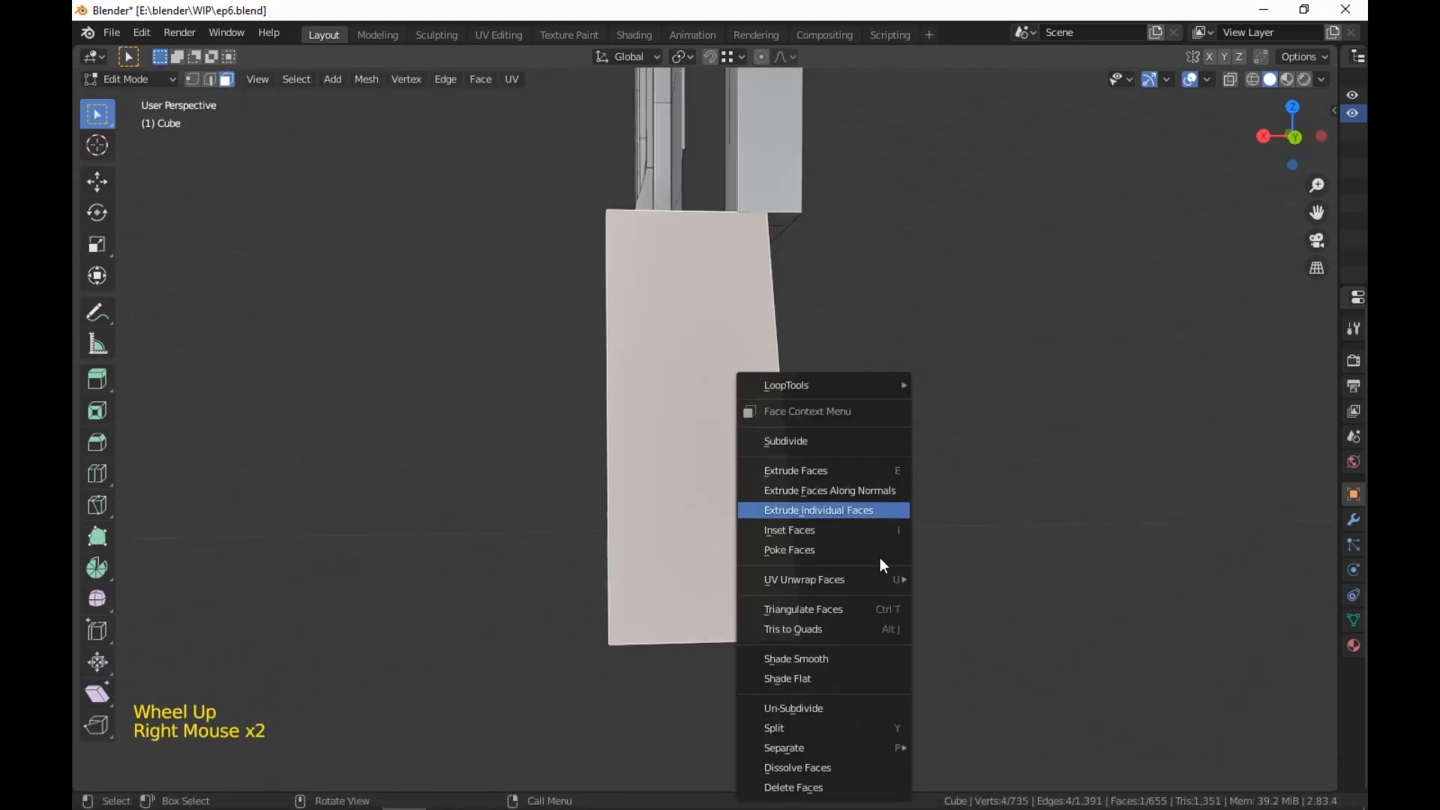
click(829, 788)
Try refilling the -Y base's open end from its boundary edges, and undo the new face
middle_drag(961, 383, 974, 412)
key(2)
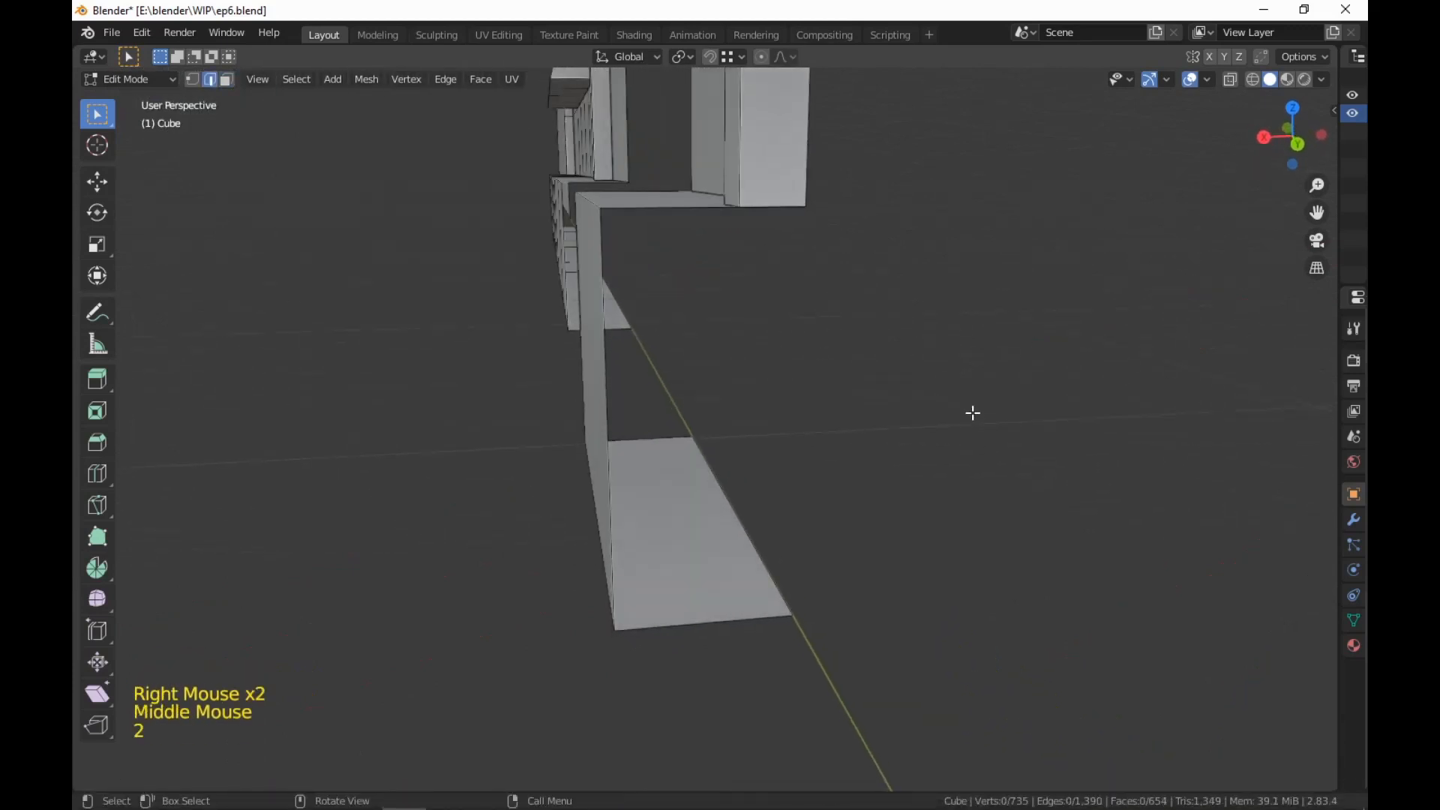
shift+click(615, 387)
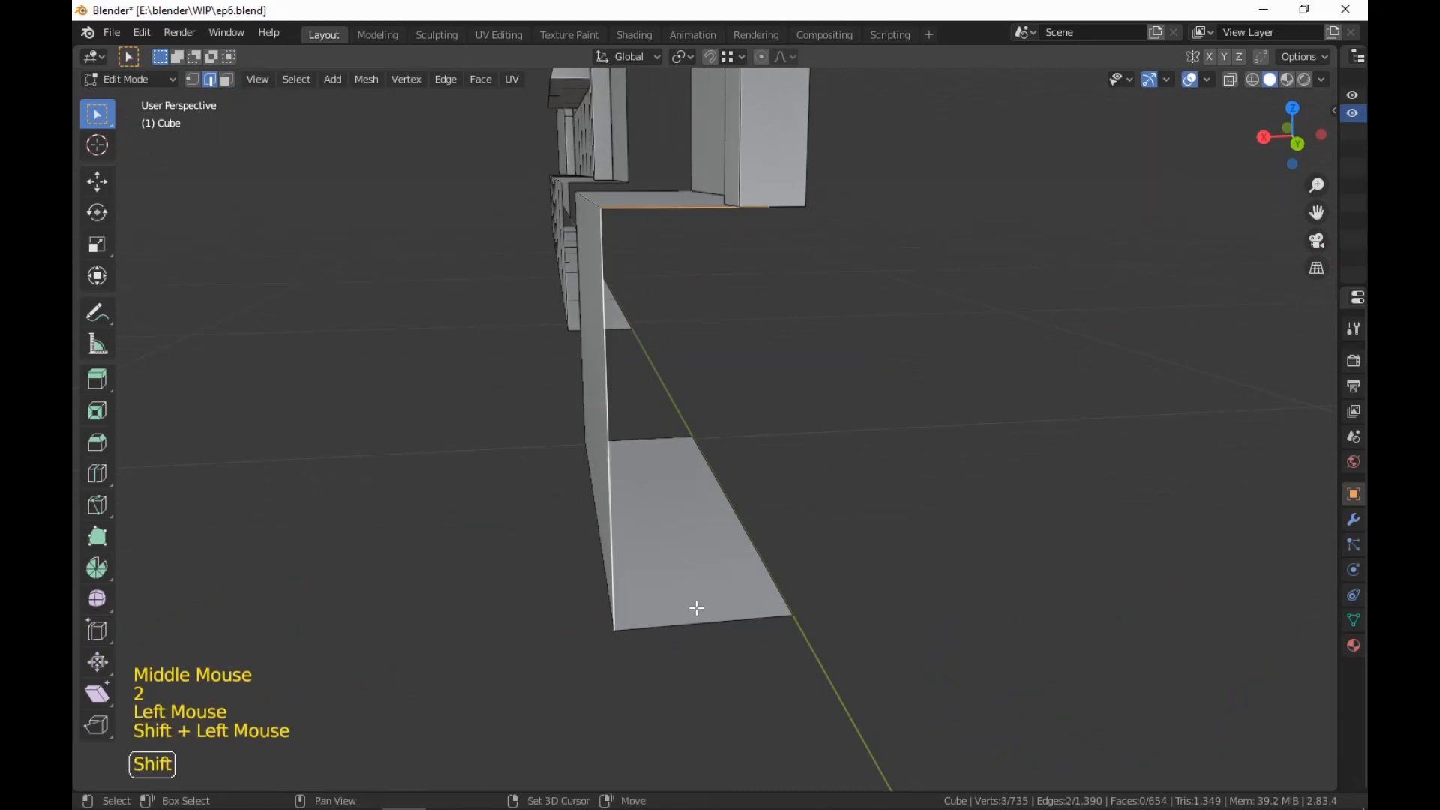
middle_drag(807, 287, 675, 175)
key(f)
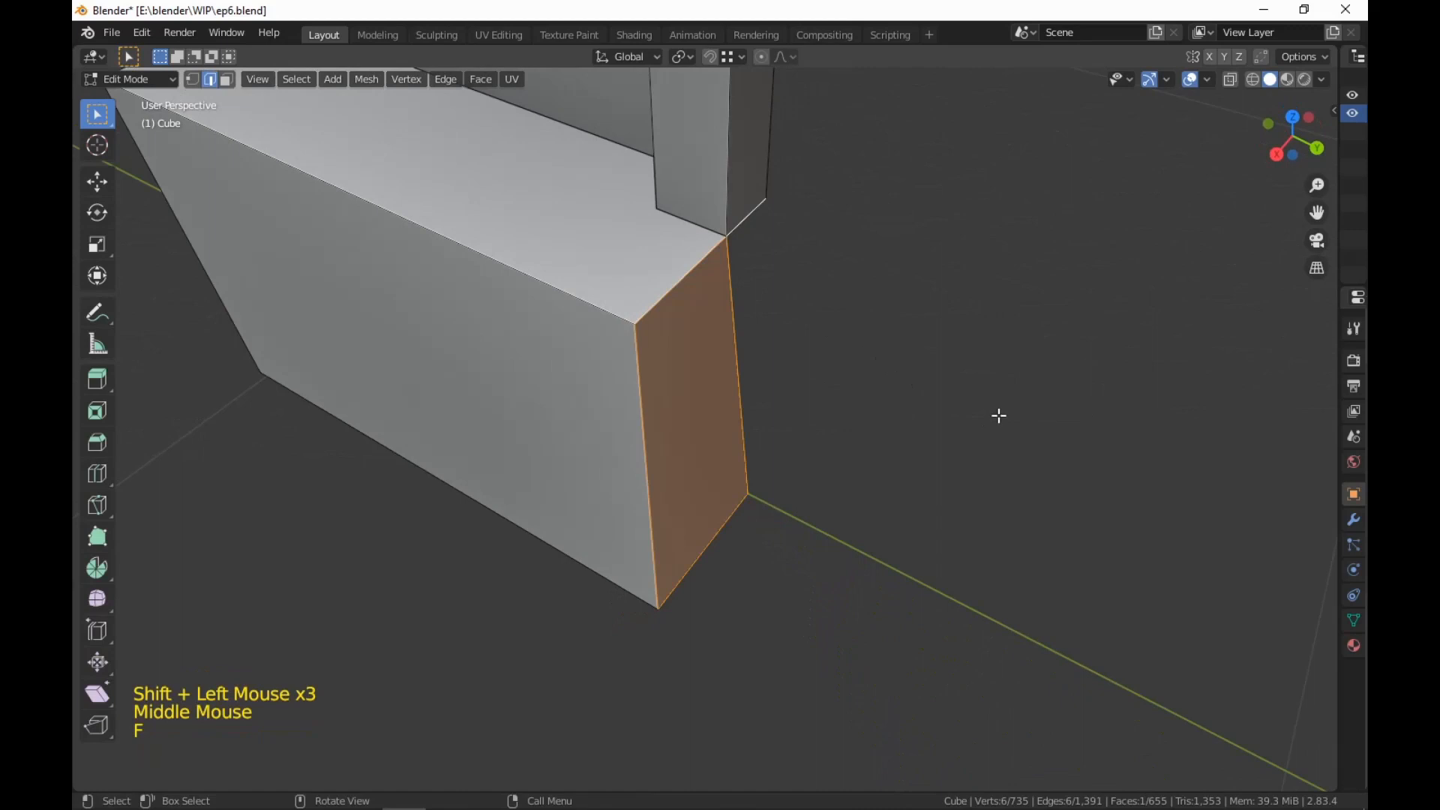
key(ctrl+z)
Try deleting the bottom edge of the trim beside the -Y pillar's base, and undo the deletion
middle_drag(997, 415, 895, 475)
scroll(907, 392, up, 2)
shift+click(836, 258)
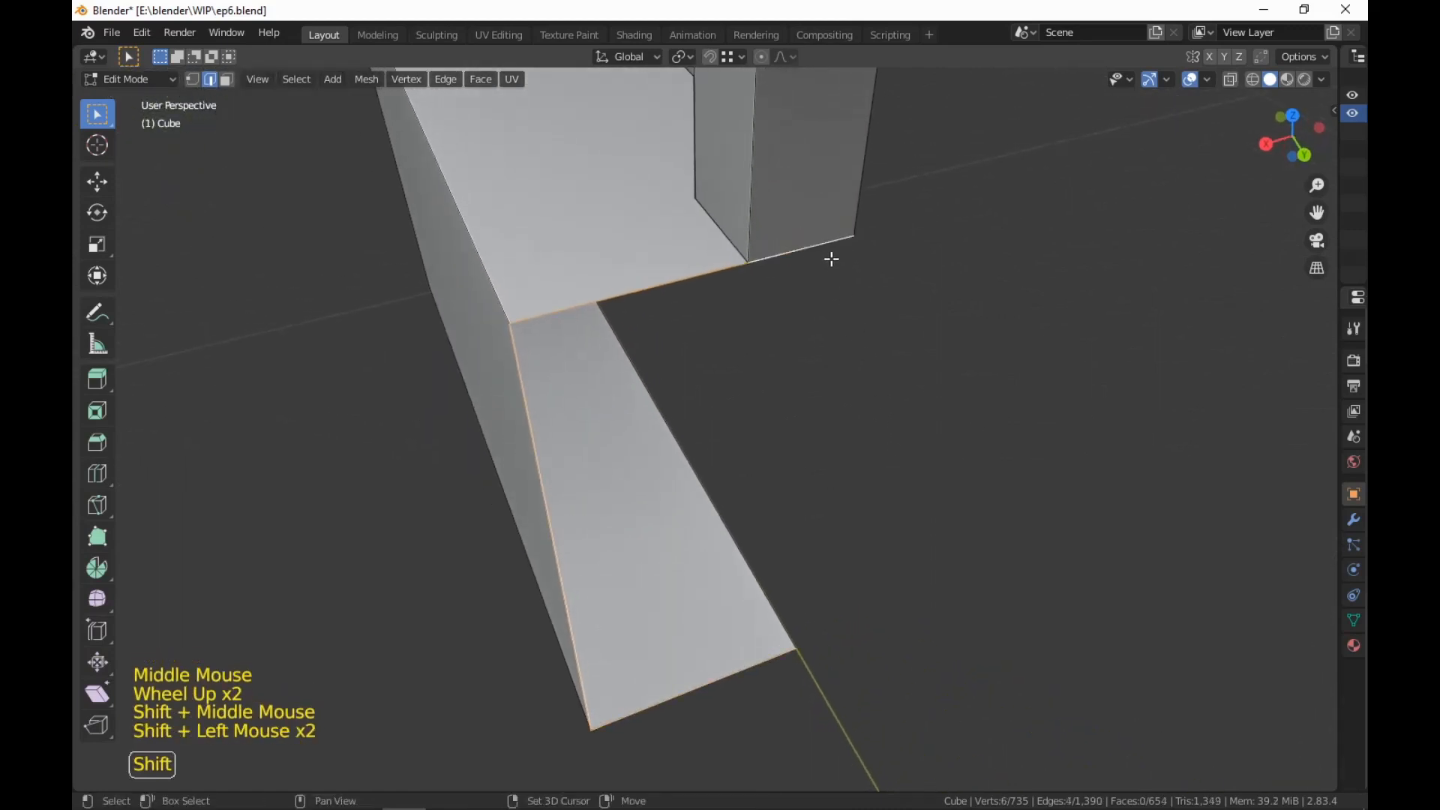
right_click(868, 343)
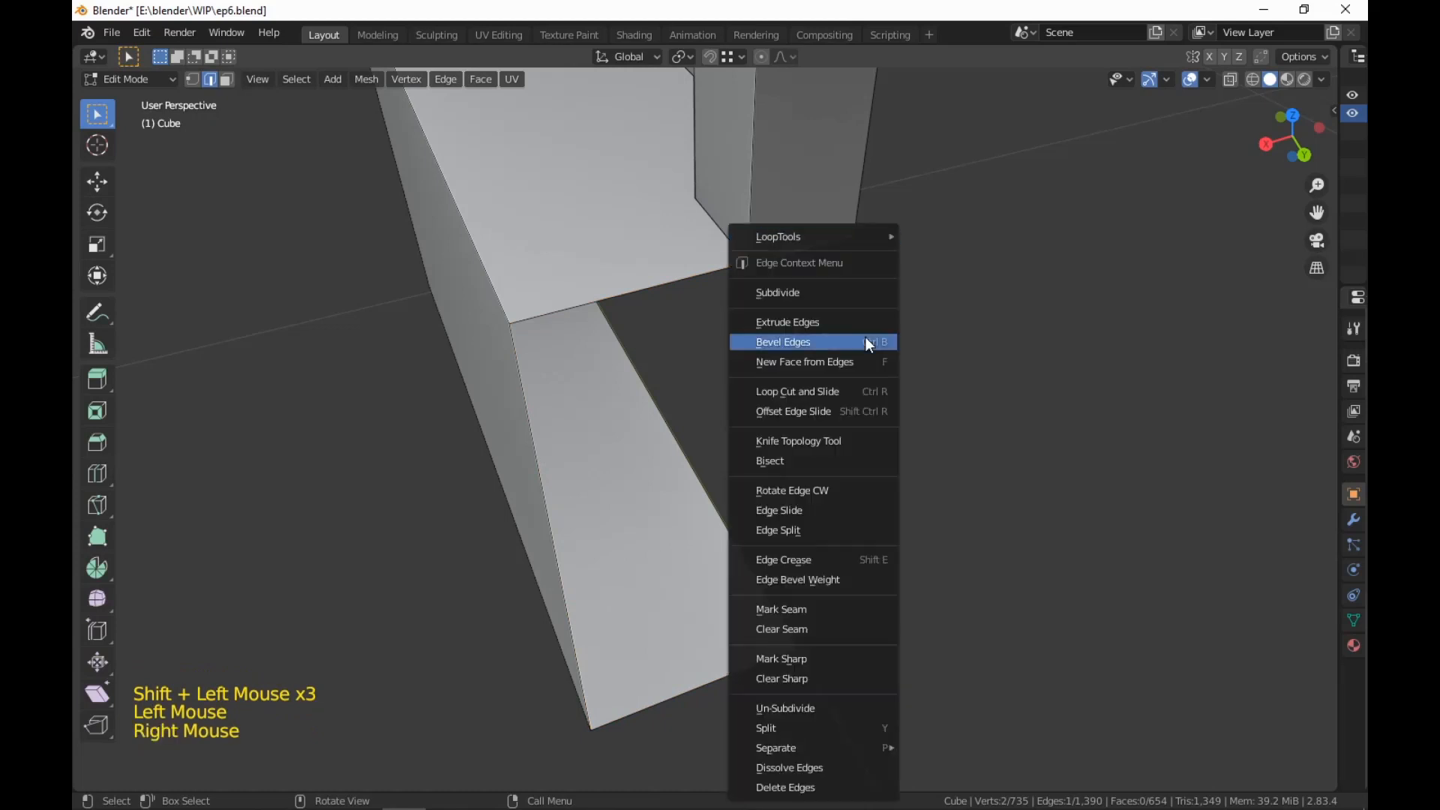
click(822, 789)
key(ctrl+z)
Try moving the edge where the trim meets the -Y pillar's base, and undo the move
middle_drag(914, 579, 958, 461)
key(g)
click(862, 483)
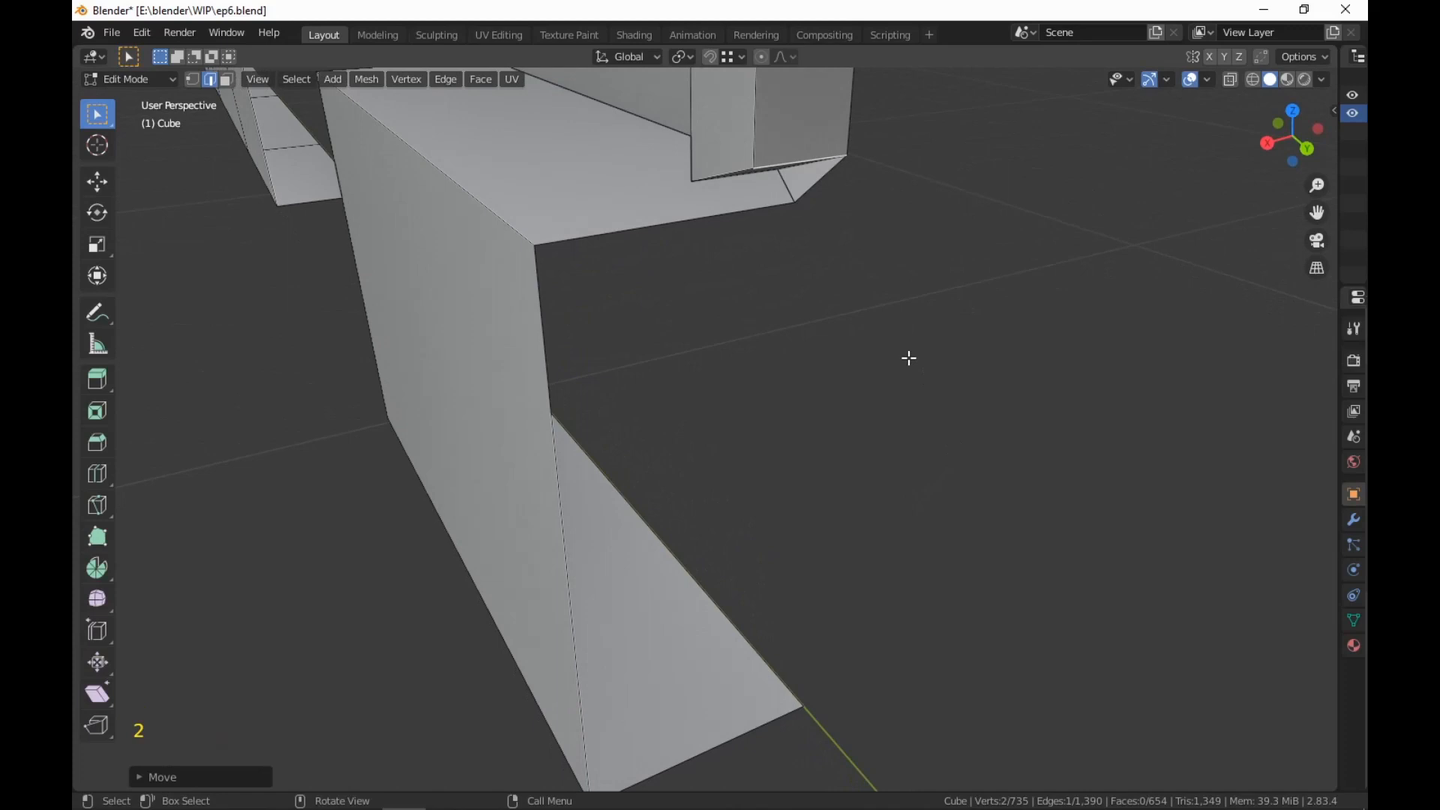
key(ctrl+z)
Delete the four-sided face closing the bottom of the trim beside the -Y pillar's base
middle_drag(948, 412, 907, 283)
scroll(905, 271, up, 2)
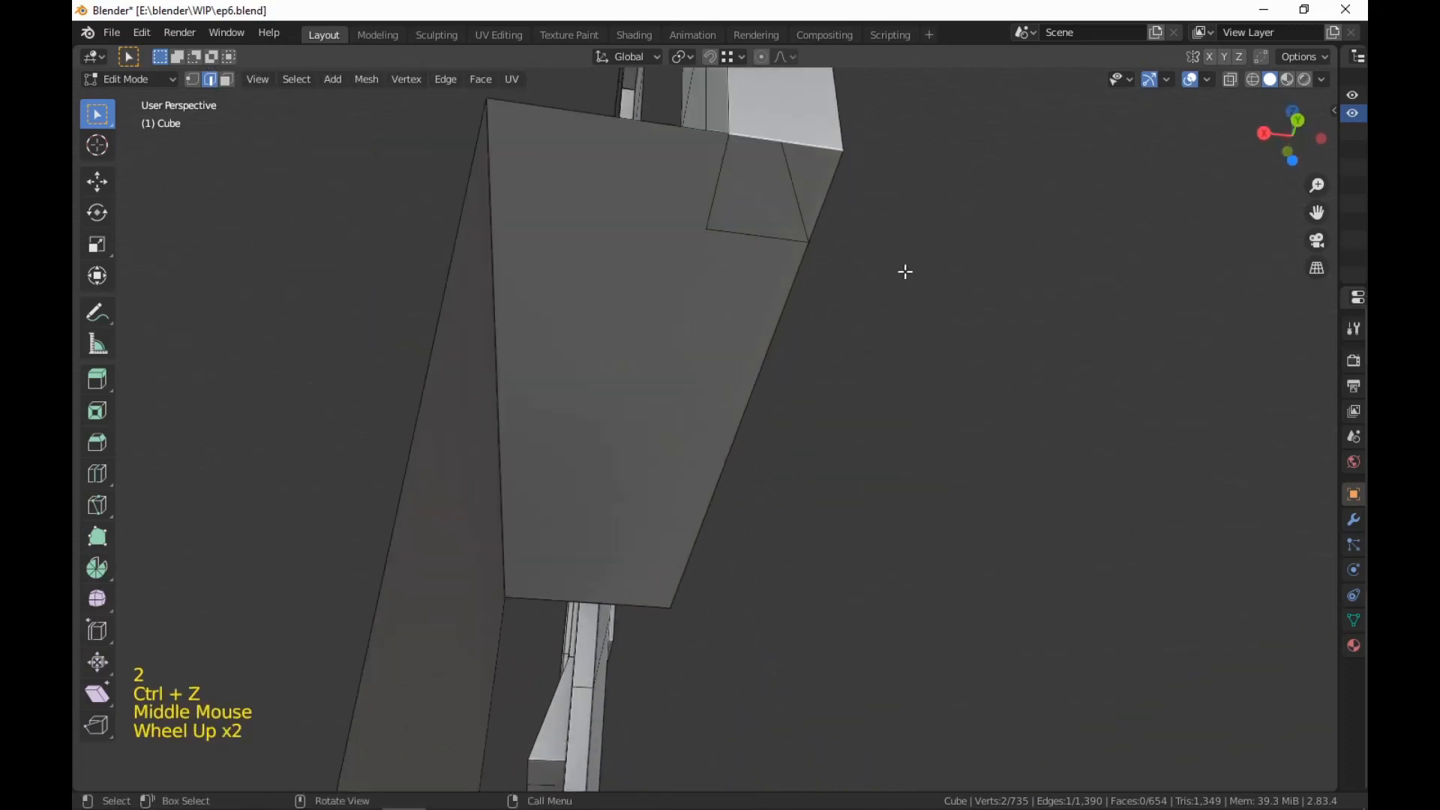
shift+middle_drag(805, 184, 806, 270)
key(3)
click(800, 237)
scroll(804, 248, down, 2)
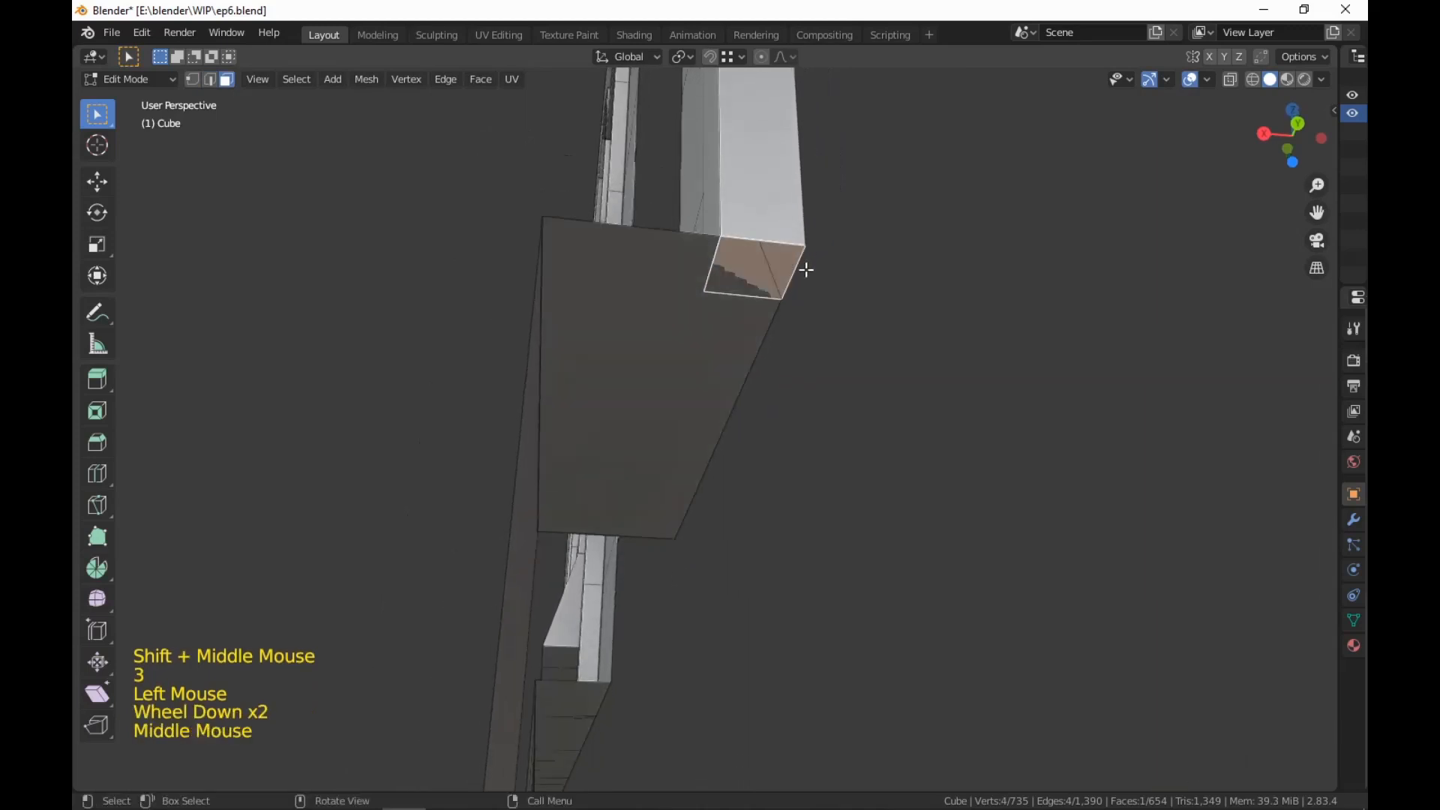
right_click(807, 272)
middle_drag(814, 569, 813, 492)
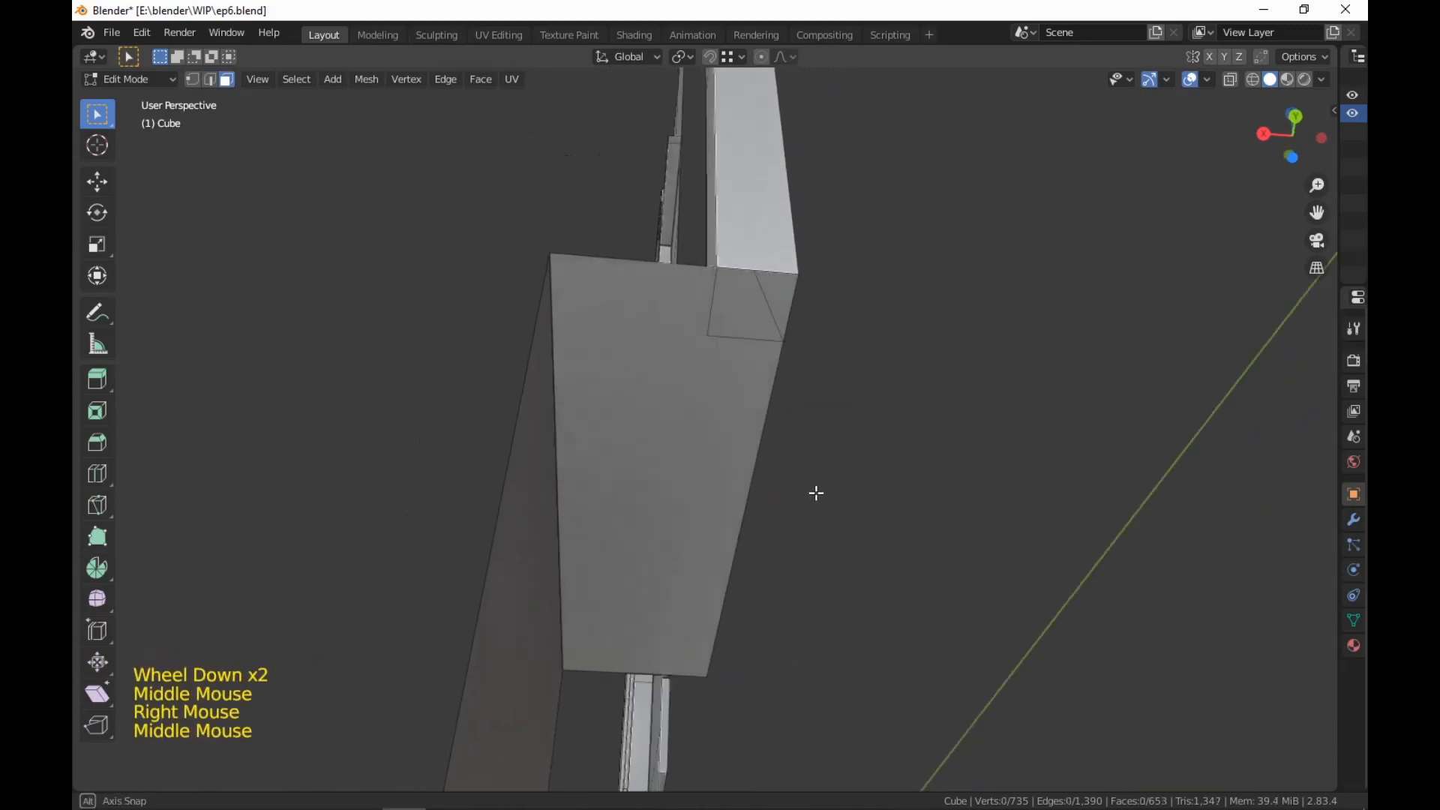
Temporarily hide the bottom edge of the trim beside the -Y pillar's base to check for overlapping edges and faces
scroll(765, 254, up, 2)
click(767, 253)
click(809, 252)
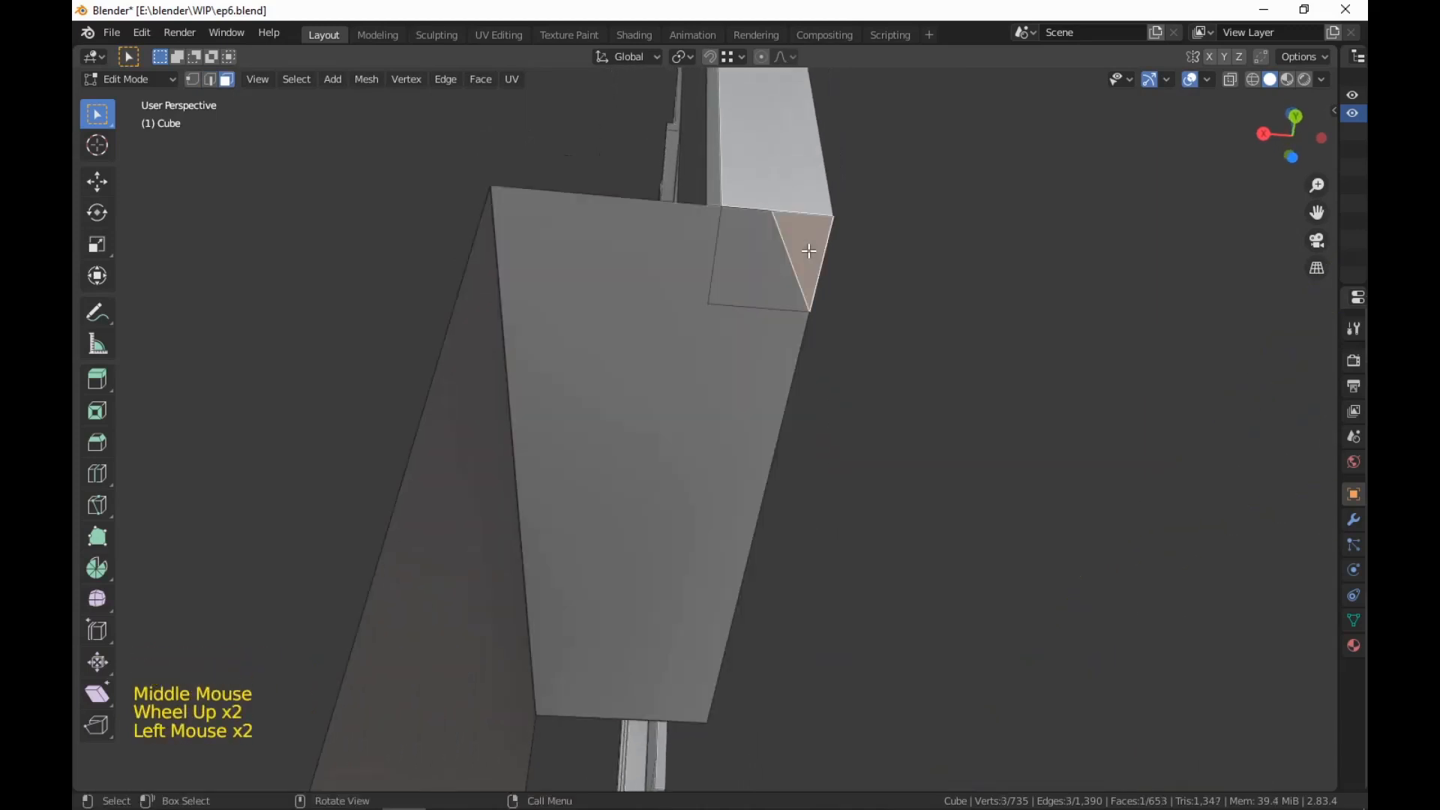
middle_drag(809, 252, 817, 293)
key(2)
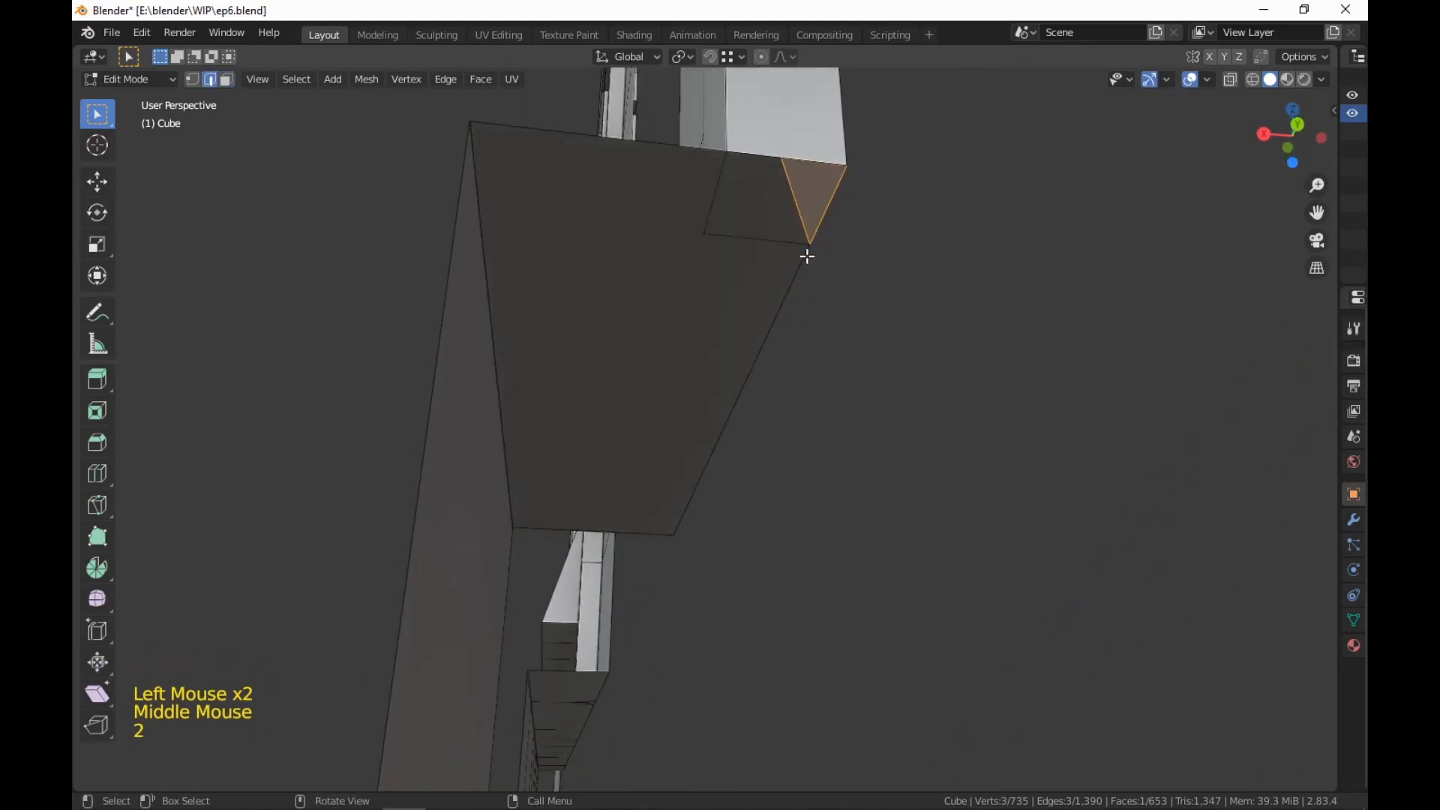
click(816, 170)
shift+middle_drag(807, 170, 807, 270)
scroll(855, 241, up, 2)
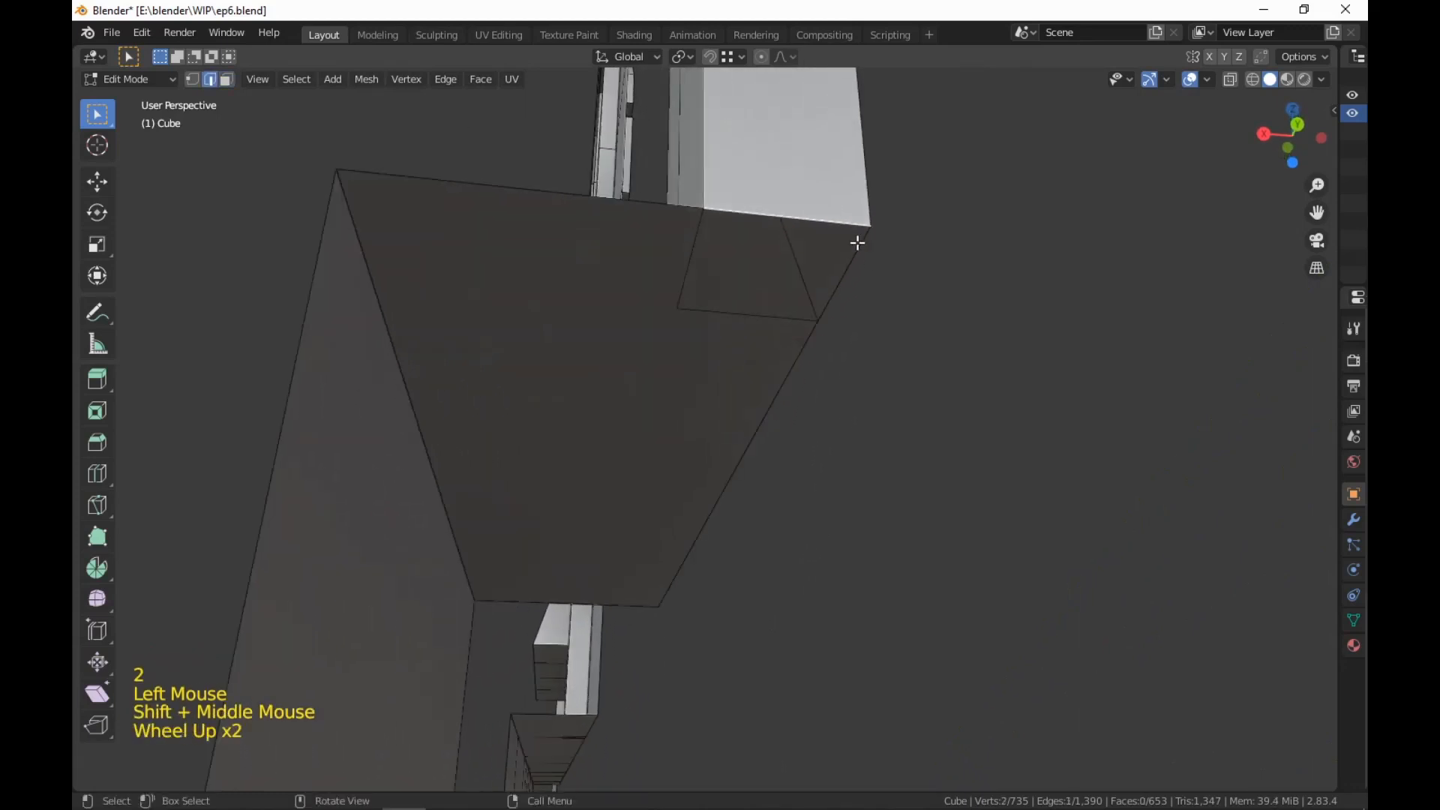
click(824, 252)
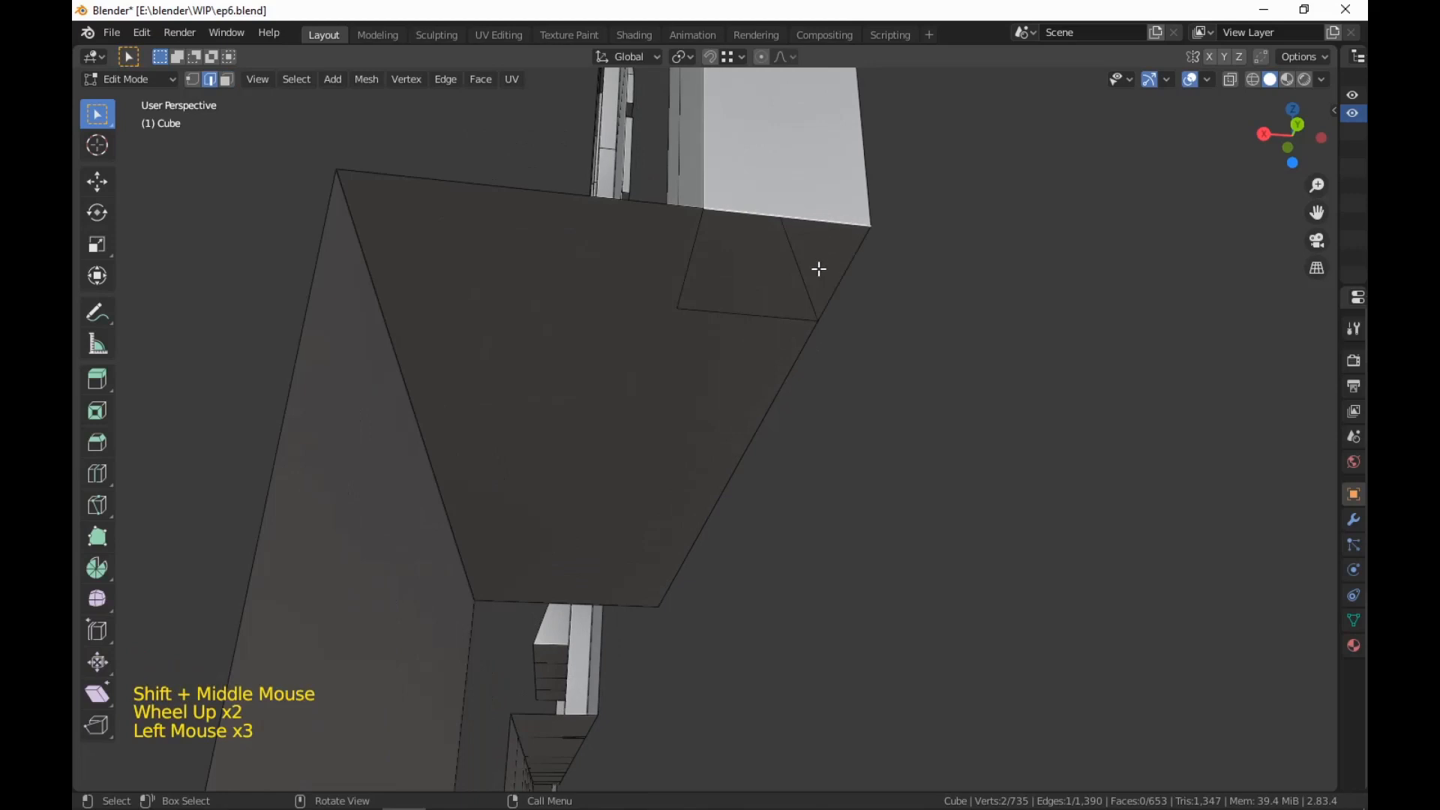
key(h)
click(819, 248)
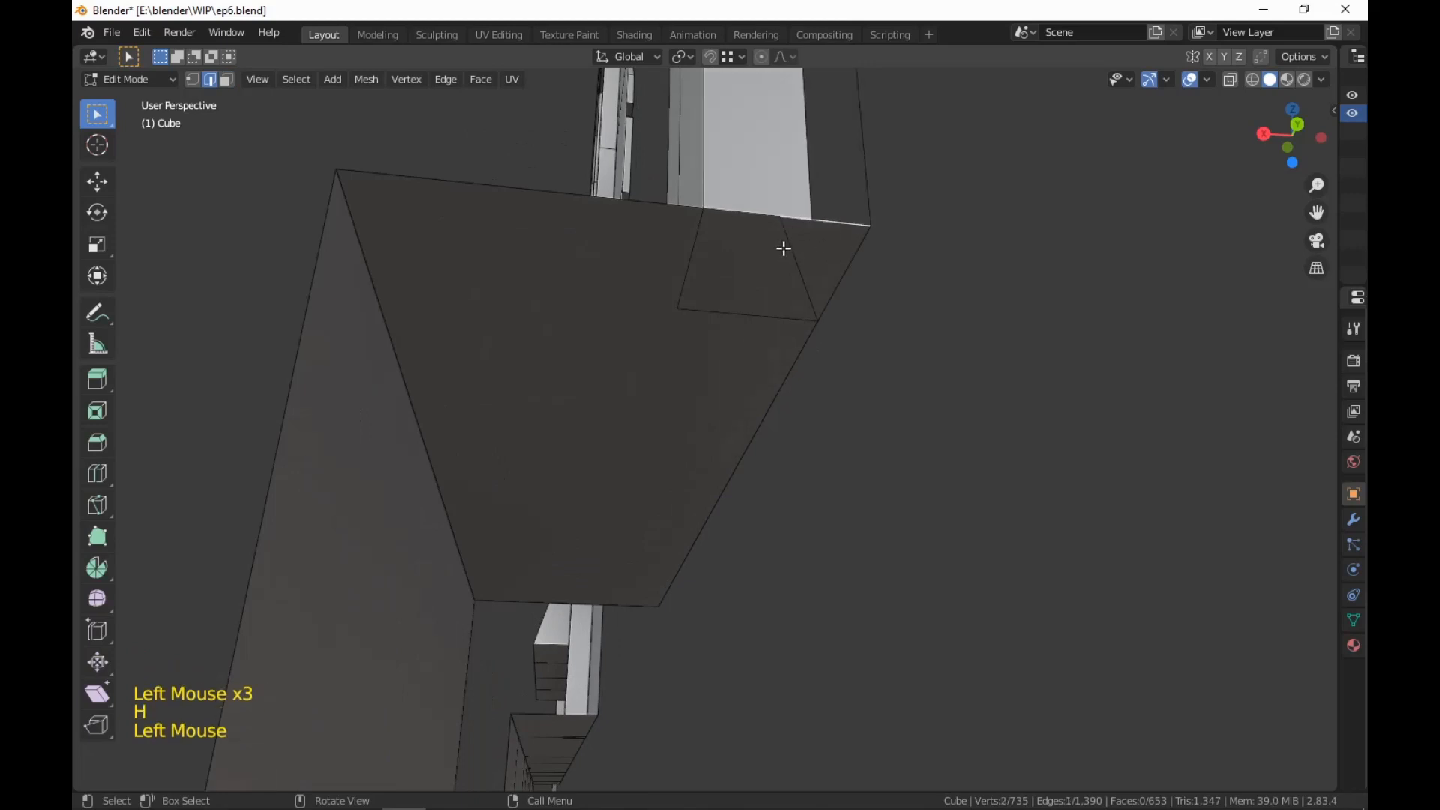
middle_drag(784, 249, 823, 325)
Reveal the hidden geometry, try filling the -Y base's open inner end from its boundary edges, and undo the new face
click(852, 206)
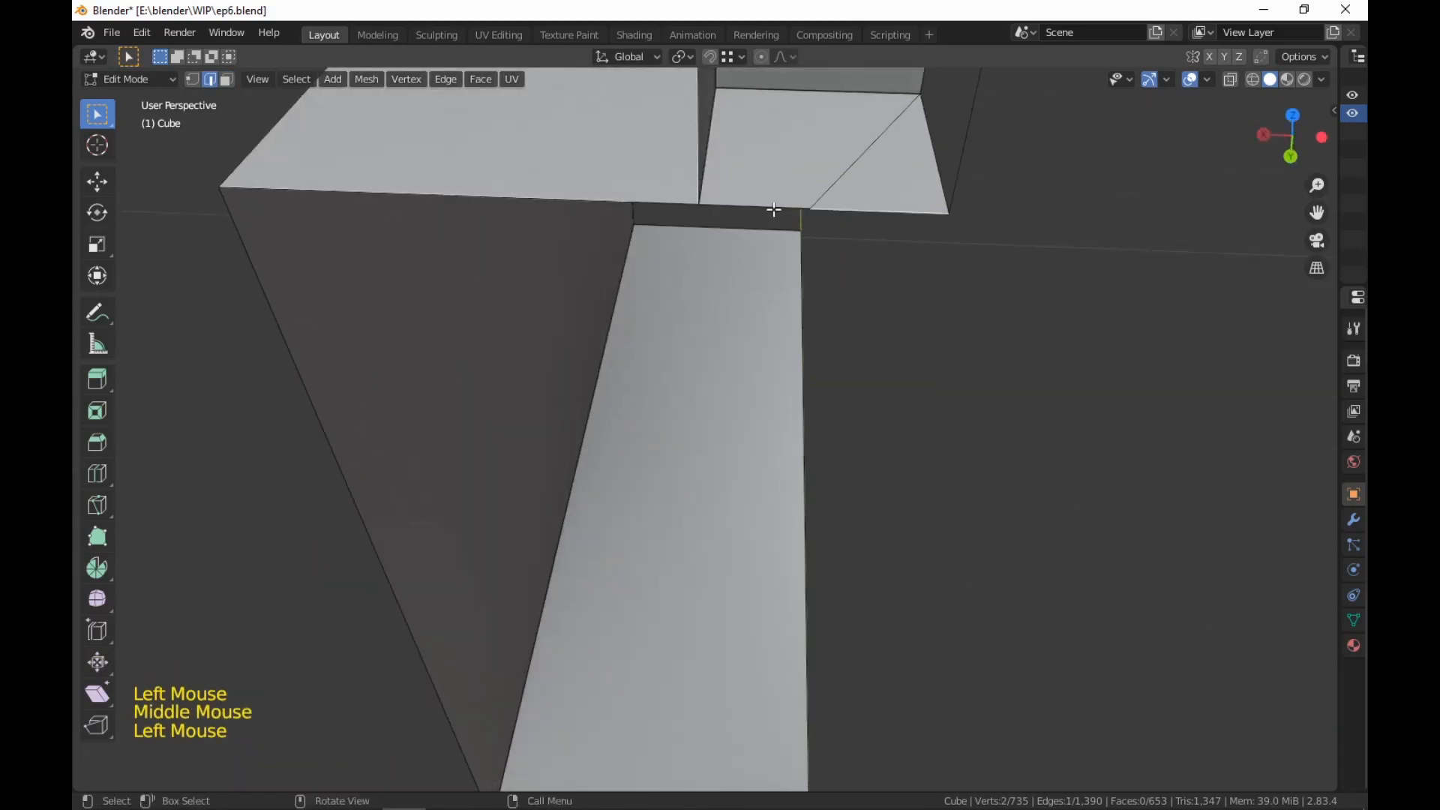
shift+click(654, 209)
middle_drag(656, 212, 790, 284)
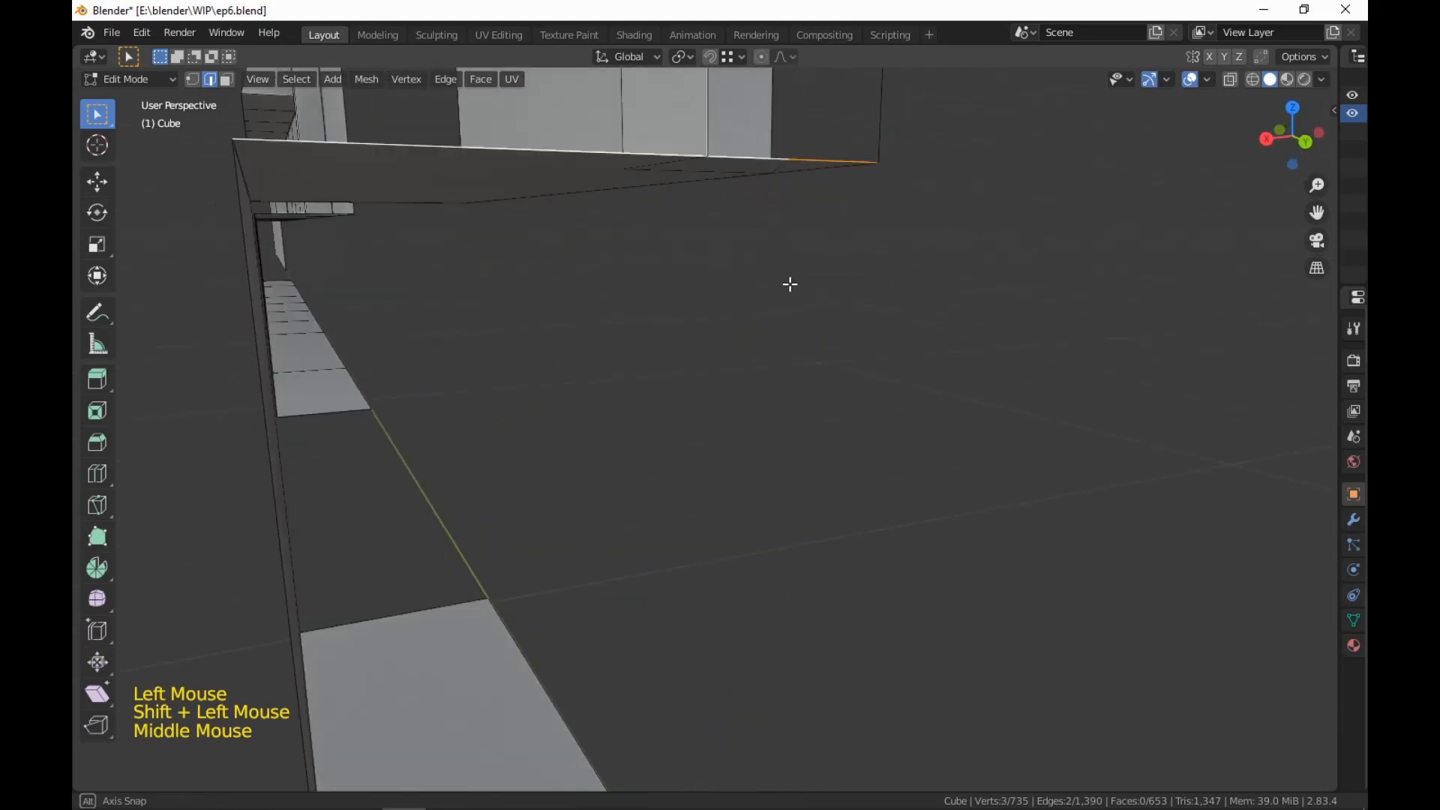
key(alt+h)
scroll(790, 284, down, 4)
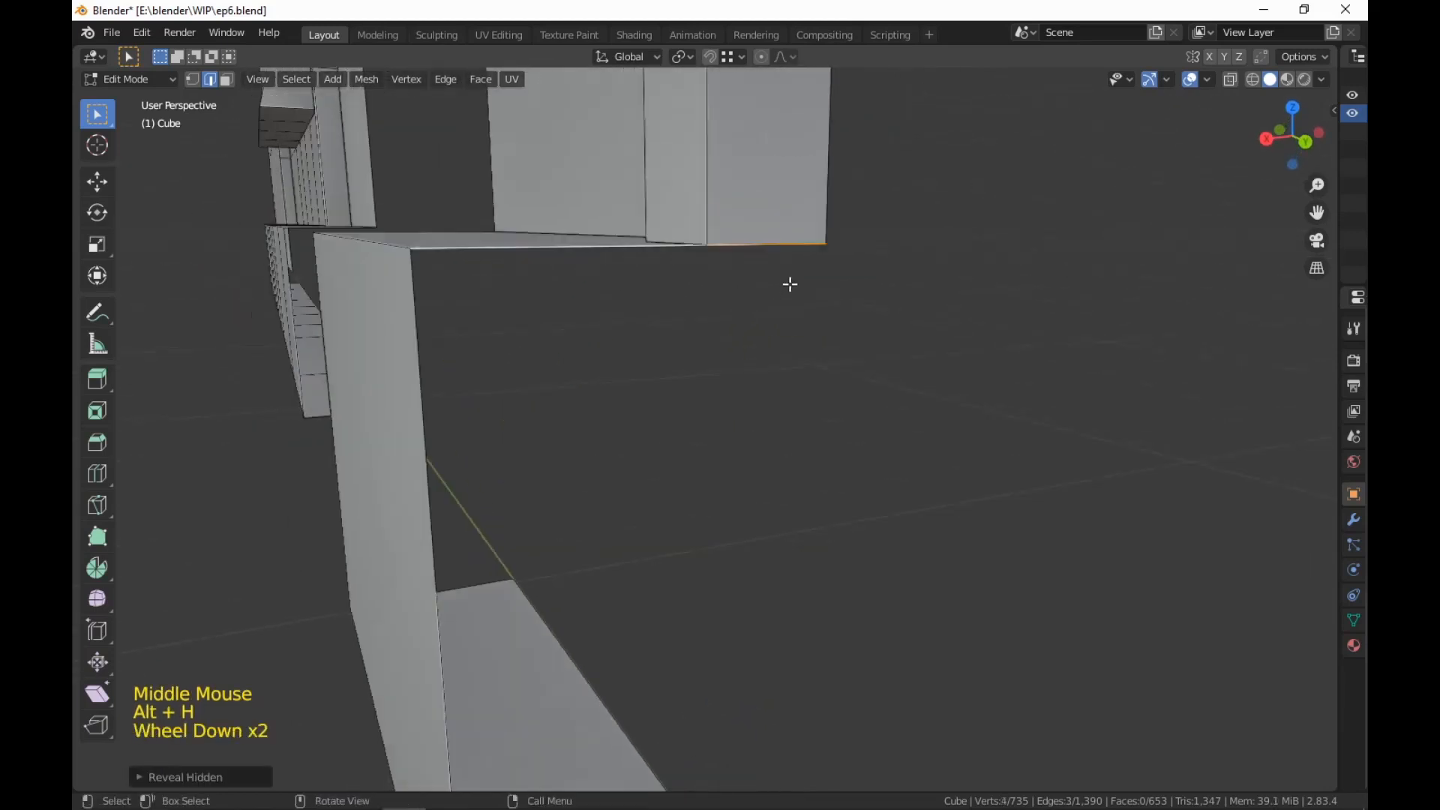
shift+click(518, 520)
shift+middle_drag(518, 521, 633, 714)
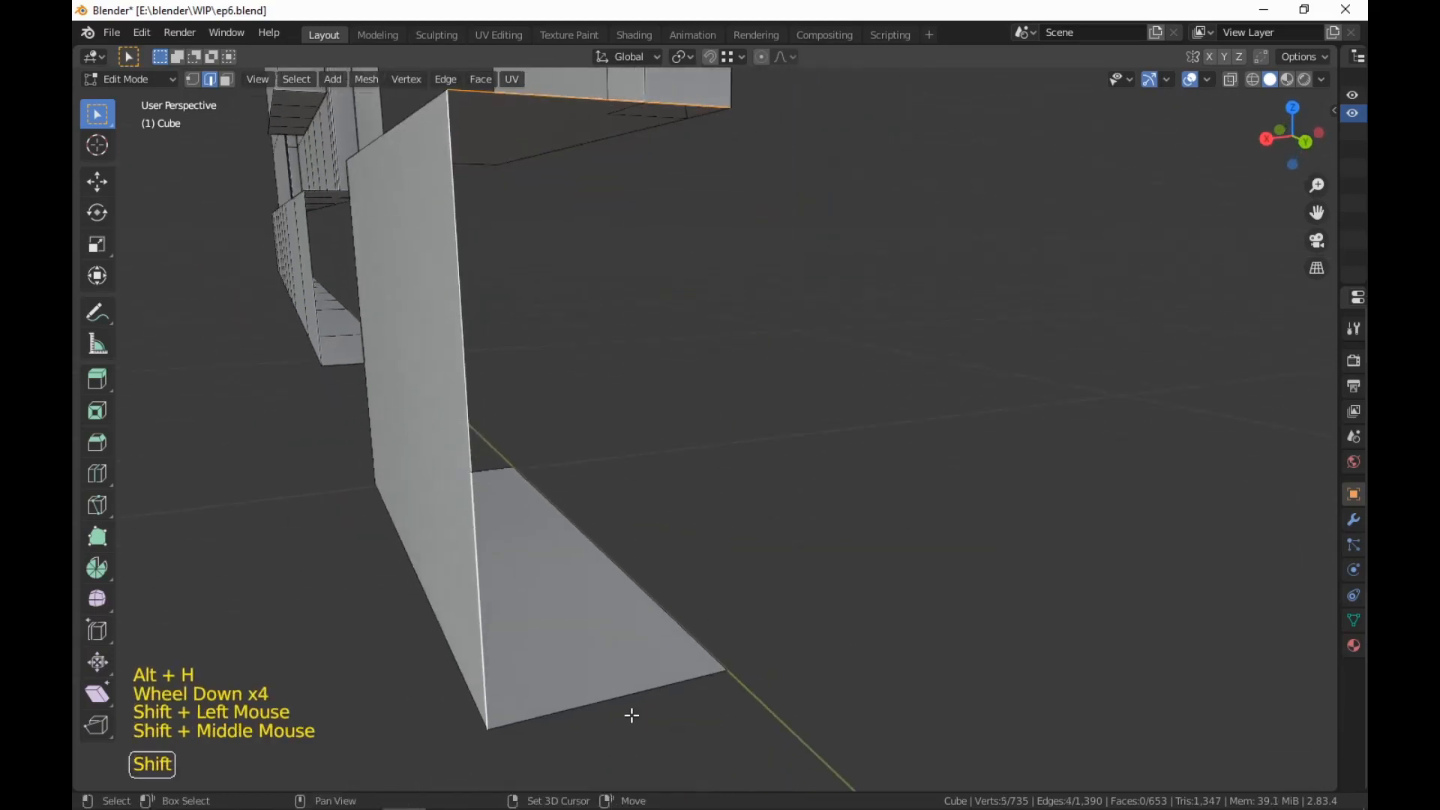
shift+click(635, 696)
key(f)
middle_drag(868, 533, 887, 662)
key(ctrl+z)
Delete the leftover triangular face under the trim beside the -Y pillar's base
scroll(887, 662, up, 1)
click(709, 155)
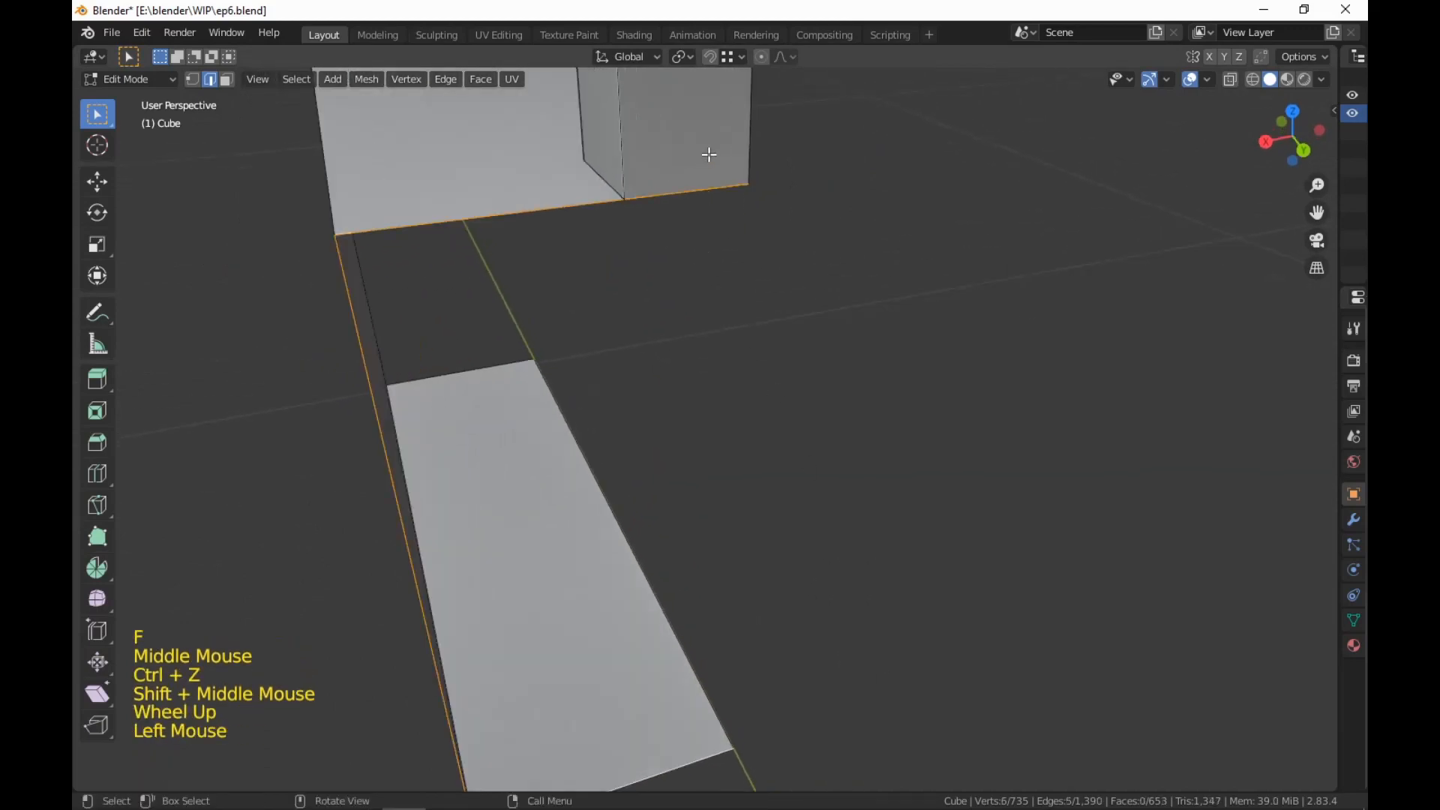
middle_drag(743, 301, 966, 498)
scroll(710, 192, up, 1)
scroll(710, 193, up, 1)
key(3)
click(770, 327)
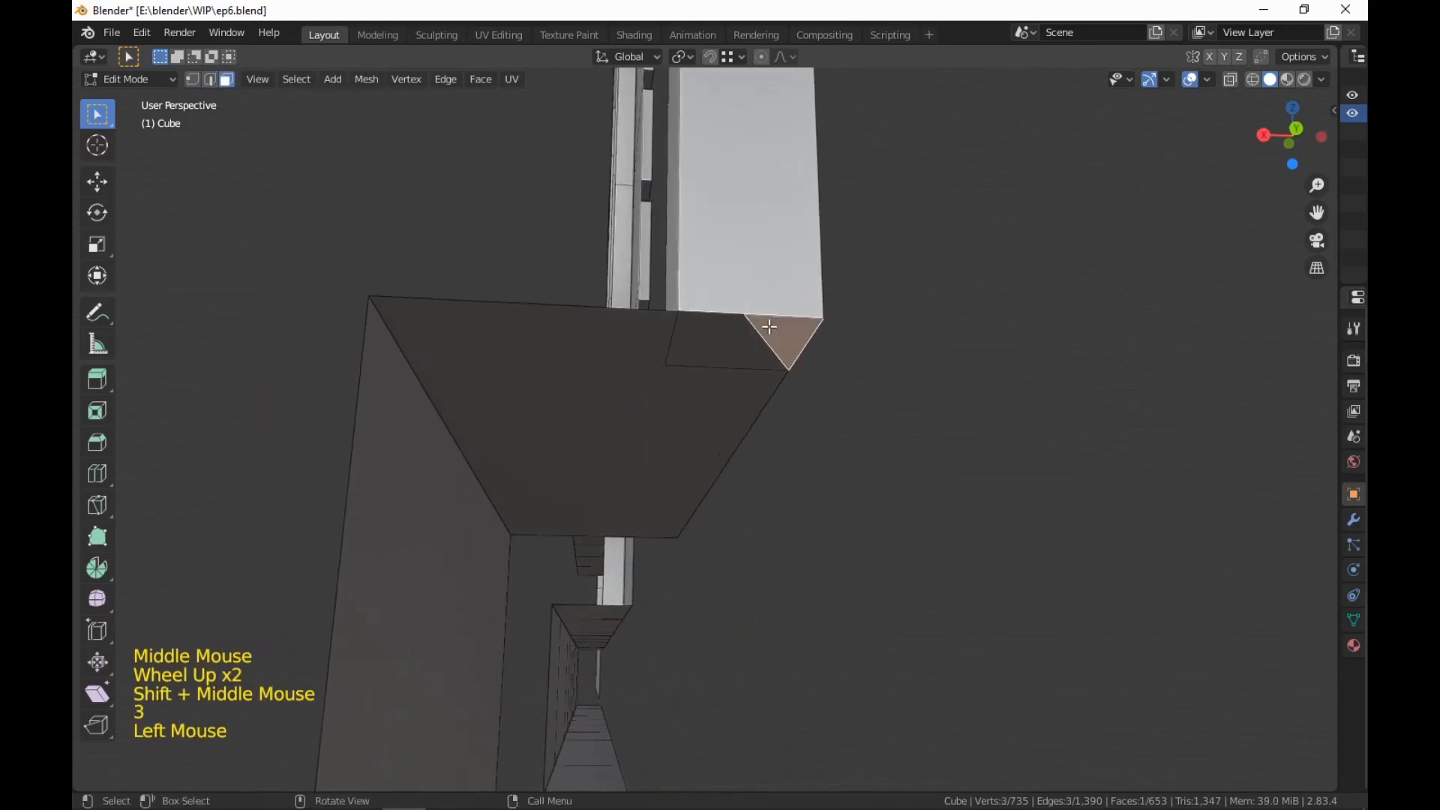
right_click(750, 360)
click(707, 444)
Snap the stray vertex on the inner edge of the -Y base's top face to the trim's front inner corner
middle_drag(839, 421, 842, 451)
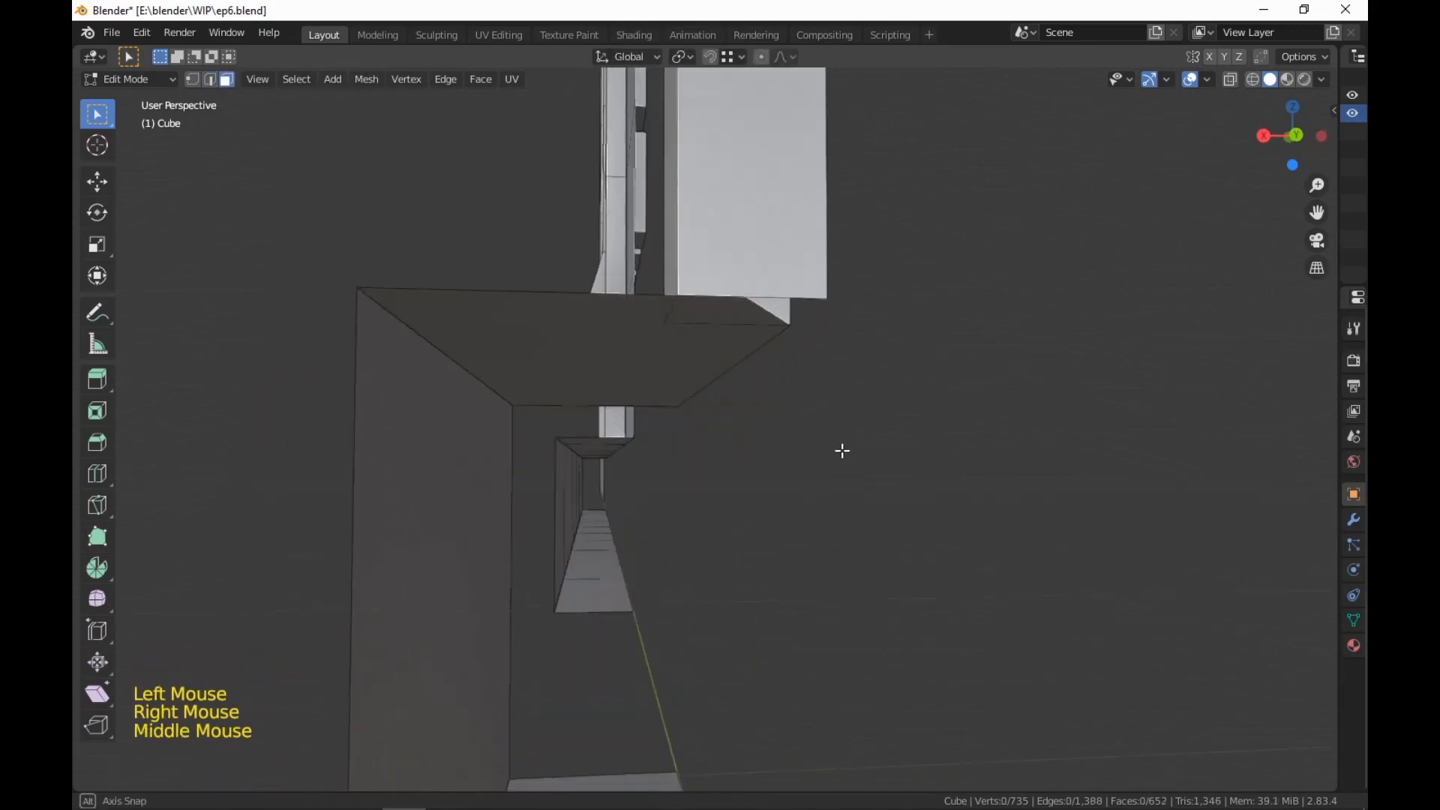
click(735, 308)
middle_drag(799, 384, 800, 293)
scroll(1047, 438, down, 3)
scroll(800, 431, up, 2)
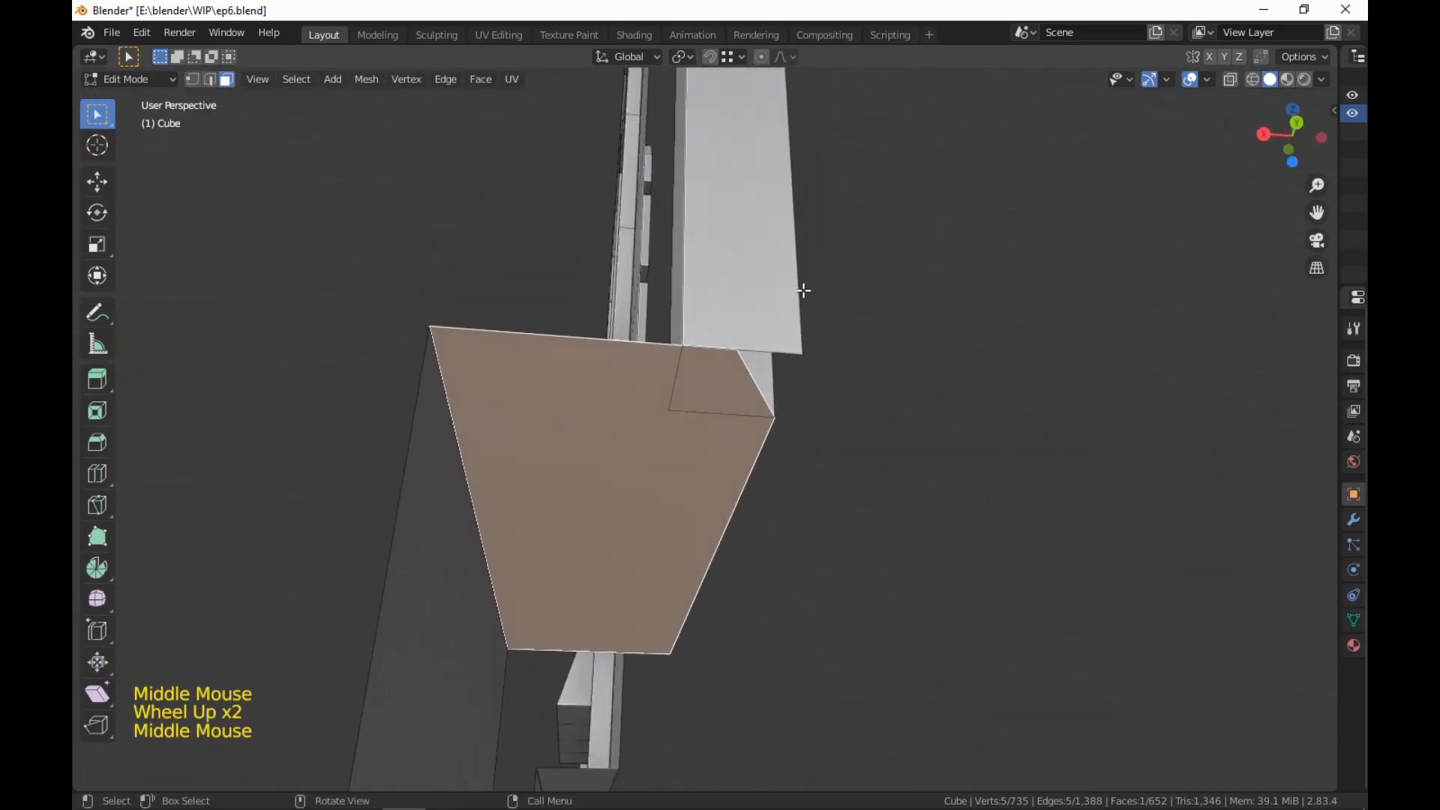
key(1)
click(772, 364)
key(g)
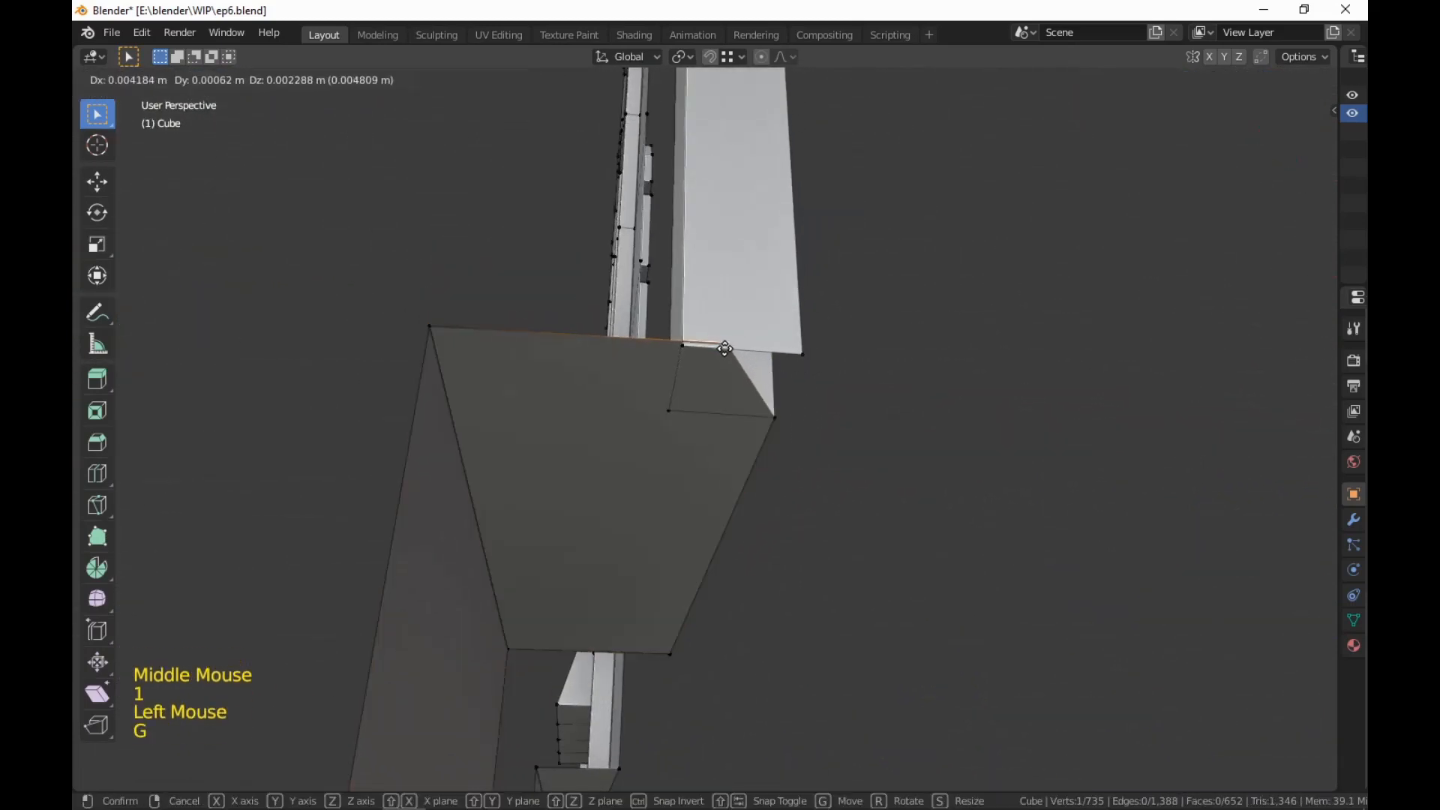
key(ctrl)
click(726, 414)
Snap the matching stray vertex on the +Y pillar base's top face to the adjoining trim's front inner corner
middle_drag(726, 415, 1013, 566)
scroll(1012, 566, down, 4)
shift+middle_drag(1013, 566, 870, 460)
scroll(1190, 412, down, 4)
scroll(1190, 411, down, 1)
middle_drag(1190, 411, 682, 162)
scroll(1321, 488, down, 2)
scroll(813, 290, down, 2)
scroll(387, 347, up, 1)
scroll(965, 498, up, 8)
middle_drag(907, 712, 929, 335)
scroll(929, 335, up, 1)
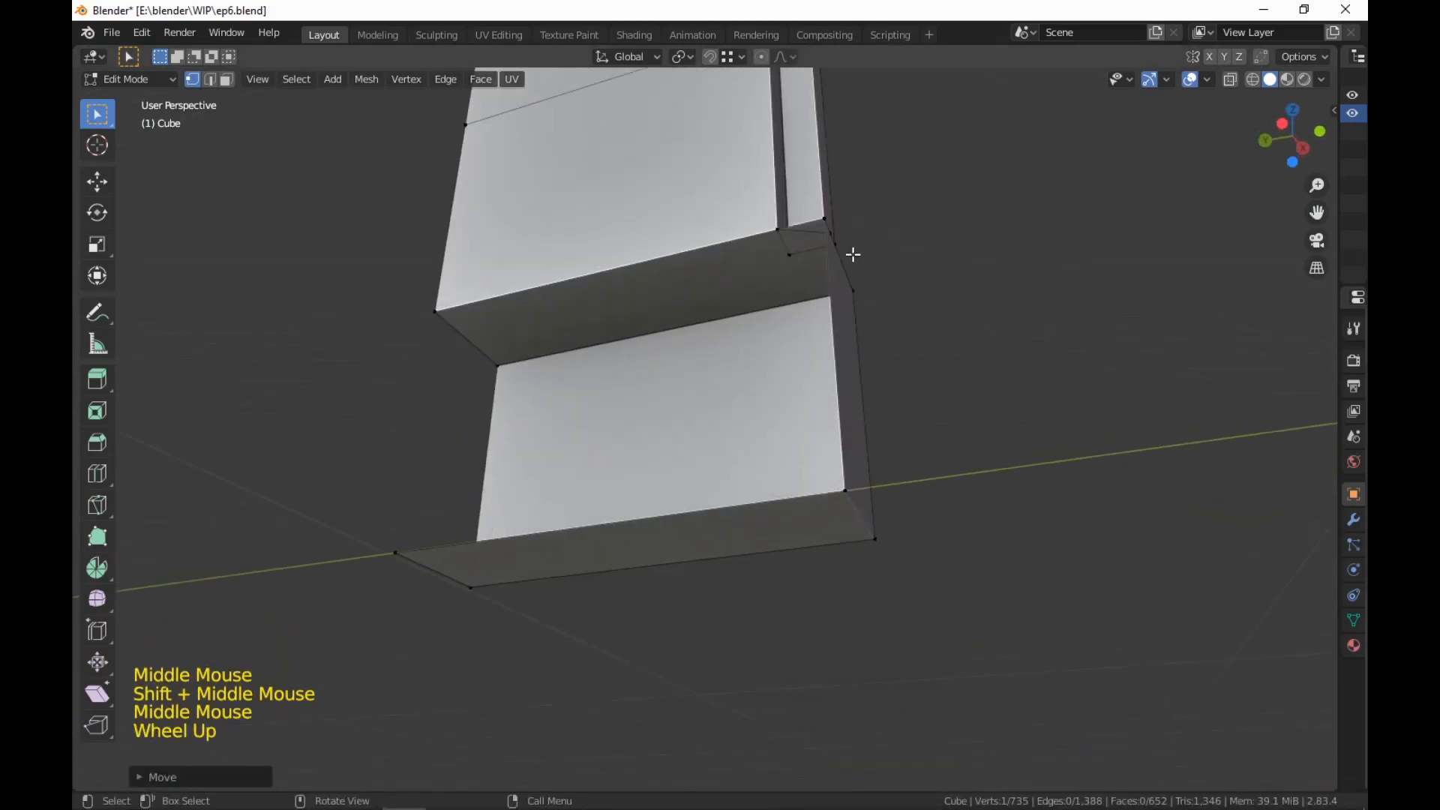
click(799, 269)
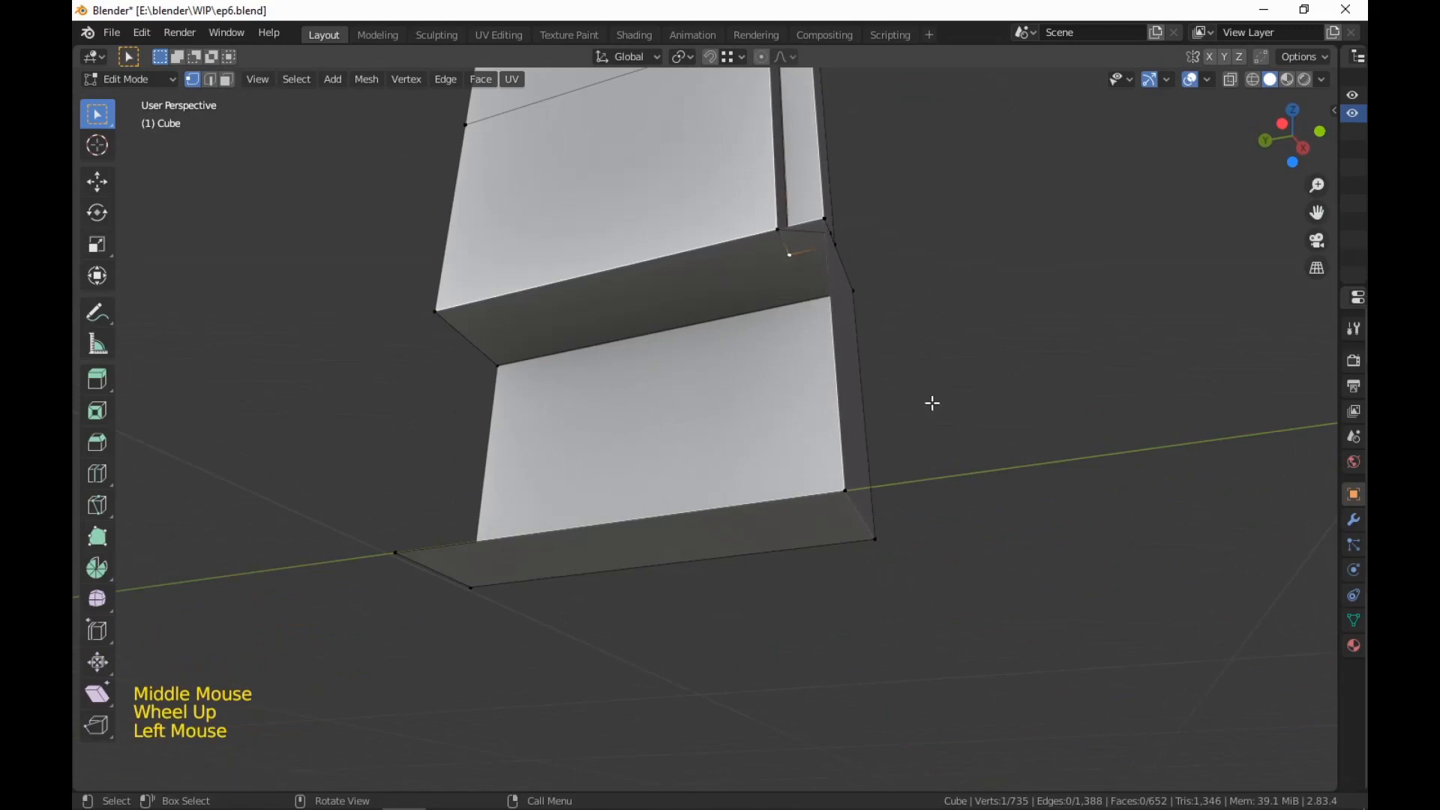
key(KP_Decimal)
scroll(937, 402, down, 6)
middle_drag(943, 402, 900, 540)
click(790, 486)
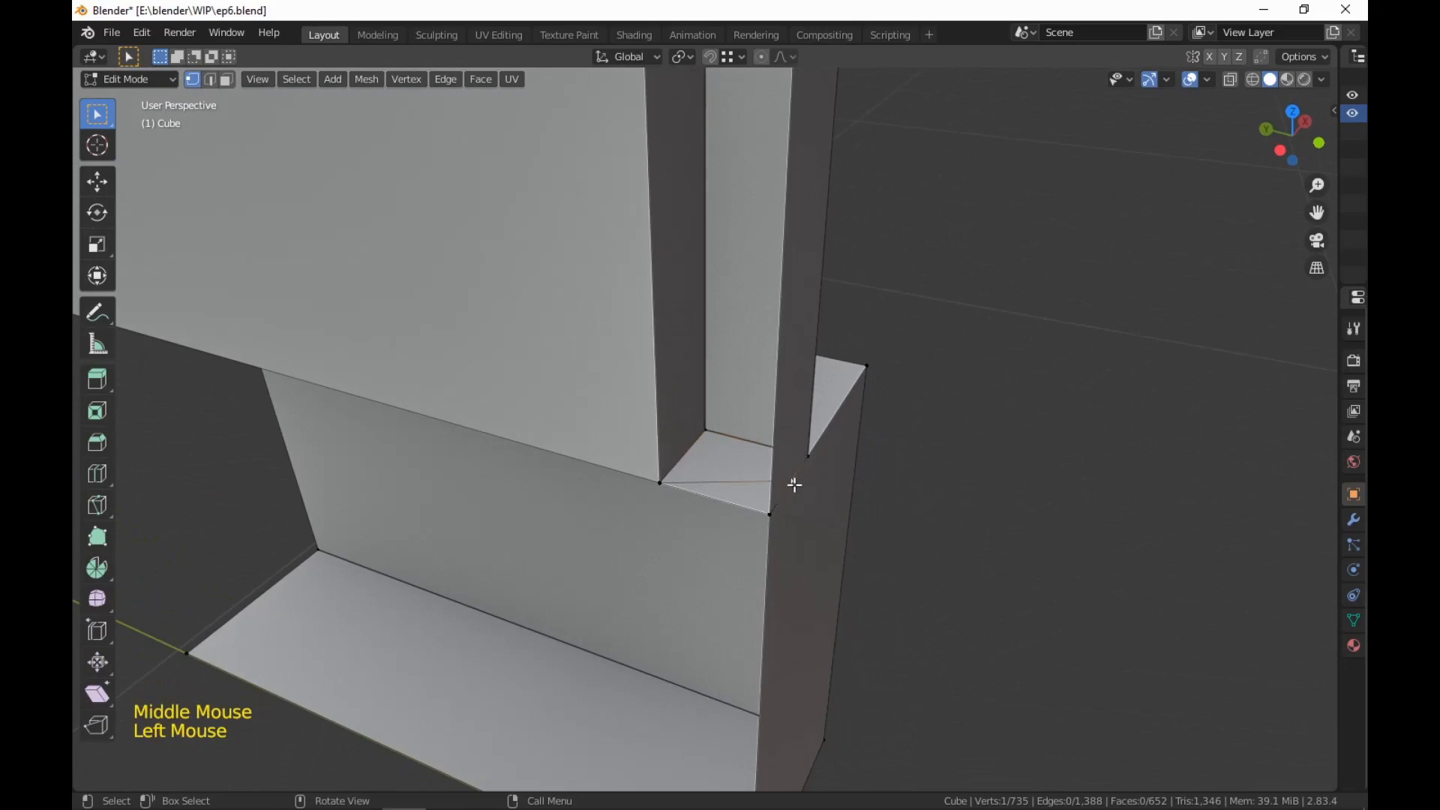
key(g)
click(811, 457)
Delete the four-sided and triangular faces closing the bottom of the trim beside the +Y pillar's base
middle_drag(1029, 547, 534, 501)
scroll(817, 492, down, 12)
scroll(900, 659, up, 4)
scroll(826, 646, up, 1)
key(3)
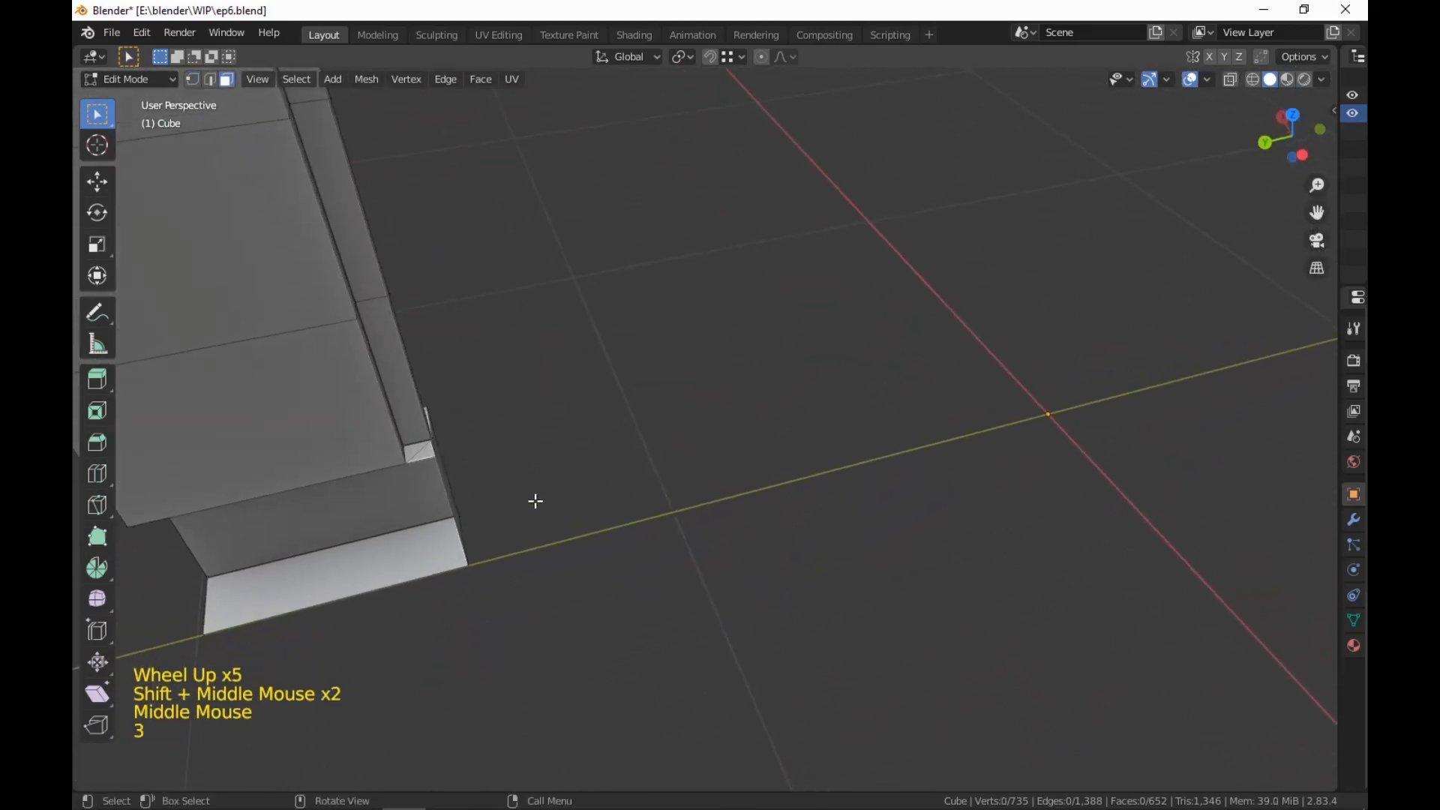
click(421, 457)
middle_drag(421, 457, 1038, 571)
right_click(748, 562)
click(741, 558)
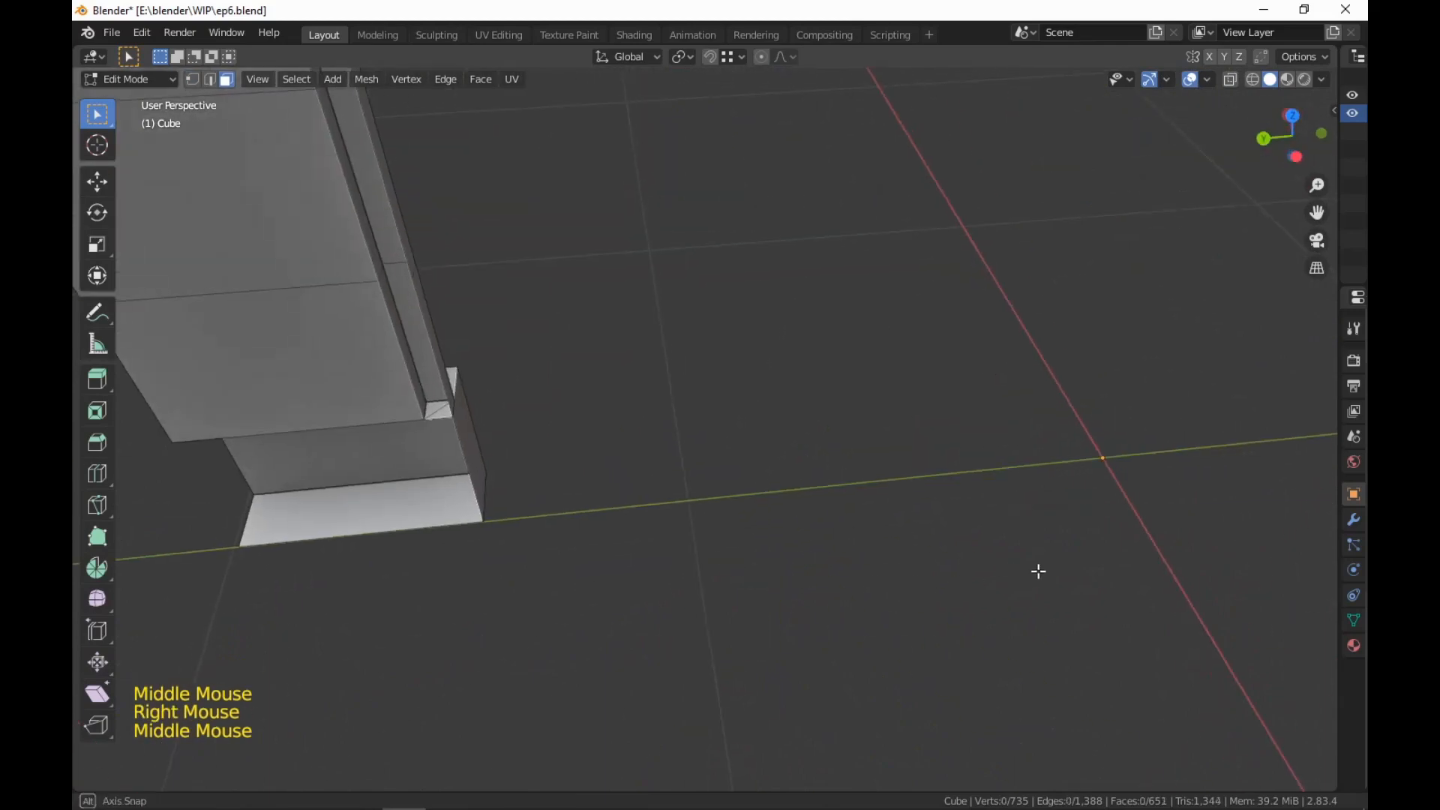
drag(452, 420, 439, 409)
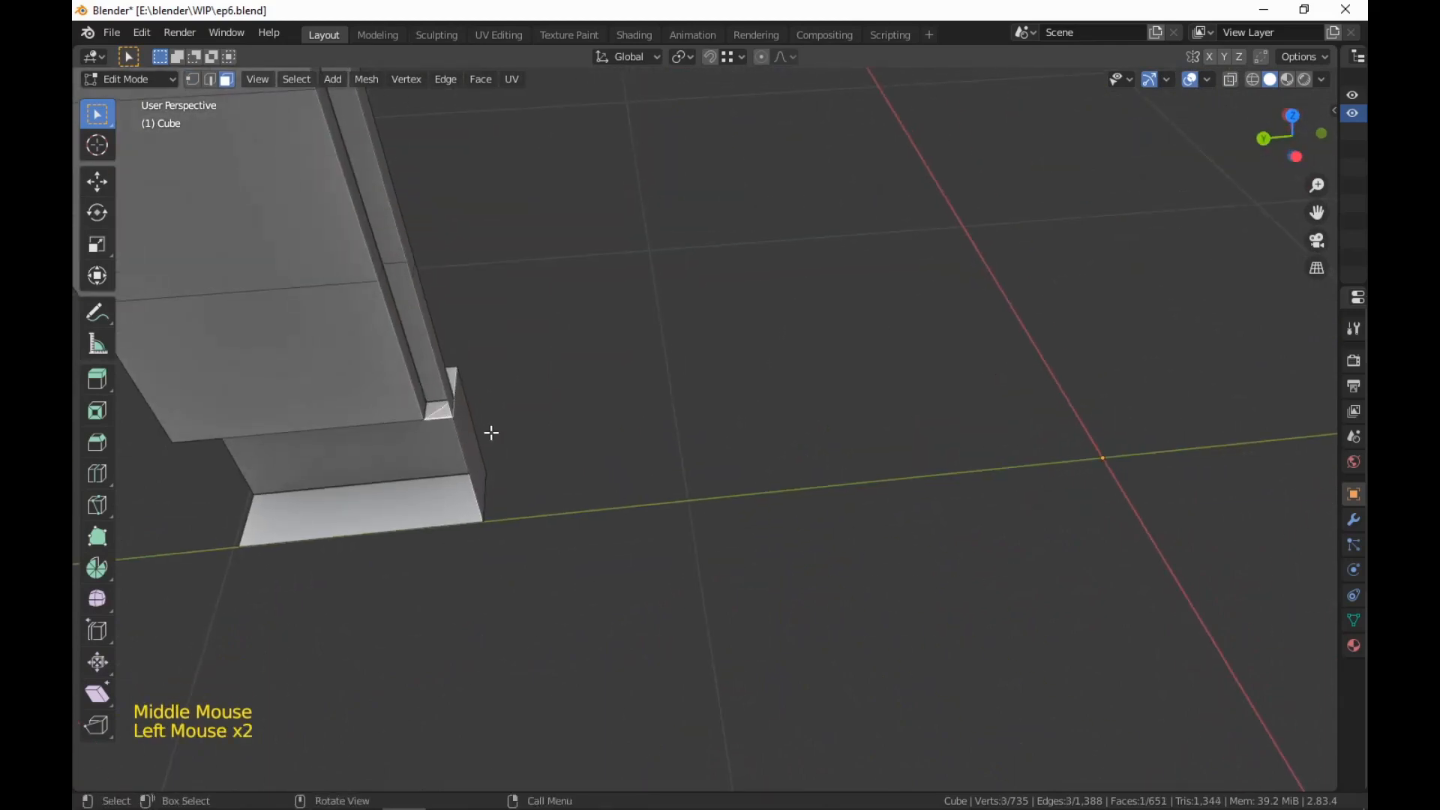
middle_drag(491, 433, 872, 514)
right_click(635, 525)
click(635, 525)
scroll(624, 551, up, 1)
click(550, 471)
middle_drag(551, 471, 588, 536)
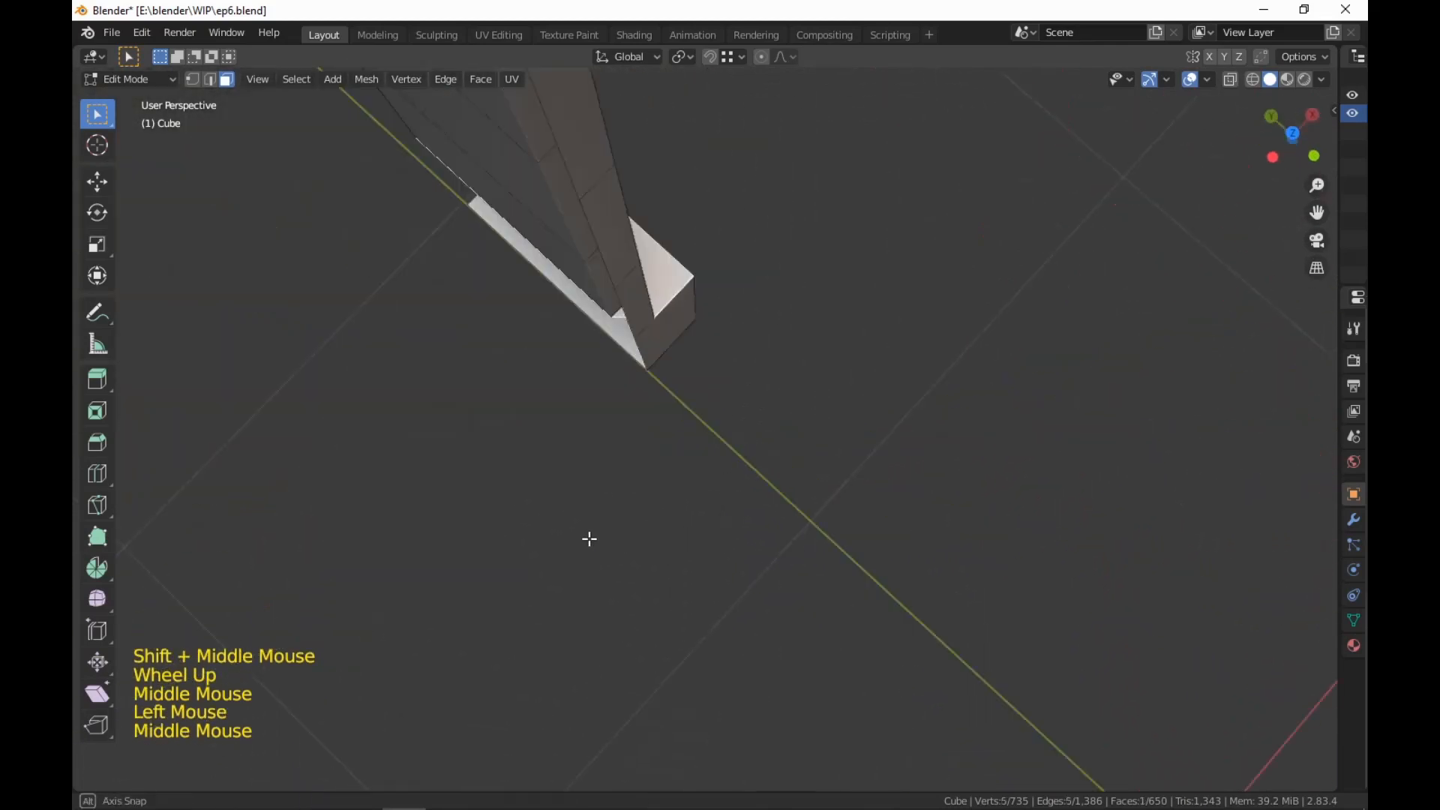
Fill the open inner end of the -Y pillar's base with a face from its four boundary edges
scroll(478, 476, down, 4)
middle_drag(479, 476, 668, 479)
shift+scroll(615, 498, down, 1)
scroll(668, 479, up, 5)
middle_drag(628, 594, 858, 459)
click(857, 474)
key(2)
click(672, 450)
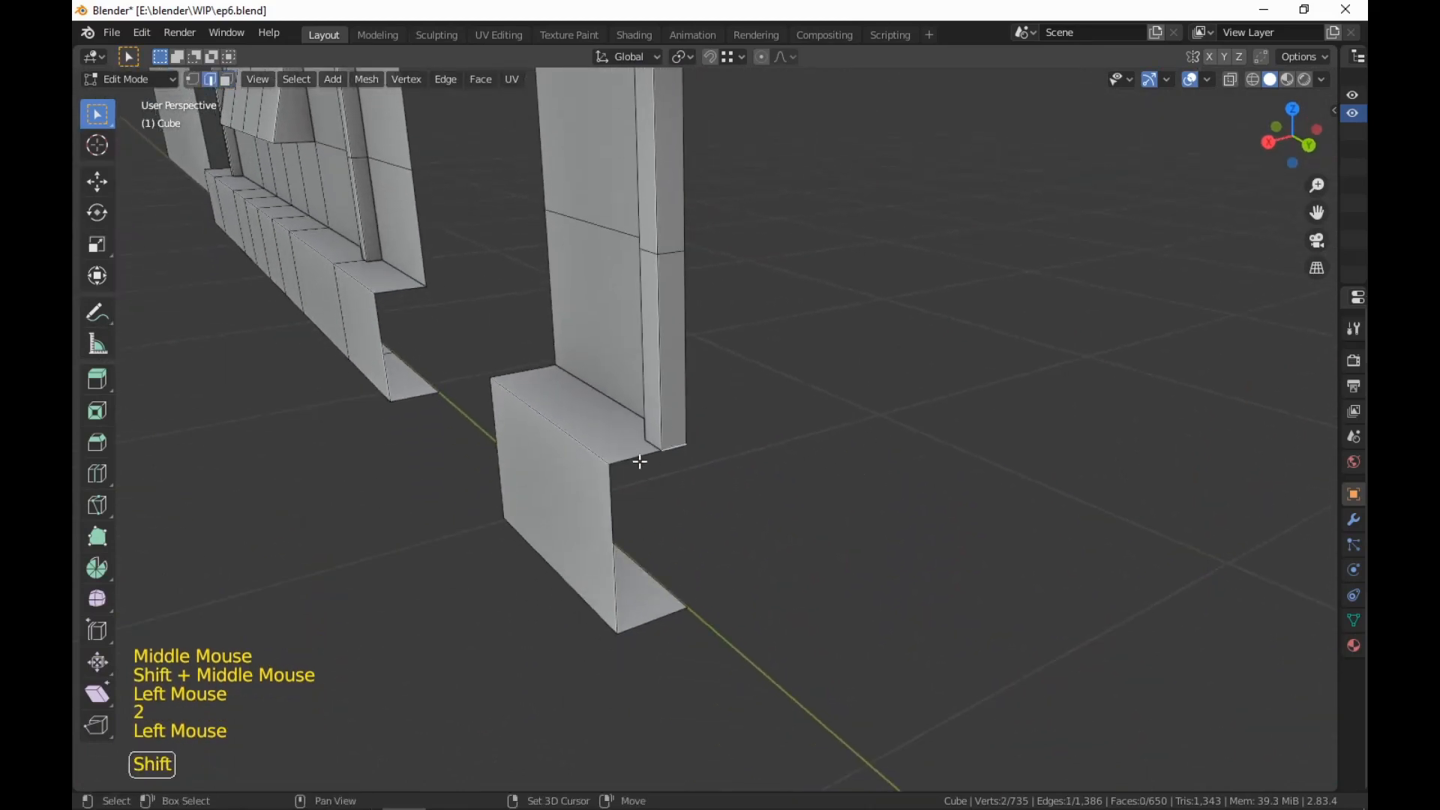
shift+click(633, 532)
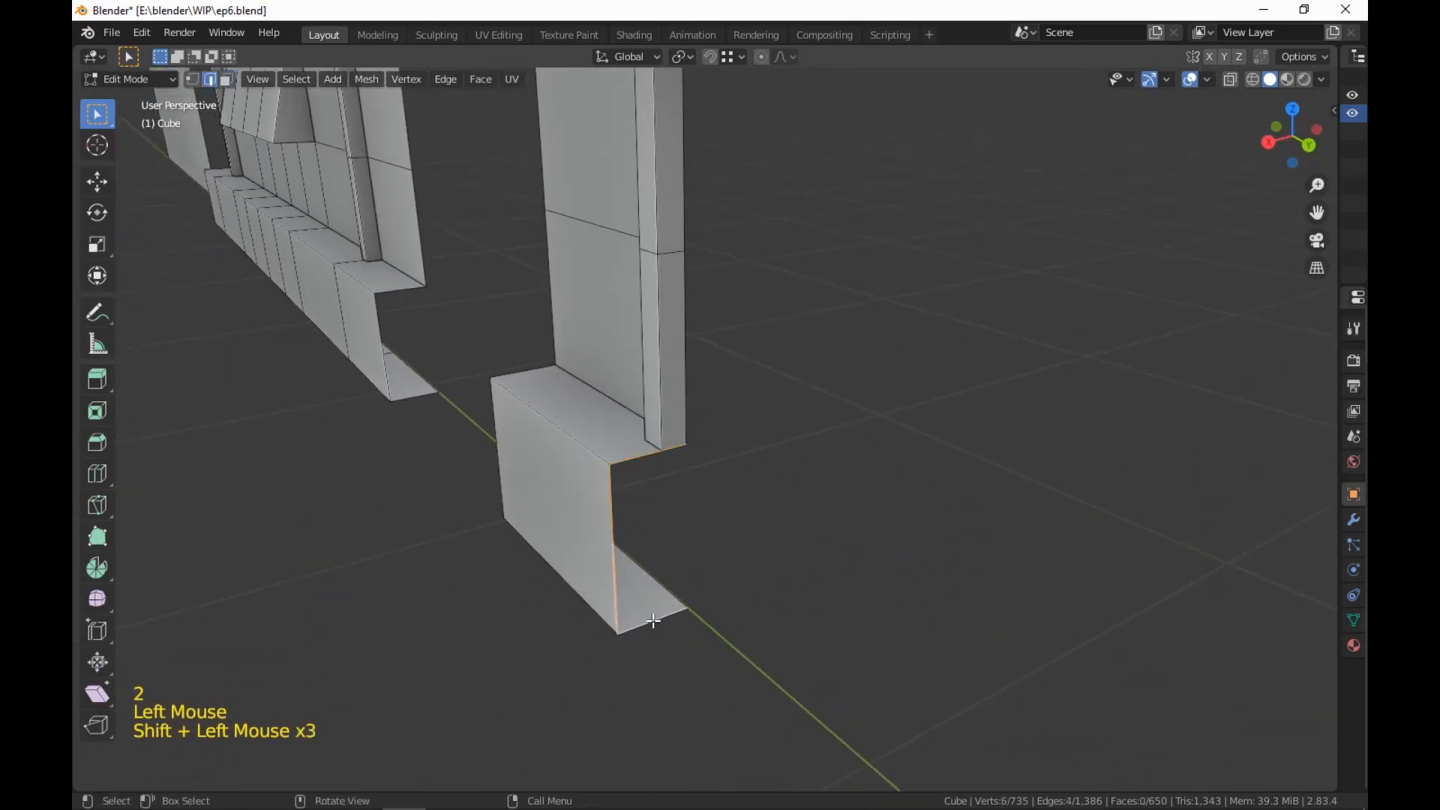
key(f)
Extrude the inner vertical edge path of the +Y trim to the opening's centre and again to the opposite trim
scroll(653, 615, down, 5)
middle_drag(653, 615, 973, 675)
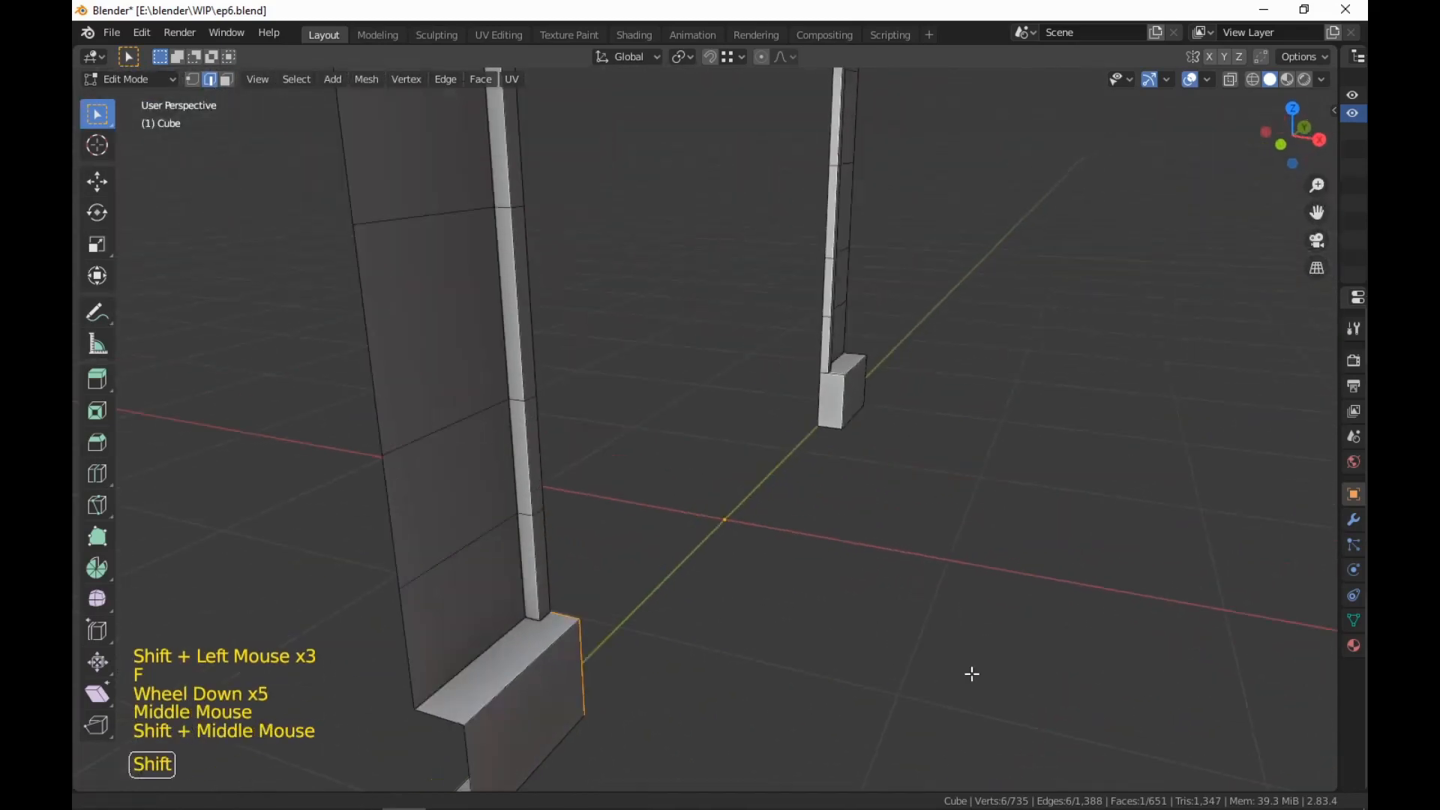
scroll(972, 675, down, 5)
mouse_move(1002, 598)
middle_down()
mouse_move(919, 604)
mouse_move(939, 649)
mouse_move(1001, 619)
middle_up()
scroll(938, 649, up, 4)
key(2)
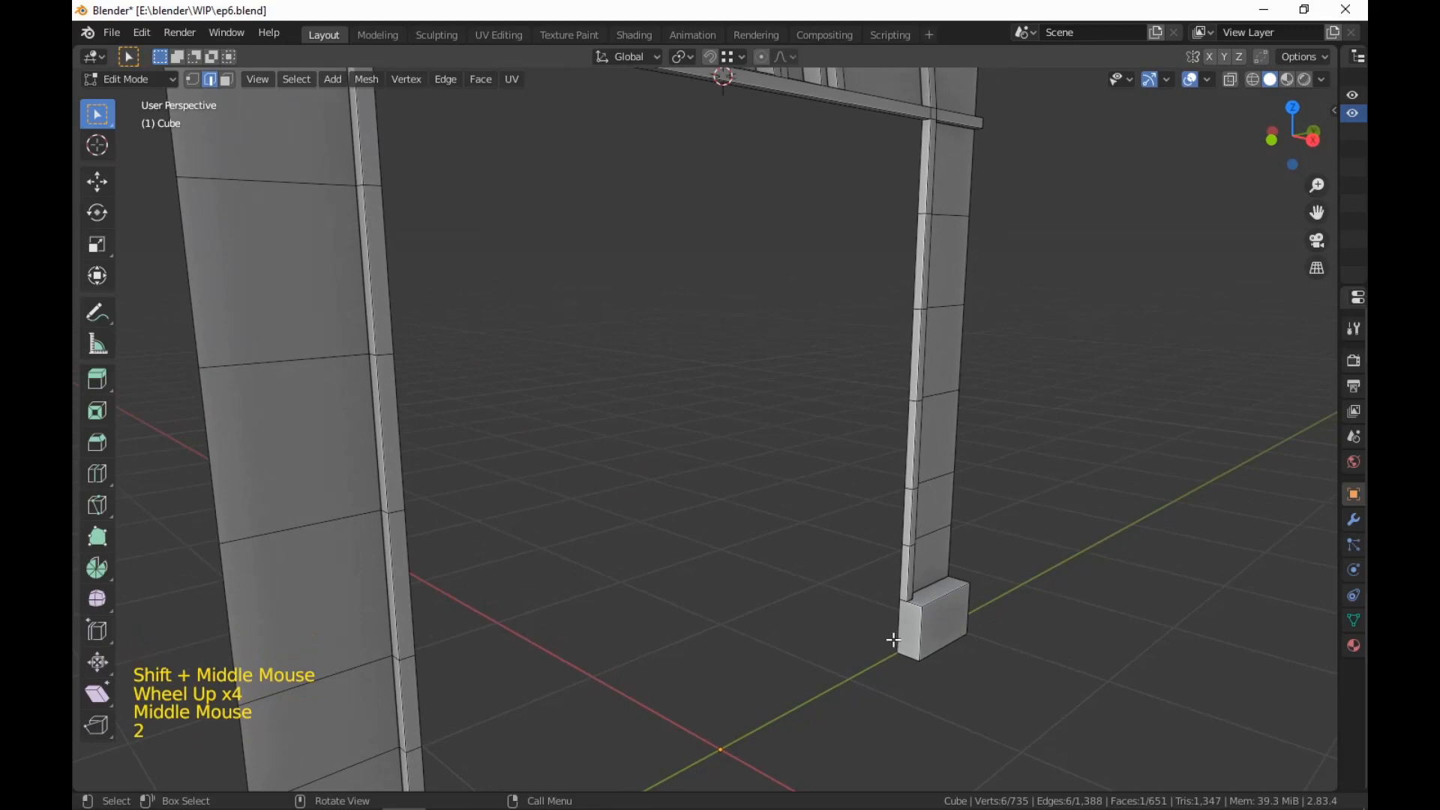
click(936, 654)
ctrl+click(916, 143)
middle_drag(915, 142, 984, 339)
scroll(983, 209, down, 2)
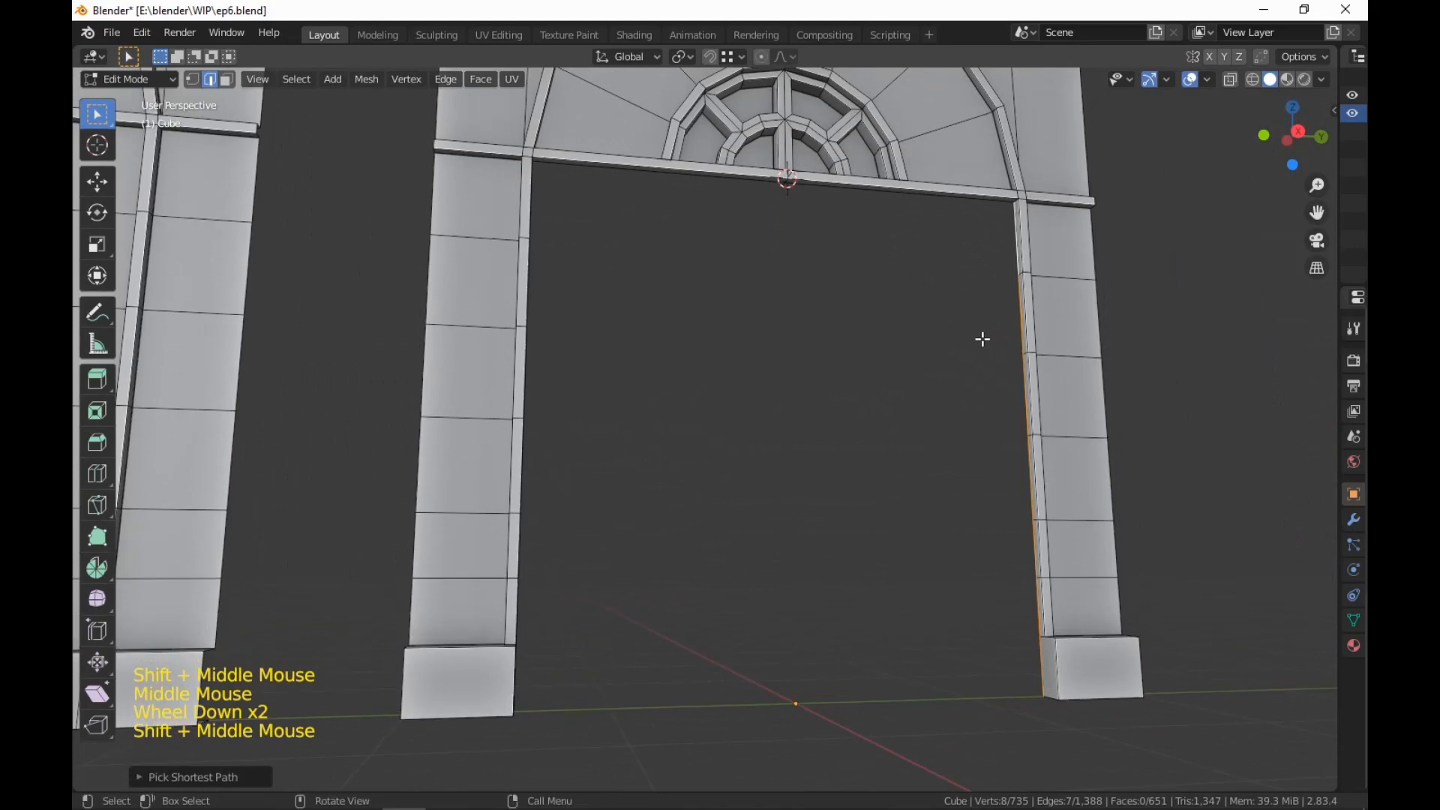
key(e)
click(801, 261)
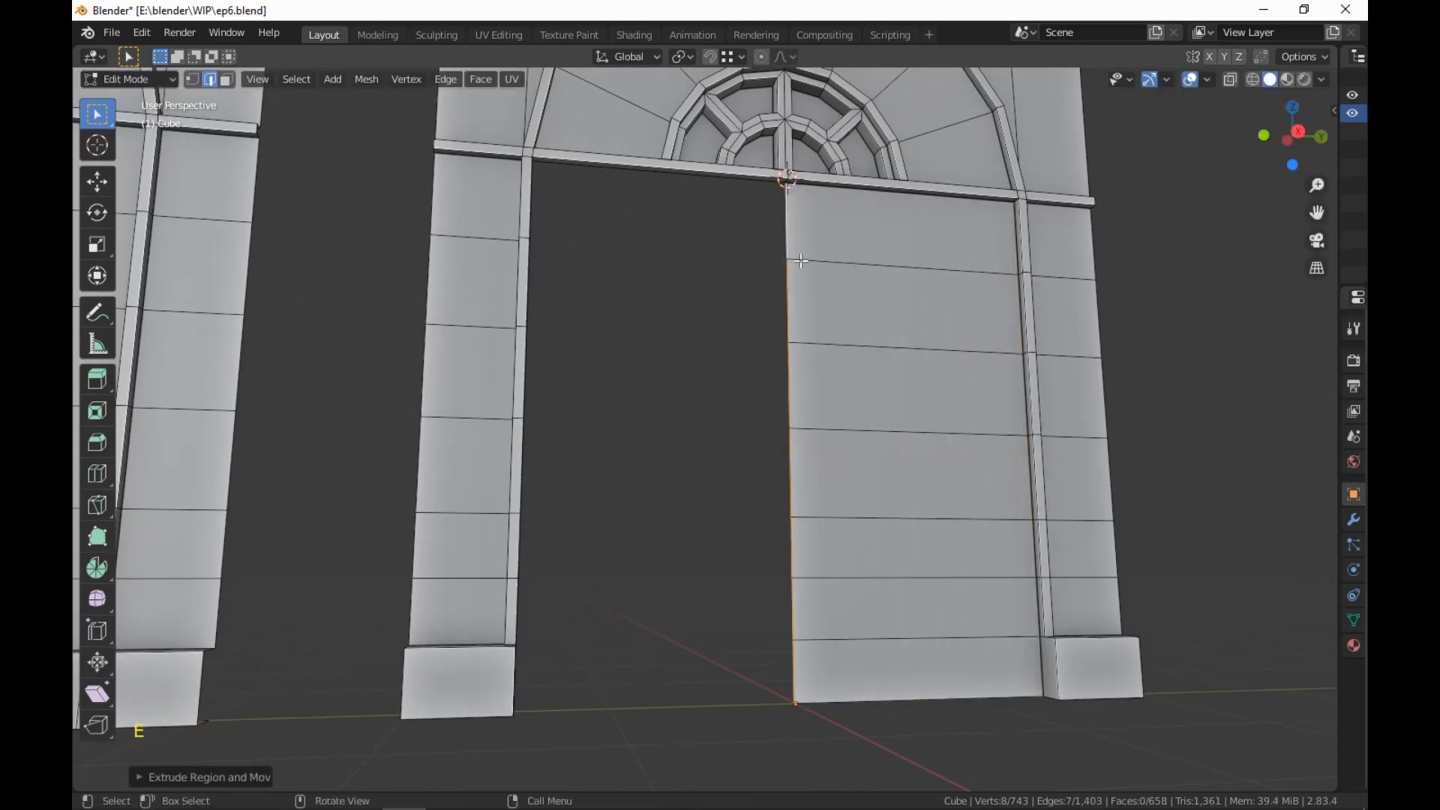
ctrl+click(538, 183)
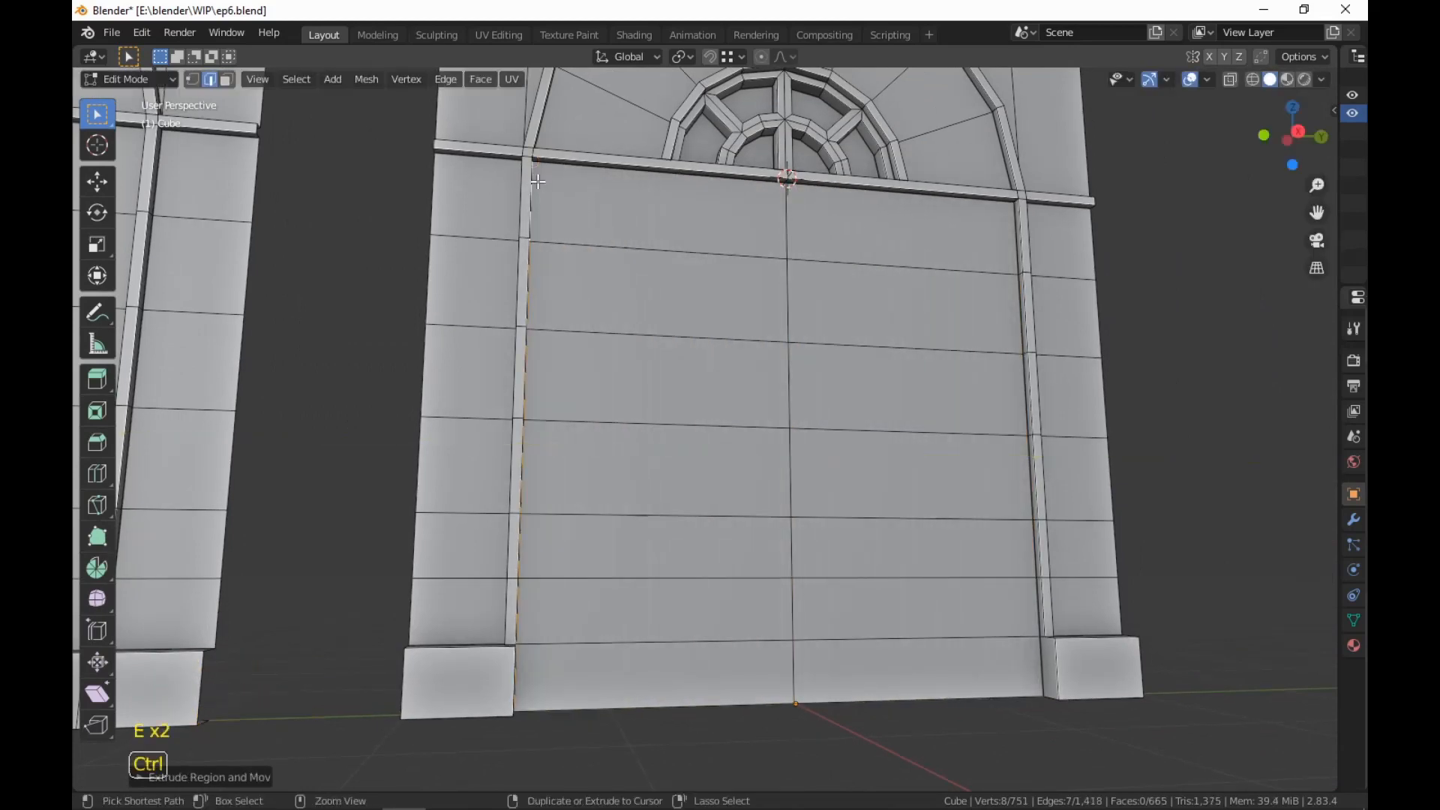
Select all linked faces of the large arched panel and merge its duplicate vertices by distance
scroll(1078, 371, down, 3)
scroll(1079, 370, down, 1)
middle_drag(1078, 370, 977, 462)
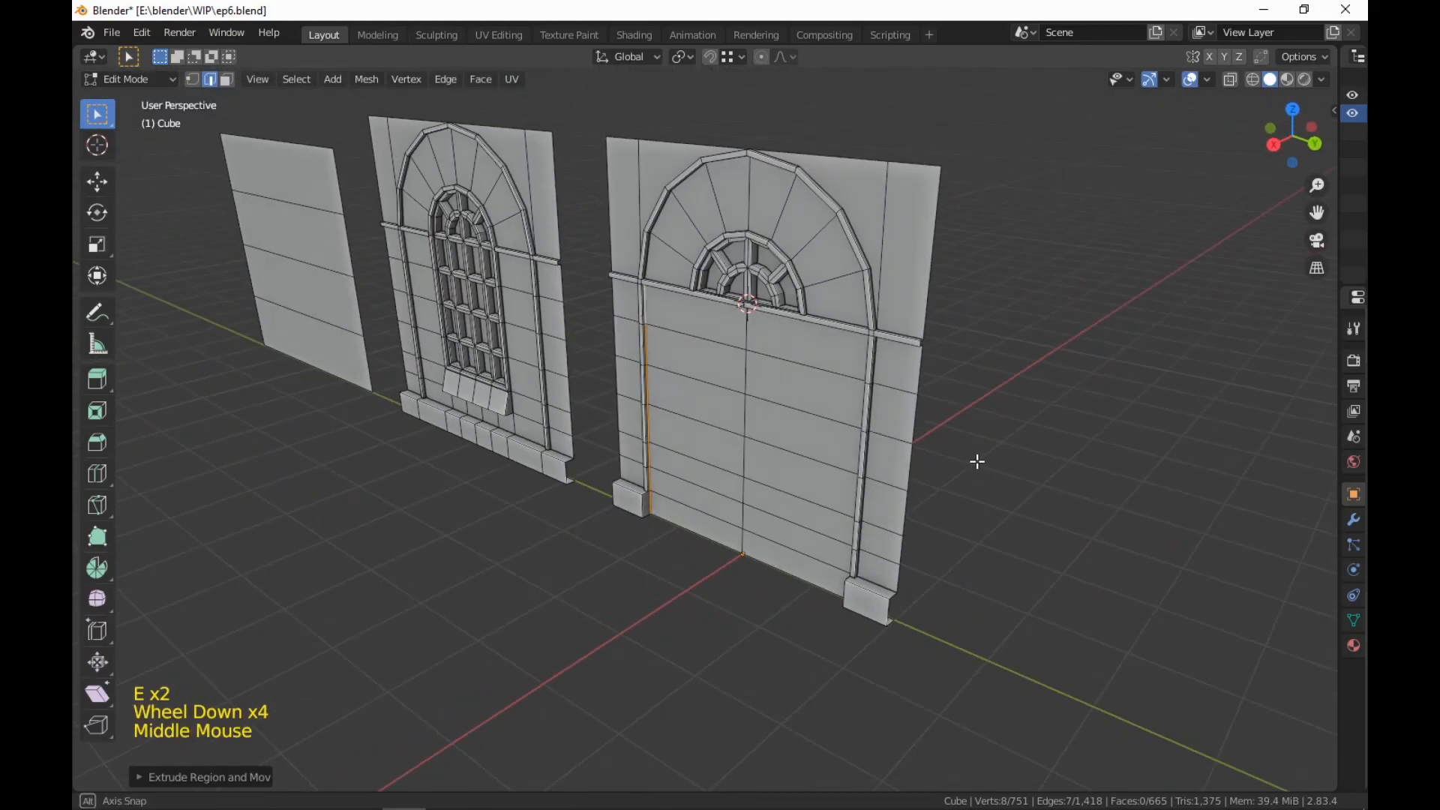
click(646, 695)
key(3)
shift+middle_drag(646, 694, 780, 570)
scroll(720, 615, down, 1)
scroll(802, 543, up, 2)
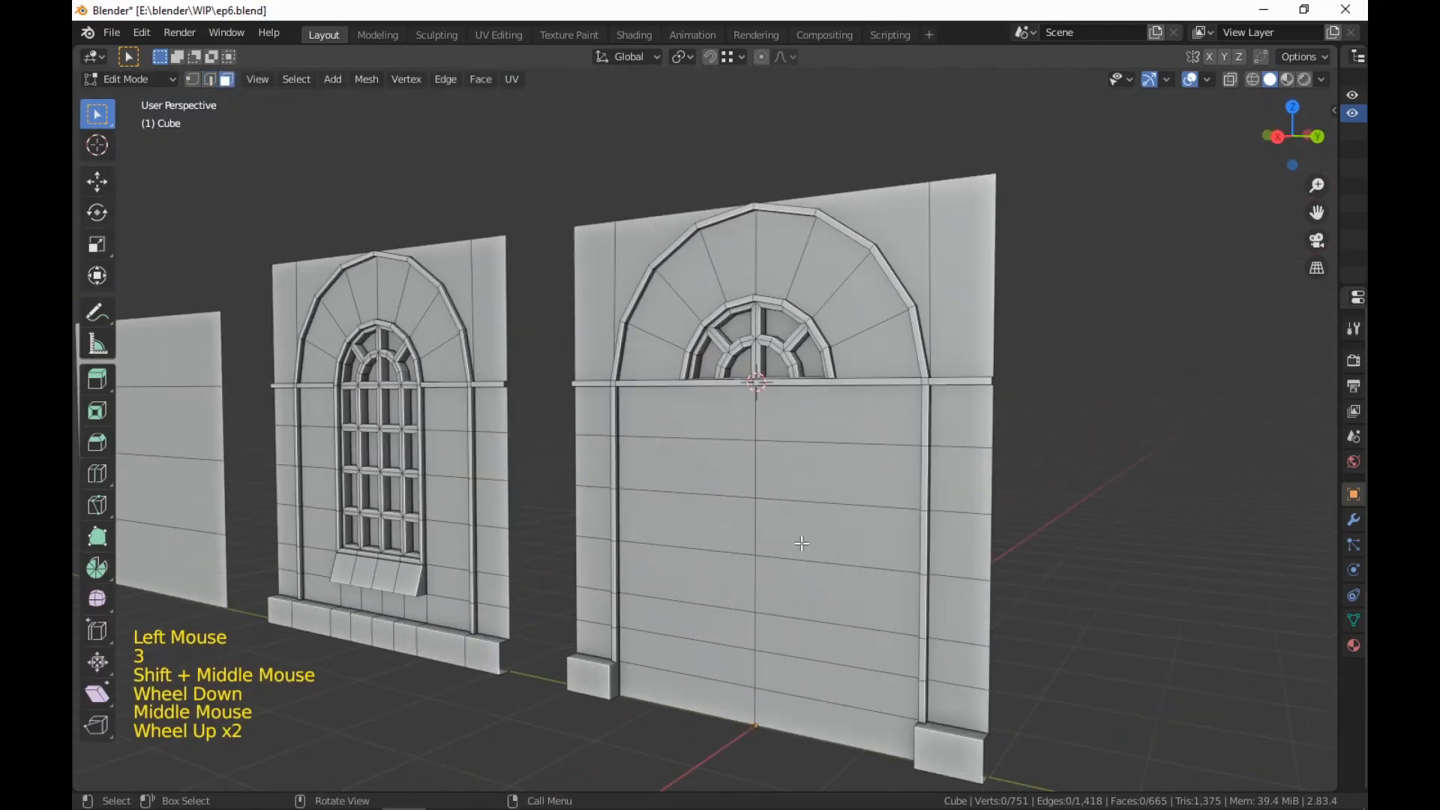
key(l)
key(m)
click(801, 543)
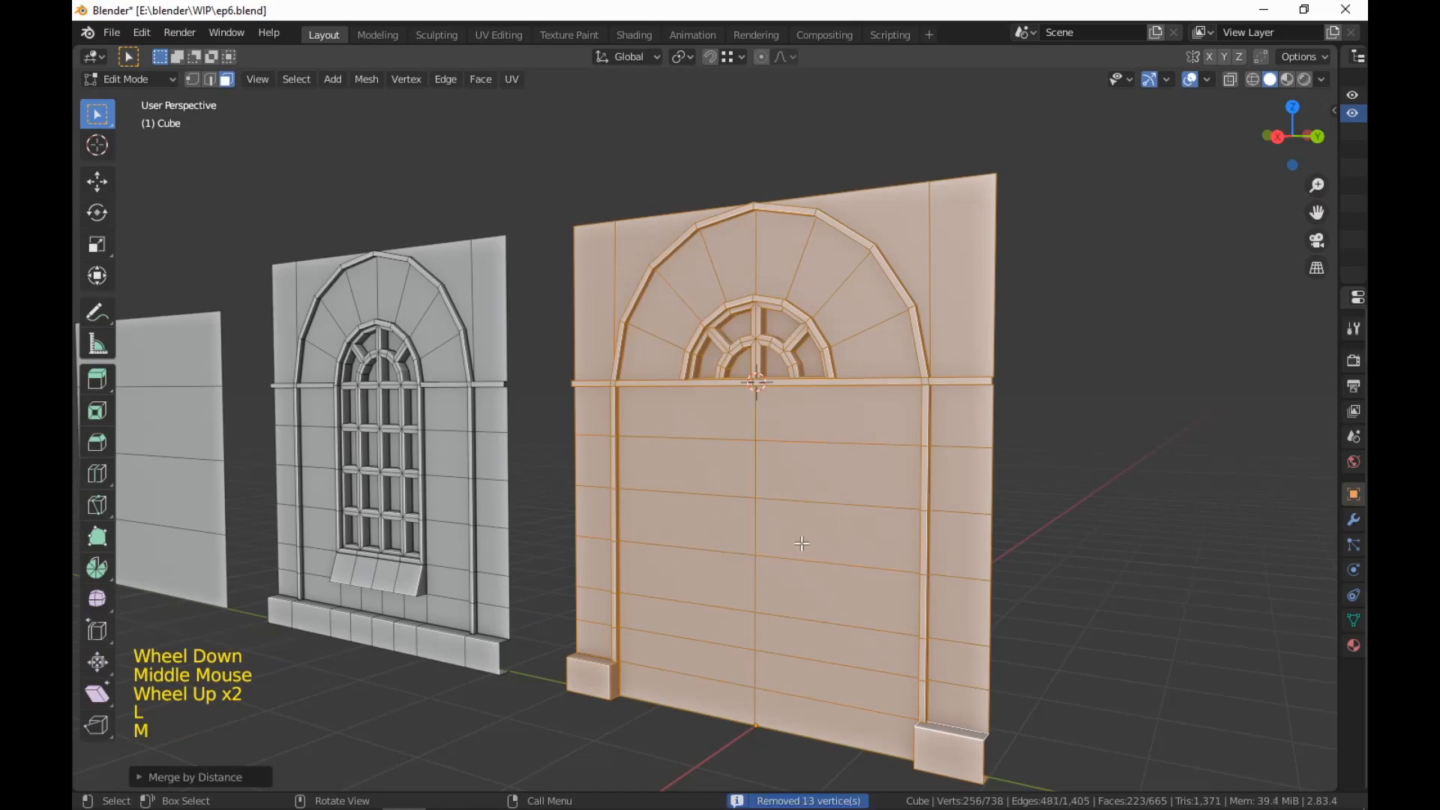
Add the linked geometry of the arched window panel to the selection, merge by distance, and clear the selection
key(l)
key(m)
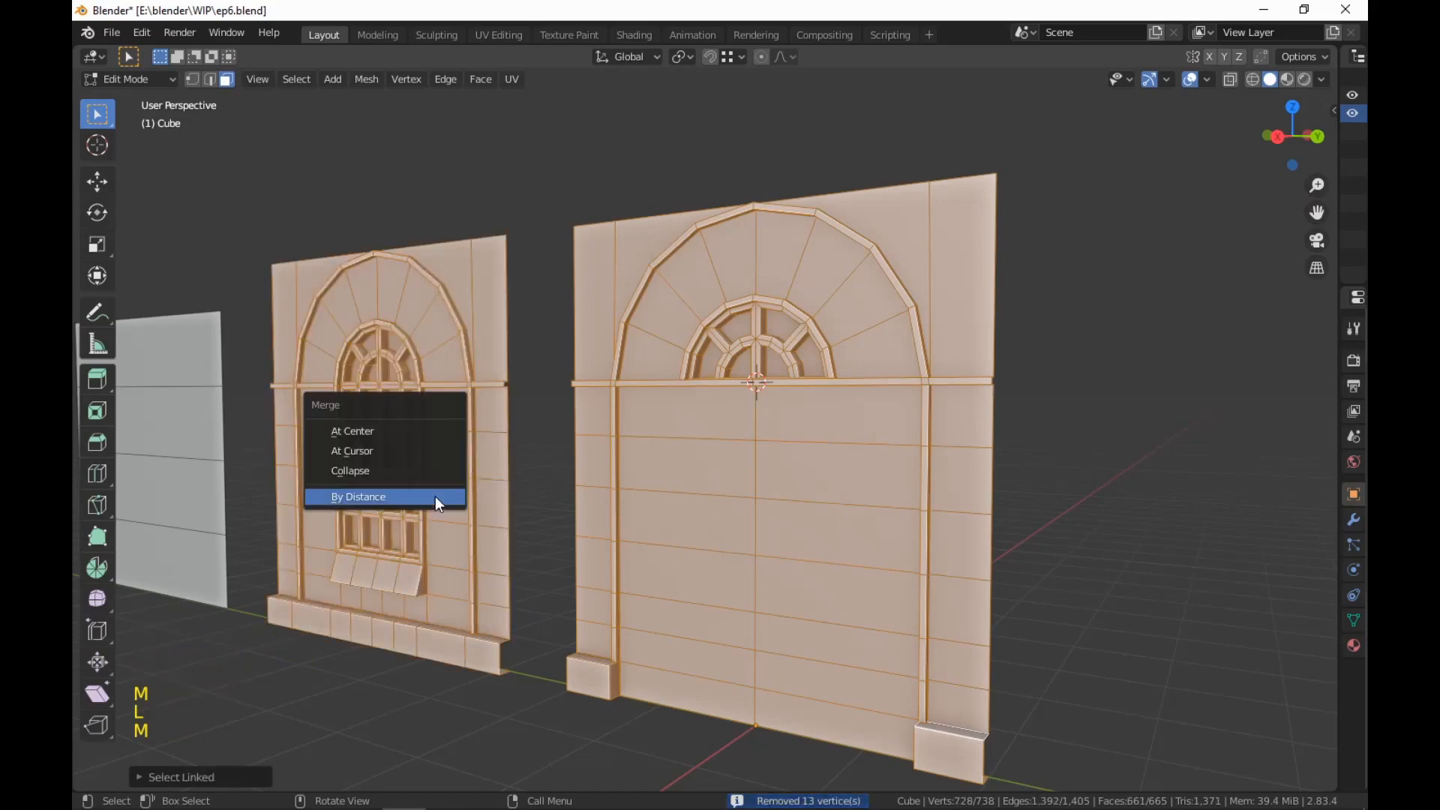
click(435, 496)
scroll(461, 516, down, 2)
shift+middle_drag(461, 515, 602, 553)
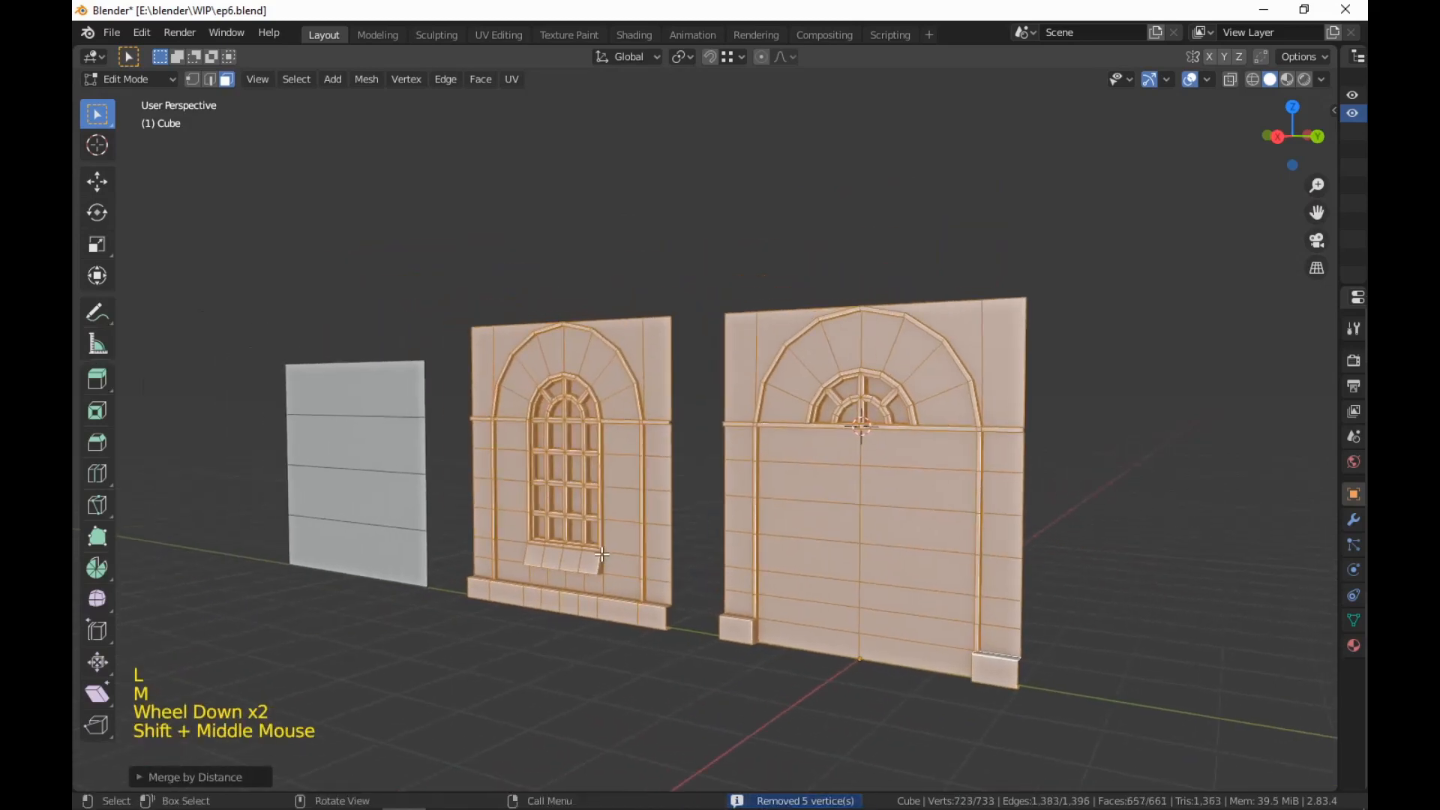
scroll(602, 554, up, 2)
scroll(602, 553, down, 2)
click(539, 685)
Move all three wall panels together along the negative global Y axis until they stand clear of the world origin
middle_drag(540, 686, 788, 640)
scroll(817, 638, down, 3)
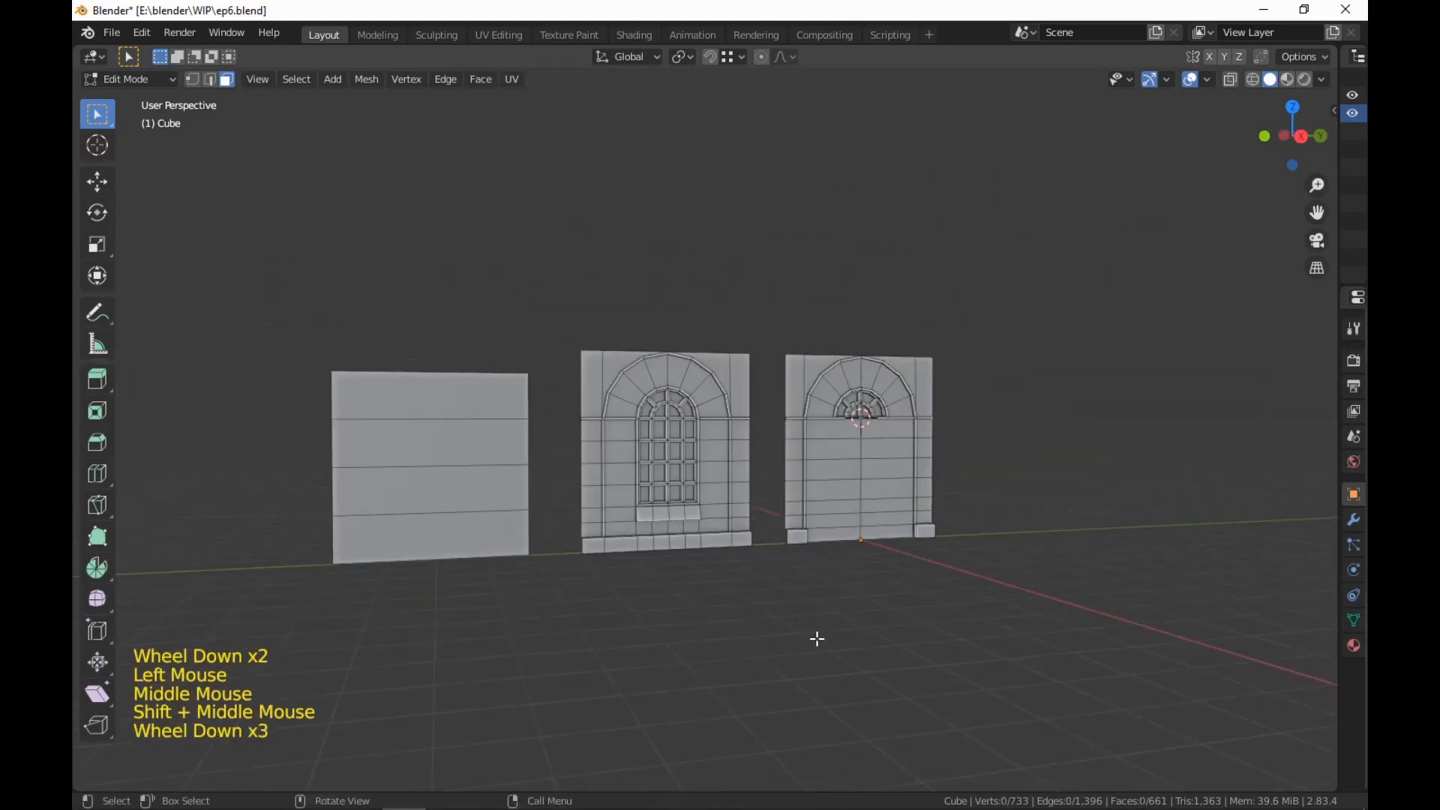
click(432, 478)
middle_drag(961, 610, 834, 602)
scroll(820, 677, up, 2)
scroll(821, 677, down, 1)
key(a)
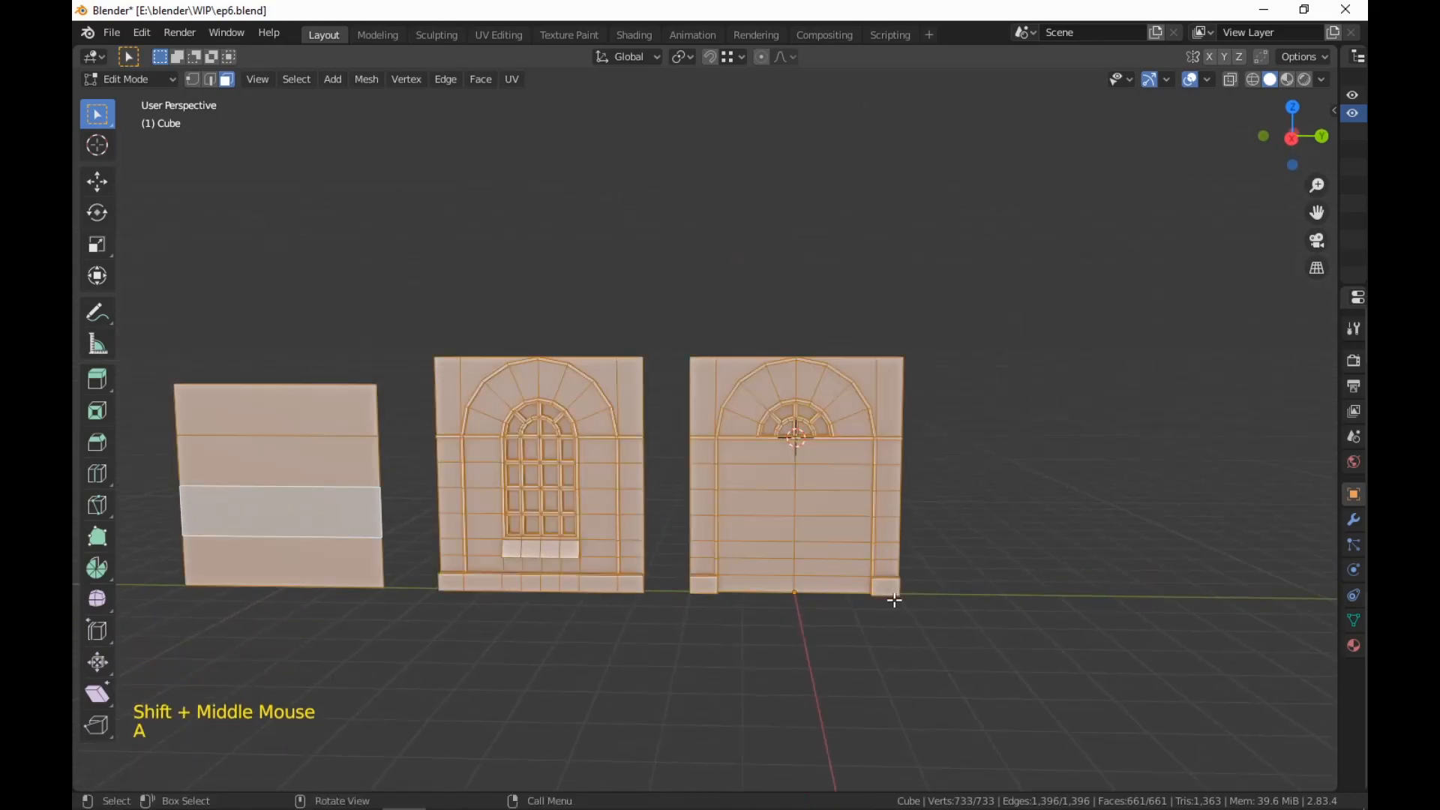
key(g)
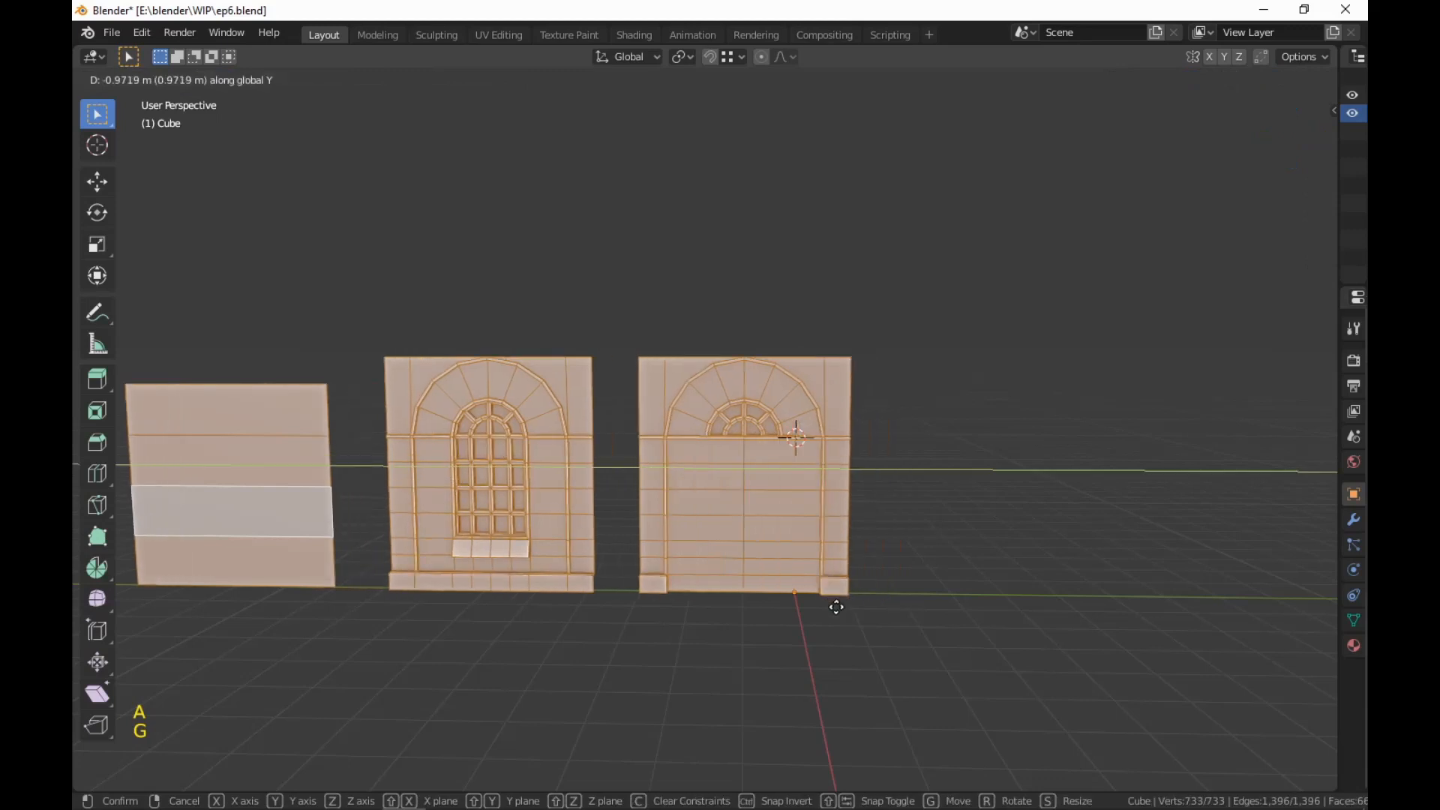
click(683, 604)
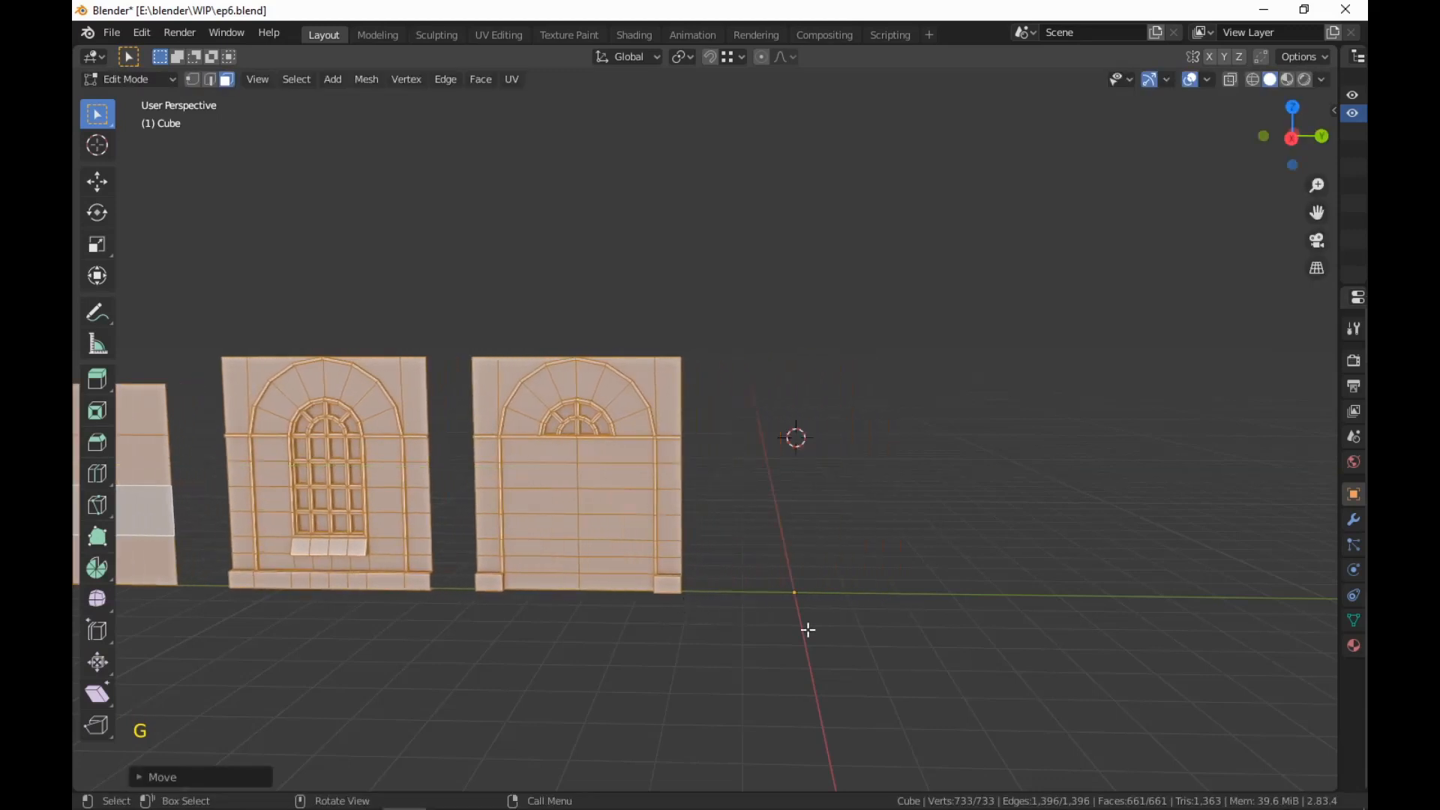
shift+middle_drag(807, 630, 962, 579)
scroll(949, 614, up, 2)
click(662, 682)
shift+middle_drag(662, 681, 779, 713)
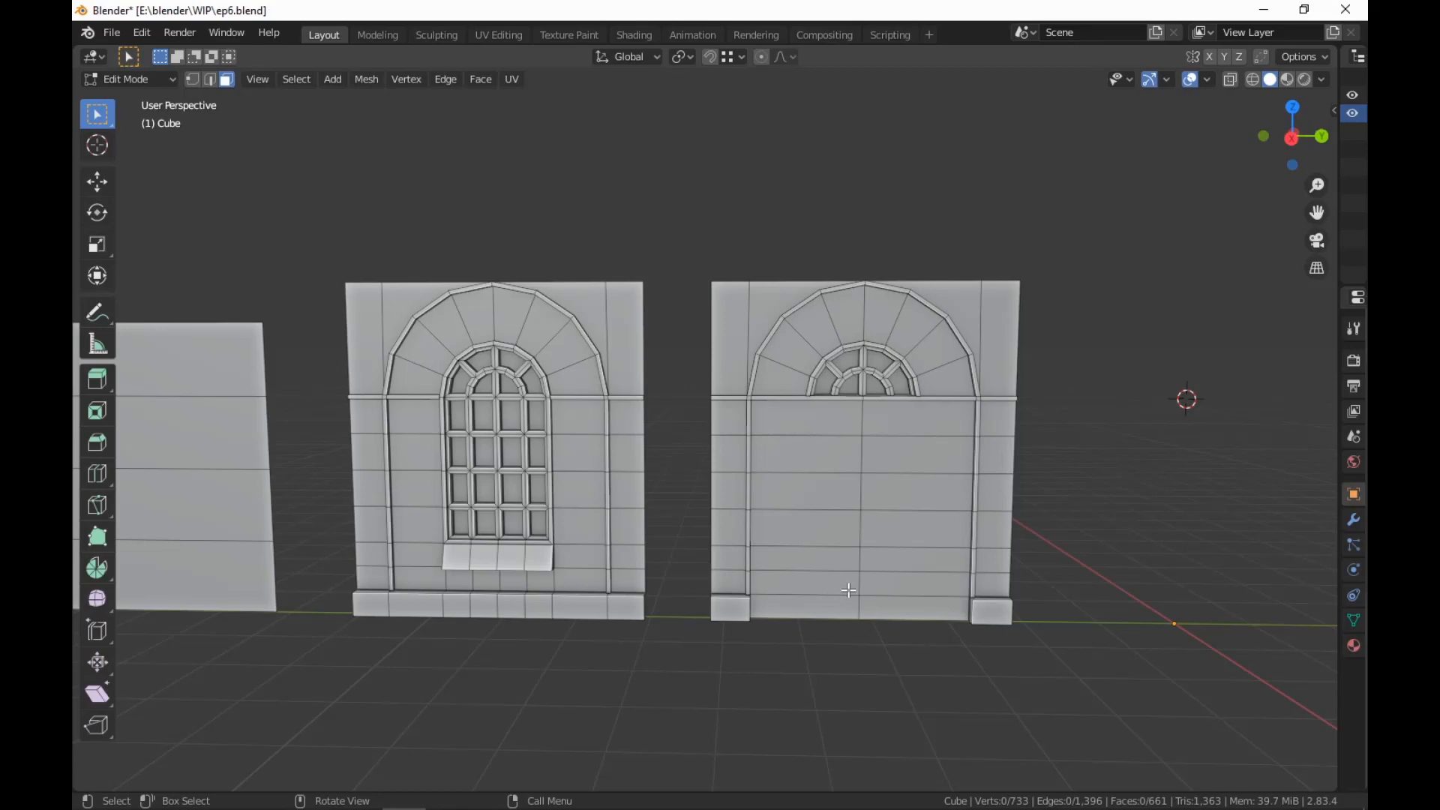
Reset the 3D cursor to the world origin
middle_drag(848, 590, 910, 617)
scroll(870, 600, down, 2)
scroll(939, 610, up, 2)
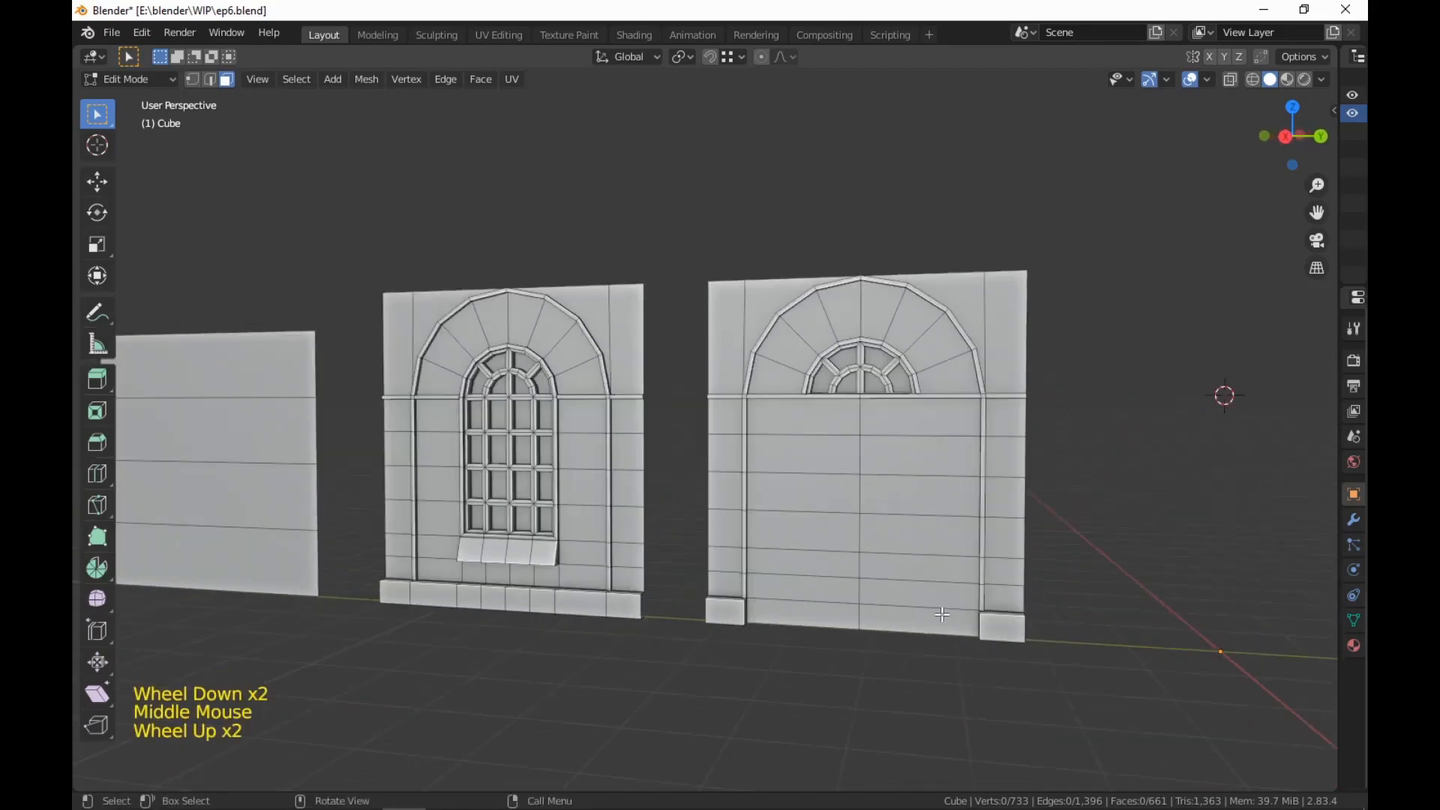
key(shift+c)
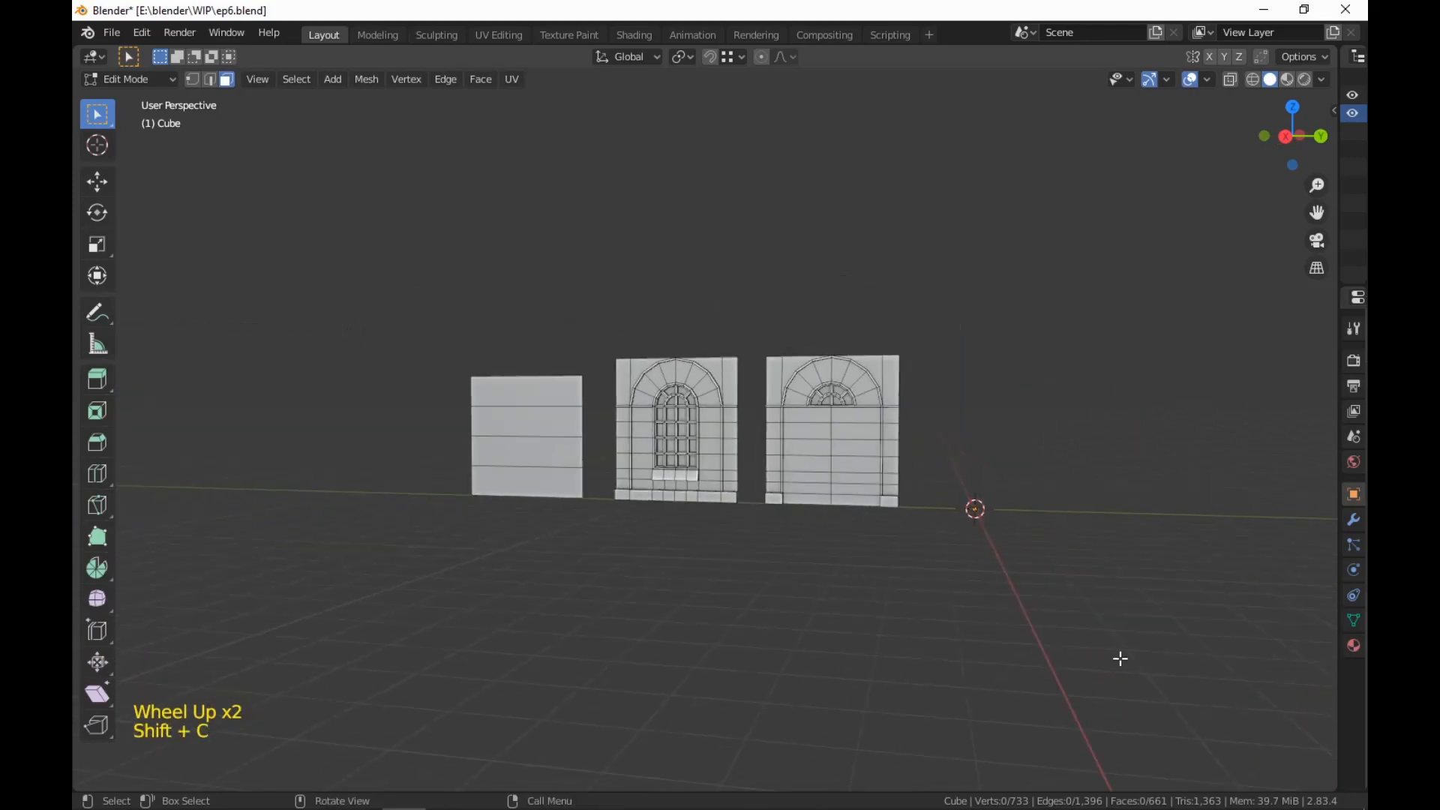
scroll(1126, 645, up, 5)
shift+middle_drag(1231, 646, 1062, 642)
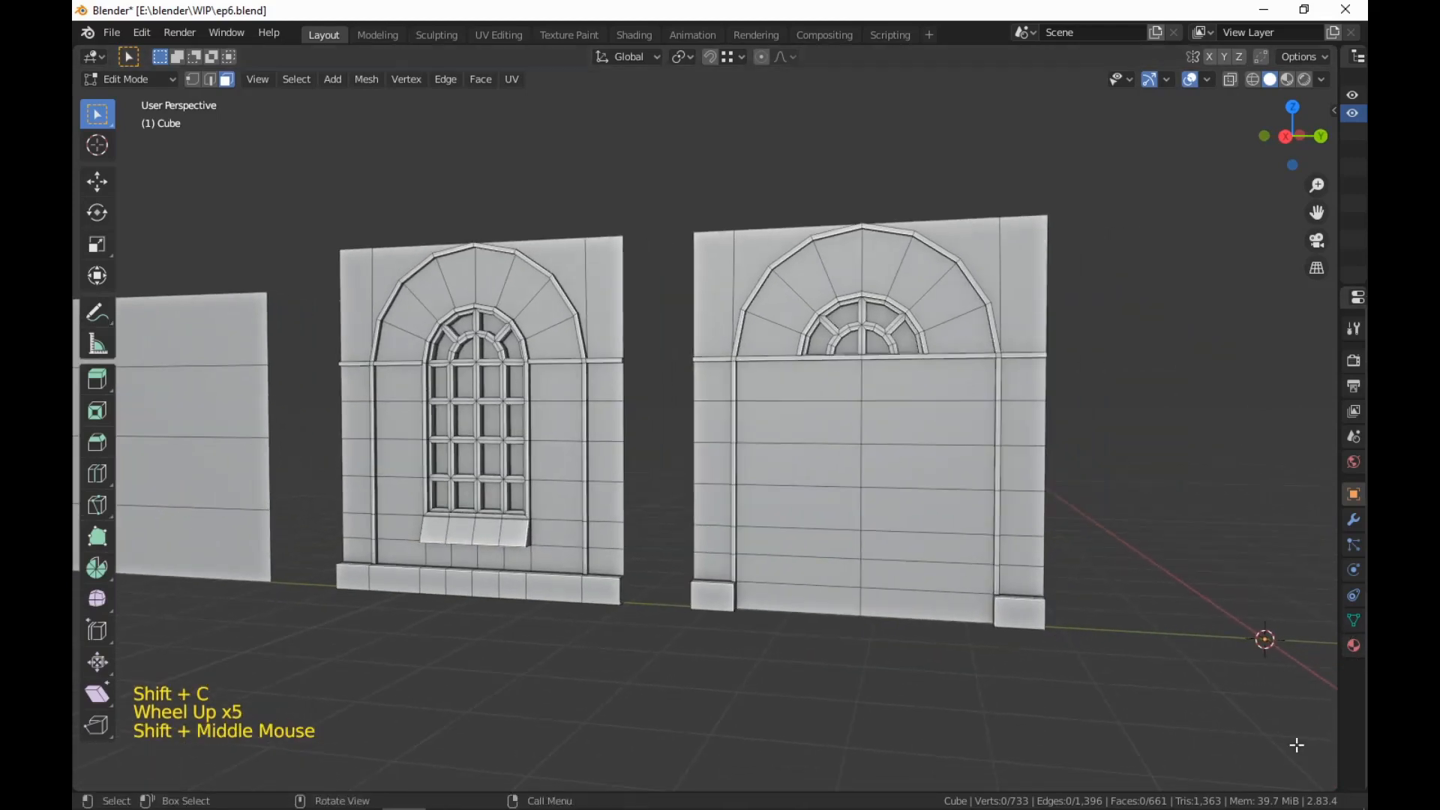
shift+middle_drag(937, 641, 1045, 647)
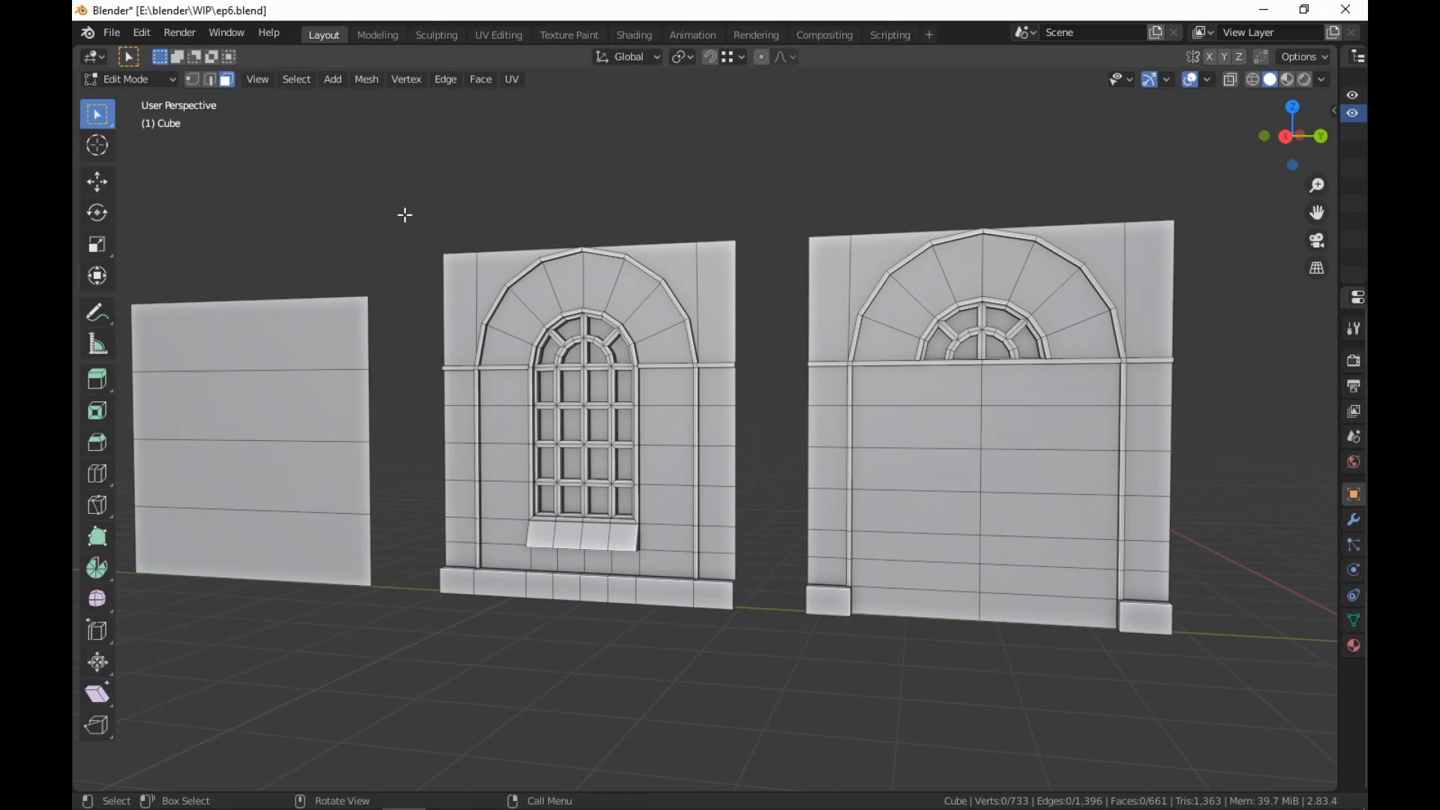
Switch to the UV Editing workspace and use an Image Texture for the material's base colour
click(516, 34)
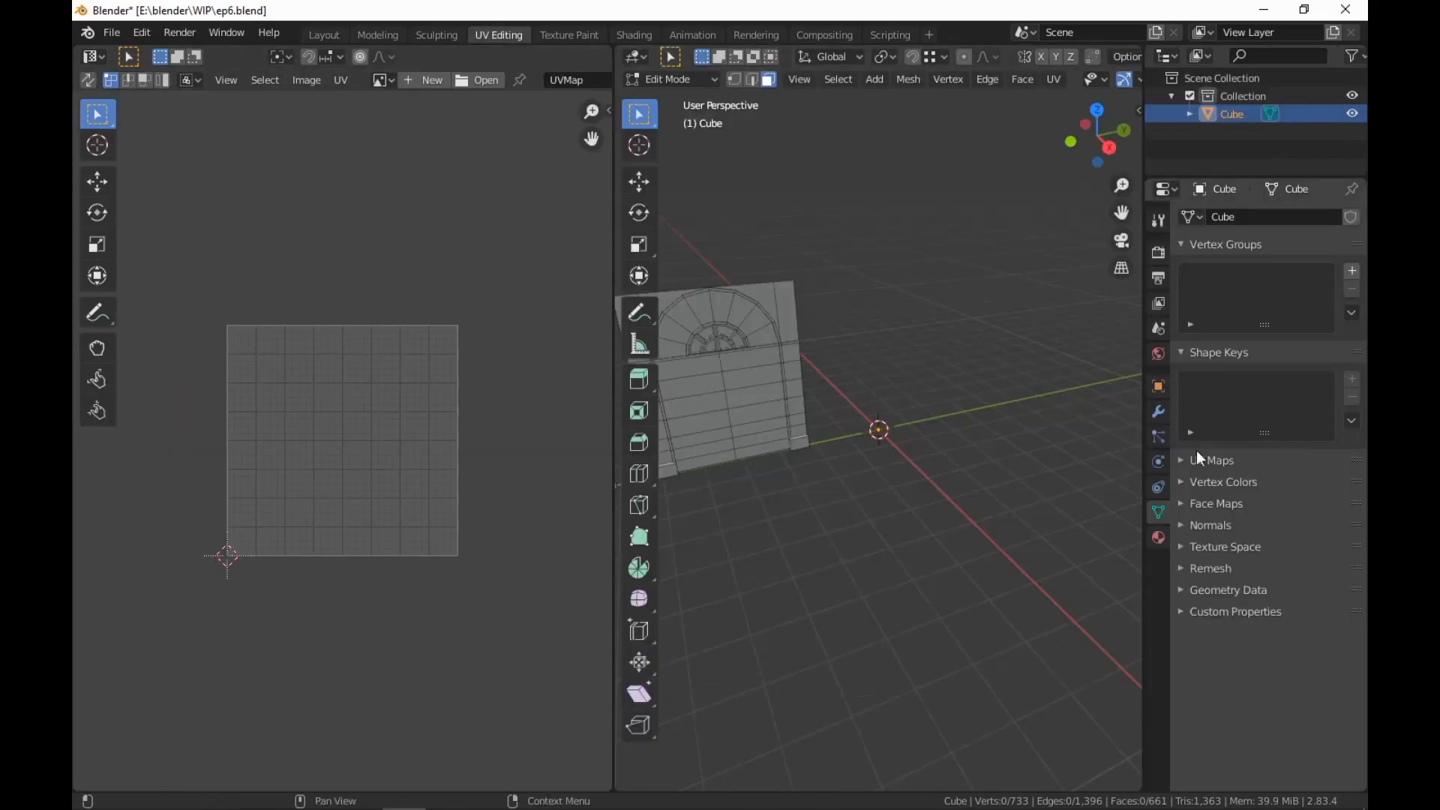
click(1159, 537)
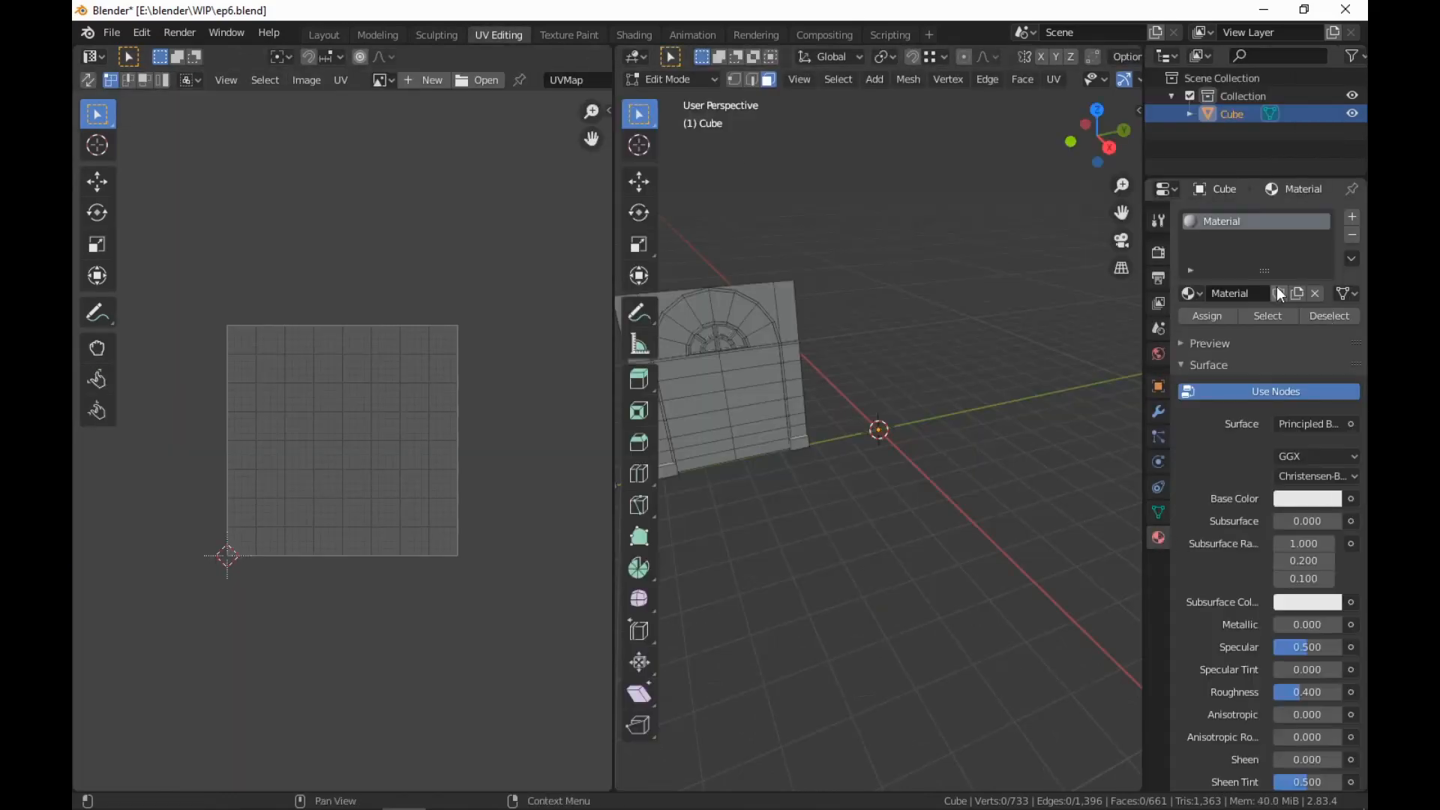
click(1350, 499)
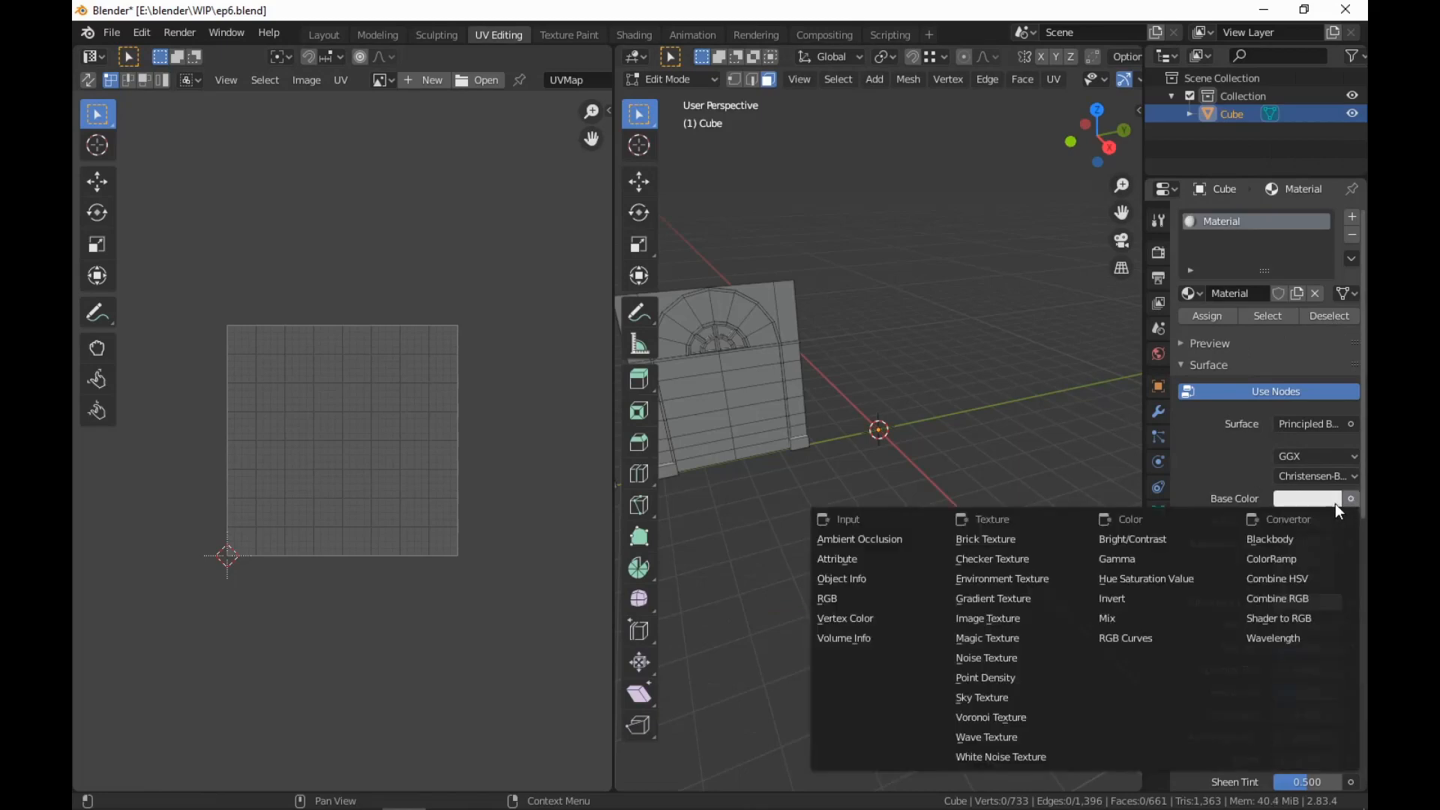
click(1029, 619)
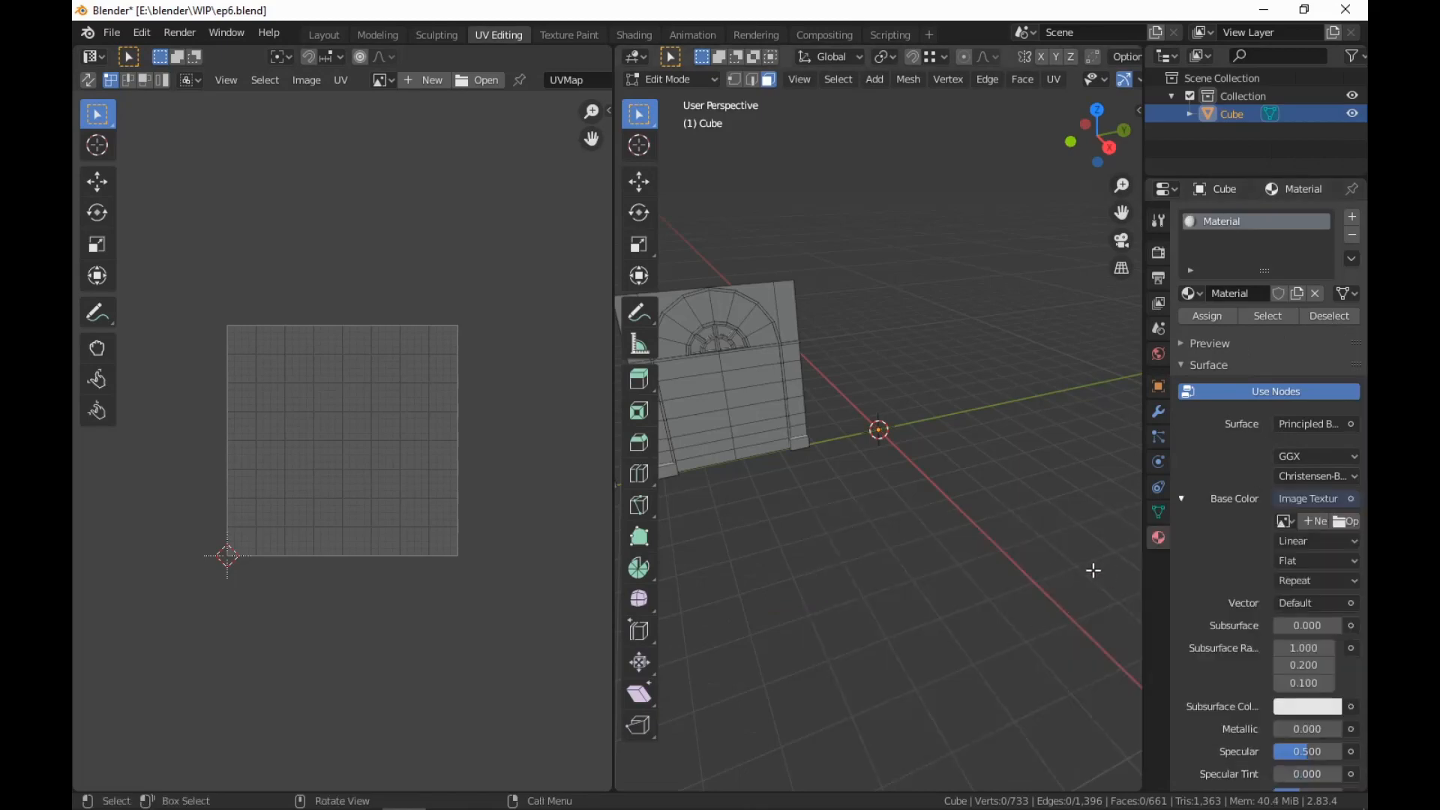
Load texturefactory.png from E:\mods\WARSR\video as the base colour image
click(1348, 520)
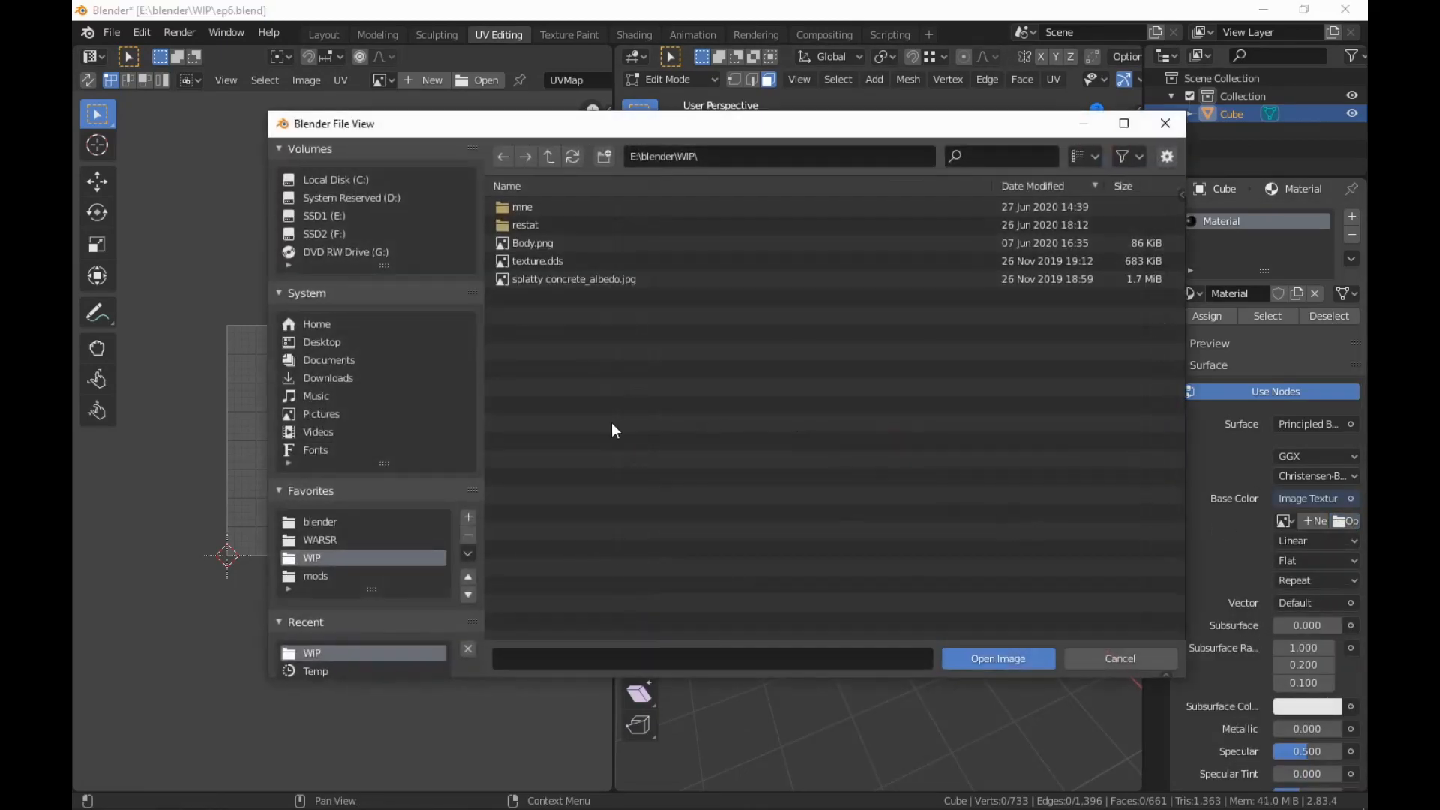
click(327, 541)
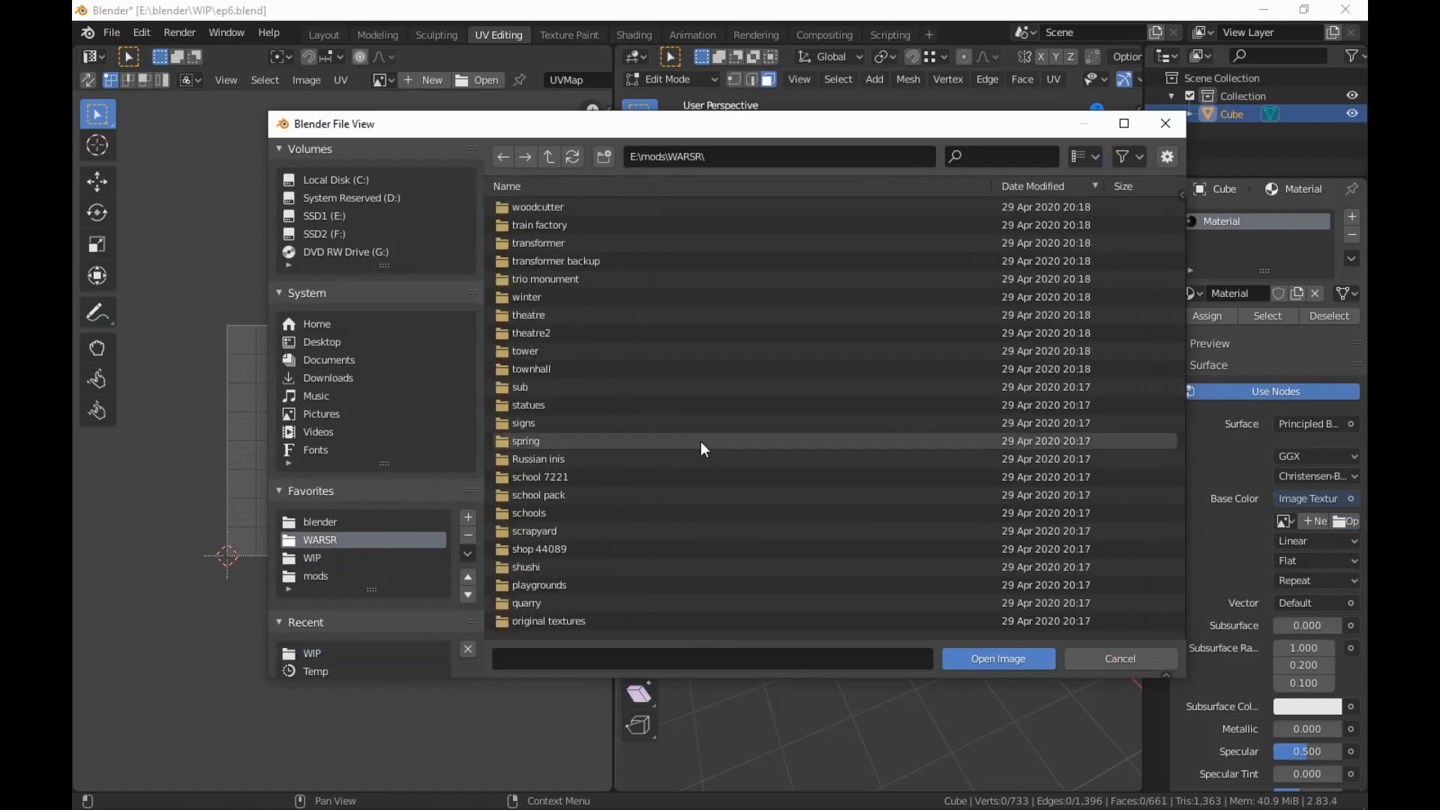
scroll(684, 429, down, 6)
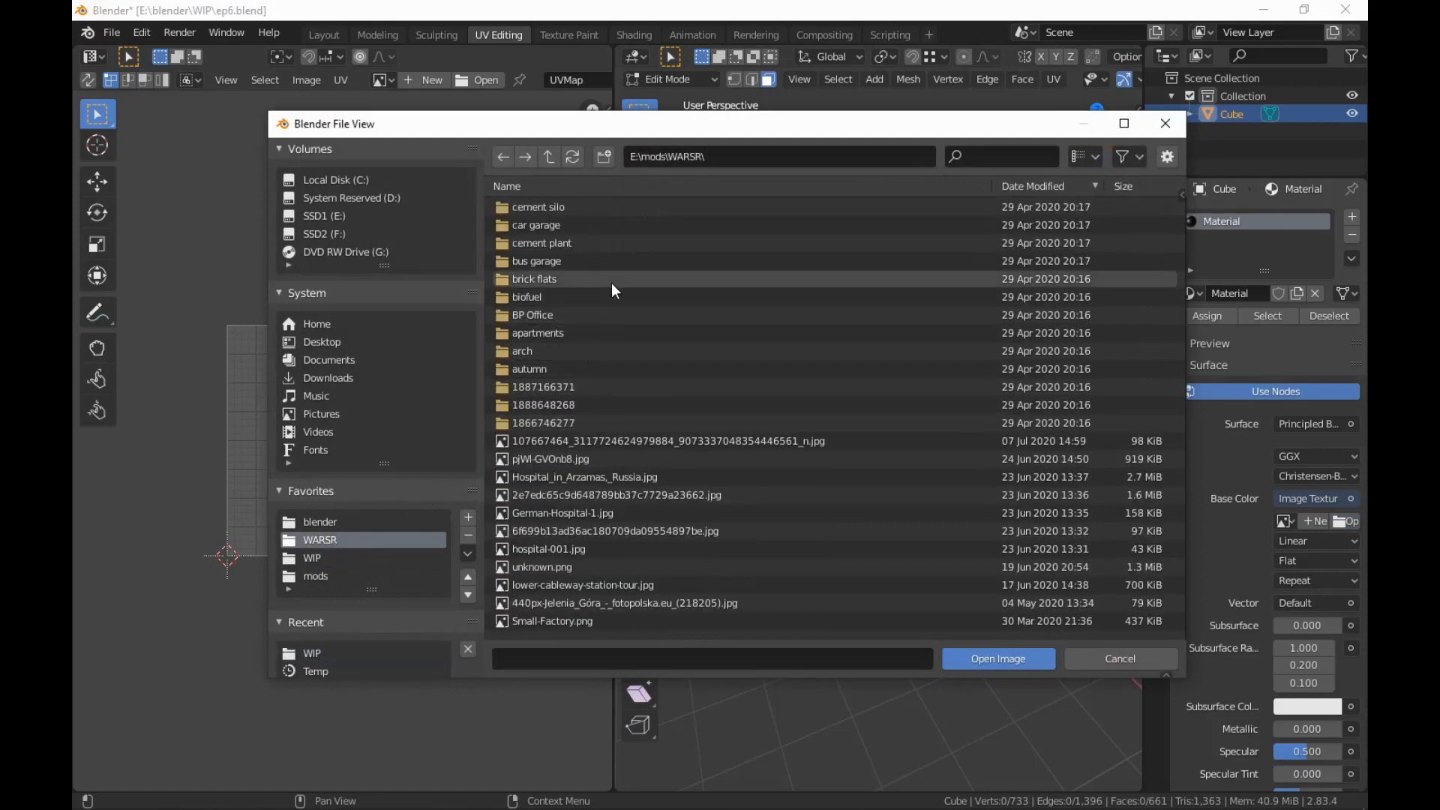
click(668, 188)
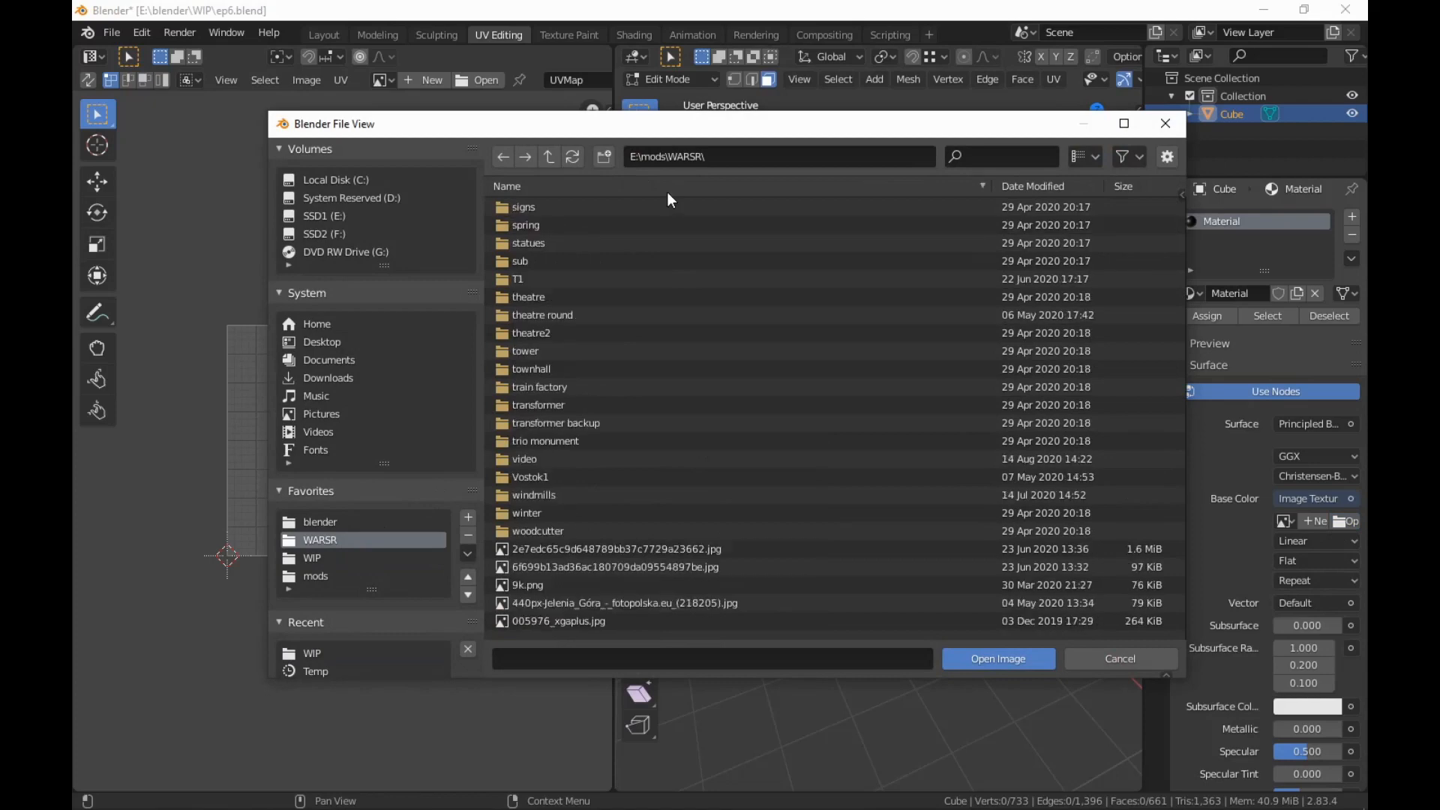
scroll(654, 356, down, 4)
scroll(655, 357, up, 5)
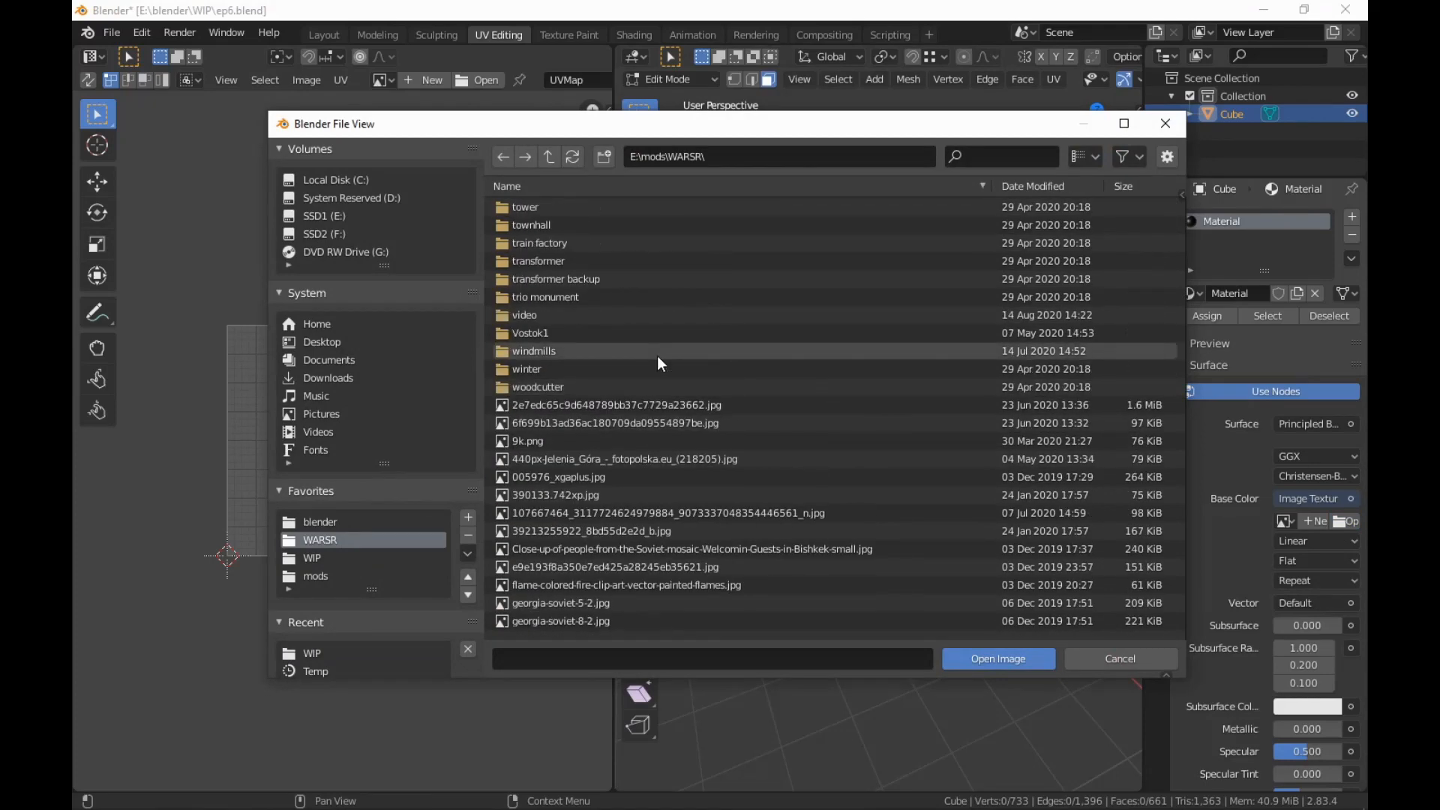
double_click(627, 317)
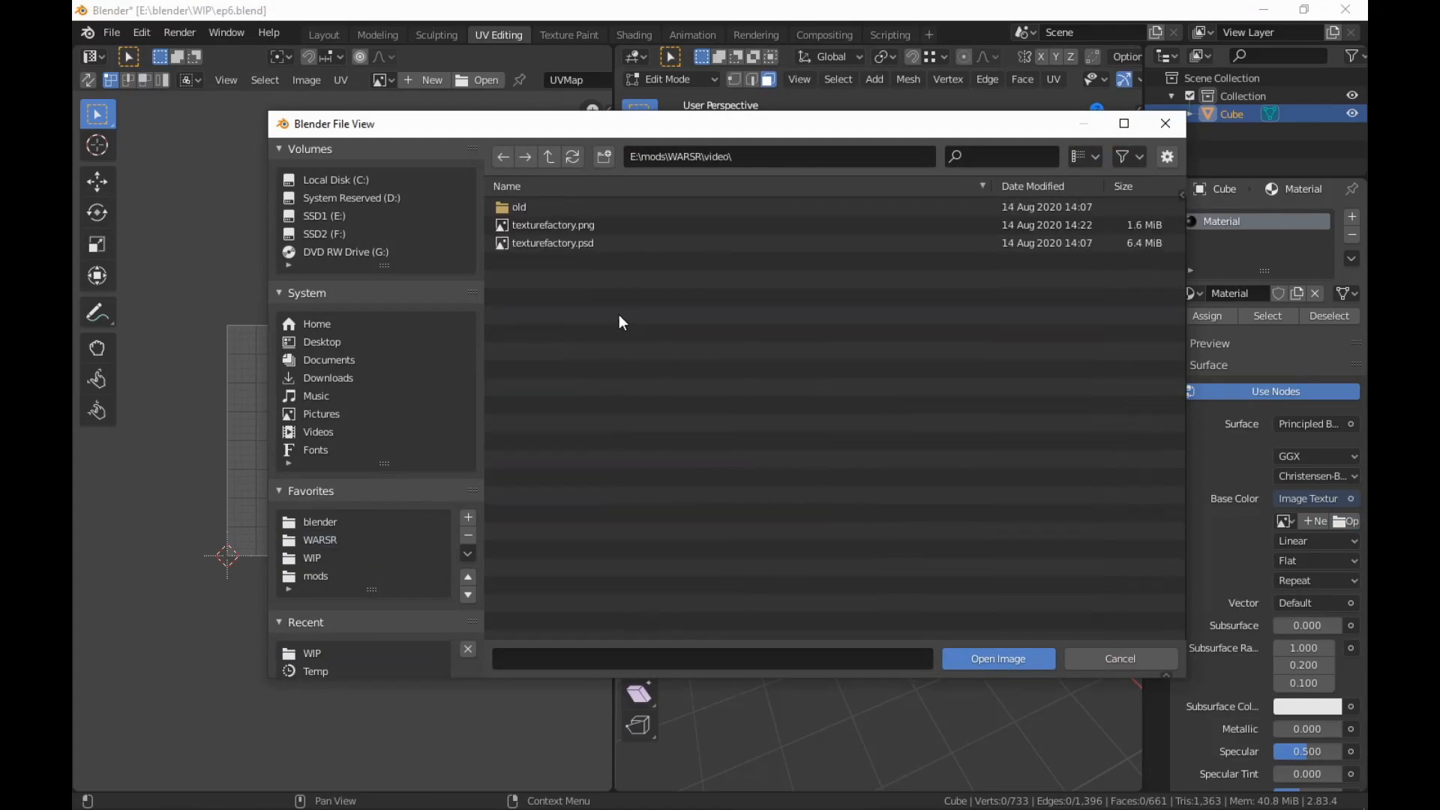
double_click(603, 229)
scroll(492, 341, down, 3)
scroll(492, 341, up, 2)
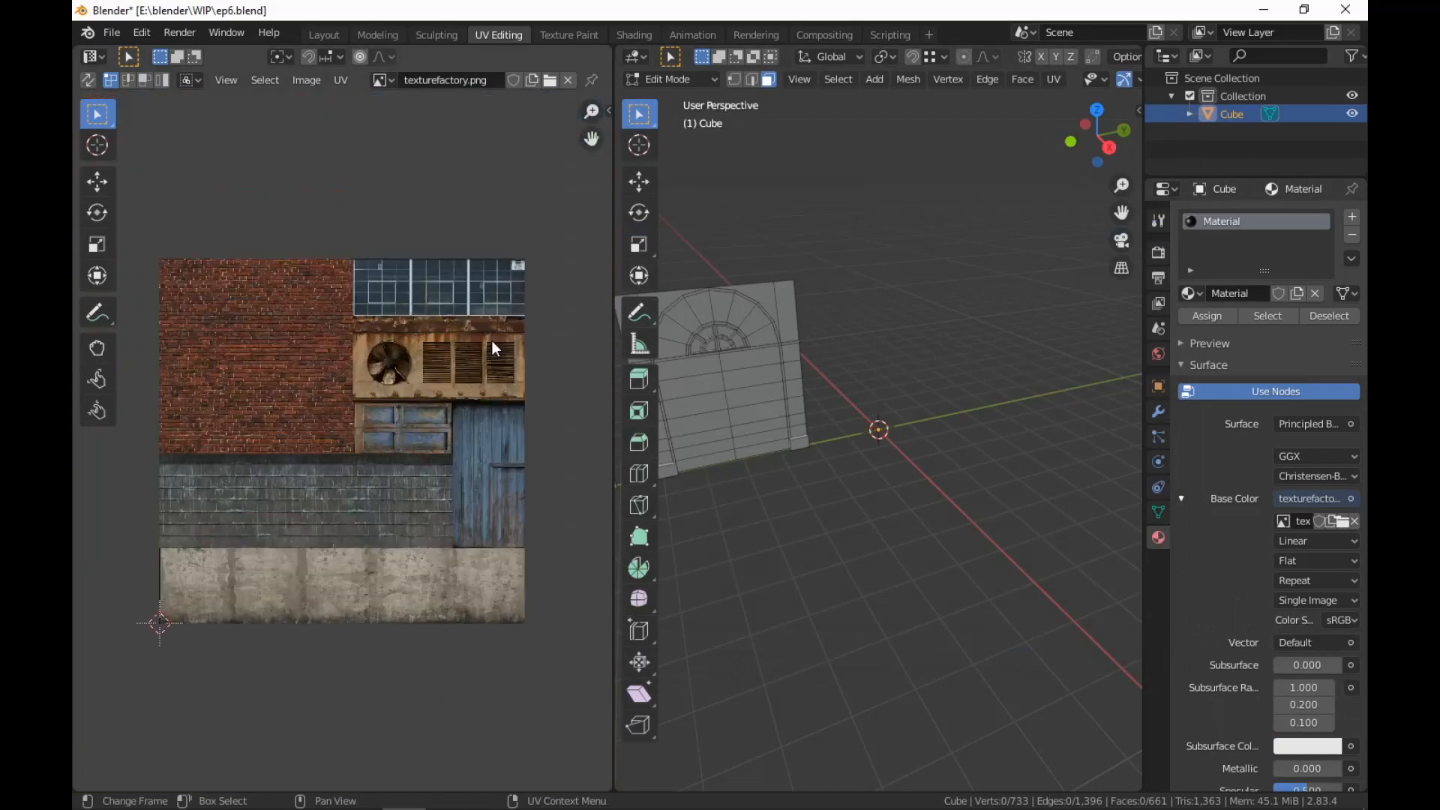
scroll(492, 341, up, 1)
Enable UV sync selection and unwrap all faces with Smart UV Project, angle limit 66 and island margin 0
middle_drag(890, 553, 1014, 606)
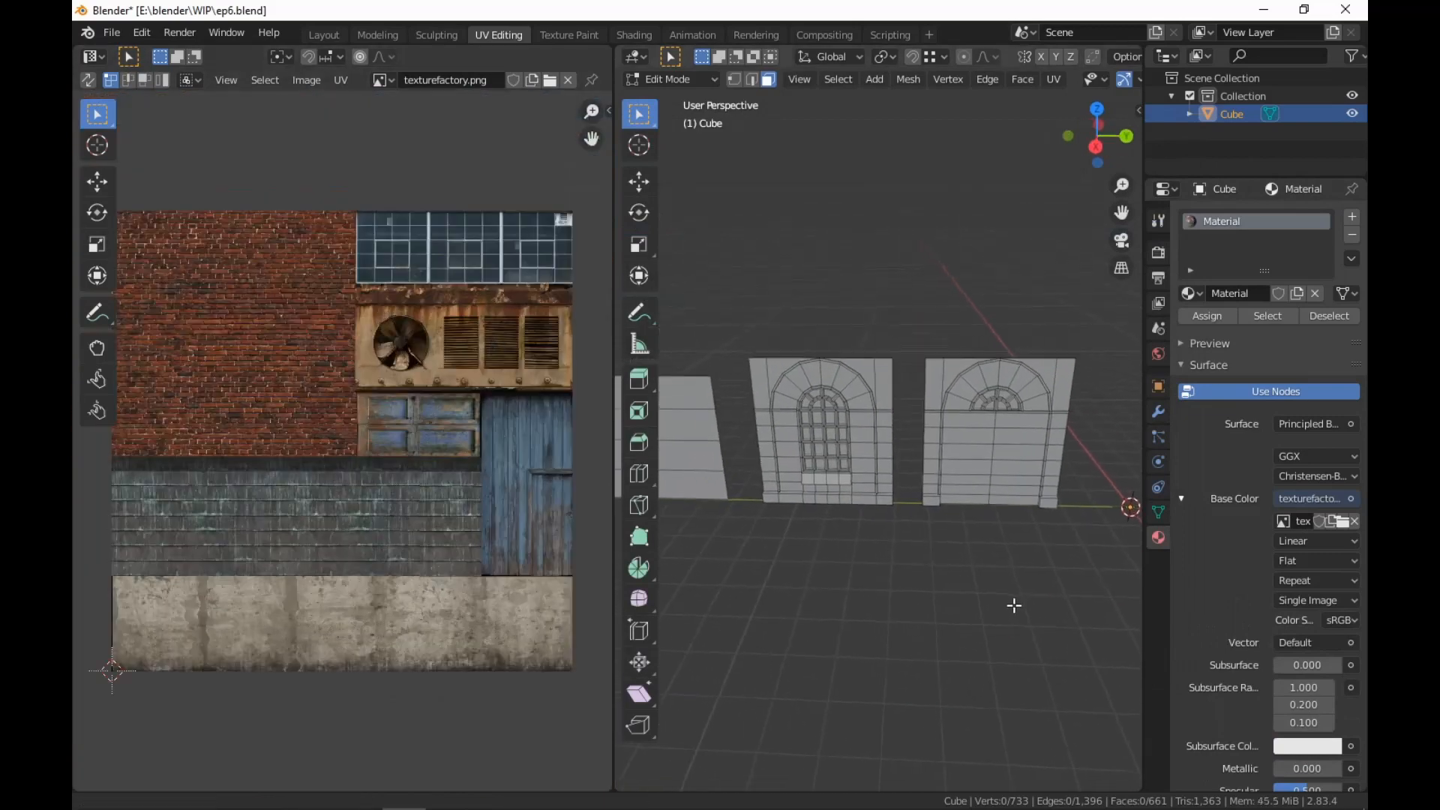
scroll(1014, 605, down, 2)
scroll(1006, 592, up, 4)
scroll(1006, 591, down, 3)
click(87, 81)
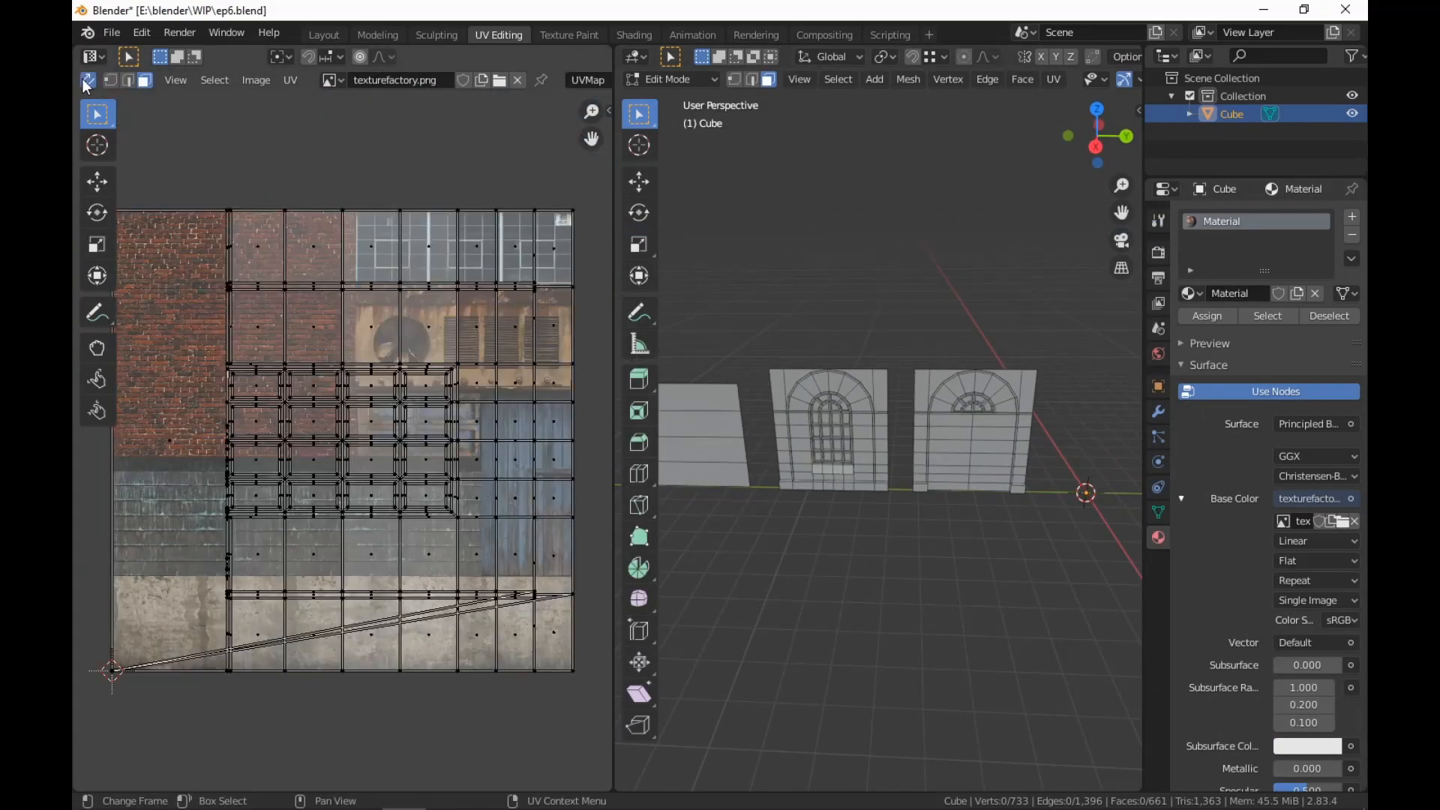
key(a)
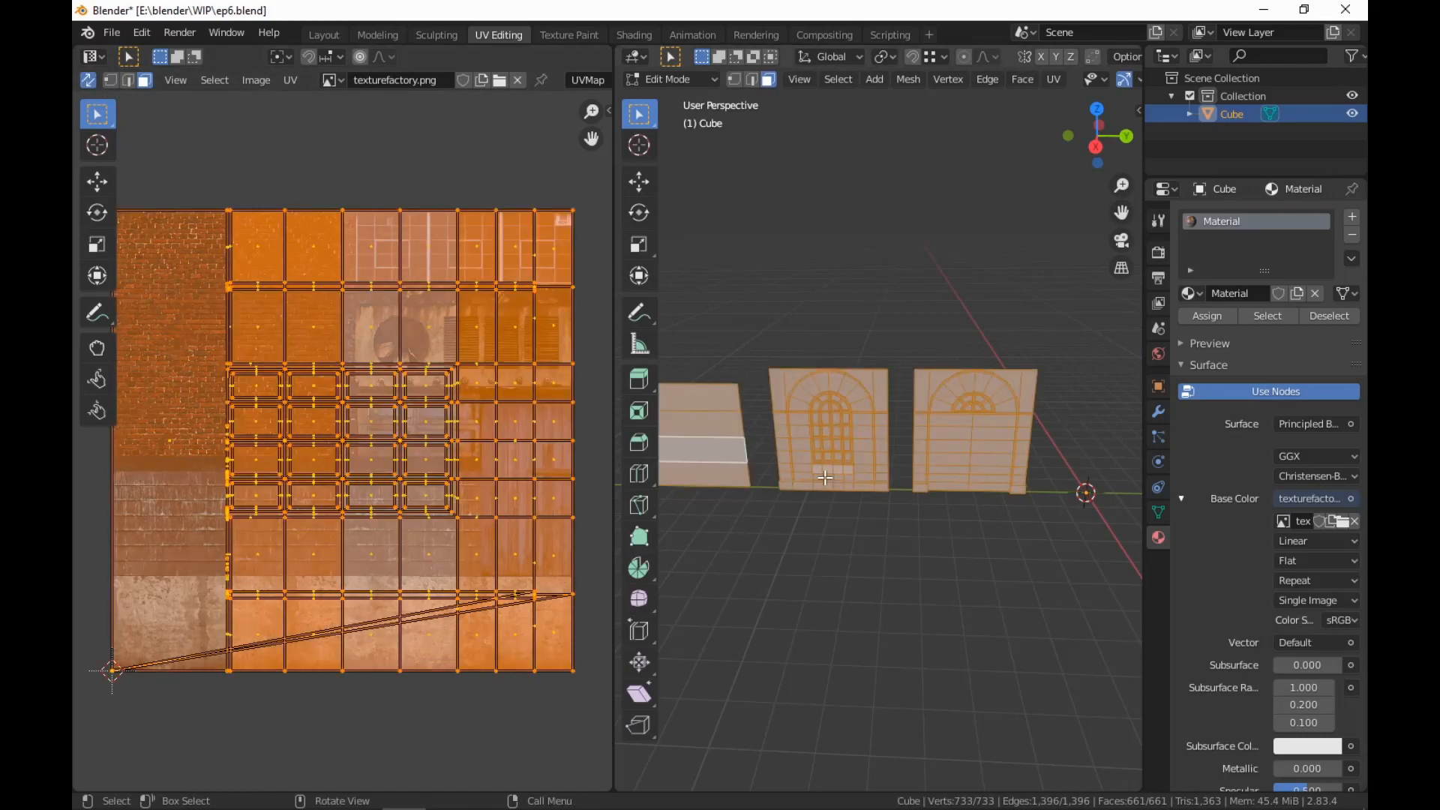
right_click(931, 499)
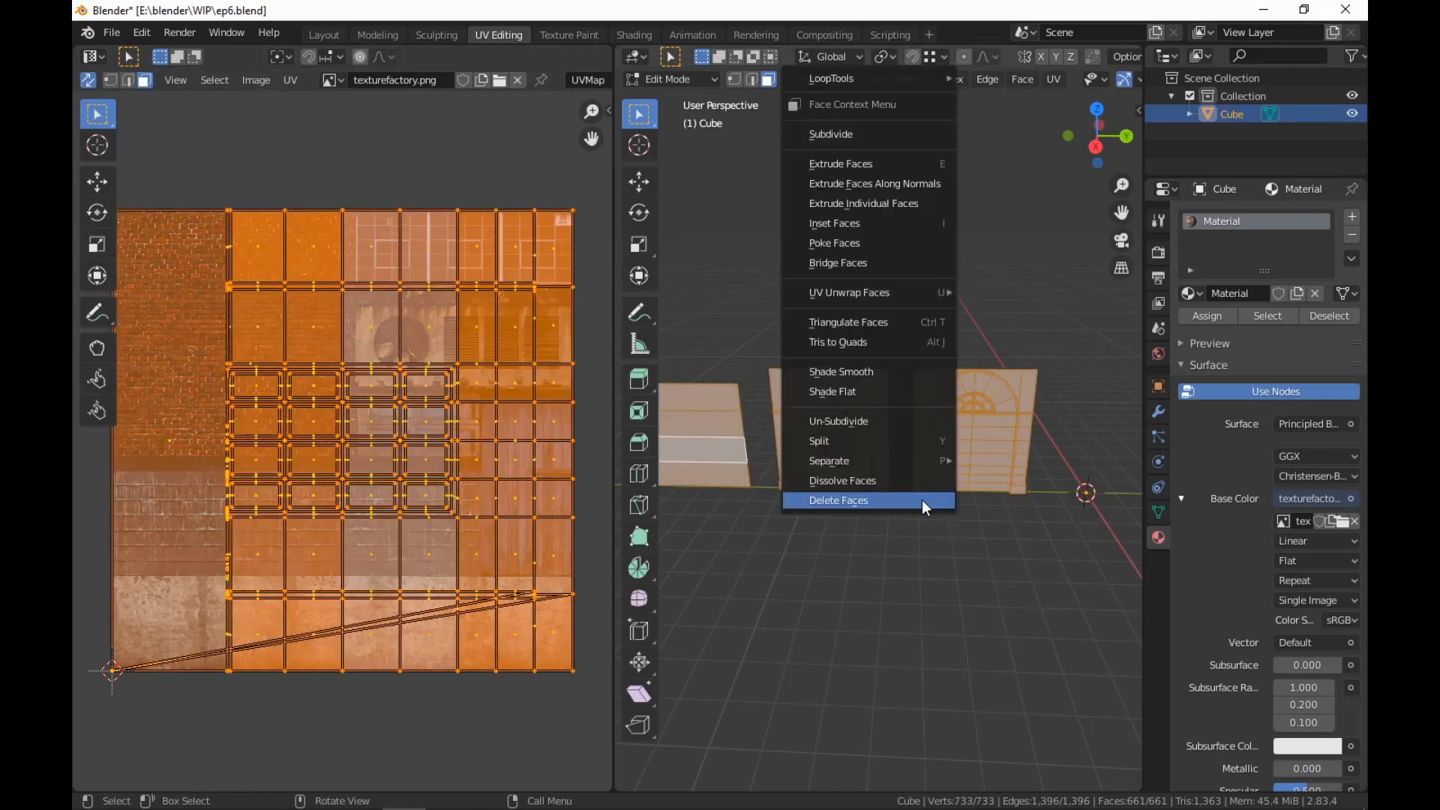
mouse_move(921, 293)
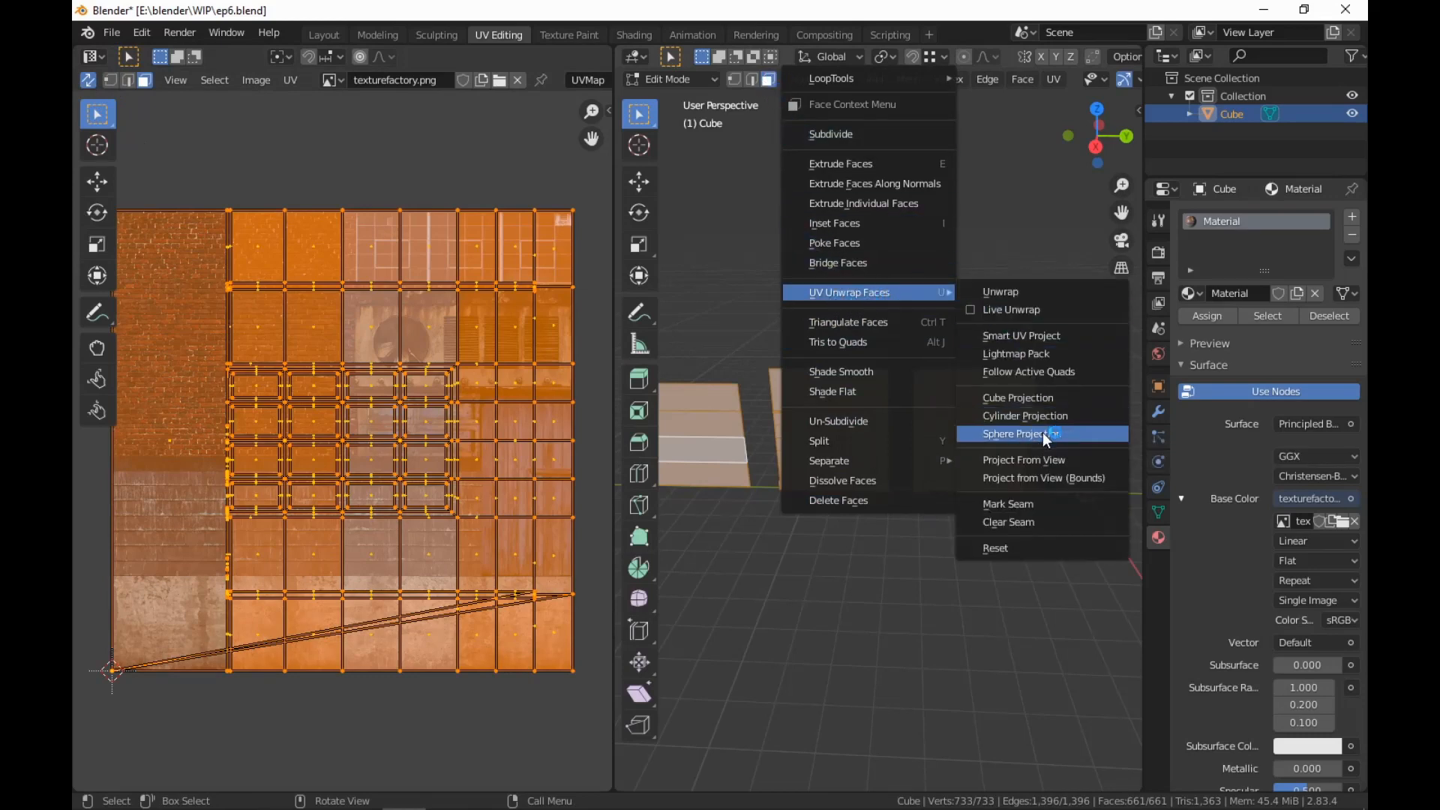
click(1042, 335)
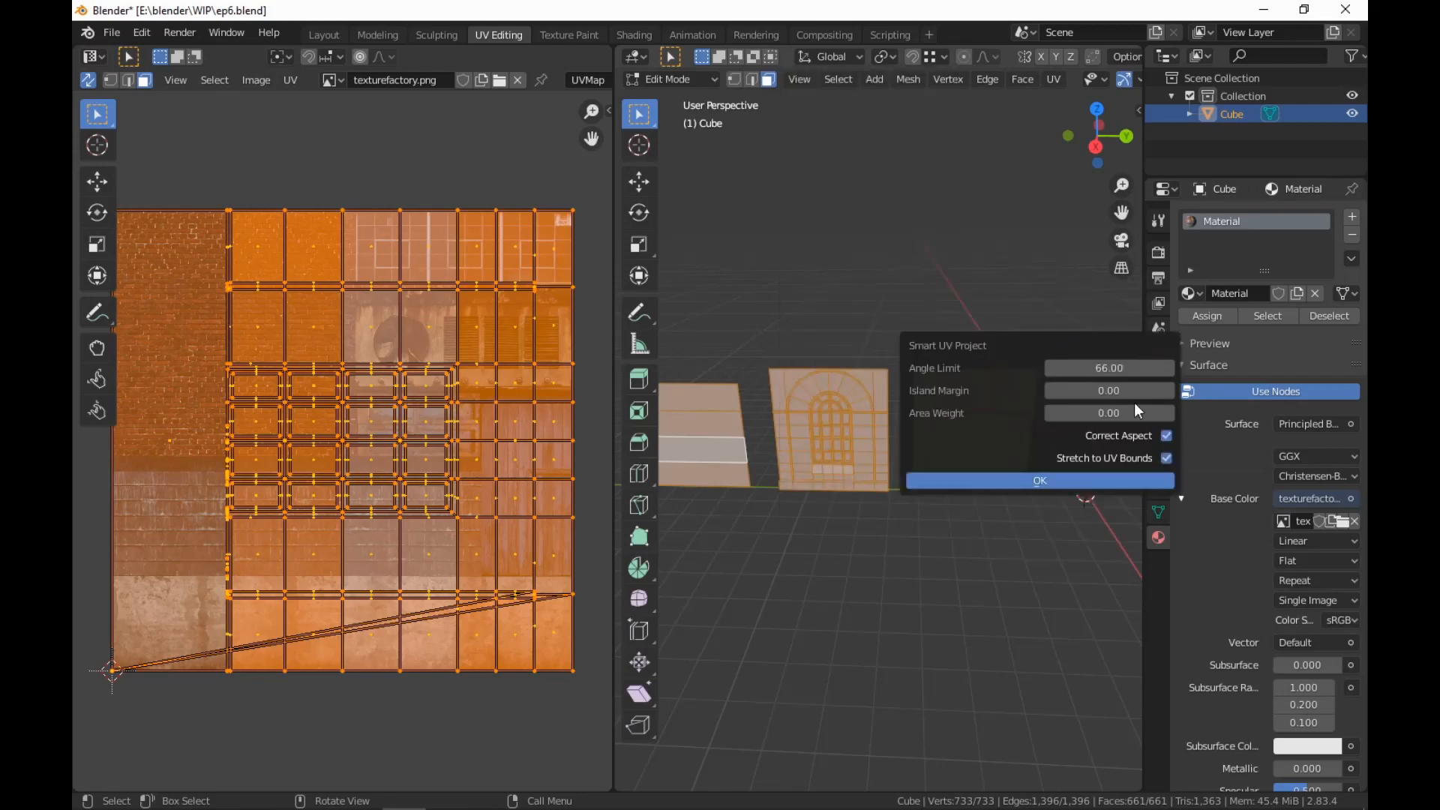
click(1059, 483)
Move the whole unwrapped UV layout above the texture image and clear the selection
scroll(453, 570, down, 5)
scroll(452, 570, up, 2)
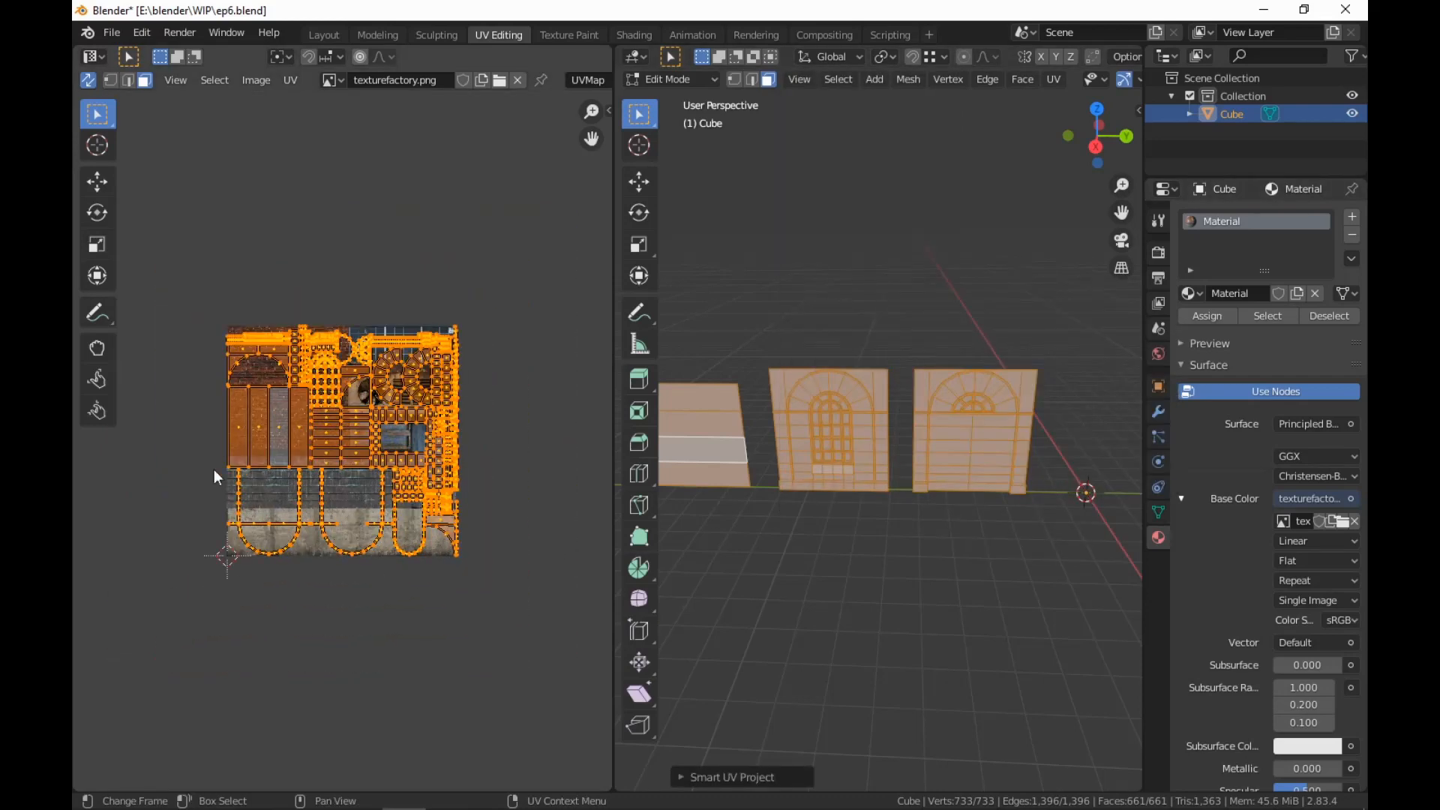
key(g)
click(354, 289)
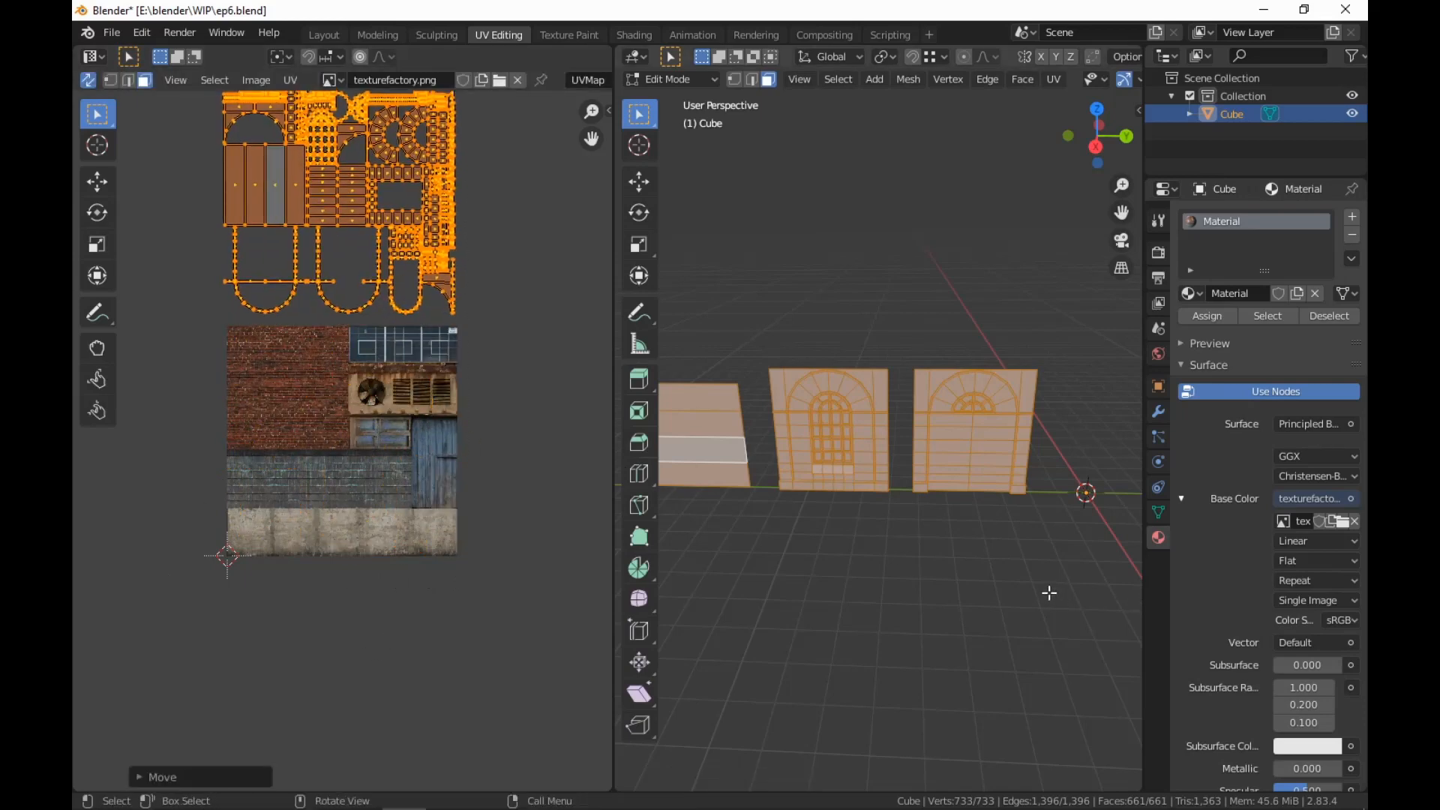
scroll(1045, 592, up, 3)
key(alt+a)
middle_drag(1046, 612, 967, 570)
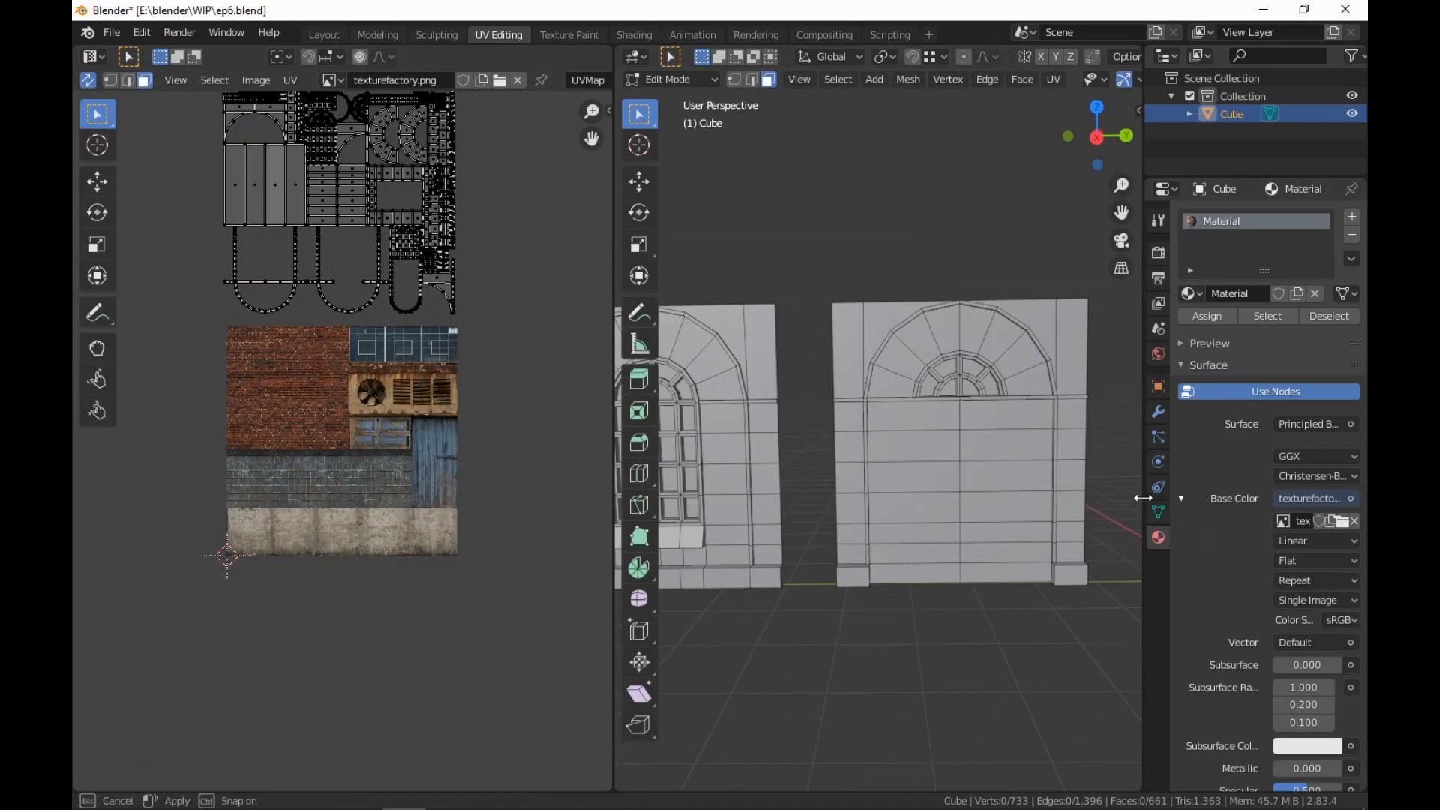
Set the material's specular to 0.128 and its roughness to 0.913
scroll(1308, 600, down, 7)
scroll(1311, 608, down, 2)
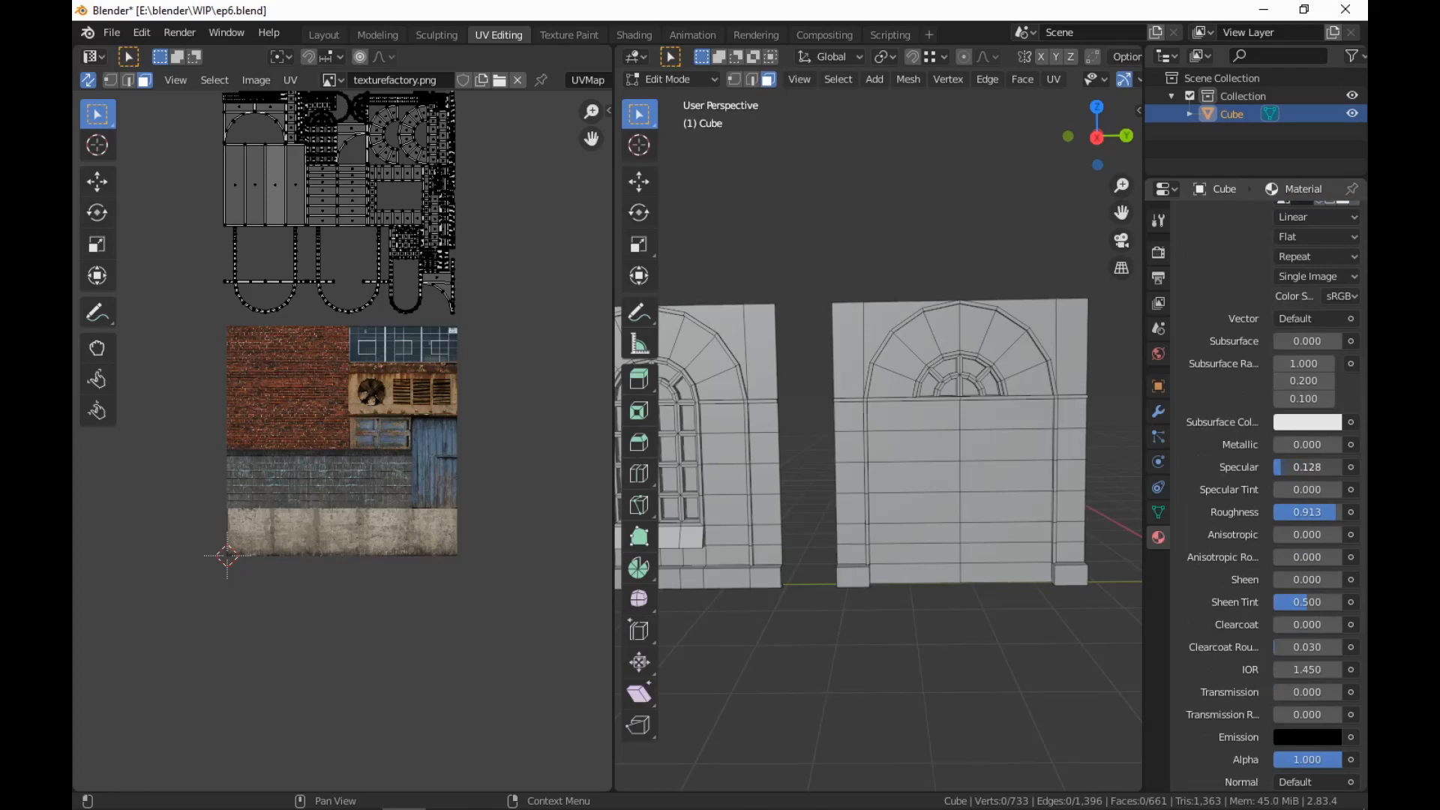
Widen the 3D viewport and select both columns of rectangular faces below the arch on the bricked-up wall panel
drag(1282, 467, 1281, 467)
drag(1150, 491, 1346, 491)
middle_drag(1071, 609, 1285, 489)
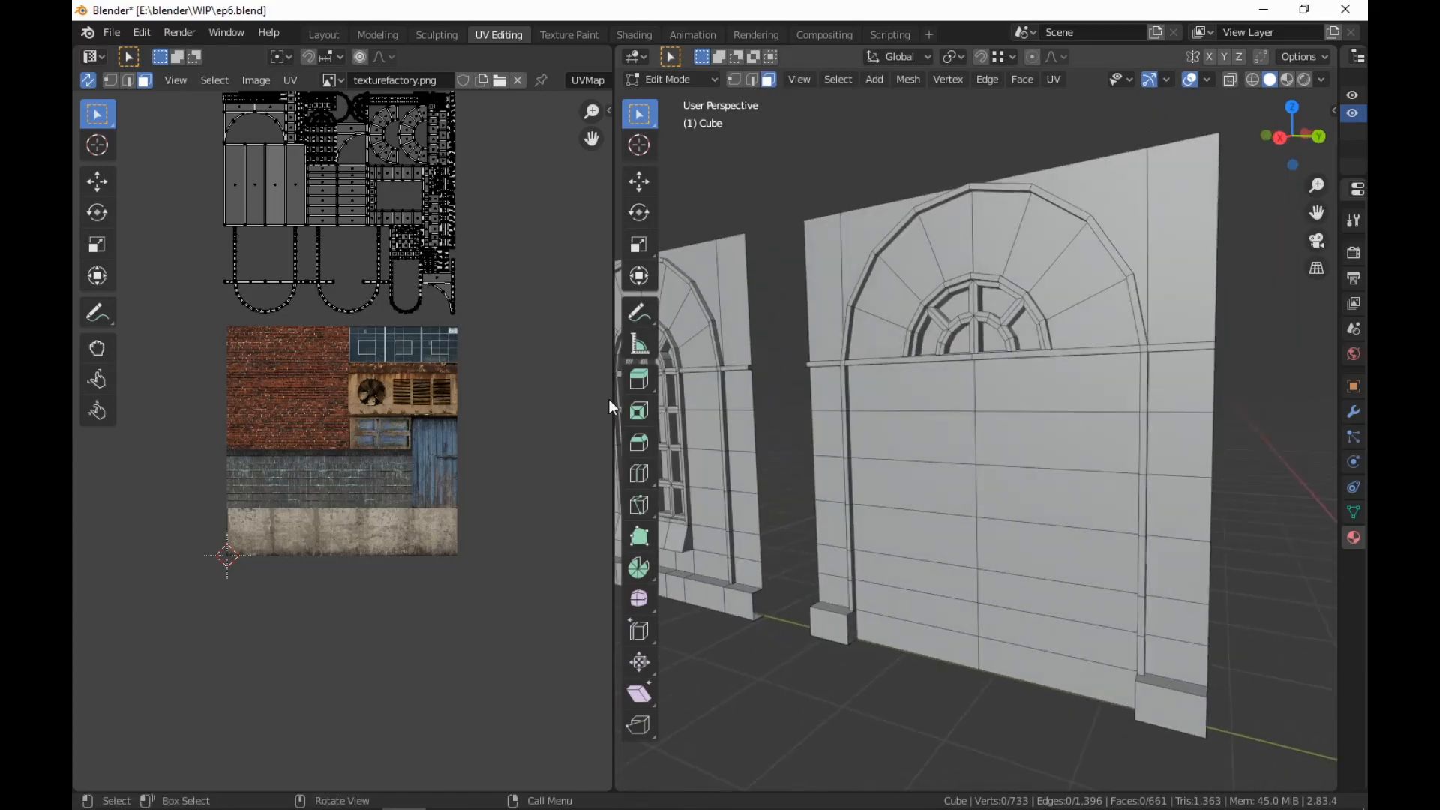
middle_drag(759, 442, 836, 473)
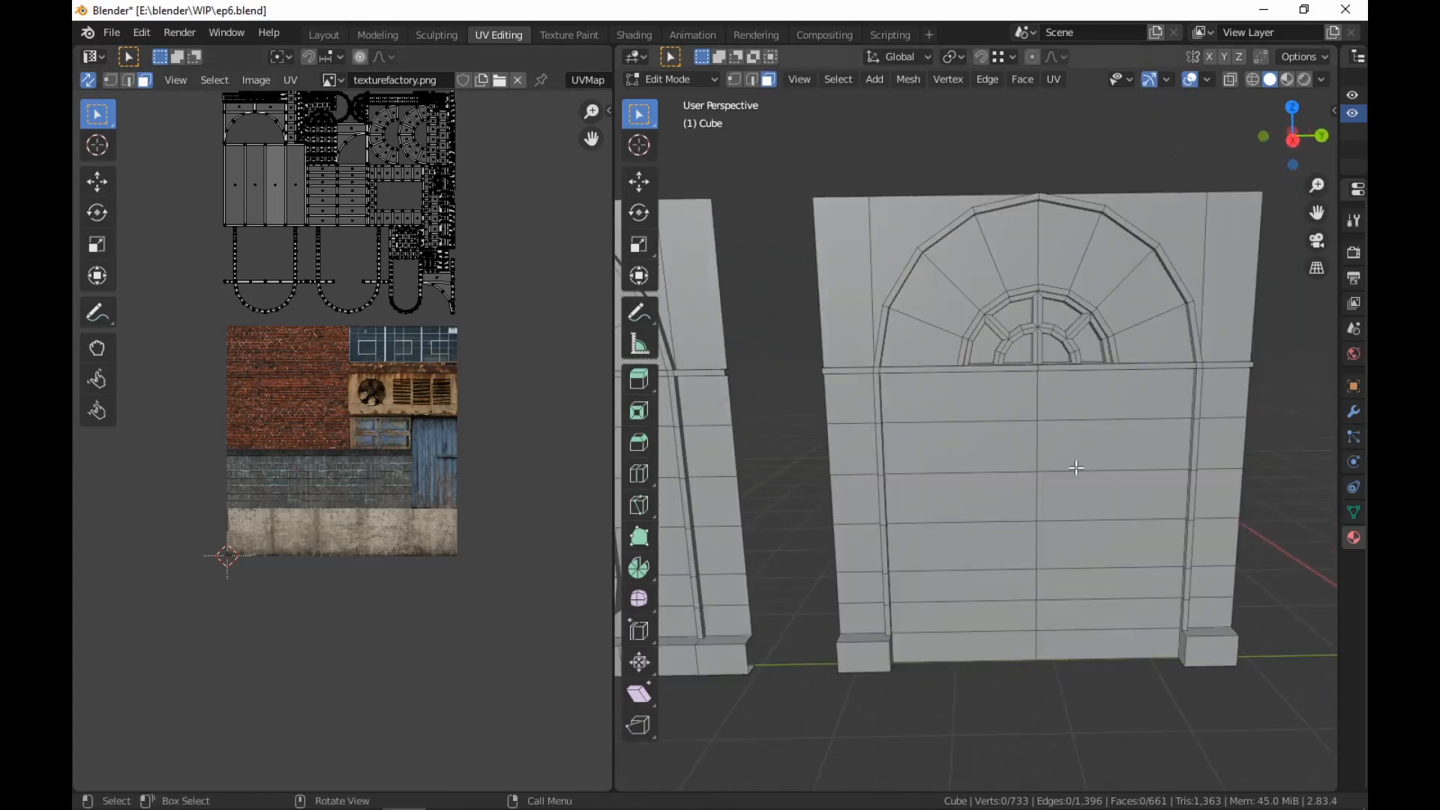
click(1088, 395)
ctrl+click(1110, 643)
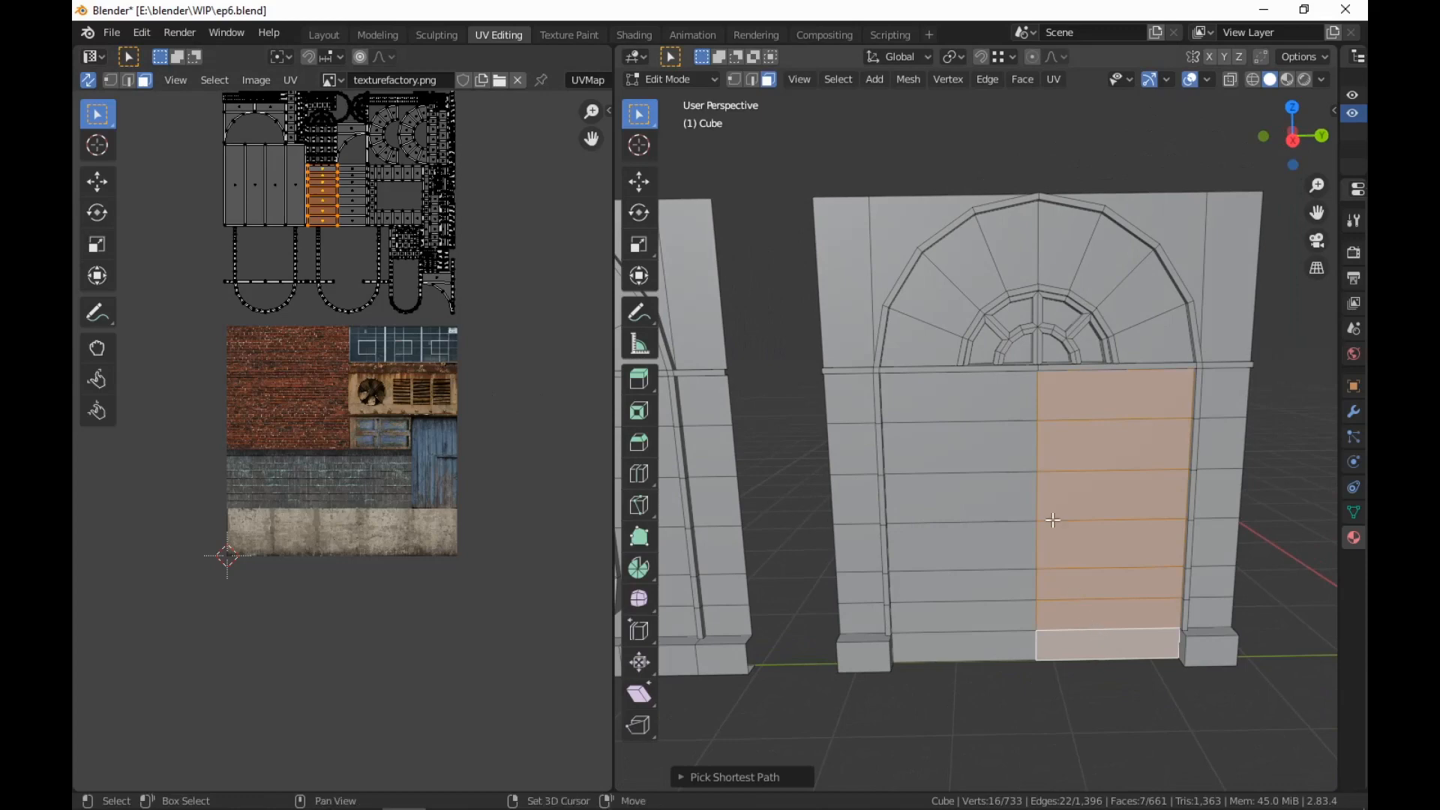
shift+click(1008, 388)
ctrl+click(981, 657)
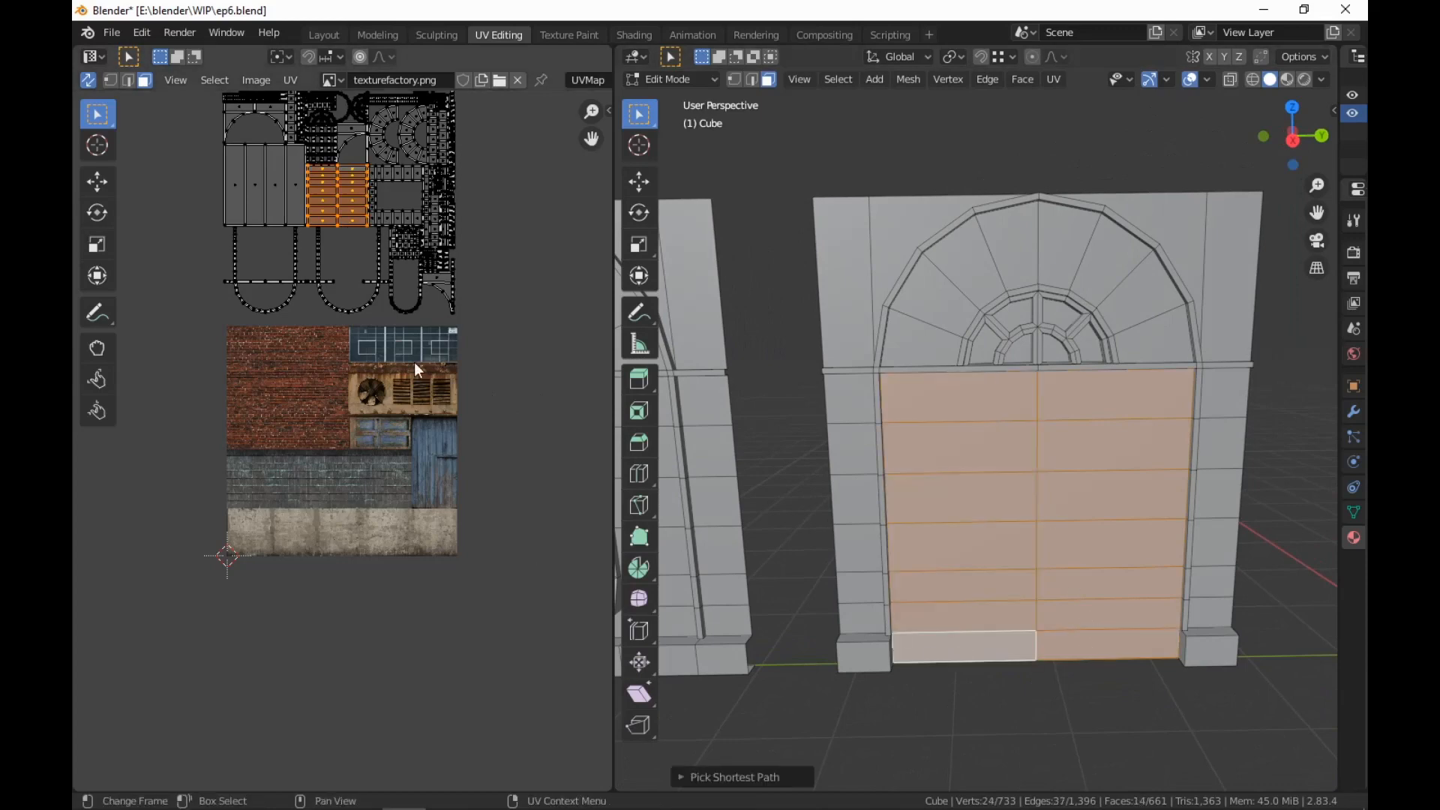
Move the UV islands of the selected wall faces into the empty space to the right of the texture image
scroll(419, 389, down, 1)
scroll(418, 390, up, 1)
middle_drag(419, 390, 348, 413)
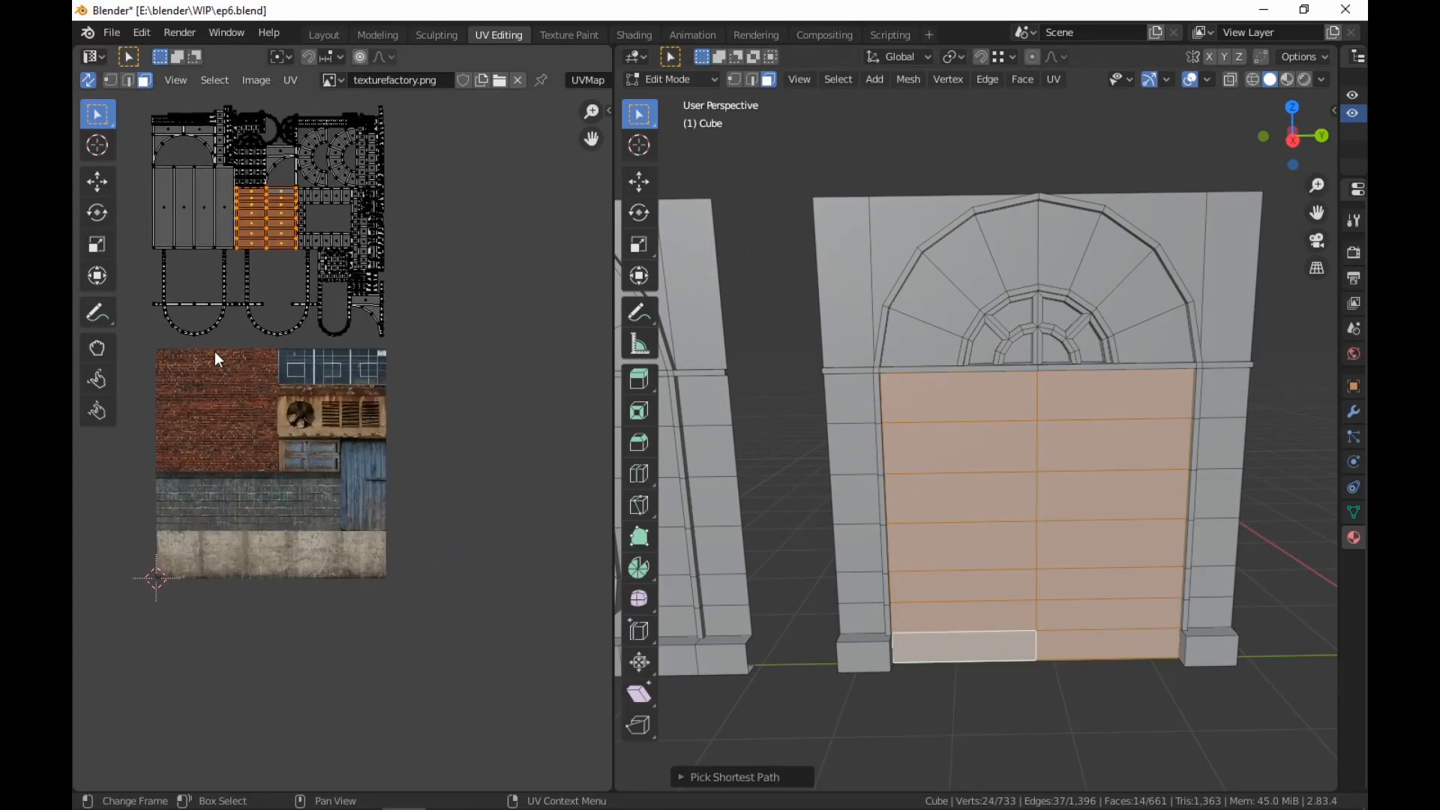
key(g)
click(421, 608)
middle_drag(553, 597, 501, 598)
scroll(502, 595, up, 3)
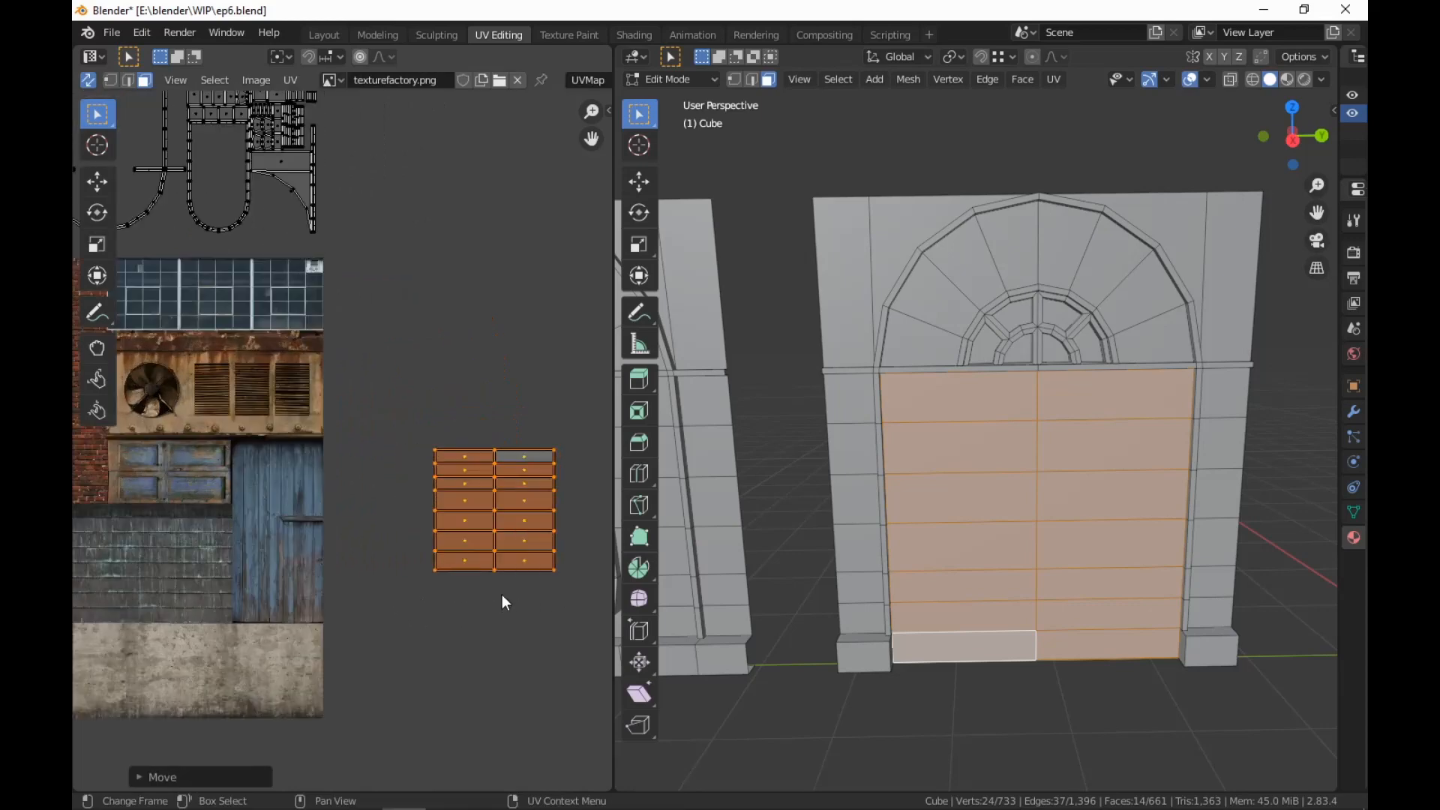
Show the viewport in Material Preview and set the image texture's extension to Clip
key(z)
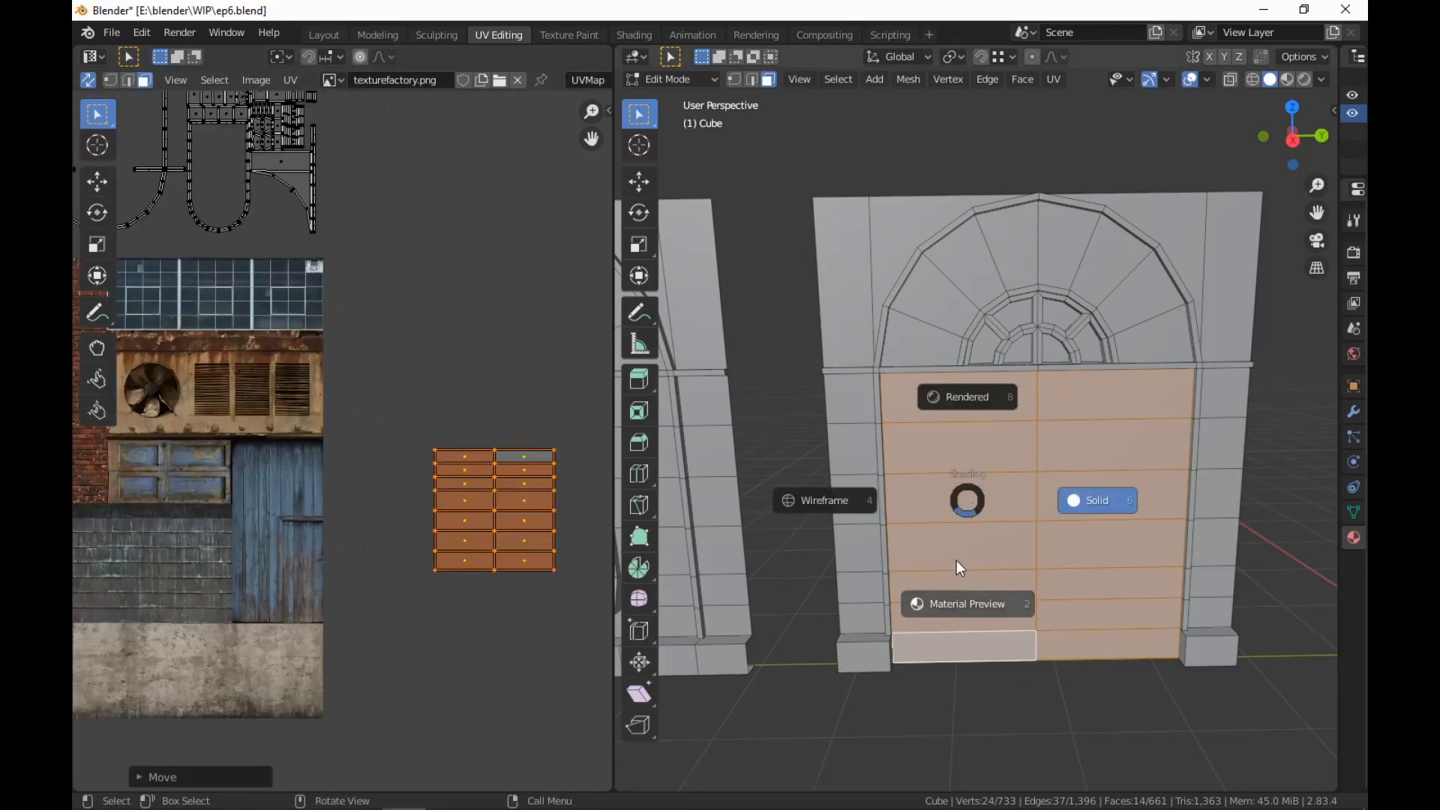
click(975, 606)
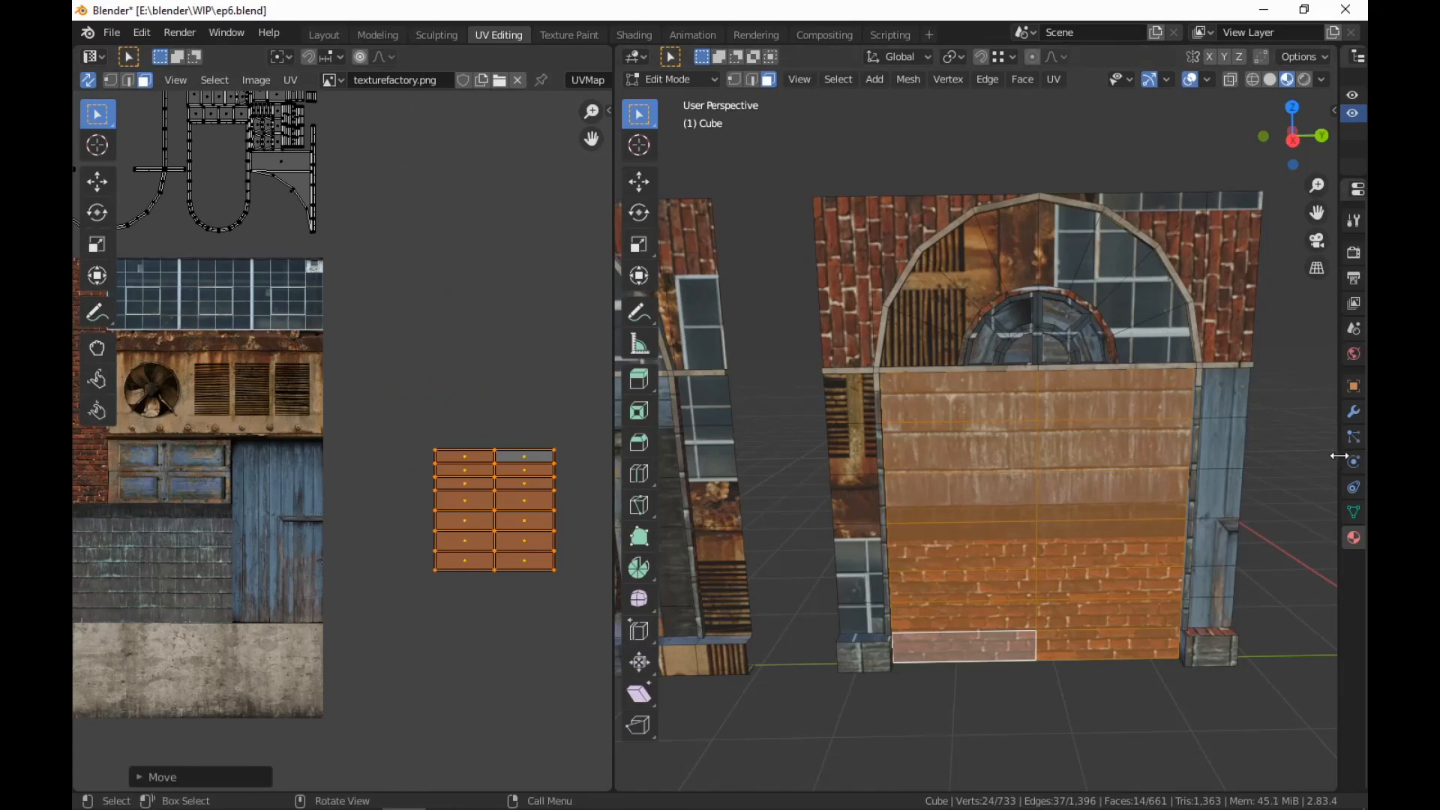
drag(1345, 463, 1099, 480)
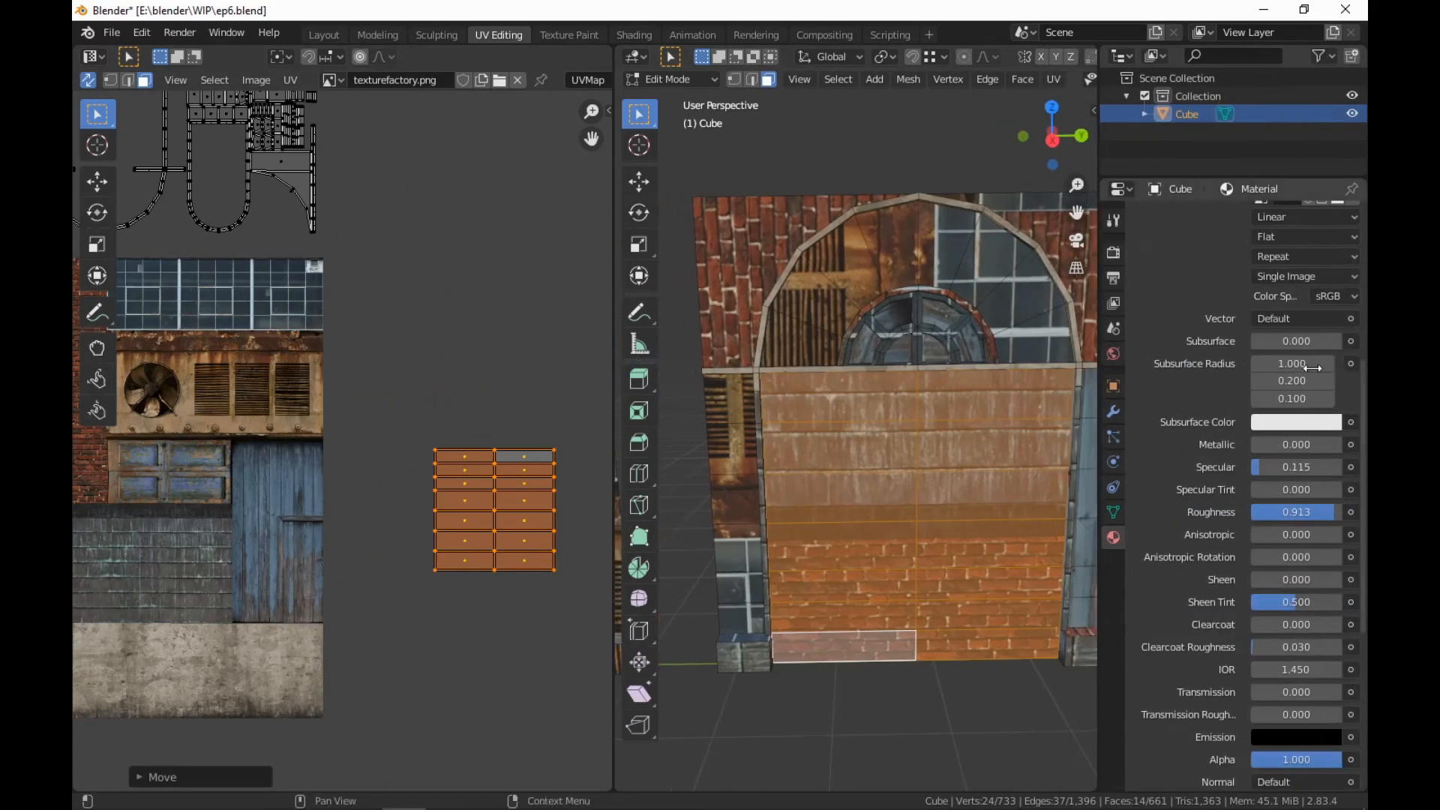
click(1313, 254)
click(1292, 318)
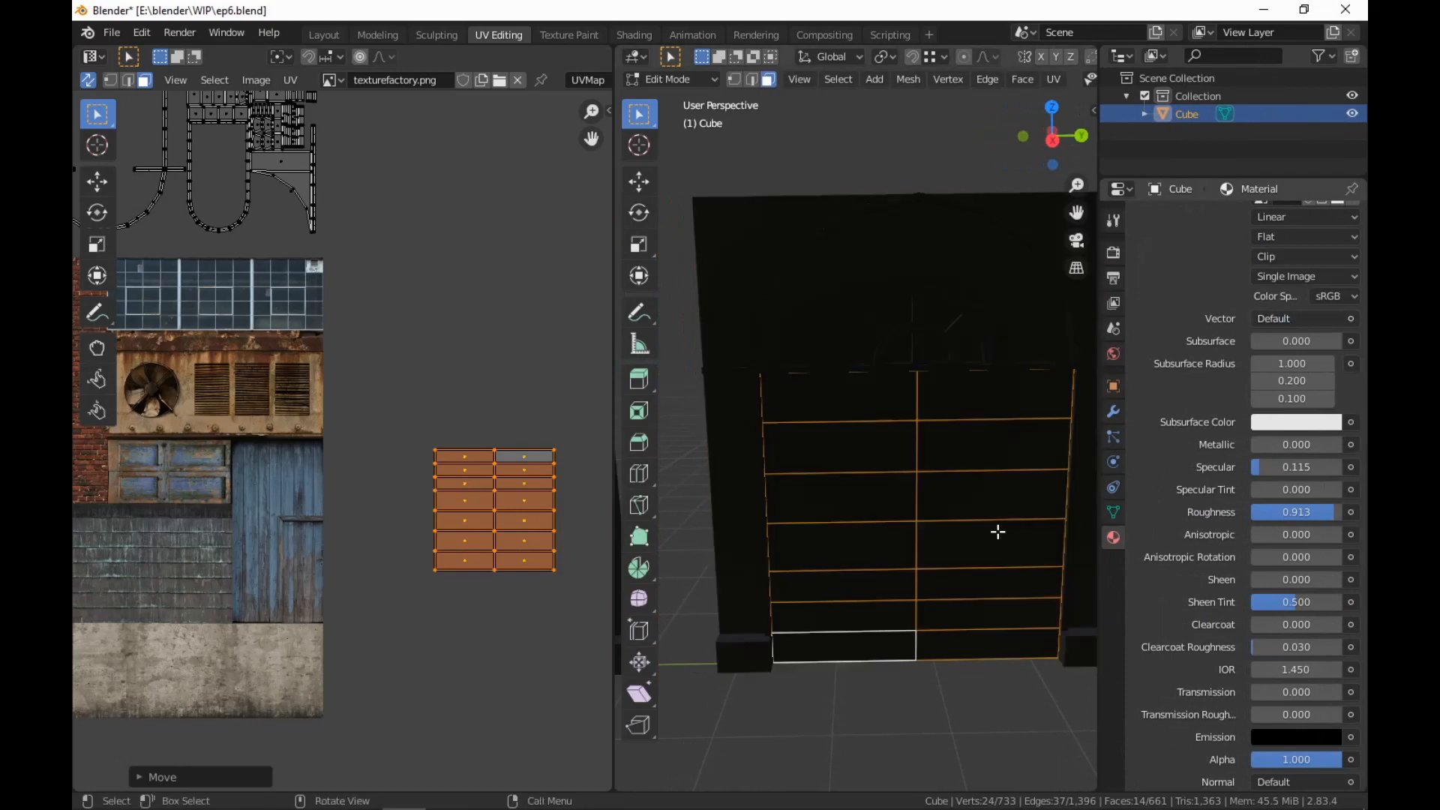
drag(1104, 489, 1339, 489)
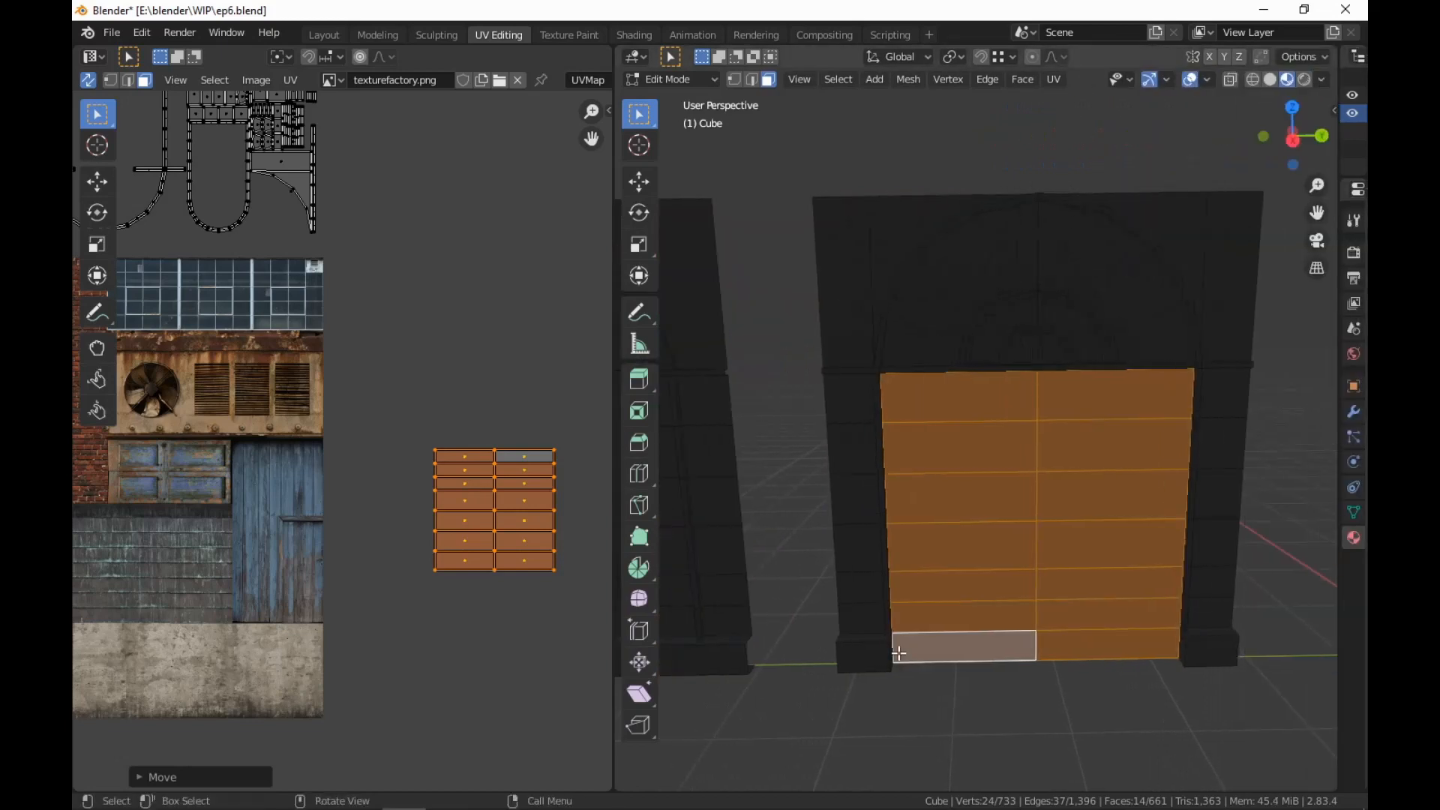
Move the selected door faces' UVs onto the blue wooden door of the texture and rotate them 180° upright
key(g)
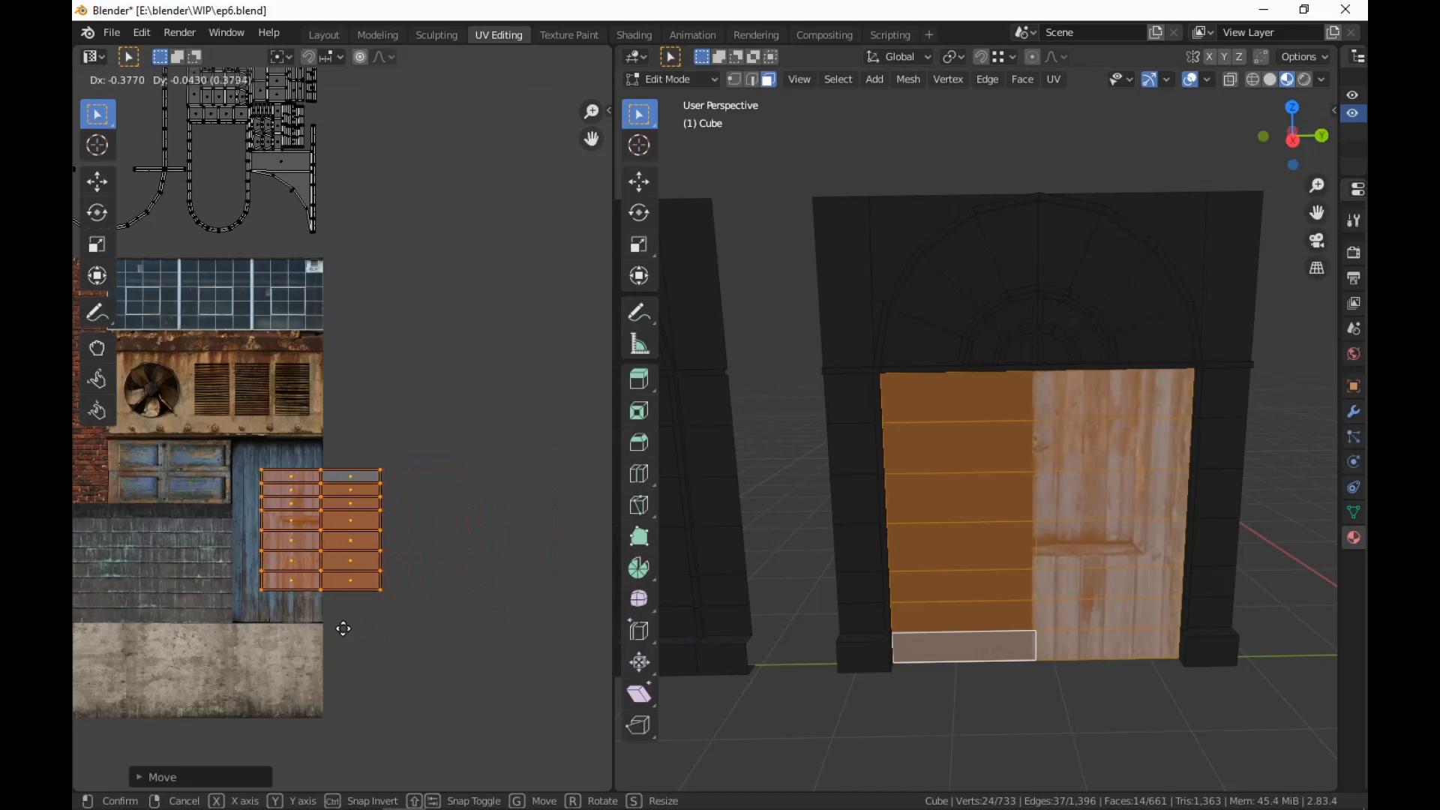
click(343, 631)
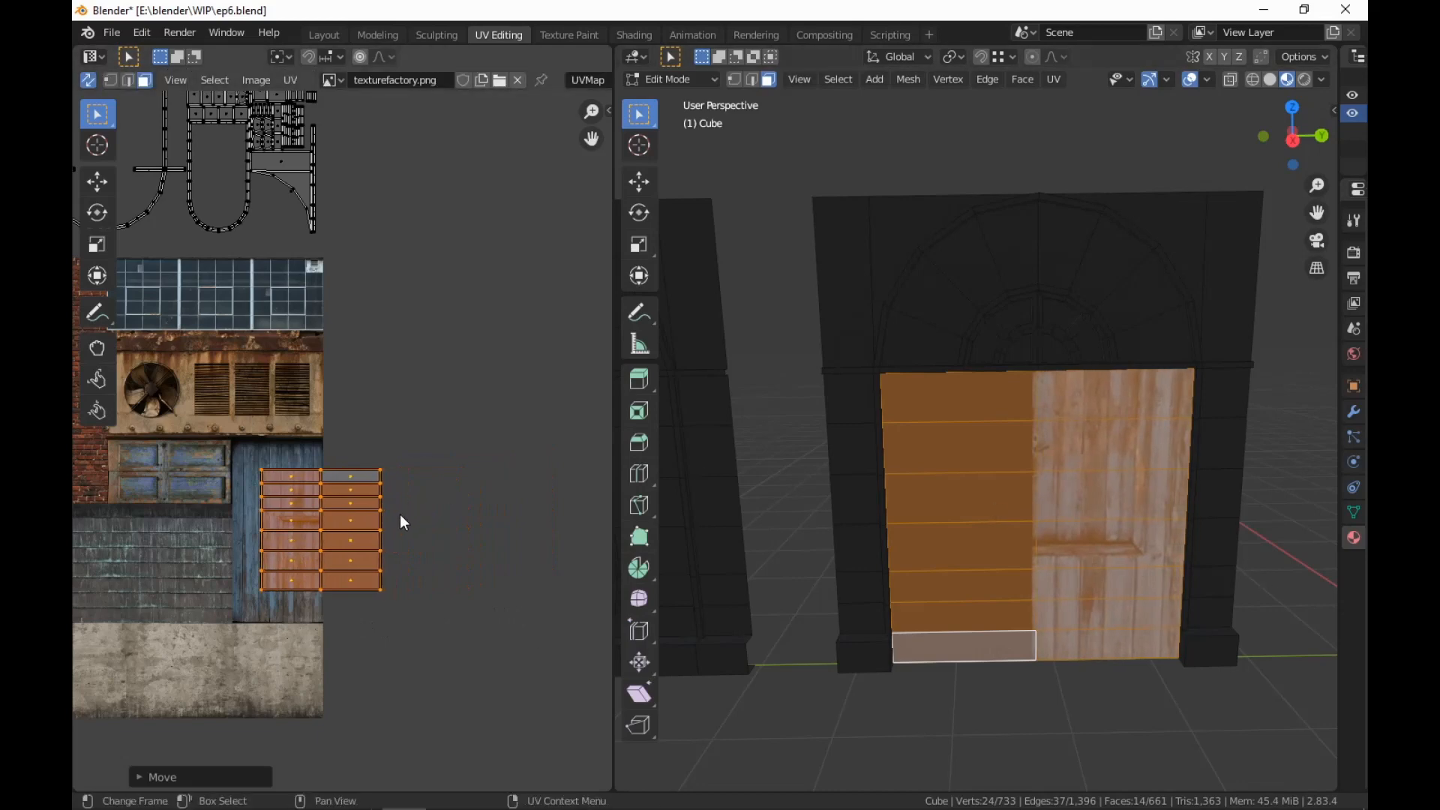
scroll(431, 522, up, 2)
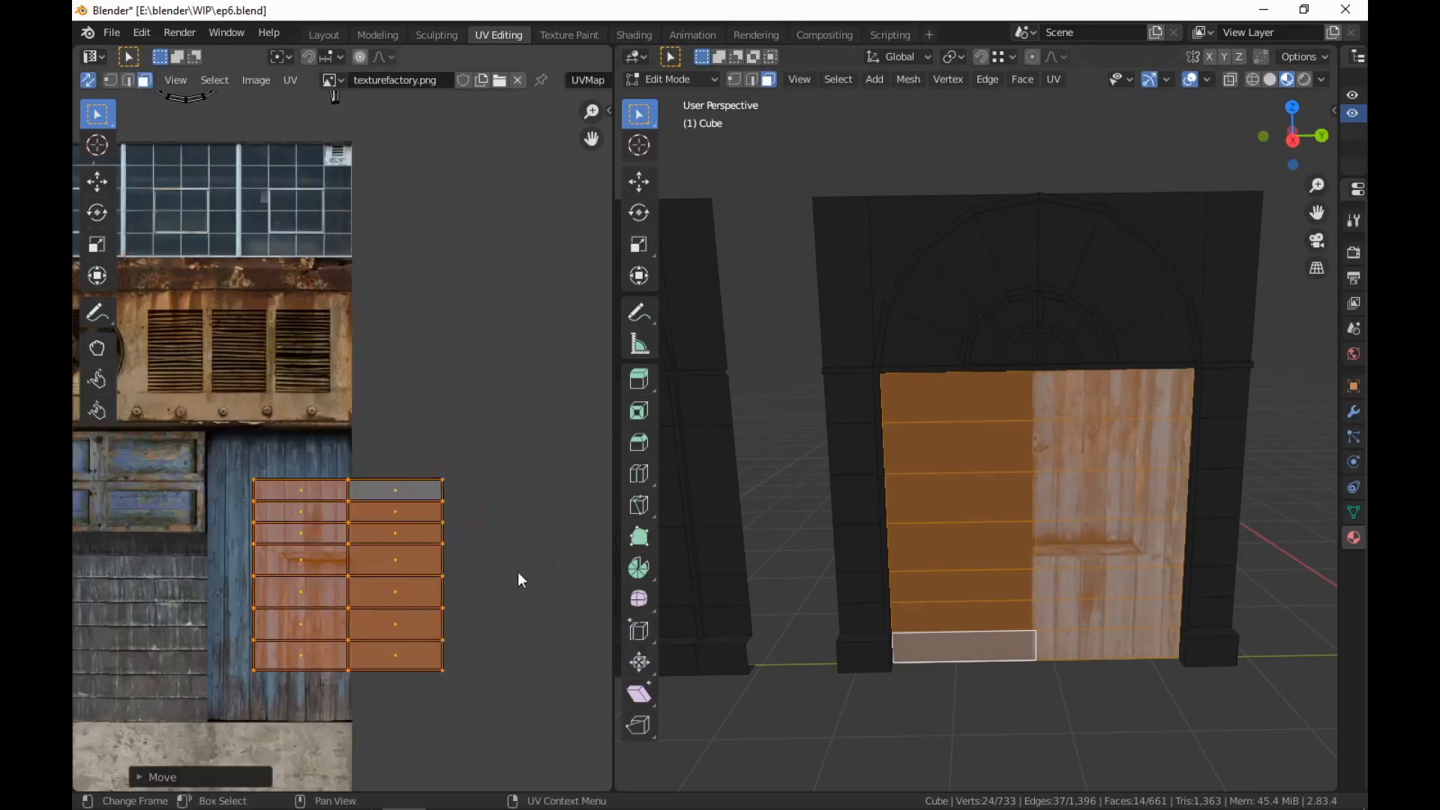
key(r)
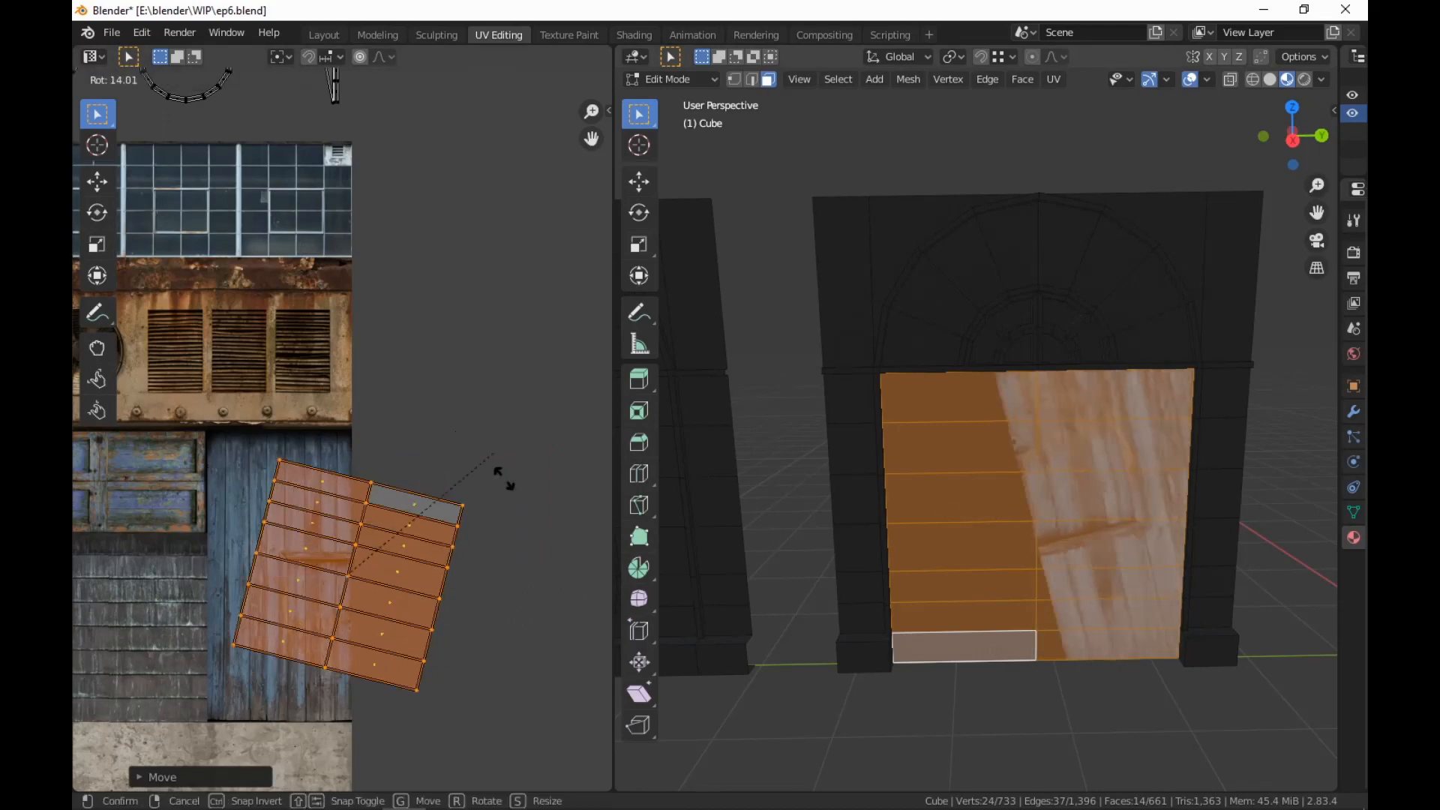
click(279, 665)
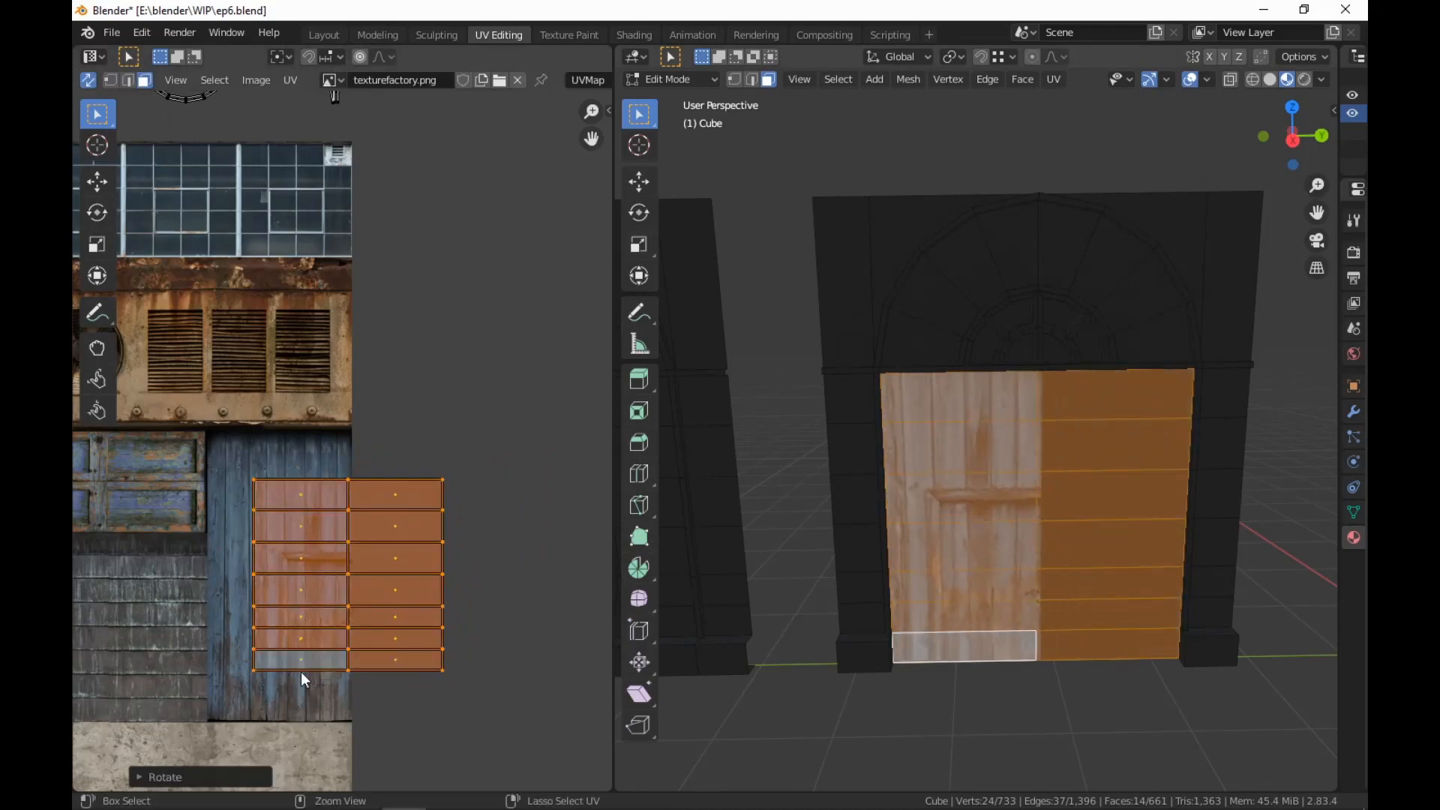
Scale up and nudge the door UVs so one half fills the blue wooden door in the texture
key(s)
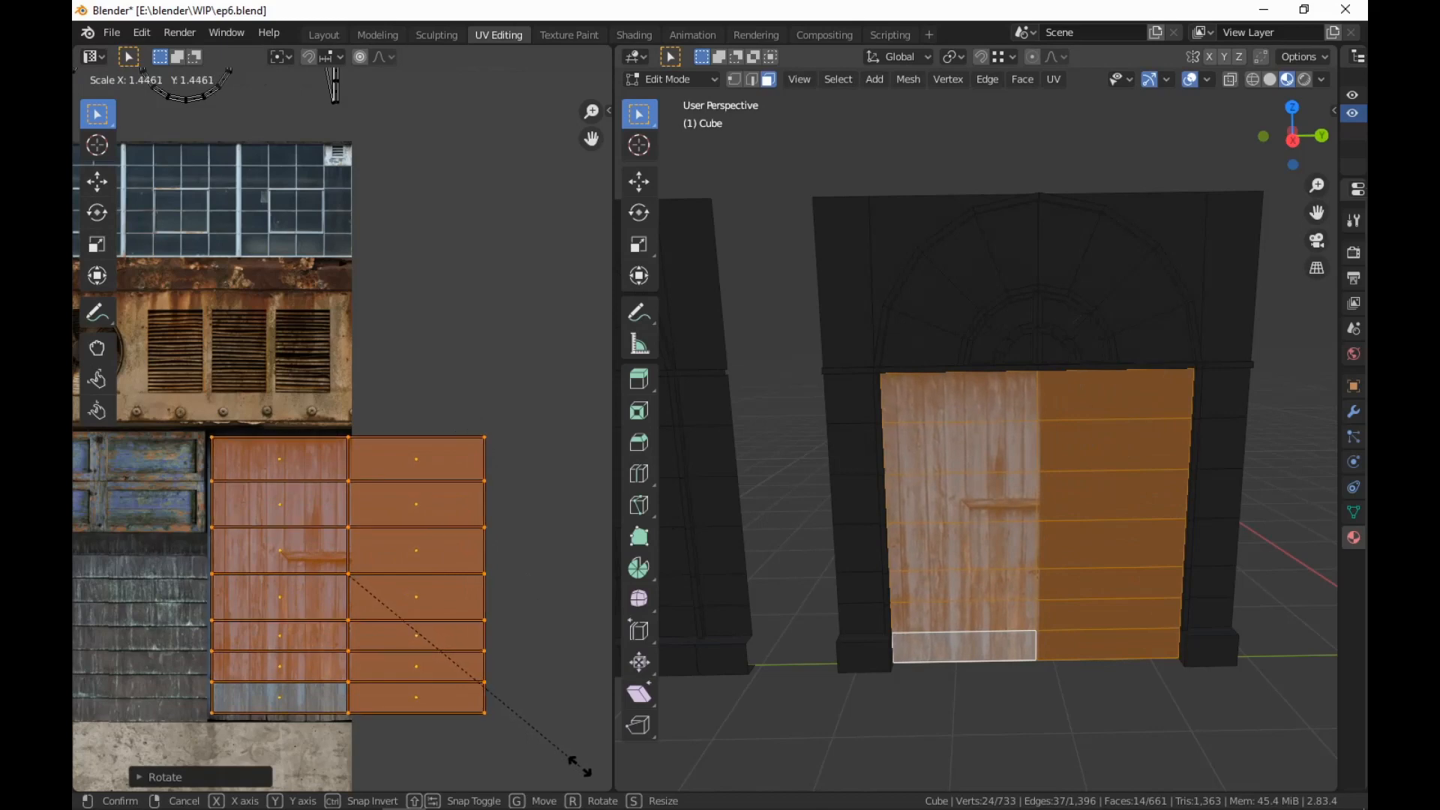
click(584, 770)
scroll(482, 574, up, 2)
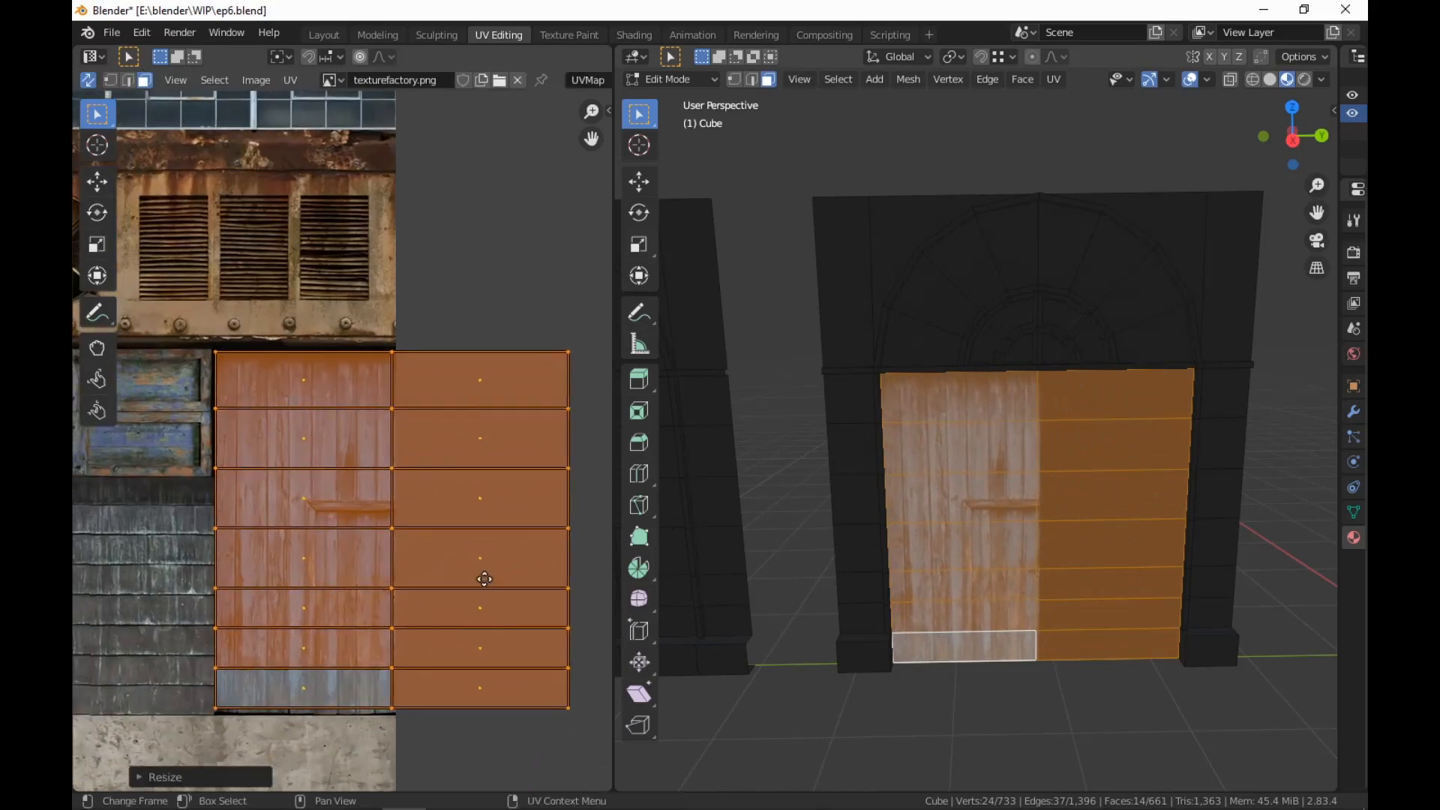
middle_drag(481, 561, 495, 525)
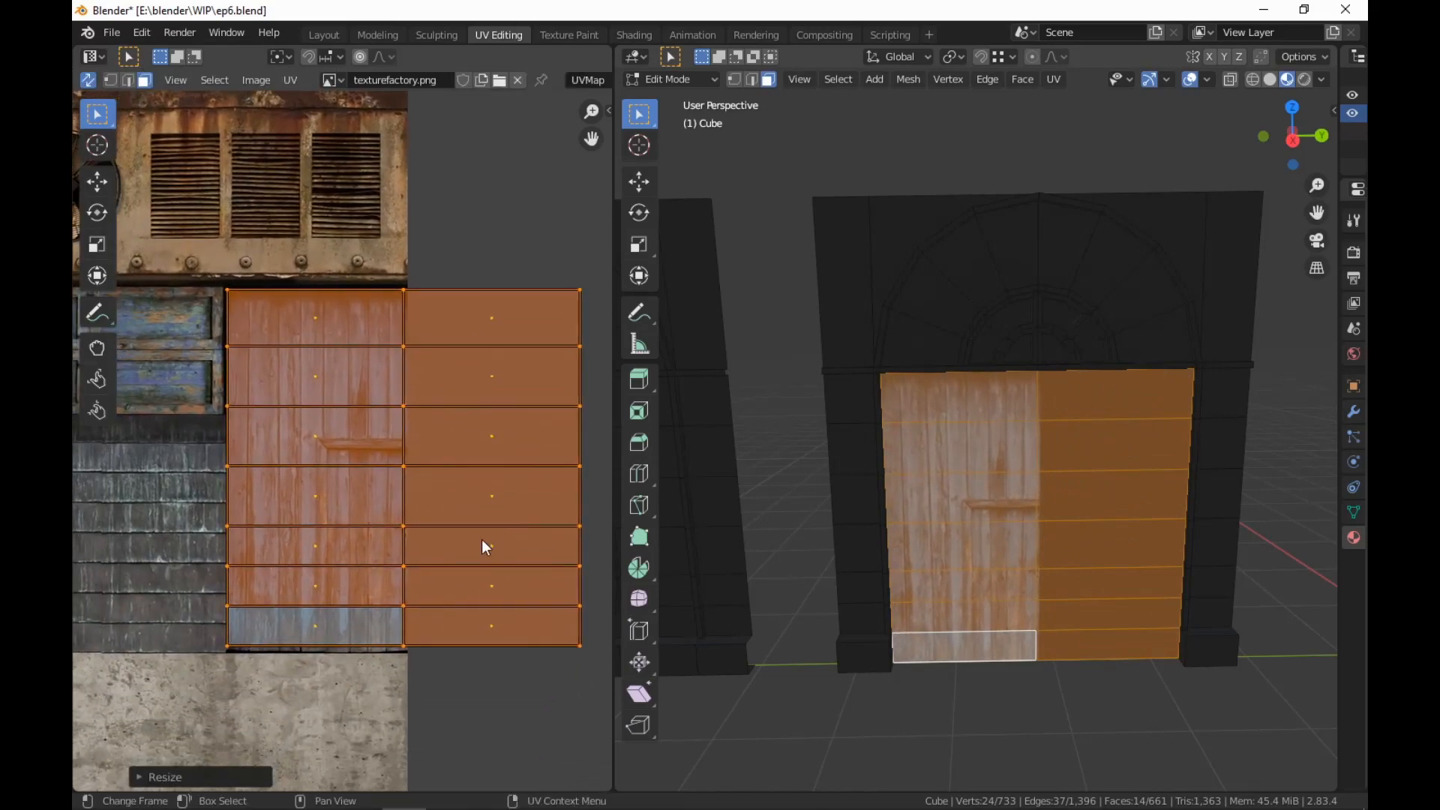
key(g)
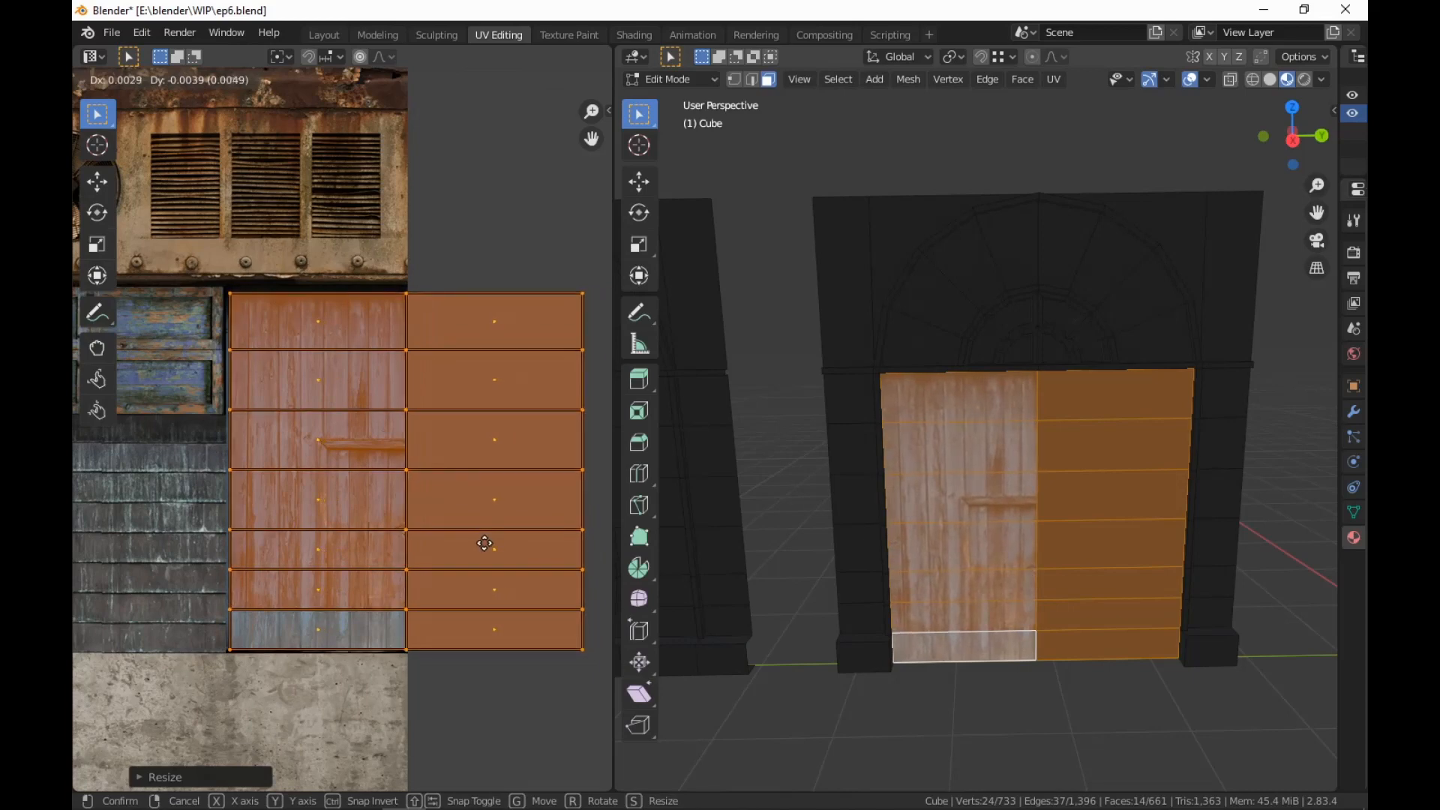
click(484, 543)
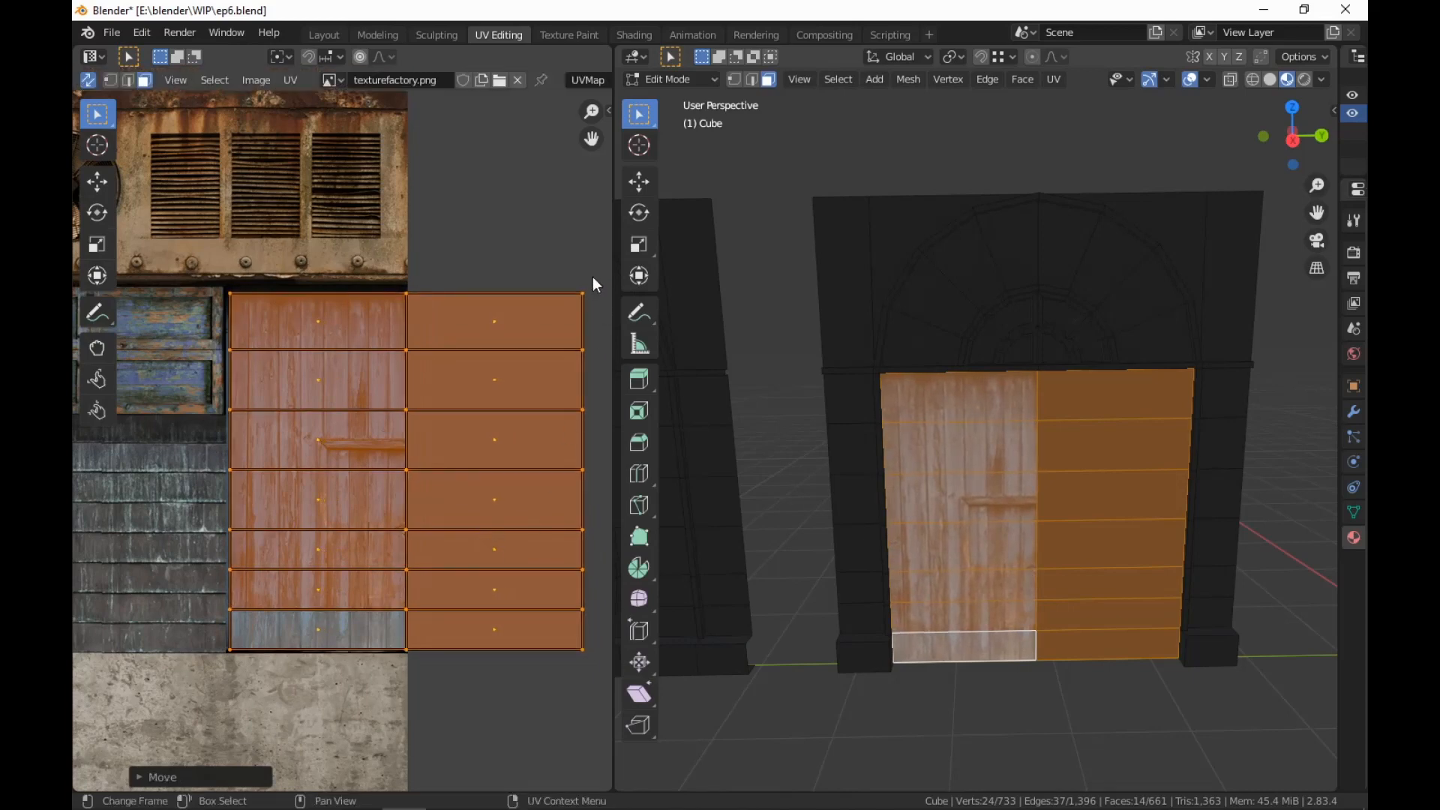
Select the half of the UVs outside the image and move it with vertex snapping exactly over the blue door half
drag(593, 284, 449, 686)
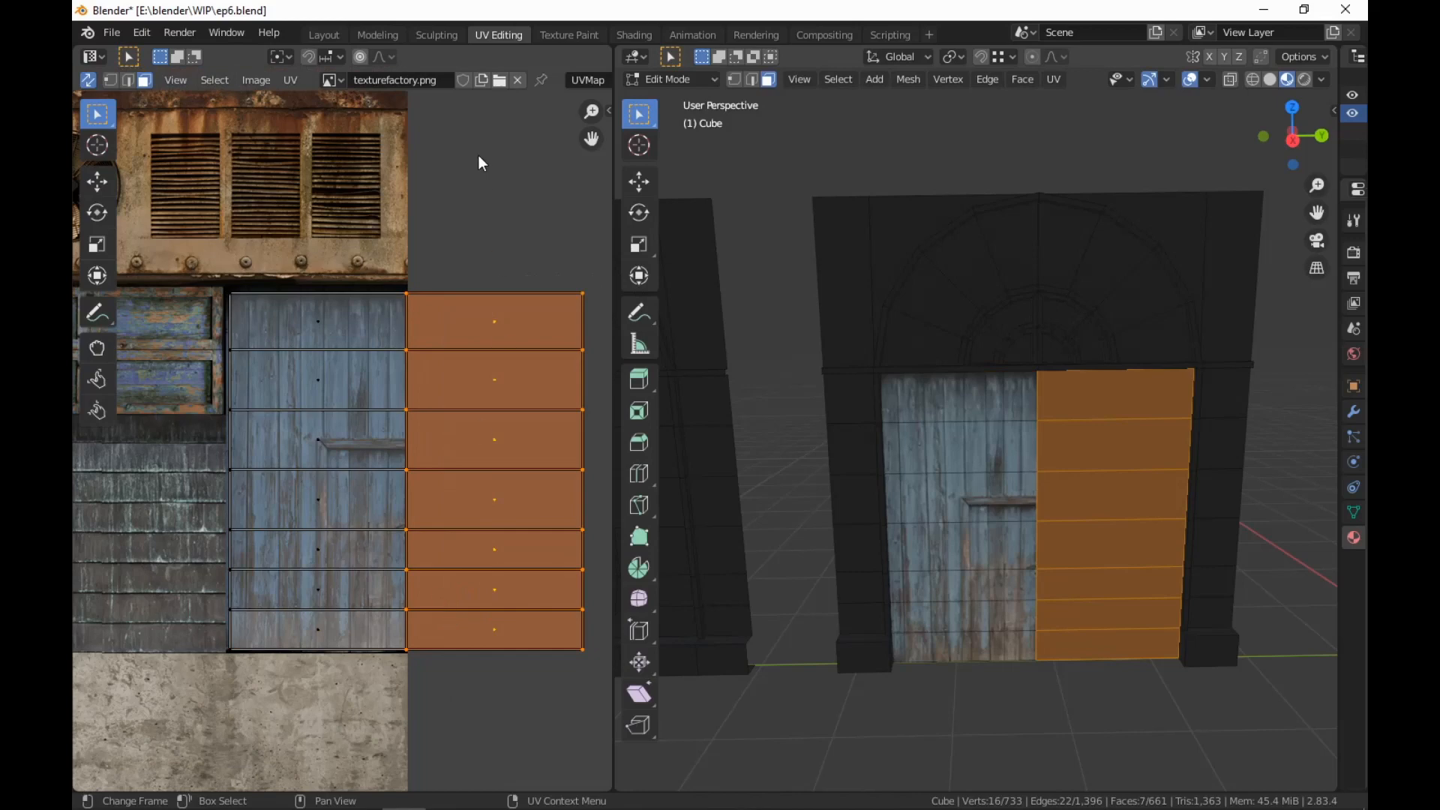
click(335, 57)
click(320, 132)
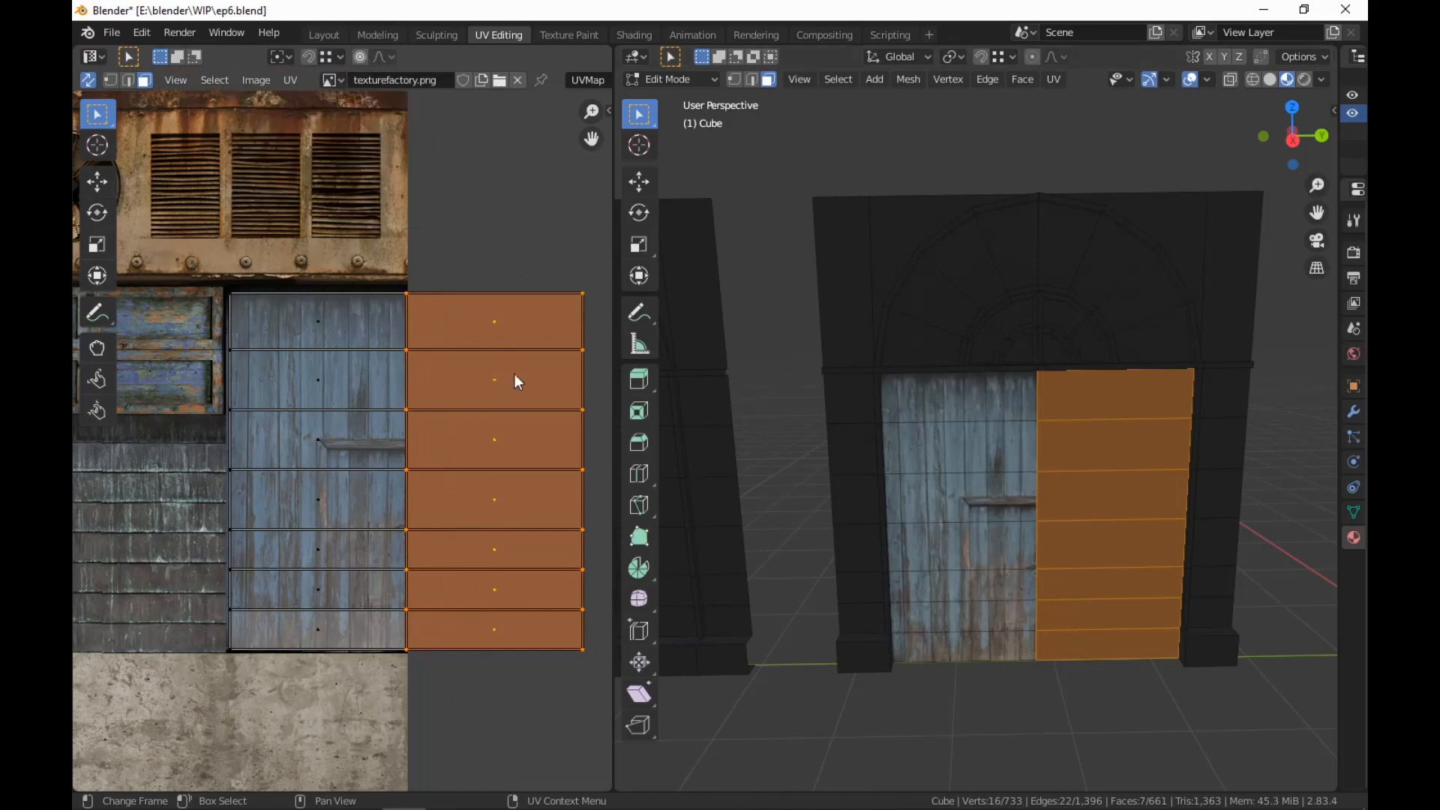
key(g)
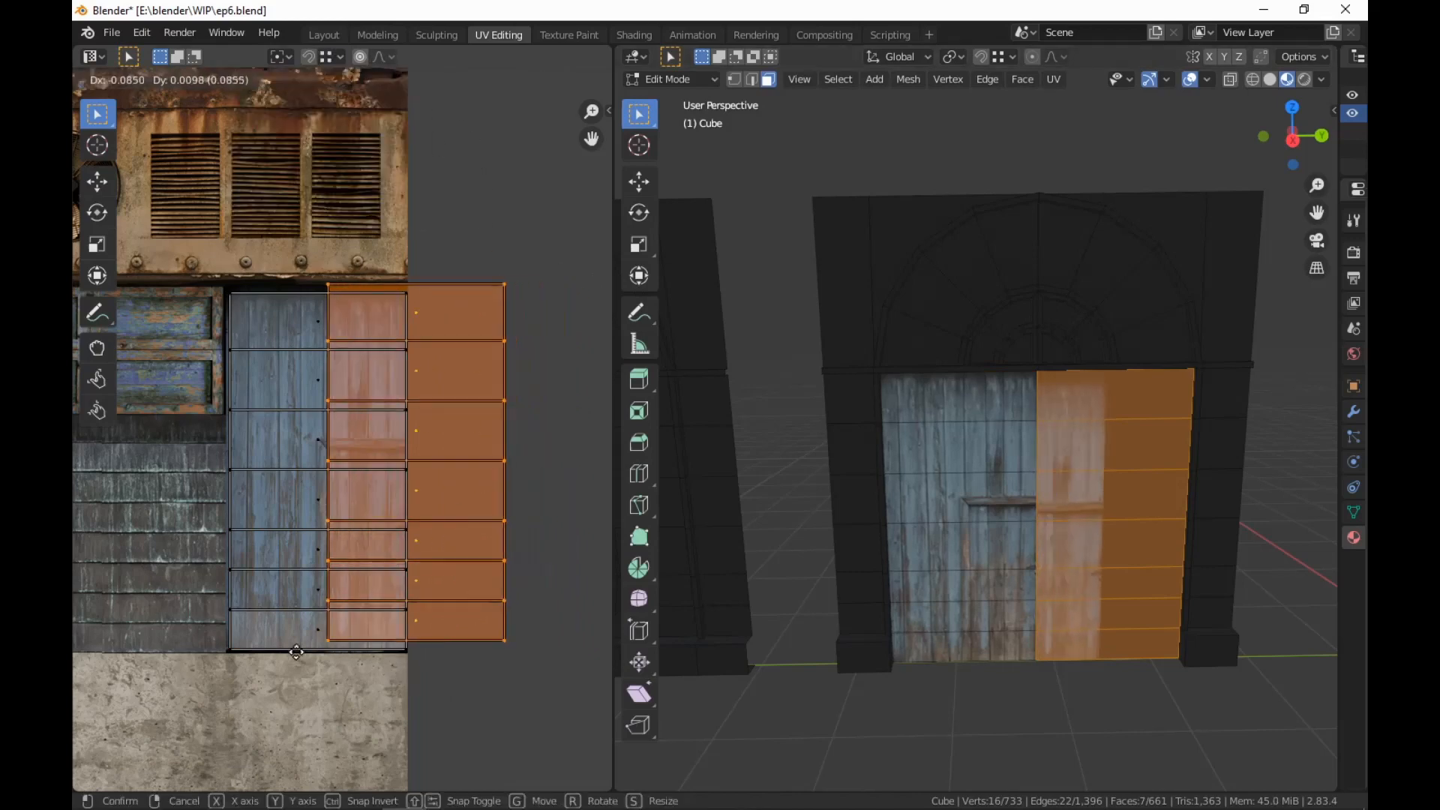
click(222, 659)
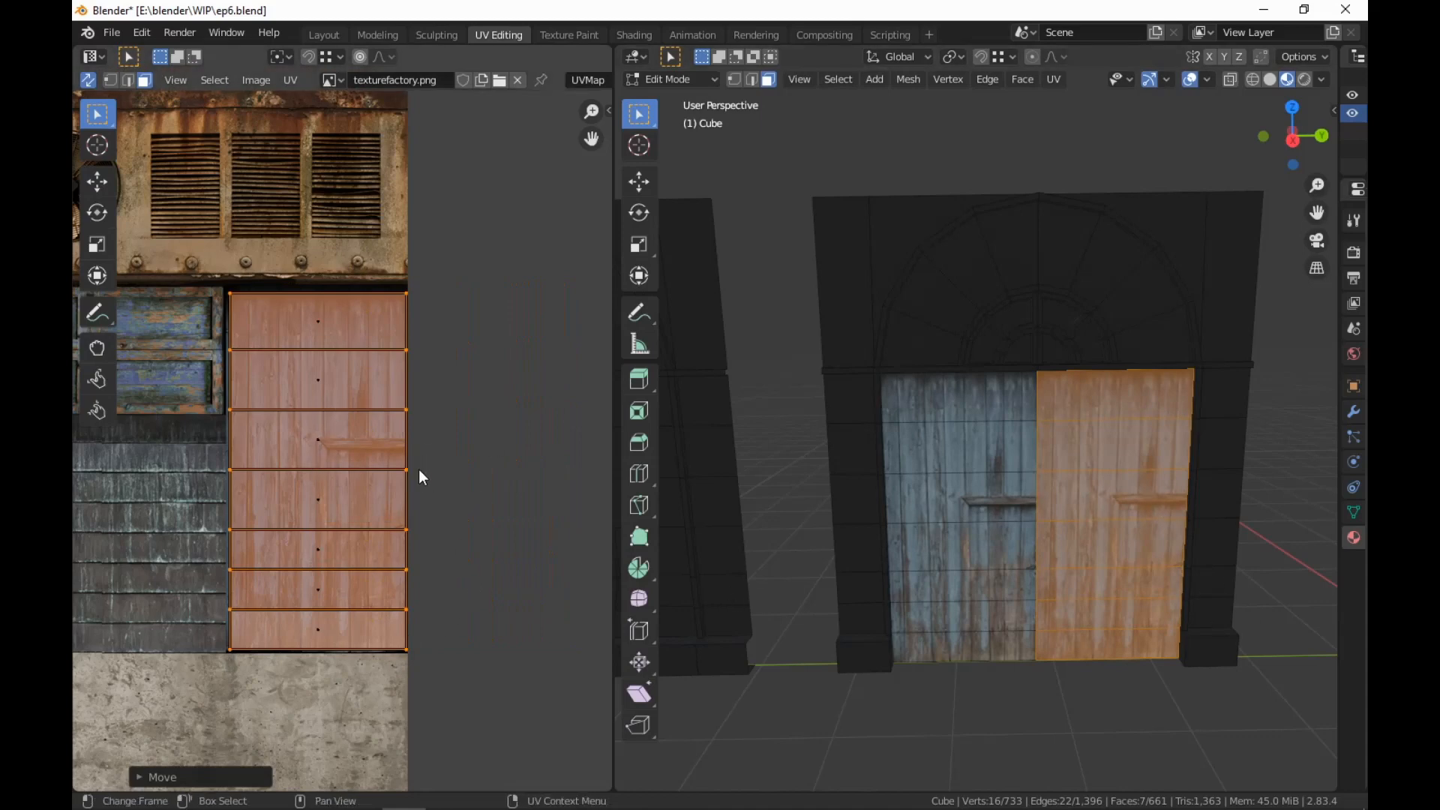
Mirror the second door half's UVs horizontally by scaling them -1 along X, and clear the mesh selection
text(sx)
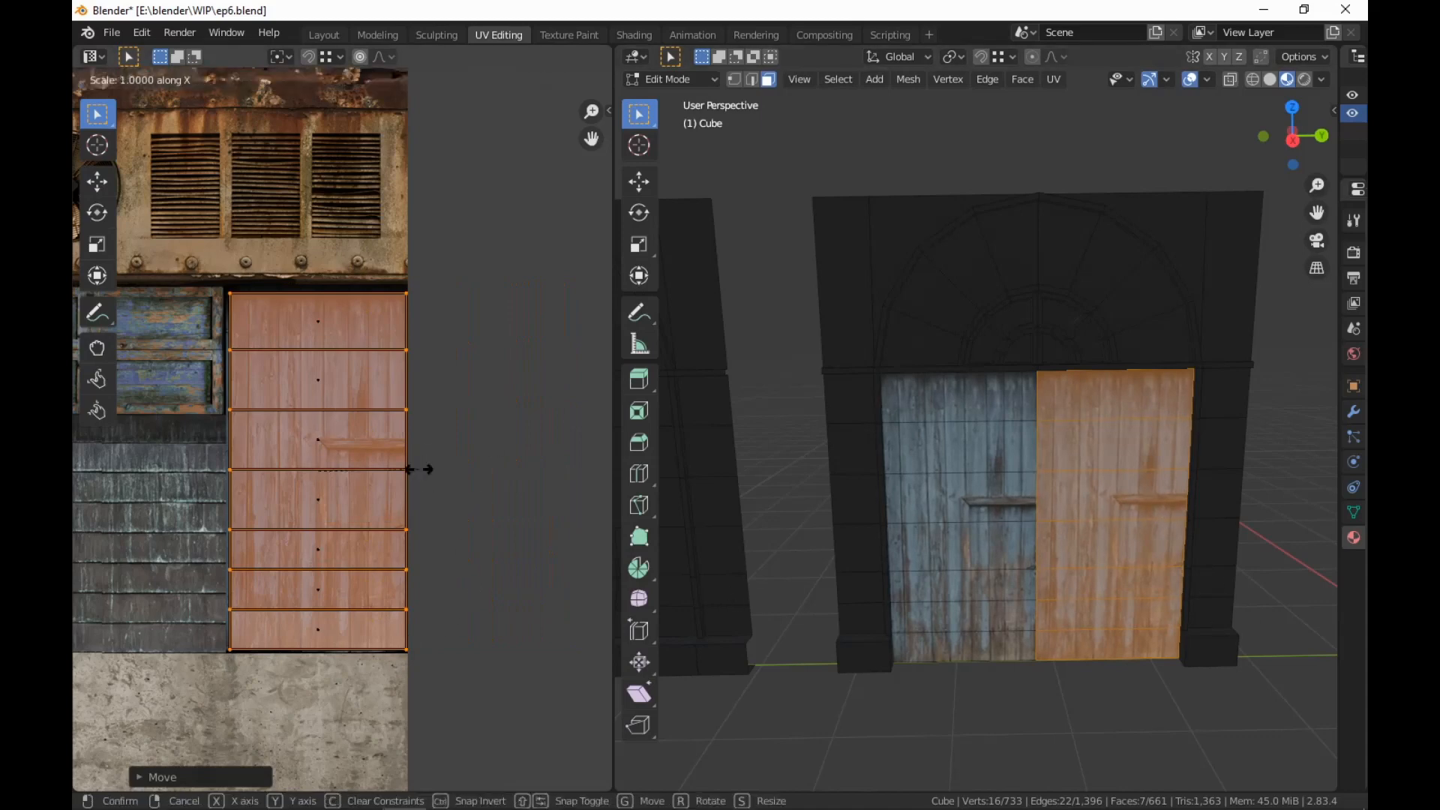
text(-1)
key(Return)
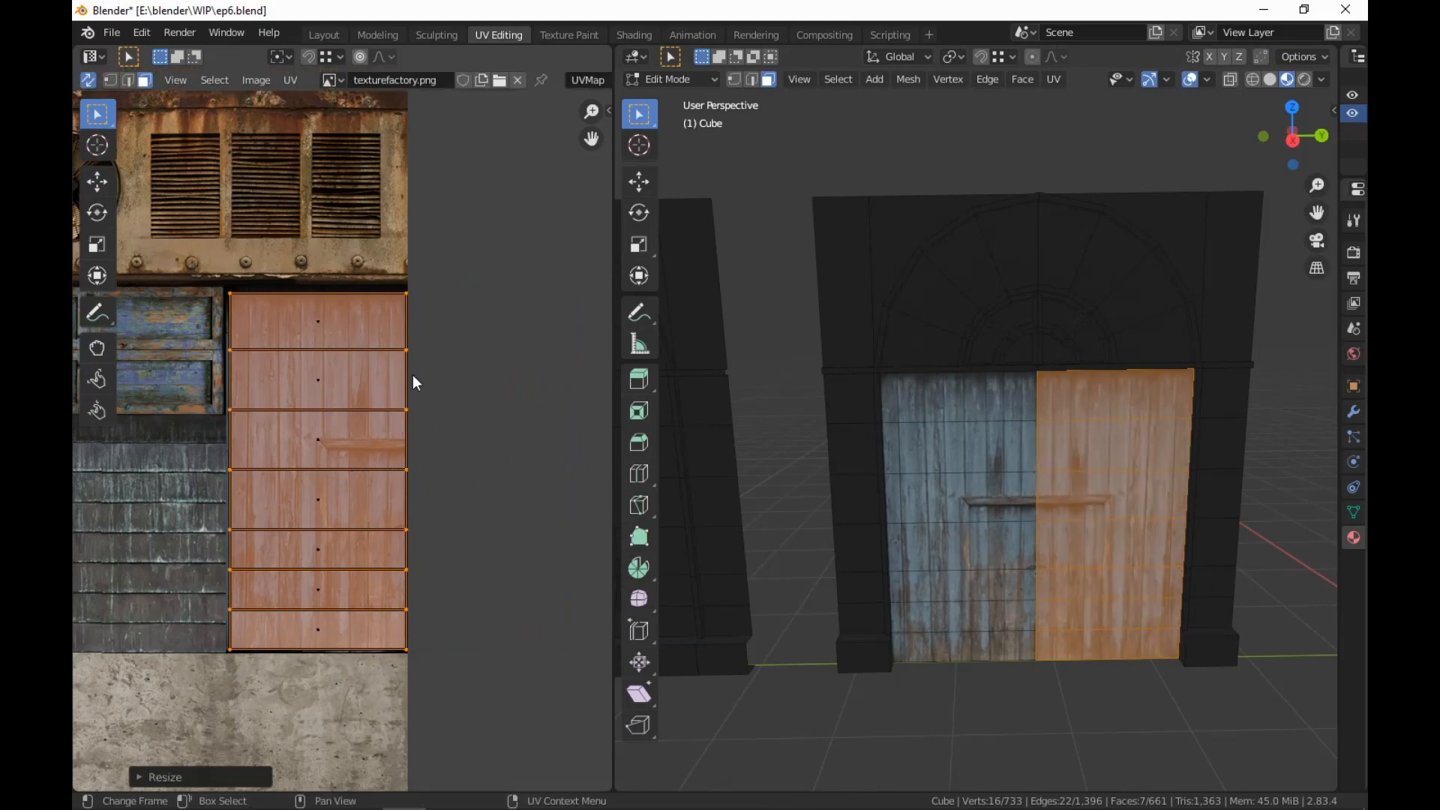
click(1139, 773)
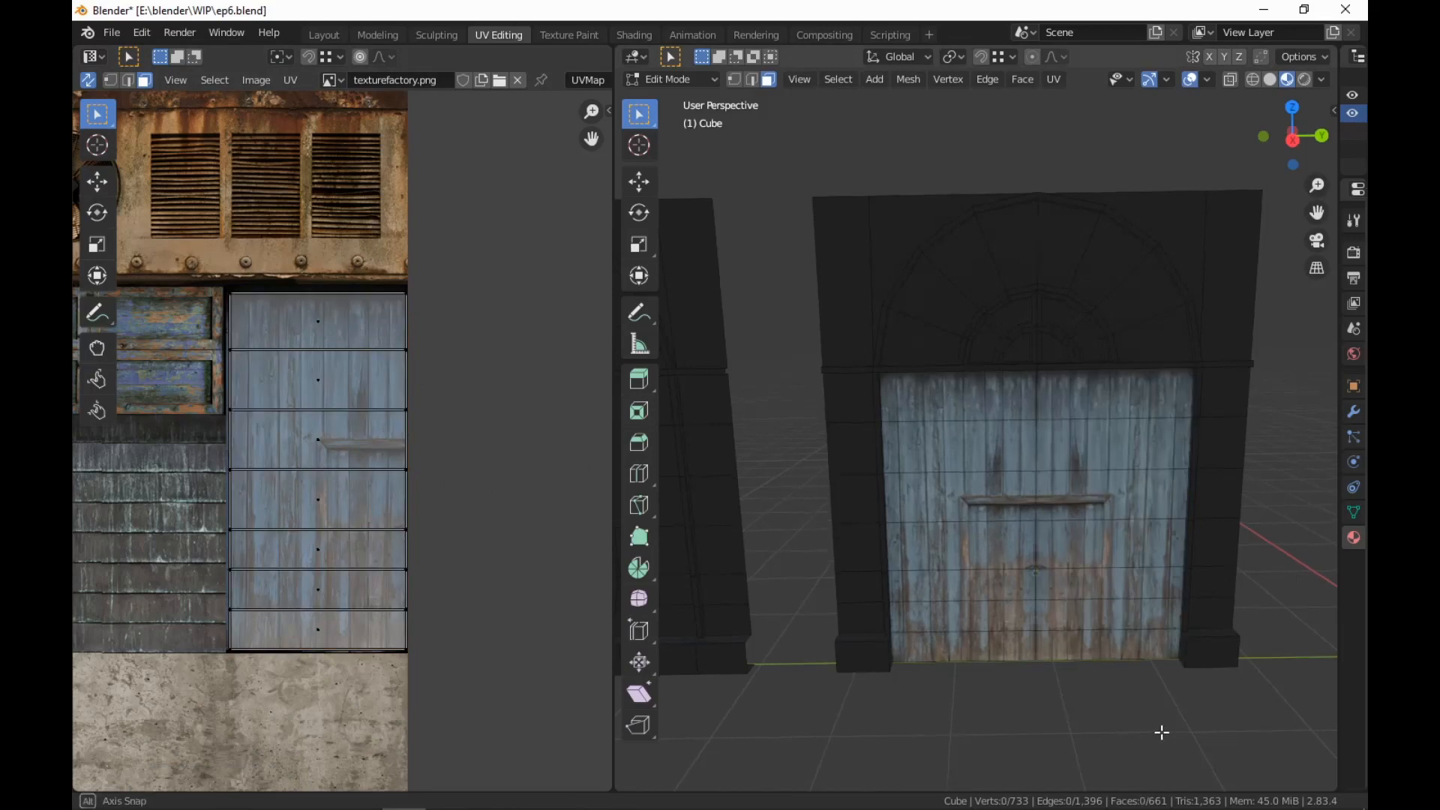
middle_drag(1163, 732, 1174, 688)
scroll(1163, 681, down, 5)
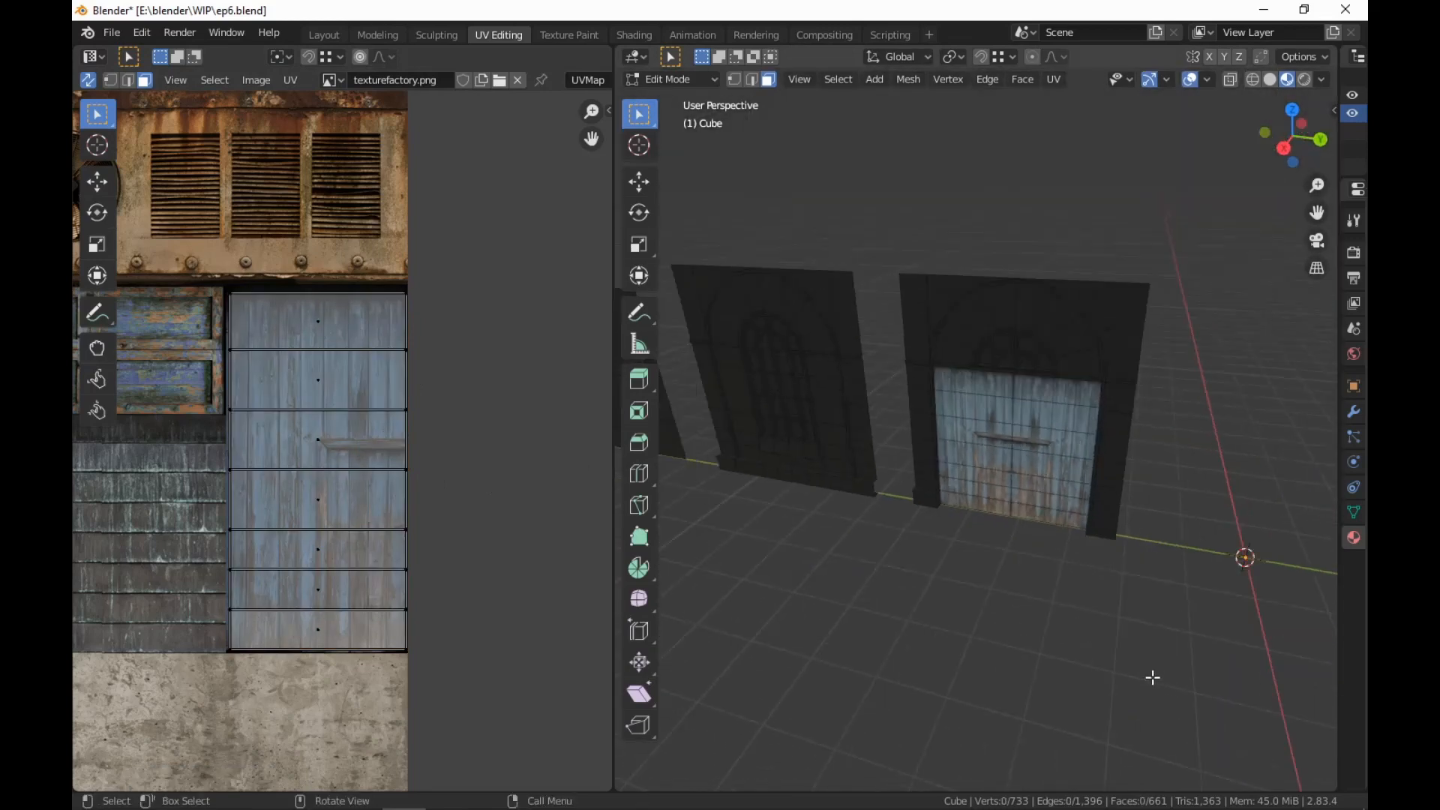
Switch to the Shading workspace and merge the node, image and file browser areas away to enlarge the 3D viewport
click(635, 36)
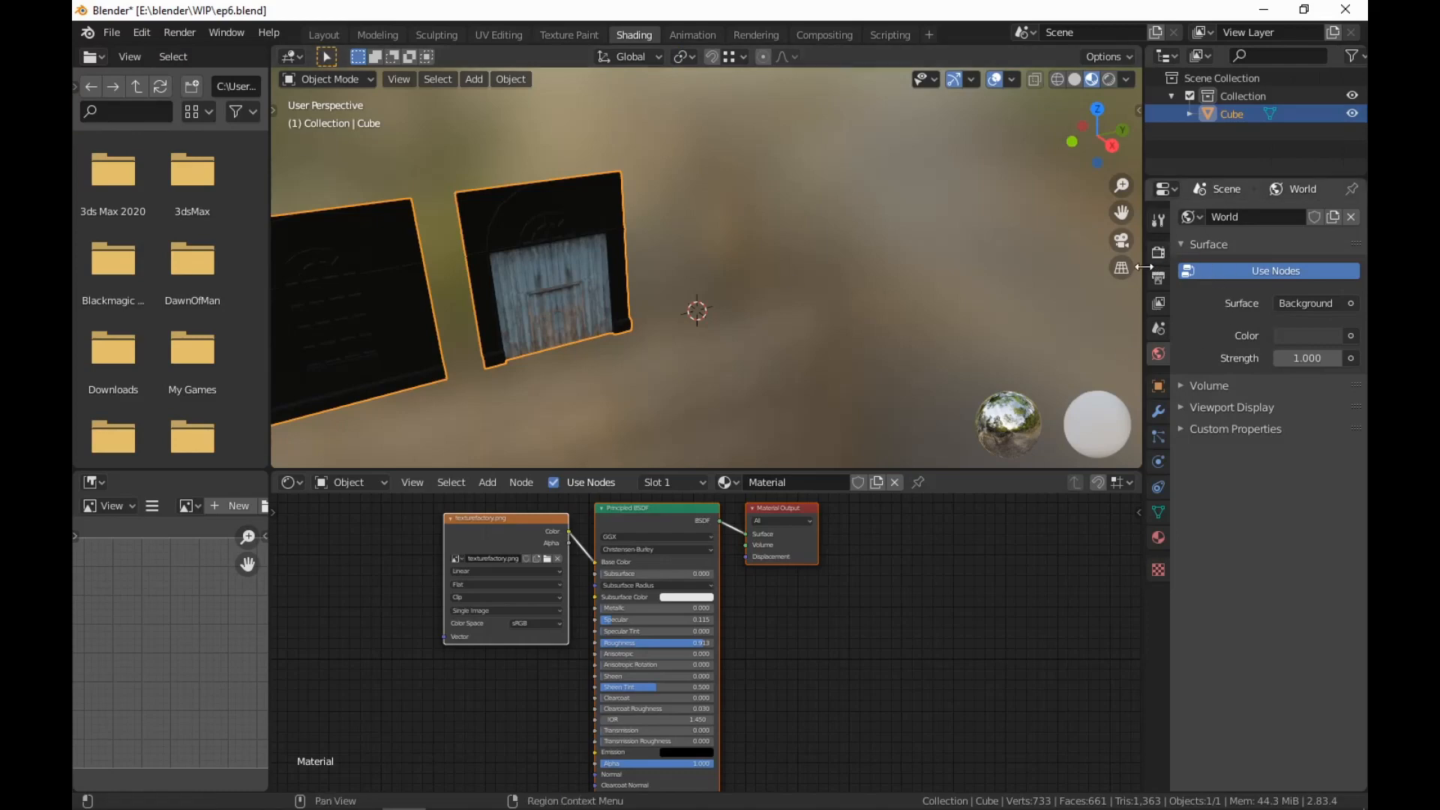
drag(1144, 267, 1339, 267)
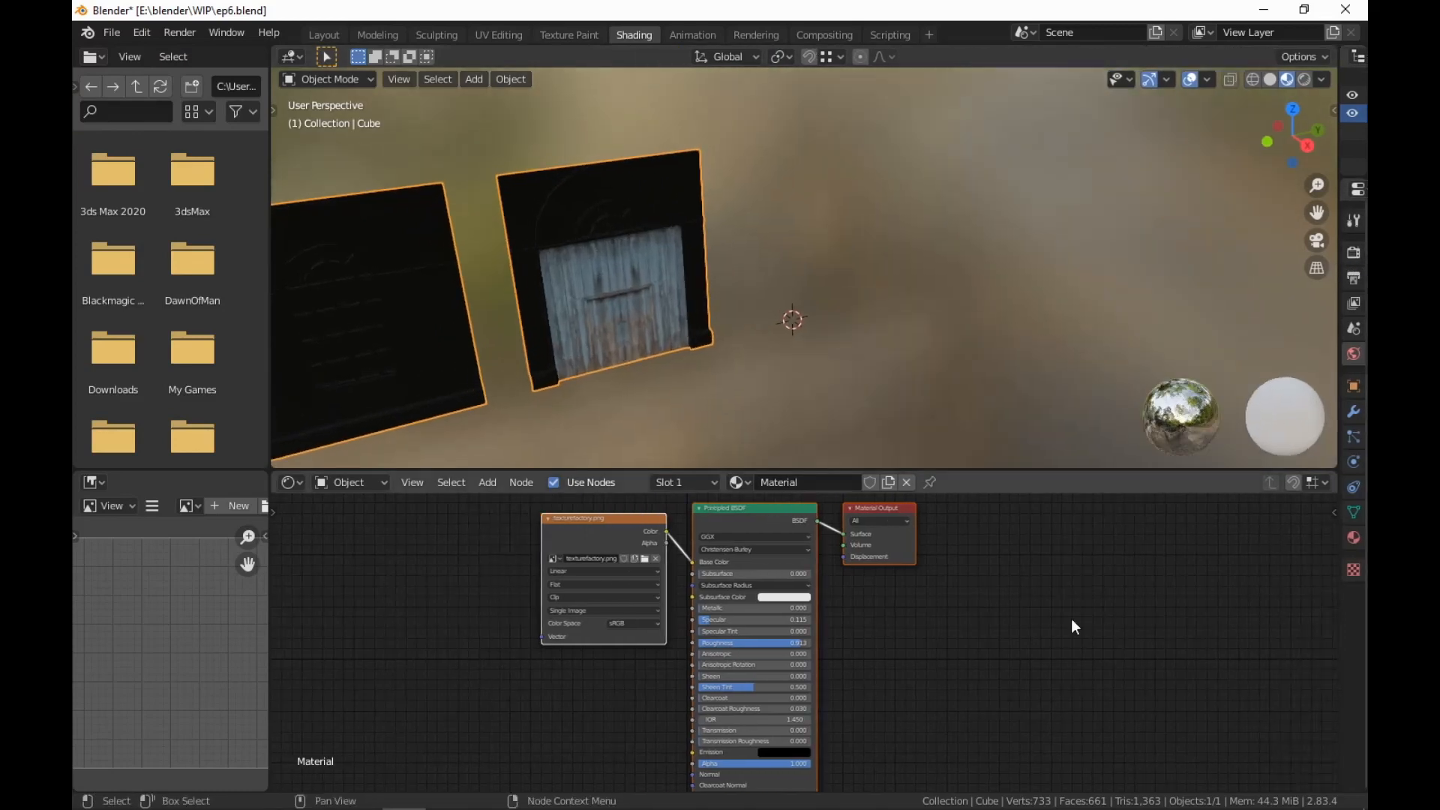
right_click(815, 471)
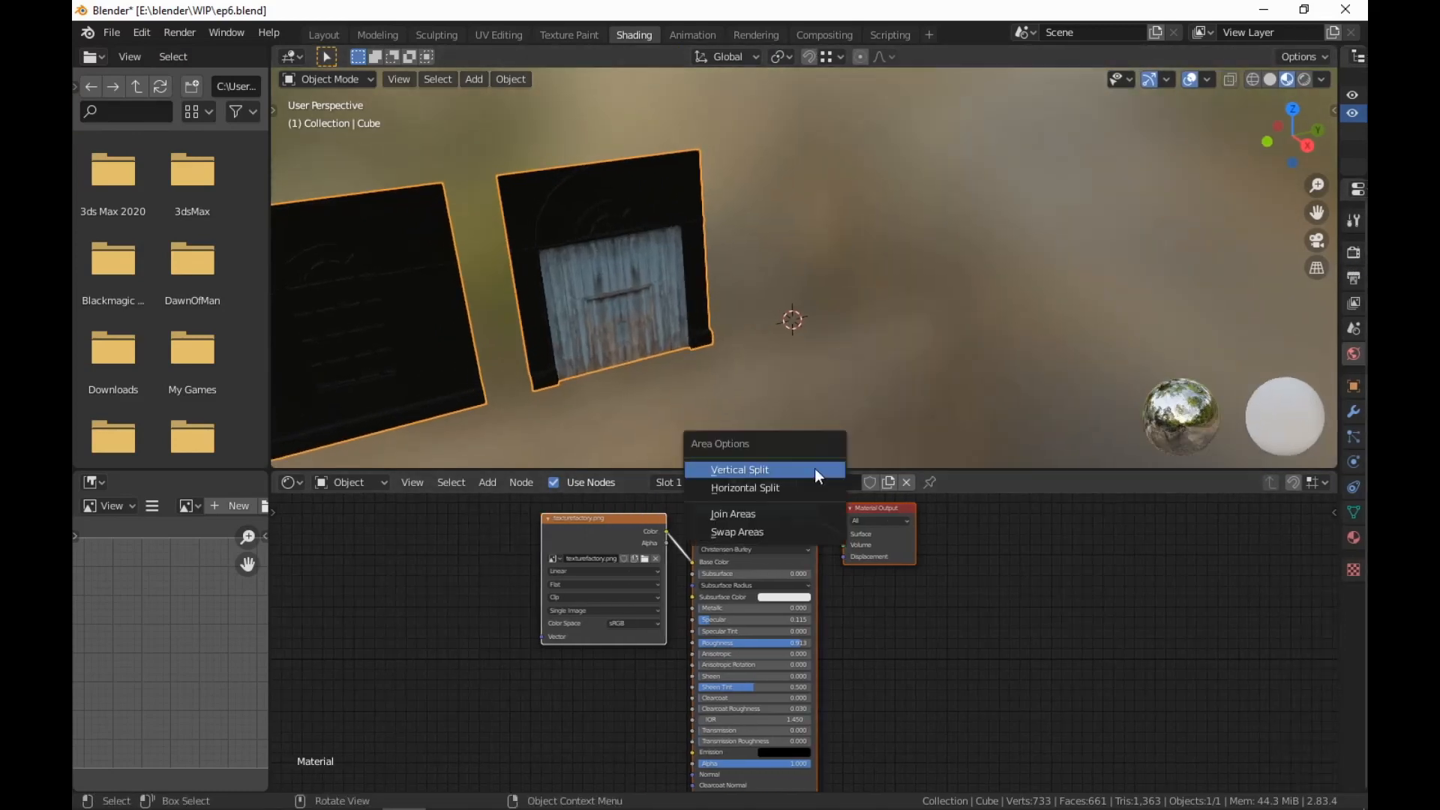
click(804, 514)
click(793, 567)
right_click(200, 473)
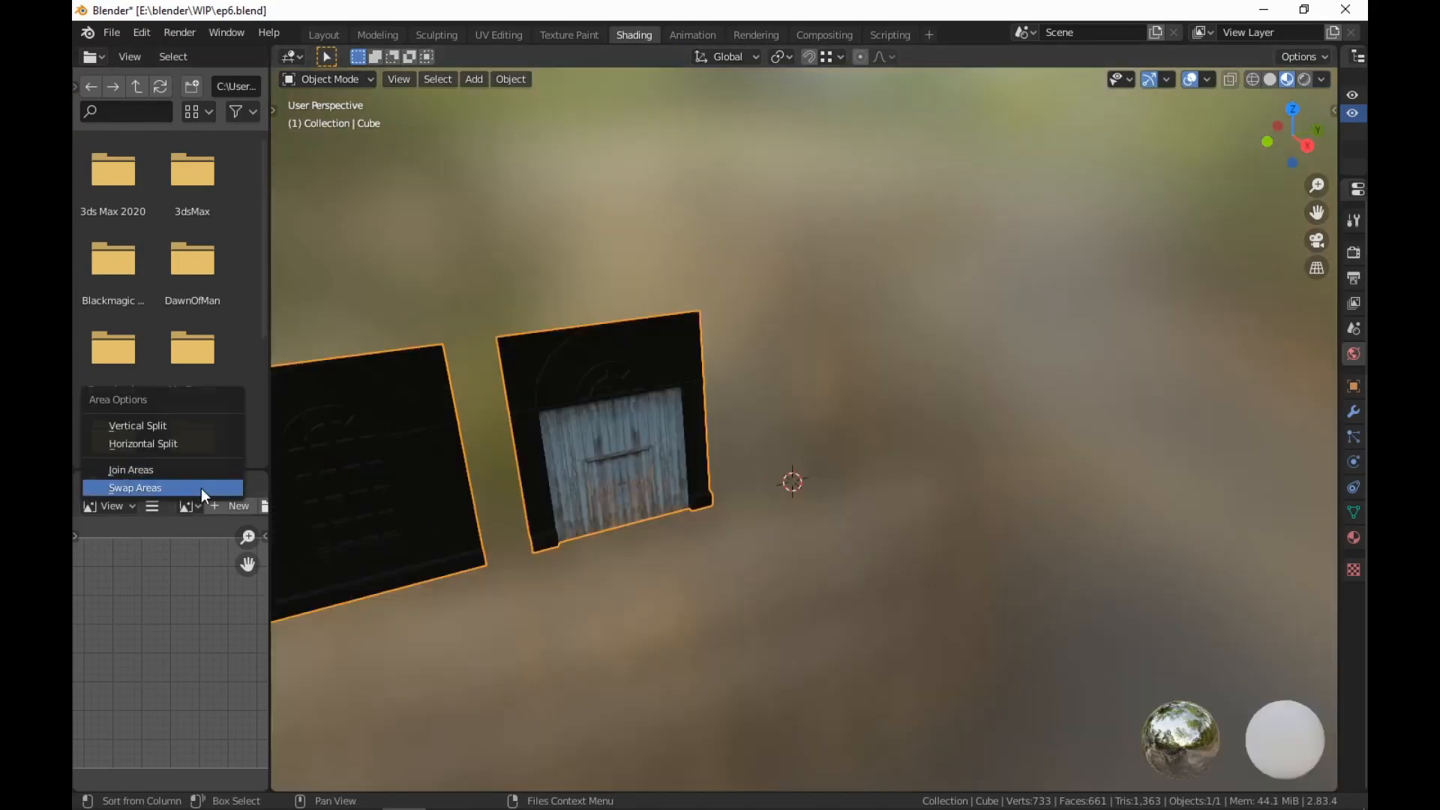
click(204, 468)
click(255, 405)
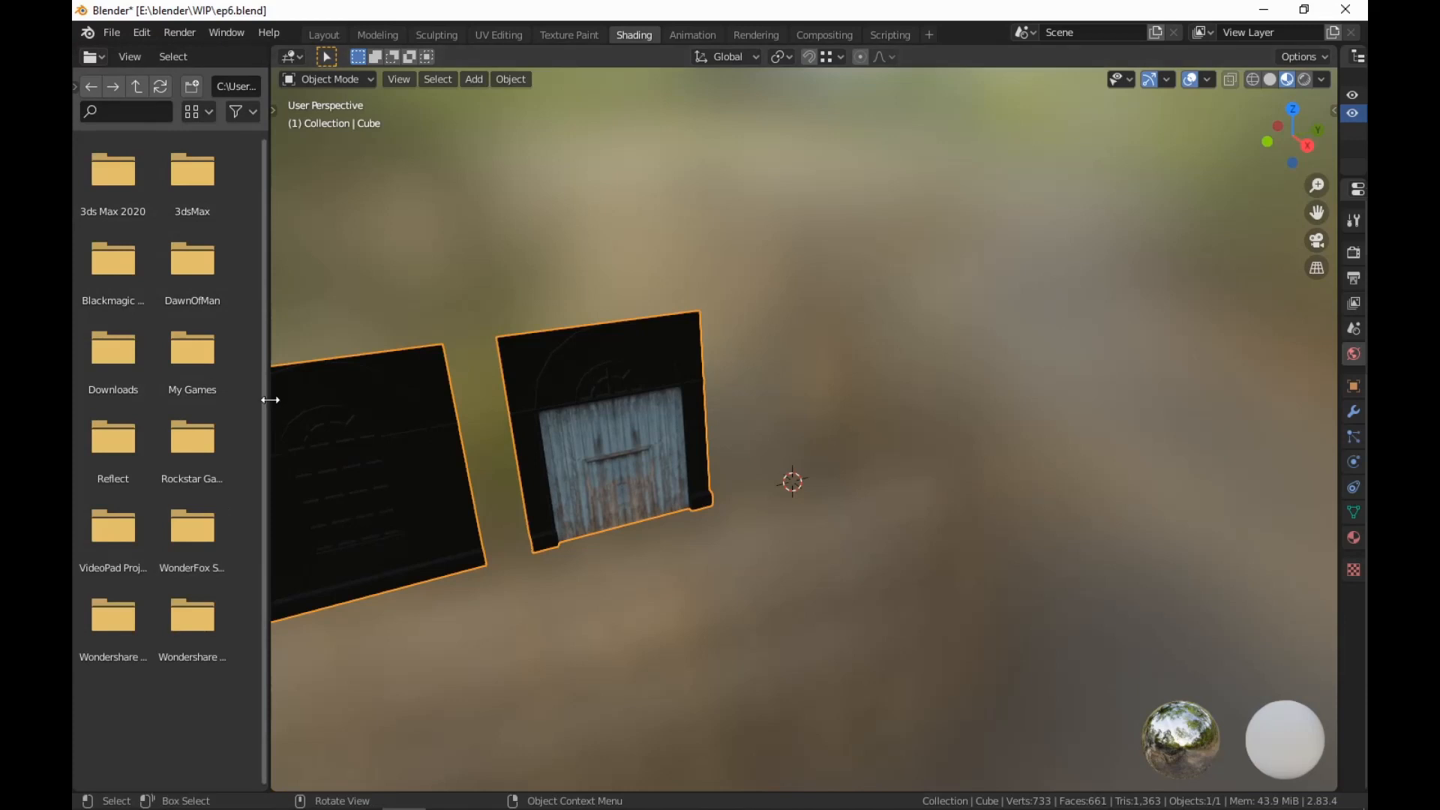
right_click(268, 399)
click(255, 401)
click(210, 405)
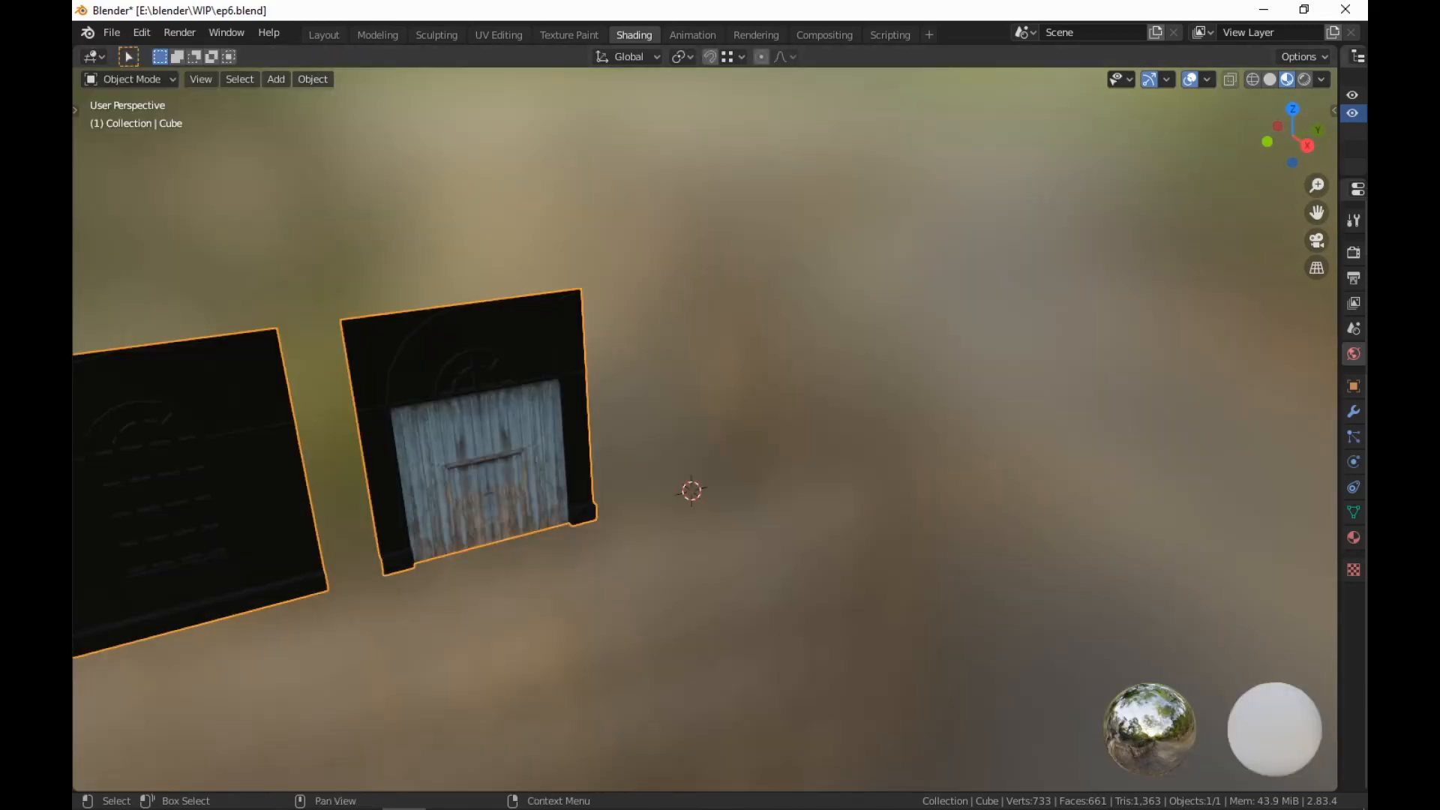
Fade out the HDRI world background in the viewport shading settings, deselect the walls and view them from the front
click(1322, 79)
drag(1307, 319, 1133, 314)
click(1320, 81)
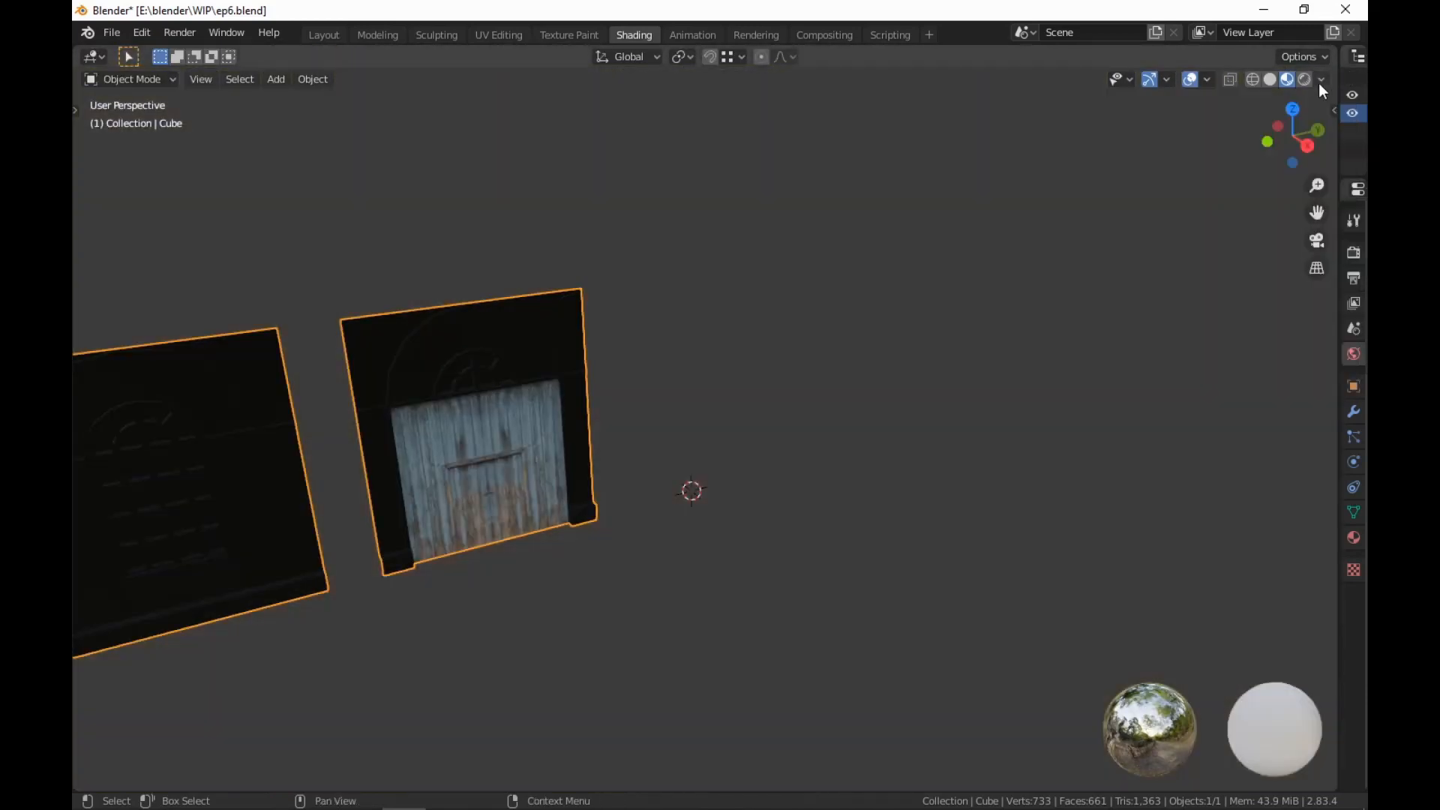
click(972, 602)
middle_drag(971, 596, 825, 579)
shift+middle_drag(593, 465, 953, 447)
shift+middle_drag(953, 447, 986, 414)
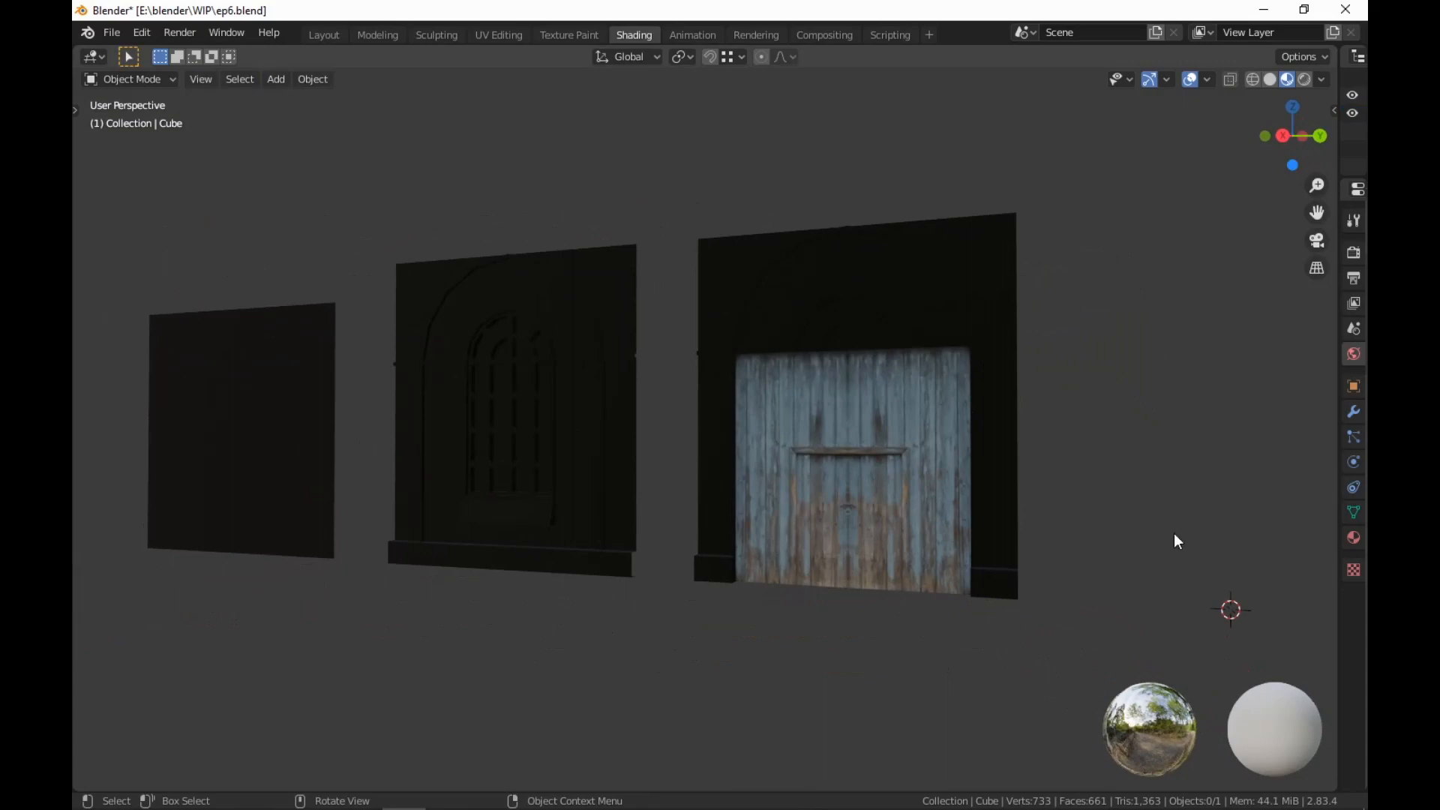
Return to the UV Editing workspace and select the door wall's outer brick faces: both side pillars, the top corners and the spandrels above the arch
click(511, 33)
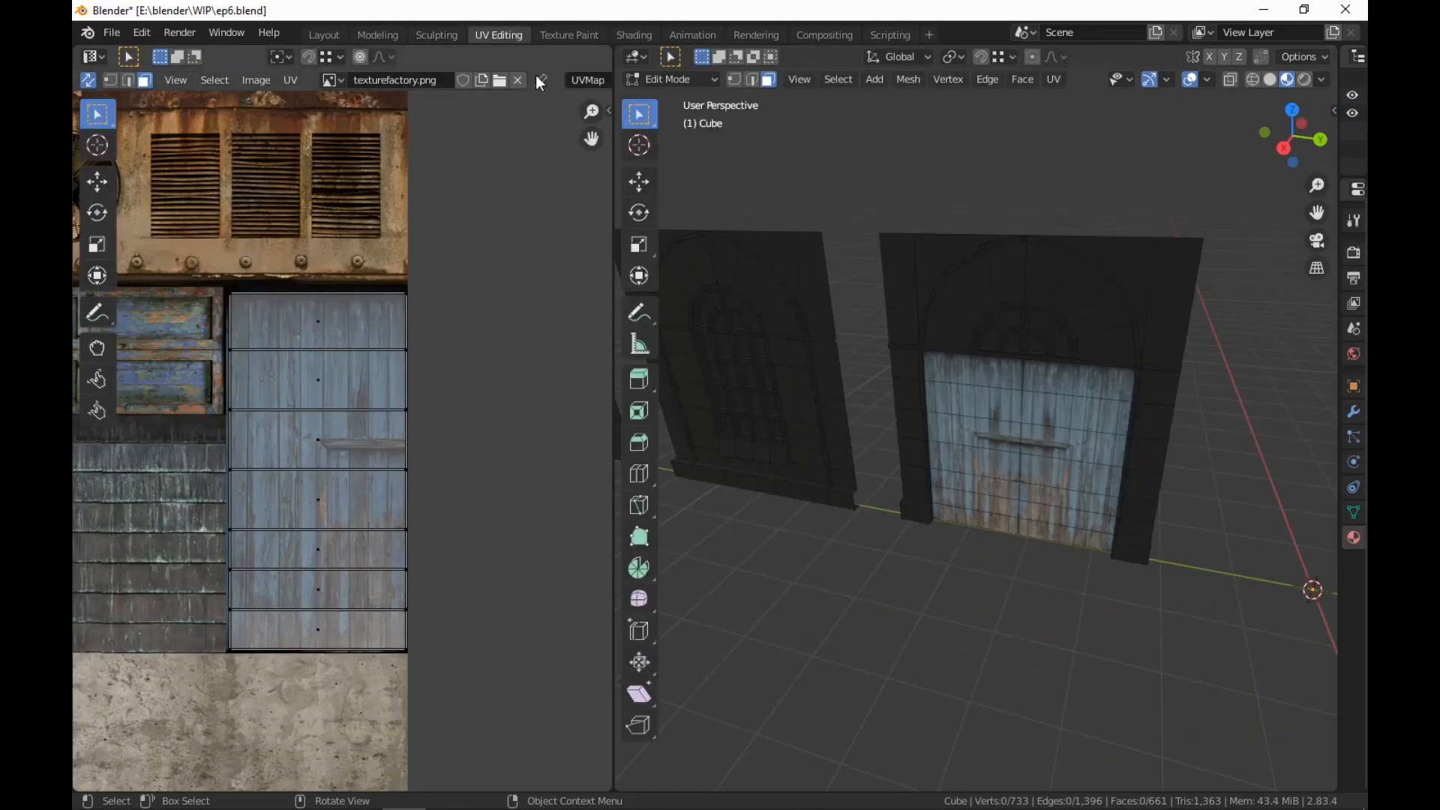
scroll(306, 540, down, 1)
middle_drag(675, 518, 626, 574)
scroll(309, 550, down, 2)
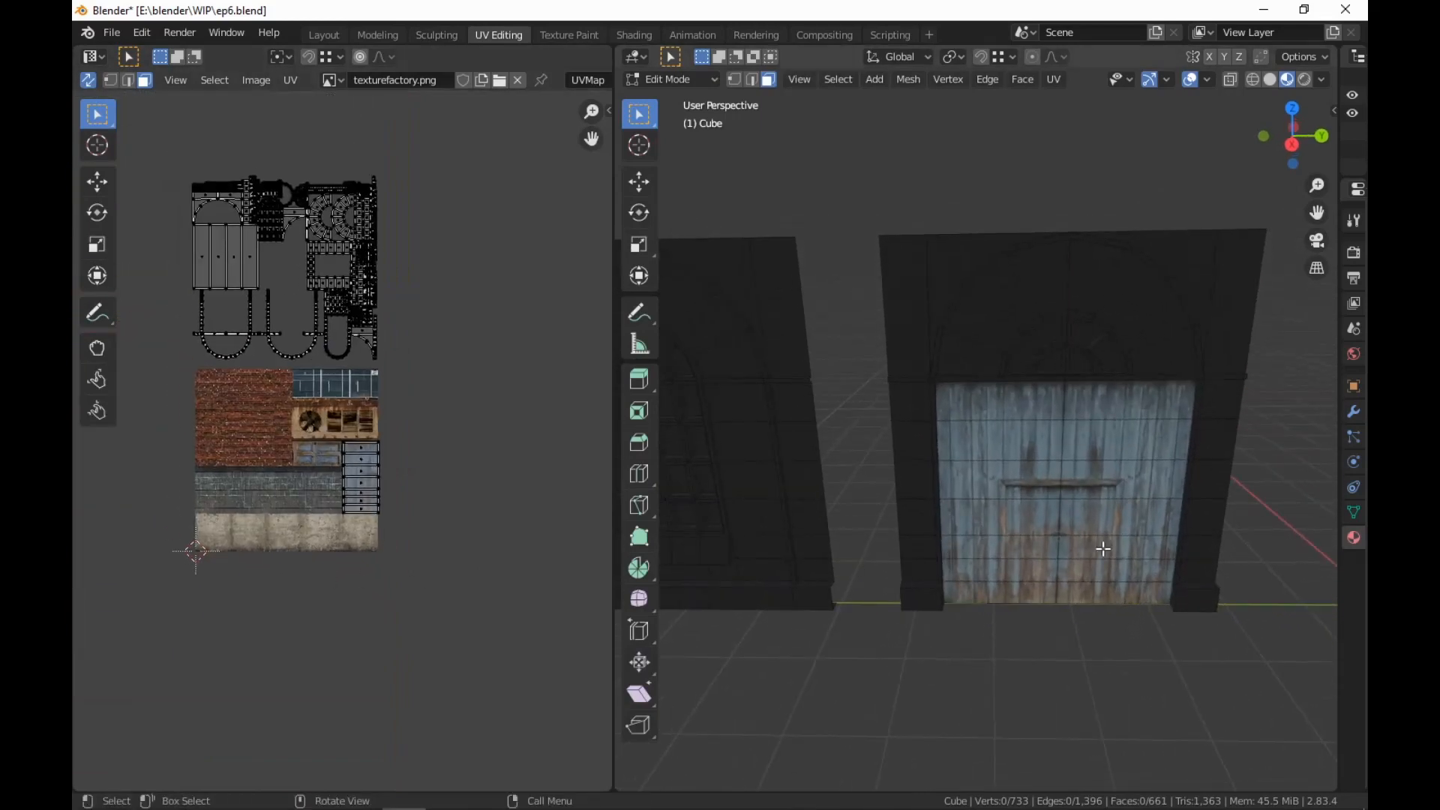
scroll(1092, 506, up, 2)
middle_drag(1092, 505, 1176, 580)
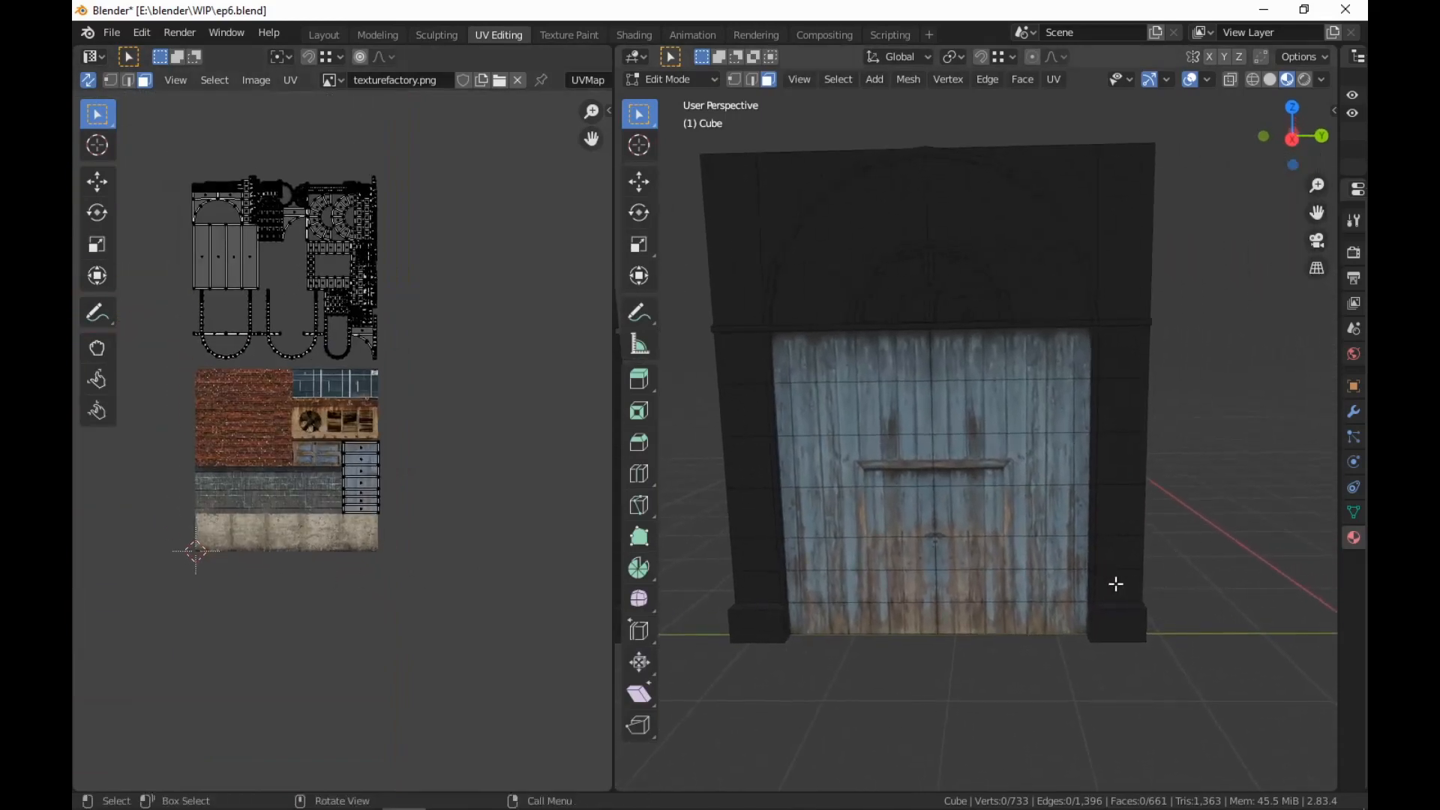
ctrl+click(1118, 343)
ctrl+click(1118, 206)
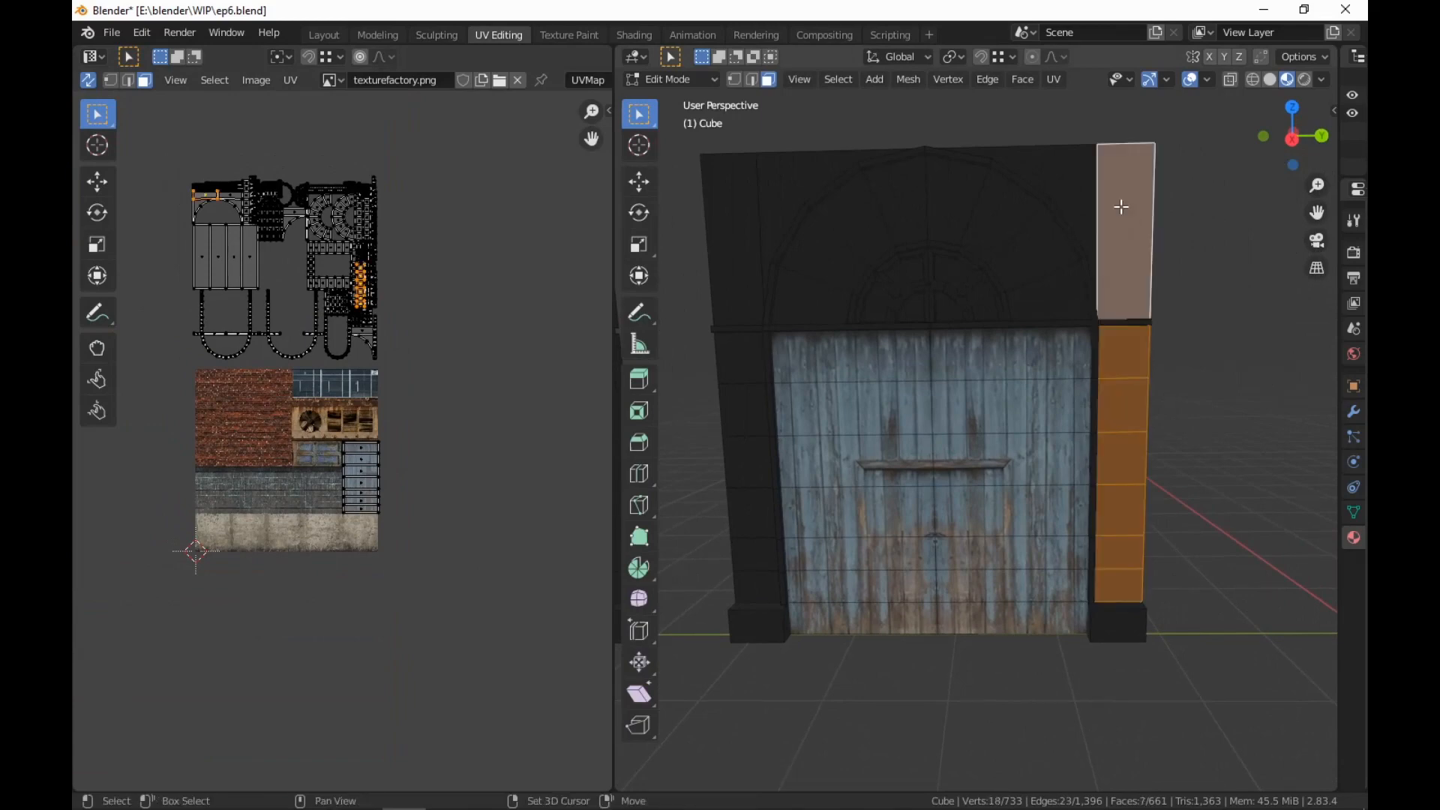
ctrl+click(1073, 202)
ctrl+click(784, 194)
ctrl+click(734, 222)
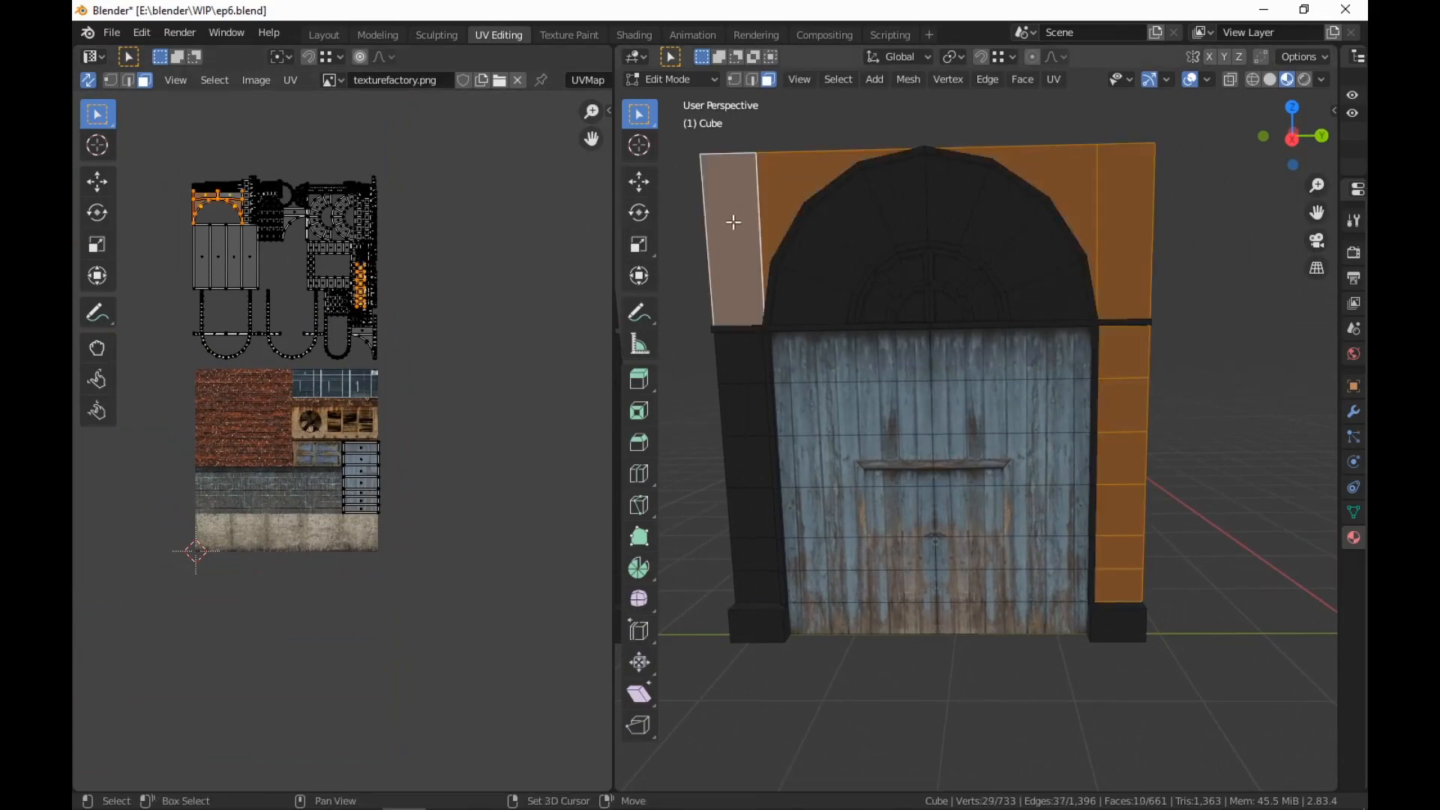
ctrl+click(739, 366)
ctrl+click(753, 584)
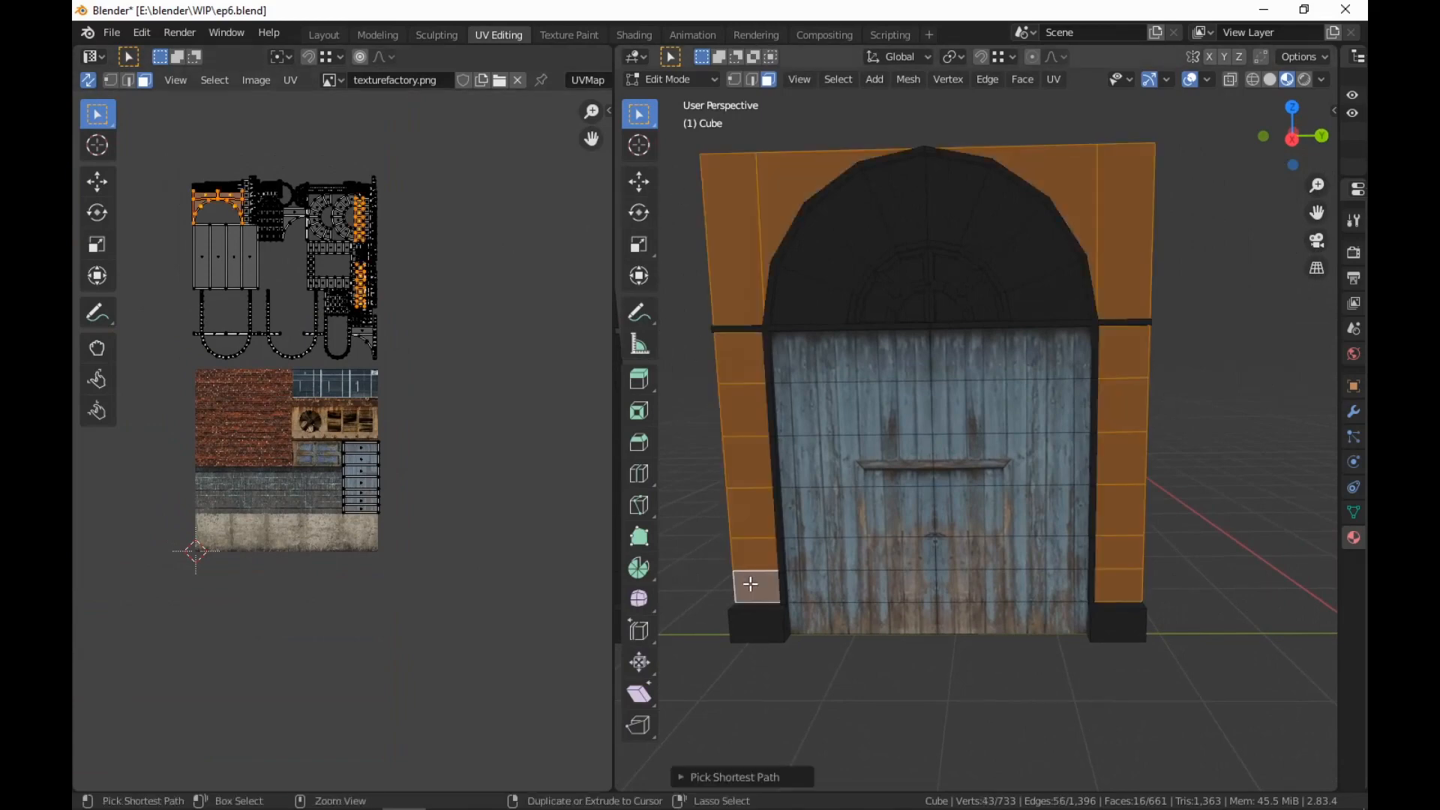
Add all the faces of the arch ring above the blue door to the selection, on both sides of its centre
middle_drag(750, 525, 810, 605)
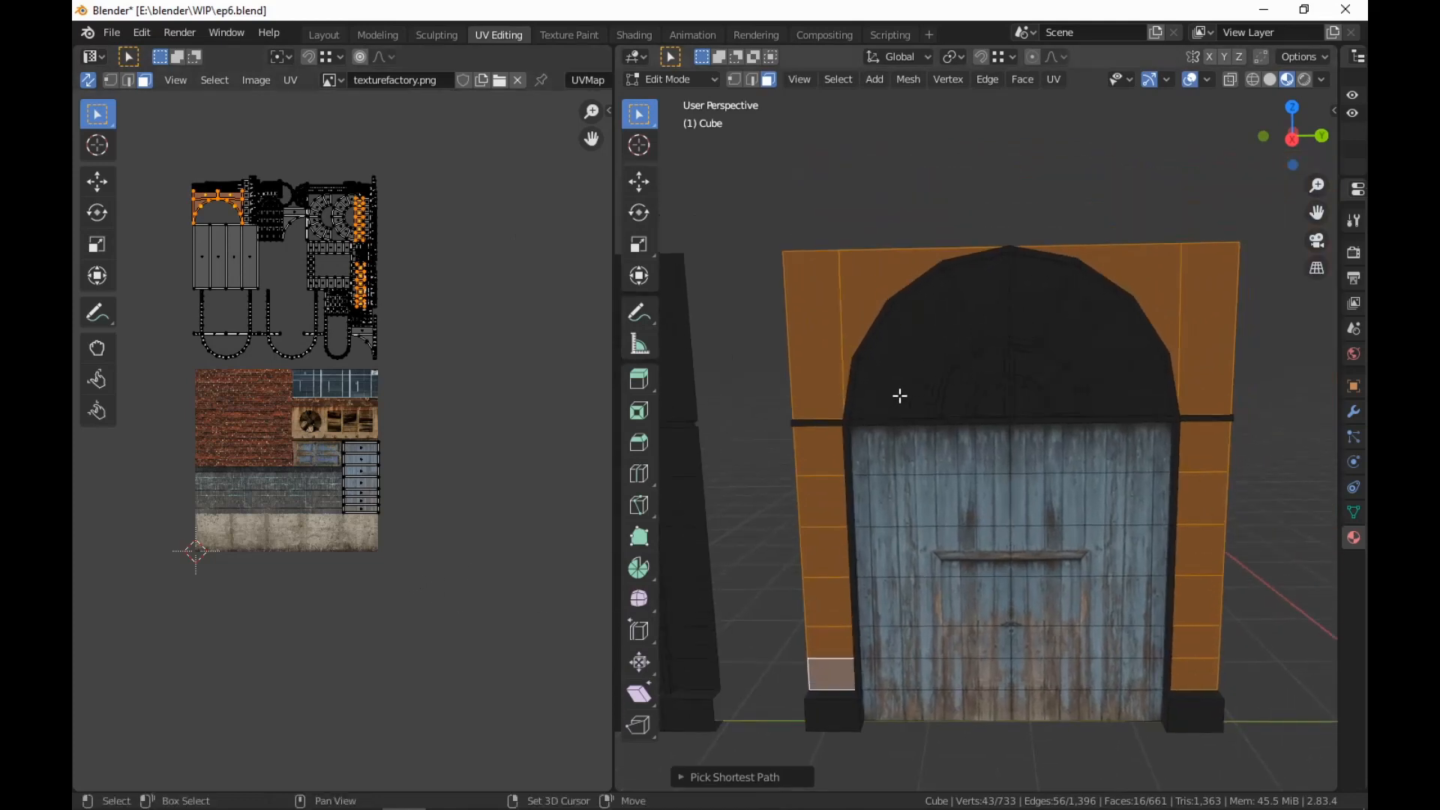
ctrl+click(898, 393)
ctrl+click(993, 306)
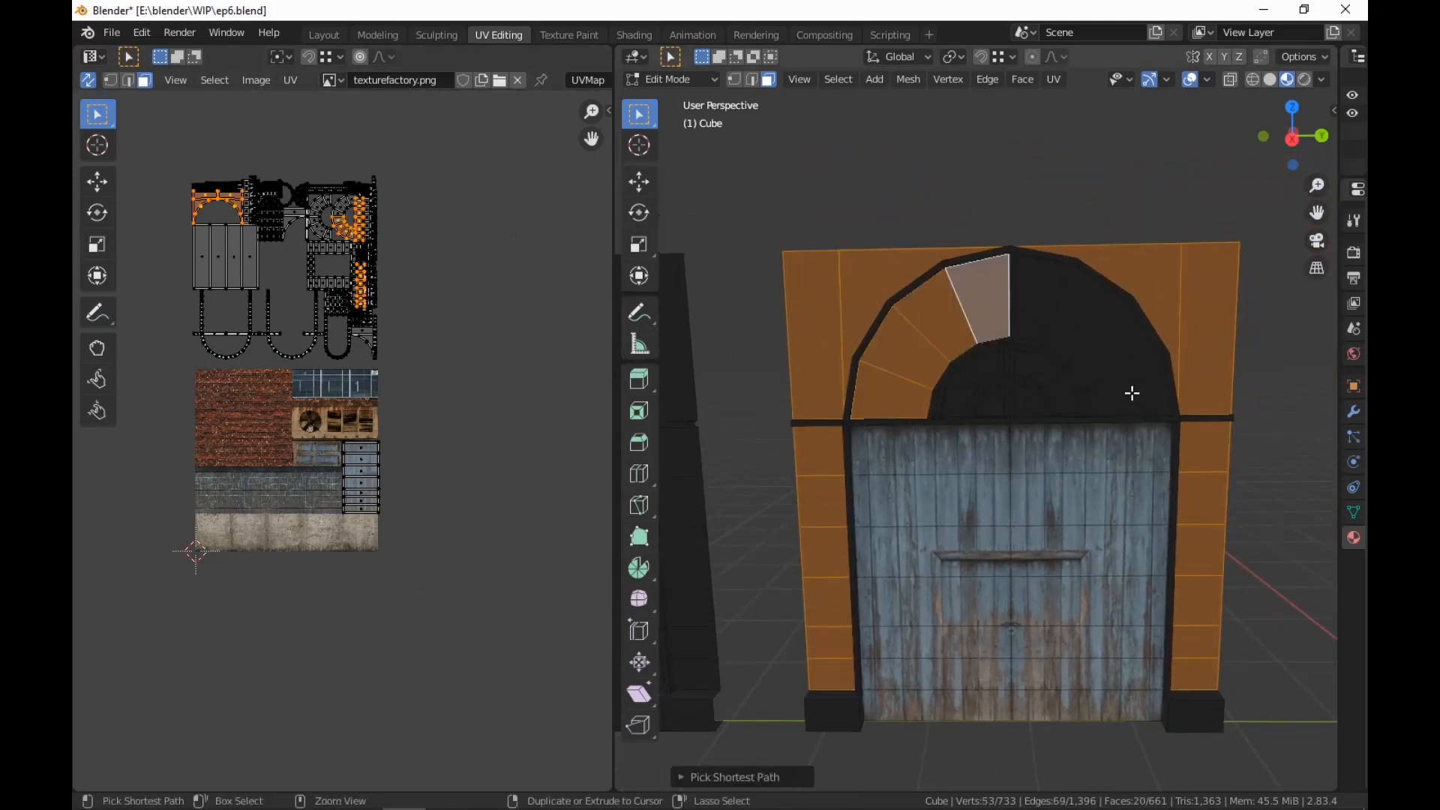
ctrl+click(1129, 391)
key(ctrl+z)
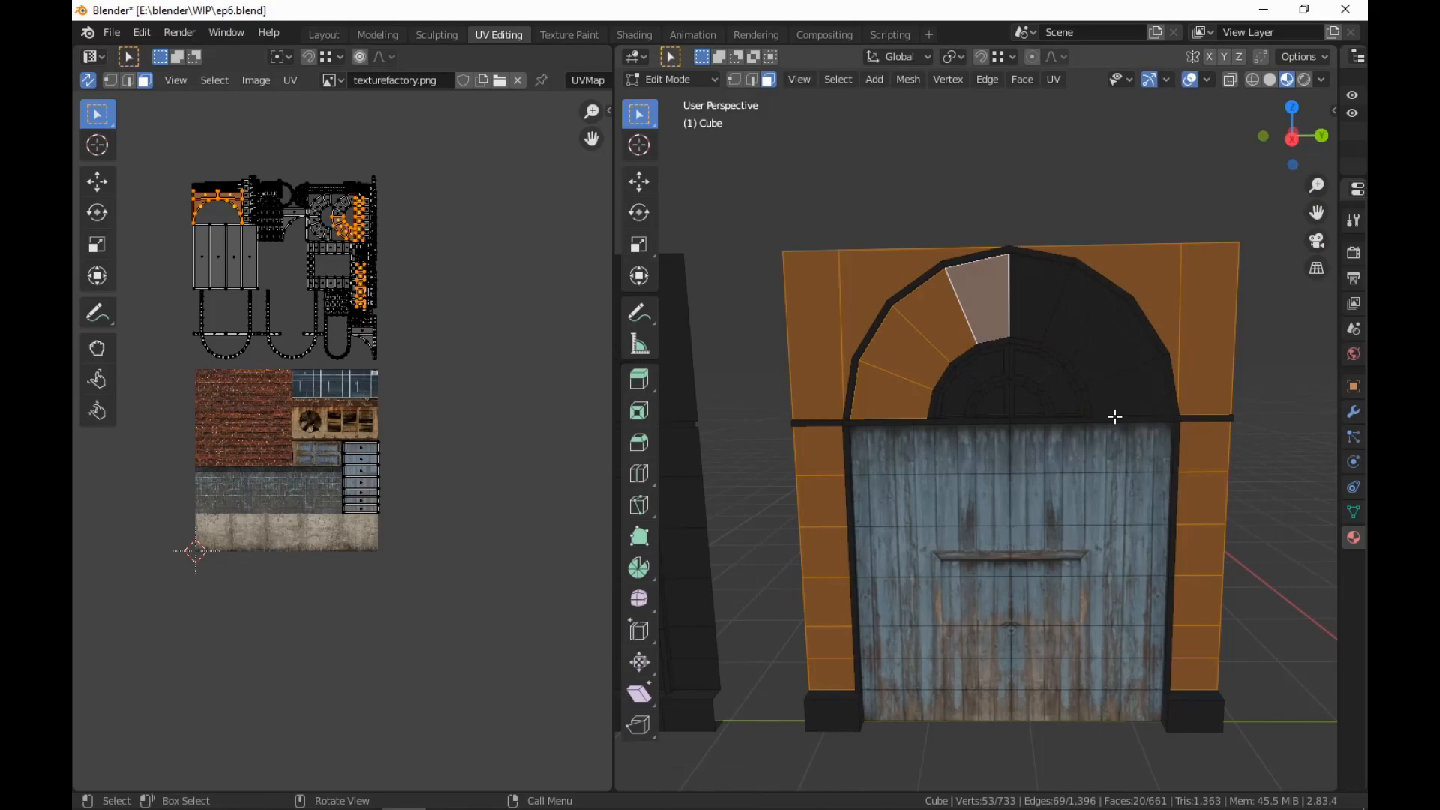
ctrl+click(1080, 320)
ctrl+click(1129, 390)
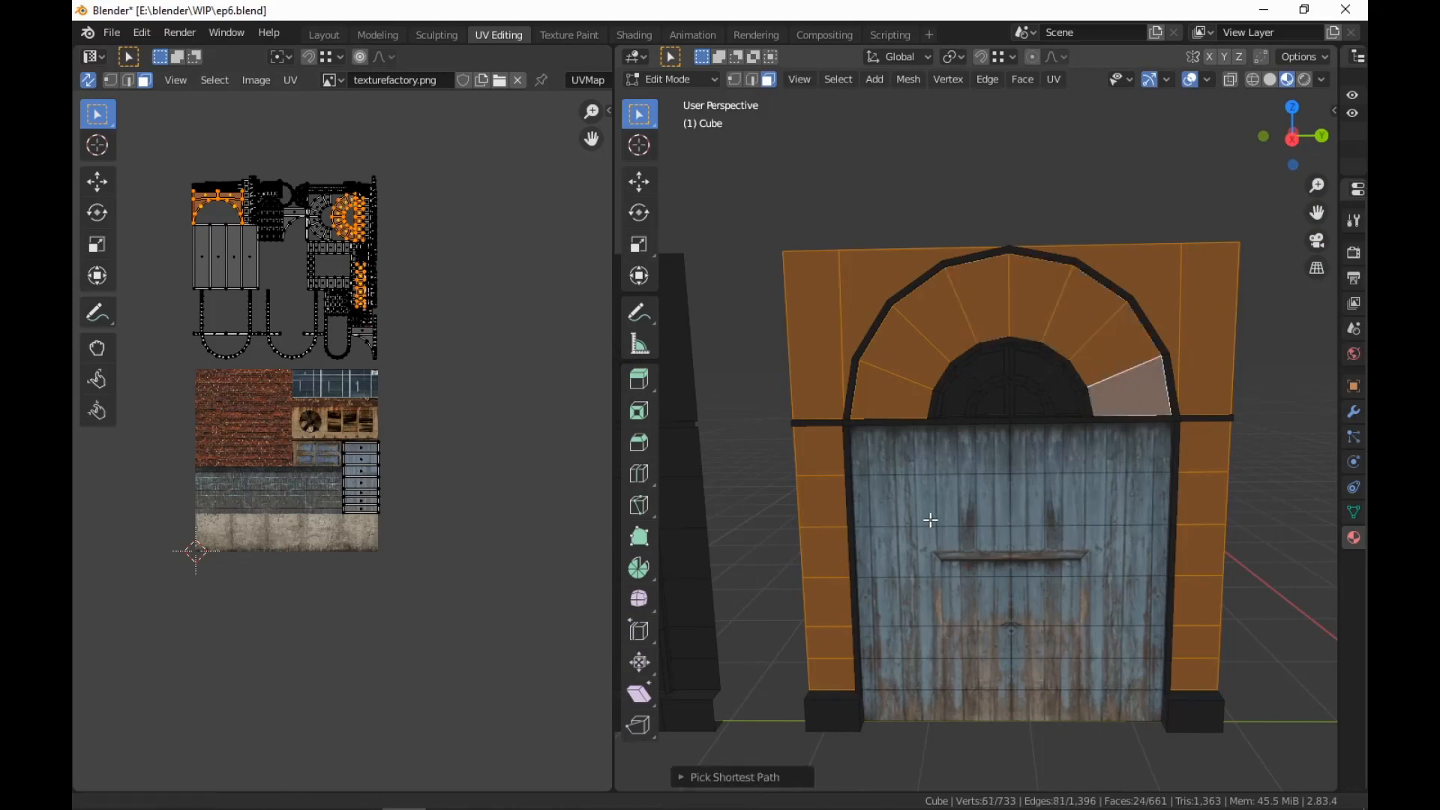
Extend the selection to the window wall's outer faces: both side columns, the top corners and the spandrels above the arch
shift+middle_drag(930, 519, 891, 430)
shift+middle_drag(953, 171, 955, 254)
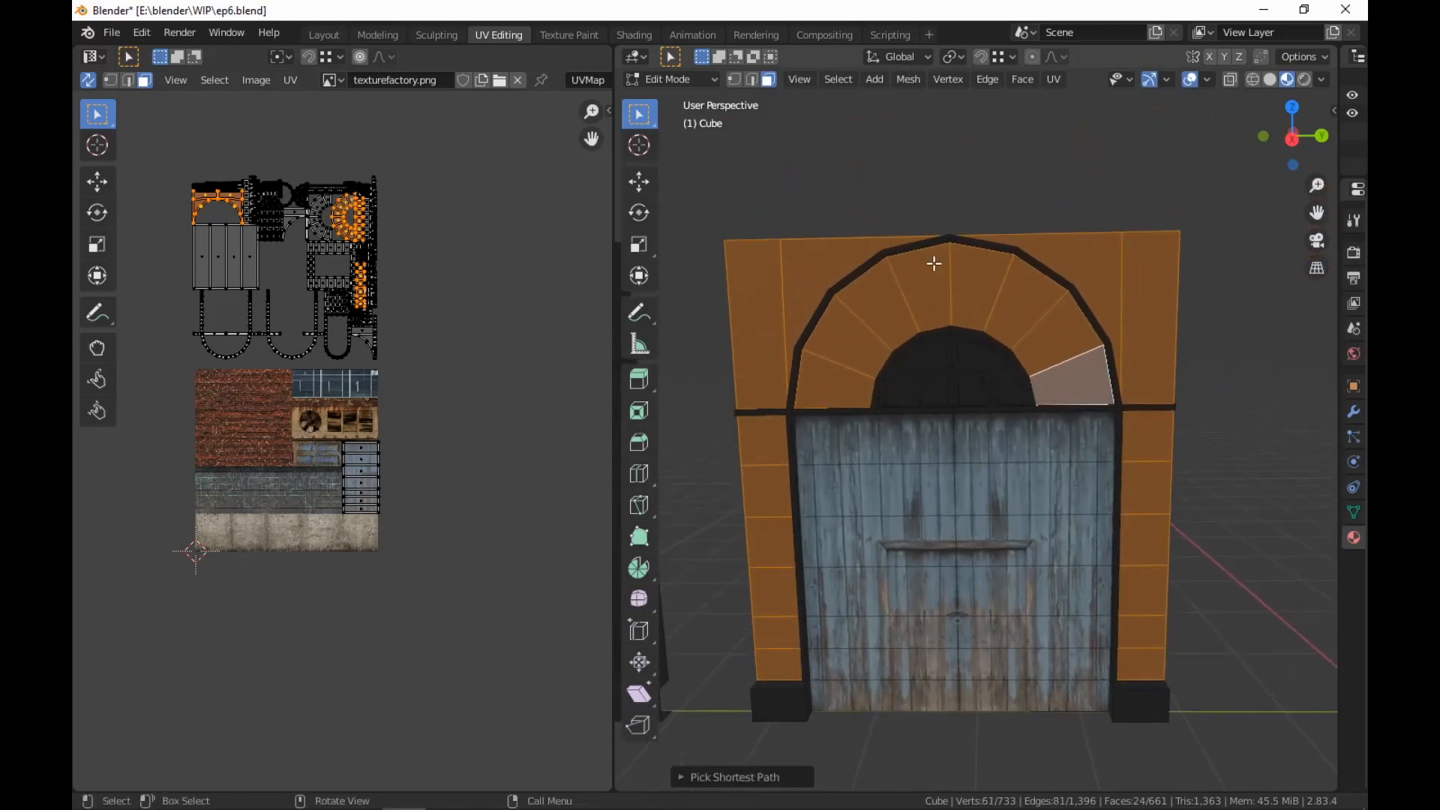
scroll(1068, 429, up, 6)
middle_drag(1020, 218, 948, 235)
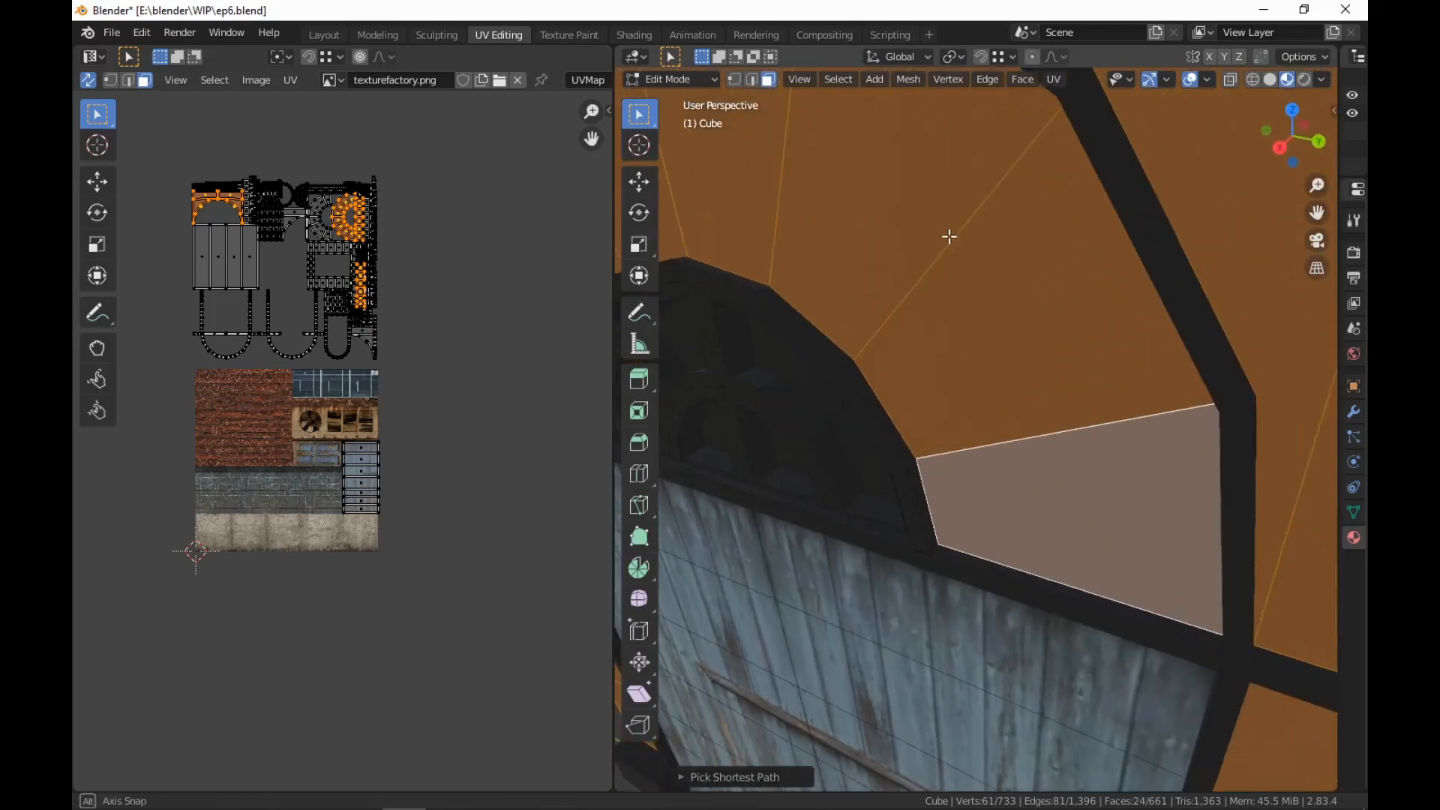
scroll(911, 403, down, 6)
middle_drag(911, 402, 1032, 347)
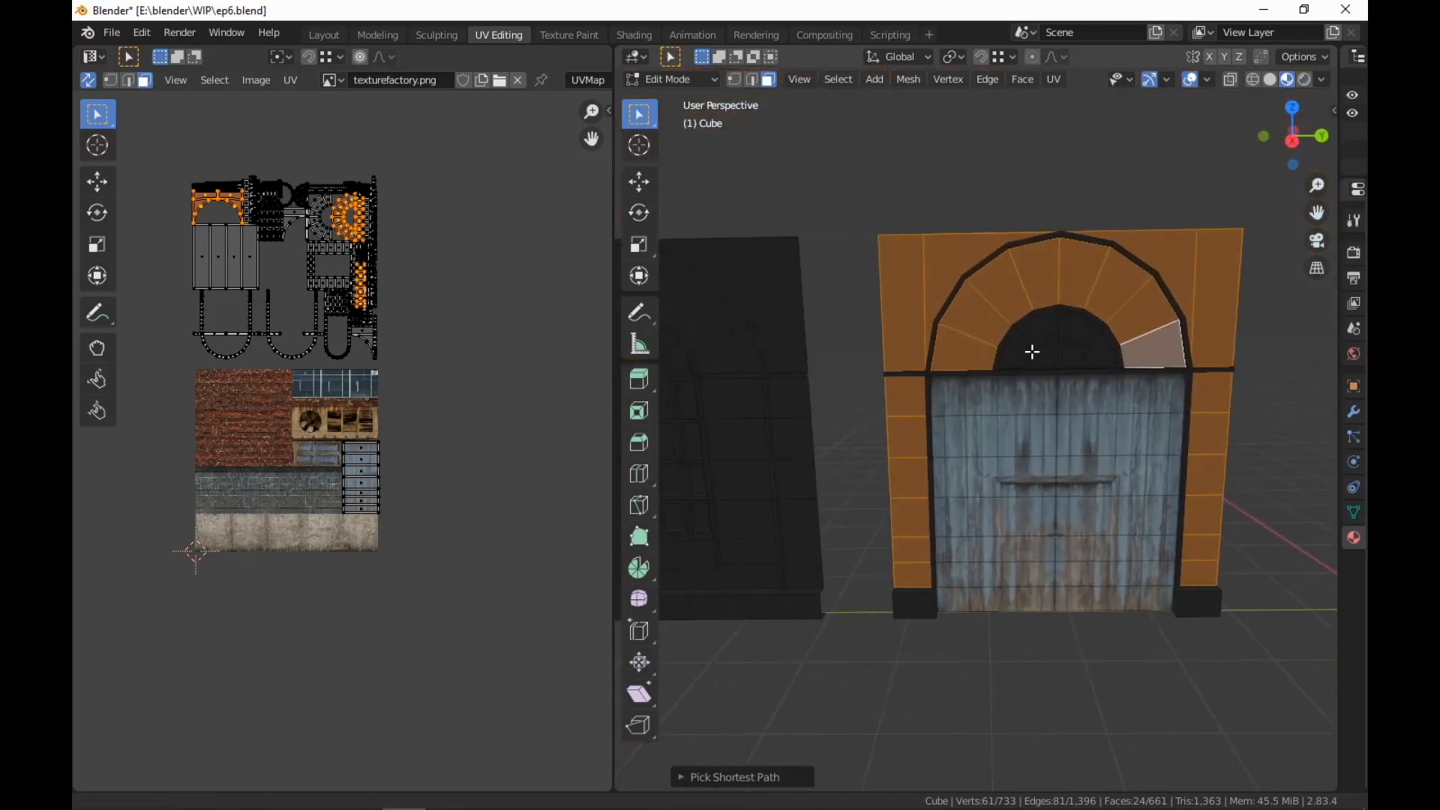
shift+middle_drag(1093, 445, 1034, 450)
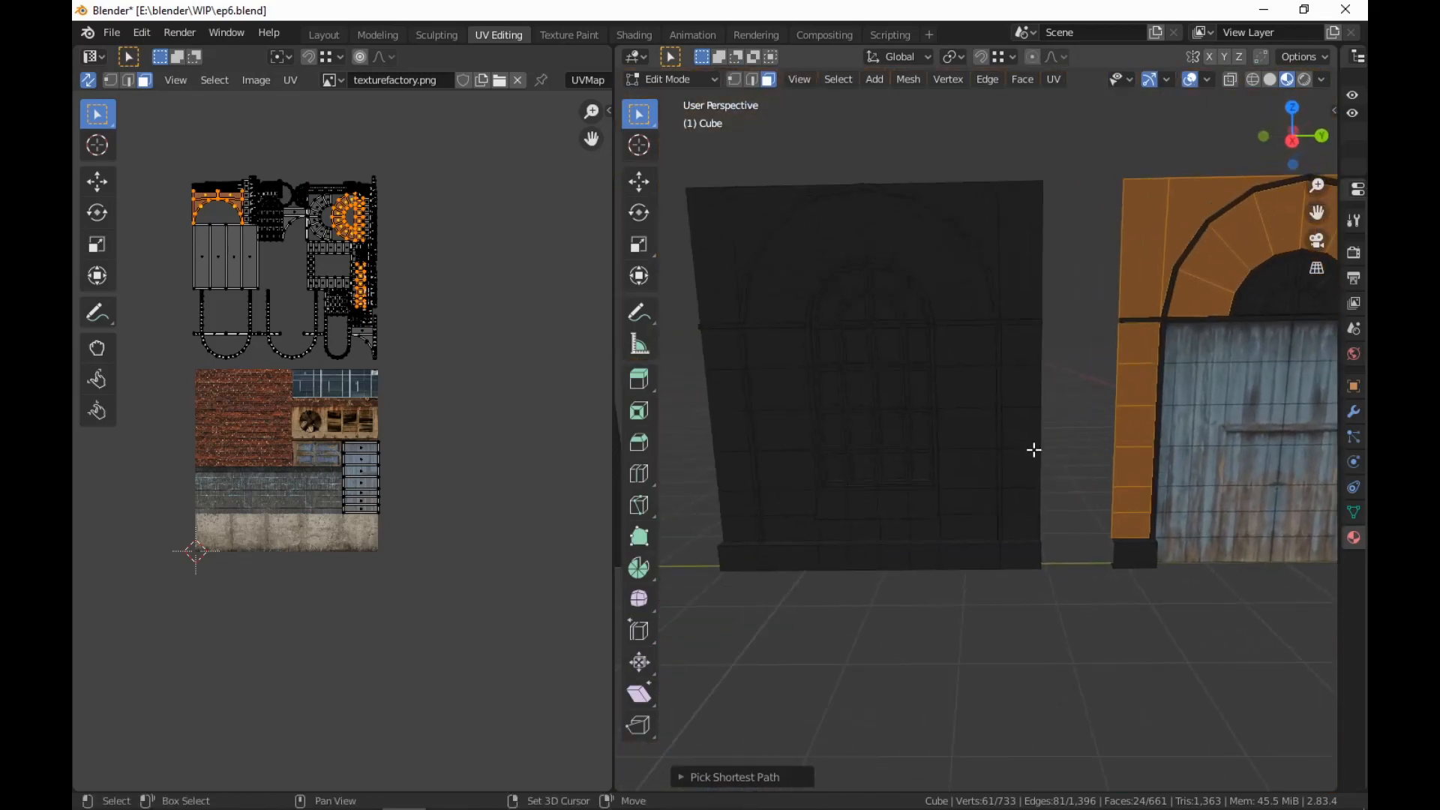
ctrl+click(1020, 526)
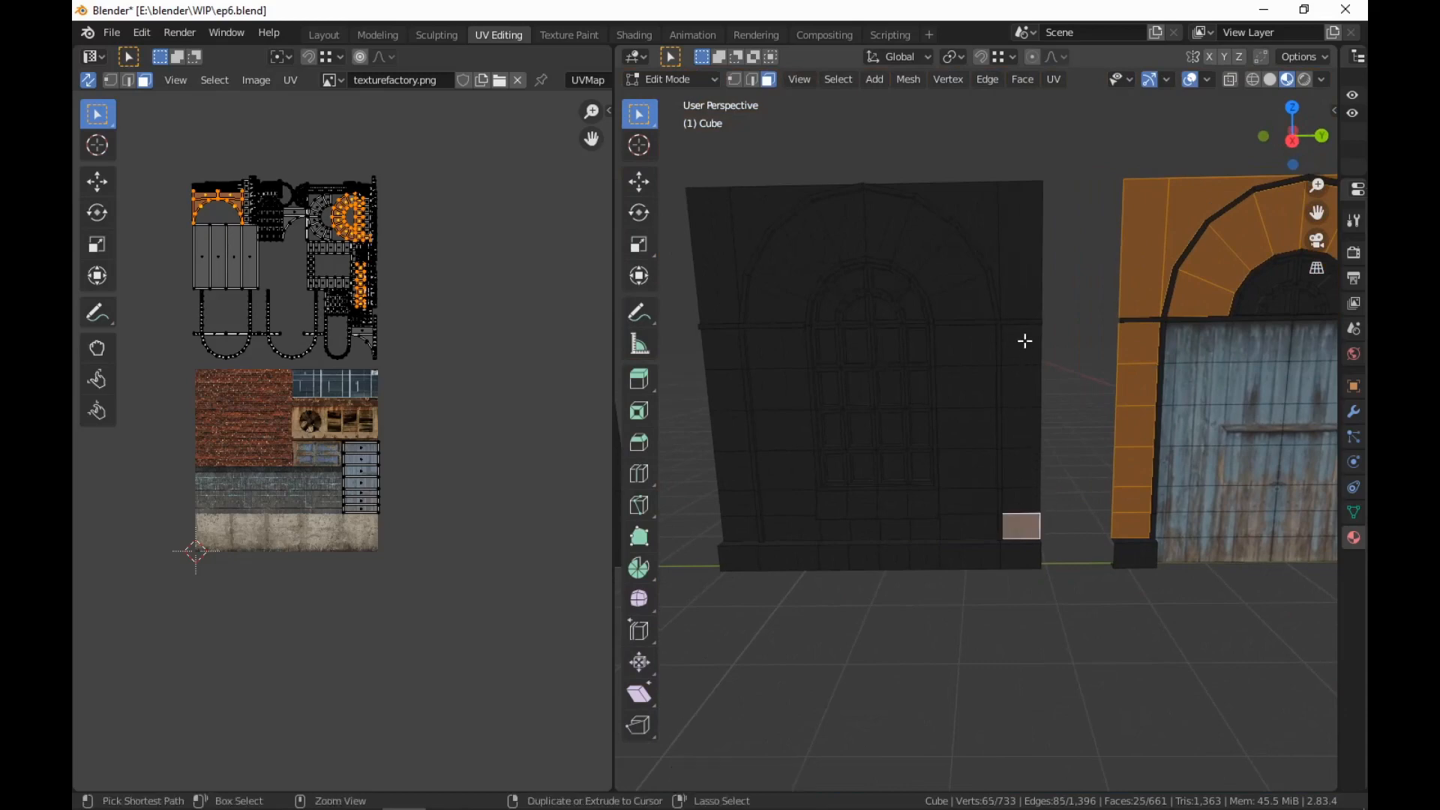
ctrl+click(1023, 338)
ctrl+click(1022, 251)
ctrl+click(984, 209)
ctrl+click(749, 212)
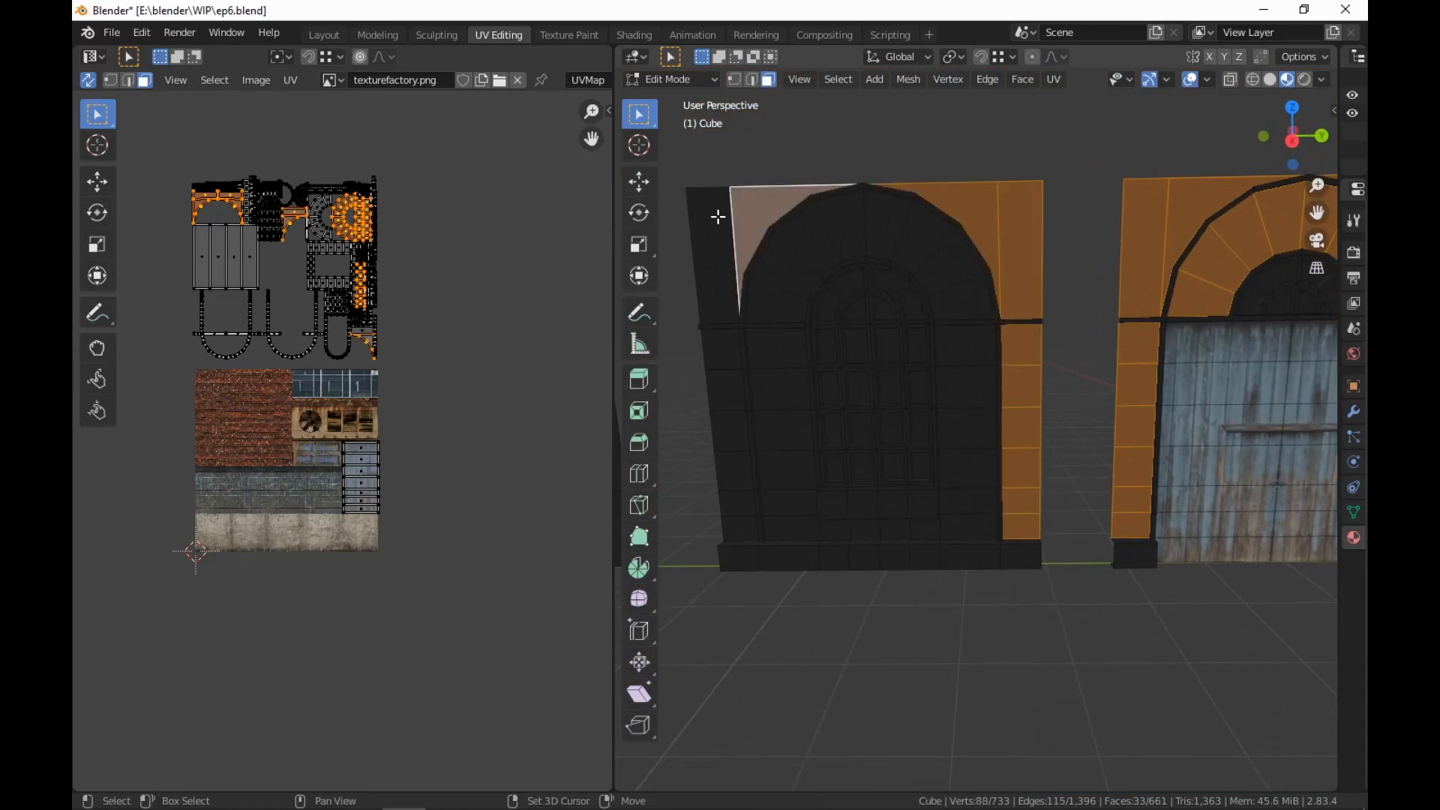
ctrl+click(717, 216)
ctrl+click(722, 350)
ctrl+click(747, 533)
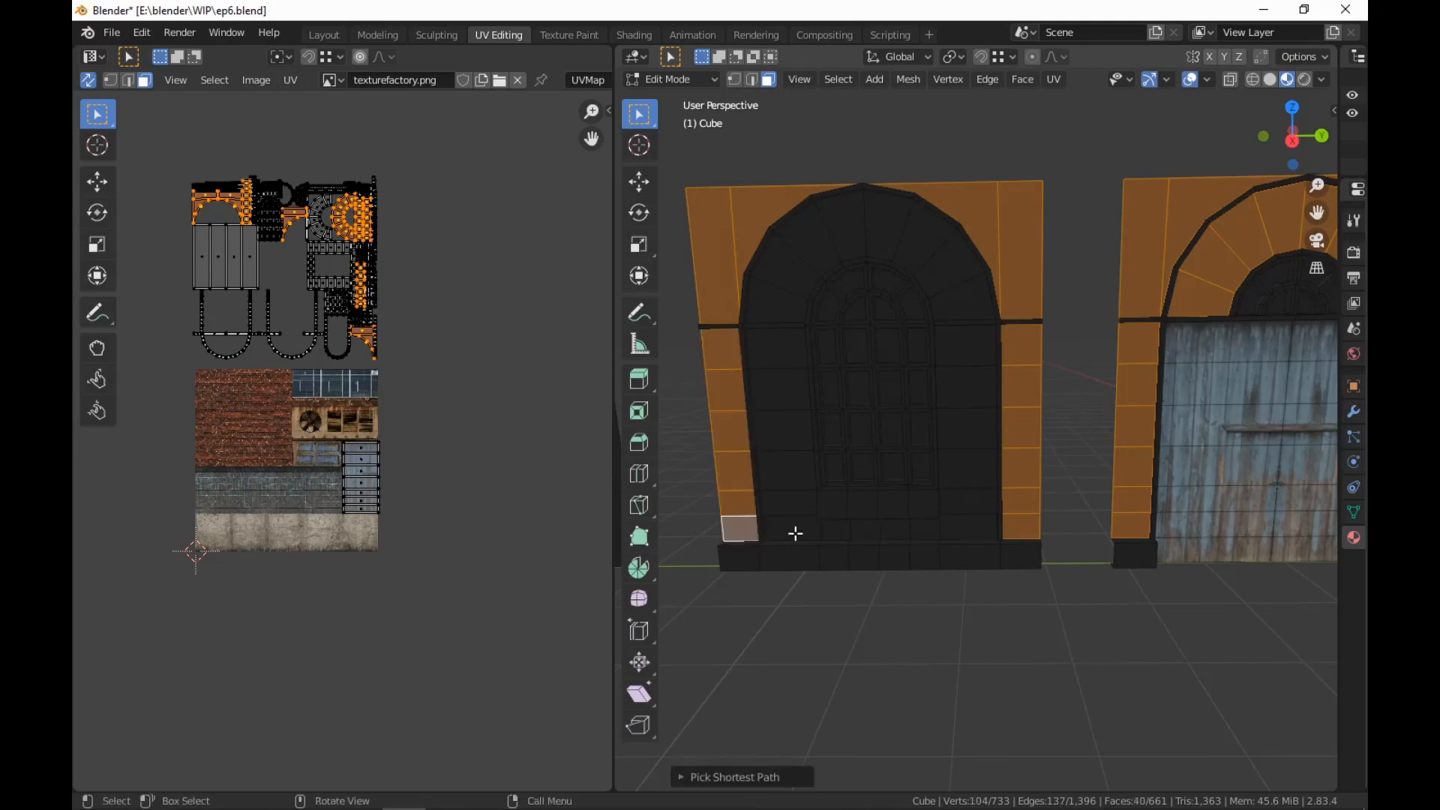
Add the window wall's inner faces around the window to the selection: both side columns, the bottom row and the arch ring
ctrl+click(800, 533)
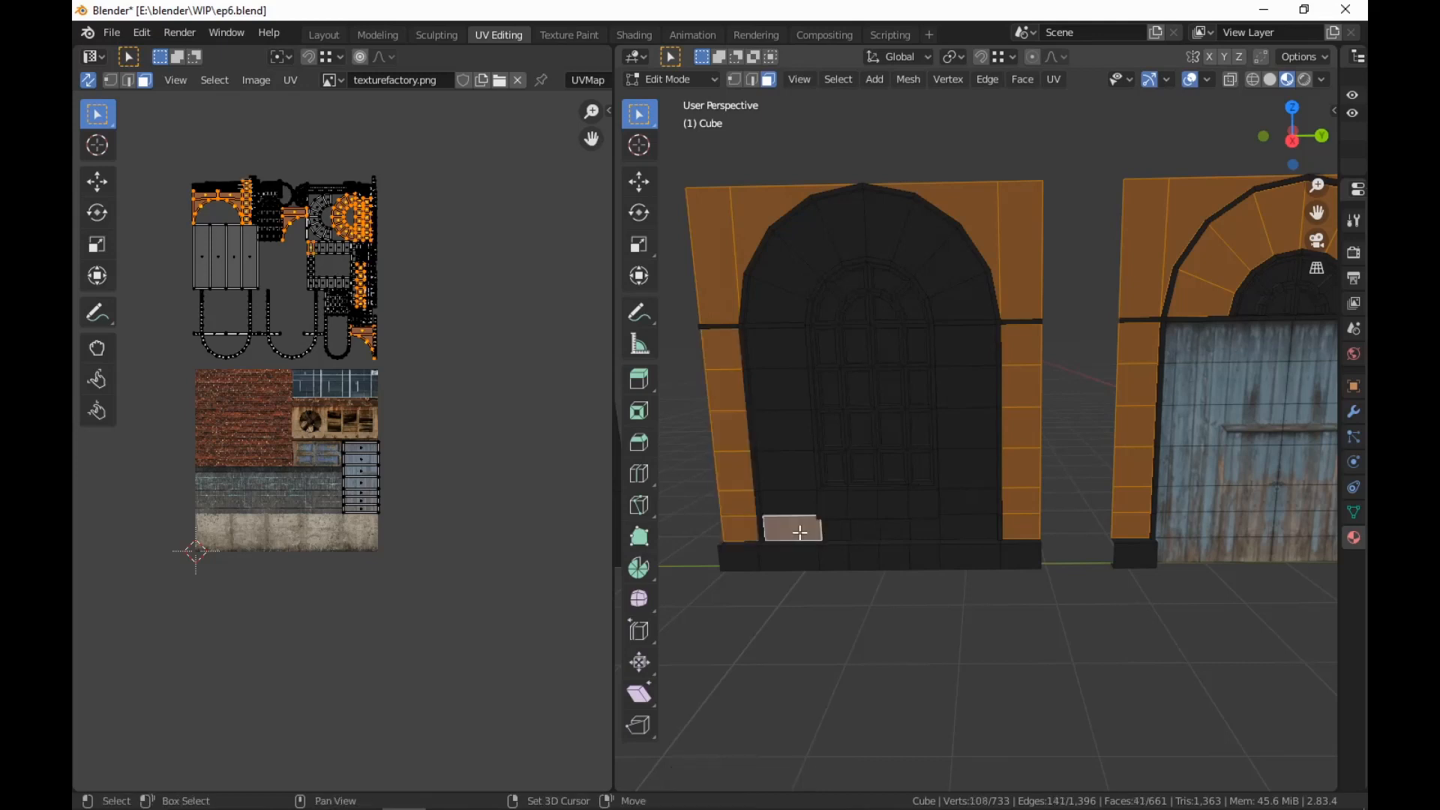
ctrl+click(774, 352)
ctrl+click(838, 534)
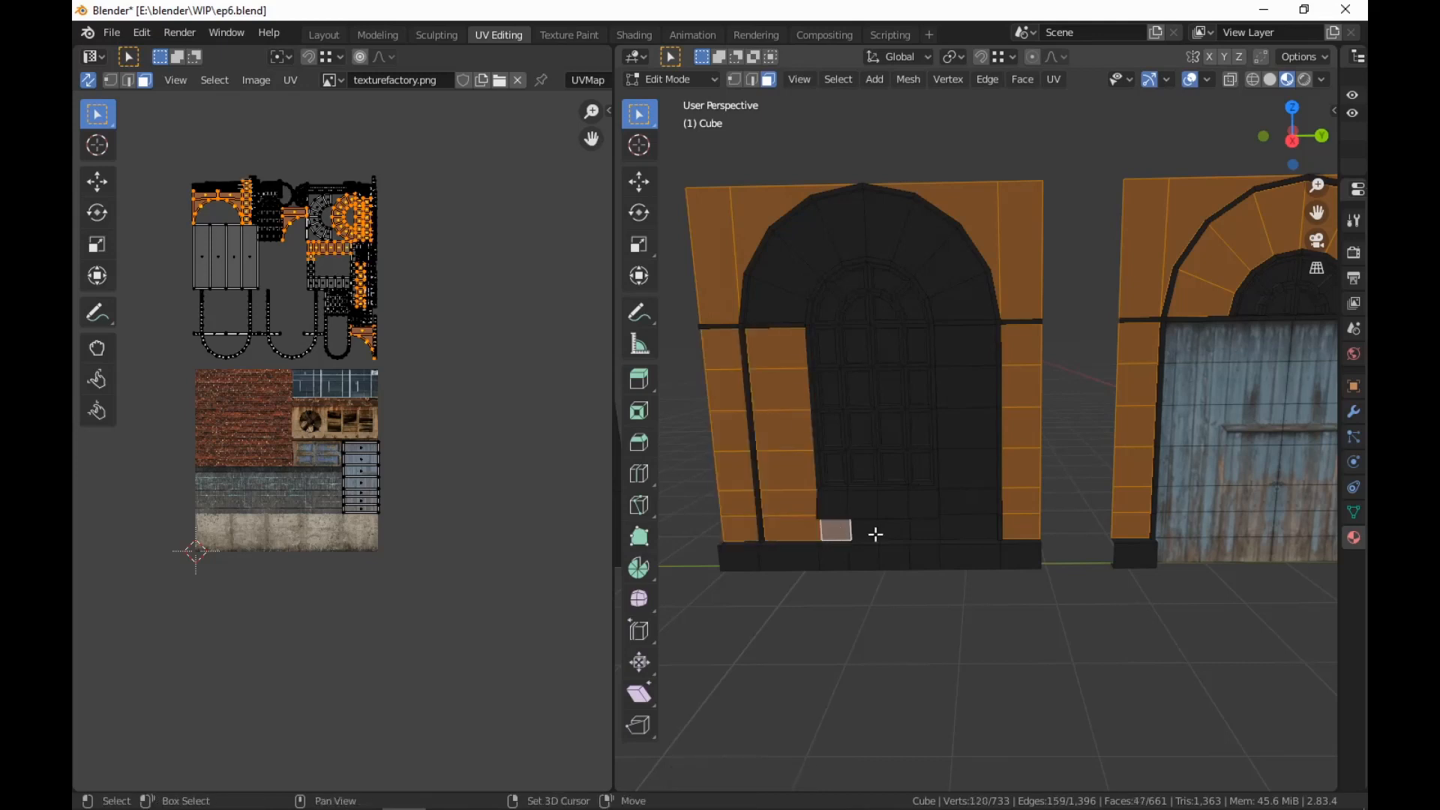
ctrl+click(967, 528)
ctrl+click(970, 345)
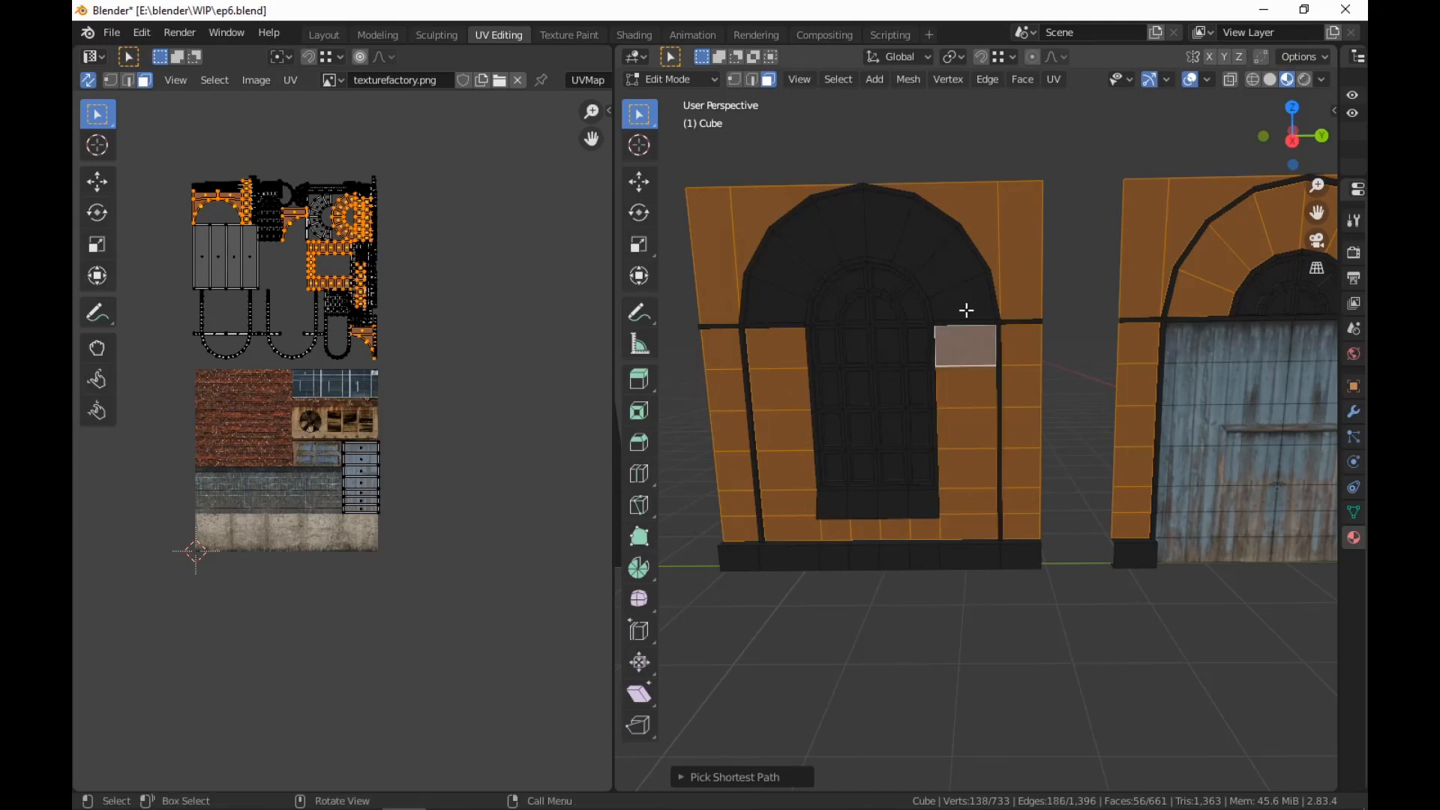
ctrl+click(885, 225)
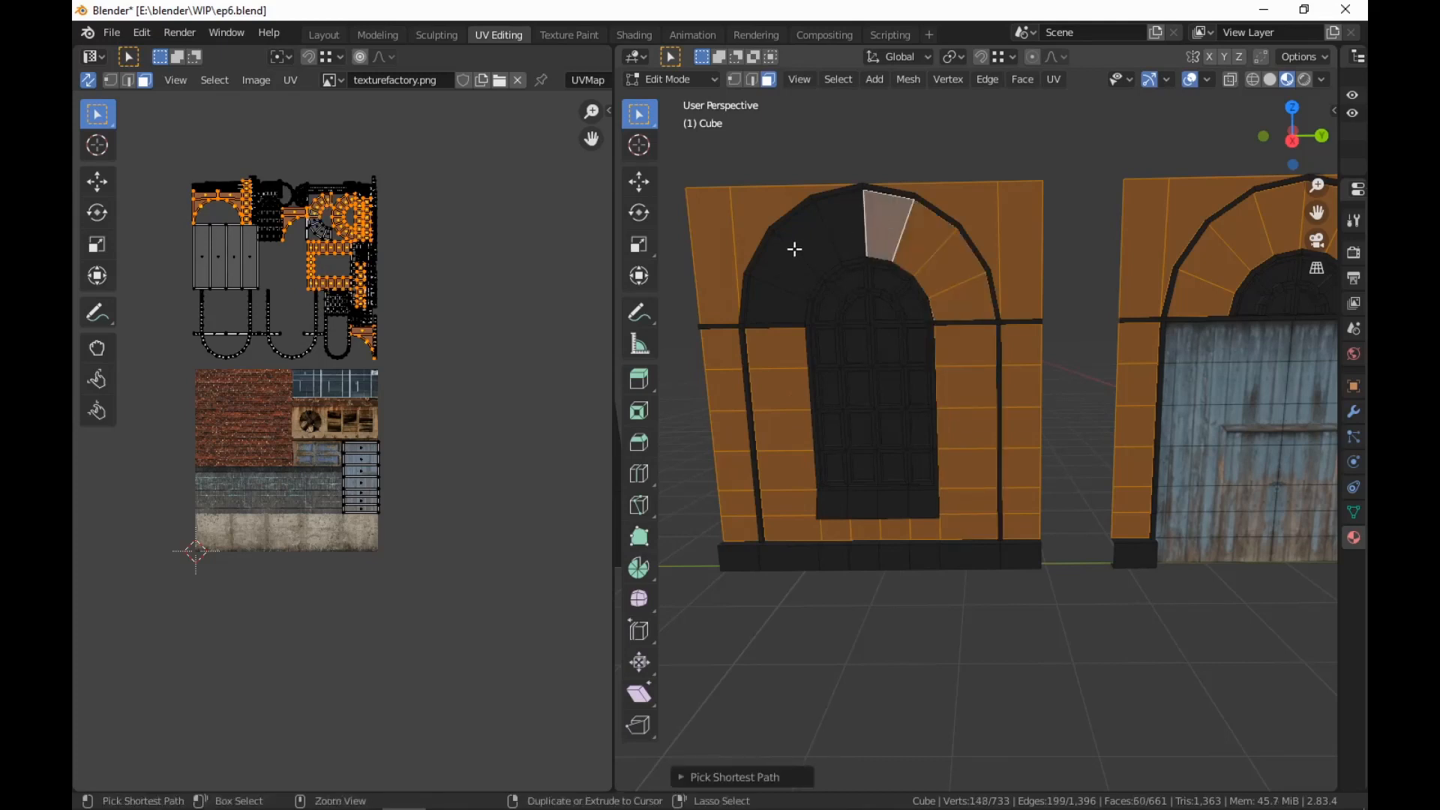
ctrl+click(778, 306)
Switch to the right orthographic view and unwrap the selected wall faces with Project From View
scroll(1003, 508, down, 4)
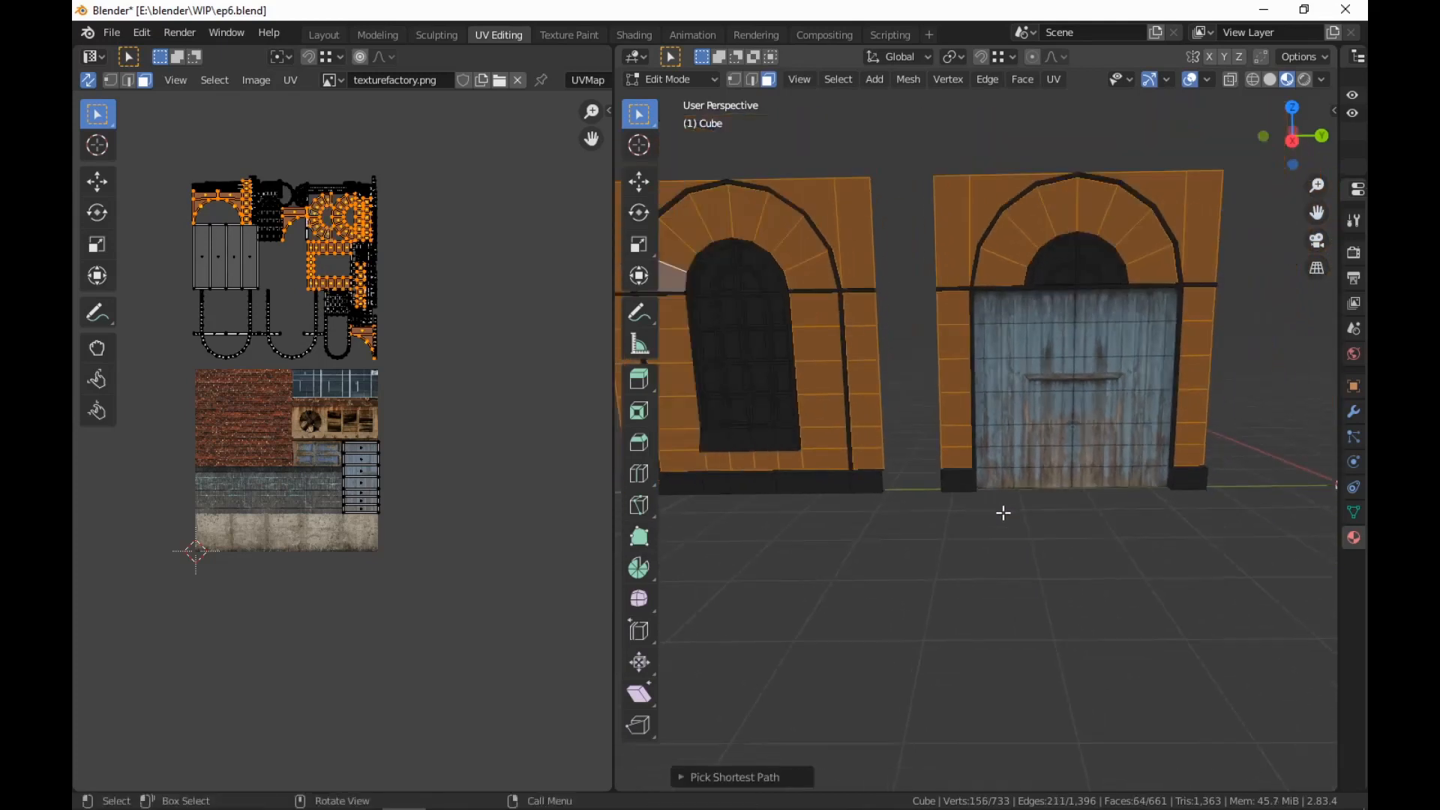
mouse_move(1003, 508)
middle_down()
mouse_move(982, 497)
mouse_move(1016, 502)
middle_up()
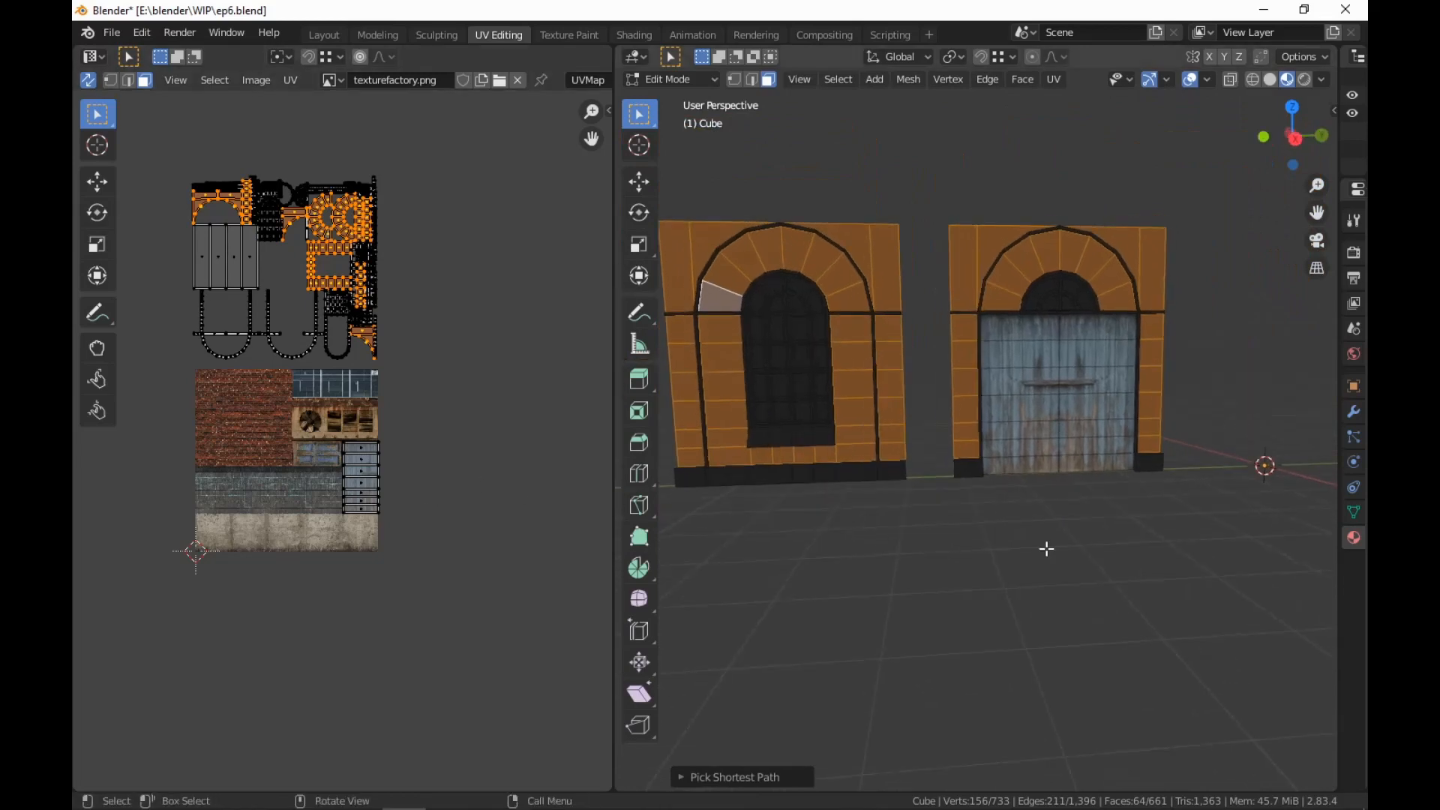
key(KP_3)
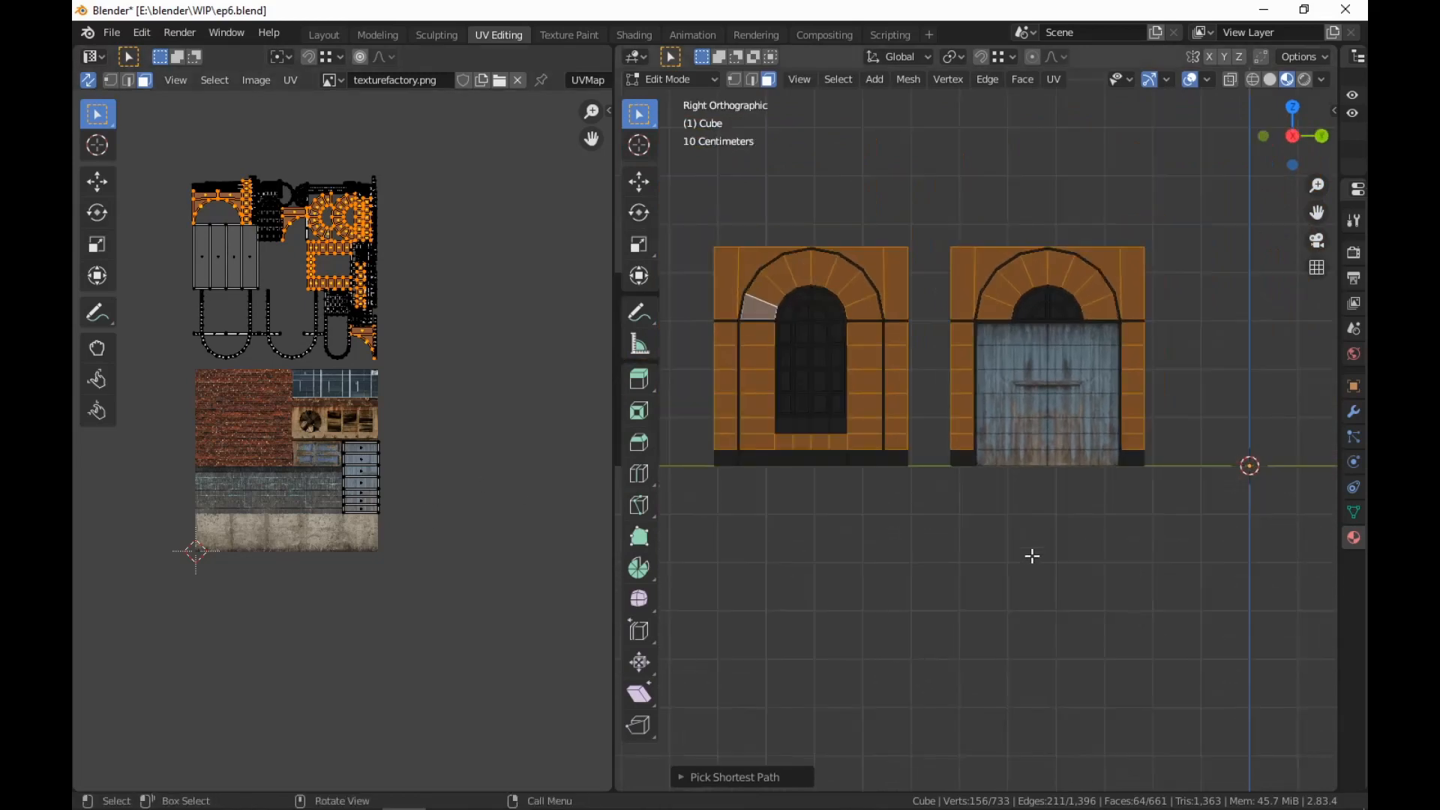
right_click(1032, 556)
mouse_move(1033, 556)
click(1134, 475)
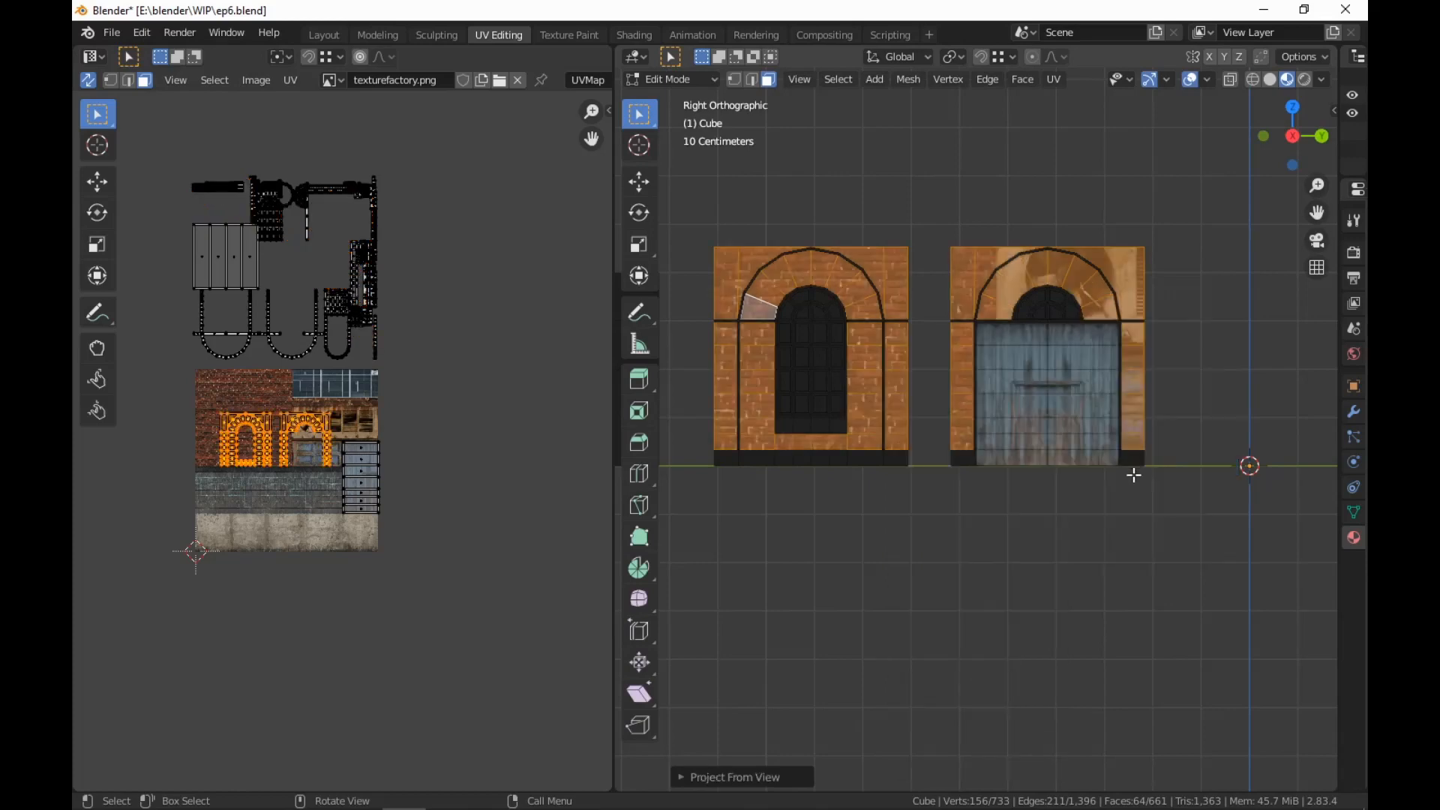
Move the projected UVs below the texture image, and place the door wall's UVs exactly over the window wall's UVs
key(g)
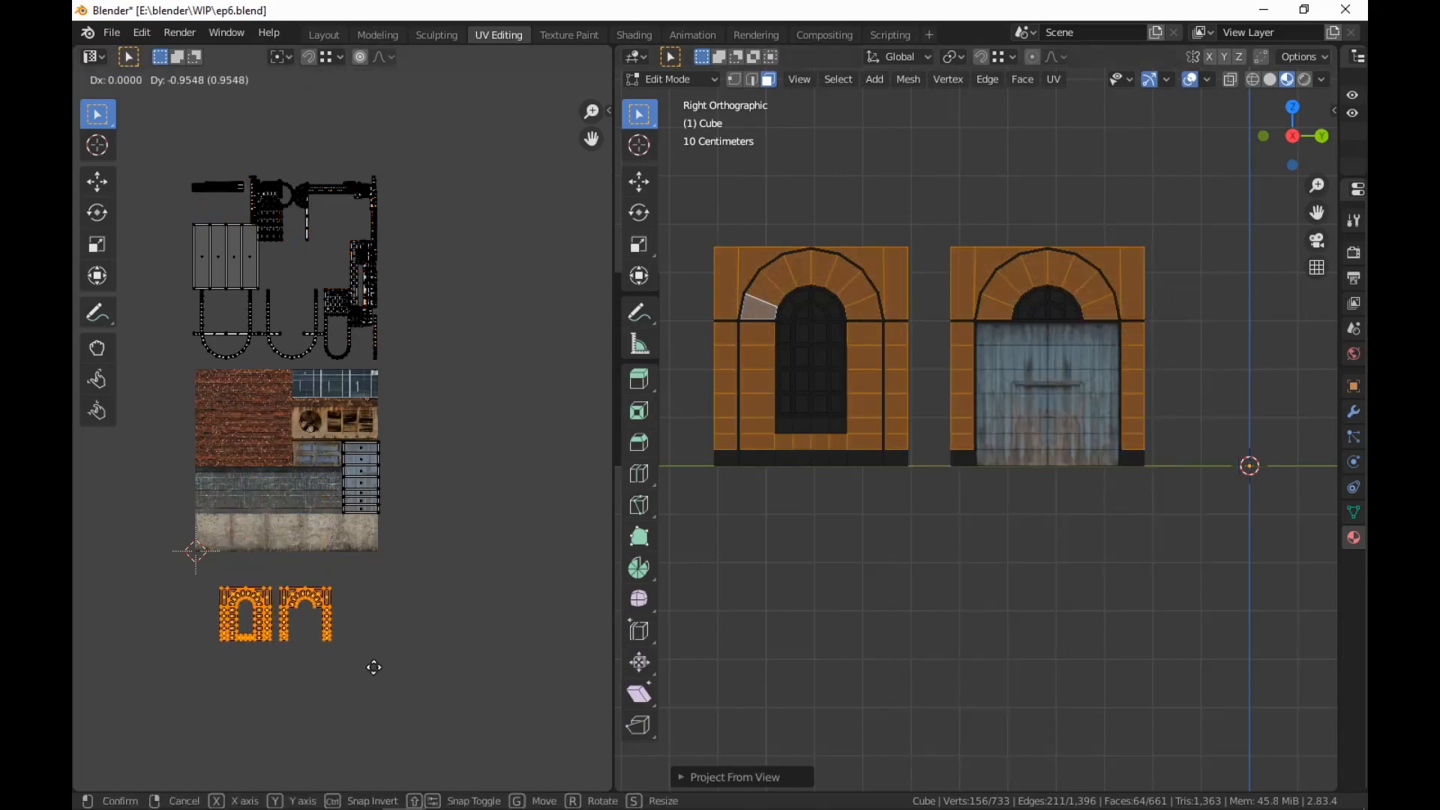
click(377, 660)
scroll(379, 655, up, 4)
drag(537, 423, 380, 593)
key(g)
click(251, 458)
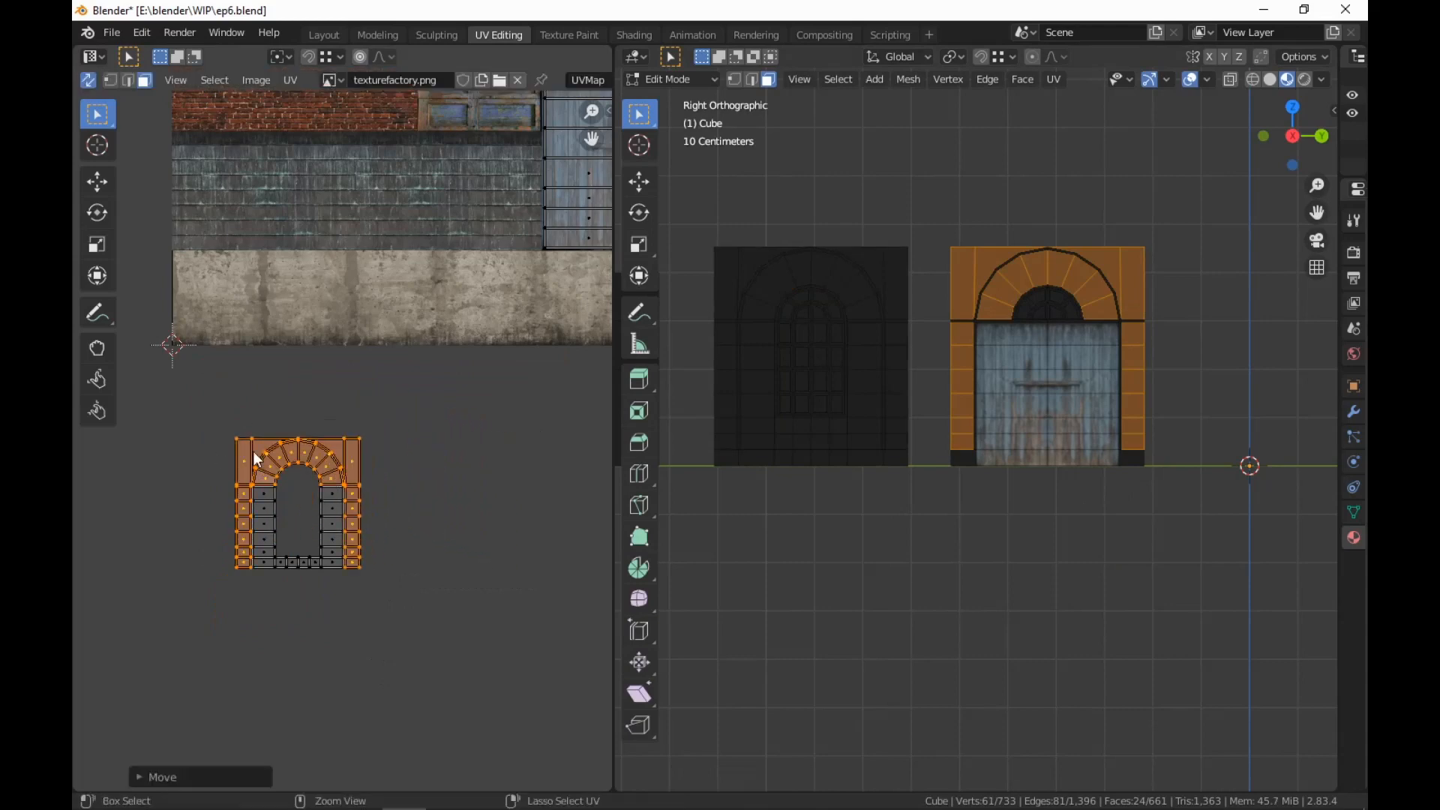
Select all the overlapping wall UVs, move them onto the red brick area and scale them up to nearly fill it
key(a)
middle_drag(367, 546, 270, 723)
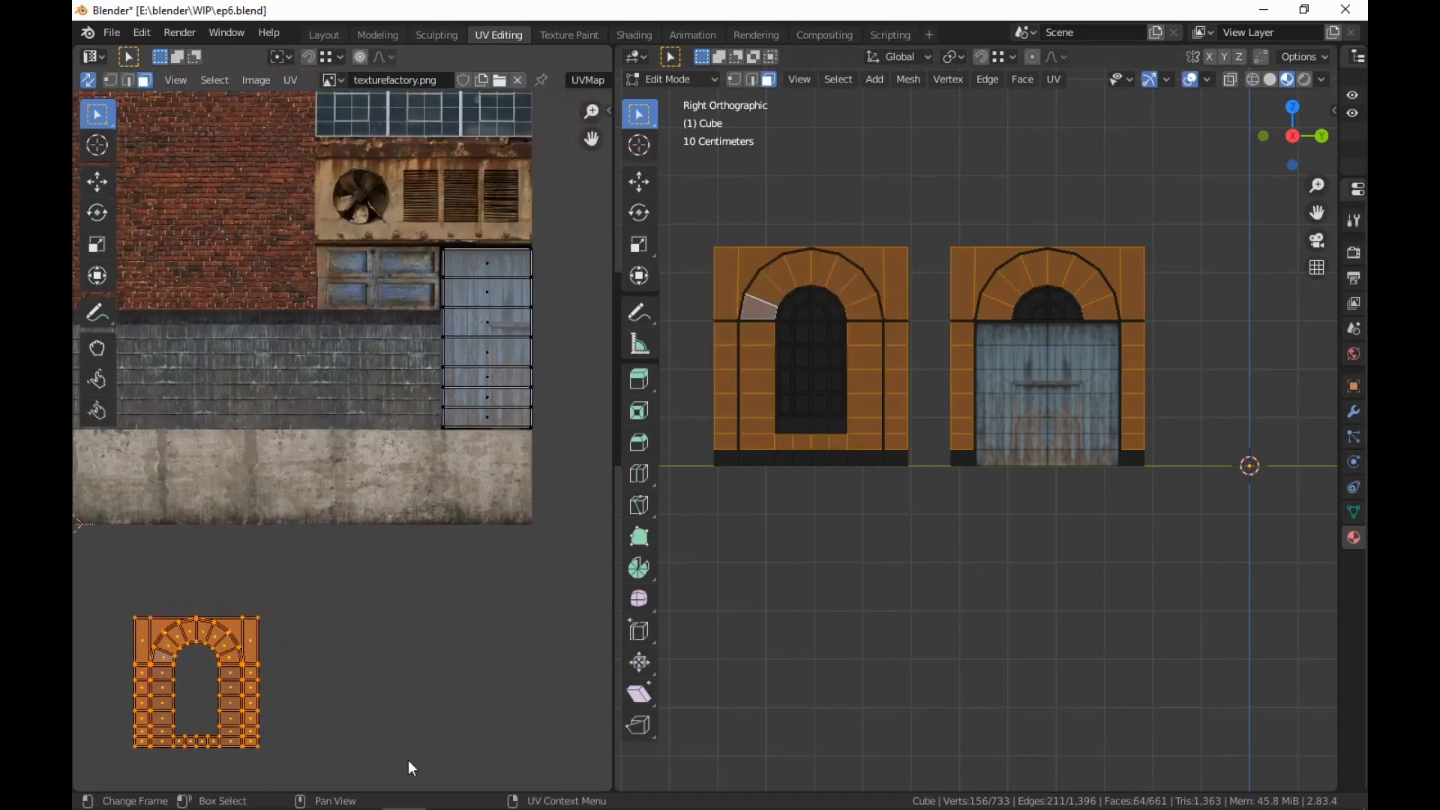
key(g)
click(421, 227)
middle_drag(422, 227, 557, 425)
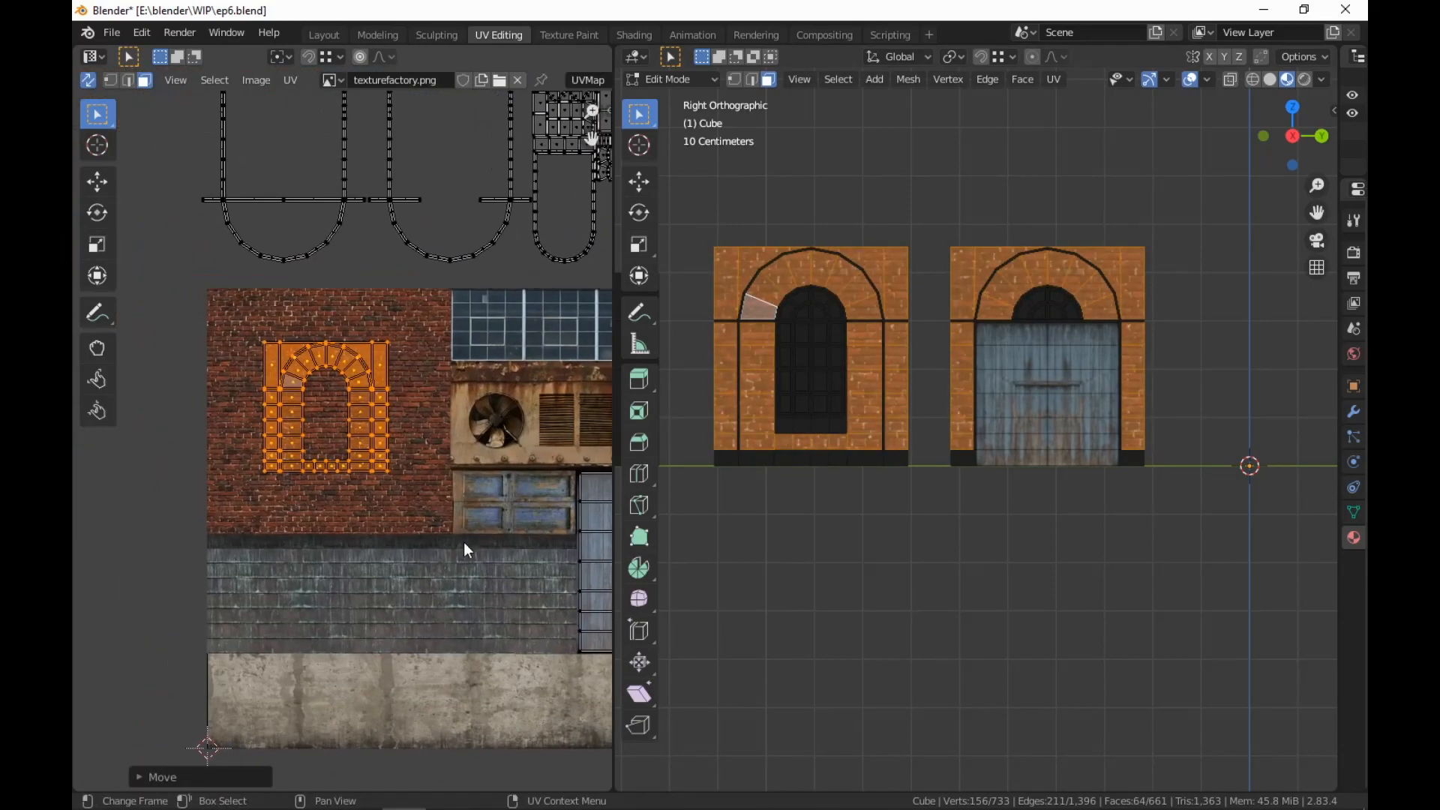
key(s)
click(610, 637)
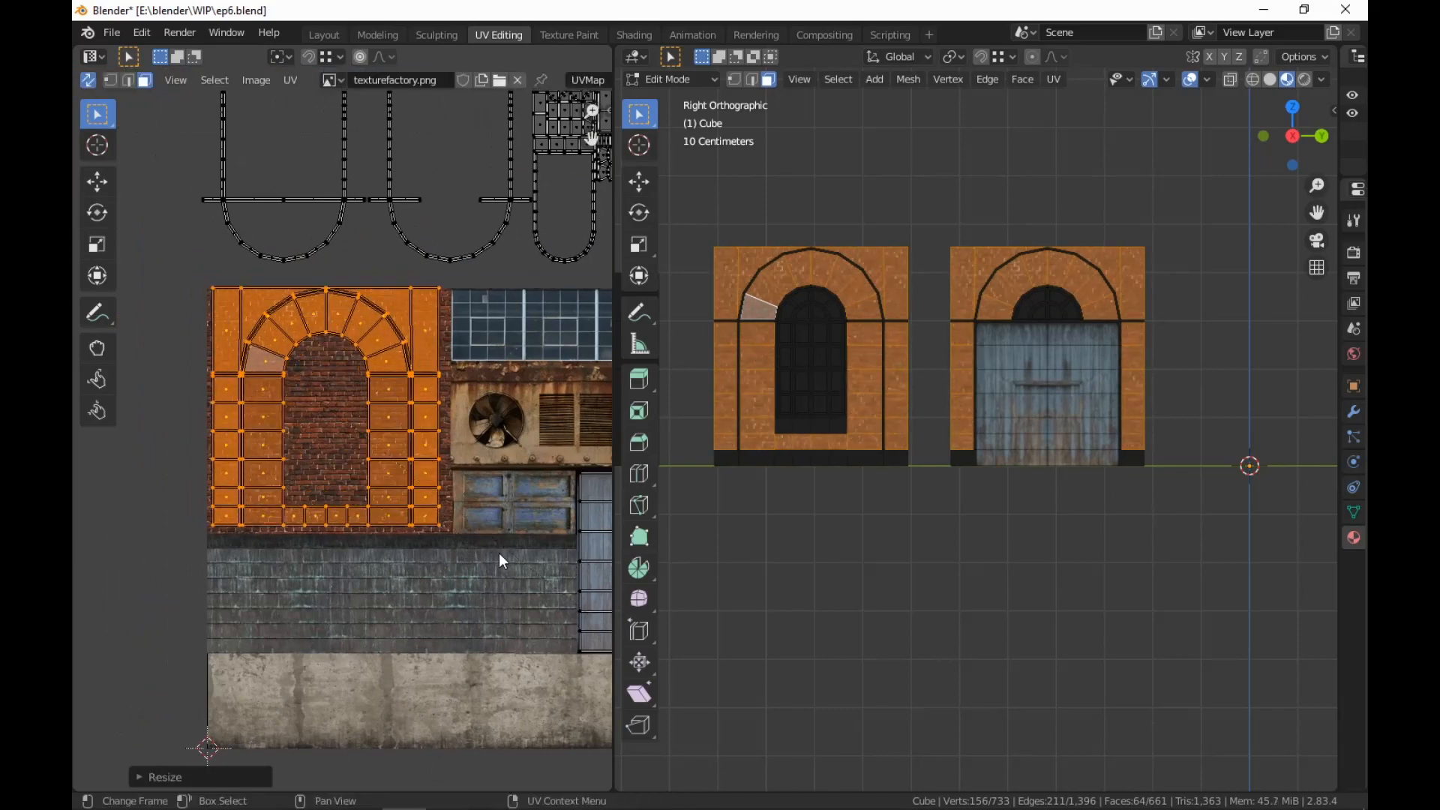
Fine-tune the position and scale of the wall UVs so they fit just inside the red brick area's edges
key(g)
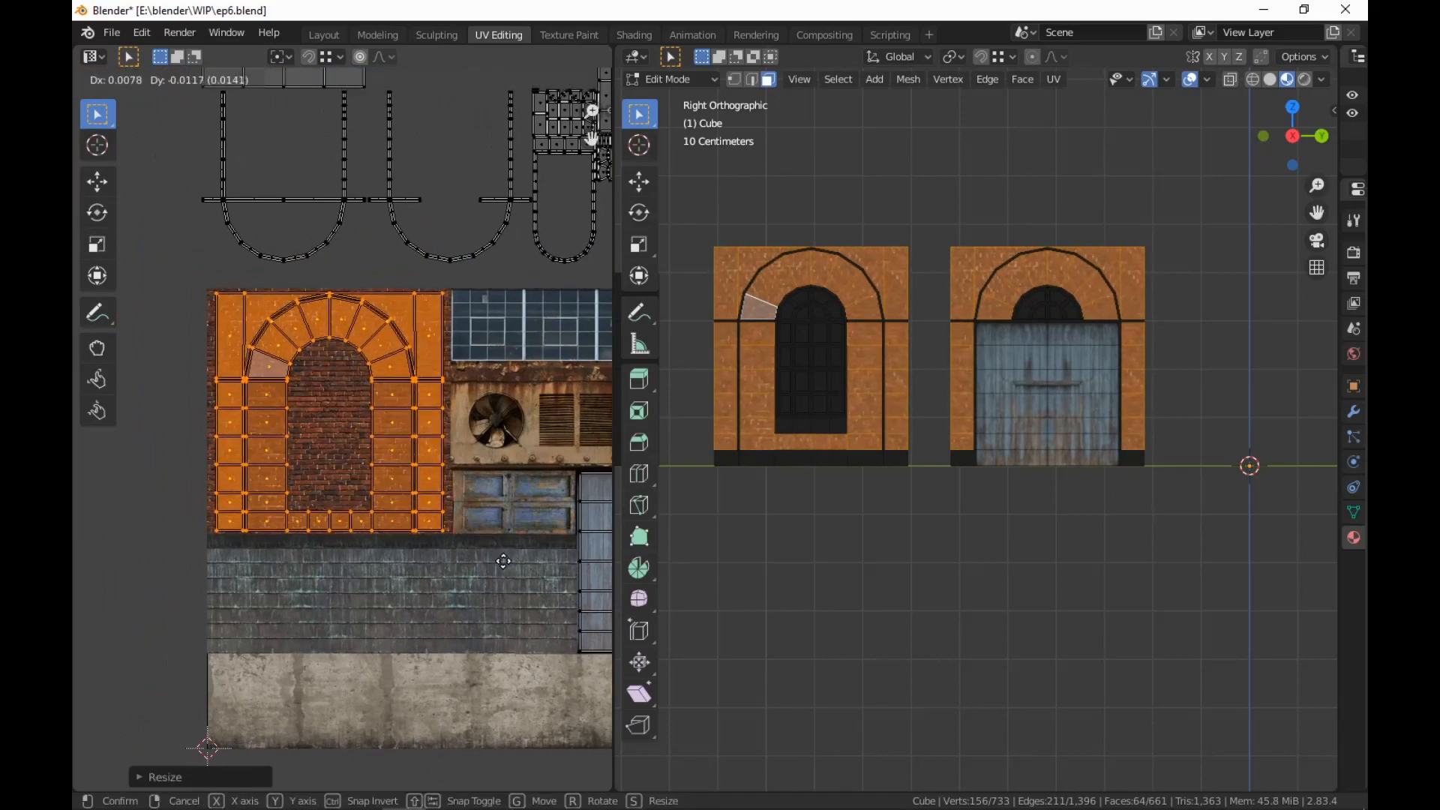
click(504, 557)
scroll(510, 542, up, 4)
key(s)
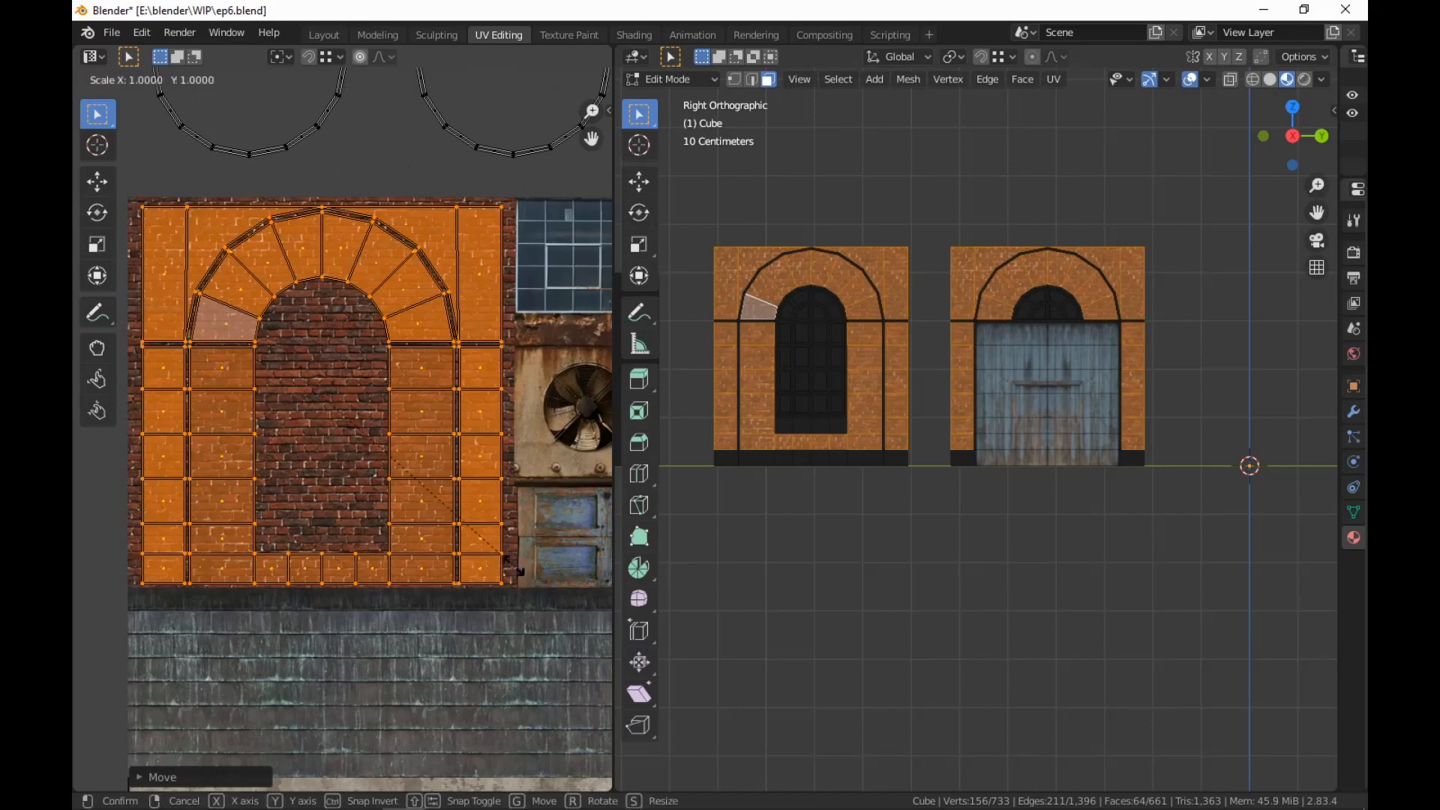
click(520, 569)
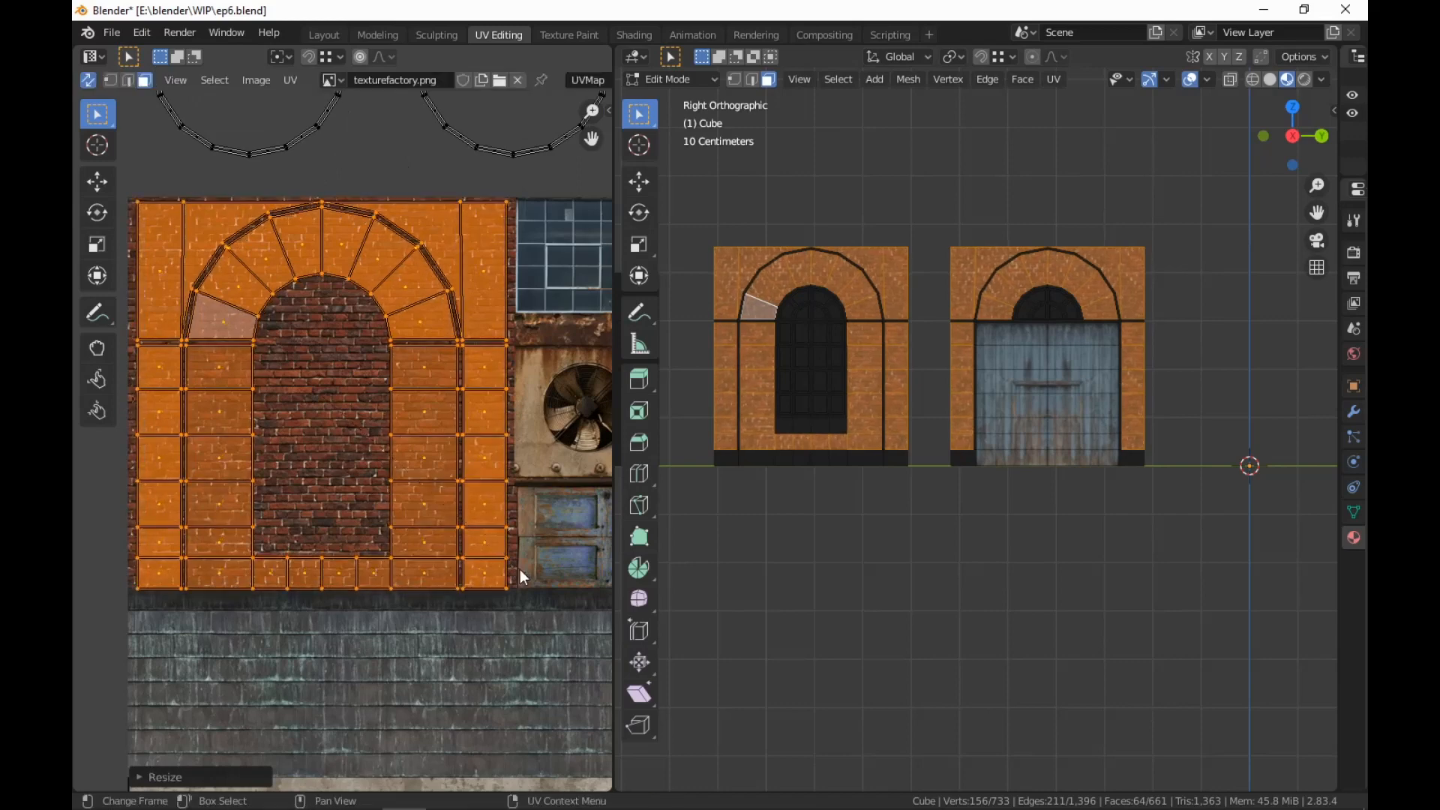
key(g)
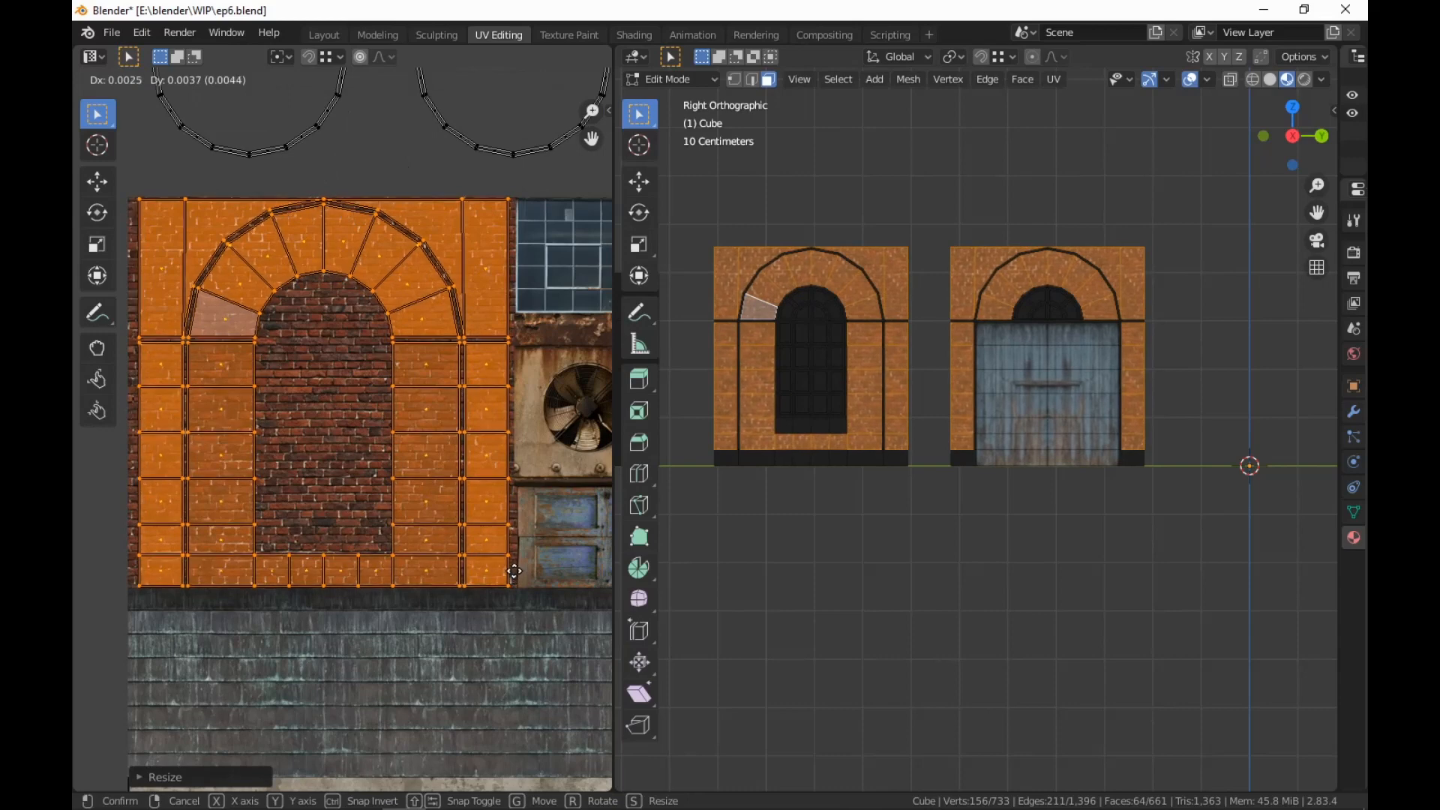
click(515, 570)
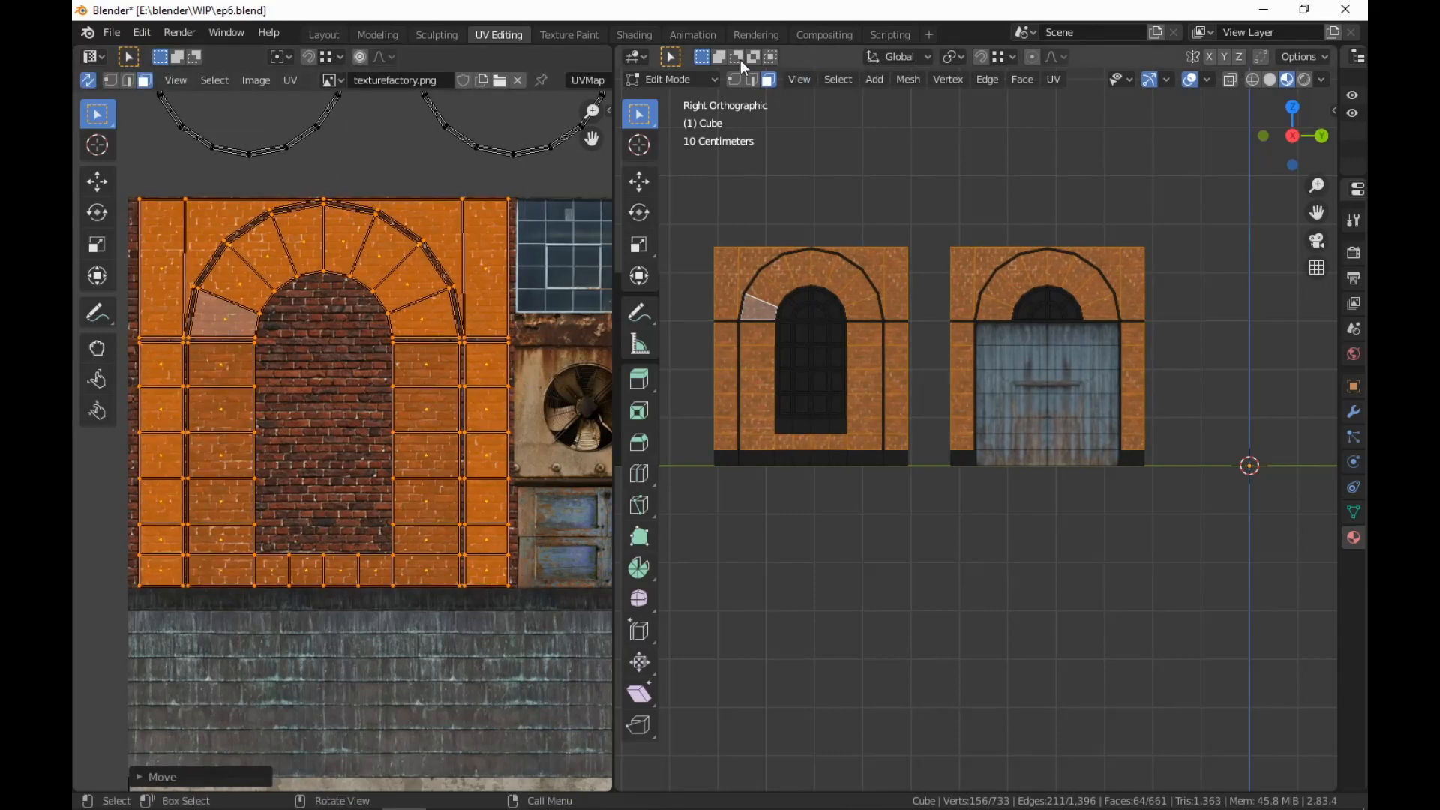
Inspect the brick texturing on both walls in the Shading workspace, and return to the UV Editing workspace
click(634, 35)
middle_drag(1122, 380, 1143, 465)
scroll(1142, 465, down, 1)
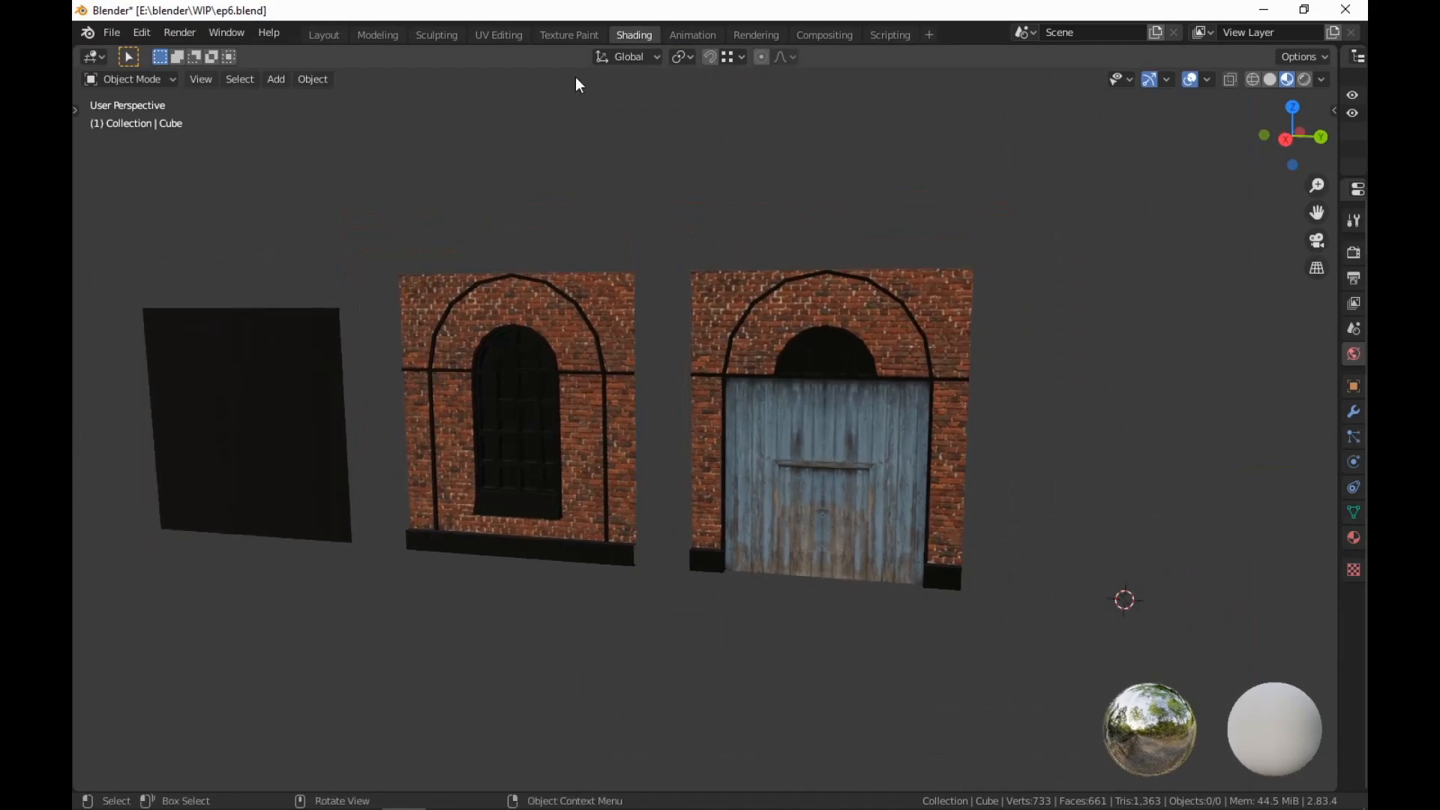
click(513, 34)
scroll(361, 468, down, 3)
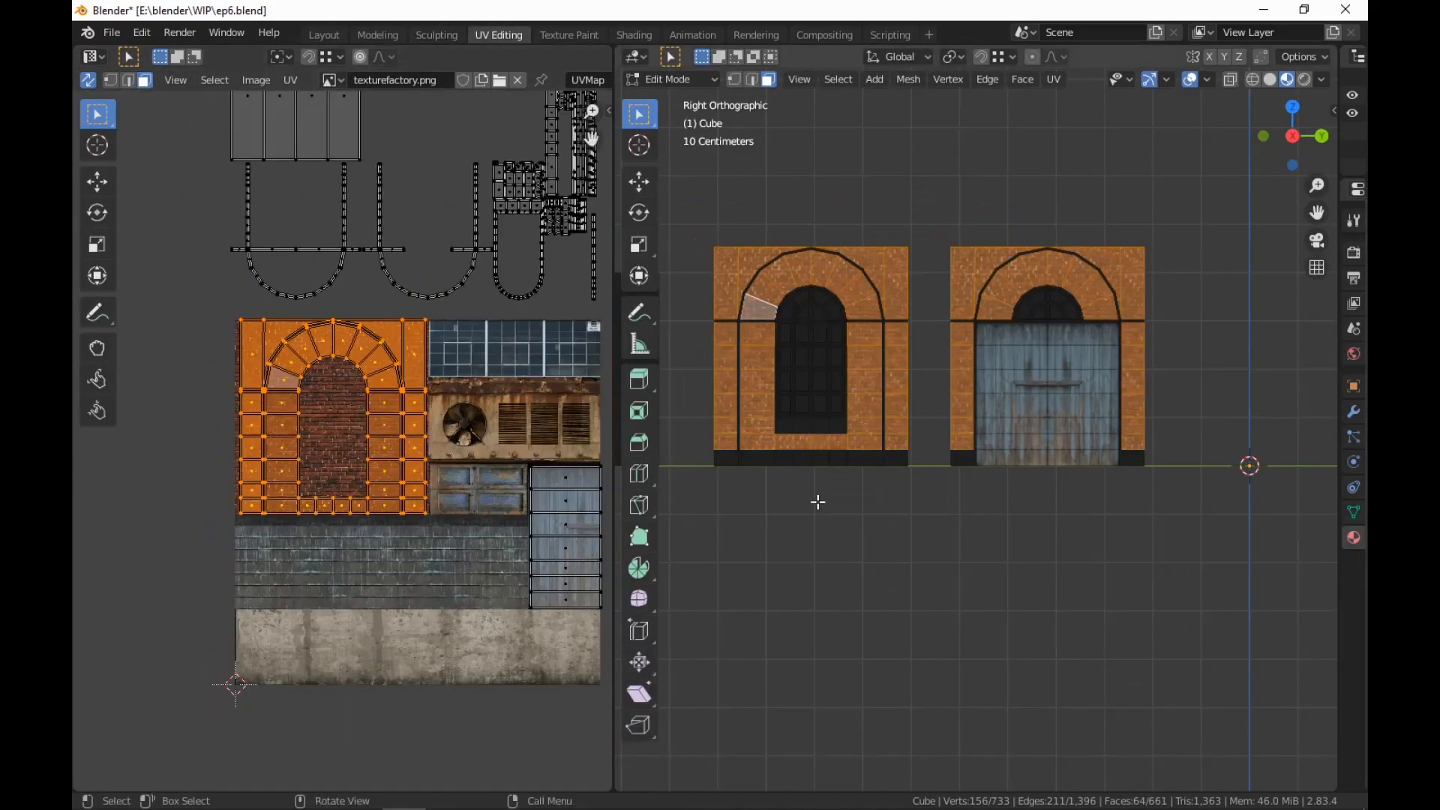
Select the front base trim faces on the window and door walls and grow the selection to the adjoining faces
middle_drag(818, 501, 955, 515)
scroll(857, 554, up, 3)
alt+click(1003, 511)
shift+click(961, 504)
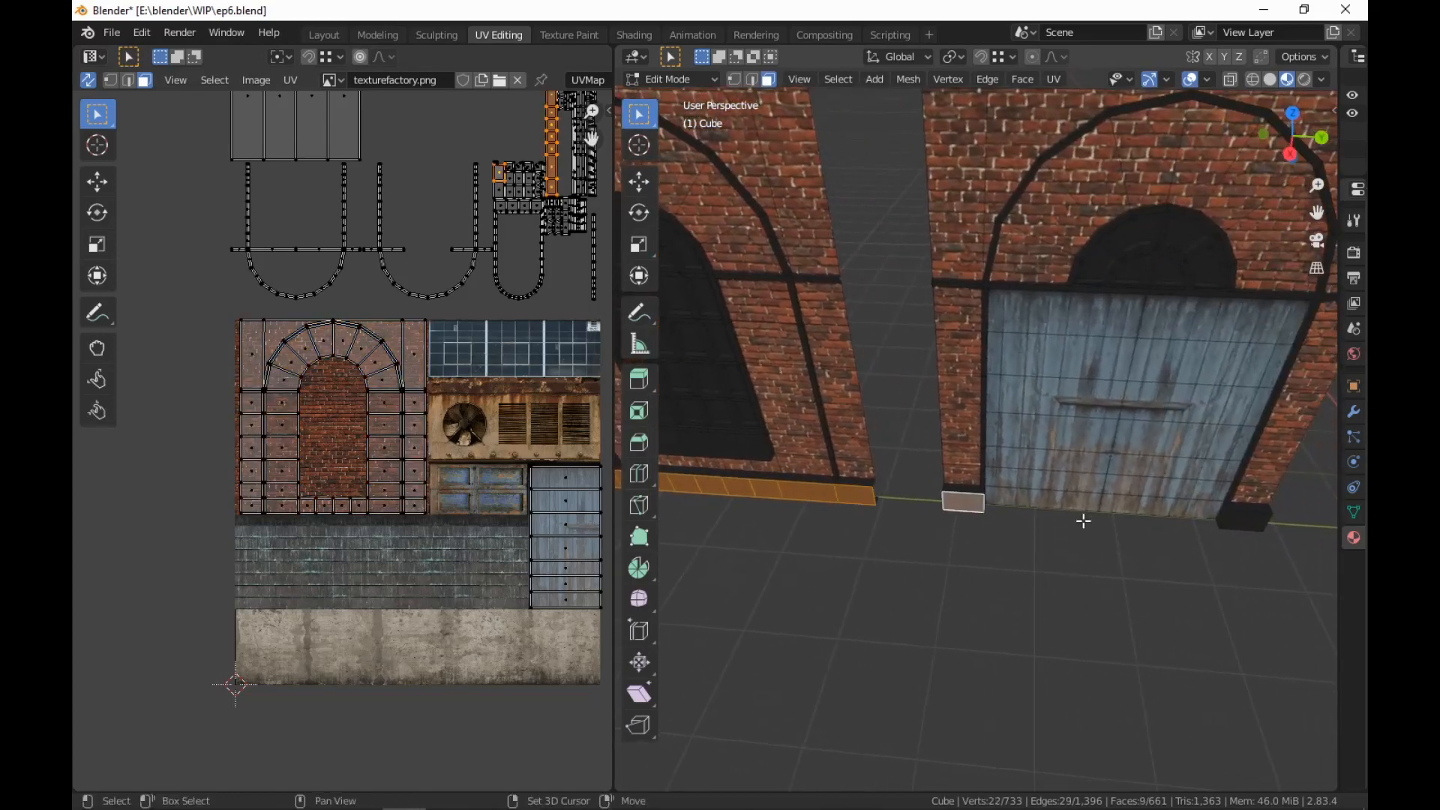
shift+click(1243, 533)
key(ctrl+KP_Add)
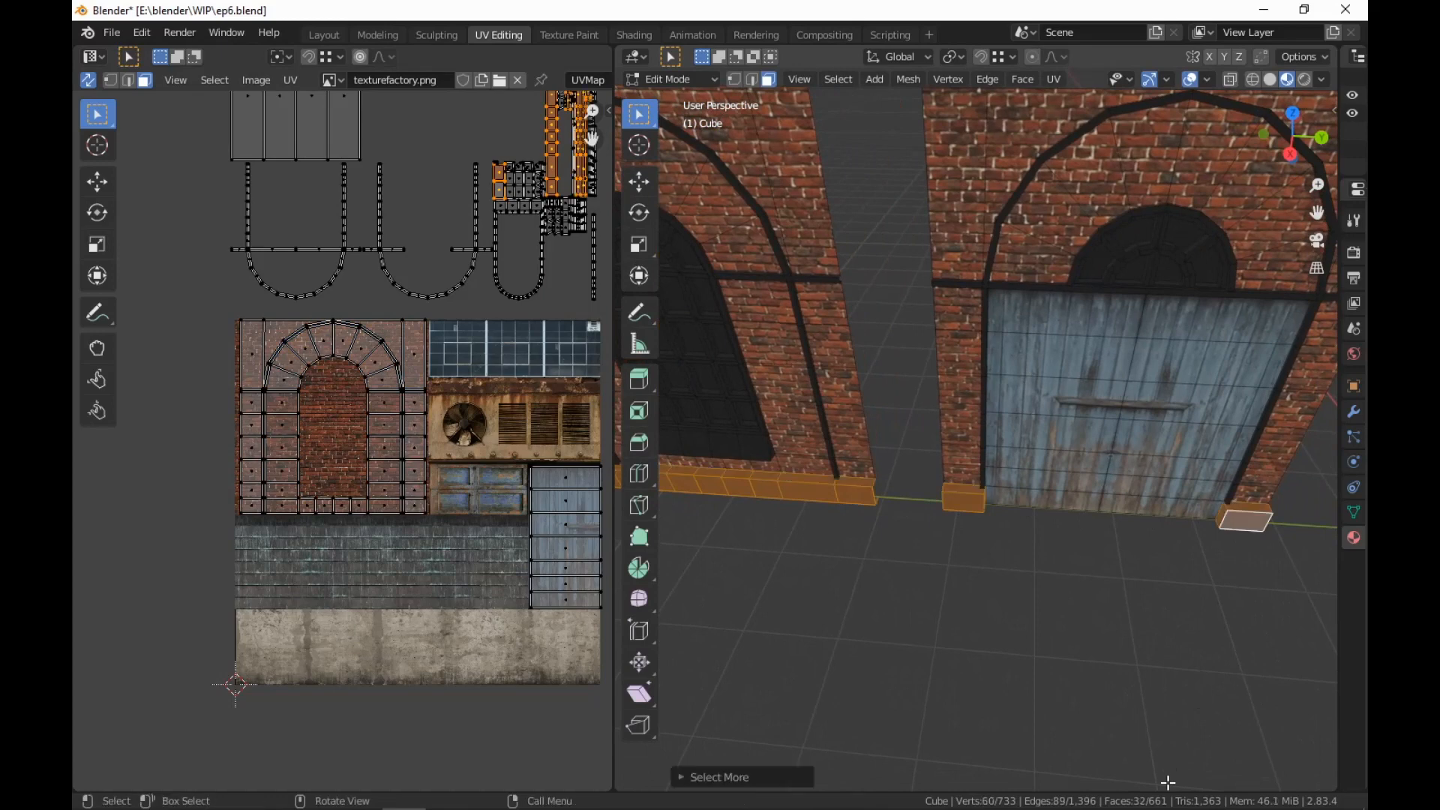
Delete the underside faces of the base trims on the window wall and both sides of the door wall
middle_drag(1170, 775, 1197, 553)
click(1248, 395)
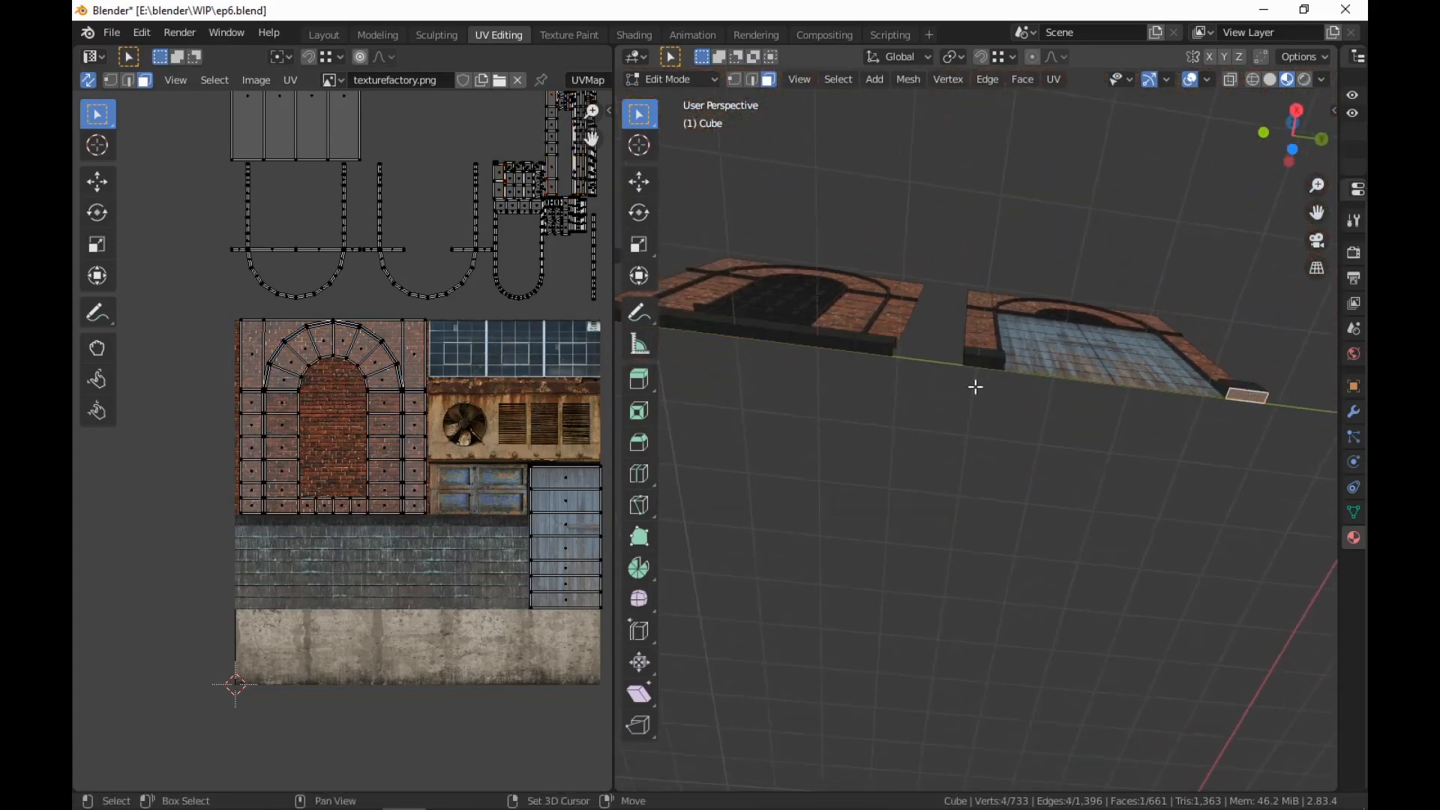
shift+click(985, 361)
middle_drag(985, 361, 967, 597)
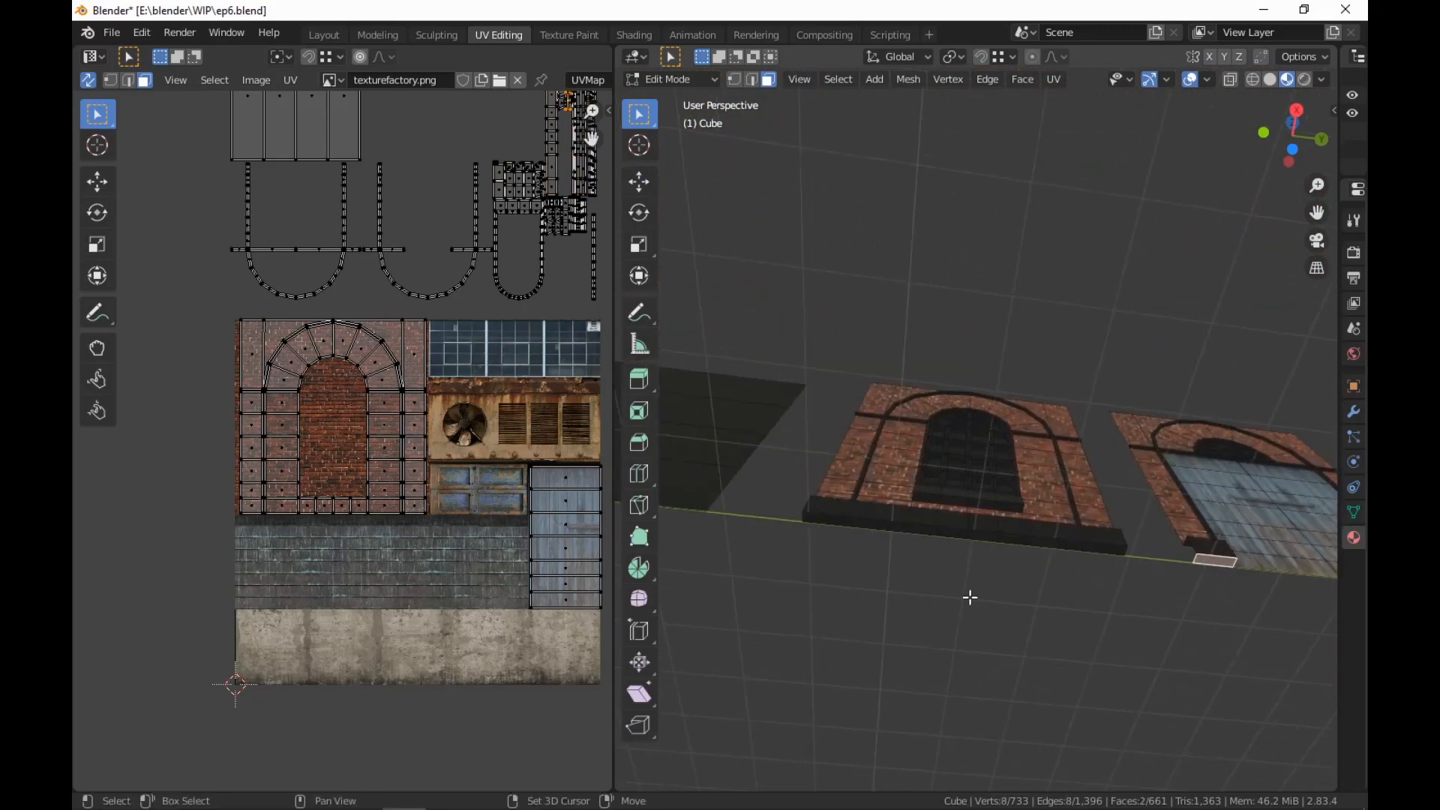
alt+shift+click(937, 529)
middle_drag(1042, 665, 1194, 350)
right_click(1194, 350)
middle_drag(1141, 730, 1177, 482)
right_click(1177, 483)
click(1122, 685)
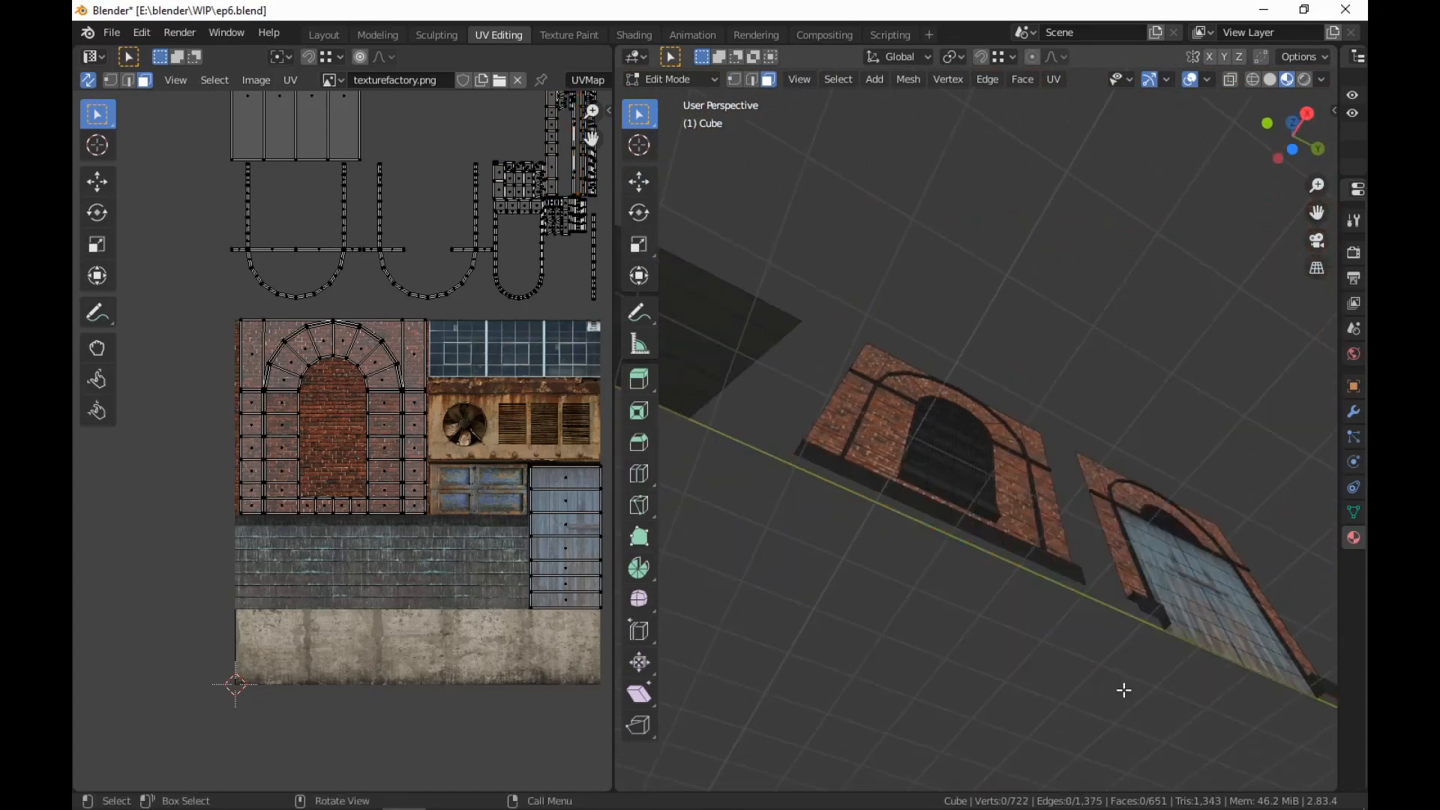
Select the front base trim faces on the window and door walls and grow the selection to their top and side faces
middle_drag(1122, 685, 902, 463)
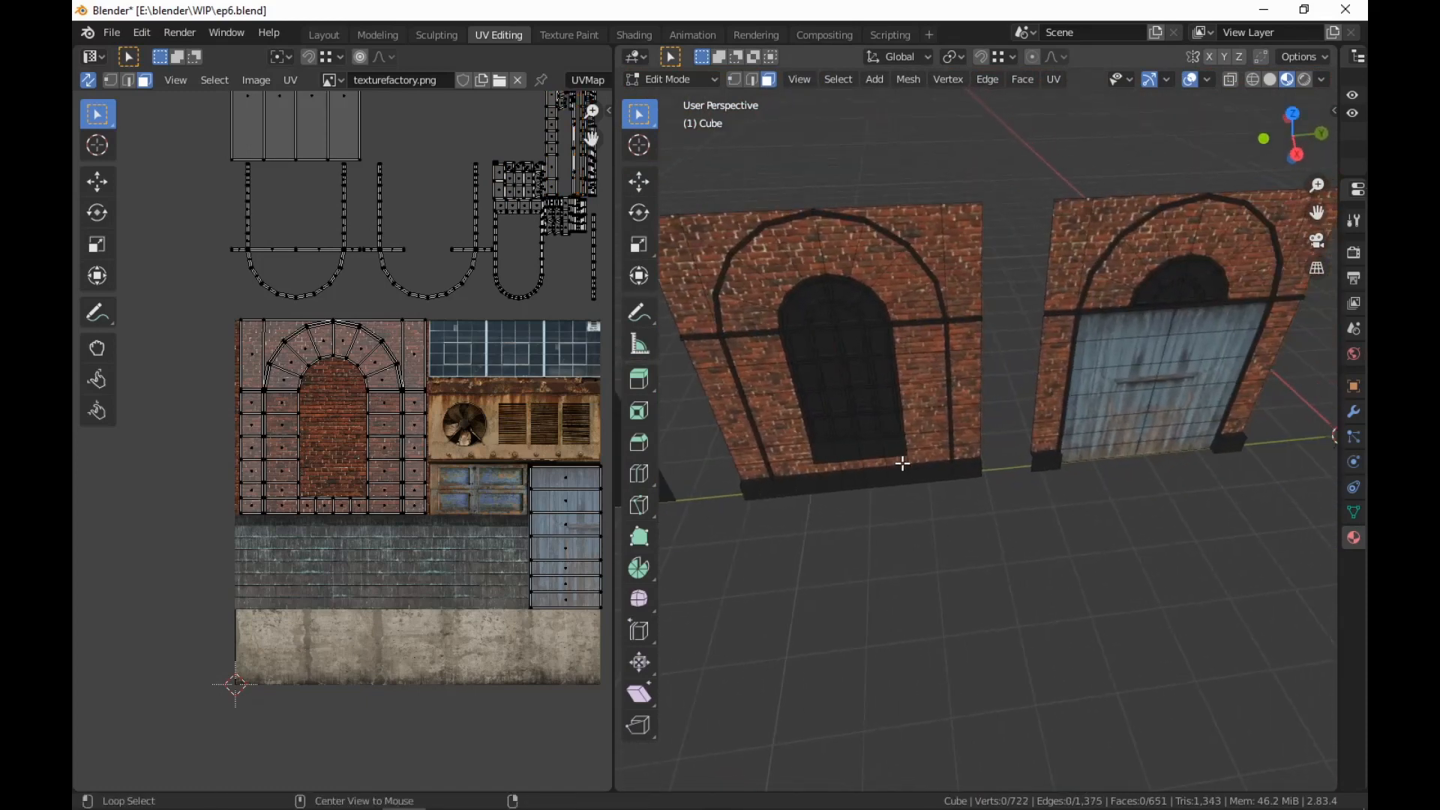
alt+click(909, 477)
scroll(958, 520, up, 3)
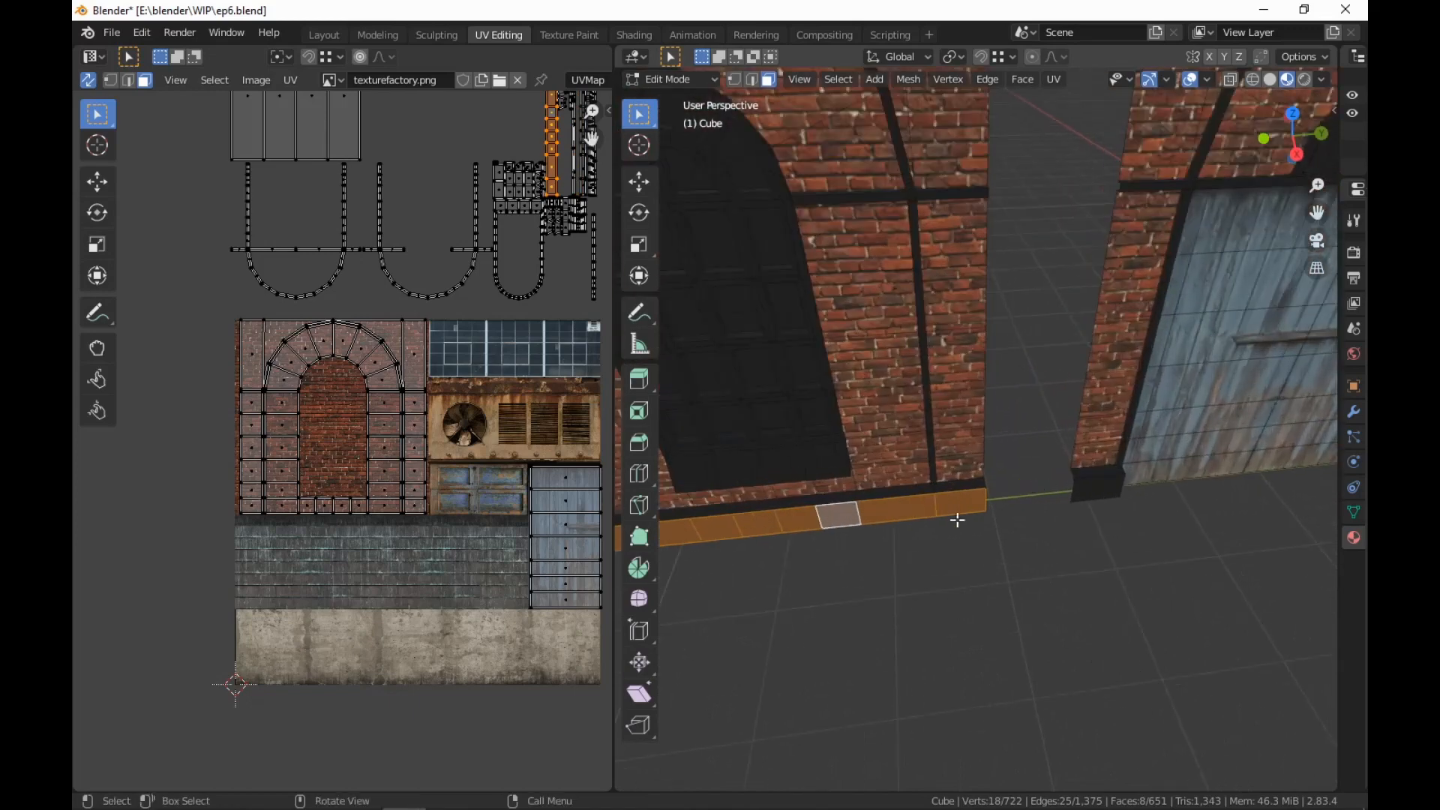
shift+click(1096, 488)
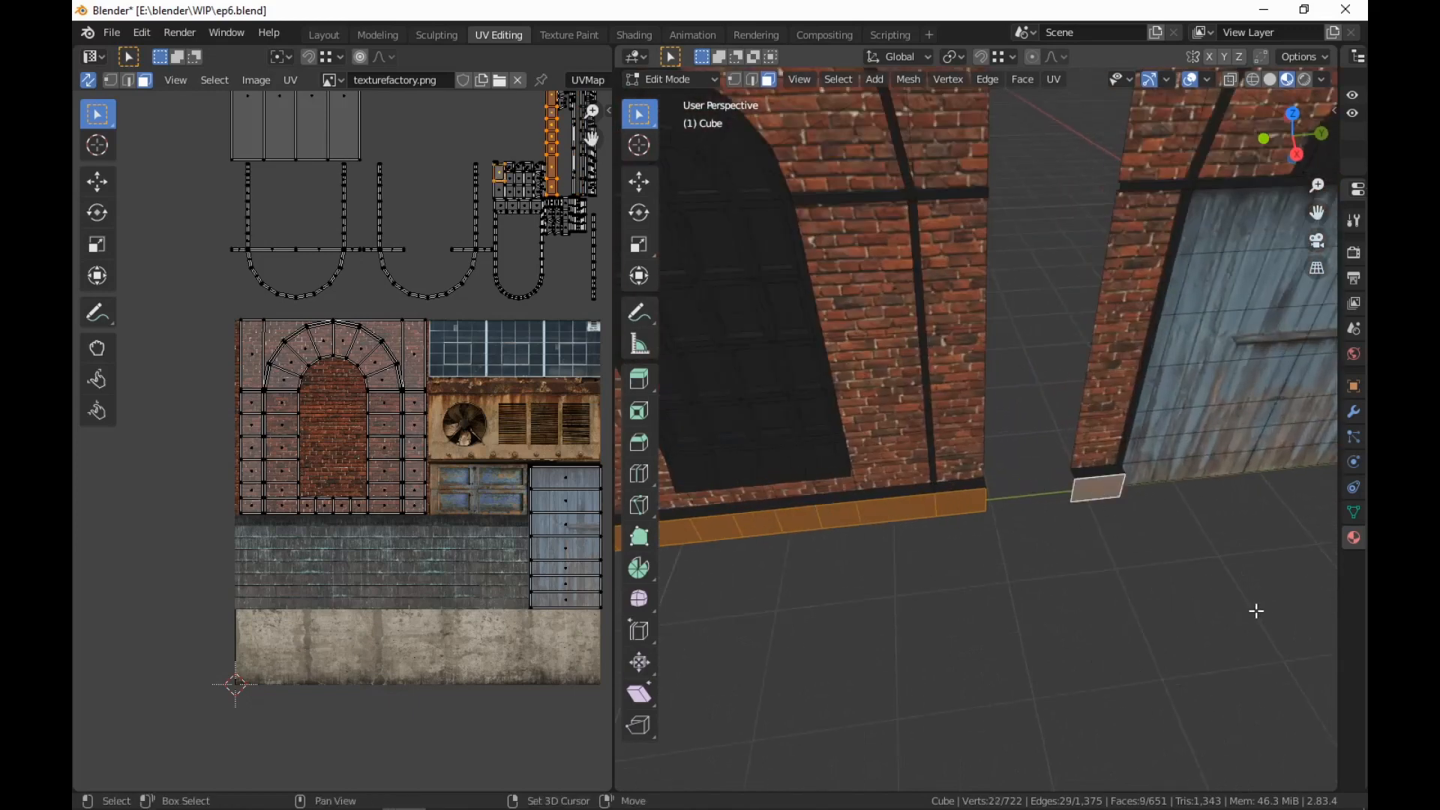
shift+middle_drag(1253, 611, 1093, 484)
shift+click(1192, 475)
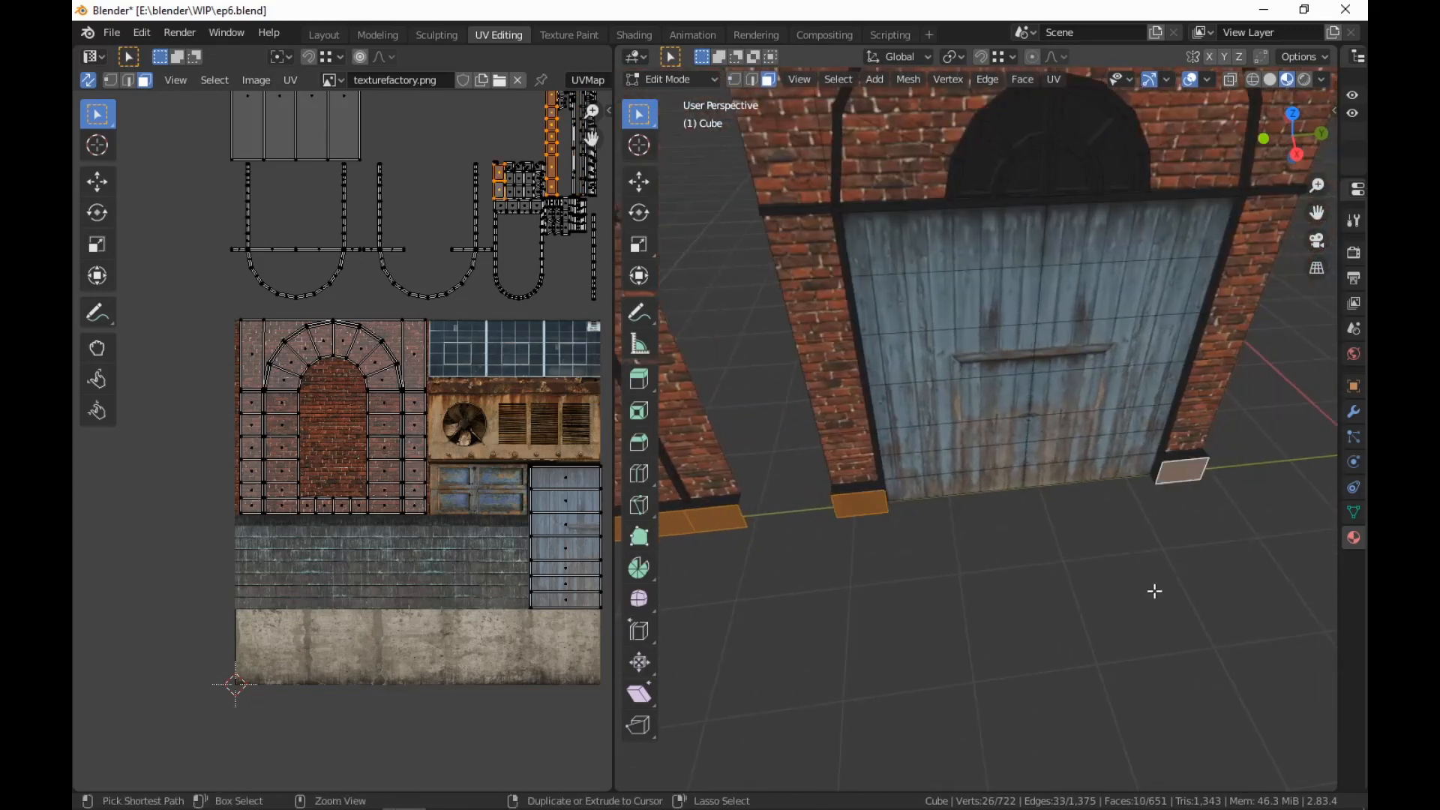
key(ctrl+KP_Add)
Move the selected trim UVs into the empty space below the texture image and rotate them so the strips lie horizontally
scroll(982, 583, down, 3)
scroll(305, 301, down, 2)
middle_drag(315, 291, 326, 322)
middle_drag(521, 438, 493, 284)
key(g)
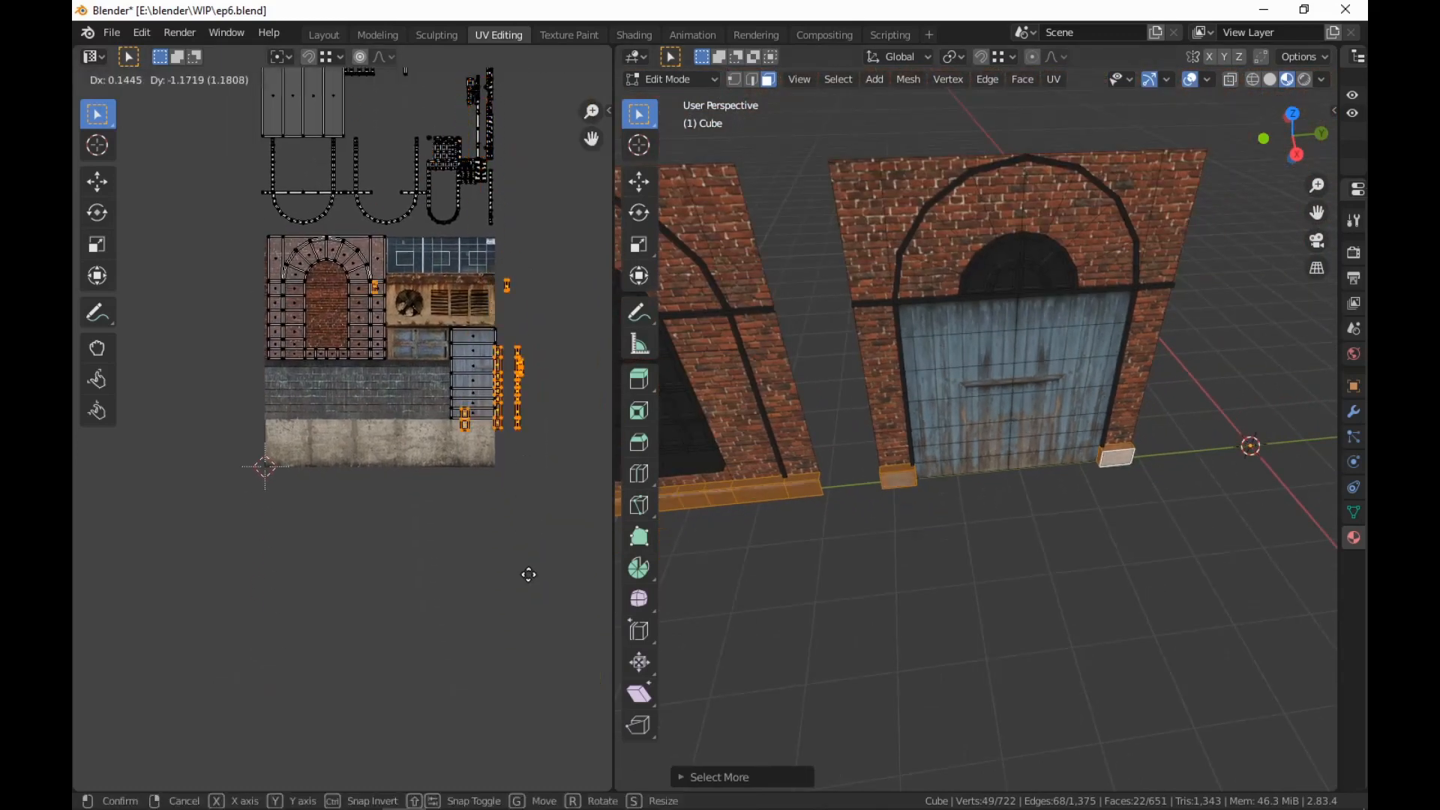
click(442, 104)
scroll(450, 540, up, 3)
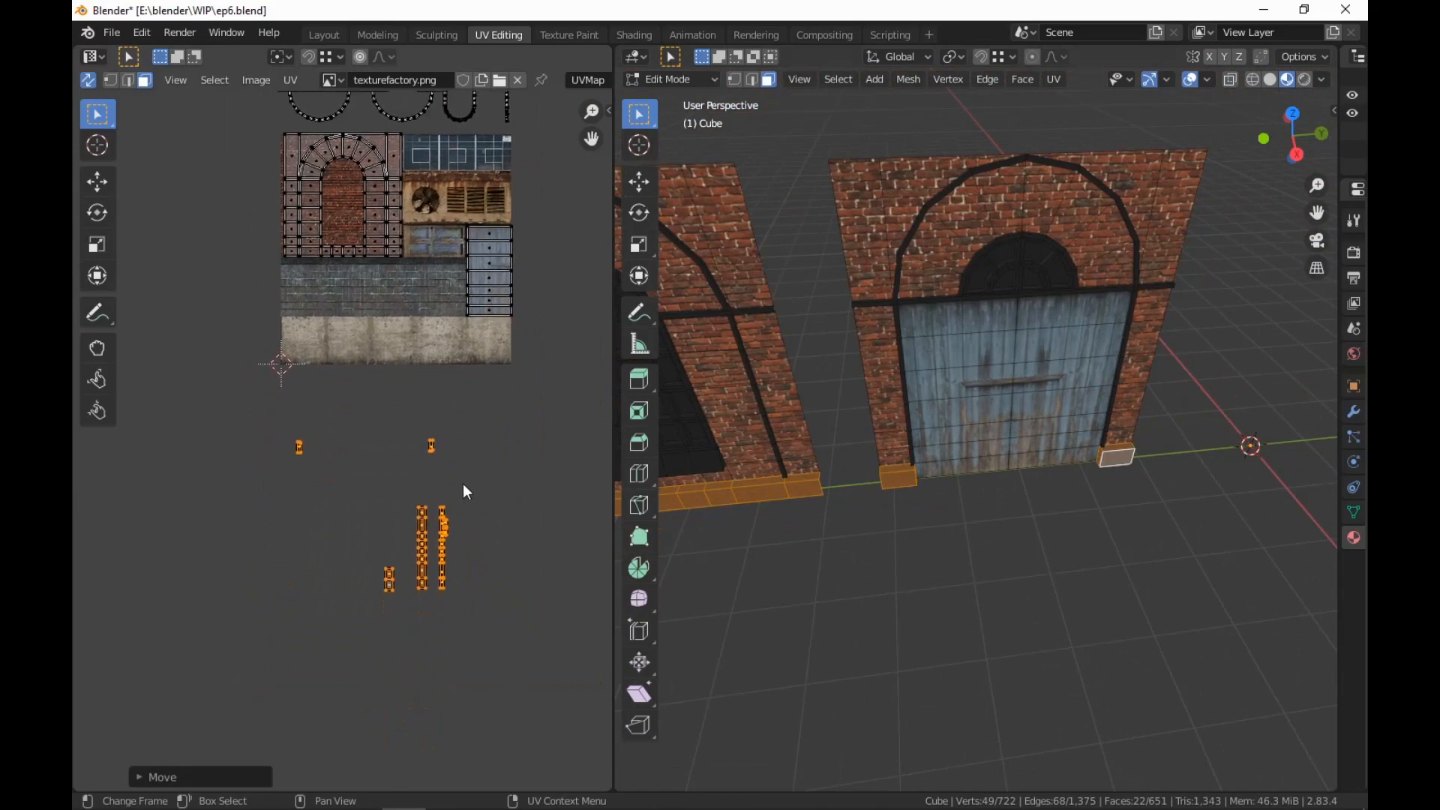
key(r)
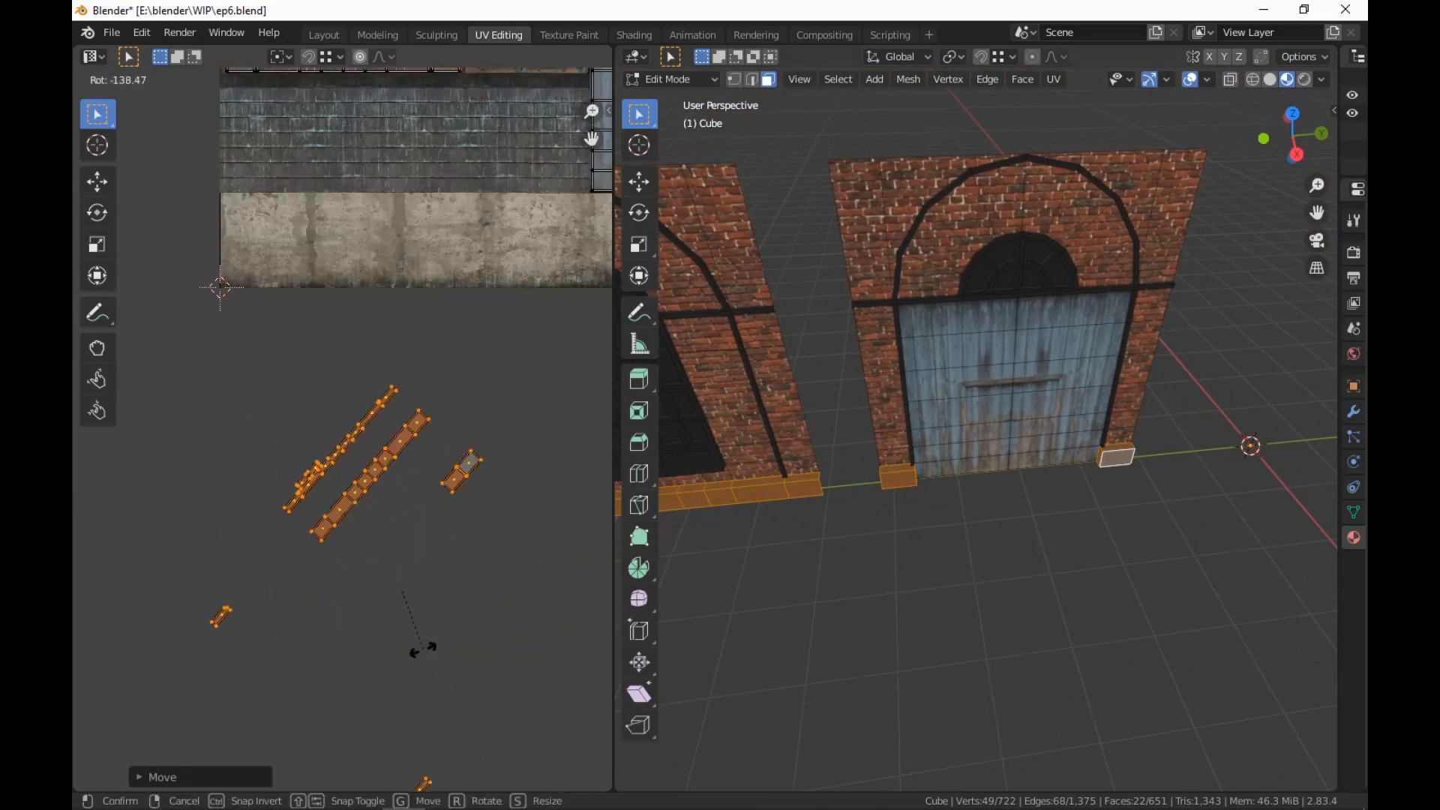
click(363, 664)
Select only the window trim's narrow top-face UV strip and place it directly against the upper edge of its front-face strip
middle_drag(788, 563, 859, 485)
middle_drag(593, 474, 580, 379)
scroll(574, 359, up, 1)
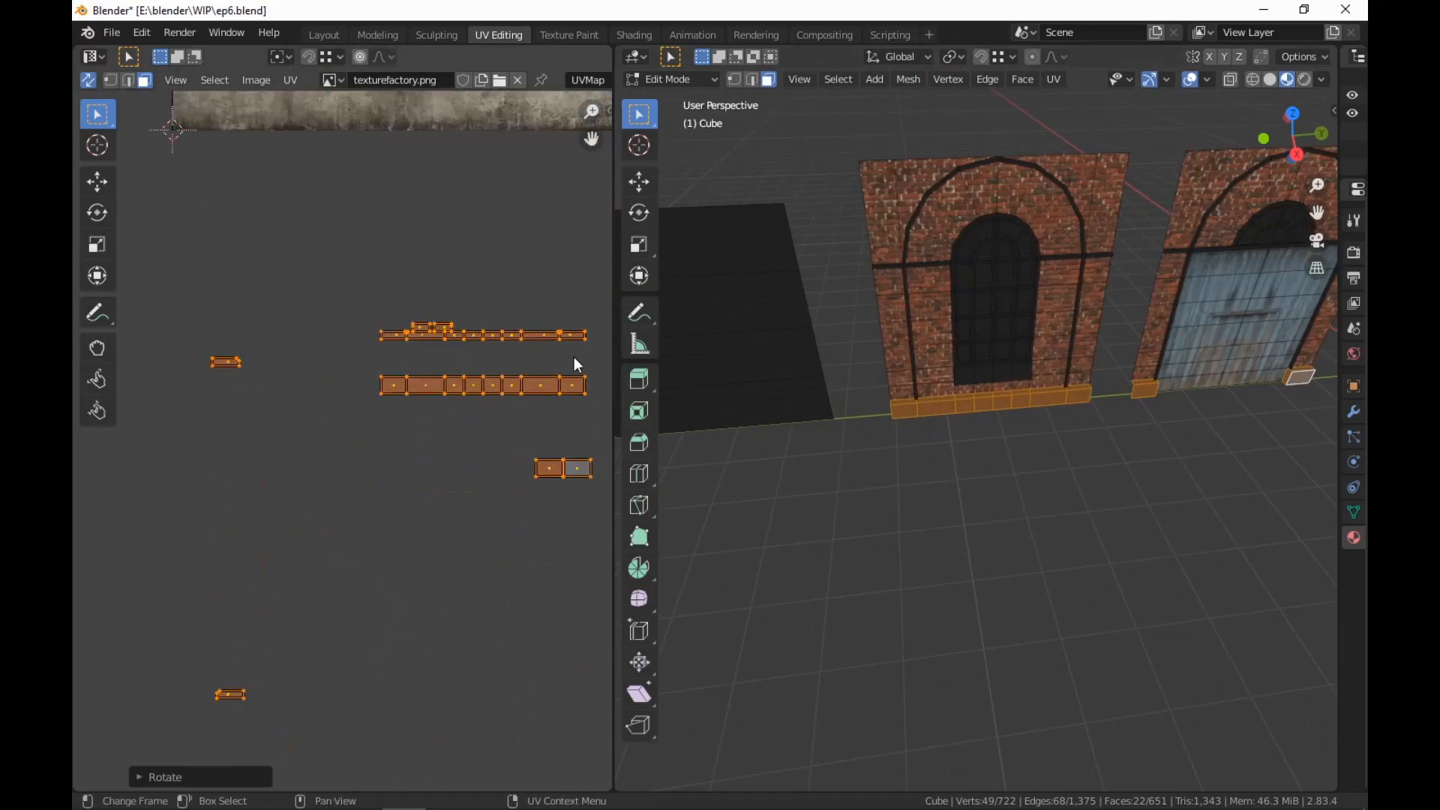
drag(595, 295, 337, 361)
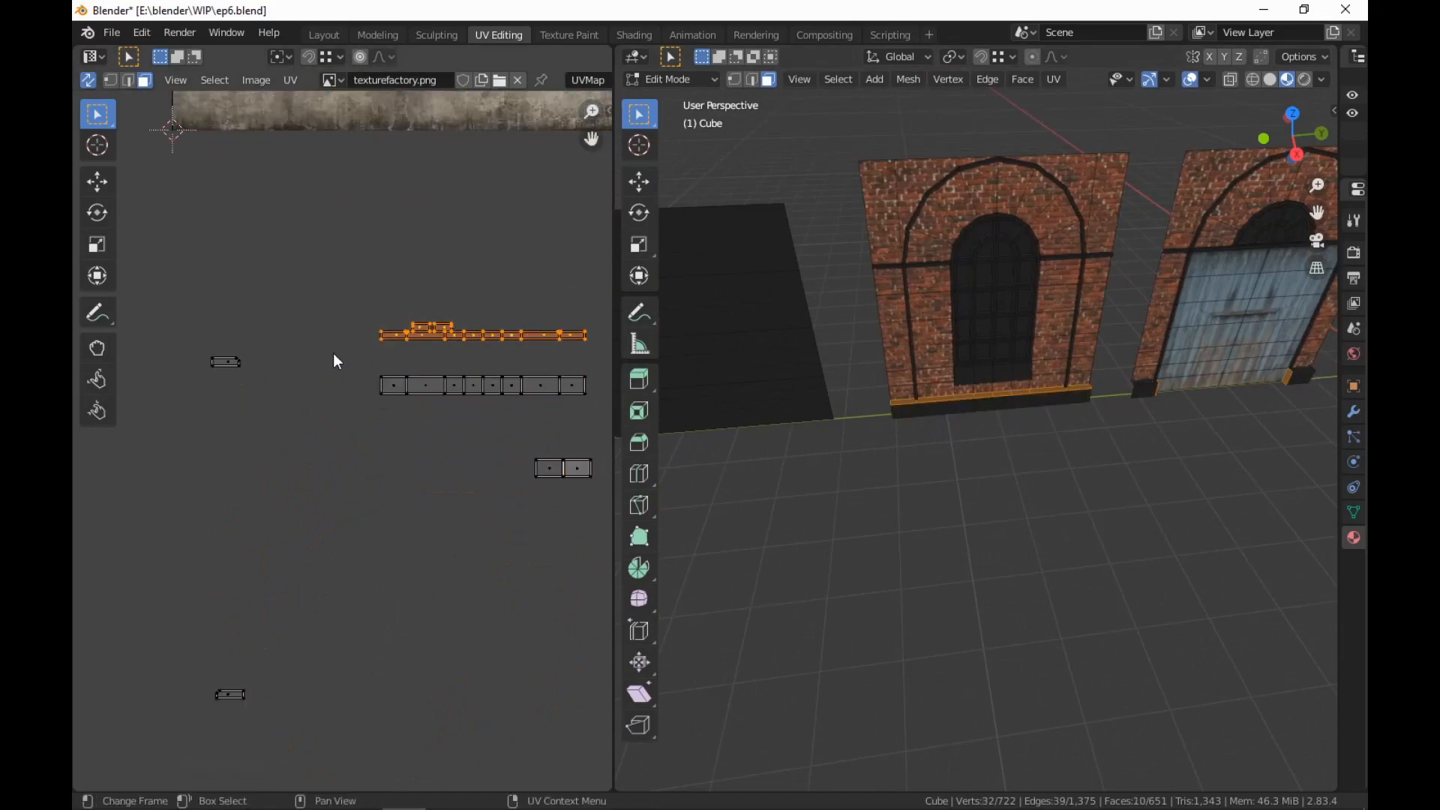
click(419, 393)
drag(589, 336, 370, 359)
key(g)
key(y)
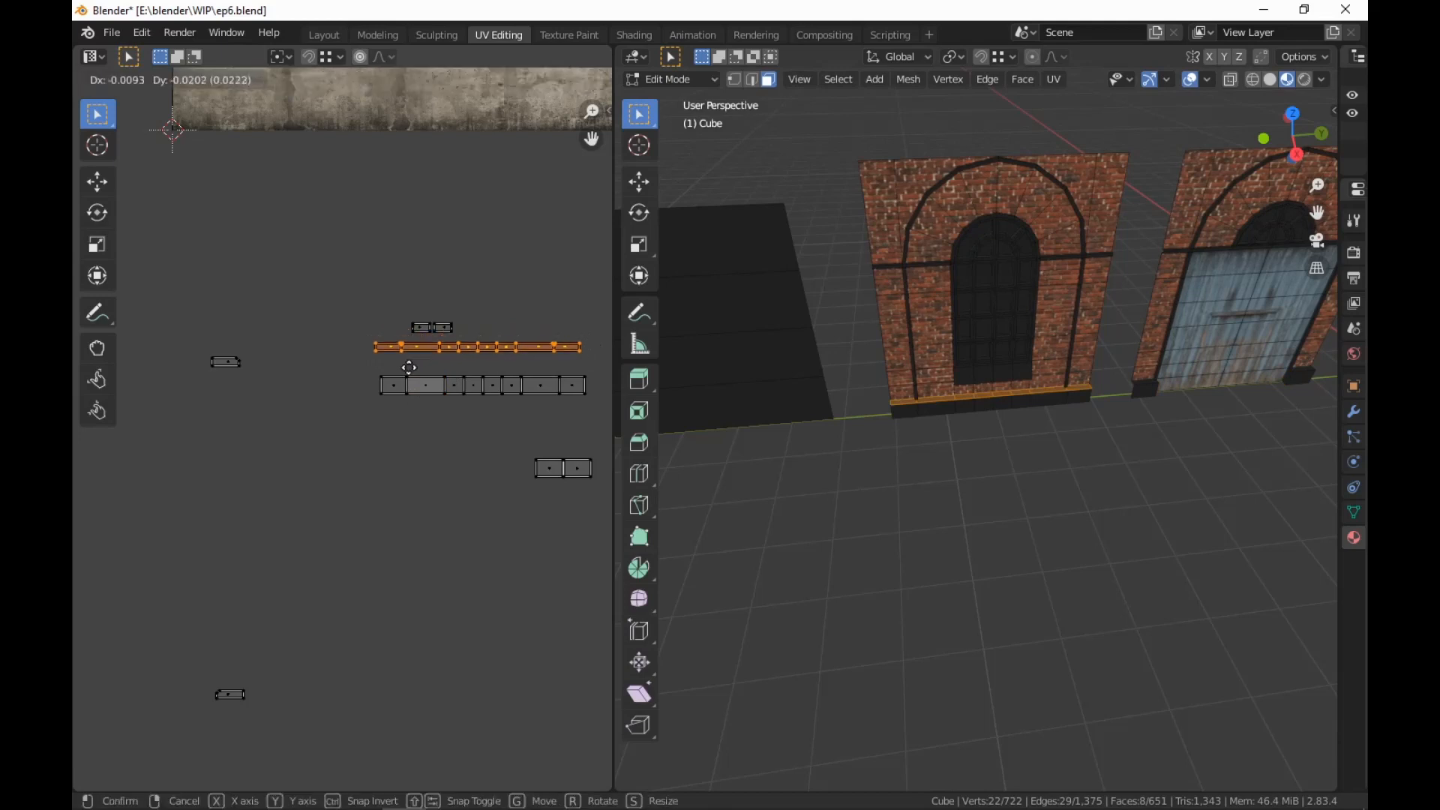
click(409, 377)
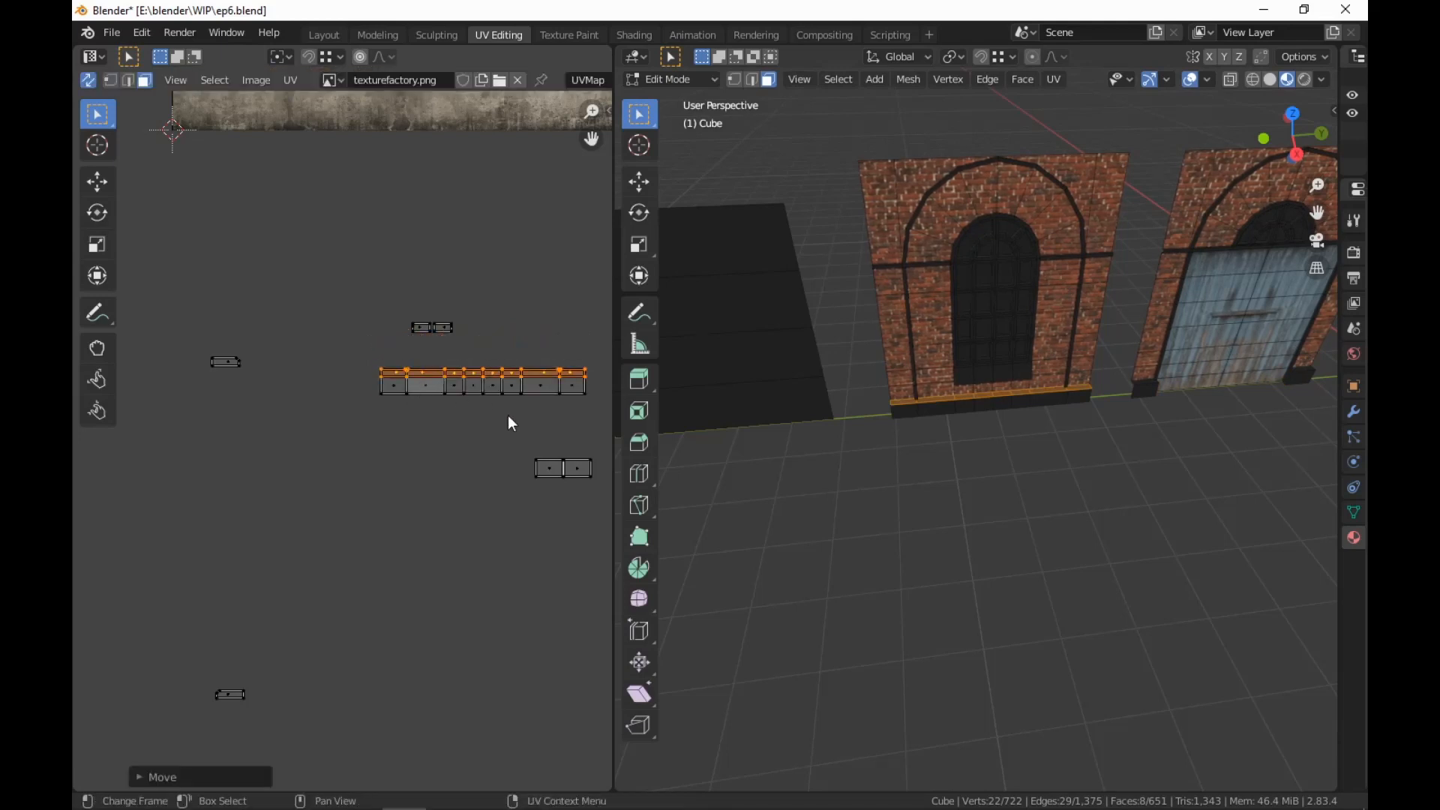
Separate the left door trim's front-face UV from the adjoining right trim UV and move it clear into empty space
click(418, 324)
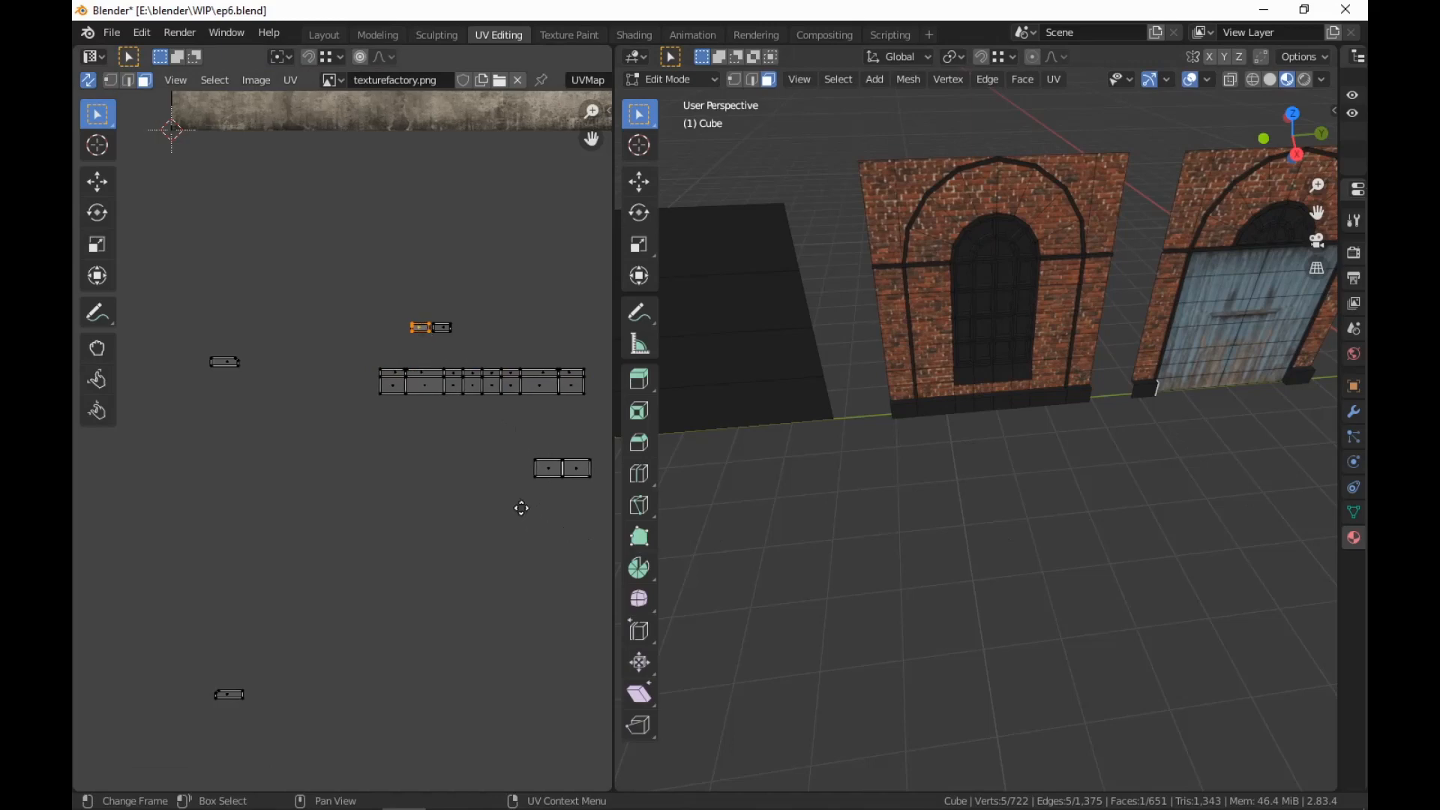
middle_drag(521, 505, 489, 464)
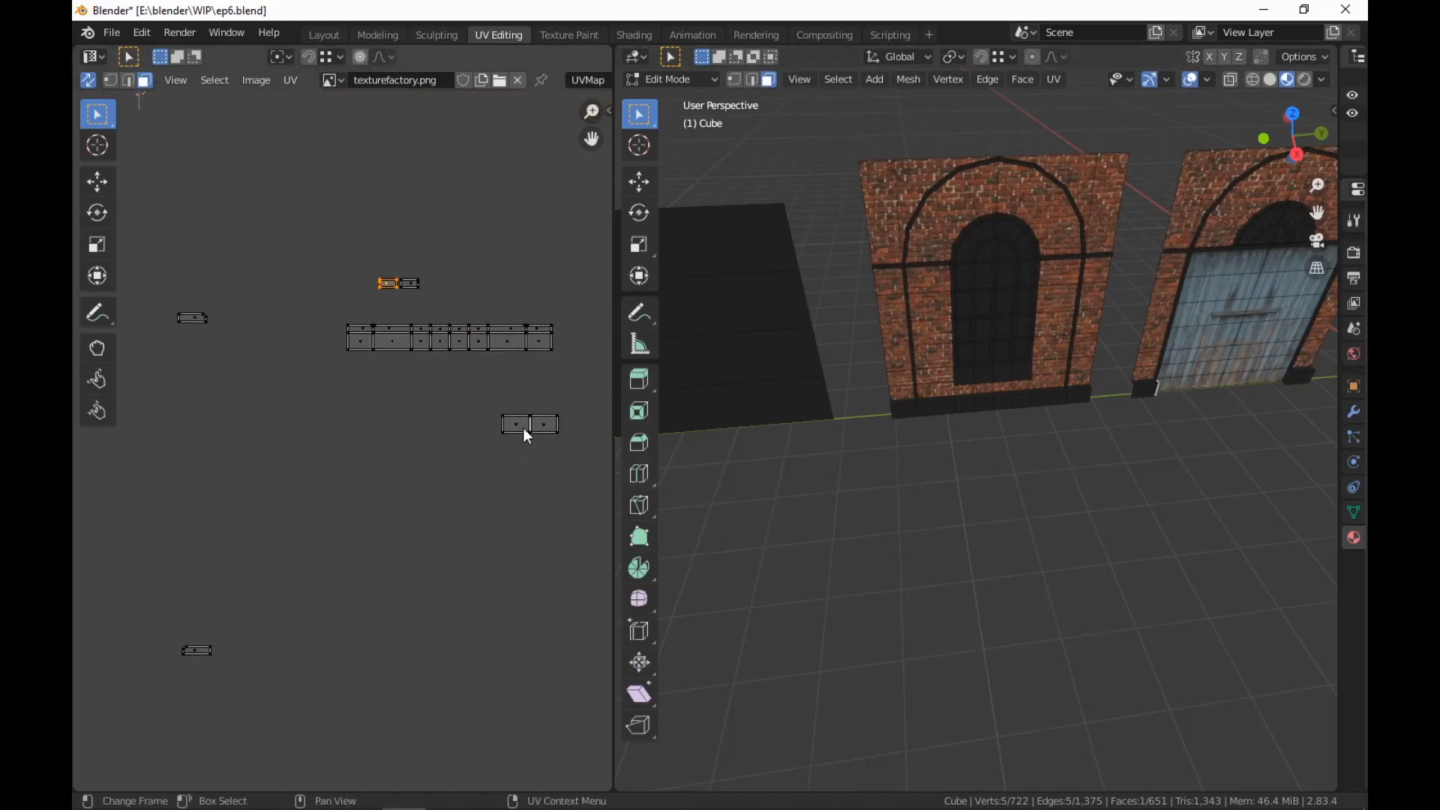
click(489, 452)
drag(520, 427, 402, 430)
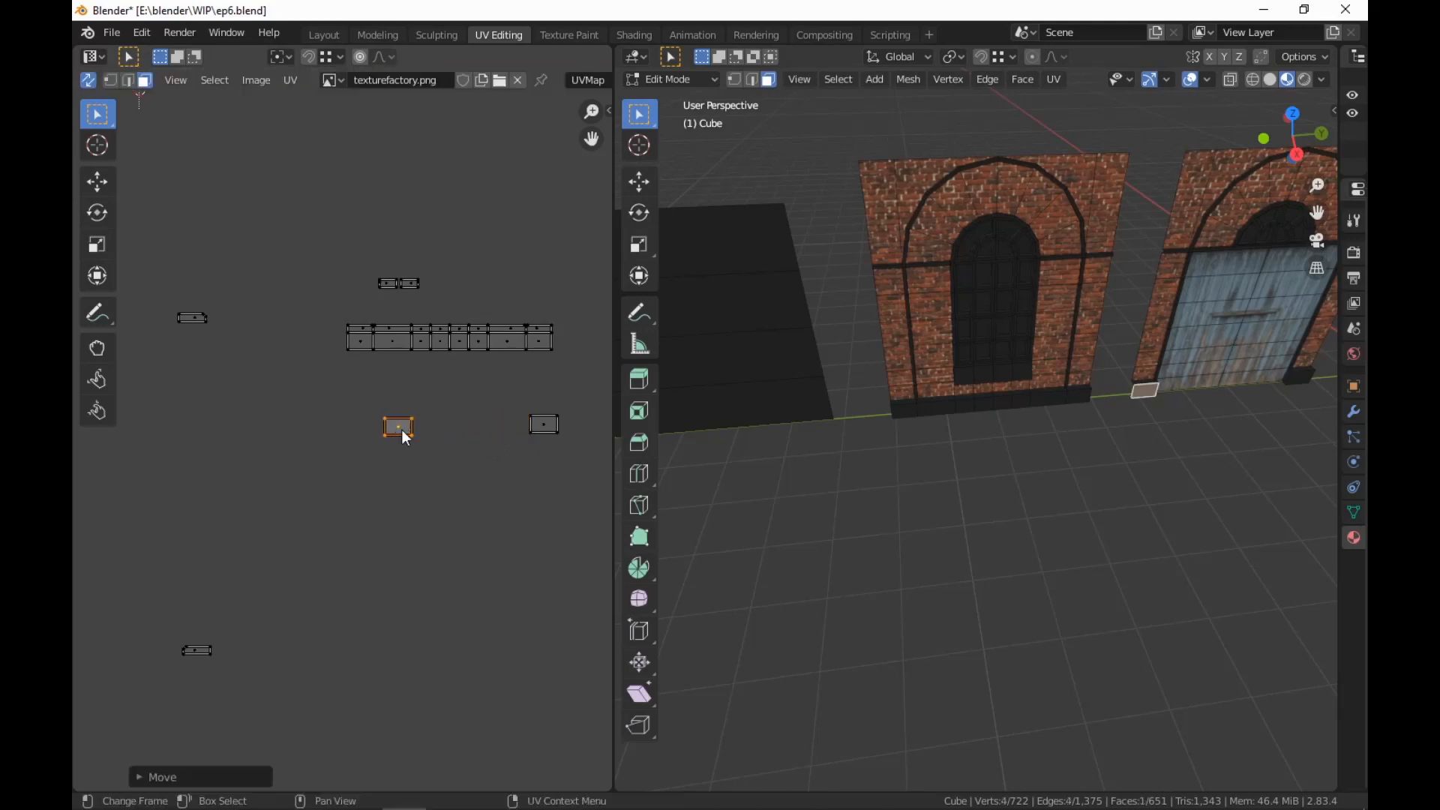
Rotate the left door trim's side-face UV upright and place it against the right edge of that trim's front-face UV
click(389, 283)
key(g)
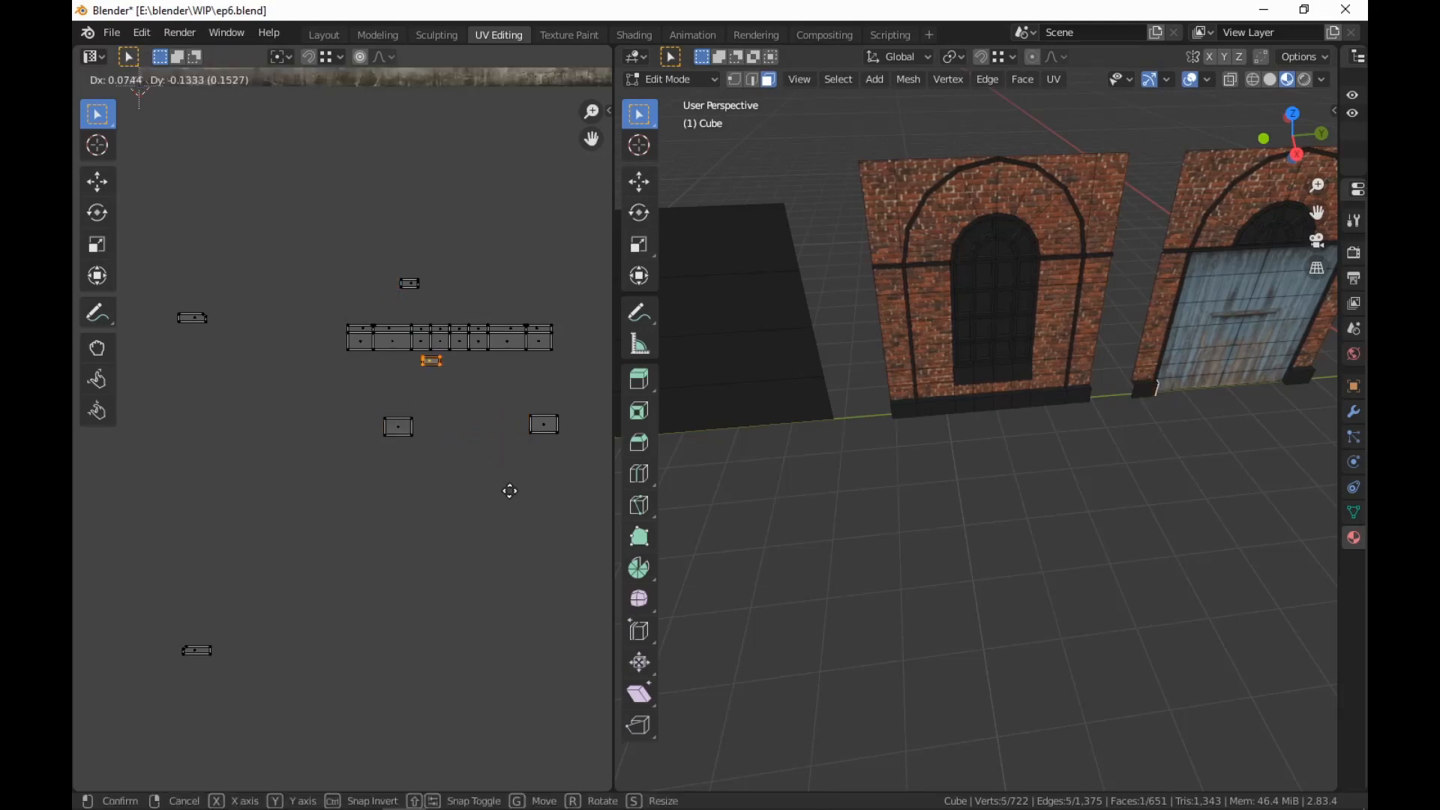
click(524, 553)
key(r)
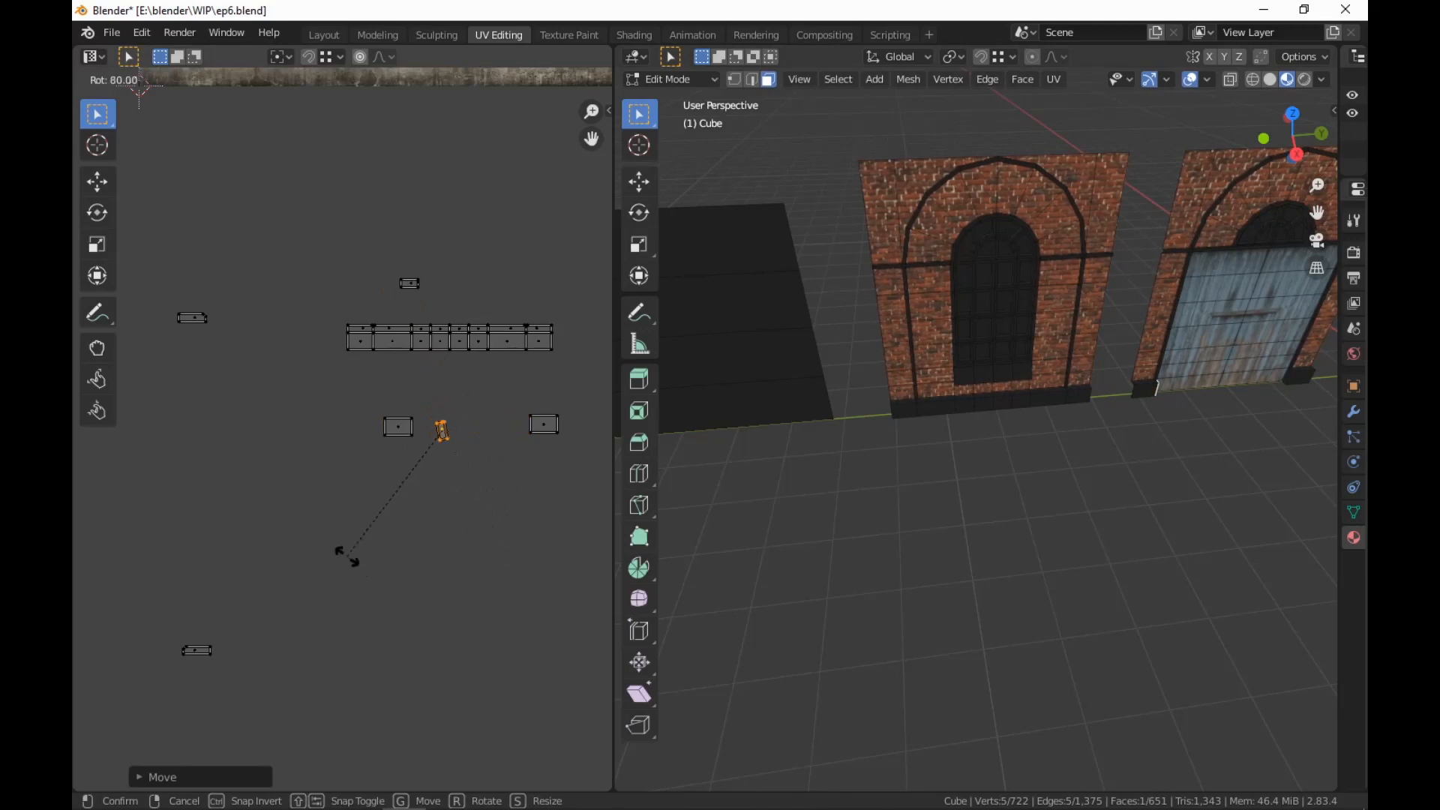
click(330, 543)
key(g)
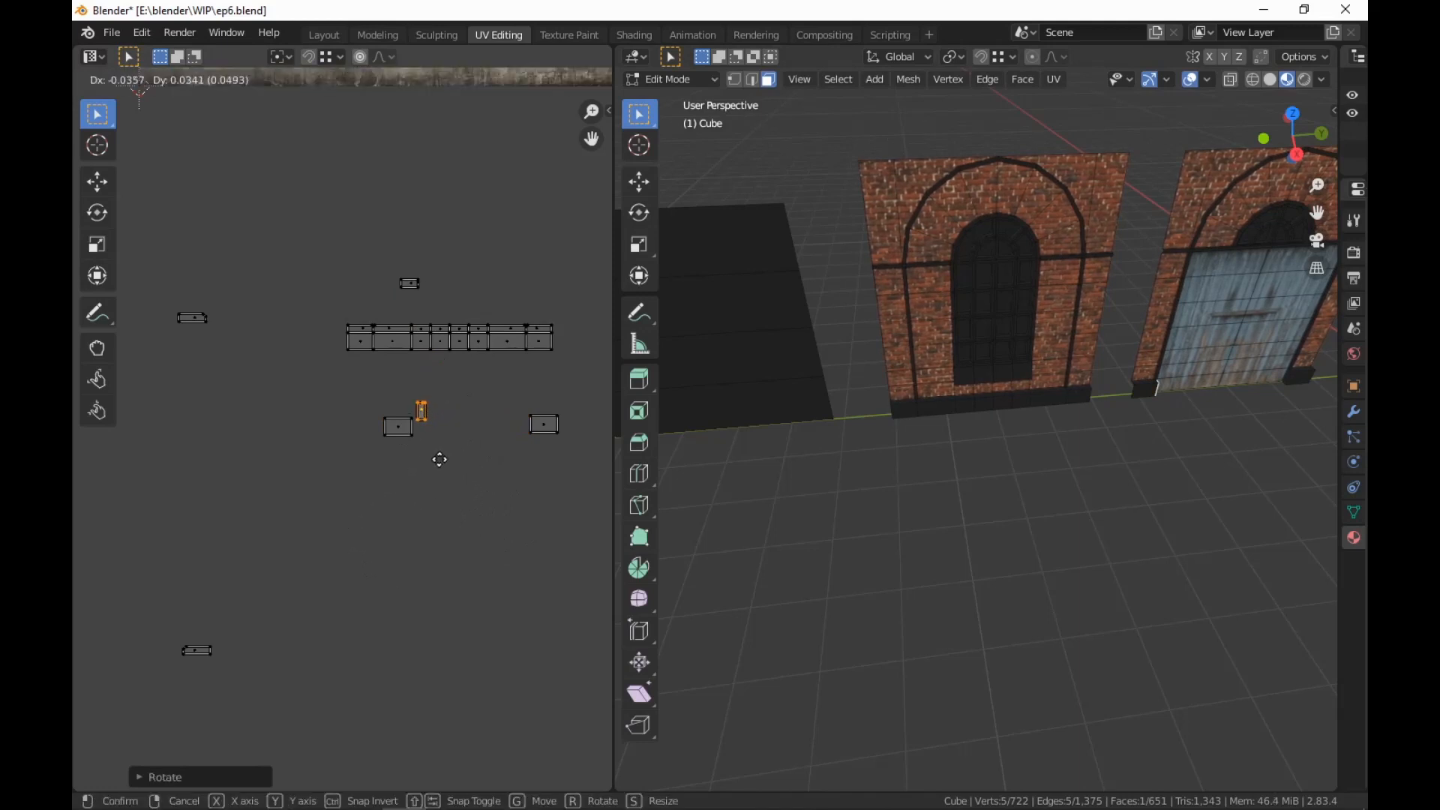
click(412, 444)
Rotate the right door trim's side-face UV upright and place it against the left edge of that trim's front-face UV
click(409, 284)
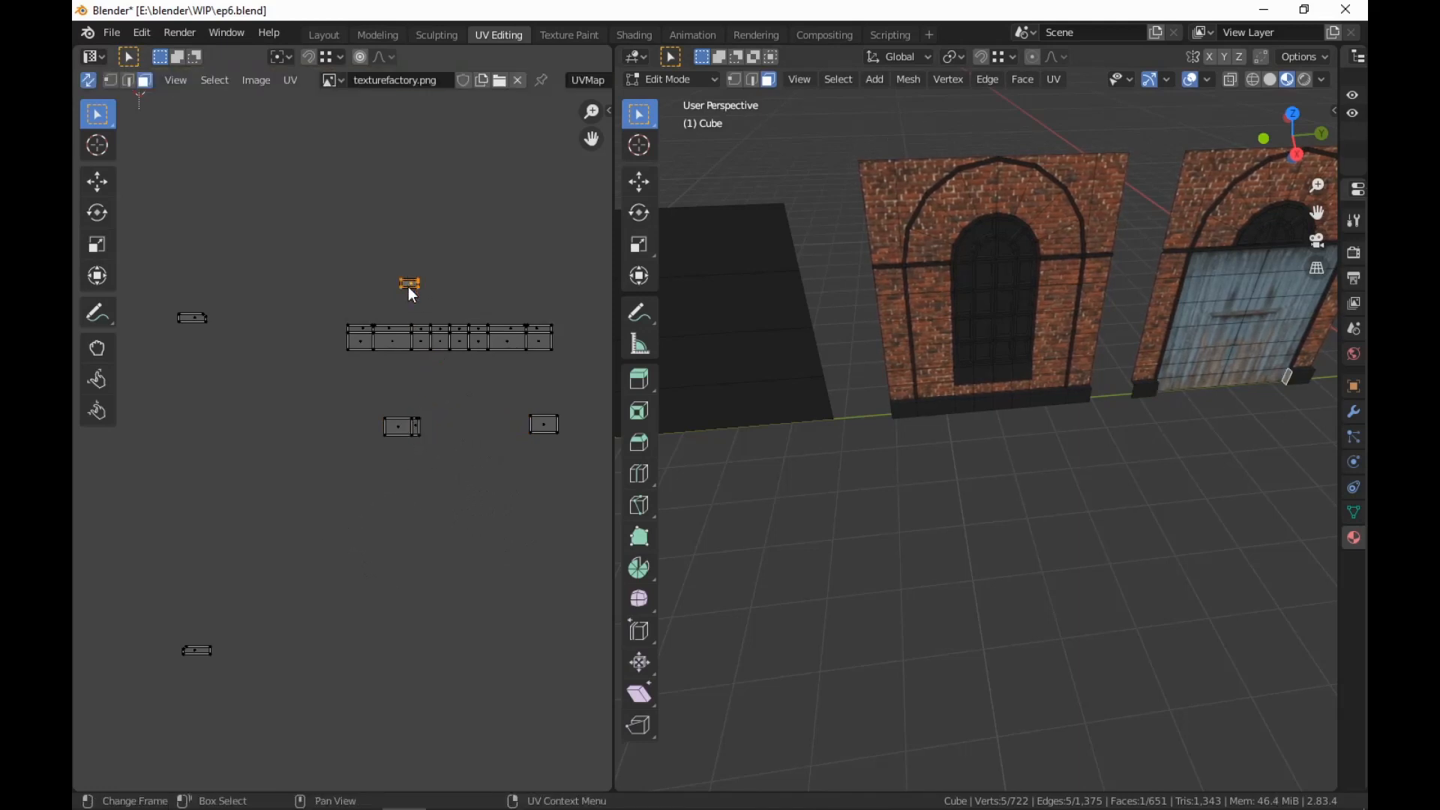
key(r)
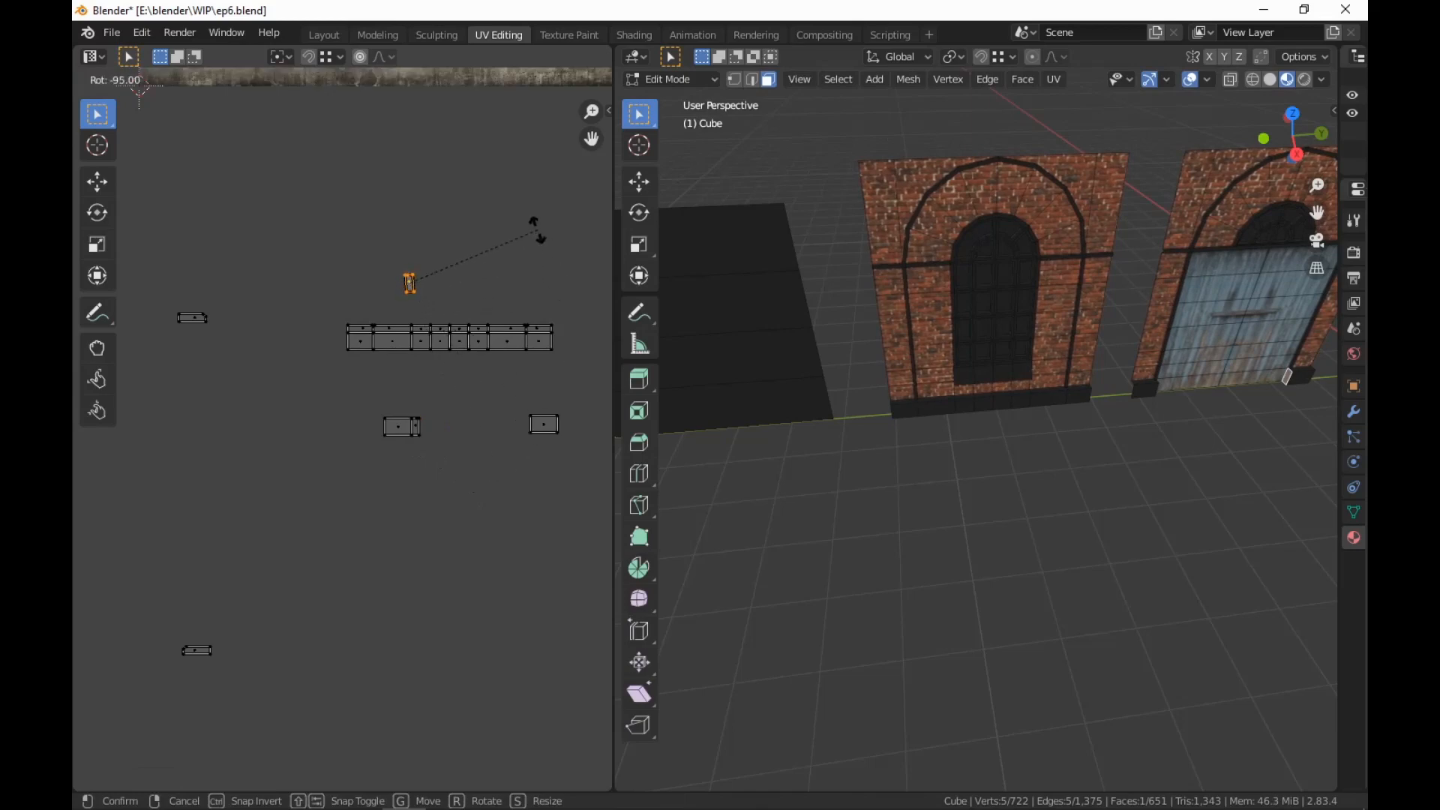
click(539, 238)
key(g)
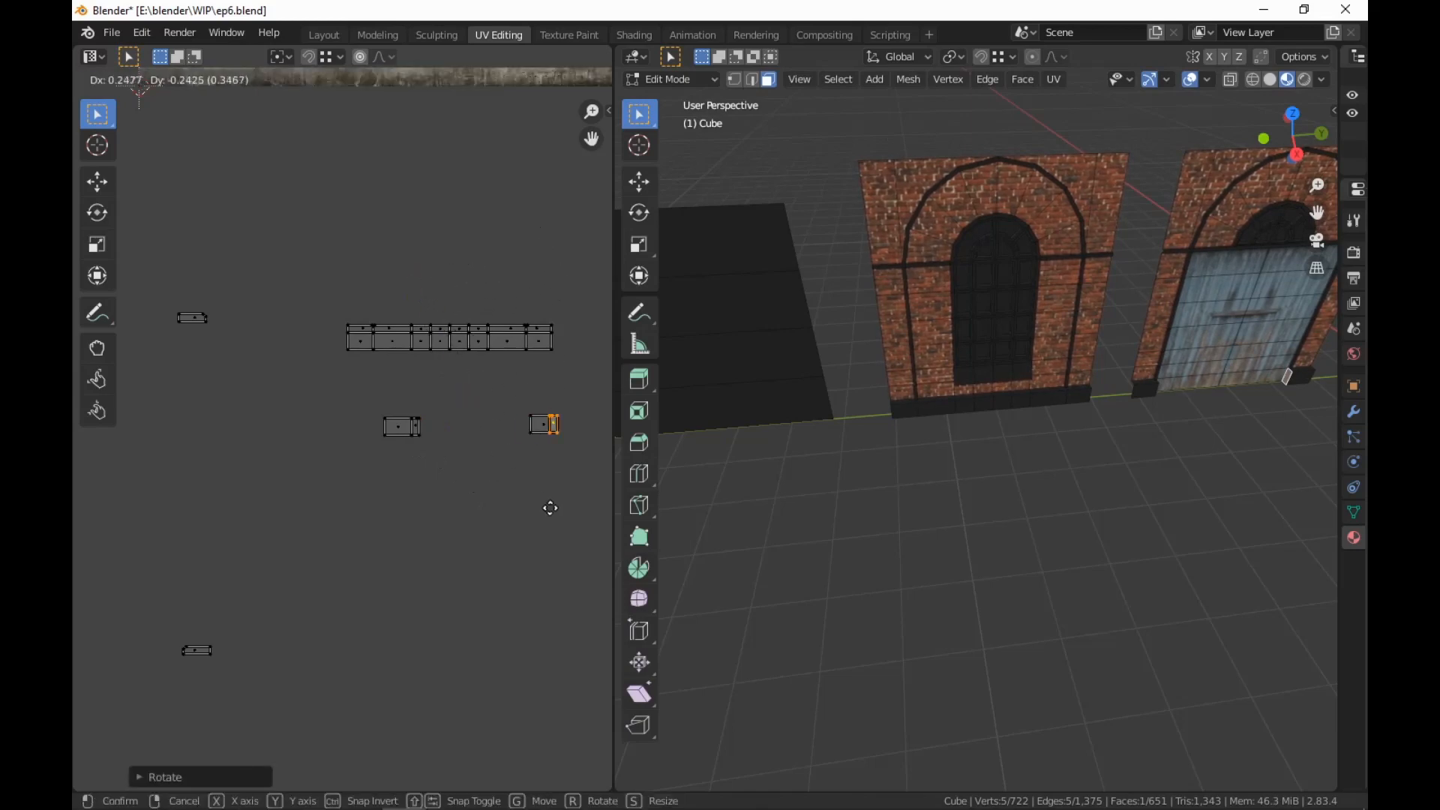
click(537, 499)
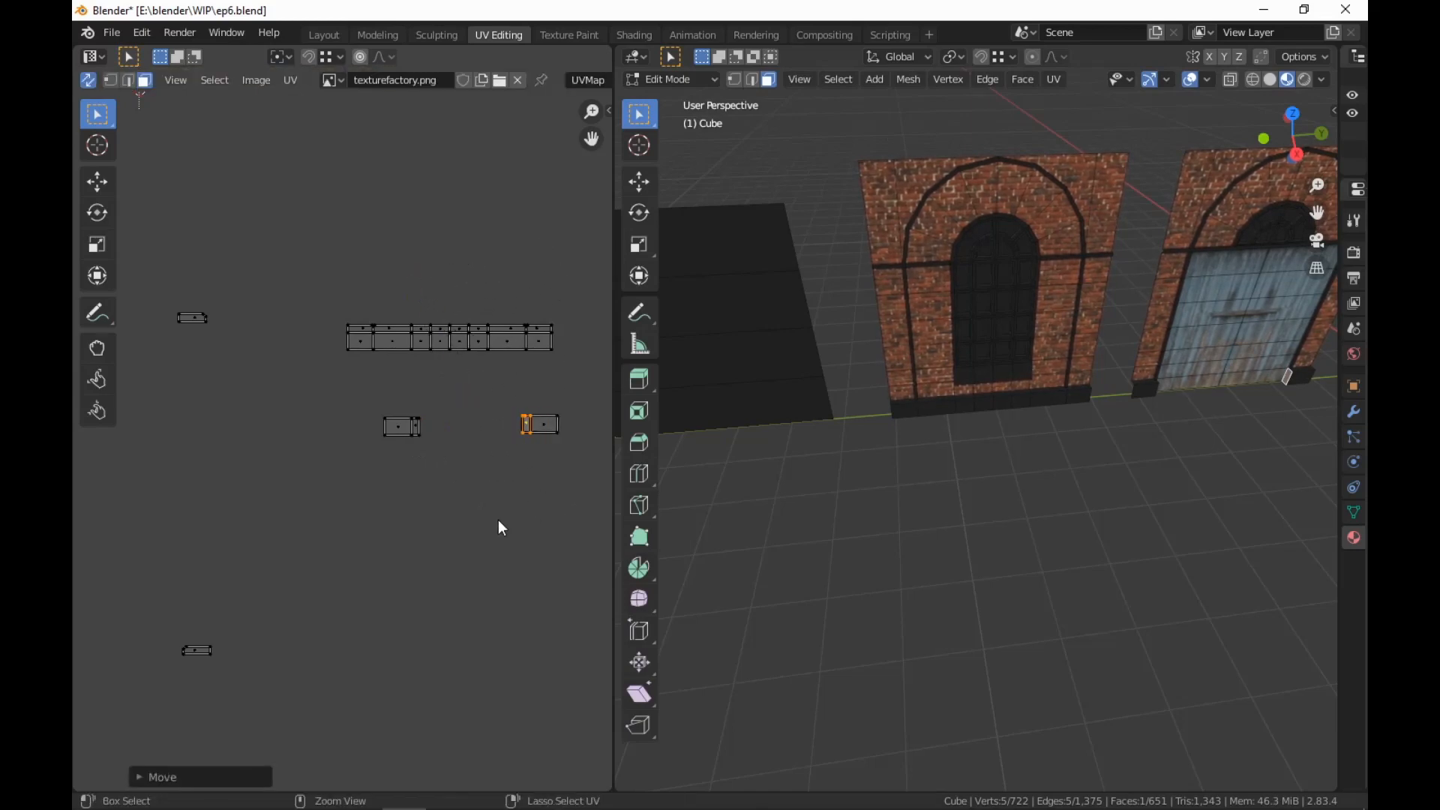
Place the right door trim's top-face UV against the upper edge of its front-face UV
click(209, 649)
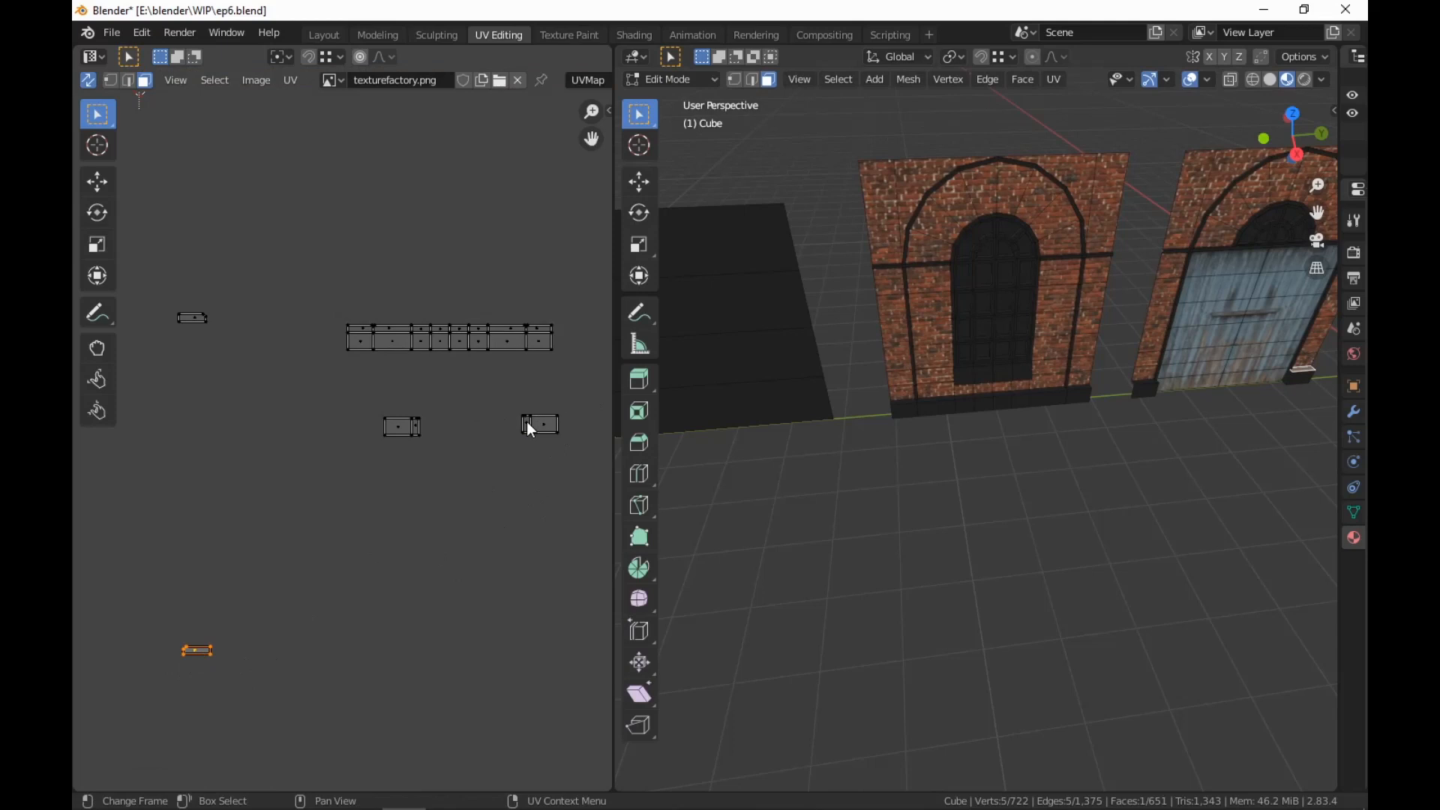
click(197, 653)
key(g)
click(546, 409)
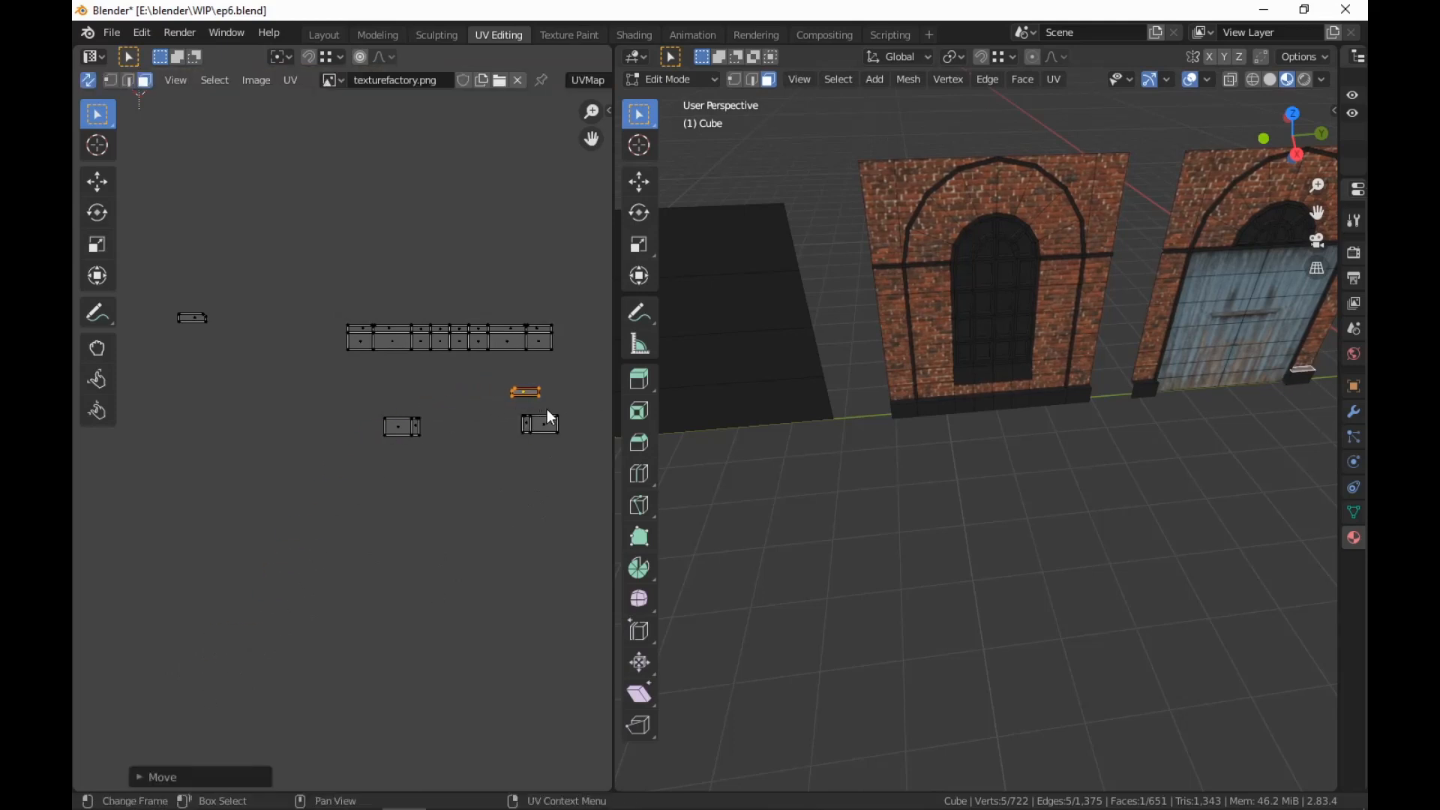
key(g)
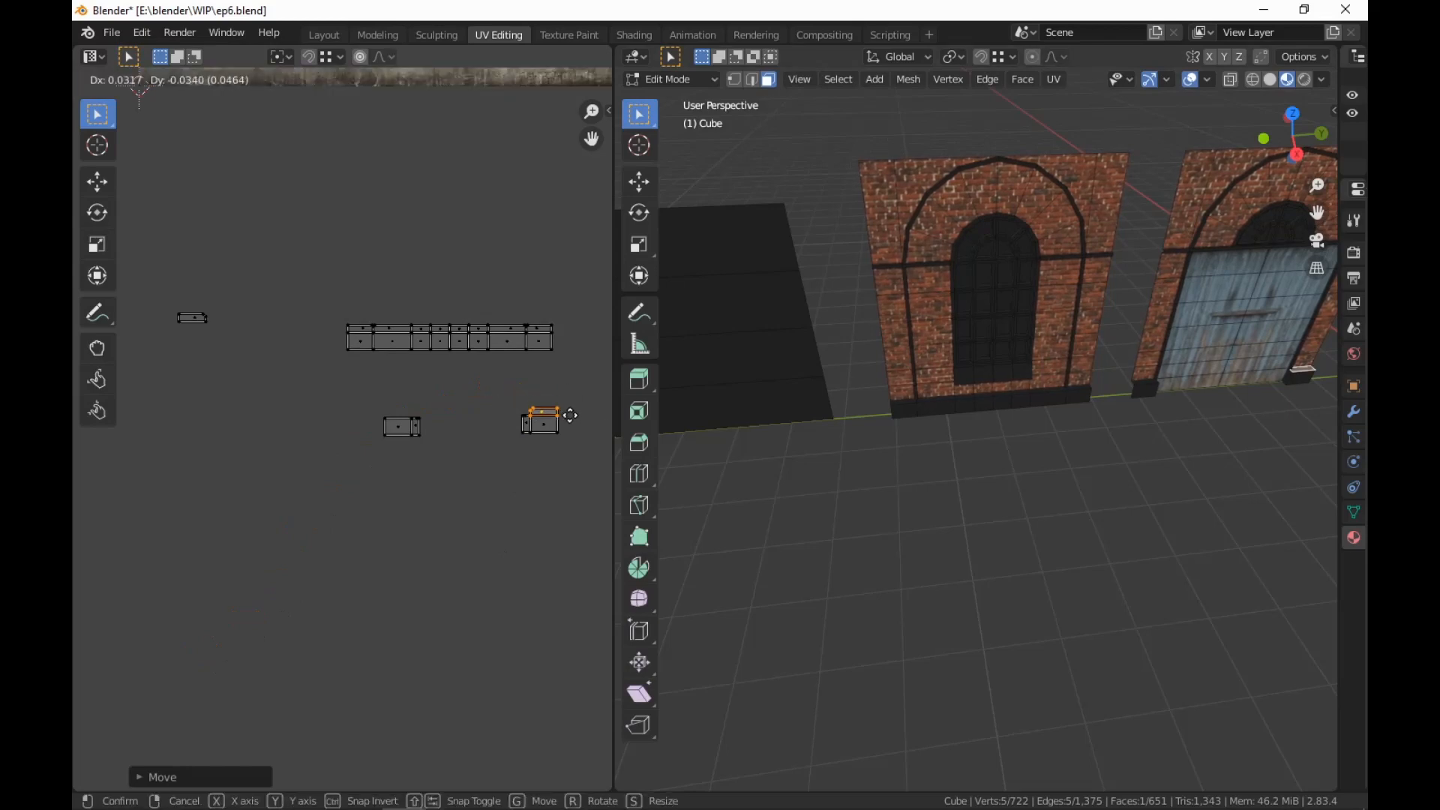
click(525, 418)
Place the left door trim's top-face UV against the upper edge of its front-face UV
click(189, 321)
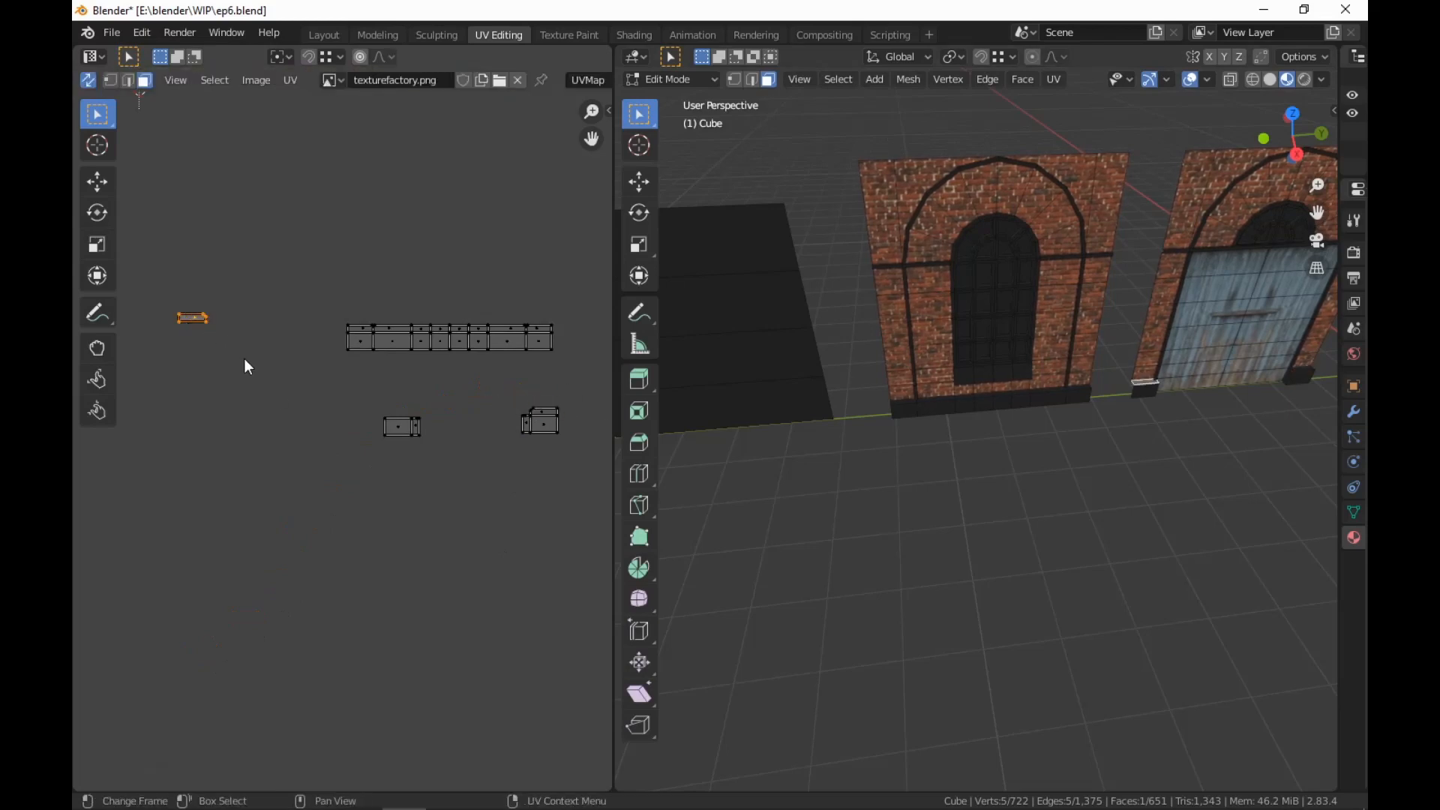
key(g)
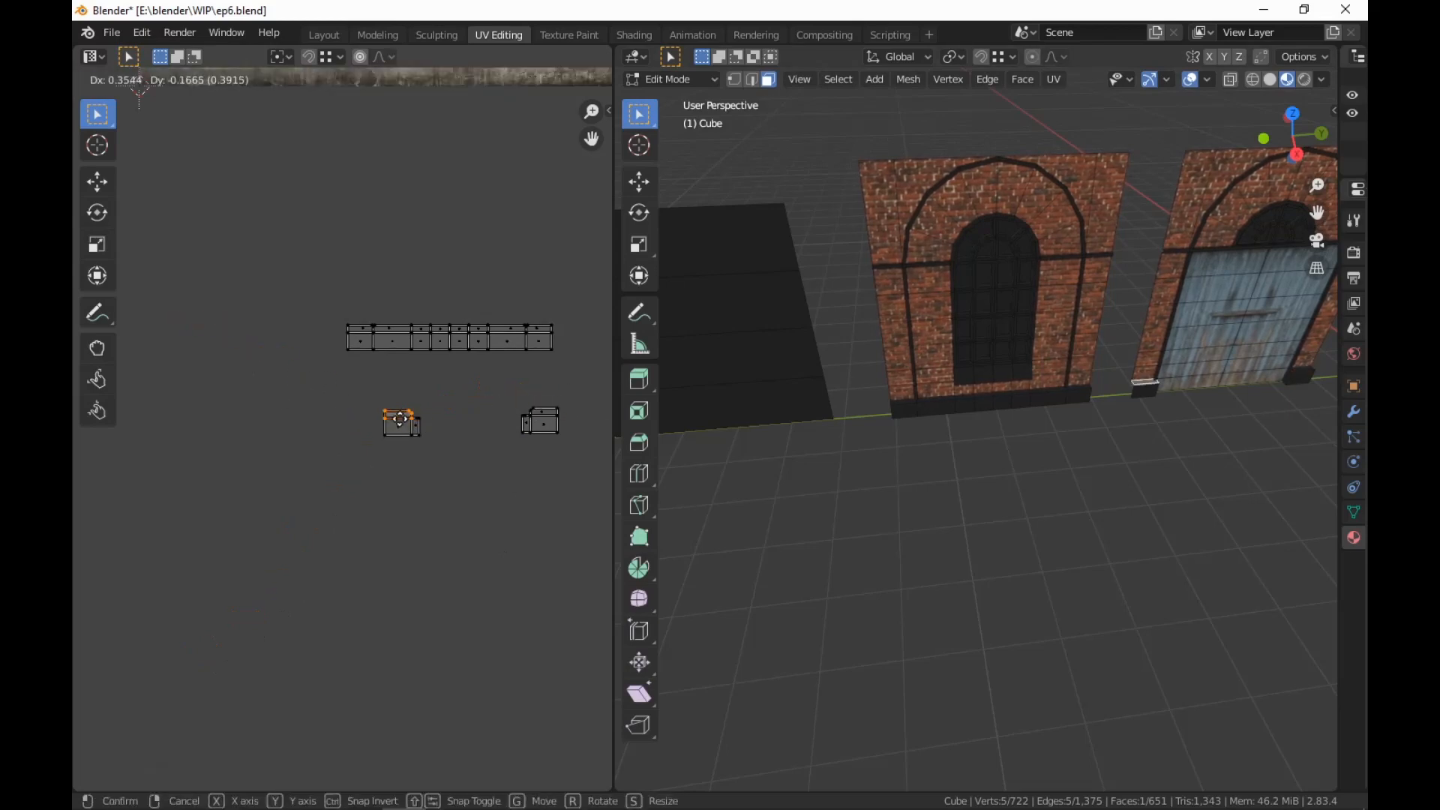
click(400, 419)
Move the right door trim's UV group against the right end of the window wall's trim UV strip
middle_drag(533, 492, 434, 605)
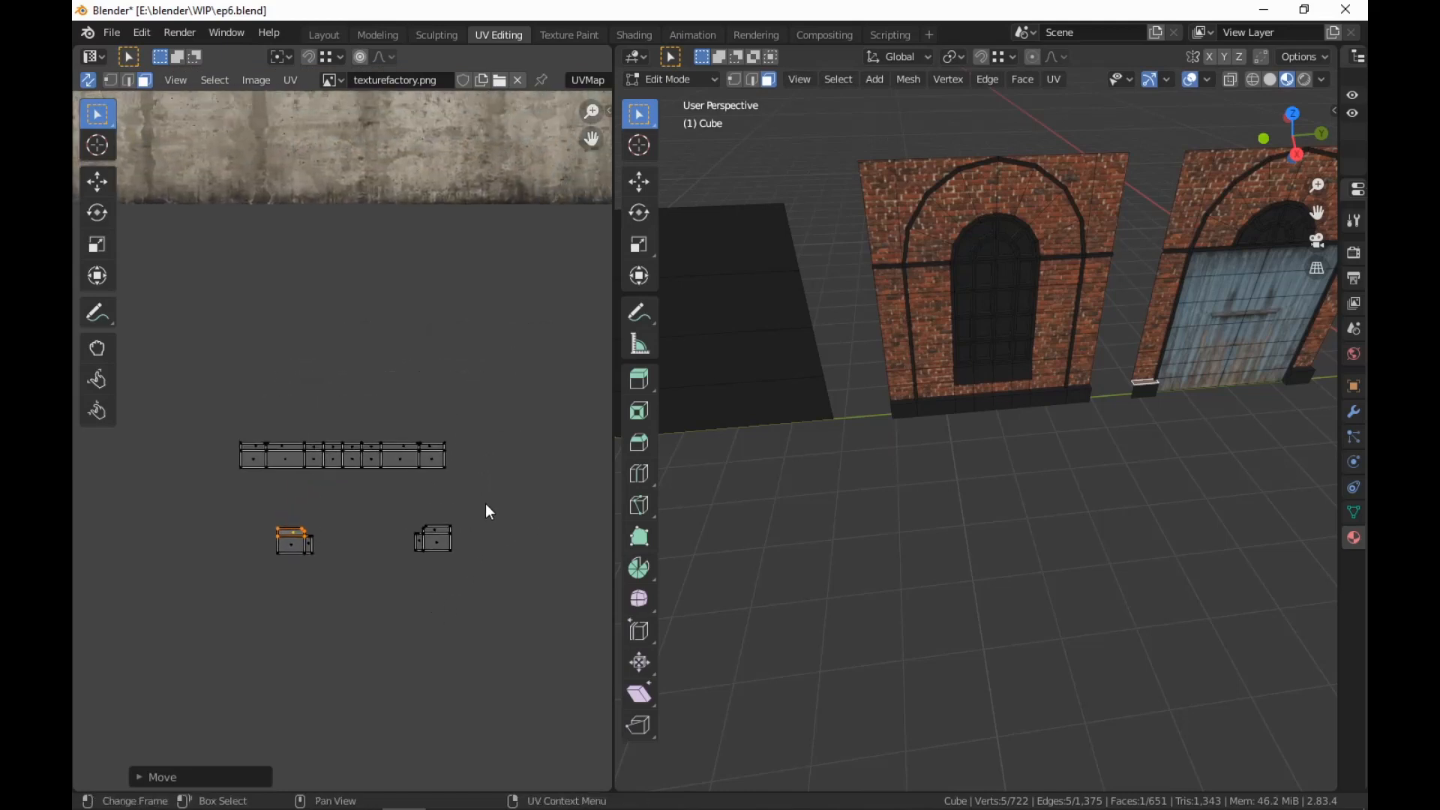
drag(486, 505, 390, 572)
key(g)
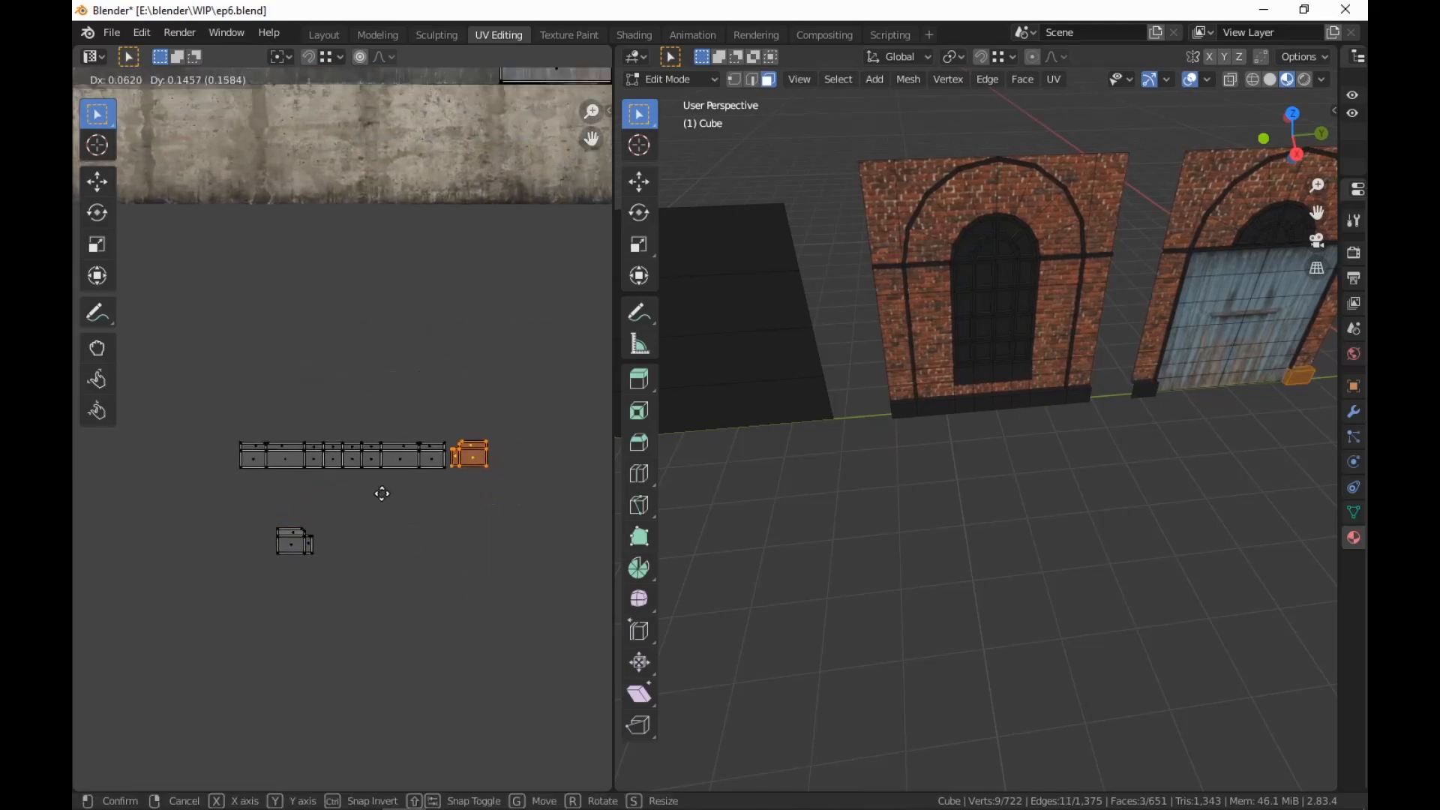
click(442, 494)
key(g)
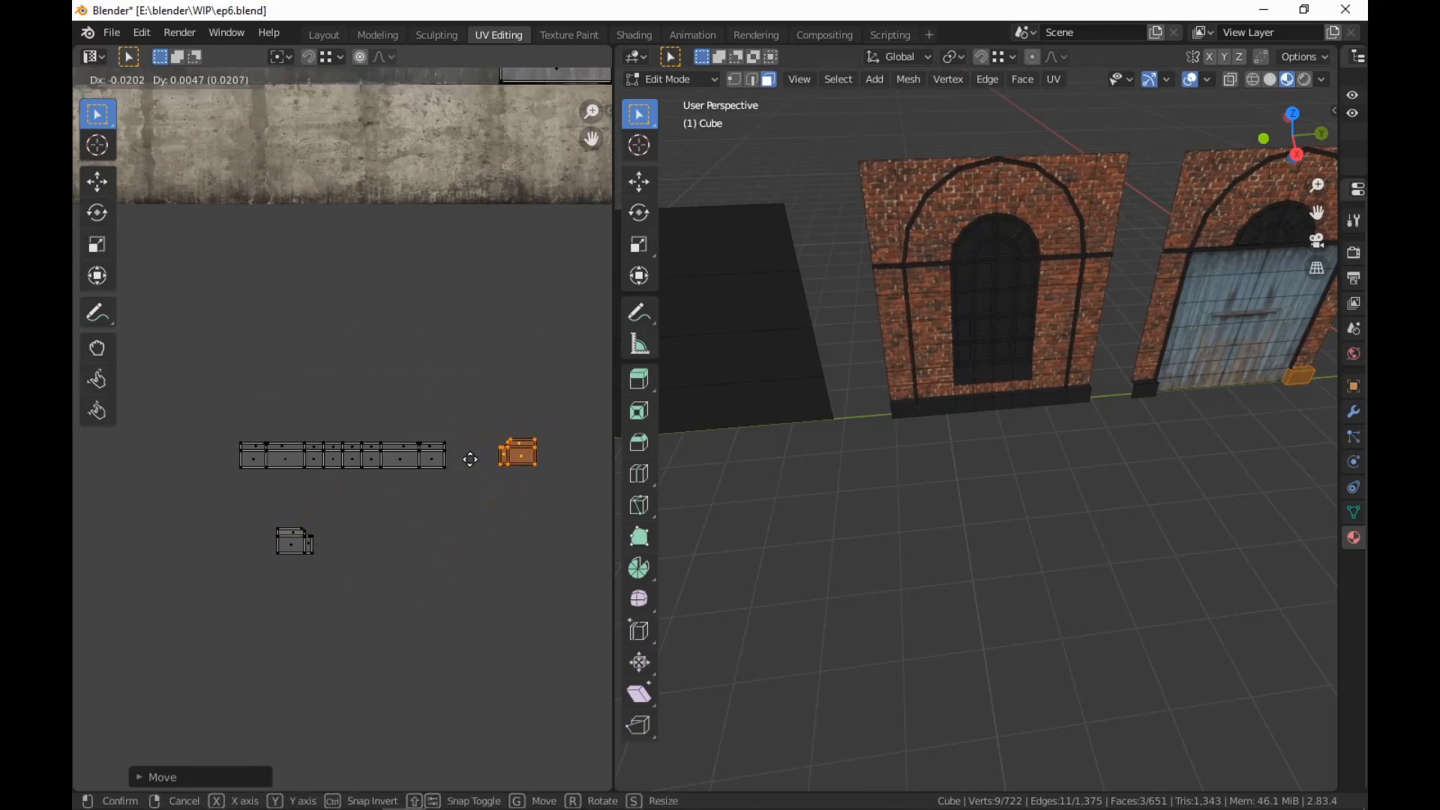
click(426, 462)
Move the left door trim's UV group against the left end of the window wall's trim UV strip
drag(327, 497, 248, 587)
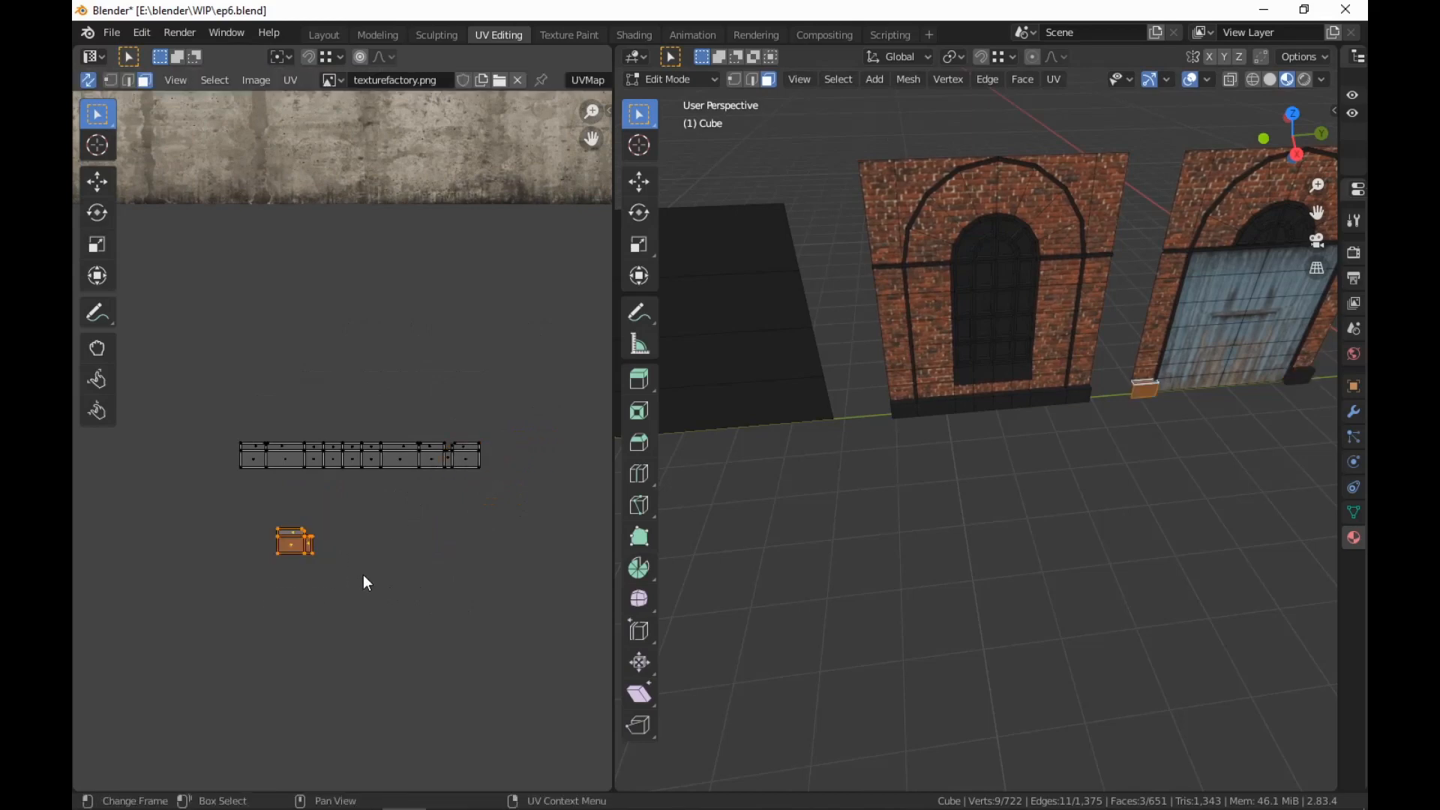
key(g)
click(252, 487)
key(g)
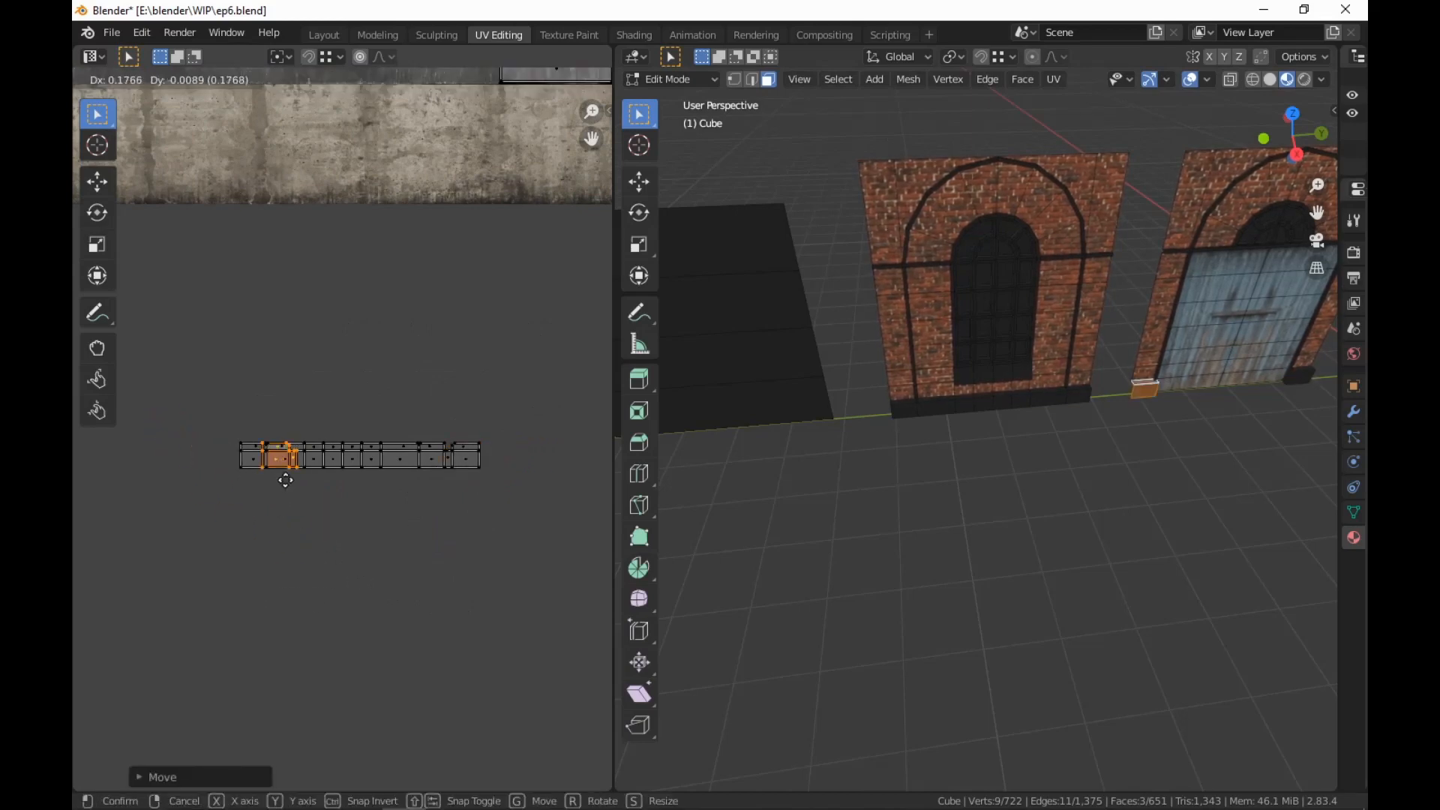
click(243, 477)
Place the combined trim UV strip along the lower edge of the concrete texture and scale it to the texture's full width
drag(520, 418, 72, 537)
scroll(444, 573, down, 5)
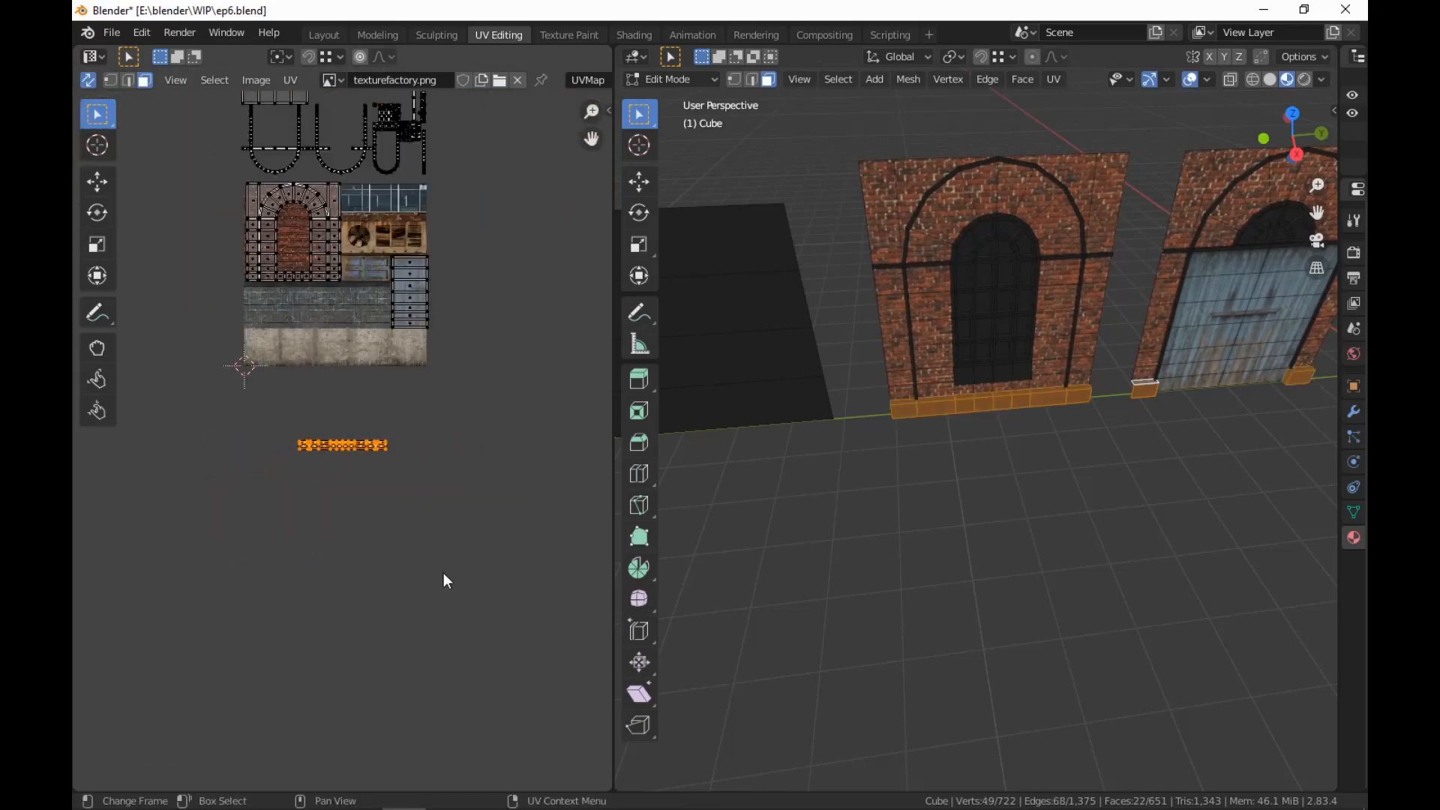
scroll(444, 638, up, 3)
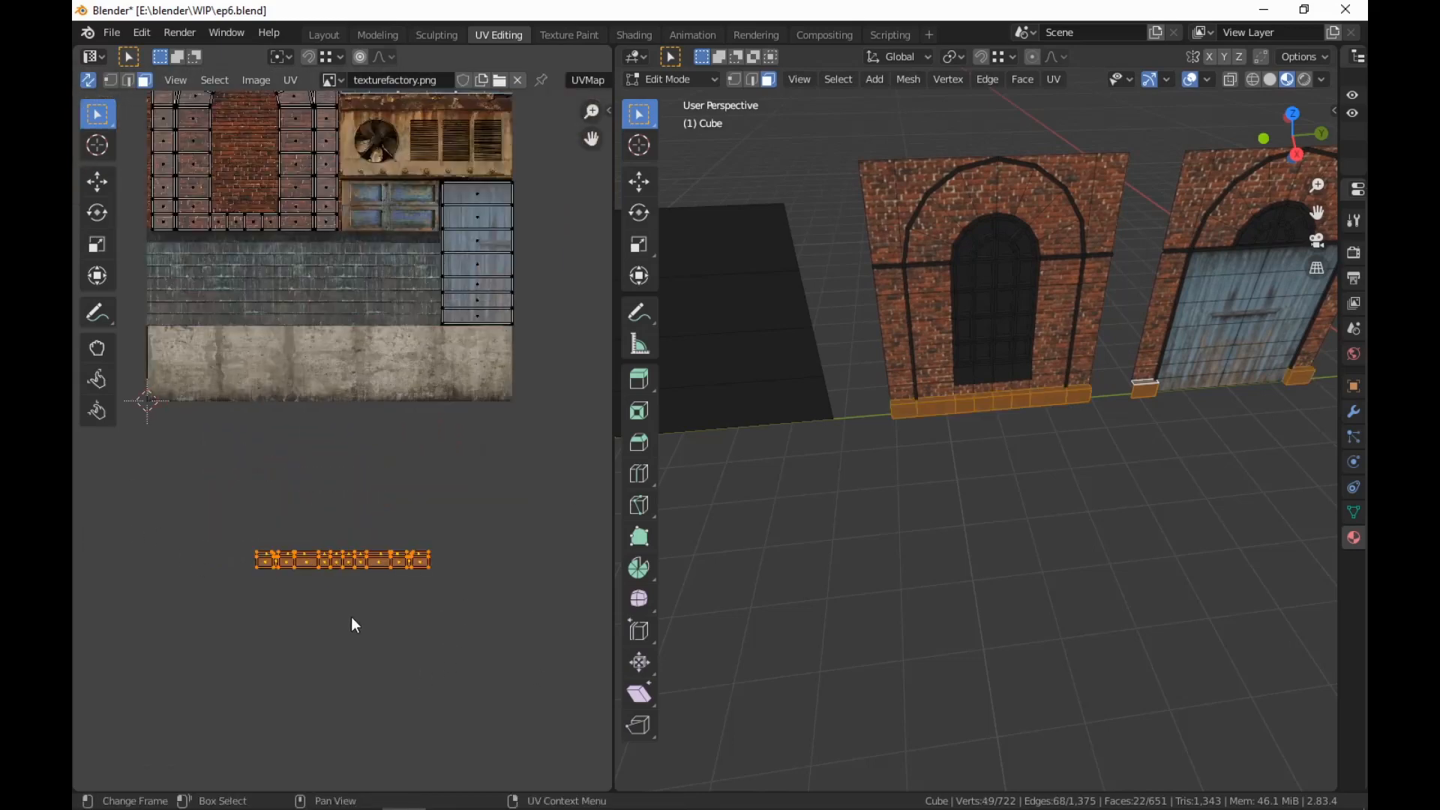
key(g)
click(365, 449)
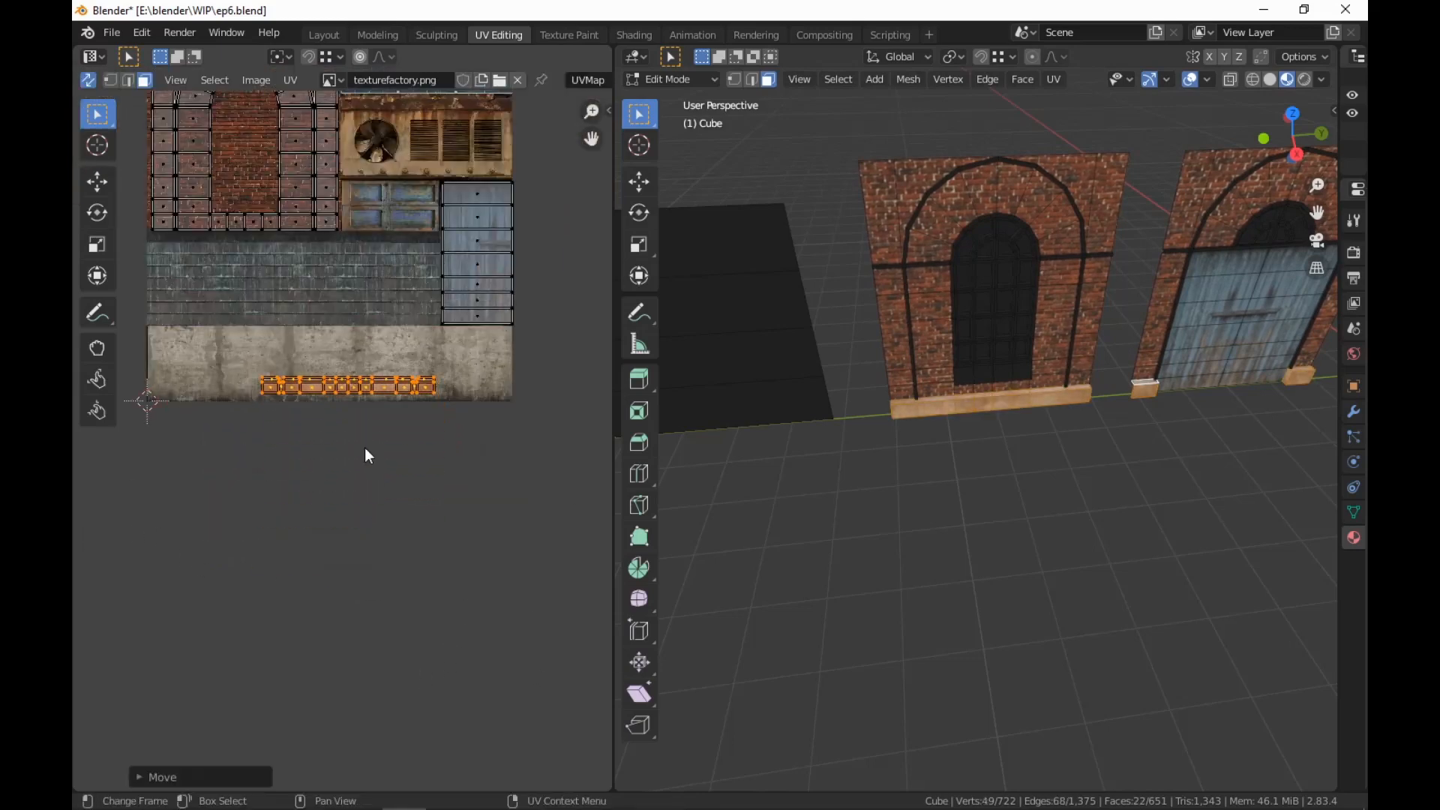
key(s)
click(417, 500)
key(g)
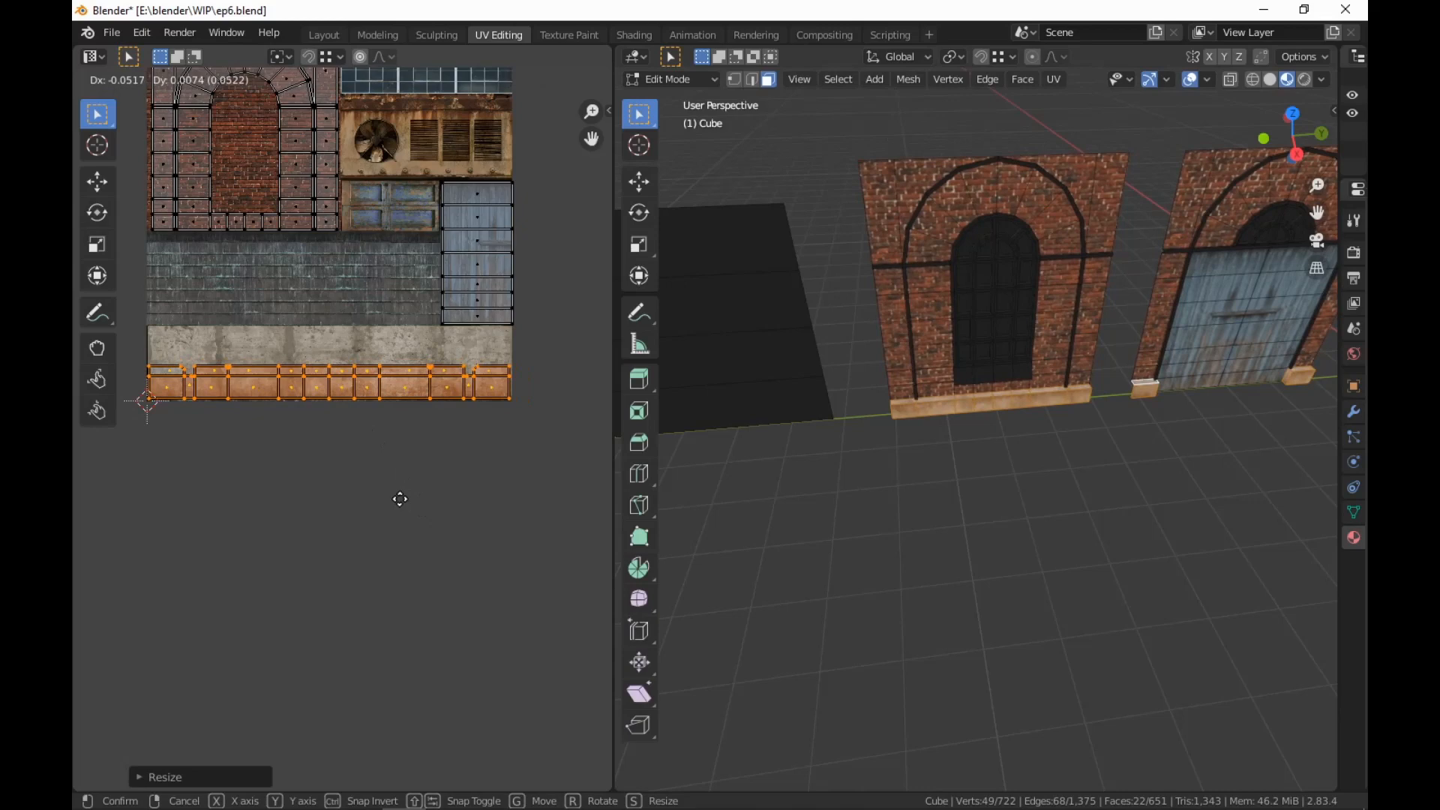
click(400, 499)
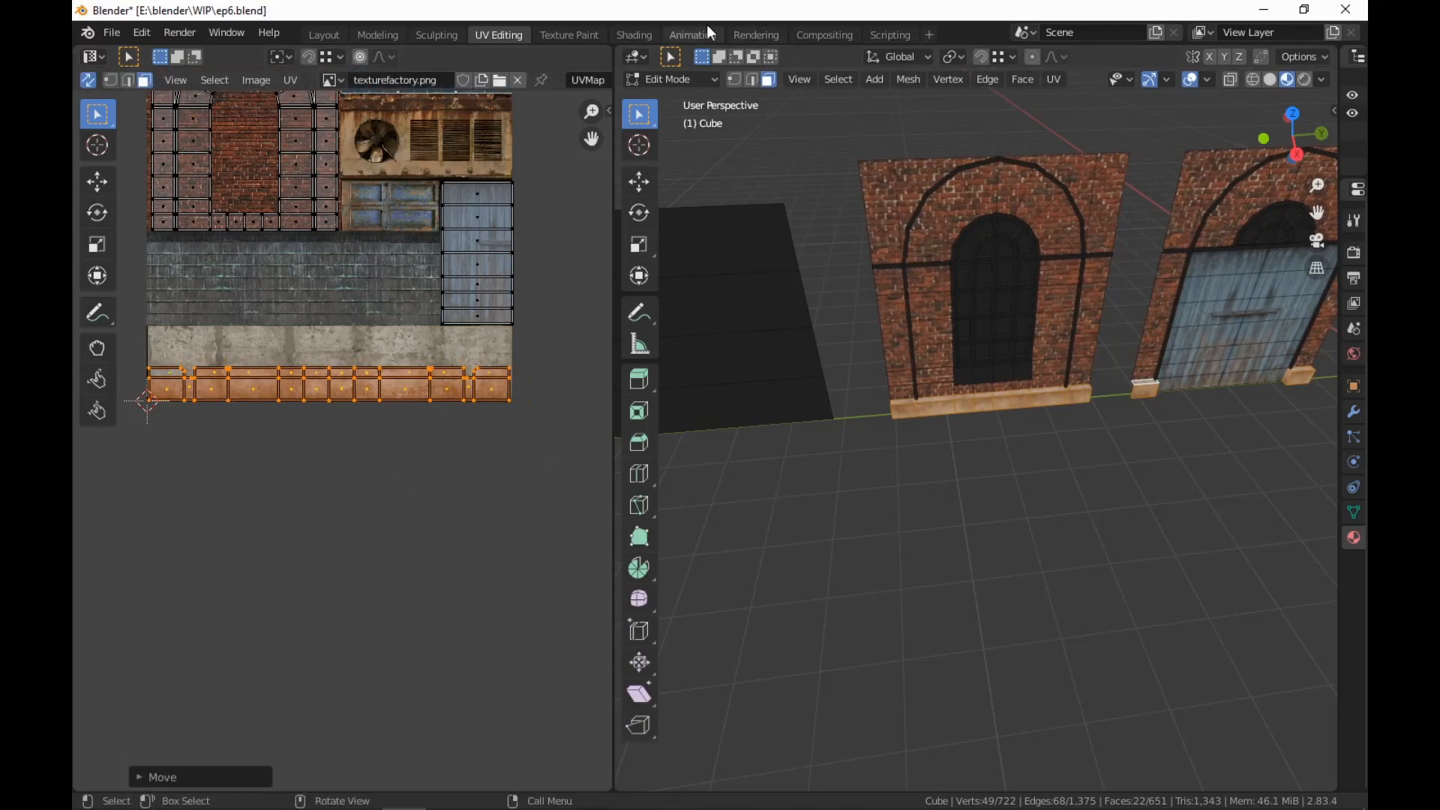
Rotate the UV of the right door trim's front face upside down in place on the concrete texture
scroll(1105, 546, up, 2)
middle_drag(1101, 521, 1076, 471)
shift+middle_drag(1225, 502, 749, 388)
shift+middle_drag(989, 402, 1125, 473)
click(1207, 405)
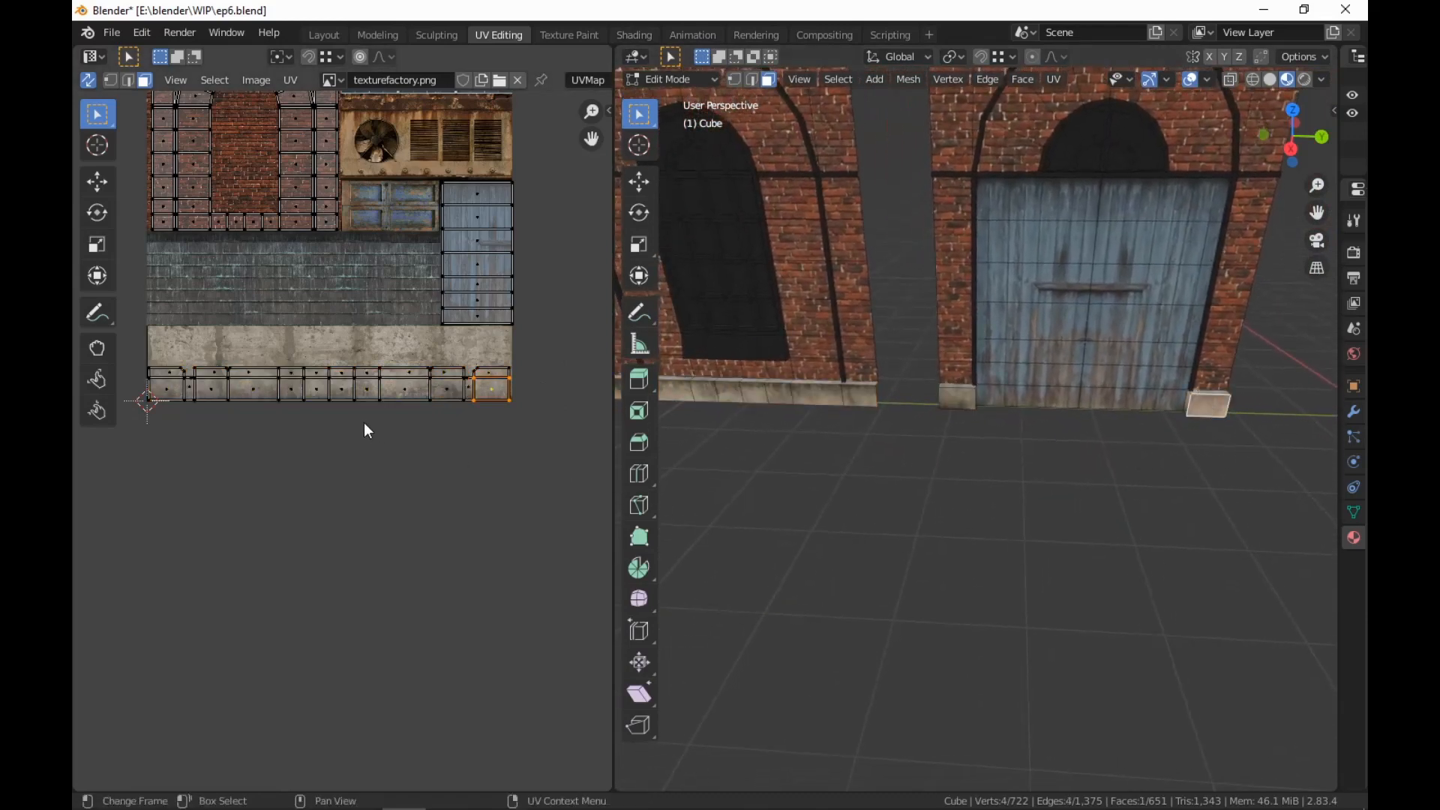
key(r)
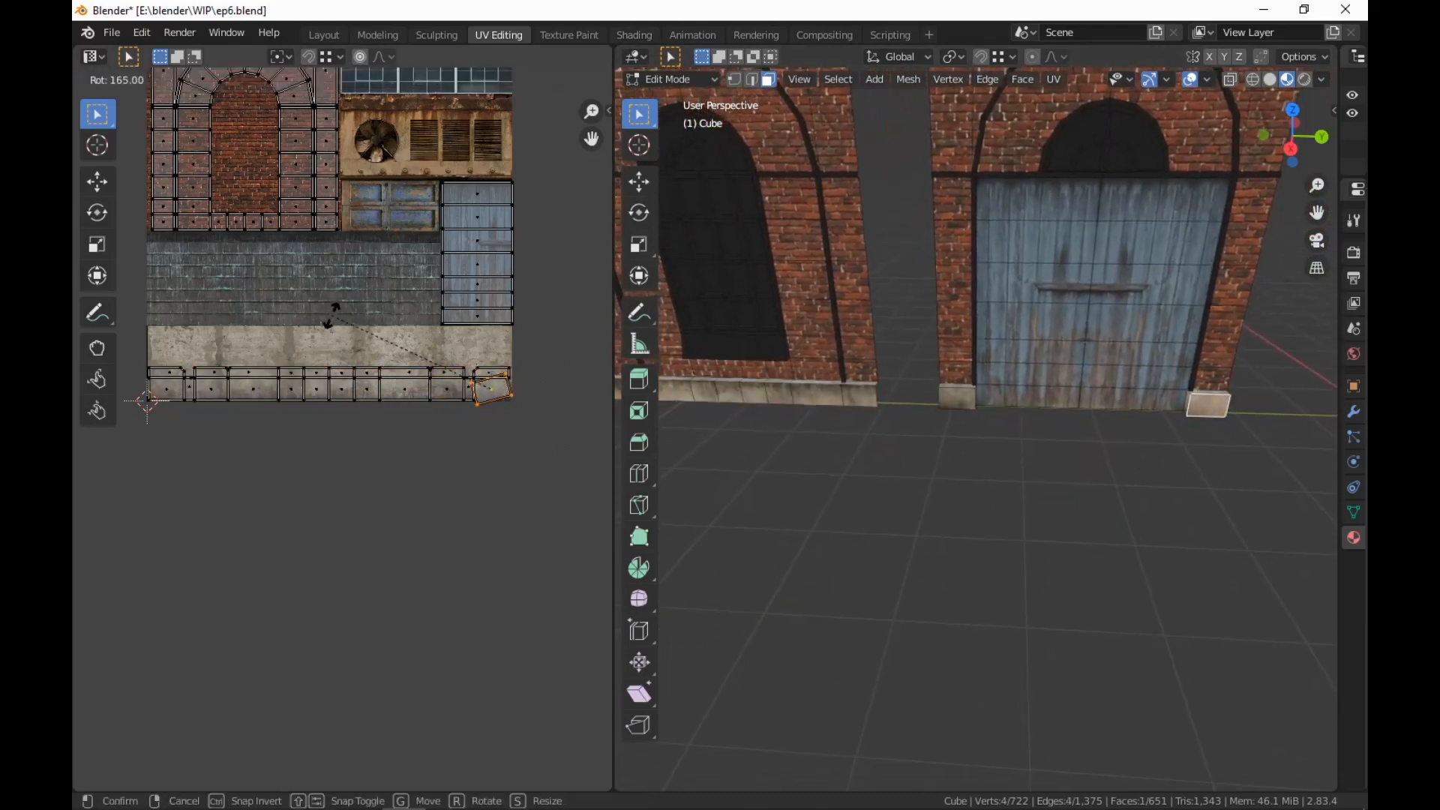
click(347, 272)
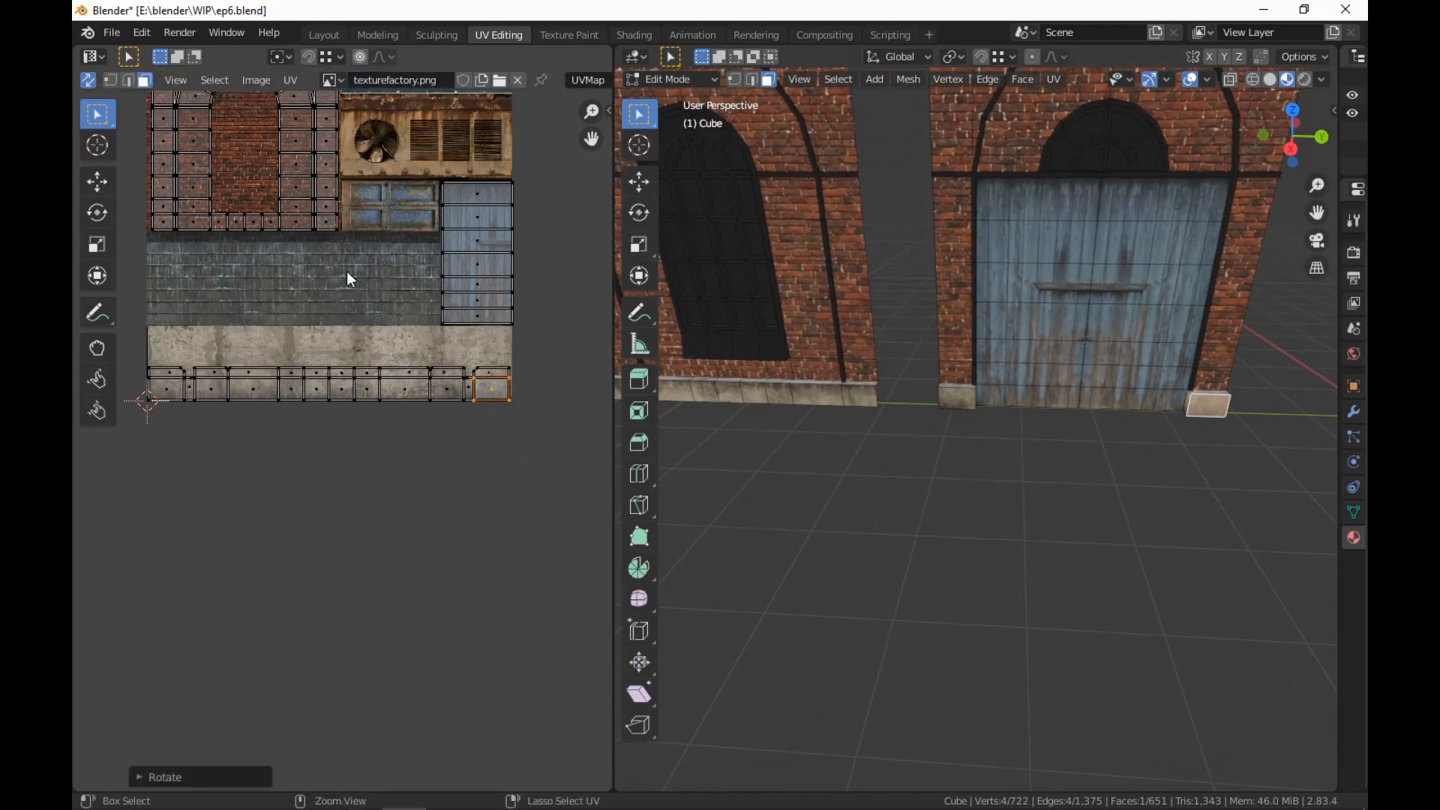
Rotate the UVs of the window wall's front base trim faces upside down in place on the concrete texture
alt+click(791, 394)
alt+middle_click(791, 394)
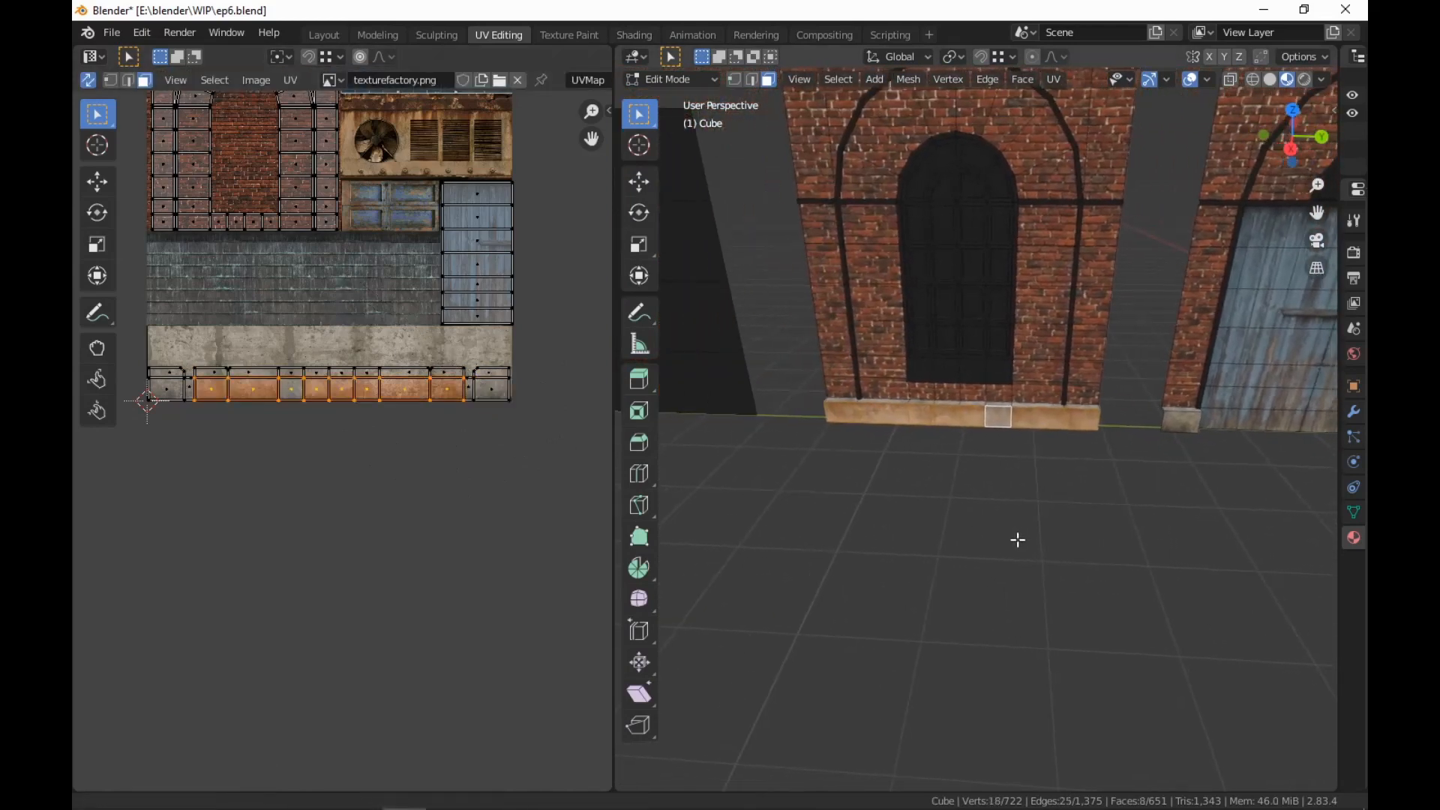
key(r)
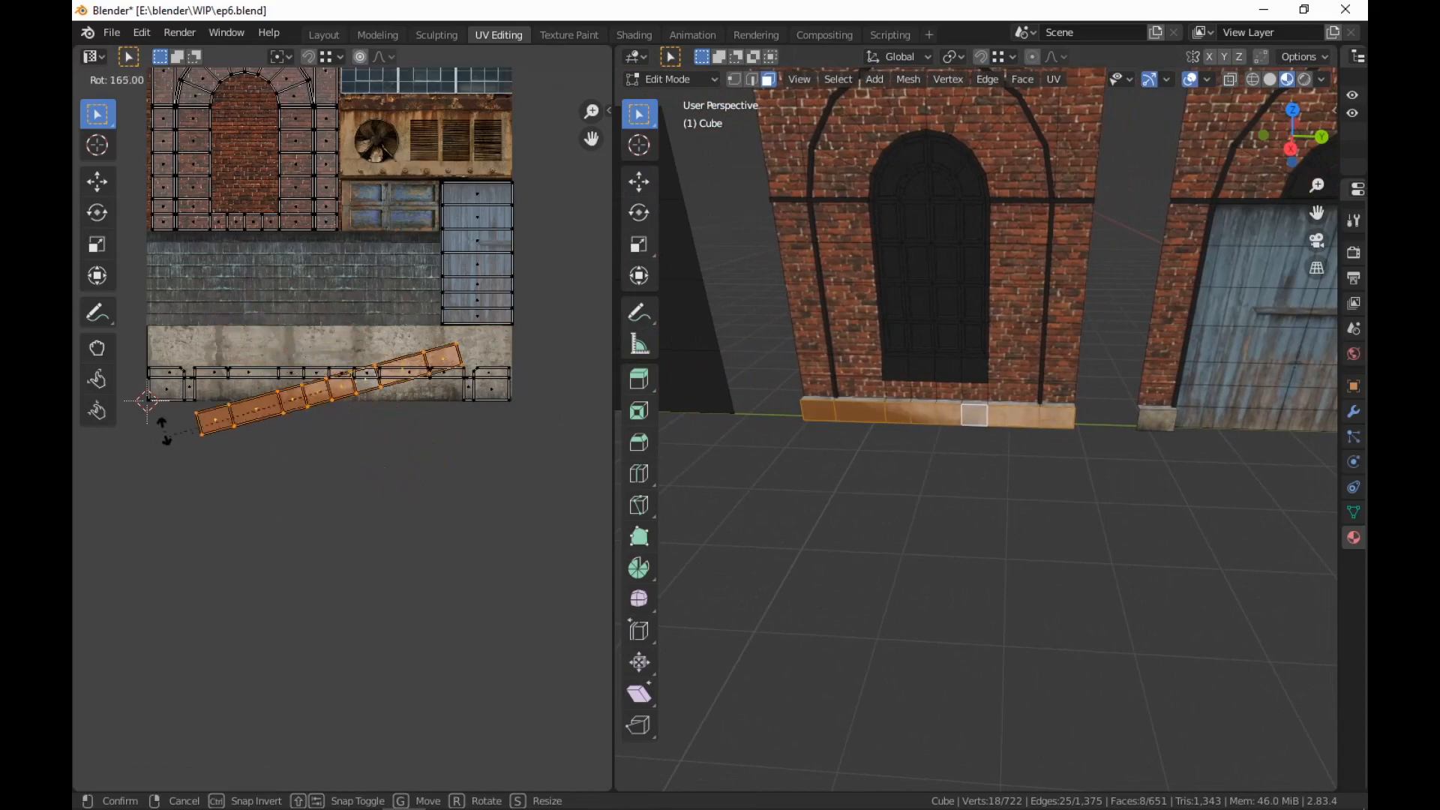
click(190, 413)
click(953, 506)
Examine the concrete texture on the base trims of the window and door walls from several angles
scroll(955, 506, up, 2)
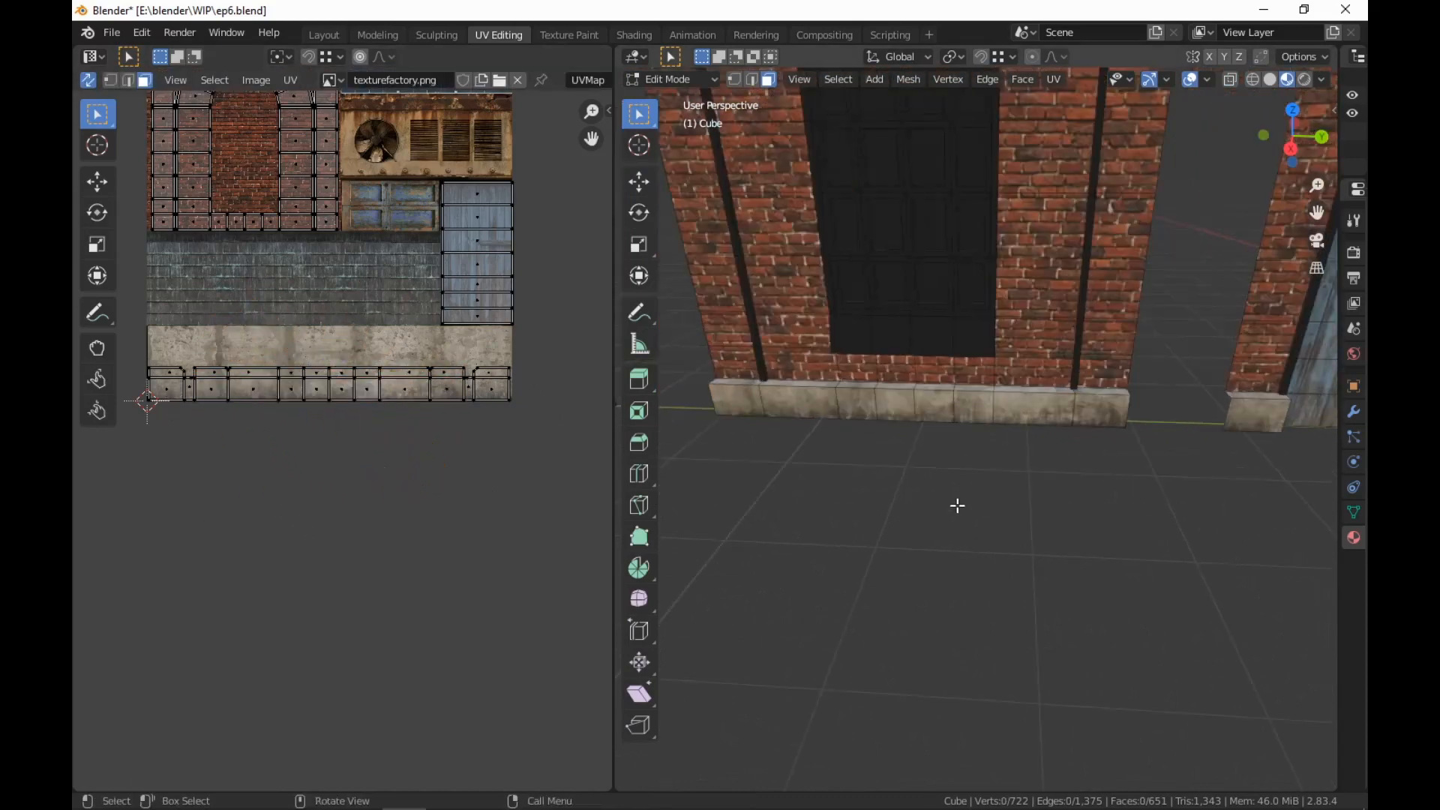
middle_drag(957, 505, 1133, 498)
shift+middle_drag(870, 562, 969, 591)
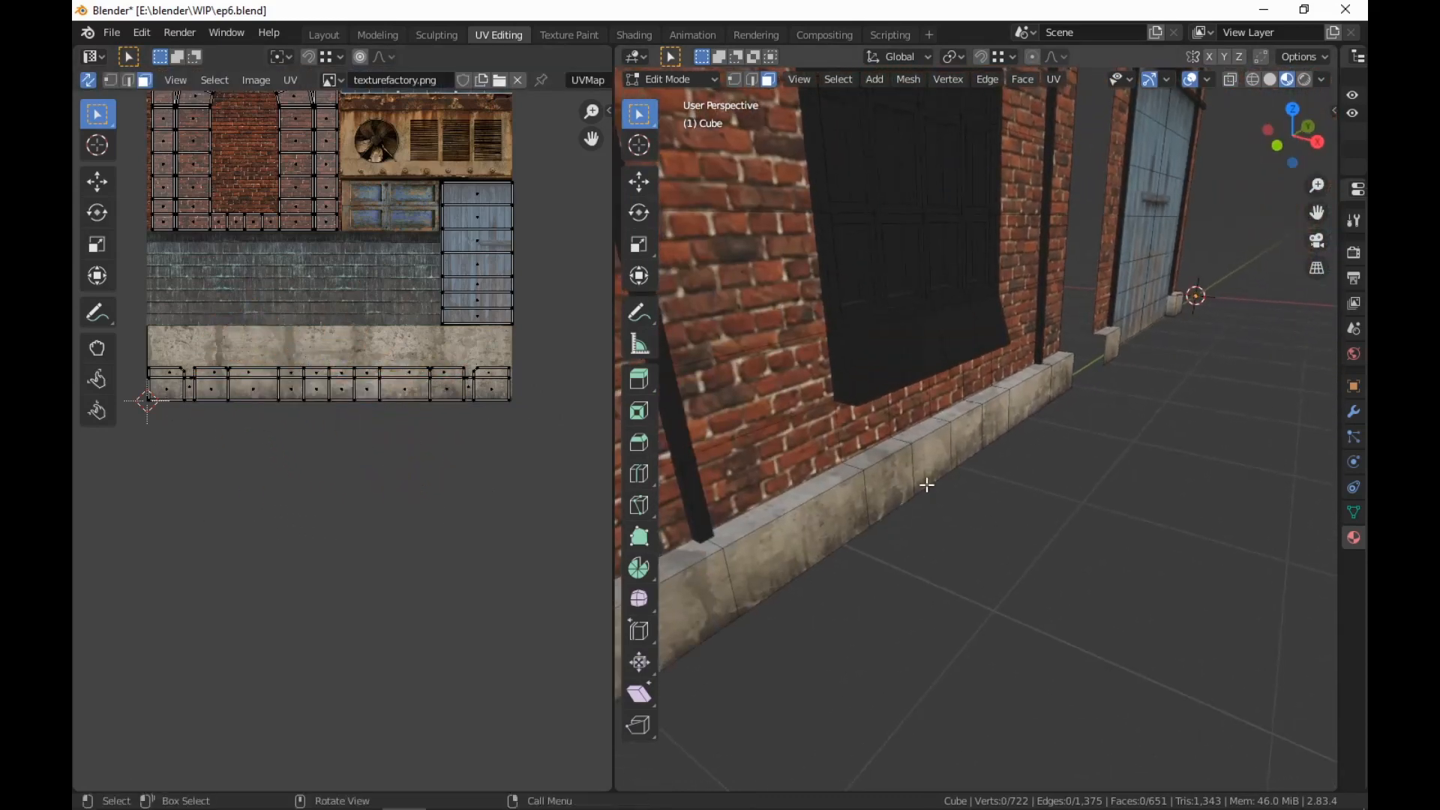
middle_drag(927, 485, 973, 439)
shift+middle_drag(1248, 662, 896, 739)
scroll(982, 671, down, 5)
middle_drag(968, 665, 885, 620)
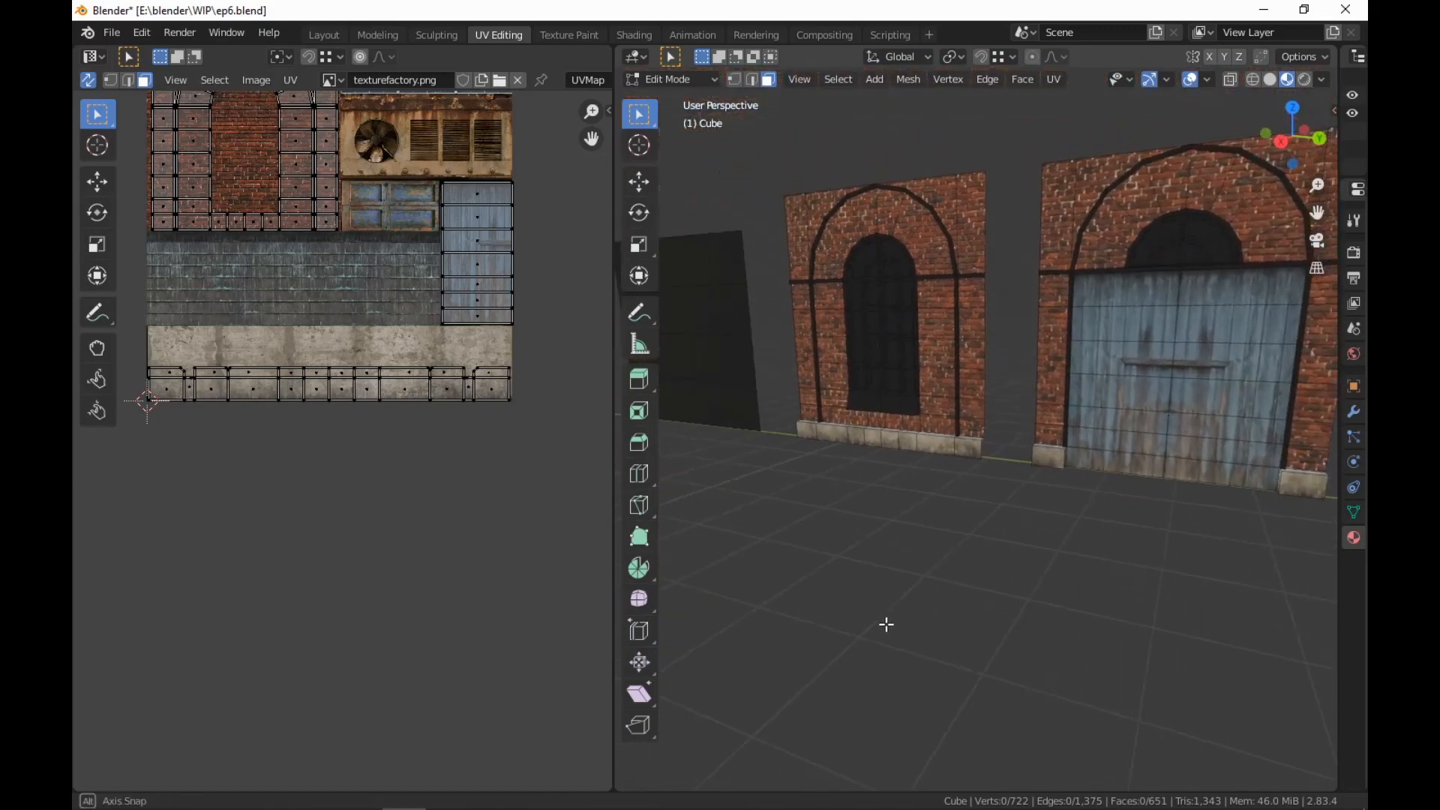
scroll(390, 473, down, 5)
scroll(421, 585, up, 5)
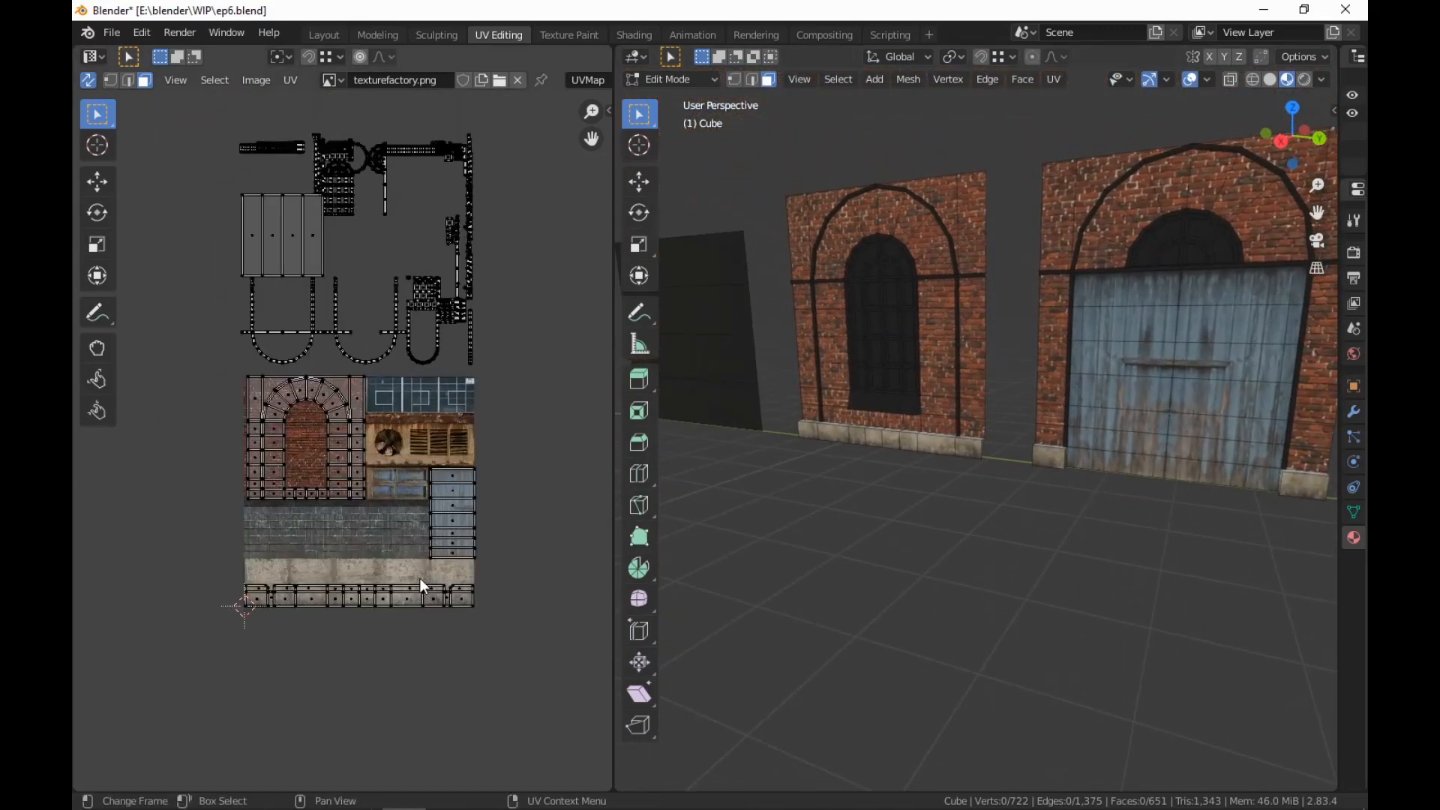
Select the twelve glass panes in the lower three rows of the arched window
middle_drag(887, 570, 1061, 609)
scroll(1090, 611, up, 2)
click(853, 460)
shift+click(885, 462)
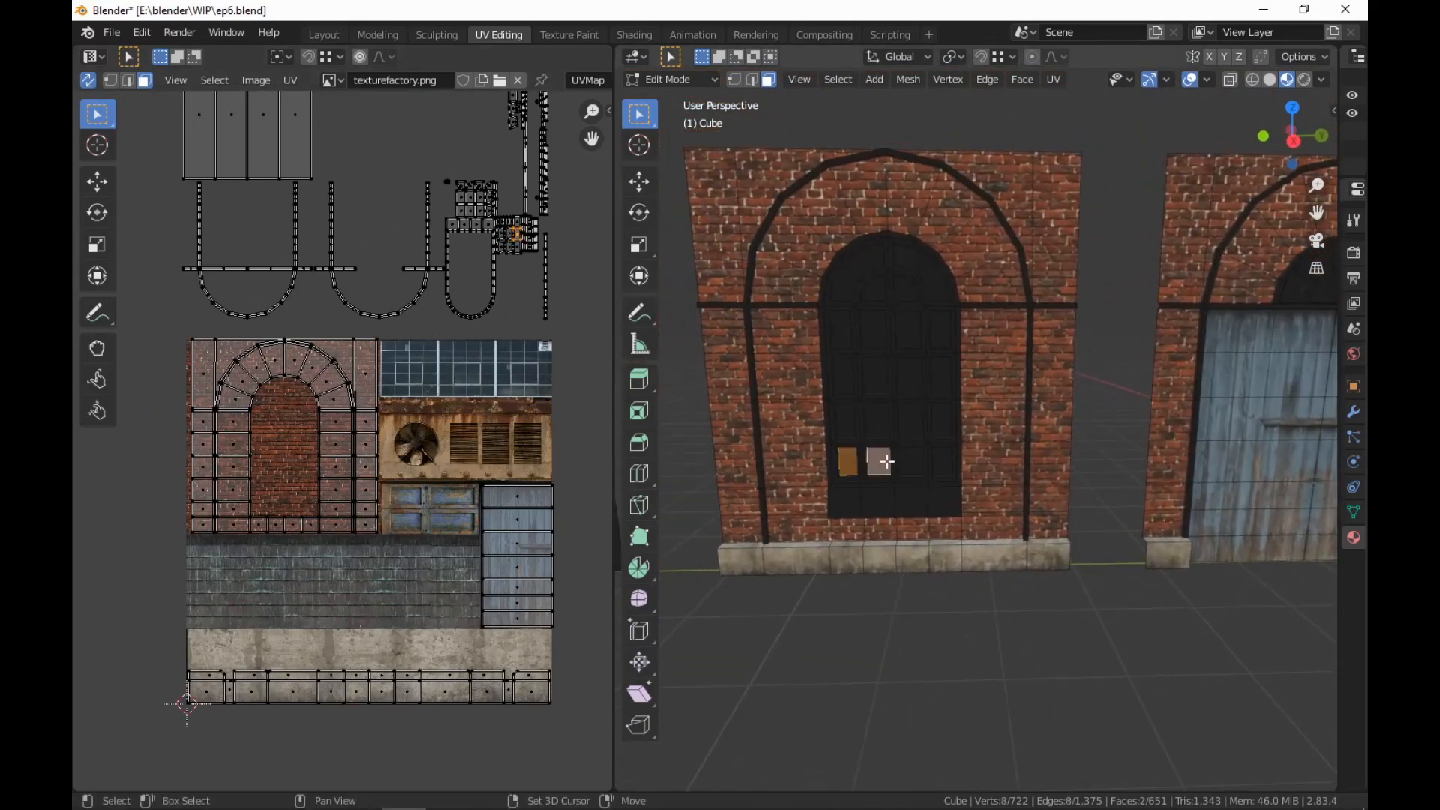
shift+click(912, 462)
shift+click(942, 462)
shift+click(941, 420)
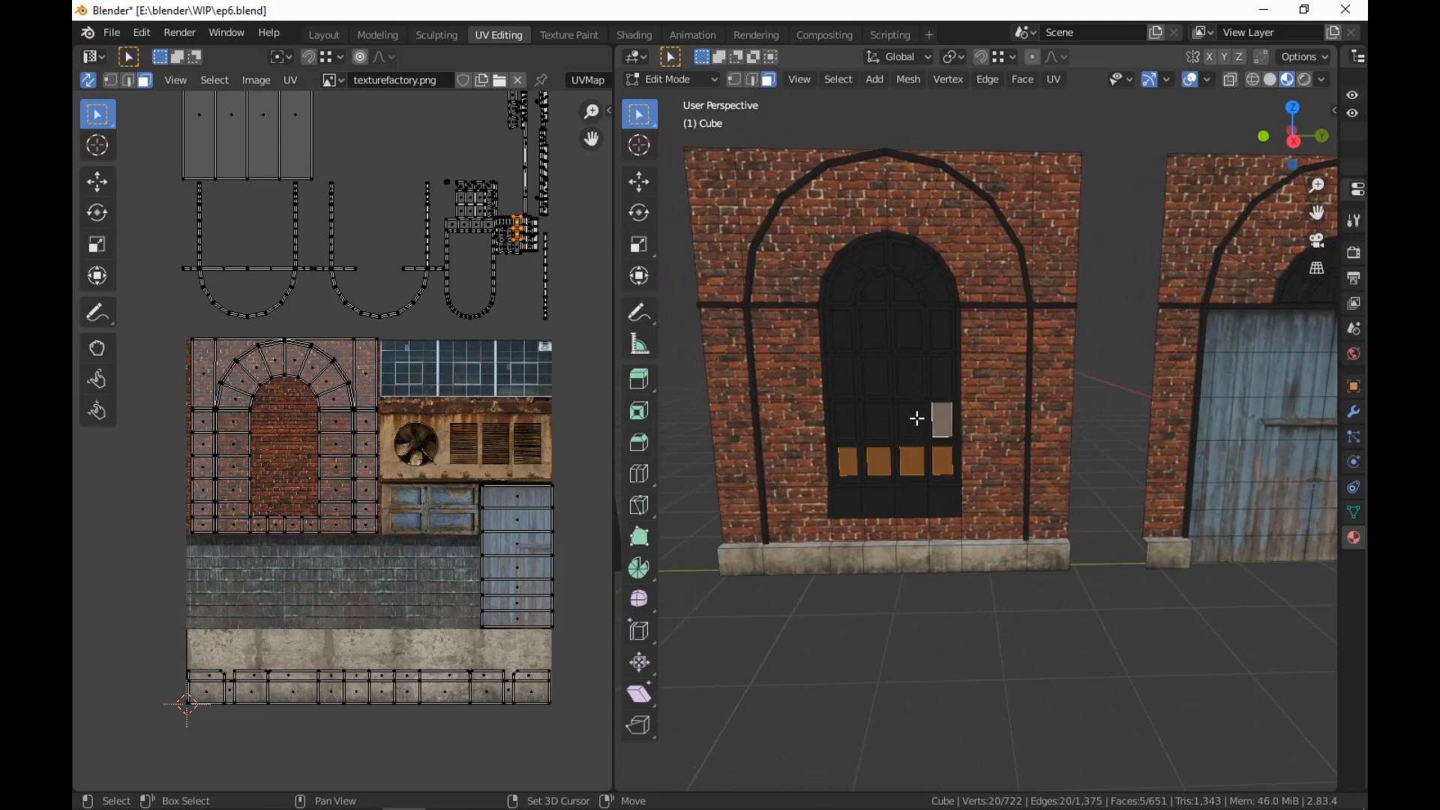
shift+click(912, 420)
shift+click(875, 421)
shift+click(849, 425)
shift+click(857, 373)
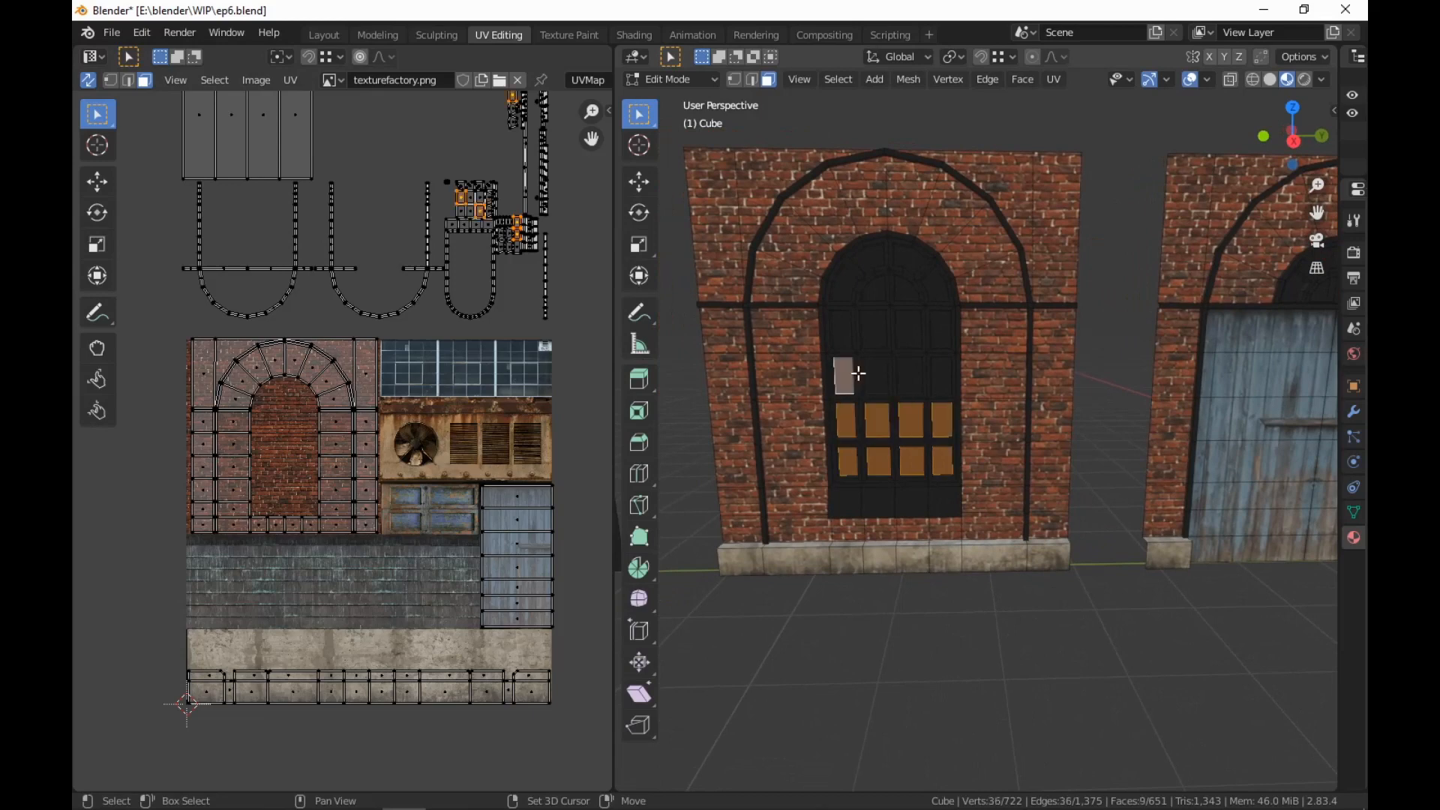
shift+click(874, 375)
shift+click(909, 376)
shift+click(938, 362)
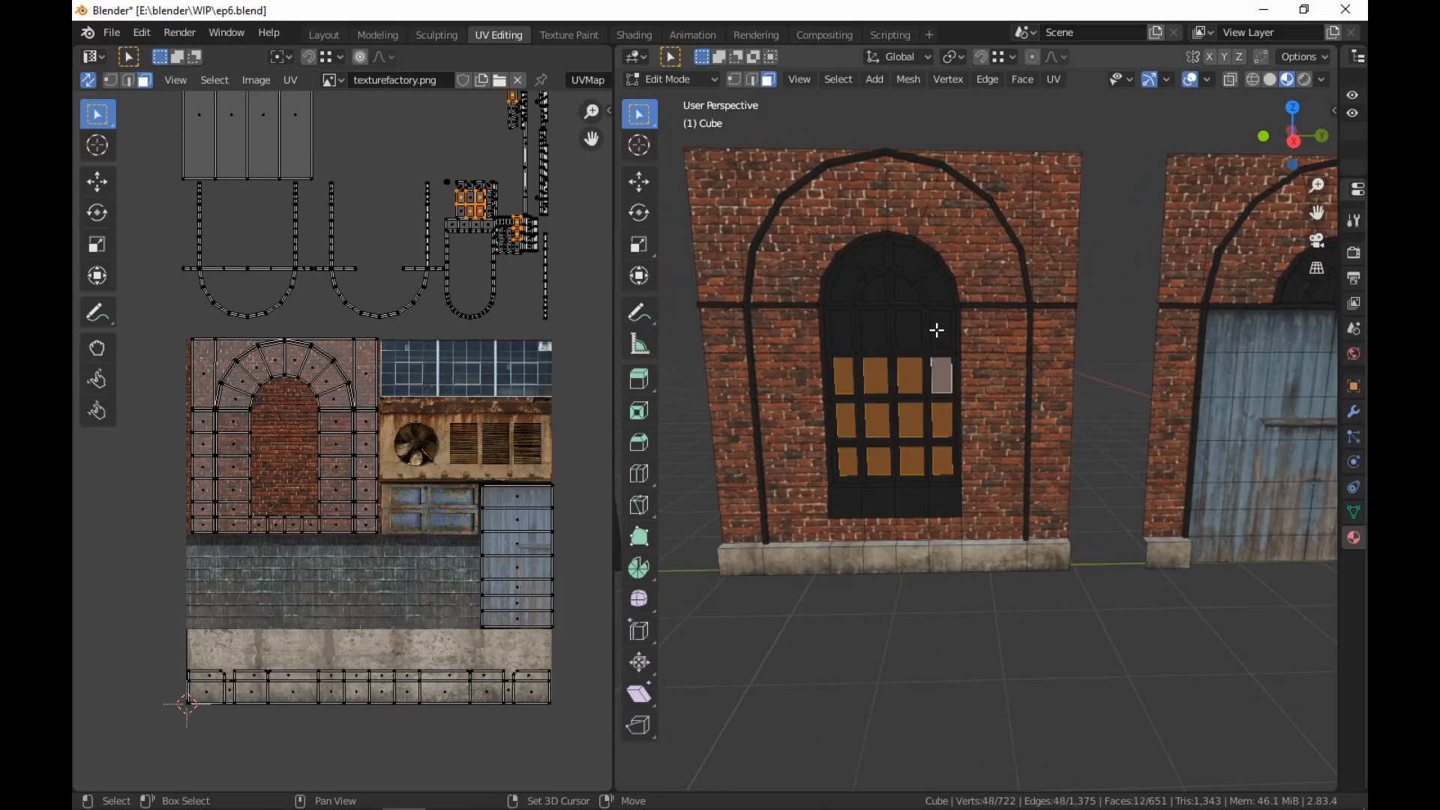
Add the arched window's uppermost rectangular row and its six curved glass panes to the face selection
shift+click(938, 327)
shift+click(936, 289)
shift+click(910, 255)
shift+click(908, 288)
shift+click(907, 327)
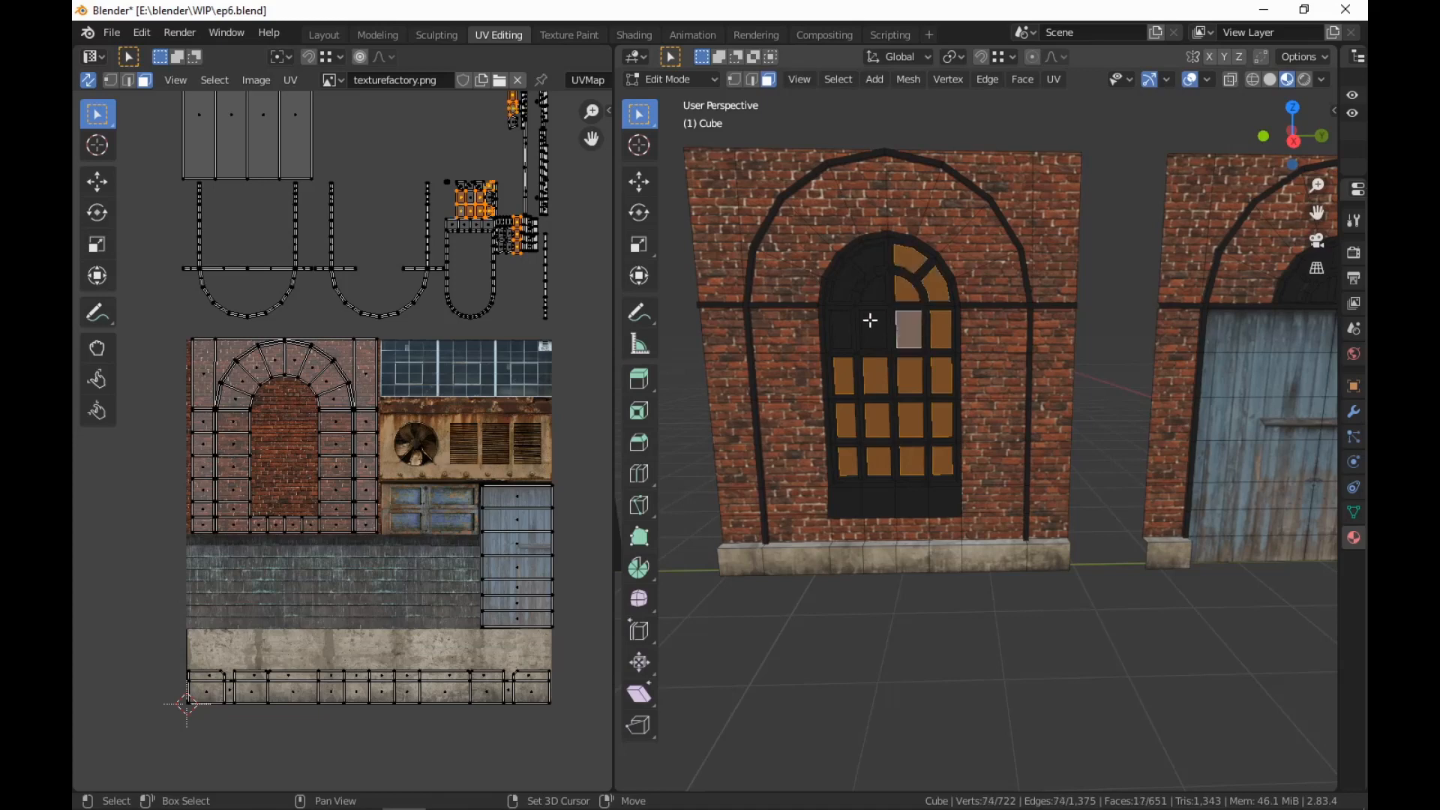
shift+click(873, 330)
shift+click(875, 288)
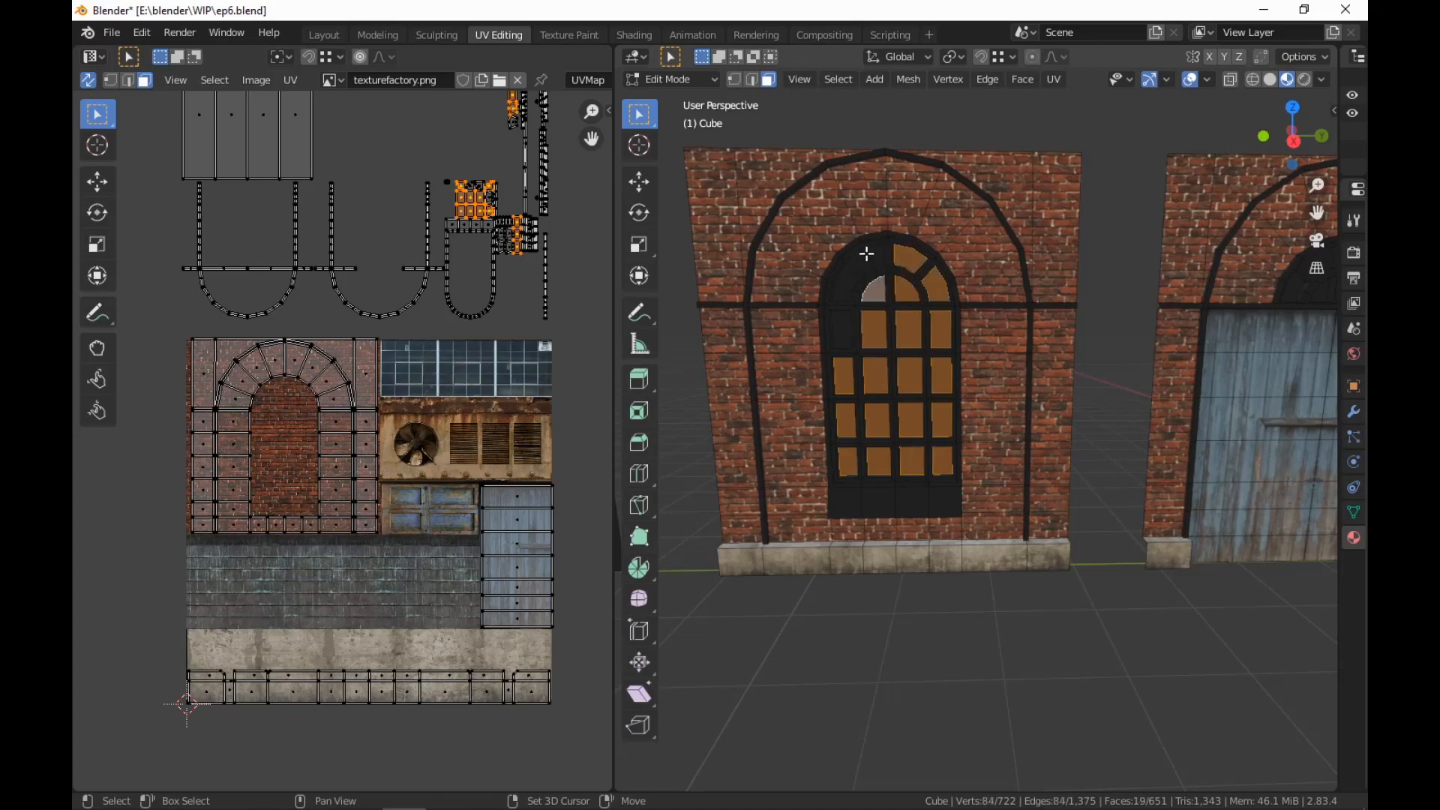
shift+click(866, 253)
shift+click(848, 283)
shift+click(846, 333)
Add the glass panes of the semicircular window above the door to the face selection
shift+middle_drag(1209, 510, 930, 581)
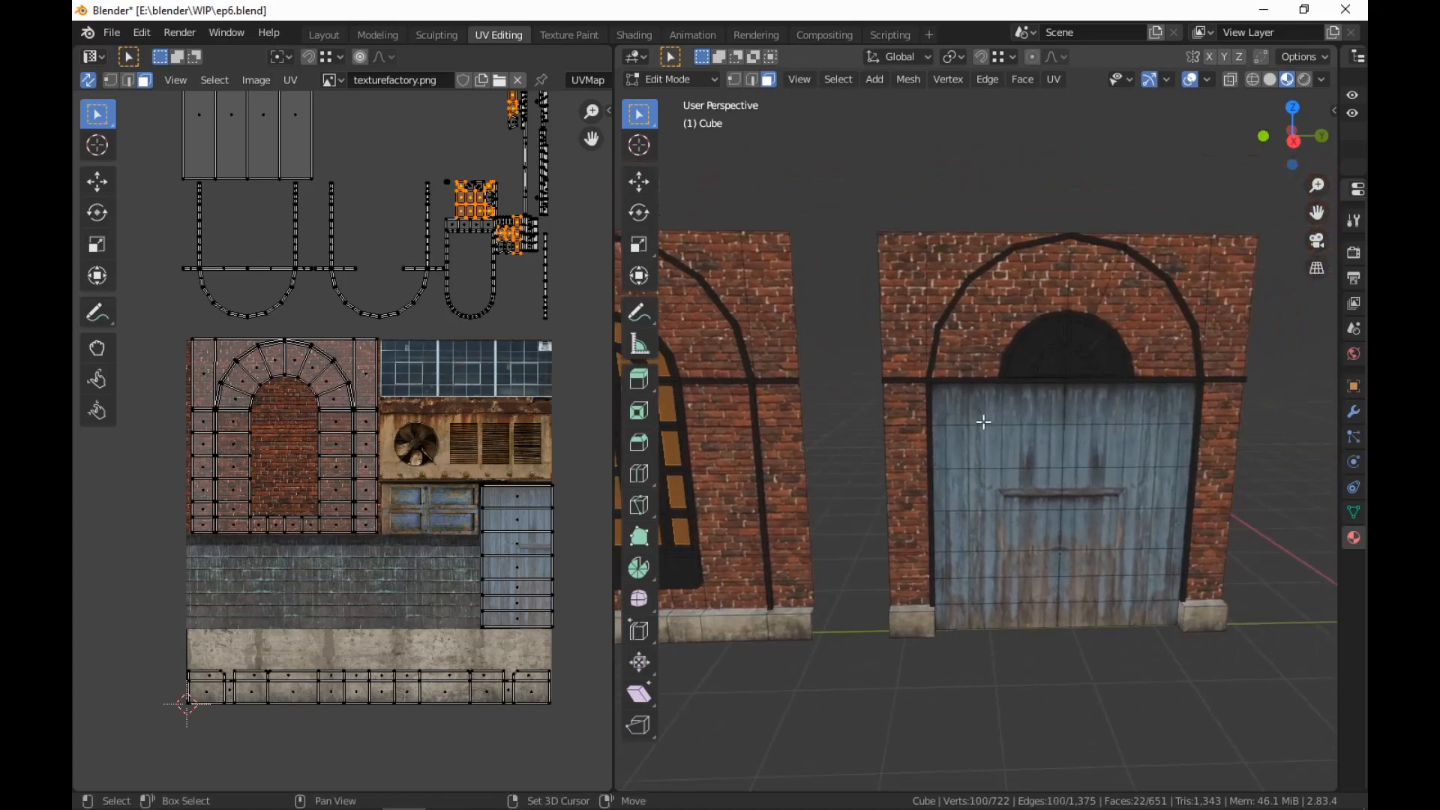
shift+click(1047, 332)
shift+click(1092, 333)
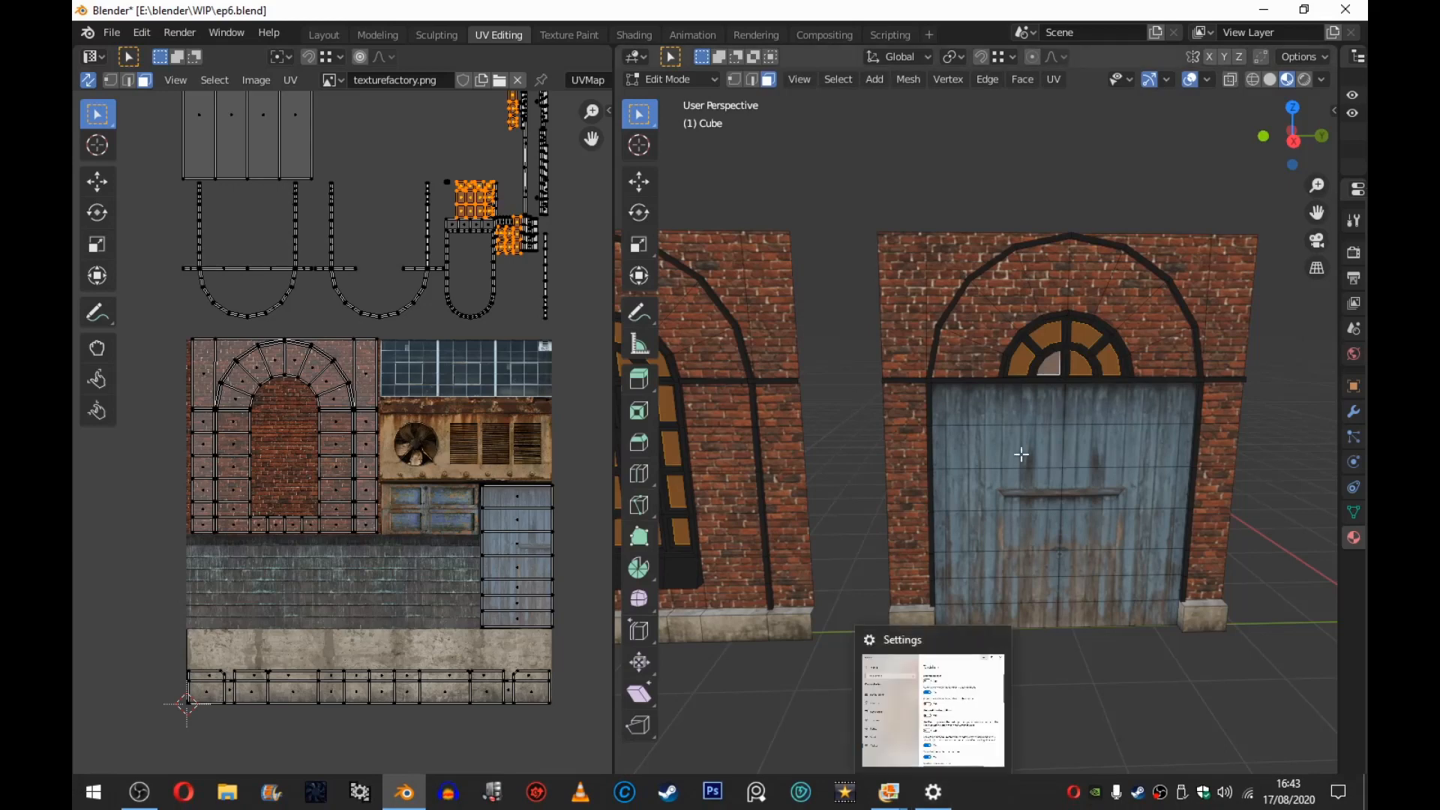
Unwrap the selected glass panes with Project From View from the right orthographic view
key(KP_3)
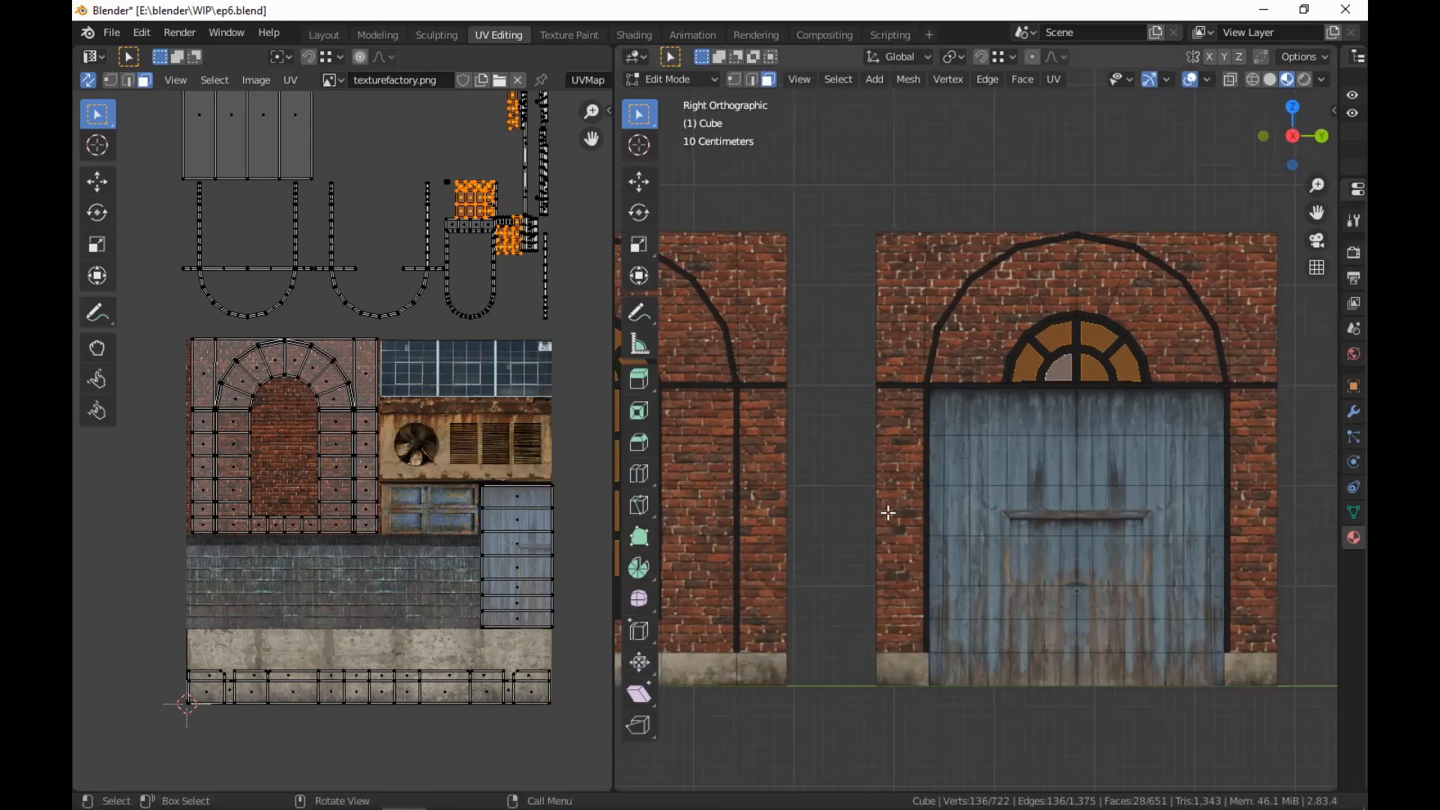
scroll(889, 513, down, 4)
shift+middle_drag(888, 513, 929, 540)
right_click(930, 540)
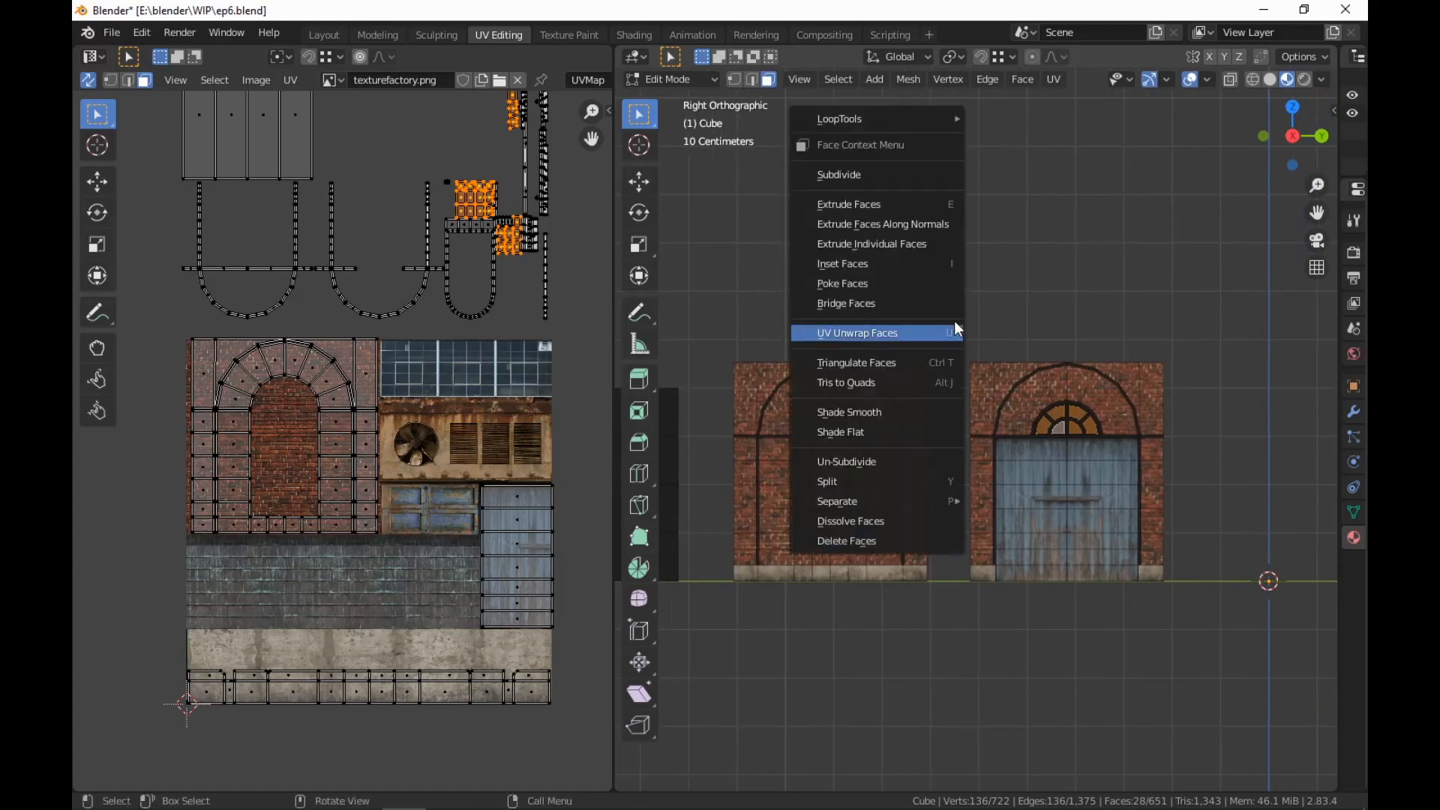
mouse_move(957, 330)
click(1035, 502)
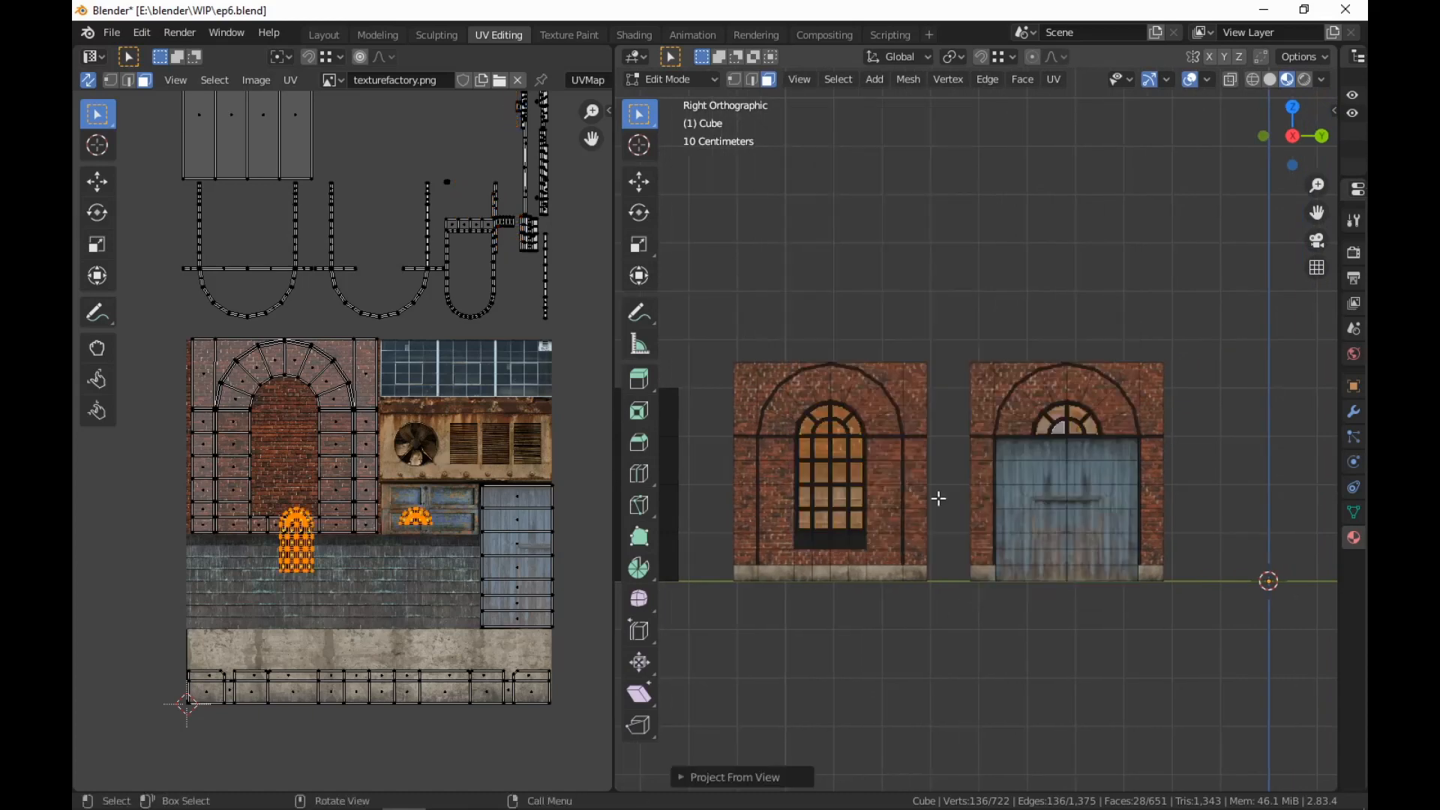
Move the projected glass pane UVs into the empty space below the texture image
scroll(368, 319, down, 5)
key(g)
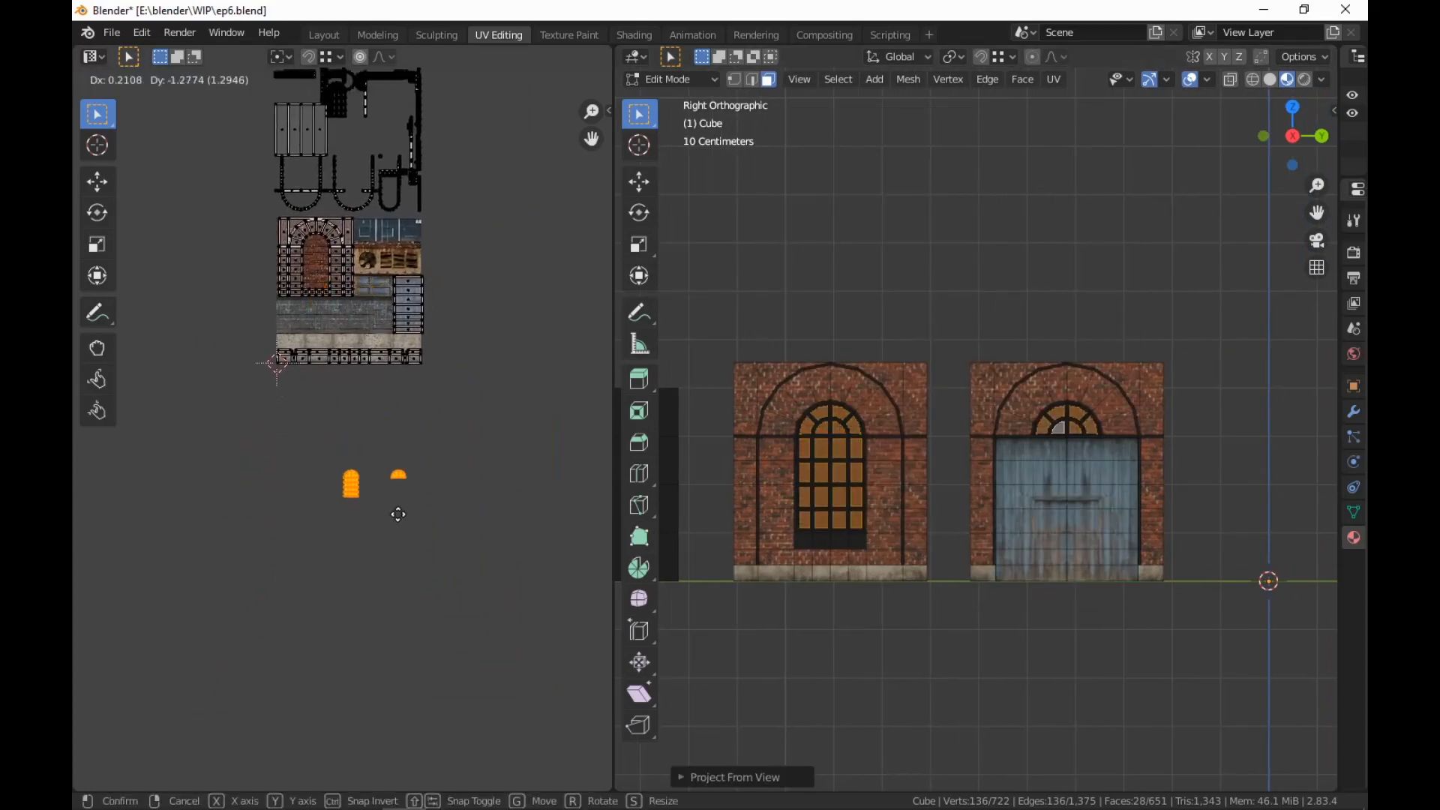
click(358, 495)
scroll(359, 497, up, 5)
middle_drag(384, 475, 465, 312)
scroll(474, 300, up, 1)
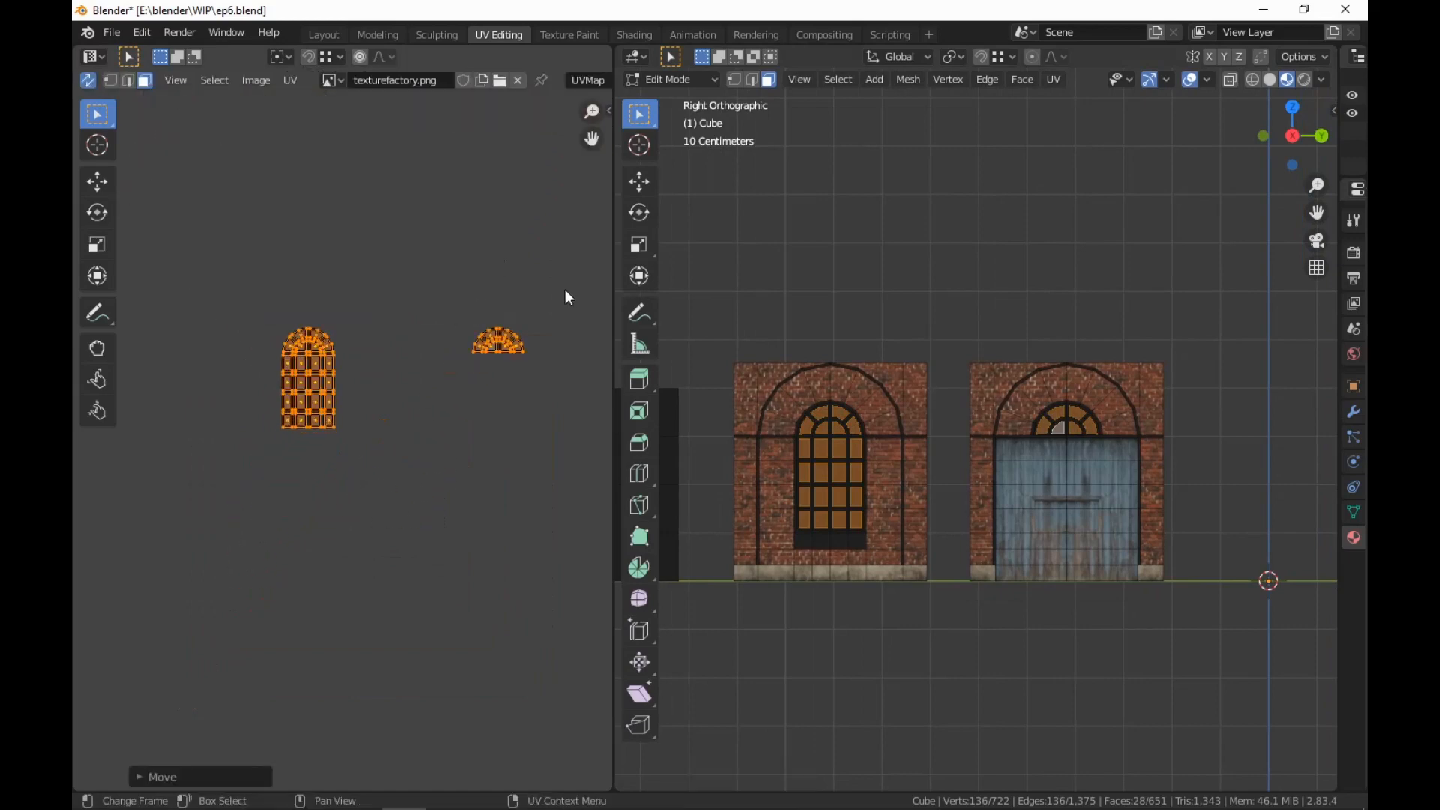
Stack the door window's semicircular pane UVs onto the matching arch of the tall window's pane UVs
drag(561, 295, 443, 375)
key(g)
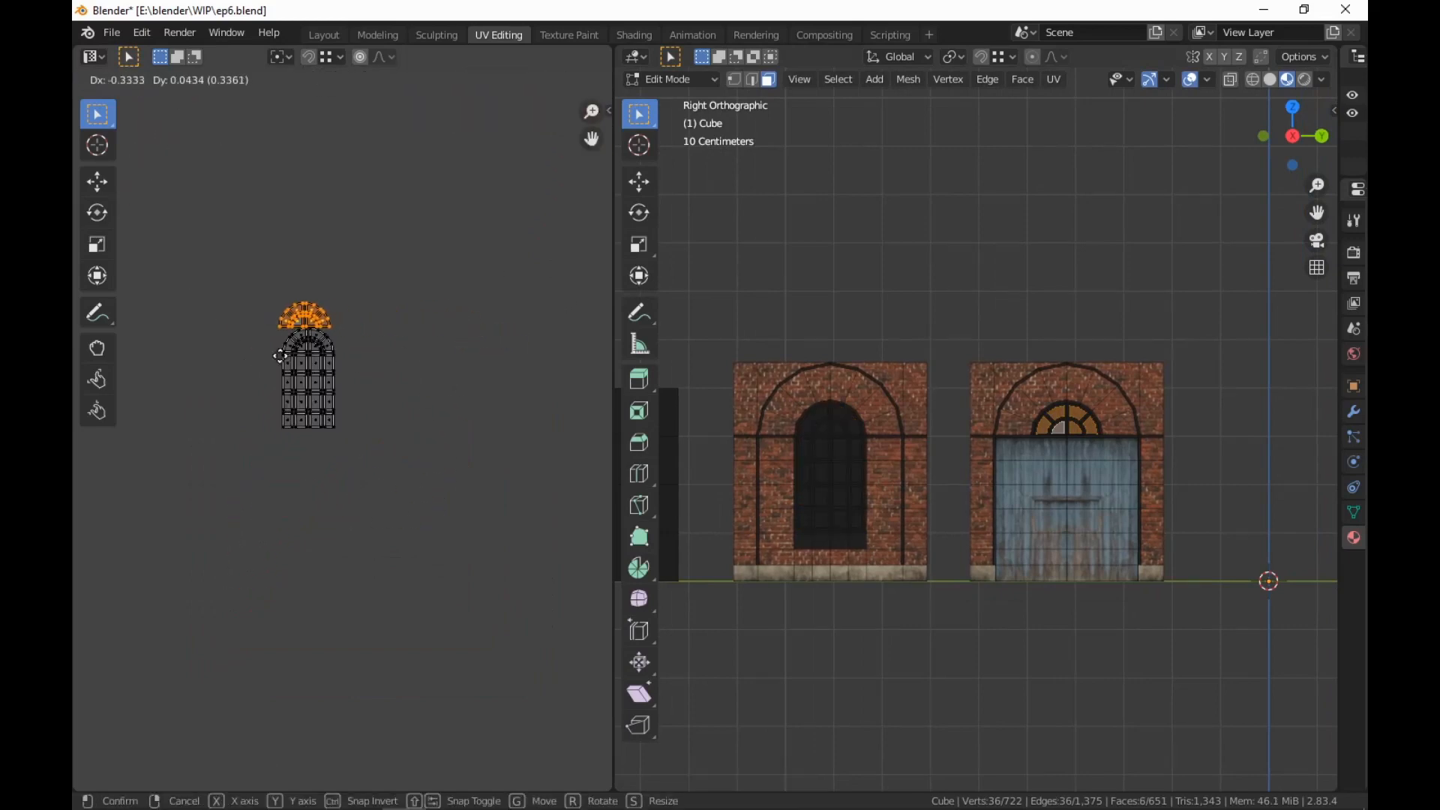
click(282, 360)
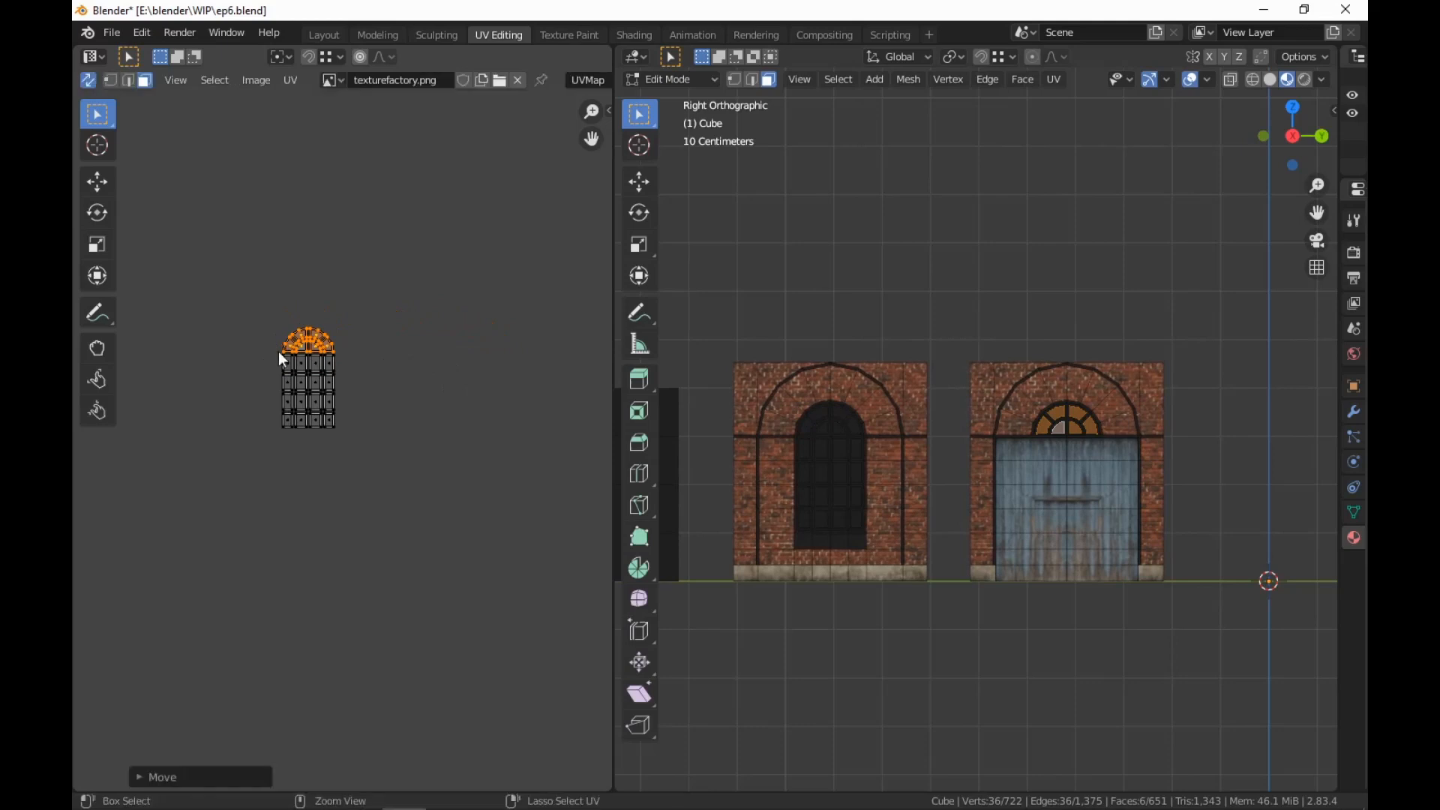
Select all the stacked glass pane UVs and move them just outside the texture's right edge, beside the concrete area
middle_drag(400, 415, 495, 512)
scroll(495, 511, up, 3)
drag(552, 378, 232, 697)
scroll(420, 563, down, 4)
middle_drag(465, 538, 200, 637)
key(g)
click(589, 218)
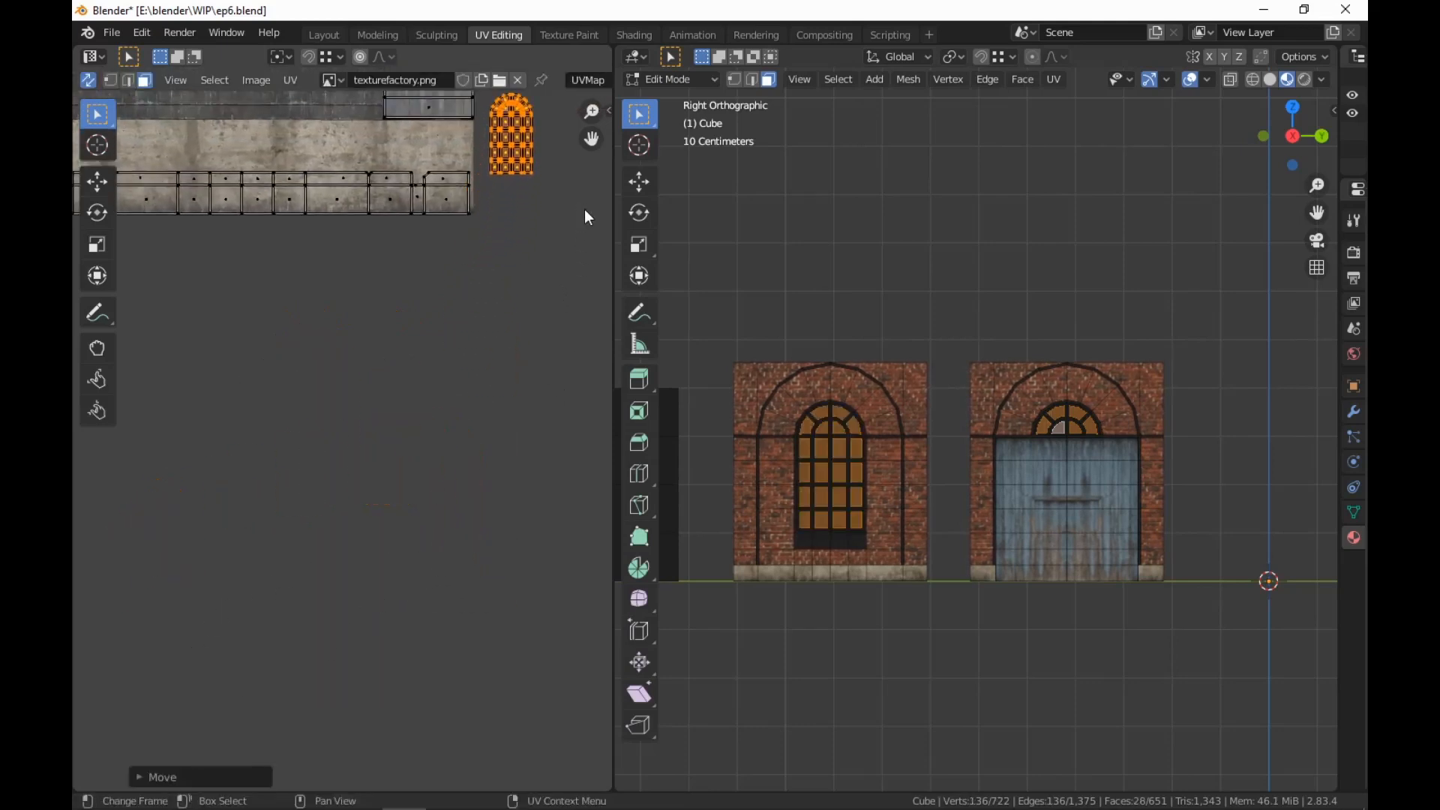
Move the stacked glass pane UVs up beside the texture's blue window area, just outside the image edge
middle_drag(589, 218, 468, 643)
key(g)
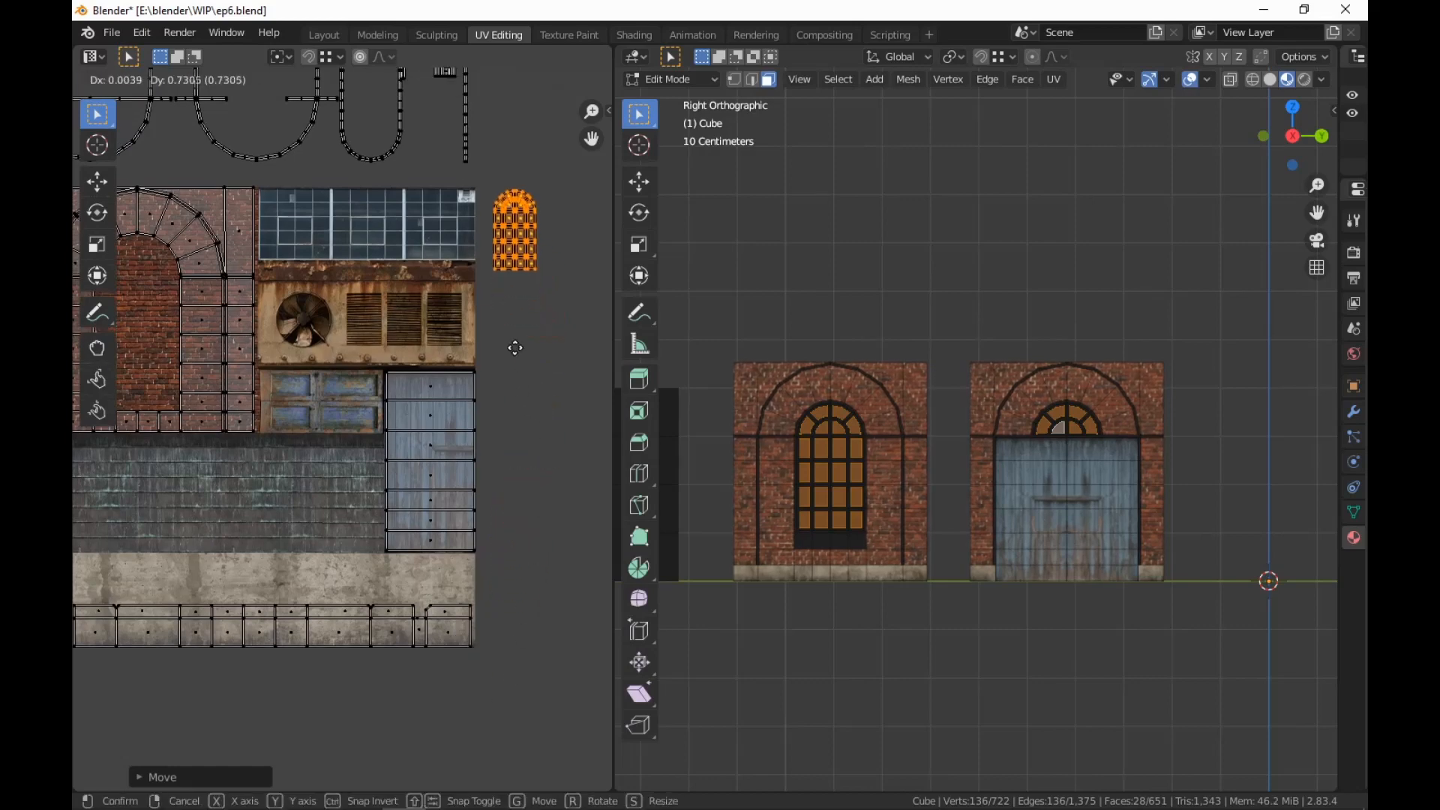
click(514, 348)
Select only the rectangular pane UVs of the tall window and move them onto the first window section in the texture
scroll(449, 223, up, 2)
middle_drag(449, 223, 471, 520)
scroll(421, 518, up, 2)
middle_drag(483, 634, 492, 591)
scroll(405, 514, down, 2)
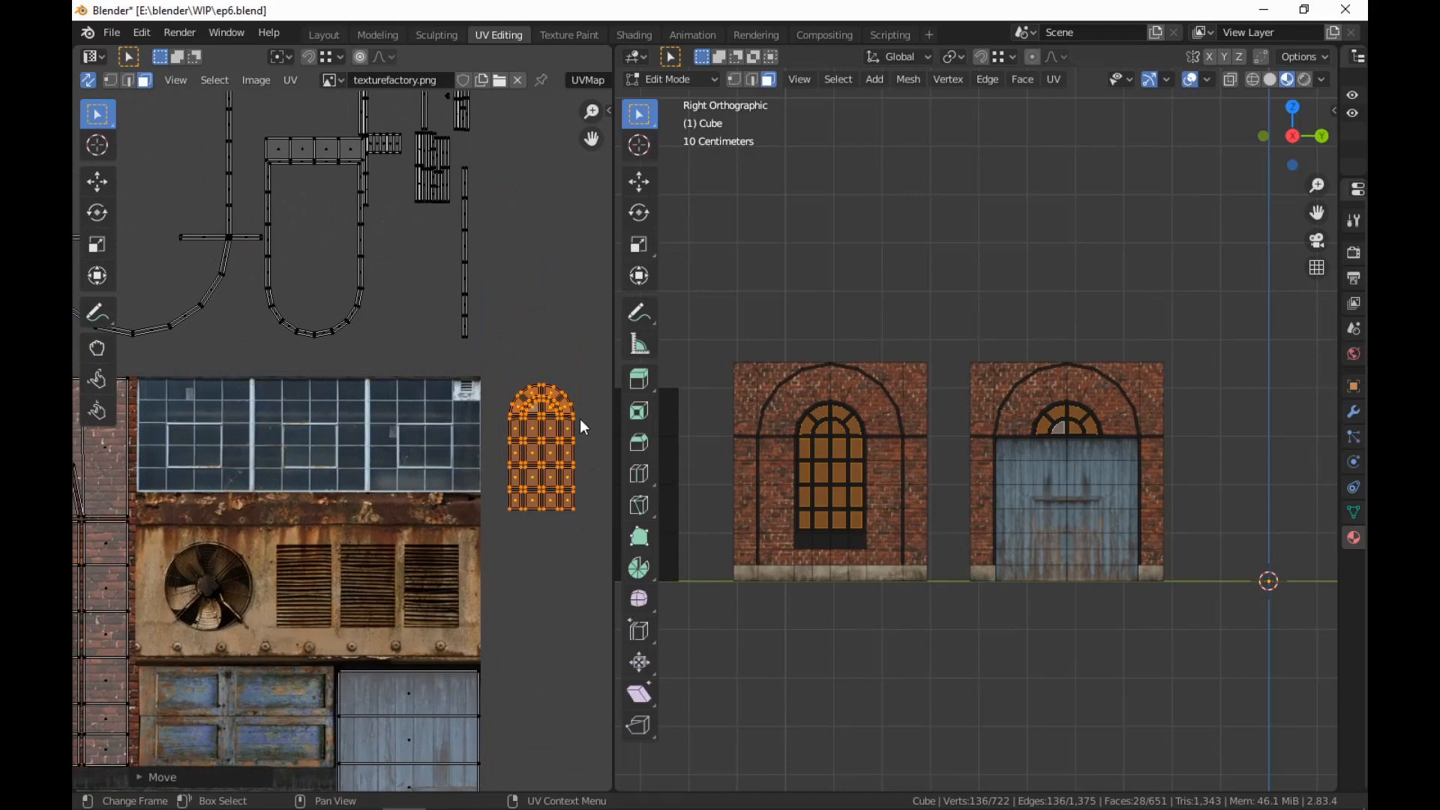
drag(579, 418, 488, 516)
key(g)
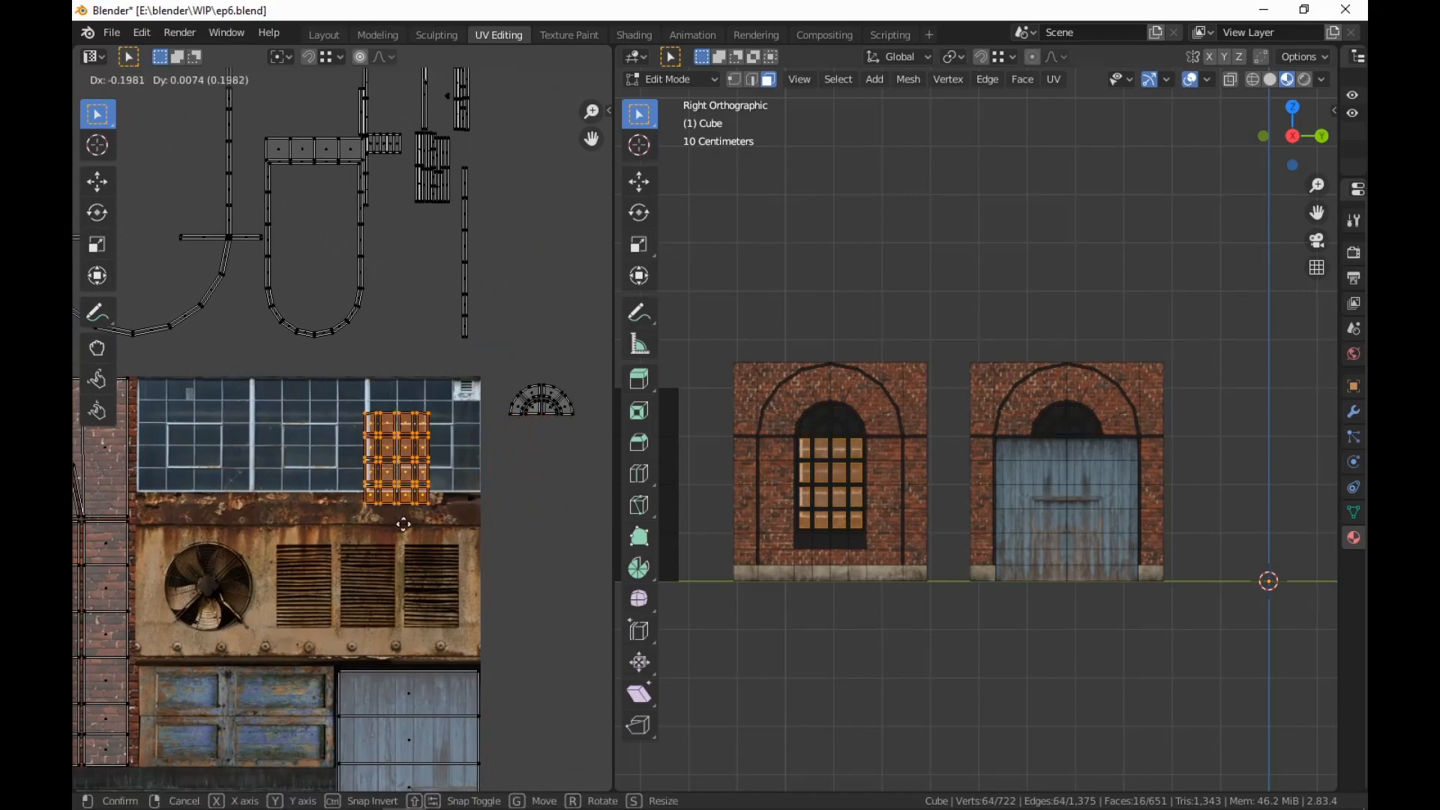
click(198, 513)
Scale the rectangular pane UVs down slightly and position them within the lower four rows of the first window section
scroll(199, 513, up, 4)
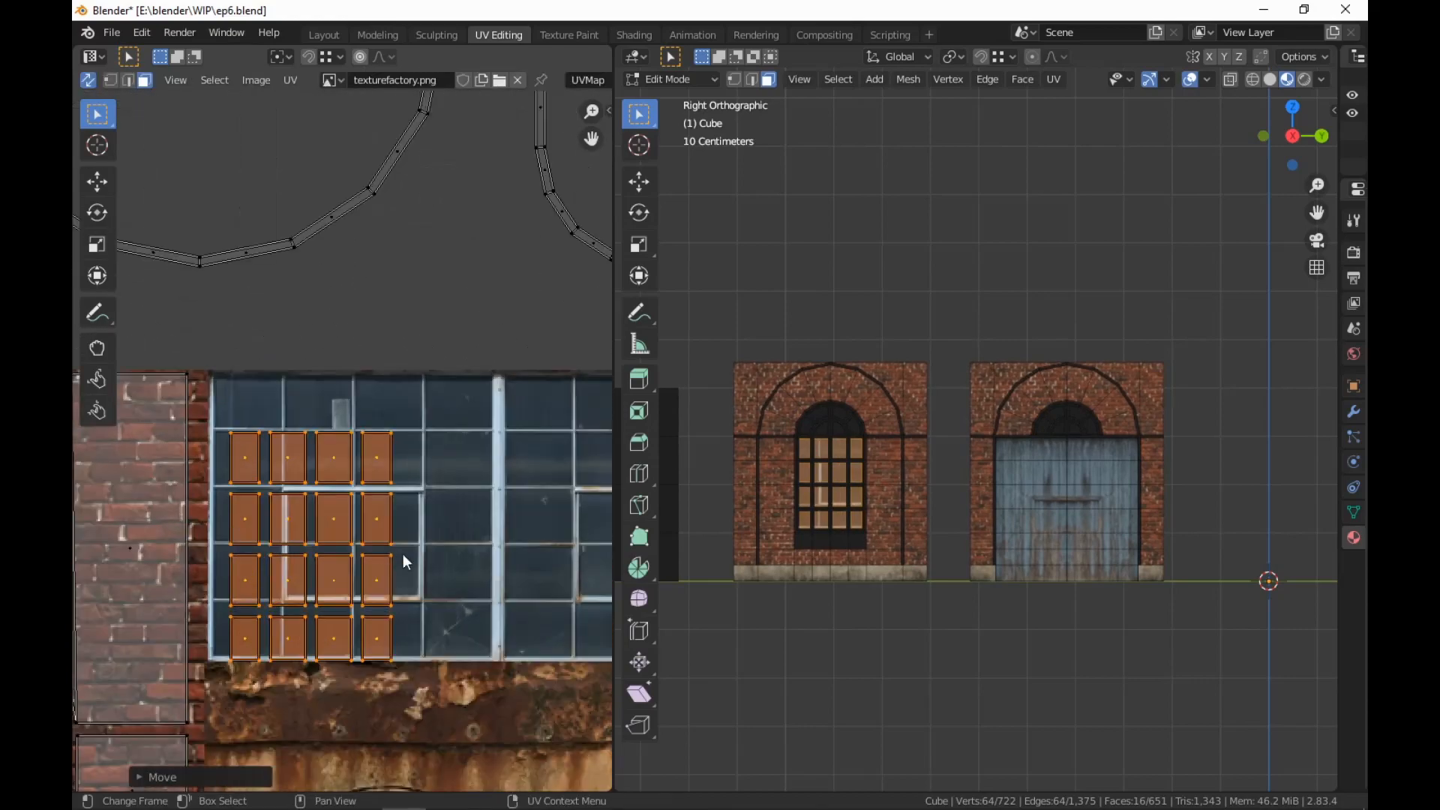
scroll(424, 583, up, 2)
scroll(425, 583, down, 4)
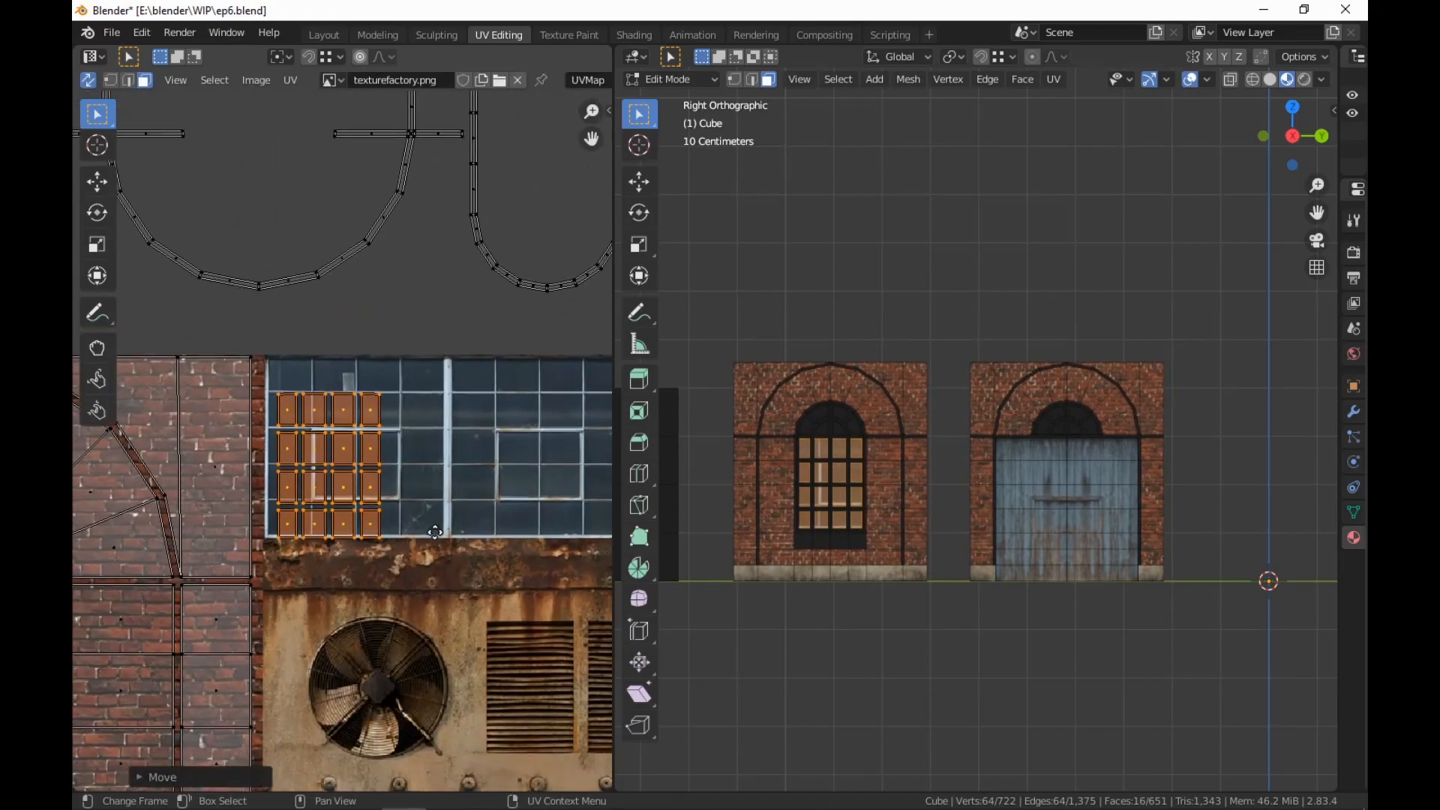
scroll(439, 588, up, 3)
key(s)
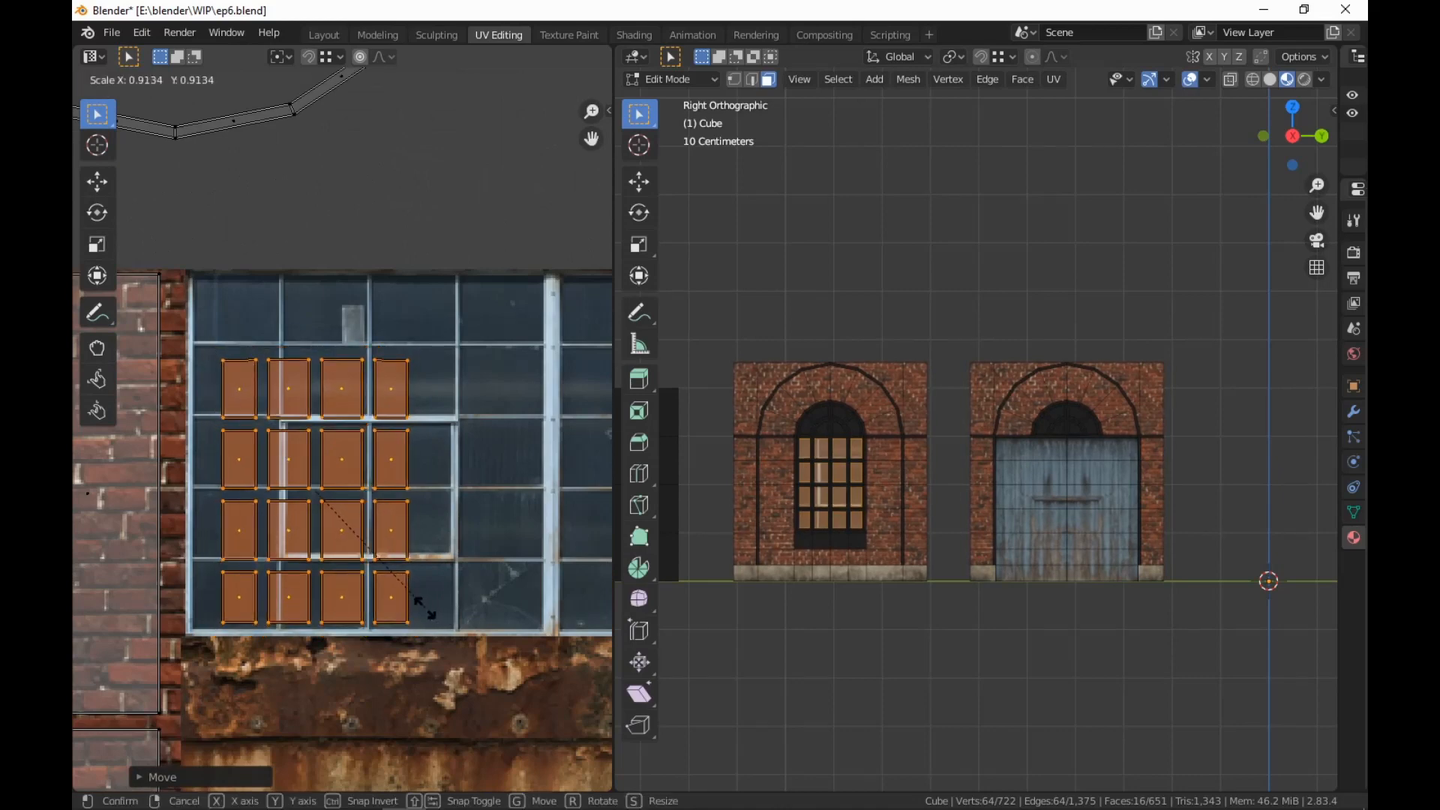
click(425, 609)
key(g)
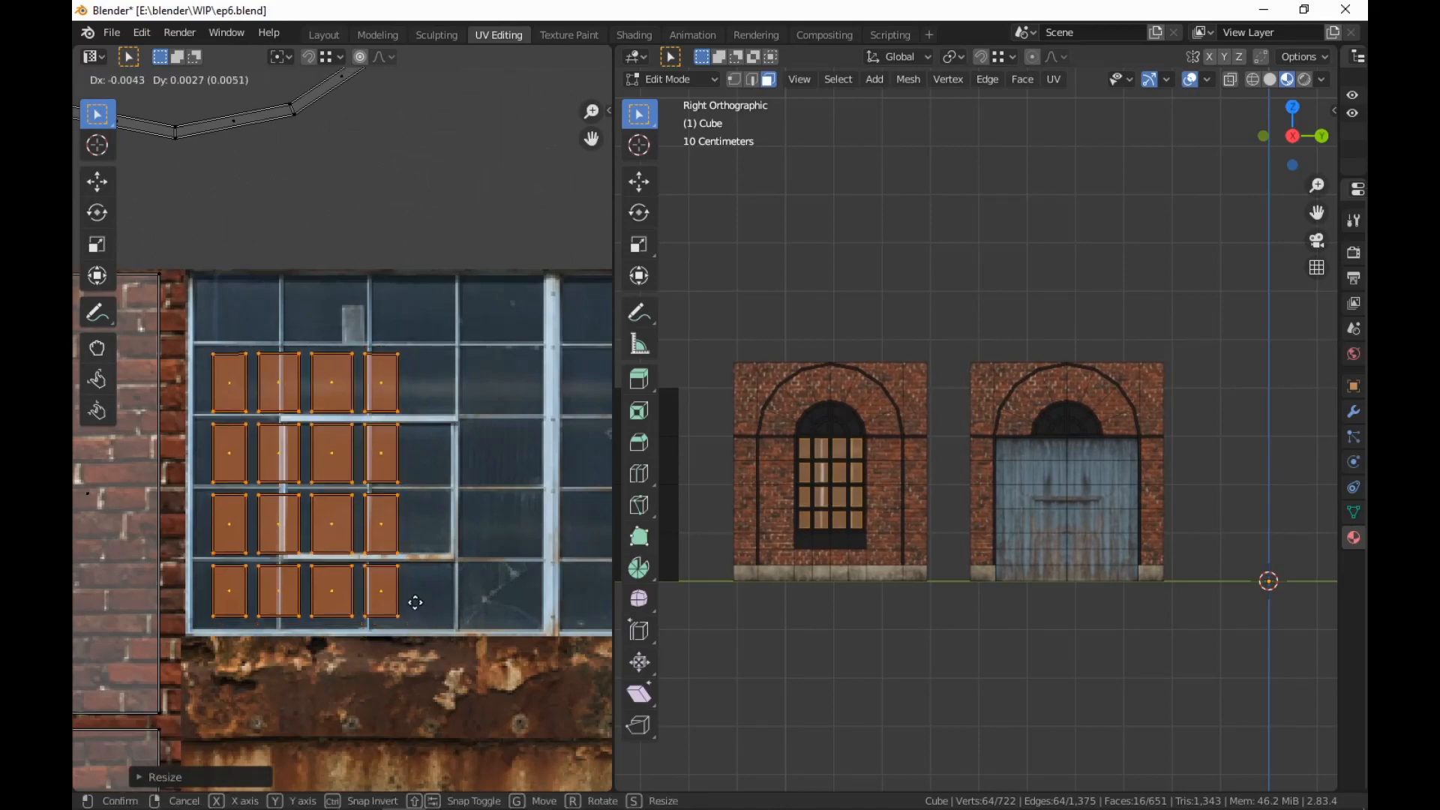
click(417, 603)
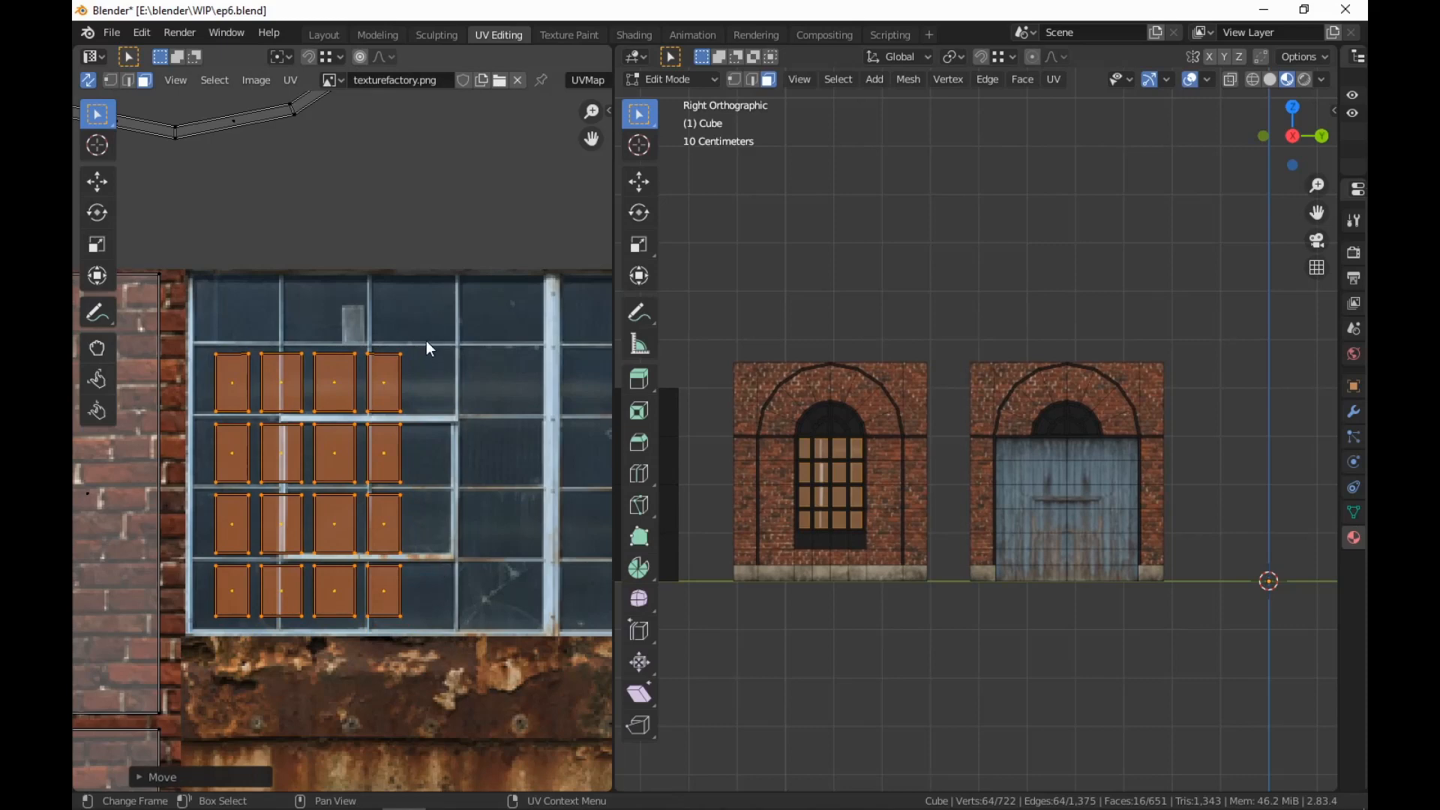
Stretch the rectangular pane UVs along X and shift them so their four columns match the glass columns of the first window section
key(s)
key(y)
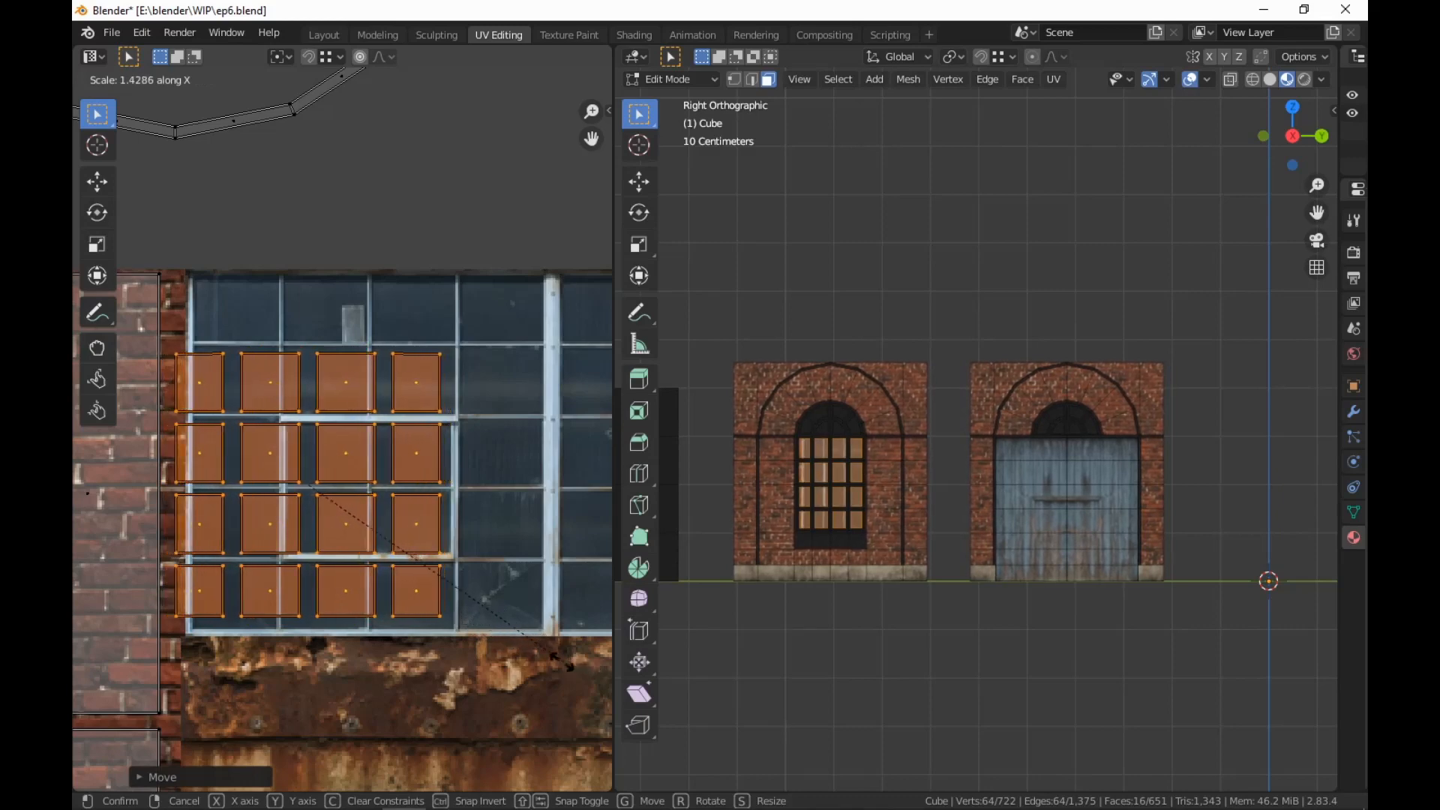
click(417, 638)
key(g)
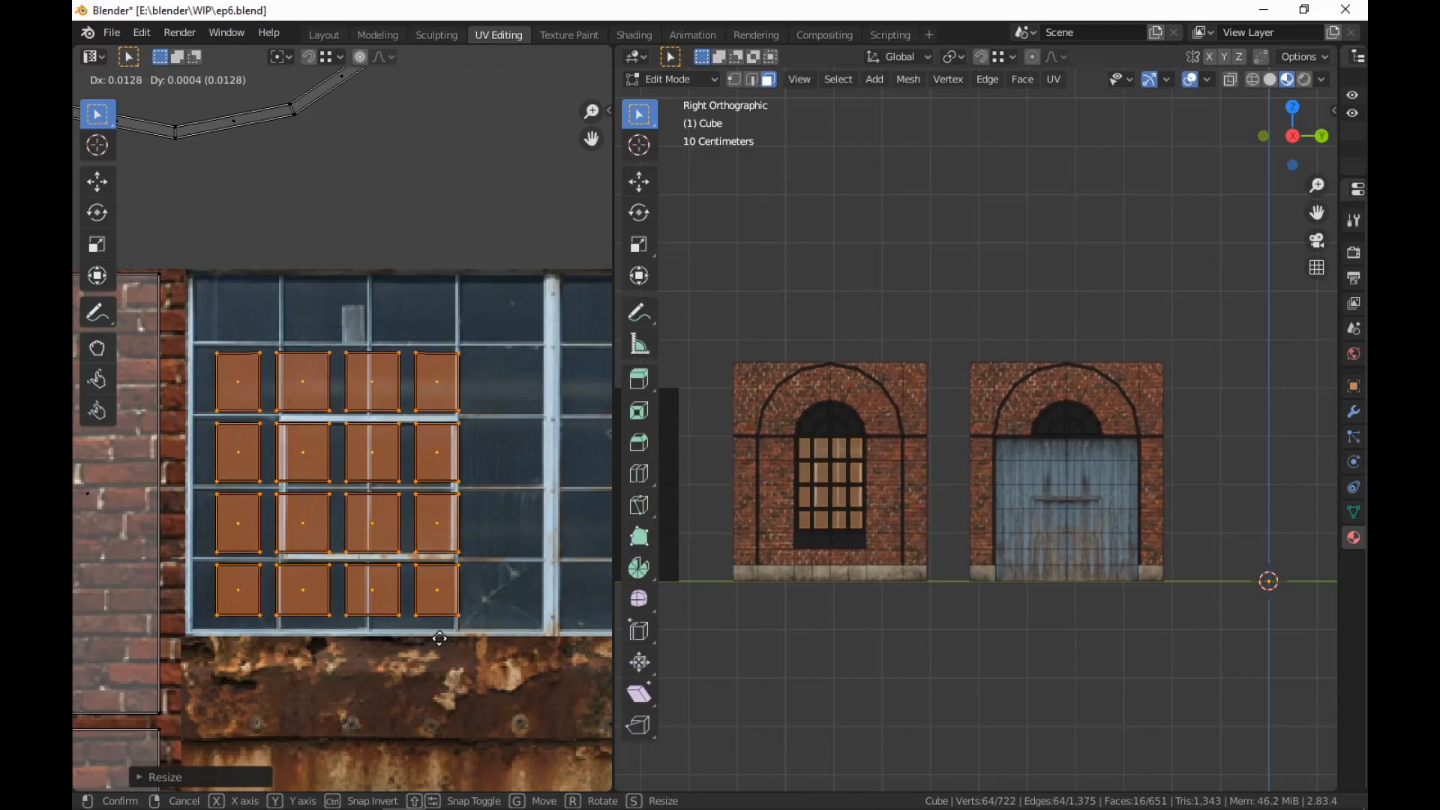
click(440, 638)
key(s)
key(x)
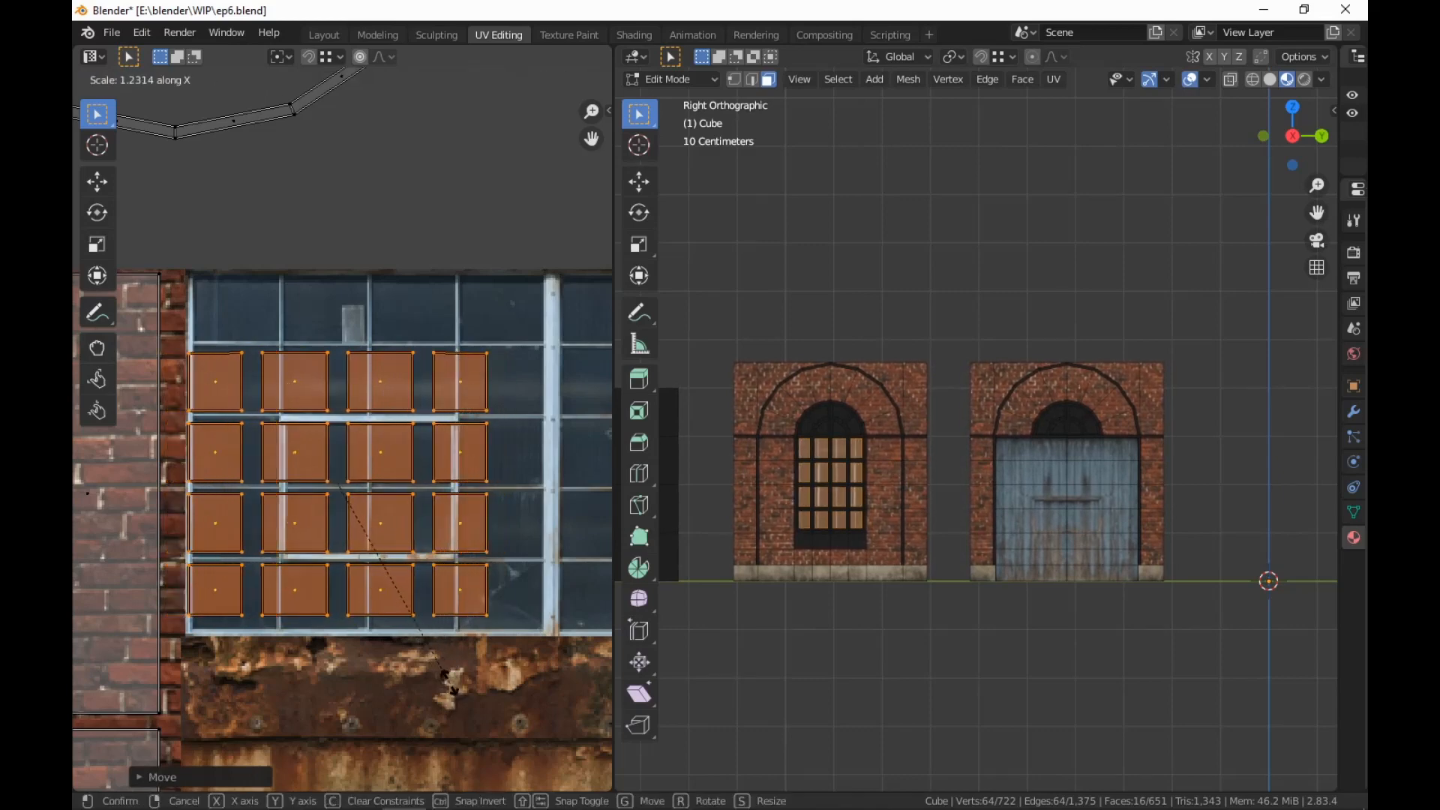
click(449, 708)
key(g)
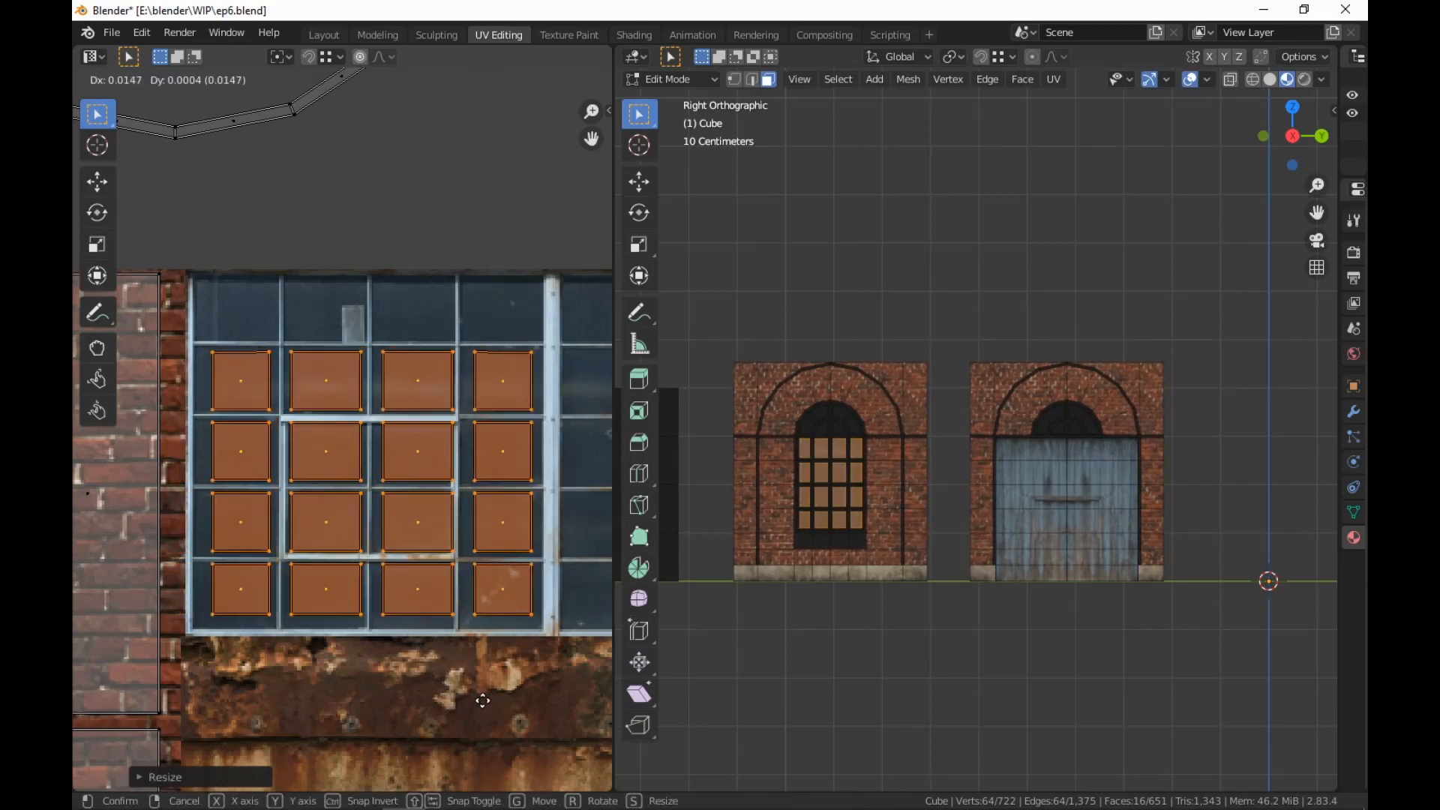
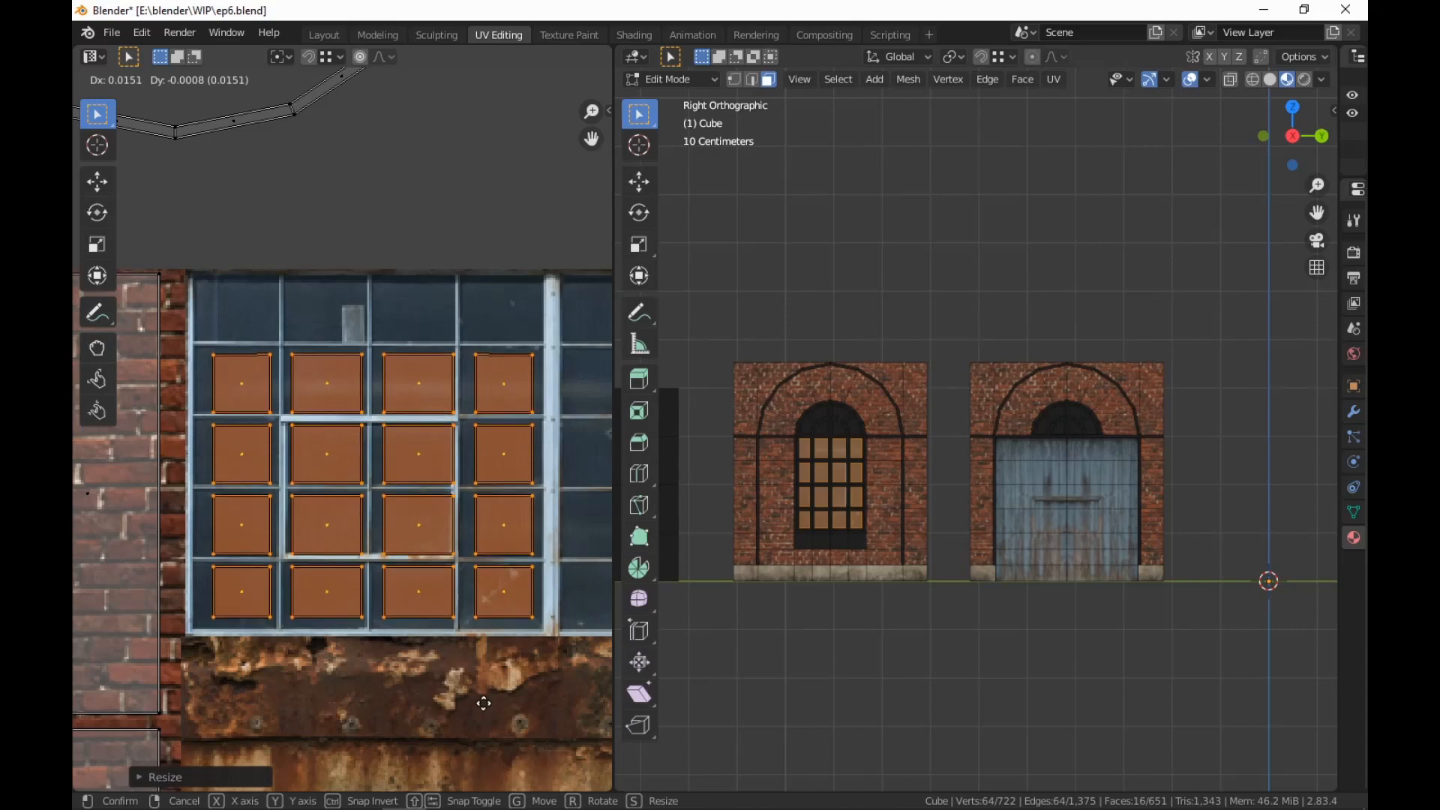
click(482, 702)
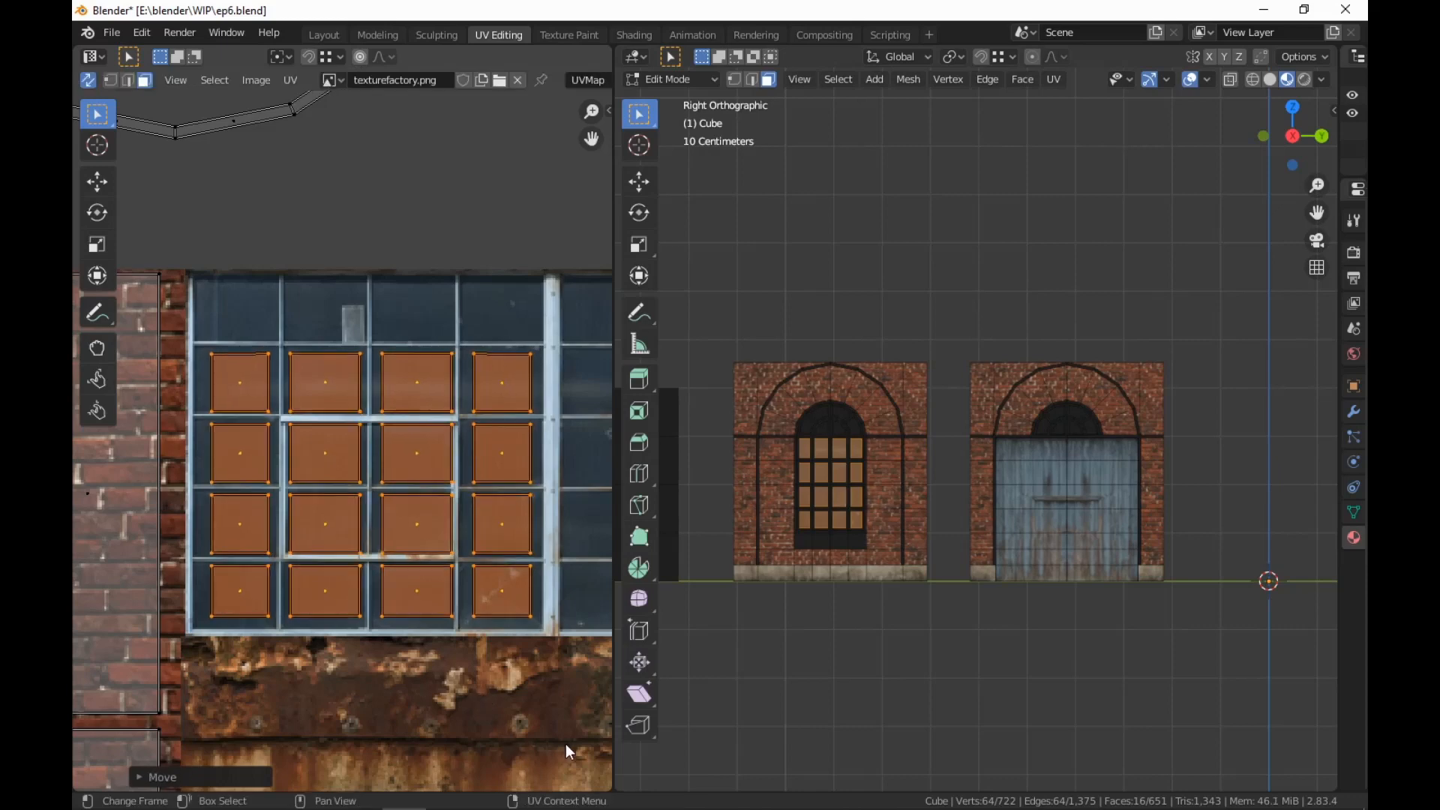
Stretch the rectangular pane UVs slightly along Y and realign their rows with the textured glass rows
key(s)
key(y)
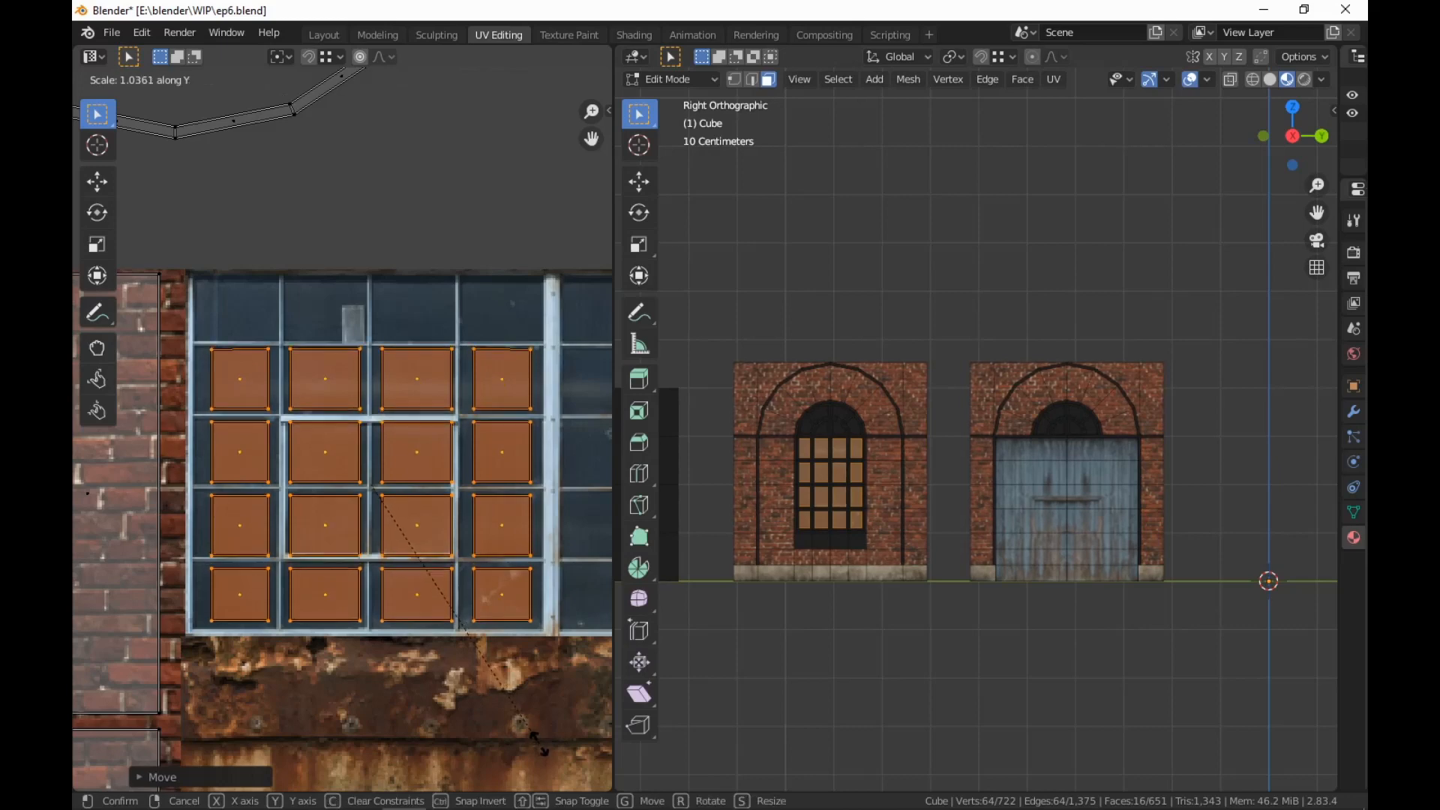
click(543, 749)
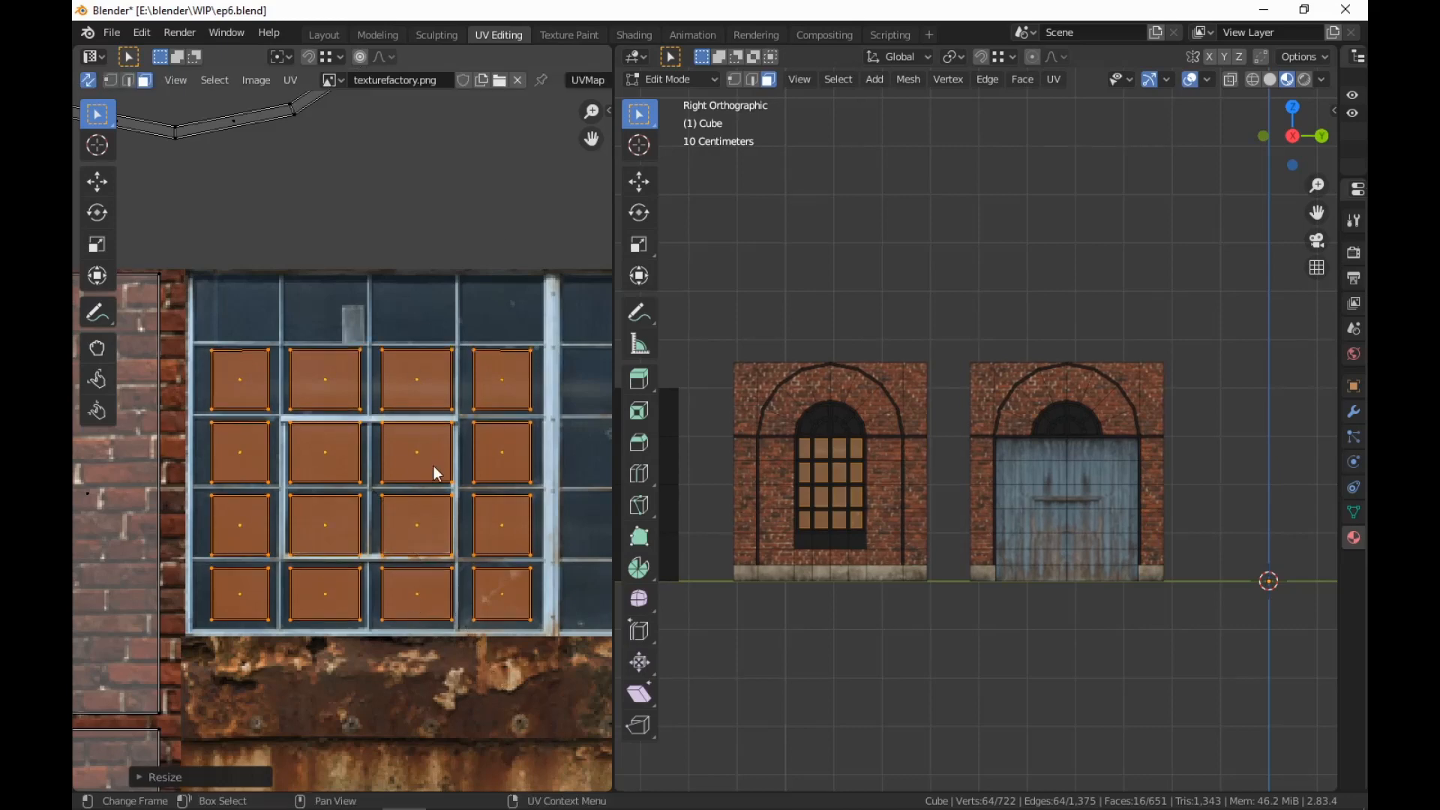
key(g)
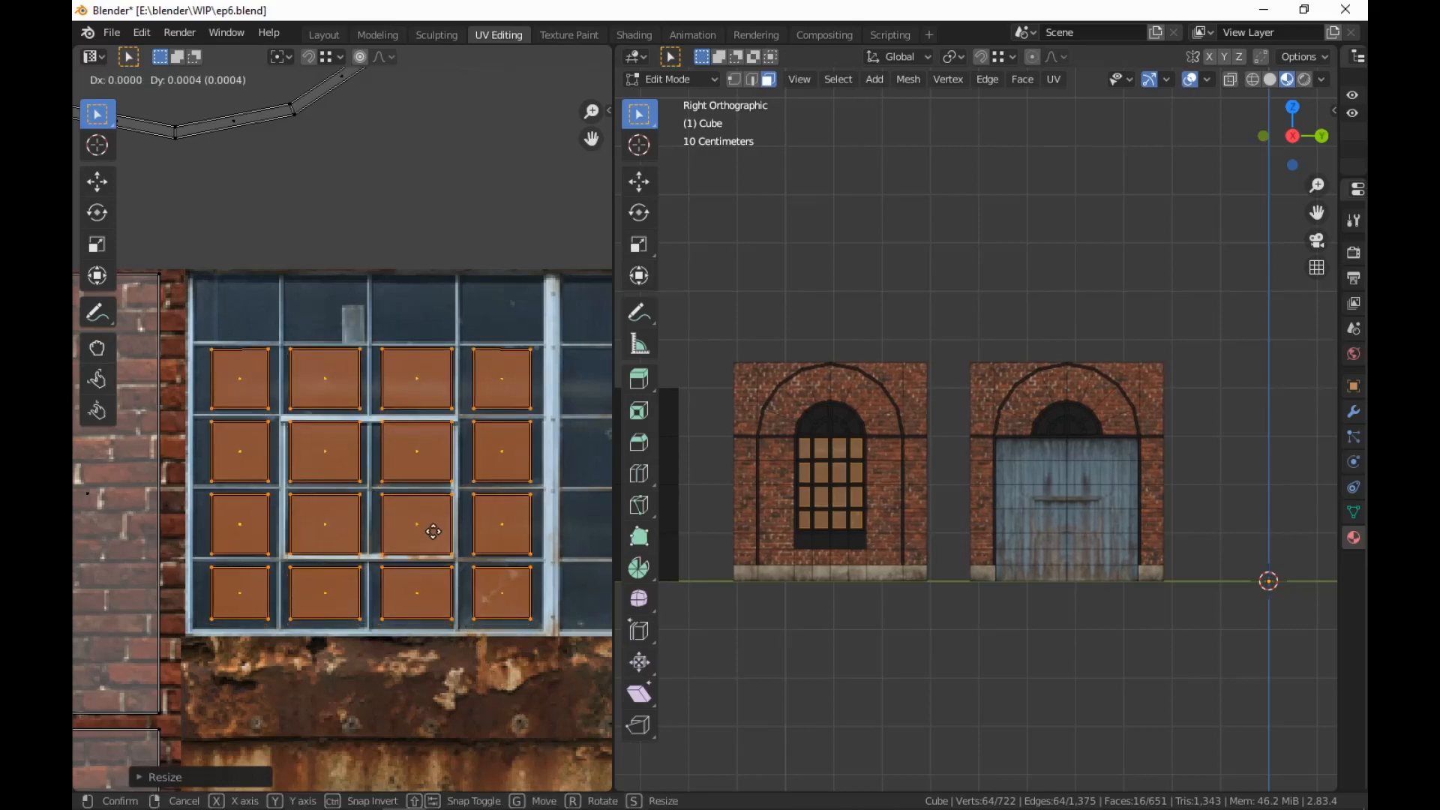
click(434, 534)
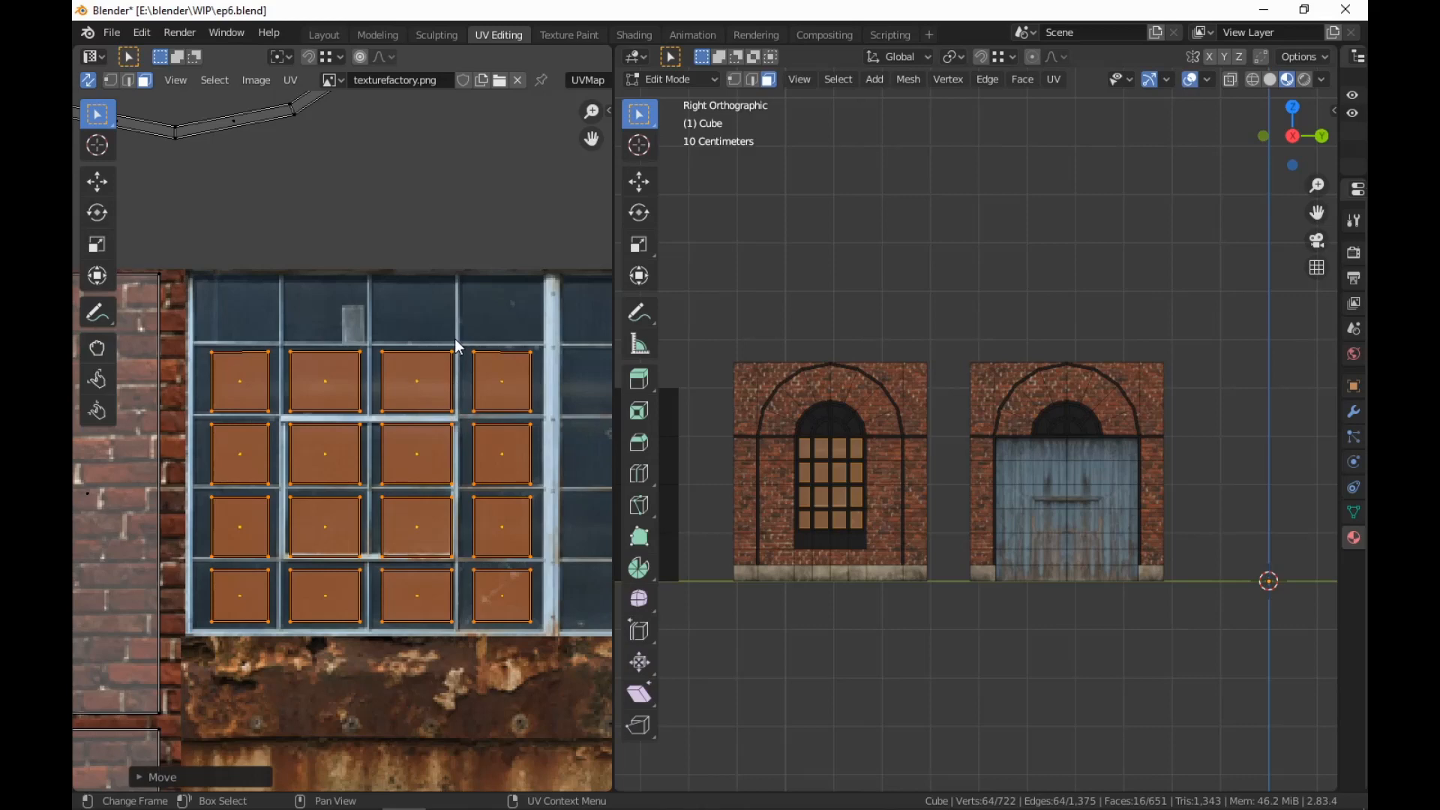
Shift the third column of pane UVs slightly toward the second column, inside its textured glass column
drag(458, 345, 387, 627)
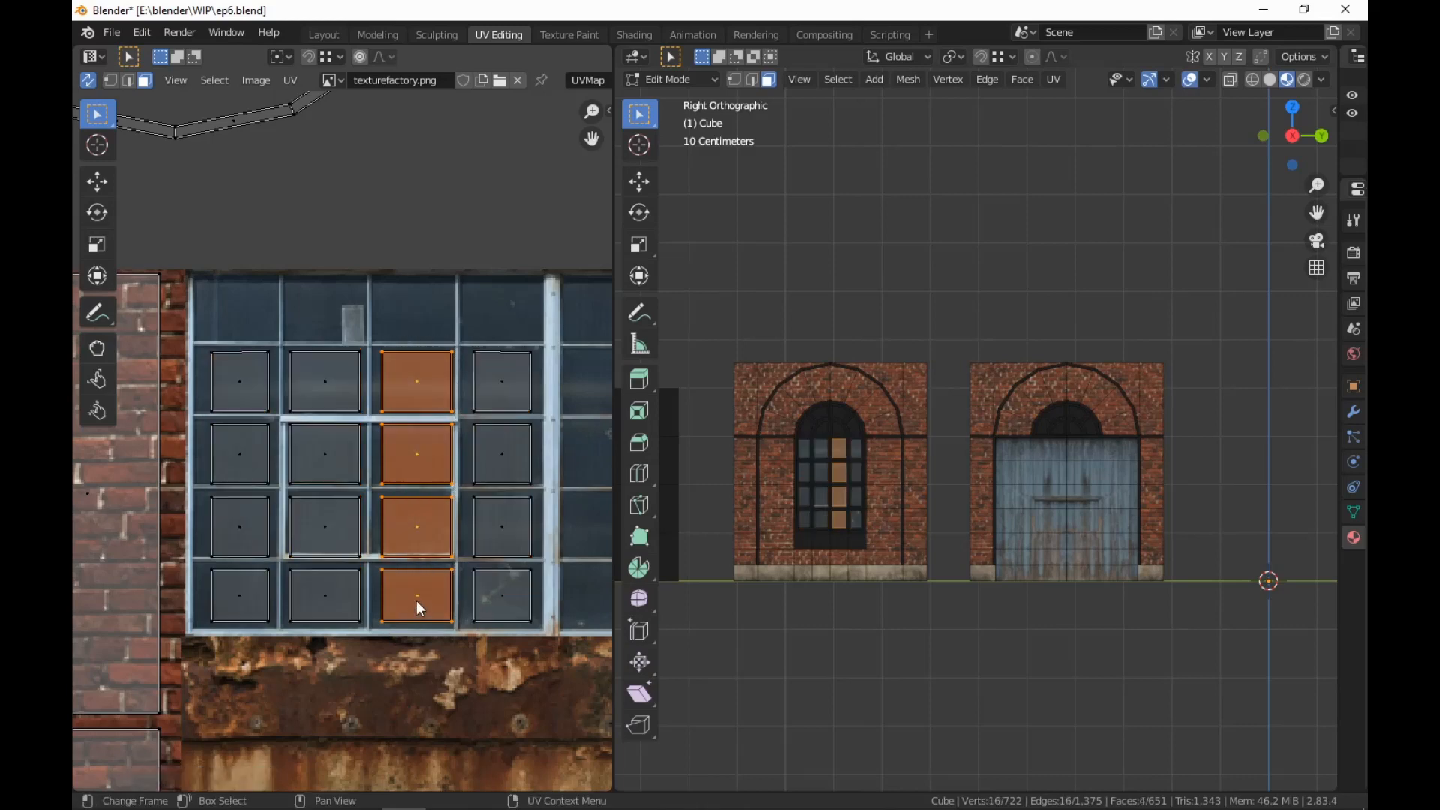
key(g)
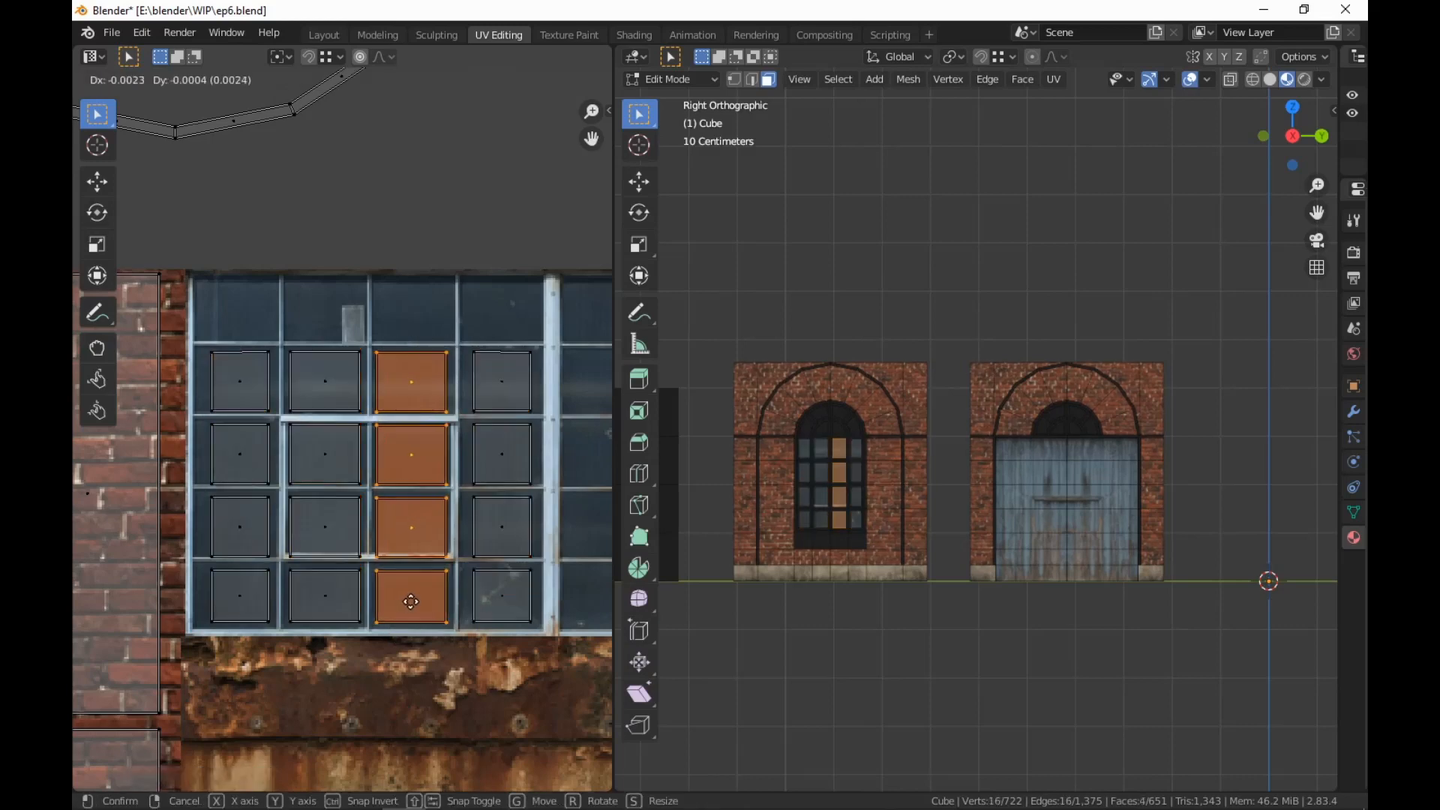
right_click(411, 602)
Nudge individual pane UVs in the middle rows of the third and fourth columns to sit inside their textured glass squares
click(450, 528)
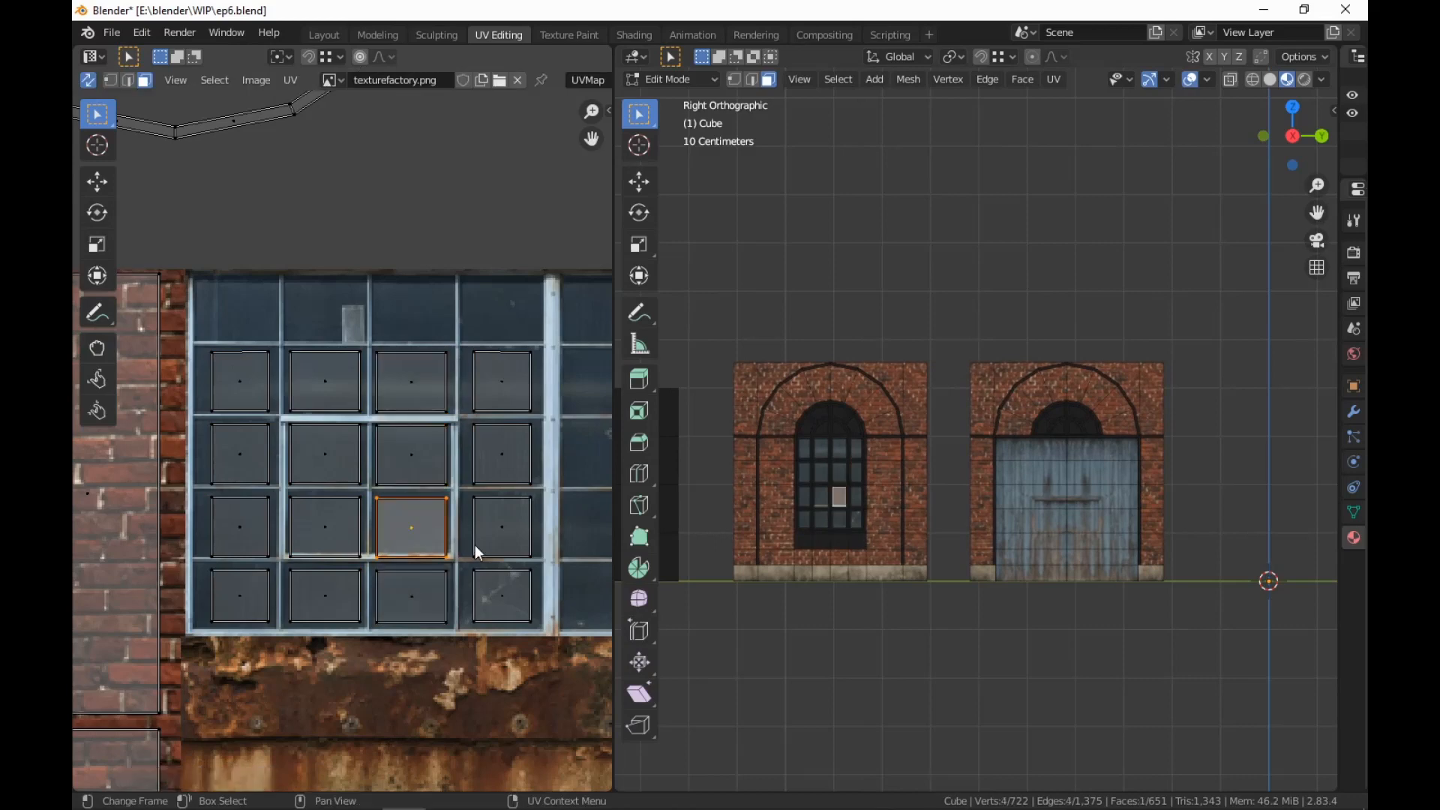
key(g)
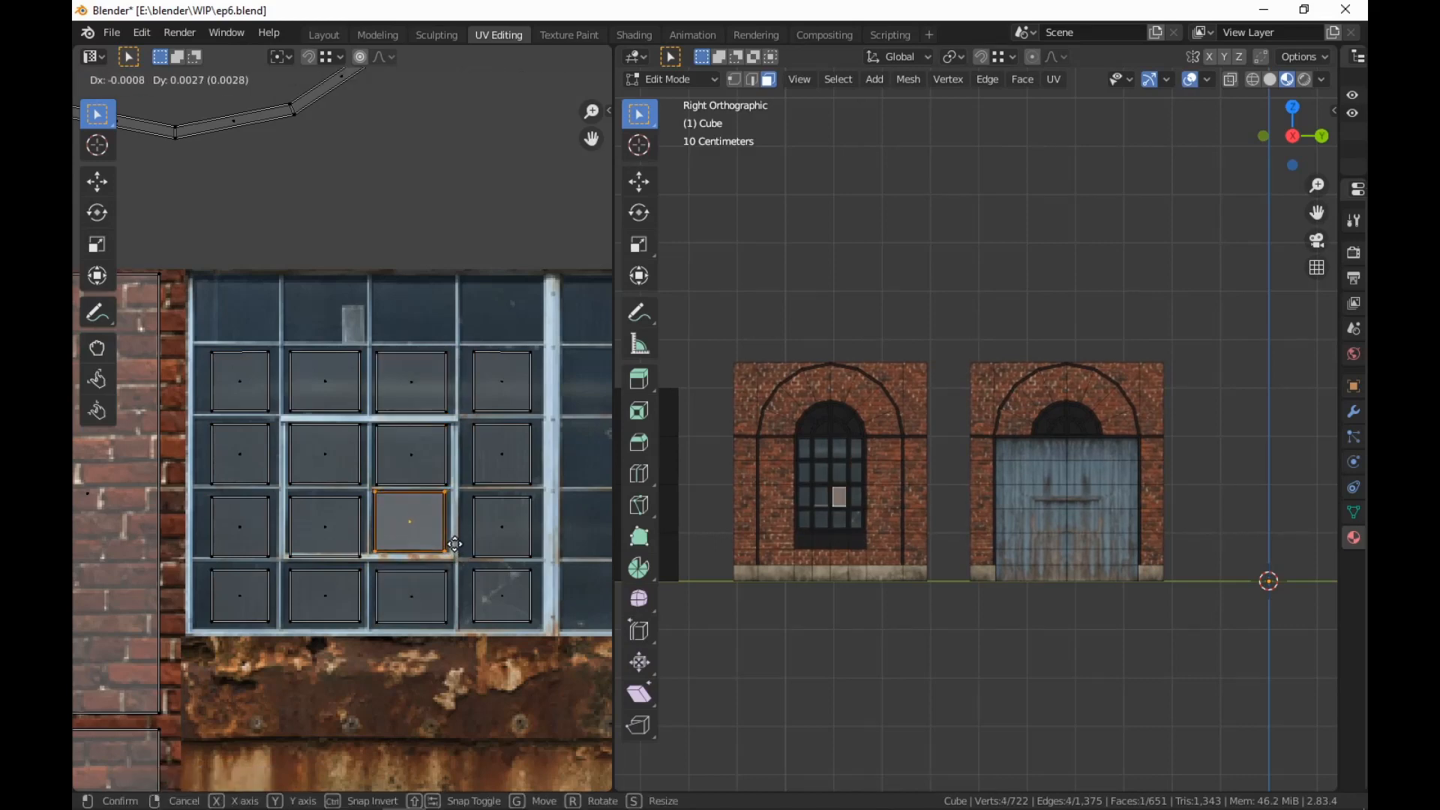
click(458, 542)
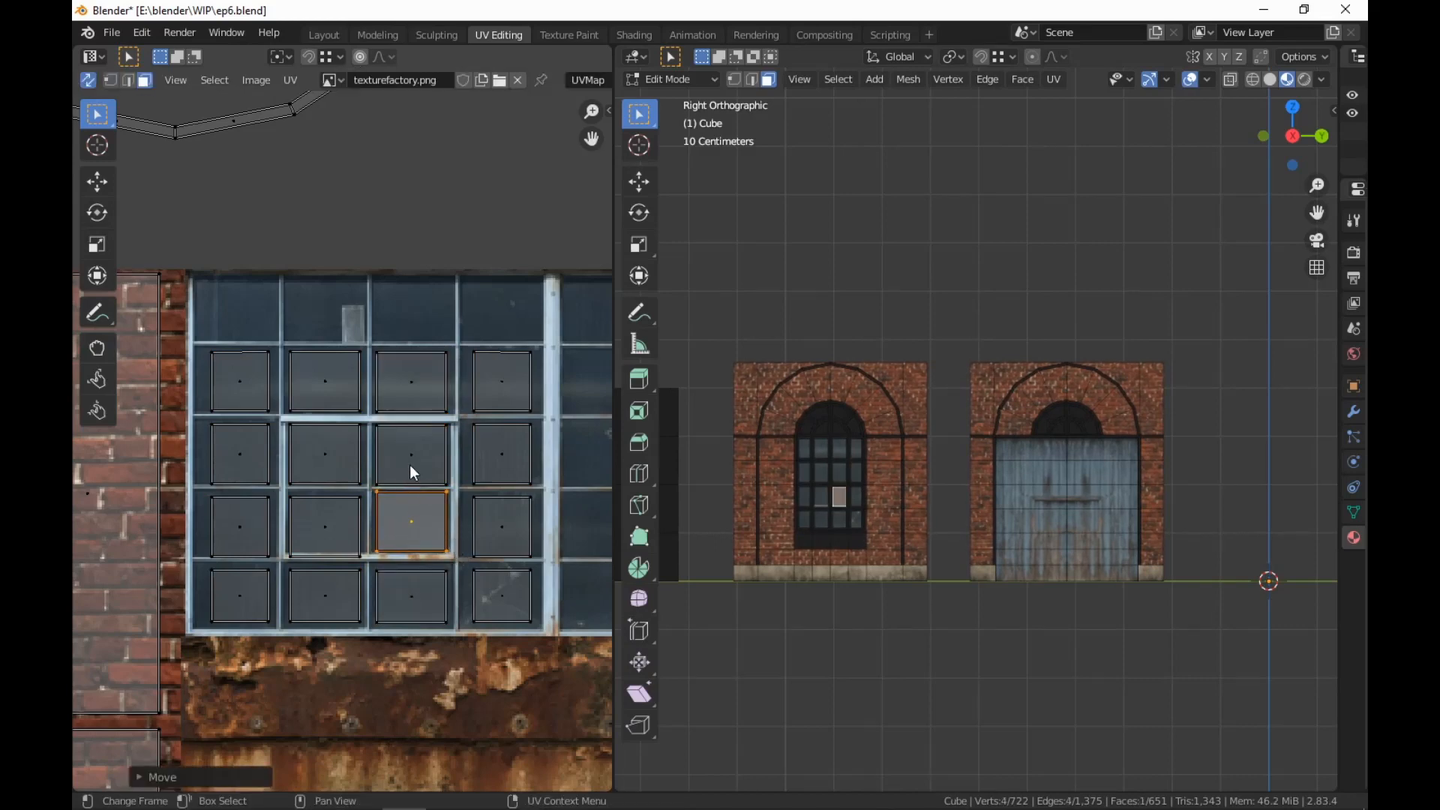
click(433, 471)
key(g)
click(435, 470)
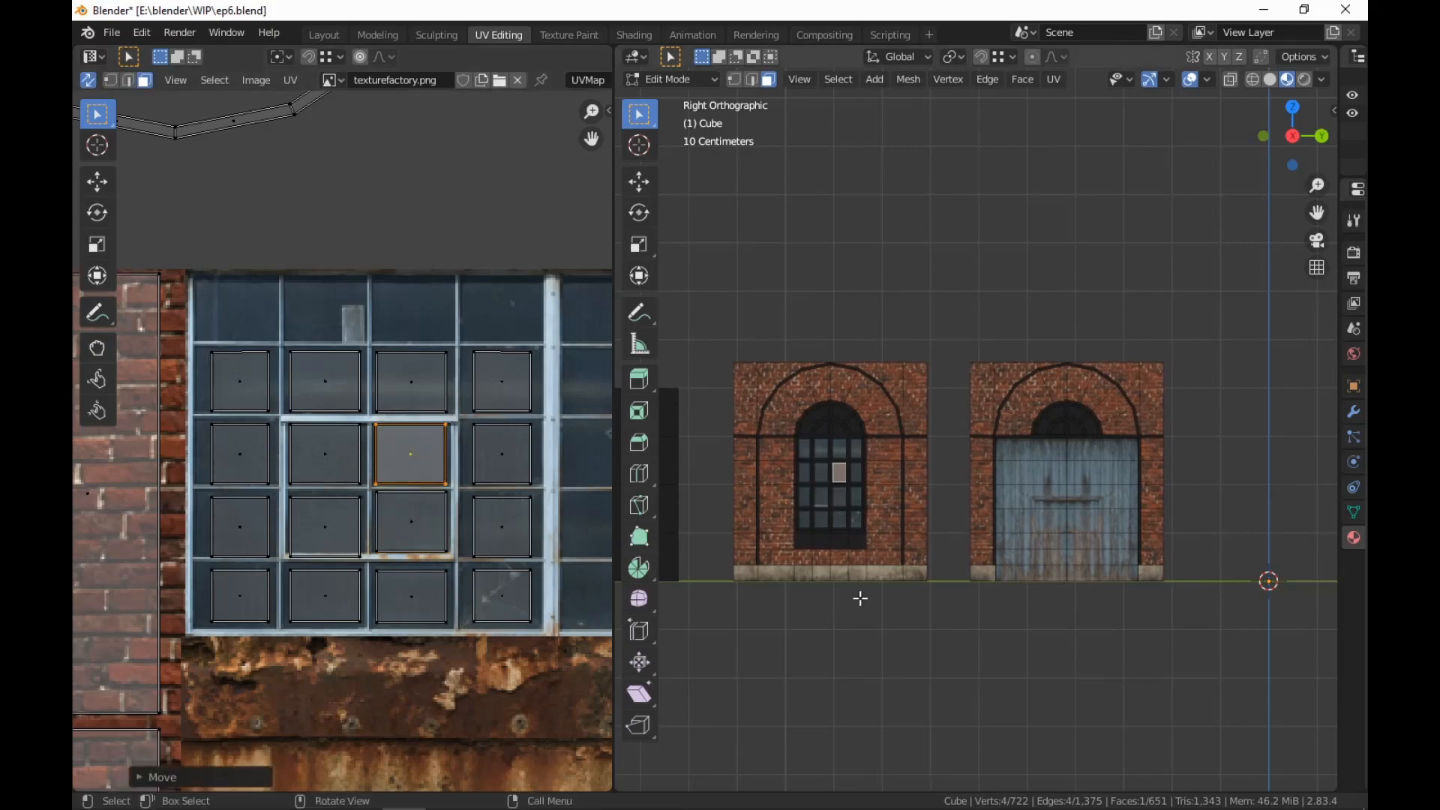
key(g)
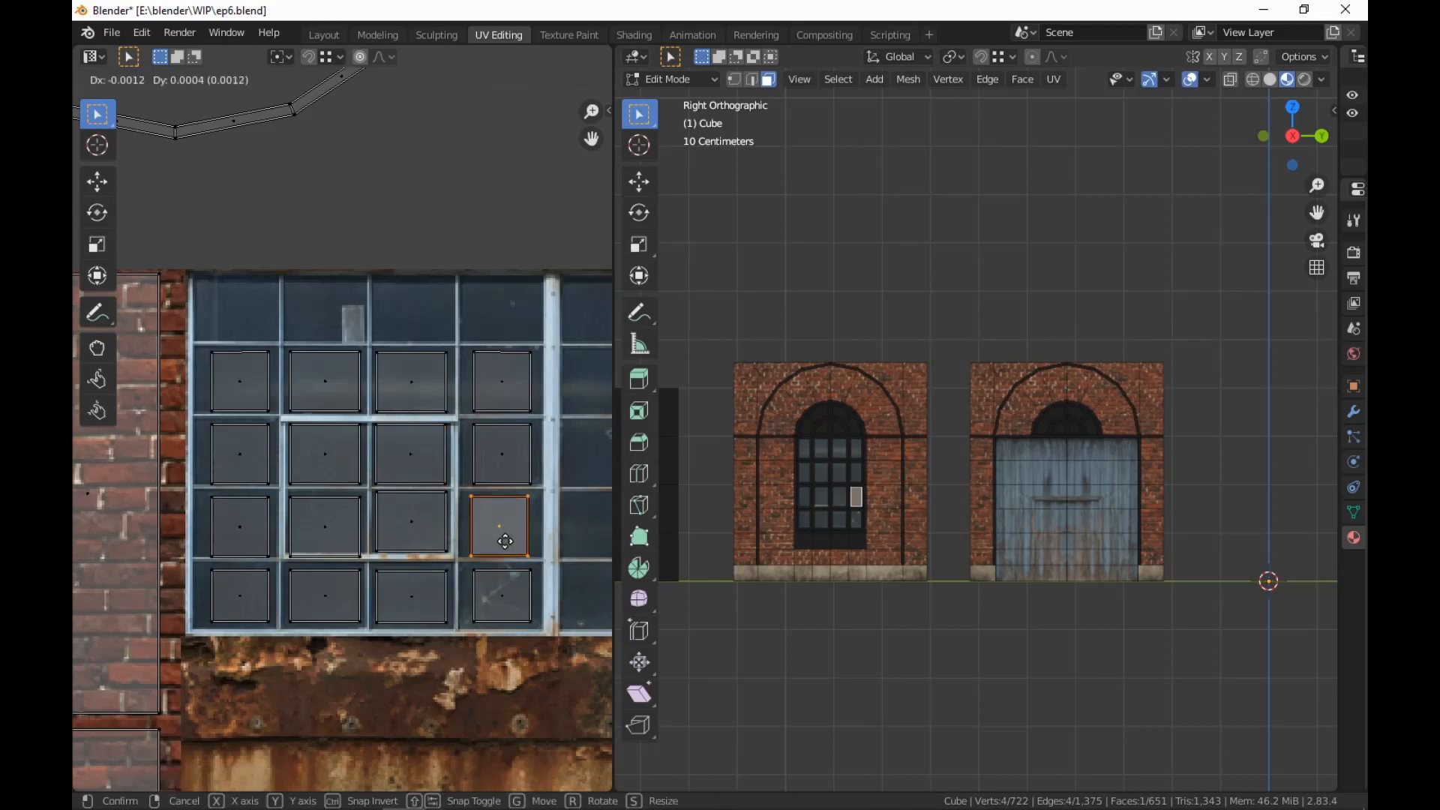
click(541, 553)
Select the semicircular arch pane UVs and move them onto the upper rows of the texture's second window section
scroll(540, 553, down, 5)
middle_drag(534, 564, 261, 593)
drag(476, 397, 378, 491)
middle_drag(376, 582, 436, 593)
scroll(436, 593, up, 3)
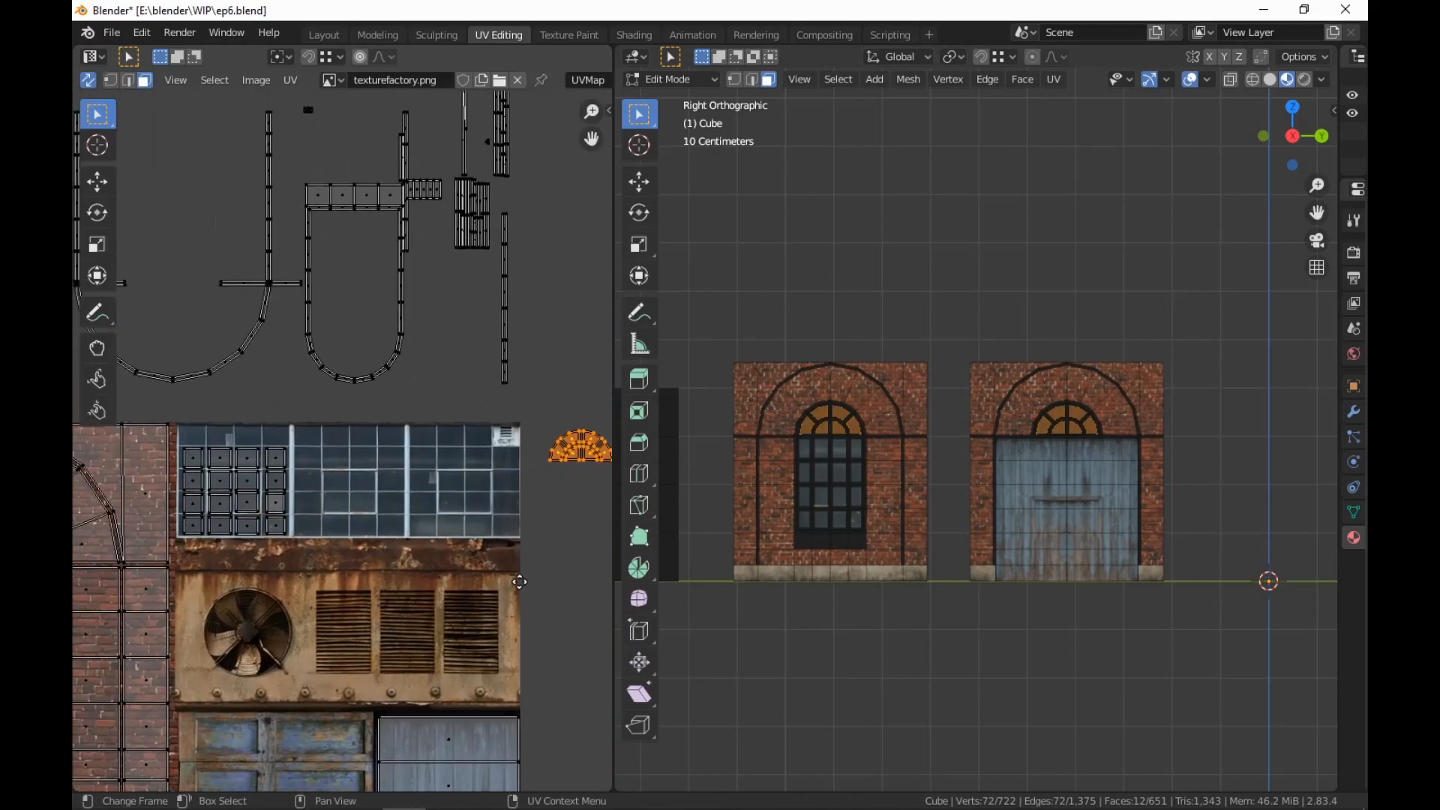
key(g)
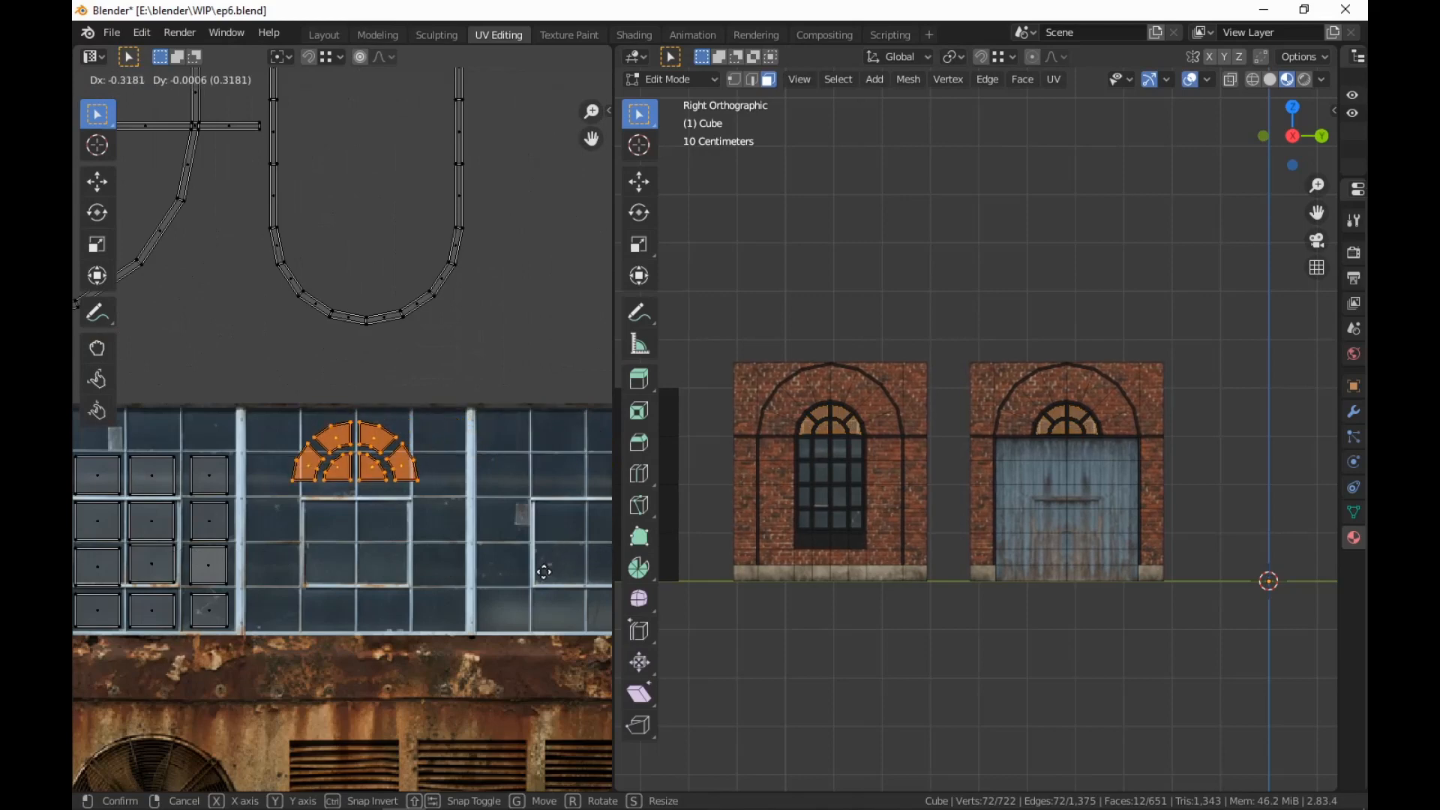
click(543, 574)
Enlarge the arch pane UVs and center them over the top two glass rows of the second window section
key(s)
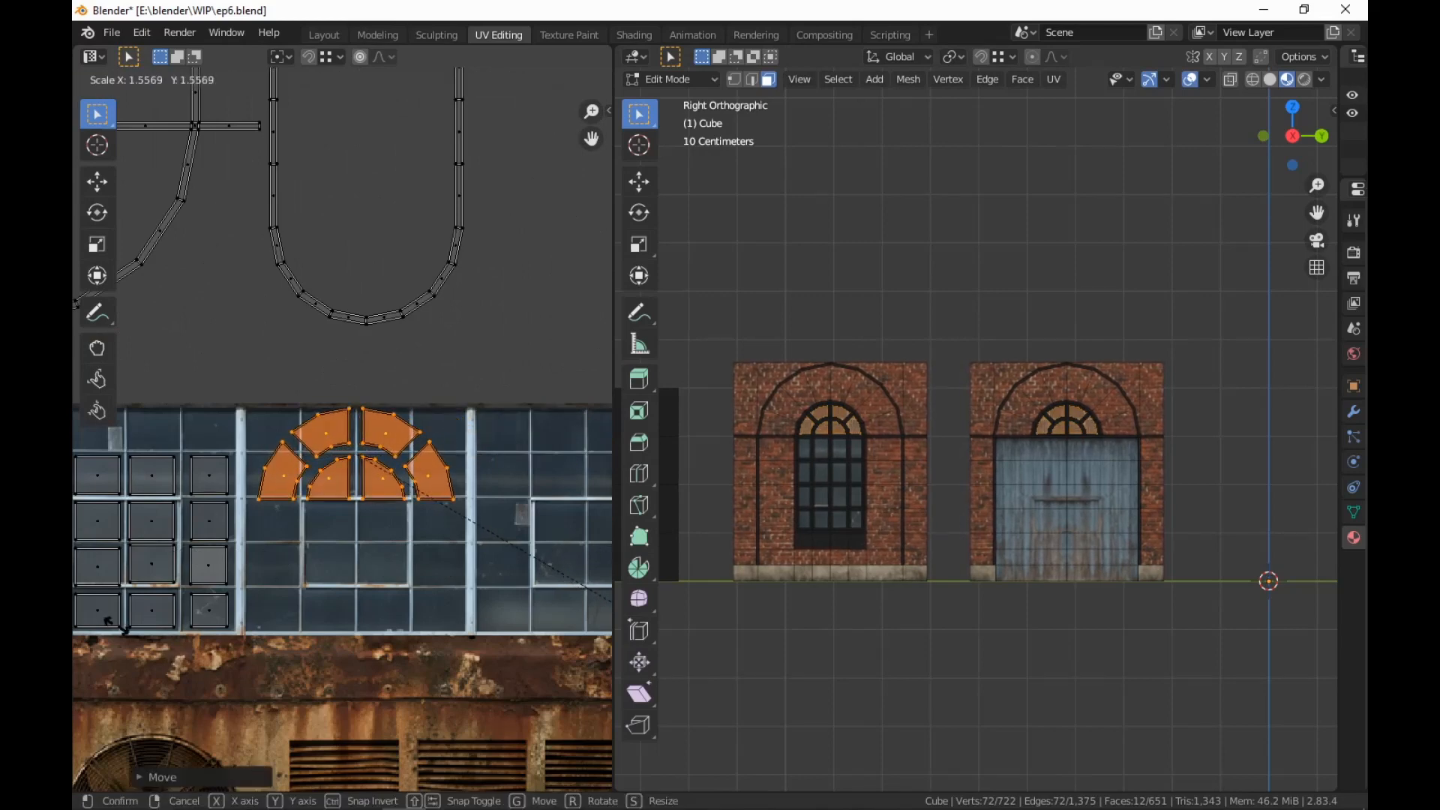
click(119, 565)
key(g)
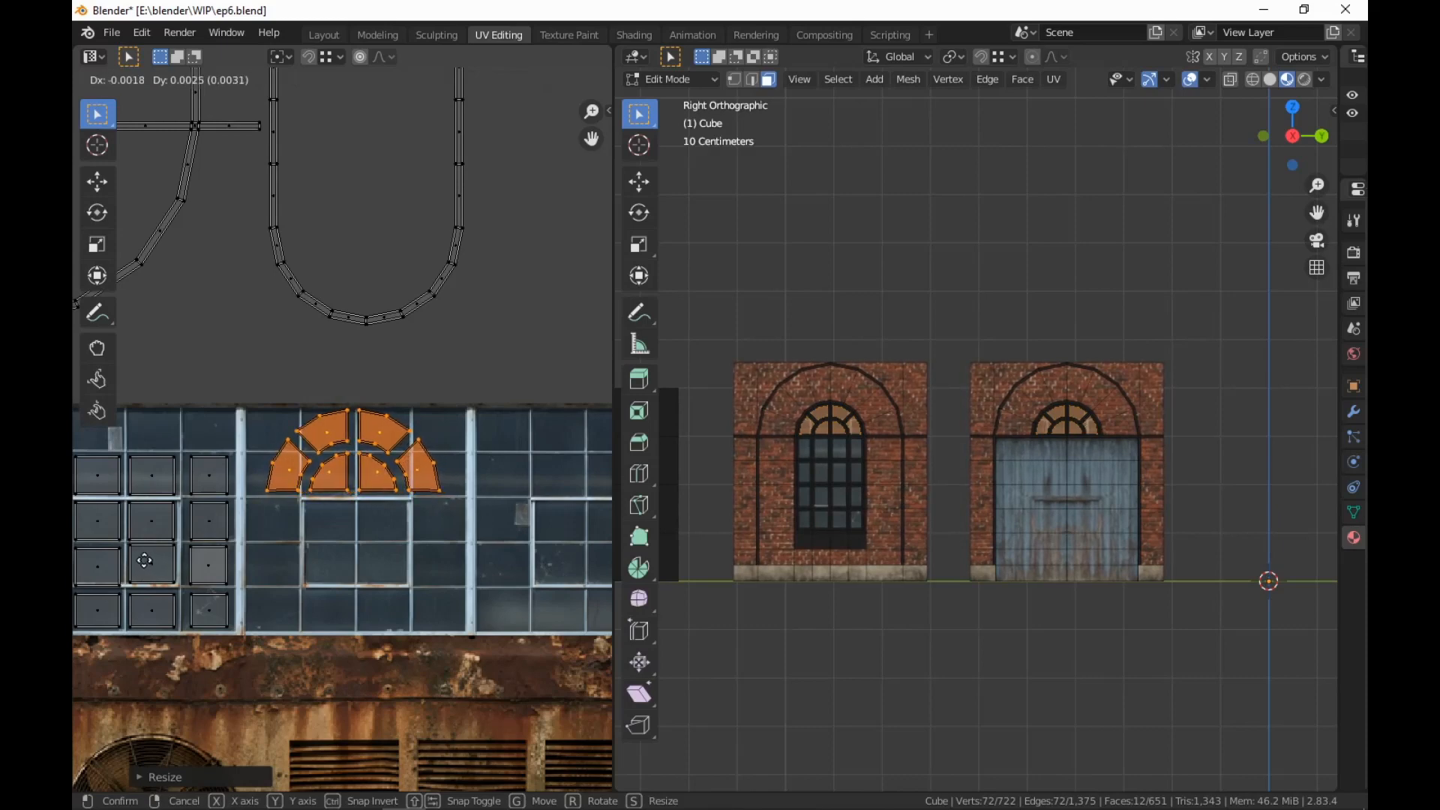
click(199, 600)
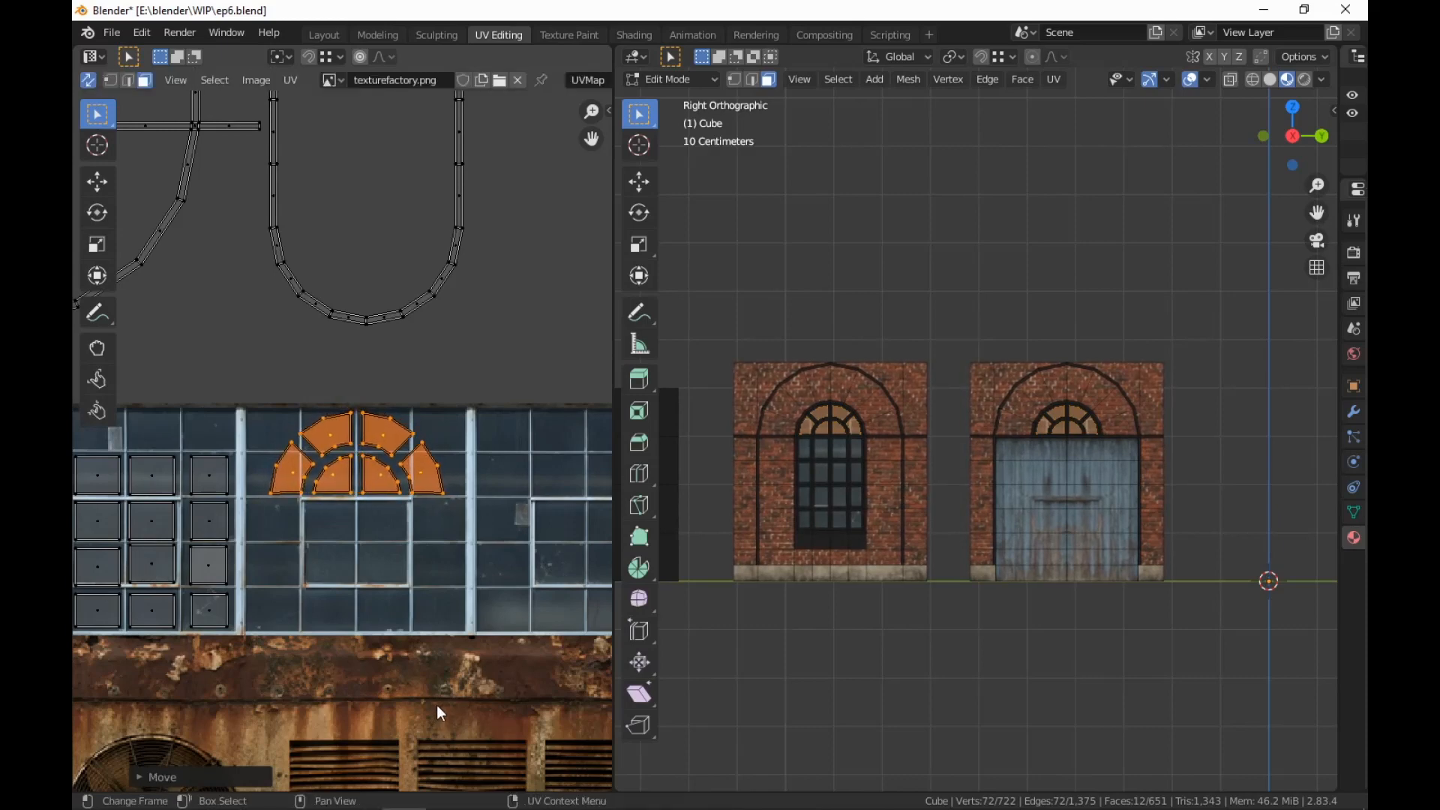
Scale the arch pane UVs down and shift them so a glazing bar runs between the two halves of the arch
key(s)
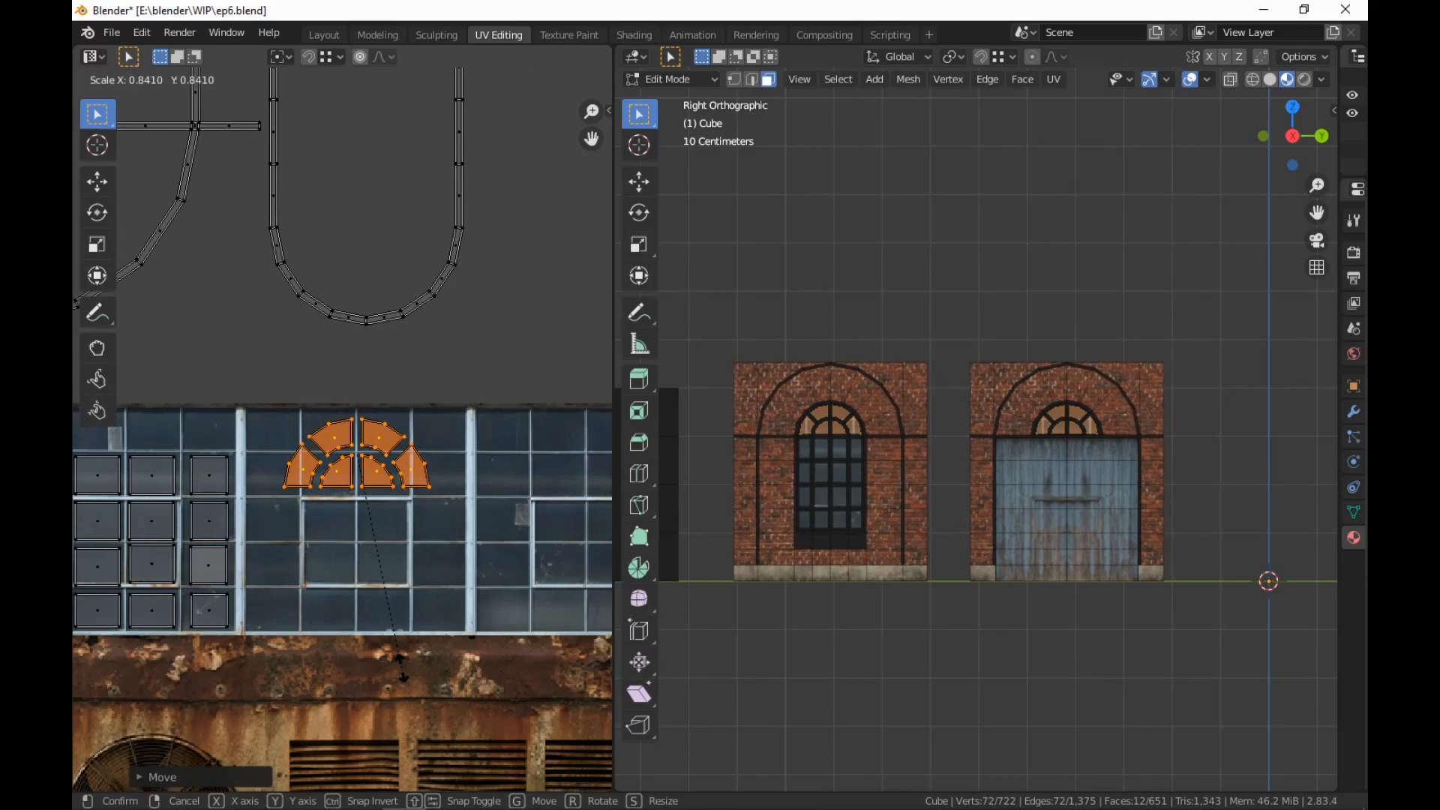
click(402, 668)
key(g)
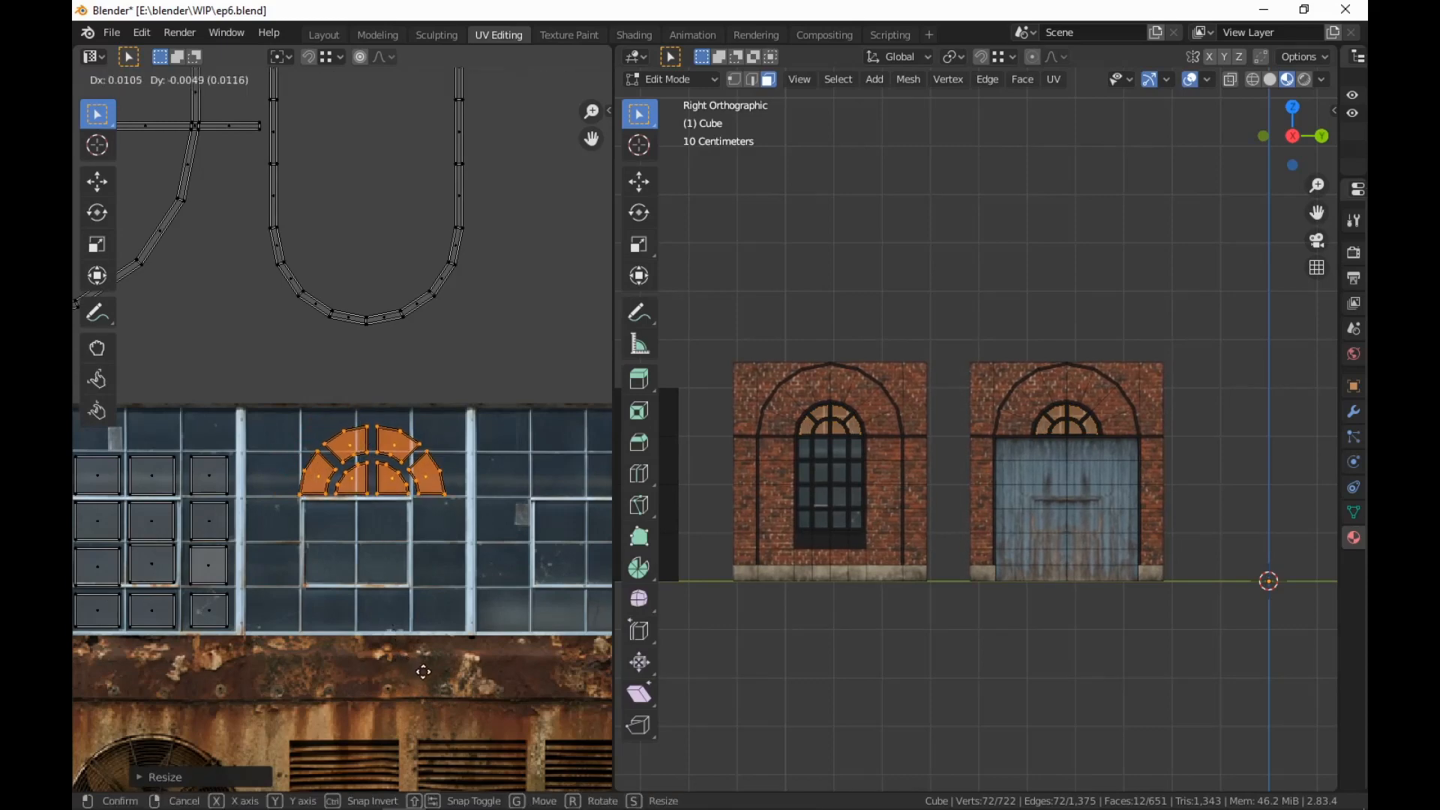
click(436, 675)
key(s)
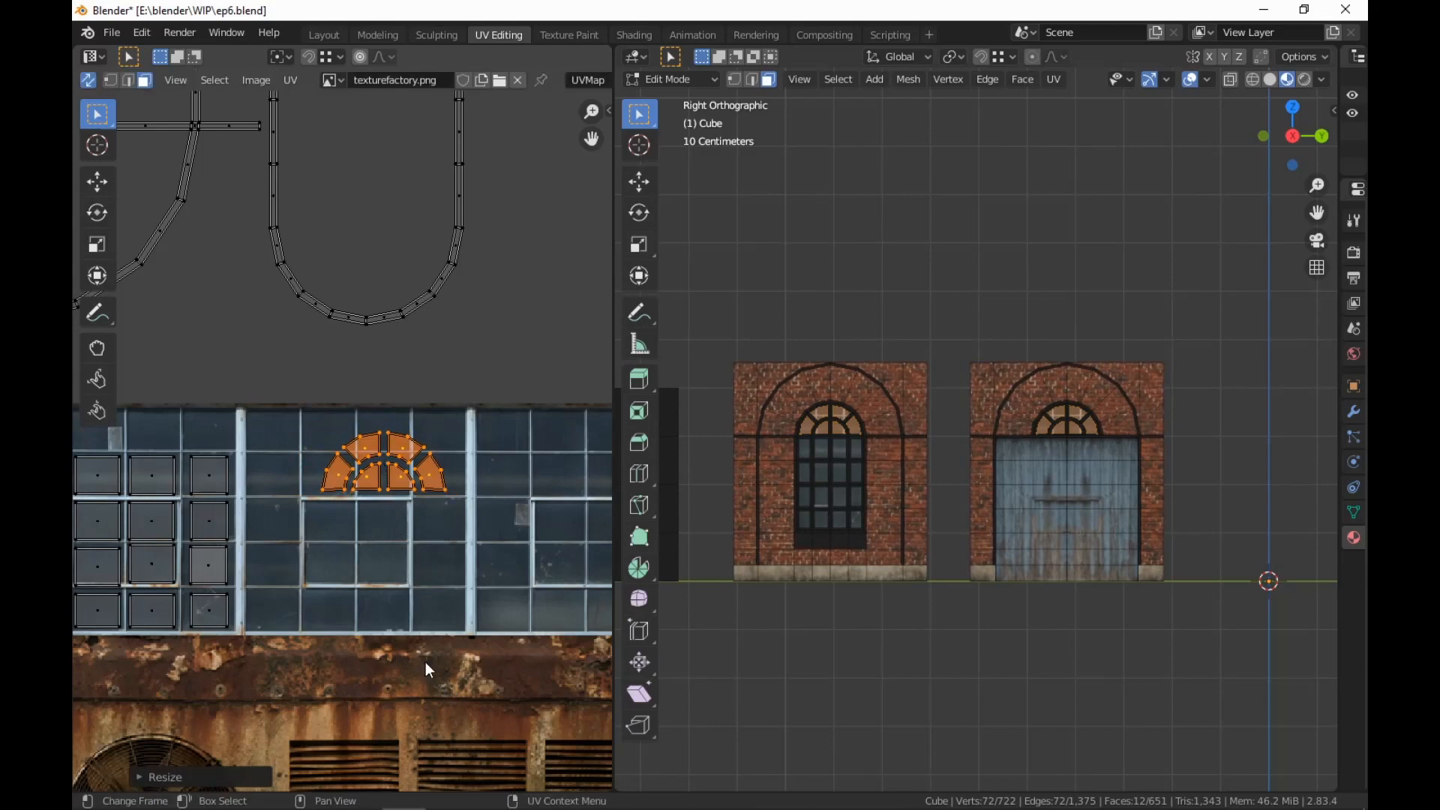
click(426, 662)
key(g)
click(439, 647)
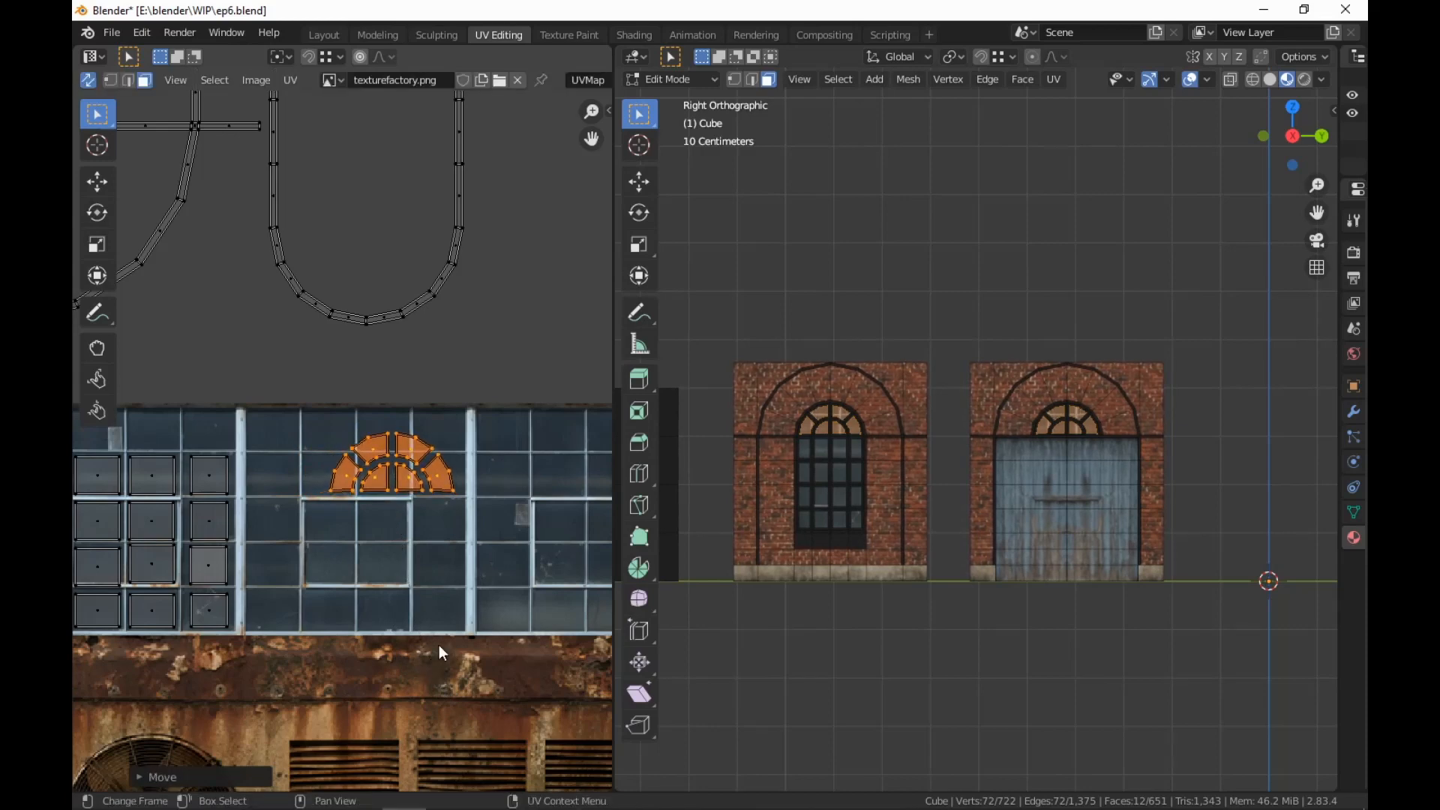
scroll(443, 660, up, 4)
scroll(481, 649, down, 2)
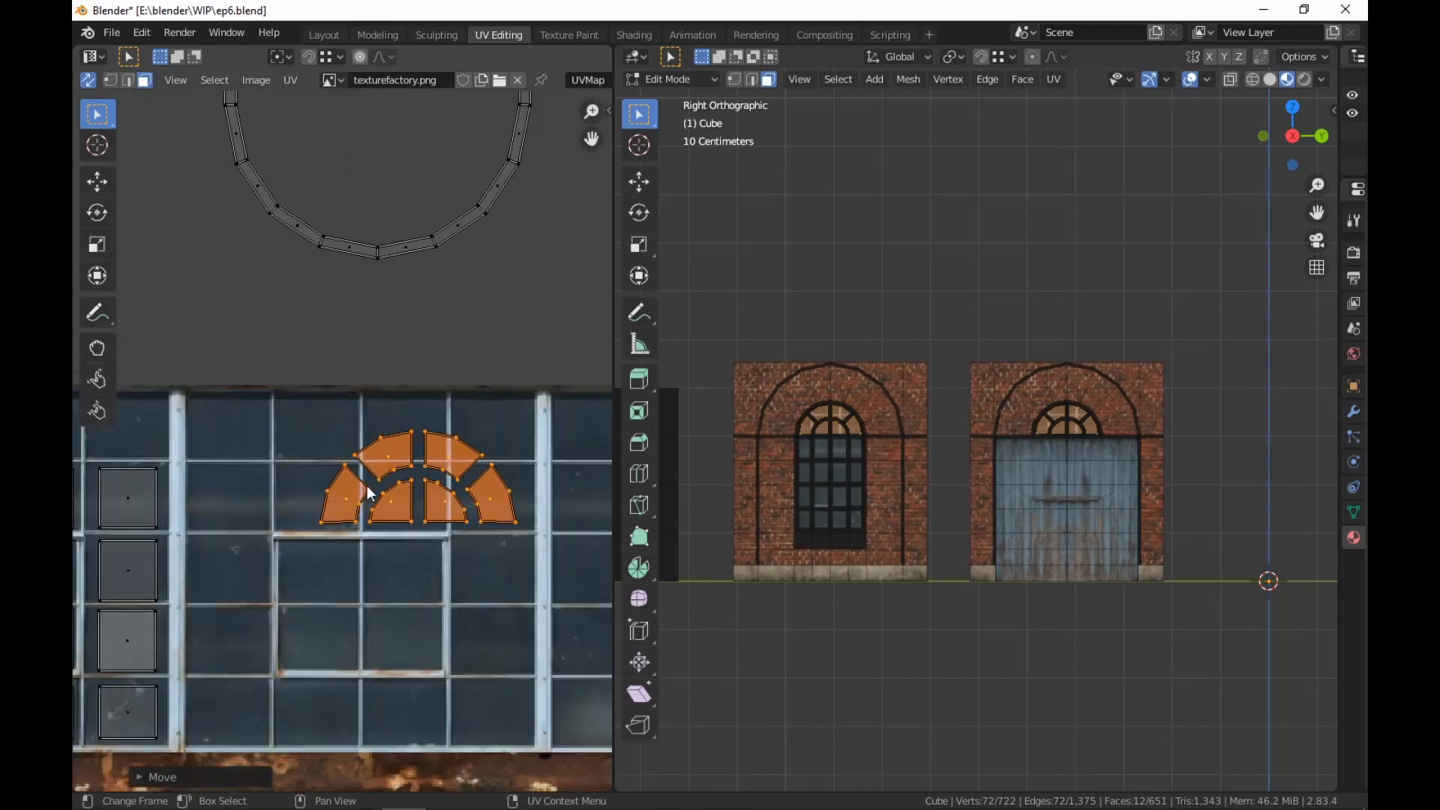
Move the lower-left and two upper outer arch pane UVs individually into separate glass squares of the second window section
click(343, 525)
key(g)
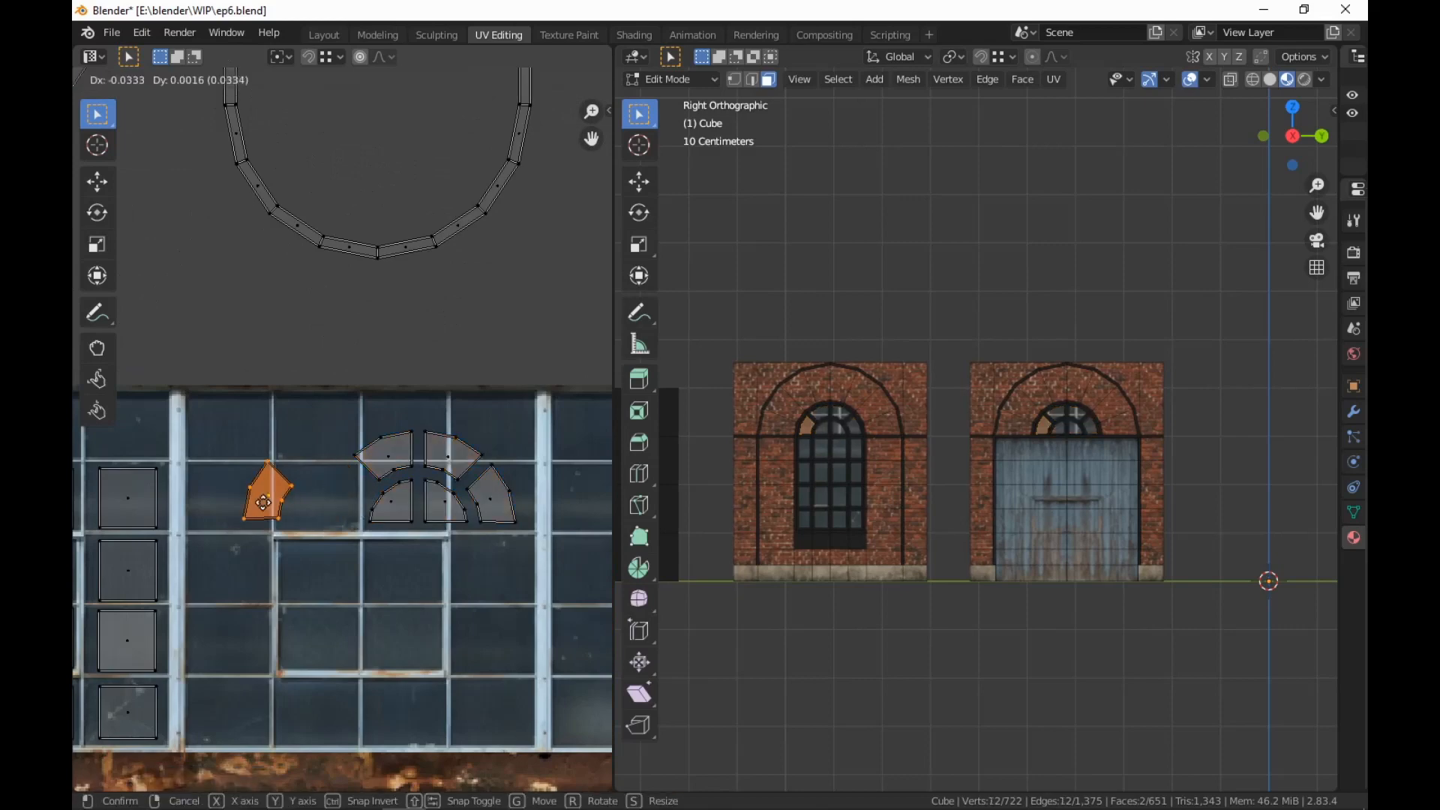
click(246, 508)
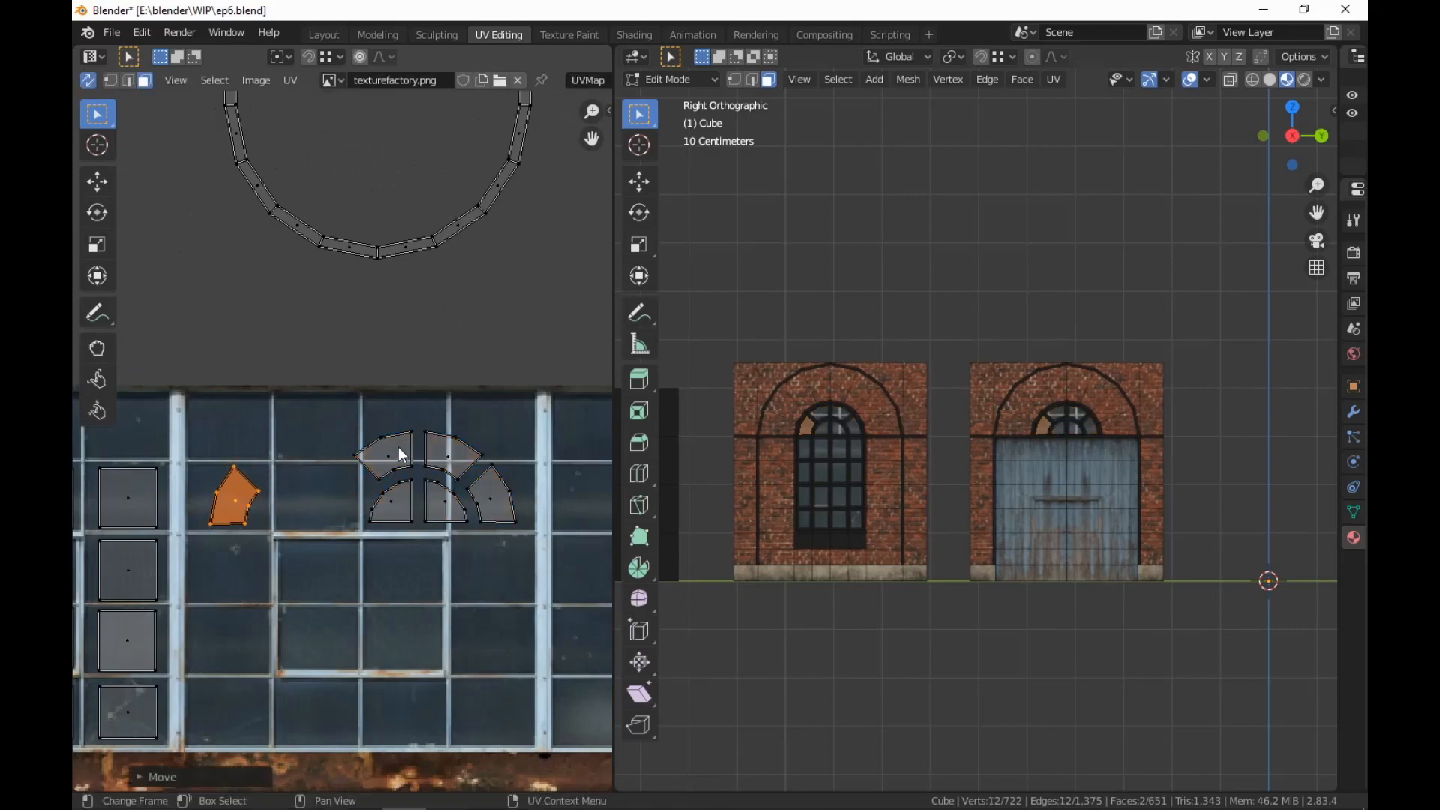
click(396, 455)
key(g)
click(281, 450)
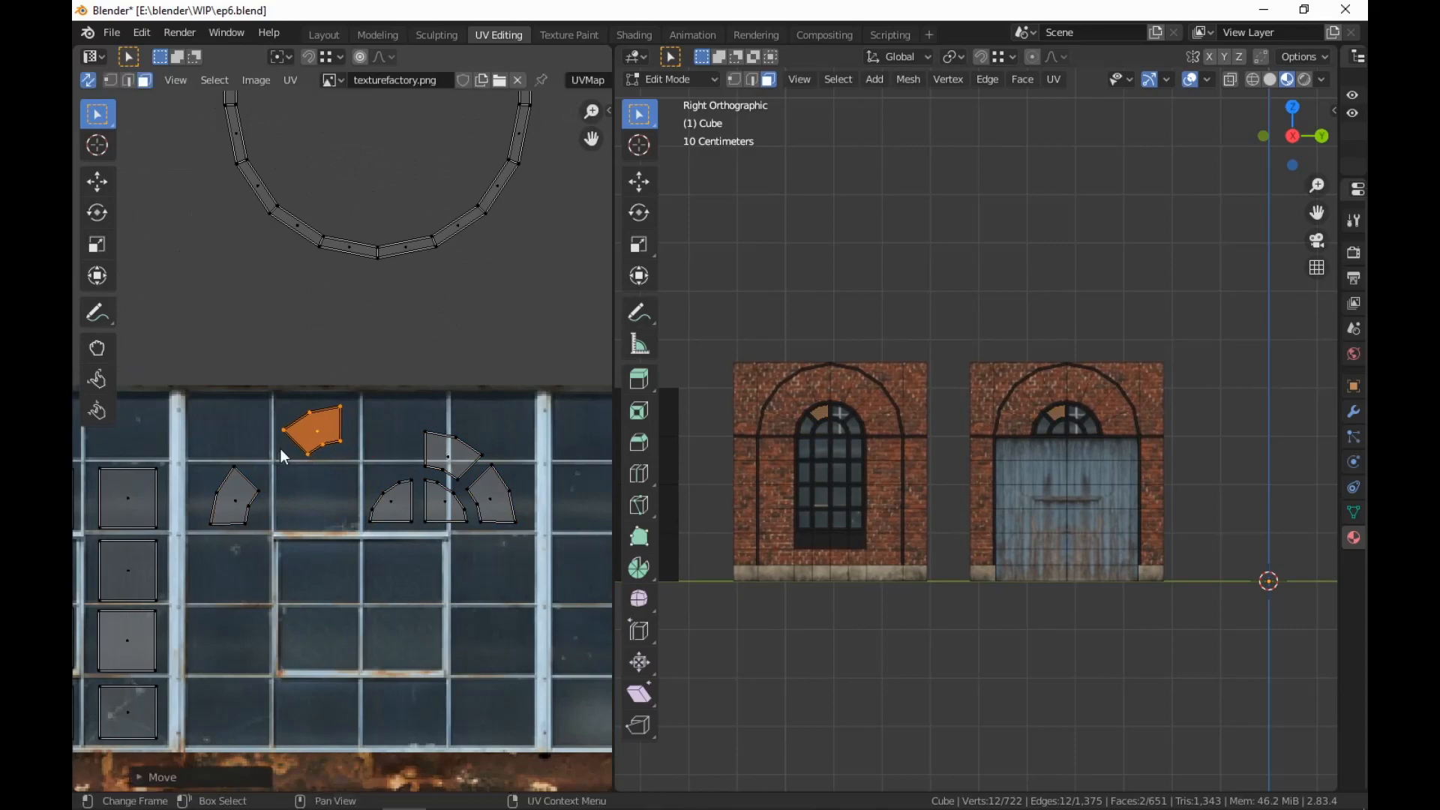
click(425, 476)
key(g)
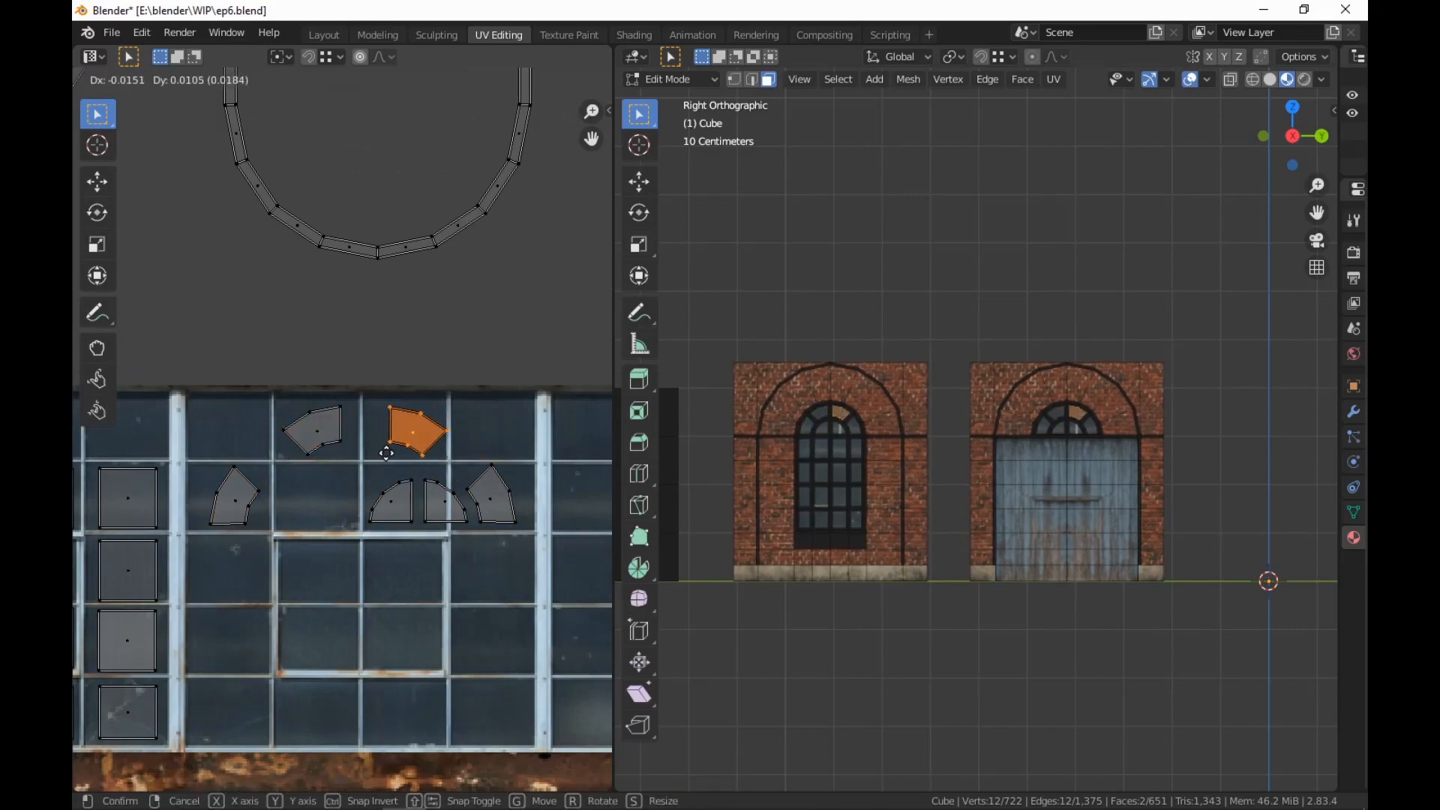
click(407, 486)
Move the two inner quarter-round arch pane UVs into separate glass squares in the second row of that window section
click(408, 497)
key(g)
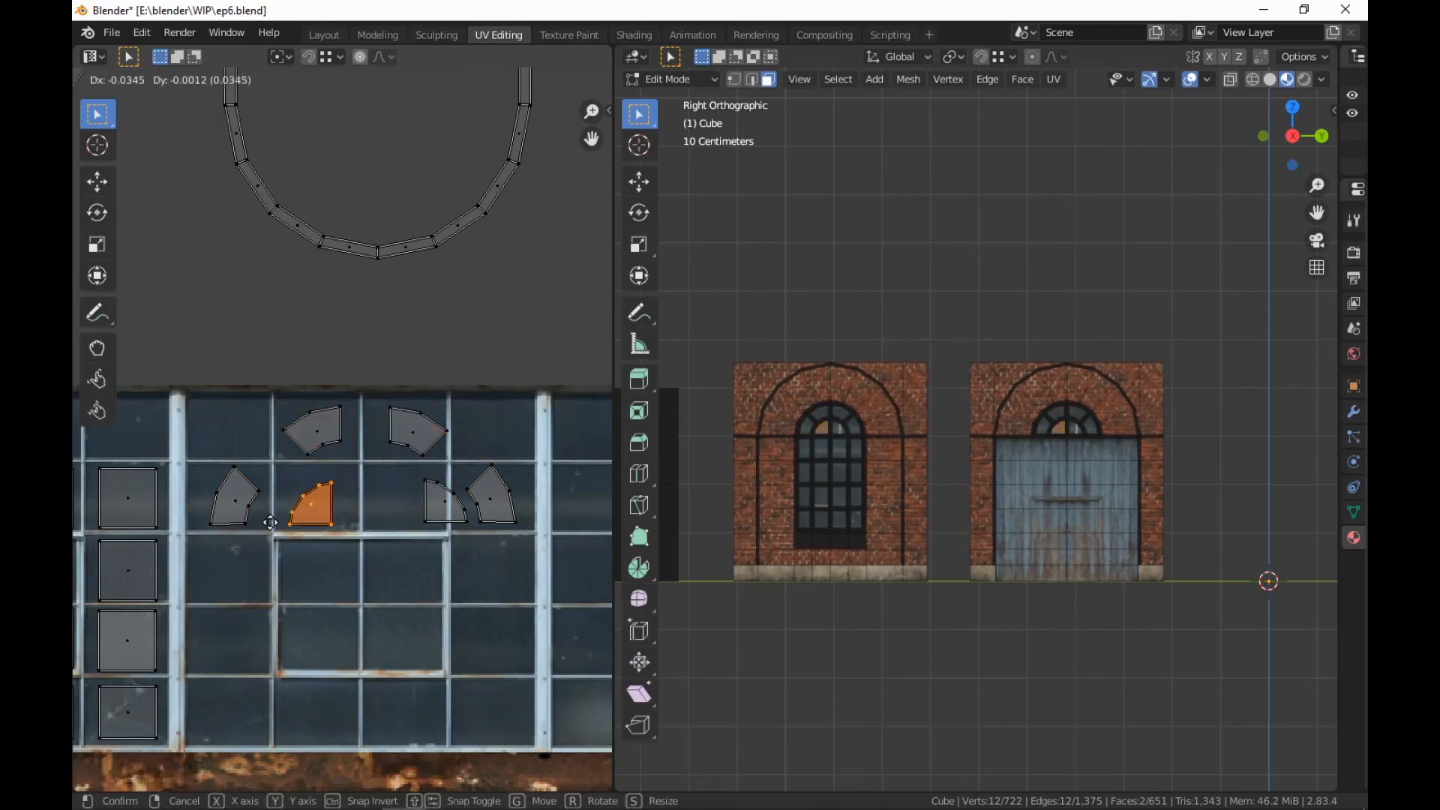
click(271, 522)
click(425, 524)
key(g)
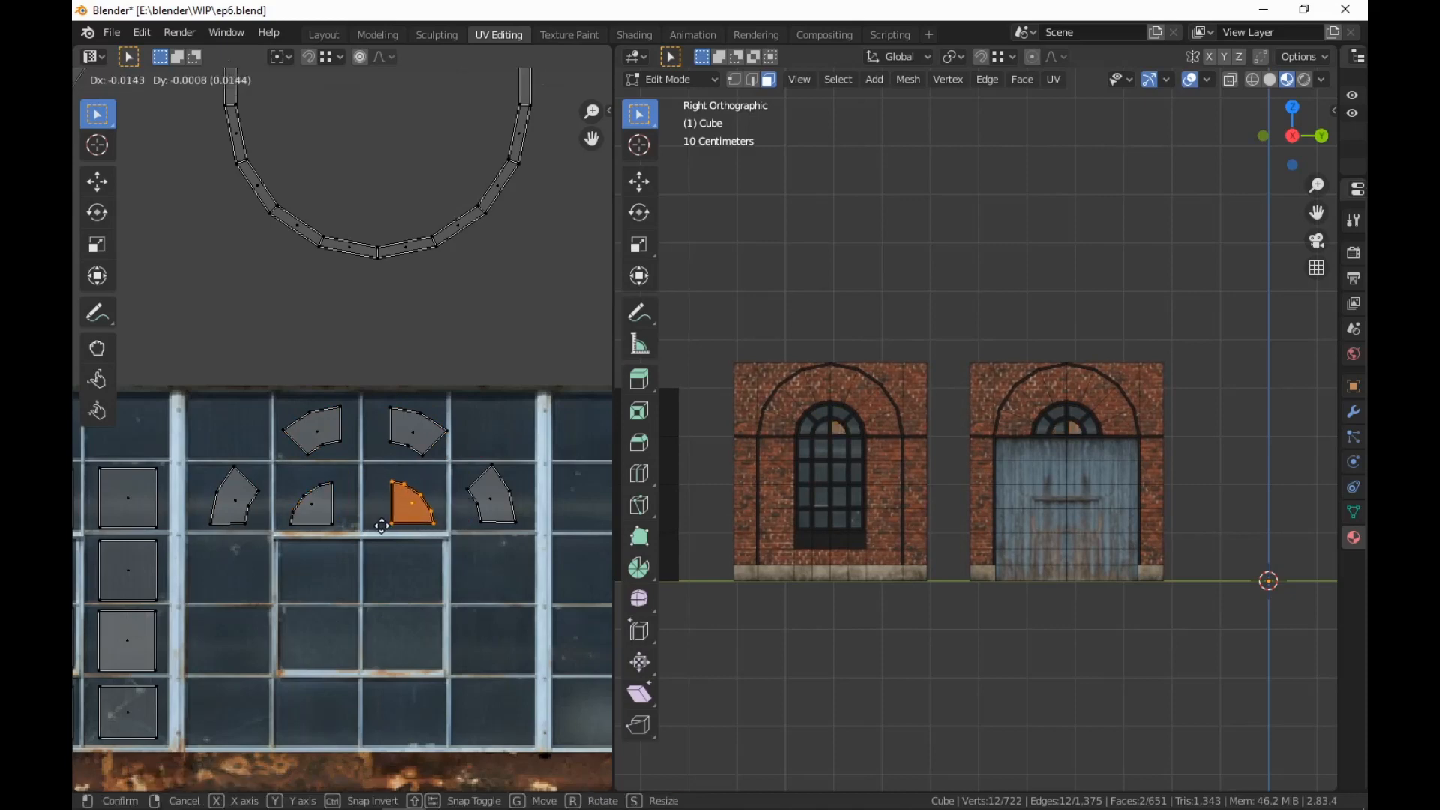
click(382, 526)
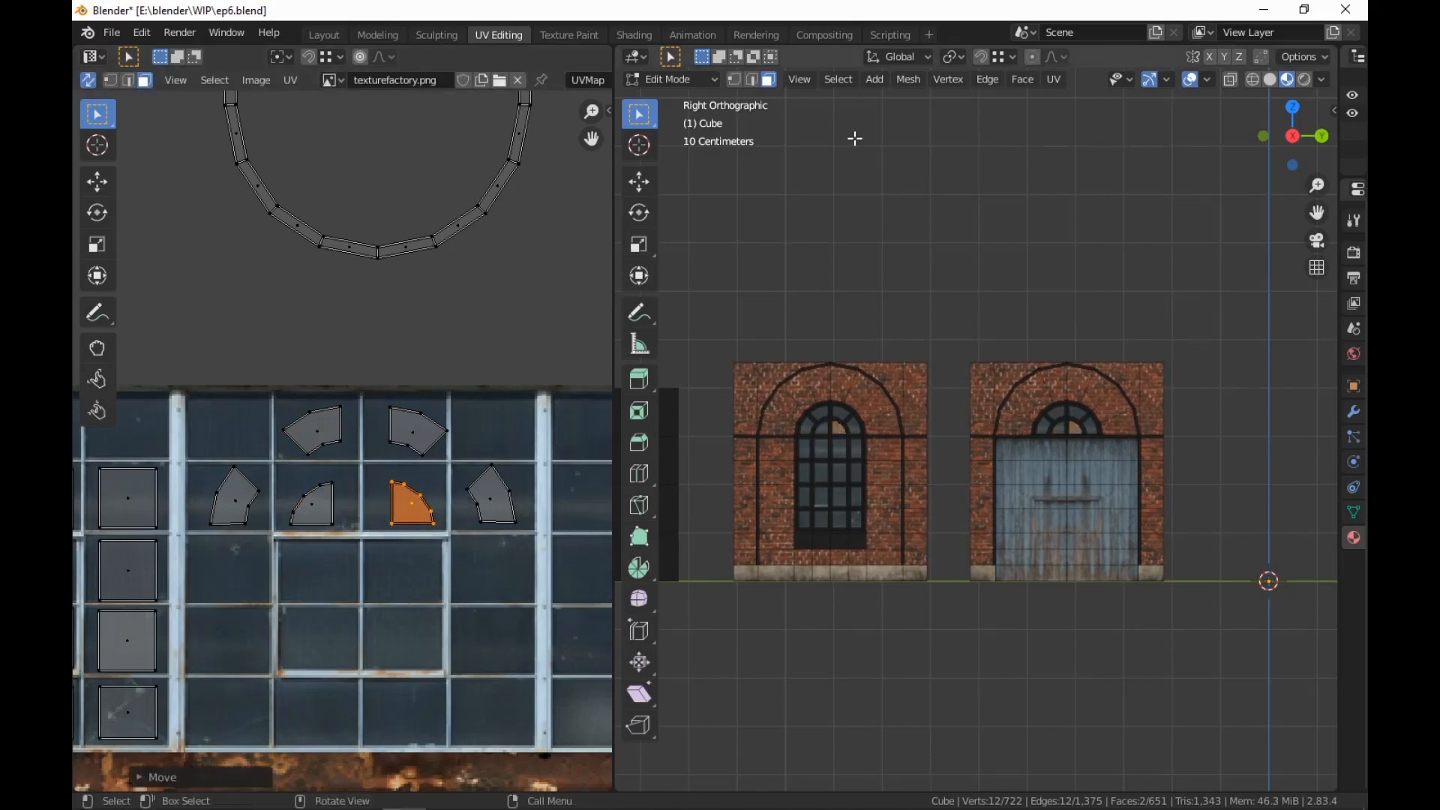
Nudge the UV of the second-column pane in the third row up inside its textured glass square
scroll(938, 521, up, 6)
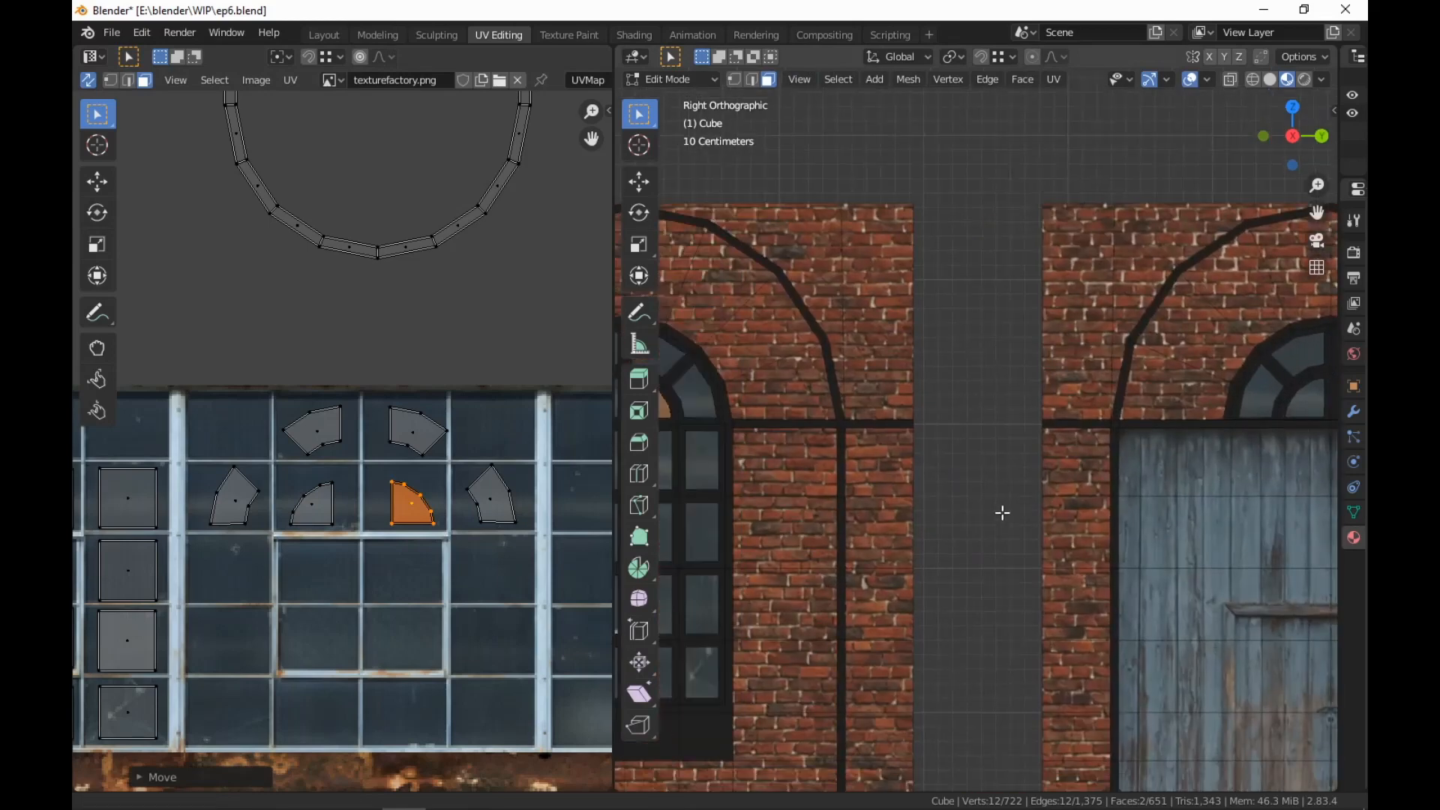
click(822, 461)
scroll(335, 527, down, 3)
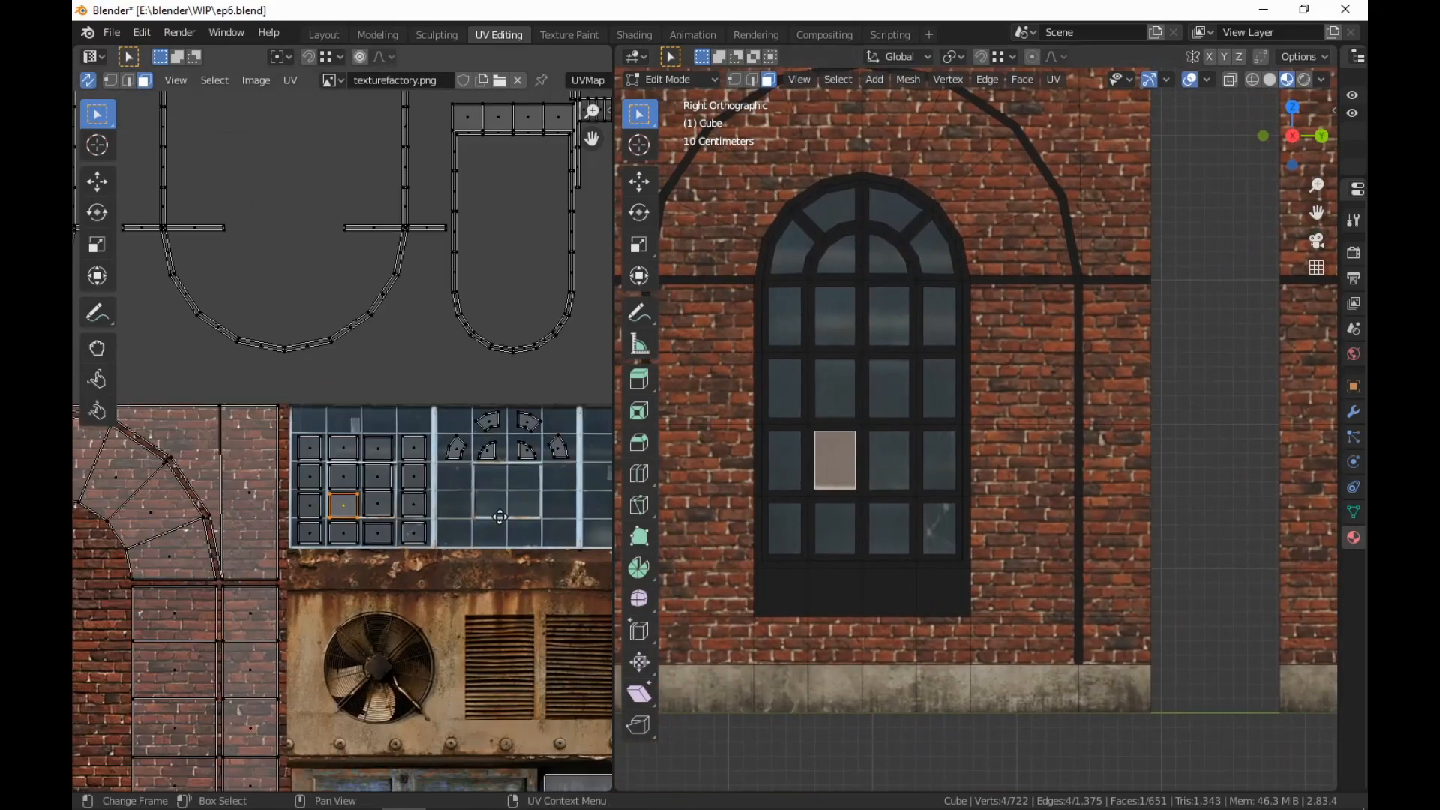
scroll(385, 621, up, 4)
middle_drag(460, 593, 443, 508)
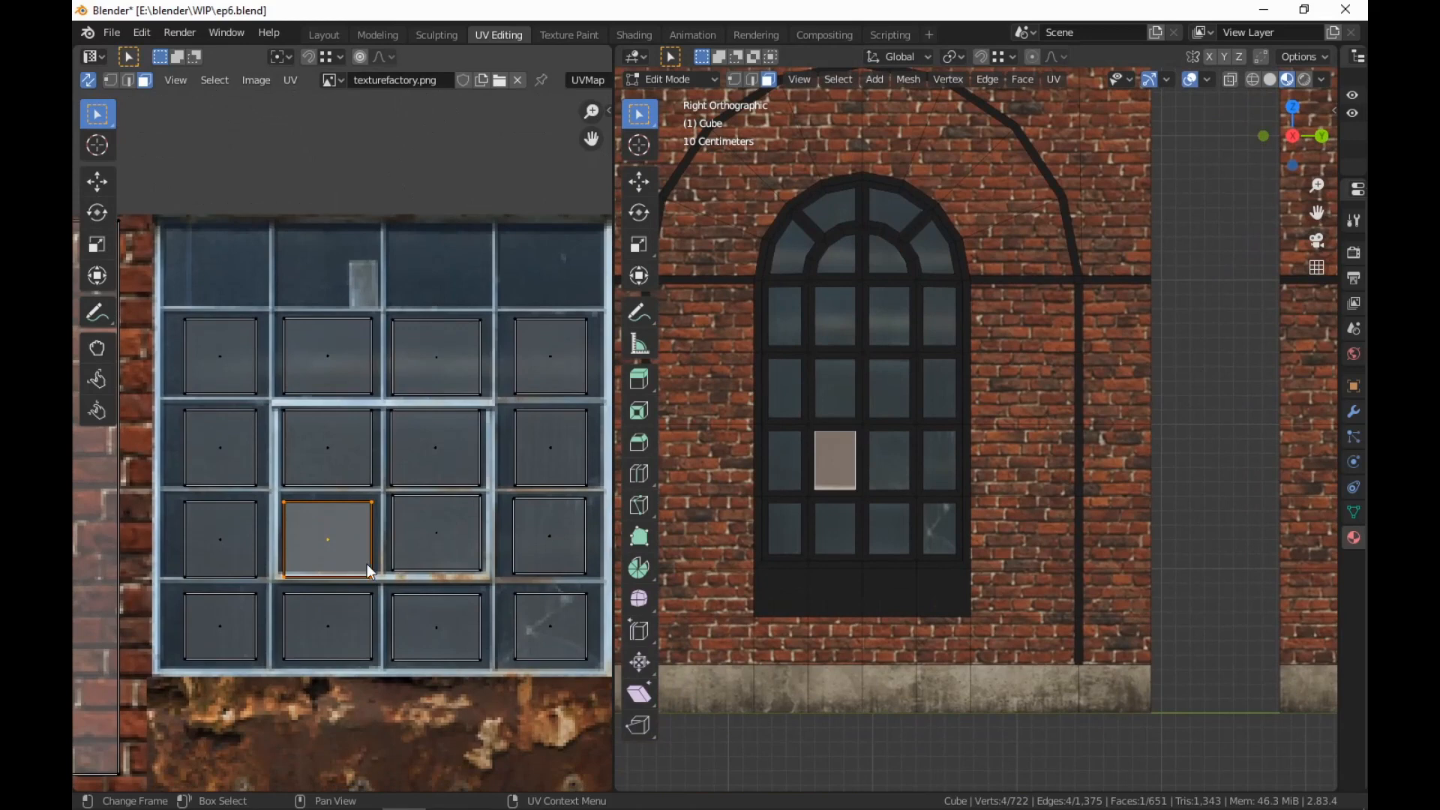
key(g)
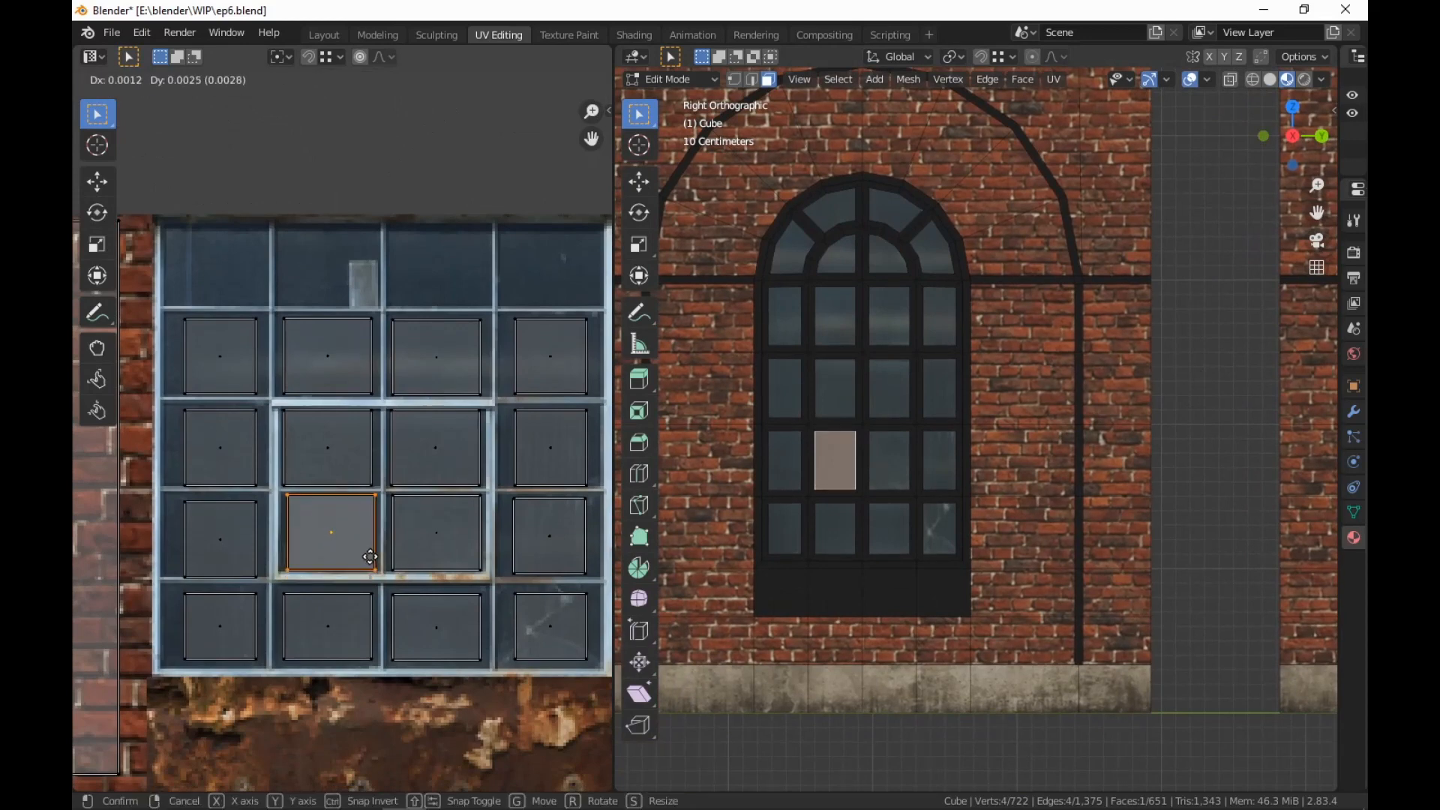
click(368, 557)
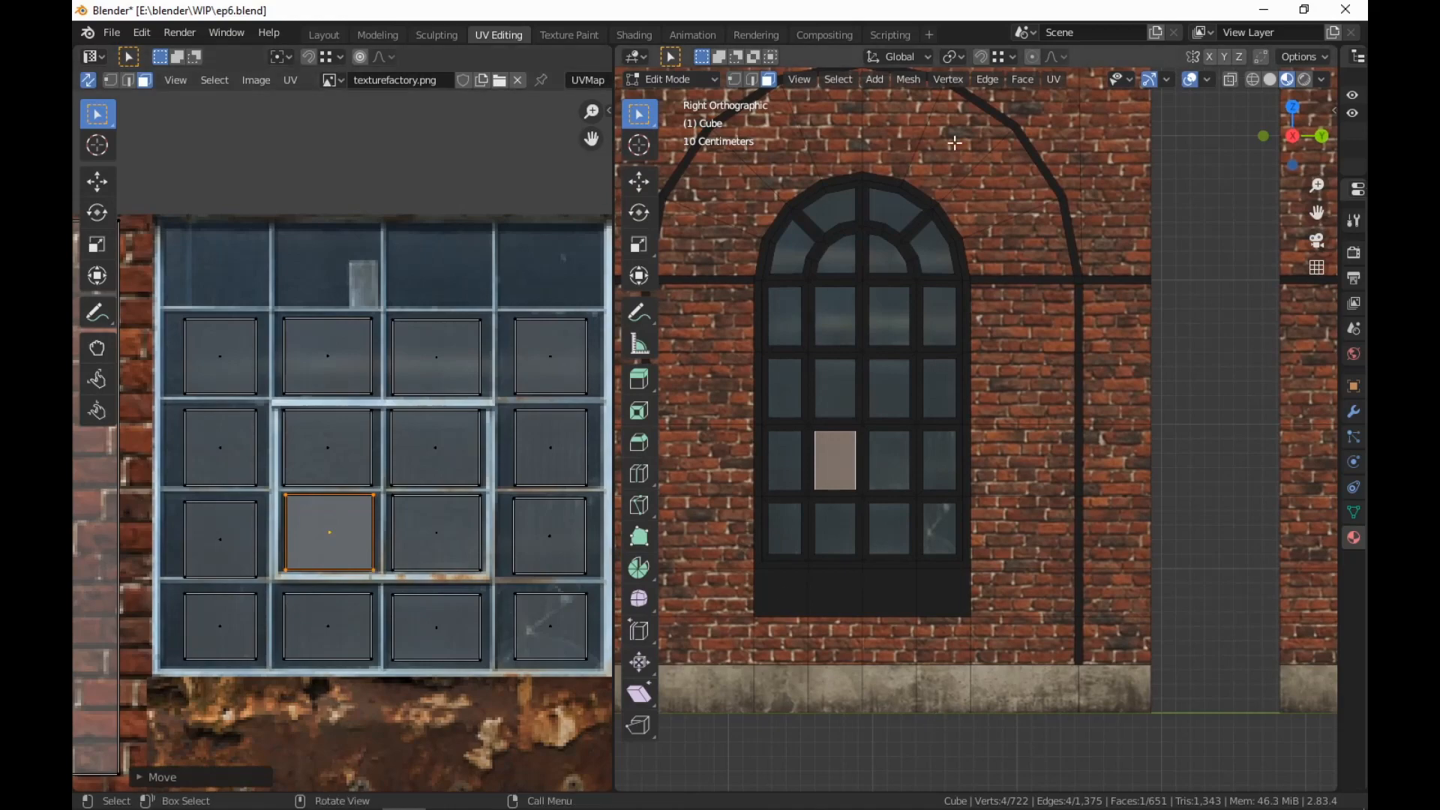
Examine the textured window and door walls in the Shading workspace, then return to UV editing
click(638, 40)
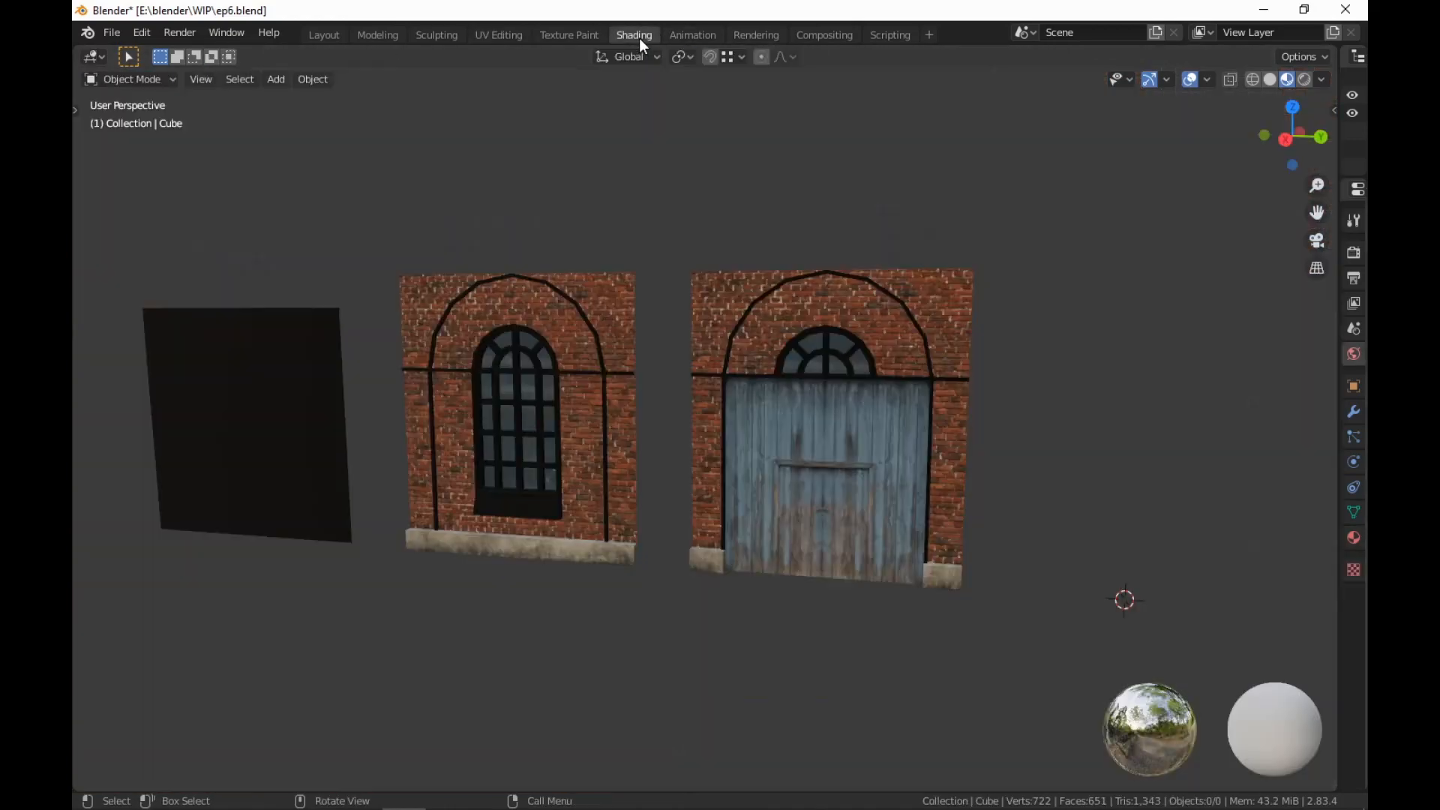
middle_drag(861, 420, 1052, 445)
middle_drag(1085, 462, 1003, 469)
scroll(1004, 469, down, 1)
shift+middle_drag(900, 468, 804, 472)
middle_drag(608, 448, 686, 434)
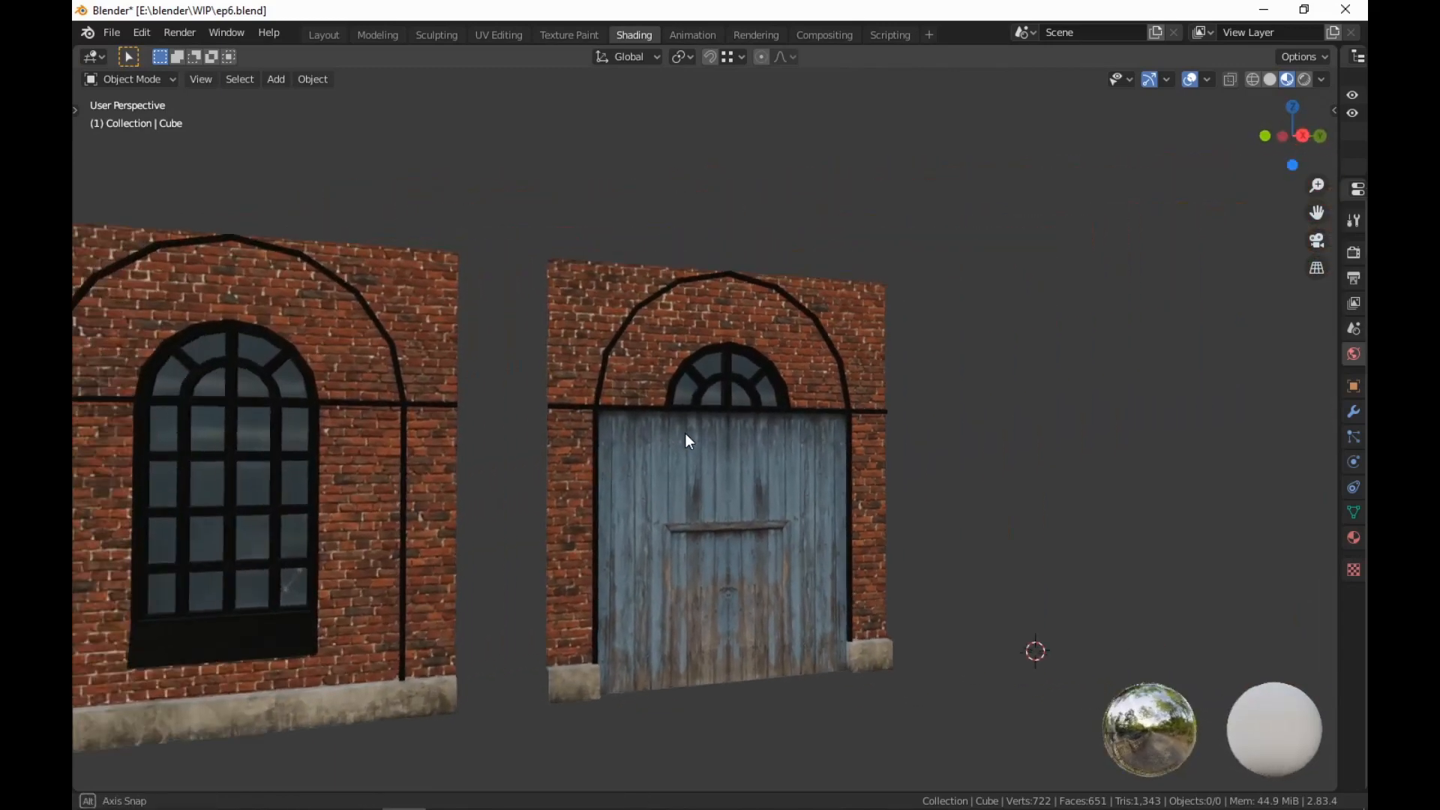
shift+middle_drag(508, 533, 527, 526)
scroll(434, 561, down, 3)
middle_drag(539, 444, 476, 474)
click(372, 35)
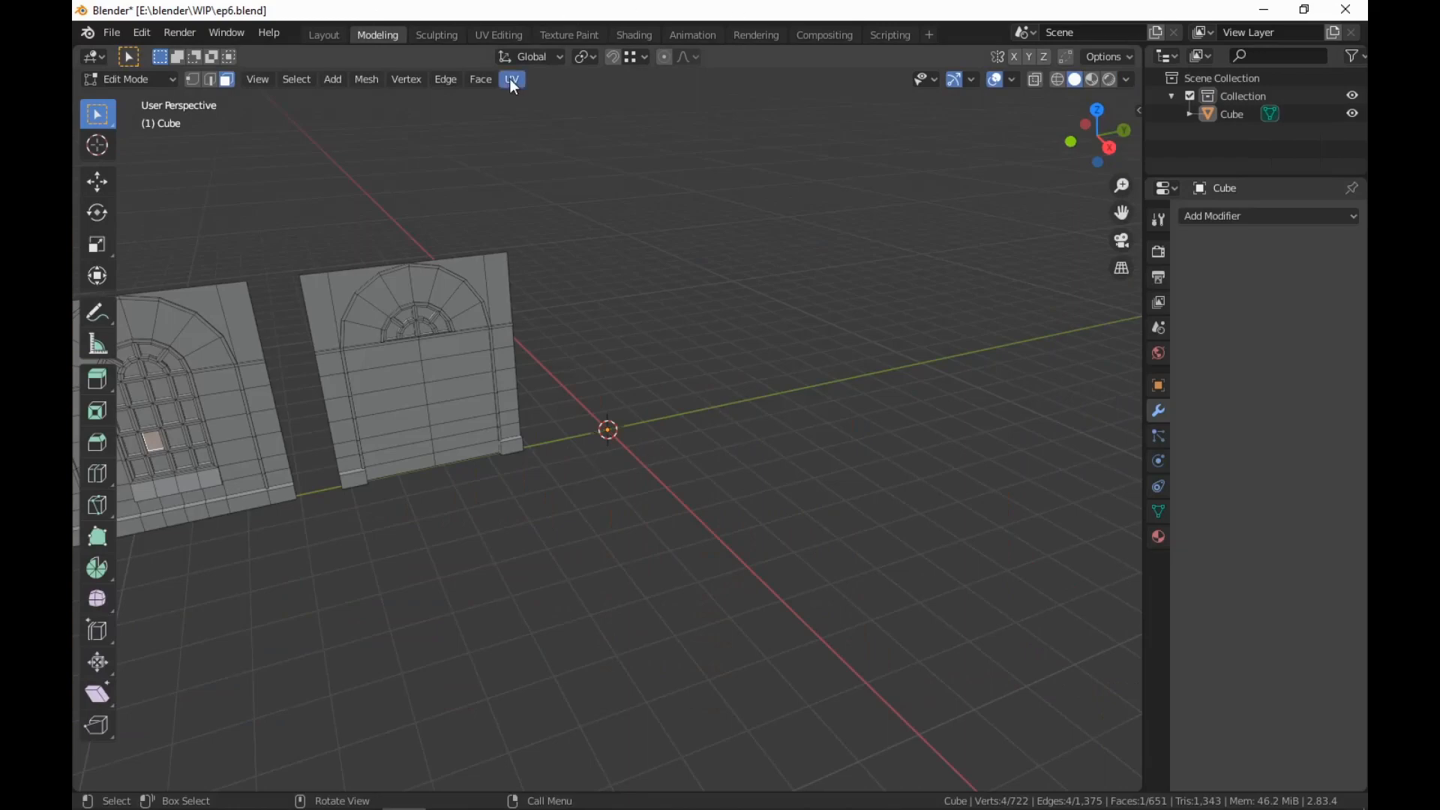
click(494, 35)
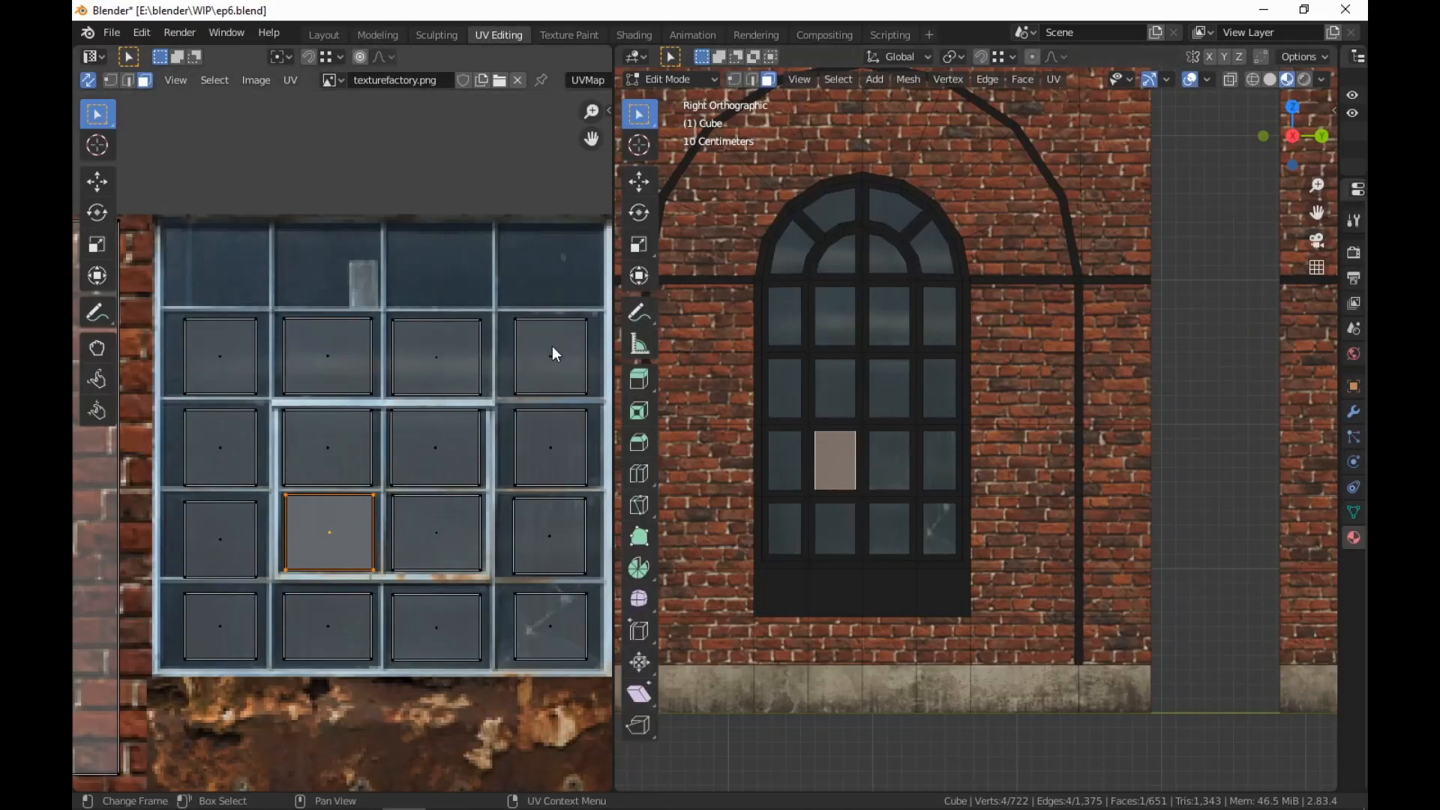
Select all glass pane UVs and grow the face selection over the glazing bars and surrounding window frame
scroll(552, 346, down, 6)
middle_drag(567, 381, 518, 385)
drag(518, 385, 219, 537)
scroll(462, 472, down, 4)
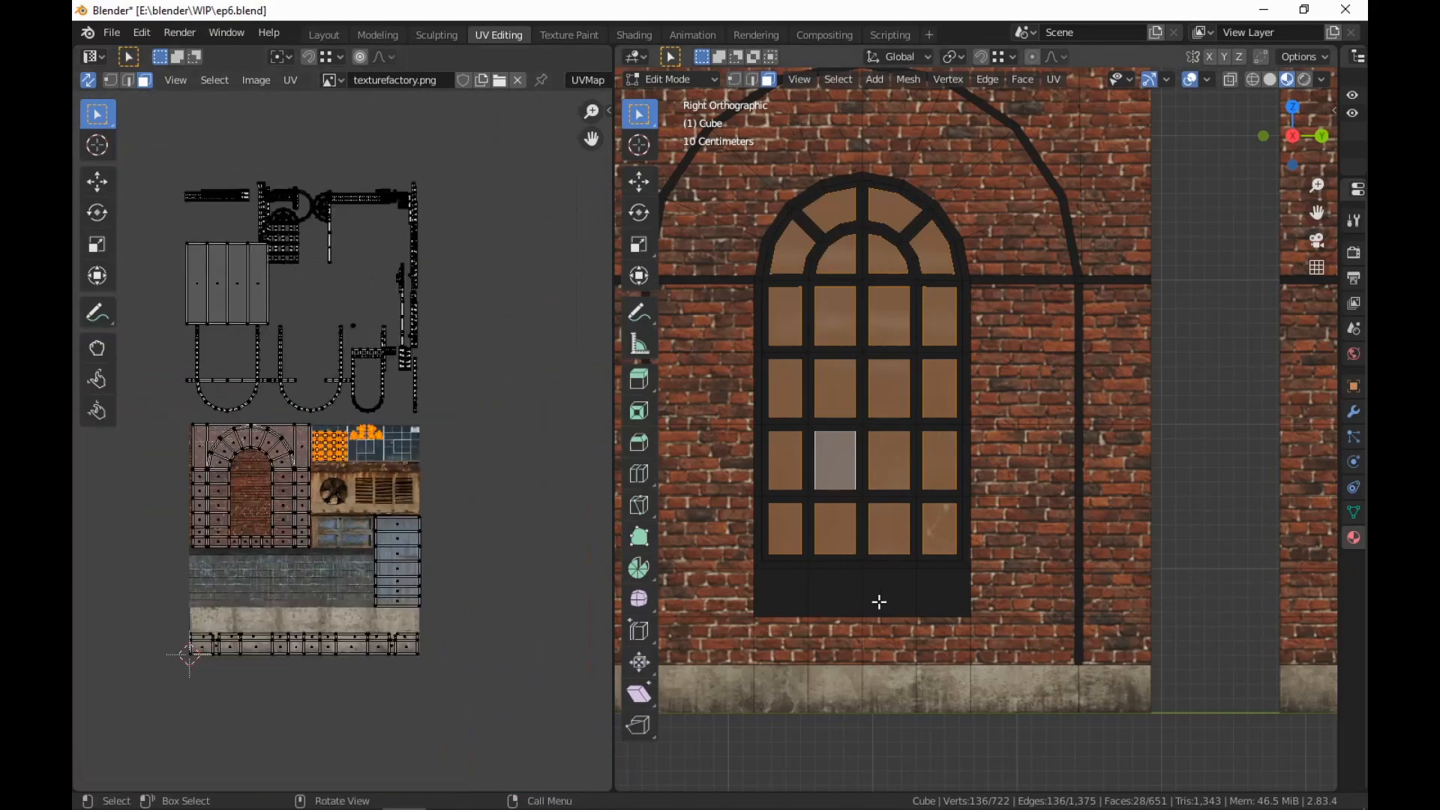
key(ctrl+KP_Add)
key(ctrl+KP_Add)
key(ctrl+KP_Add)
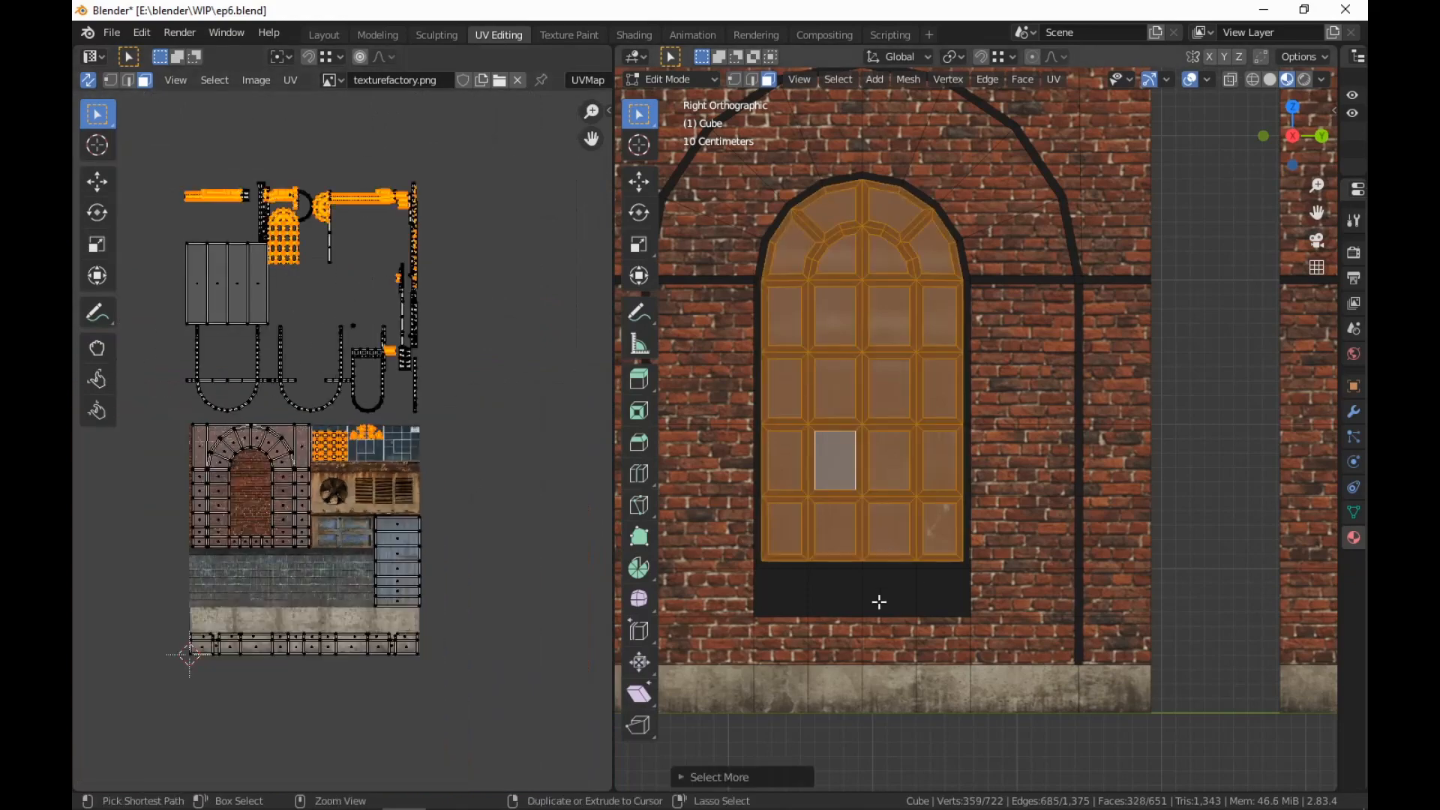
key(ctrl+KP_Add)
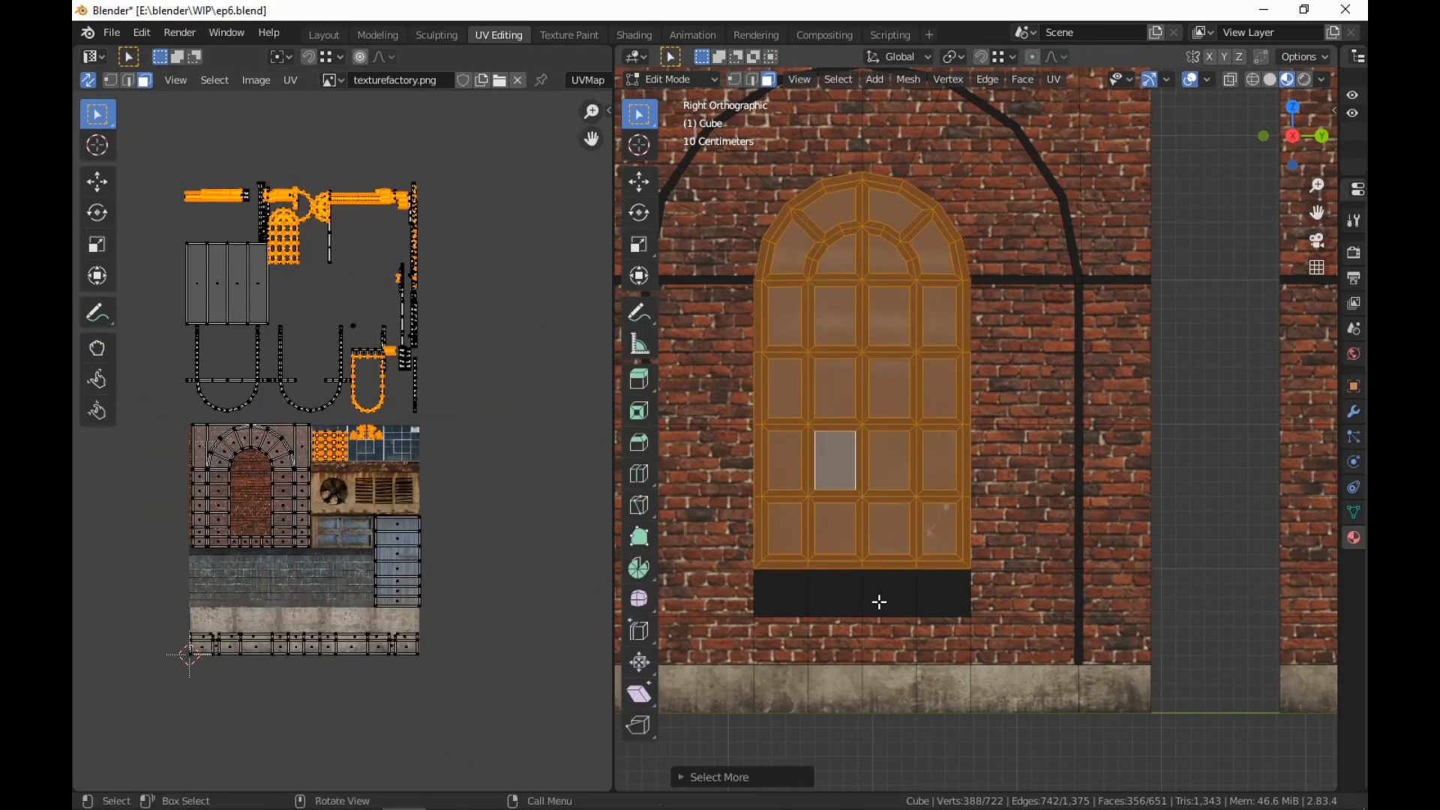
Extend the frame selection over the window sill and add the faces along the sill's underside
scroll(879, 602, down, 3)
middle_drag(890, 598, 1084, 567)
key(ctrl+KP_Add)
scroll(1041, 570, up, 4)
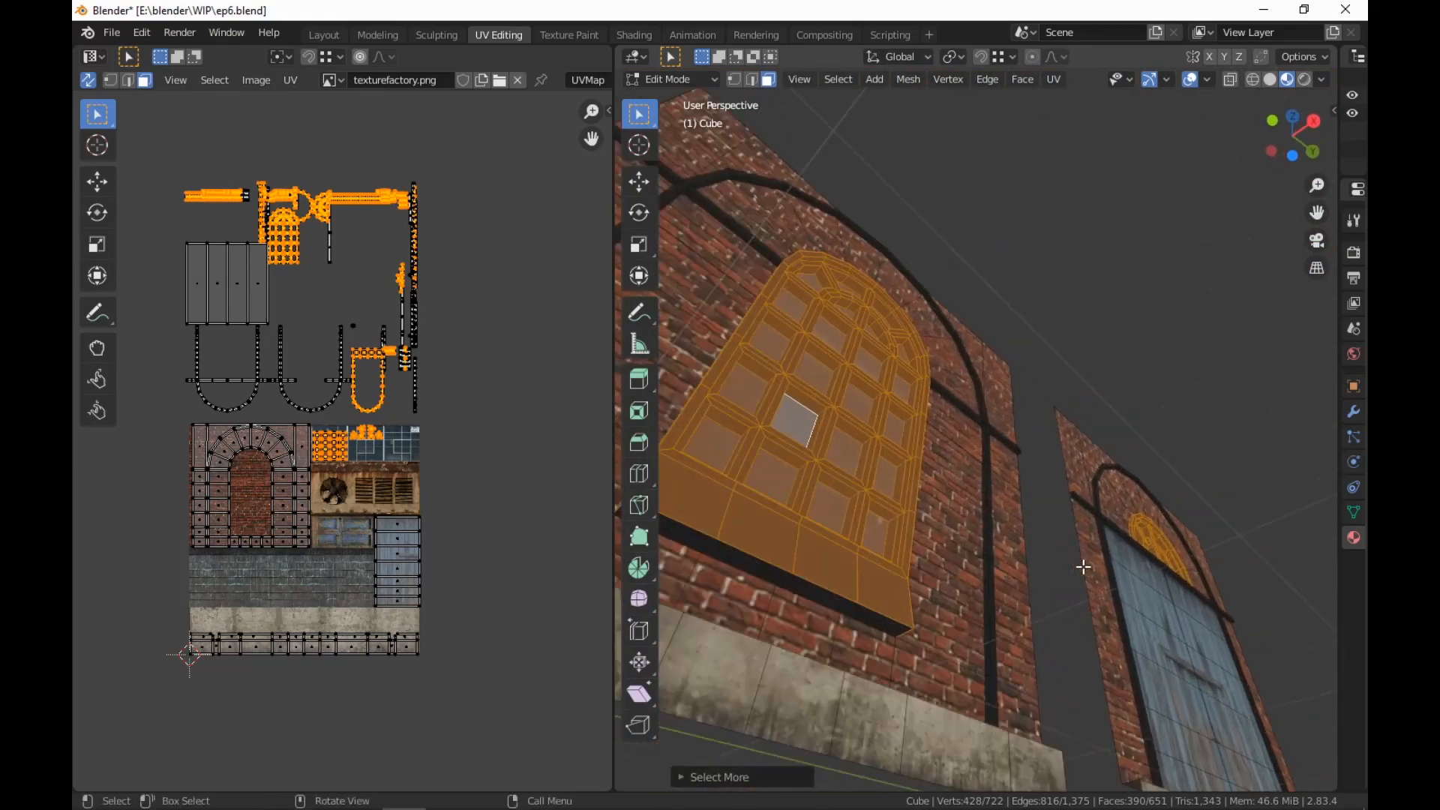
alt+shift+click(786, 580)
middle_drag(1116, 497, 1011, 641)
scroll(1012, 641, down, 2)
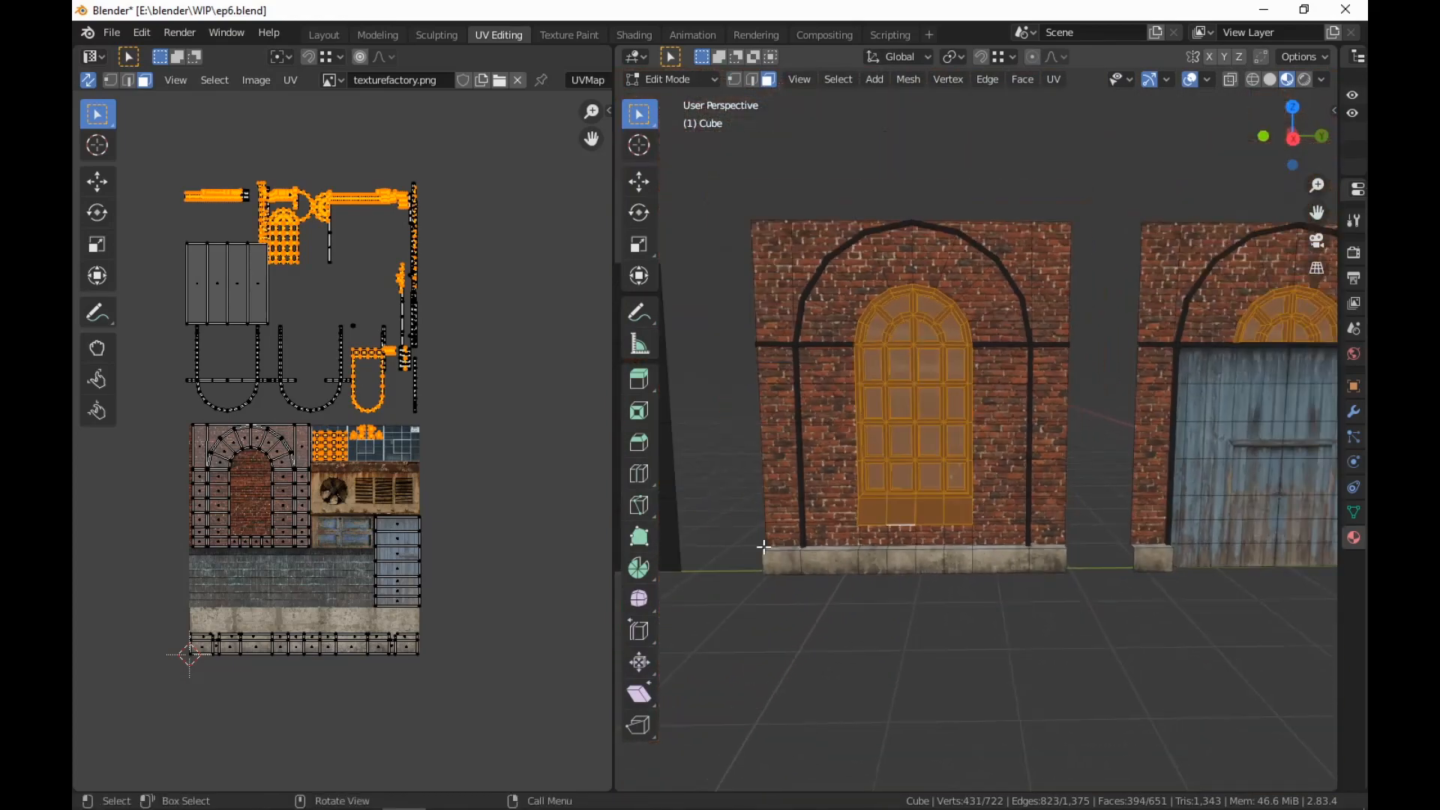
Deselect the glass pane UVs and move the remaining frame and sill UVs into the empty space below the texture
scroll(468, 492, up, 5)
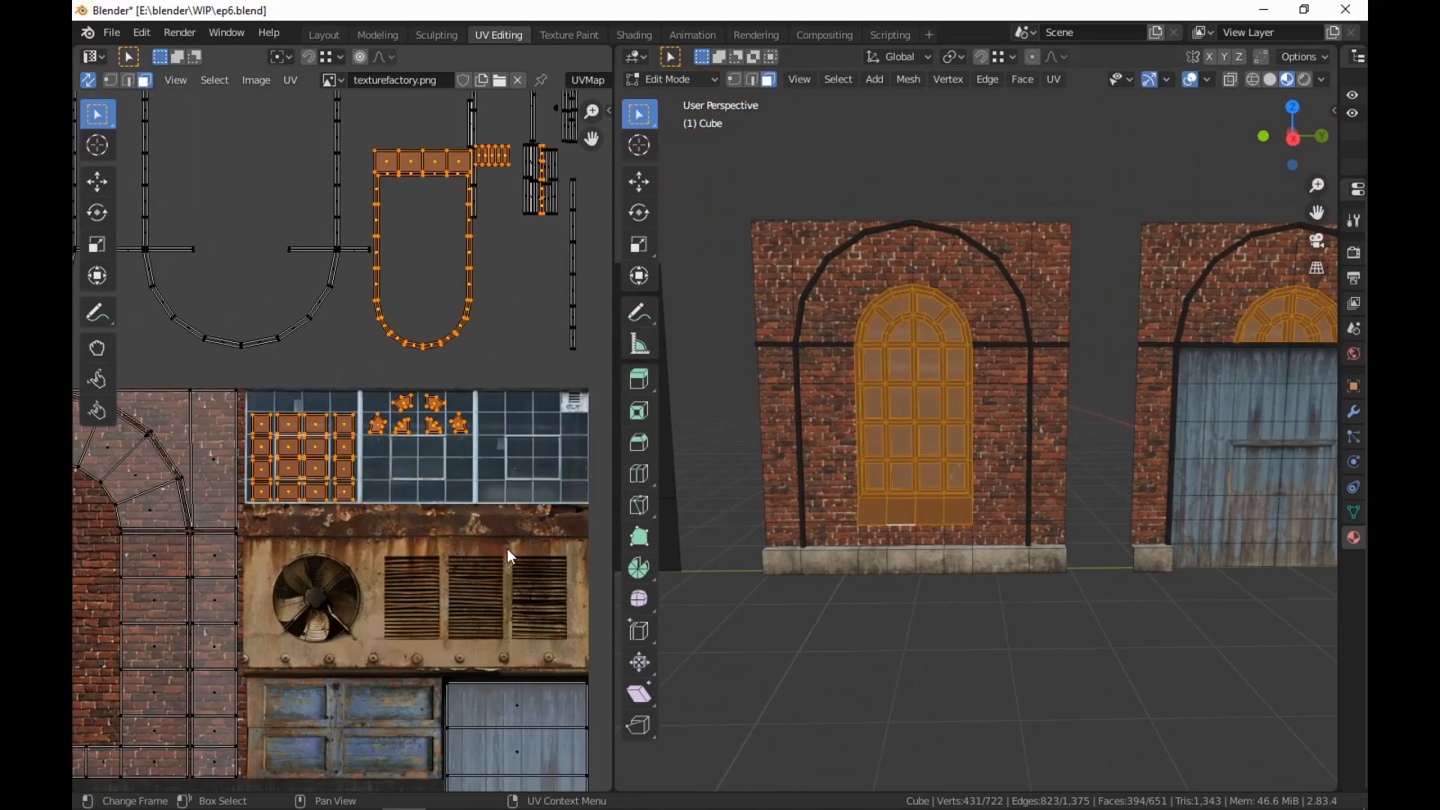
key(b)
drag(512, 546, 191, 372)
scroll(480, 501, down, 6)
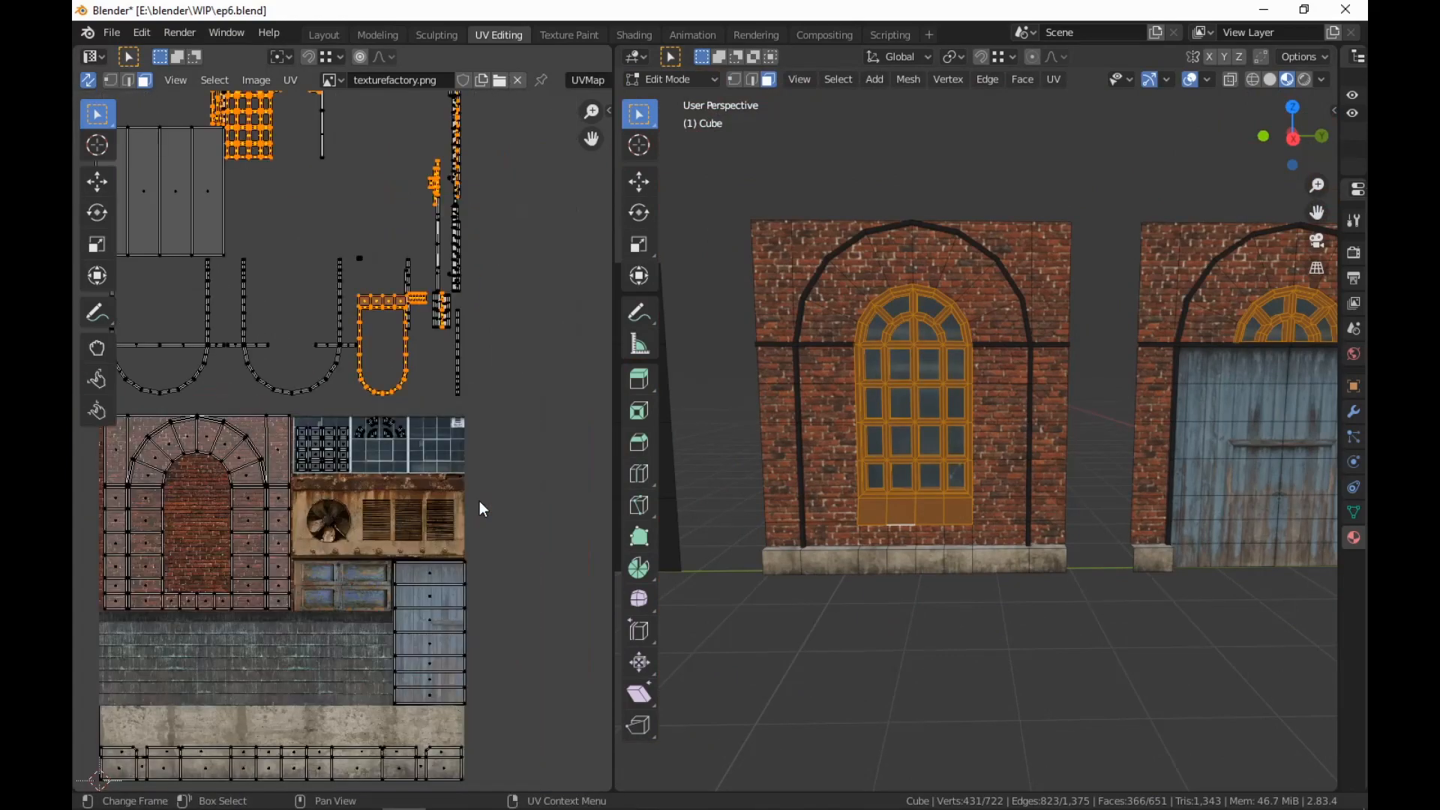
key(g)
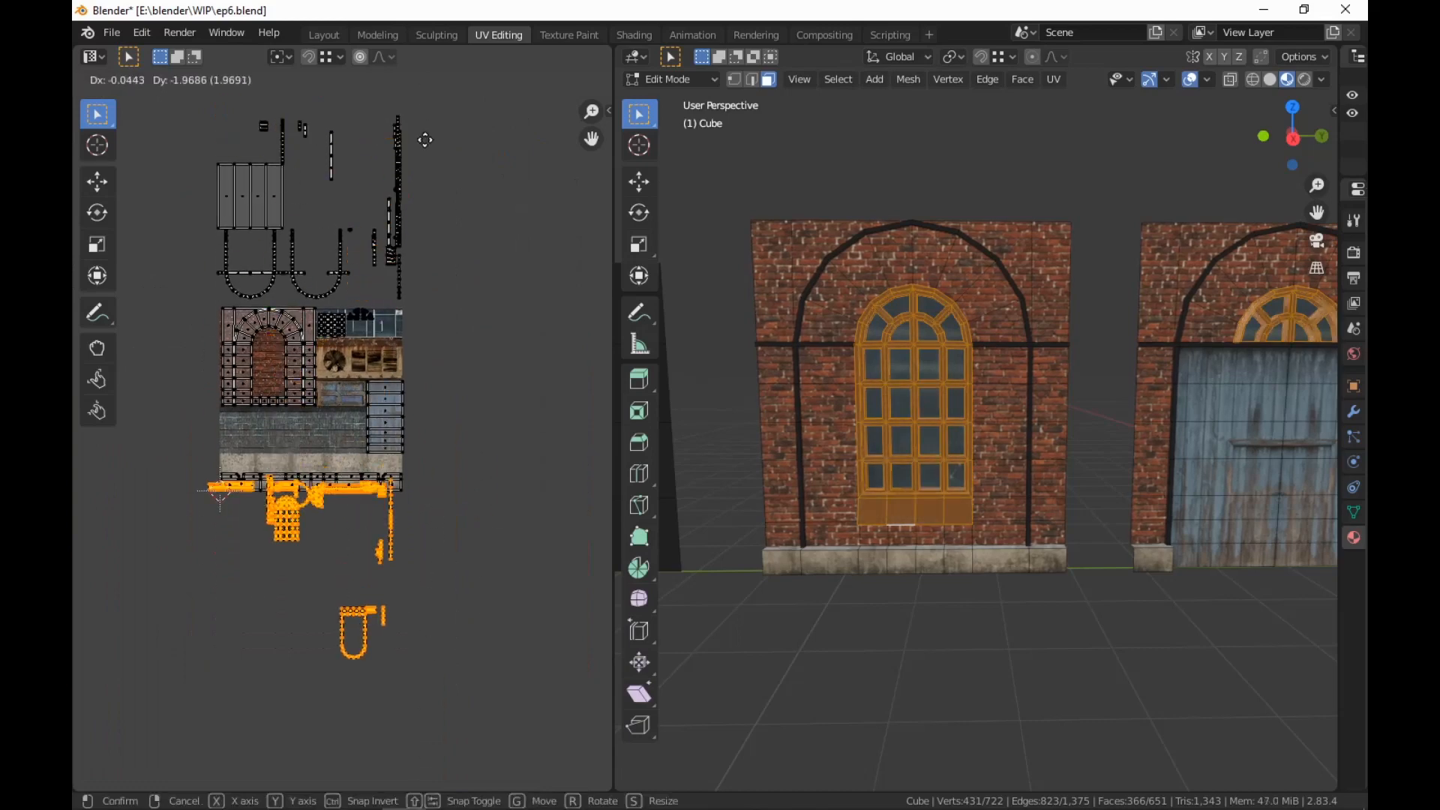
click(471, 162)
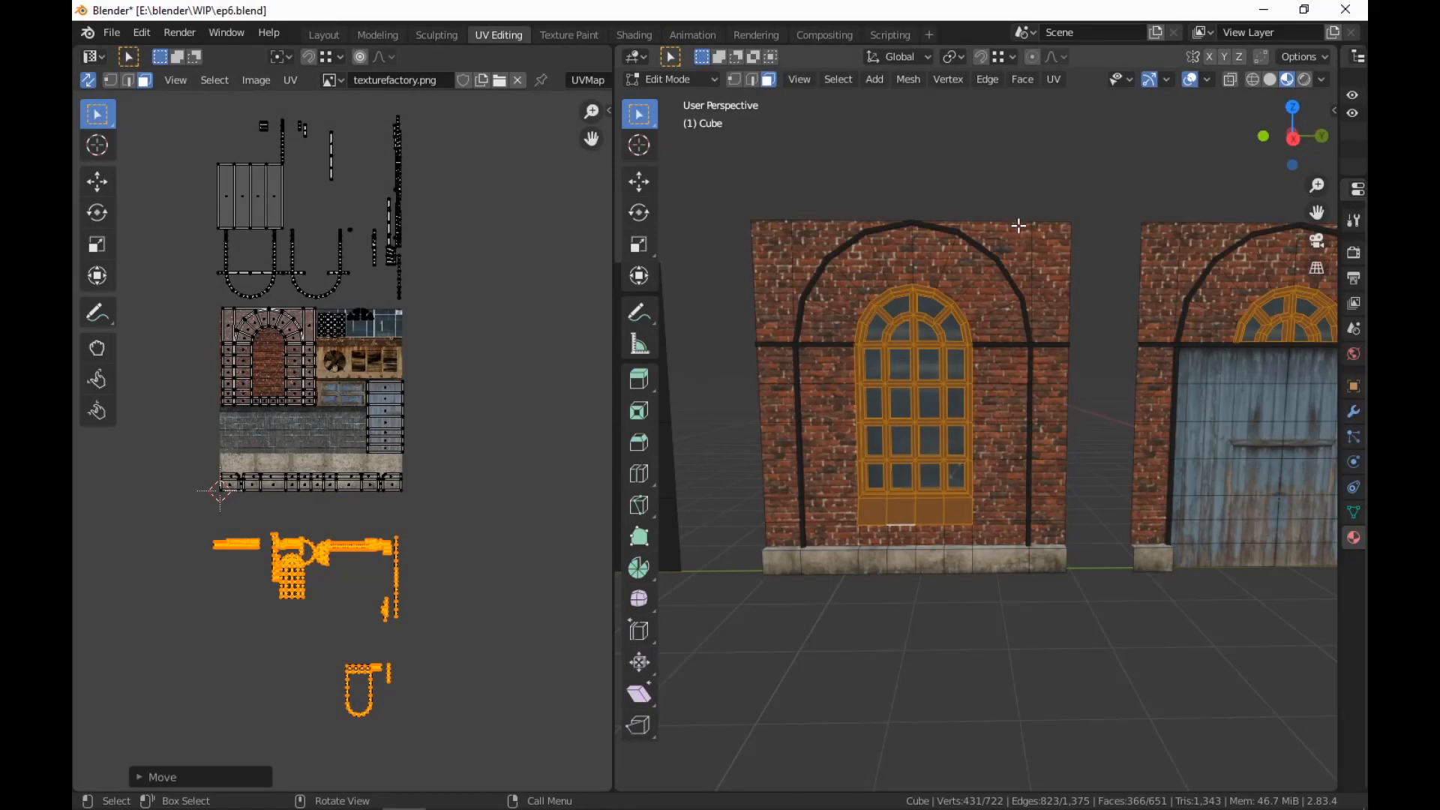
Select the arched outer frame and sill UVs, rotate them 180 degrees and place them beside the window grid UVs
scroll(480, 465, down, 3)
scroll(441, 507, up, 5)
middle_drag(455, 538, 434, 269)
scroll(567, 306, up, 3)
scroll(435, 299, down, 2)
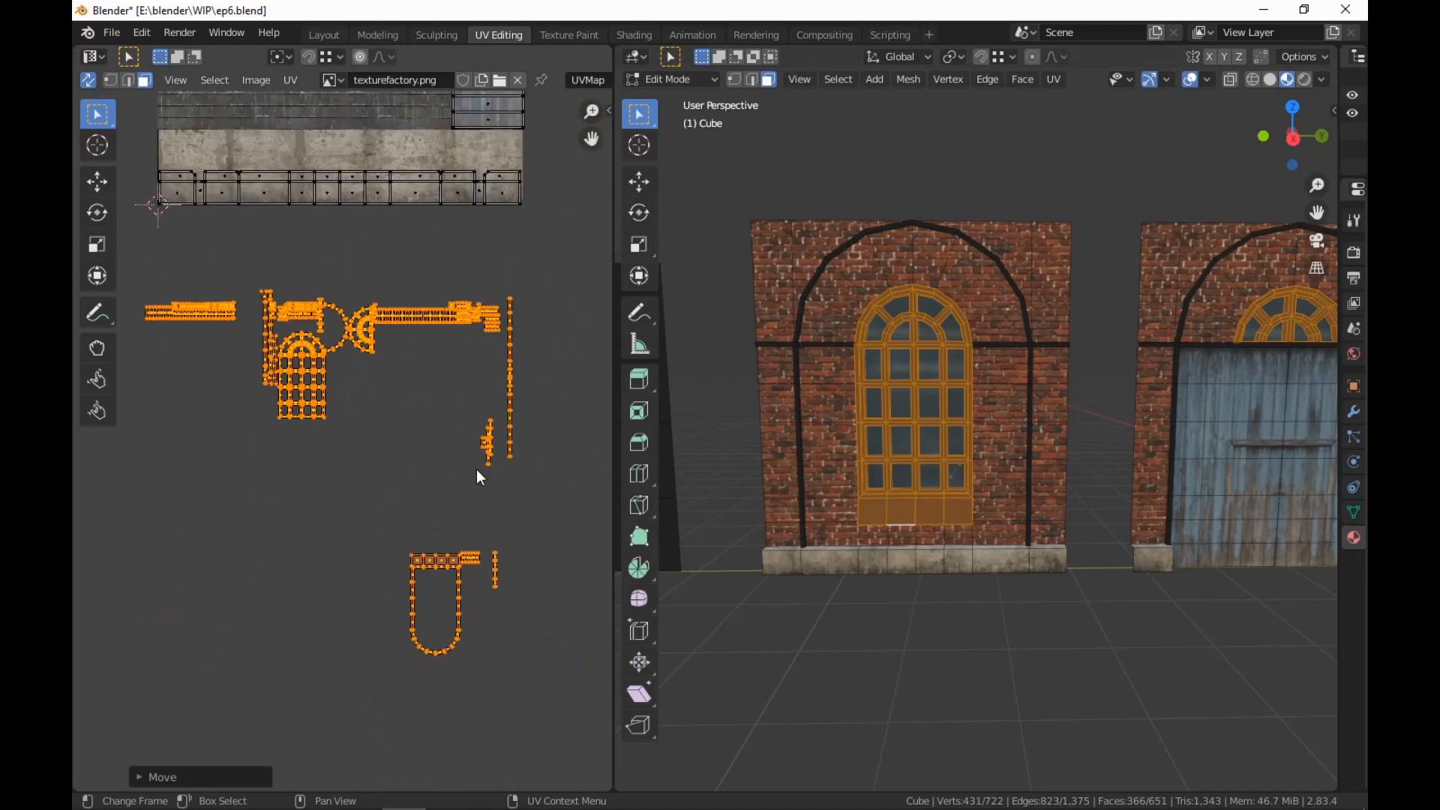
drag(529, 531, 297, 697)
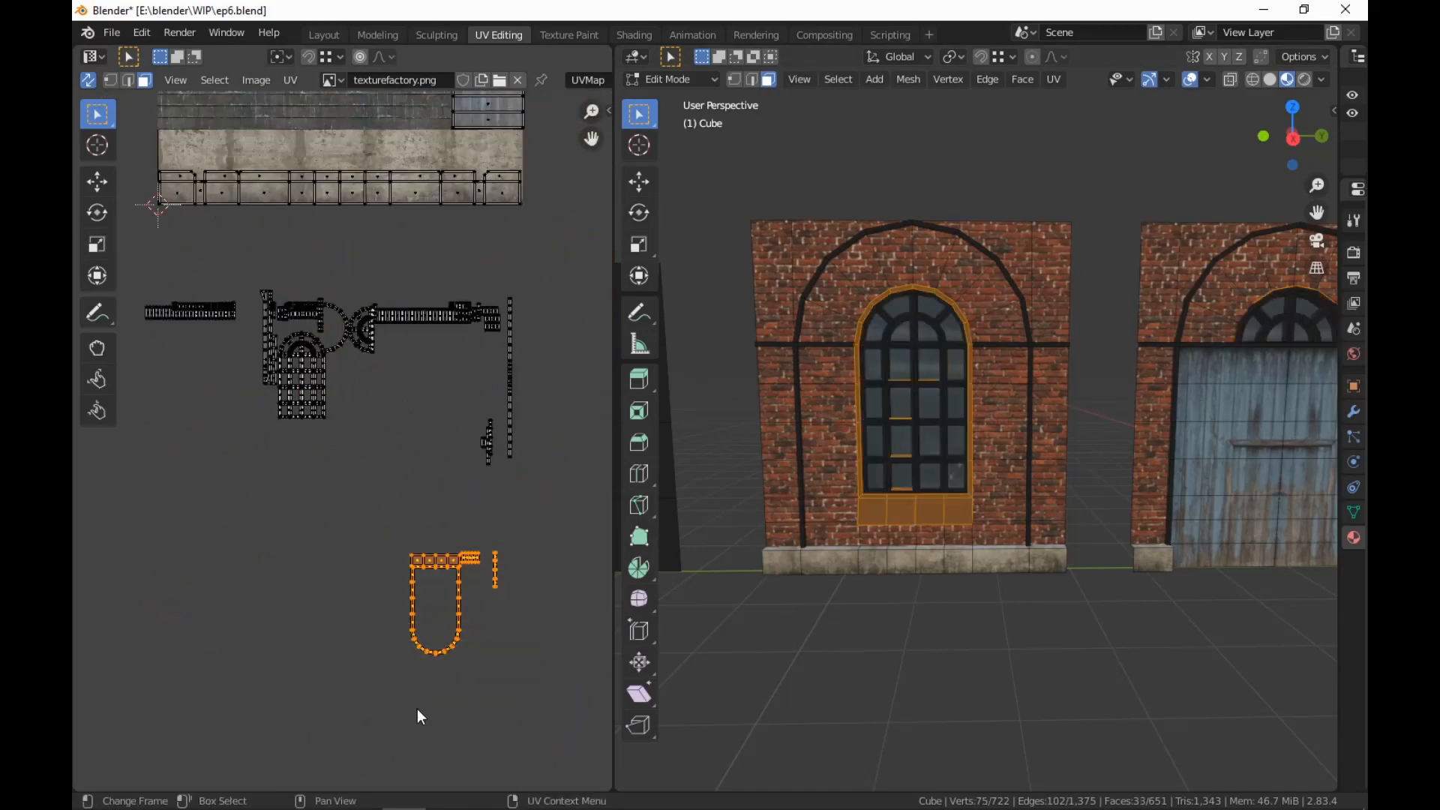
key(r)
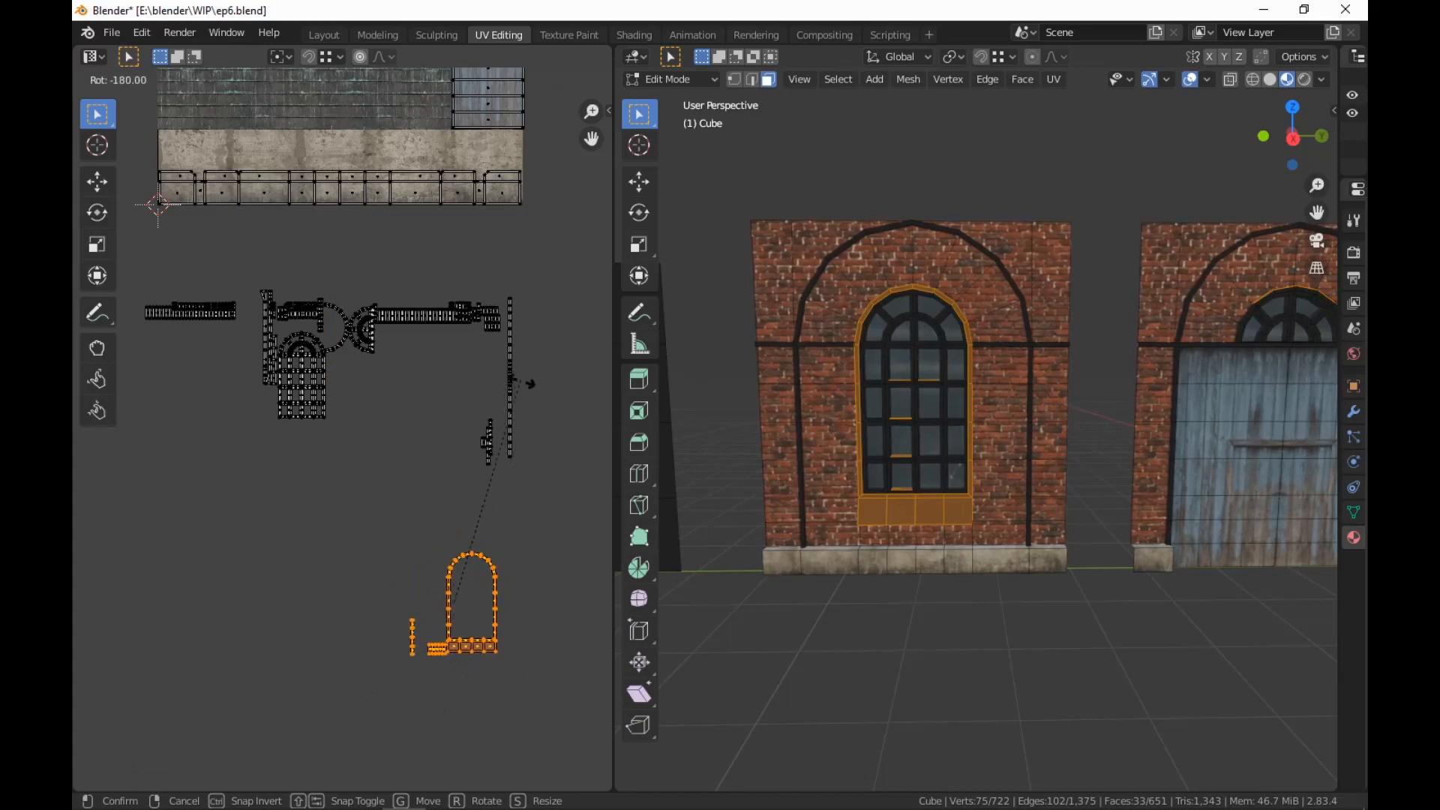
click(526, 386)
key(g)
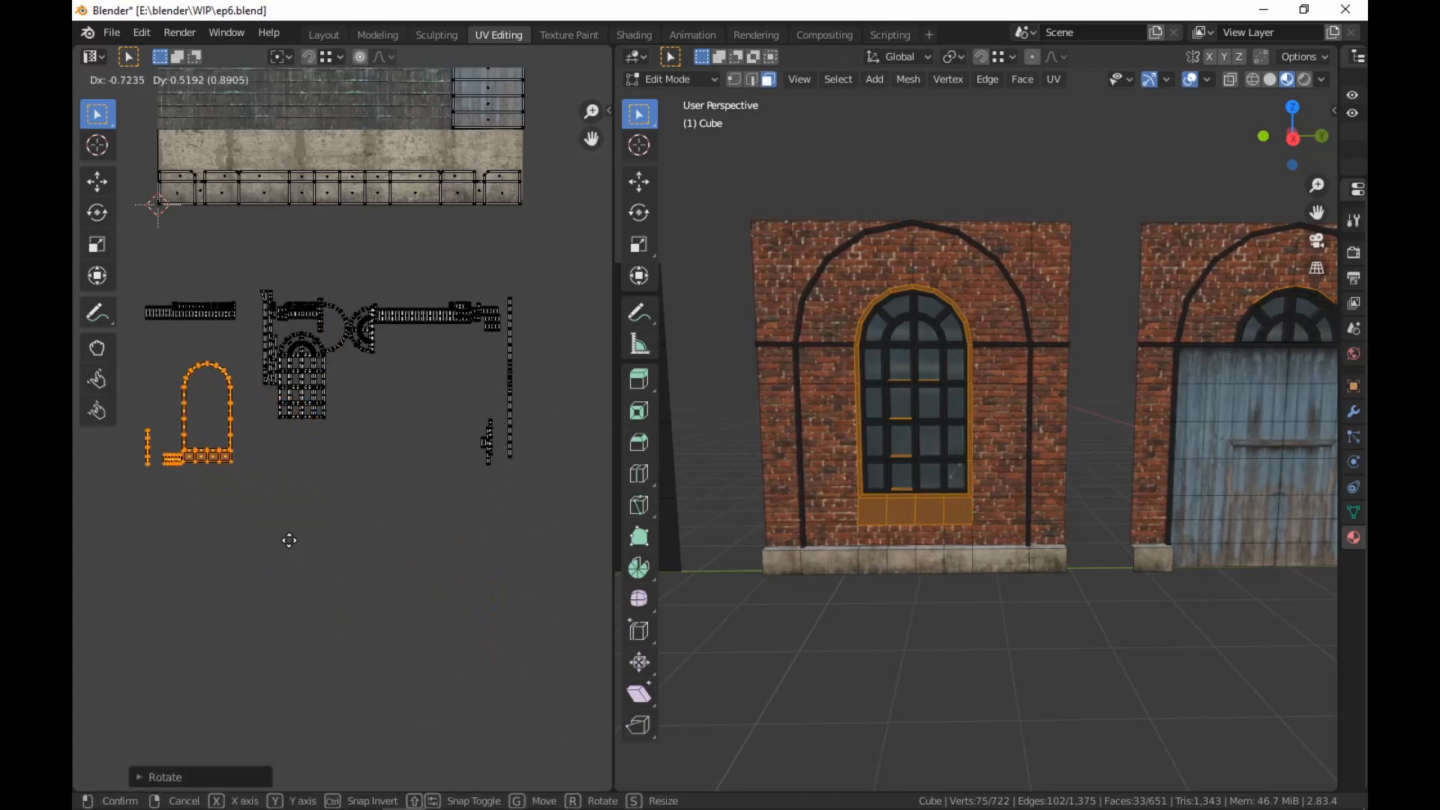
click(313, 513)
Select the long frame strip UVs beyond the semicircular arch and move them down beside the arched outer frame's base
middle_drag(313, 513, 335, 575)
key(b)
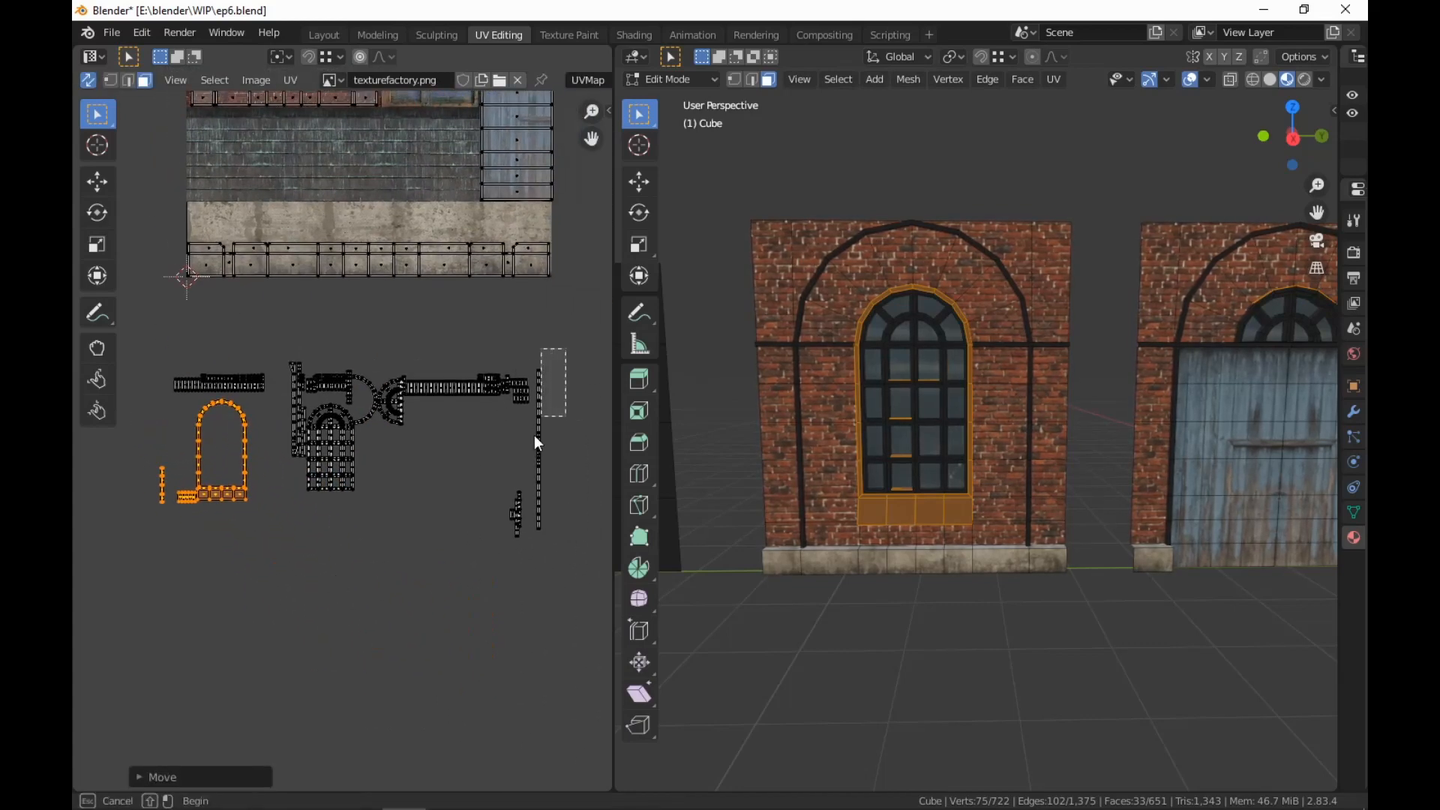
drag(567, 347, 403, 585)
key(g)
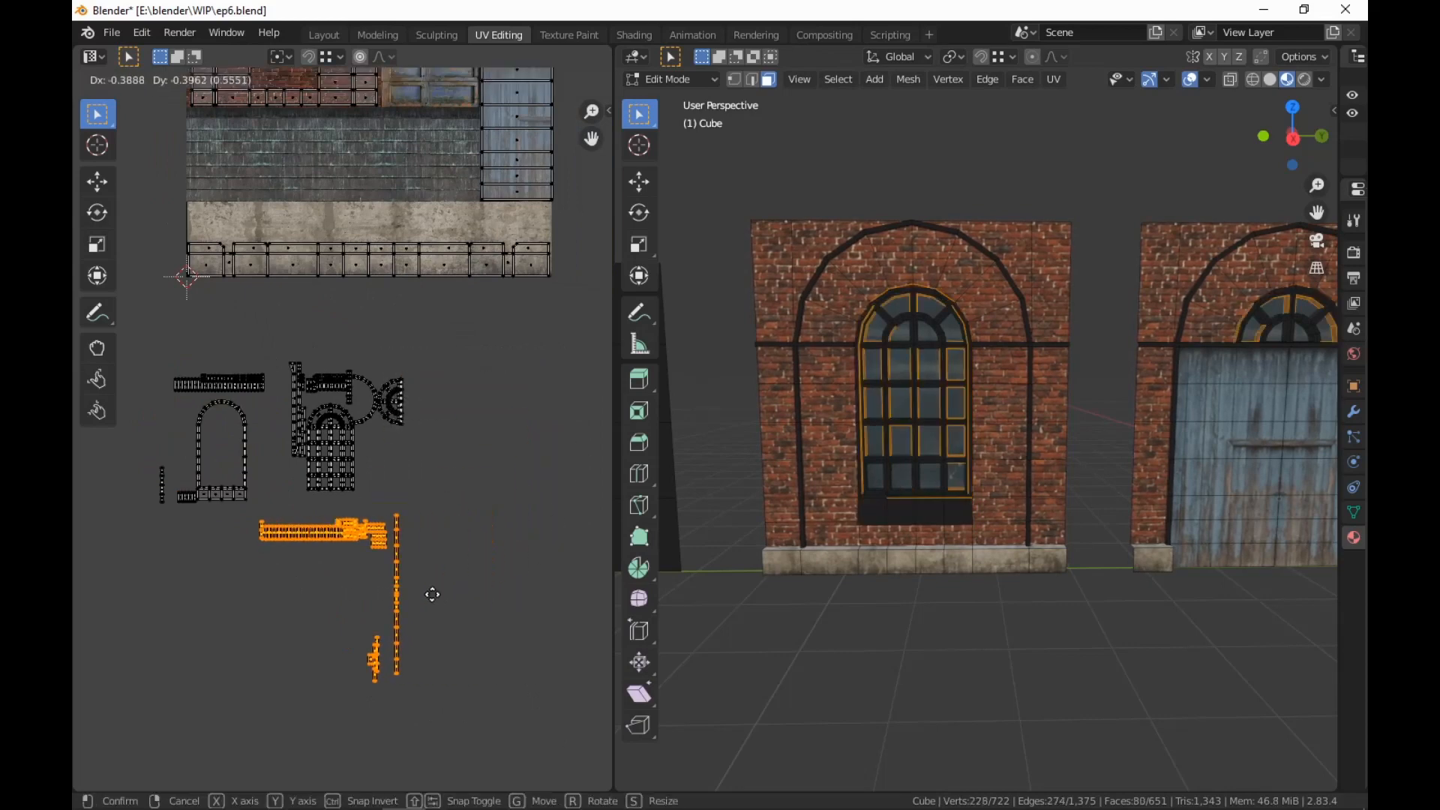
click(338, 557)
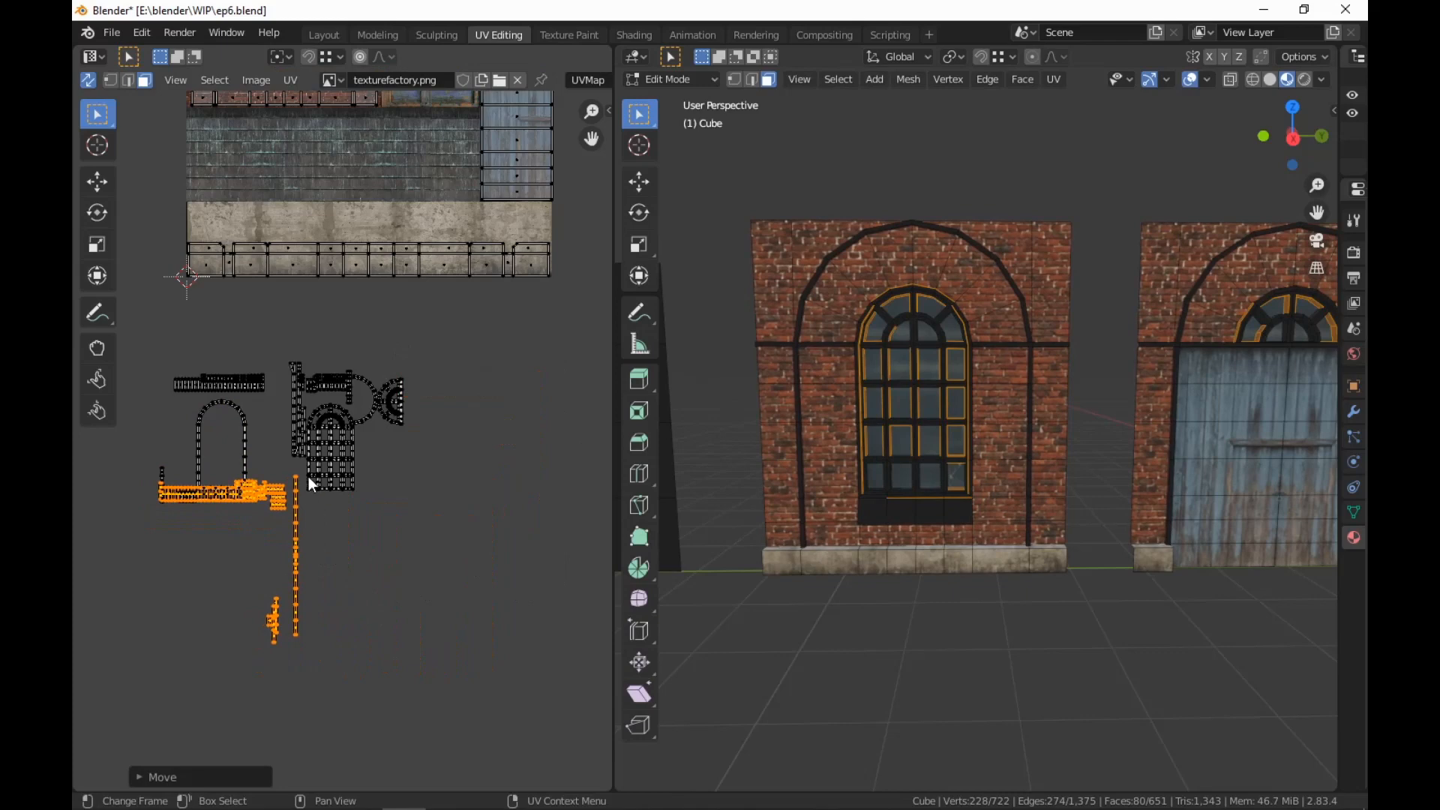
Move the remaining loose strip UVs in successive selections onto the base and side of the arched outer frame
drag(305, 460, 246, 673)
key(g)
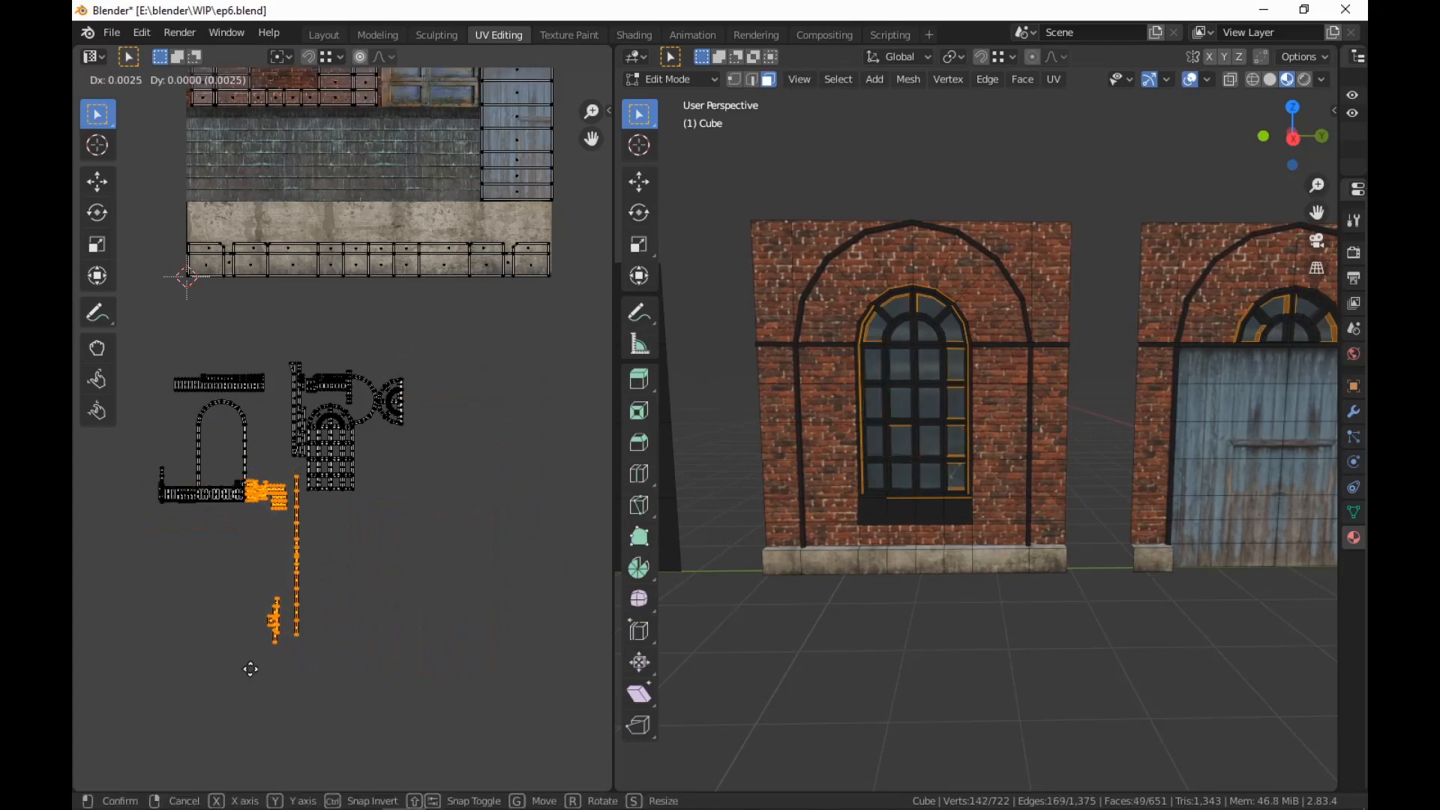
click(199, 654)
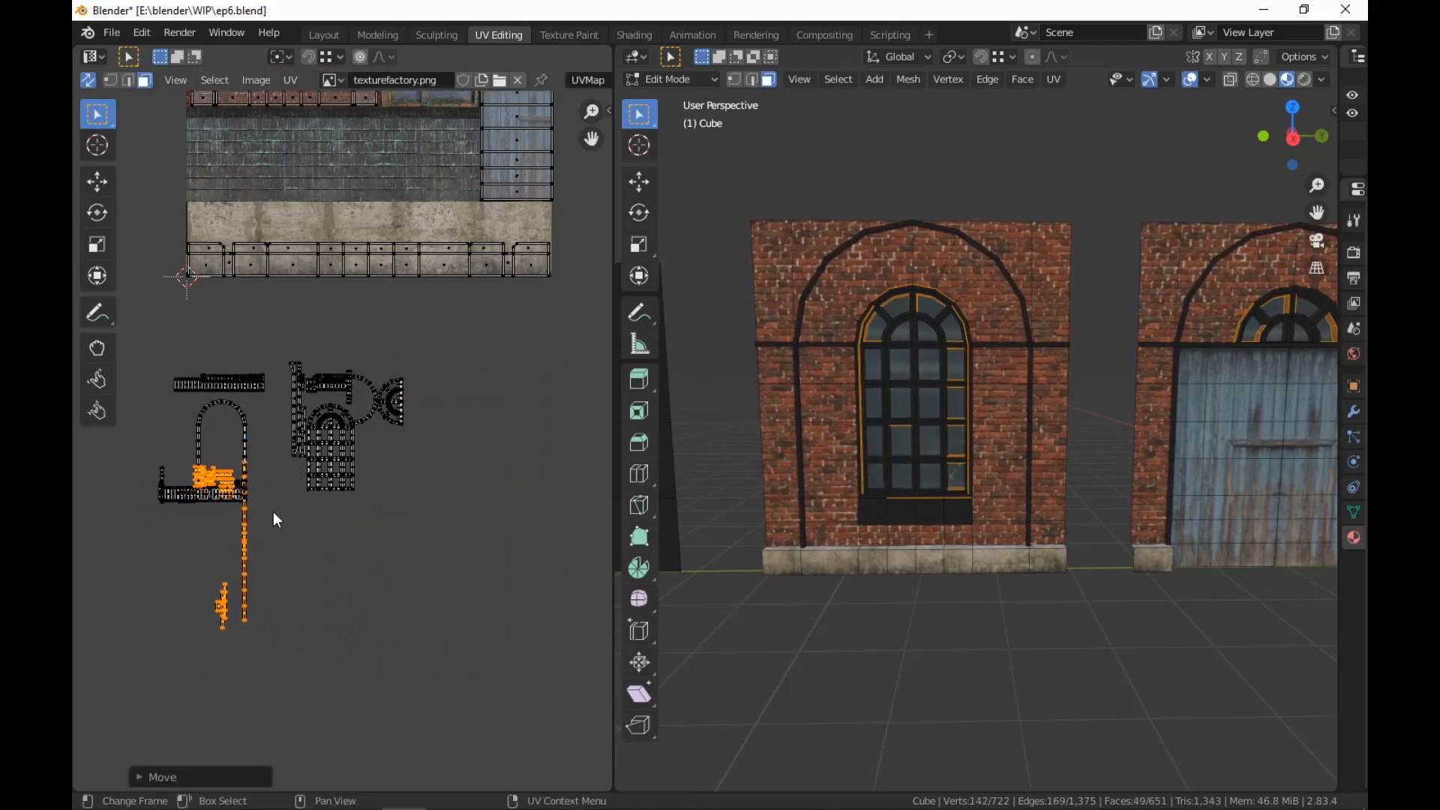
drag(276, 517, 168, 637)
key(g)
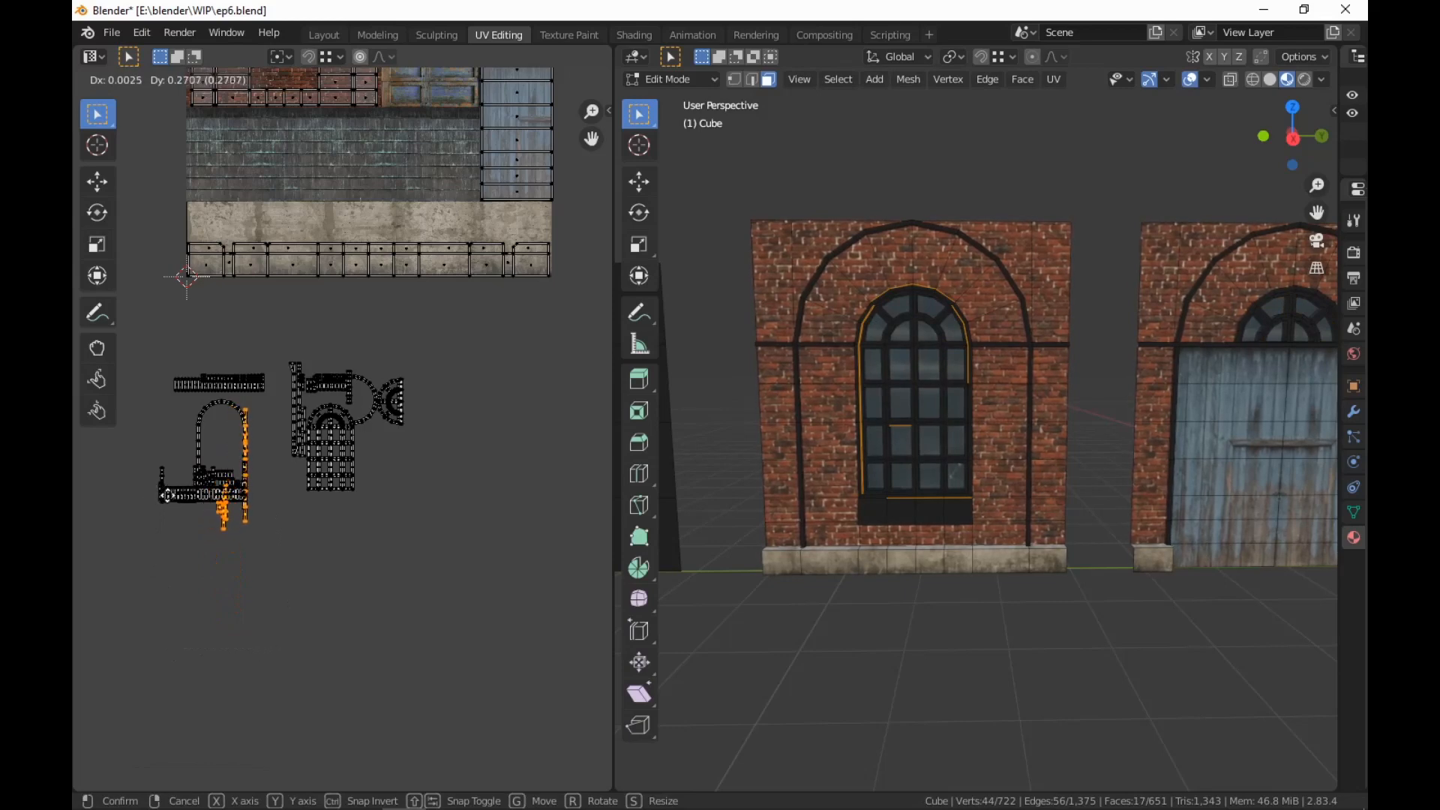
click(166, 501)
drag(270, 490, 196, 575)
key(g)
click(225, 546)
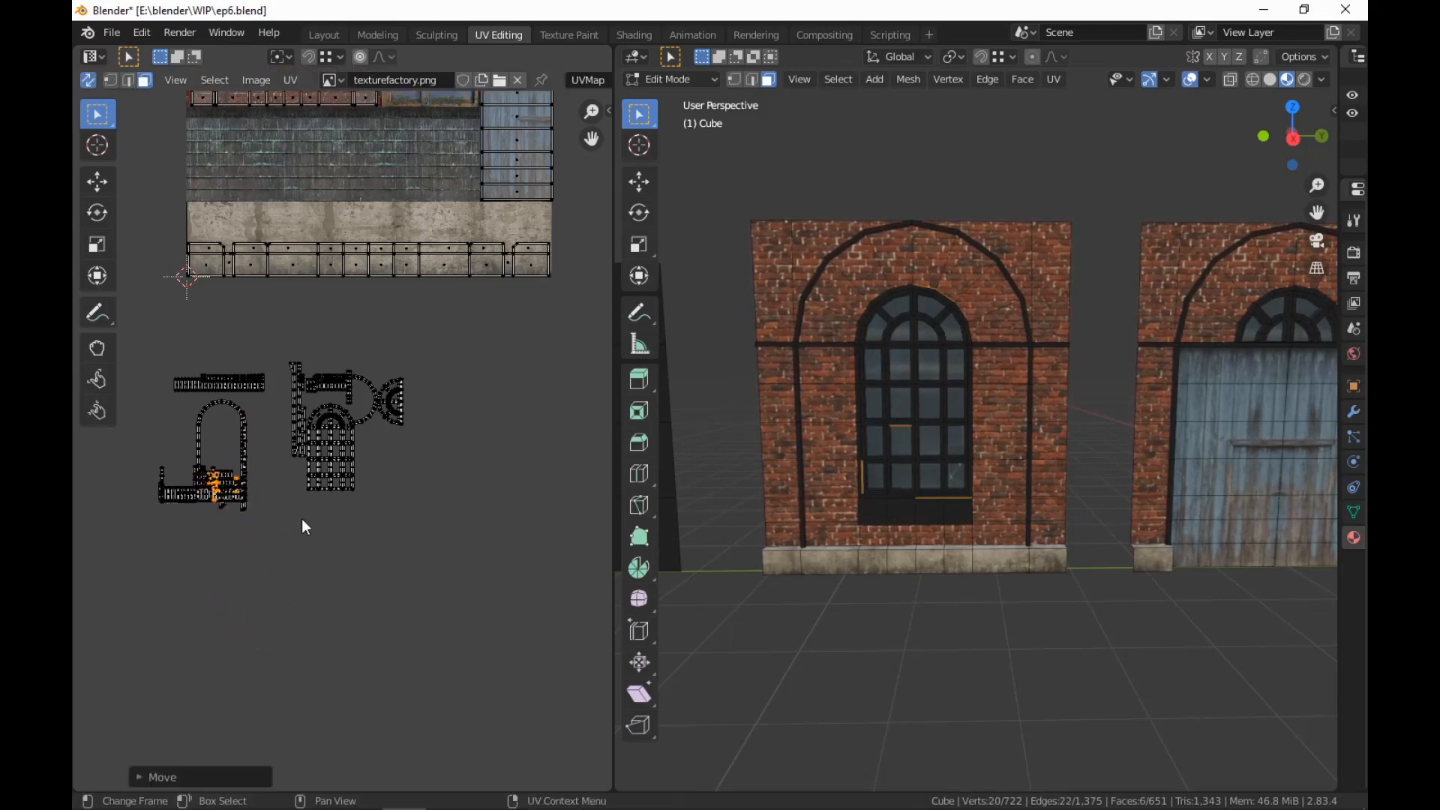
Select the door's semicircular fan window UVs, rotate them upright and place them inside the arched outer frame's top
drag(427, 353, 378, 448)
key(r)
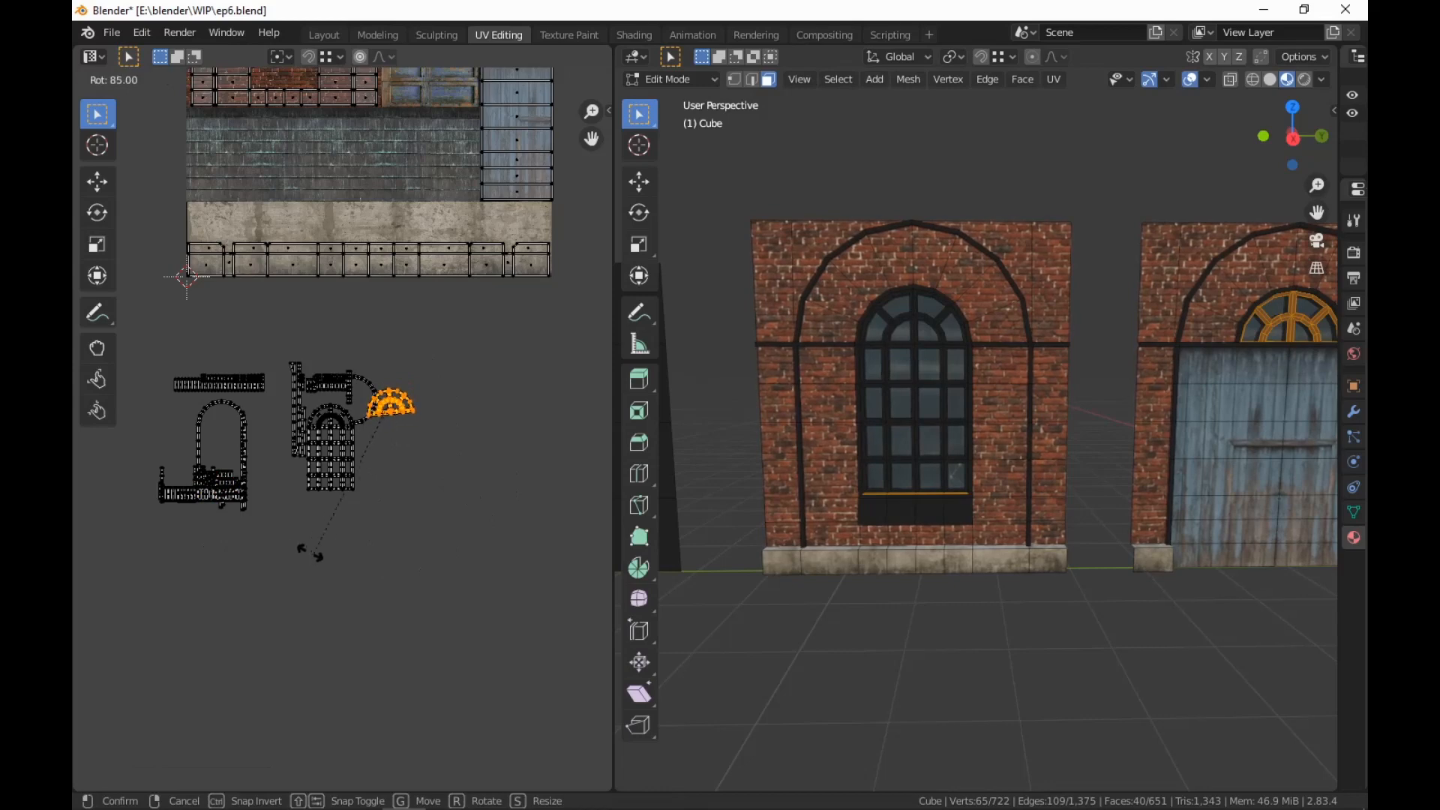
click(293, 547)
key(g)
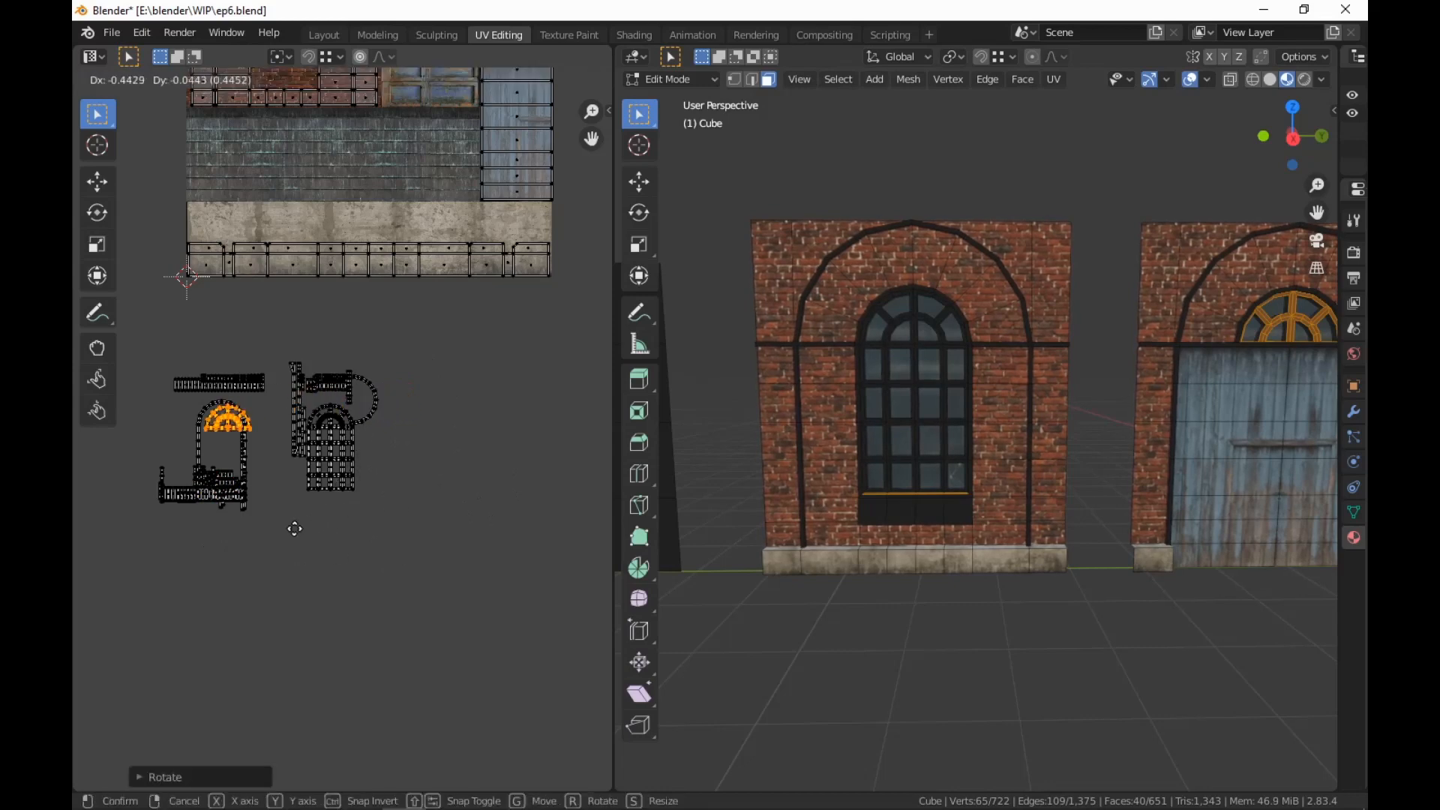
click(295, 528)
Select the linked window grid UVs and move them inside the arched outer frame
scroll(426, 451, up, 3)
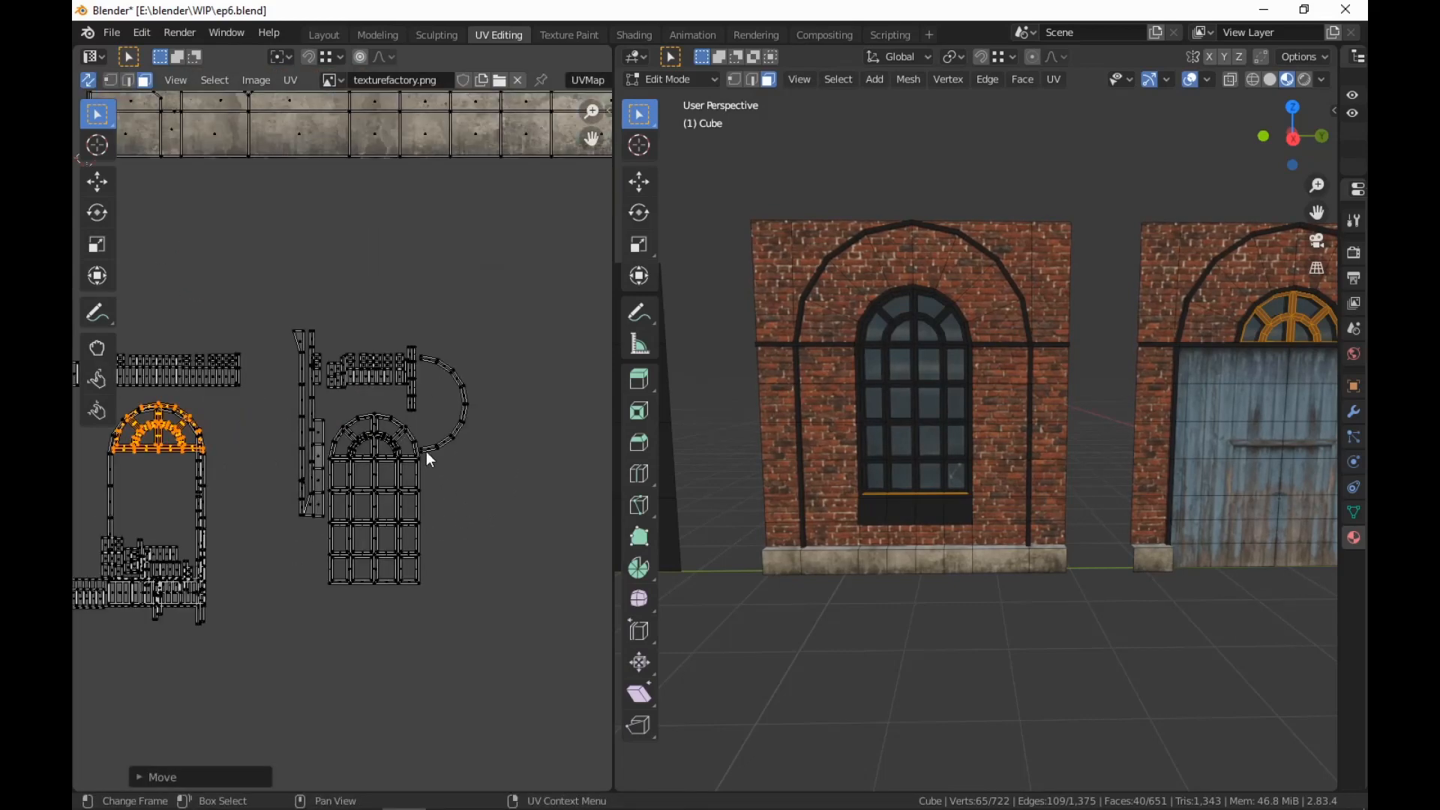
key(alt+a)
key(l)
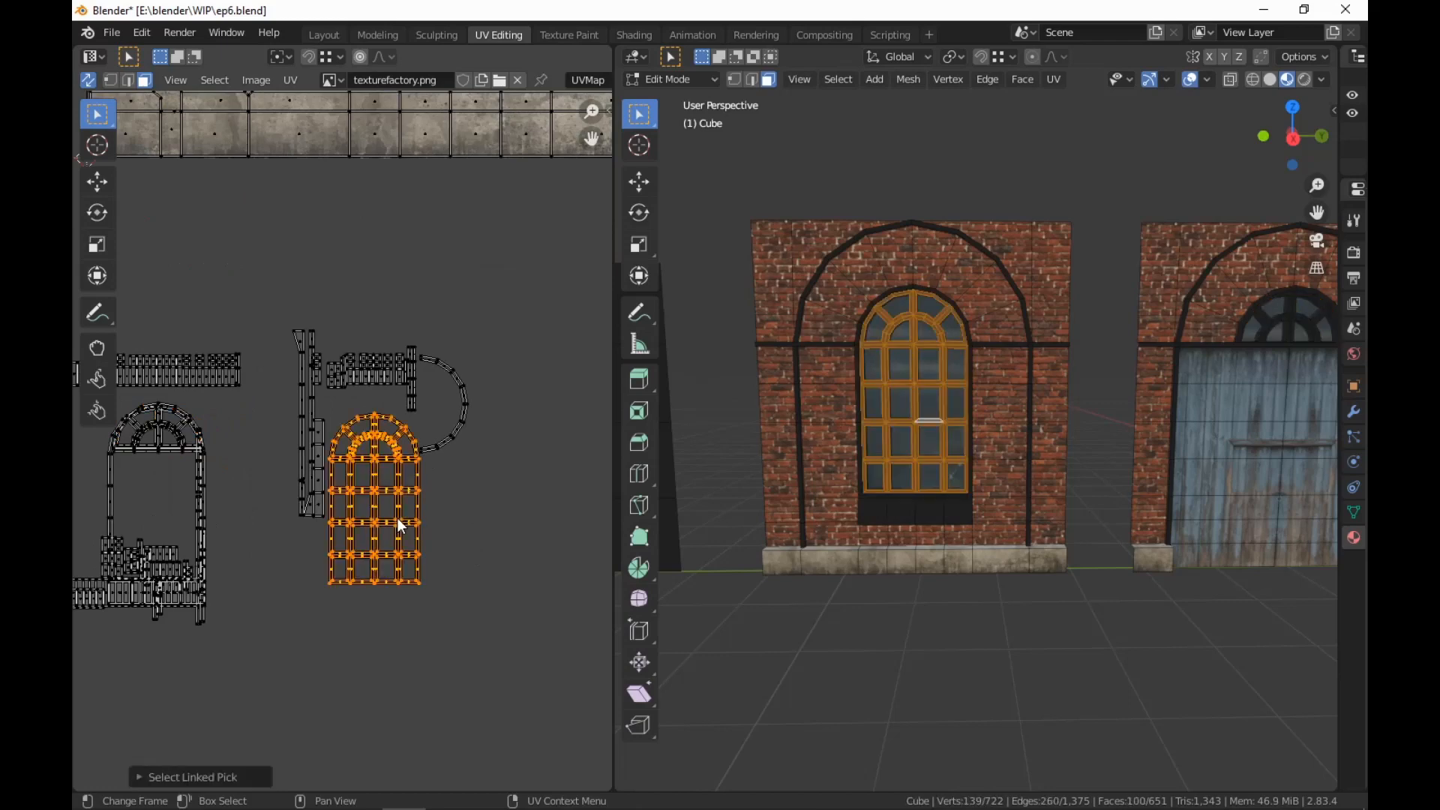
scroll(398, 517, down, 2)
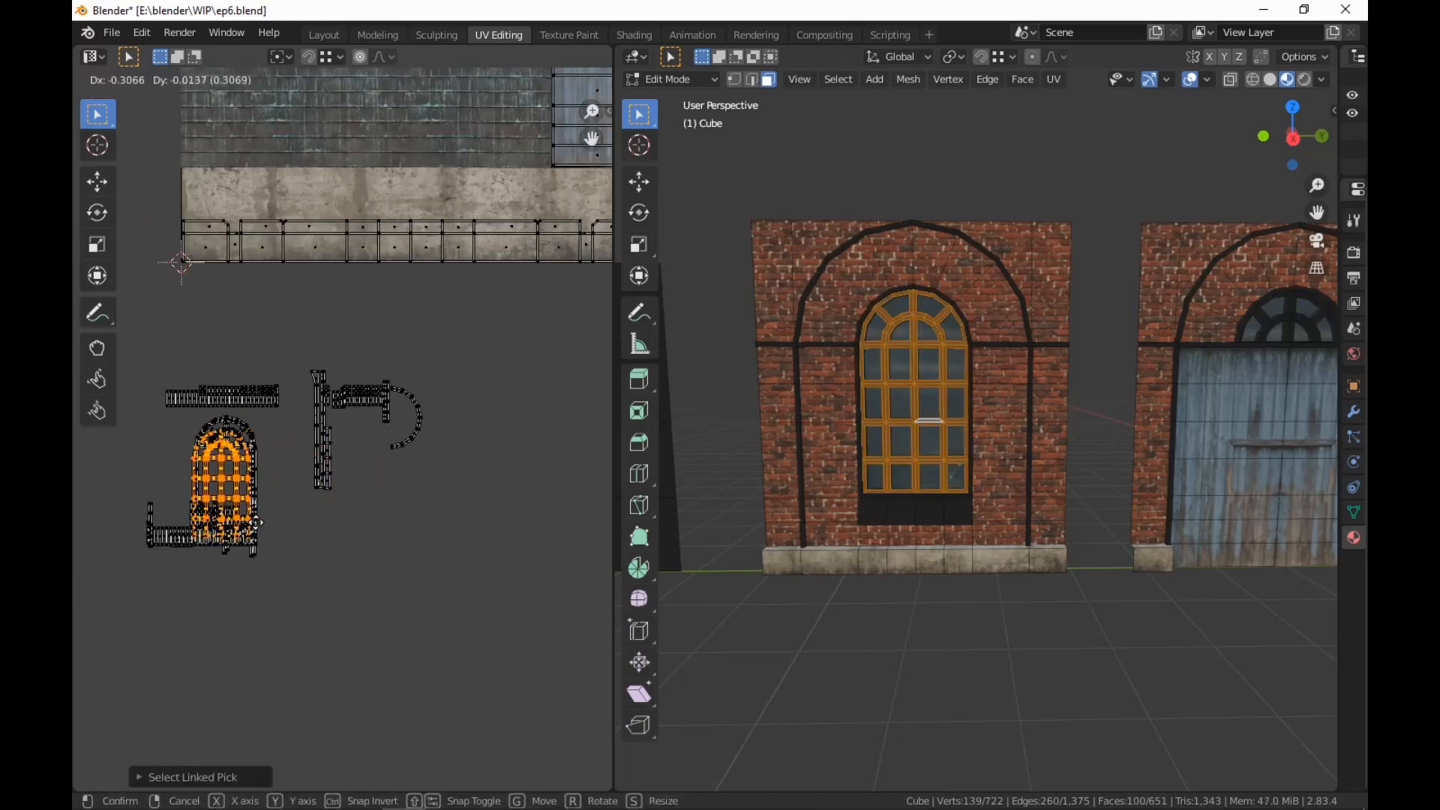
click(259, 511)
Select the linked curved arch strip UVs, rotate them upright and overlay them on the arched frame's top
scroll(450, 487, up, 2)
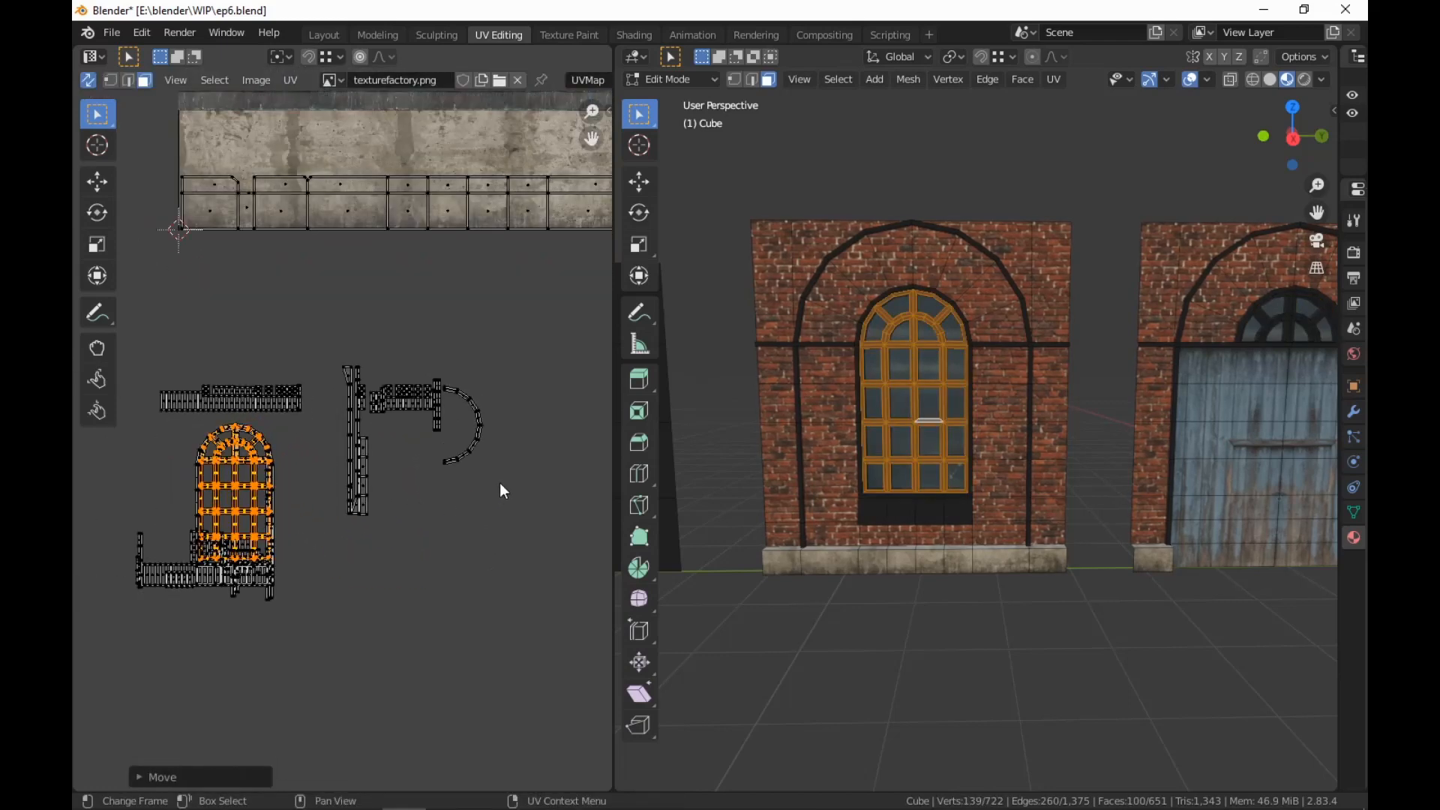
click(470, 445)
key(l)
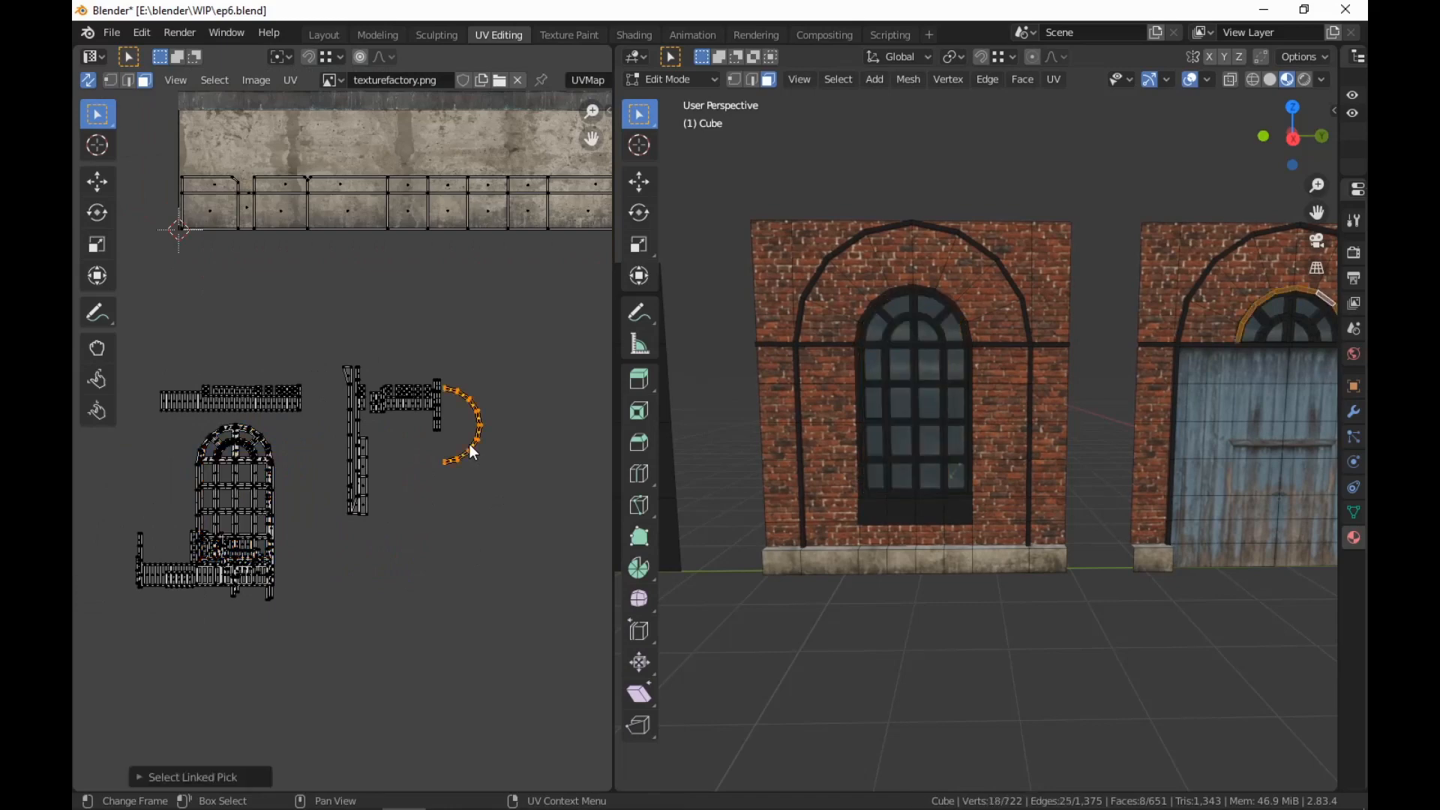
key(r)
click(552, 405)
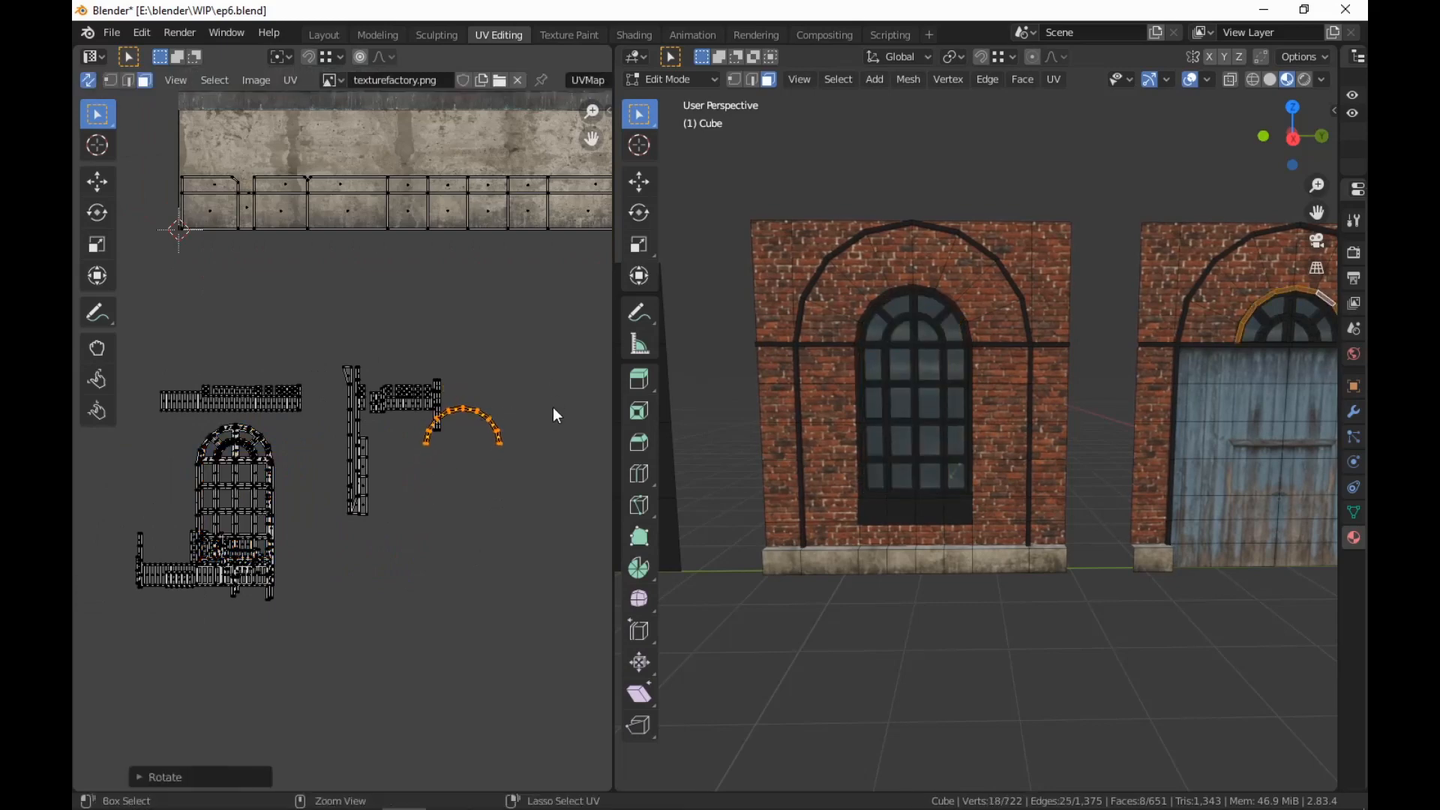
key(g)
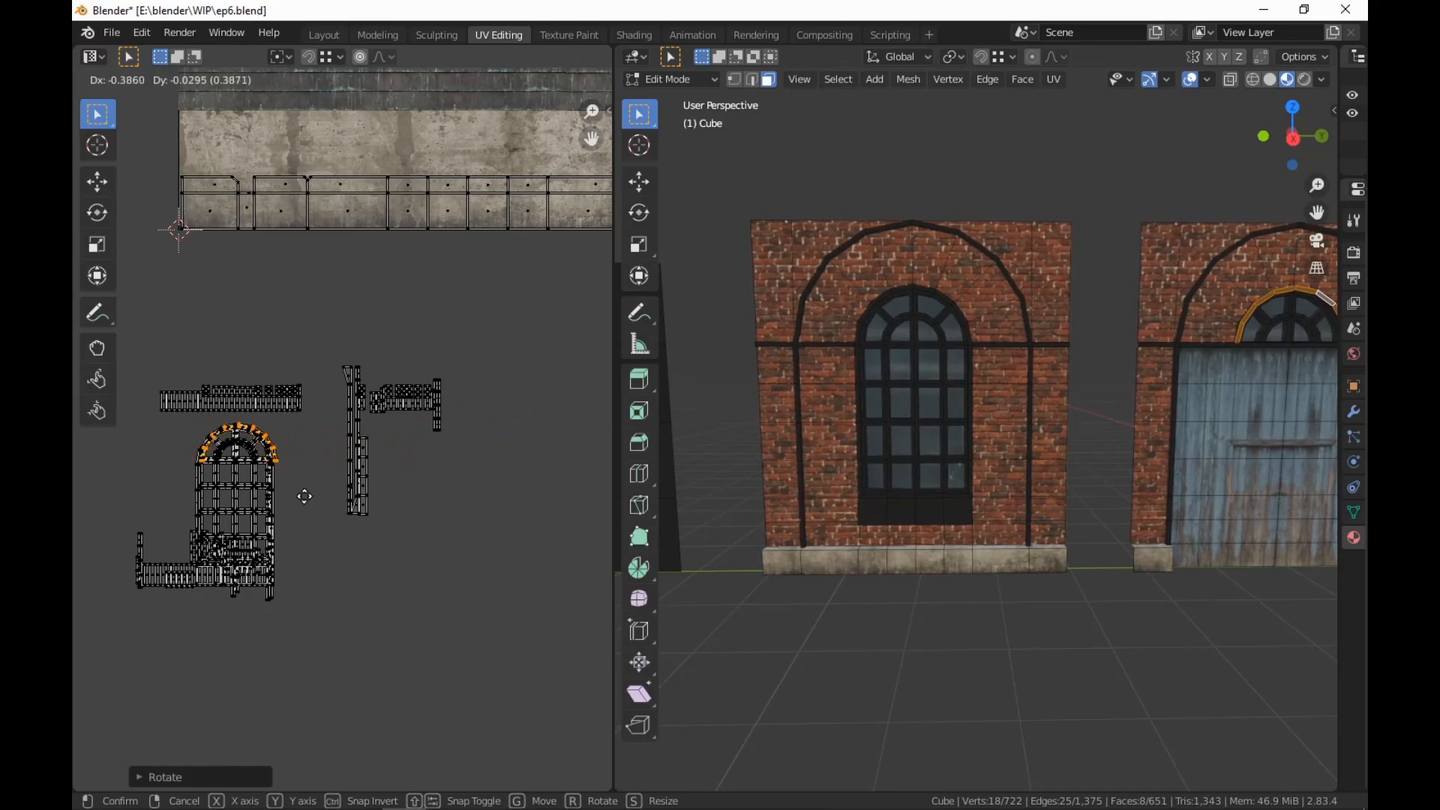
click(304, 499)
Move the two horizontal strip clusters onto the sill UVs and pull the protruding pieces into the stack
drag(313, 358, 142, 425)
key(g)
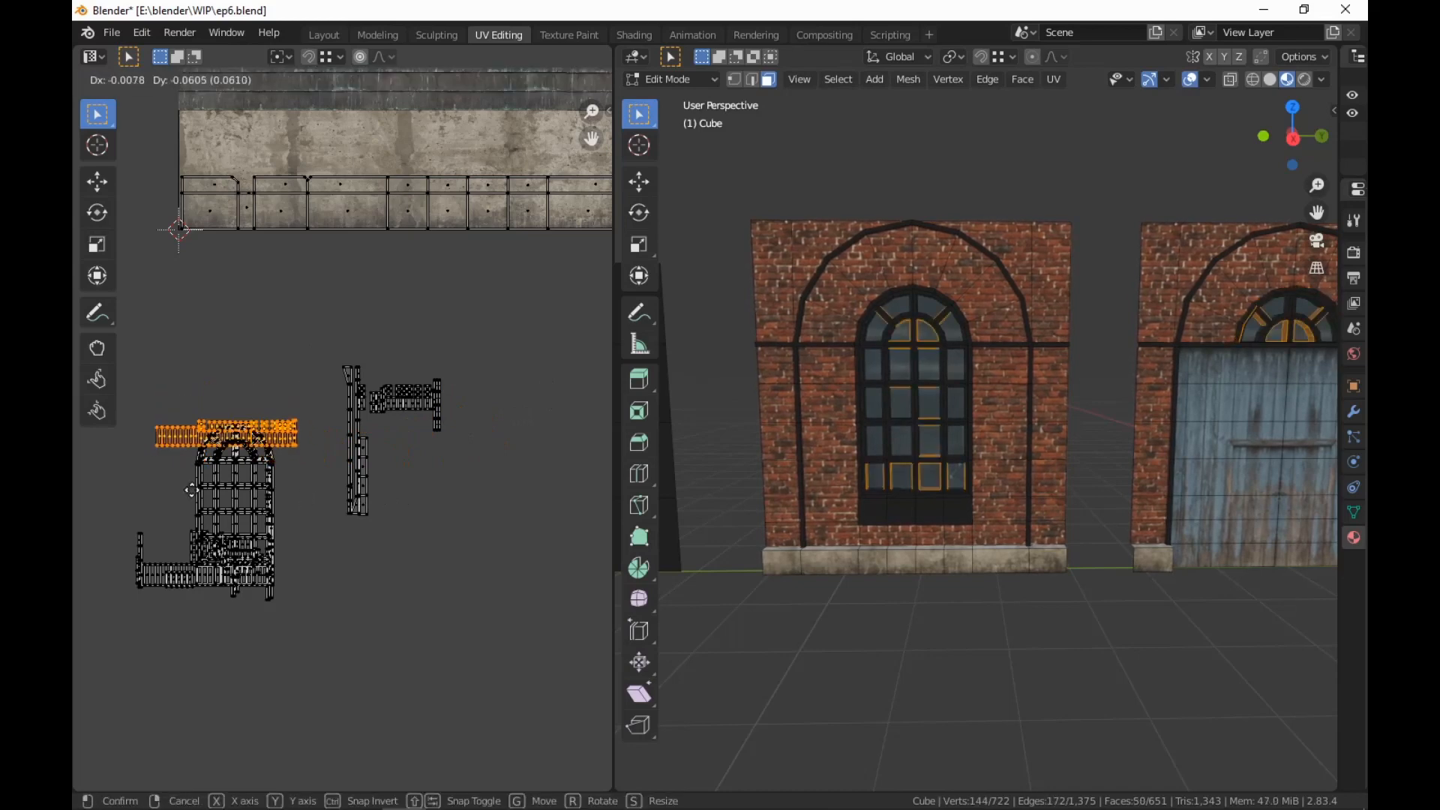
click(178, 613)
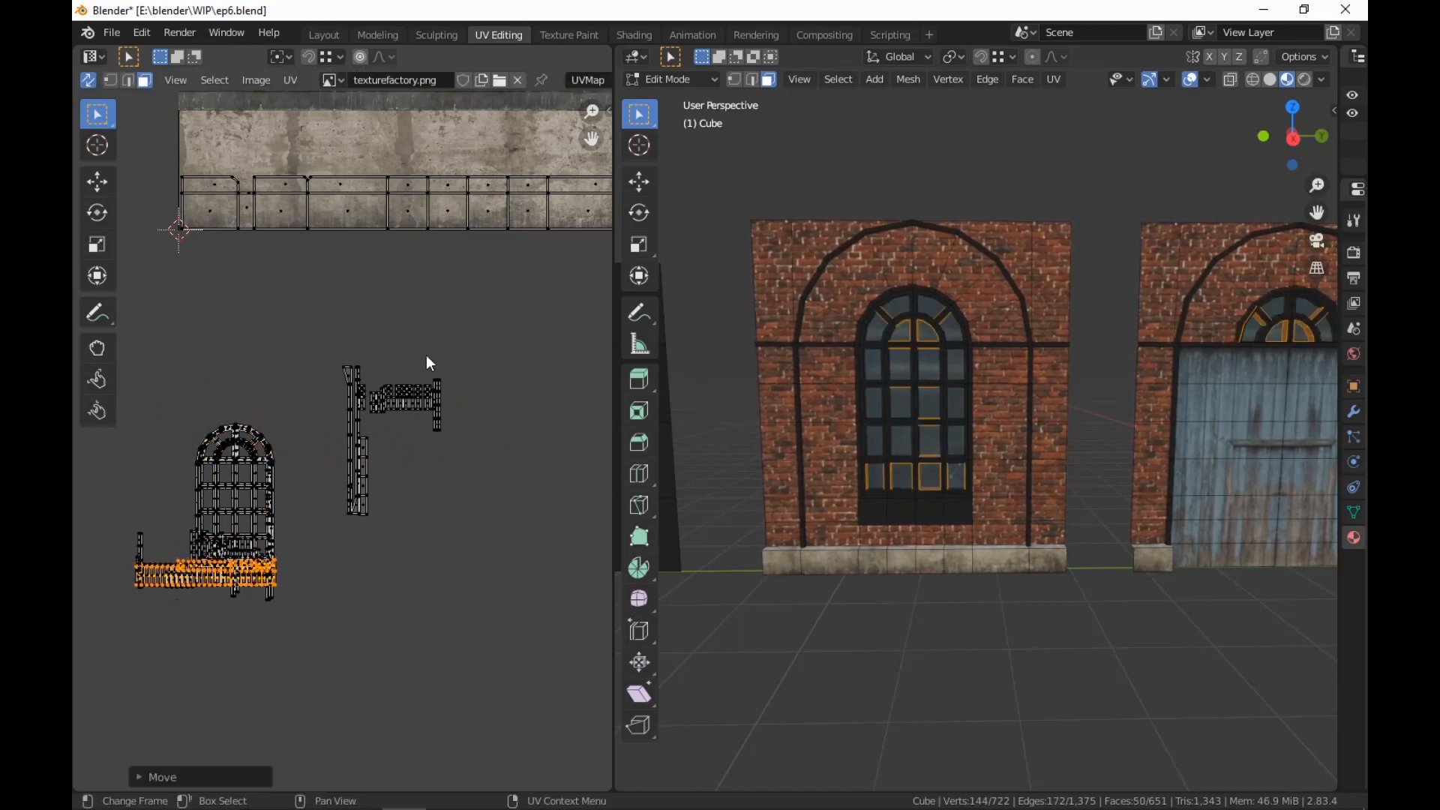
drag(449, 380, 363, 430)
key(g)
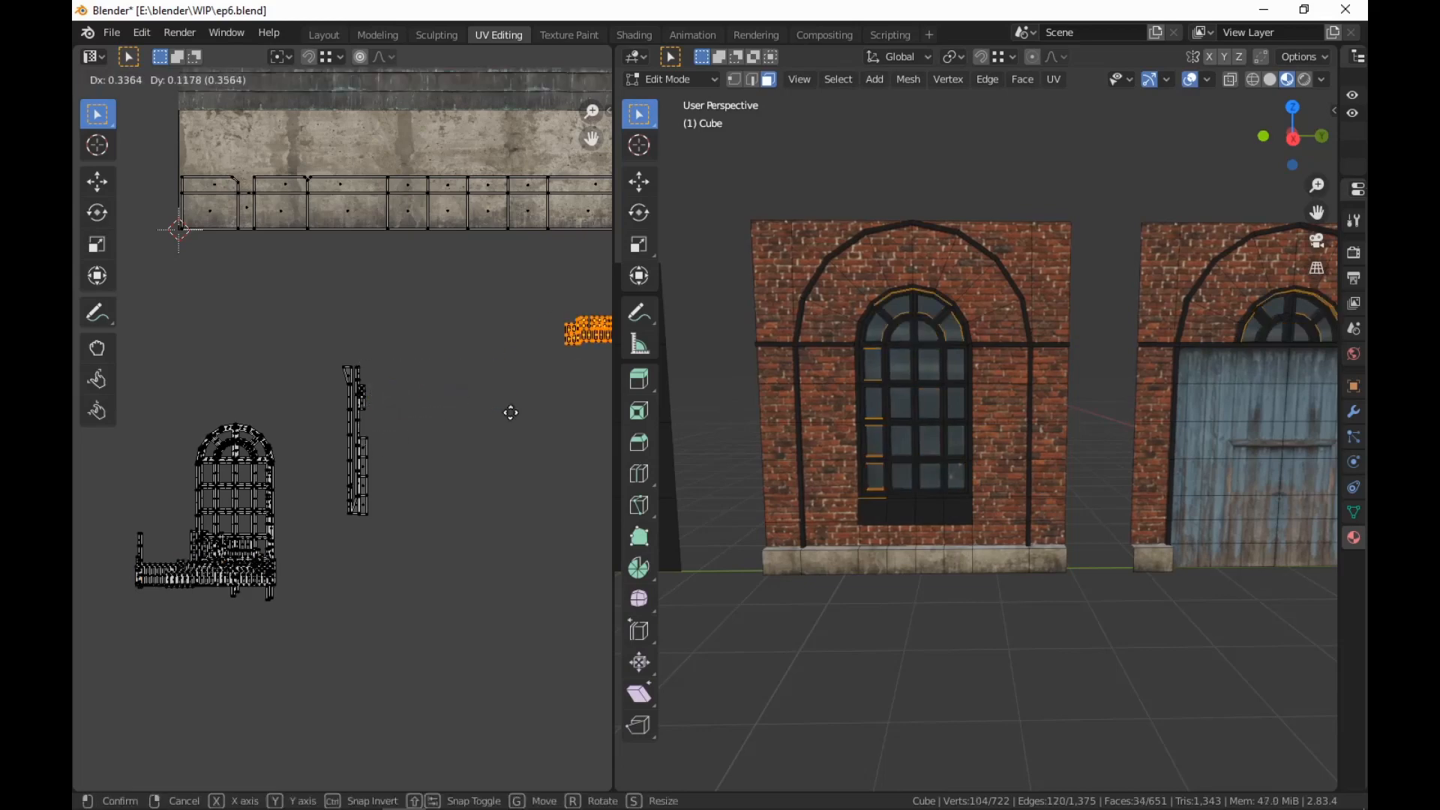
click(207, 610)
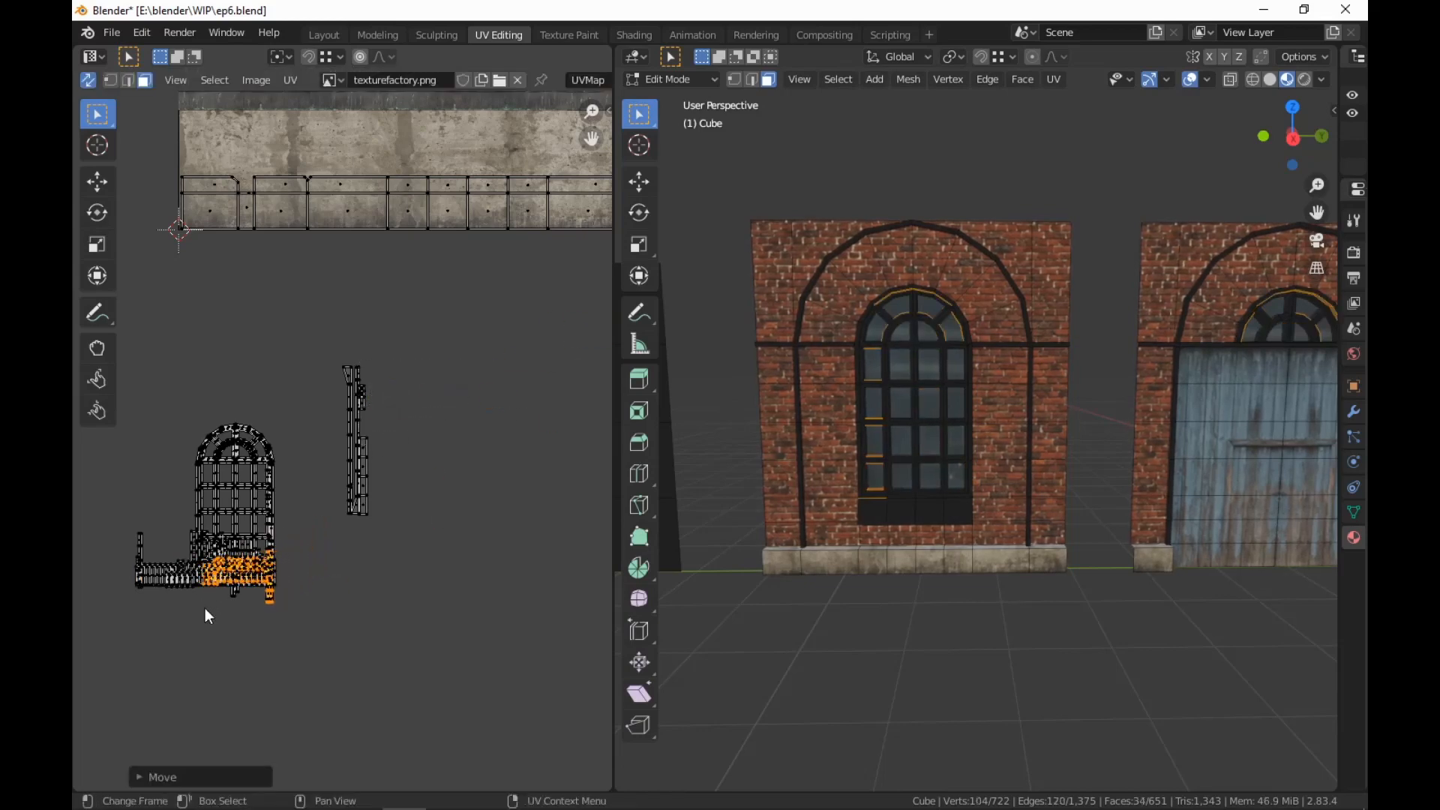
drag(285, 588, 244, 623)
key(g)
click(183, 589)
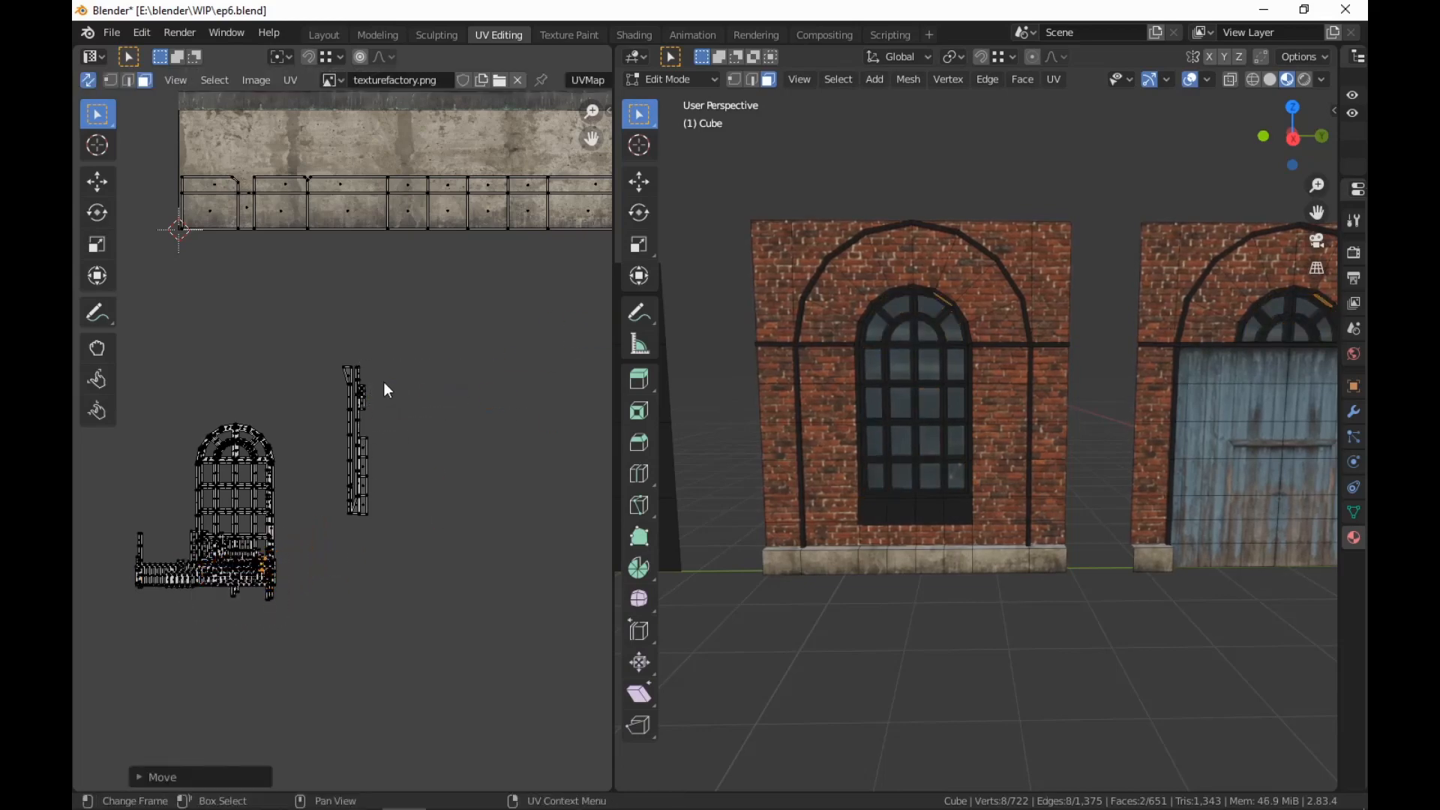
Move the tall vertical strips over the window grid's side and the sill end's upright piece into the base
drag(399, 345, 322, 525)
key(g)
click(227, 596)
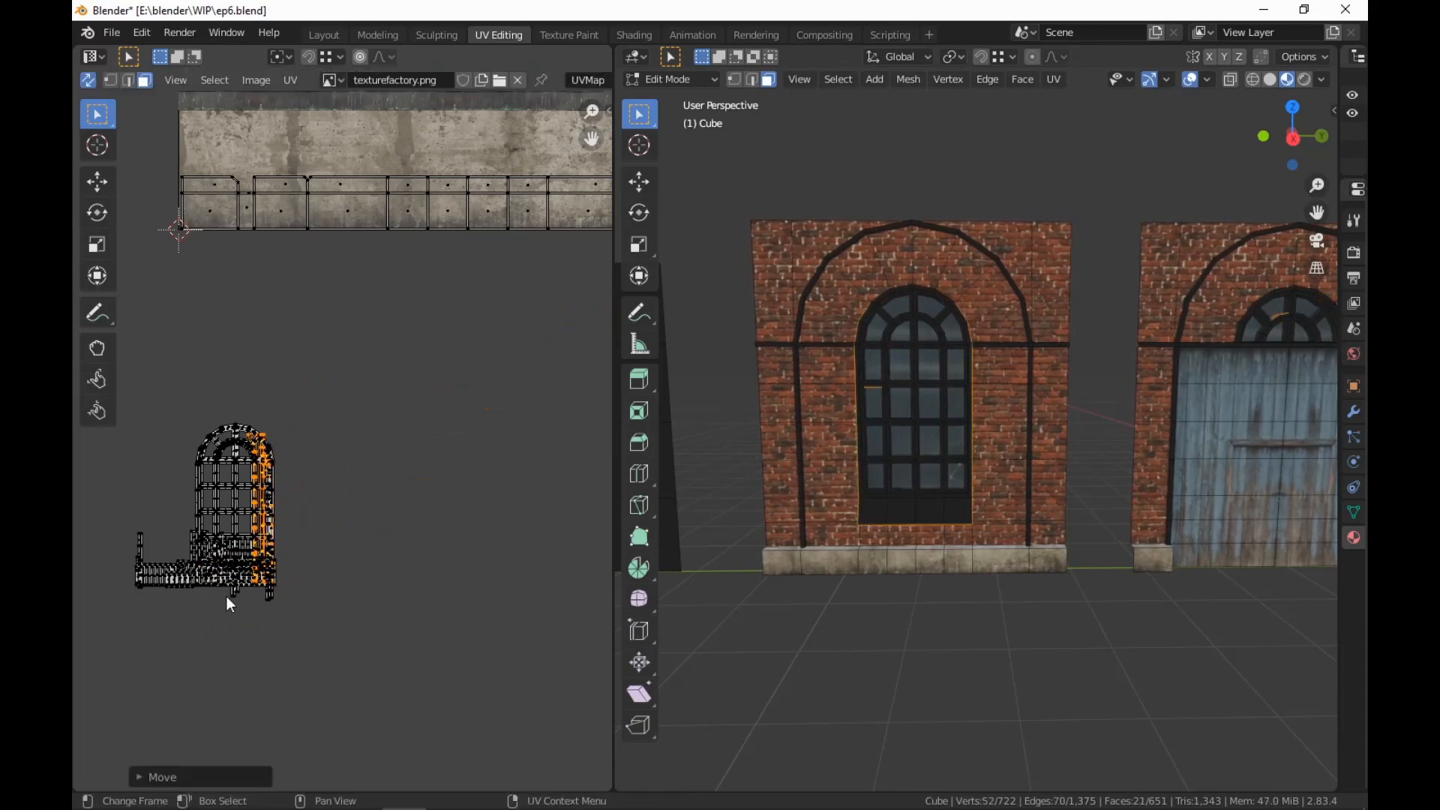
drag(135, 537, 201, 565)
key(g)
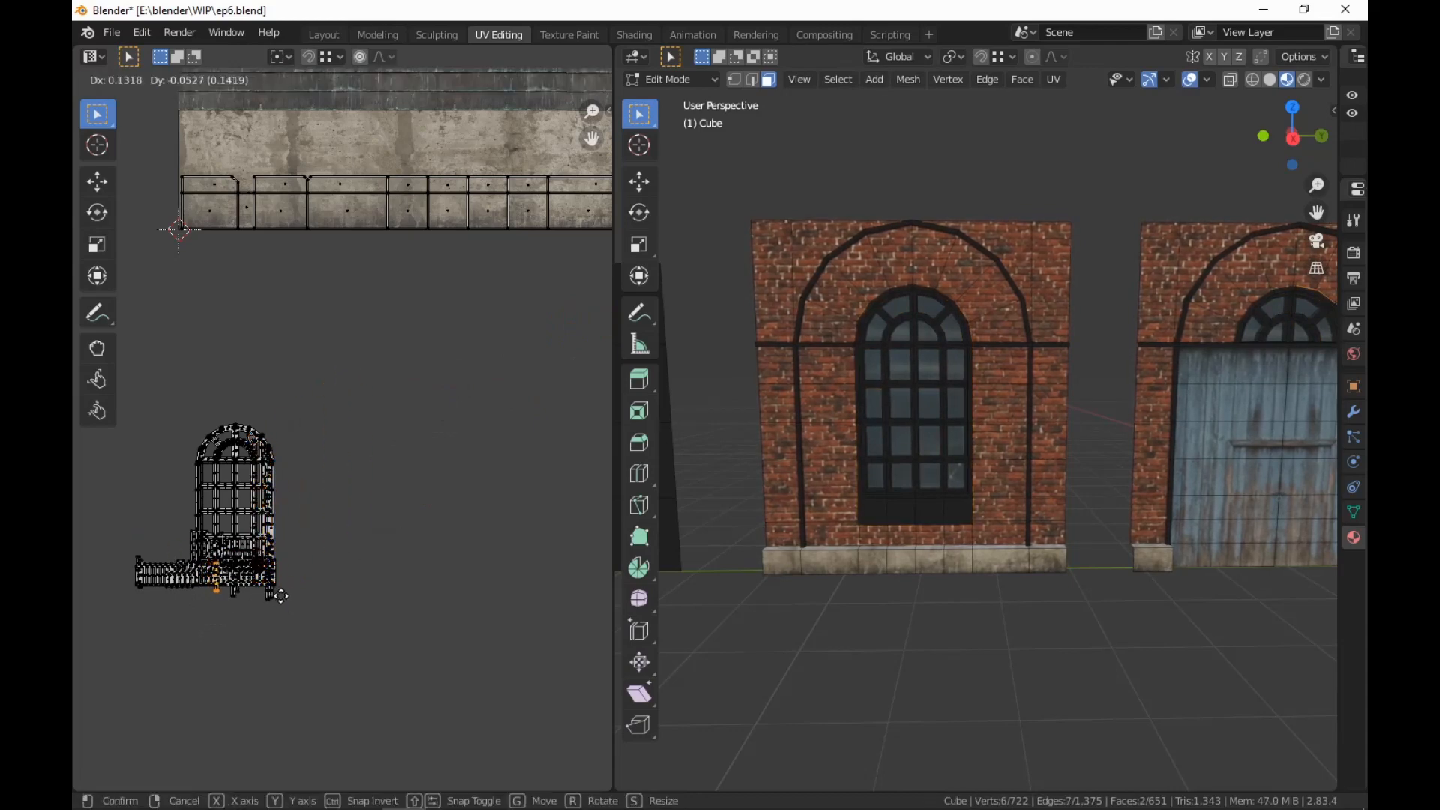
click(305, 589)
Select the sill and strip UVs along the base and move them up over the window grid's lower part
drag(310, 570, 125, 626)
key(g)
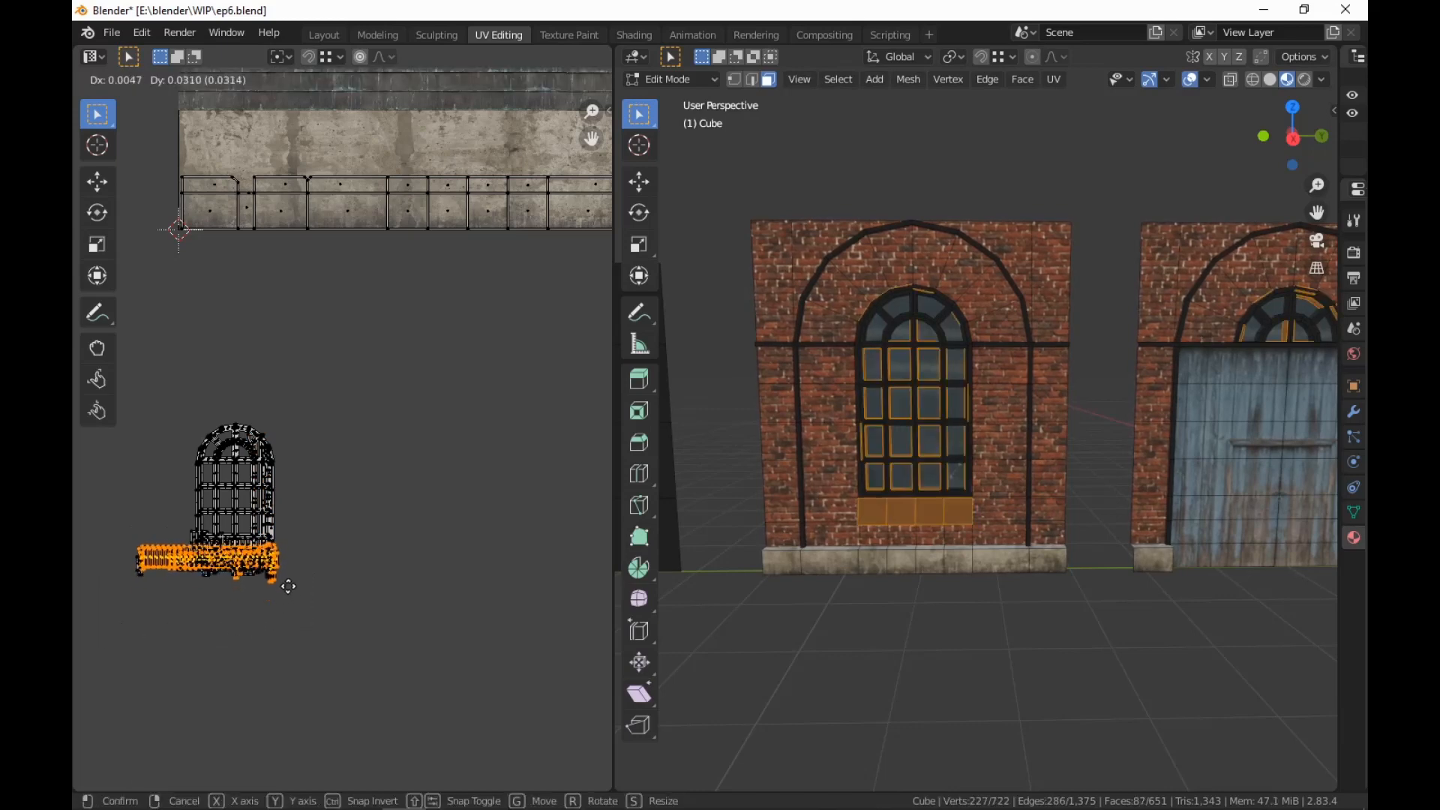
click(308, 552)
Select the arch and upper row of the window grid UVs and move them up, away from the rows below
scroll(393, 531, up, 3)
middle_drag(308, 551, 423, 519)
scroll(434, 525, down, 2)
scroll(435, 525, up, 1)
drag(448, 367, 184, 492)
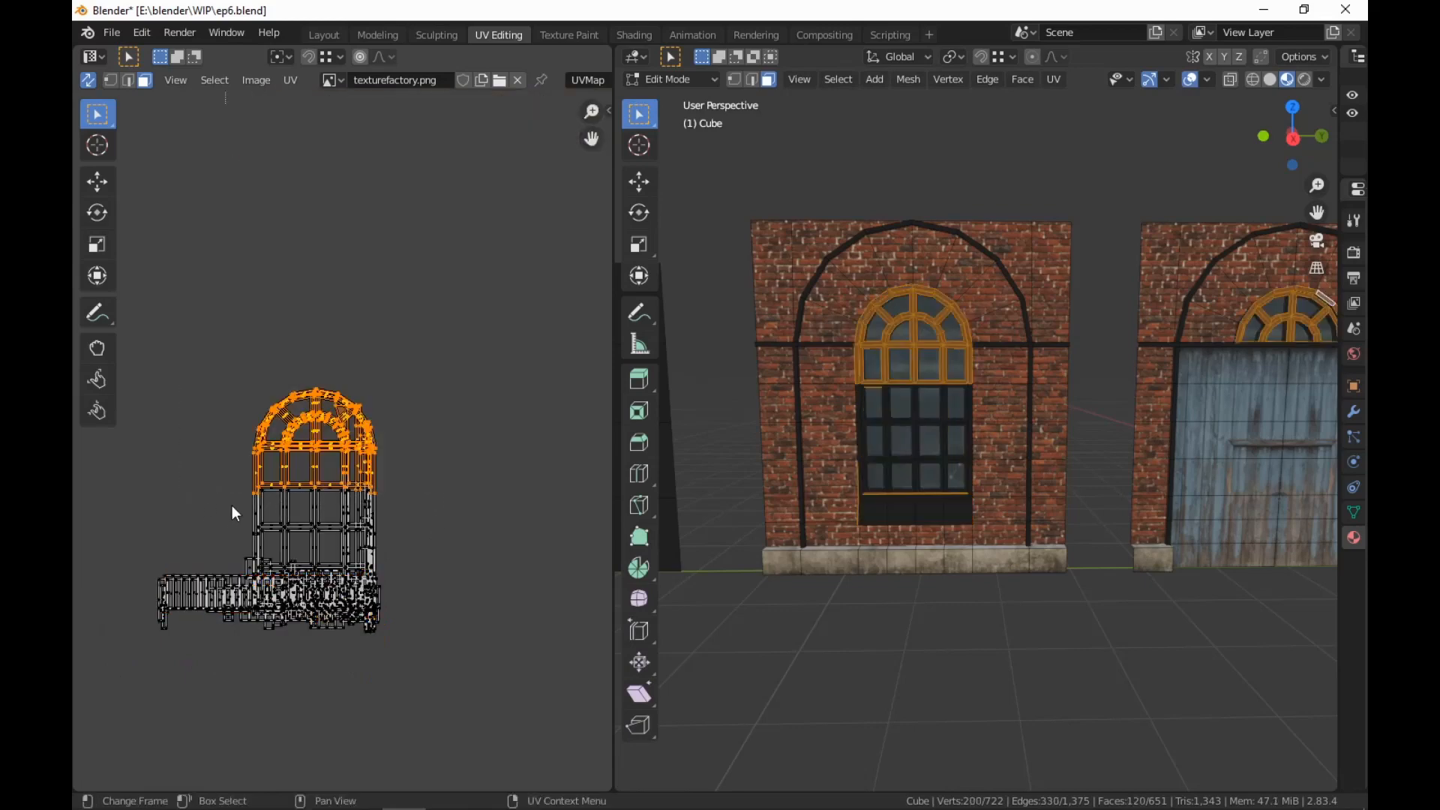
key(g)
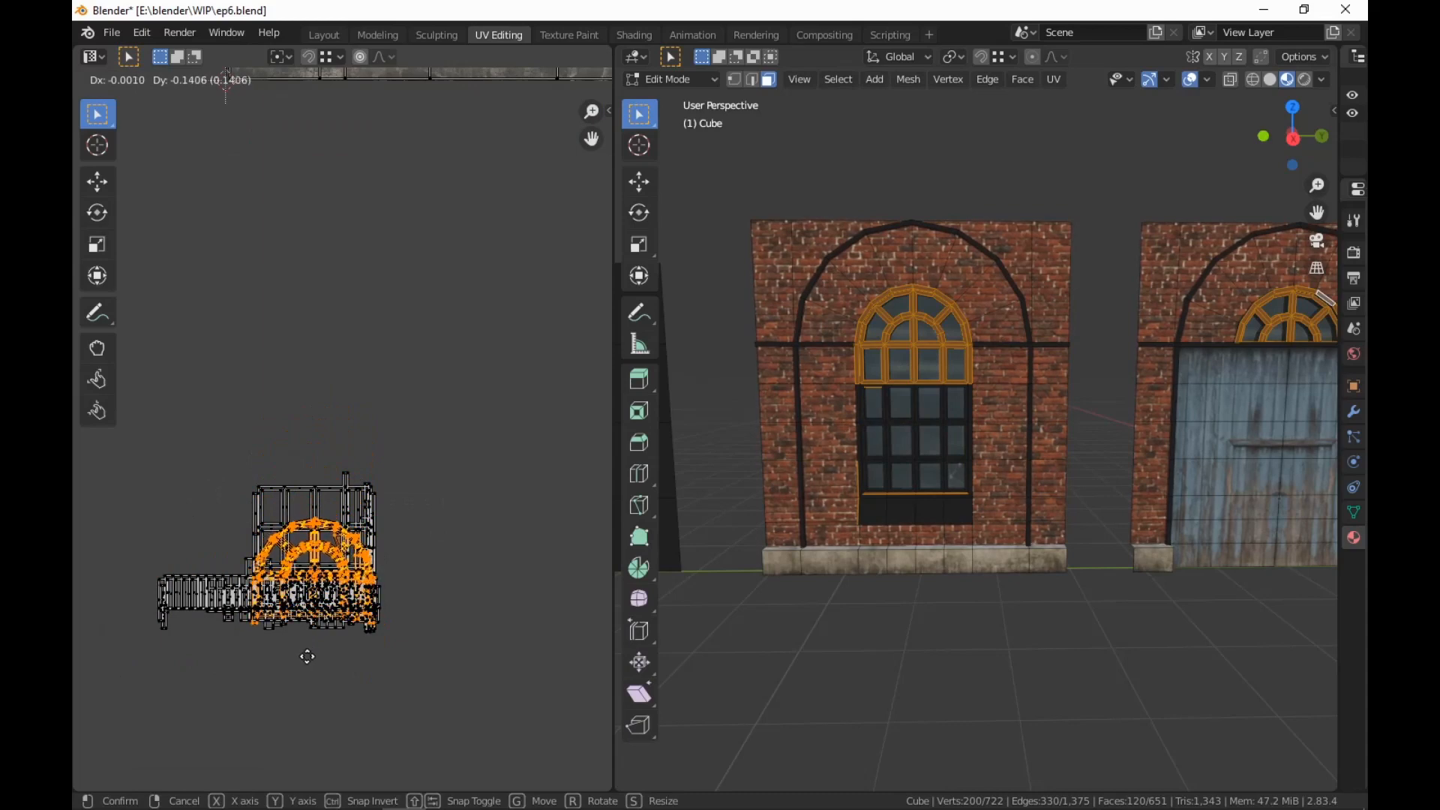
right_click(312, 659)
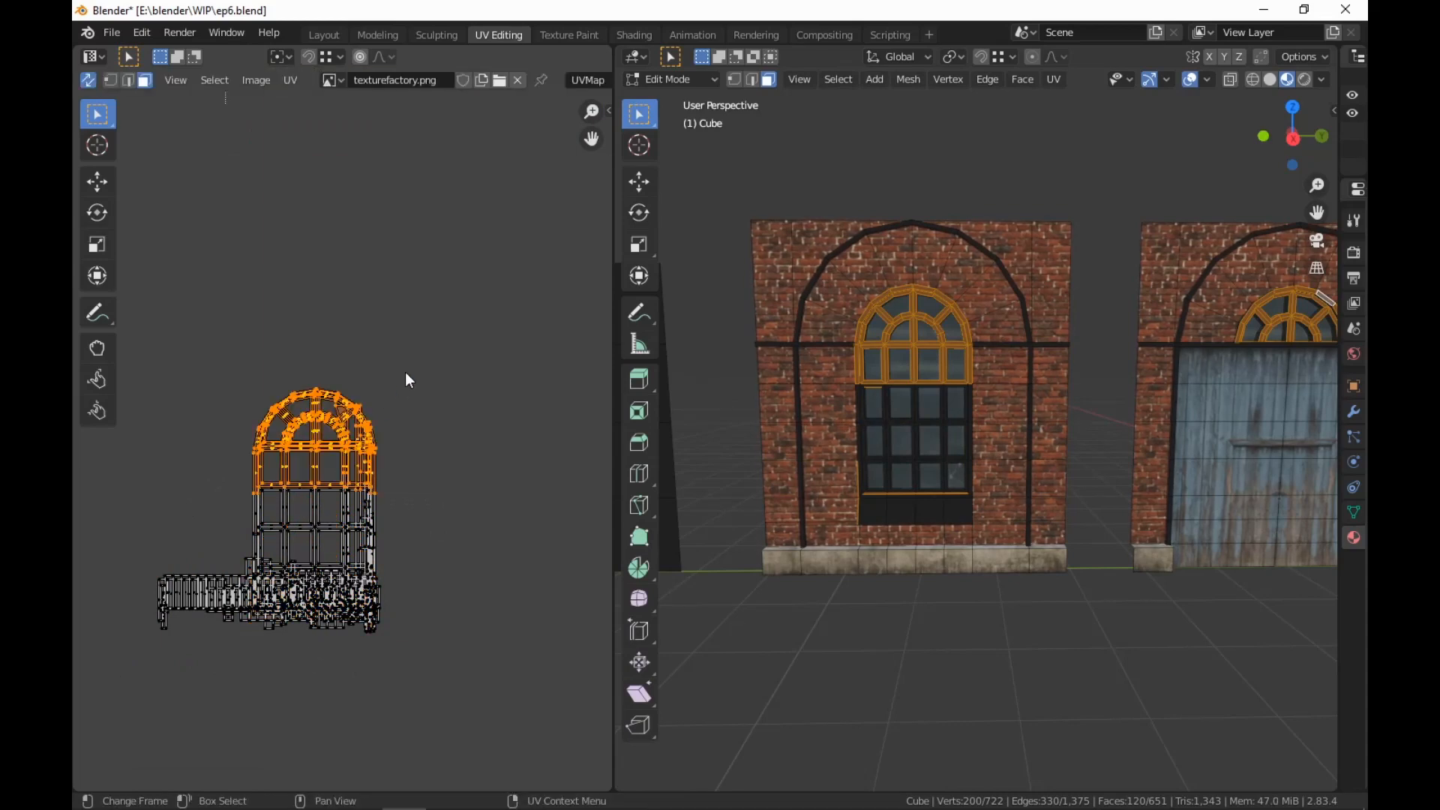
key(g)
click(425, 465)
Move the middle grid rows down onto the base strips, and overlay the separated arch UVs on the same stack
drag(416, 448, 214, 573)
key(g)
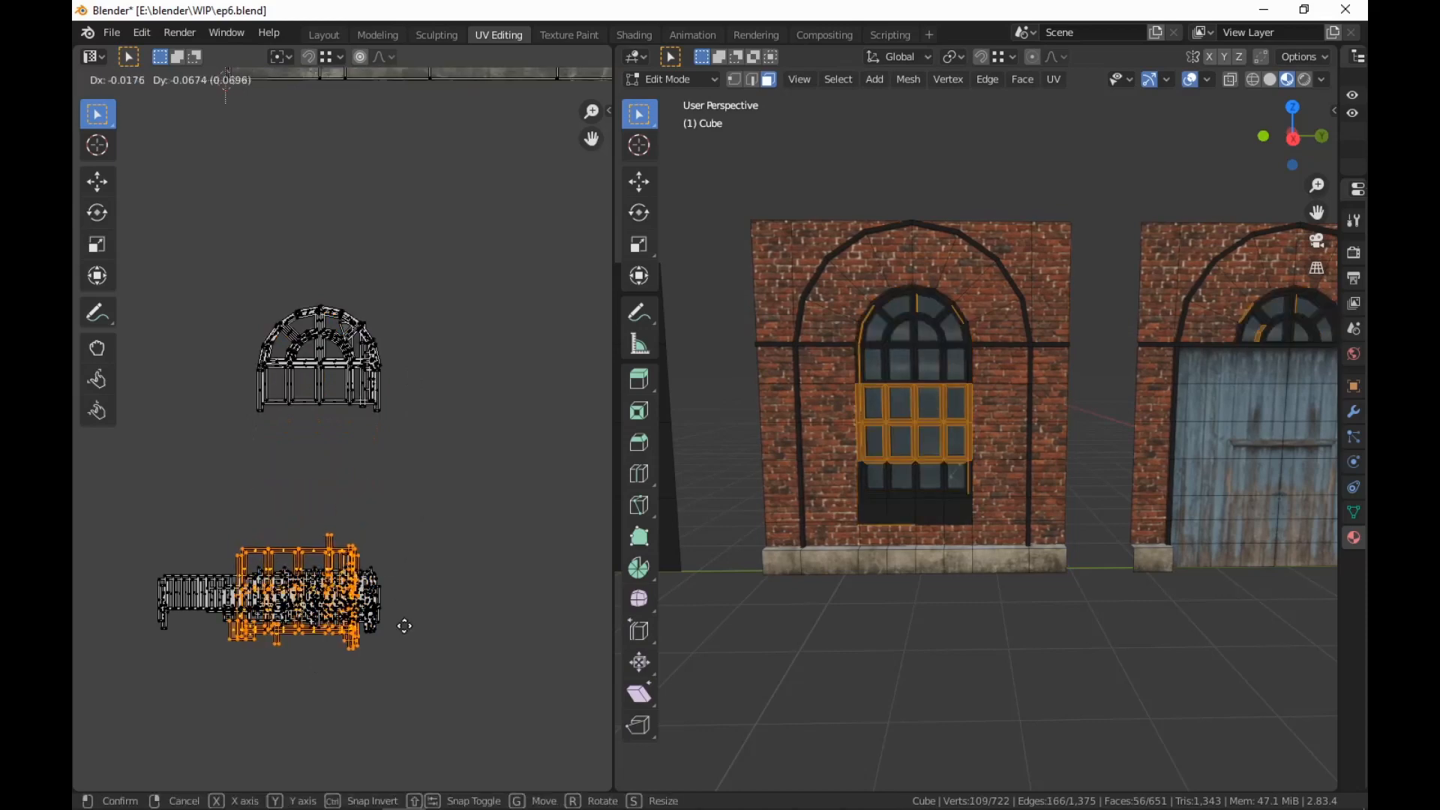
click(418, 610)
drag(412, 280, 255, 438)
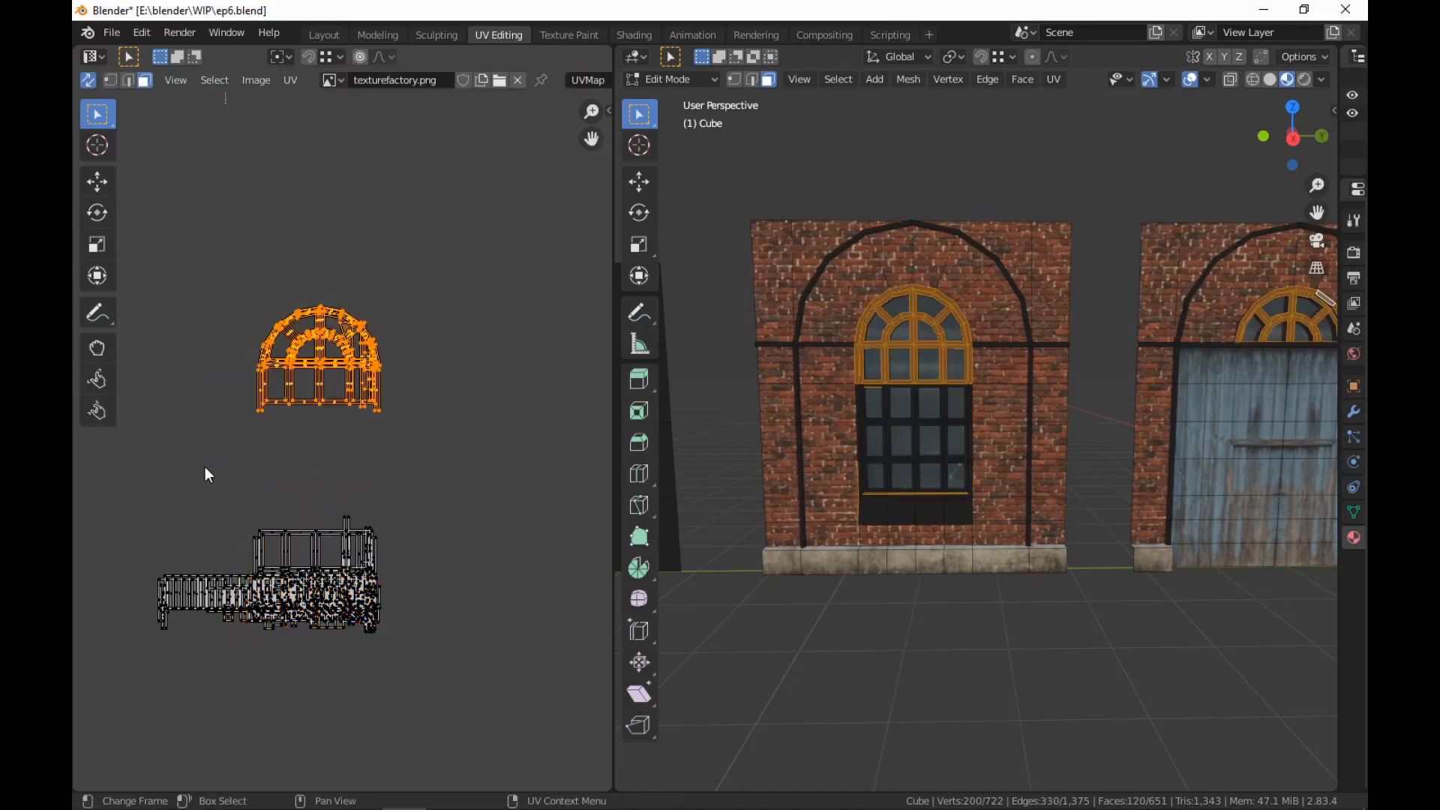
key(g)
click(389, 664)
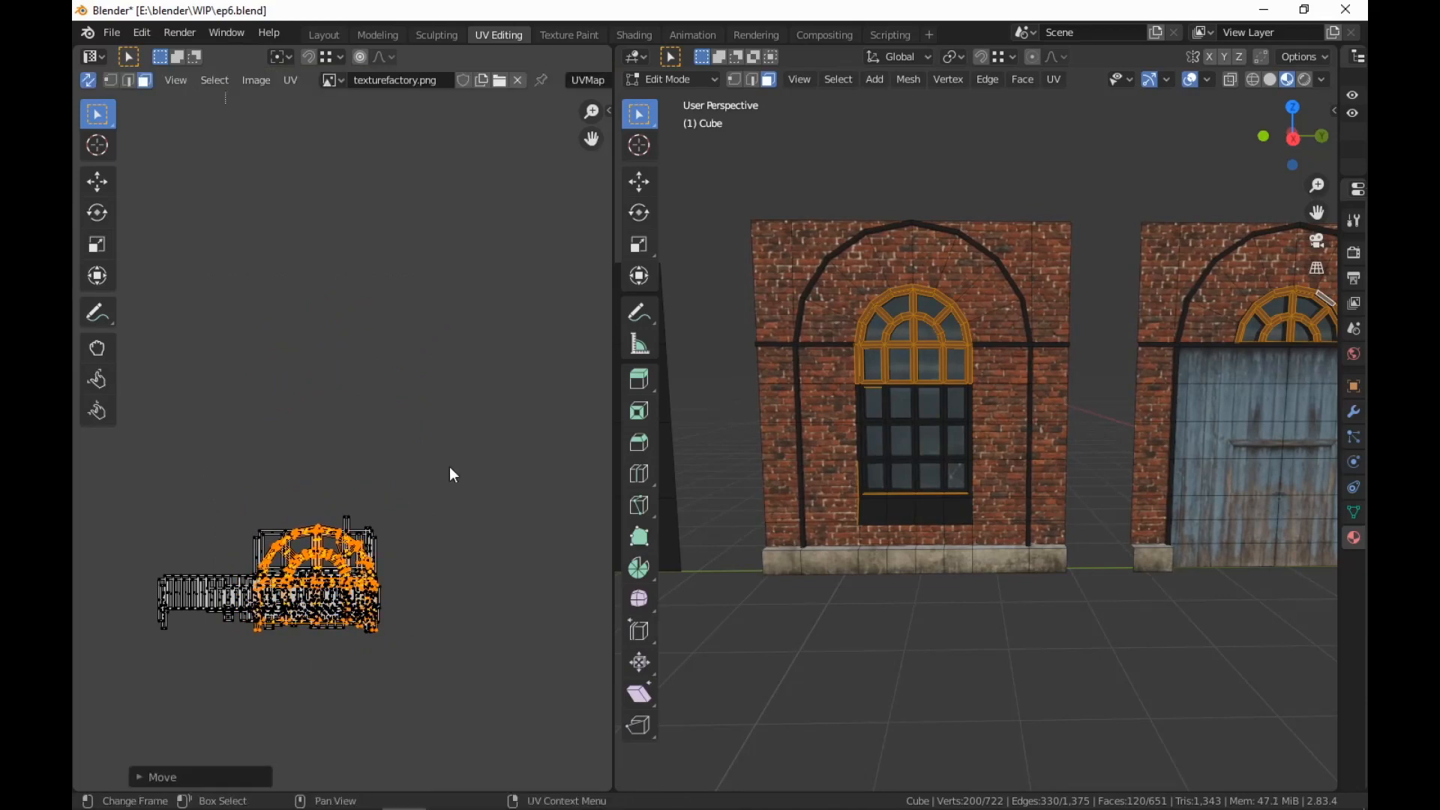
Select the whole compacted stack of frame UVs and move it onto the concrete strip of the texture
drag(451, 458, 147, 664)
scroll(391, 614, down, 5)
middle_drag(391, 606, 244, 702)
scroll(251, 701, up, 2)
key(g)
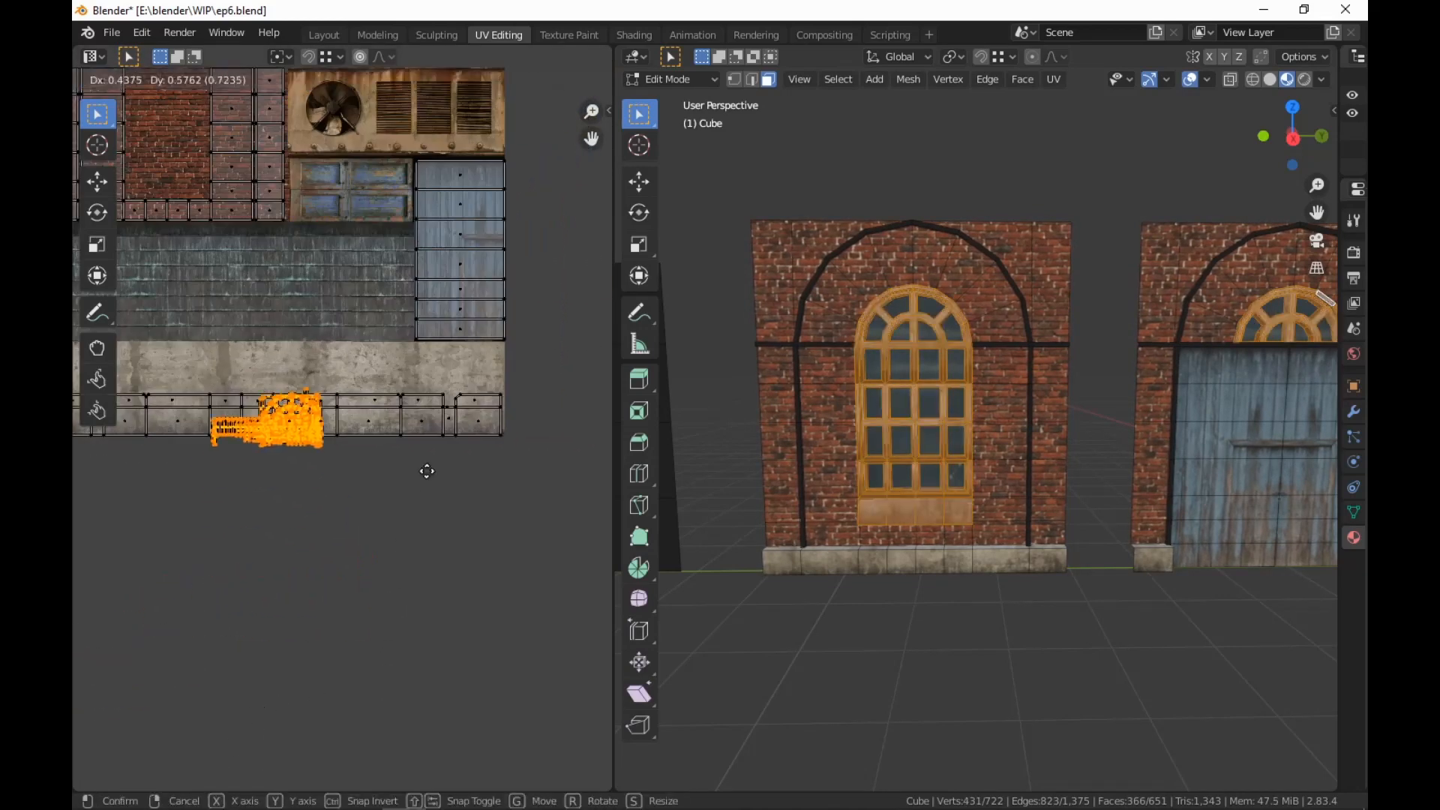
click(408, 464)
Scale the frame UVs up and position them to fit within the height of the concrete strip
key(s)
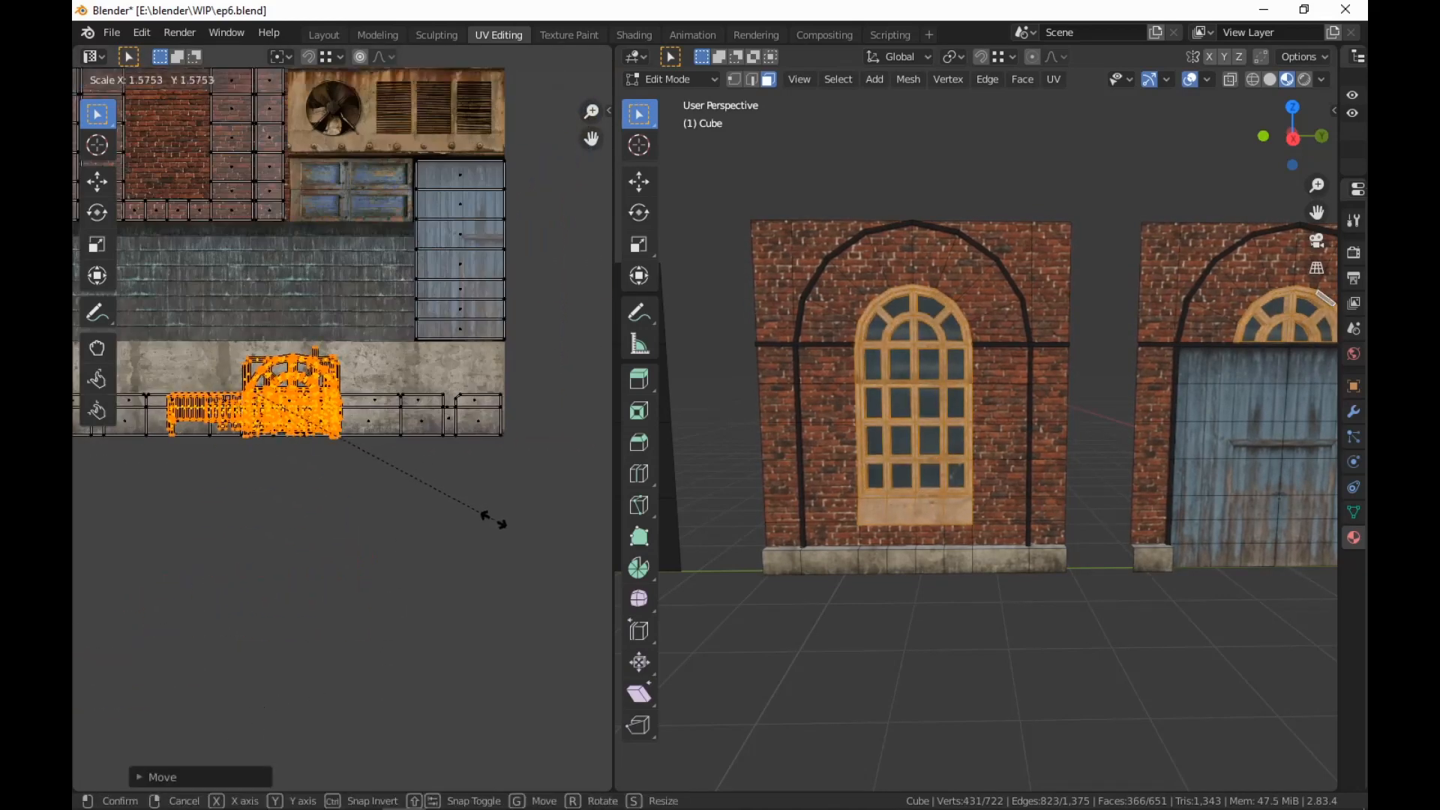
click(504, 529)
key(g)
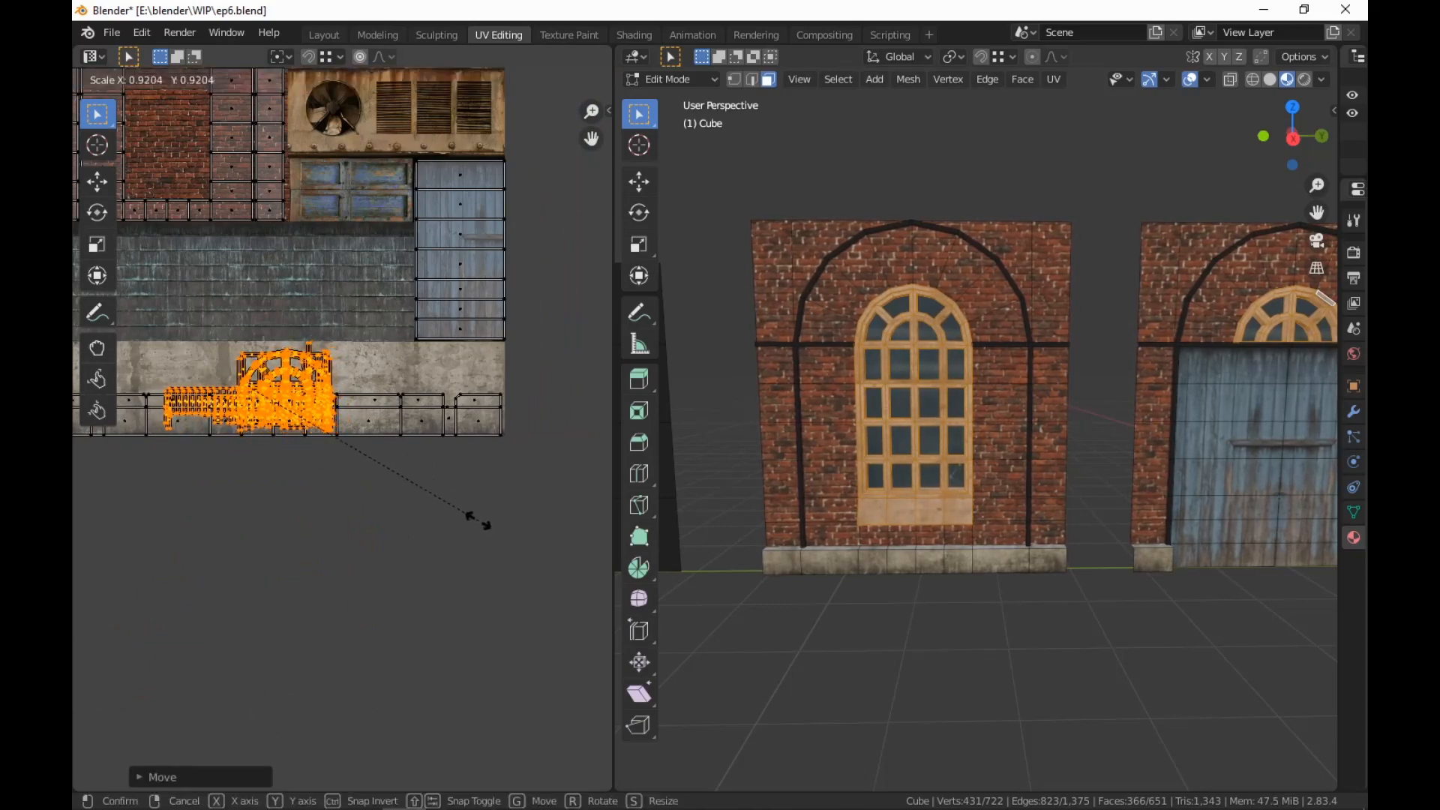
click(477, 517)
Examine the concrete texture on the window frame and the door's fan window in the Shading workspace
click(633, 34)
scroll(803, 533, up, 4)
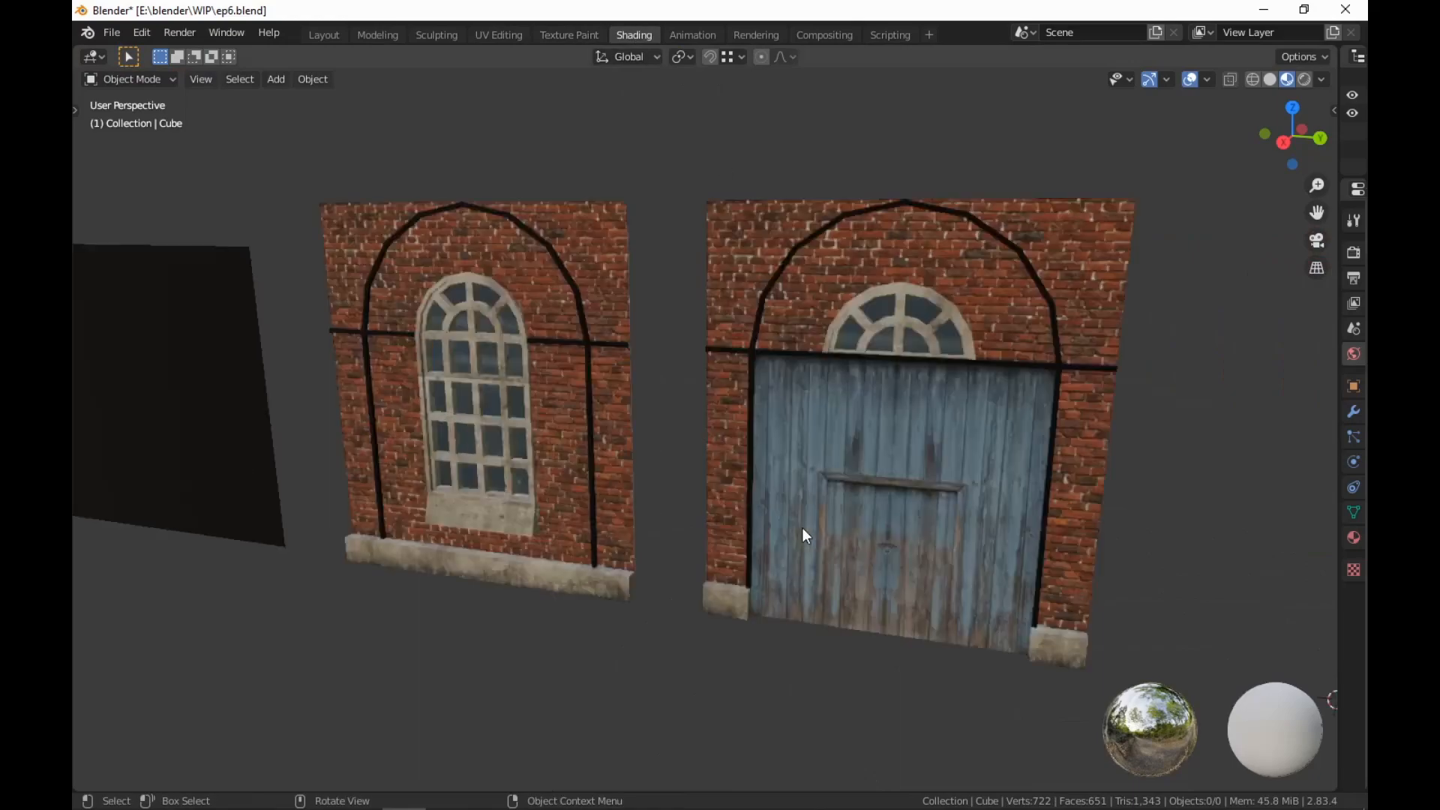
middle_drag(597, 543, 761, 545)
shift+middle_drag(300, 558, 747, 456)
scroll(777, 488, up, 3)
scroll(742, 454, down, 3)
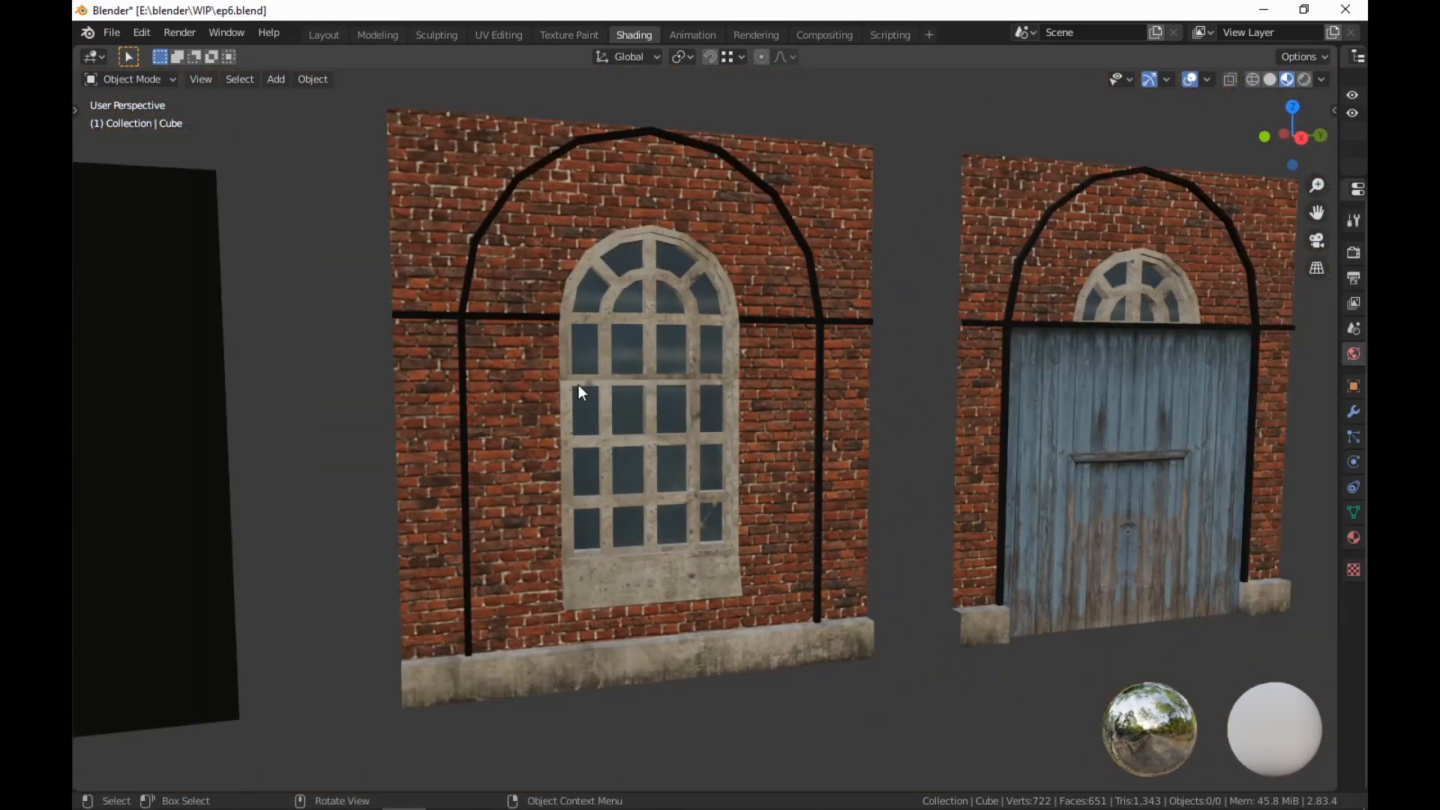
middle_drag(1200, 465, 823, 517)
scroll(879, 476, up, 1)
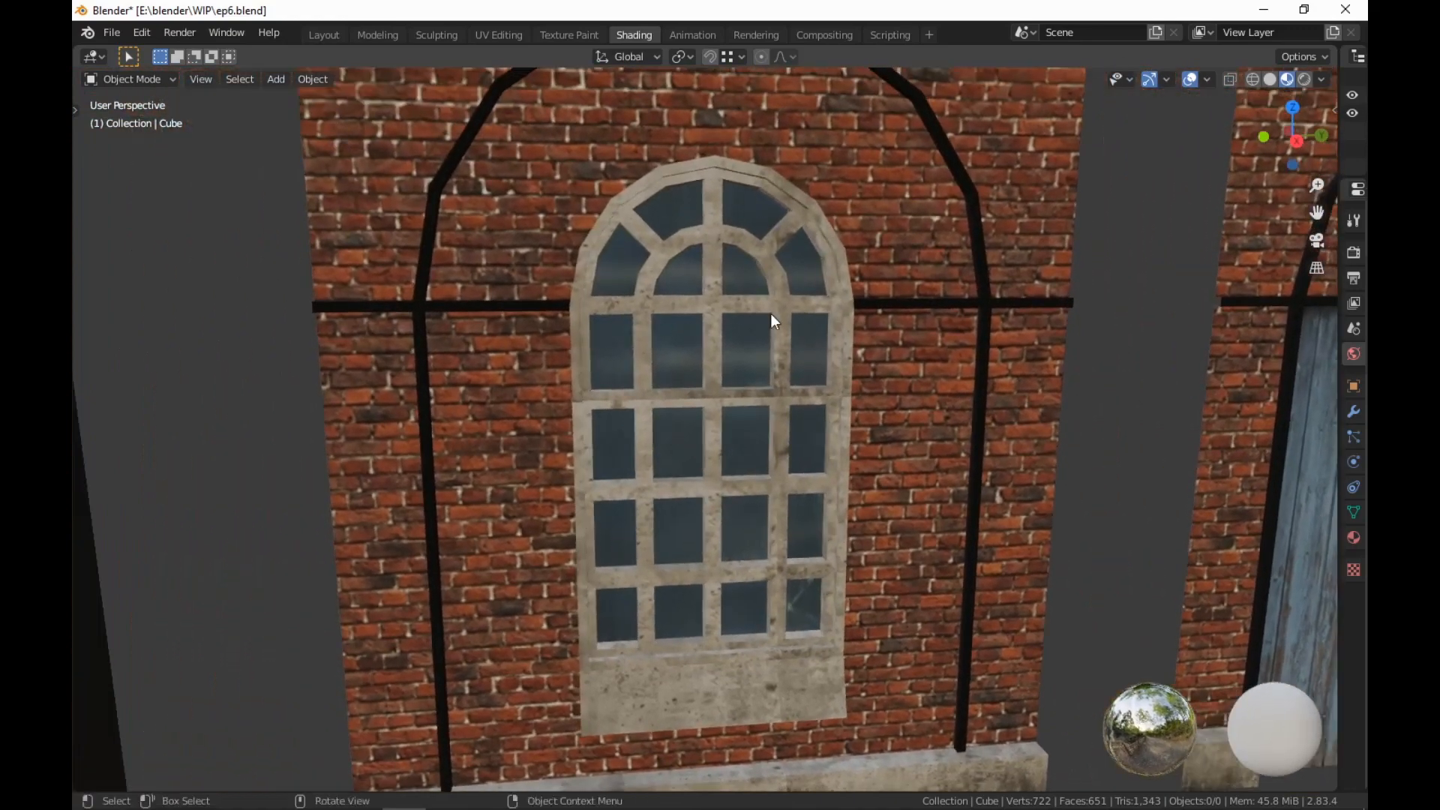
Move the UVs of the four lower faces on the crossbar below the first rectangular pane row down to the concrete strip's base
click(484, 34)
scroll(825, 430, up, 6)
shift+middle_drag(861, 426, 1087, 500)
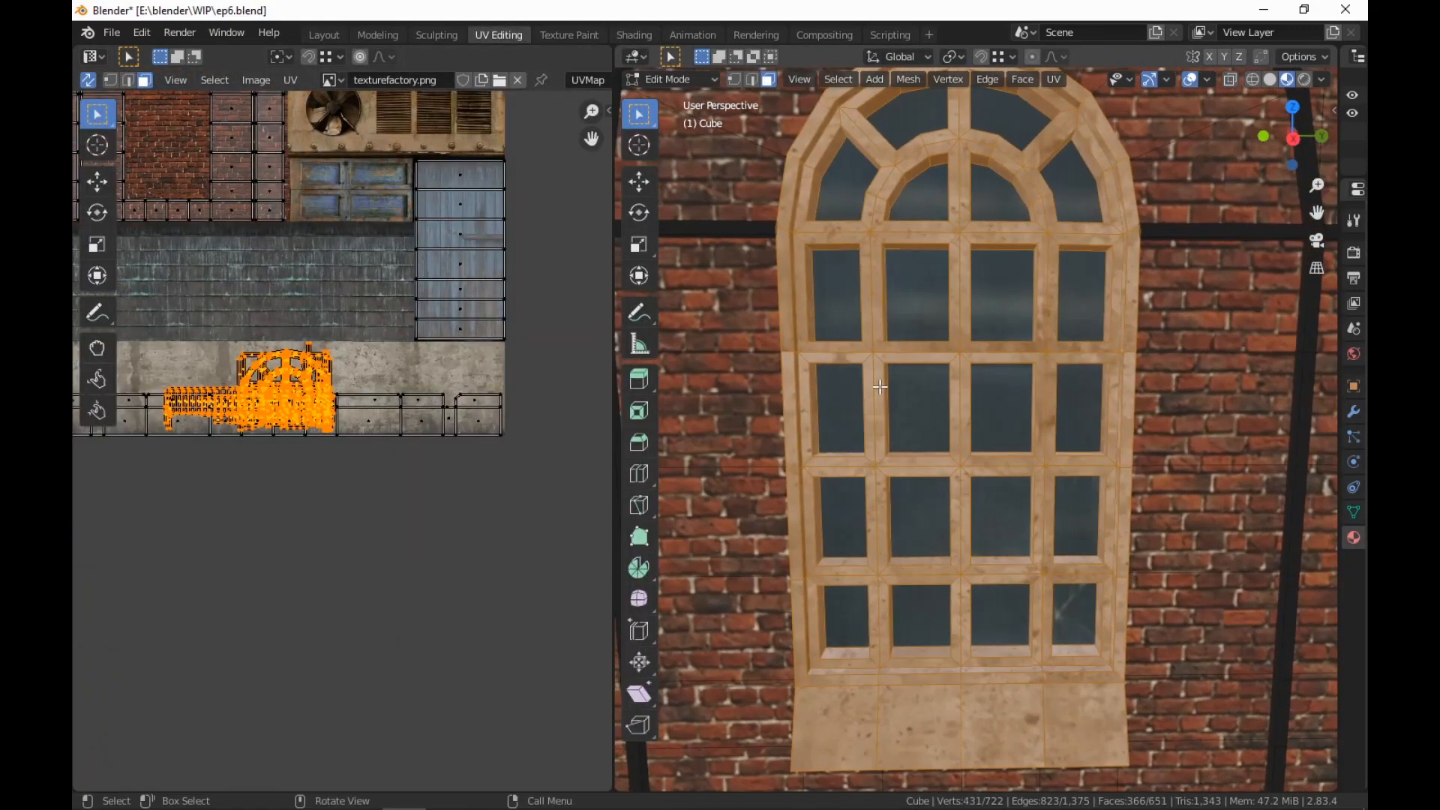
click(842, 360)
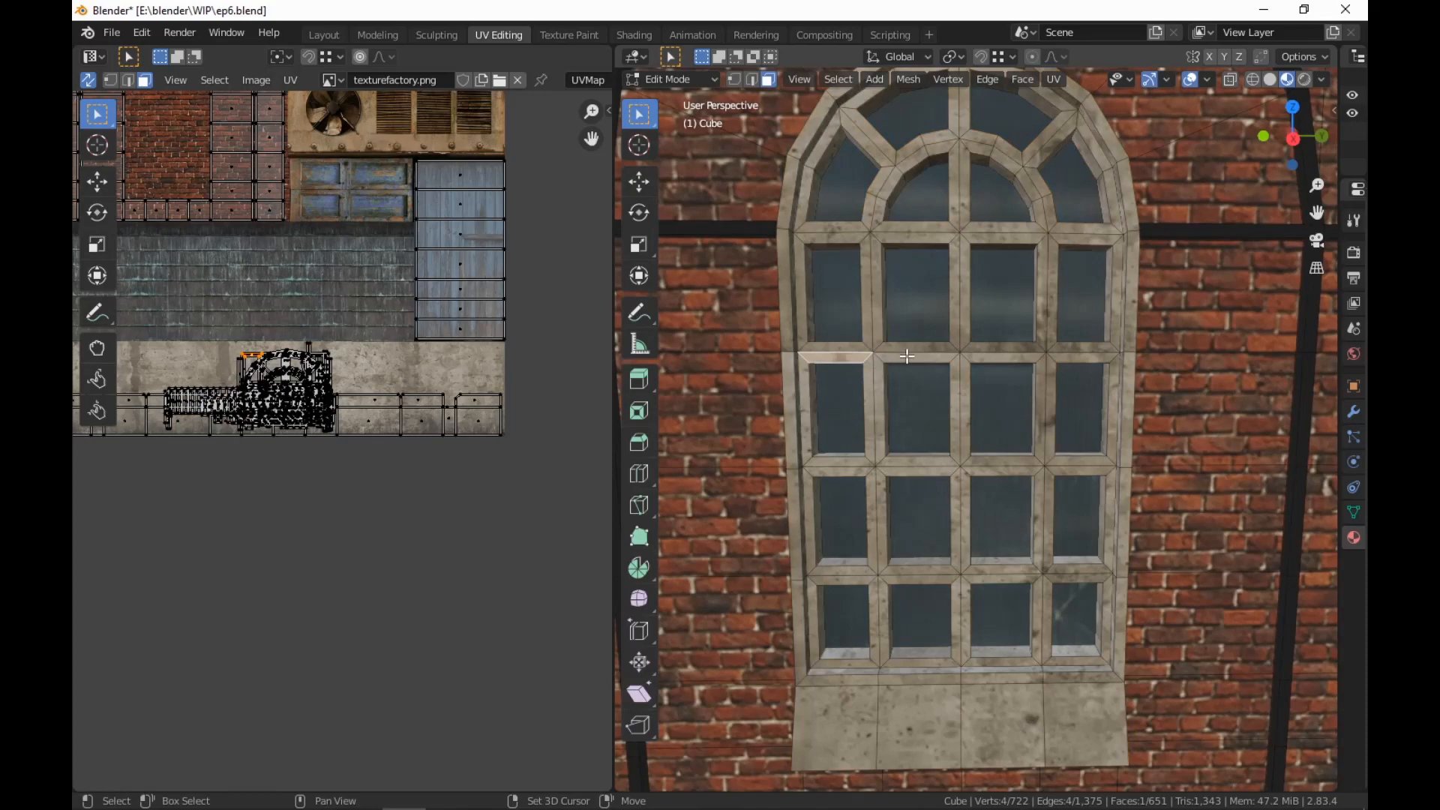
shift+click(1005, 359)
shift+click(1084, 358)
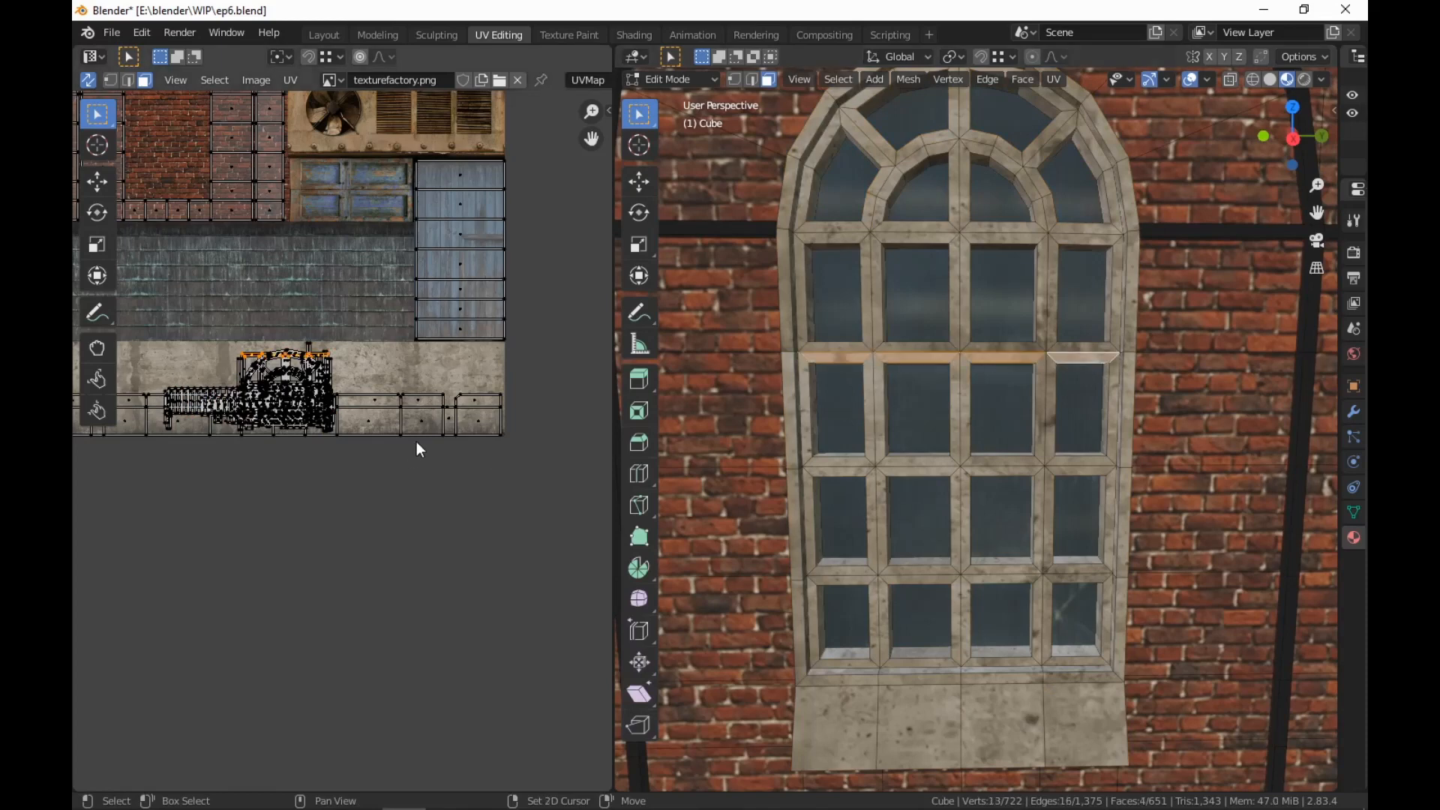
key(g)
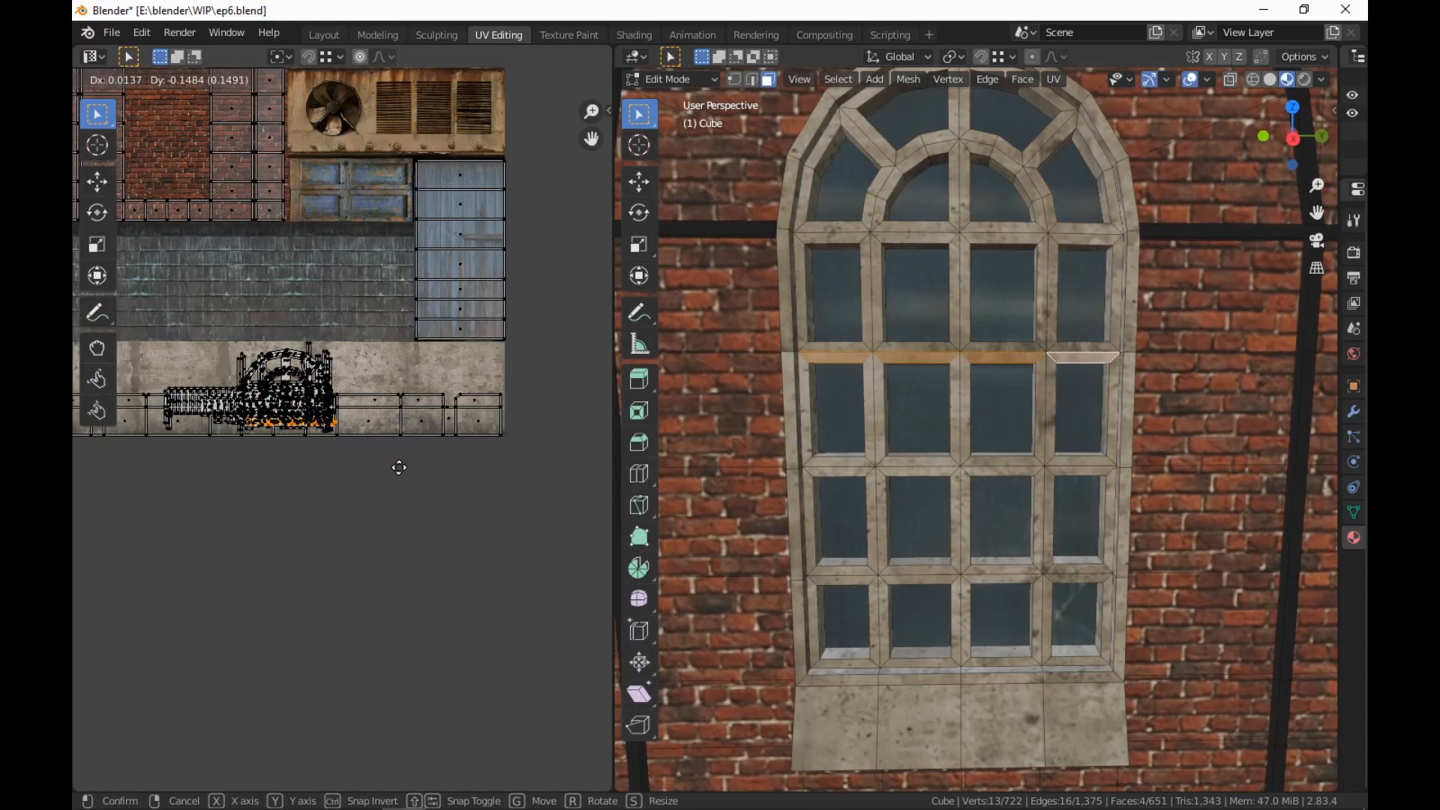
click(398, 468)
click(620, 39)
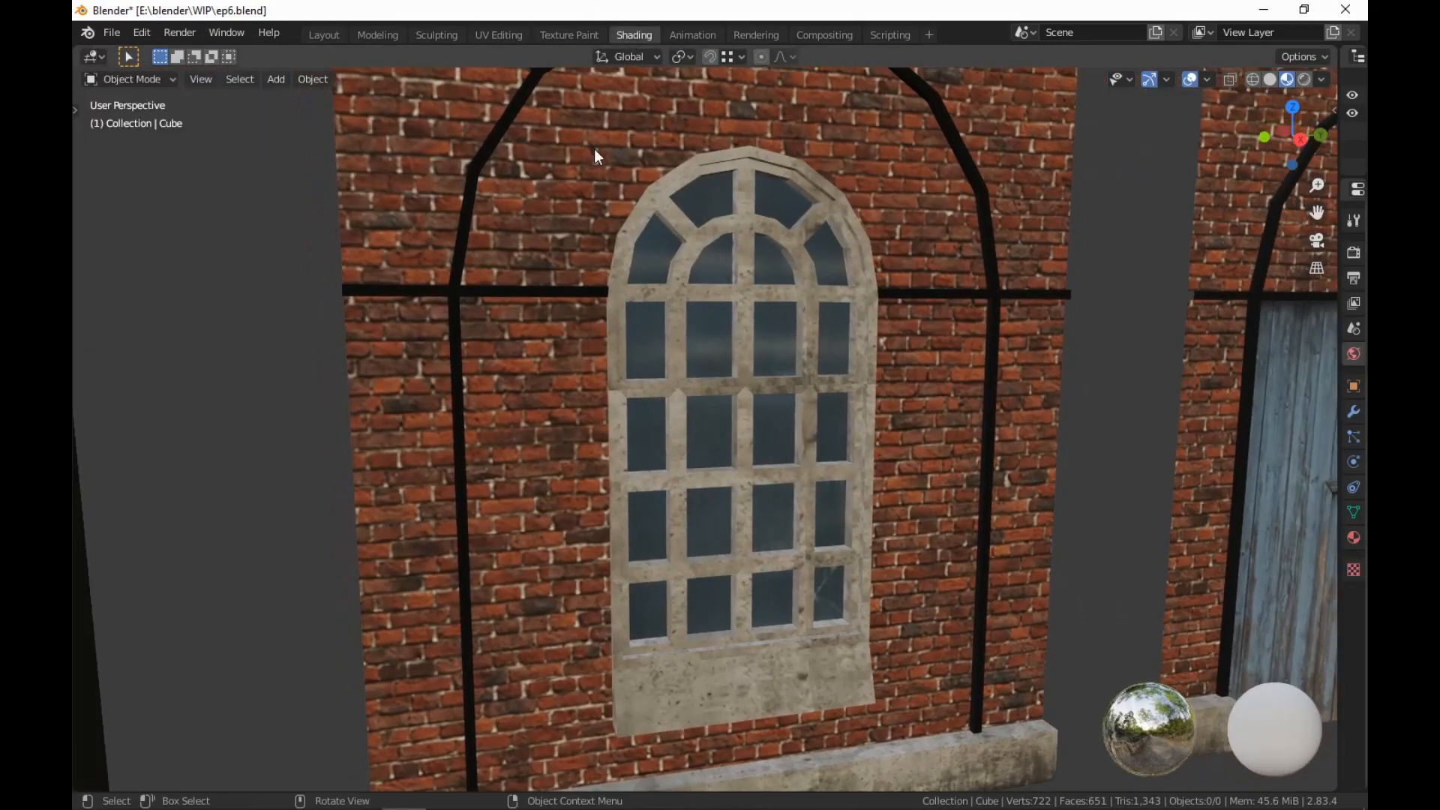
Select the frame faces around the lower three rows of panes, covering the three left-hand columns and the adjoining outer edge
click(498, 35)
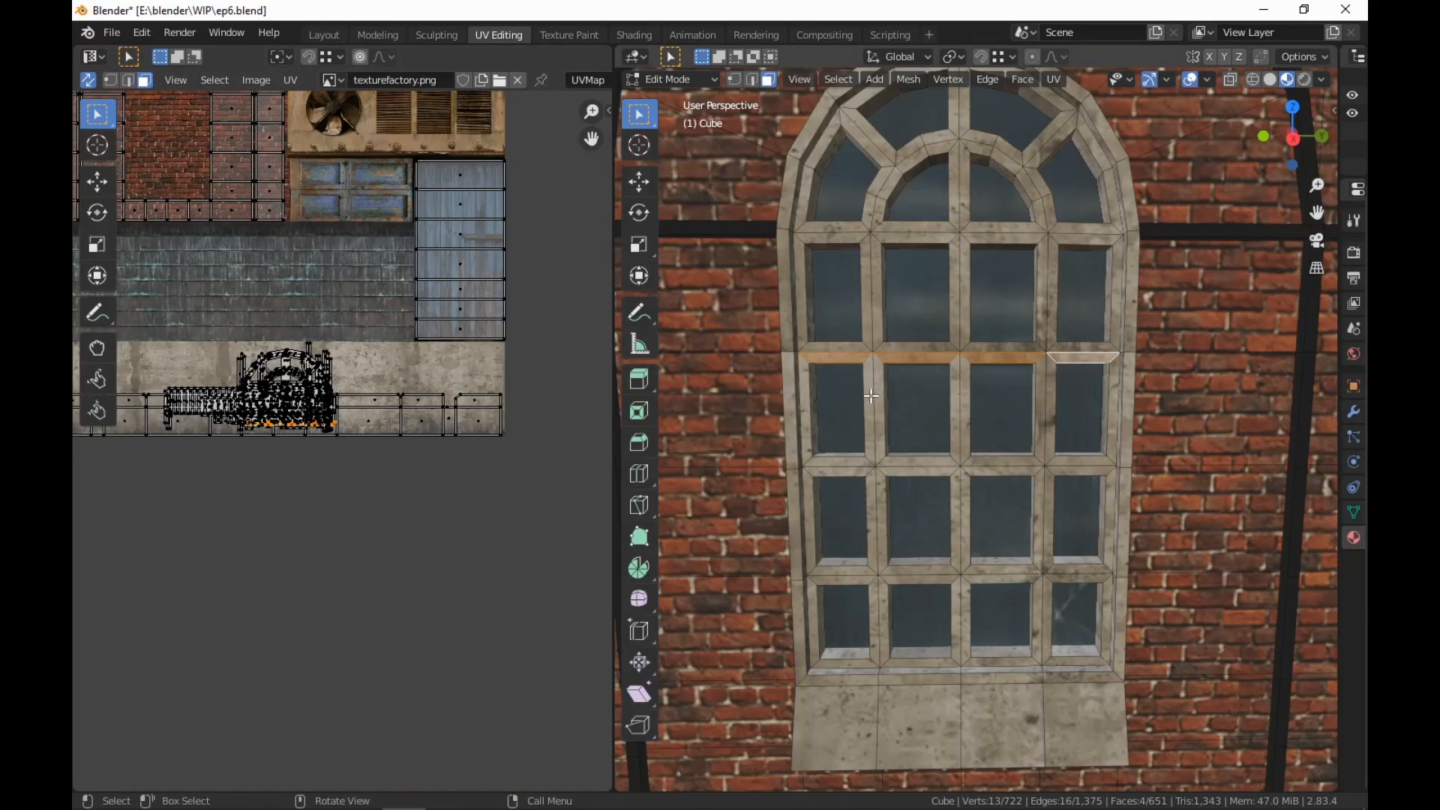
click(876, 407)
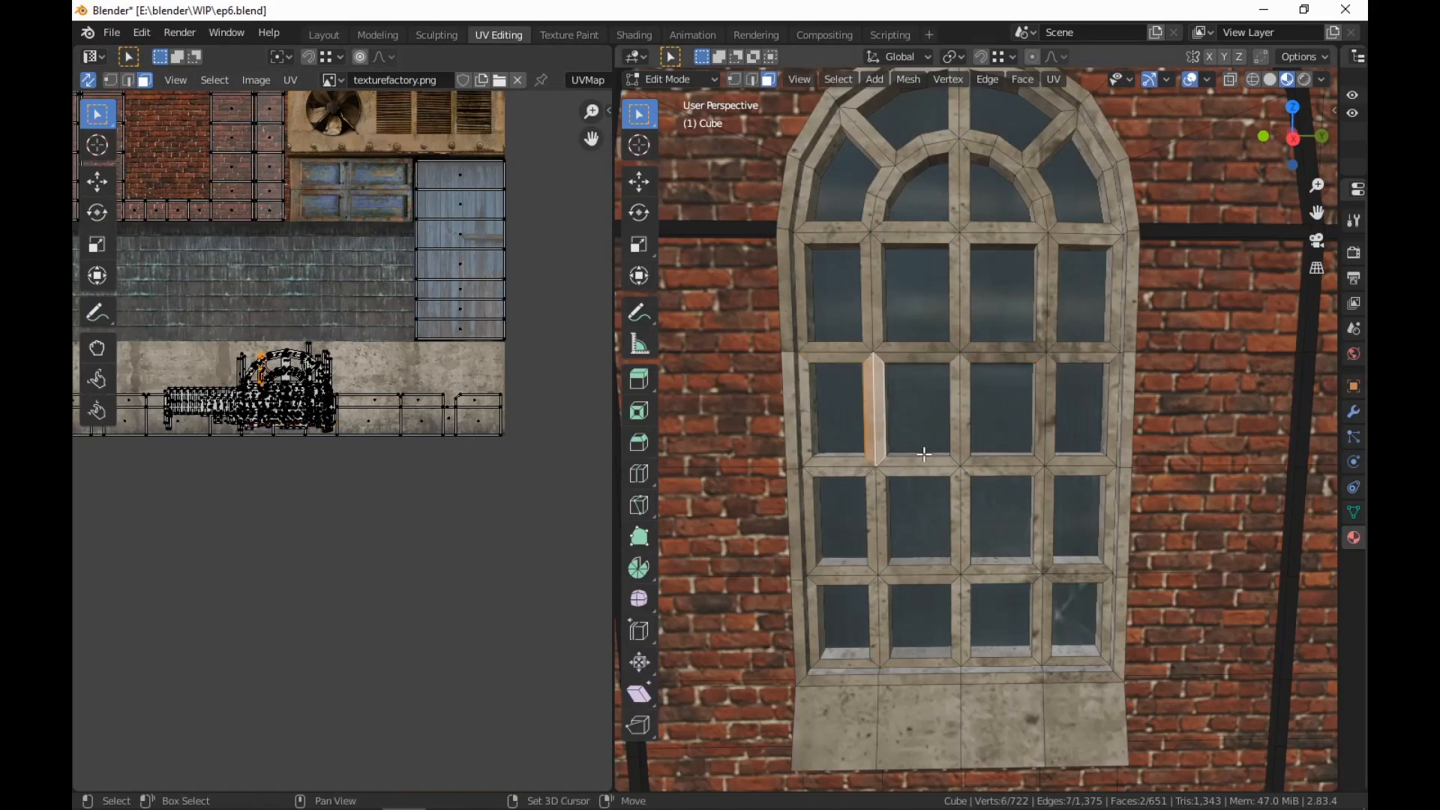
shift+click(962, 412)
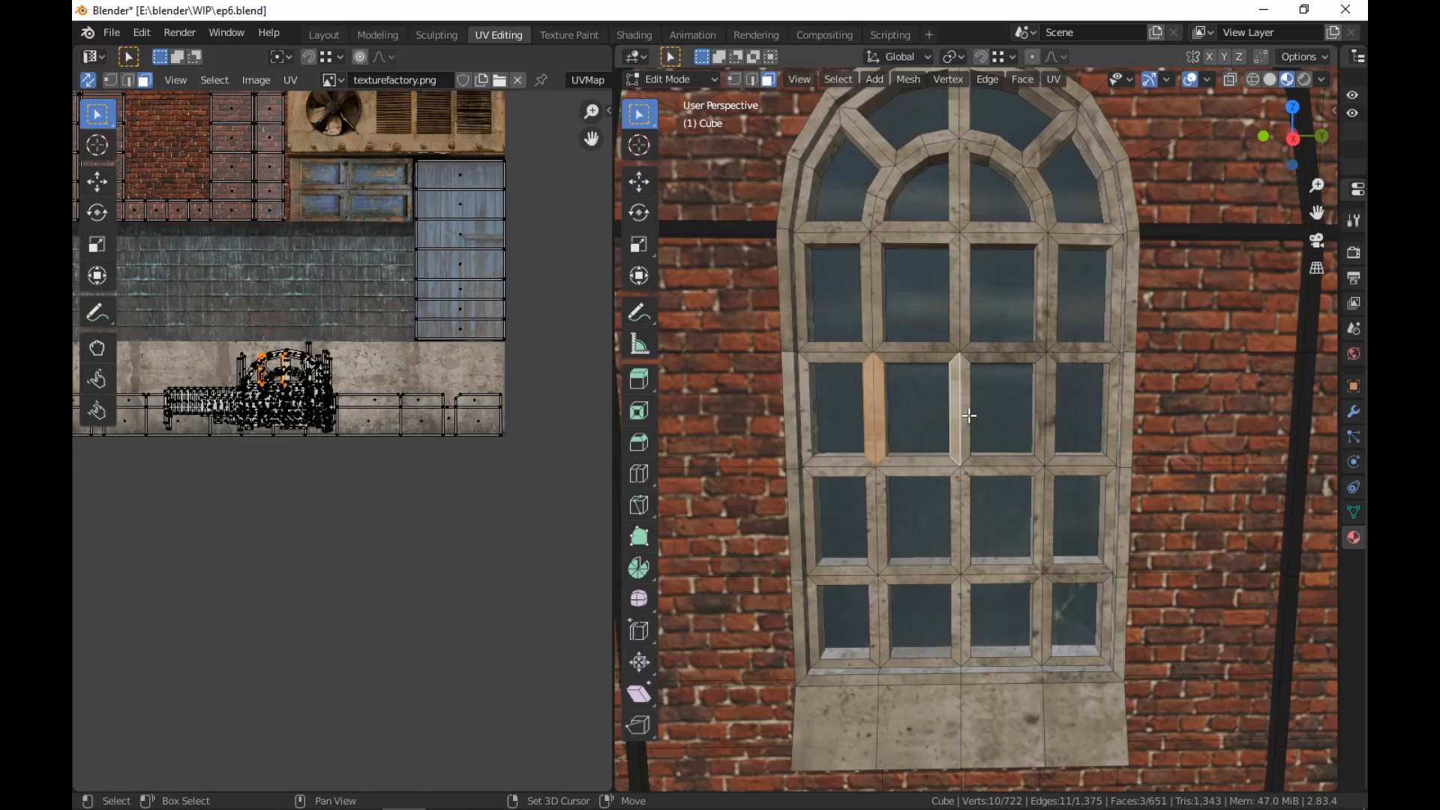
shift+click(930, 467)
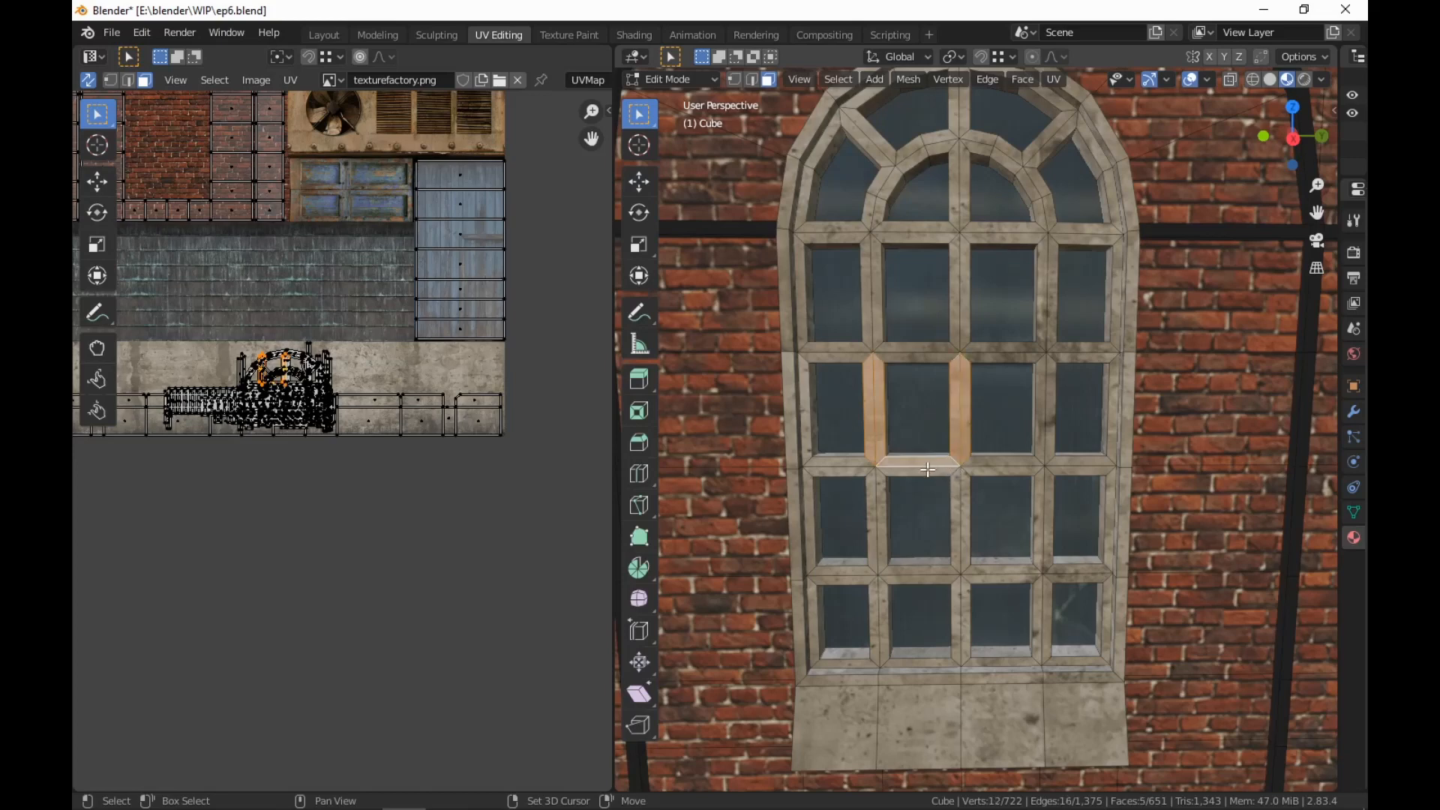
shift+click(810, 441)
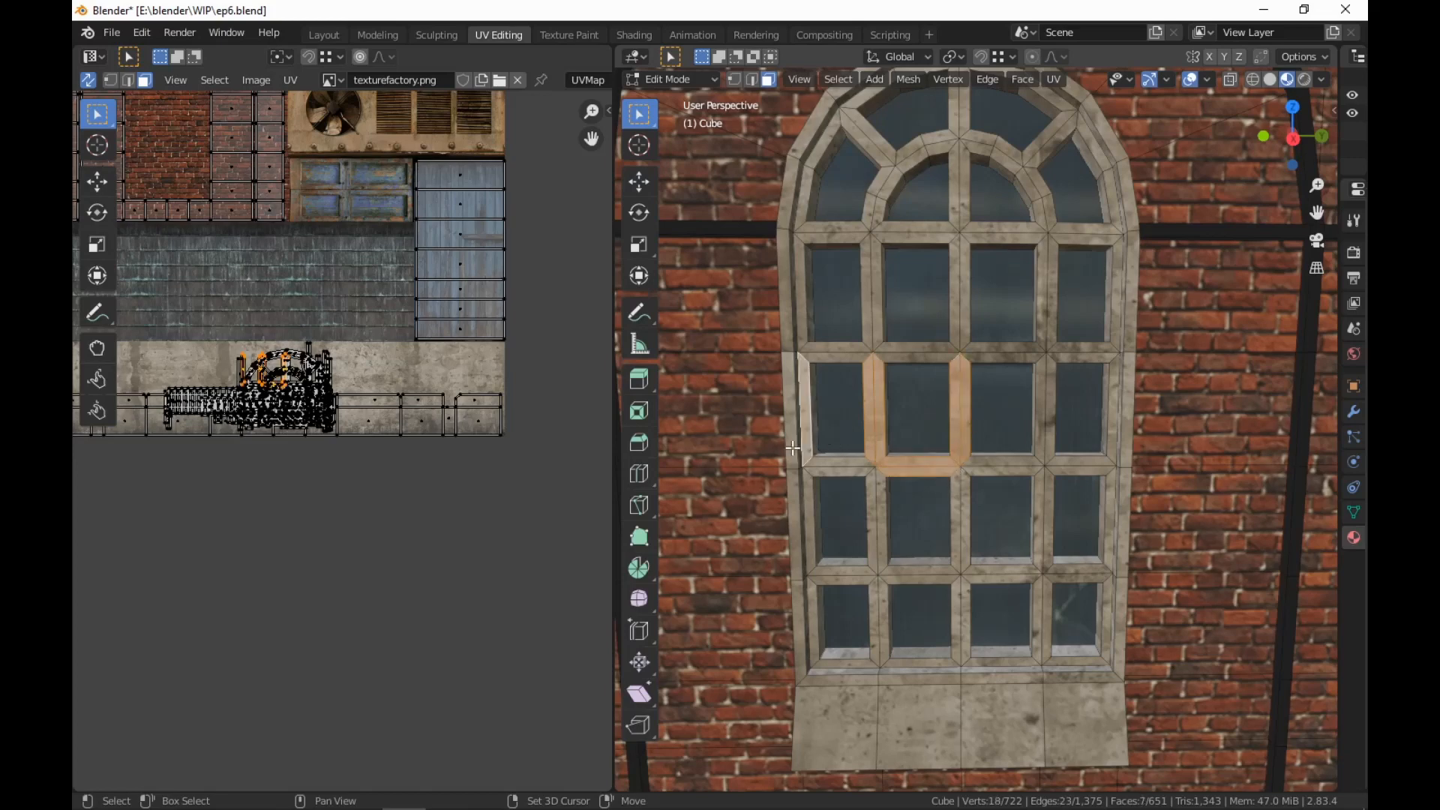
shift+click(793, 448)
shift+click(804, 539)
shift+click(846, 467)
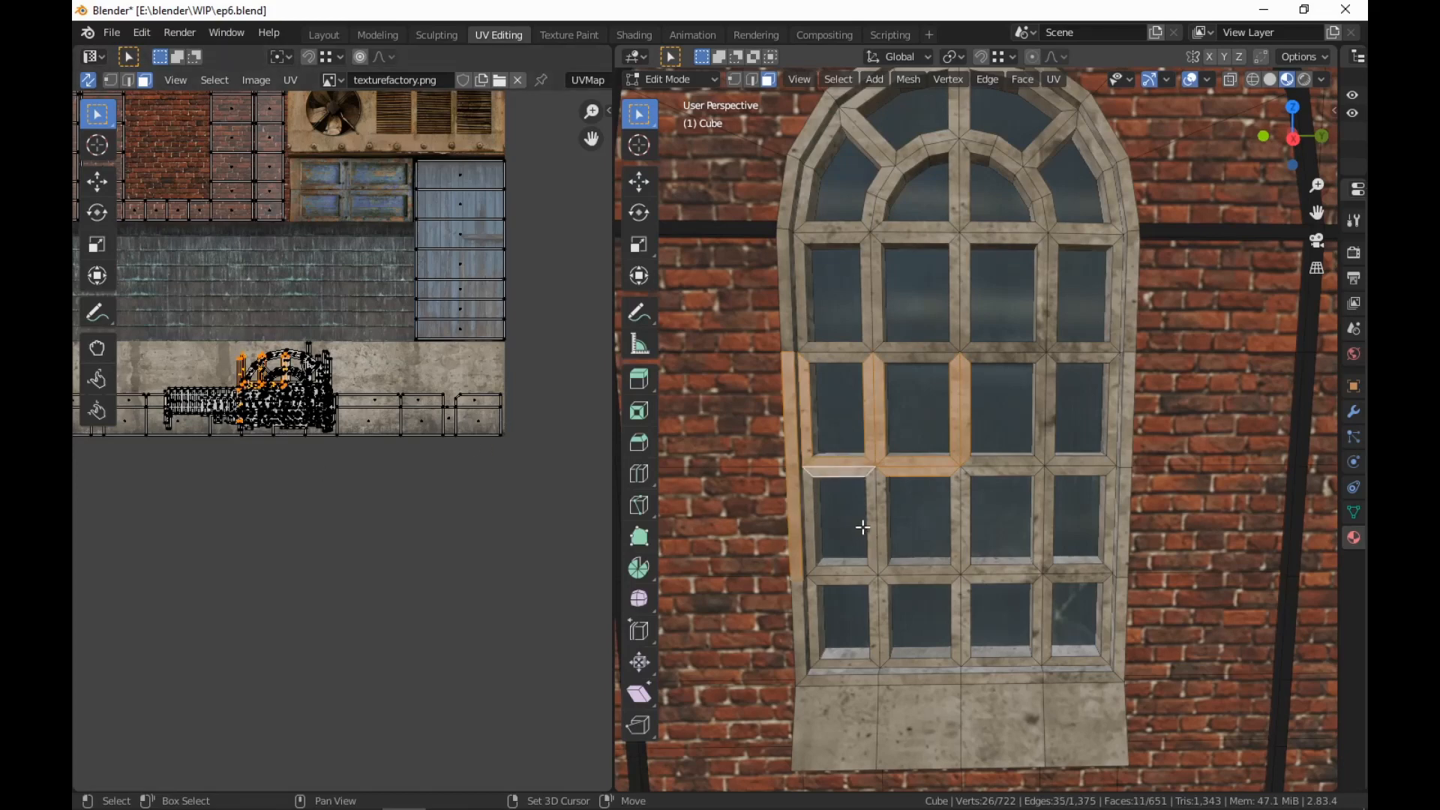
alt+shift+click(884, 474)
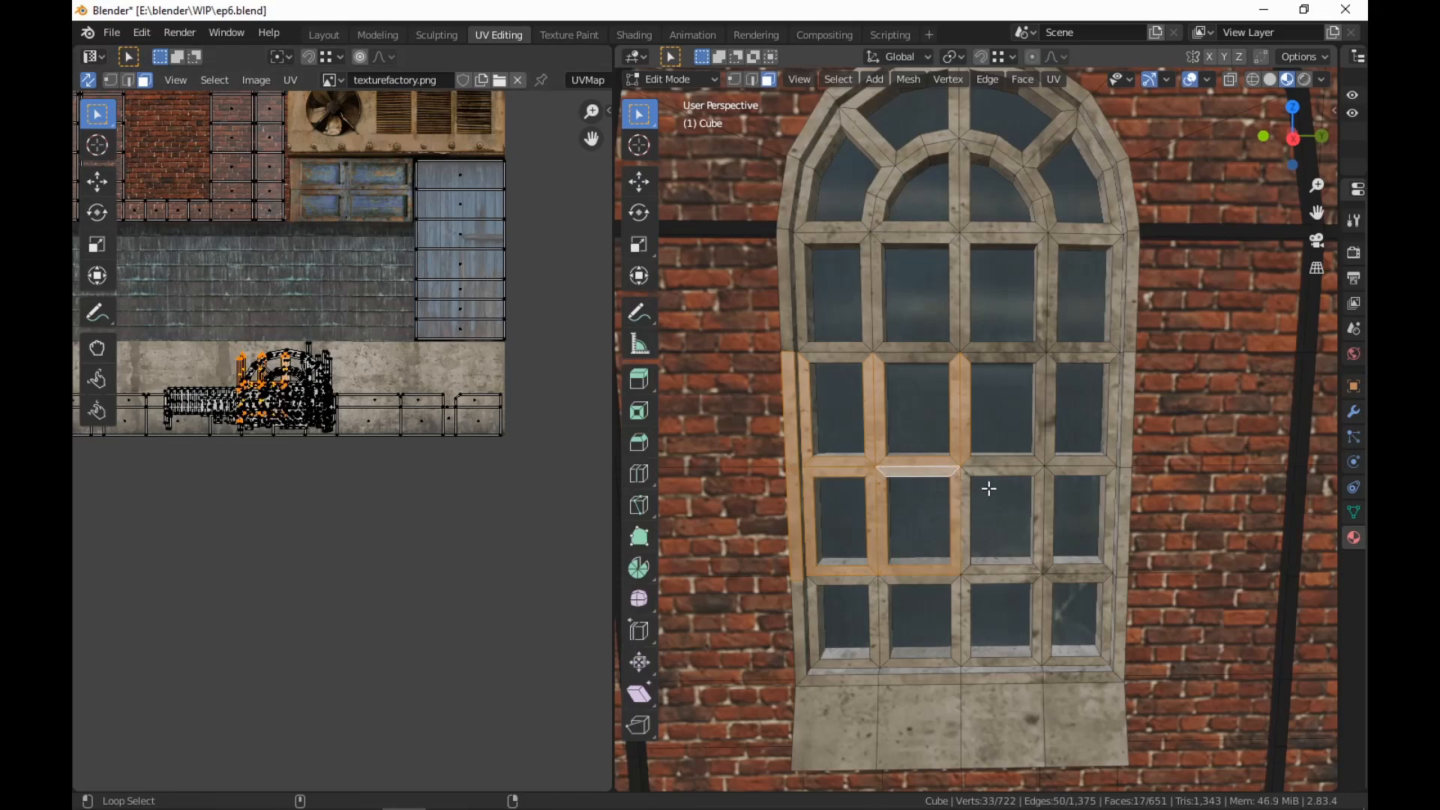
alt+shift+click(967, 474)
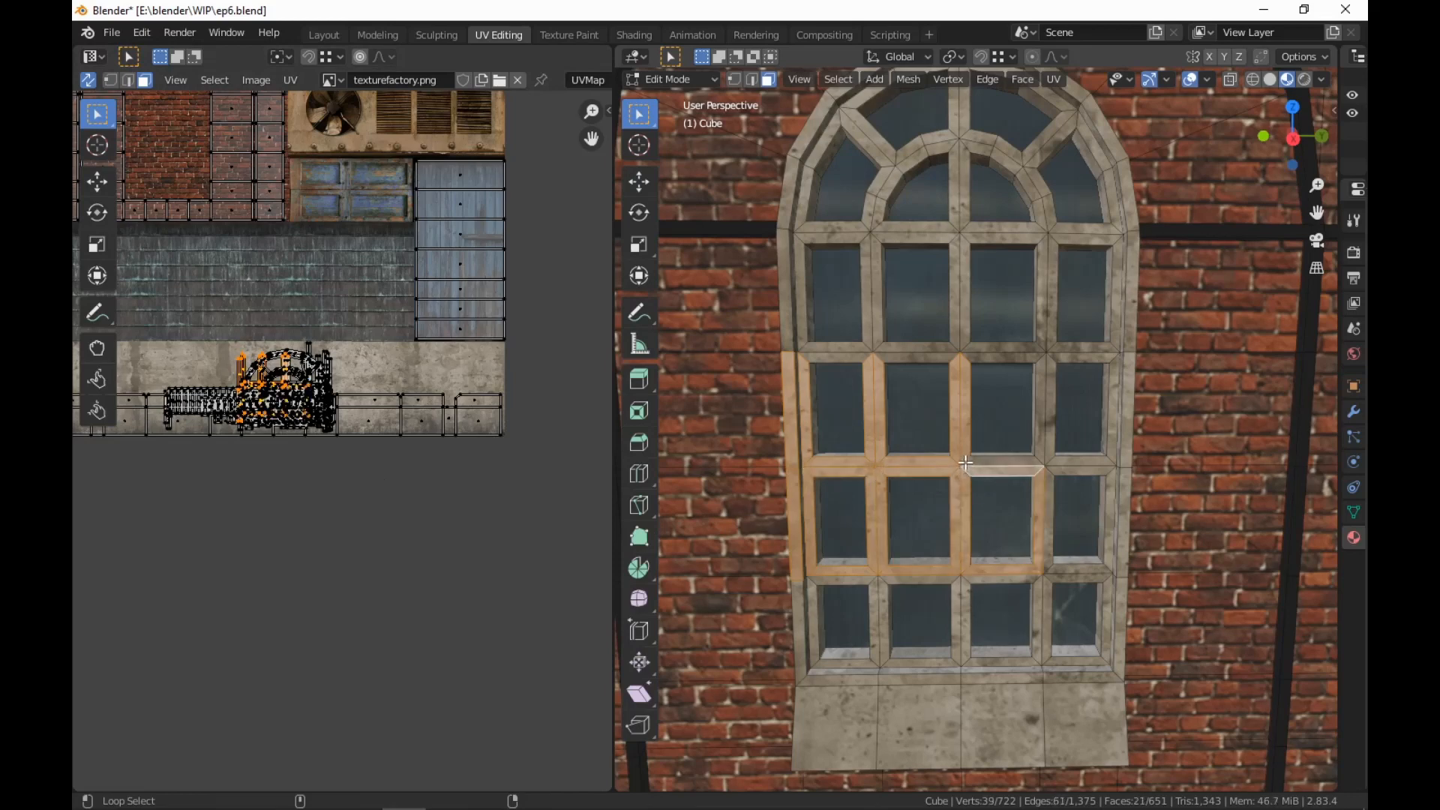
alt+shift+click(965, 464)
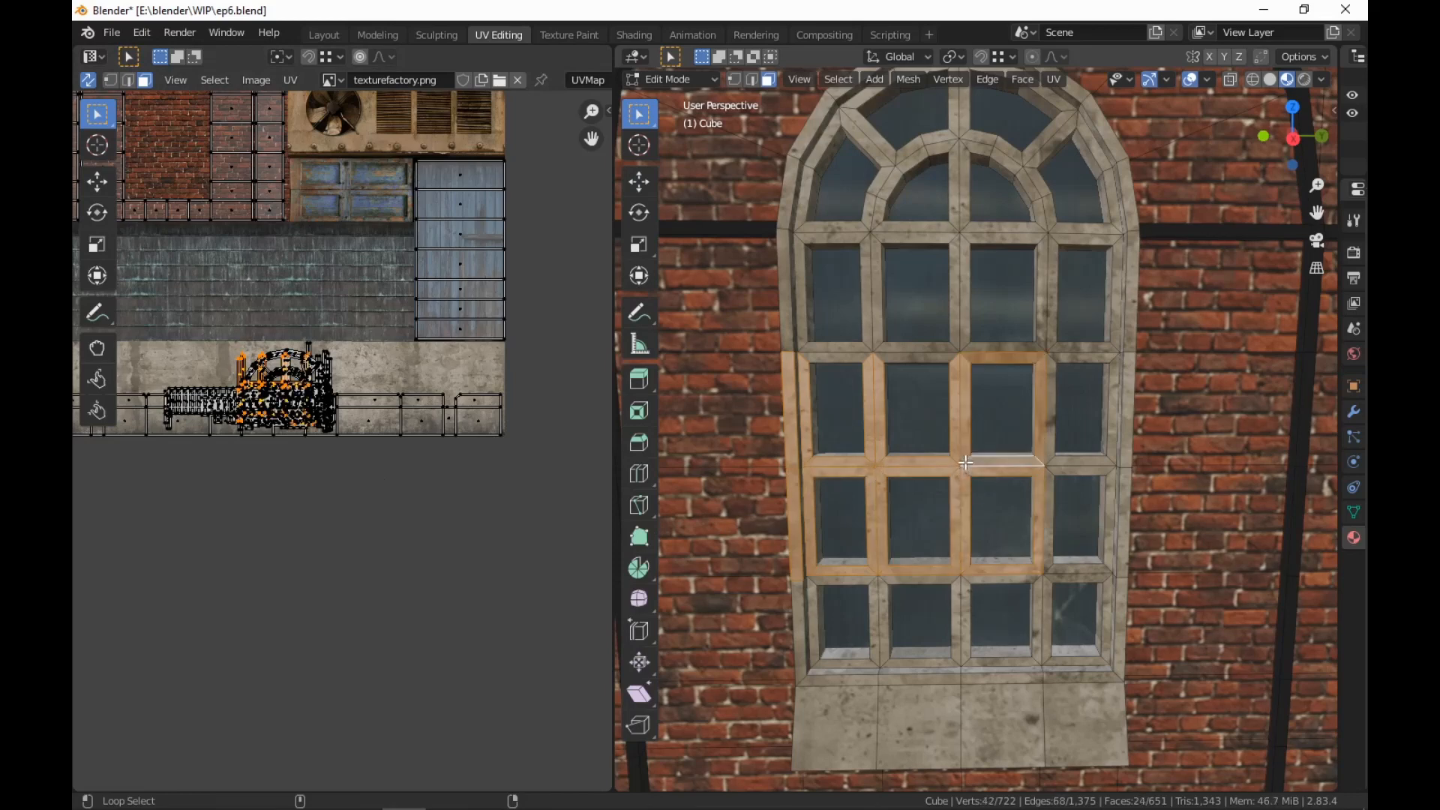
alt+shift+click(966, 579)
alt+shift+click(896, 588)
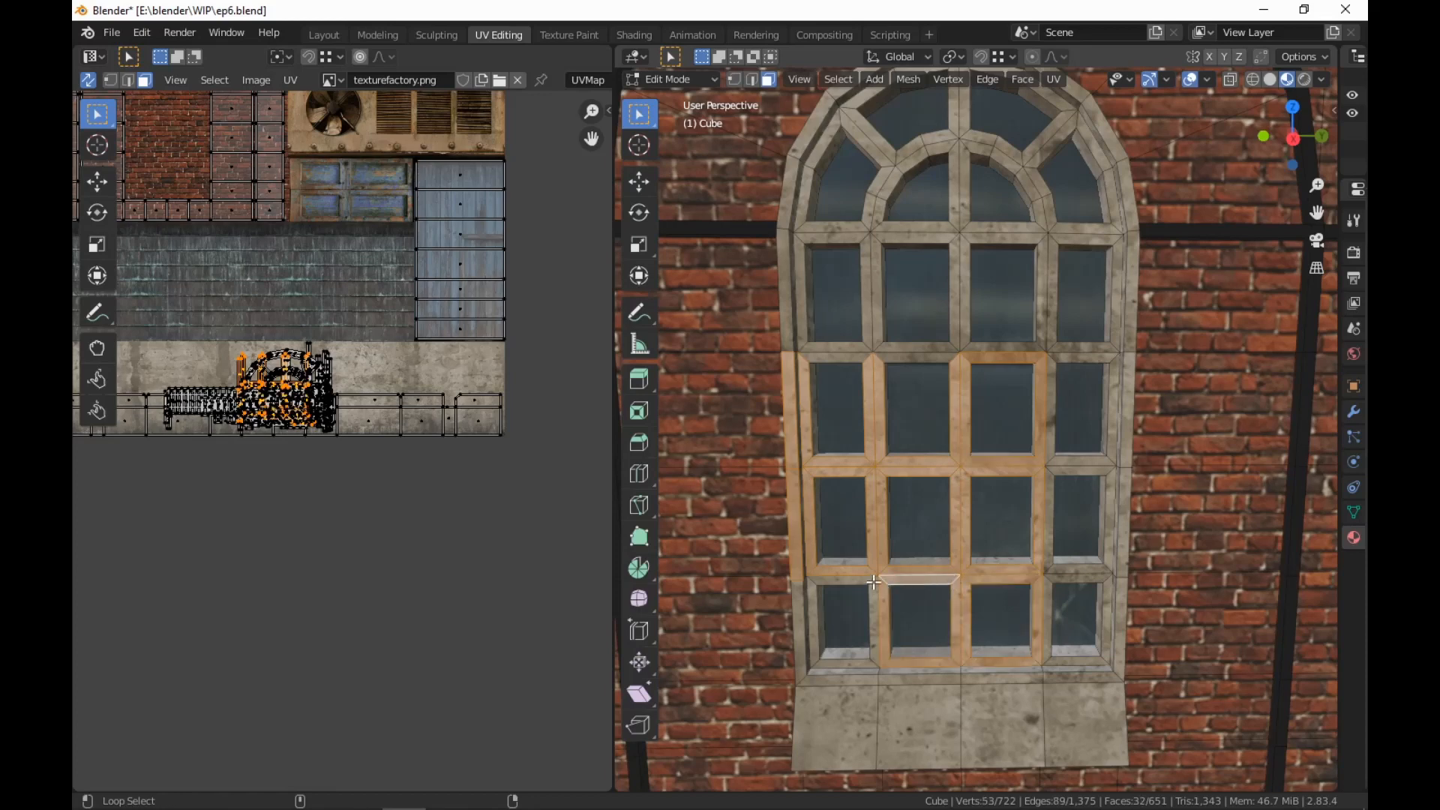
alt+shift+click(869, 581)
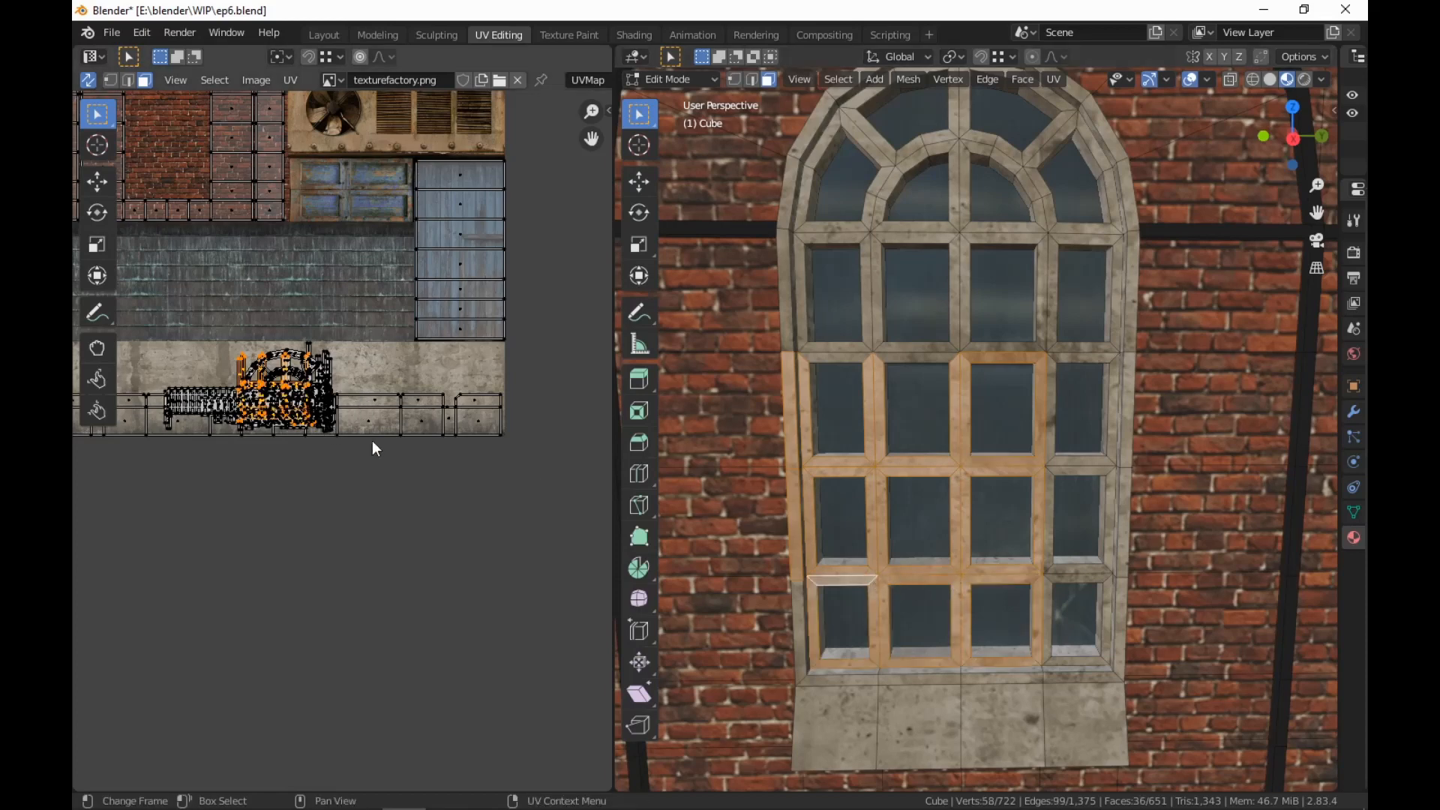
Compact the selected frame UVs into a shorter stack below the texture, and place it back on the lower part of the concrete strip
key(g)
click(341, 611)
key(b)
drag(156, 561, 156, 561)
key(g)
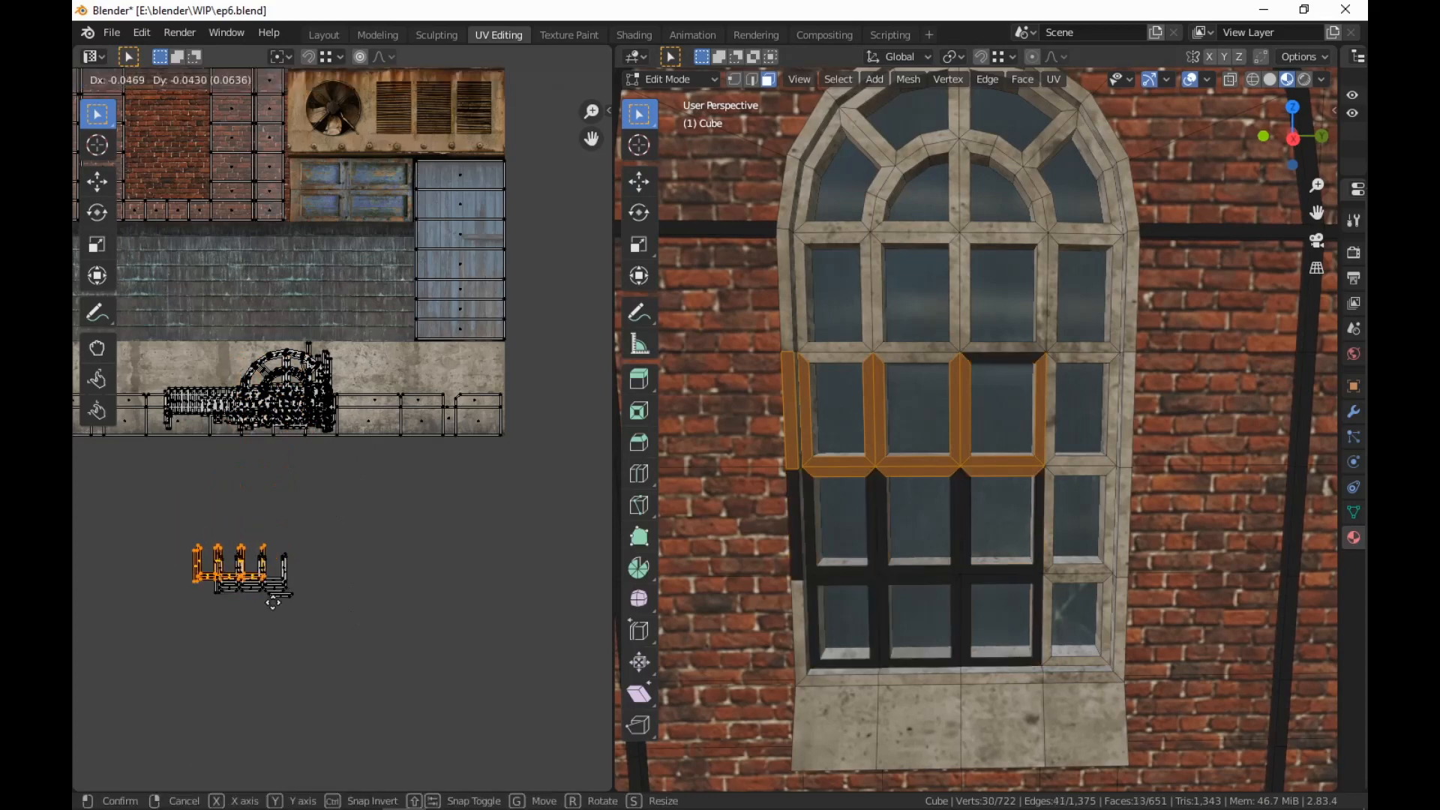
click(296, 612)
key(b)
drag(327, 530, 189, 579)
key(g)
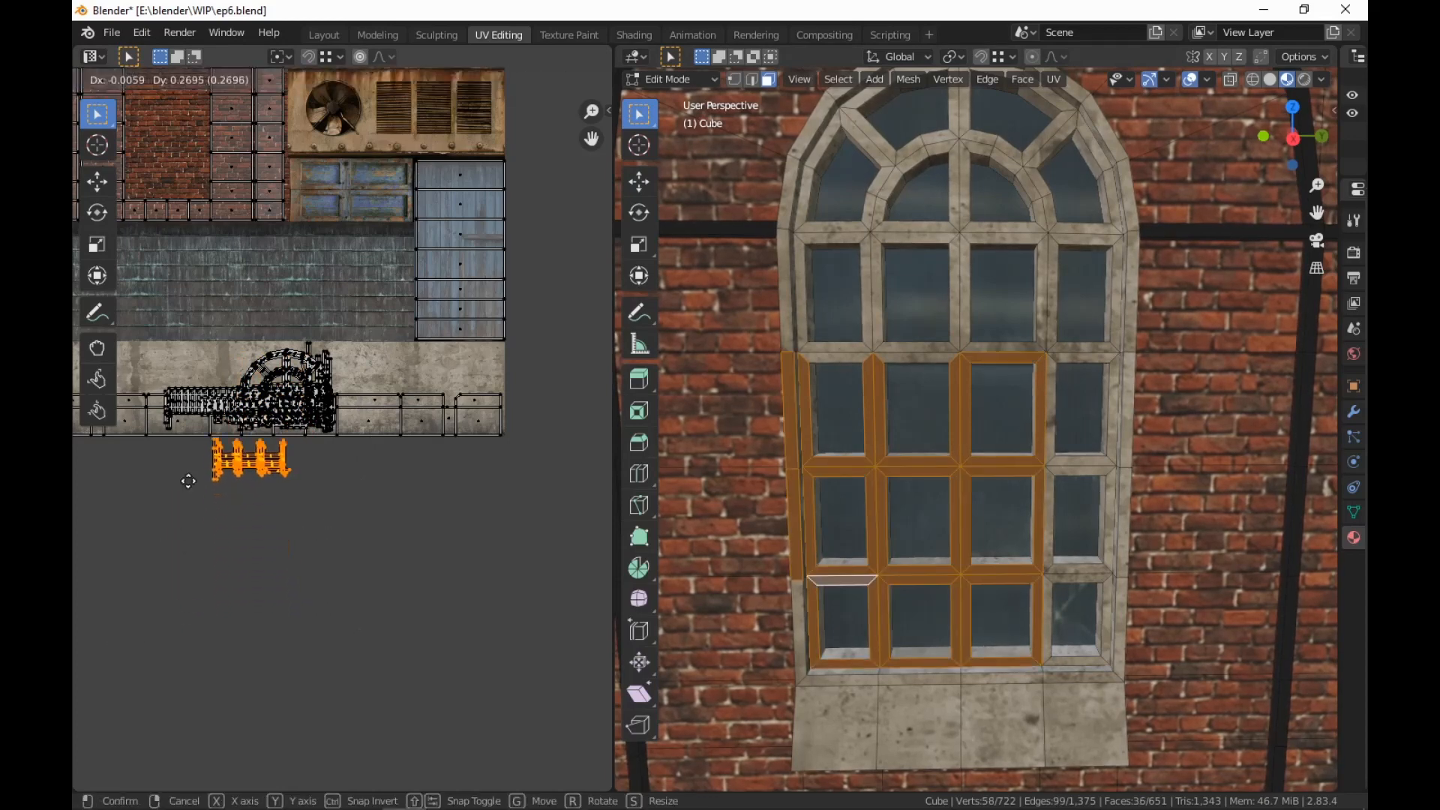
click(212, 450)
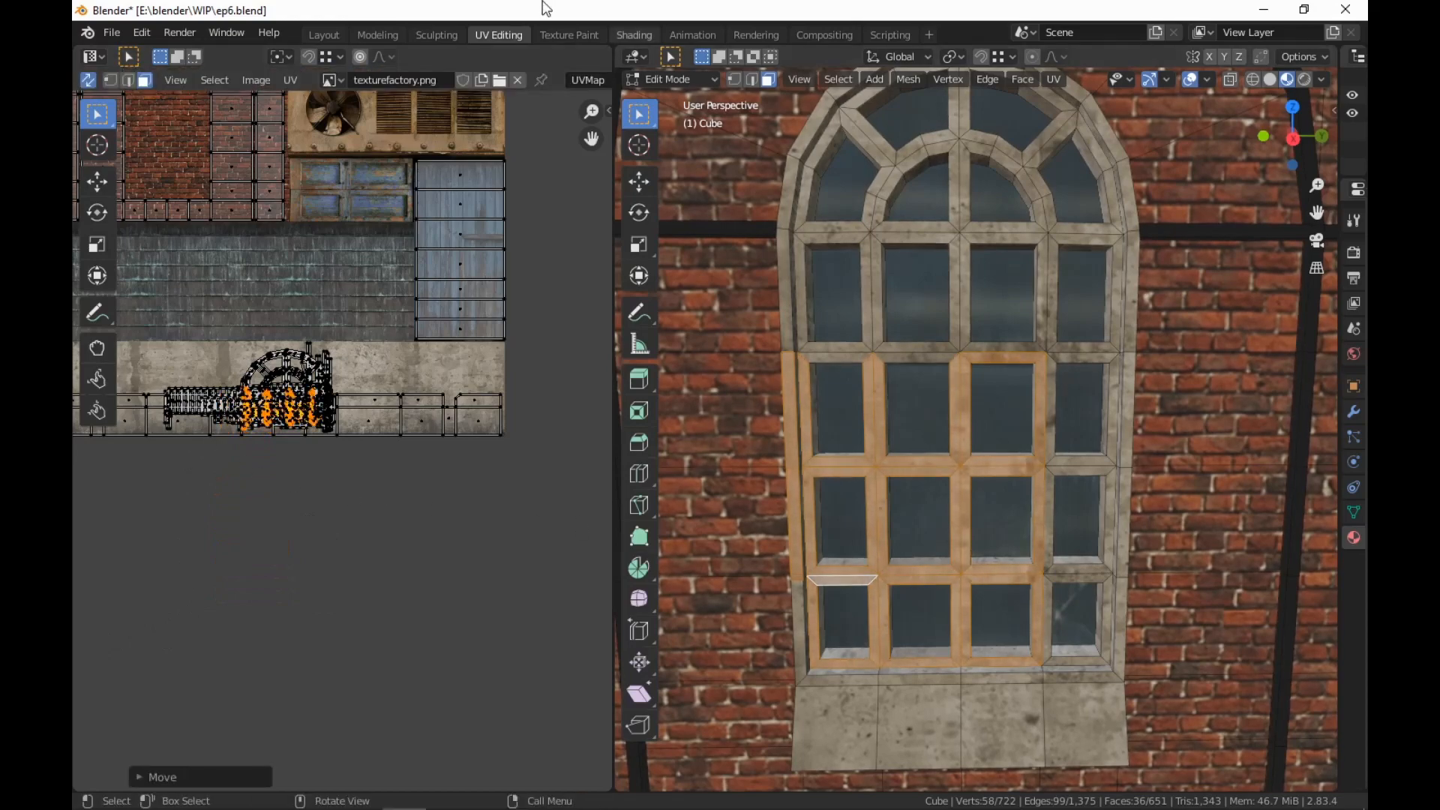
click(634, 34)
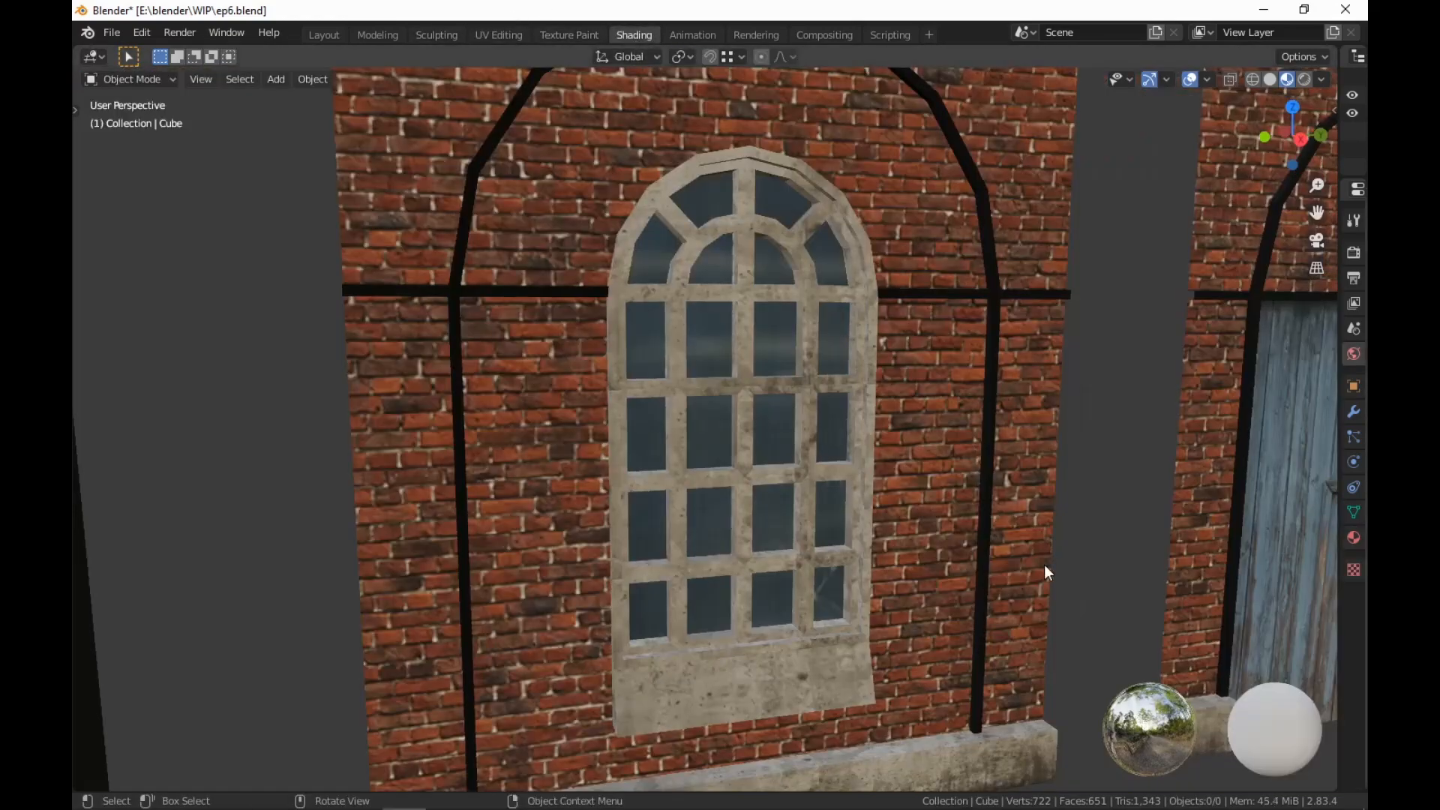
scroll(1044, 573, down, 8)
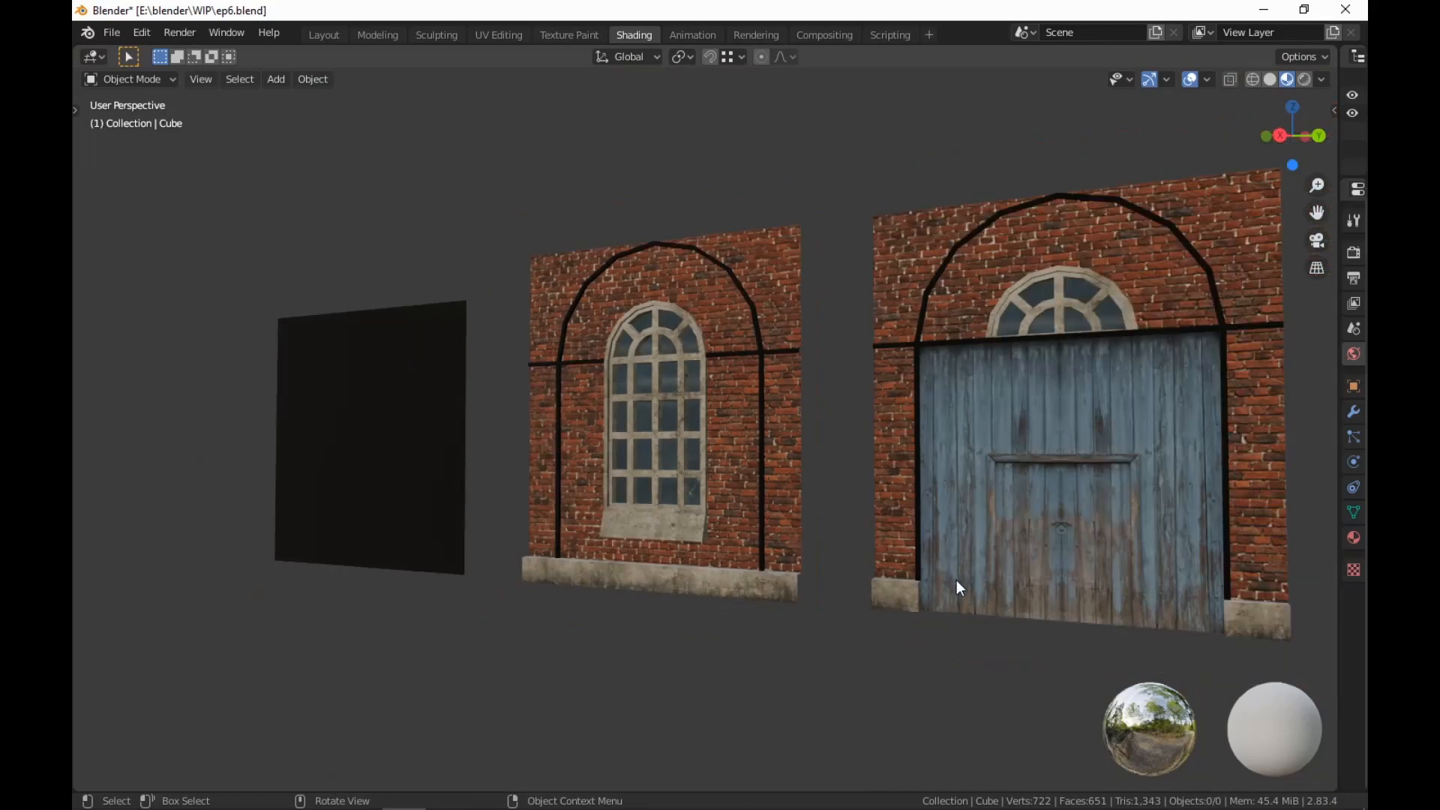
scroll(973, 614, up, 3)
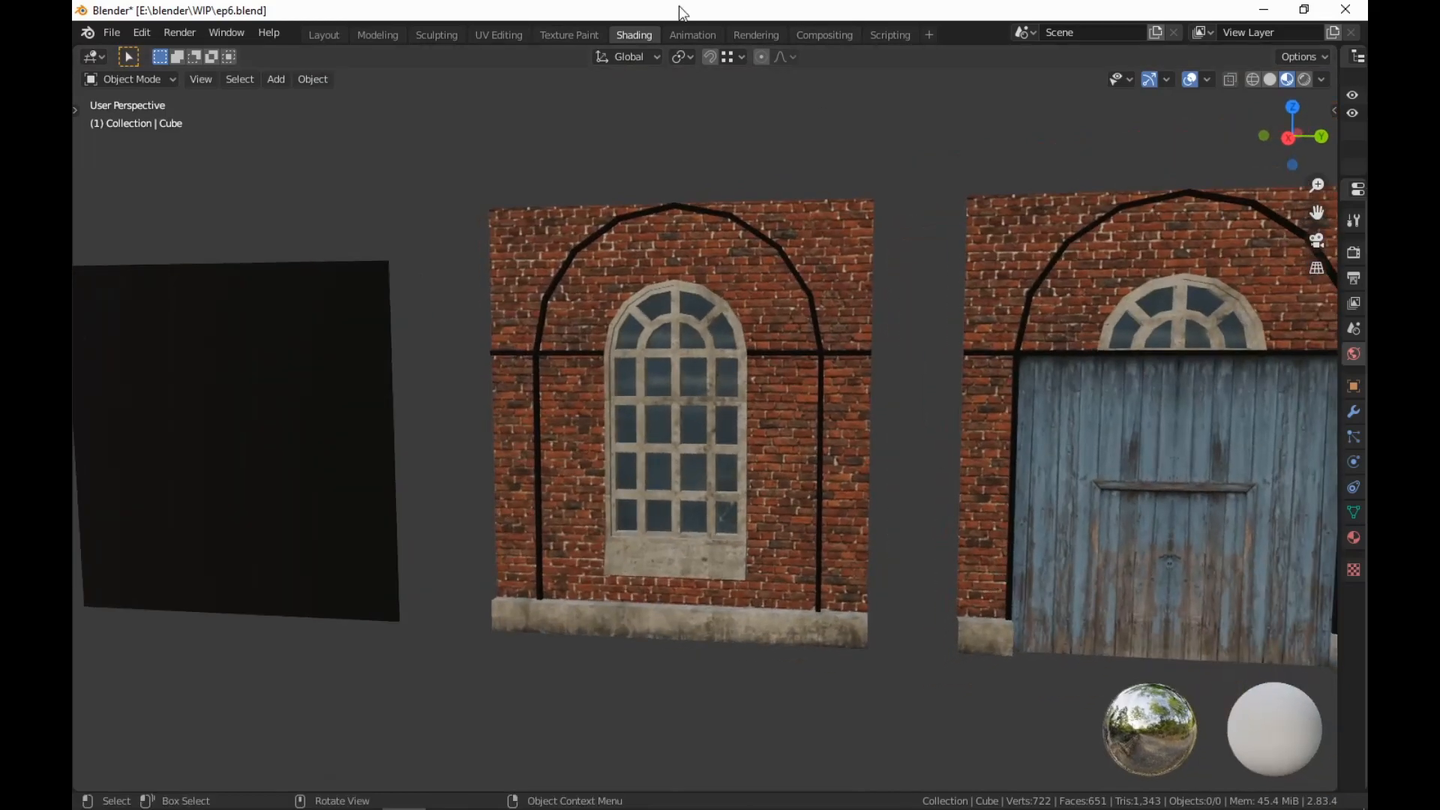
Move the rectangular four-face UV island from above the texture to an empty area well left of it
click(492, 39)
scroll(250, 304, down, 5)
scroll(433, 524, up, 3)
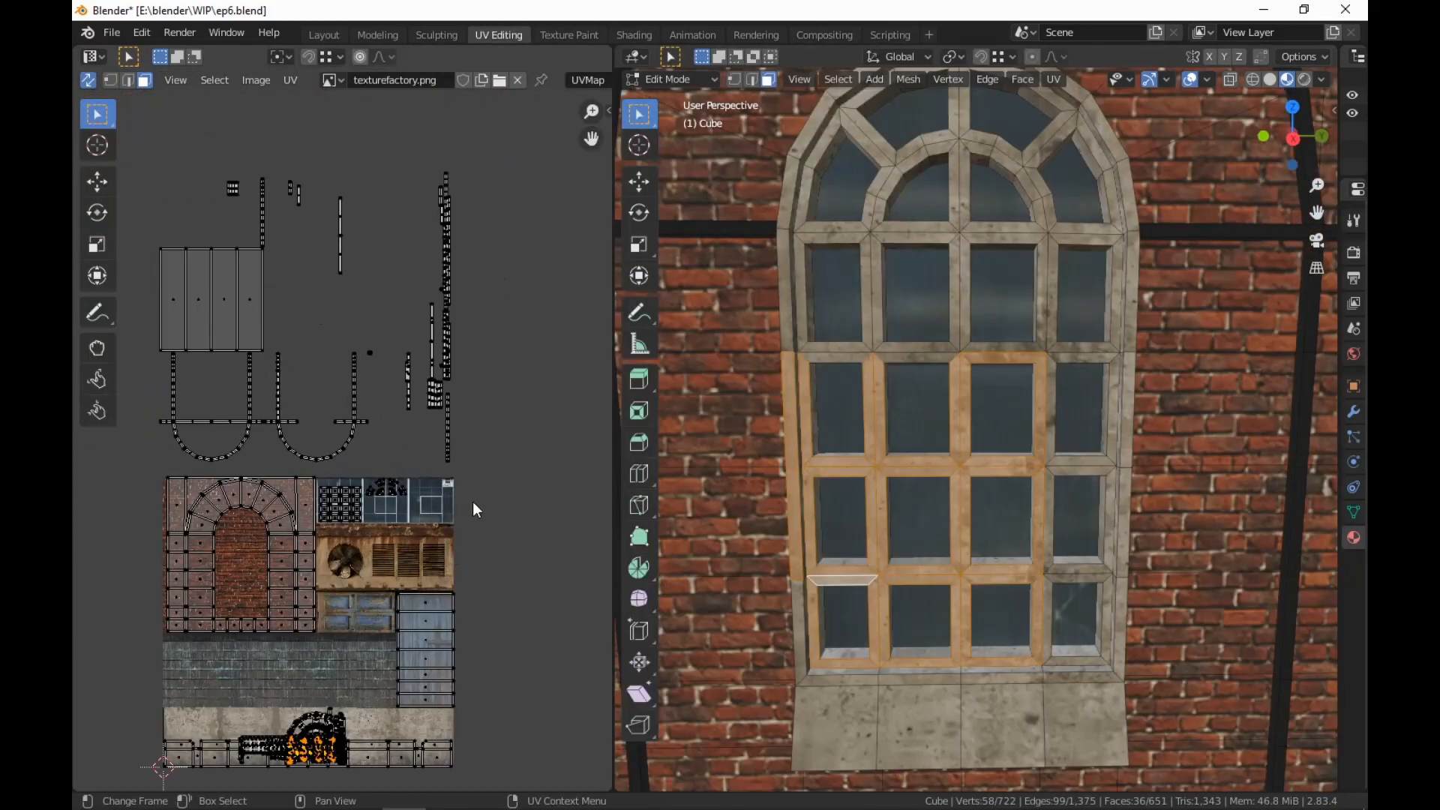
scroll(218, 335, down, 3)
middle_drag(307, 315, 465, 300)
drag(465, 300, 366, 349)
key(g)
click(276, 446)
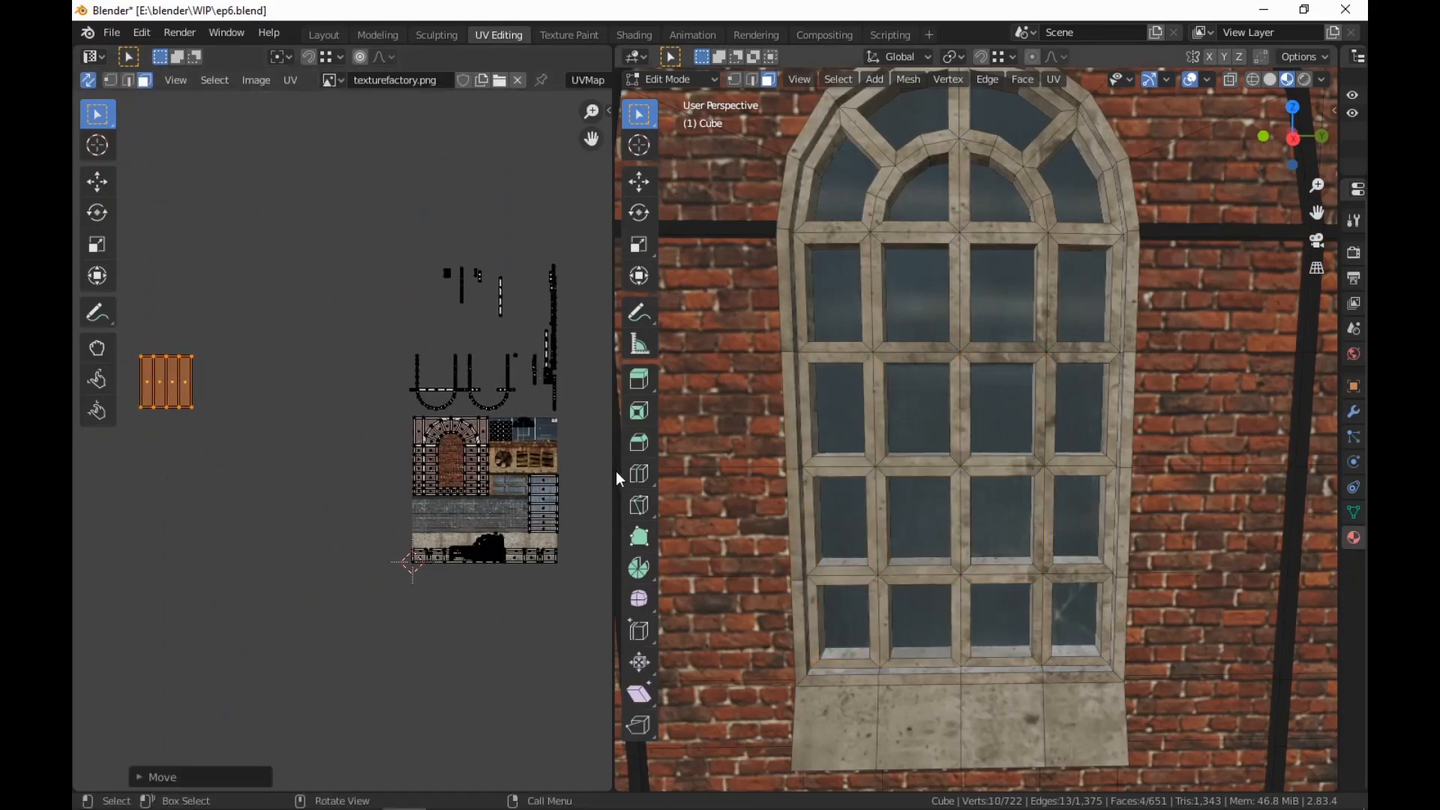
Move all the remaining metal beam UVs from above the texture straight down below it, and rotate them so the arches stand upright
scroll(502, 480, up, 1)
drag(492, 197, 193, 460)
middle_drag(432, 650, 439, 363)
key(g)
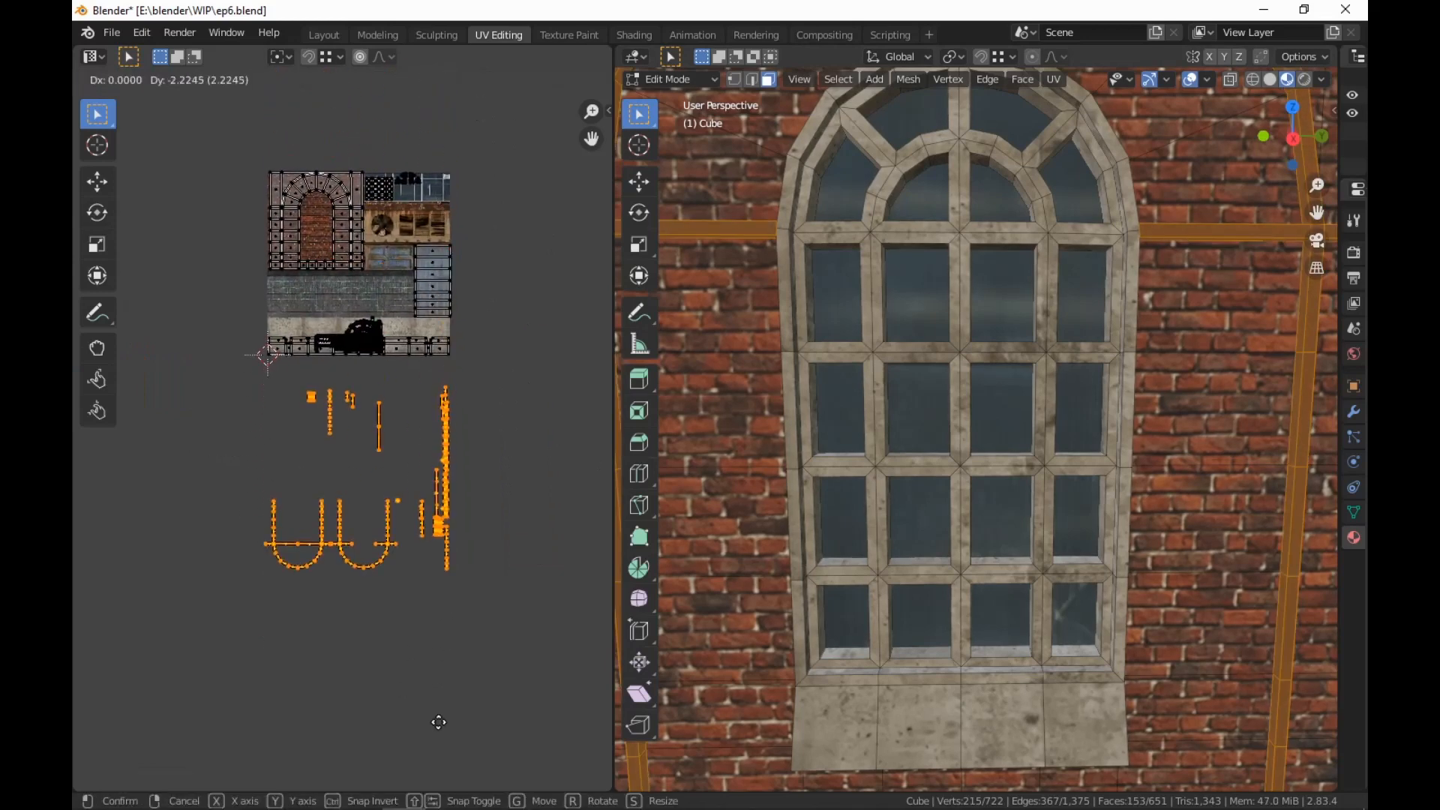
click(438, 720)
key(r)
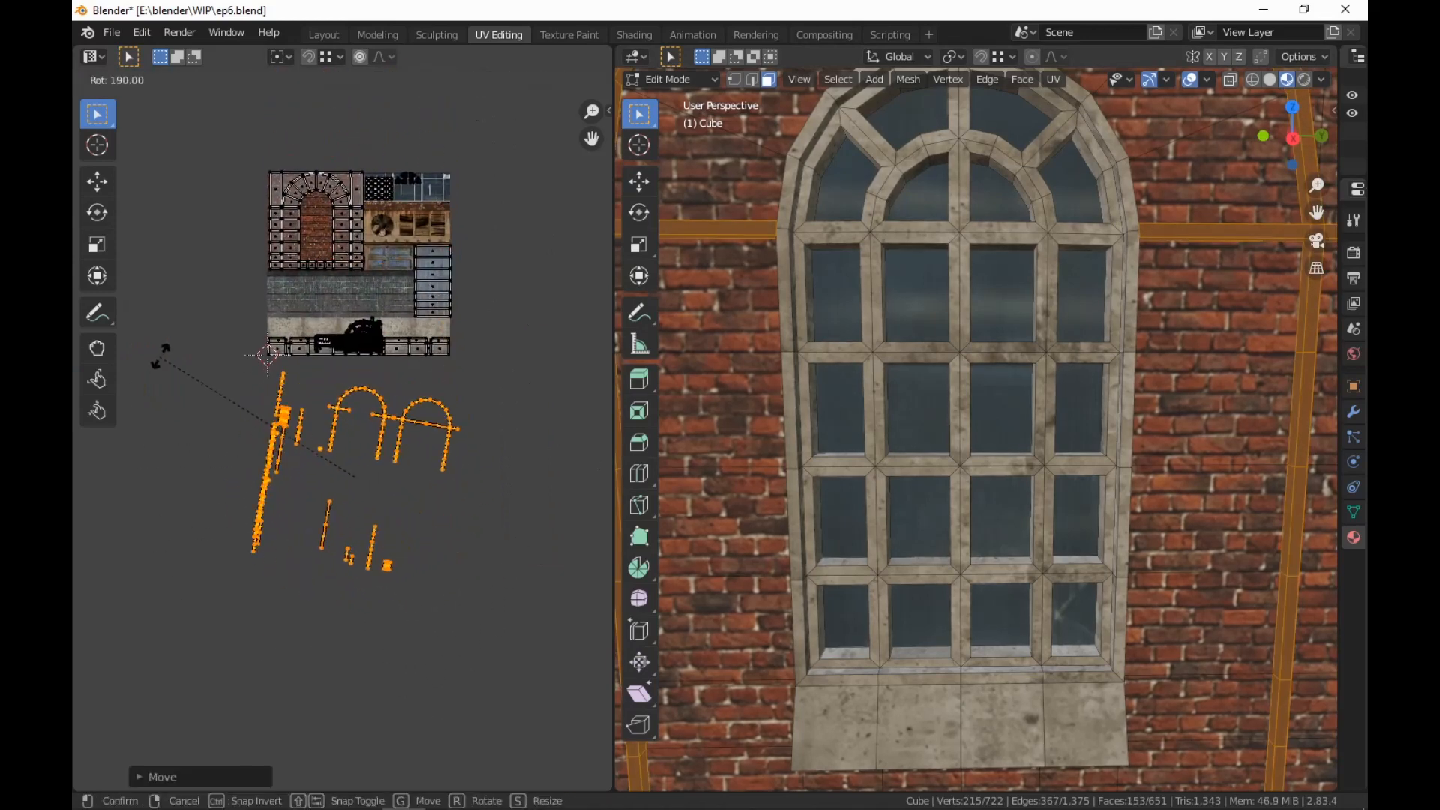
click(154, 398)
Move the right arch's beam UVs horizontally to overlay the matching left arch
scroll(556, 530, up, 3)
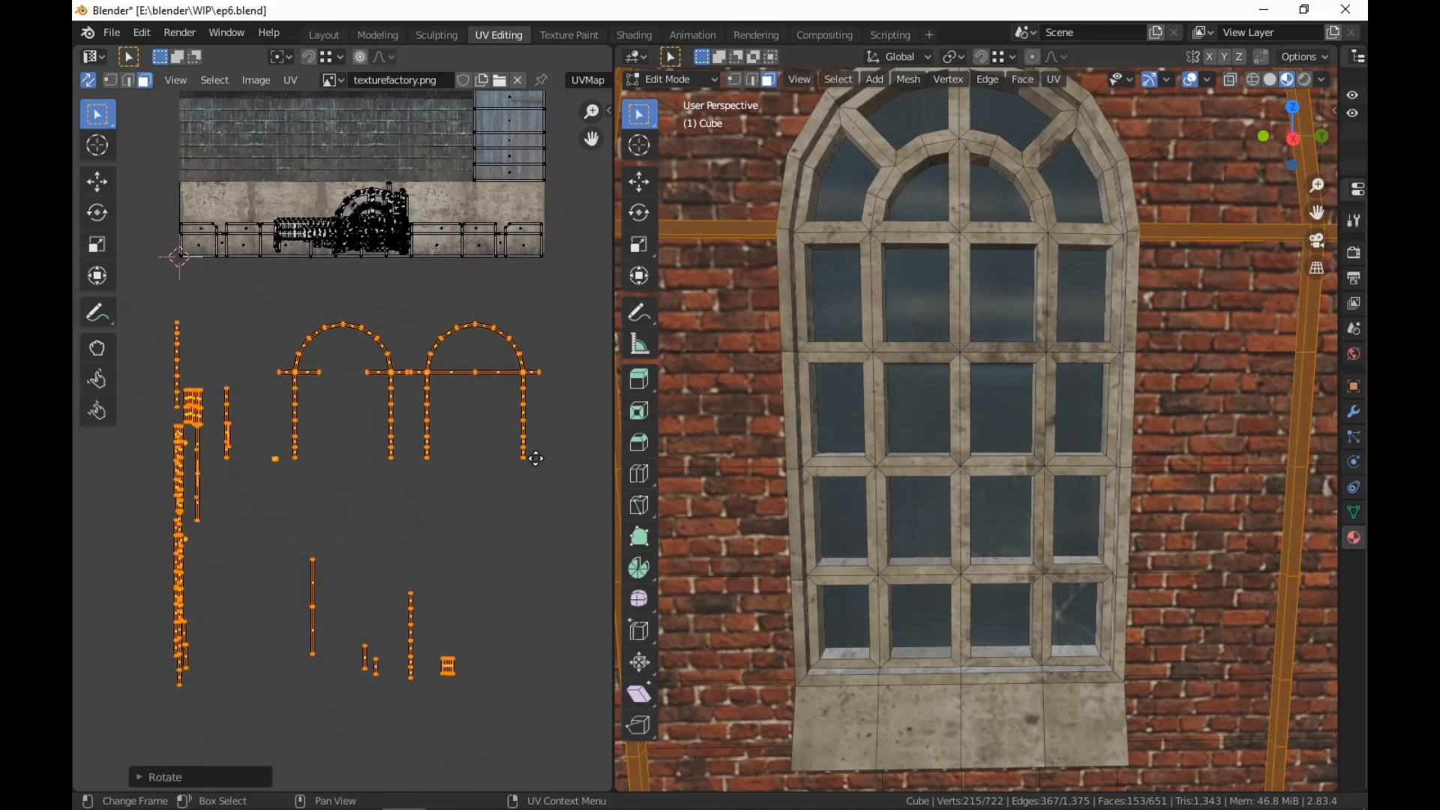
click(254, 323)
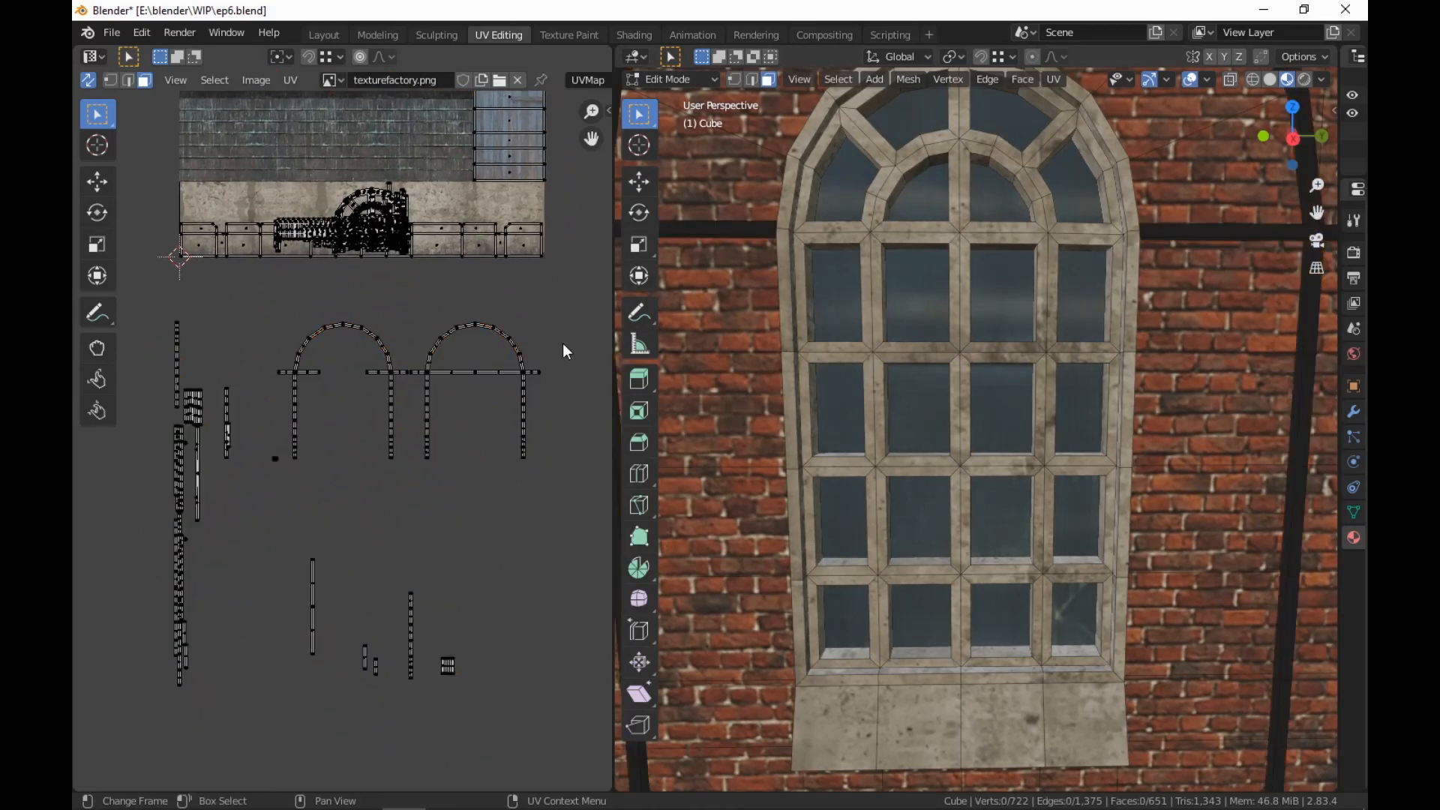
drag(569, 322, 416, 484)
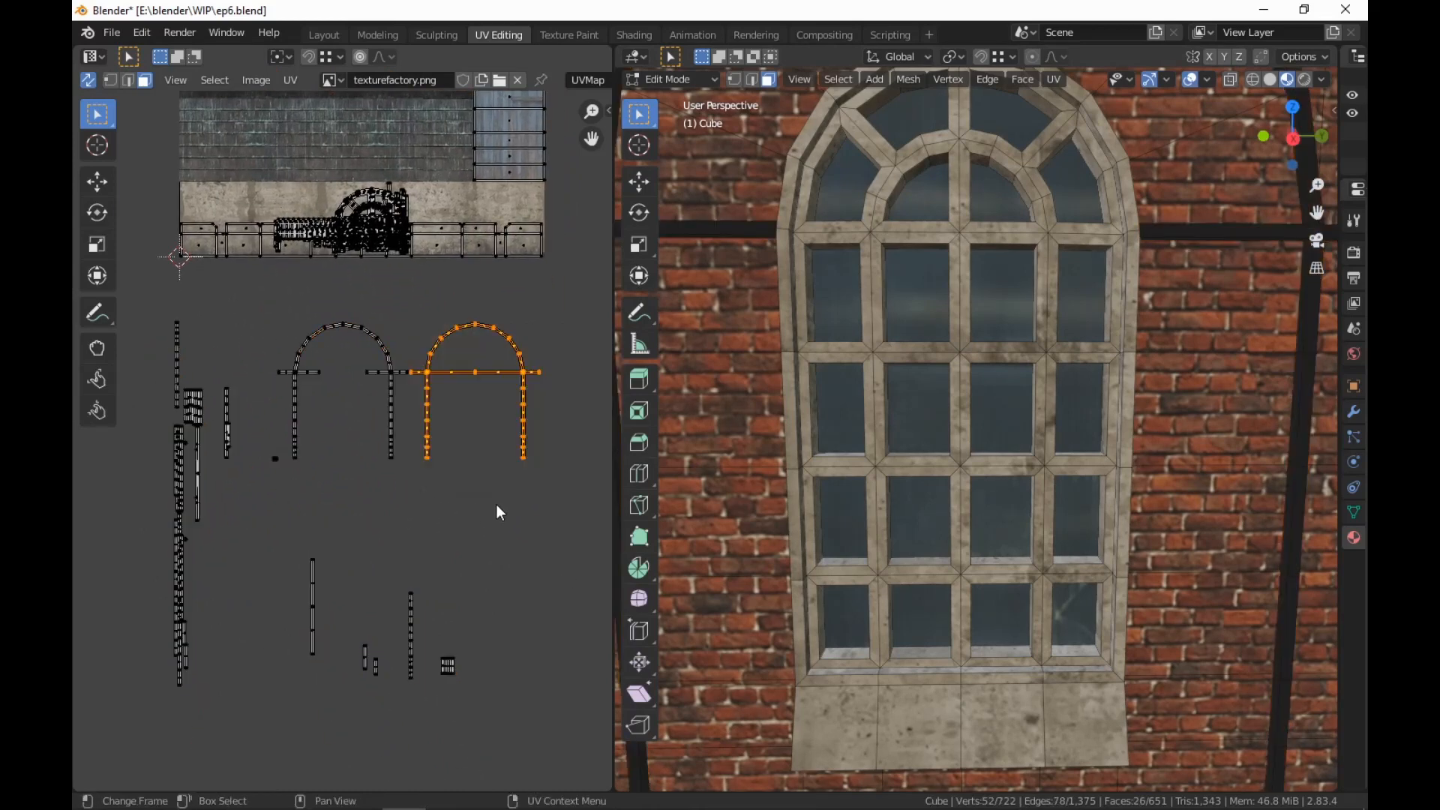
key(g)
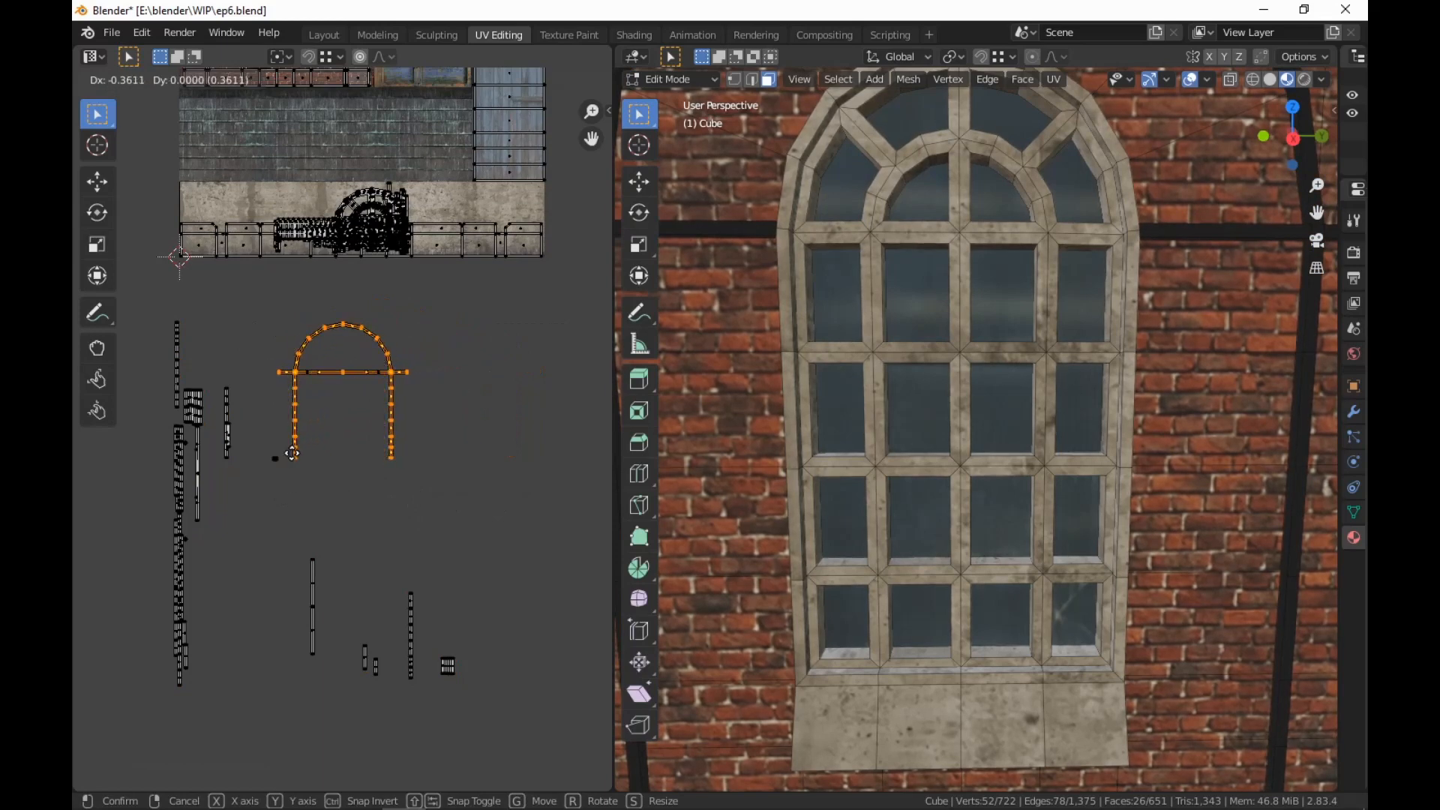
click(291, 475)
Move the long vertical beam UV strips under the arch, and gather the small loose strips between its legs
middle_drag(434, 530, 461, 477)
drag(299, 261, 131, 662)
key(g)
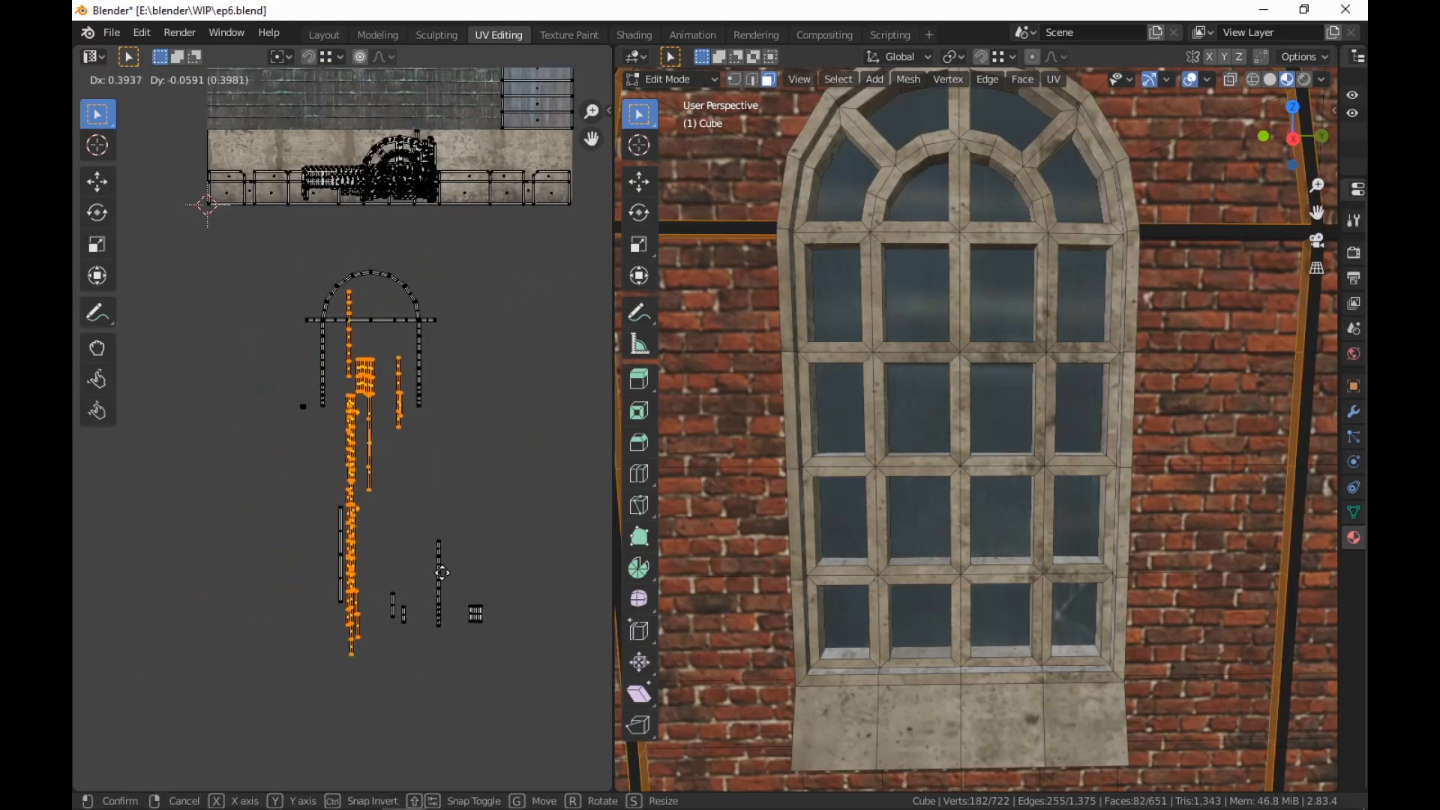
click(455, 562)
drag(542, 523, 372, 682)
key(g)
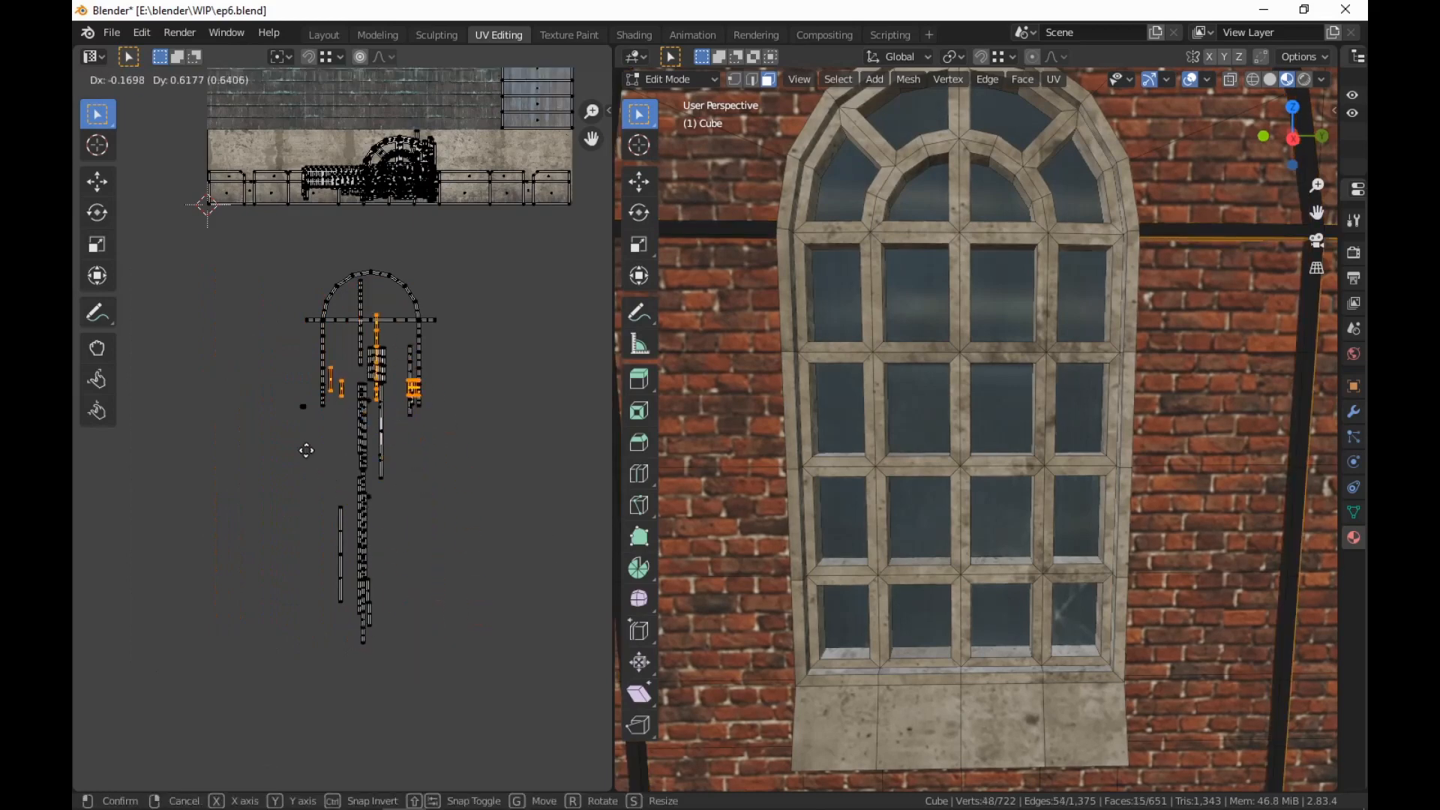
click(322, 416)
click(449, 469)
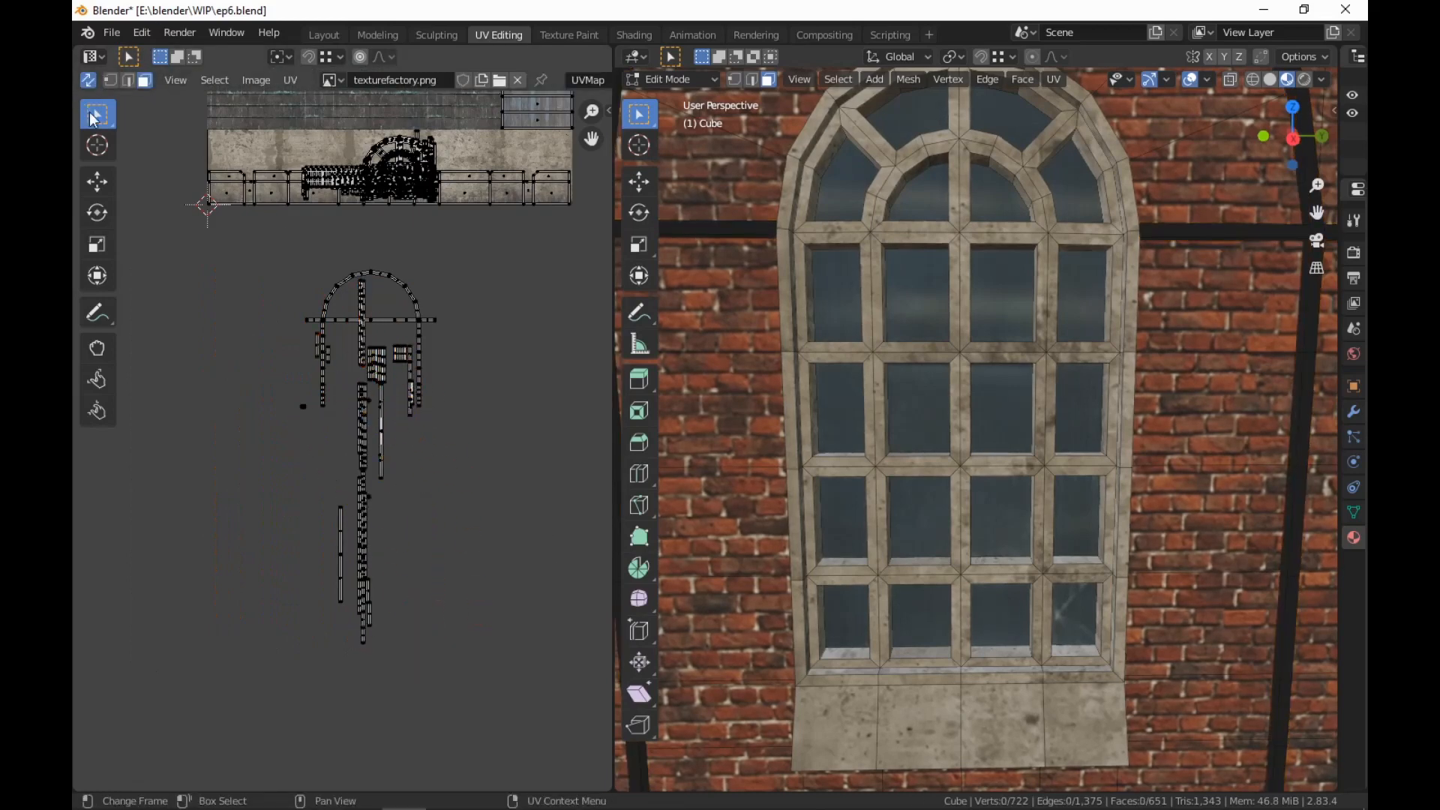
Select the beam UV strips extending below the arch and move them up to overlap the rest of the stack
drag(92, 119, 165, 152)
drag(502, 403, 160, 704)
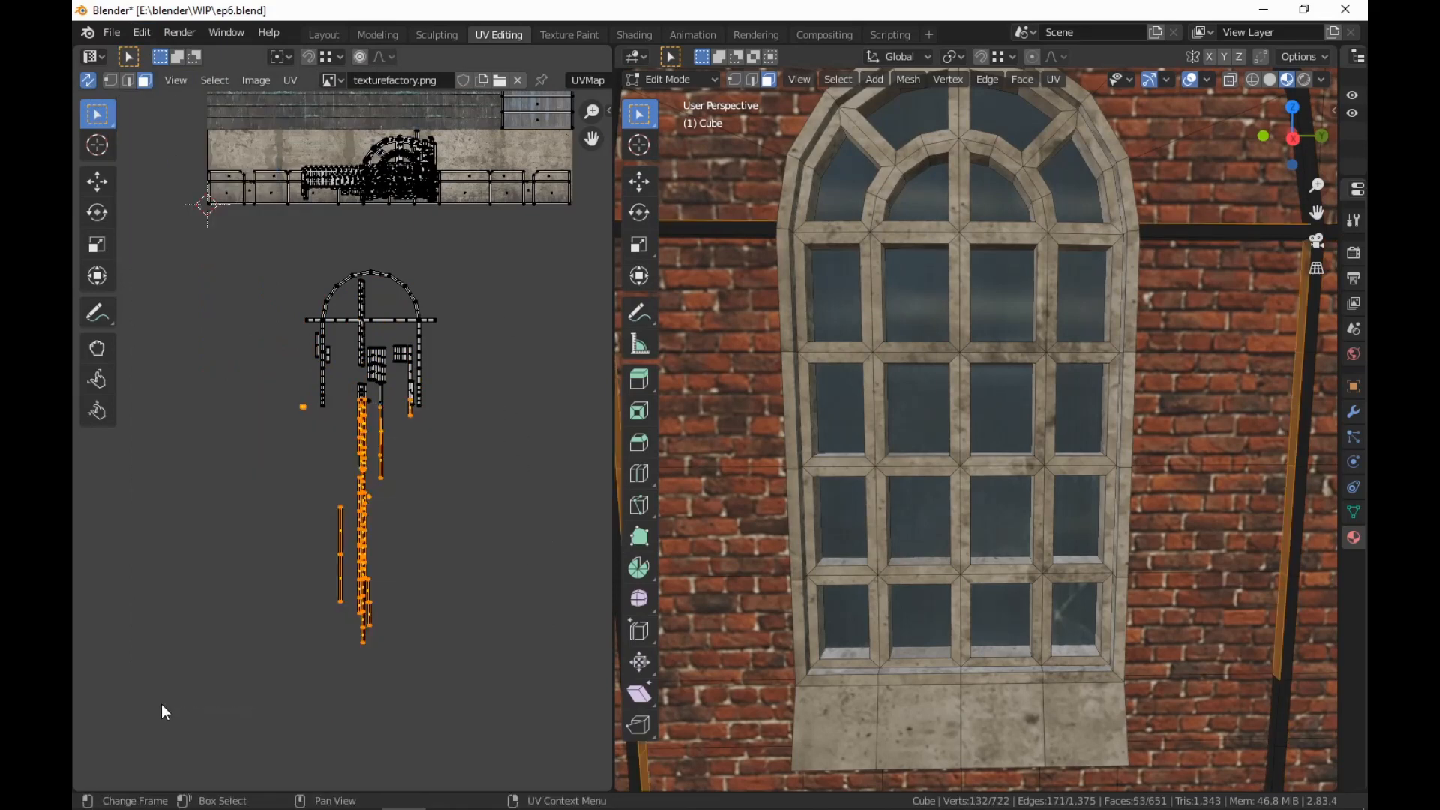
key(g)
click(390, 540)
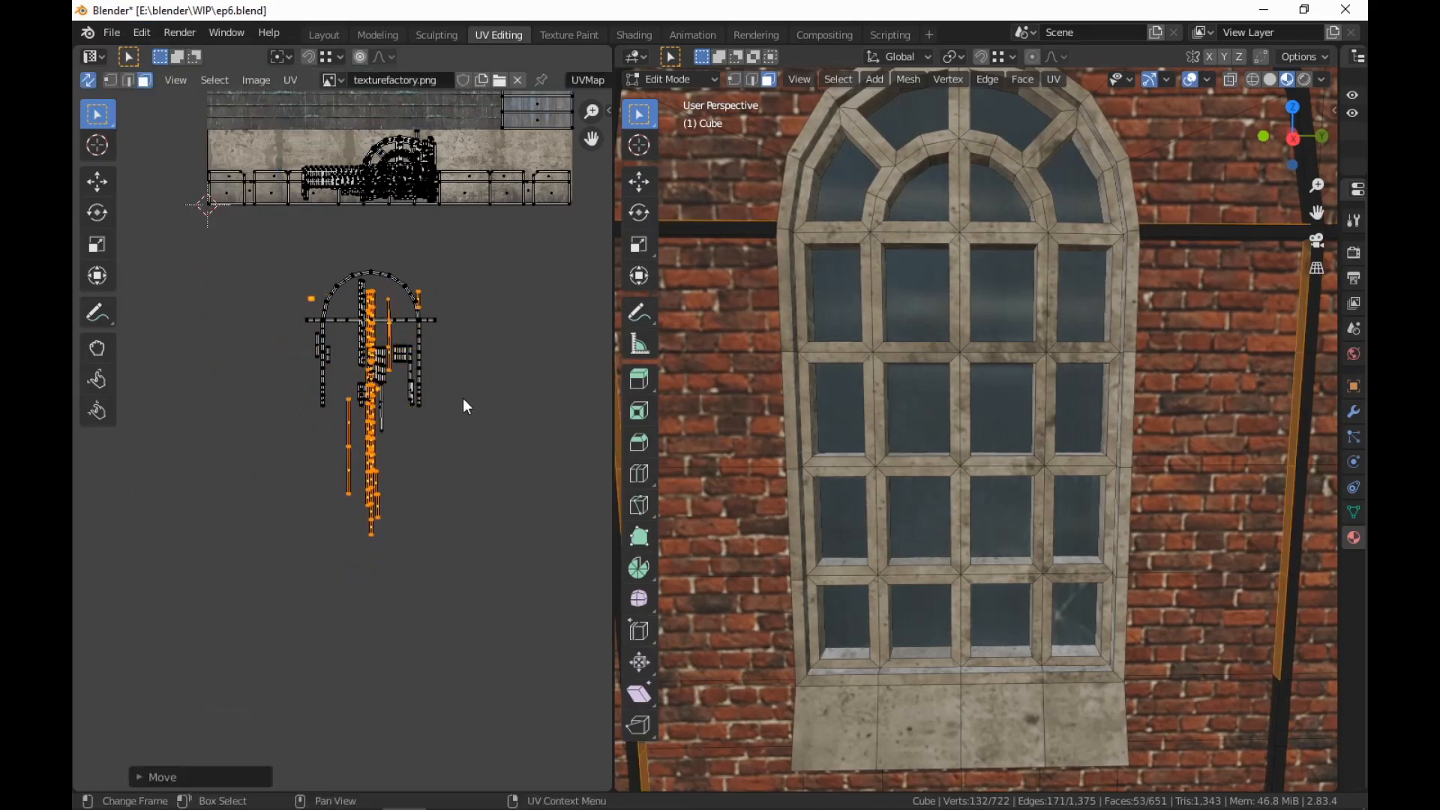
Select the beam UV strips hanging below the arch and move them up over the rest of the stack in two passes
drag(469, 401, 193, 624)
key(g)
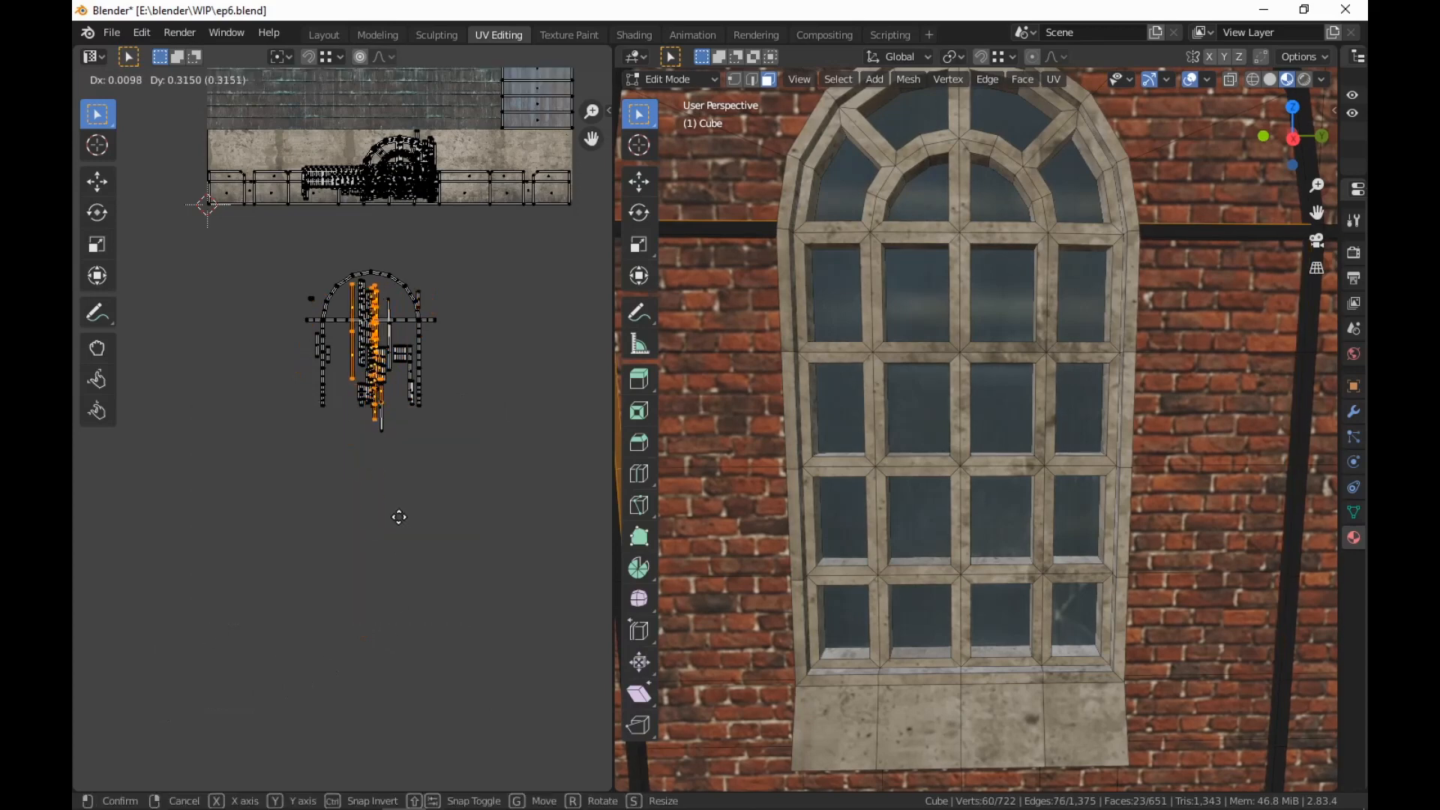
click(444, 420)
drag(481, 351, 311, 497)
key(g)
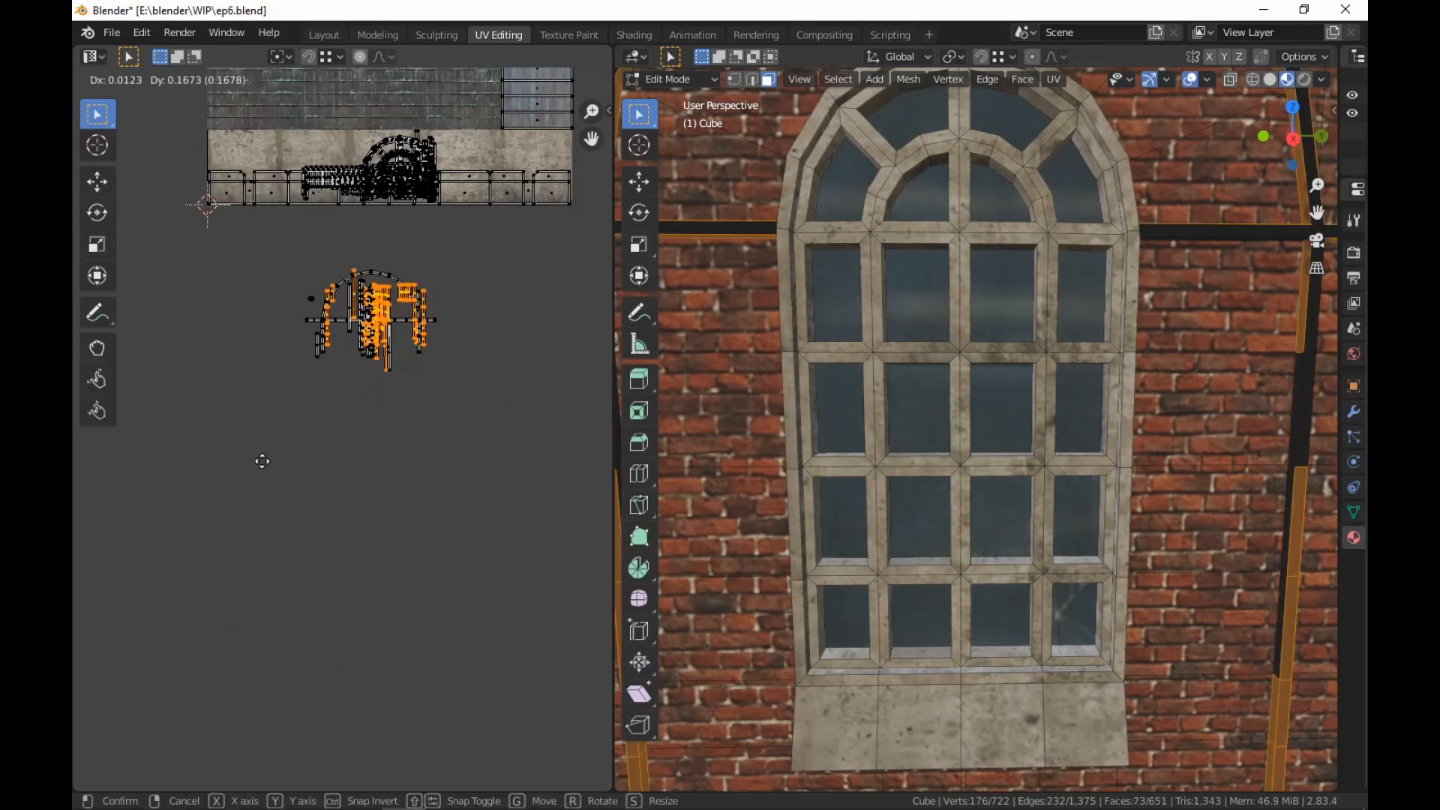
click(262, 470)
Move the lowest remaining beam UV pieces up into the stack to make it shorter still
middle_drag(427, 394, 409, 540)
drag(443, 477, 196, 525)
key(g)
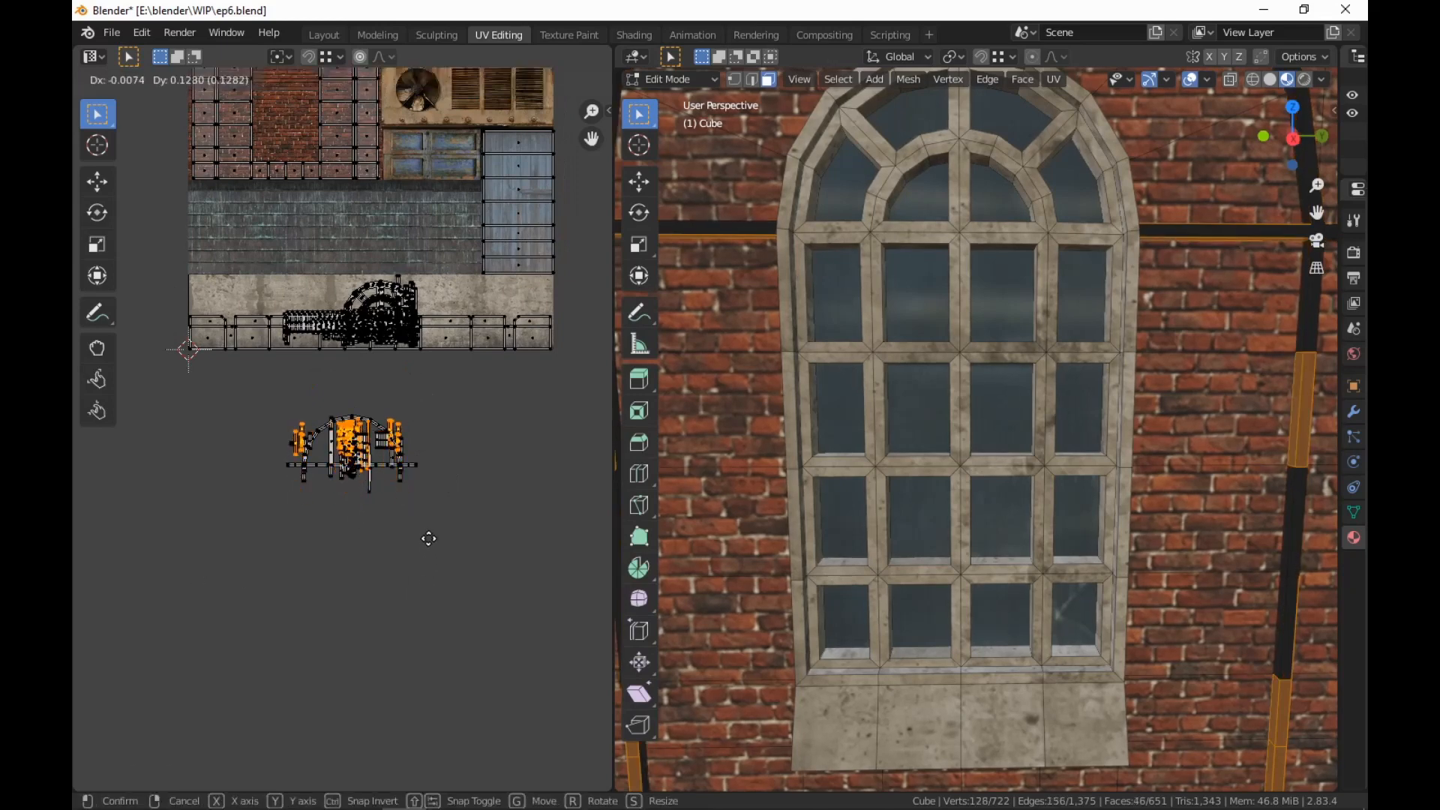
click(428, 534)
drag(451, 465, 196, 543)
key(g)
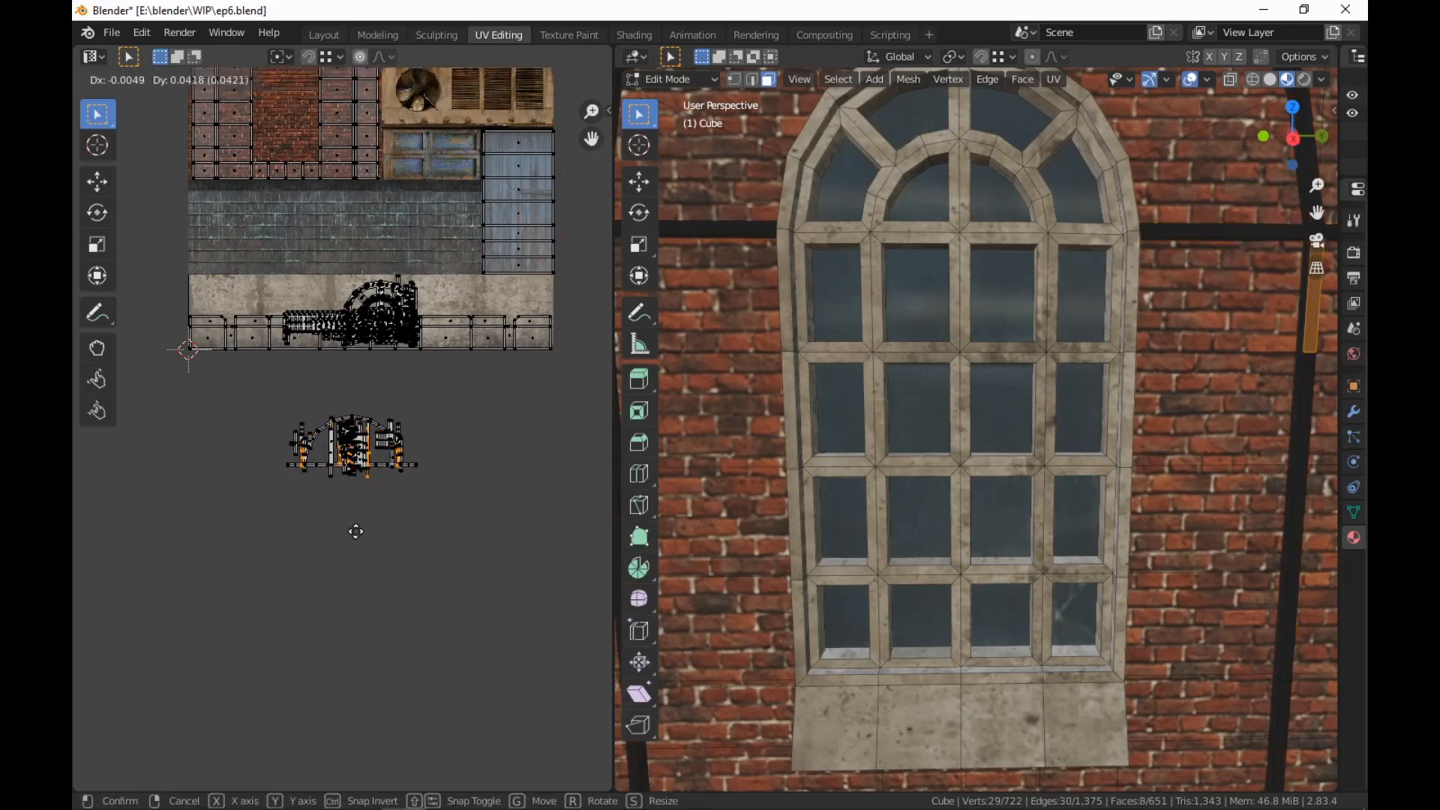
click(351, 524)
Select the whole compacted stack of beam UVs and move it onto the concrete area of the texture
drag(454, 374, 98, 637)
key(g)
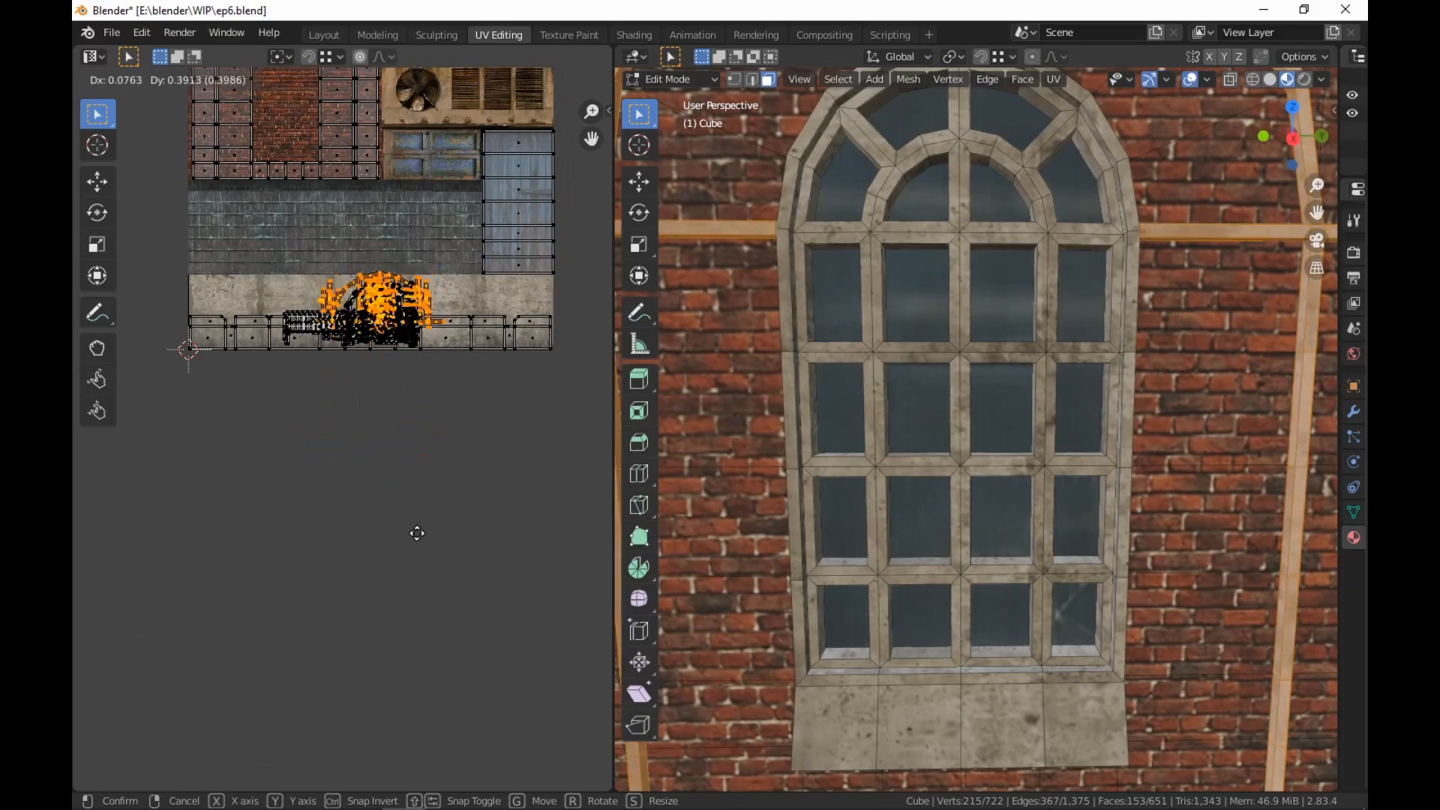
click(416, 543)
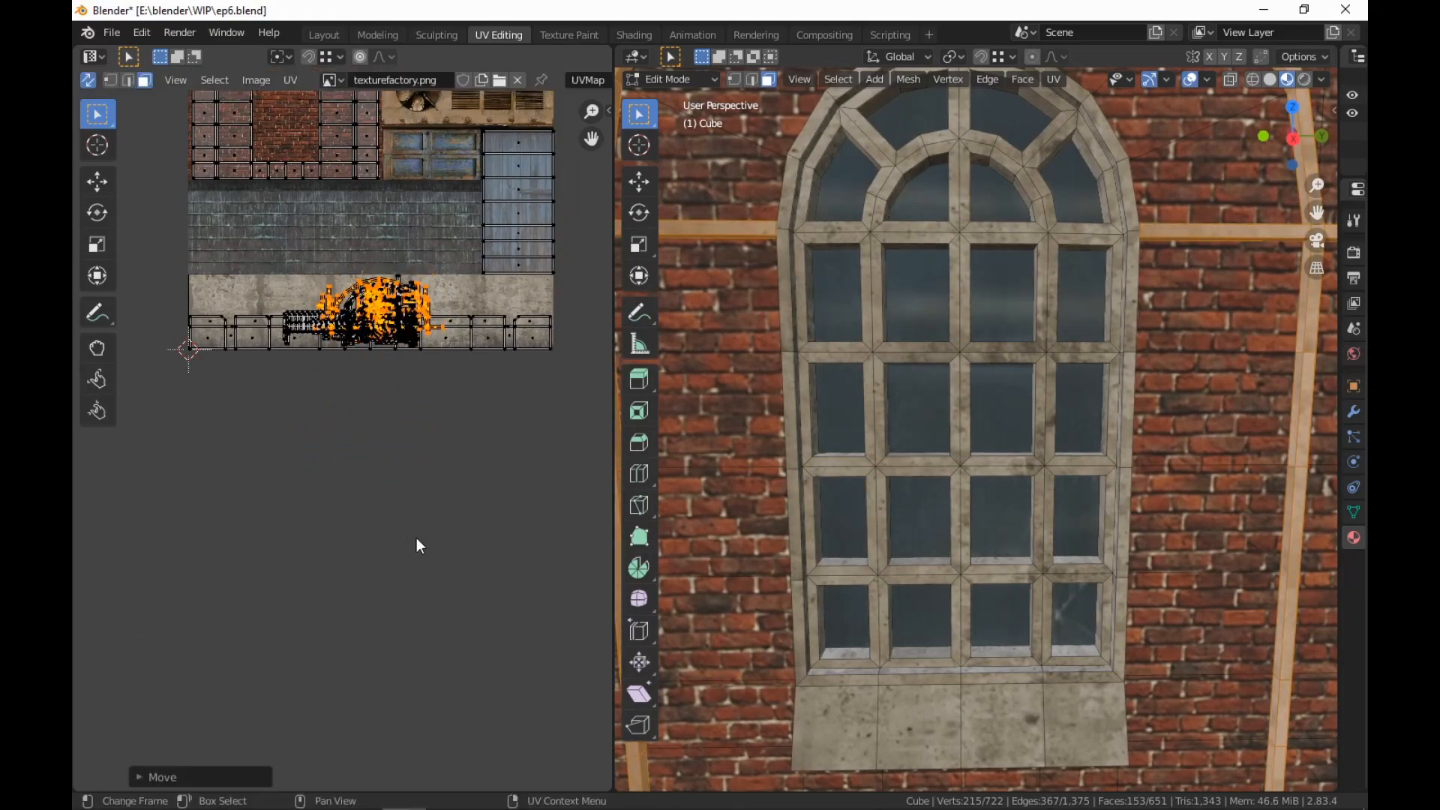
Examine the textured window and door walls in the Shading workspace
click(634, 35)
middle_drag(772, 654, 754, 660)
scroll(754, 660, down, 2)
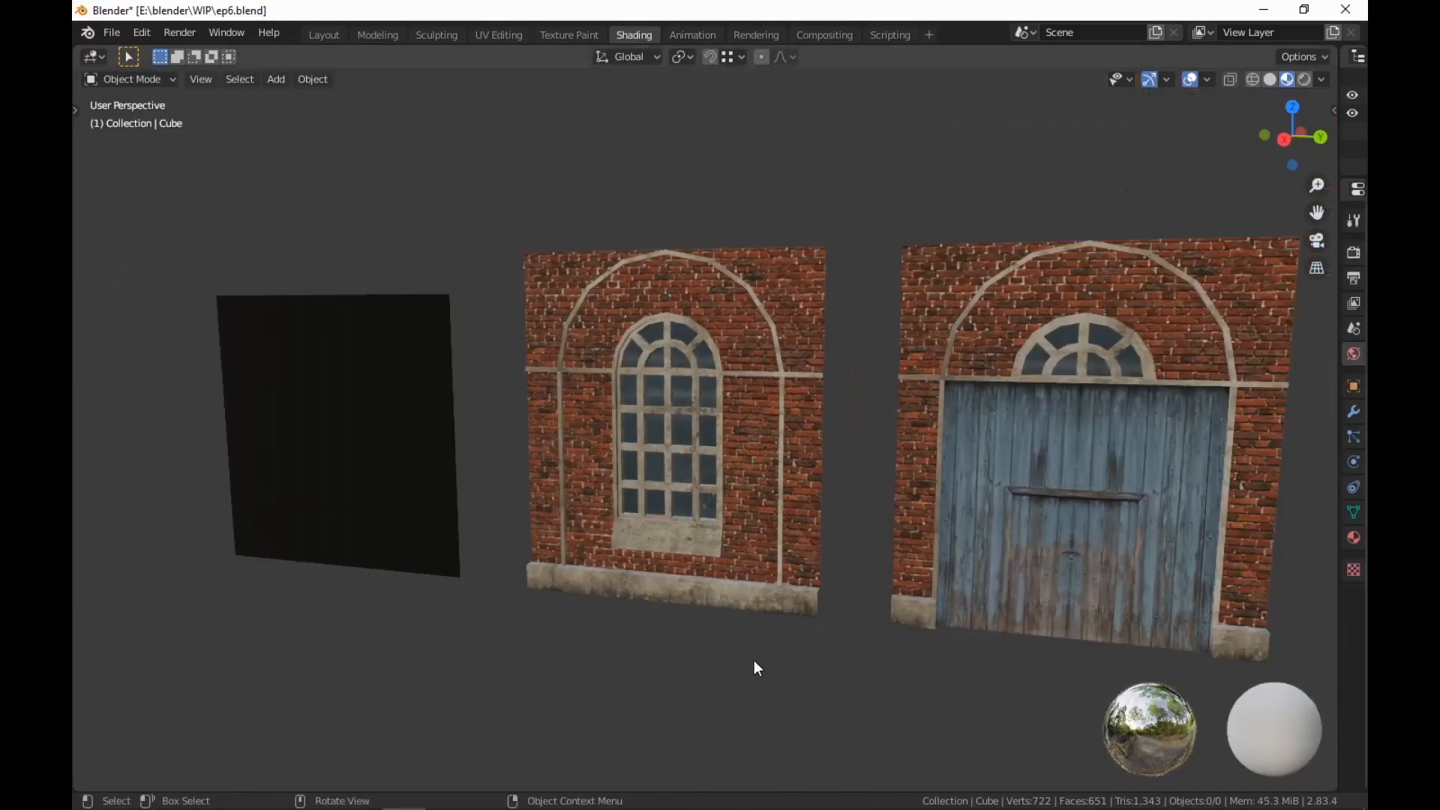
shift+middle_drag(850, 644, 745, 597)
scroll(763, 622, up, 1)
scroll(745, 596, up, 3)
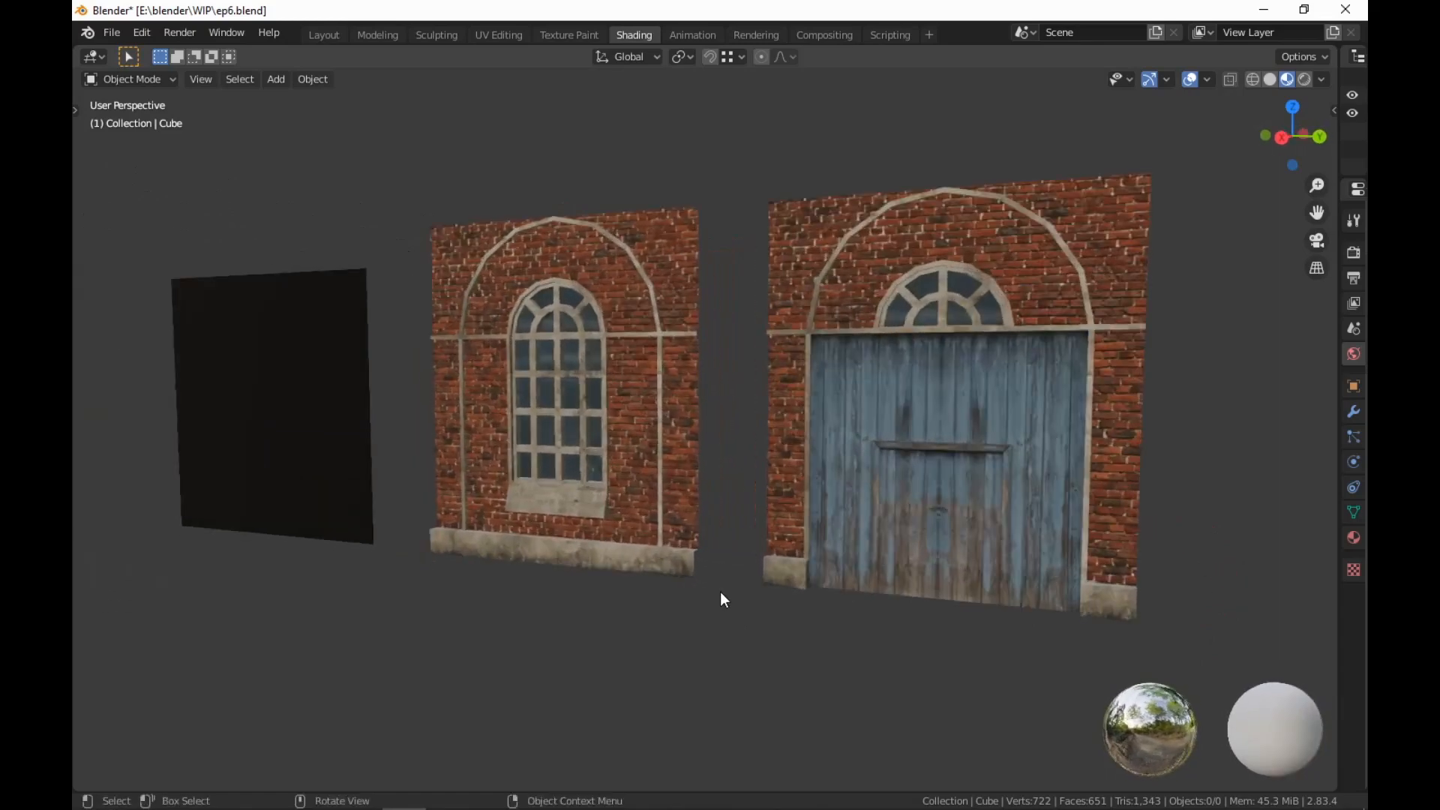
Switch to the Modeling workspace, deselect all faces, and widen the 3D viewport
click(378, 35)
scroll(713, 508, down, 4)
middle_drag(615, 501, 735, 553)
scroll(735, 554, up, 2)
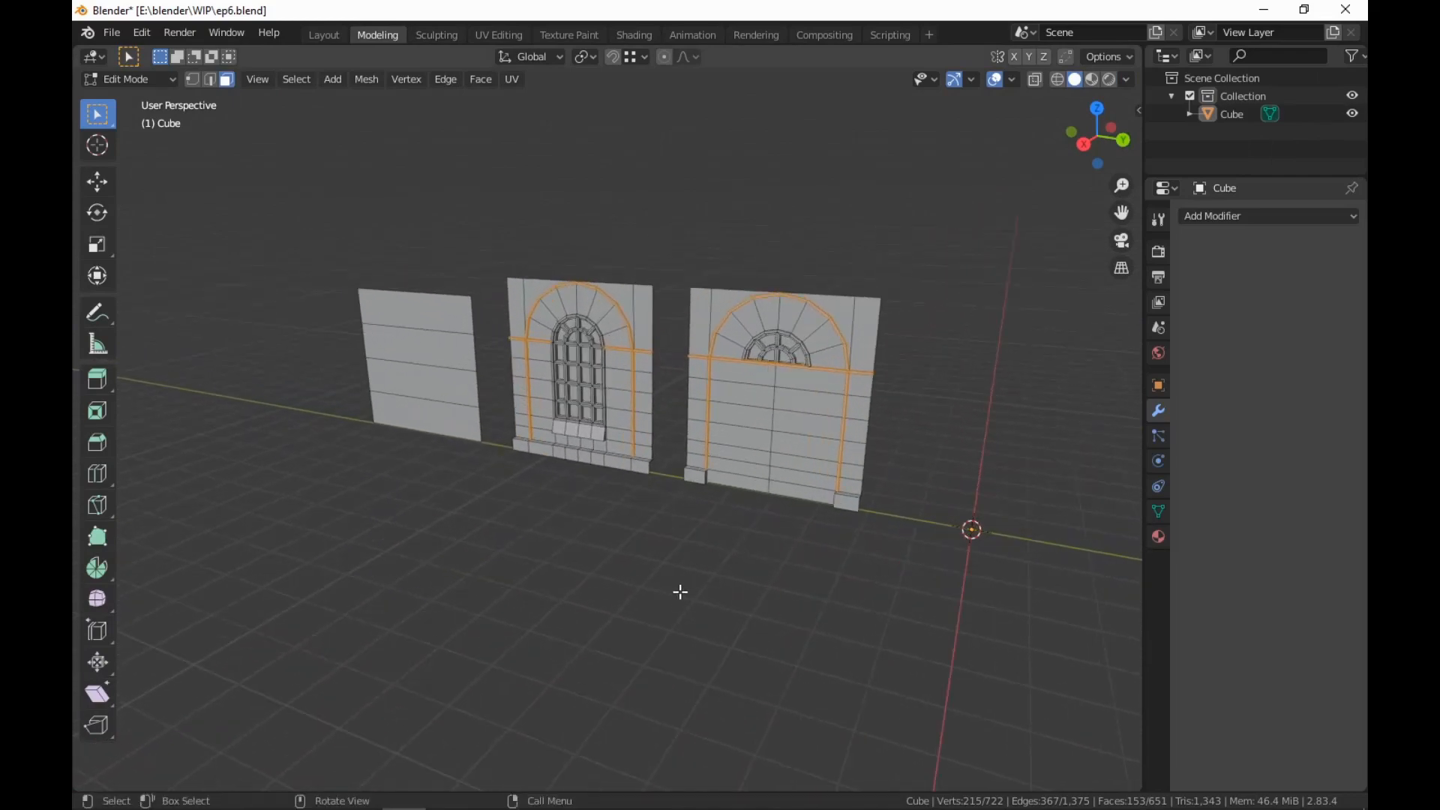
click(709, 608)
scroll(709, 608, up, 3)
middle_drag(709, 608, 725, 594)
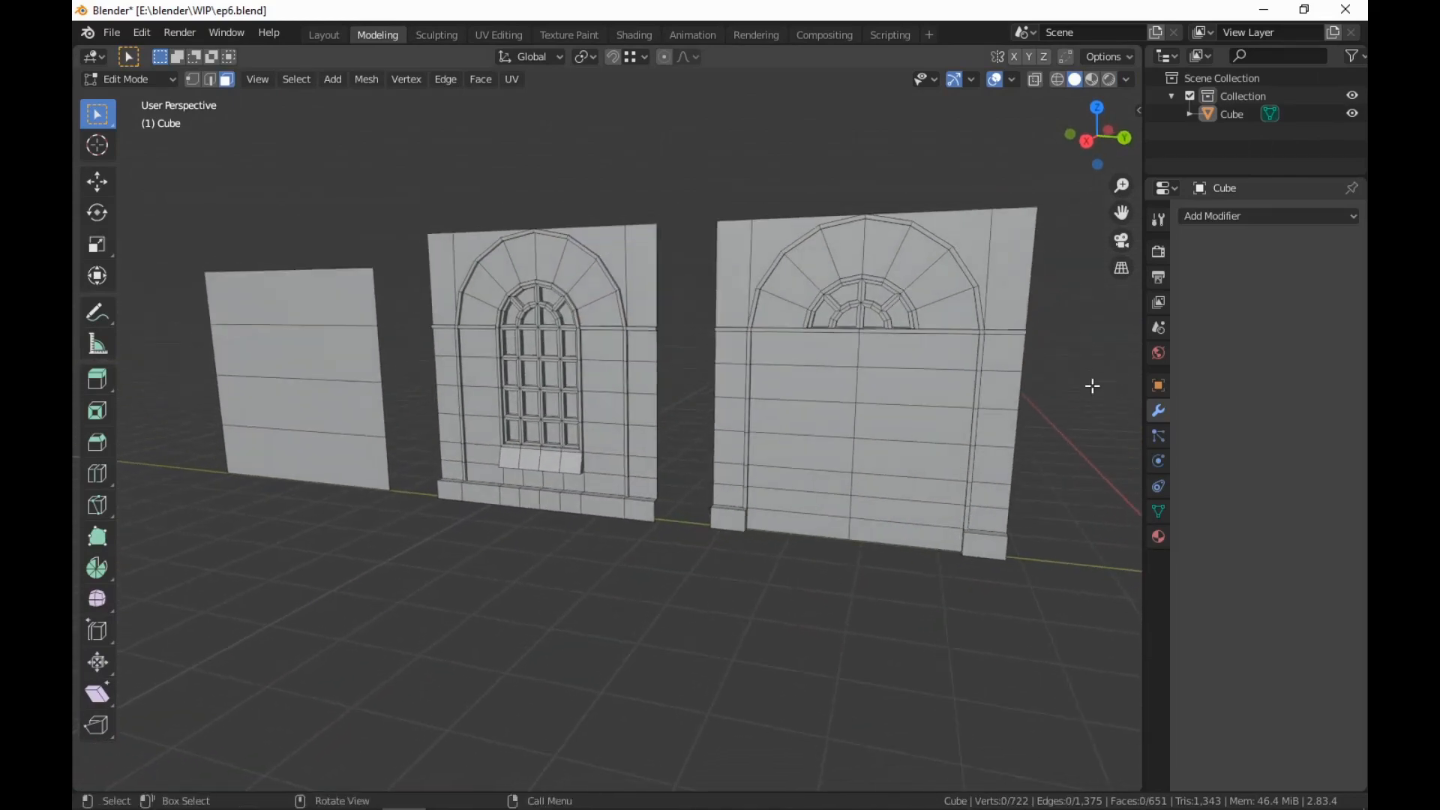
drag(1141, 346, 1343, 352)
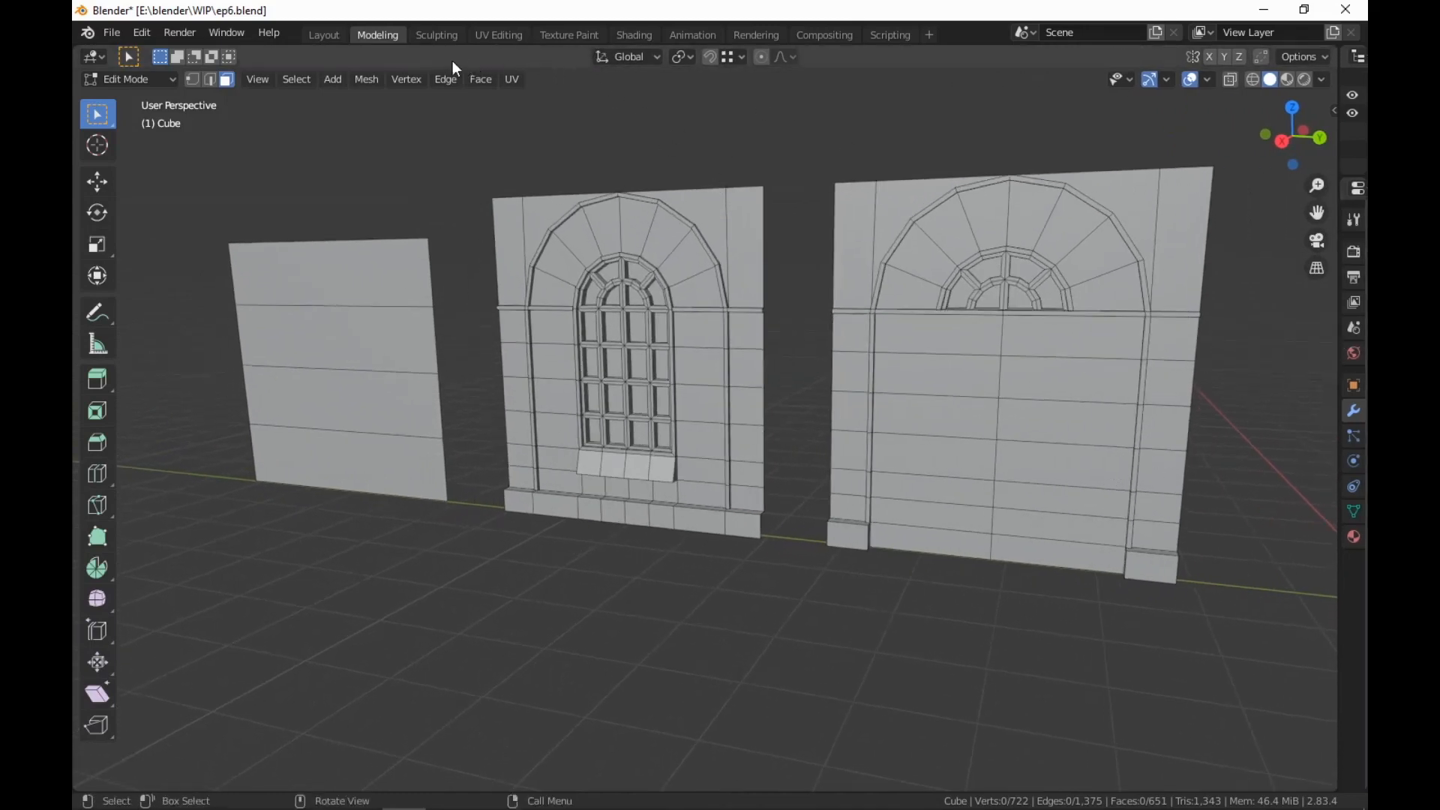
Set the viewport shading to Material Preview with all wall pieces in view
scroll(1034, 537, down, 4)
shift+middle_drag(1034, 537, 997, 595)
scroll(997, 595, up, 2)
key(z)
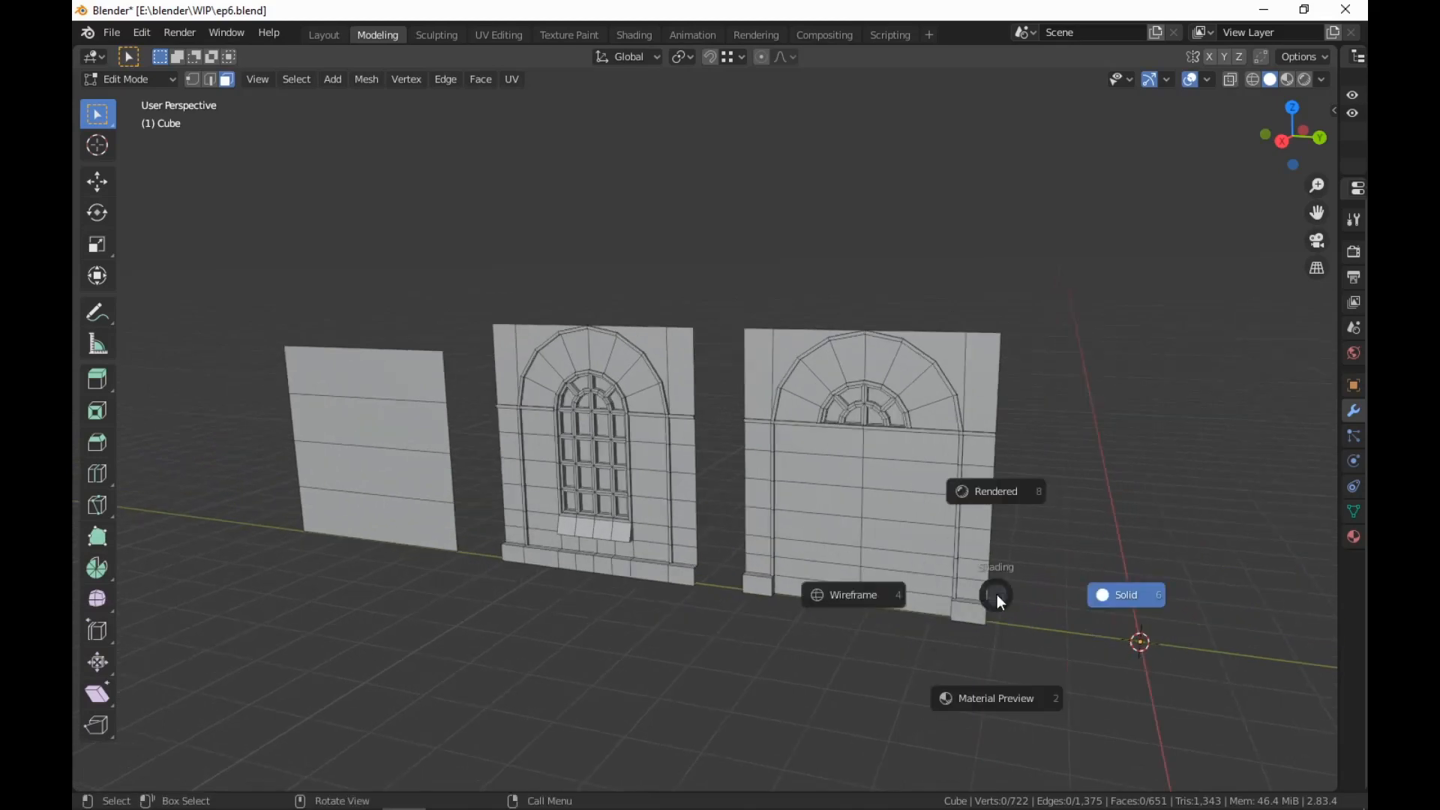
click(990, 690)
Select the linked door wall and move it along the Y axis to sit over the world origin
middle_drag(1013, 671, 979, 649)
scroll(964, 650, up, 2)
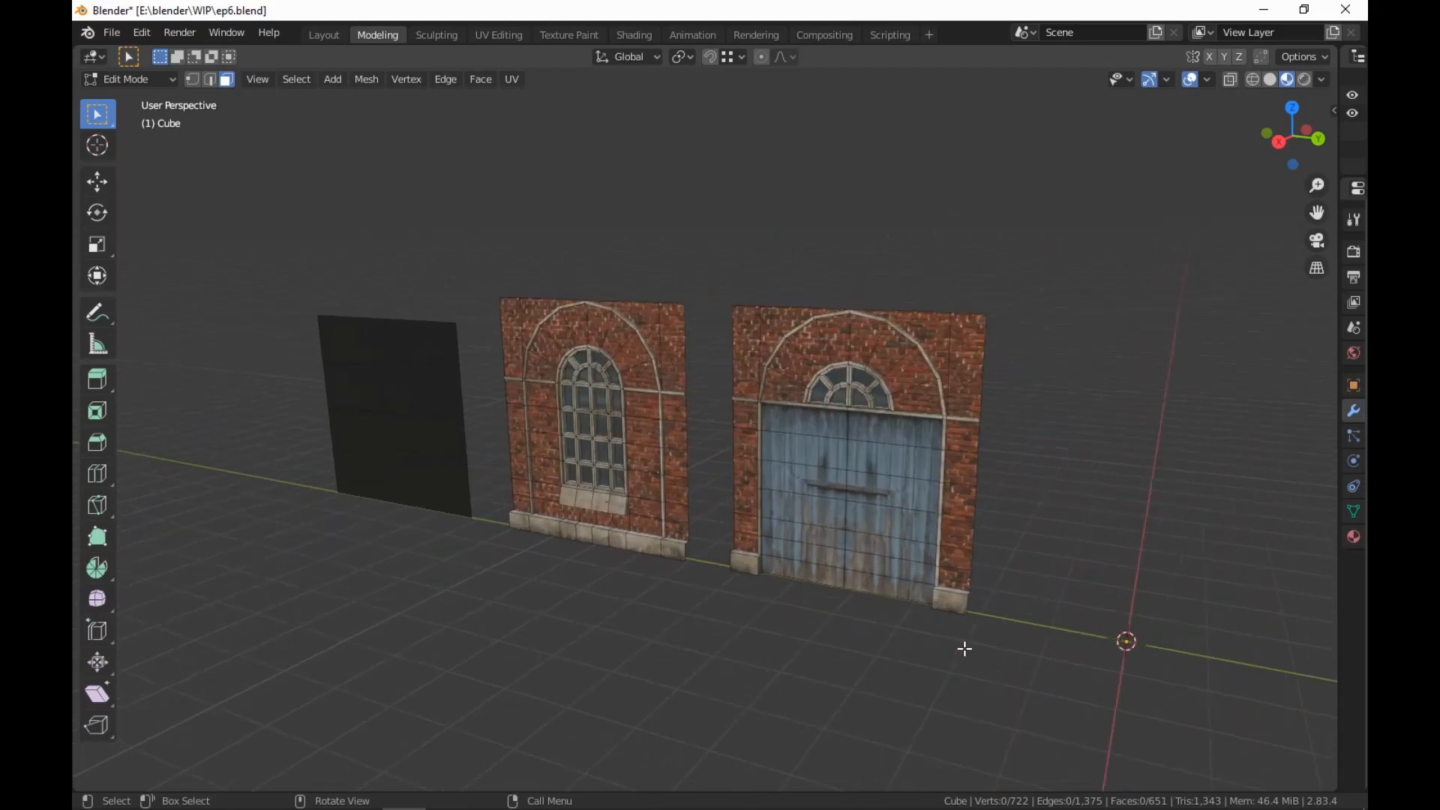
middle_drag(964, 649, 967, 618)
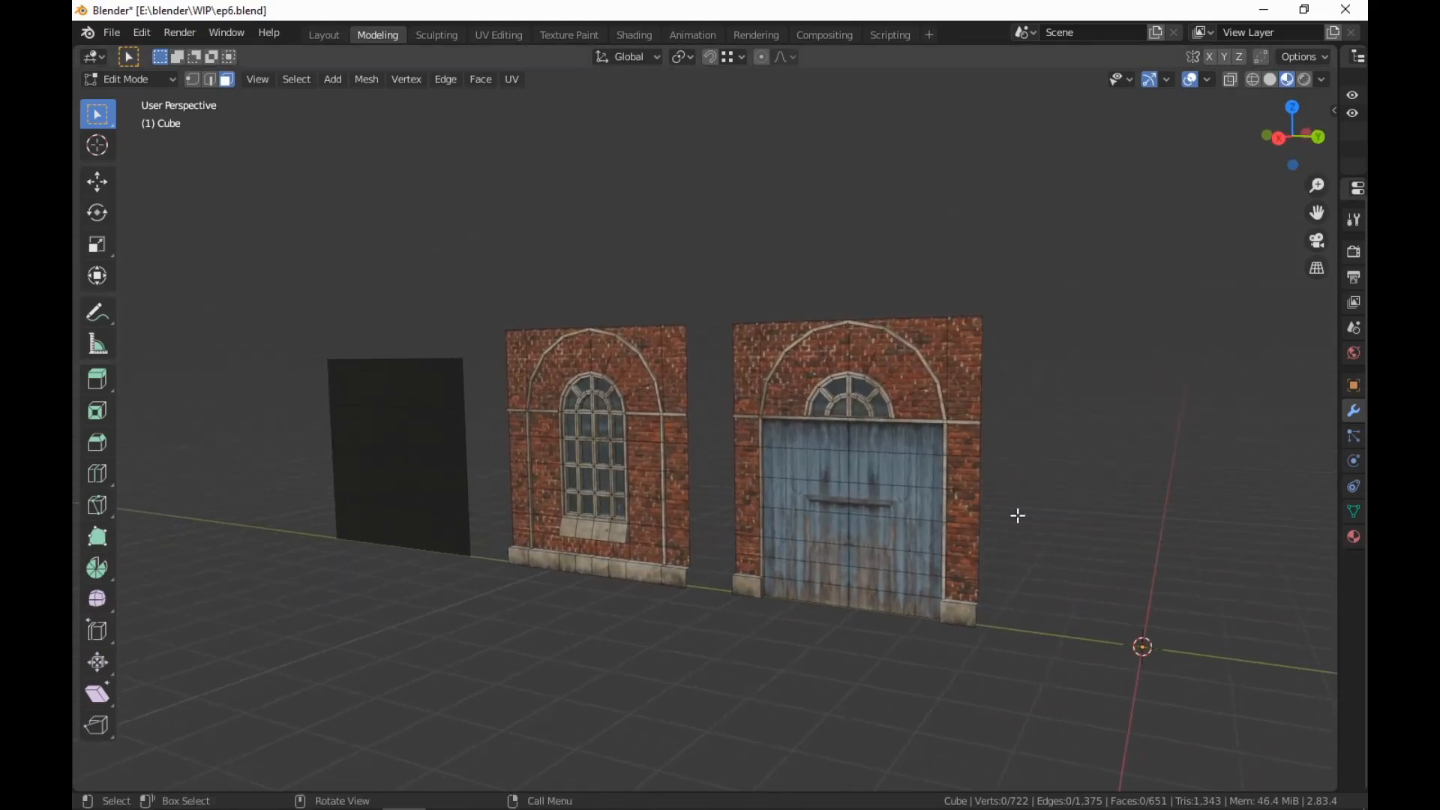
middle_drag(902, 628, 949, 596)
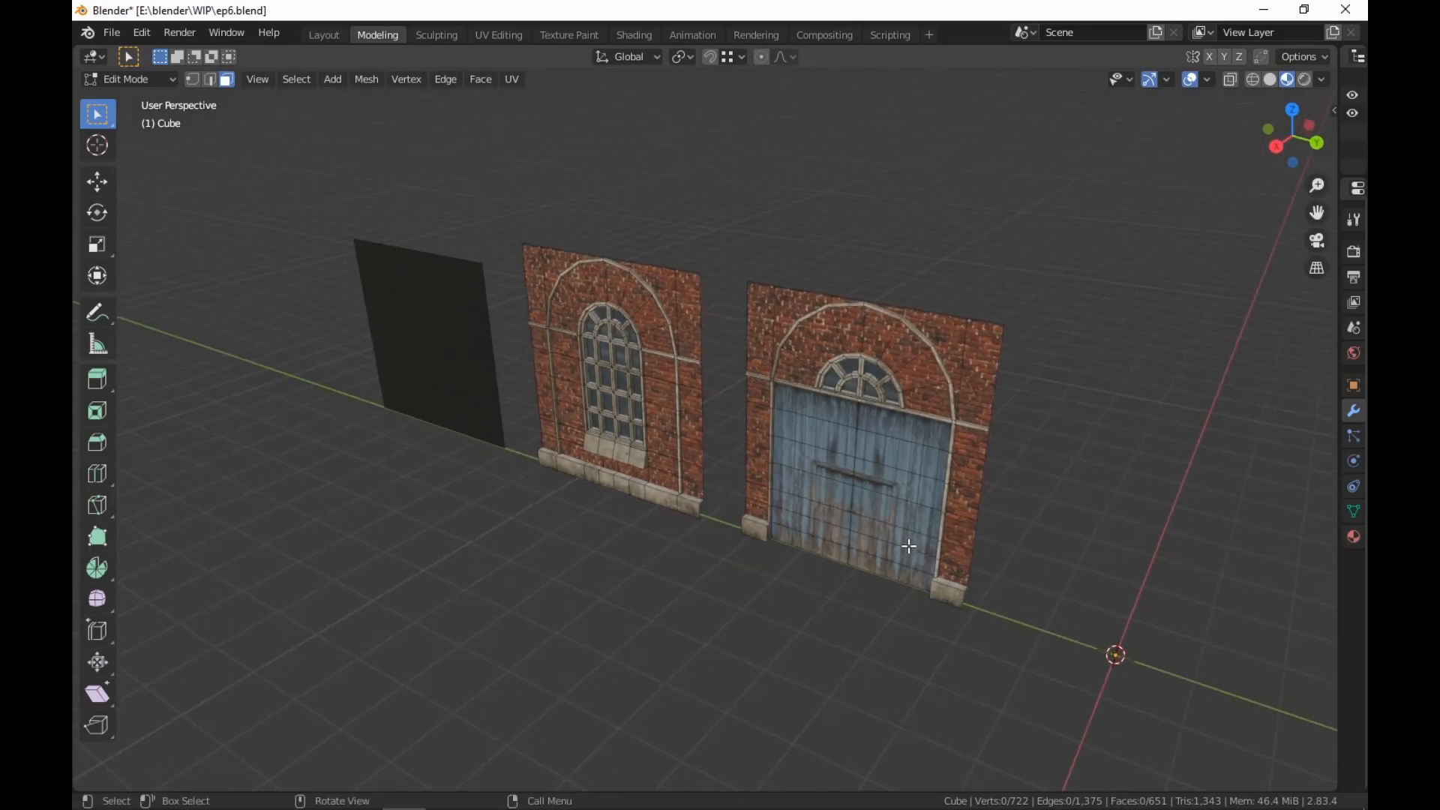
scroll(889, 535, down, 3)
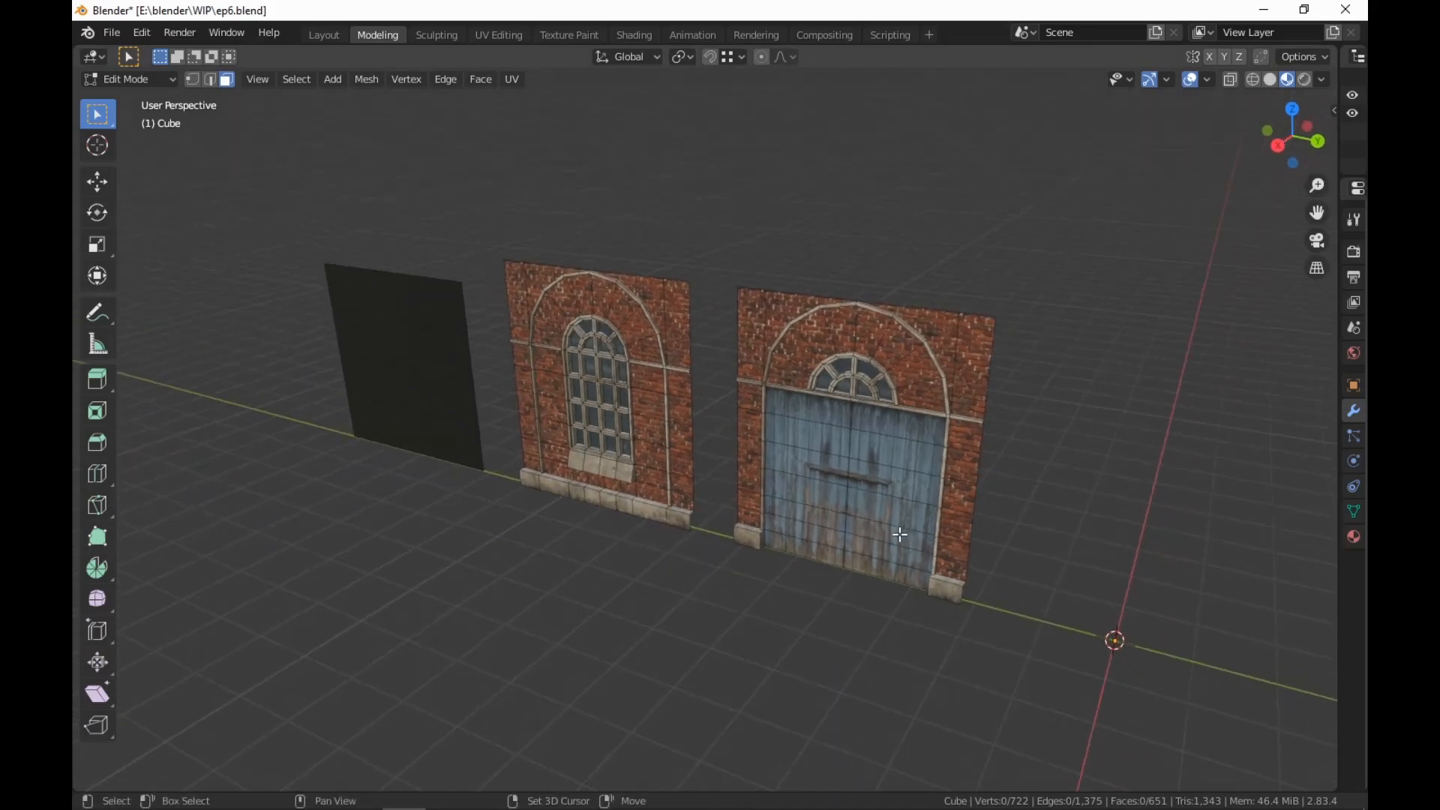
middle_drag(900, 538, 911, 574)
key(l)
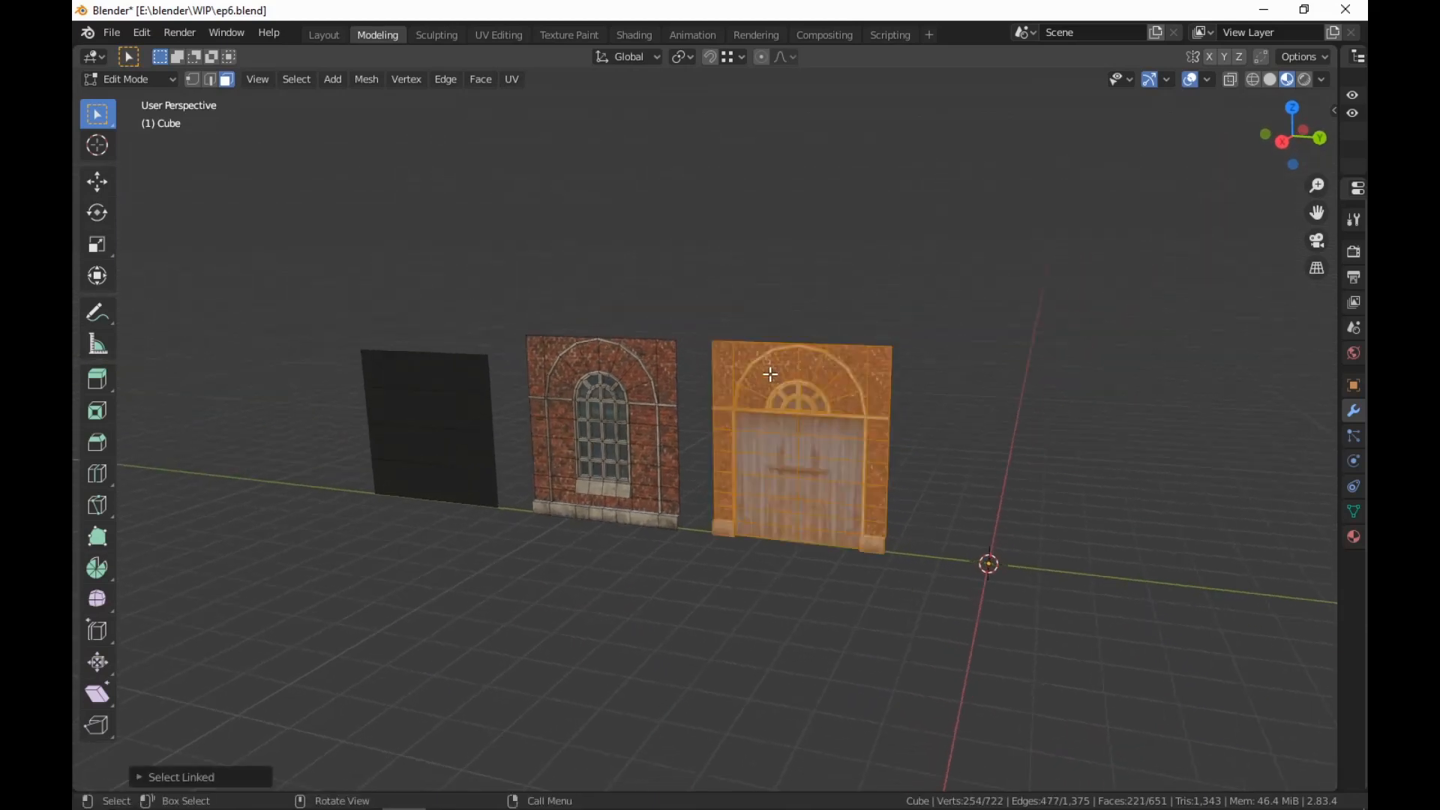
key(g)
key(y)
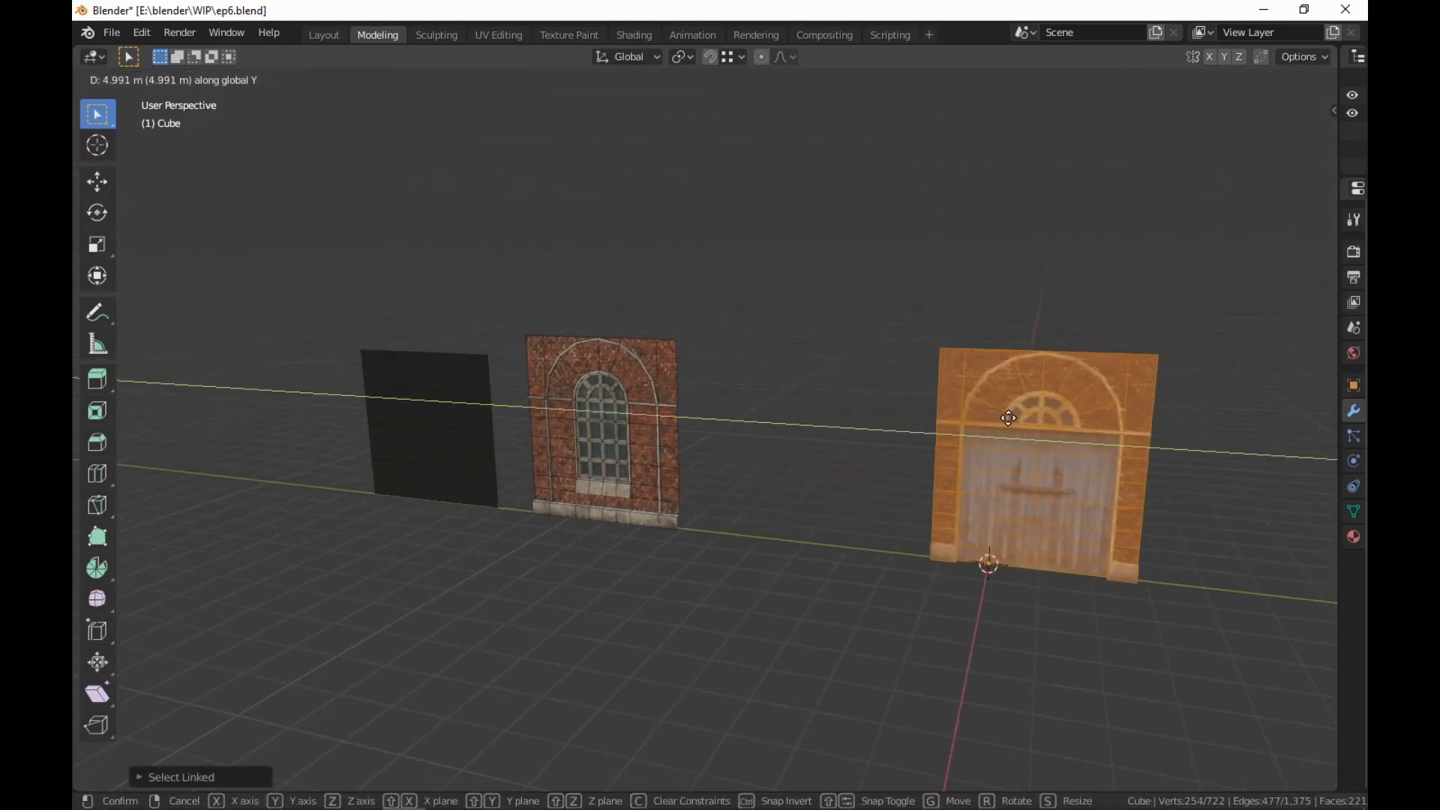
click(967, 421)
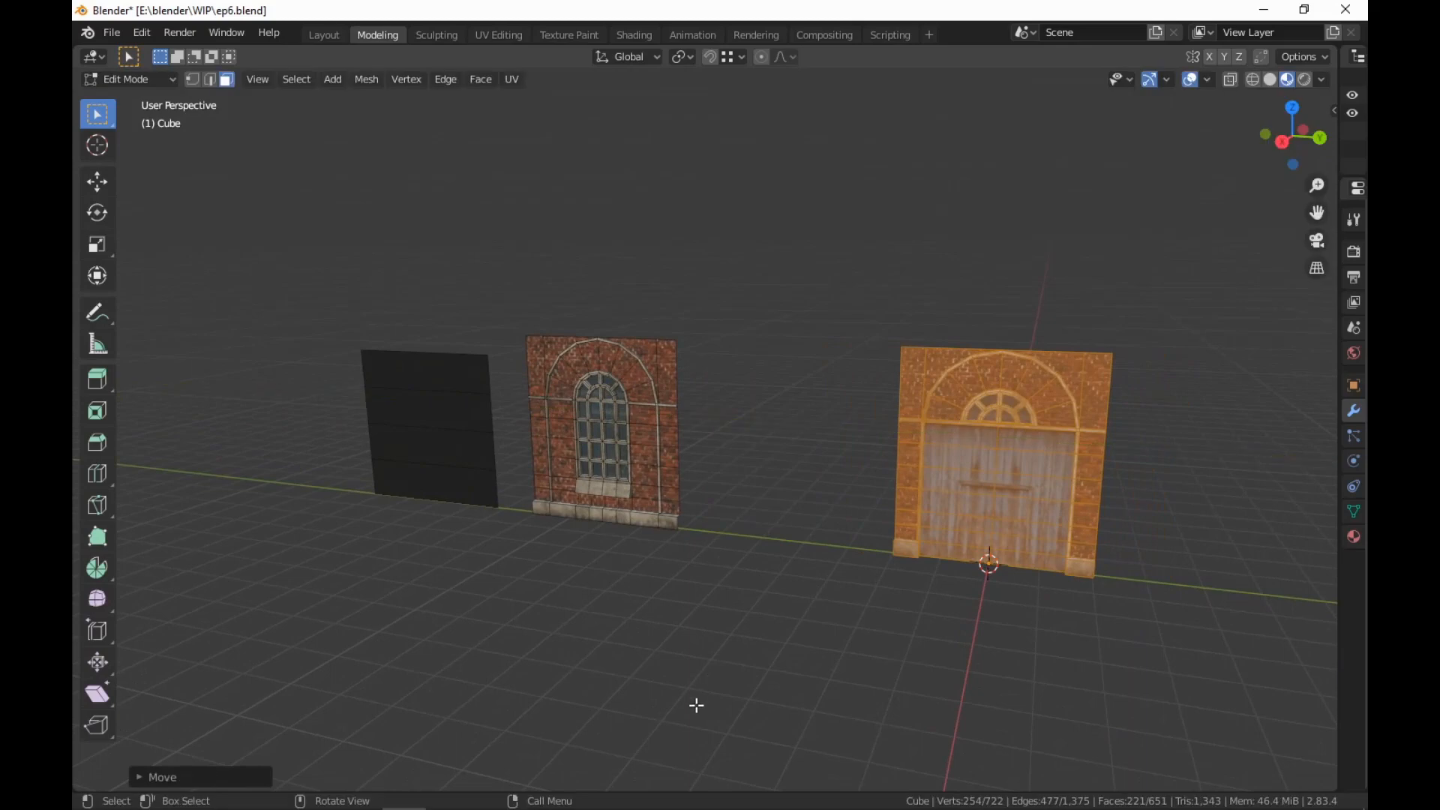
Move the linked window wall along the Y axis until it meets the side of the door wall
click(695, 705)
key(l)
key(g)
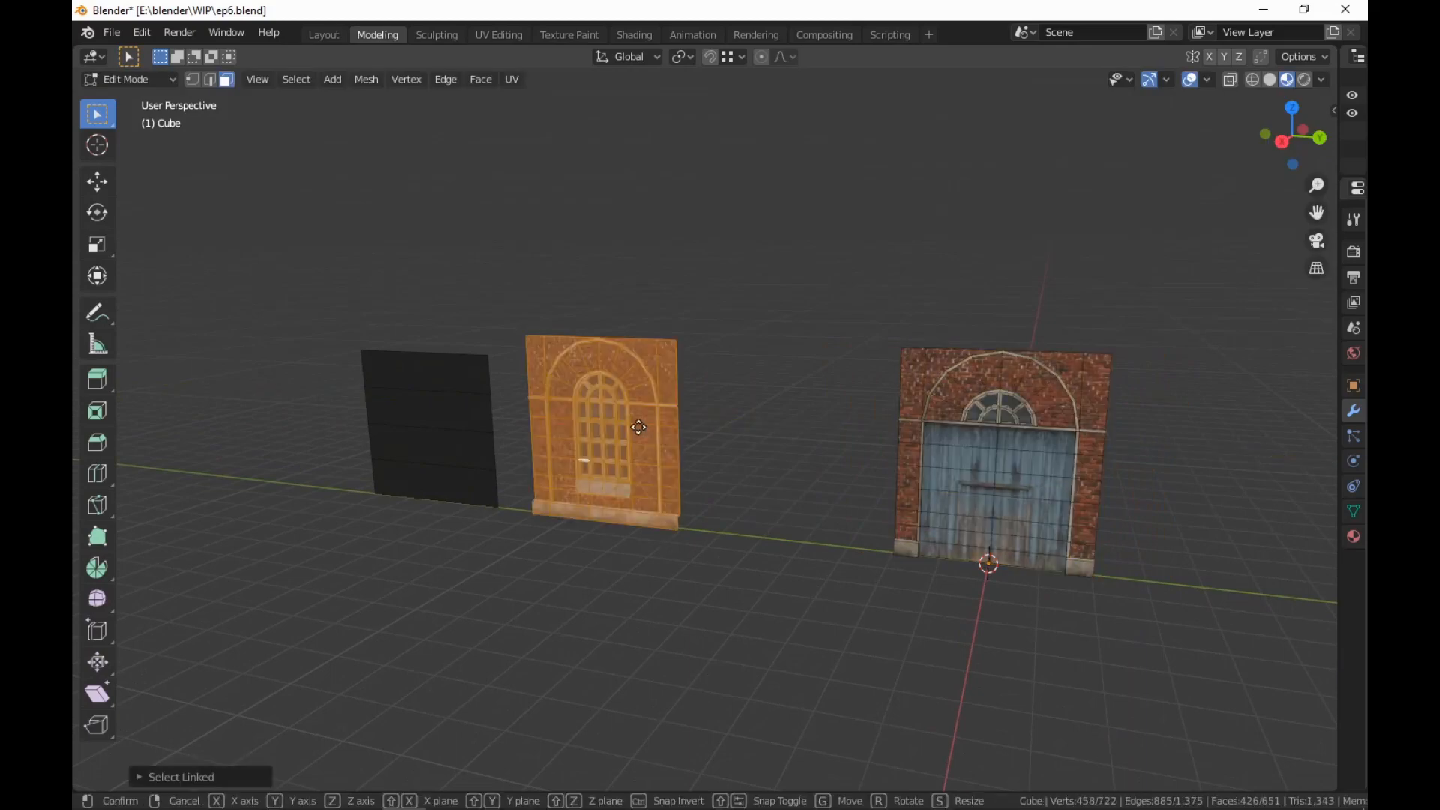
key(y)
click(900, 539)
click(1057, 678)
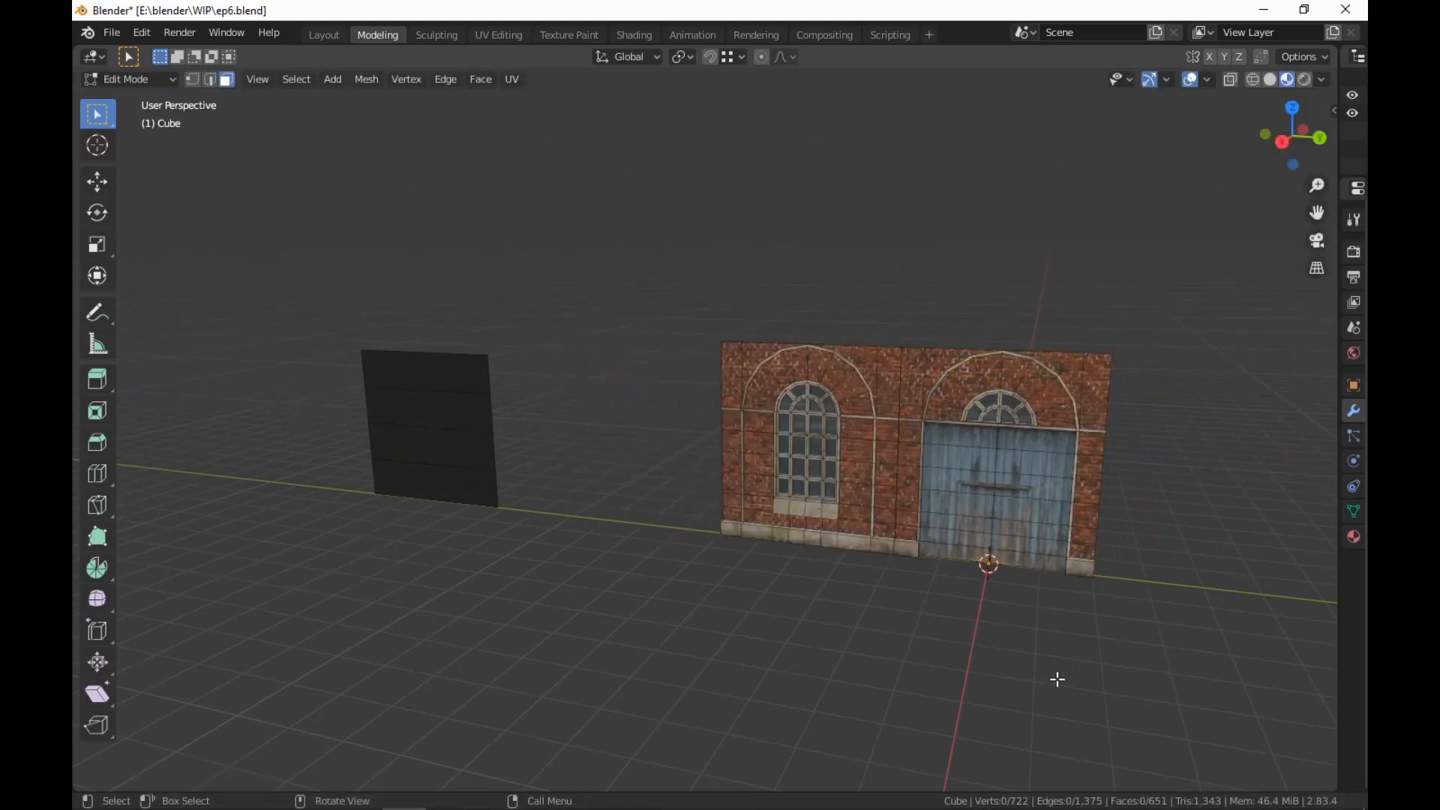
Duplicate the window wall along the Y axis and place the copy against the original's free side
middle_drag(1057, 678, 845, 610)
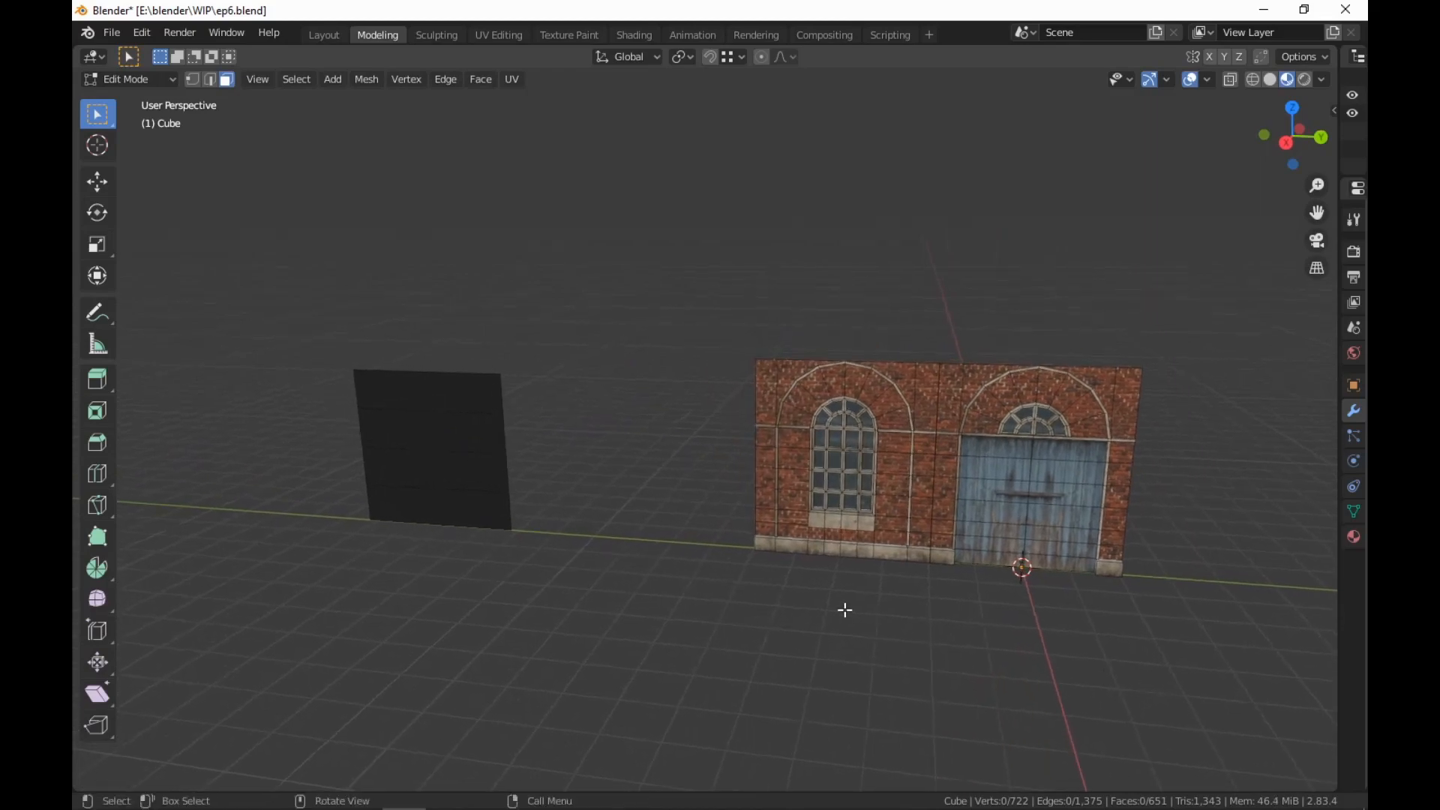
key(l)
key(shift+d)
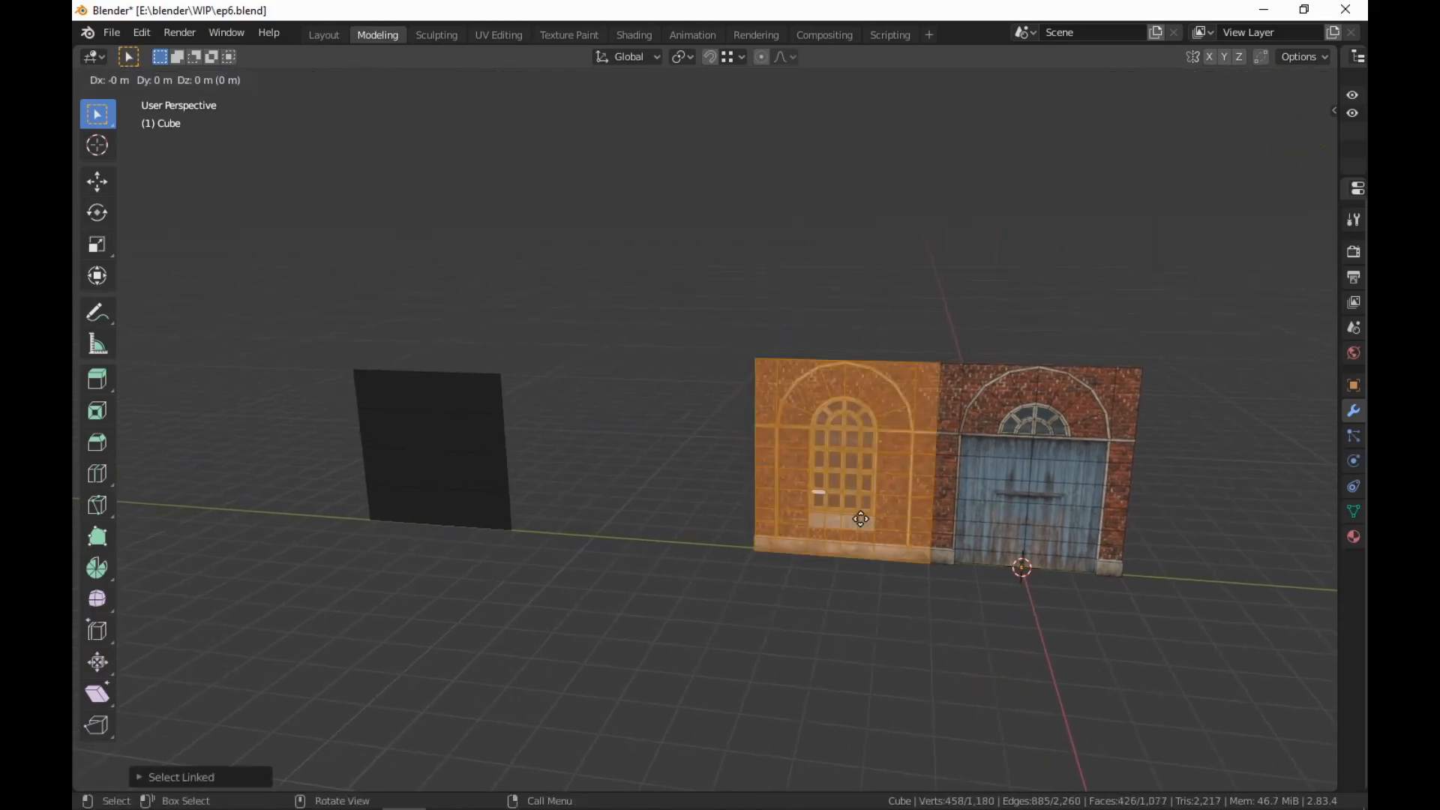
key(y)
click(606, 518)
key(g)
key(y)
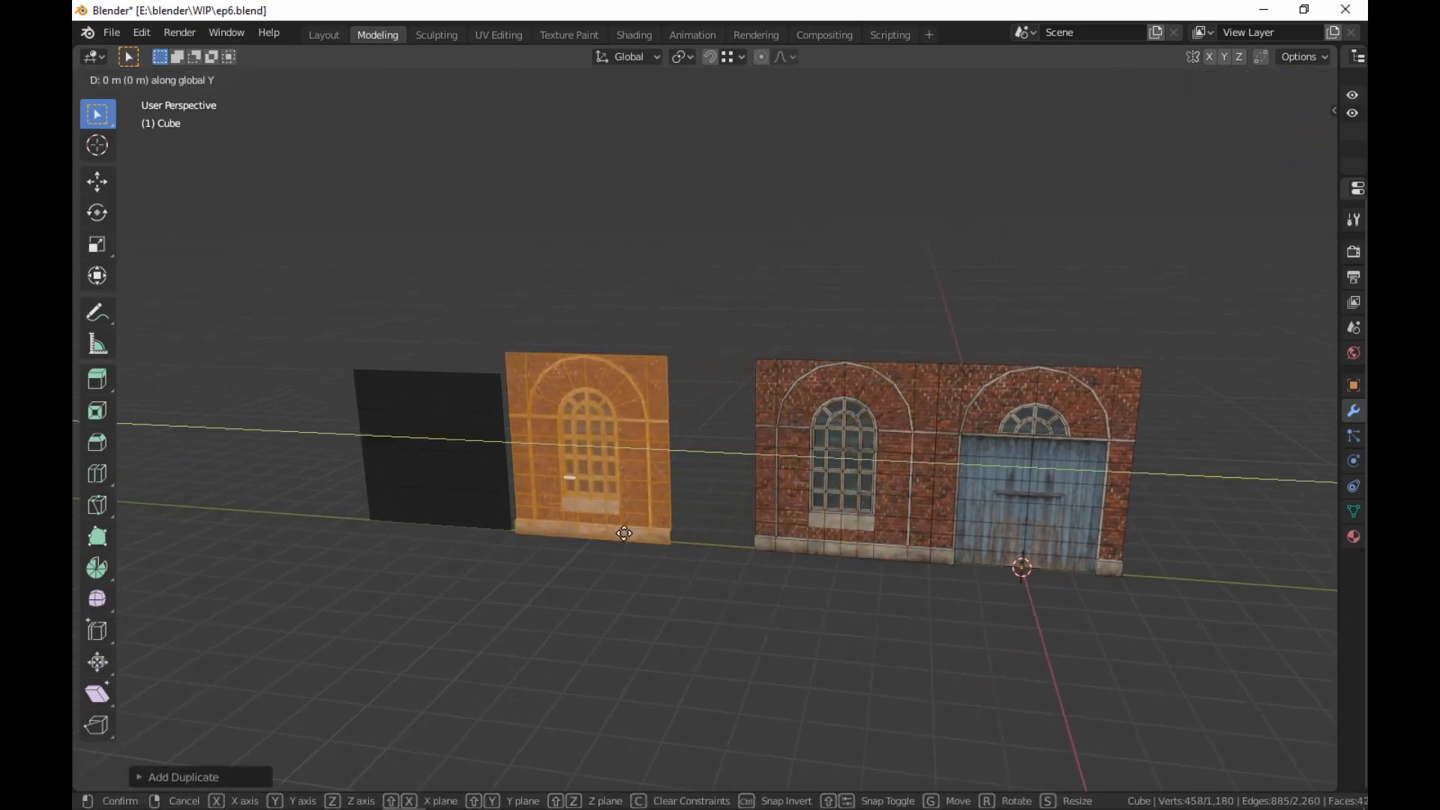
click(747, 555)
Duplicate both window walls along the Y axis and place the copies against the door wall's opposite side
shift+middle_drag(1058, 654, 780, 623)
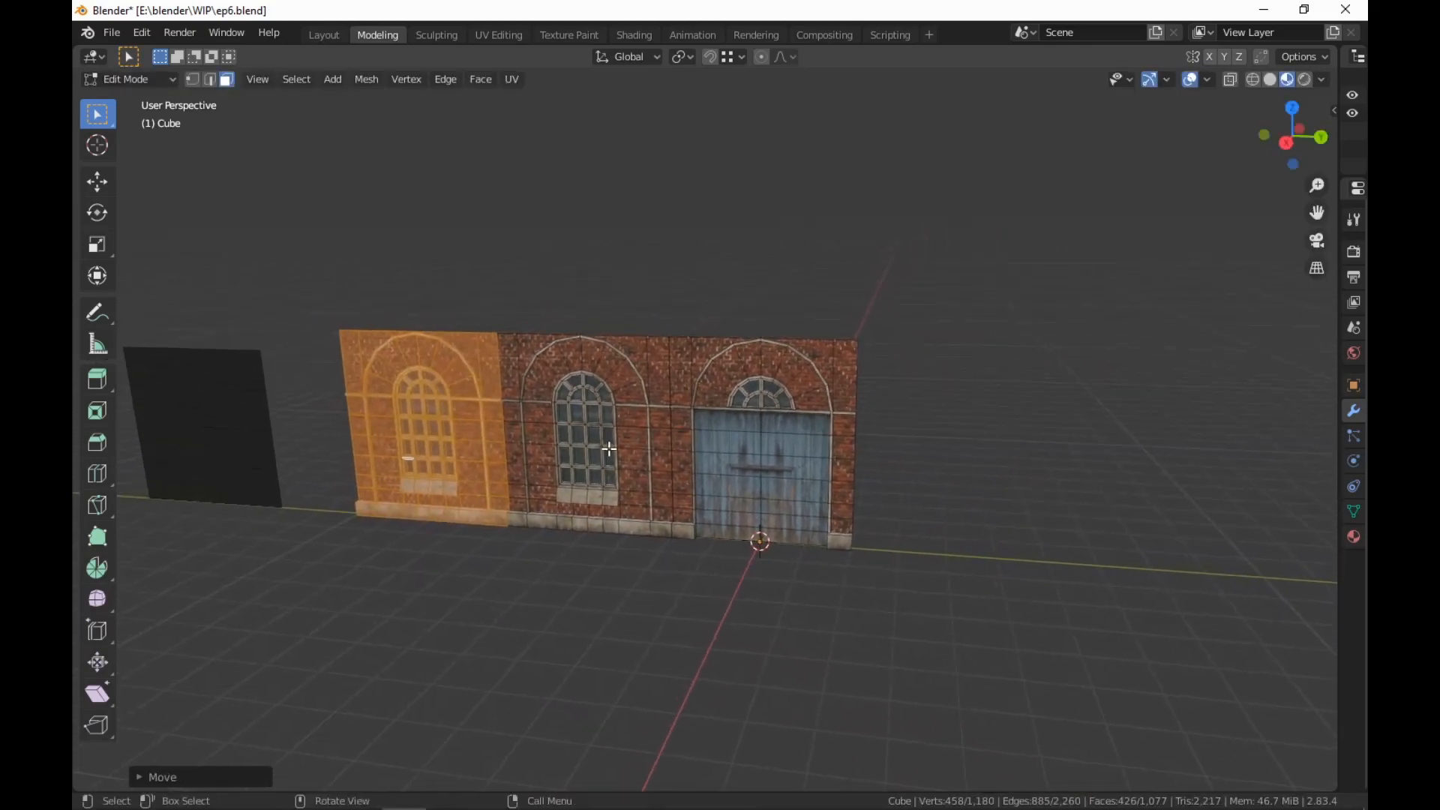
key(l)
key(shift+d)
key(y)
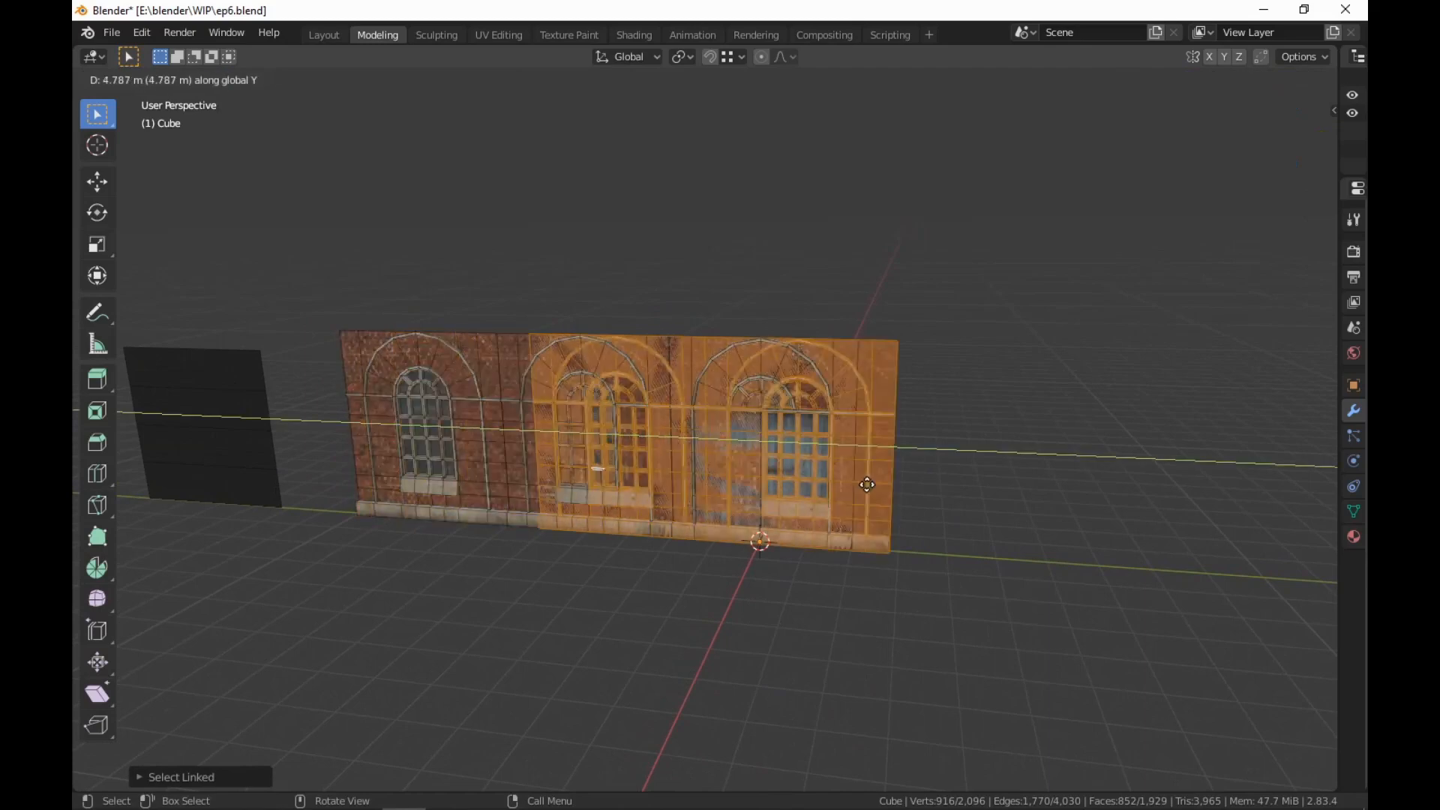
click(1252, 534)
key(g)
key(y)
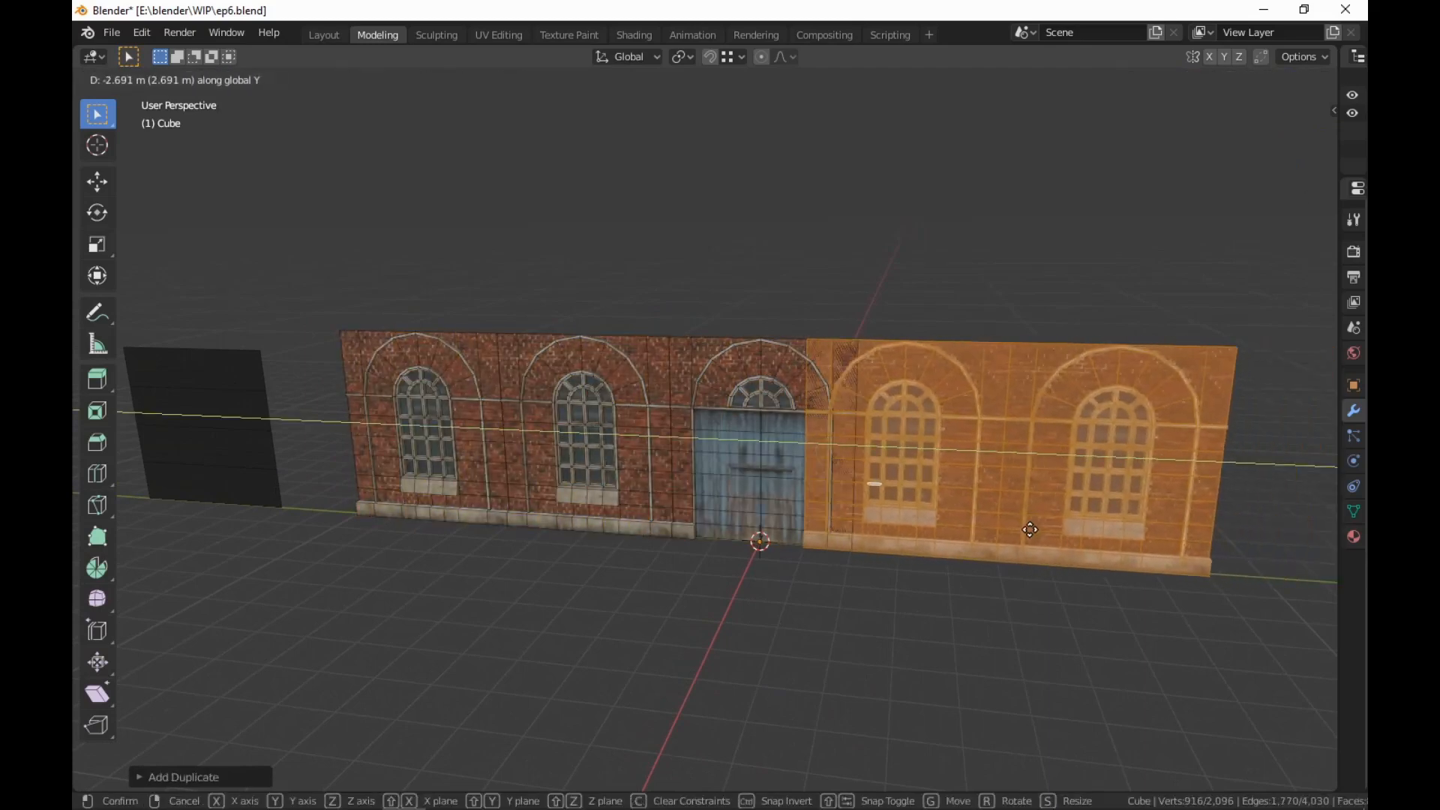
click(847, 541)
Deselect everything and examine the assembled row of window and door walls
scroll(1103, 653, down, 3)
middle_drag(1103, 653, 928, 532)
scroll(1074, 649, up, 4)
click(892, 584)
shift+middle_drag(943, 604, 992, 656)
scroll(992, 656, down, 2)
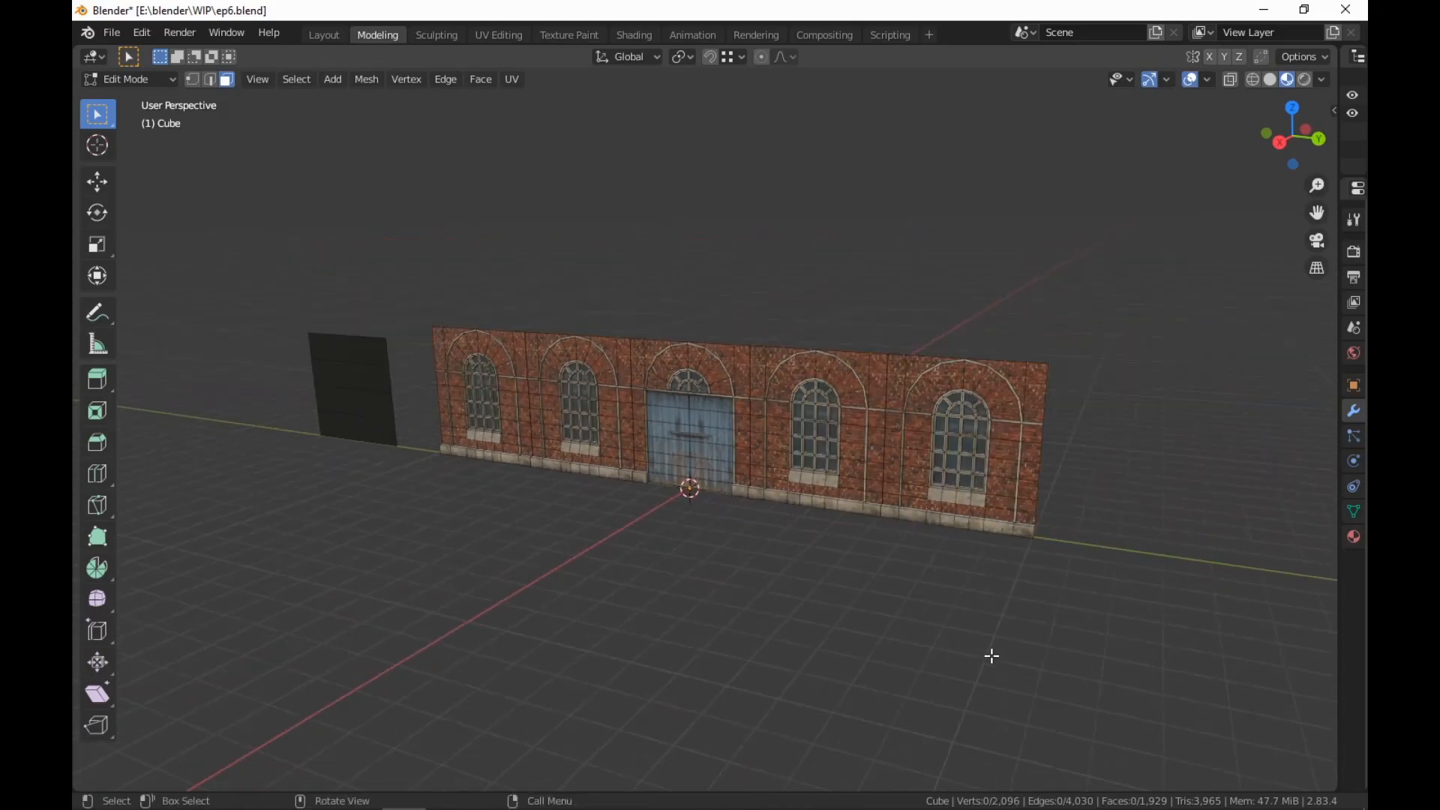
shift+middle_drag(900, 633, 960, 637)
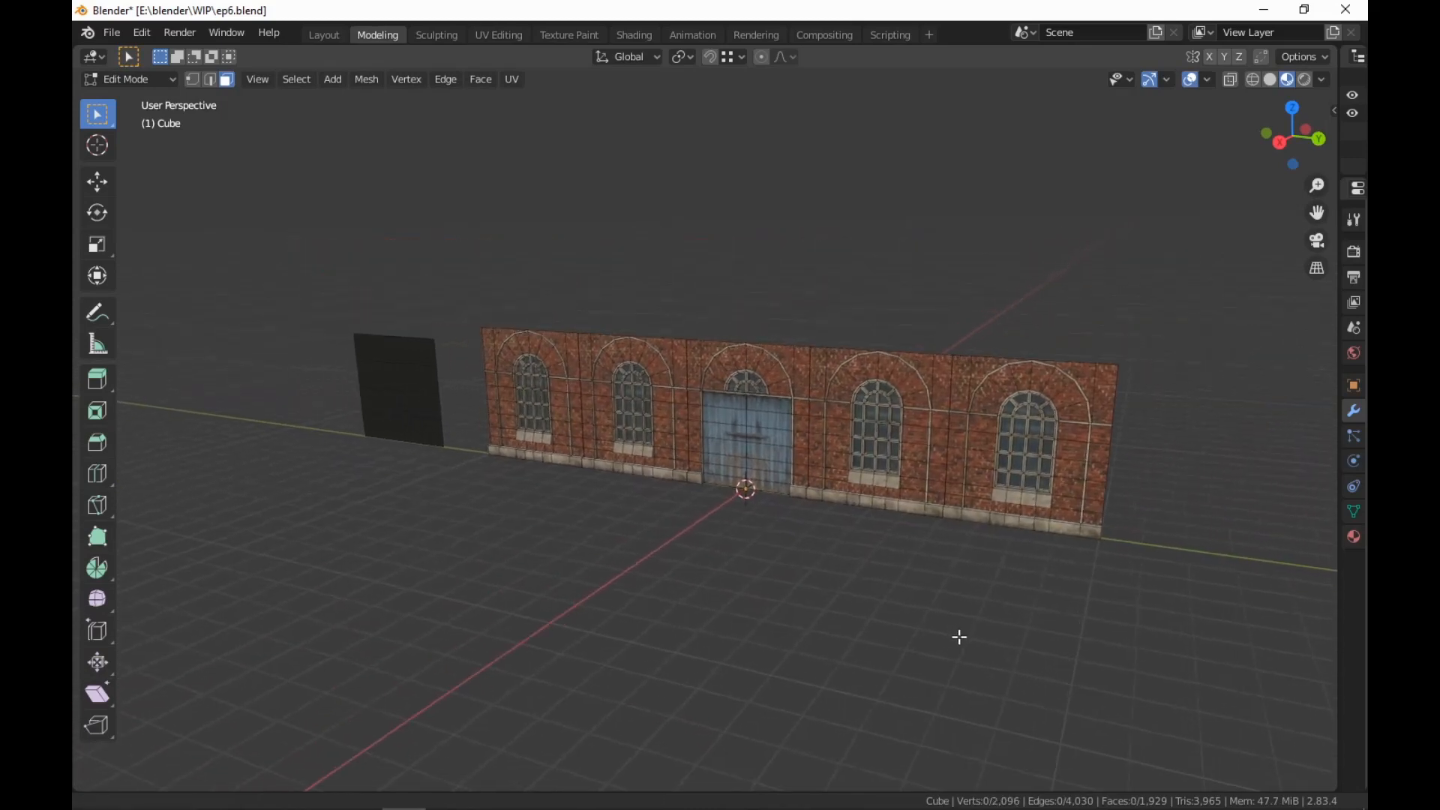
Extrude the vertical edge loop at the free end of the window wall row by -1 m along the Y axis
middle_drag(717, 598, 1019, 490)
scroll(826, 640, up, 4)
scroll(826, 642, down, 2)
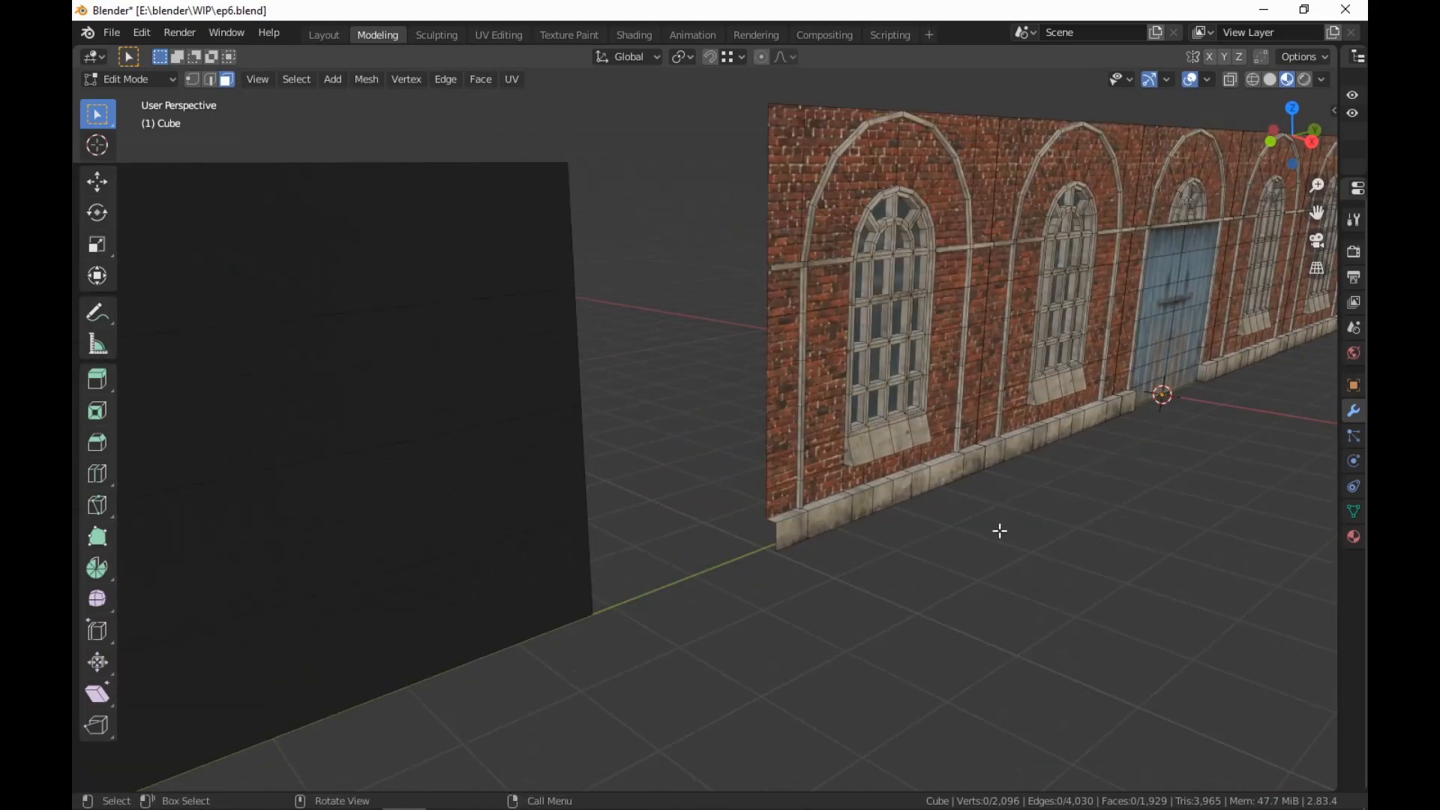
key(2)
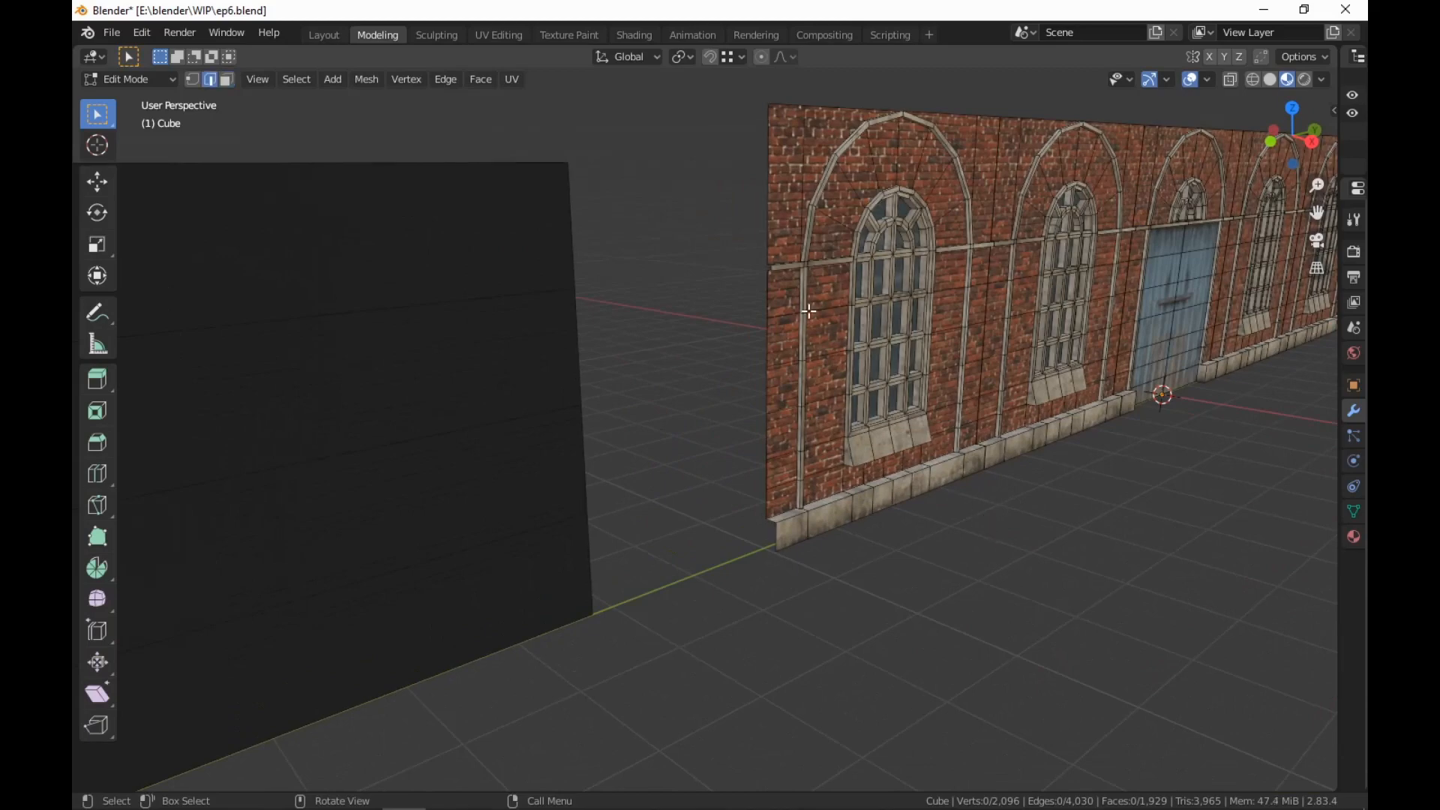
alt+click(767, 144)
shift+middle_drag(1015, 489, 1060, 531)
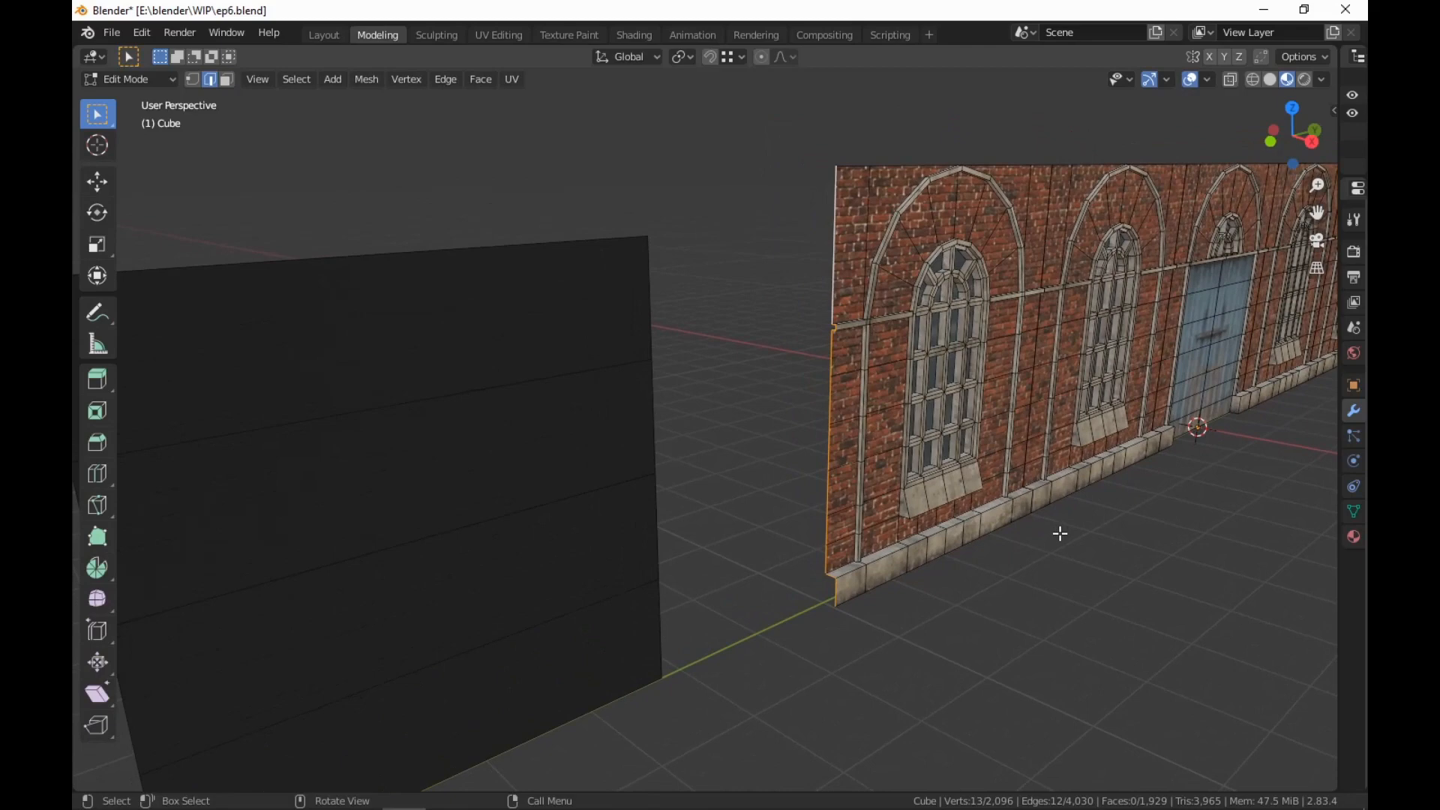
key(e)
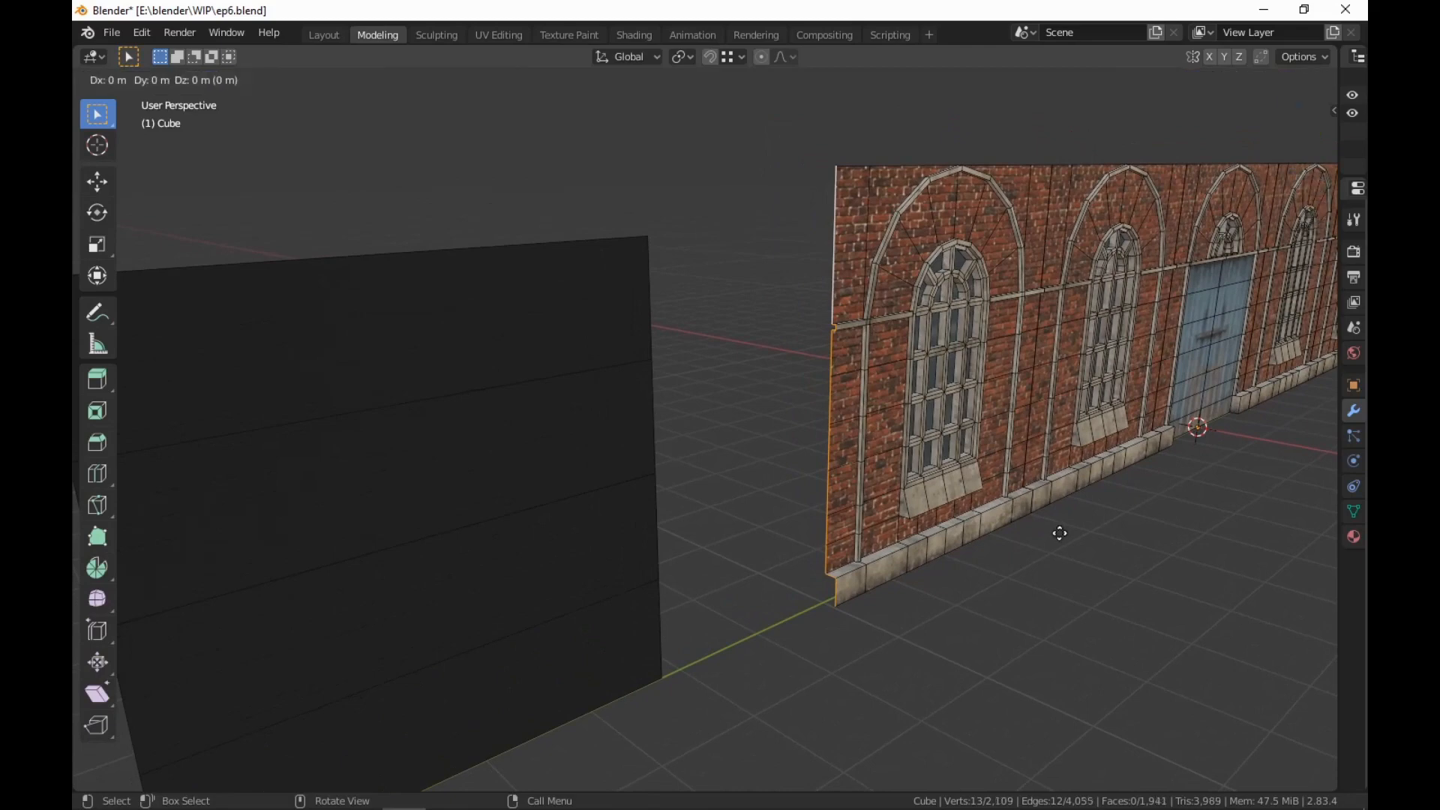
key(x)
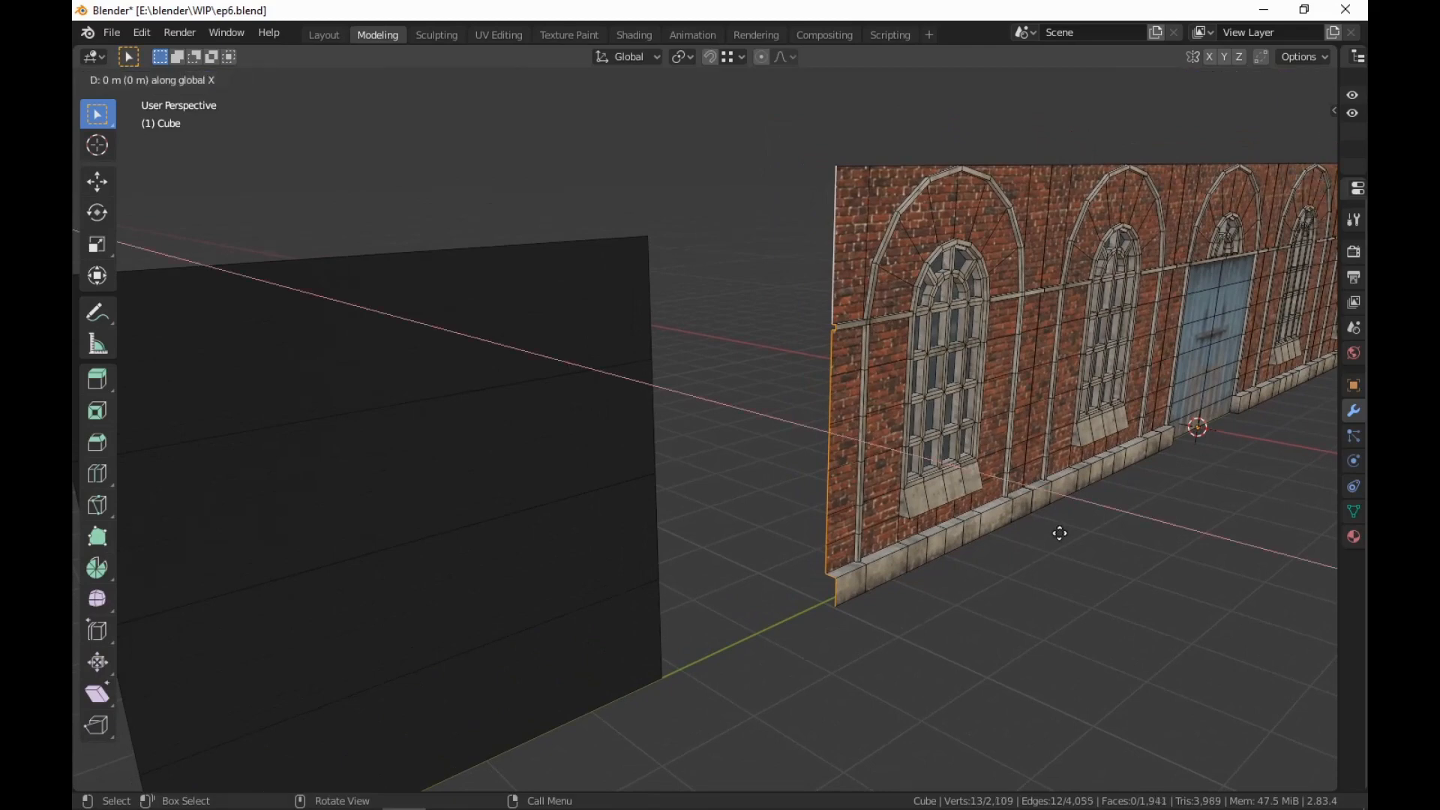
text(-1)
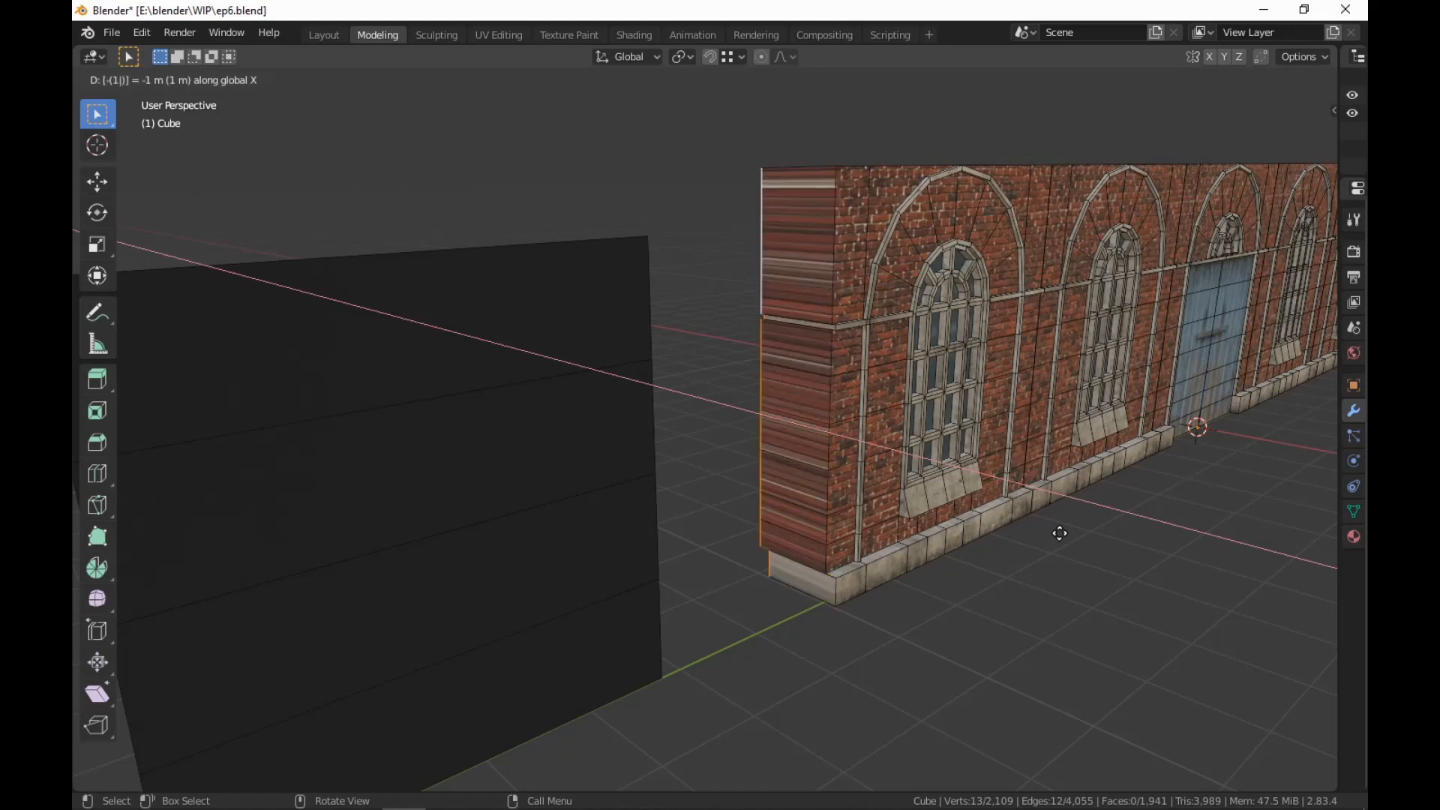
text(y)
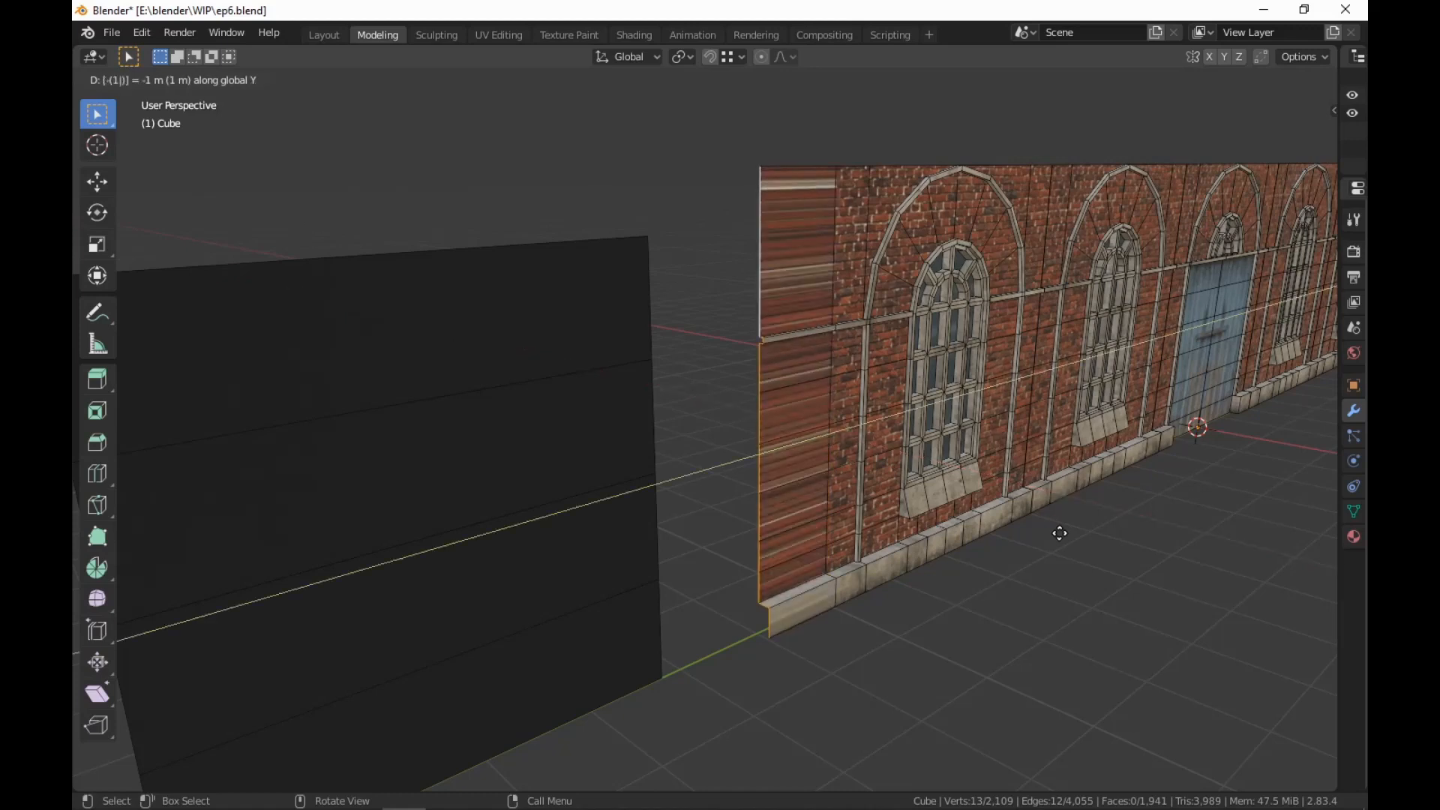
key(Return)
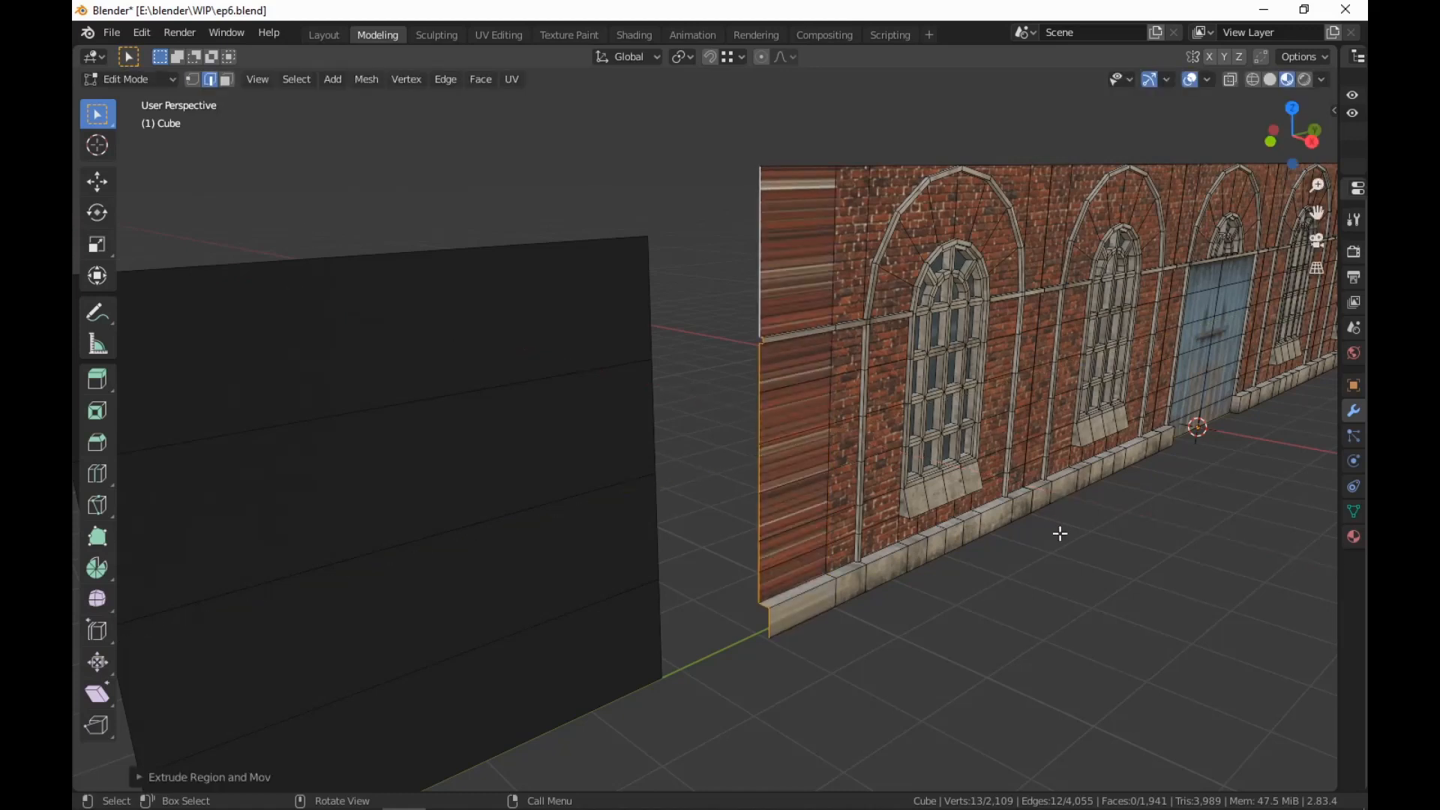
Add a centred vertical loop cut to the newly extruded end strip
scroll(1053, 535, up, 3)
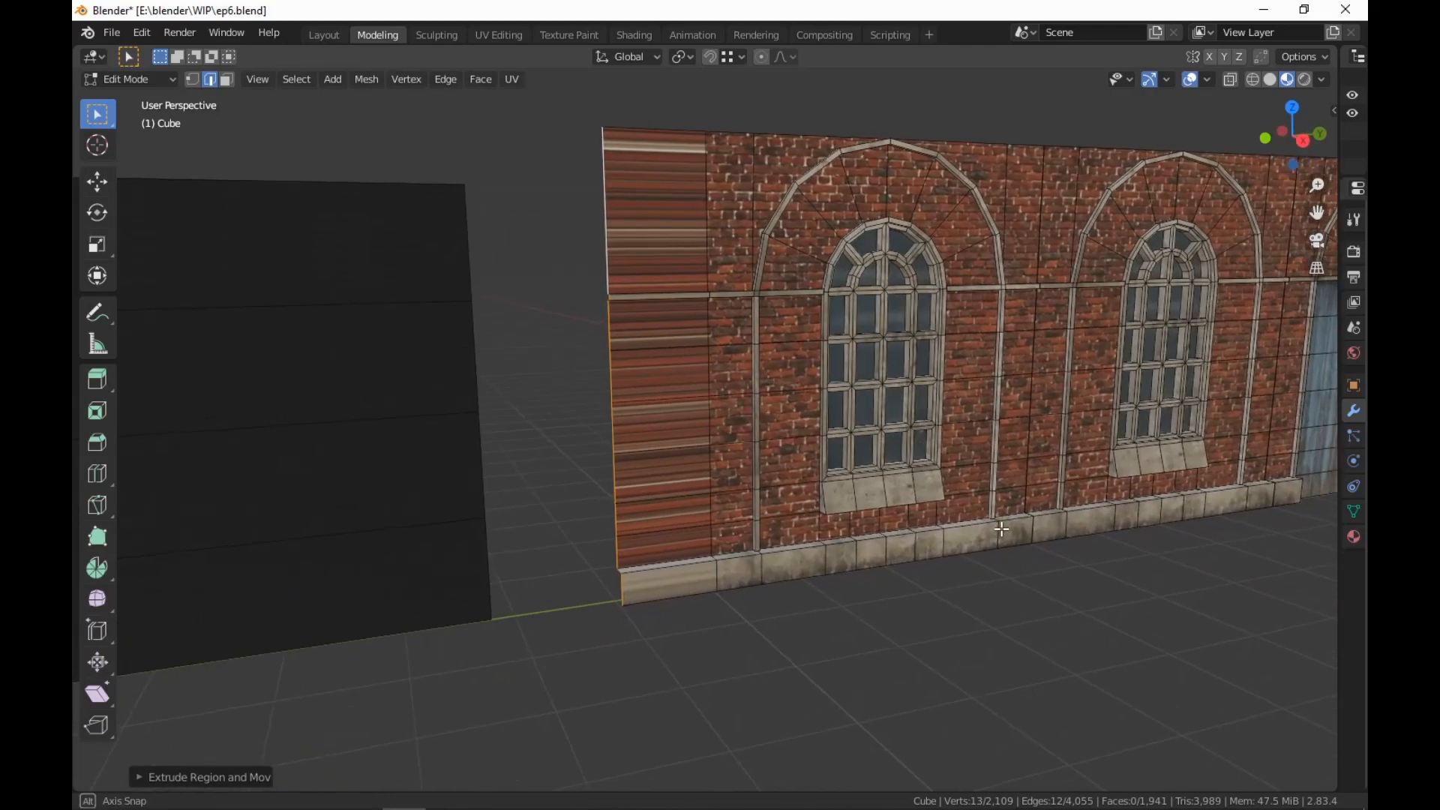
key(ctrl+r)
click(655, 278)
right_click(654, 278)
middle_drag(652, 276, 717, 376)
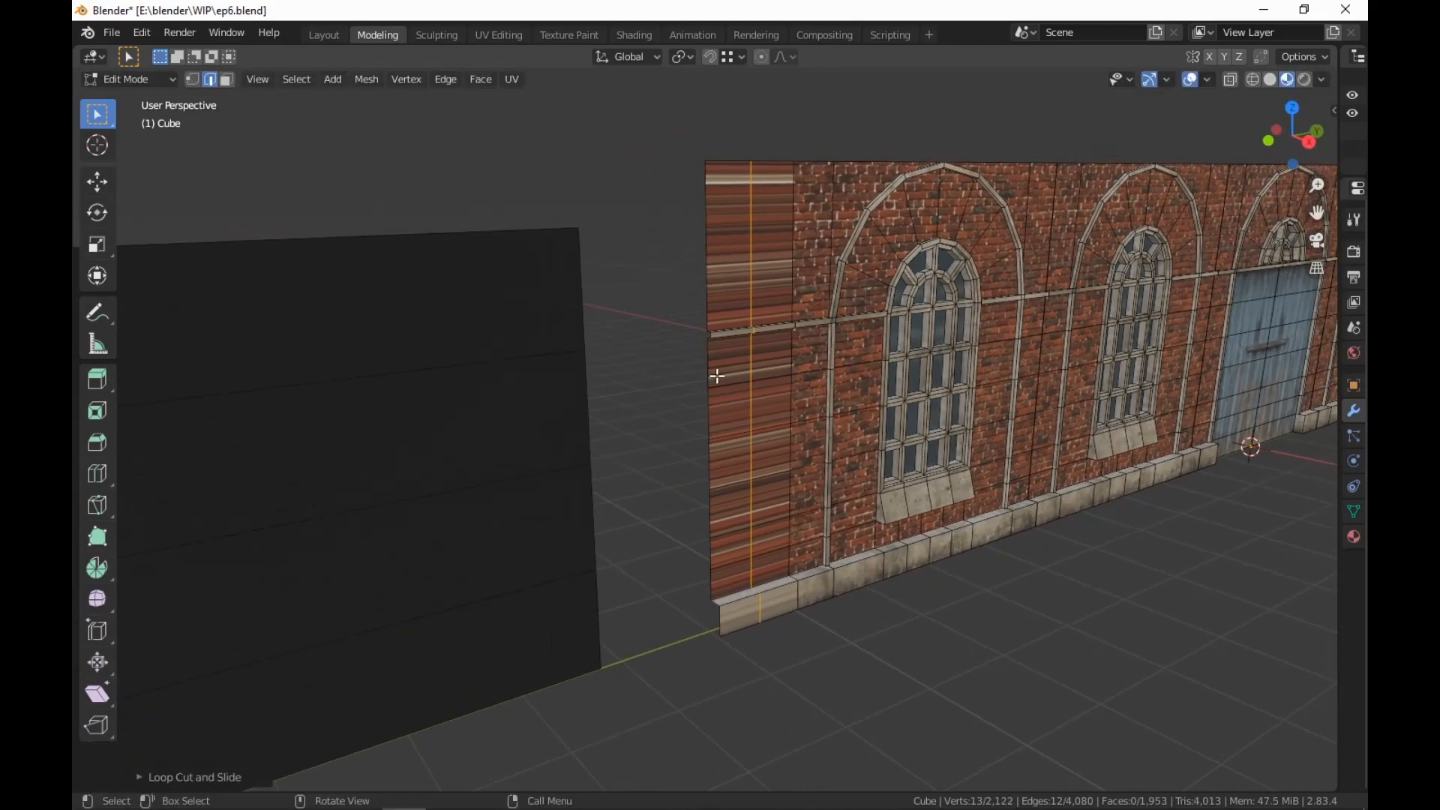
Split off the outer half of the end strip and rotate it -90° about the Z axis
key(3)
alt+click(732, 330)
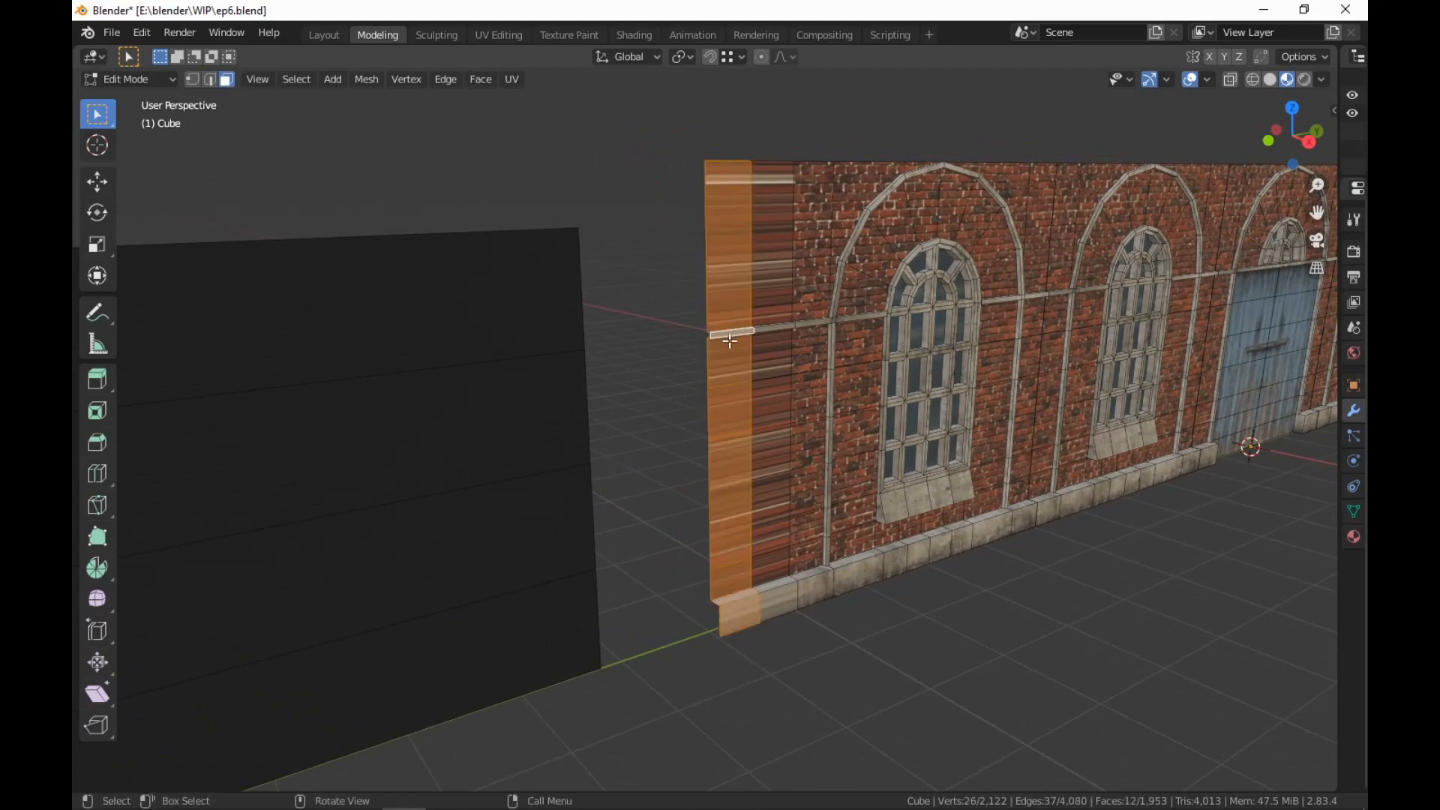
right_click(983, 549)
click(959, 726)
text(rz-90)
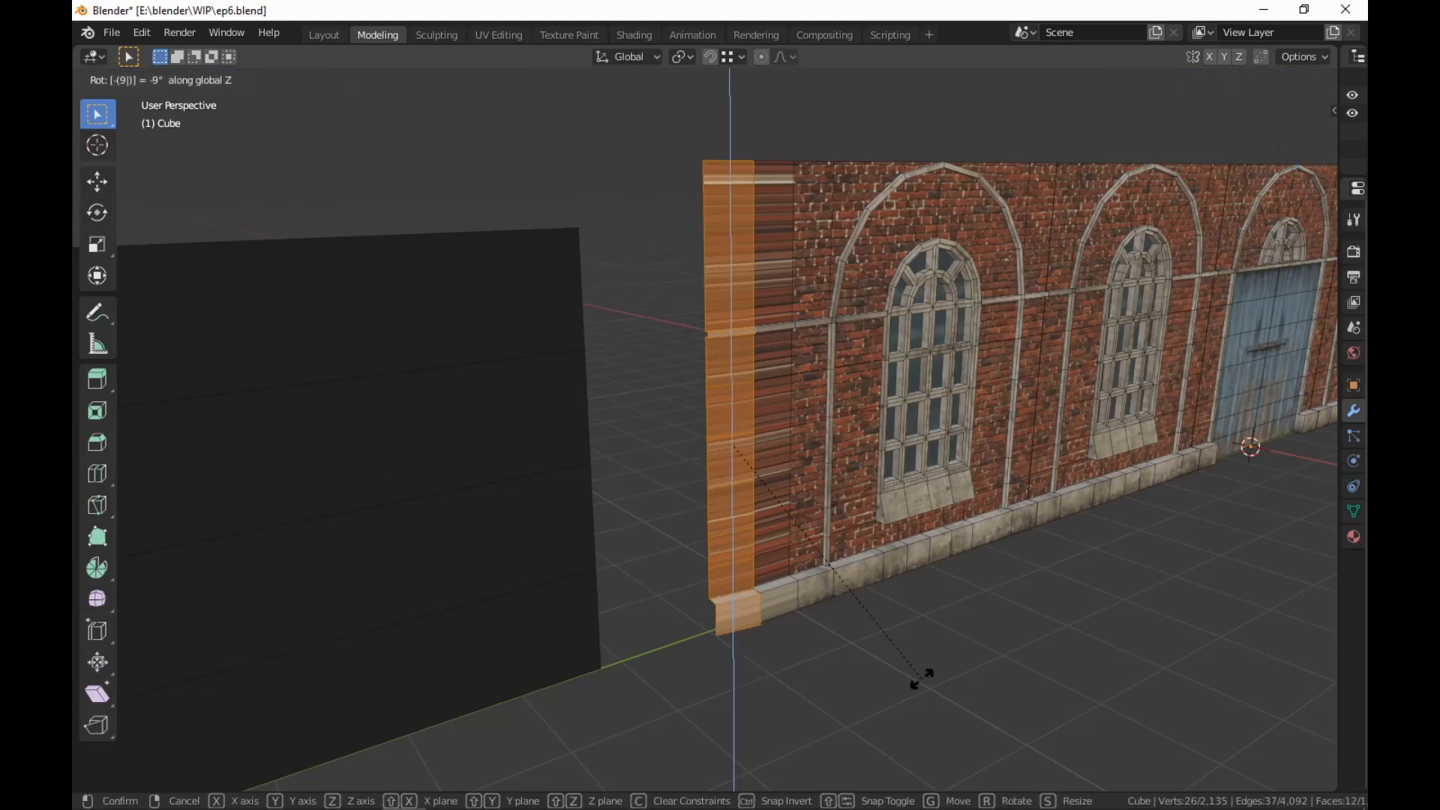
key(Return)
Move the rotated strip along the X and Y axes until it meets the remaining strip's edge and forms a corner
key(g)
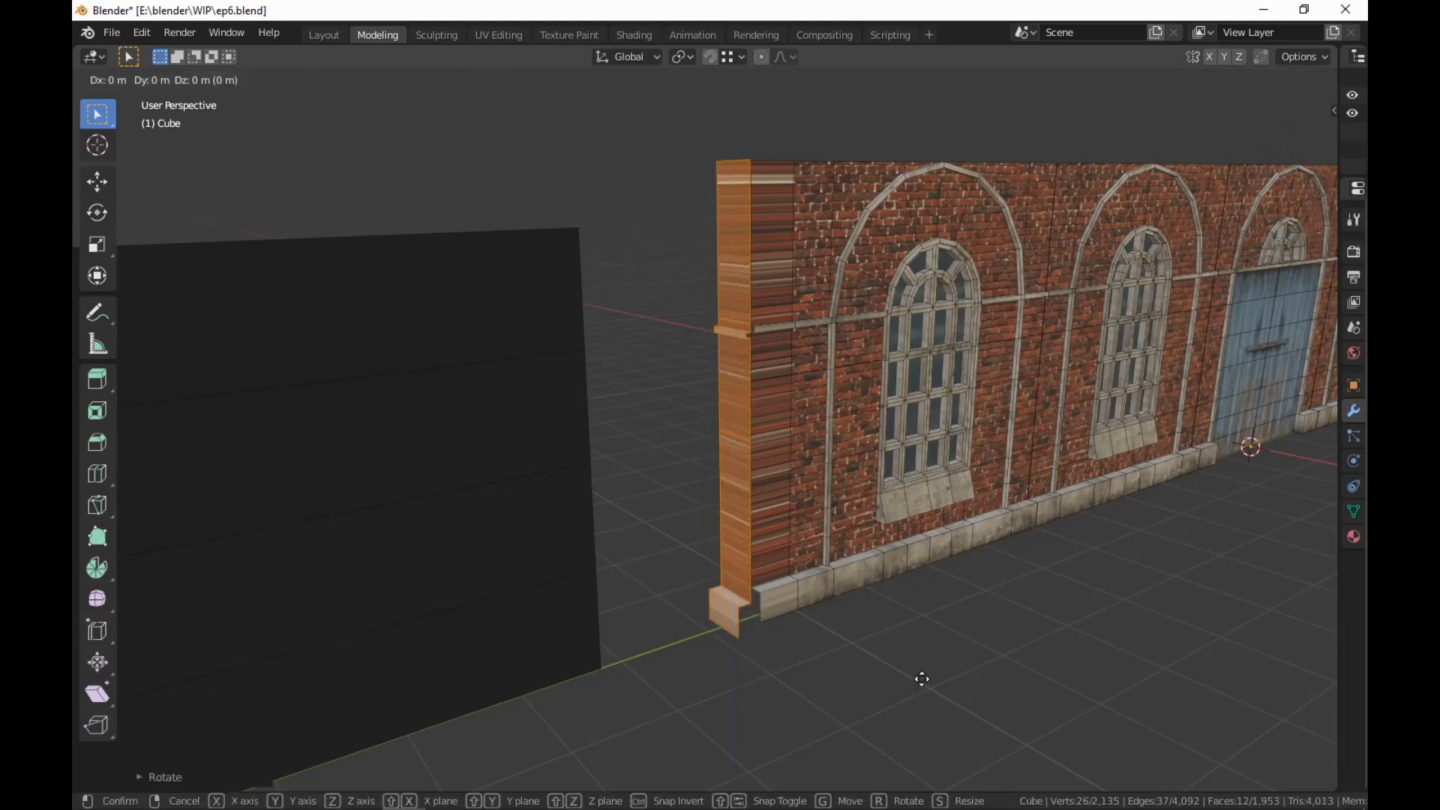
key(x)
click(843, 664)
key(g)
key(x)
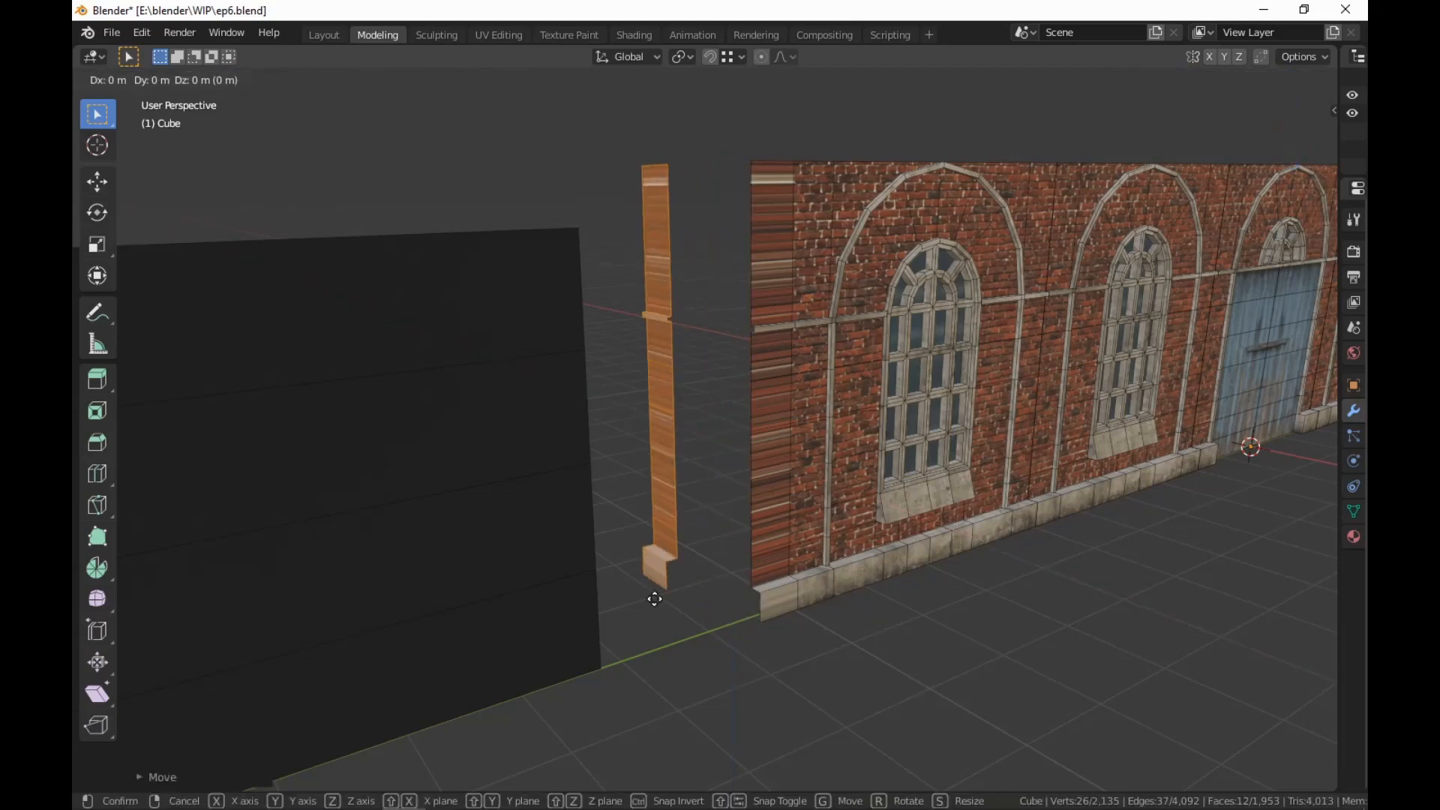
click(746, 594)
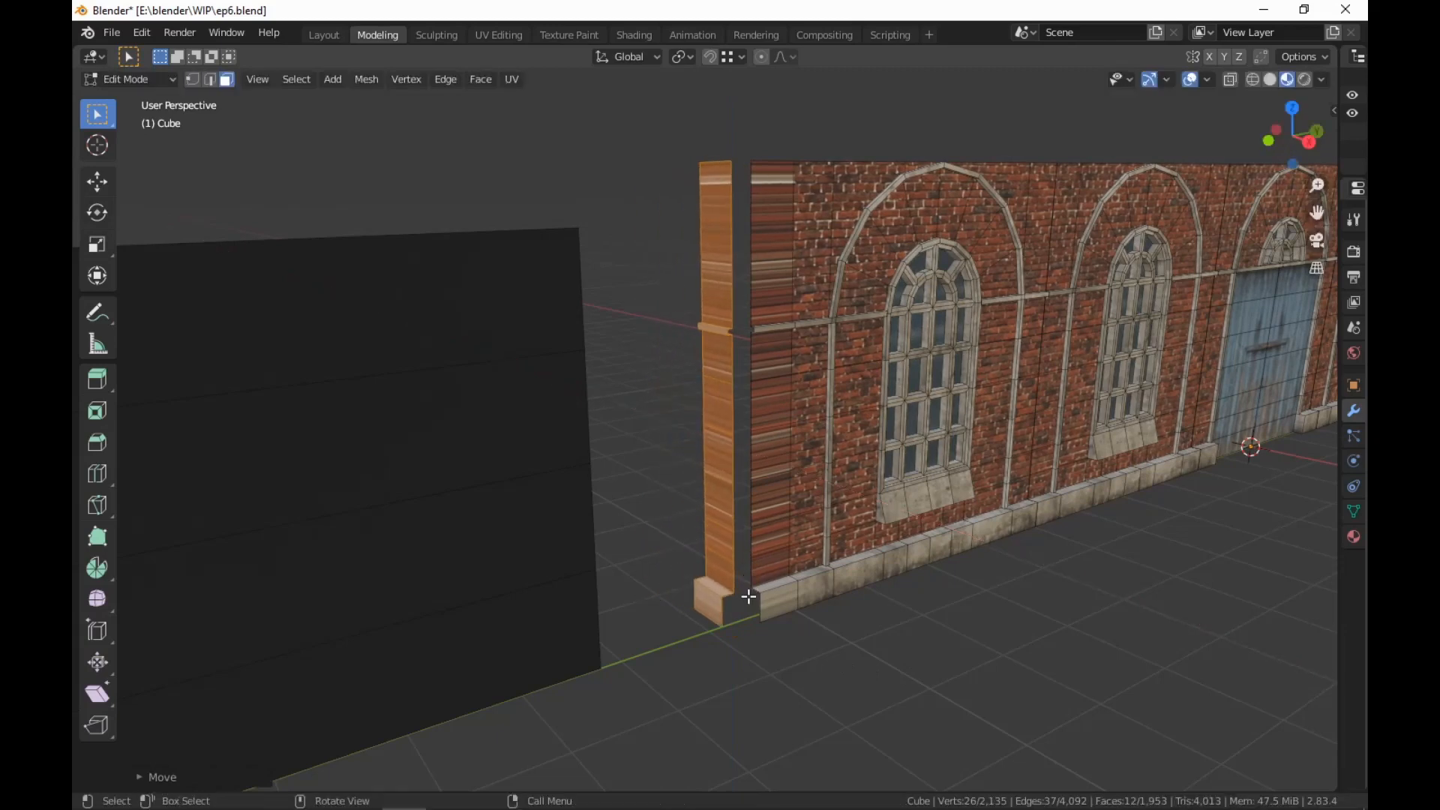
key(g)
key(y)
click(748, 597)
middle_drag(860, 687, 855, 703)
scroll(854, 703, up, 3)
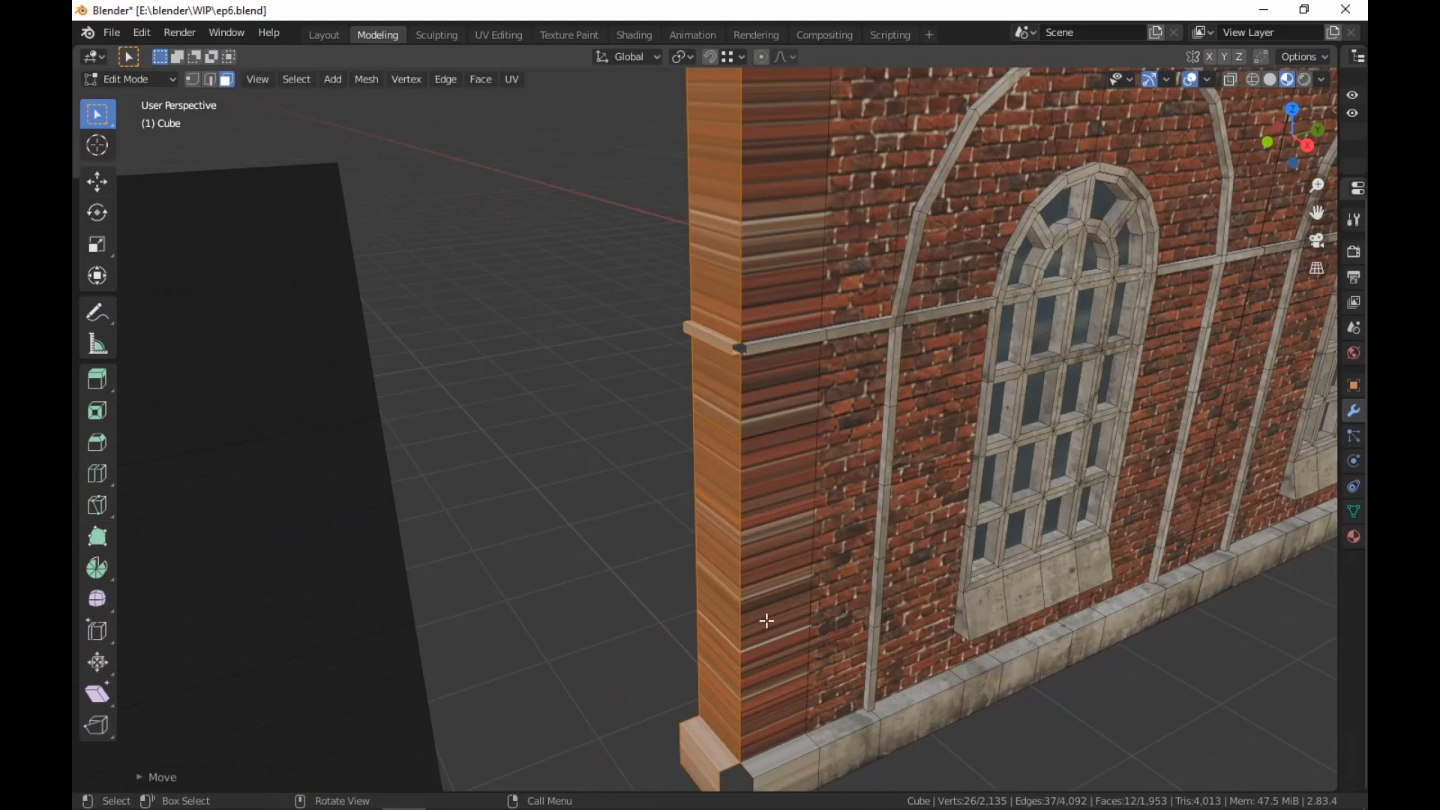
key(ctrl+l)
middle_drag(970, 710, 1025, 678)
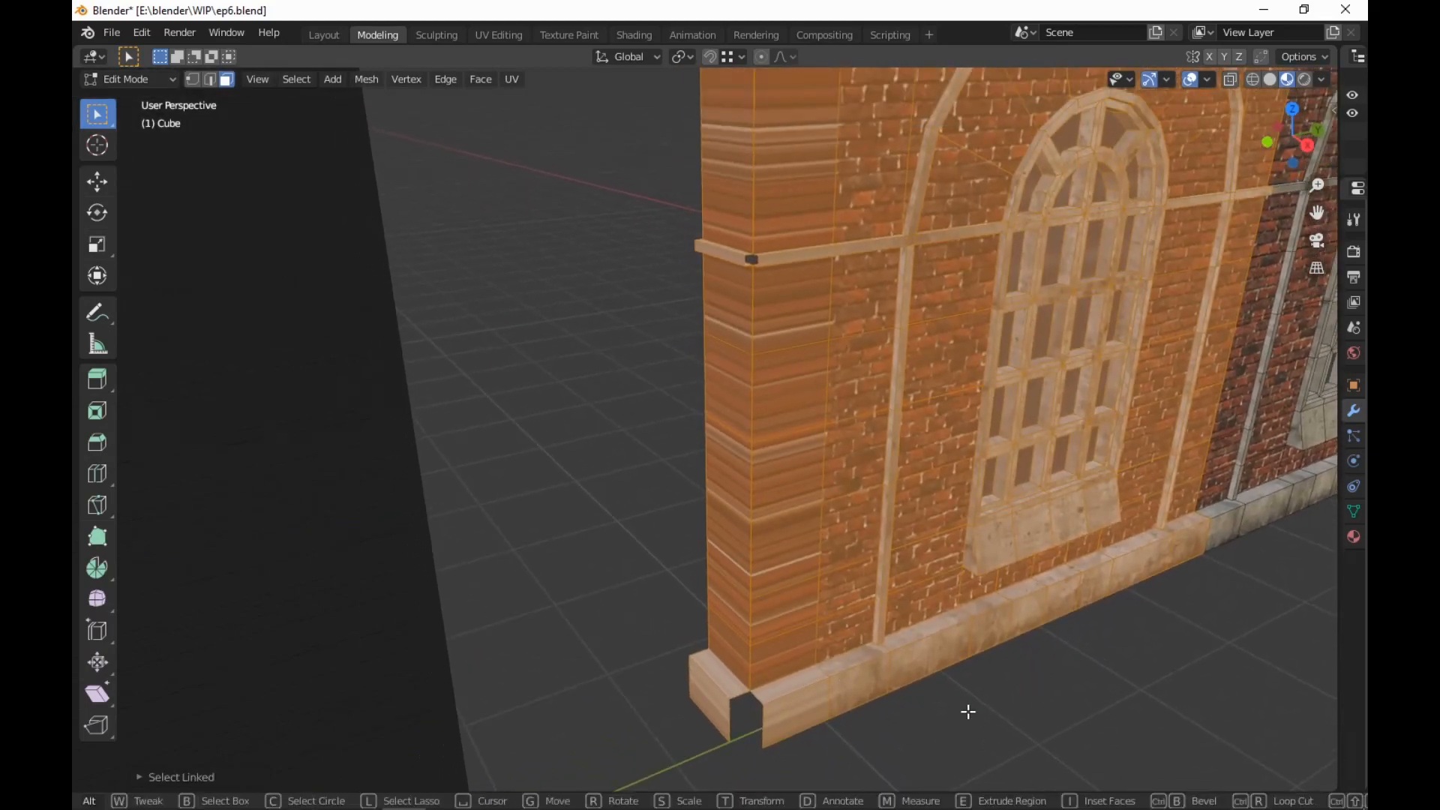
key(alt+a)
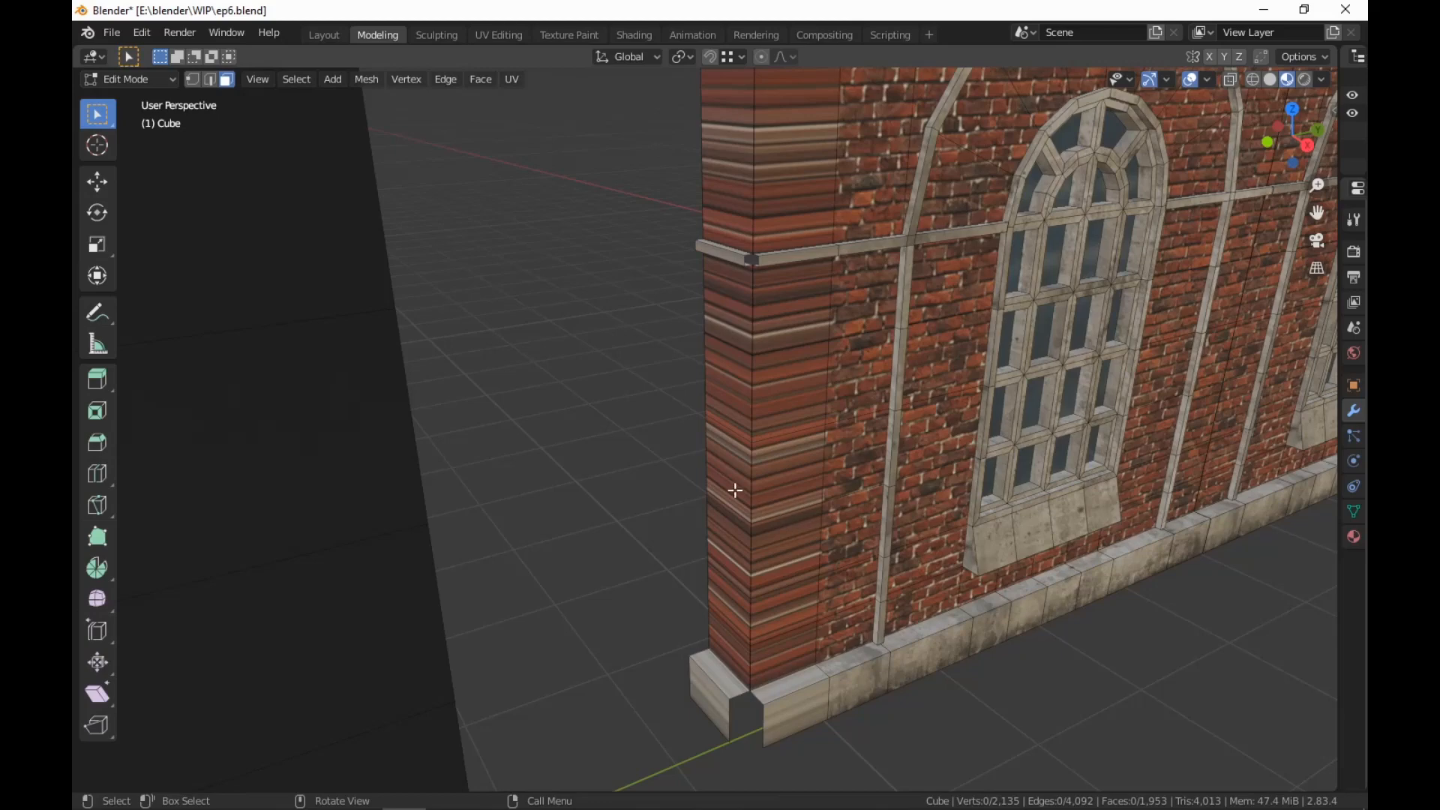
Split both corner strips from the window wall and move them along the Y axis, clear of the wall
key(l)
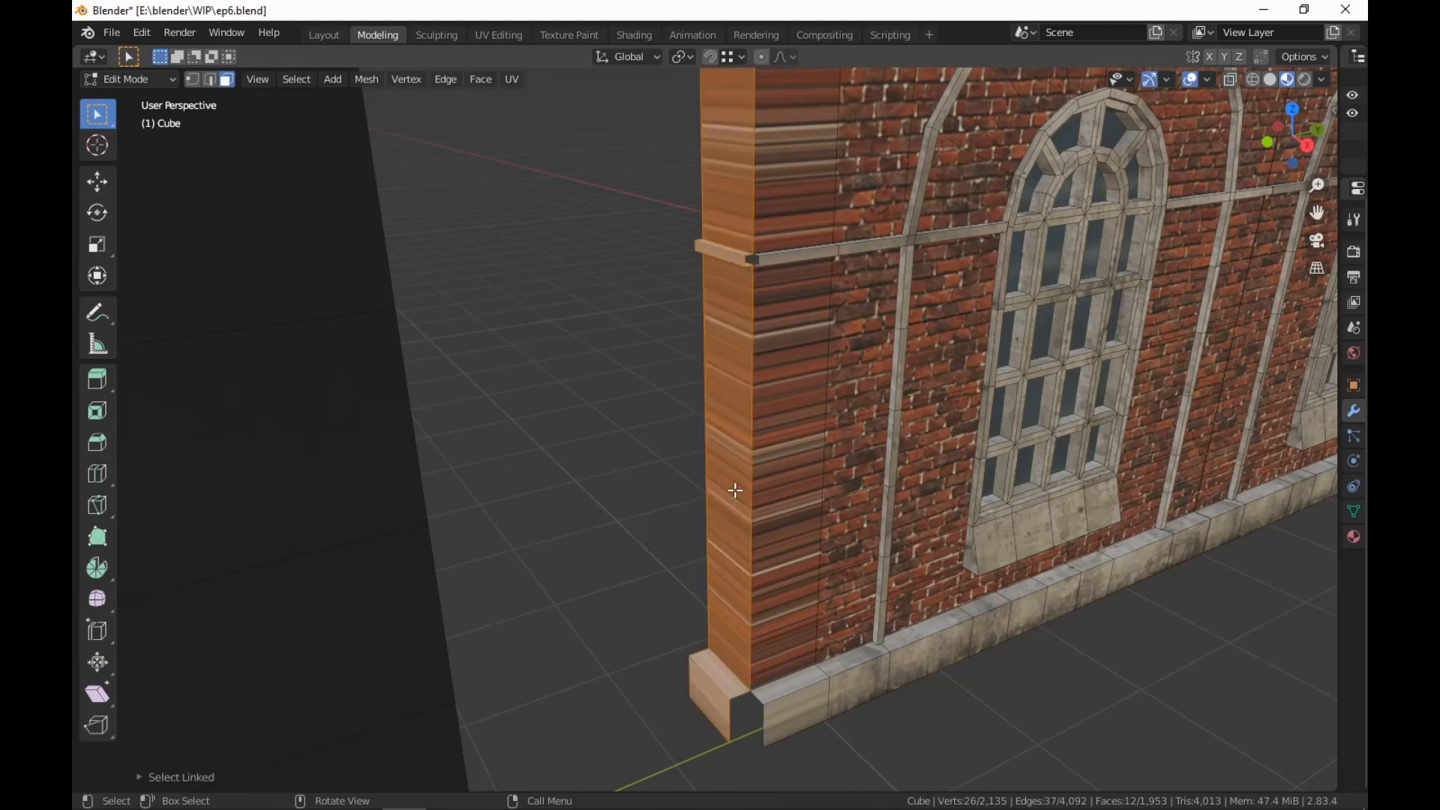
alt+shift+click(796, 691)
scroll(799, 684, down, 4)
middle_drag(799, 682, 793, 671)
right_click(793, 670)
click(794, 671)
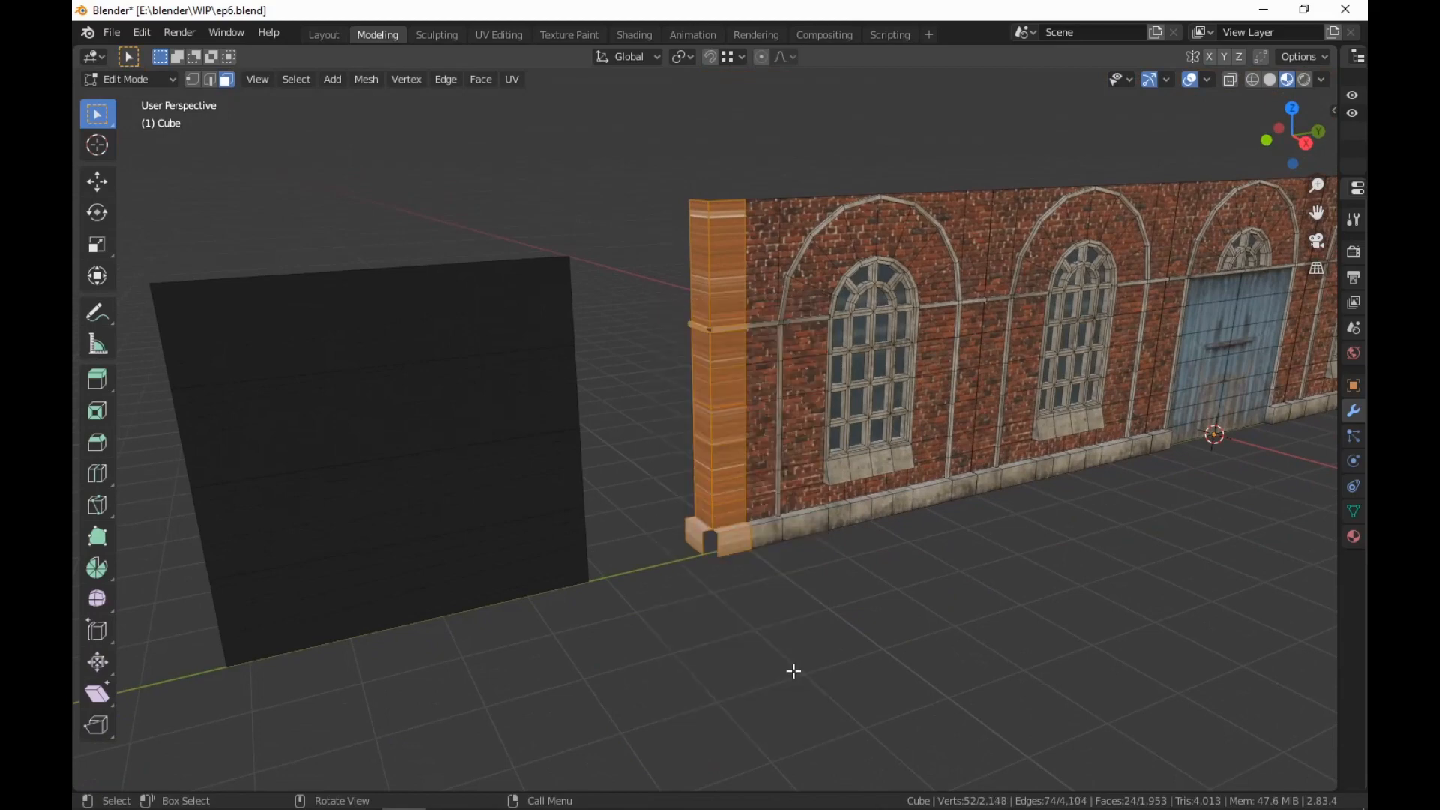
key(g)
key(y)
click(753, 684)
scroll(753, 685, up, 5)
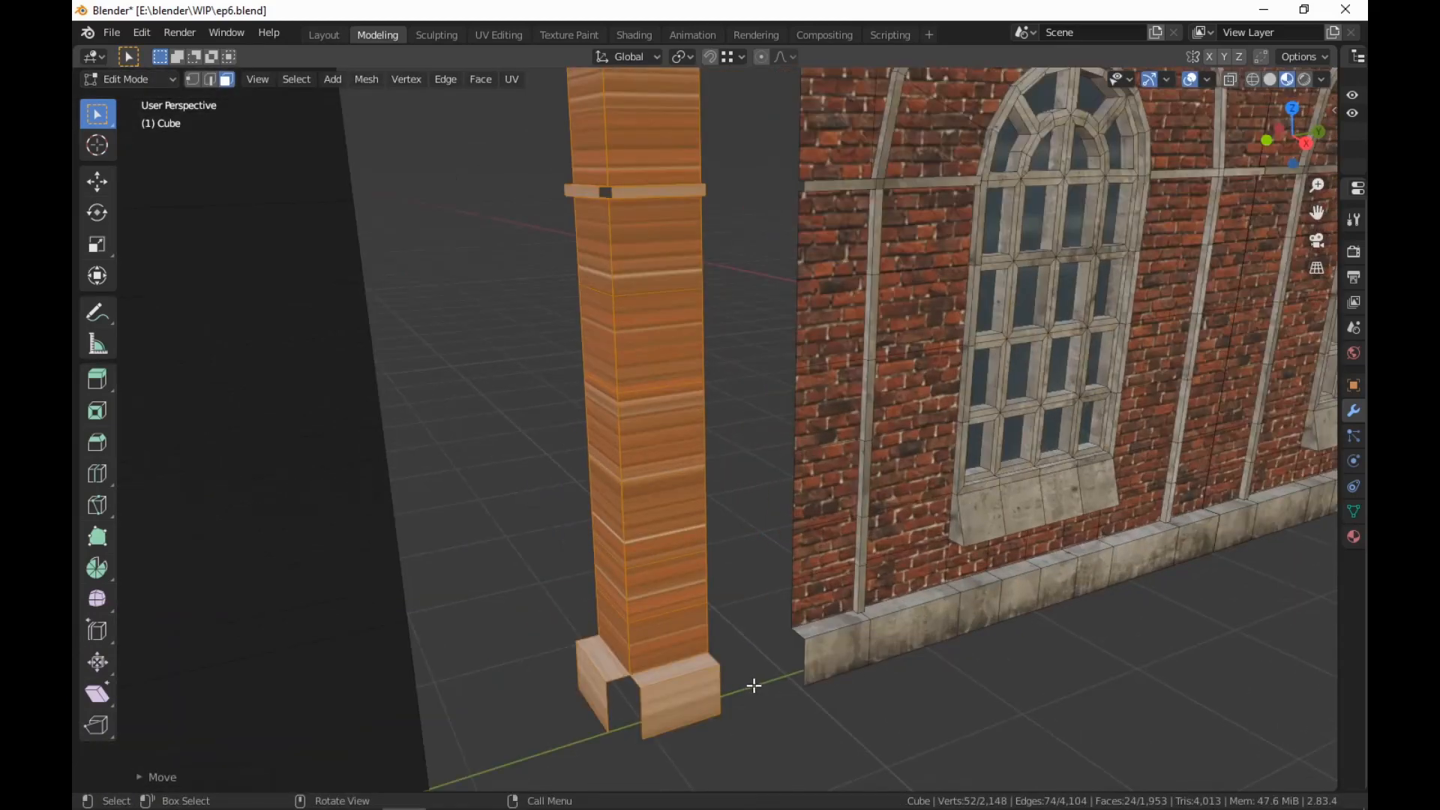
Close the corner gap in the pillar's stone base by moving its two open vertical edges together
key(2)
middle_drag(755, 687, 804, 595)
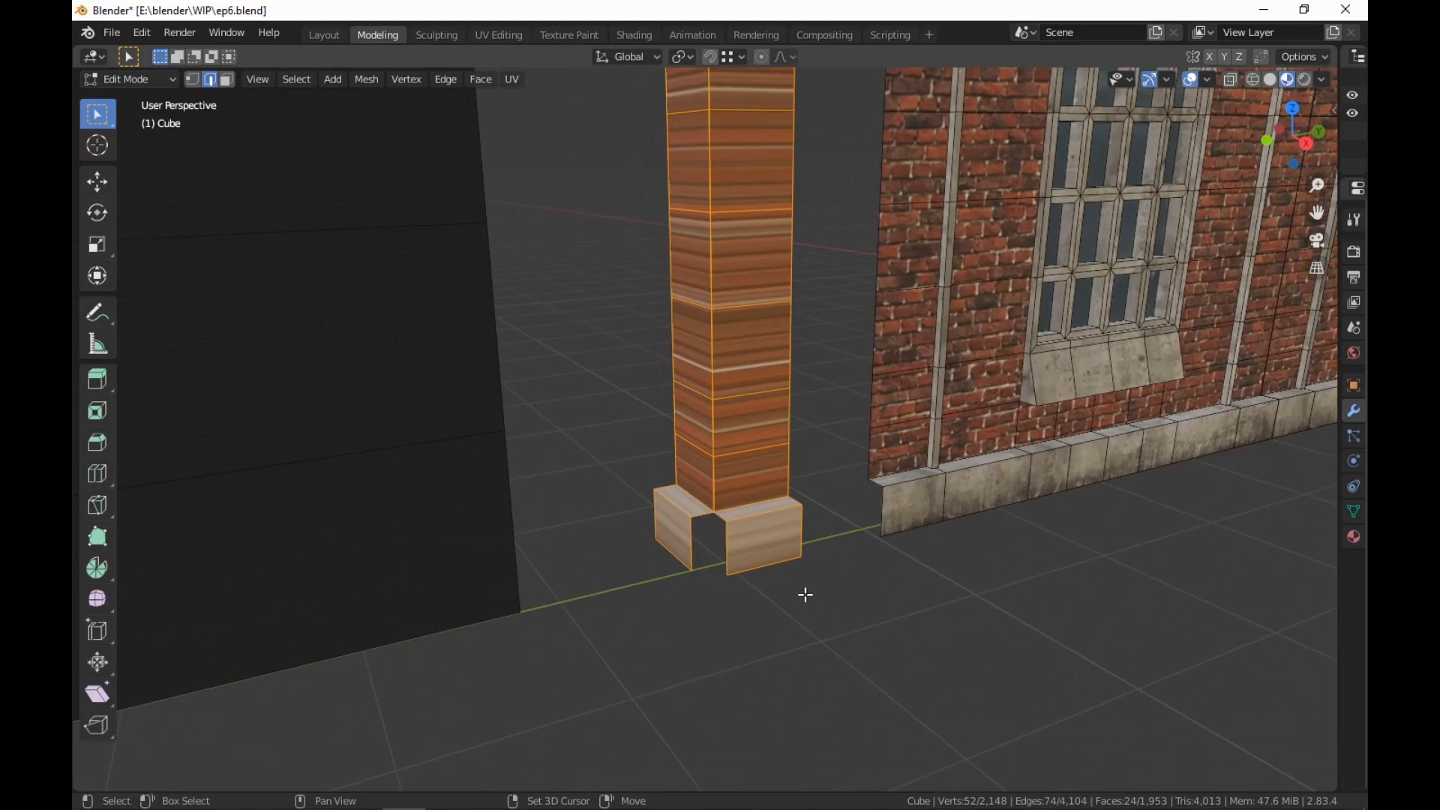
click(729, 552)
key(g)
key(y)
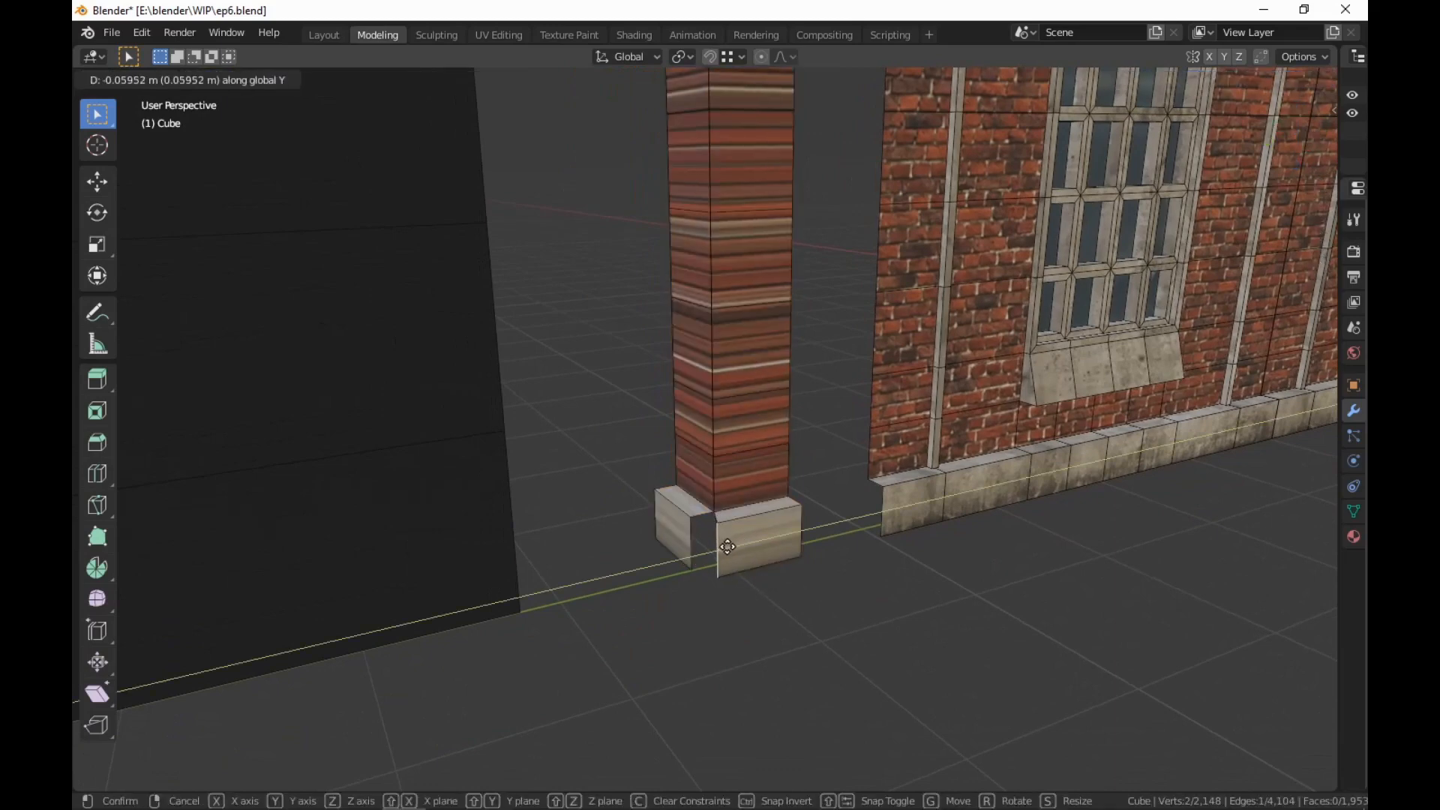
click(691, 566)
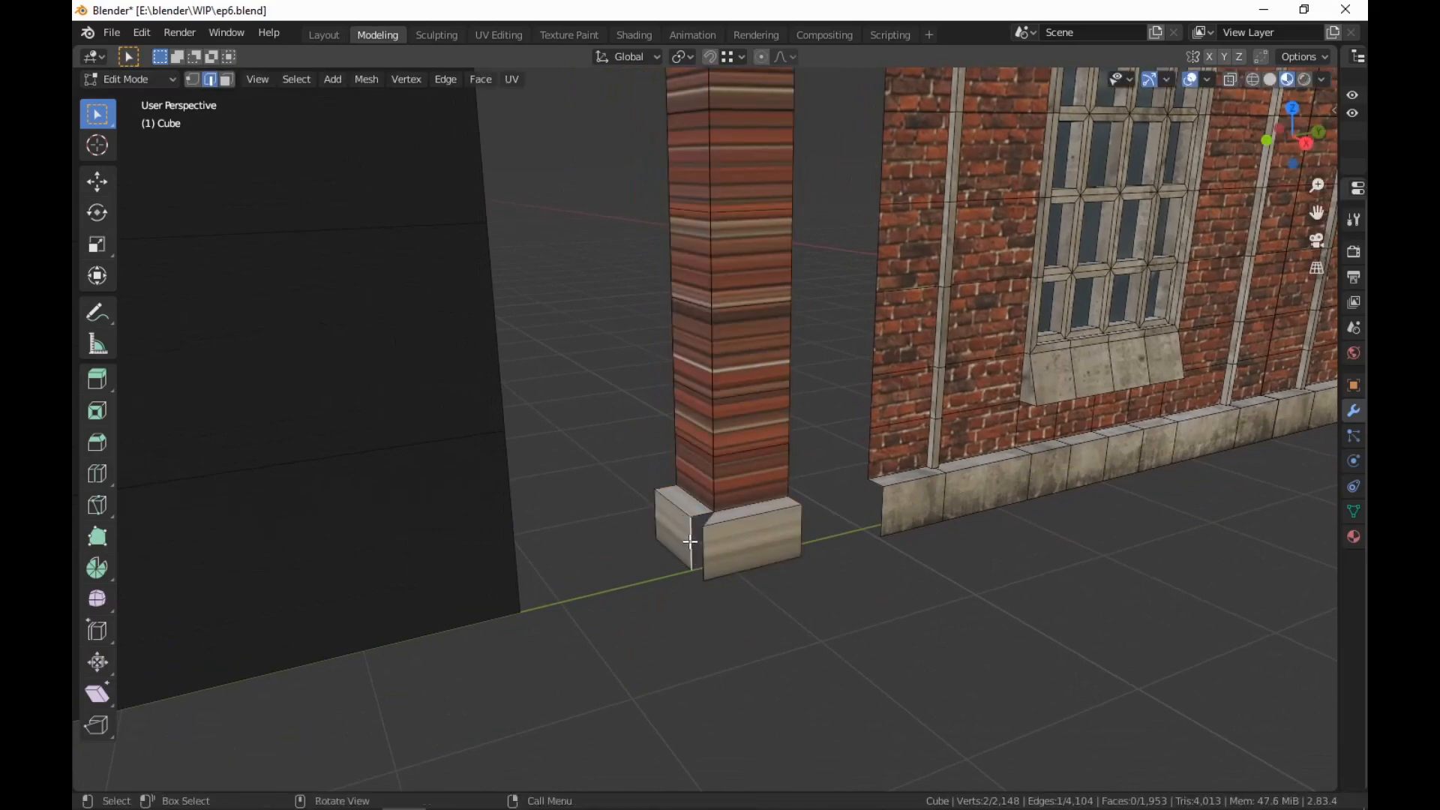
key(g)
click(690, 541)
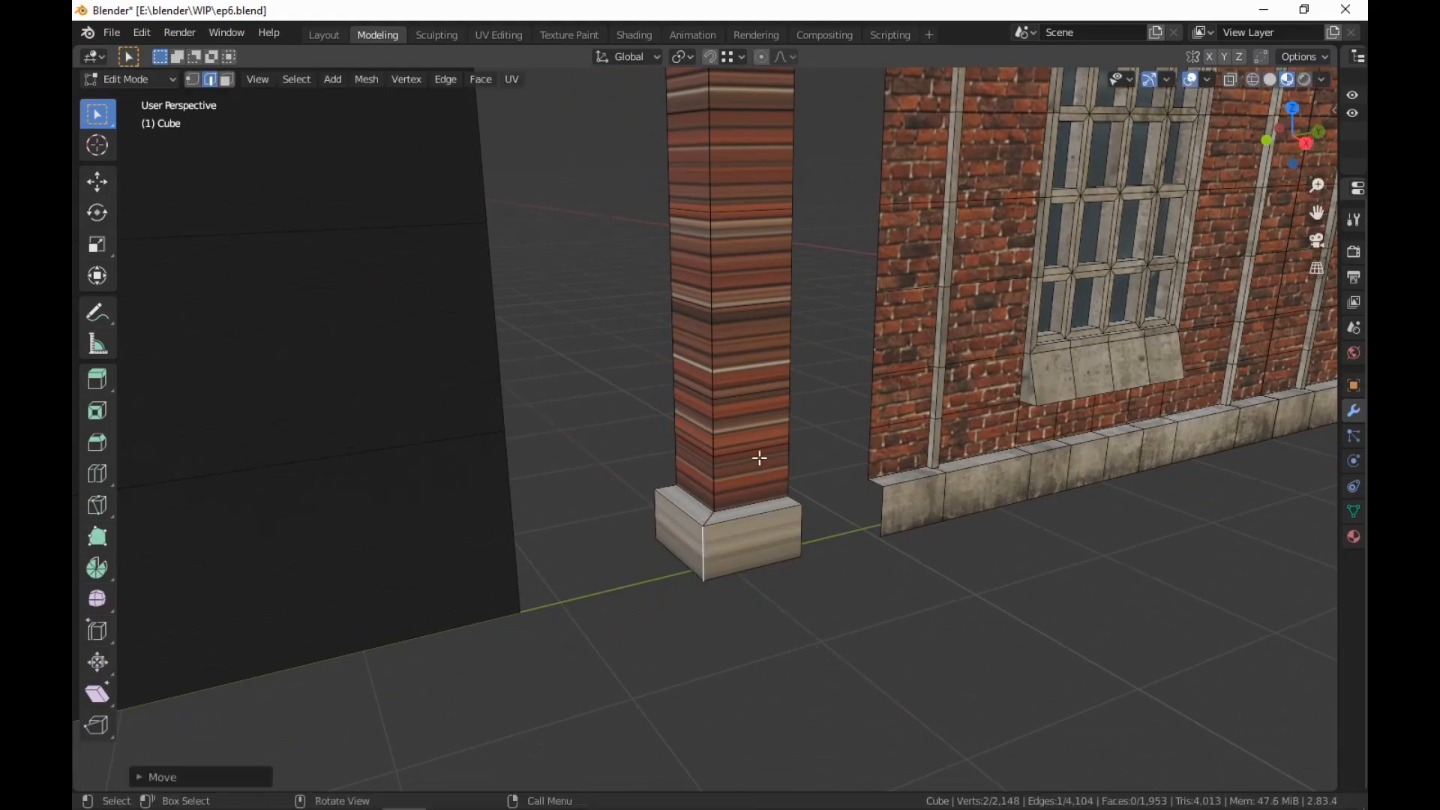
Close the corner gap in the pillar's stone ledge by moving one short edge along Y and the other along X
middle_drag(763, 457, 751, 510)
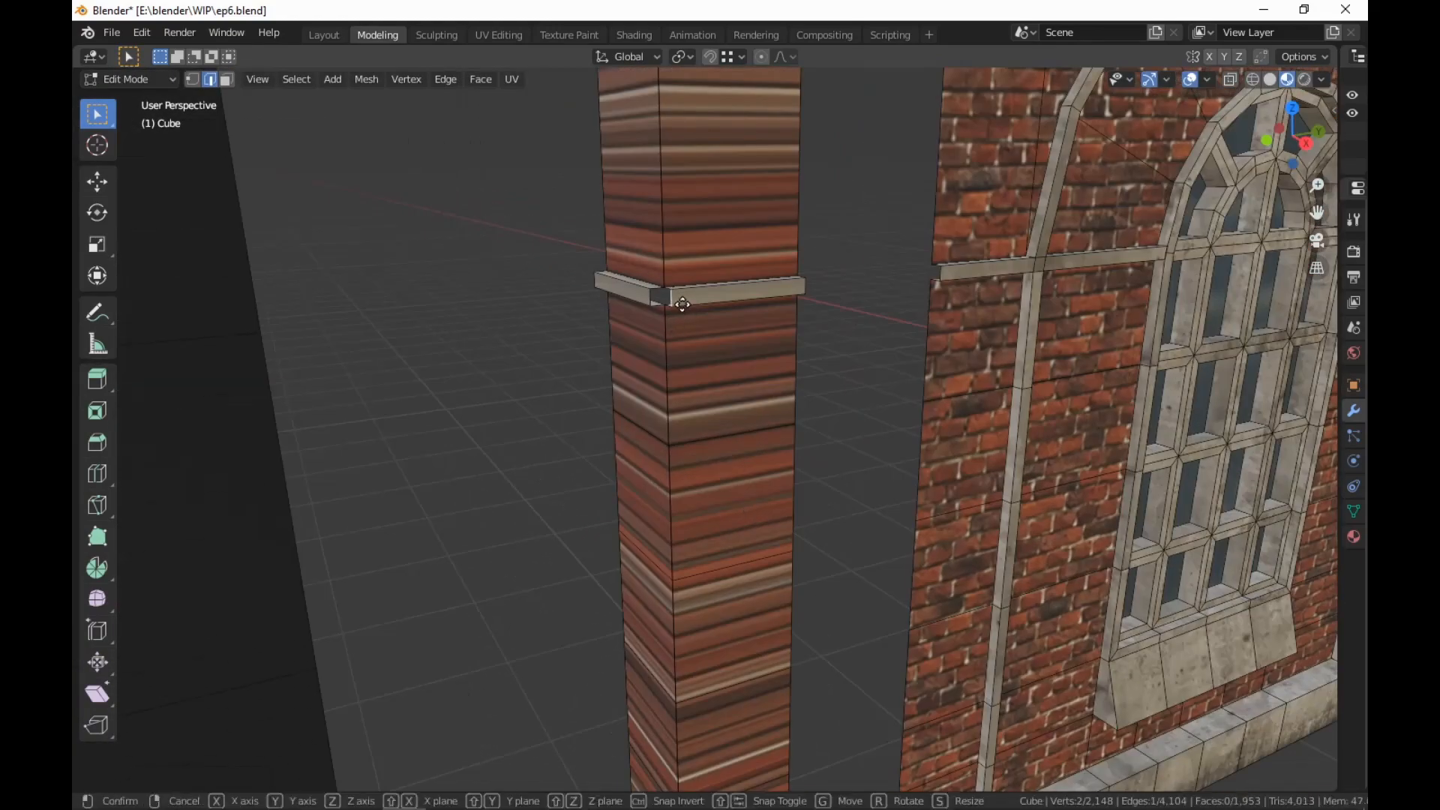
key(g)
key(y)
click(655, 300)
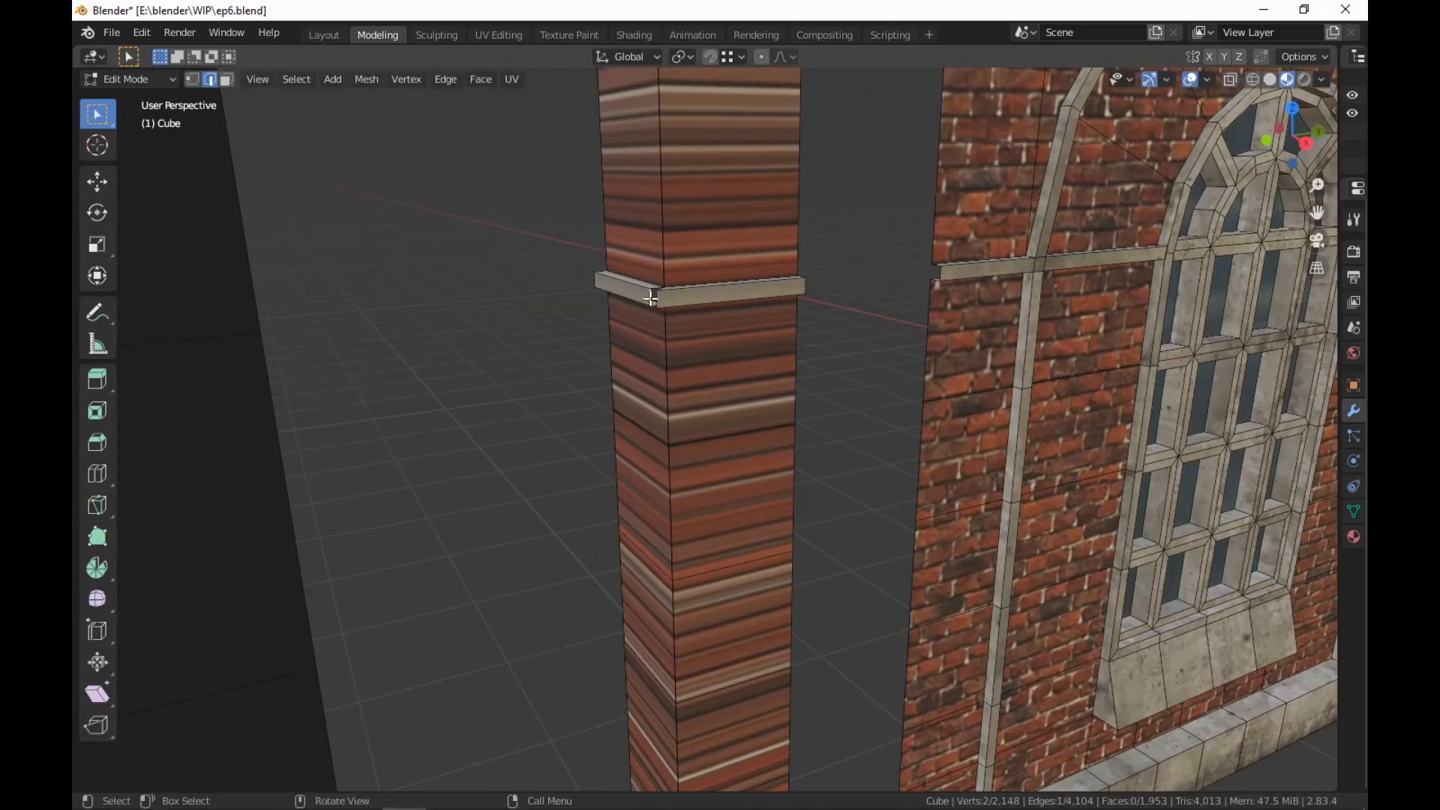
key(g)
key(x)
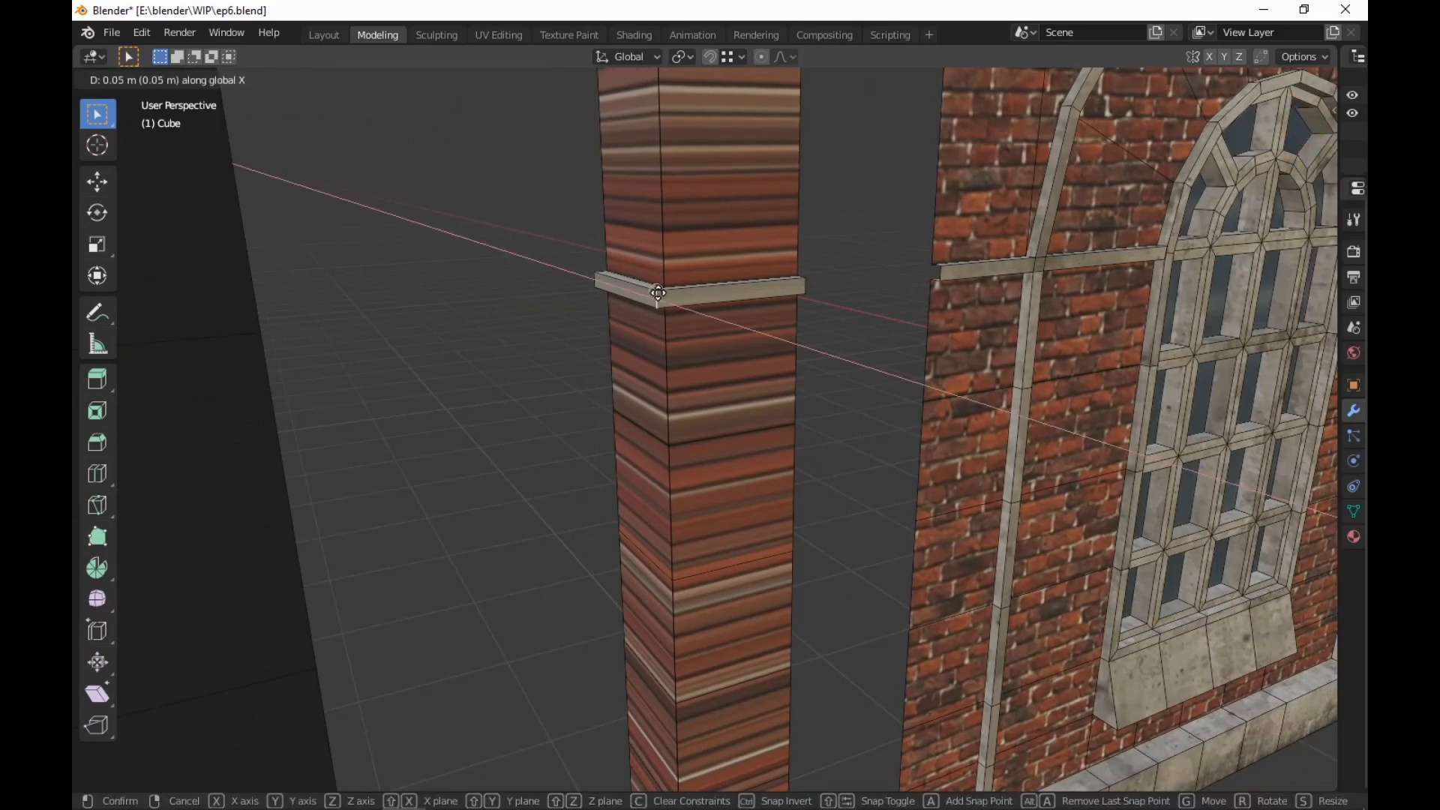
click(671, 293)
Select both linked halves of the corner pillar and merge their vertices by distance
scroll(899, 503, down, 10)
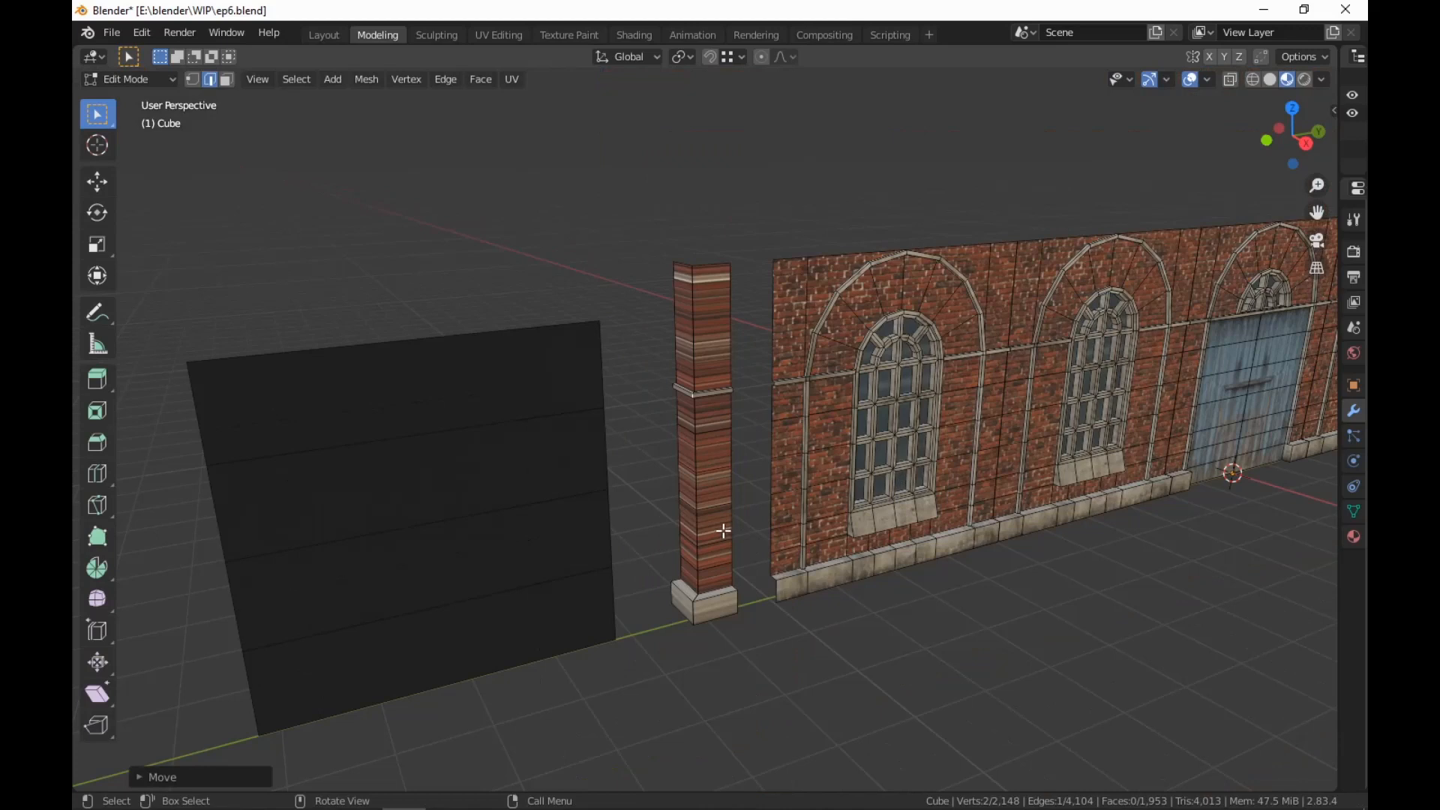
key(3)
key(l)
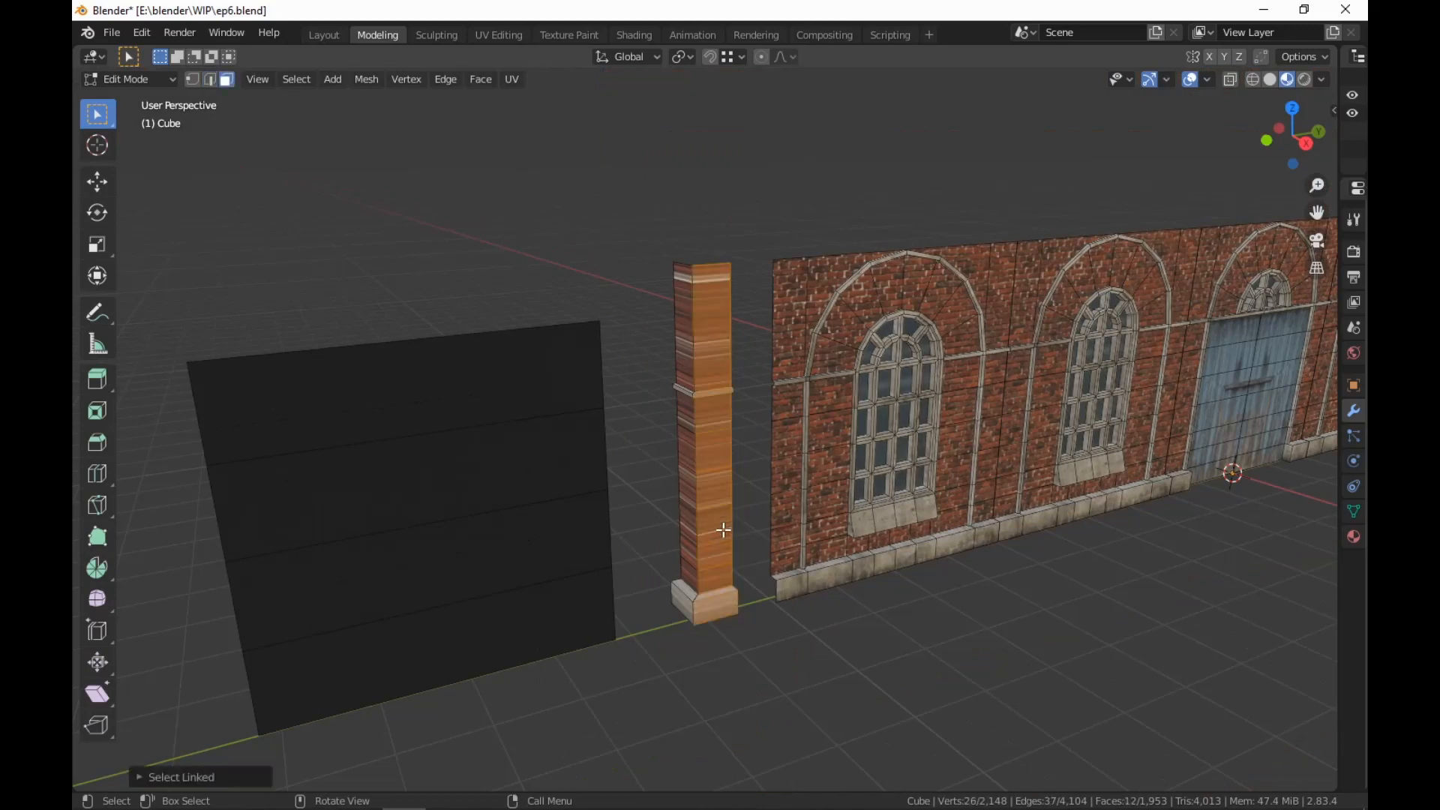
key(l)
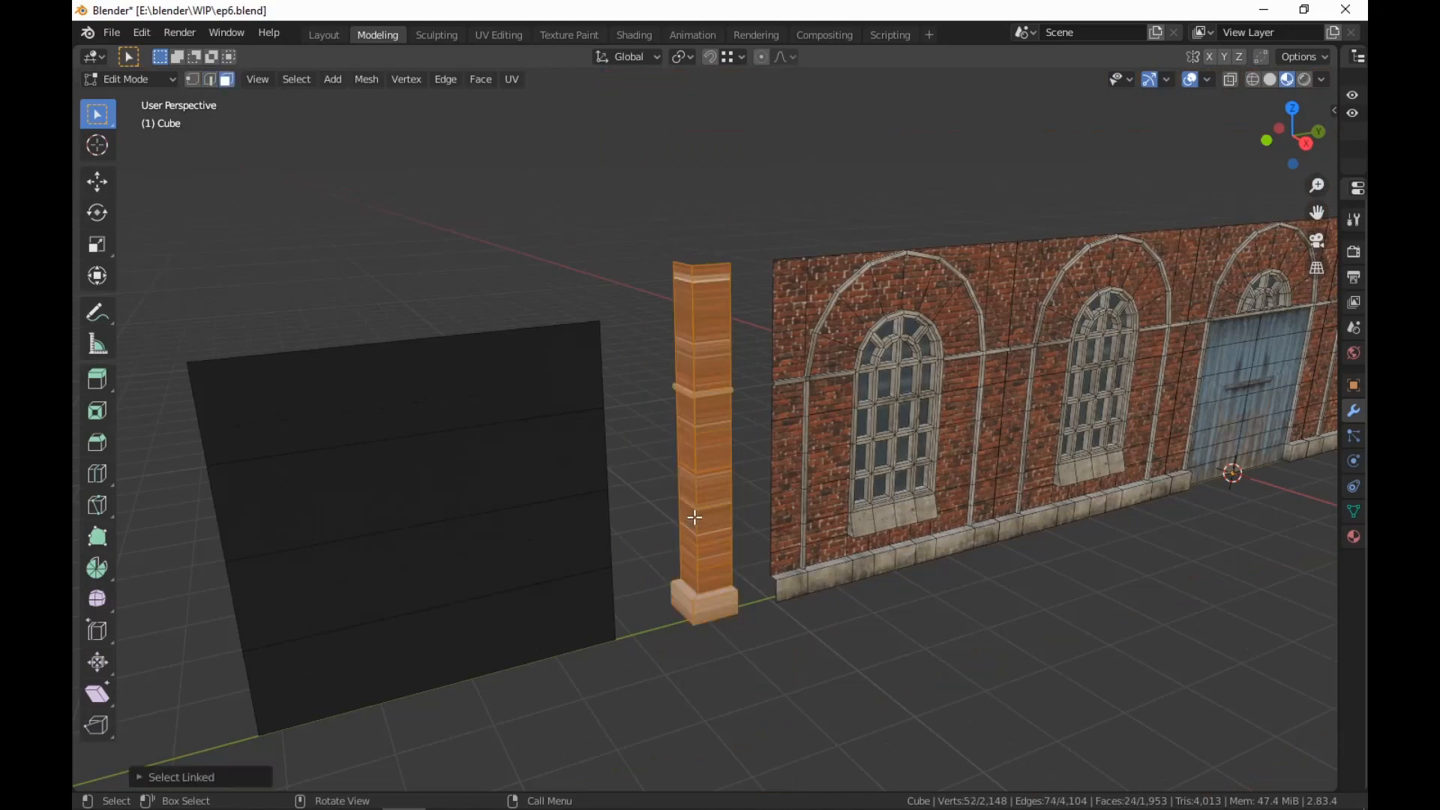
key(m)
click(694, 516)
middle_drag(839, 652, 731, 444)
scroll(832, 641, up, 3)
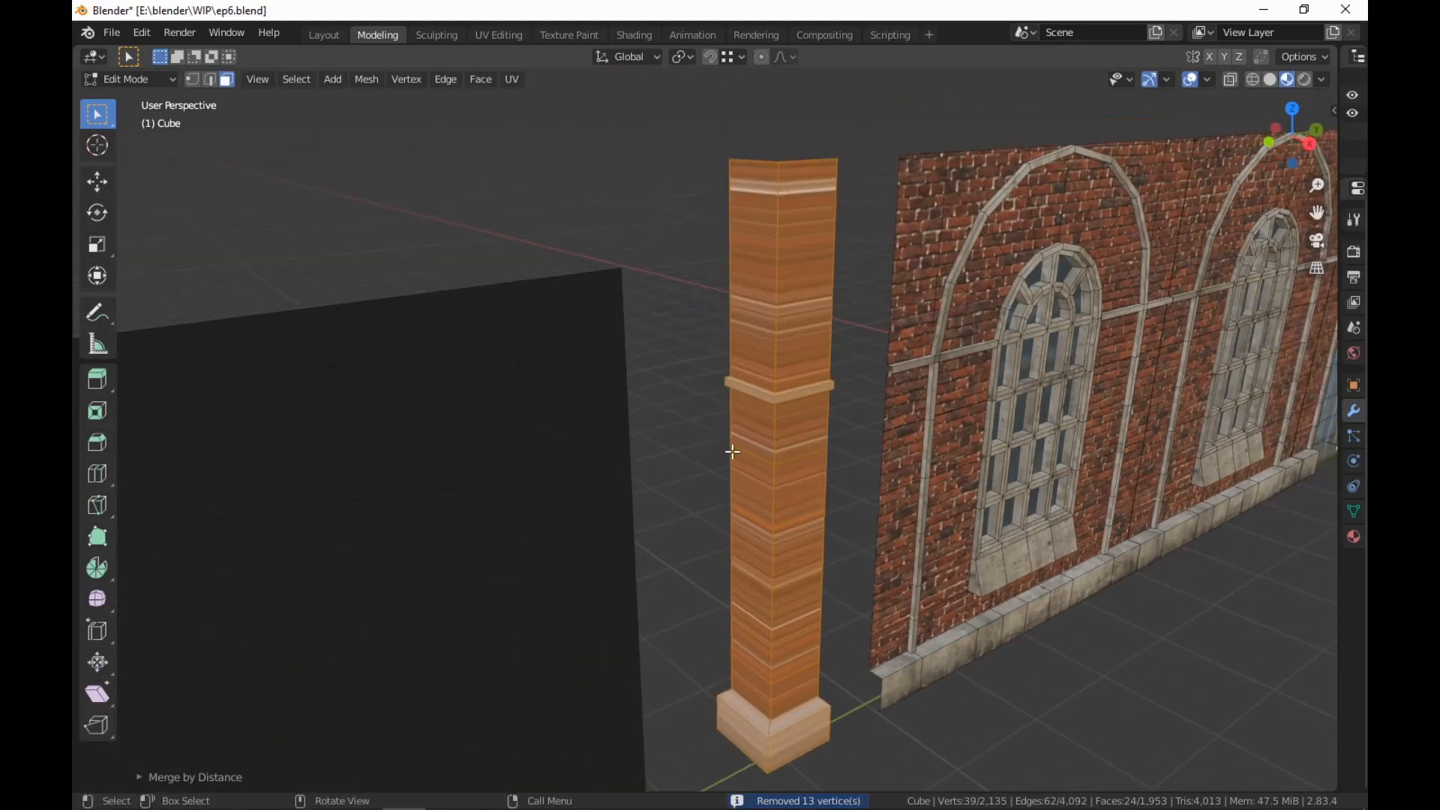
Unwrap the pillar faces with Smart UV Project in the UV Editing workspace
click(501, 35)
scroll(772, 305, down, 5)
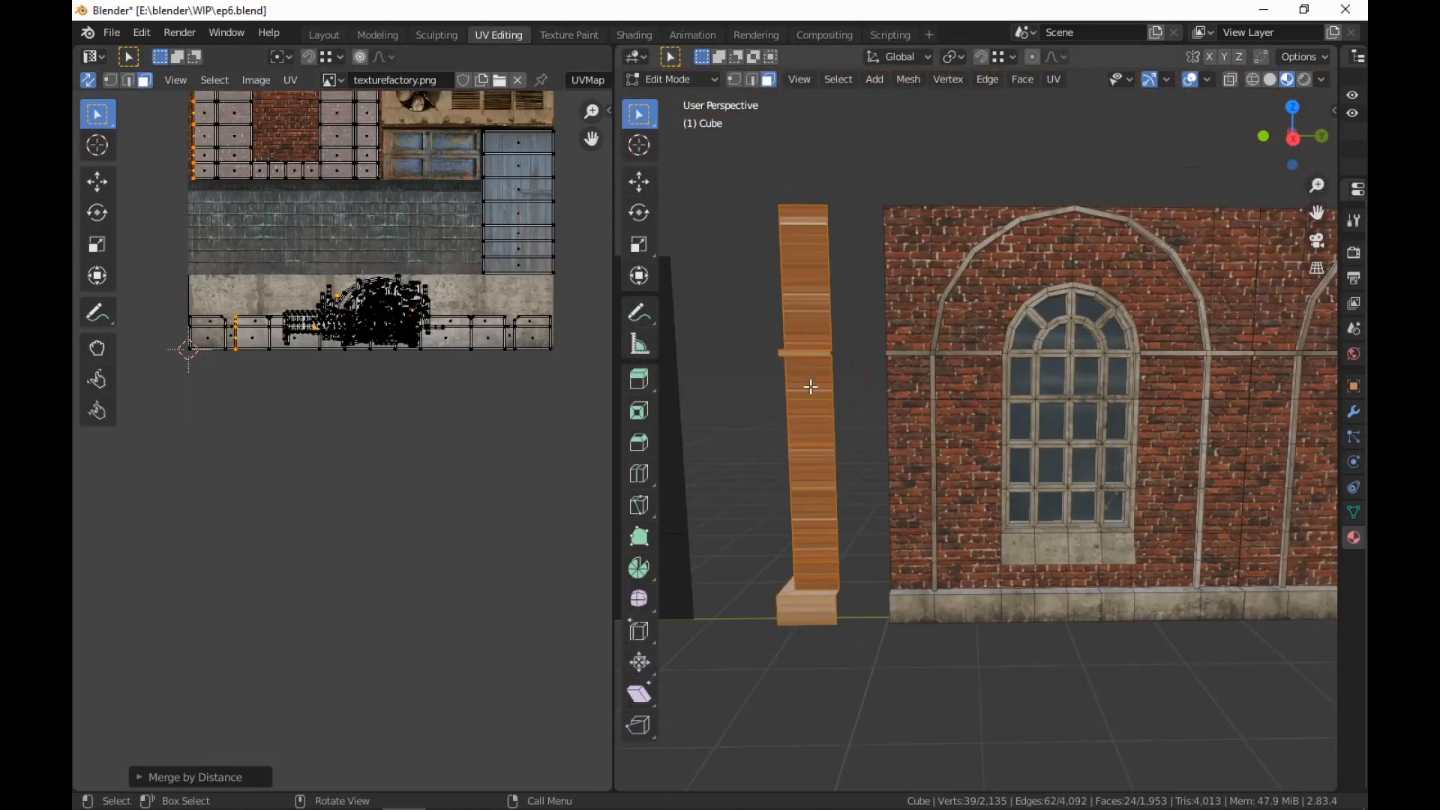
right_click(823, 396)
mouse_move(833, 253)
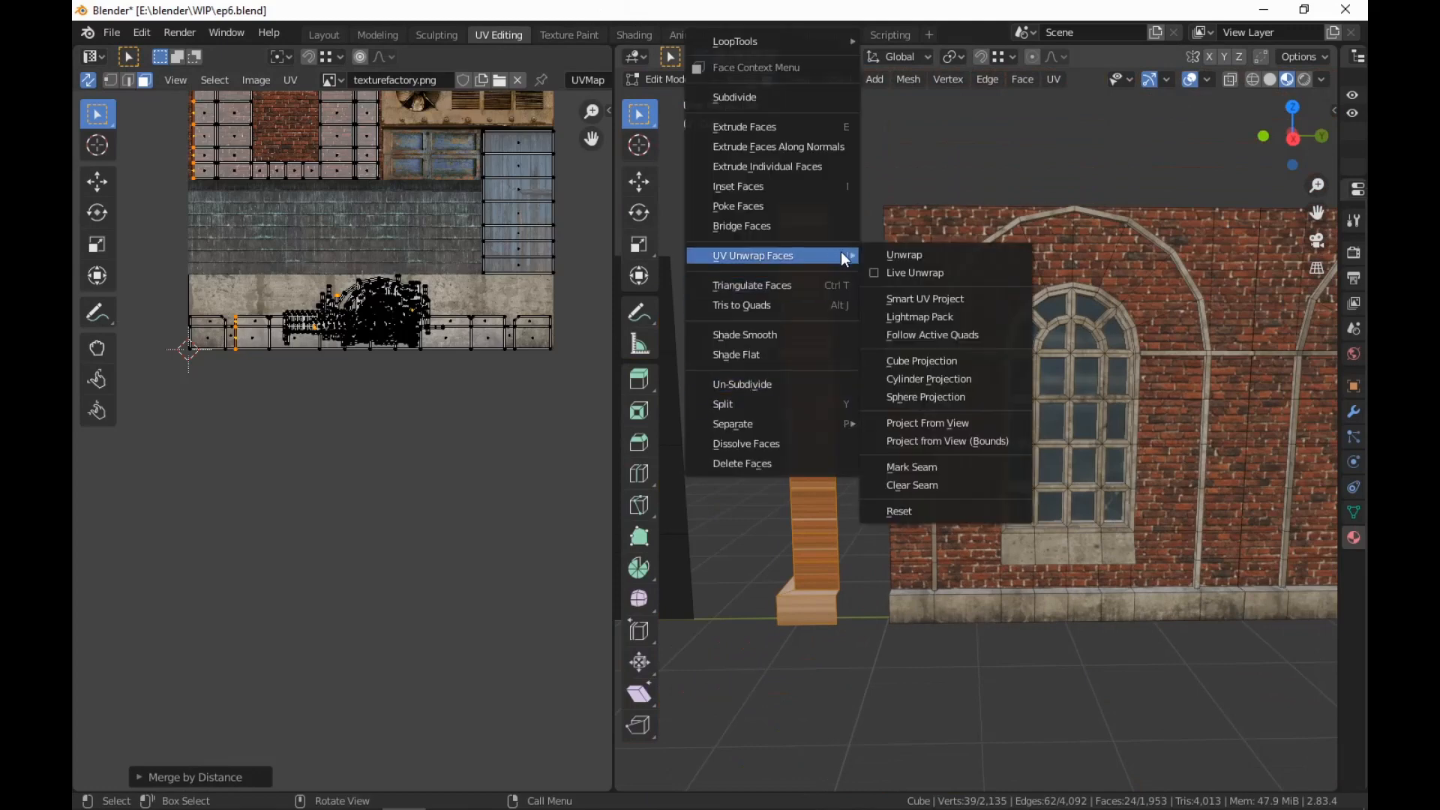
click(961, 297)
click(1005, 443)
scroll(450, 499, down, 4)
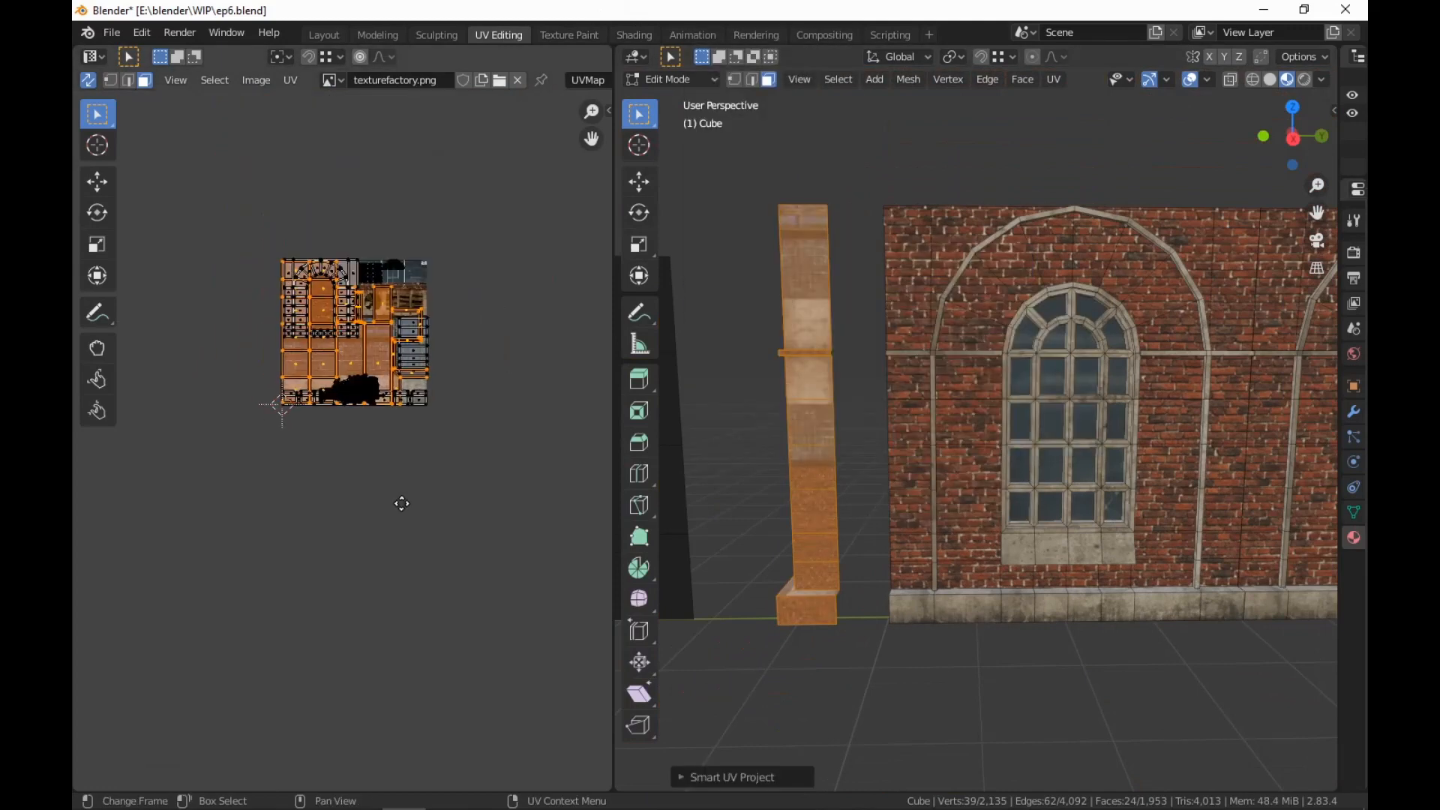
Move all the pillar's UV islands into the empty area below the texture
middle_drag(398, 505, 420, 446)
key(g)
click(432, 658)
scroll(495, 634, up, 4)
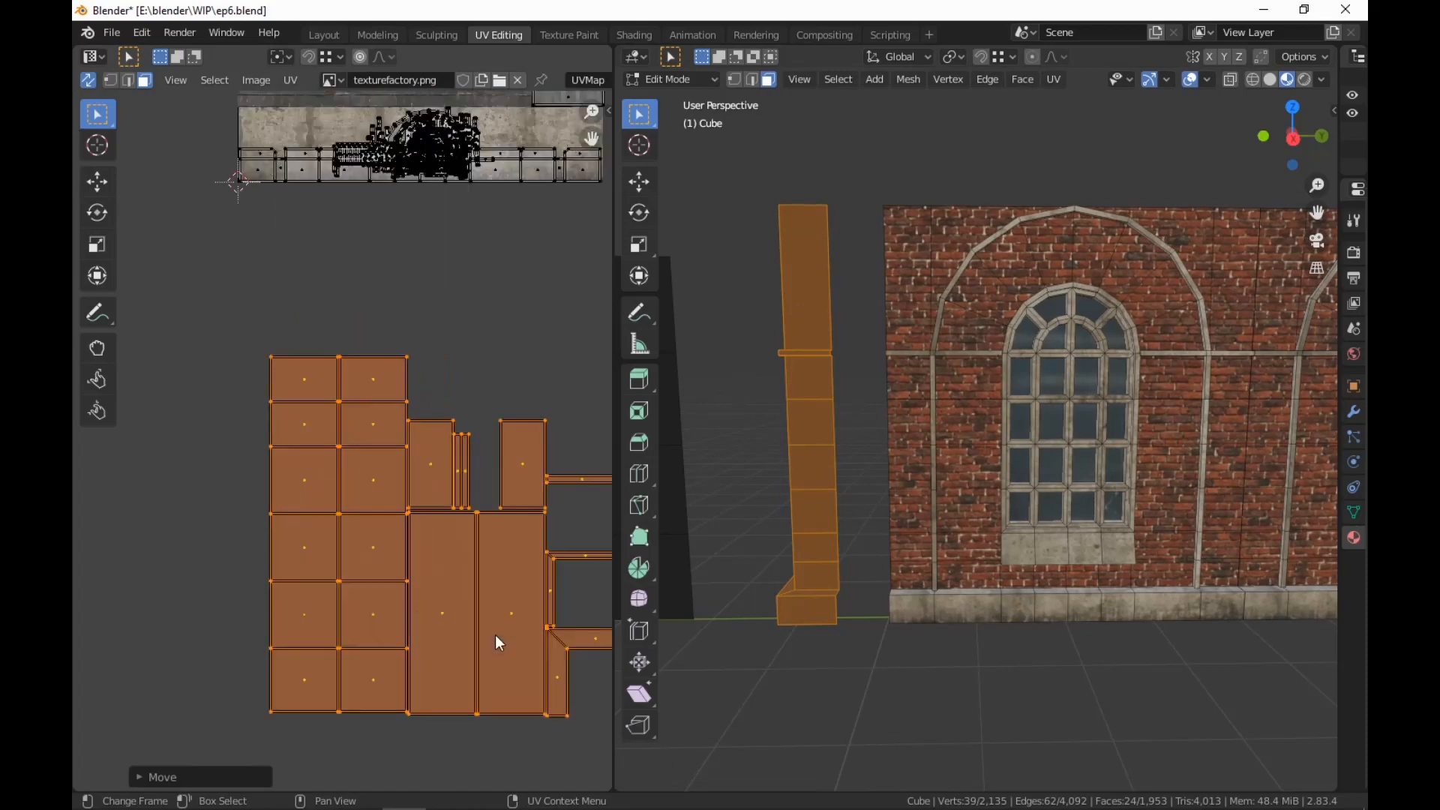
middle_drag(495, 635, 392, 516)
middle_drag(885, 630, 1043, 660)
Separate the two tall upper shaft UV islands from the rest by placing them beside the other islands
key(b)
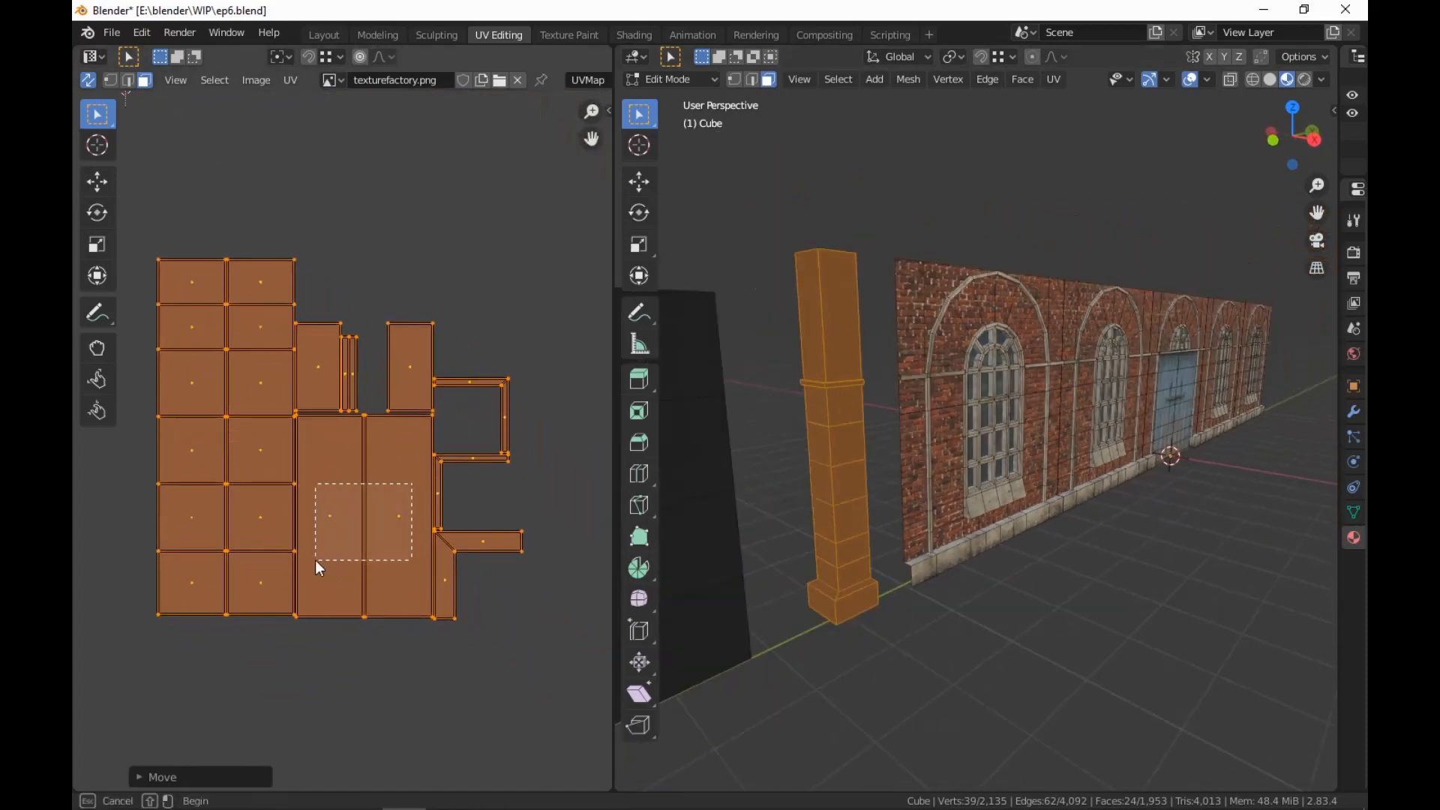
drag(315, 559, 317, 561)
scroll(450, 637, down, 4)
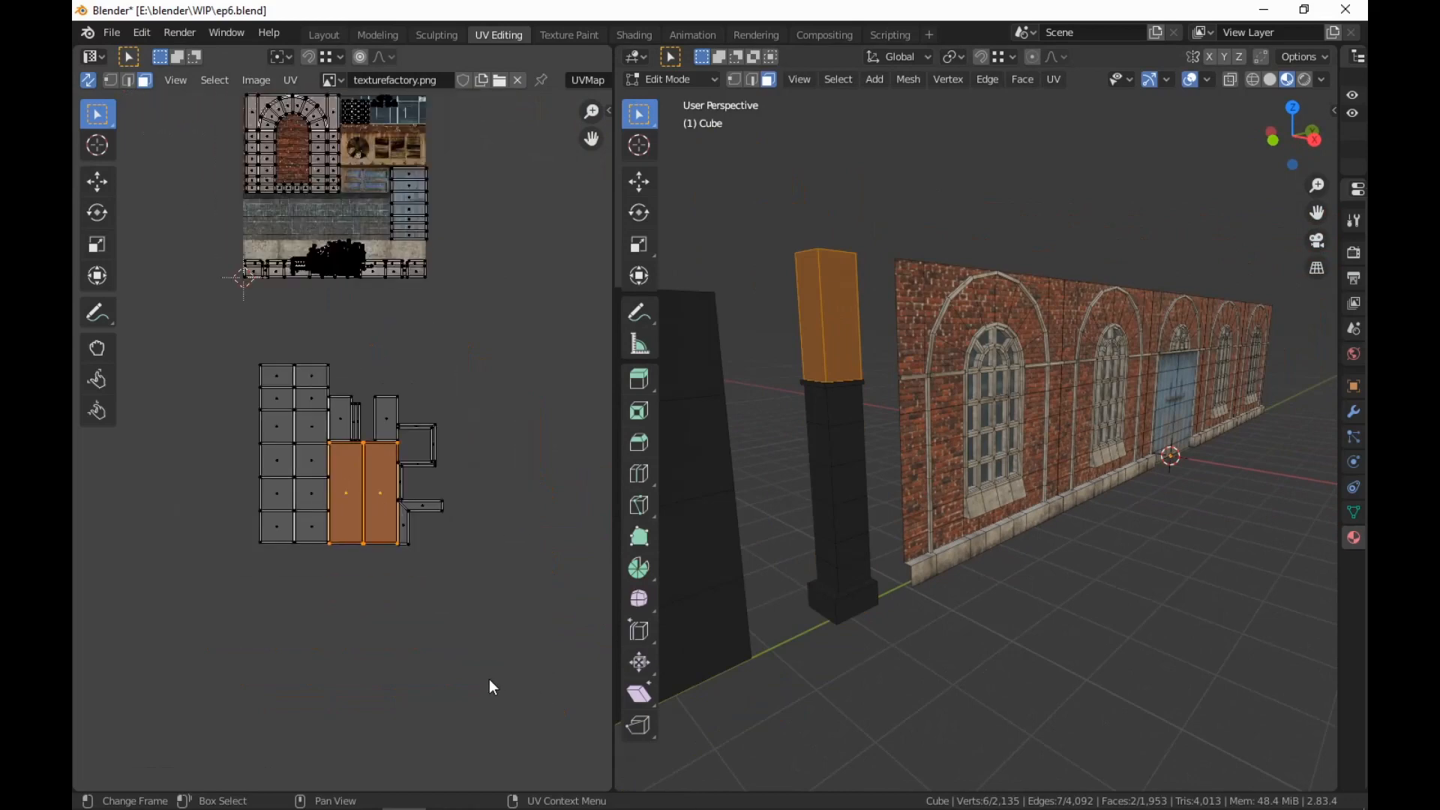
scroll(485, 678, up, 1)
key(g)
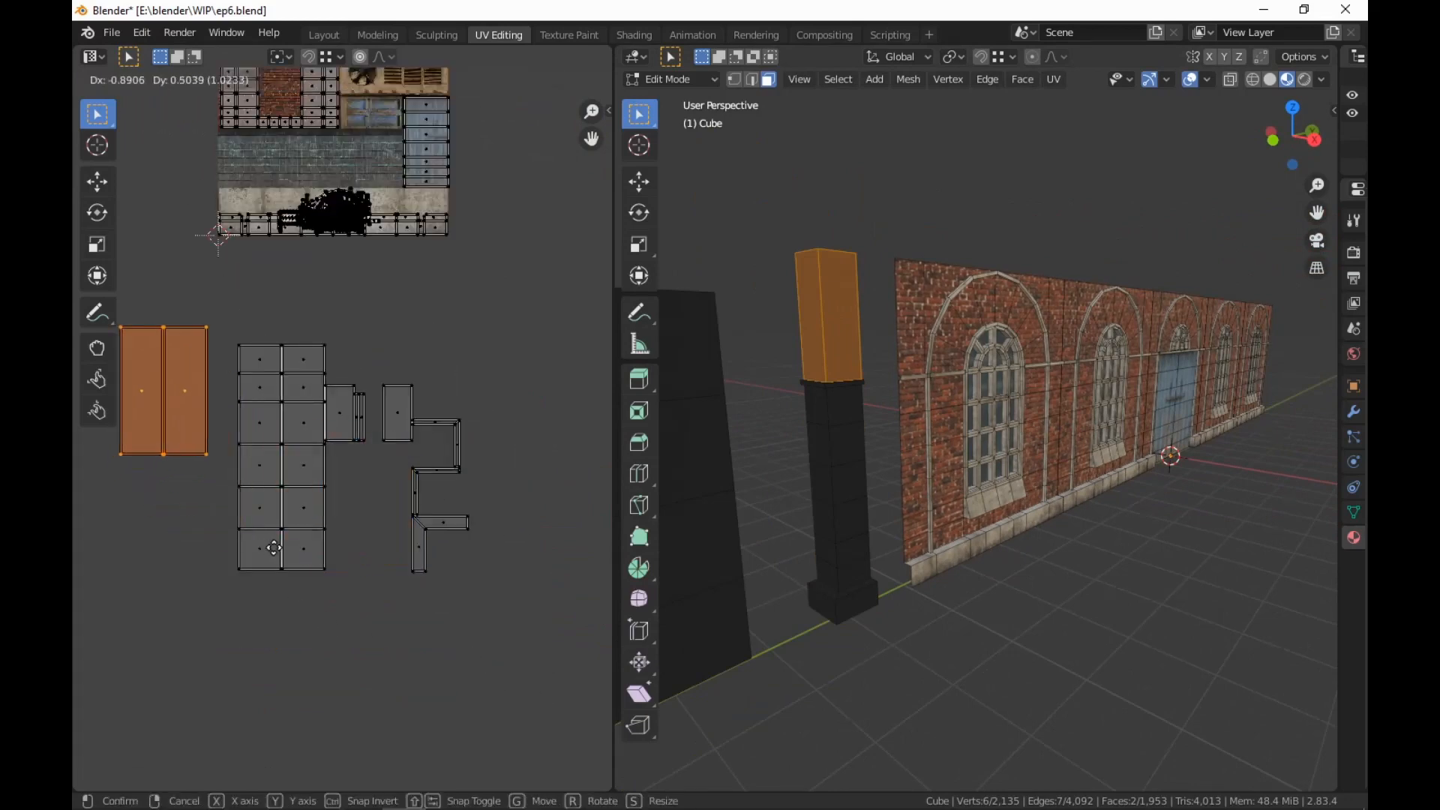
click(274, 548)
Move the twelve lower shaft UV faces onto the two upper shaft islands, aligning their lower ends
middle_drag(274, 547, 342, 569)
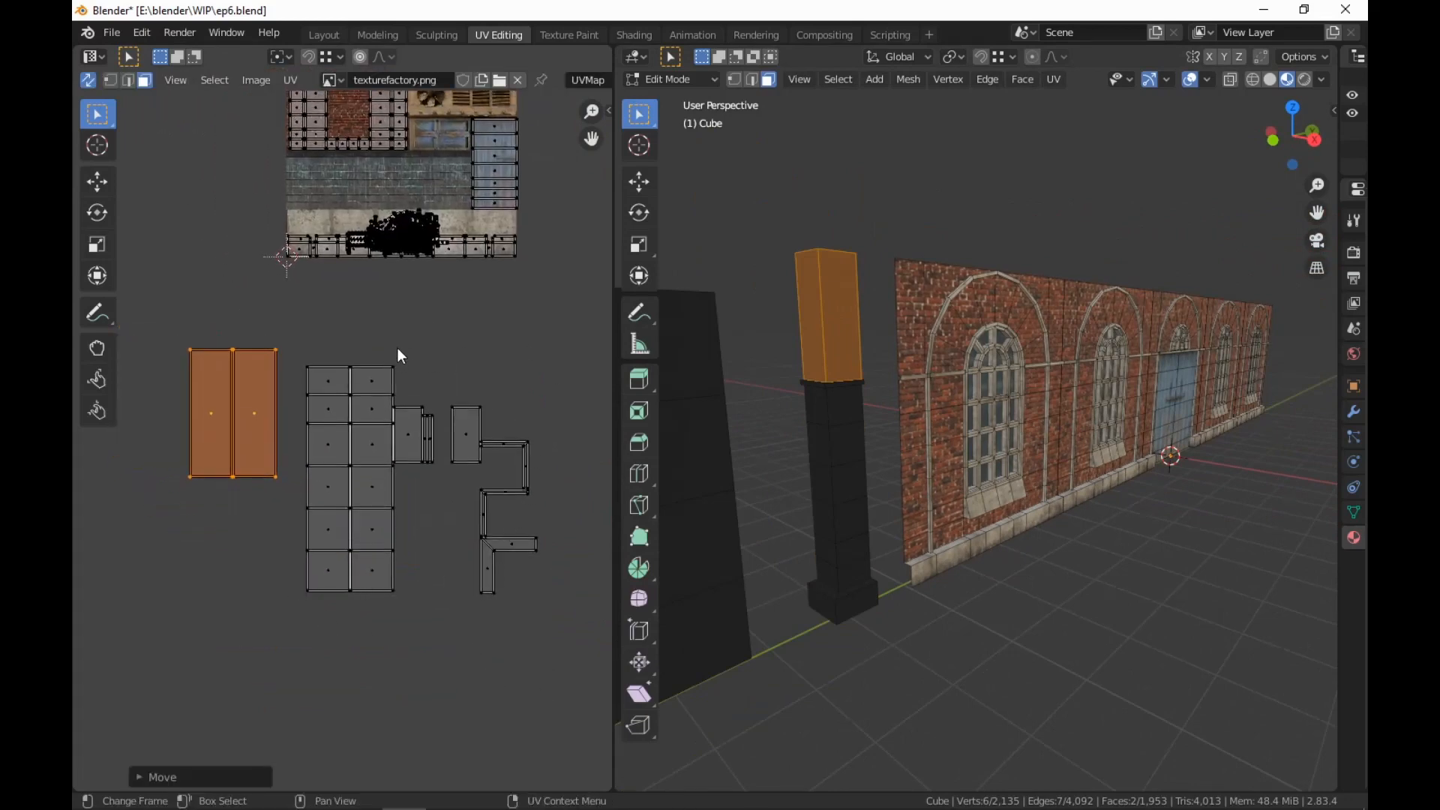
drag(302, 364, 390, 579)
key(g)
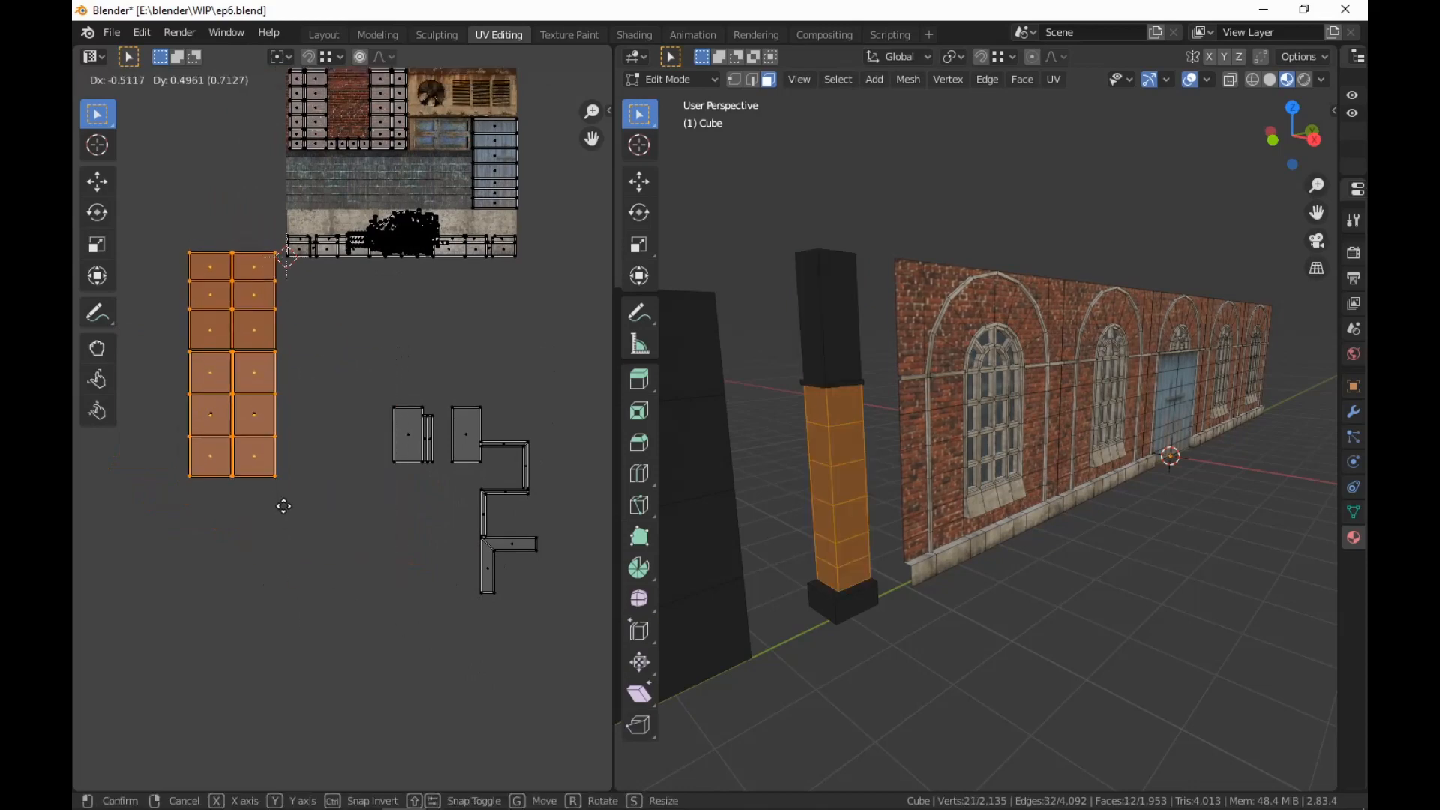
click(213, 344)
Move the protruding six lower shaft UV faces down to overlap the stacked shaft islands
drag(181, 251, 186, 260)
drag(270, 347, 270, 347)
key(g)
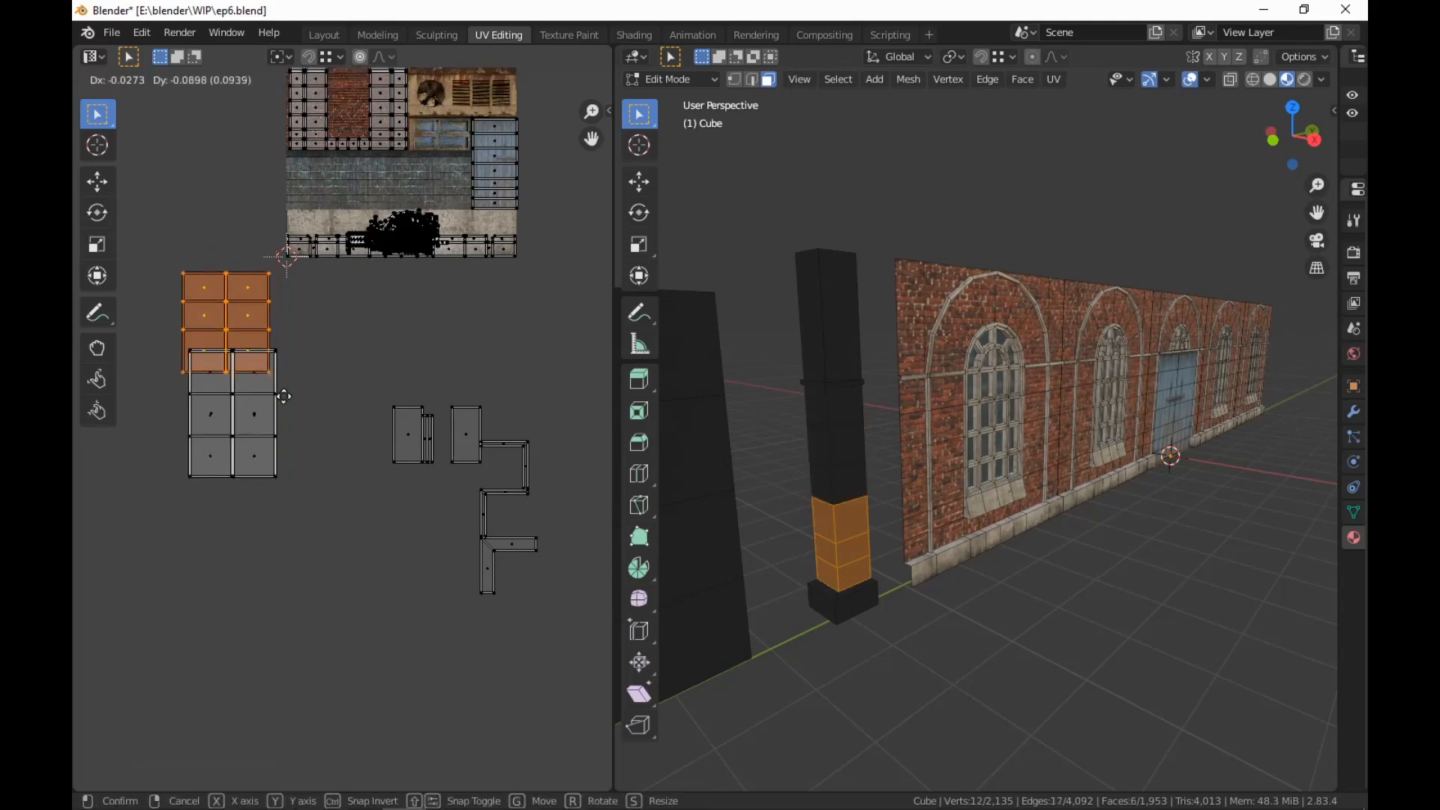
click(291, 462)
key(g)
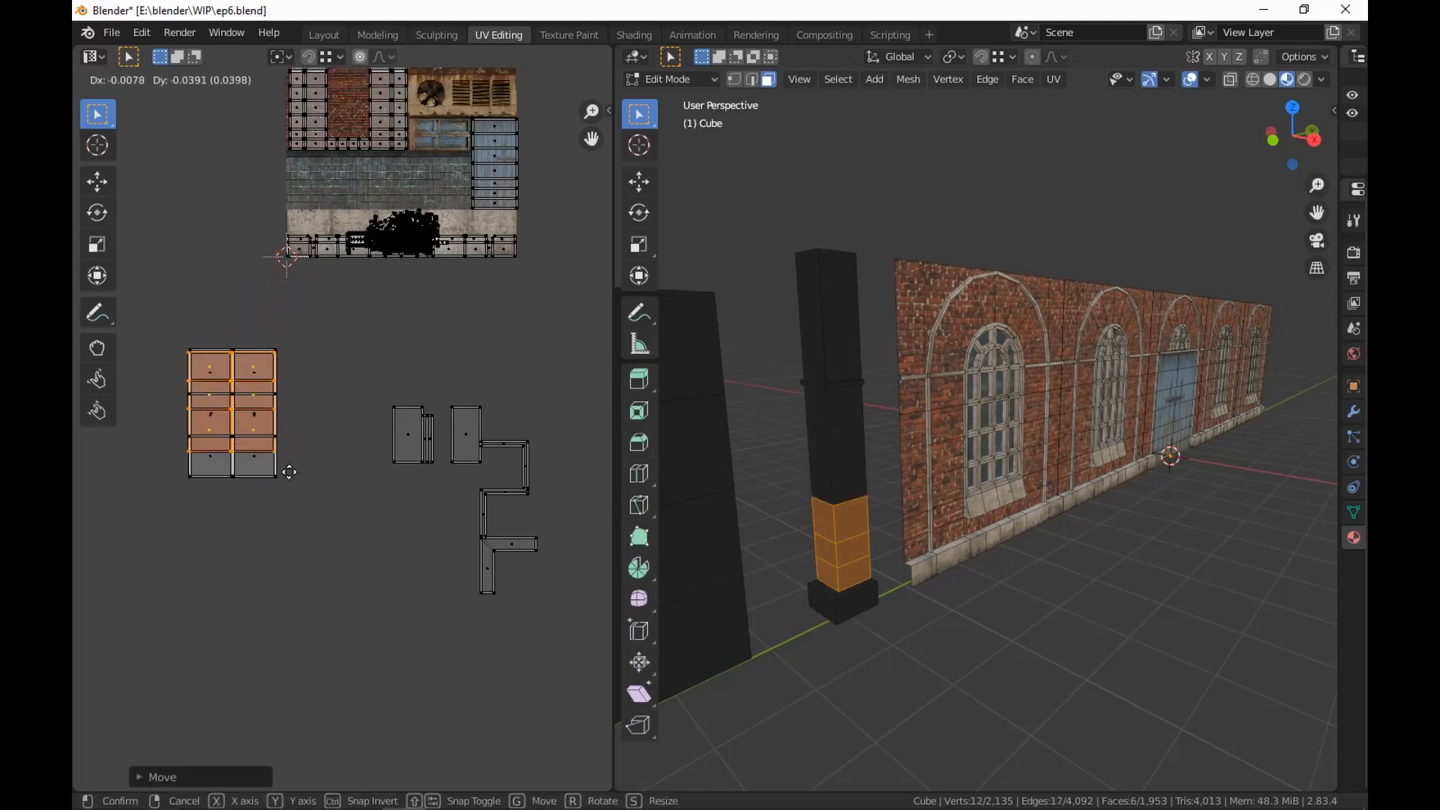
click(295, 473)
Move the UV islands of the stone base sides and the ledge front onto the lower end of the stack
drag(337, 351, 484, 471)
key(g)
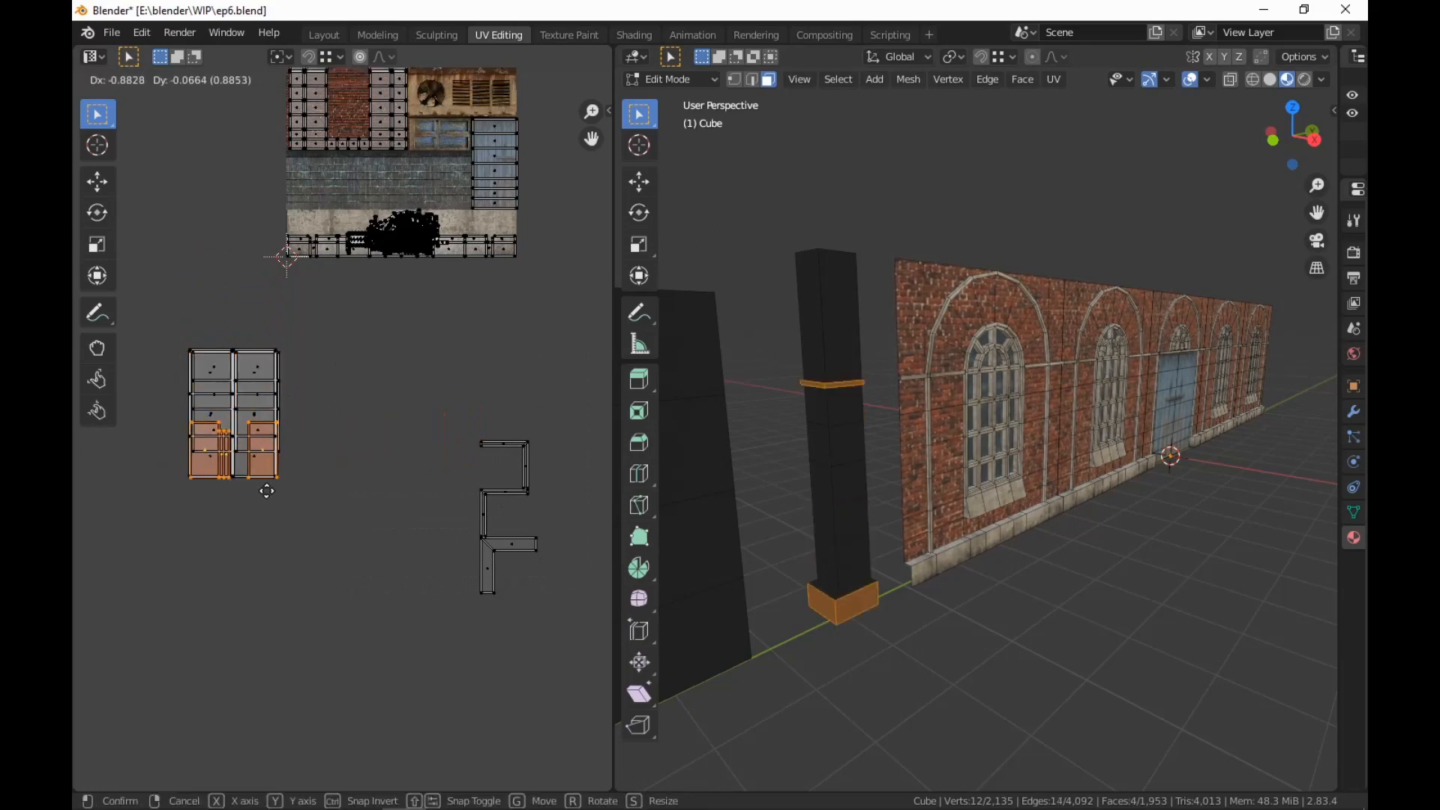
click(264, 486)
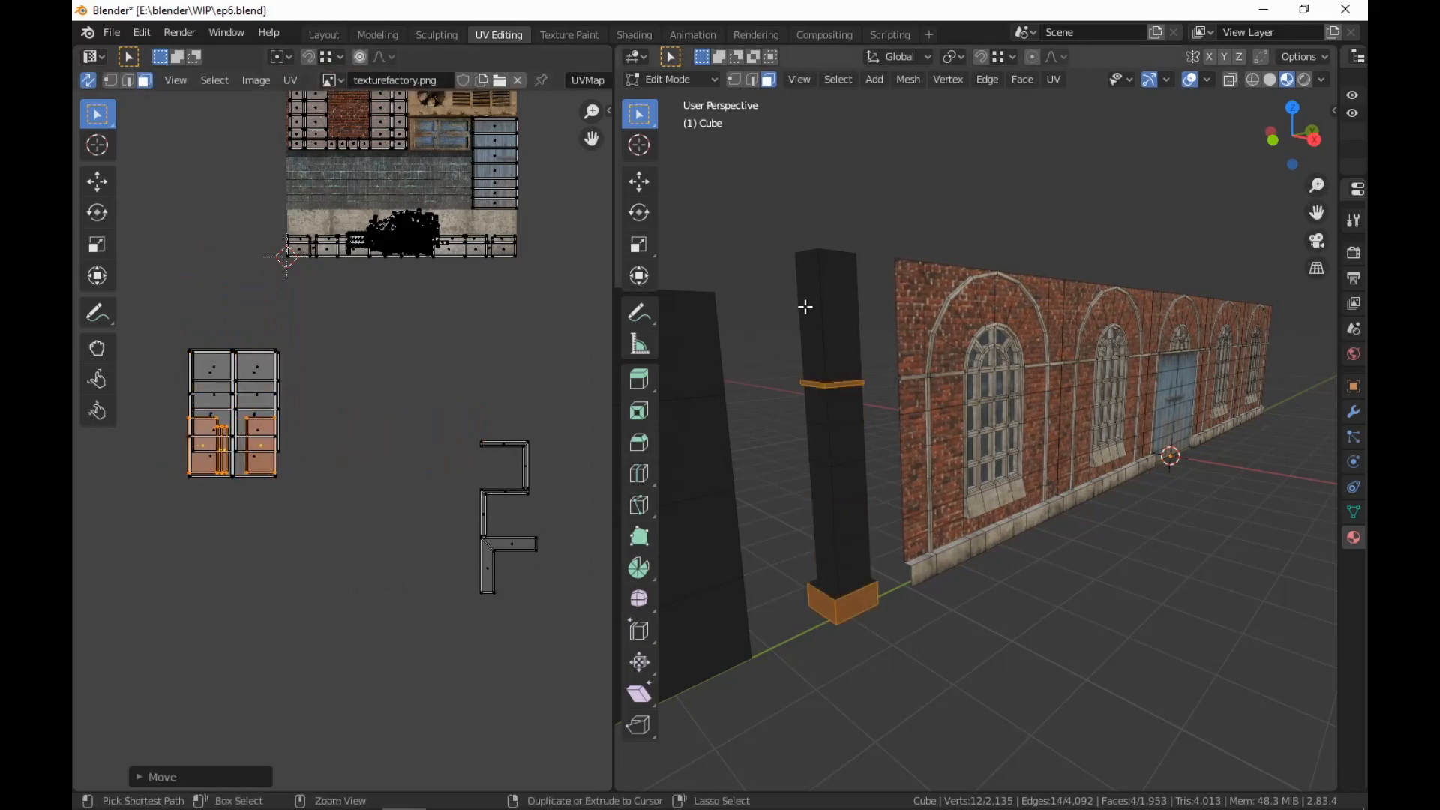
Add a centred horizontal loop cut through the upper section of the pillar shaft
key(ctrl+r)
click(829, 308)
right_click(829, 308)
Select the upper faces of the UV stack in face mode and move them down over the lower ones
drag(301, 328, 168, 417)
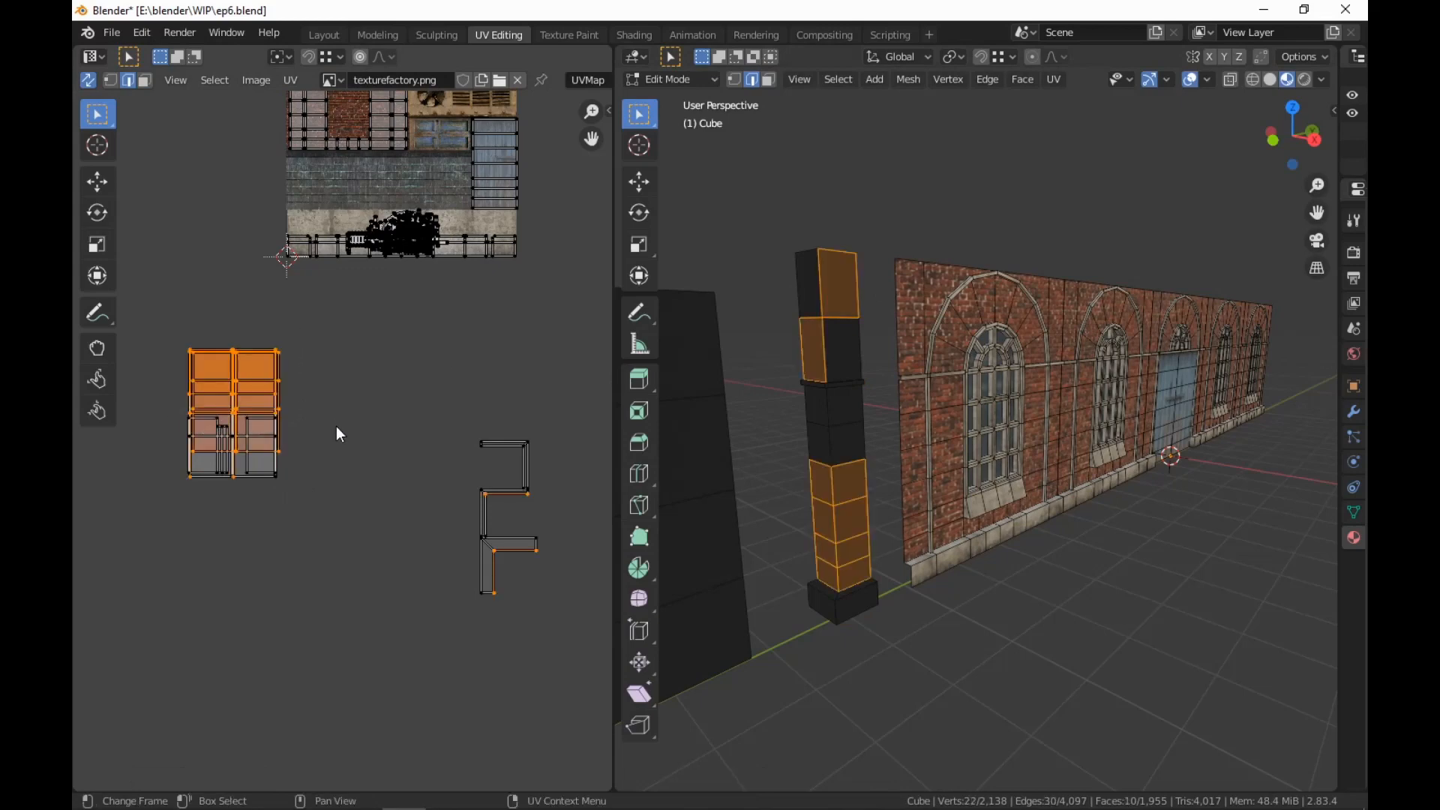
scroll(337, 429, up, 2)
click(378, 492)
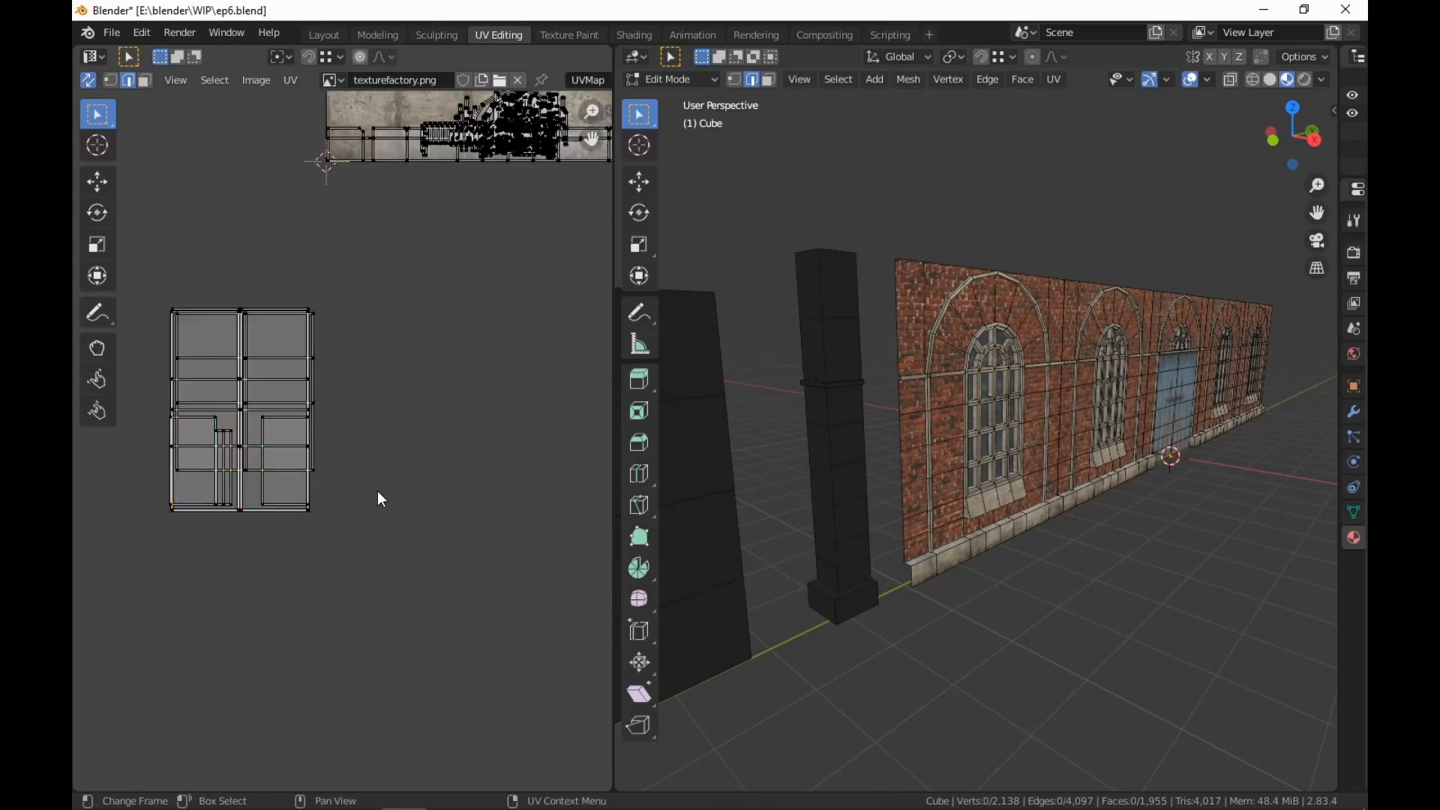
key(3)
scroll(360, 450, down, 2)
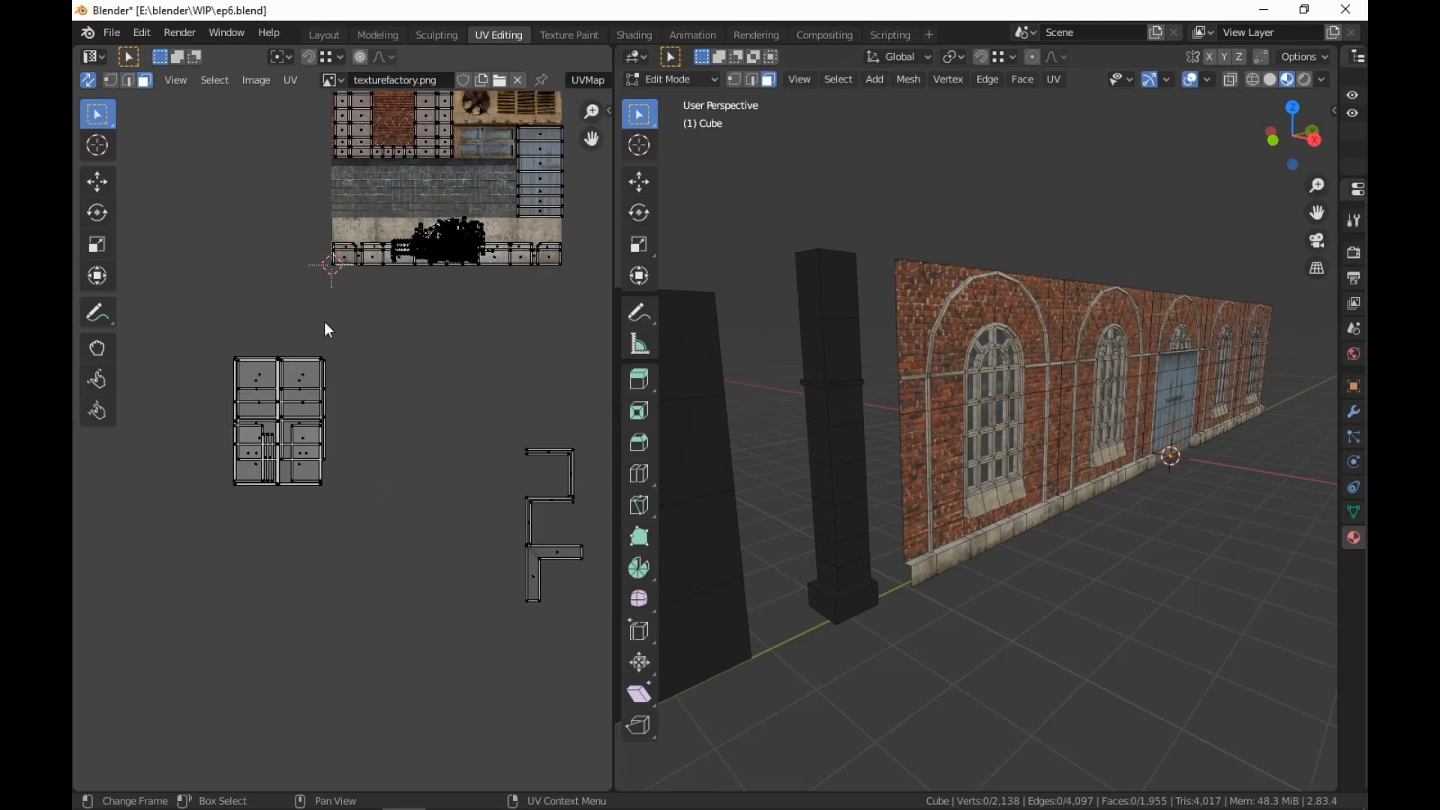
drag(354, 340, 208, 421)
key(g)
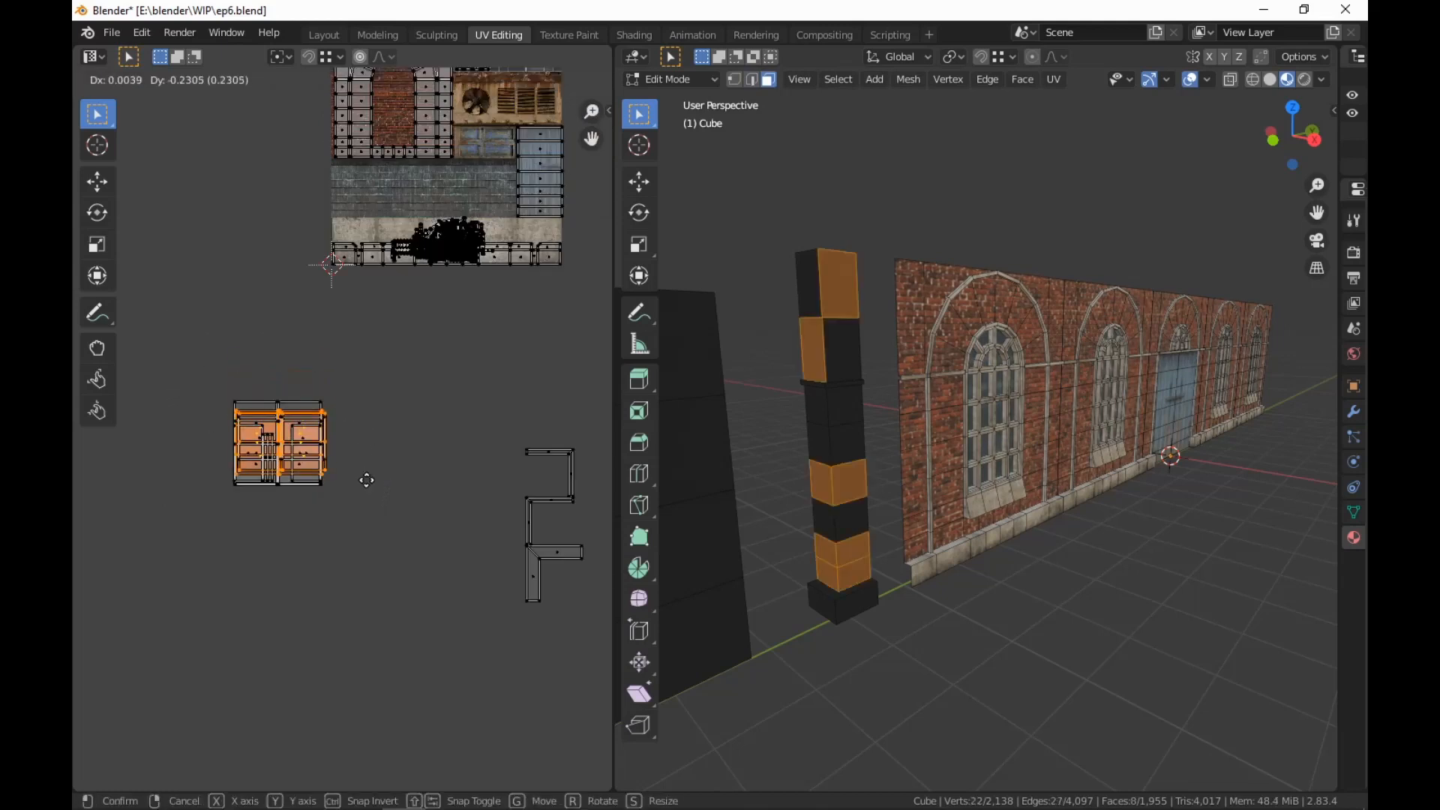
click(364, 488)
Move the remaining ledge UV islands onto the stack and bring the faces still protruding above it down
drag(588, 440, 483, 552)
key(g)
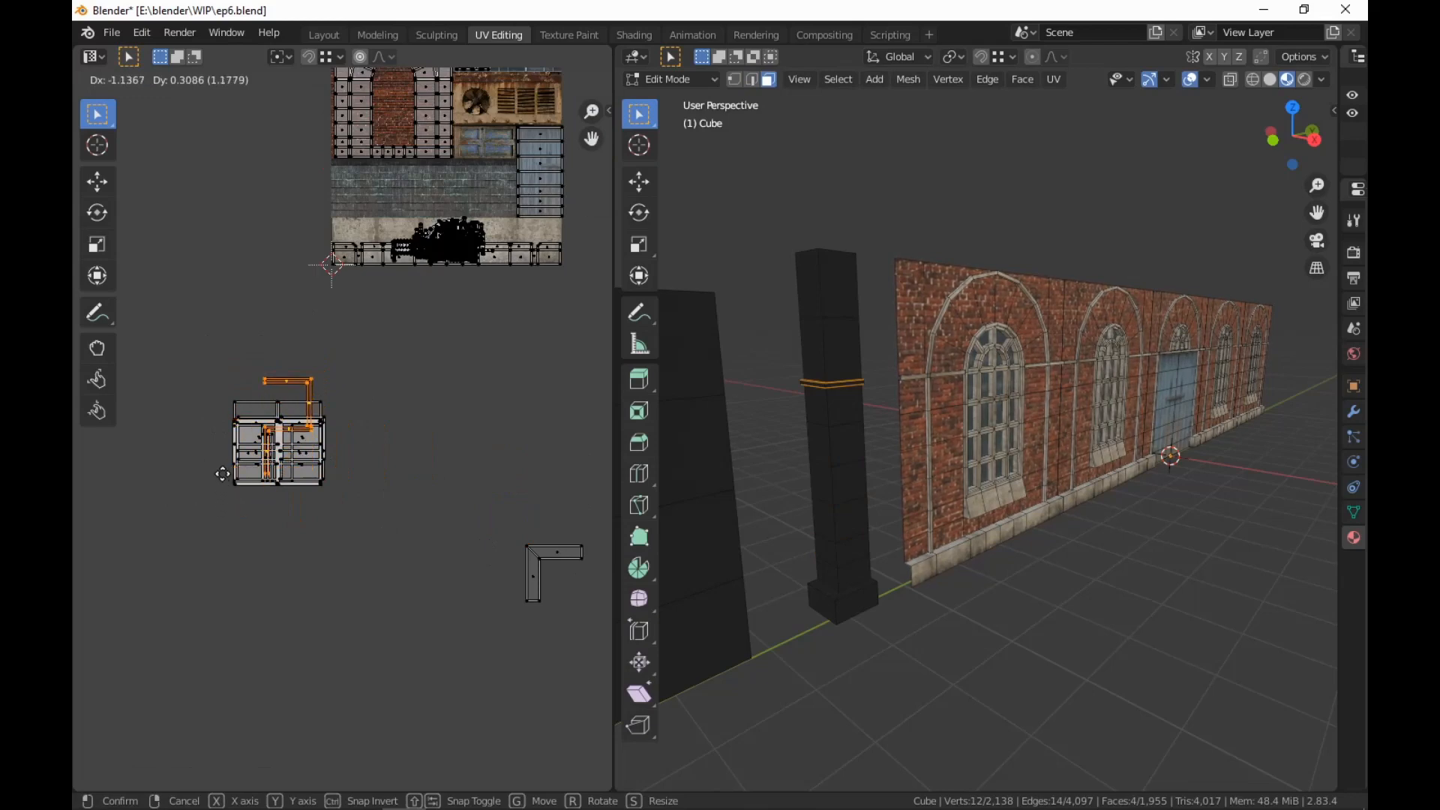
click(223, 484)
key(g)
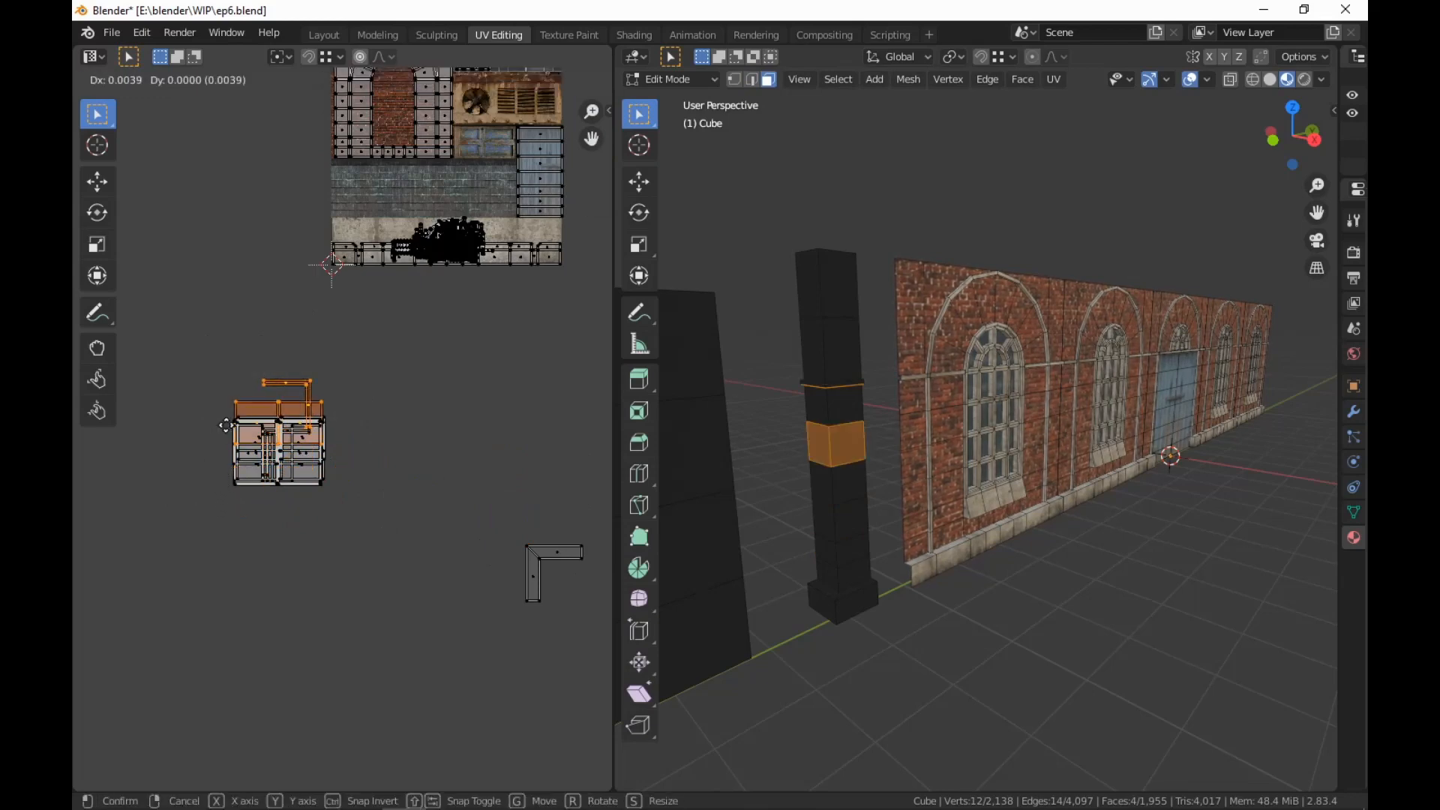
click(227, 461)
Move the two sloped stone base UV faces onto the stacked islands
drag(586, 518, 476, 620)
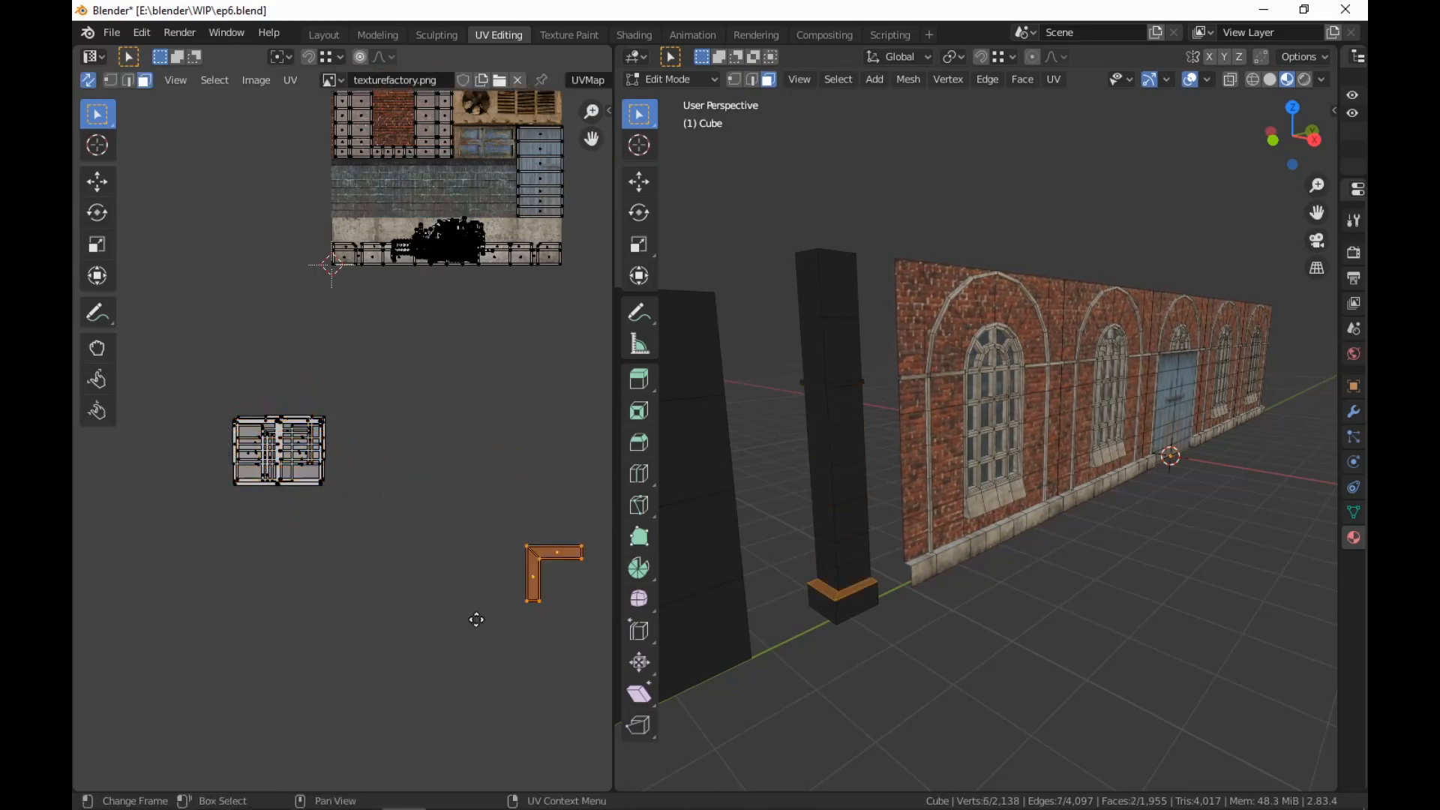
key(g)
click(209, 505)
Select the whole UV stack, move it onto the concrete strip of the texture and scale it down to fit
drag(360, 389, 86, 572)
middle_drag(348, 506, 227, 640)
key(g)
click(346, 472)
key(s)
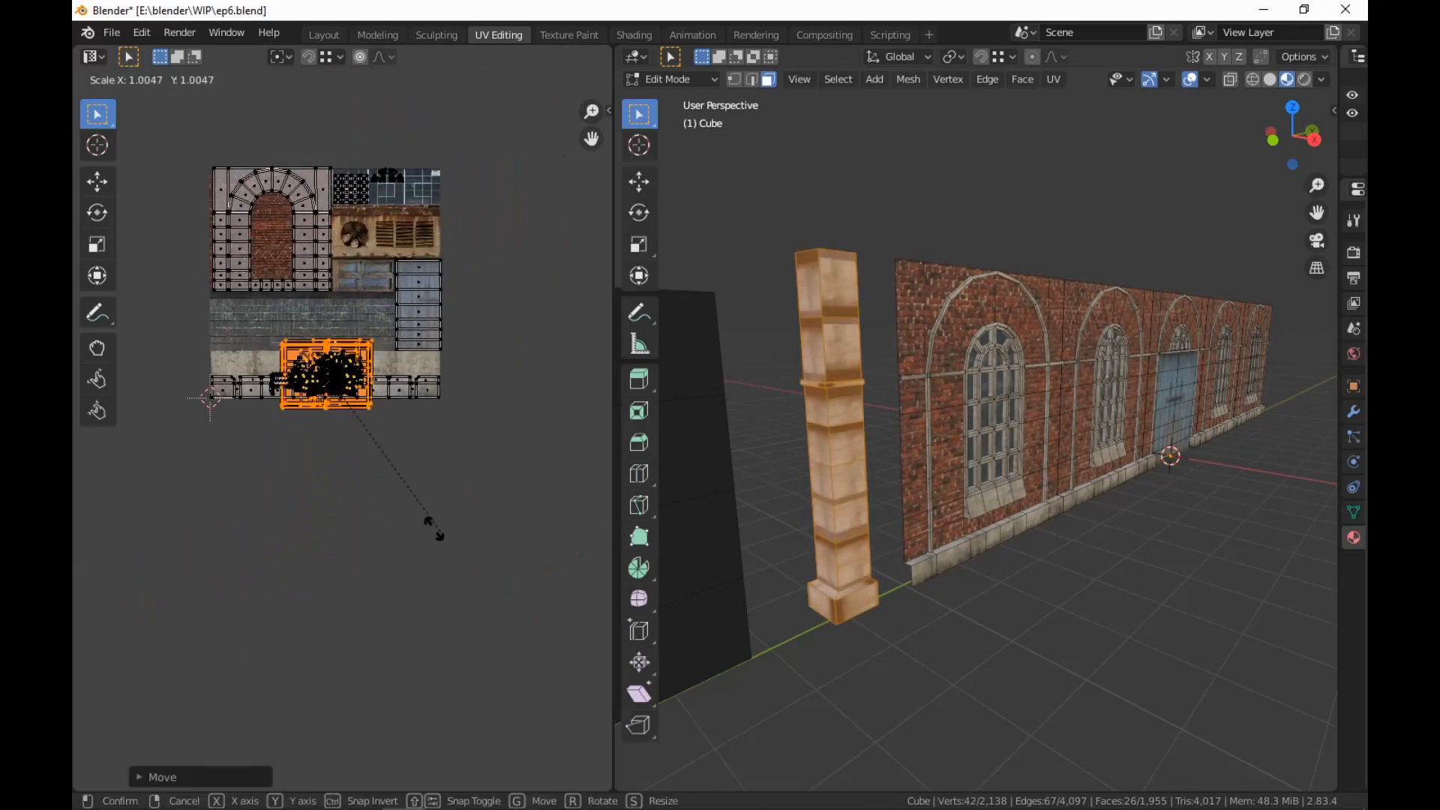
click(390, 474)
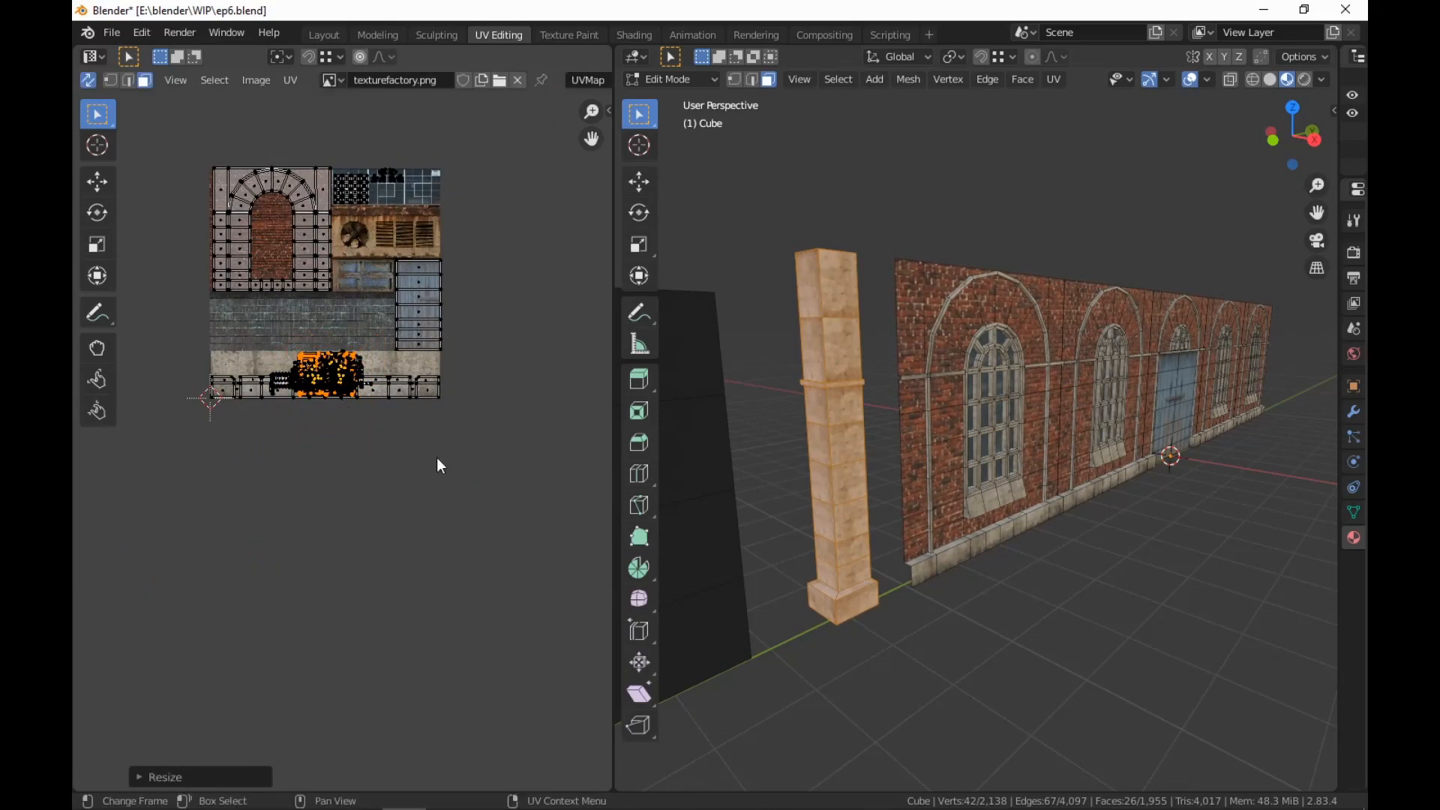
Move the pillar UVs to a free part of the concrete strip, shrink them and fit them within it
middle_drag(438, 458, 386, 551)
scroll(387, 548, up, 4)
middle_drag(300, 589, 453, 495)
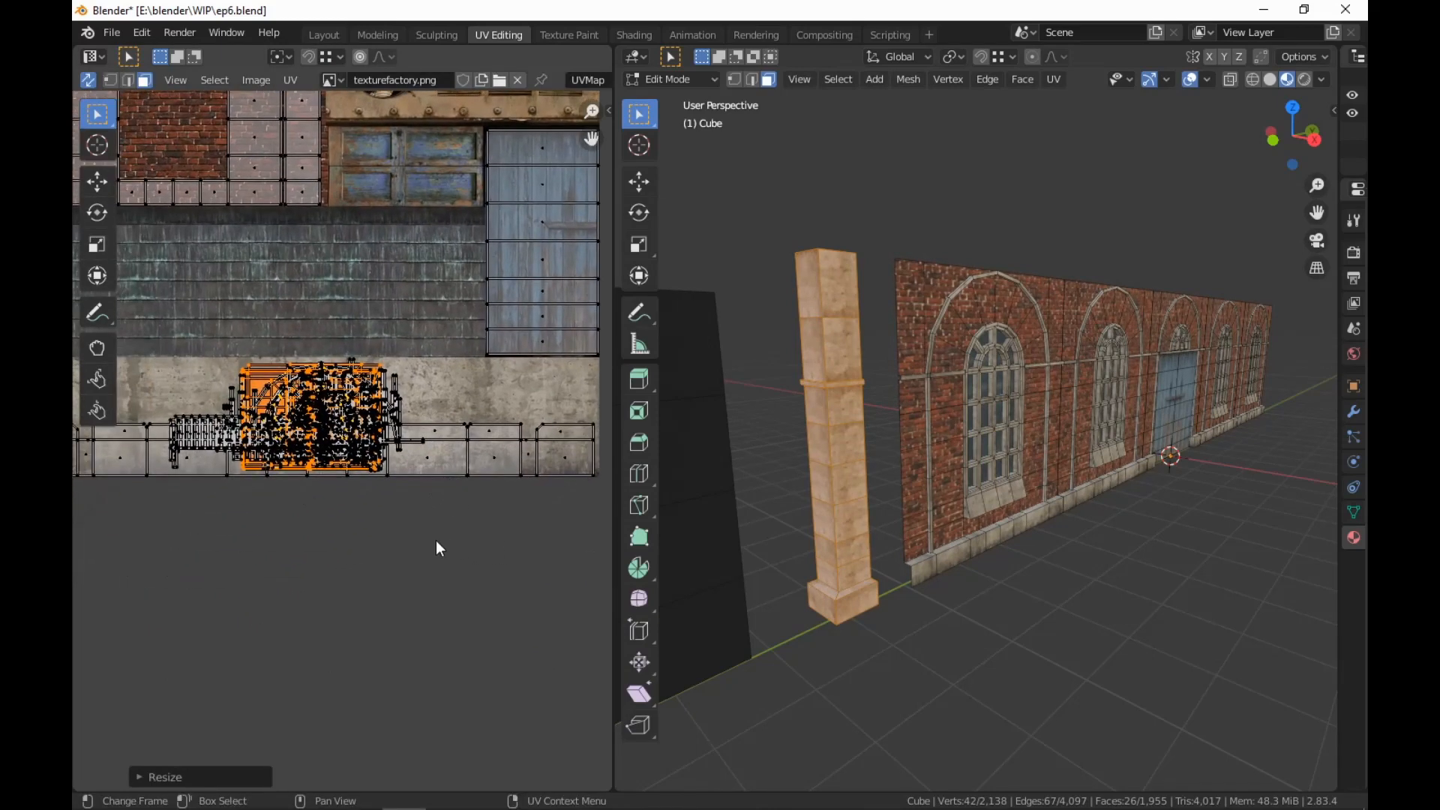
key(g)
click(306, 543)
middle_drag(305, 546, 458, 558)
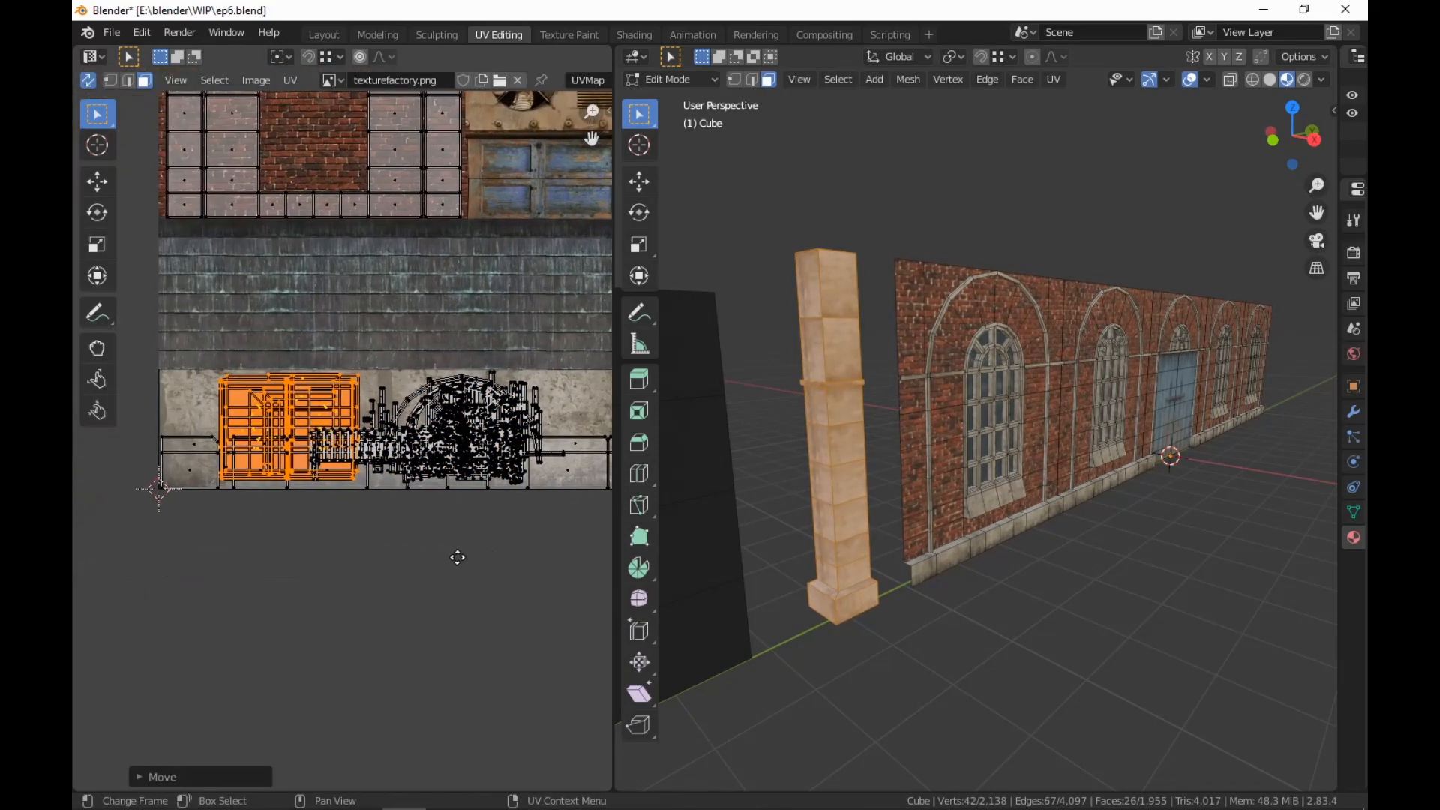
scroll(459, 560, up, 1)
key(s)
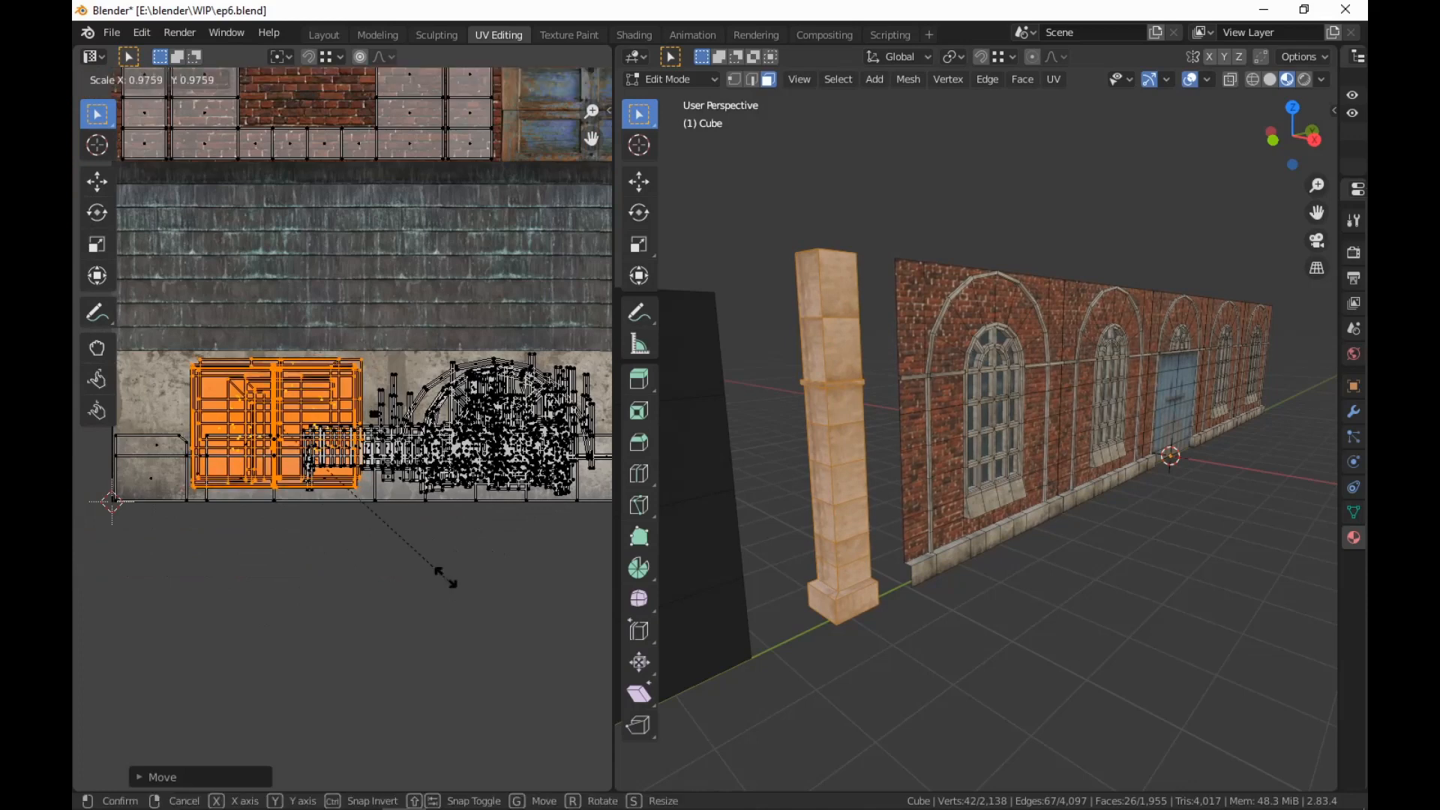
key(g)
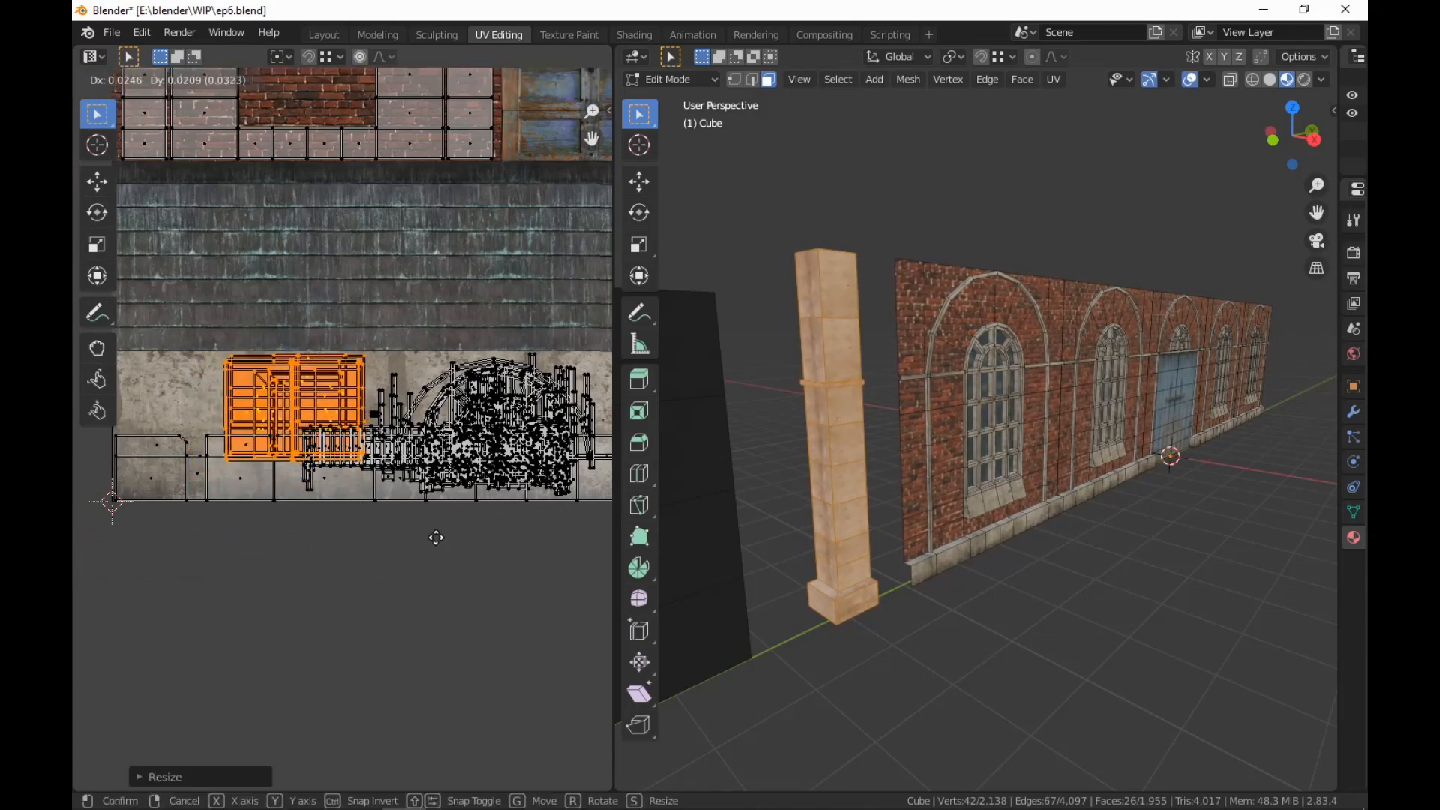
click(444, 538)
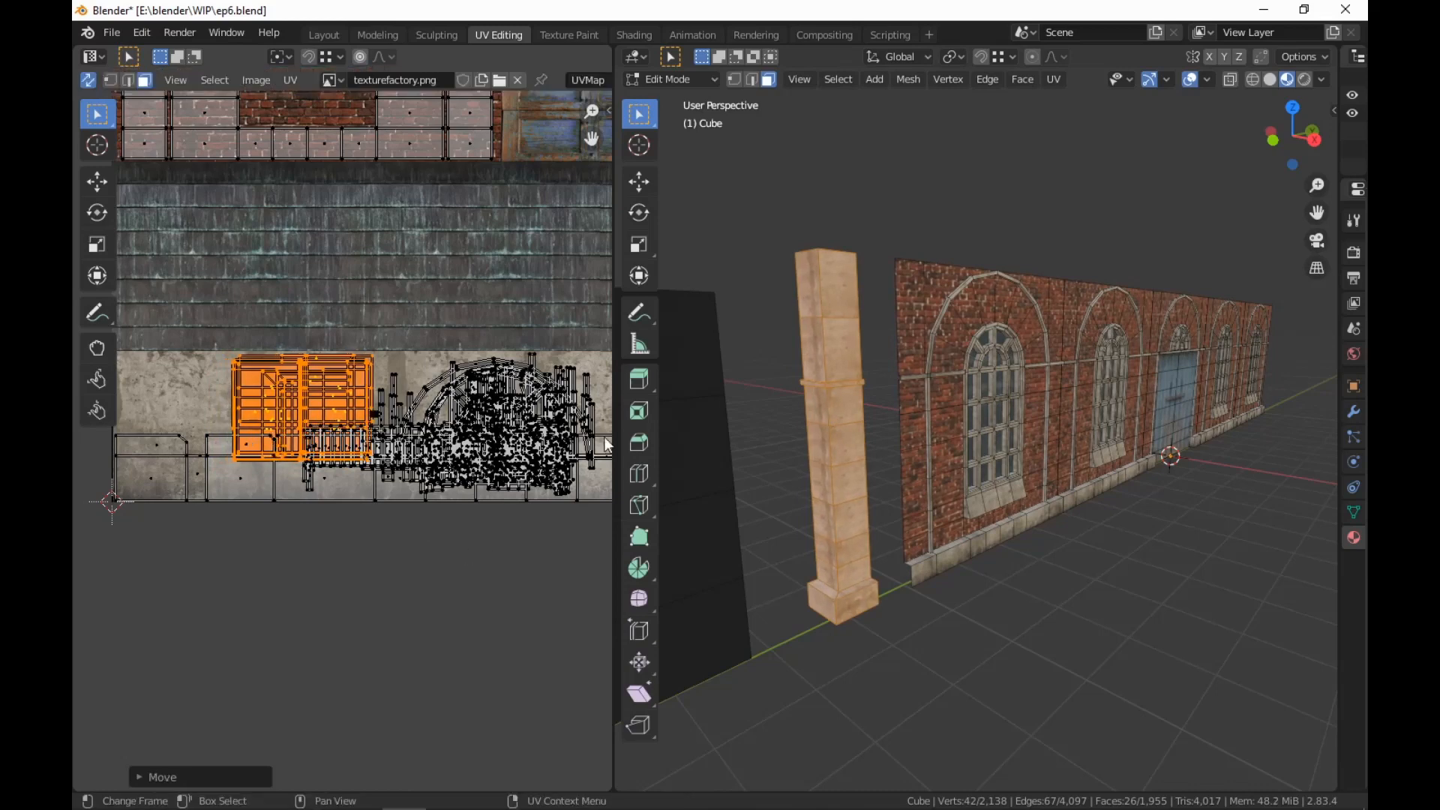
Select all eight shaft faces along the outer side of the pillar, from its top to the stone base
middle_drag(960, 480, 898, 149)
click(886, 191)
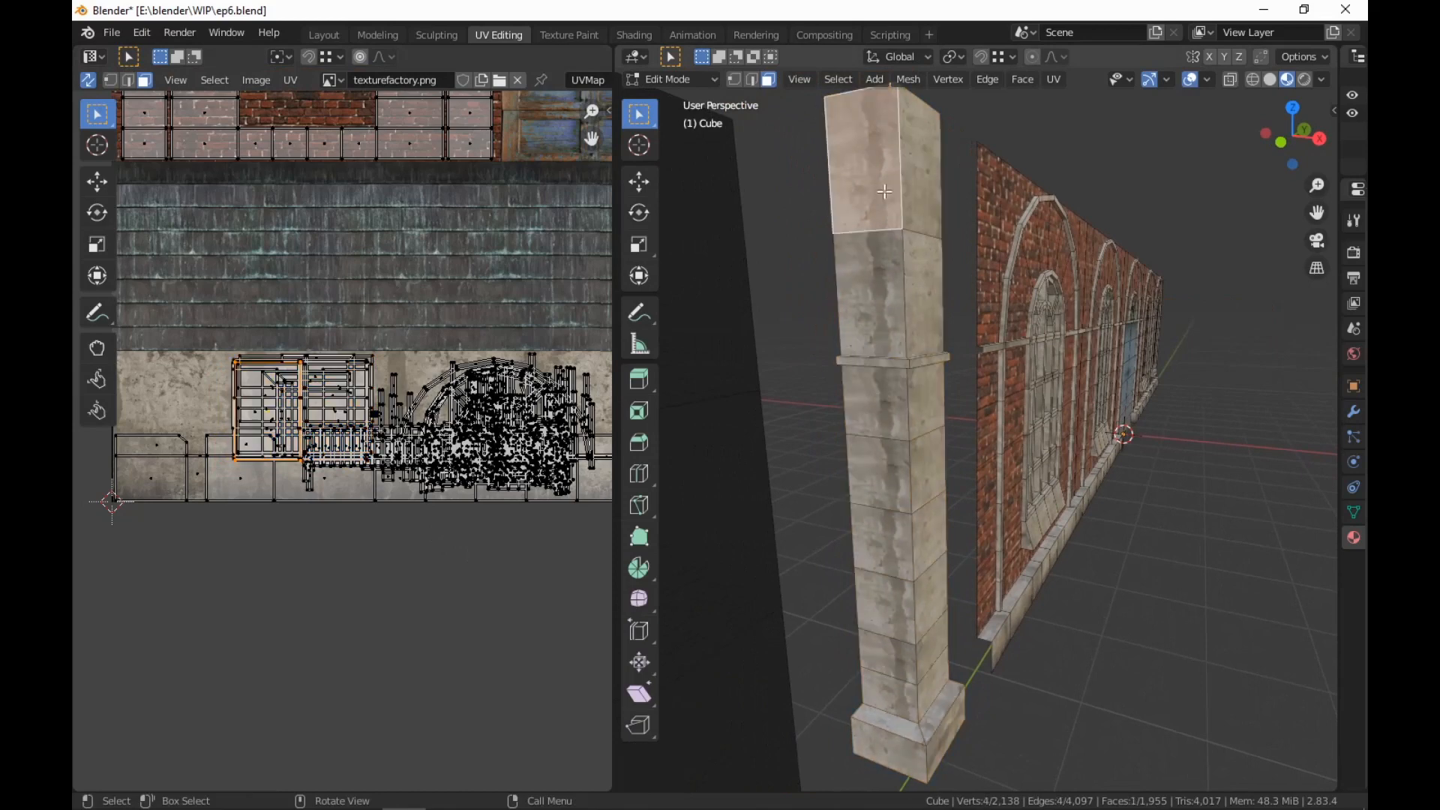
shift+click(866, 298)
shift+click(885, 409)
shift+click(894, 476)
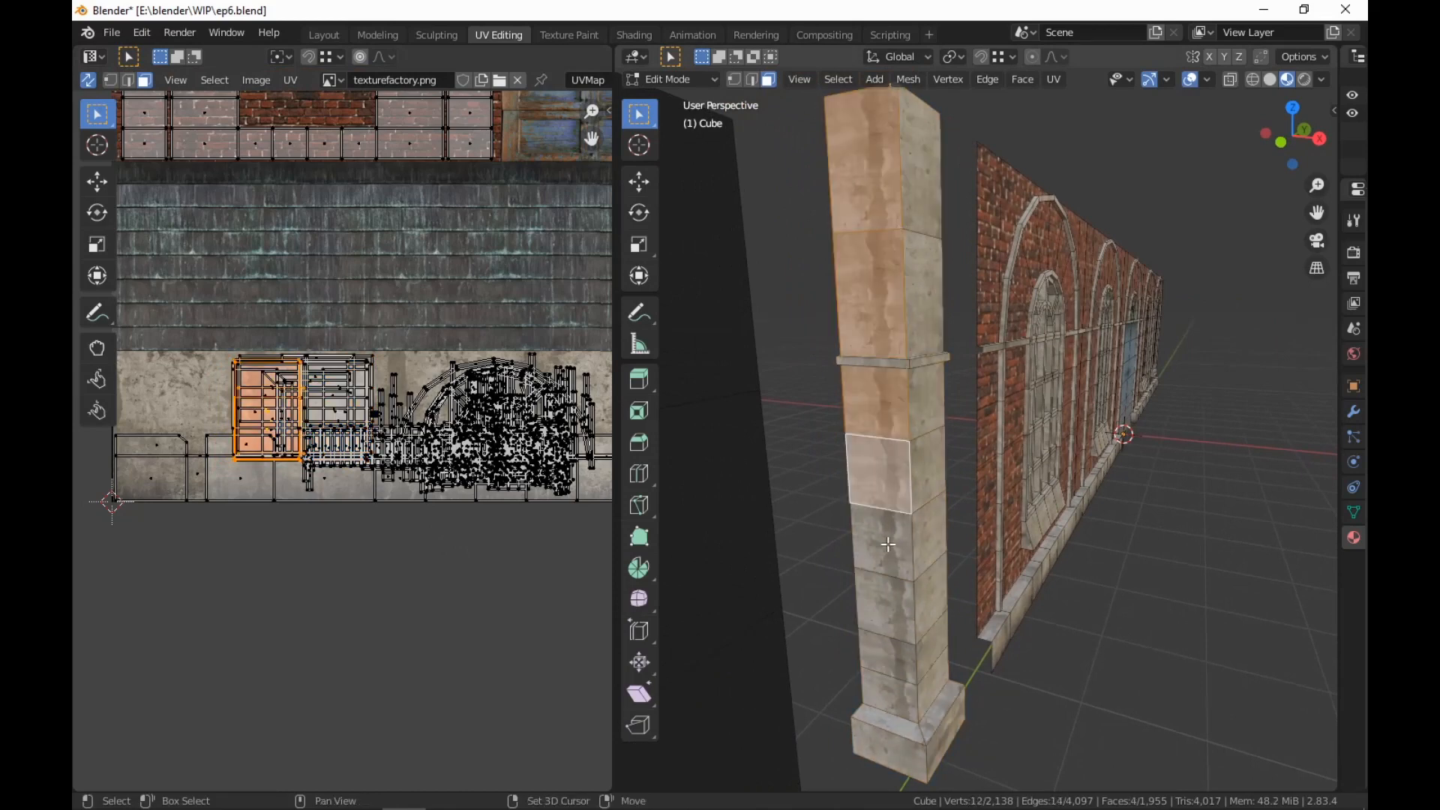
shift+click(886, 543)
shift+click(892, 622)
shift+click(899, 667)
shift+click(904, 693)
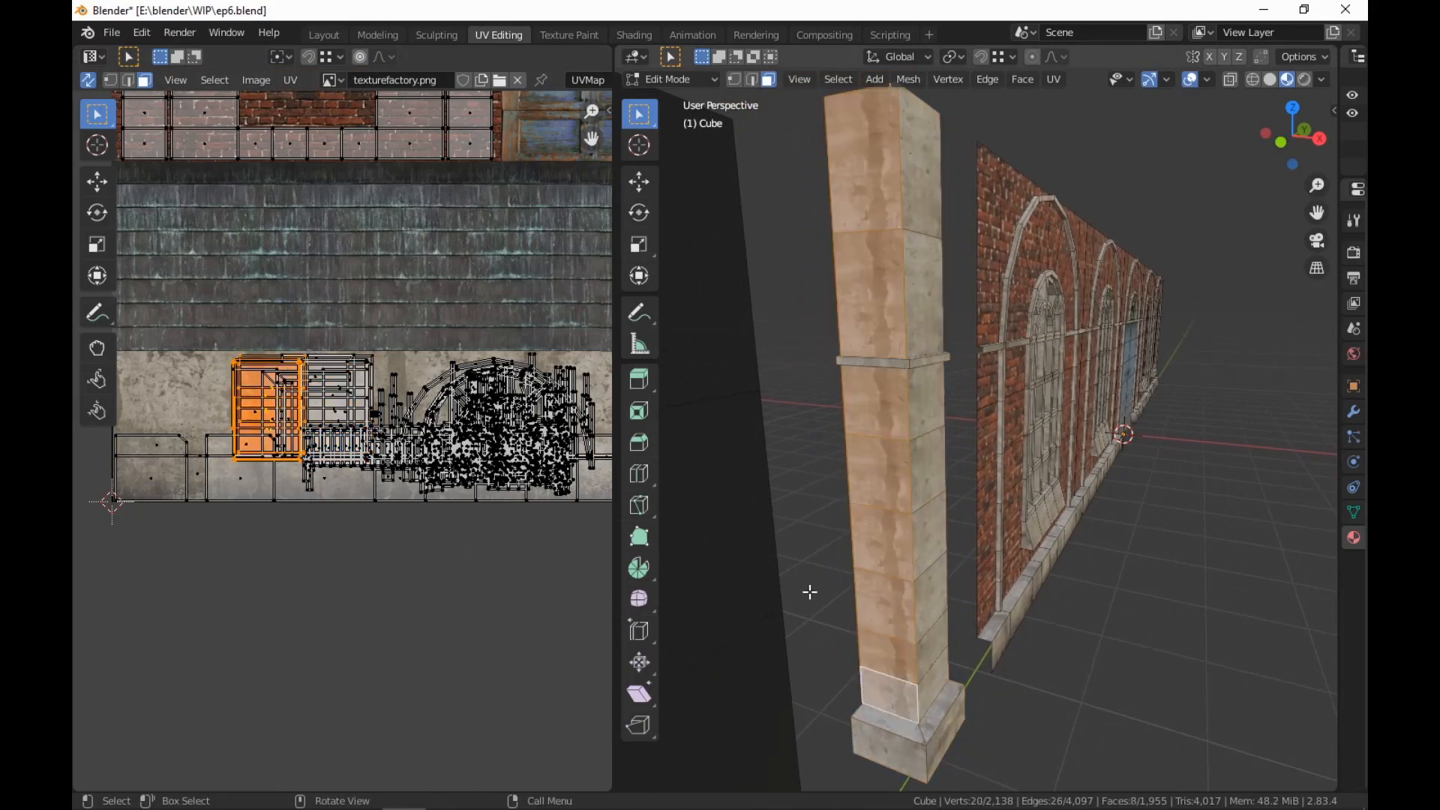
Try rotating the selected shaft UVs by 90 degrees, and undo the rotation
key(r)
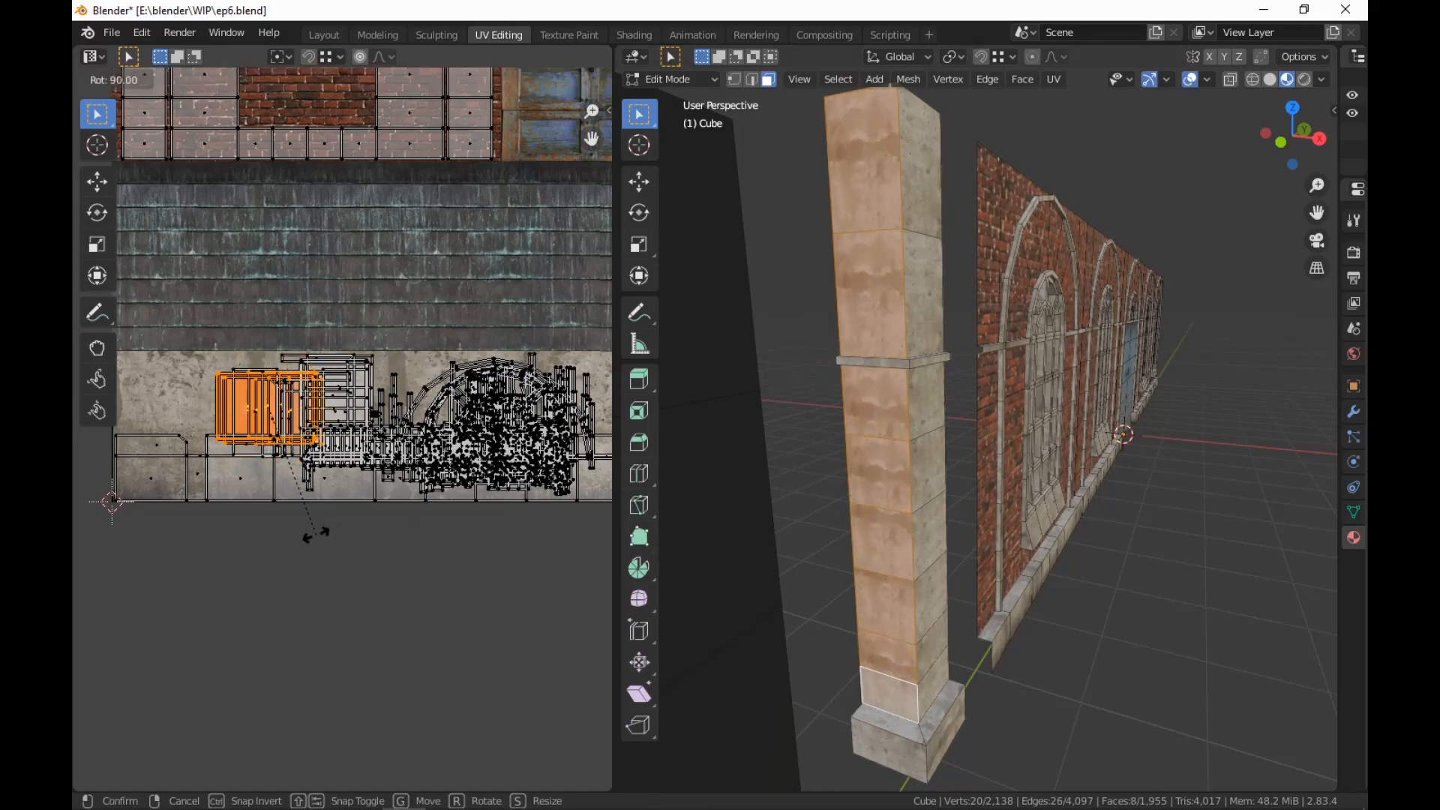
click(315, 534)
key(g)
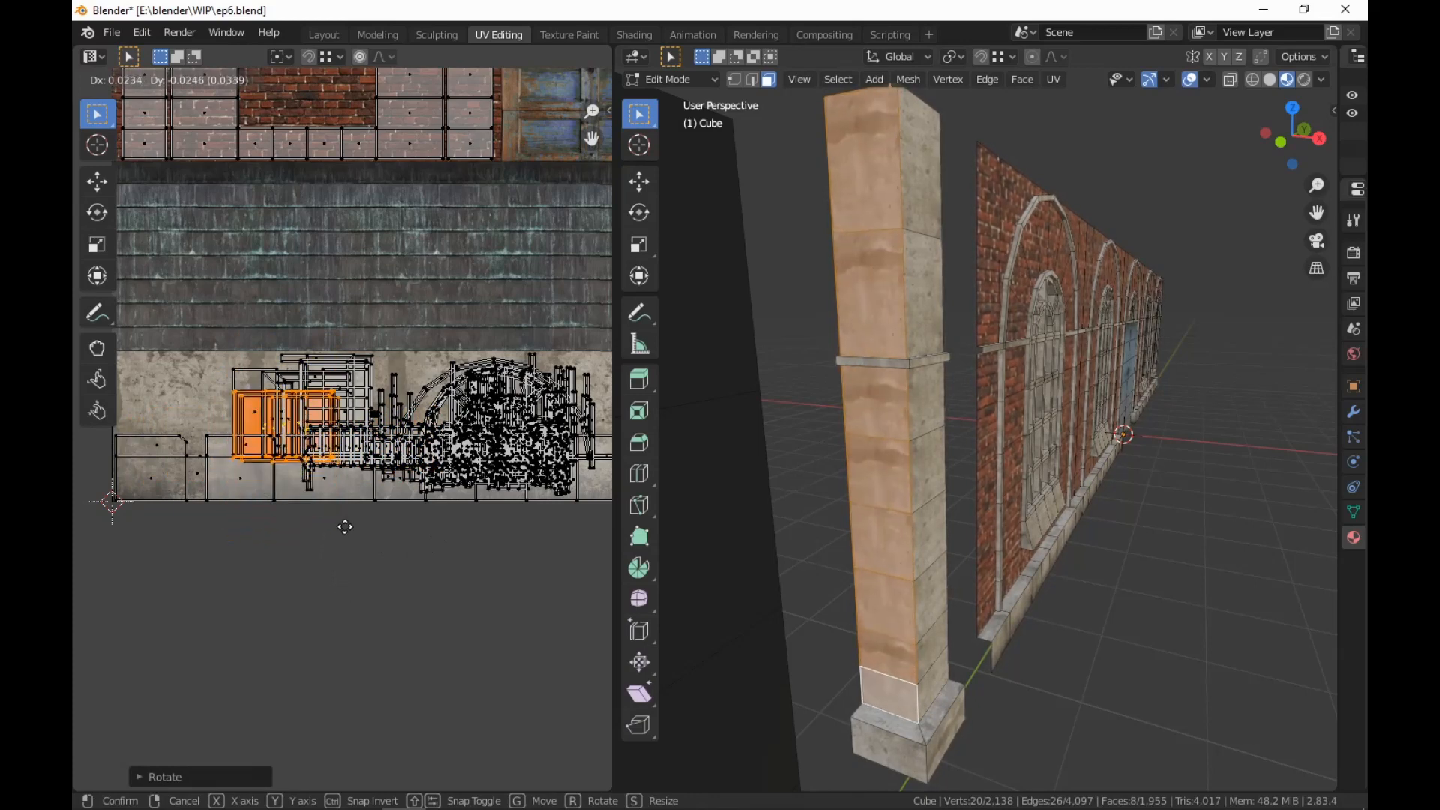
right_click(345, 527)
key(ctrl+z)
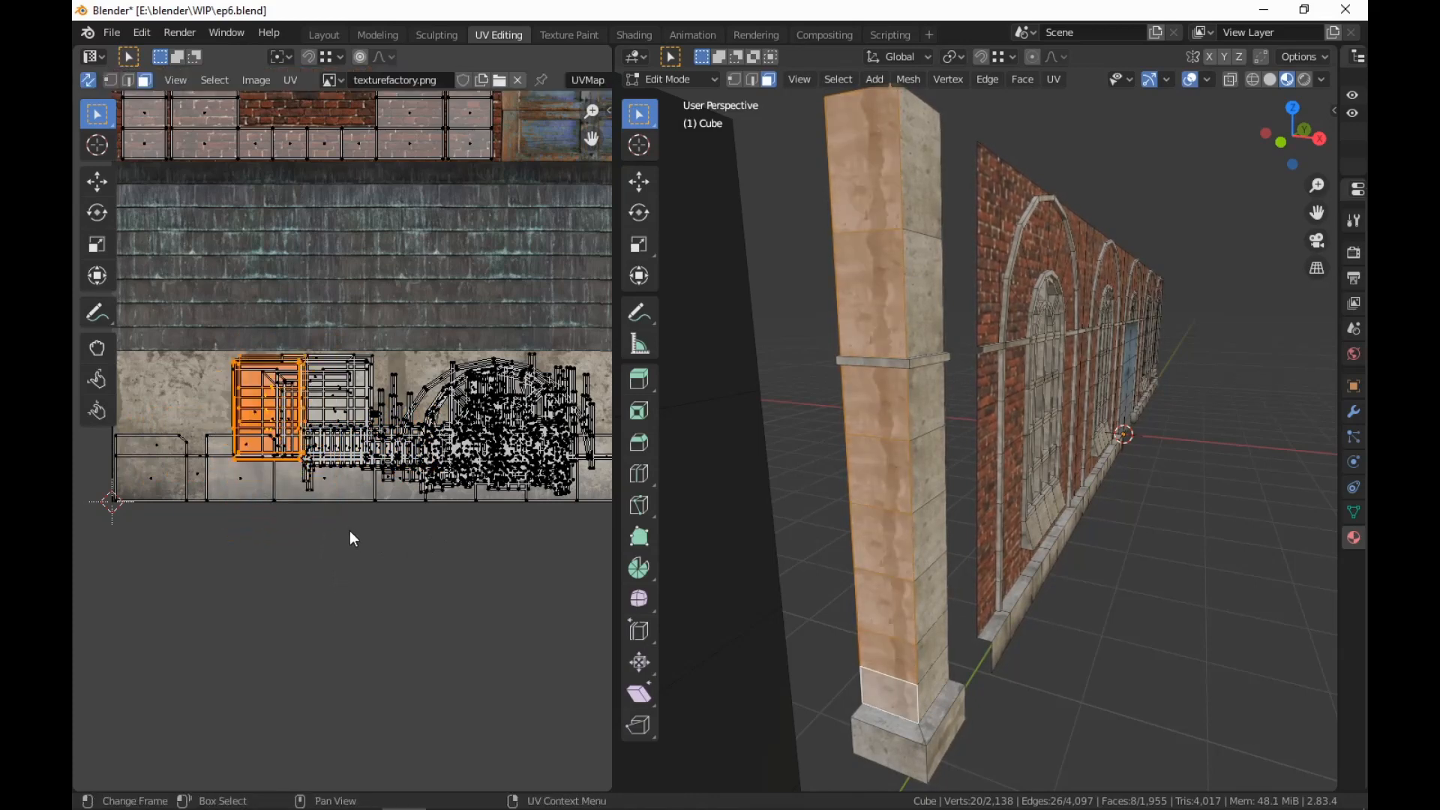
Shift the selected shaft UVs to a different patch of the concrete strip, rotate them and nudge them into place
key(g)
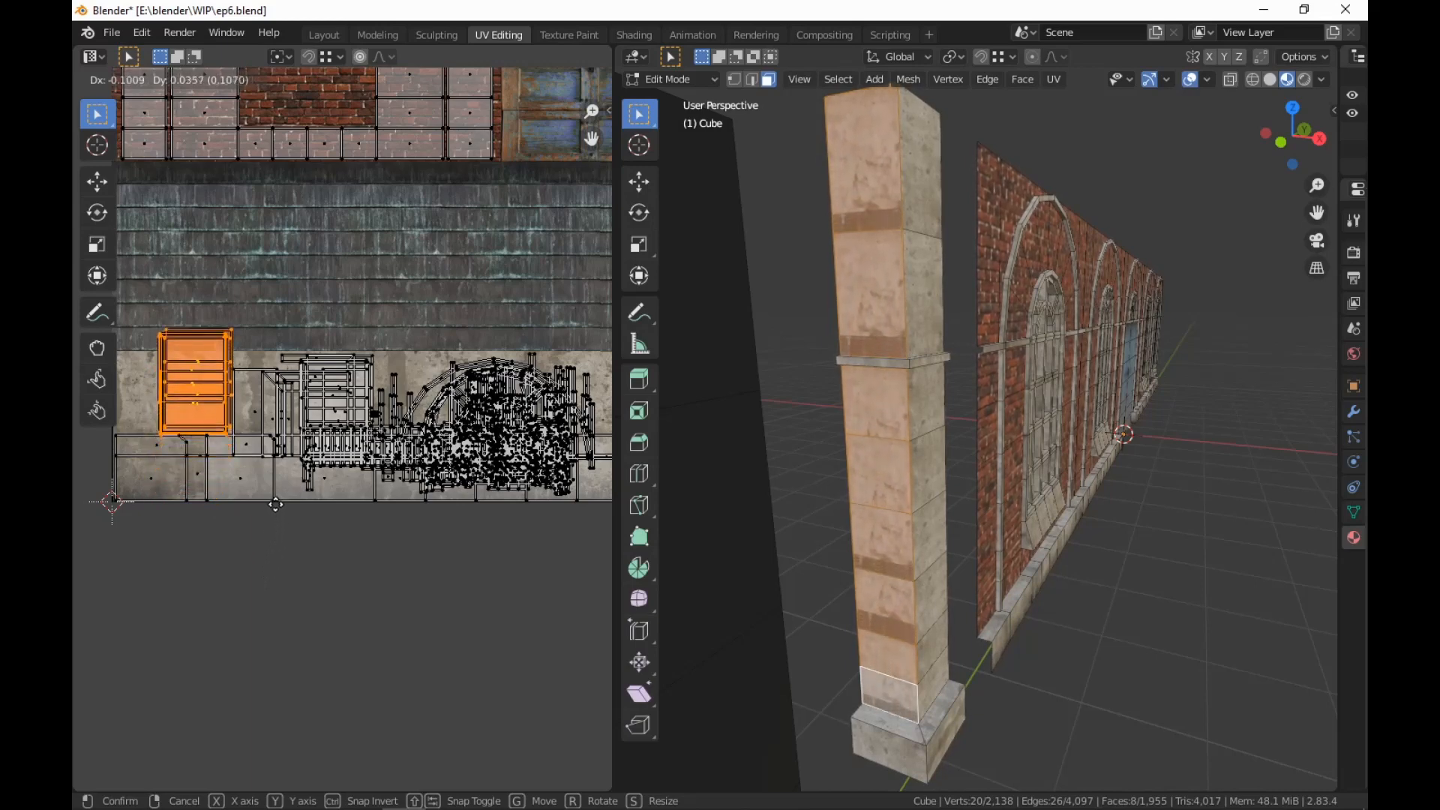
click(274, 552)
key(r)
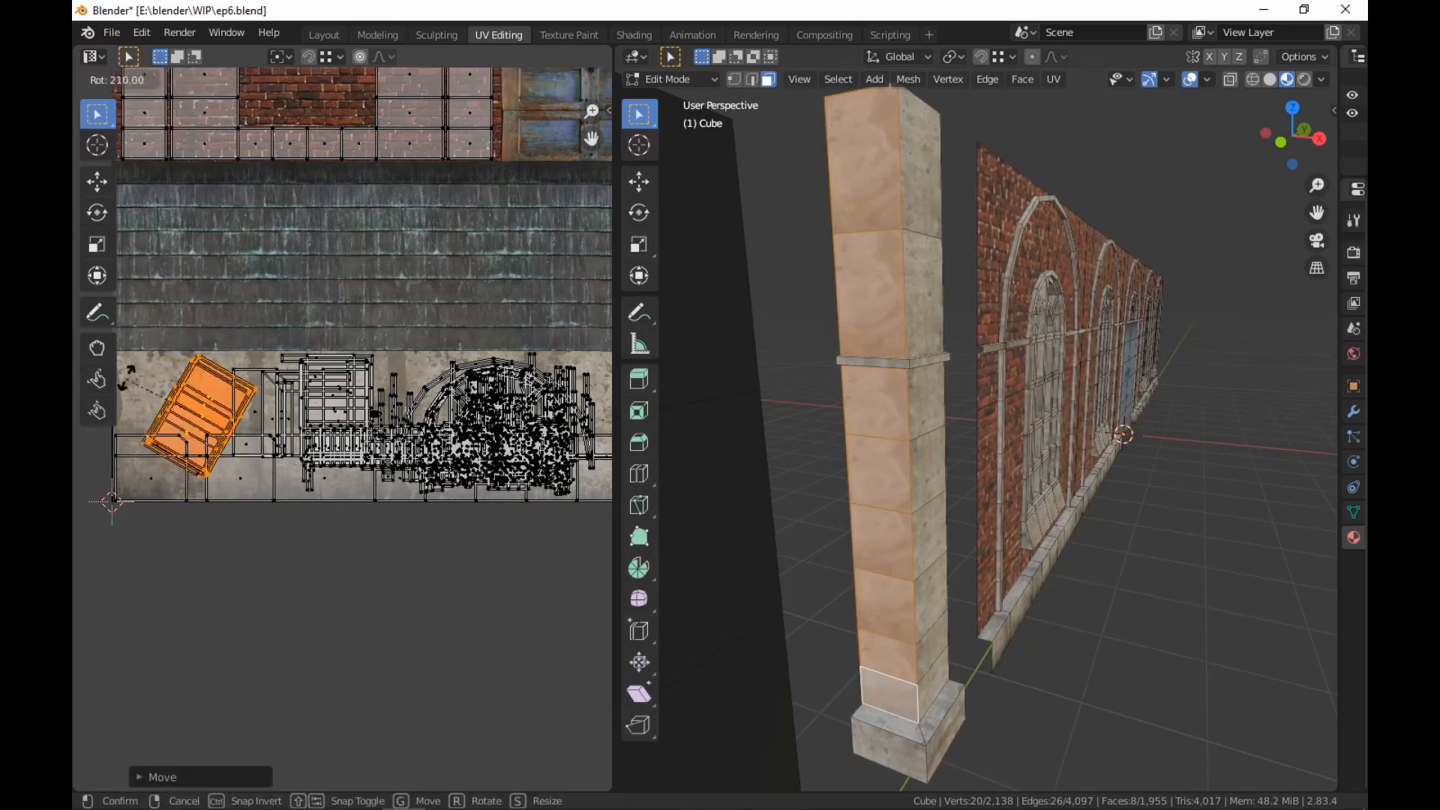
click(282, 507)
key(g)
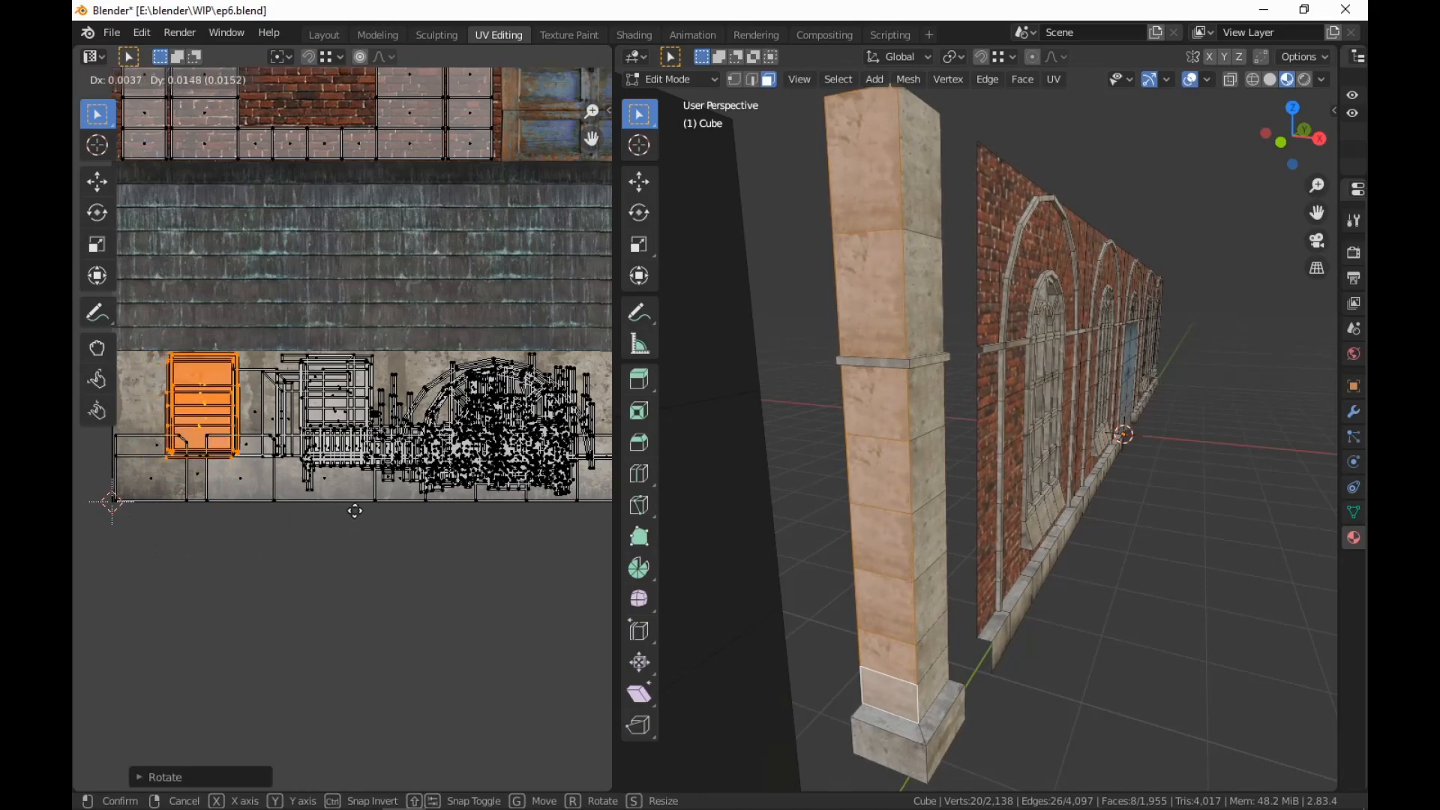
click(350, 518)
Select the lowest shaft face on the pillar's adjoining side, just above the stone base
middle_drag(1110, 562, 1113, 437)
click(910, 589)
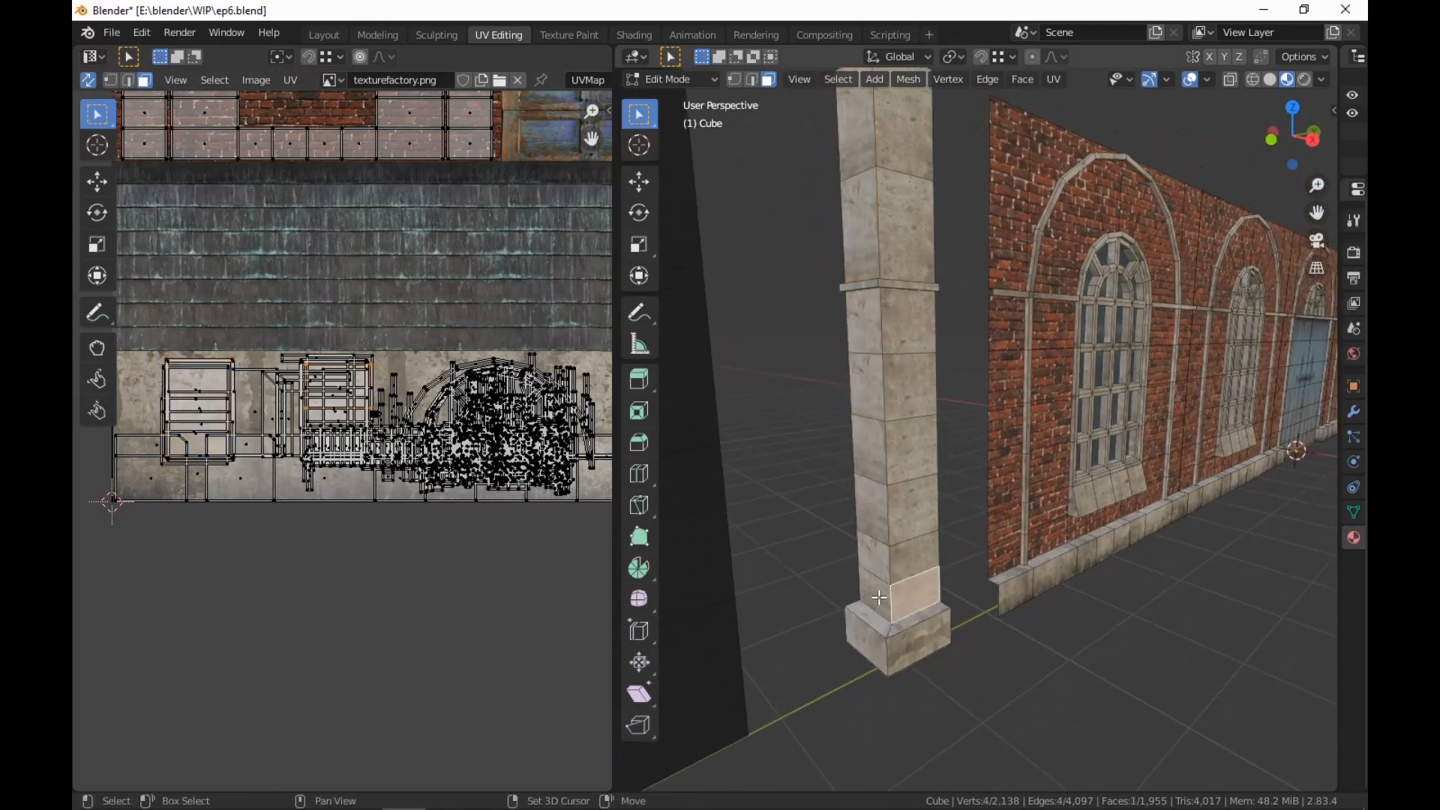
Move the UVs of the two lowest pillar shaft faces down onto the dirty bottom edge of the concrete texture
shift+click(876, 594)
middle_drag(372, 503, 363, 507)
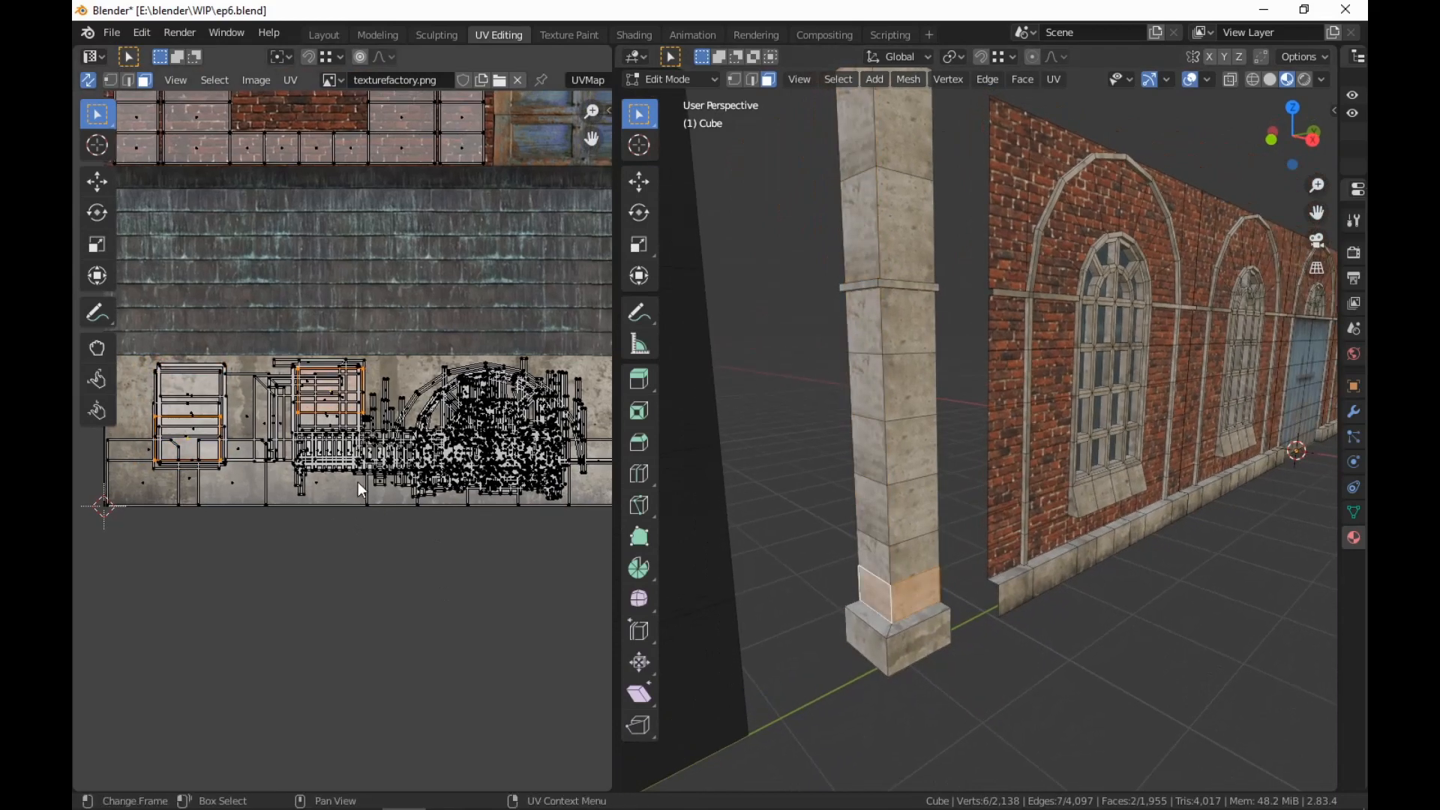
key(g)
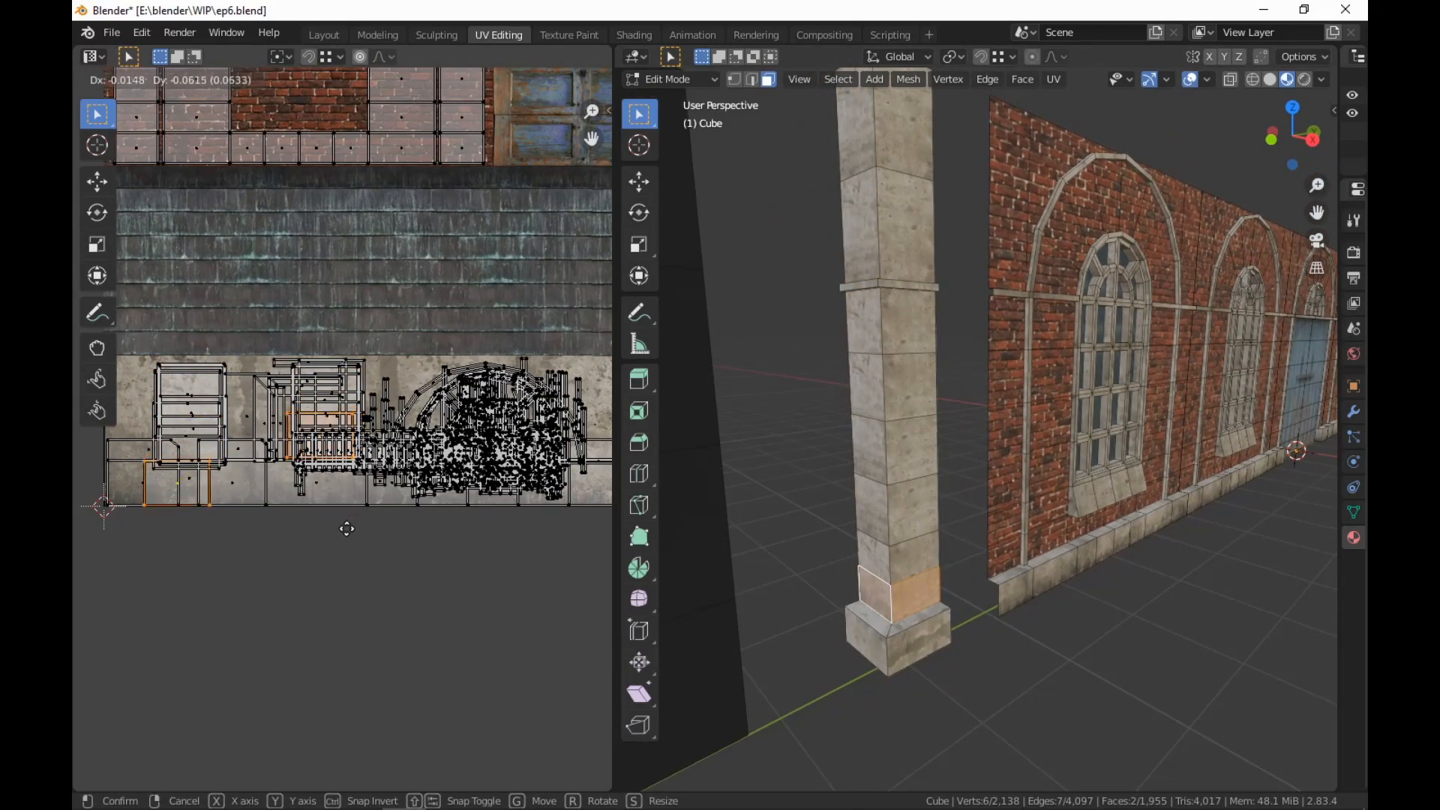
click(350, 539)
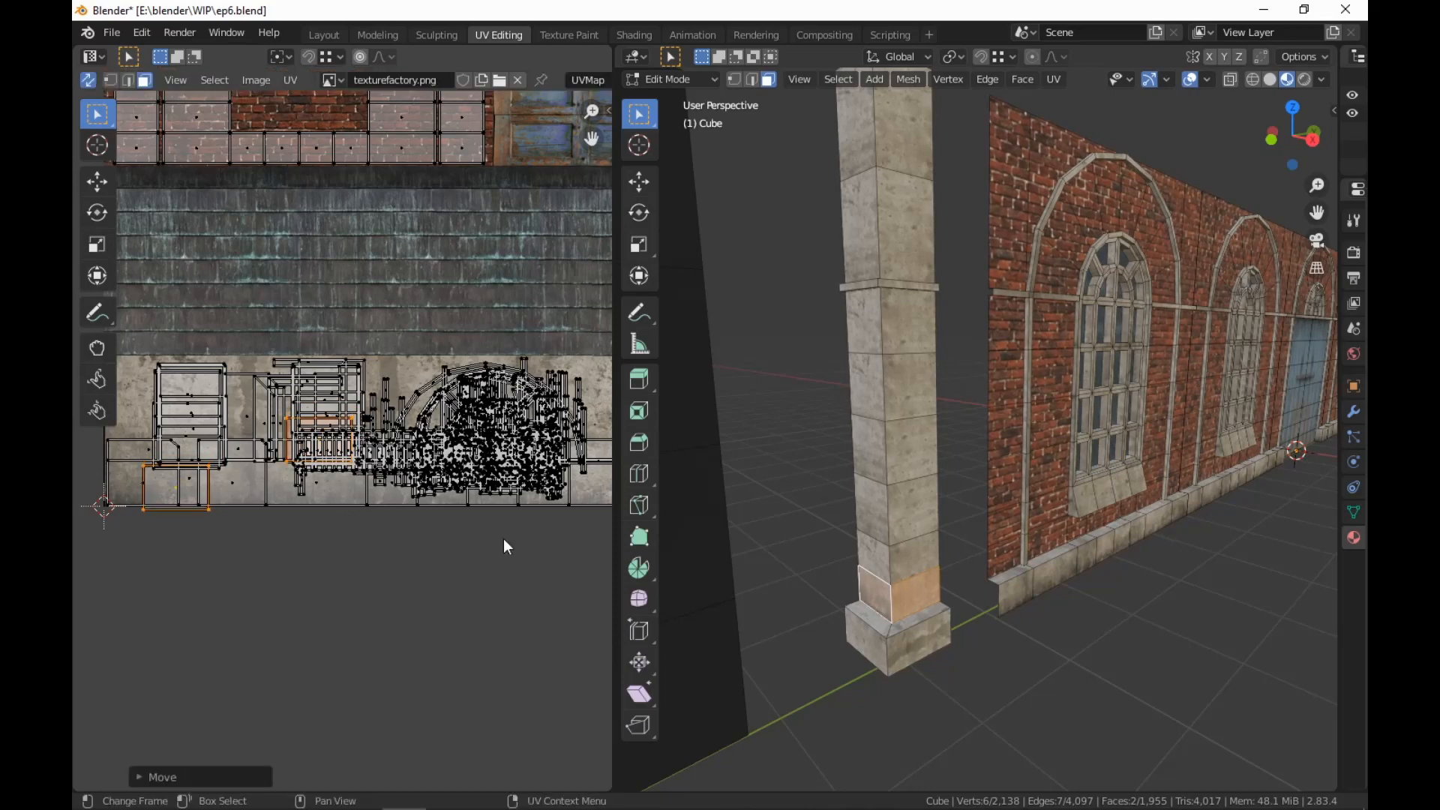
Rotate the UV of the right-hand lowest shaft face half a turn and shift it further along the dirty concrete edge
click(904, 592)
key(g)
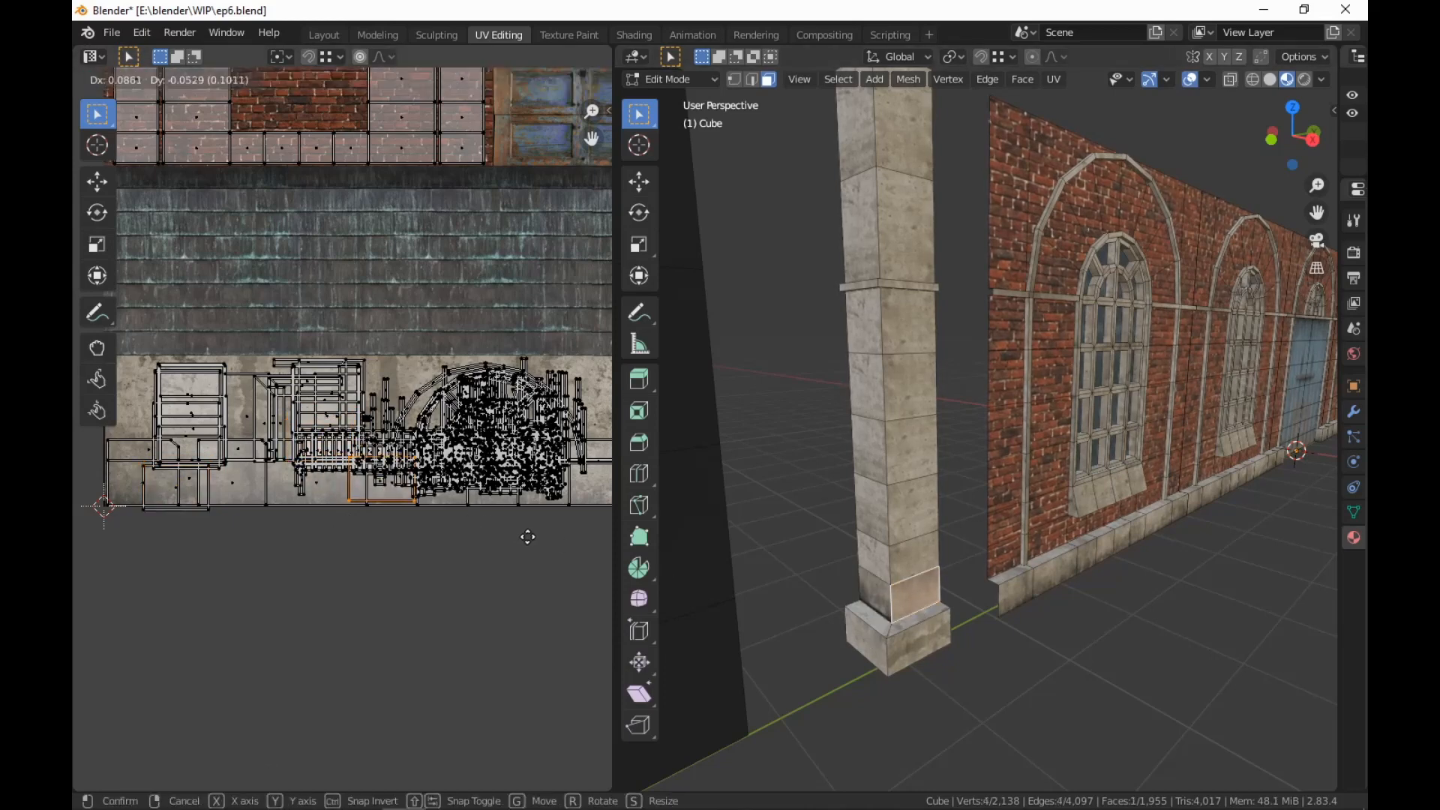
click(541, 539)
key(r)
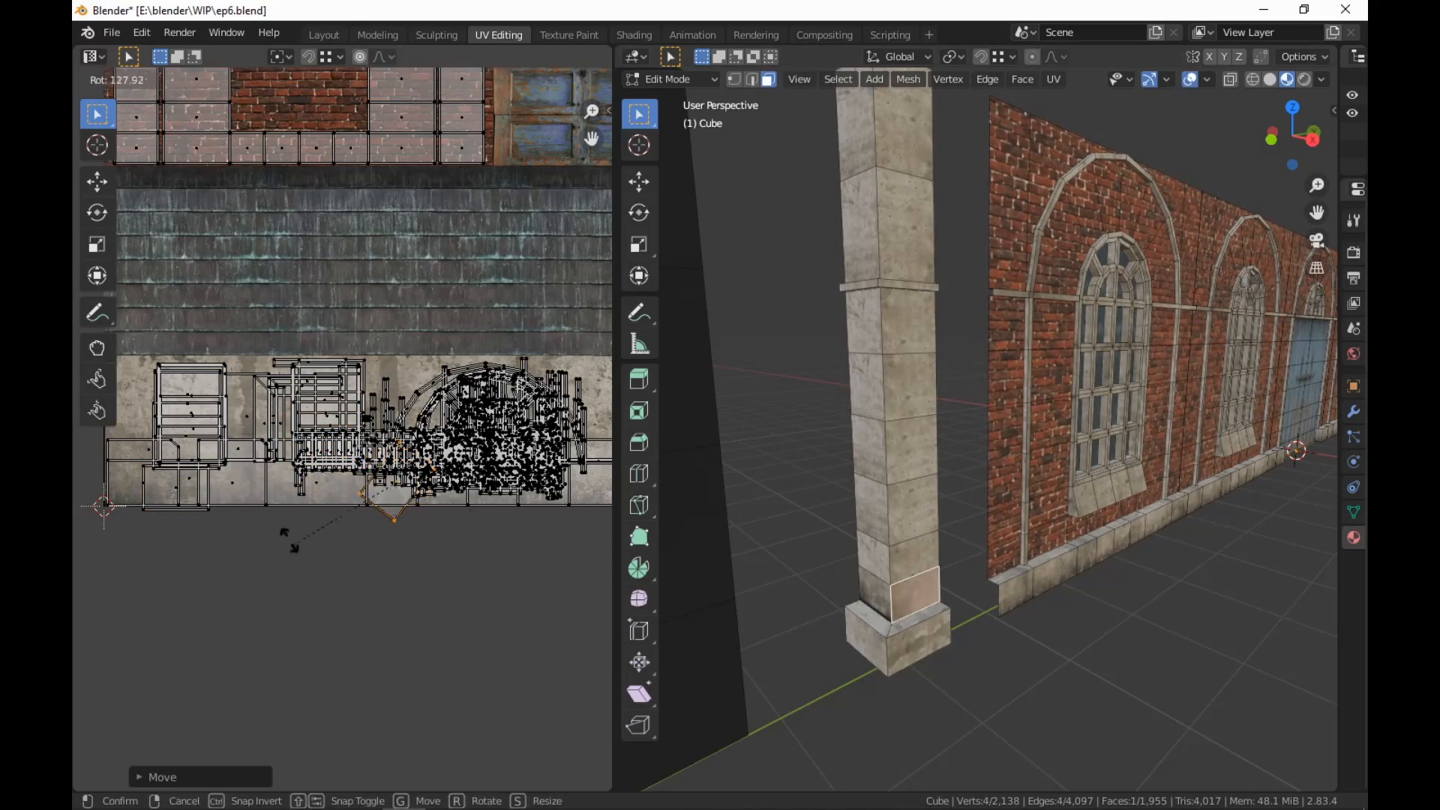
click(274, 437)
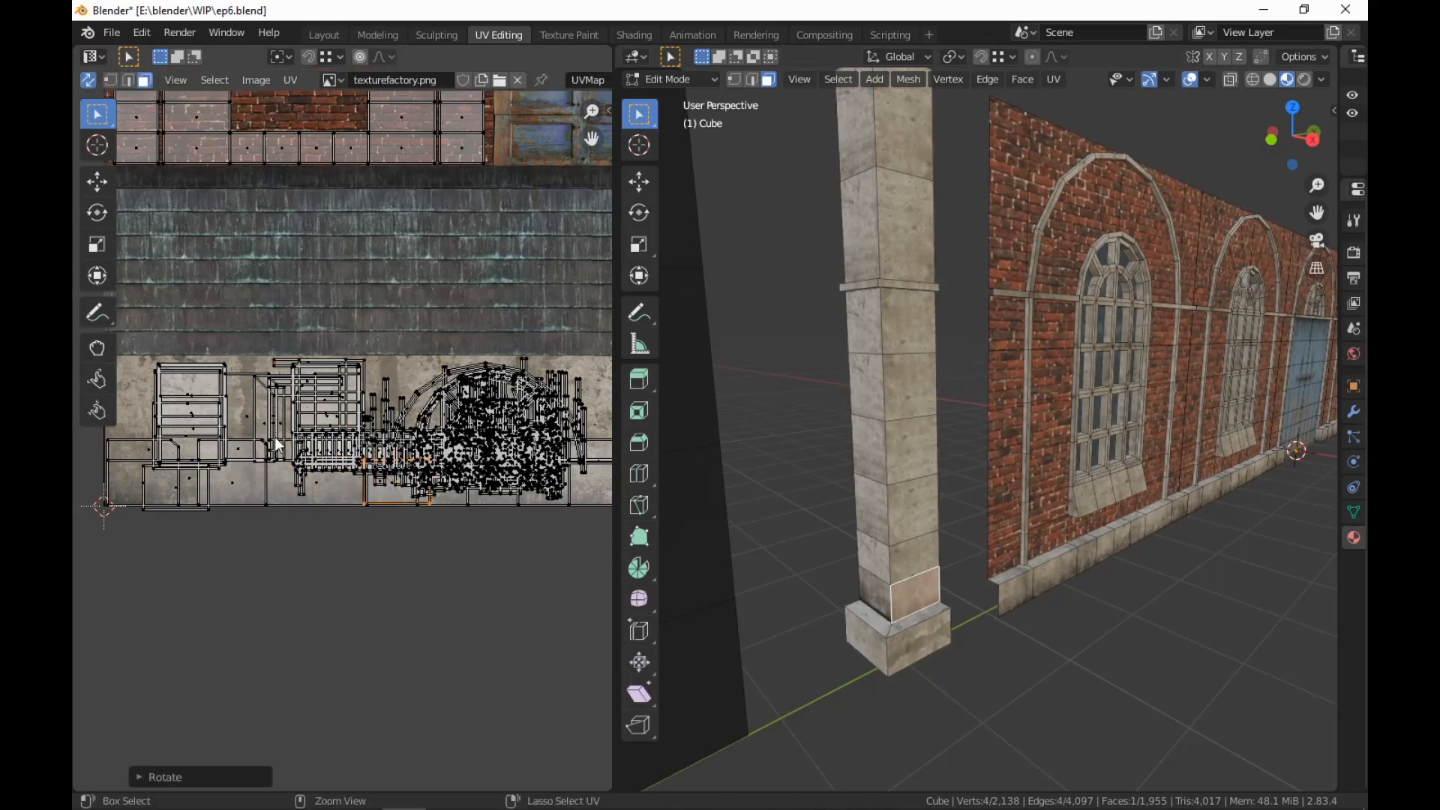
key(g)
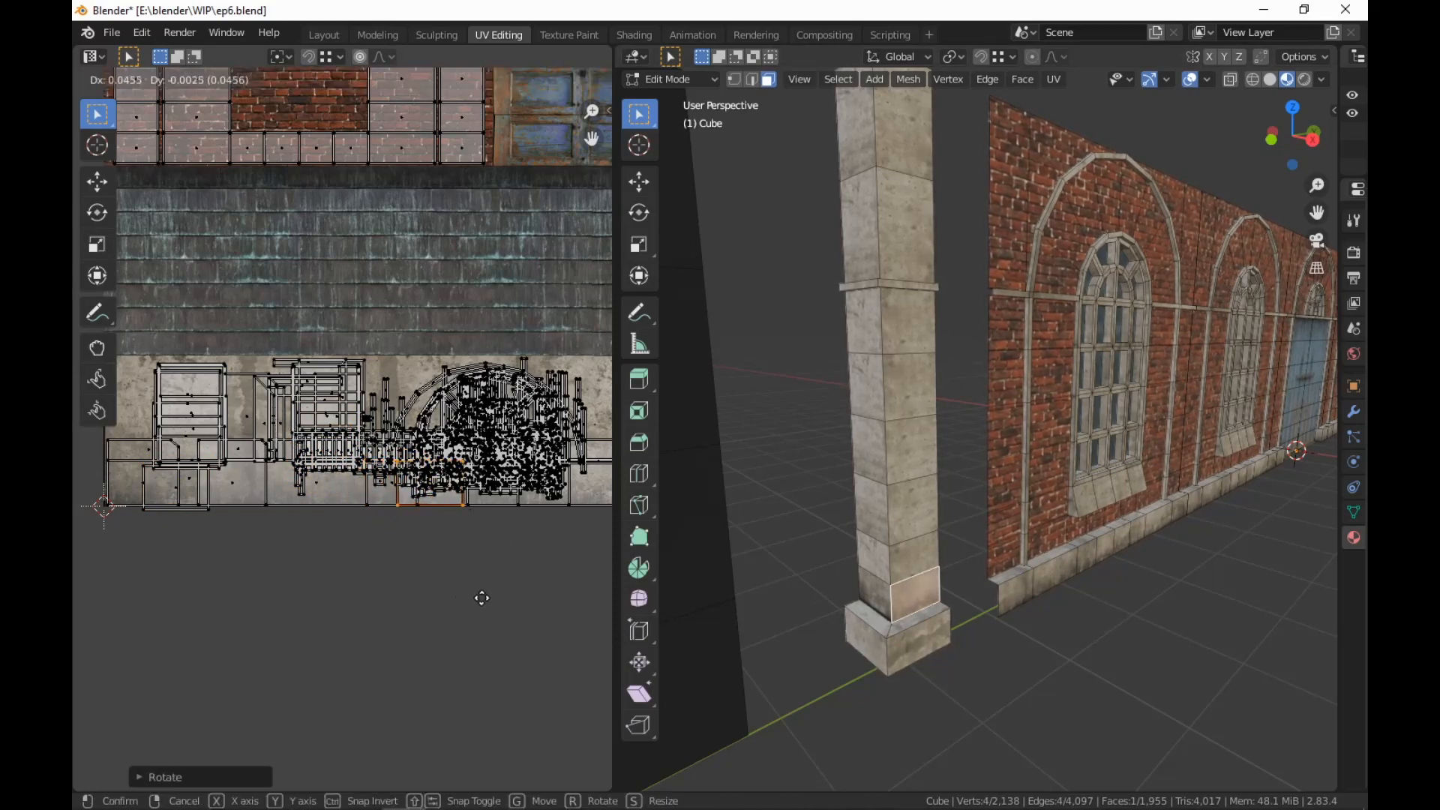
click(485, 599)
Slide the UV of the left-hand lowest shaft face along the dirty concrete edge to meet its neighbouring face's UV
shift+click(871, 594)
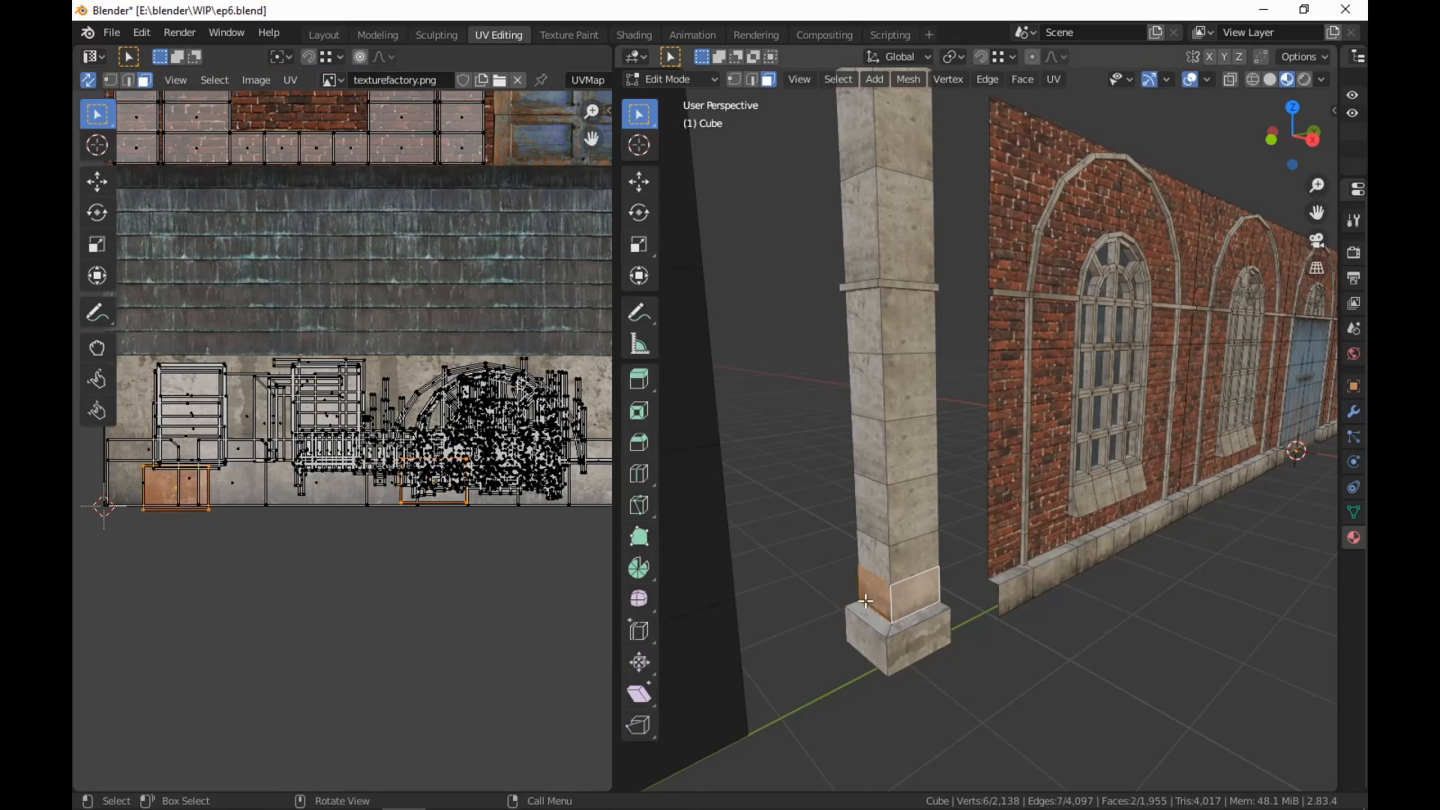
key(g)
right_click(260, 540)
shift+click(889, 593)
key(g)
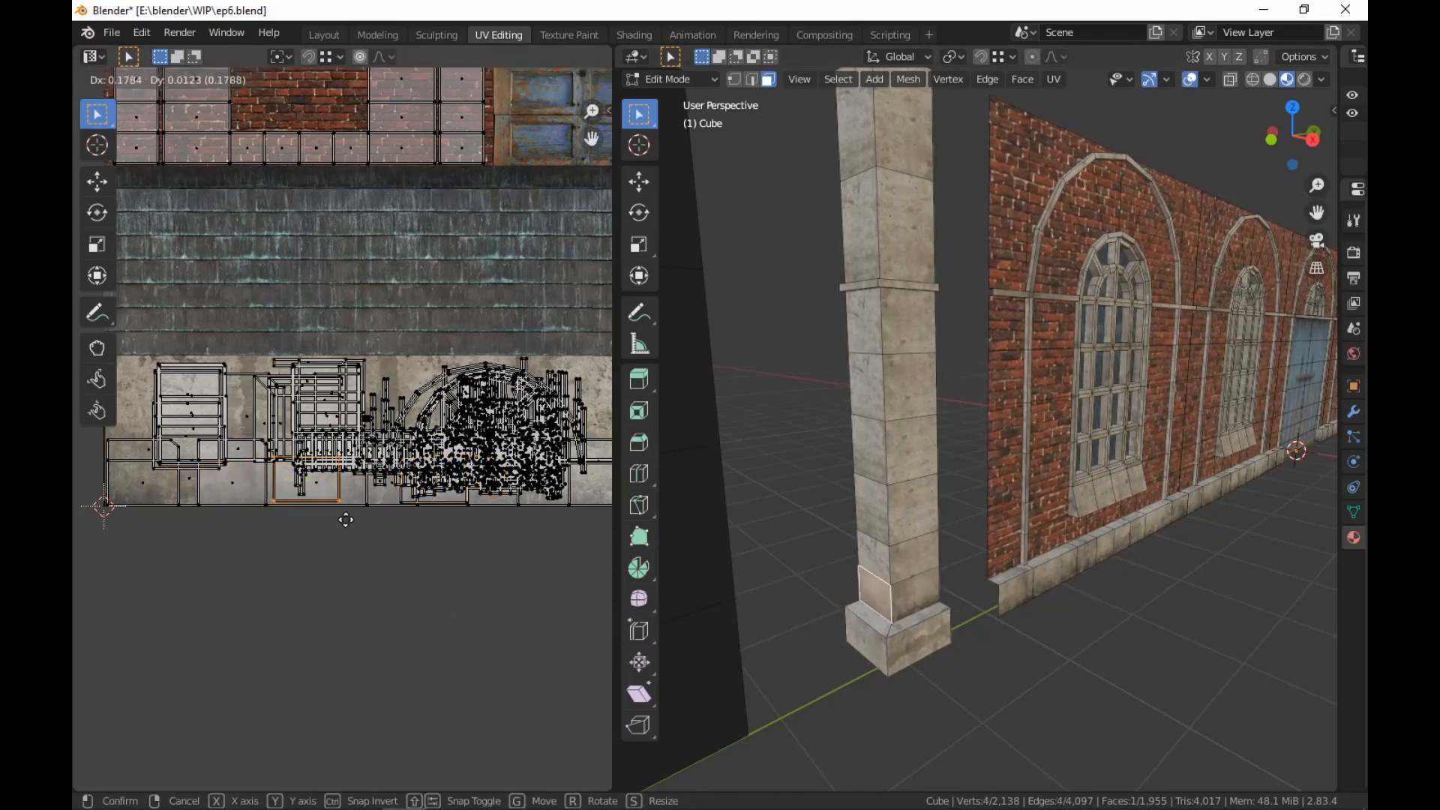
click(404, 522)
Pull the UVs of the two shaft faces under the ledge clear, and place the right-hand face's UV on the dirty concrete edge
middle_drag(900, 492, 951, 495)
click(905, 298)
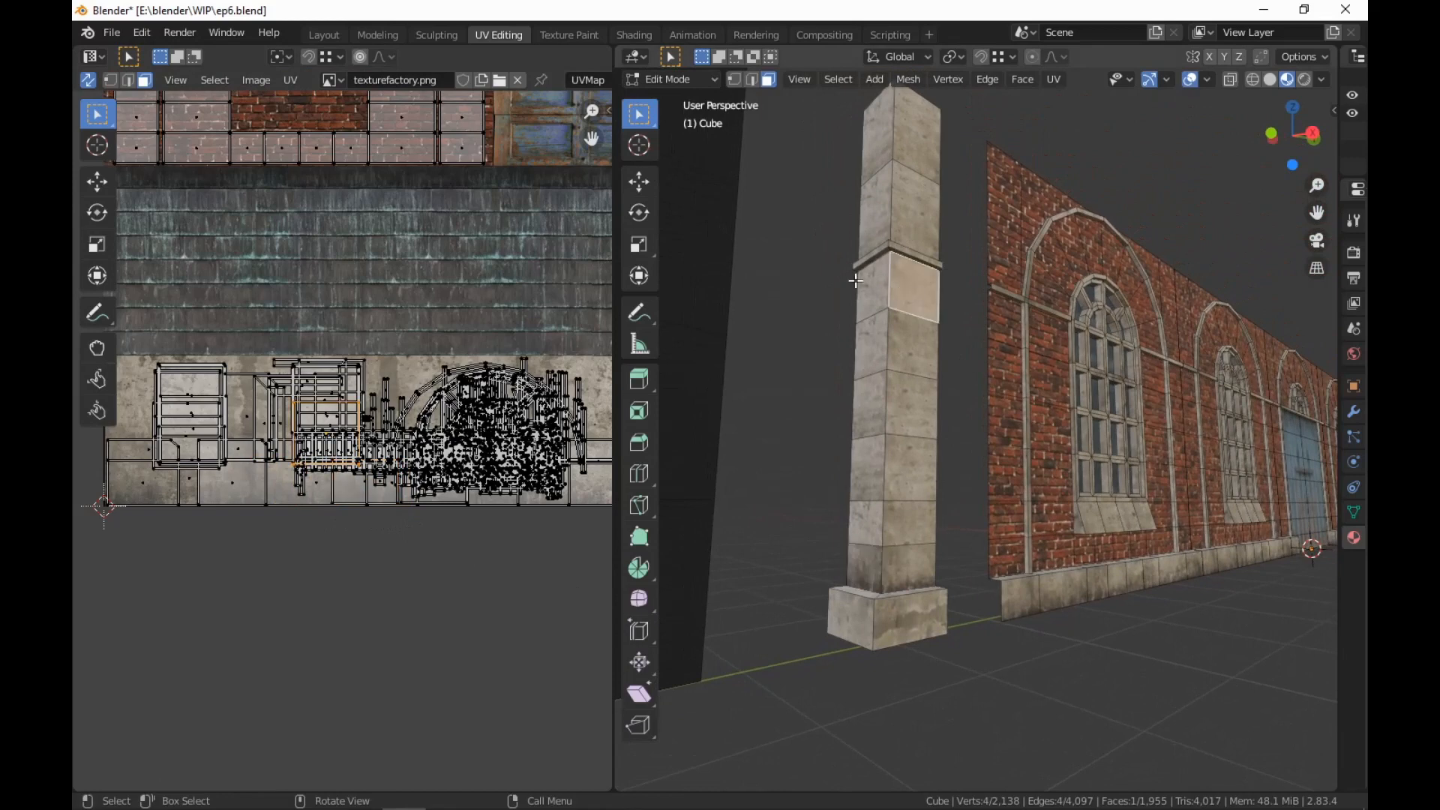
shift+click(874, 285)
middle_drag(437, 416, 375, 381)
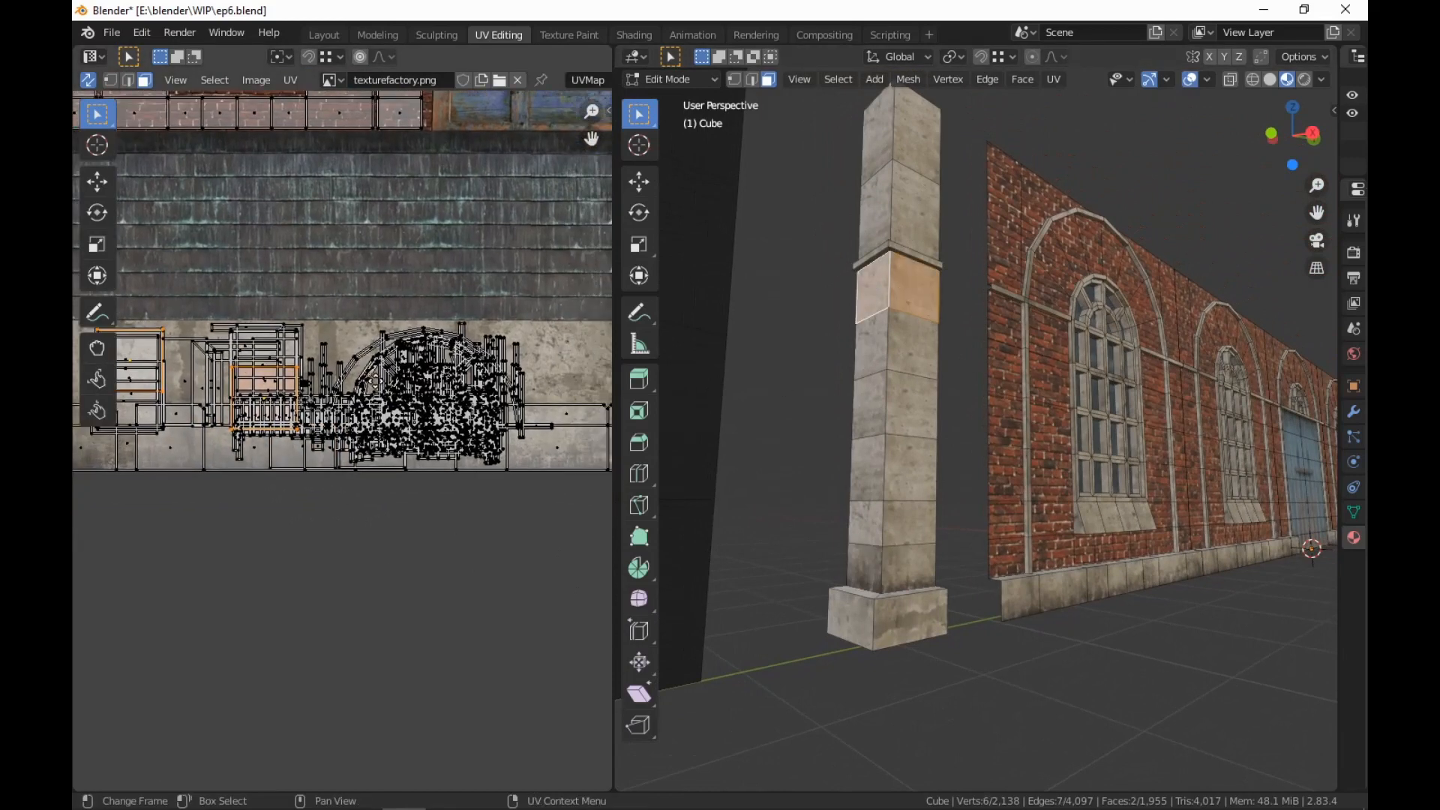
drag(291, 389, 403, 584)
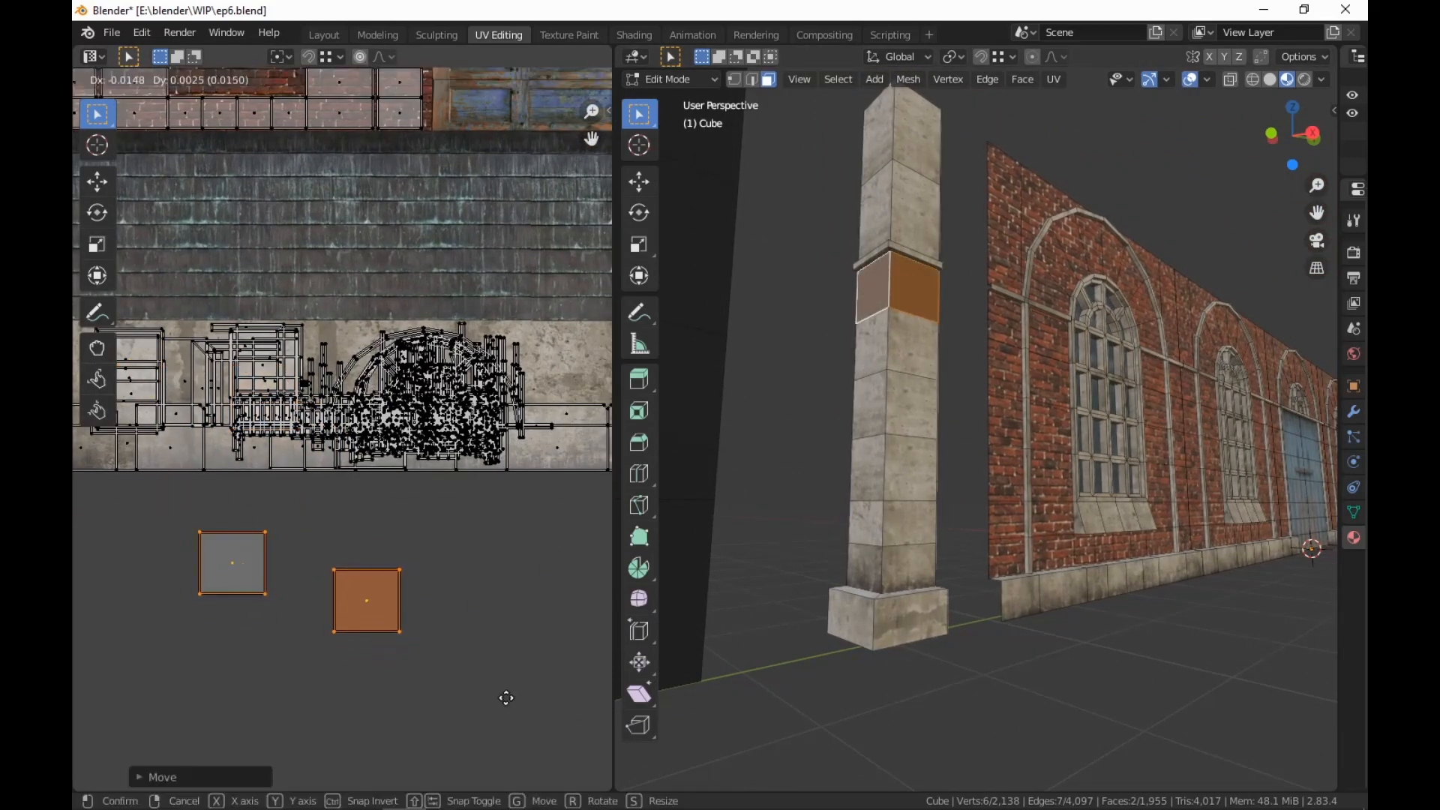
click(426, 621)
key(g)
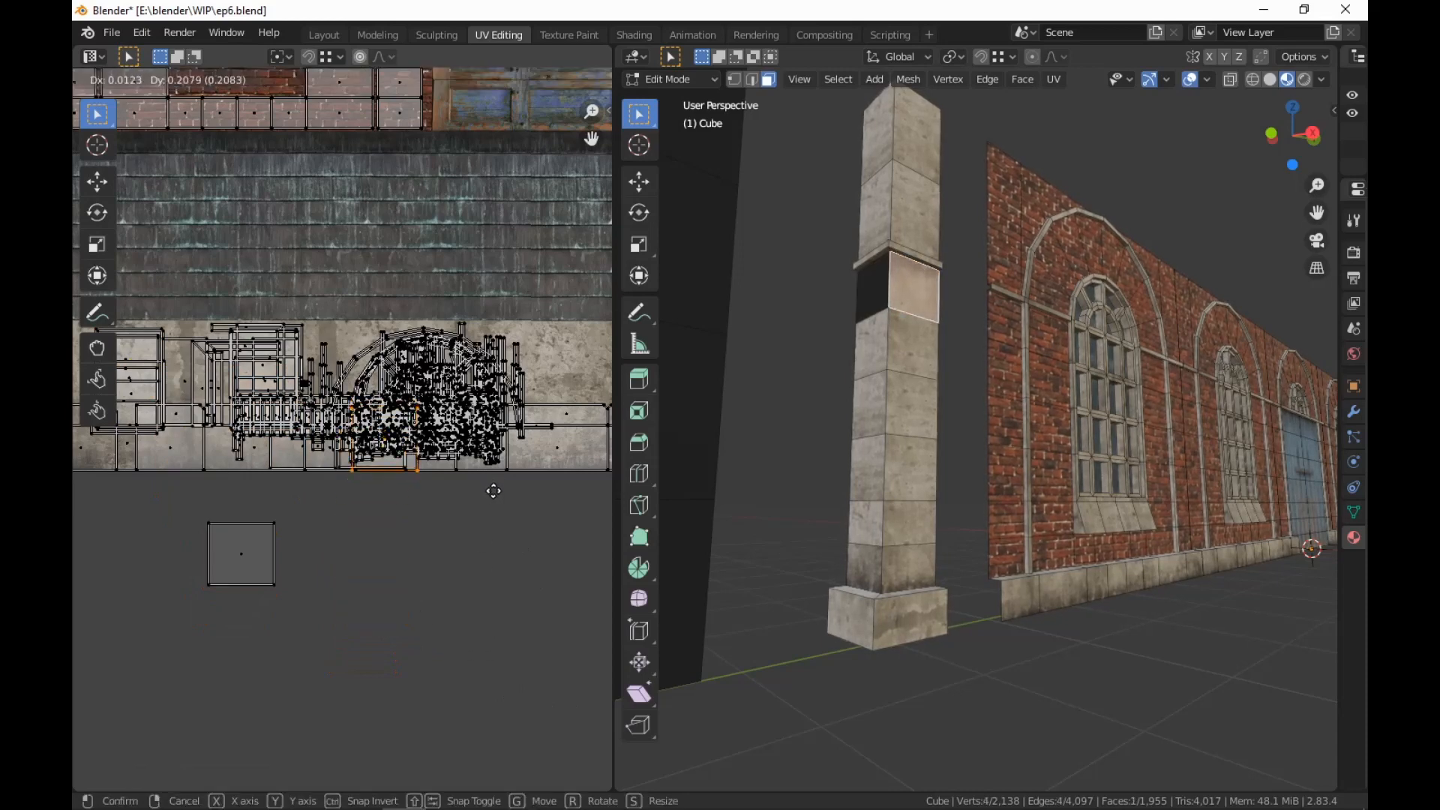
click(508, 498)
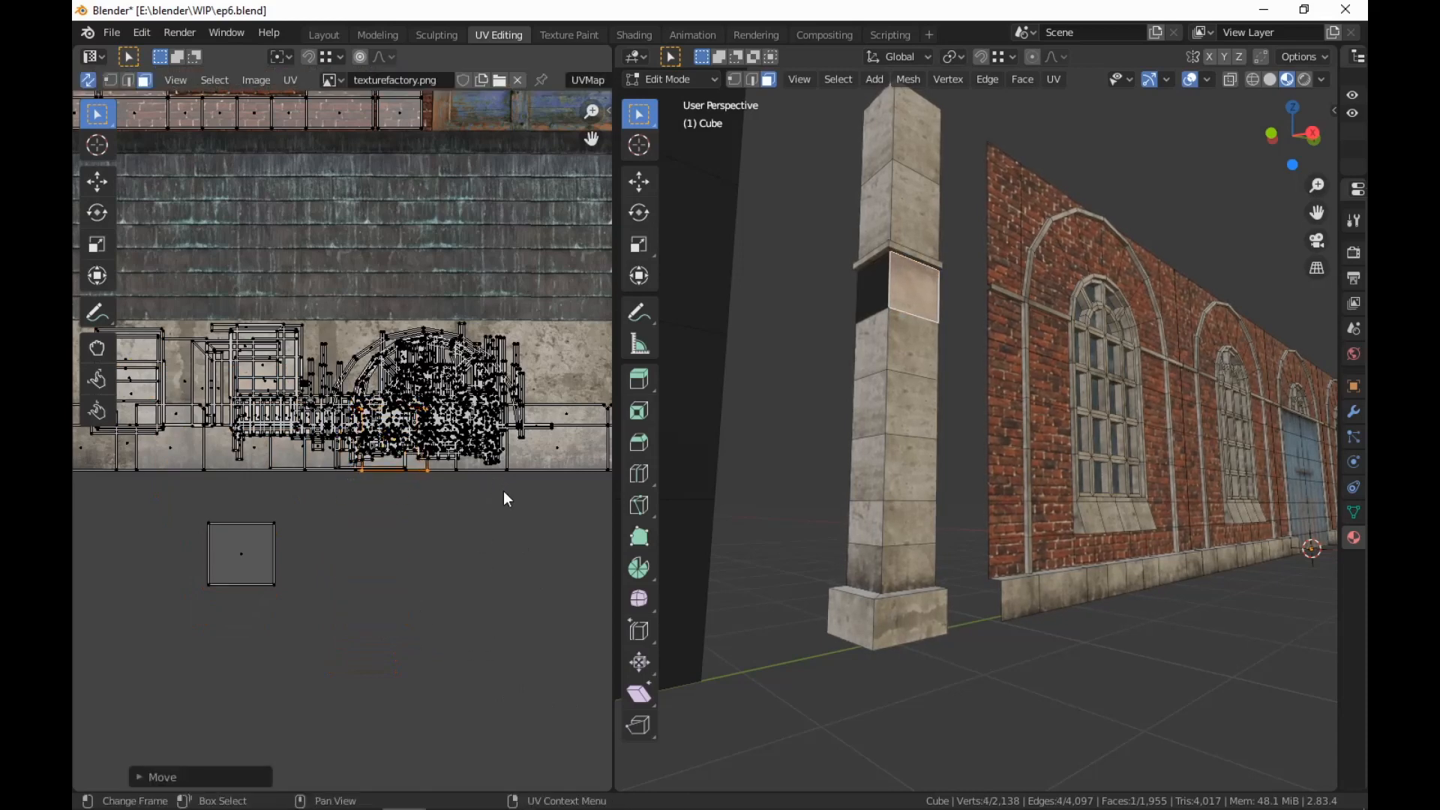
Place the UV of the left-hand face under the ledge on the dirty concrete edge and rotate it, then deselect everything
click(264, 555)
key(g)
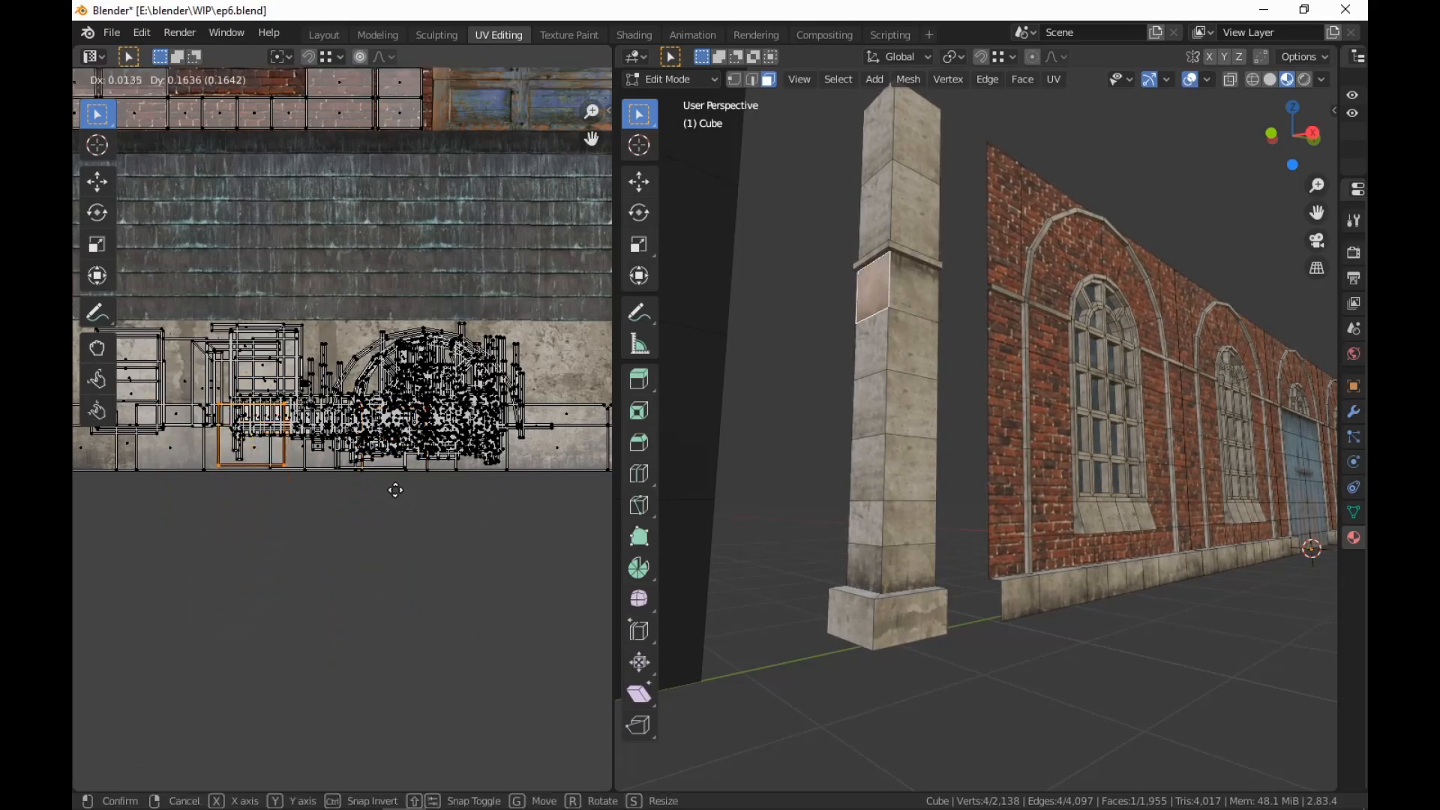
click(394, 497)
key(r)
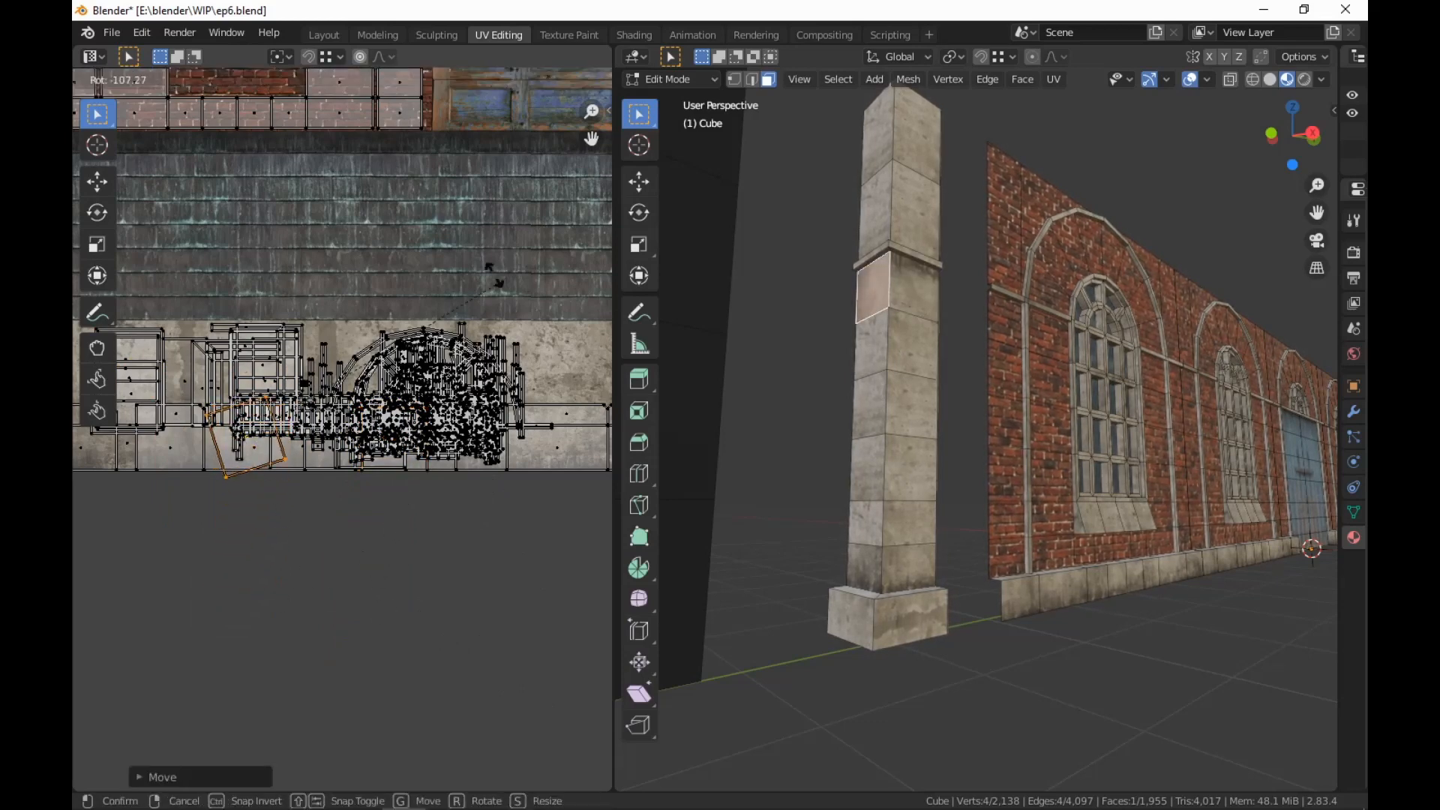
click(196, 255)
middle_drag(938, 428, 880, 433)
click(980, 396)
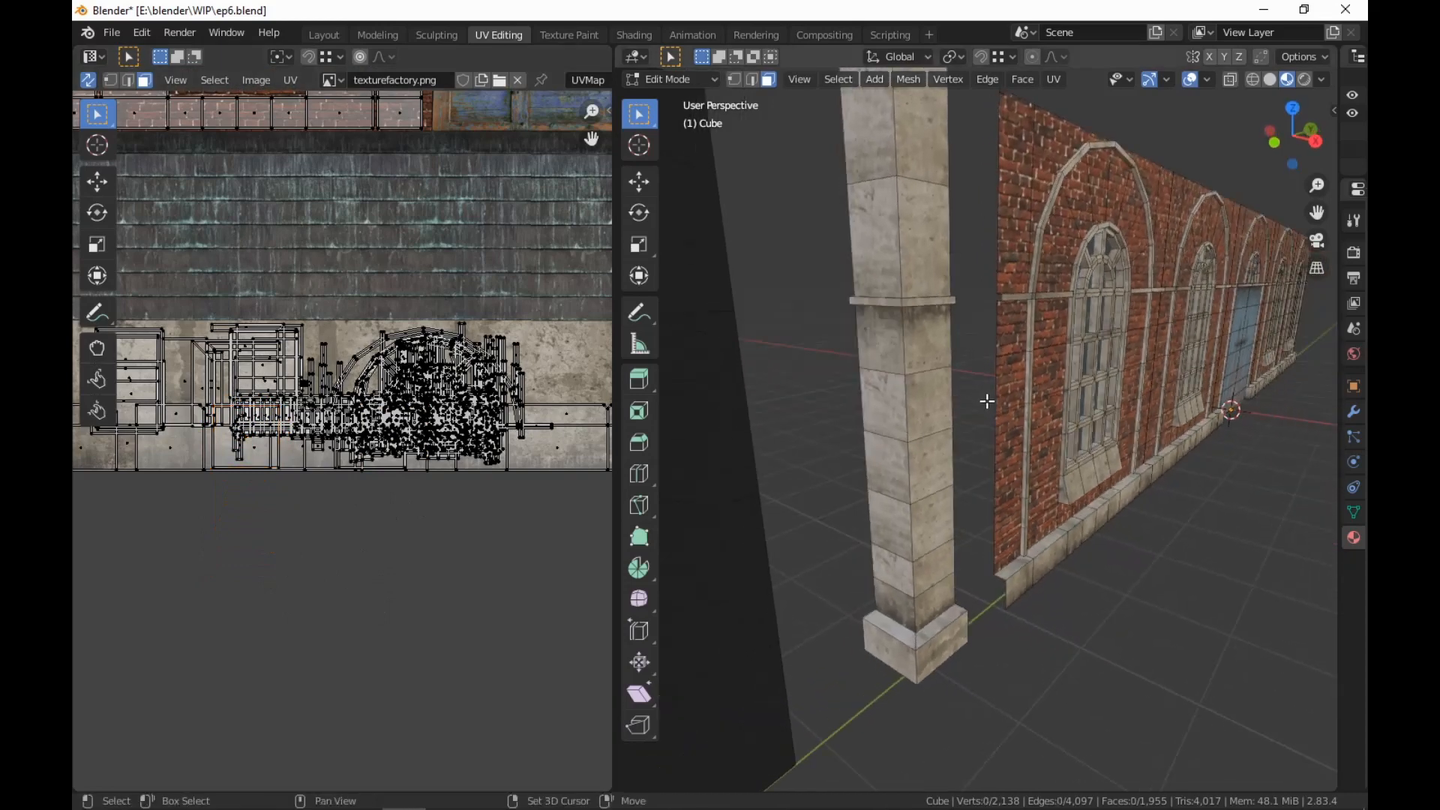
In the Modeling workspace, select the whole linked corner pillar and move it along Y against the near end of the brick wall
middle_drag(987, 402, 1005, 570)
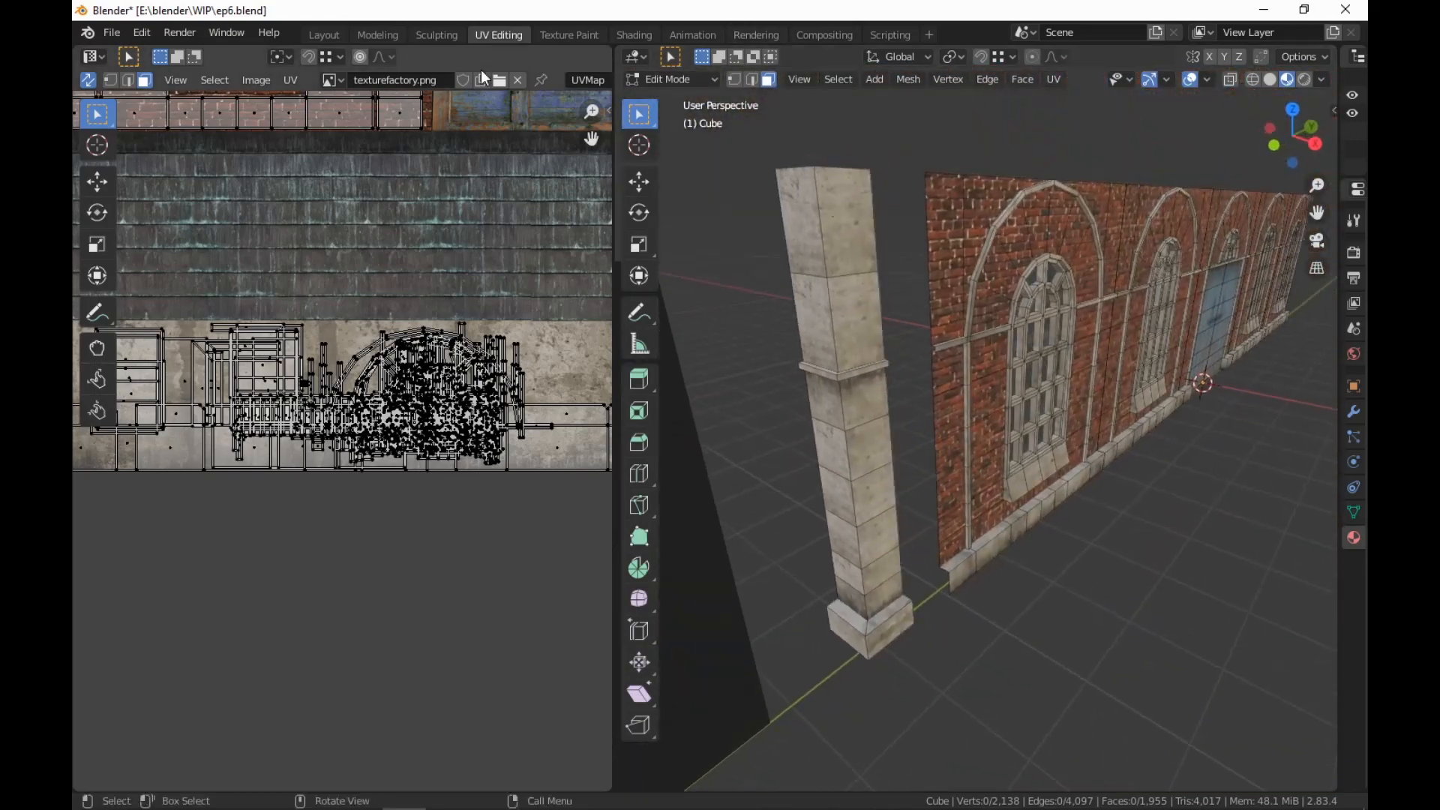
click(378, 35)
scroll(1115, 588, down, 3)
middle_drag(1102, 585, 975, 605)
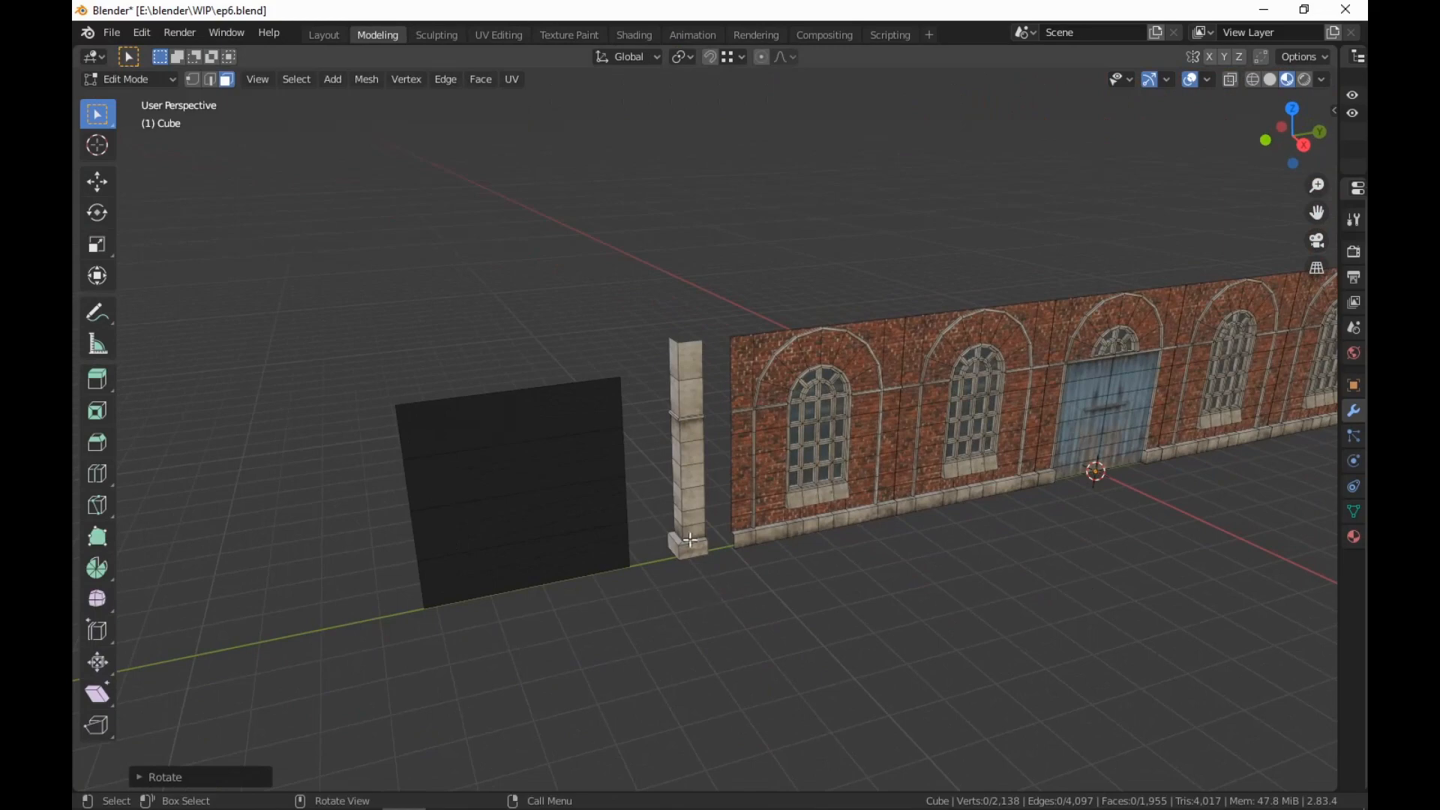
key(l)
key(g)
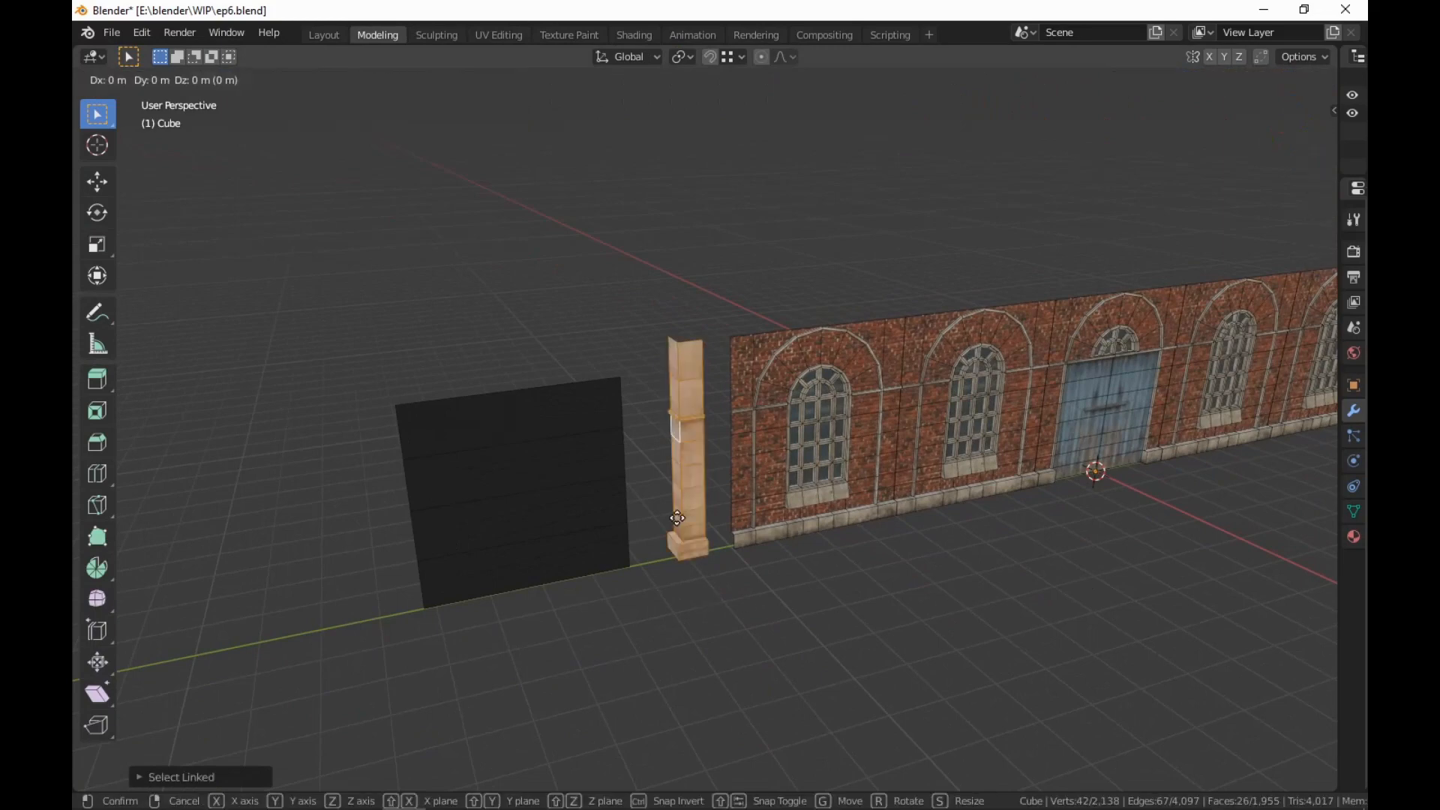
key(y)
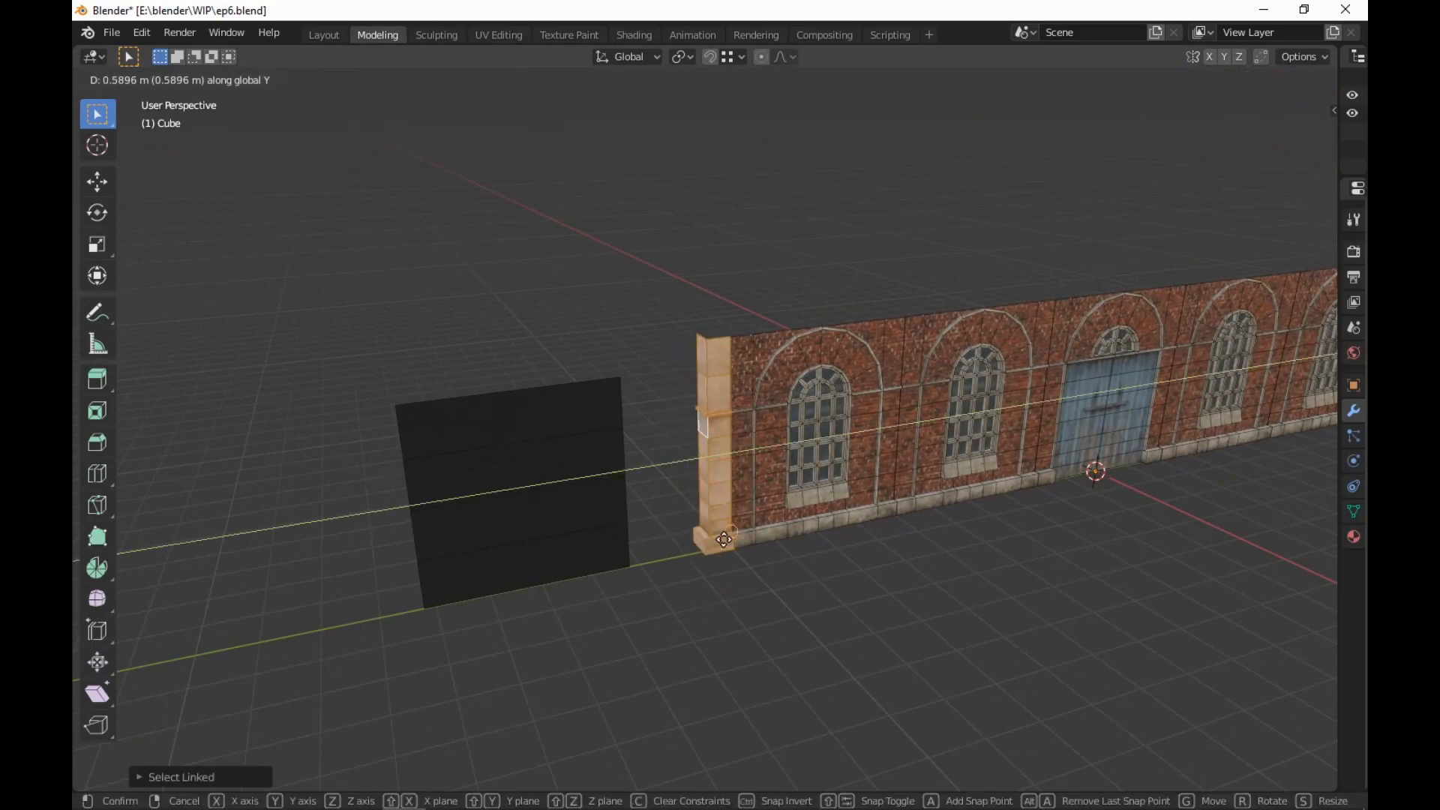
click(713, 538)
Duplicate the corner pillar along Y past the wall's far end and mirror the copy with a Y scale of -1
middle_drag(1072, 644, 1327, 720)
scroll(993, 569, up, 6)
scroll(937, 604, down, 3)
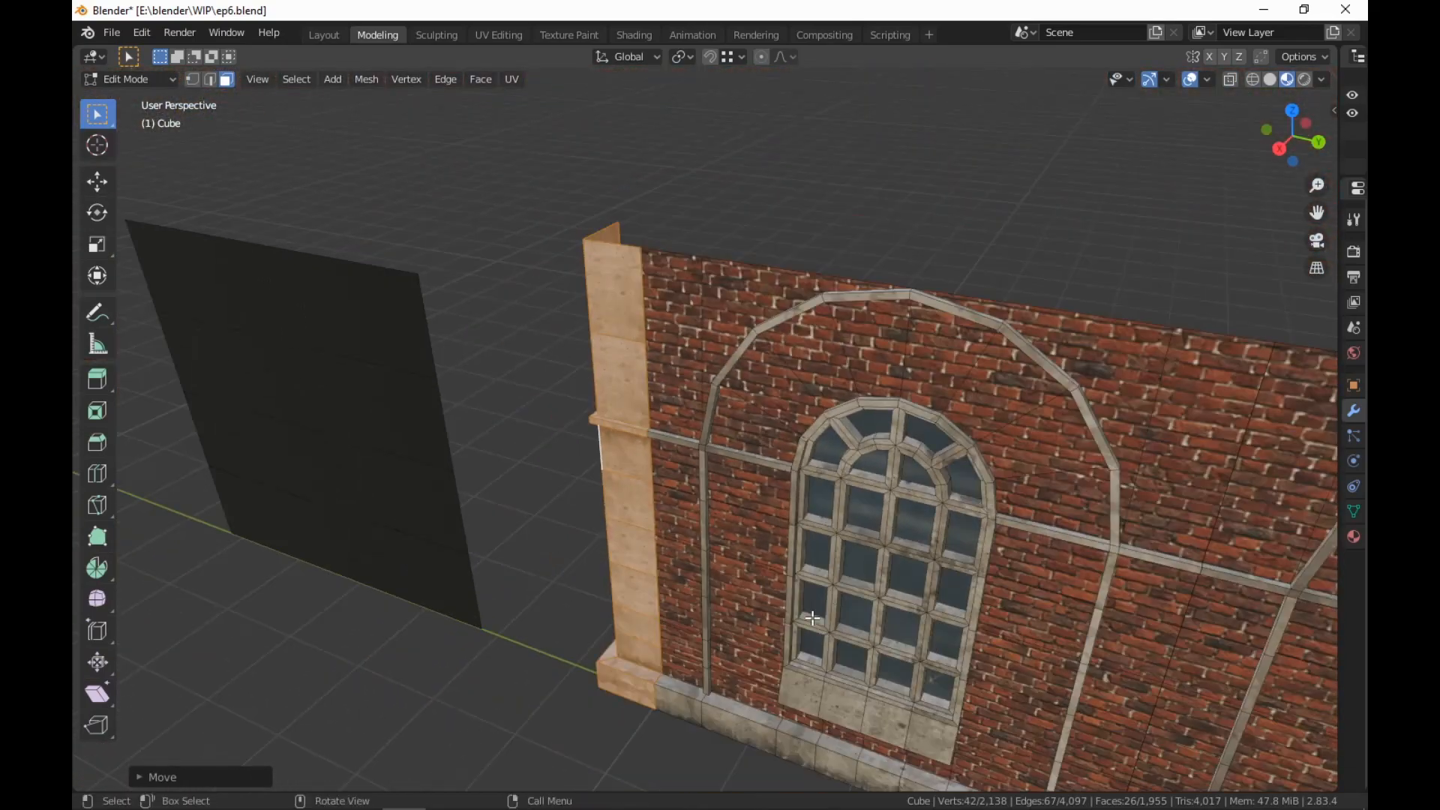
shift+middle_drag(937, 604, 743, 394)
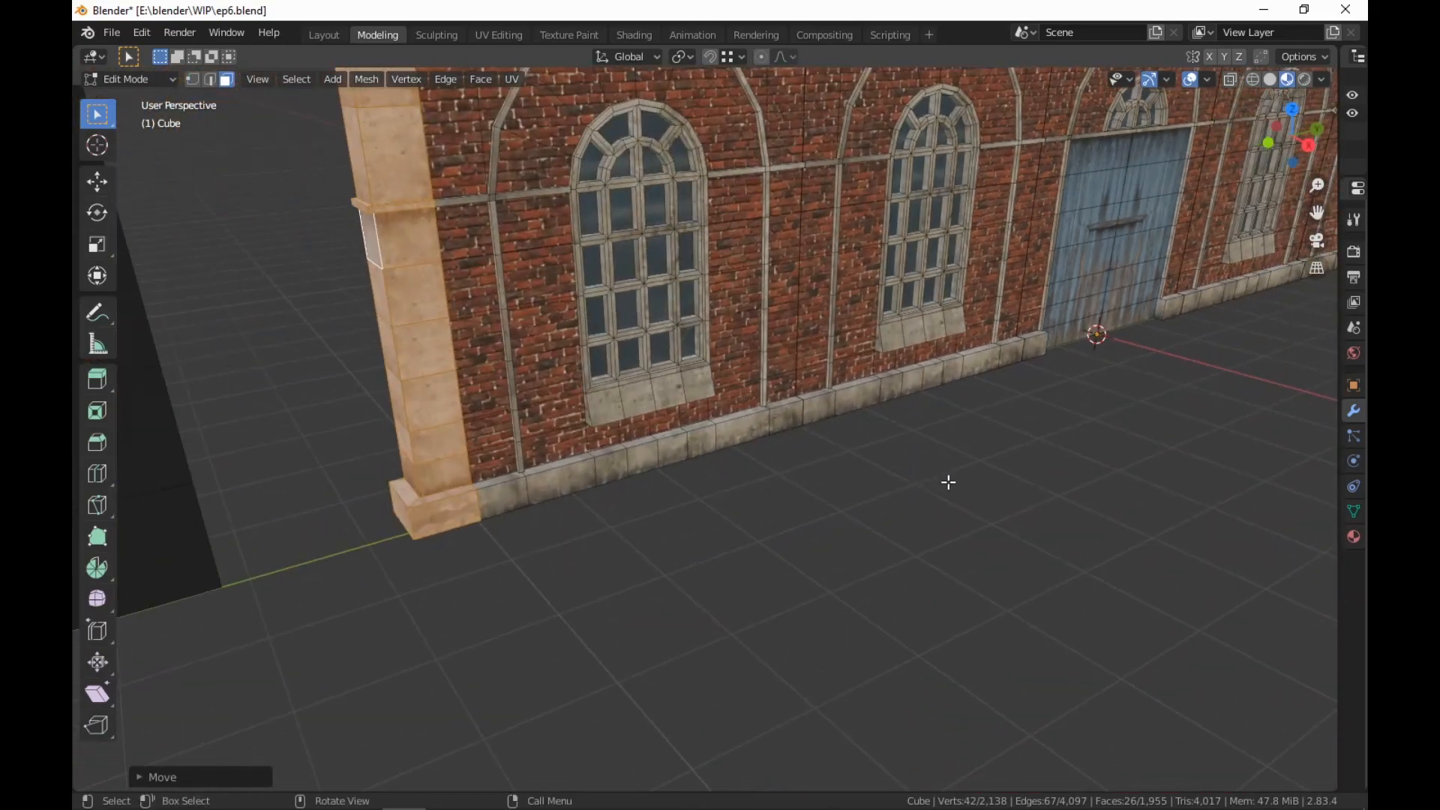
middle_drag(962, 487, 897, 560)
scroll(925, 543, down, 5)
key(g)
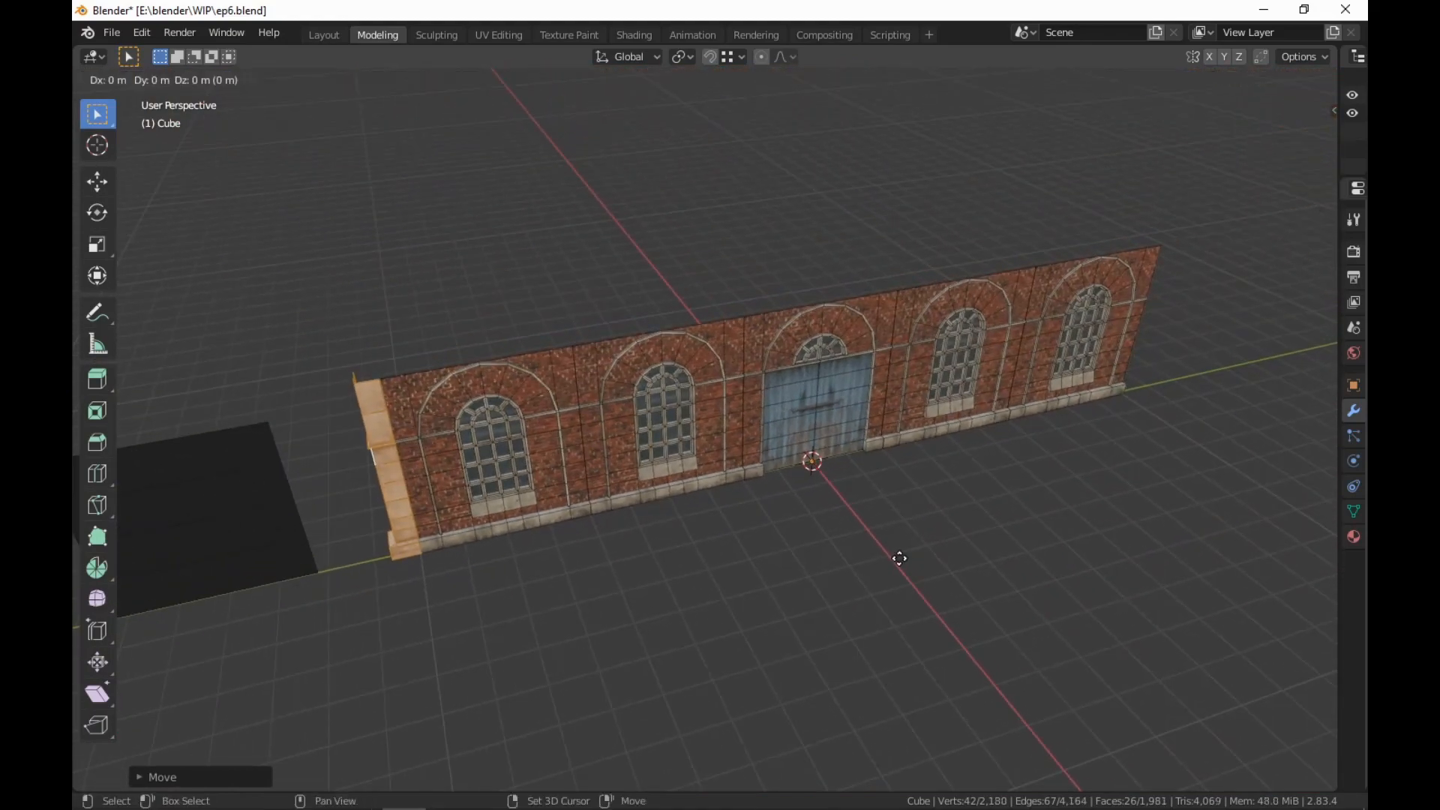
key(y)
click(462, 429)
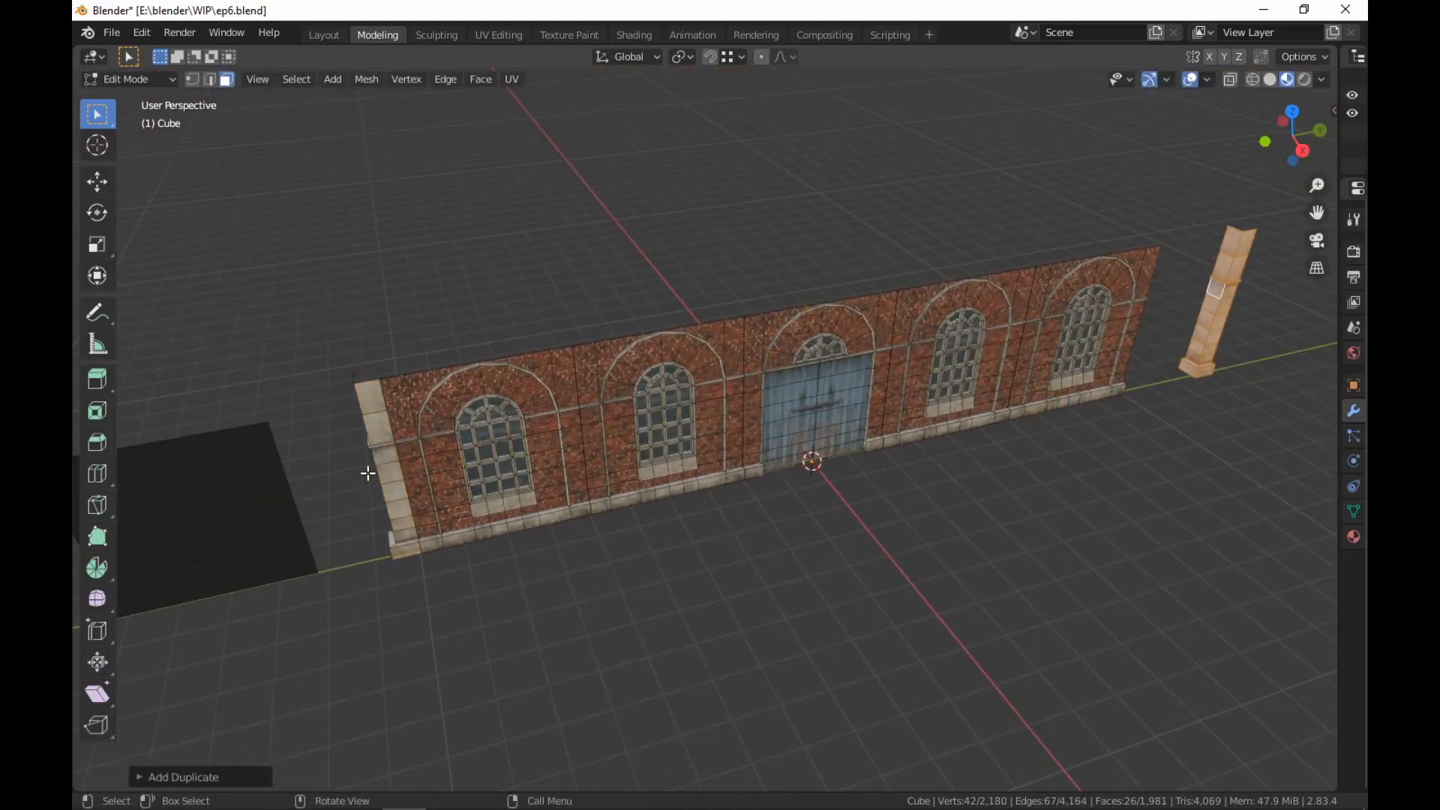
text(sy-1)
key(Return)
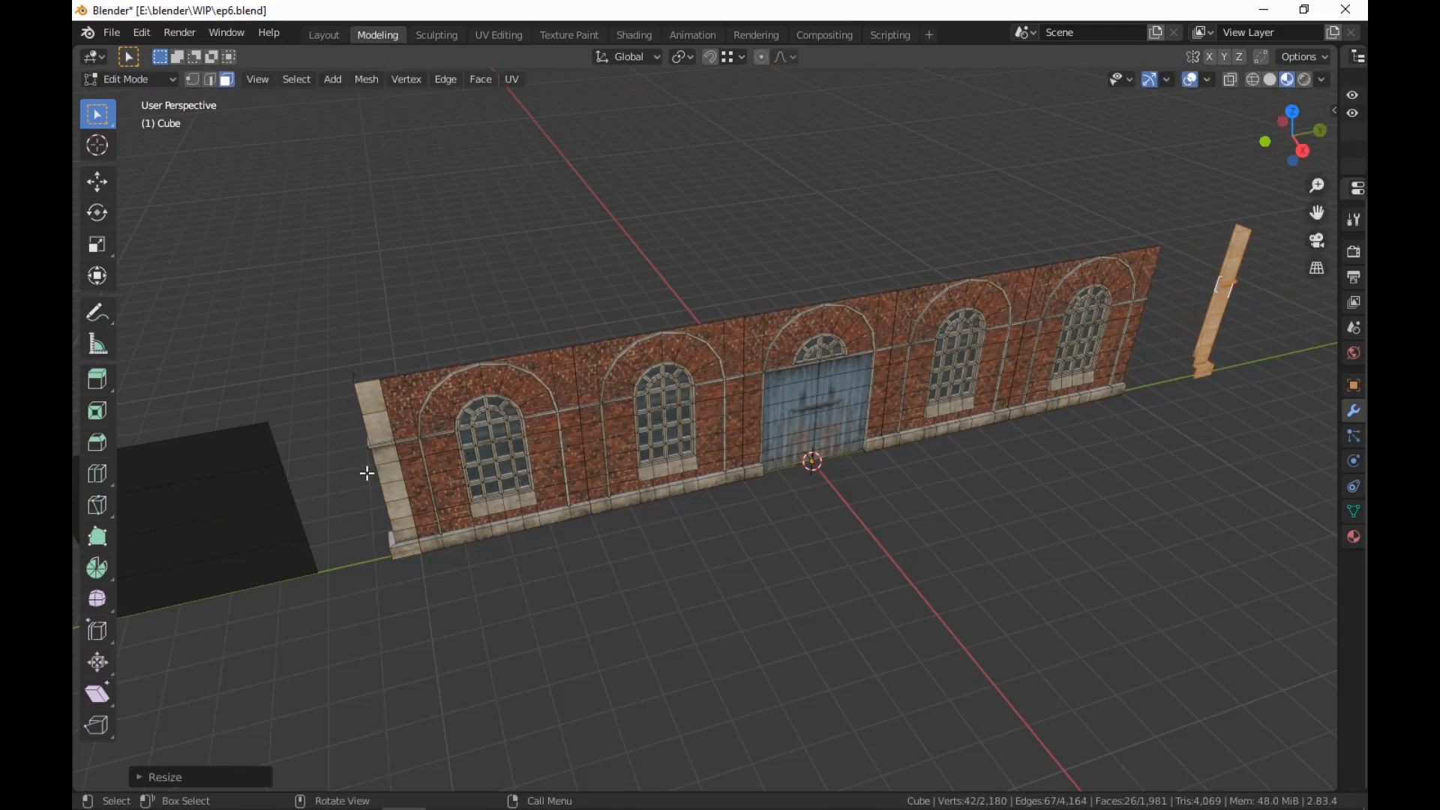
Move the mirrored pillar along Y until it sits against the far end of the brick wall
key(g)
key(y)
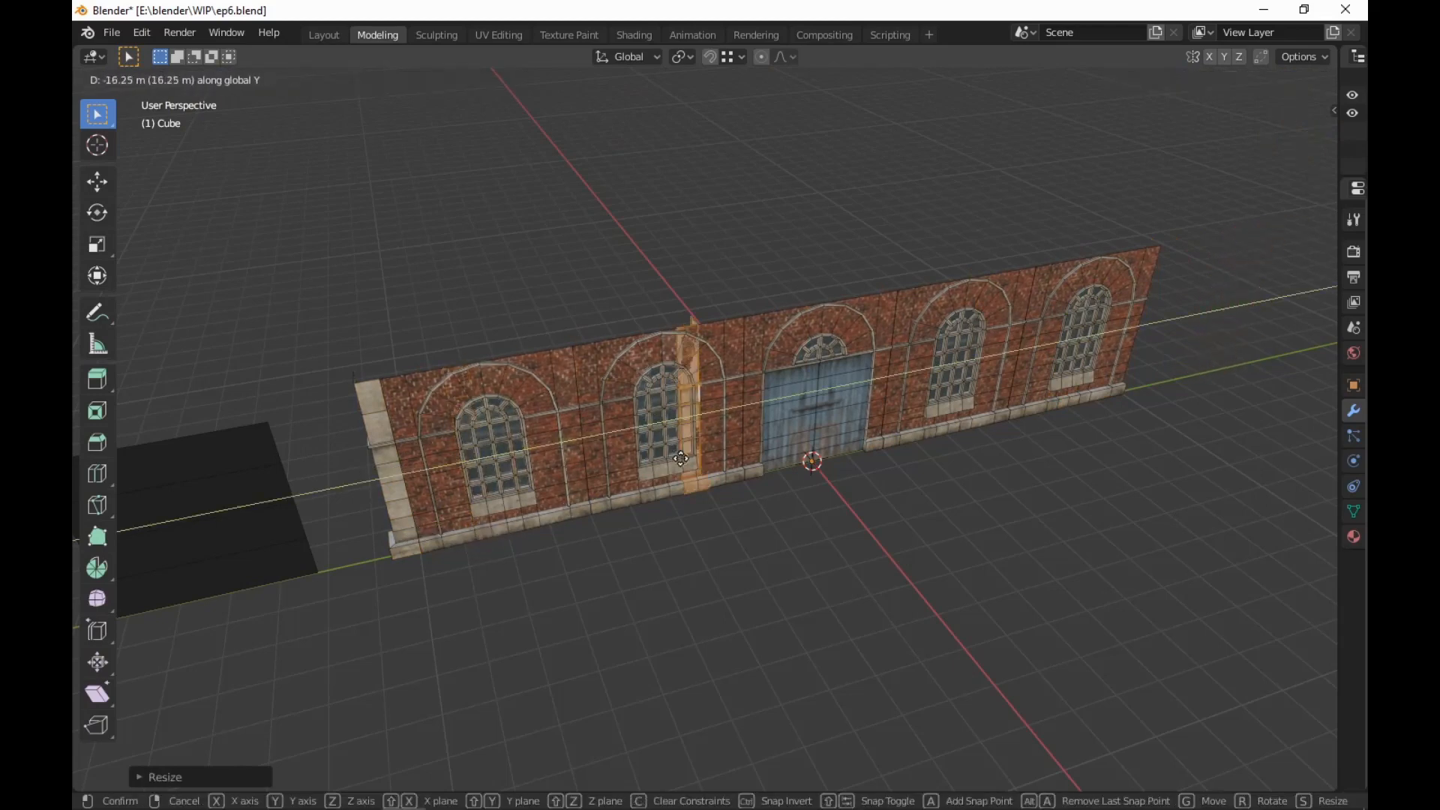
click(1148, 360)
Check the face orientation overlay, recalculate the mirrored pillar's normals to the outside, and hide the overlay
middle_drag(1147, 360, 1099, 486)
key(q)
click(1099, 506)
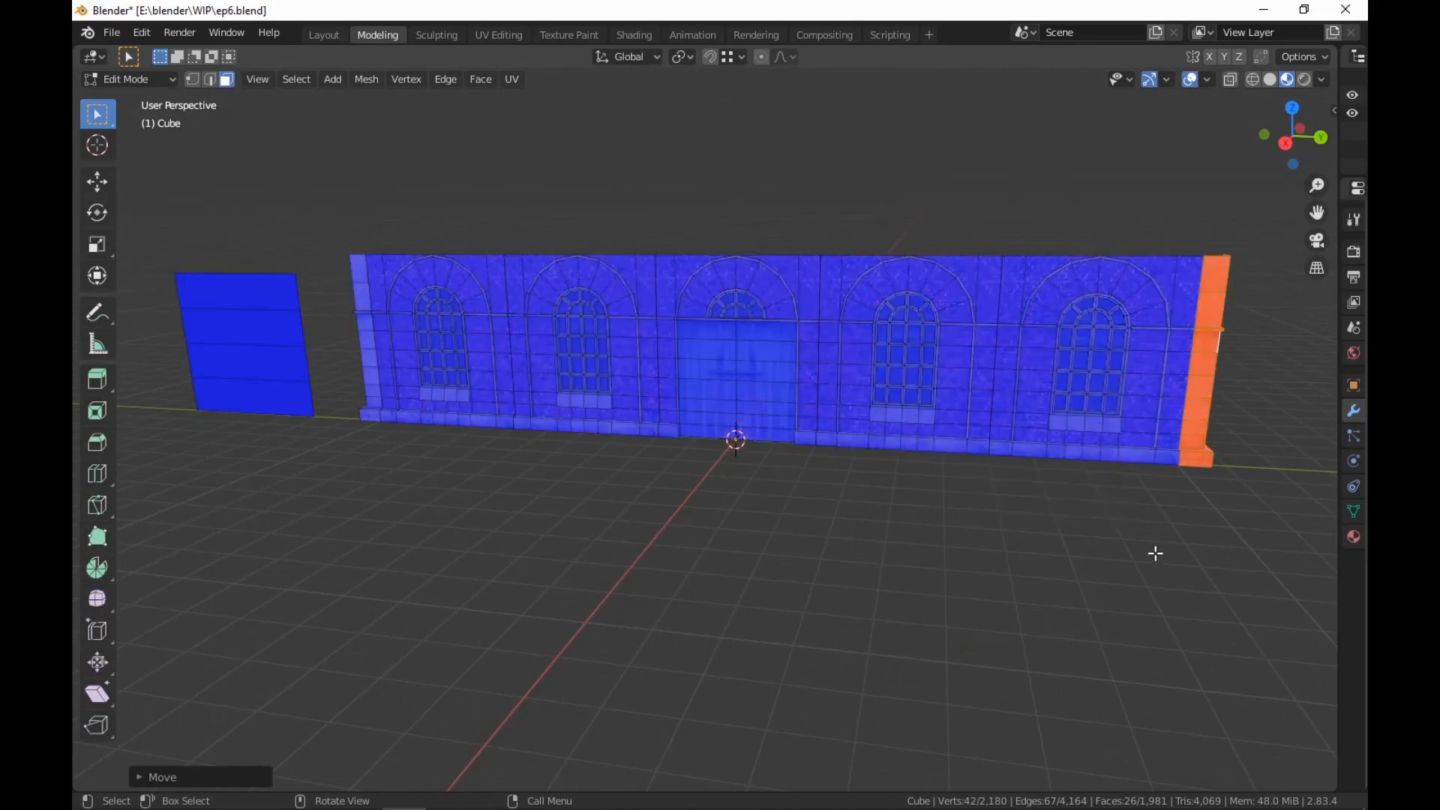
key(shift+n)
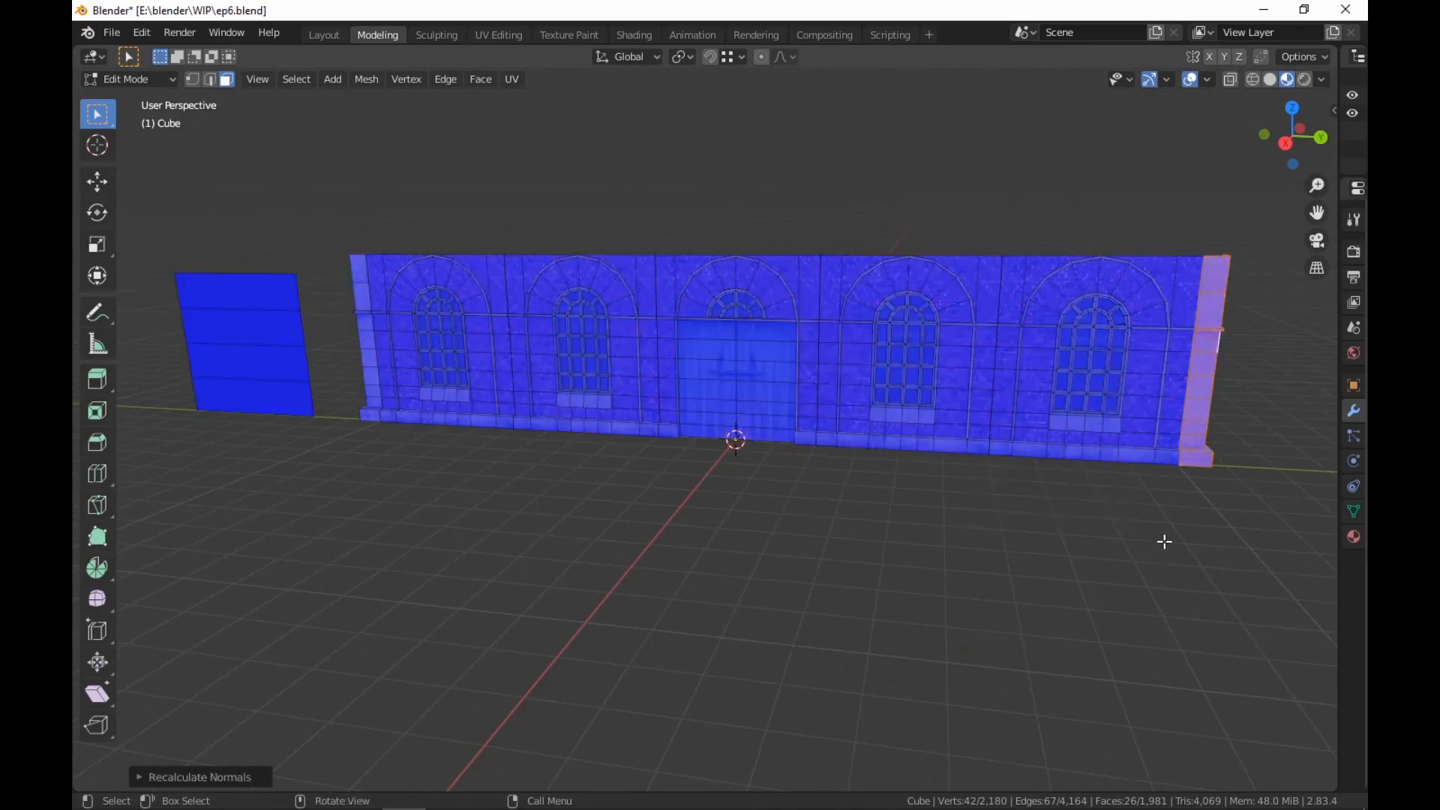
key(q)
click(1154, 537)
Examine the wall and both corner pillars from several angles, including in the Shading workspace, and return to the Modeling workspace
middle_drag(659, 469, 897, 634)
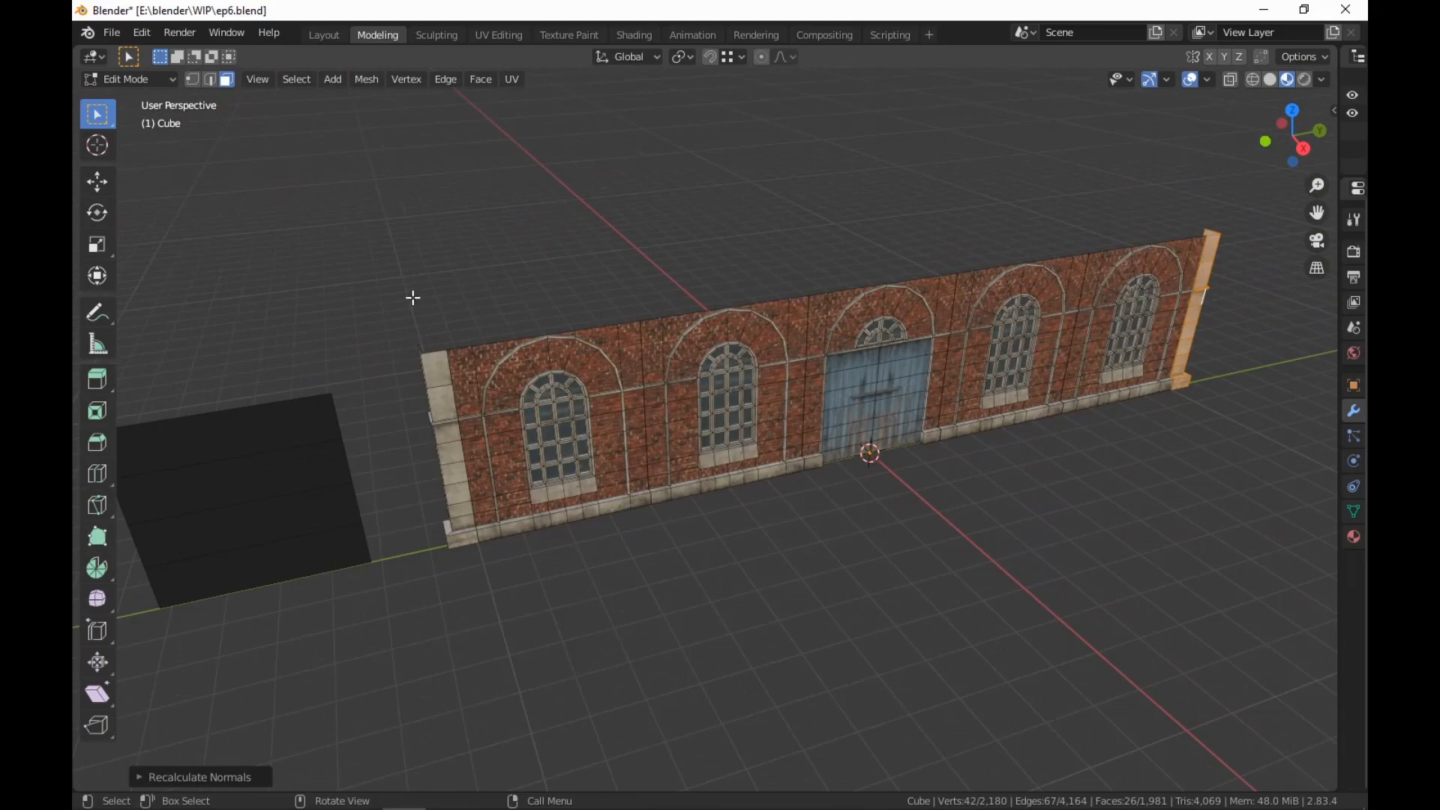
middle_drag(803, 538, 844, 528)
middle_drag(845, 602, 803, 585)
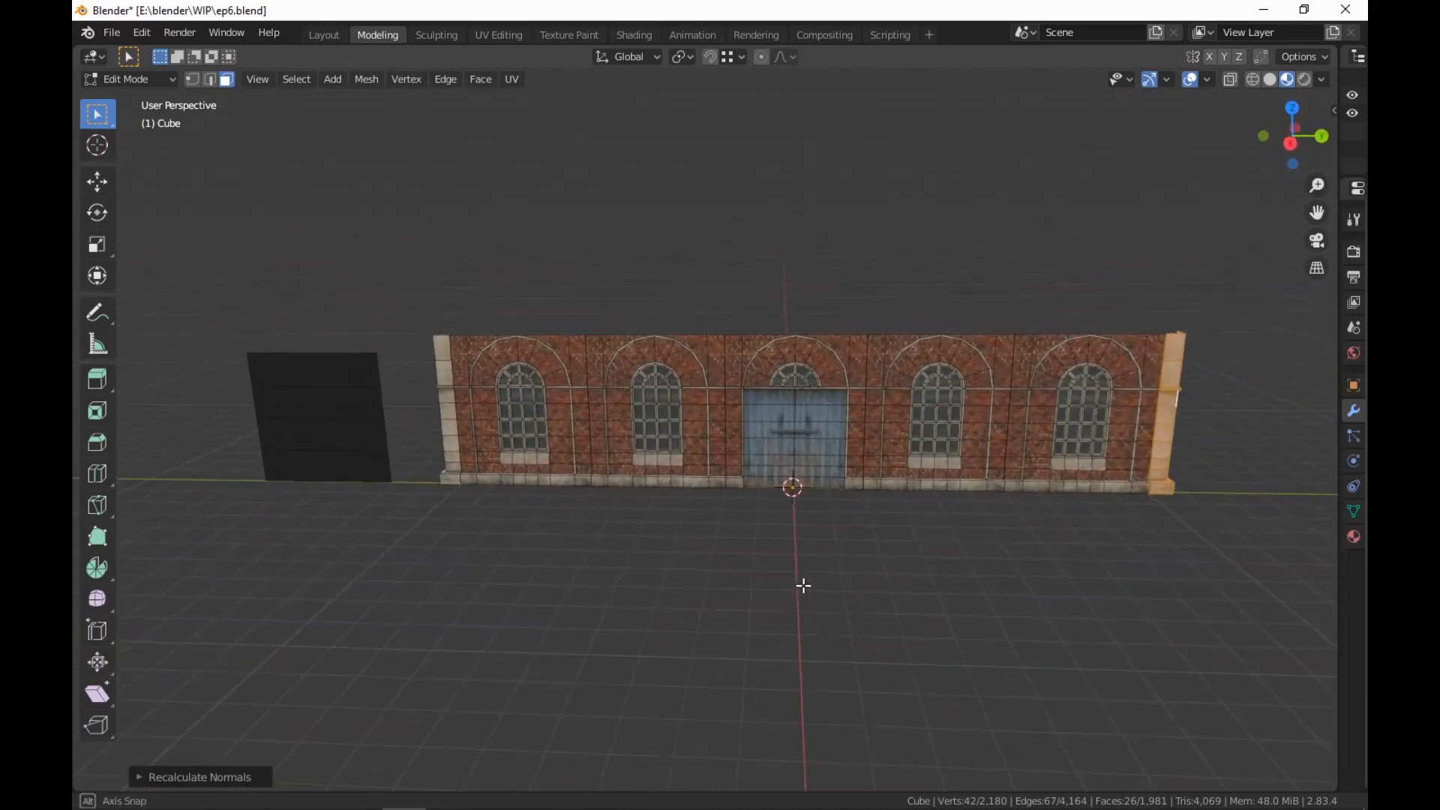
scroll(803, 586, up, 2)
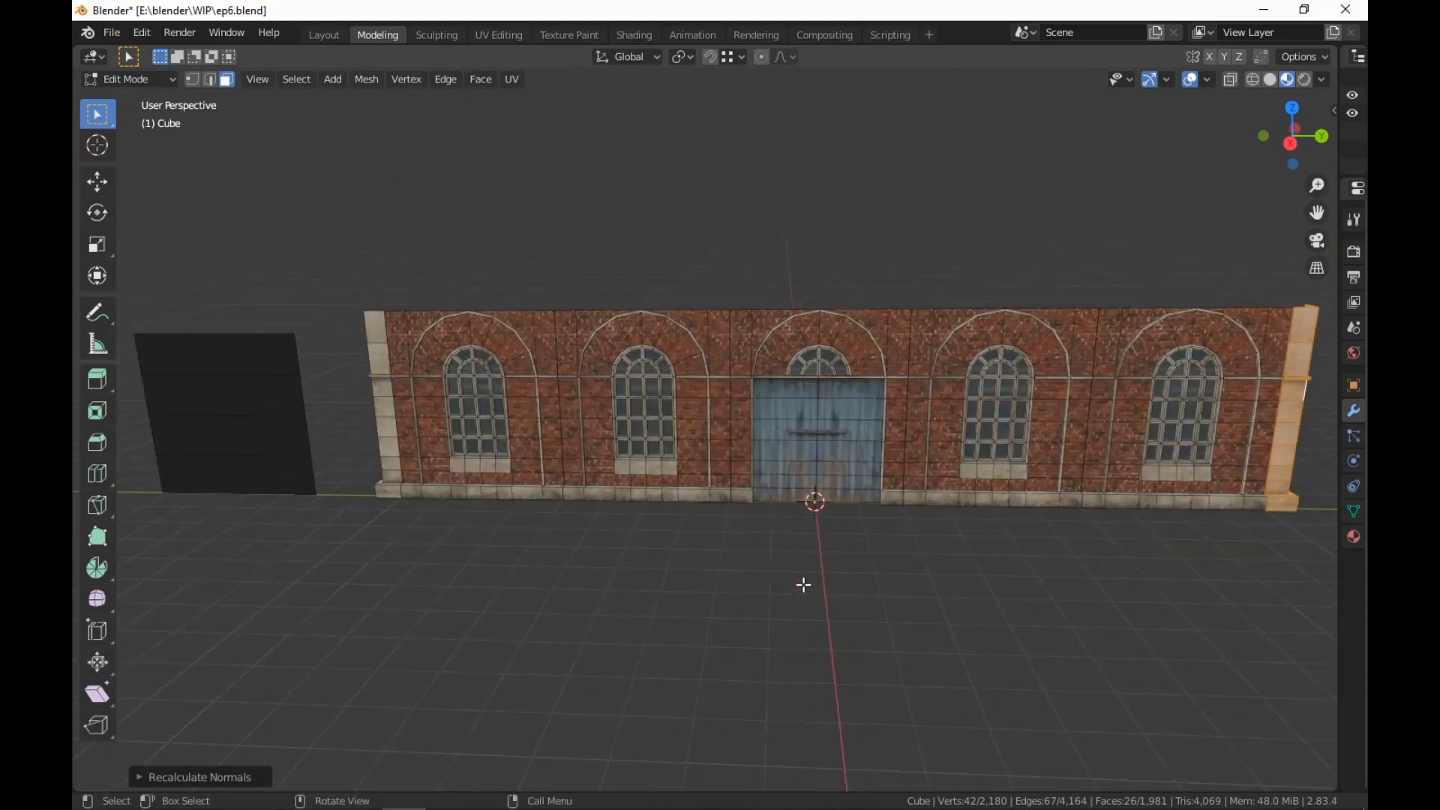
middle_drag(804, 582, 712, 565)
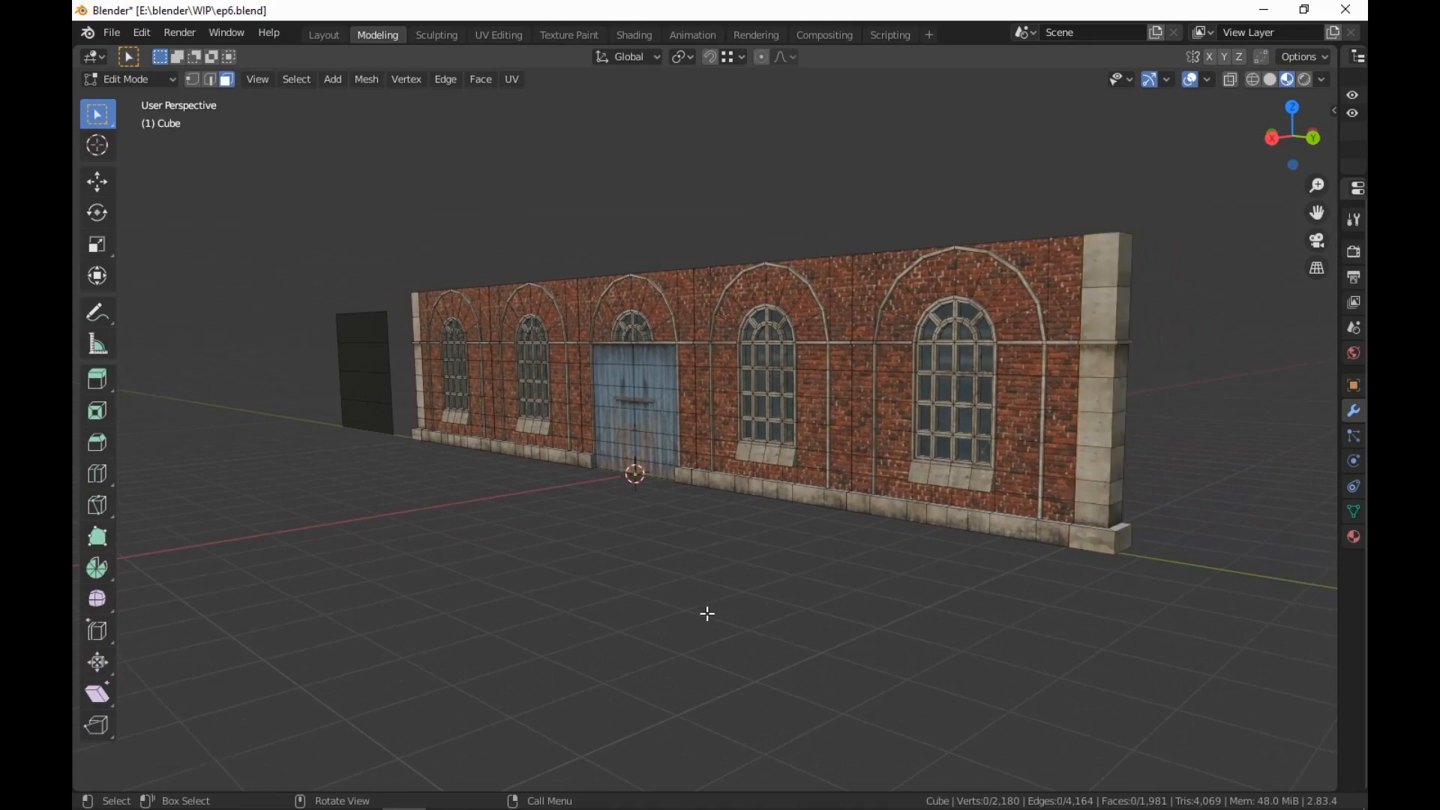
click(630, 35)
middle_drag(742, 277, 959, 379)
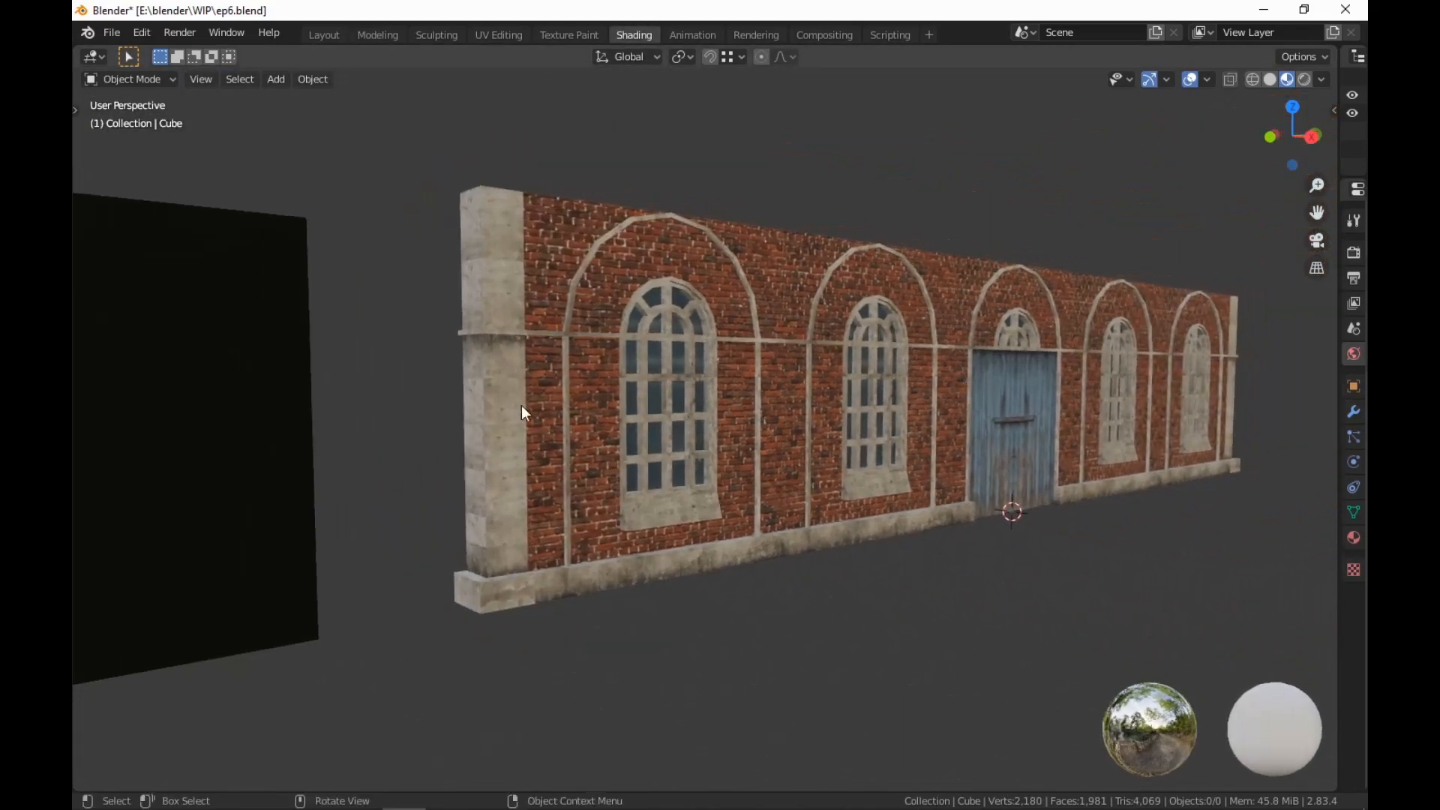
middle_drag(528, 291, 753, 469)
click(371, 34)
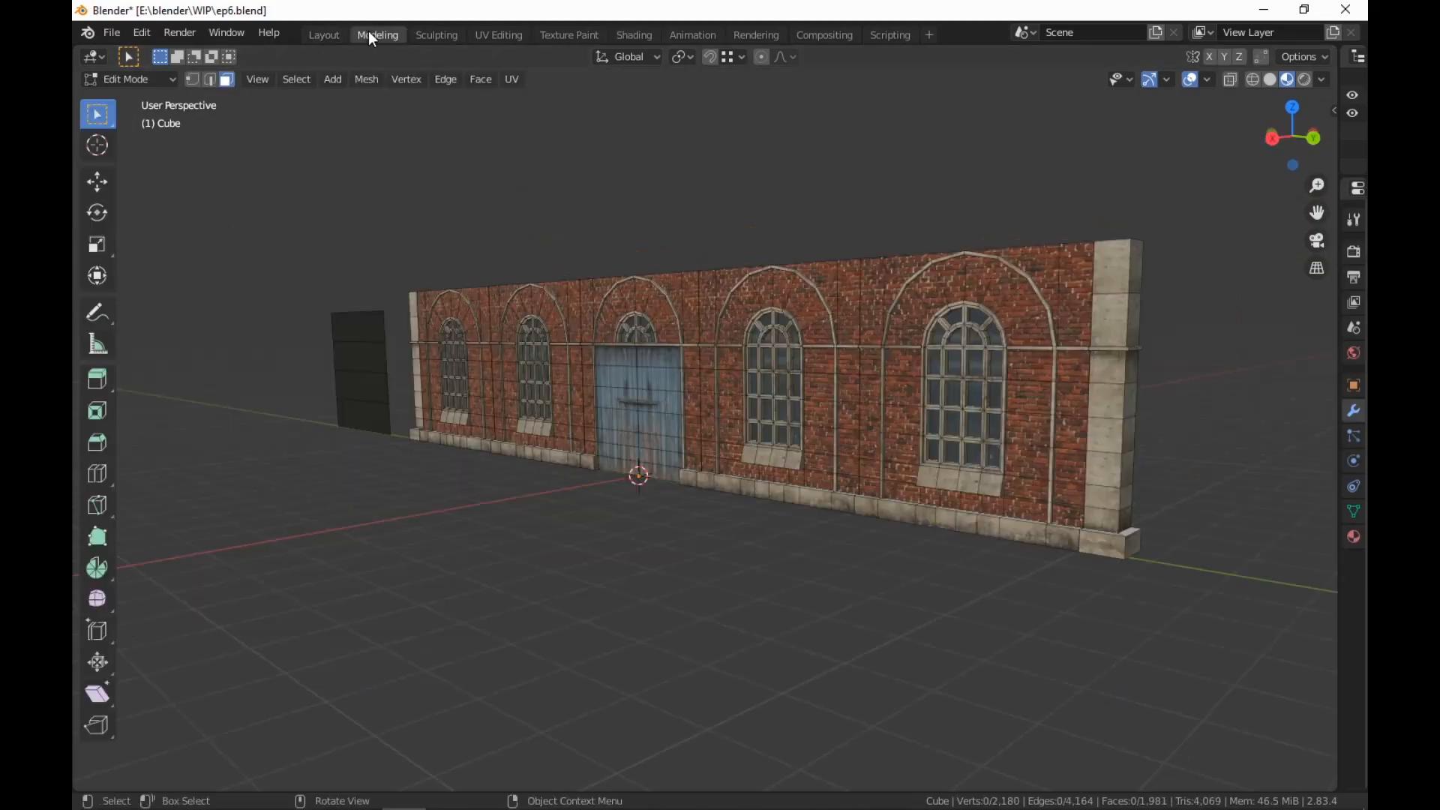
Select the linked faces of the concrete corner pillar standing beside the dark plane
middle_drag(885, 355, 998, 363)
scroll(907, 367, up, 3)
shift+middle_drag(518, 394, 707, 417)
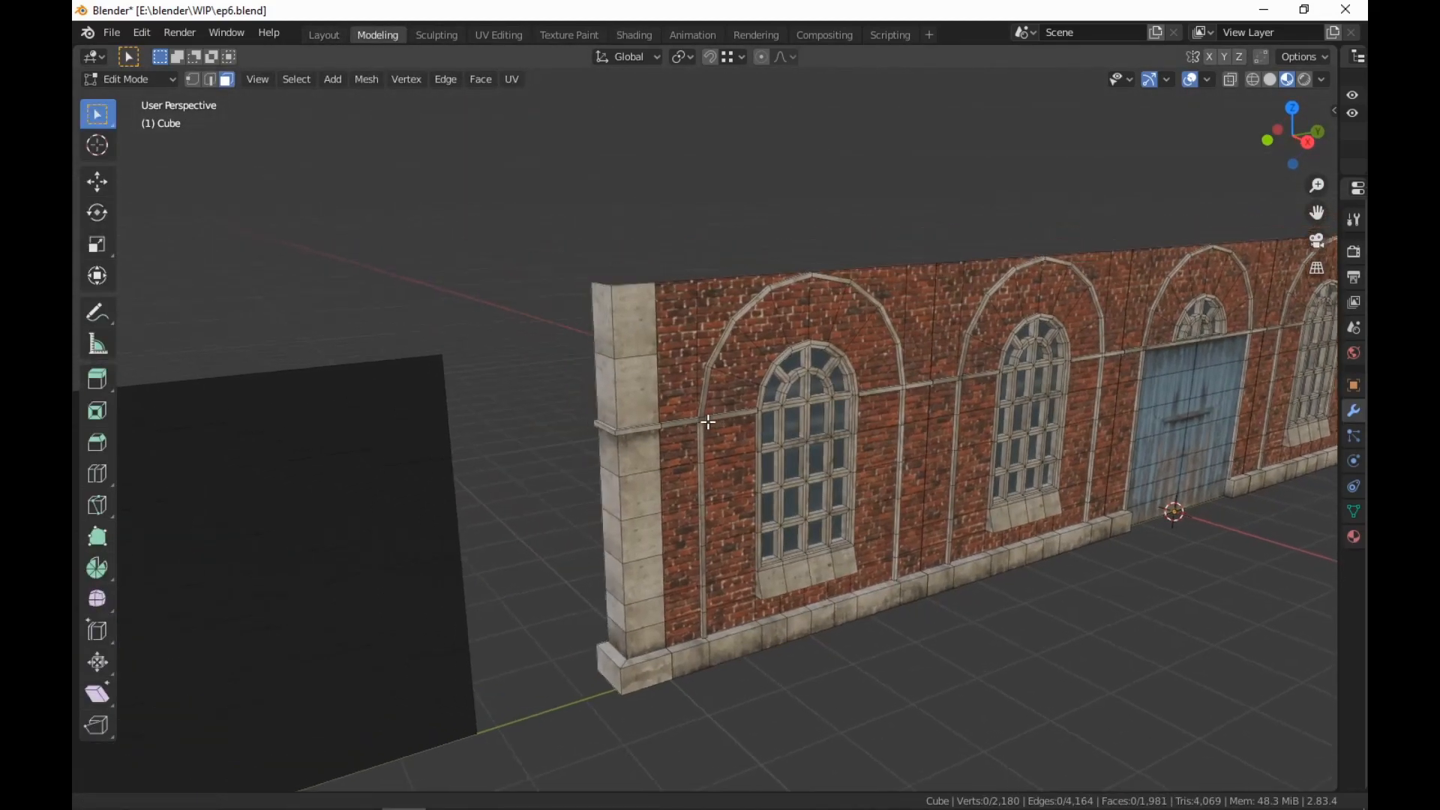
scroll(707, 416, up, 4)
middle_drag(642, 380, 690, 394)
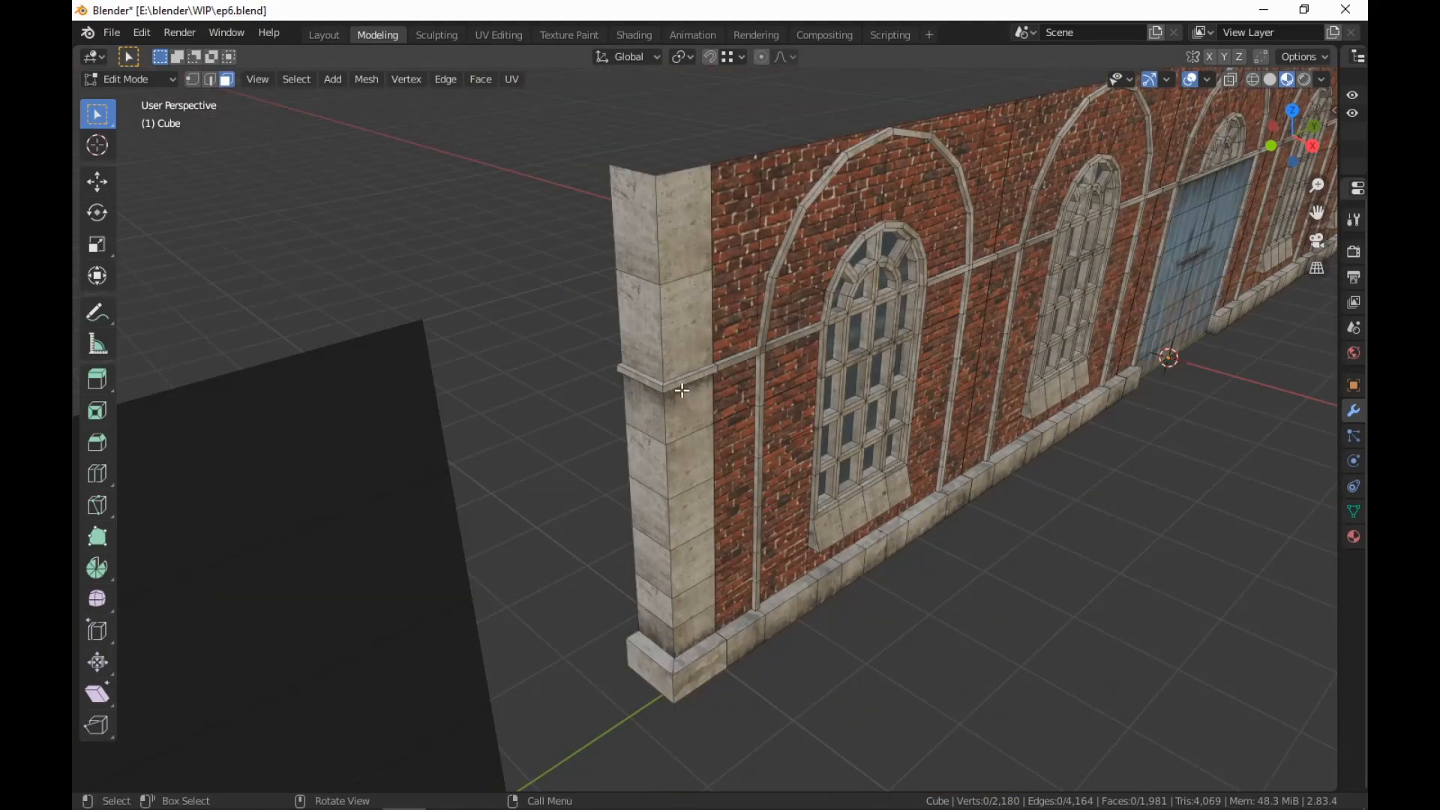
click(682, 390)
key(ctrl+l)
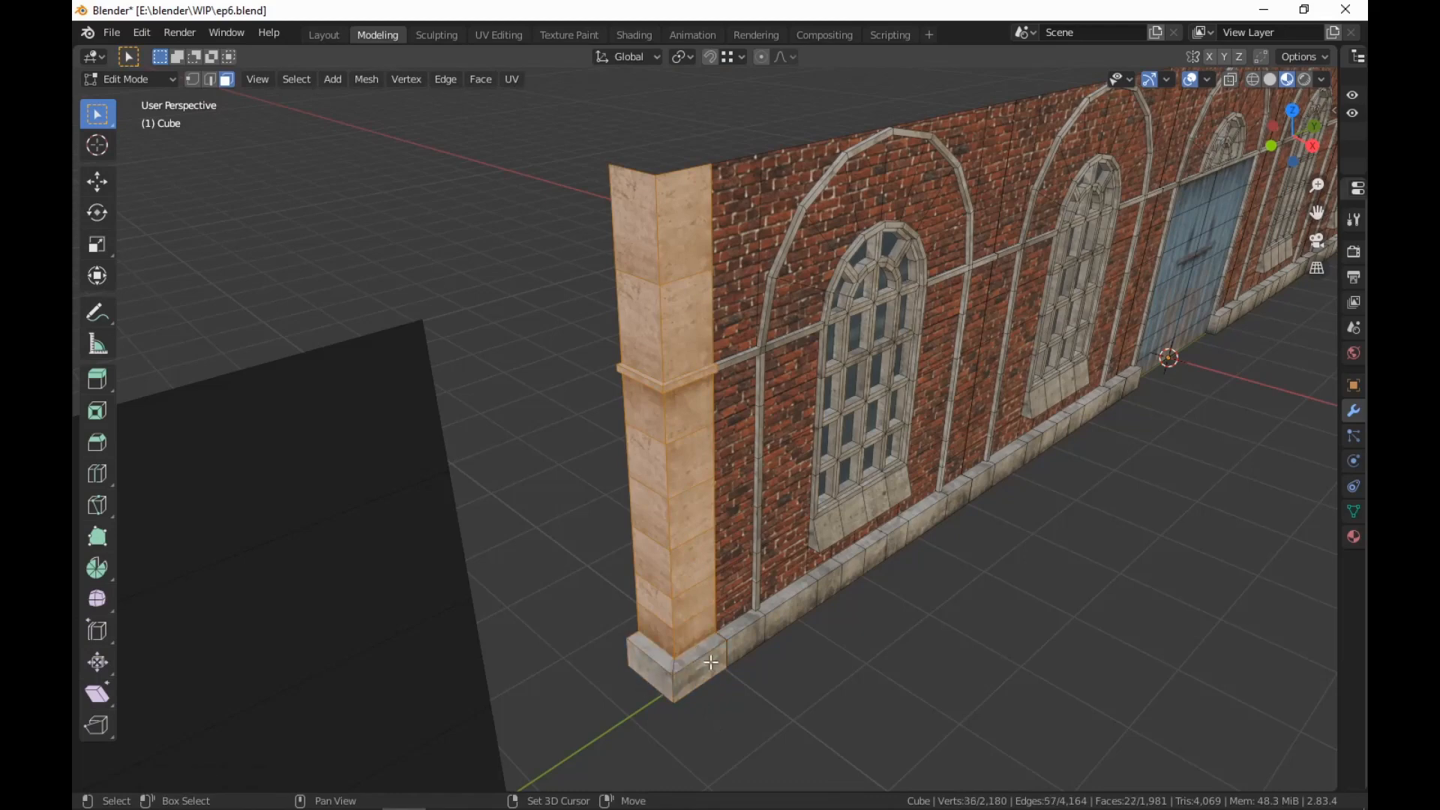
shift+middle_drag(710, 662, 728, 680)
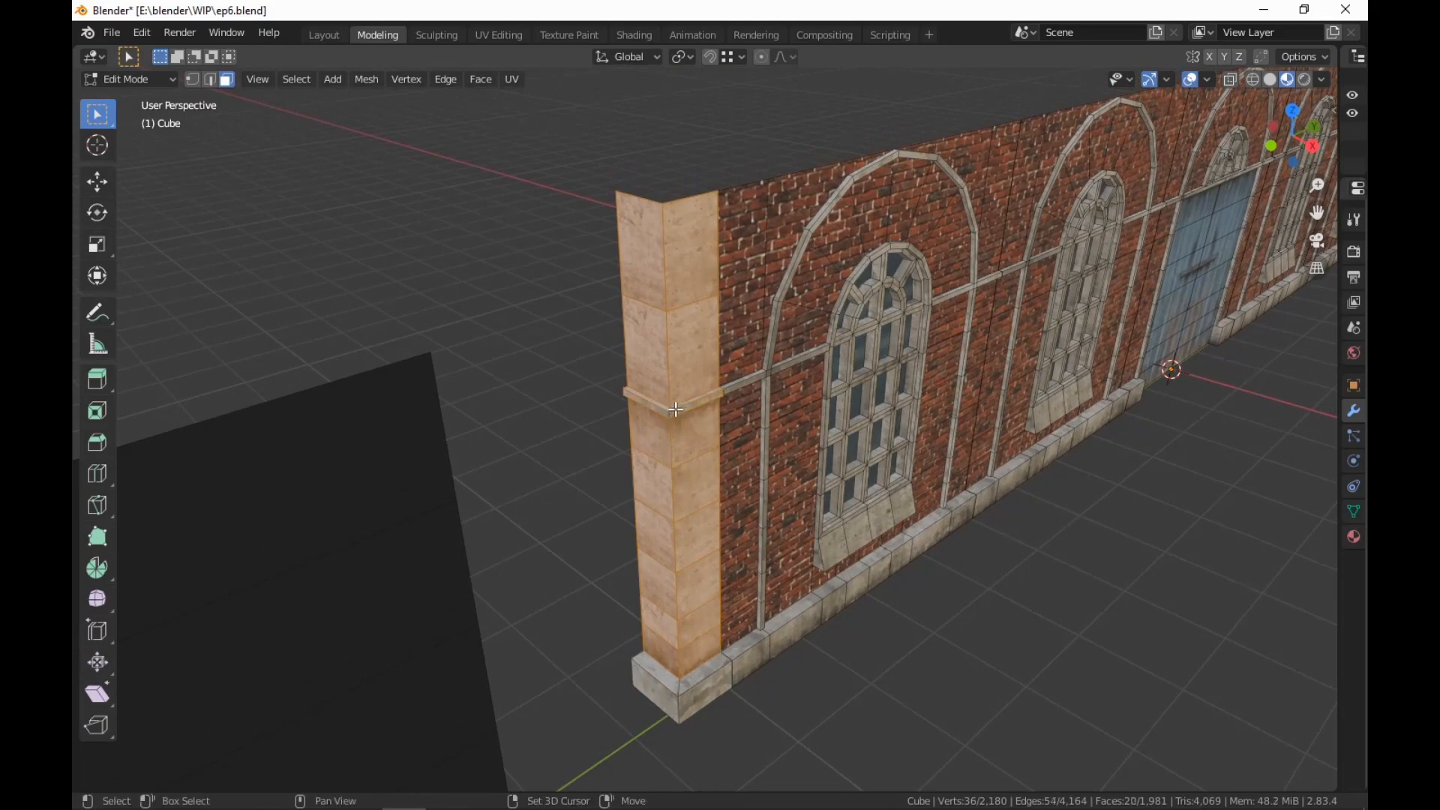
Select the pillar's shaft faces on both sides above and below the trim band, leaving out the band and base
click(682, 259)
shift+click(686, 335)
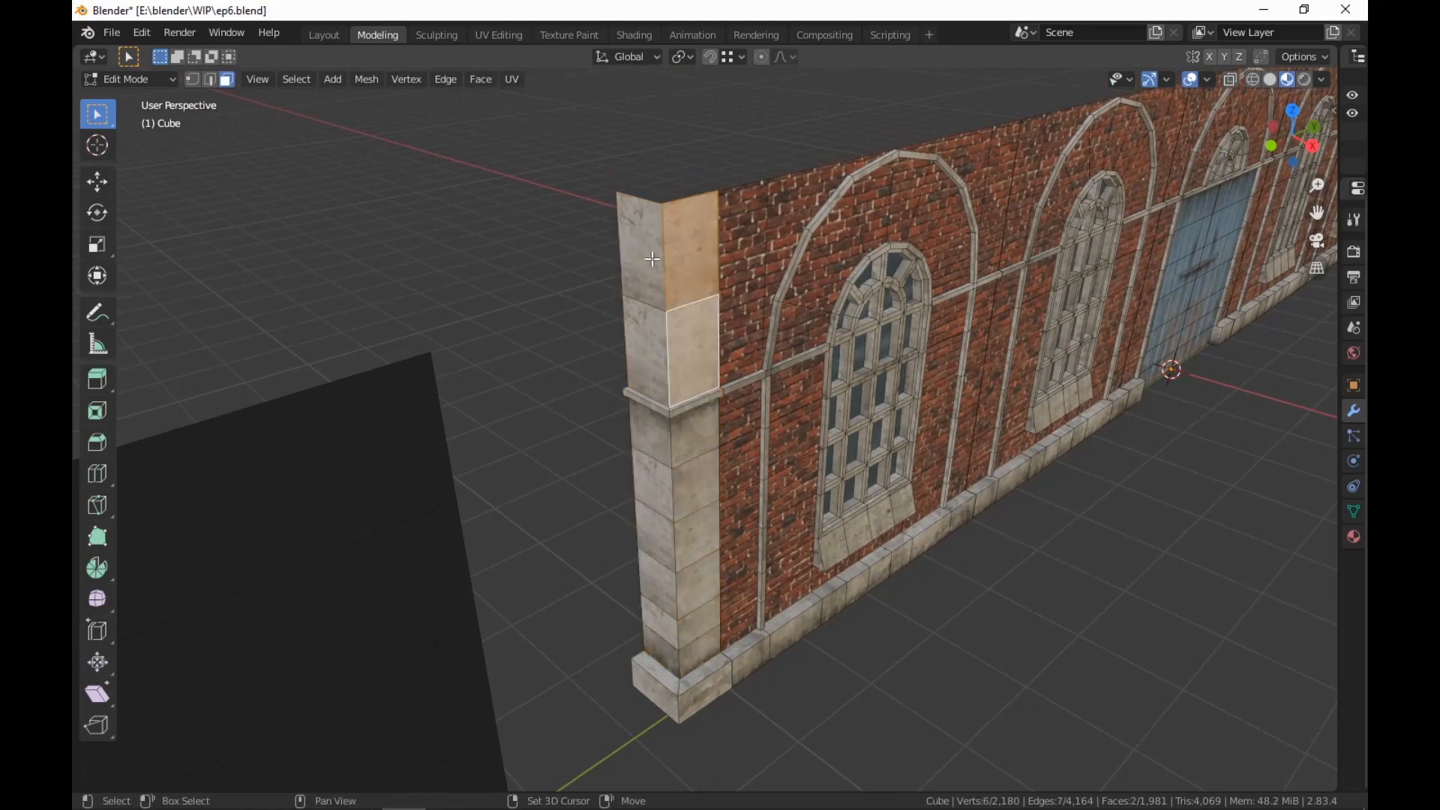
shift+click(651, 260)
shift+click(652, 349)
shift+click(701, 430)
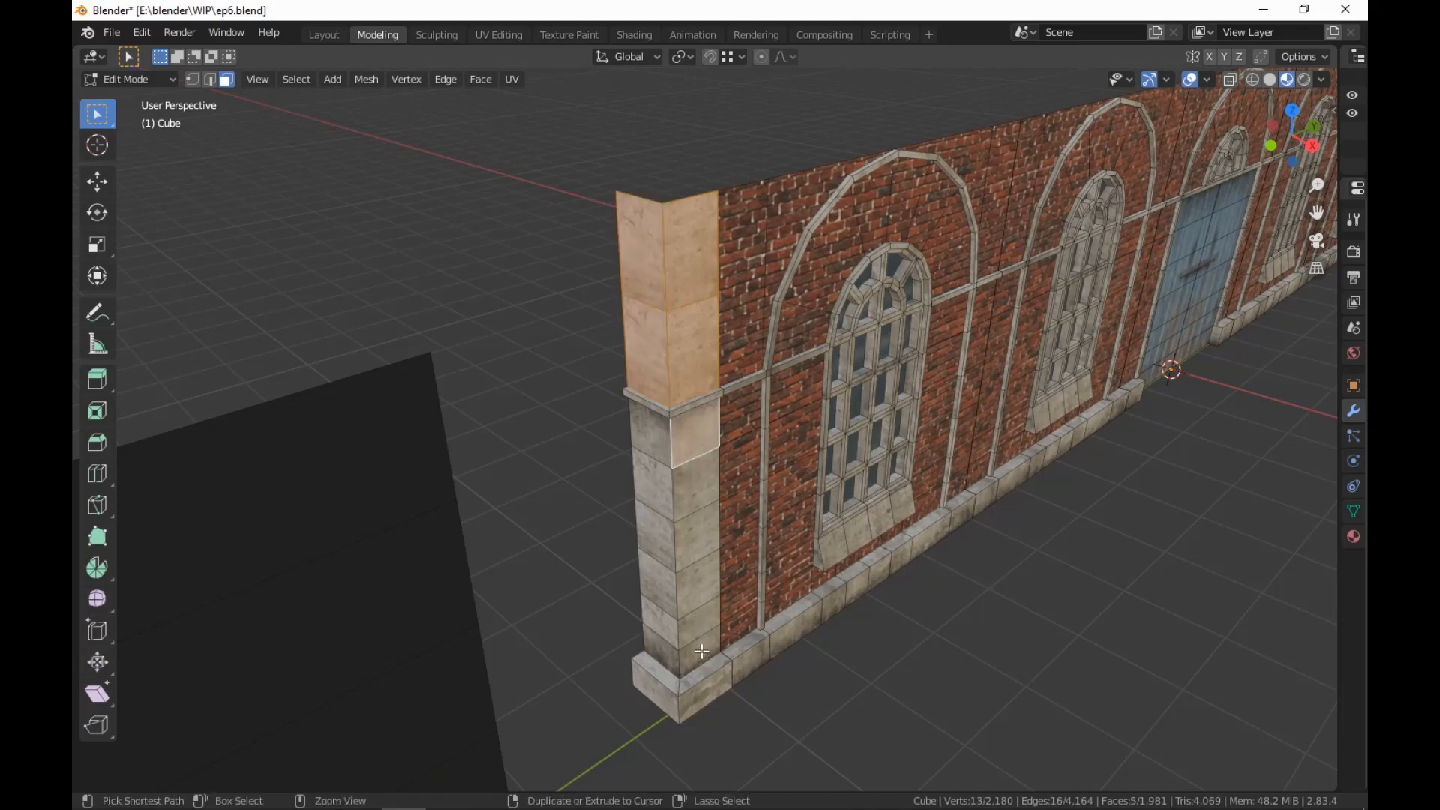
ctrl+click(703, 651)
shift+click(650, 432)
ctrl+click(656, 645)
middle_drag(656, 645, 820, 647)
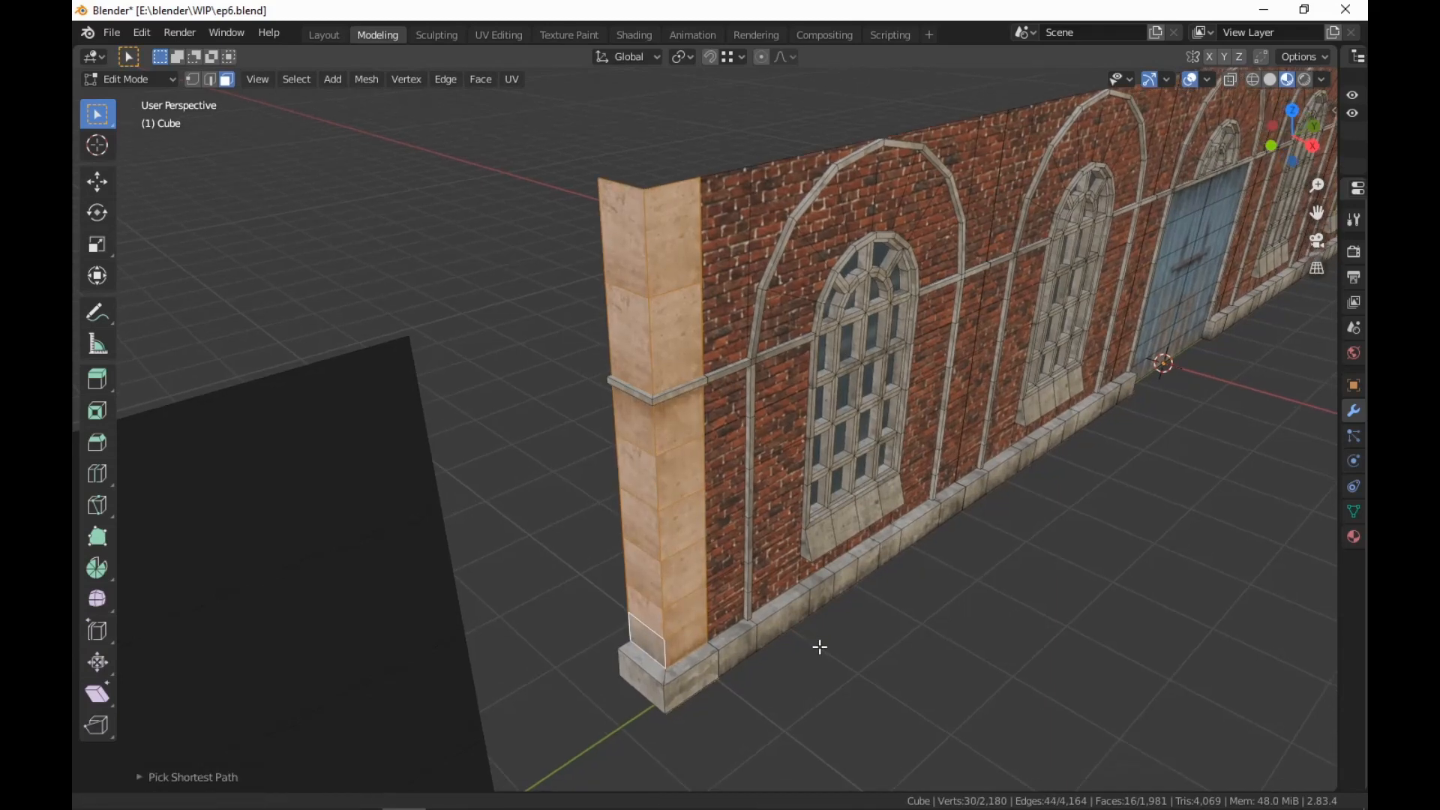
Try to extrude the selected shaft faces along their normals
key(alt+e)
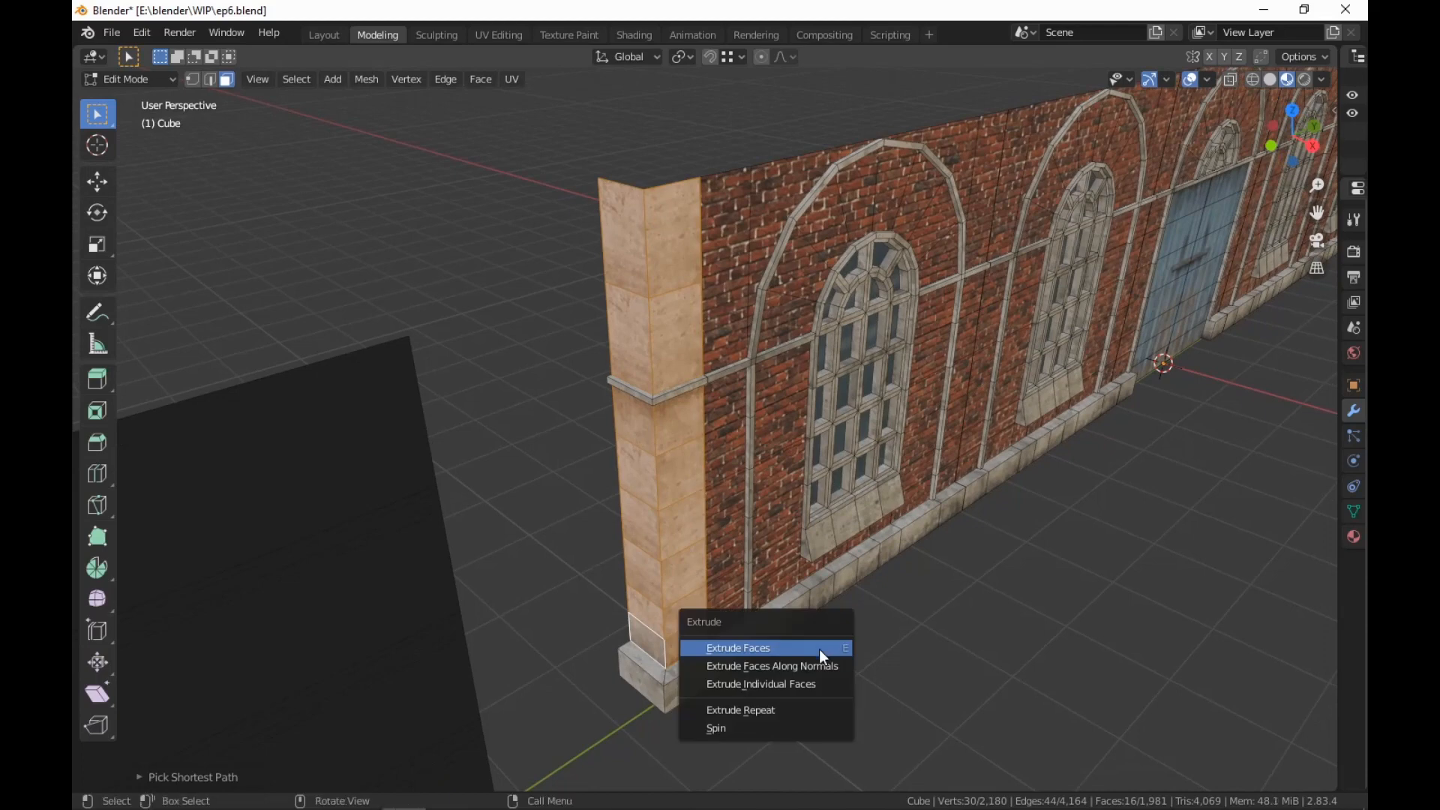
click(823, 665)
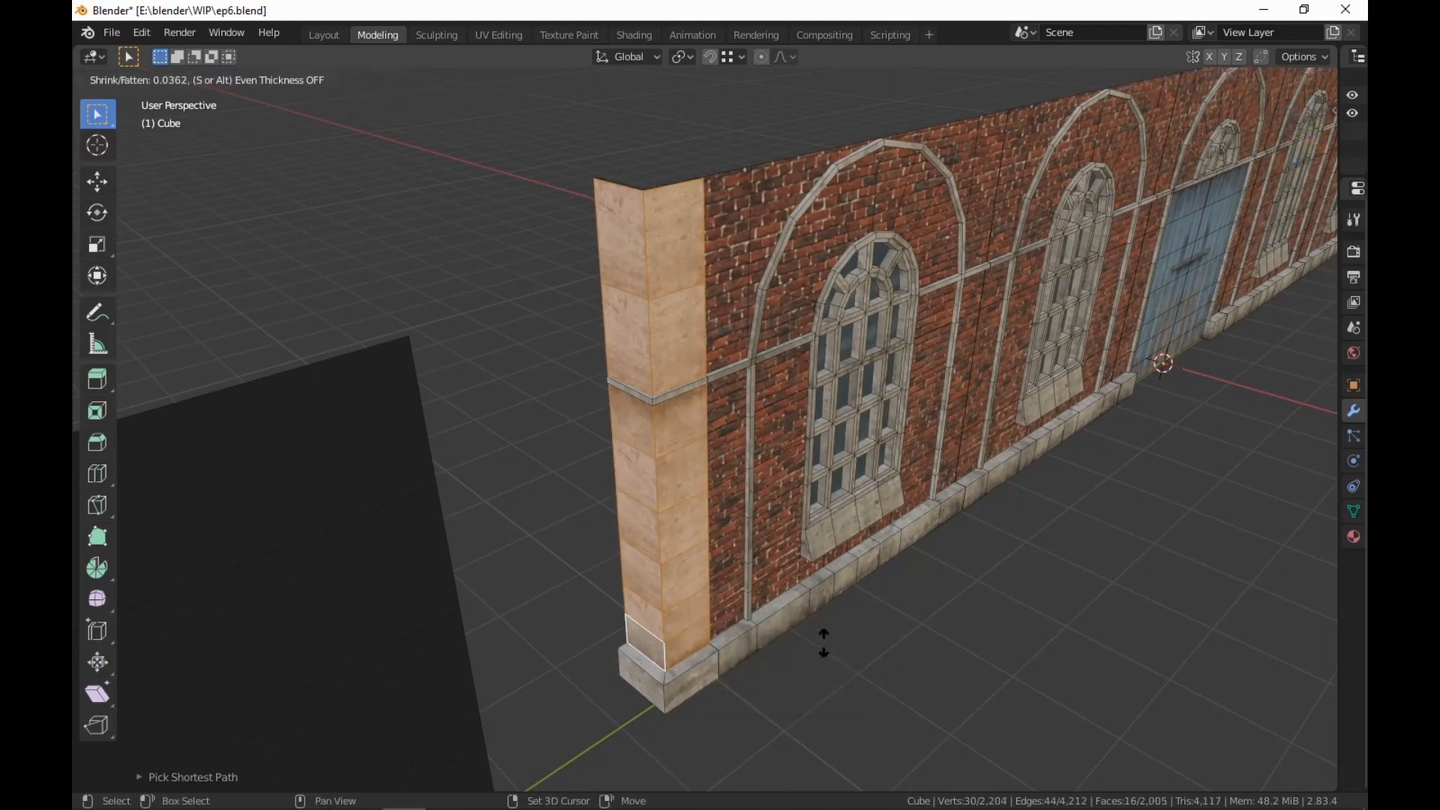
click(817, 633)
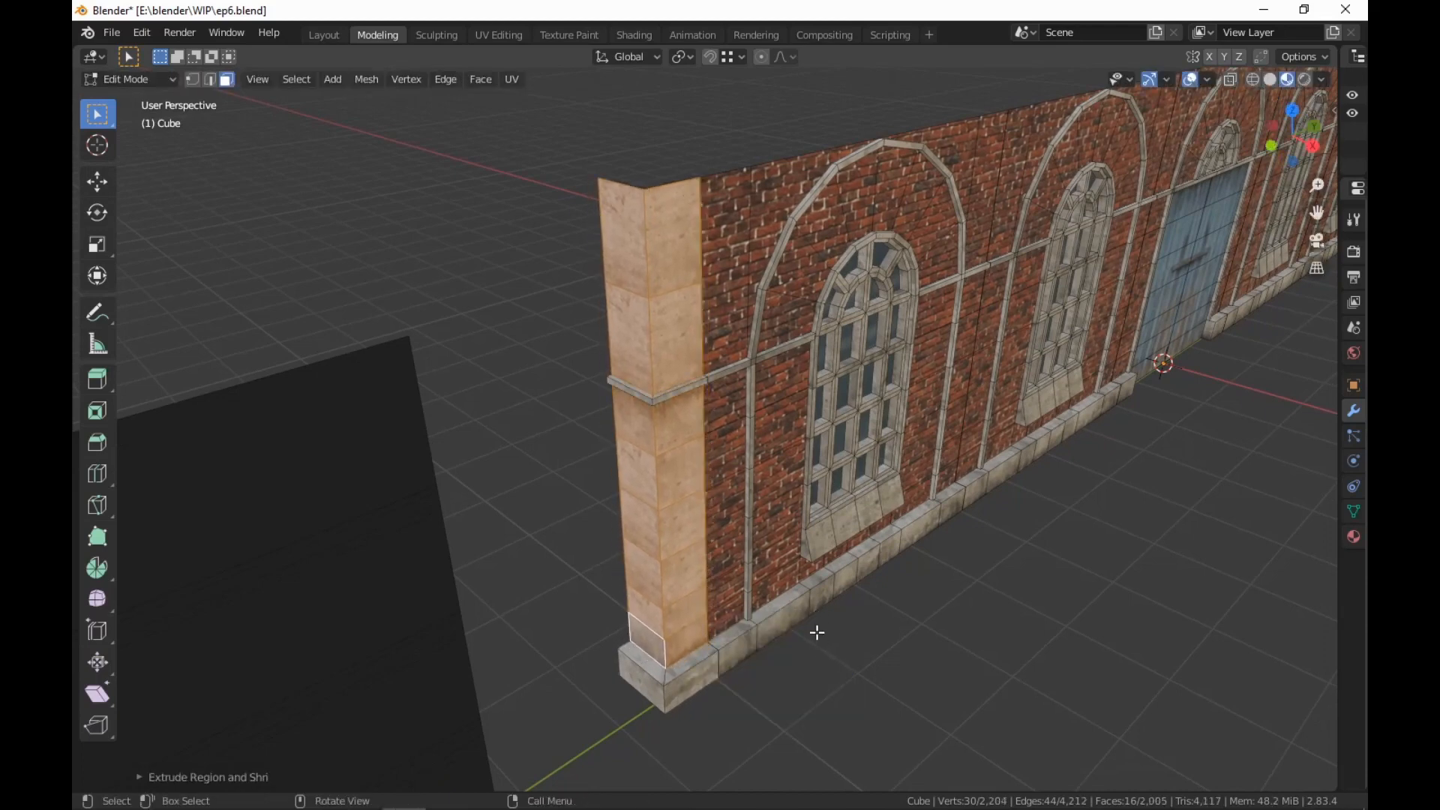
Extrude the selected shaft faces in place and scale them by about 1.2 in X and Y with Z locked
middle_drag(817, 633, 849, 507)
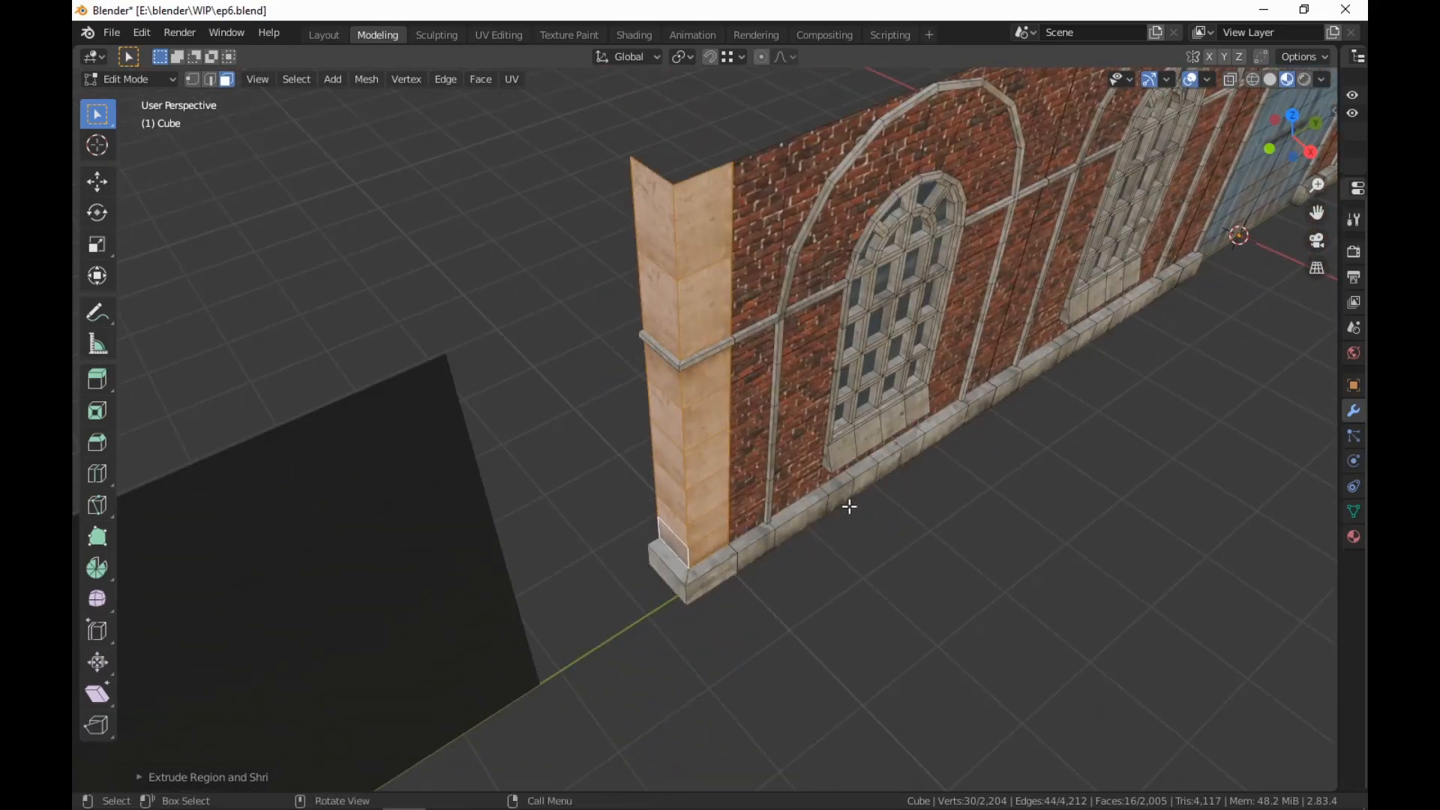
key(e)
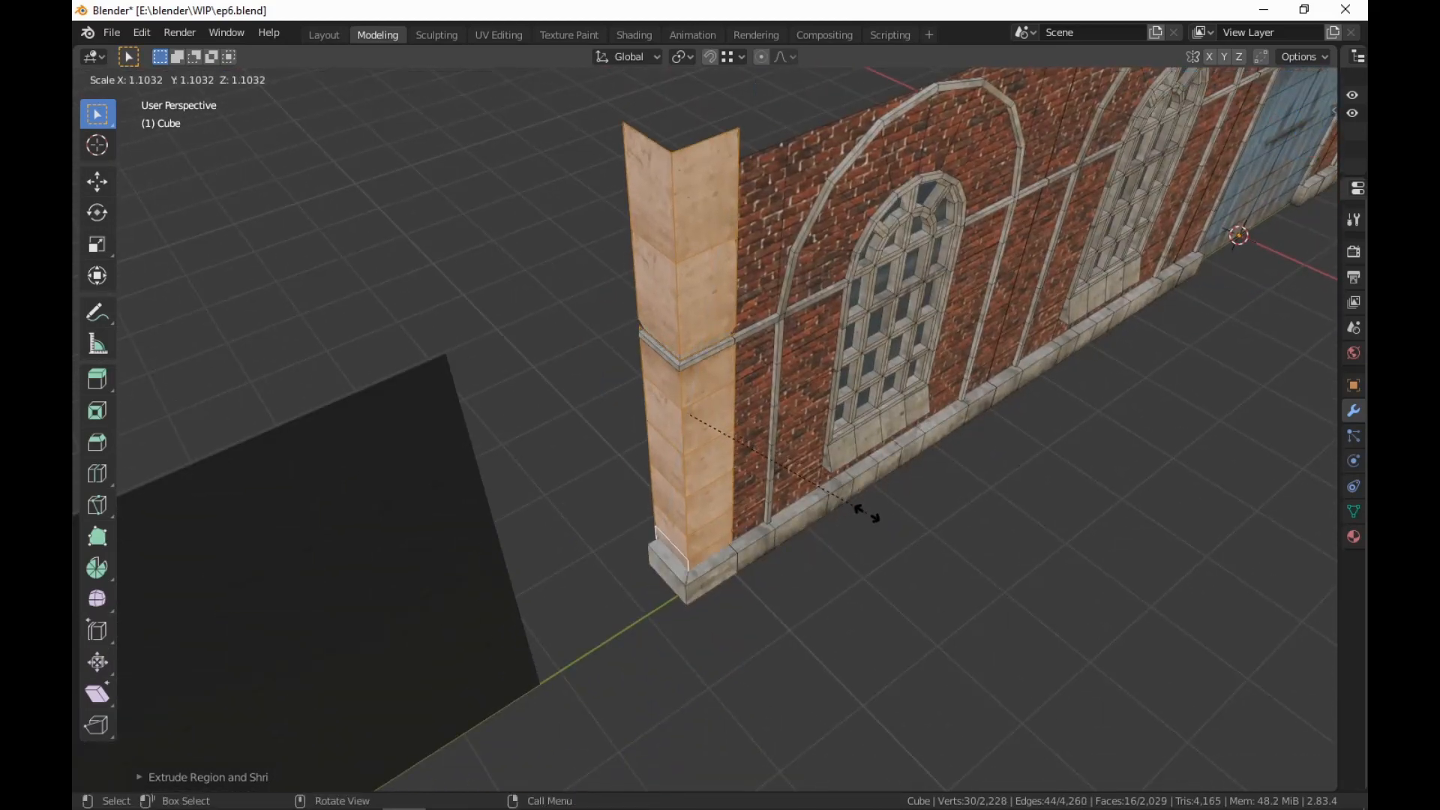
key(shift+z)
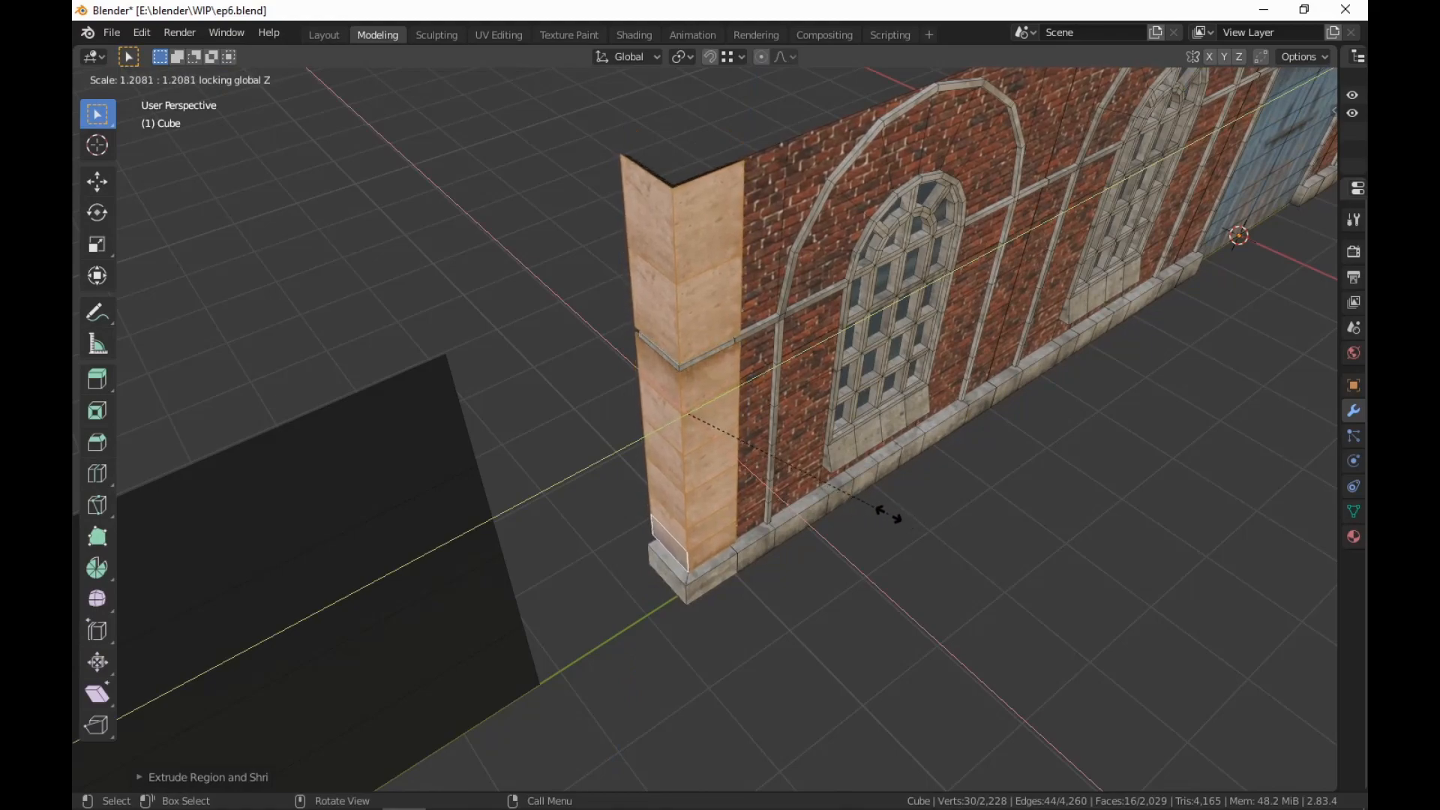
click(896, 515)
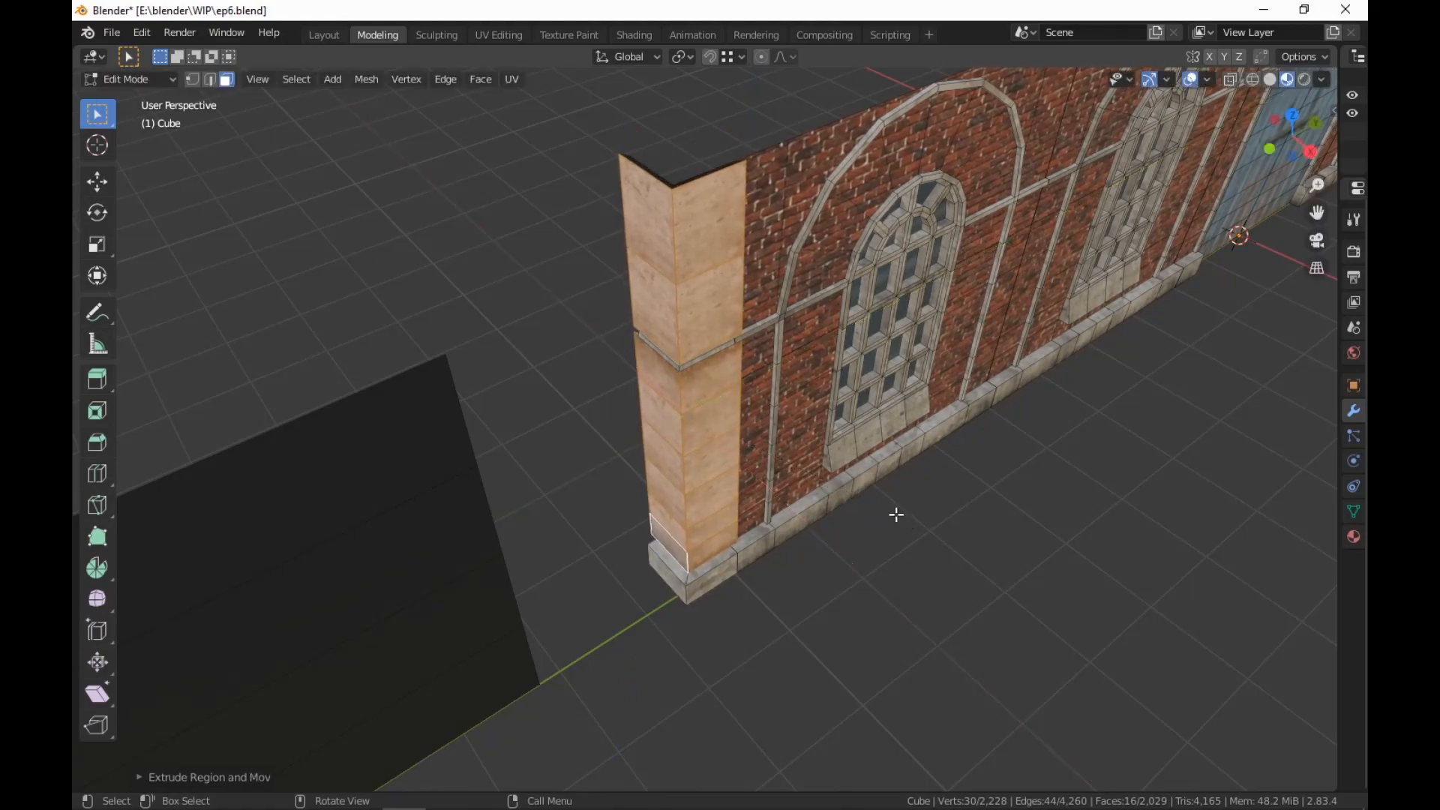
Select the extruded shaft's vertical edges bordering the brick wall and move them along Y
middle_drag(896, 515, 785, 537)
middle_drag(555, 558, 835, 632)
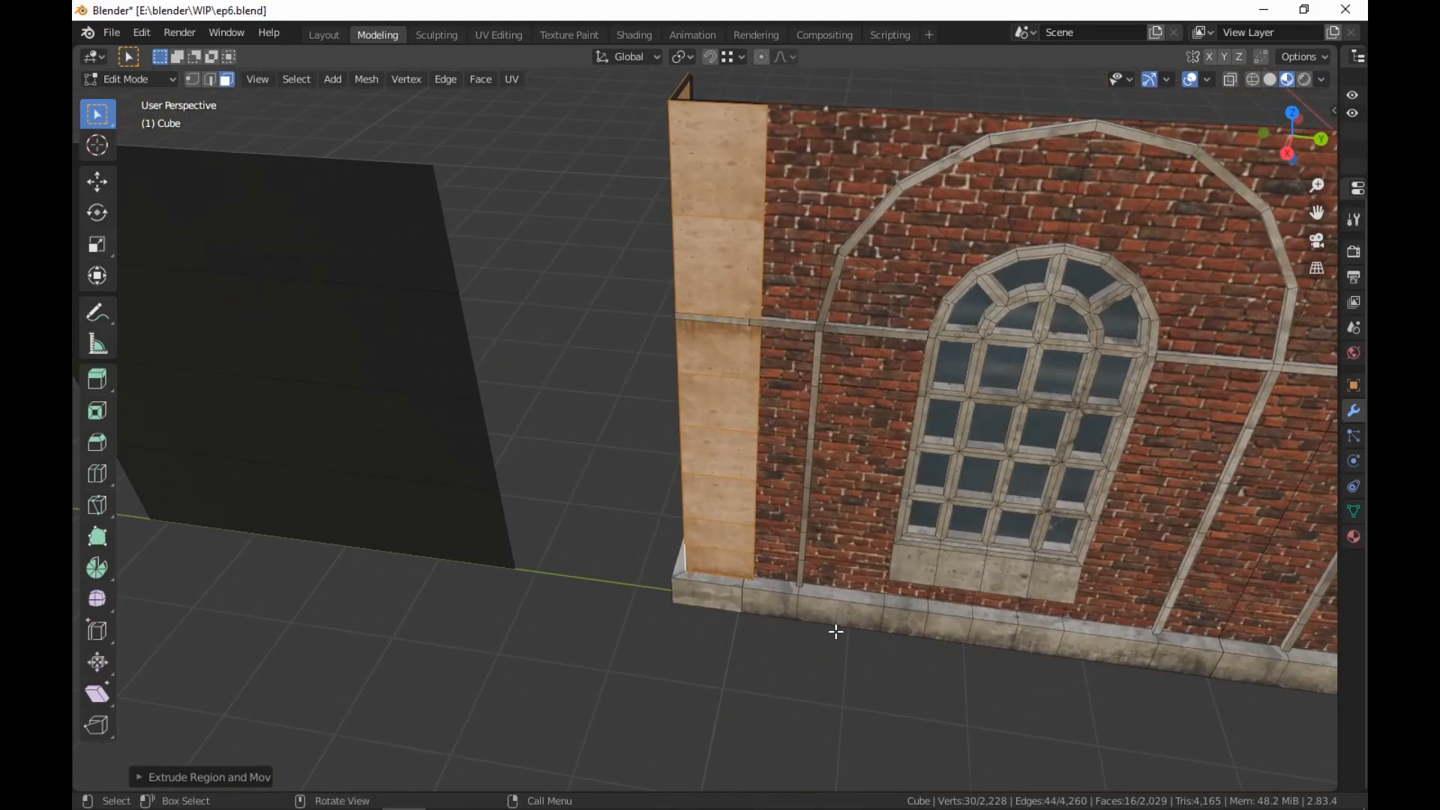
key(2)
alt+click(763, 273)
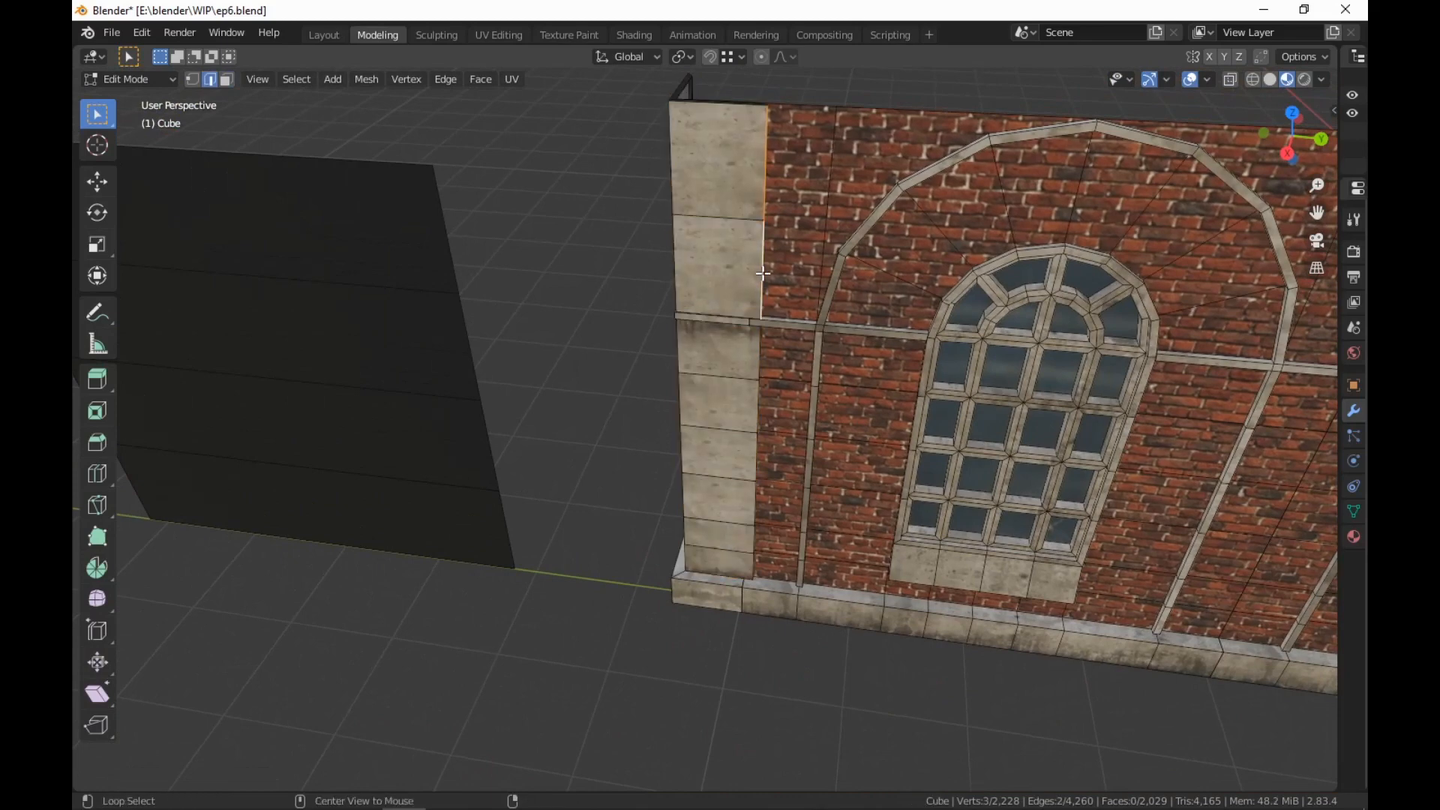
middle_drag(762, 352, 703, 362)
key(g)
key(y)
click(826, 346)
Select the shaft's rear vertical edges above and below the trim band and shift them slightly along X
alt+click(565, 279)
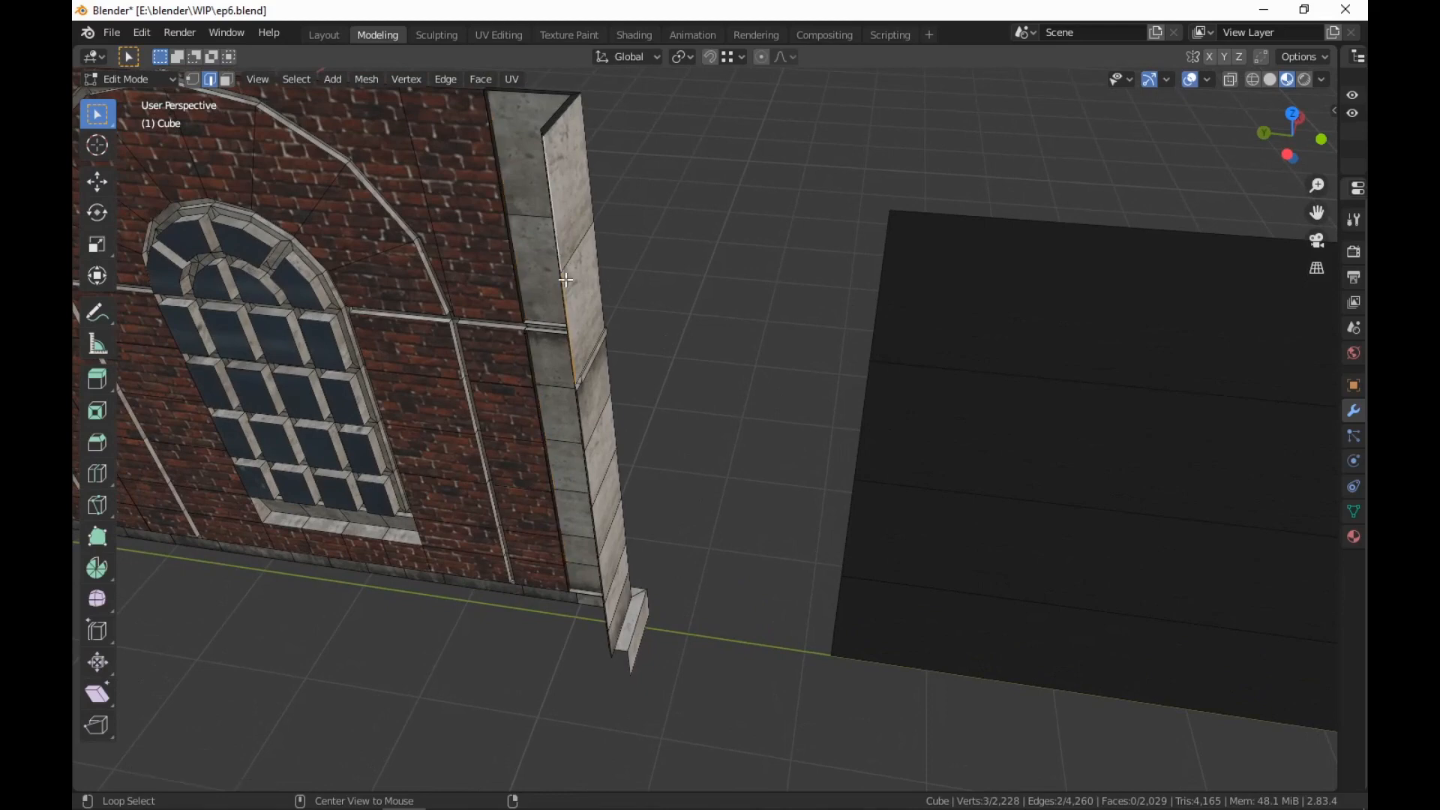
middle_drag(590, 474, 540, 426)
alt+click(540, 426)
key(g)
key(y)
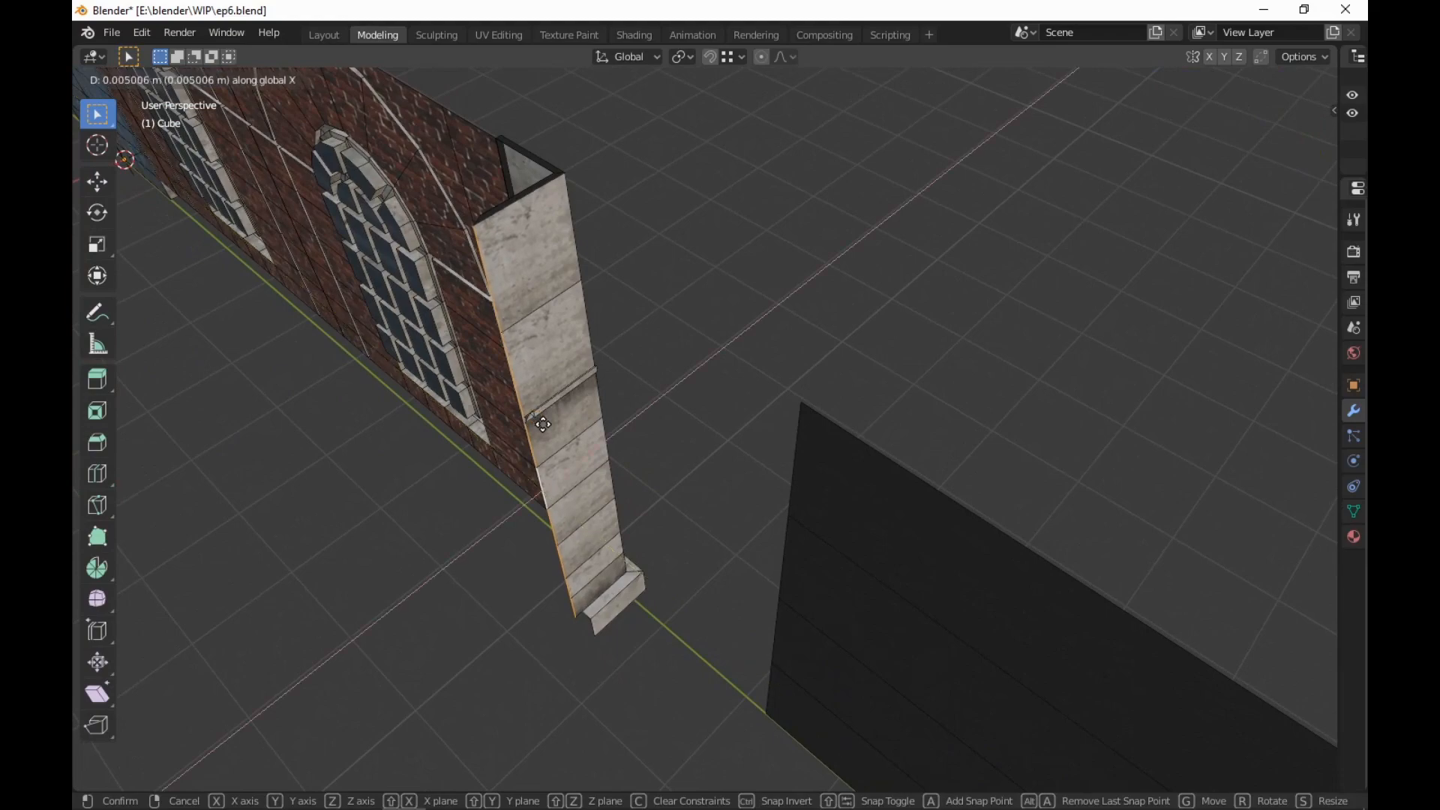
click(543, 424)
Switch to face selection and select all linked faces of the thickened corner pillar
middle_drag(543, 425, 609, 525)
middle_drag(609, 525, 367, 504)
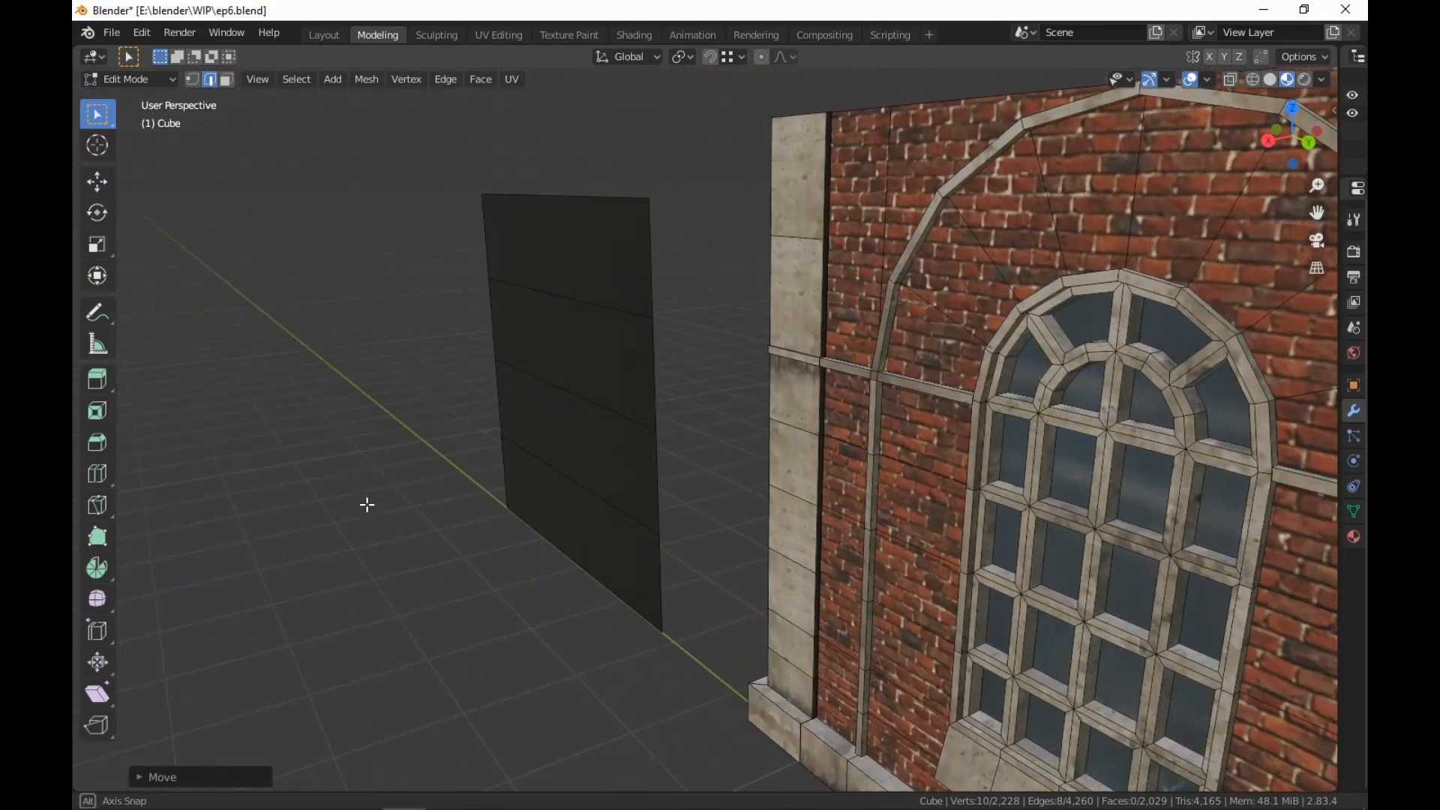
shift+middle_drag(593, 502, 545, 500)
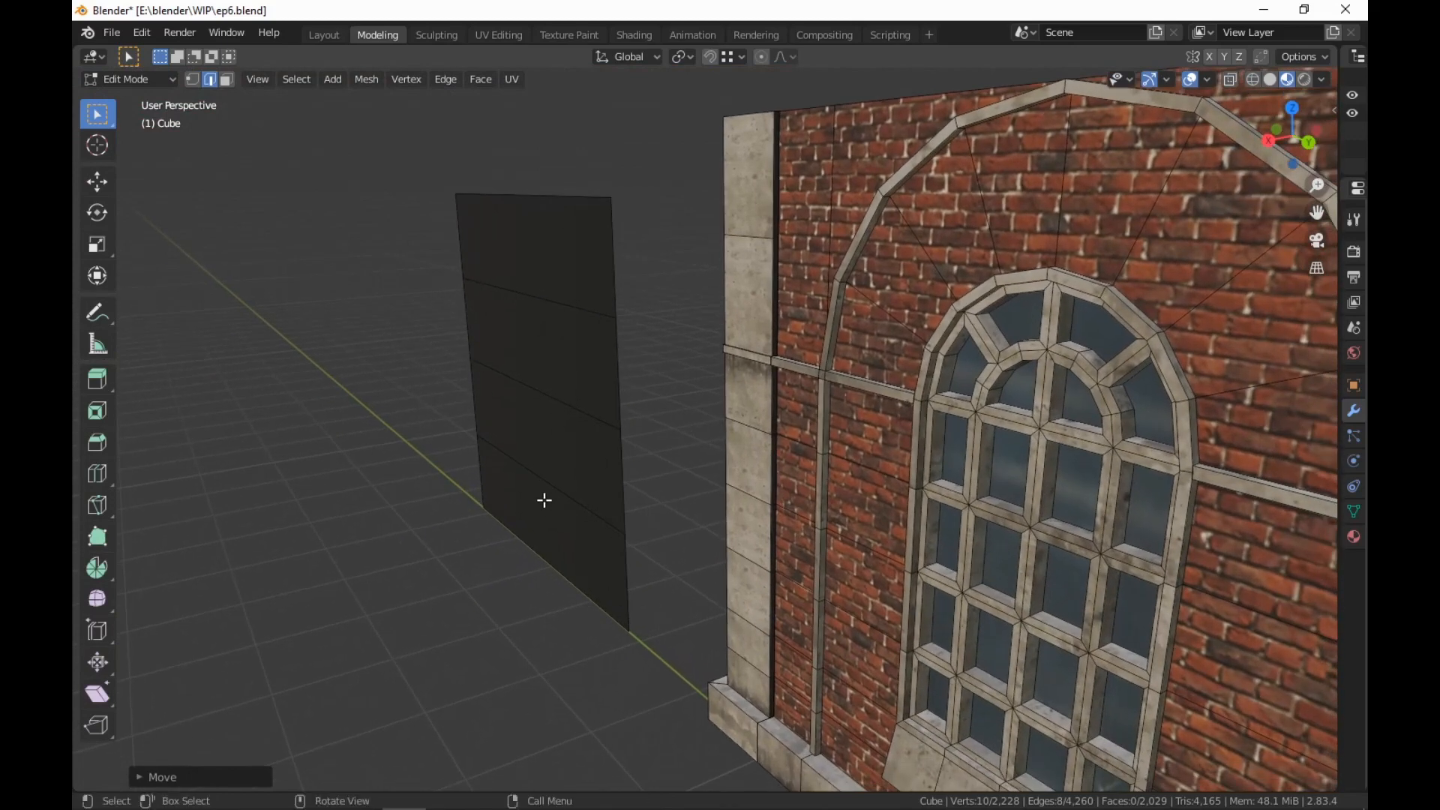
key(3)
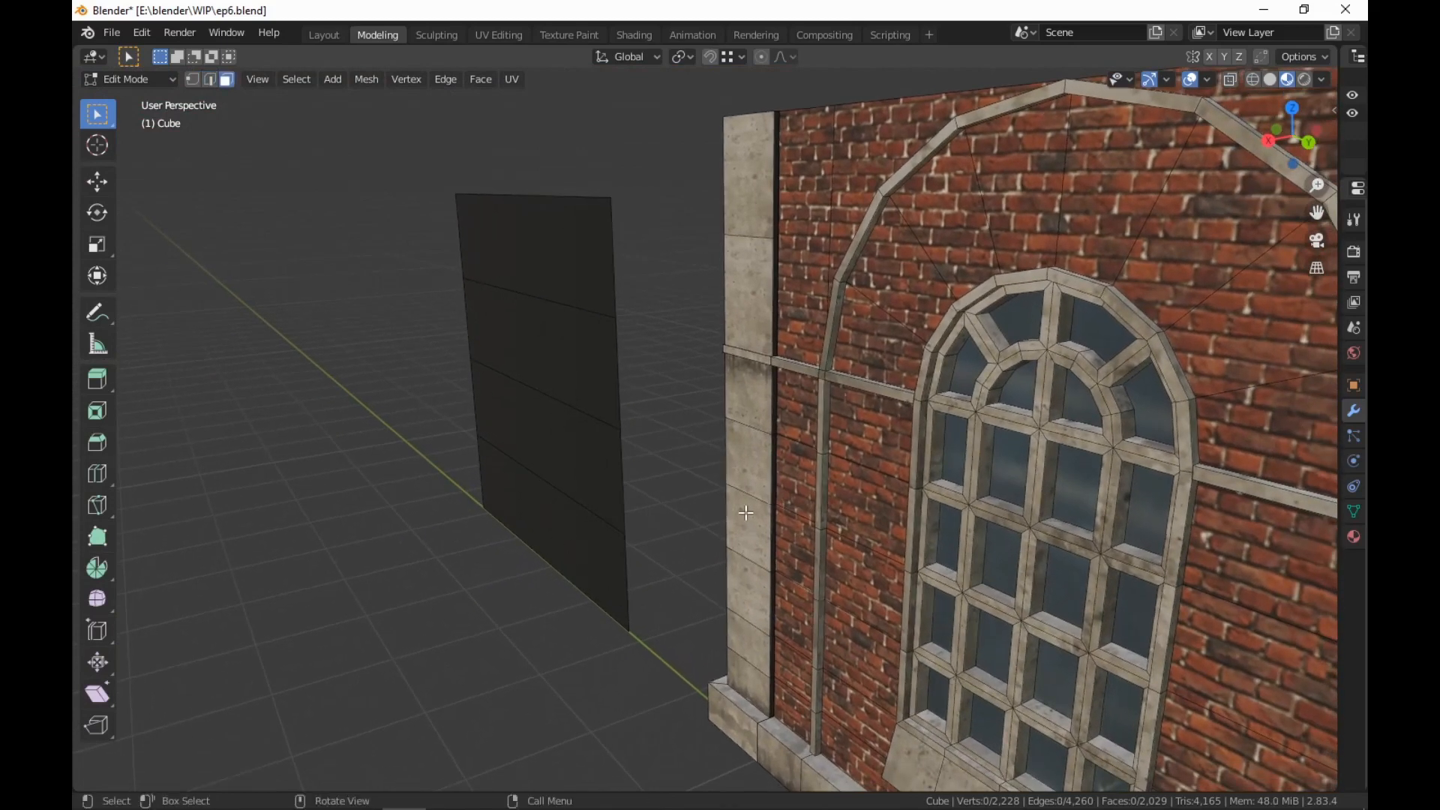
middle_drag(745, 512, 749, 525)
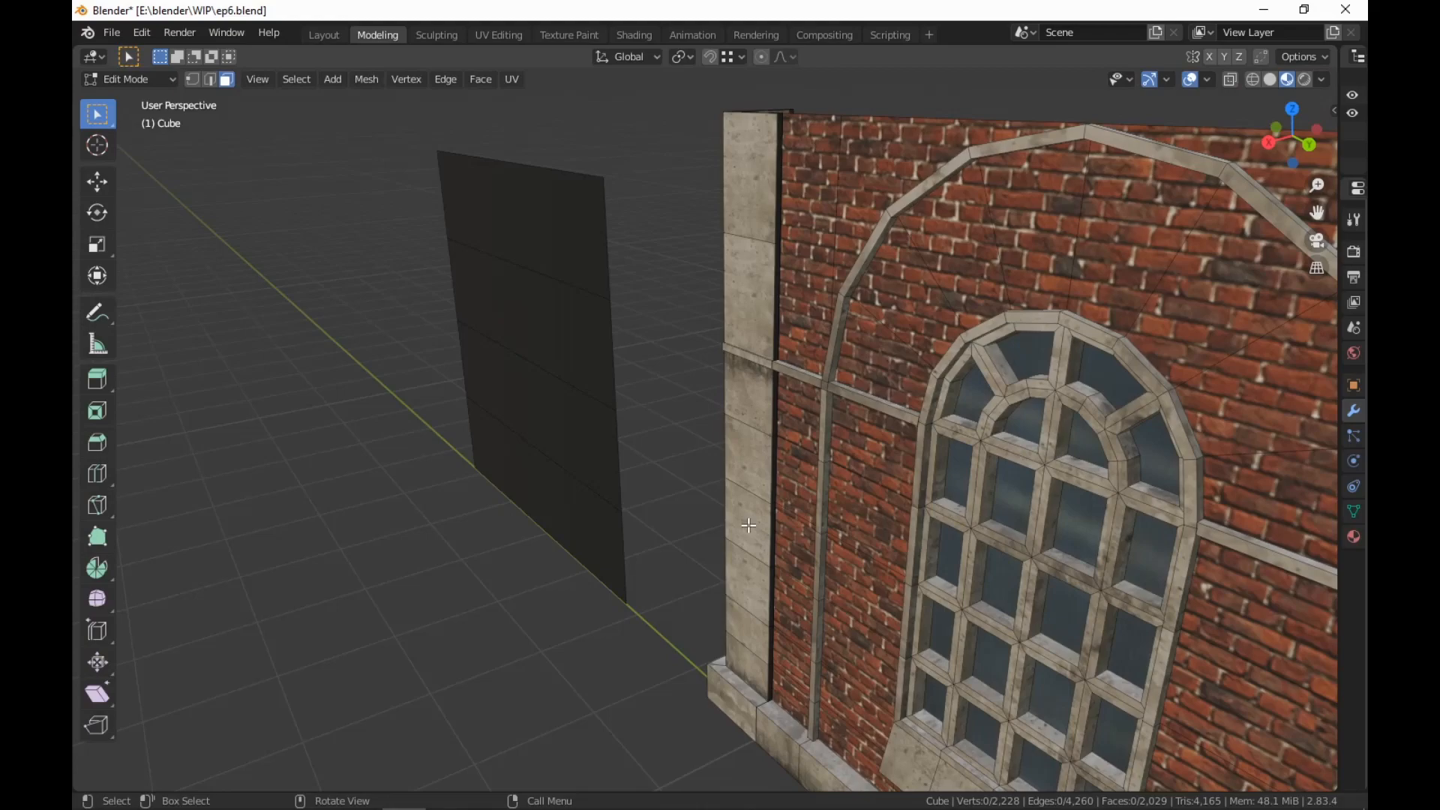
key(l)
middle_drag(748, 528, 427, 548)
middle_drag(602, 532, 634, 534)
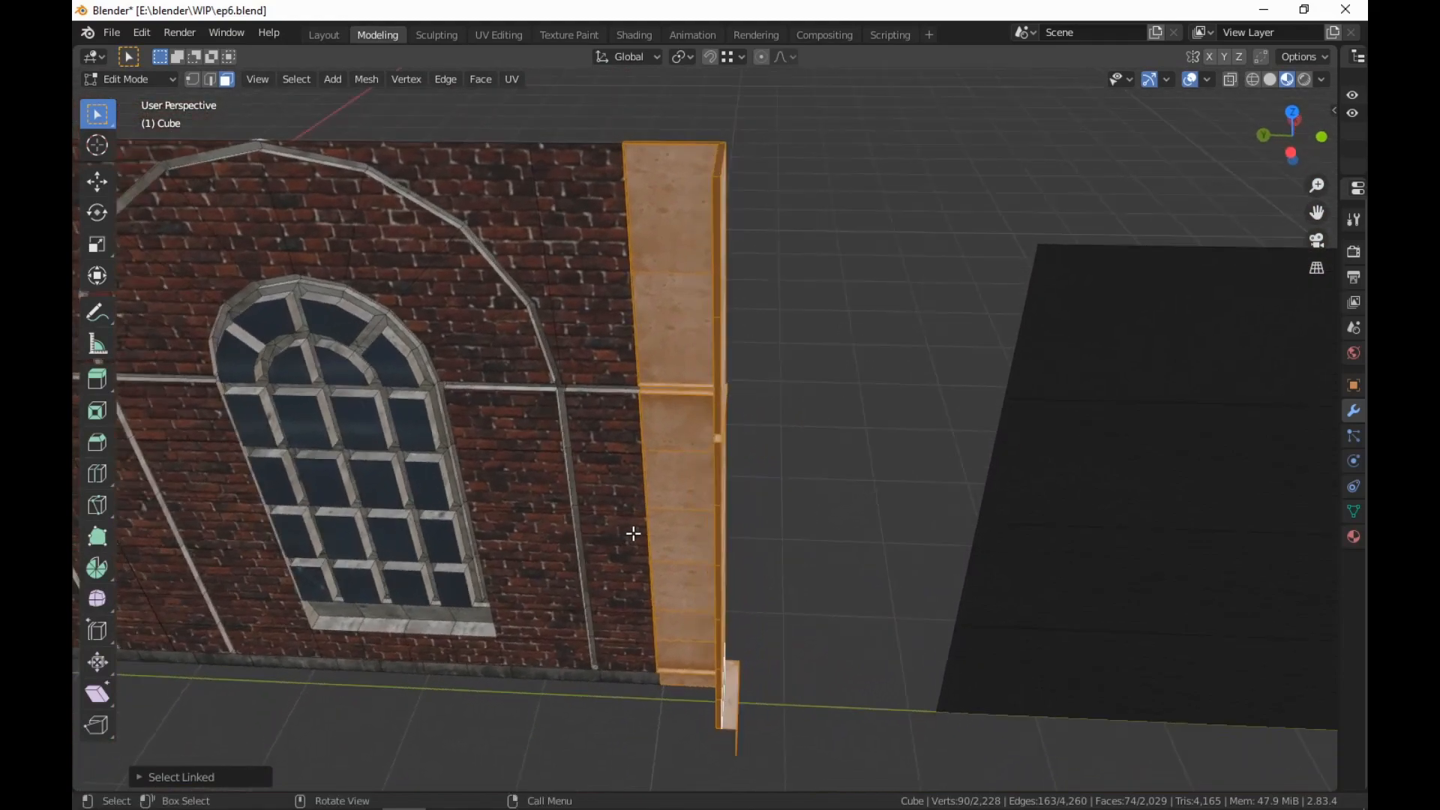
Select the thin side face loops around the upper and lower extruded shaft sections
alt+click(718, 317)
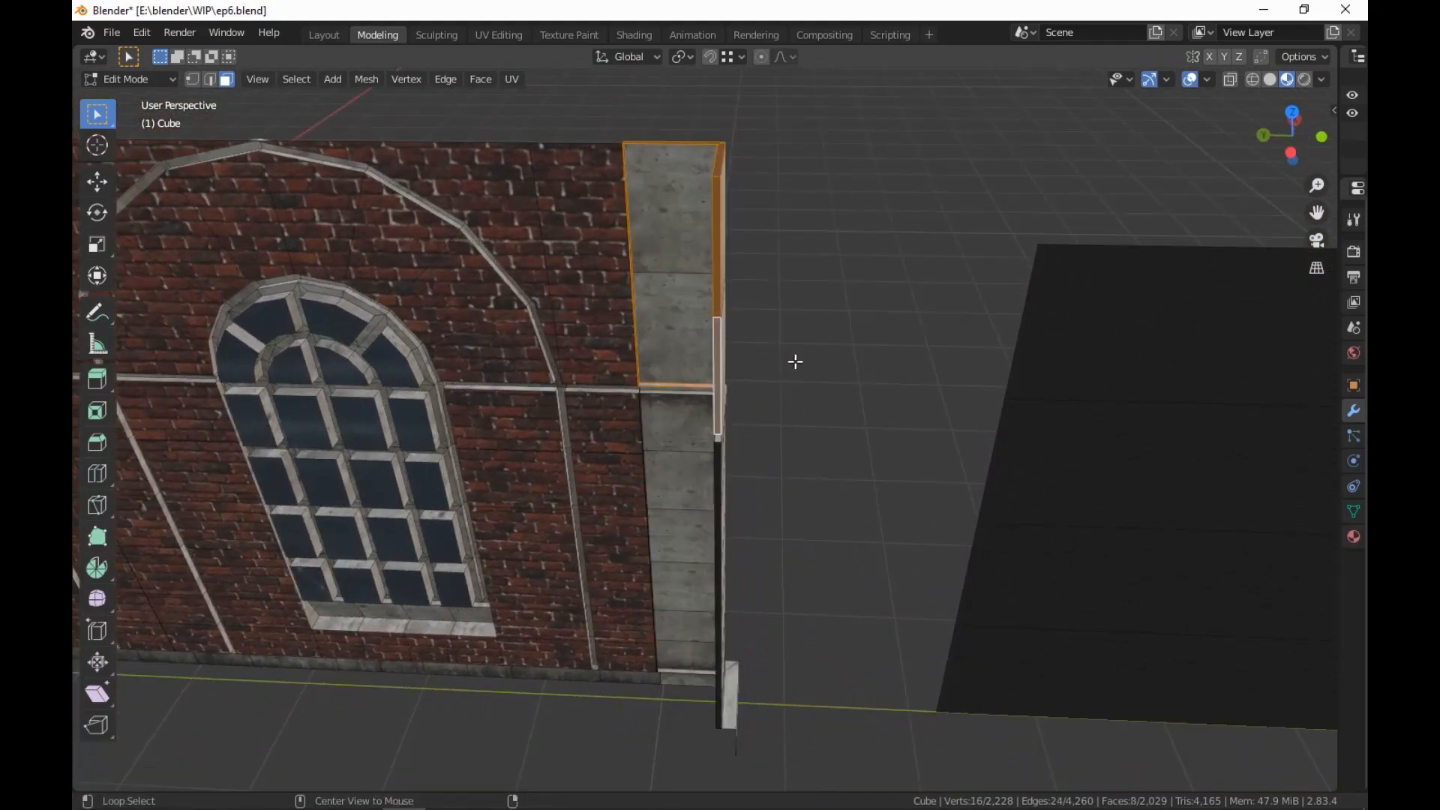
middle_drag(796, 363, 739, 487)
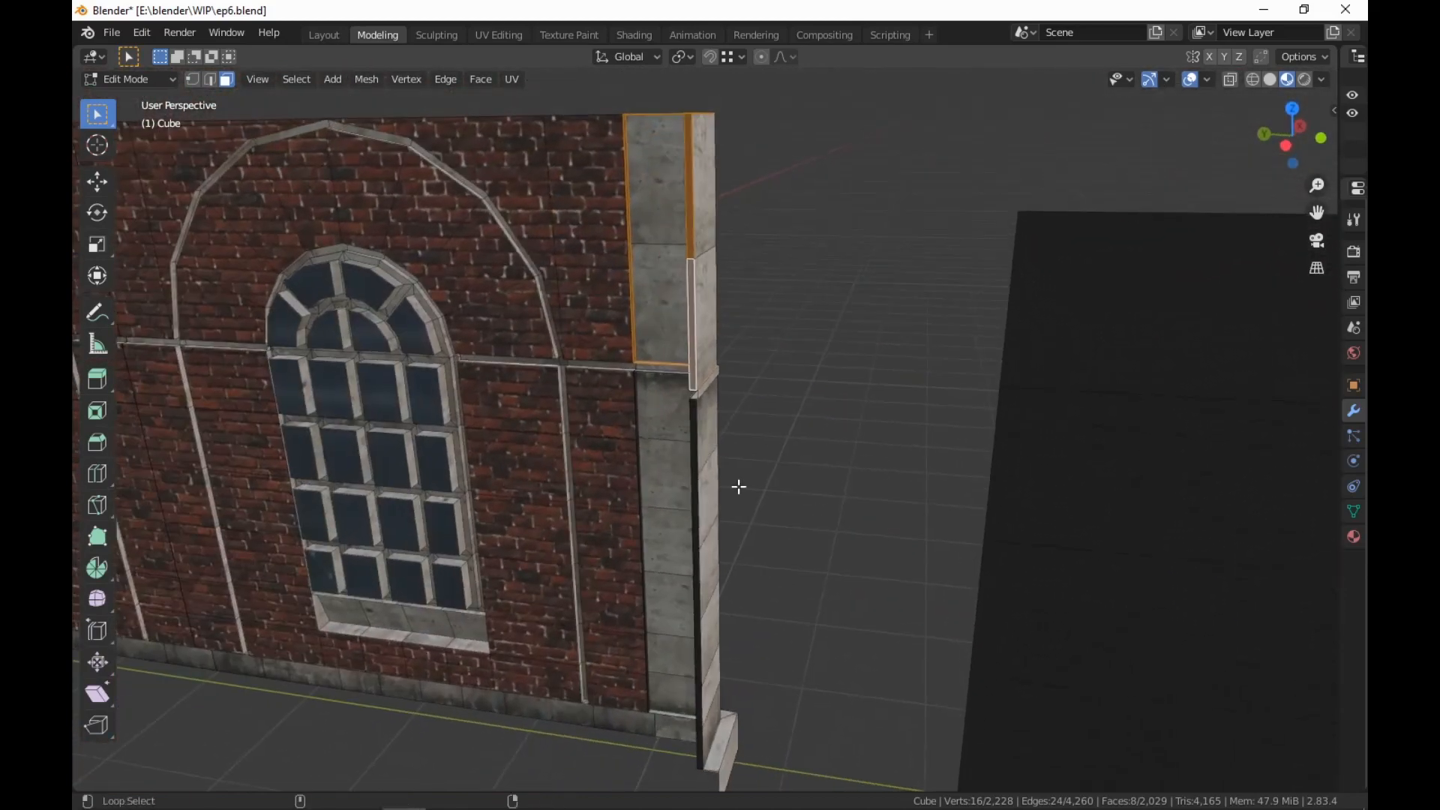
alt+shift+click(694, 477)
key(ctrl+z)
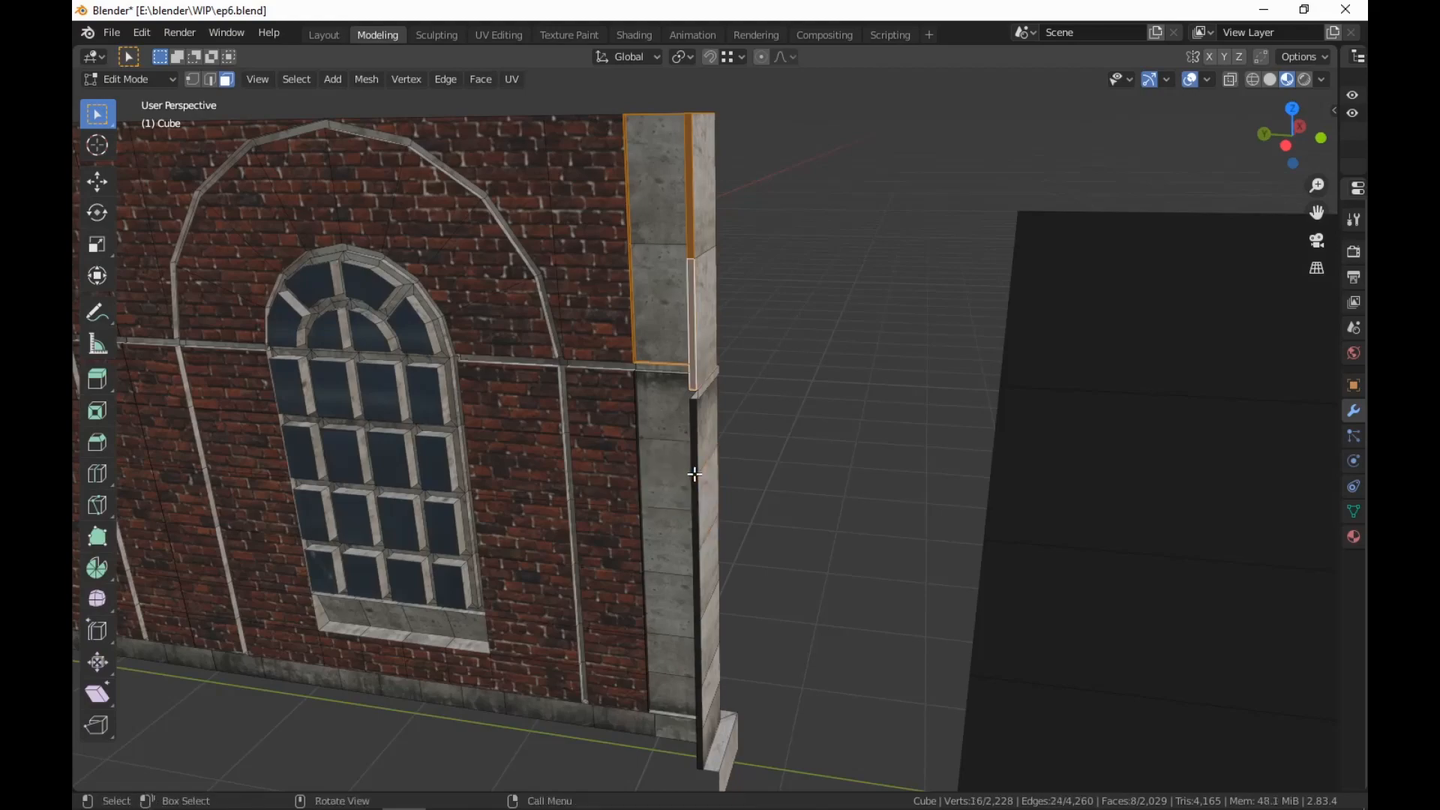
alt+shift+click(695, 474)
middle_drag(695, 475, 469, 565)
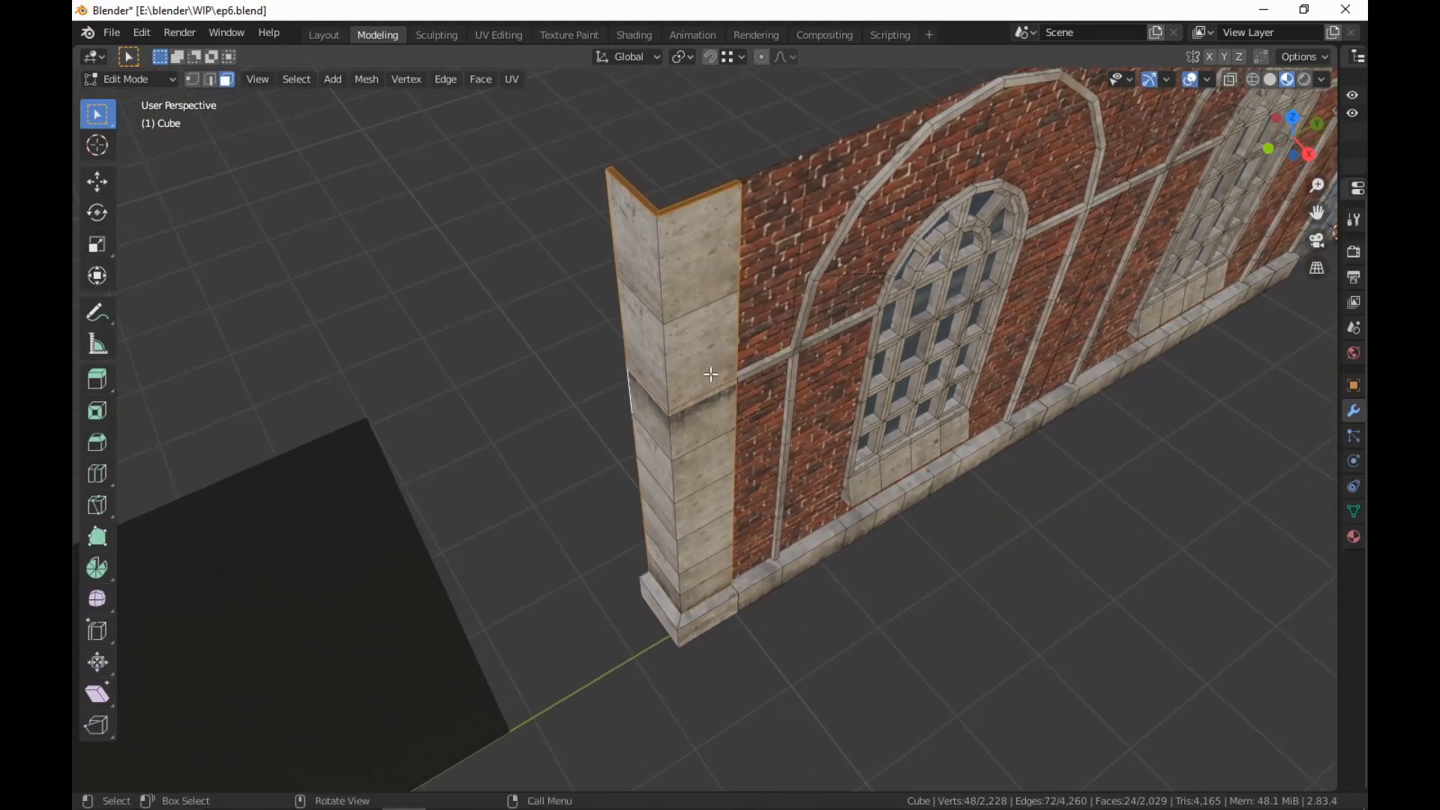
Unwrap the selected thin side faces with Smart UV Project in the UV Editing workspace
click(509, 31)
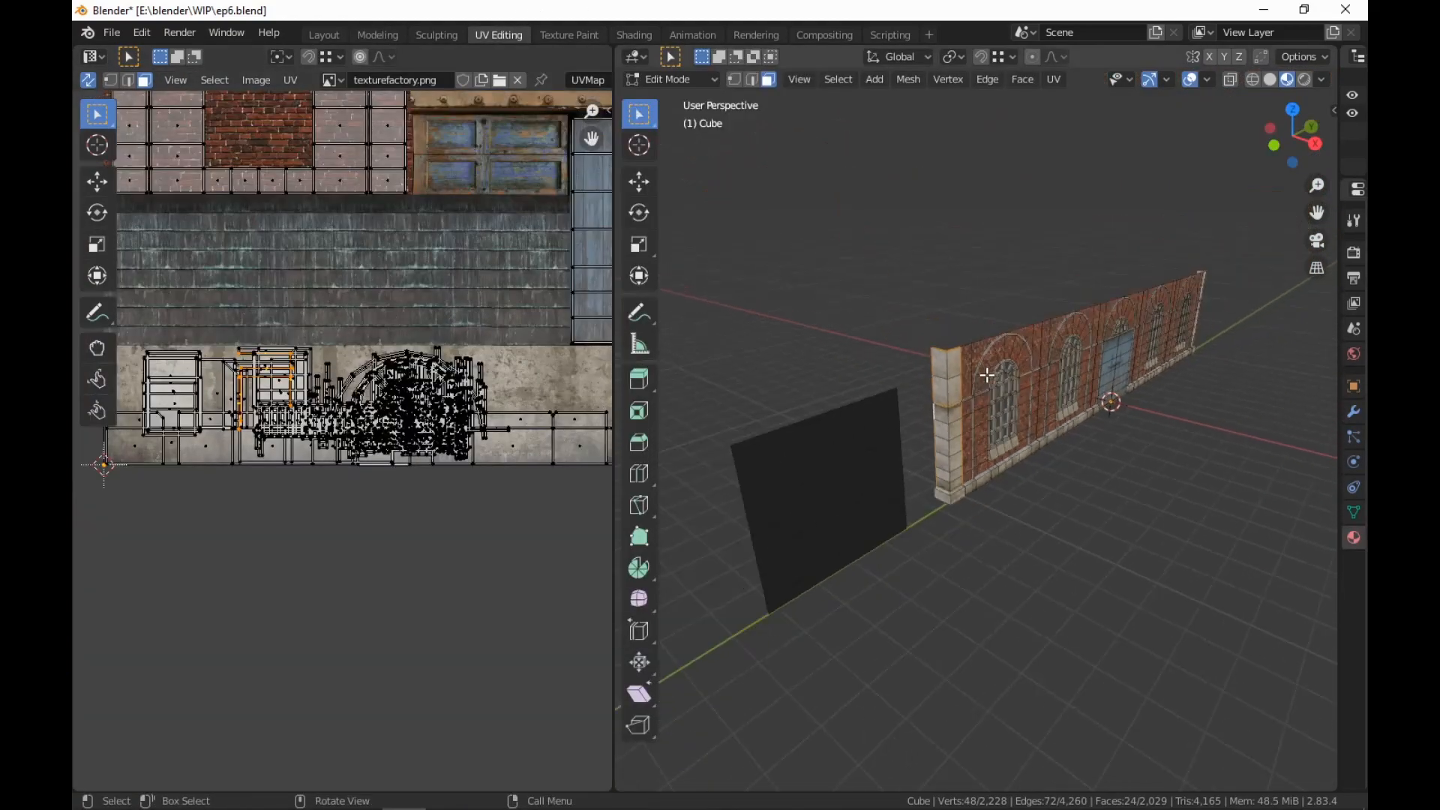
right_click(1022, 394)
mouse_move(1023, 393)
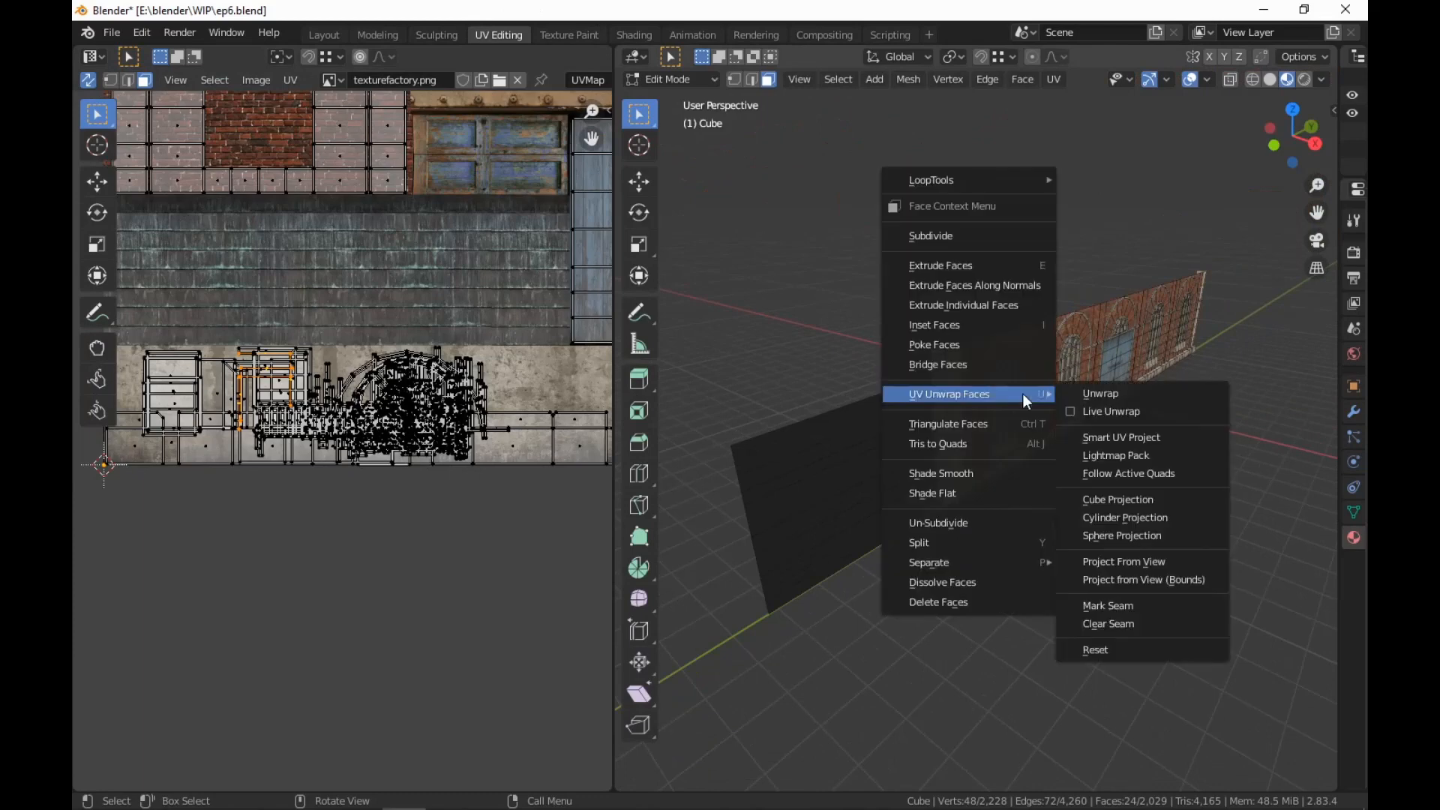
click(1155, 444)
click(1166, 593)
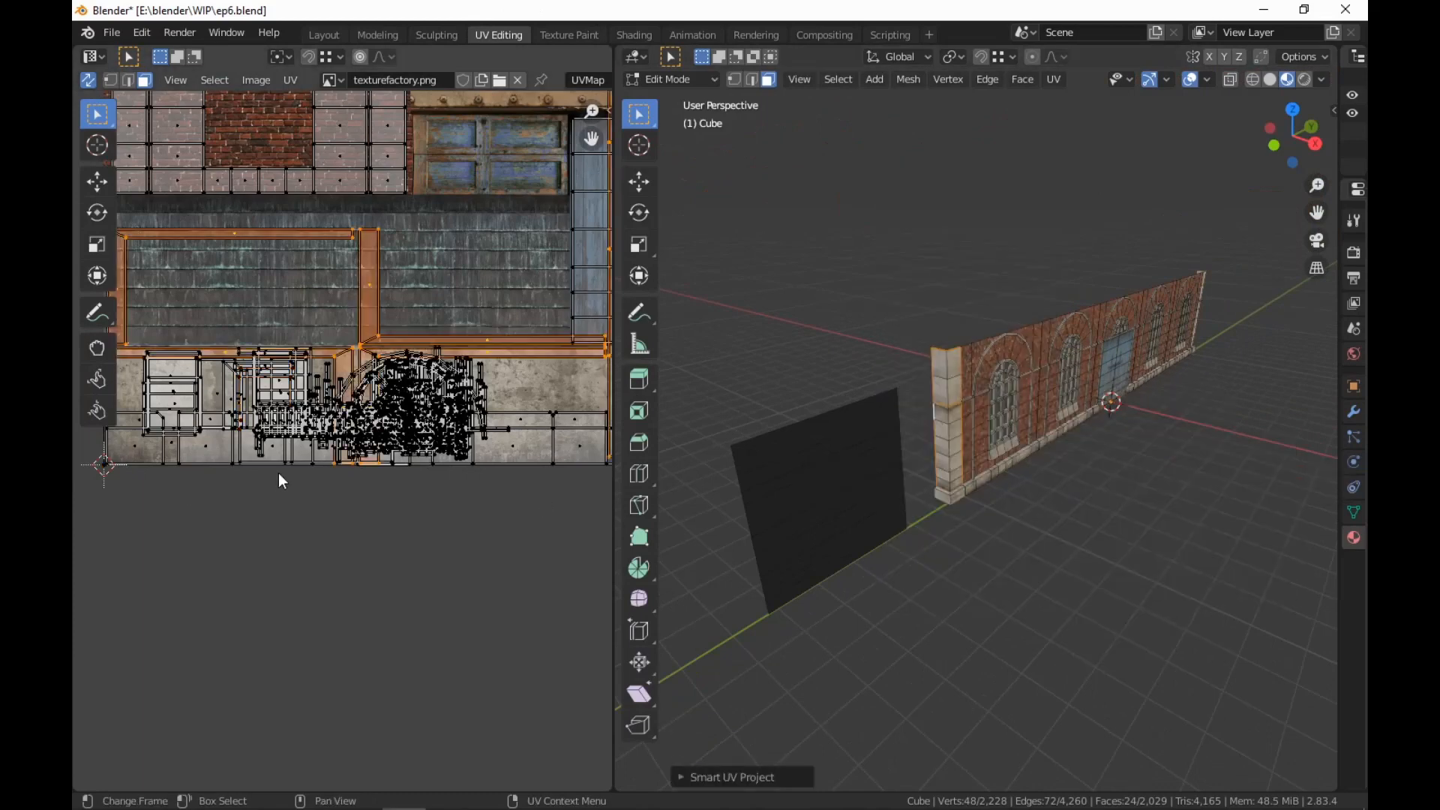
Move the newly unwrapped UV islands into the empty area below the texture image
scroll(277, 473, down, 6)
key(g)
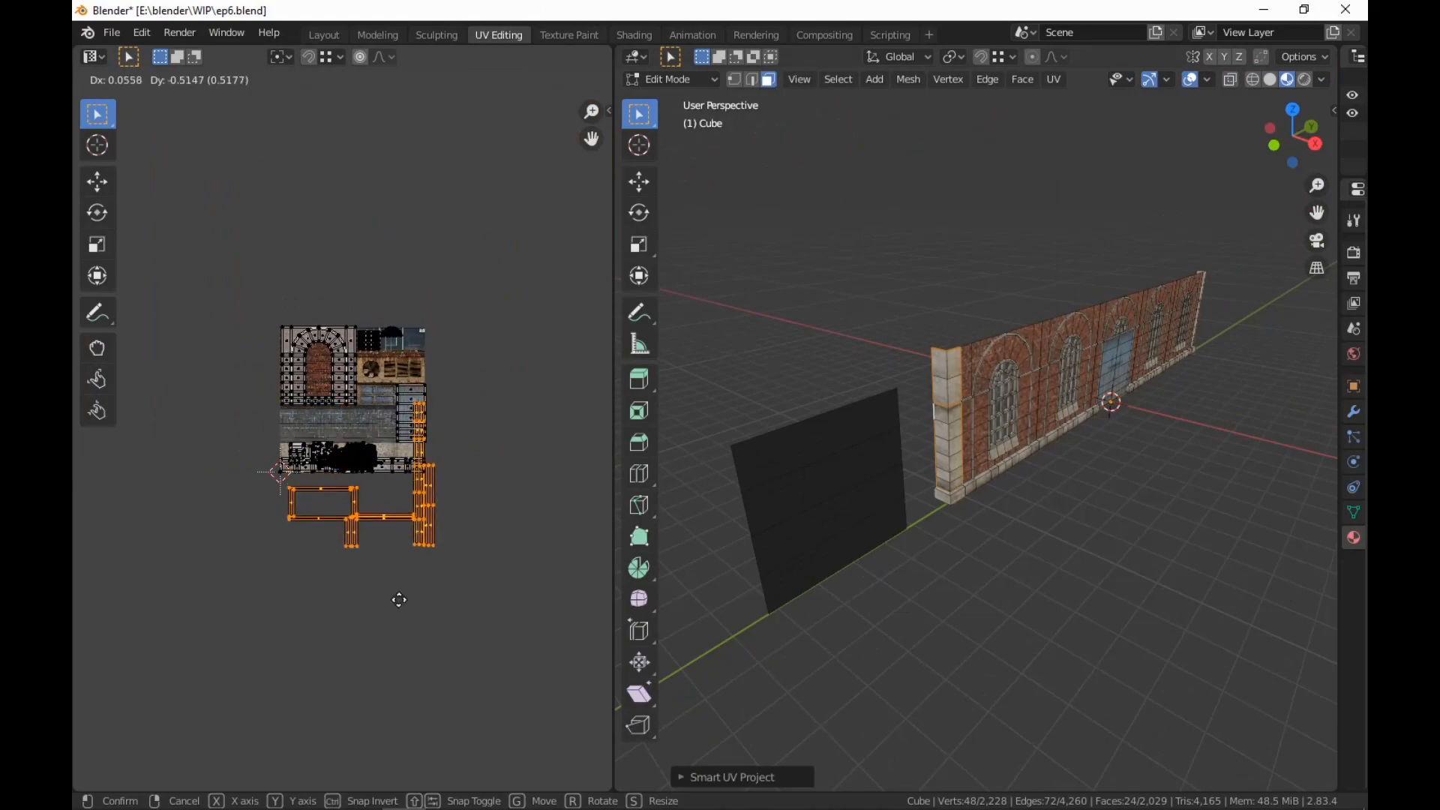
click(398, 605)
Delete the hidden thin extrusion faces that meet the trim band at the wall side of the pillar
scroll(1043, 472, up, 6)
middle_drag(970, 437, 1118, 435)
click(1168, 122)
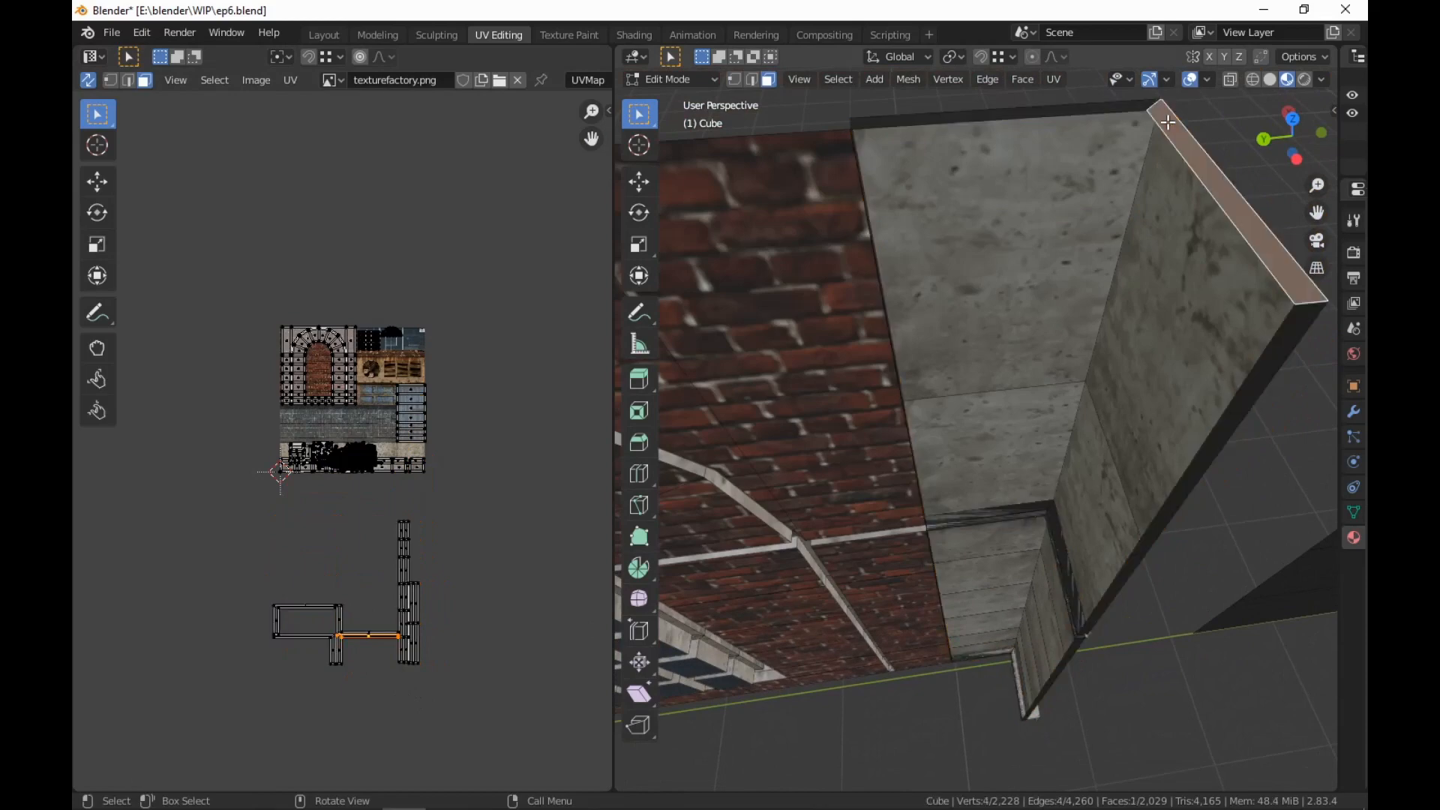
shift+click(1111, 108)
middle_drag(1054, 215, 1020, 482)
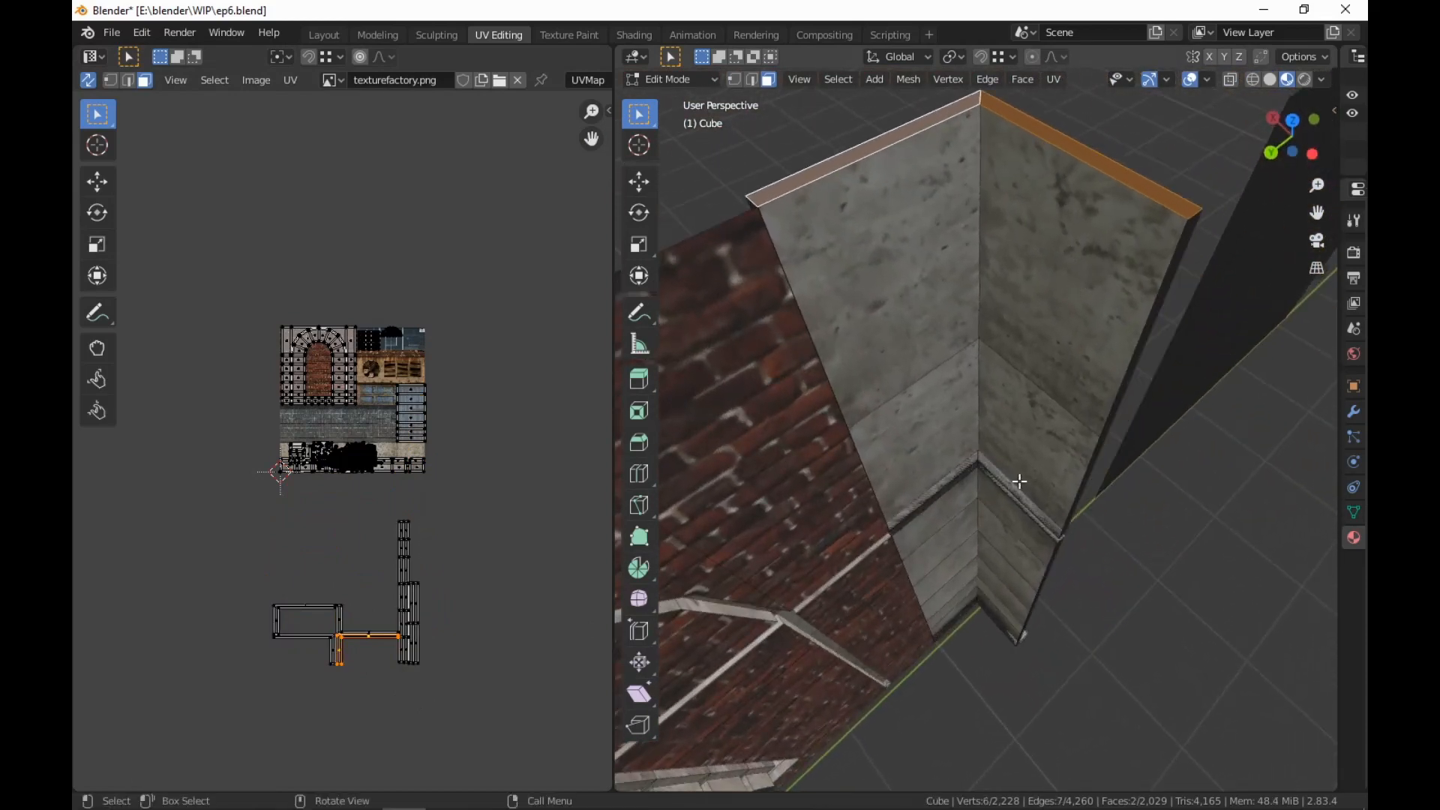
click(988, 485)
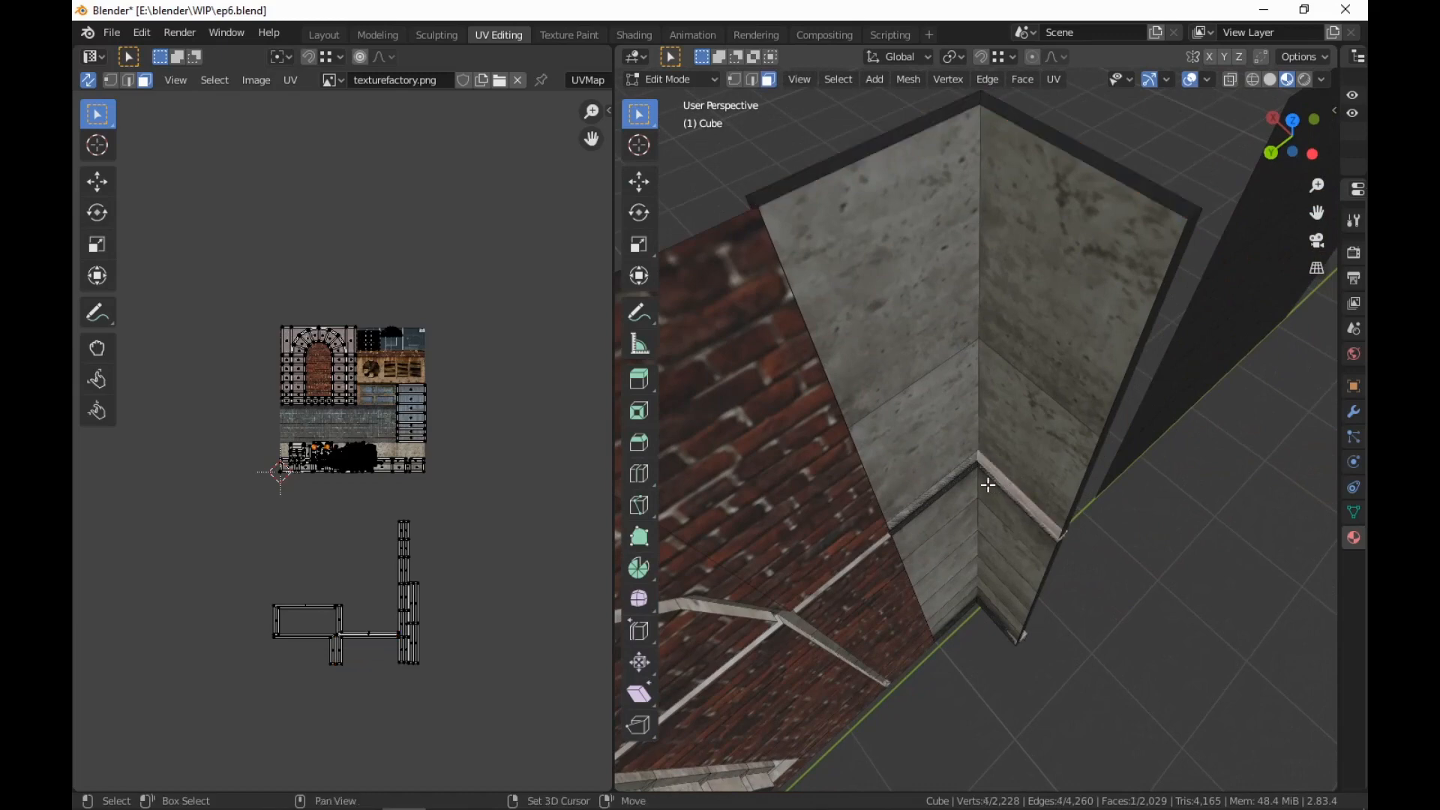
right_click(949, 483)
click(921, 685)
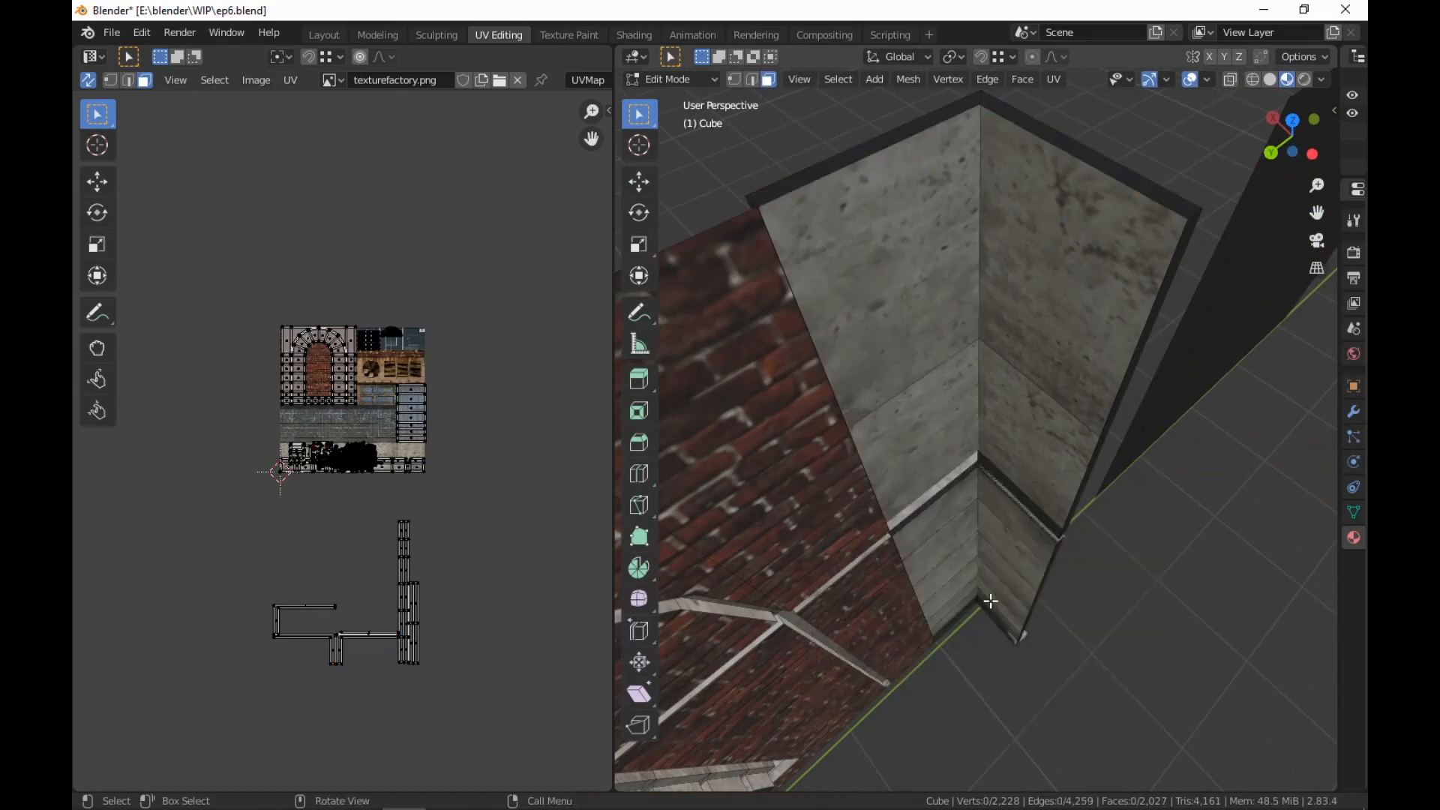
Delete the hidden thin extrusion faces above and below the trim band on the inner side of the corner pillar
right_click(944, 486)
click(944, 487)
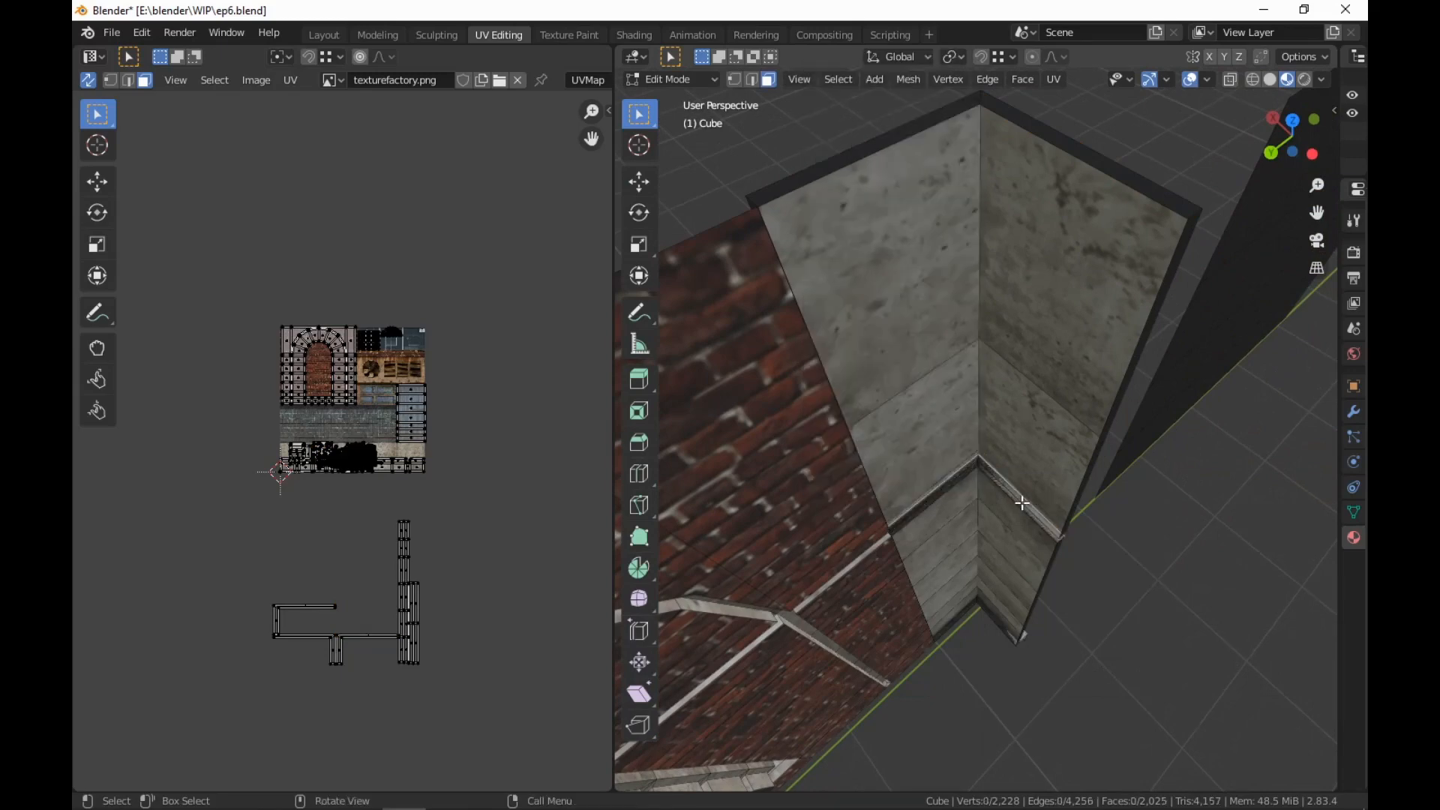
middle_drag(1038, 562, 989, 453)
right_click(986, 470)
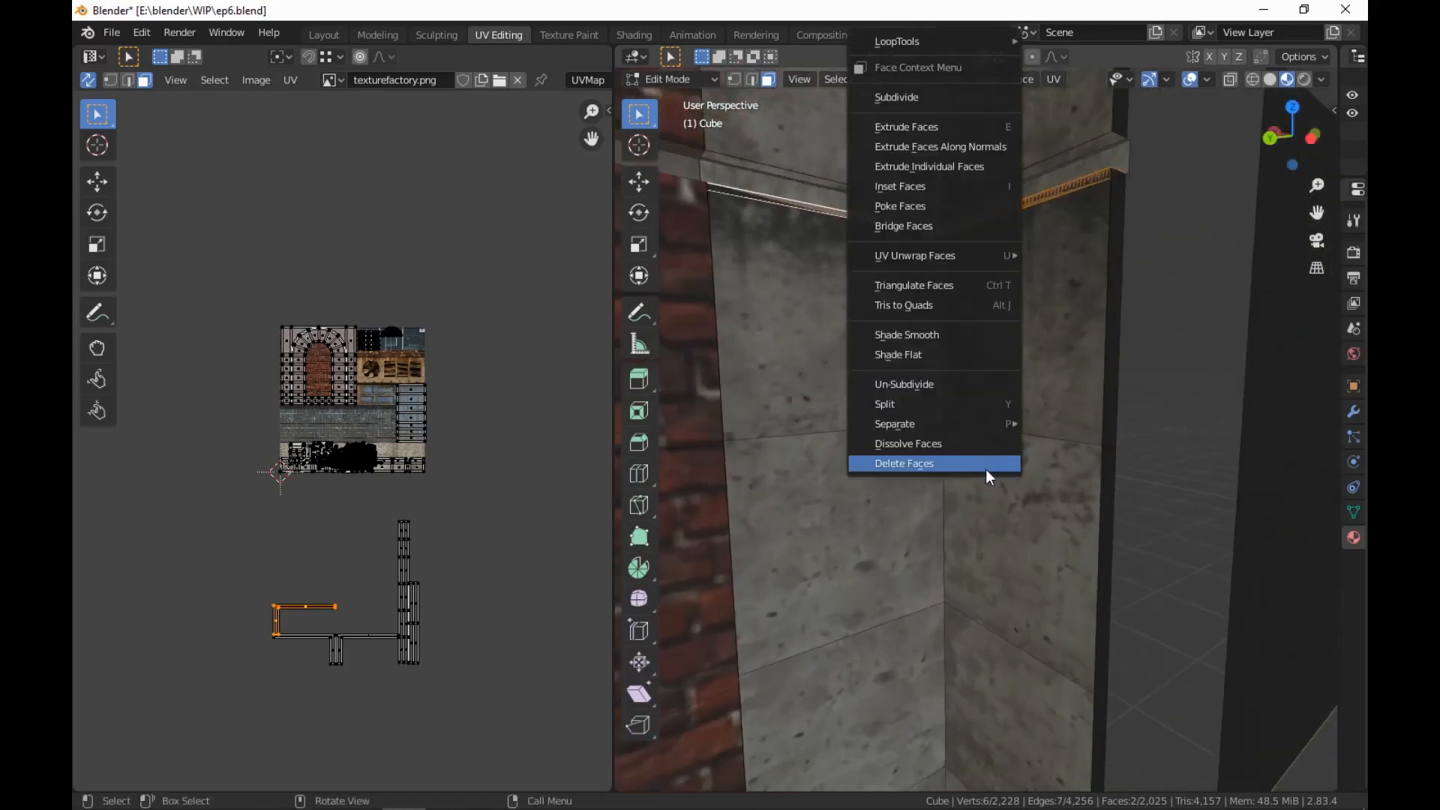
click(986, 470)
Dissolve the two remaining thin faces below the trim band into one face and delete it
shift+click(901, 225)
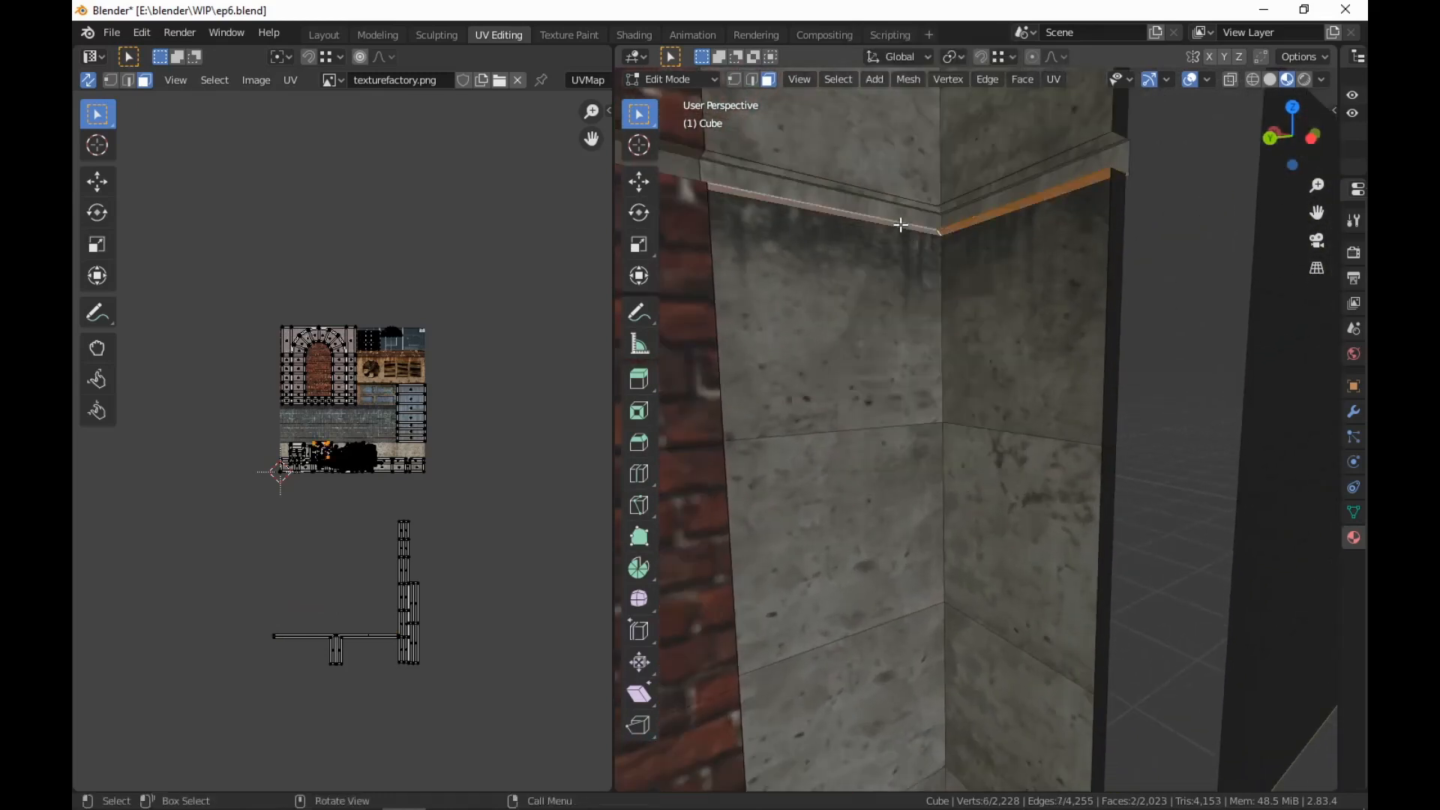
right_click(888, 453)
click(885, 448)
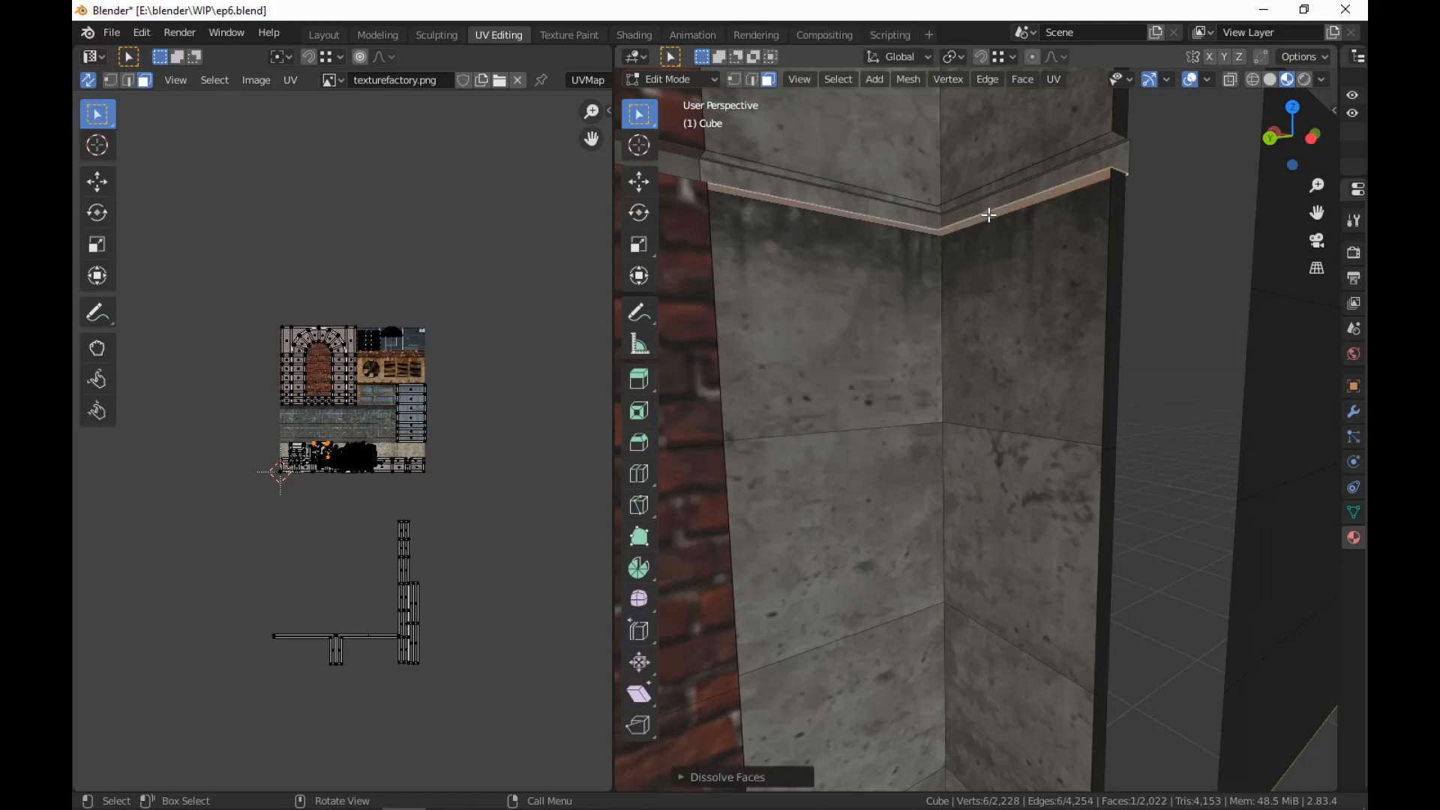
right_click(953, 431)
click(946, 445)
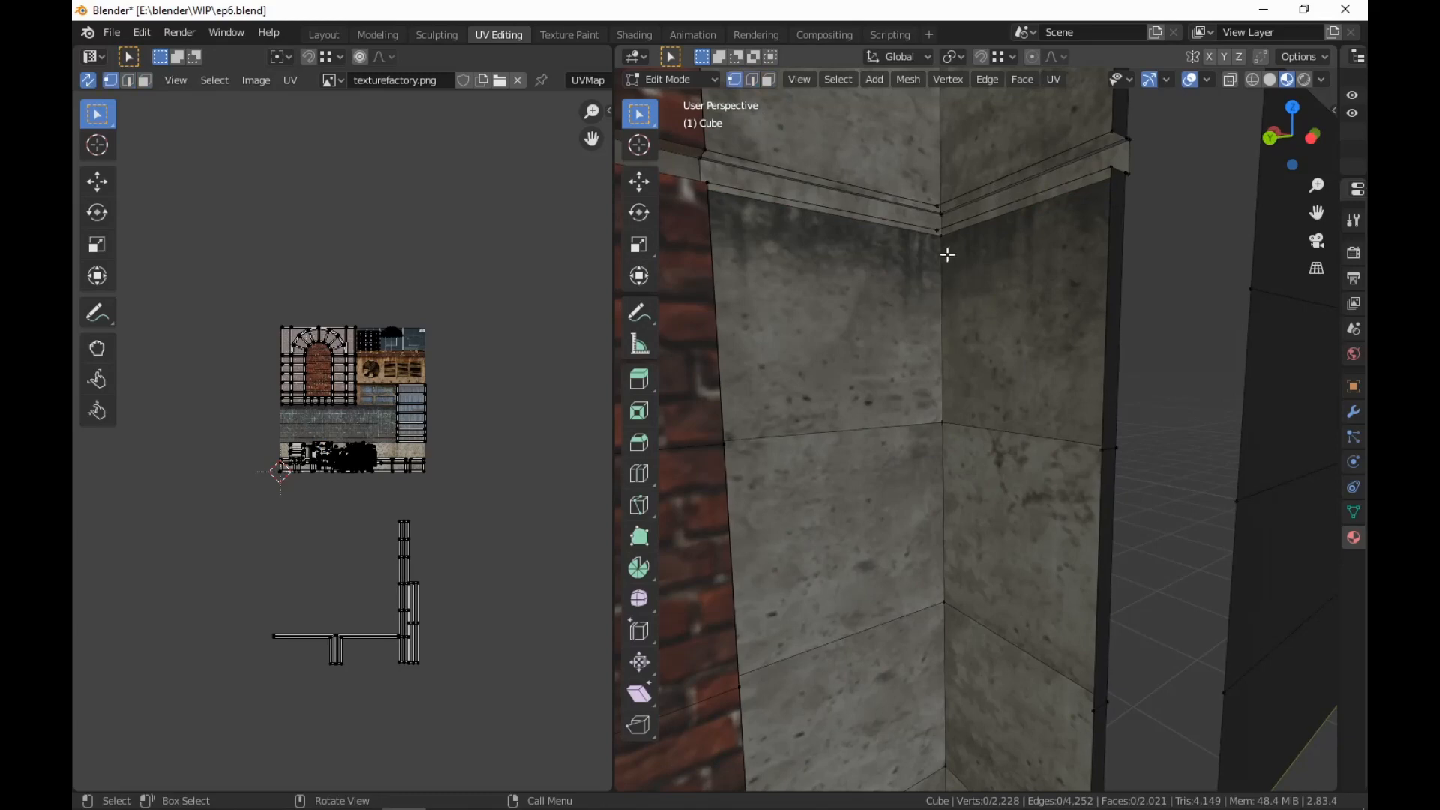
Delete the leftover inner-corner vertices behind the pillar's trim band
shift+click(938, 231)
middle_drag(938, 230, 1028, 455)
right_click(1027, 456)
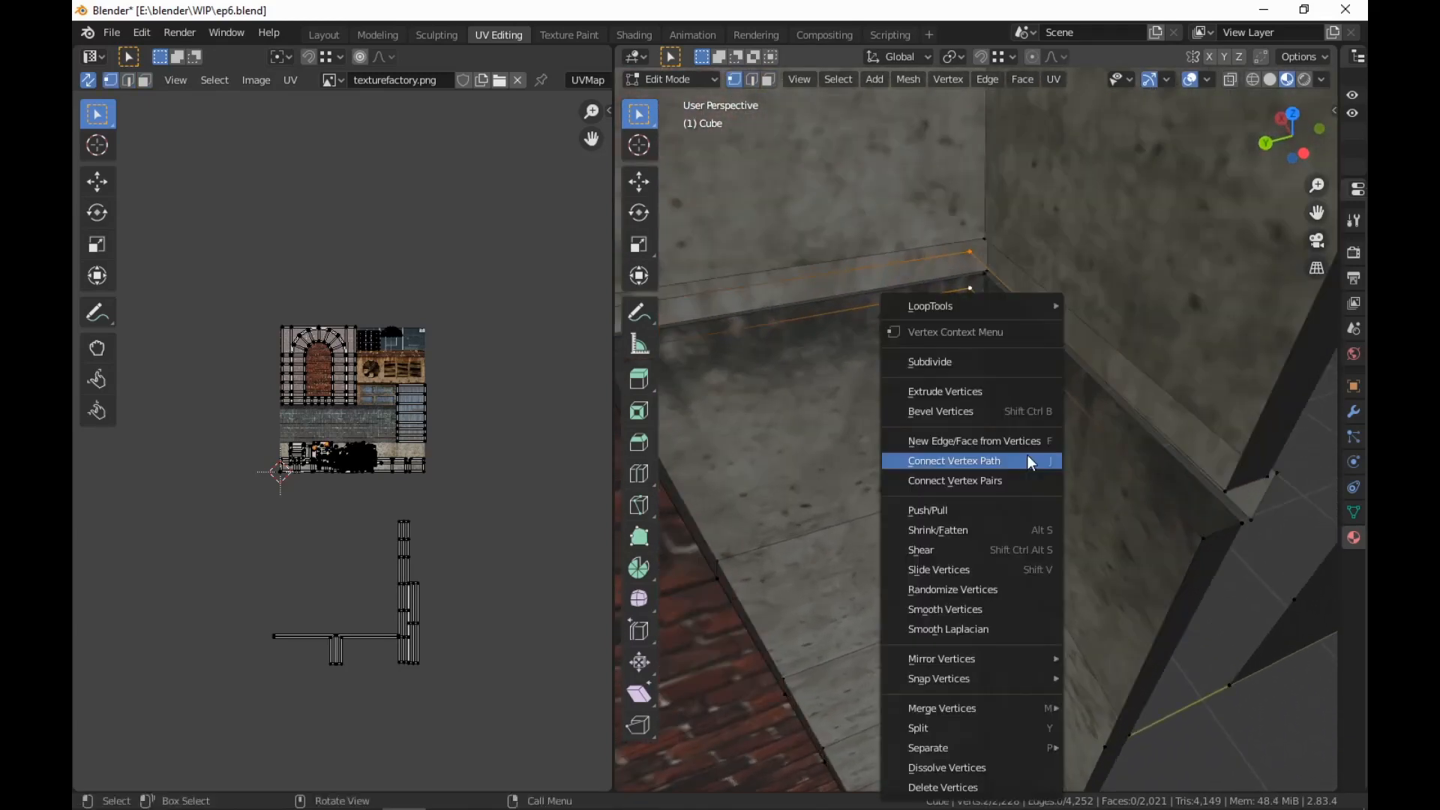
click(974, 787)
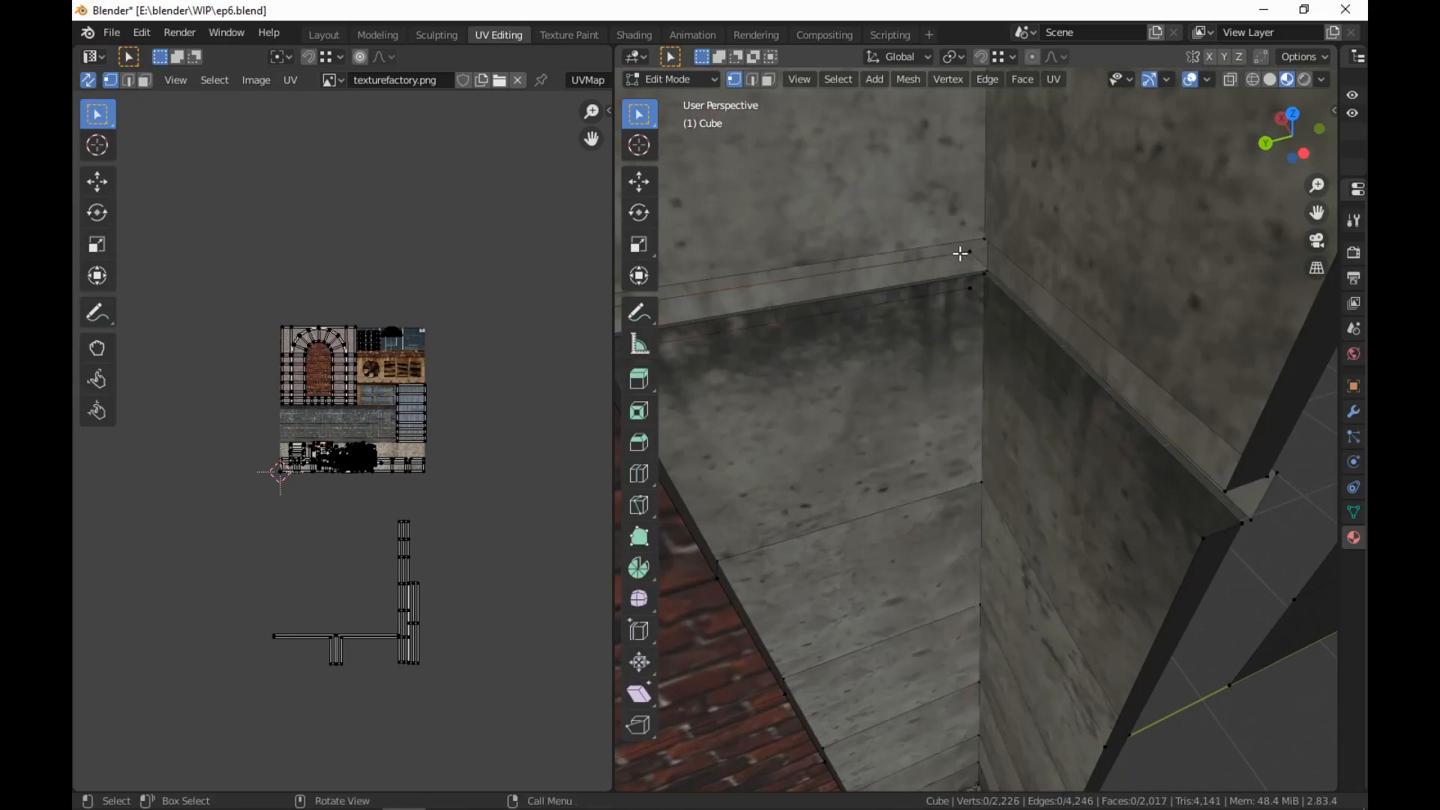
shift+click(971, 291)
right_click(971, 292)
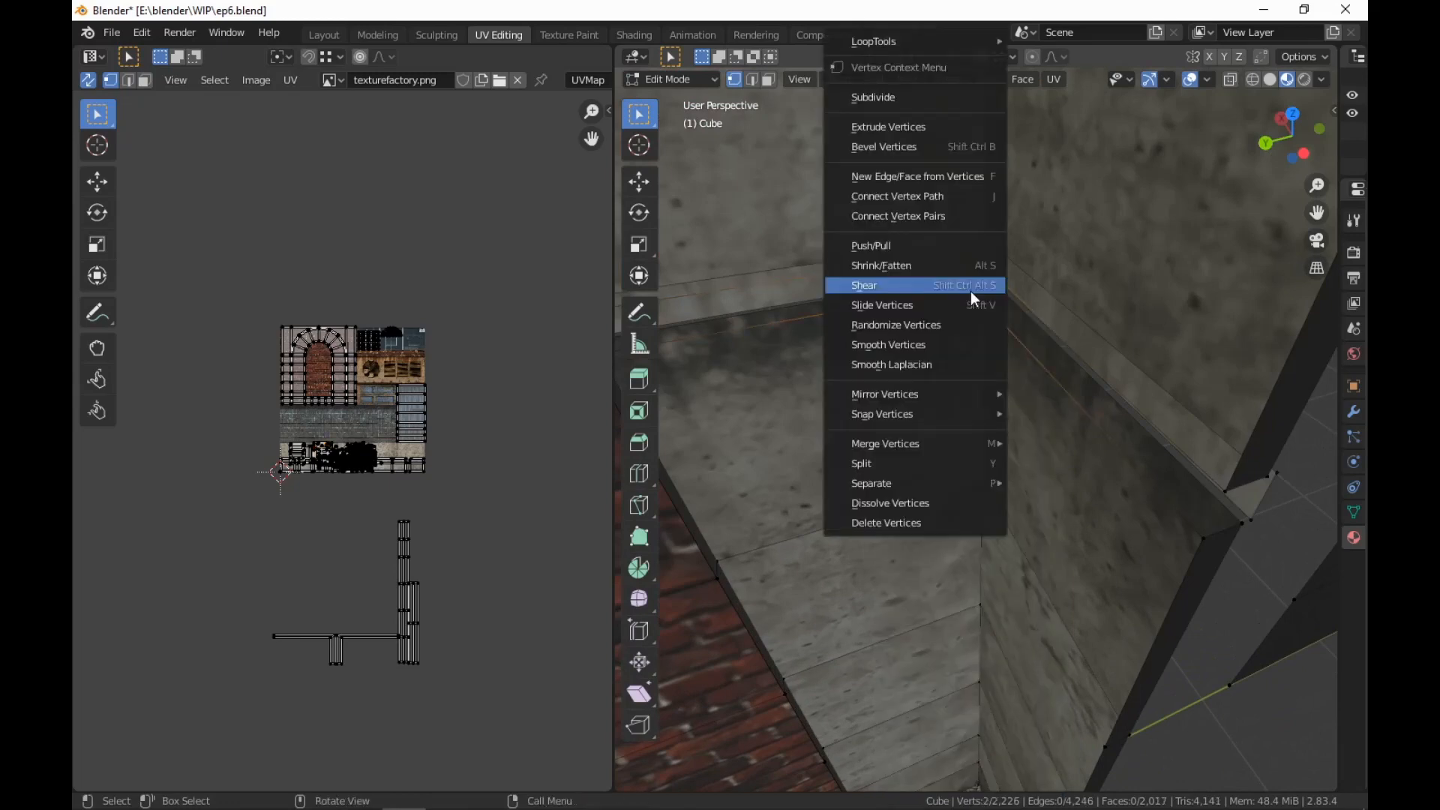
click(919, 525)
Select all linked sections of the corner pillar, merge their vertices by distance and clear the selection
middle_drag(916, 520, 996, 519)
key(l)
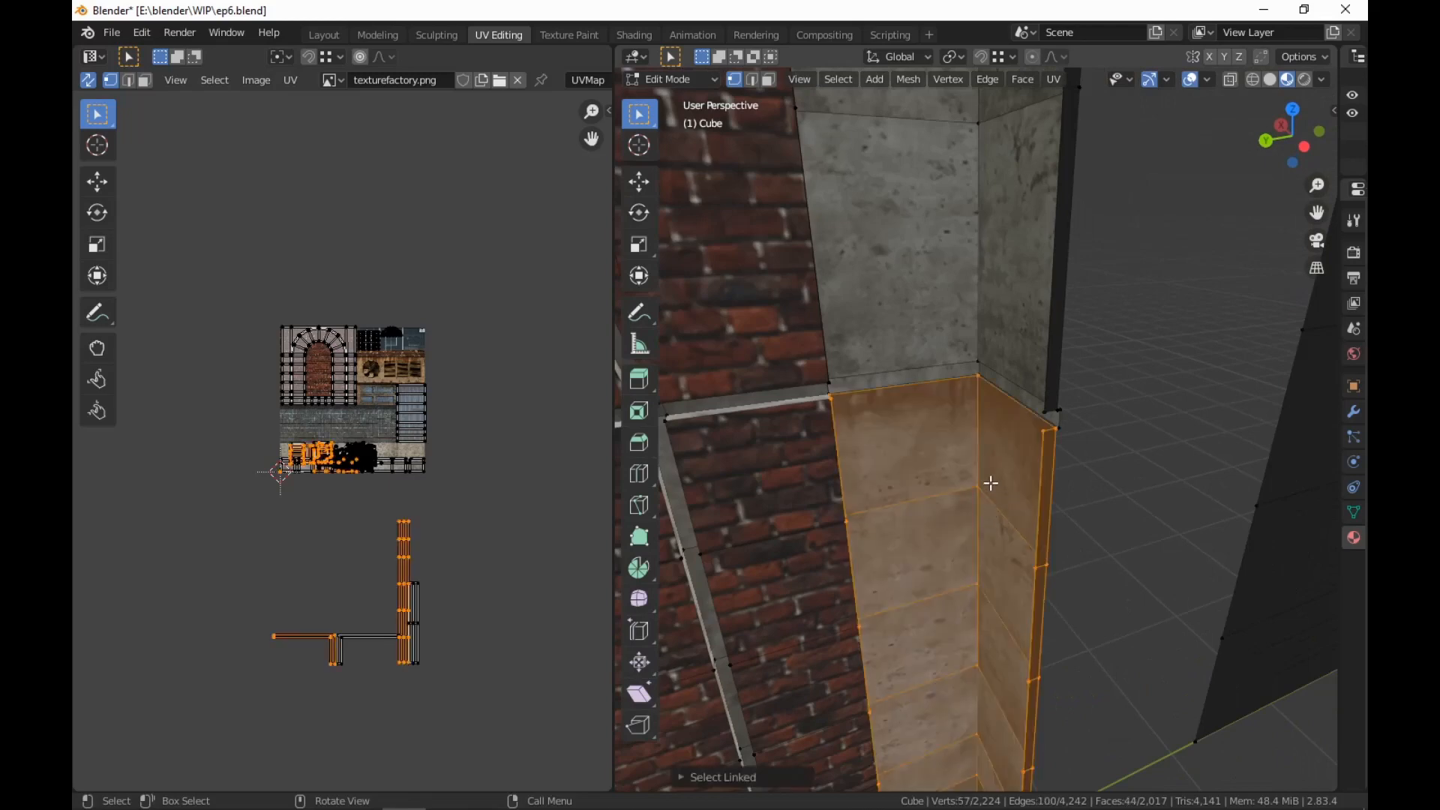
key(l)
key(l)
middle_drag(1007, 382, 1008, 383)
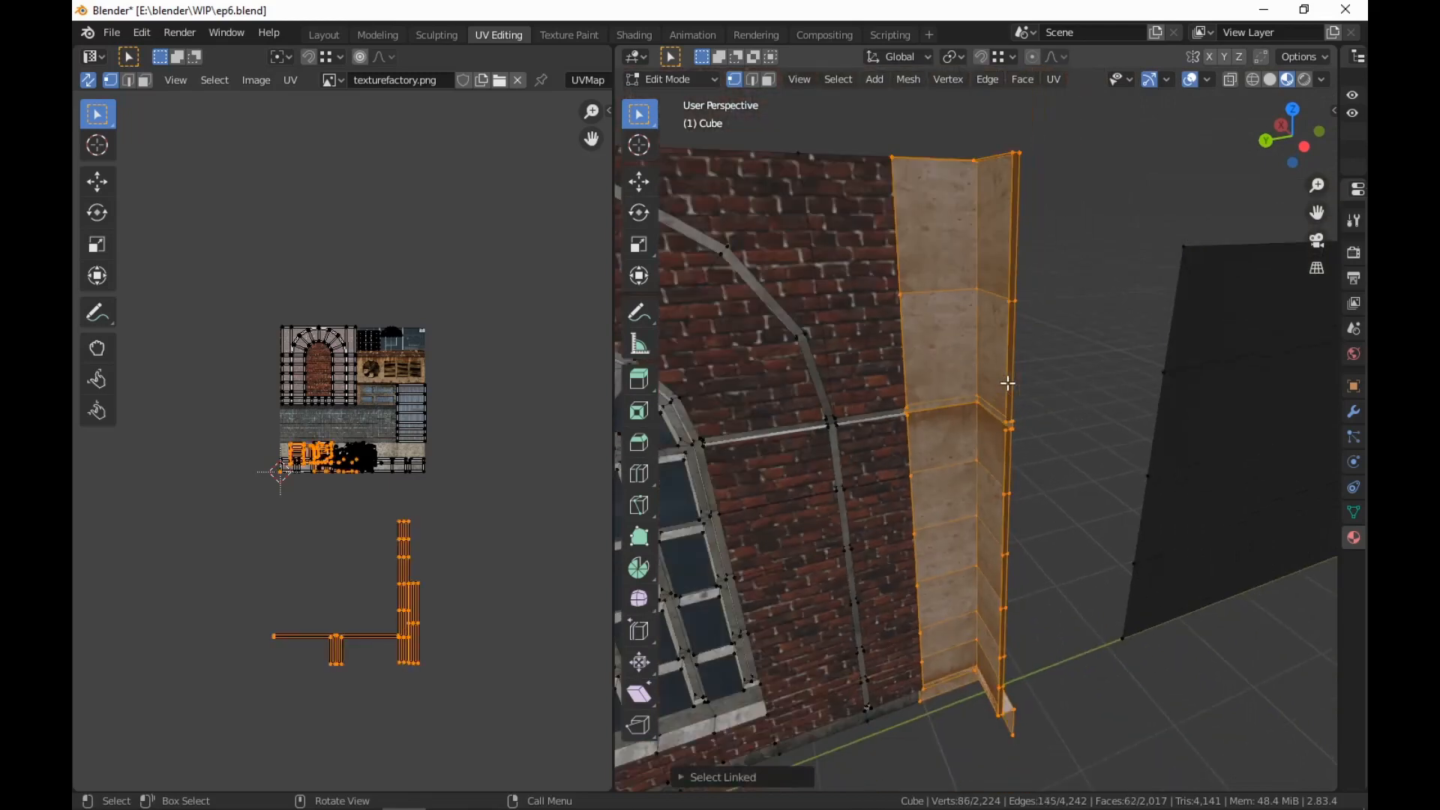
key(m)
click(1006, 389)
scroll(1006, 388, up, 4)
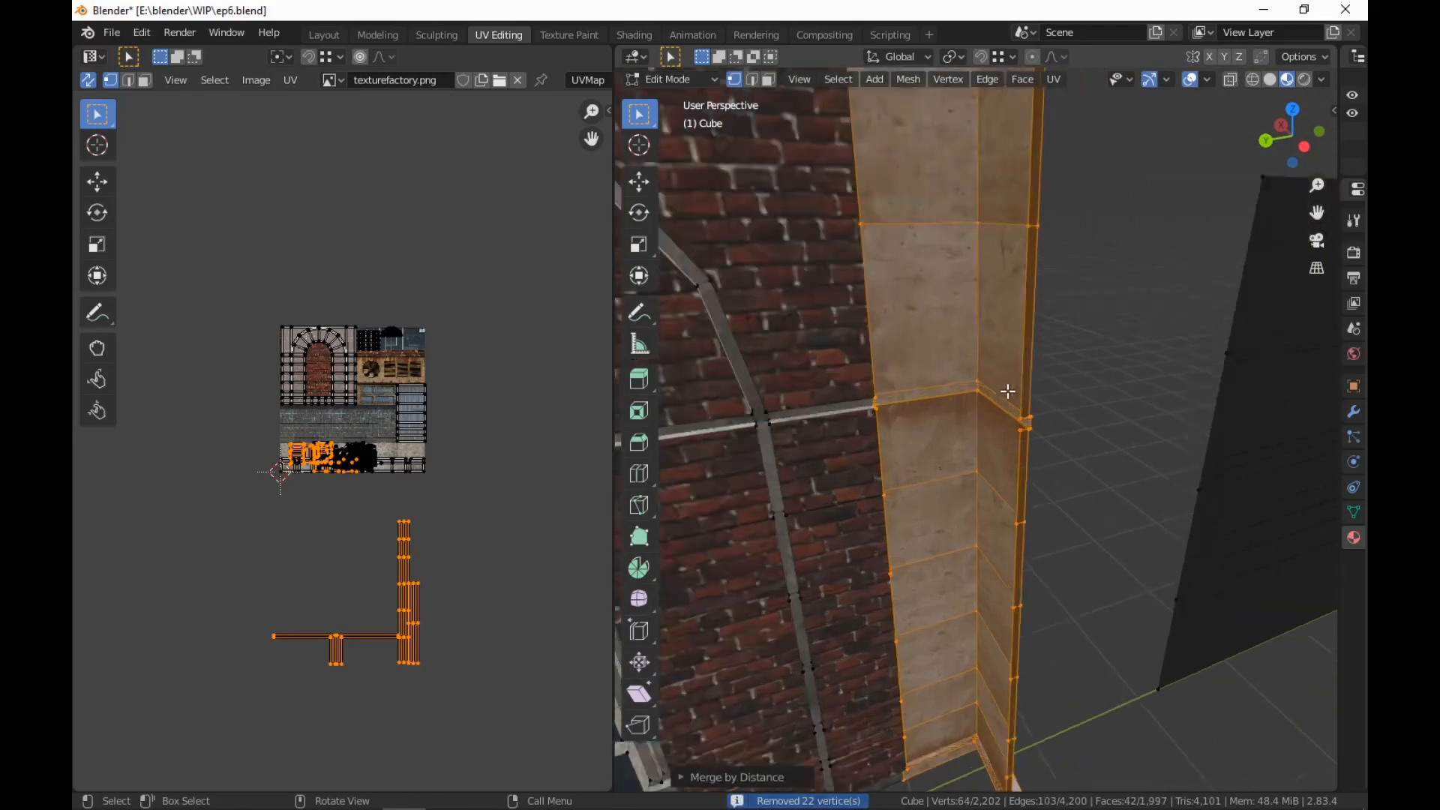
click(1146, 645)
Delete the hidden inner-corner vertex with its thin faces at the foot of the pillar shaft
shift+middle_drag(1146, 645, 1157, 260)
scroll(1087, 418, up, 2)
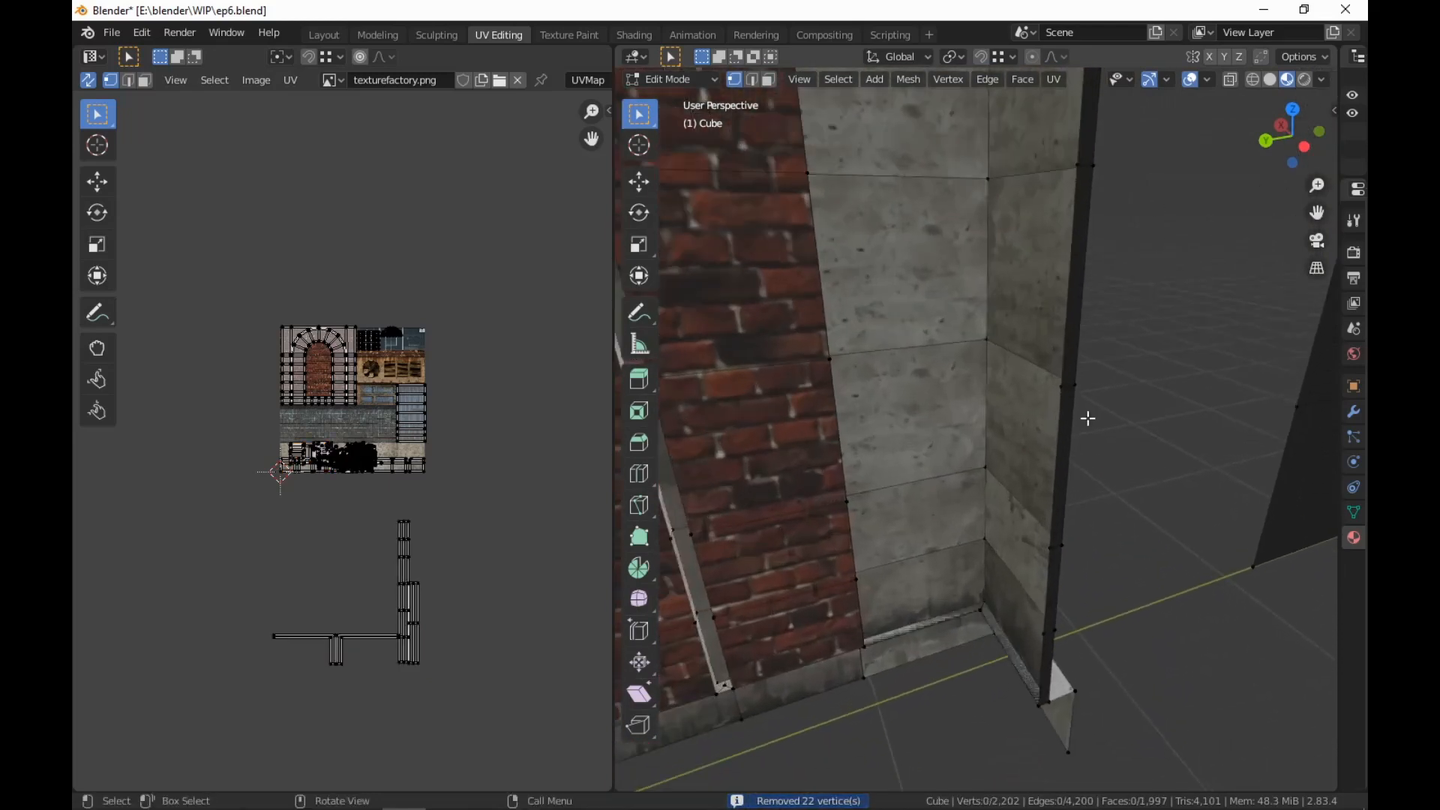
middle_drag(995, 579, 1087, 475)
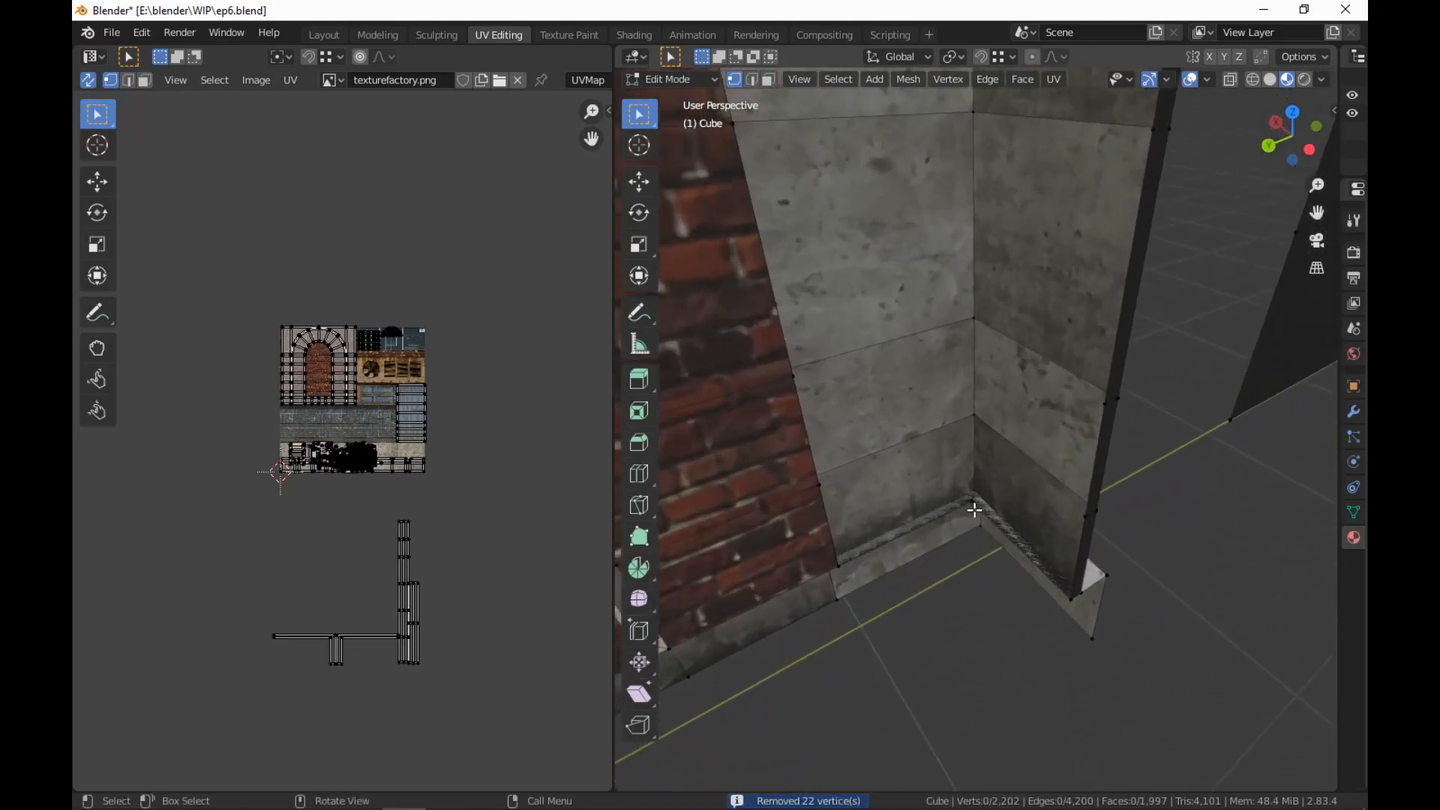
click(974, 504)
right_click(1007, 588)
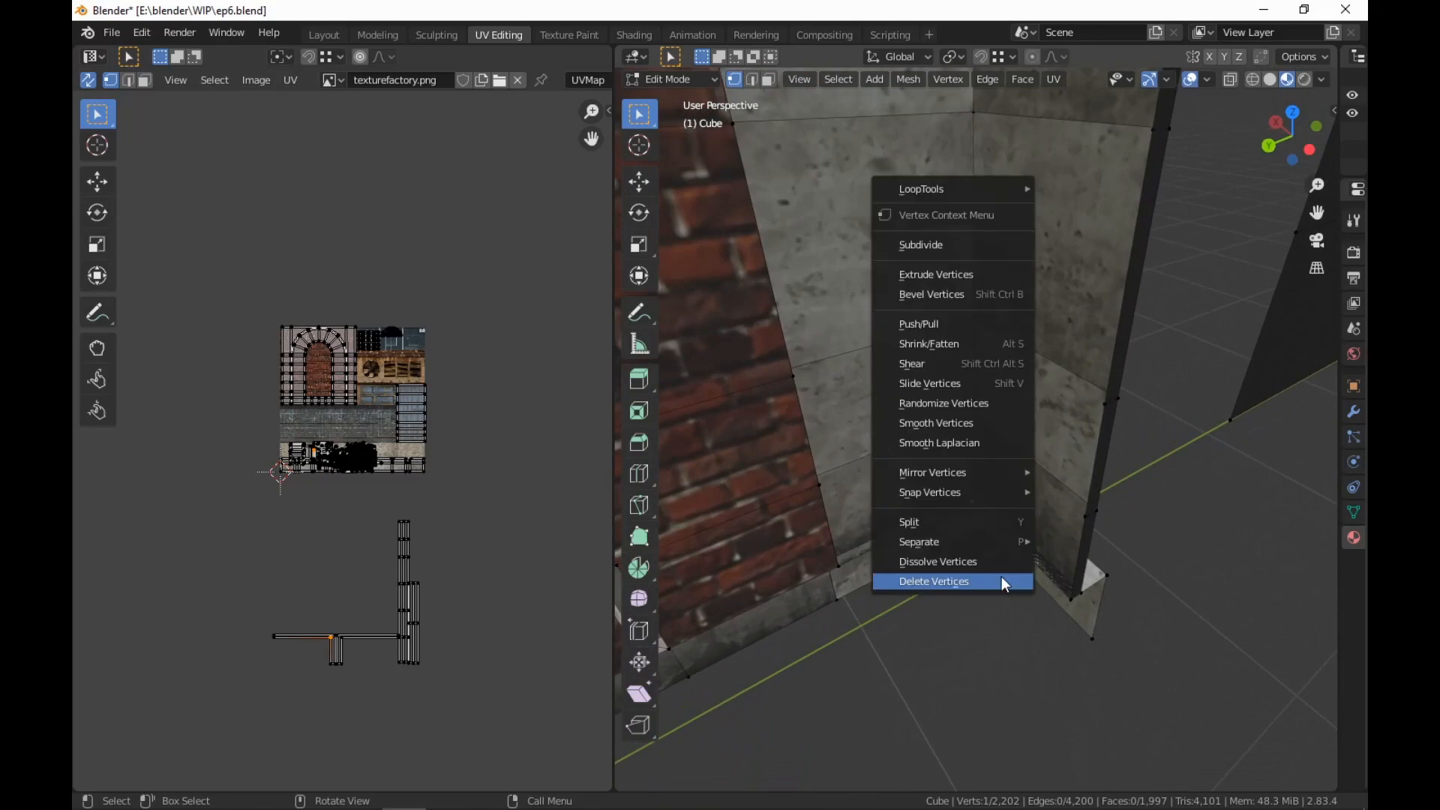
click(994, 582)
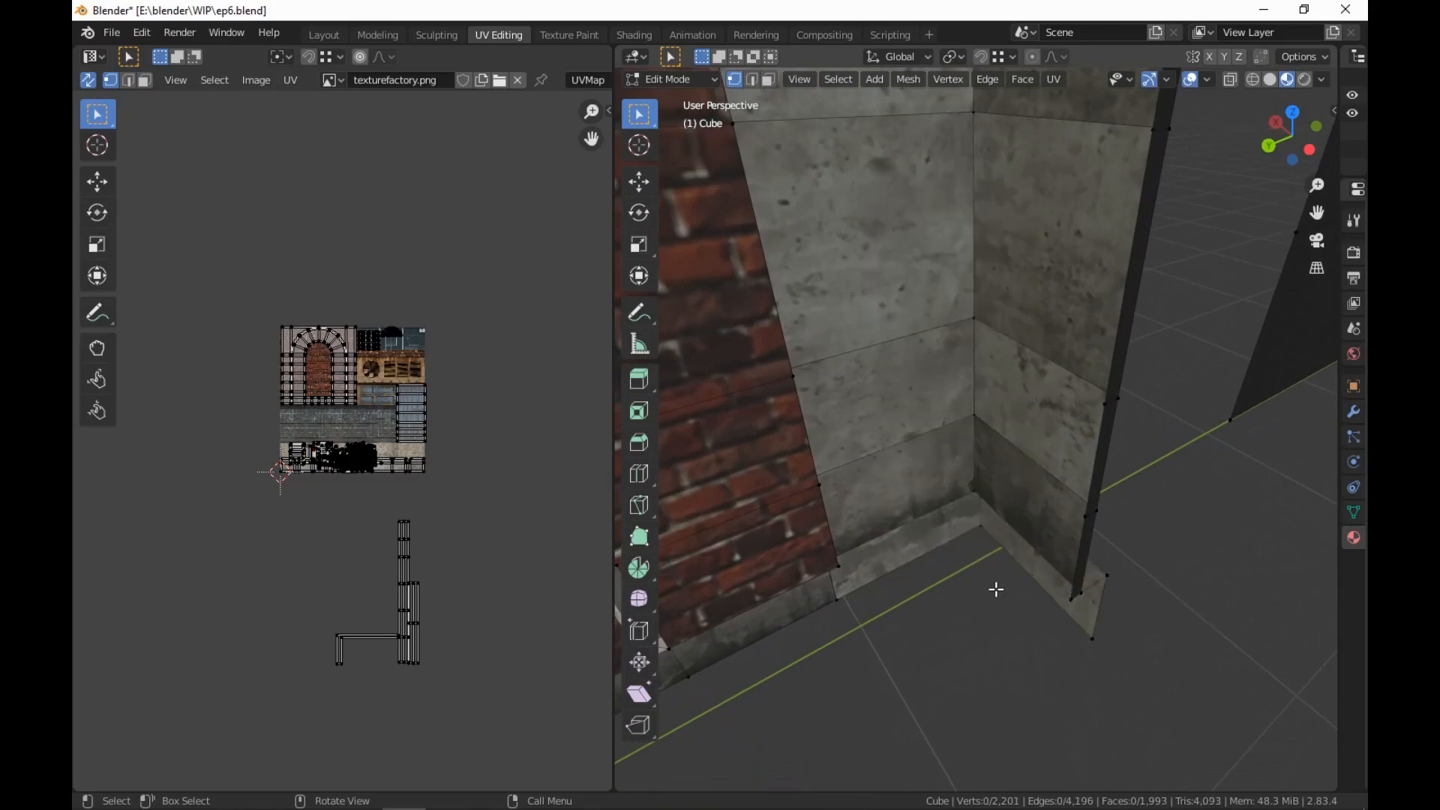
Move the upper segments of the pillar's long vertical UV strips down so they overlap the lower segments compactly
middle_drag(1006, 599, 971, 583)
shift+middle_drag(1034, 531, 1100, 556)
middle_drag(969, 599, 942, 441)
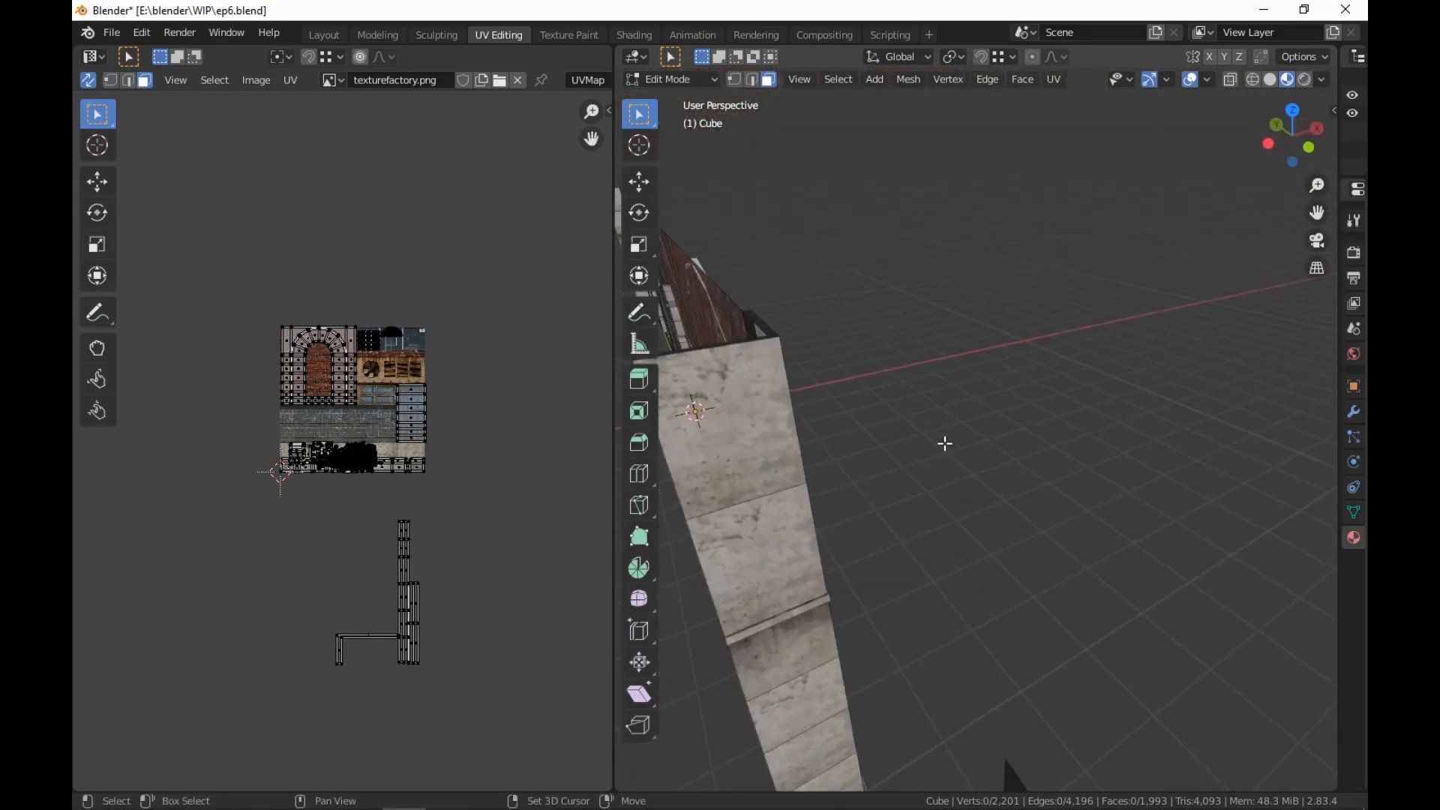
middle_drag(242, 672, 273, 466)
scroll(264, 553, up, 2)
scroll(264, 553, up, 1)
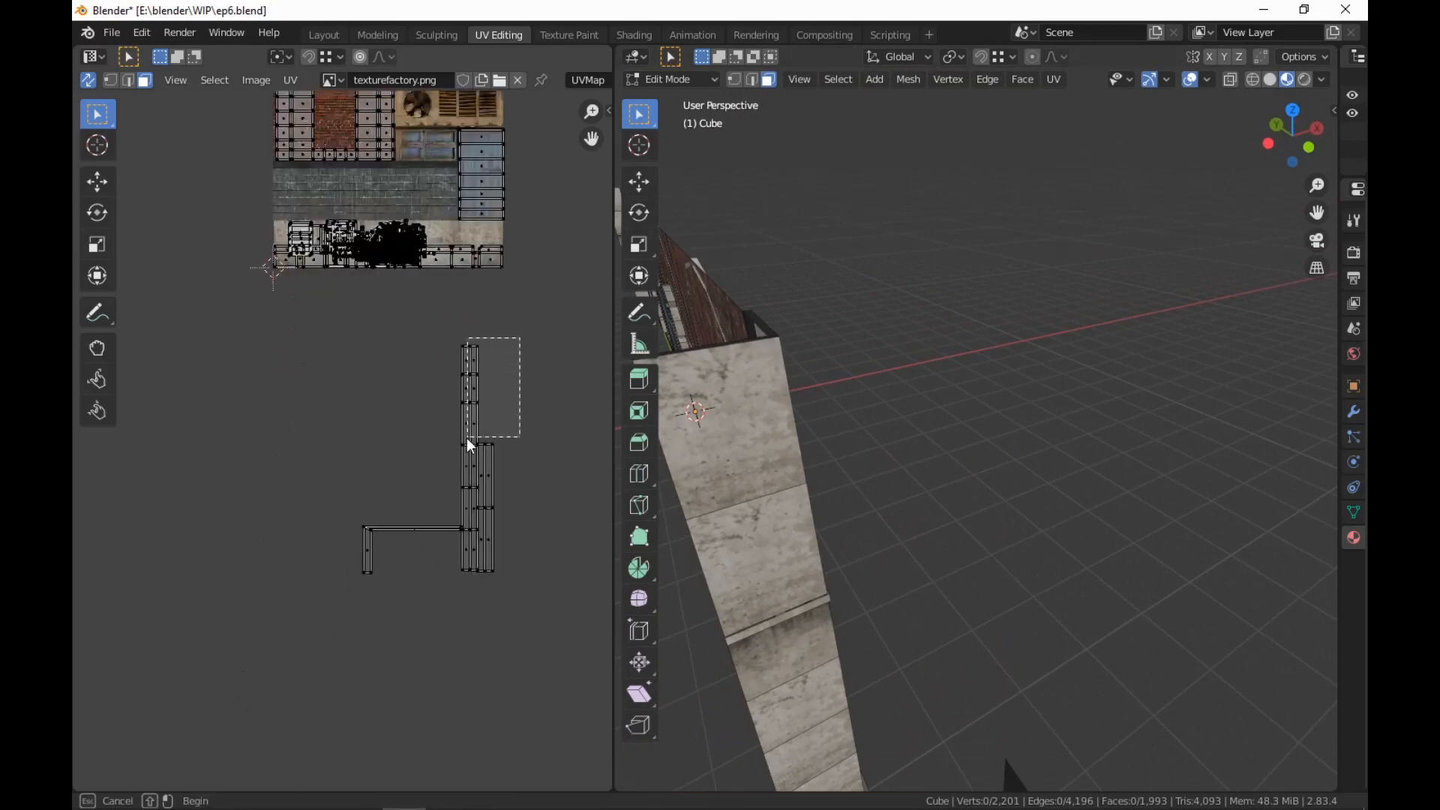
drag(470, 444, 443, 528)
key(g)
click(480, 574)
key(g)
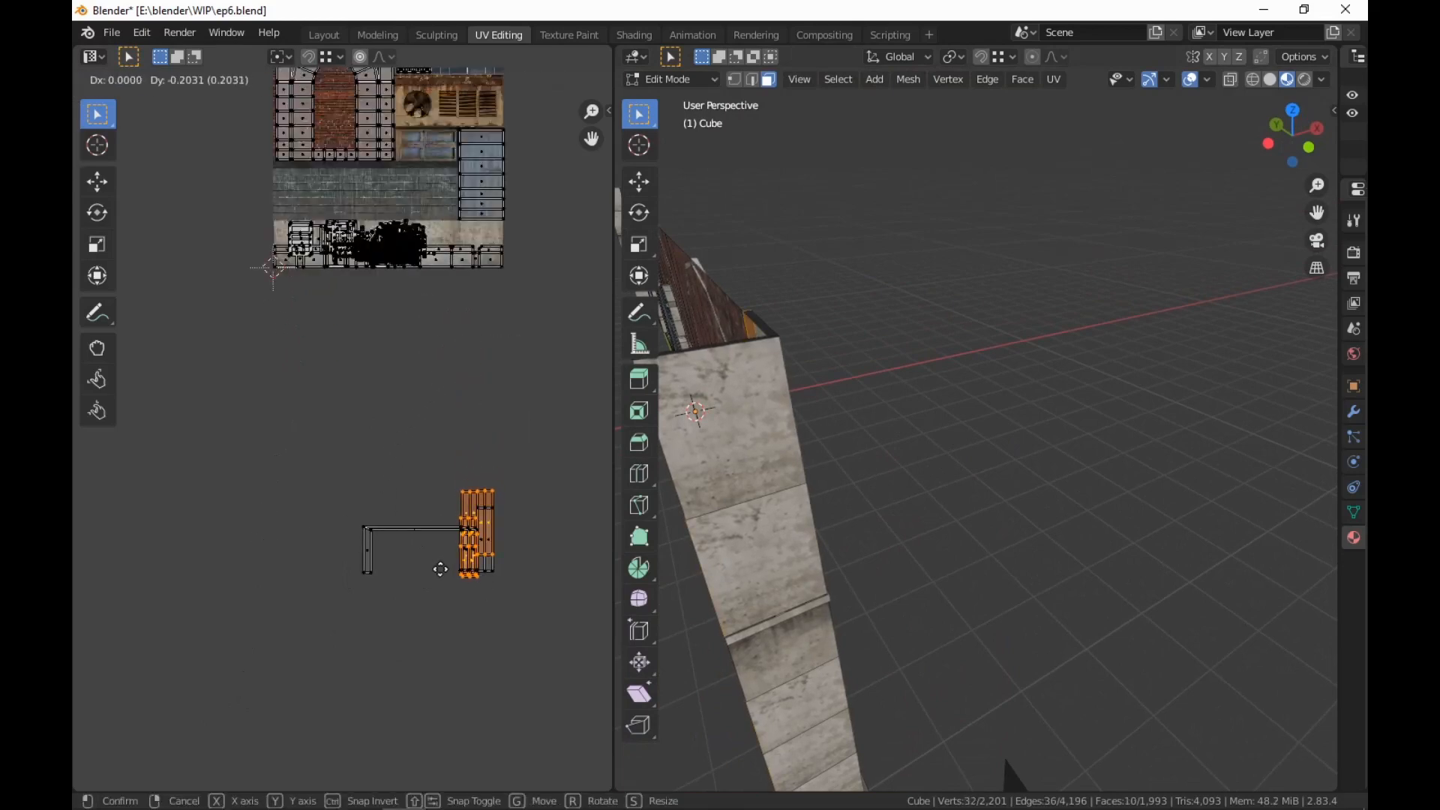
click(446, 555)
drag(521, 475, 462, 525)
key(g)
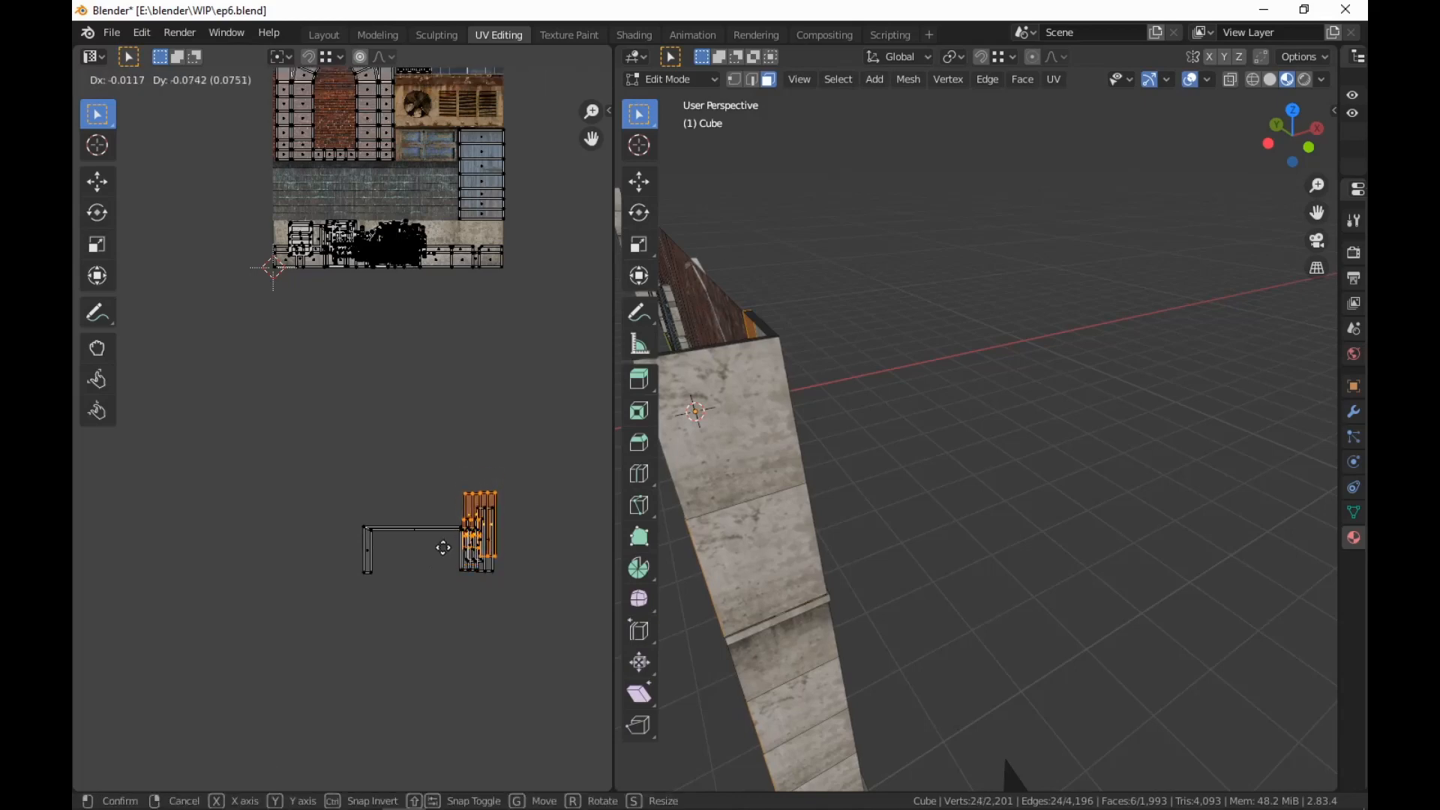
click(447, 568)
Select all the pillar's side-face UV islands, then move and scale them down to fit the concrete strip of the texture
drag(546, 480, 411, 574)
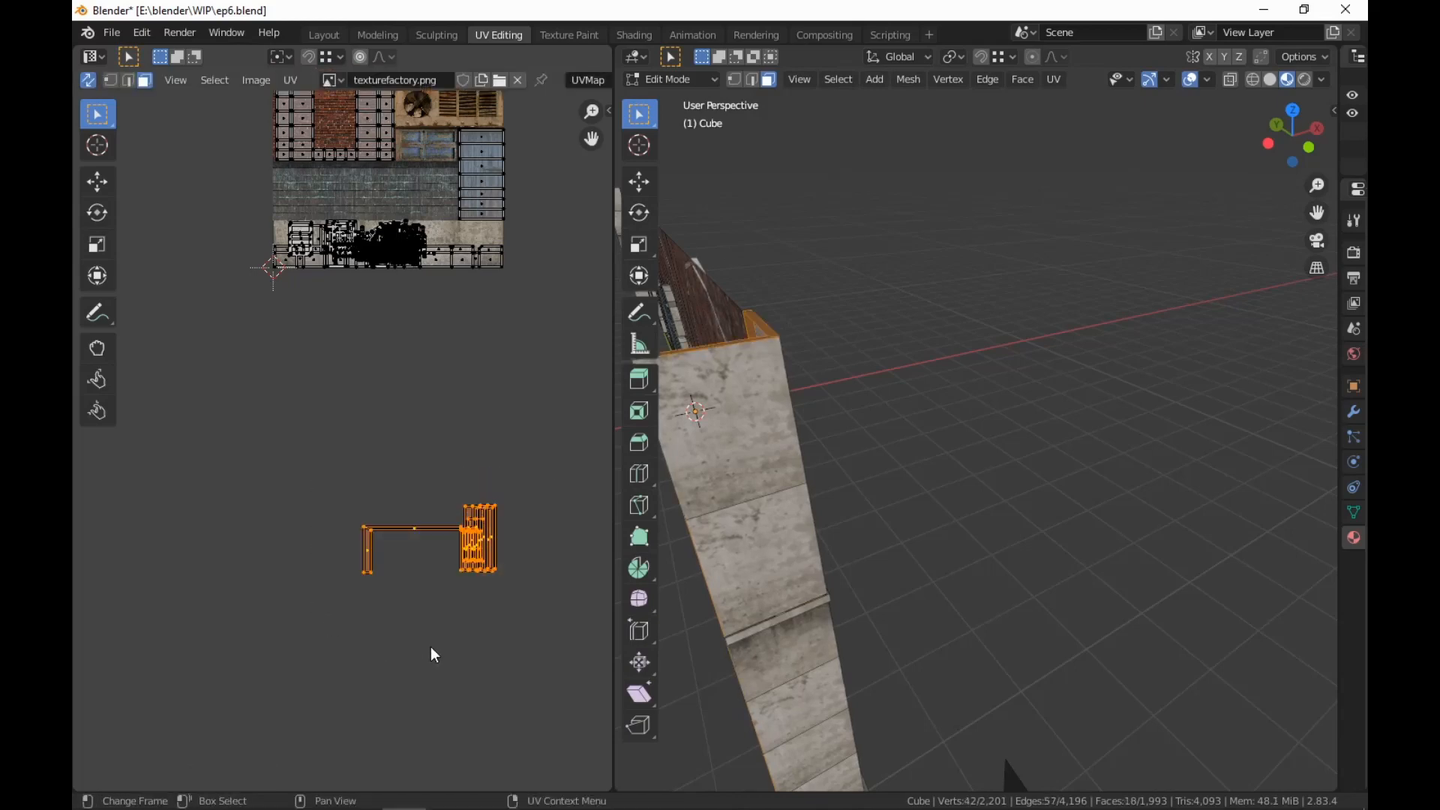
key(g)
click(429, 354)
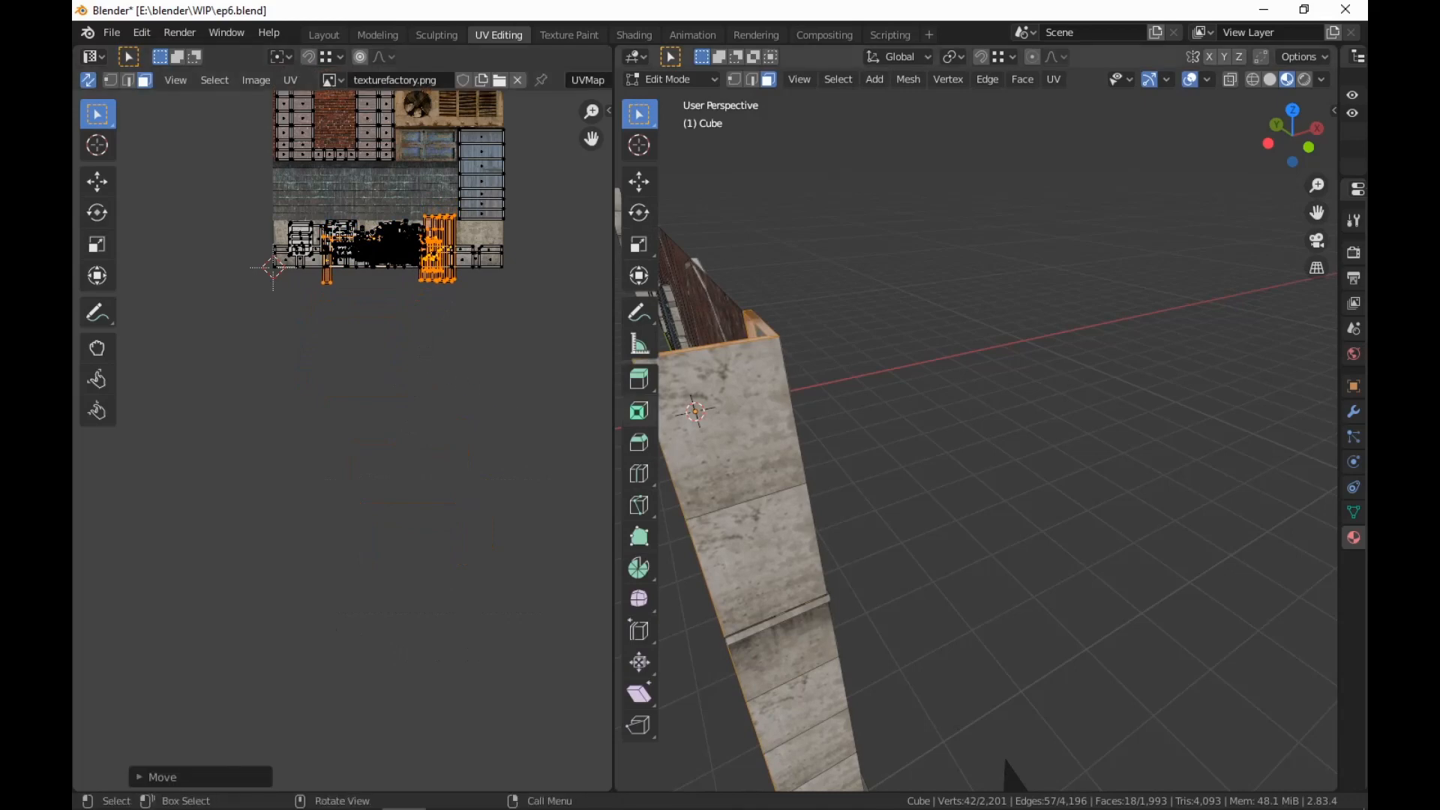
key(s)
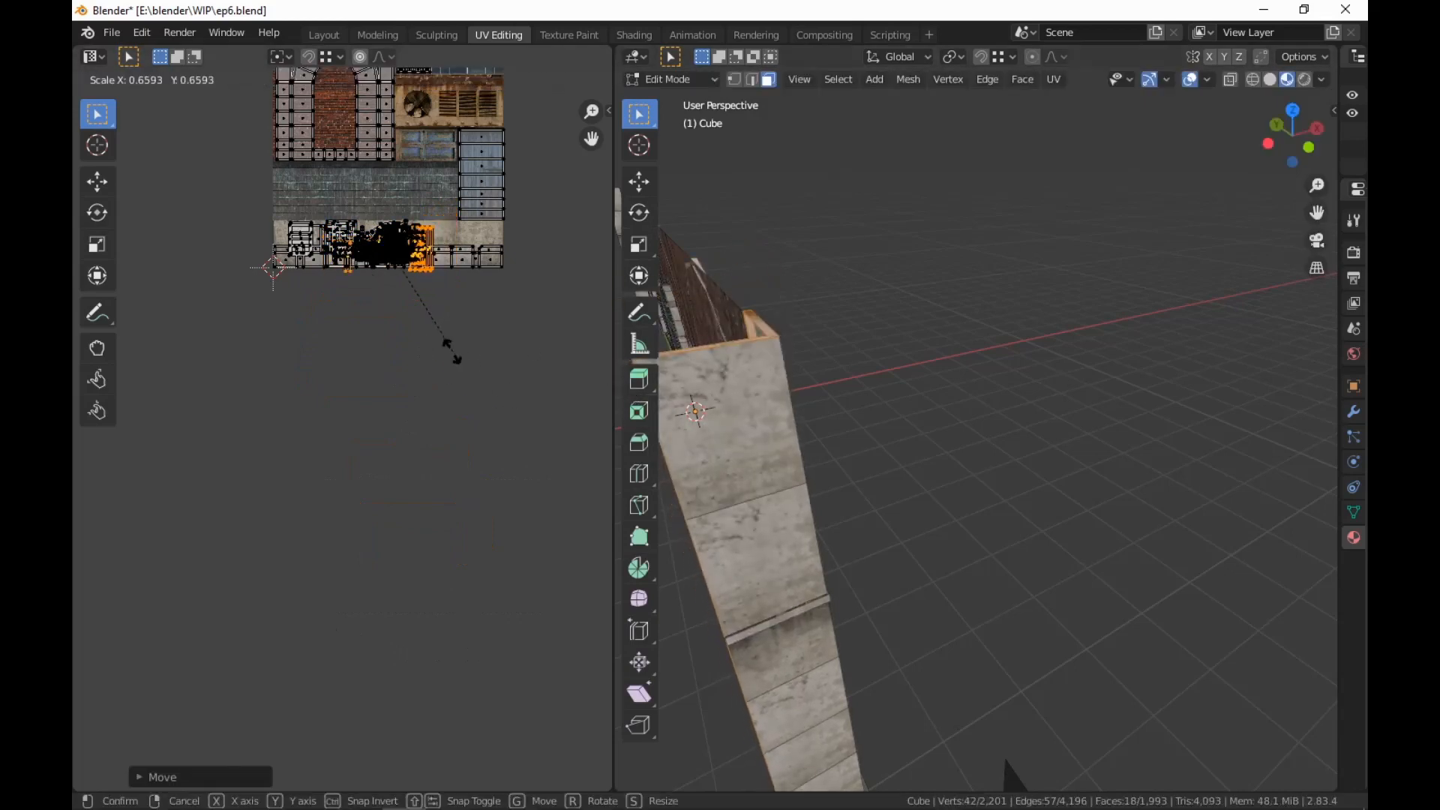
click(442, 343)
key(s)
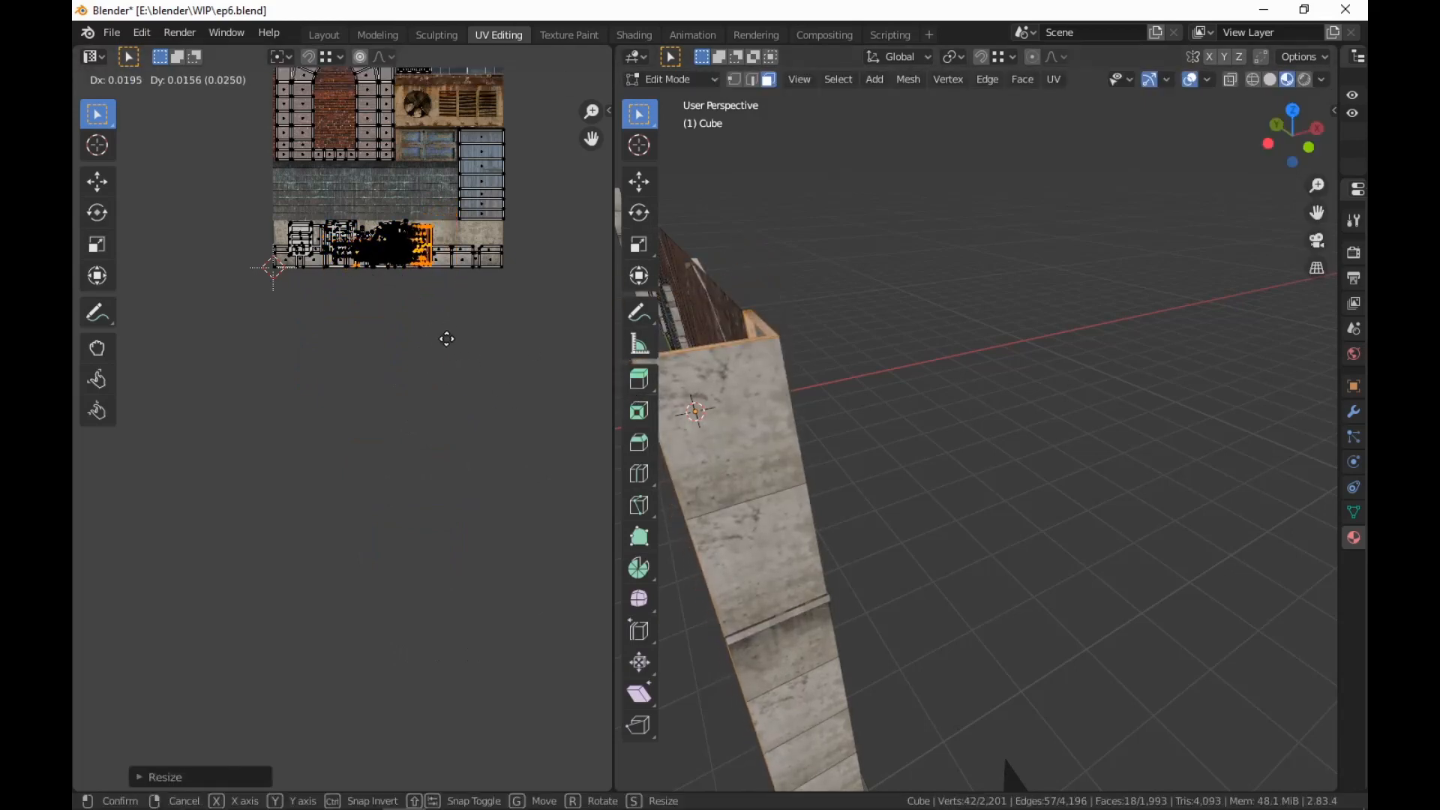
click(447, 340)
Check the wall in the Shading workspace, then fill the open gap between pillar shaft and base with two faces in UV Editing
click(633, 34)
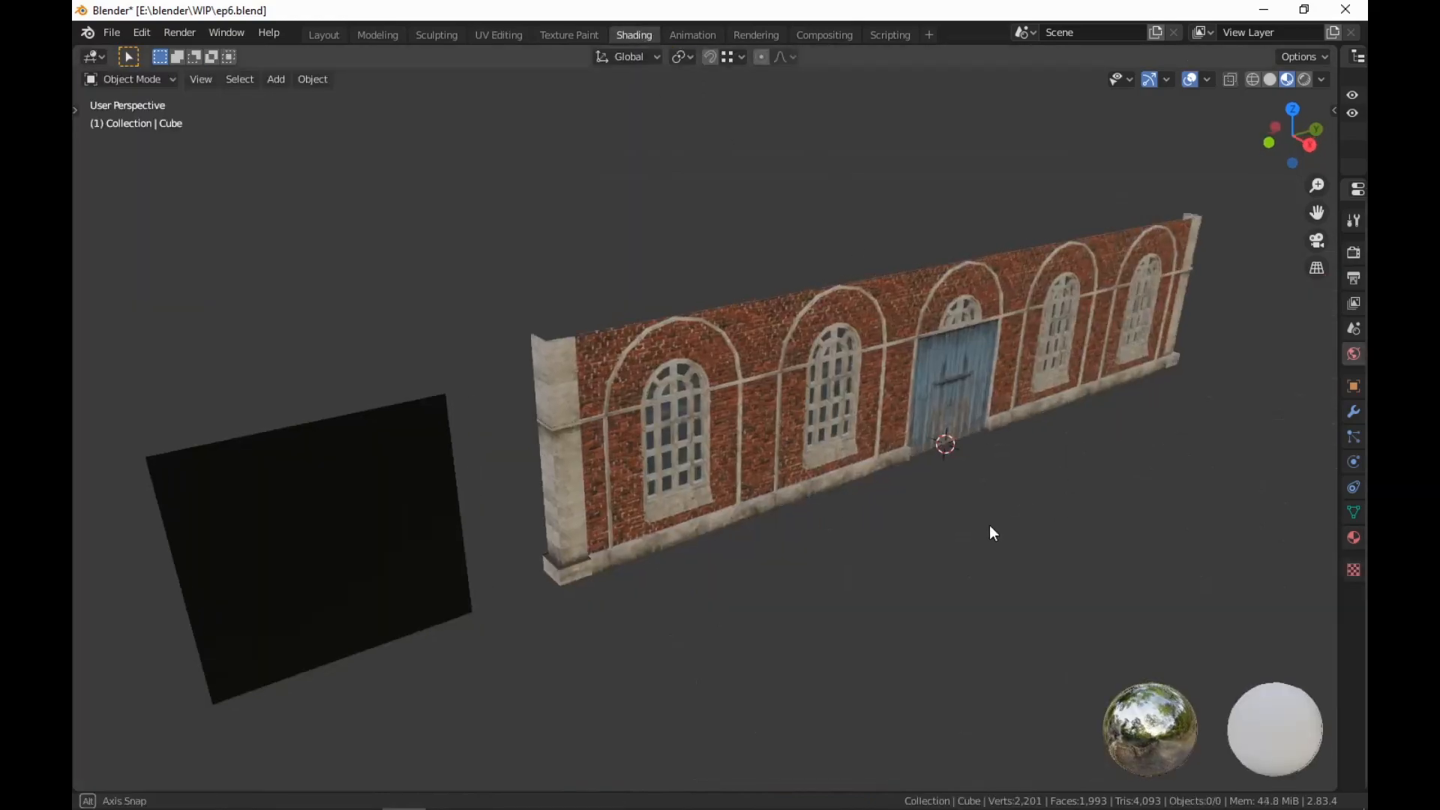
middle_drag(891, 539, 587, 434)
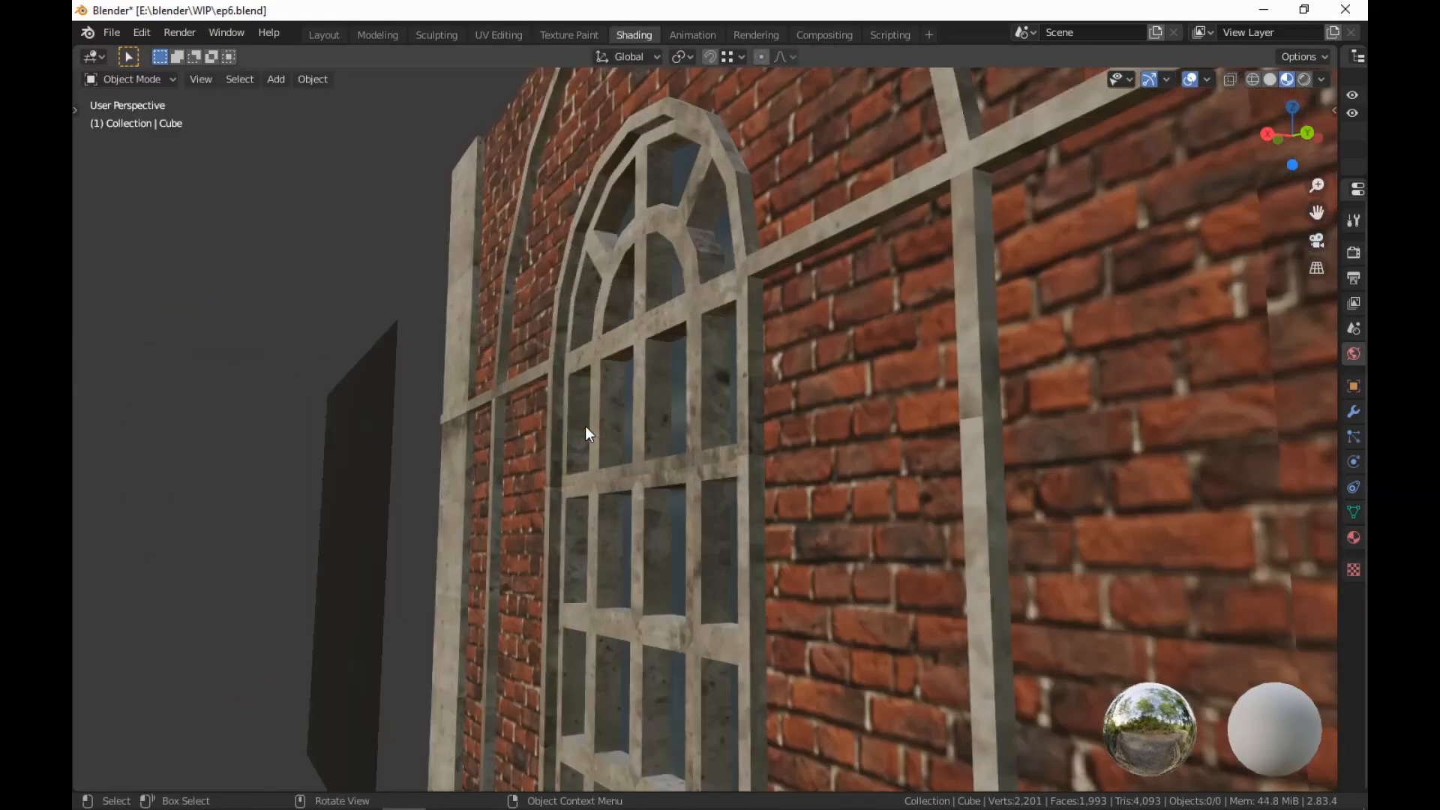
middle_drag(448, 305, 959, 476)
click(481, 34)
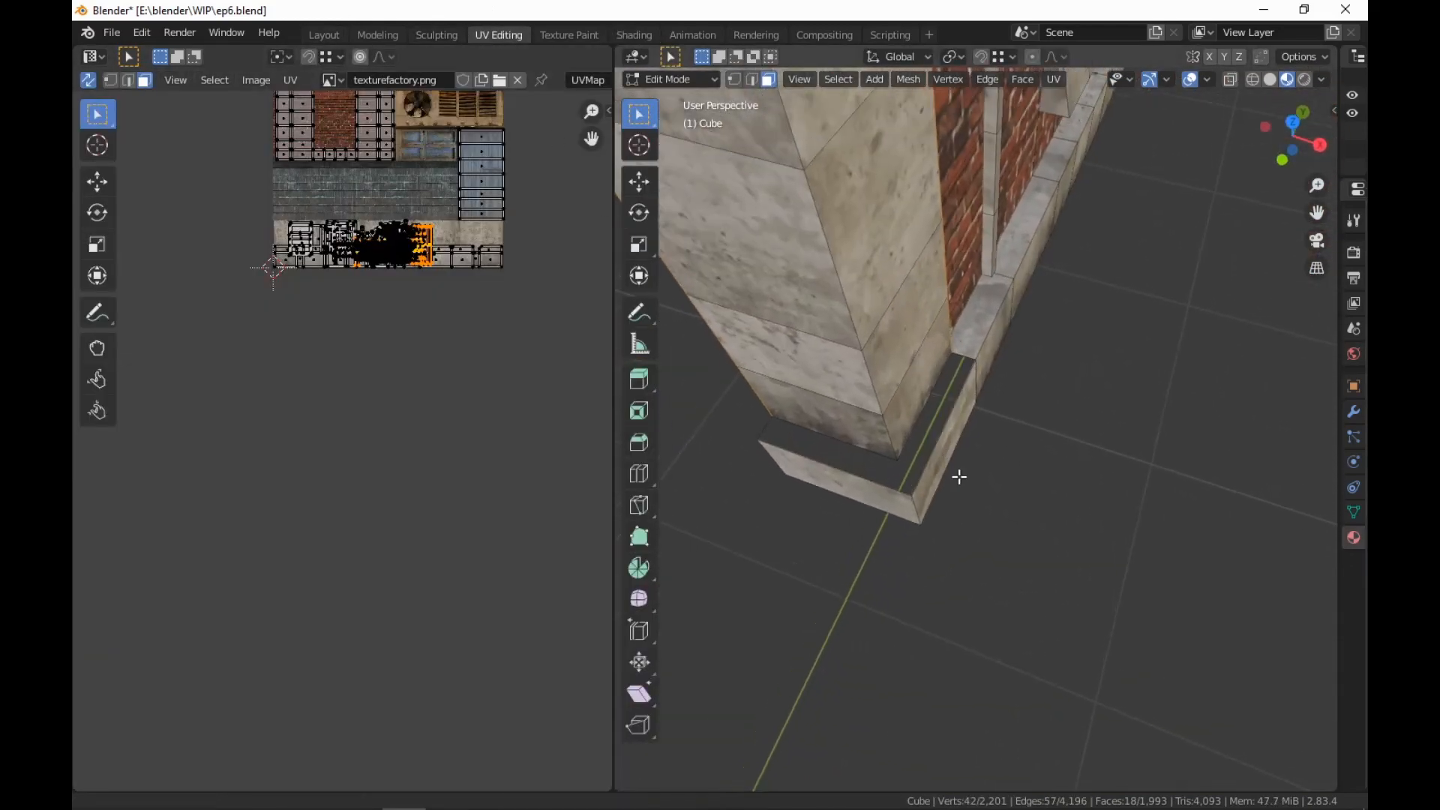
click(911, 409)
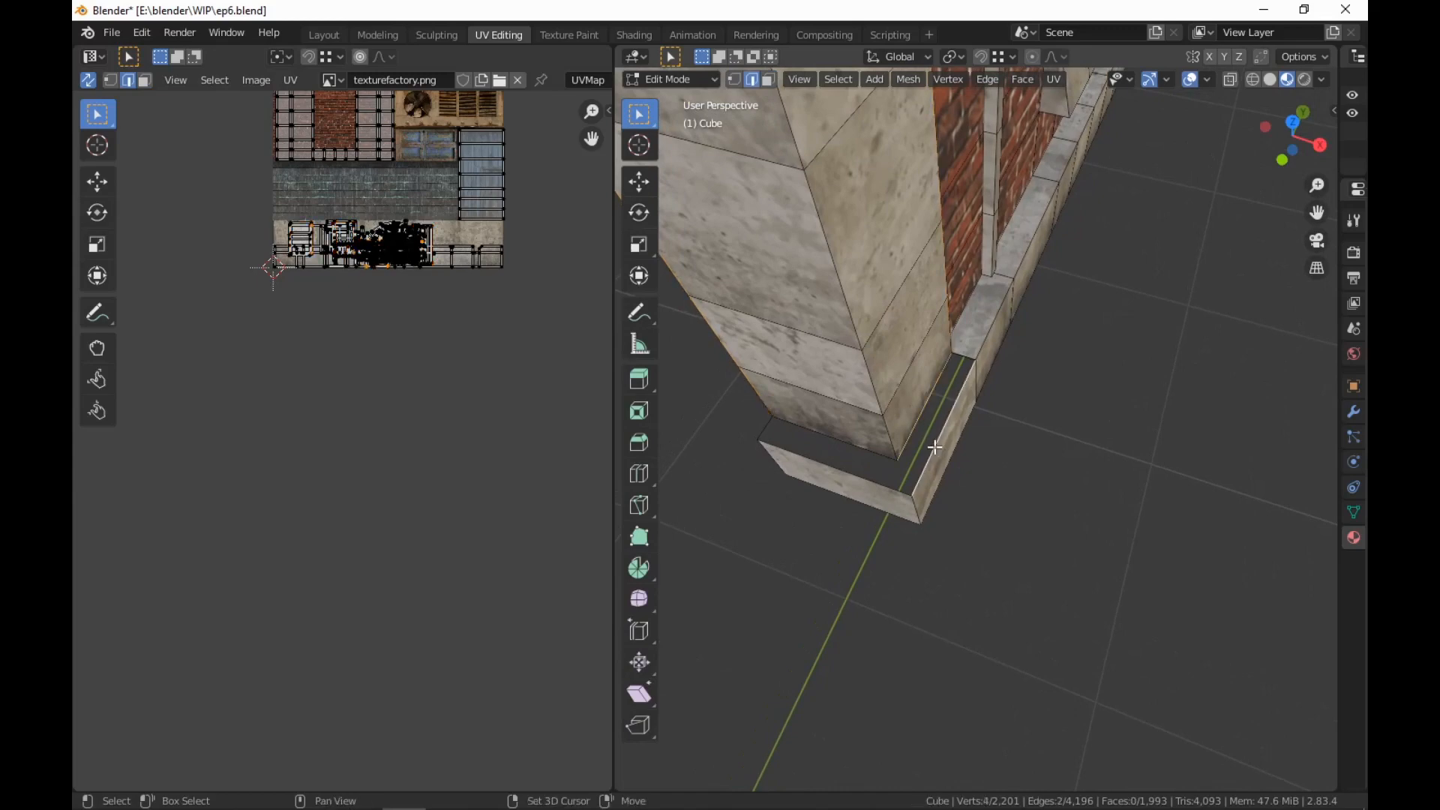
key(f)
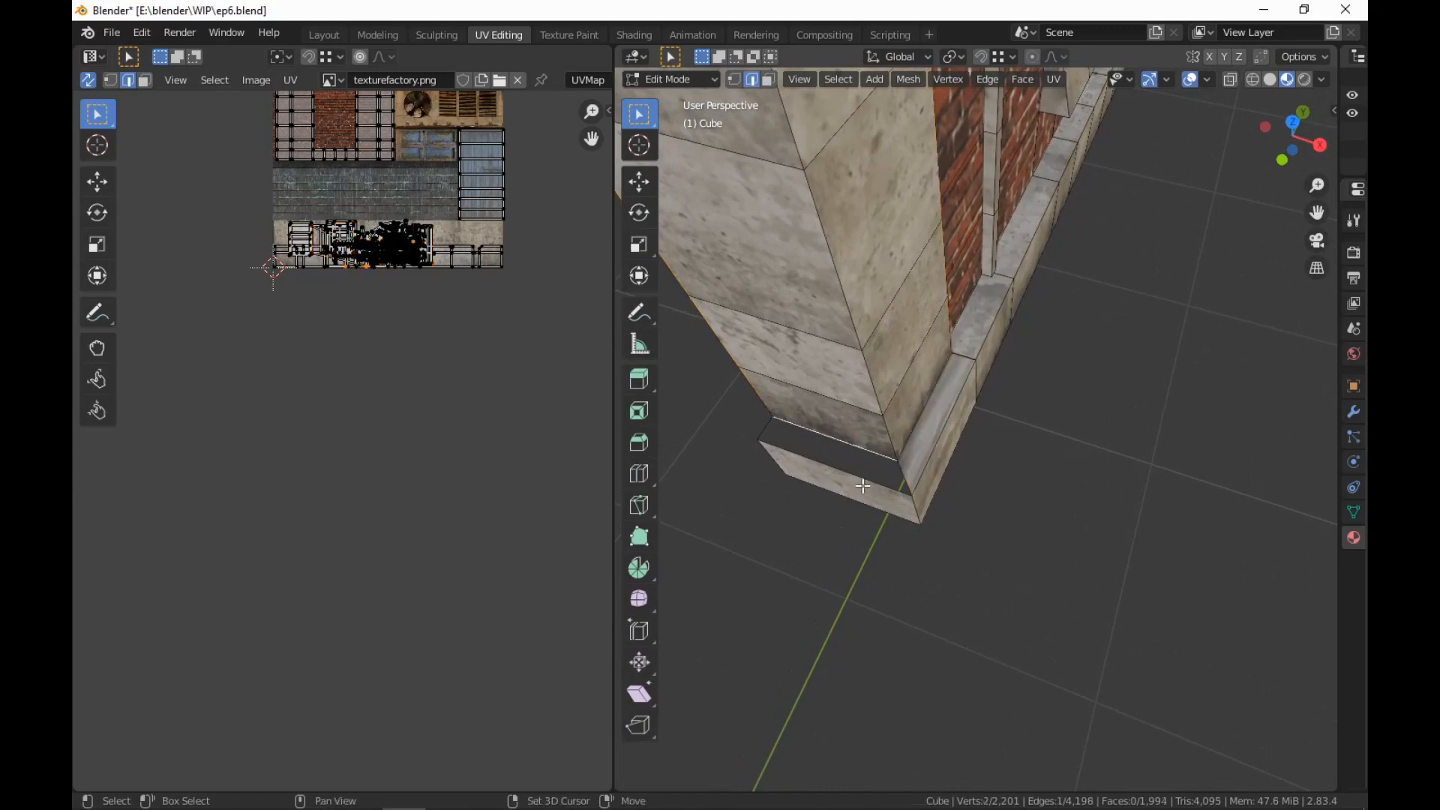
key(f)
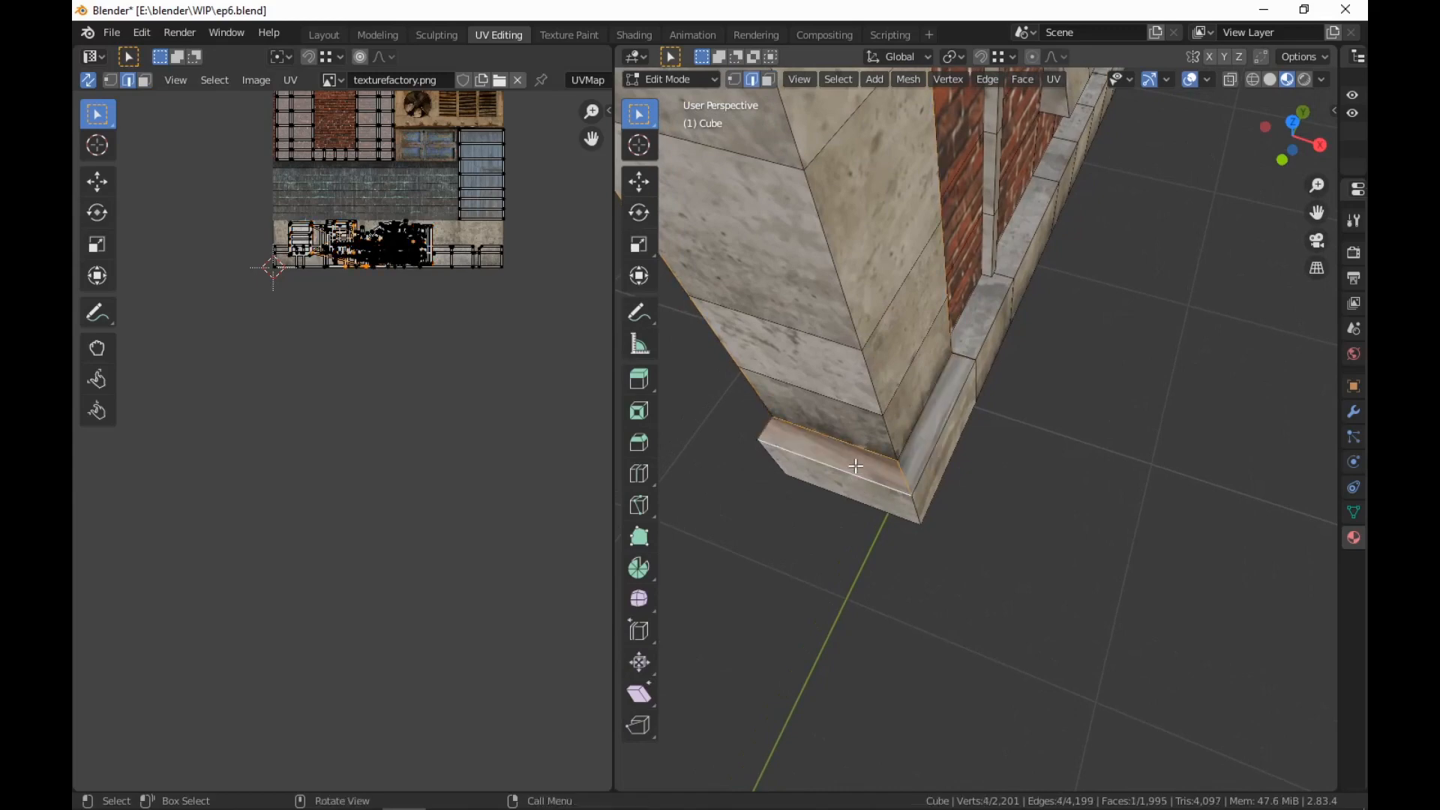
Unwrap the two new ledge faces on top of the pillar base with Smart UV Project
shift+click(936, 445)
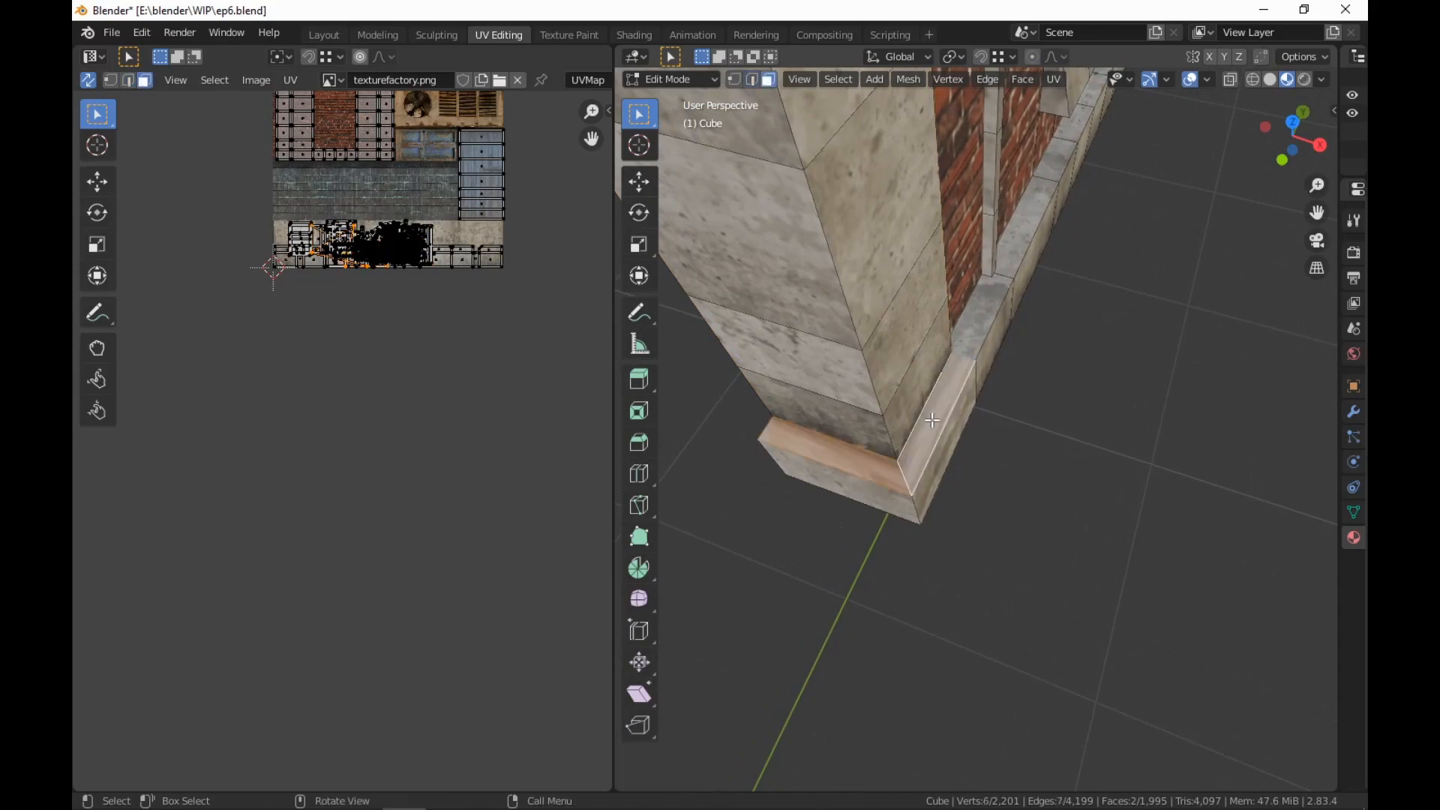
right_click(931, 435)
mouse_move(927, 583)
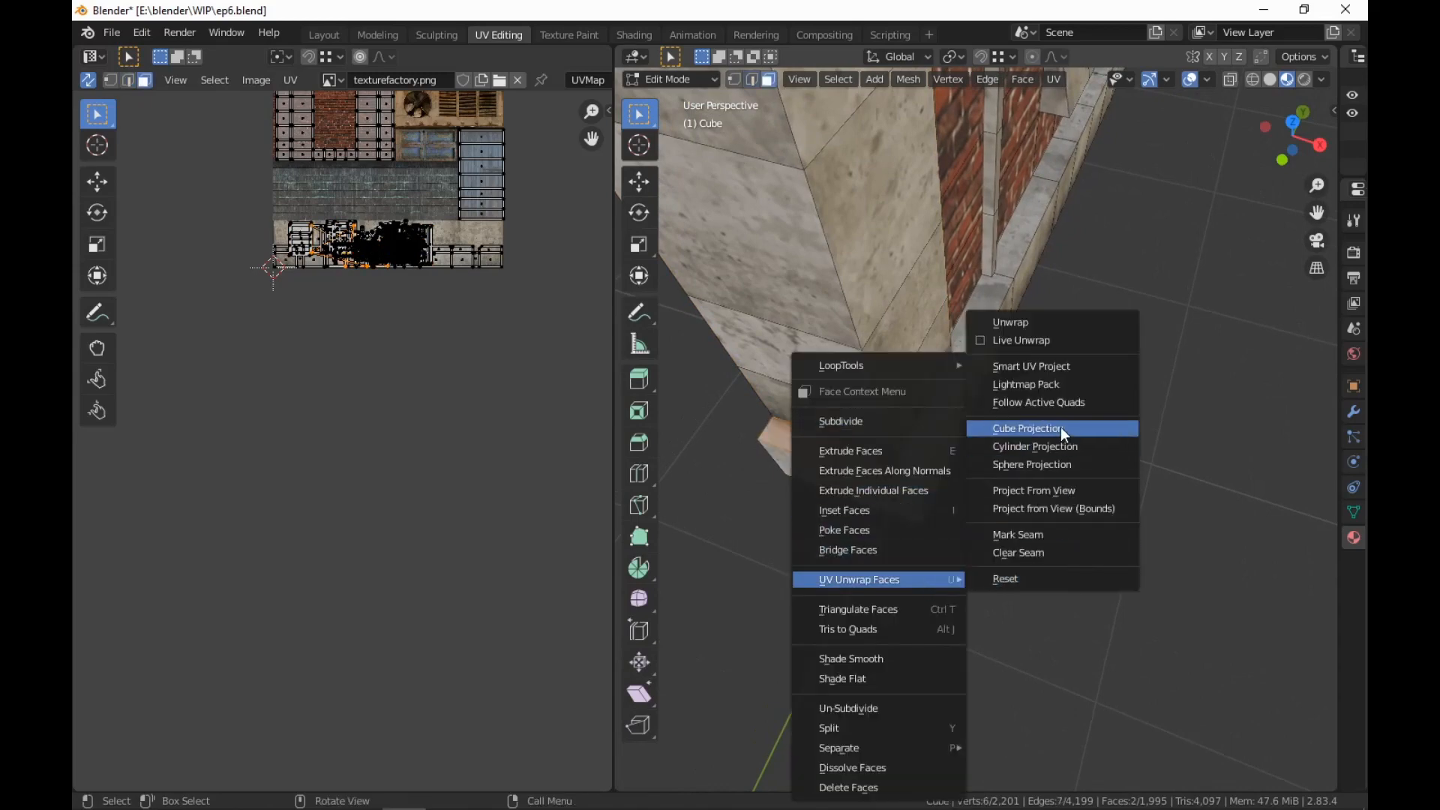
click(1060, 360)
click(1083, 504)
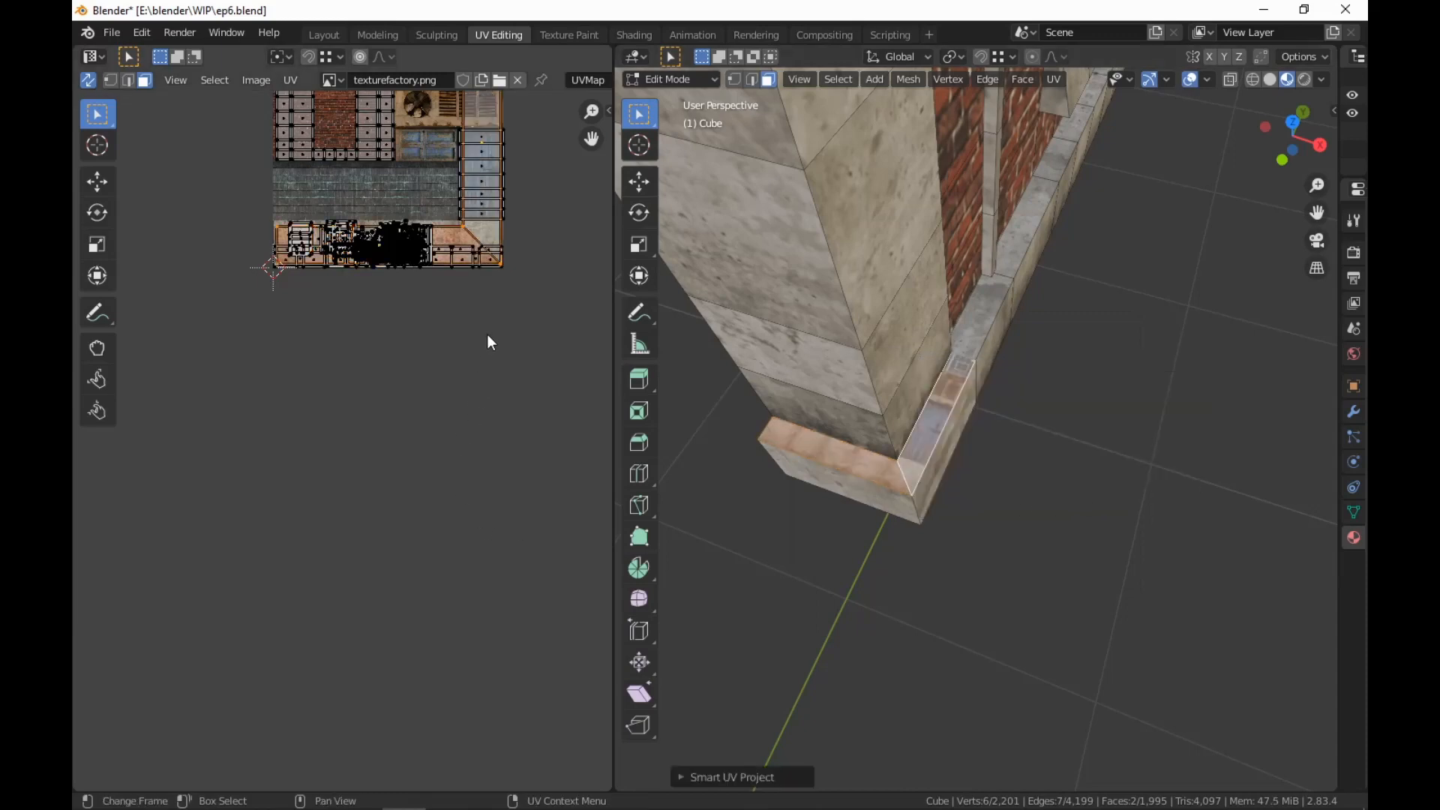
Scale down the two ledge faces' UV islands and move them into the concrete strip of the texture
middle_drag(488, 335, 453, 493)
key(s)
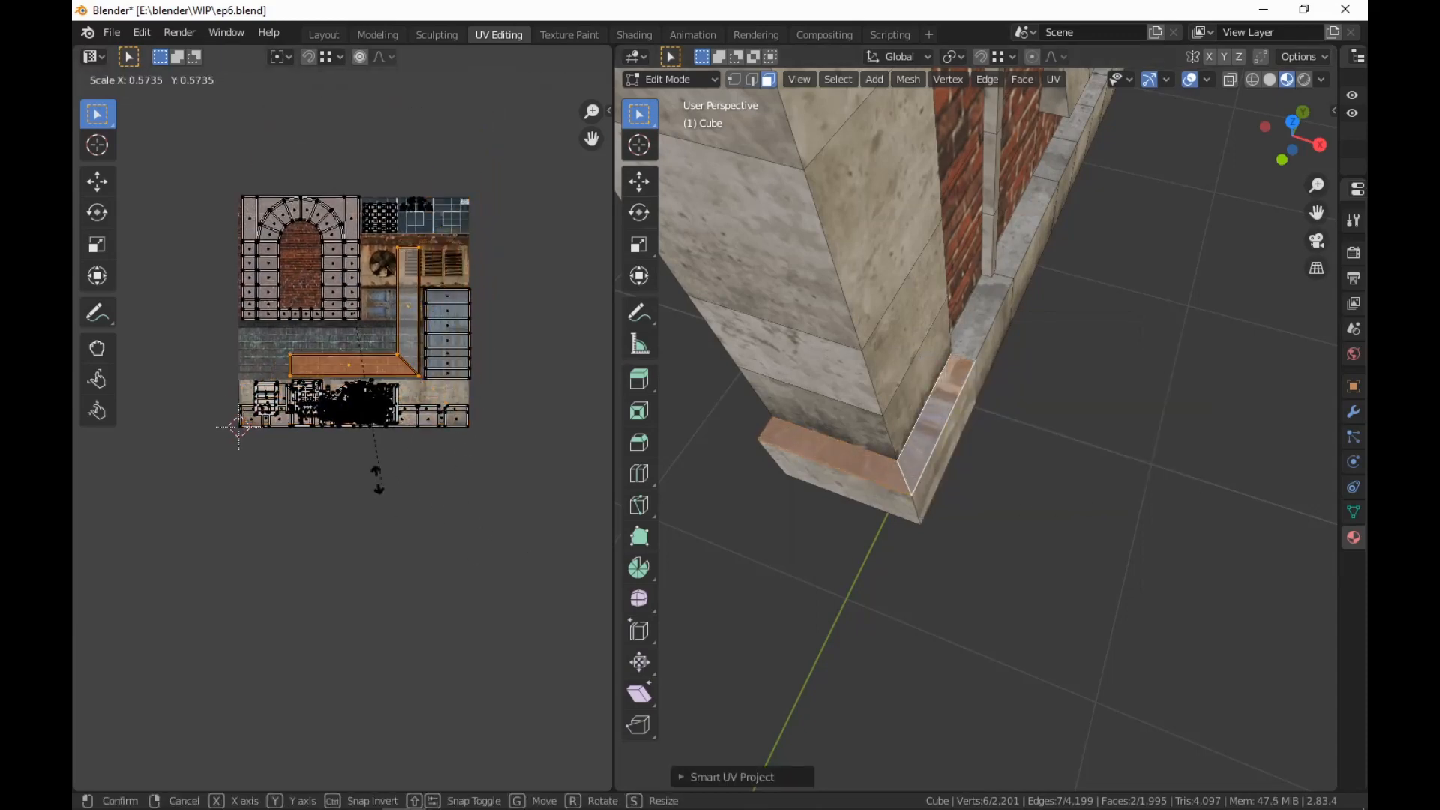
click(354, 347)
key(g)
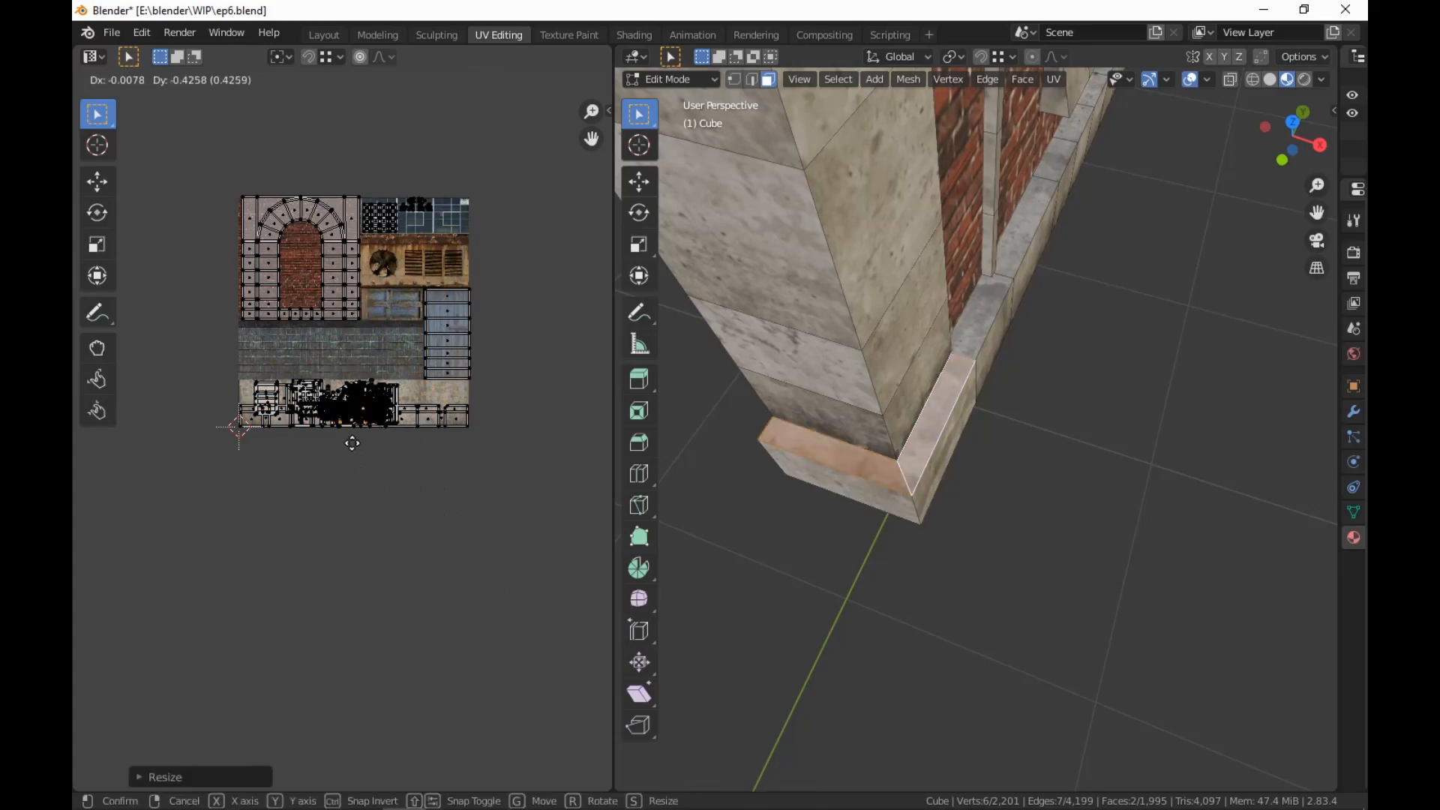
click(348, 443)
key(s)
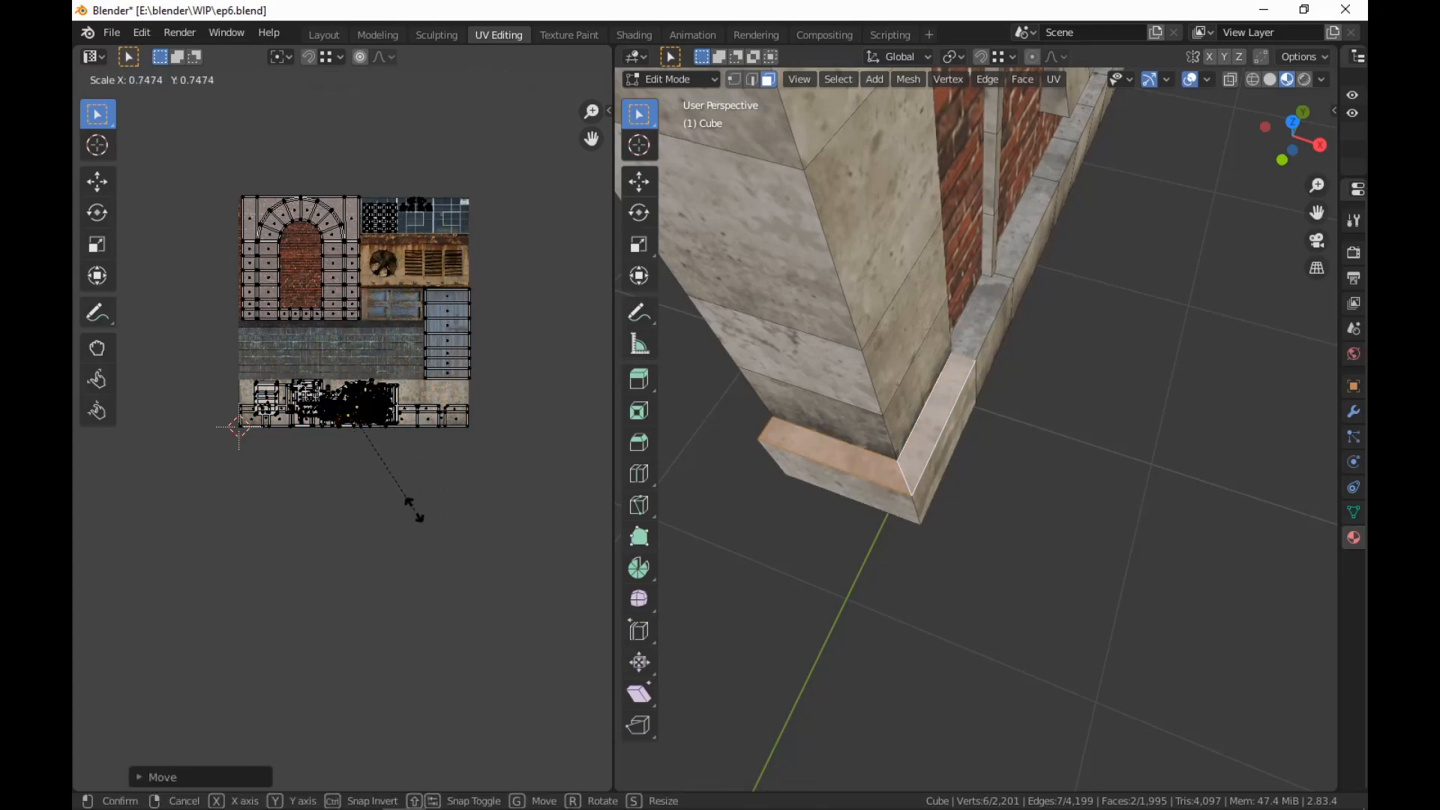
click(407, 502)
Select the whole corner pillar with its ledge and band, and merge its vertices by distance at 0.0101 m
middle_drag(896, 611, 998, 527)
scroll(998, 527, down, 2)
shift+middle_drag(1114, 611, 962, 658)
scroll(962, 657, down, 2)
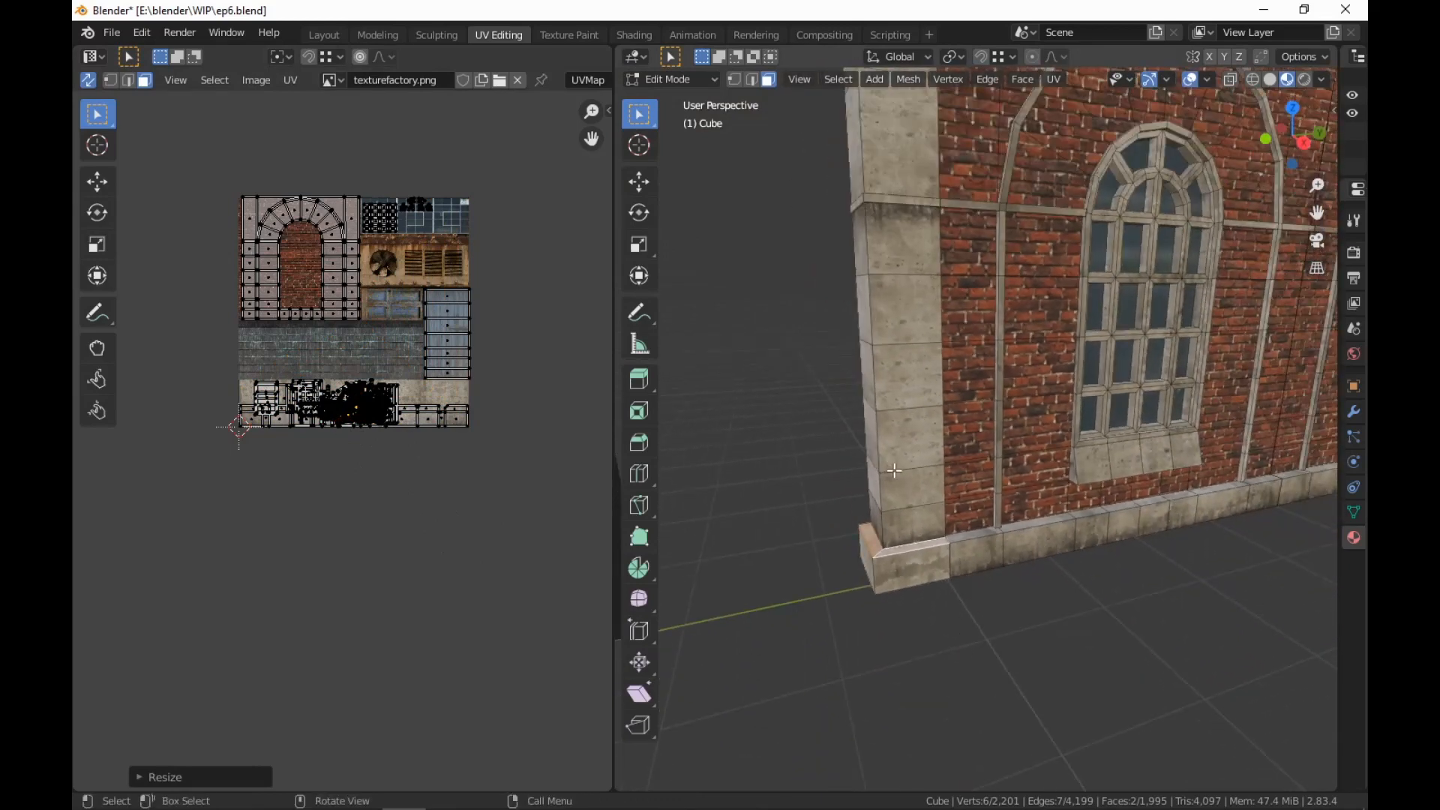
key(ctrl+l)
key(l)
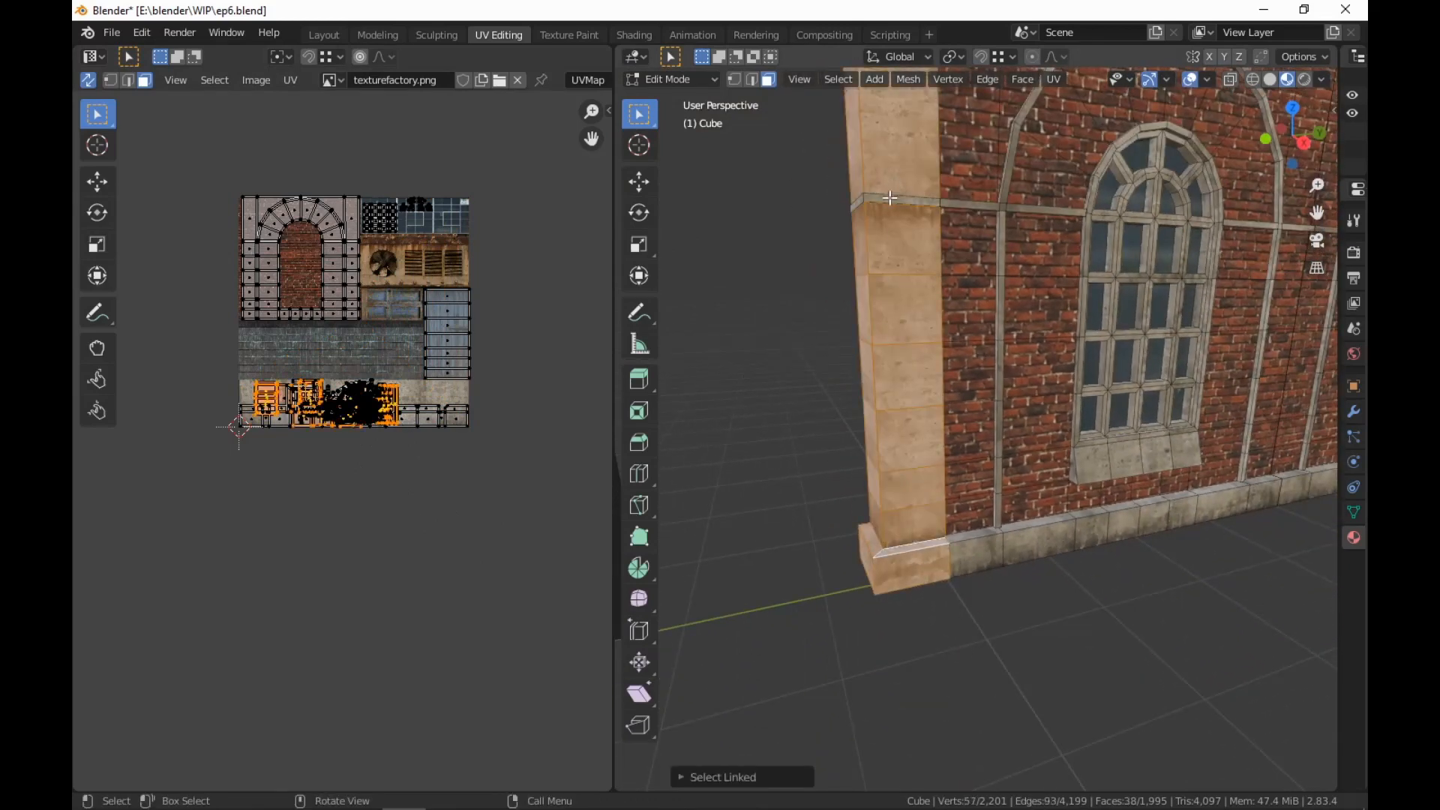
key(m)
click(889, 200)
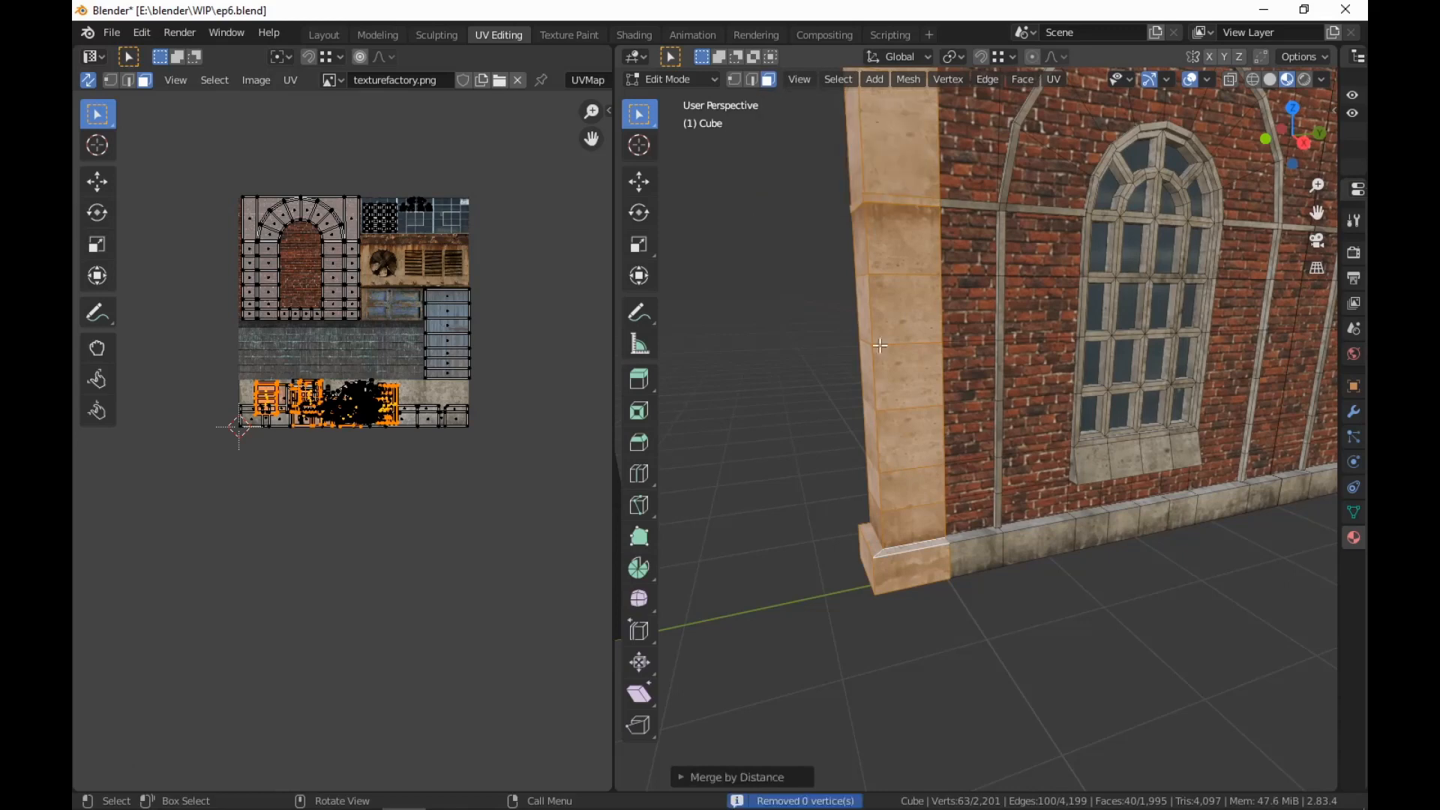
click(731, 777)
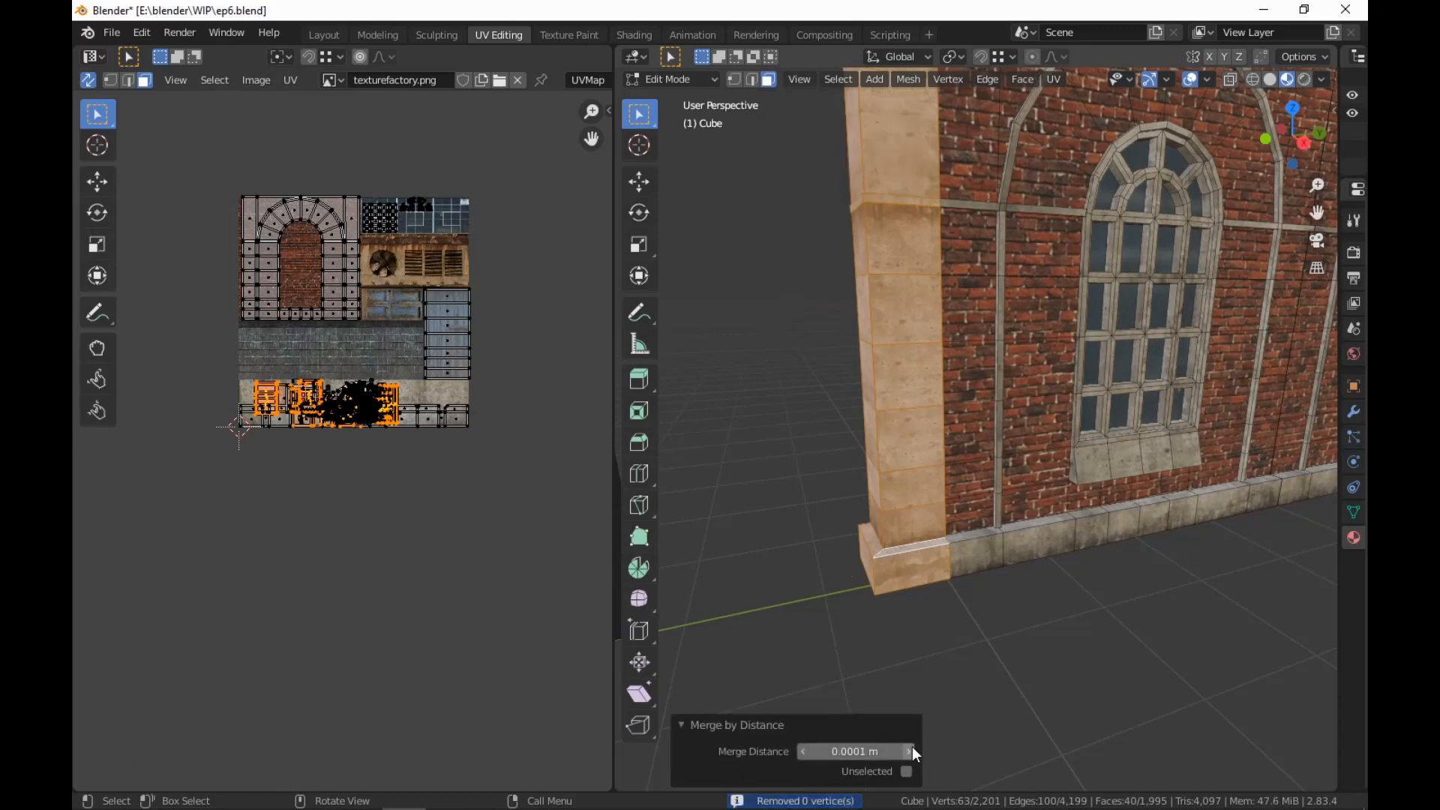
middle_drag(944, 371, 1113, 565)
click(948, 509)
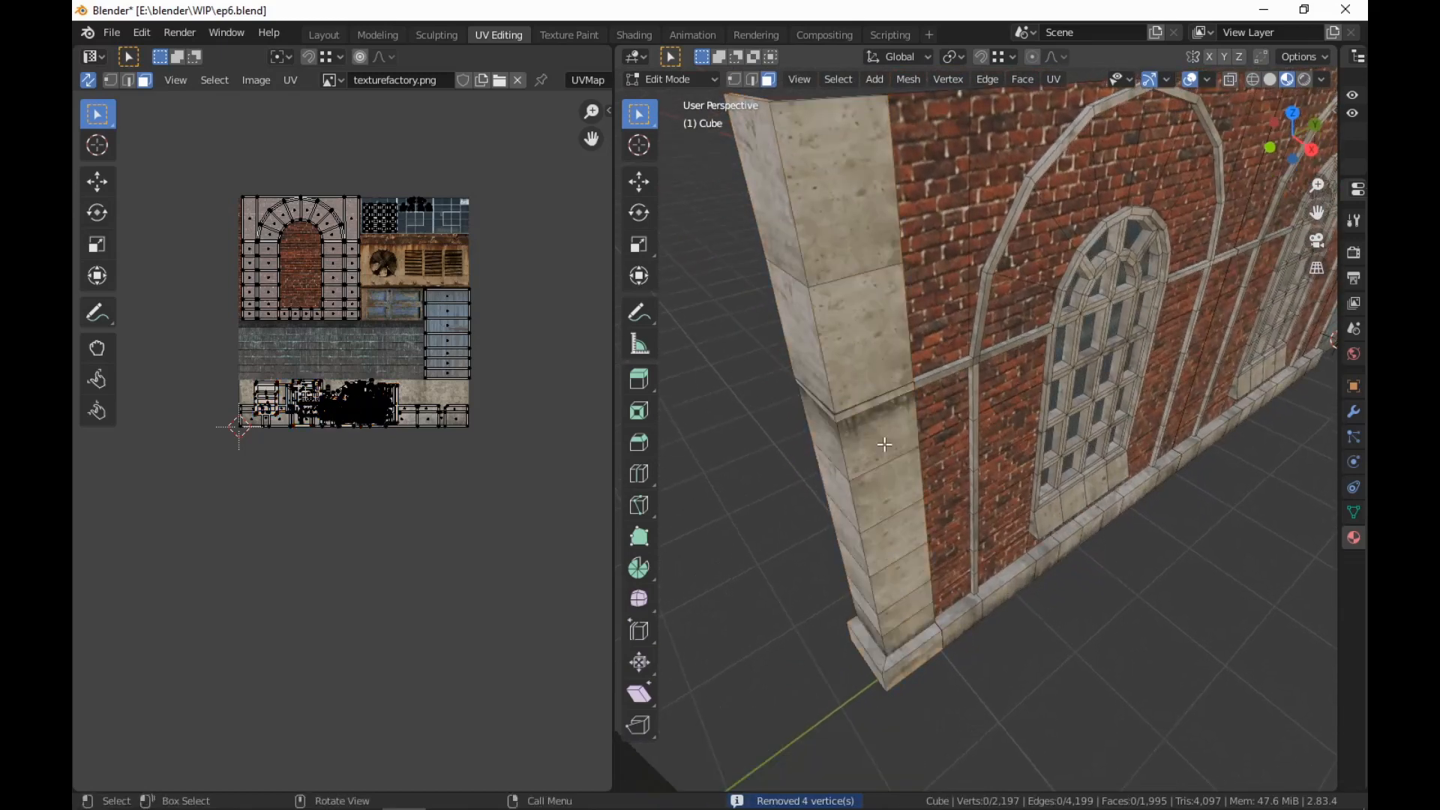
Move the upper outer corner vertex at the pillar's horizontal band 0.009533 m in X and -0.009533 m in Y
key(l)
scroll(917, 441, up, 2)
middle_drag(939, 443, 779, 452)
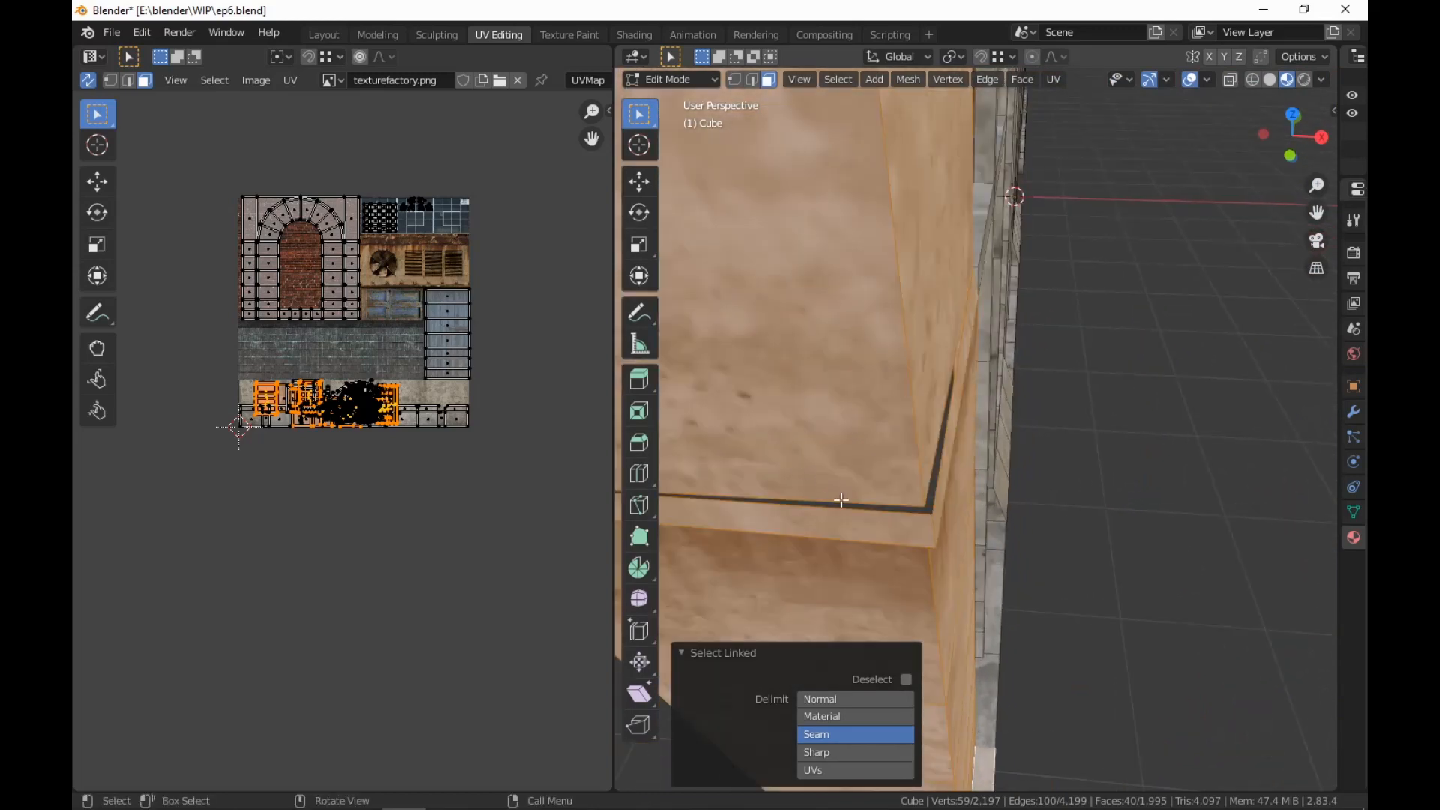
key(1)
middle_drag(842, 500, 875, 483)
scroll(927, 512, up, 3)
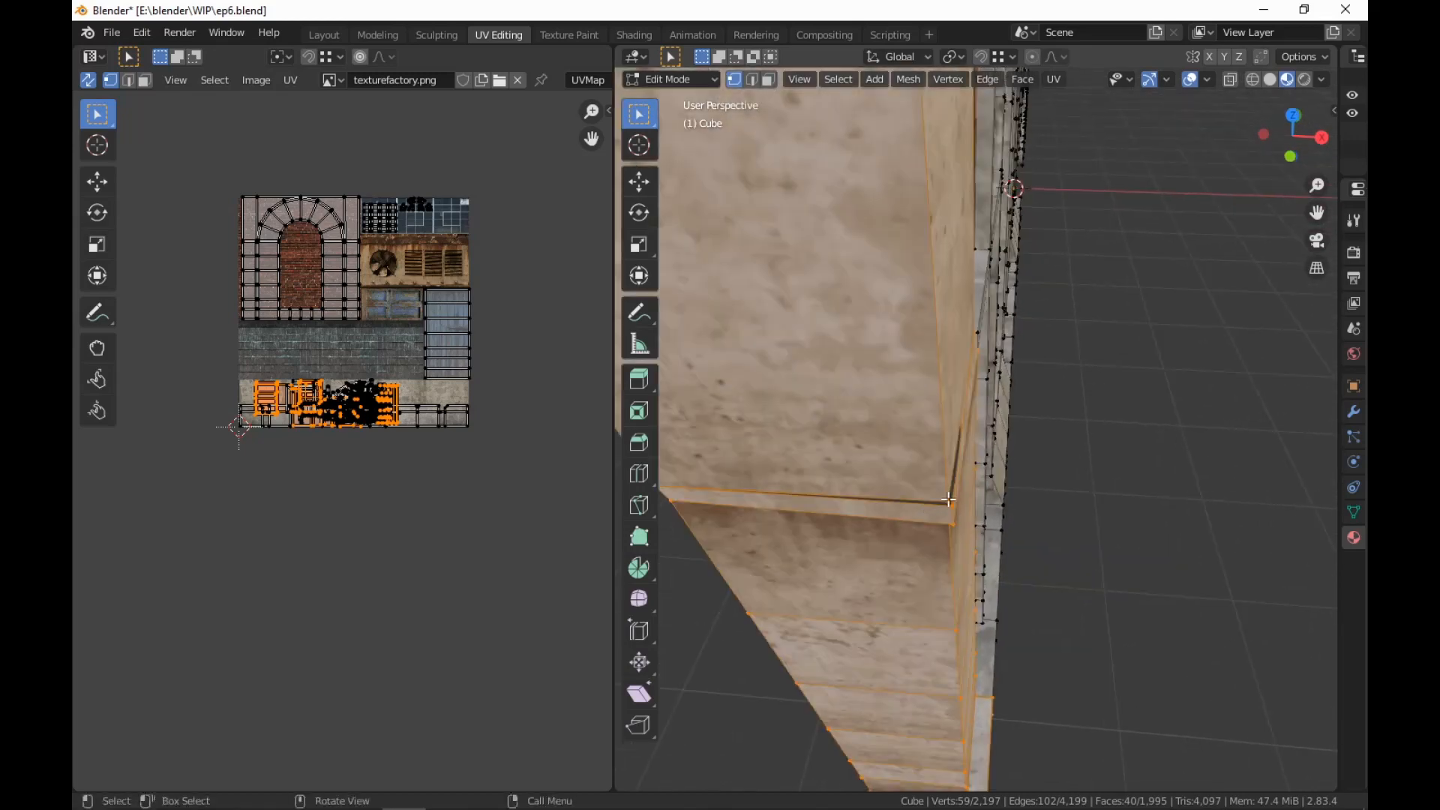
click(949, 501)
key(g)
key(shift+z)
click(948, 516)
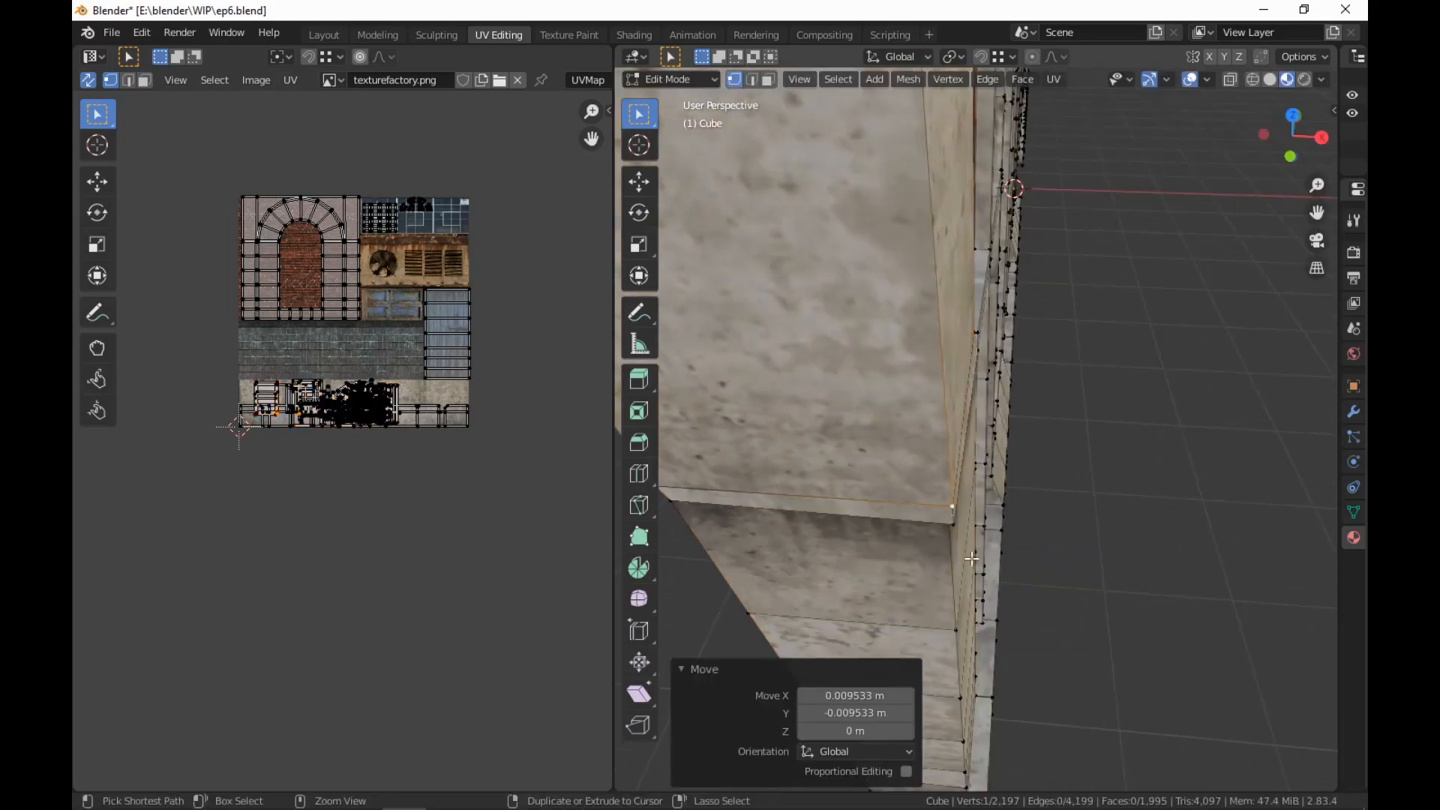
Move the band's lower outer corner vertex 0.009533 m in X and -0.009533 m in Y
middle_drag(950, 515, 979, 448)
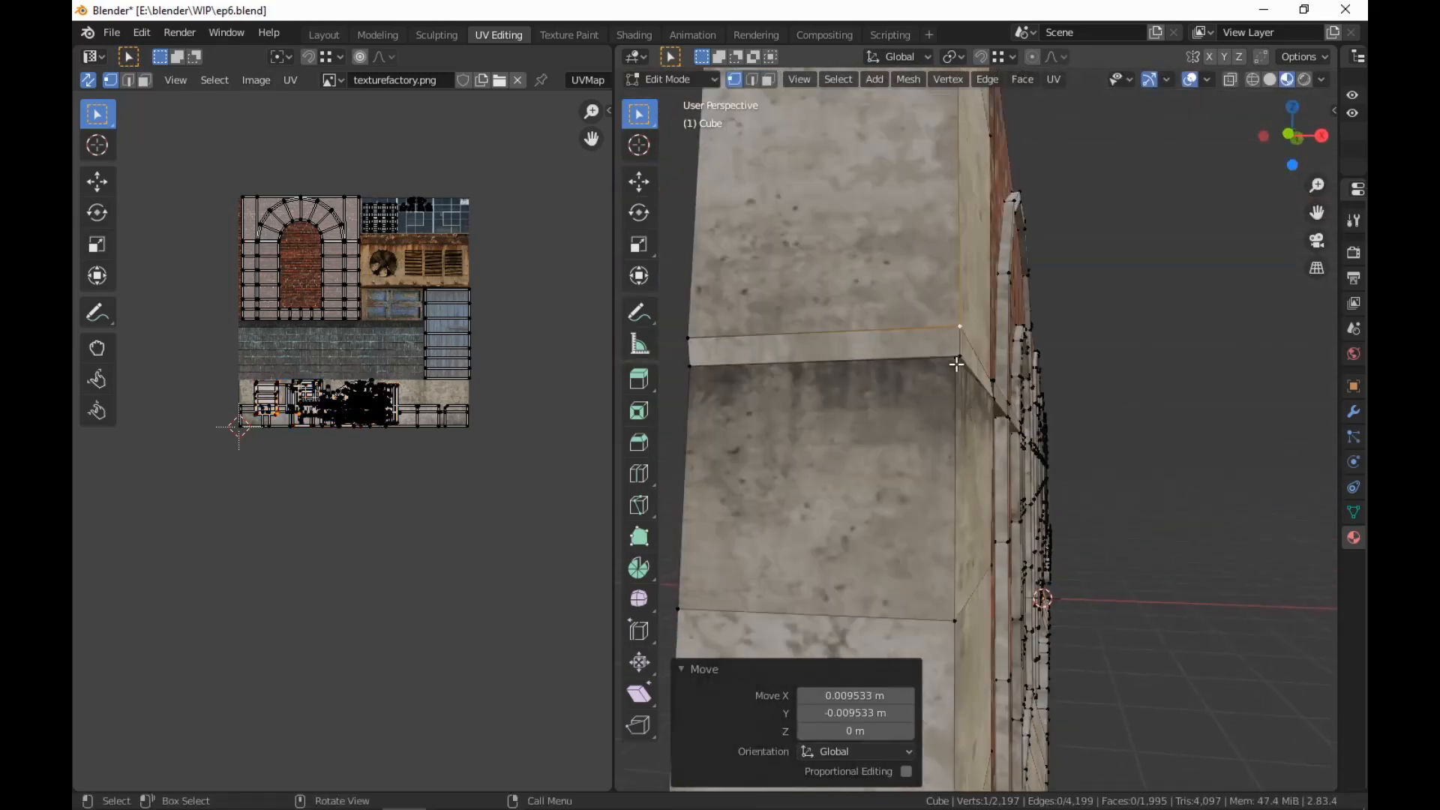
click(956, 365)
key(g)
key(shift+z)
click(958, 379)
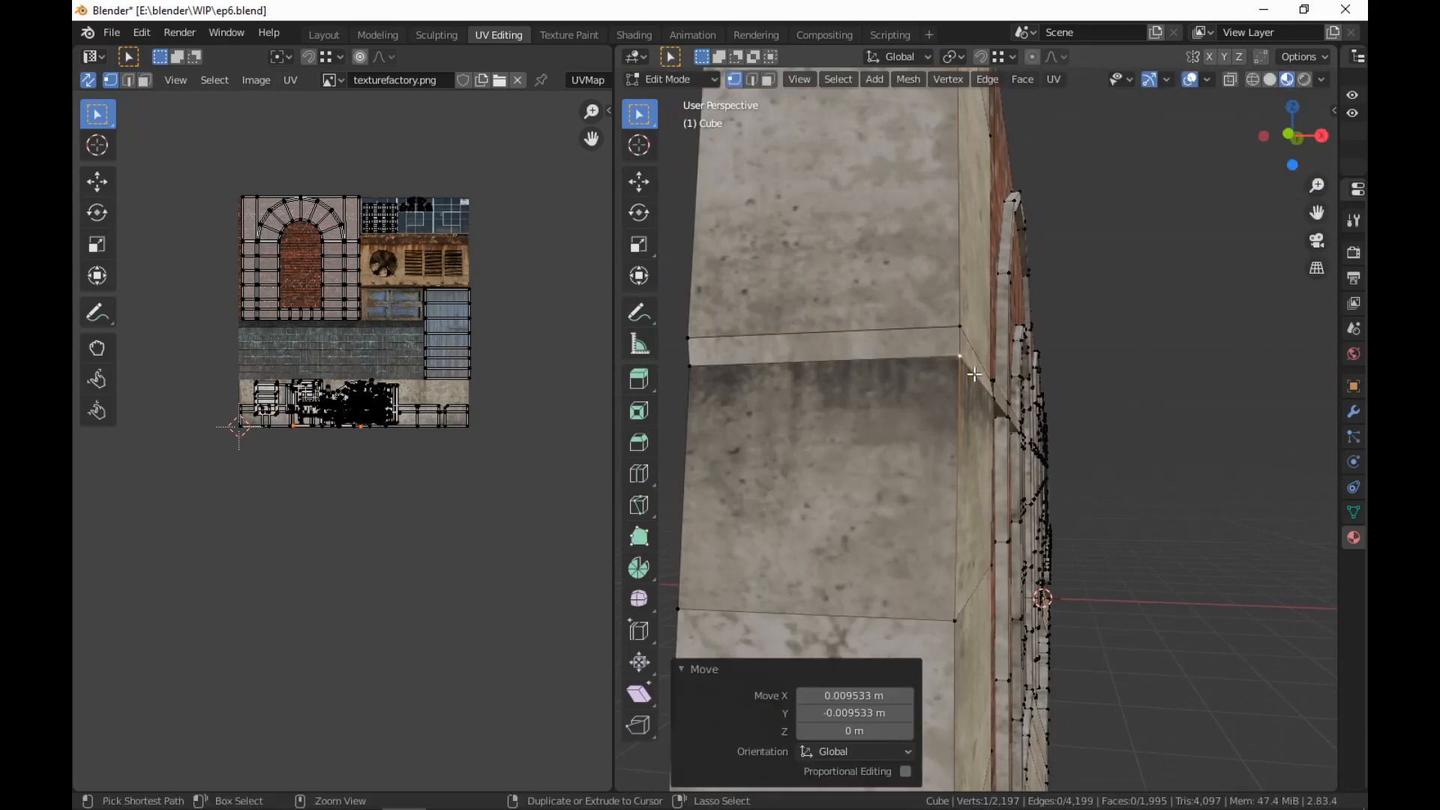
middle_drag(958, 379, 805, 491)
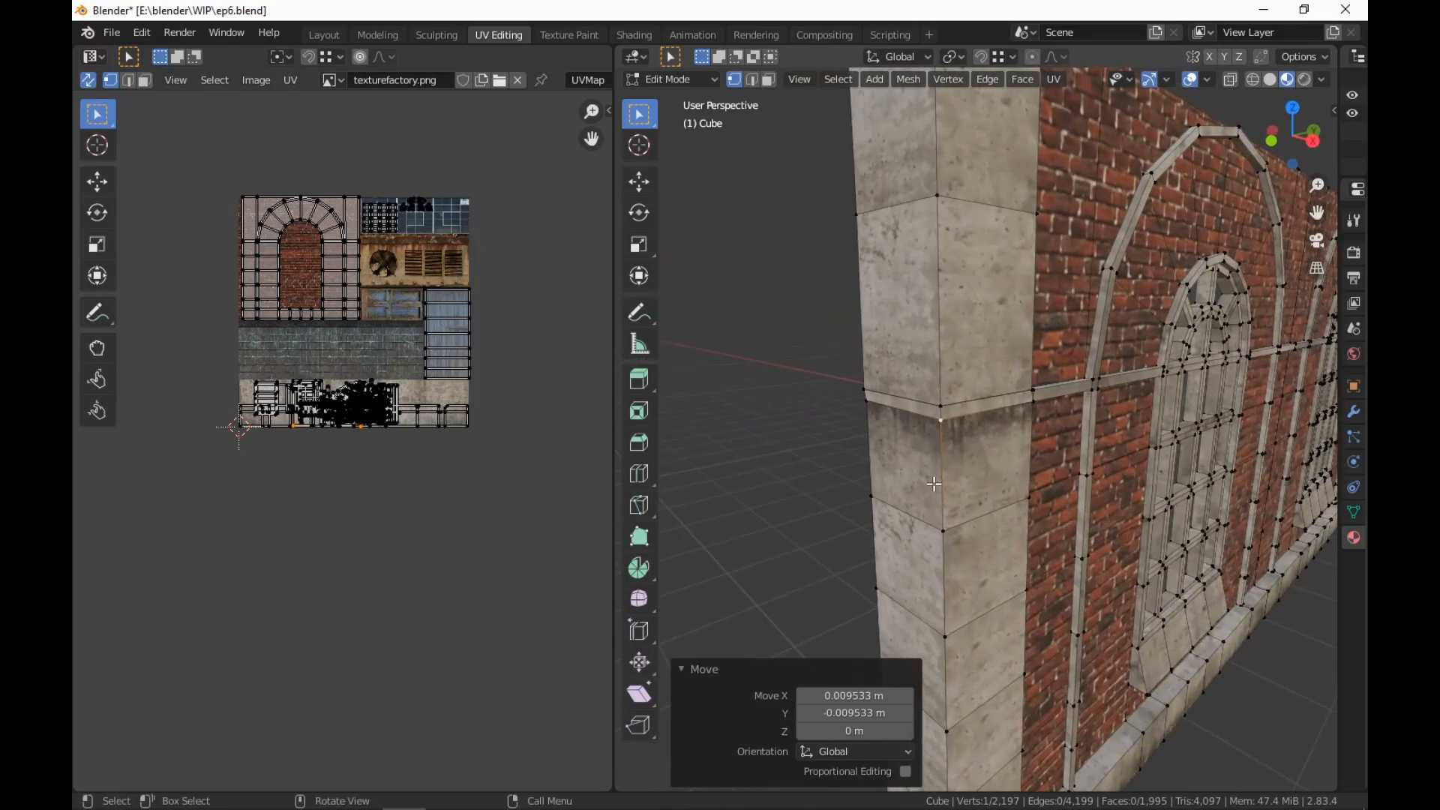
Select all linked pillar segments and merge their vertices by distance at 0.0101 m
key(3)
key(l)
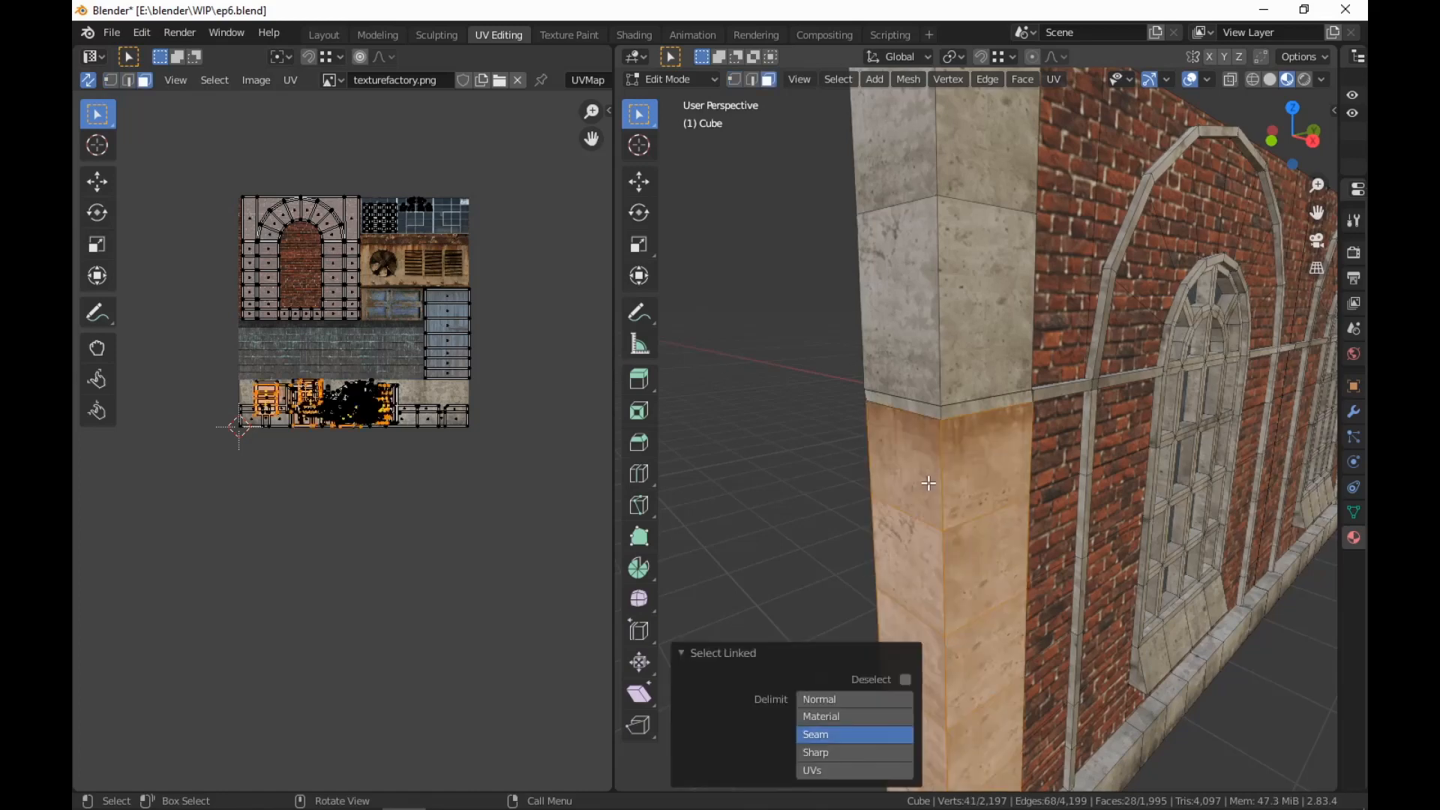
key(l)
key(m)
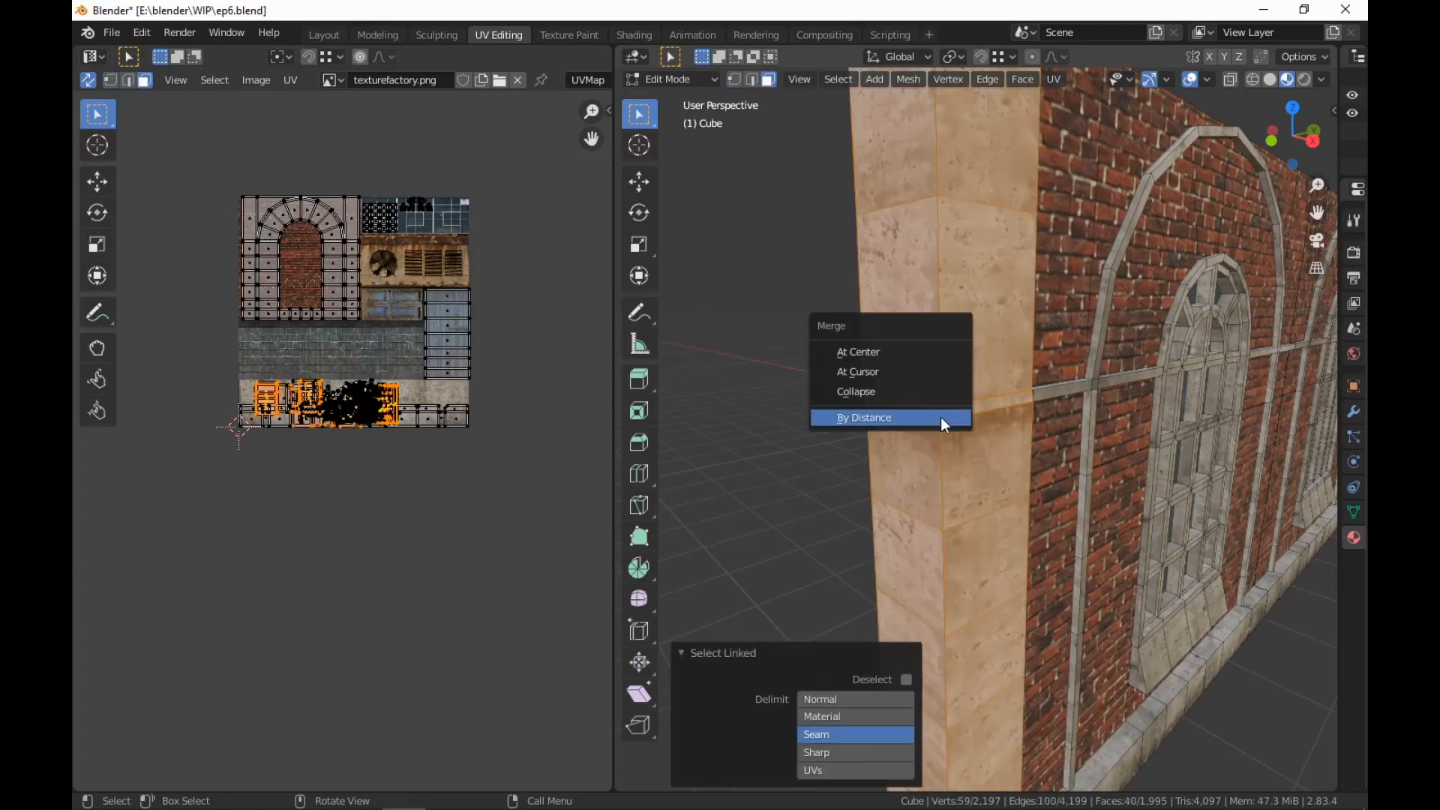
click(942, 417)
middle_drag(942, 418, 908, 533)
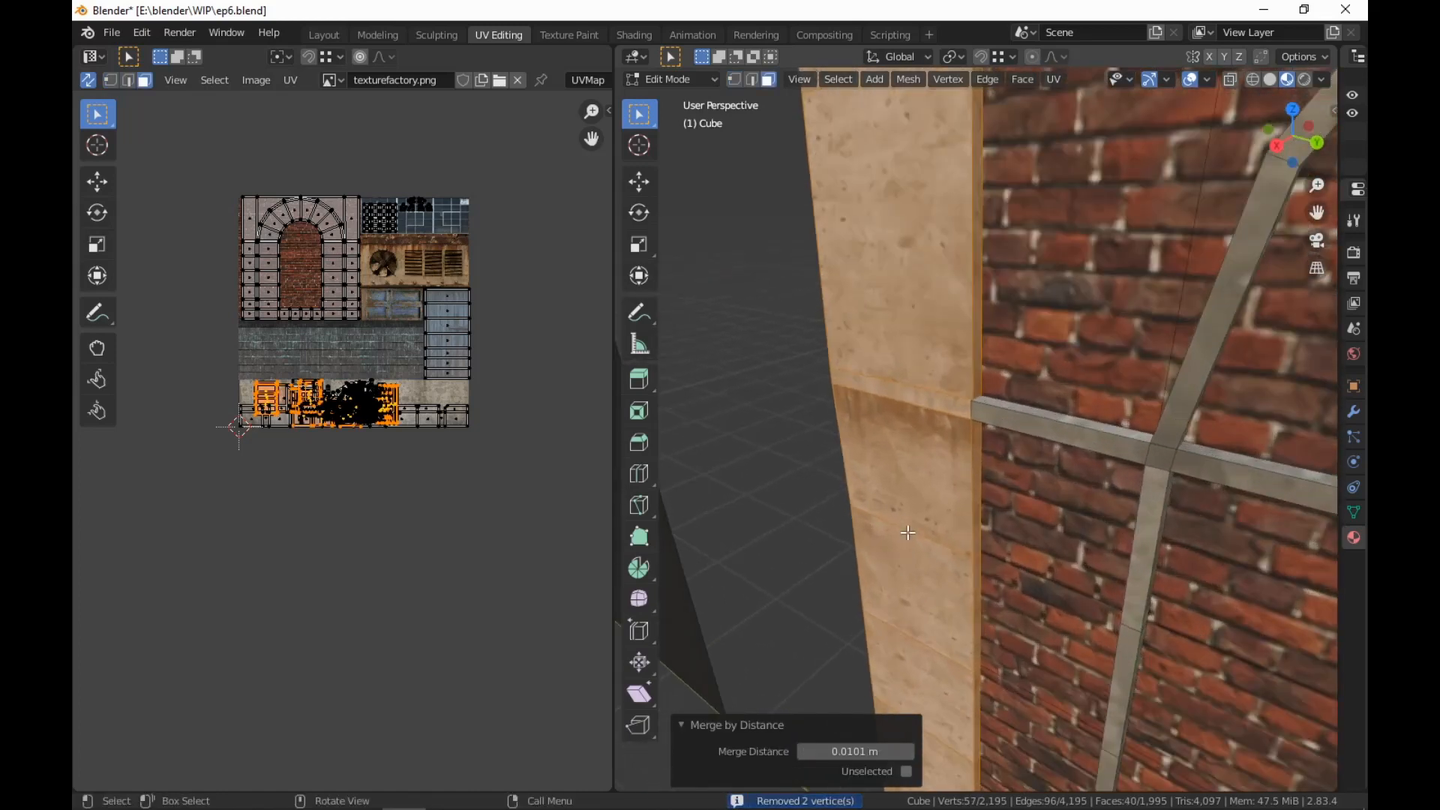
Move the vertex above the band at the pillar's brick-side edge along X to align with the band
click(816, 470)
key(l)
middle_drag(879, 457, 1002, 453)
scroll(1035, 415, up, 3)
scroll(957, 463, up, 3)
key(1)
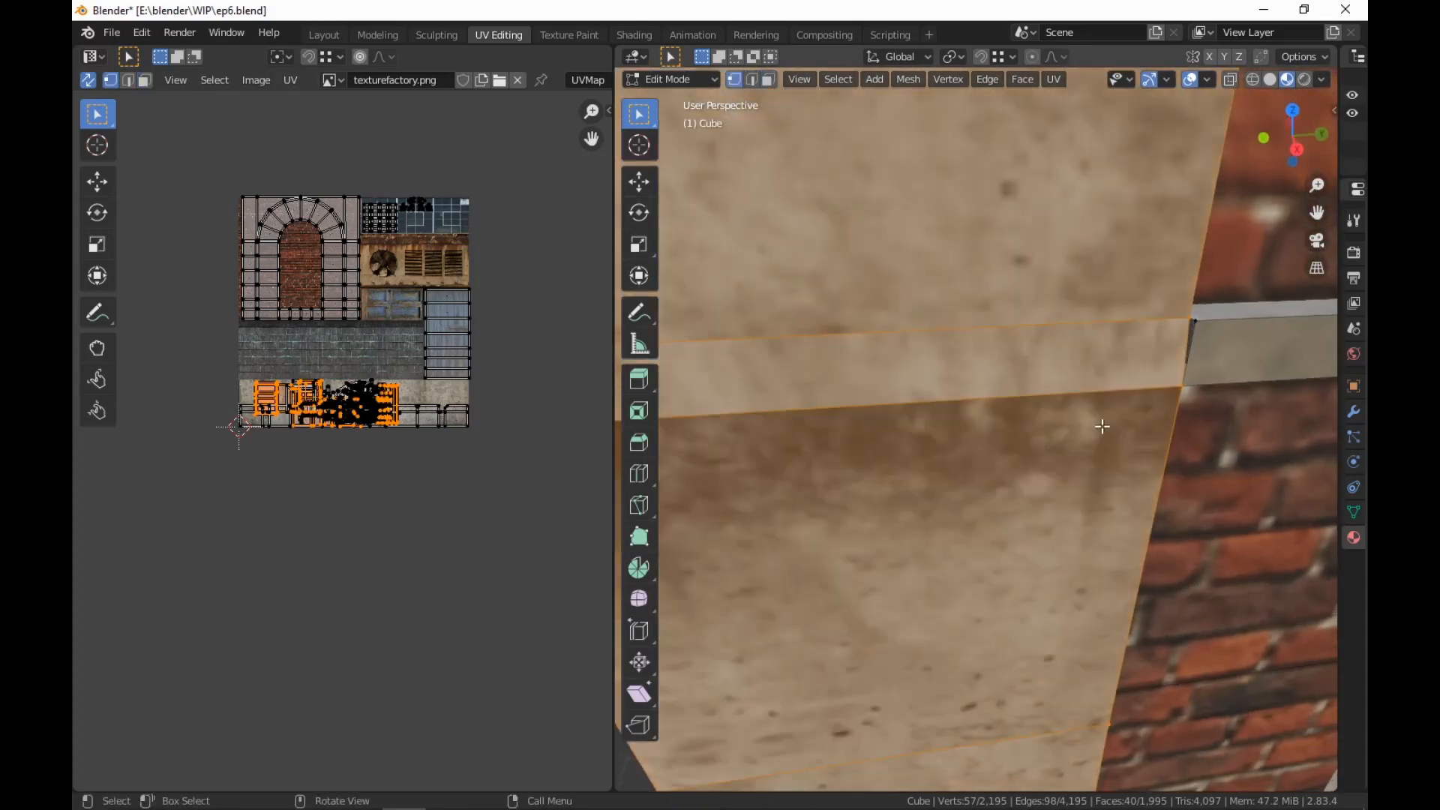
click(1186, 316)
key(g)
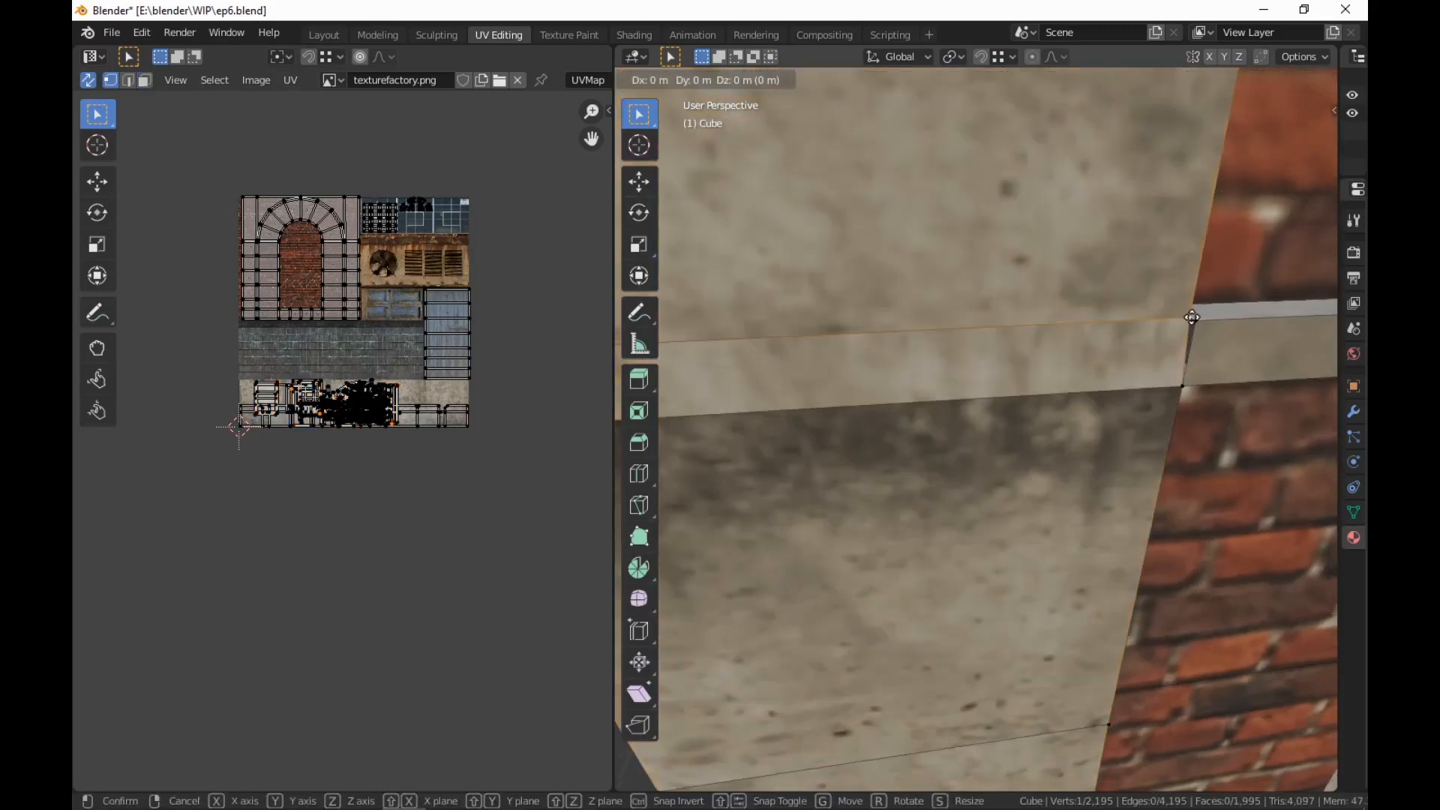
key(x)
click(1199, 319)
Move the matching vertex above the band at the pillar's rear edge 0.009533 m along Y
middle_drag(1194, 443, 1146, 459)
click(1209, 304)
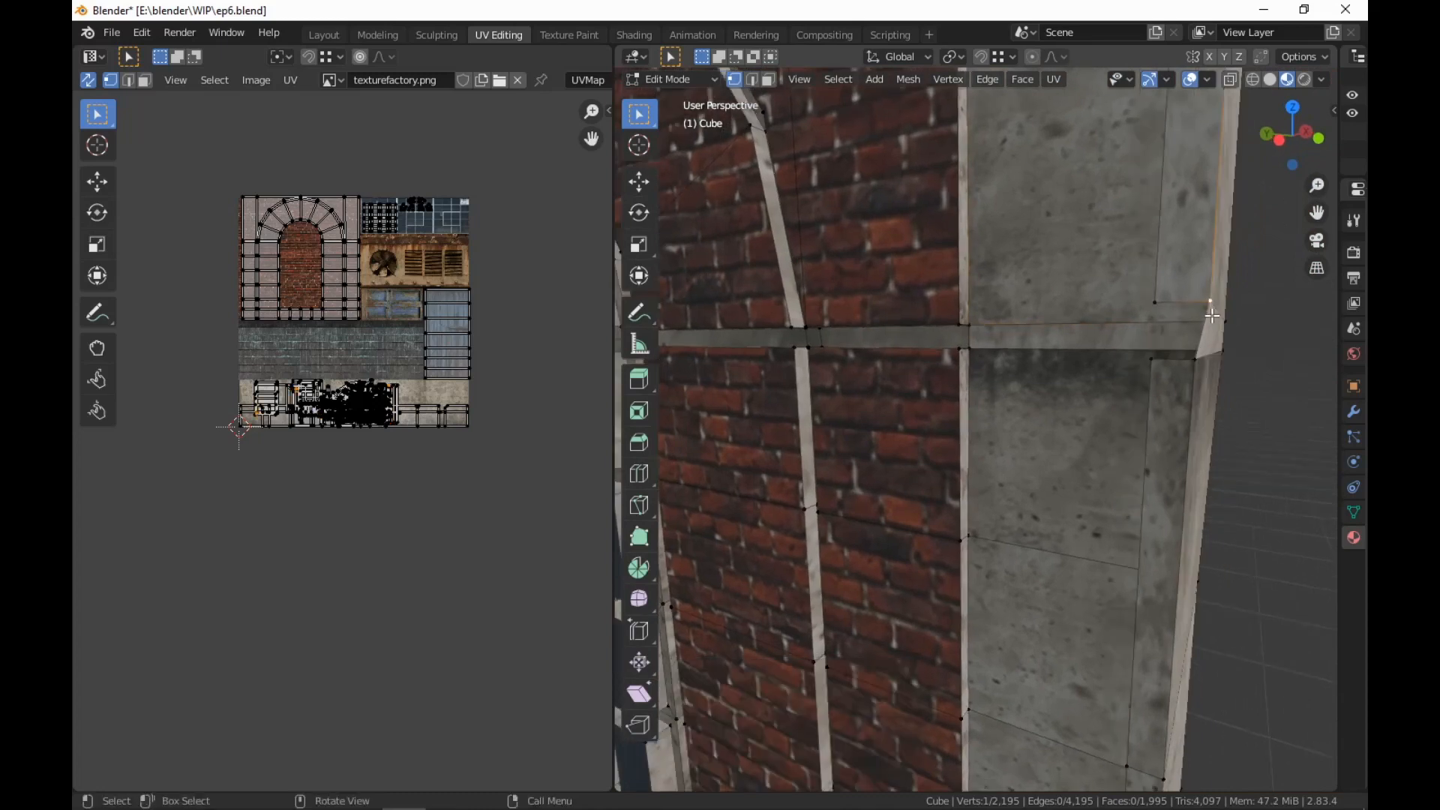
key(g)
key(y)
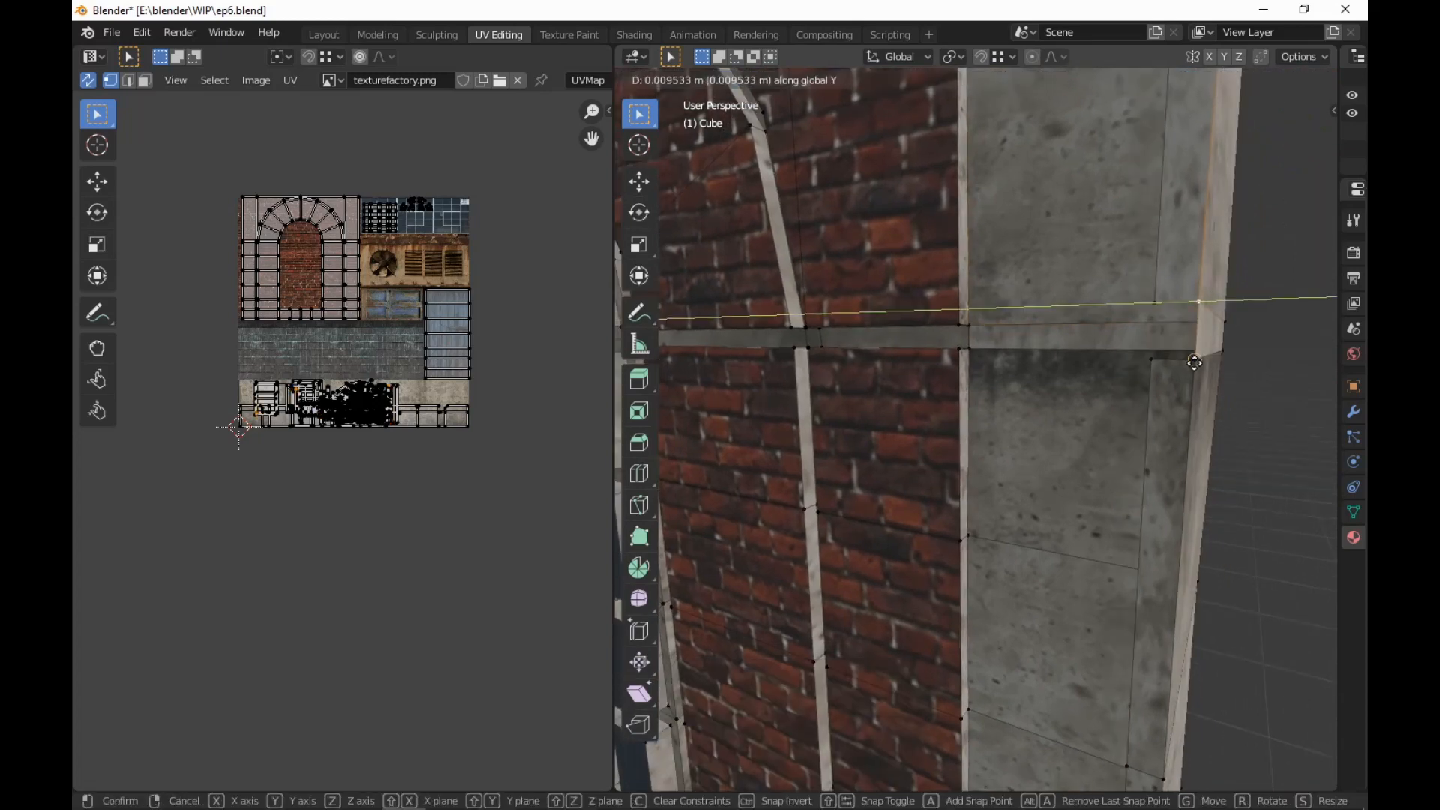
click(1216, 378)
Select the old linked pillar at the opposite end of the wall and delete its faces
middle_drag(1215, 378, 1325, 566)
scroll(846, 479, down, 2)
key(3)
scroll(942, 537, down, 3)
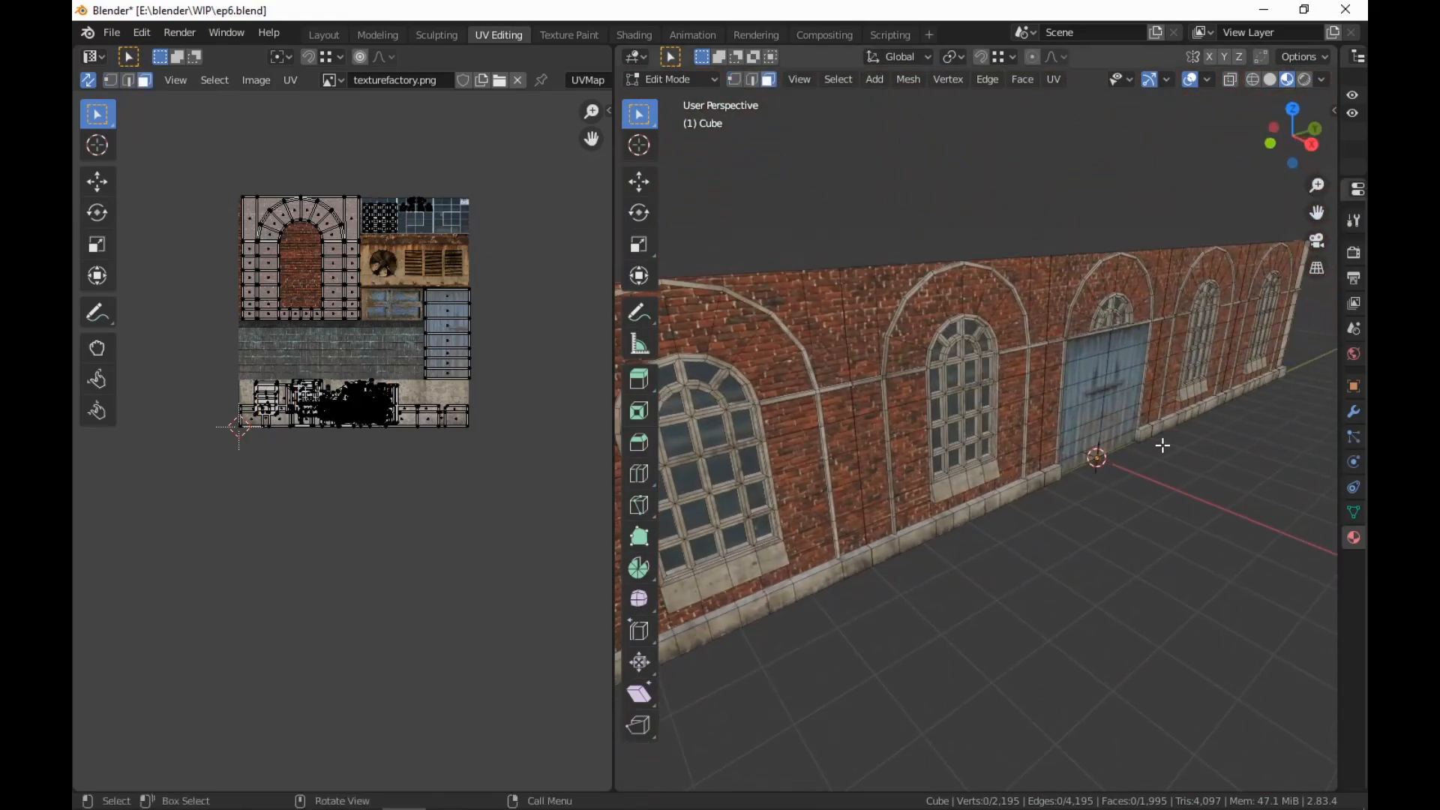
middle_drag(1160, 443, 1172, 330)
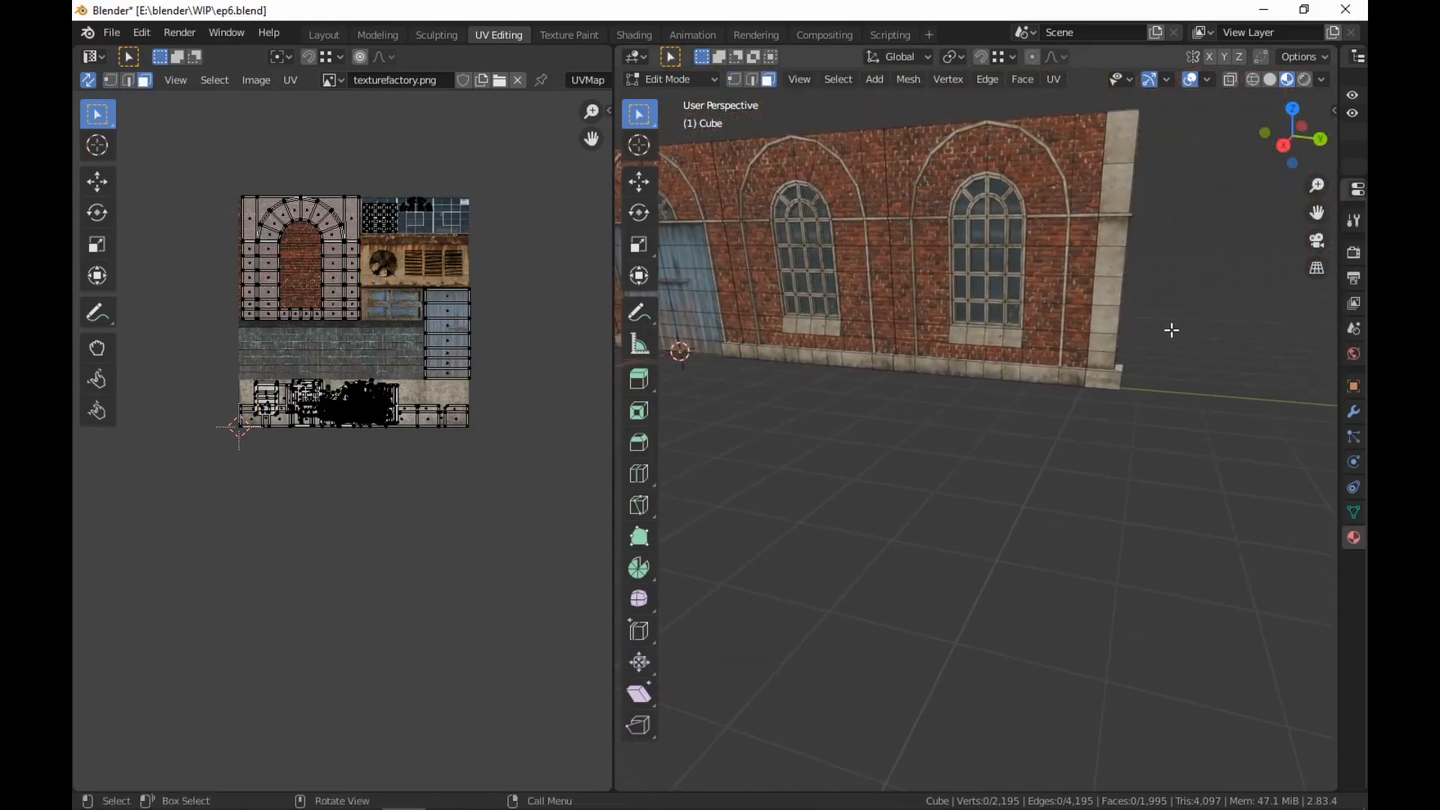
key(l)
right_click(1120, 334)
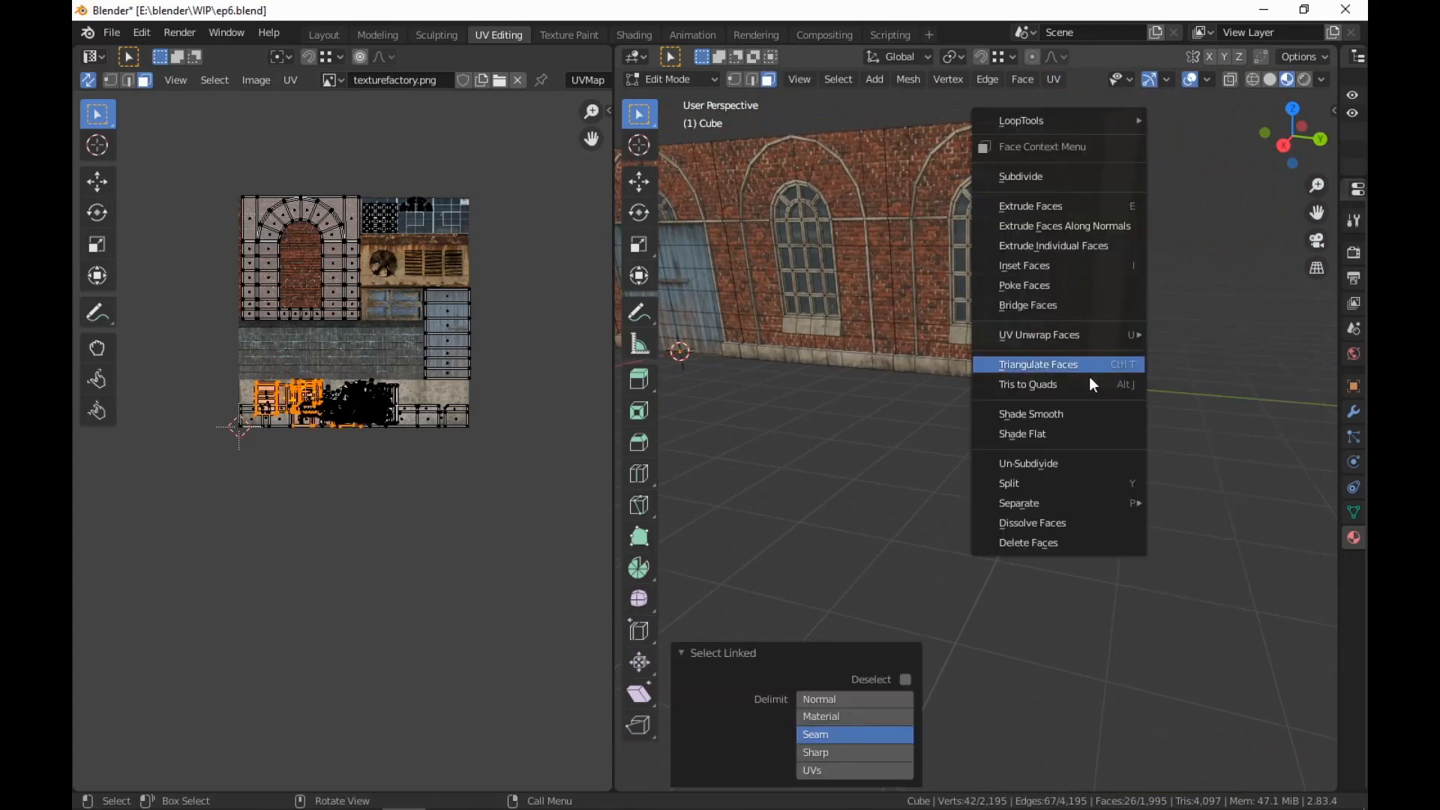
click(1043, 538)
Duplicate the finished corner pillar and move the copy 22.365 m along Y past the wall's opposite end
scroll(1007, 398, down, 5)
middle_drag(1007, 398, 1085, 475)
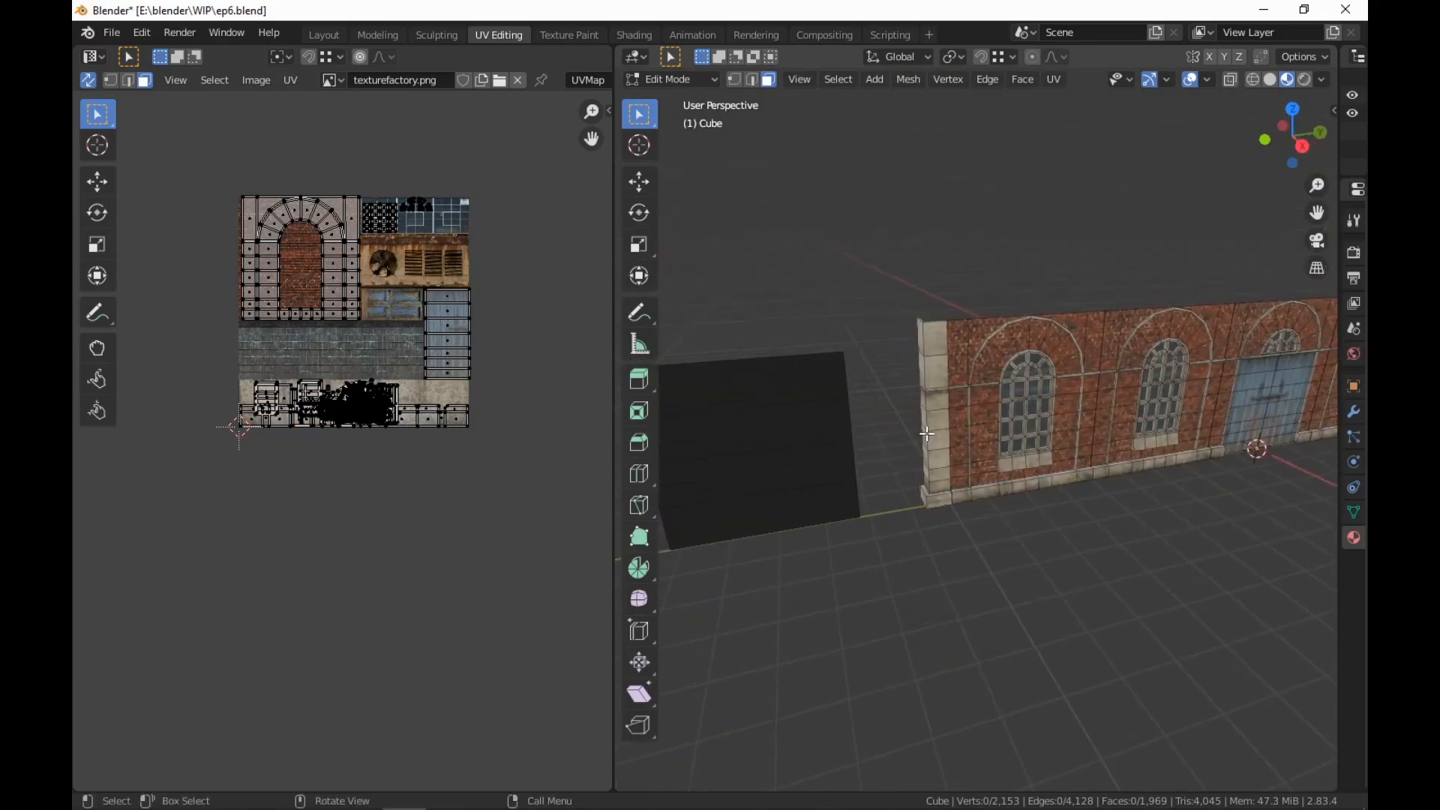
key(l)
middle_drag(1093, 525, 1041, 501)
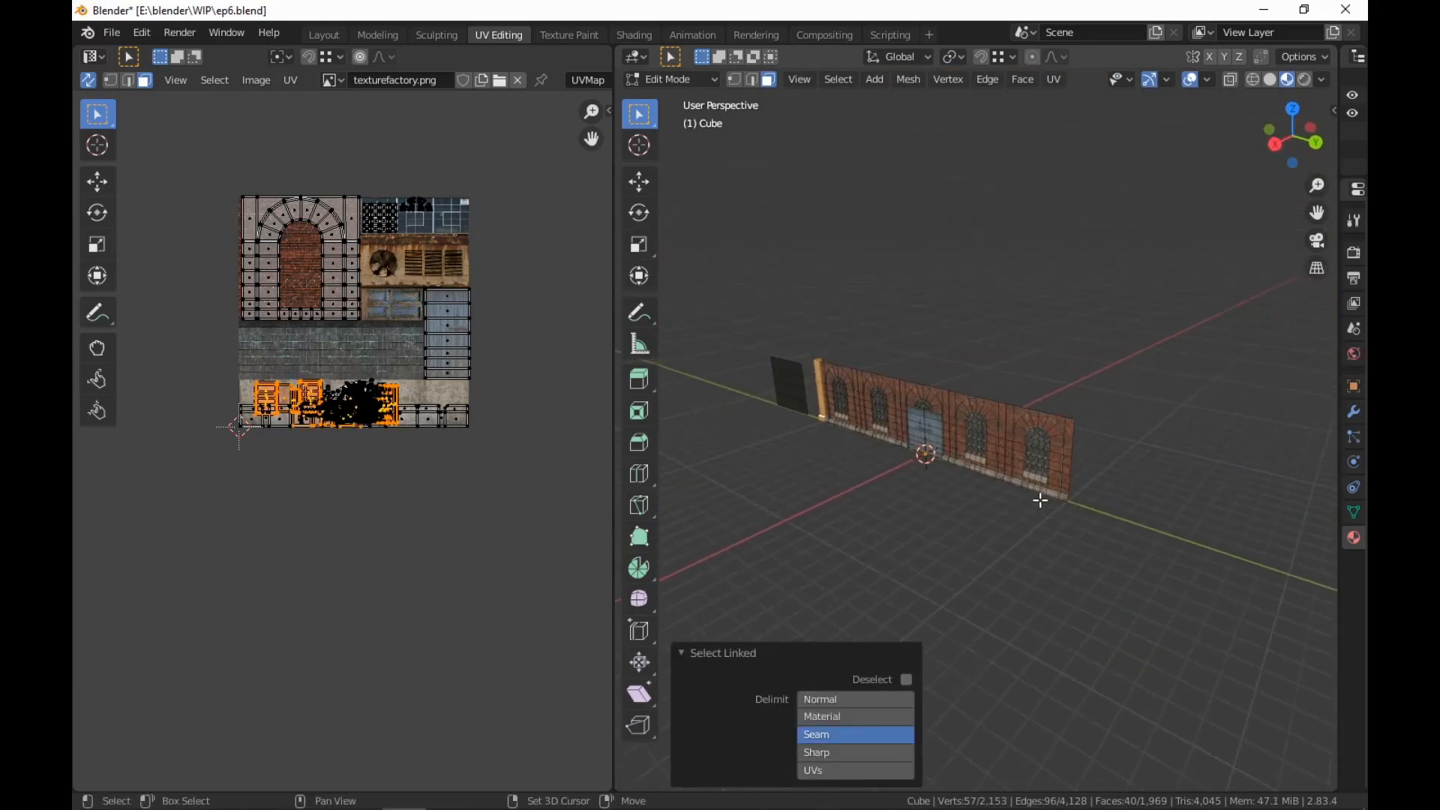
key(g)
key(y)
click(1317, 624)
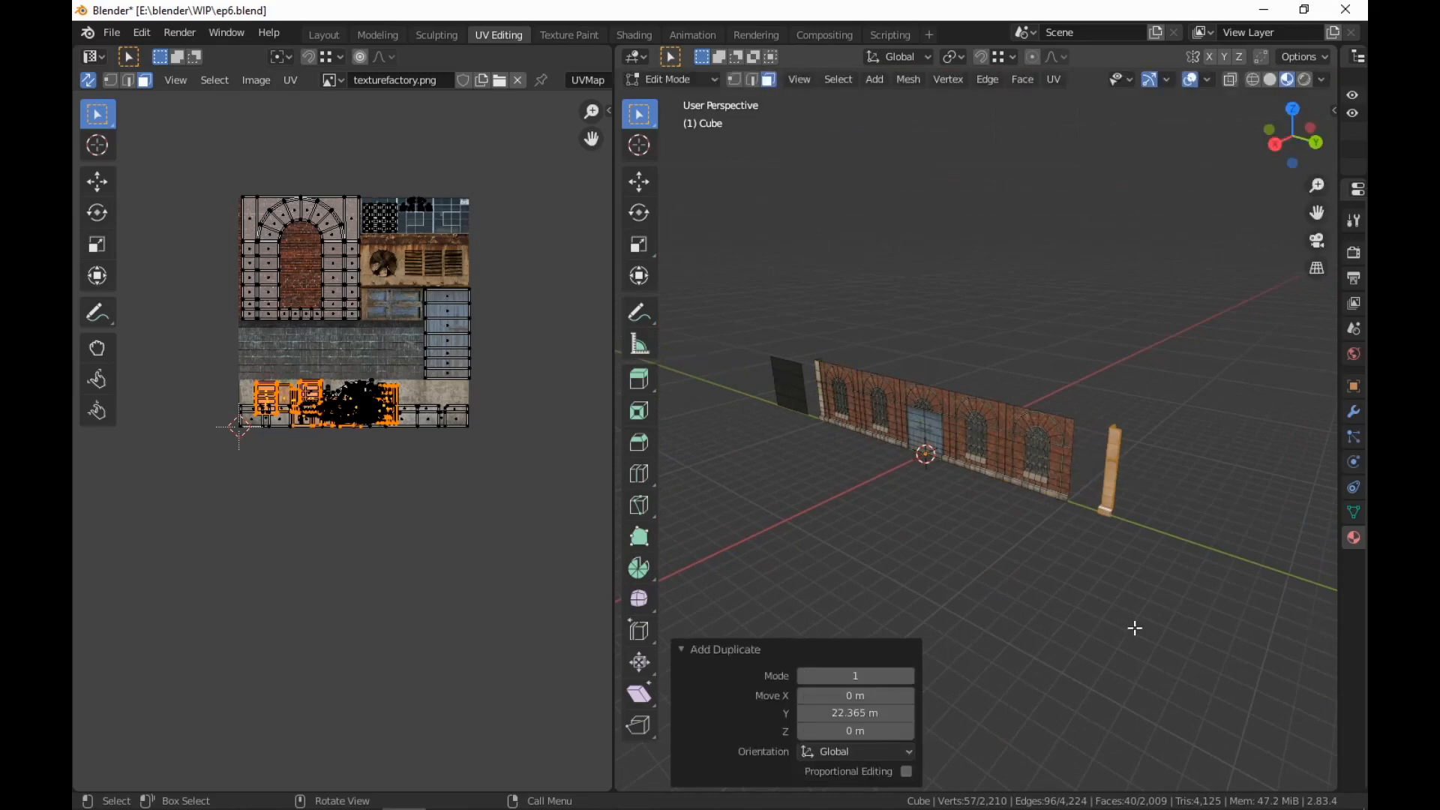
Mirror the pillar copy with a Y scale of -1 and move it -1.7004 m along Y onto the wall's end
text(sy-1)
key(Return)
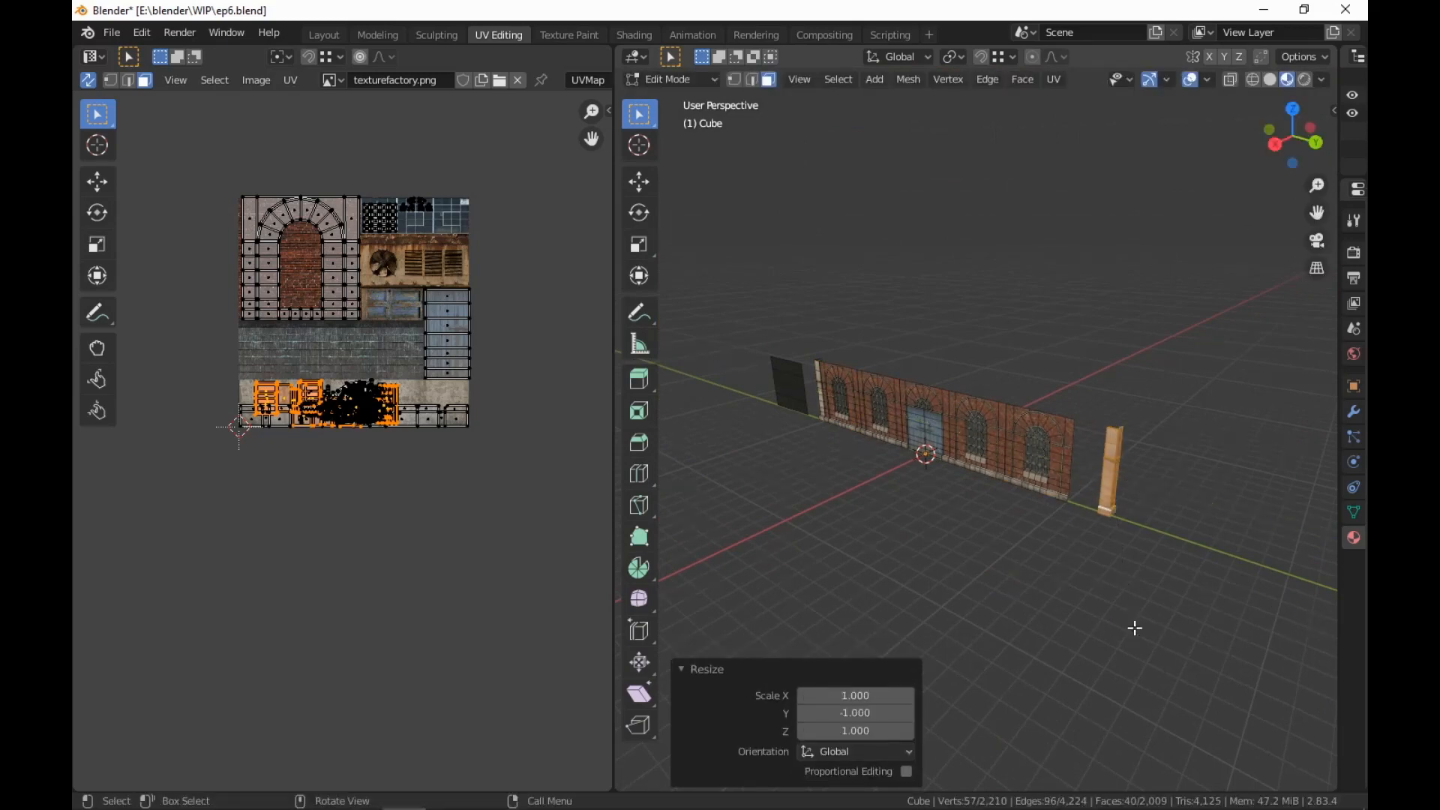
key(g)
key(y)
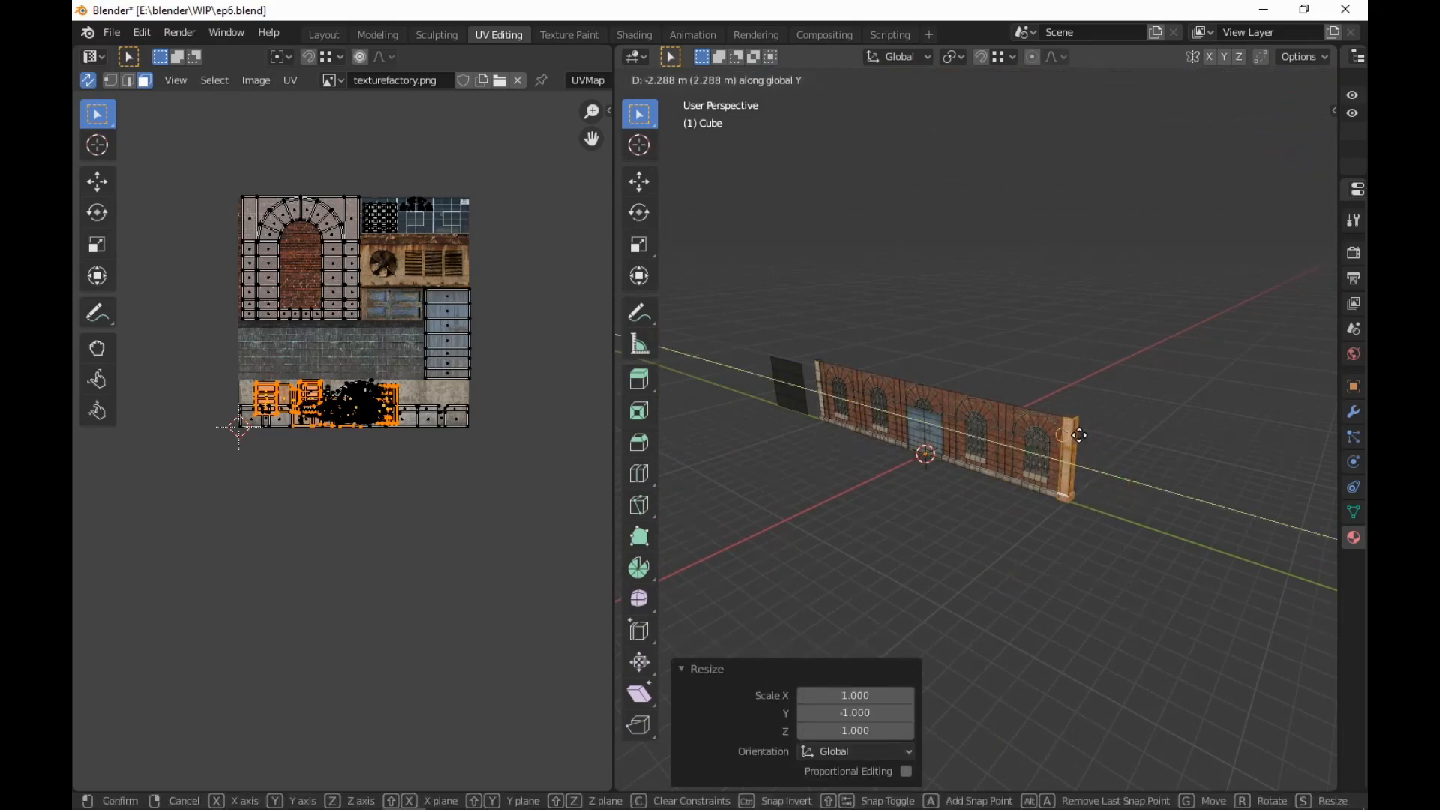
click(1096, 452)
Recalculate the mirrored pillar's normals to face outward, checking with the Face Orientation overlay, then hide the overlay and deselect
middle_drag(1099, 560, 1121, 545)
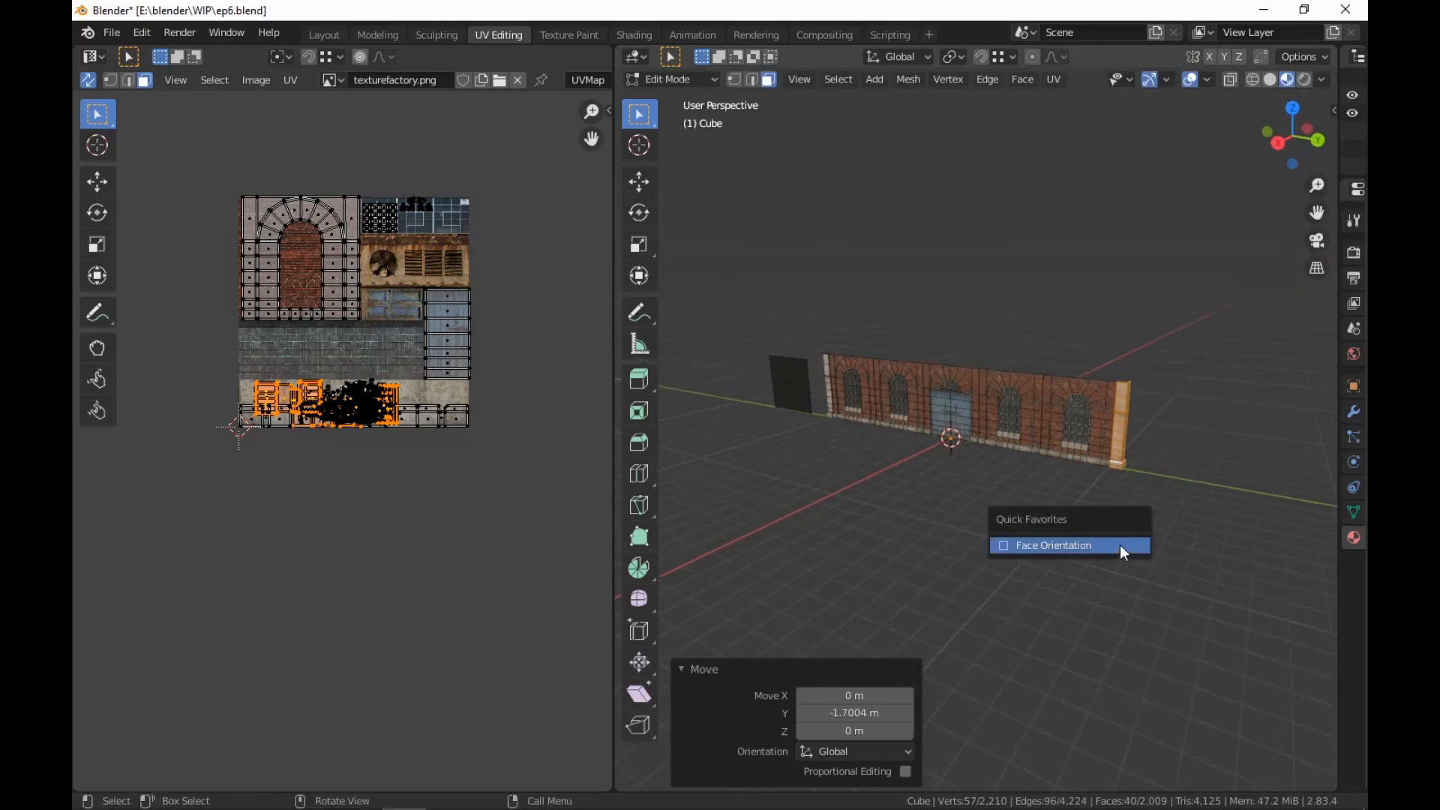
click(1123, 551)
key(shift+n)
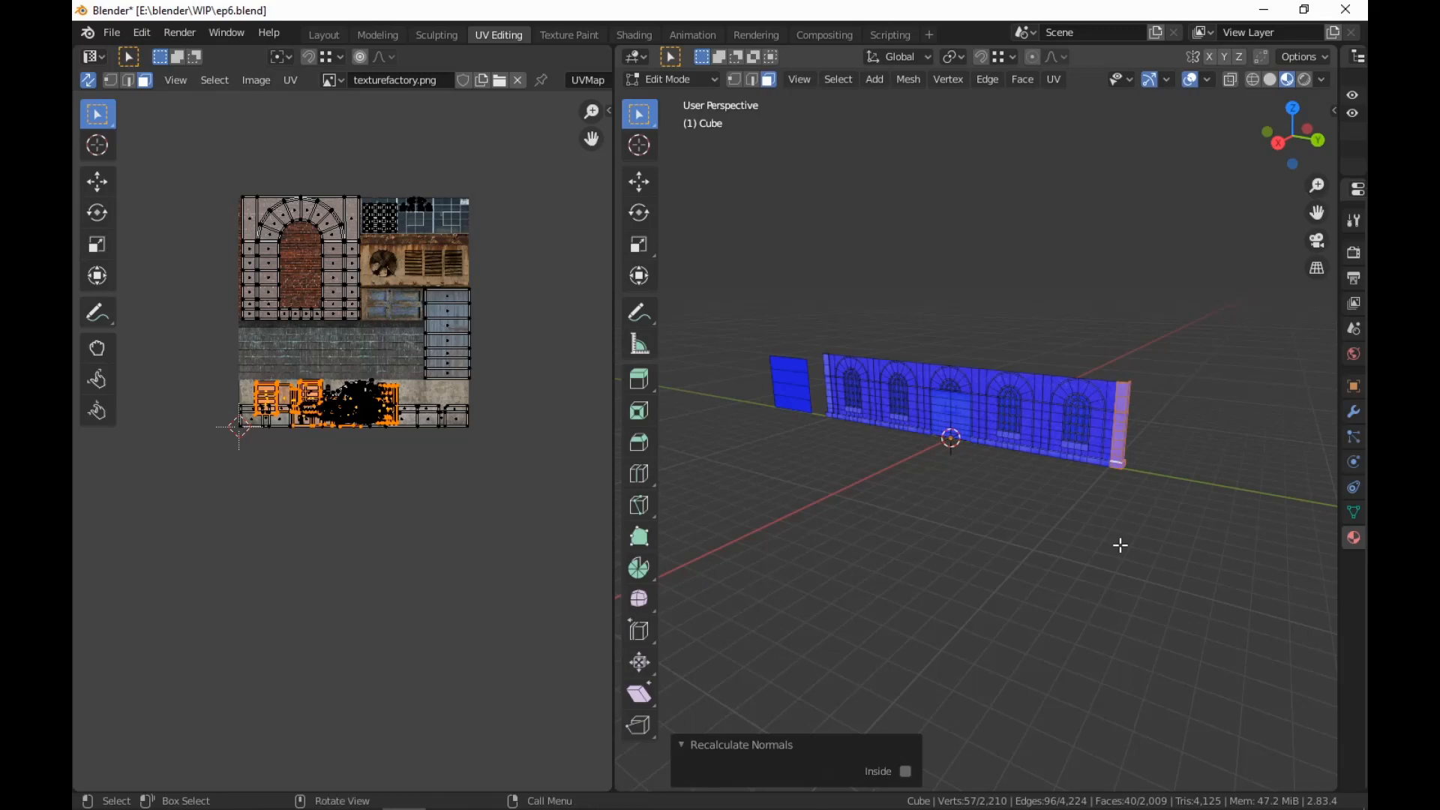
key(q)
click(1119, 550)
scroll(1114, 564, up, 5)
middle_drag(1108, 565, 1075, 527)
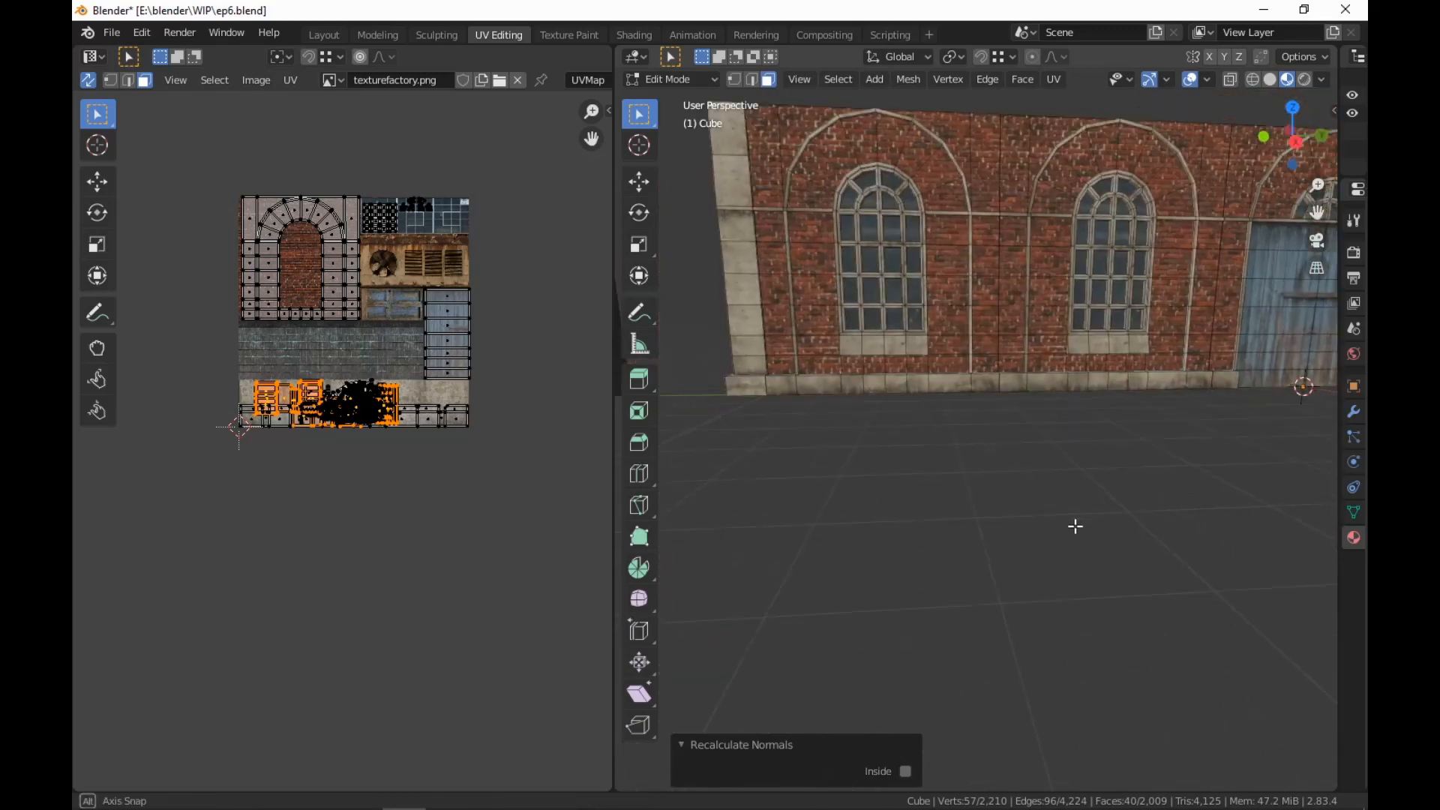
scroll(1089, 546, down, 5)
click(1089, 546)
In the Modeling workspace, select the leftover dark panel beside the wall with its linked faces and delete it
shift+middle_drag(1200, 398, 1134, 442)
click(379, 37)
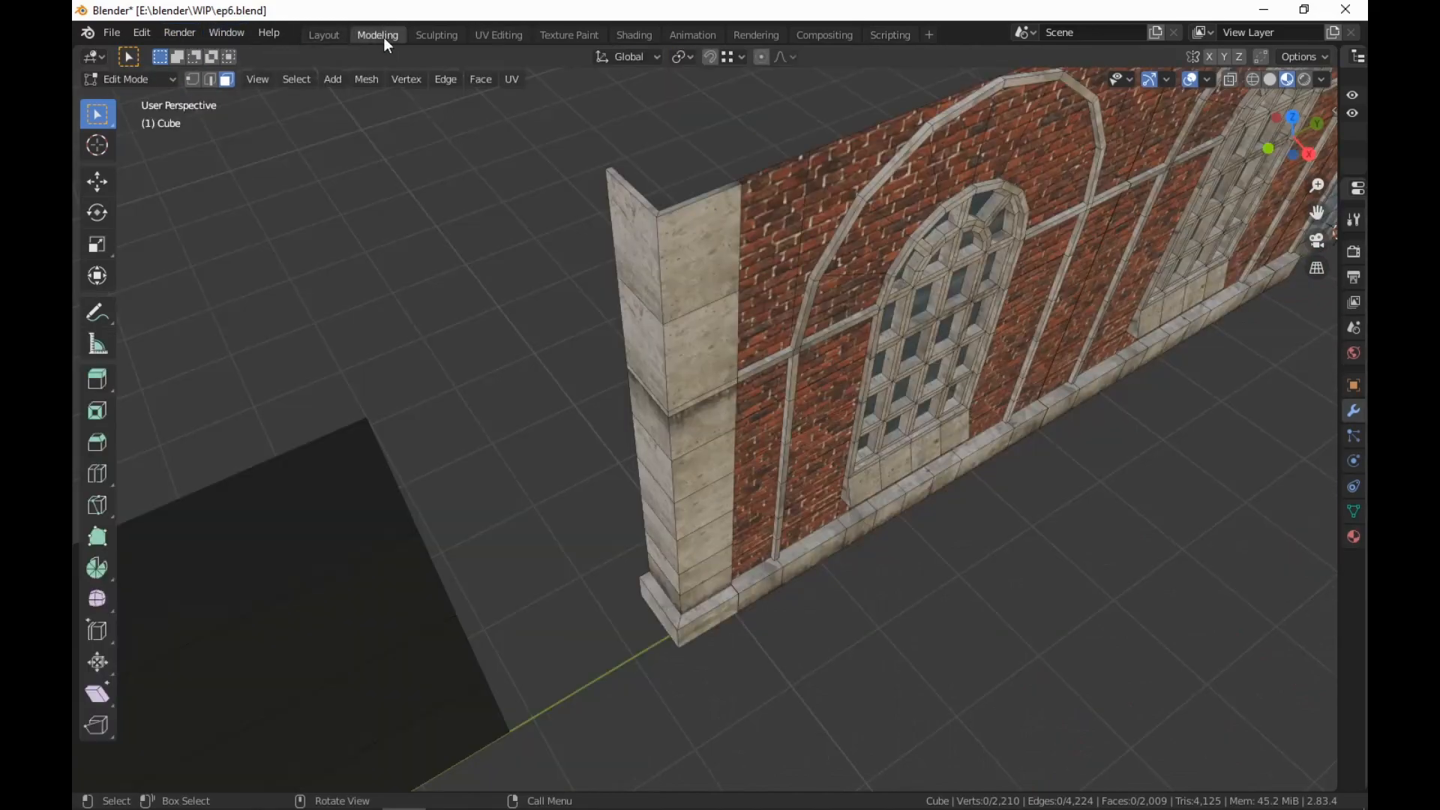
scroll(659, 380, down, 4)
shift+middle_drag(611, 370, 760, 412)
middle_drag(760, 412, 590, 435)
scroll(800, 375, down, 3)
scroll(781, 380, up, 2)
scroll(840, 398, down, 1)
click(482, 468)
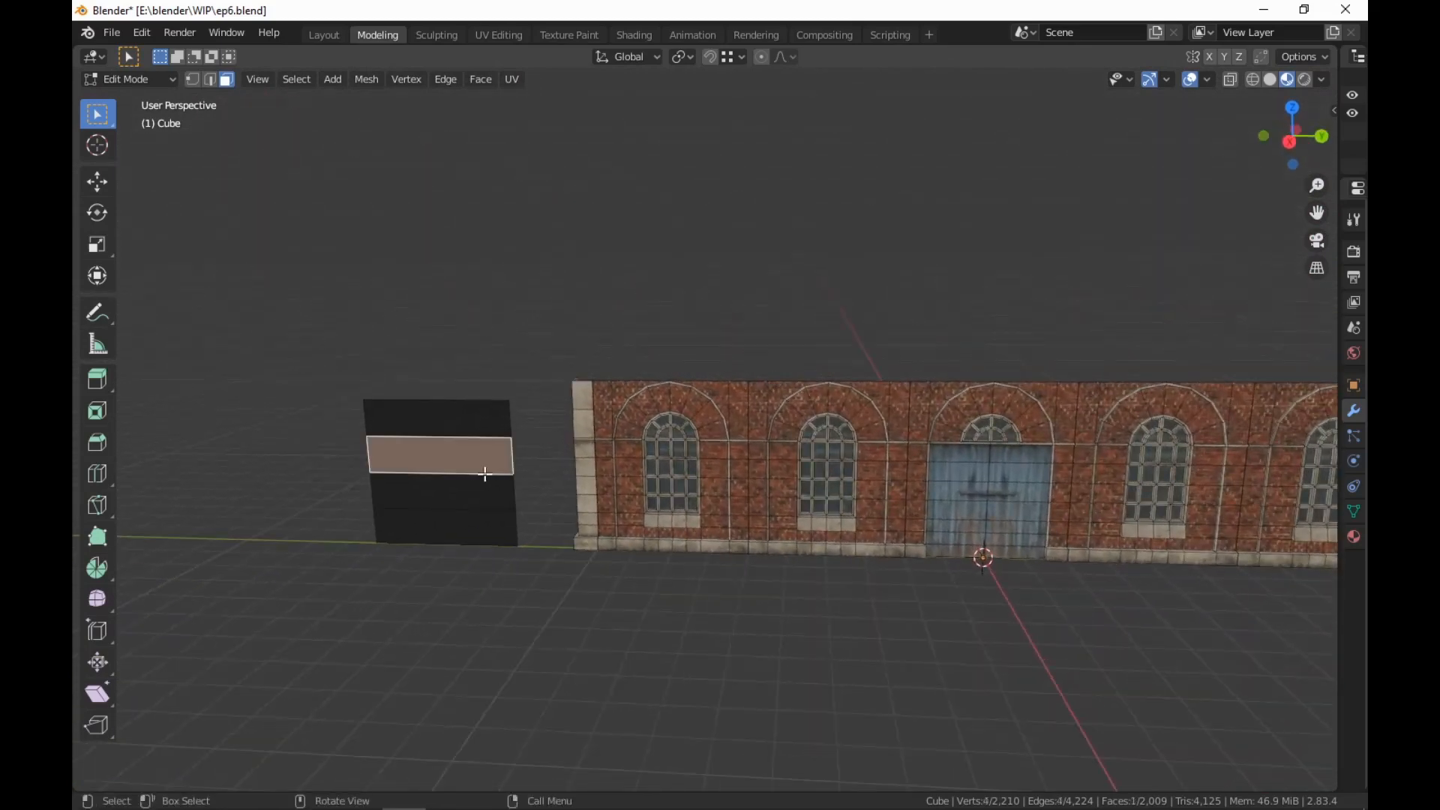
key(ctrl+l)
right_click(484, 474)
click(485, 474)
scroll(916, 556, down, 4)
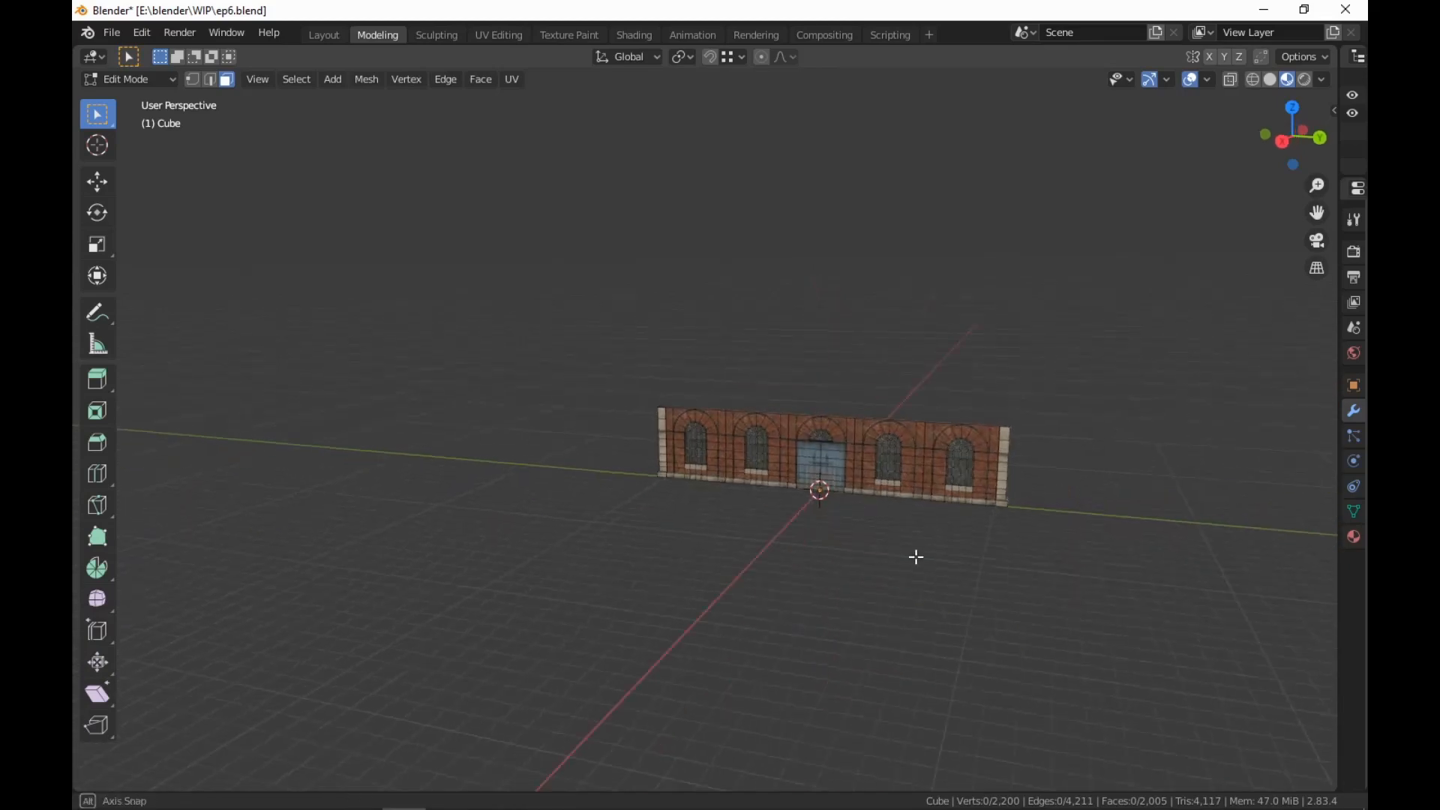
middle_drag(916, 556, 1028, 573)
scroll(797, 561, up, 3)
shift+middle_drag(797, 562, 875, 604)
scroll(875, 604, up, 2)
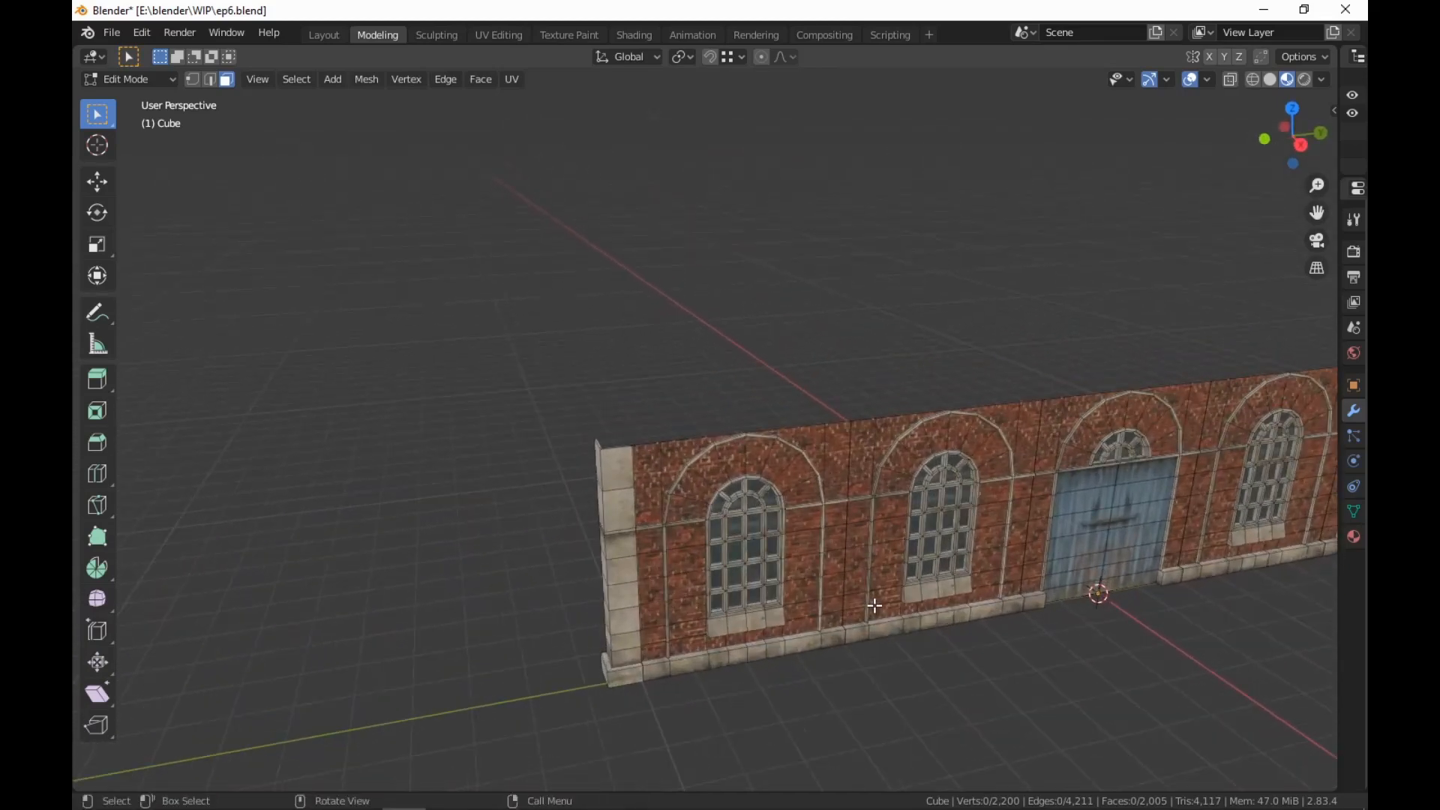
scroll(878, 605, down, 1)
middle_drag(1028, 615, 943, 546)
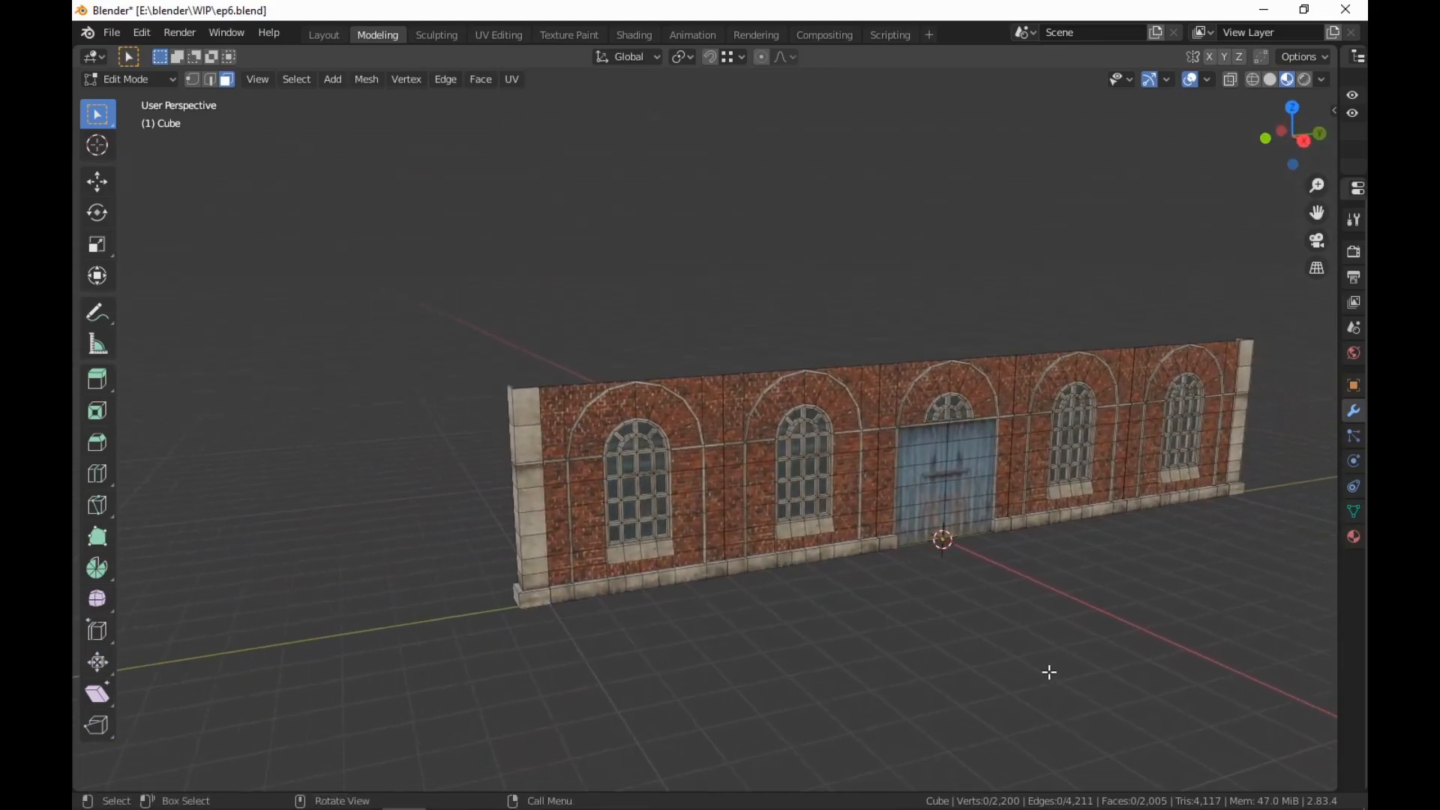
key(l)
key(l)
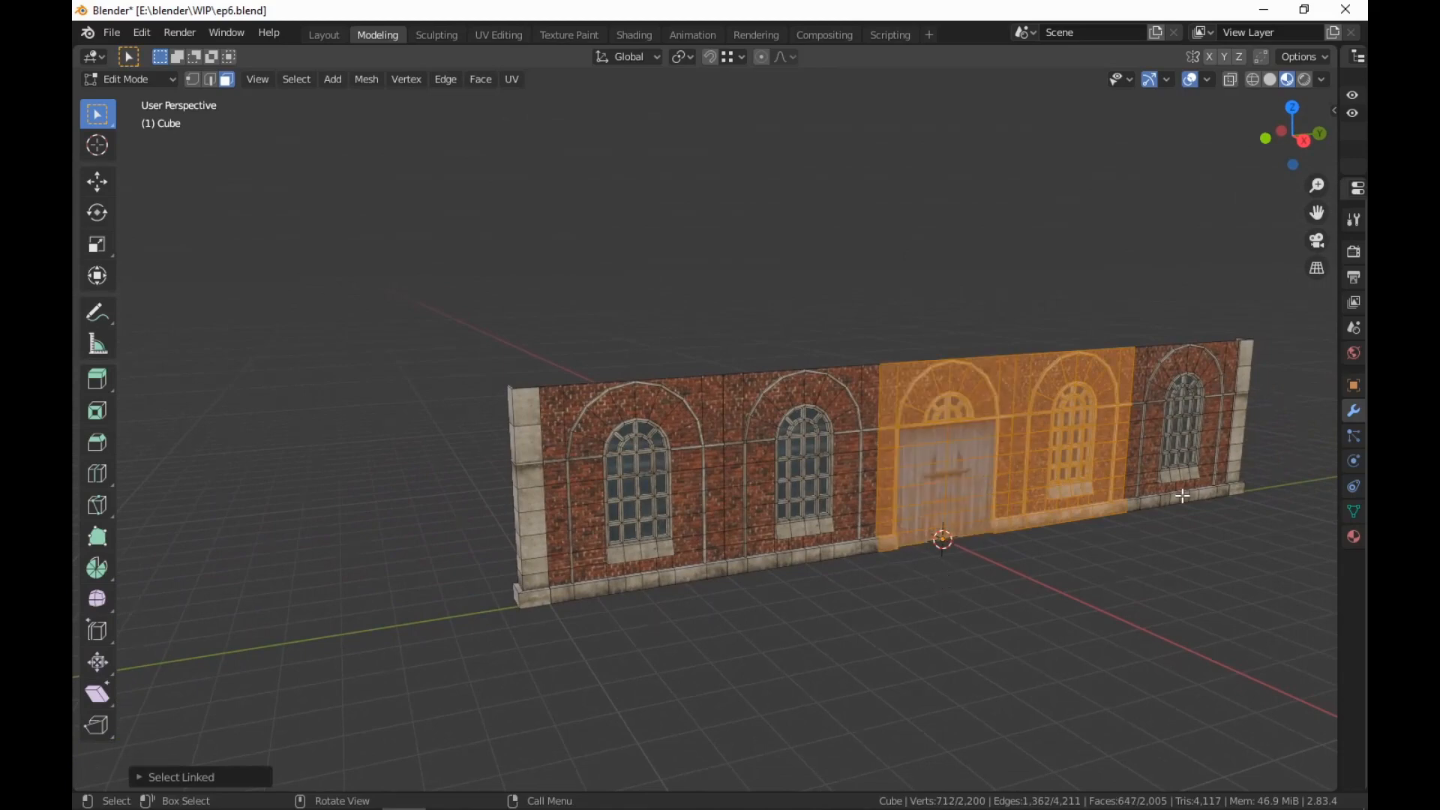
key(l)
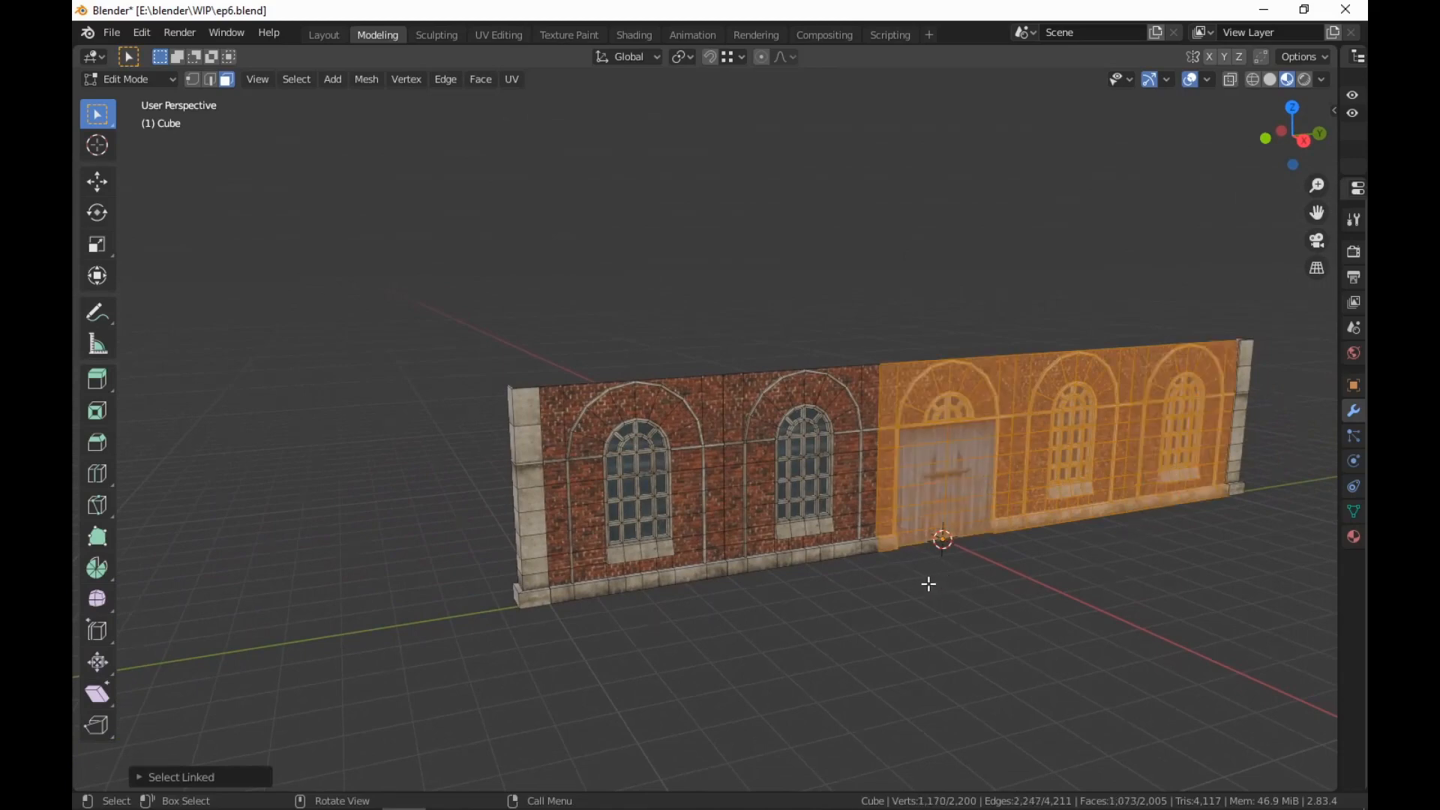
click(863, 596)
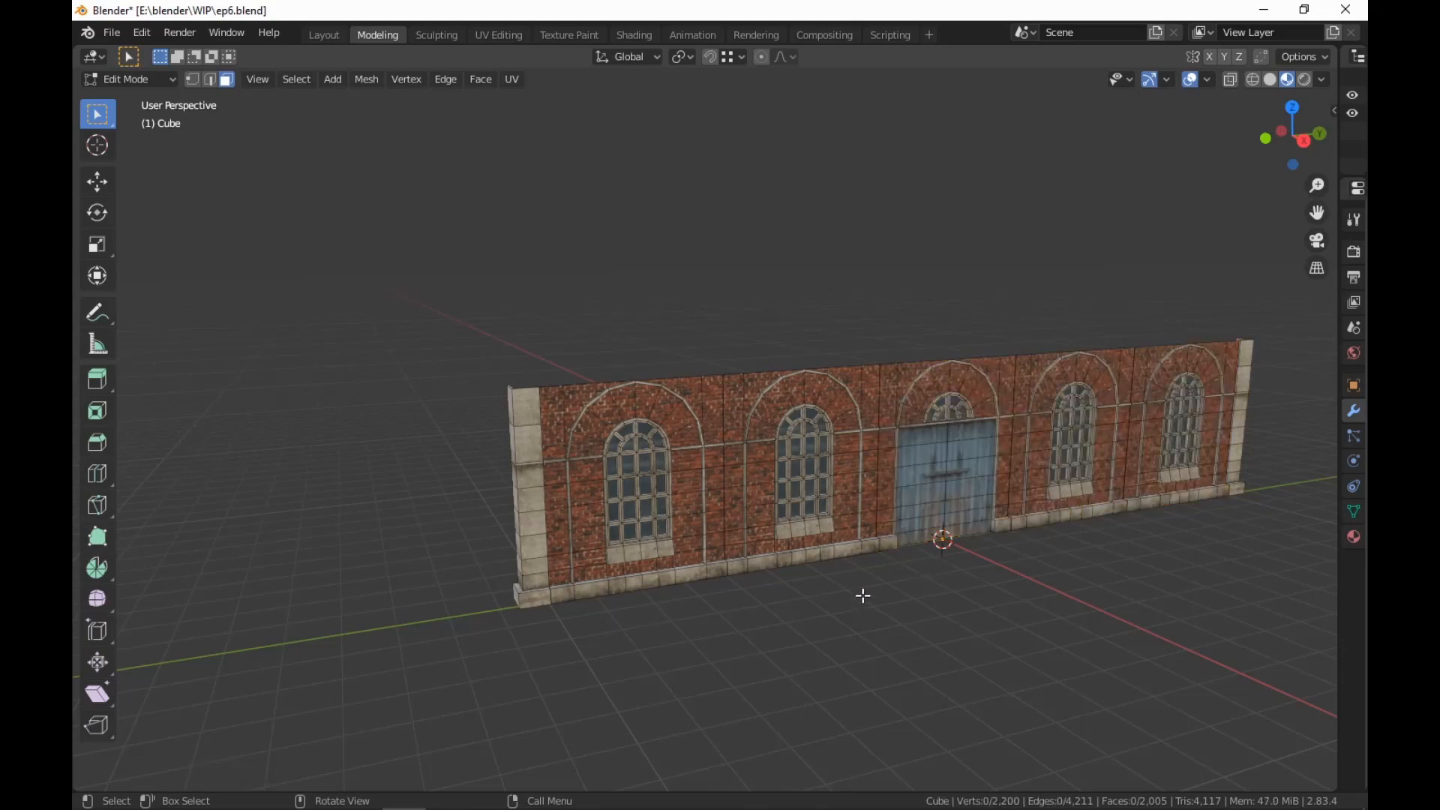
Duplicate the door segment and its two adjacent window segments, and rotate the copy 90 degrees about Z
key(l)
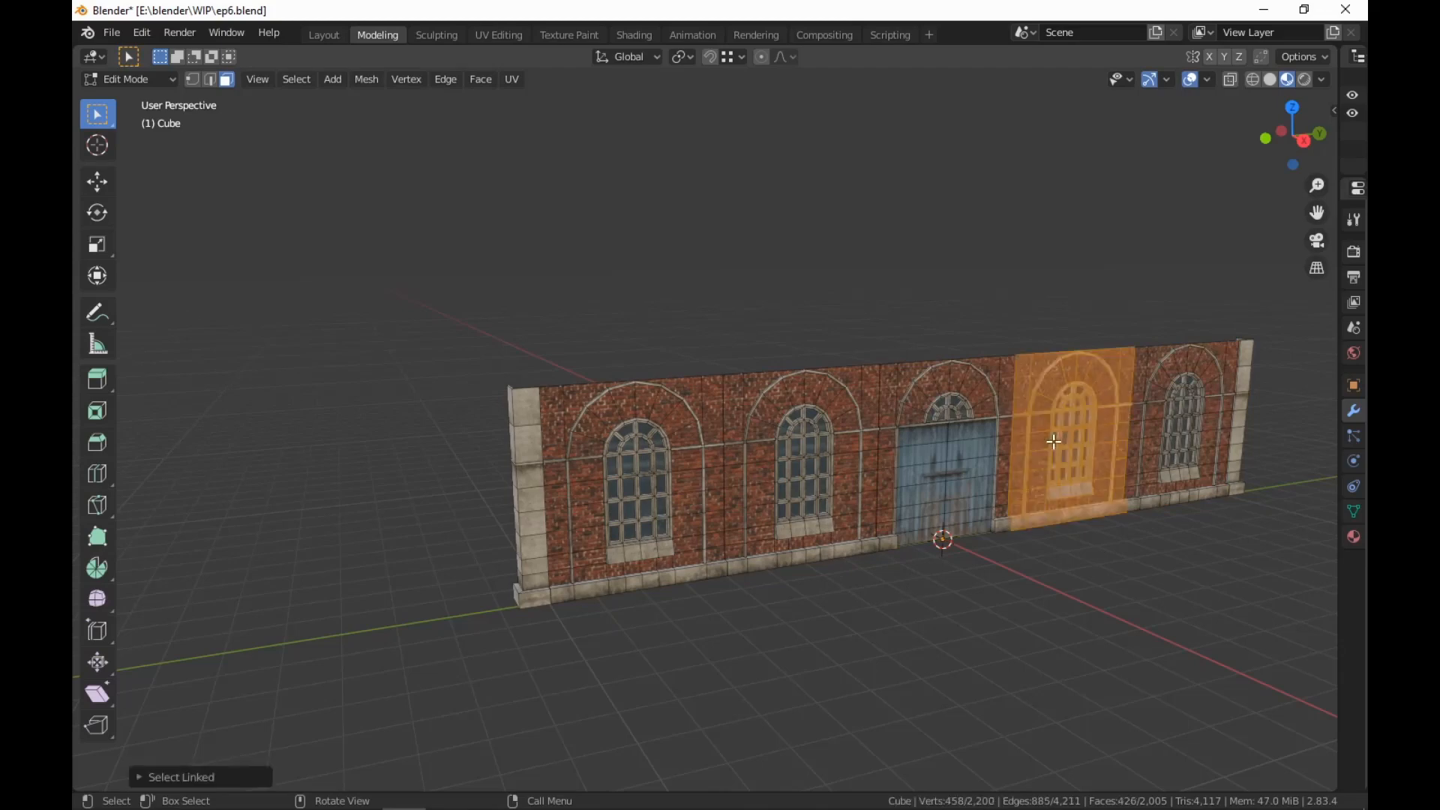
key(l)
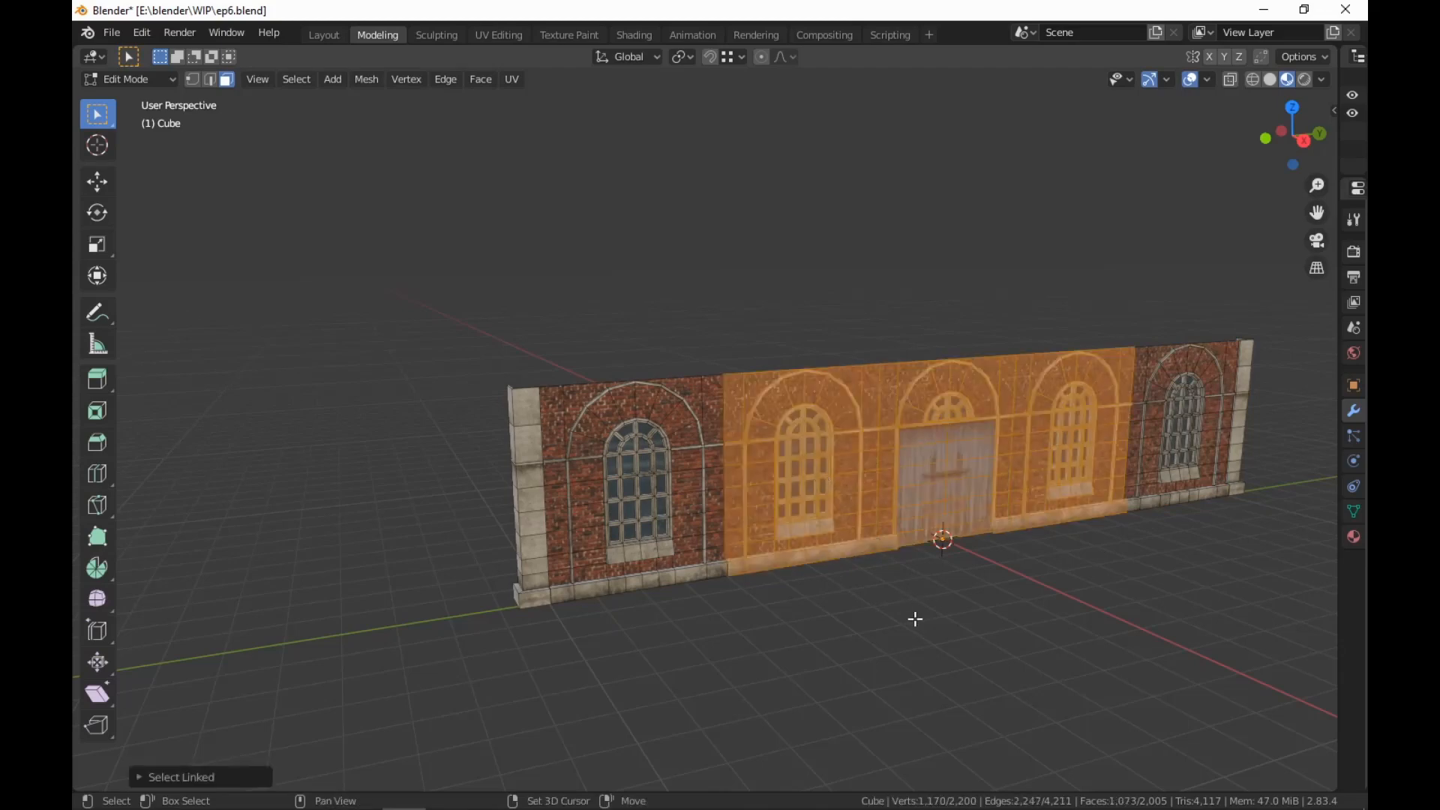
key(shift+d)
text(rz)
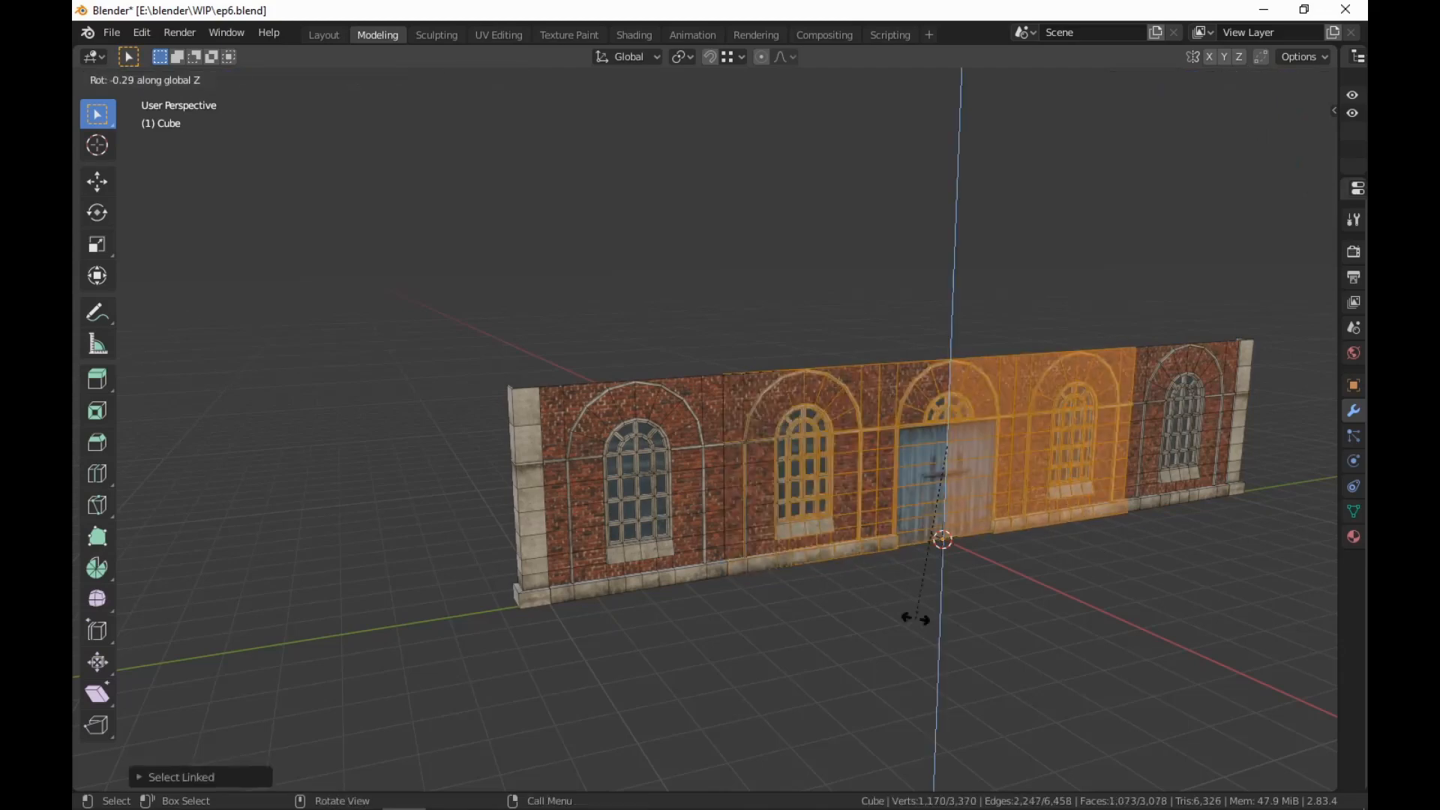
text(90)
key(Return)
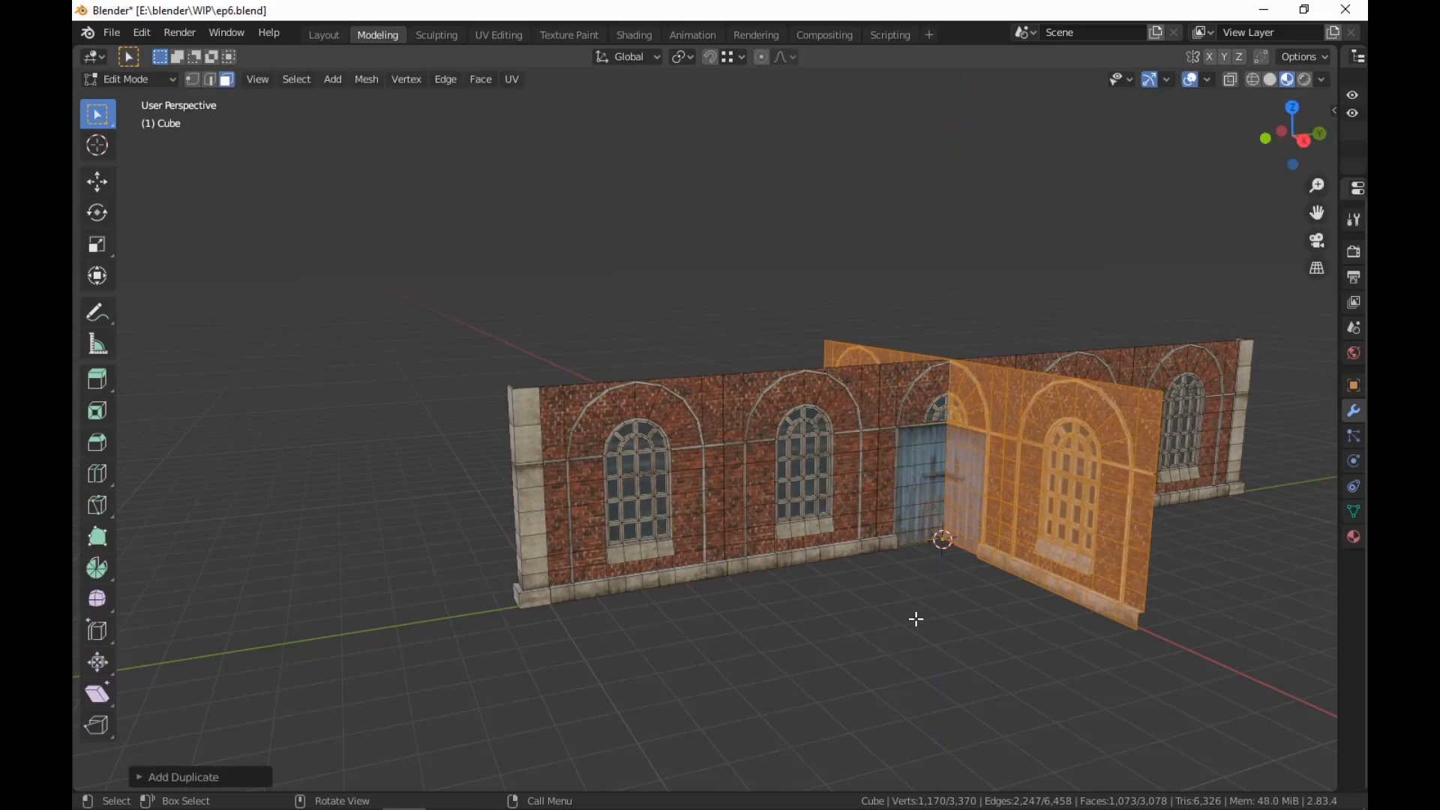
Move the rotated segments along Y past the long wall's end, and snap them along X beside the corner pillar
key(g)
key(y)
click(365, 709)
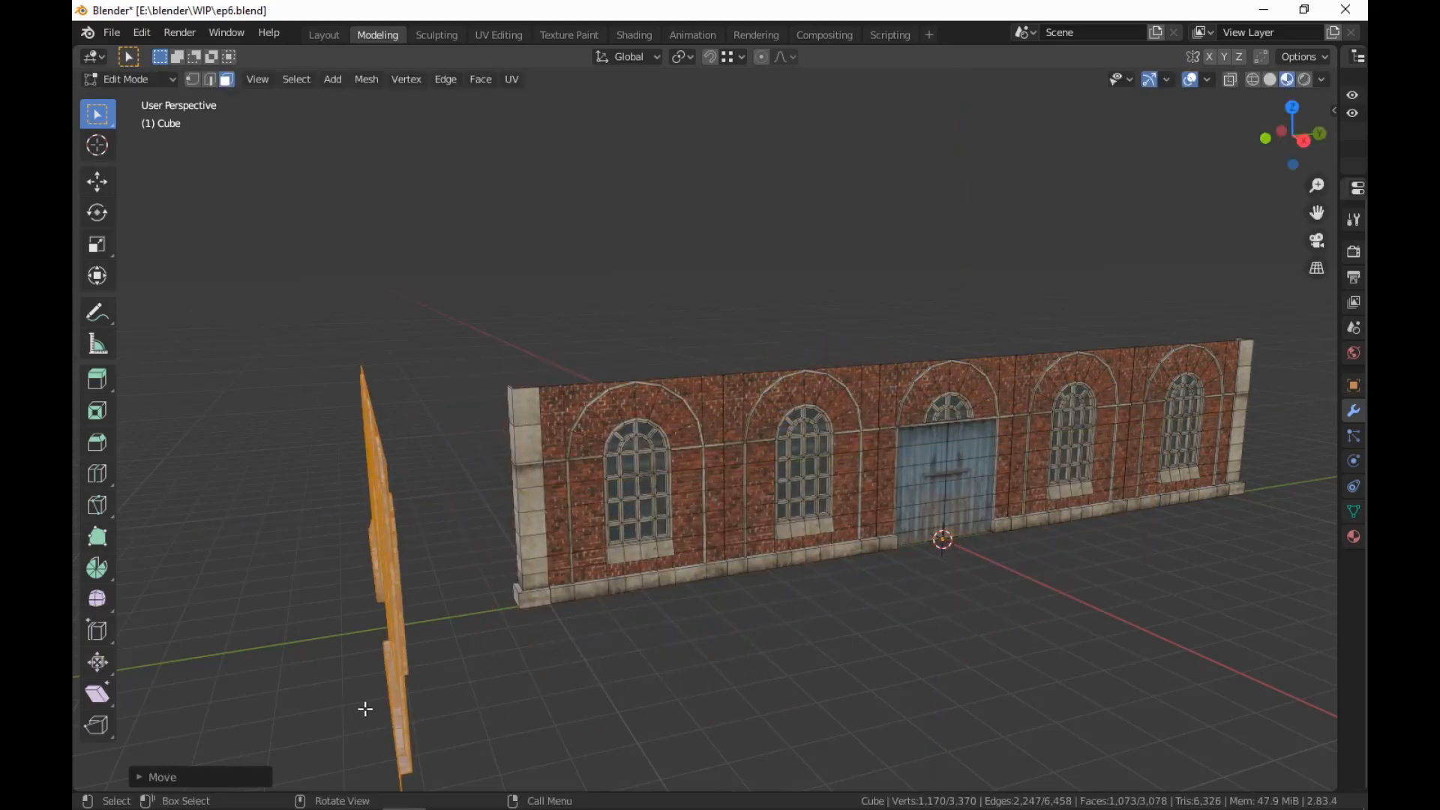
key(g)
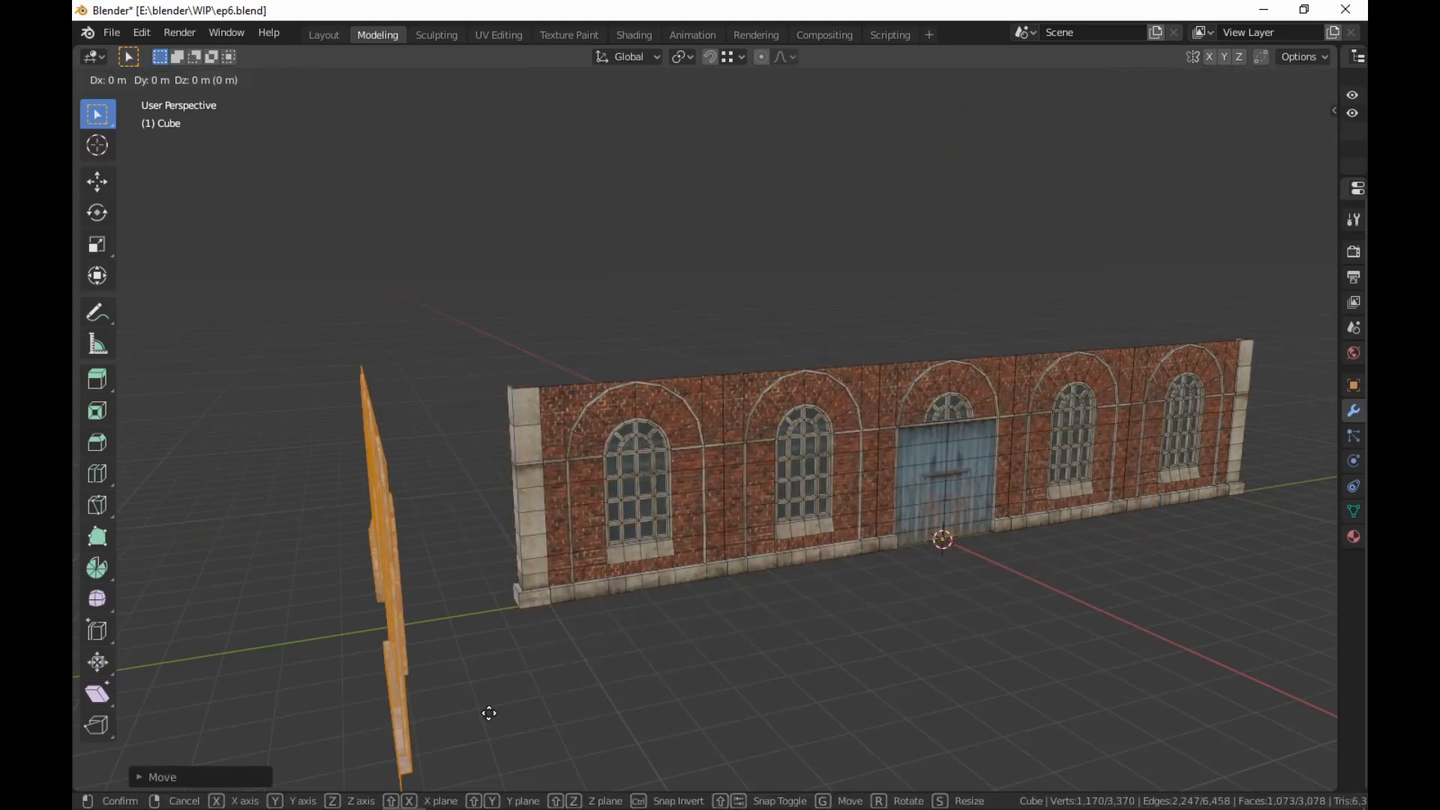
key(x)
click(417, 609)
middle_drag(421, 615, 718, 530)
key(g)
key(x)
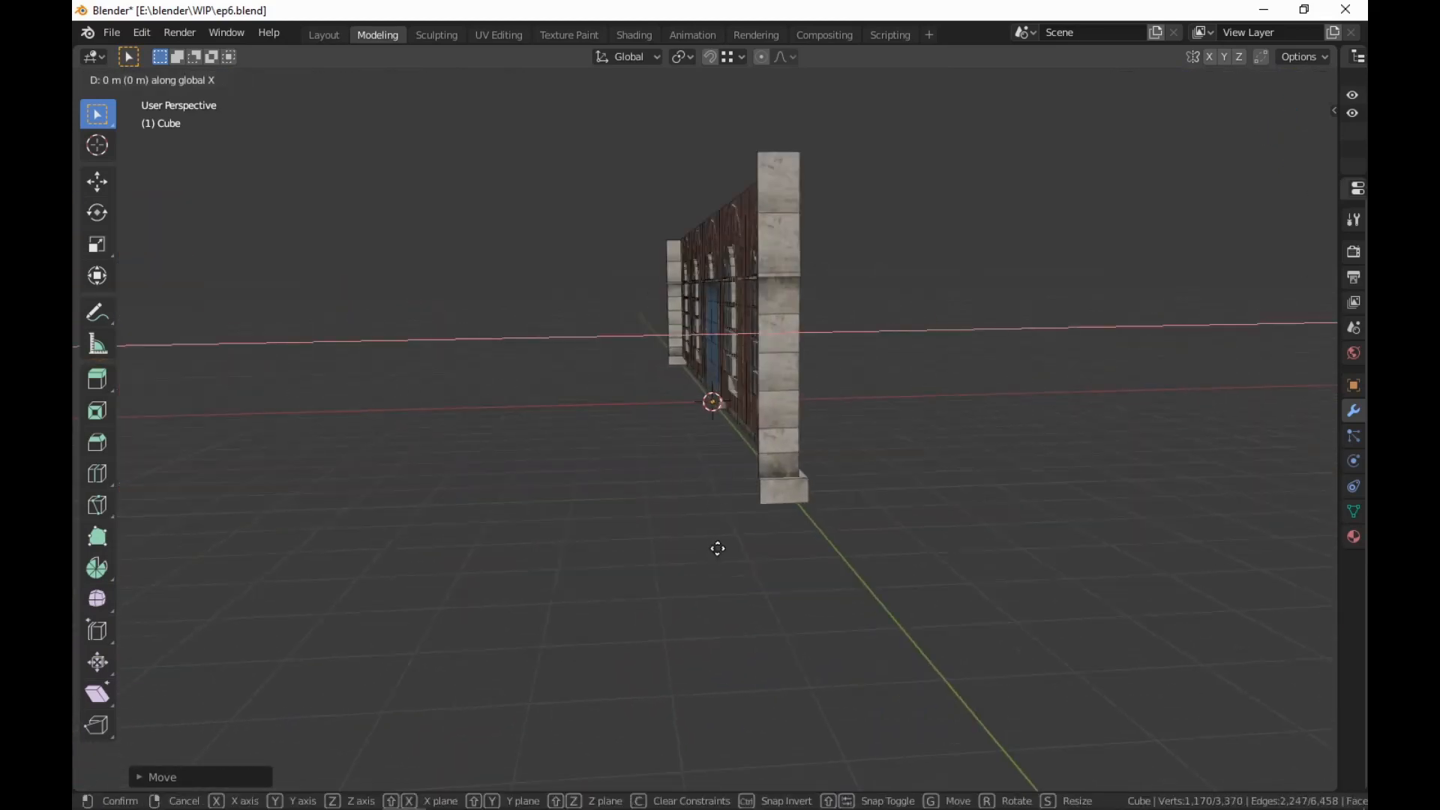
ctrl+click(758, 520)
Snap the side wall along Y, with a final shift of about 0.15 m, flush against the corner pillar, and deselect it
key(g)
key(y)
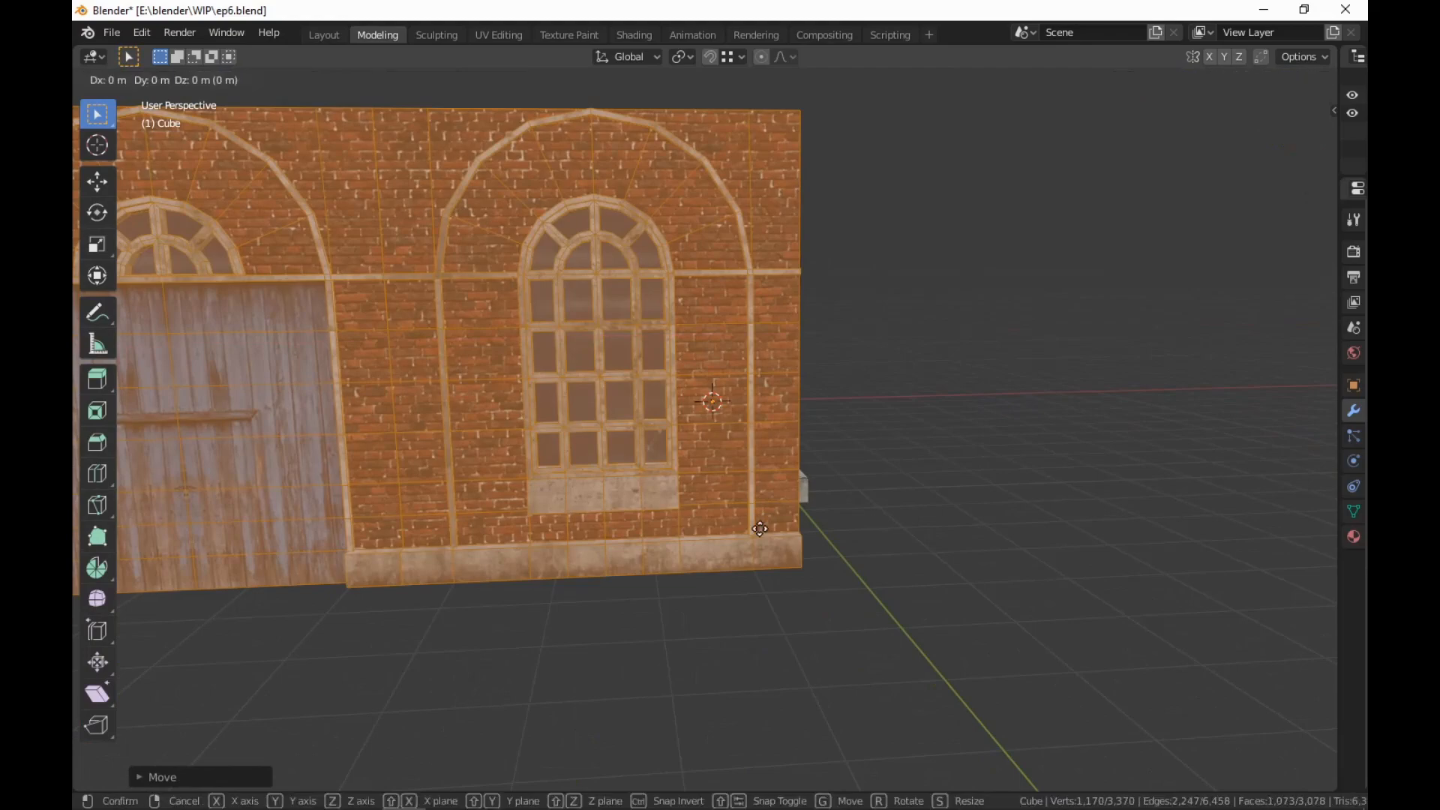
ctrl+click(760, 528)
middle_drag(760, 529, 711, 591)
scroll(711, 591, up, 4)
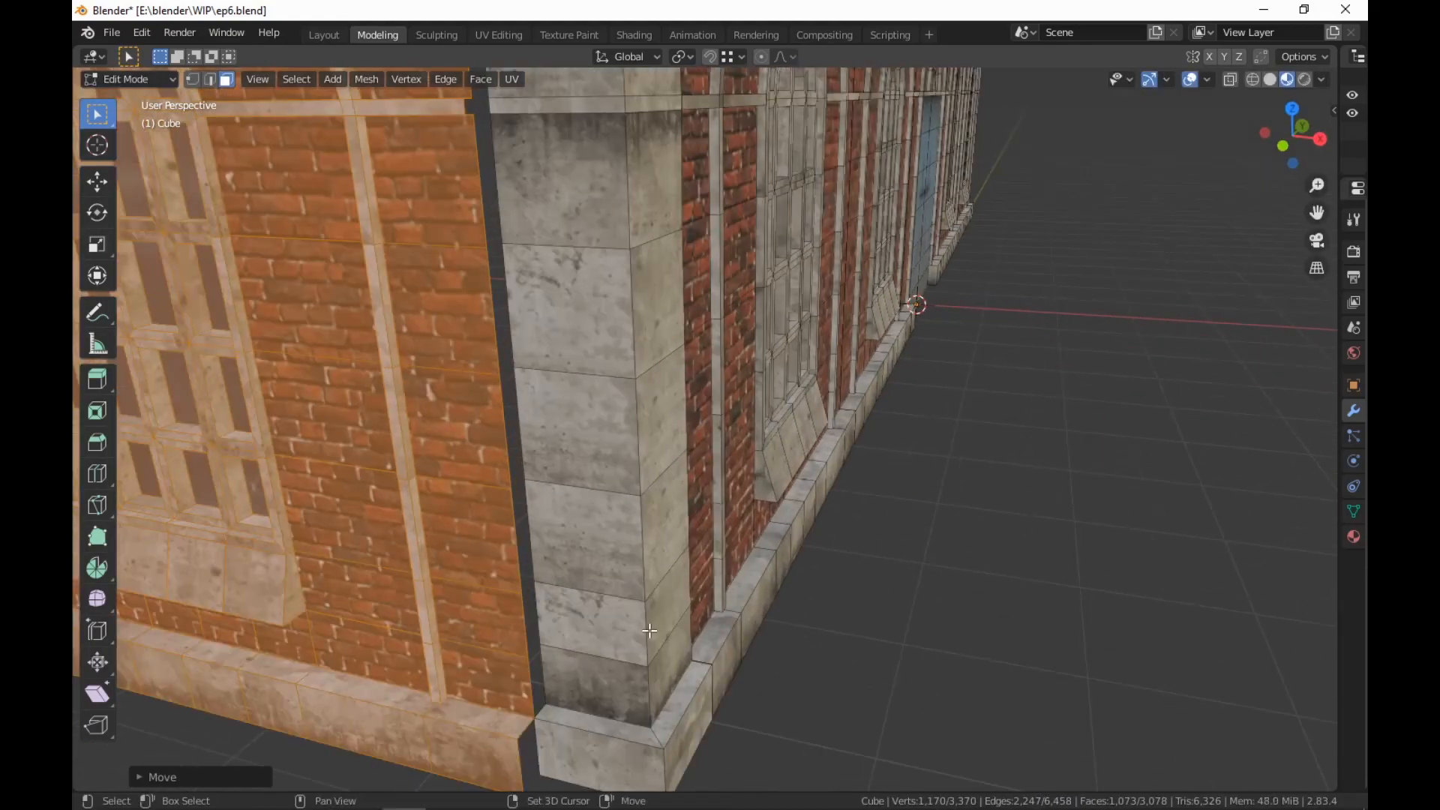
shift+middle_drag(604, 658, 683, 565)
key(g)
key(y)
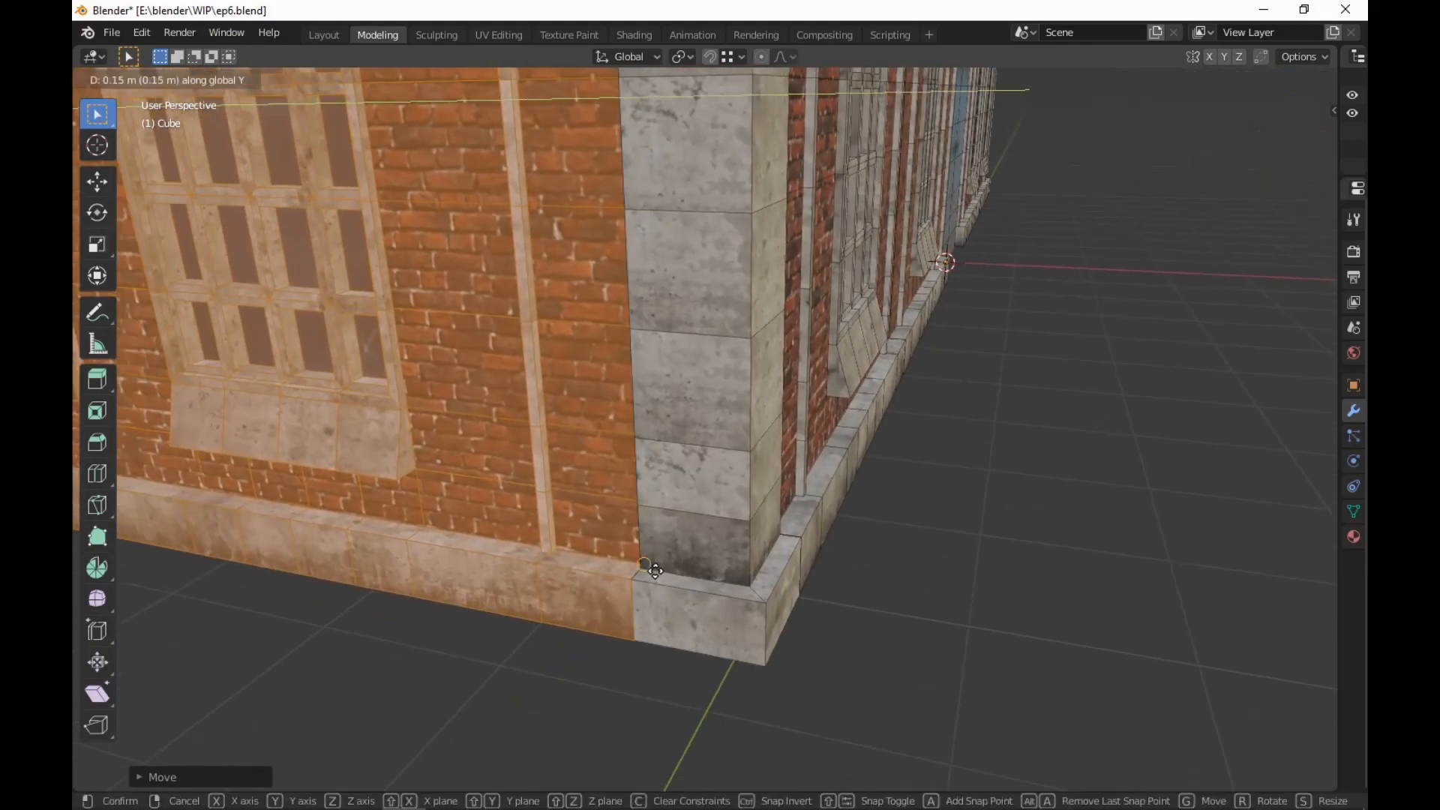
ctrl+click(651, 573)
scroll(657, 571, down, 4)
middle_drag(657, 572, 785, 564)
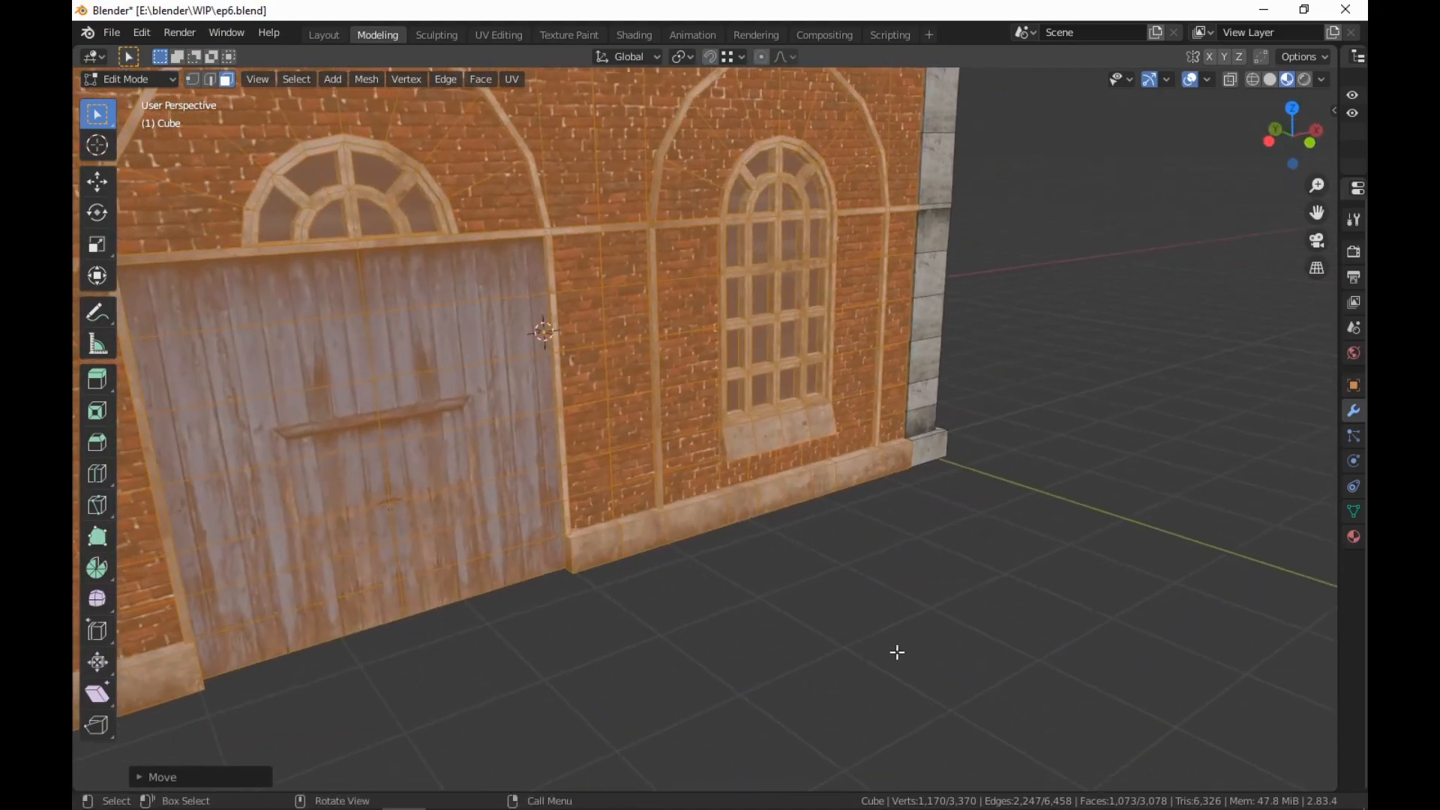
click(897, 653)
Select the three linked segments of the side wall, duplicate them and place the copy near the long wall's opposite end
shift+middle_drag(899, 652, 778, 469)
scroll(1165, 612, down, 6)
scroll(951, 623, up, 2)
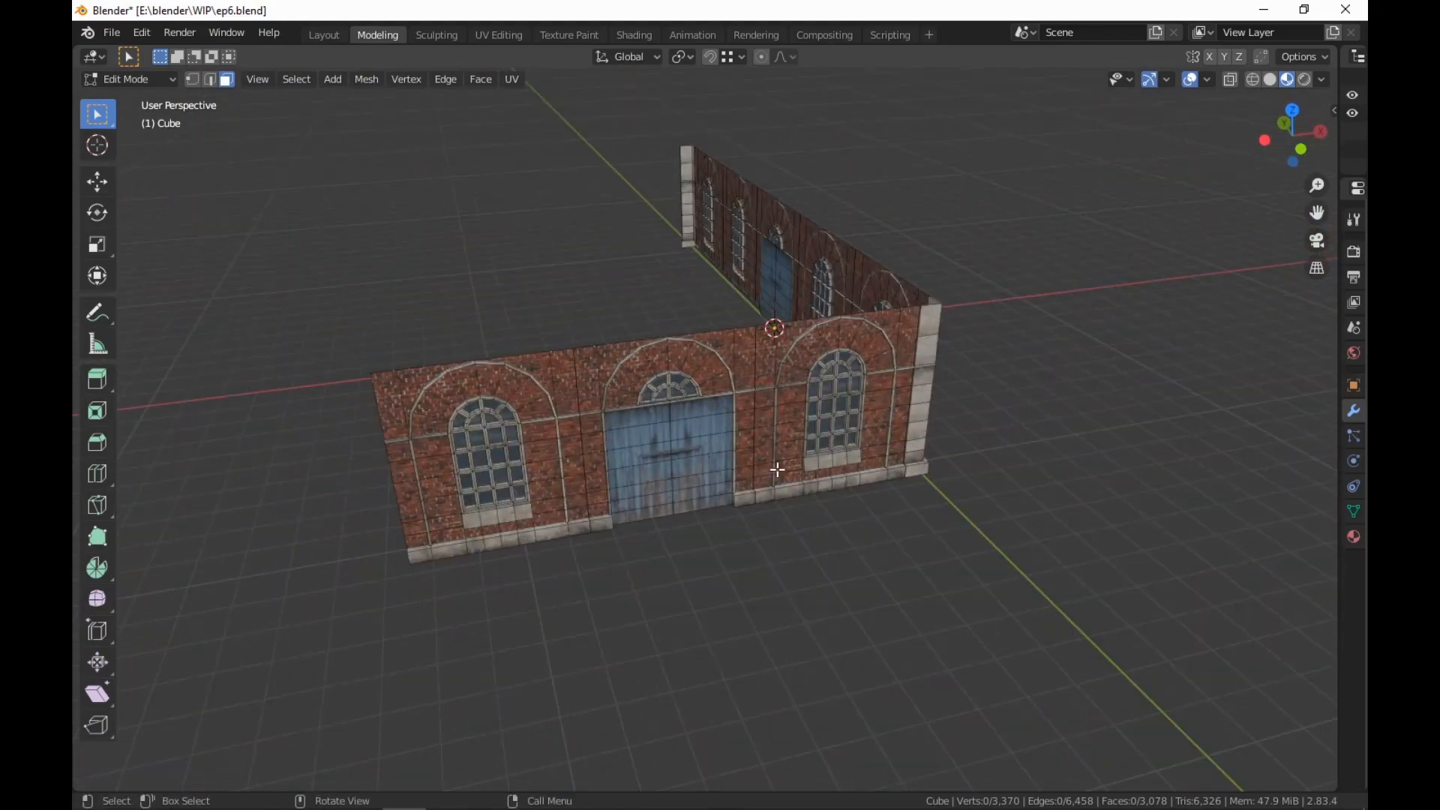
key(l)
key(l)
key(l)
middle_drag(442, 521, 854, 531)
key(shift+d)
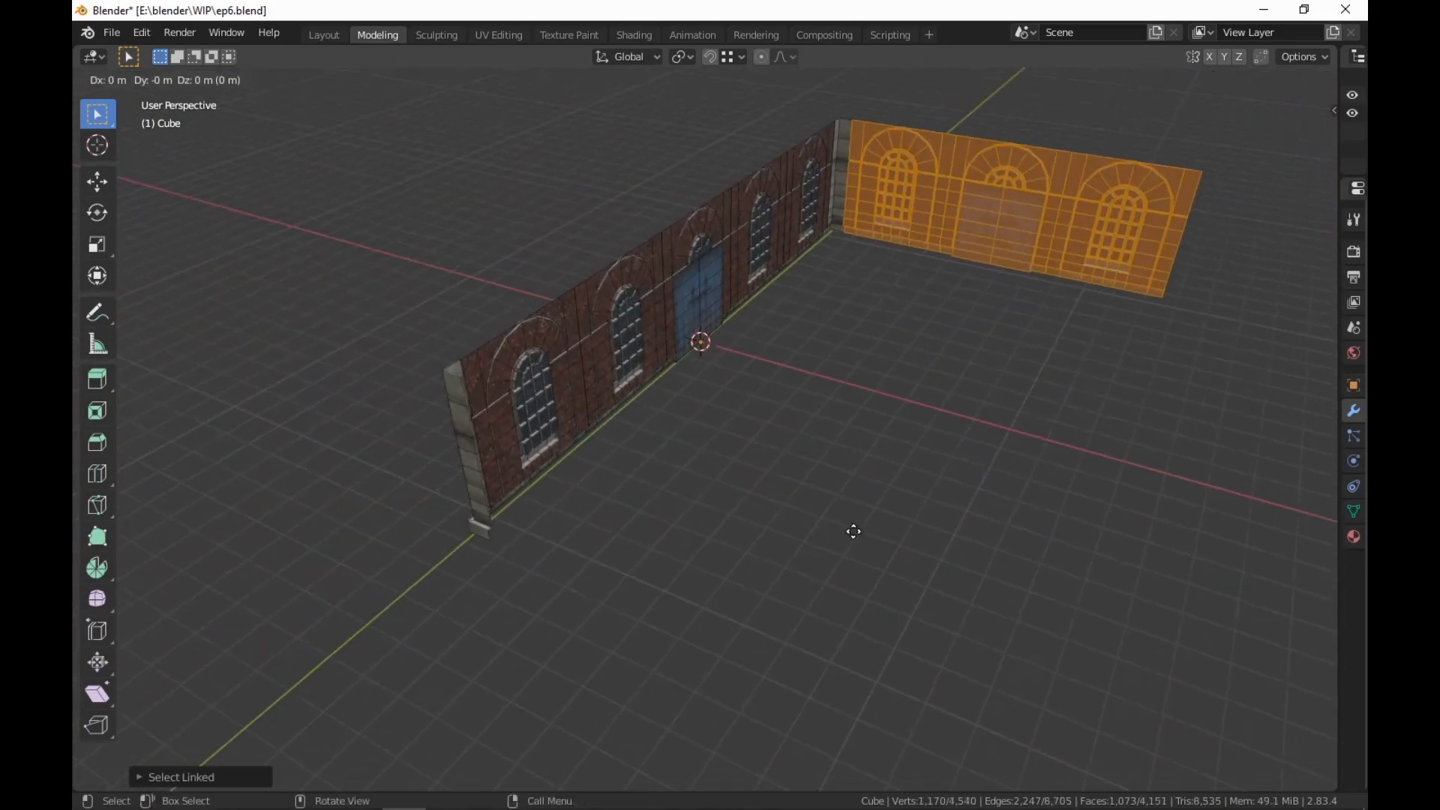
click(561, 777)
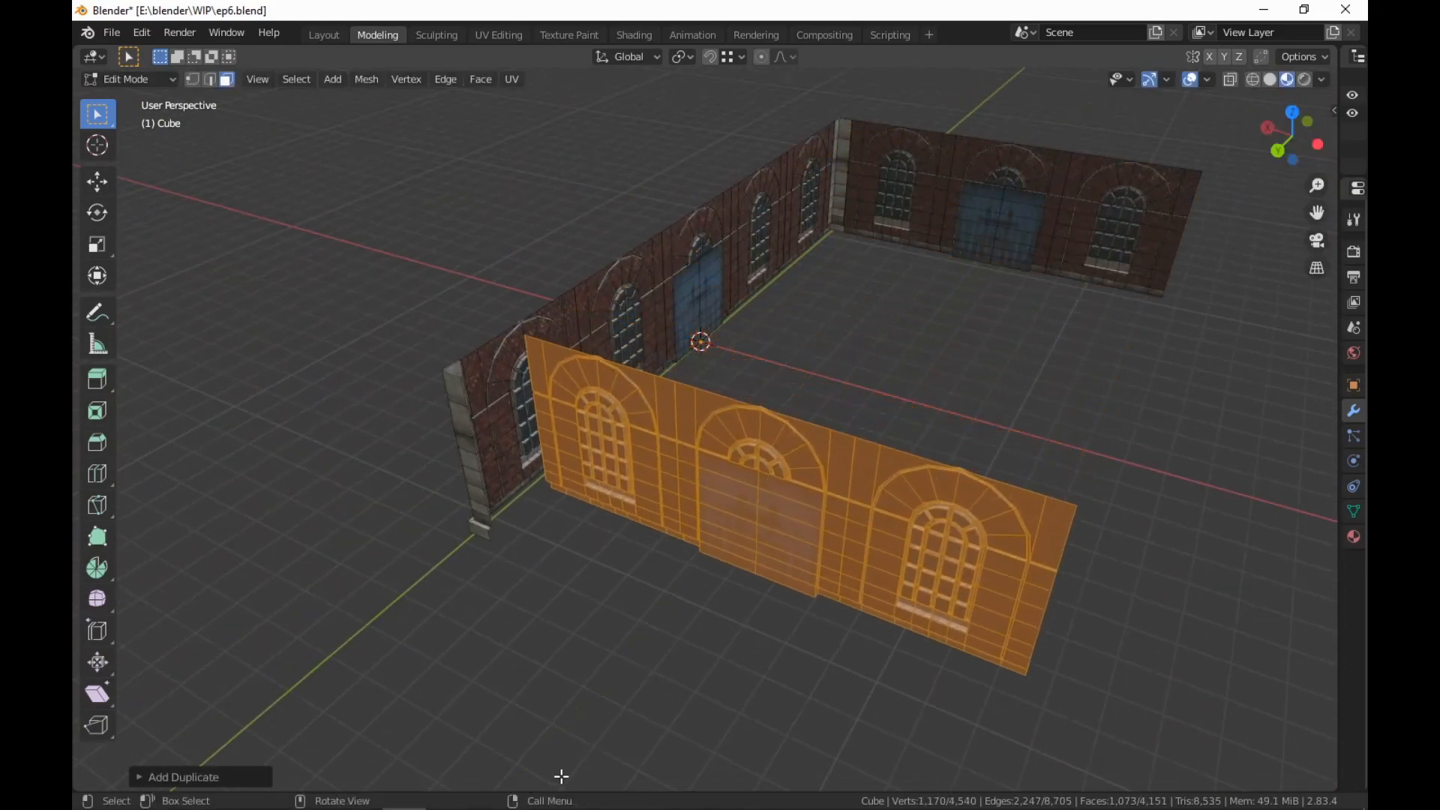
Mirror the side wall copy with a Y scale of -1, recalculate its normals and snap it along Y against the corner pillar
text(sy-1)
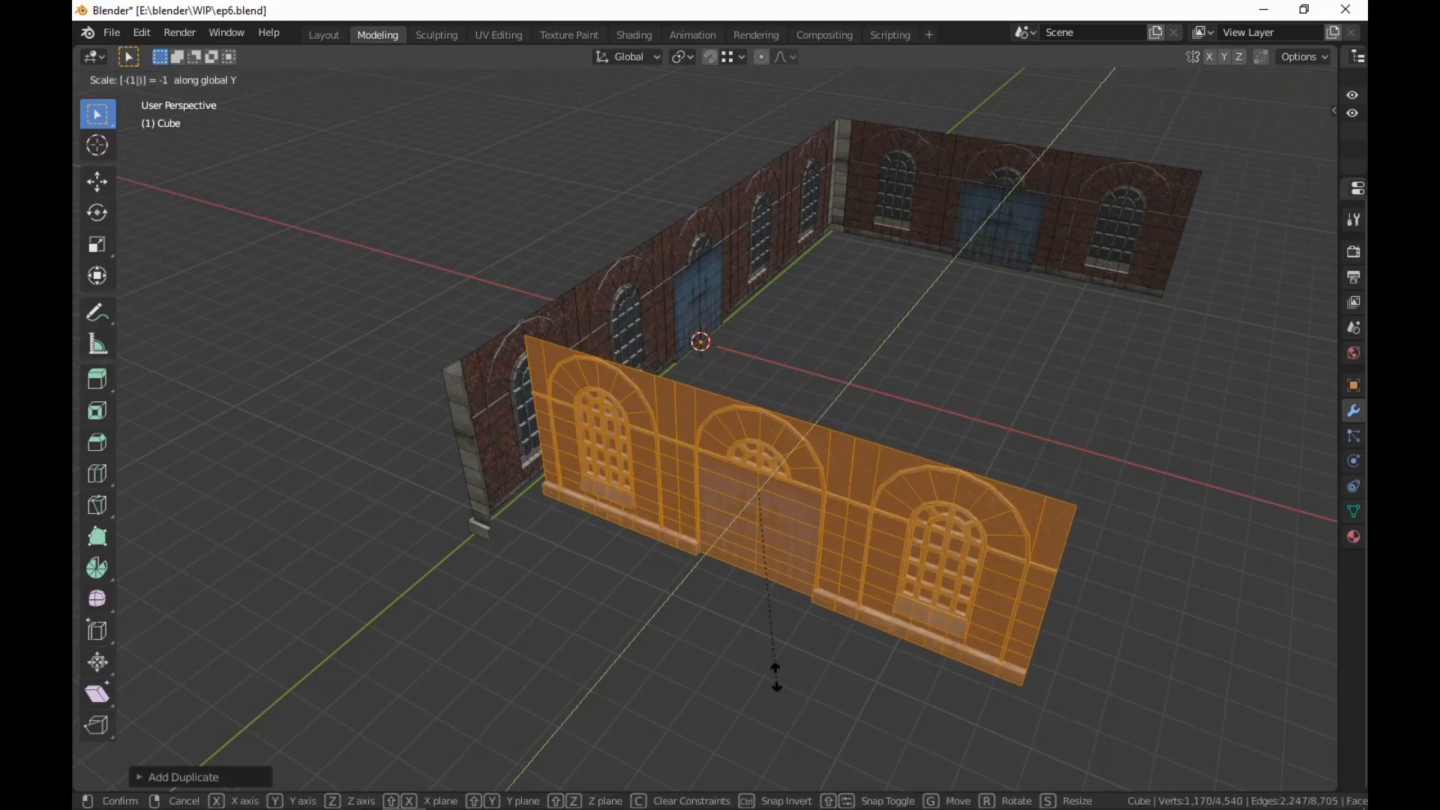
key(Return)
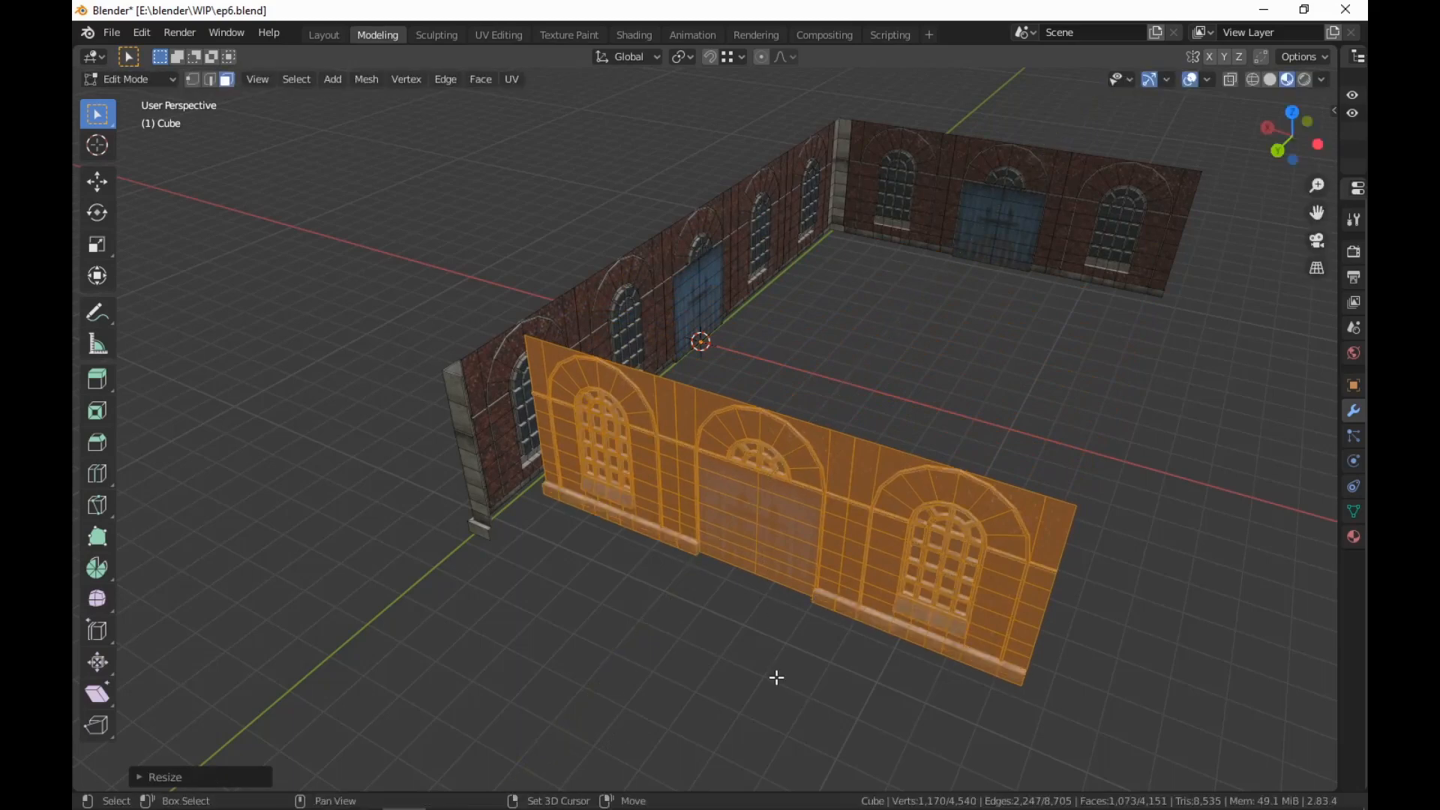
key(g)
key(y)
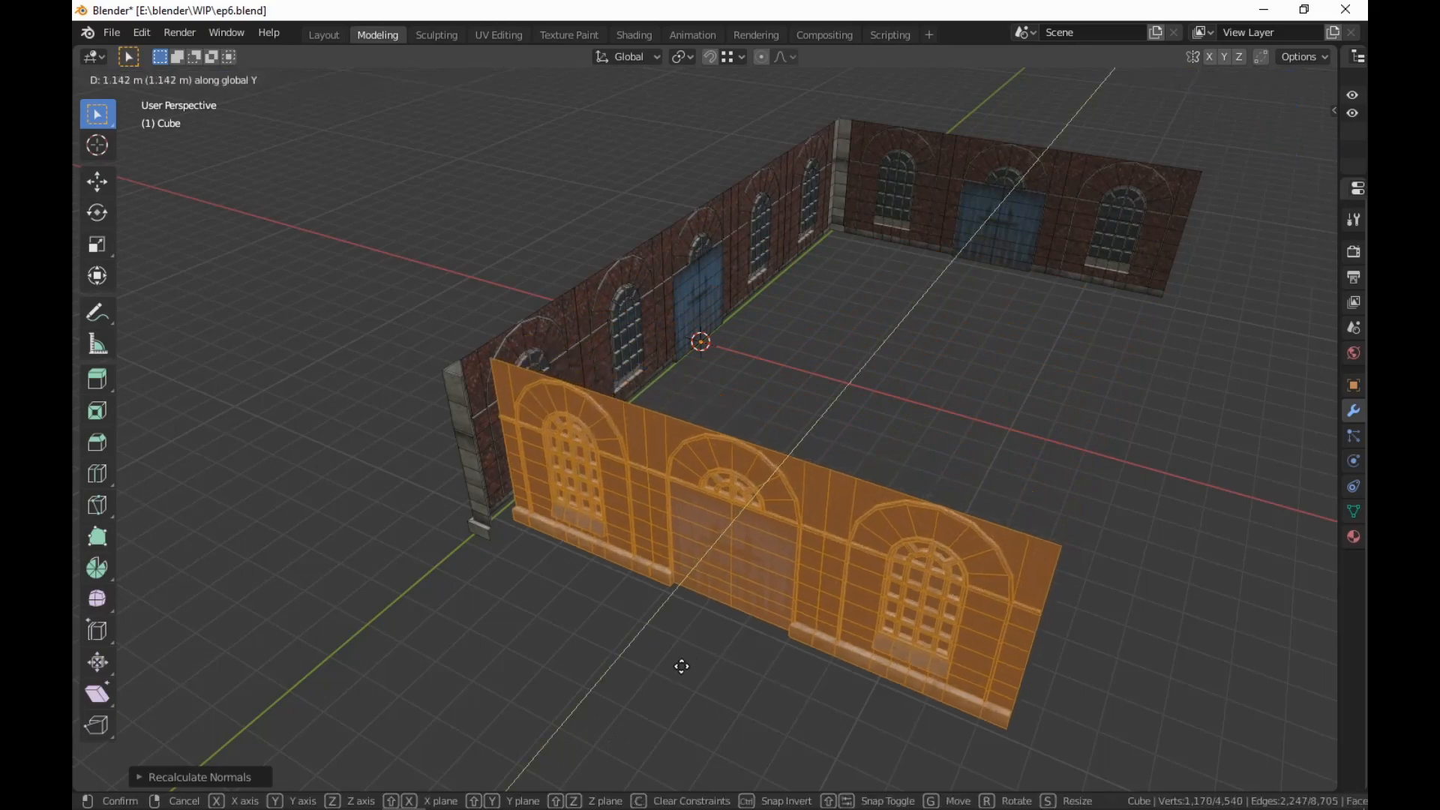
click(485, 542)
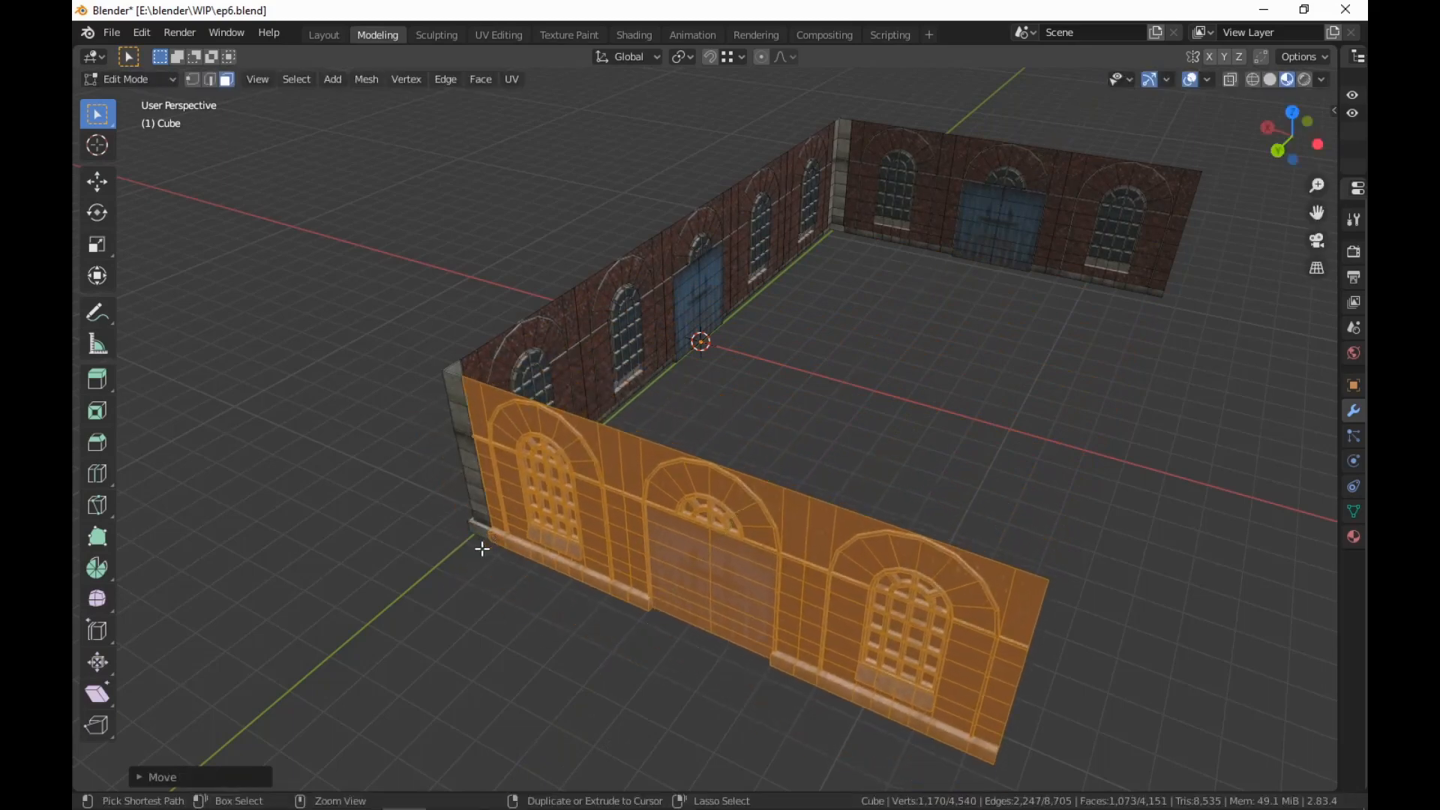
Enable the Screencast Keys display in the viewport
click(1335, 113)
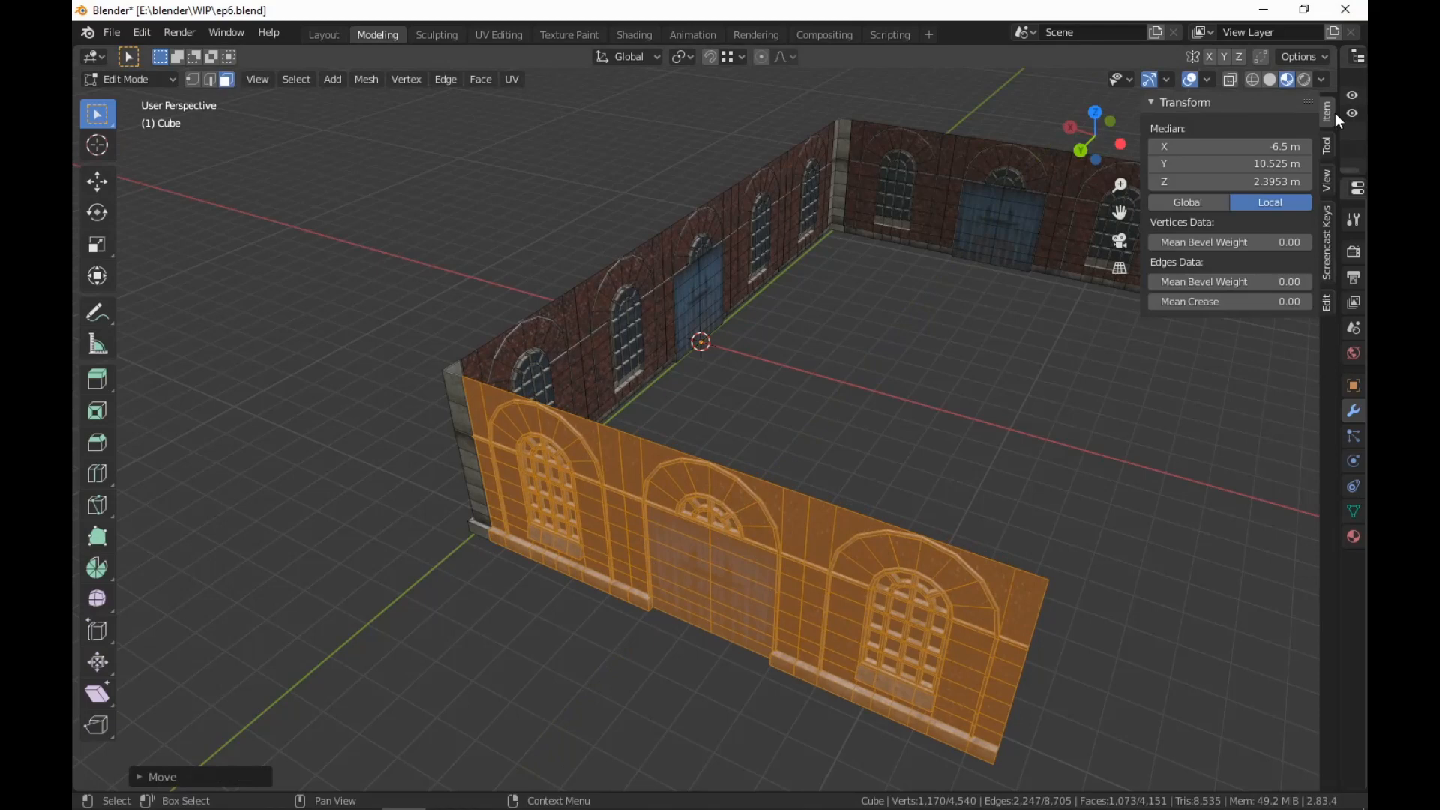
click(1329, 250)
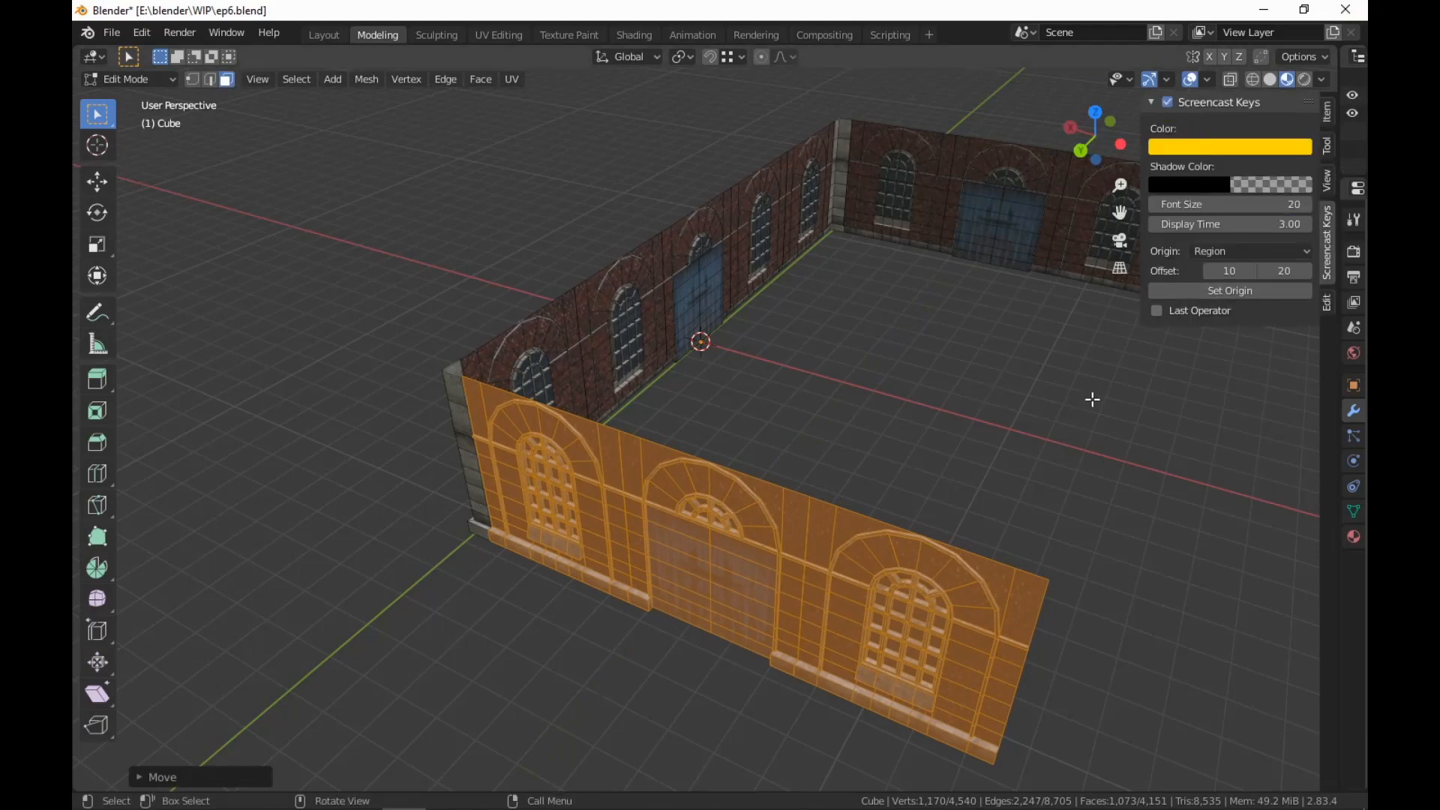
key(n)
Select both corner pillars and duplicate them about -14.8 m along X toward the open ends of the side walls
middle_drag(1090, 412, 1054, 499)
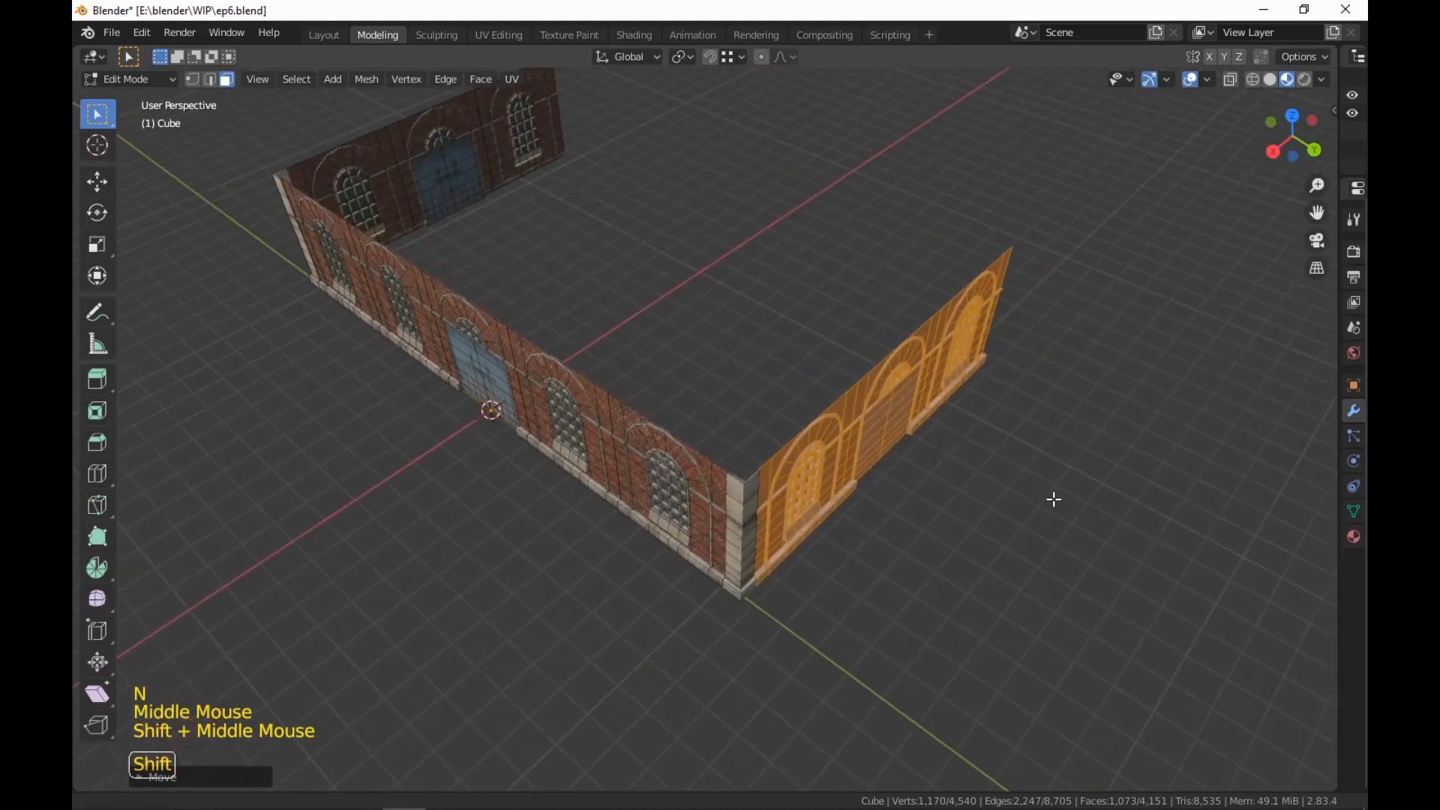
shift+scroll(1054, 500, up, 1)
scroll(1054, 499, up, 2)
click(1040, 658)
middle_drag(1003, 636, 923, 520)
shift+scroll(1137, 663, down, 1)
scroll(1137, 663, down, 2)
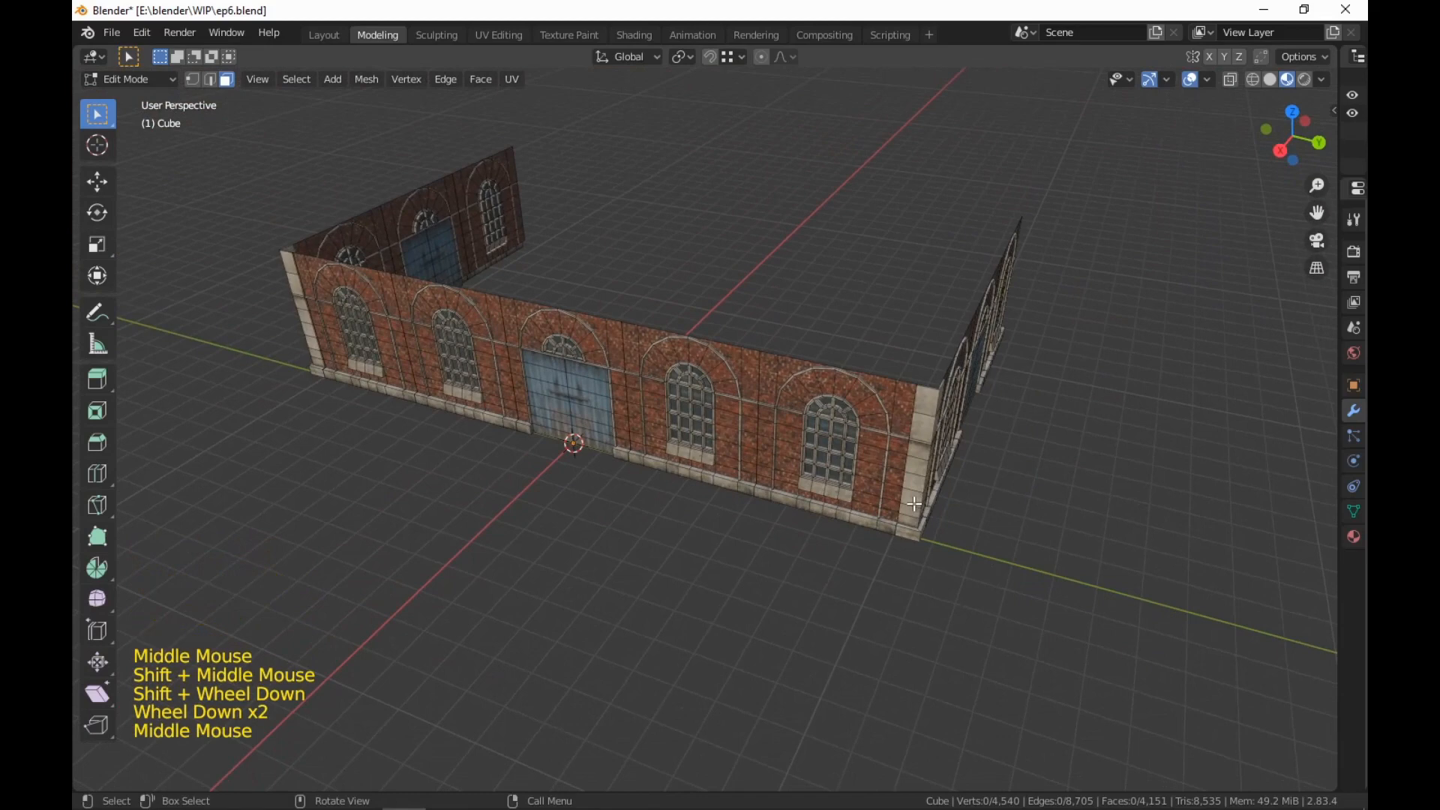
key(l)
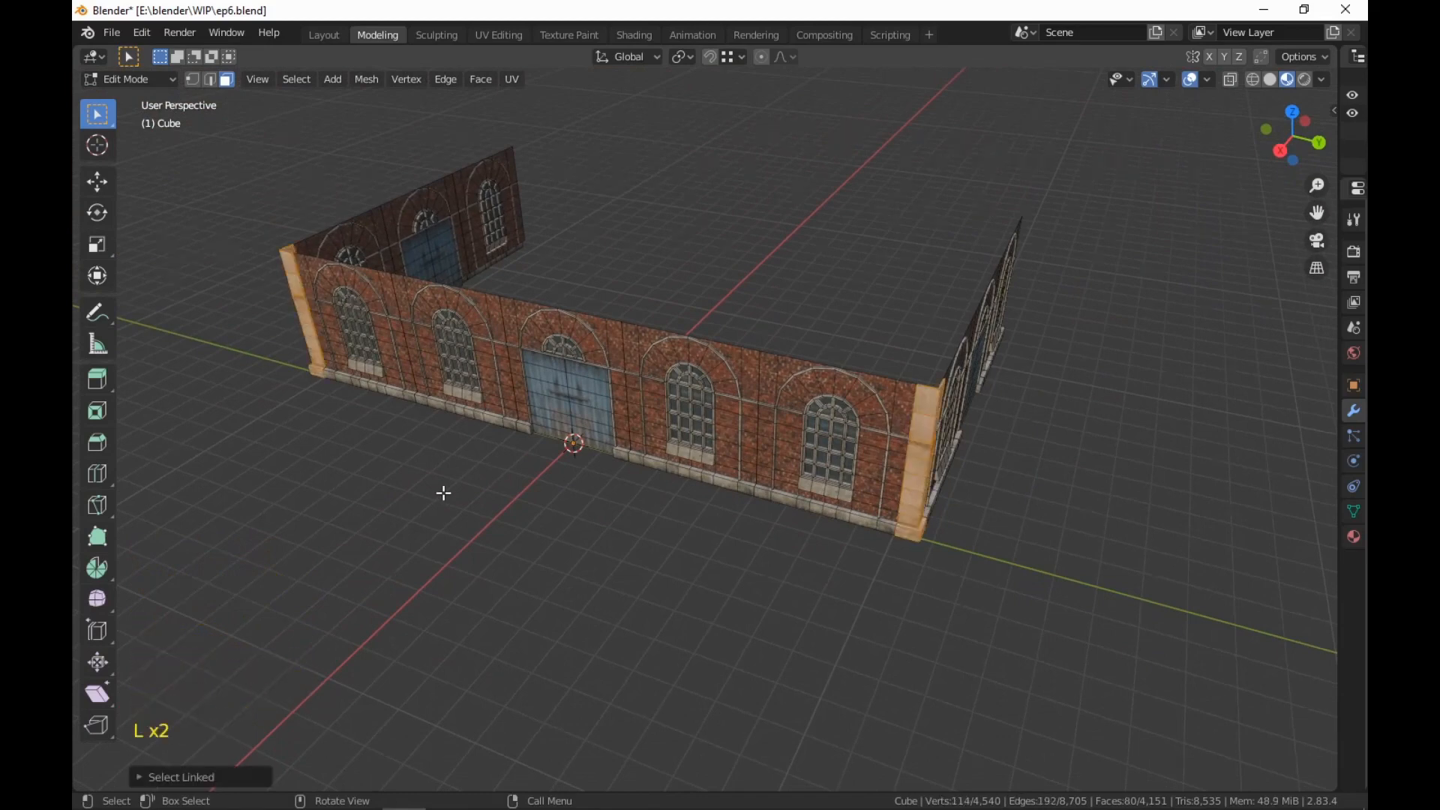
key(shift+d)
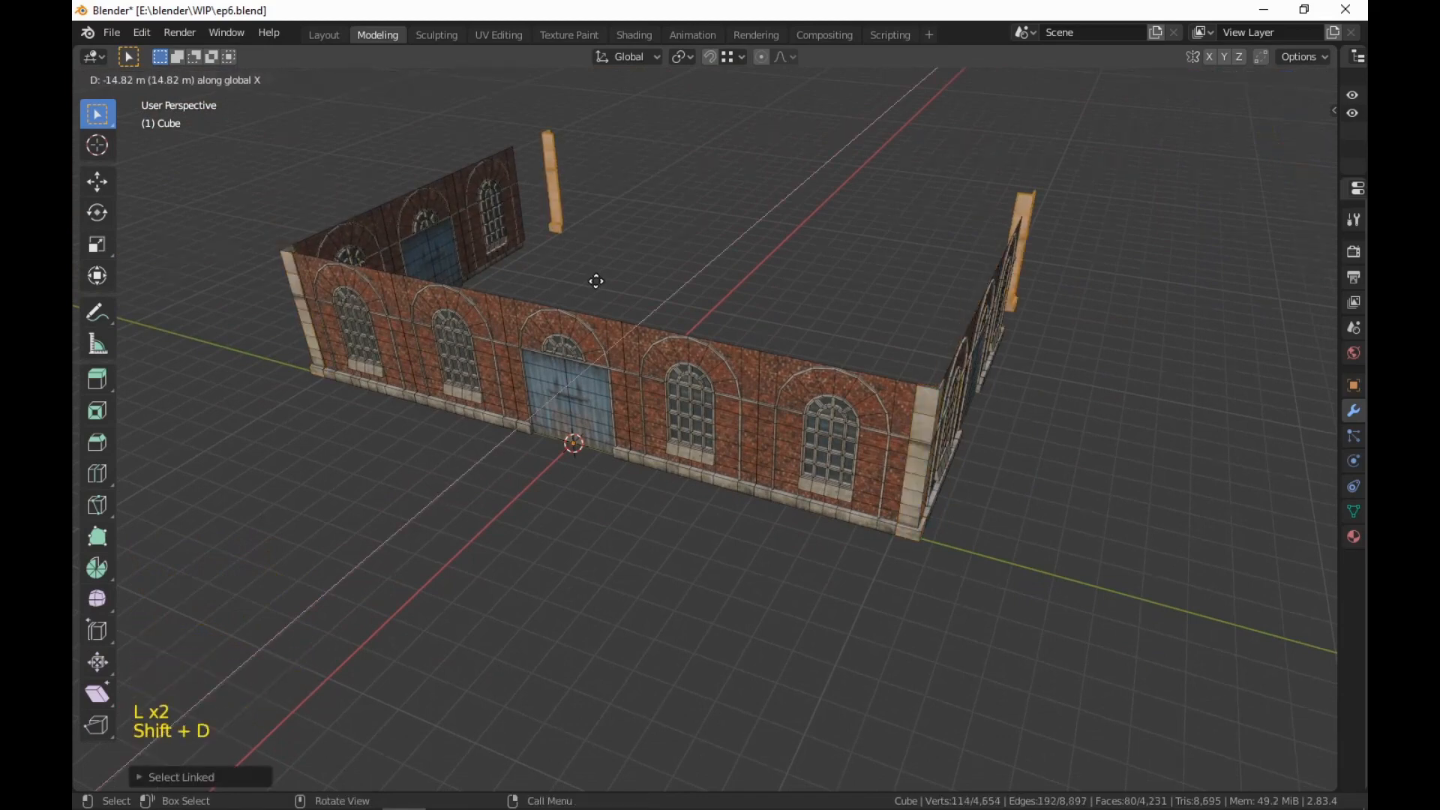
click(595, 278)
Mirror the two pillar copies with an X scale of -1 and snap them onto the side walls' open ends
key(s)
key(x)
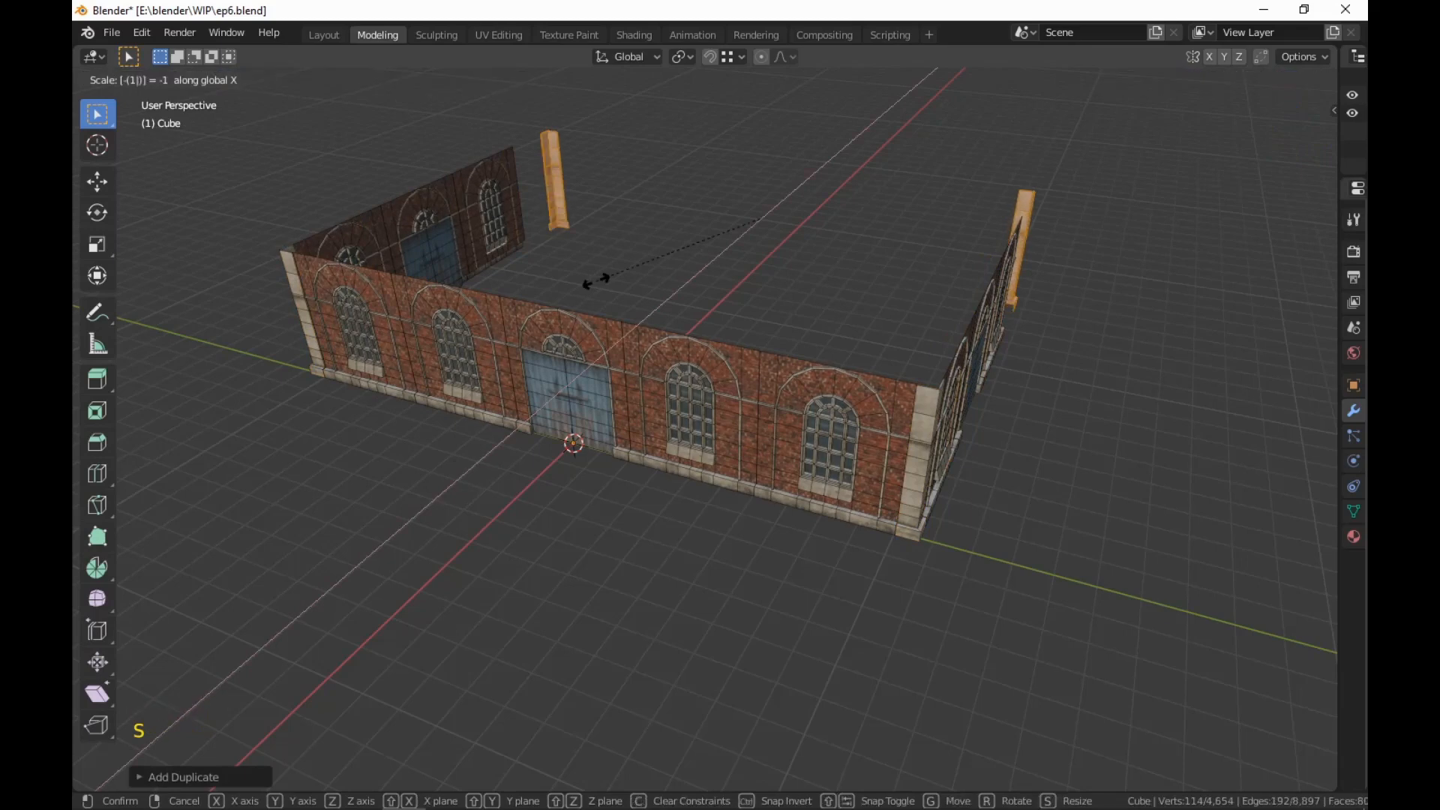
click(597, 281)
key(g)
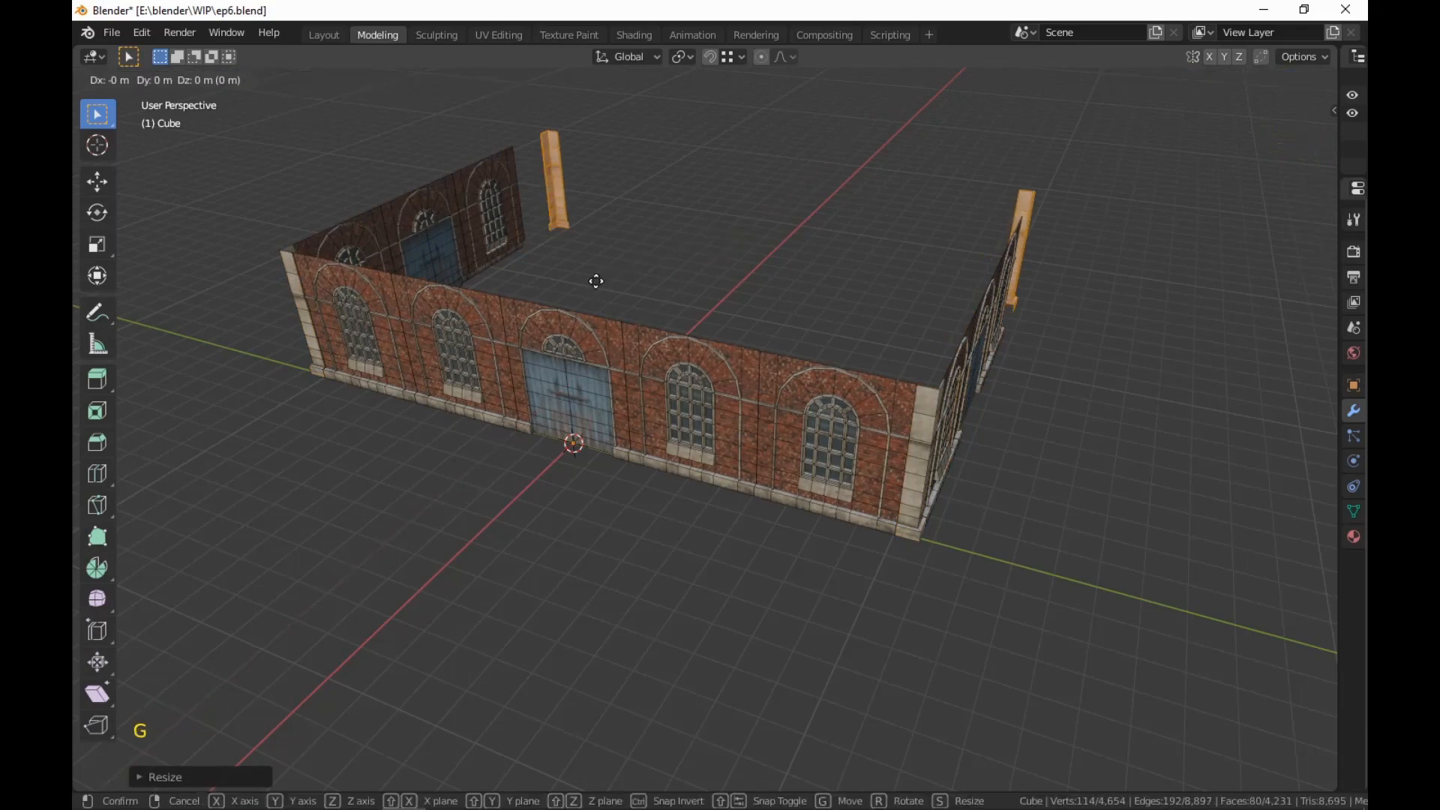
ctrl+click(540, 237)
middle_drag(813, 318, 908, 432)
scroll(630, 304, up, 2)
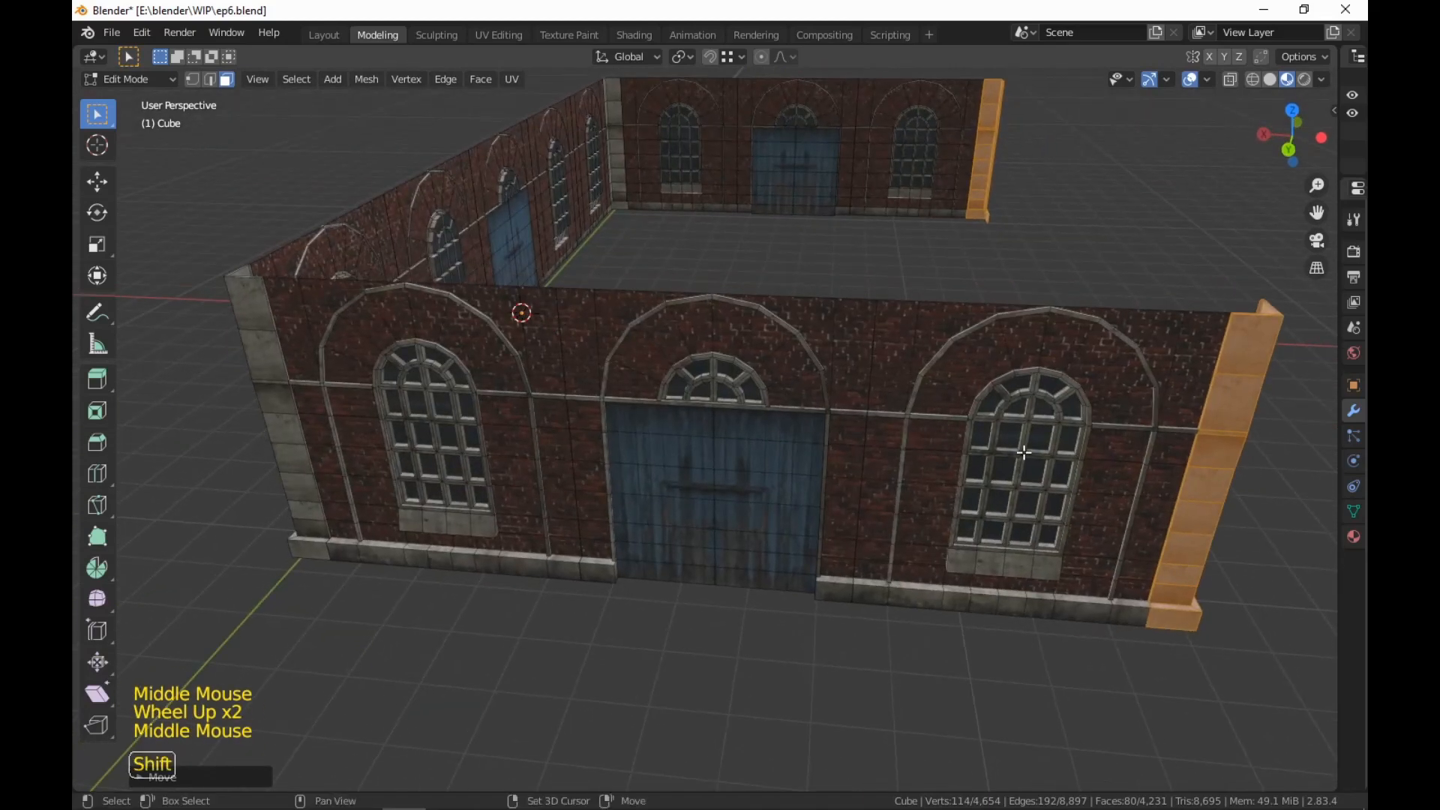
Recalculate the mirrored pillars' normals, show the Face Orientation overlay to check them, and deselect the pillars
key(shift+n)
key(q)
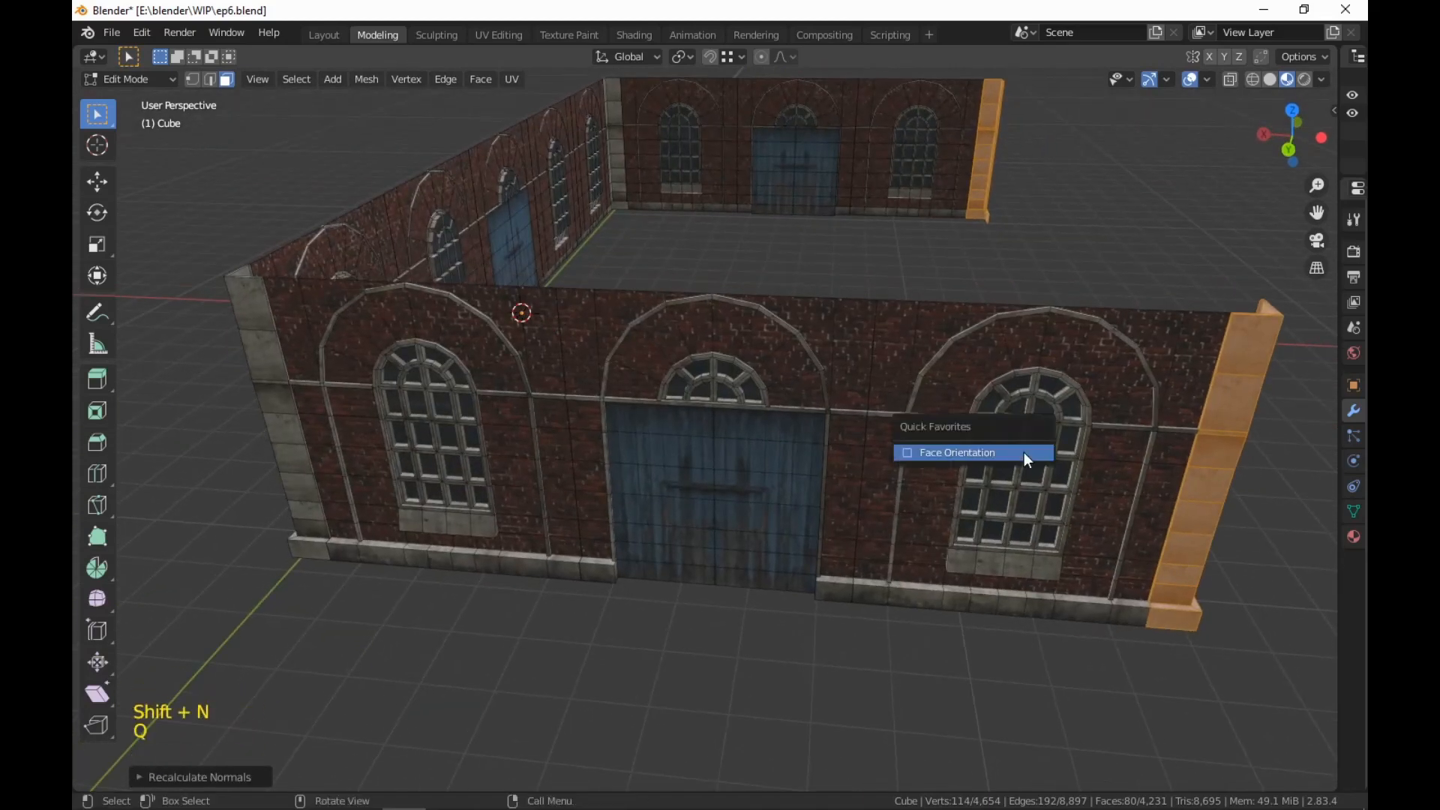
click(1024, 452)
scroll(1025, 452, down, 2)
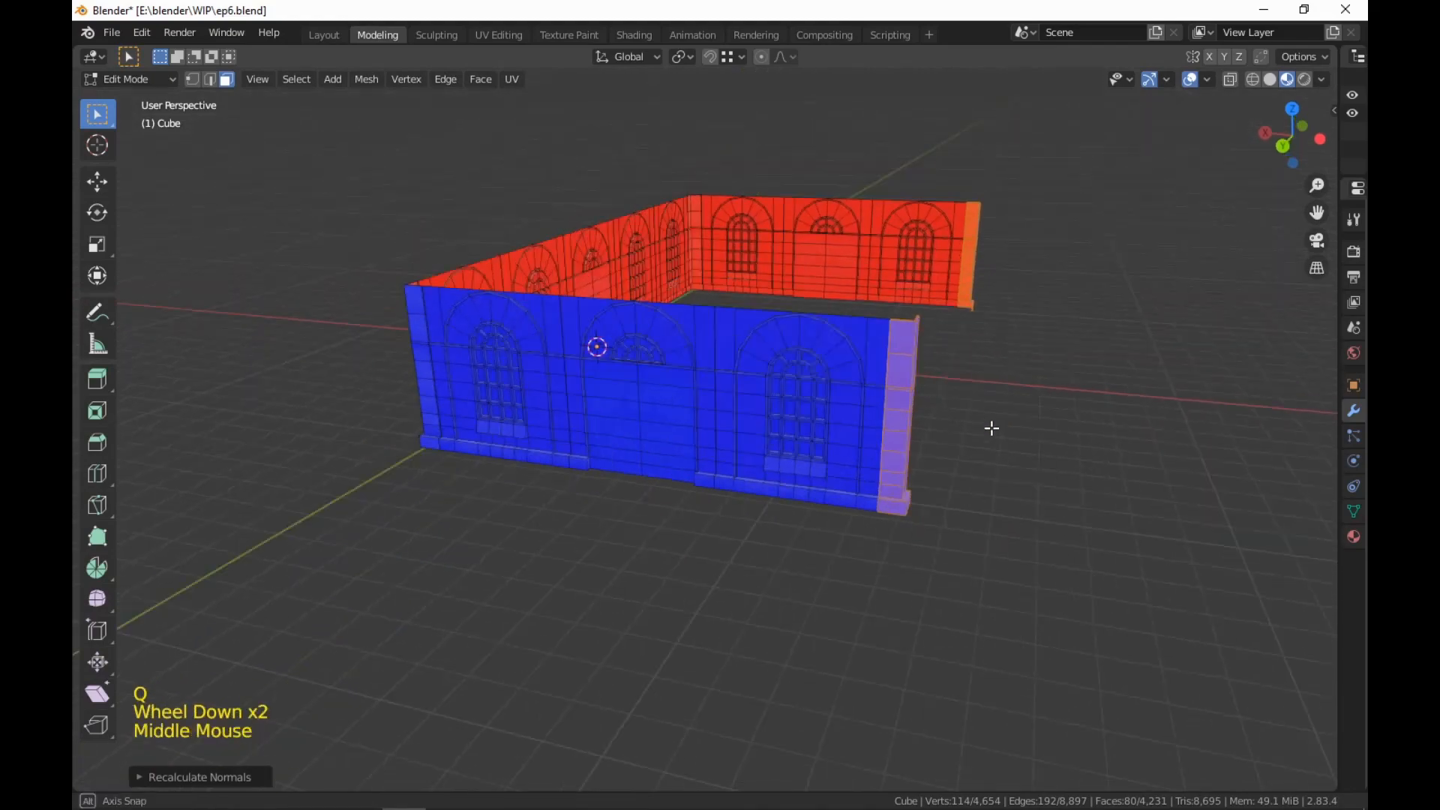
middle_drag(990, 428, 1090, 492)
click(714, 649)
middle_drag(713, 649, 1065, 357)
Select all linked parts of the five-segment long wall, without its corner pillars, and duplicate them along X toward the open side
key(l)
key(l)
key(l)
key(l)
key(l)
key(l)
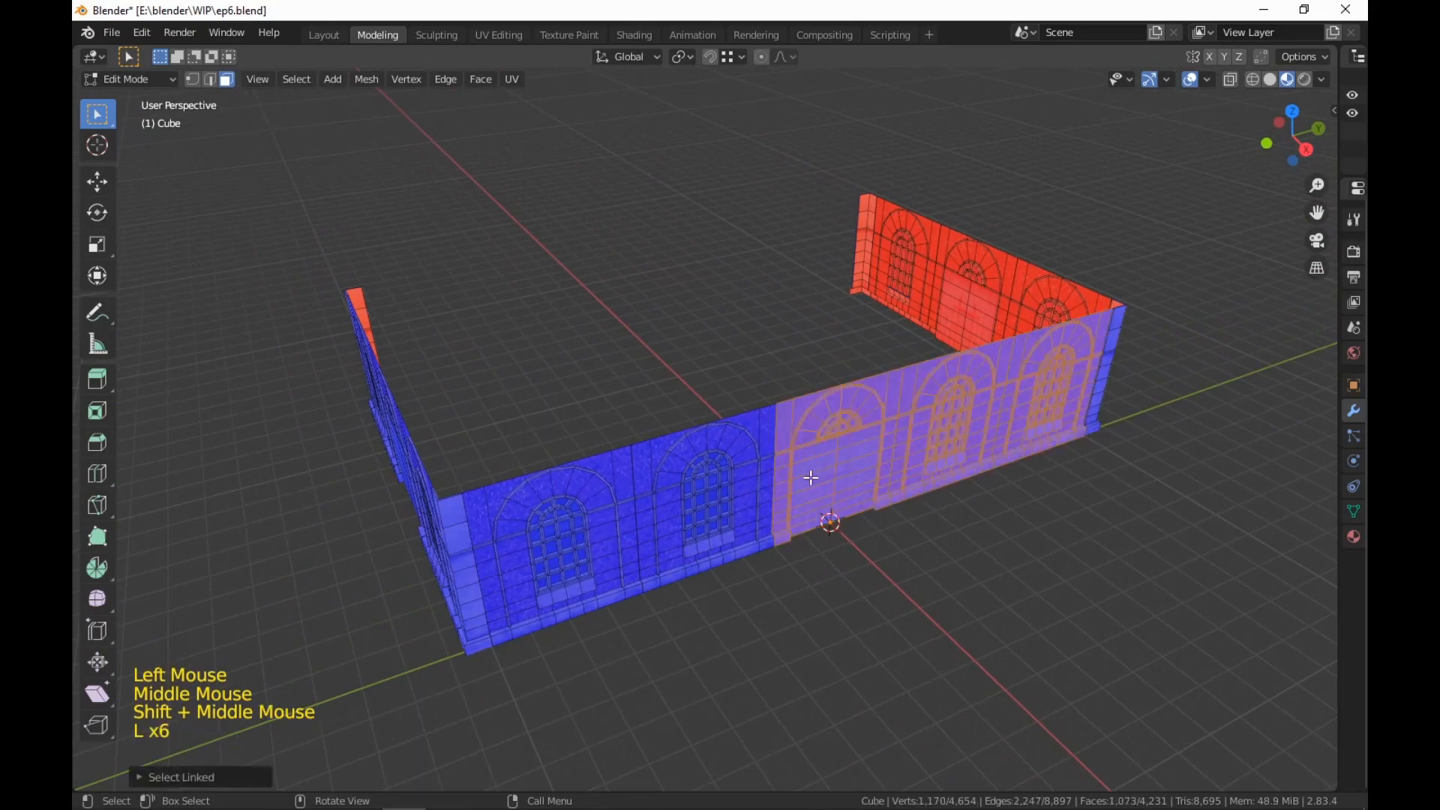
key(l)
key(l)
key(l)
key(l)
key(l)
key(l)
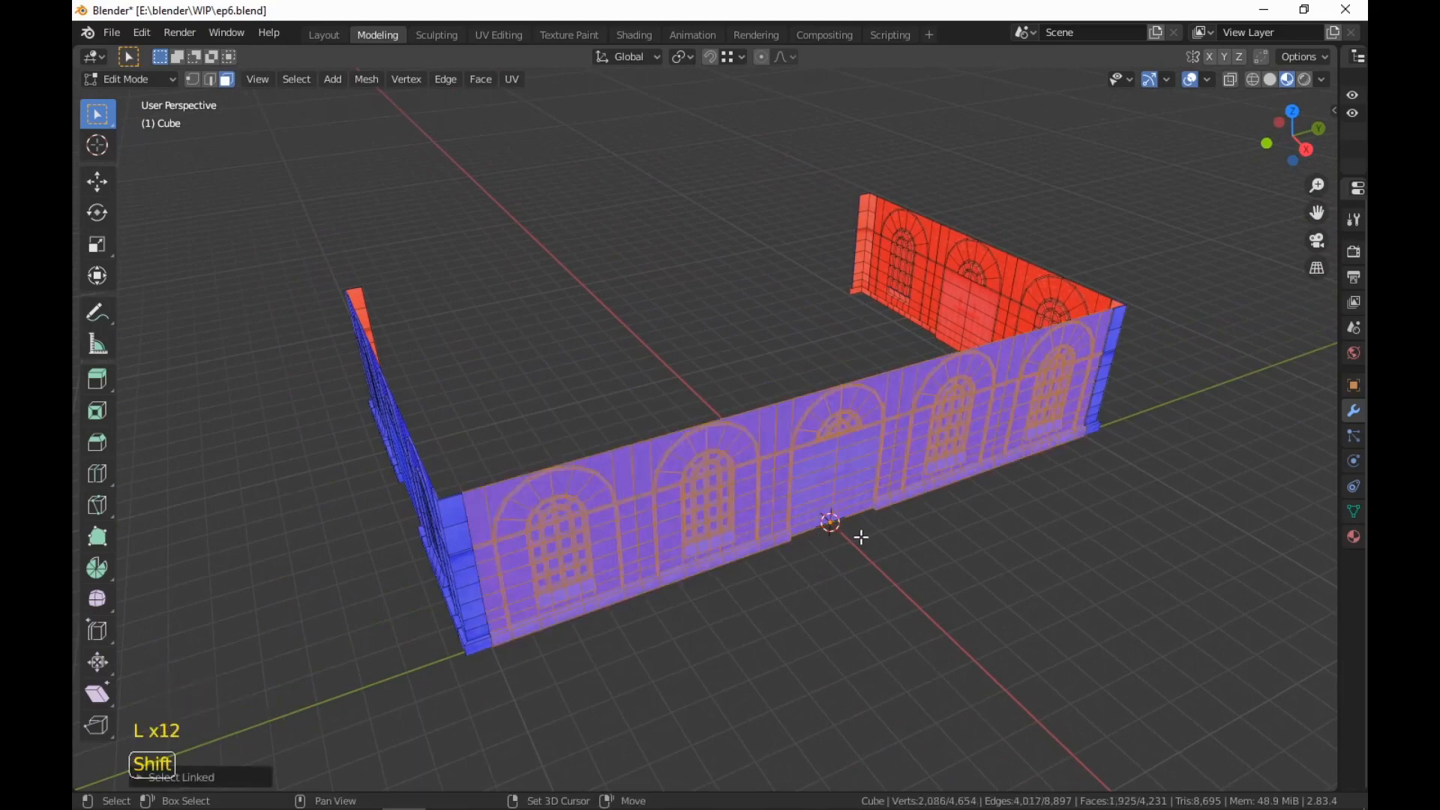
key(shift+d)
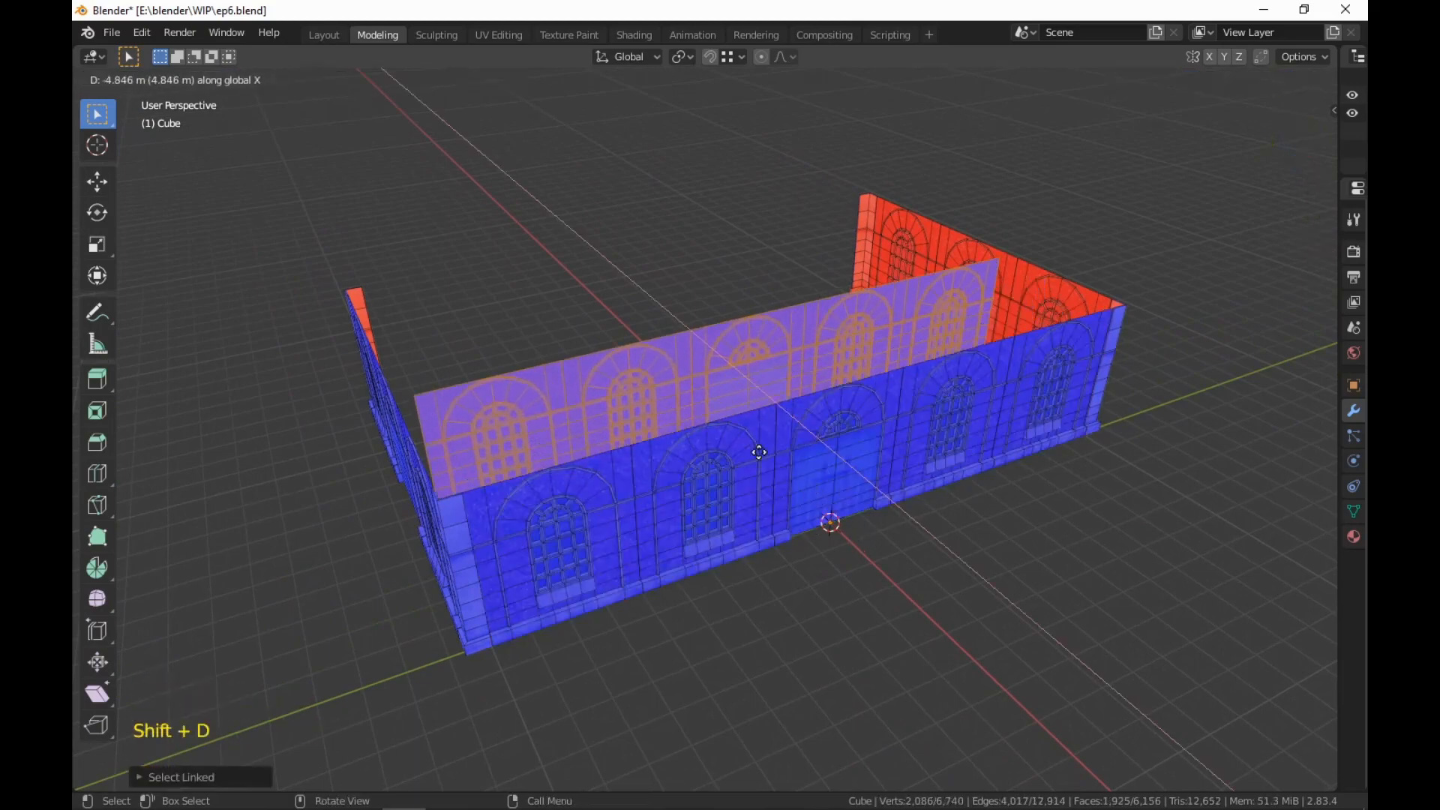
click(723, 421)
Mirror the duplicated long wall along X and recalculate its normals
key(s)
key(x)
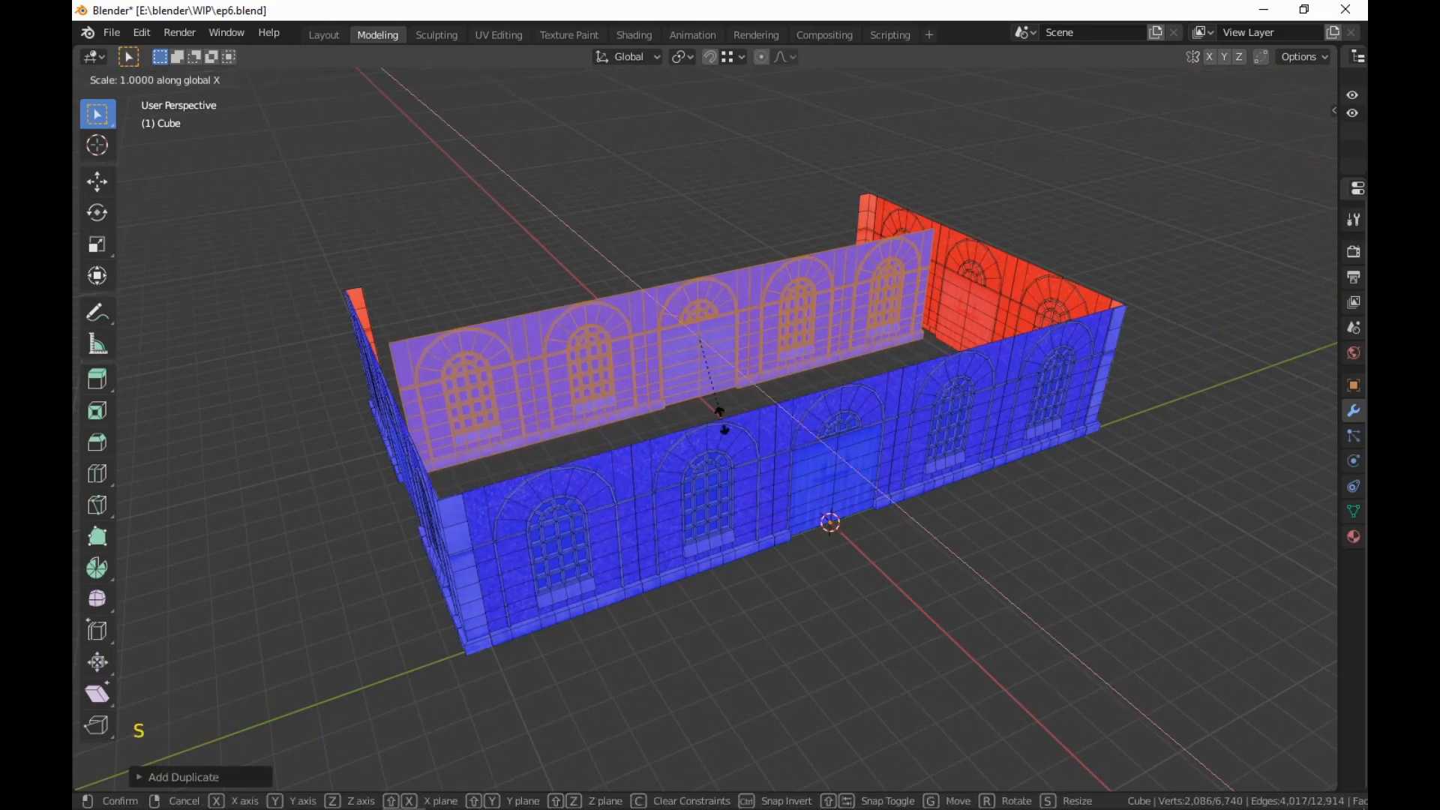
click(722, 421)
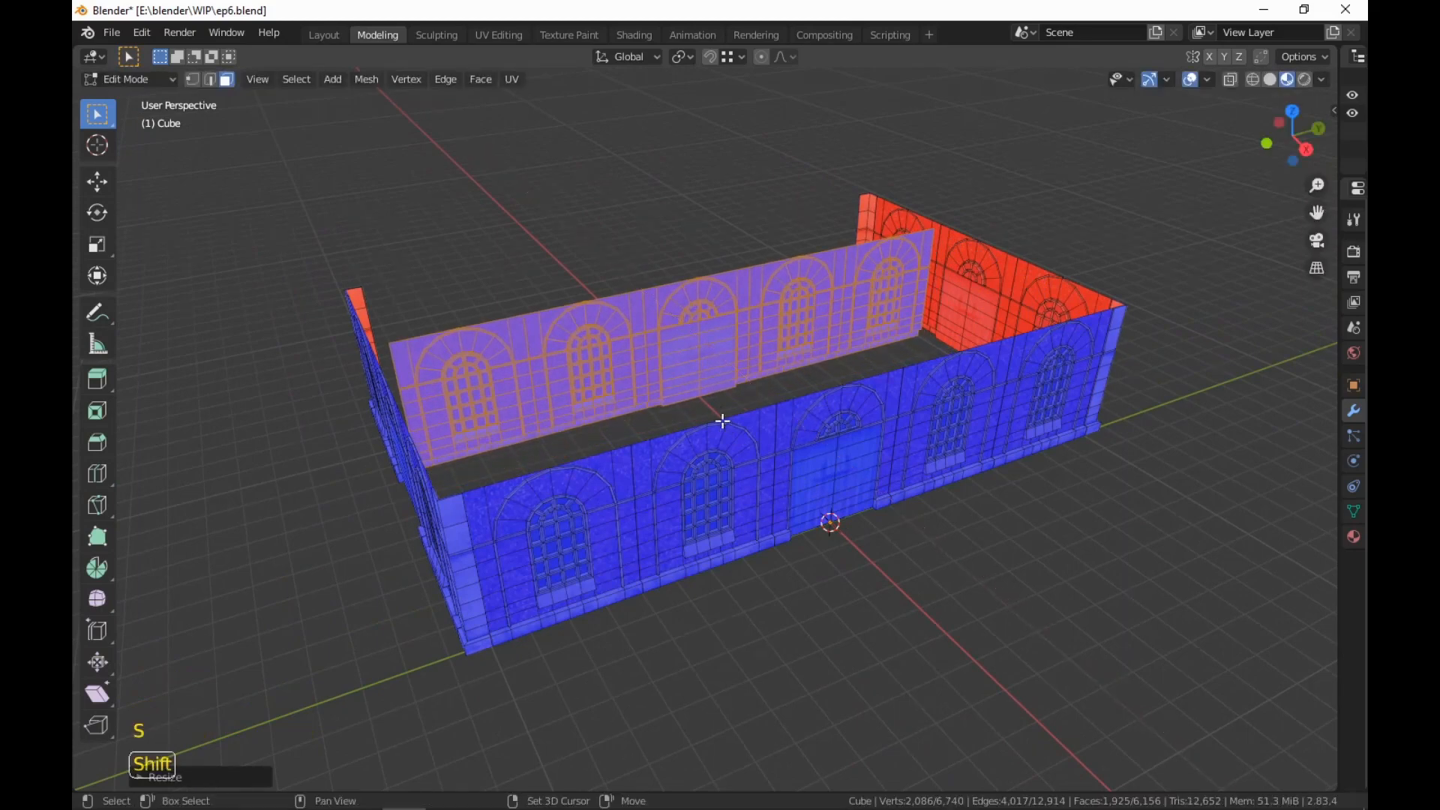
key(shift+n)
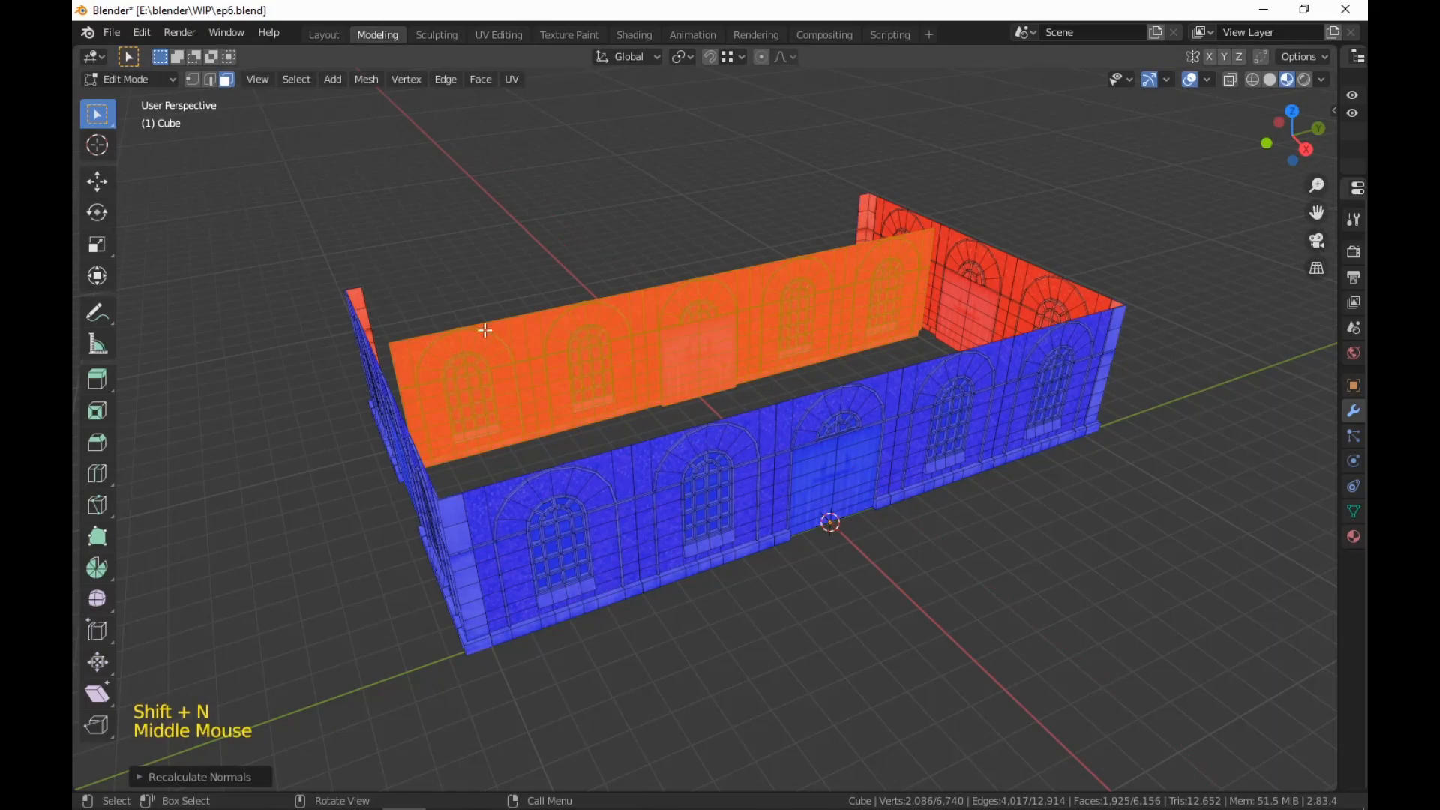
Move the mirrored long wall about -4.7 m along X, snapping it between the two end pillars to close the building
middle_drag(485, 330, 643, 533)
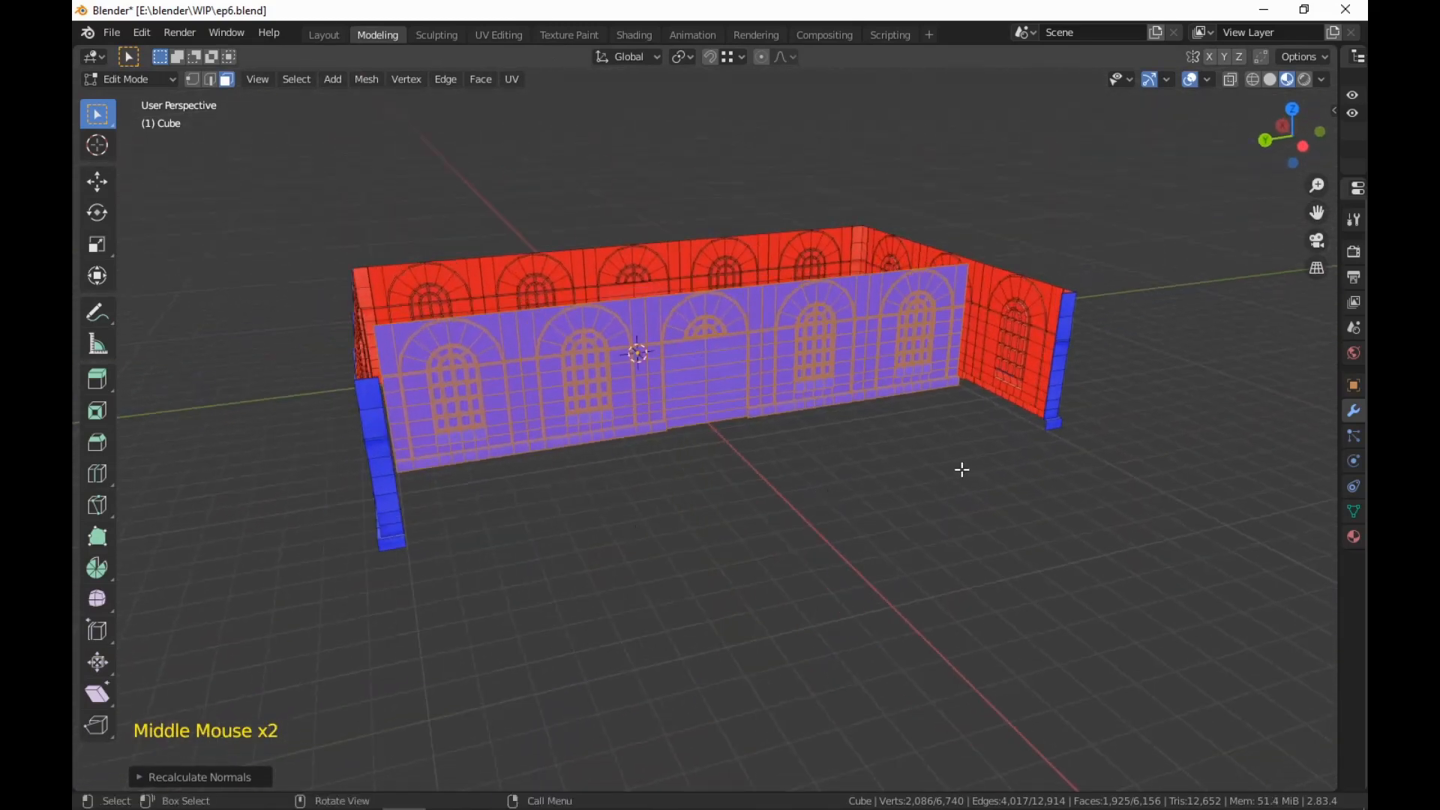
key(g)
key(x)
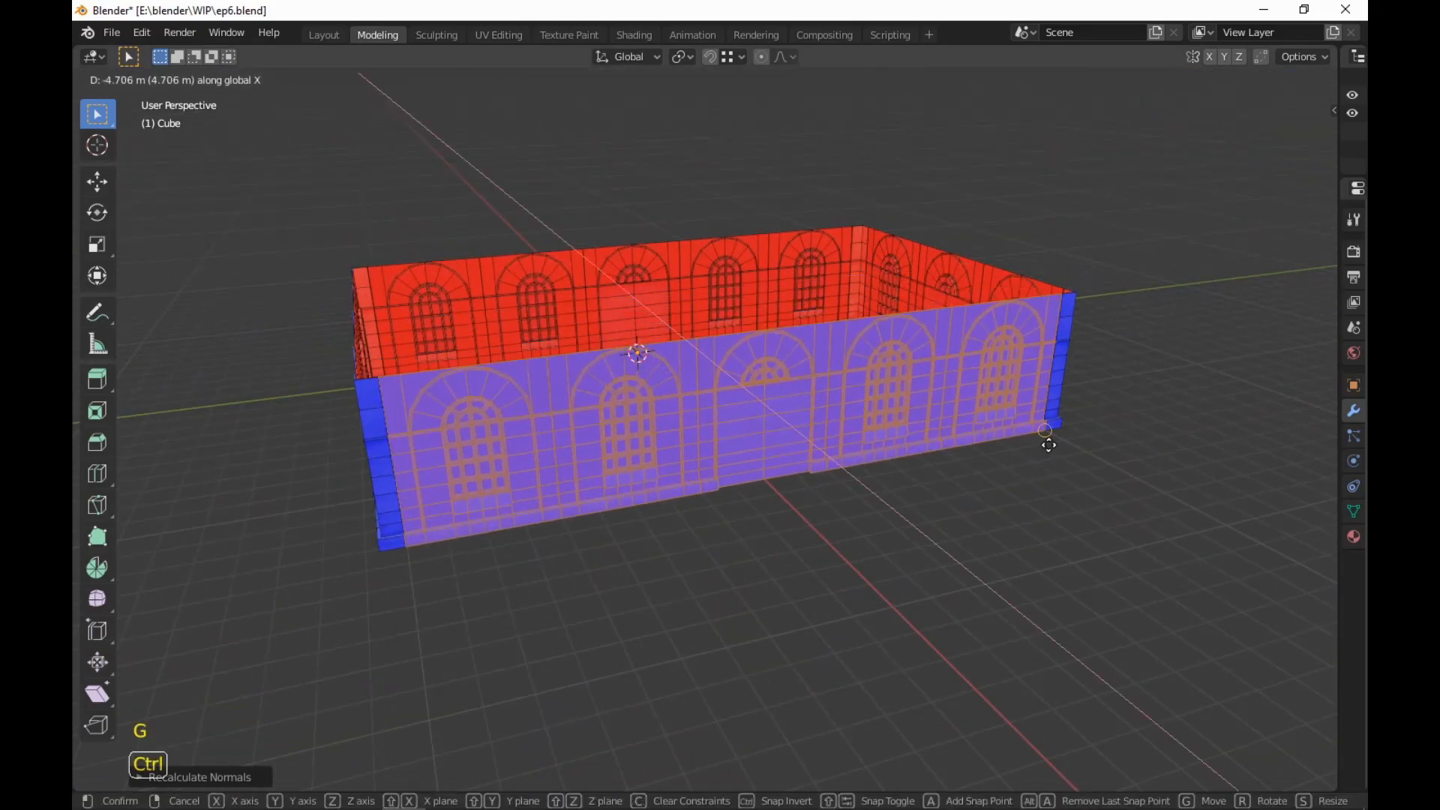
ctrl+click(1048, 444)
Hide the Face Orientation overlay, deselect the new wall, and inspect the textured building from outside
middle_drag(1050, 453, 621, 486)
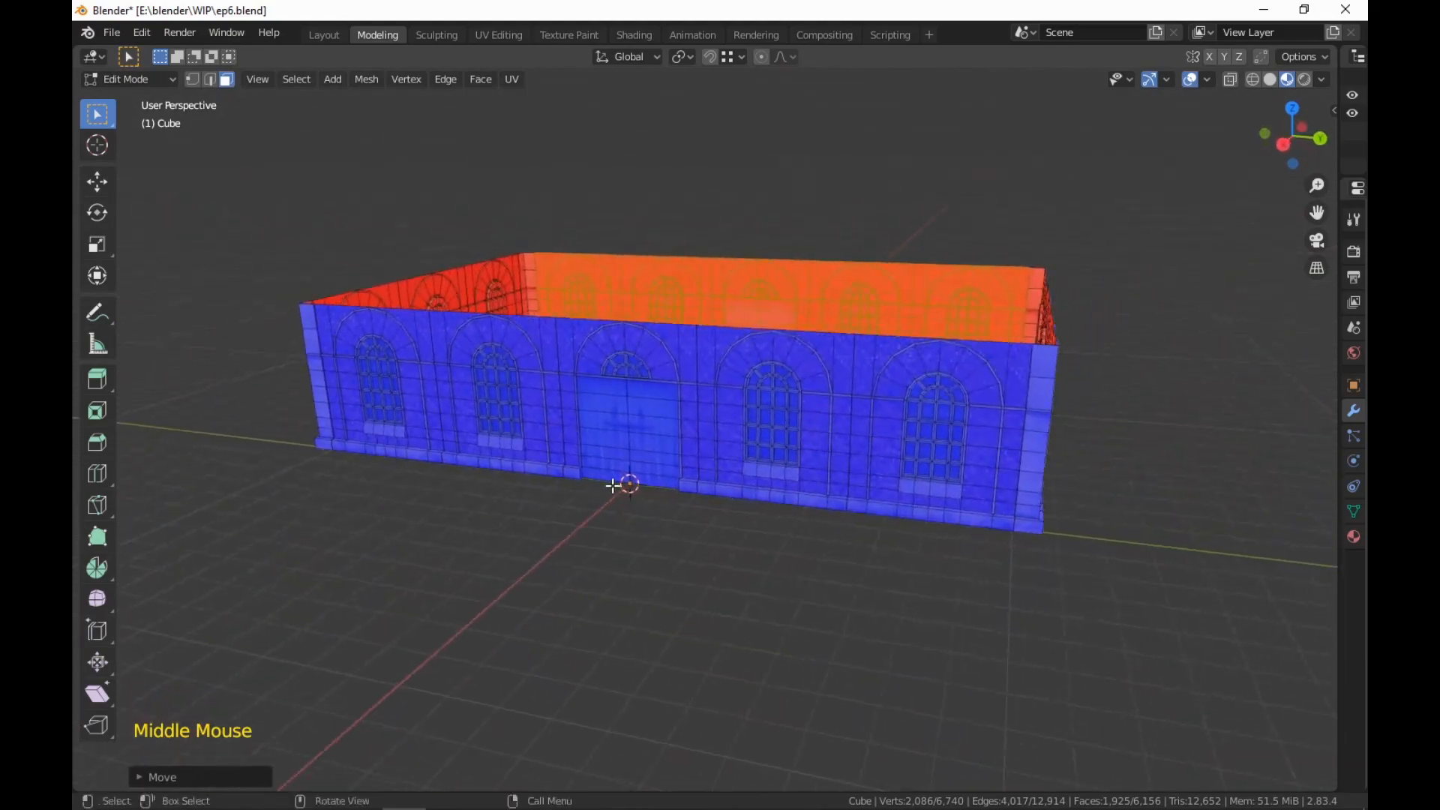
key(q)
click(718, 525)
middle_drag(718, 525, 1087, 565)
scroll(668, 575, up, 2)
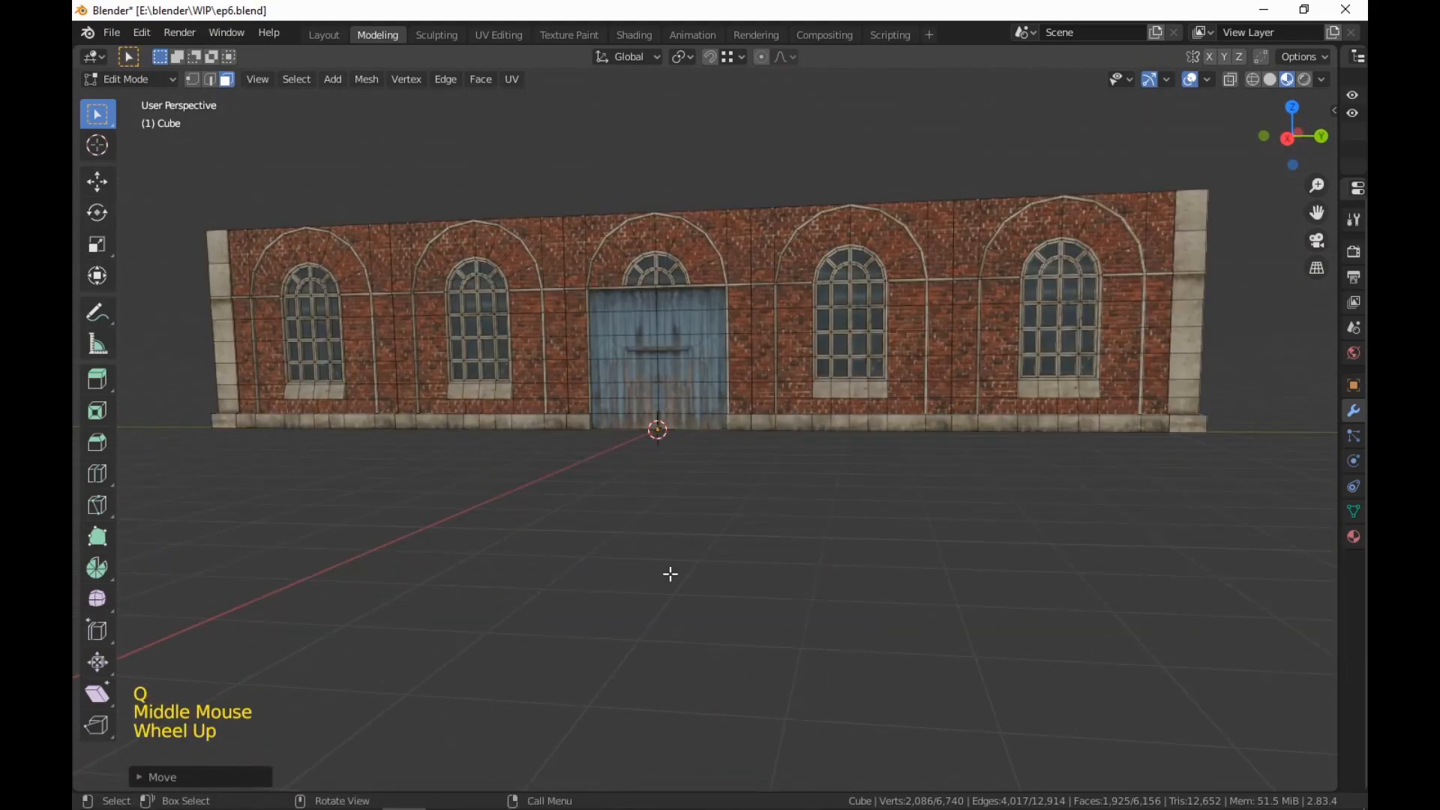
click(691, 569)
middle_drag(691, 569, 621, 572)
scroll(714, 592, down, 2)
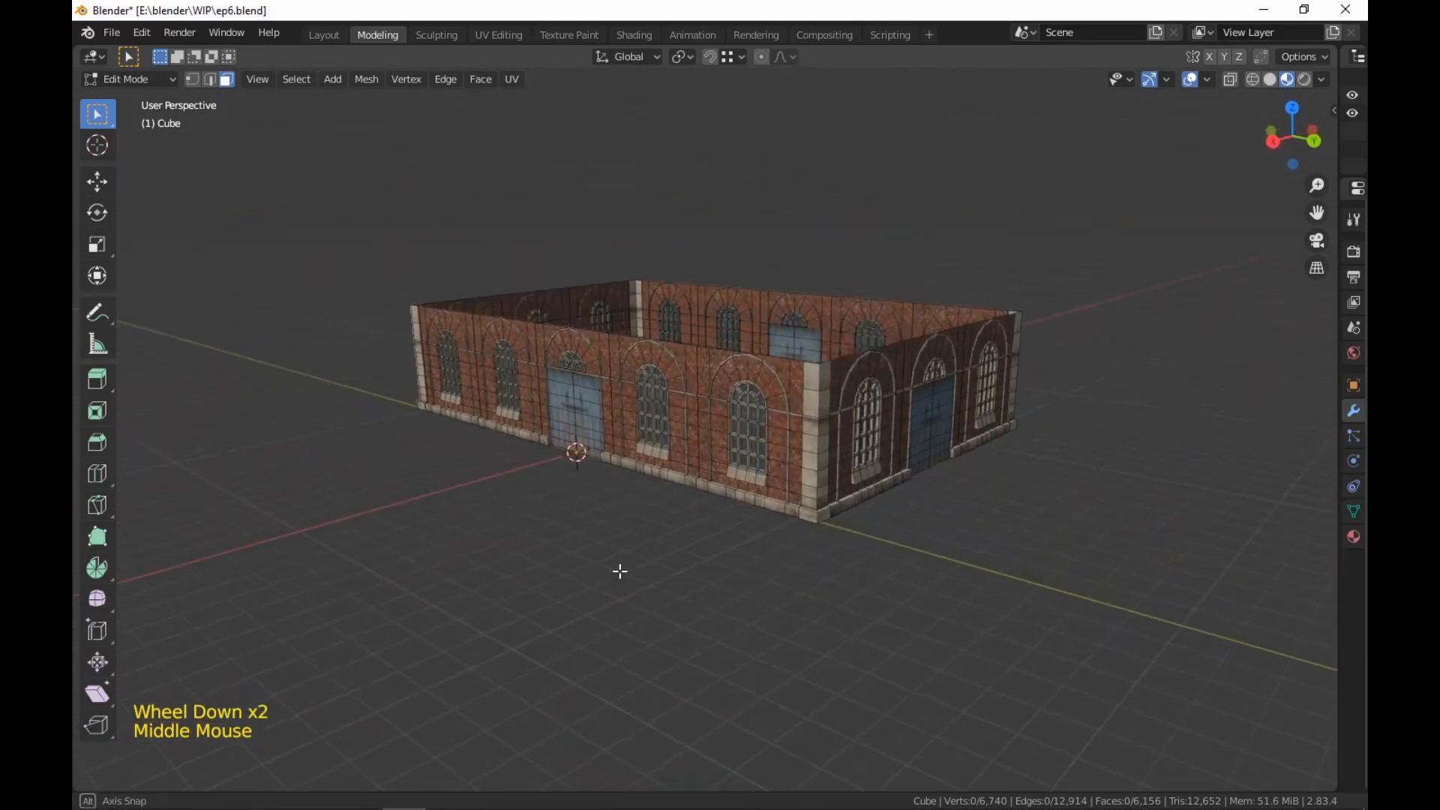
Select the linked geometry of the long wall's end window segment beside the corner pillar
scroll(746, 617, up, 2)
middle_drag(746, 617, 1011, 607)
scroll(800, 633, down, 1)
scroll(933, 638, up, 1)
shift+scroll(955, 621, up, 1)
scroll(955, 620, up, 1)
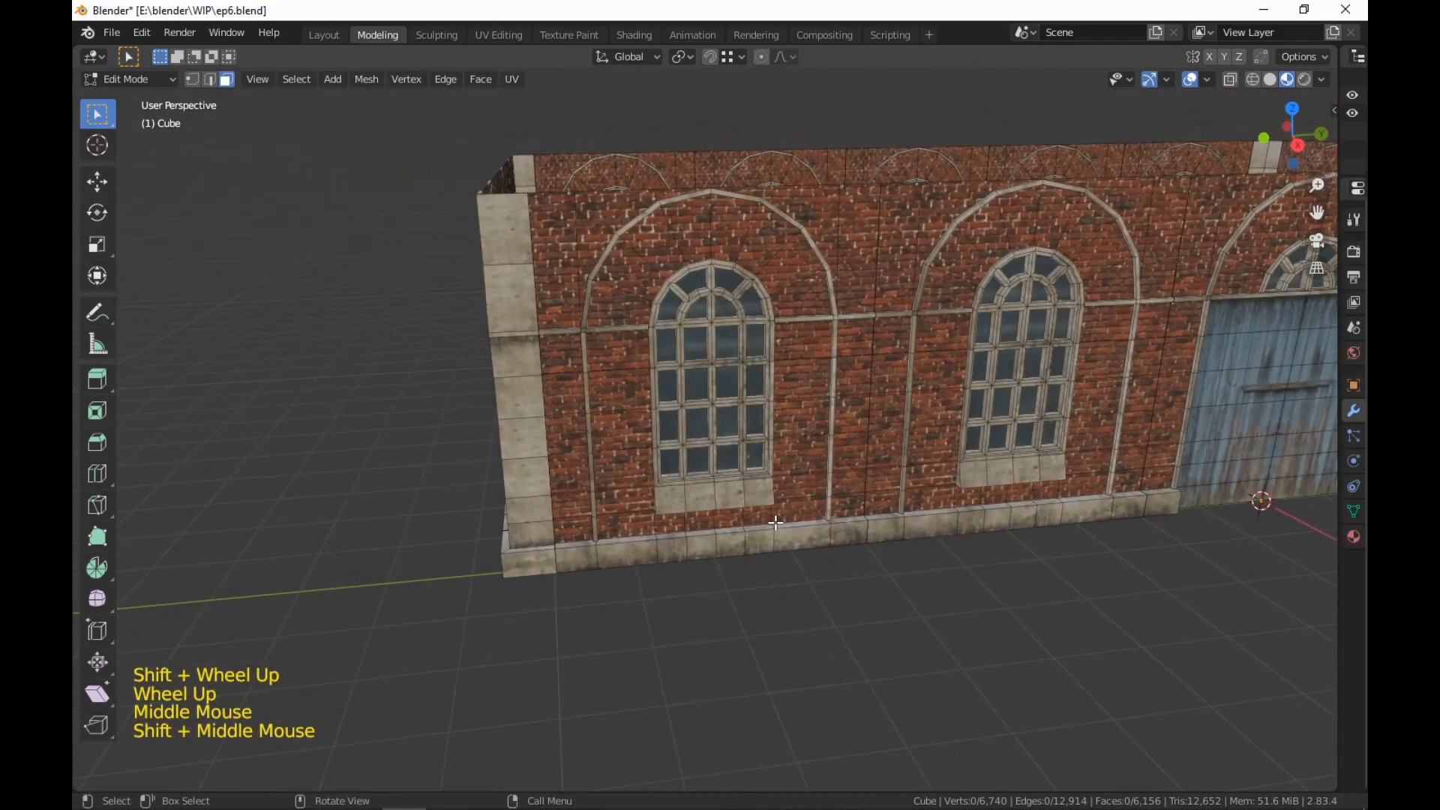
key(l)
scroll(775, 521, down, 3)
middle_drag(775, 520, 796, 541)
scroll(800, 505, up, 2)
scroll(788, 492, up, 2)
scroll(796, 542, down, 1)
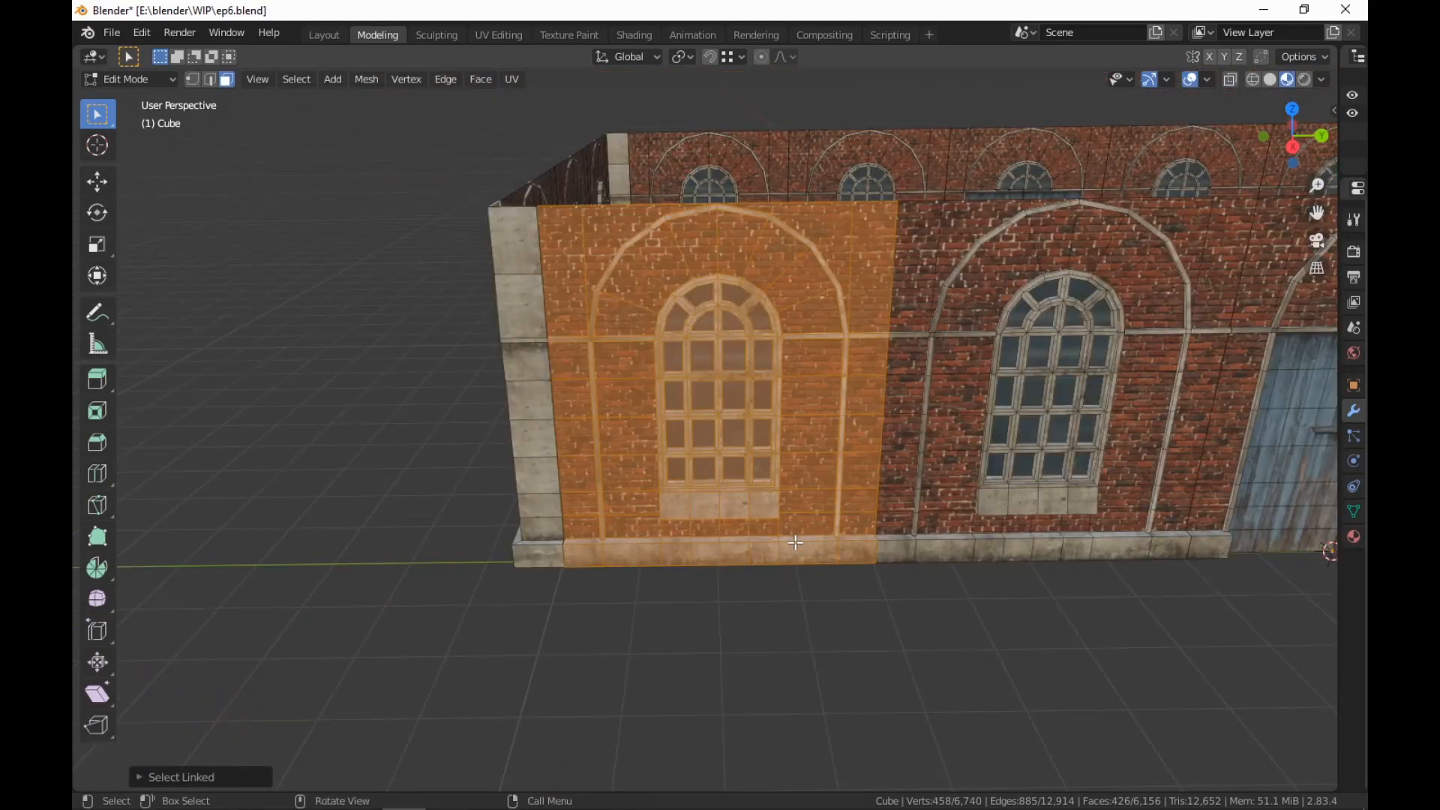
middle_drag(797, 623, 833, 655)
scroll(833, 655, up, 1)
shift+middle_drag(1013, 713, 951, 663)
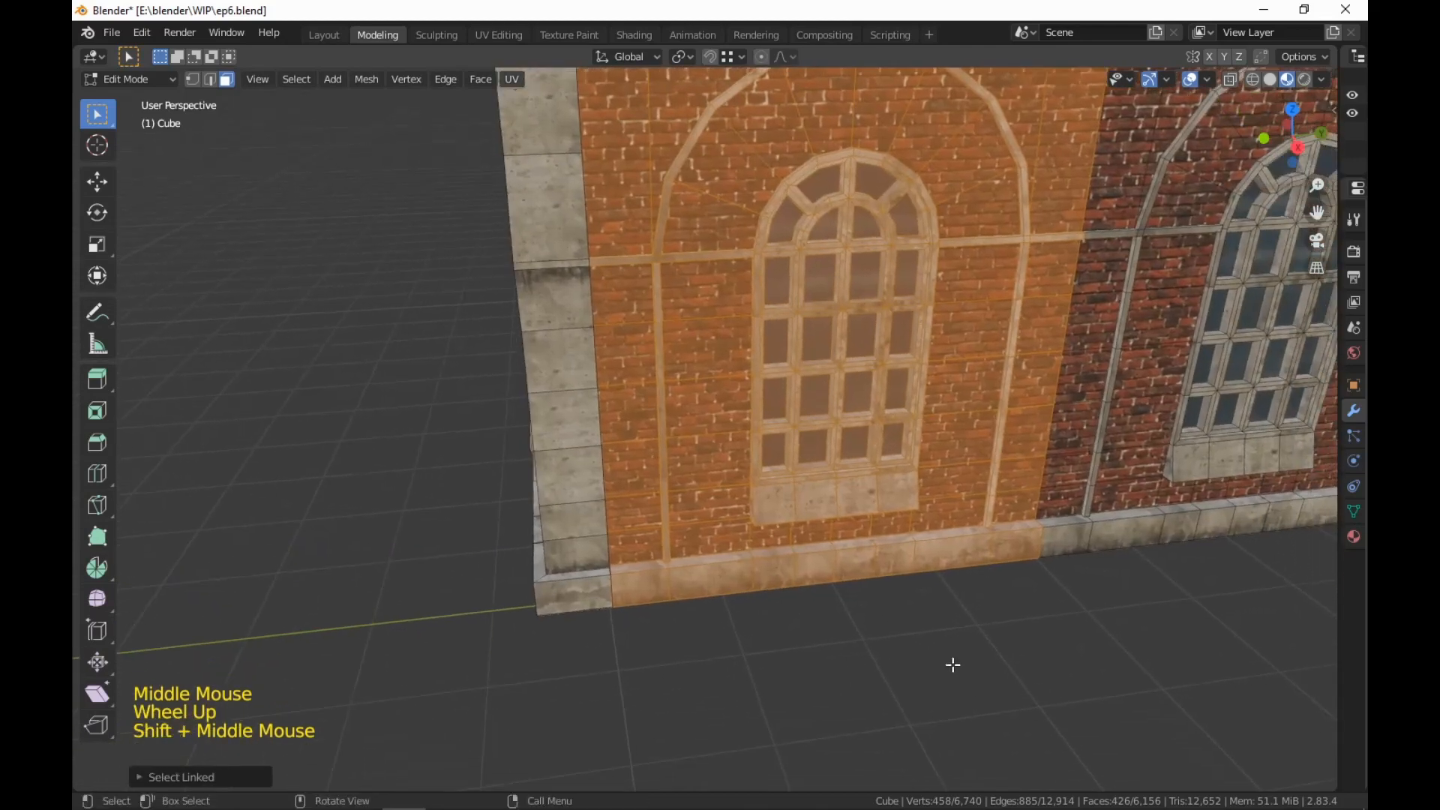
Deselect the front and top faces of the segment's stone base strip and delete the remaining selected faces
alt+shift+click(836, 555)
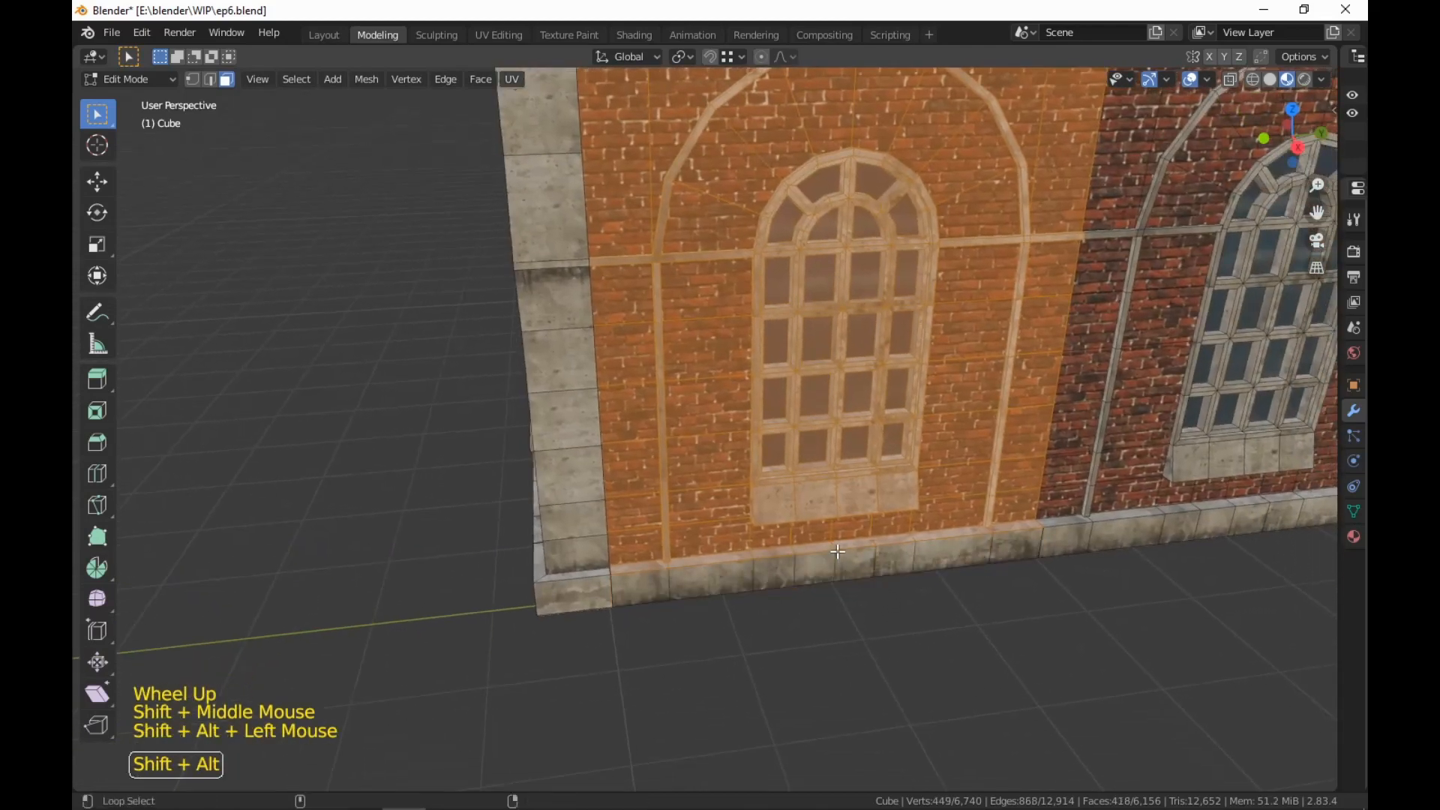
alt+shift+click(864, 584)
scroll(929, 642, up, 2)
shift+middle_drag(937, 633, 961, 587)
alt+shift+click(611, 637)
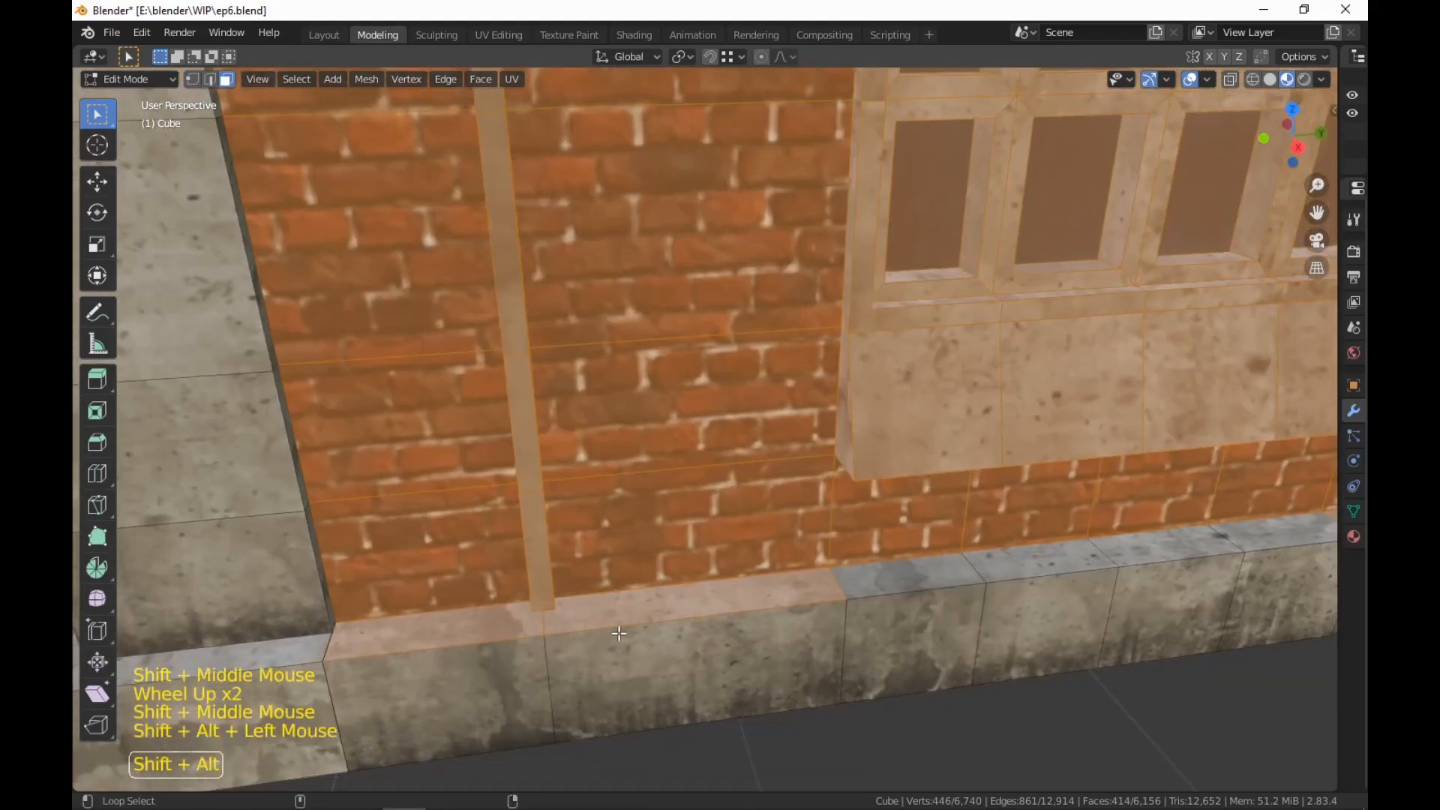
shift+click(528, 628)
shift+click(694, 612)
shift+scroll(952, 668, down, 1)
scroll(952, 668, down, 2)
mouse_move(952, 668)
middle_down()
mouse_move(913, 656)
mouse_move(938, 659)
middle_up()
scroll(841, 665, up, 2)
shift+click(266, 618)
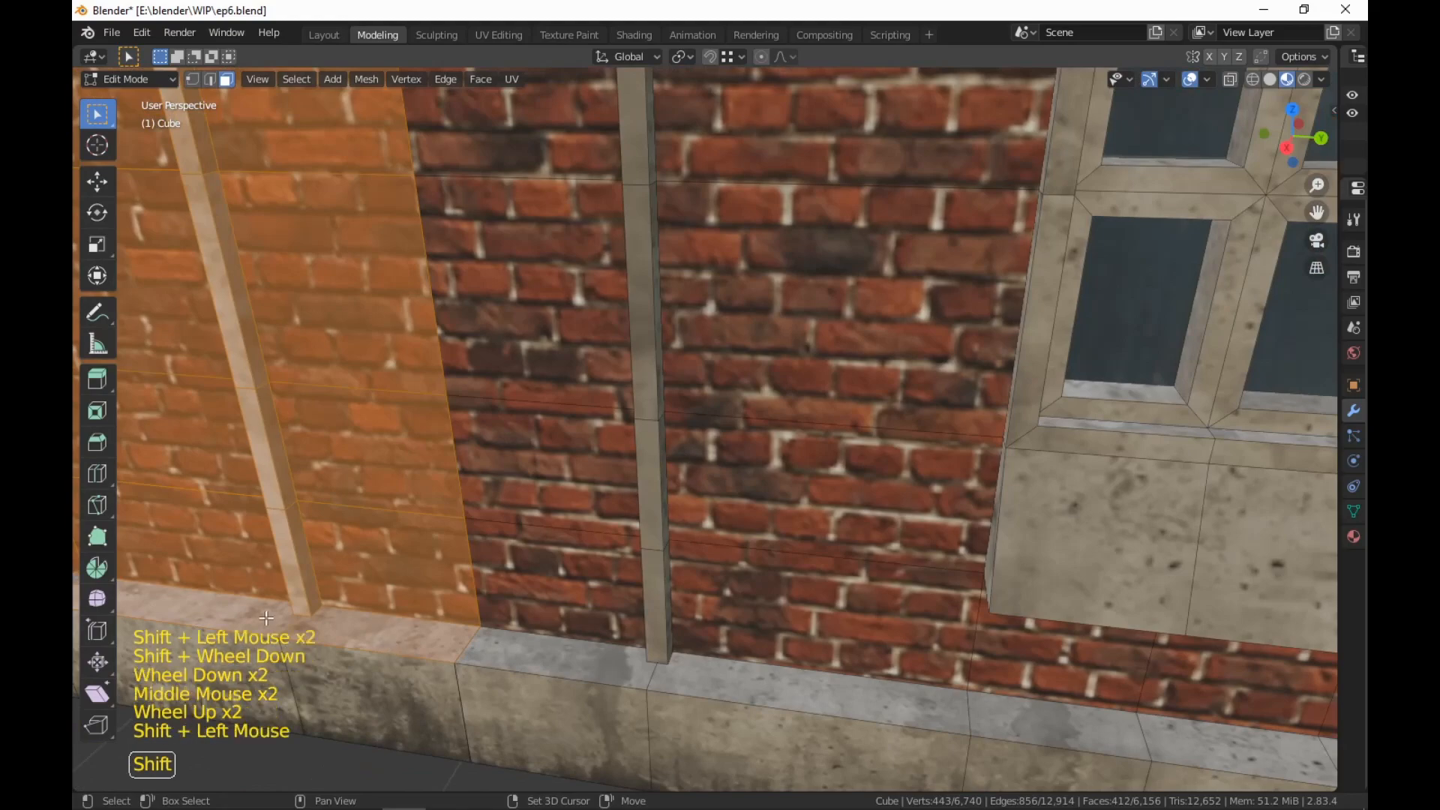
shift+click(262, 623)
shift+click(375, 638)
shift+middle_drag(373, 682, 871, 678)
shift+scroll(534, 683, down, 1)
scroll(534, 683, down, 2)
scroll(795, 675, down, 1)
scroll(780, 713, up, 1)
right_click(873, 678)
click(873, 678)
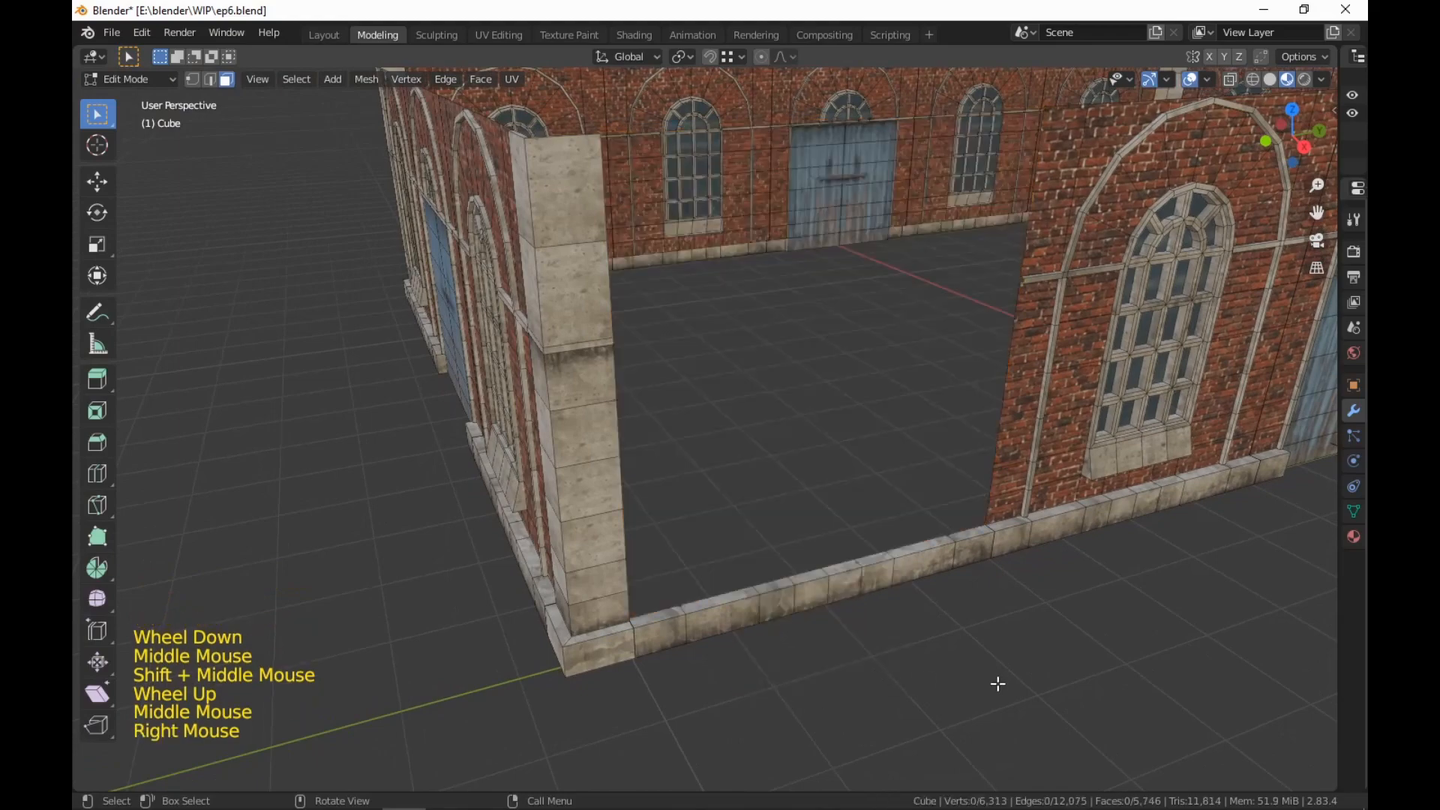
Select the open vertical edges of the adjoining brick segment and extrude them -4.4 m along Y to the corner pillar
middle_drag(997, 682, 952, 699)
shift+middle_drag(953, 700, 901, 700)
key(2)
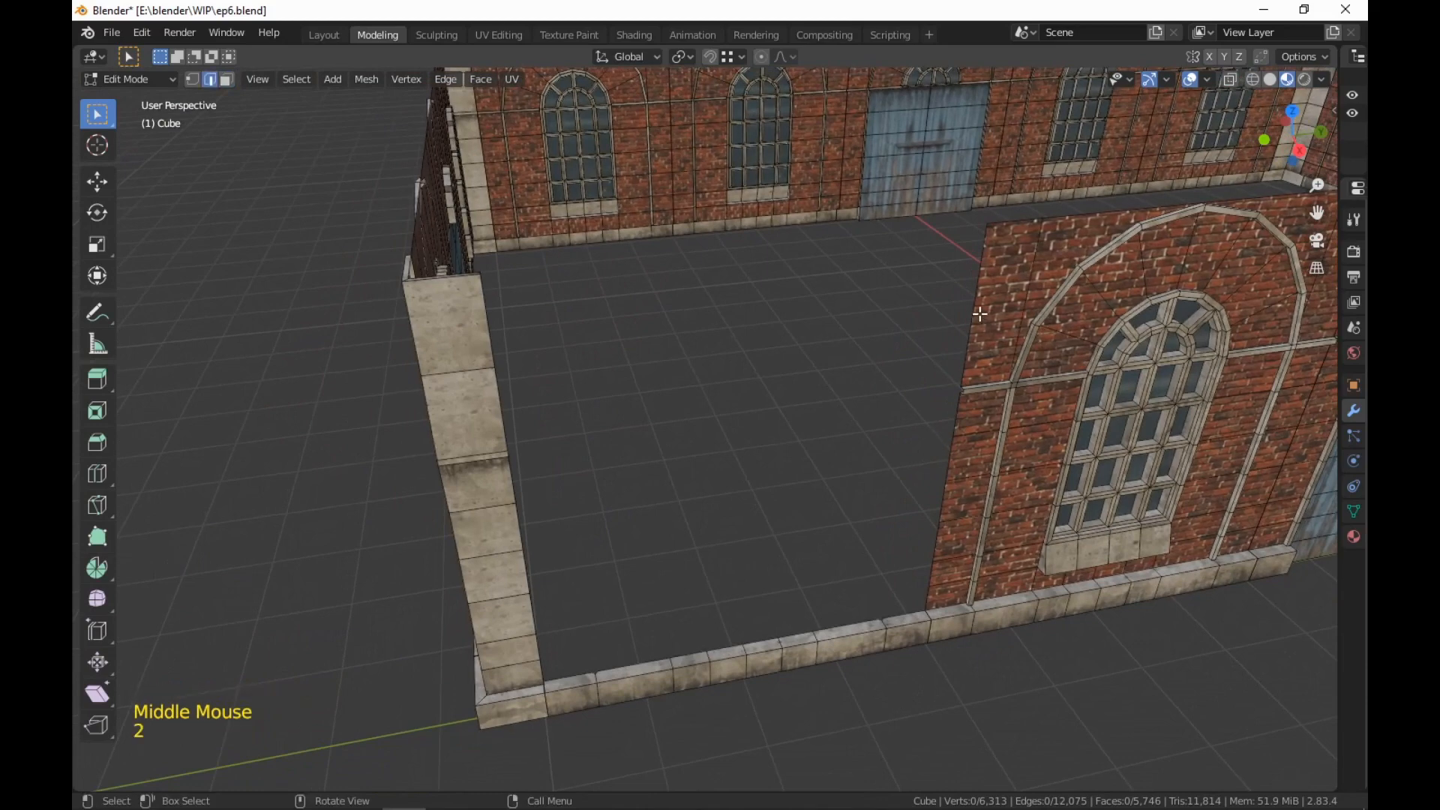
click(975, 269)
ctrl+click(944, 504)
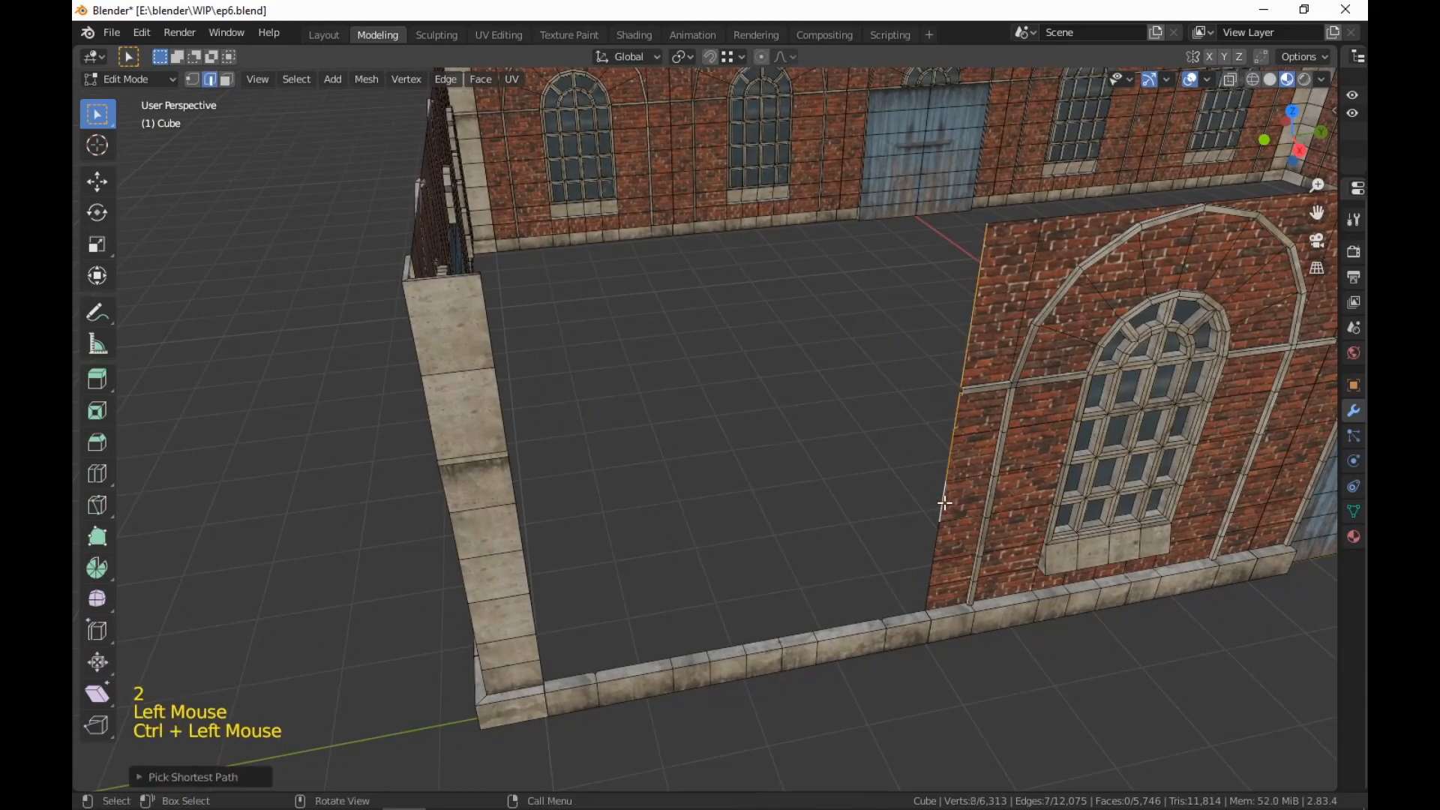
shift+click(934, 559)
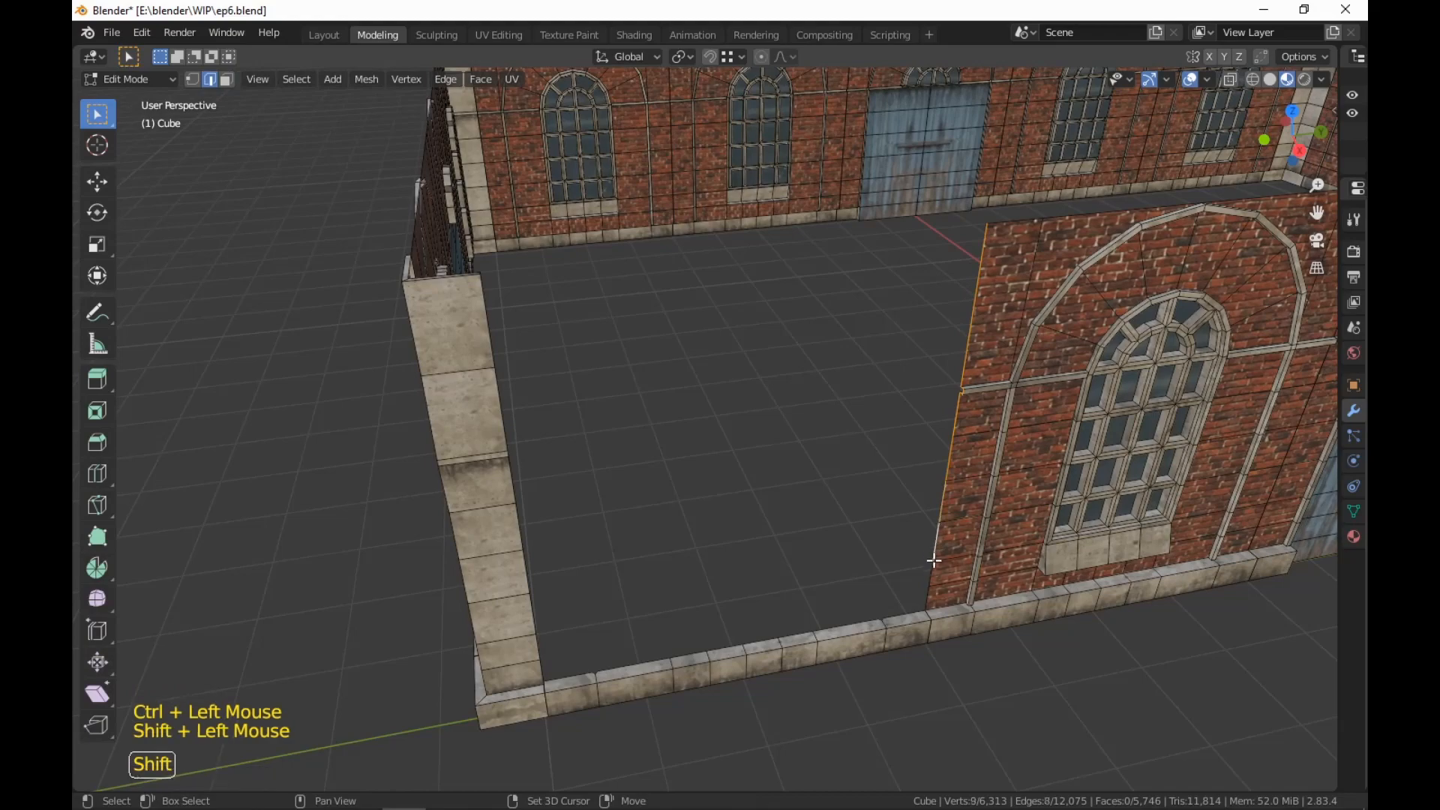
shift+middle_drag(975, 600, 1016, 609)
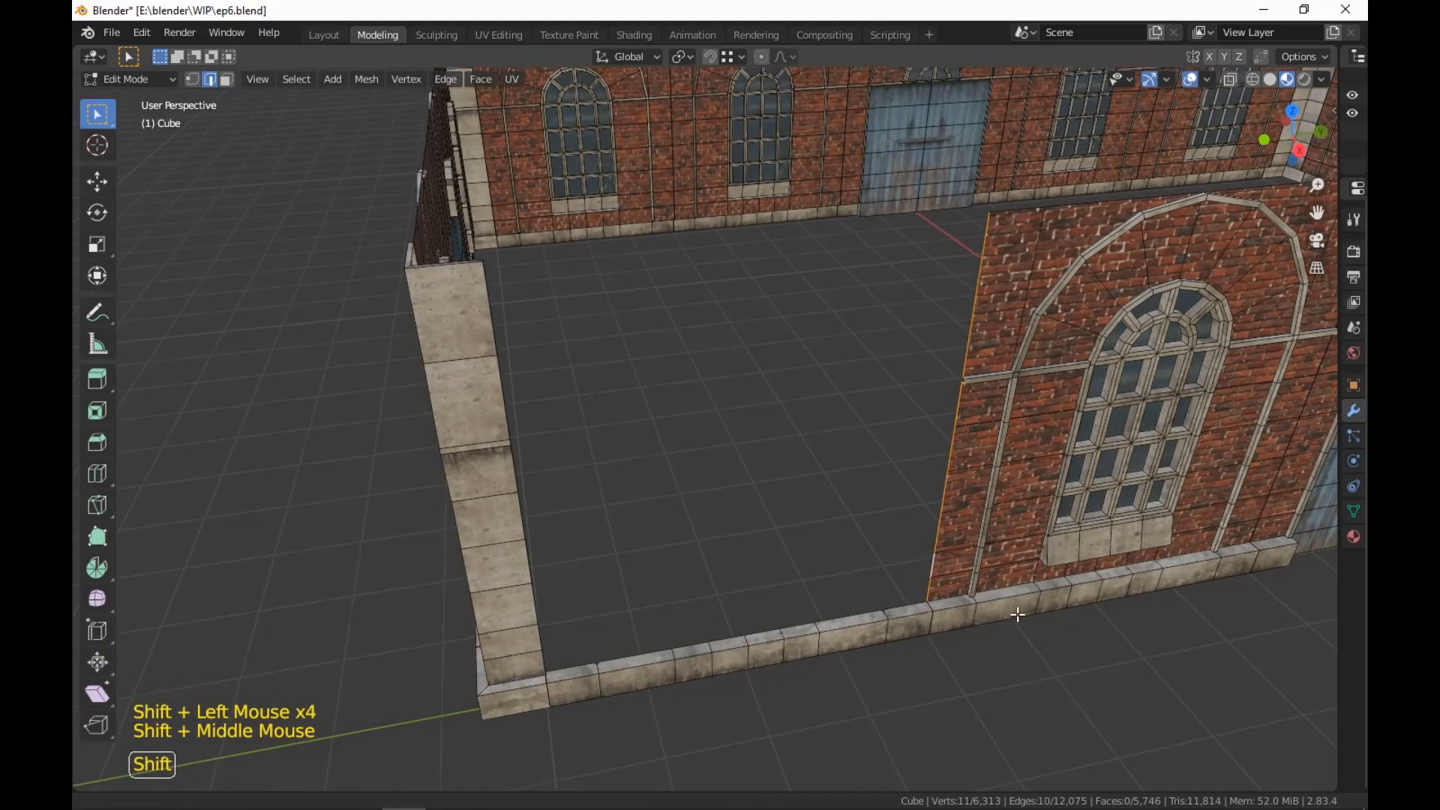
scroll(1016, 607, up, 2)
scroll(1016, 608, down, 2)
scroll(1015, 608, up, 1)
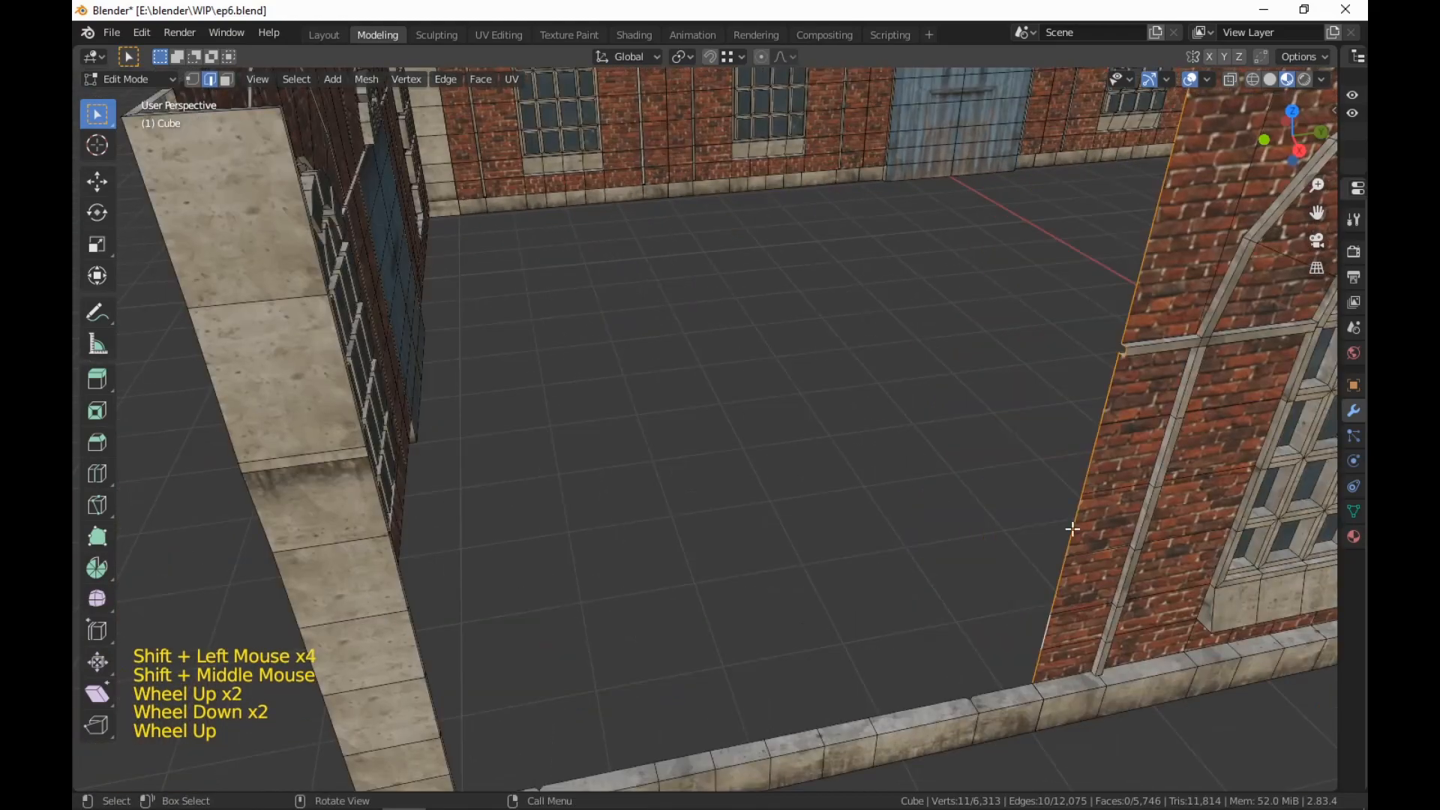
scroll(1072, 528, down, 1)
mouse_move(863, 495)
middle_down()
mouse_move(820, 498)
mouse_move(811, 517)
mouse_move(839, 502)
middle_up()
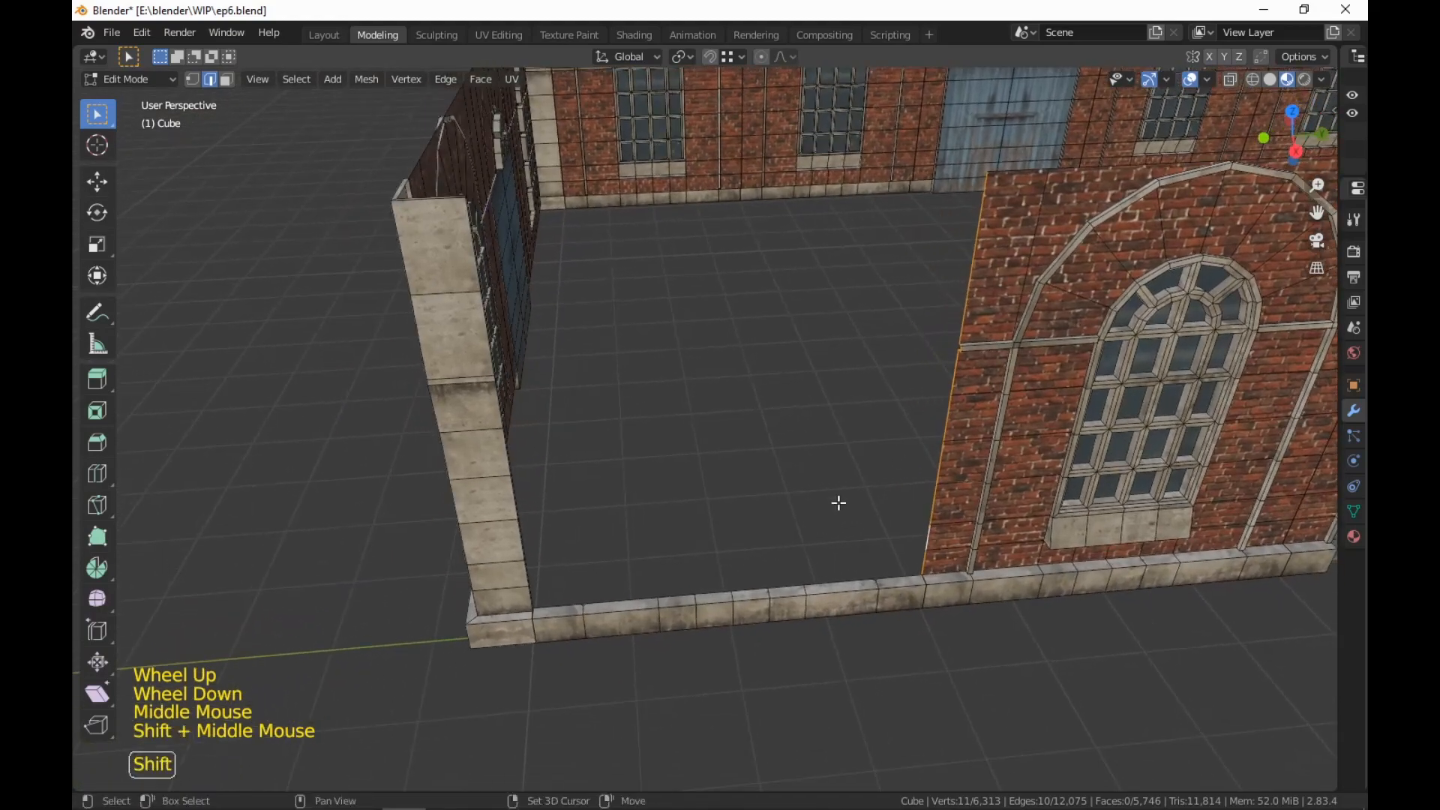
key(e)
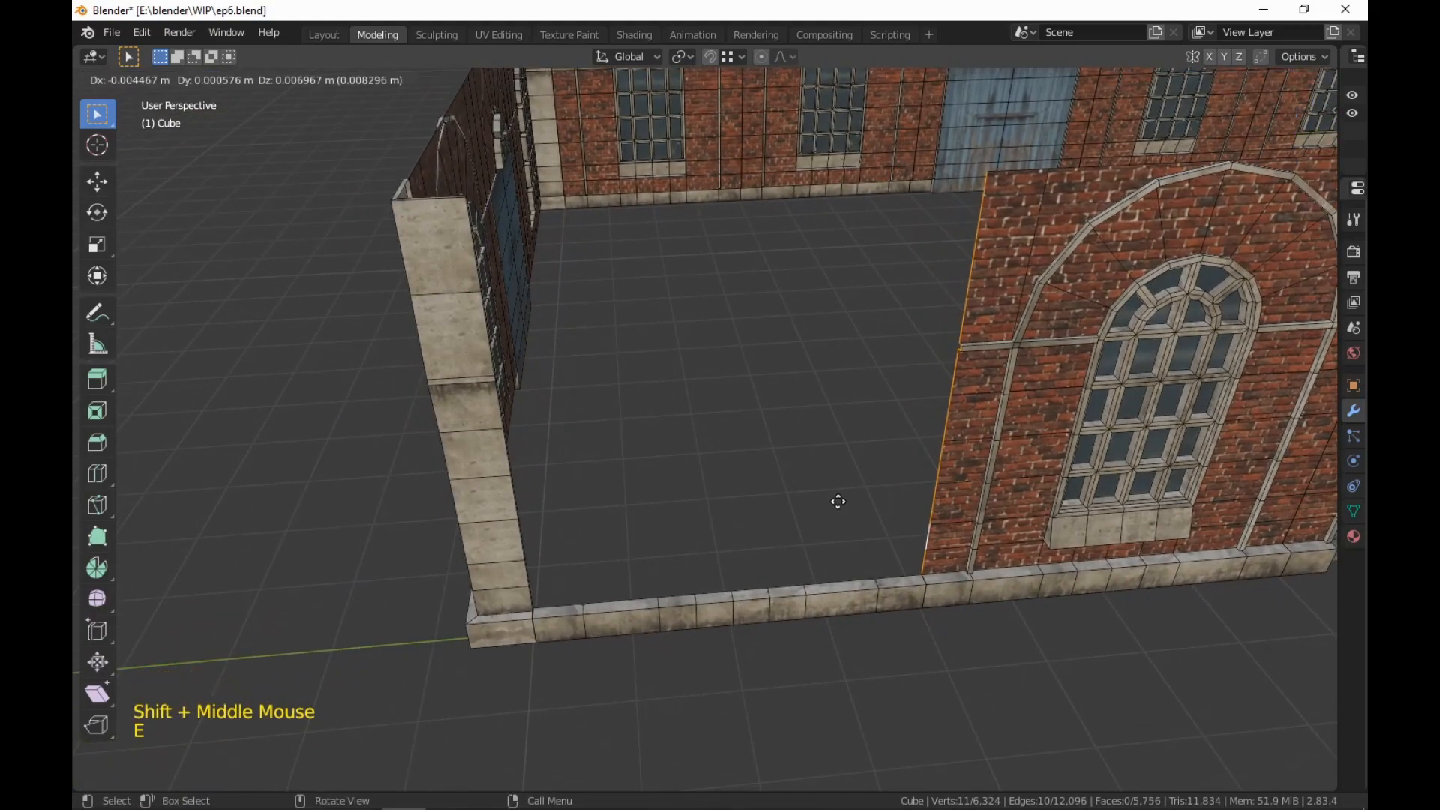
key(y)
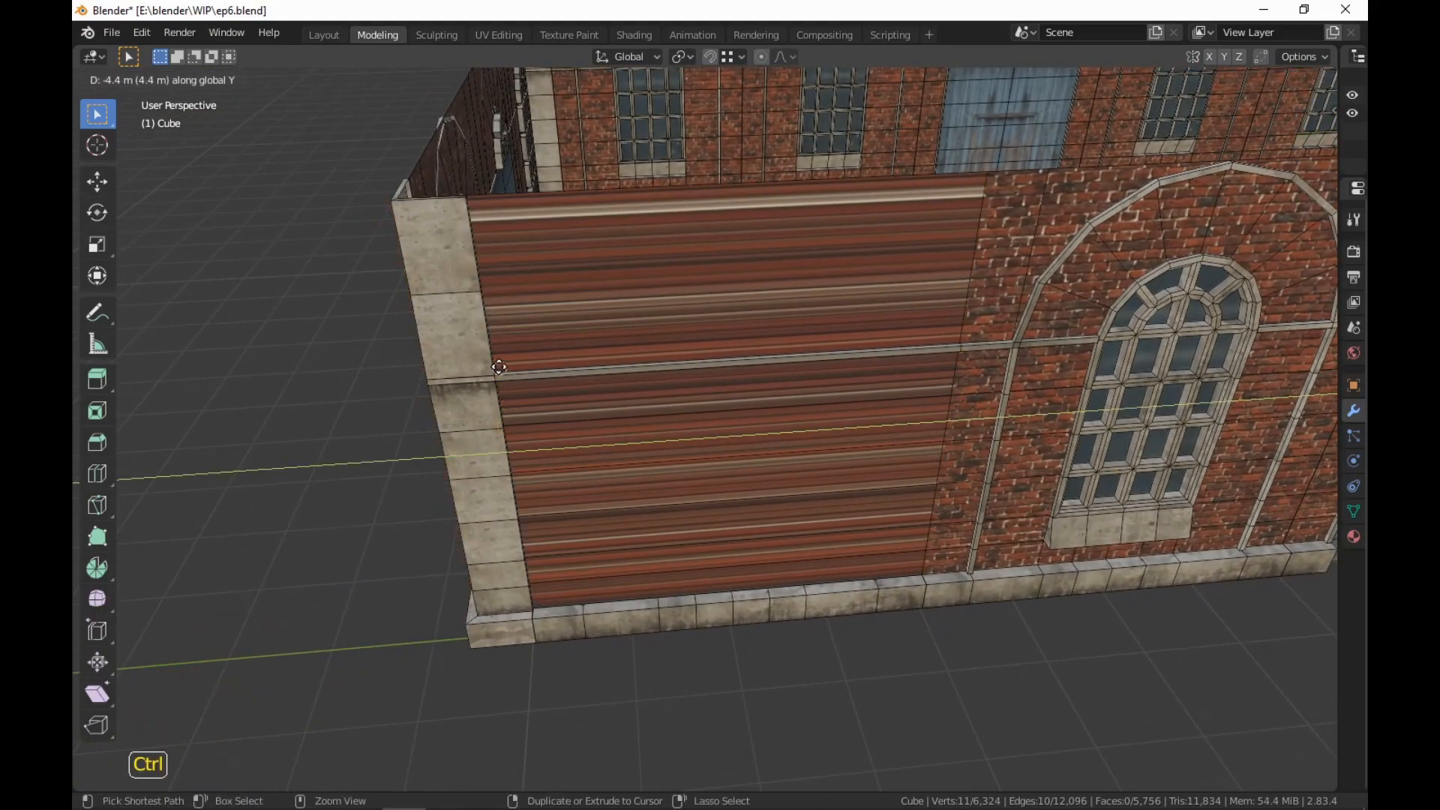
click(470, 197)
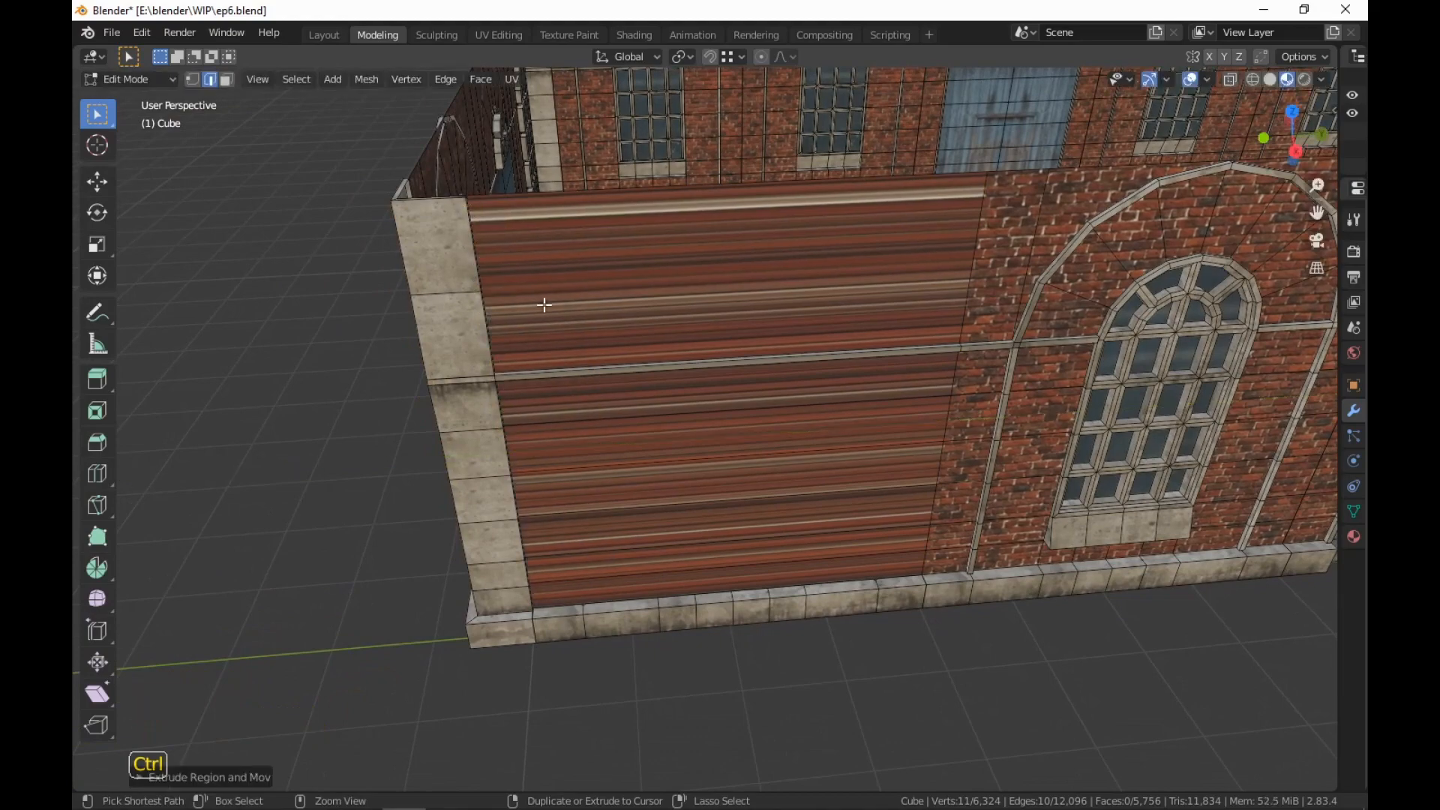
Switch to the UV Editing workspace and add three evenly spaced vertical loop cuts across the extruded wall section
middle_drag(547, 306, 1103, 780)
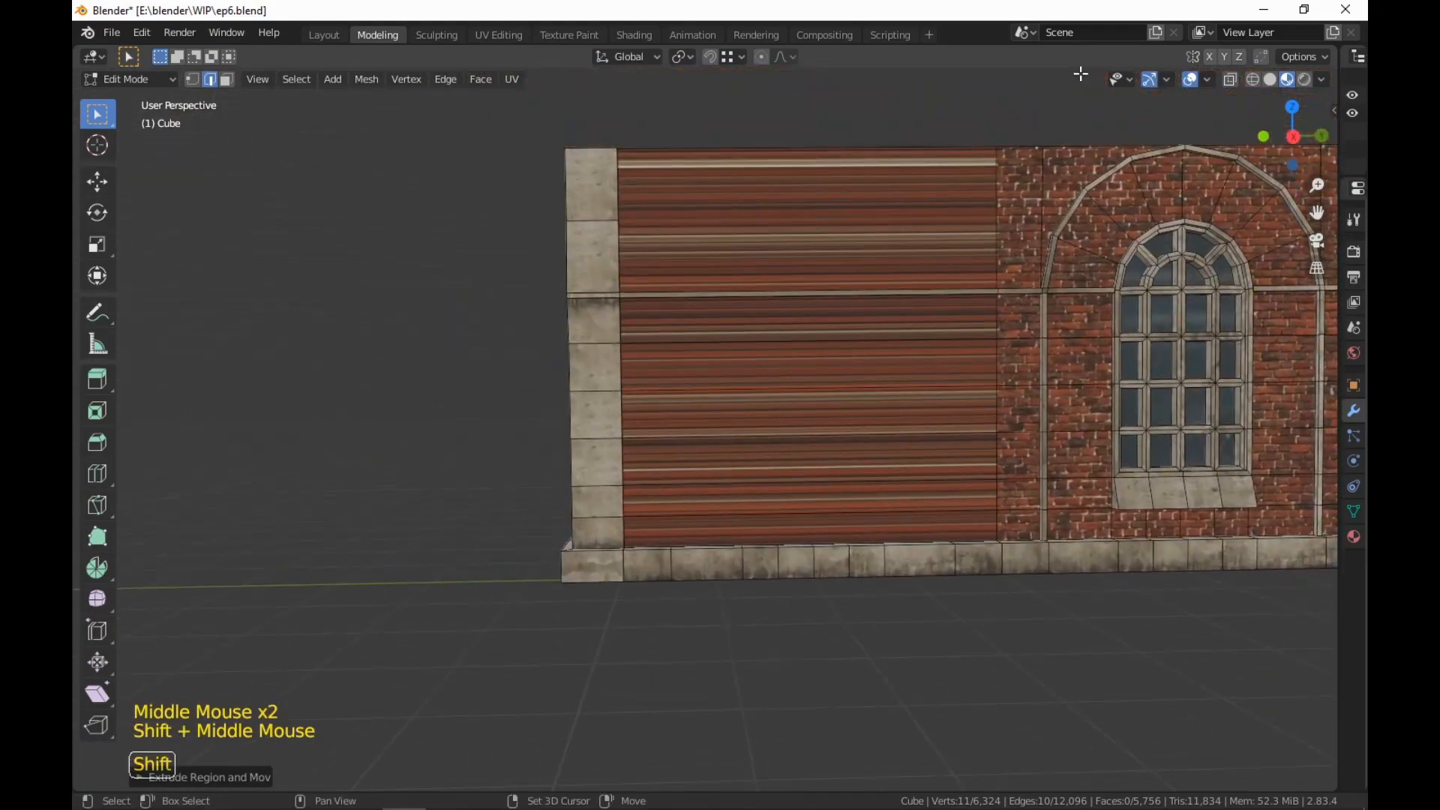
click(499, 34)
scroll(863, 374, up, 8)
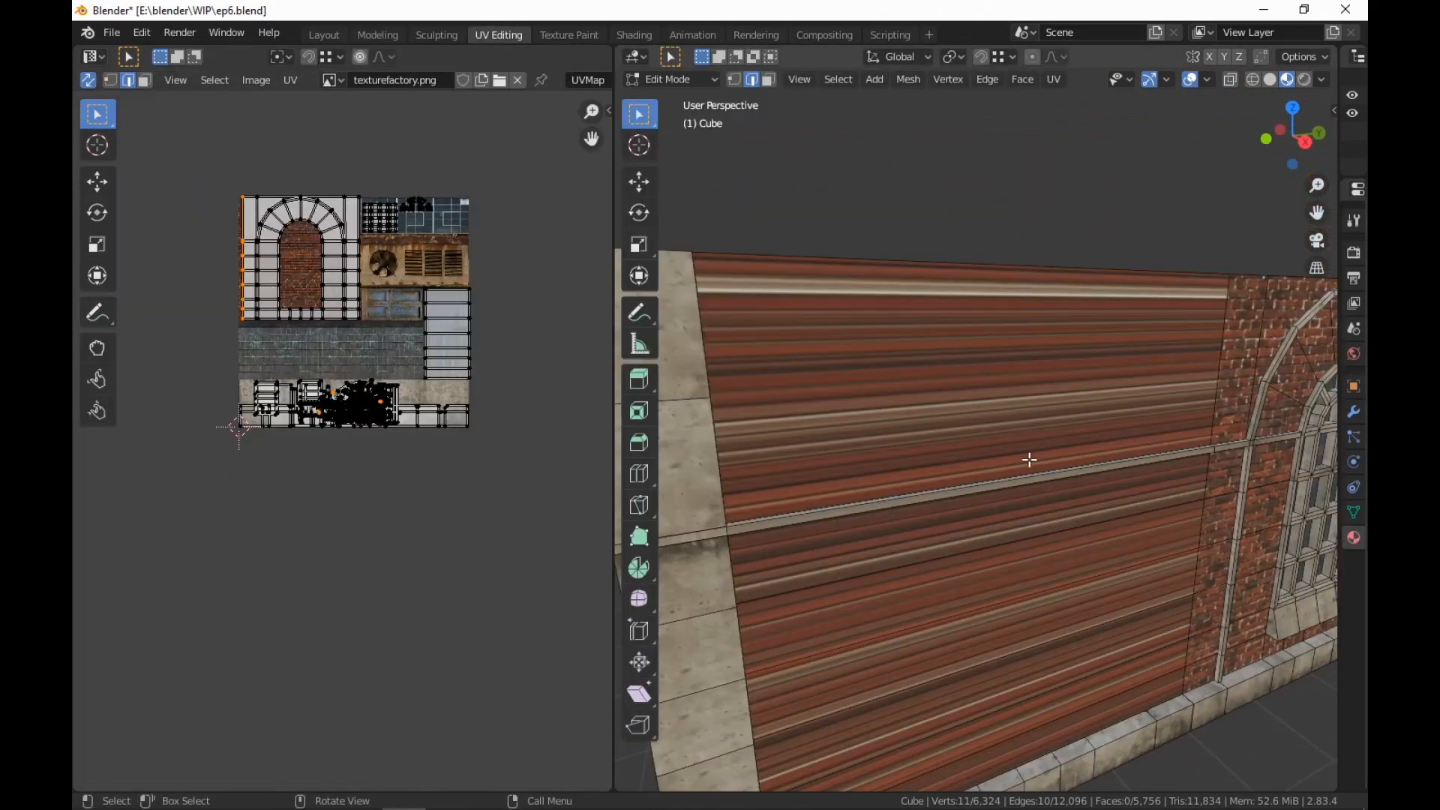
click(1009, 483)
key(ctrl+r)
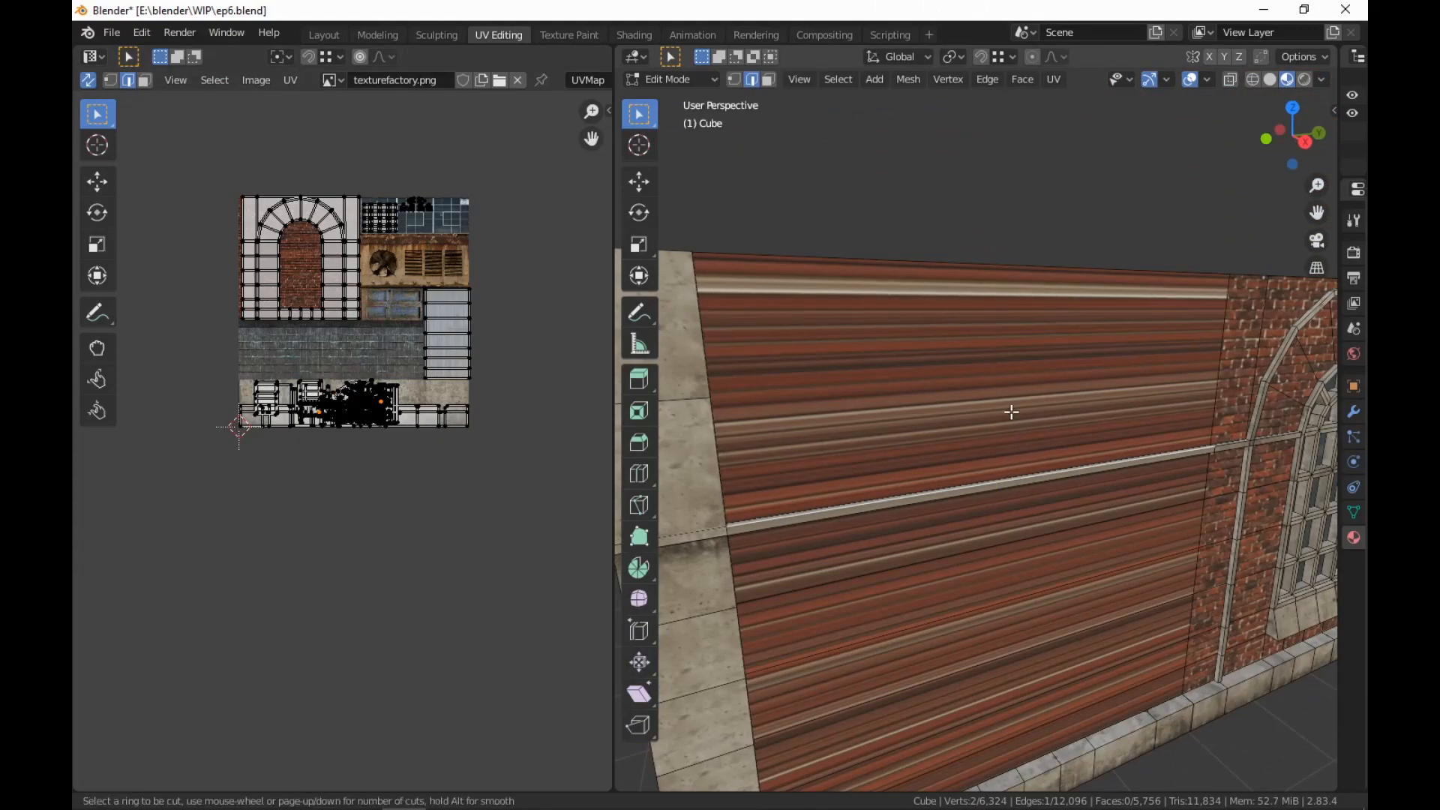
scroll(1006, 446, up, 2)
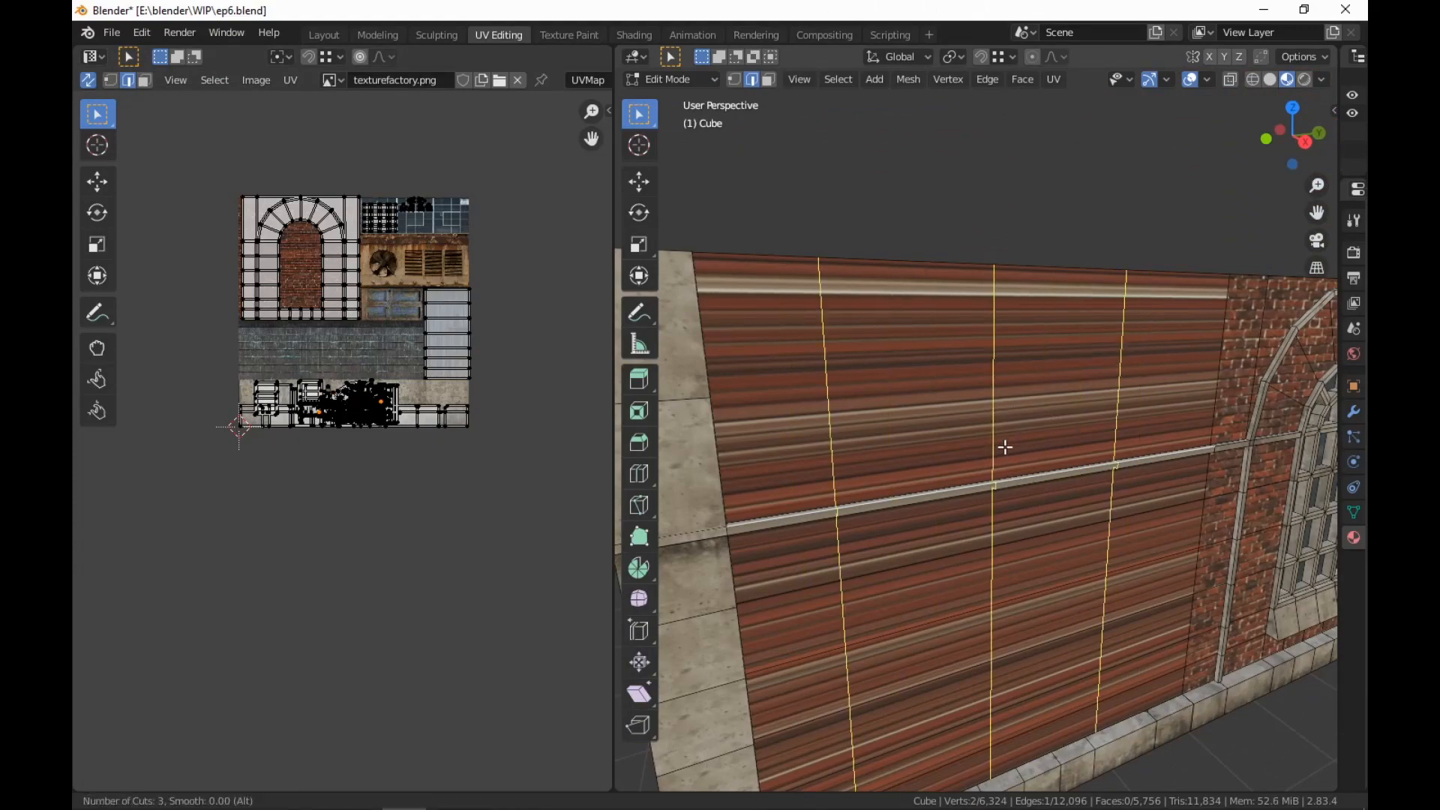
click(1006, 447)
right_click(1005, 447)
middle_drag(1126, 521, 1240, 450)
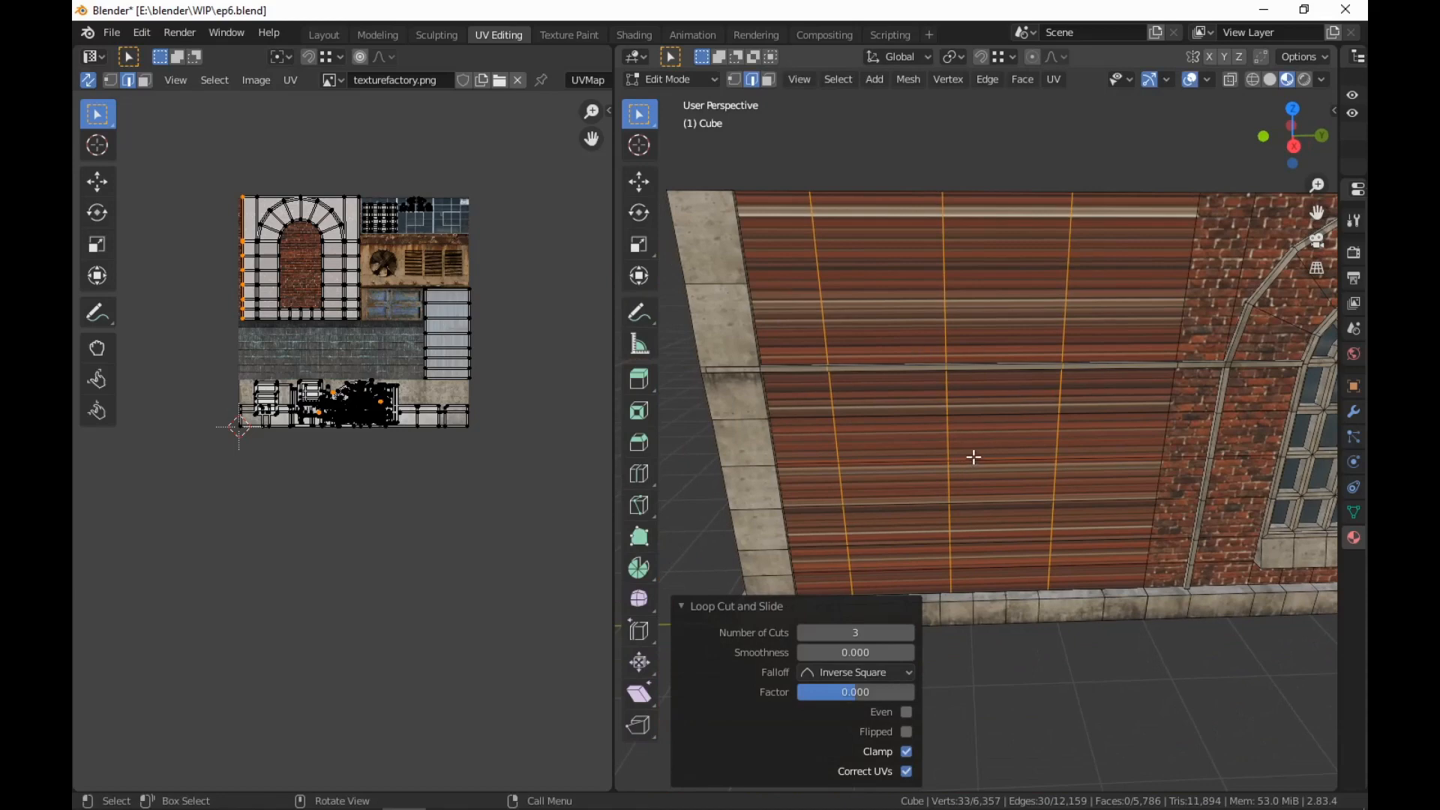
Select two neighbouring faces in the middle of the extruded wall section and grow the selection within that section
key(3)
click(1005, 413)
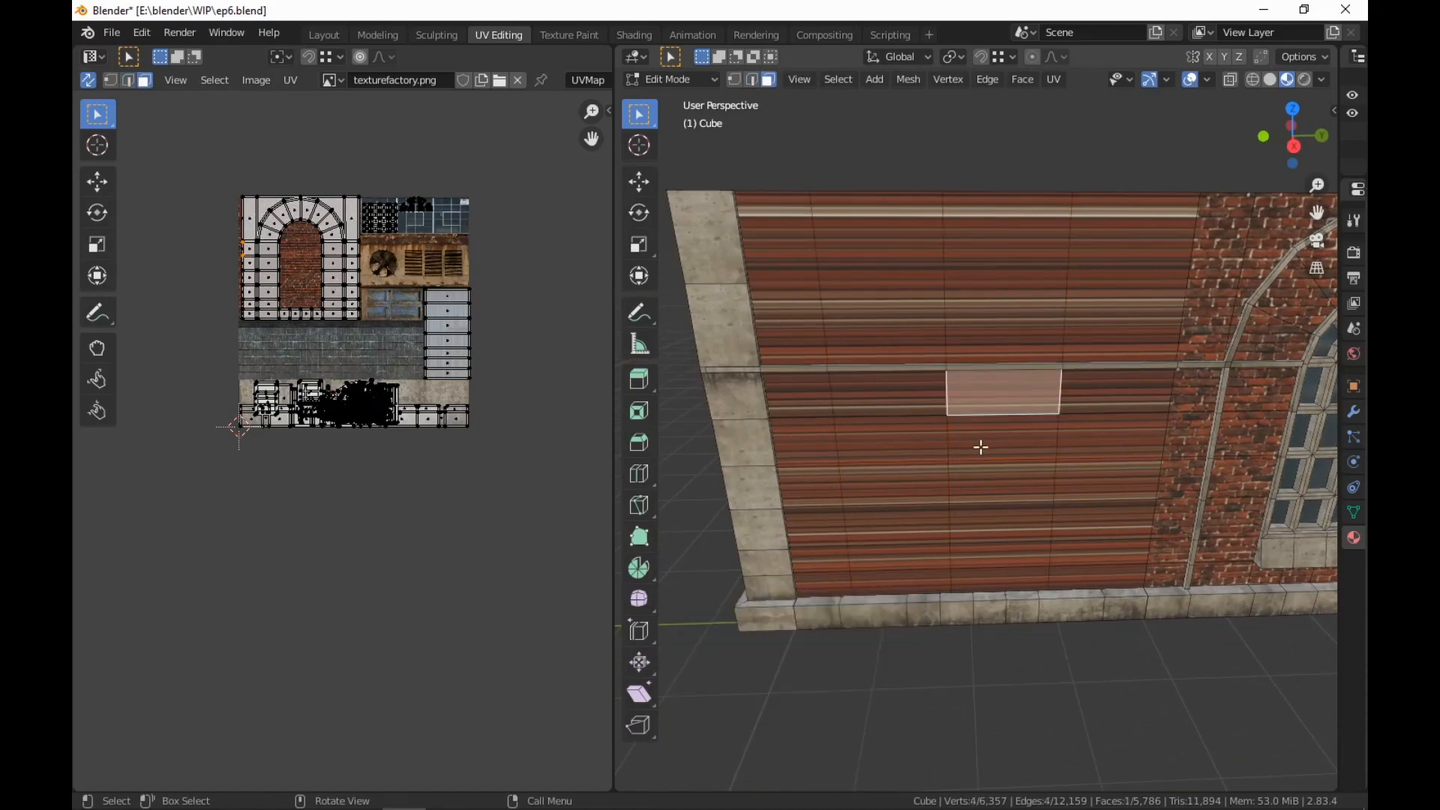
shift+click(909, 382)
key(ctrl+KP_Add)
key(ctrl+KP_Add)
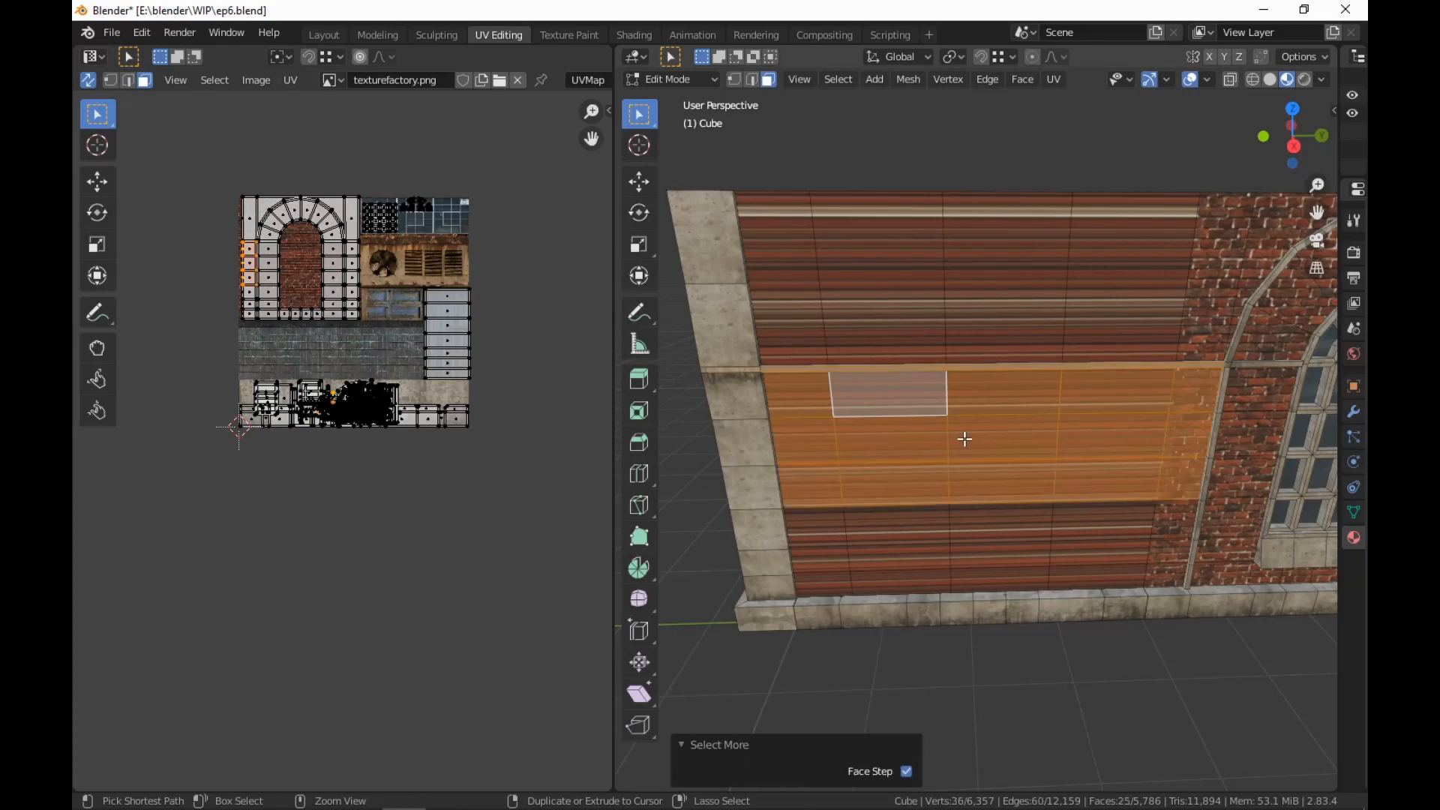
key(ctrl+KP_Add)
key(ctrl+KP_Add)
key(ctrl+KP_Add)
key(ctrl+KP_Subtract)
key(ctrl+KP_Subtract)
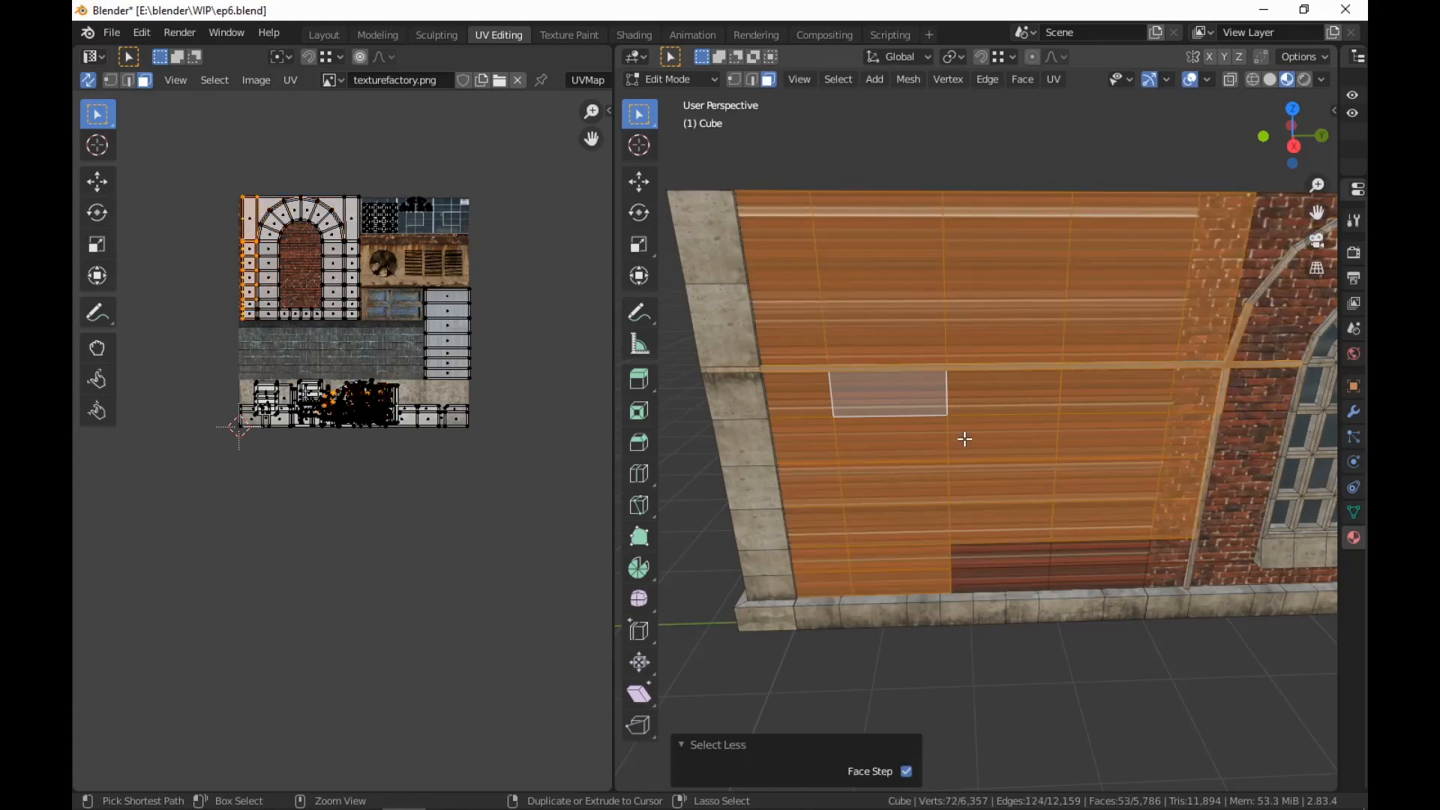
key(ctrl+KP_Subtract)
key(ctrl+KP_Subtract)
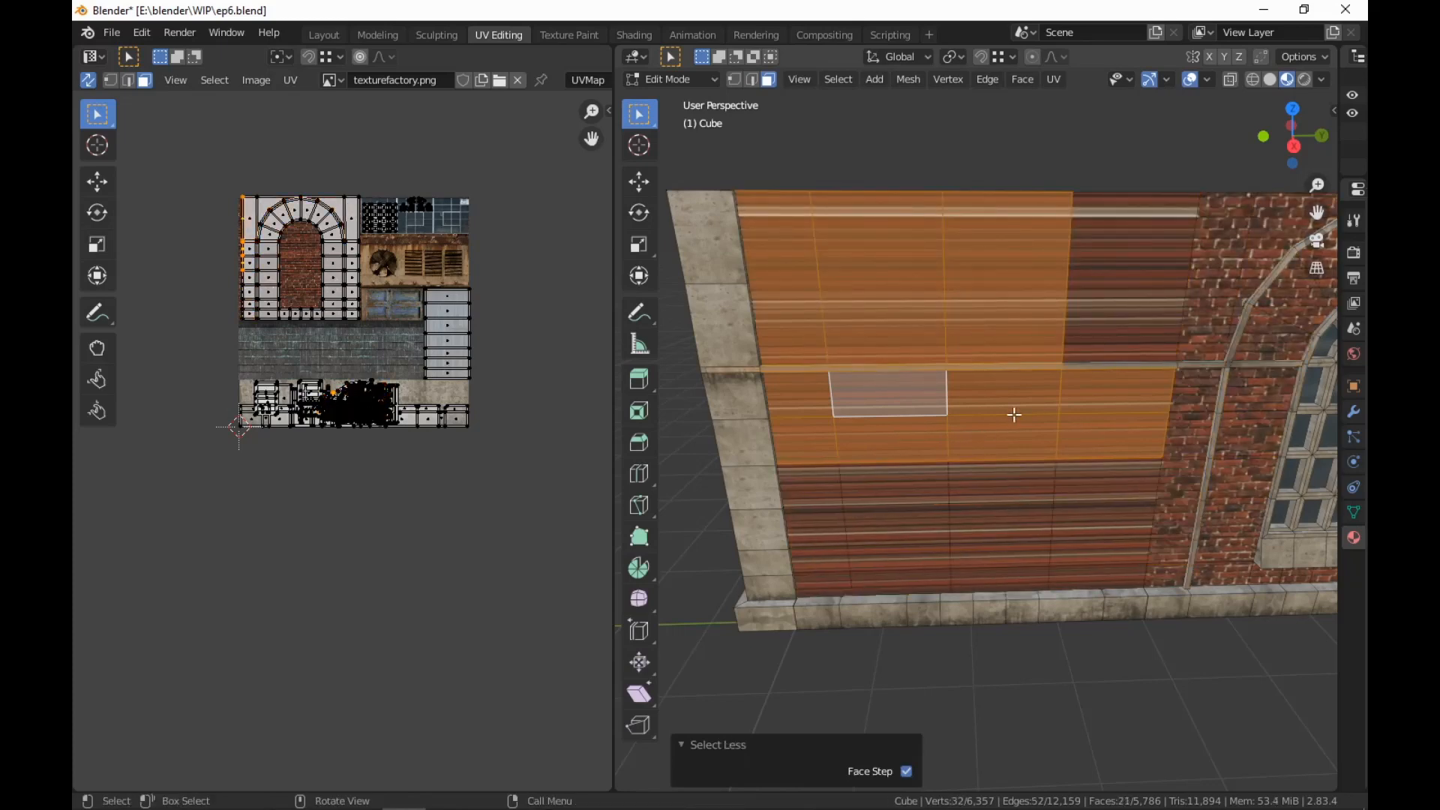
Add the remaining unselected faces to the selection until the whole extruded wall section is selected
shift+click(1104, 230)
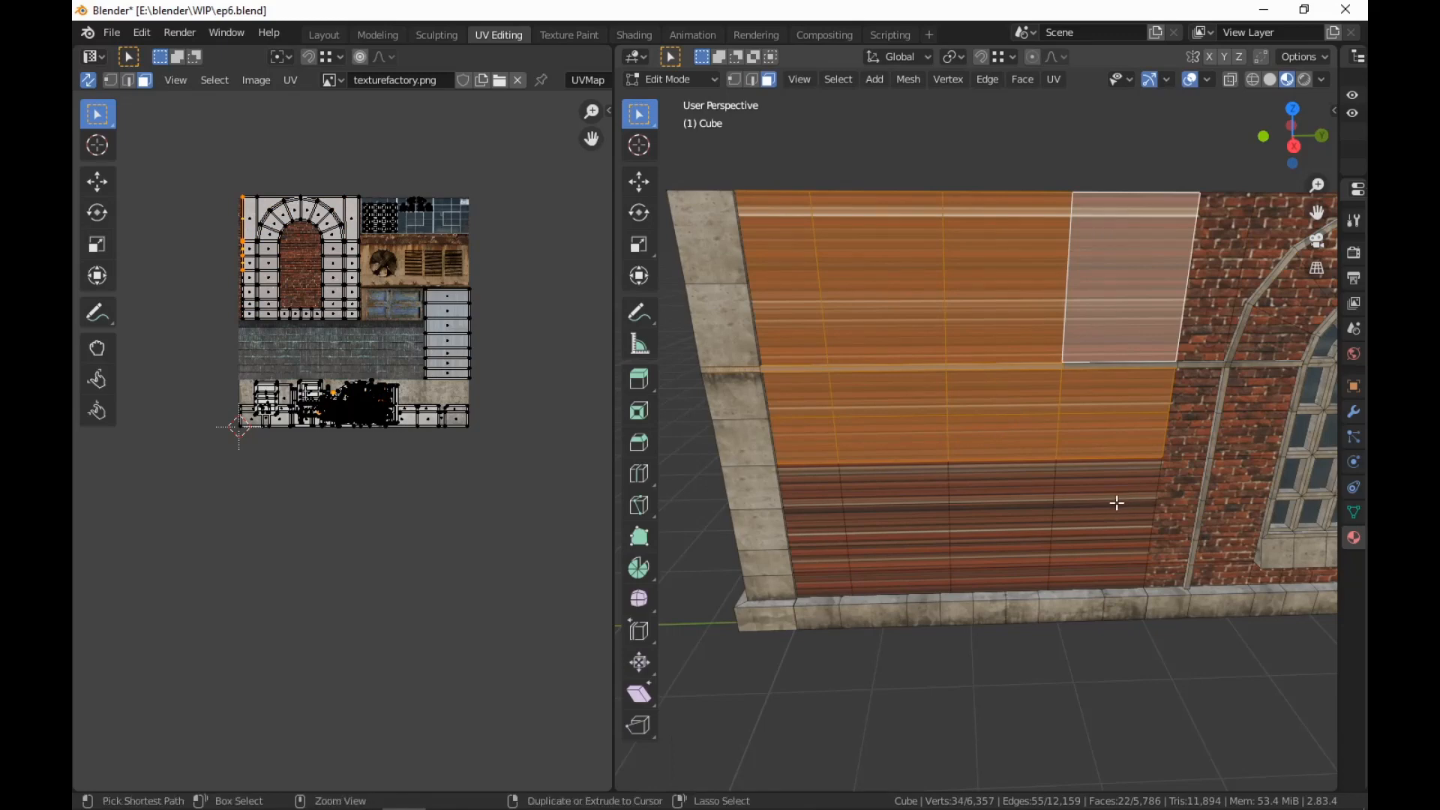
ctrl+click(1103, 561)
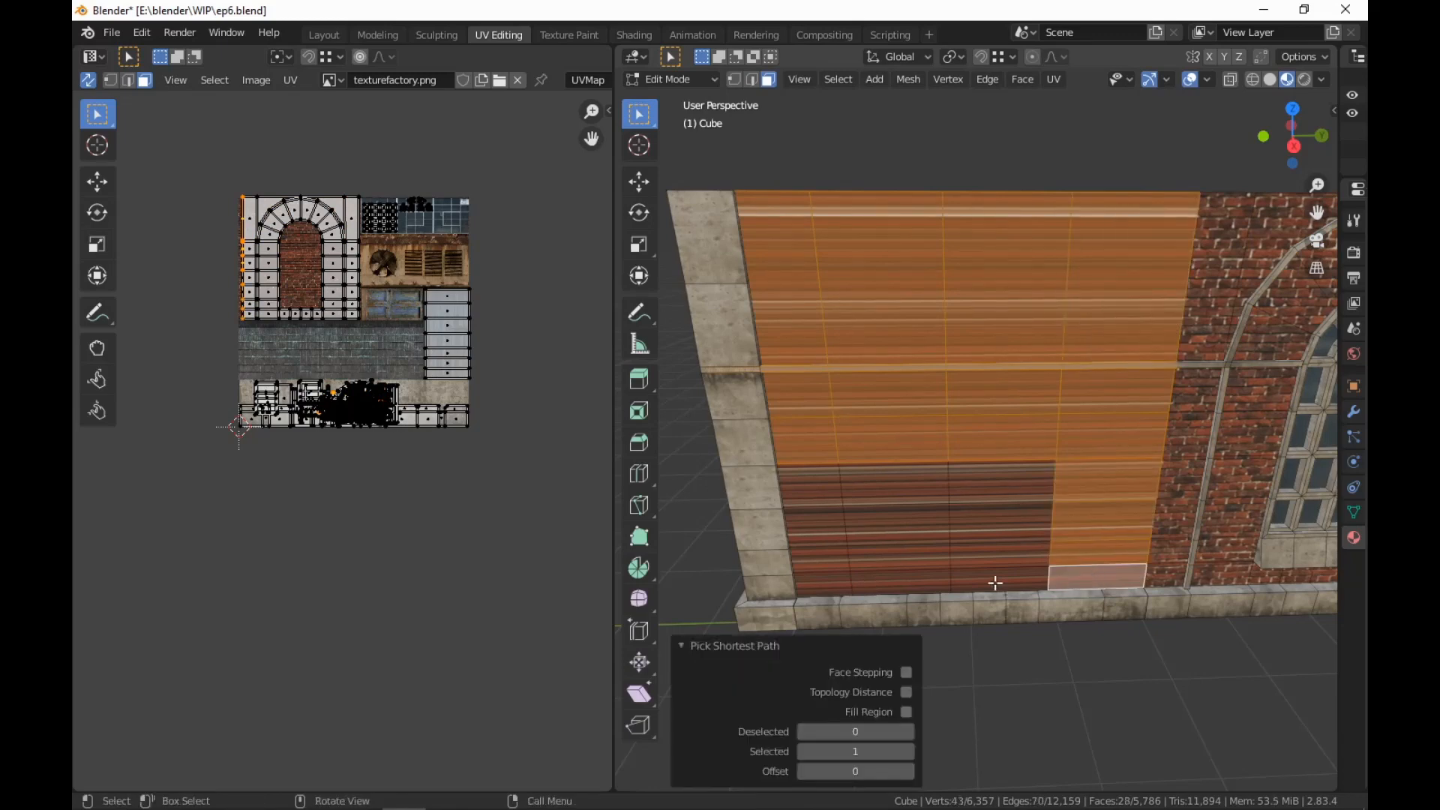
ctrl+click(834, 590)
ctrl+click(825, 478)
ctrl+click(1023, 489)
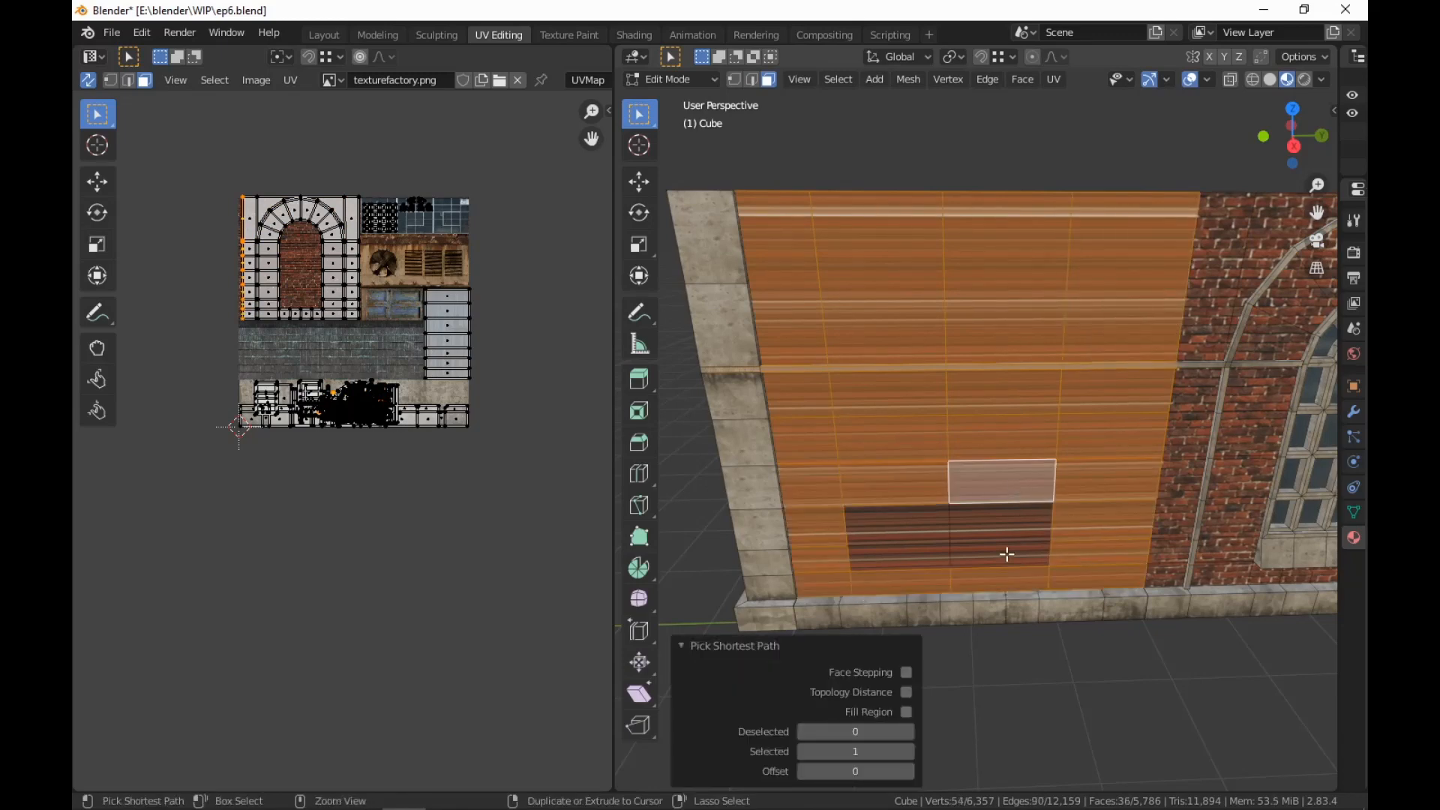
ctrl+click(1005, 555)
ctrl+click(922, 551)
ctrl+click(909, 521)
Unwrap the selected wall faces with Smart UV Project
mouse_move(1067, 534)
middle_down()
mouse_move(1055, 549)
mouse_move(1174, 568)
mouse_move(1068, 540)
middle_up()
scroll(1067, 525, up, 3)
right_click(1066, 483)
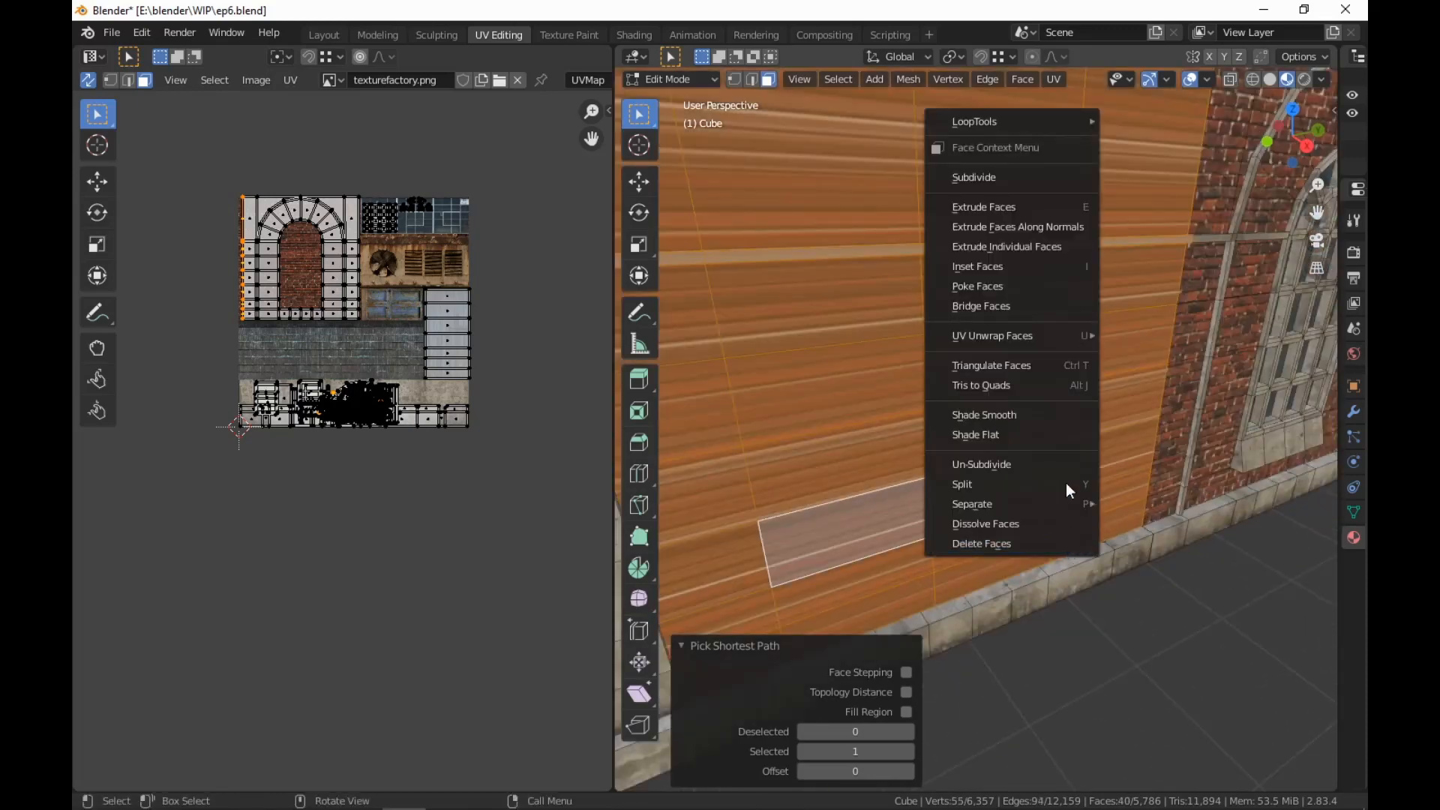
mouse_move(1069, 339)
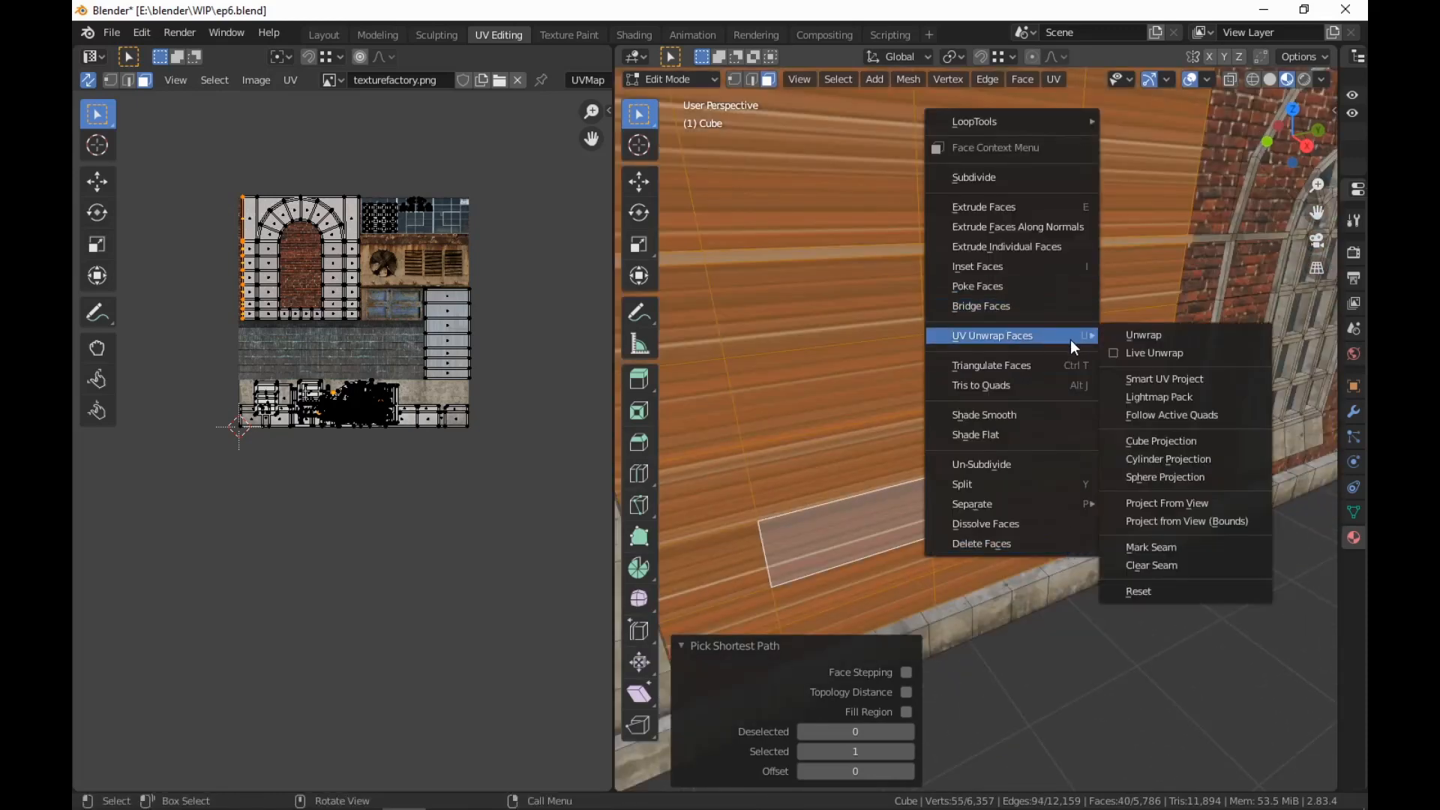
click(1176, 385)
click(1208, 530)
Move the unwrapped UV islands to the empty area directly below the factory texture
scroll(1087, 555, down, 8)
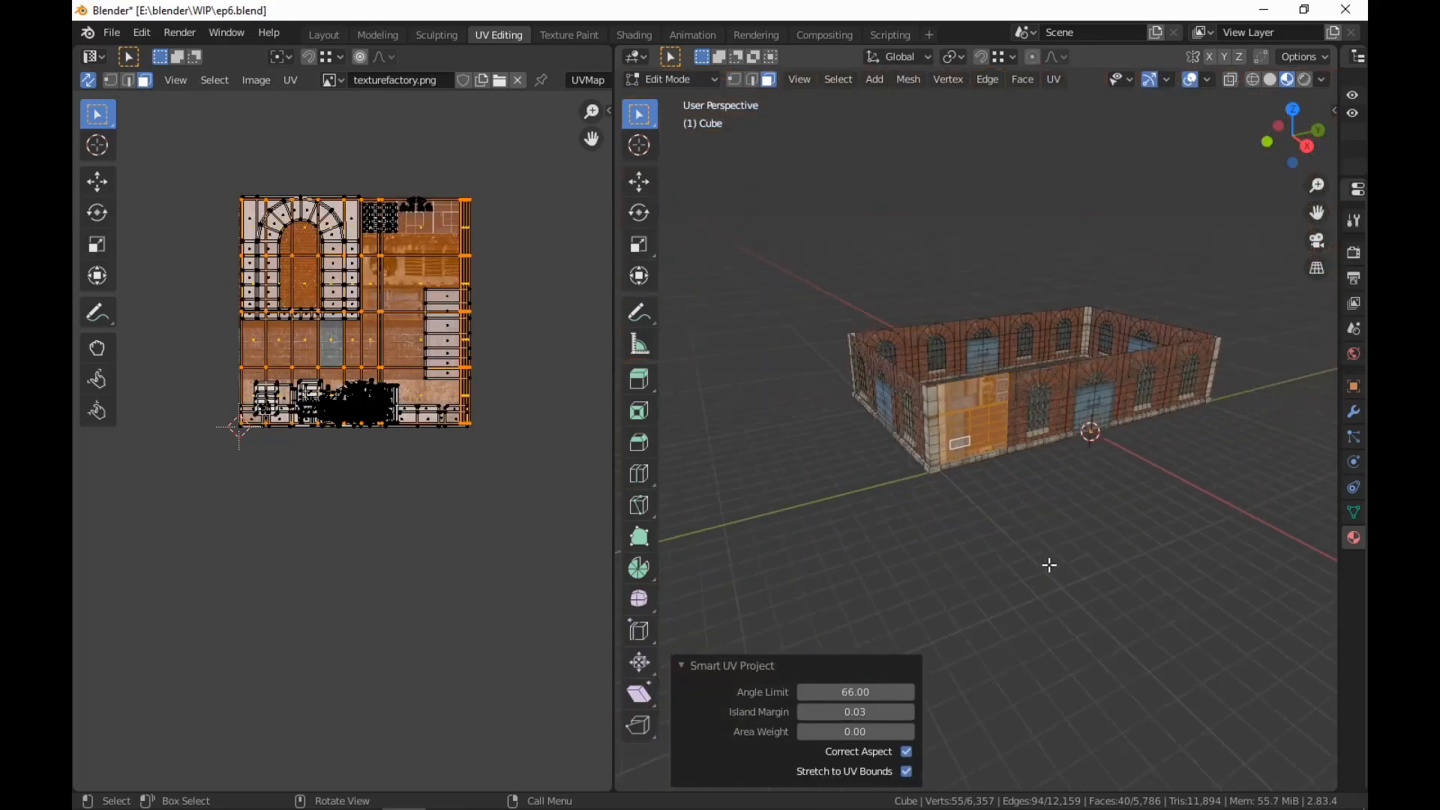
key(g)
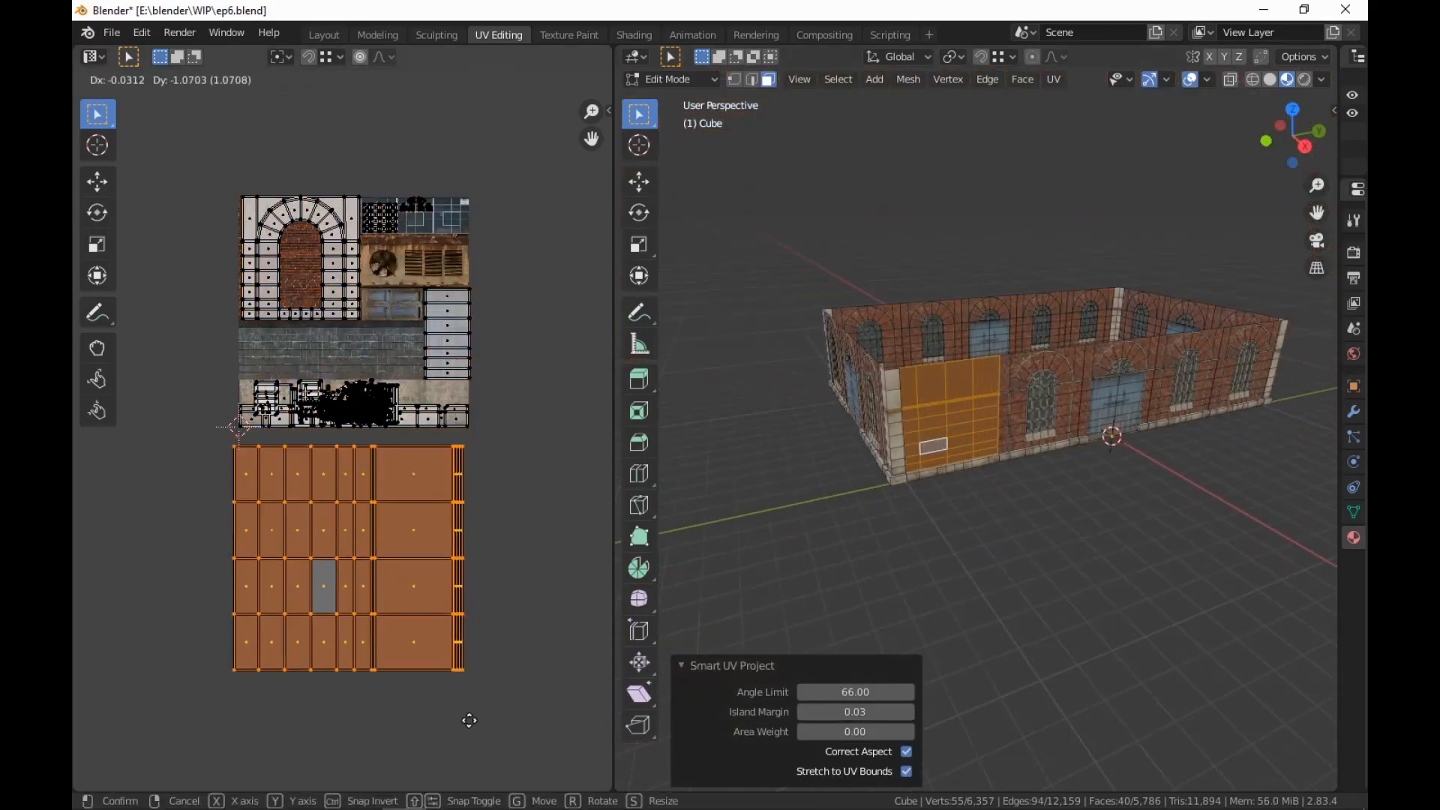
click(471, 727)
Select only the narrow UV strips of the wall's horizontal ledge and rotate them to lie horizontally
scroll(850, 640, up, 2)
middle_drag(850, 641, 1159, 692)
scroll(842, 615, up, 6)
middle_drag(1159, 691, 1137, 678)
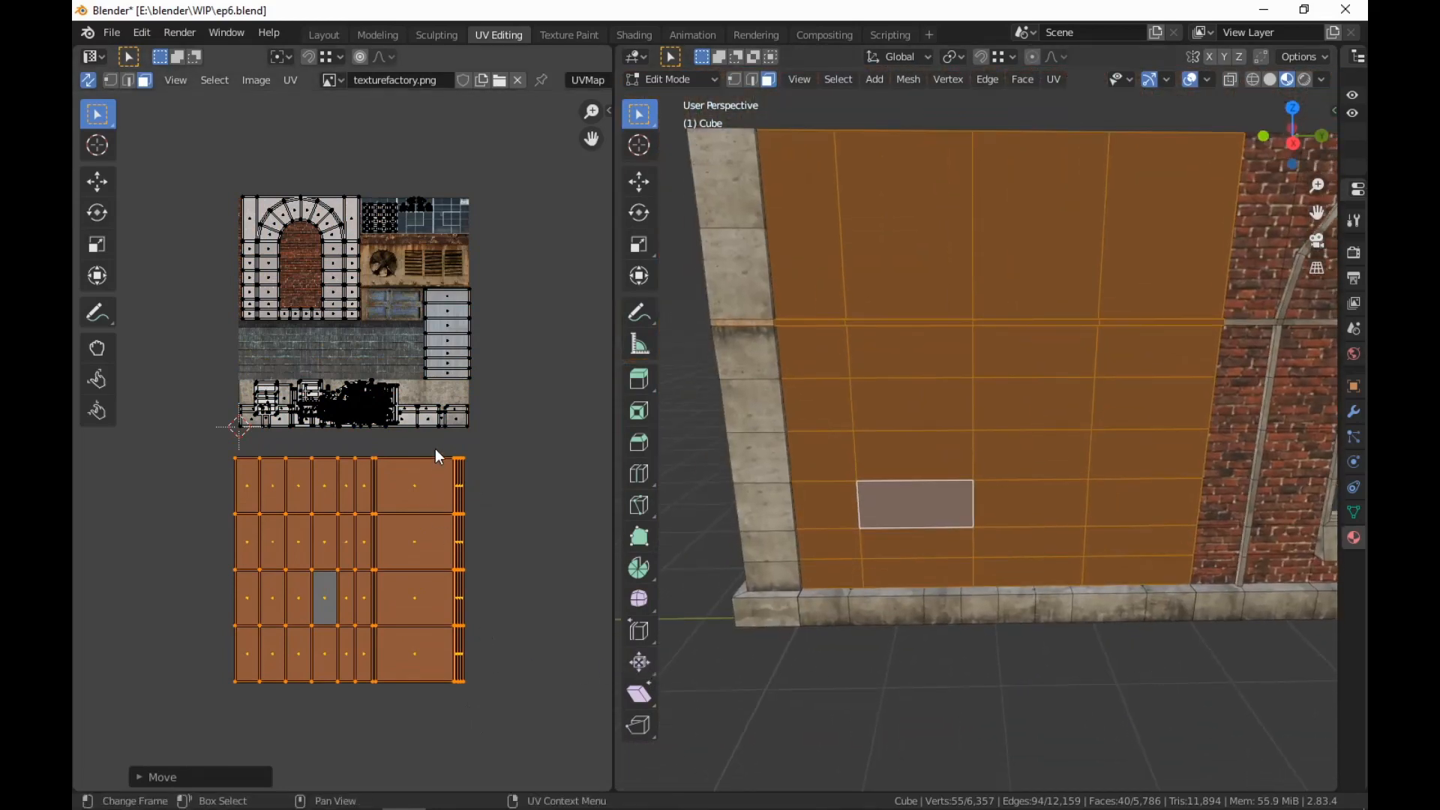
drag(439, 454, 192, 735)
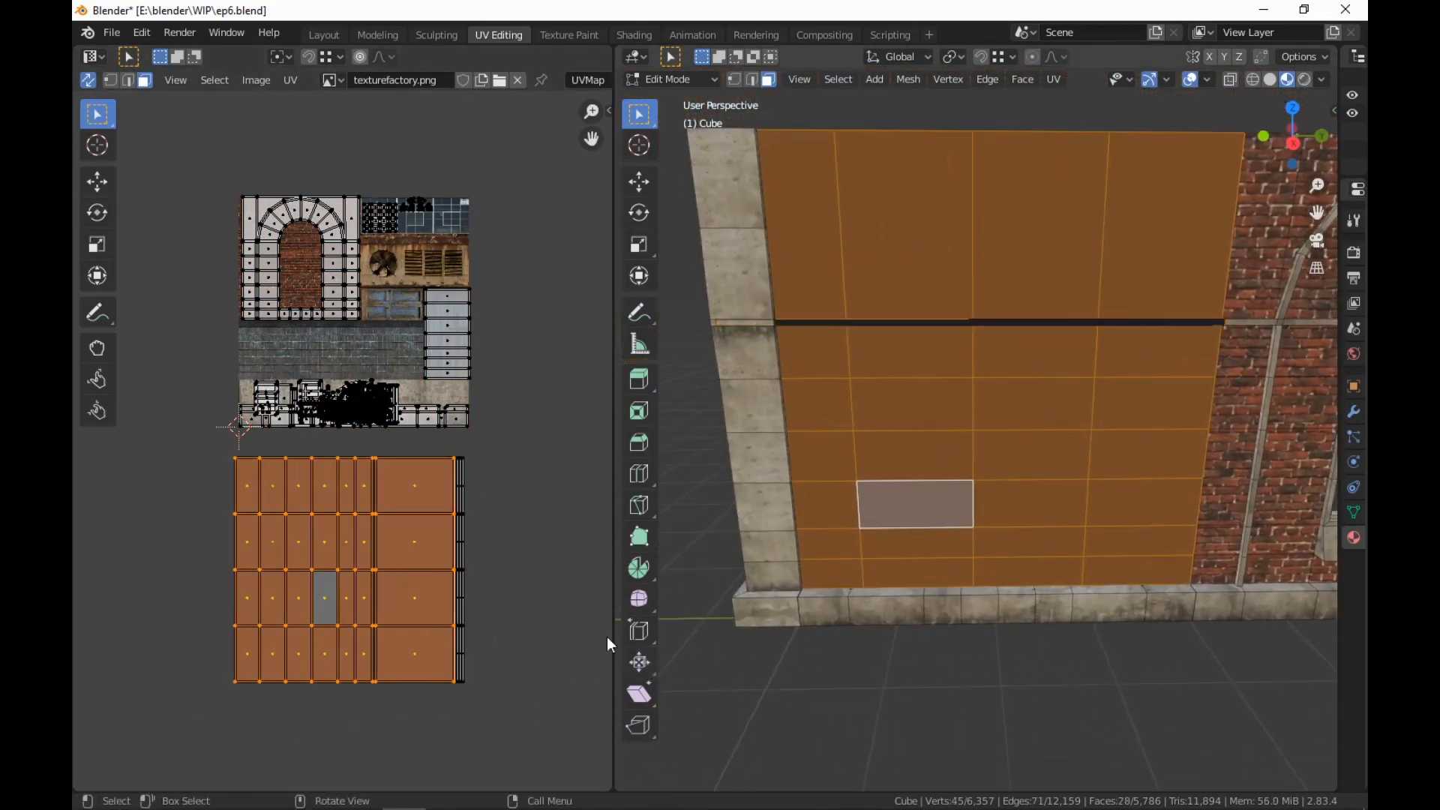
drag(478, 453, 457, 701)
key(r)
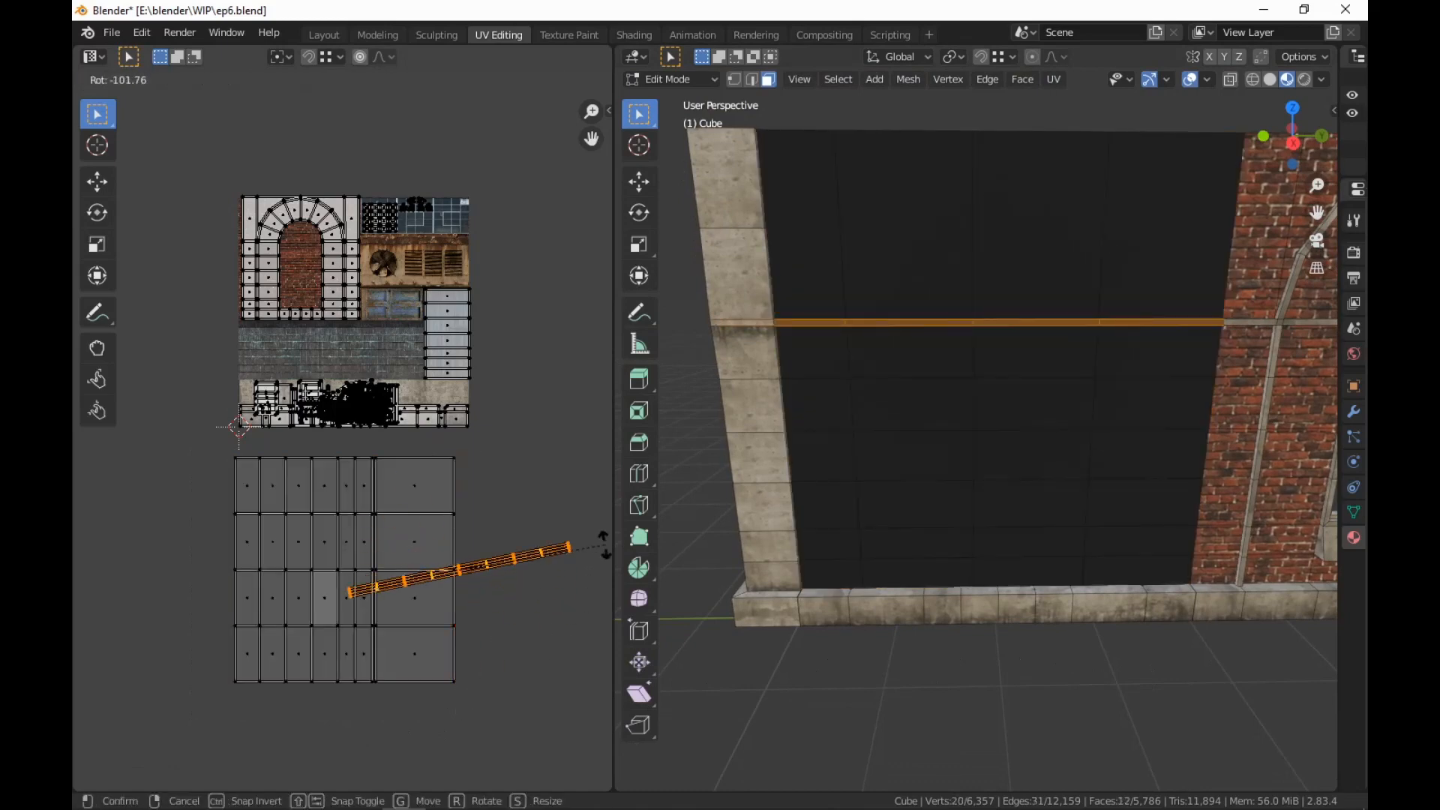
click(592, 578)
Move the ledge UV strips onto the texture's lower concrete band, keeping them within the texture's width
key(g)
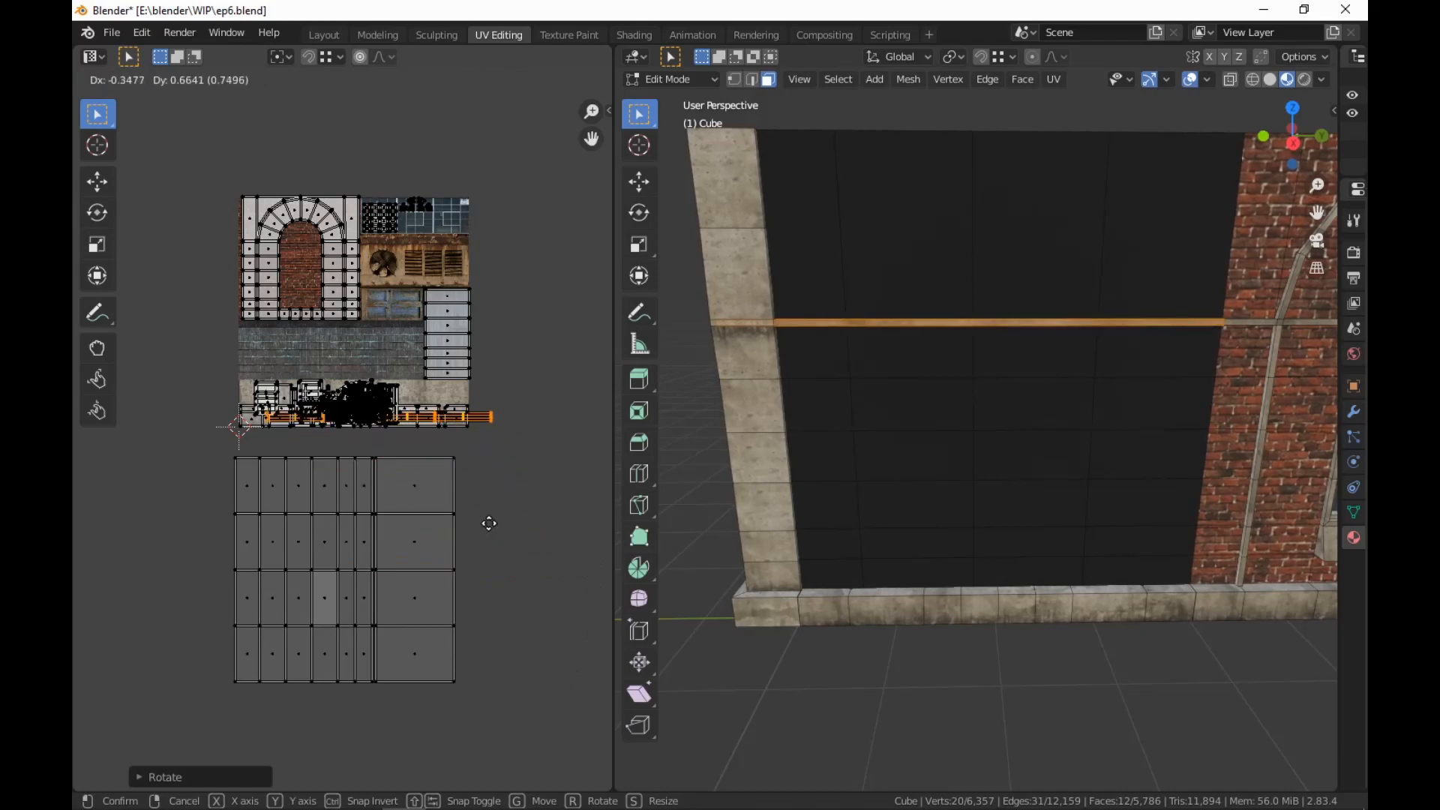
click(466, 507)
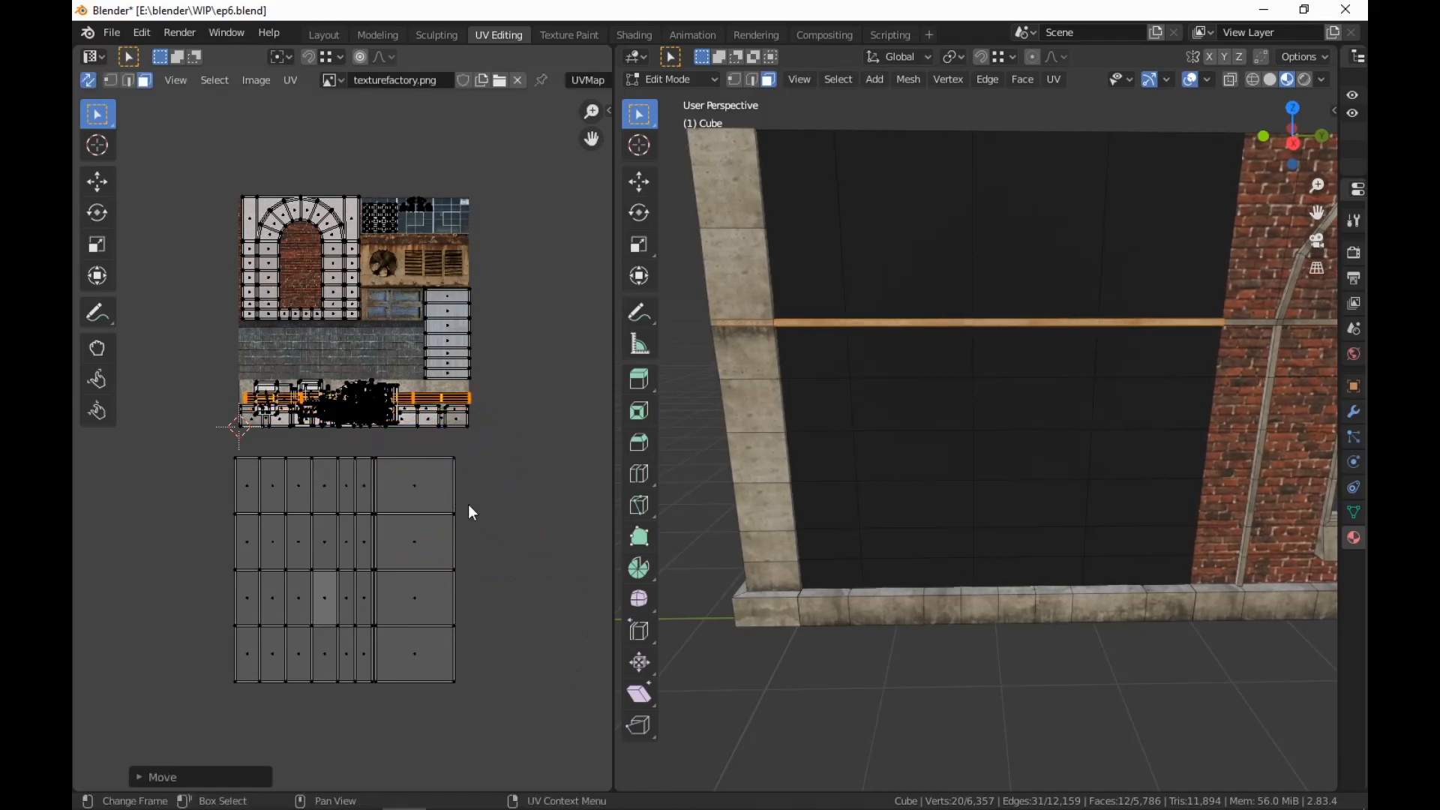
key(g)
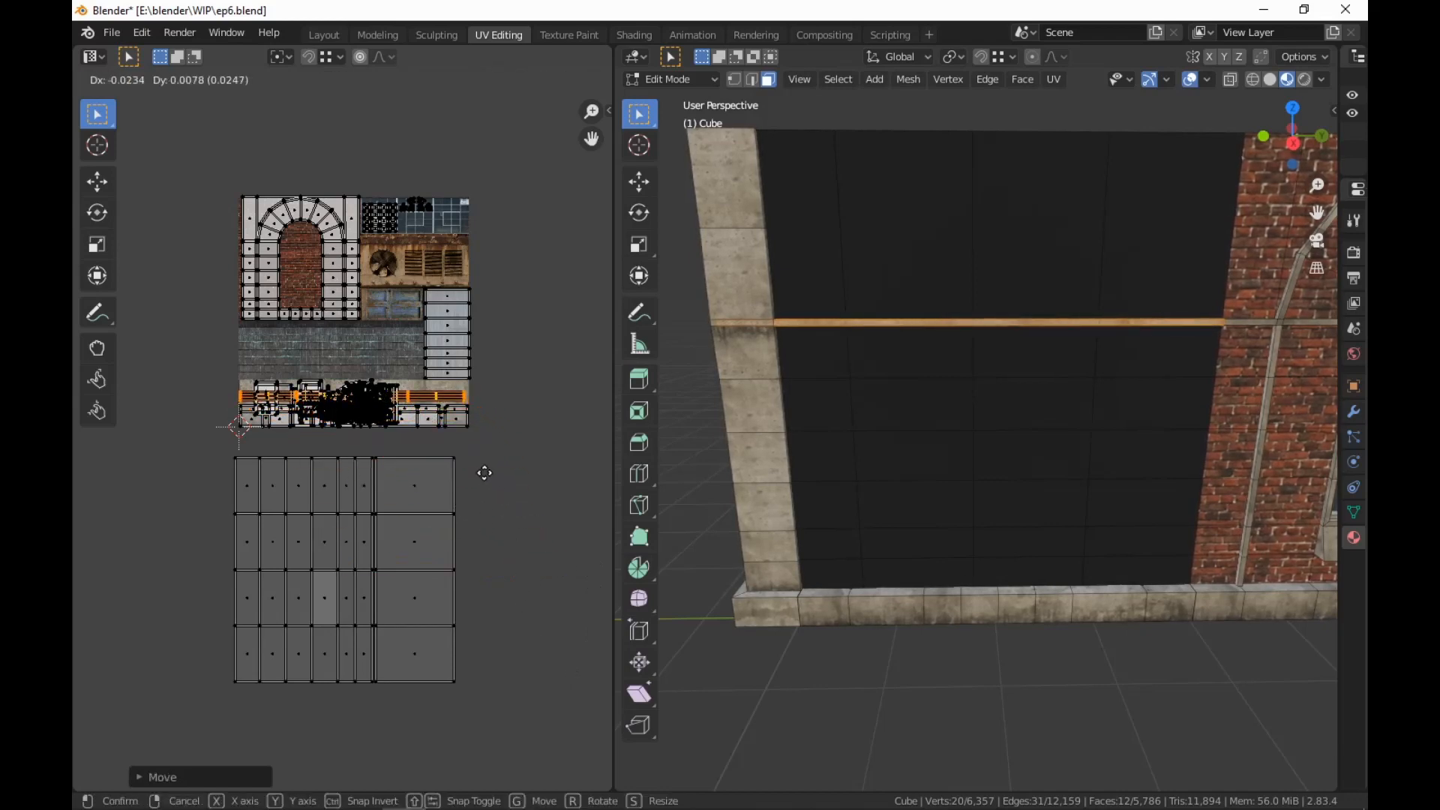
click(486, 473)
Select the brick wall UV islands below the texture and remap their faces with Project From View in the right orthographic view
drag(489, 447, 201, 738)
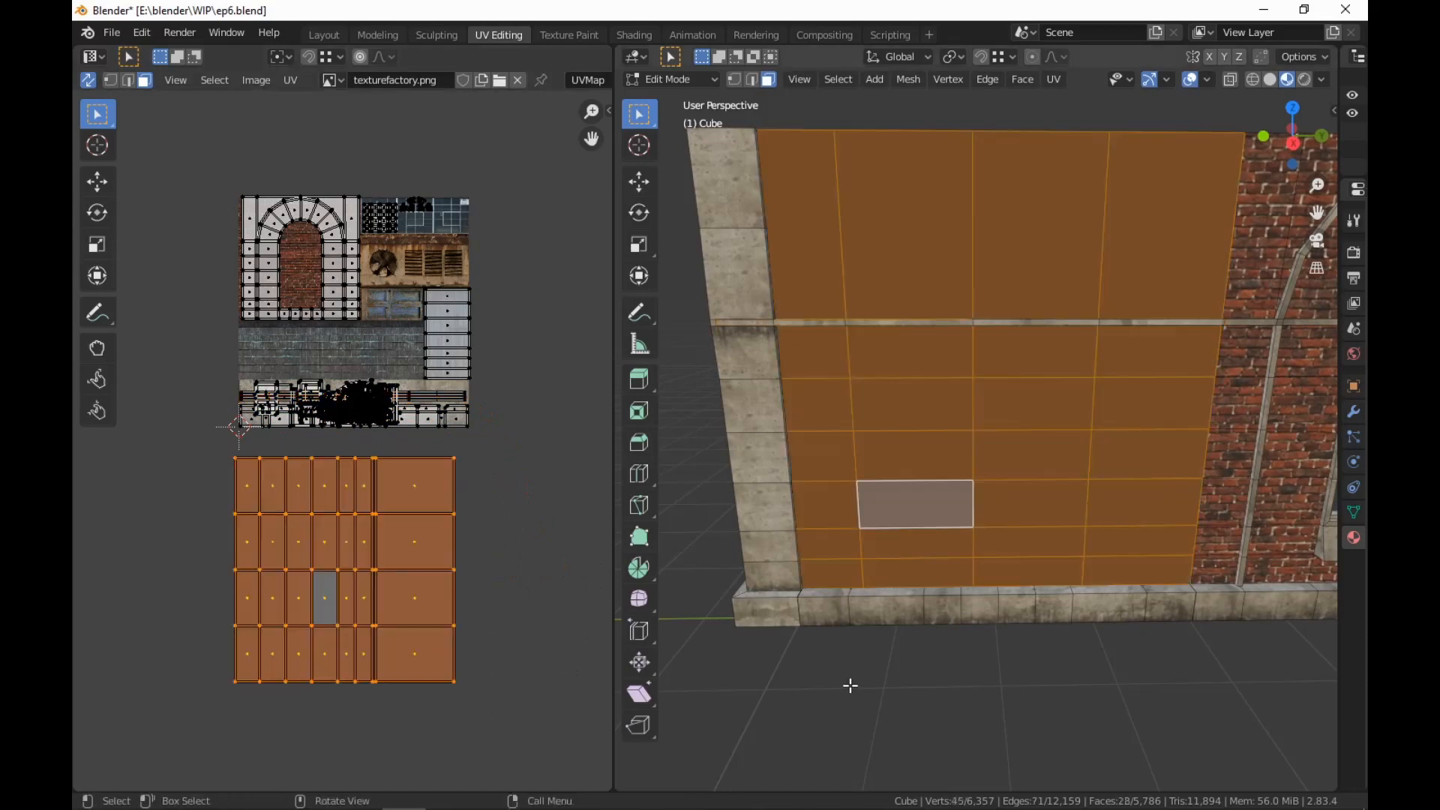
key(KP_3)
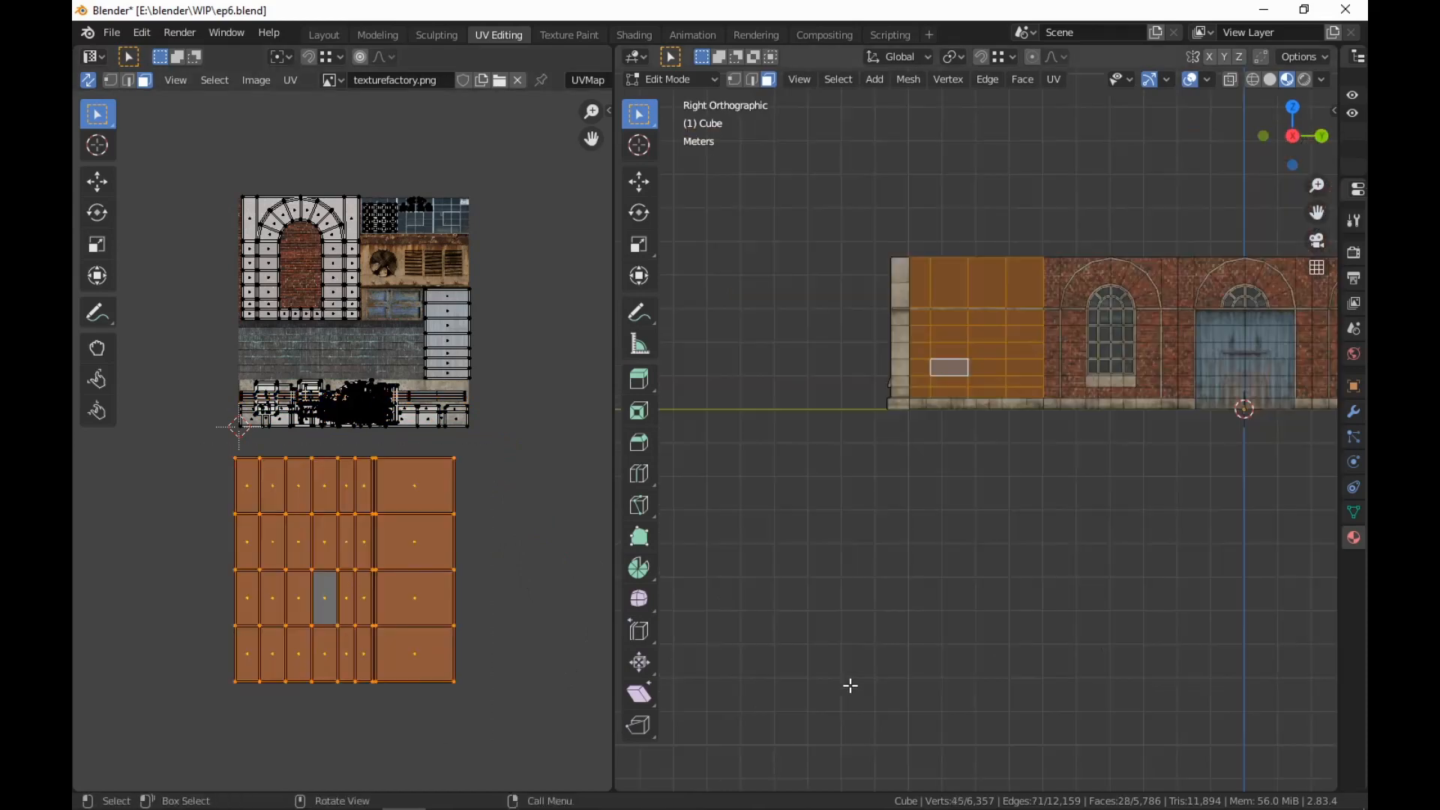
right_click(1016, 462)
mouse_move(1011, 470)
click(1127, 638)
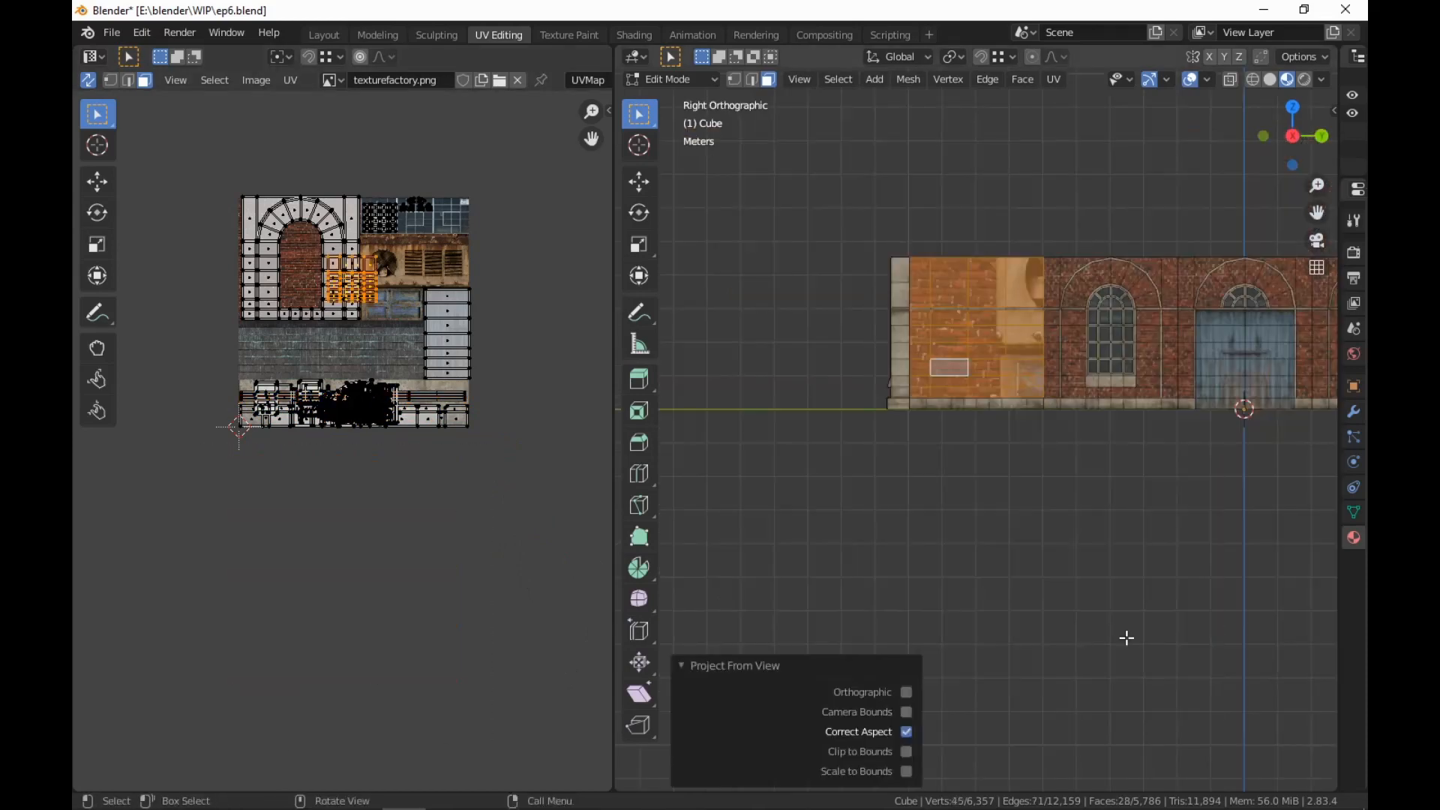
Move the projected wall UVs onto the arched brick area of the texture and scale them up
key(g)
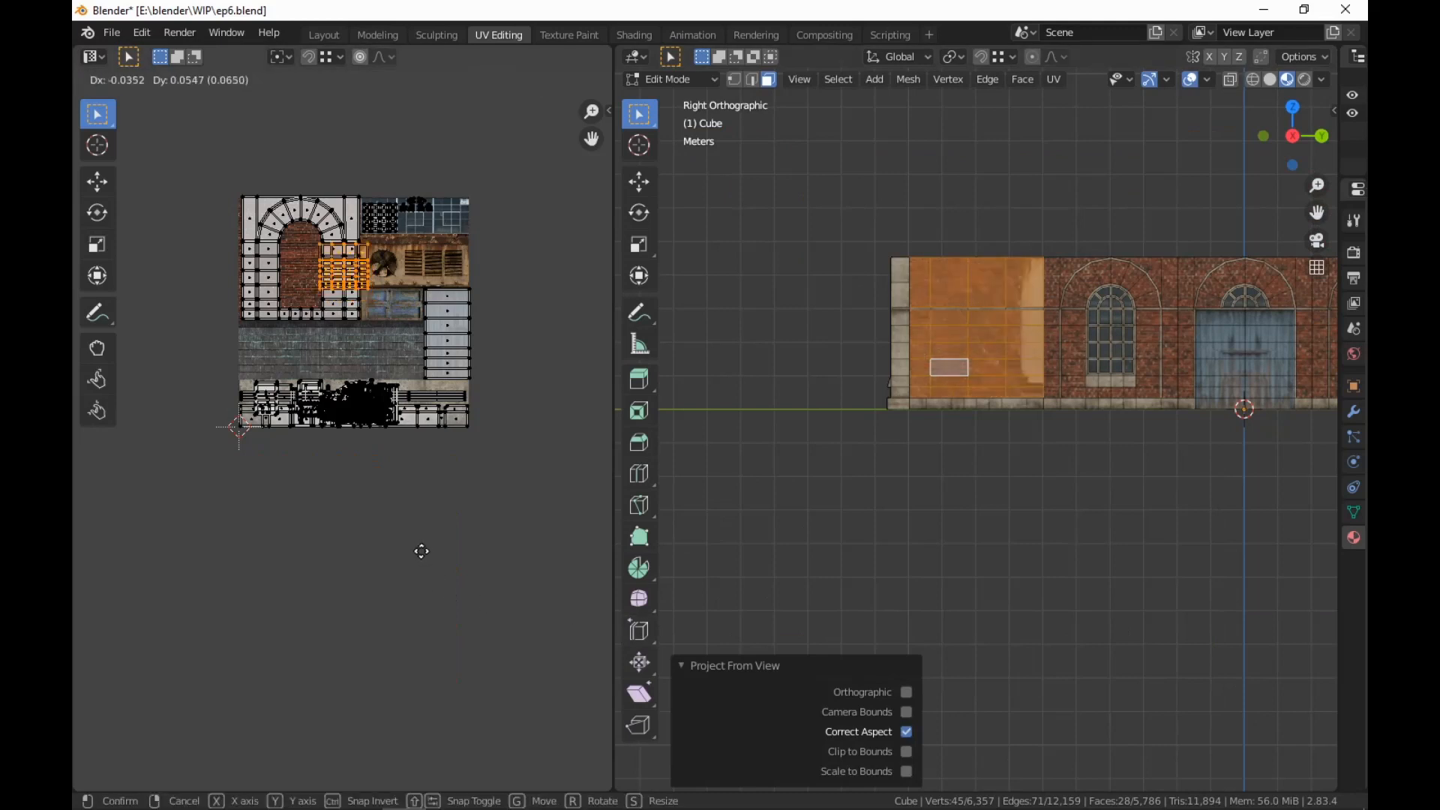
click(385, 551)
key(s)
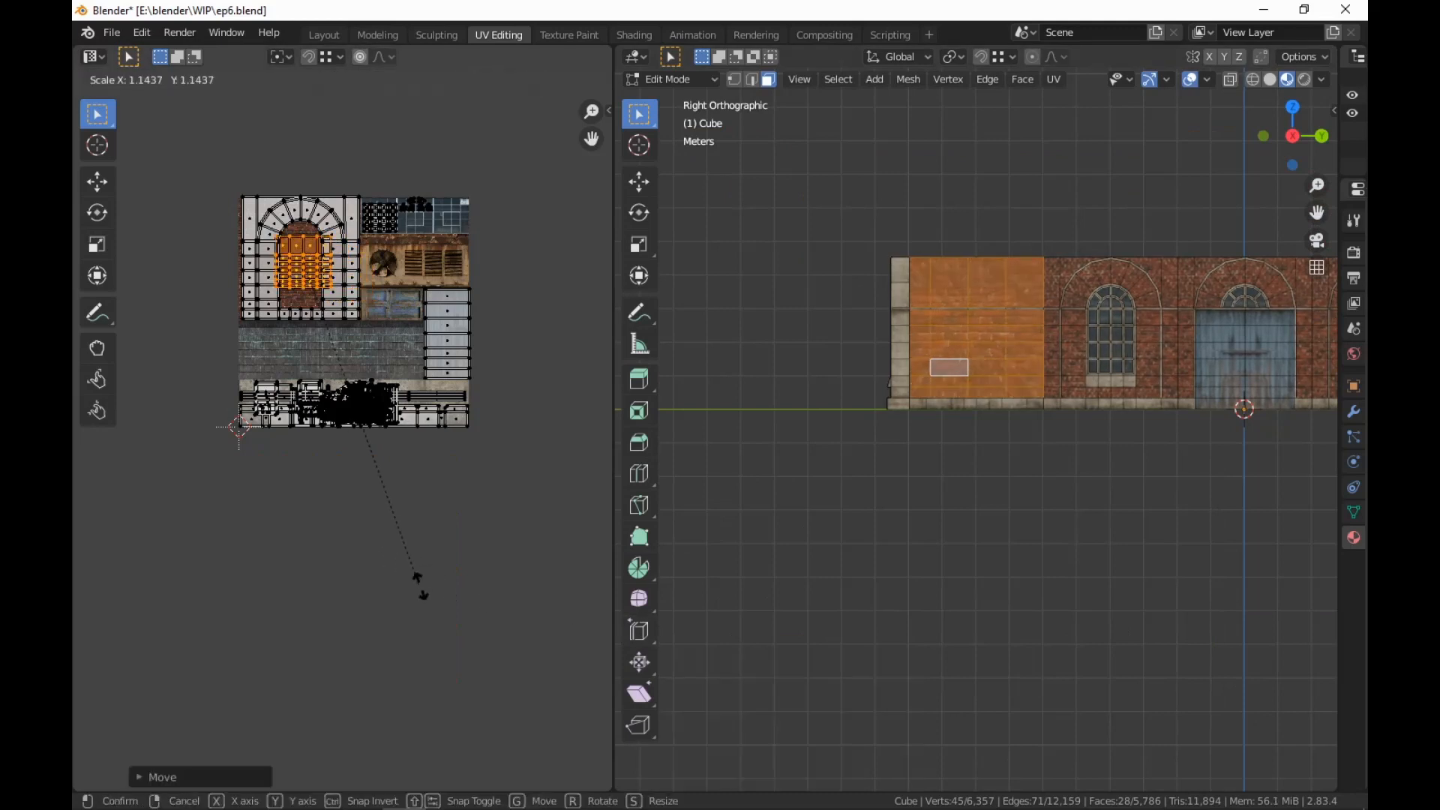
click(602, 753)
Reposition and rescale the wall UVs to span the brick area's full width, with their lower edge at its bottom
middle_drag(419, 412, 495, 595)
scroll(496, 596, up, 5)
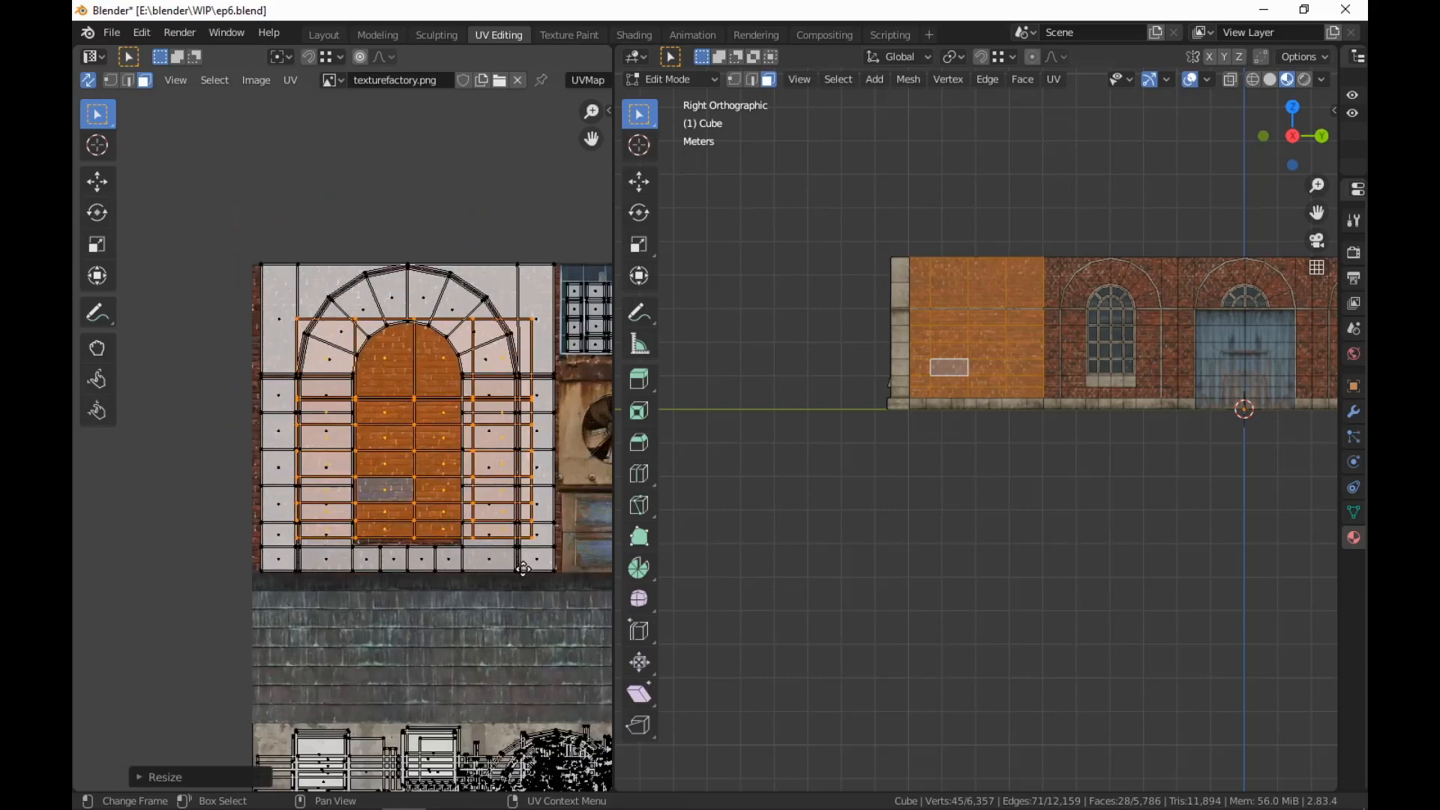
key(g)
key(s)
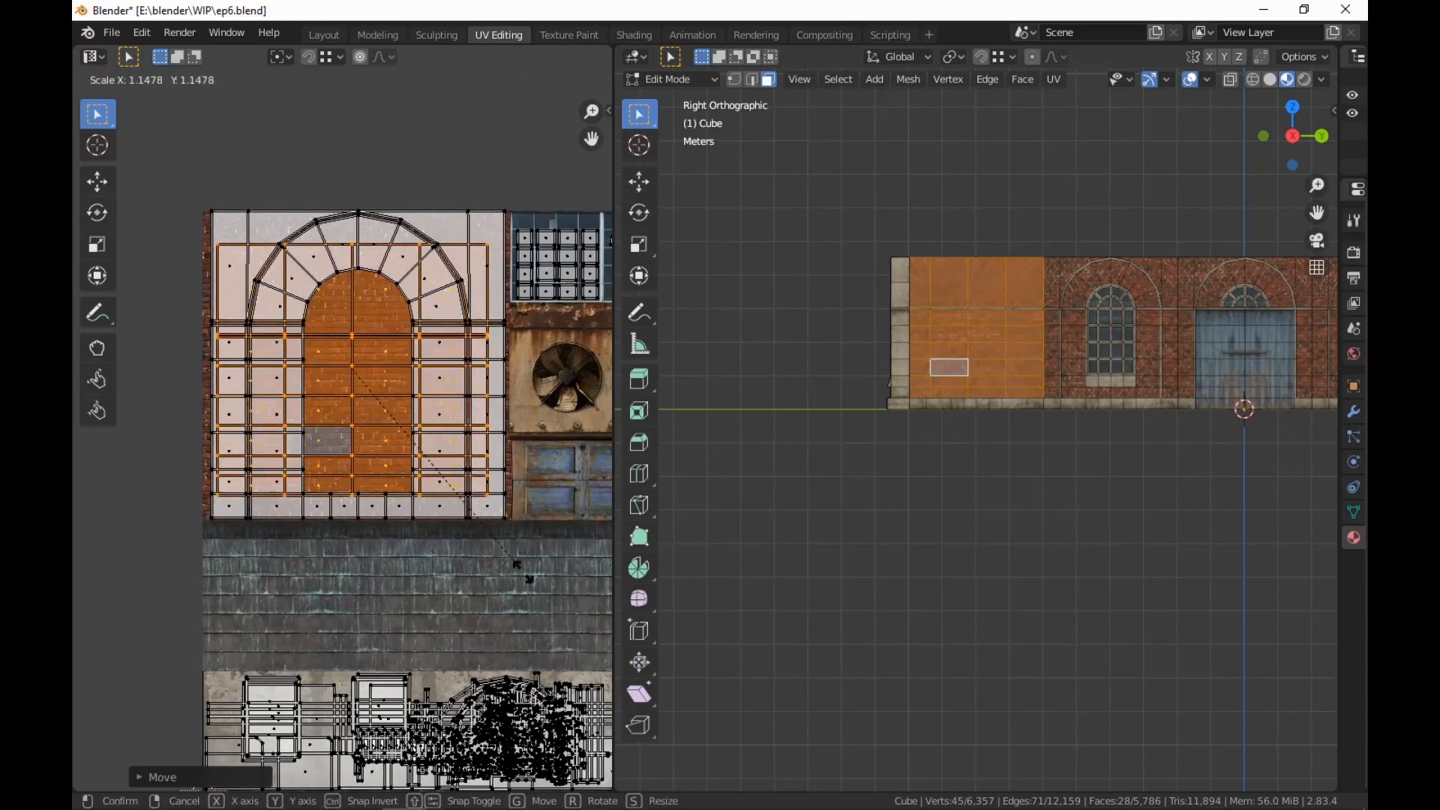
click(533, 588)
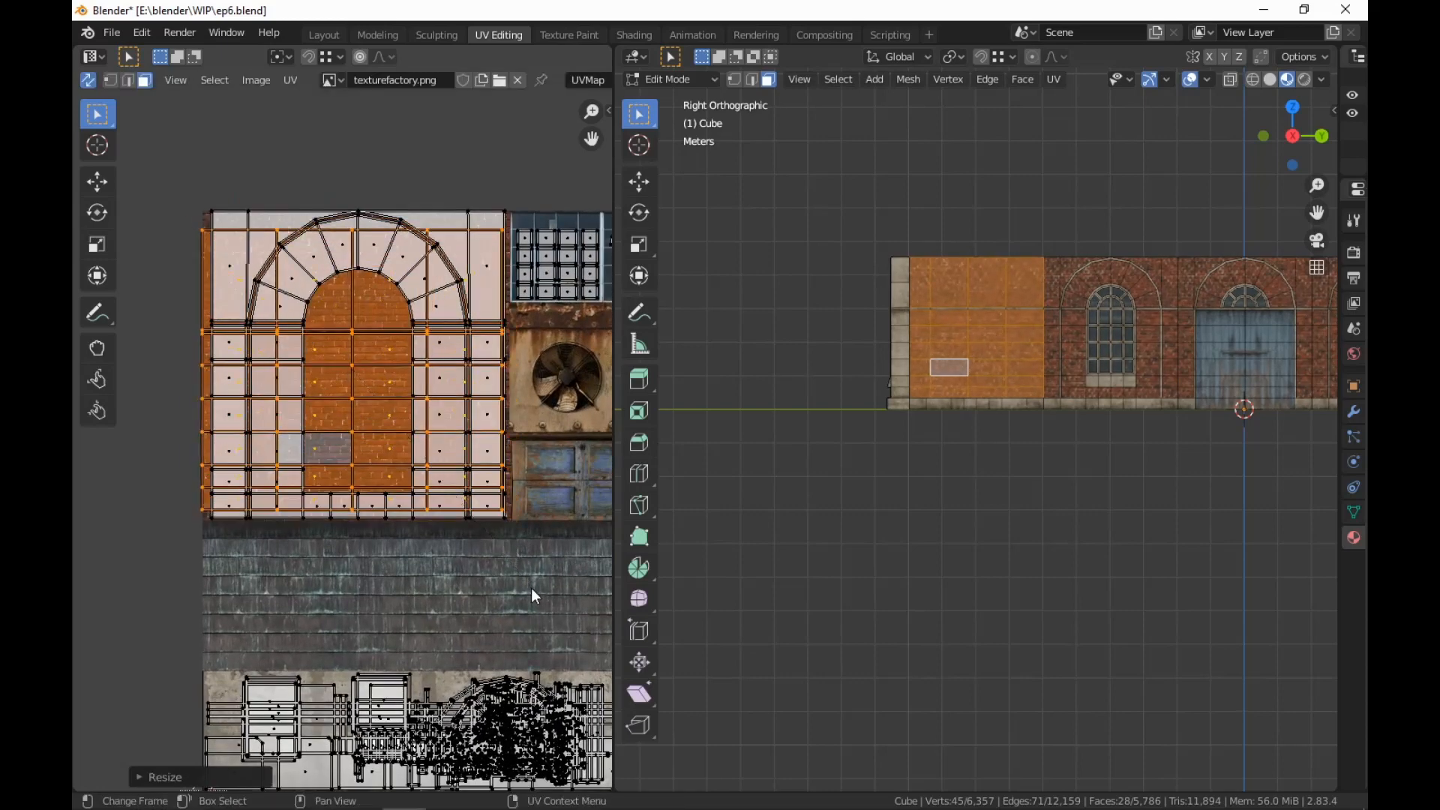
key(g)
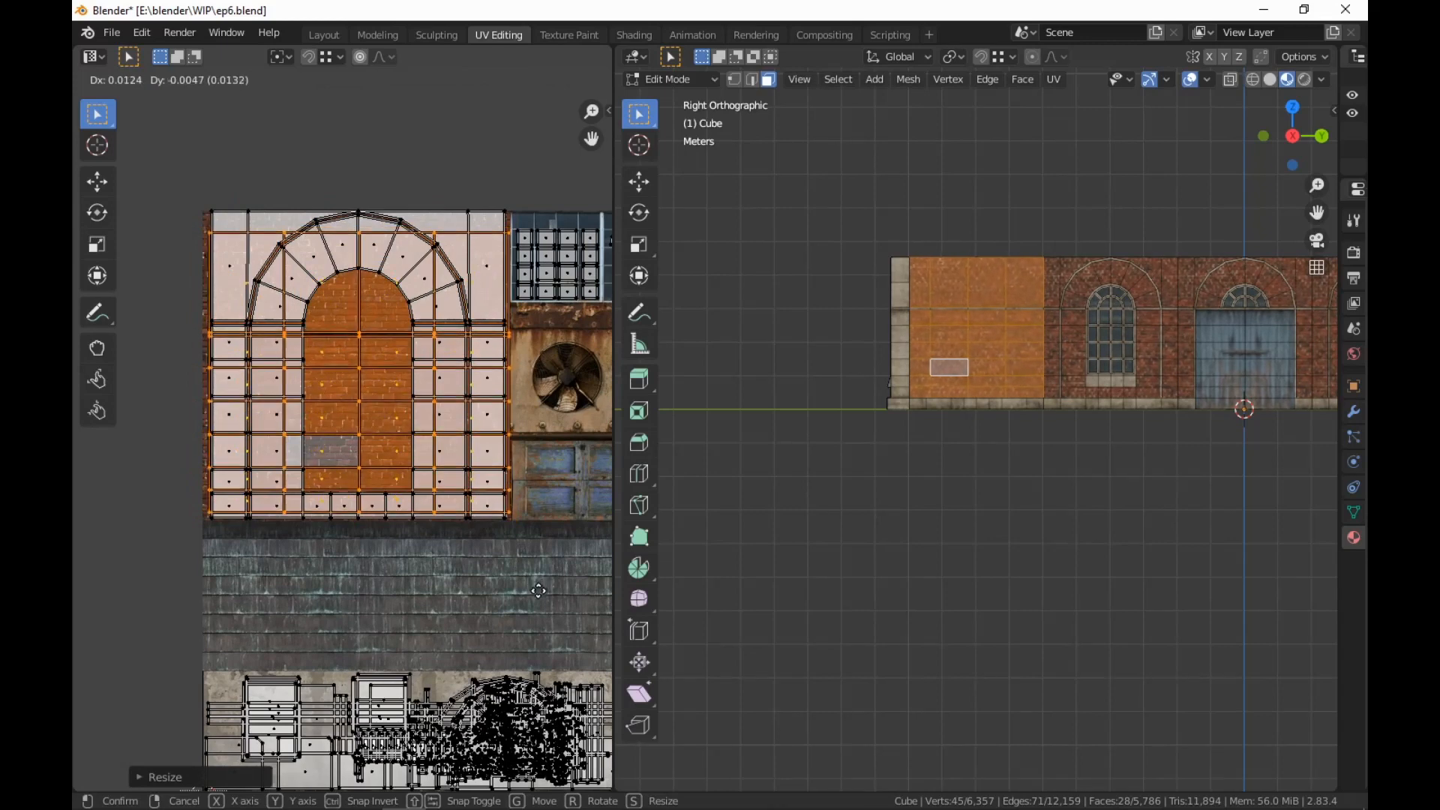
click(537, 593)
key(s)
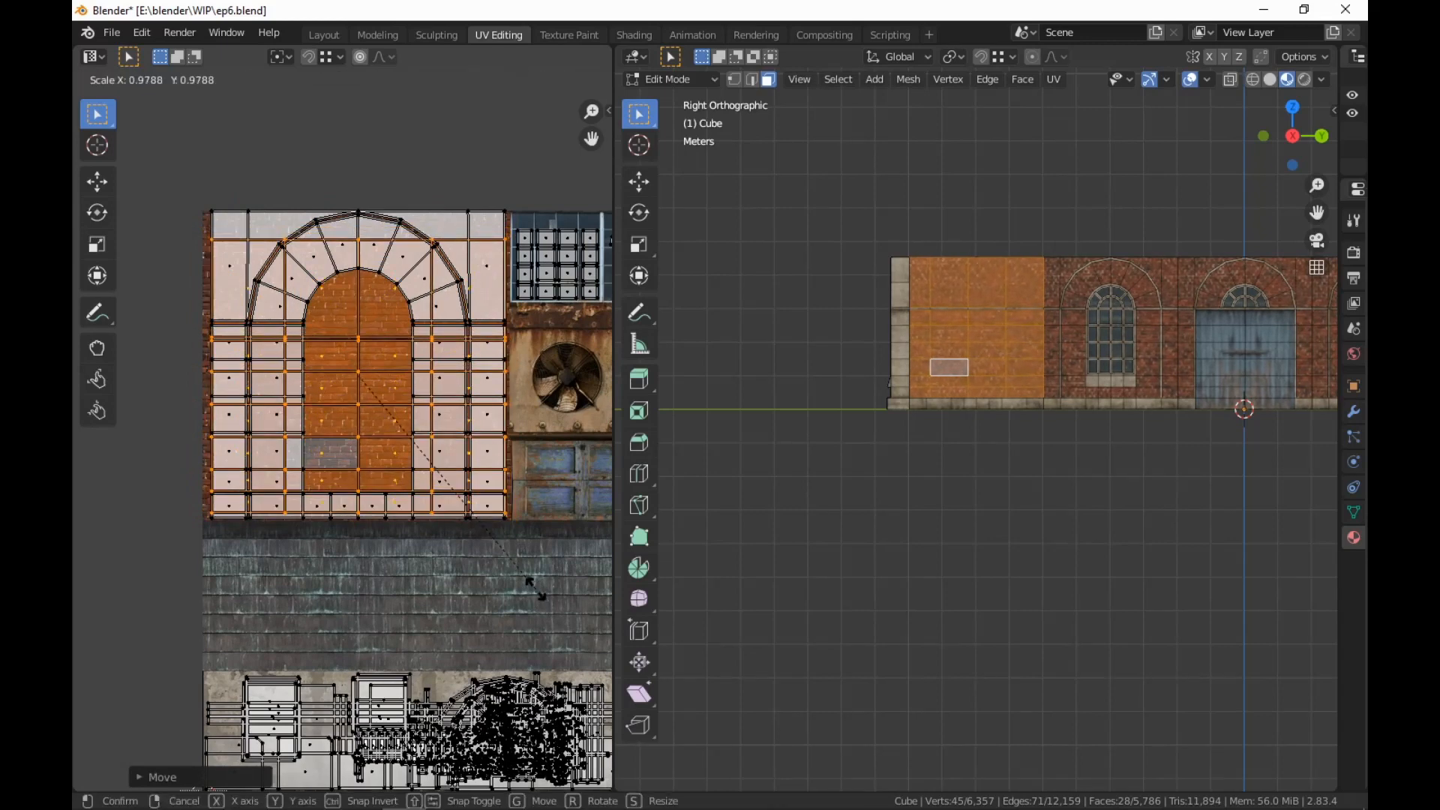
click(537, 592)
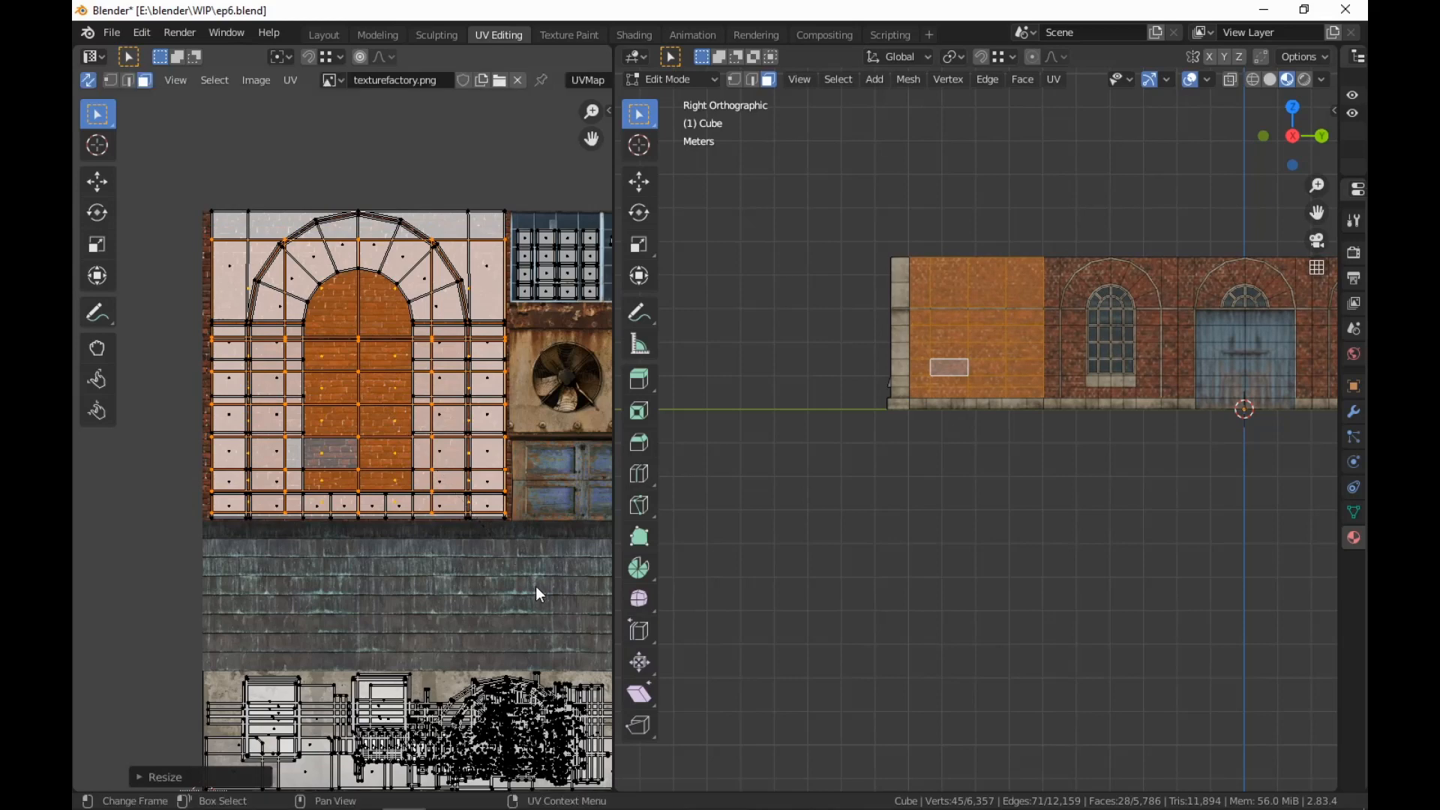
Stretch the wall UVs vertically with the Transform tool to the top and bottom edges of the brick texture area
scroll(1113, 365, up, 3)
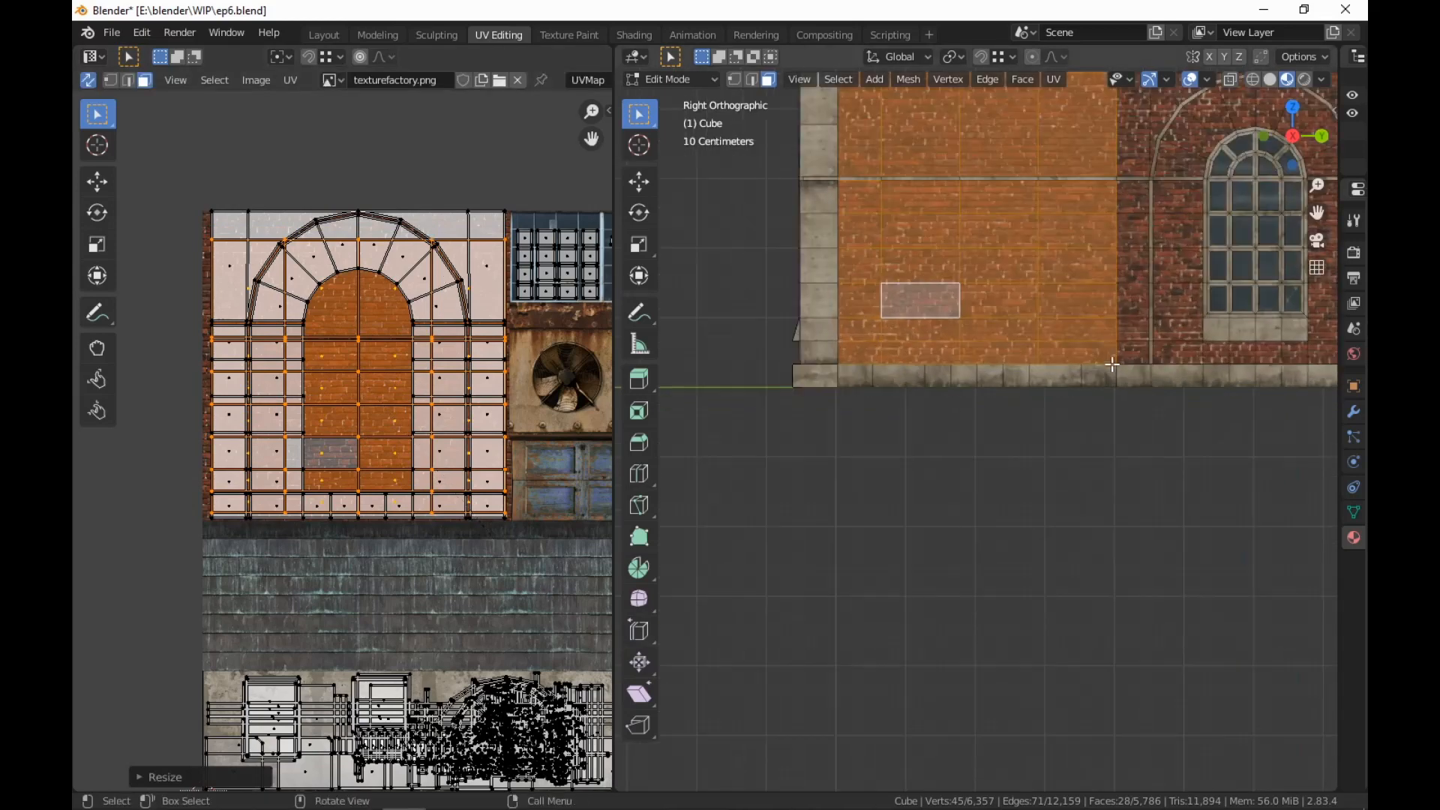
shift+middle_drag(1135, 405, 1034, 594)
scroll(1004, 623, up, 4)
scroll(1034, 602, up, 5)
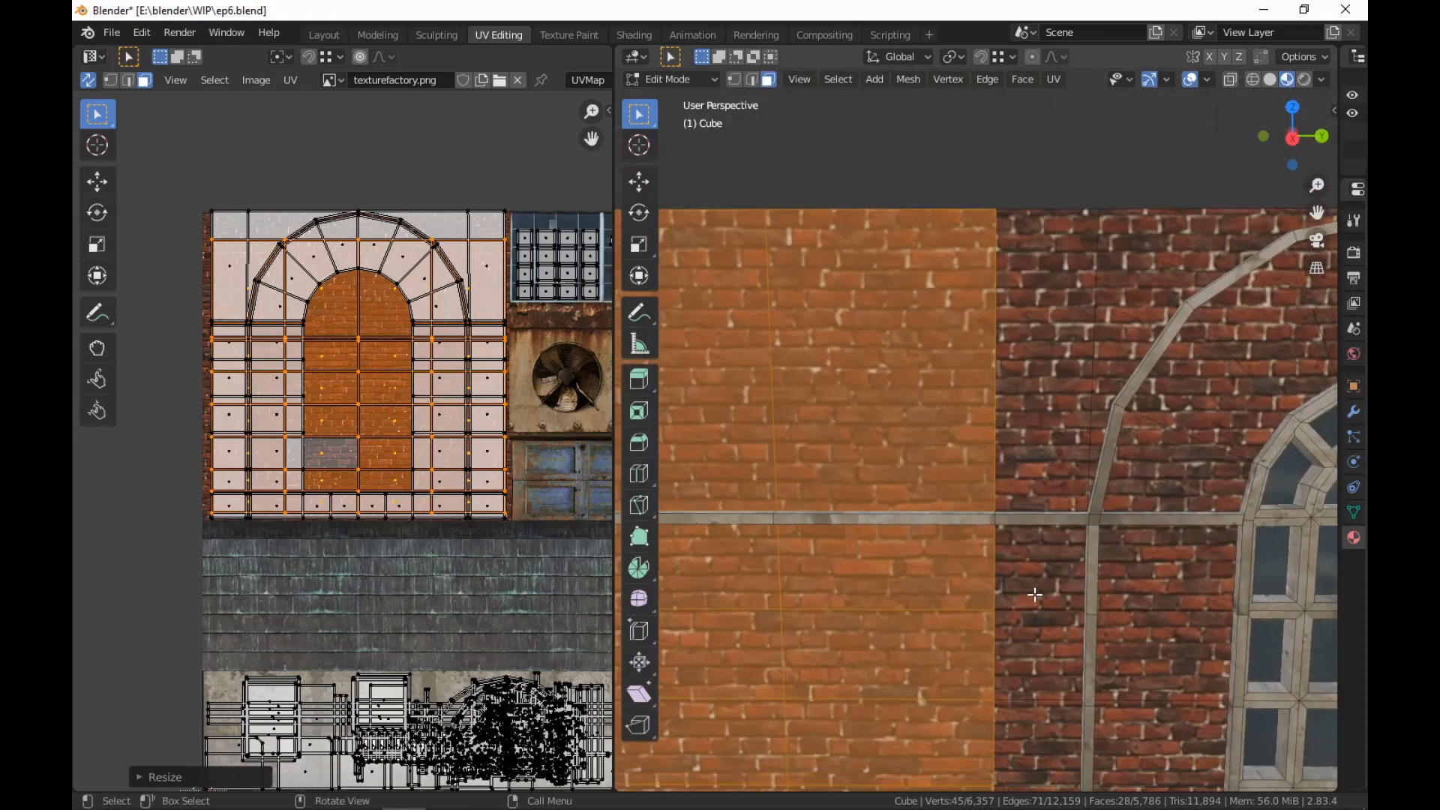
scroll(529, 523, down, 3)
scroll(529, 523, up, 2)
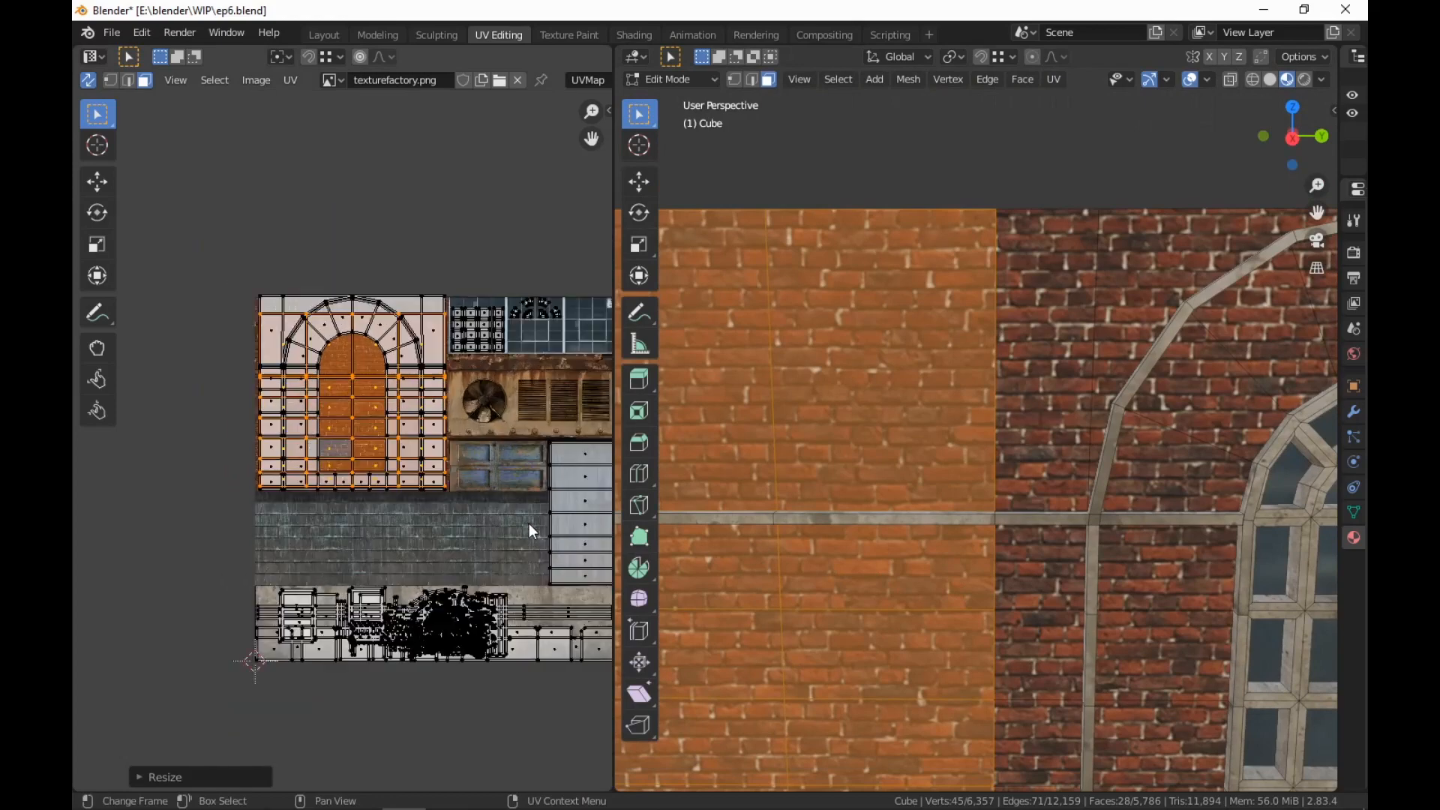
middle_drag(919, 559, 979, 519)
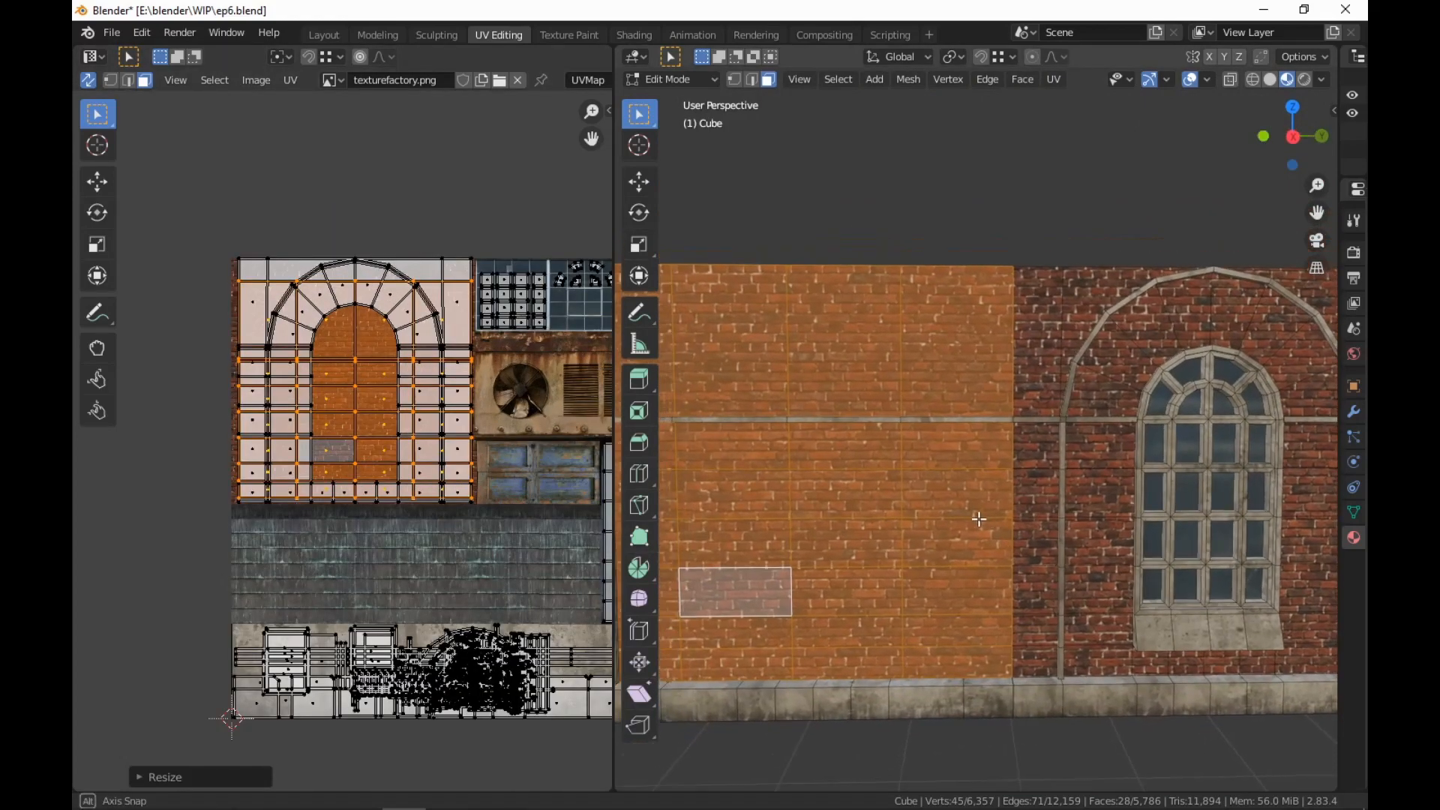
click(98, 276)
drag(418, 276, 419, 248)
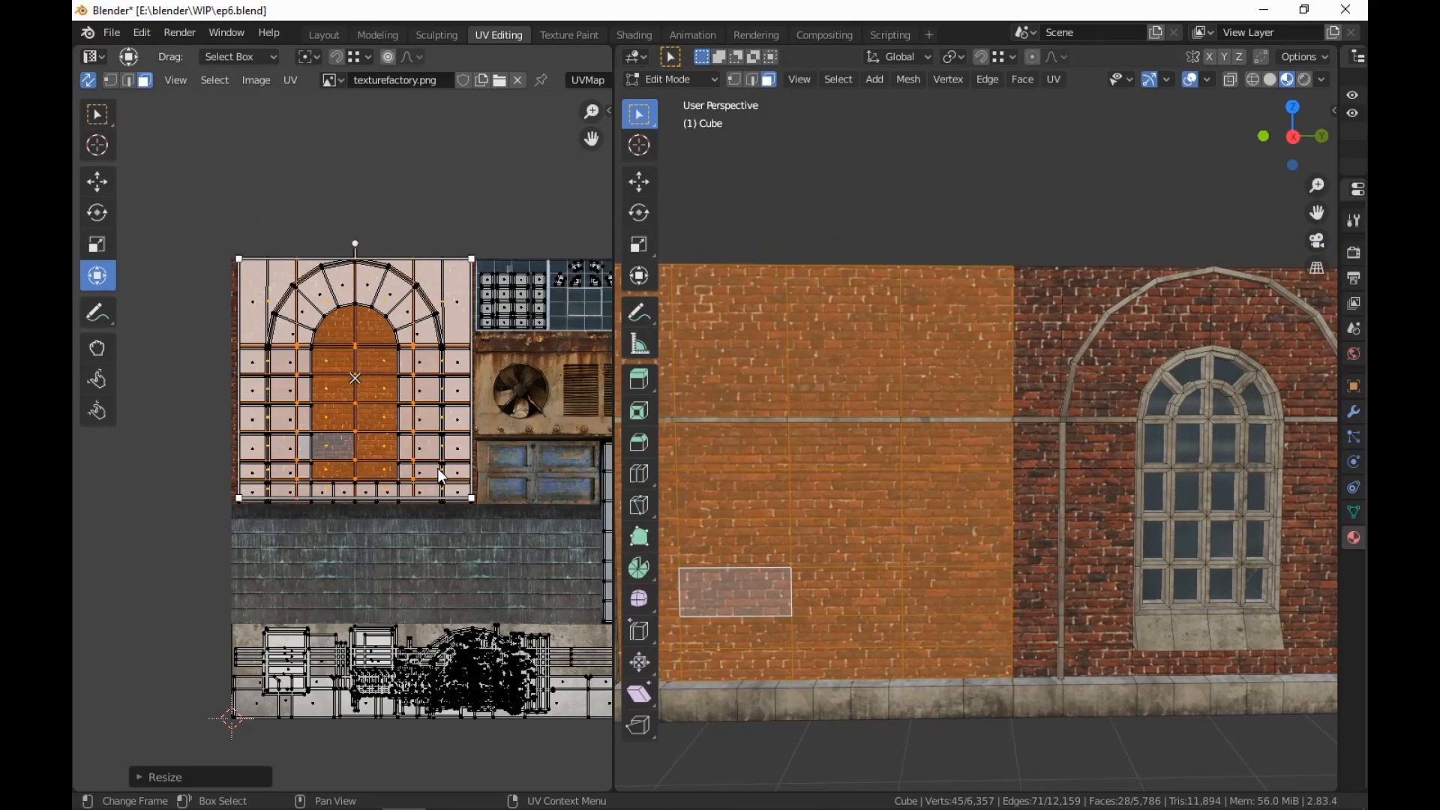
scroll(492, 545, up, 2)
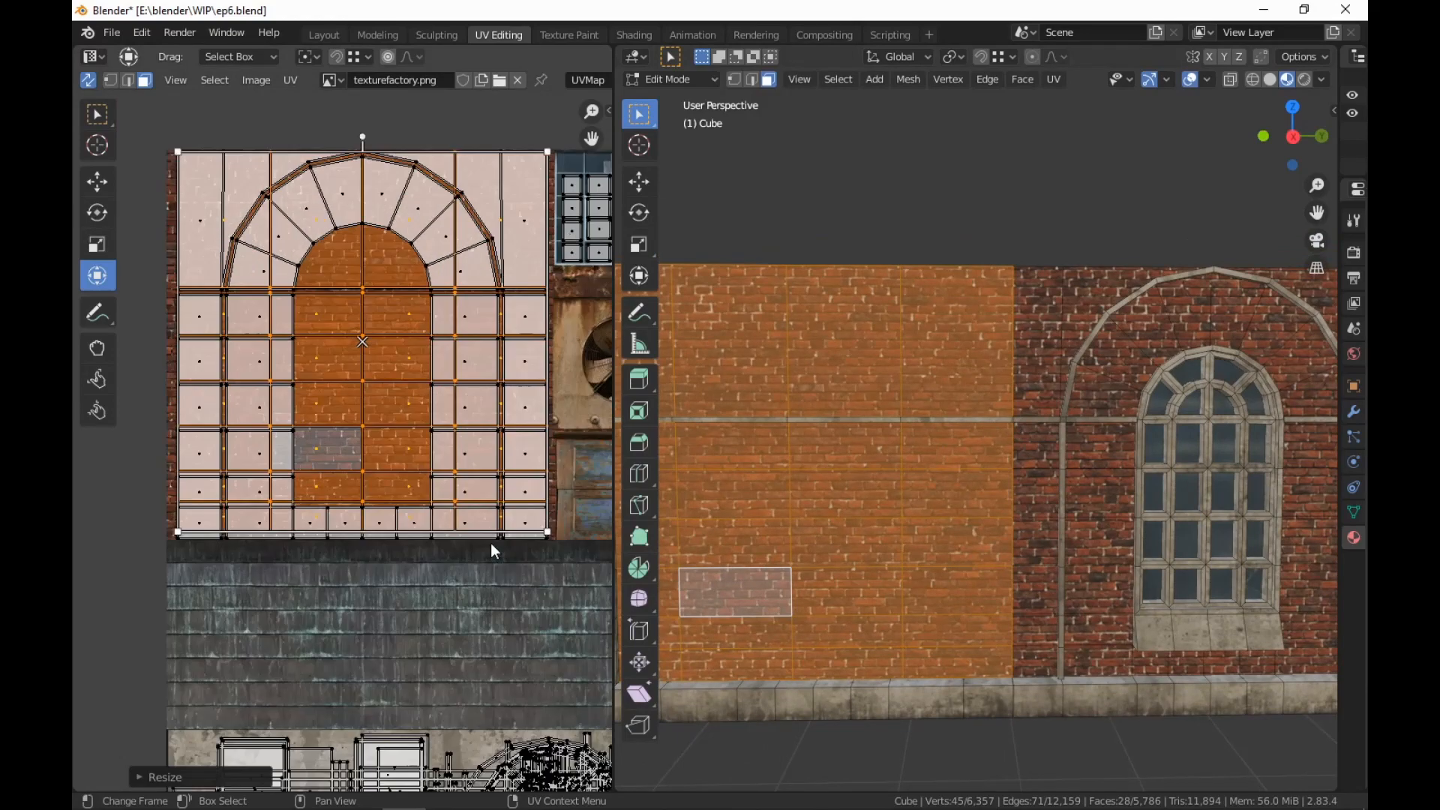
drag(447, 534, 448, 540)
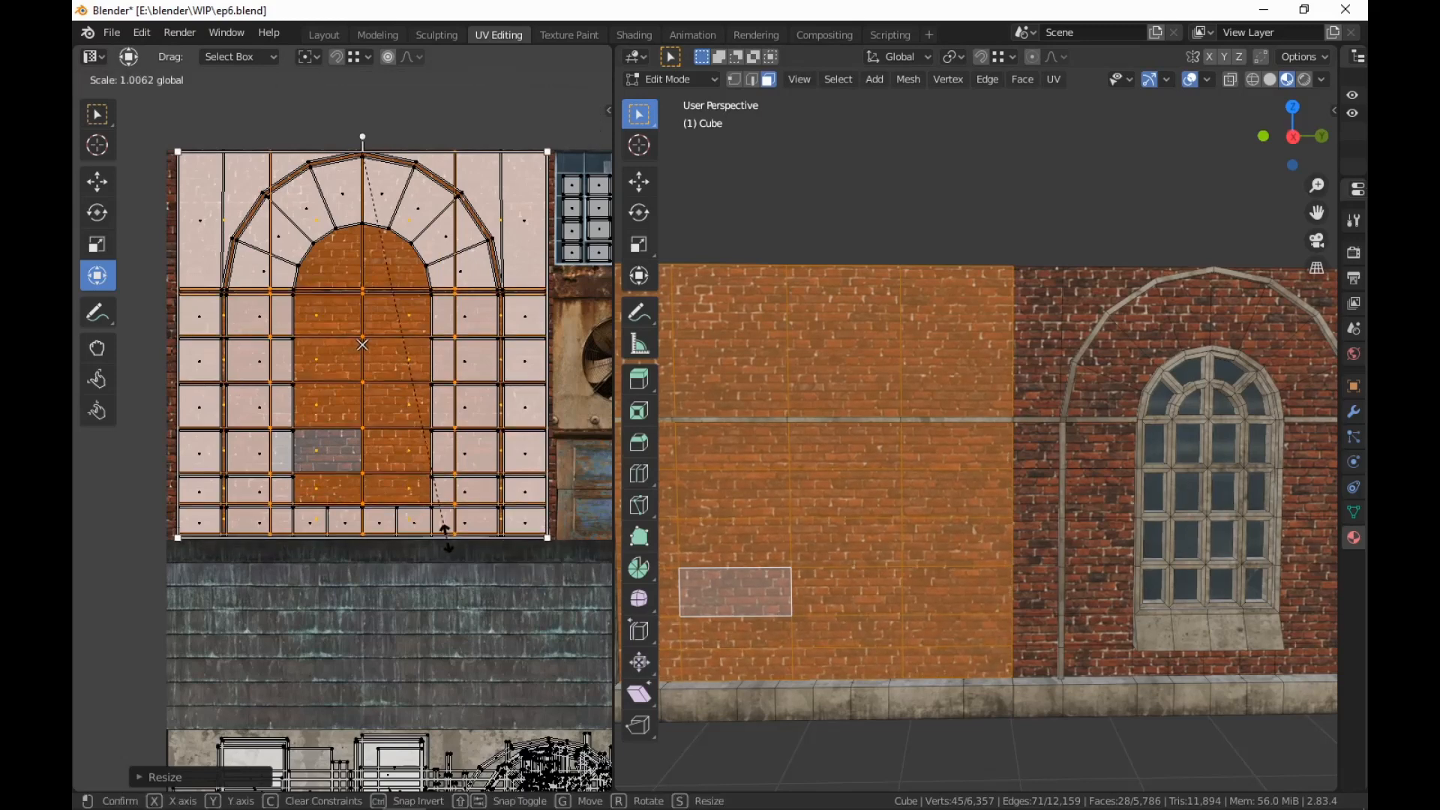
Fine-tune the wall UVs' vertical scale so their lower edge meets the bottom of the brick texture area
click(447, 539)
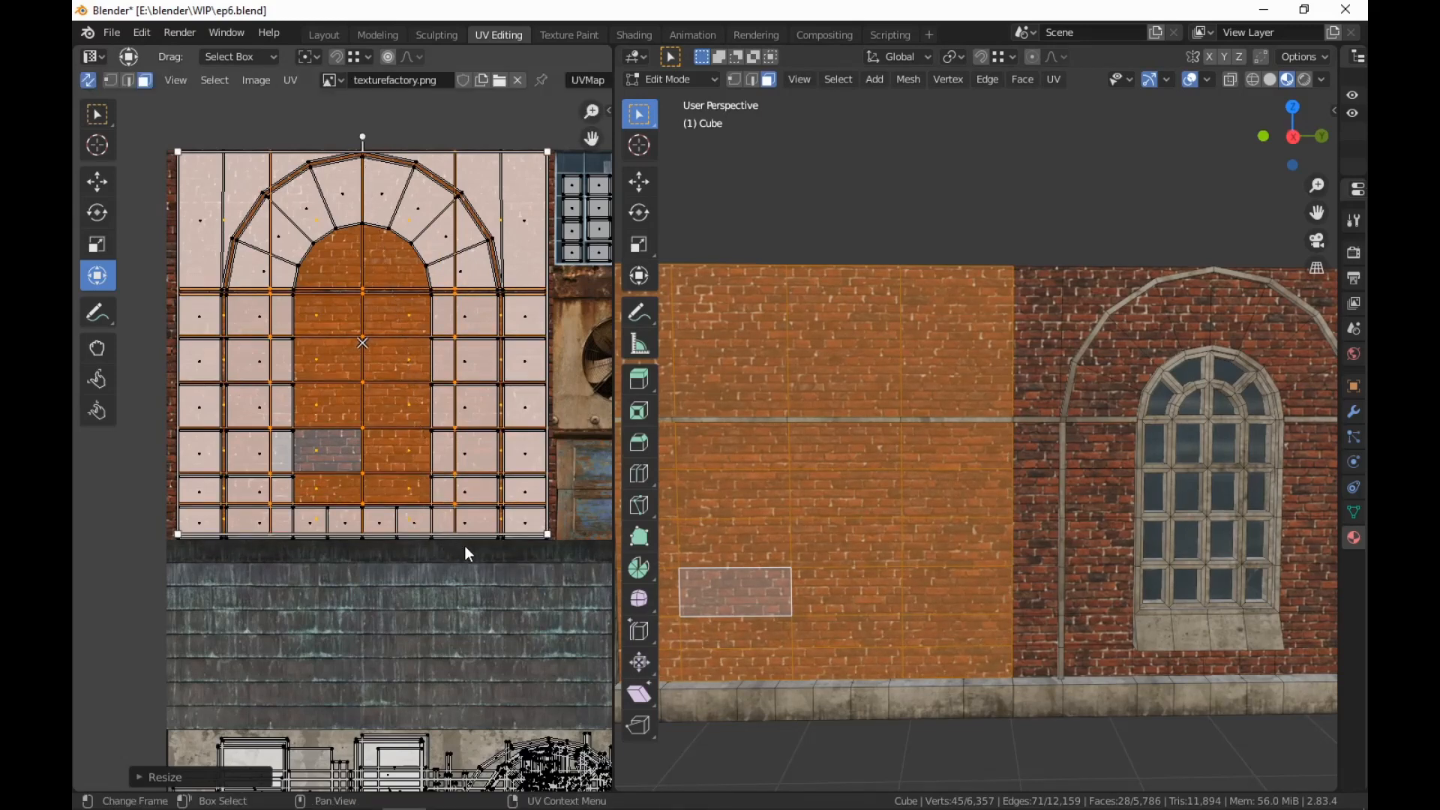
drag(486, 533, 482, 535)
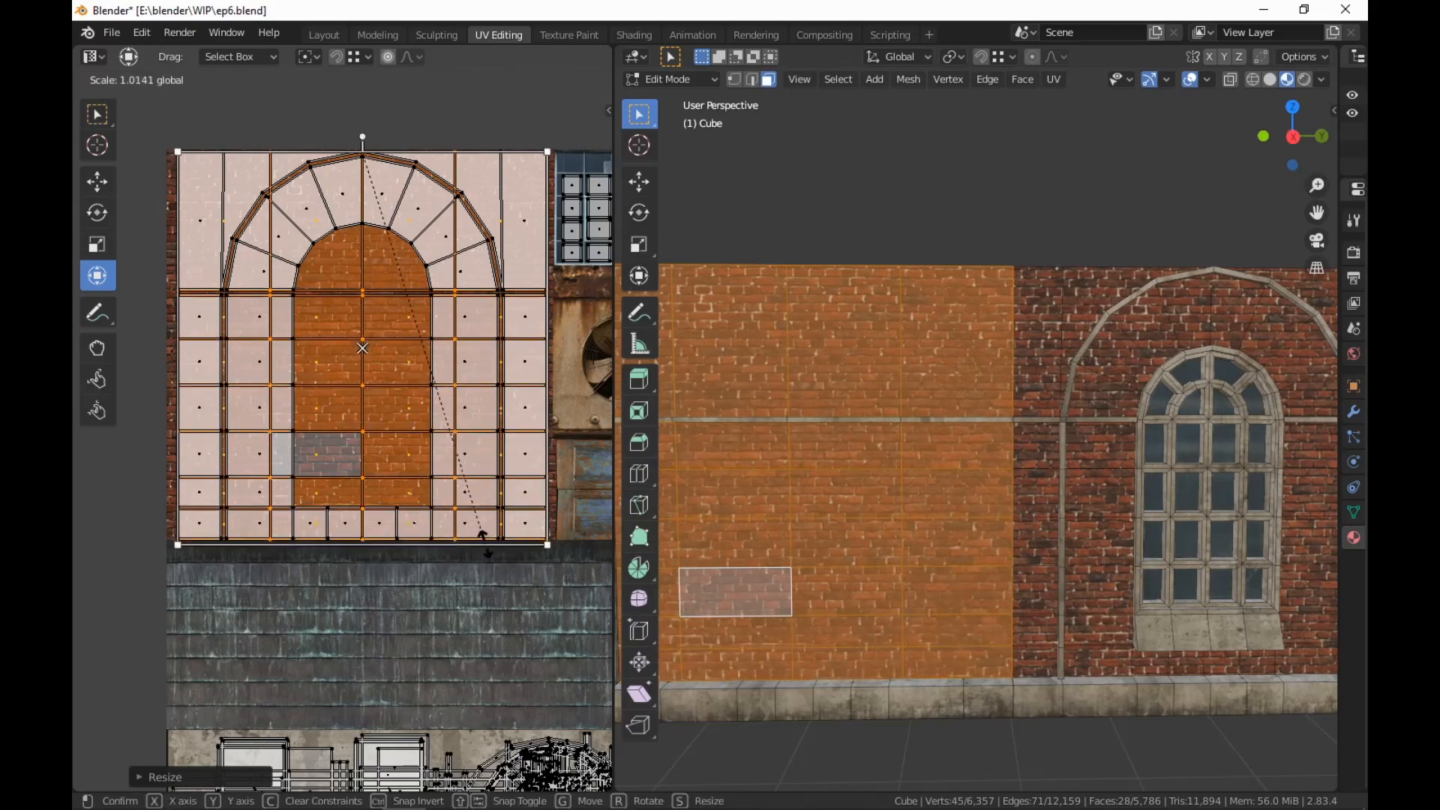
right_click(489, 554)
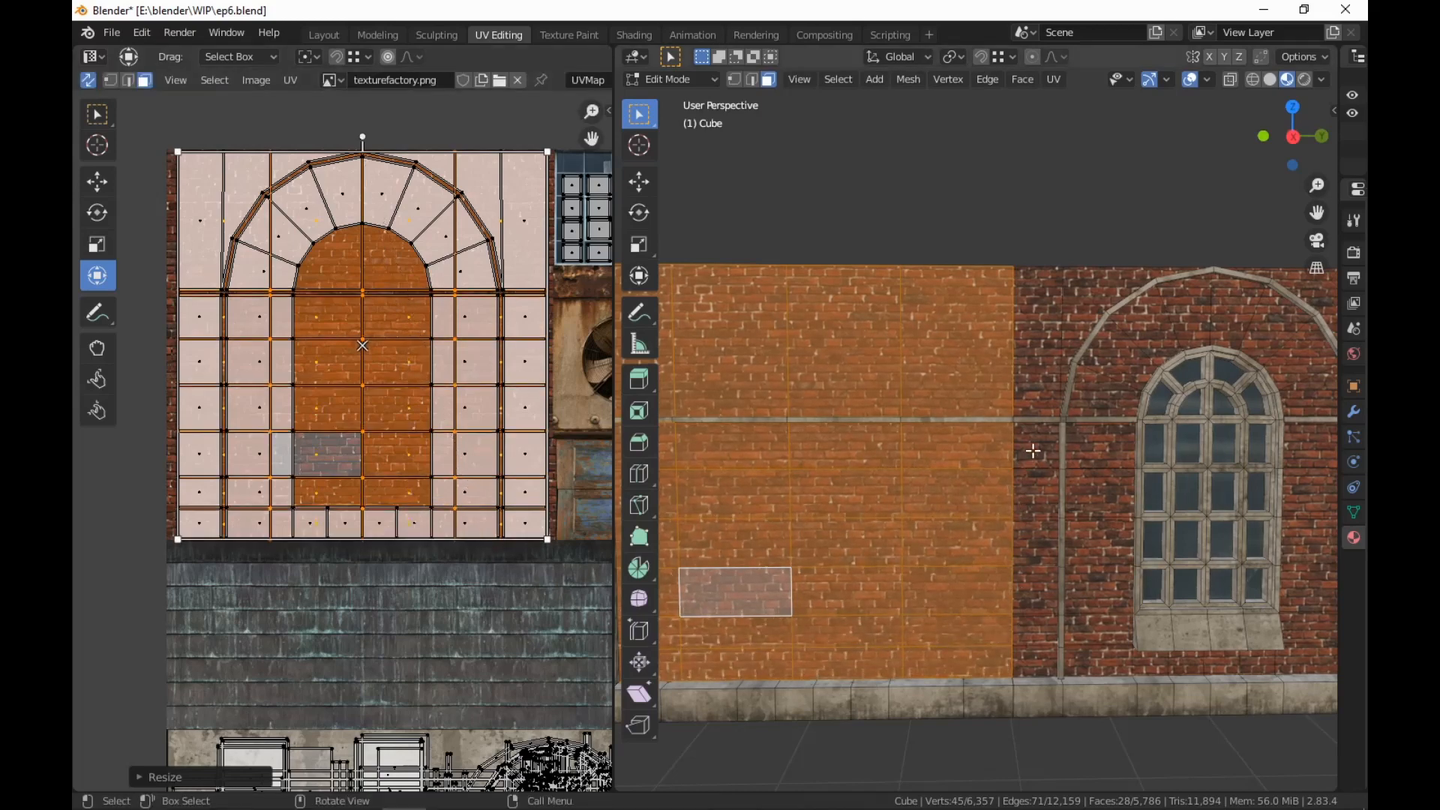
Inspect the plain brick end section and the adjoining corner and windows in the Shading workspace
click(639, 38)
scroll(1290, 574, down, 6)
mouse_move(1290, 574)
middle_down()
mouse_move(1208, 415)
mouse_move(1153, 567)
mouse_move(1180, 557)
middle_up()
scroll(1154, 571, up, 2)
scroll(1186, 498, up, 3)
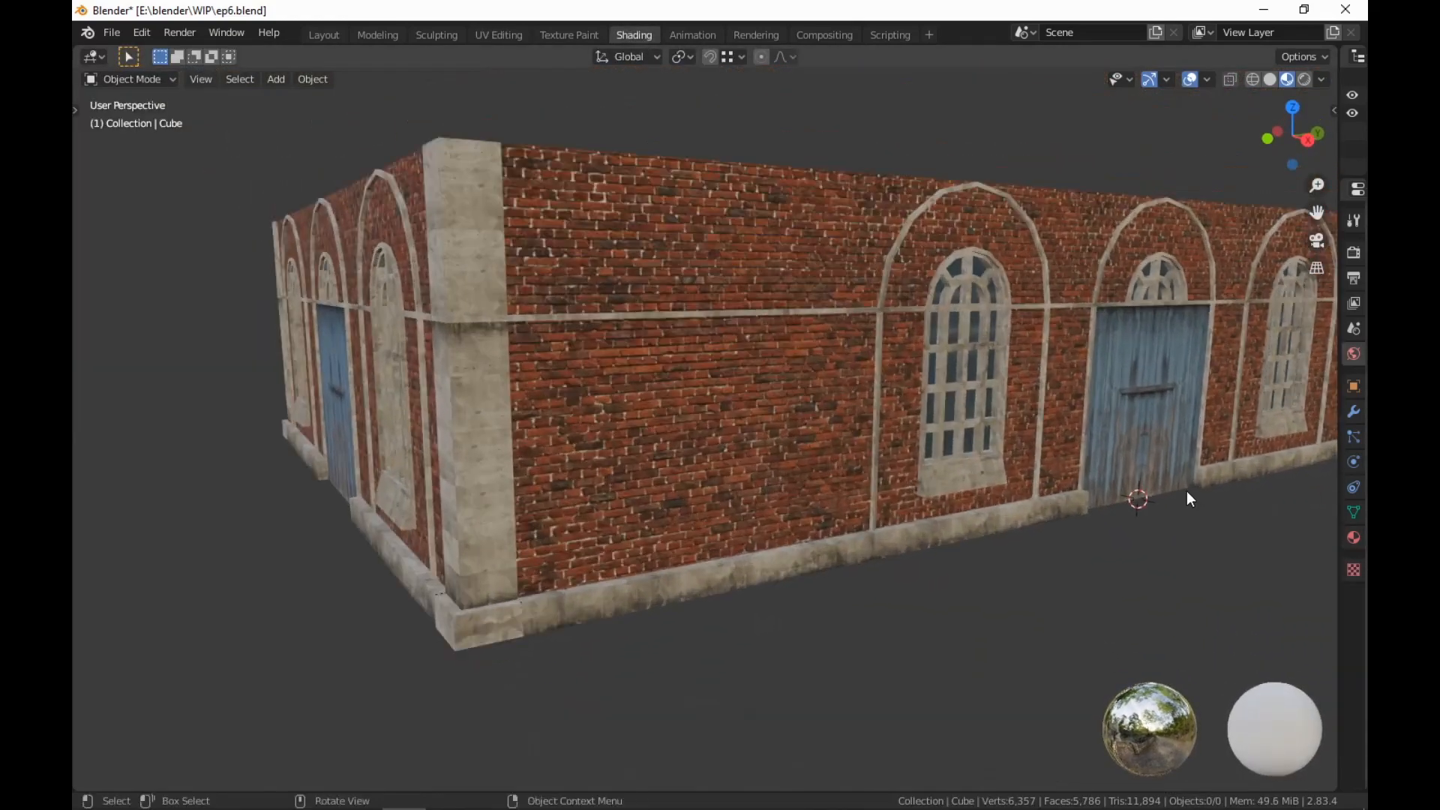
middle_drag(1188, 493, 1112, 514)
Inset four vertically stacked faces in the lower middle of the plain brick section as one region, by about 0.06 m
click(377, 35)
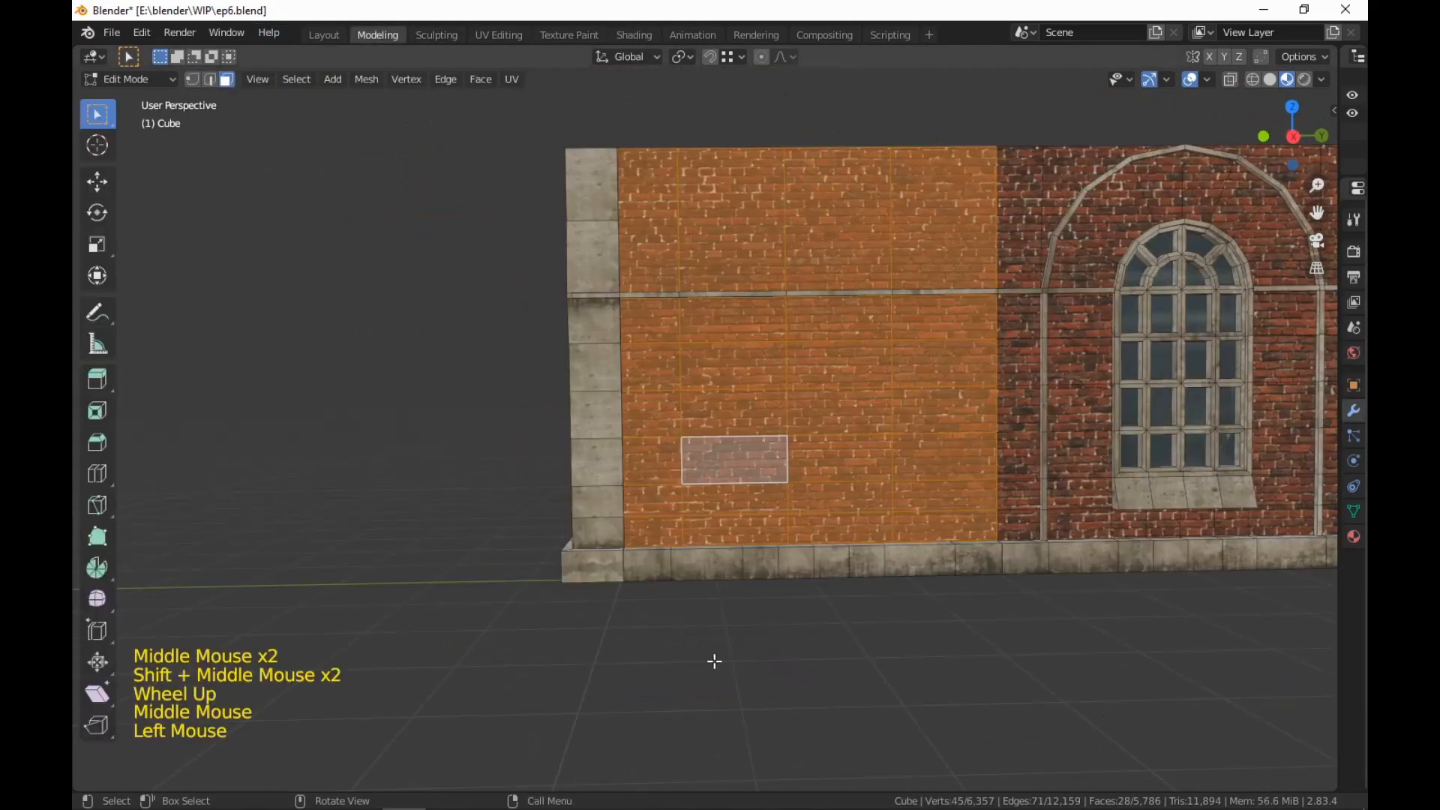
middle_drag(713, 660, 729, 652)
click(938, 700)
shift+middle_drag(938, 701, 904, 693)
scroll(904, 694, up, 2)
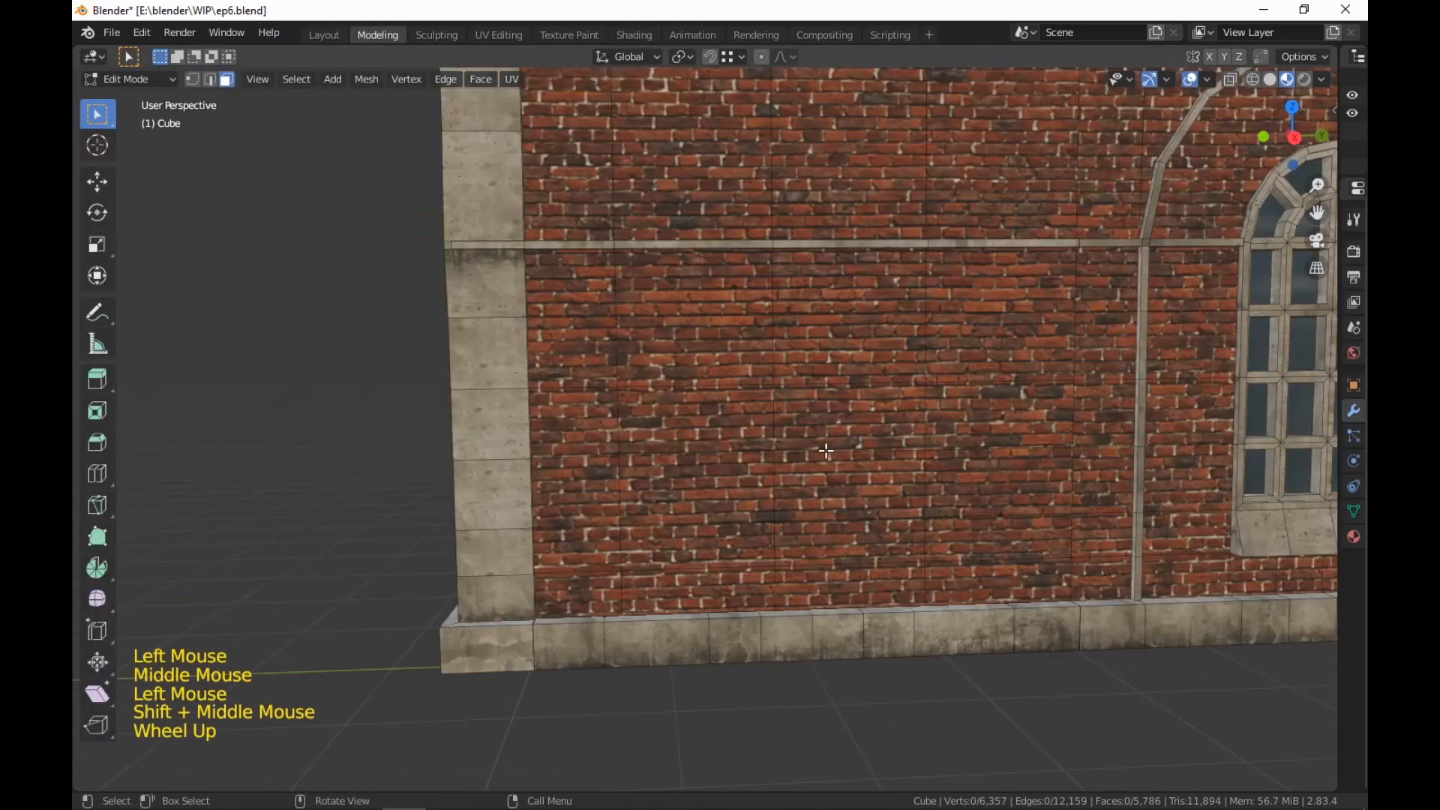
click(827, 450)
shift+click(868, 519)
shift+click(841, 331)
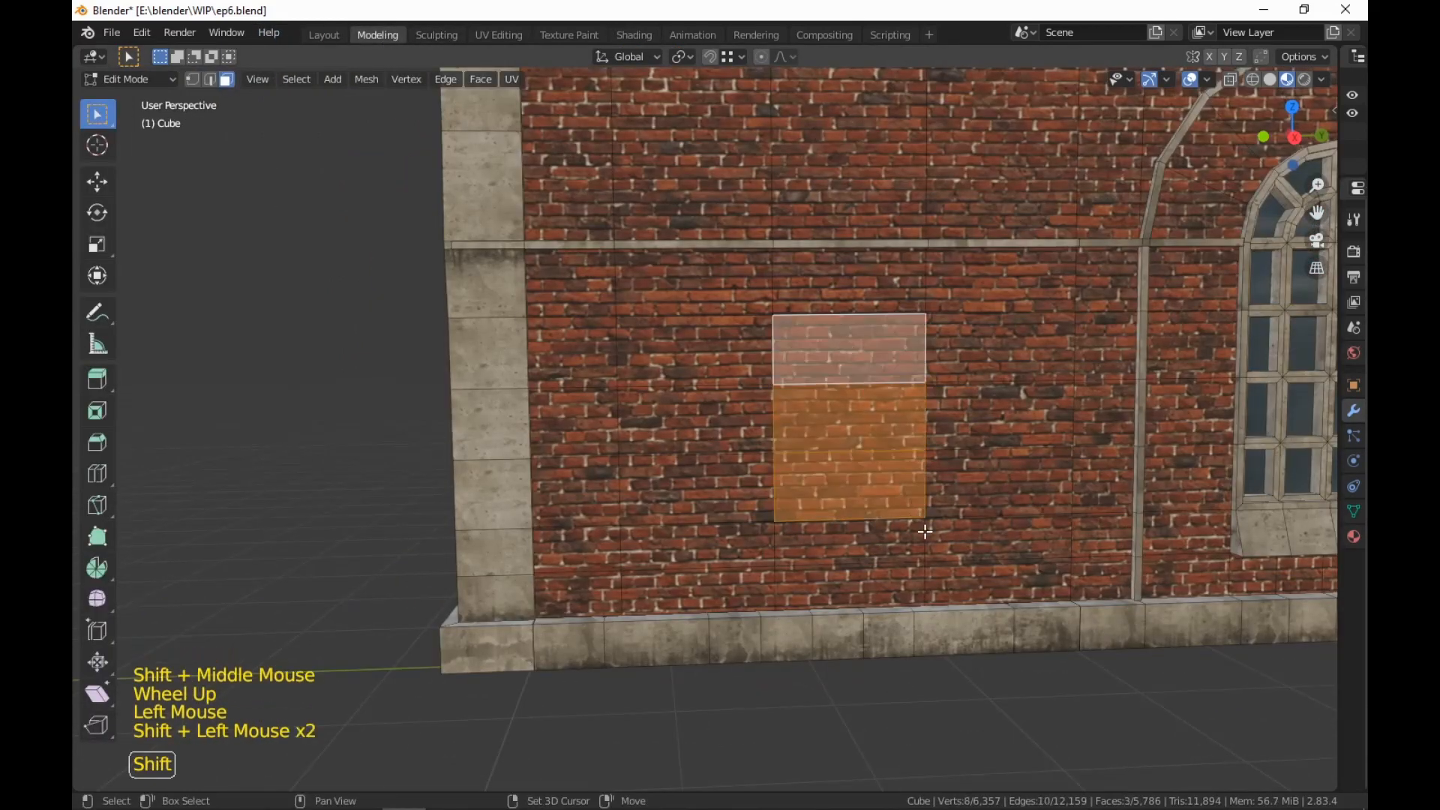
shift+middle_drag(934, 520, 908, 540)
shift+click(856, 563)
scroll(1071, 643, down, 2)
middle_drag(928, 646, 1005, 669)
scroll(1057, 650, up, 2)
key(i)
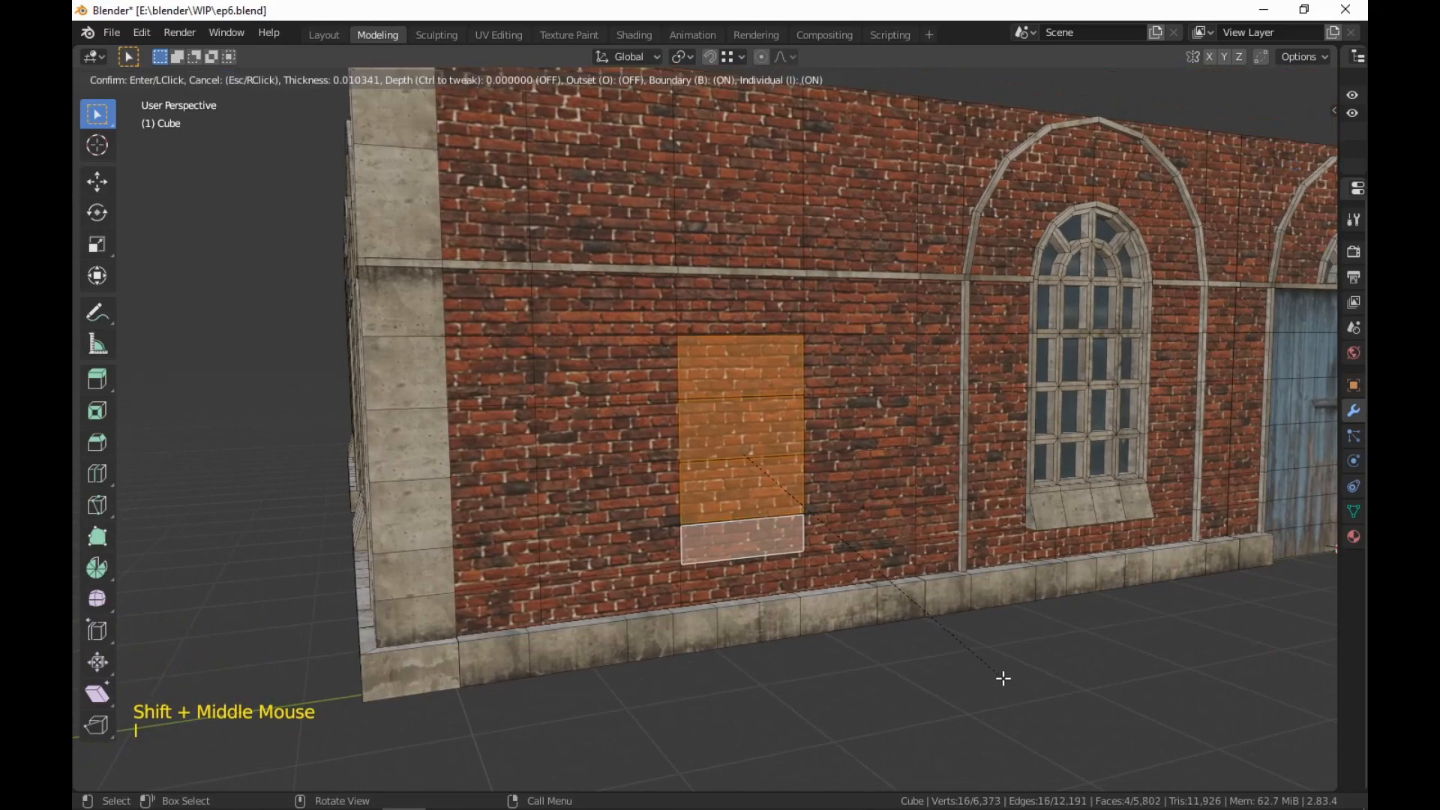
key(i)
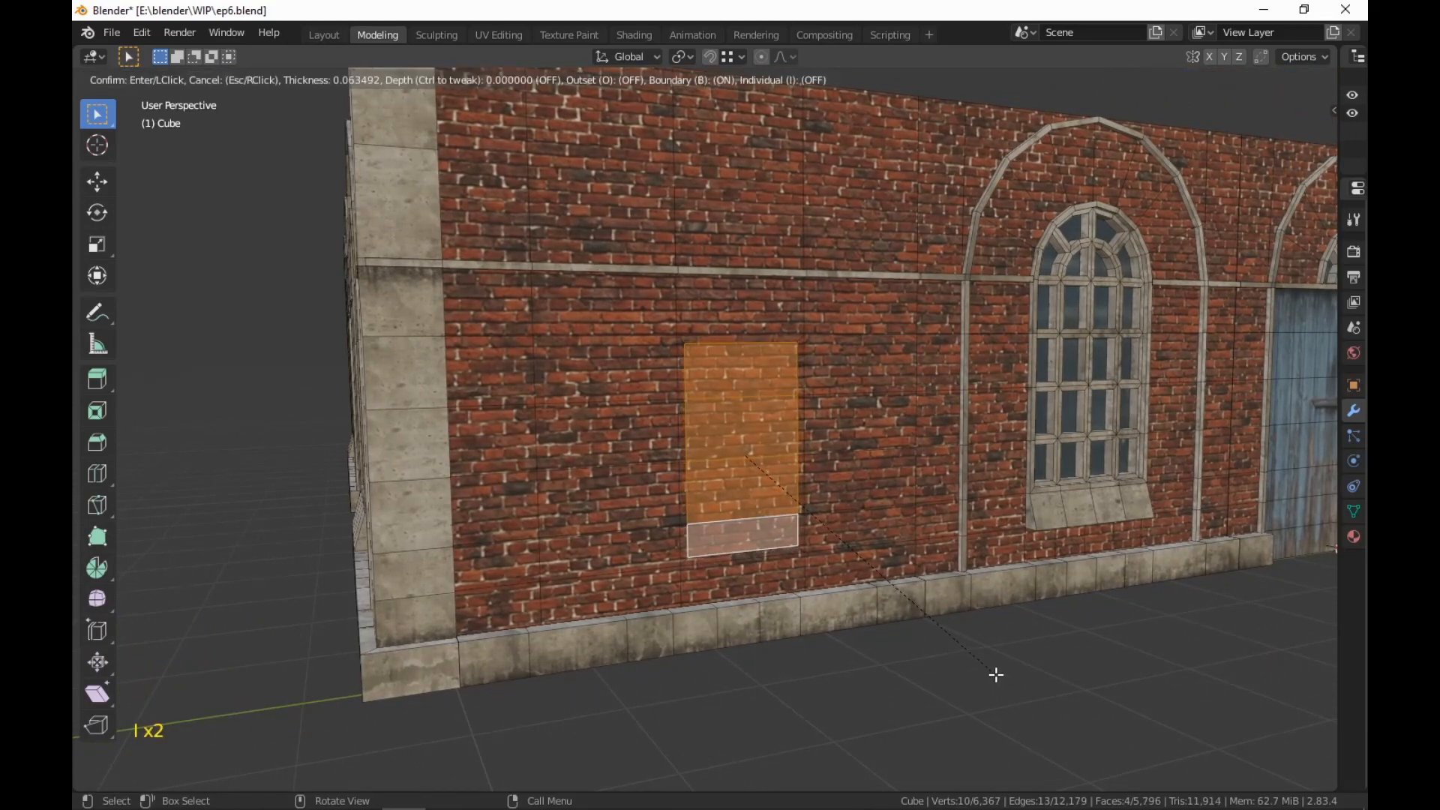
click(996, 676)
Try to extrude the inset panel inward along the global X axis by about 0.1 m
key(e)
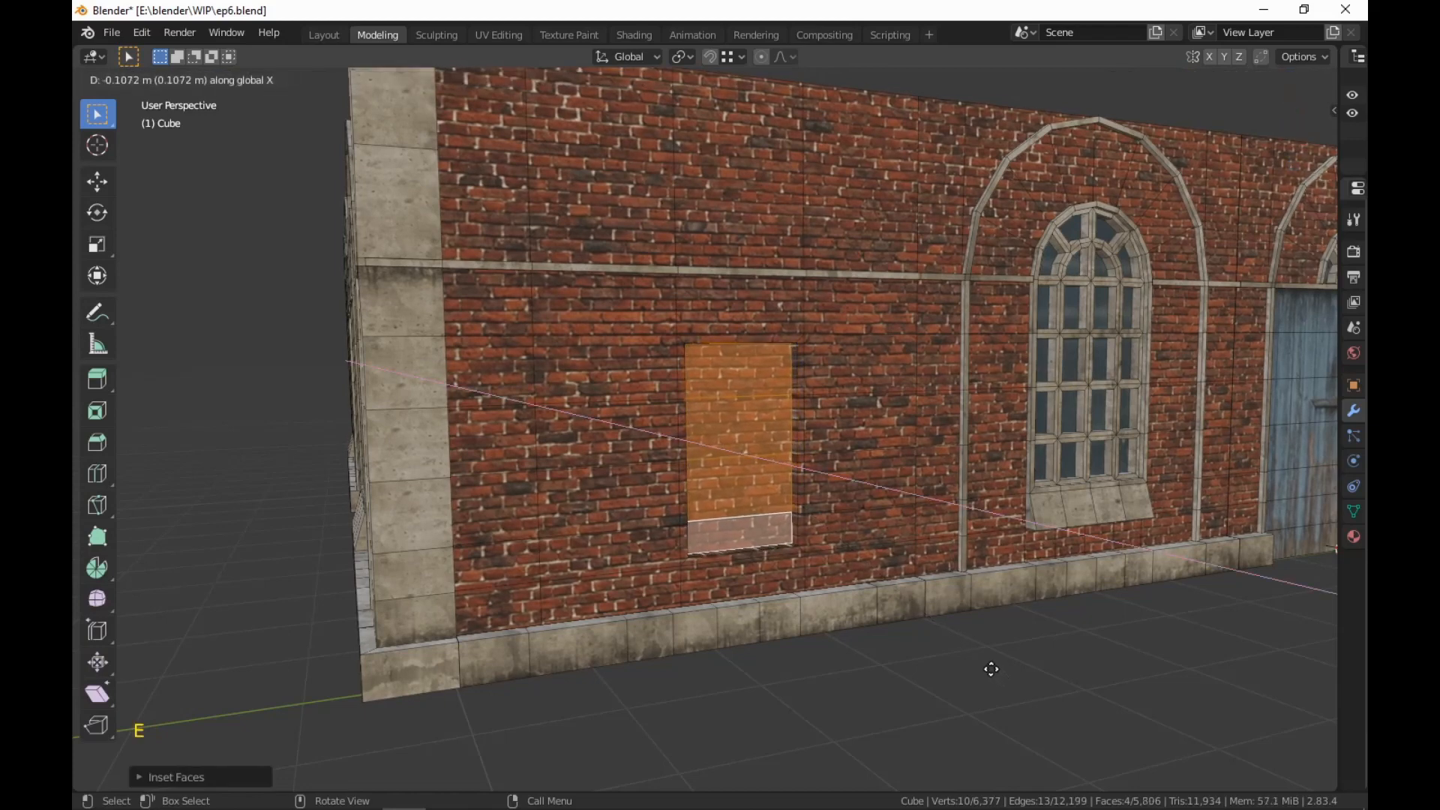
click(994, 670)
scroll(975, 652, up, 2)
middle_drag(997, 675, 961, 636)
In Solid shading, move the inset panel's two overlapping bottom edges down along Z to the lower border of the surrounding frame
key(z)
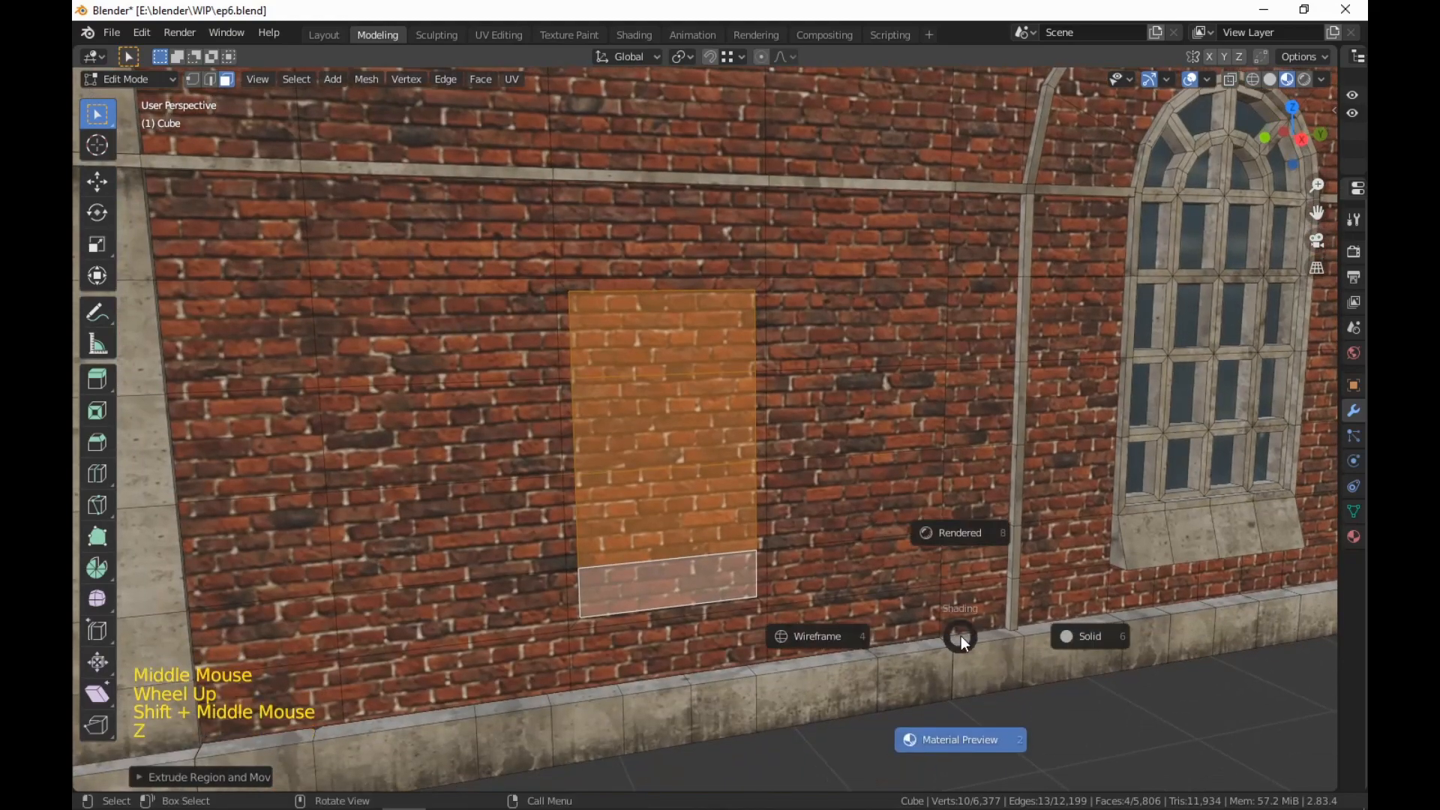
click(1092, 642)
shift+middle_drag(686, 722, 730, 694)
key(2)
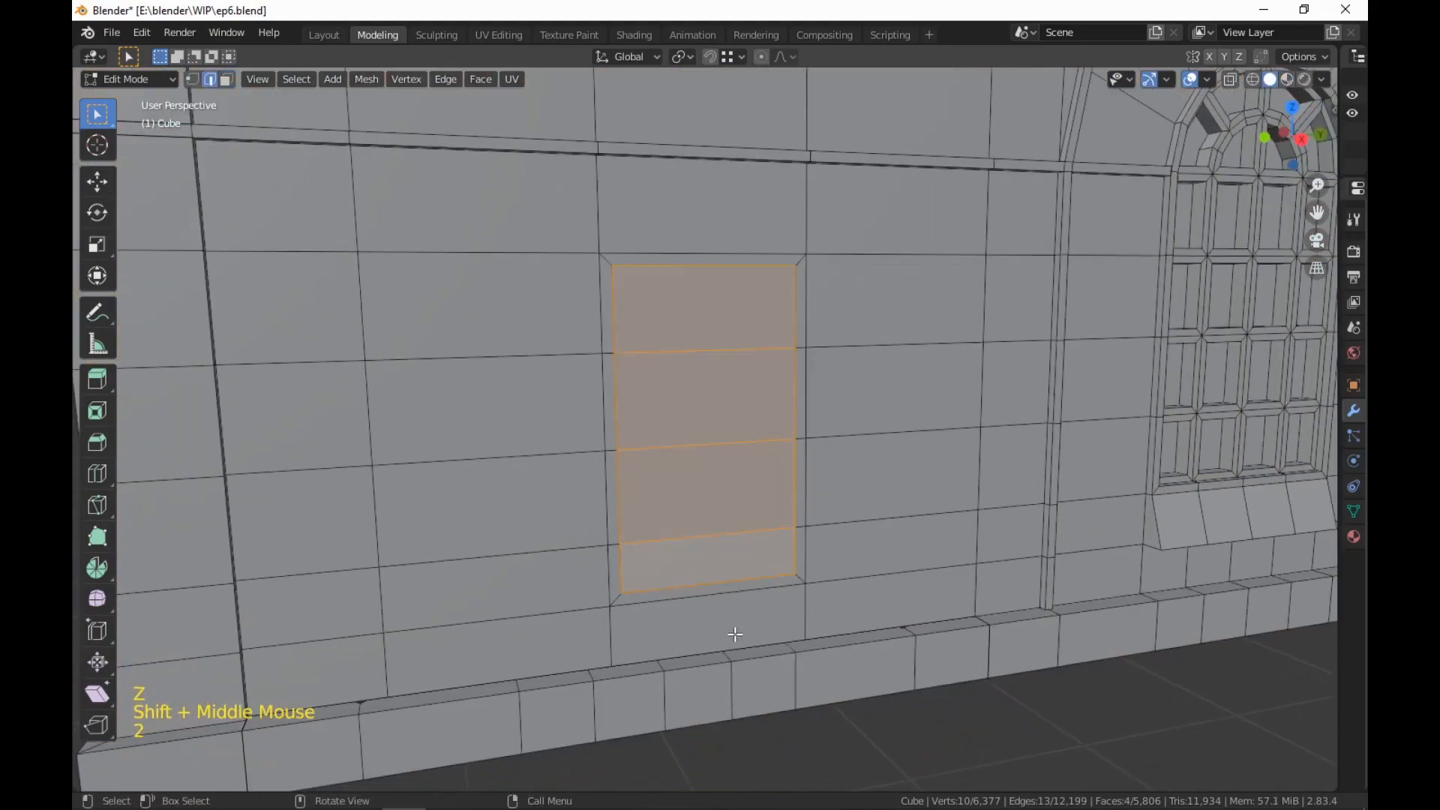
click(713, 586)
key(g)
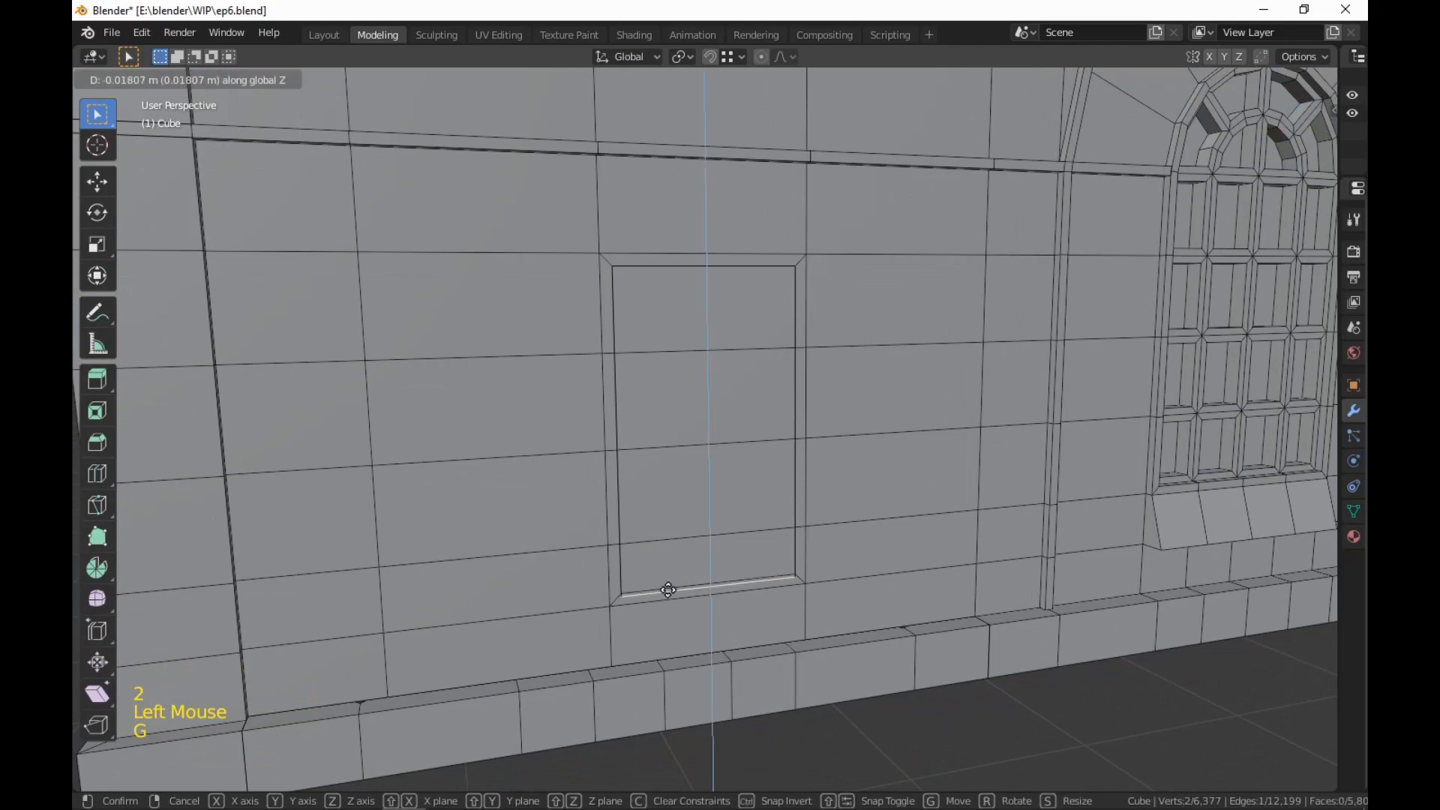
click(665, 599)
key(g)
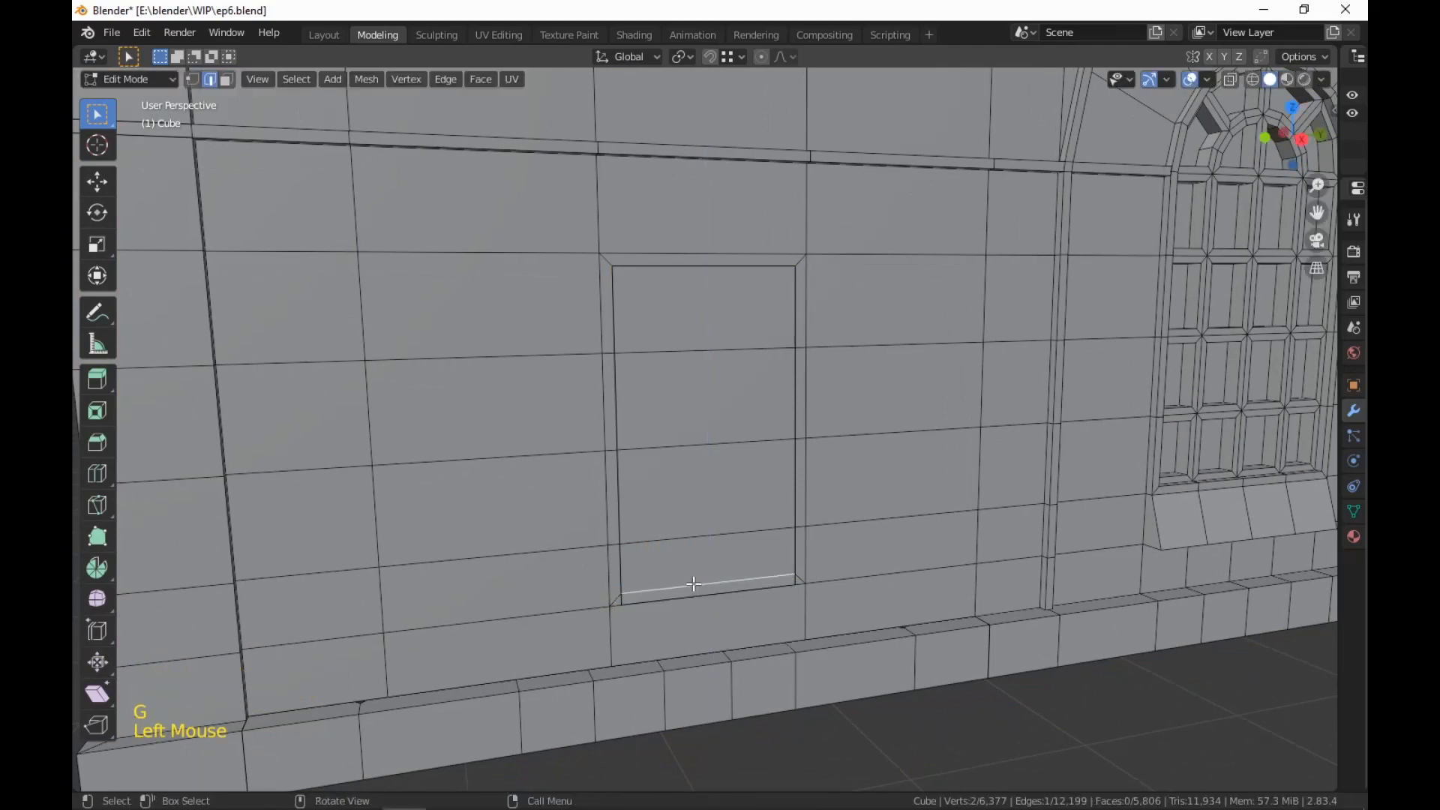
ctrl+click(659, 606)
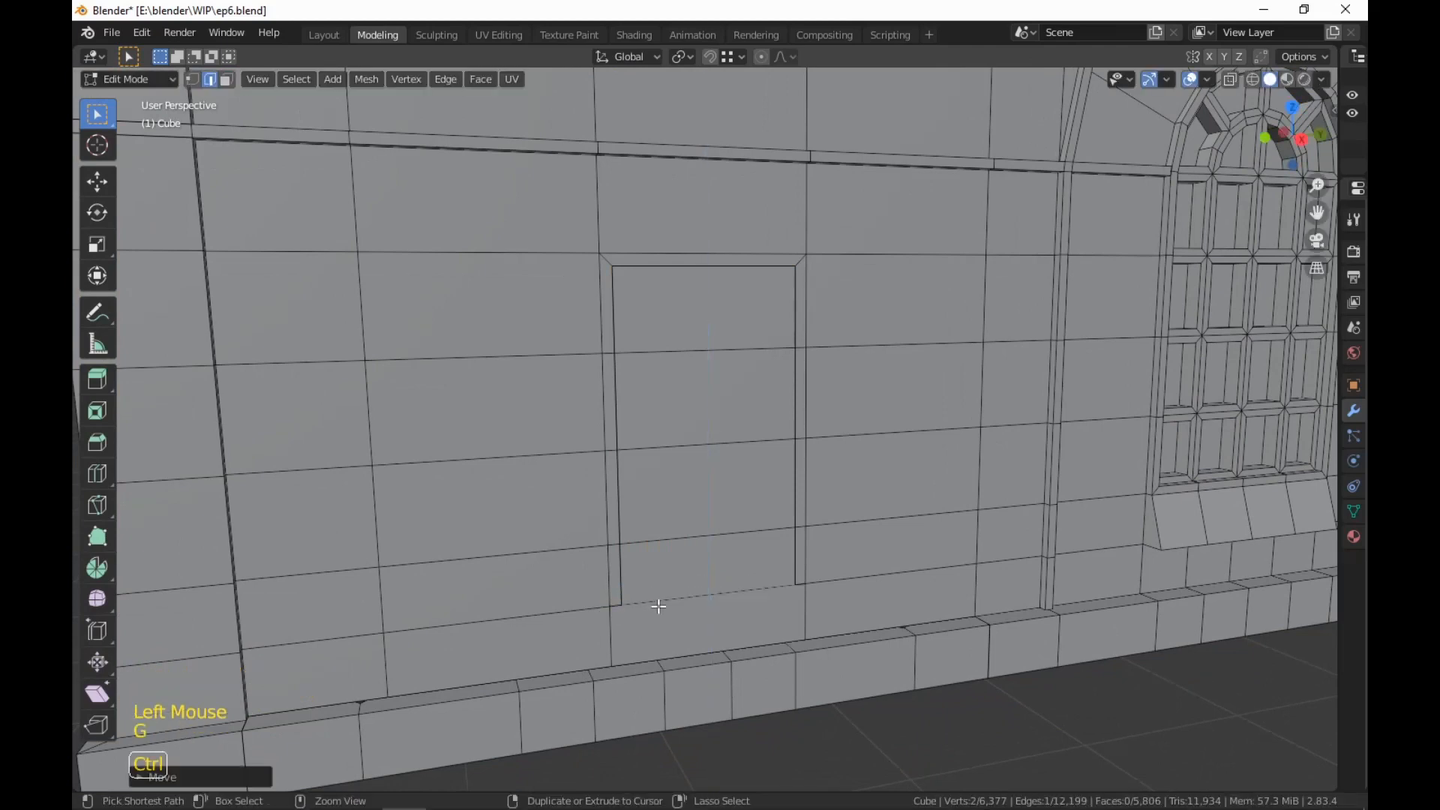
Select the linked wall geometry around the panel and merge its overlapping vertices by distance
key(l)
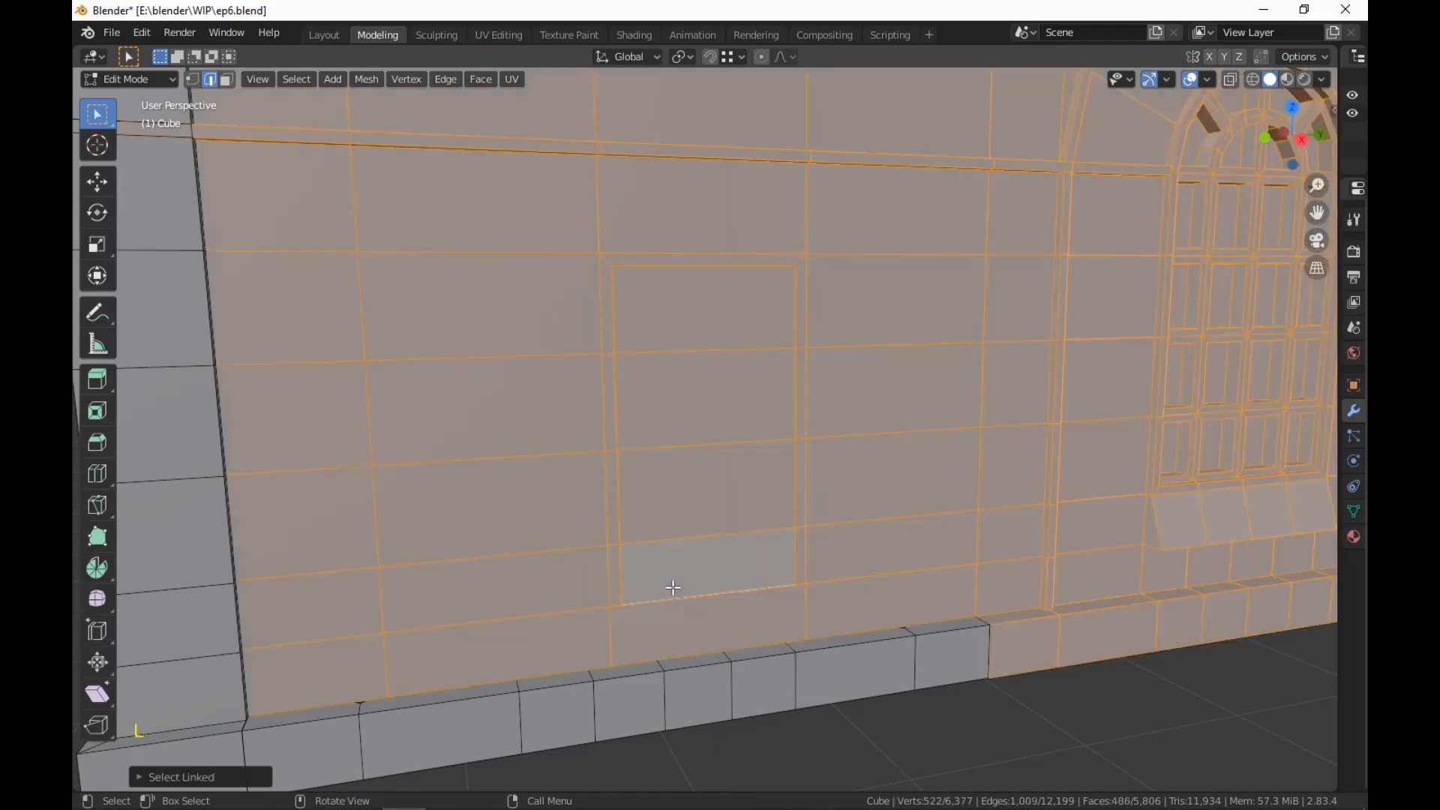
scroll(673, 587, down, 4)
scroll(677, 590, up, 2)
click(752, 668)
scroll(753, 668, up, 1)
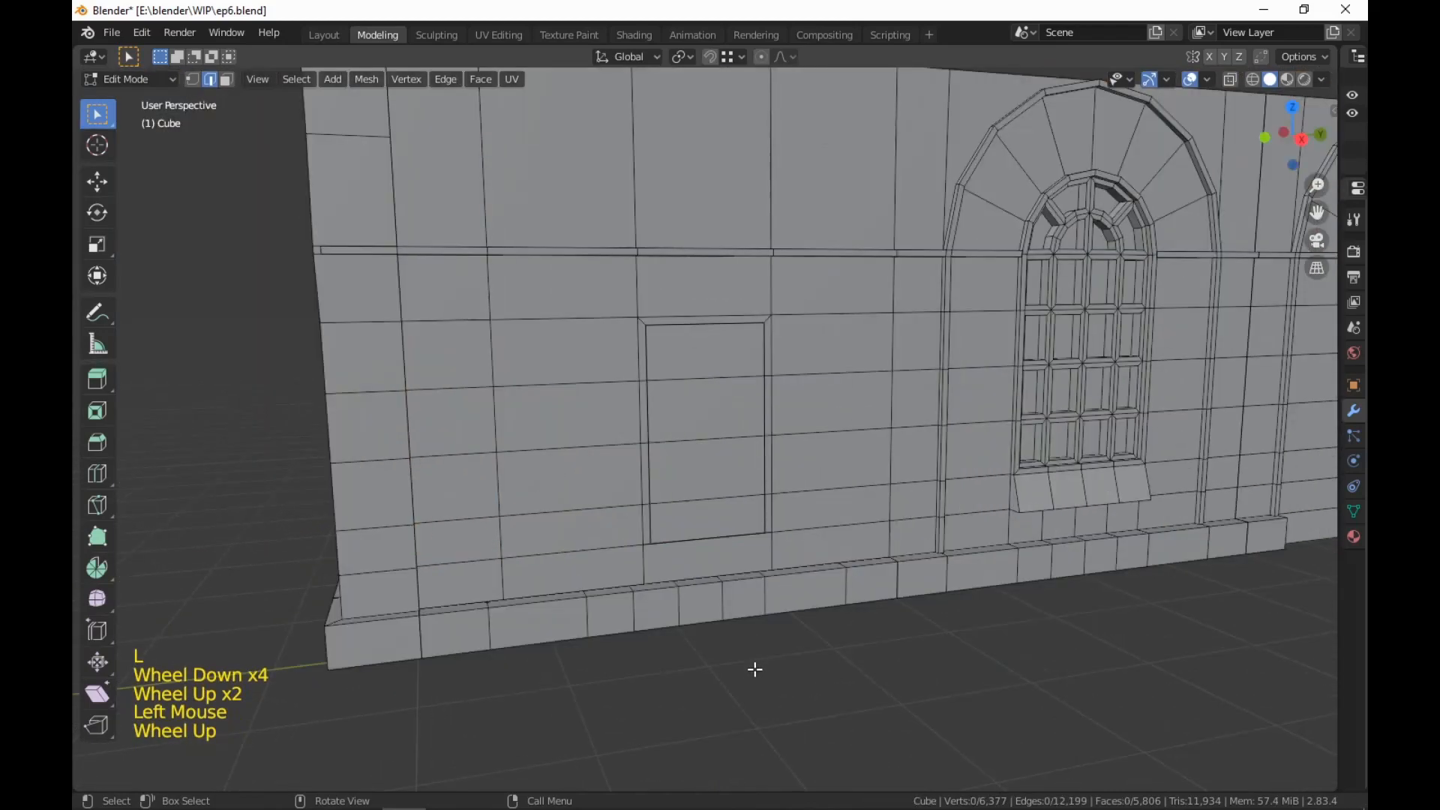
key(l)
key(l)
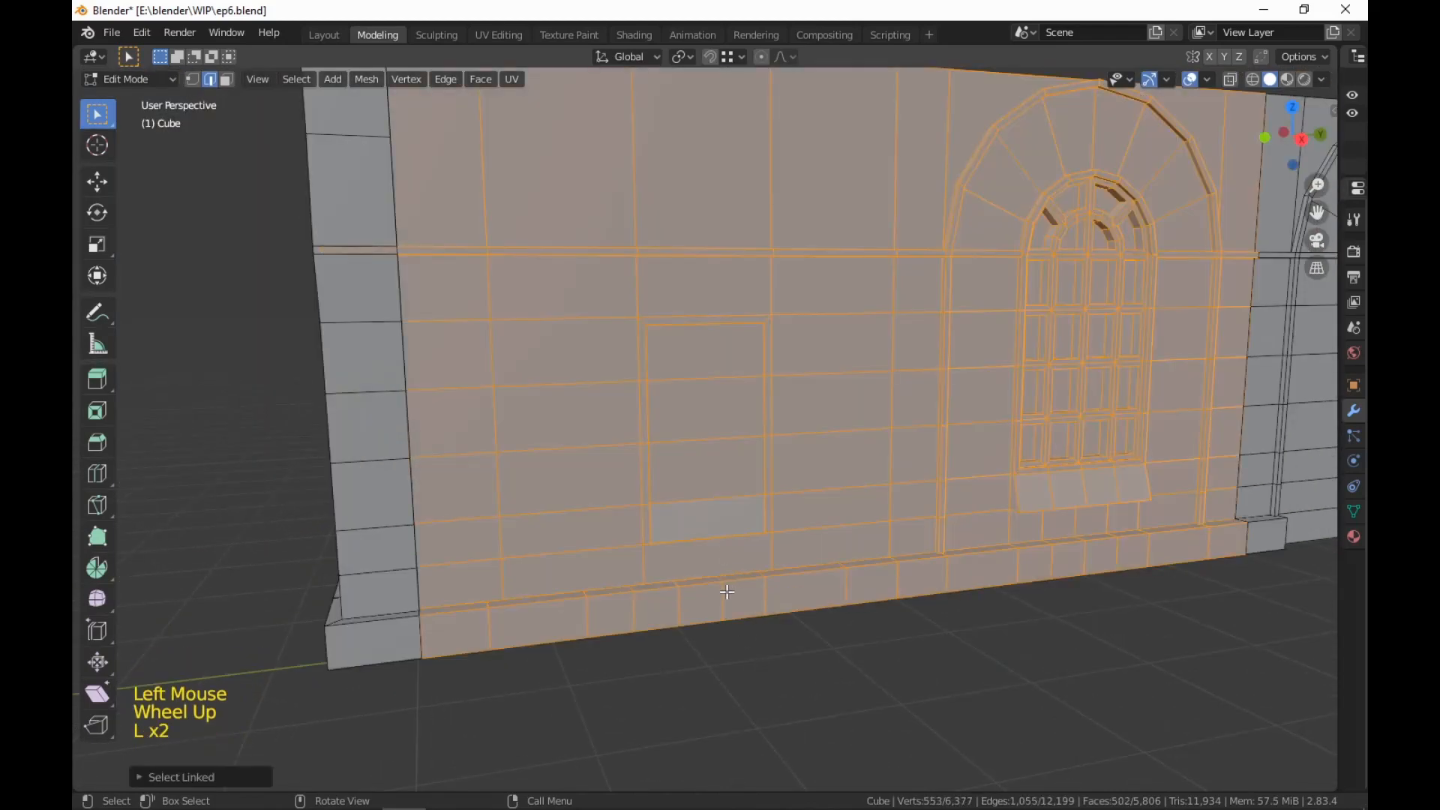
key(m)
click(729, 595)
scroll(730, 594, up, 2)
scroll(734, 604, down, 2)
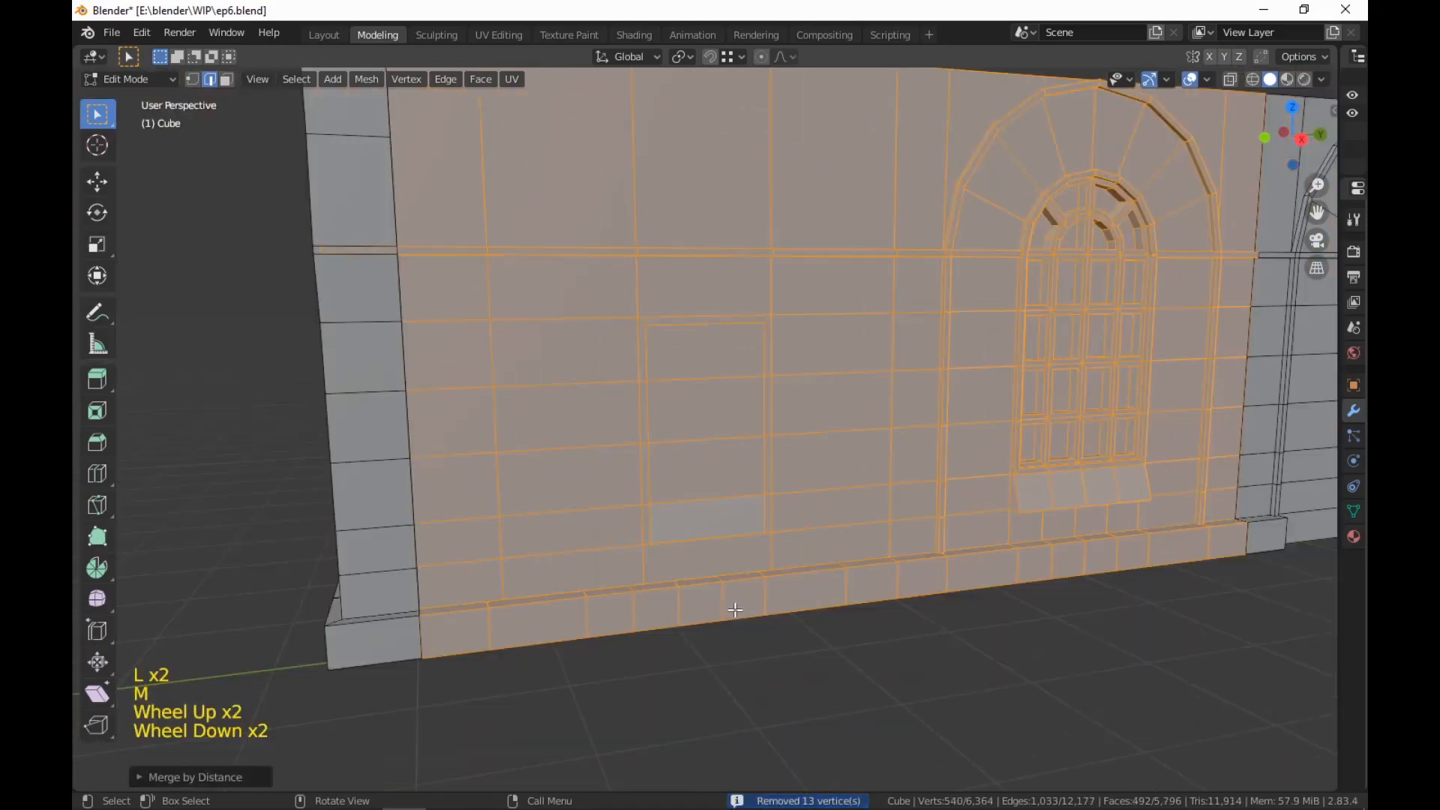
key(3)
click(743, 627)
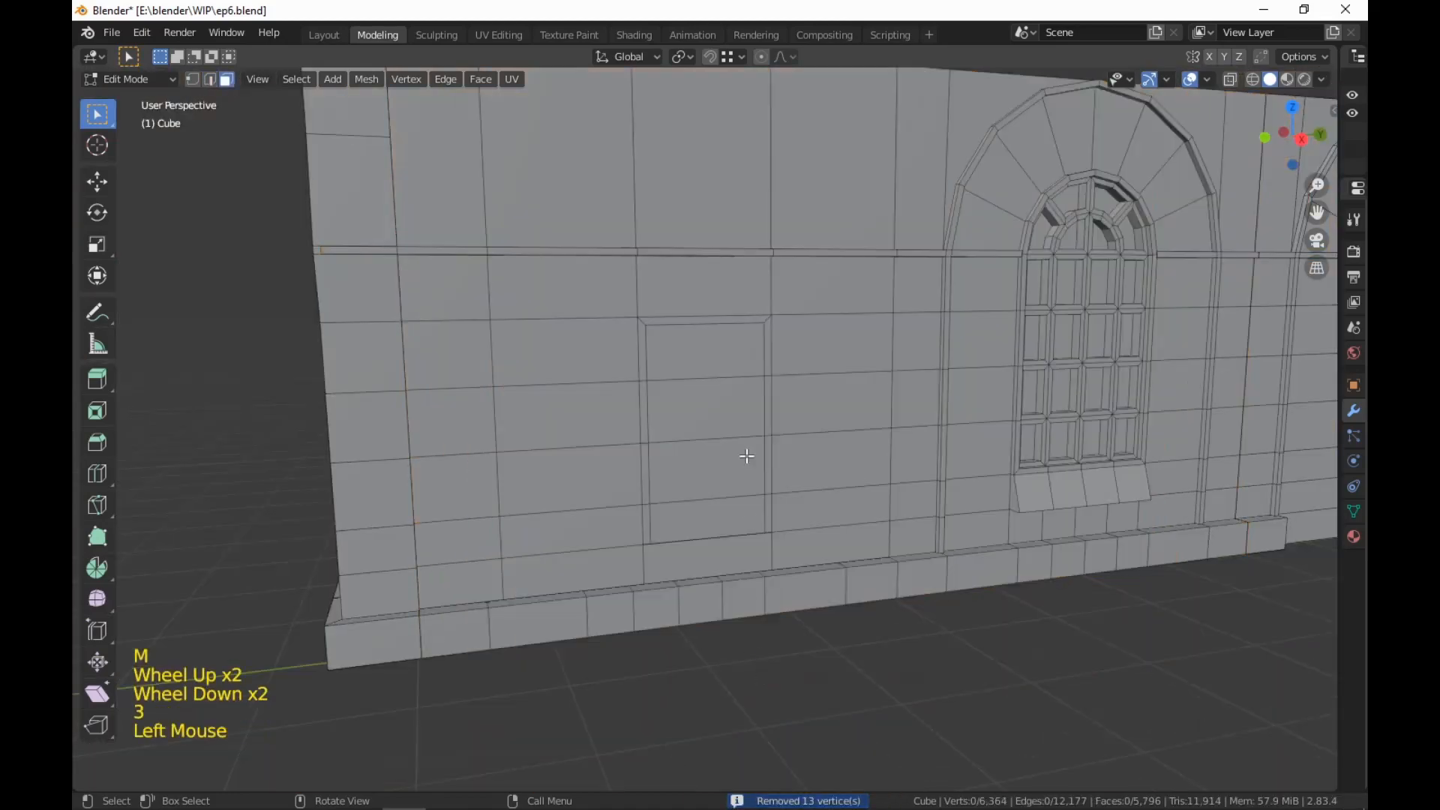
Extrude the four stacked panel faces -0.1 m along the global X axis to form a recess
click(719, 349)
ctrl+click(708, 517)
key(e)
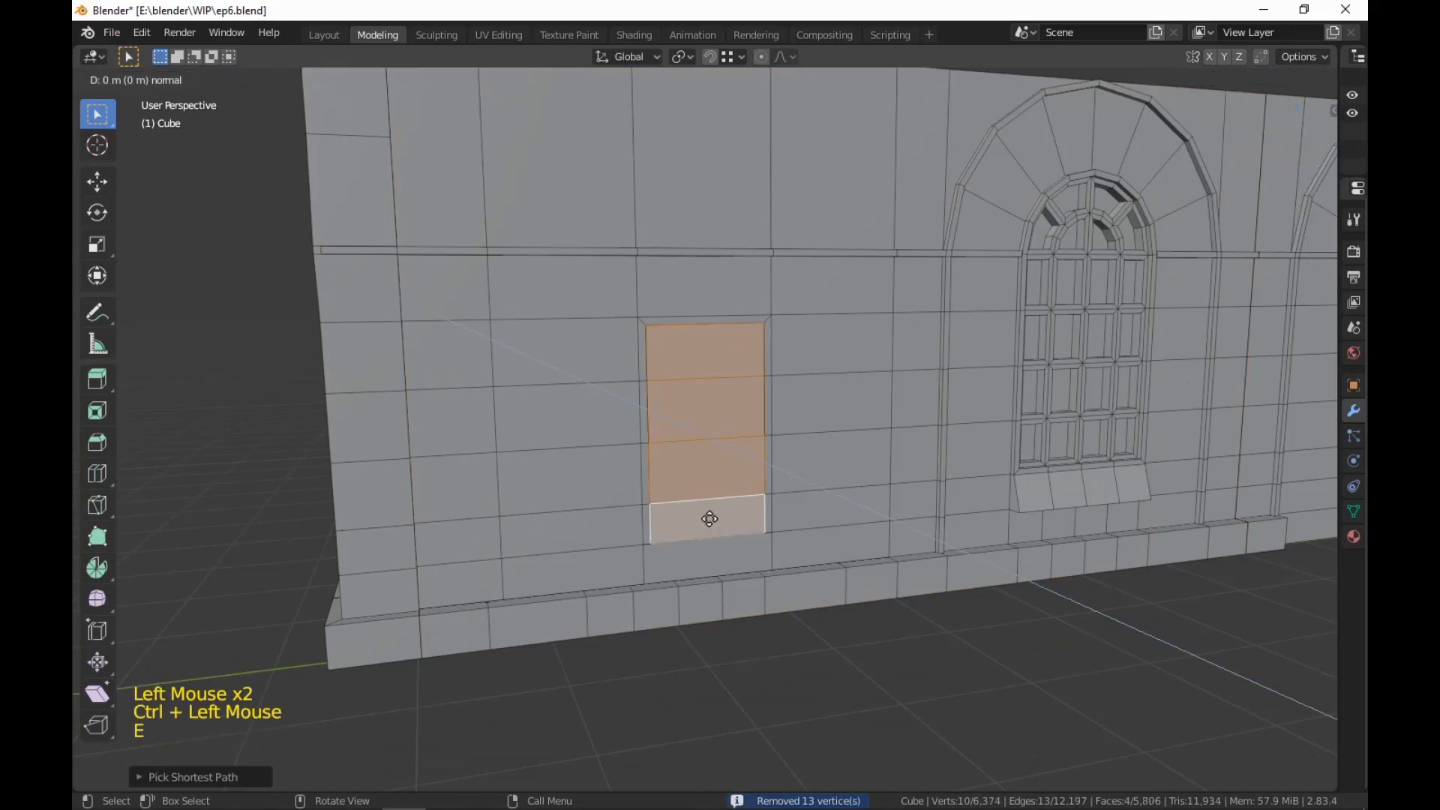
key(x)
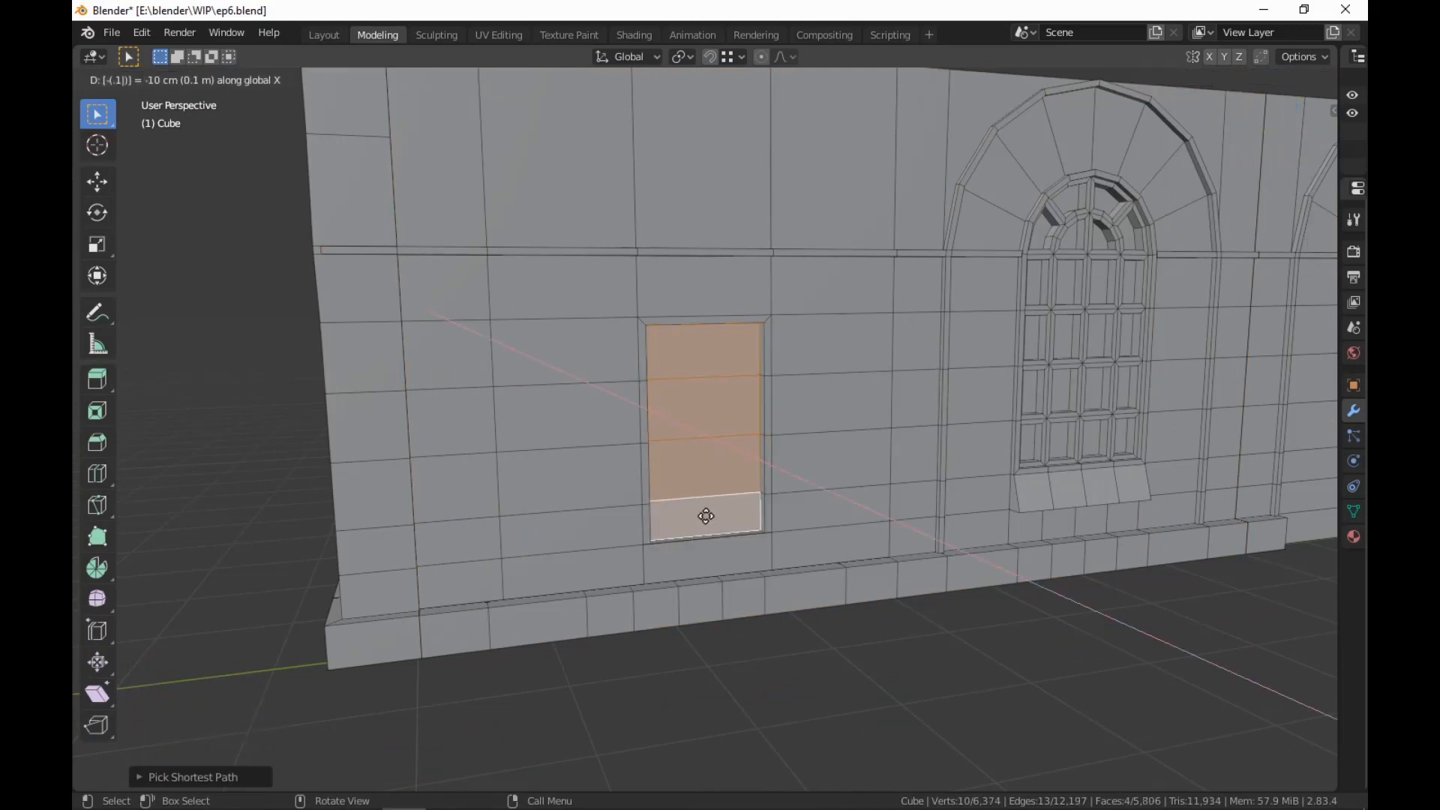
click(706, 516)
middle_drag(706, 516, 987, 621)
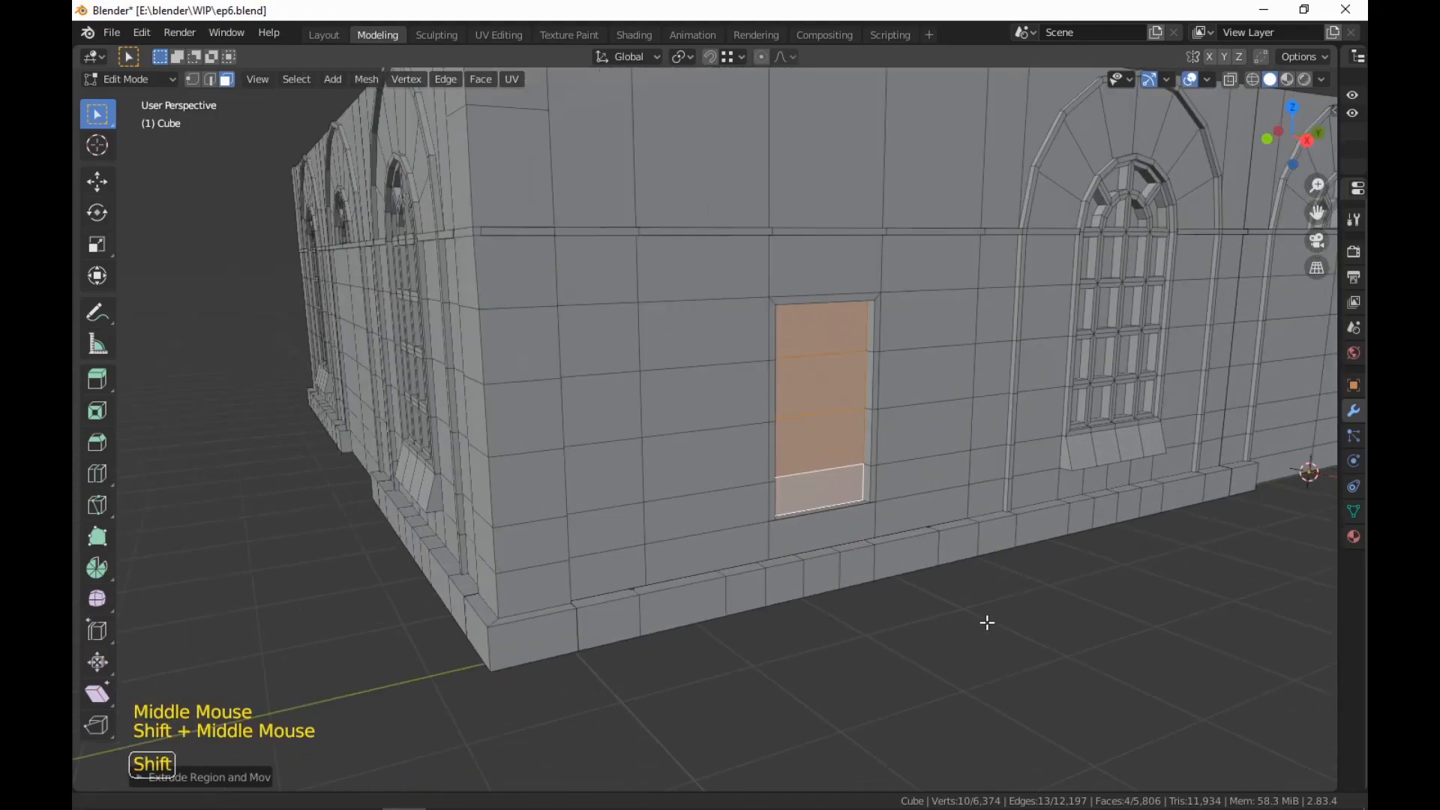
shift+scroll(959, 606, up, 2)
Move the recessed panel's UVs onto the blue panelled door area of the texture and rotate them 90 degrees
click(496, 35)
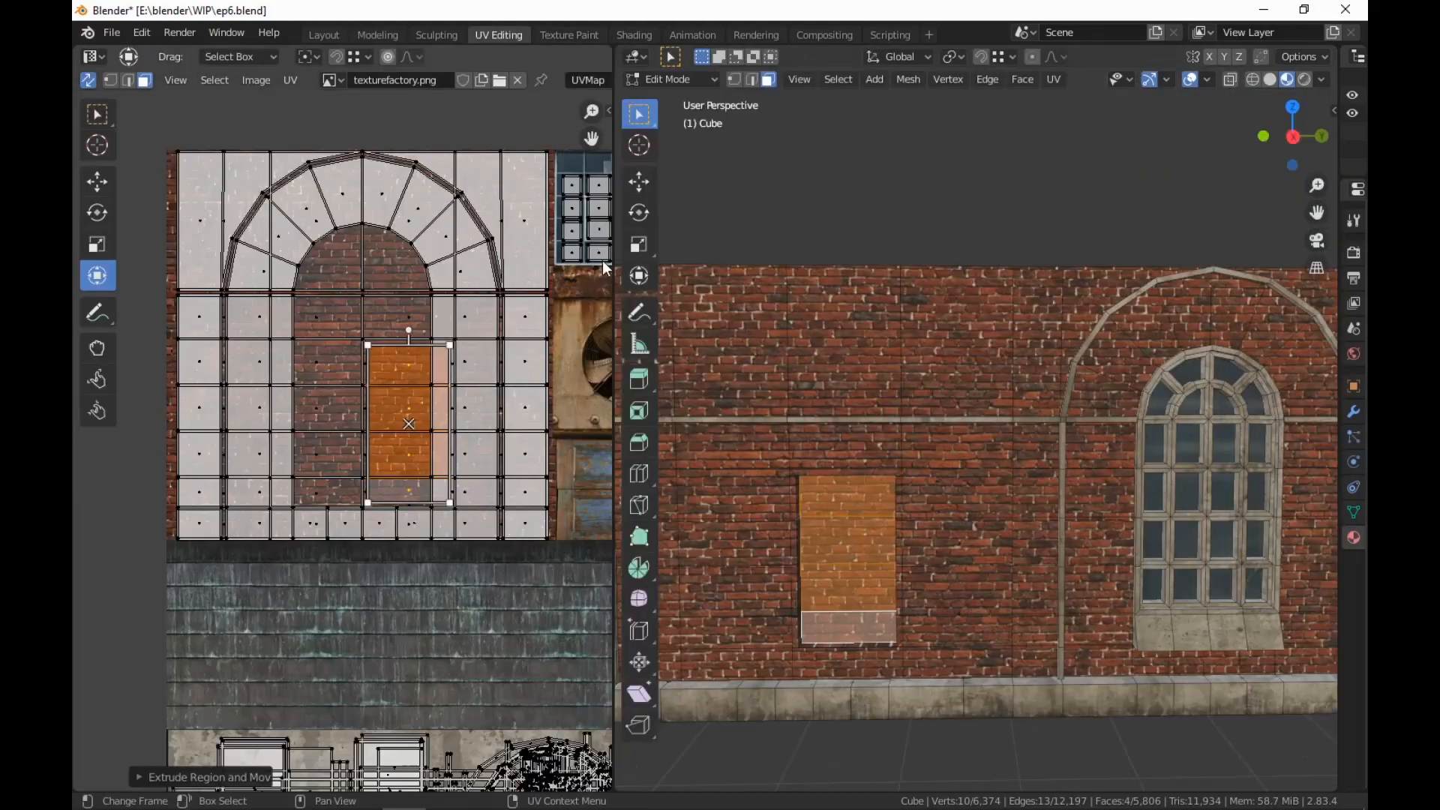
scroll(452, 425, down, 4)
scroll(454, 462, up, 3)
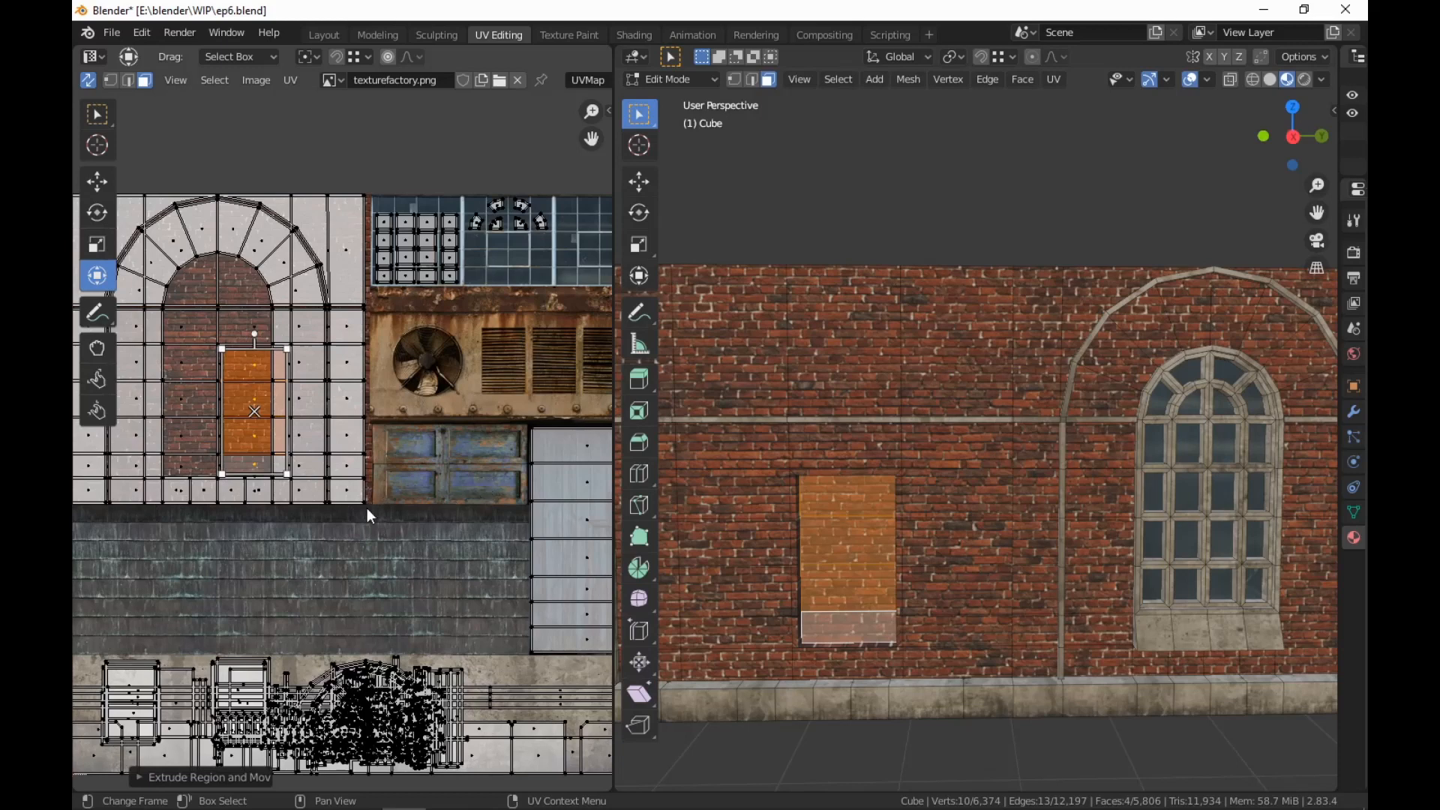
key(g)
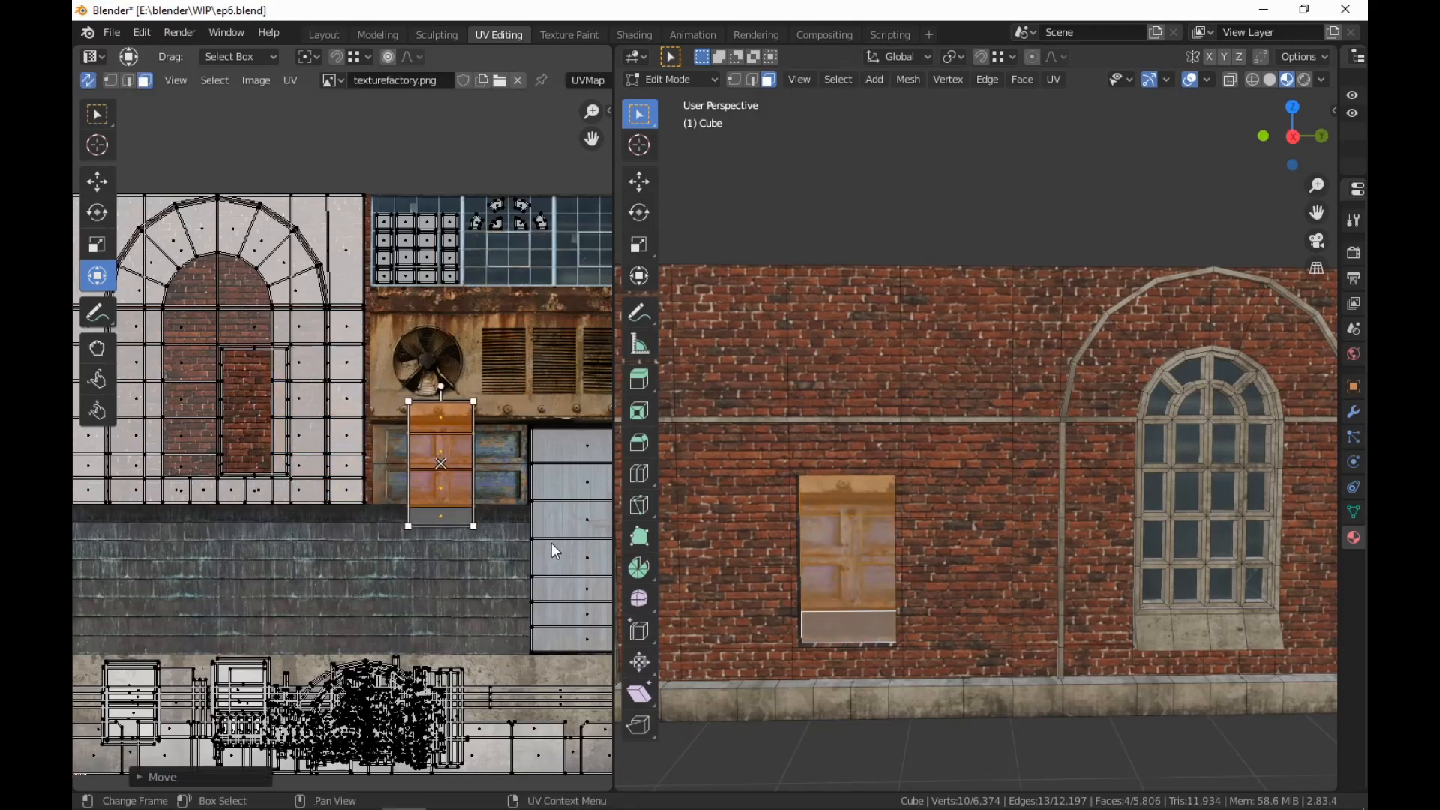
key(r)
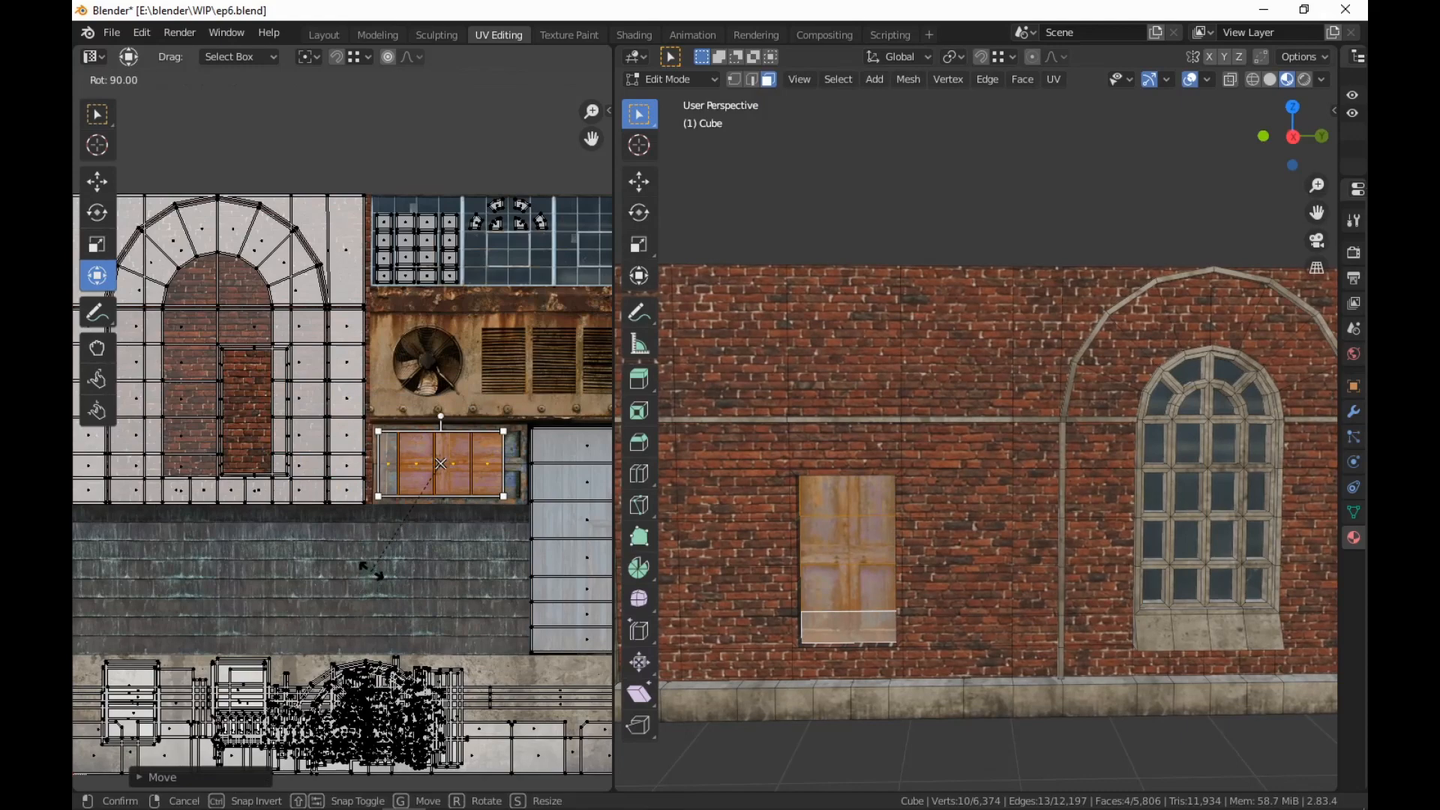
click(414, 575)
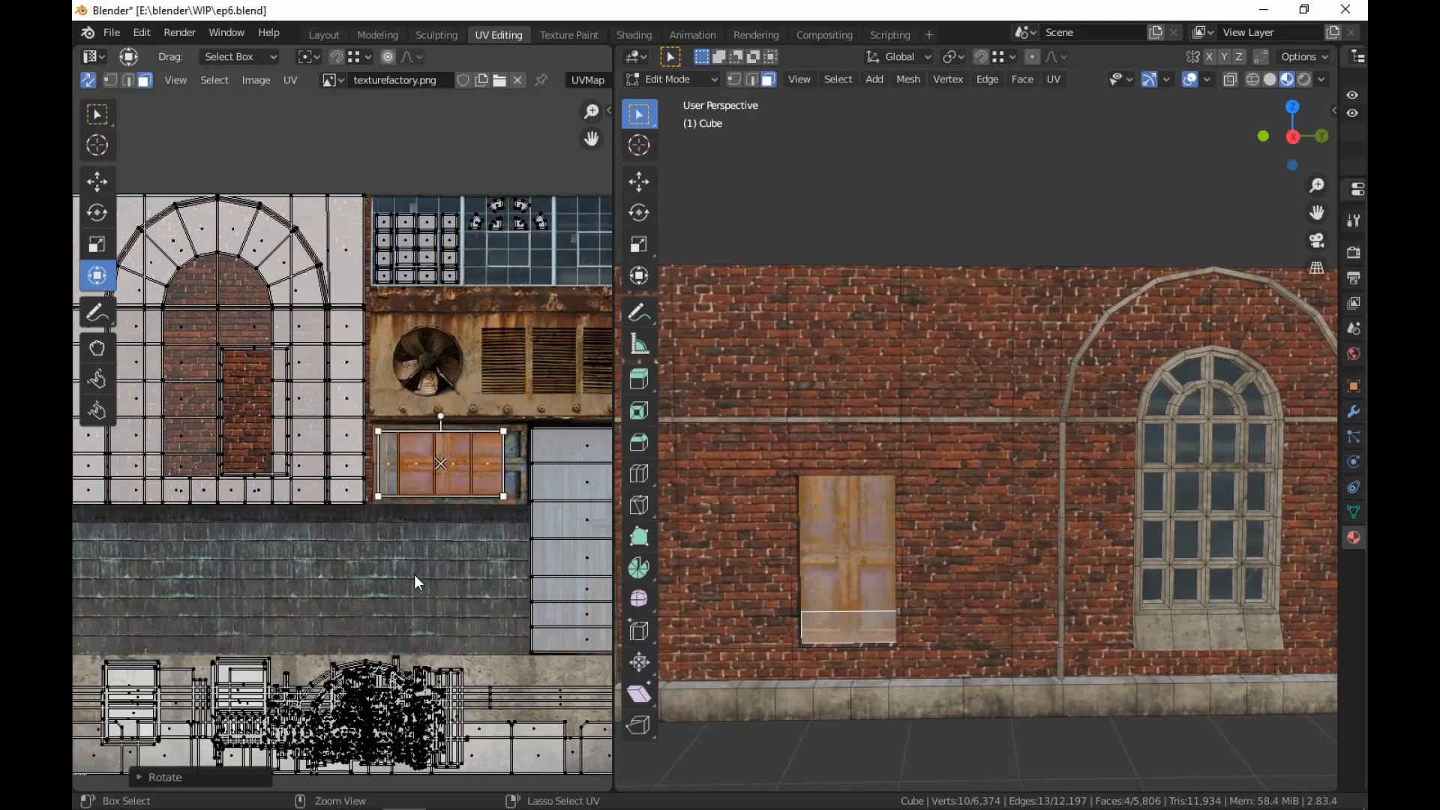
Center the panel UVs on the door texture, scale them up about 1.2 times and stretch them slightly wider along X
scroll(443, 576, up, 1)
key(s)
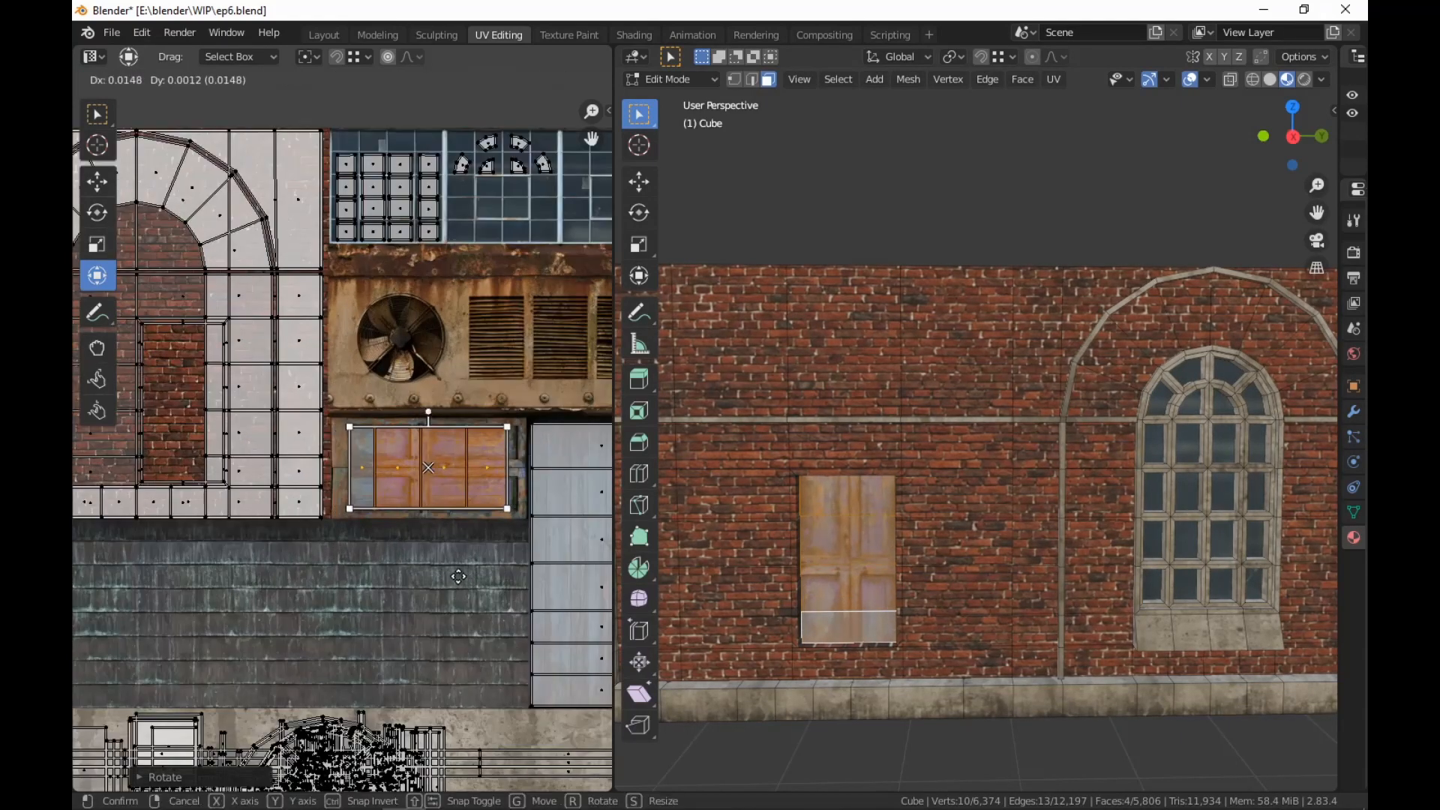
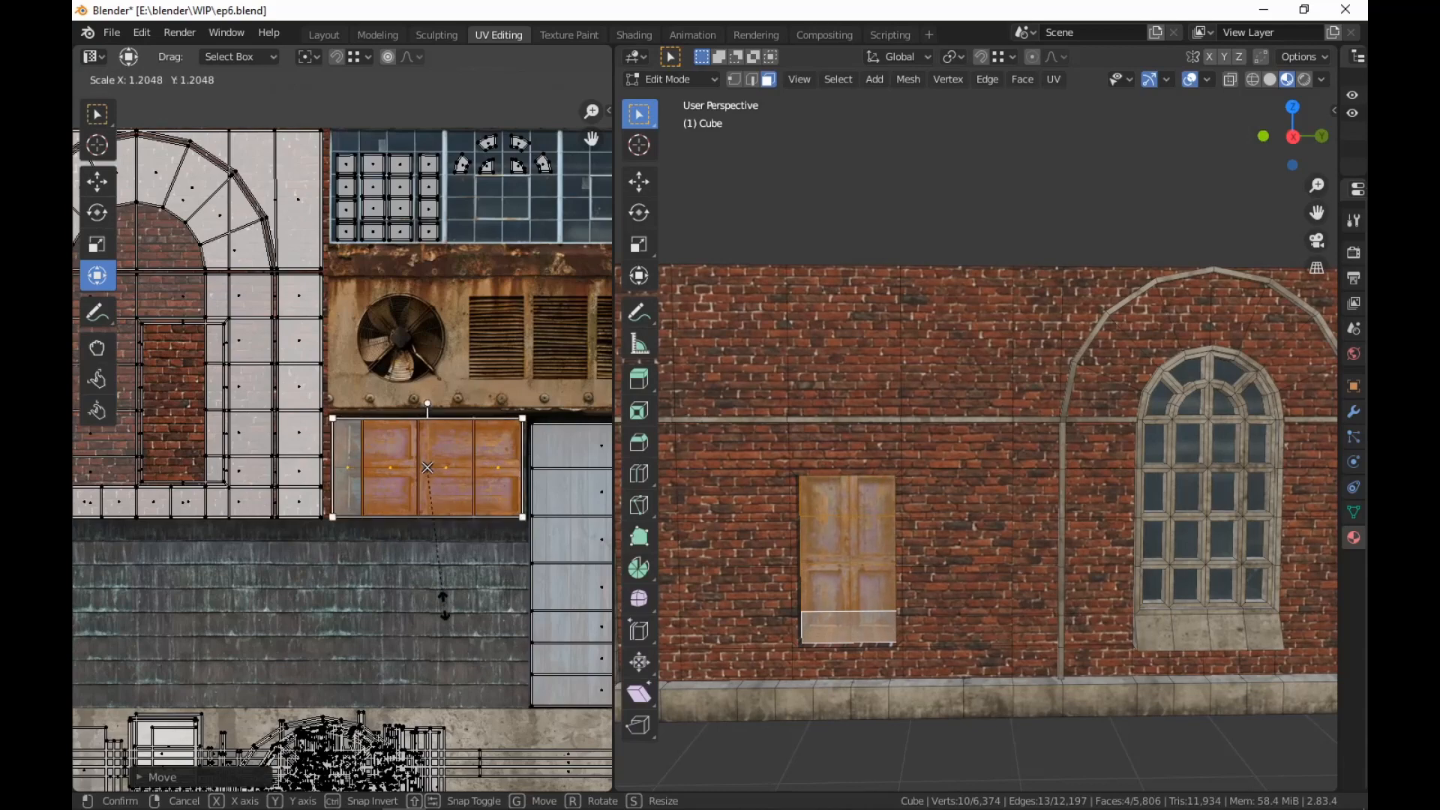
key(x)
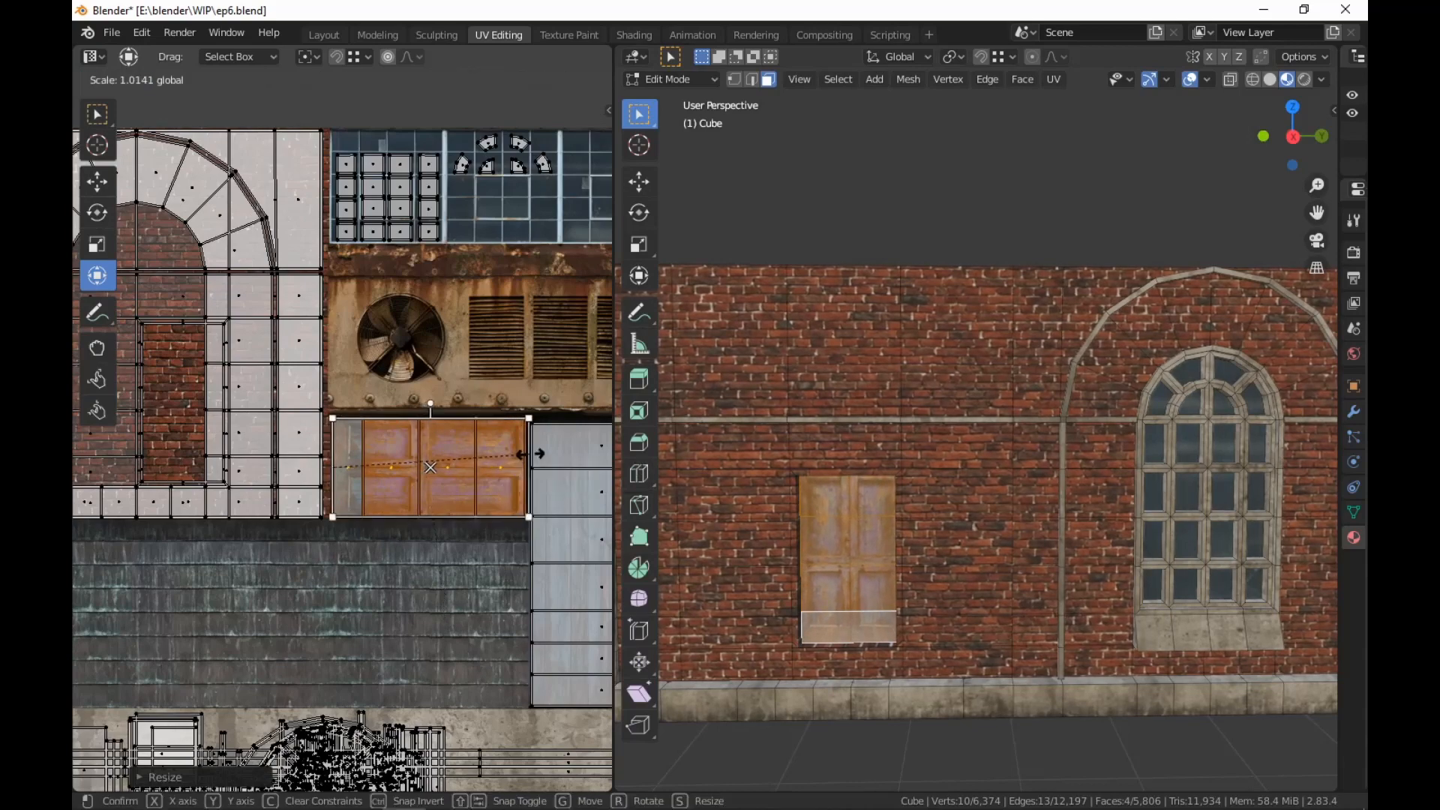
click(517, 454)
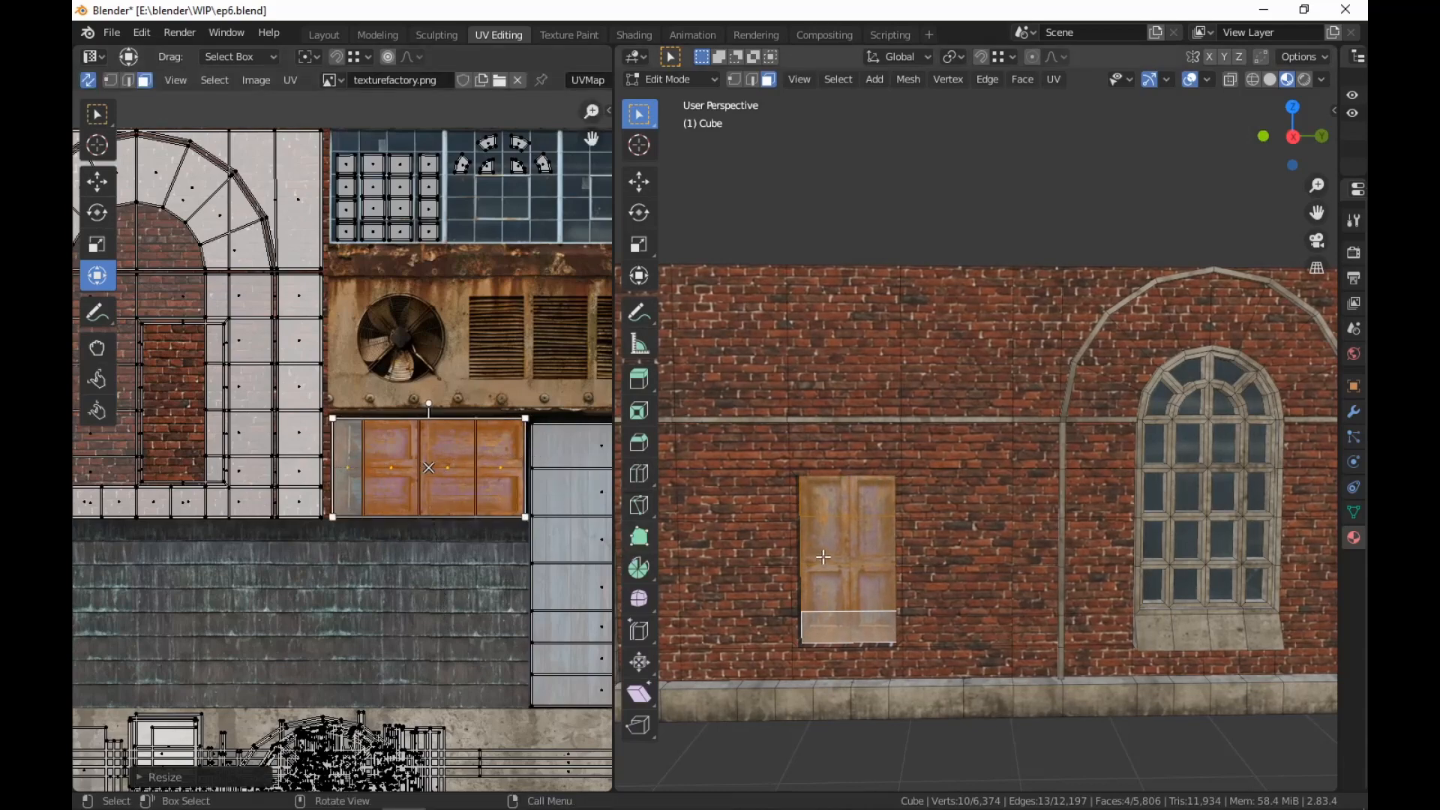
Examine how the door texture fits the recessed panel, both in the UV layout and from an angle on the wall
scroll(829, 559, up, 4)
scroll(847, 570, down, 4)
shift+middle_drag(890, 588, 974, 552)
scroll(974, 551, up, 4)
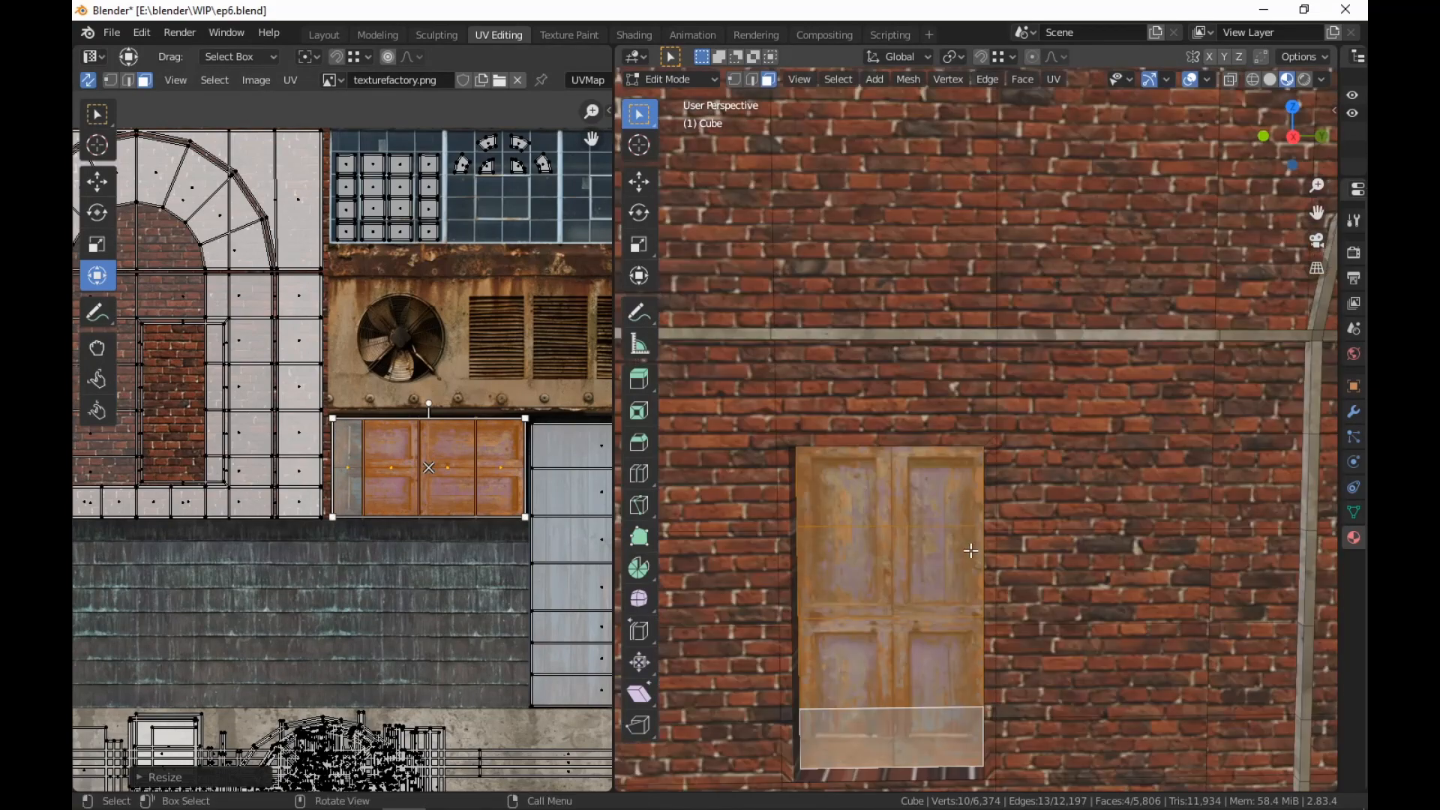
scroll(489, 558, up, 3)
middle_drag(484, 559, 376, 562)
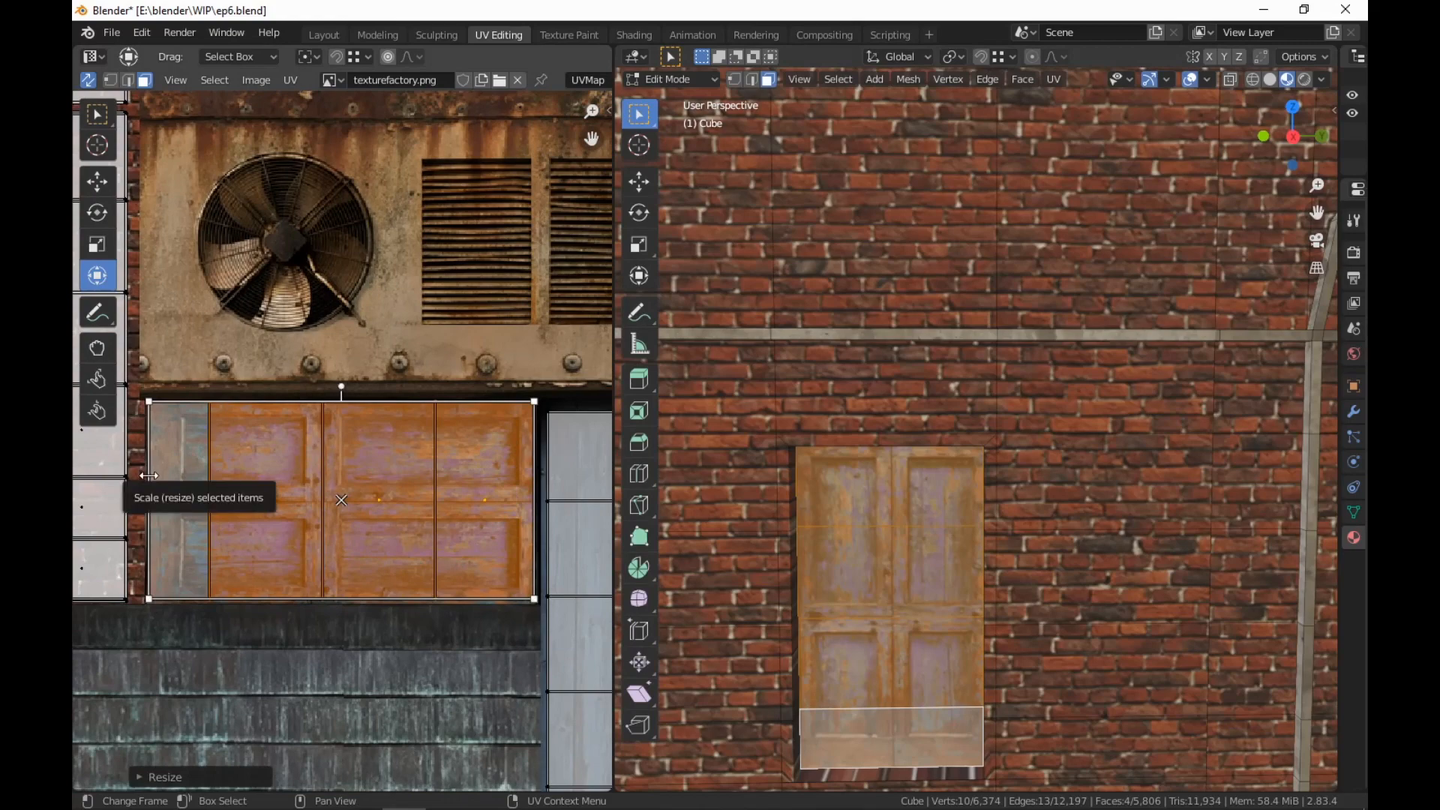
scroll(531, 552, down, 6)
middle_drag(815, 597, 909, 588)
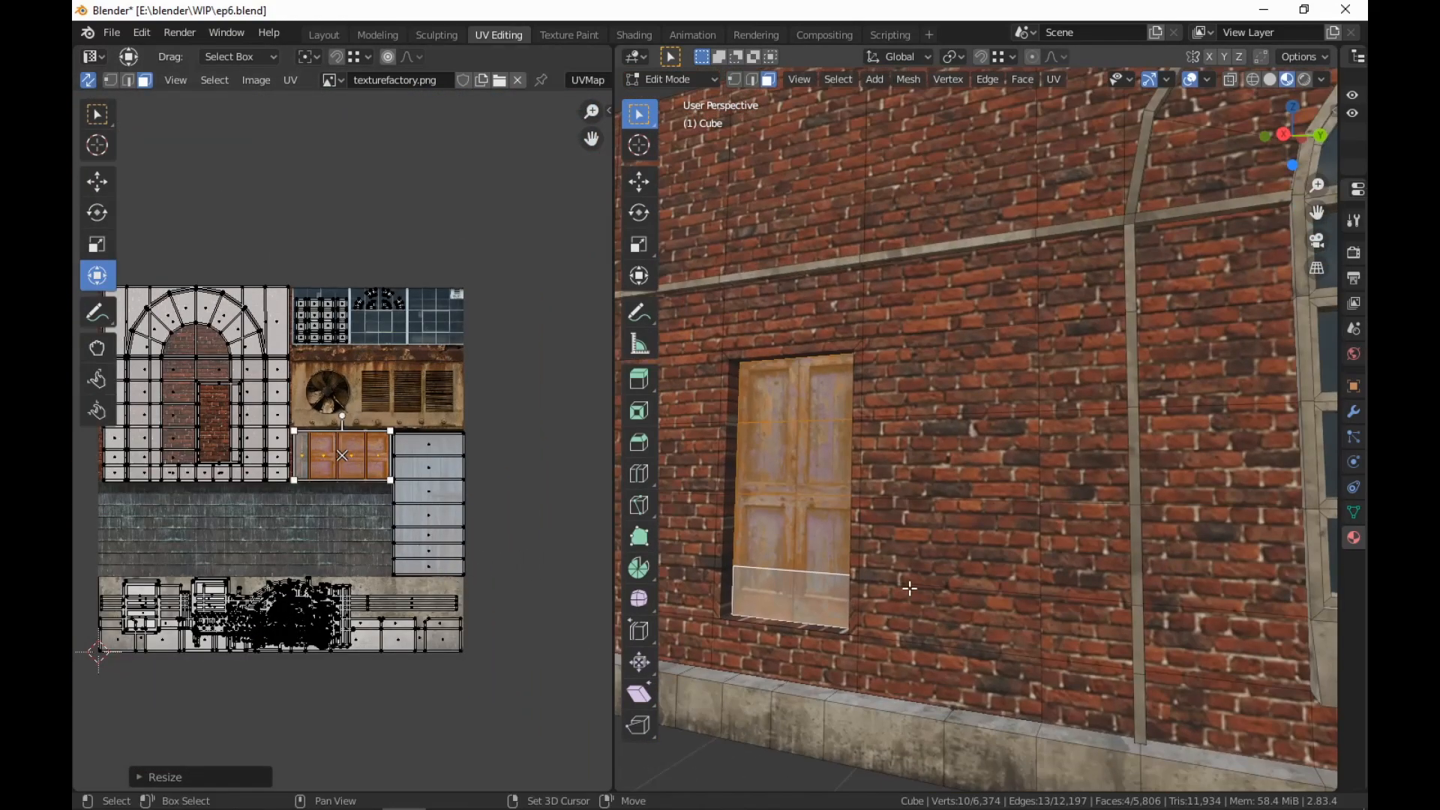
Unwrap the loop of inner side faces around the door recess with Smart UV Project at an island margin of 0.03
alt+click(724, 616)
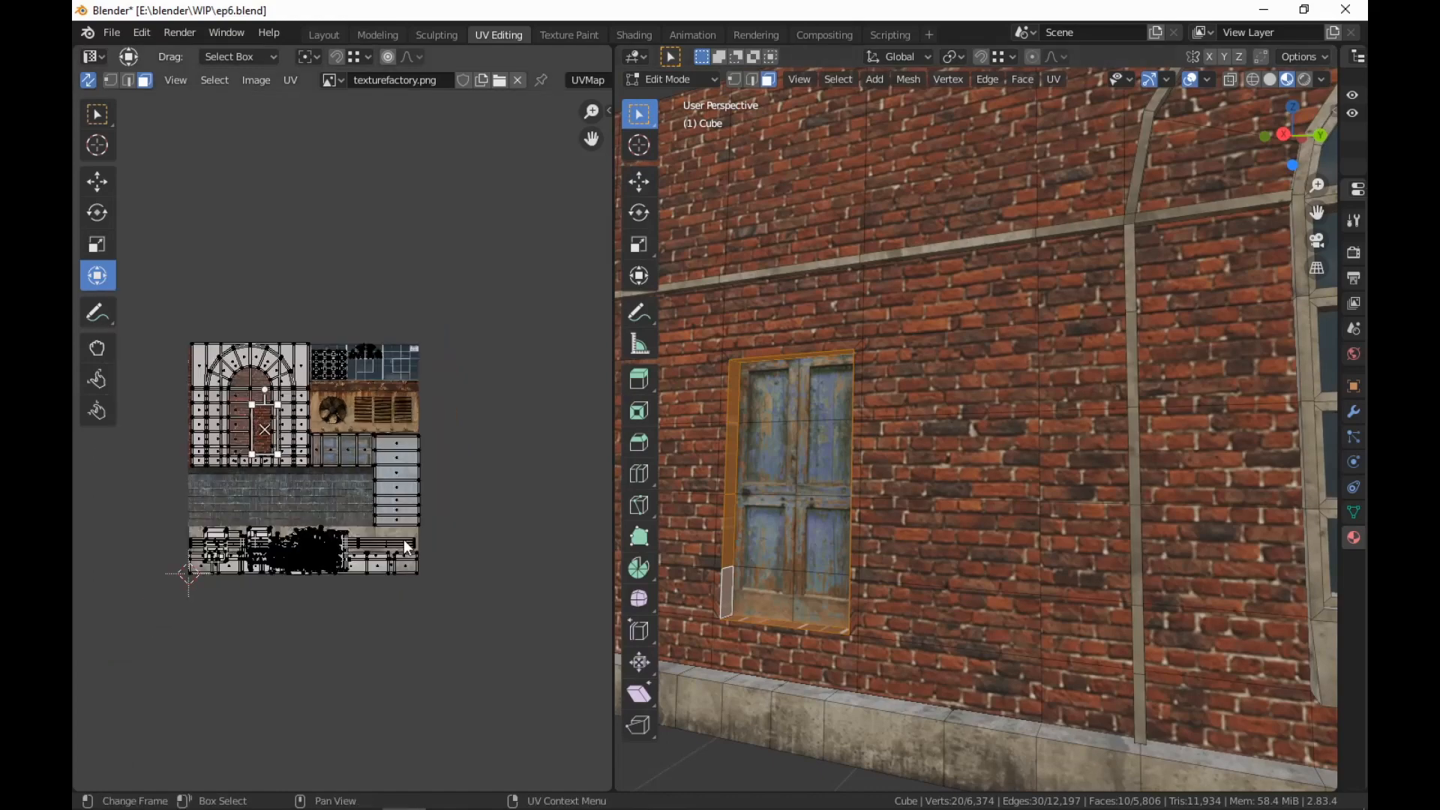
right_click(911, 563)
mouse_move(911, 564)
click(1078, 351)
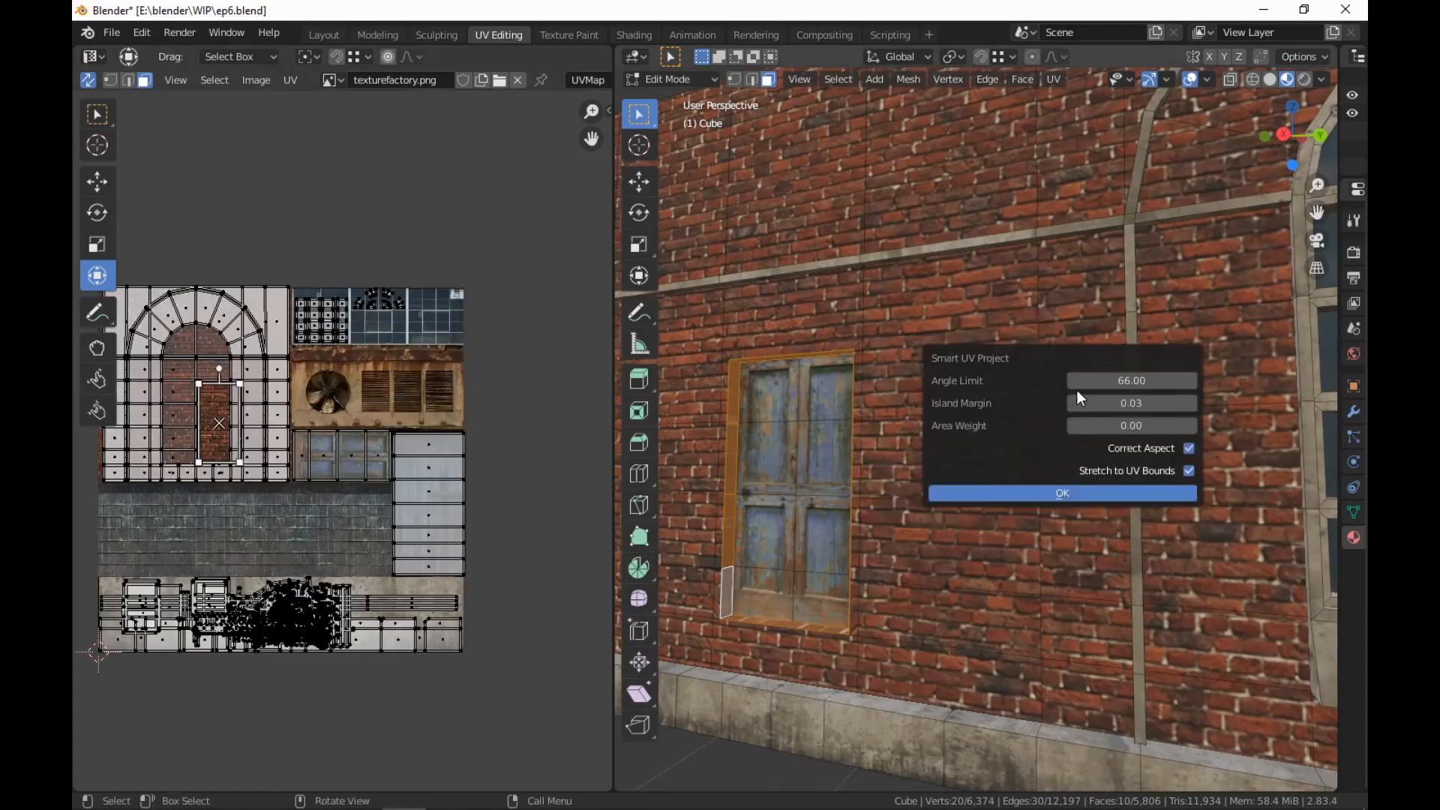
click(1092, 499)
Move the recess side faces' UVs clear of the texture image, directly above it
middle_drag(917, 514, 927, 517)
scroll(900, 526, down, 5)
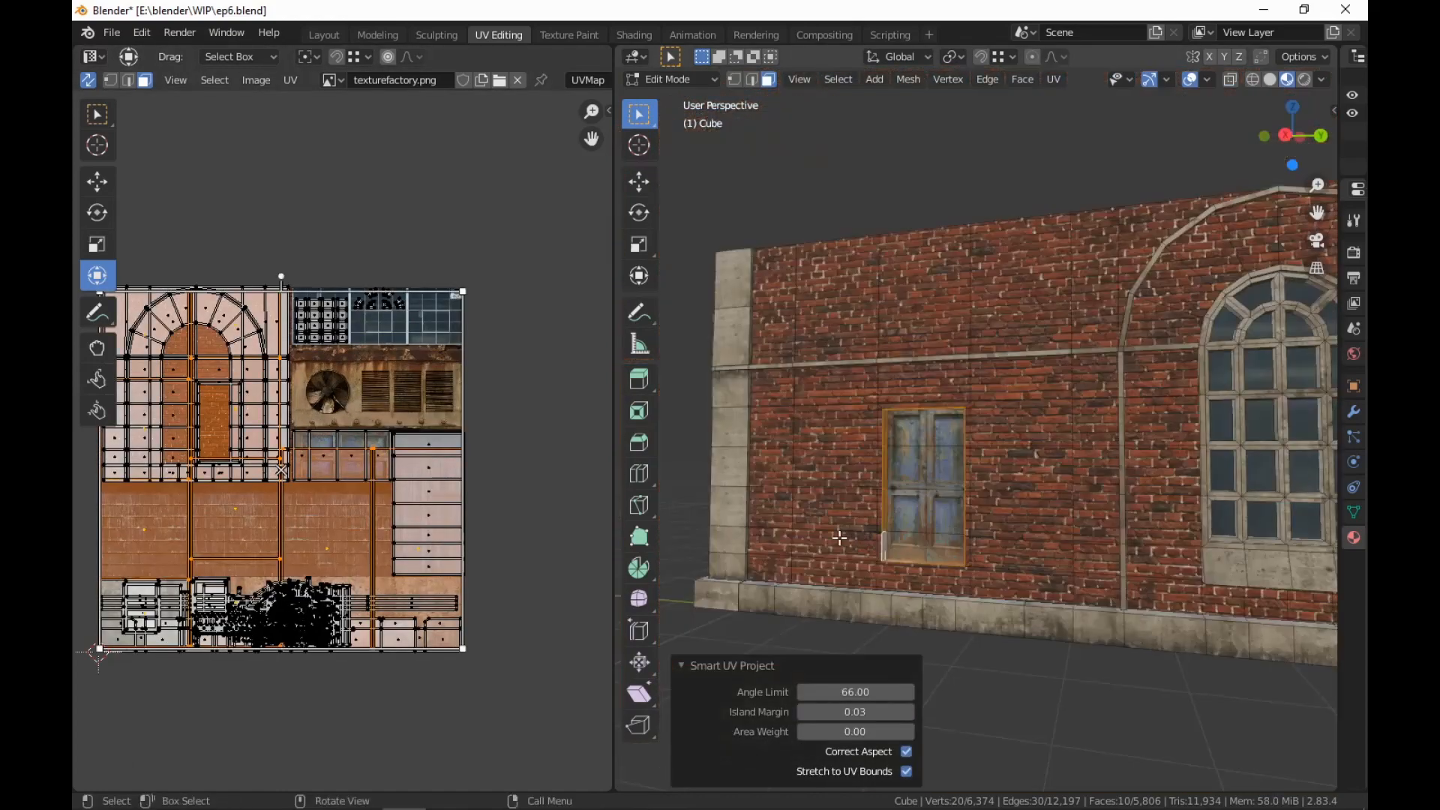
scroll(338, 546, down, 1)
middle_drag(339, 546, 334, 494)
key(g)
click(373, 236)
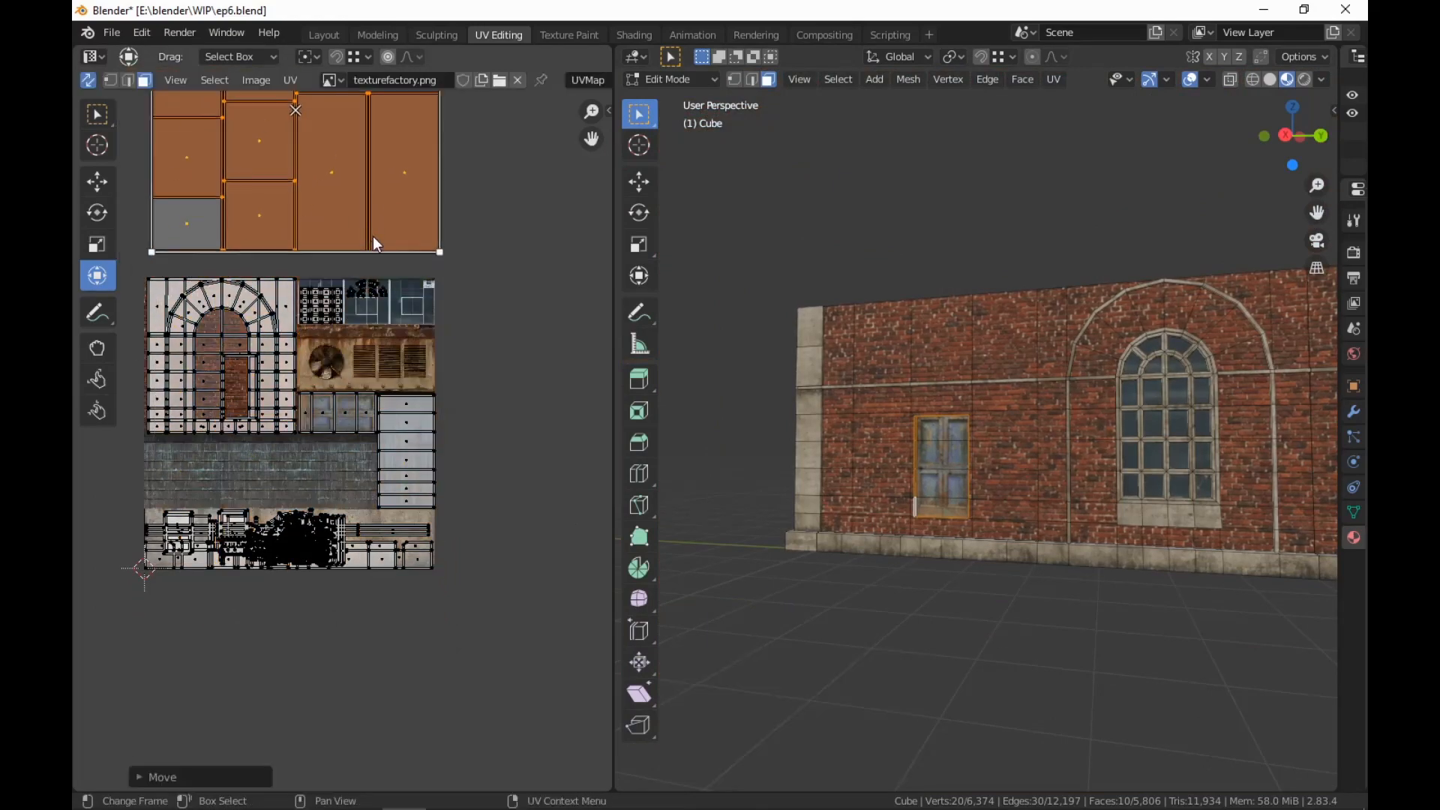
Unwrap the narrow frame faces around the door with Smart UV Project, keeping the wall face below the door out of the selection
scroll(1034, 504, up, 10)
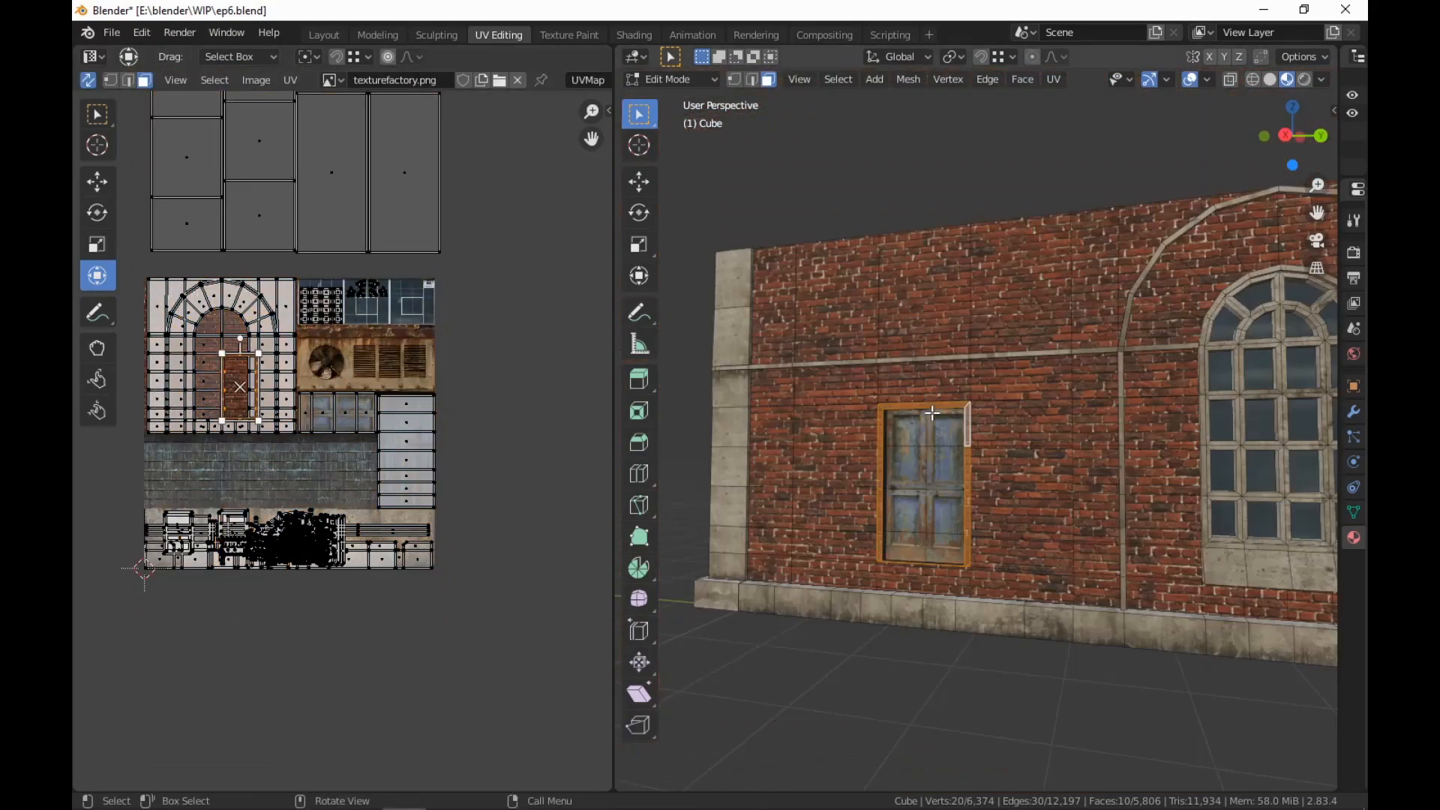
middle_drag(1050, 480, 1136, 460)
scroll(1068, 498, up, 5)
scroll(1138, 472, up, 6)
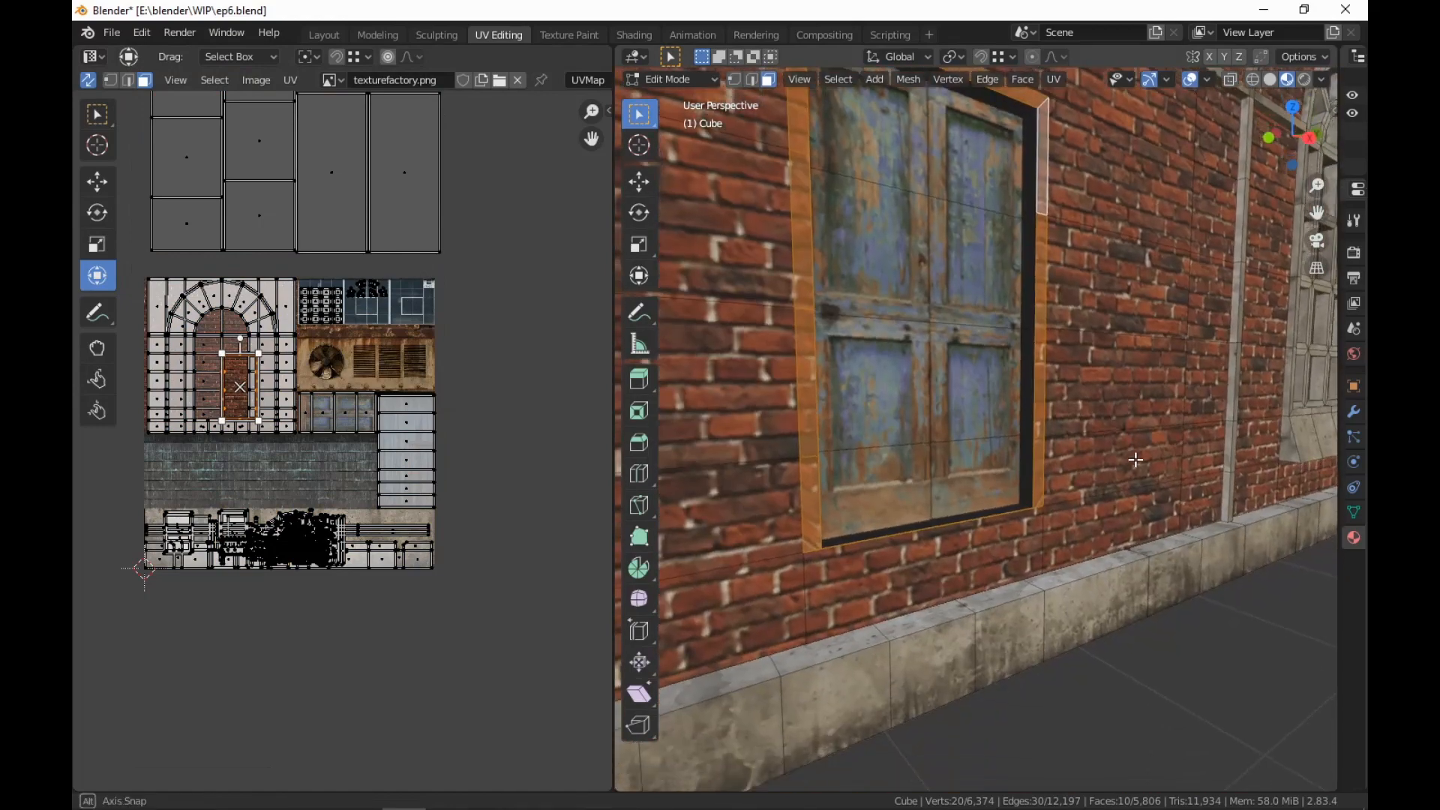
shift+click(915, 533)
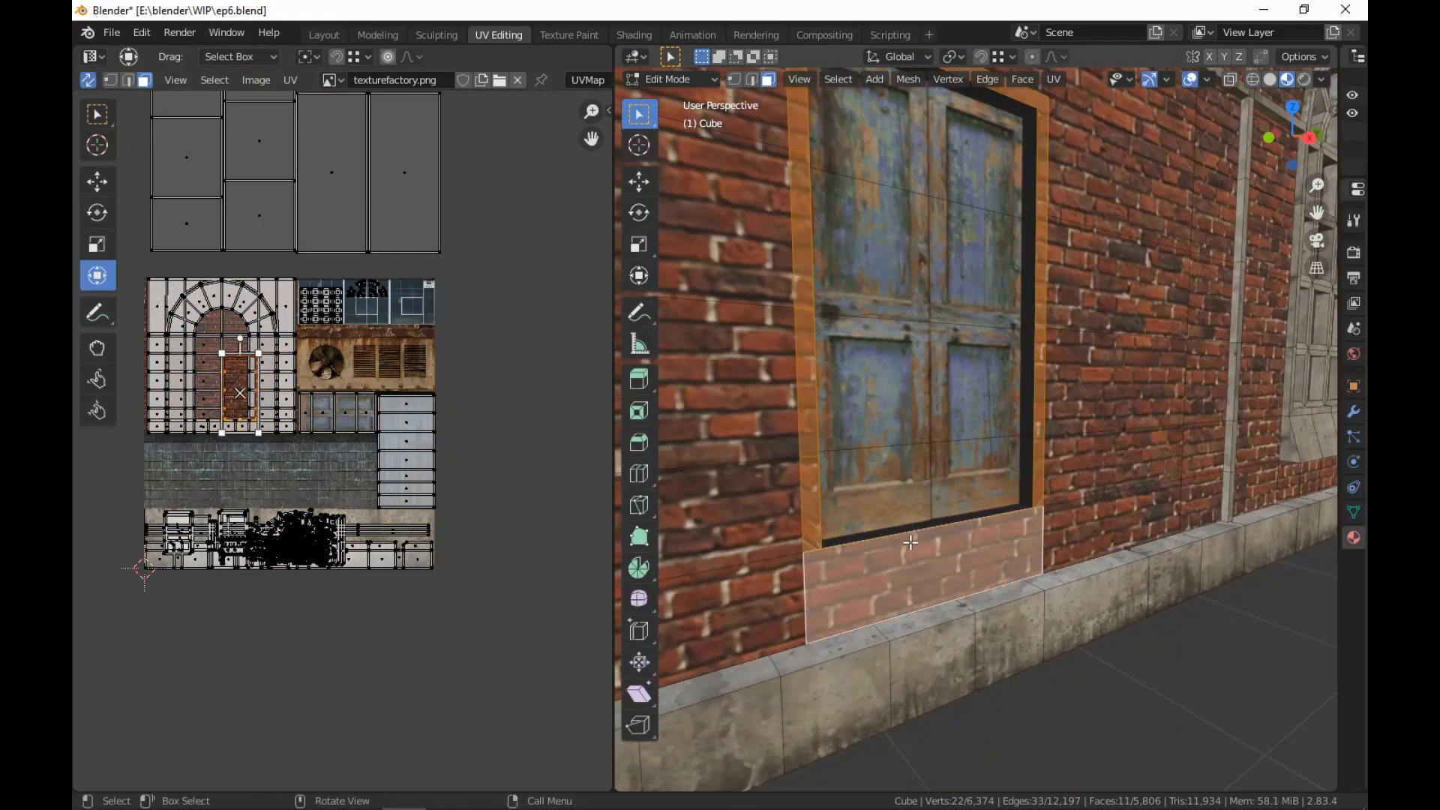
key(ctrl+z)
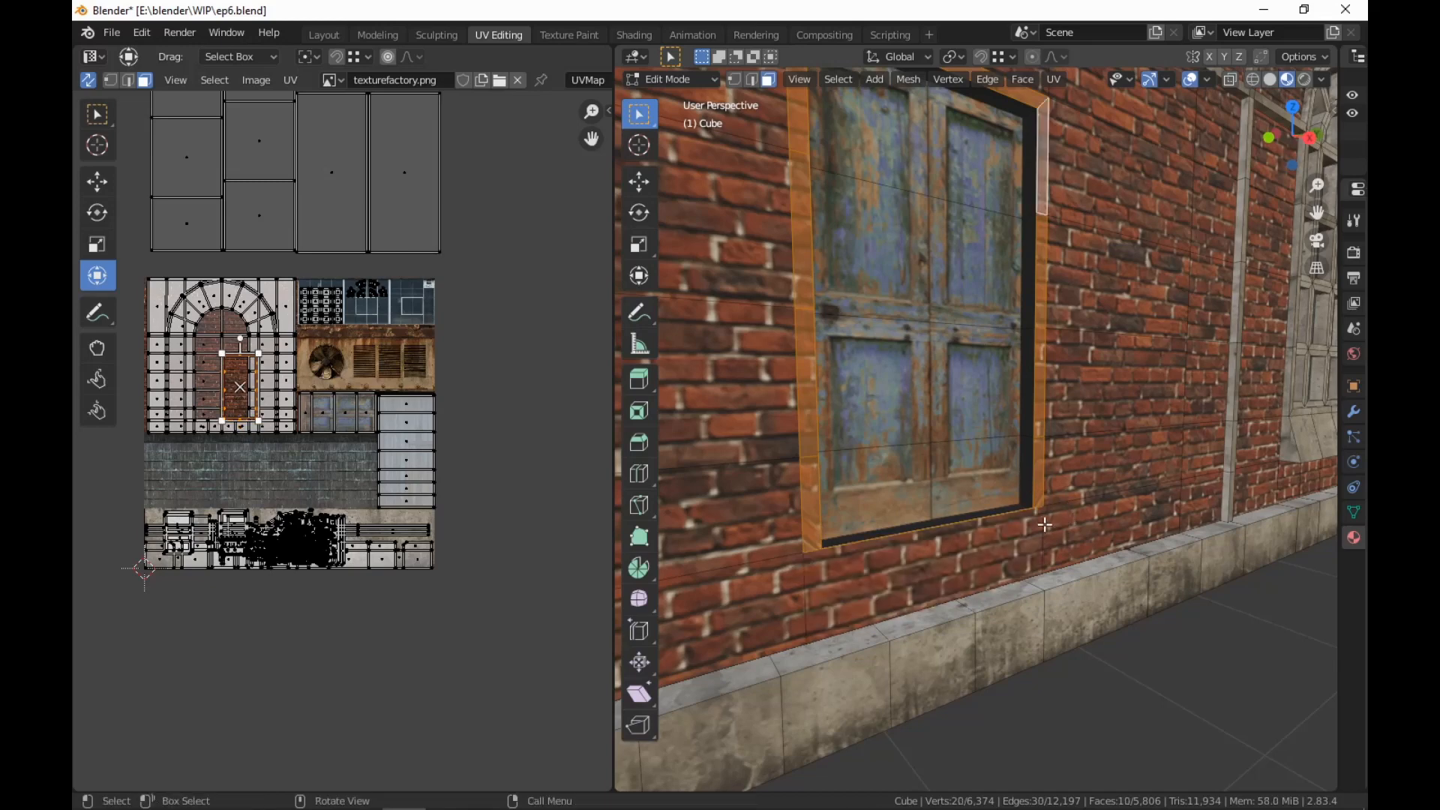
right_click(921, 502)
mouse_move(921, 502)
click(1044, 546)
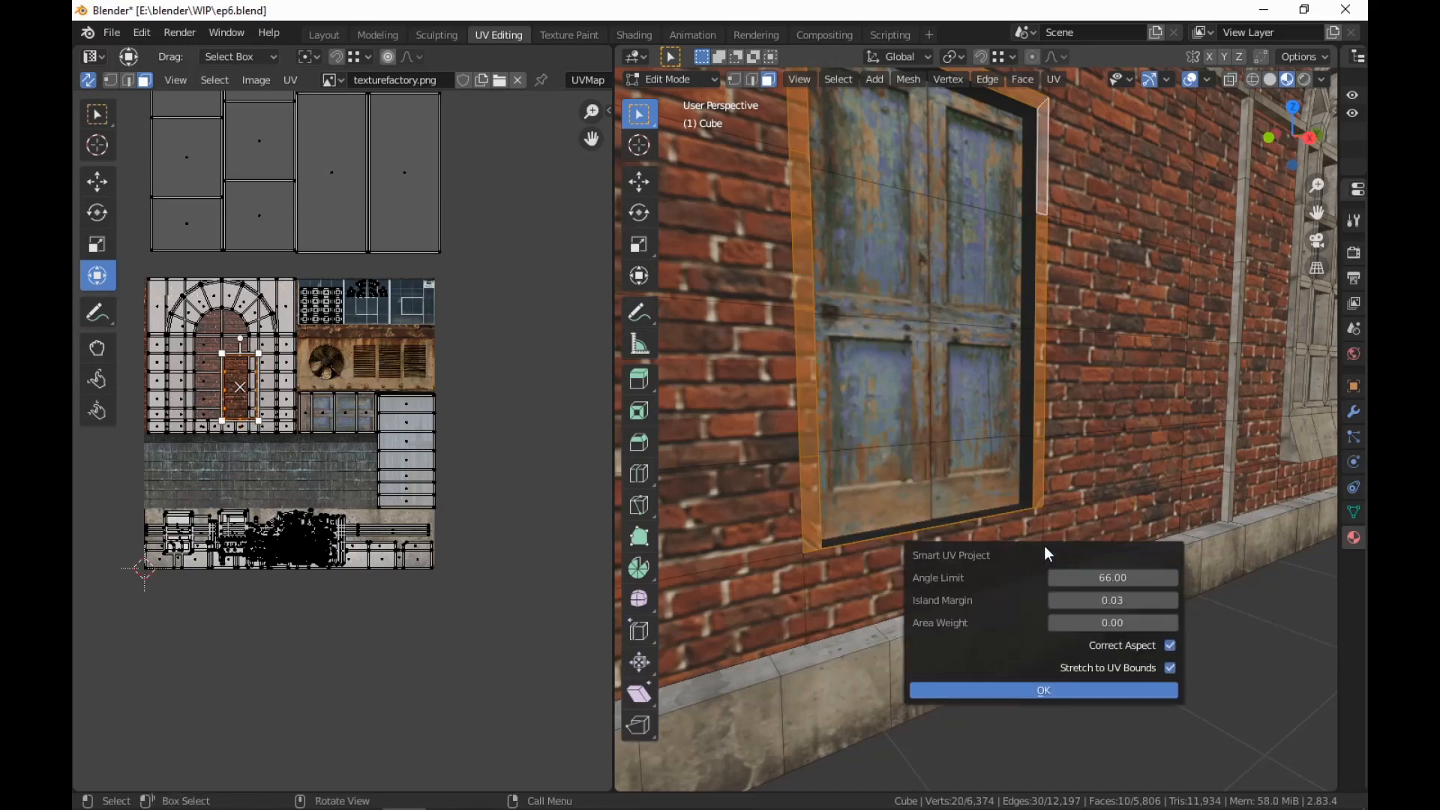
click(1032, 691)
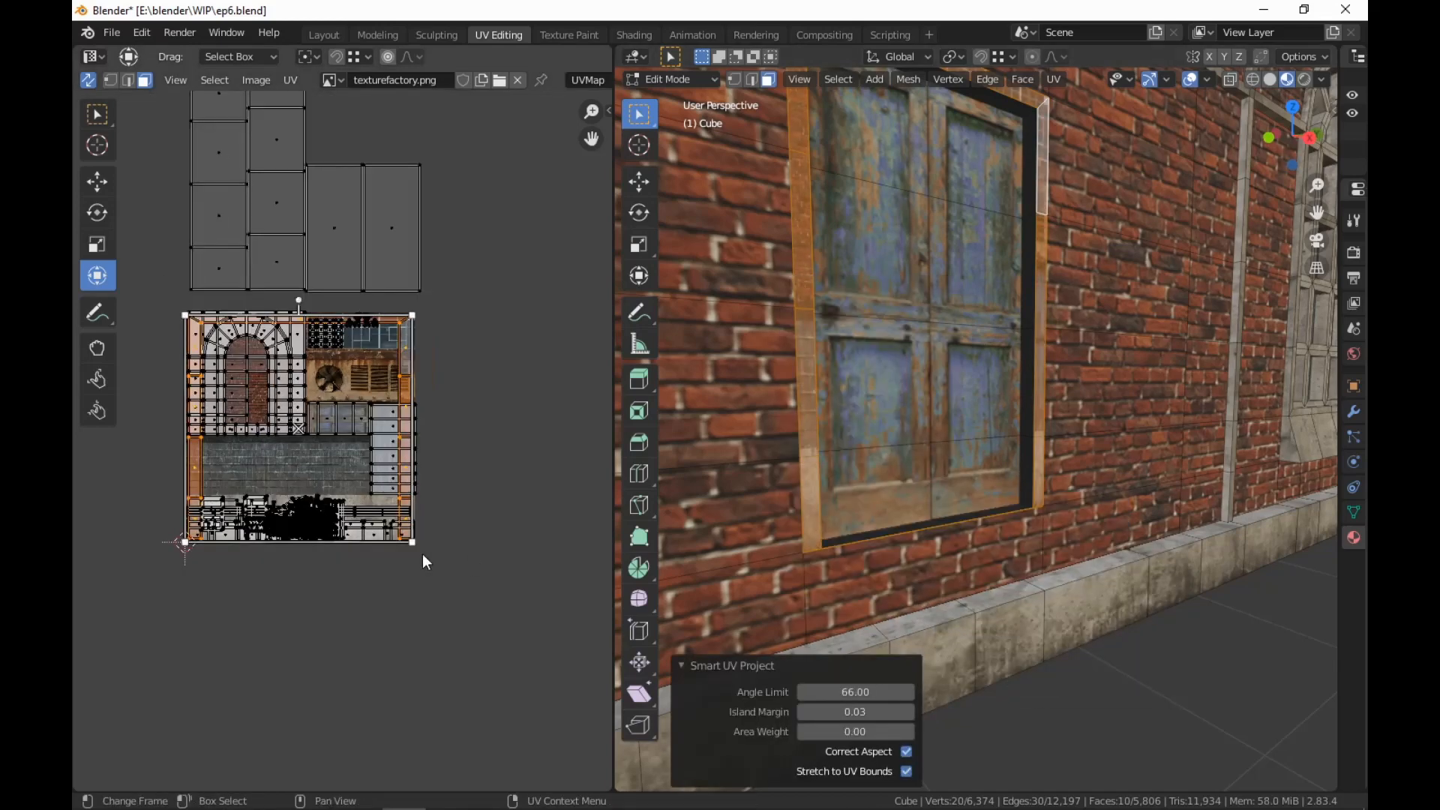
Move the door frame's UVs out of the texture image into the empty area below it
scroll(454, 570, down, 2)
middle_drag(453, 570, 402, 404)
key(g)
click(427, 676)
scroll(417, 591, up, 1)
middle_drag(417, 591, 440, 606)
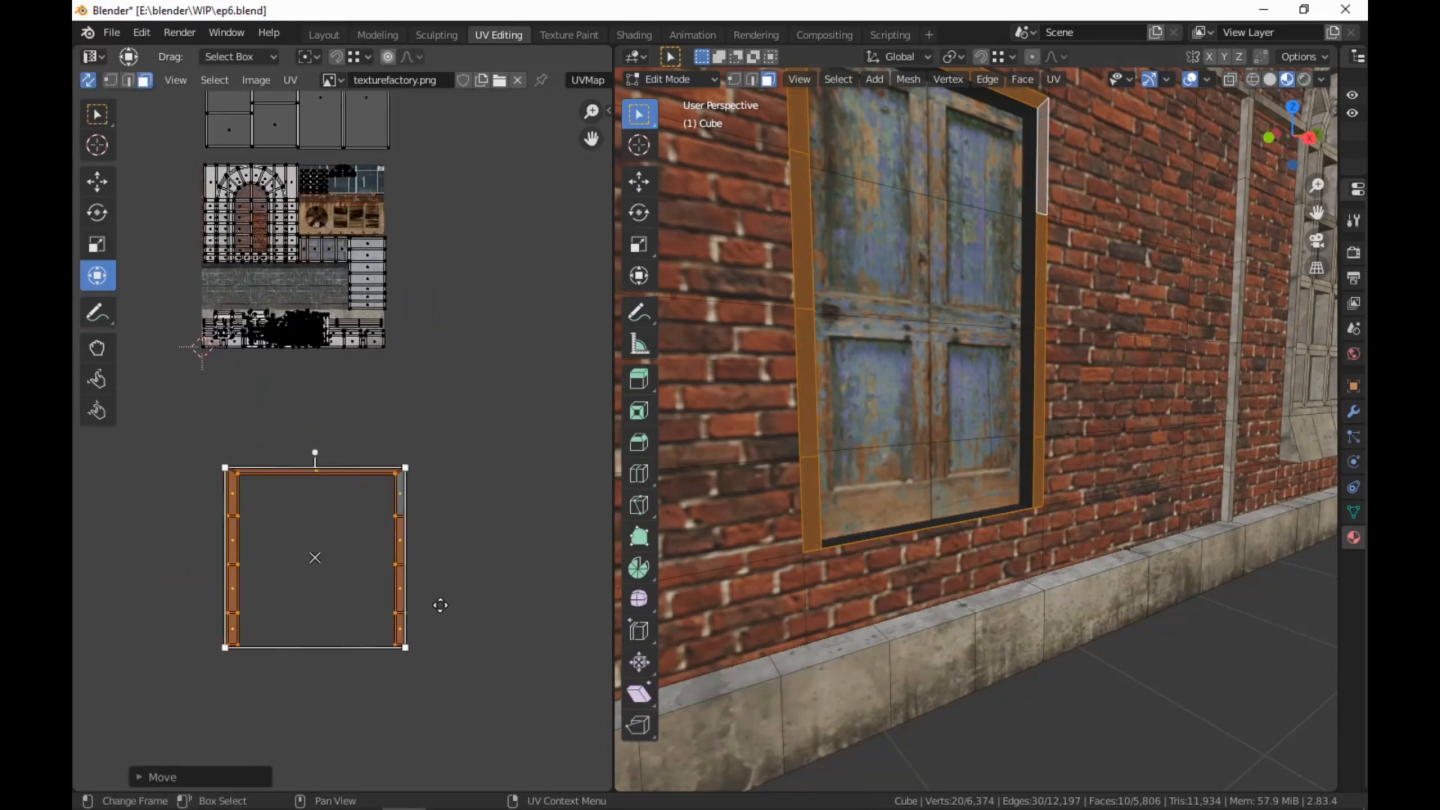
Delete the thin leftover face along the bottom edge of the door frame
scroll(546, 556, up, 2)
click(547, 555)
scroll(546, 535, up, 1)
scroll(546, 536, down, 1)
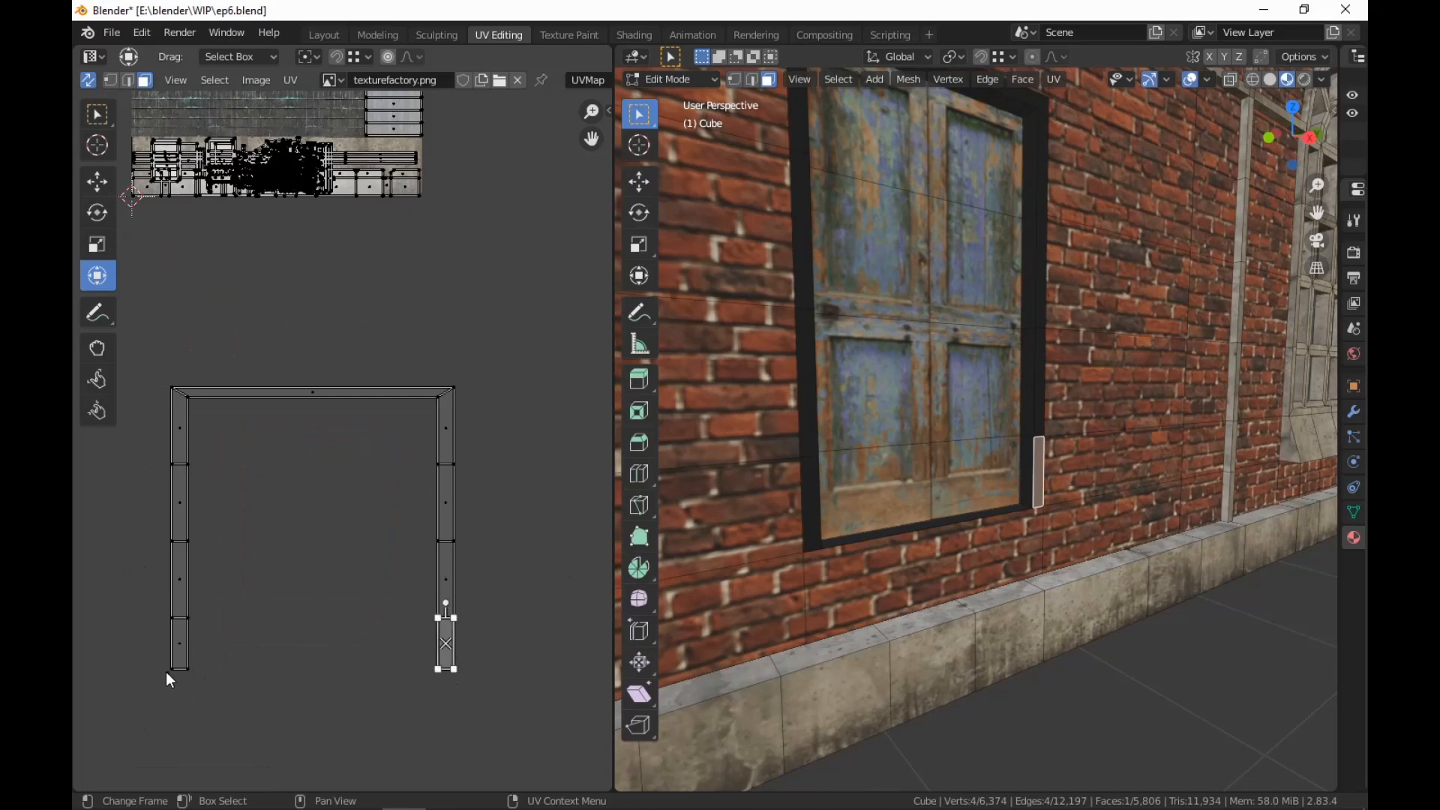
click(168, 676)
right_click(1028, 630)
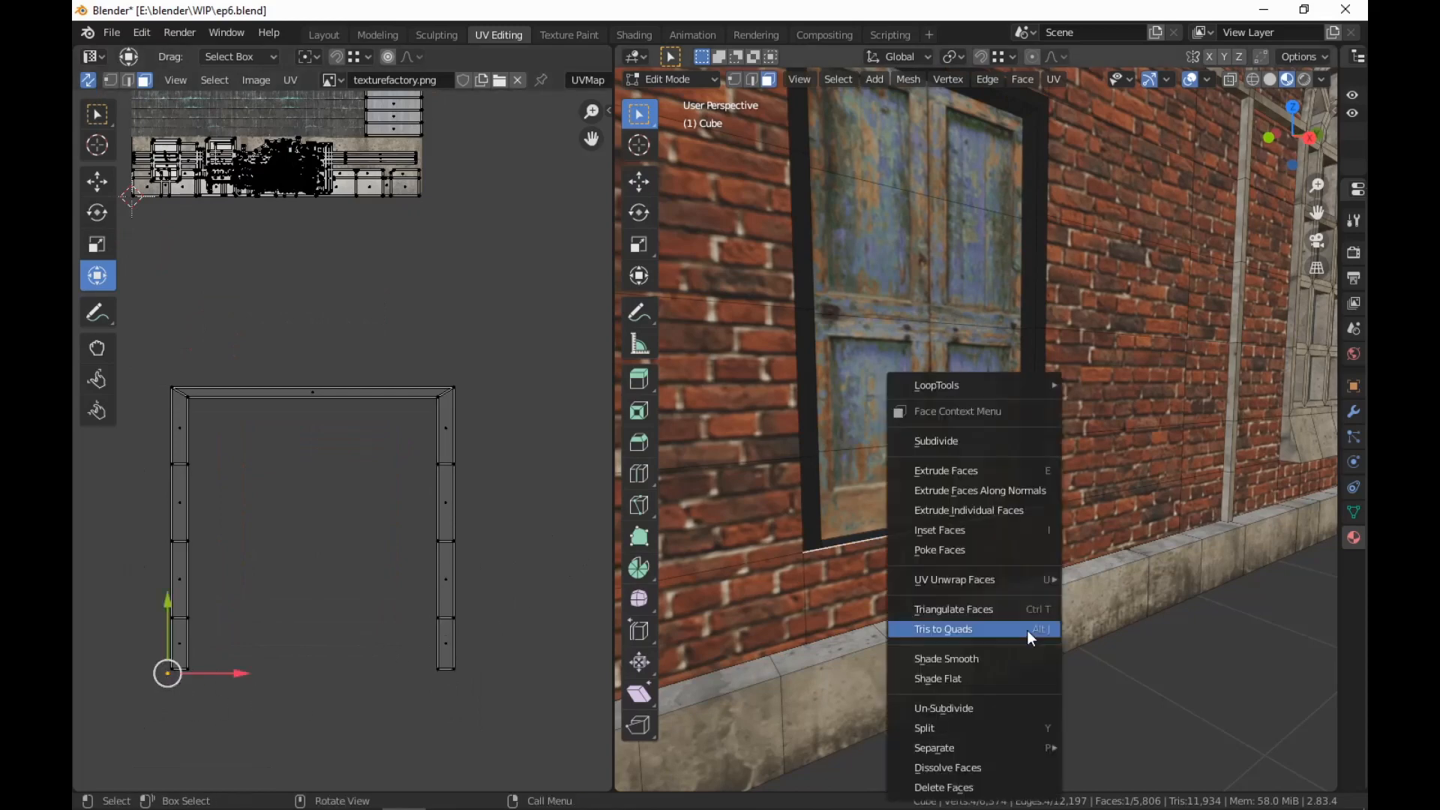
click(966, 794)
Extrude the loop of door frame faces 0.05 m along the global X axis so the frame stands out from the wall
middle_drag(850, 640, 849, 640)
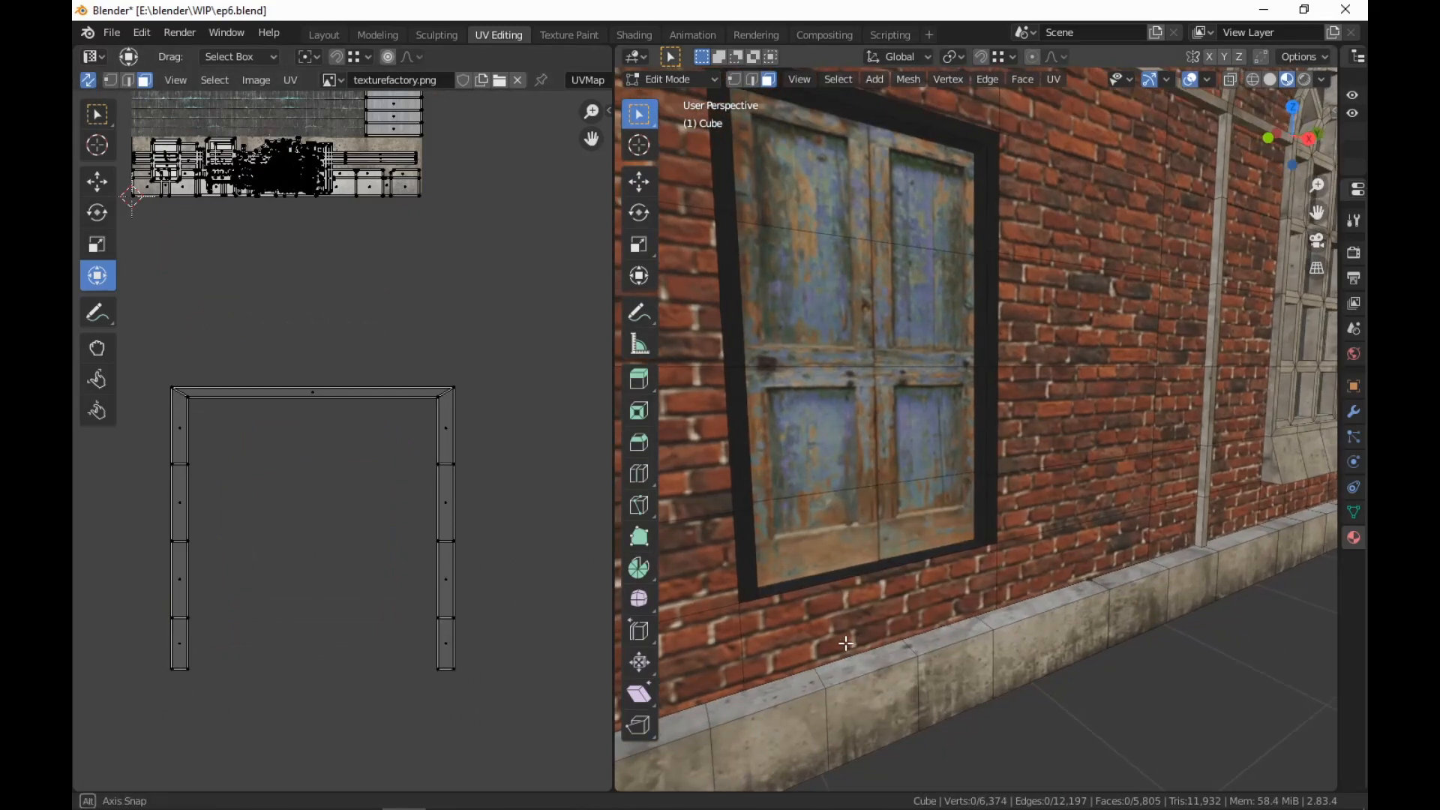
scroll(833, 642, down, 3)
scroll(488, 542, down, 2)
scroll(488, 542, up, 2)
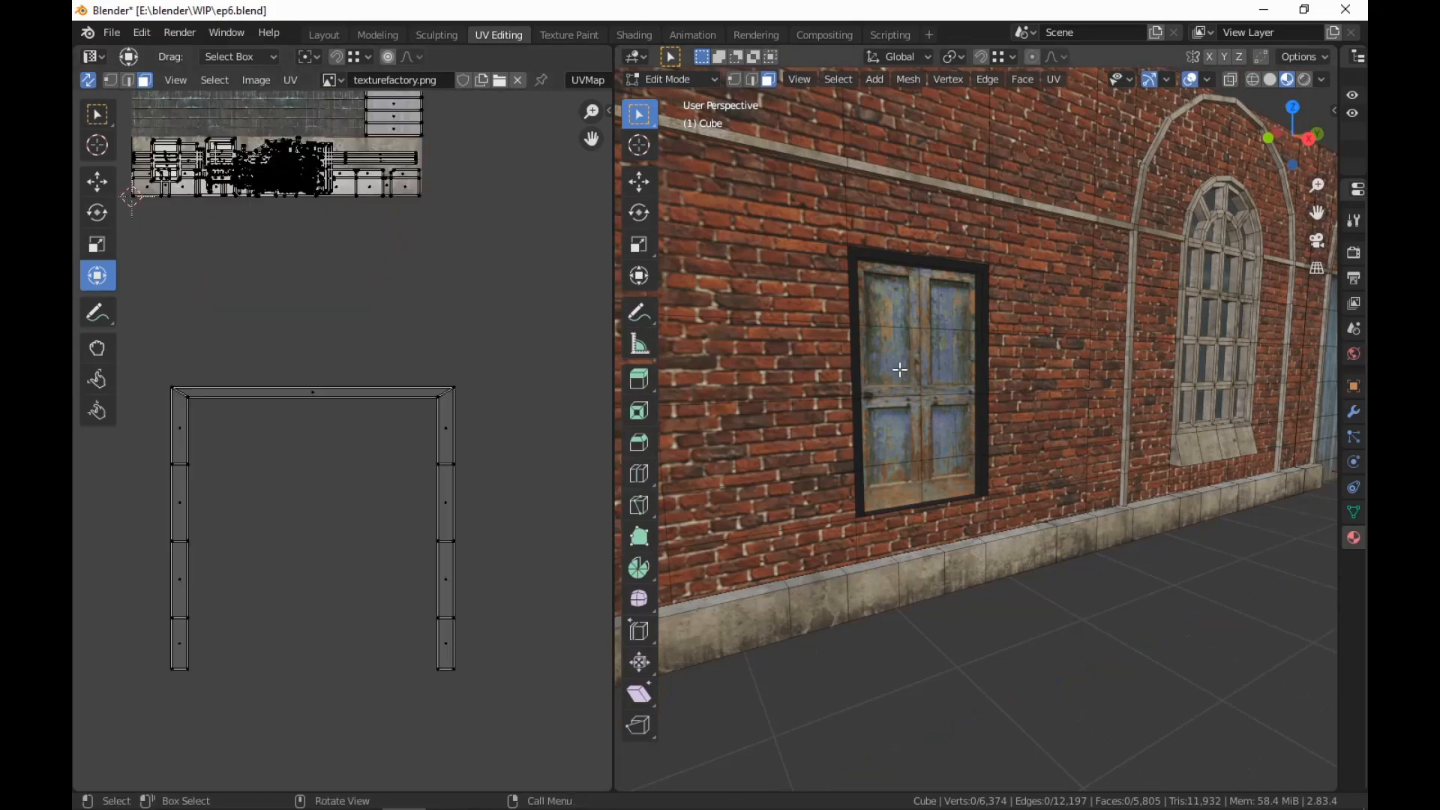
alt+click(852, 254)
scroll(371, 426, down, 2)
middle_drag(372, 450, 376, 506)
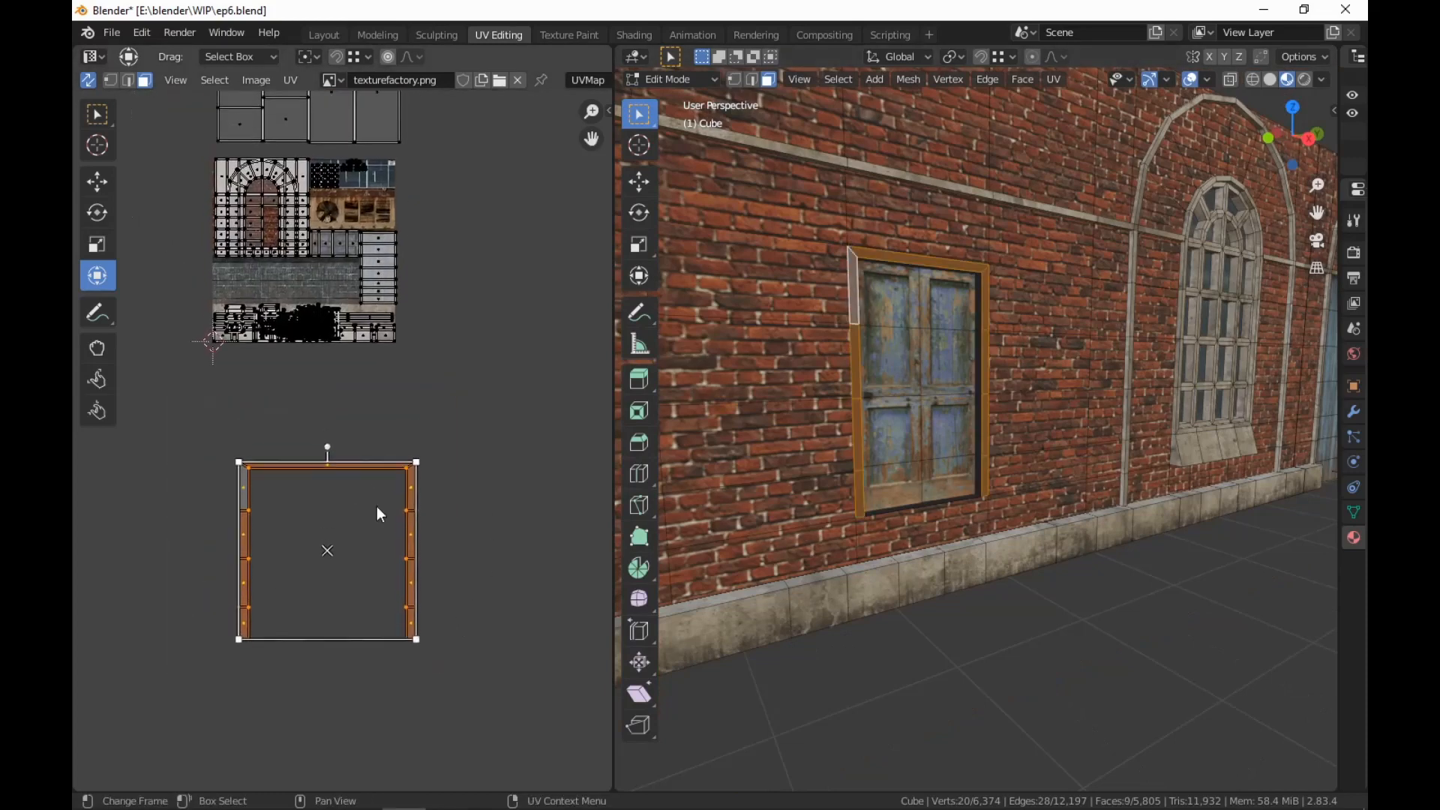
middle_drag(908, 542, 920, 549)
key(e)
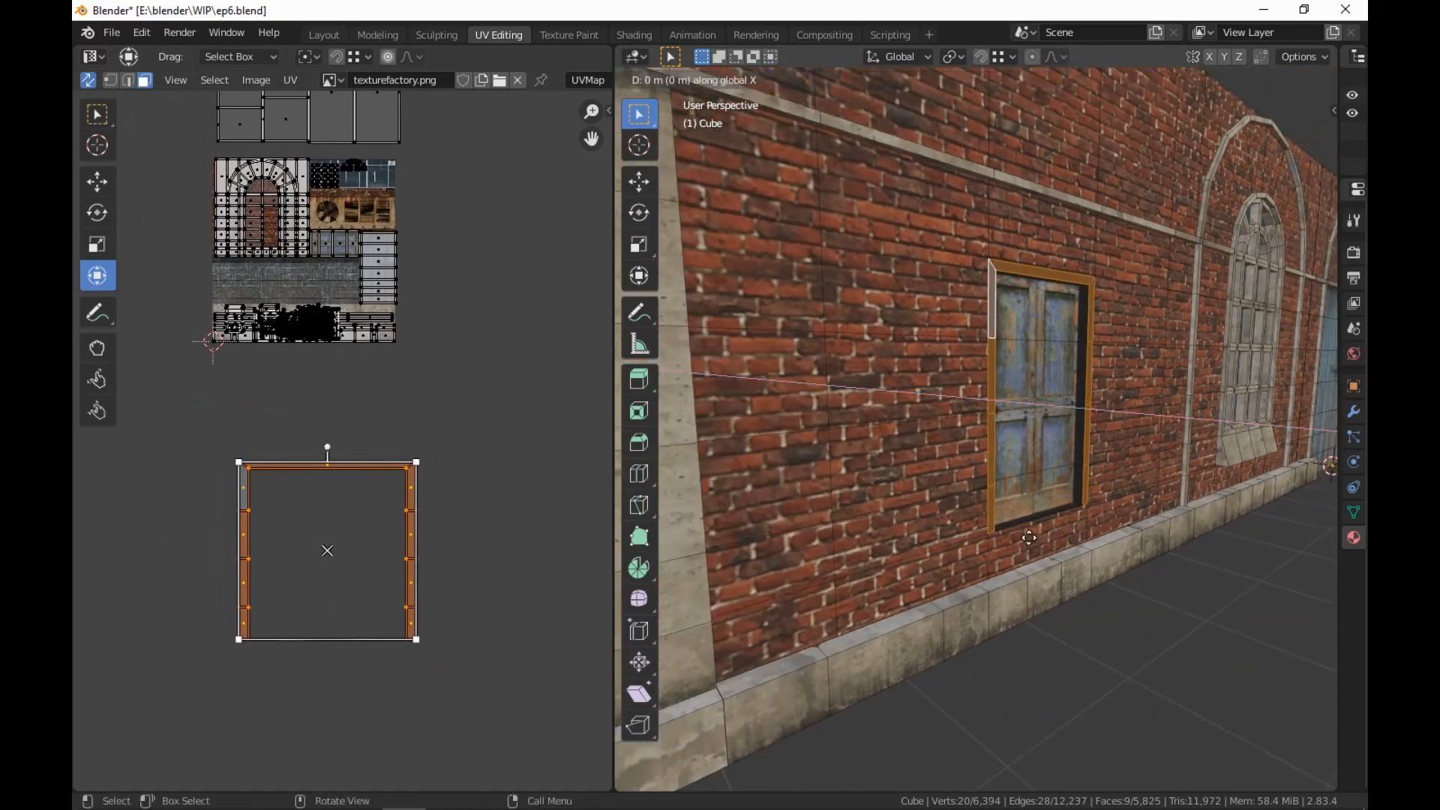
text(5)
key(Return)
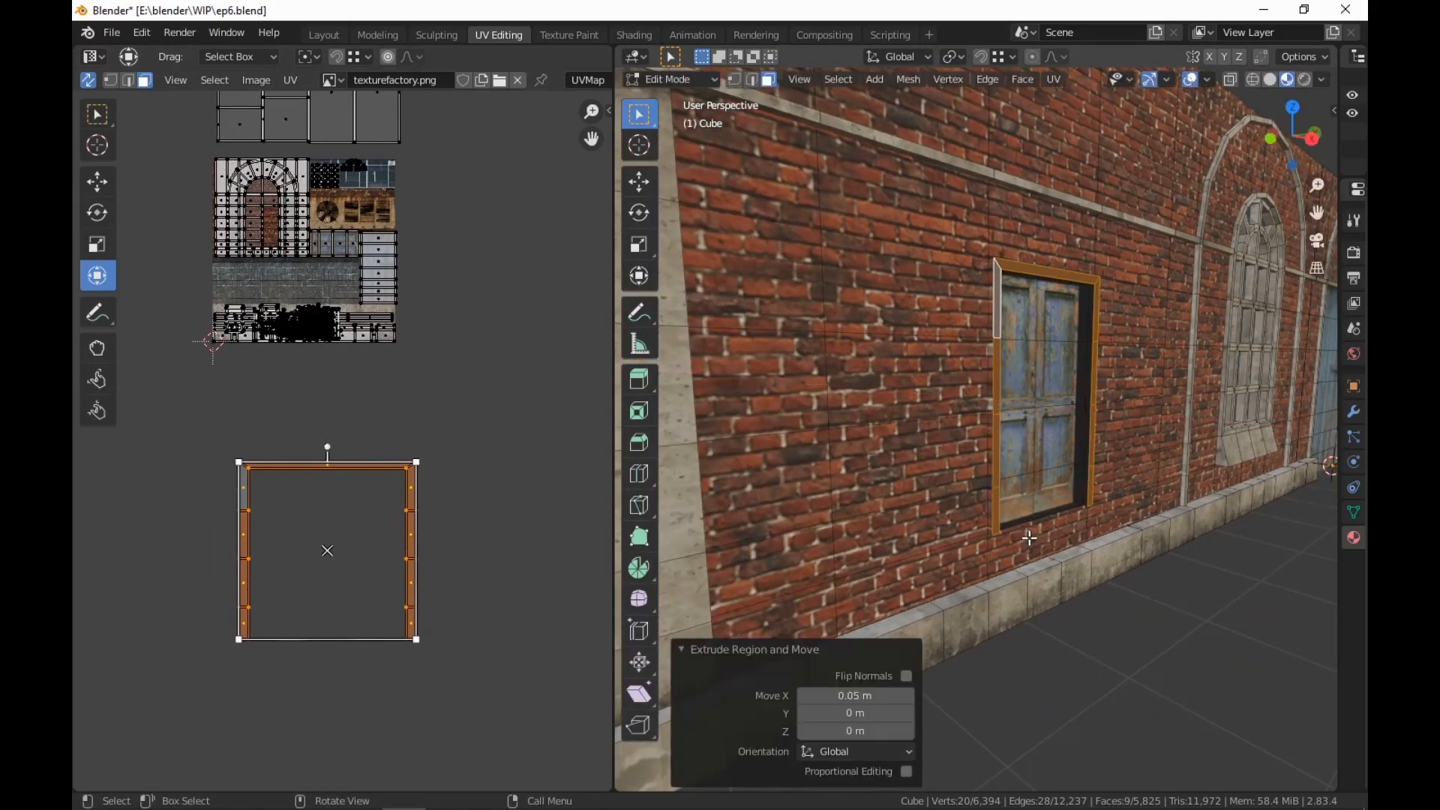
Grow the selection to the extruded frame's side faces, unwrap it with Smart UV Project and move the UVs below the texture
key(ctrl+KP_Add)
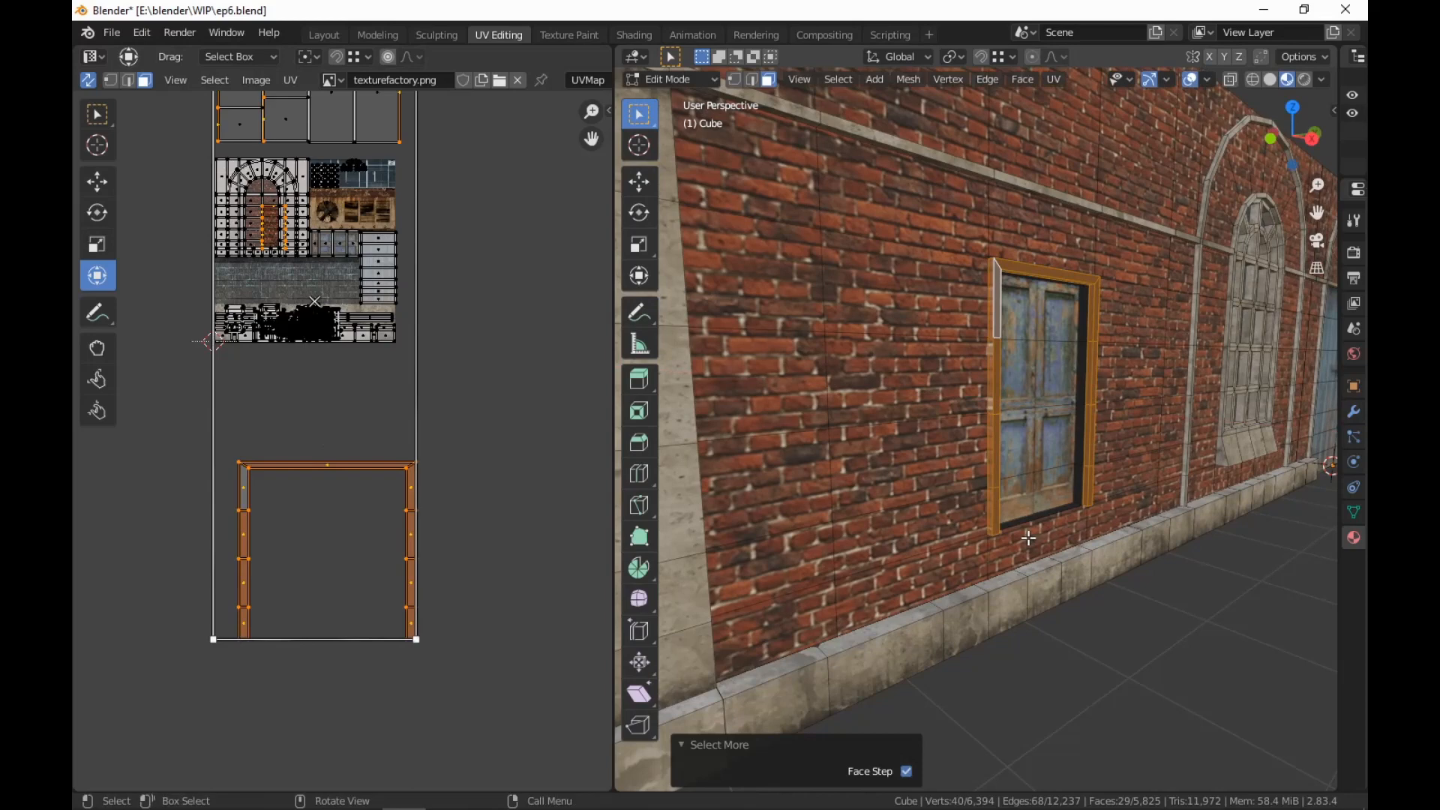
right_click(1018, 514)
mouse_move(1029, 305)
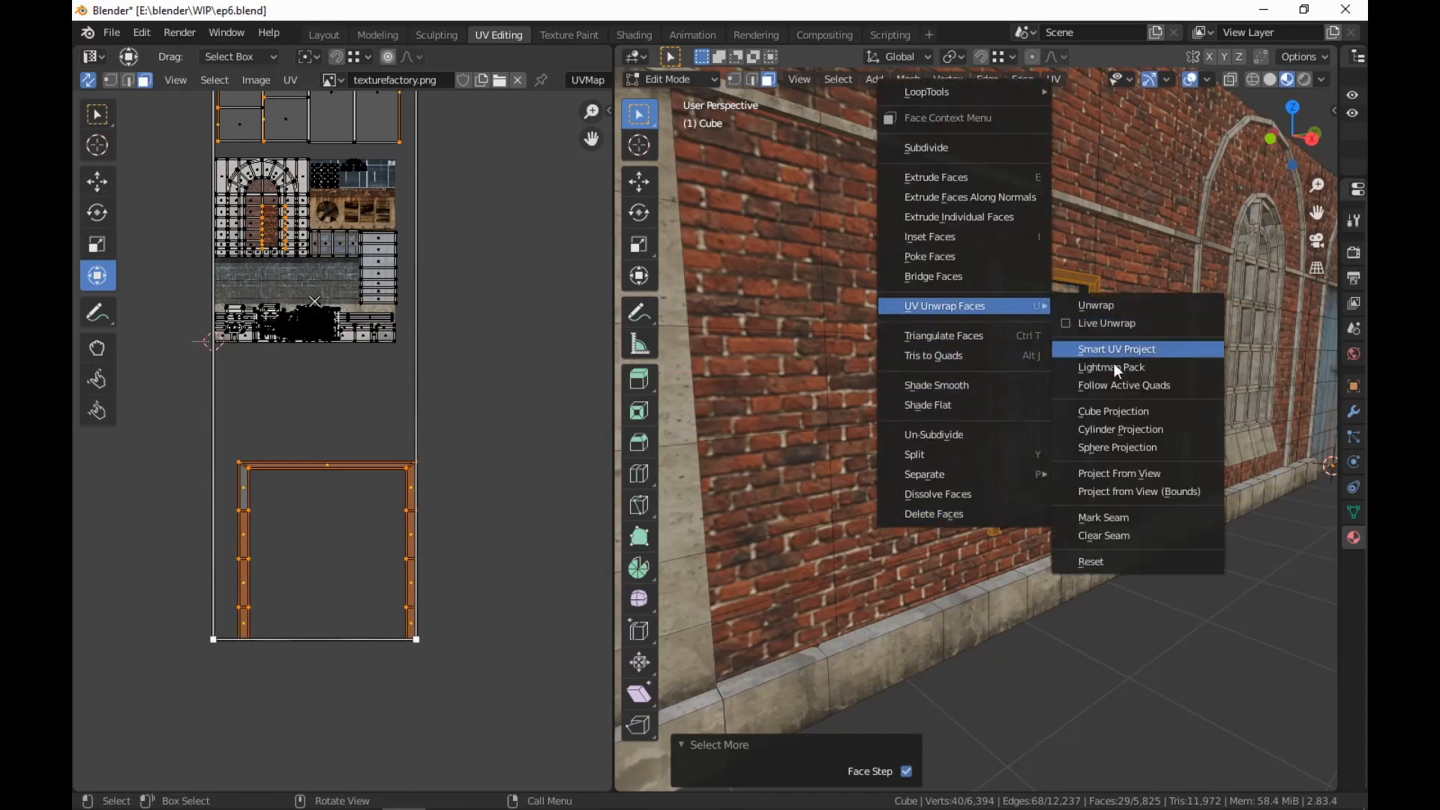
click(1133, 349)
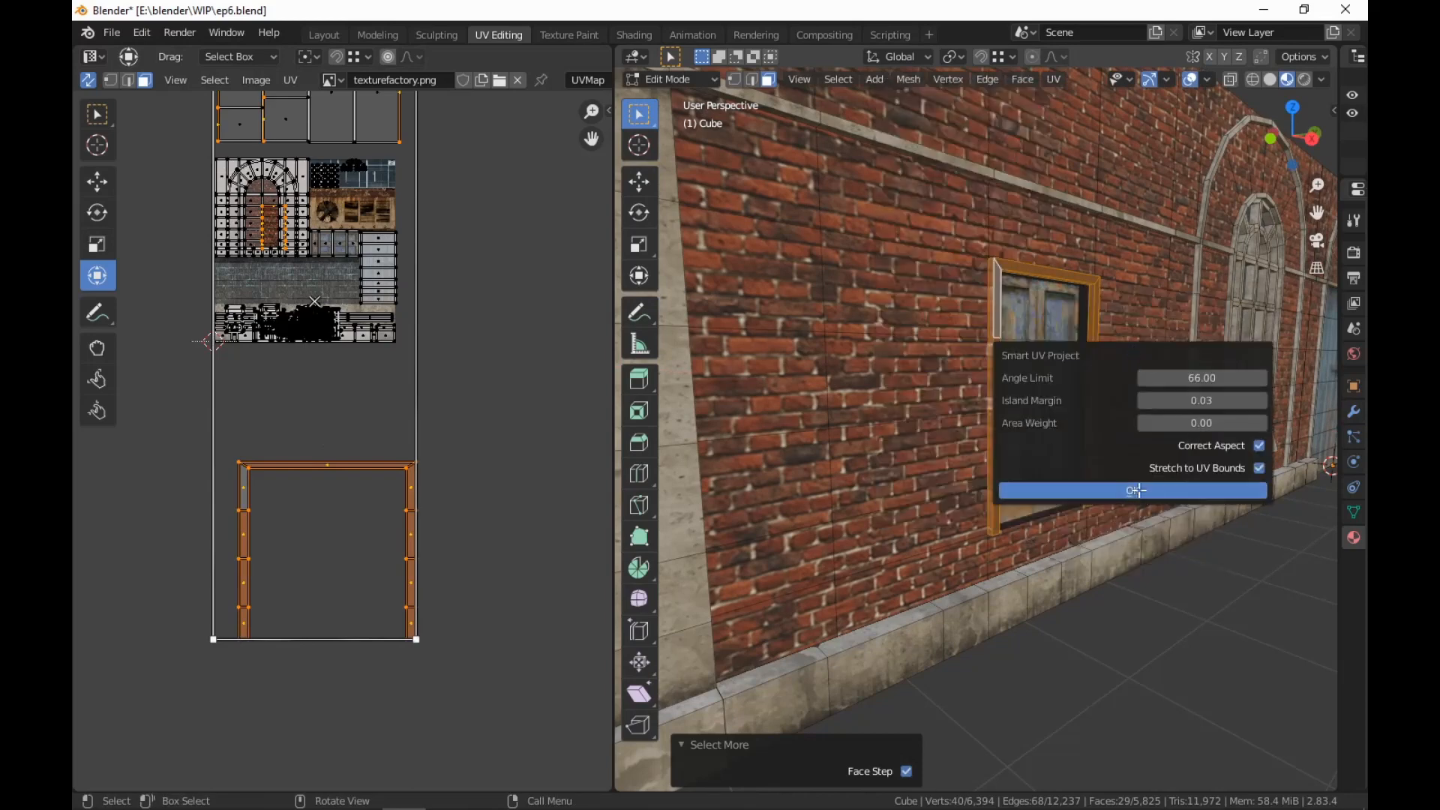
click(1149, 491)
key(g)
click(387, 636)
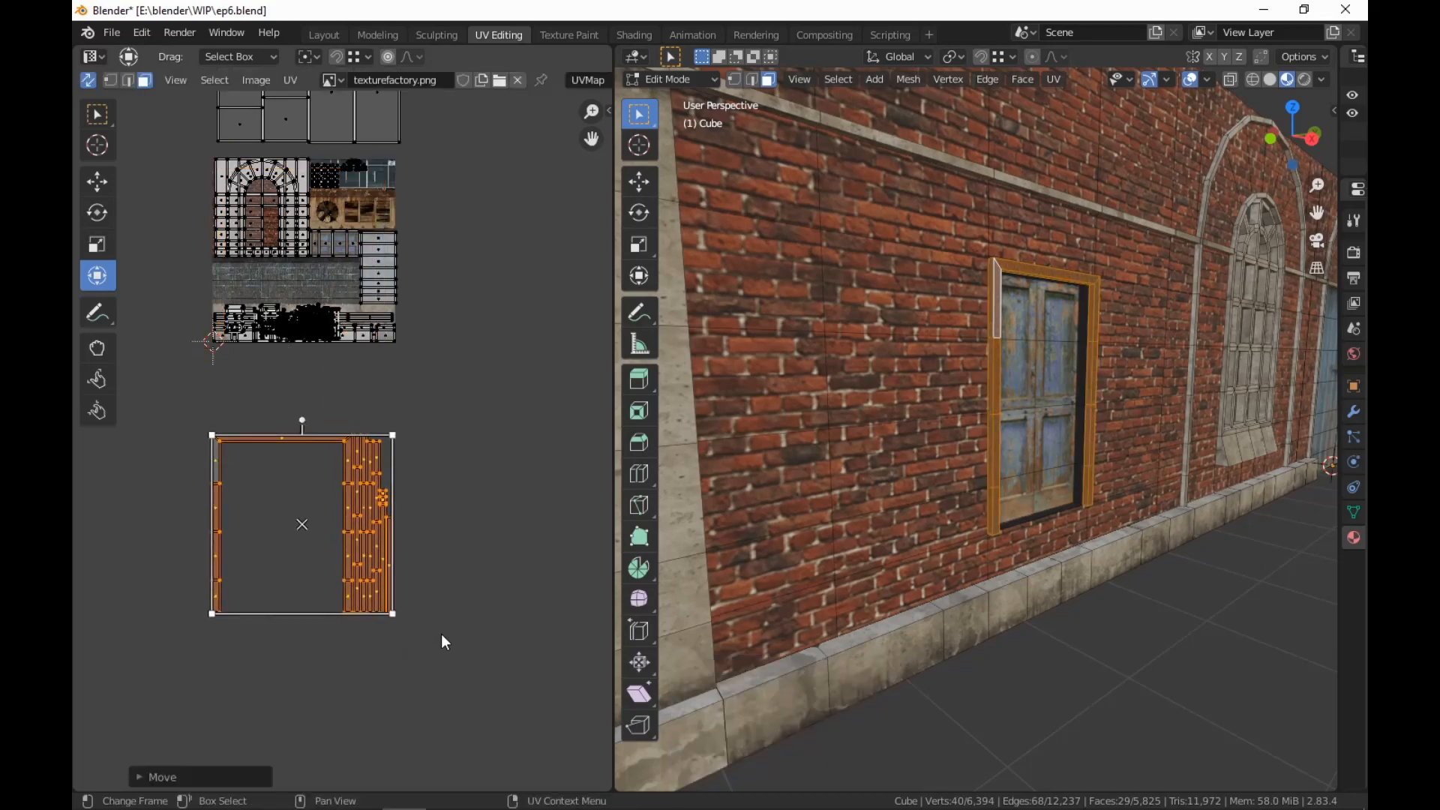
Stack the rows of frame UV strips over one another to make the layout more compact in height
scroll(472, 627, up, 1)
drag(452, 418, 153, 595)
key(g)
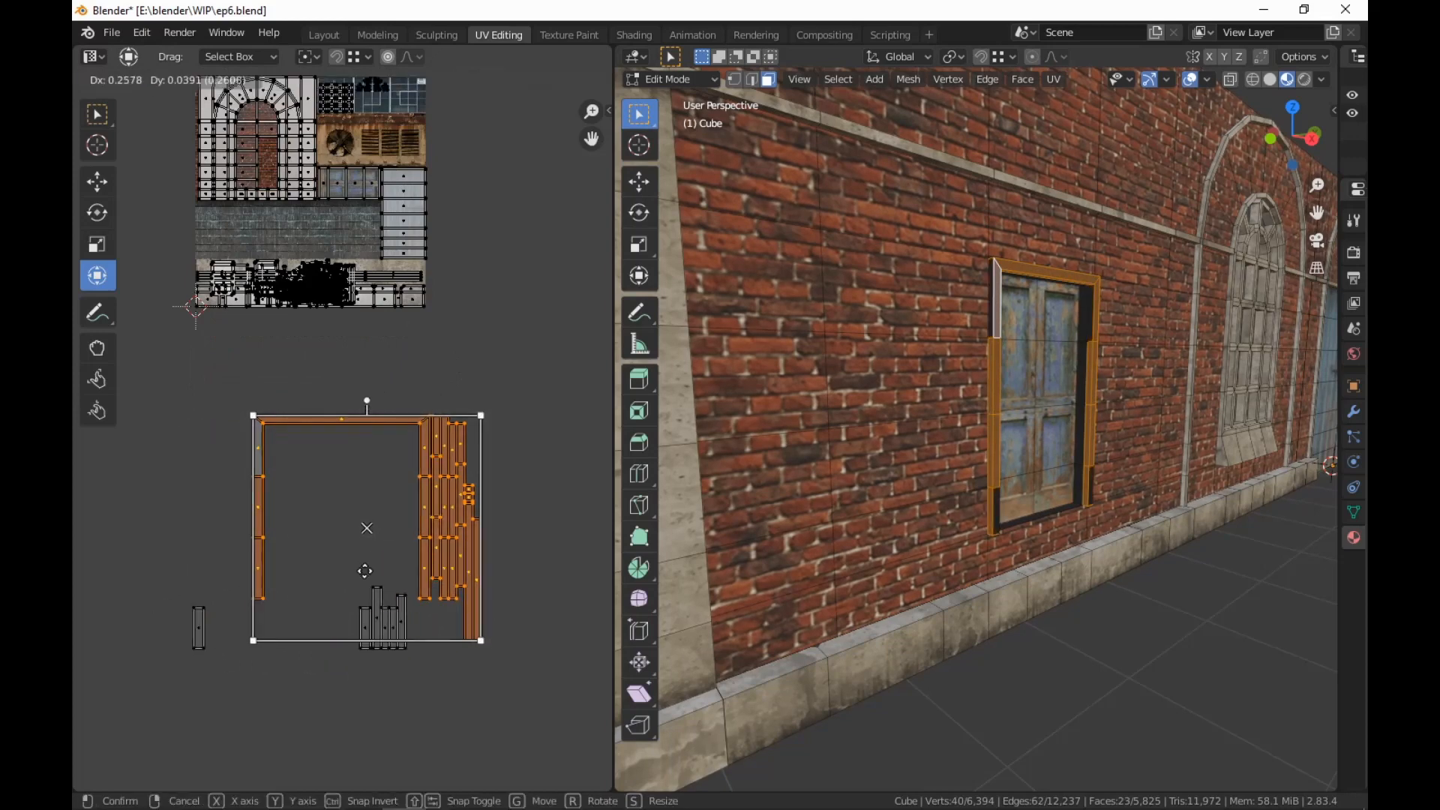
click(382, 596)
drag(468, 436, 142, 579)
key(g)
click(167, 664)
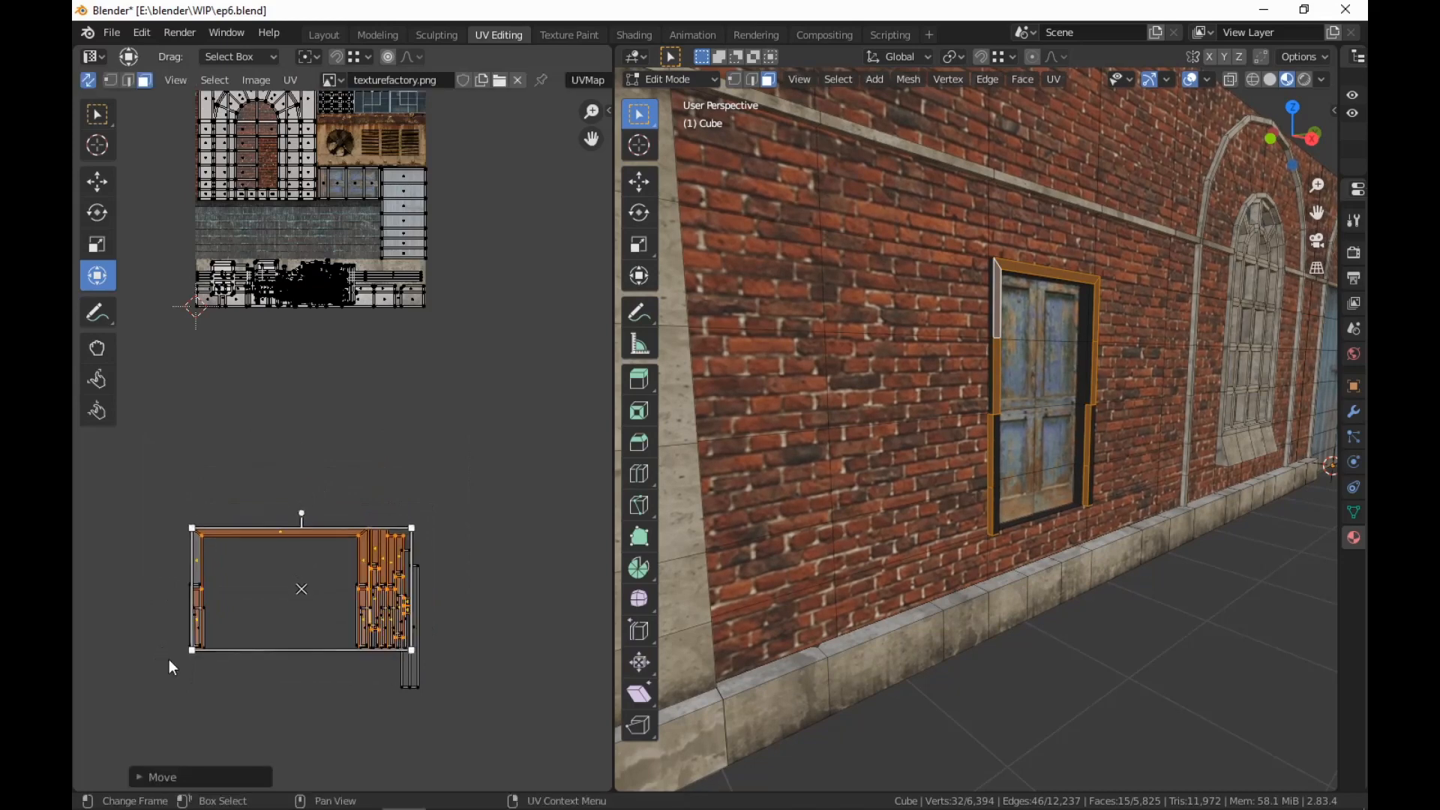
drag(439, 501, 95, 596)
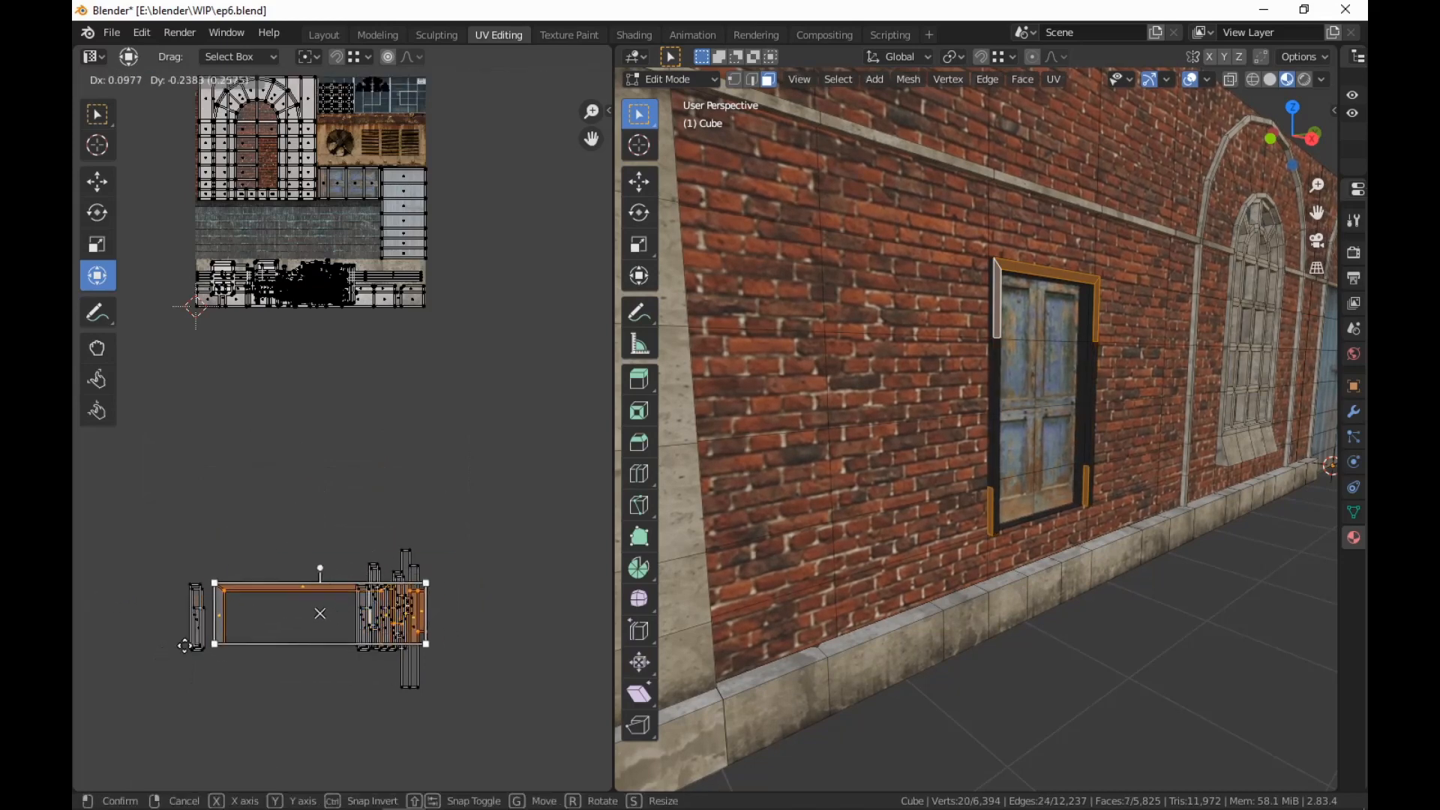
click(228, 657)
Shrink all of the door frame's UVs and place them on the right end of the texture's concrete strip
drag(488, 507, 101, 709)
key(g)
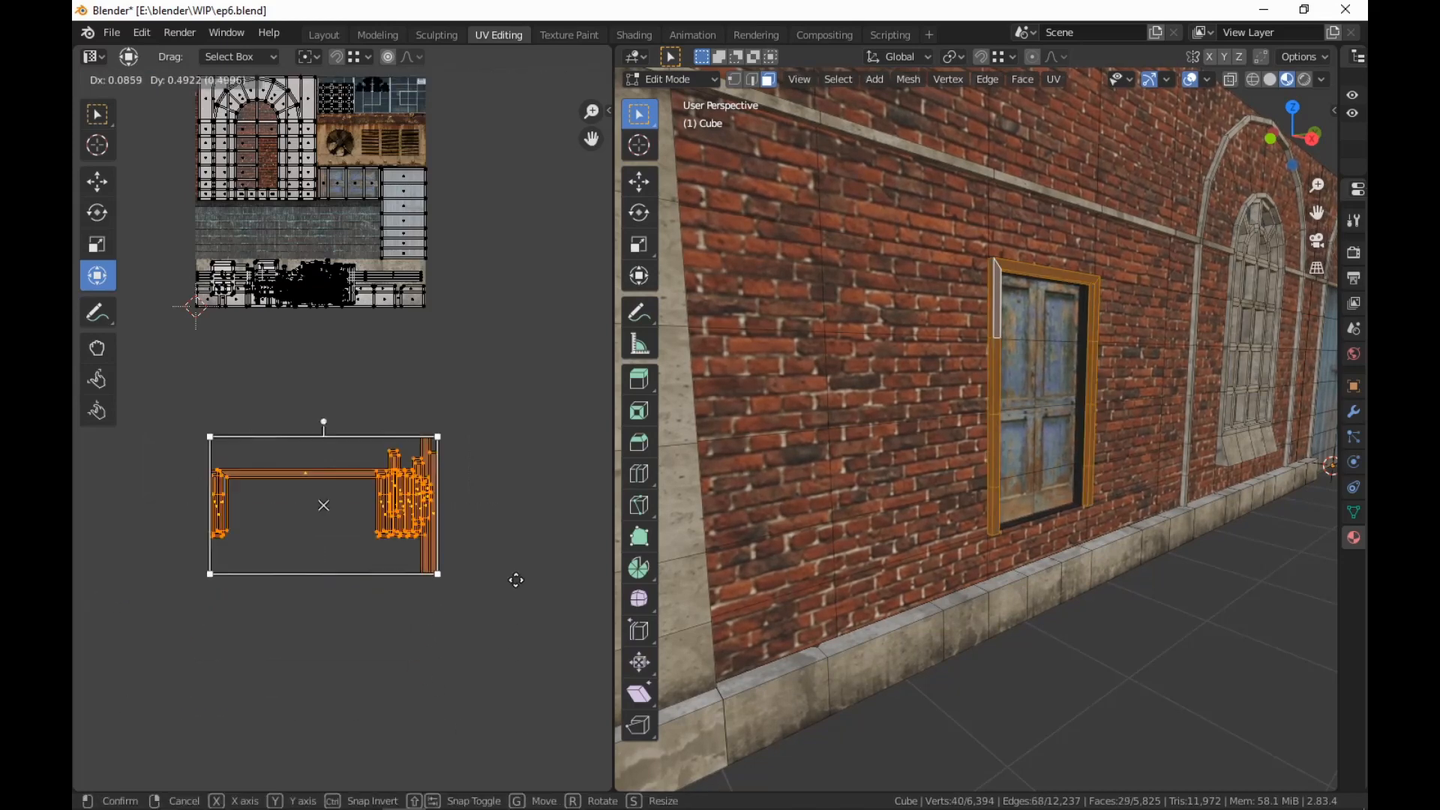
click(495, 409)
key(s)
click(356, 332)
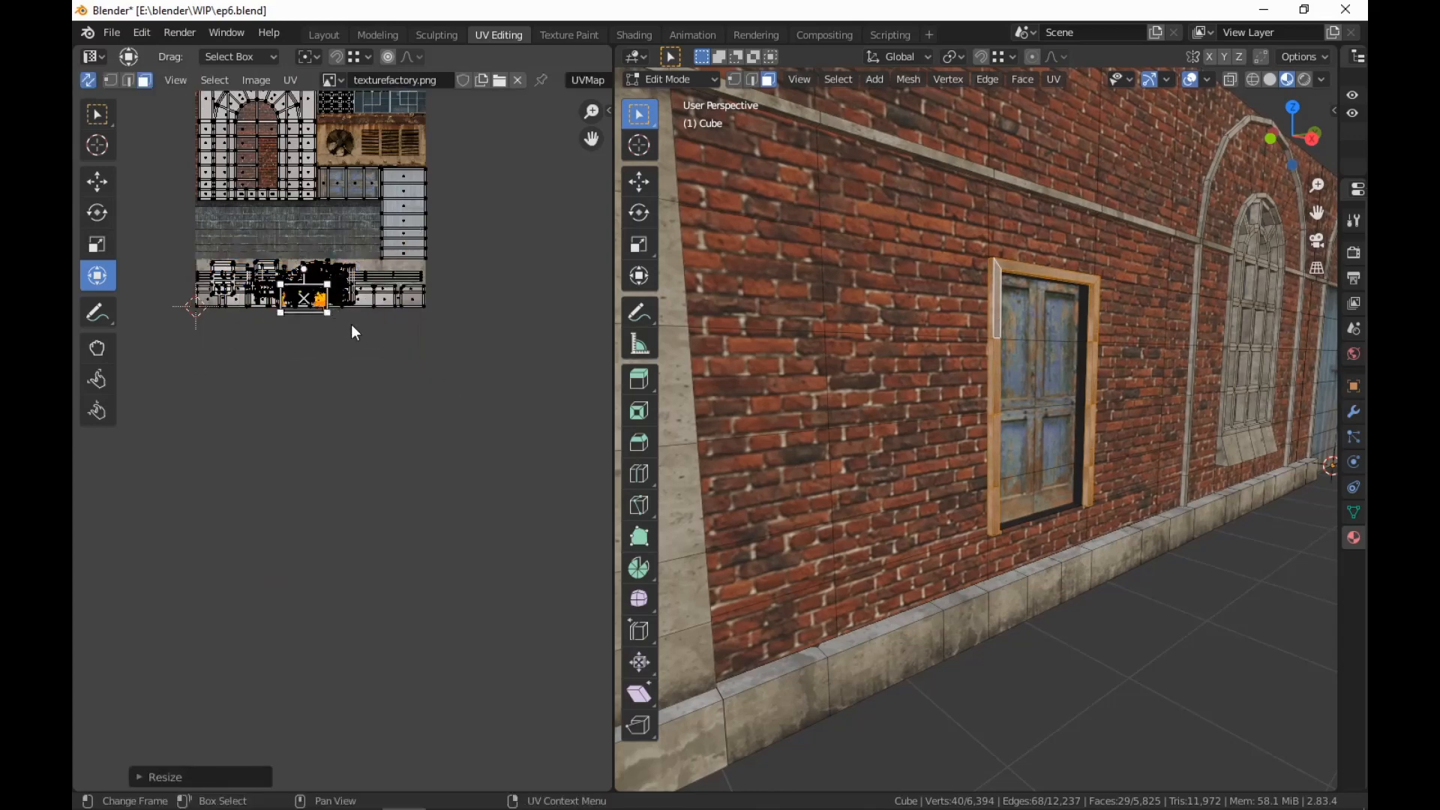
key(g)
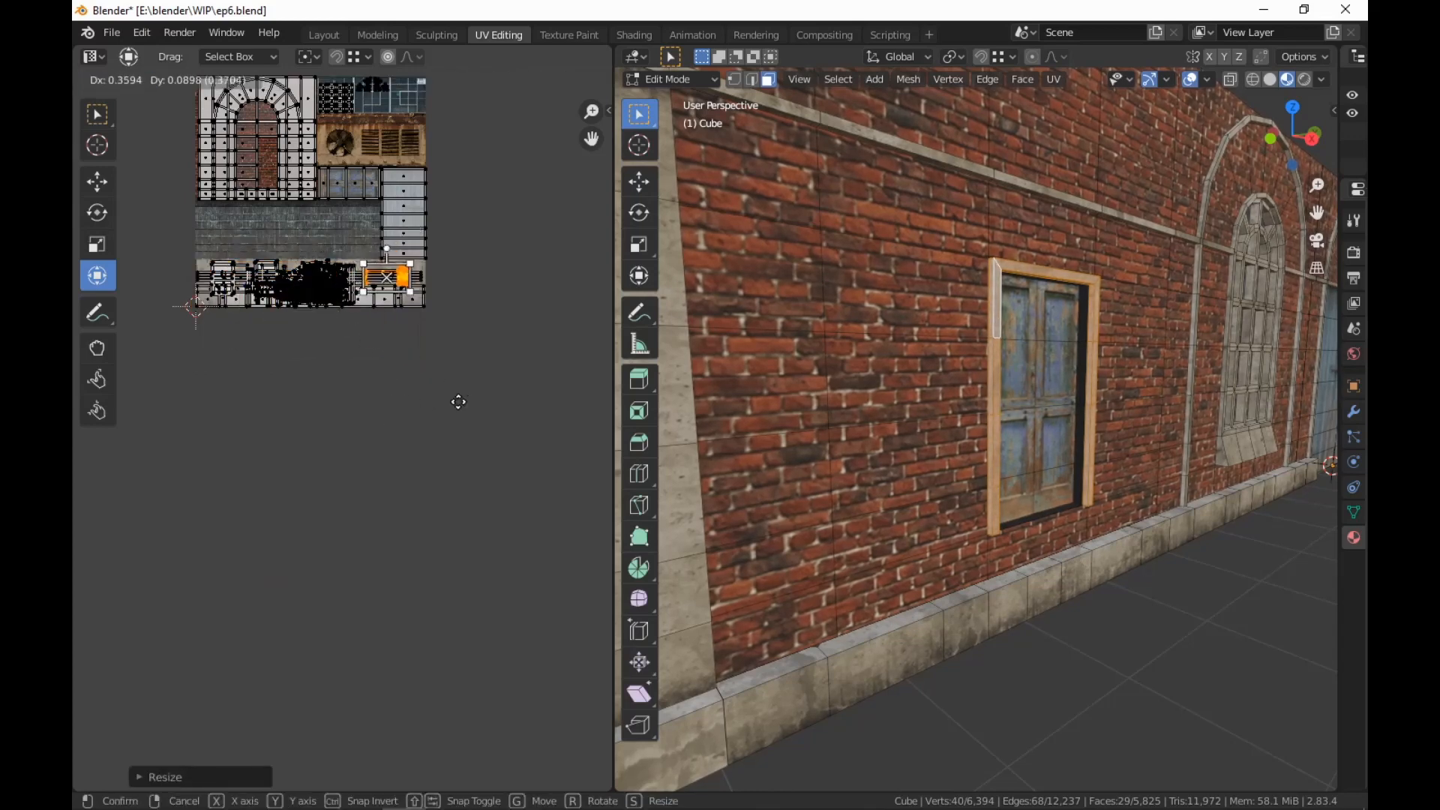
click(459, 402)
key(s)
click(516, 430)
Center the door frame's UVs within the concrete area and enlarge them about 1.1 times
scroll(458, 457, up, 5)
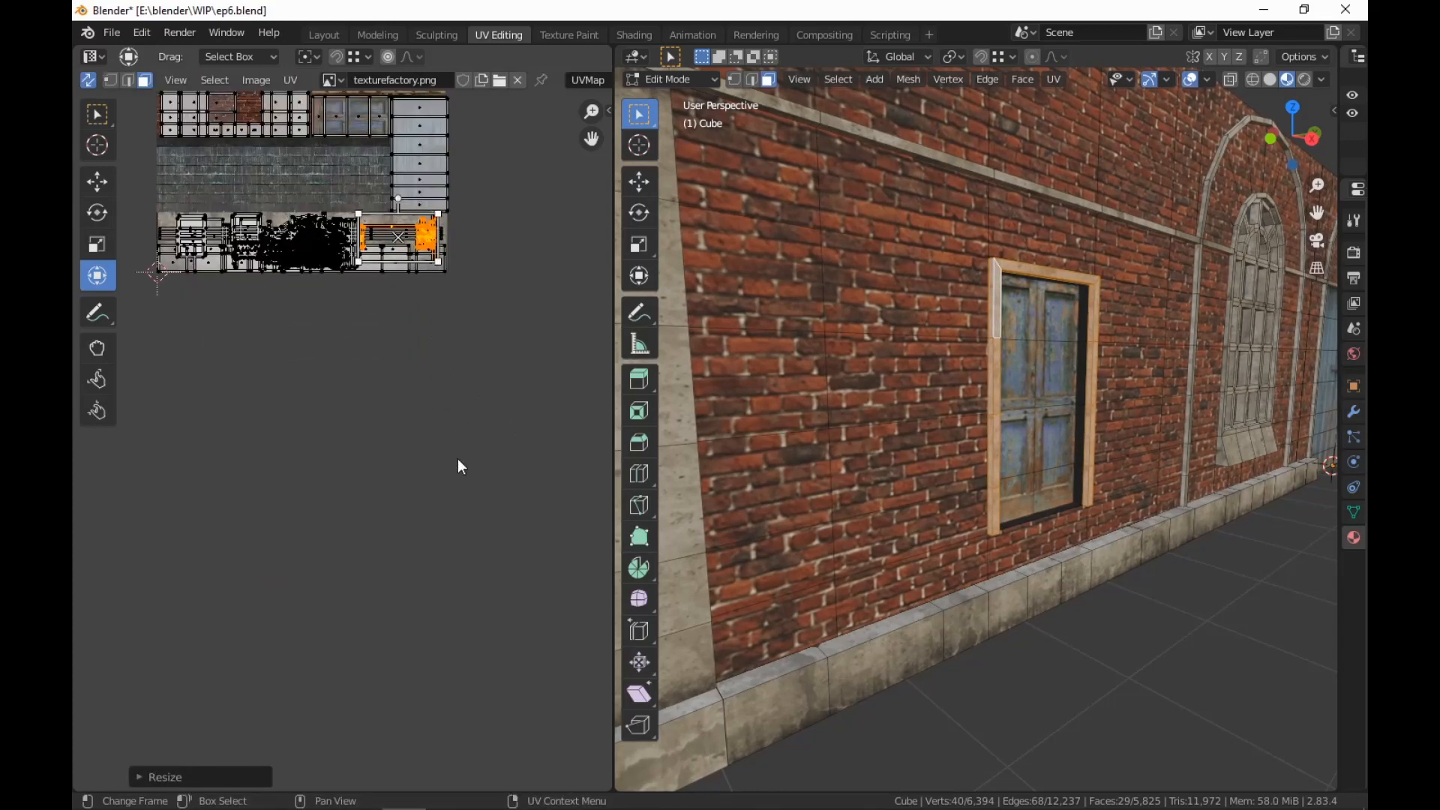
middle_drag(528, 235, 415, 611)
scroll(504, 510, up, 2)
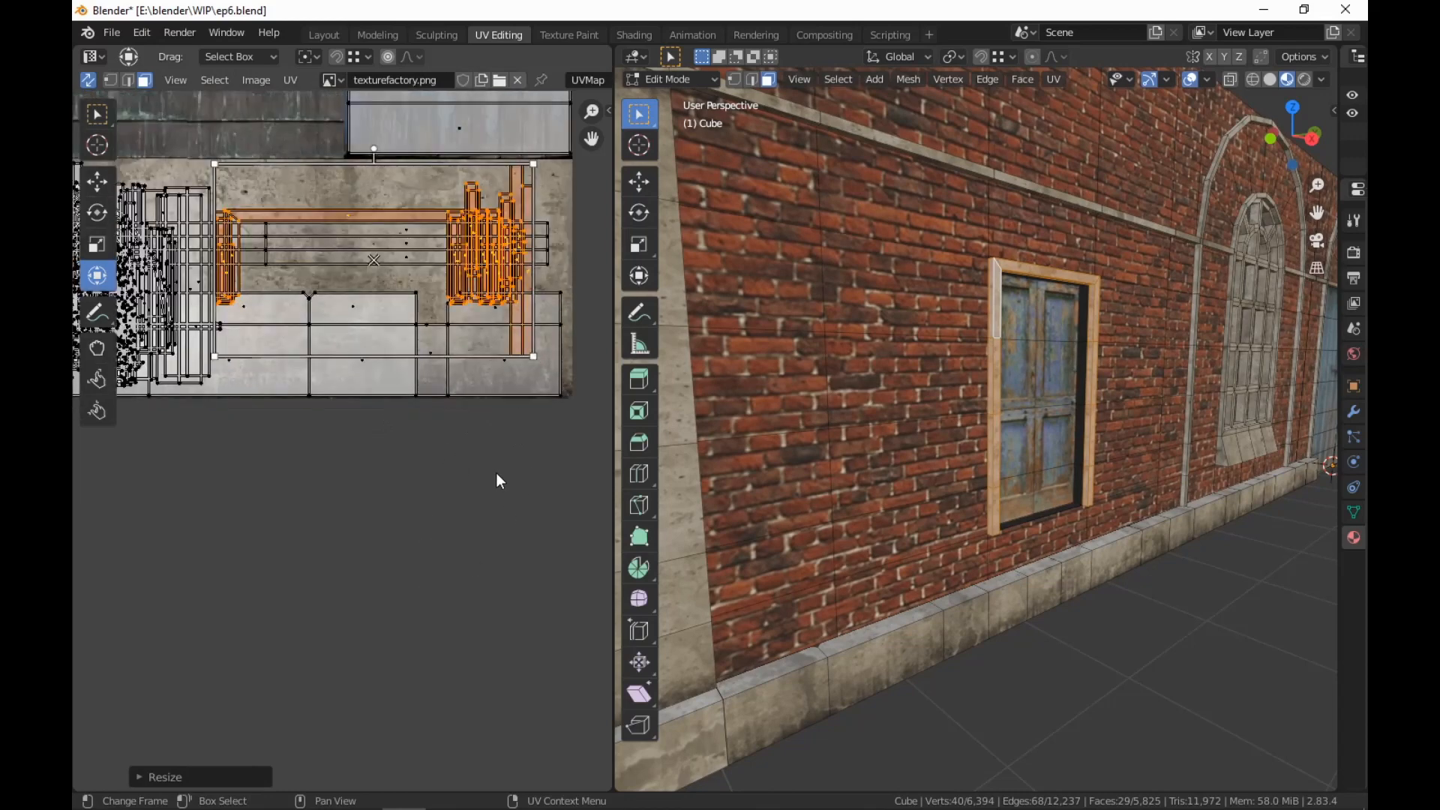
key(g)
click(503, 481)
key(s)
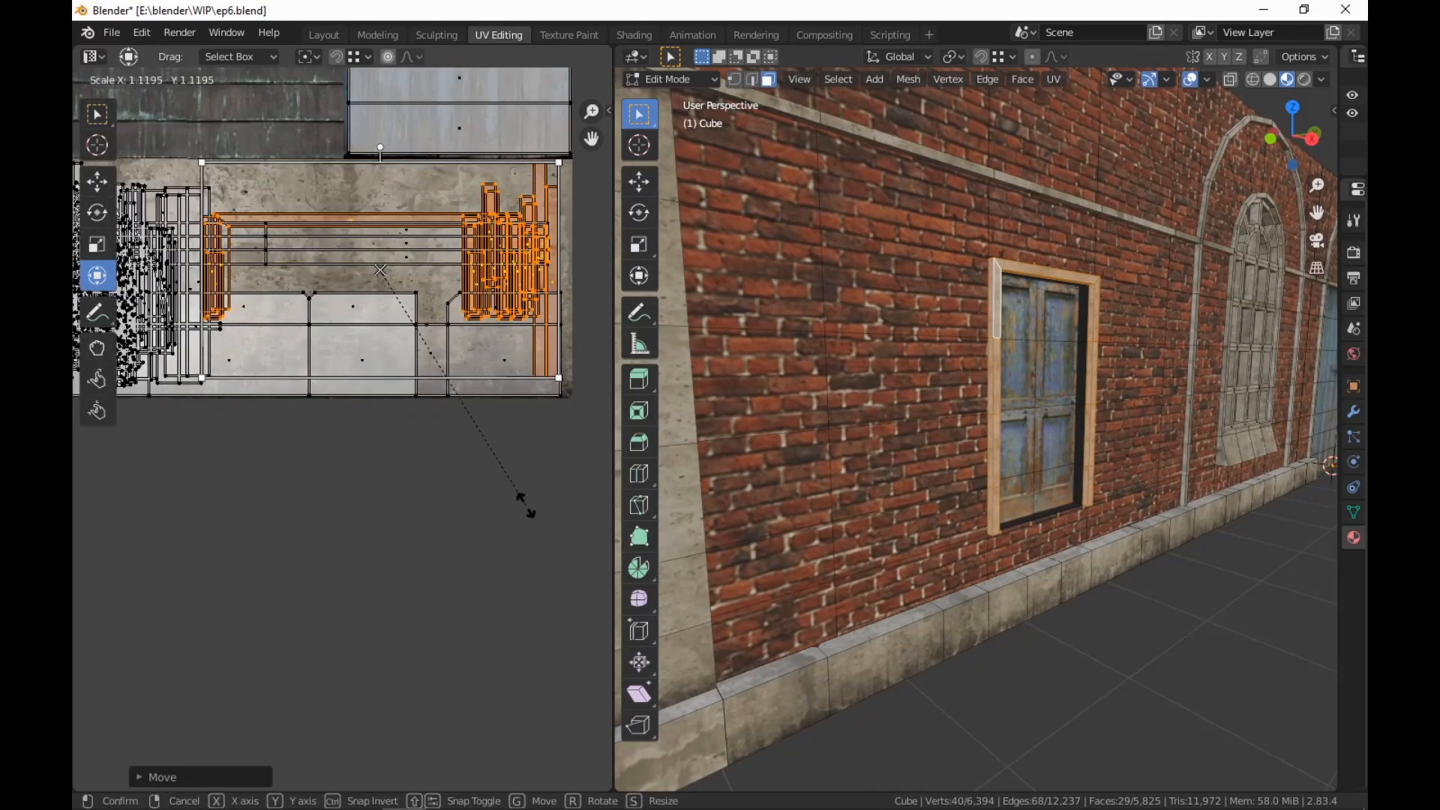
click(515, 498)
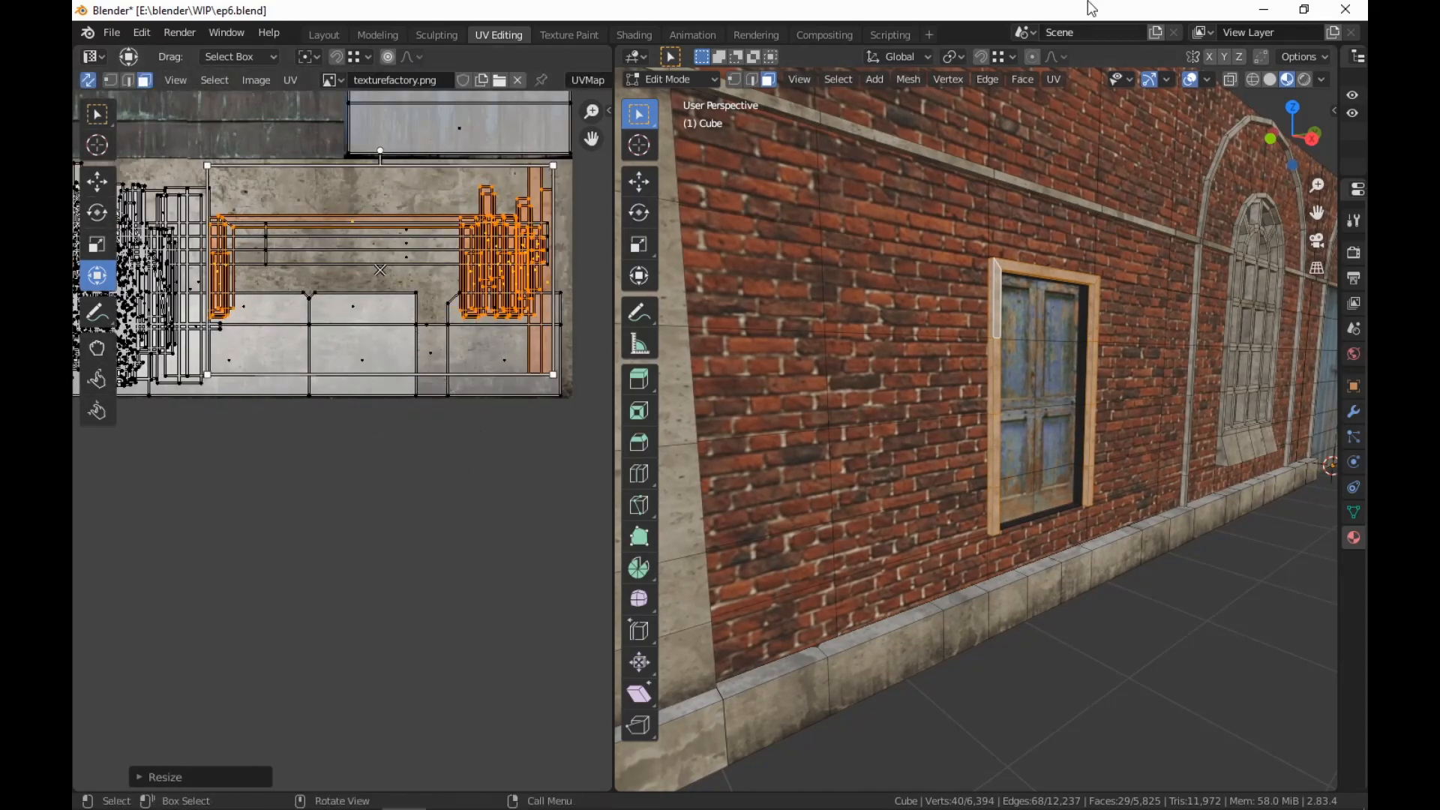
Examine the framed door on the brick wall up close in the Shading workspace
click(633, 35)
scroll(897, 516, up, 3)
mouse_move(898, 516)
middle_down()
mouse_move(651, 567)
mouse_move(815, 548)
mouse_move(805, 484)
middle_up()
scroll(810, 544, up, 4)
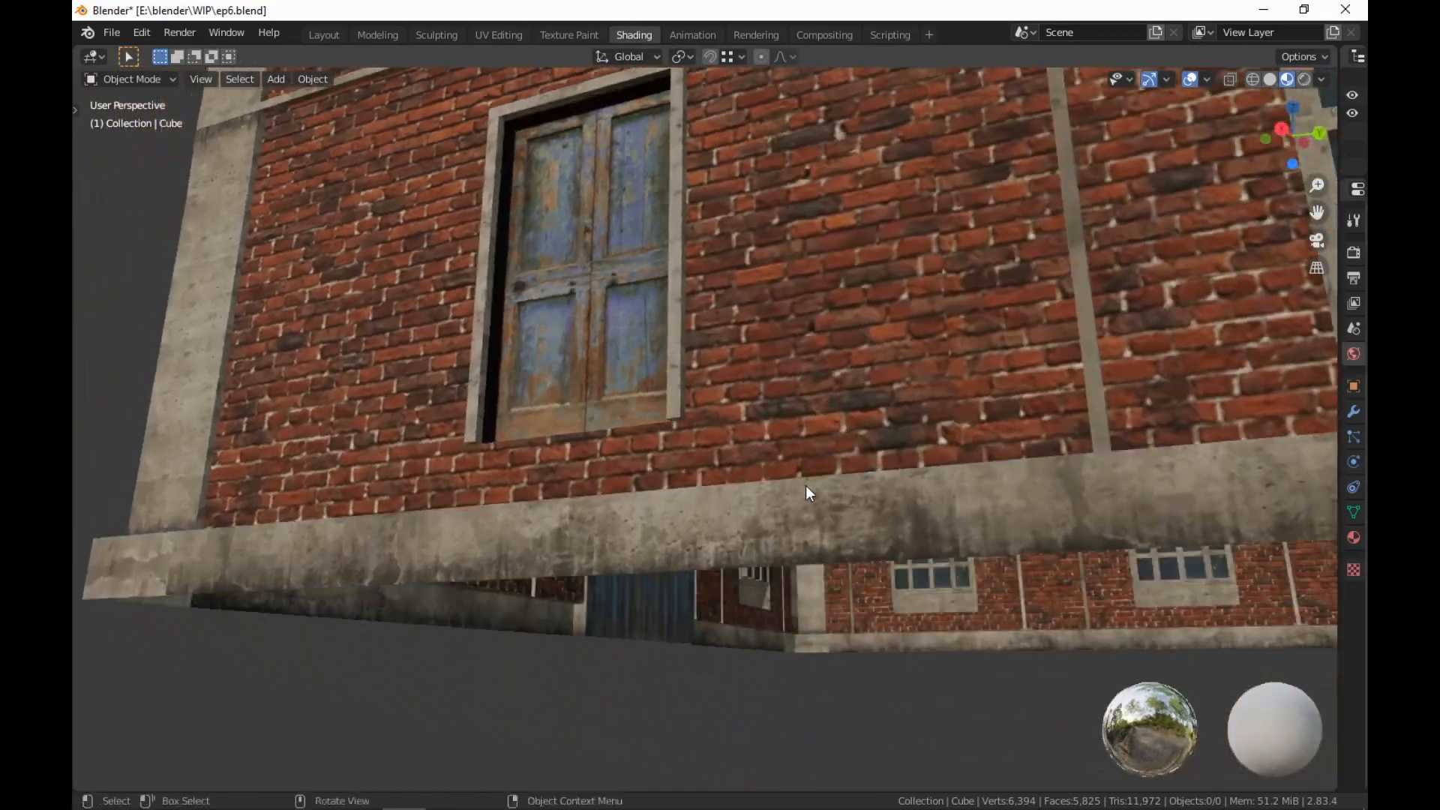
Return to UV Editing and move the UVs of the door opening's ten inner side faces to the empty area below the texture
click(514, 34)
scroll(958, 483, down, 6)
scroll(959, 484, up, 2)
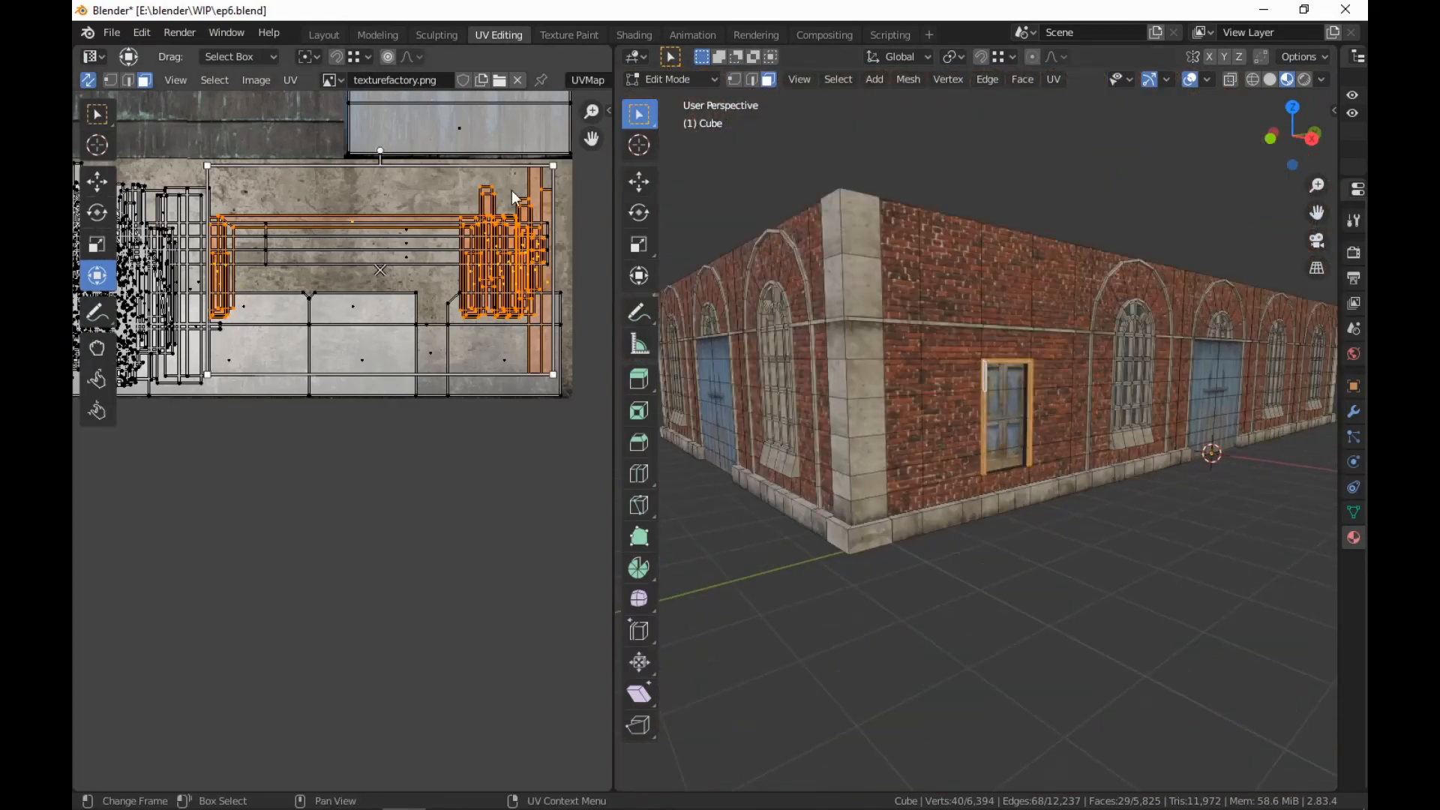
scroll(525, 337, down, 3)
middle_drag(540, 475, 553, 690)
drag(516, 180, 142, 480)
middle_drag(403, 700, 405, 178)
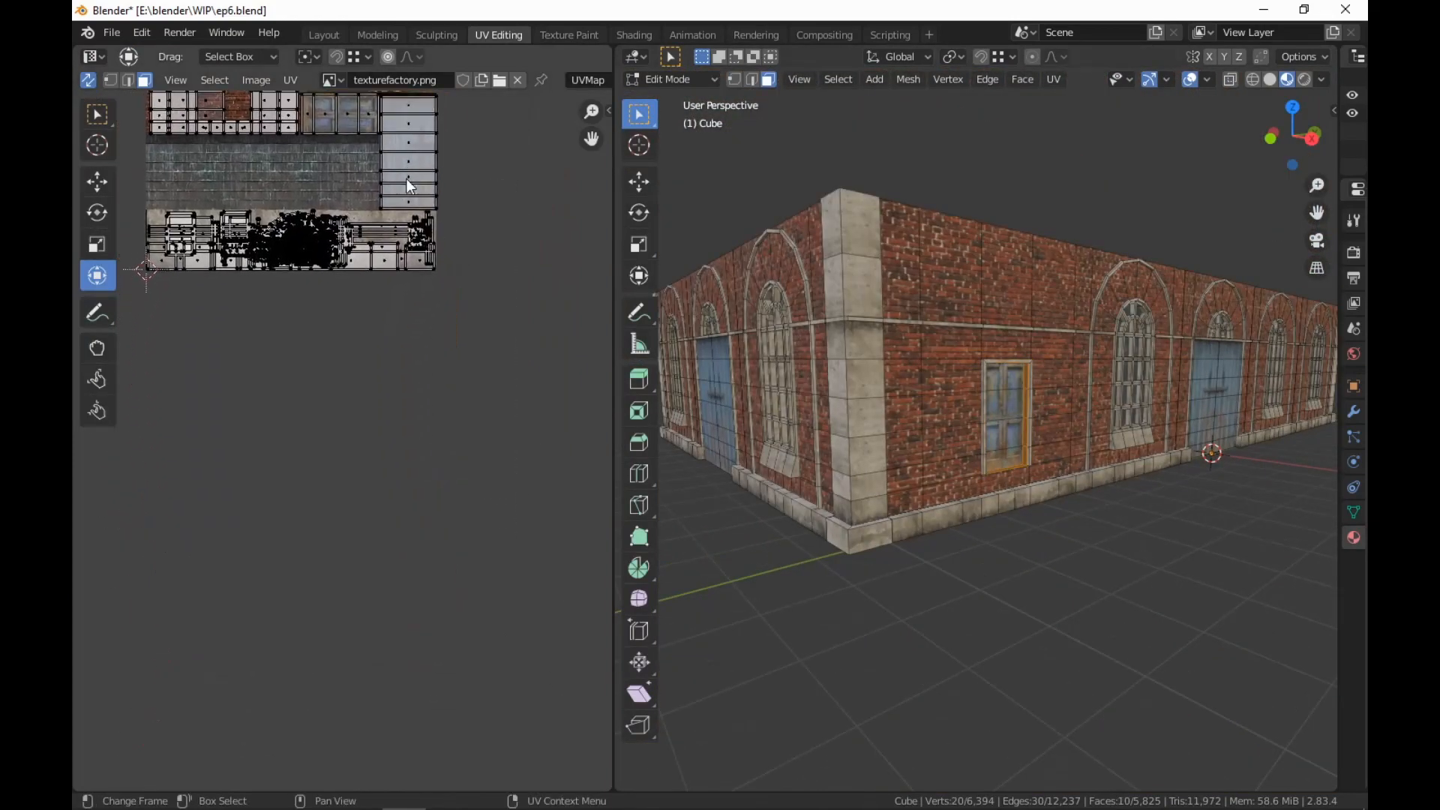
key(g)
click(444, 133)
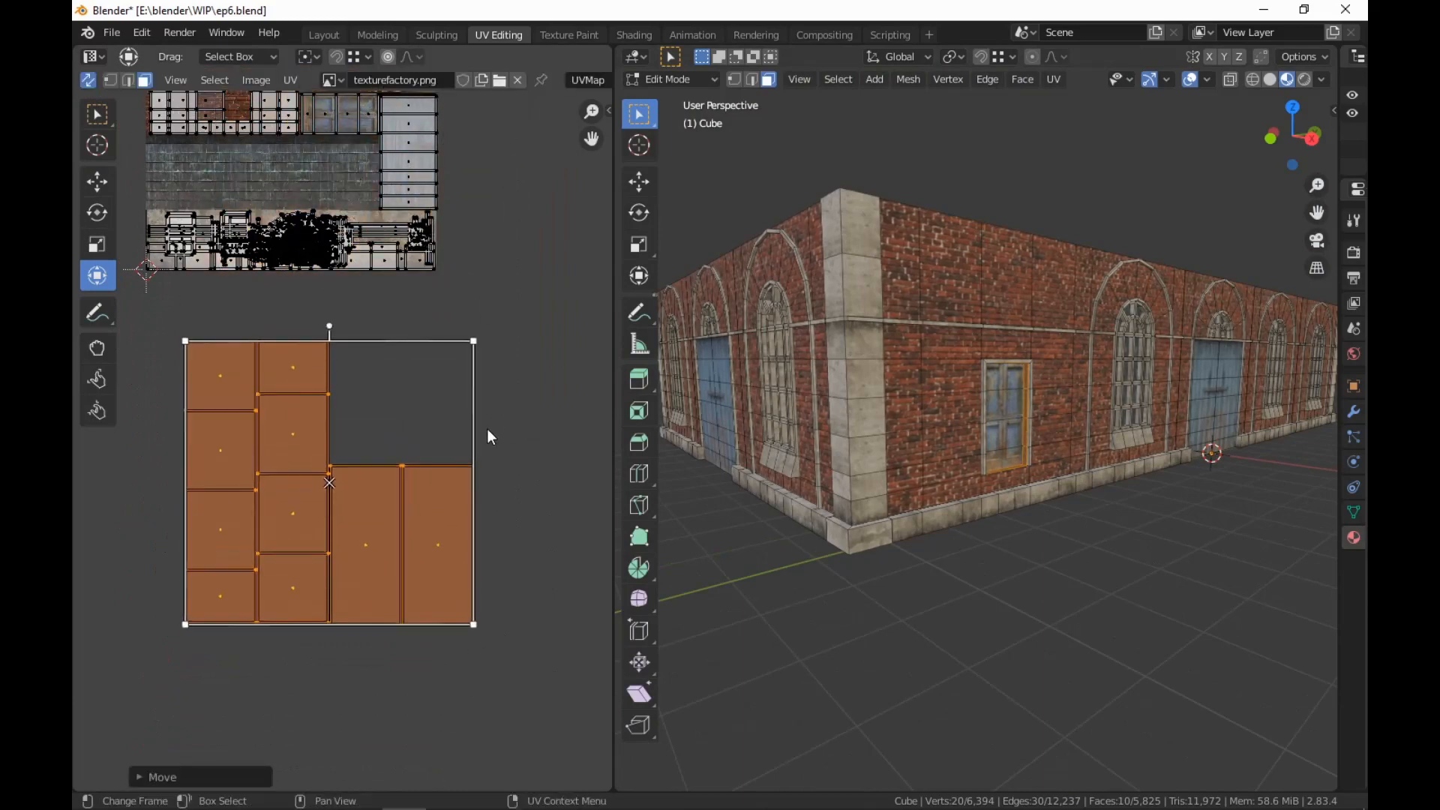
Squeeze the door opening's inner side UVs horizontally and shrink them uniformly into a small, narrow block
drag(474, 439, 238, 439)
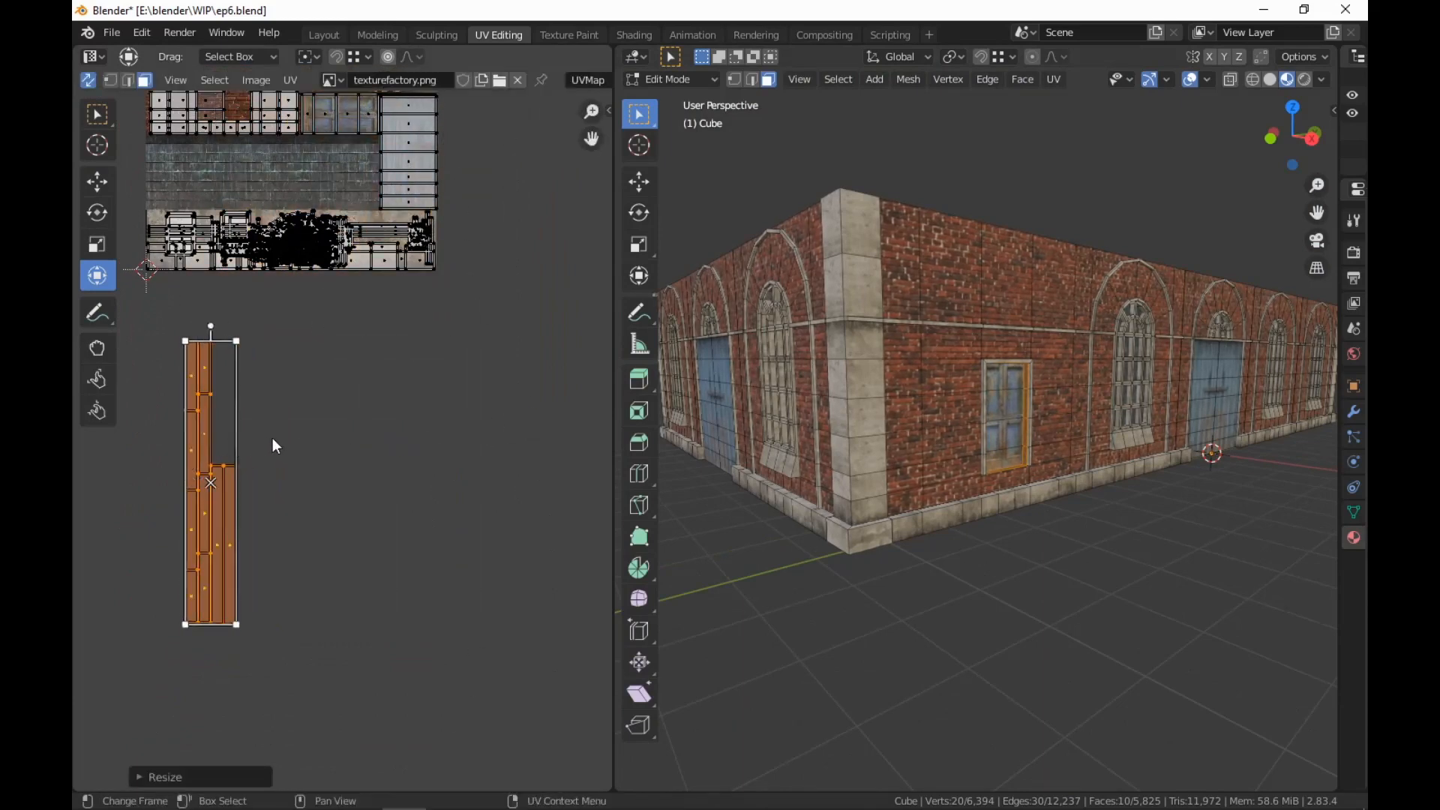
scroll(326, 426, up, 2)
middle_drag(326, 428, 415, 403)
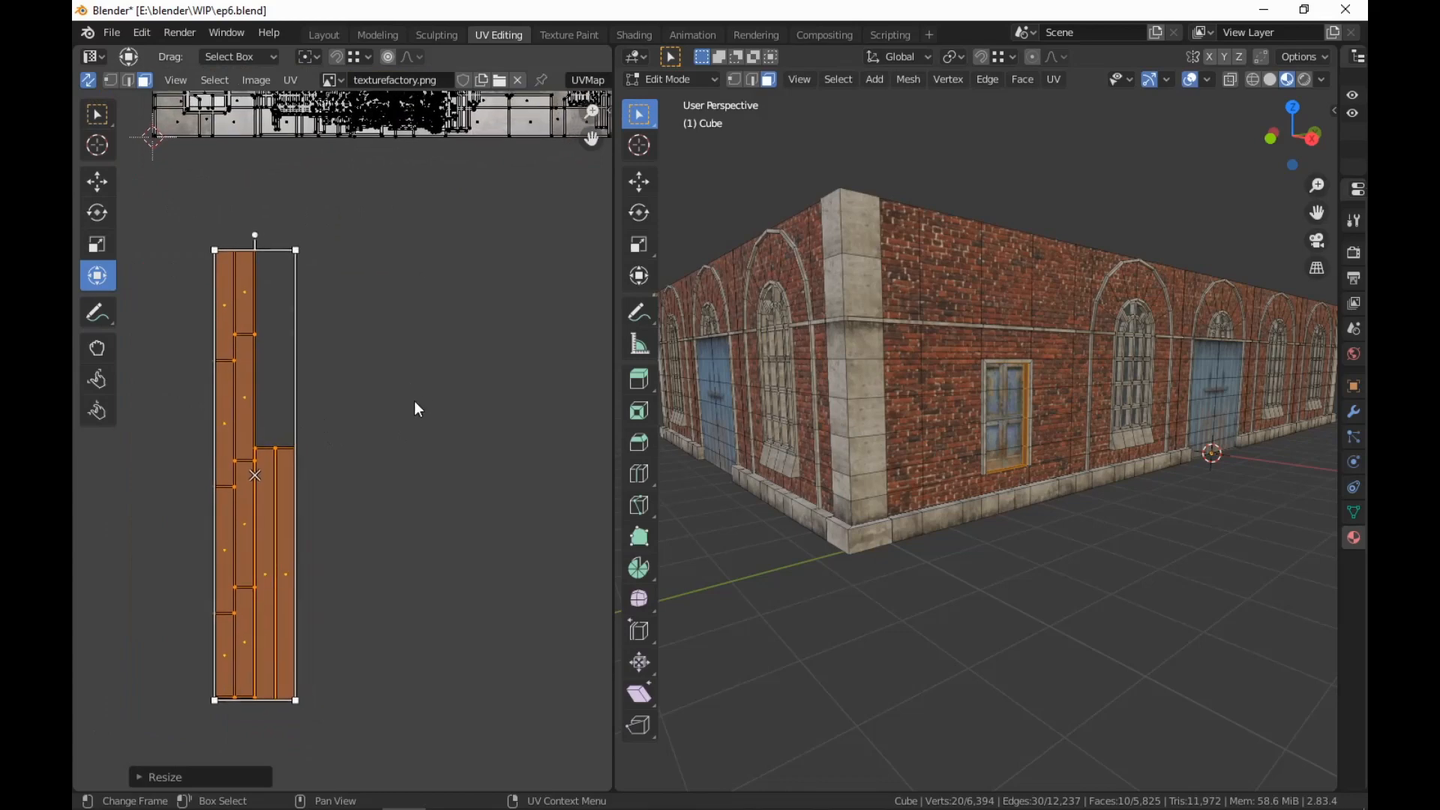
key(s)
click(338, 460)
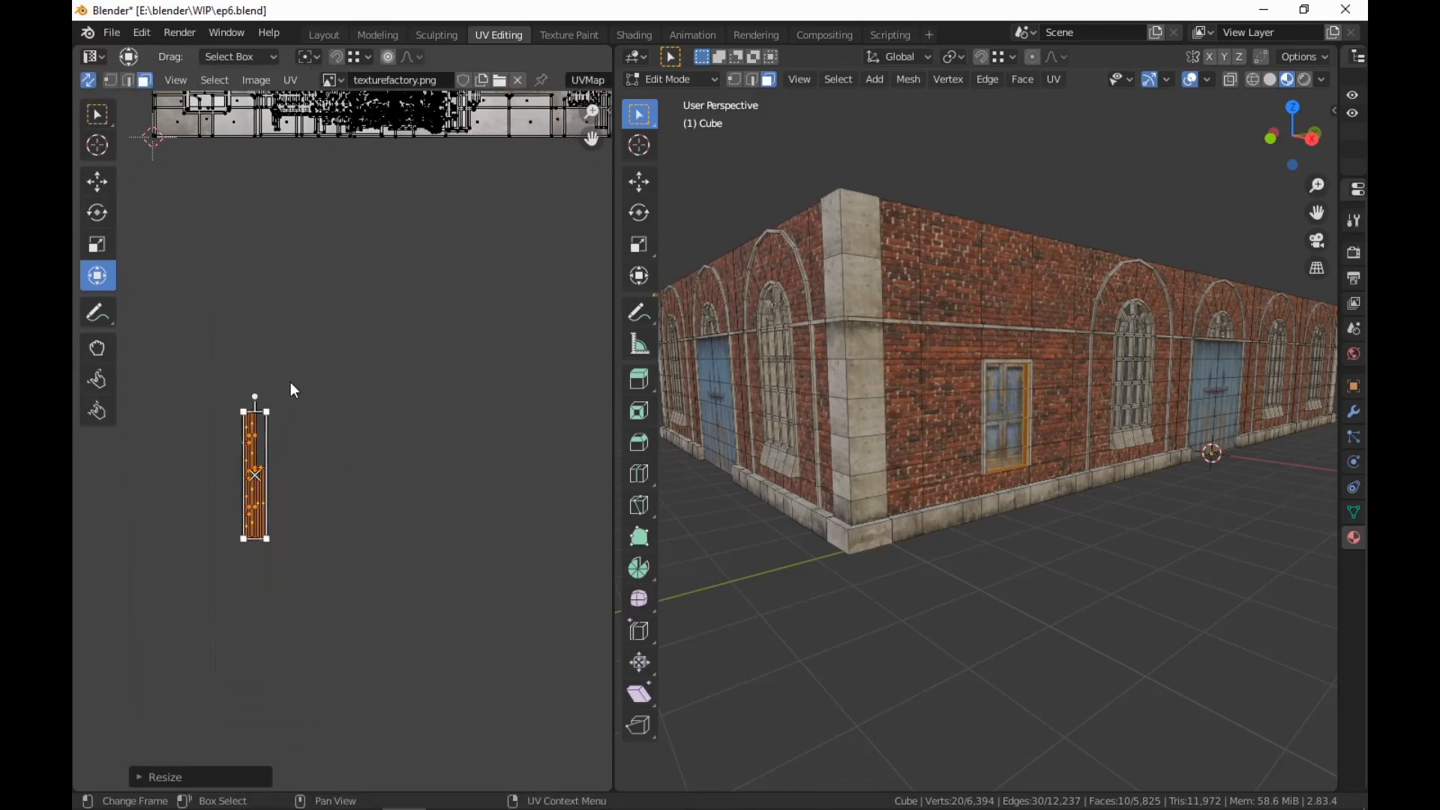
Move the upper four face UVs down beside the lower ones for a compact block, and reselect the whole block
drag(293, 386, 222, 489)
key(g)
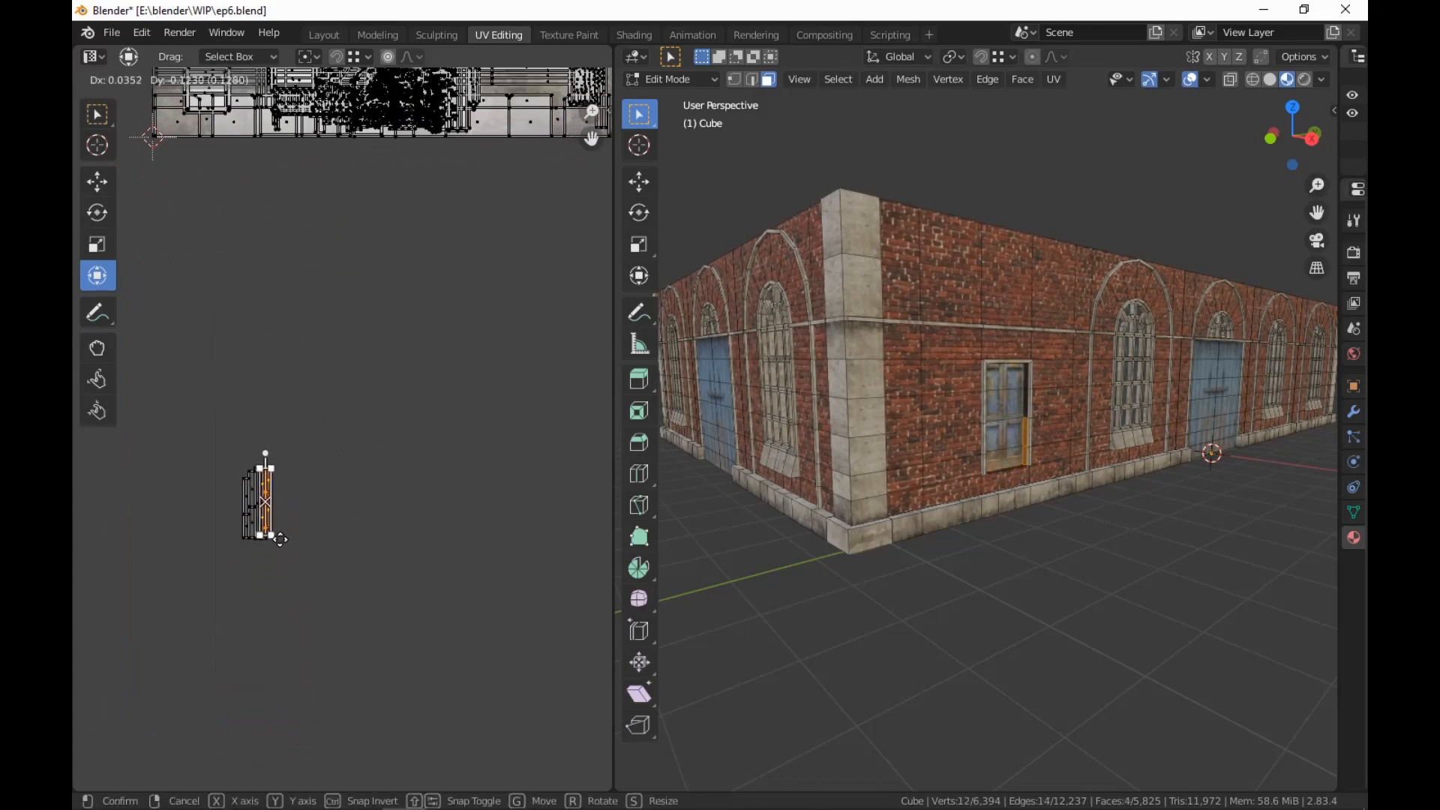
click(279, 537)
drag(300, 430, 216, 559)
Place the inner side UV block on the right end of the texture's concrete strip and scale it down to fit
scroll(216, 568, up, 5)
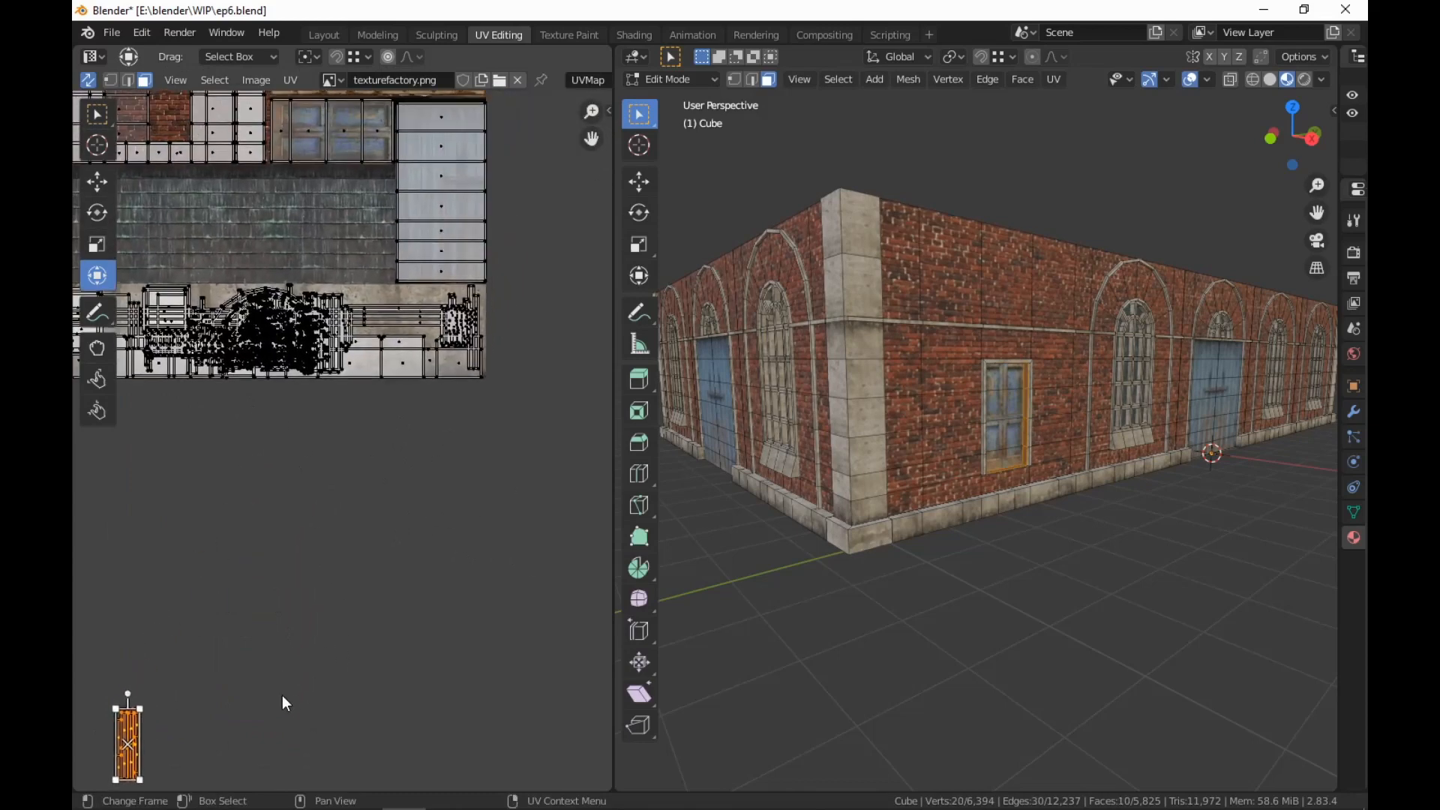
key(g)
click(87, 288)
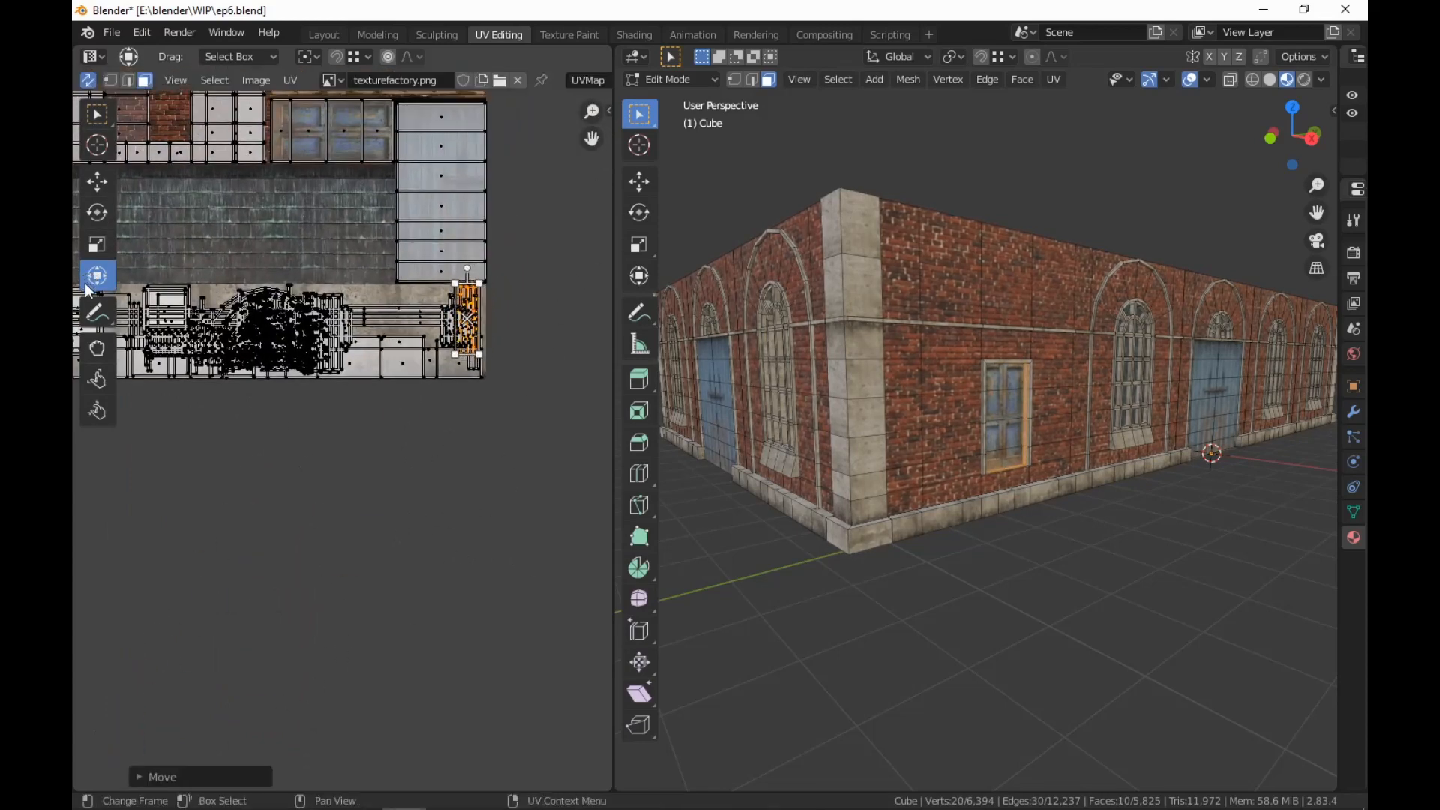
key(s)
click(489, 463)
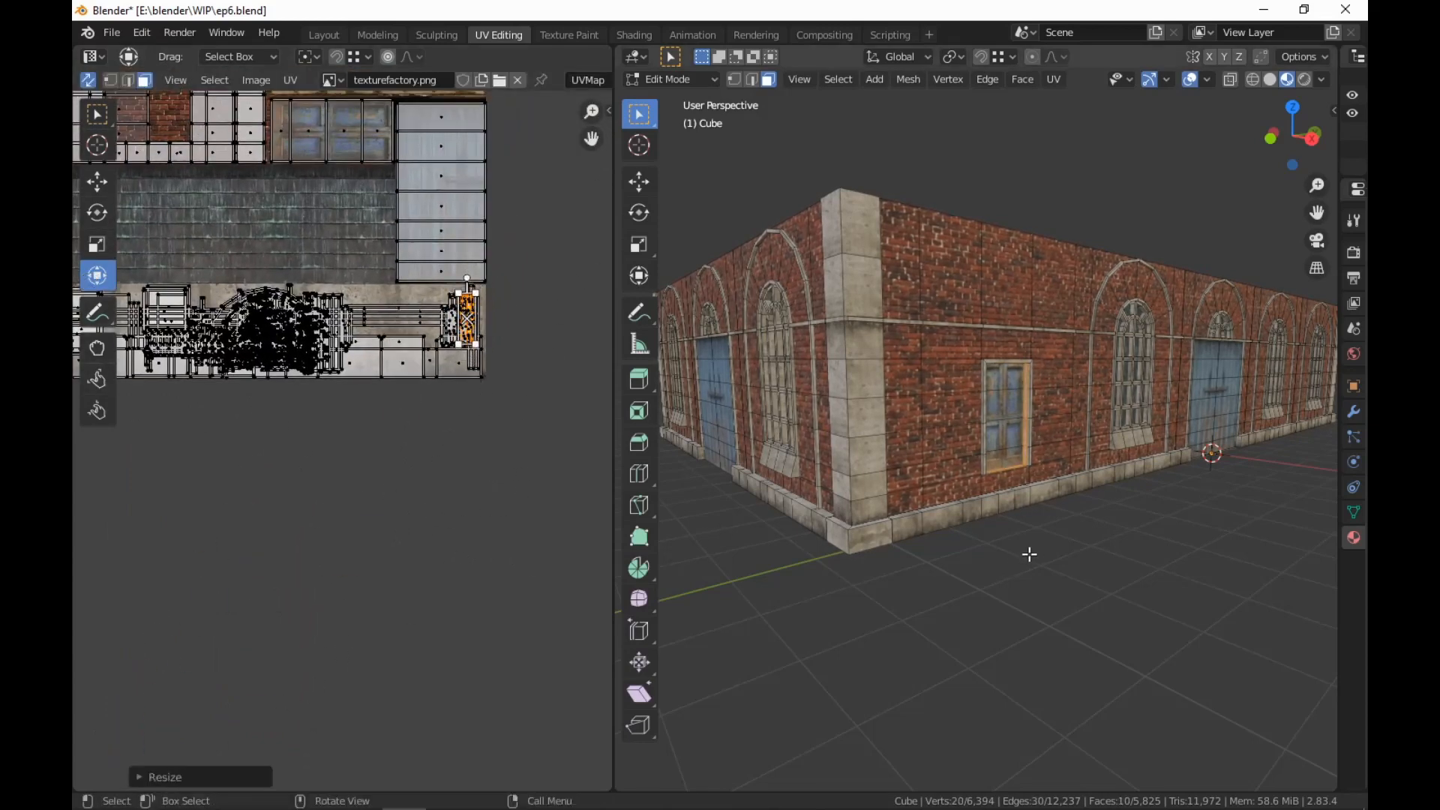
Inspect the door frame and opening up close in the textured view and as solid mesh, ending in the Modeling workspace
scroll(983, 553, up, 2)
middle_drag(1029, 554, 1006, 492)
scroll(981, 553, up, 1)
shift+middle_drag(1007, 491, 1019, 416)
scroll(1018, 416, up, 2)
scroll(1013, 413, down, 5)
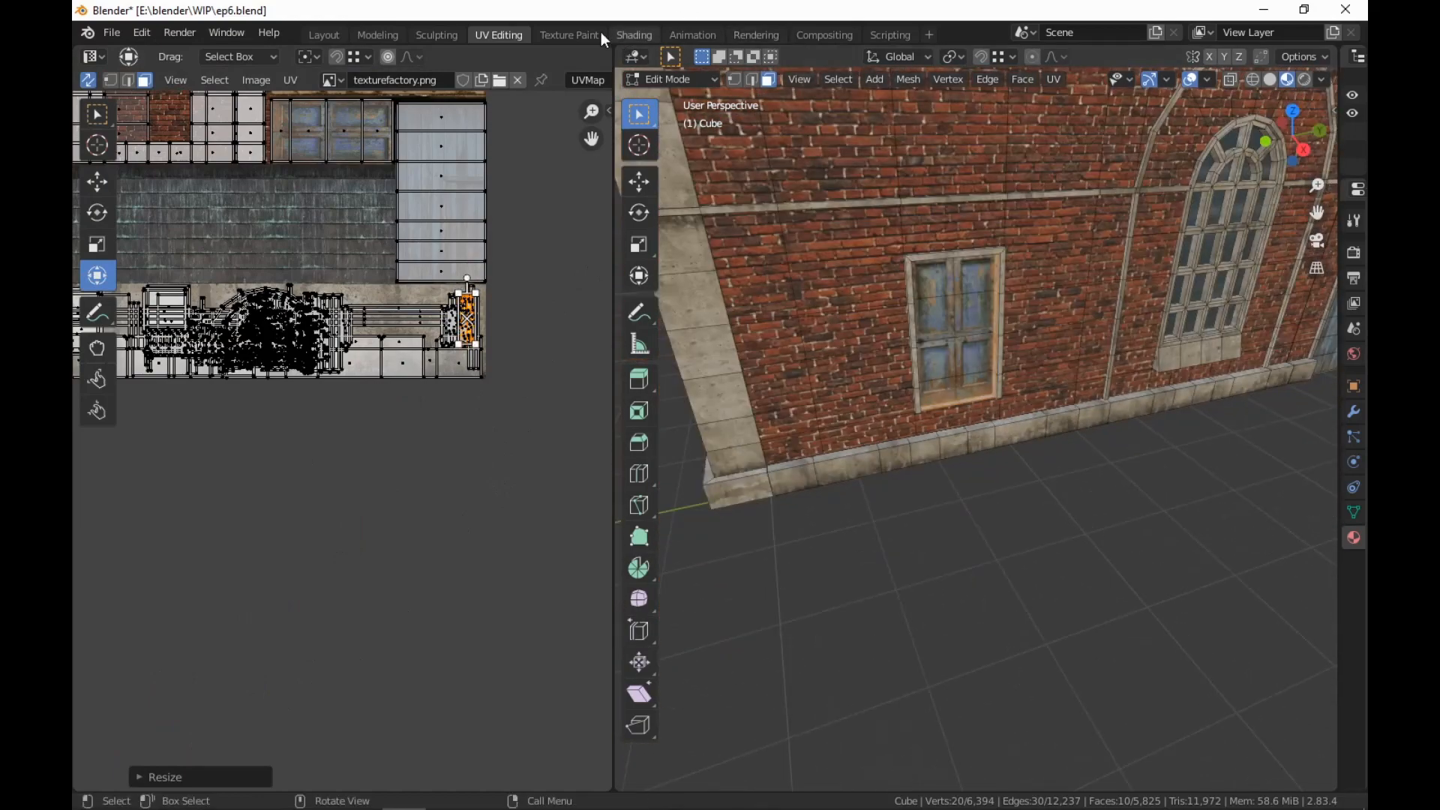
click(377, 35)
middle_drag(754, 249, 652, 332)
shift+middle_drag(651, 331, 871, 204)
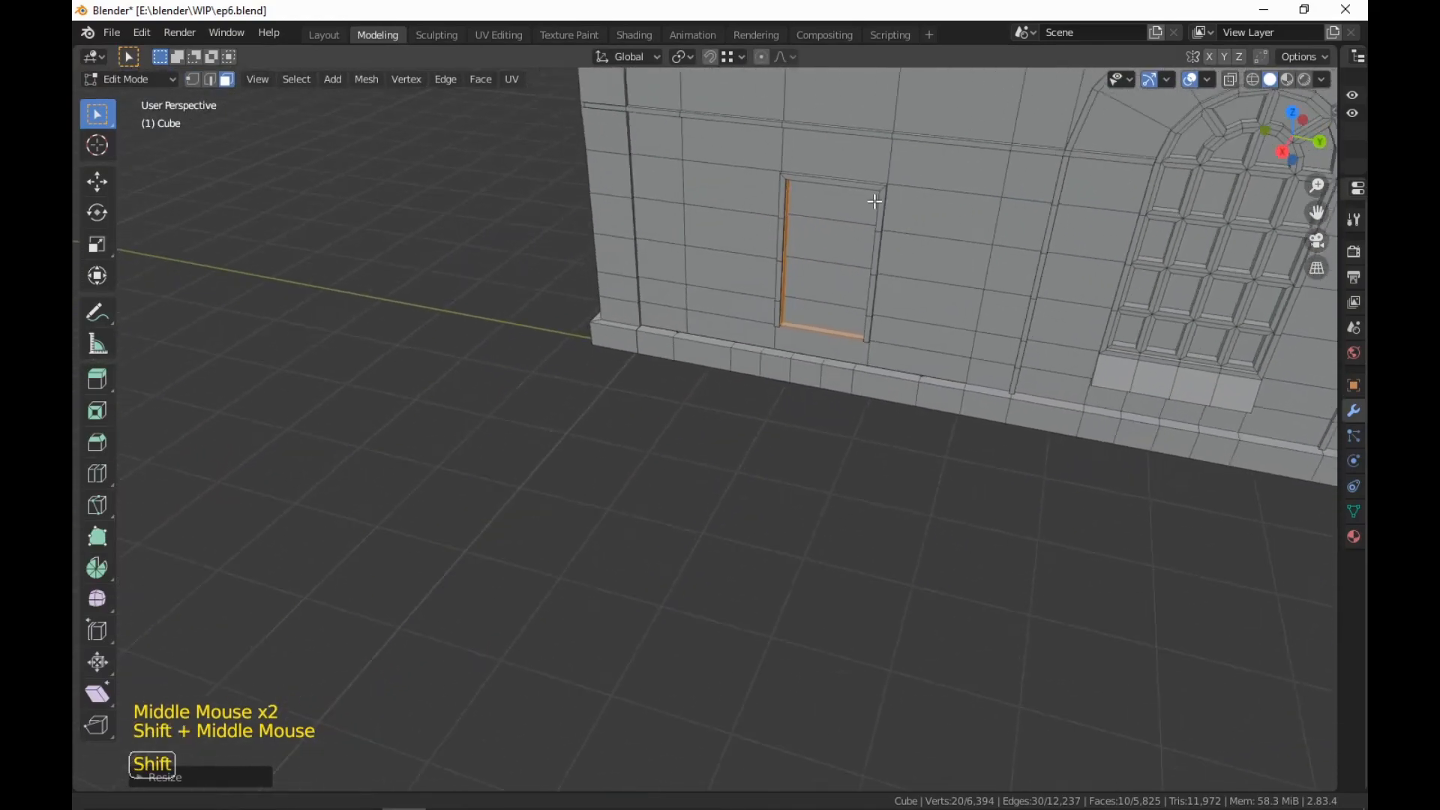
scroll(871, 205, up, 1)
shift+middle_drag(780, 164, 762, 257)
scroll(719, 363, up, 1)
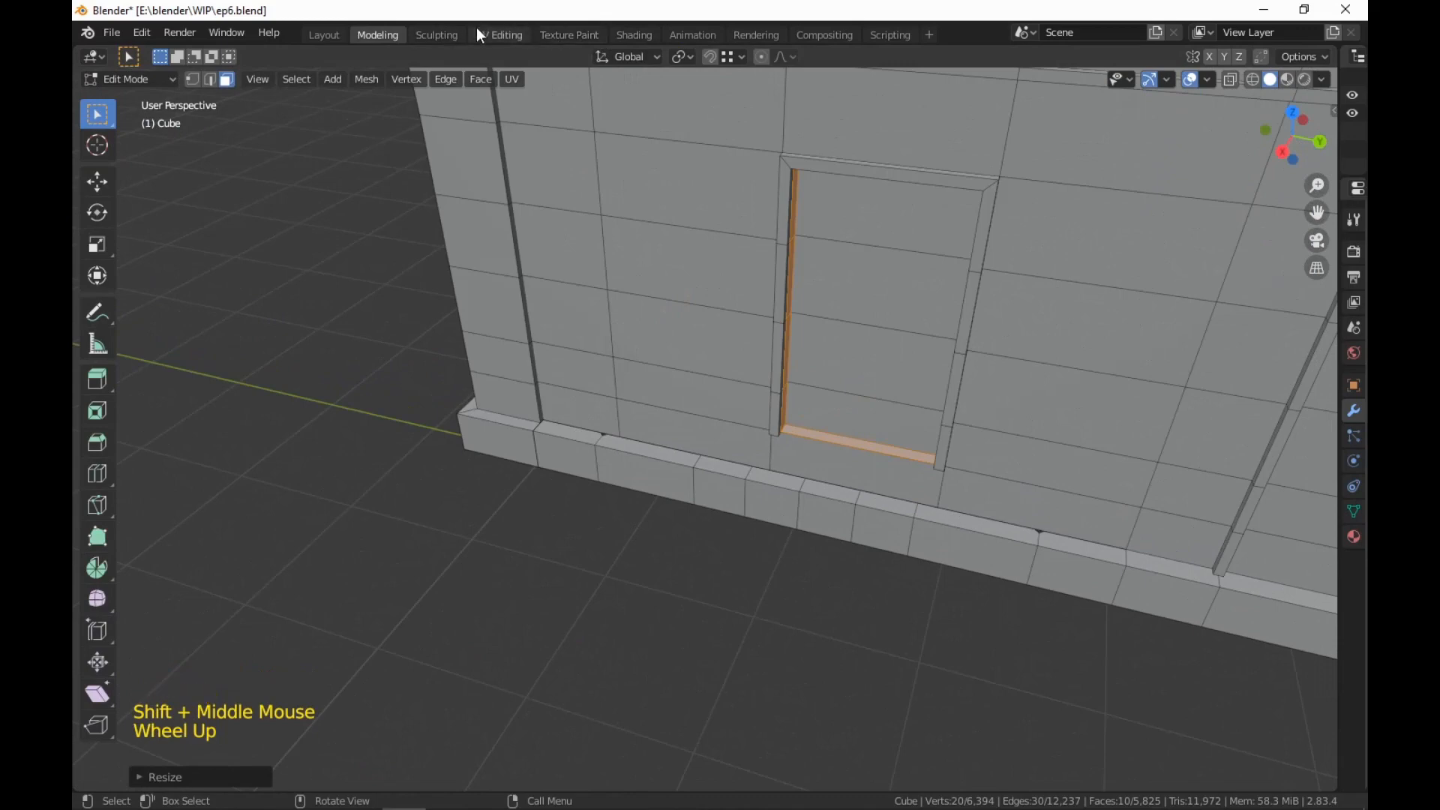
click(495, 33)
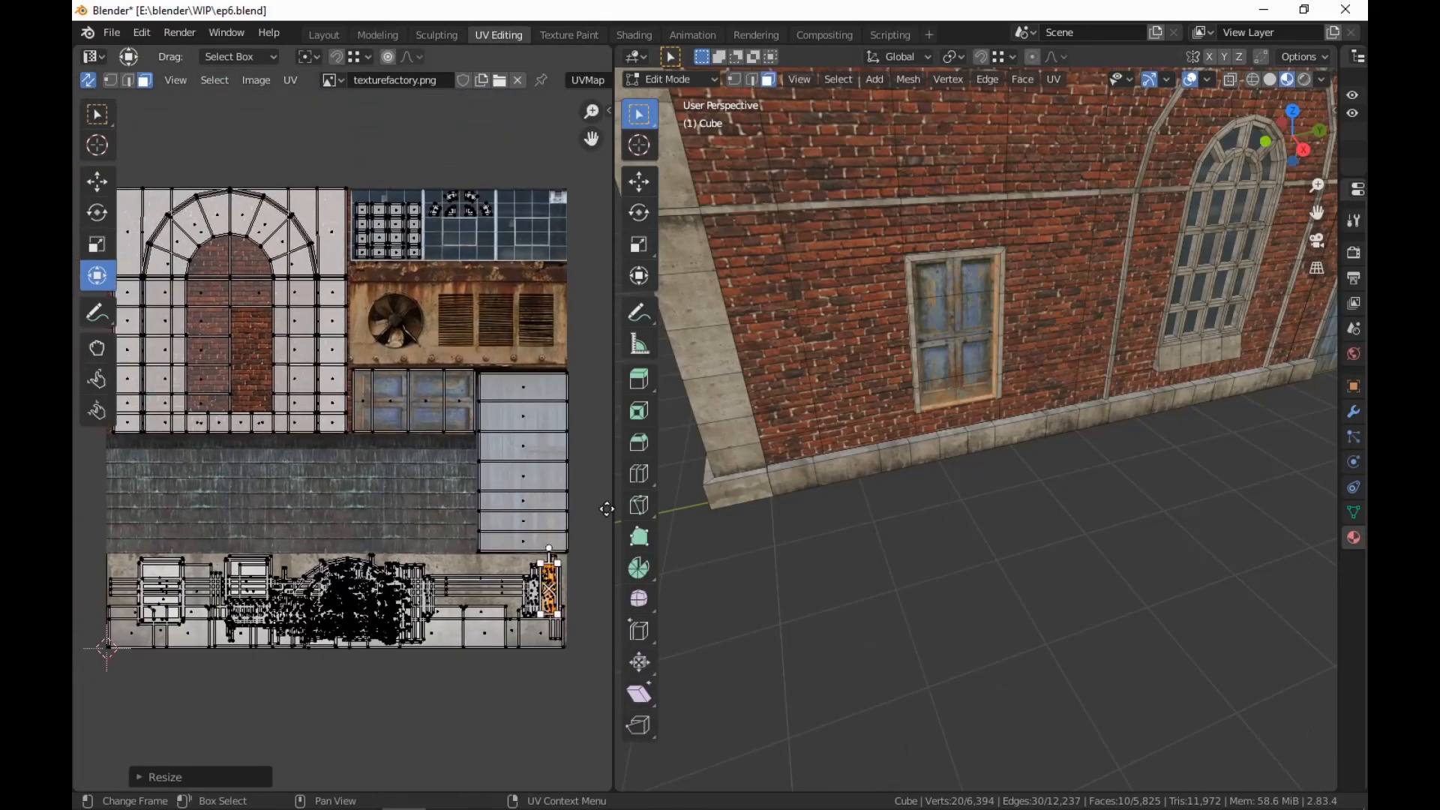
middle_drag(607, 510, 579, 454)
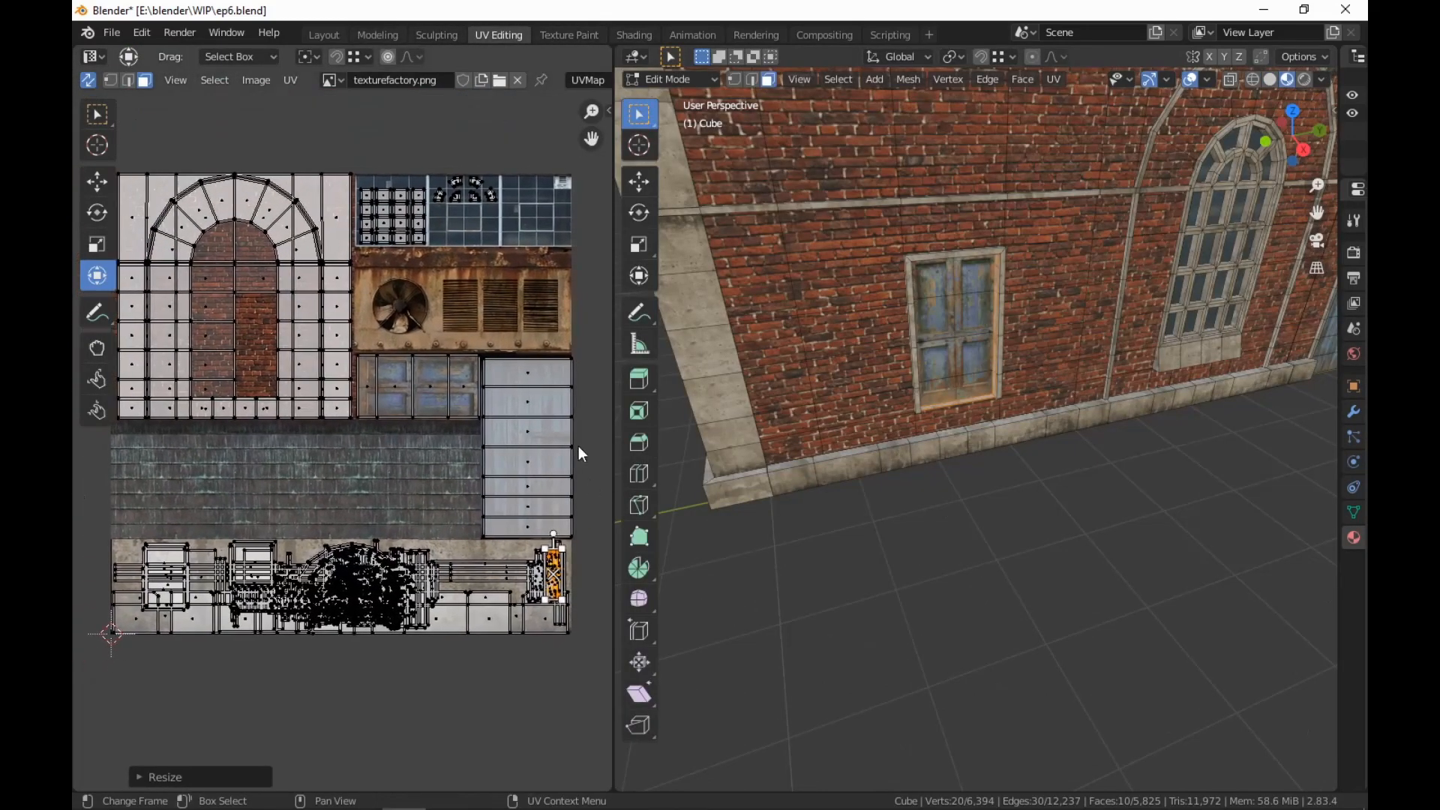
scroll(568, 351, down, 1)
scroll(826, 420, down, 1)
middle_drag(1024, 450, 907, 403)
scroll(903, 372, up, 6)
scroll(943, 460, up, 7)
scroll(977, 454, down, 7)
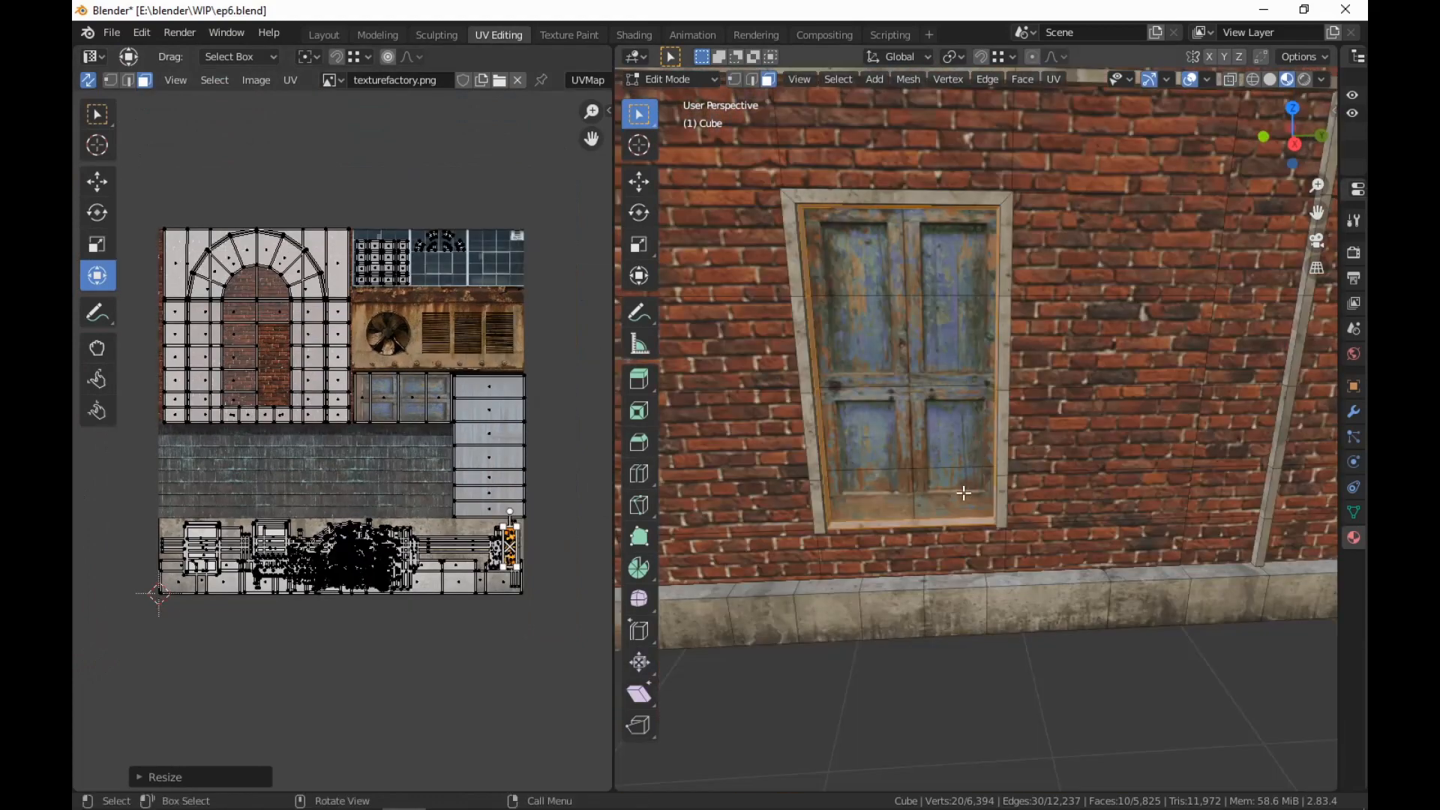
click(377, 34)
middle_drag(720, 360, 785, 488)
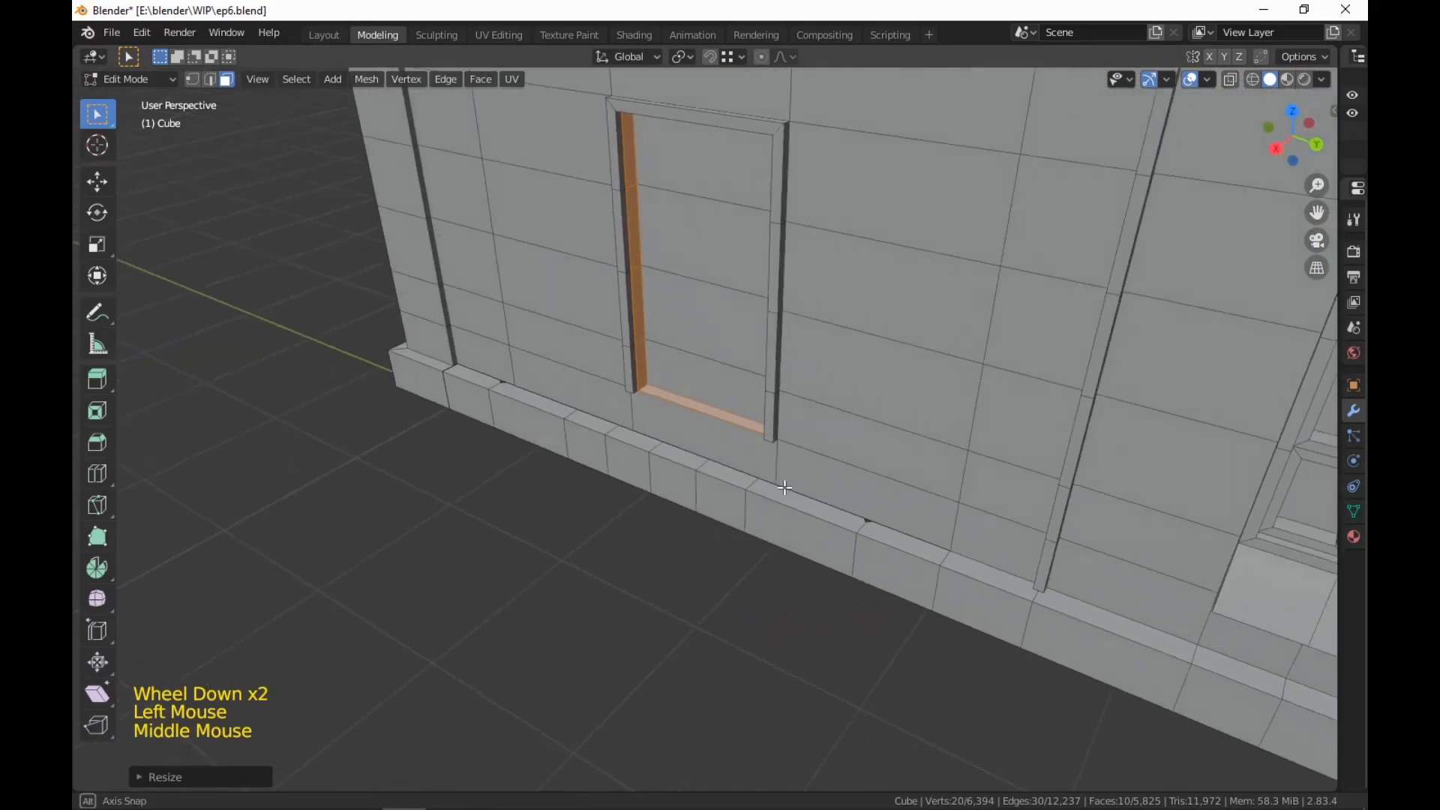
scroll(785, 487, up, 2)
click(725, 408)
middle_drag(724, 408, 740, 575)
shift+scroll(823, 489, down, 1)
Try to move the two stray vertices along the plinth's upper edge on both sides of the door
key(1)
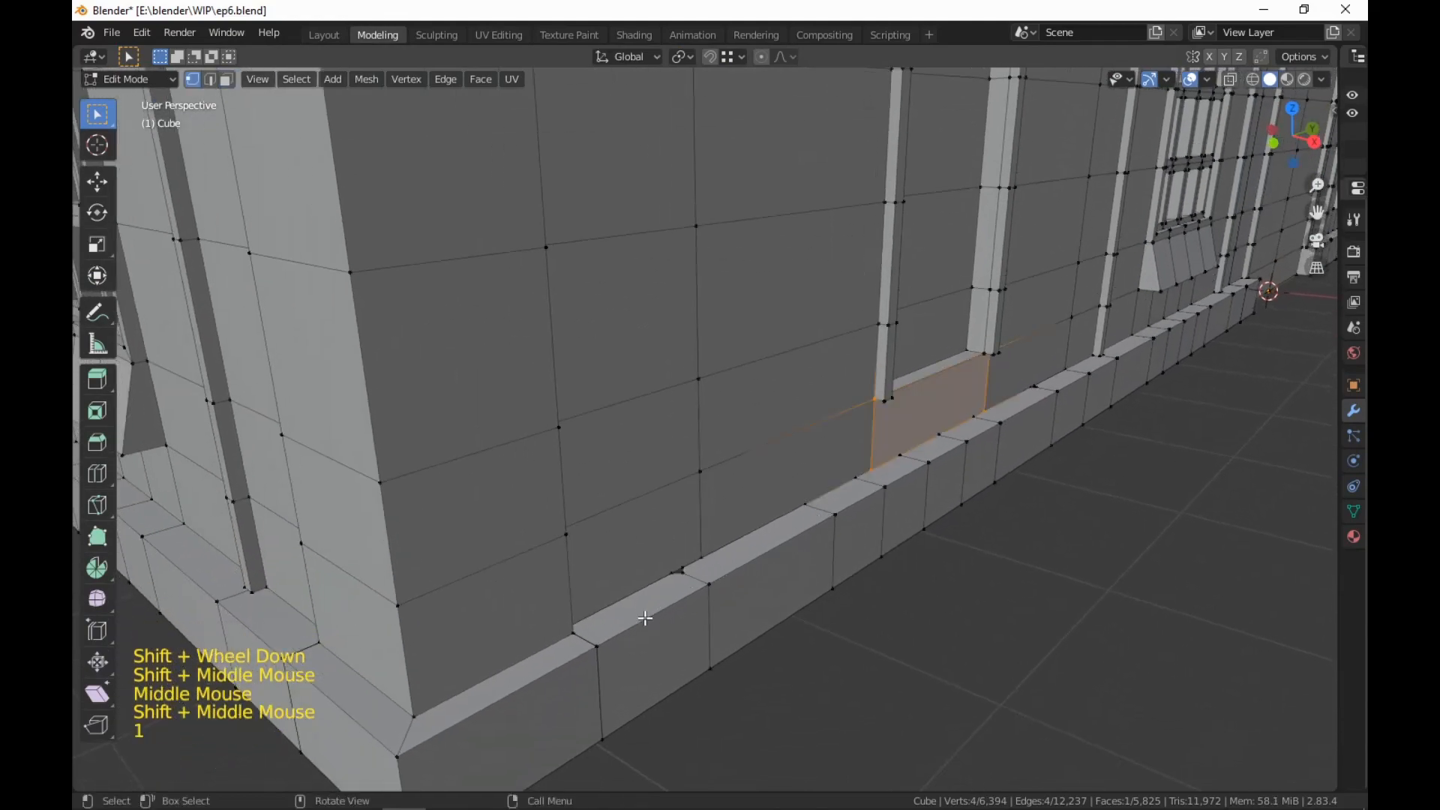
click(686, 575)
shift+middle_drag(829, 611, 781, 650)
scroll(853, 609, down, 2)
scroll(879, 617, up, 2)
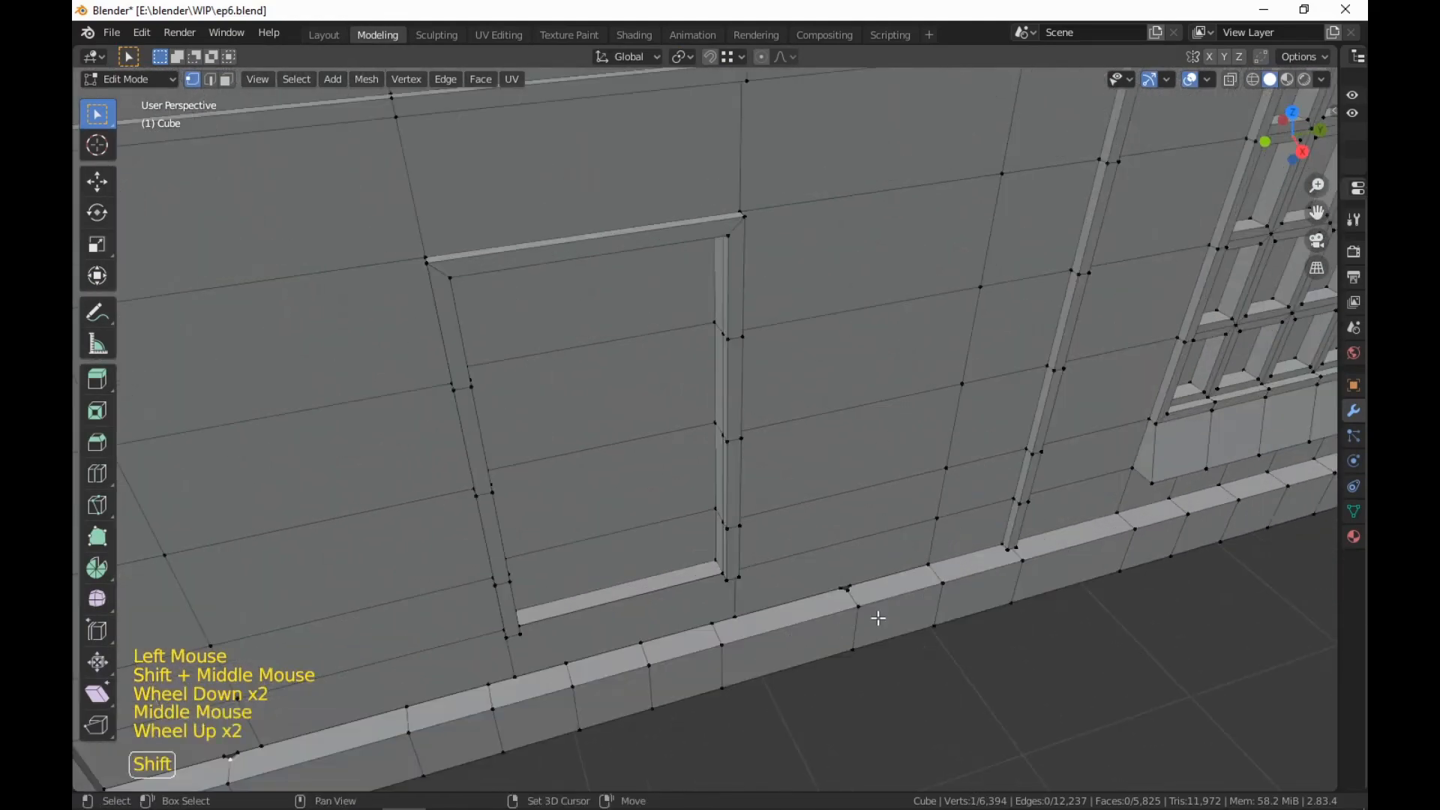
shift+click(848, 593)
key(g)
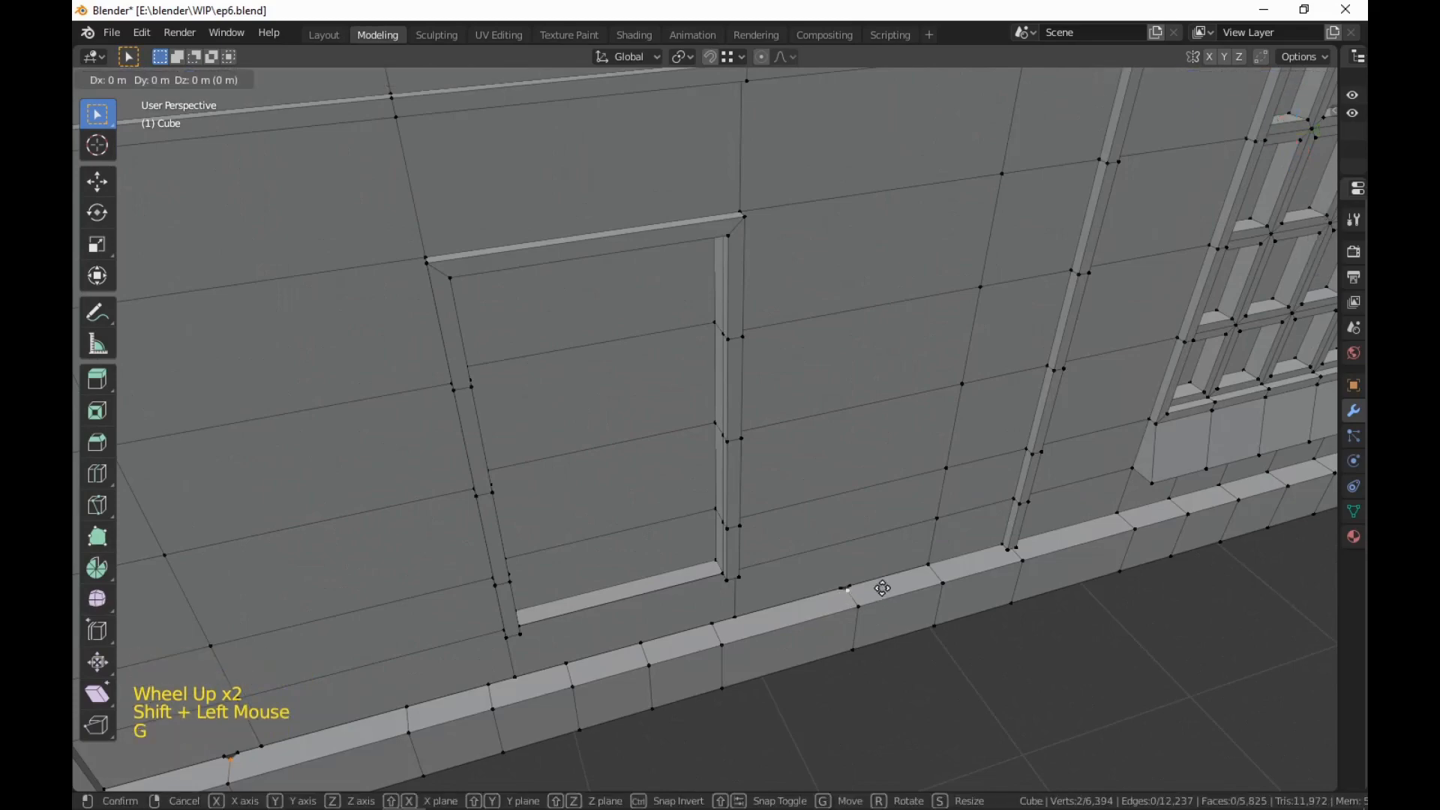
click(877, 594)
scroll(878, 595, down, 1)
middle_drag(878, 594, 929, 621)
click(983, 626)
Extrude the outer bottom edge of the door opening 1 m outward along the X axis to form a doorstep face
scroll(940, 633, up, 1)
key(2)
scroll(928, 621, up, 1)
click(879, 533)
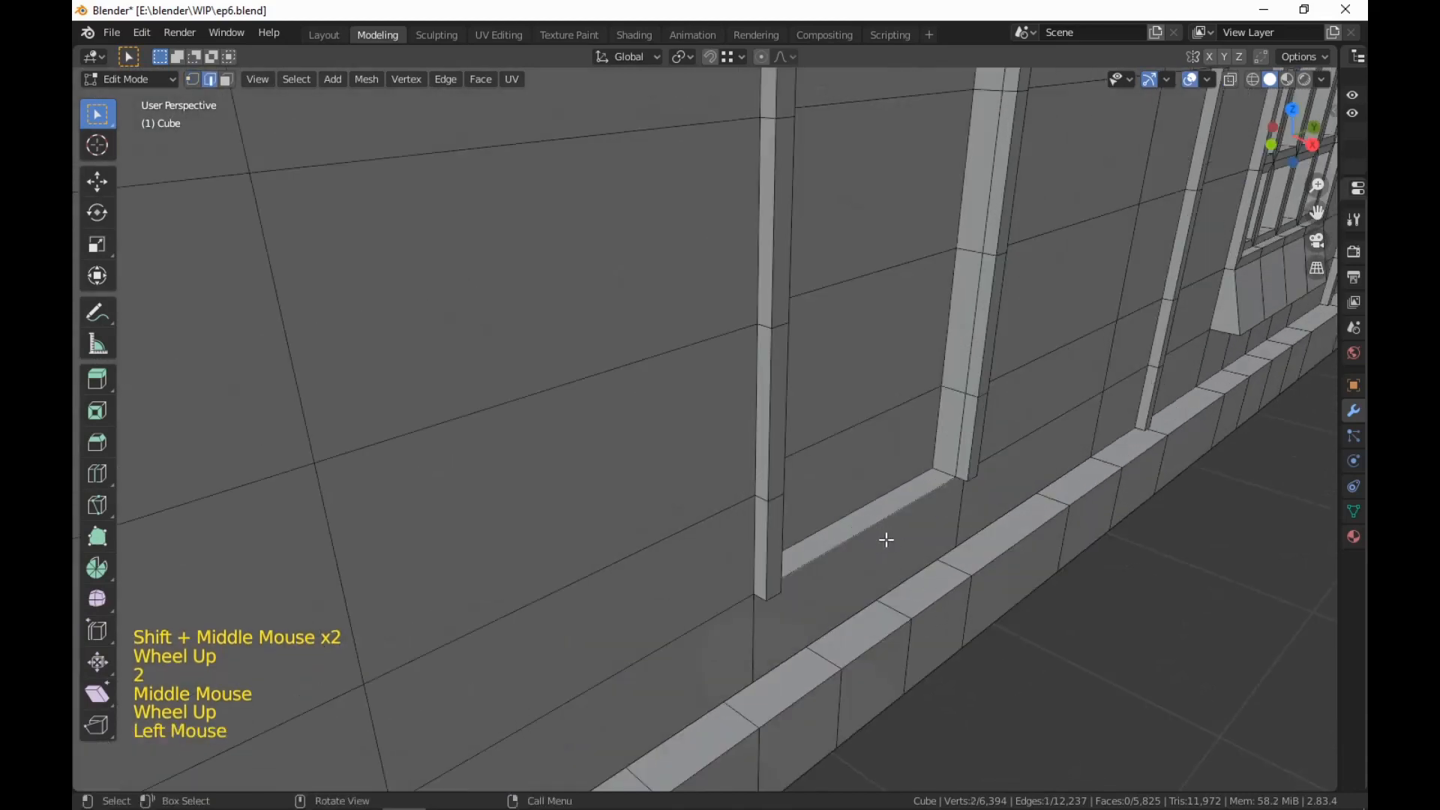
scroll(883, 537, down, 3)
middle_drag(883, 537, 972, 590)
key(e)
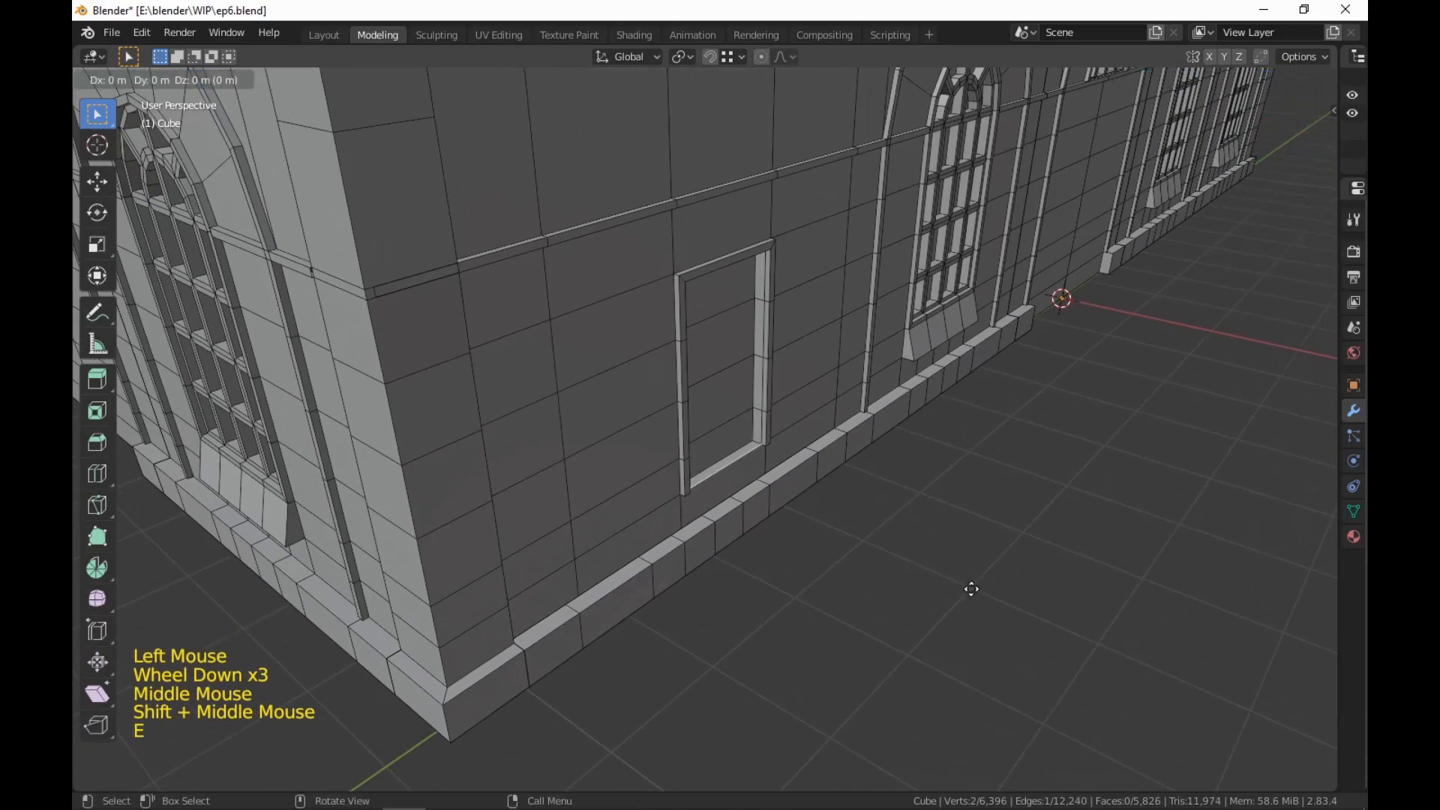
text(x)
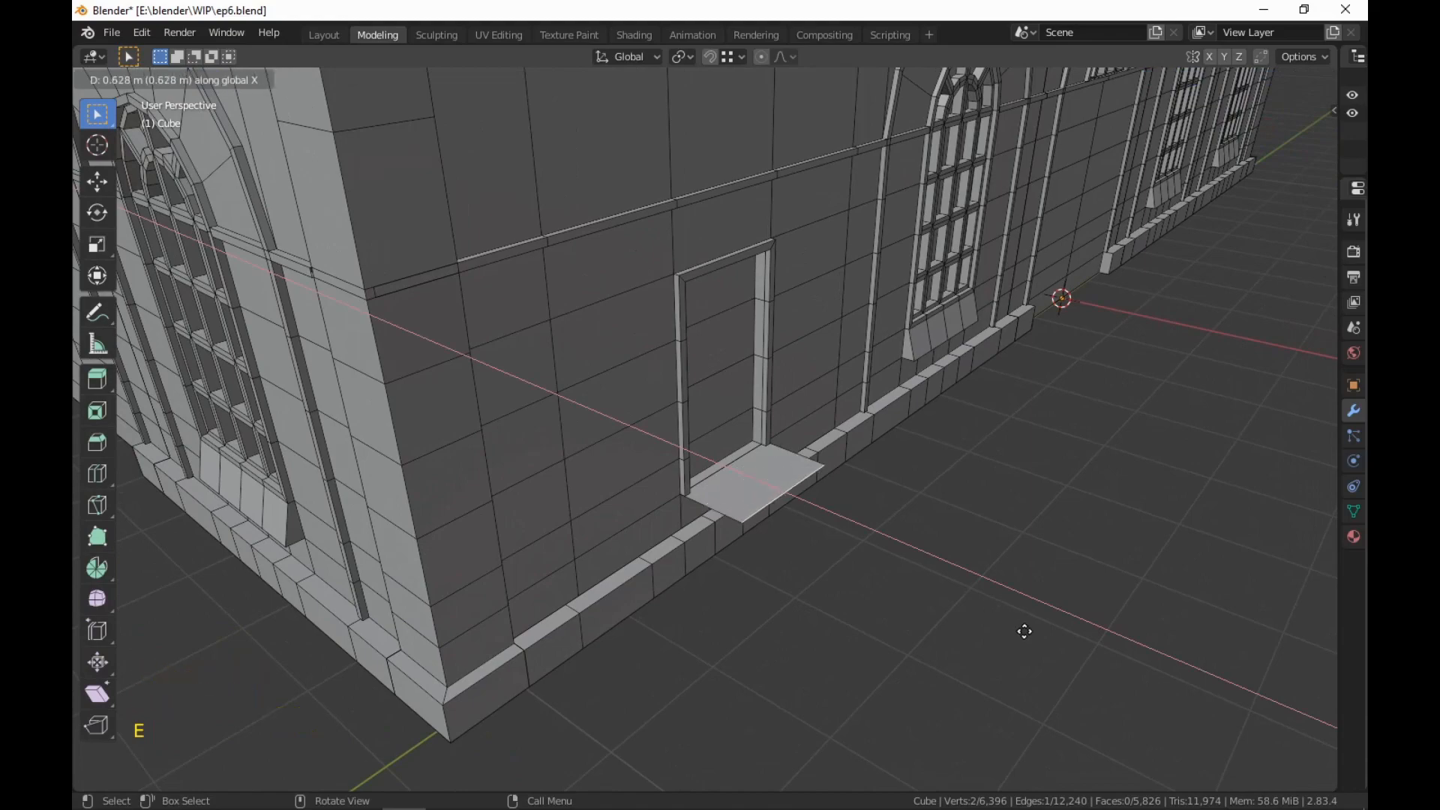
text(1)
key(Return)
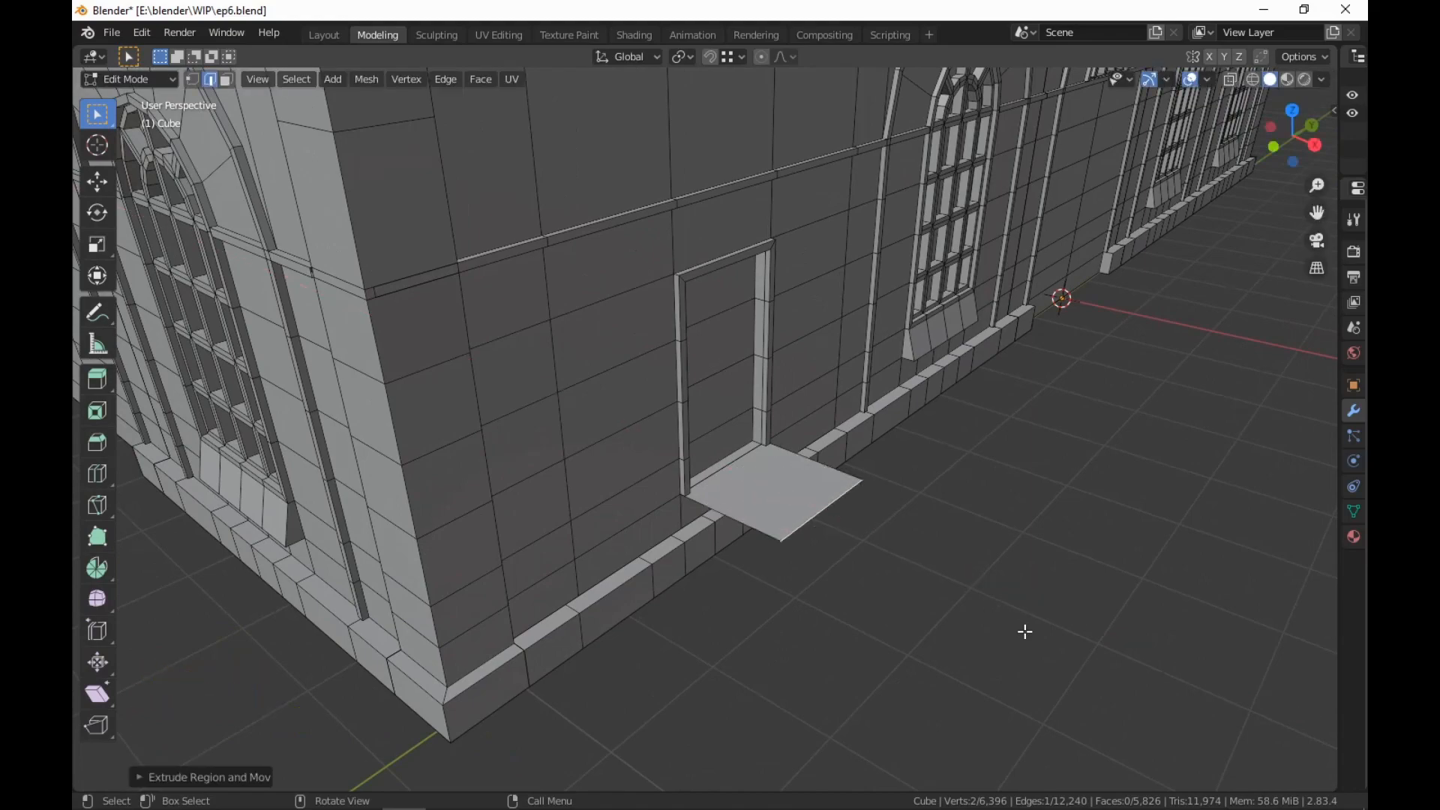
Select the doorstep face and extrude it -0.05 m to give the slab thickness downward
scroll(1024, 632, up, 2)
mouse_move(1023, 631)
middle_down()
mouse_move(975, 562)
mouse_move(957, 588)
mouse_move(1029, 636)
middle_up()
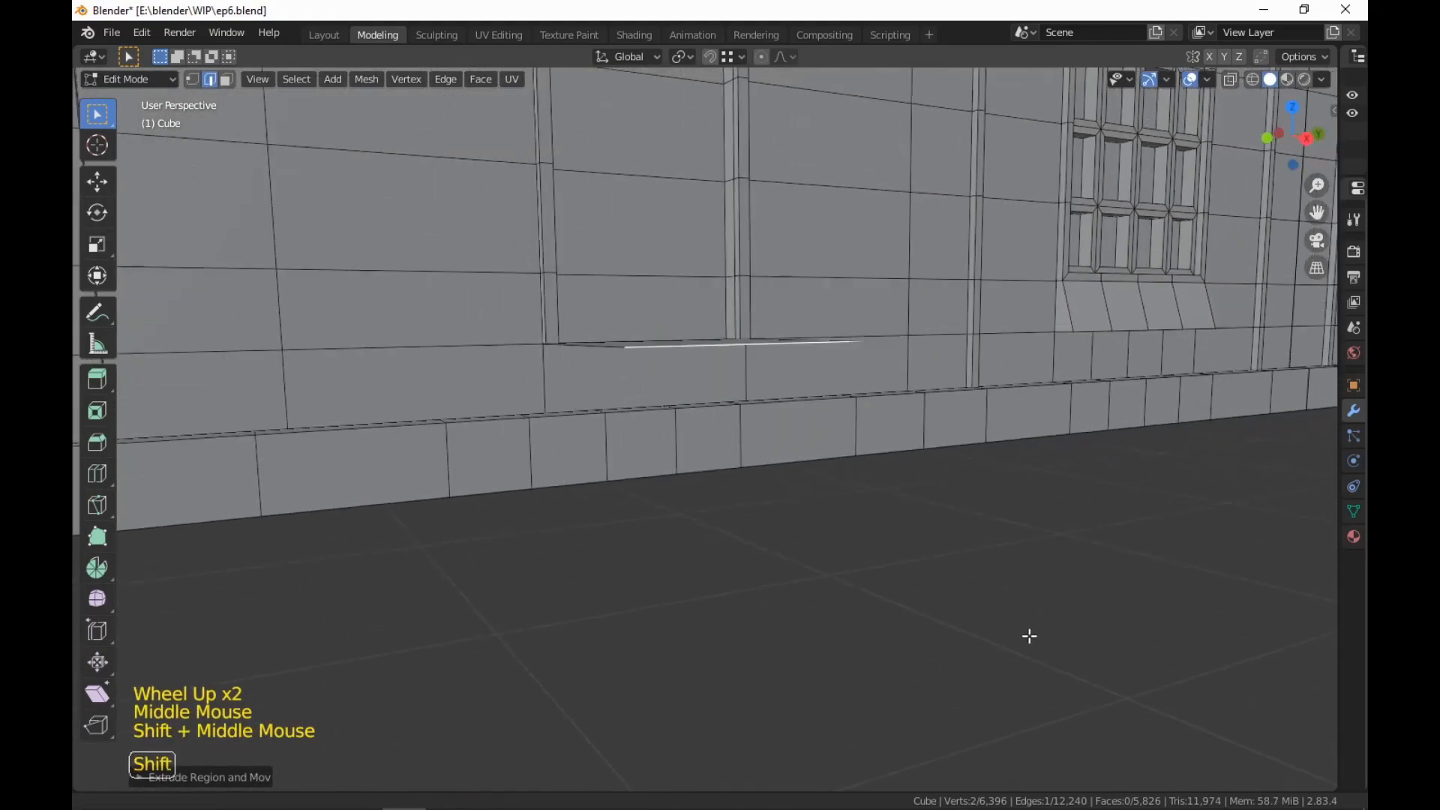
scroll(1030, 636, up, 1)
key(3)
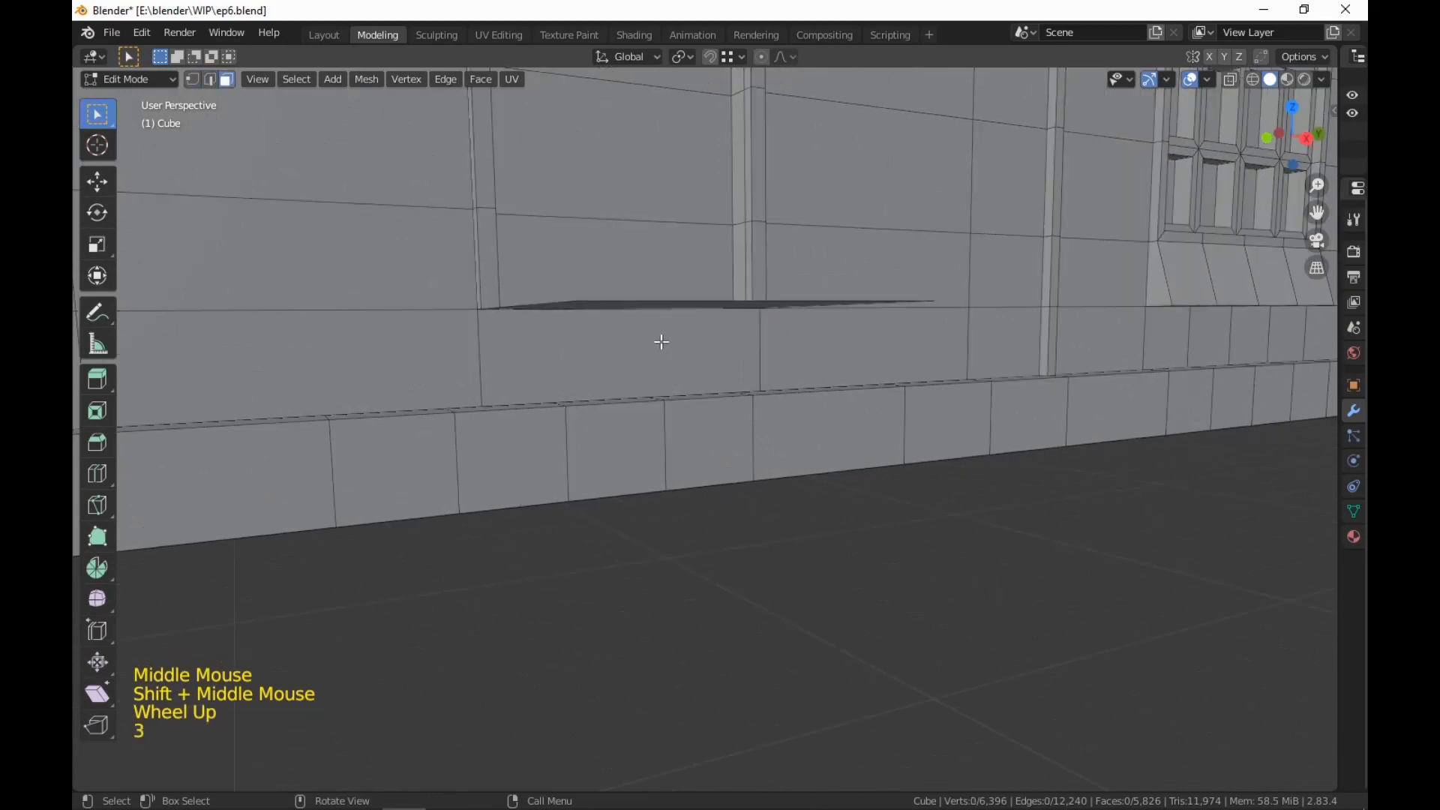
click(635, 312)
click(642, 308)
middle_drag(698, 347, 938, 516)
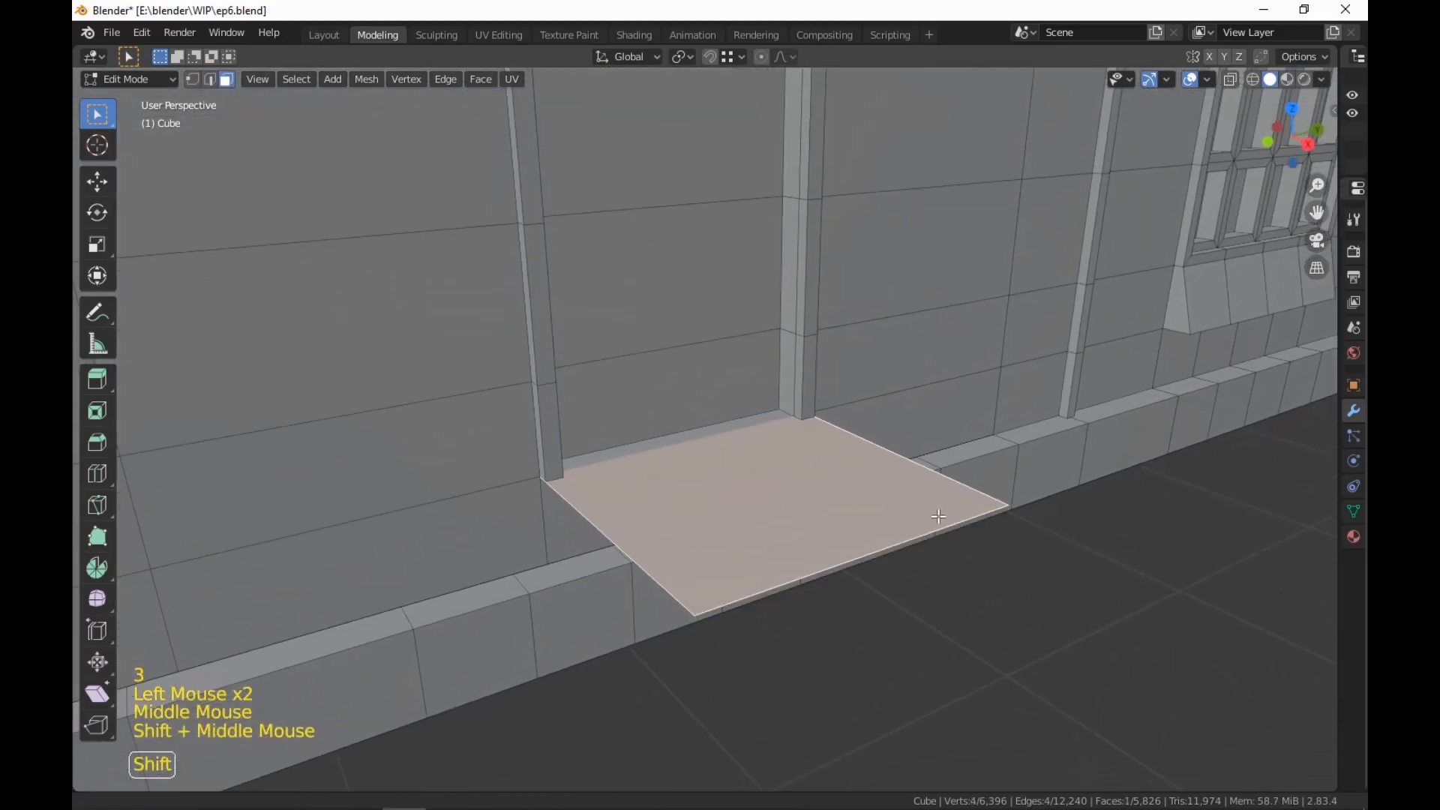
key(e)
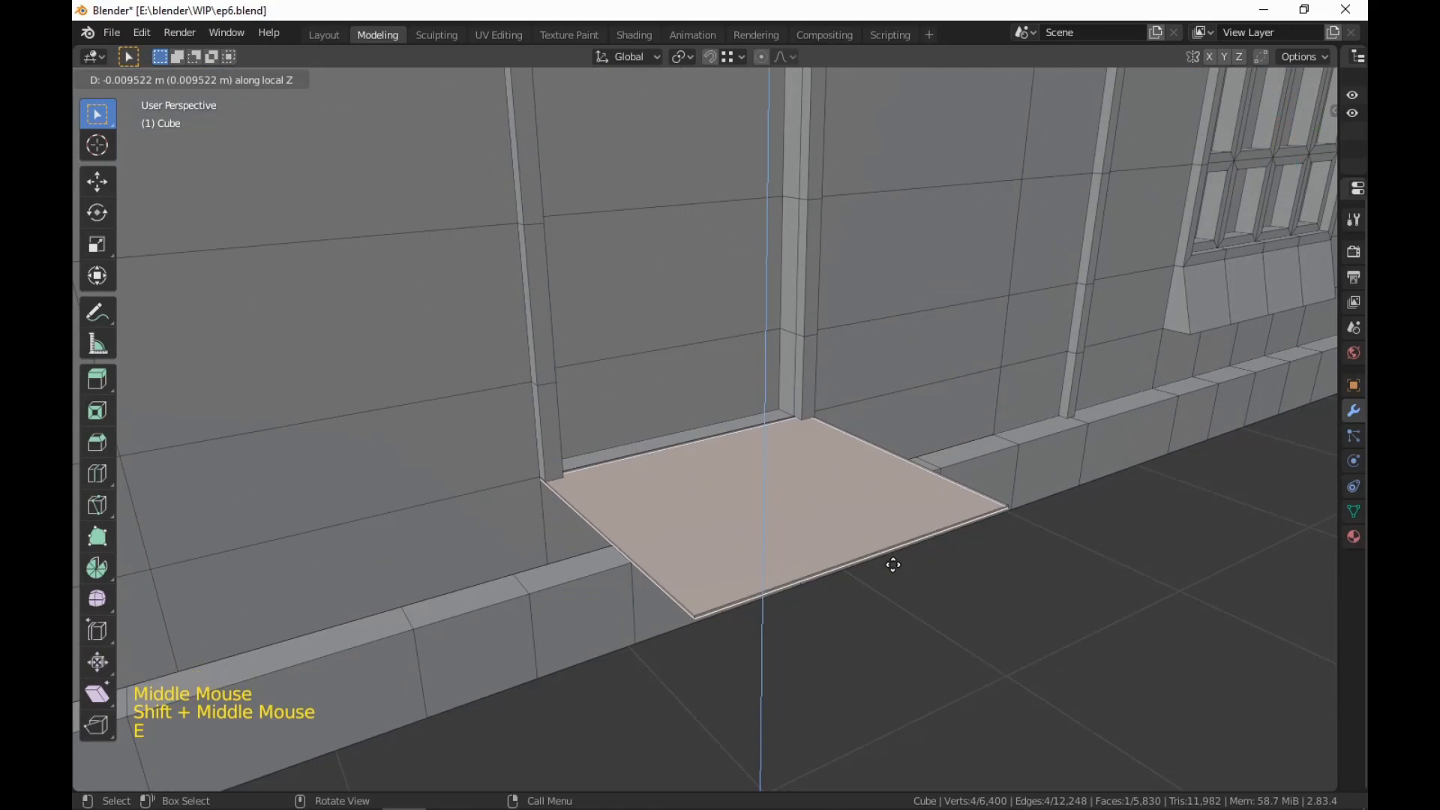
text(.)
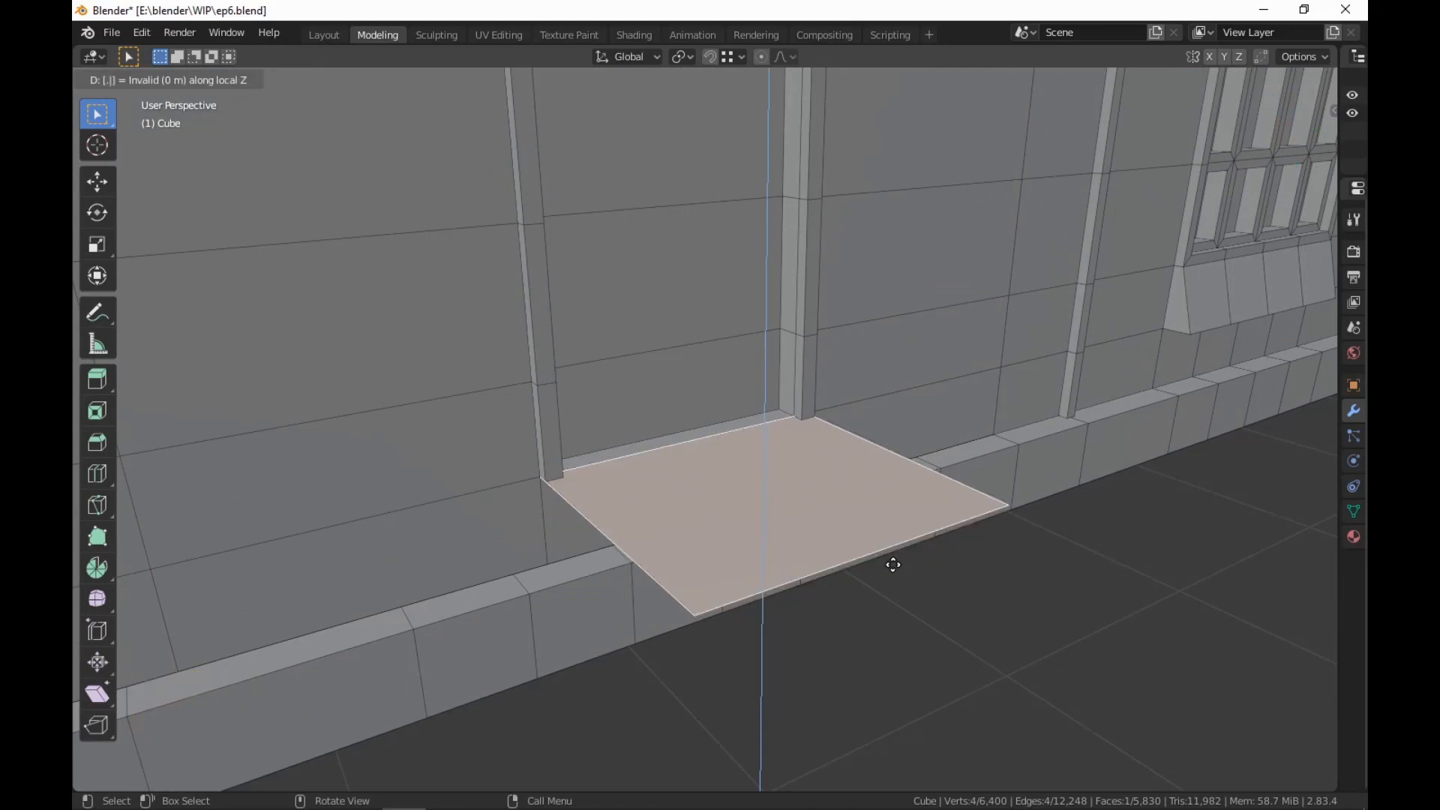
text(05)
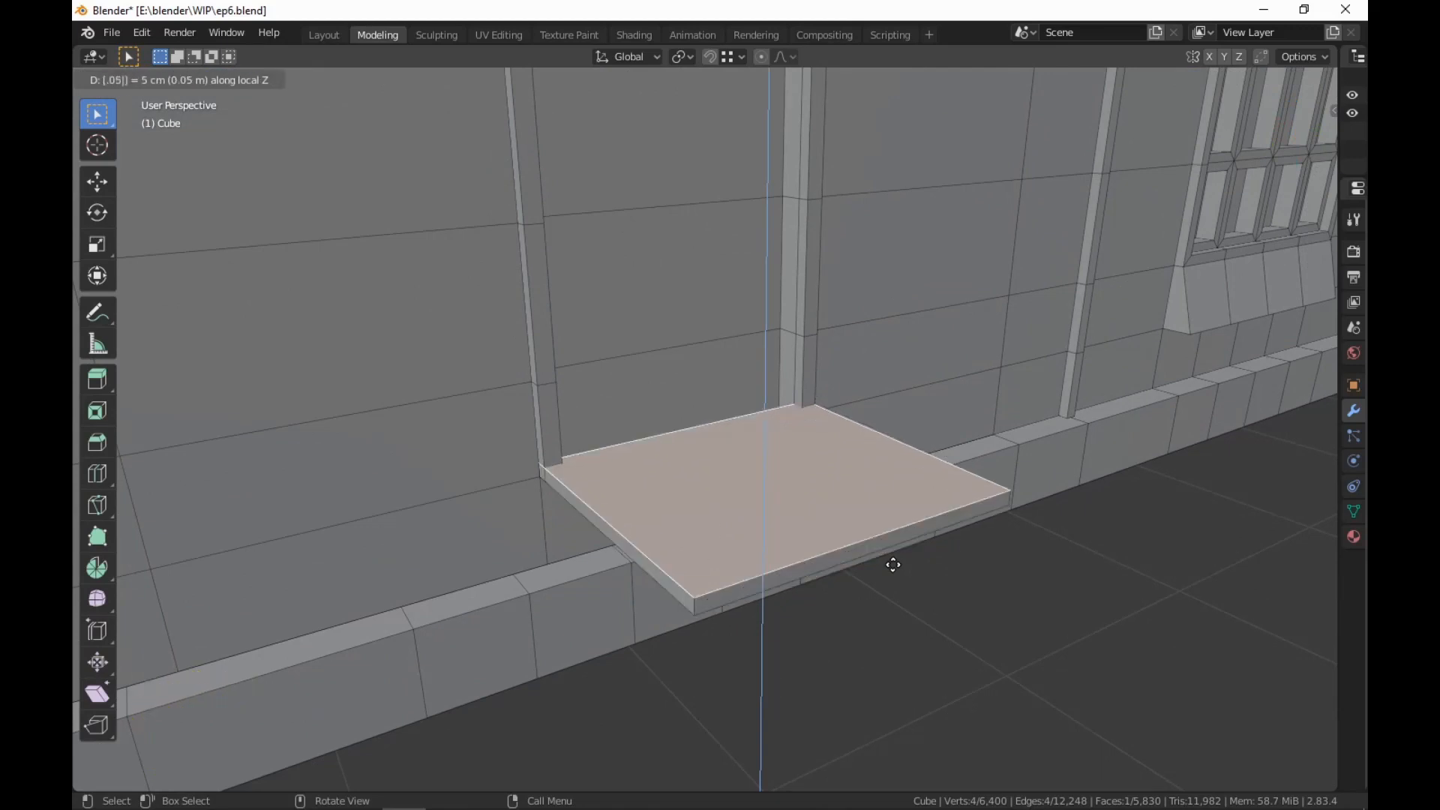
key(minus)
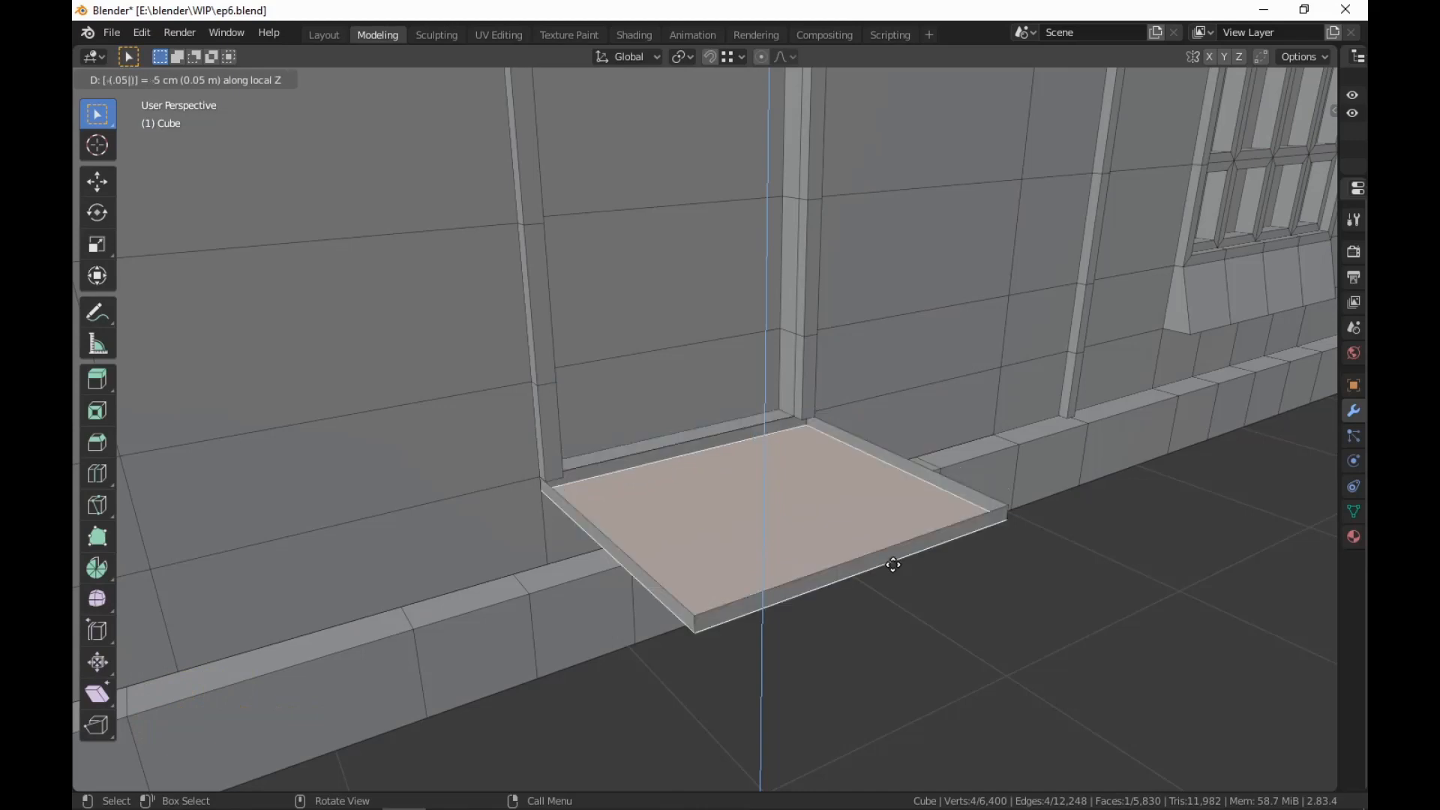
key(Return)
Select the slab's open upper edge loop and fill it with a face
key(2)
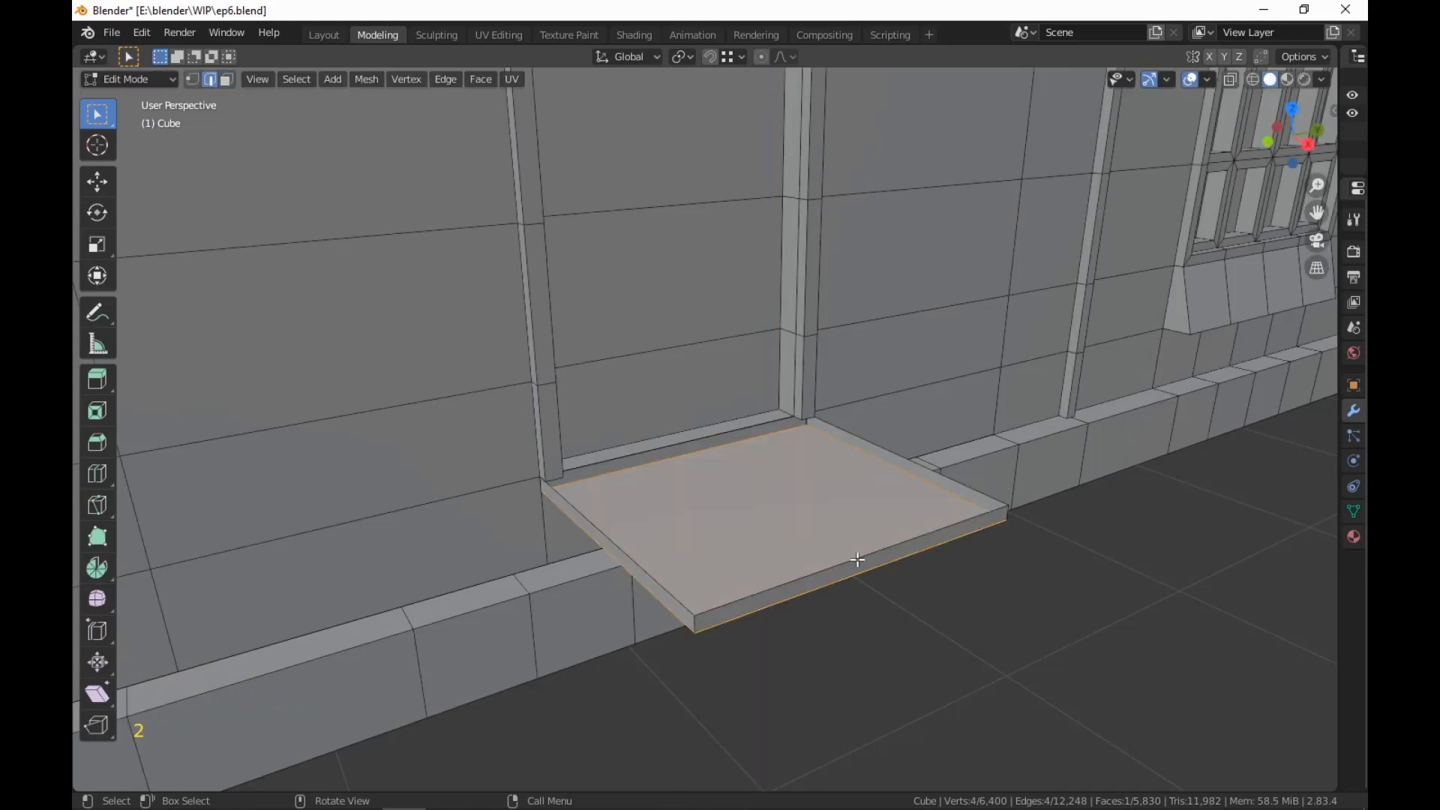
alt+click(851, 553)
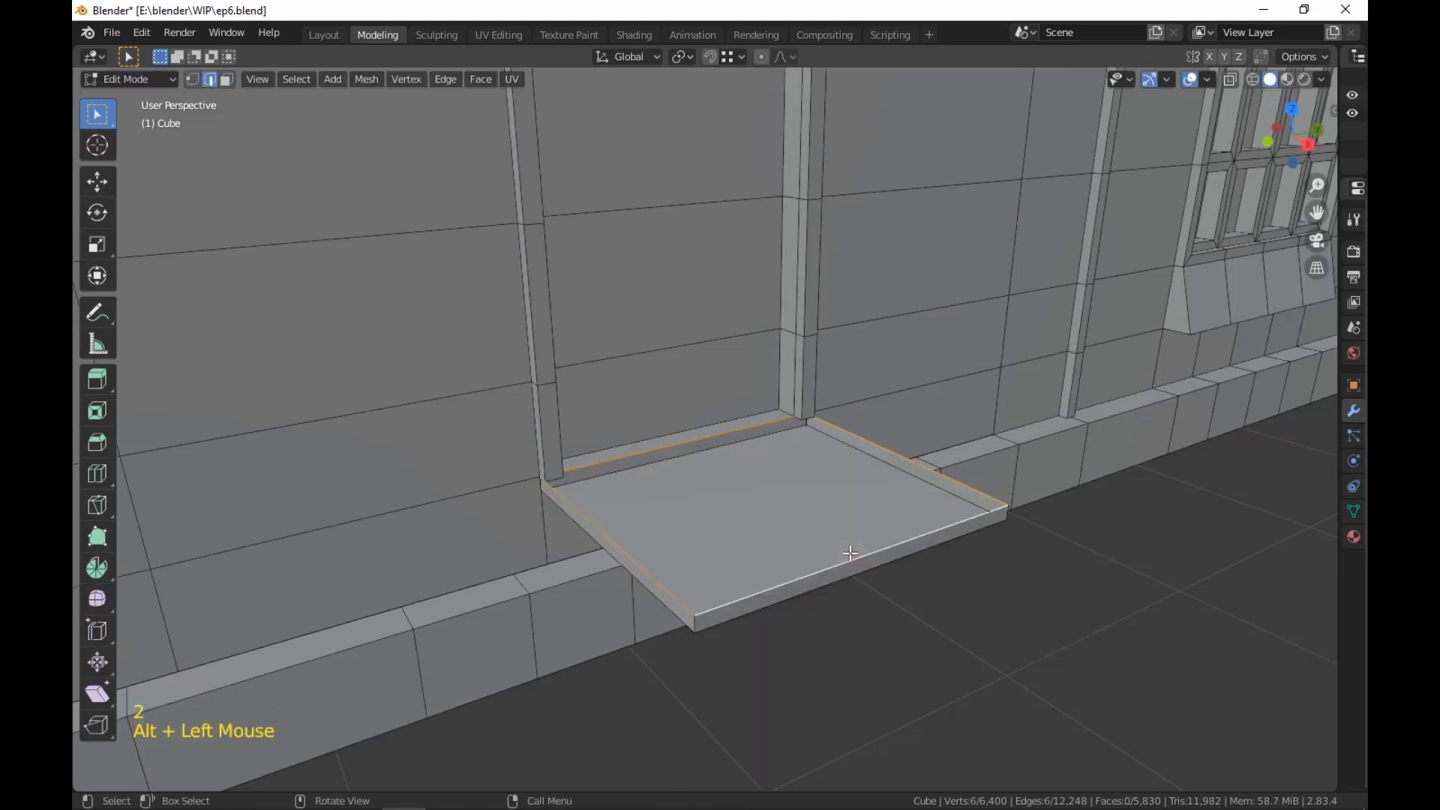
key(f)
Grow and shrink the selection from the filled top, and limit it to the doorstep slab's own faces
scroll(848, 553, down, 2)
shift+middle_drag(848, 553, 913, 583)
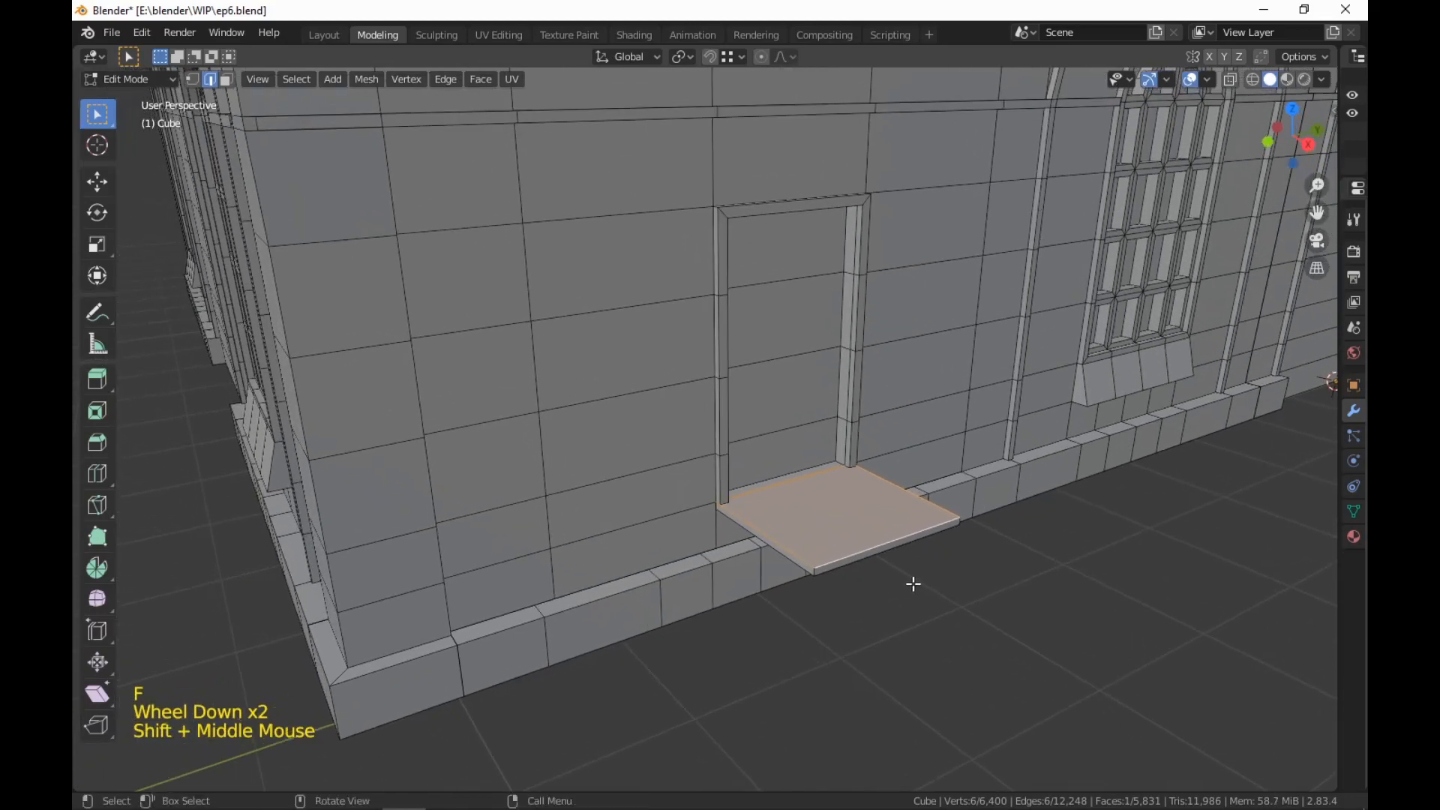
key(ctrl+KP_Add)
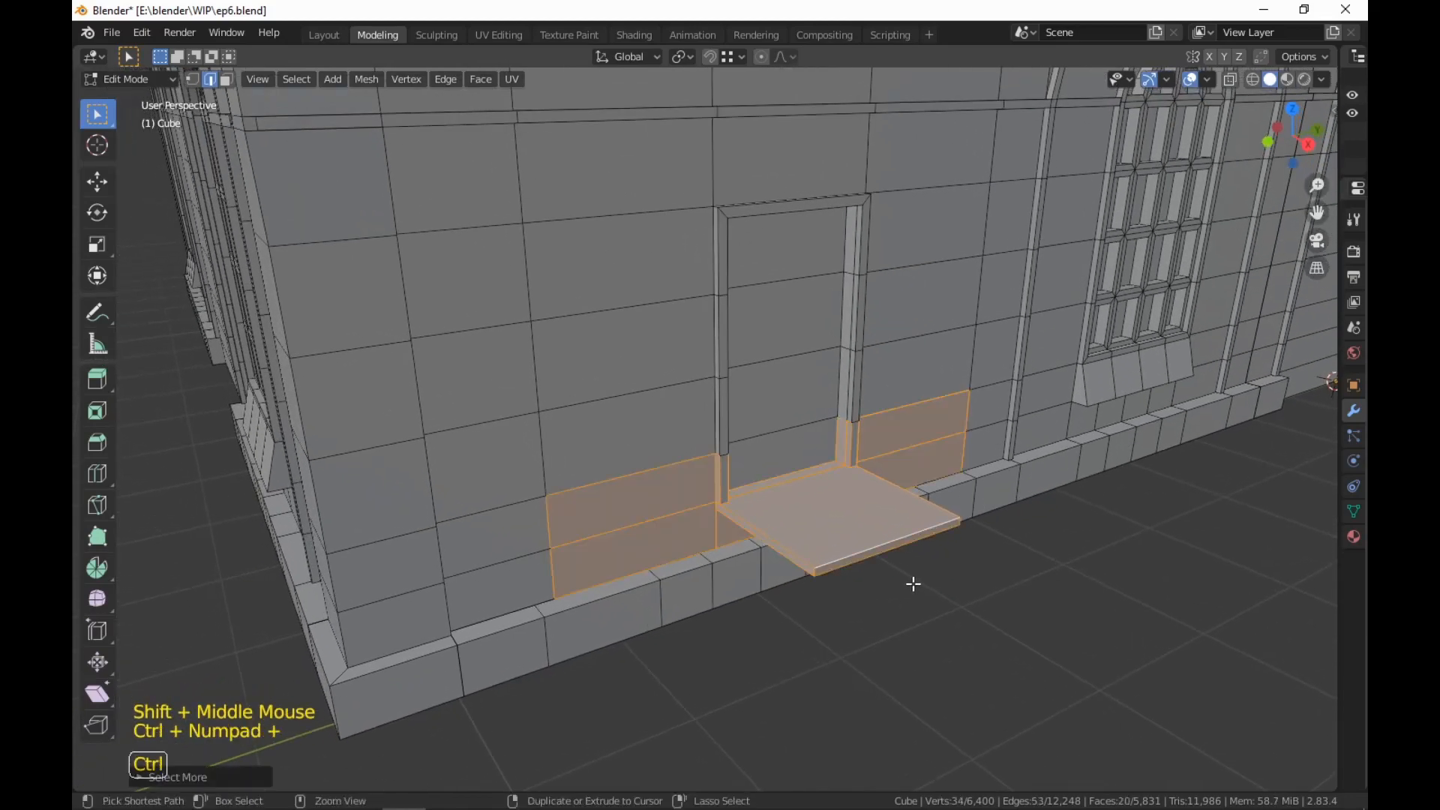
key(ctrl+KP_Subtract)
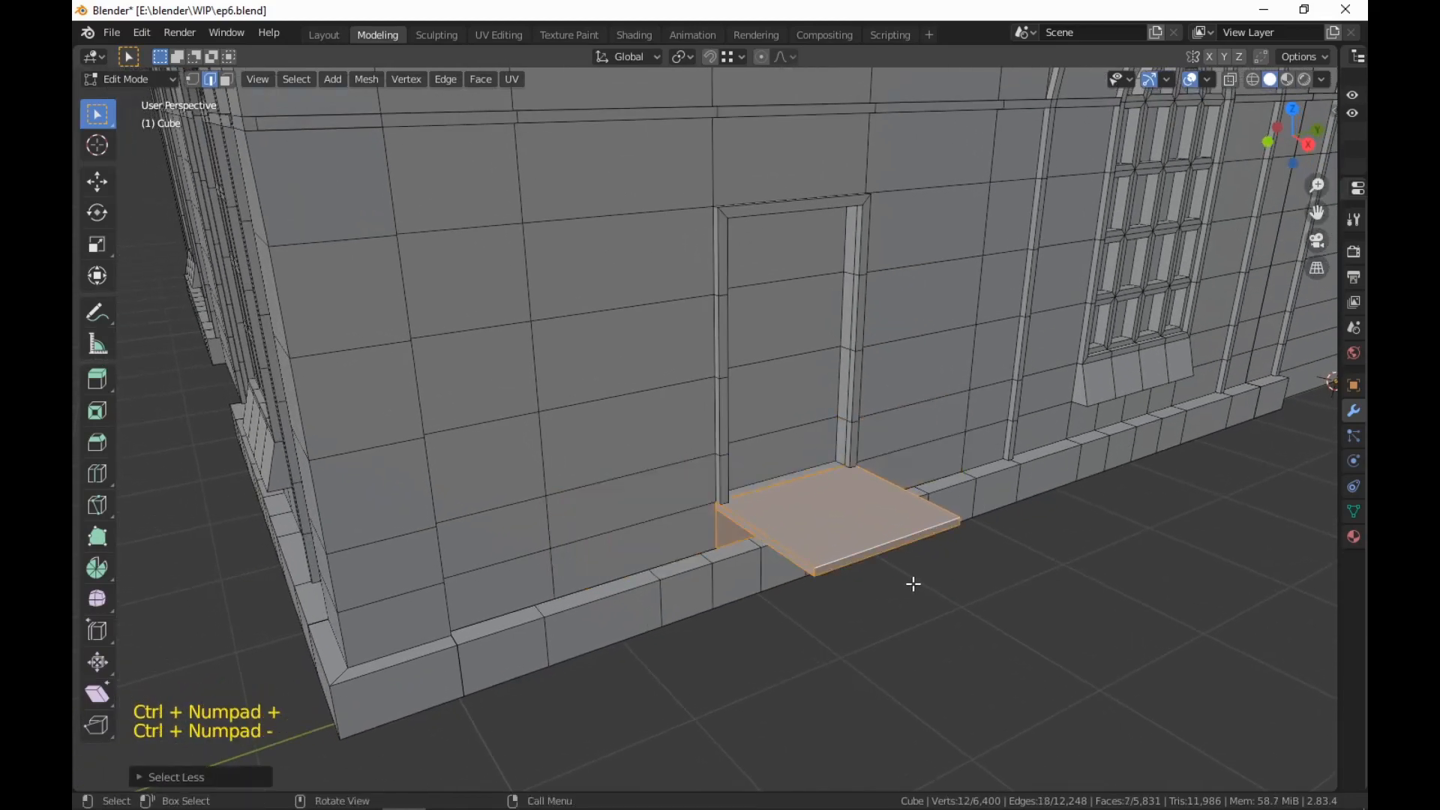
key(3)
shift+click(873, 518)
middle_drag(872, 518, 982, 392)
scroll(874, 431, up, 1)
Unwrap the slab faces for UV editing with Smart UV Project, using a 66° angle limit and 0.03 island margin
click(498, 33)
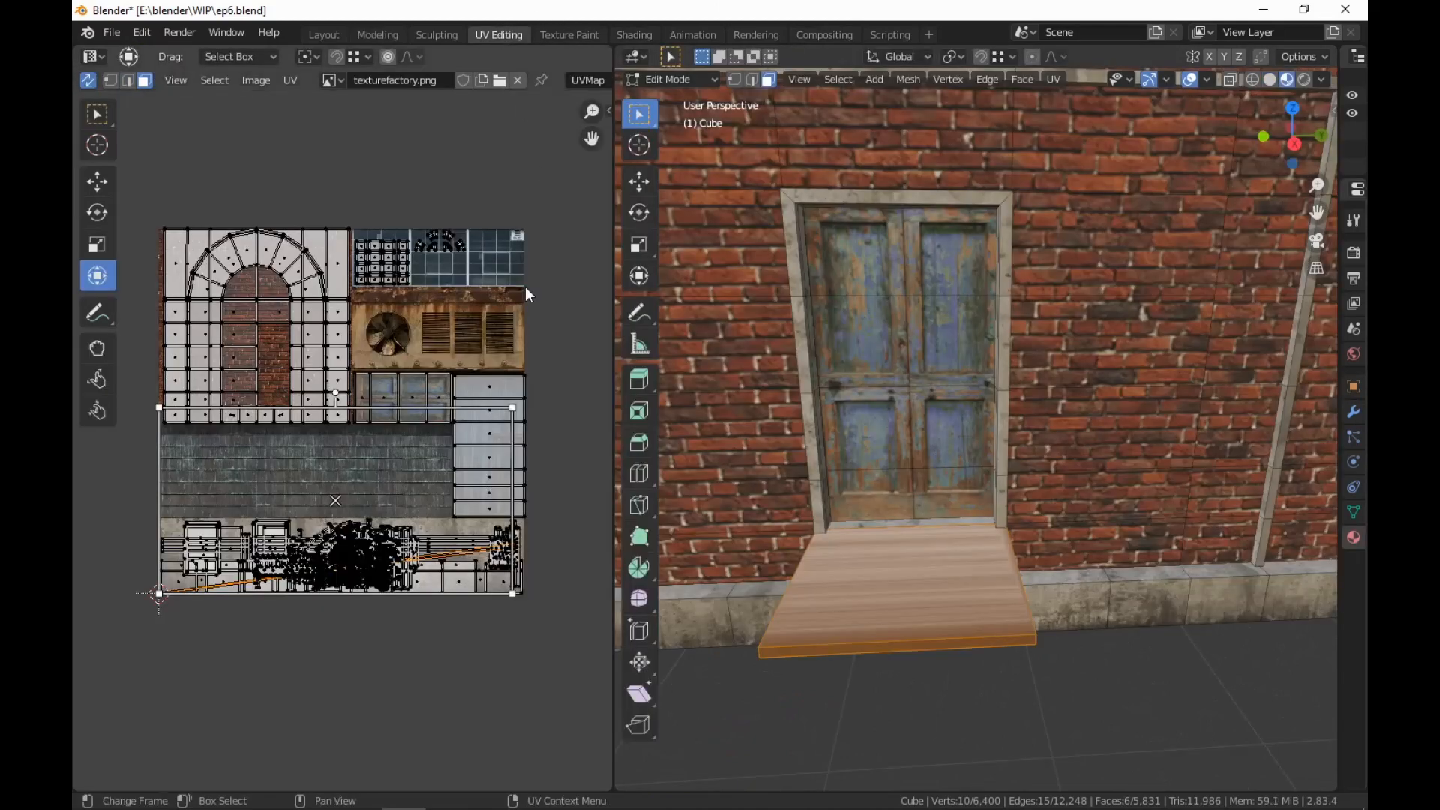
right_click(948, 402)
mouse_move(961, 397)
click(1065, 446)
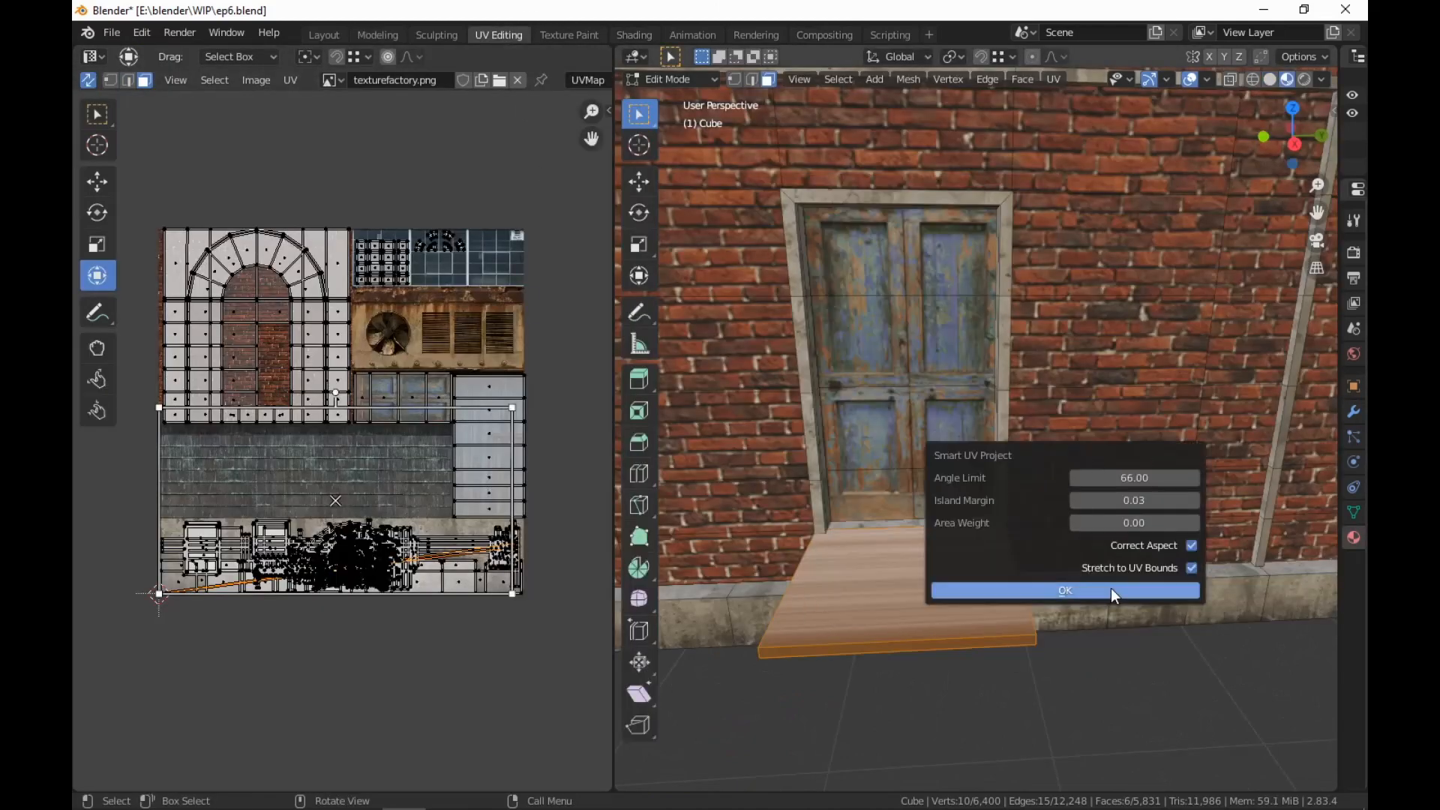
click(1102, 588)
Move the slab's new UV islands off the texture into the empty area below it
scroll(280, 492, down, 3)
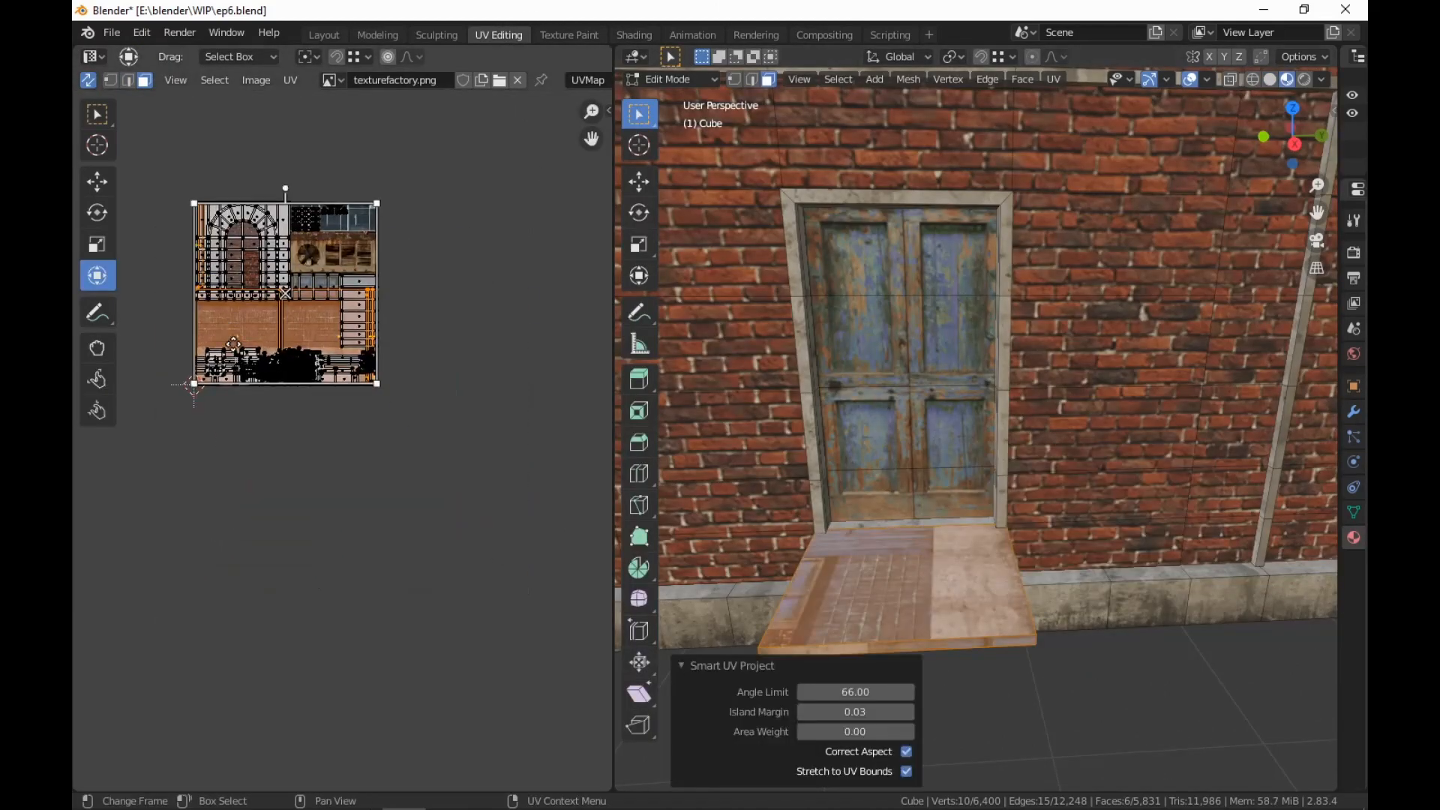
key(g)
click(266, 656)
middle_drag(351, 656, 409, 511)
scroll(401, 495, up, 2)
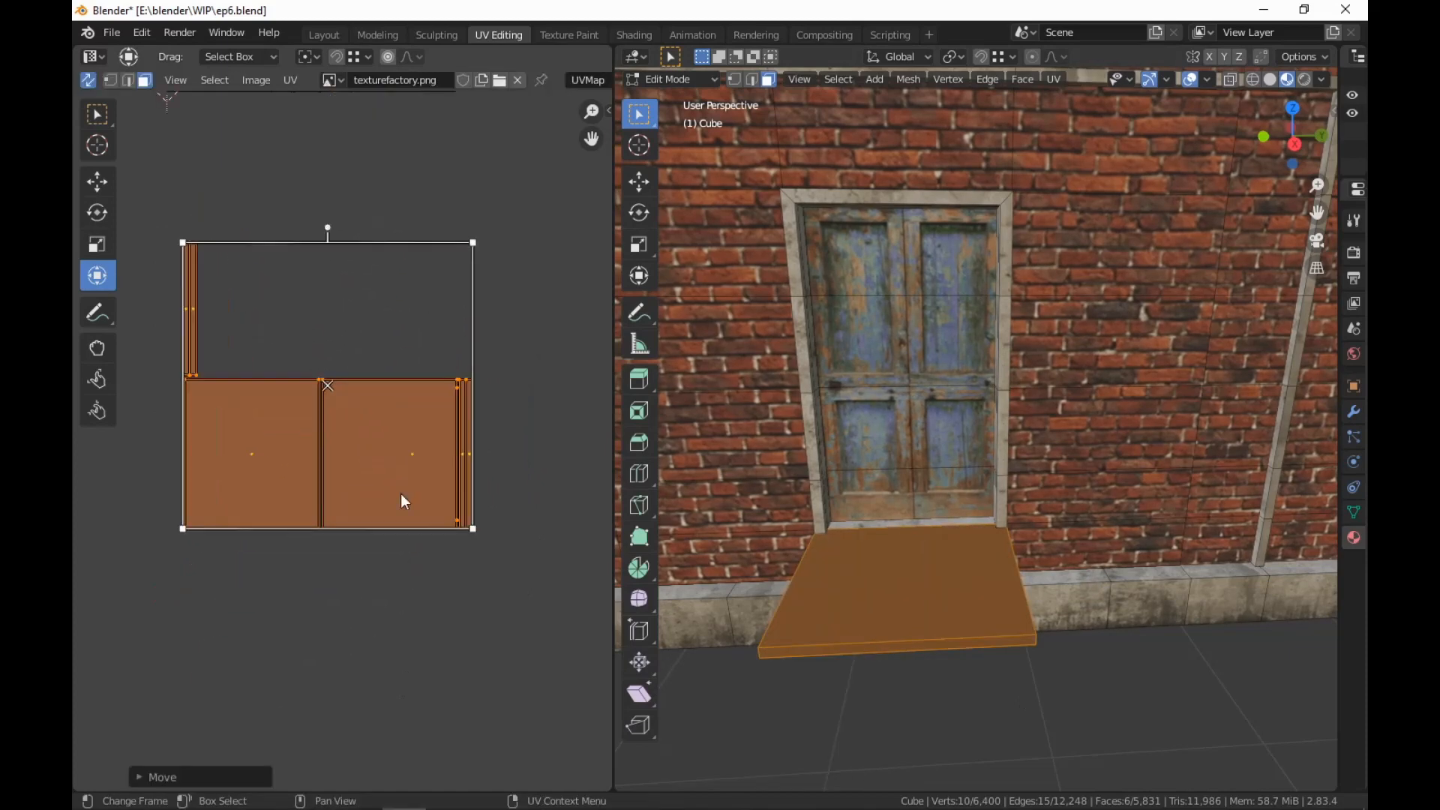
Stack the narrow slab-edge UV strips together and place them over the second large slab island
drag(497, 361, 449, 553)
key(g)
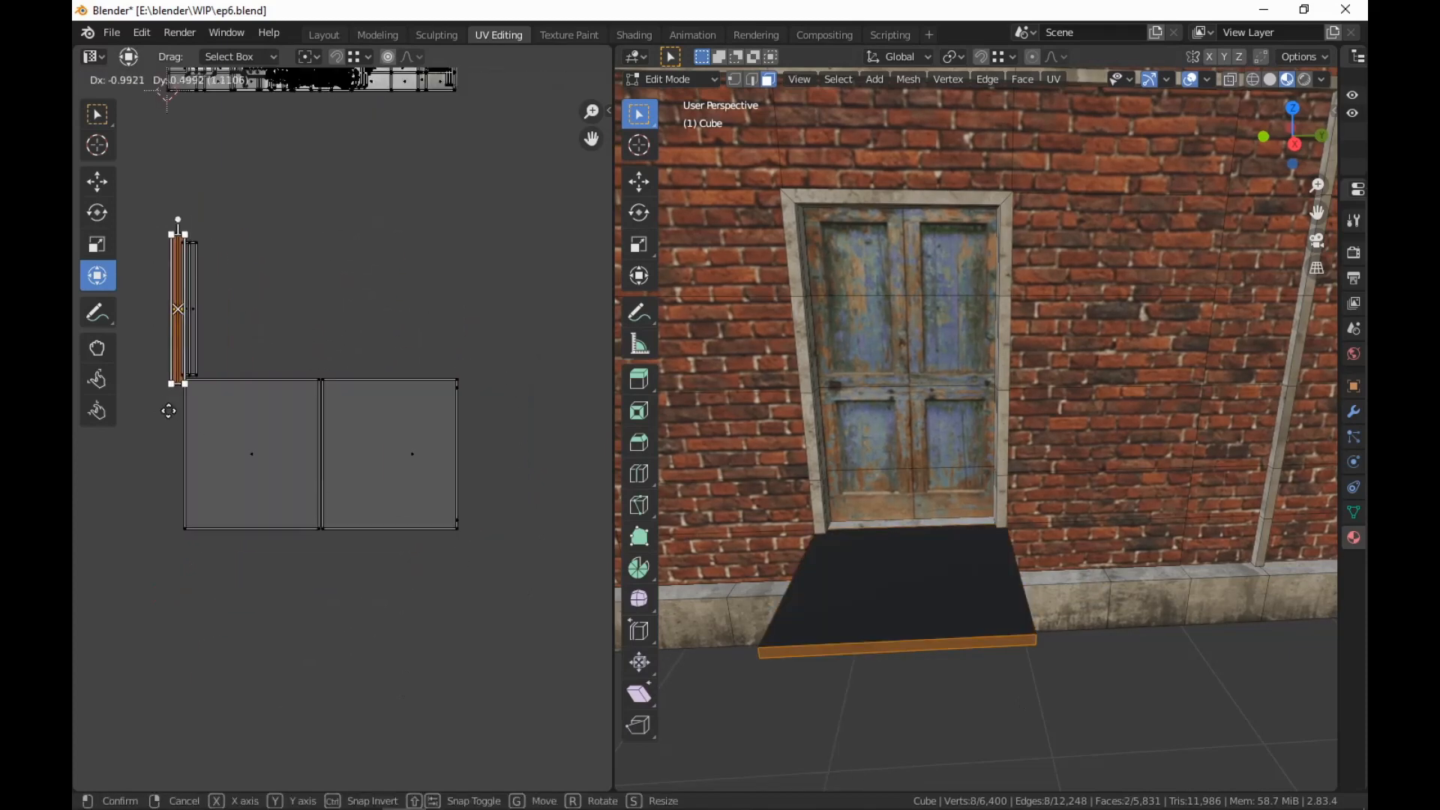
click(181, 408)
key(g)
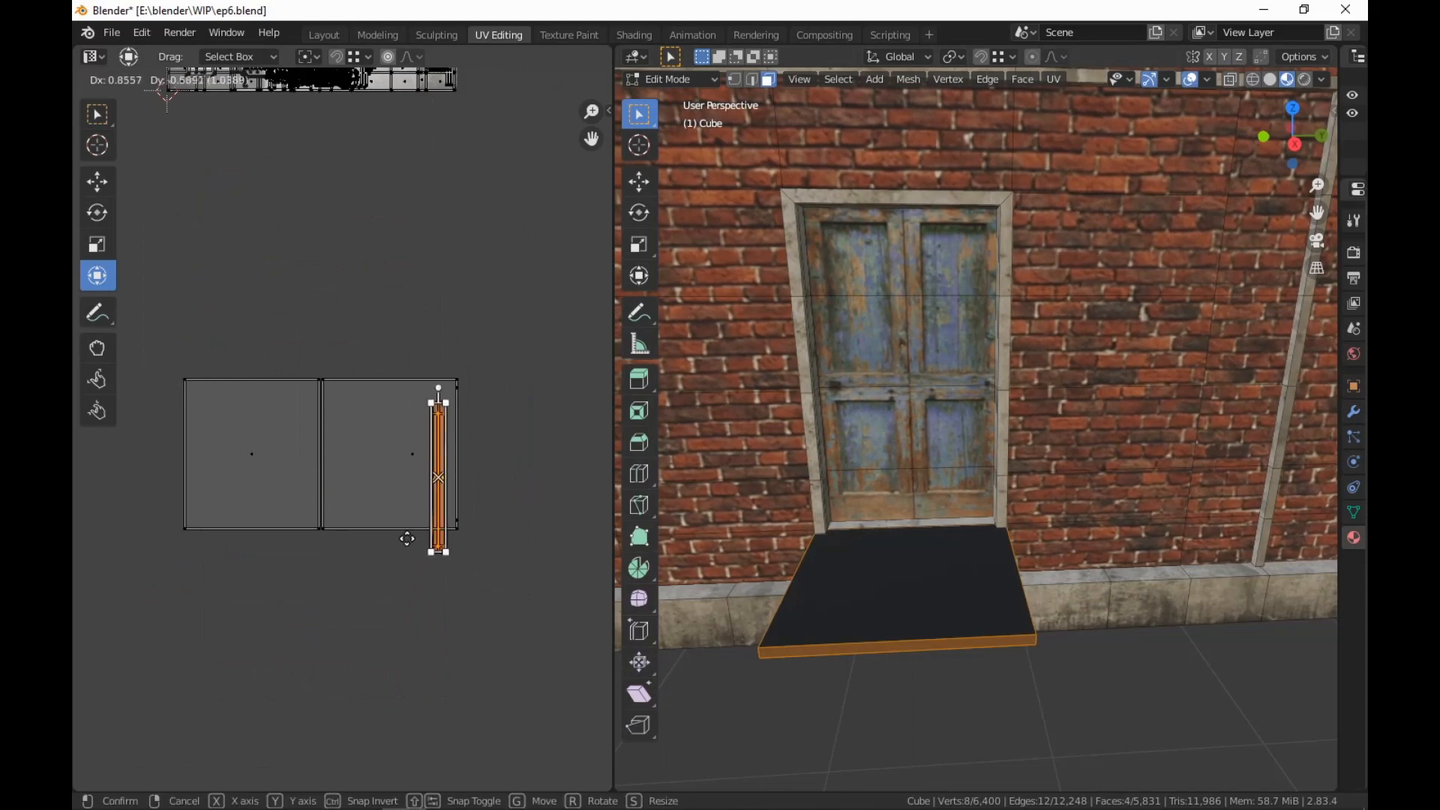
click(406, 518)
middle_drag(481, 385, 484, 528)
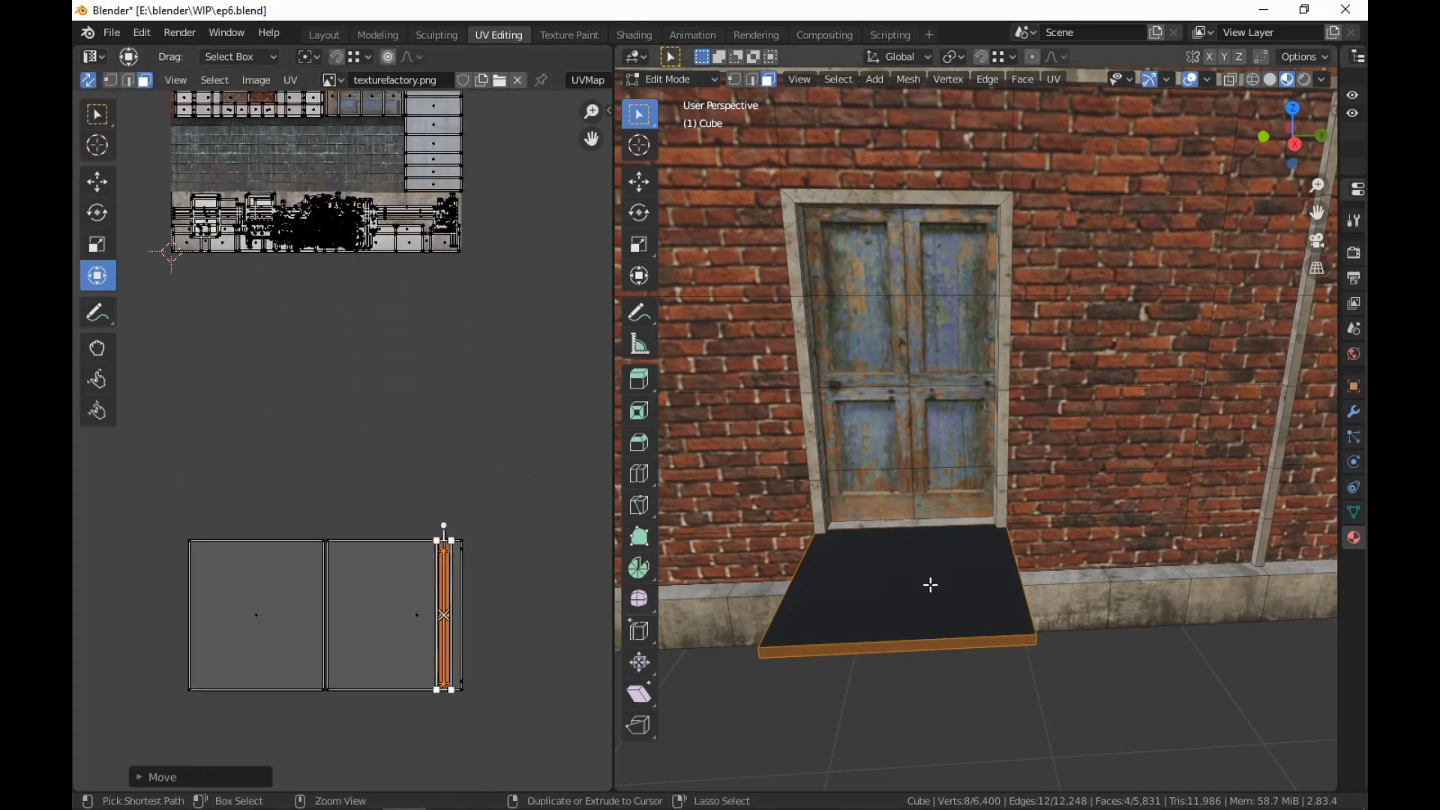
key(ctrl+r)
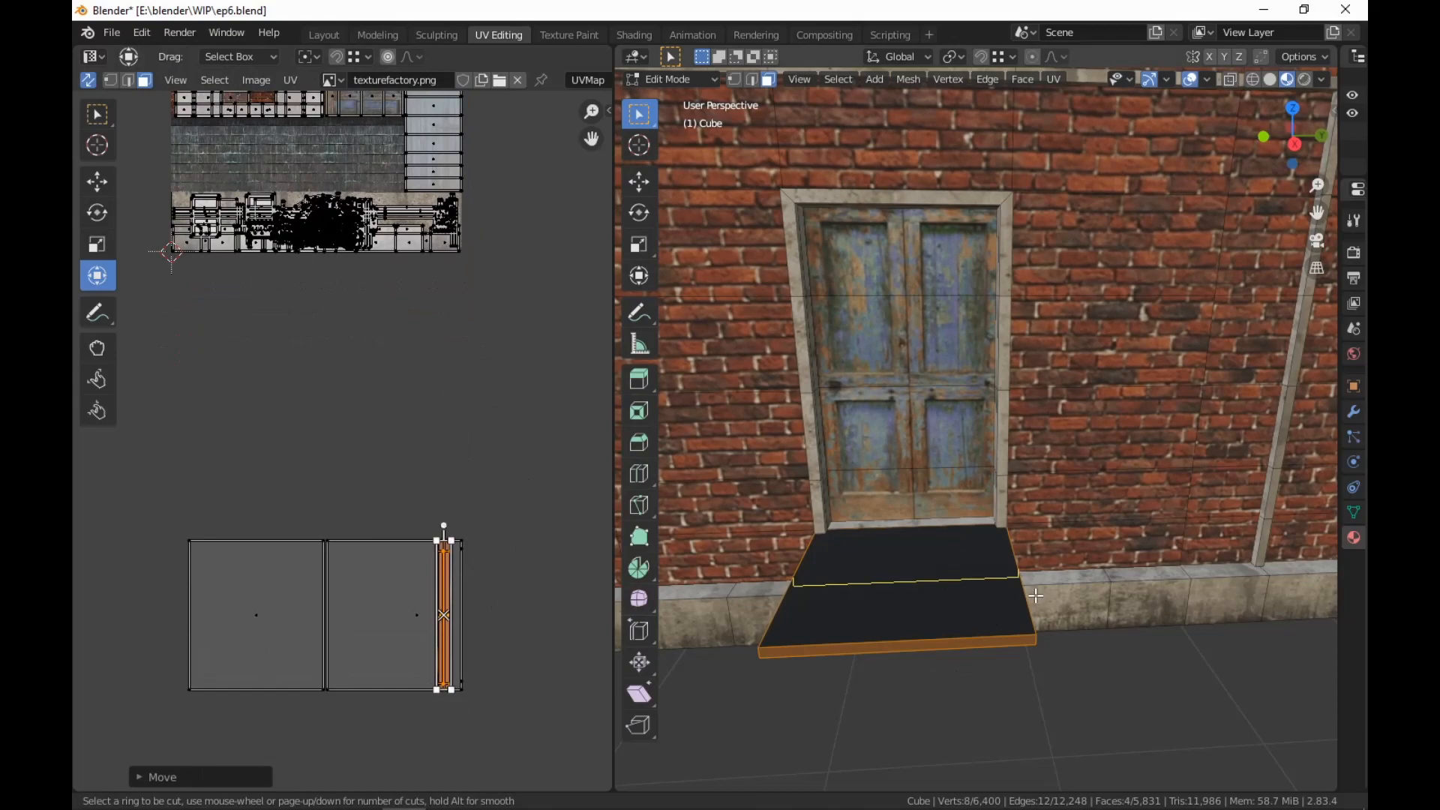
key(Escape)
middle_drag(1120, 674, 1123, 602)
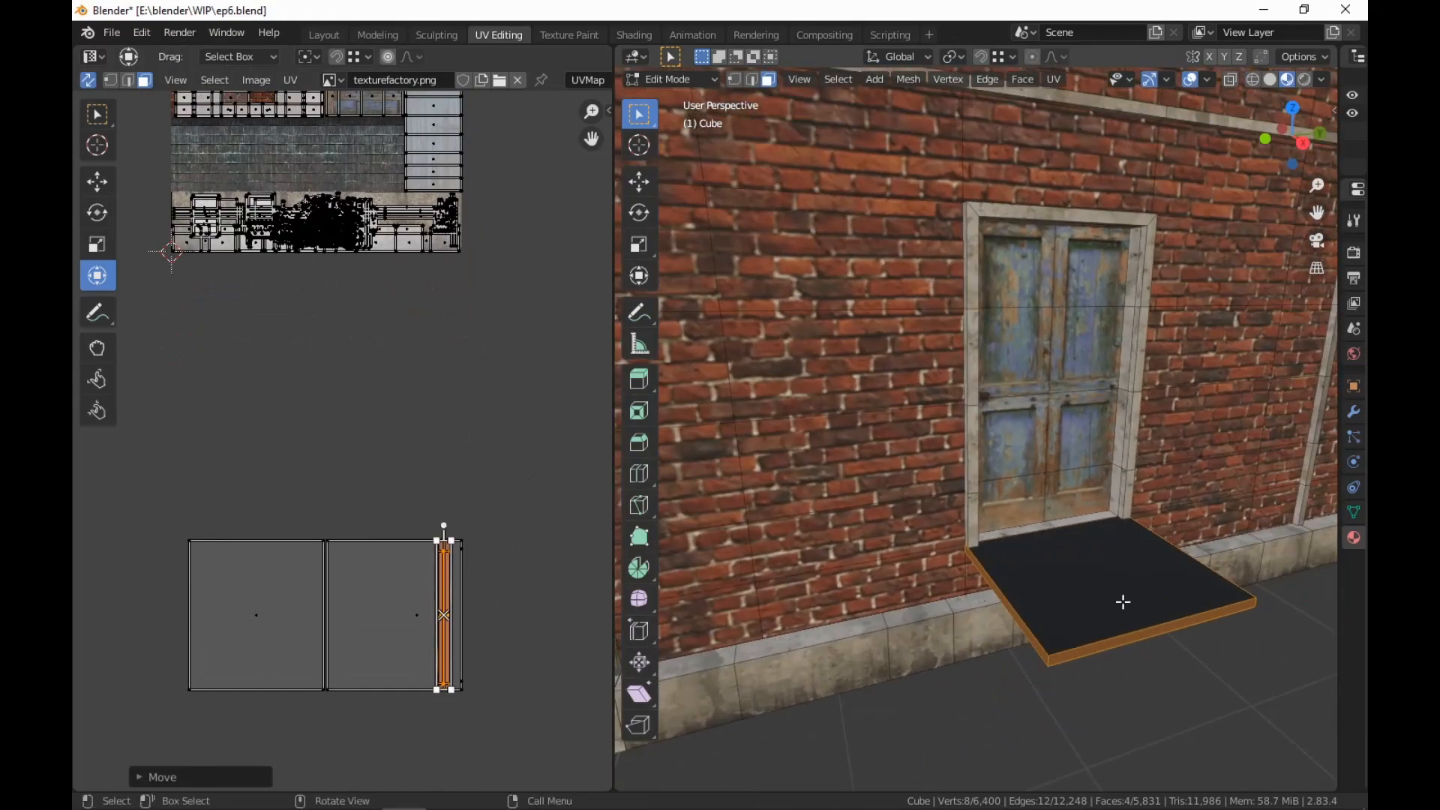
key(l)
click(1134, 666)
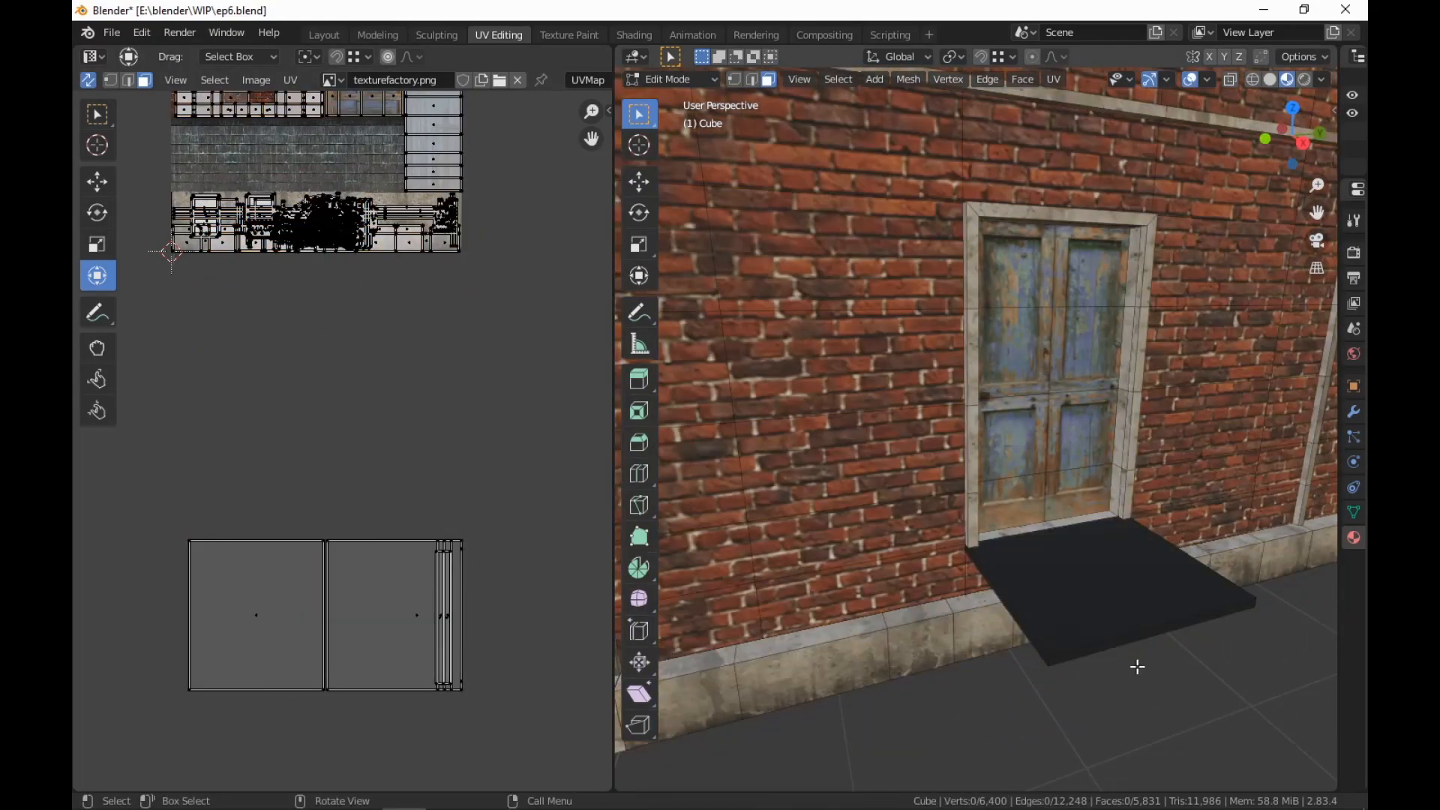
Select all the slab's UV islands and merge its vertices by distance at 0.0101 m
drag(489, 498, 78, 771)
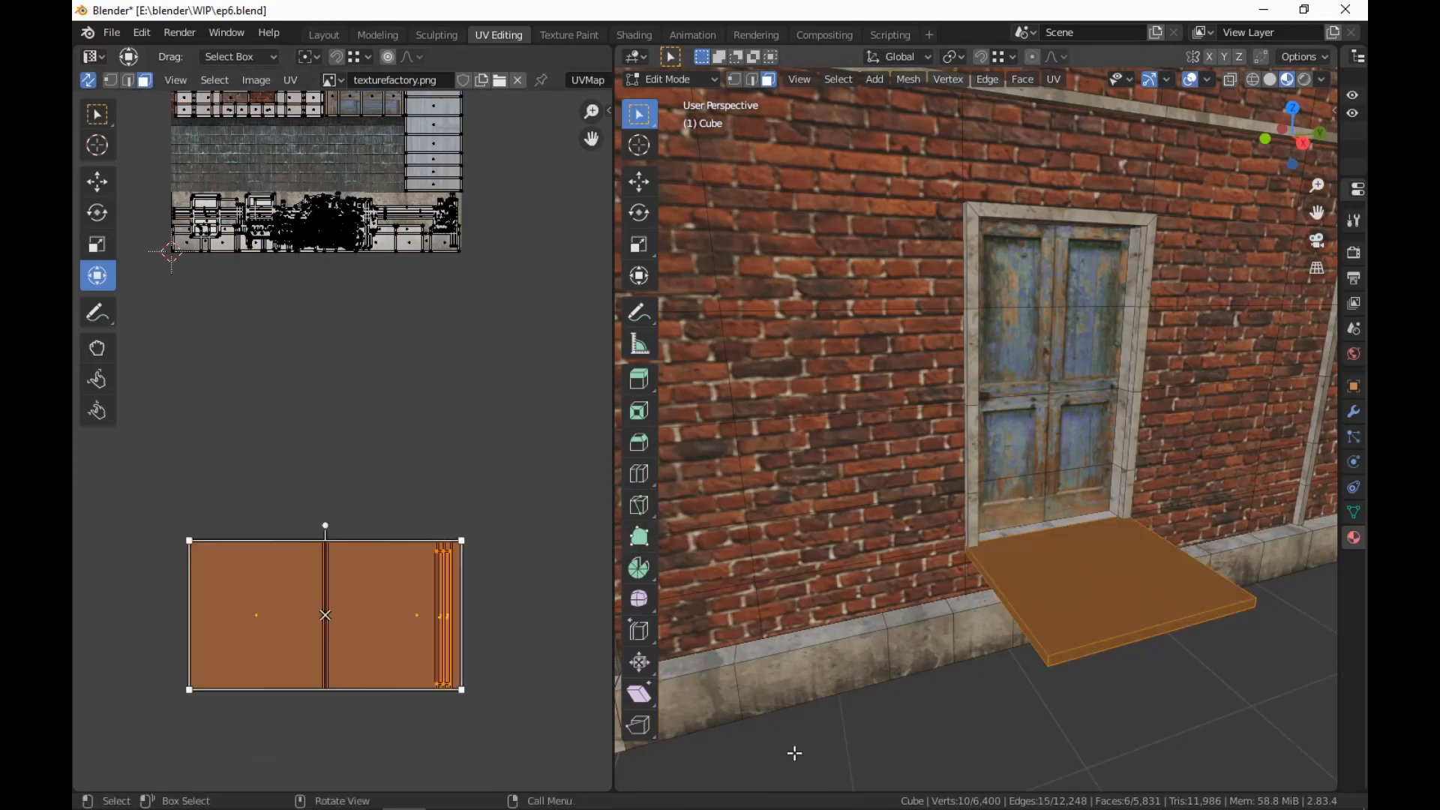
key(m)
click(960, 744)
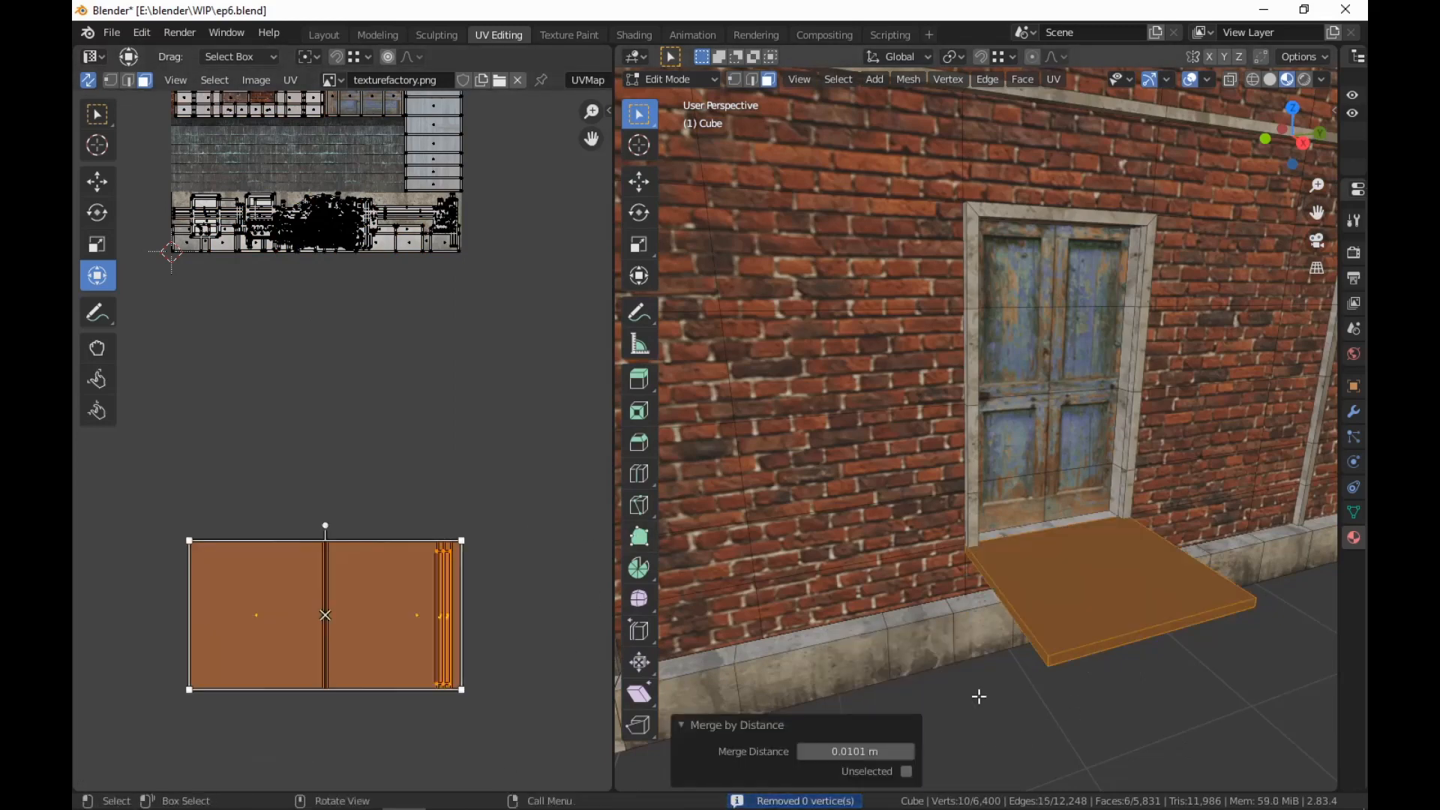
Add one centred loop cut across the doorstep slab, parallel to the wall
key(ctrl+r)
click(1024, 625)
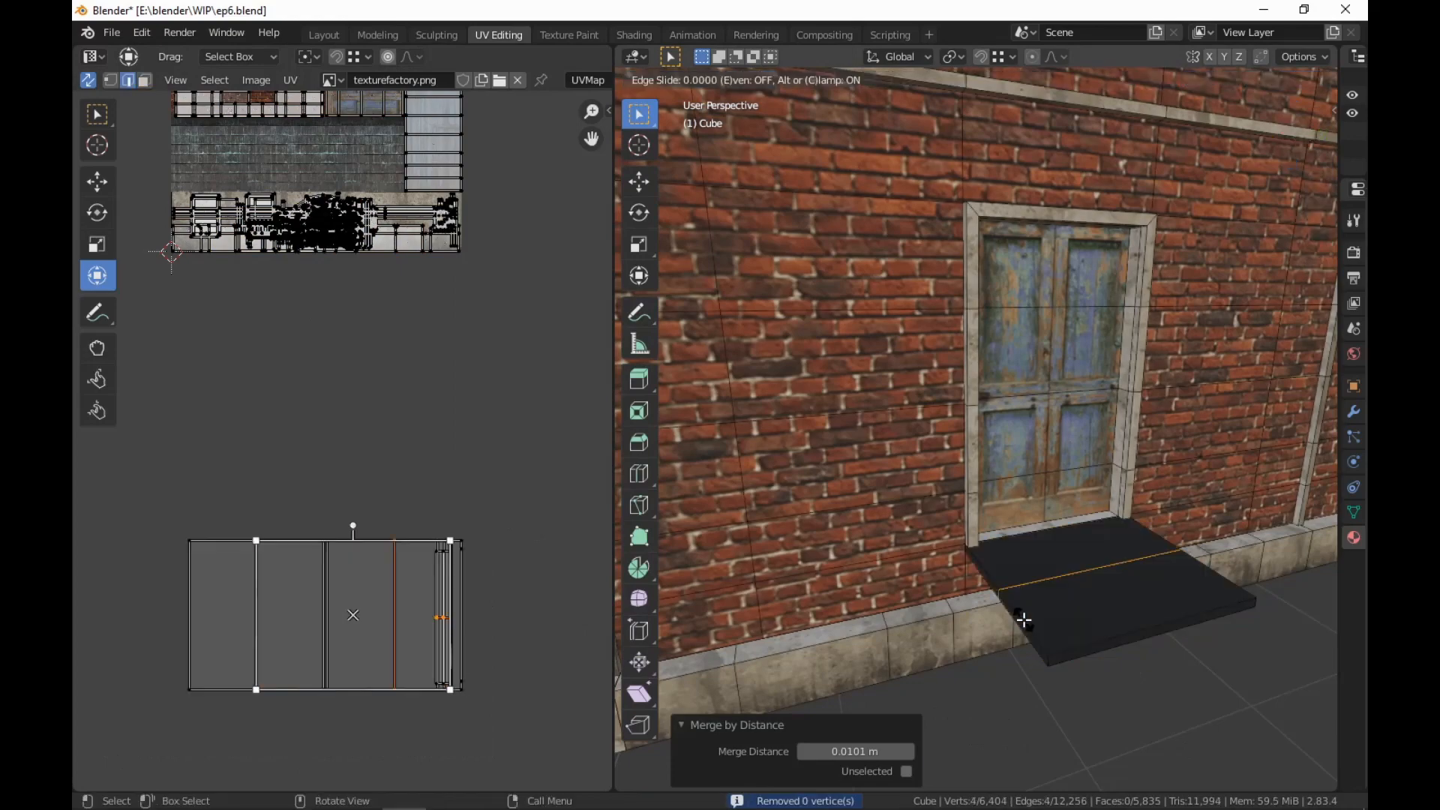
right_click(1025, 626)
middle_drag(1046, 691, 1207, 741)
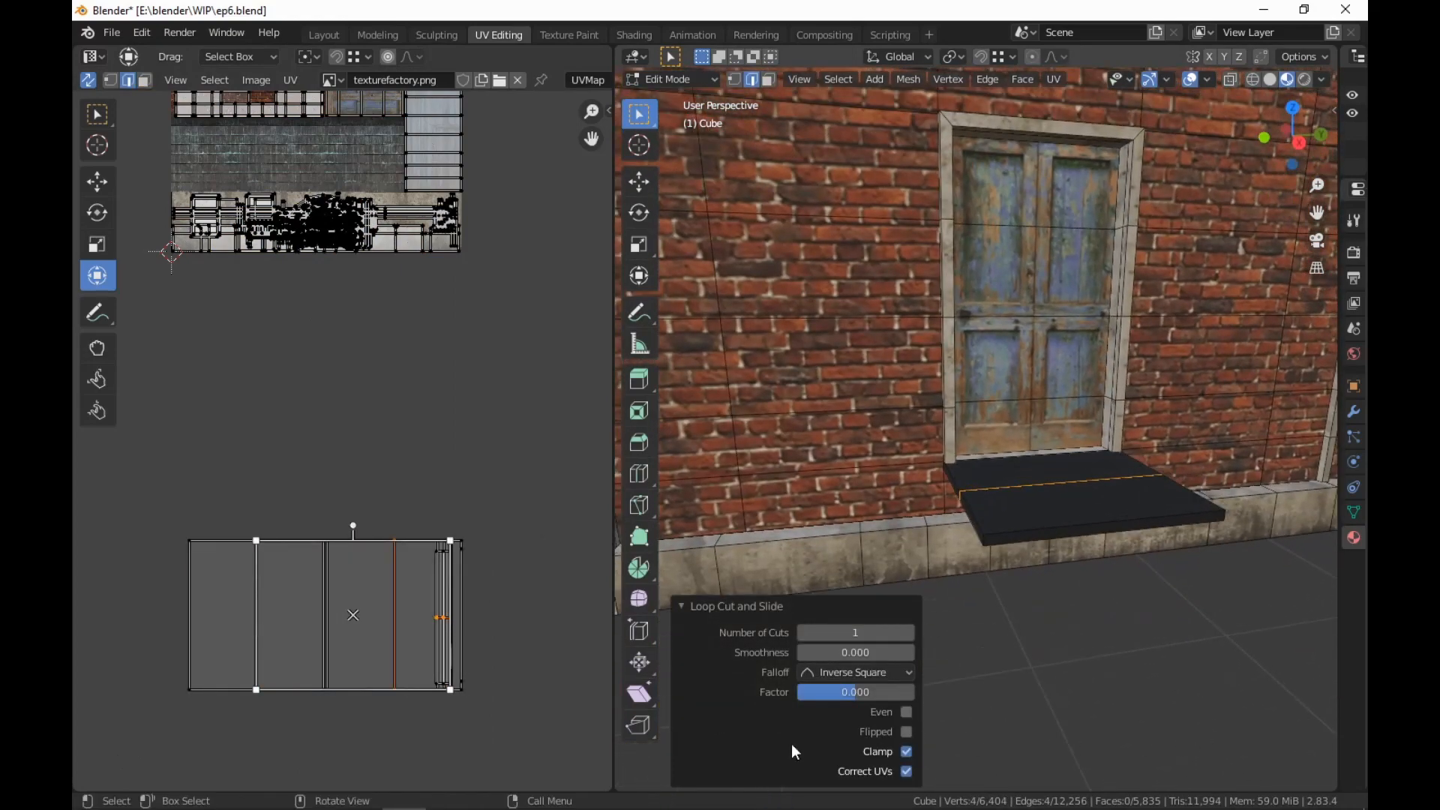
Select the outer half-slab UV face together with the narrow strips and move them onto the opposite end of the layout
drag(479, 508, 431, 717)
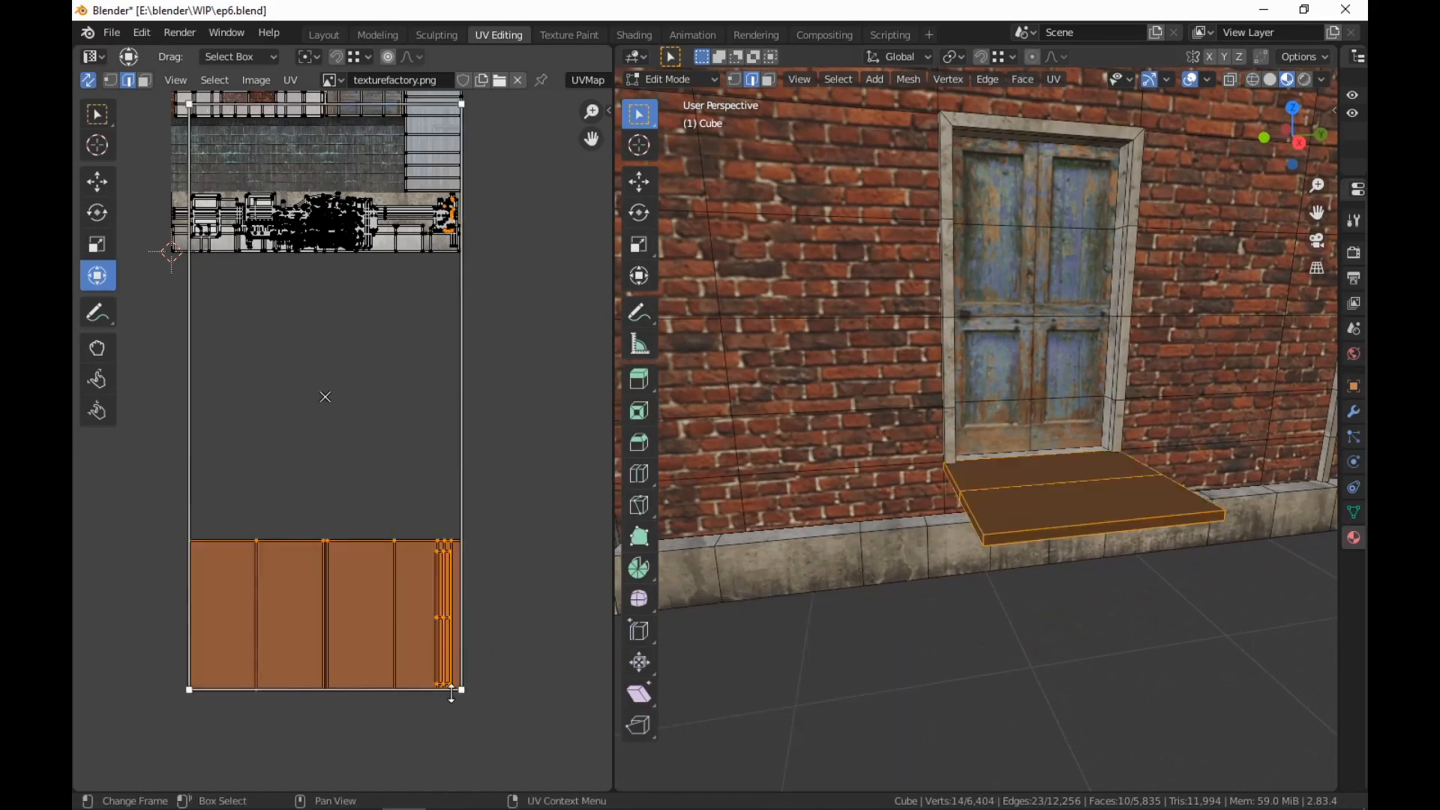
key(3)
drag(490, 498, 403, 726)
key(g)
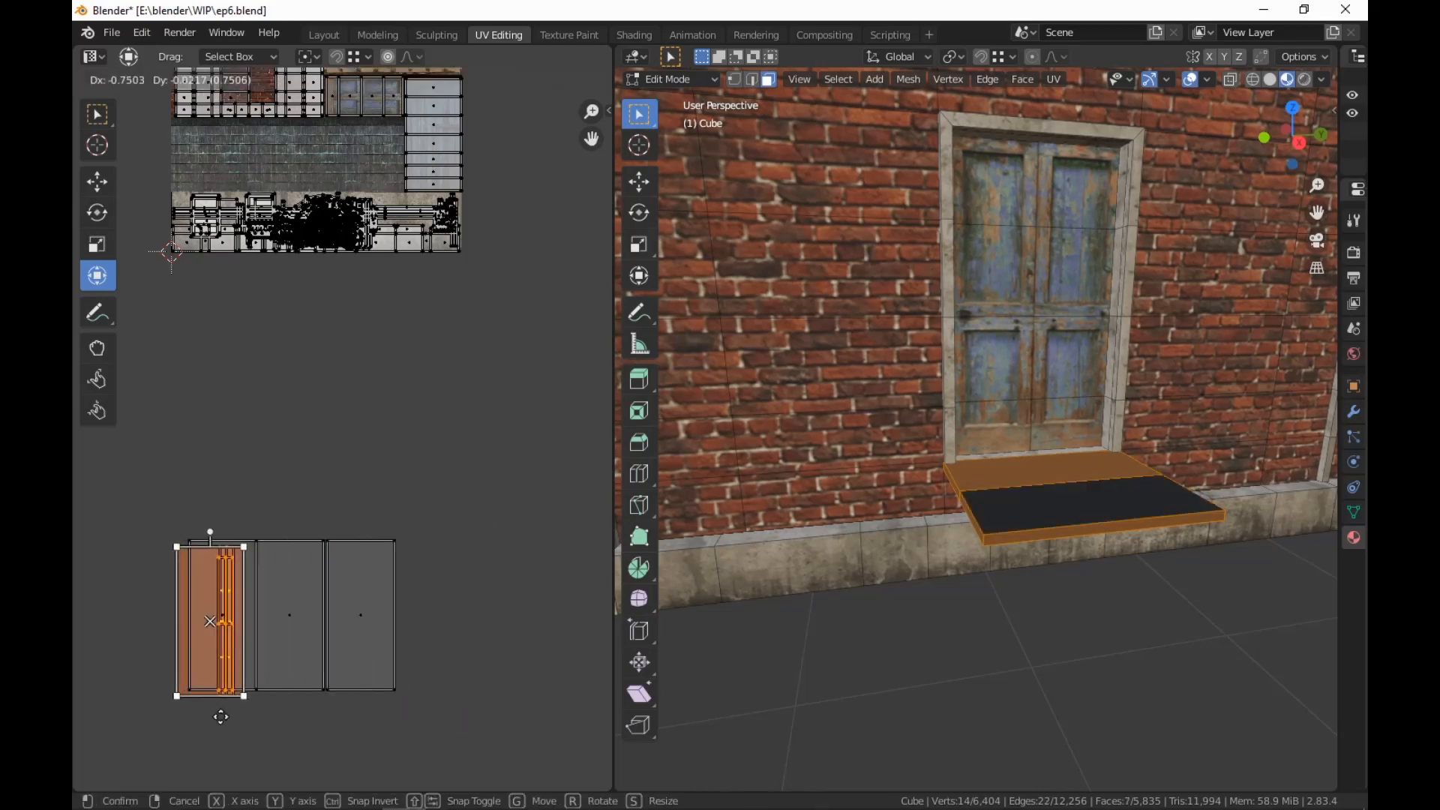
click(235, 719)
Move the remaining half-slab UV faces one by one onto the same stack so that all islands overlap
drag(427, 598, 340, 677)
key(g)
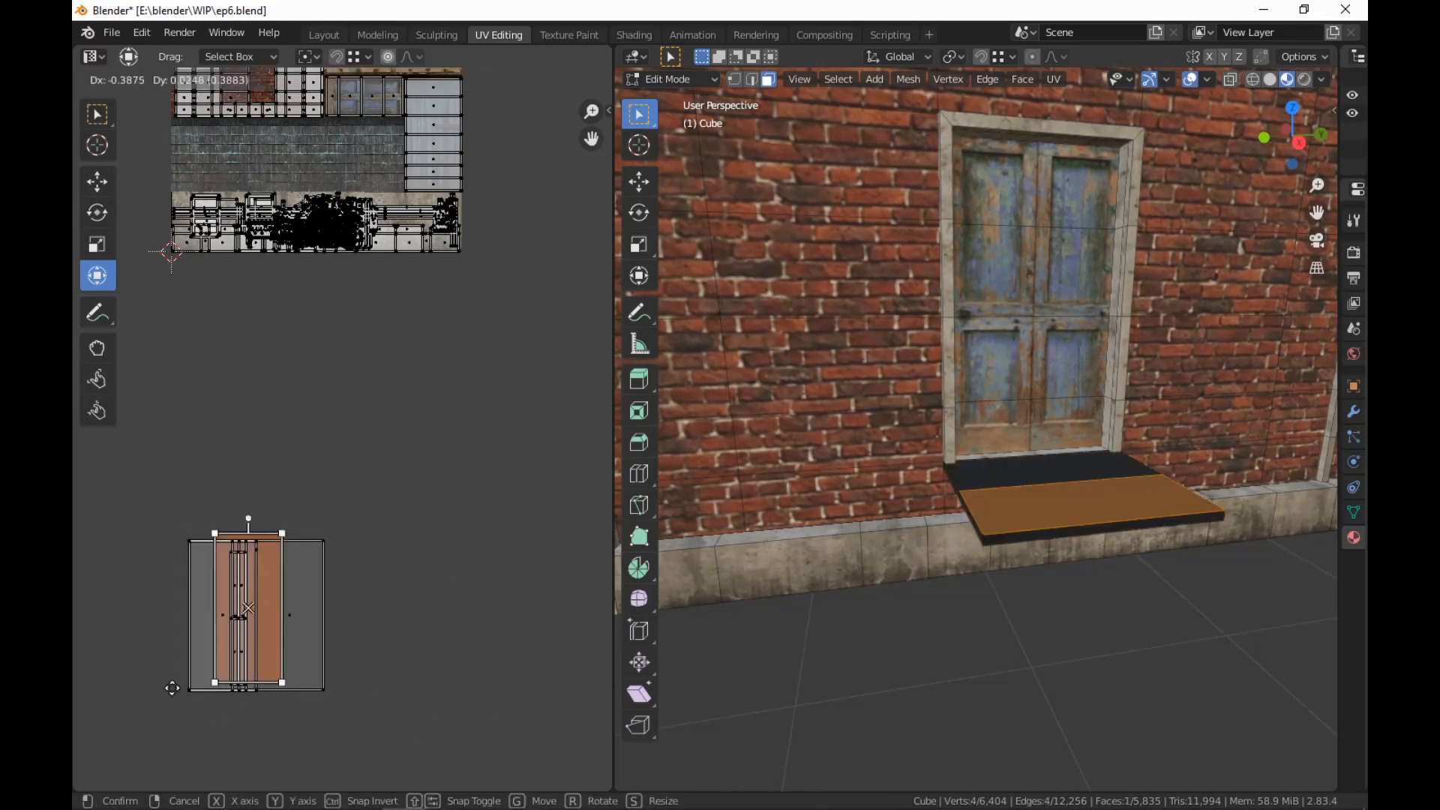
click(154, 690)
drag(336, 591, 270, 651)
key(g)
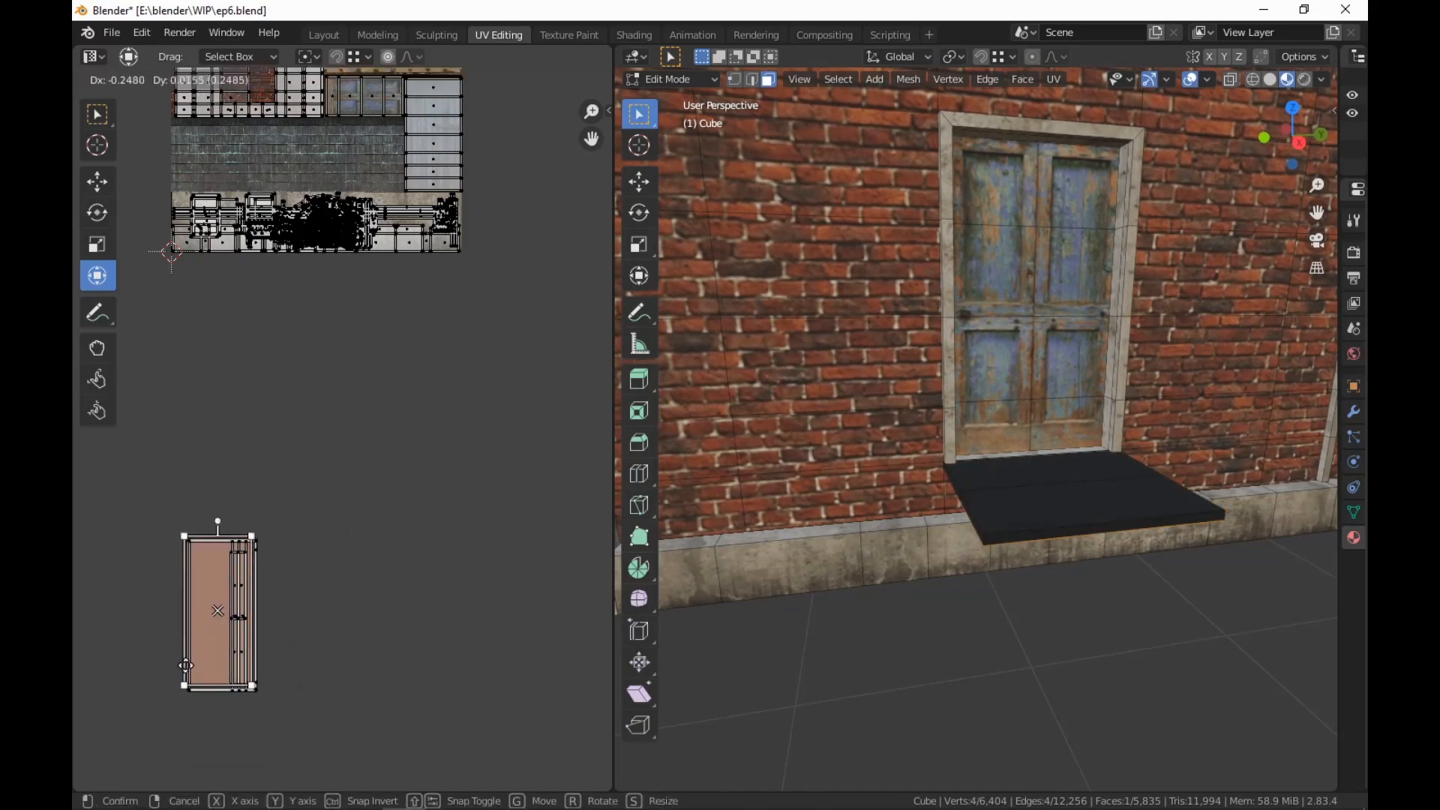
click(236, 644)
key(g)
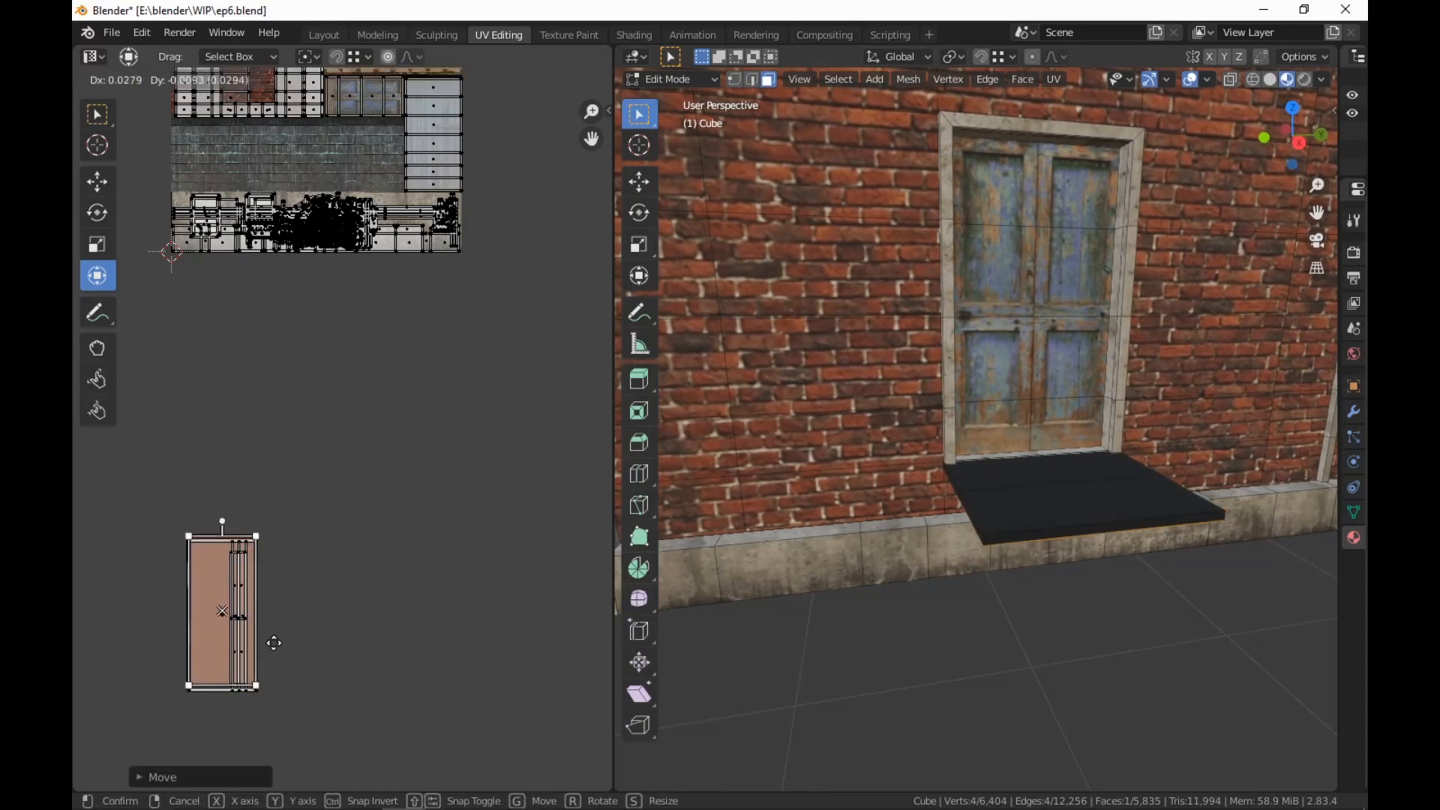
click(274, 646)
Select the stacked slab UVs, rotate them a quarter turn and move them over towards the texture
drag(299, 518, 148, 723)
middle_drag(415, 284, 418, 591)
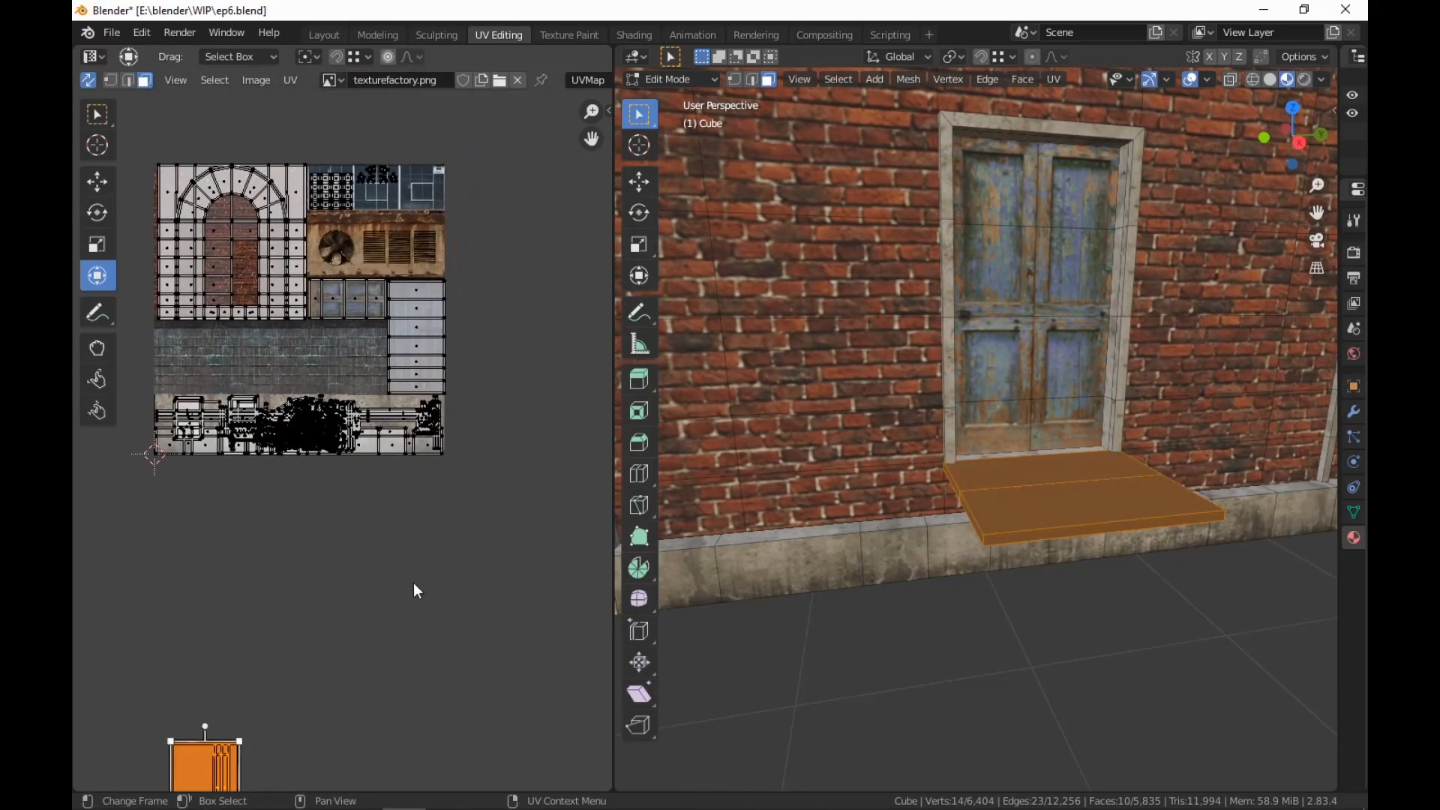
key(r)
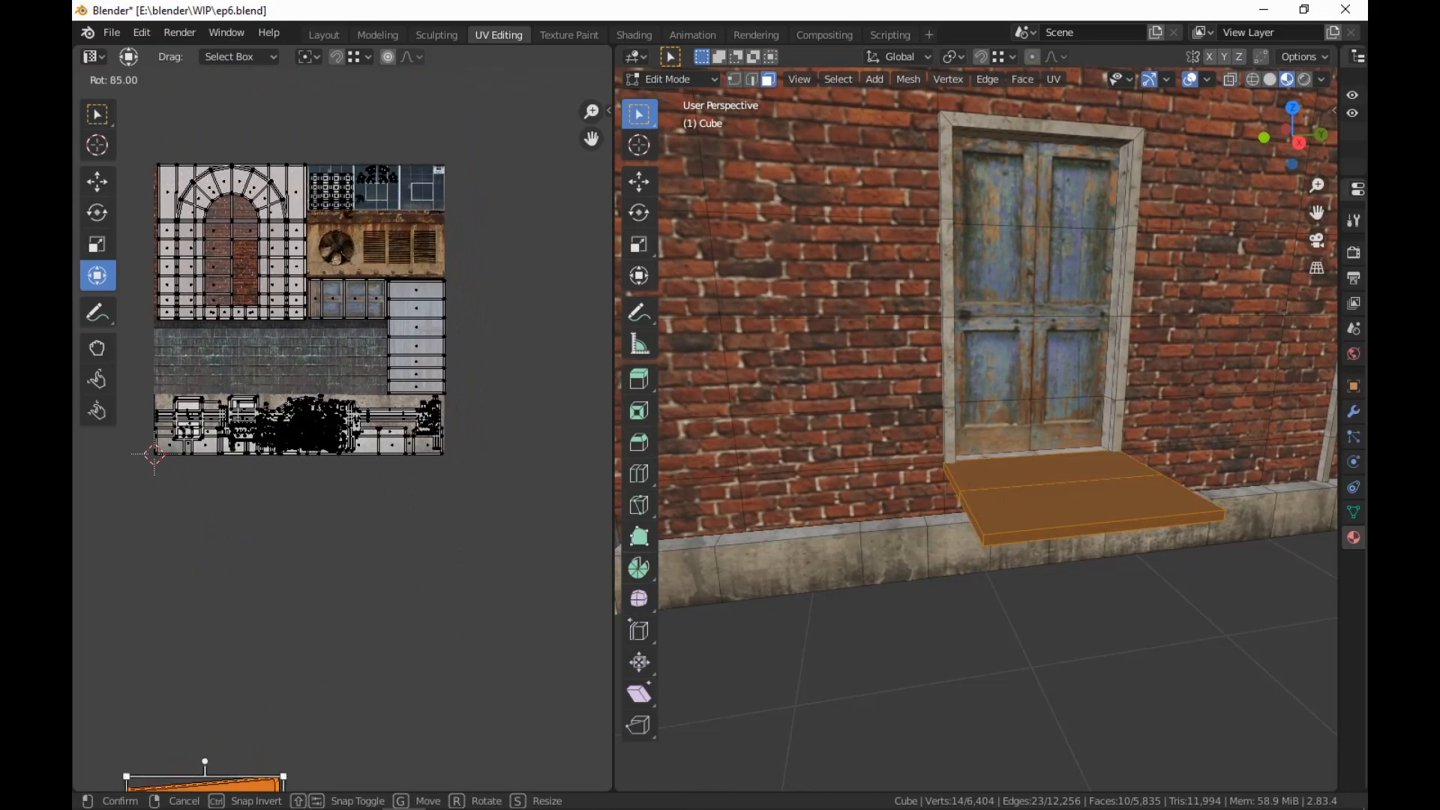
click(365, 454)
key(g)
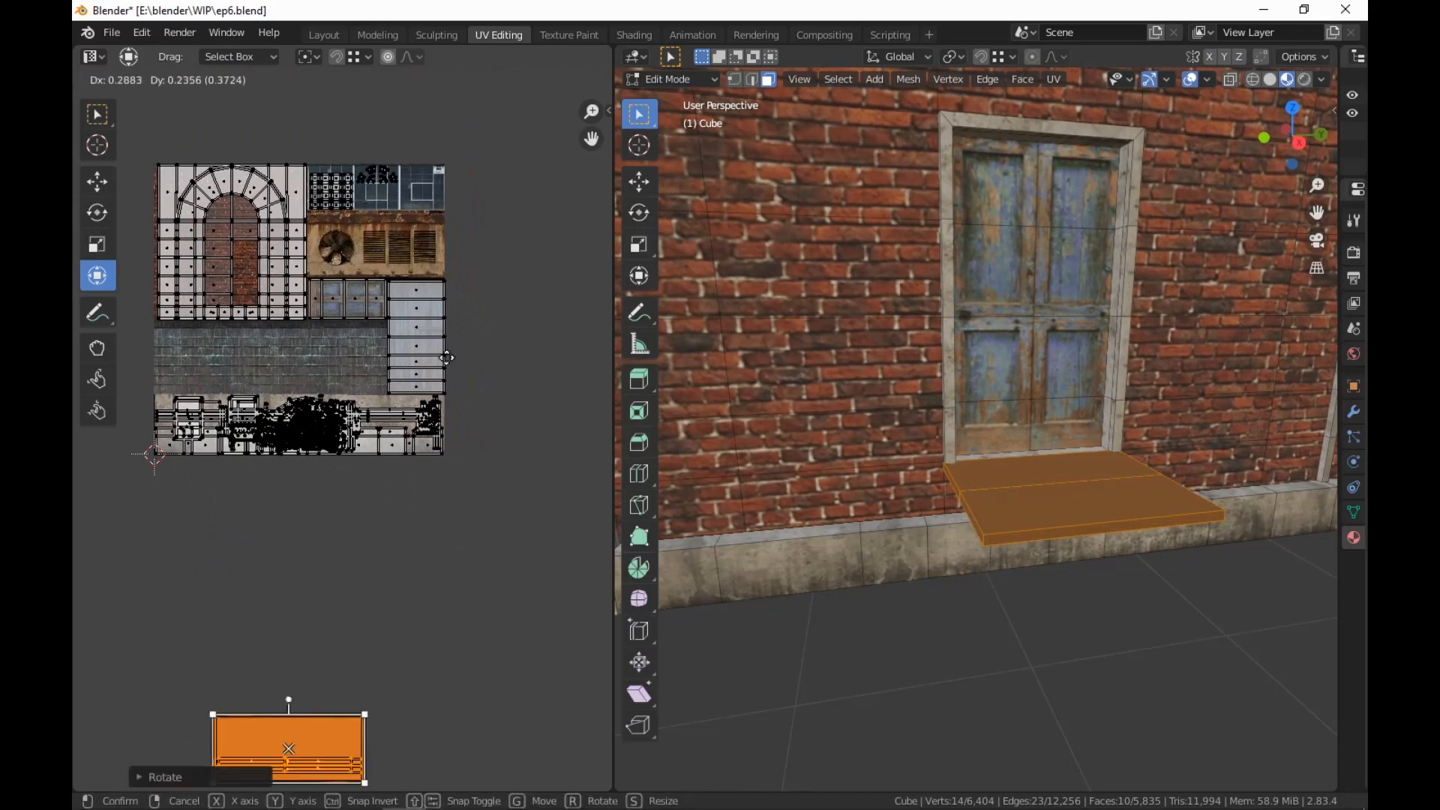
click(524, 640)
middle_drag(480, 459, 467, 669)
scroll(468, 670, up, 3)
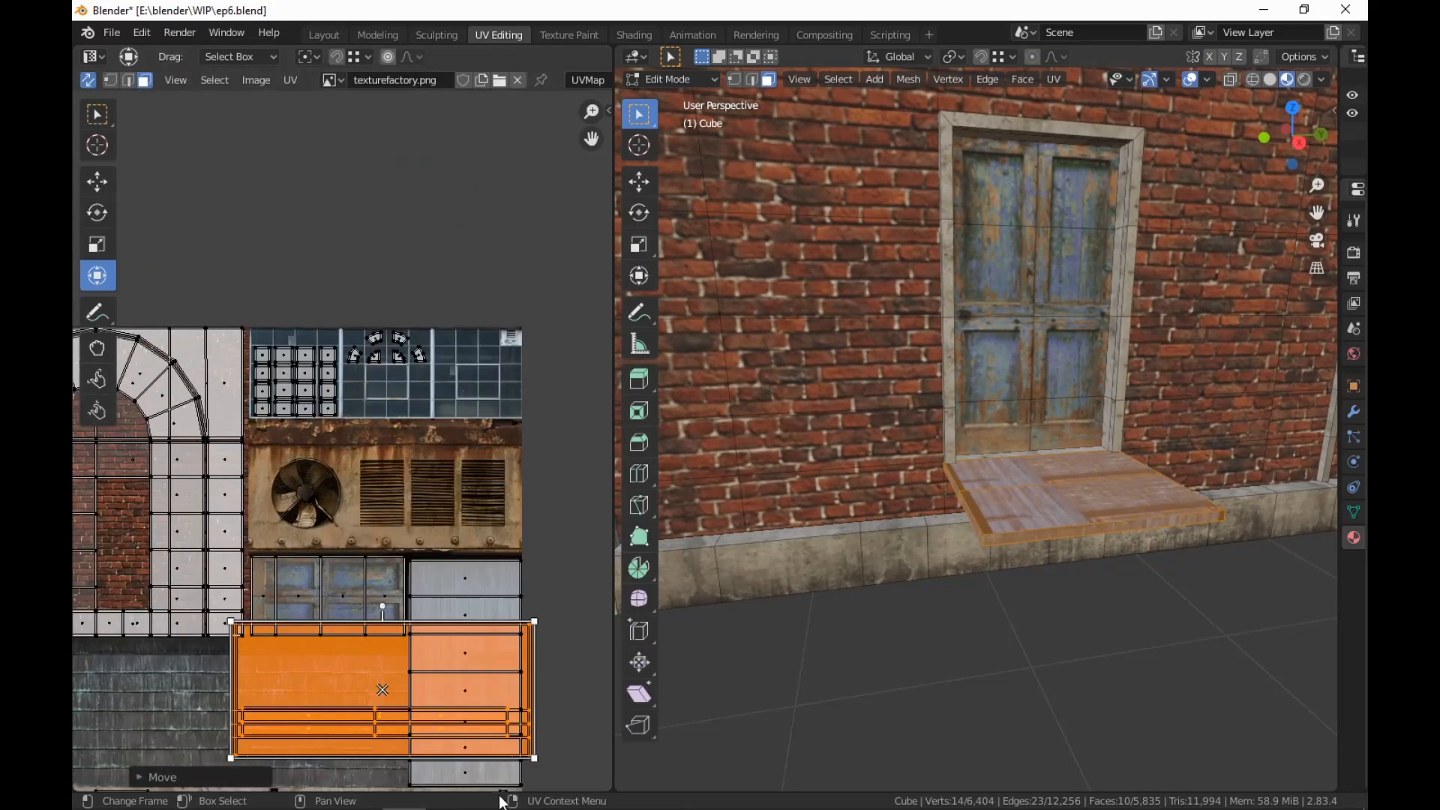
Move the slab UVs onto the rusty metal strip above the vents and scale them down to fit within it
key(g)
click(504, 560)
key(s)
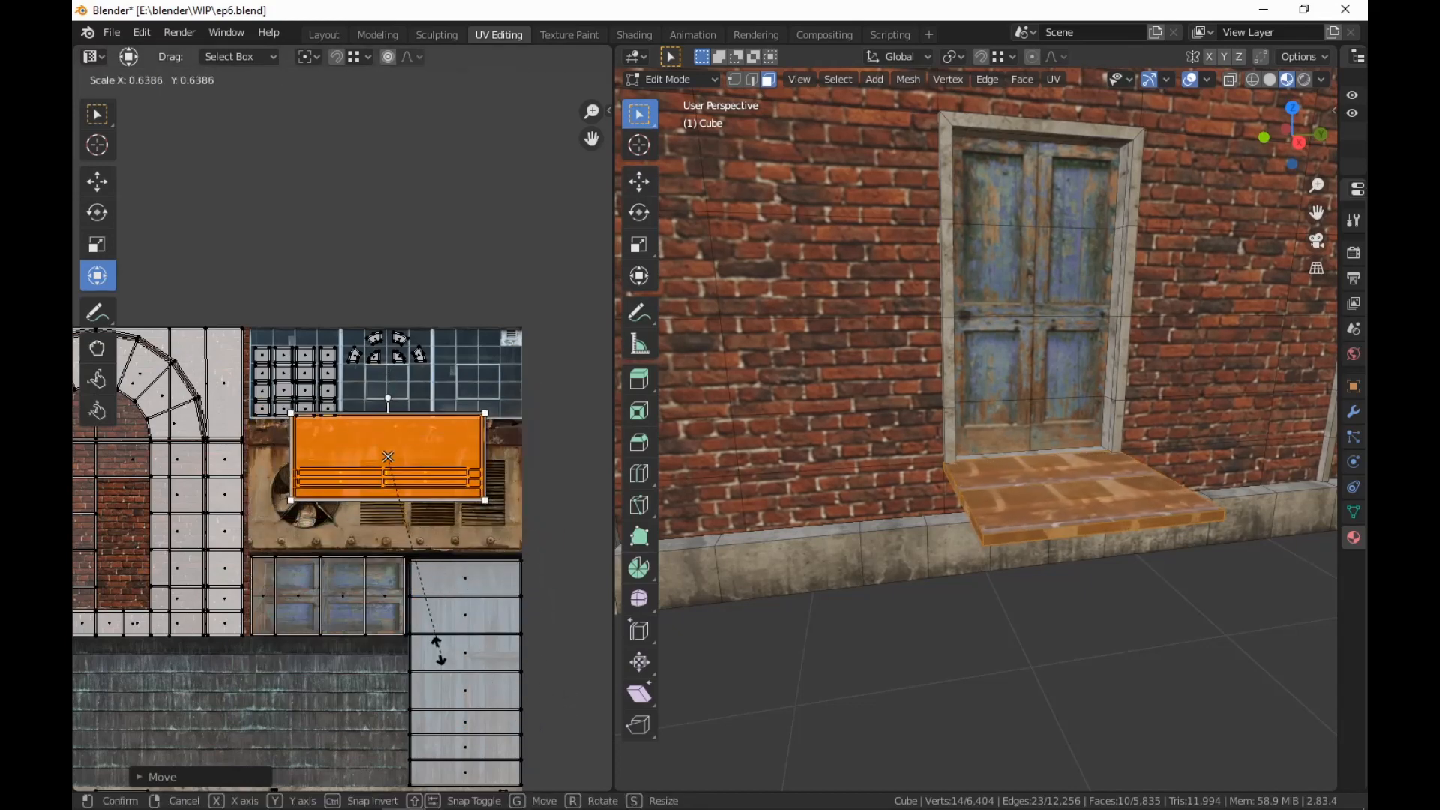
click(418, 547)
middle_drag(417, 547, 398, 618)
key(g)
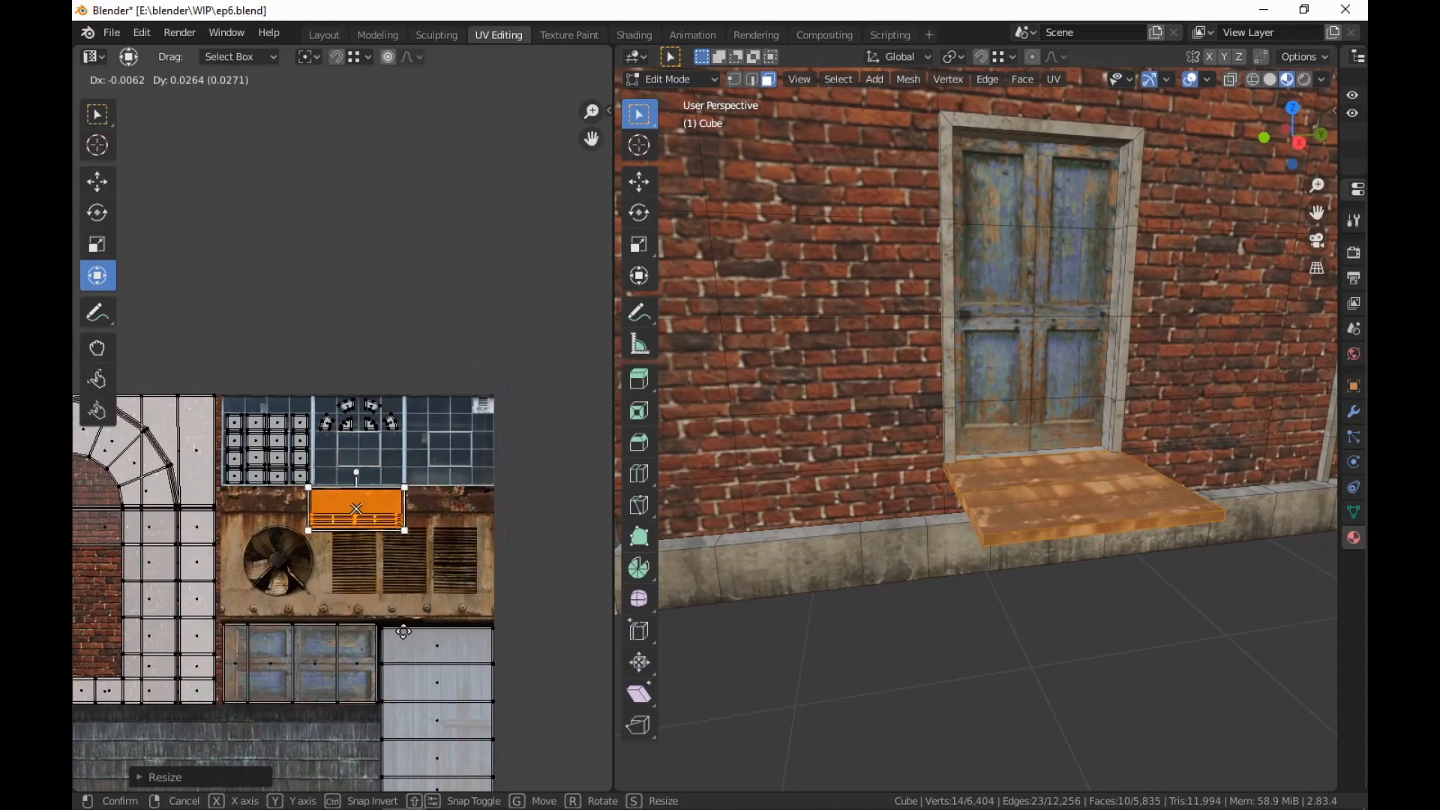
click(407, 627)
key(s)
click(417, 616)
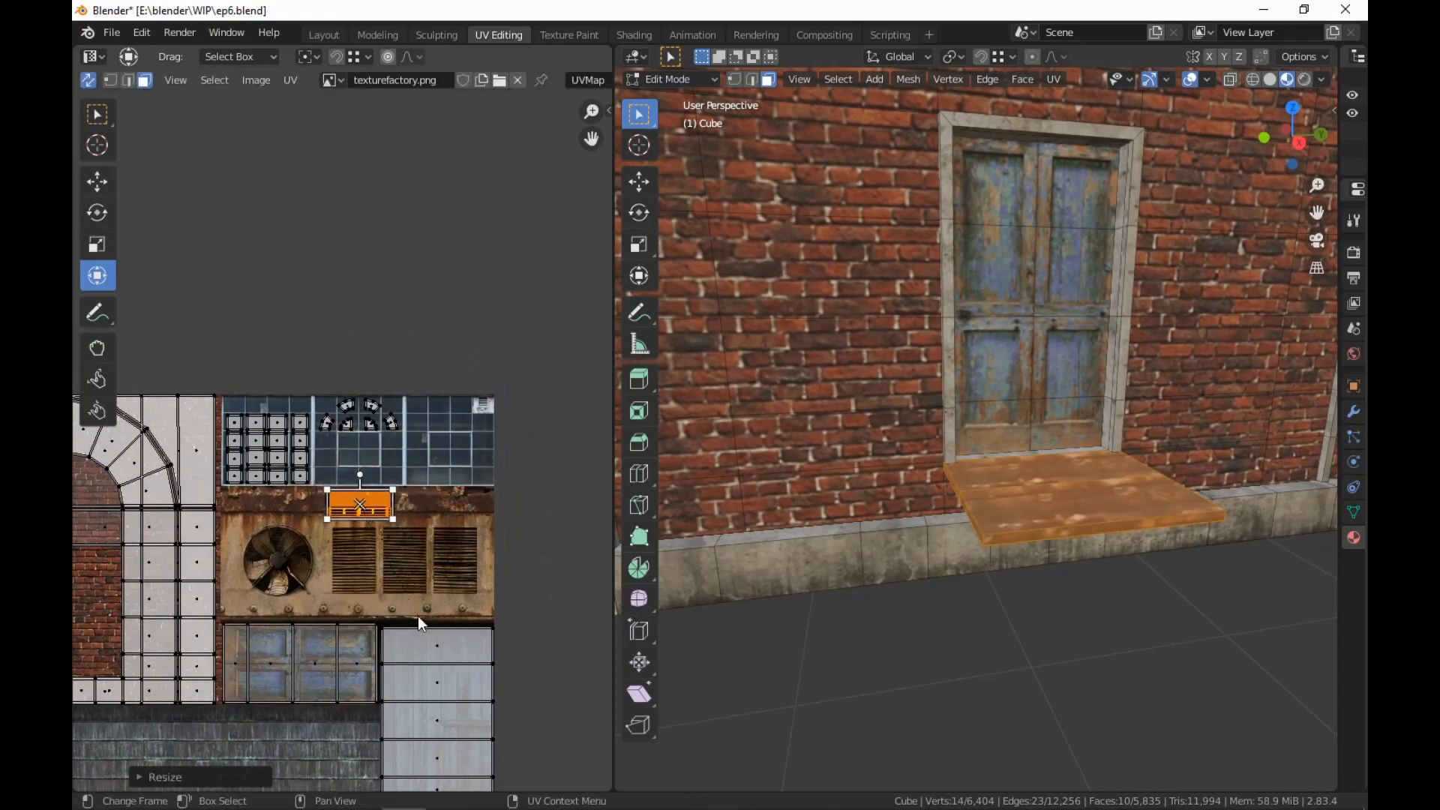
Select the door platform's whole UV island and shift it sideways along the rusted metal strip of the texture
middle_drag(1009, 420, 994, 446)
scroll(1017, 476, up, 3)
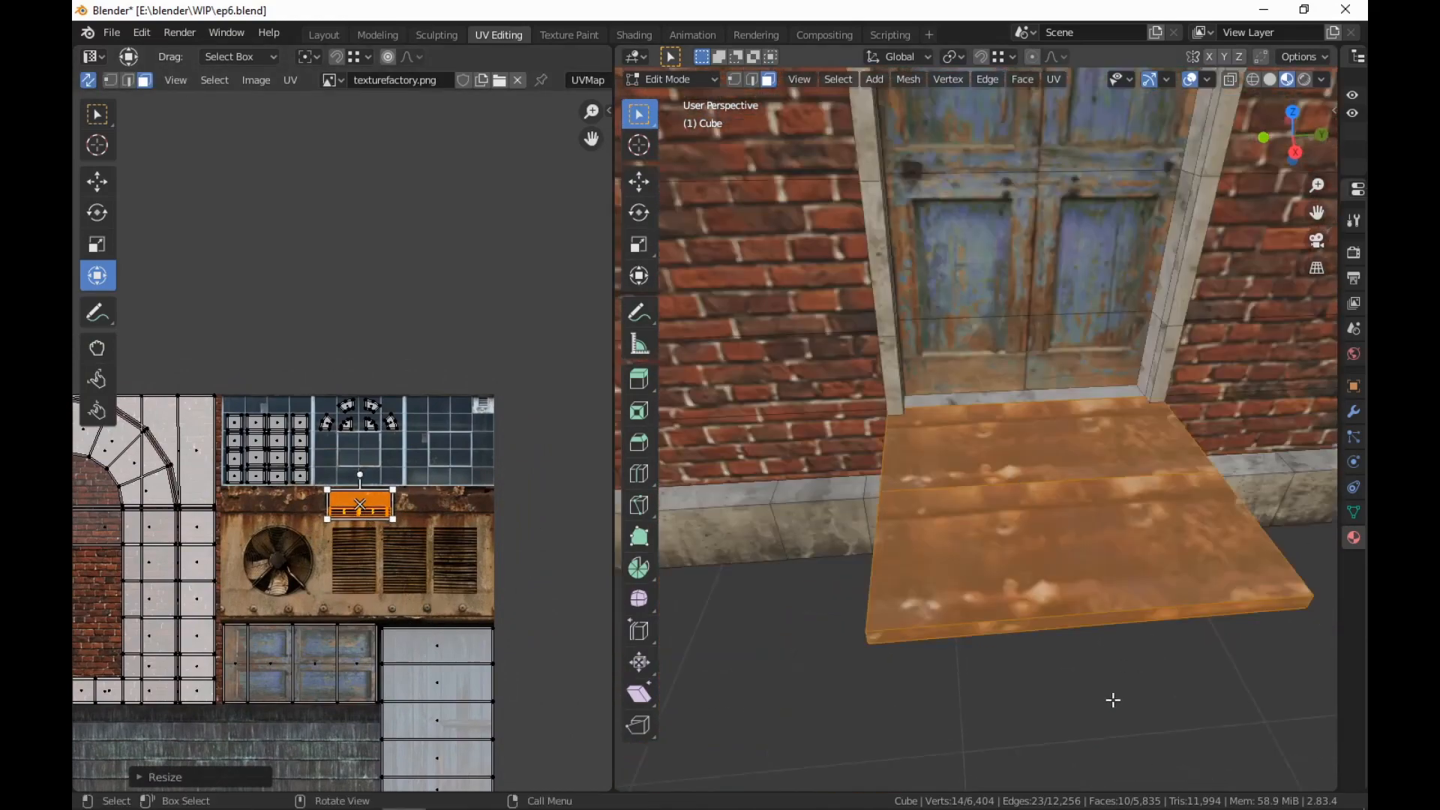
click(1110, 708)
mouse_move(1094, 705)
middle_down()
mouse_move(1147, 727)
mouse_move(1087, 732)
middle_up()
scroll(507, 615, up, 4)
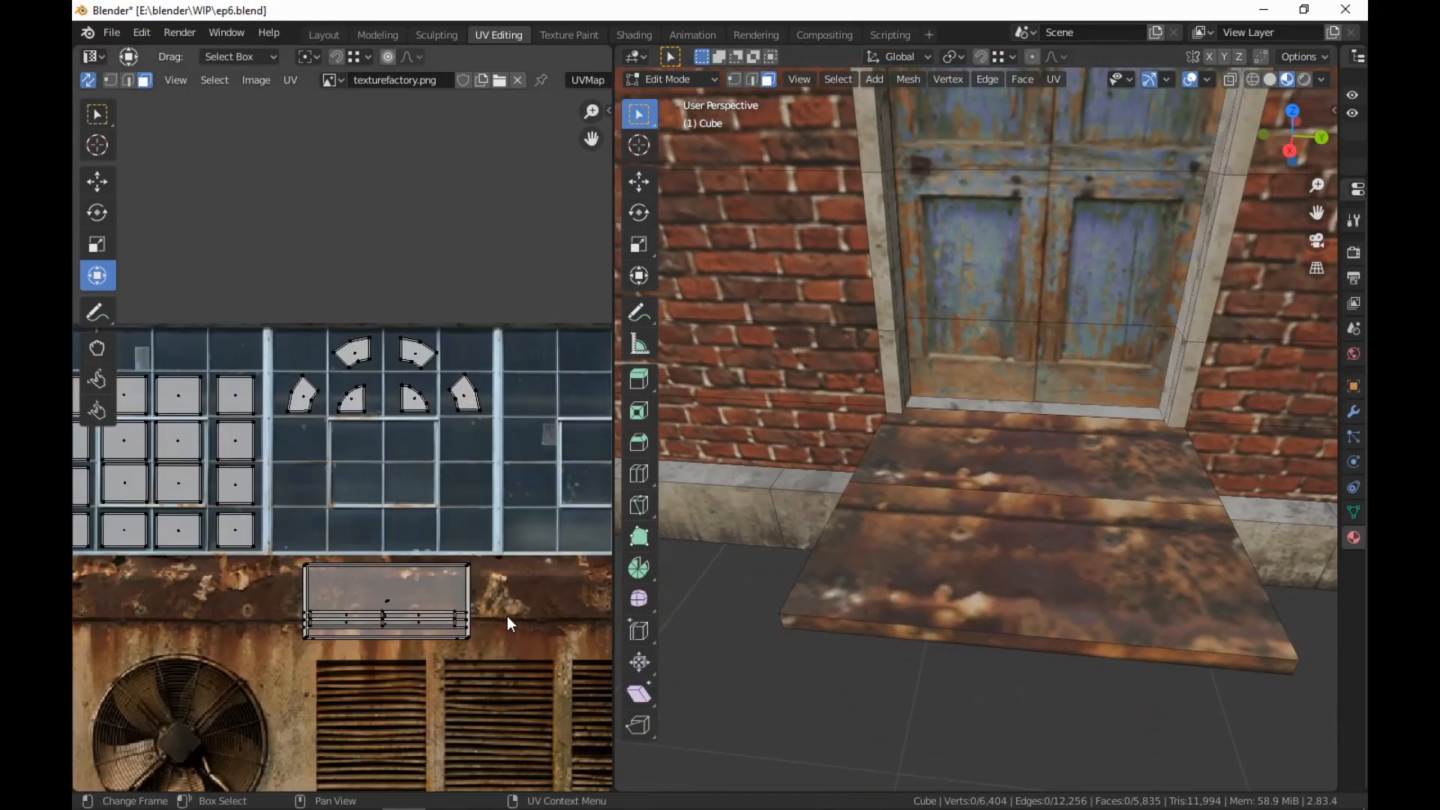
scroll(507, 615, down, 2)
scroll(506, 585, up, 2)
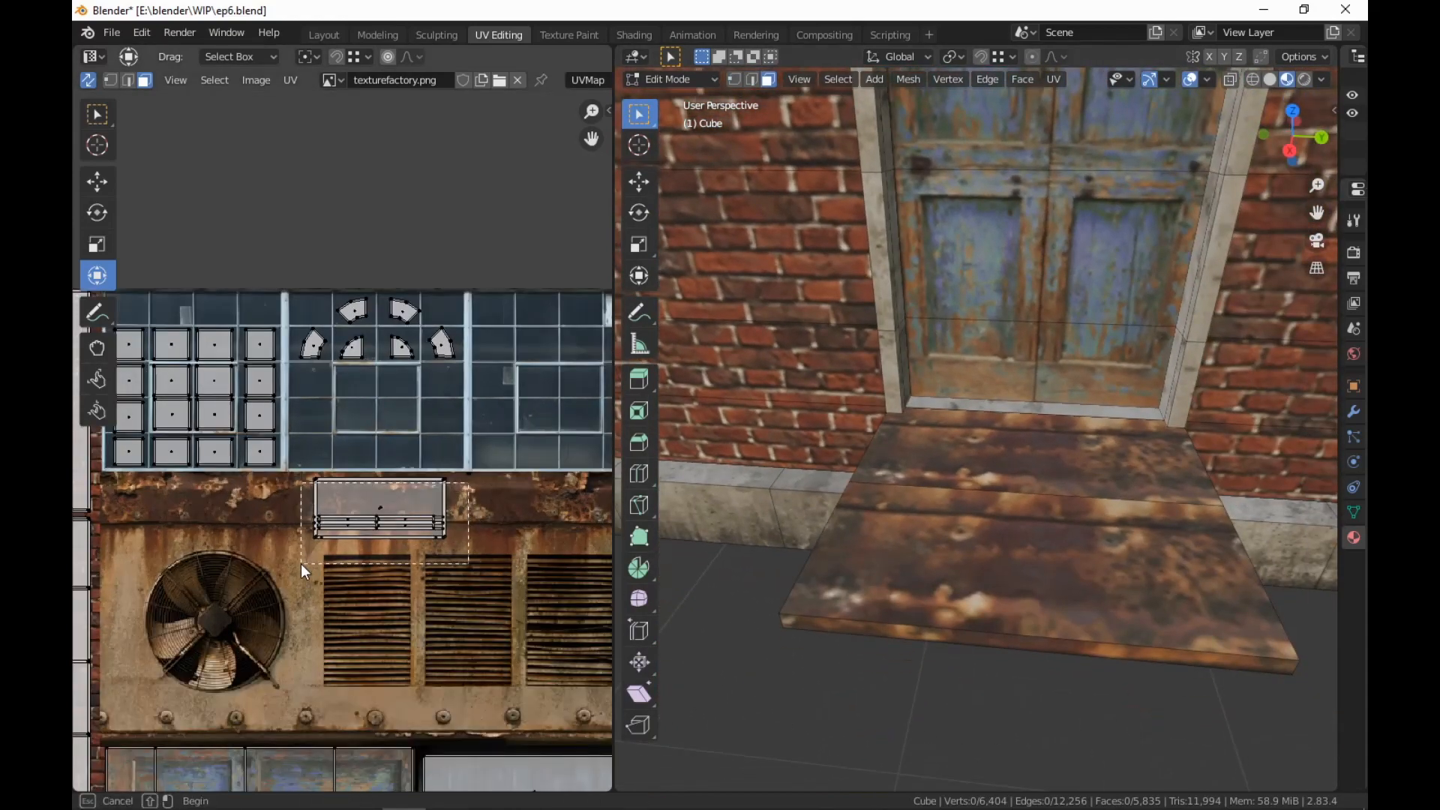
drag(301, 564, 296, 564)
scroll(369, 612, down, 1)
mouse_move(377, 617)
middle_down()
mouse_move(351, 627)
mouse_move(399, 596)
mouse_move(396, 612)
mouse_move(354, 618)
middle_up()
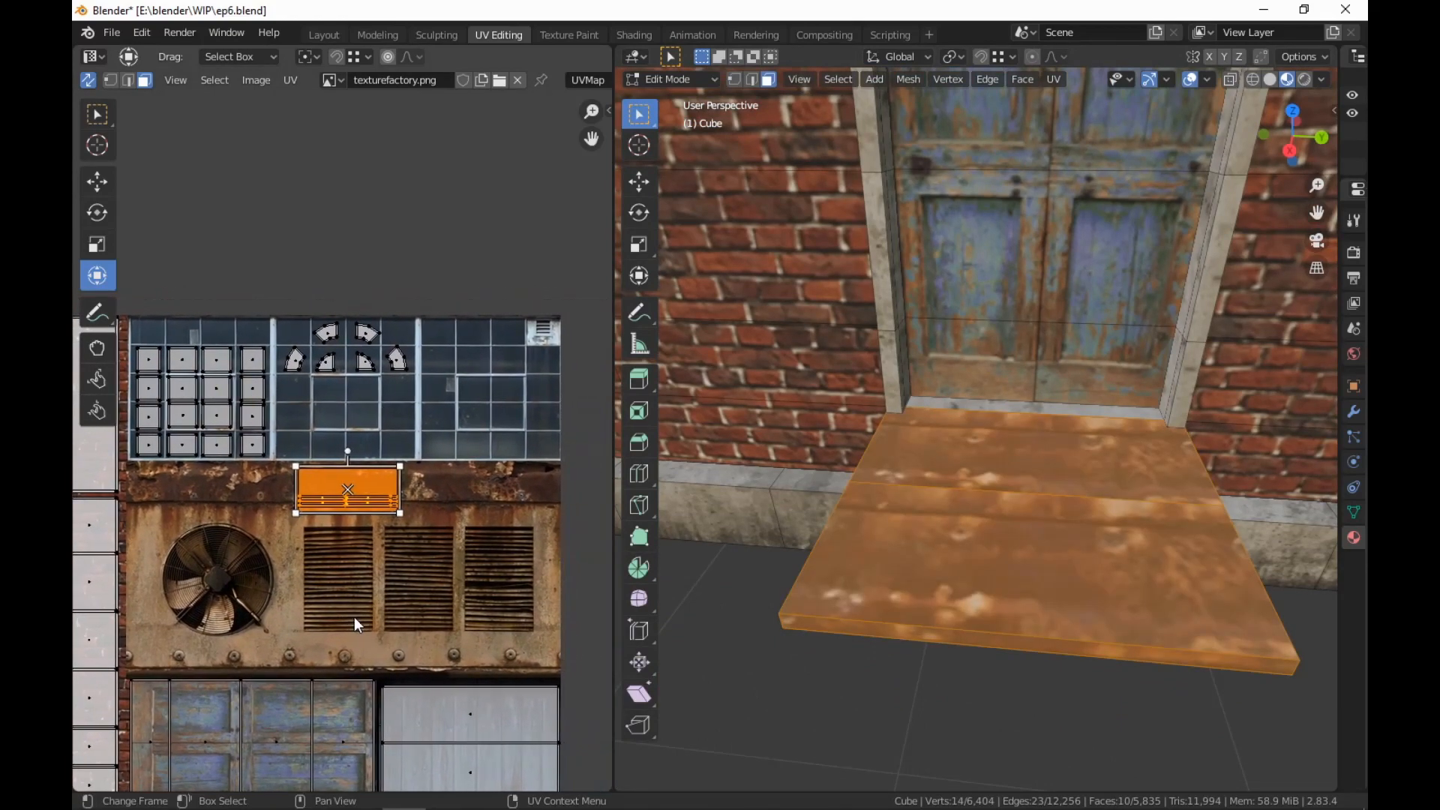
key(g)
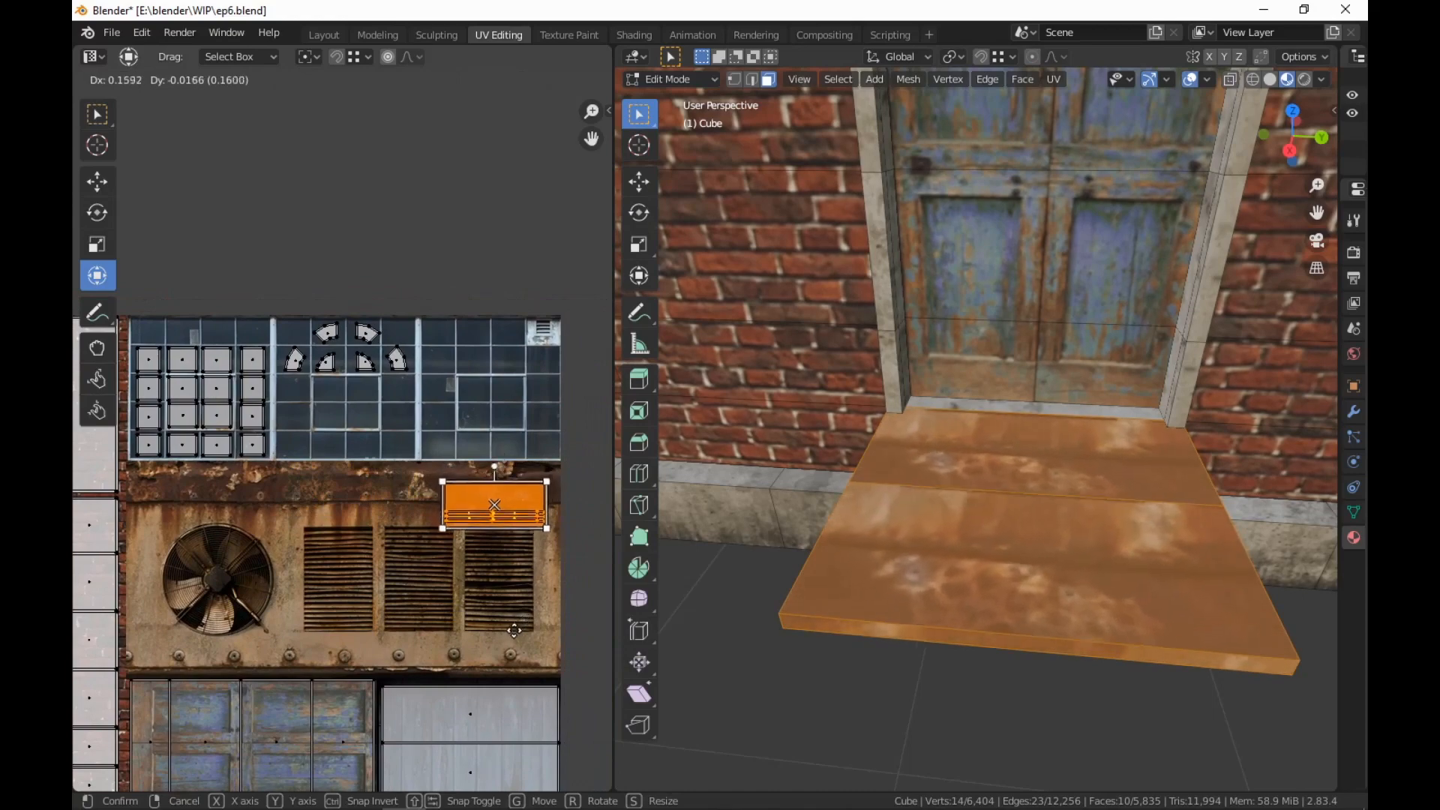
click(474, 616)
scroll(420, 583, down, 2)
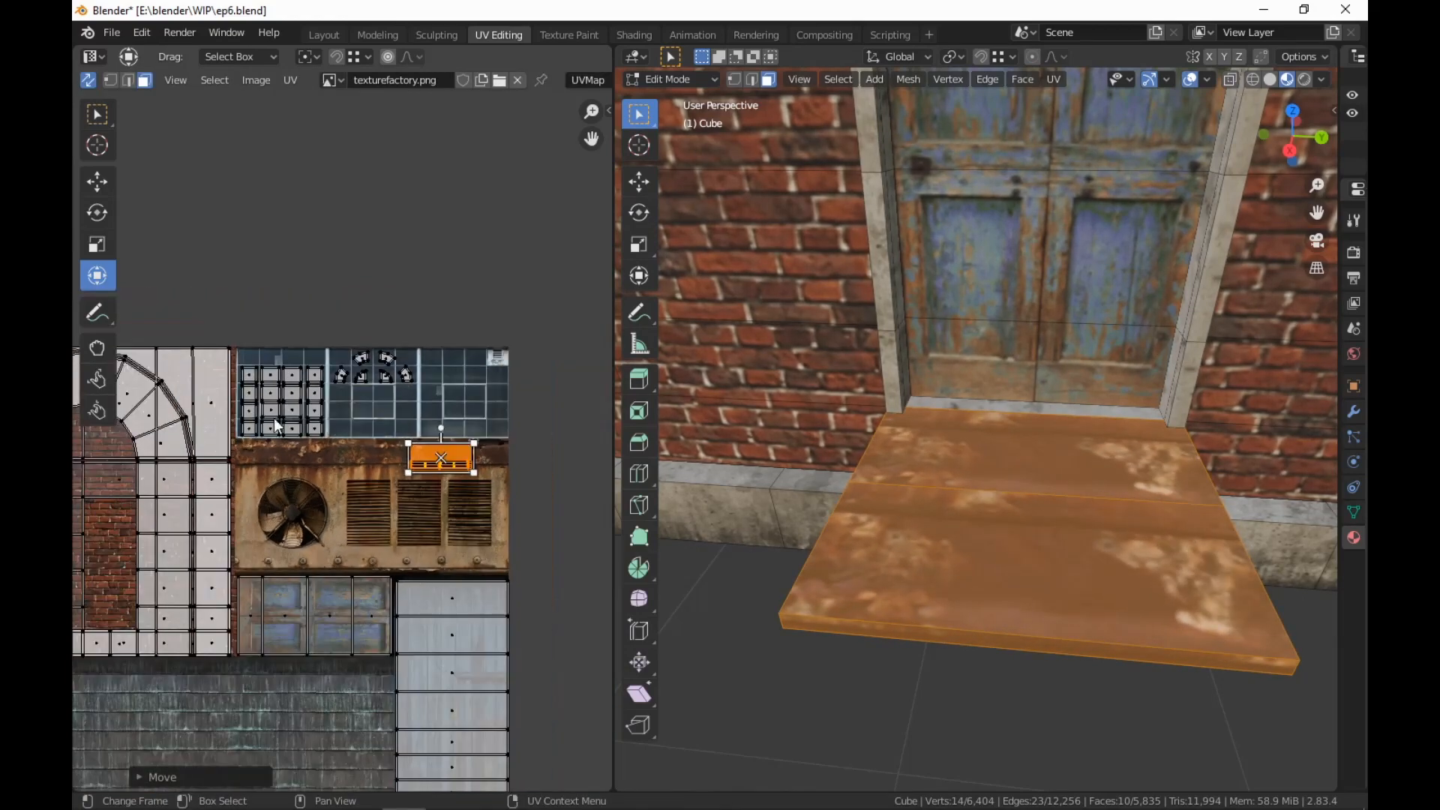
Move the platform's UV island onto the louvred vent beside the fan and rotate it a quarter turn
middle_drag(401, 580, 429, 566)
key(g)
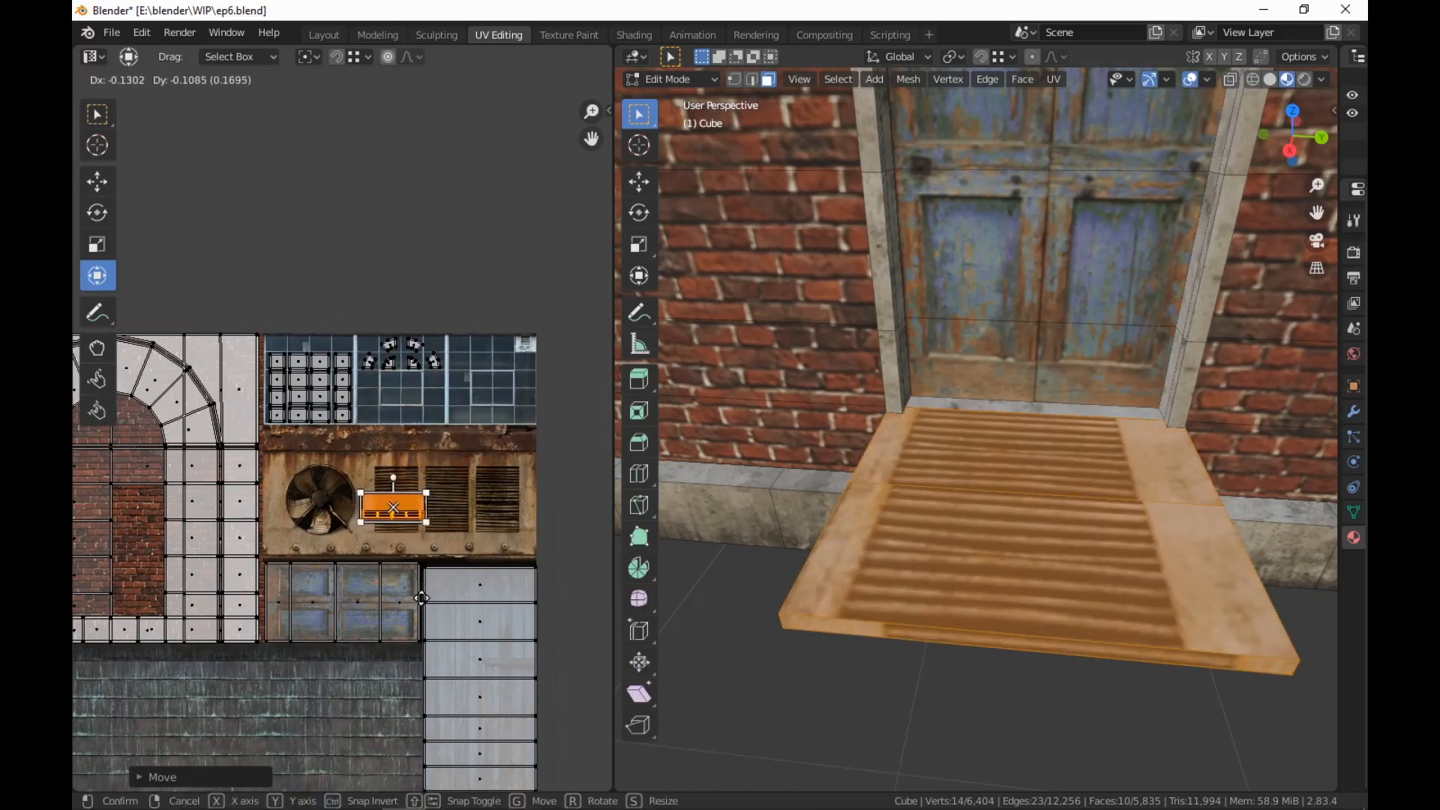
click(422, 597)
key(r)
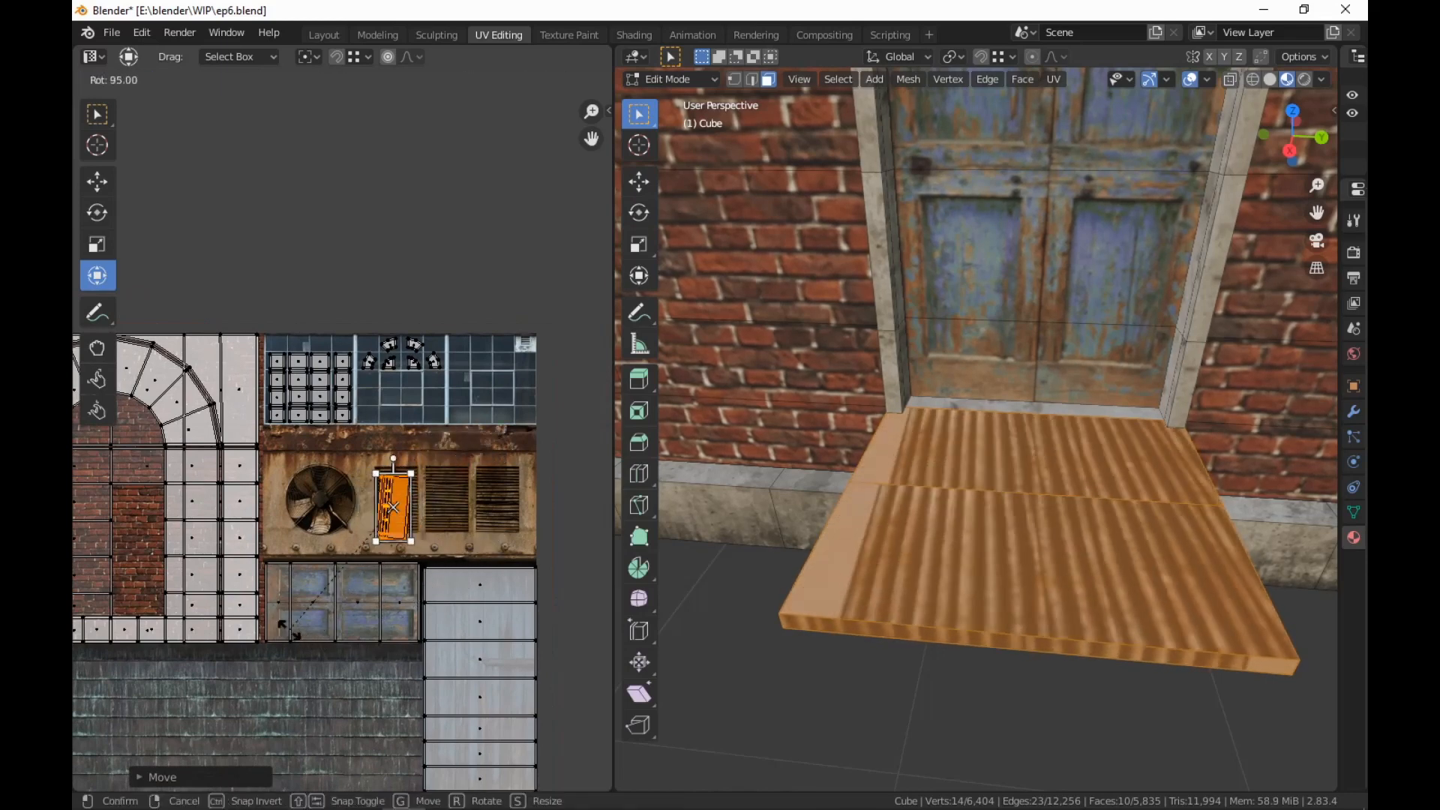
click(308, 637)
Centre the rotated UV island on the louvred vent and scale and widen it until it covers the whole vent
key(g)
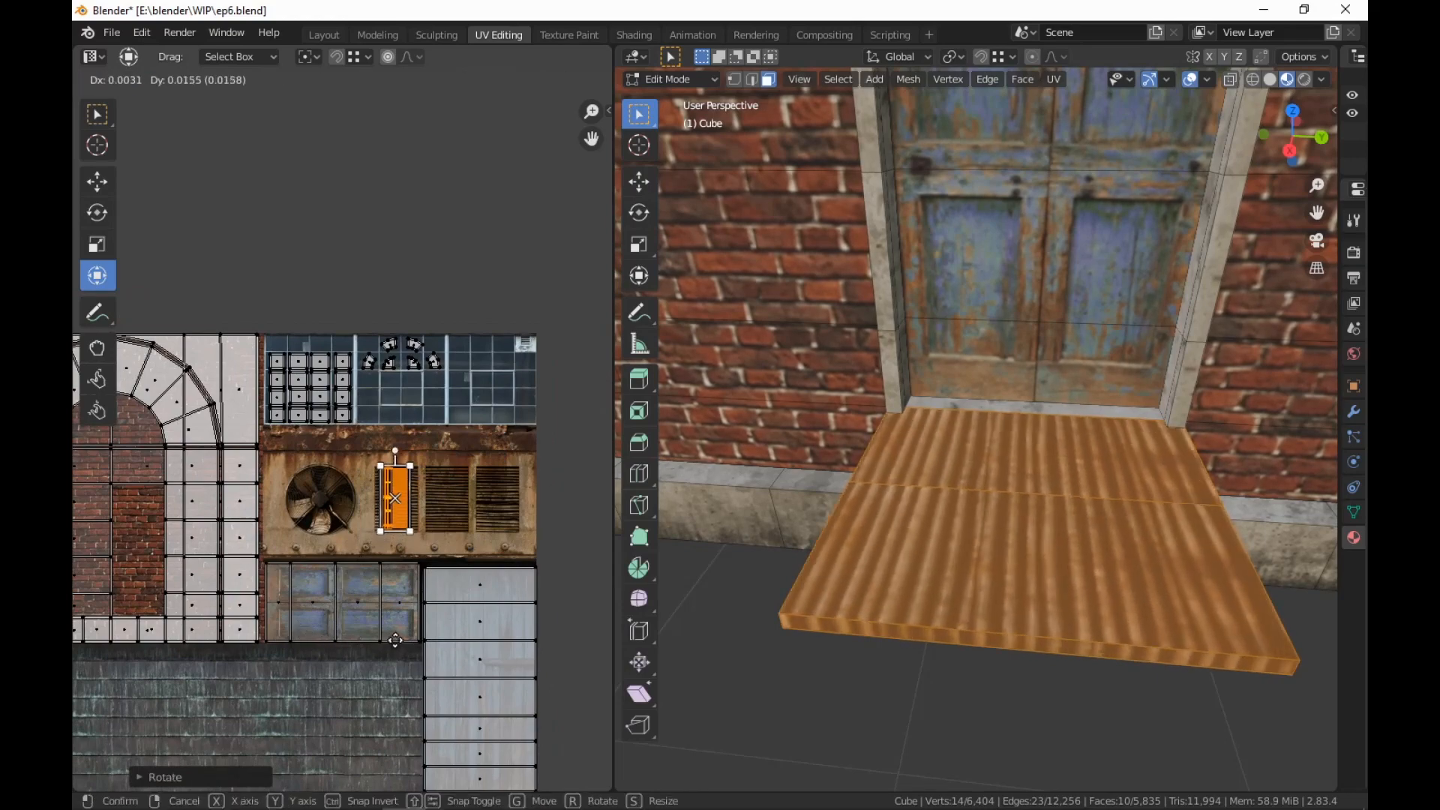
click(403, 645)
key(s)
click(433, 679)
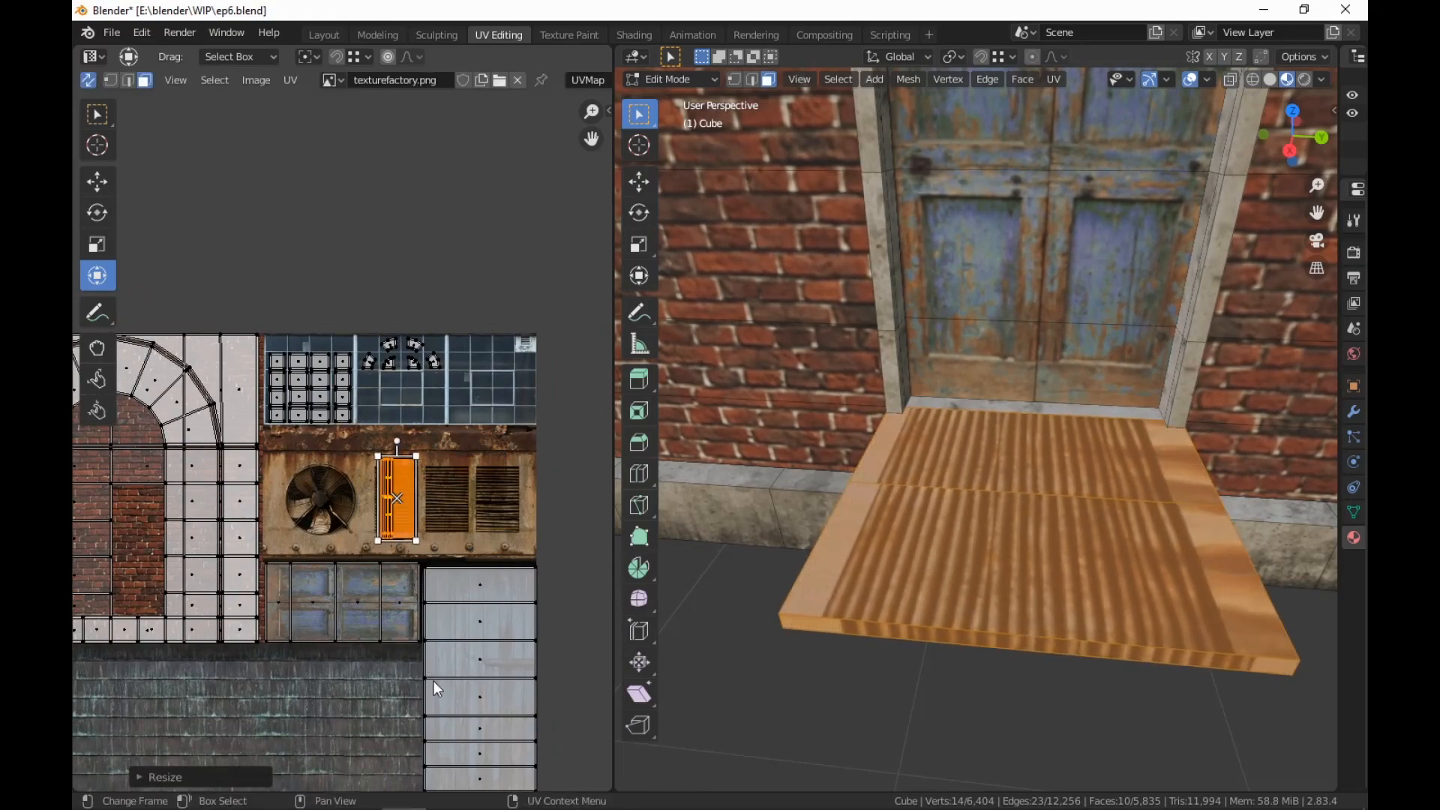
scroll(435, 660, up, 4)
key(s)
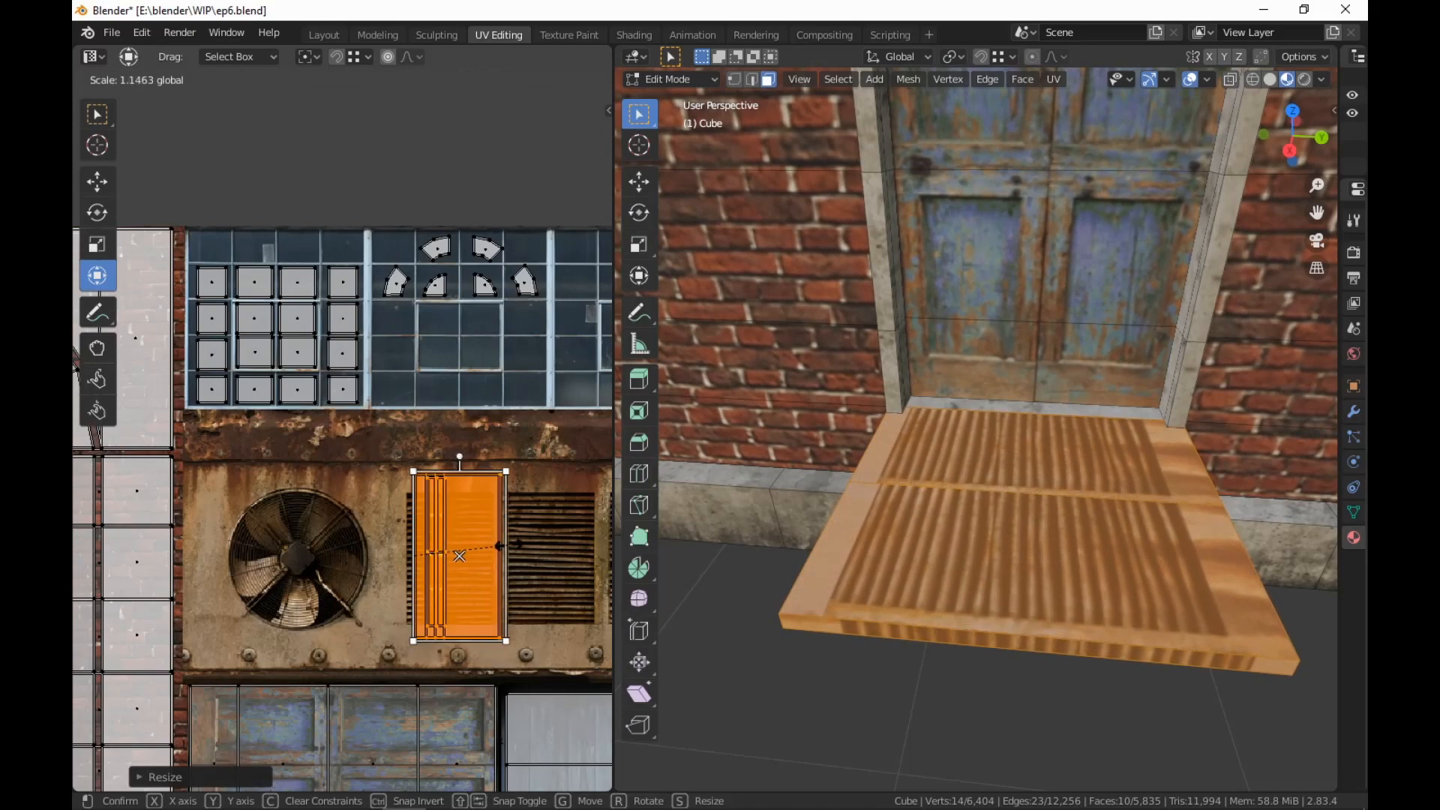
click(406, 567)
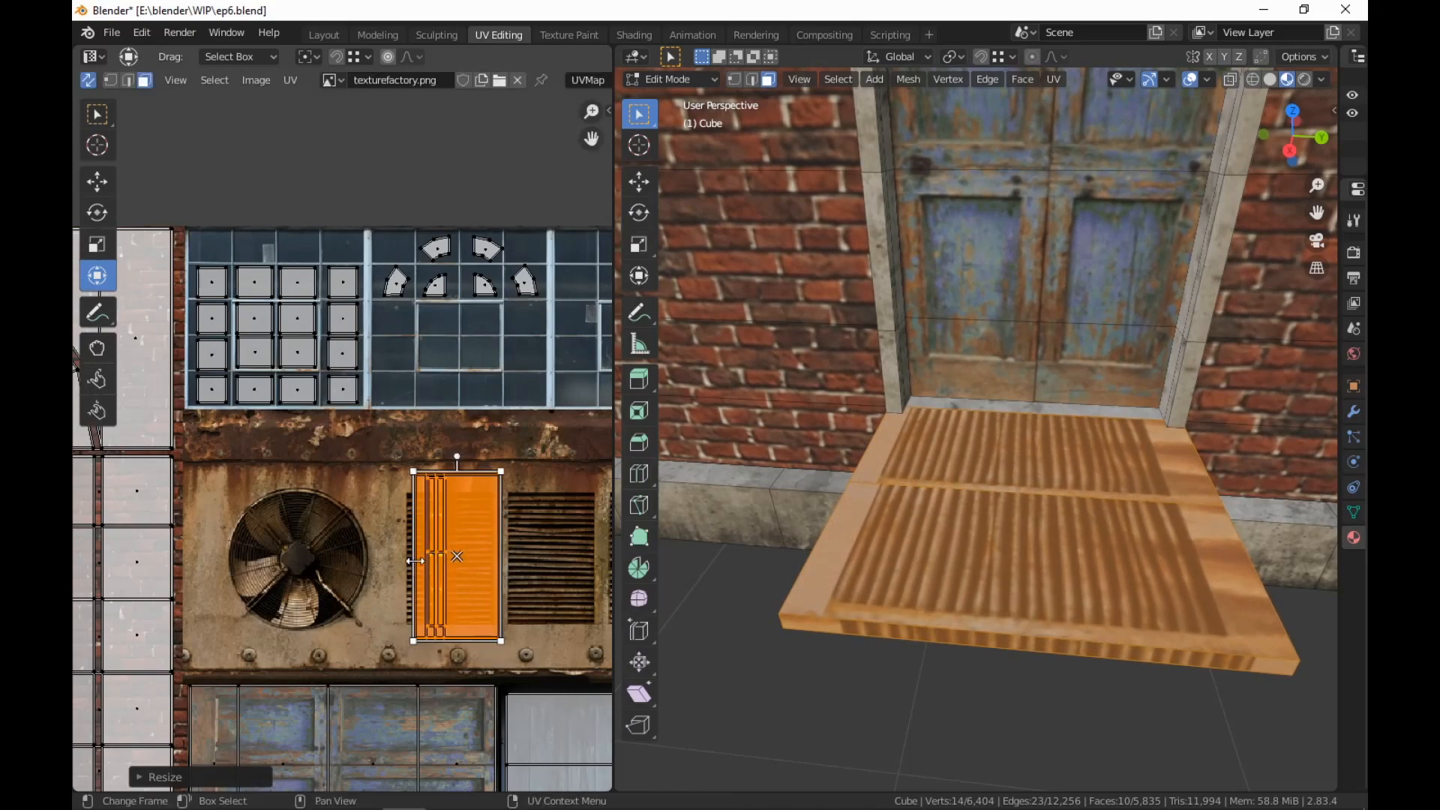
click(419, 561)
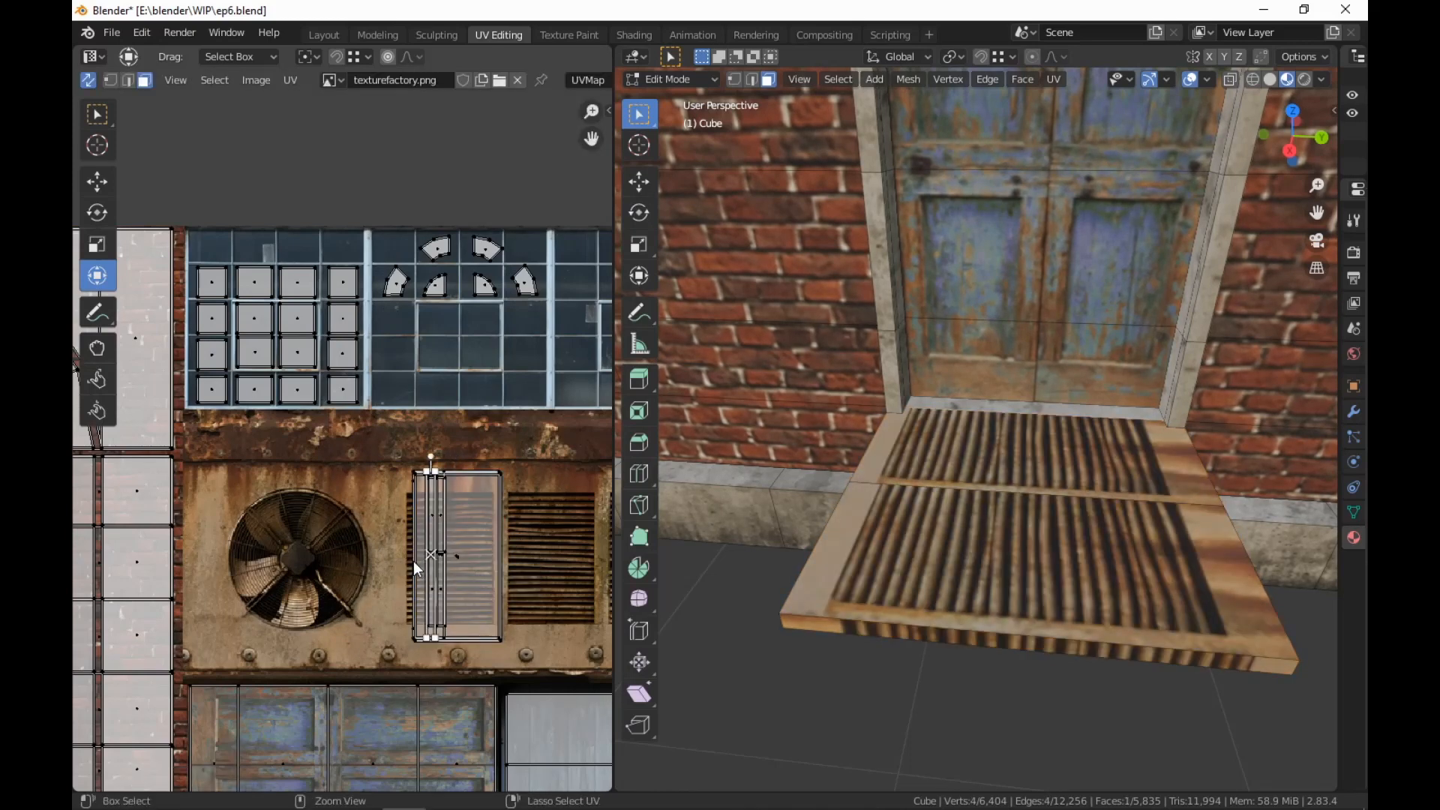
key(ctrl+l)
drag(417, 563, 403, 572)
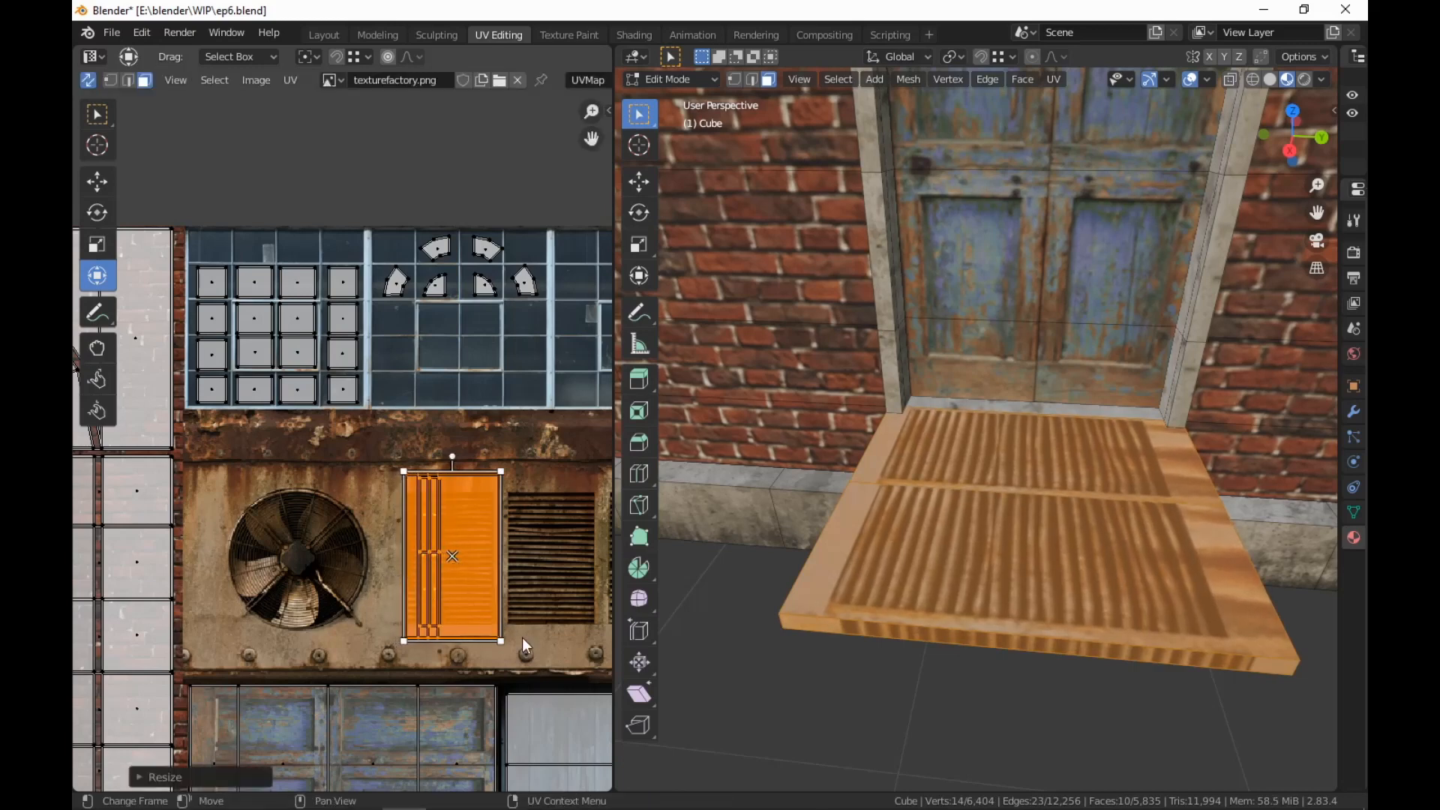
Move the UVs of the platform's front edge face off the louvres onto the plain metal beside the vent
click(1045, 643)
key(g)
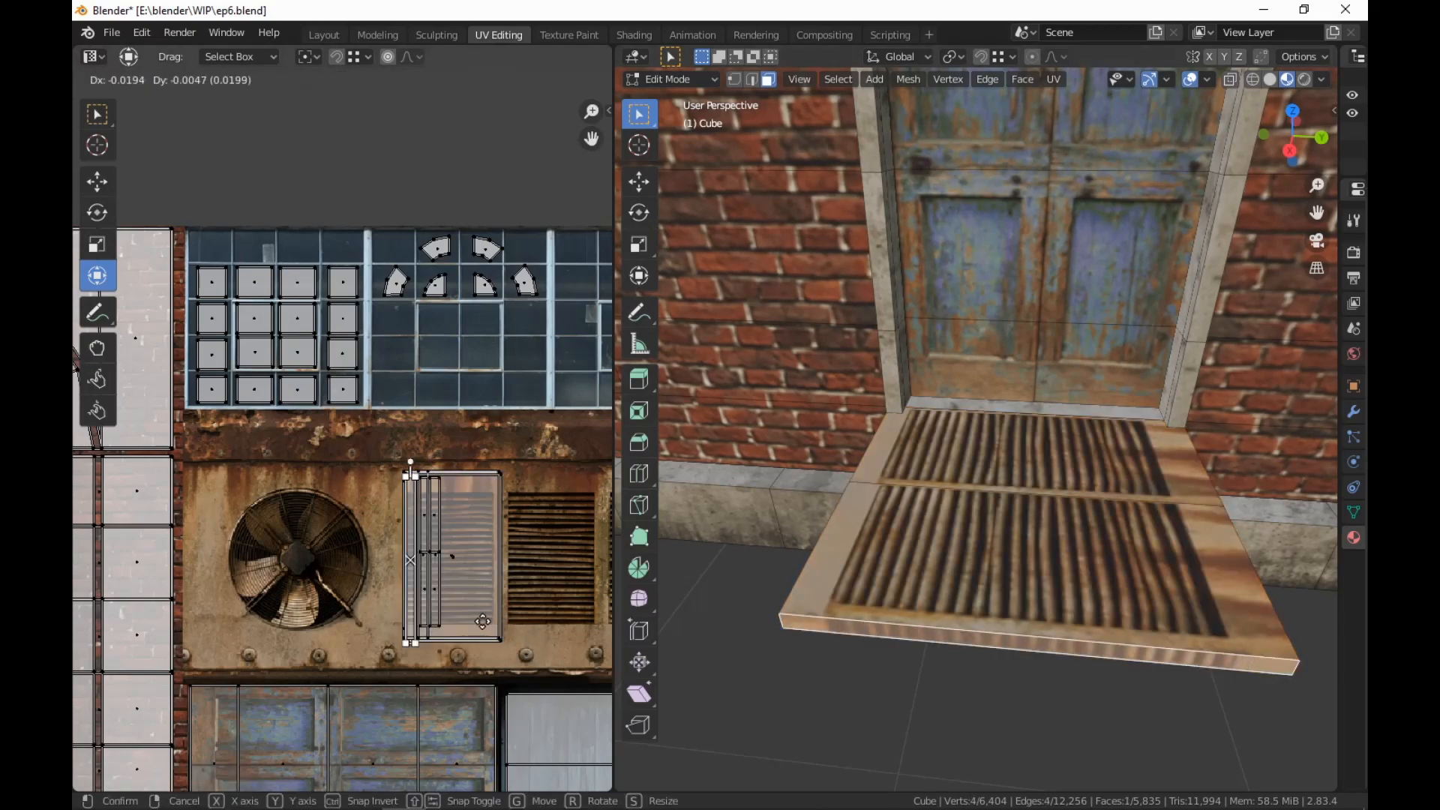
click(473, 625)
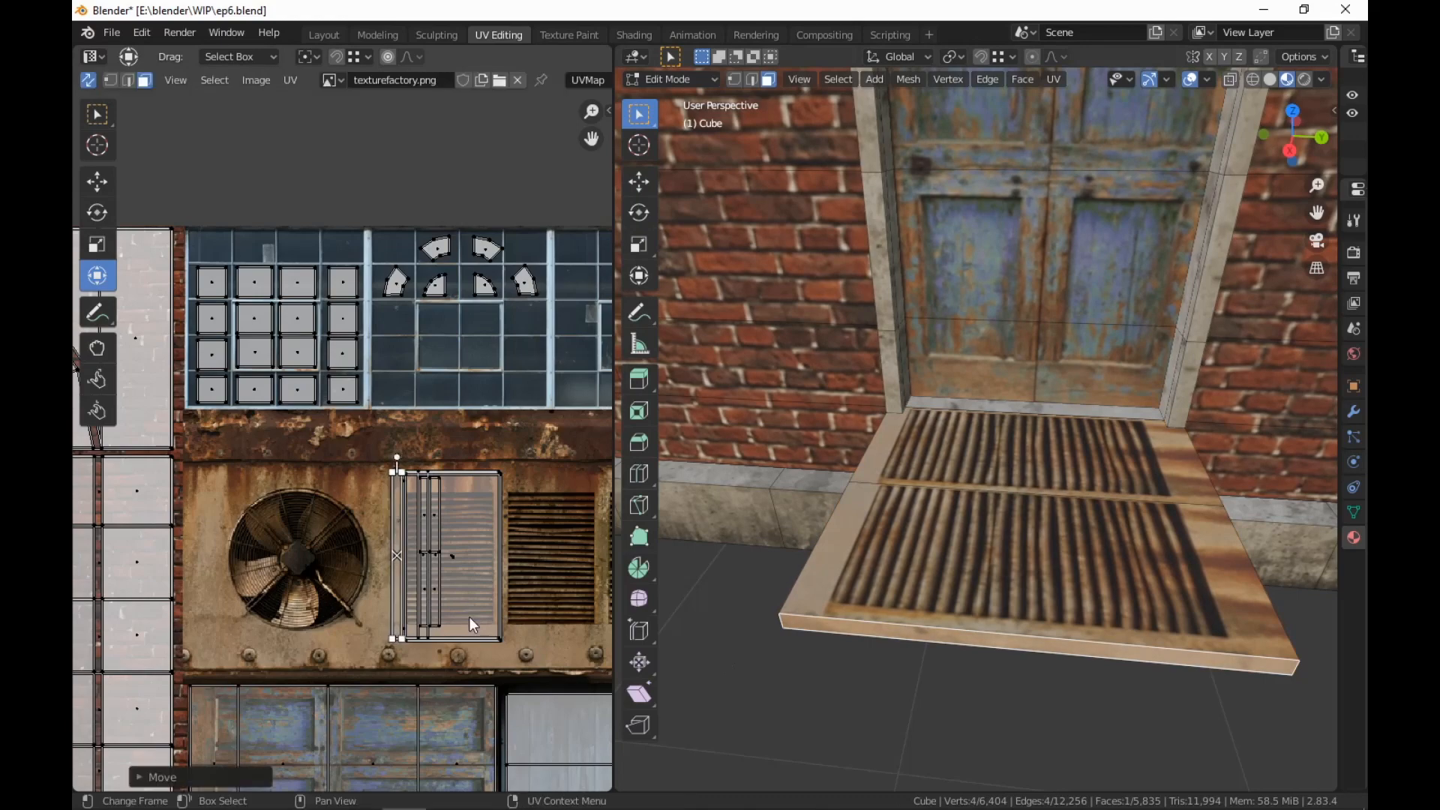
Move the UVs of the platform's edge face loop onto plain metal and bring the front edge strip close beside the vent
middle_drag(675, 661, 1343, 640)
middle_drag(1287, 564, 1189, 564)
alt+click(1176, 558)
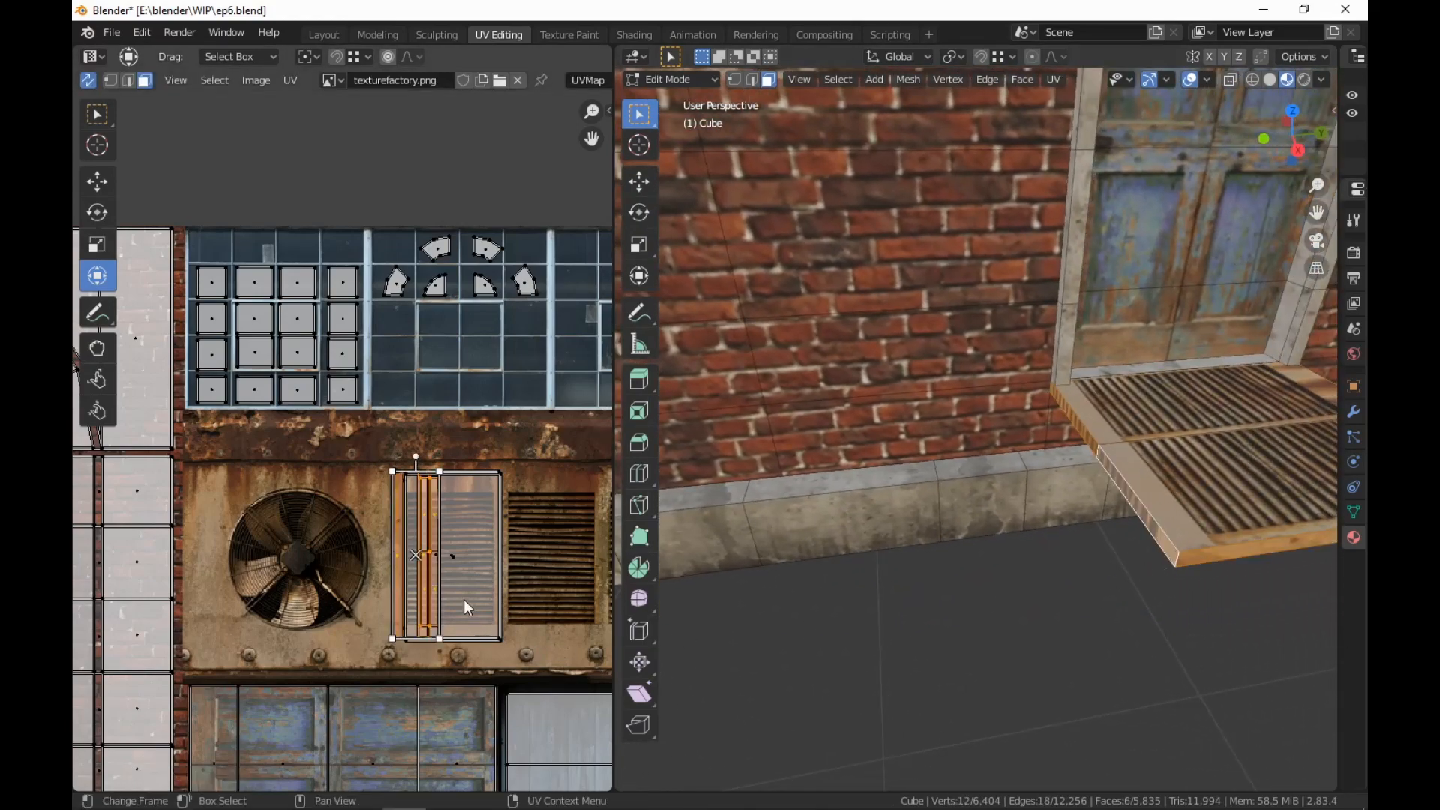
key(g)
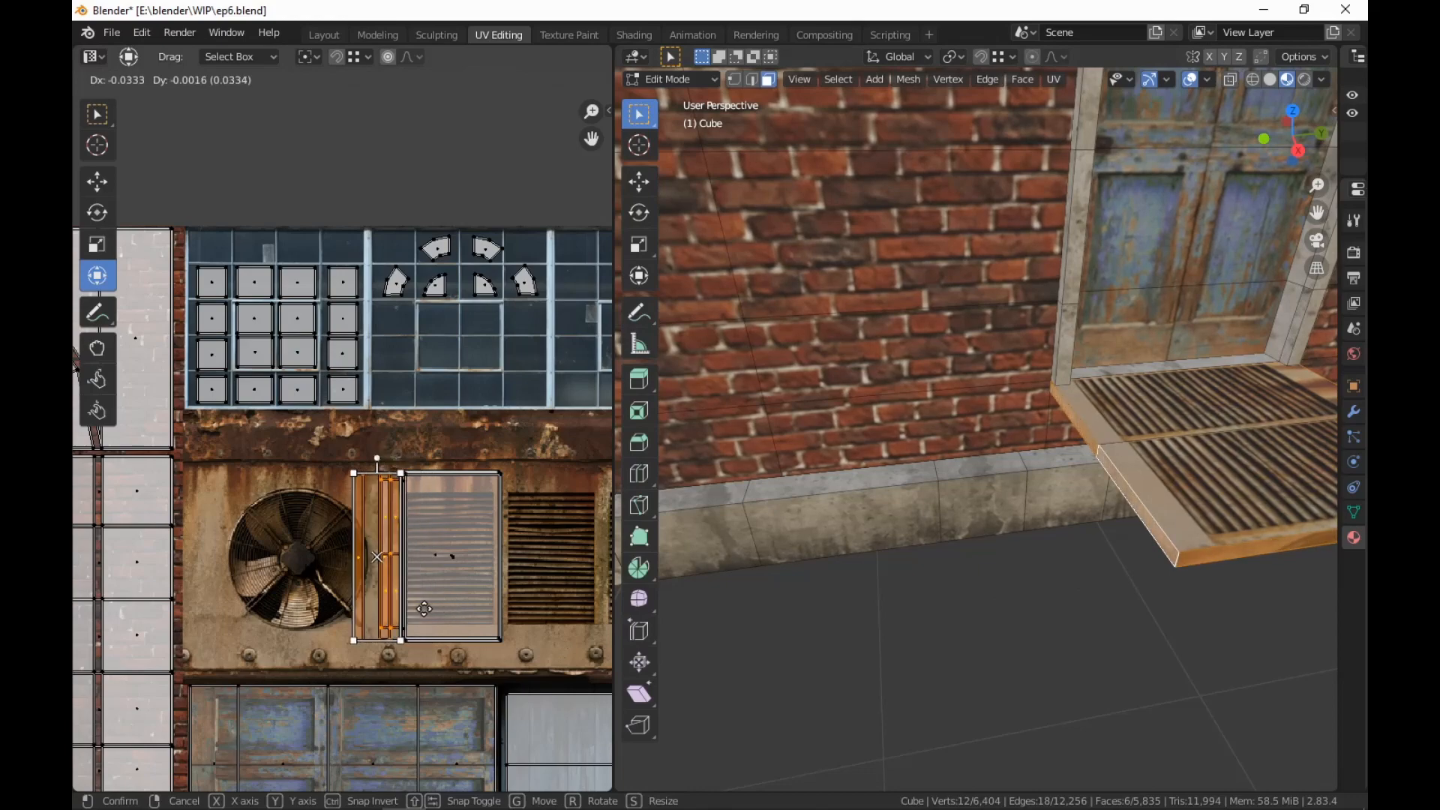
click(386, 593)
click(359, 568)
key(g)
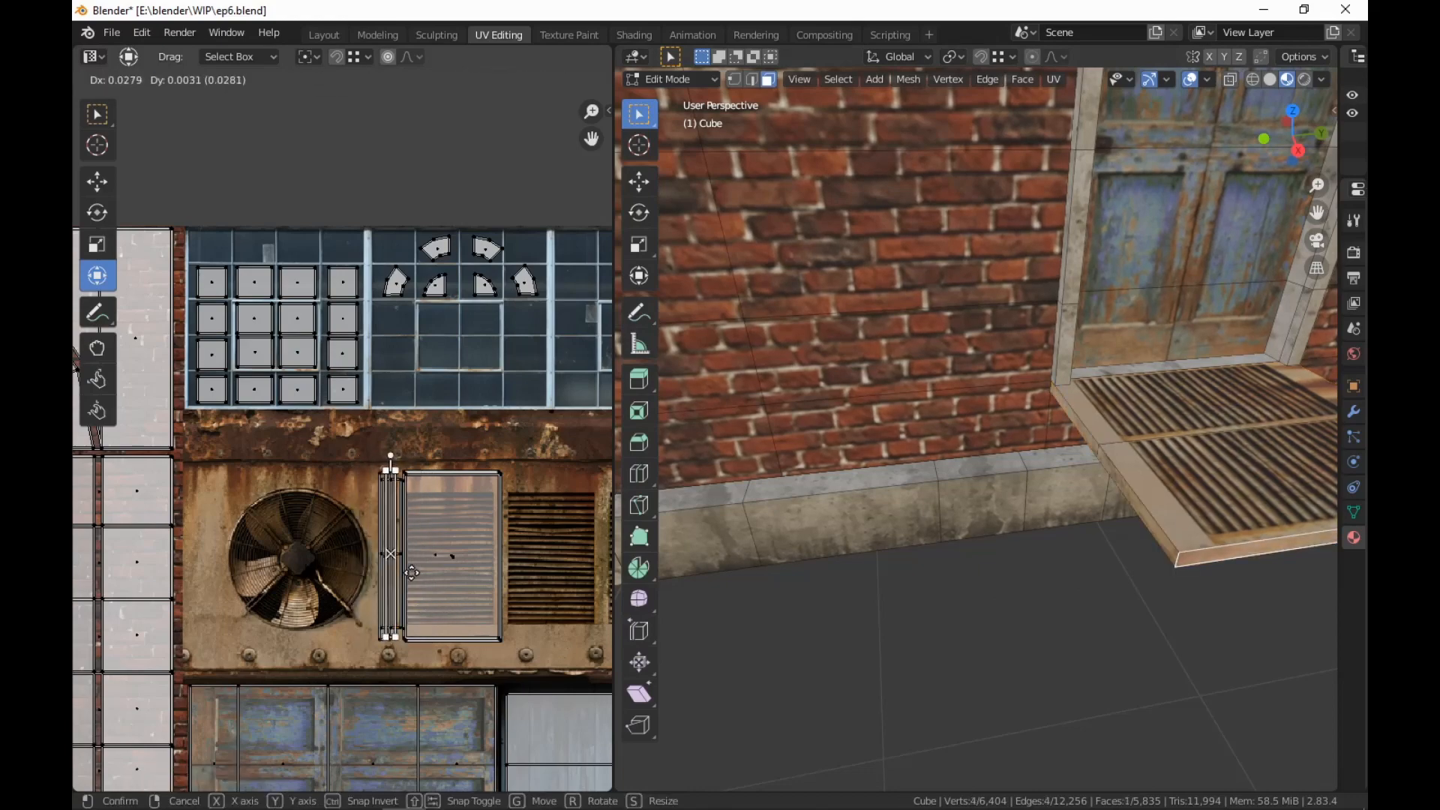
click(412, 572)
Switch to the Modeling workspace and clear the face selection on the door platform
middle_drag(1142, 612, 1202, 644)
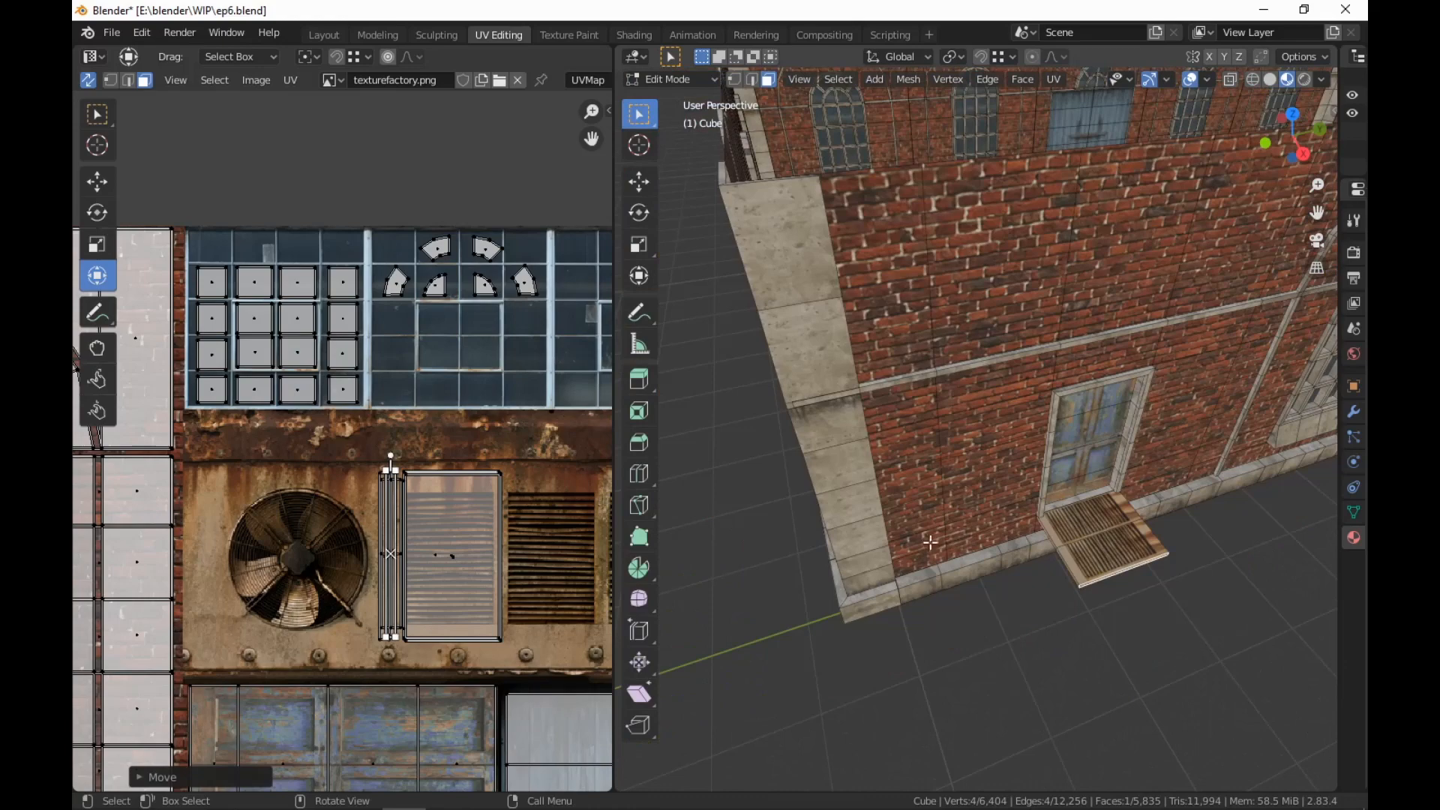
middle_drag(930, 542, 1107, 595)
click(1071, 404)
shift+click(1174, 441)
scroll(1107, 596, up, 2)
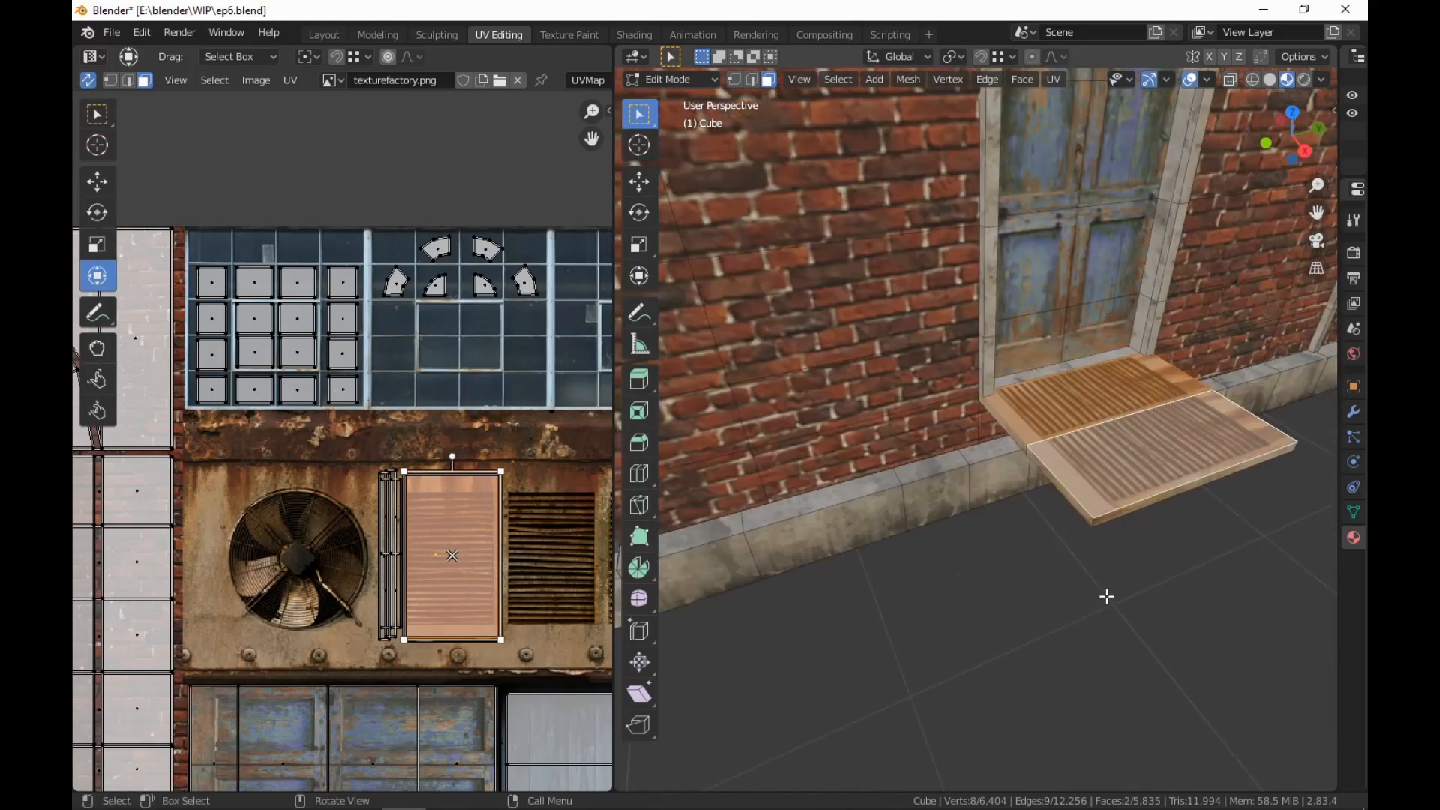
click(377, 35)
mouse_move(819, 540)
middle_down()
mouse_move(980, 569)
mouse_move(965, 564)
middle_up()
scroll(975, 562, down, 2)
scroll(965, 564, up, 1)
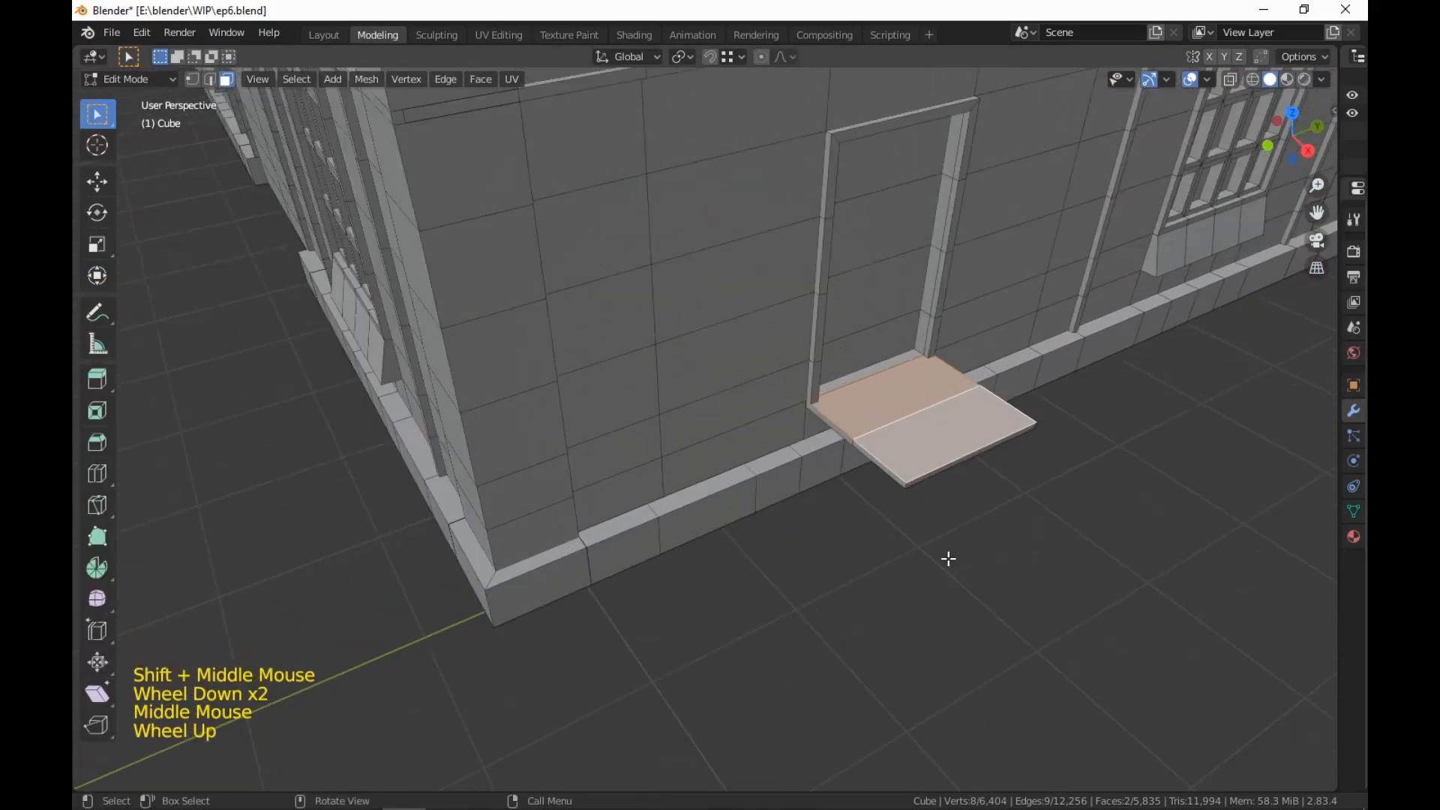
scroll(949, 559, up, 1)
click(948, 559)
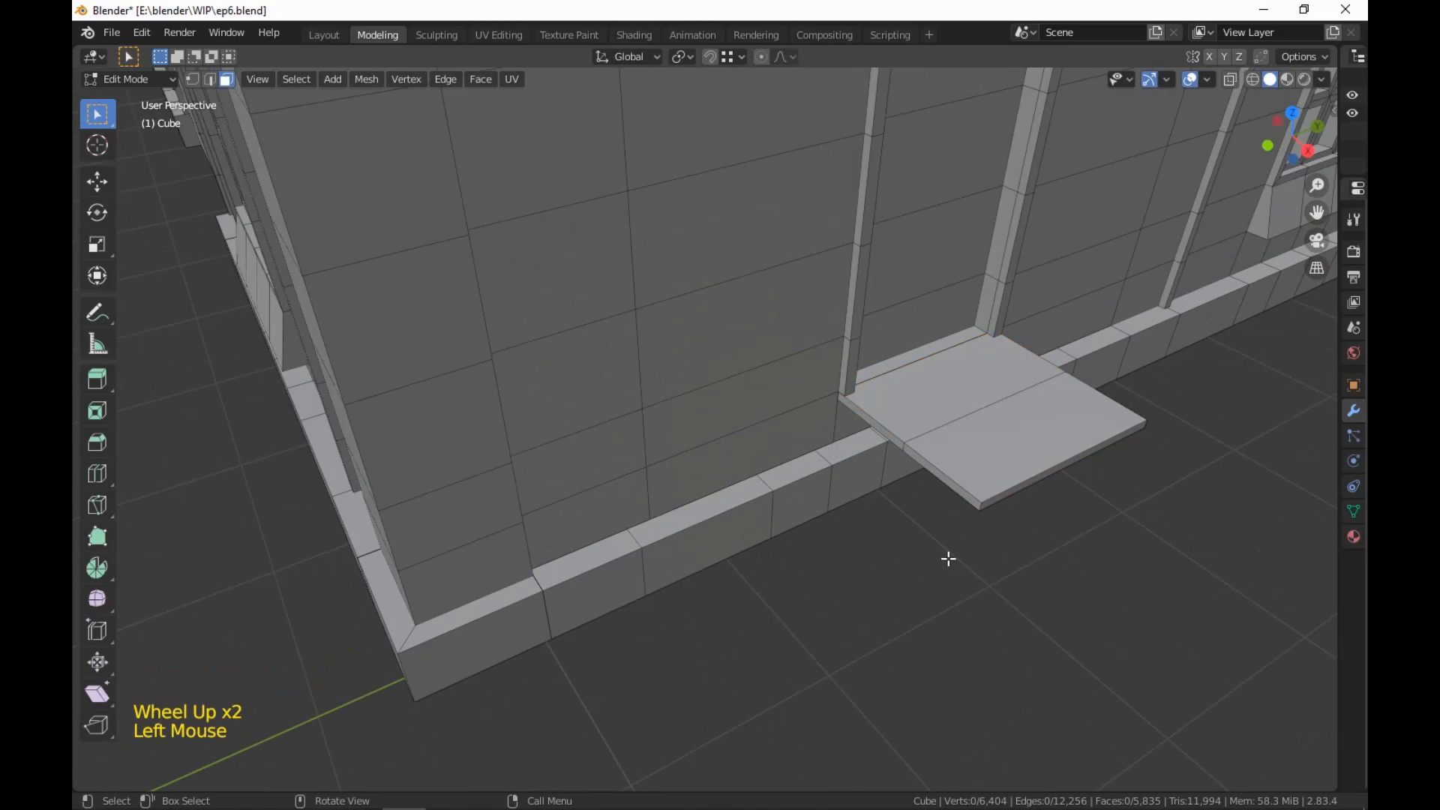
key(ctrl+r)
click(962, 500)
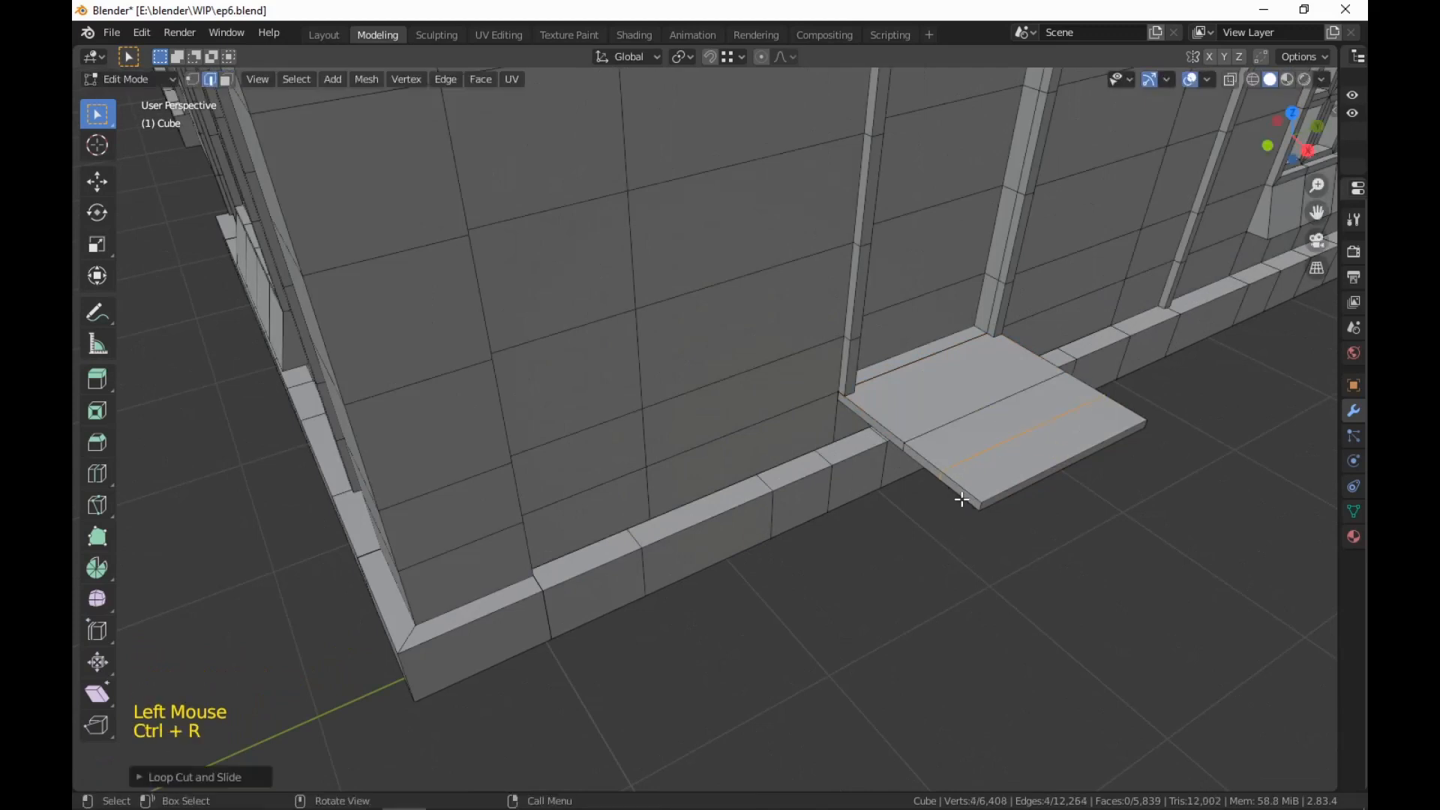
key(ctrl+r)
right_click(877, 417)
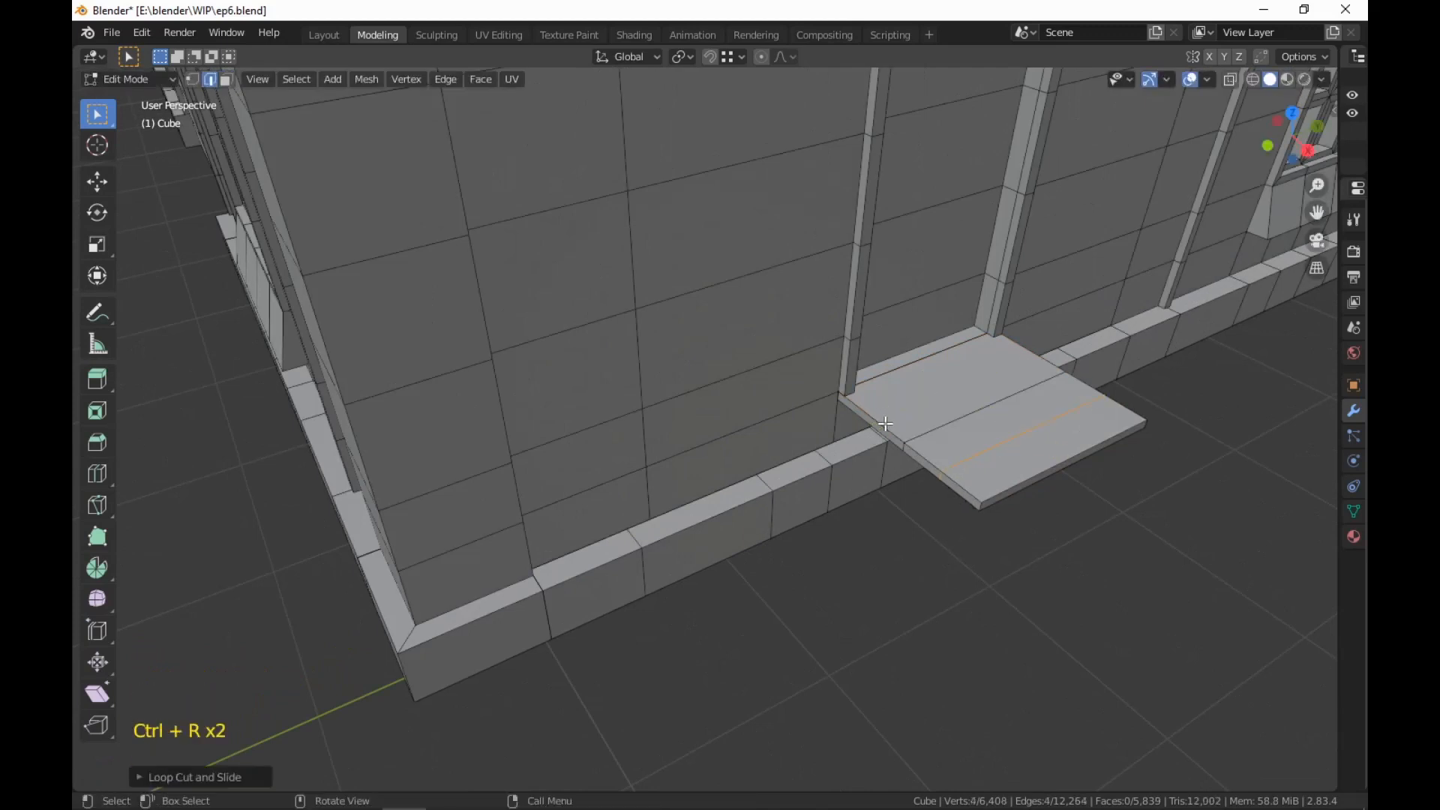
key(ctrl+r)
click(871, 417)
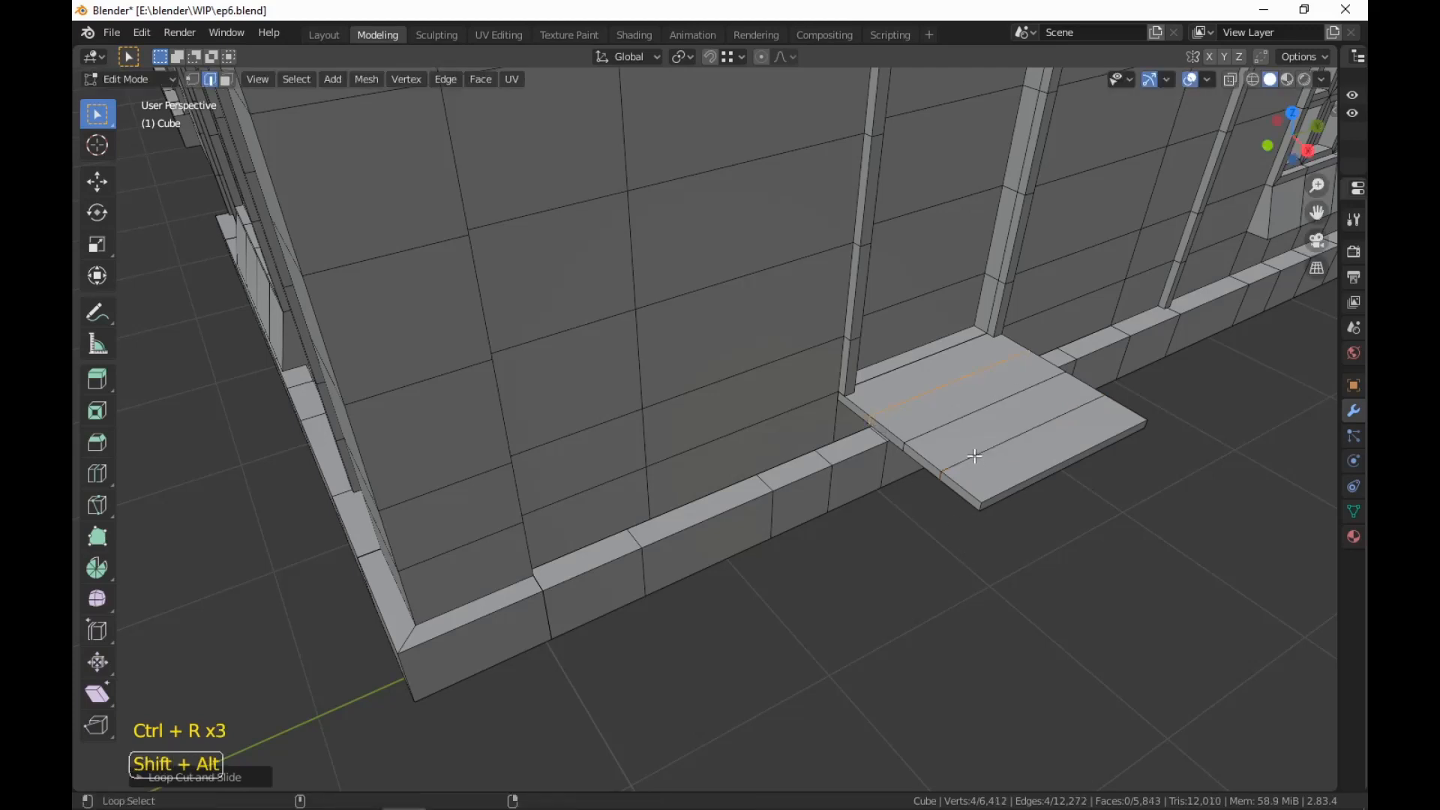
key(ctrl+z)
key(ctrl+z)
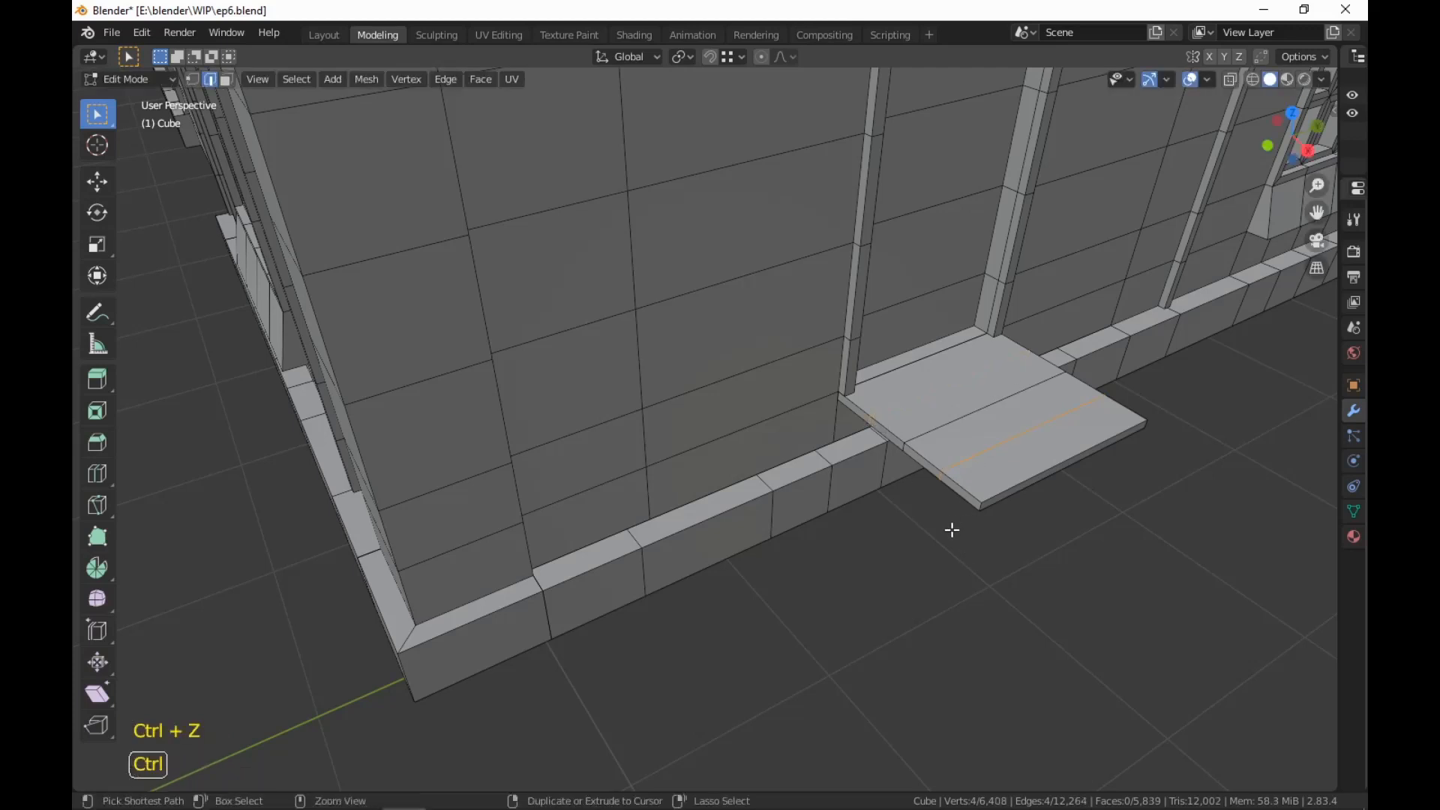
Duplicate the two narrow side faces of the door platform and offset the copy about 0.065 m outward along negative Y
shift+middle_drag(952, 533, 957, 542)
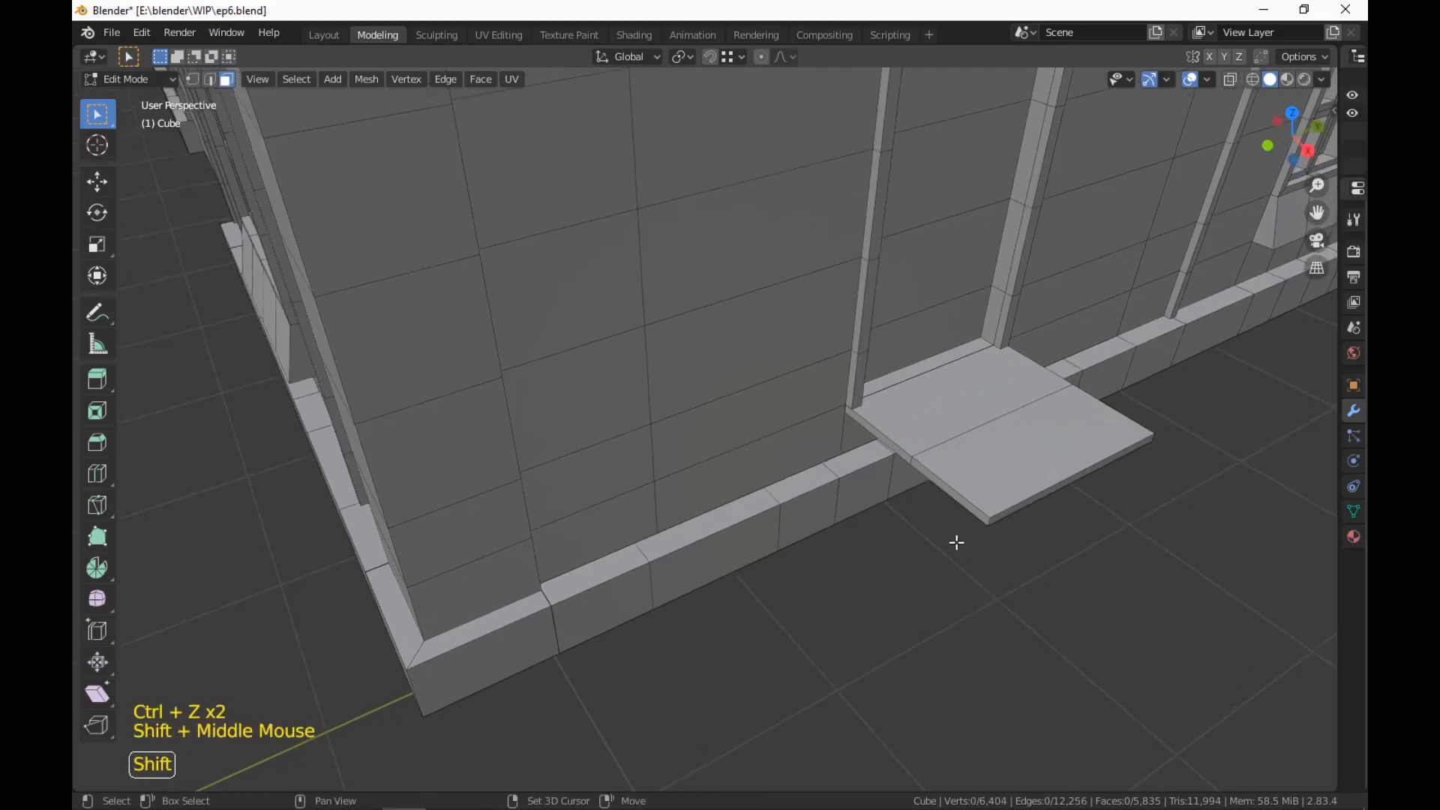
click(910, 453)
shift+click(927, 478)
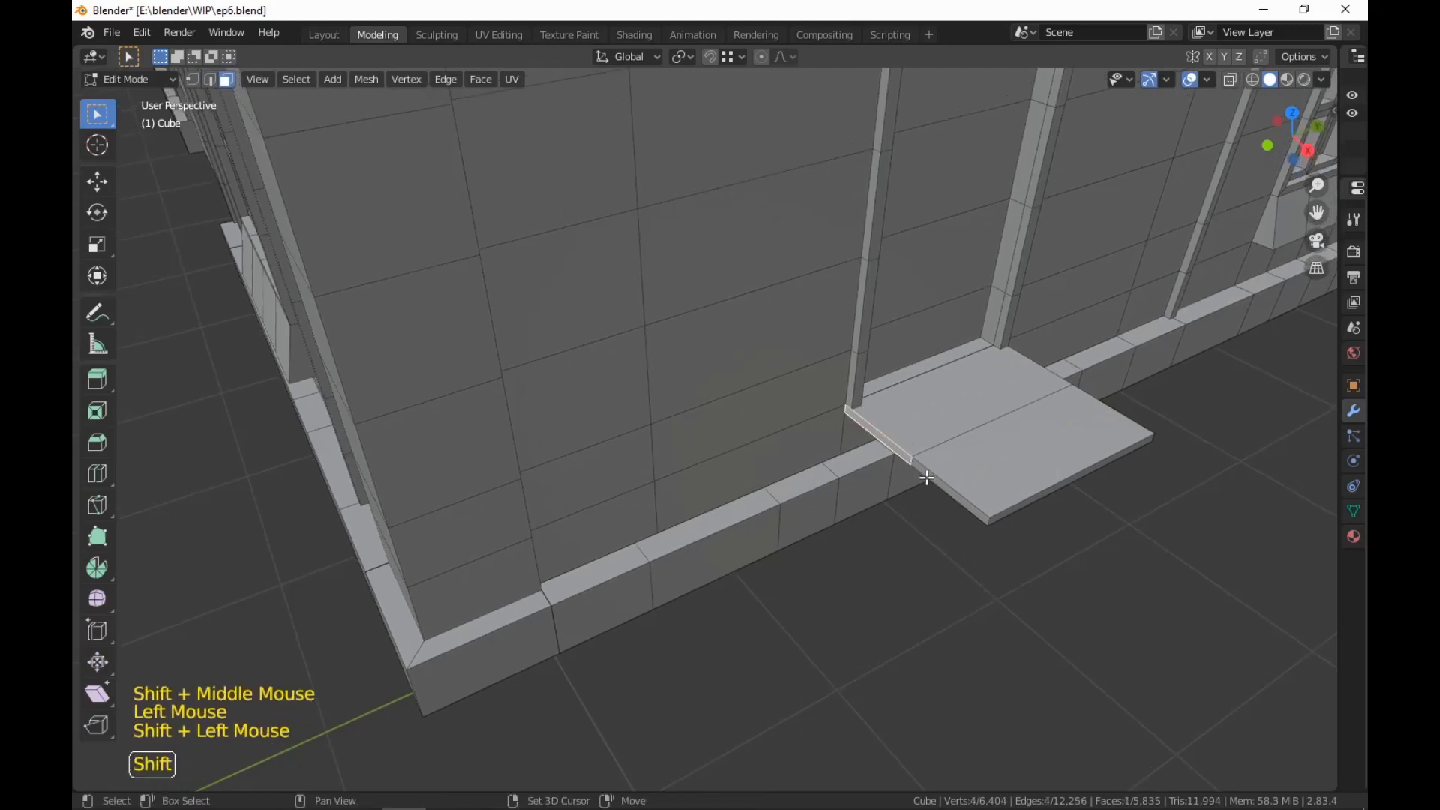
key(shift+d)
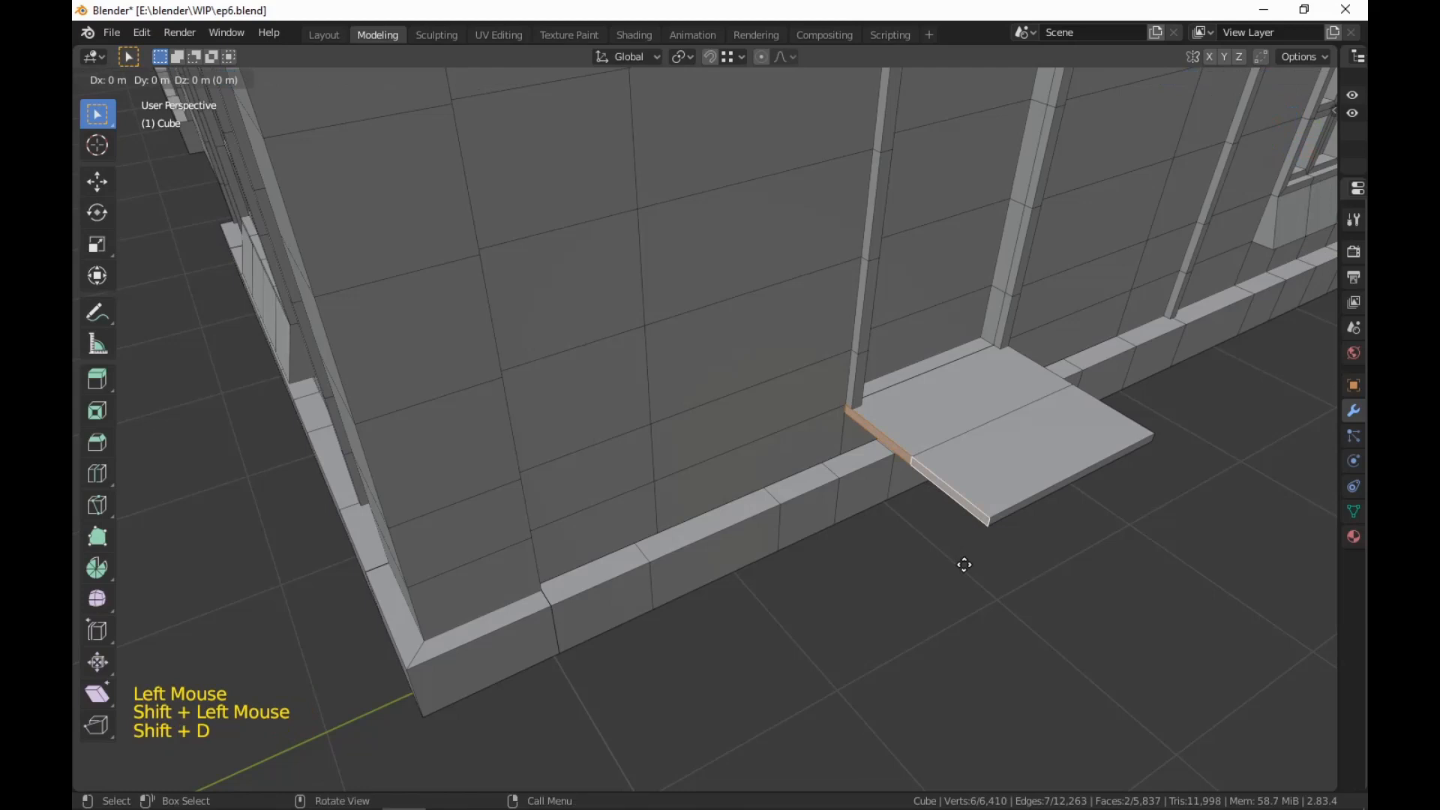
key(x)
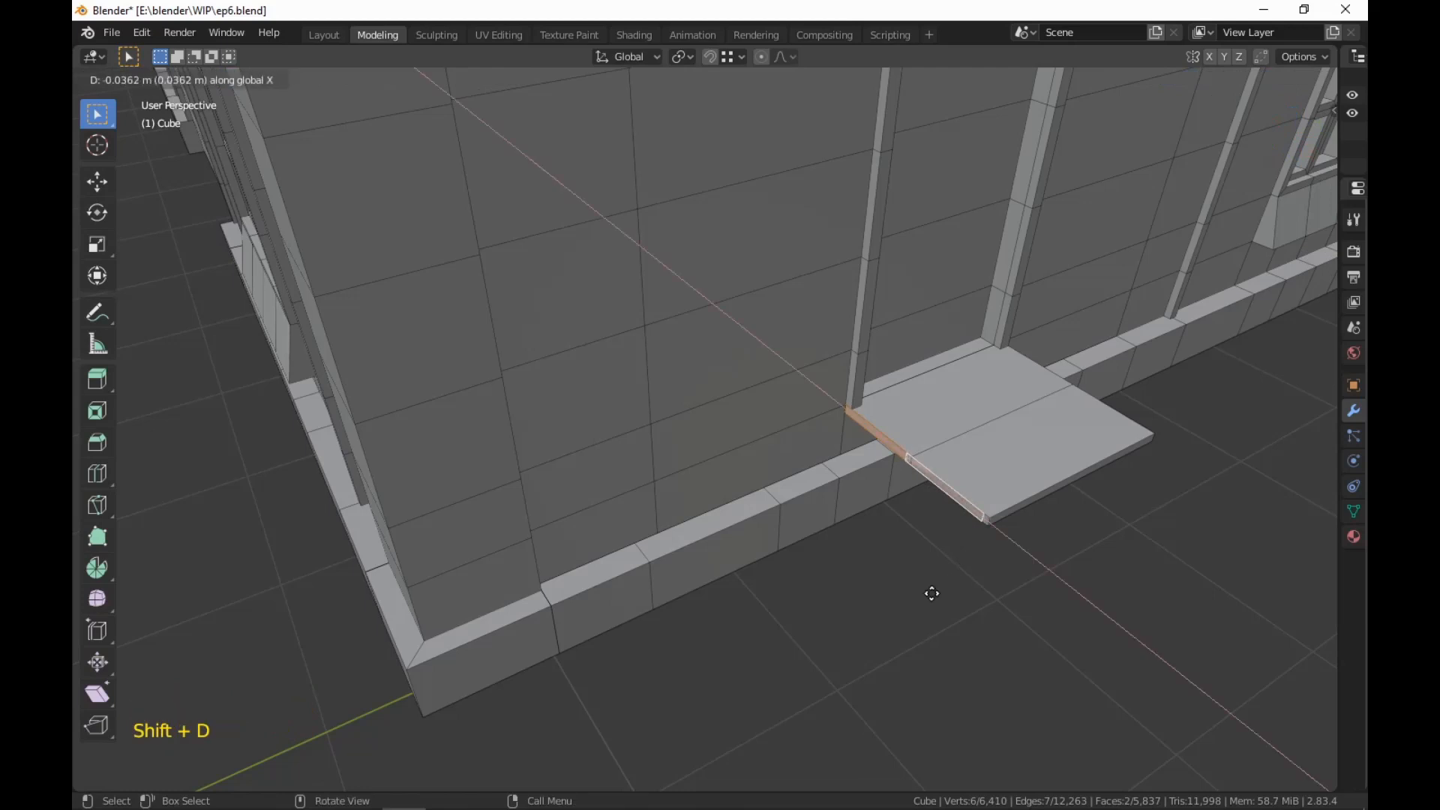
key(y)
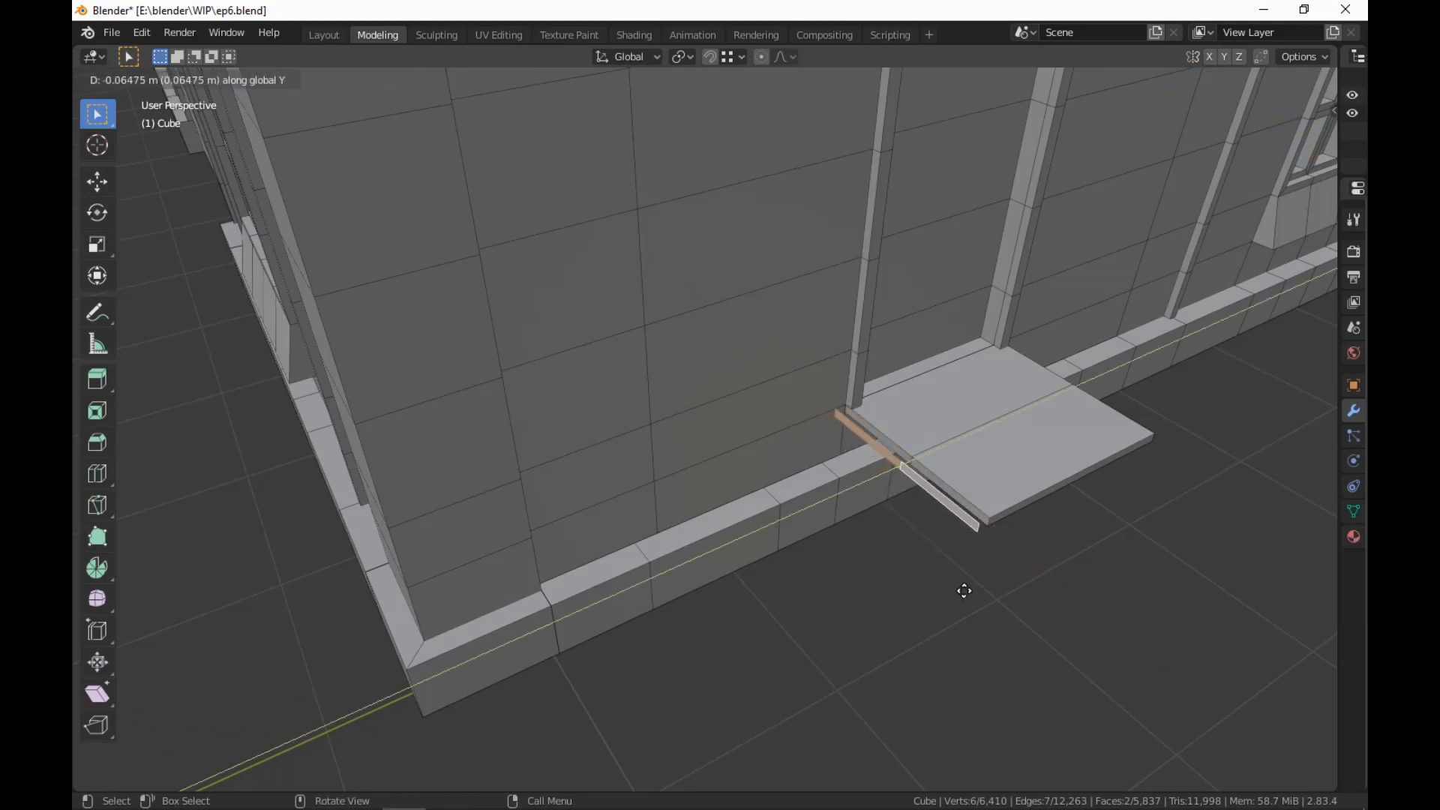
click(964, 591)
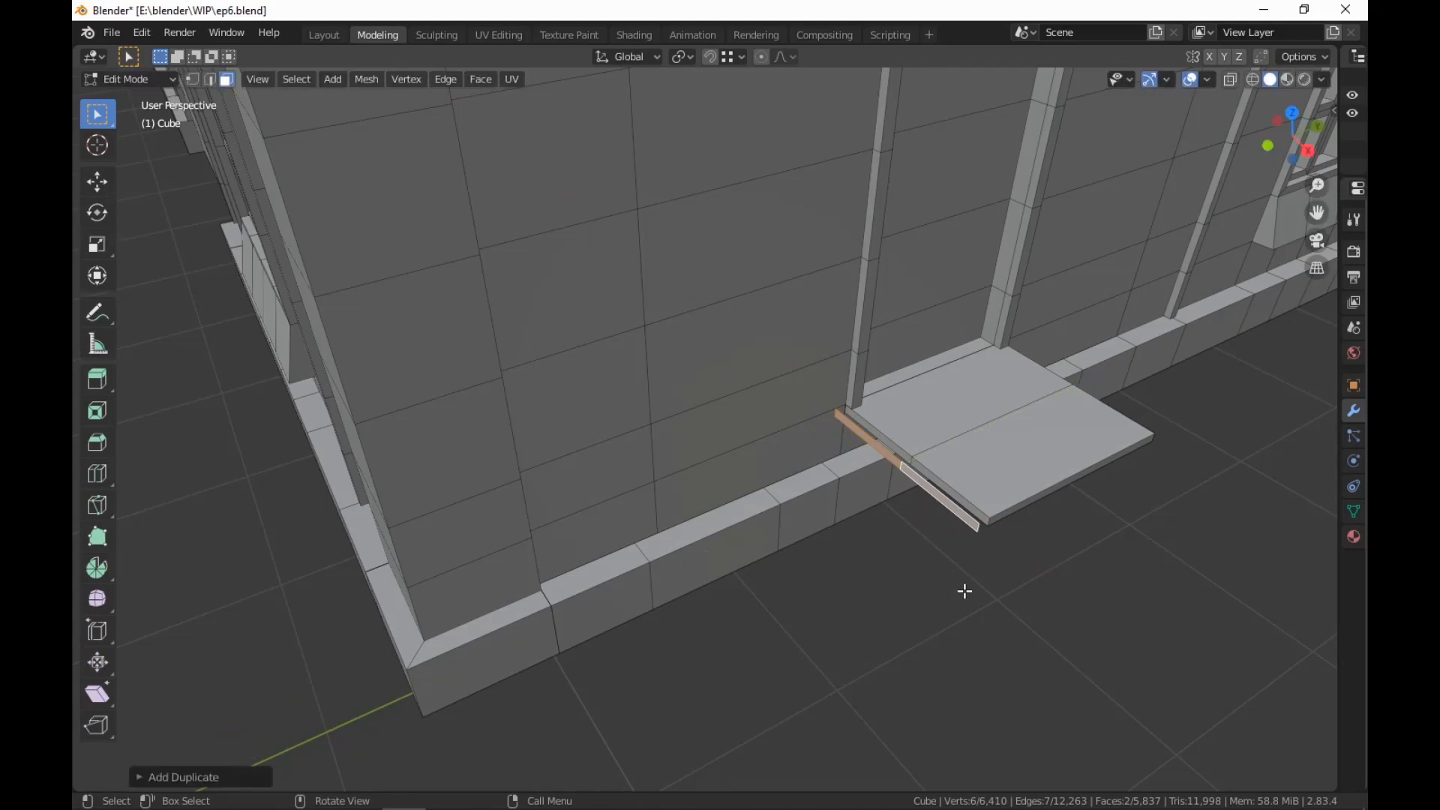
Extrude the duplicated side faces 0.3 m along negative Y to form a narrow slab beside the platform
key(e)
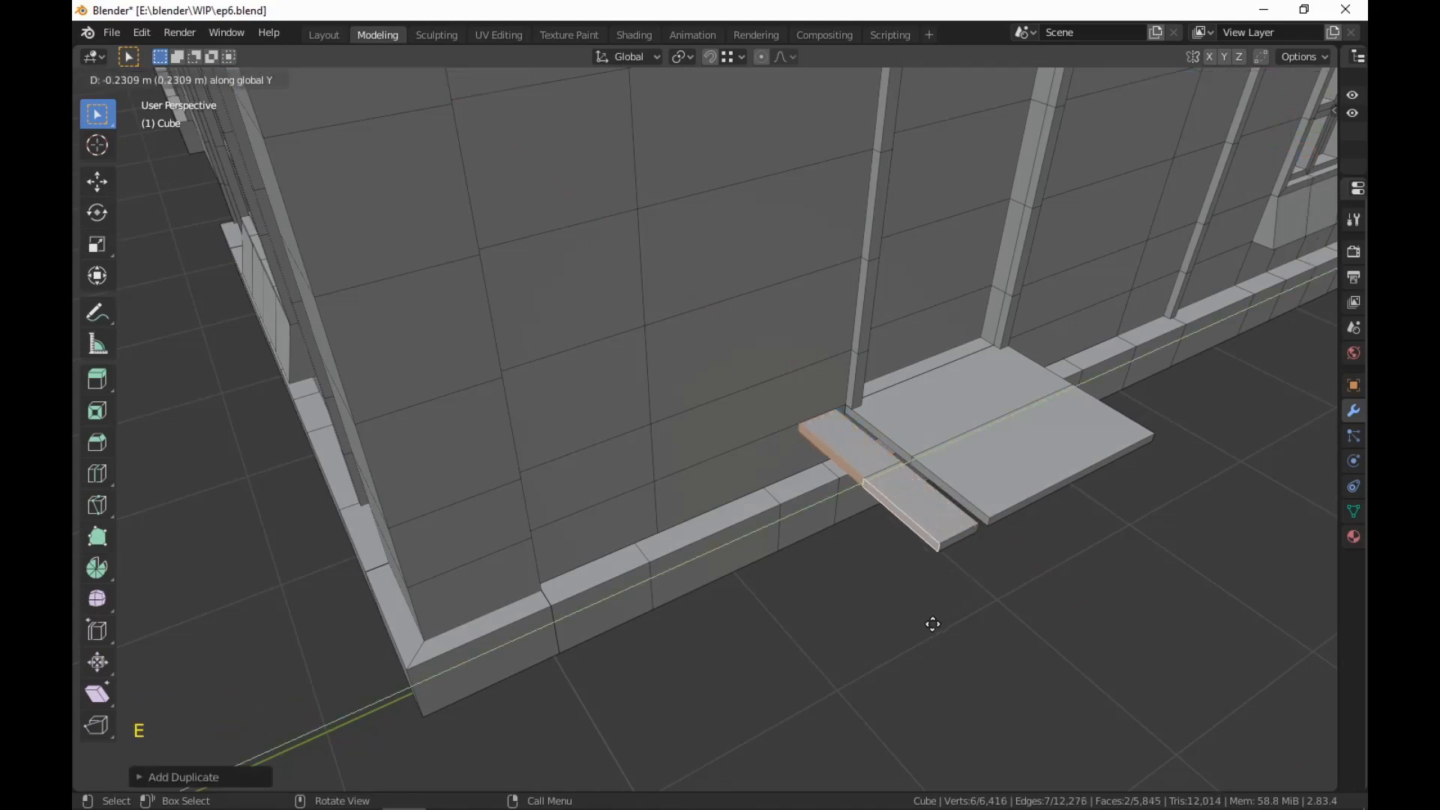
text(.3)
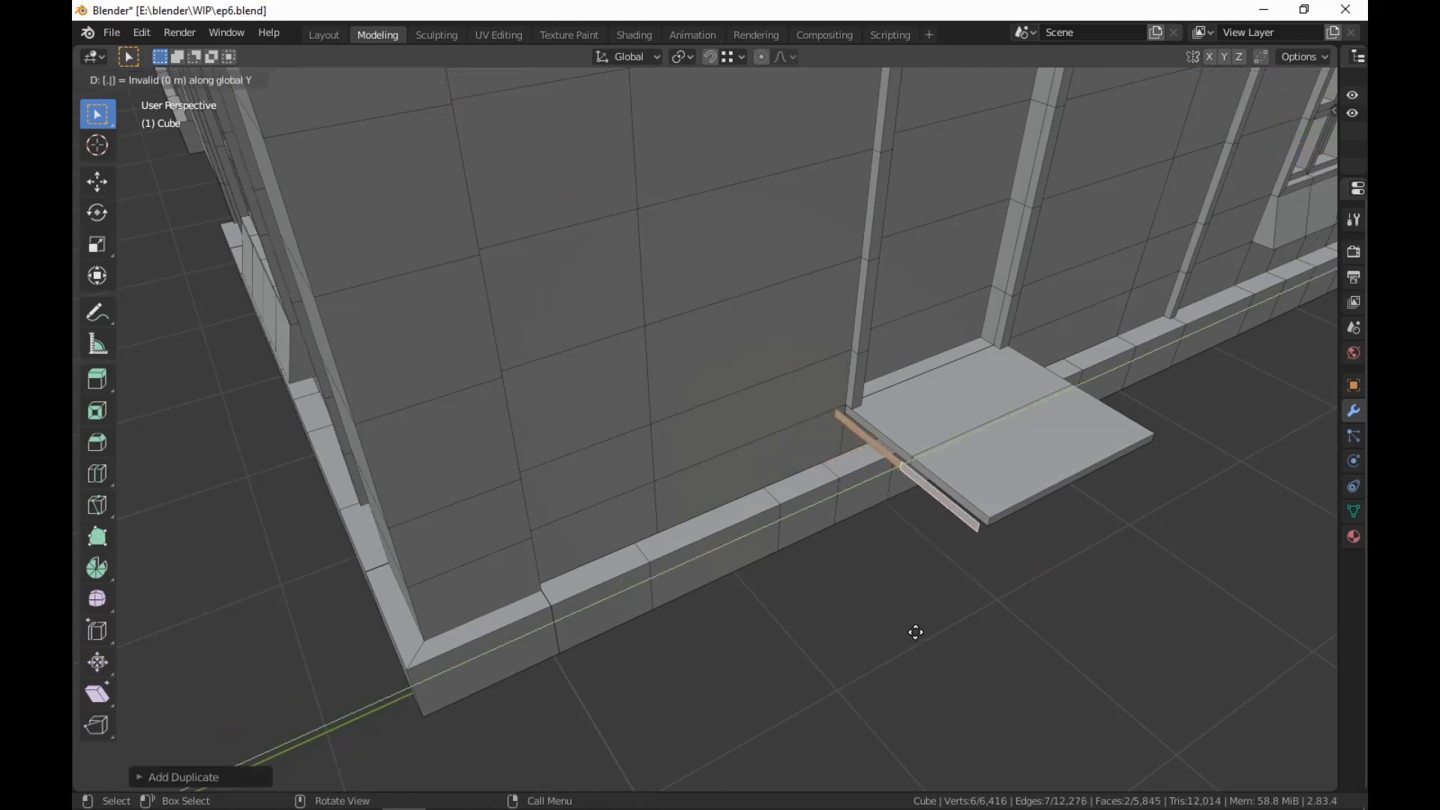
text(-)
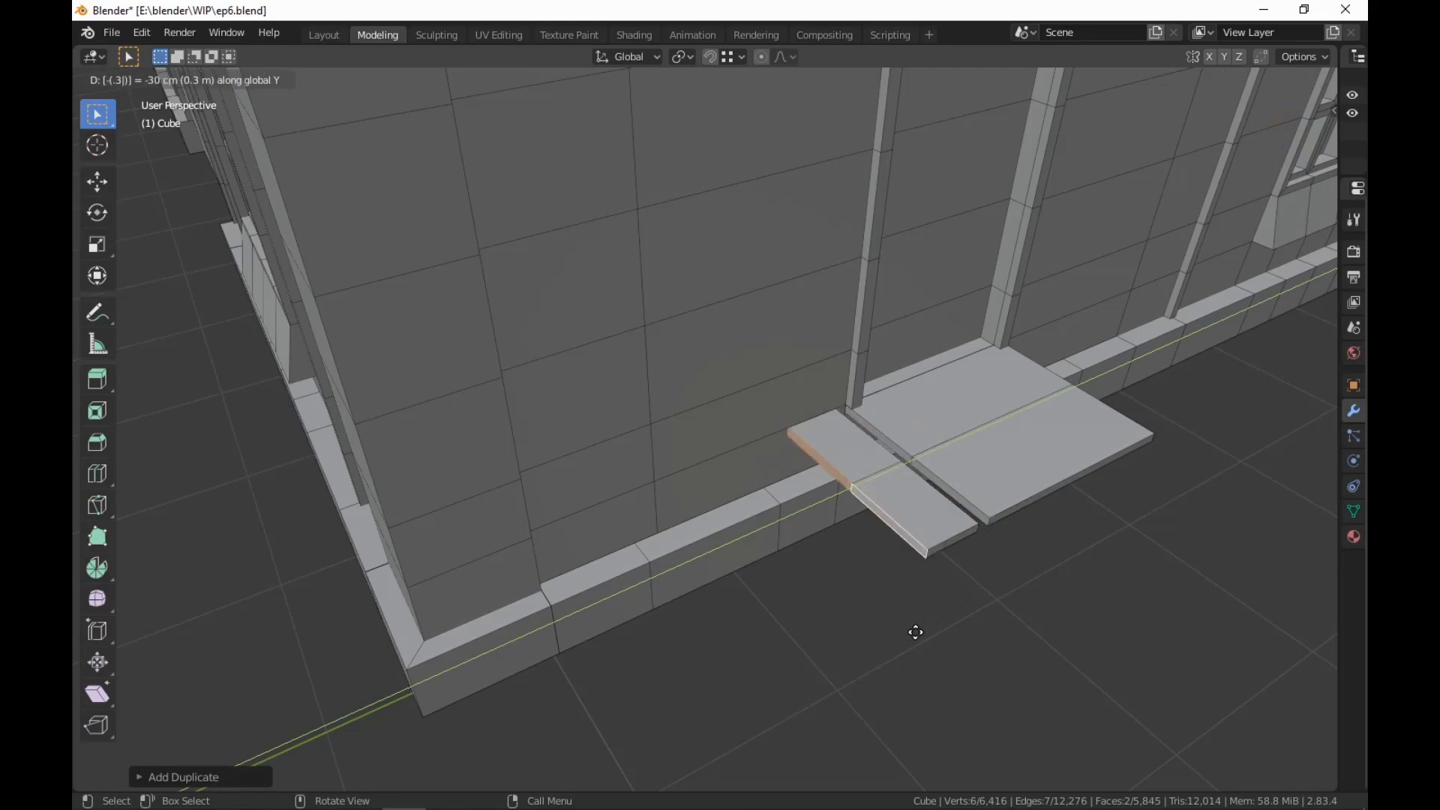
key(Return)
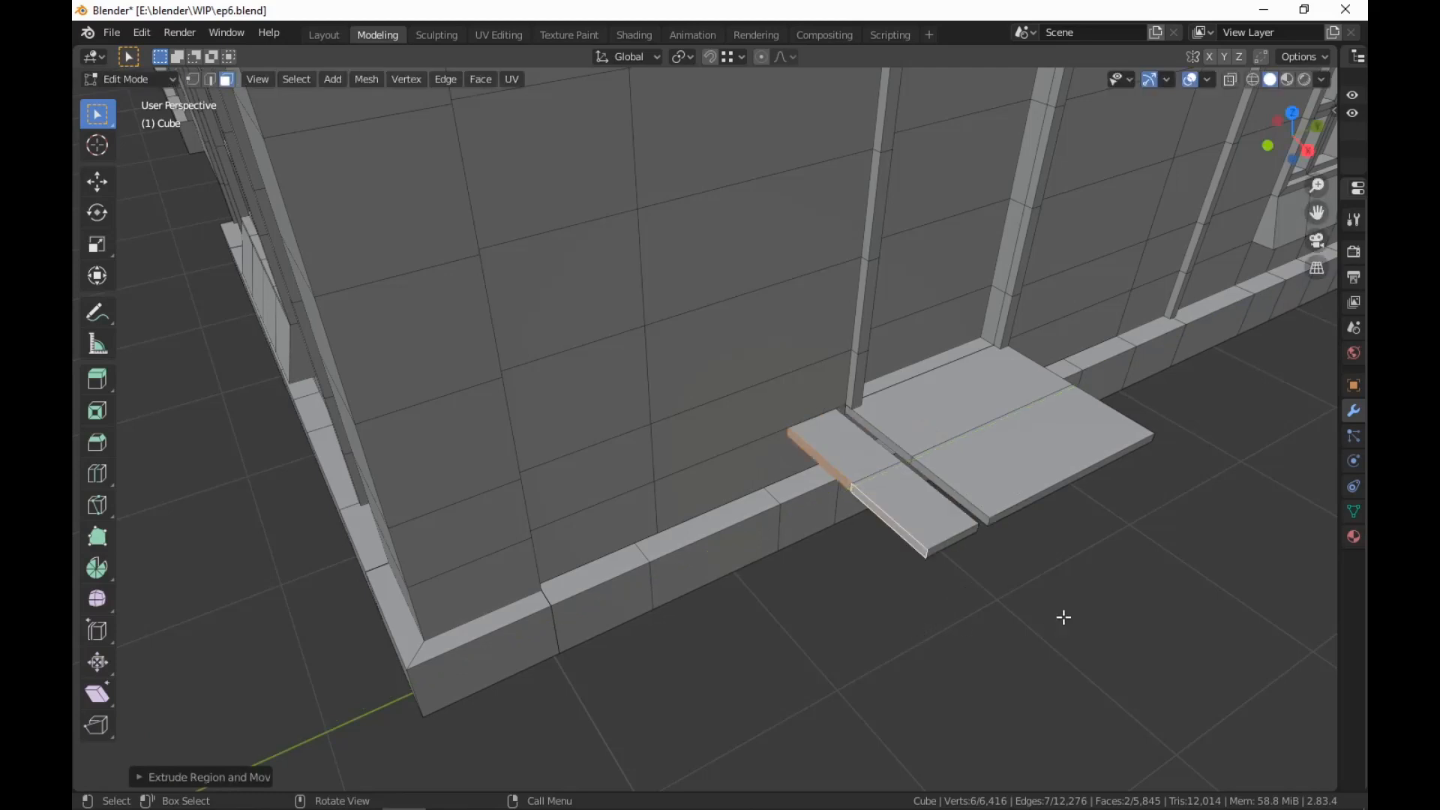
Select the whole narrow slab, lower it below the level of the platform and scale it down slightly
middle_drag(1064, 616, 1029, 604)
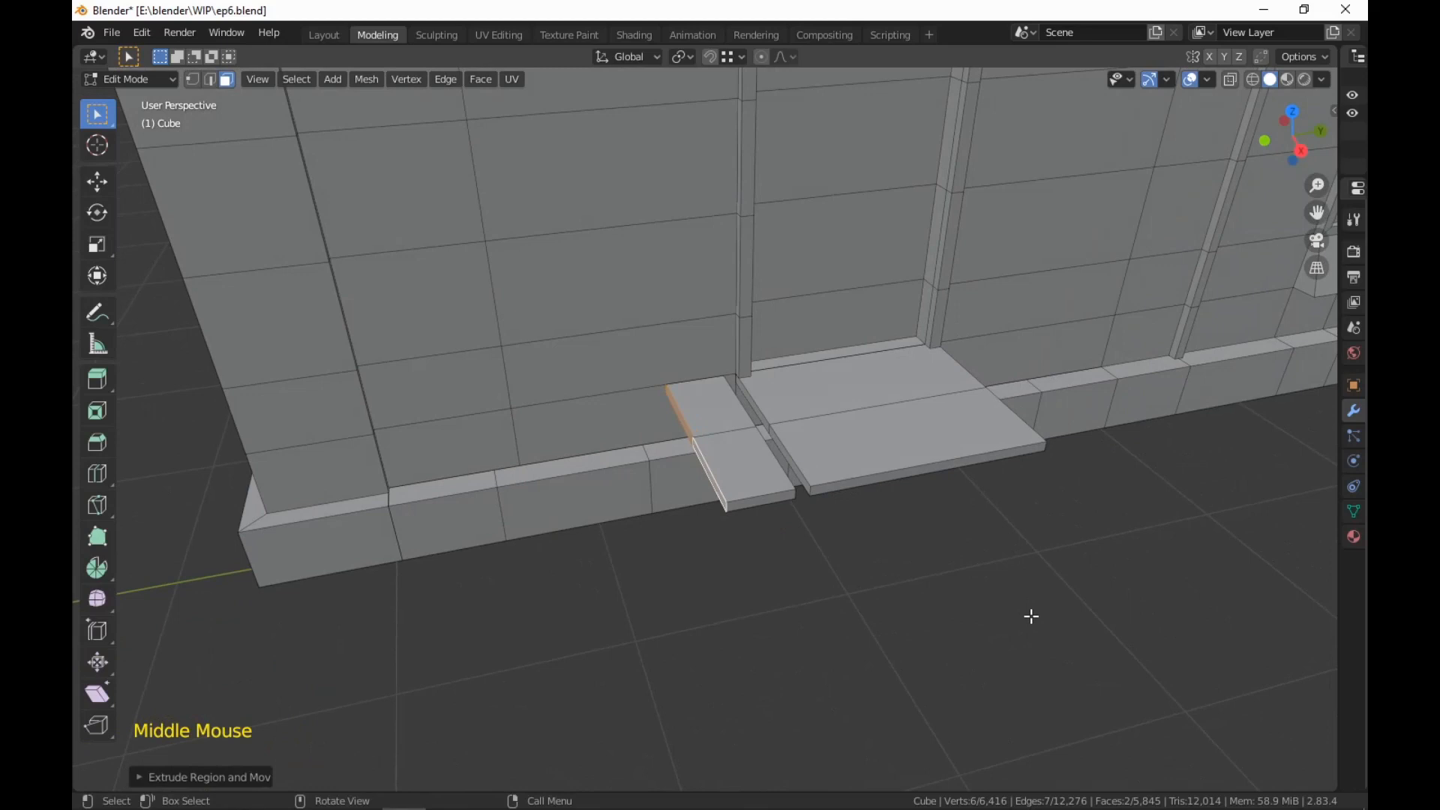
scroll(1031, 617, up, 1)
key(l)
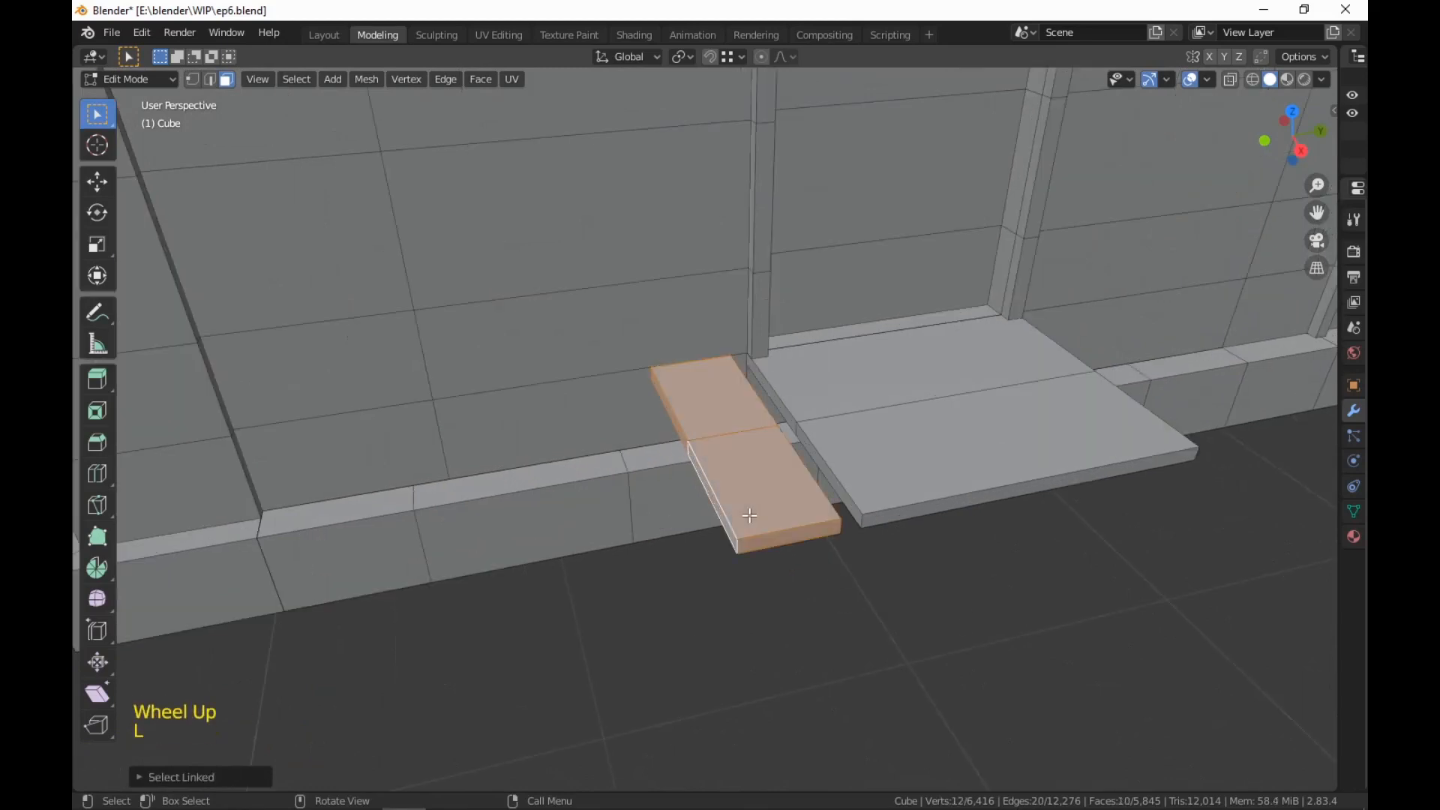
key(g)
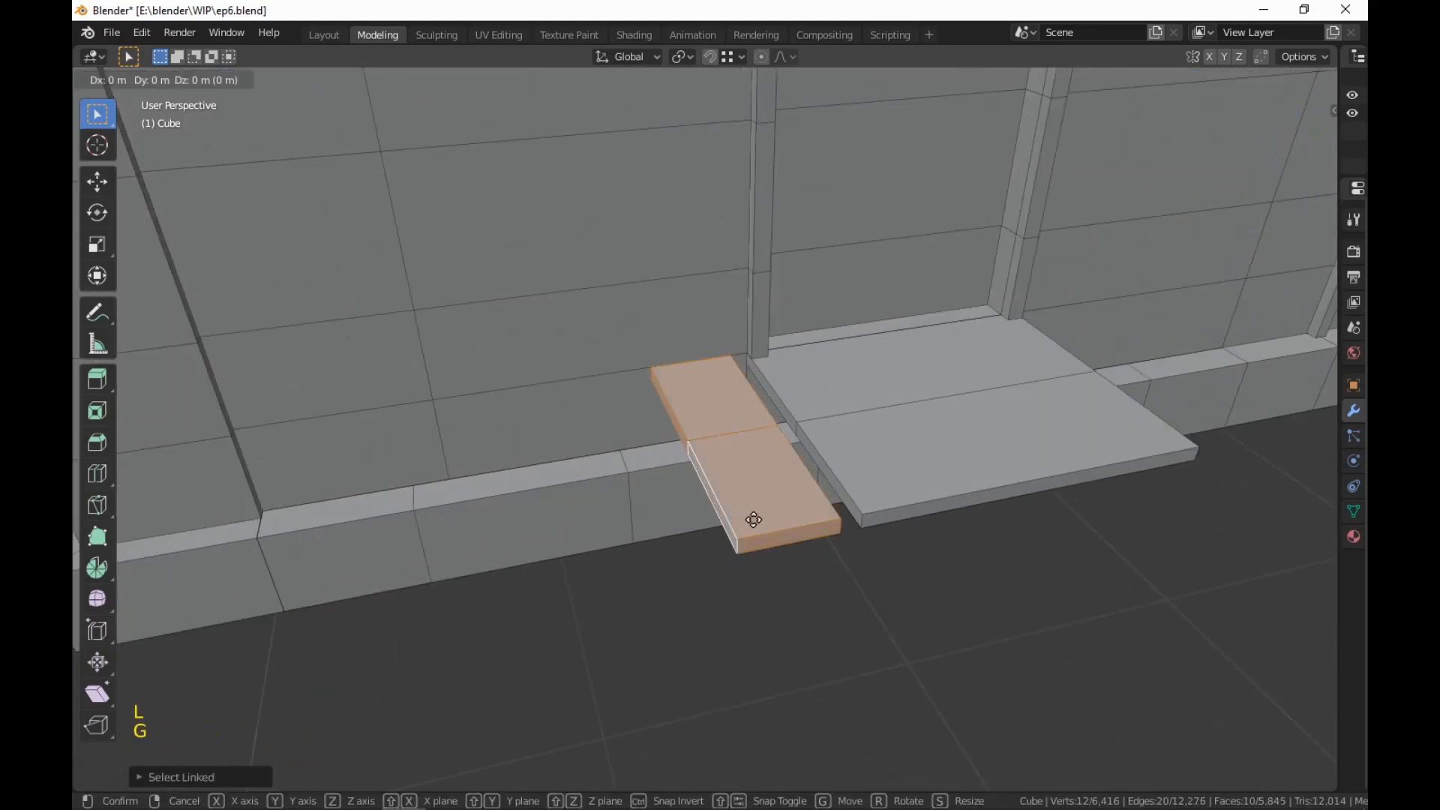
click(752, 546)
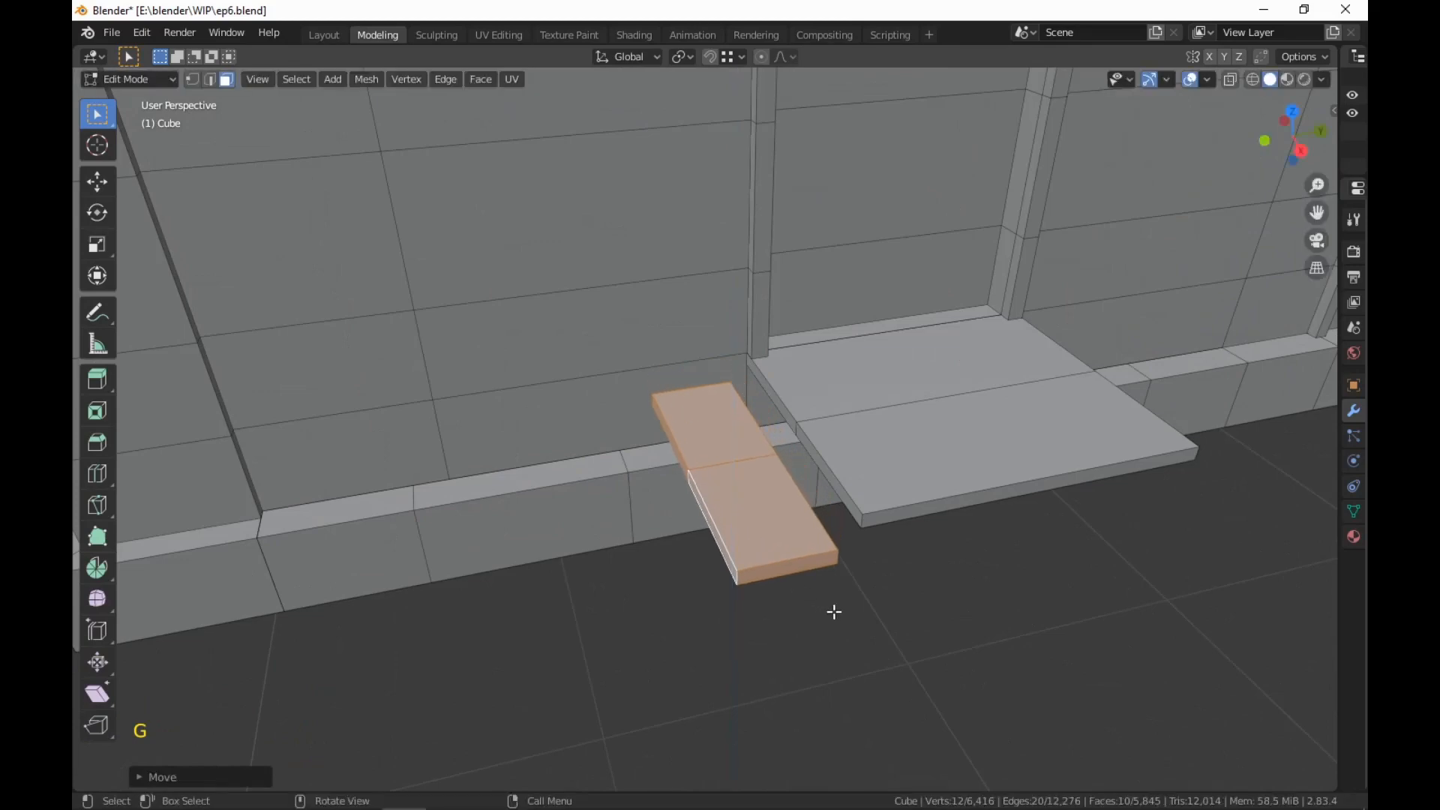
key(s)
click(811, 589)
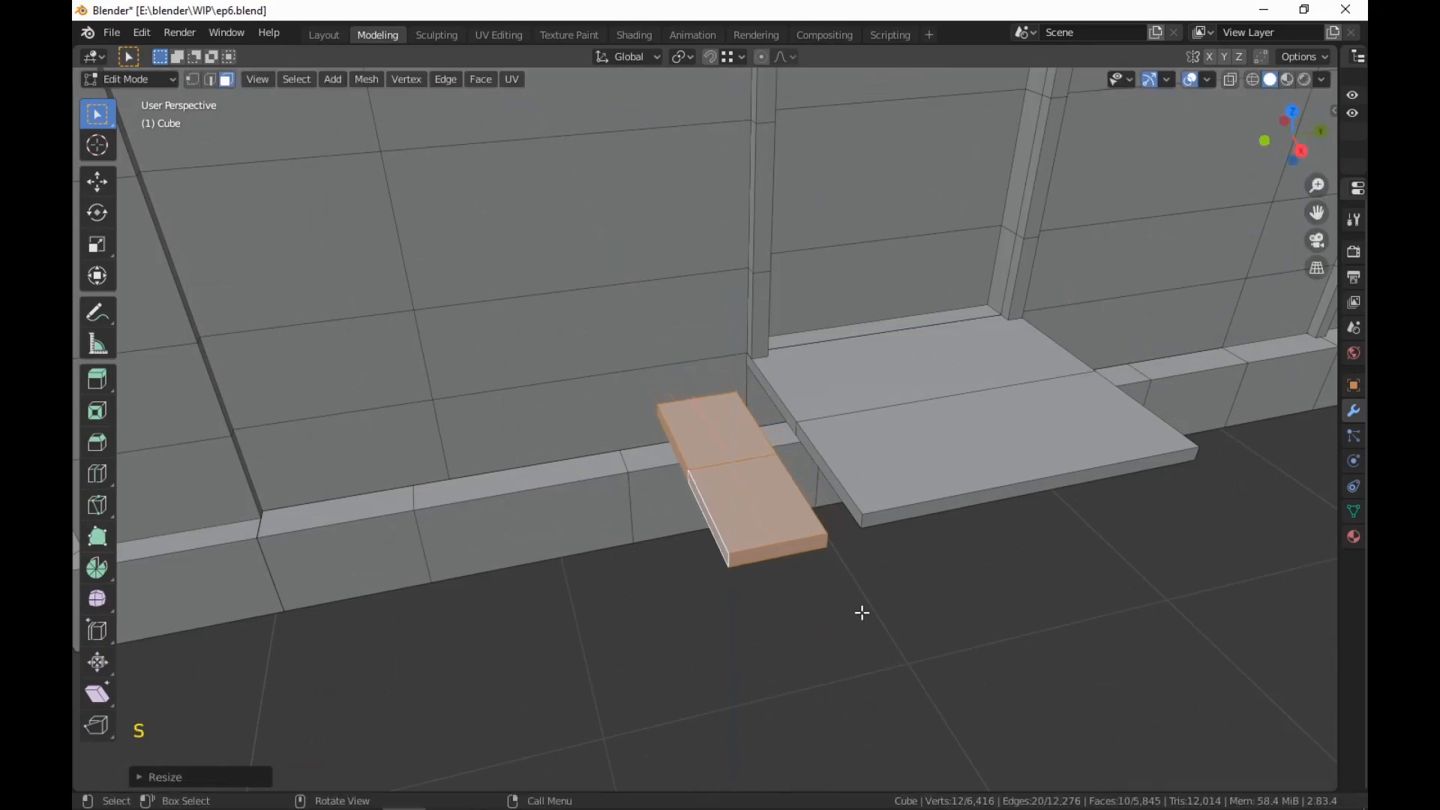
Shift the slab outward along X so its outer end lines up with the platform's front edge
middle_drag(863, 611, 860, 666)
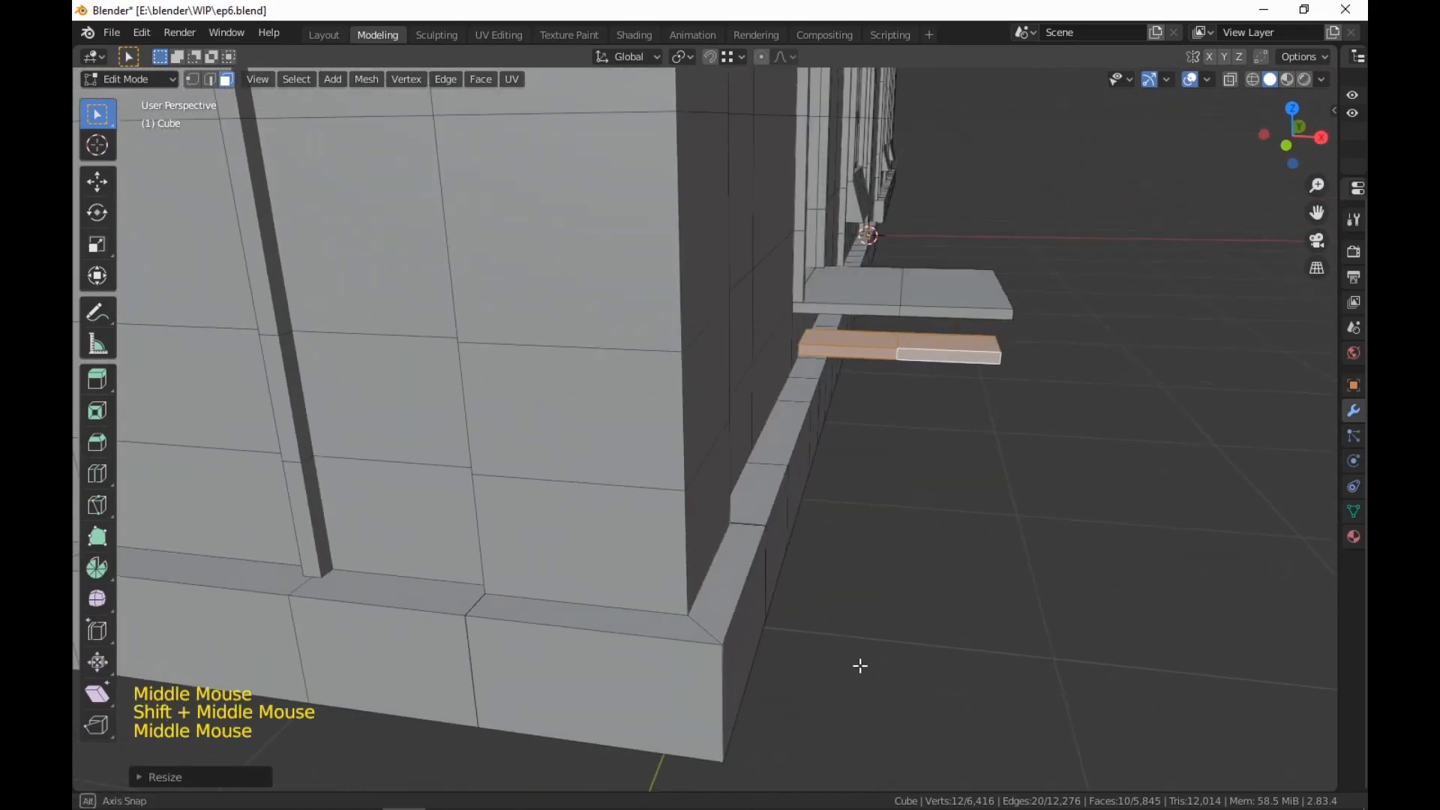
key(g)
key(x)
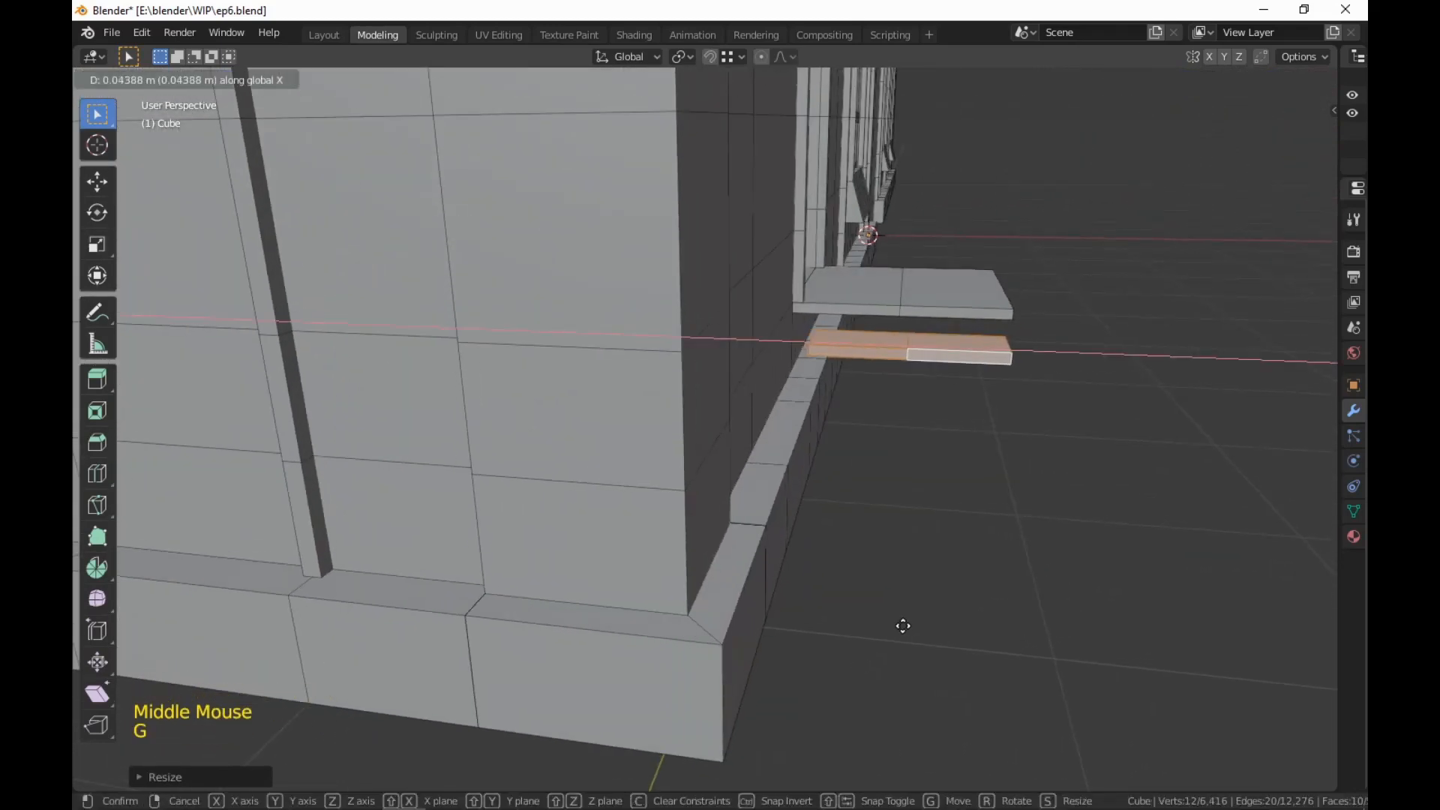
click(1009, 330)
Select the slab's wall-side end face and snap it along X to the outer face of the building's base plinth
middle_drag(1035, 470, 1045, 450)
key(KP_1)
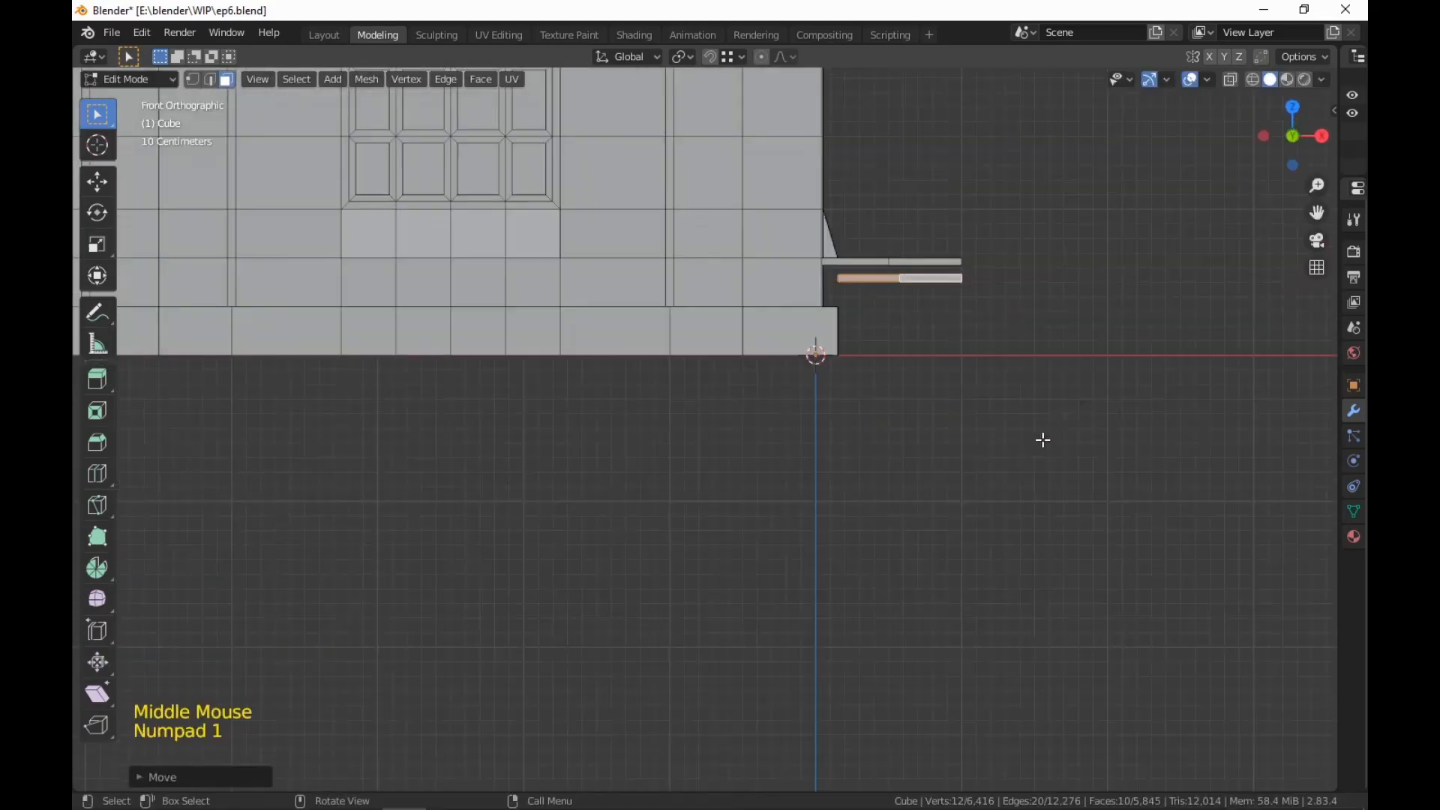
scroll(1032, 430, up, 1)
scroll(1033, 431, up, 3)
shift+middle_drag(1032, 430, 1051, 225)
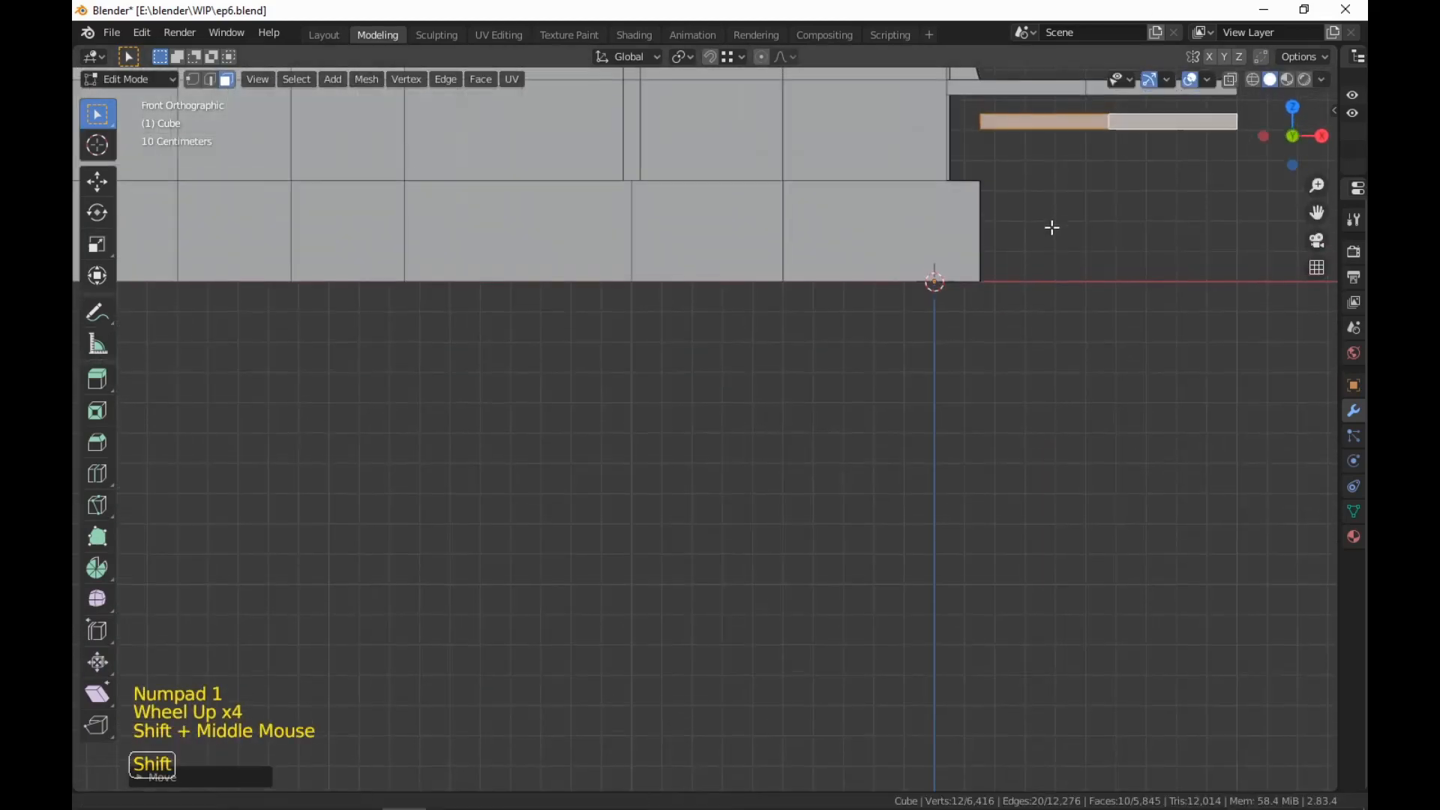
shift+scroll(970, 432, up, 1)
scroll(970, 432, up, 2)
scroll(970, 432, up, 1)
shift+middle_drag(970, 432, 923, 483)
scroll(999, 395, up, 2)
scroll(1017, 534, down, 6)
middle_drag(1017, 533, 810, 357)
shift+scroll(939, 447, up, 1)
scroll(933, 452, up, 2)
middle_drag(932, 452, 633, 574)
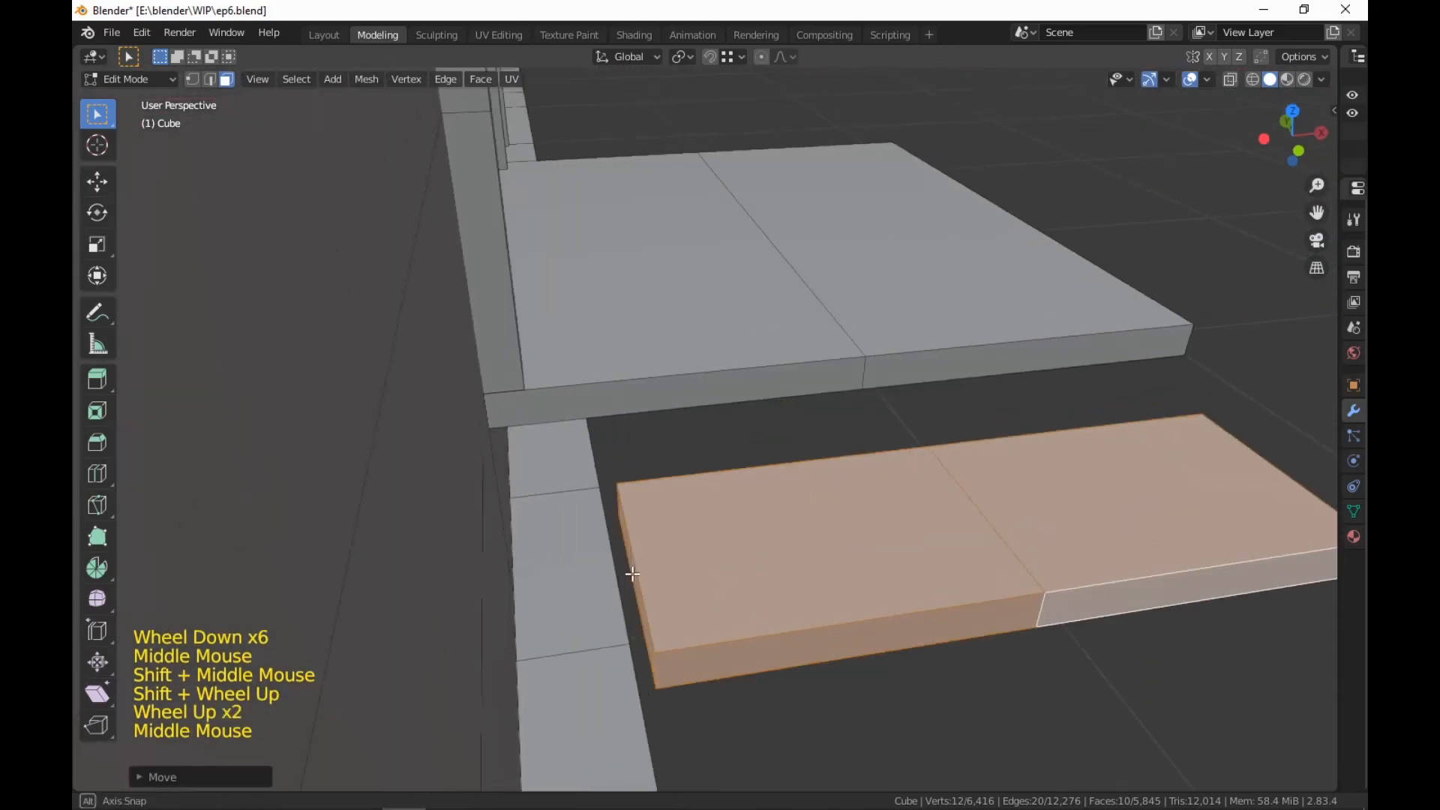
click(636, 578)
key(KP_1)
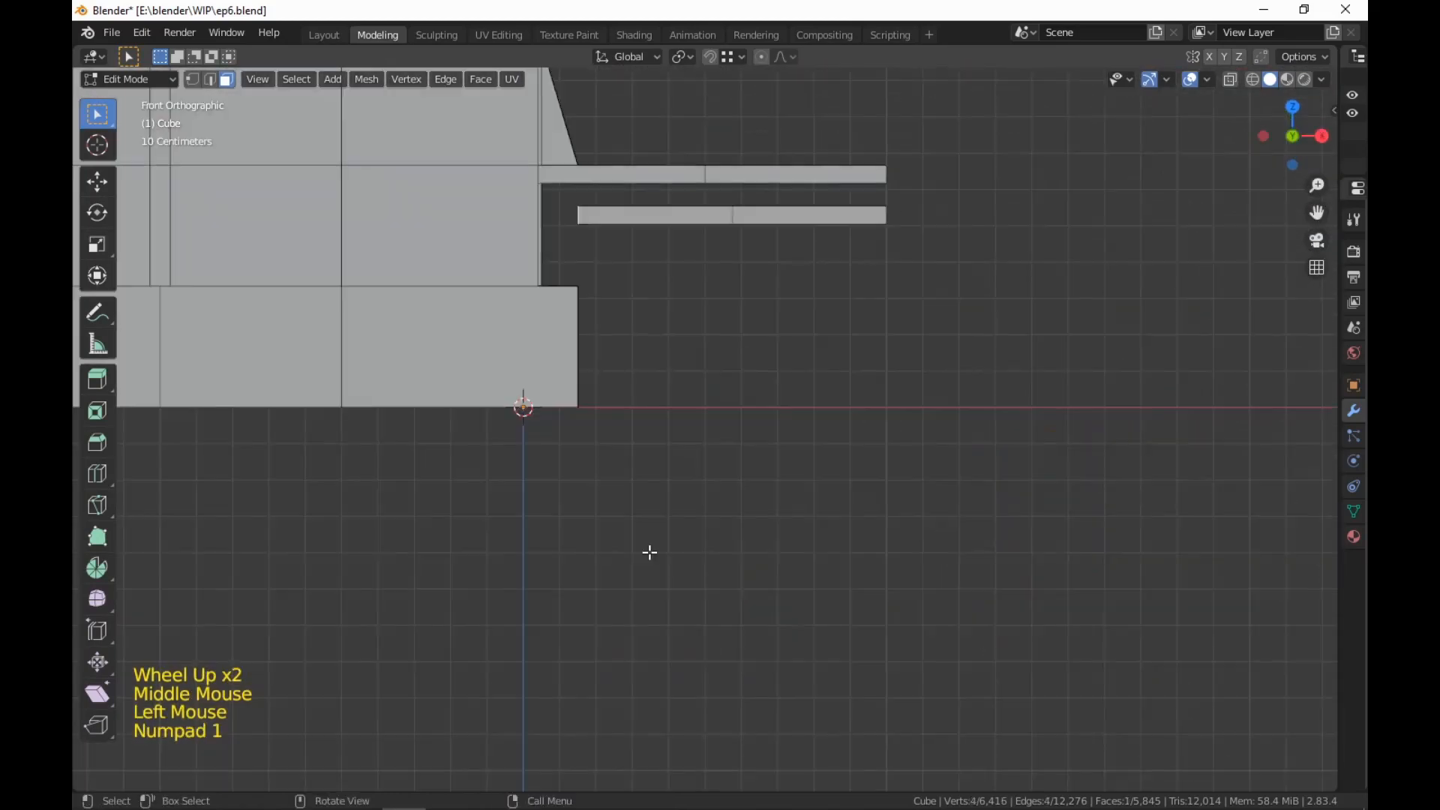
scroll(649, 552, up, 2)
shift+middle_drag(631, 517, 710, 485)
shift+scroll(685, 475, up, 1)
key(g)
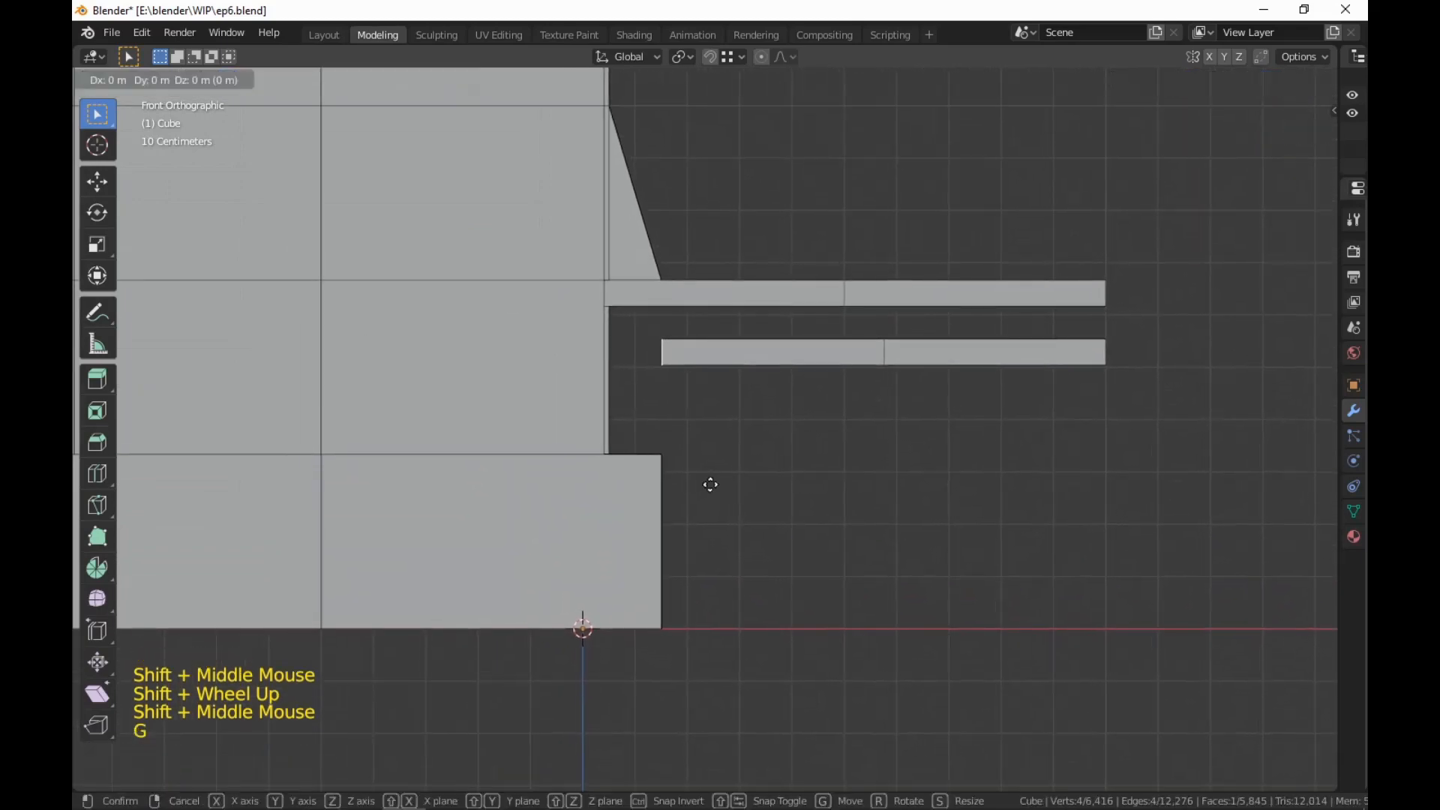
key(x)
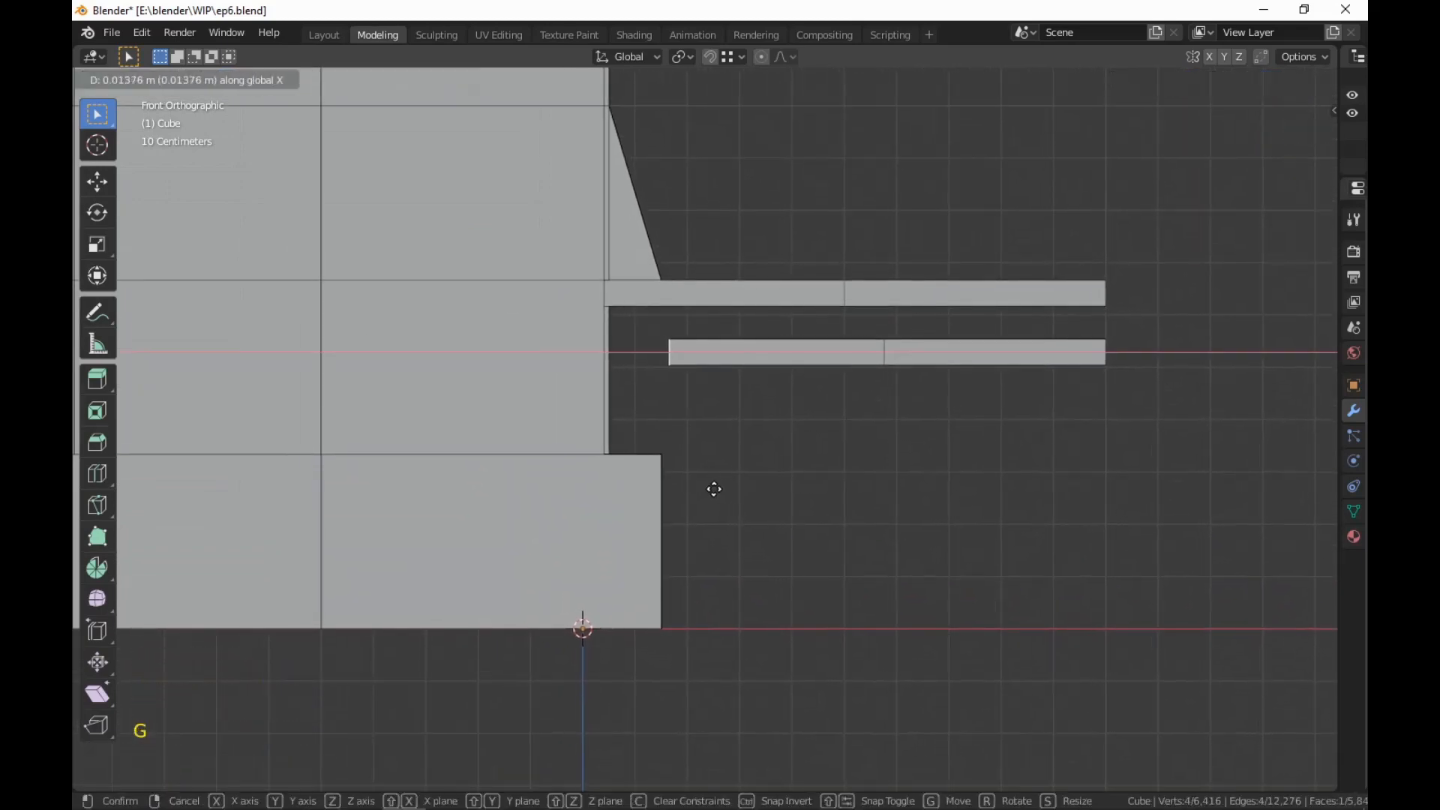
ctrl+click(679, 457)
Pull the slab's wall-side end face slightly outward along X to leave a small gap from the plinth
key(g)
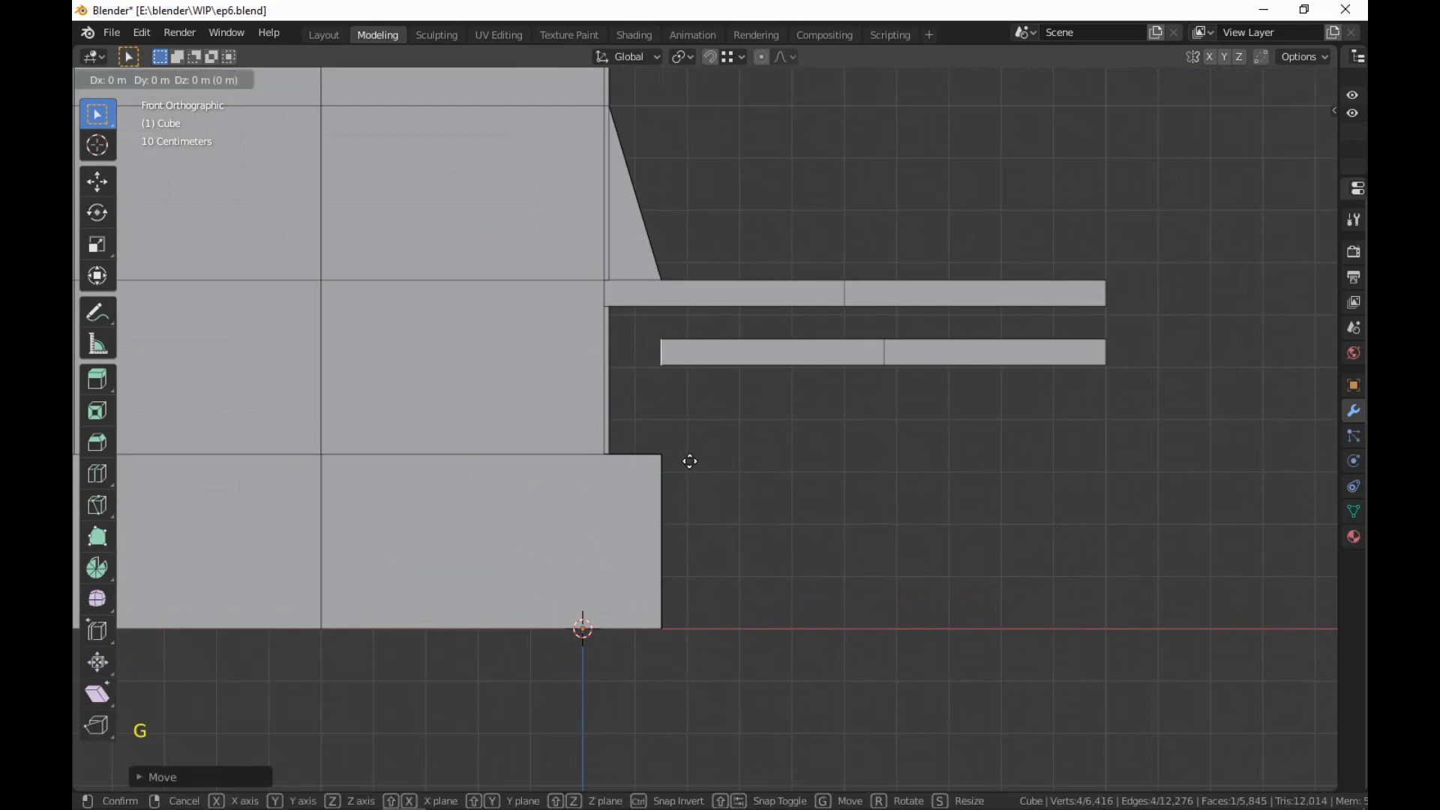
key(x)
click(697, 463)
In the UV Editing workspace, unwrap the whole slab using Smart UV Project with a 66 degree angle limit and 0.03 island margin
scroll(1020, 447, down, 3)
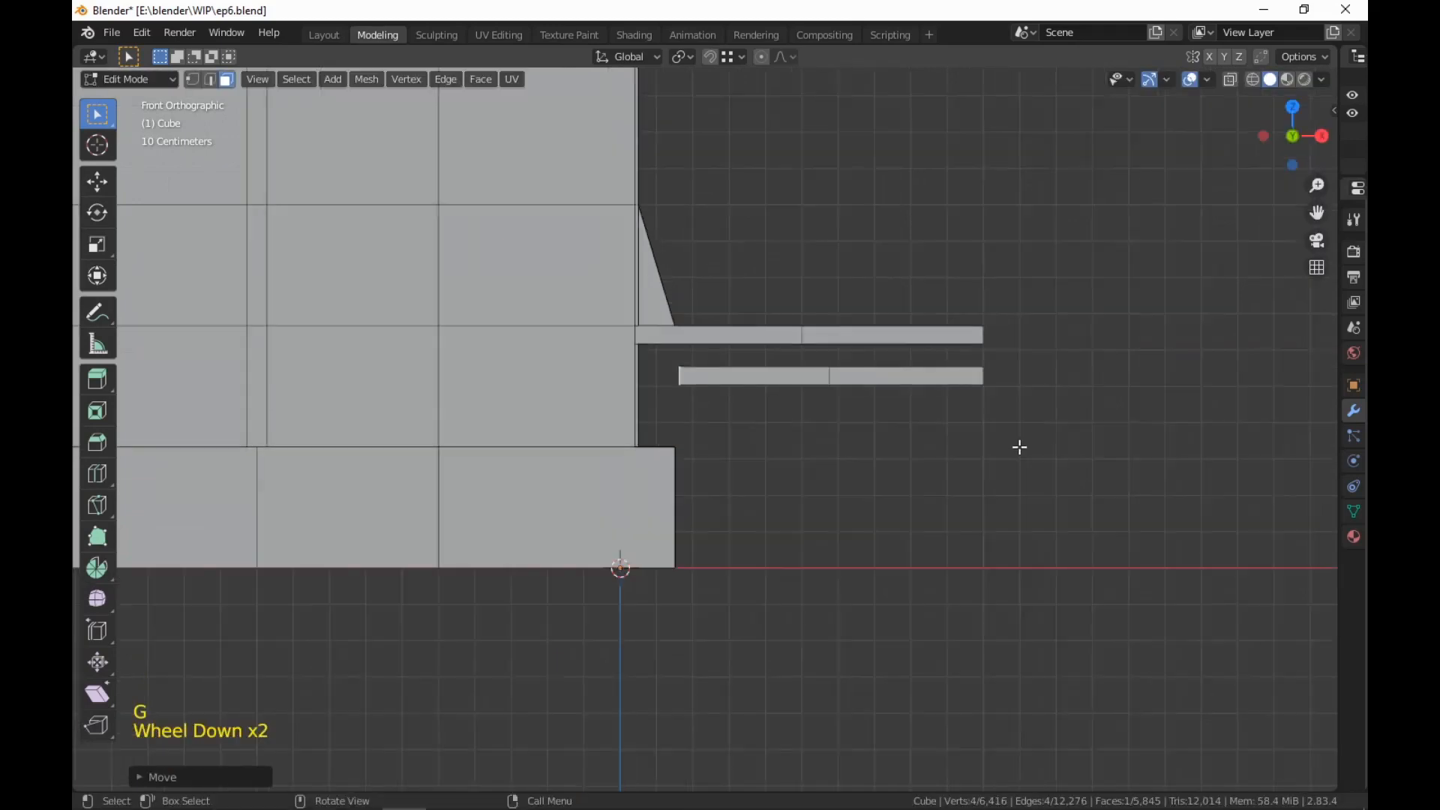
middle_drag(1020, 447, 1099, 469)
scroll(902, 509, down, 3)
scroll(1080, 475, down, 1)
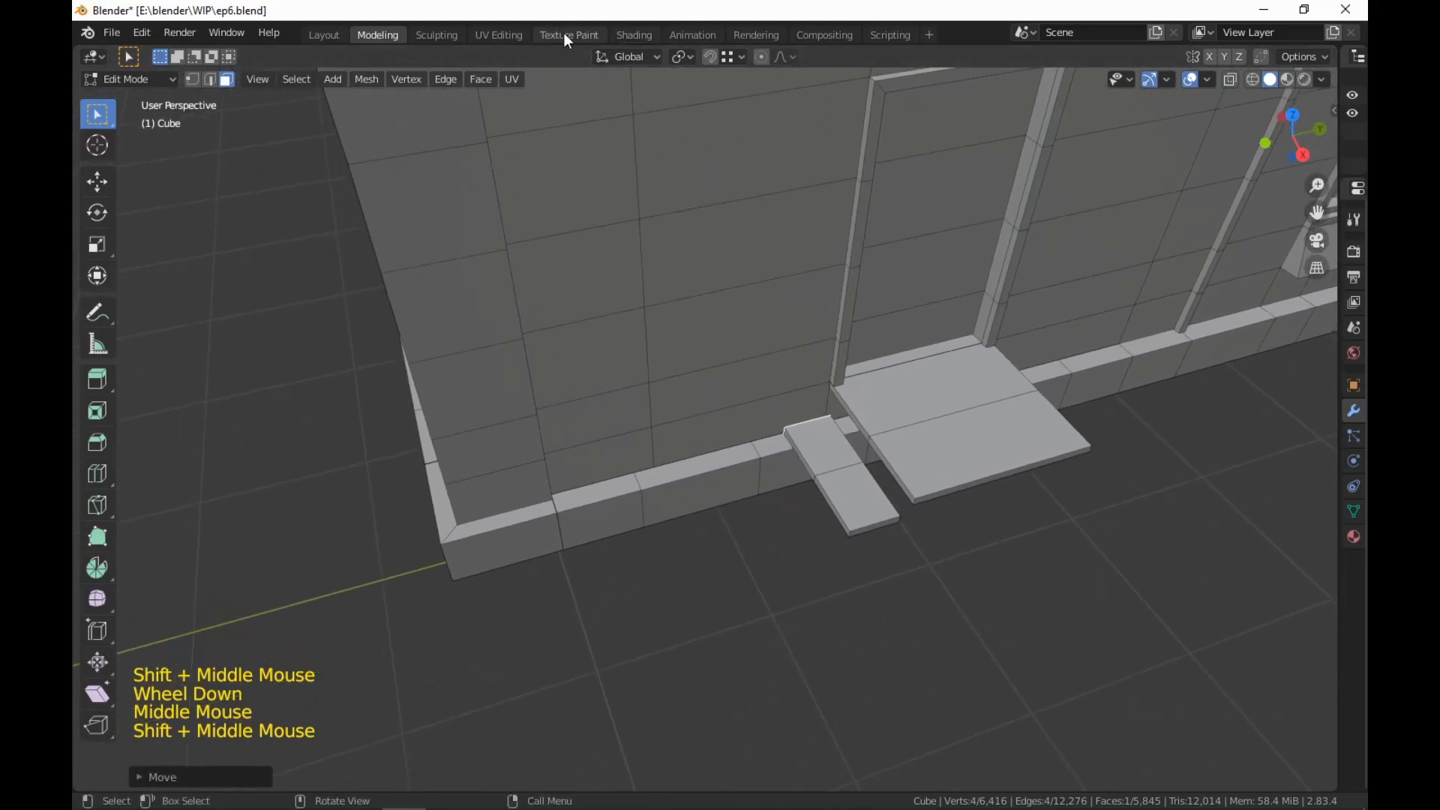
click(495, 35)
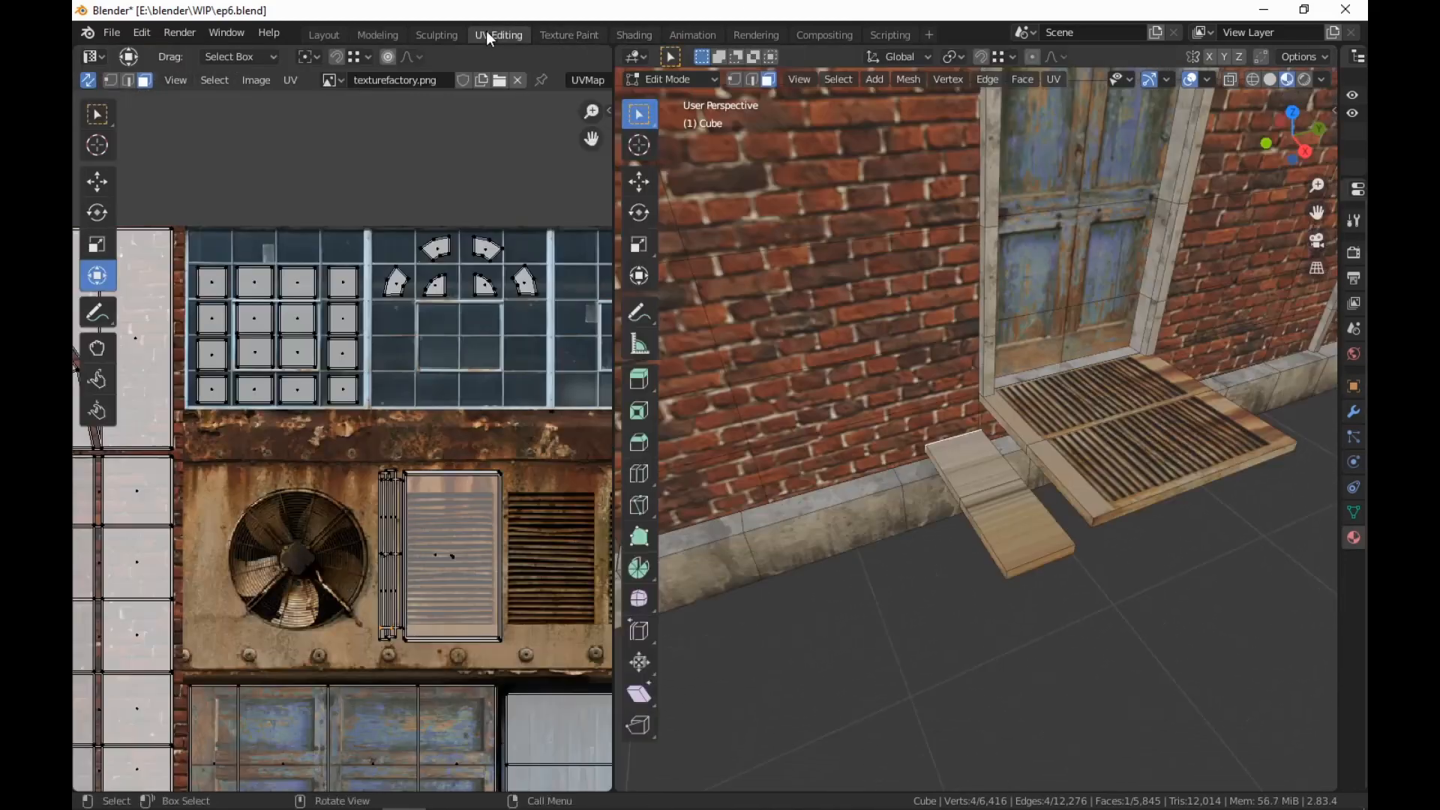
key(l)
right_click(1024, 535)
mouse_move(1023, 535)
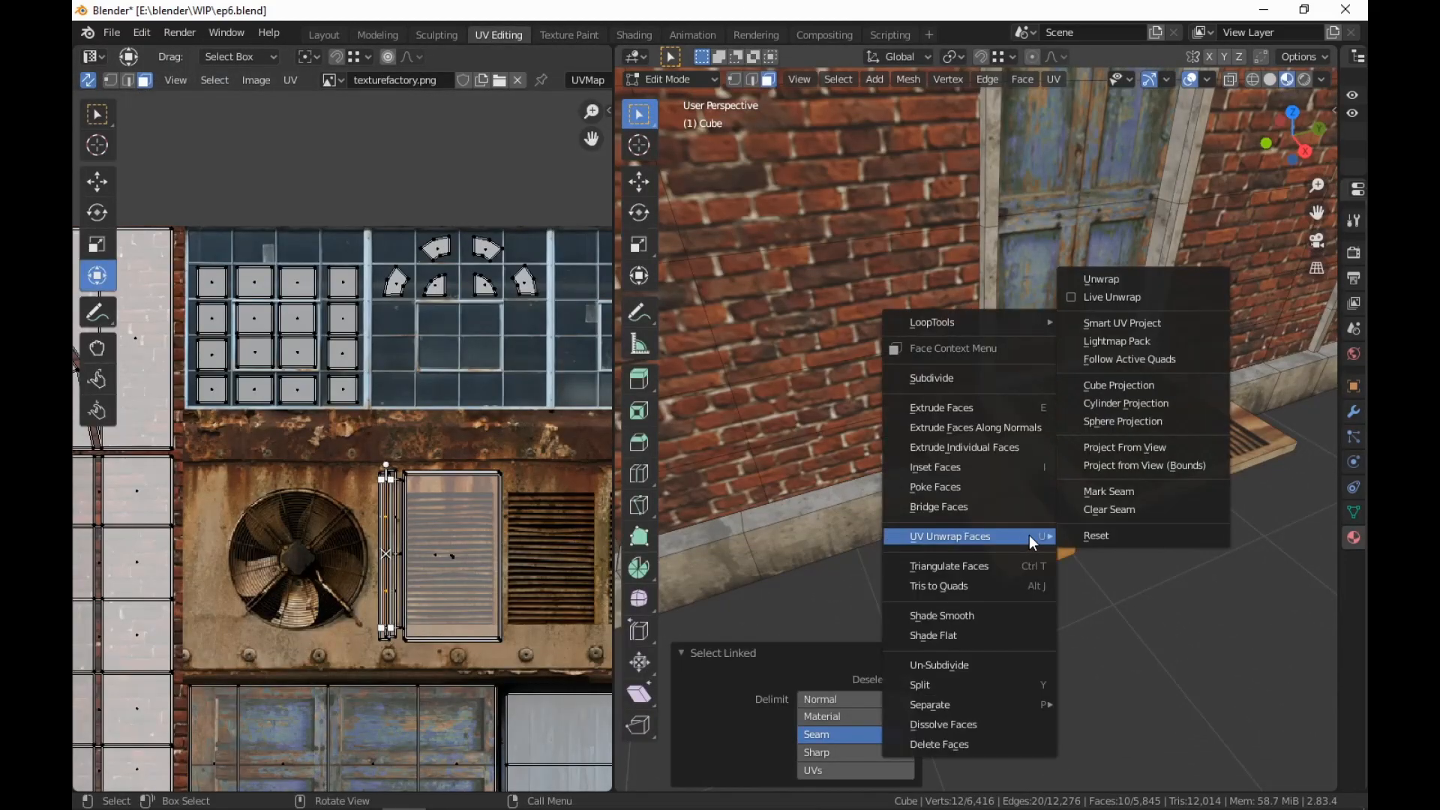
click(1173, 323)
click(1185, 465)
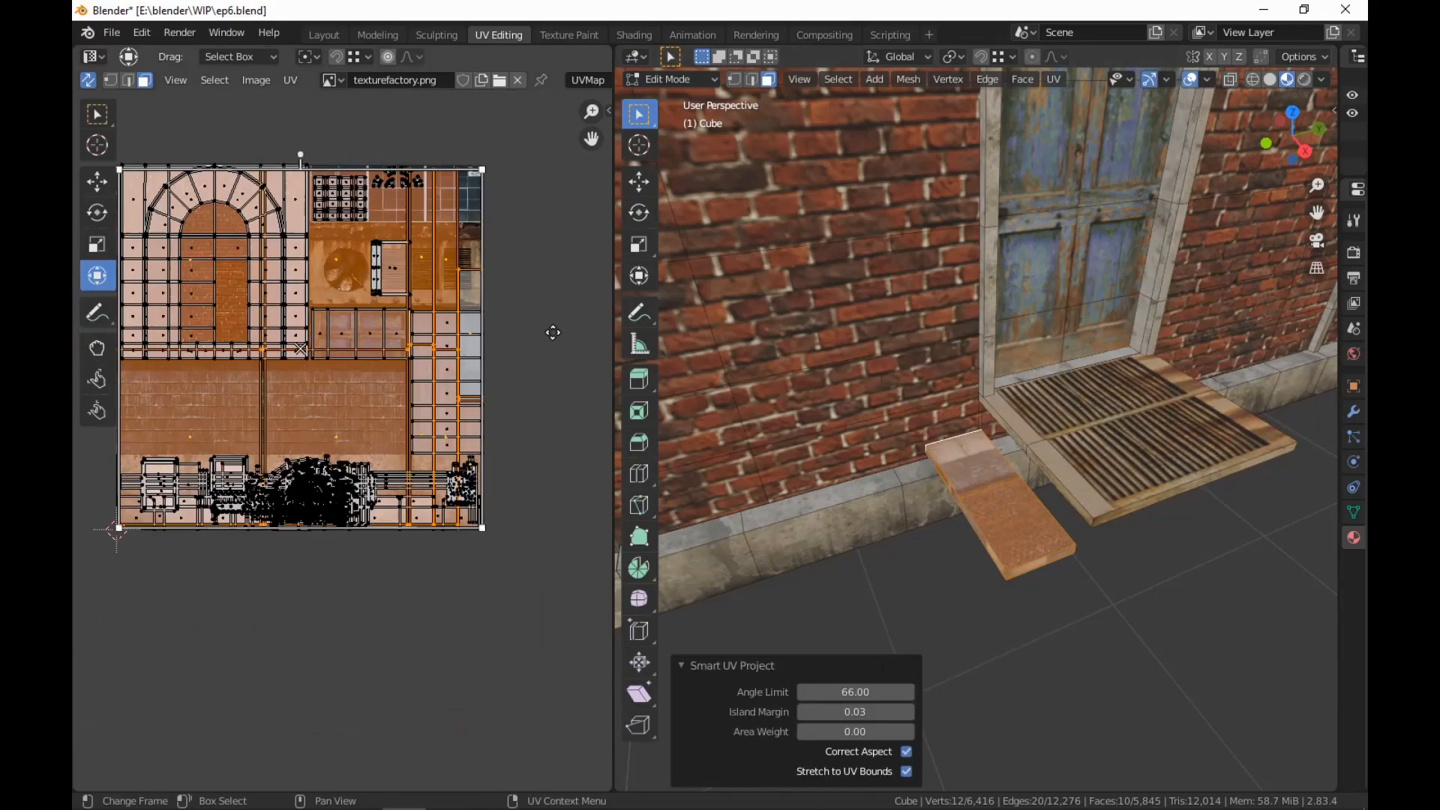
Move the slab's UV islands off the texture to the empty area below it
middle_drag(553, 333, 566, 222)
key(g)
click(546, 681)
middle_drag(547, 666, 573, 411)
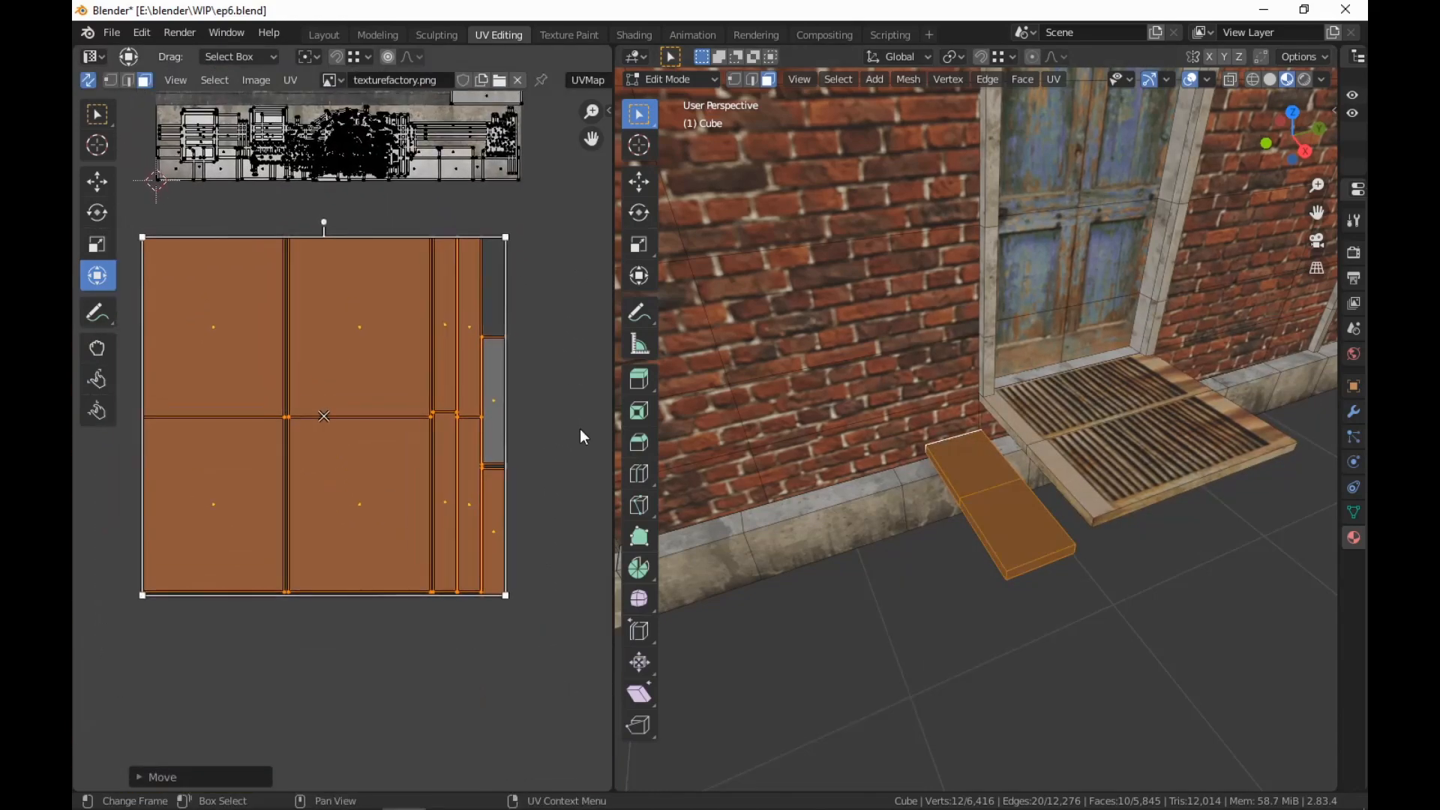
Move the upper-left large UV face down along Y onto the large face below it
click(207, 329)
scroll(259, 401, down, 1)
middle_drag(268, 414, 347, 383)
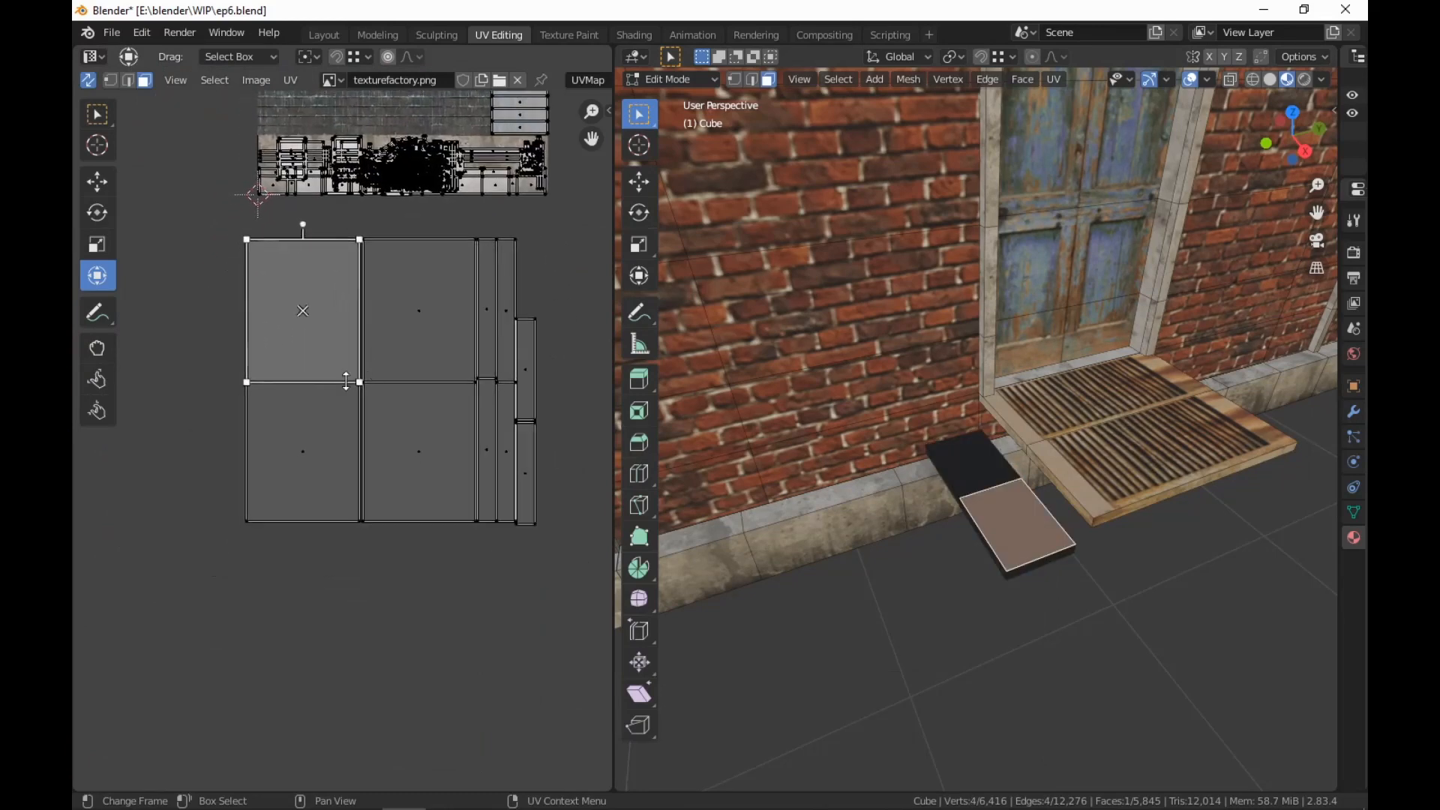
key(g)
key(y)
click(320, 561)
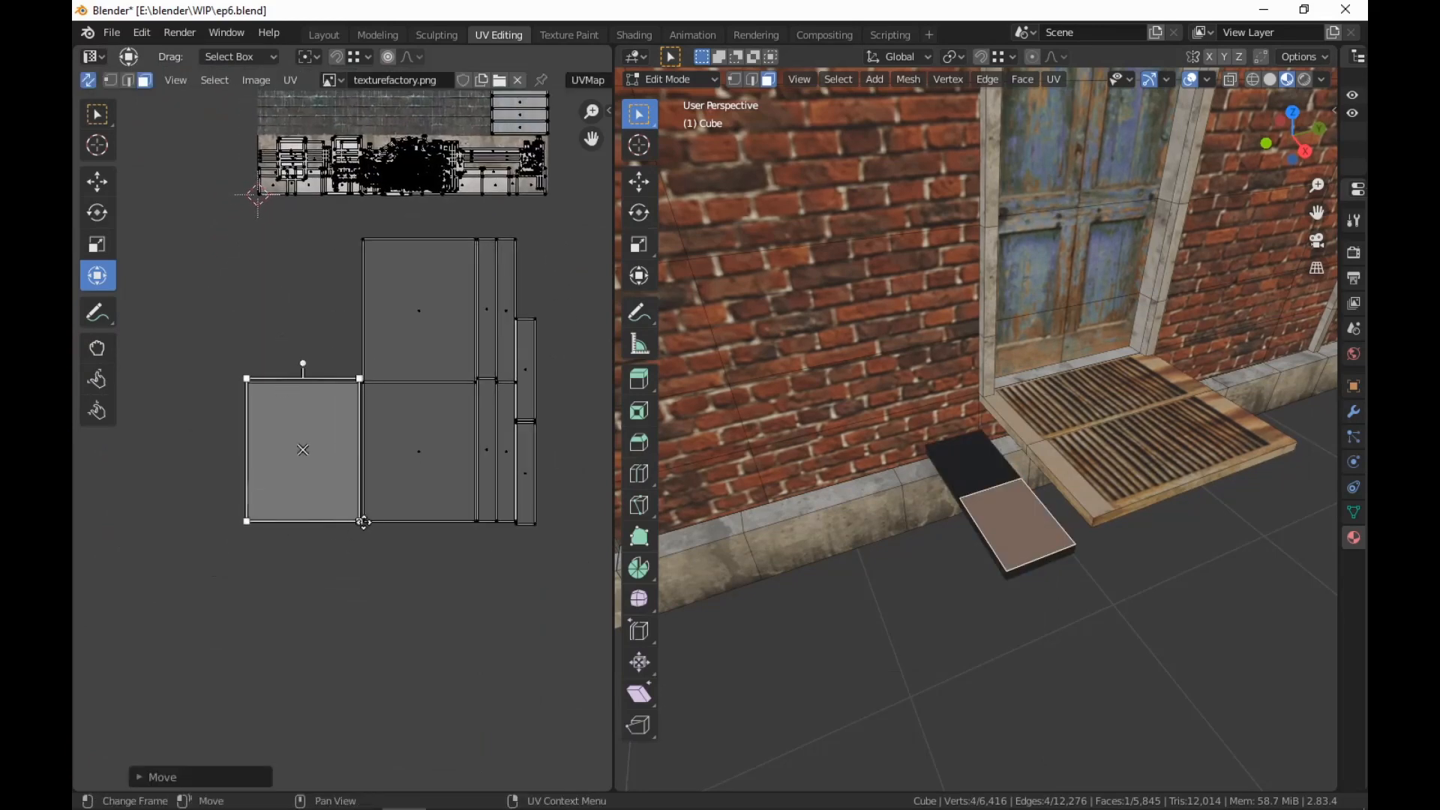
Scale the moved UV face's height to about 0.97 so it matches the face beneath it
middle_drag(443, 520, 484, 483)
scroll(469, 483, up, 3)
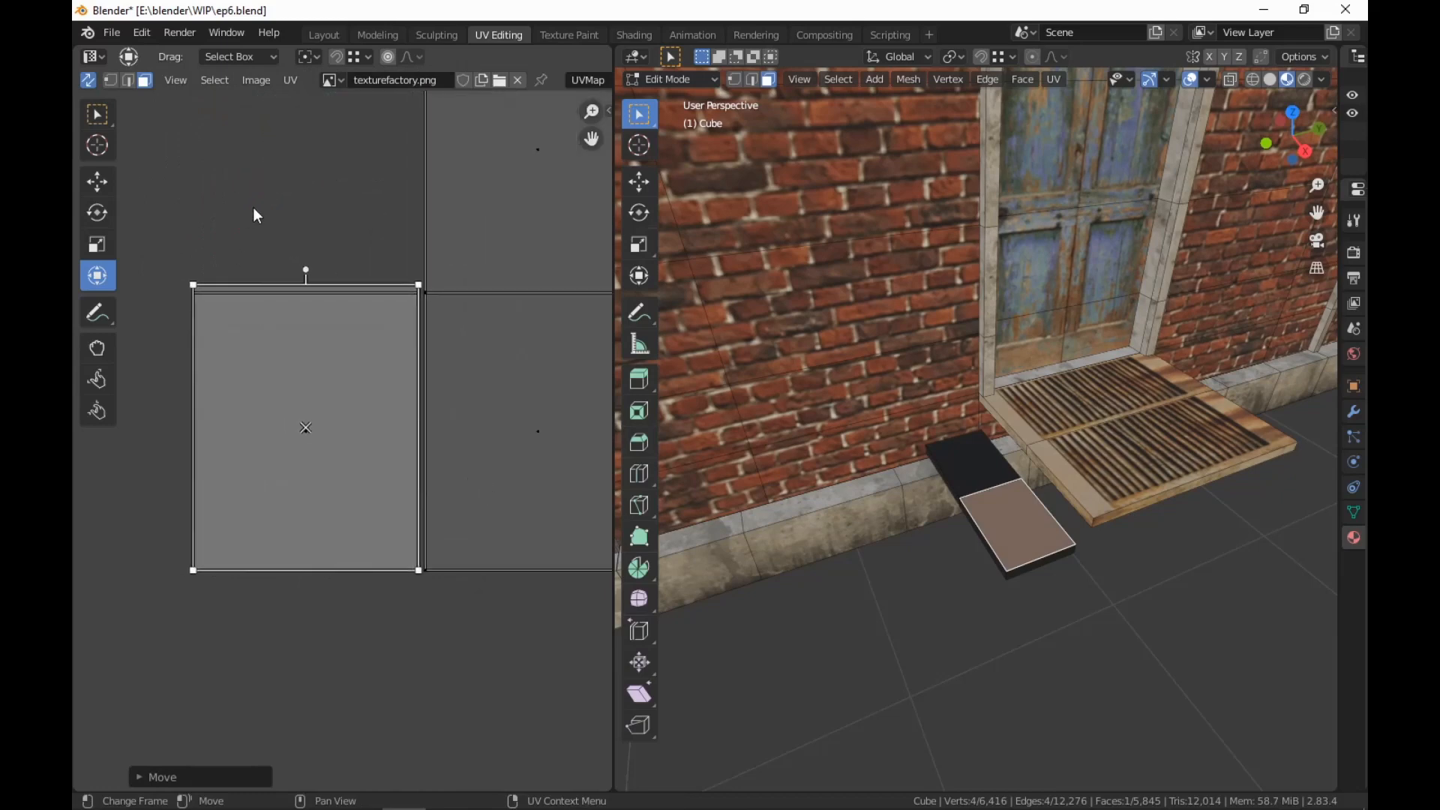
drag(336, 283, 332, 299)
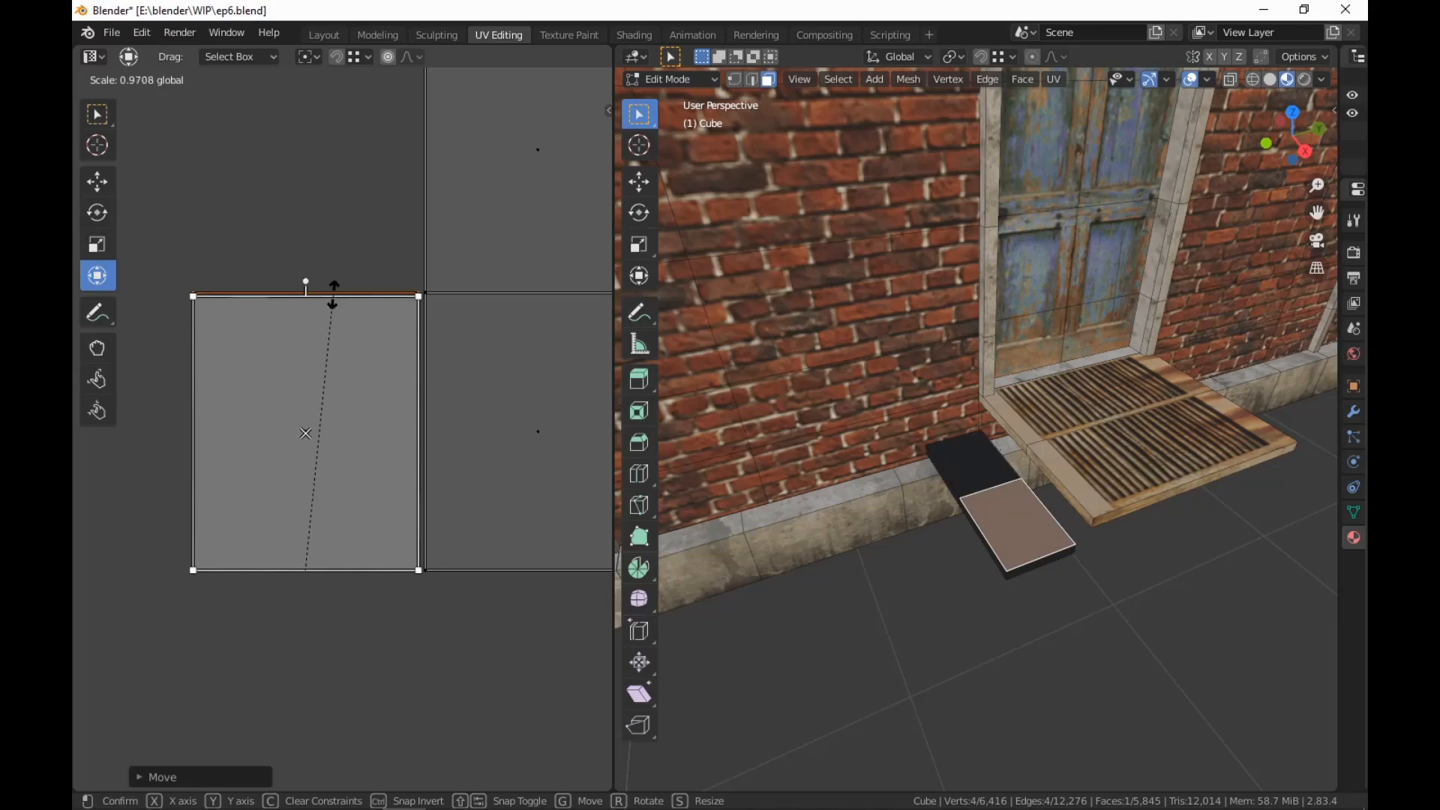
drag(332, 301, 332, 299)
Select the other large upper UV face with its two side strips and stack them over the matching lower islands
scroll(580, 360, down, 5)
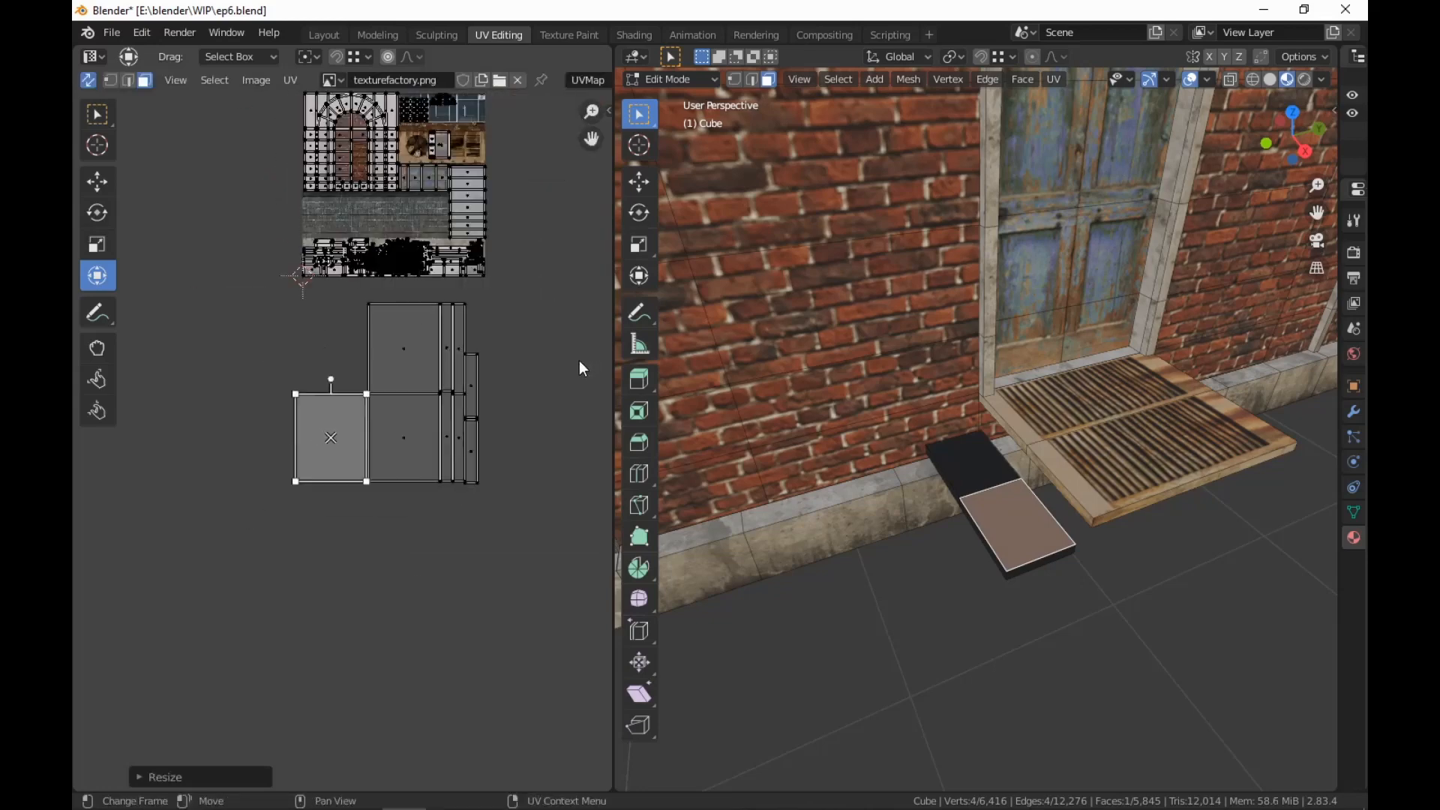
middle_drag(580, 360, 546, 388)
scroll(546, 388, up, 2)
drag(528, 236, 347, 390)
key(g)
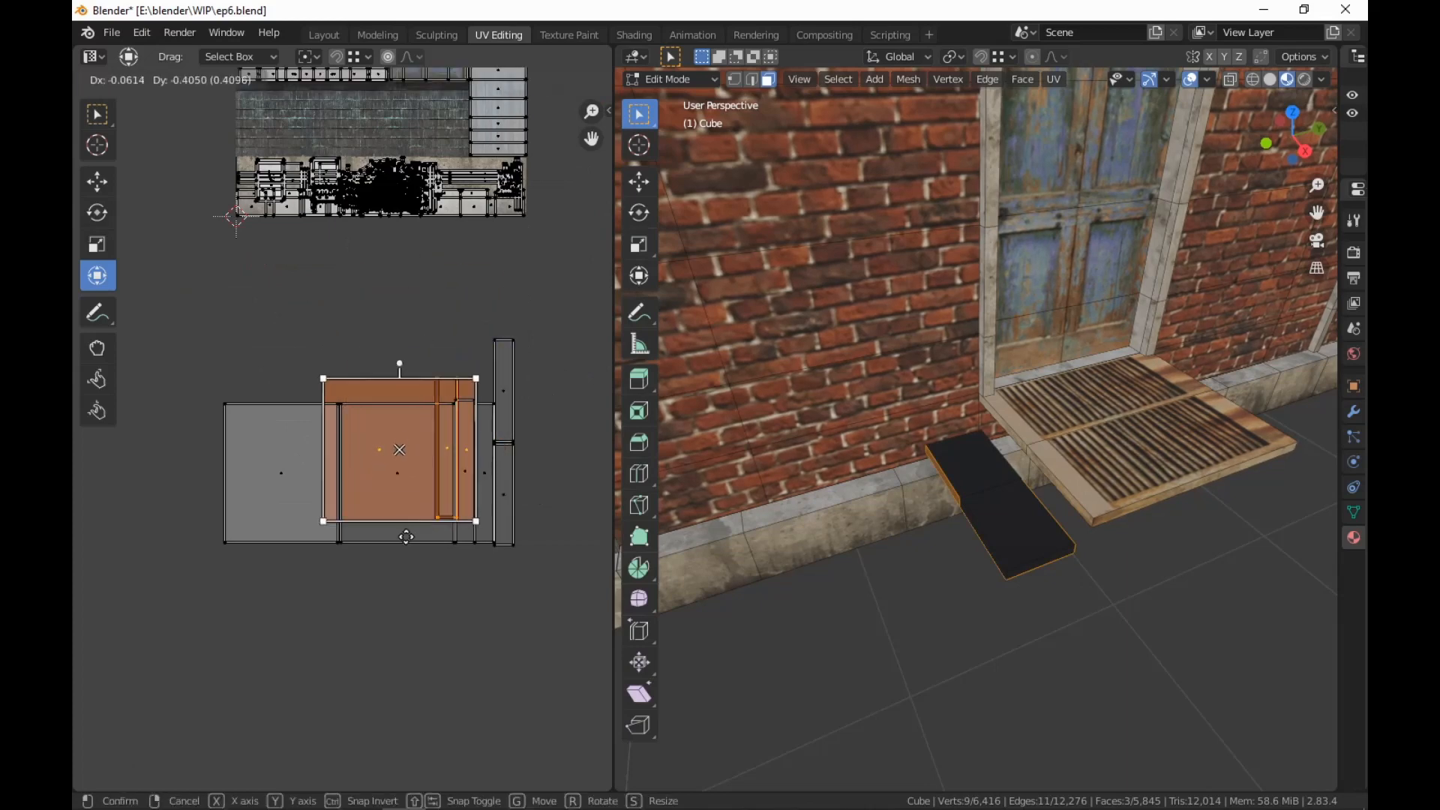
click(429, 555)
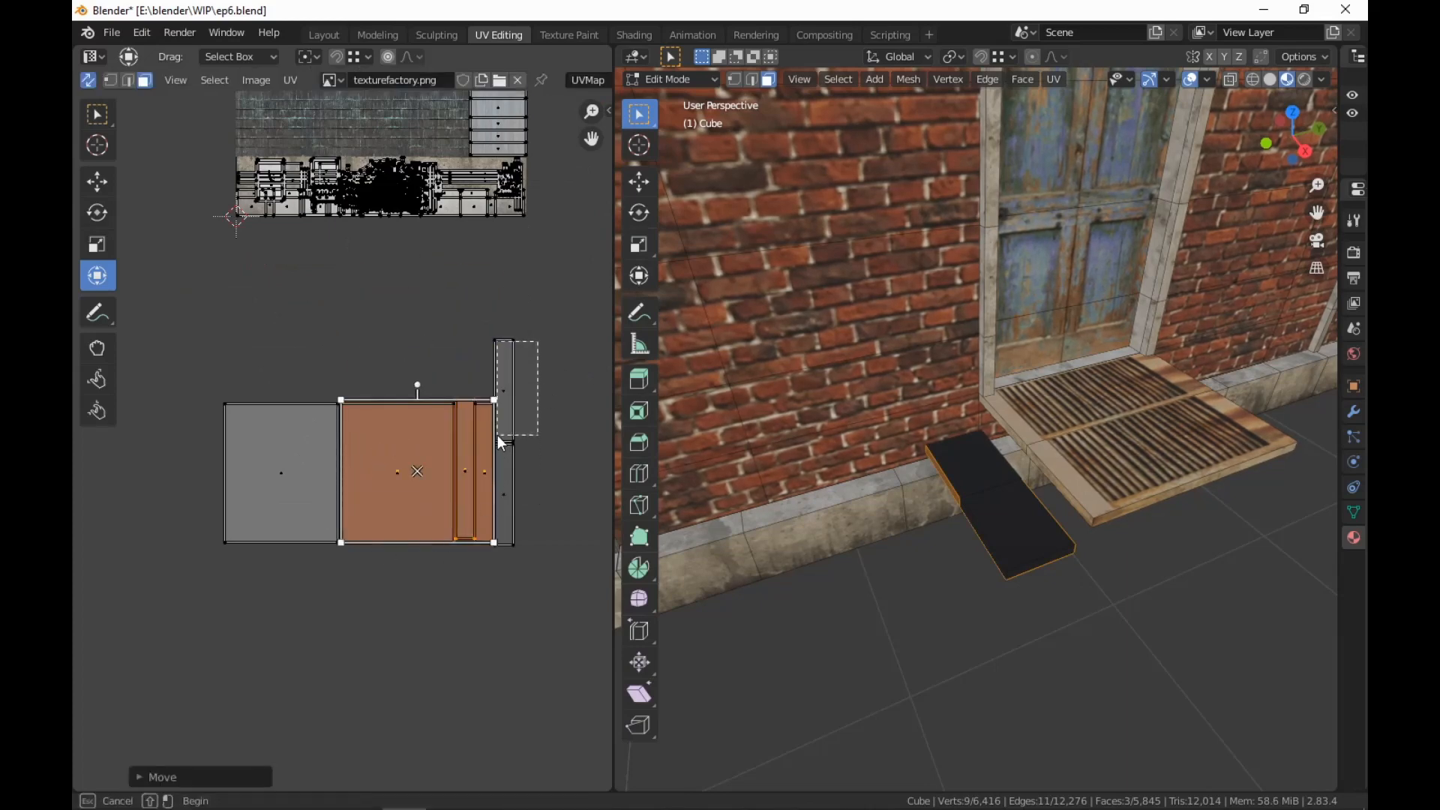
Stack the two short end-face UV strips on each other and place them over the long side strips
drag(500, 443, 493, 562)
key(g)
click(498, 545)
key(g)
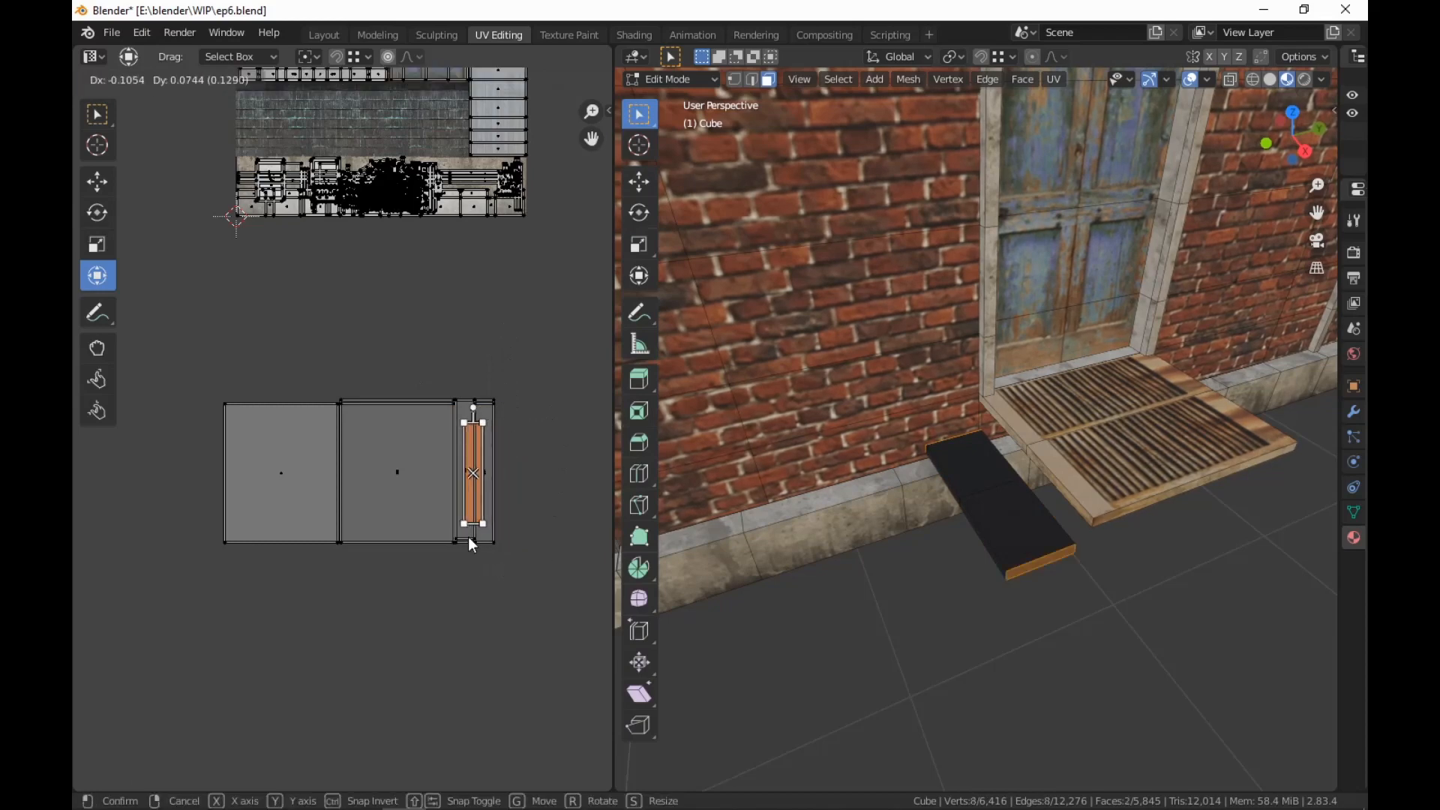
click(473, 540)
Select all the slab's UV islands and rotate them half a turn, so the side strips sit on the opposite side
drag(520, 378, 198, 612)
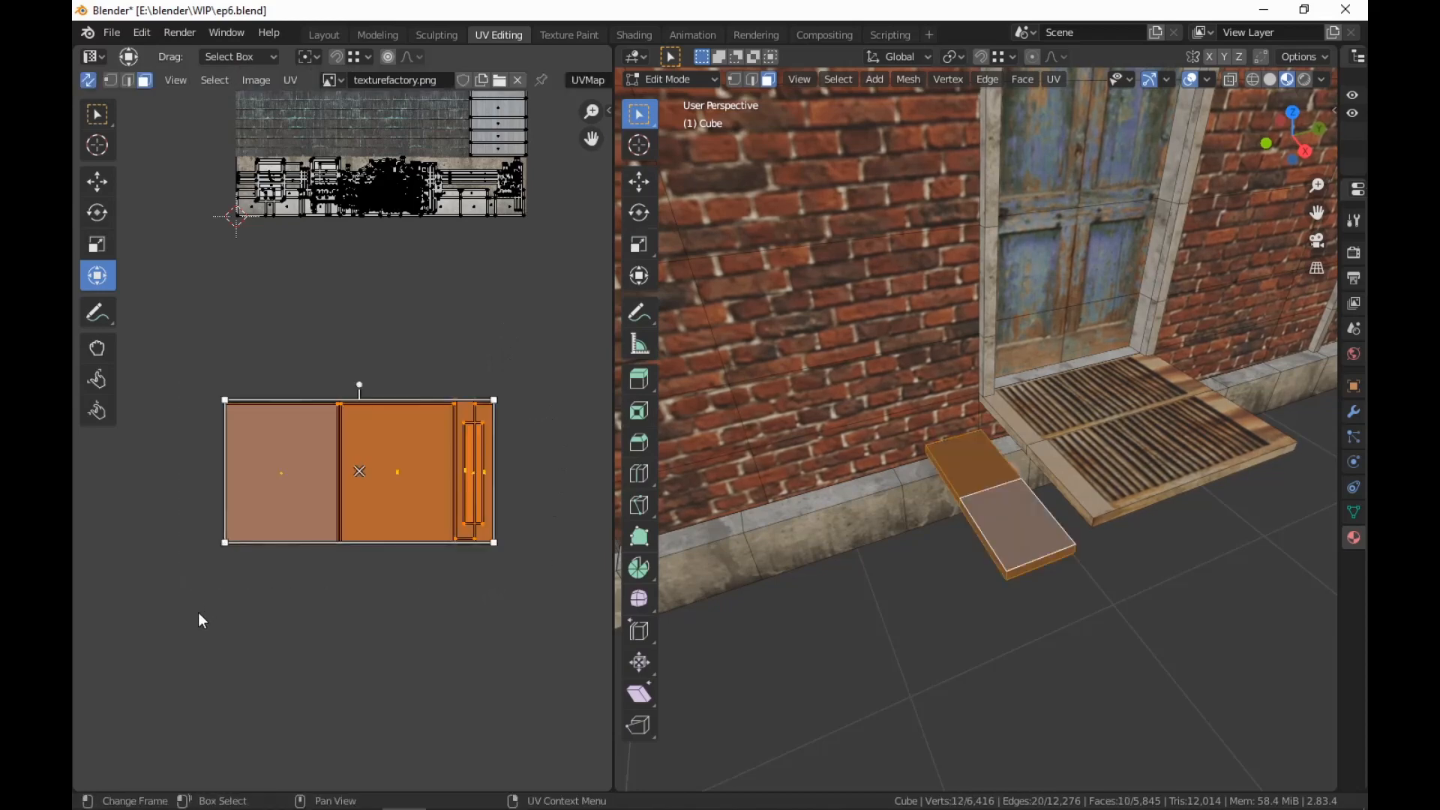
key(r)
click(606, 201)
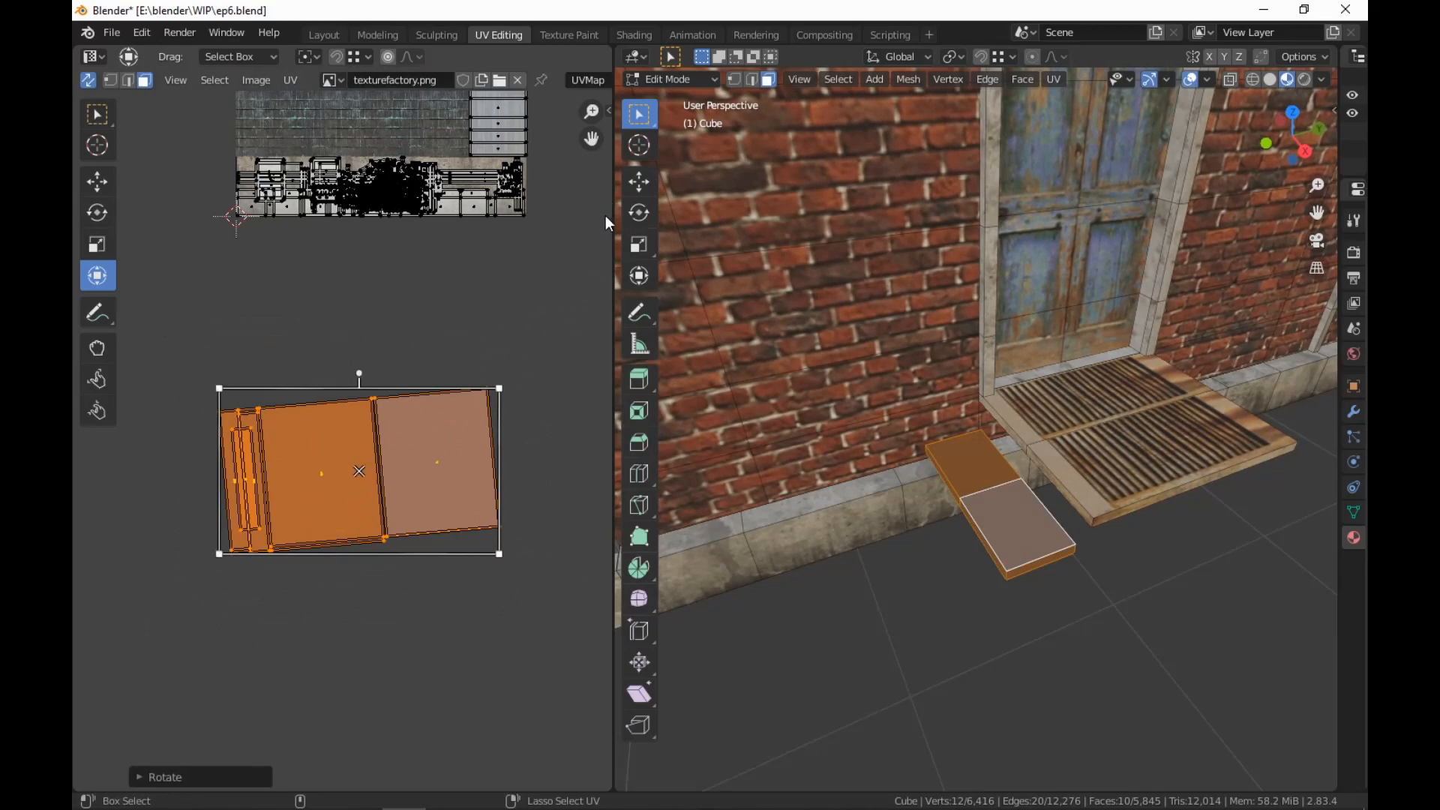
key(ctrl+z)
key(r)
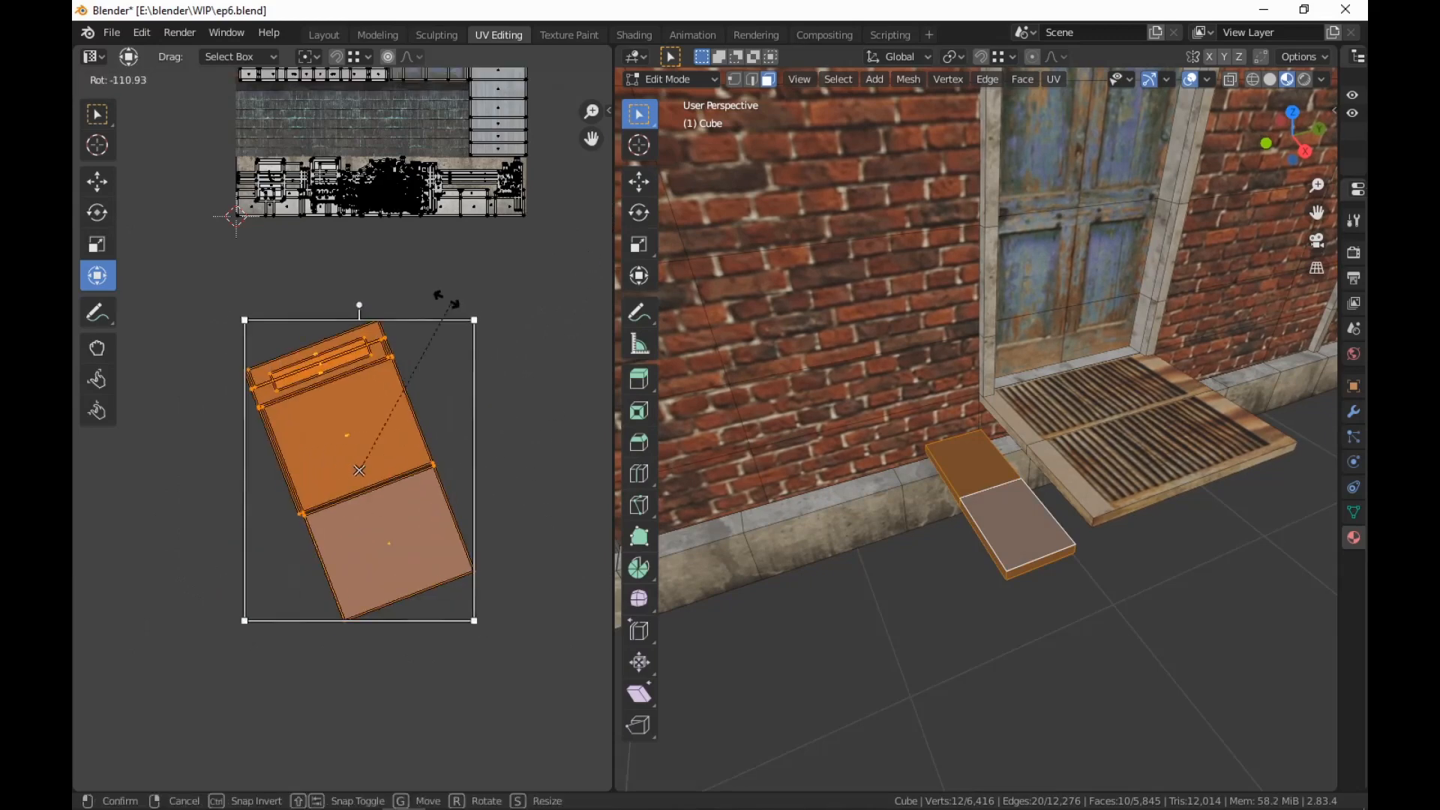
click(257, 357)
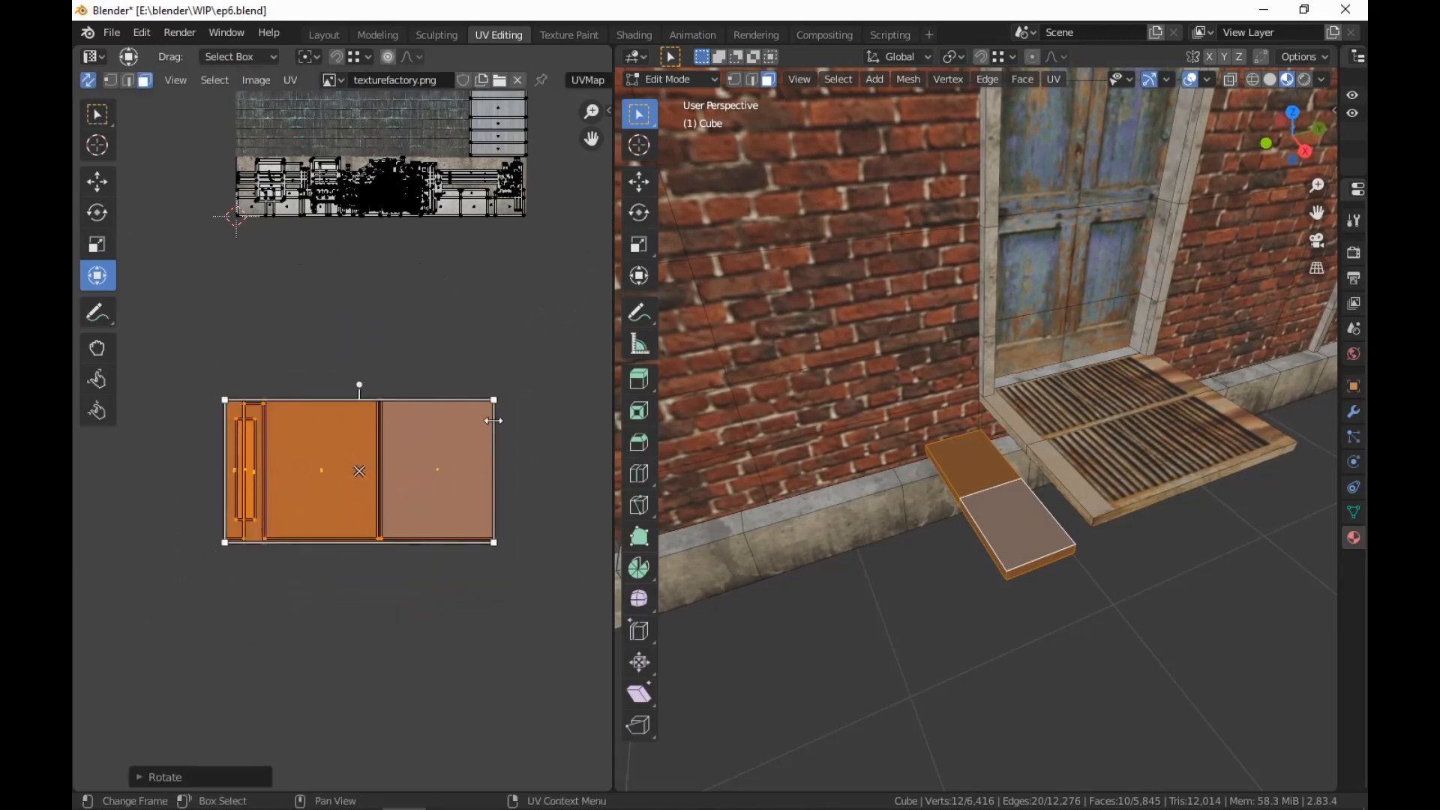
Select the outer pair of large UV faces and stack it over the other large faces beside the strips
click(432, 525)
key(g)
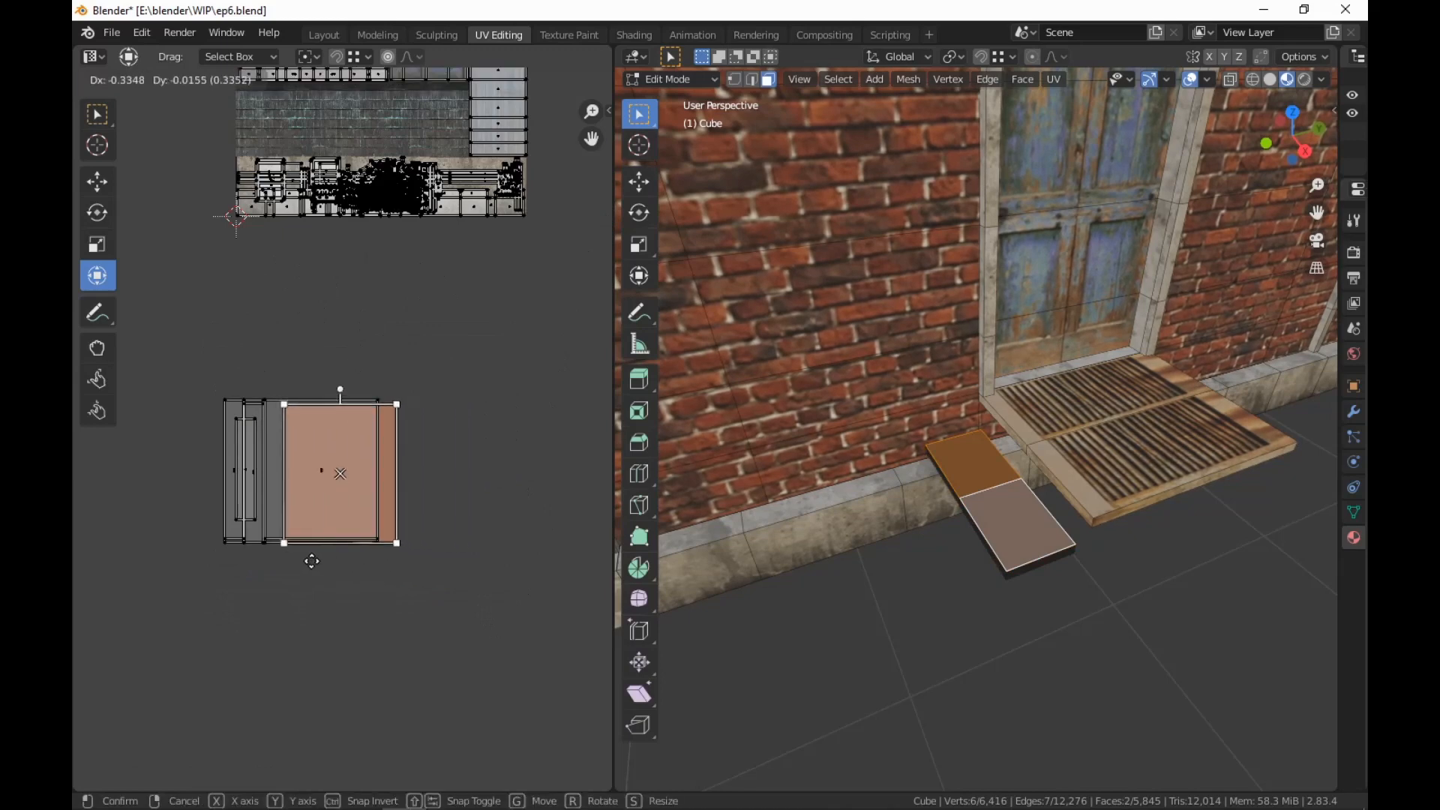
click(274, 530)
Move all the slab's stacked UVs onto the factory texture and shrink them over the louvred vent next to the fan
drag(393, 360, 213, 561)
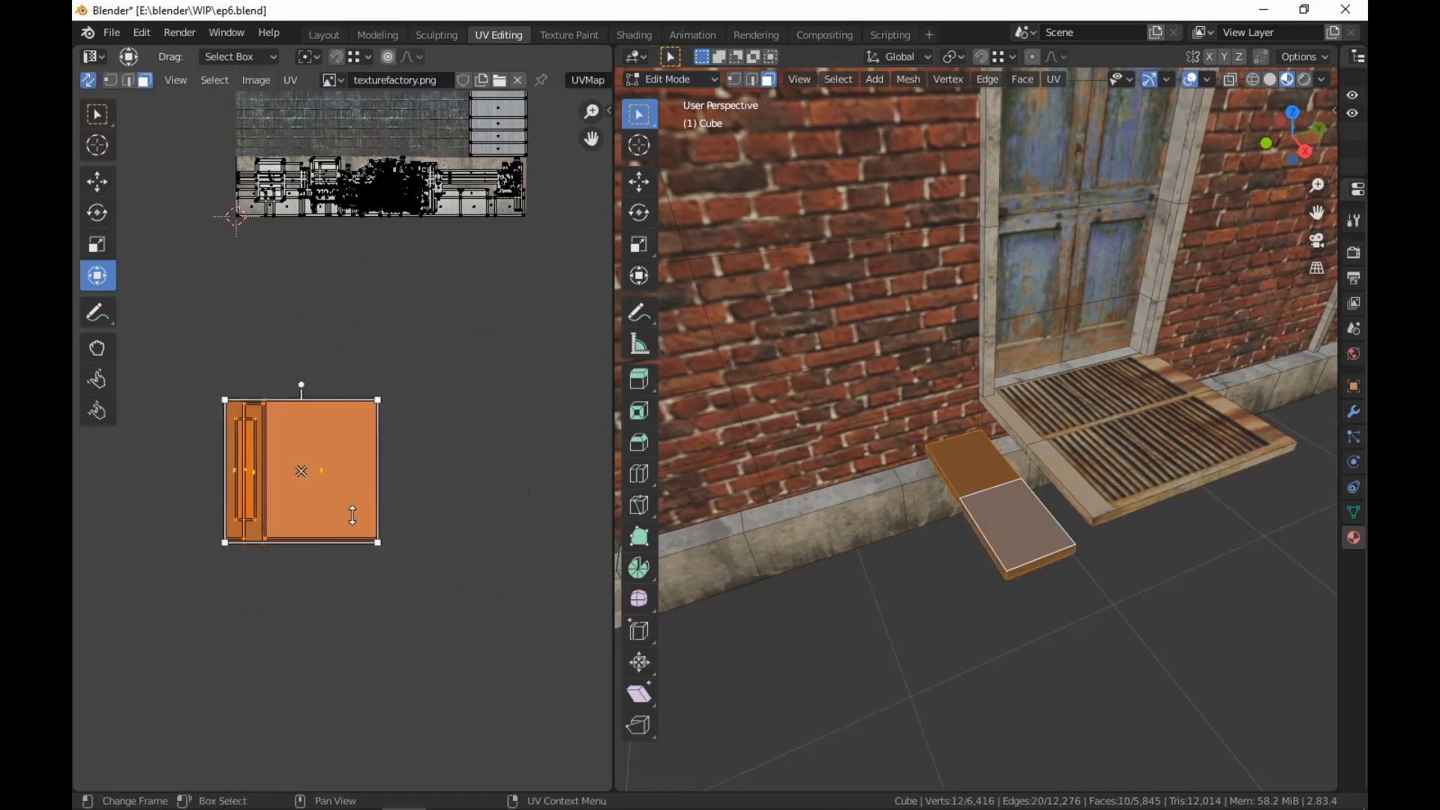
scroll(537, 323, down, 1)
middle_drag(537, 322, 460, 557)
key(g)
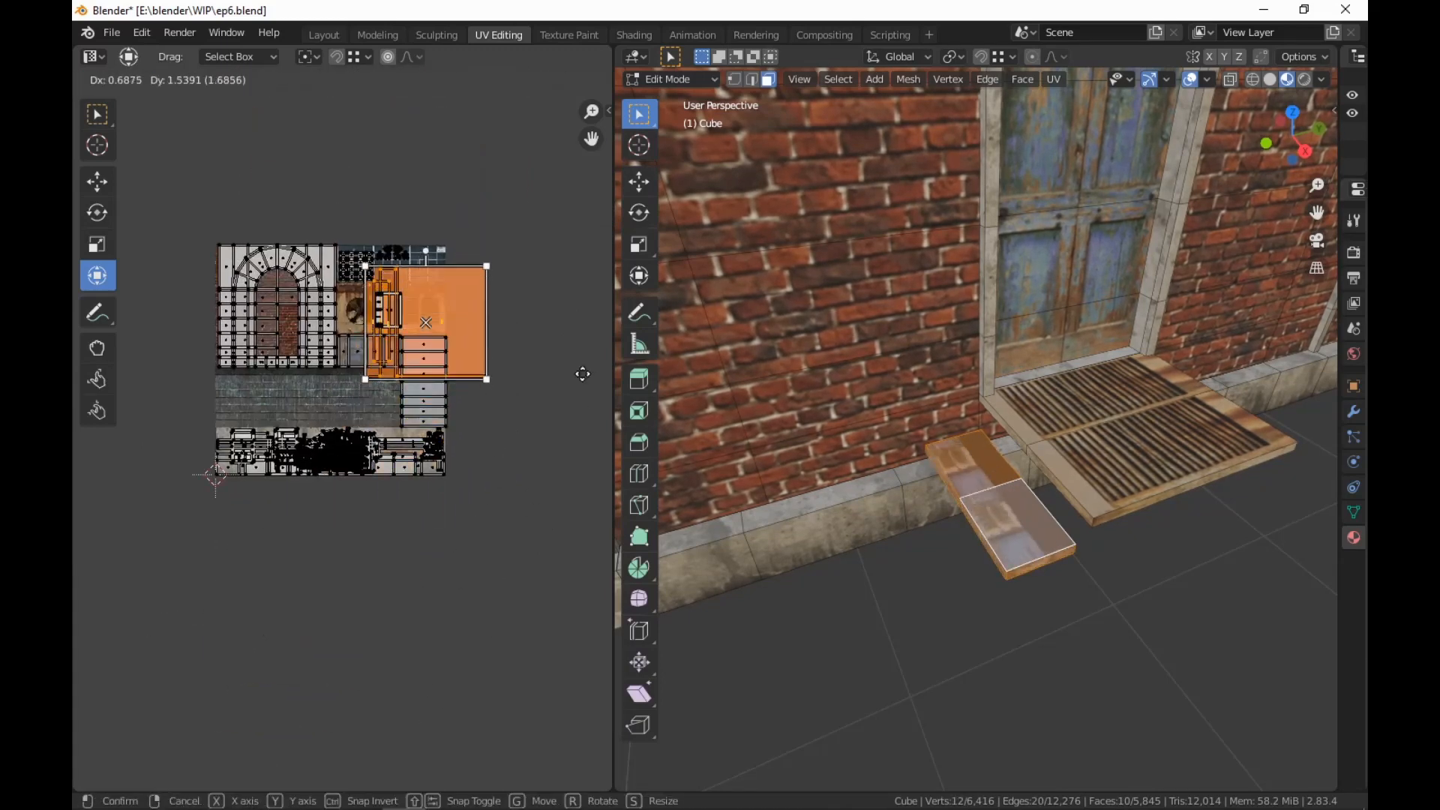
click(581, 373)
key(s)
click(435, 322)
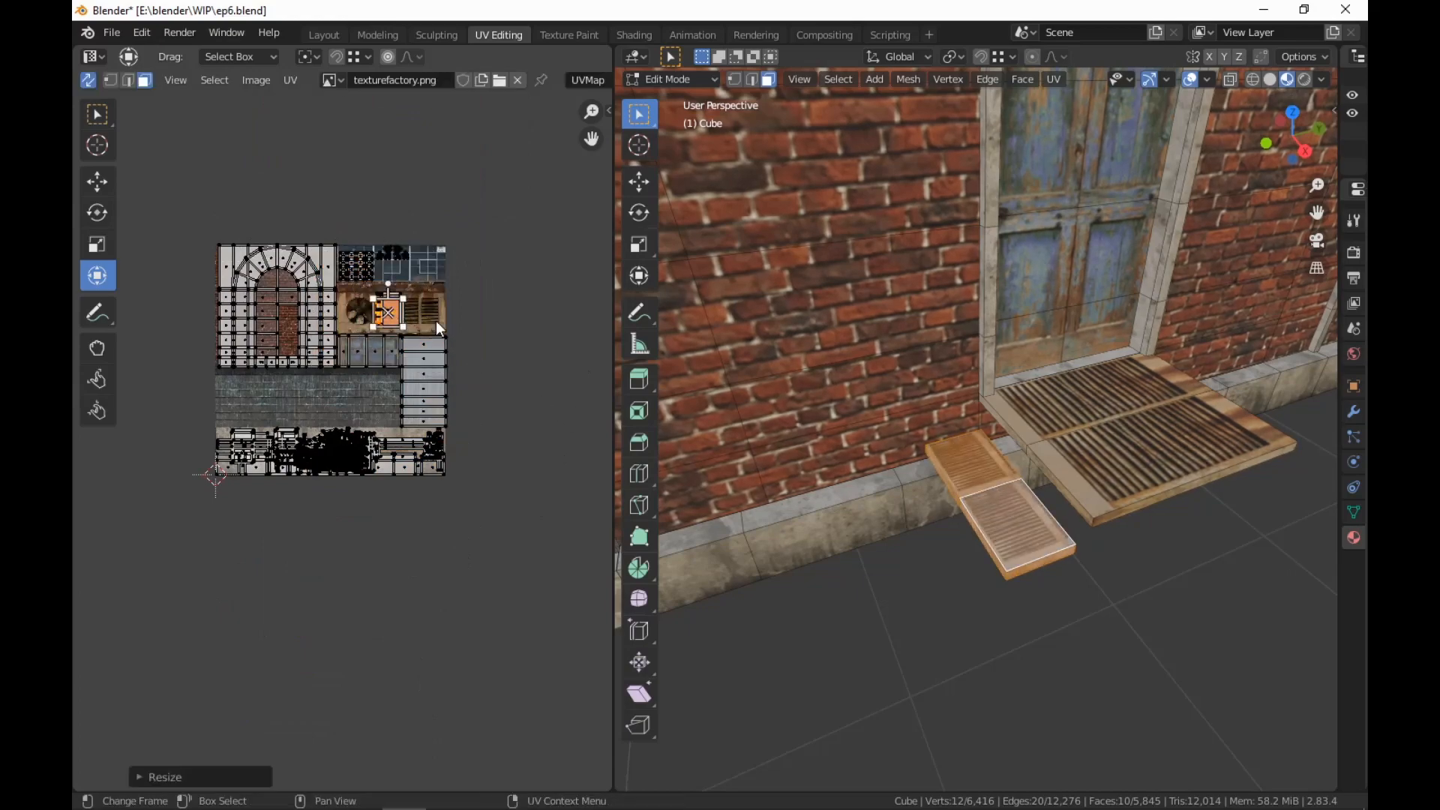
Scale the stacked UVs to about the vent's width and shift them up slightly over the louvres
scroll(458, 306, up, 6)
middle_drag(487, 289, 418, 734)
scroll(428, 712, up, 2)
key(s)
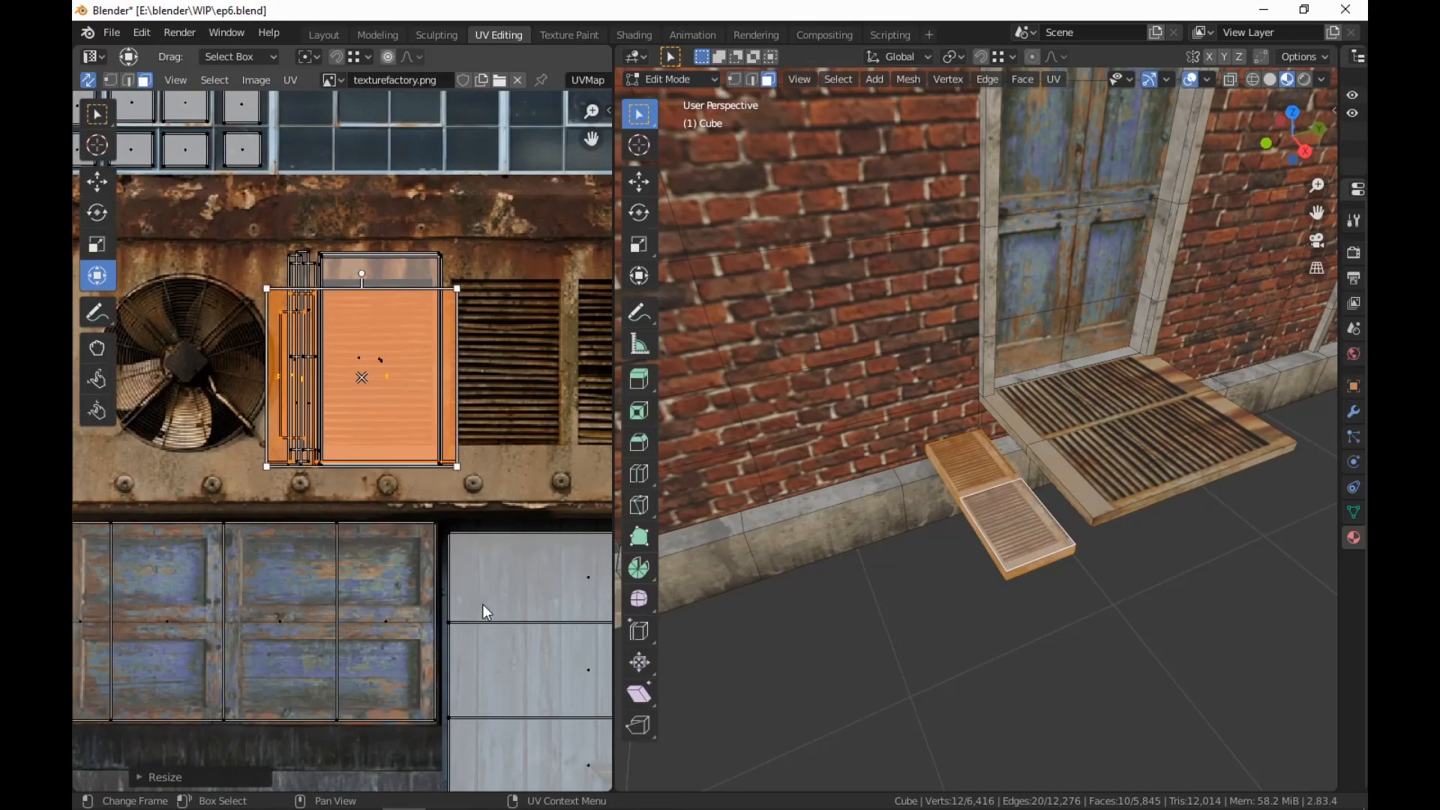
scroll(473, 574, up, 2)
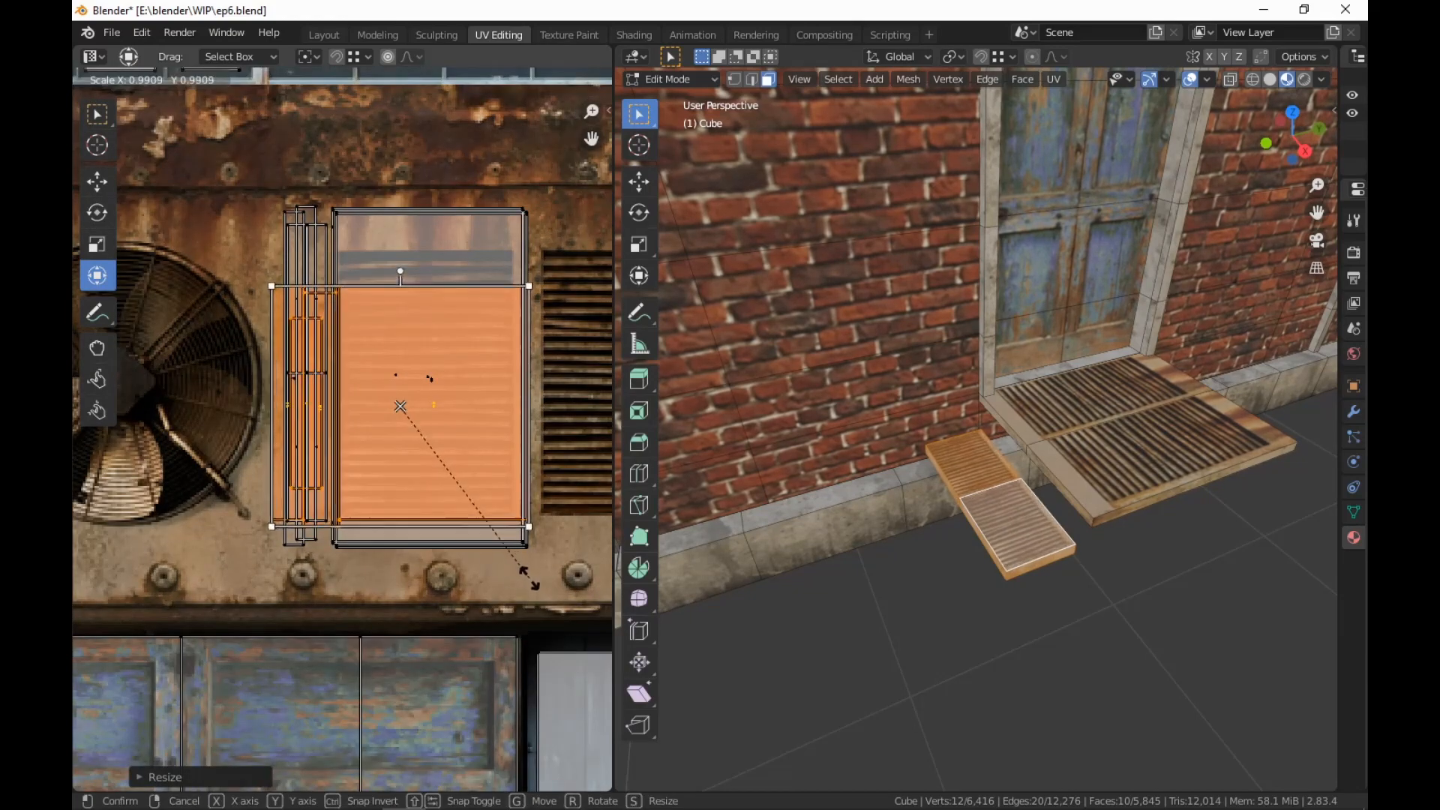
click(534, 581)
key(g)
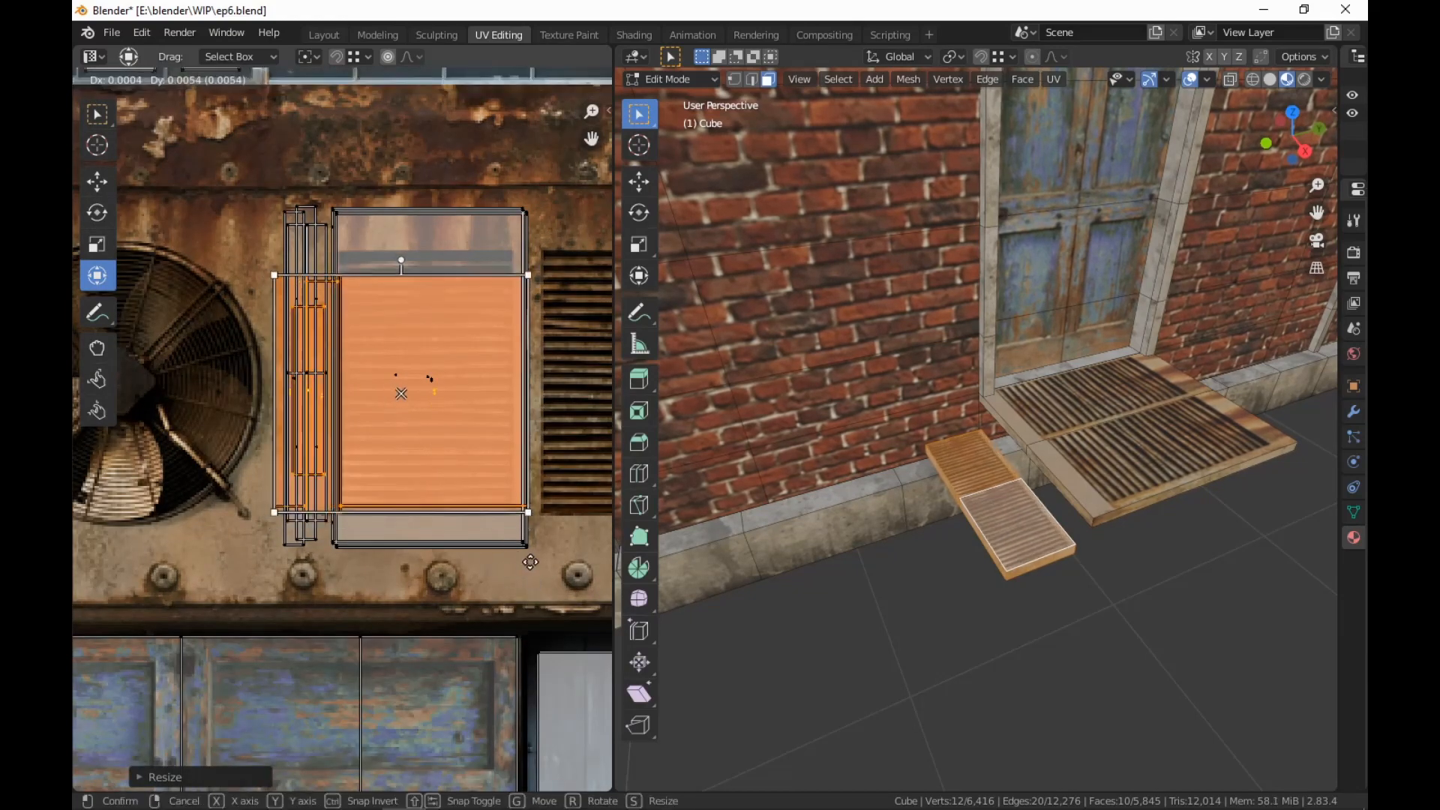
click(530, 562)
Stretch the stacked UVs horizontally toward the fan and vertically both ways to cover the louvred vent and its frame
key(s)
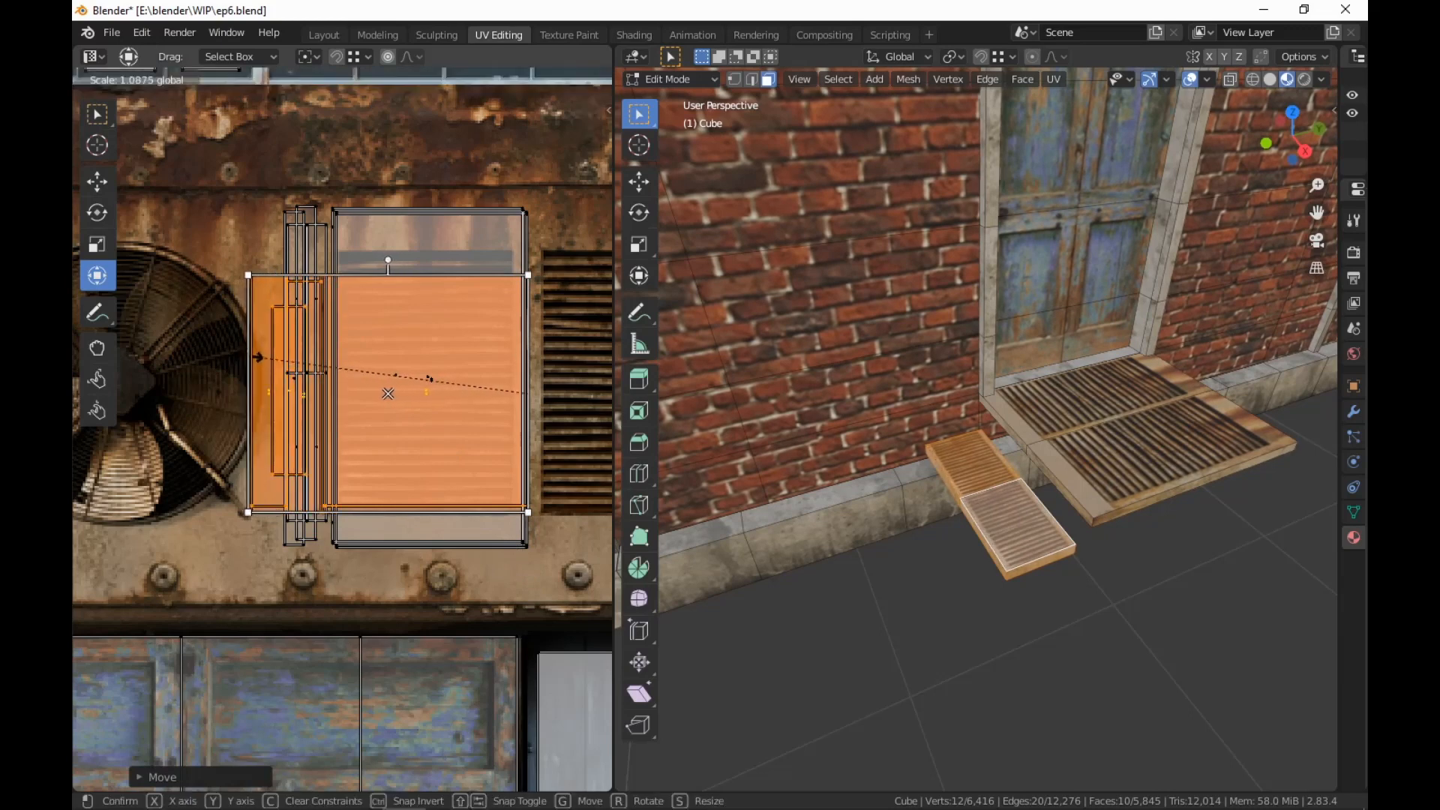
click(258, 358)
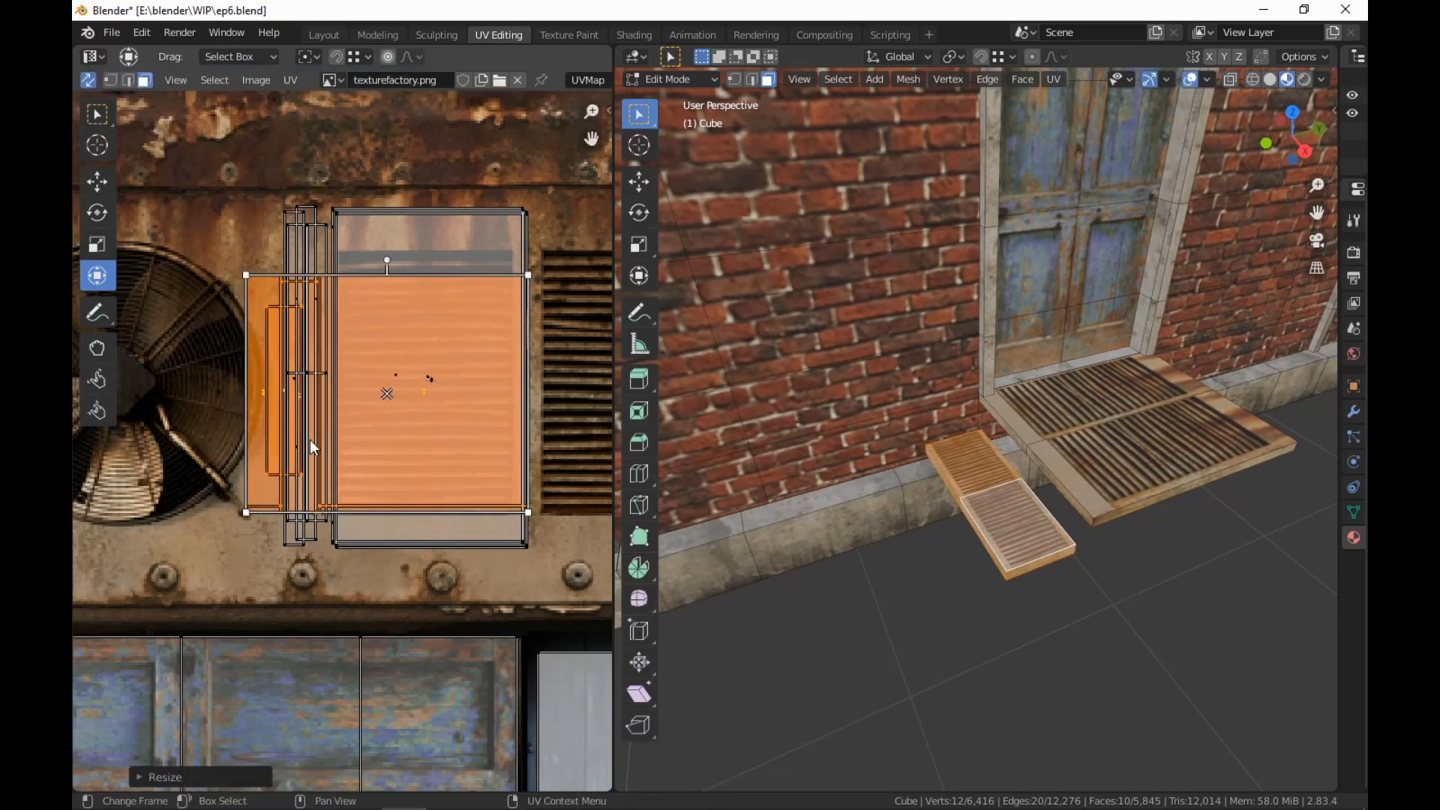
key(s)
key(y)
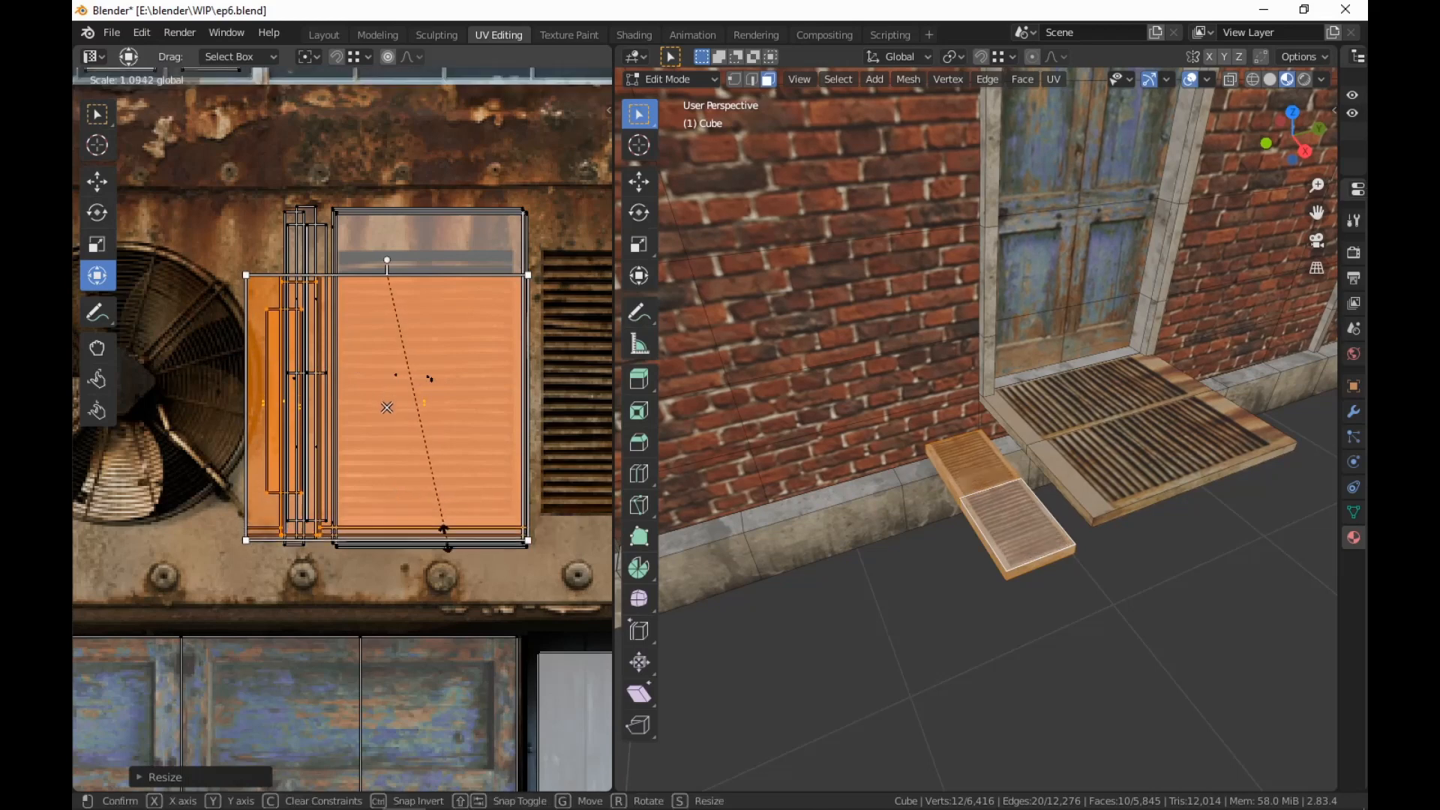
click(439, 546)
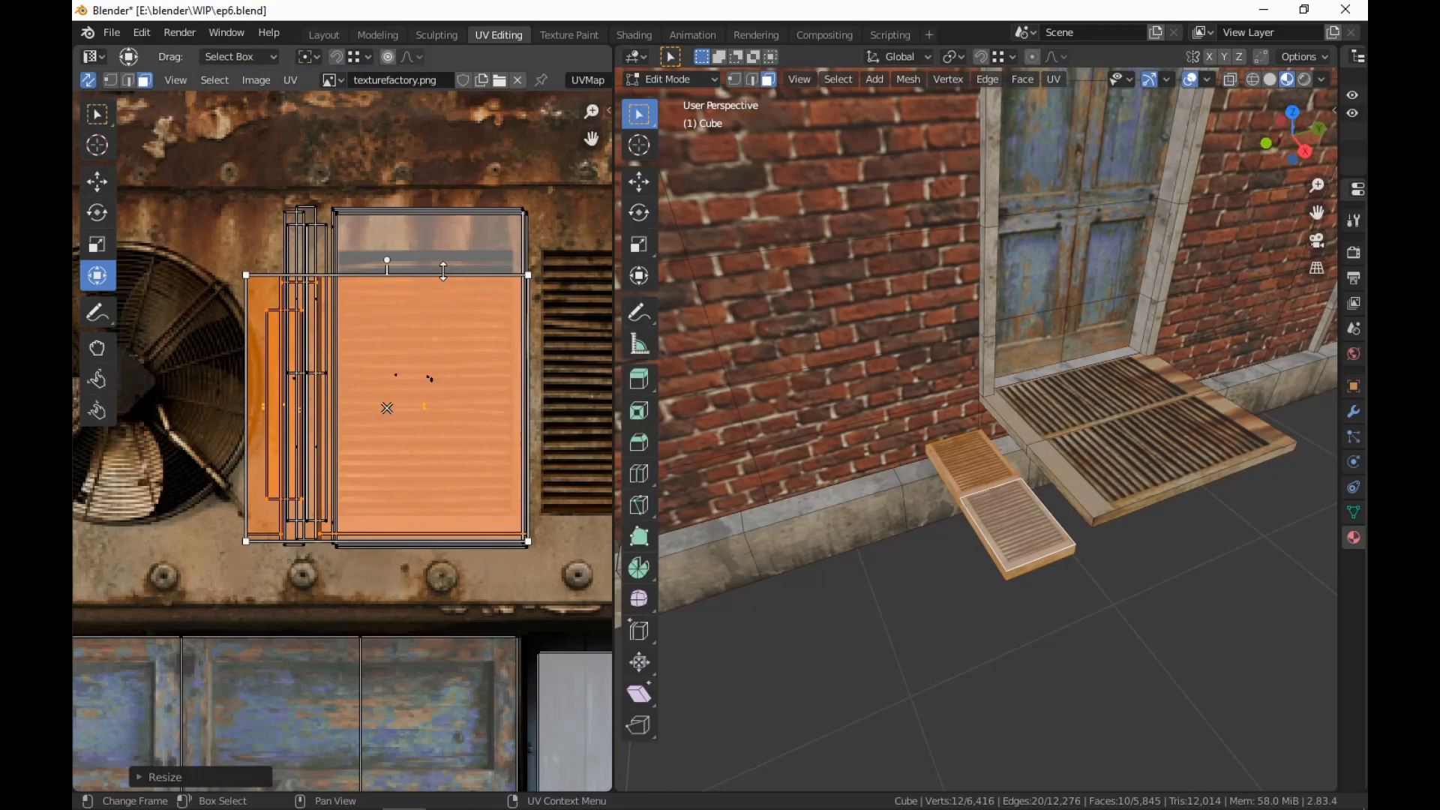
drag(443, 271, 450, 232)
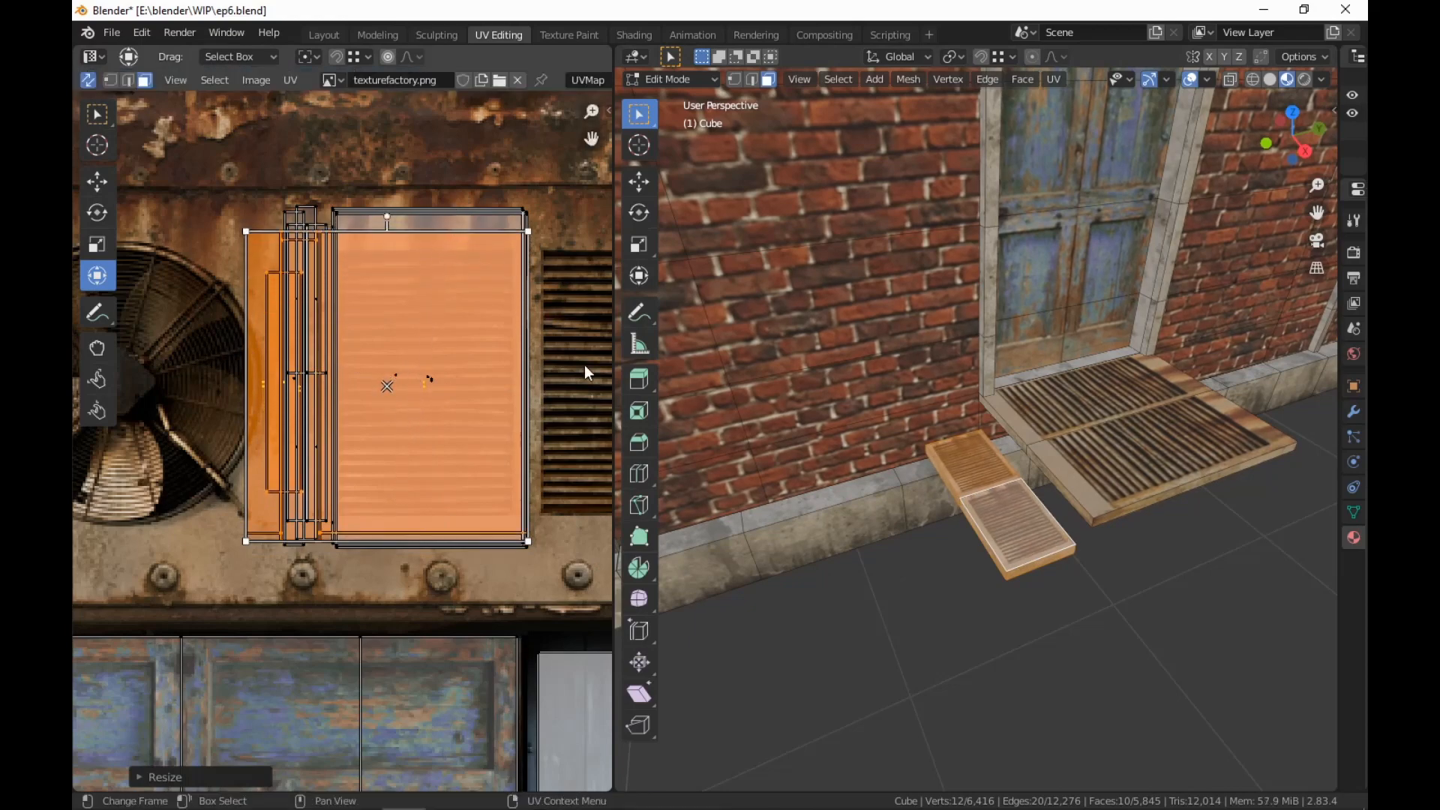
Select the slab's ring of side faces and narrow their UV strips away from the fan onto the vent's plain frame
scroll(421, 363, down, 2)
scroll(421, 362, up, 2)
drag(232, 214, 340, 452)
drag(324, 555, 321, 560)
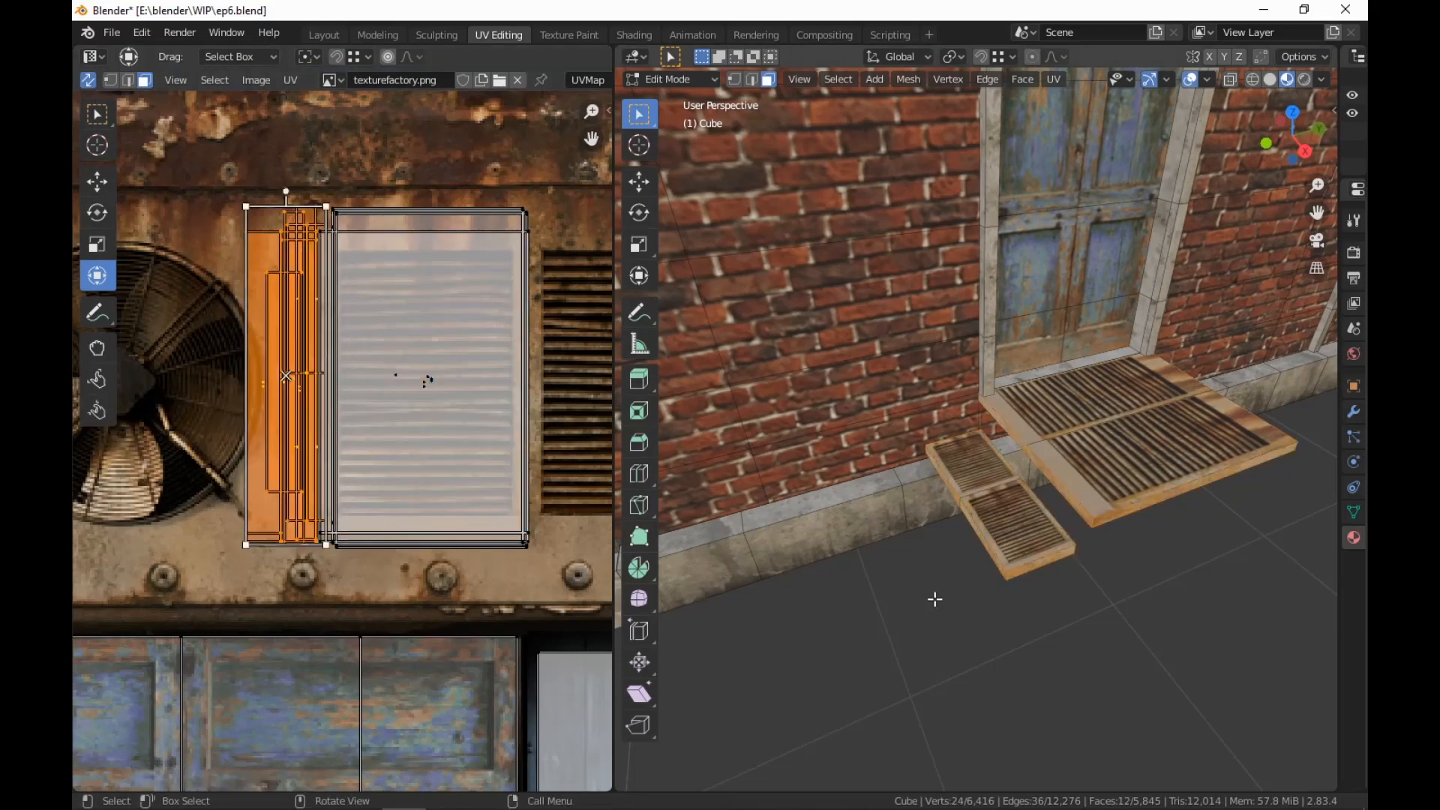
alt+click(1007, 573)
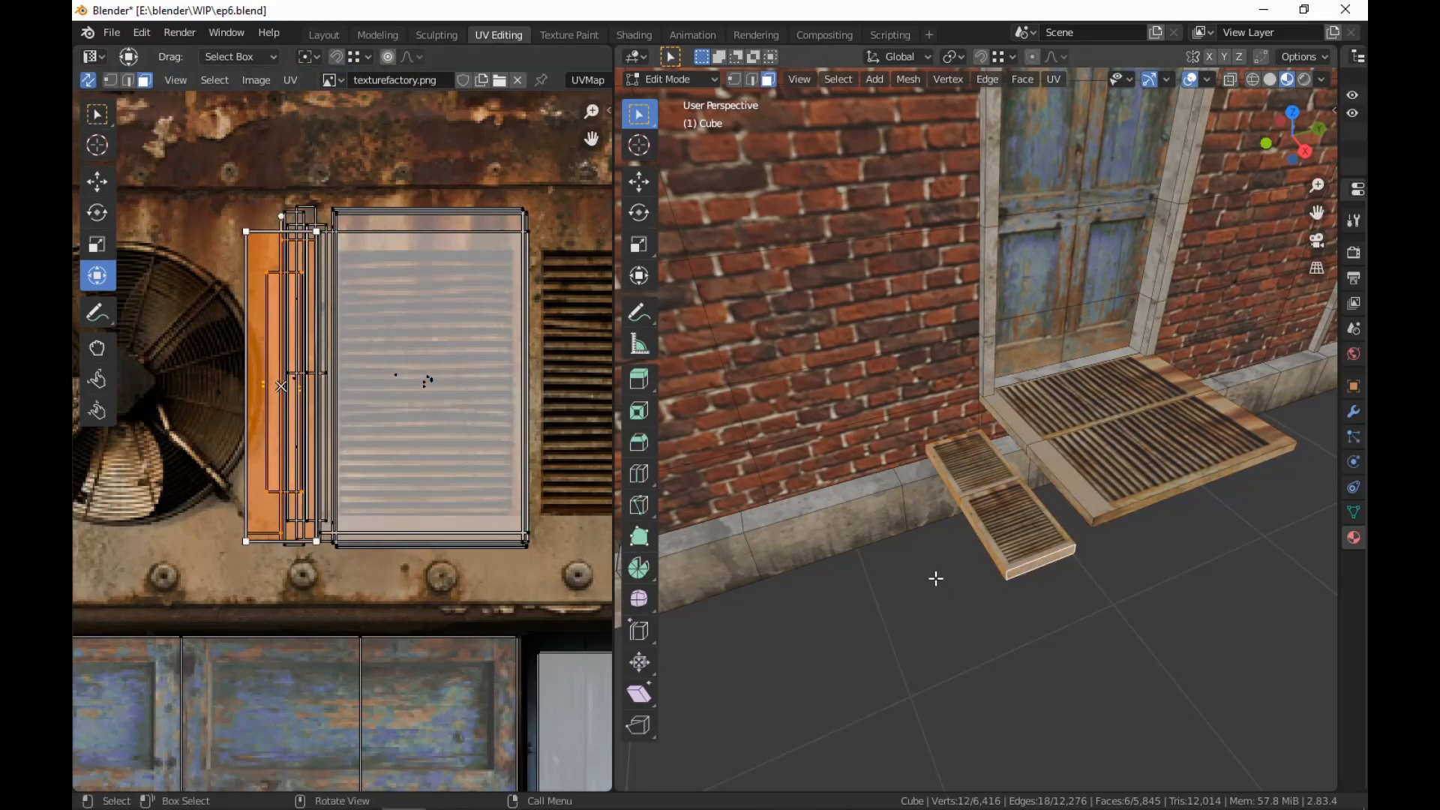
mouse_move(249, 373)
mouse_down()
mouse_move(283, 370)
mouse_move(267, 369)
mouse_up()
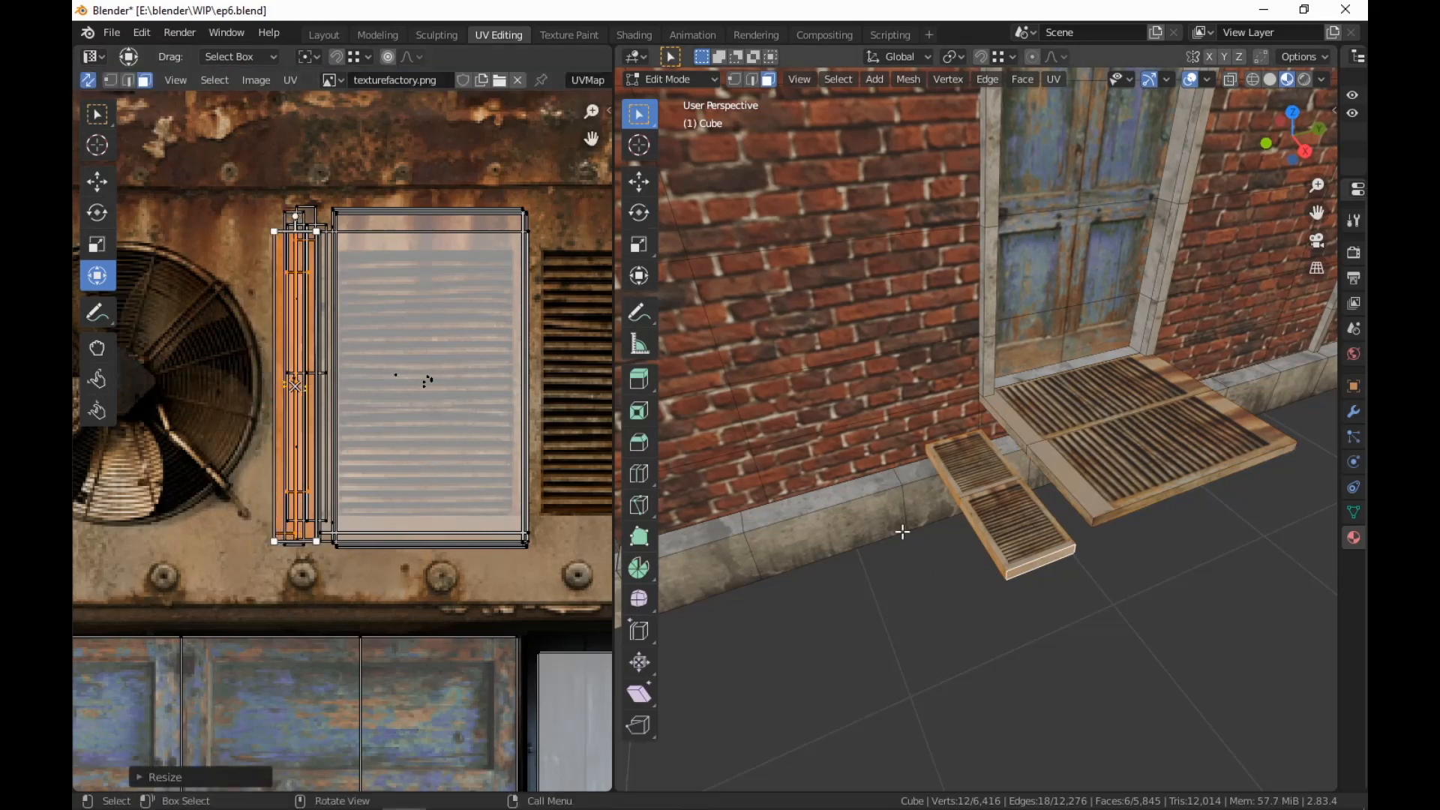
Select the slab's two top and two bottom faces and rotate their UVs 90 degrees over the vent
click(969, 460)
shift+click(1035, 537)
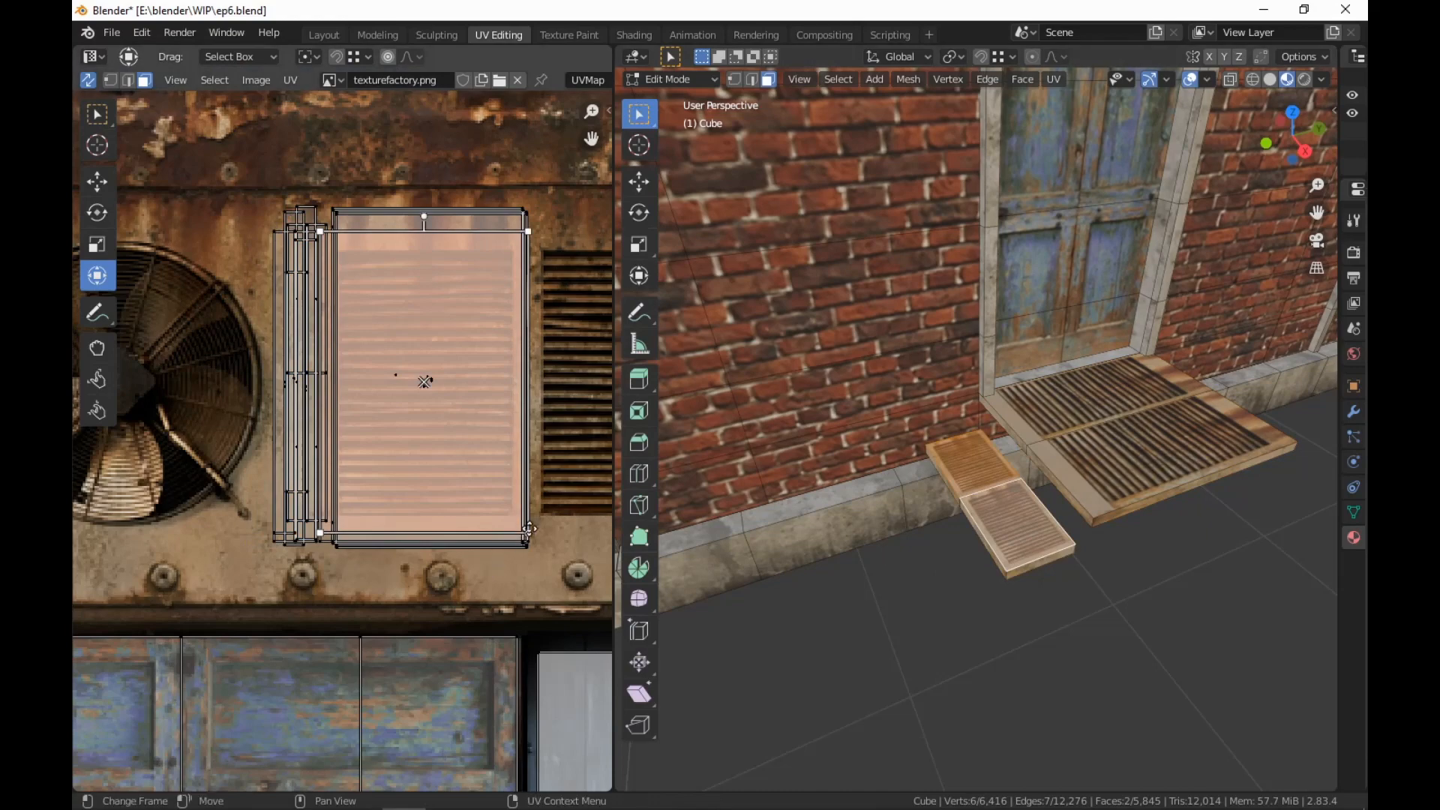
mouse_move(852, 552)
middle_down()
mouse_move(862, 484)
mouse_move(852, 571)
middle_up()
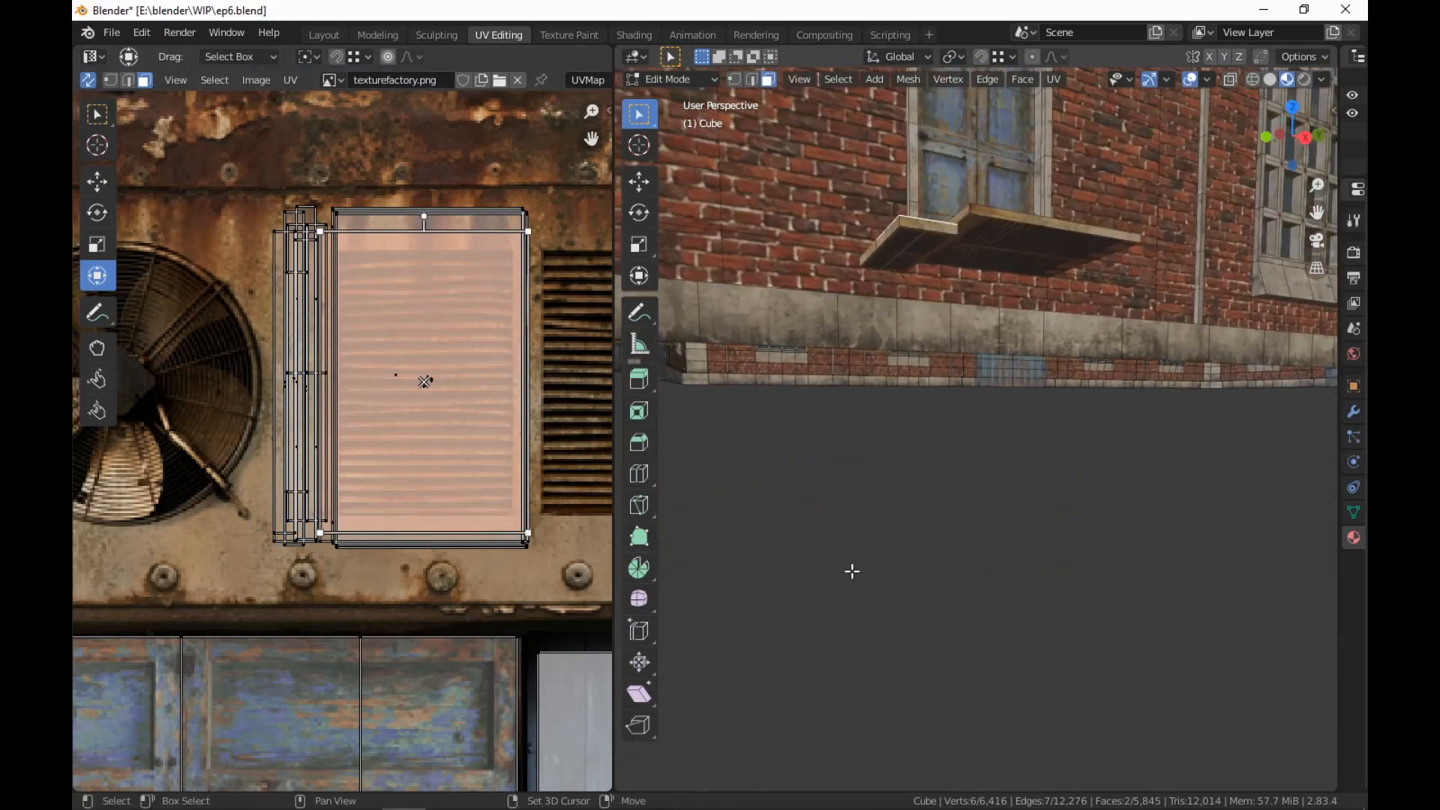
shift+click(915, 238)
shift+click(898, 264)
middle_drag(898, 267, 930, 420)
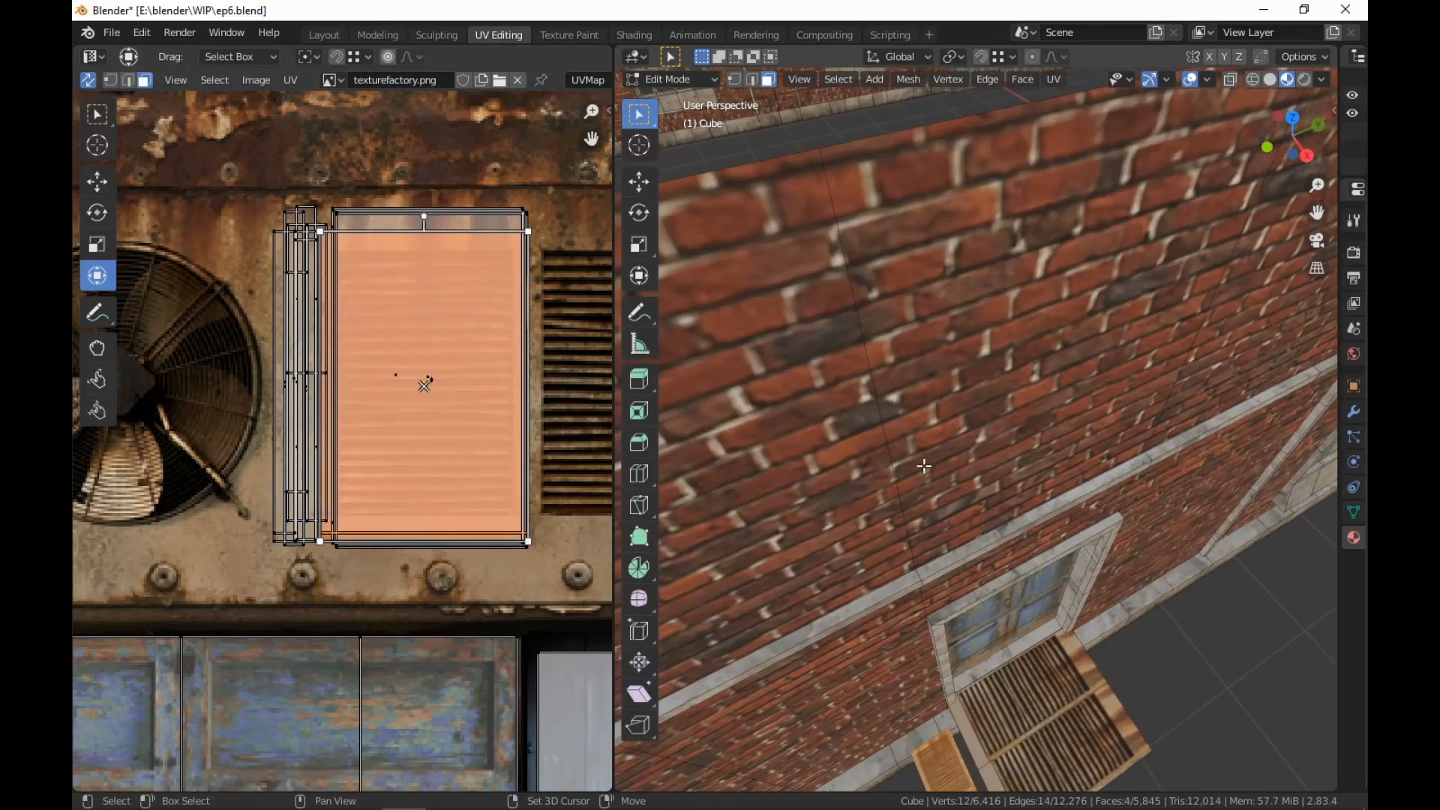
shift+middle_drag(975, 510, 961, 356)
scroll(960, 356, up, 2)
key(r)
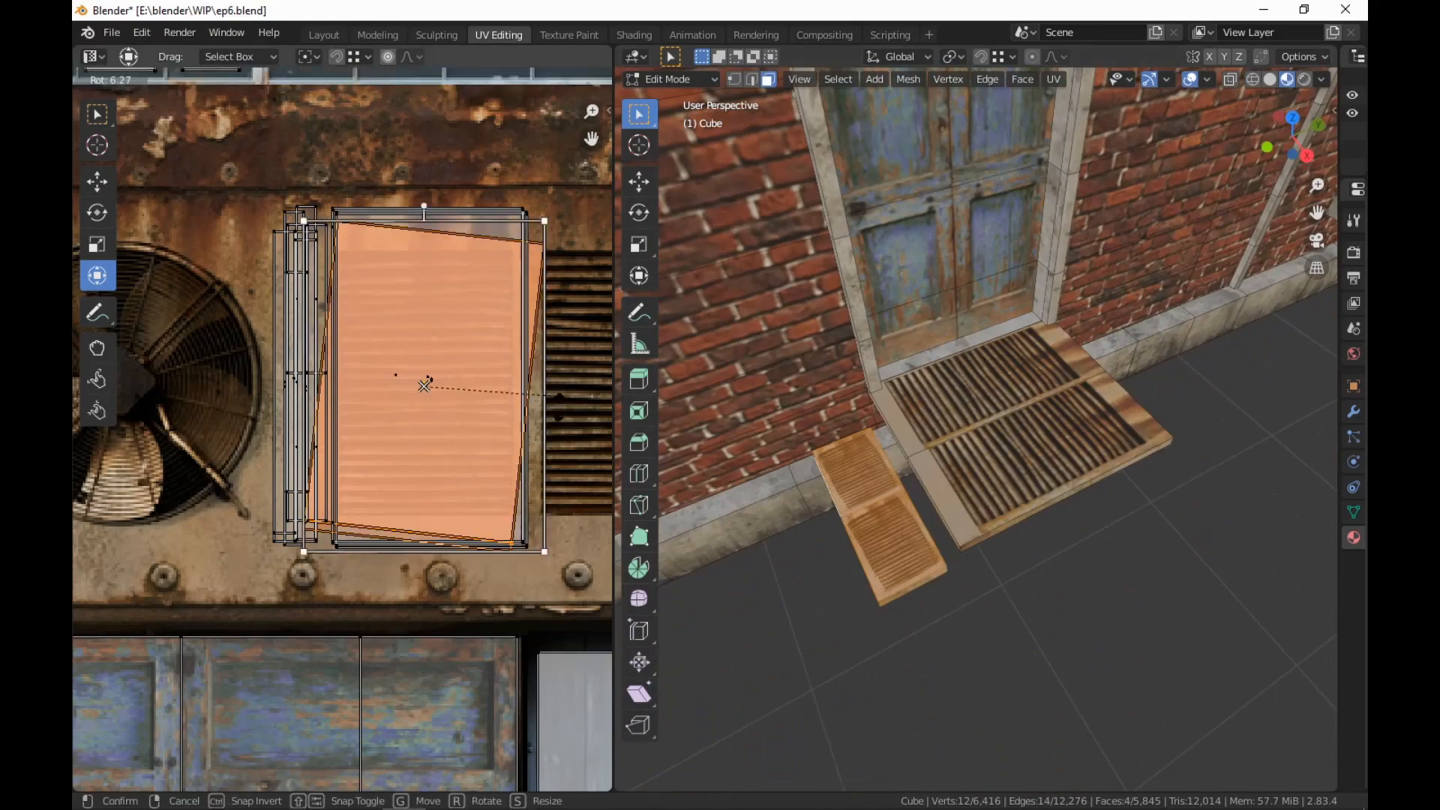
click(550, 426)
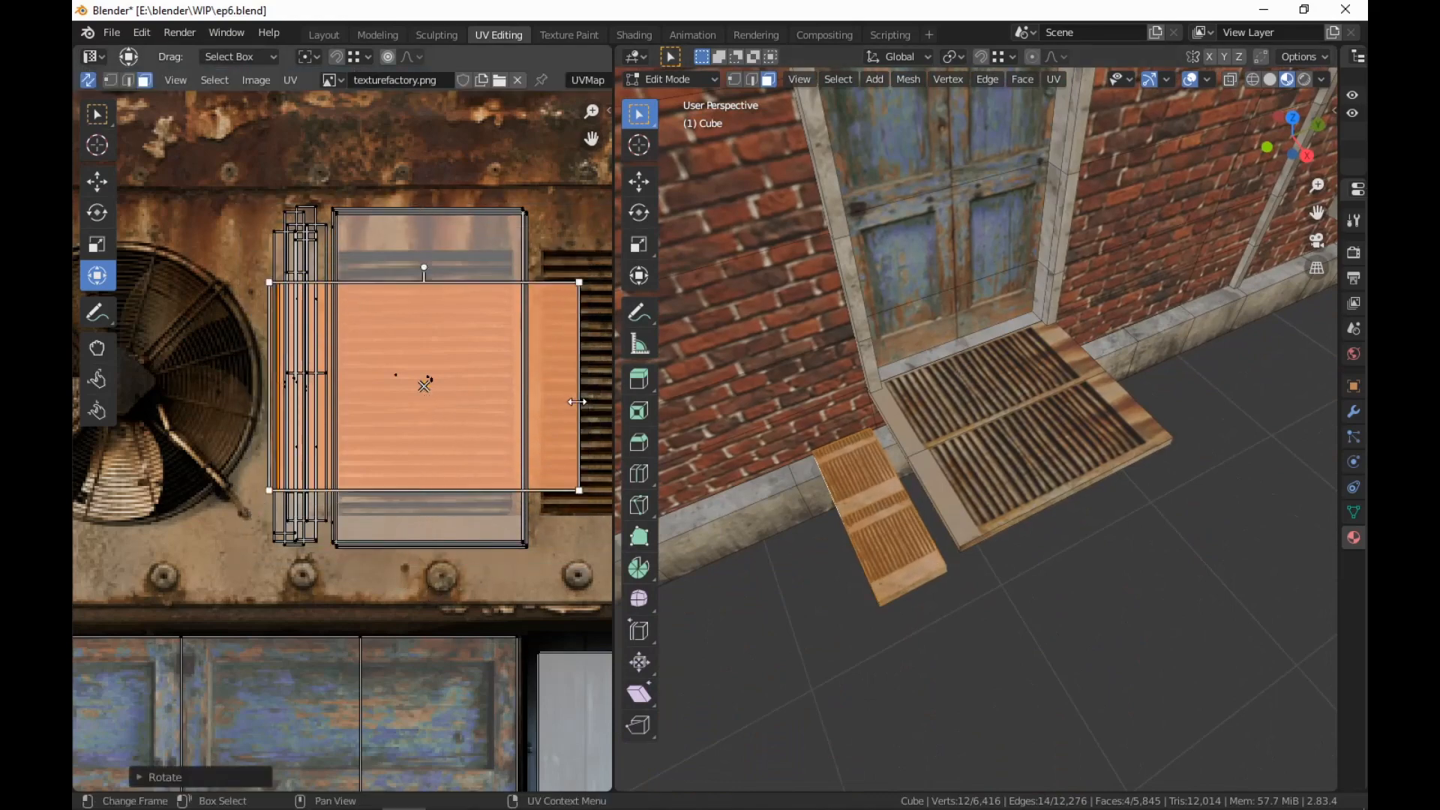
Resize the rotated top and bottom face UVs in width and height to fit the louvred vent's outline
drag(577, 402, 533, 402)
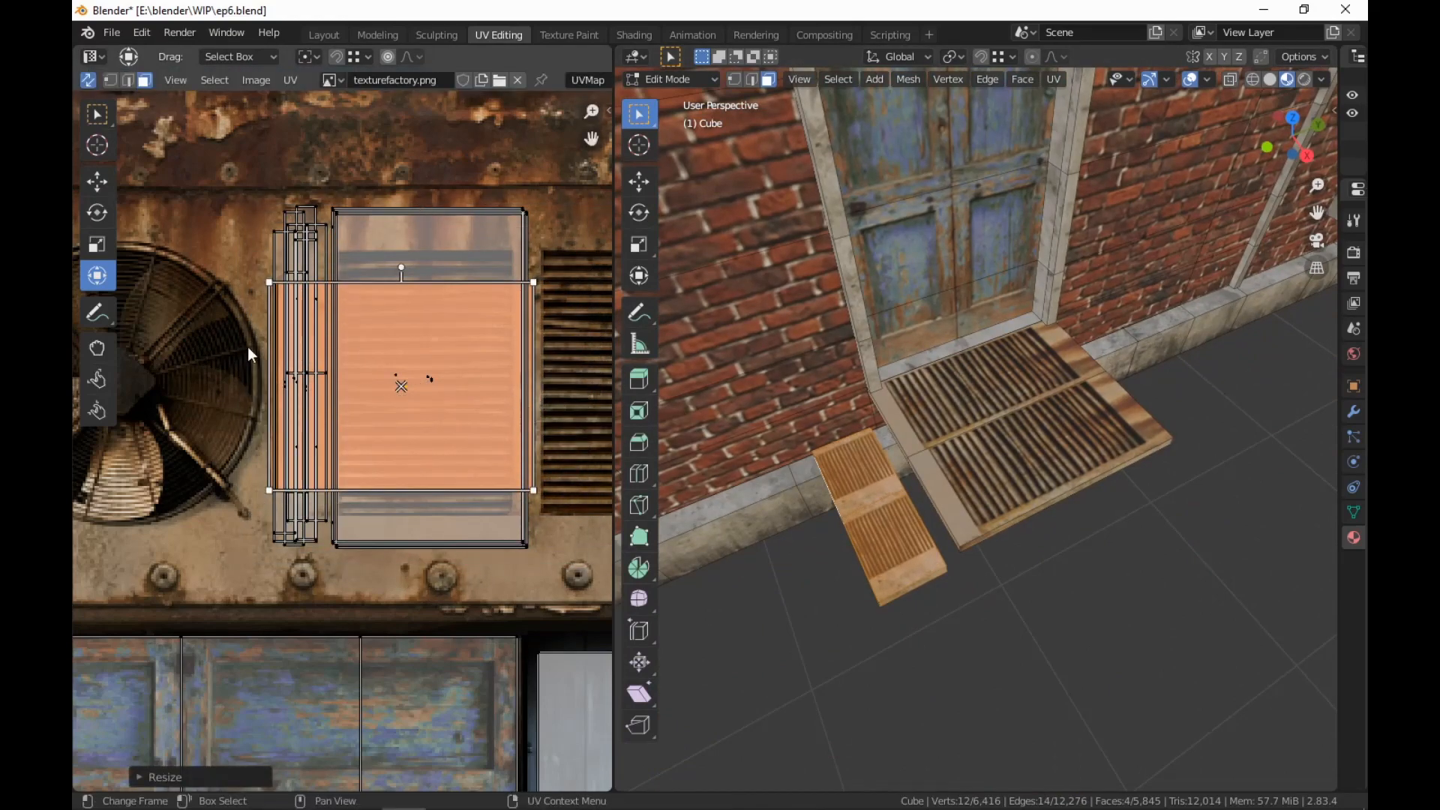
drag(266, 349, 327, 347)
drag(477, 279, 485, 236)
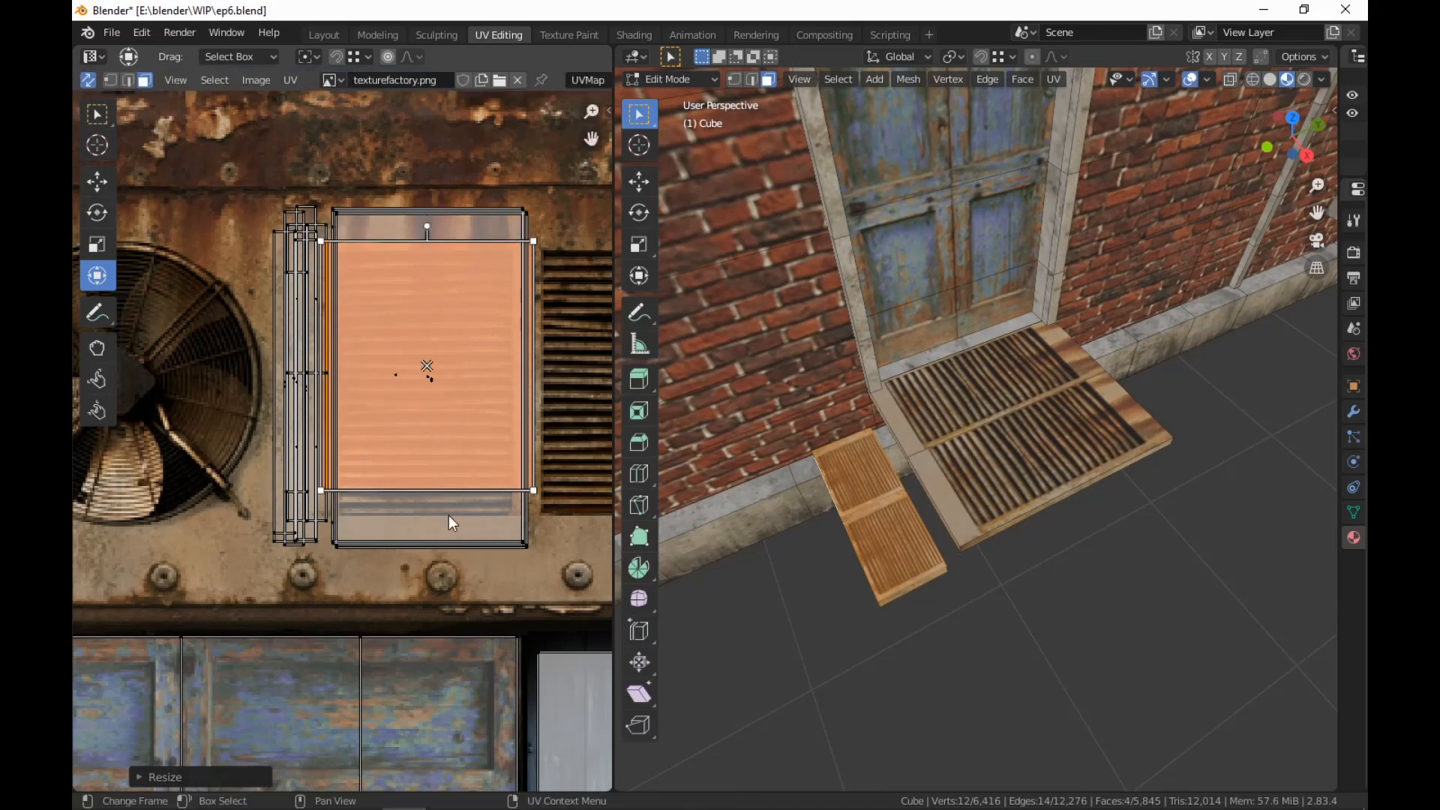
drag(453, 491, 454, 538)
Shrink the top and bottom face UVs in height to cover only the vent's upper-middle louvres, and clear the selection
middle_drag(799, 647, 848, 634)
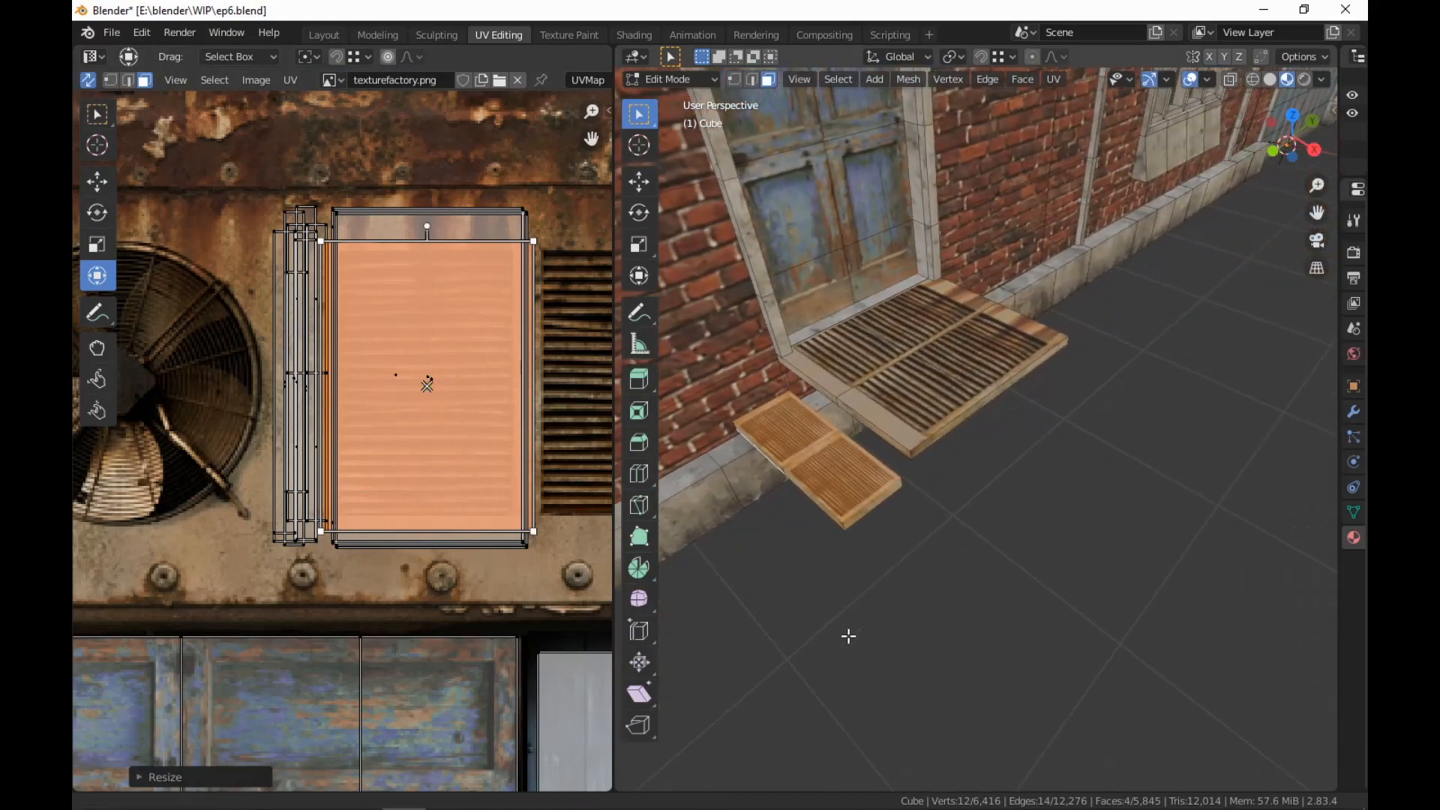
scroll(850, 633, up, 3)
scroll(863, 624, up, 4)
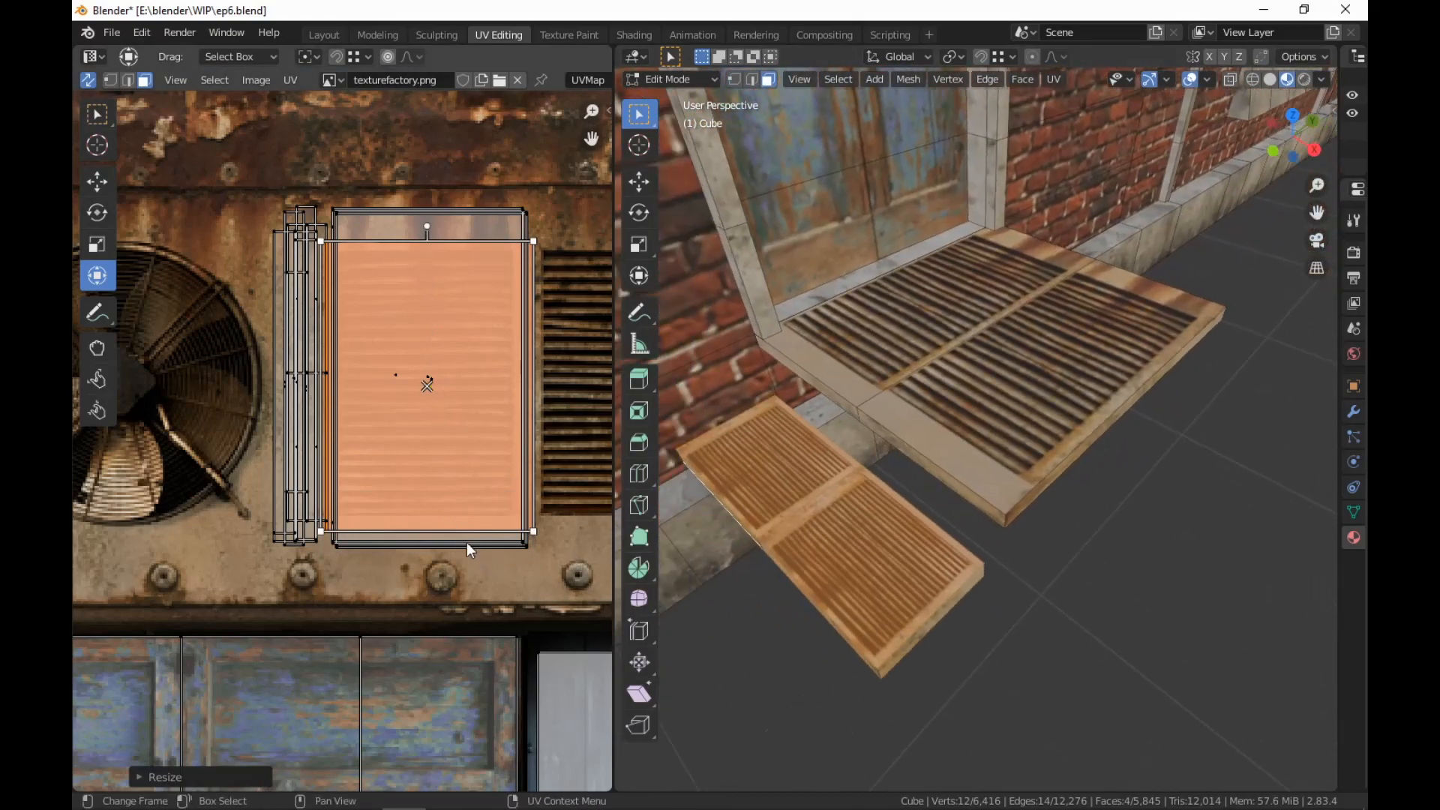
drag(467, 551, 473, 405)
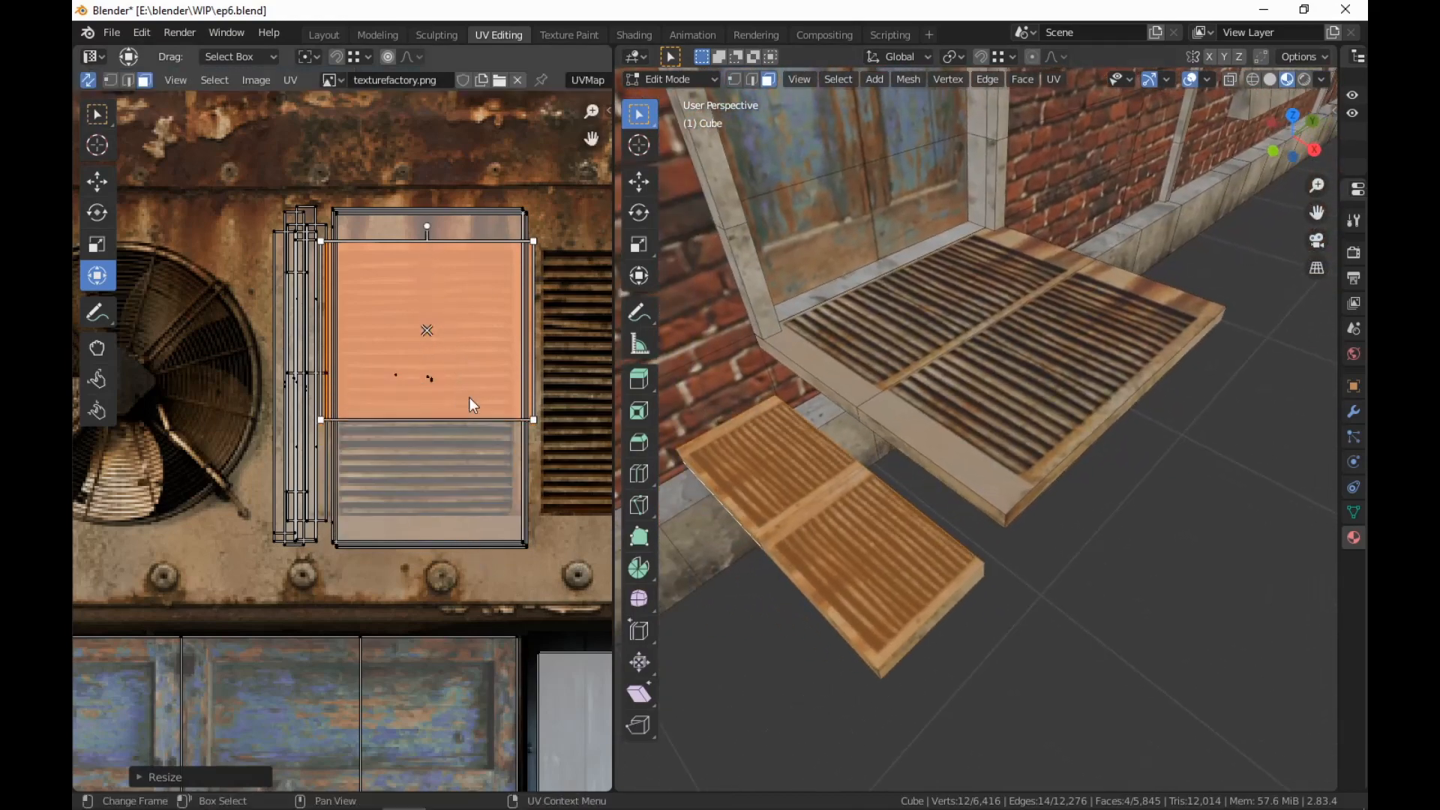
drag(462, 245, 453, 279)
scroll(912, 611, down, 5)
scroll(920, 598, up, 3)
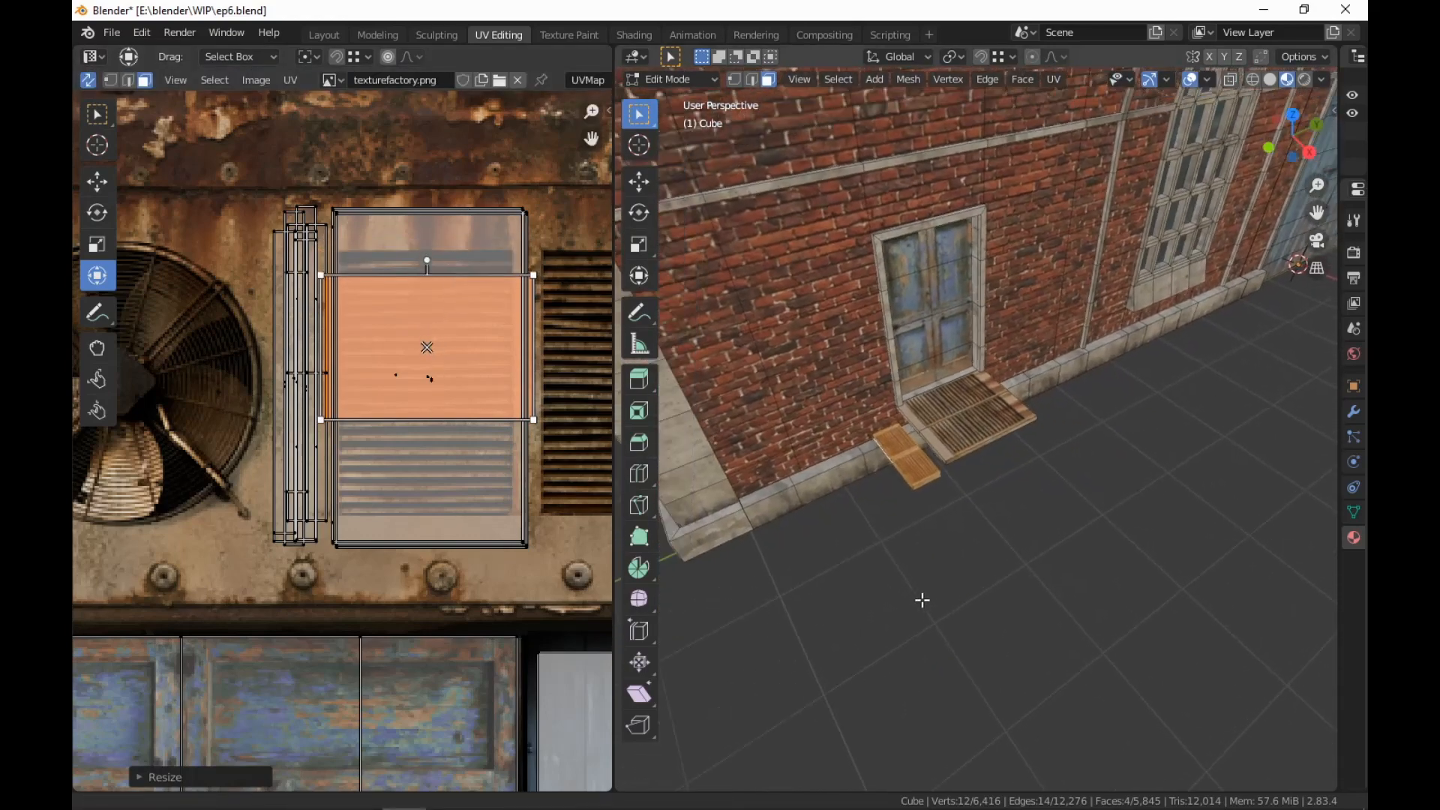
key(alt+a)
In the Modeling workspace, duplicate the step slab beside the platform and snap the copy along Y against its outer long side
scroll(1031, 629, up, 2)
scroll(1067, 432, down, 5)
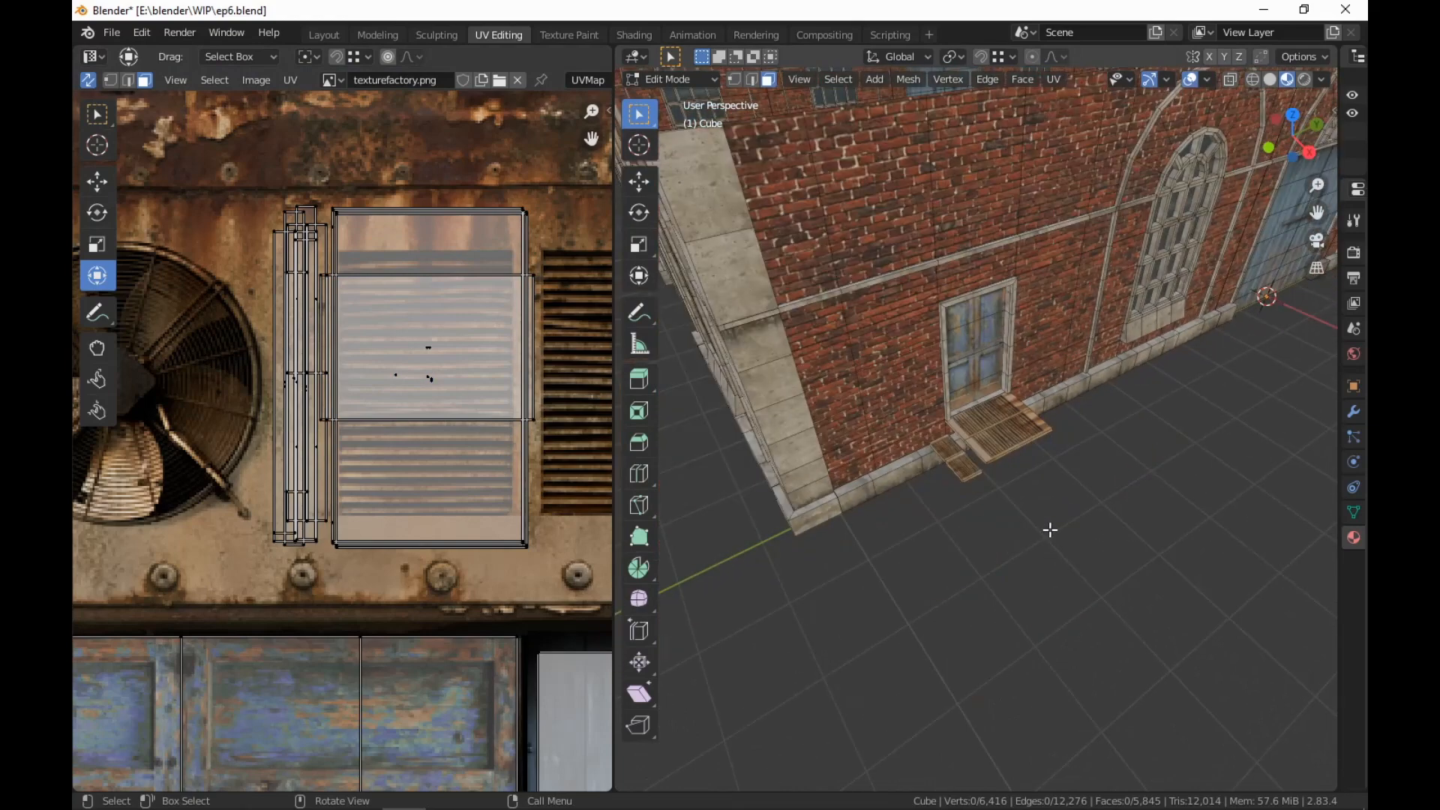
middle_drag(1051, 530, 1073, 488)
scroll(1073, 489, up, 3)
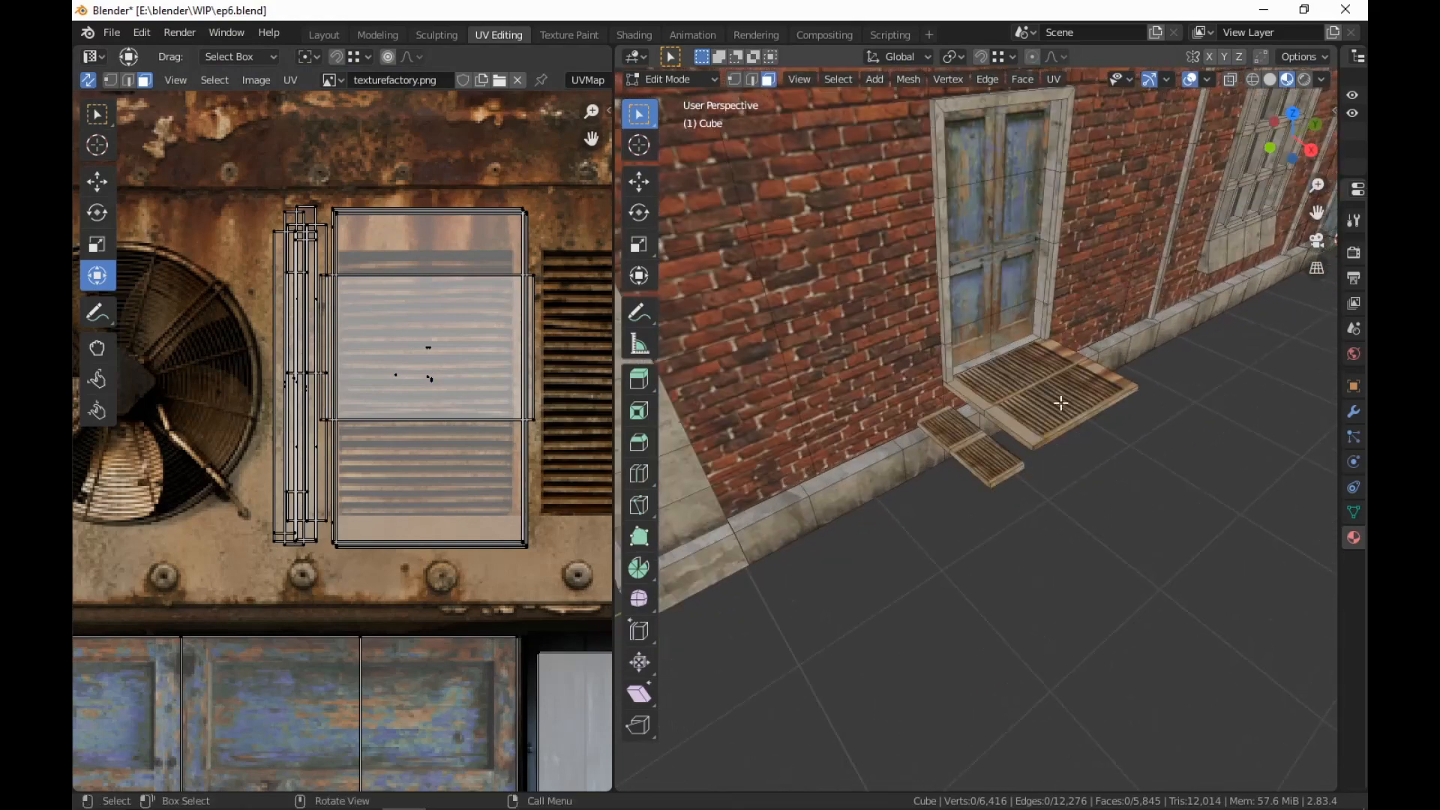
click(373, 37)
middle_drag(828, 604, 852, 601)
scroll(893, 578, up, 2)
mouse_move(951, 583)
shift+middle_down()
mouse_move(930, 603)
mouse_move(988, 597)
mouse_move(962, 590)
shift+middle_up()
key(l)
key(shift+d)
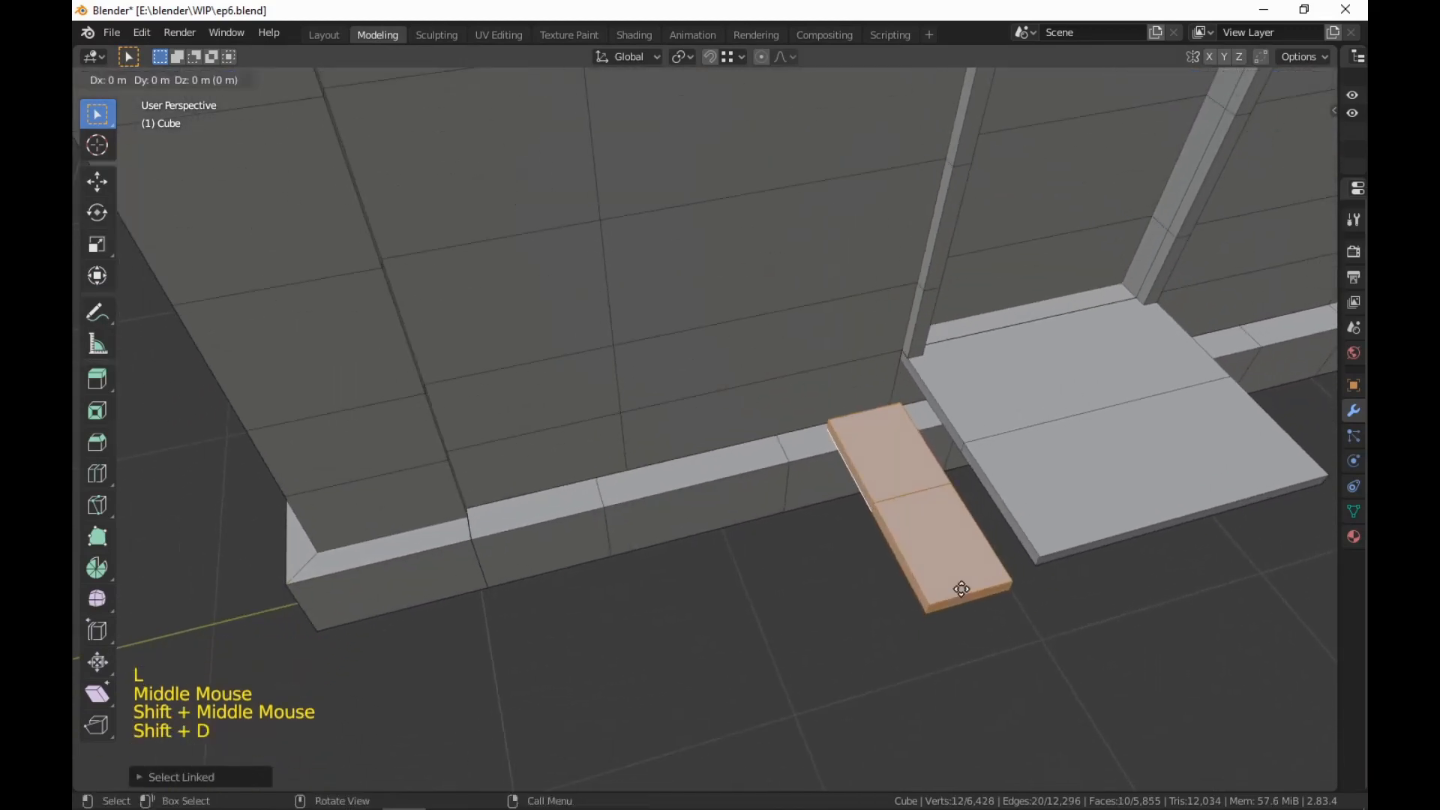
click(816, 654)
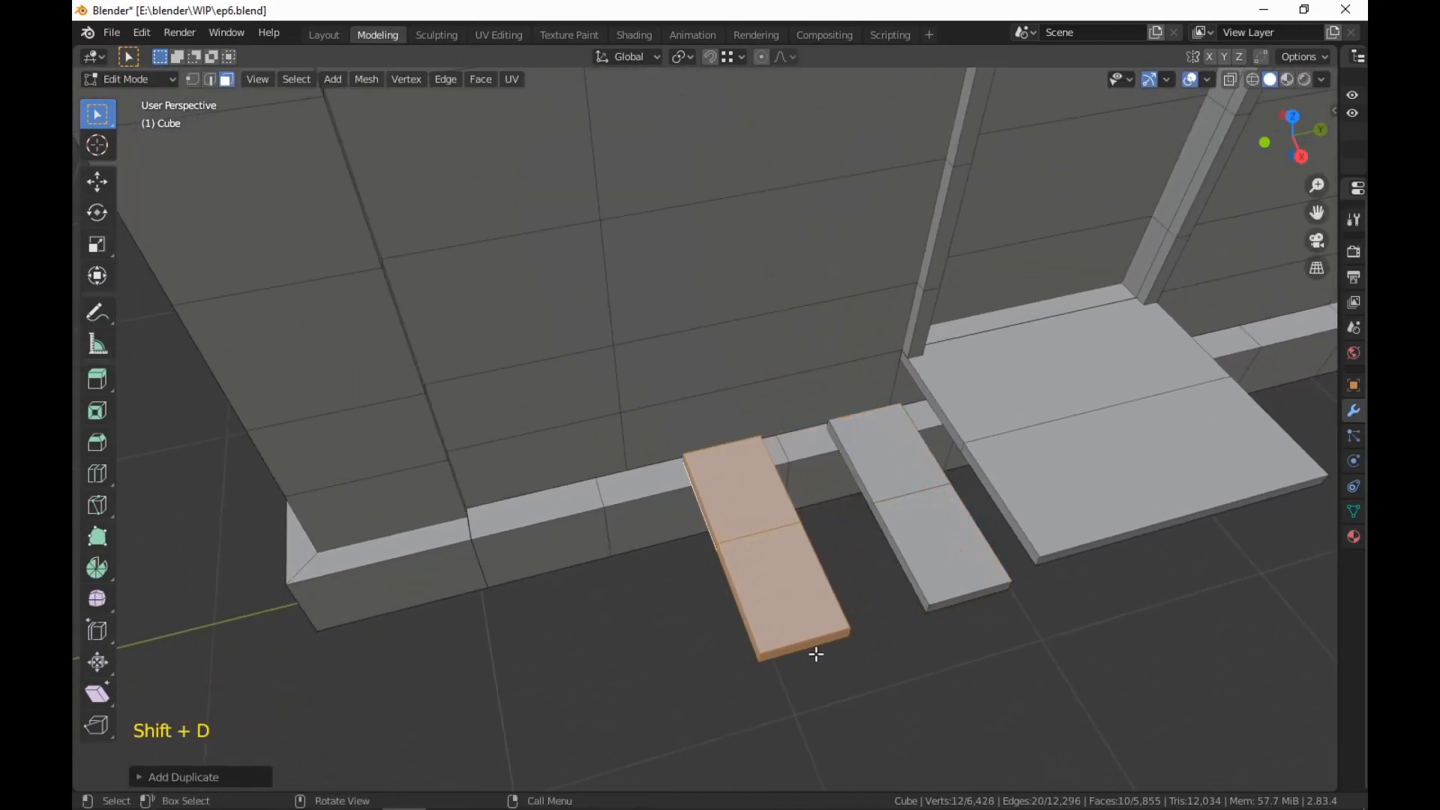
key(g)
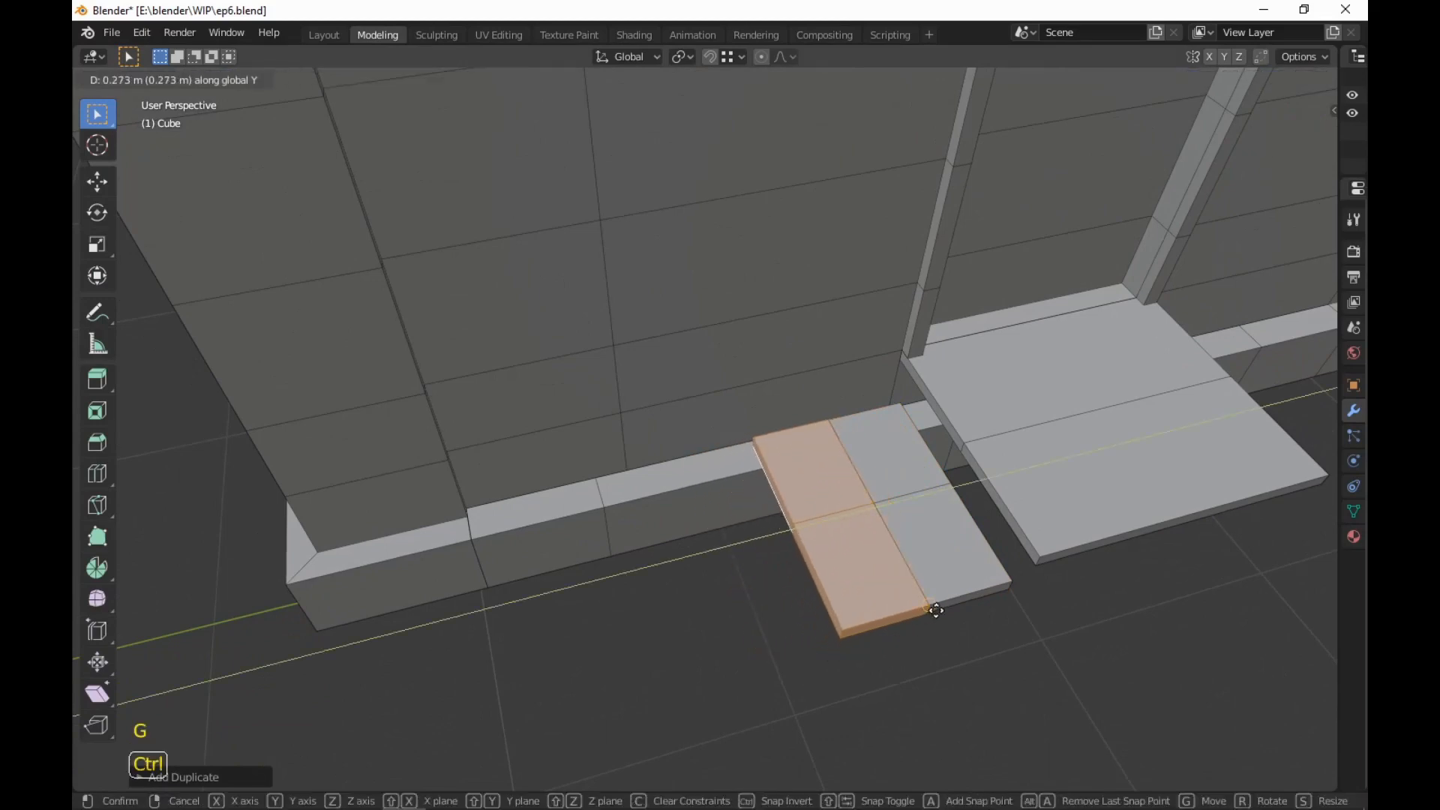
click(931, 612)
Lower the duplicated slab by 0.2 m along the Z axis
key(g)
middle_click(885, 669)
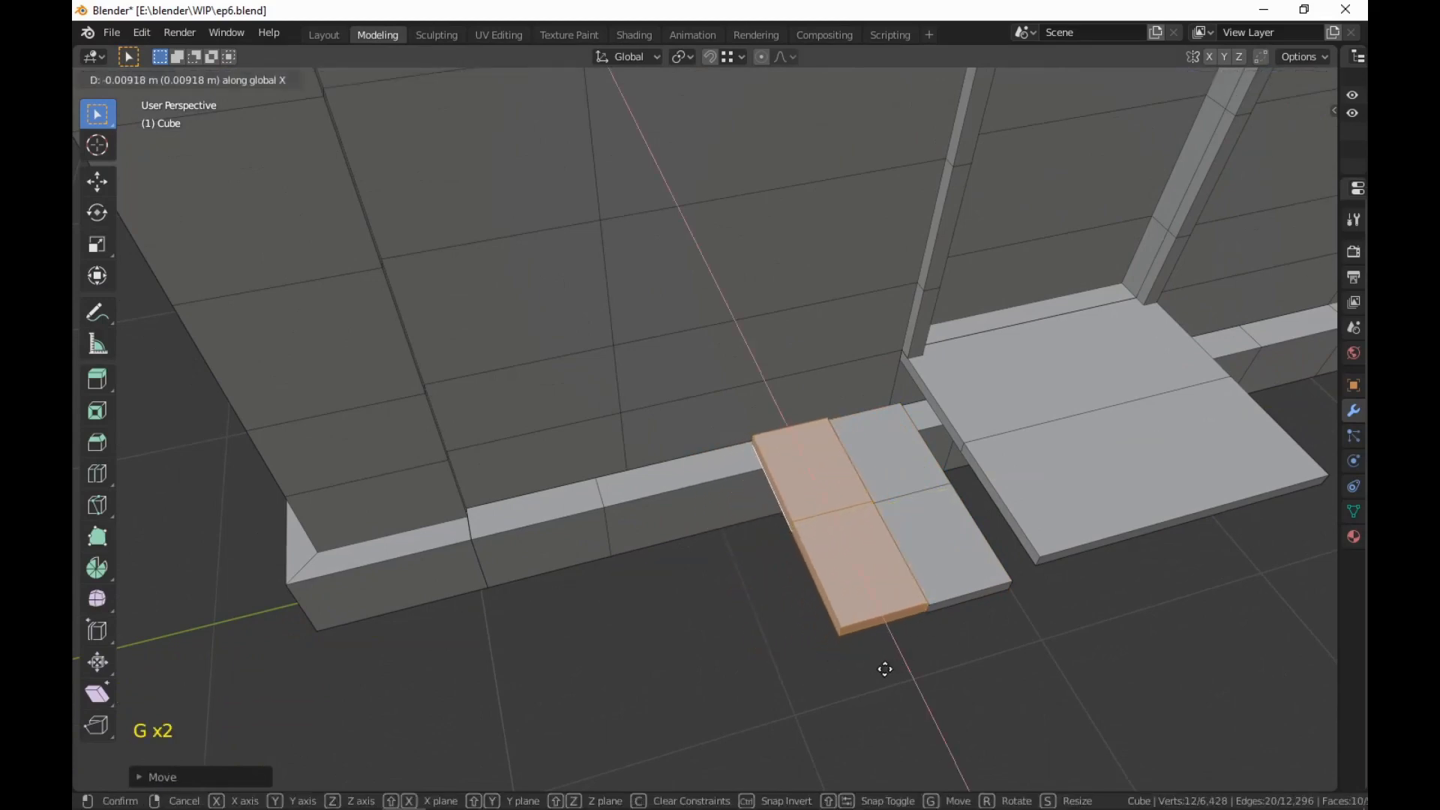
text(-.2)
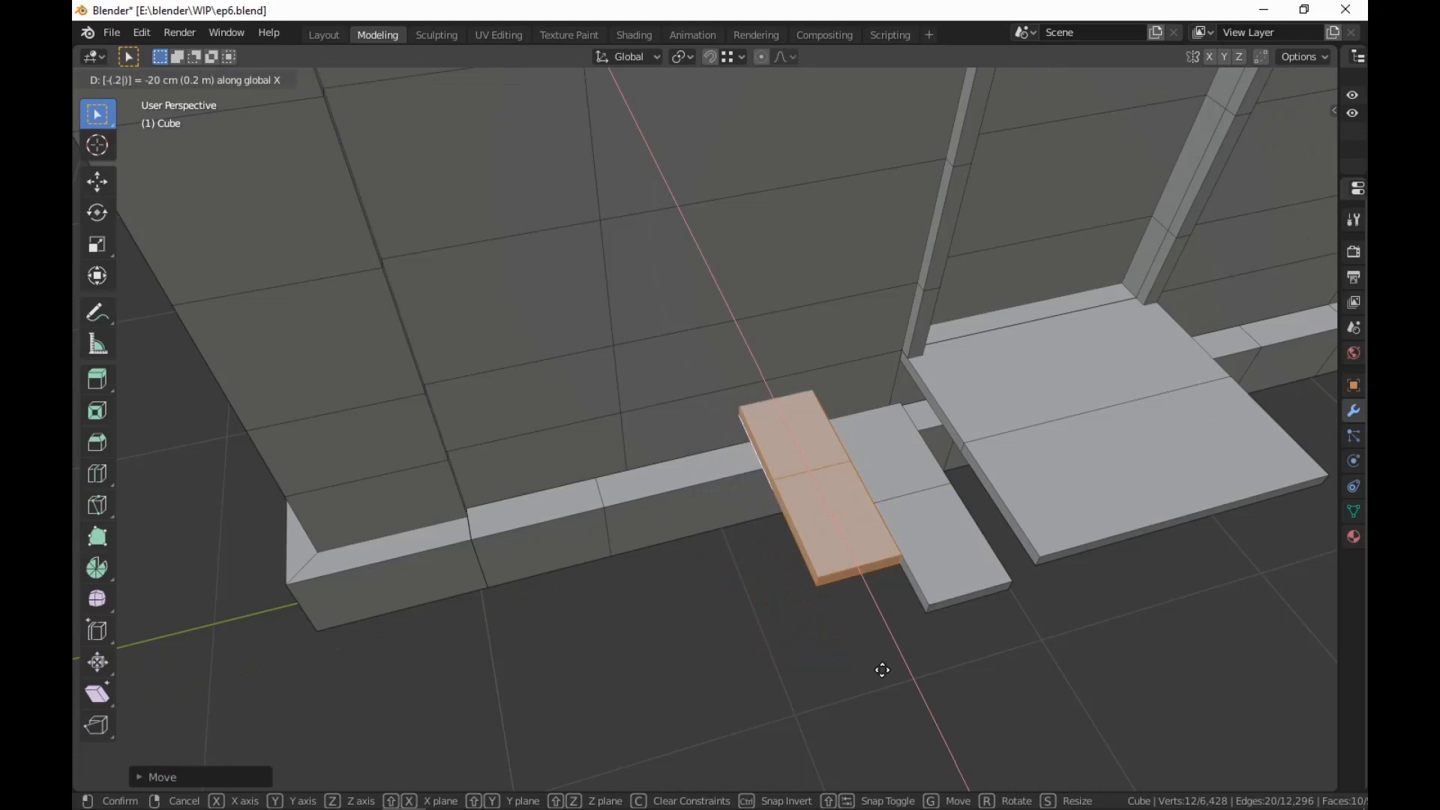
text(z)
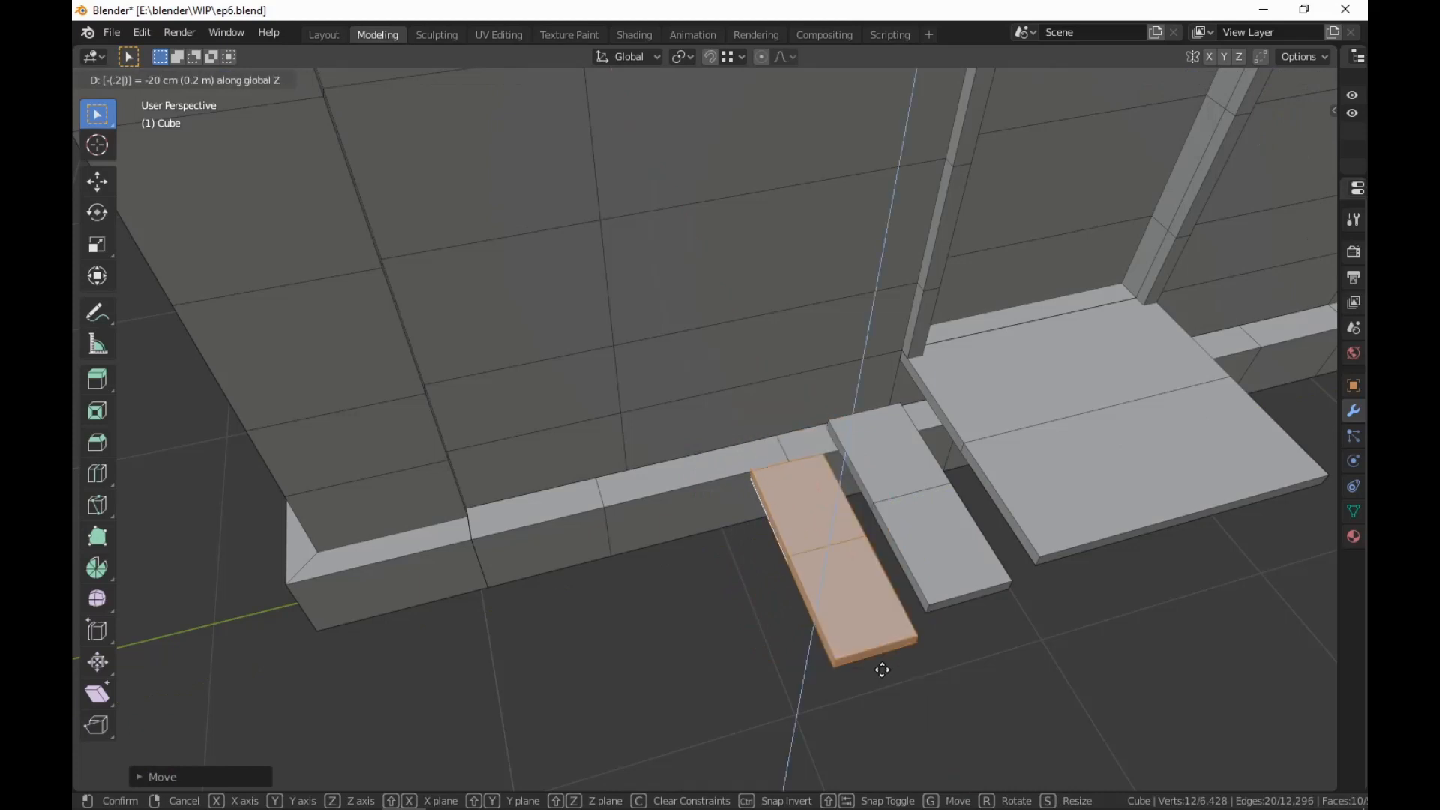
key(Return)
Select both slabs, move them along Y up to the platform's side edge, and lower them 0.2 m along Z
scroll(881, 669, down, 3)
mouse_move(881, 669)
middle_down()
mouse_move(926, 618)
mouse_move(897, 578)
mouse_move(890, 594)
mouse_move(916, 642)
mouse_move(878, 670)
middle_up()
scroll(890, 595, up, 2)
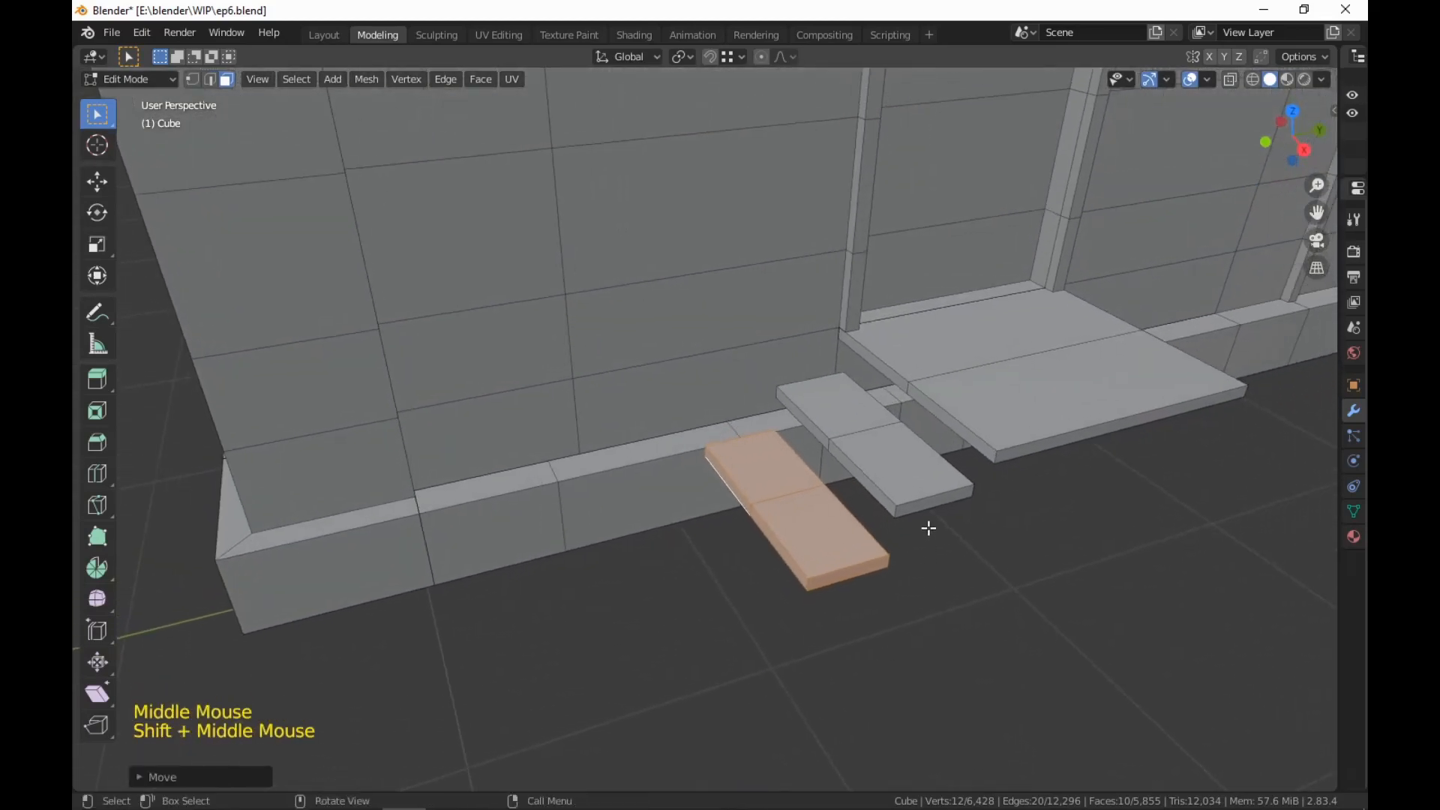
key(l)
key(g)
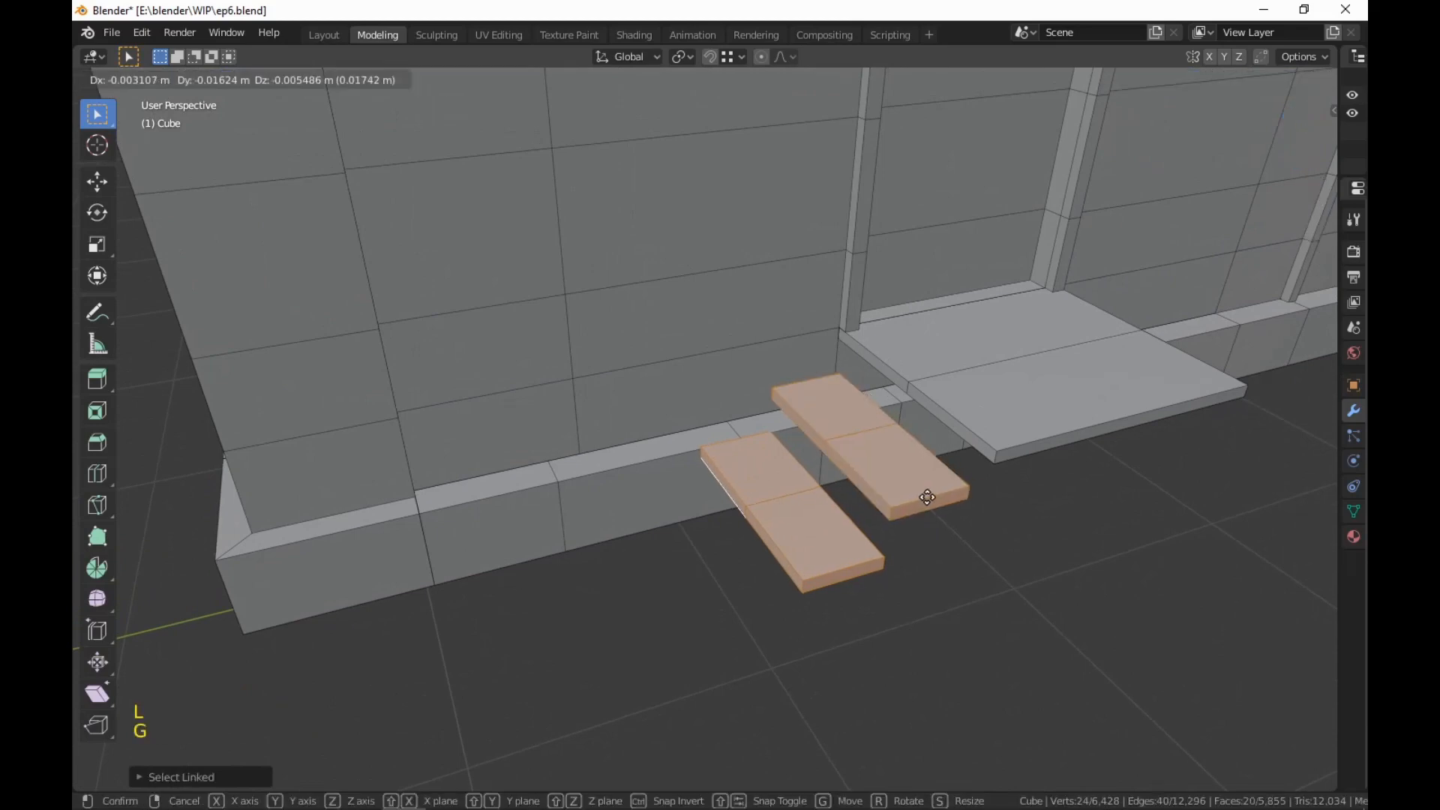
click(998, 449)
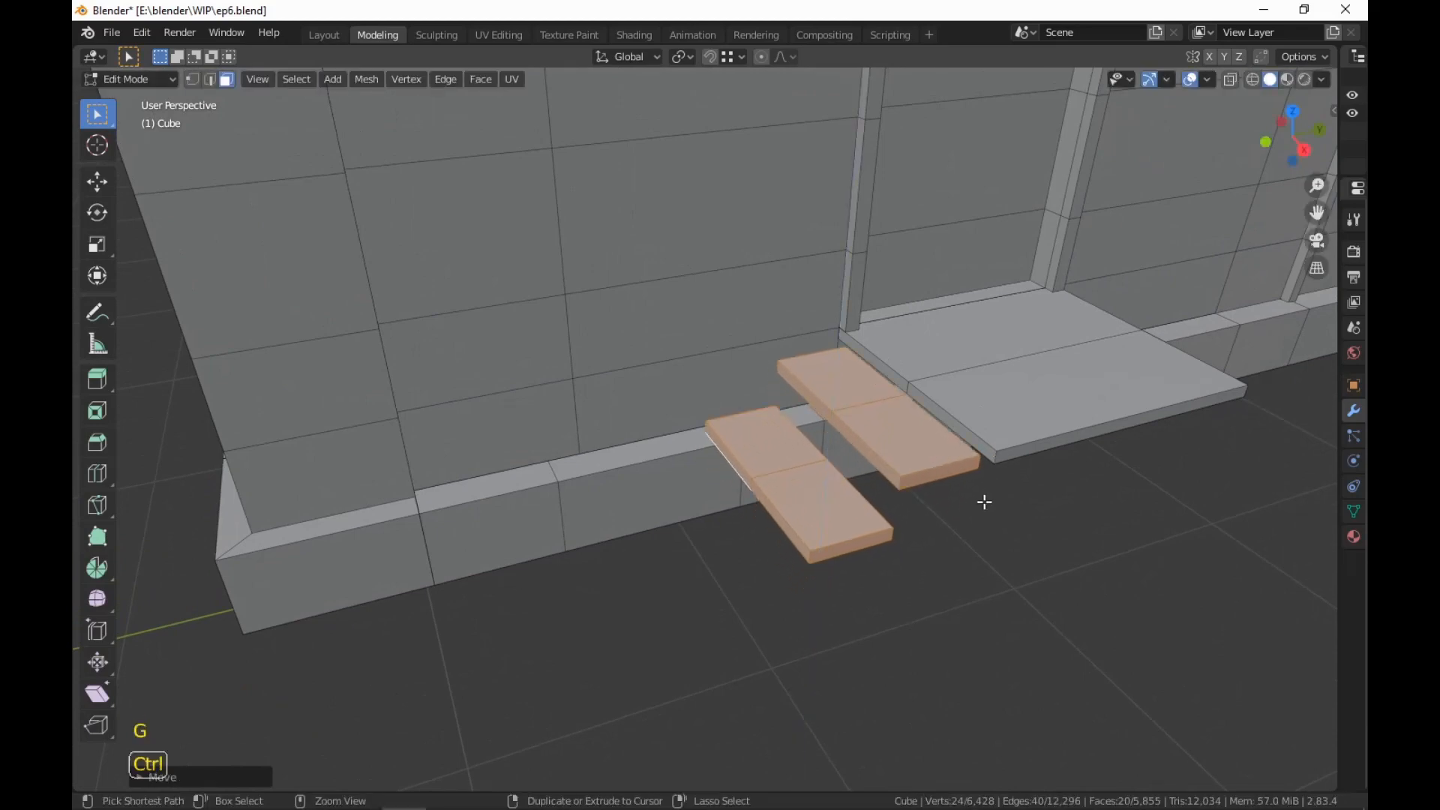
text(gz)
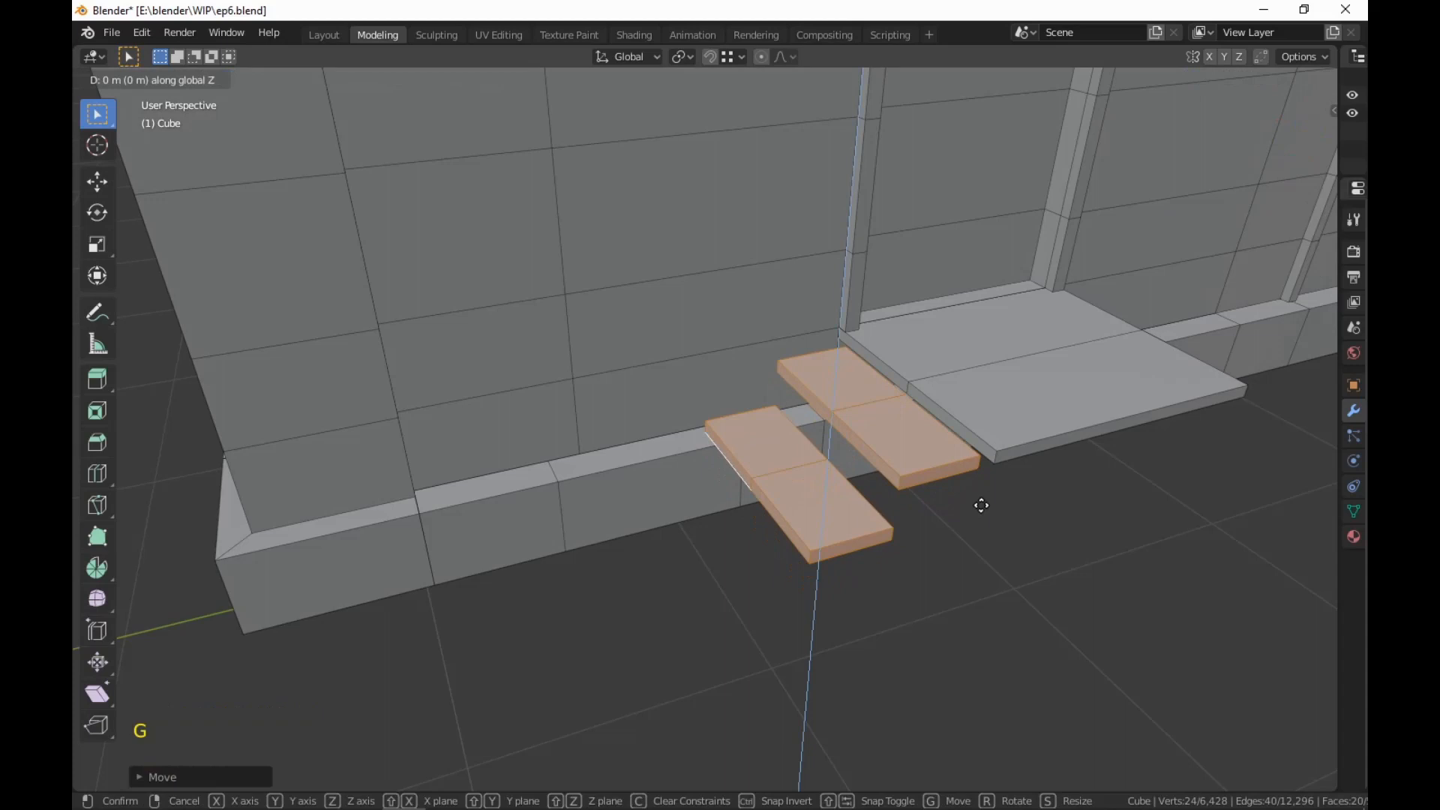
text(-.2)
key(Return)
Select only the lower slab, duplicate it, and snap the copy along Y against its outer long side
middle_drag(979, 507, 927, 441)
key(l)
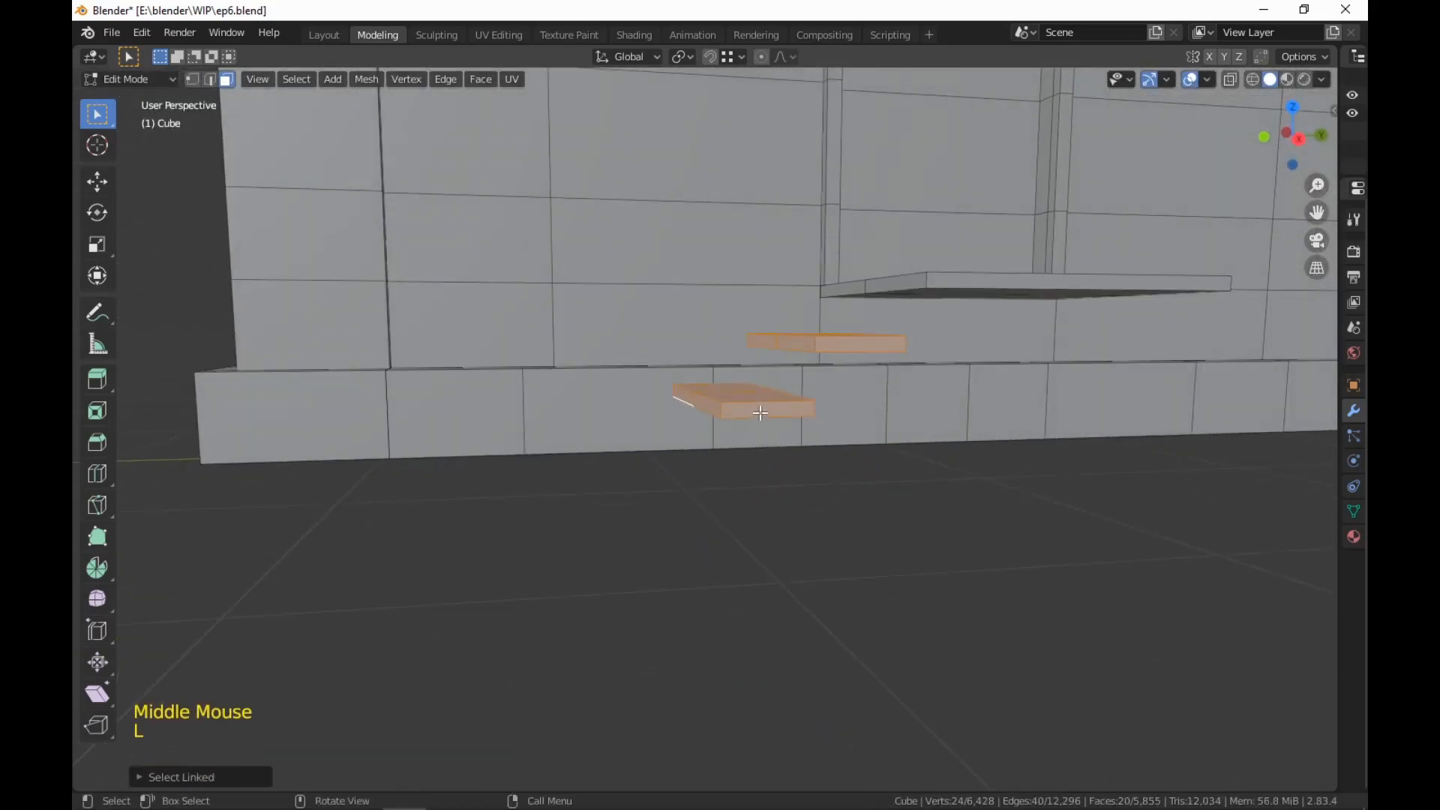
click(760, 412)
key(l)
key(shift+d)
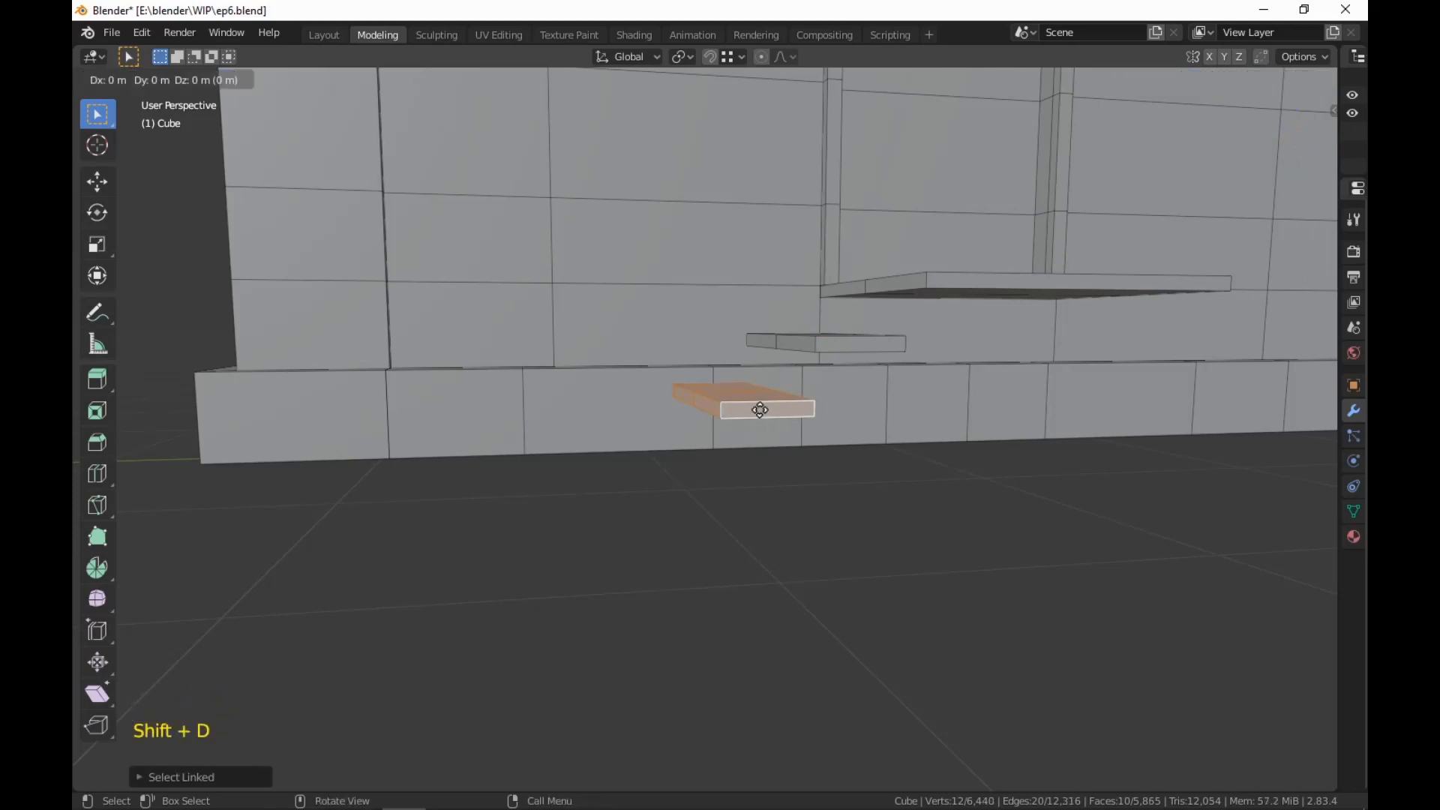
key(x)
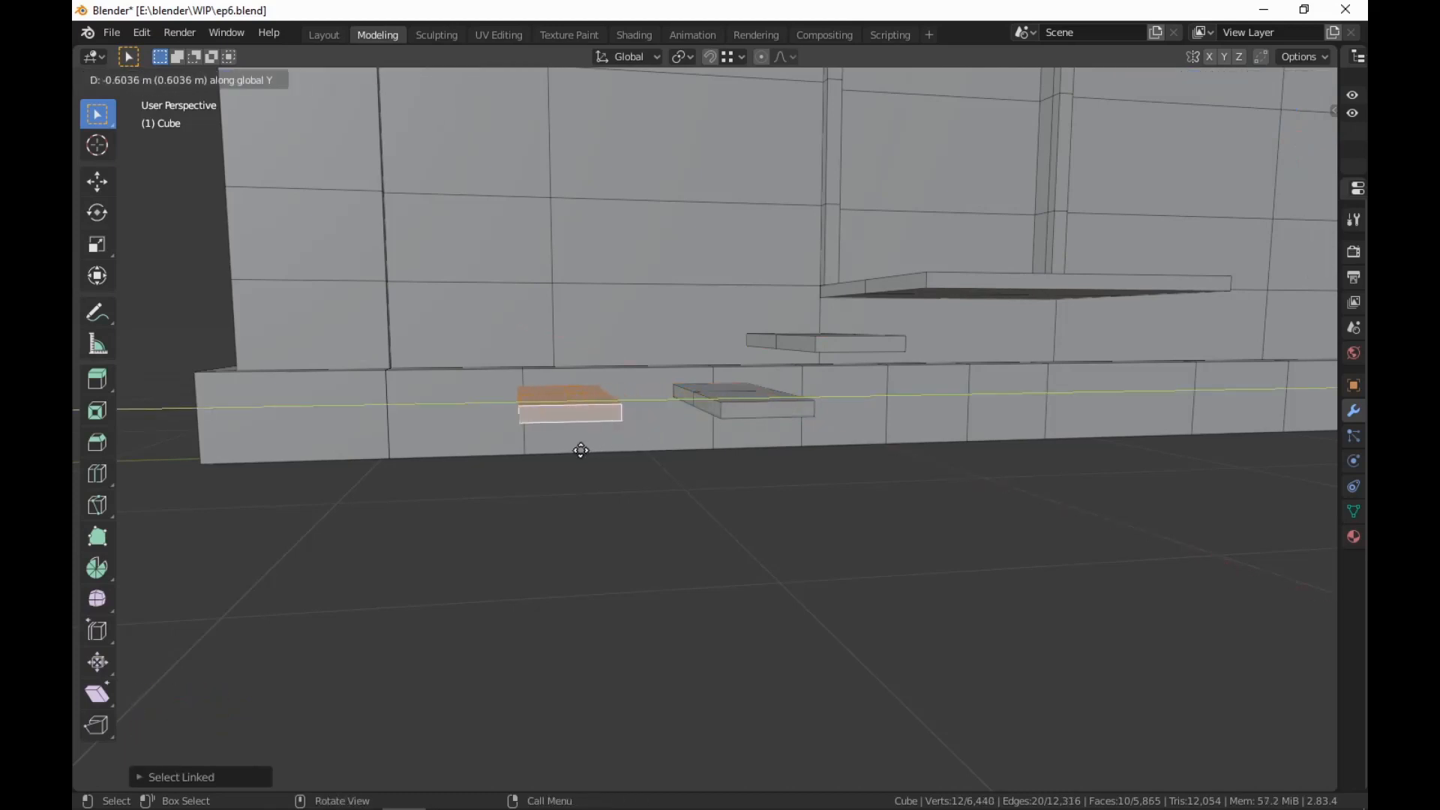
click(581, 450)
key(g)
key(y)
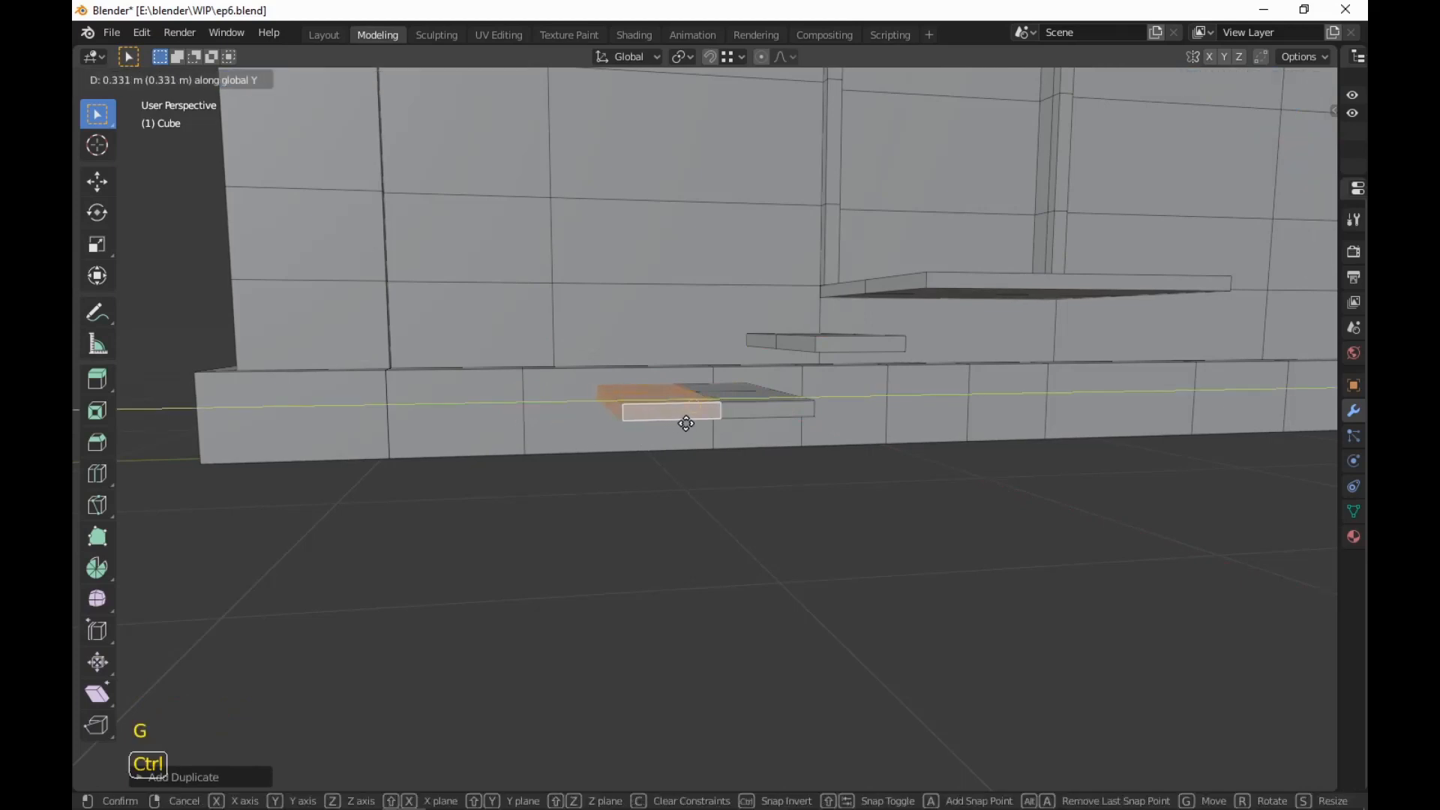
click(707, 464)
Lower the third slab by 0.2 m along Z to form the bottom step
text(gz)
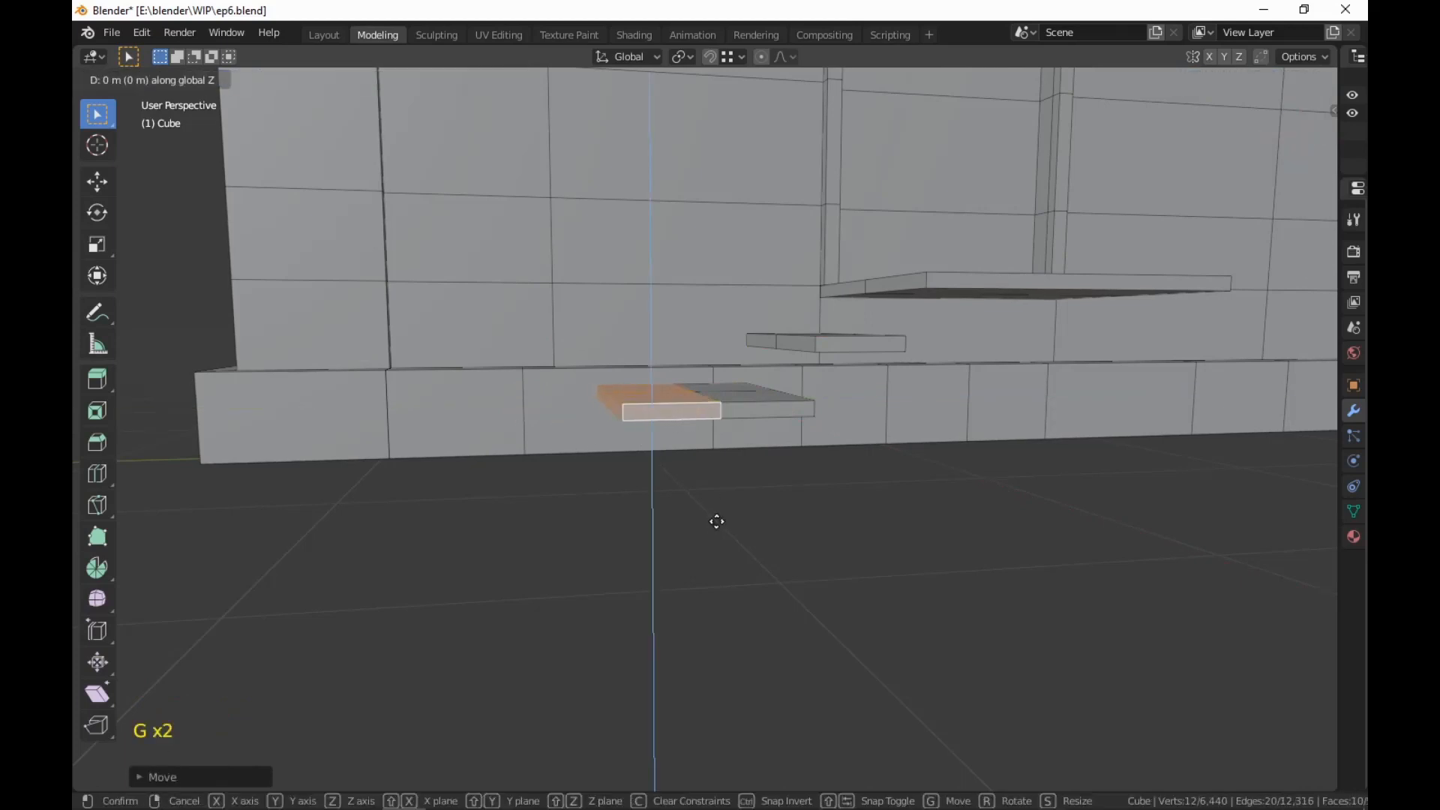
text(-.2)
key(Return)
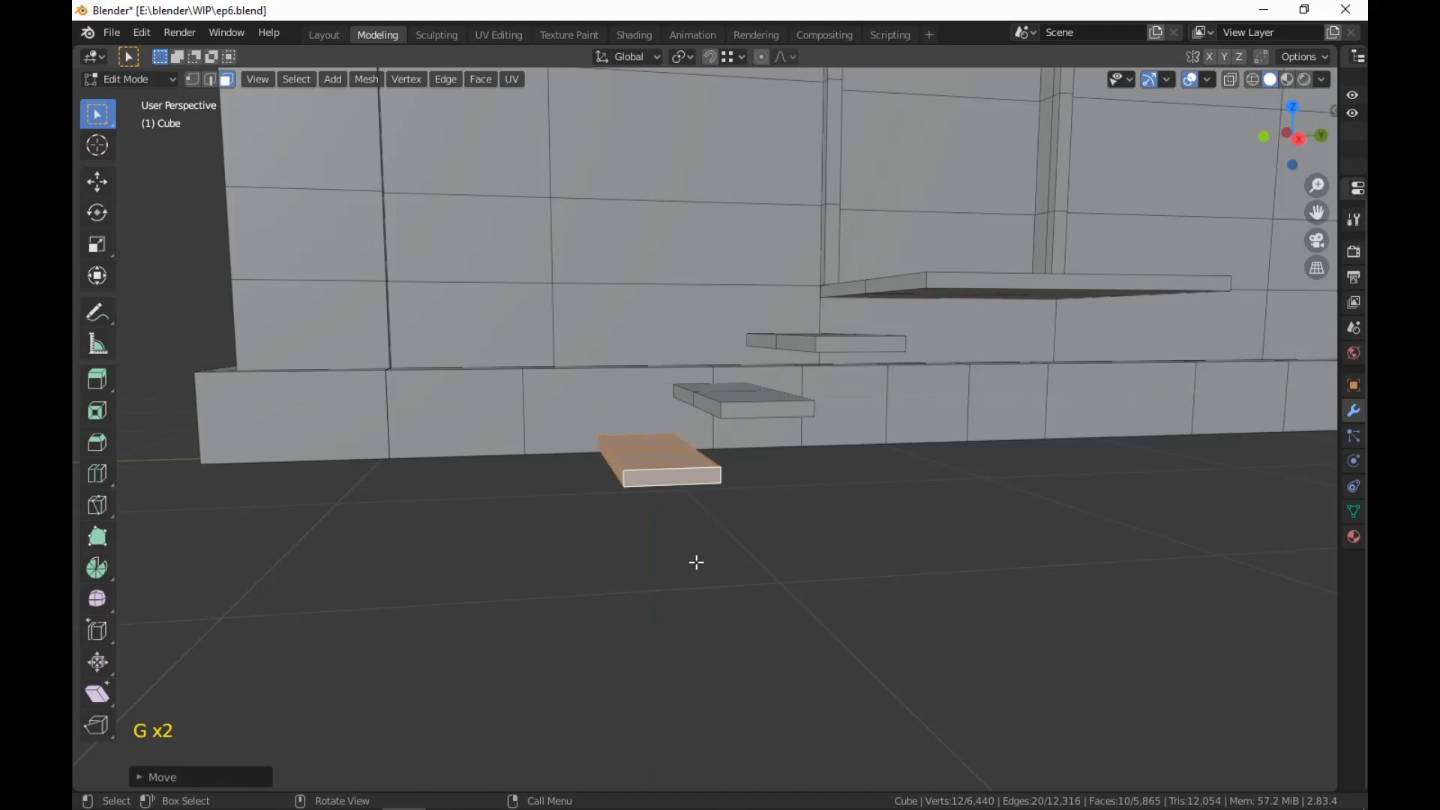
Add one centred loop cut across the outer half of each of the three steps and of the platform
middle_drag(696, 561, 881, 605)
scroll(862, 568, up, 2)
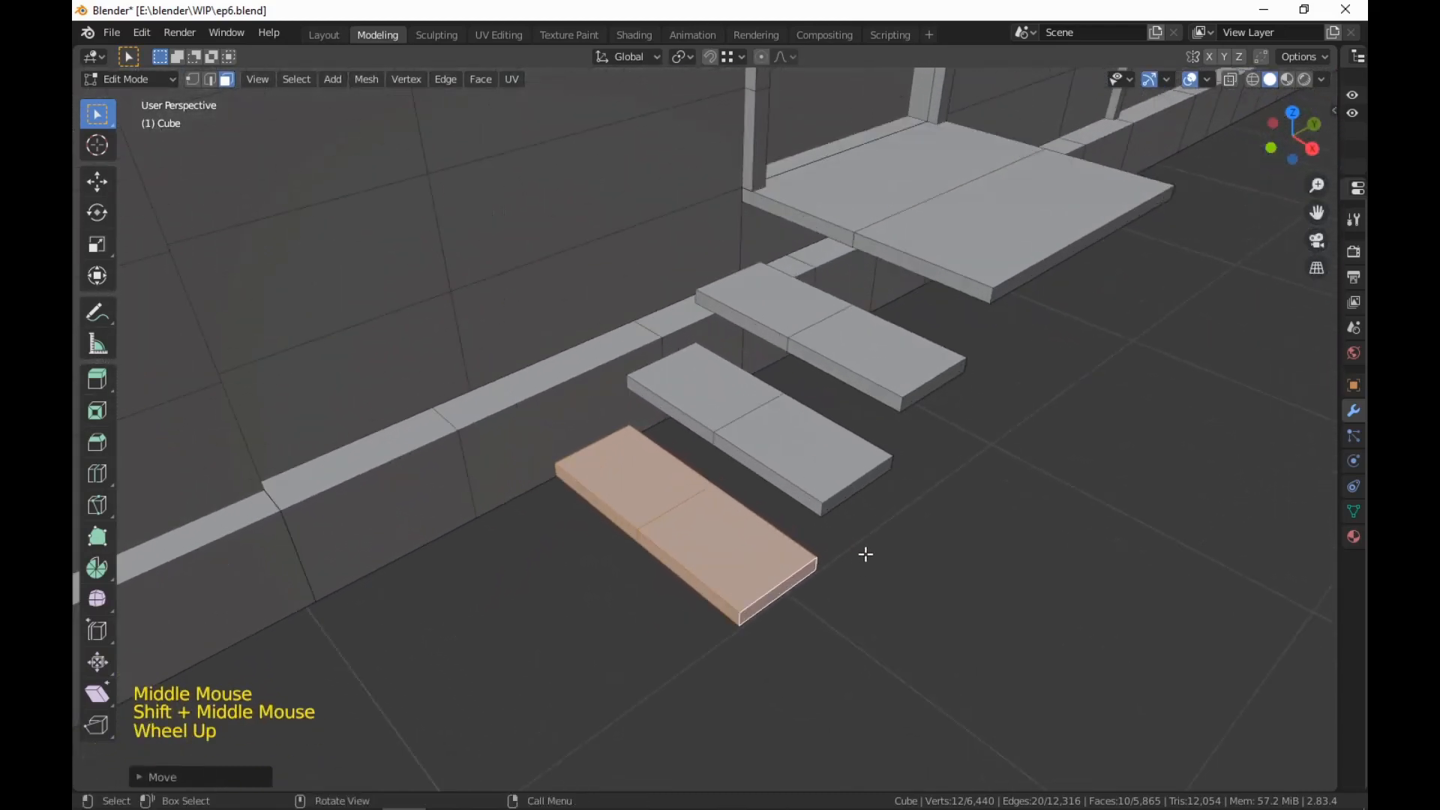
middle_drag(968, 514, 972, 524)
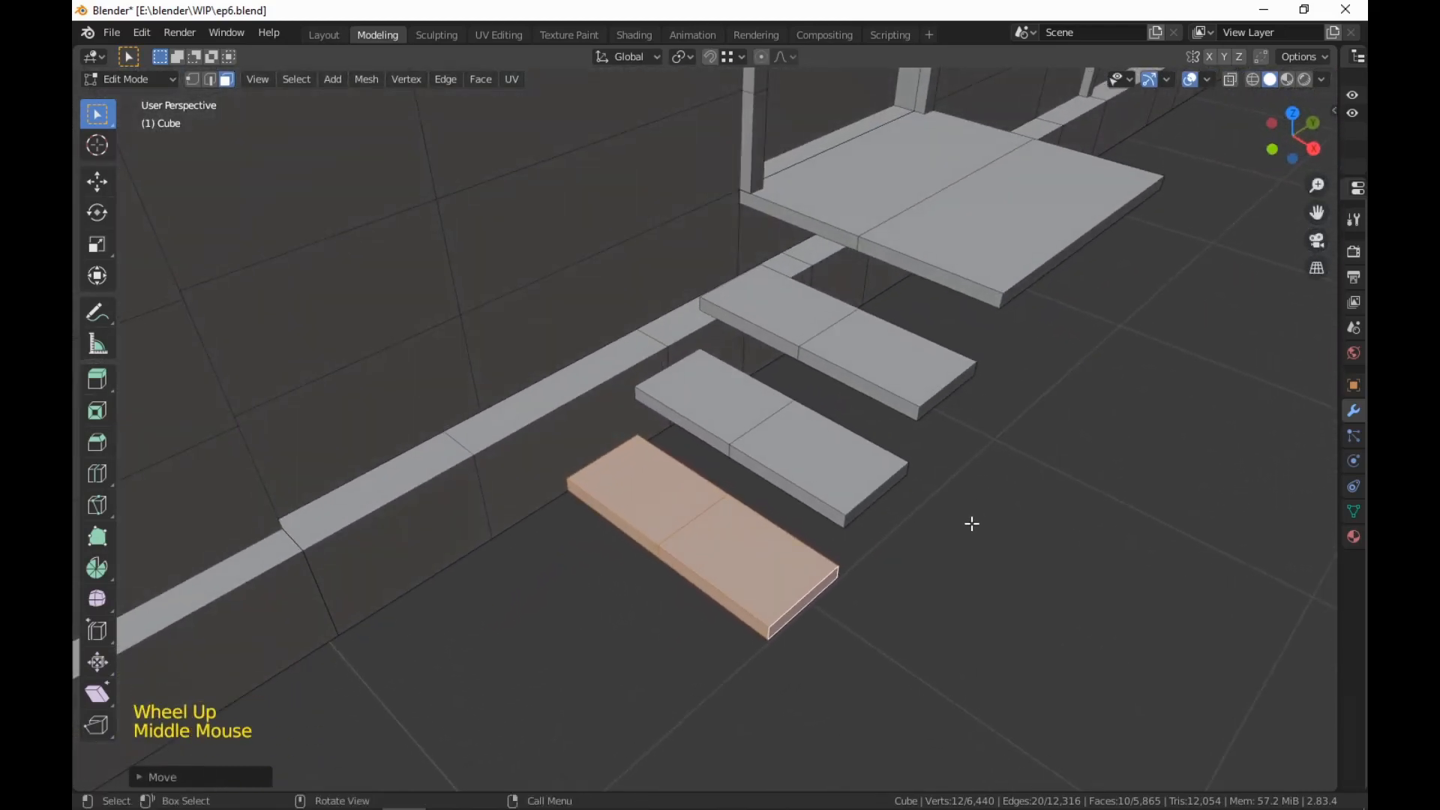
key(ctrl+r)
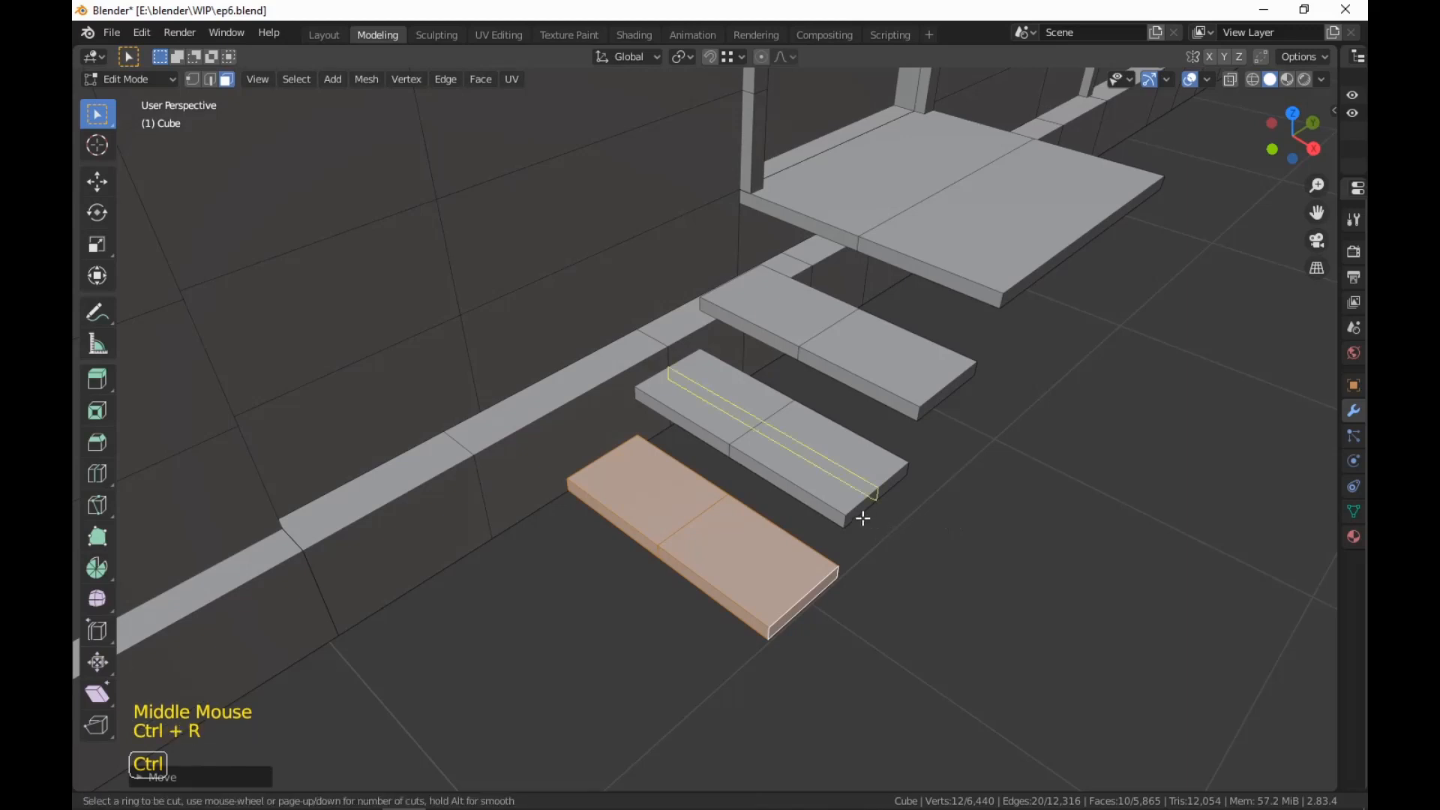
click(738, 601)
right_click(738, 596)
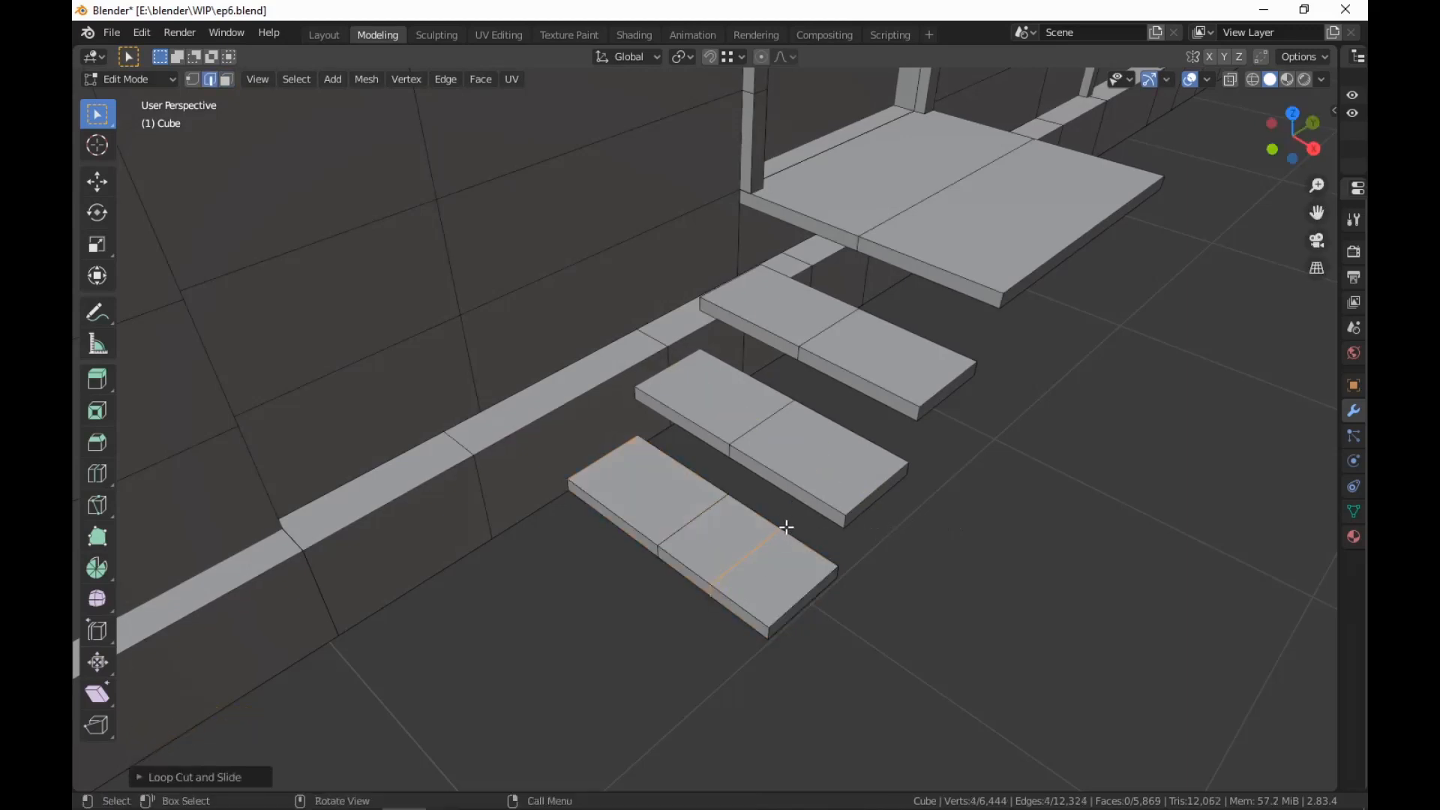
key(ctrl)
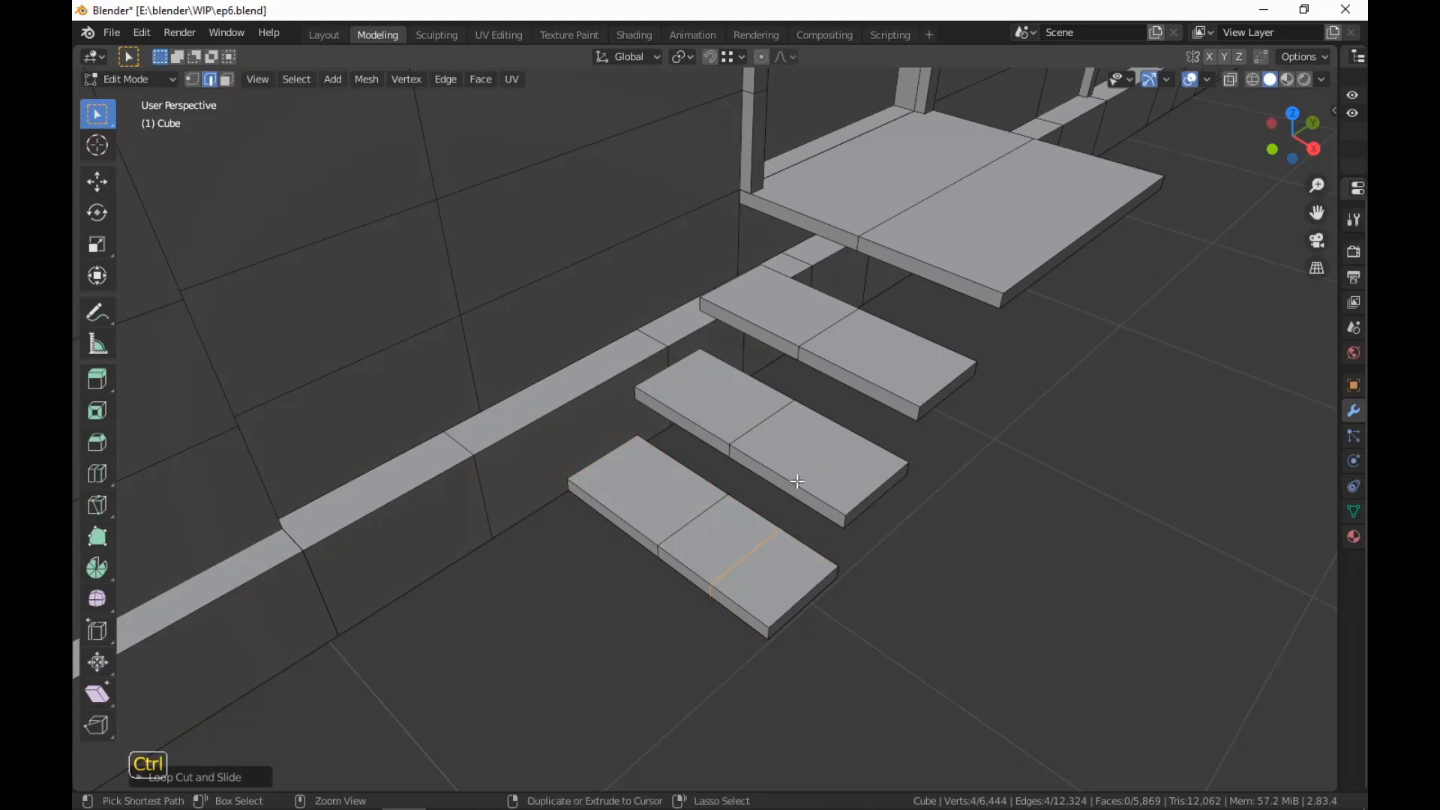
key(ctrl+r)
click(797, 481)
right_click(798, 481)
key(ctrl+r)
click(875, 366)
right_click(874, 366)
key(ctrl+r)
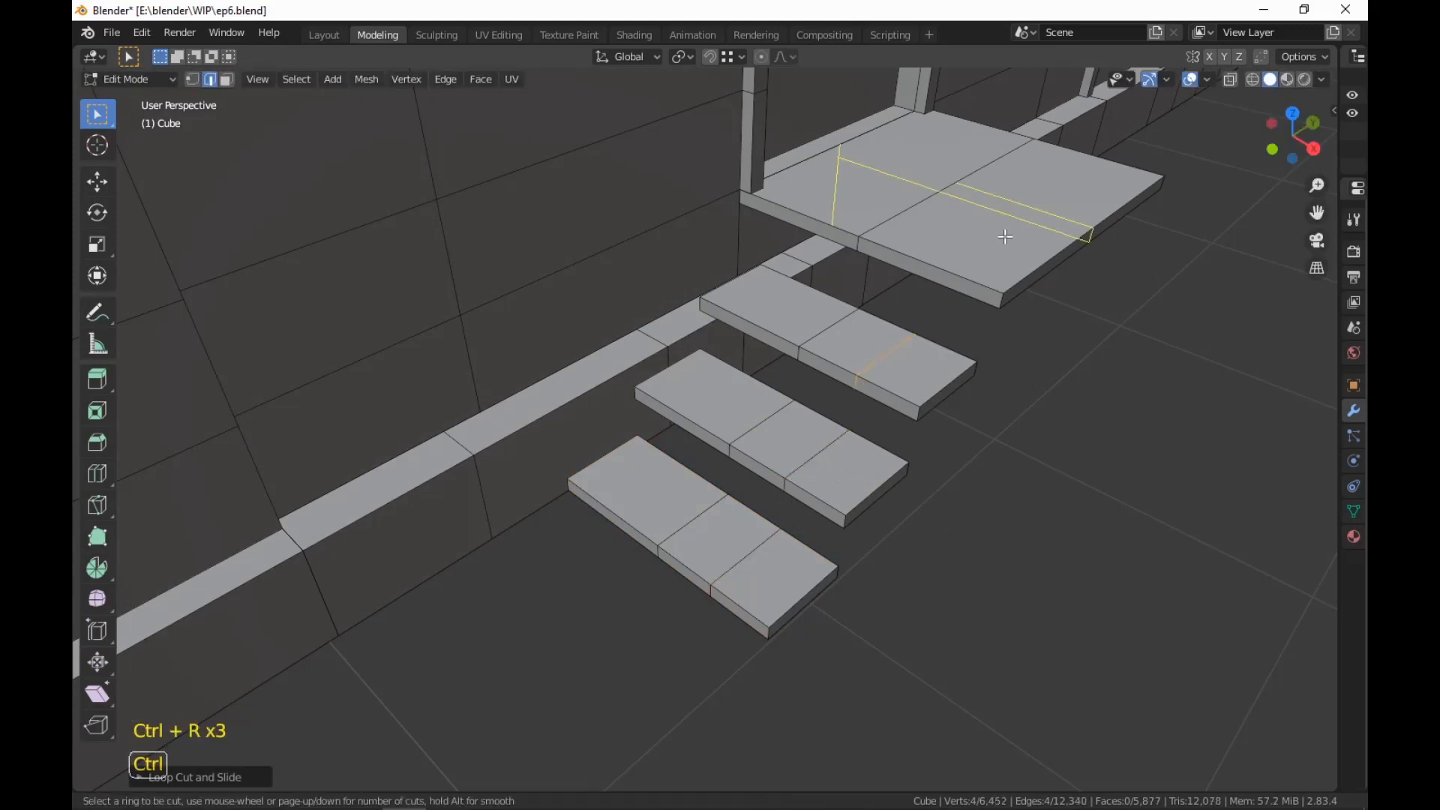
click(932, 273)
right_click(932, 273)
Display the Material Preview shading and select the new edge loops on all three steps together with the platform's loop
key(z)
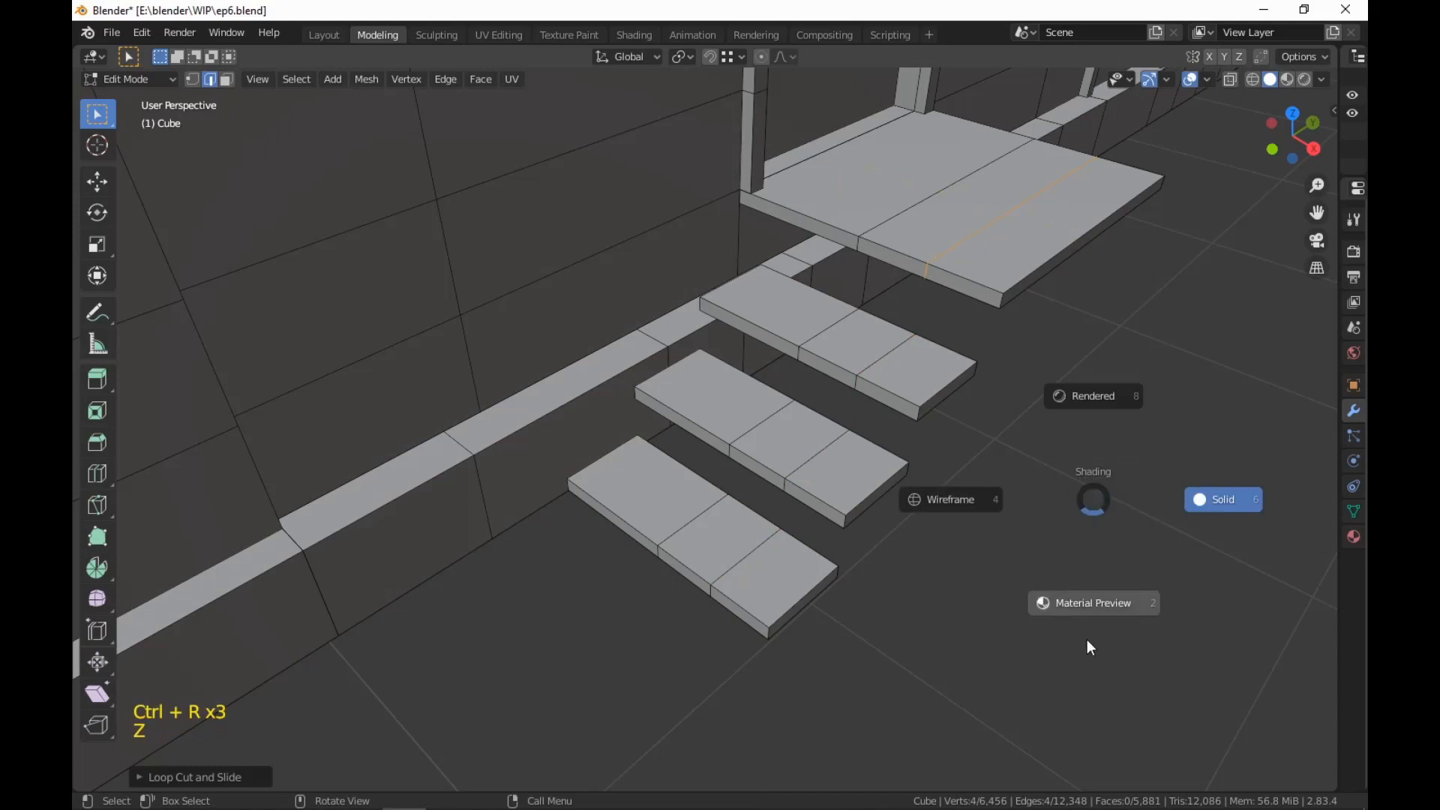
click(1090, 646)
alt+shift+click(873, 365)
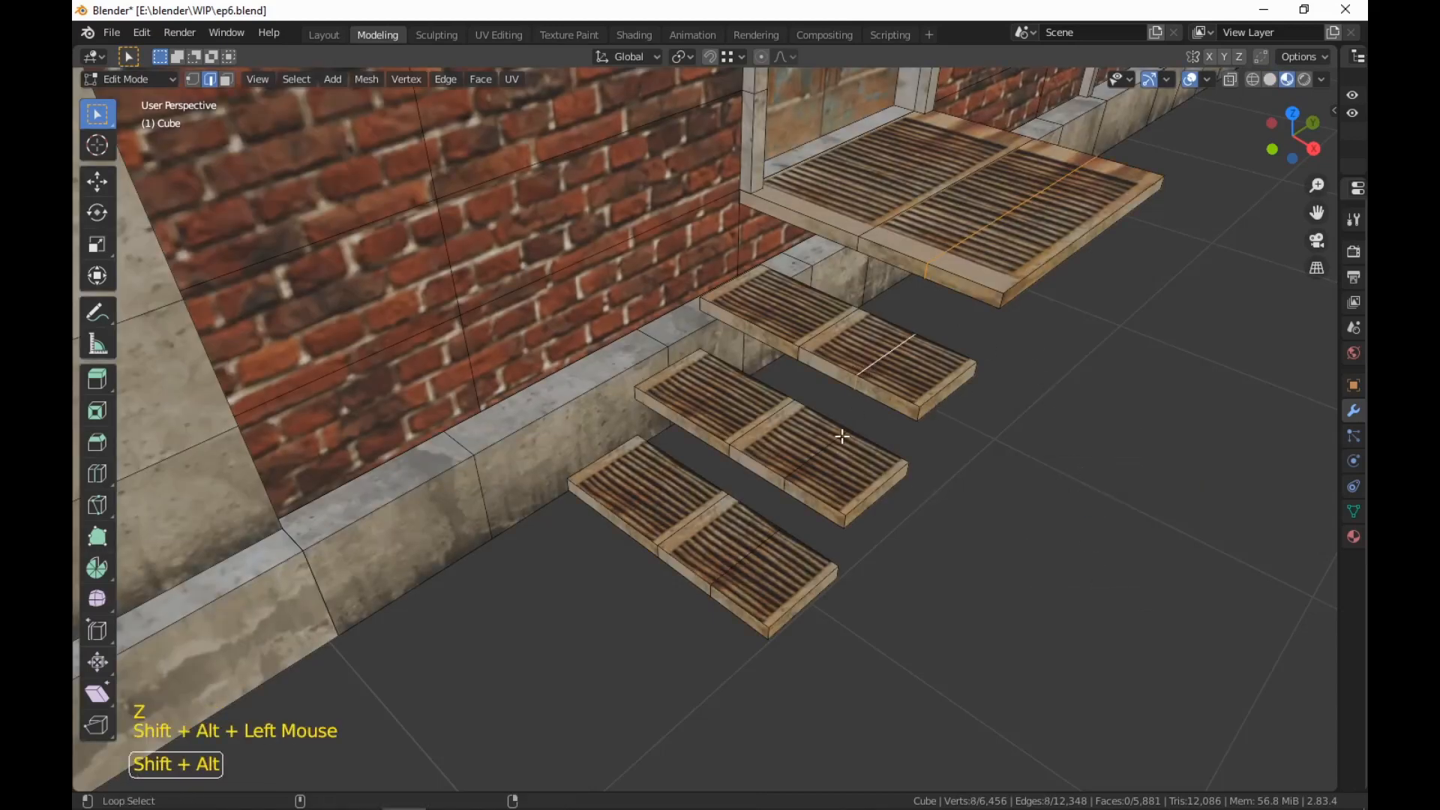
alt+shift+click(798, 465)
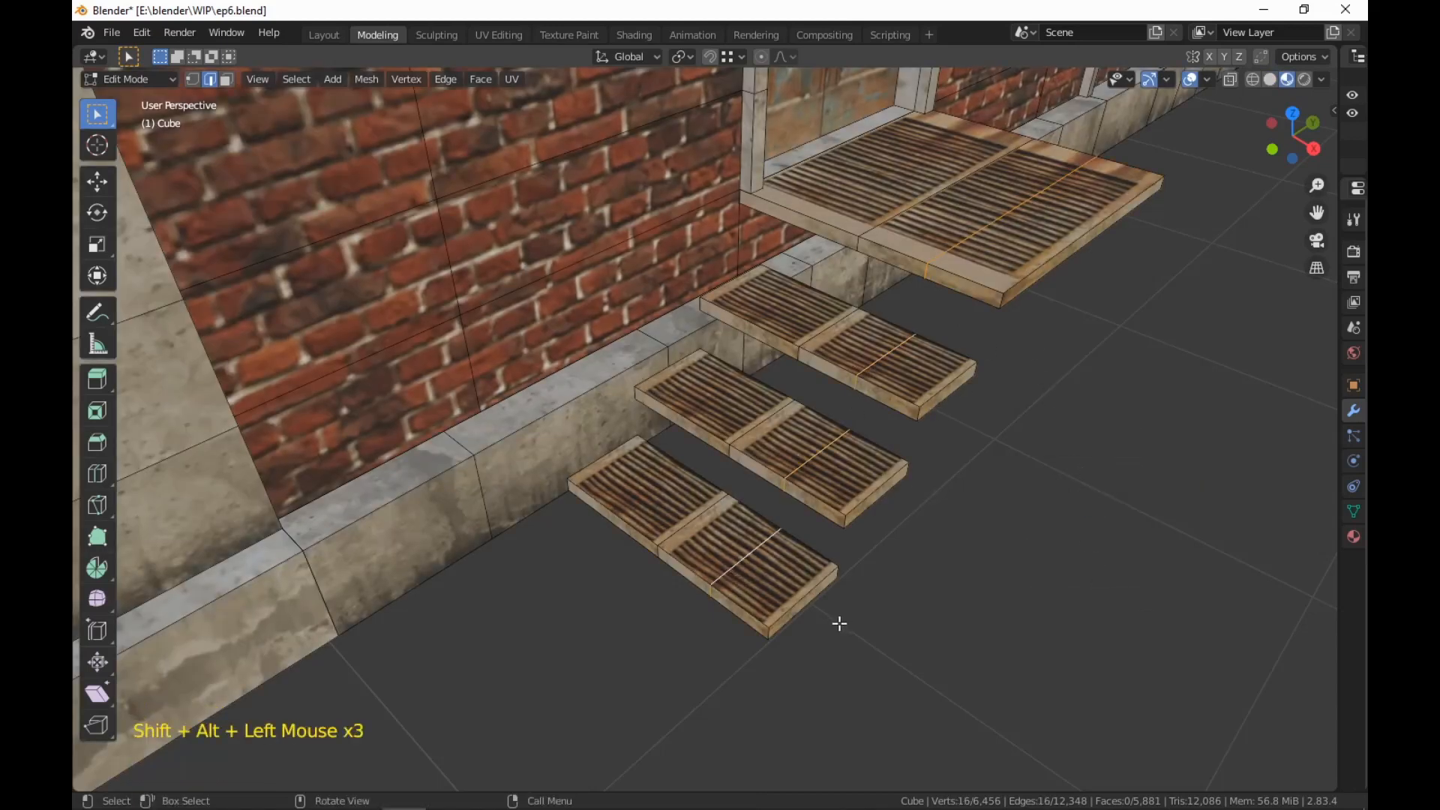
key(g)
key(g)
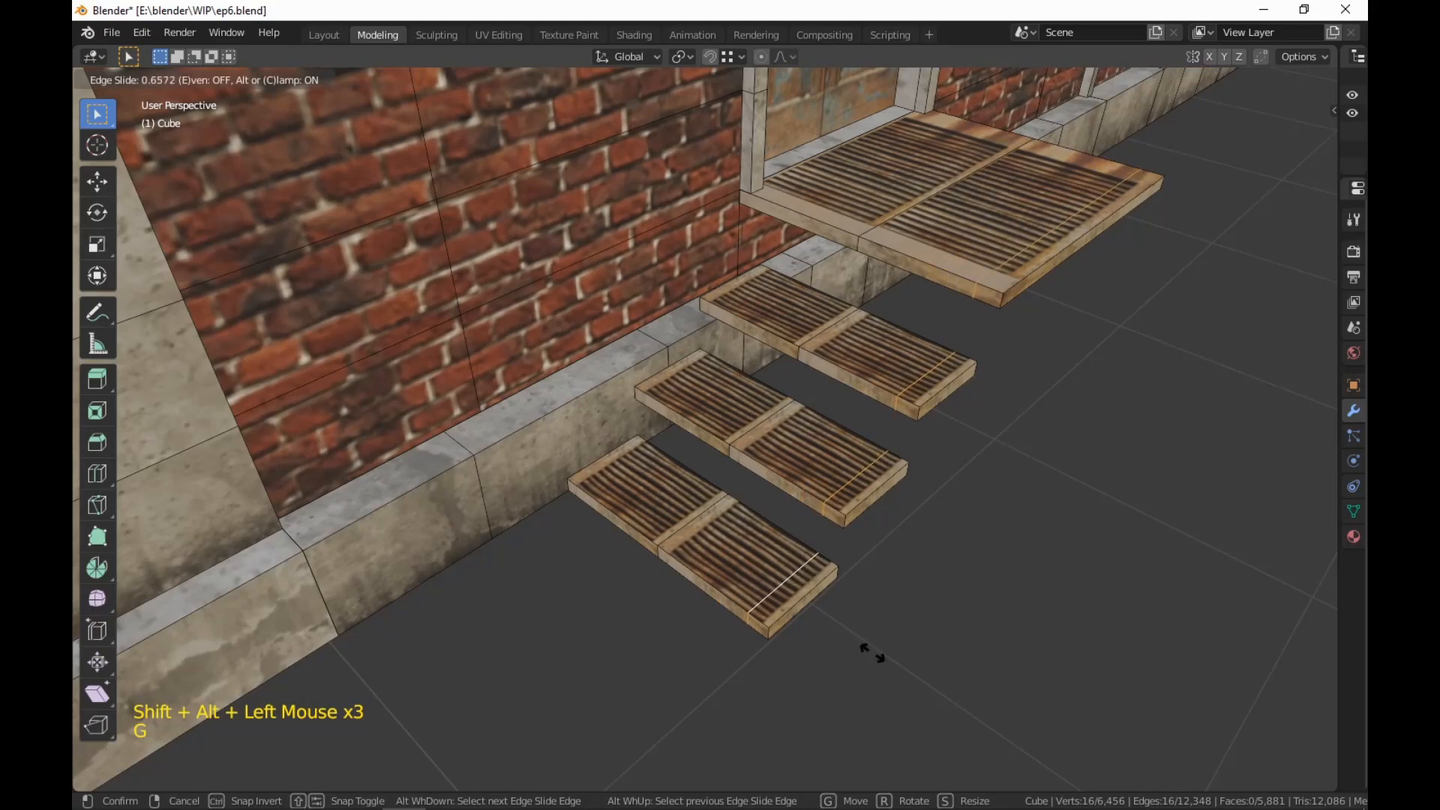
click(851, 644)
key(g)
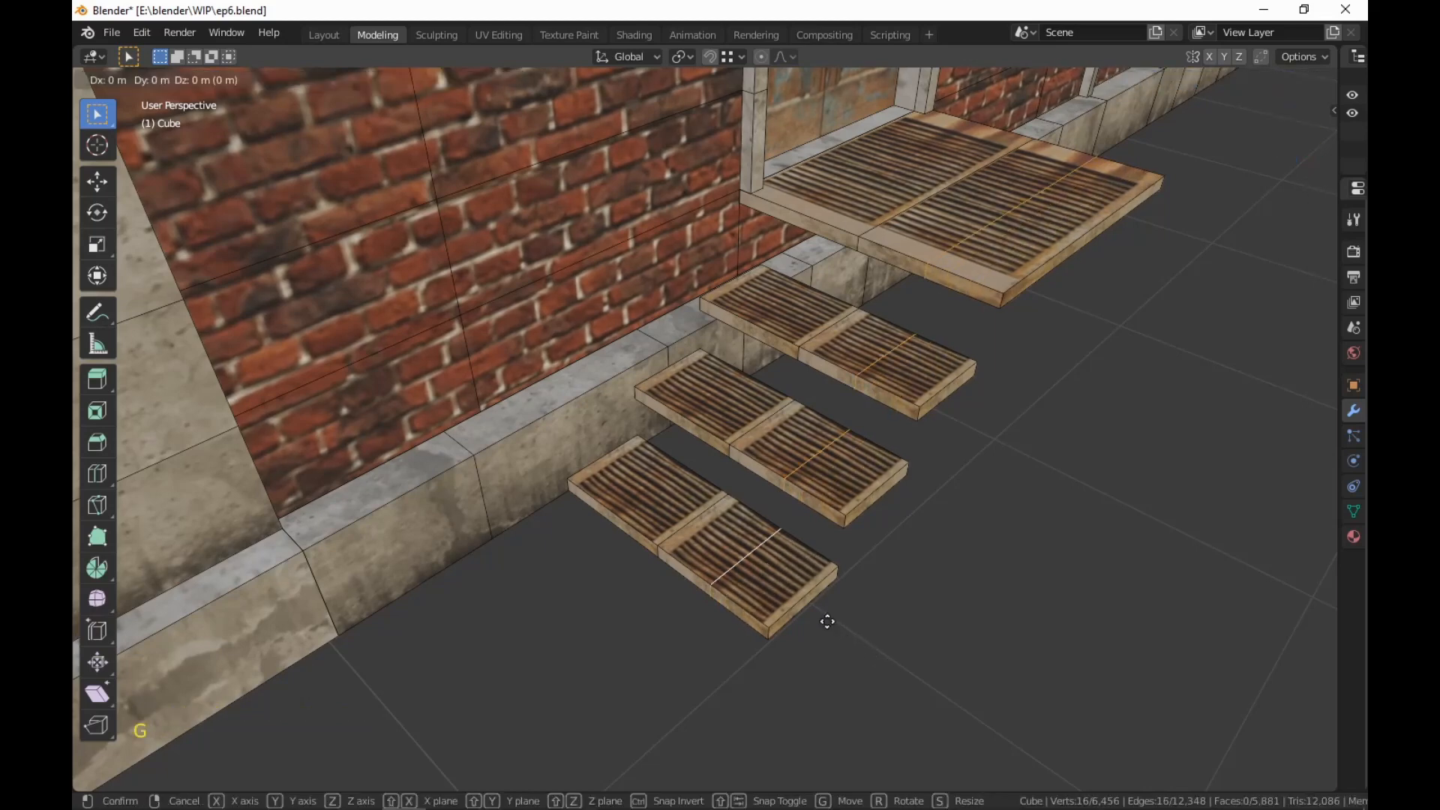
key(x)
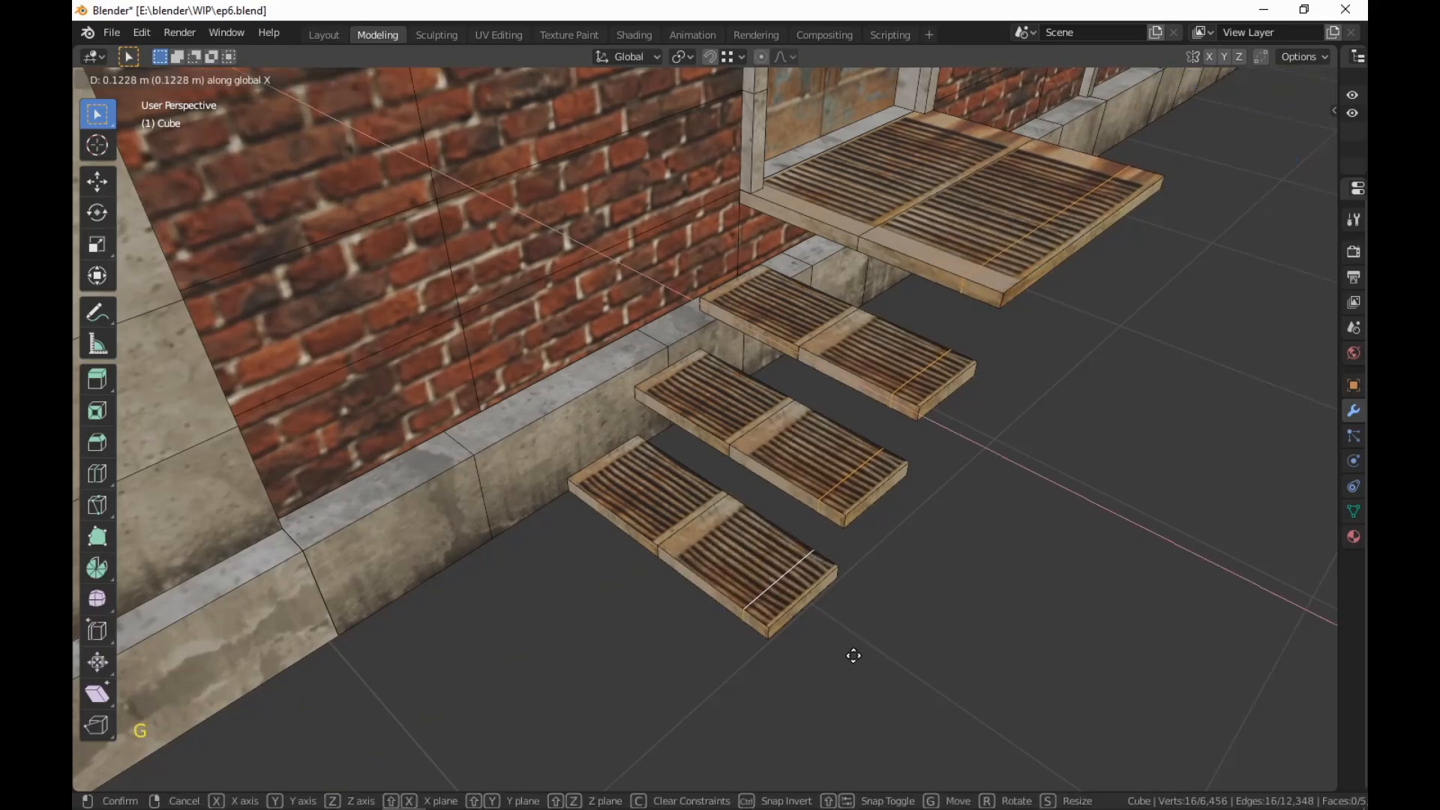
click(811, 626)
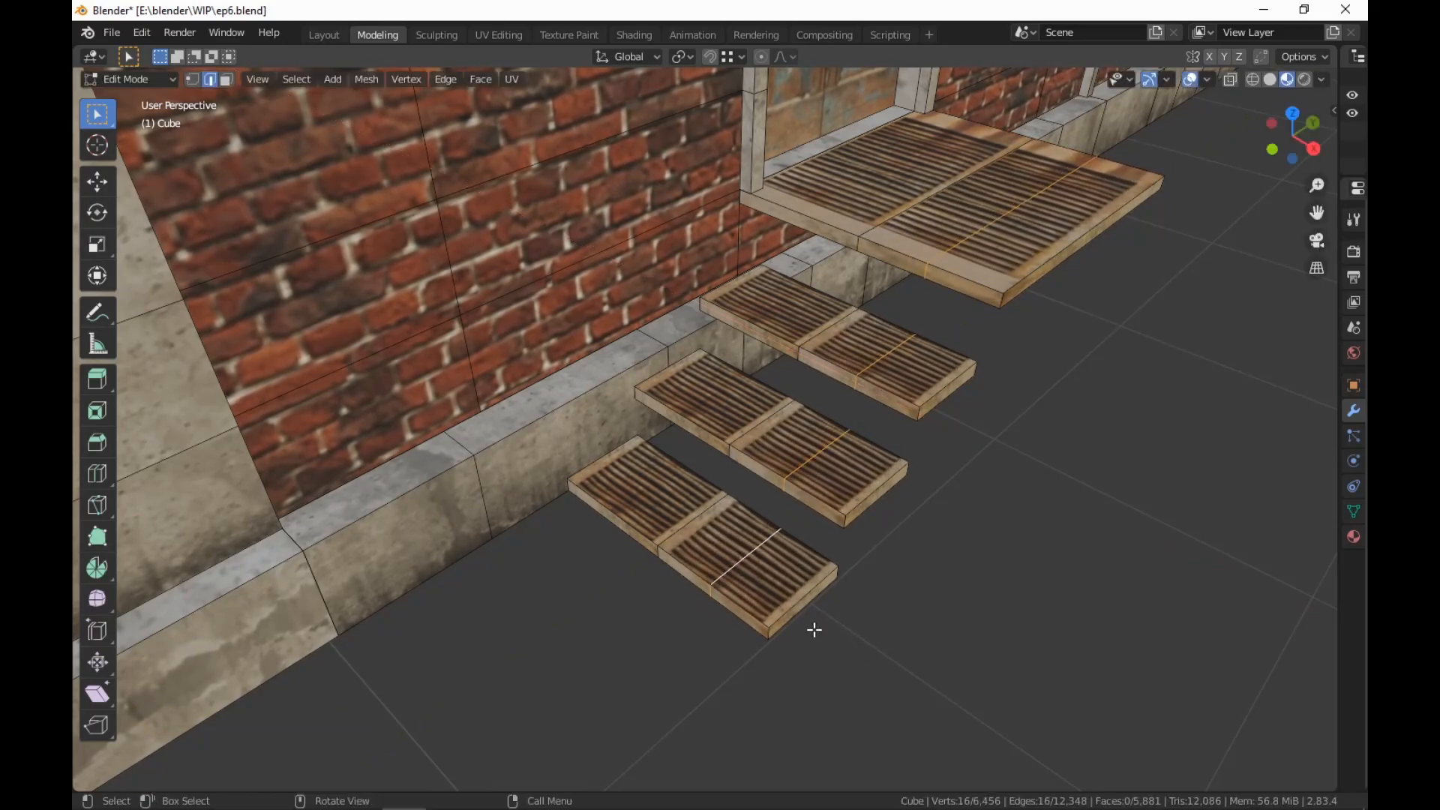
Edge-slide the four selected loops by about 0.82 toward the outer ends of the steps and platform, along the louvres' frame border
key(g)
key(g)
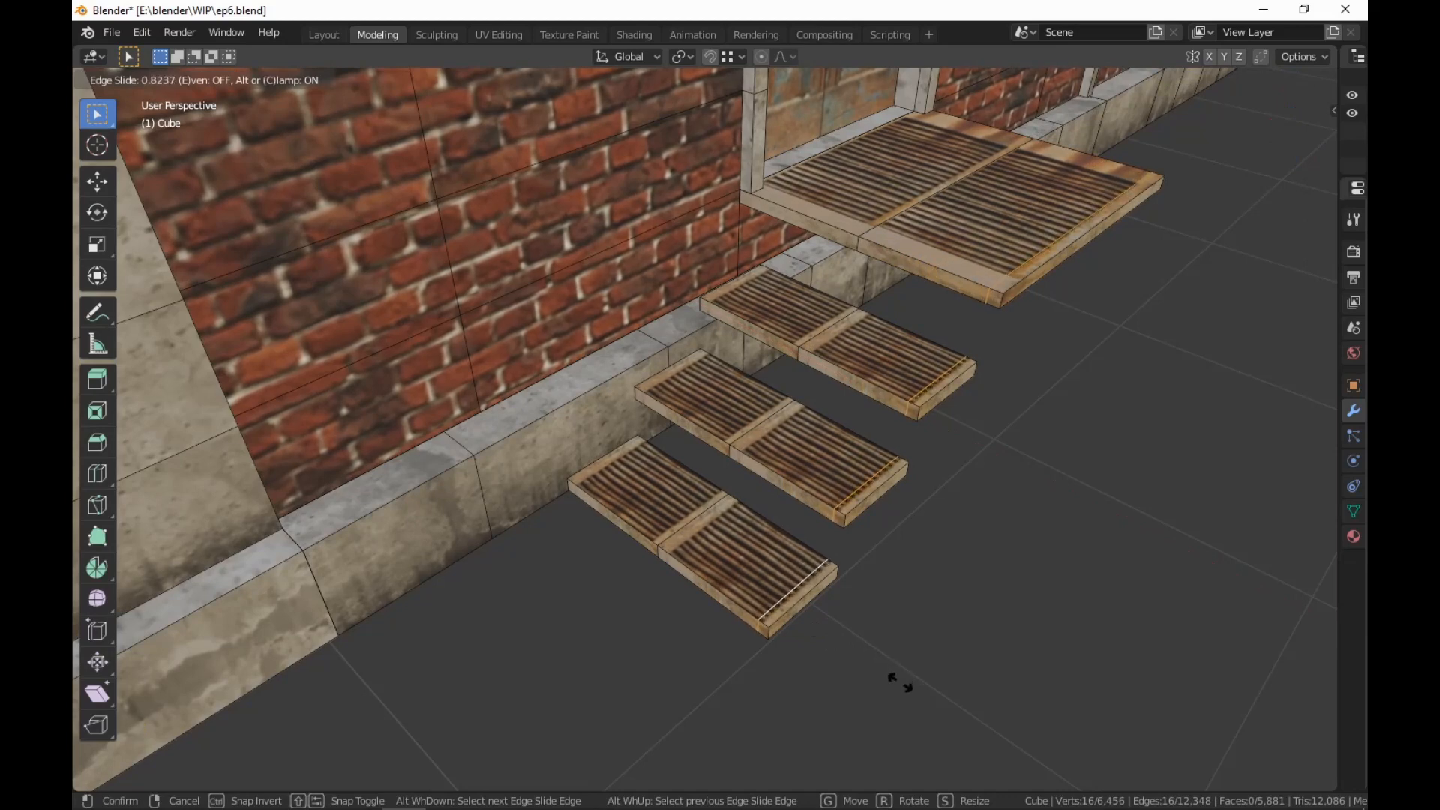
click(900, 684)
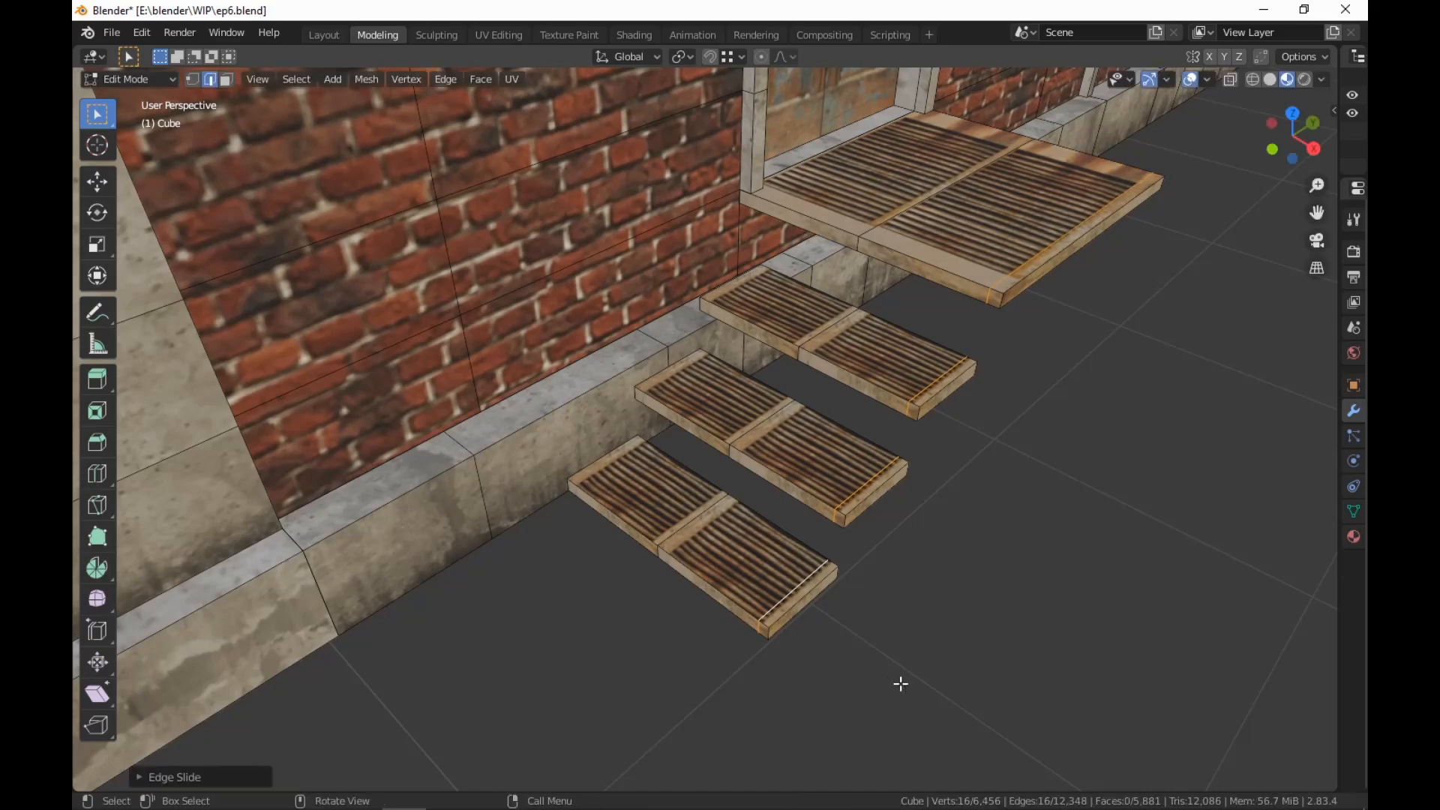
Return the viewport to solid shading and frame the steps and platform from the front
middle_drag(900, 681, 876, 590)
key(z)
click(1044, 645)
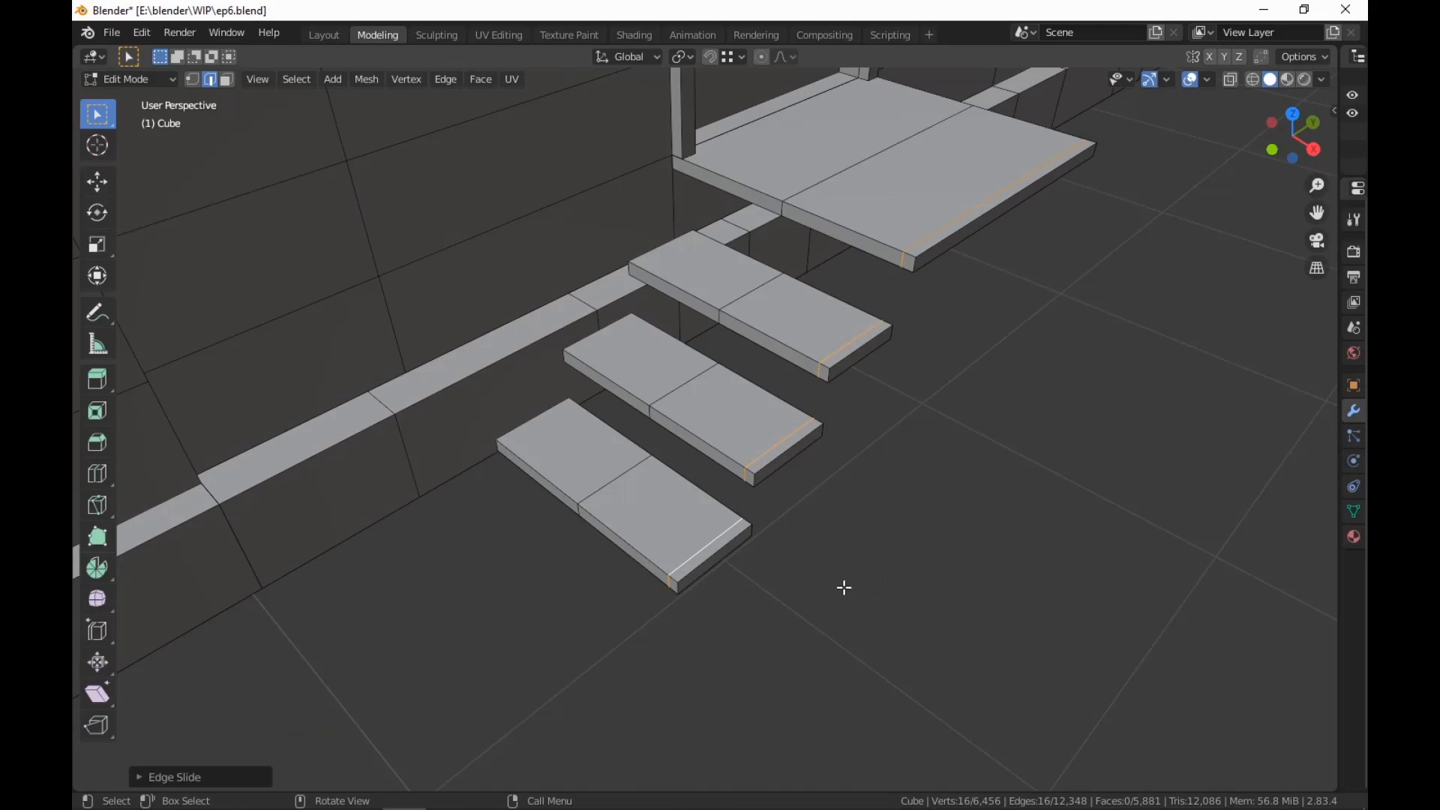
shift+middle_drag(1027, 571, 862, 656)
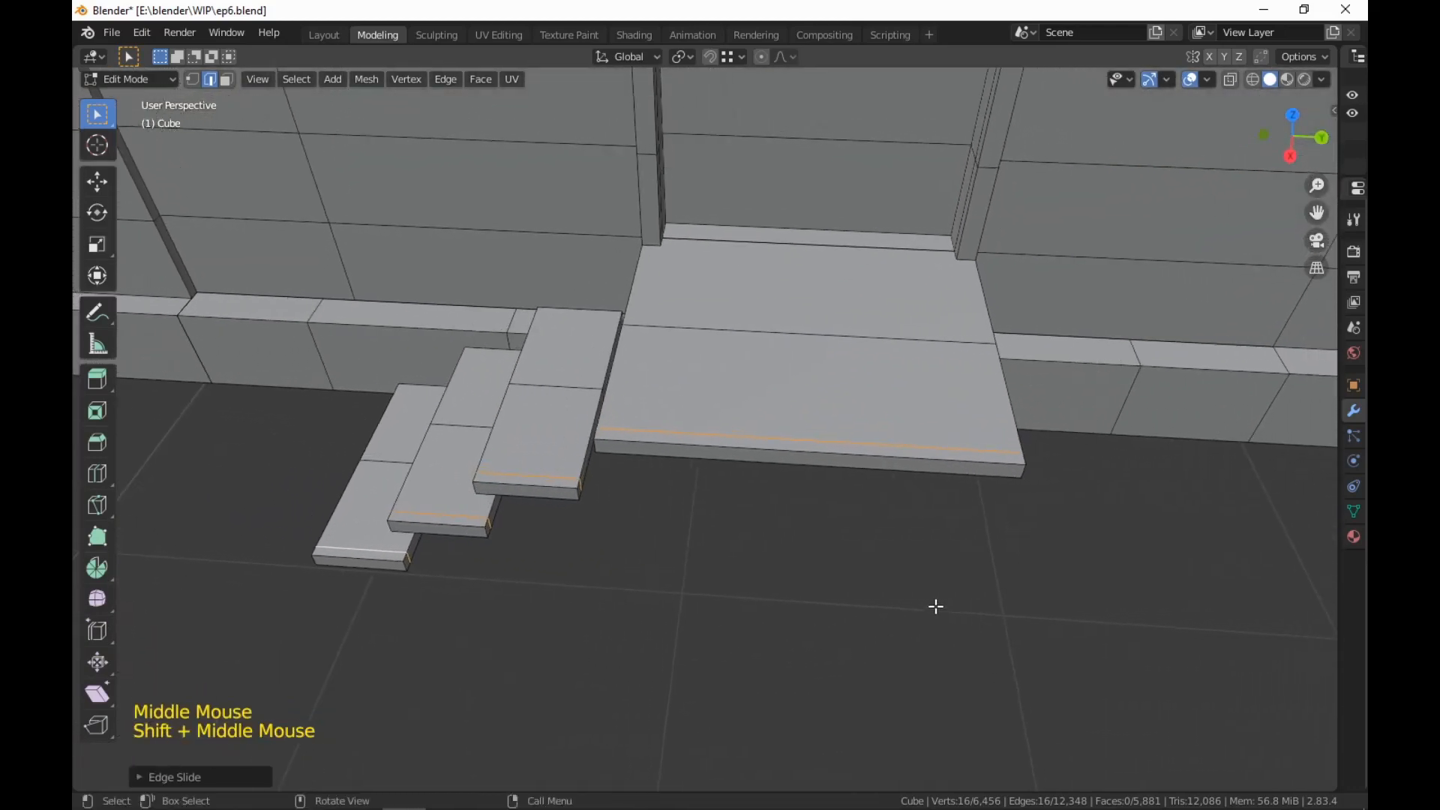
Add a loop cut across the platform's outer half and slide it about 0.92 toward the end away from the steps
key(ctrl+r)
click(967, 469)
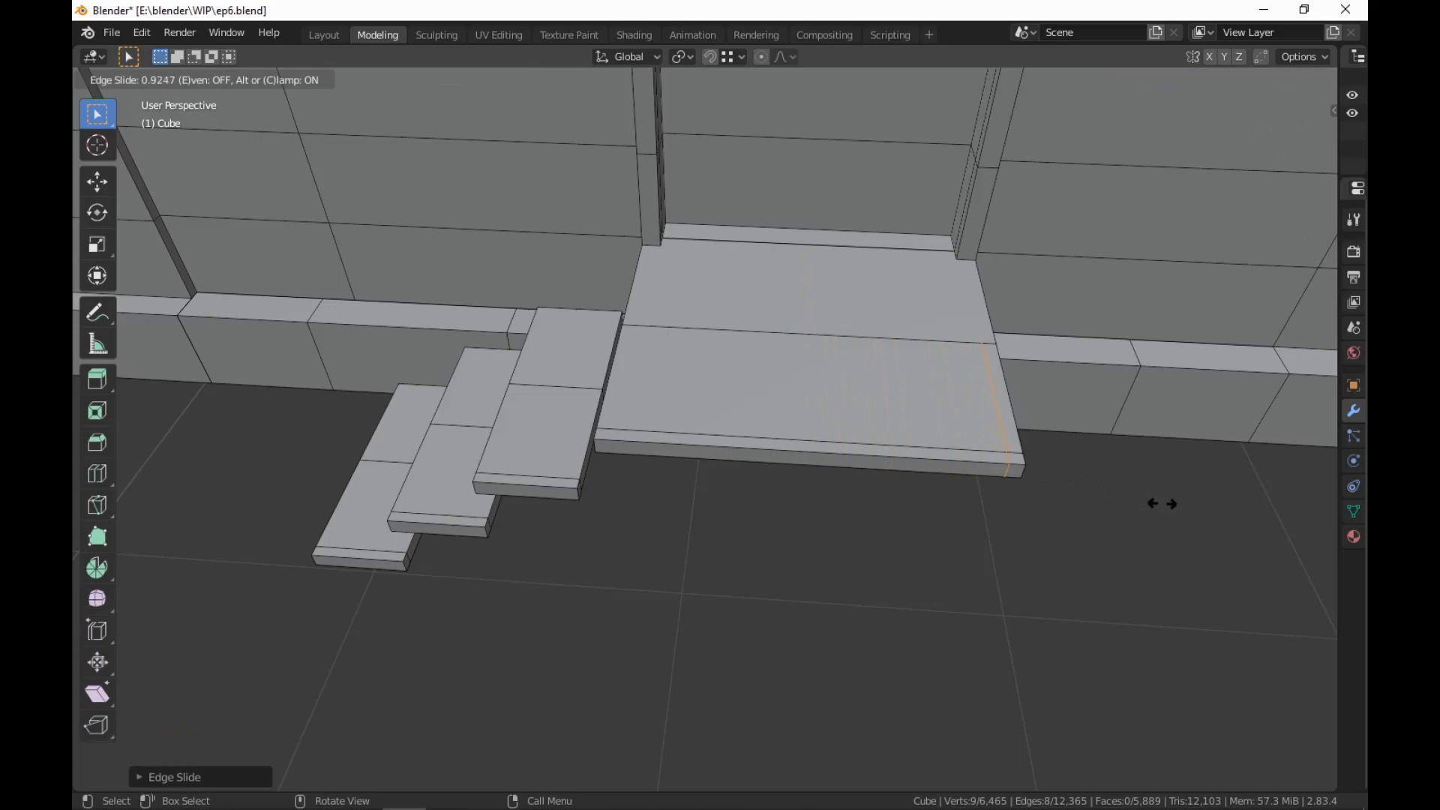
click(1162, 503)
middle_drag(1125, 588, 997, 710)
shift+scroll(996, 619, up, 1)
scroll(996, 620, up, 3)
middle_drag(996, 620, 1045, 633)
scroll(1045, 633, up, 1)
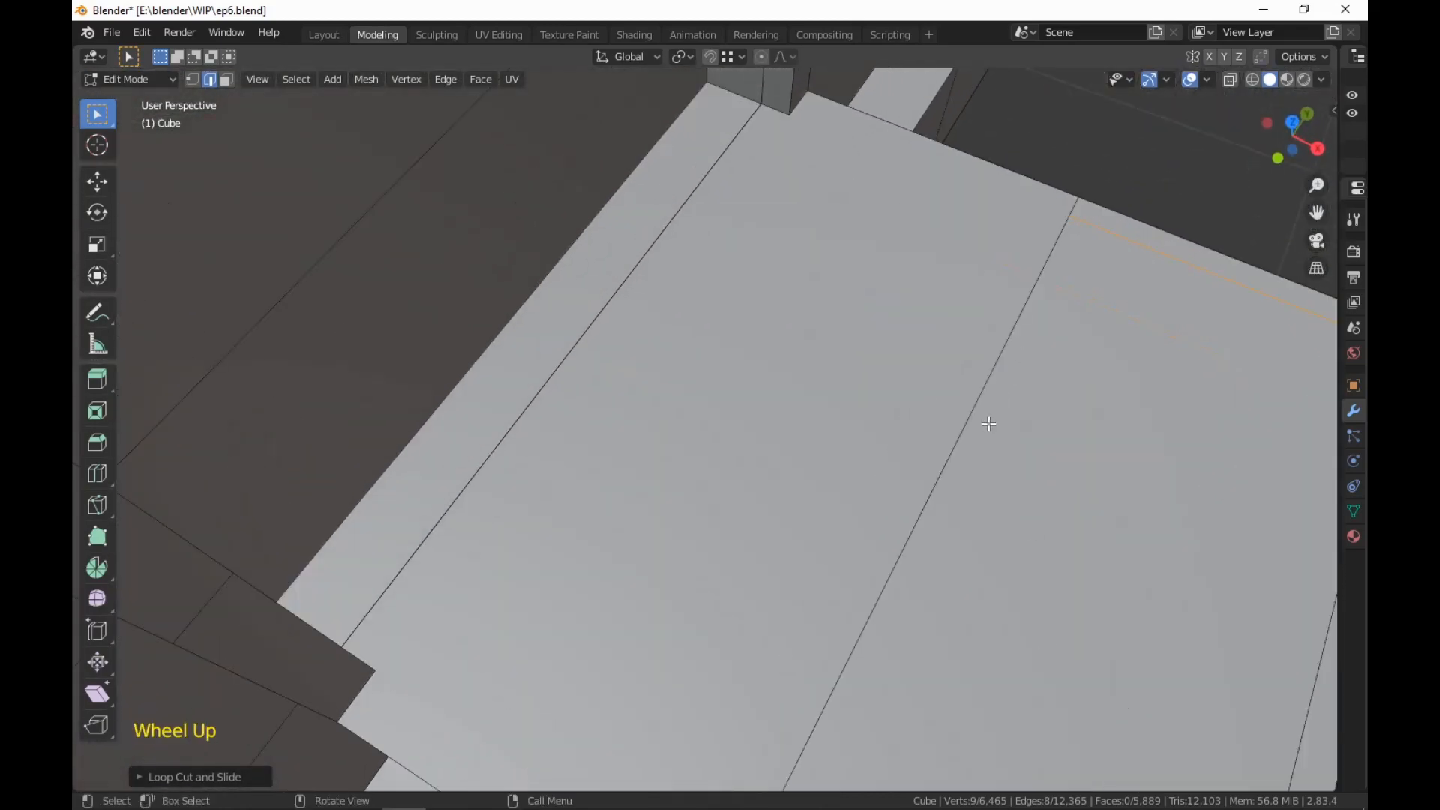
Display the Material Preview shading and hide the lowest front face of the doorframe post at the end away from the steps
key(z)
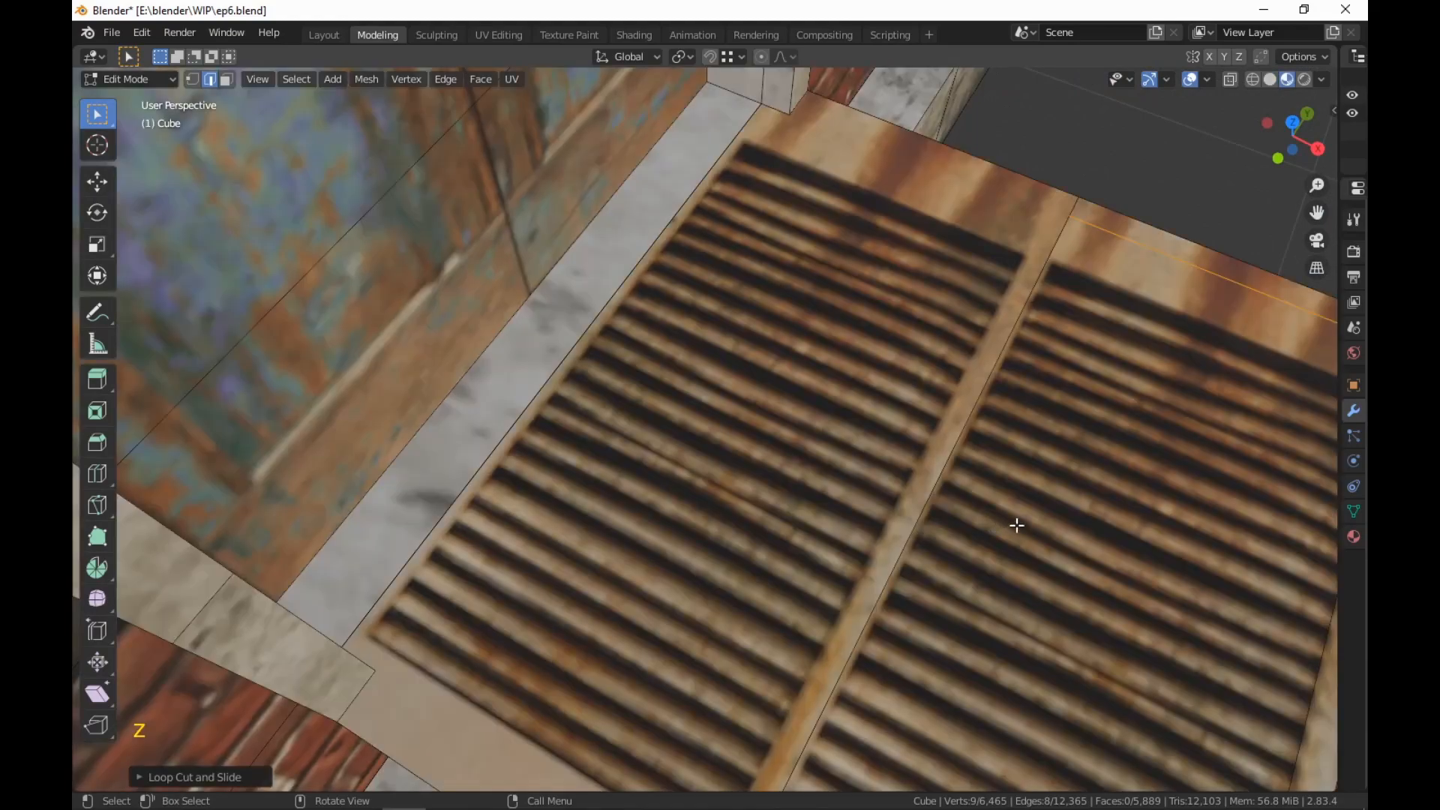
scroll(1016, 525, down, 3)
middle_drag(1017, 525, 1019, 530)
scroll(1020, 553, up, 1)
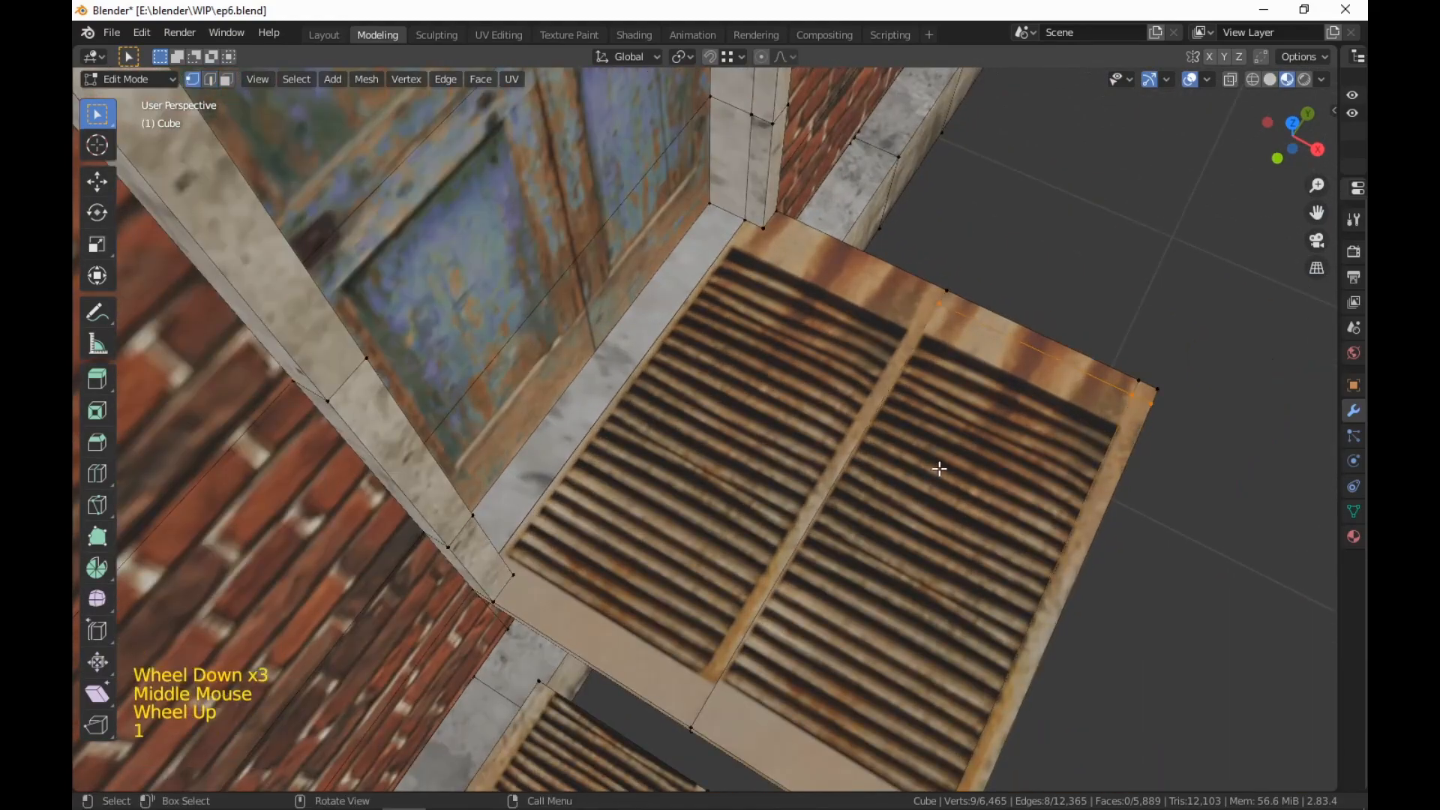
key(1)
middle_drag(938, 469, 713, 438)
scroll(707, 337, up, 2)
scroll(714, 438, down, 1)
key(3)
click(844, 318)
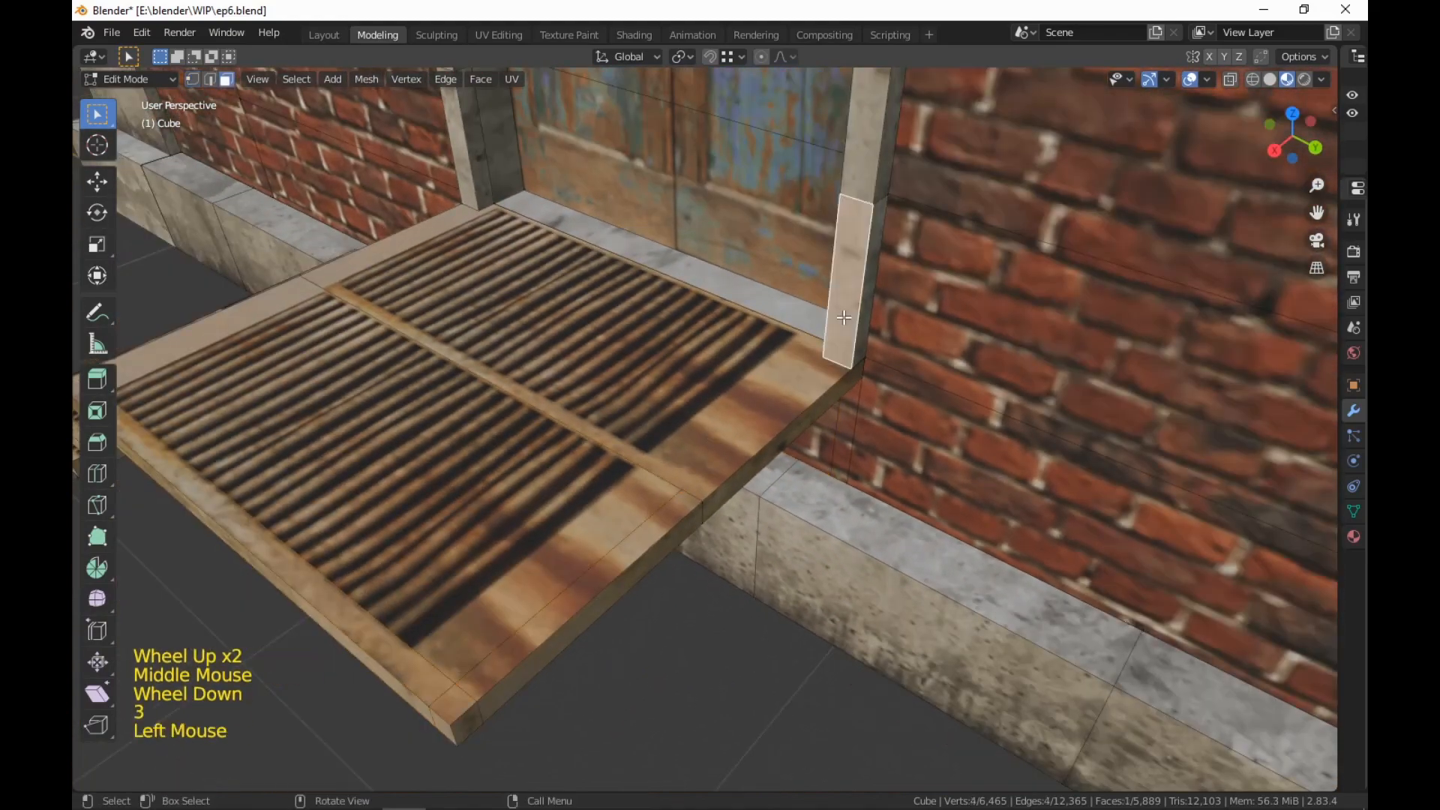
key(h)
middle_drag(844, 318, 906, 465)
Try to connect the platform vertex at the doorframe post with the inner end vertex of the new loop
key(1)
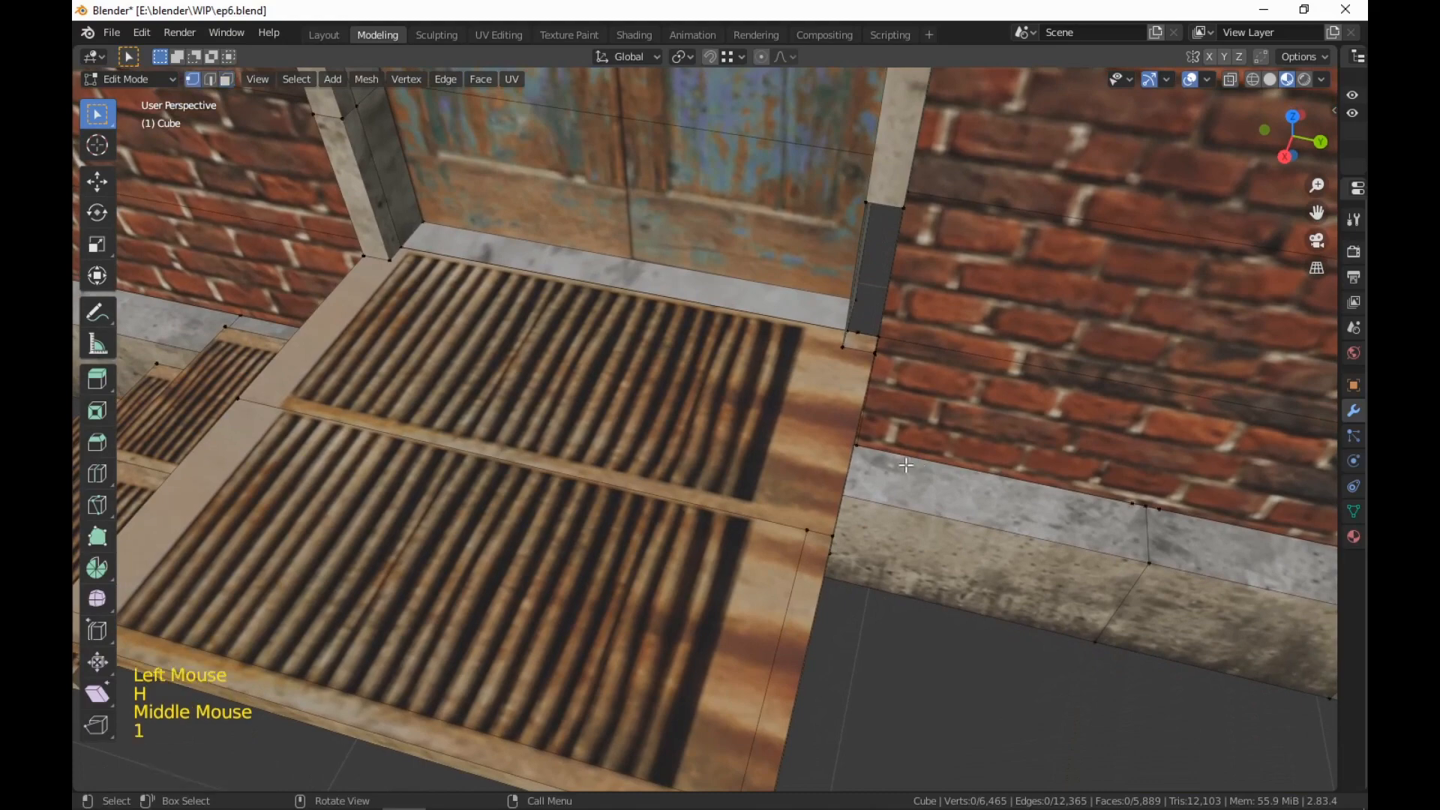
click(848, 342)
shift+click(809, 528)
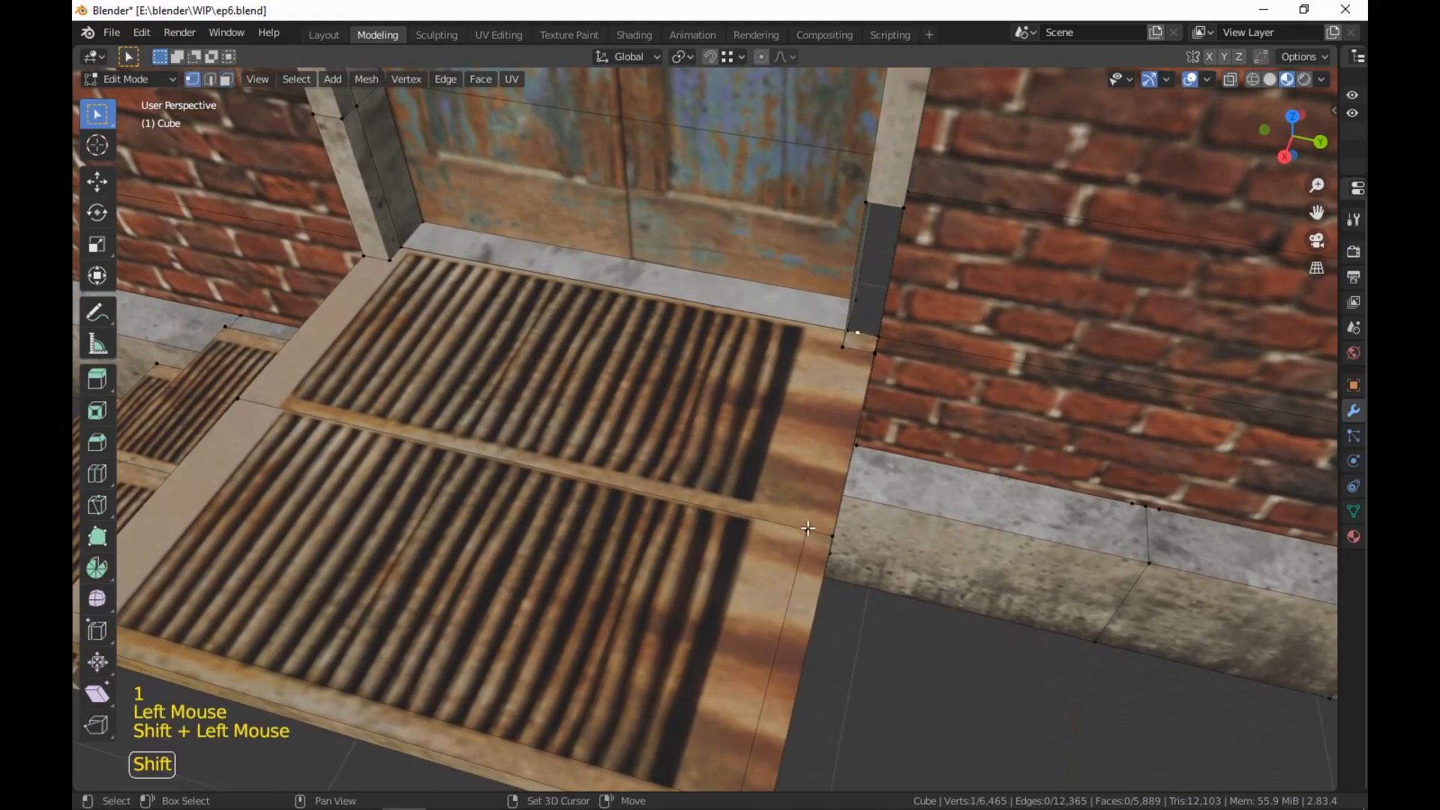
key(j)
middle_drag(883, 571, 795, 458)
key(ctrl+z)
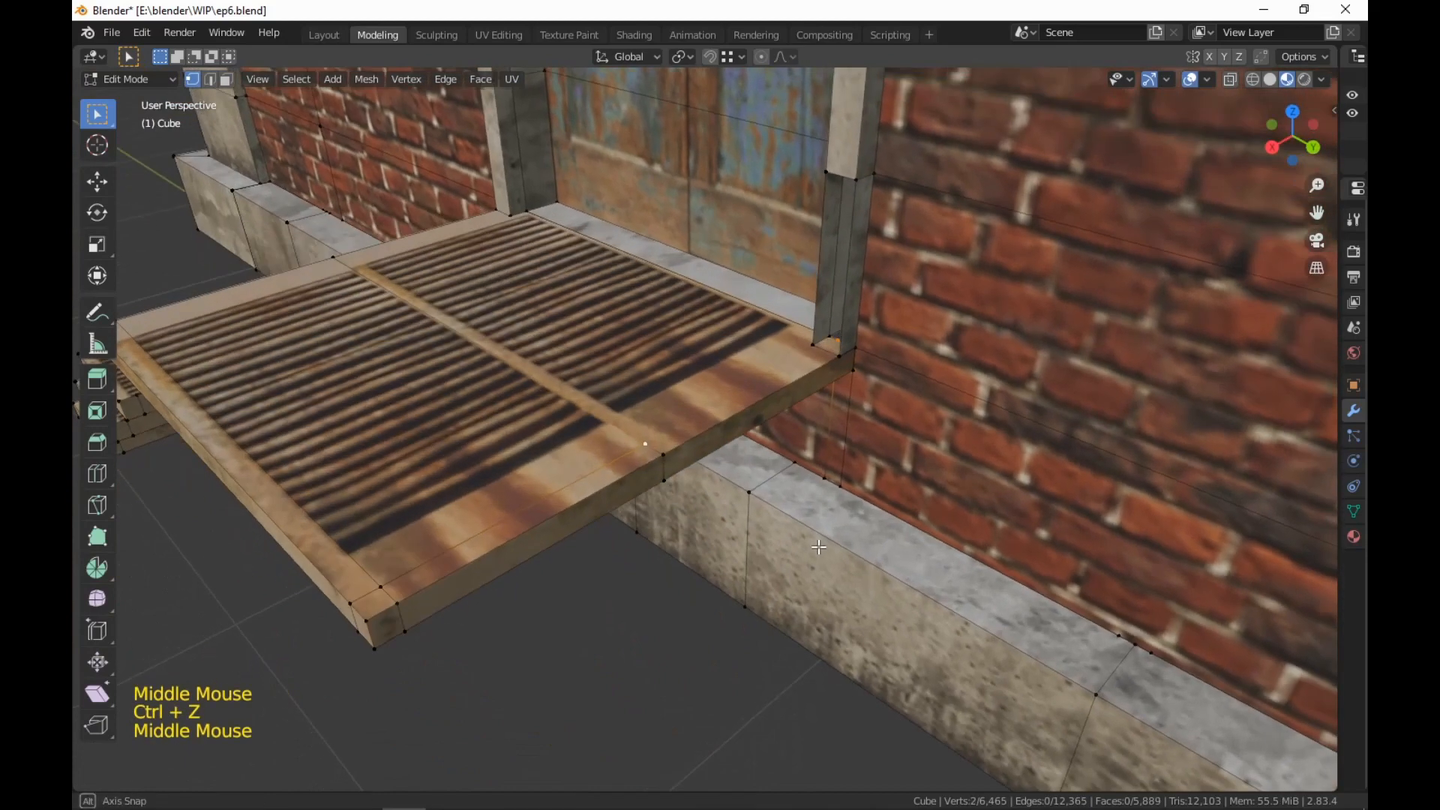
Select all geometry linked to the platform, merge its vertices by distance and clear the selection
scroll(788, 443, up, 2)
key(l)
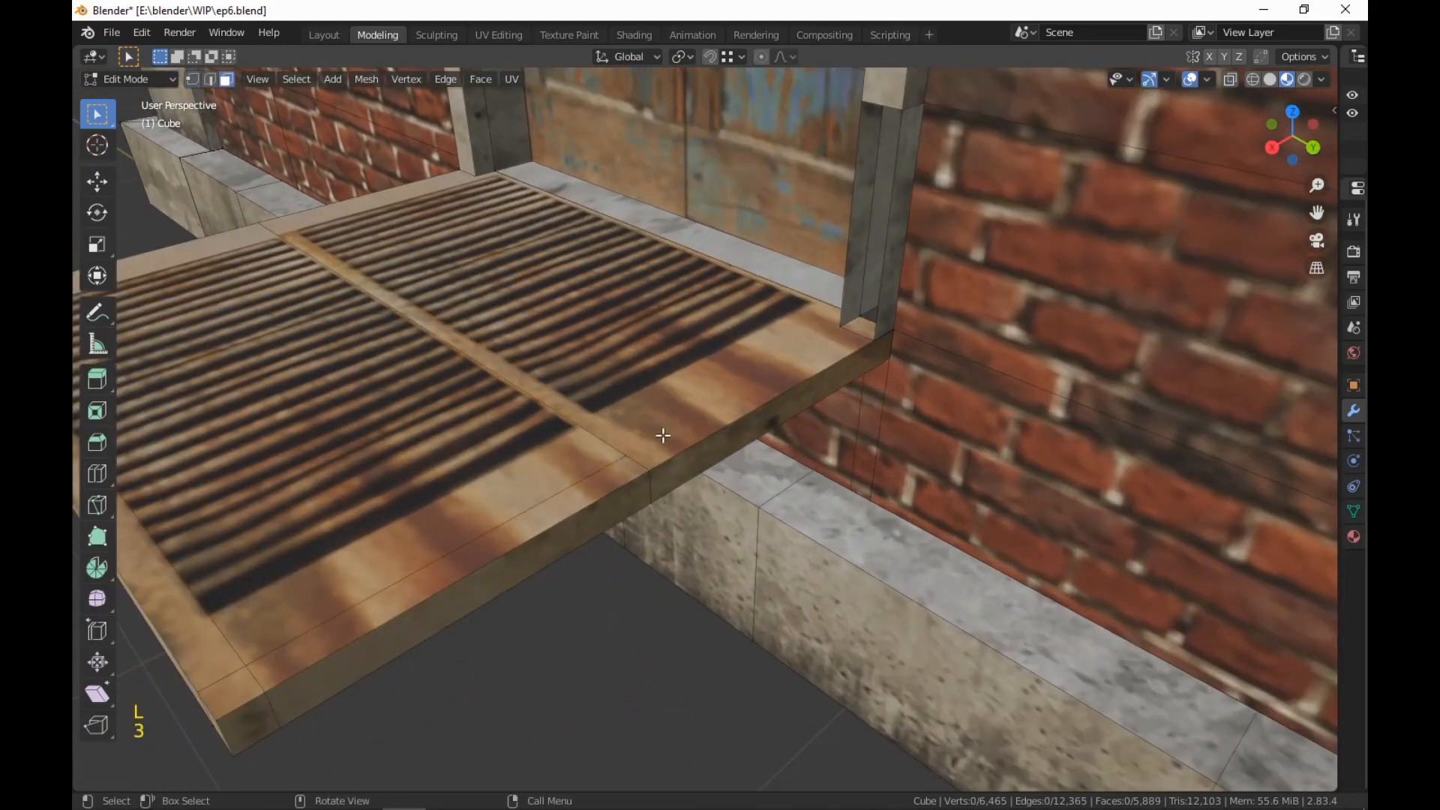
key(l)
scroll(666, 447, down, 2)
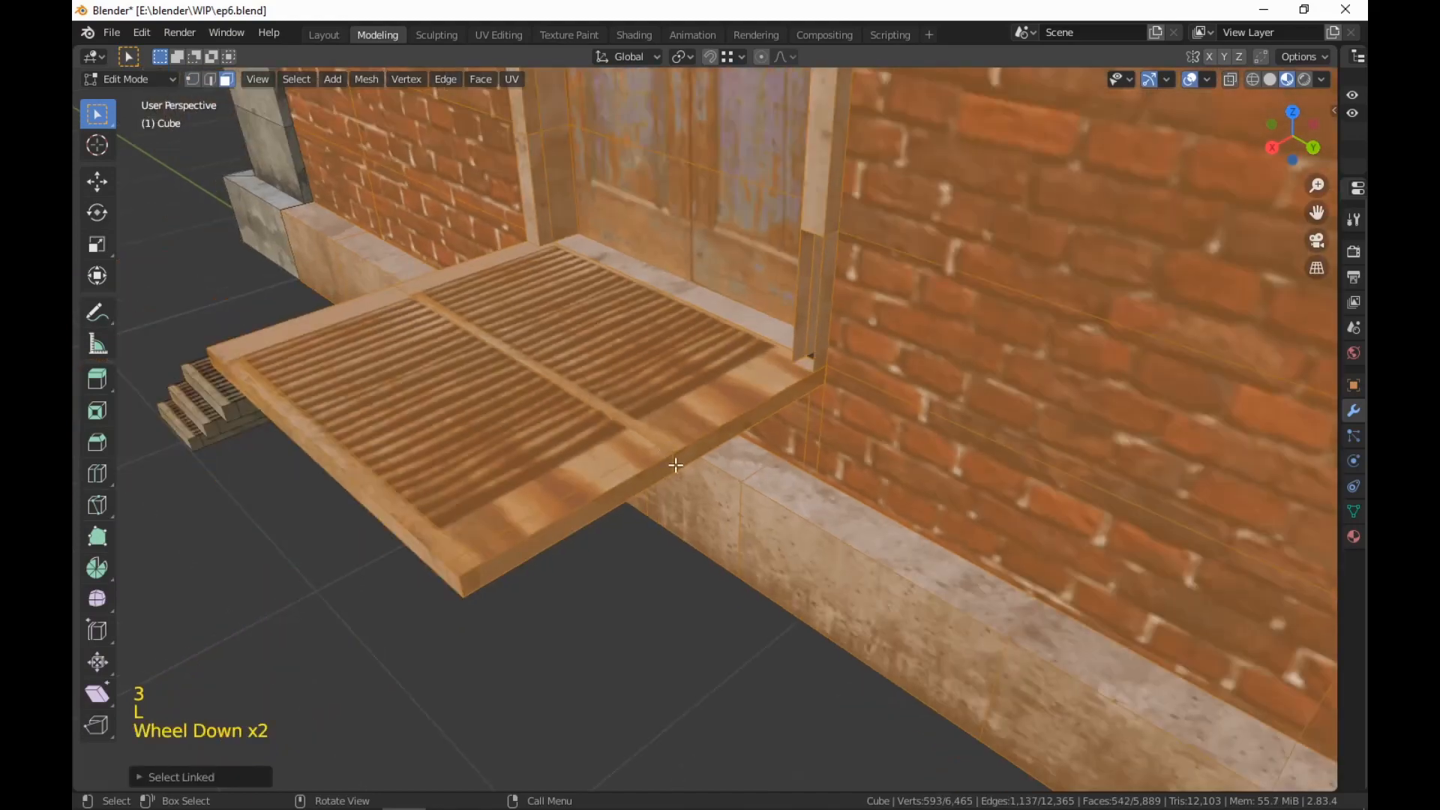
key(m)
click(681, 471)
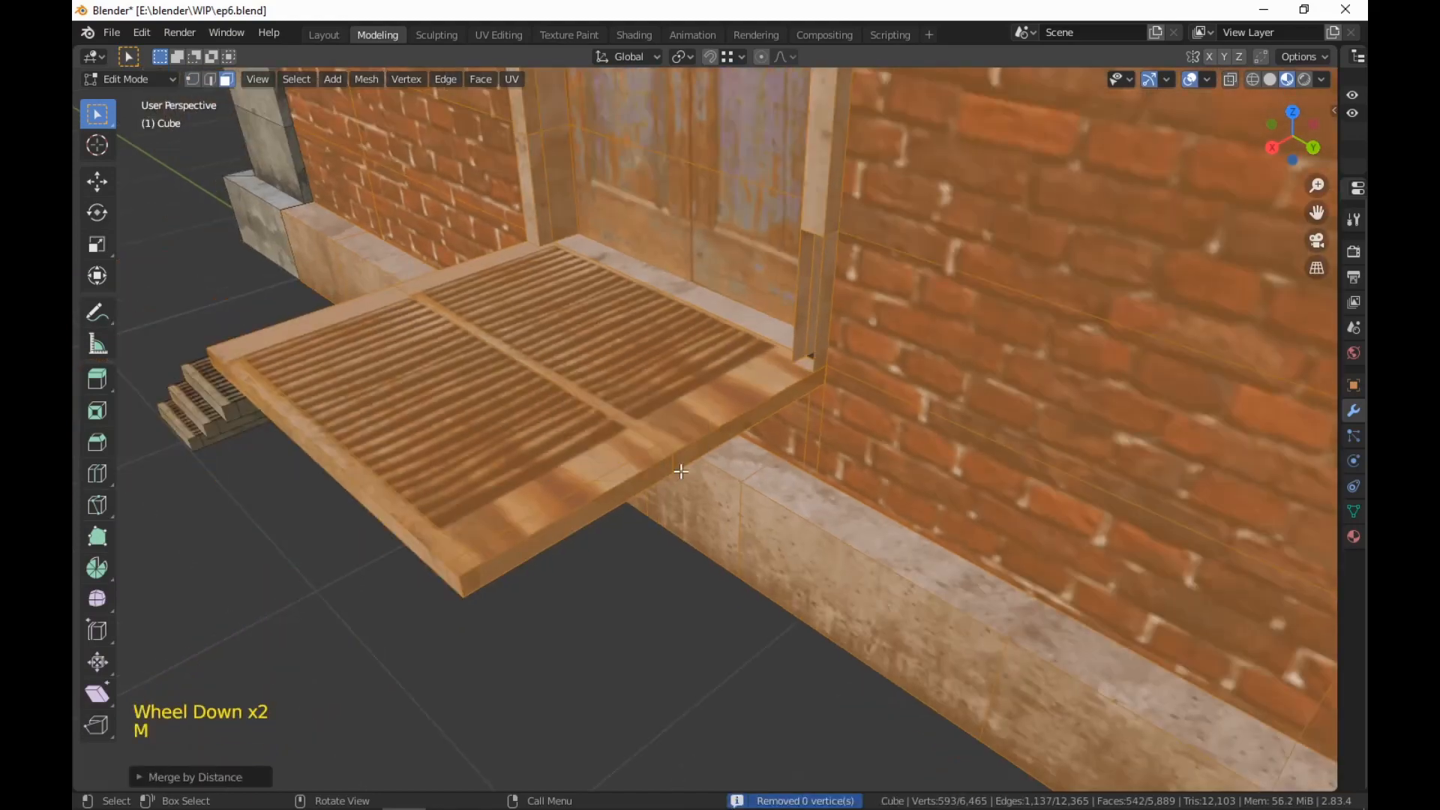
click(720, 598)
Reveal the hidden doorframe face, then select and delete a single face at the doorway
scroll(752, 568, up, 2)
scroll(752, 568, down, 1)
middle_drag(752, 568, 1155, 540)
key(alt+h)
key(alt+space)
scroll(1096, 604, down, 1)
scroll(1179, 487, up, 2)
click(903, 249)
middle_drag(903, 249, 697, 496)
right_click(698, 496)
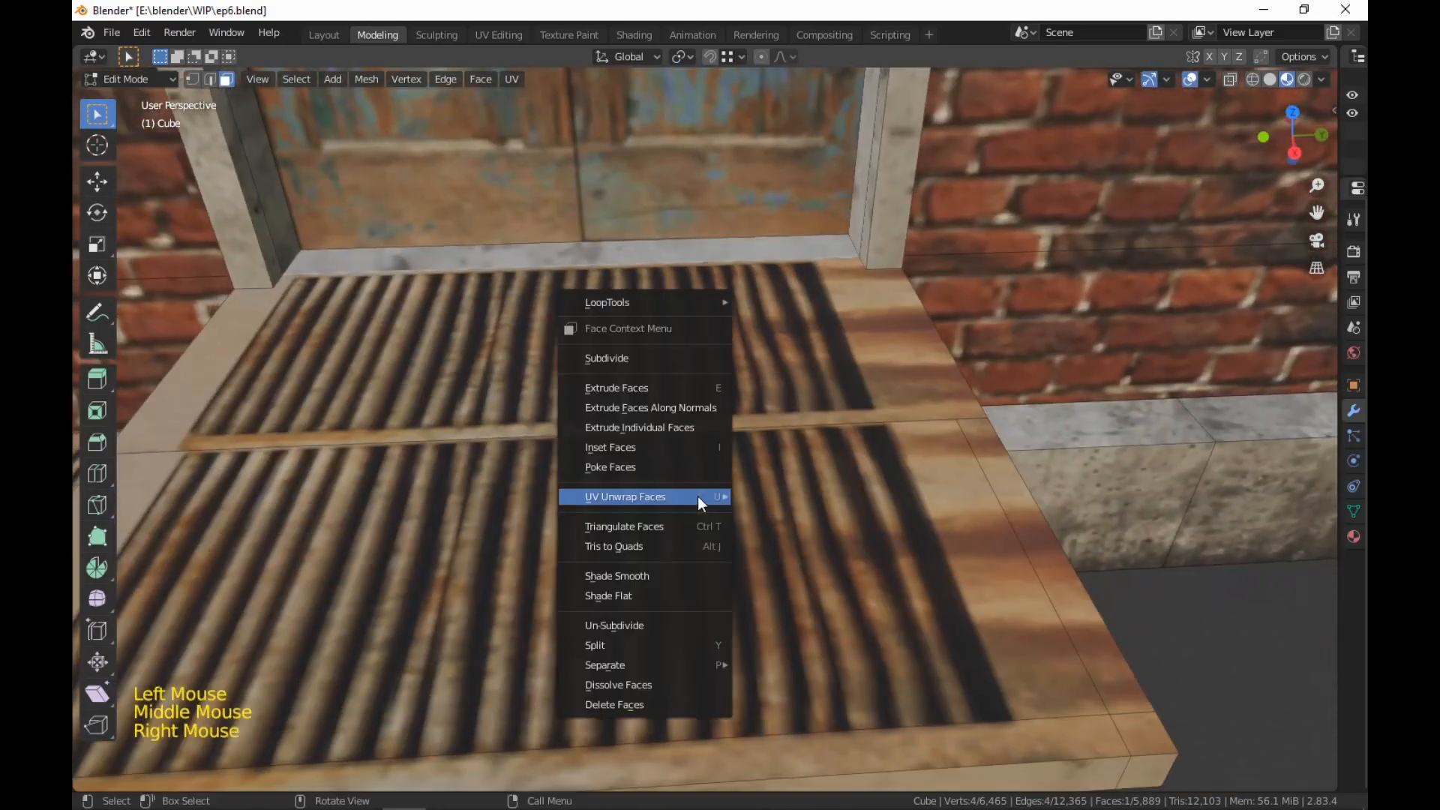
click(630, 710)
From behind the wall, select the small bottom-end faces of both doorframe posts and delete them
middle_drag(630, 709, 919, 621)
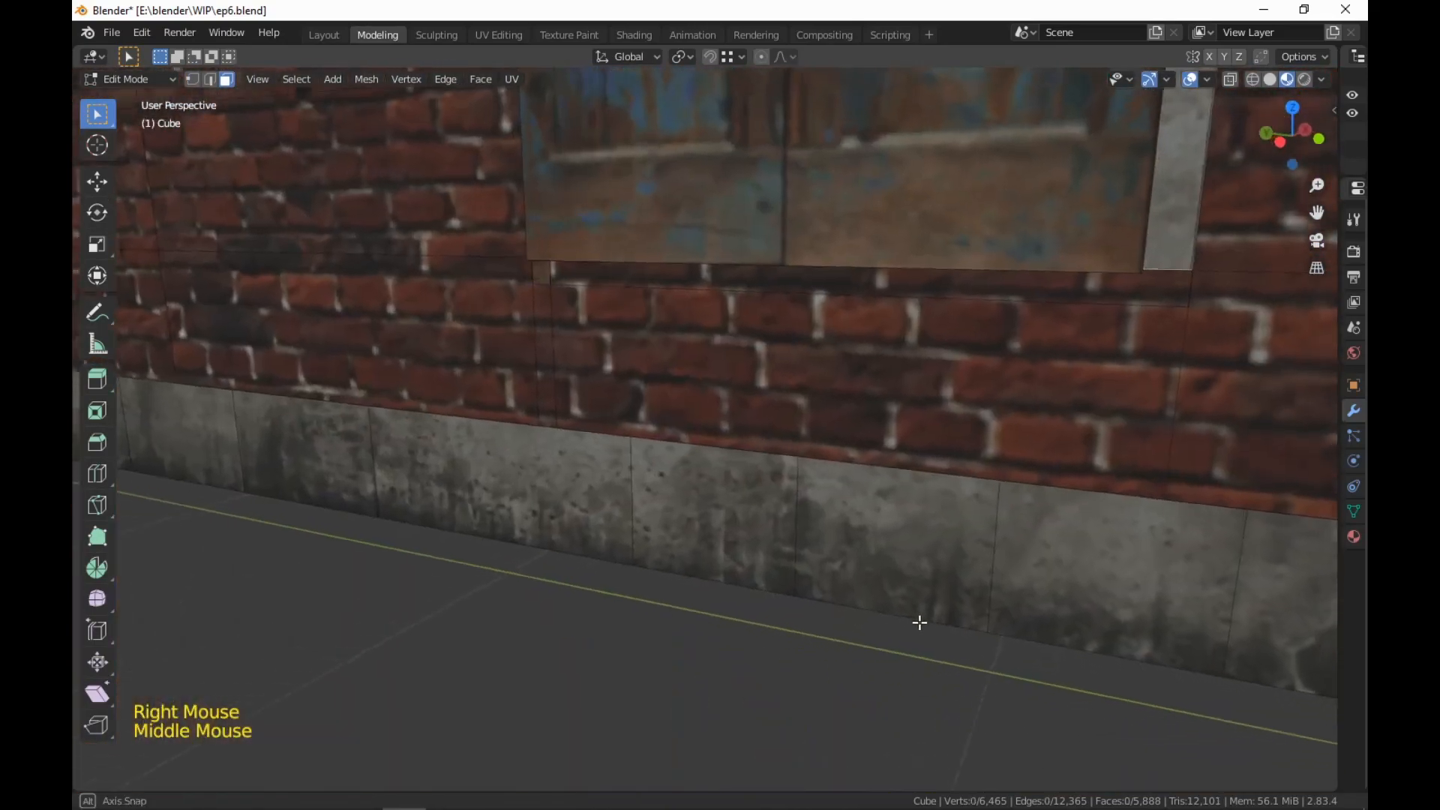
click(981, 286)
middle_drag(1013, 427, 1041, 470)
click(532, 284)
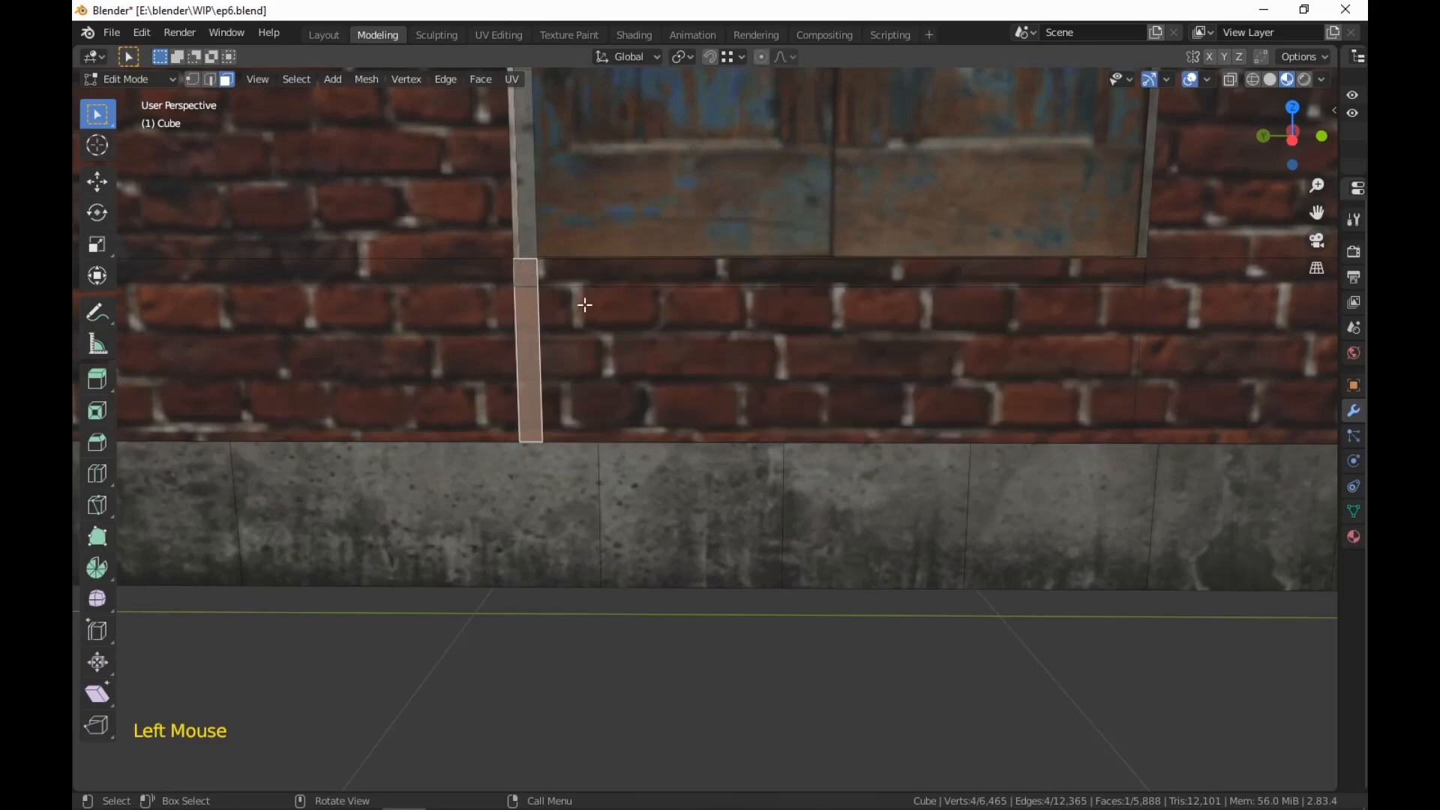
middle_drag(491, 360, 588, 403)
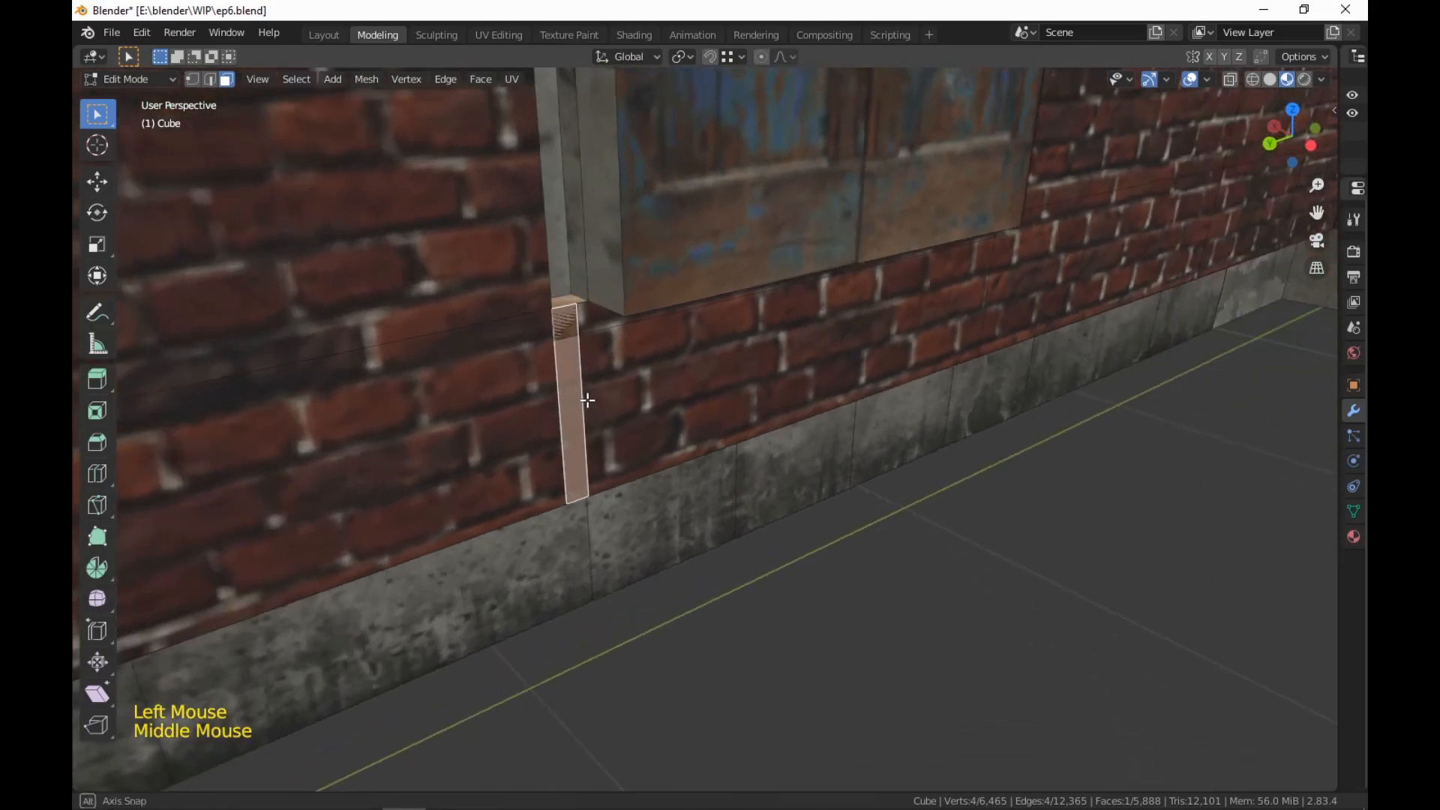
click(568, 315)
click(568, 305)
middle_drag(567, 324, 810, 487)
click(551, 345)
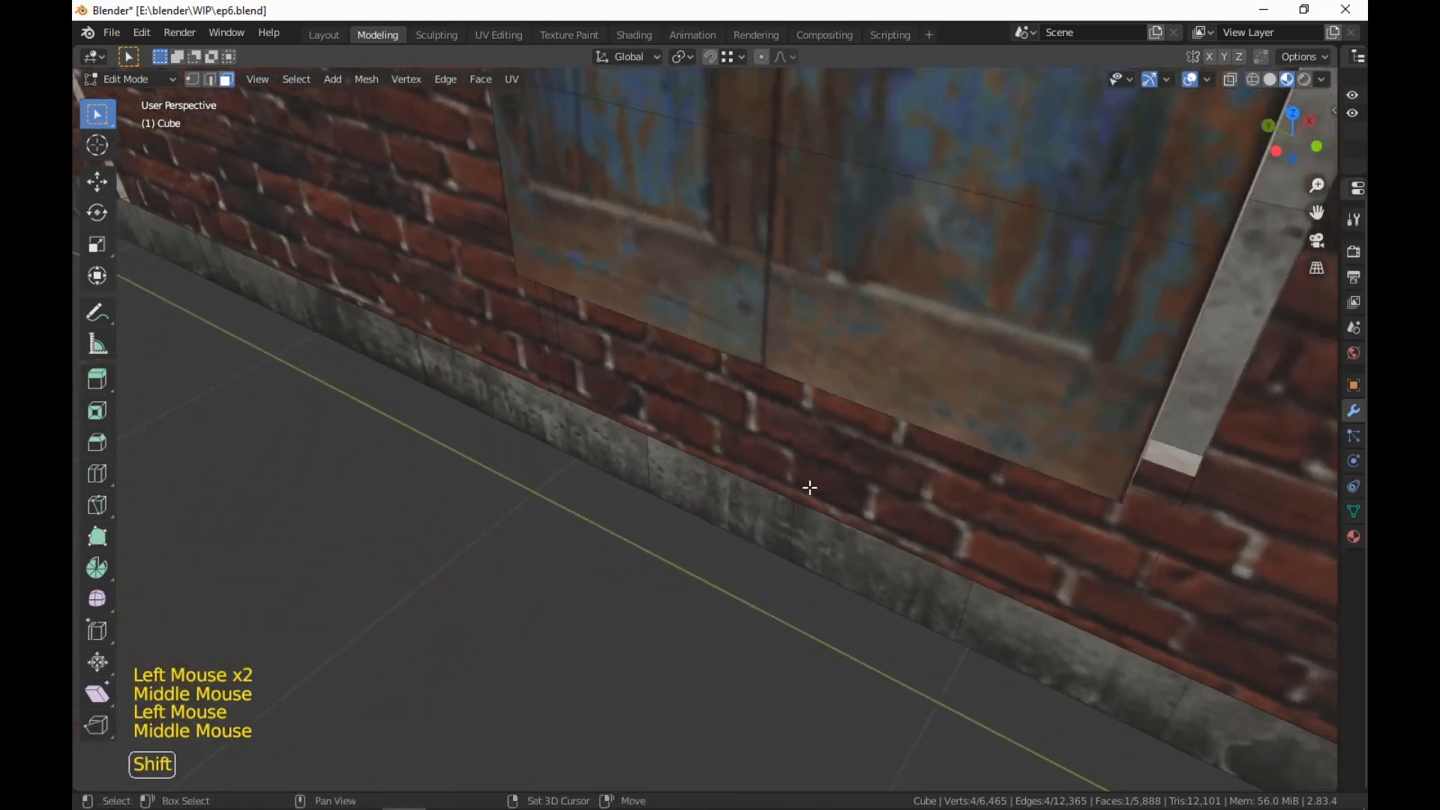
shift+click(1153, 461)
mouse_move(1153, 461)
middle_down()
mouse_move(958, 520)
mouse_move(990, 501)
mouse_move(885, 529)
mouse_move(795, 529)
mouse_move(844, 550)
mouse_move(829, 573)
mouse_move(948, 560)
mouse_move(1028, 450)
mouse_move(1007, 562)
mouse_move(1025, 302)
middle_up()
right_click(844, 550)
click(842, 550)
Return the viewport to solid shading with the three steps and the platform in view
scroll(837, 559, down, 4)
scroll(948, 559, down, 1)
scroll(1029, 450, up, 1)
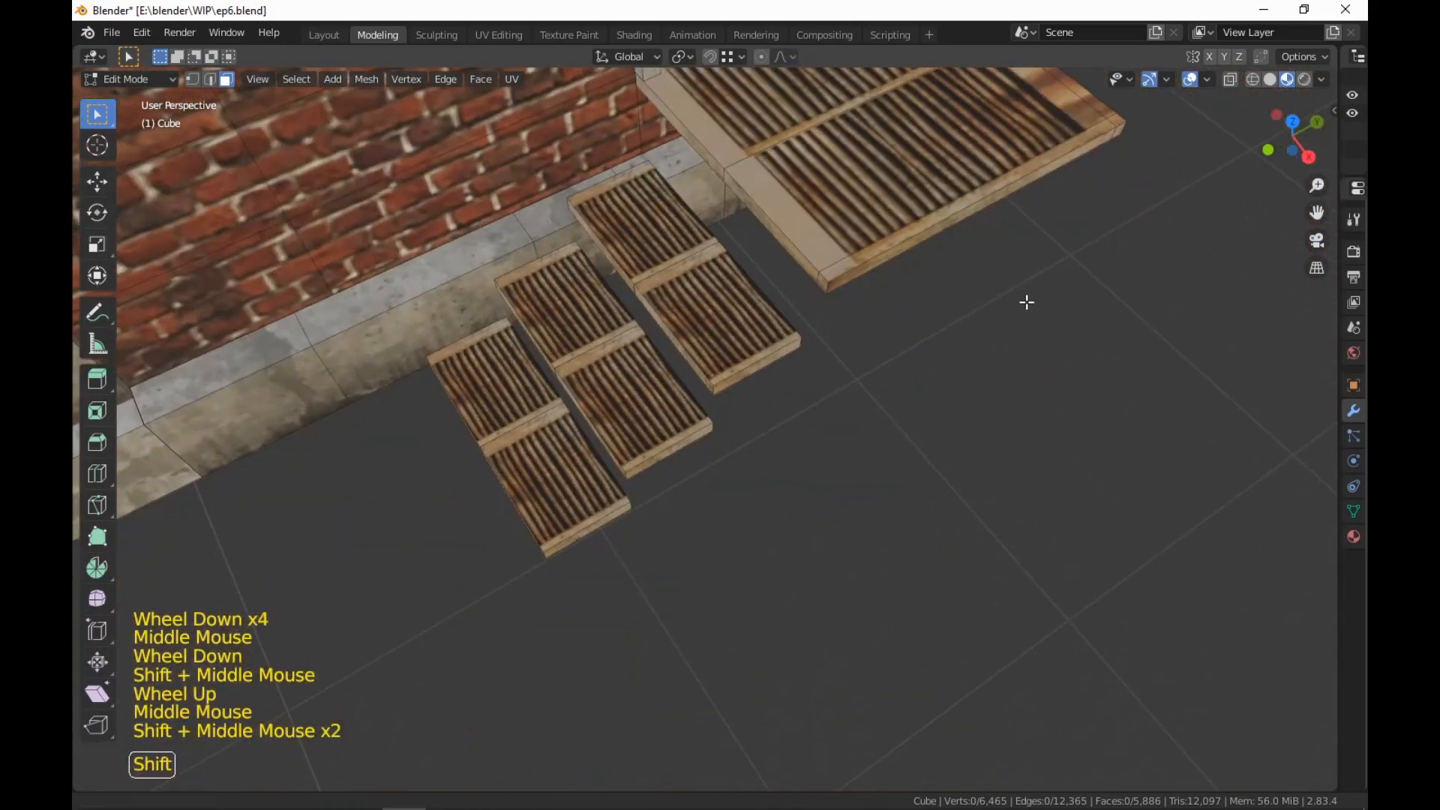
key(z)
click(1155, 315)
mouse_move(1050, 360)
shift+middle_down()
mouse_move(1025, 427)
mouse_move(1032, 525)
shift+middle_up()
Add one centred lengthwise loop cut to each of the three steps
key(ctrl+r)
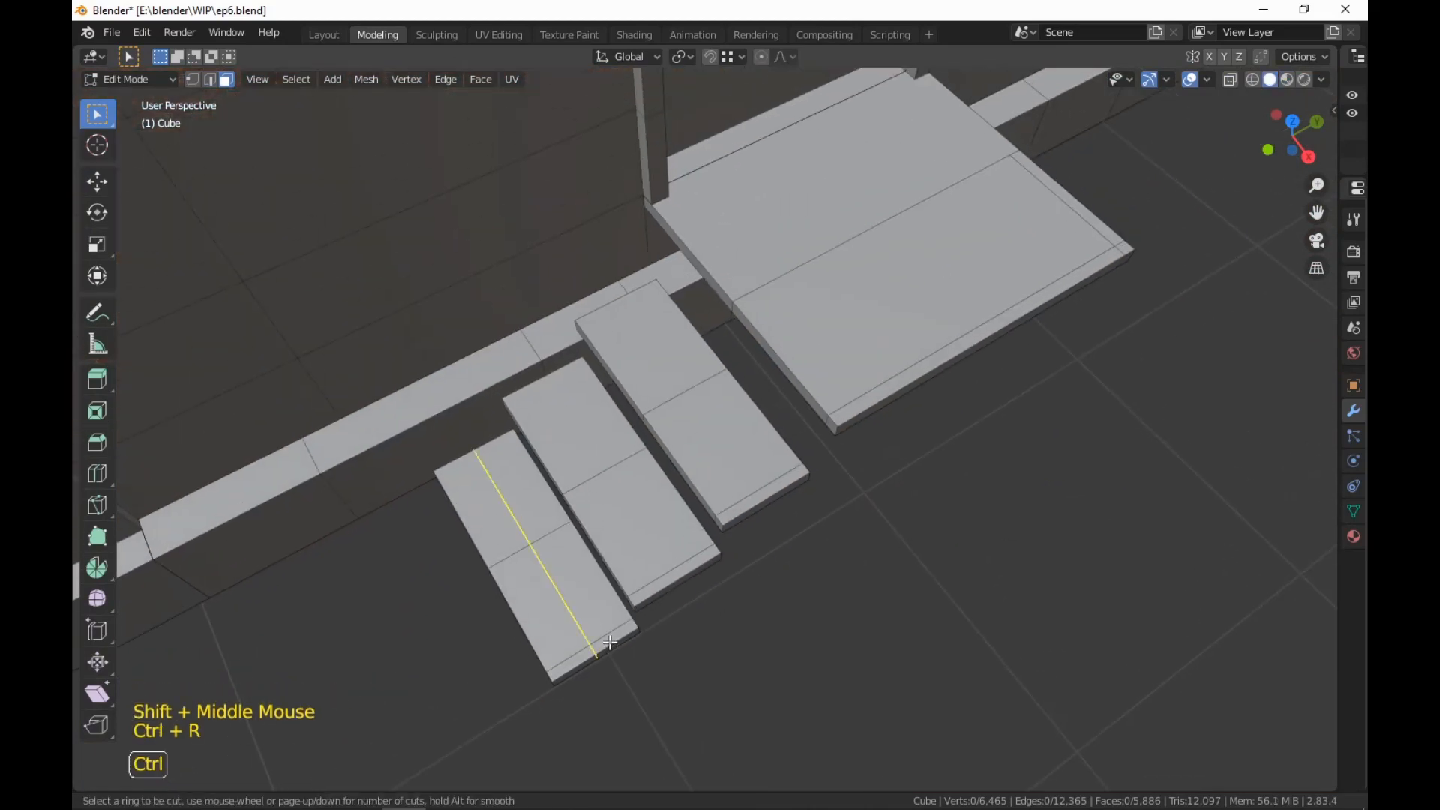
scroll(610, 643, up, 1)
scroll(609, 643, down, 1)
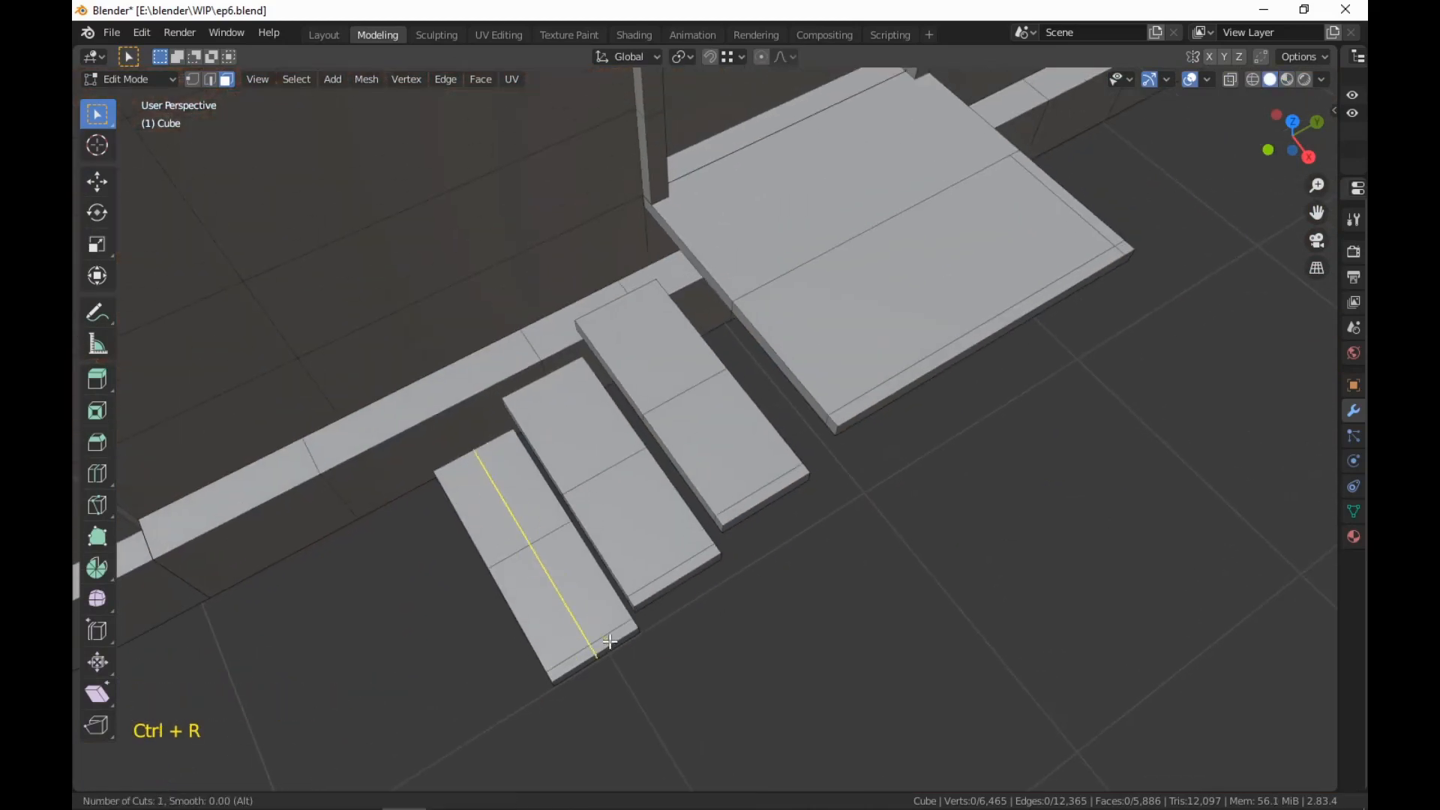
click(610, 643)
right_click(613, 638)
key(ctrl+r)
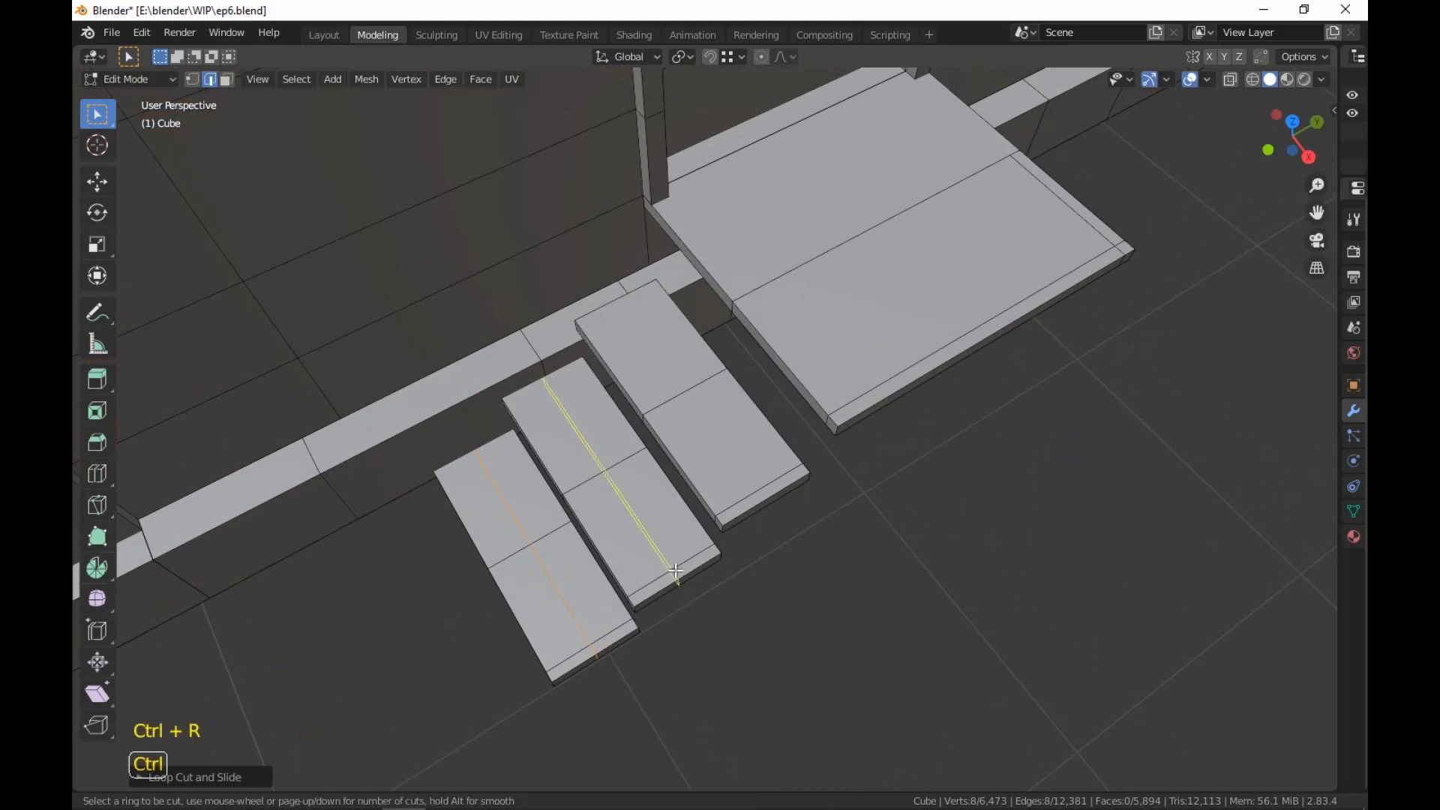
click(676, 573)
right_click(676, 572)
key(ctrl+r)
click(757, 505)
right_click(758, 505)
Add two evenly spaced loop cuts across the outer half of the platform, perpendicular to the wall
key(ctrl+r)
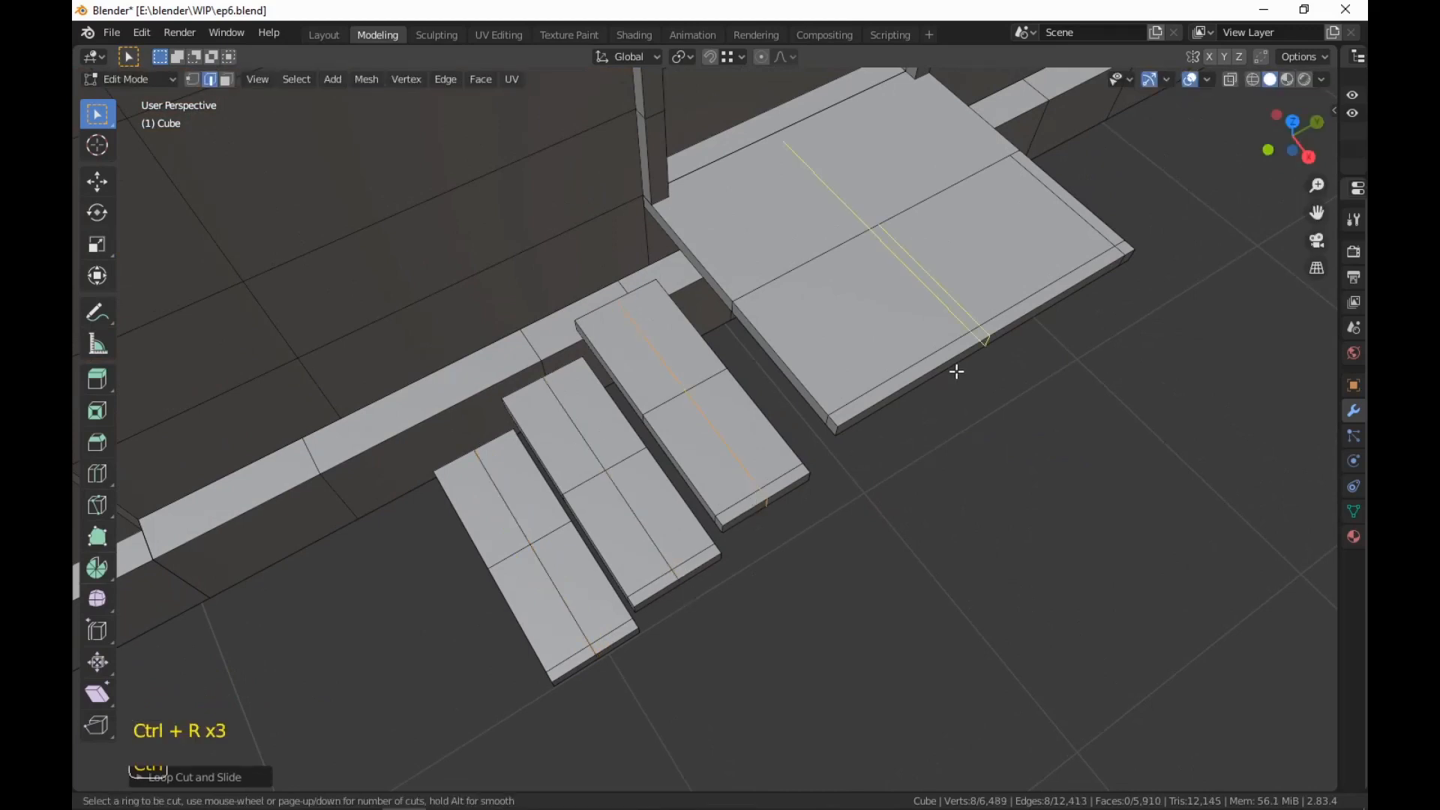
scroll(963, 374, up, 5)
scroll(963, 374, down, 5)
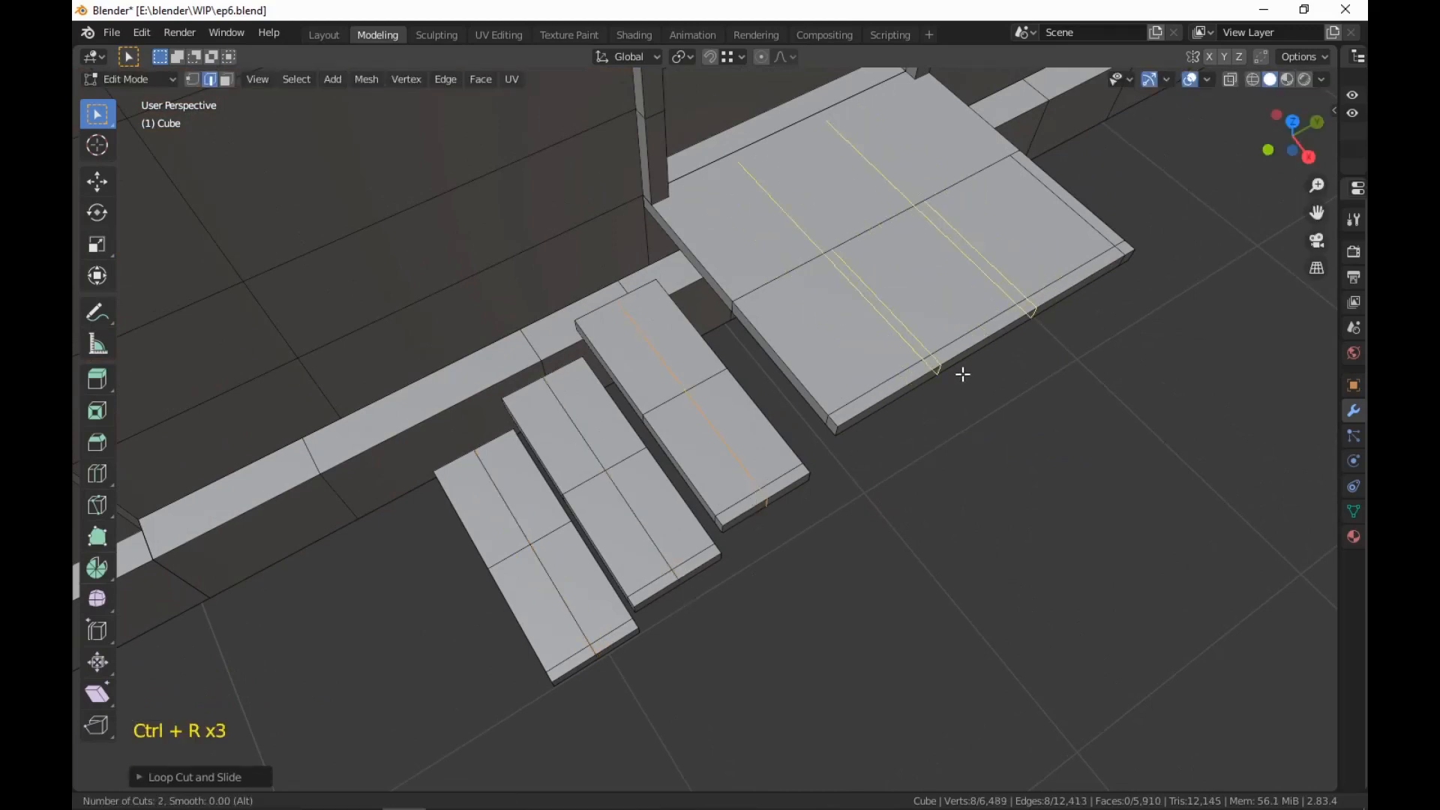
scroll(964, 374, up, 3)
scroll(964, 375, down, 2)
click(963, 374)
right_click(963, 374)
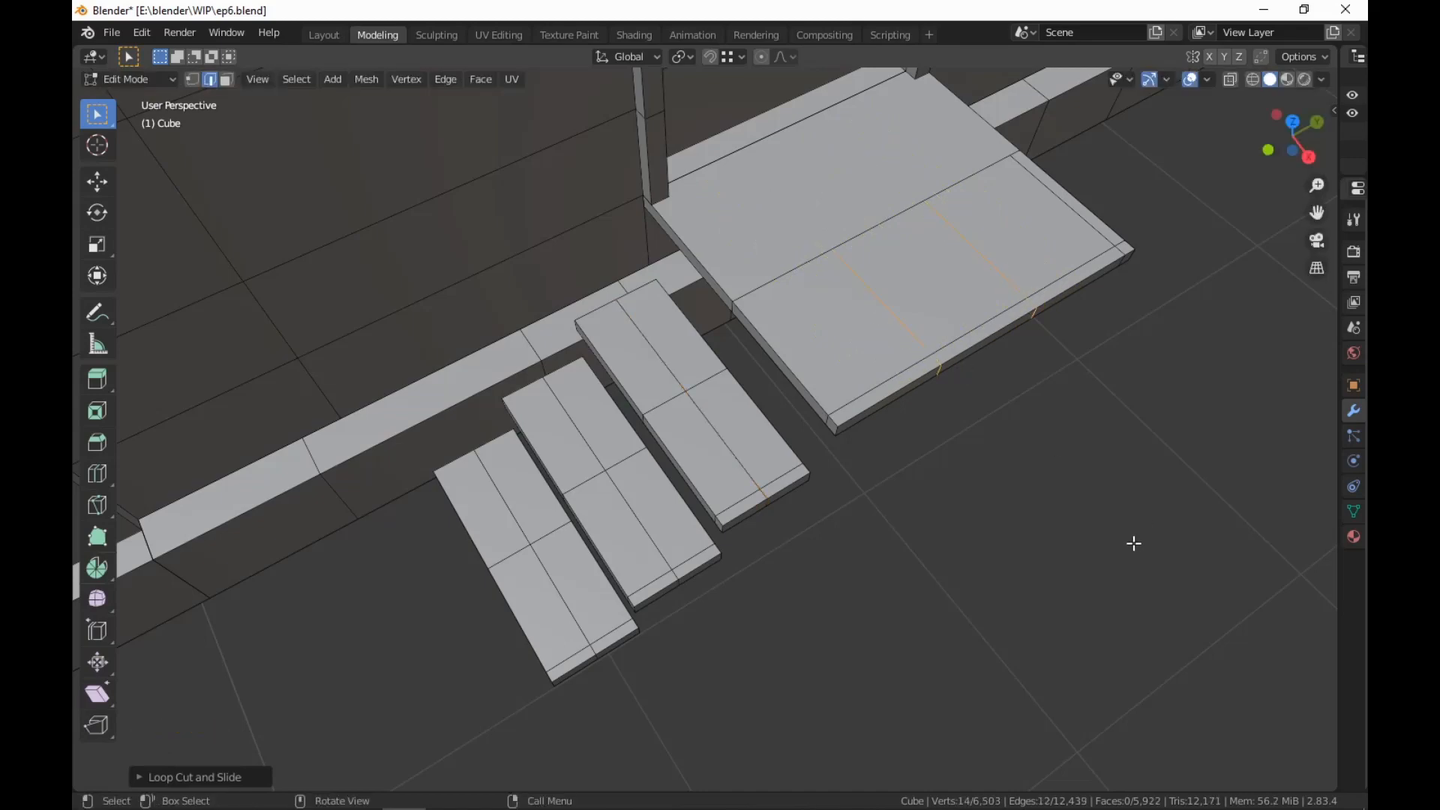
Add one centred loop cut through the platform's outer half, parallel to the wall
middle_drag(1132, 543, 898, 528)
key(ctrl+r)
click(691, 582)
right_click(691, 582)
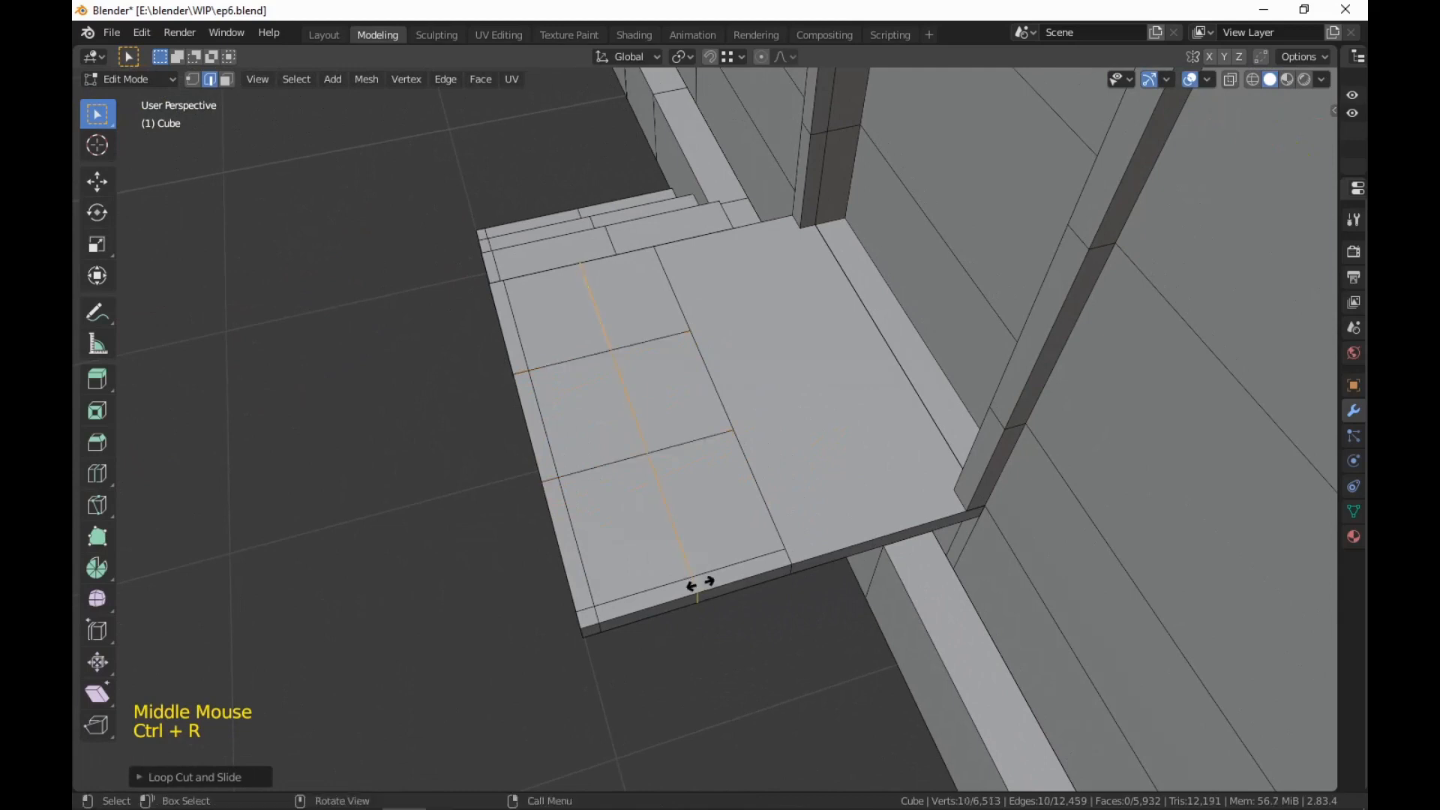
Add a centred loop cut along the platform's inner half and another centred one between it and the doorway
middle_drag(865, 665, 886, 670)
key(ctrl)
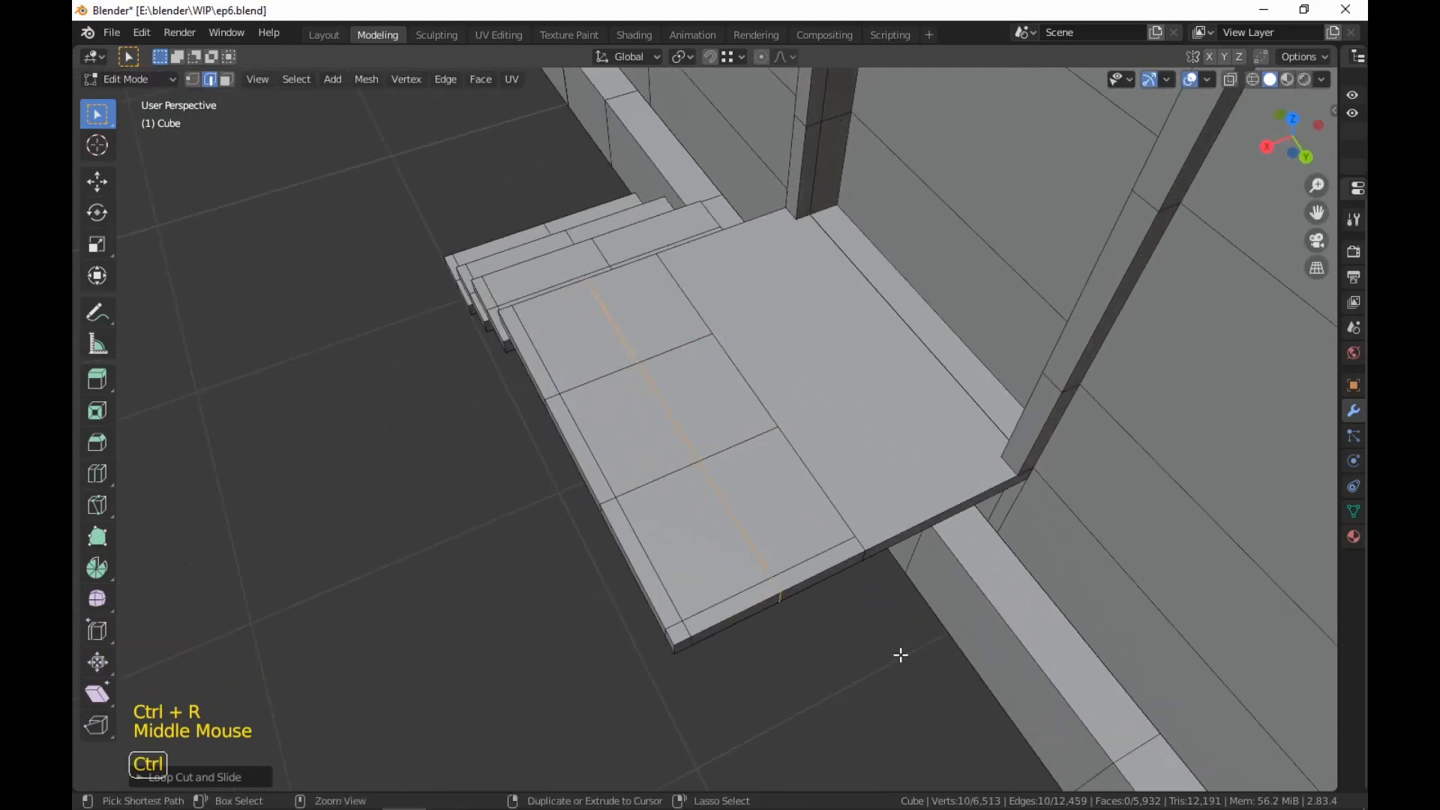
key(ctrl+r)
click(950, 503)
right_click(949, 503)
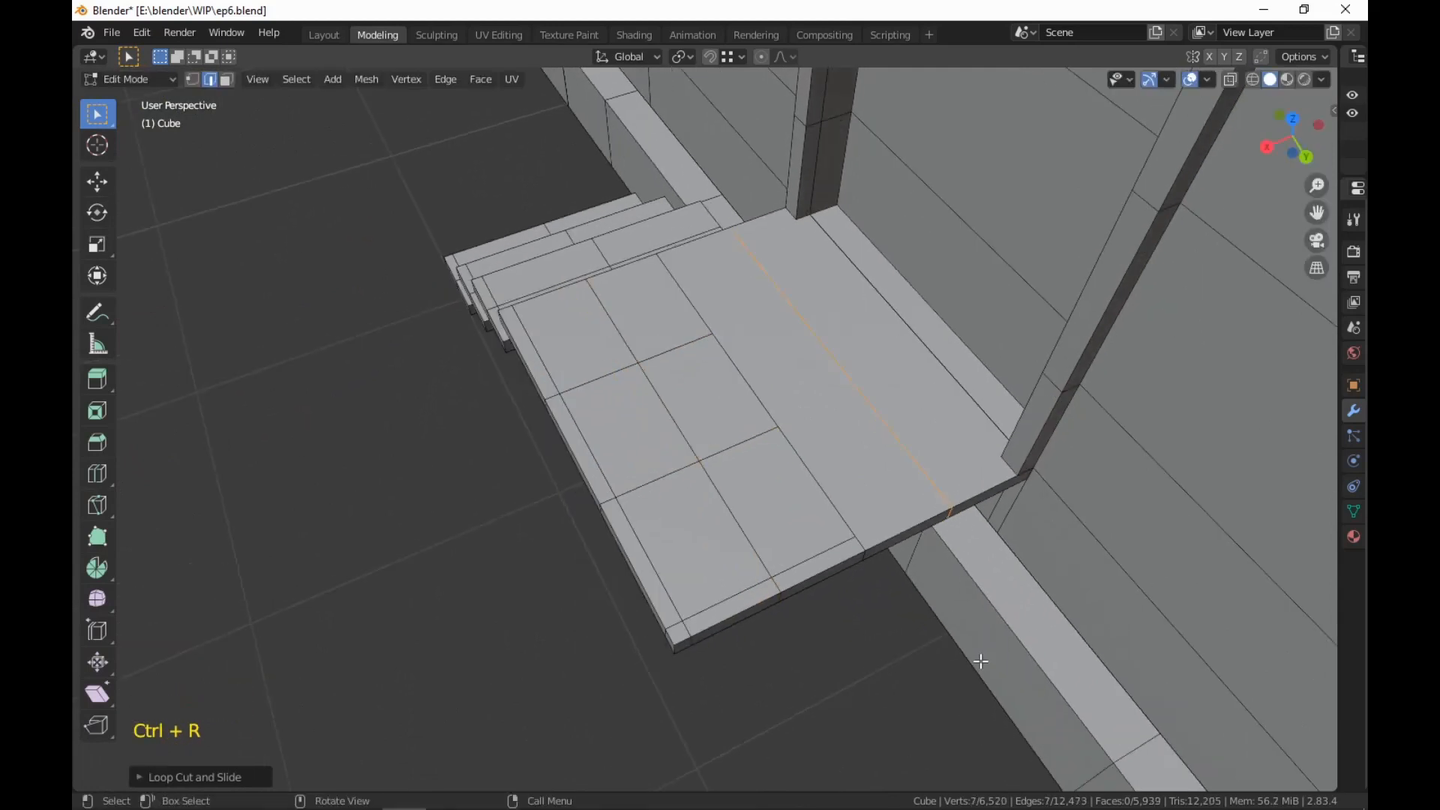
scroll(982, 661, up, 1)
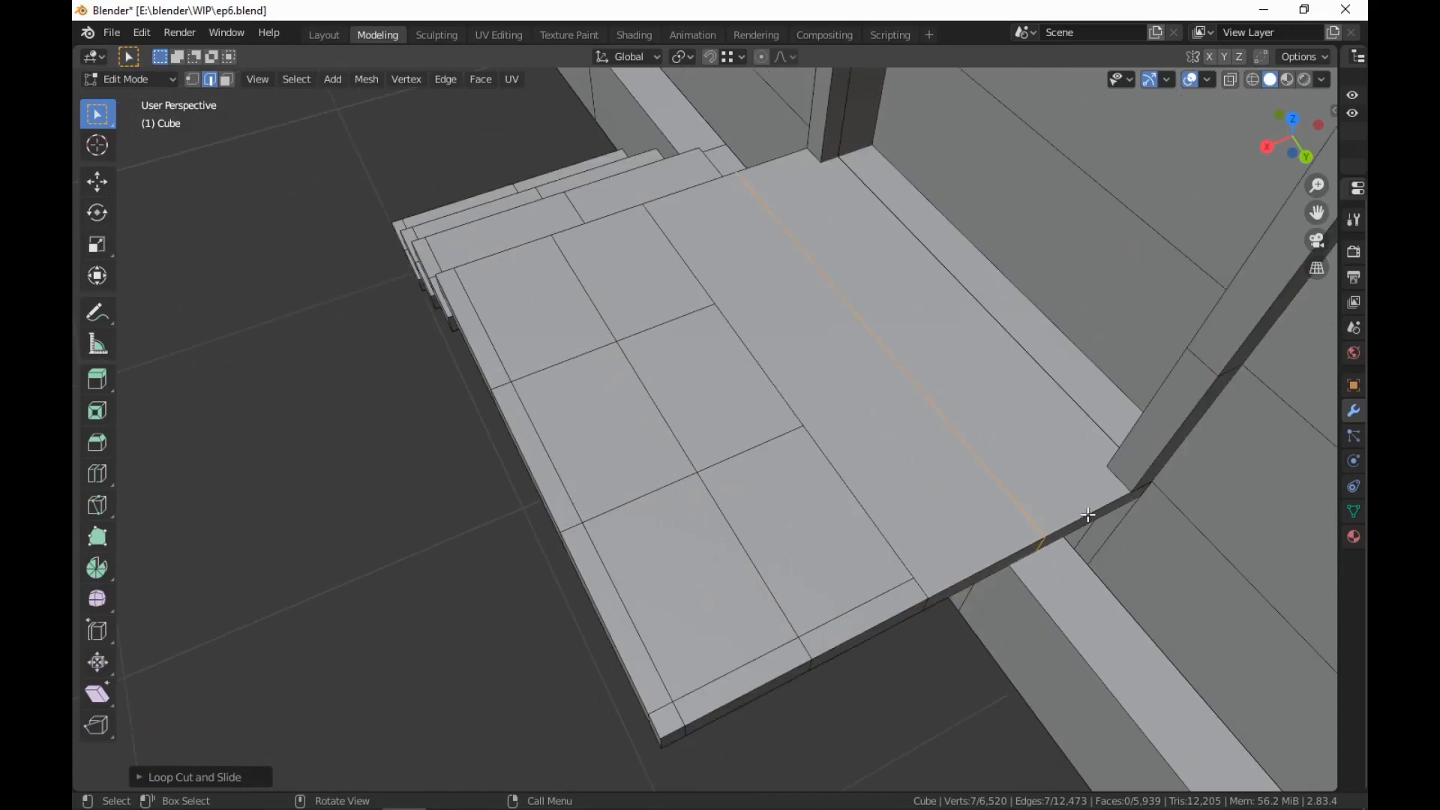
key(ctrl)
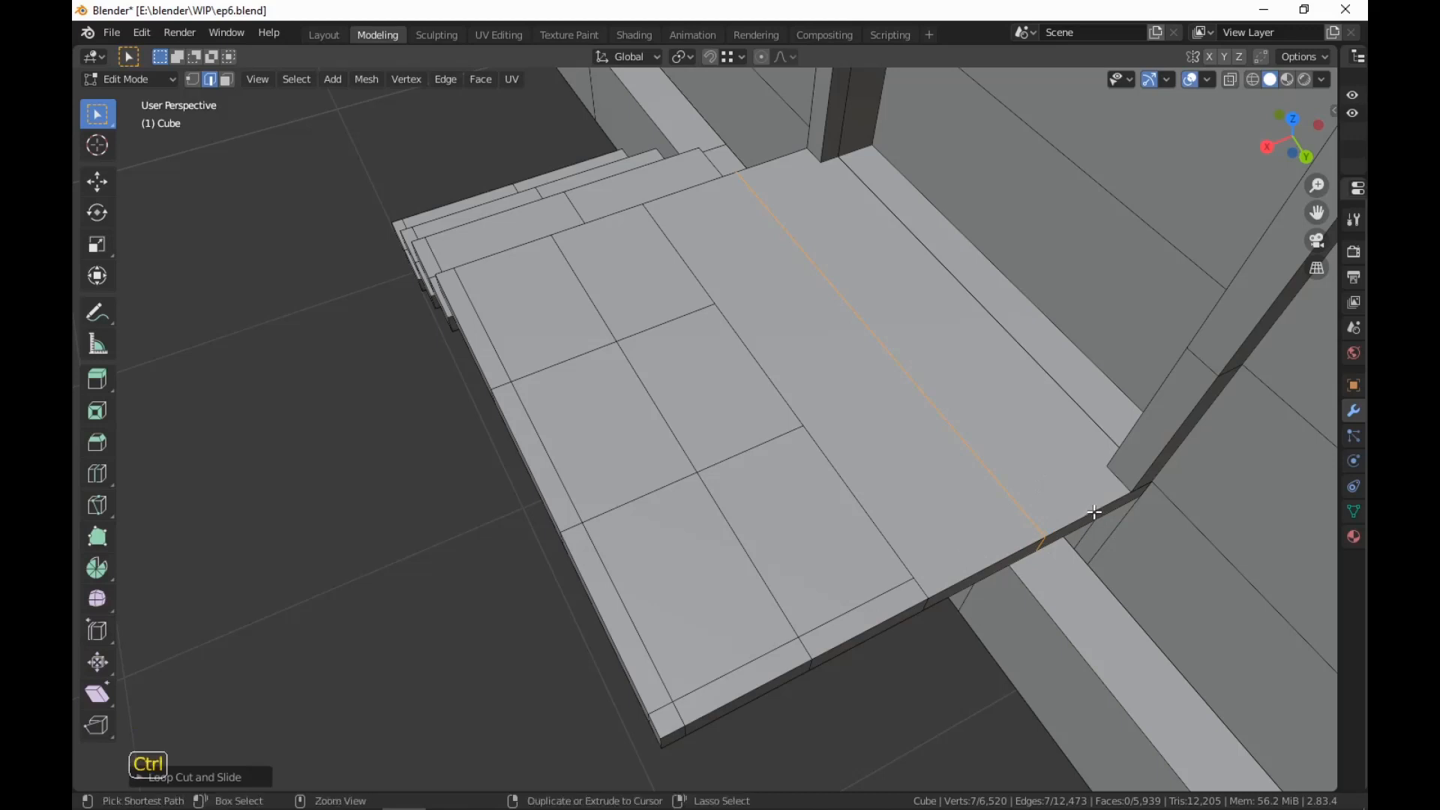
key(ctrl+r)
click(1096, 511)
right_click(1096, 511)
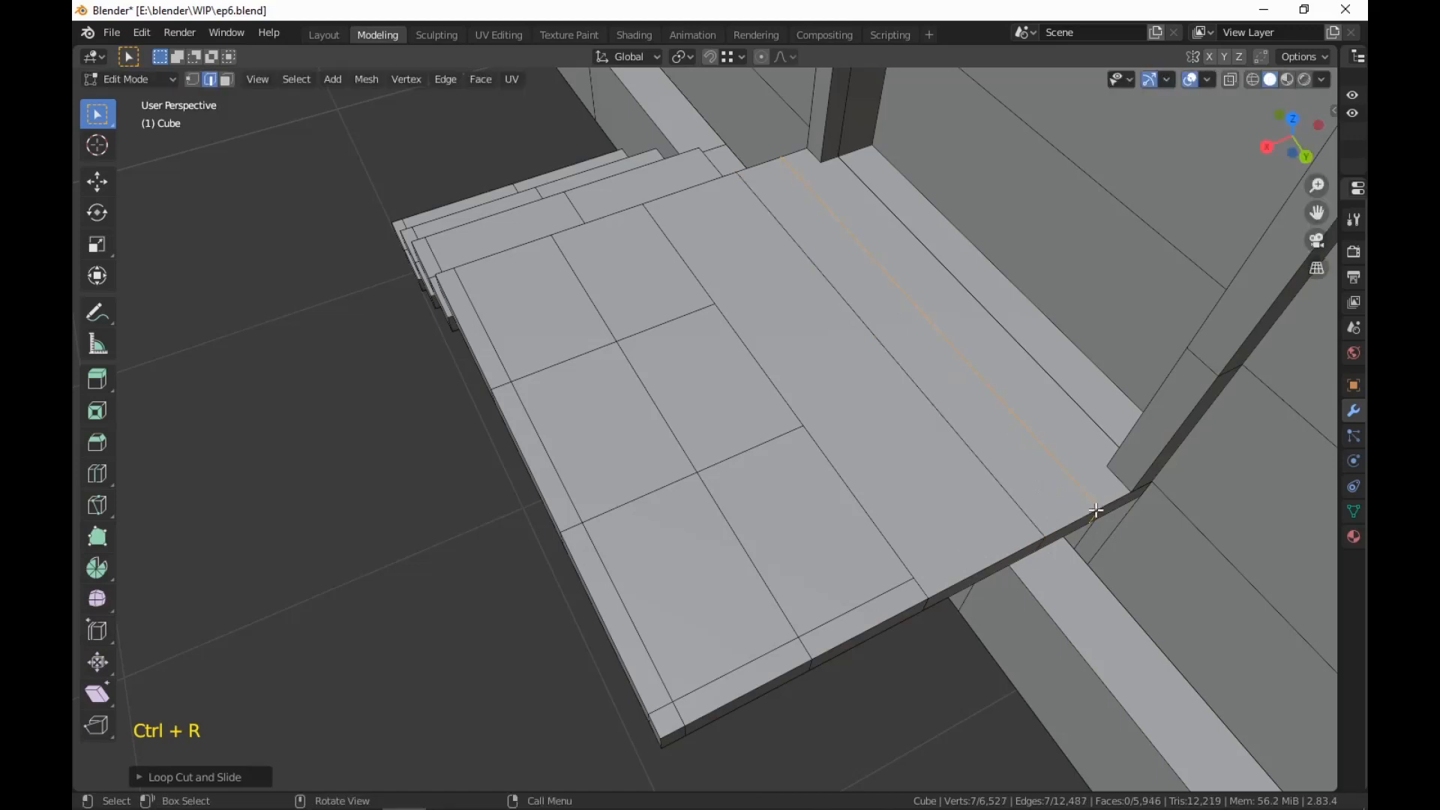
Cut the strip between the two inner-half loops crosswise and edge-slide the new edge toward the end away from the steps
key(3)
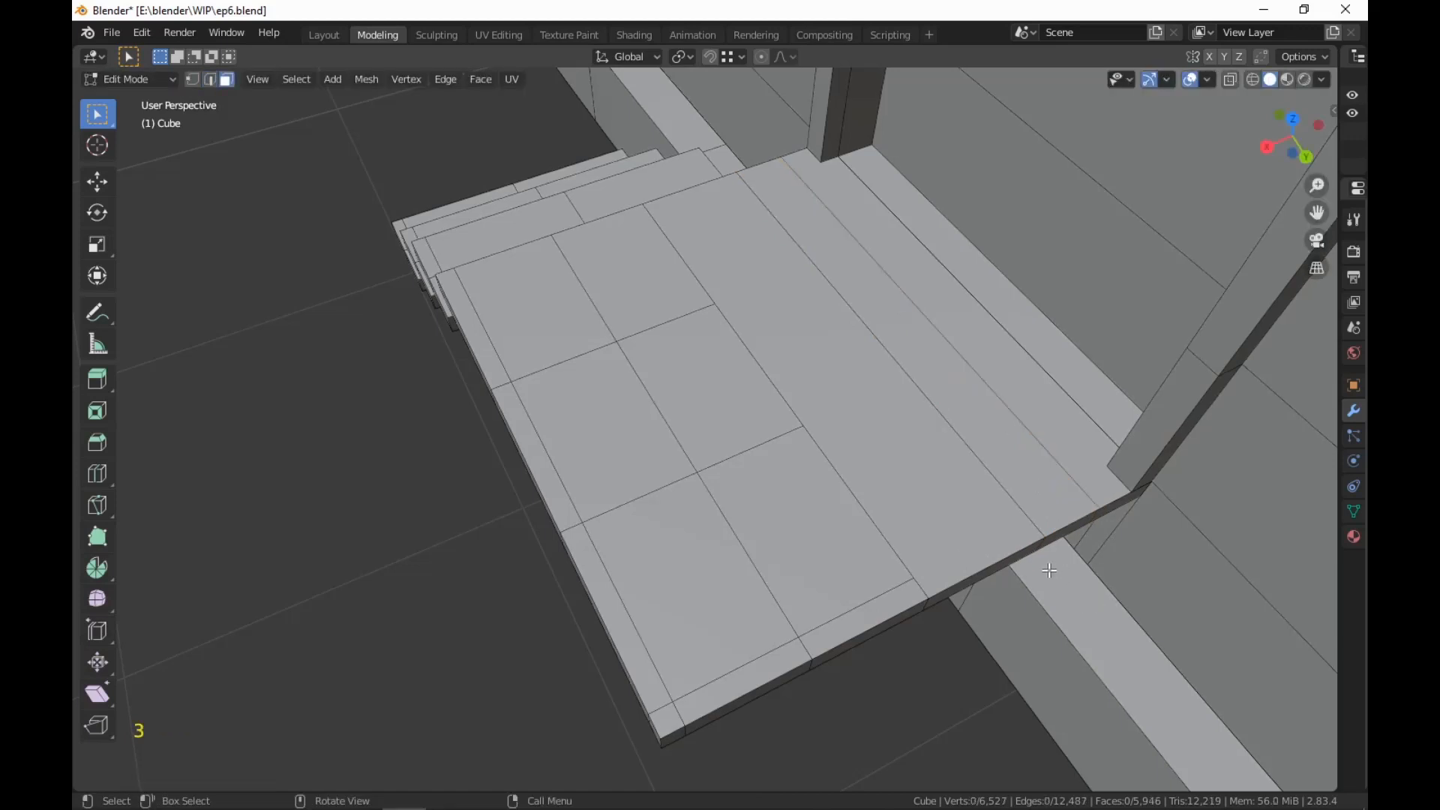
key(ctrl)
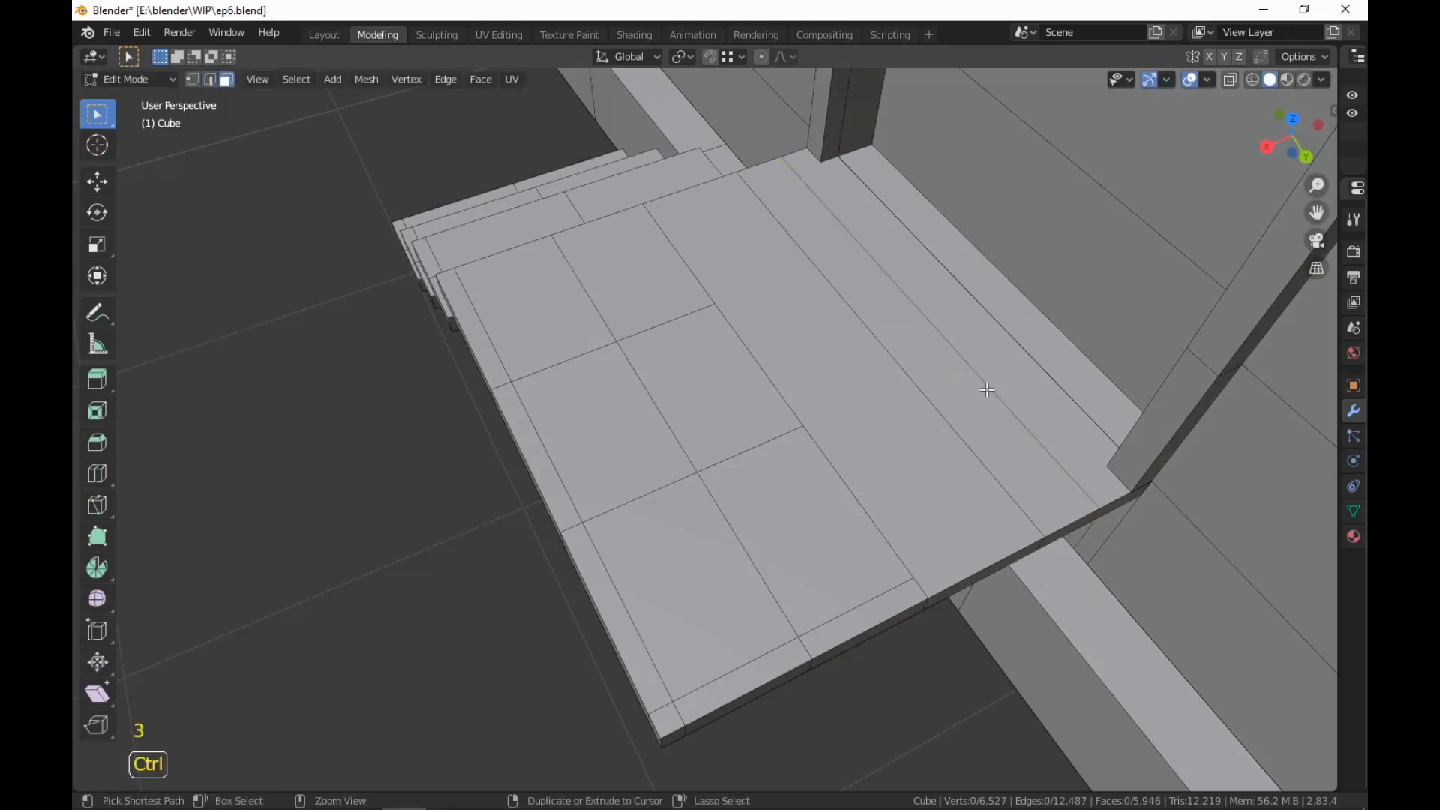
key(ctrl+r)
click(937, 338)
right_click(937, 338)
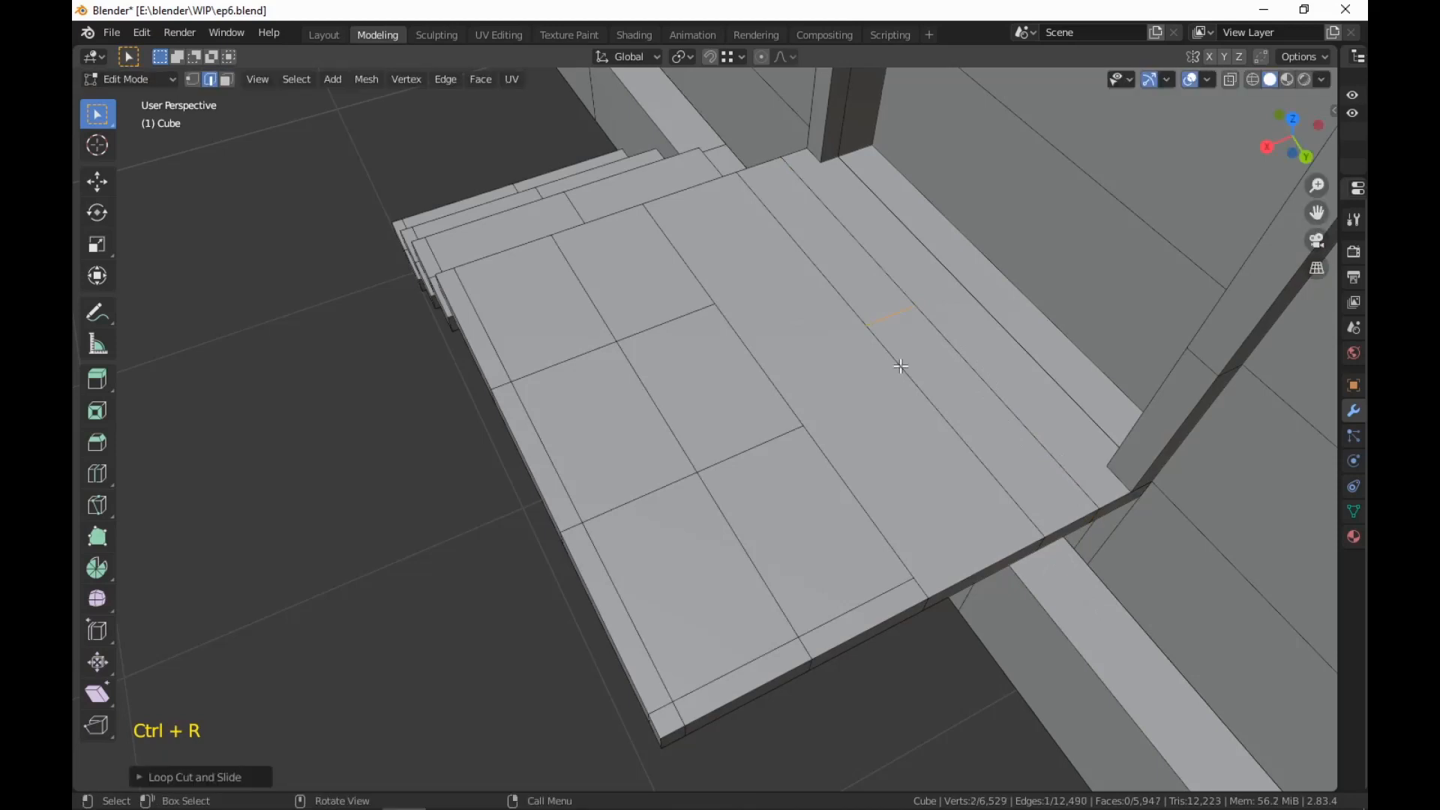
key(g)
key(g)
key(ctrl)
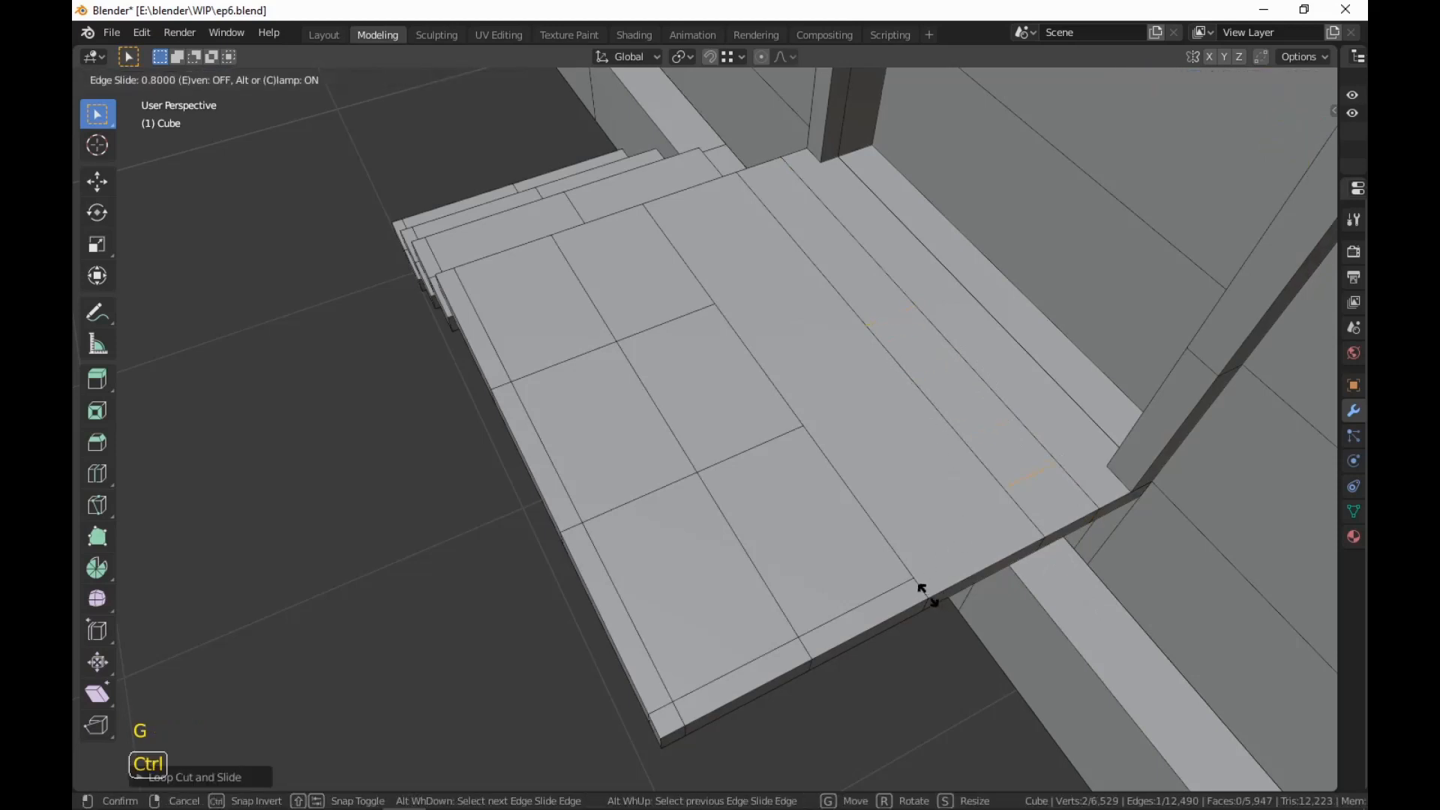
click(957, 613)
scroll(956, 606, up, 2)
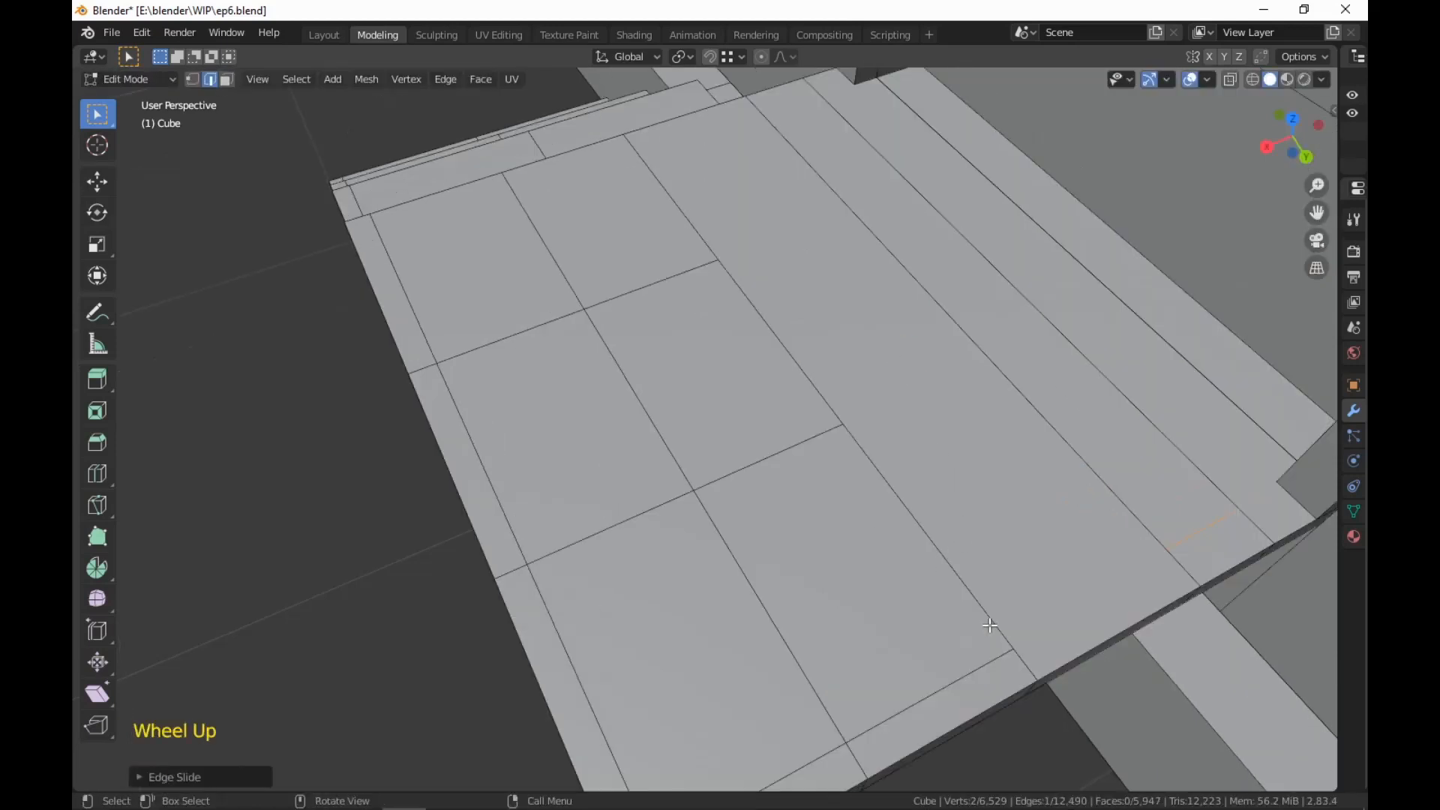
shift+middle_drag(956, 606, 919, 275)
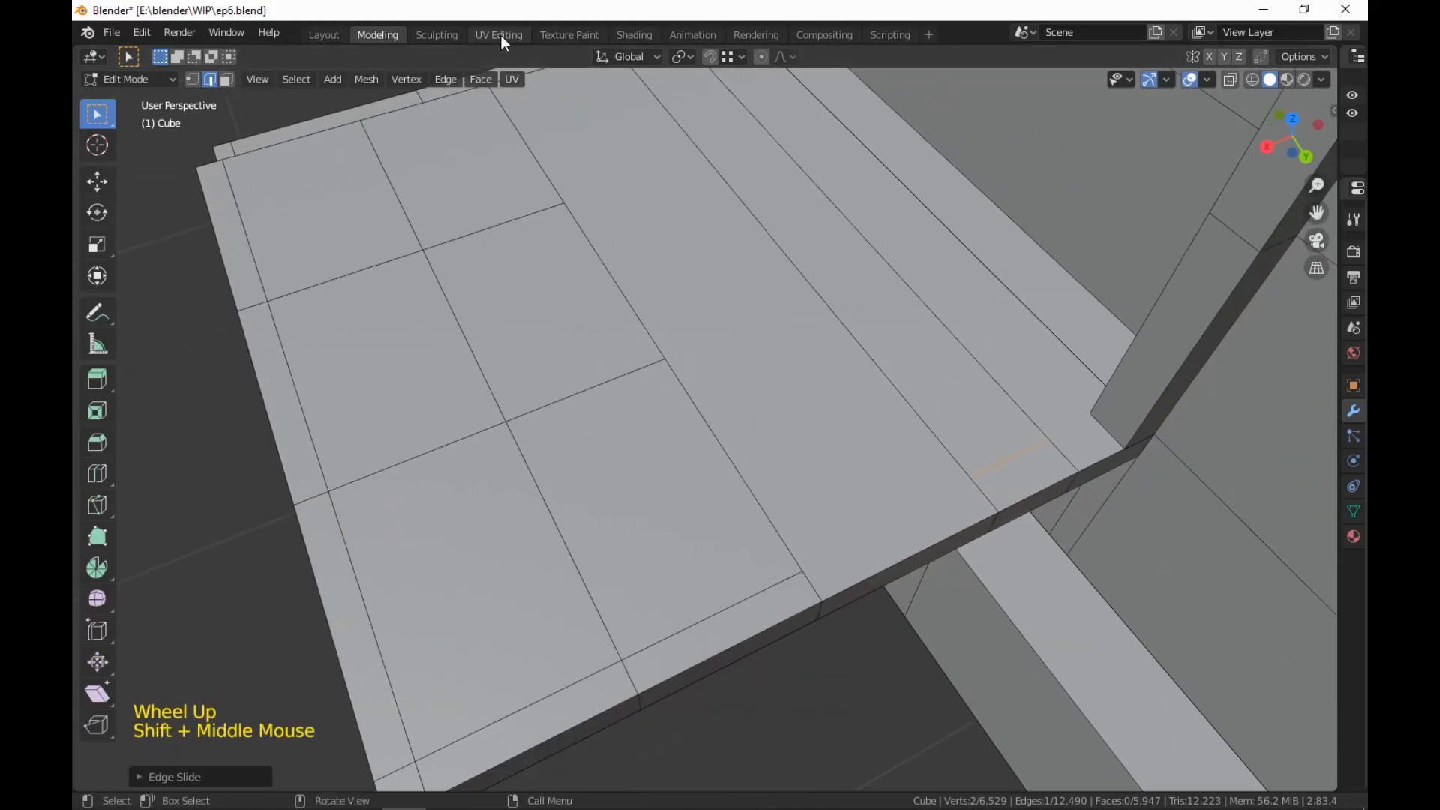
Switch to material preview shading and edge-slide the selected cross edge slightly closer to the platform's end away from the steps
key(z)
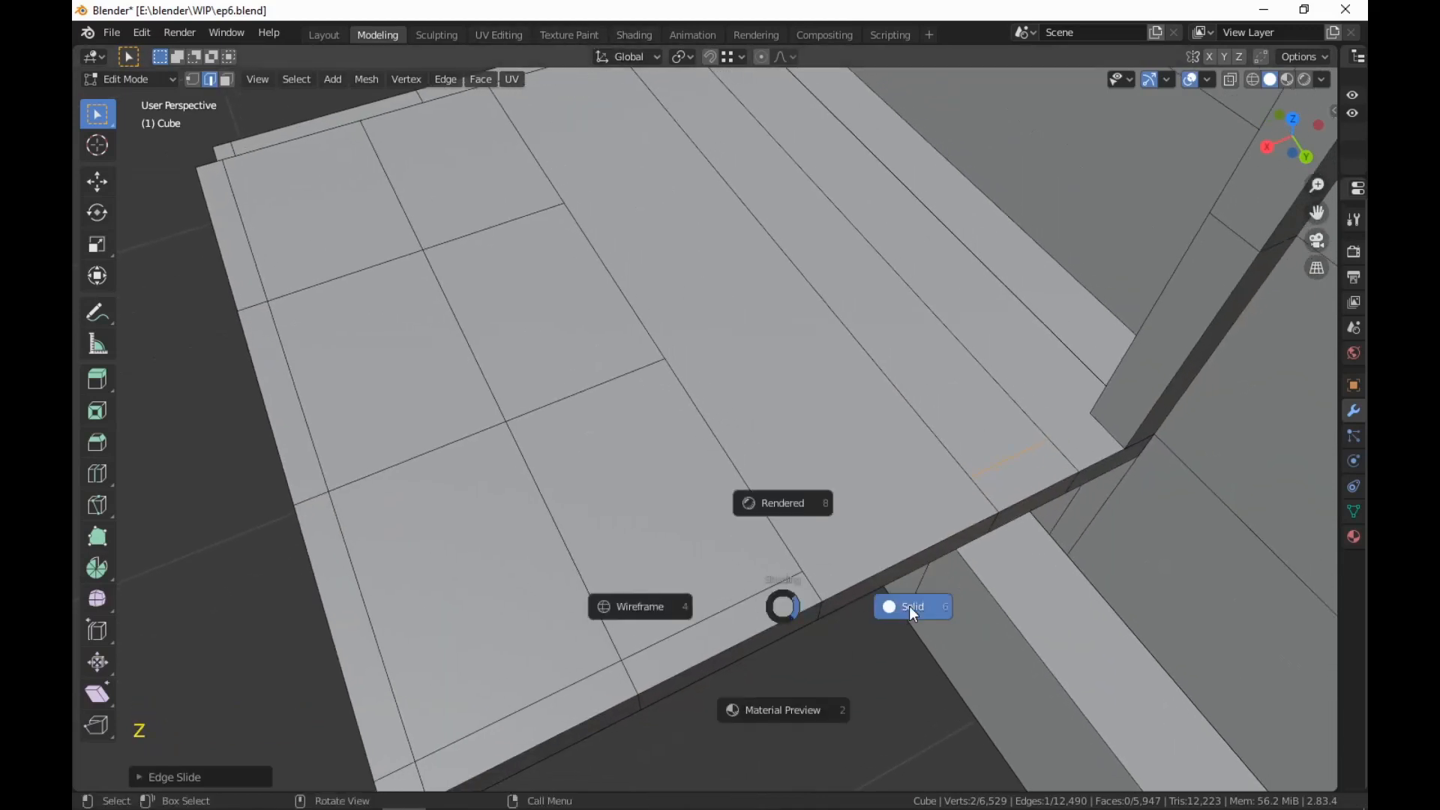
key(z)
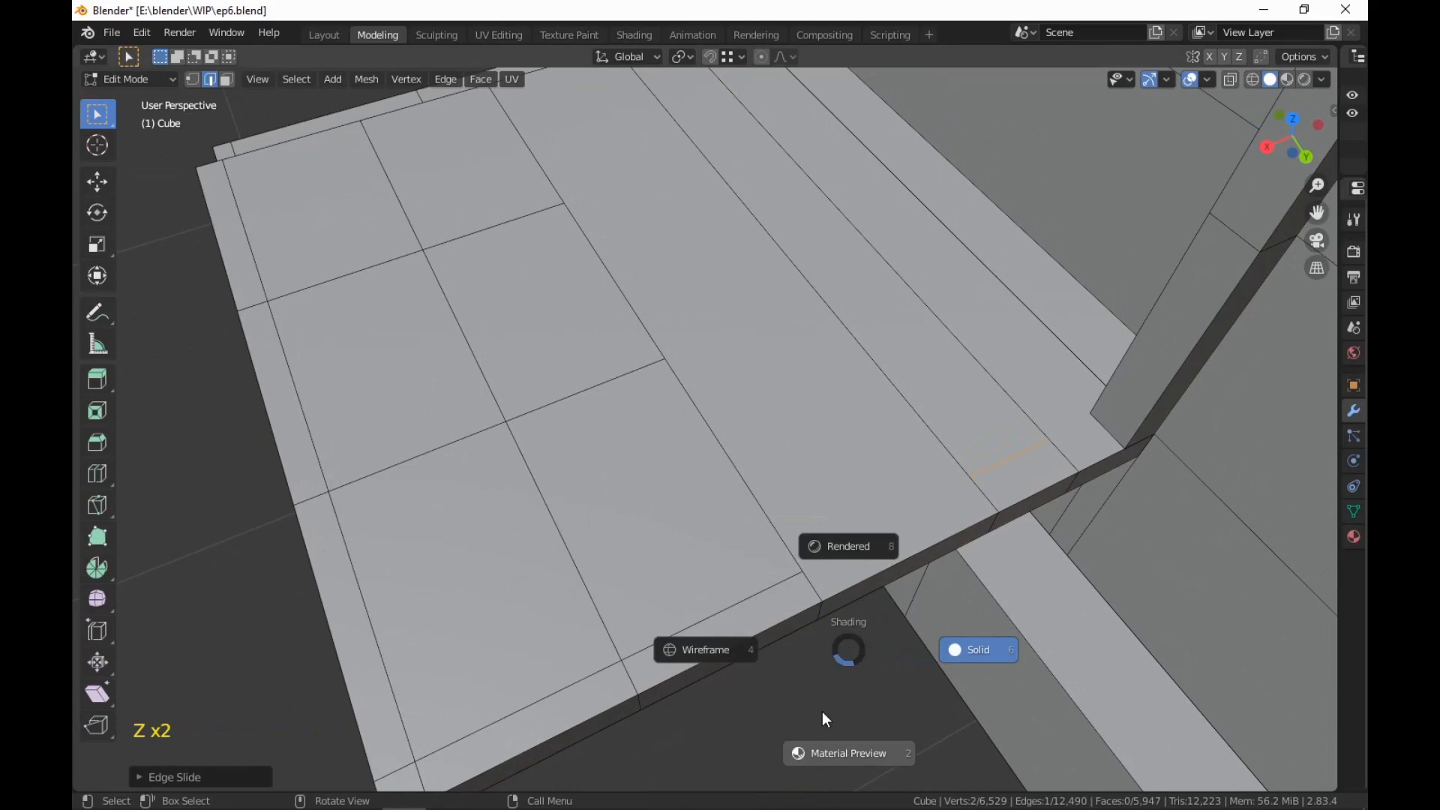
click(837, 761)
key(g)
key(g)
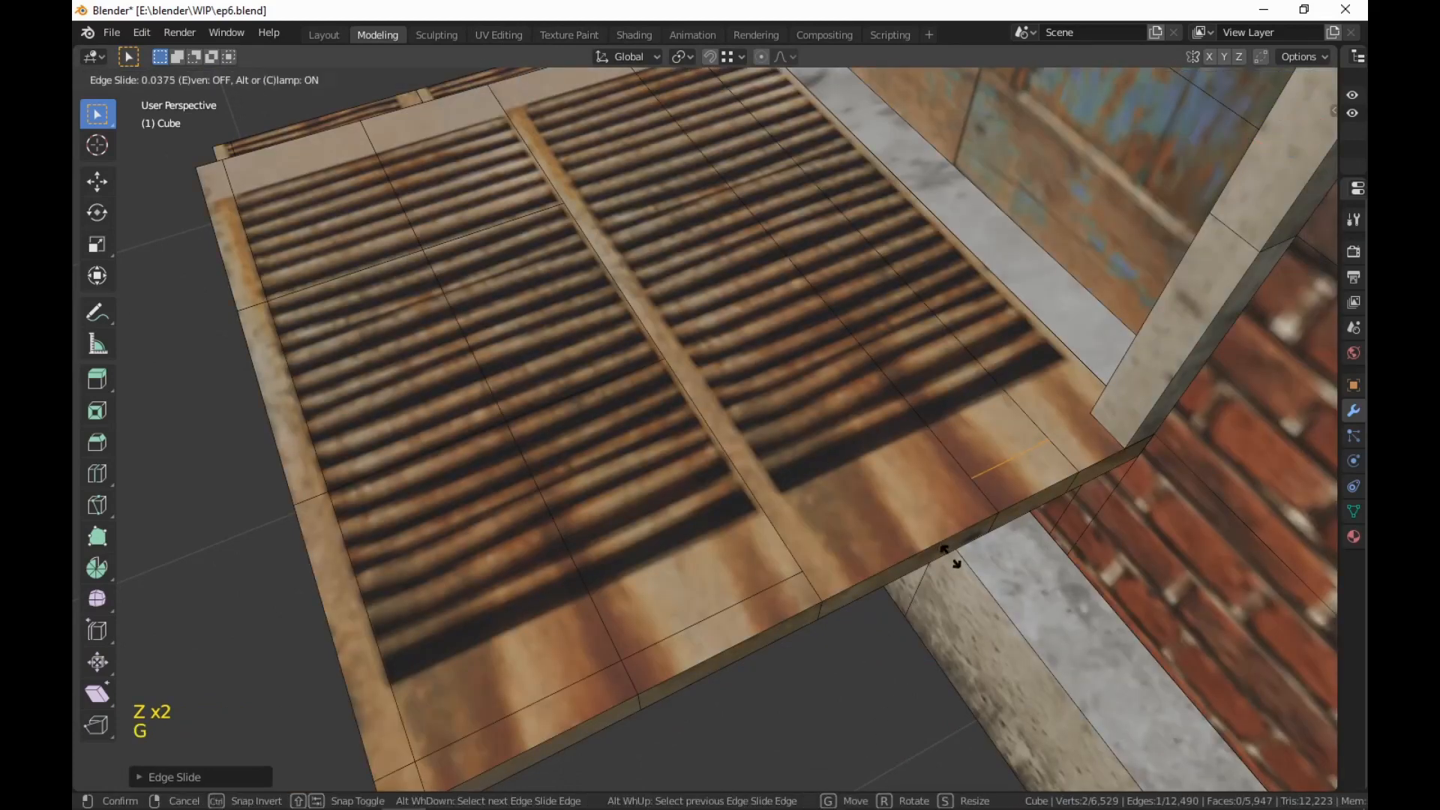
click(985, 631)
key(g)
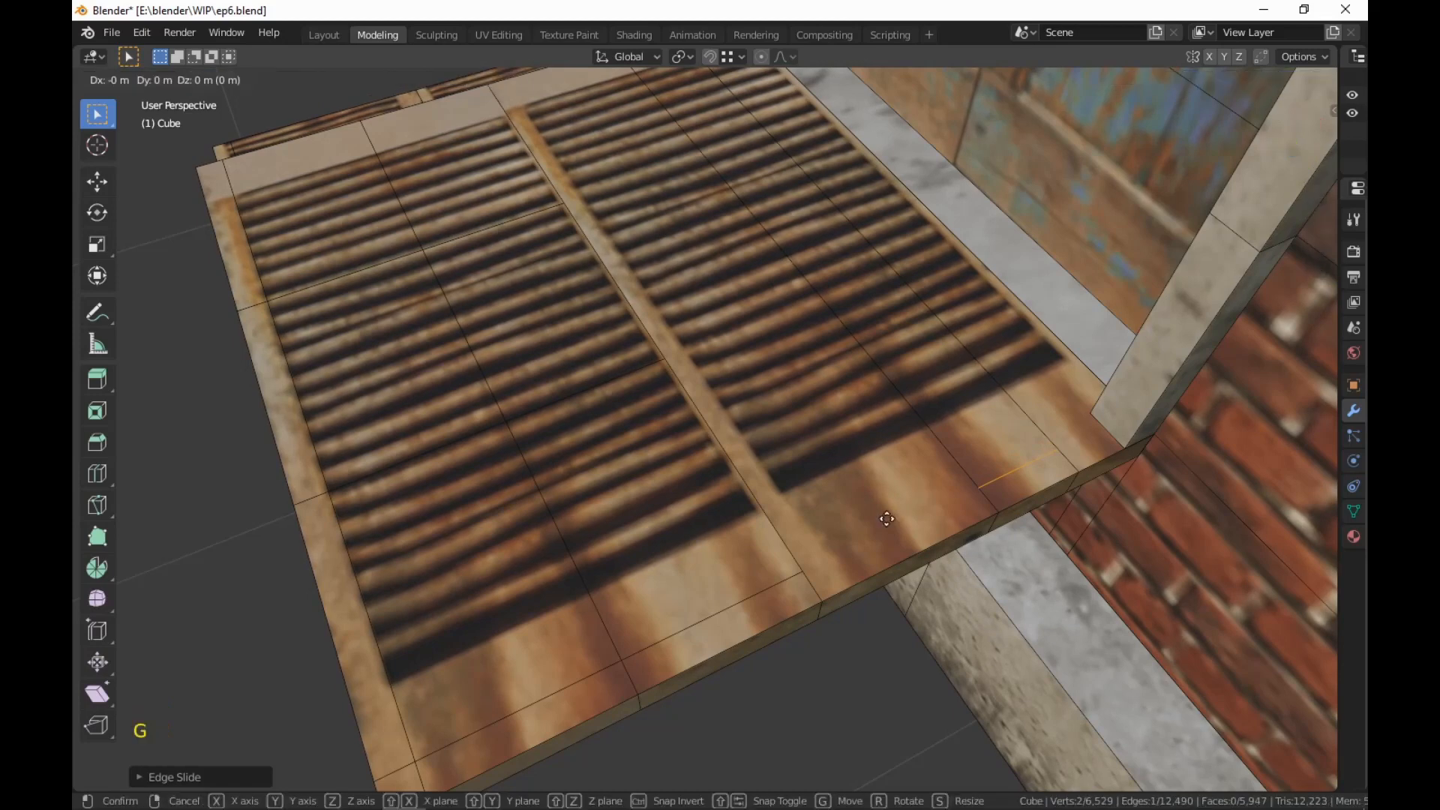
click(853, 582)
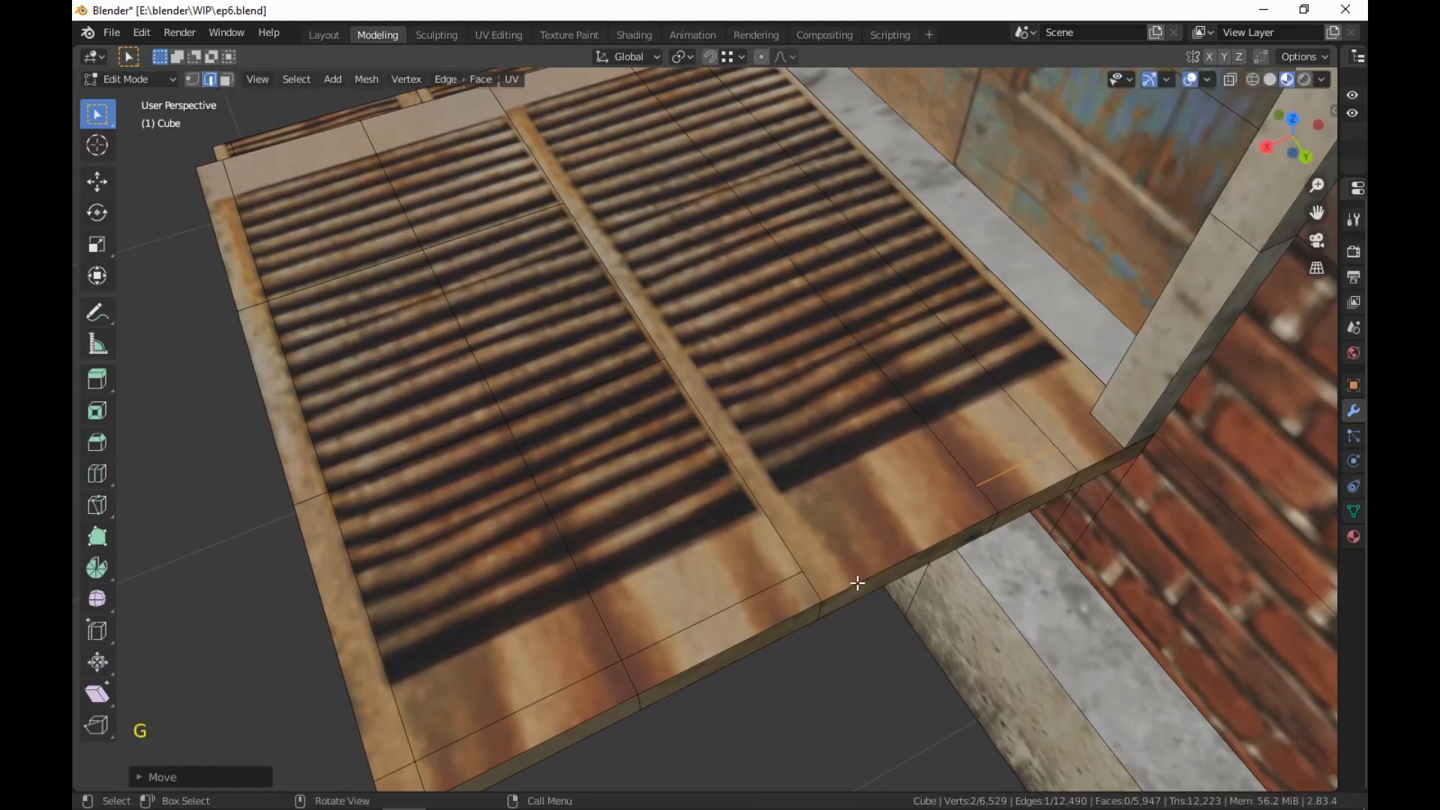
Connect the cross edge's outer vertex to the inner corner vertex of the outer half's border with a new edge
key(1)
click(961, 488)
shift+click(830, 566)
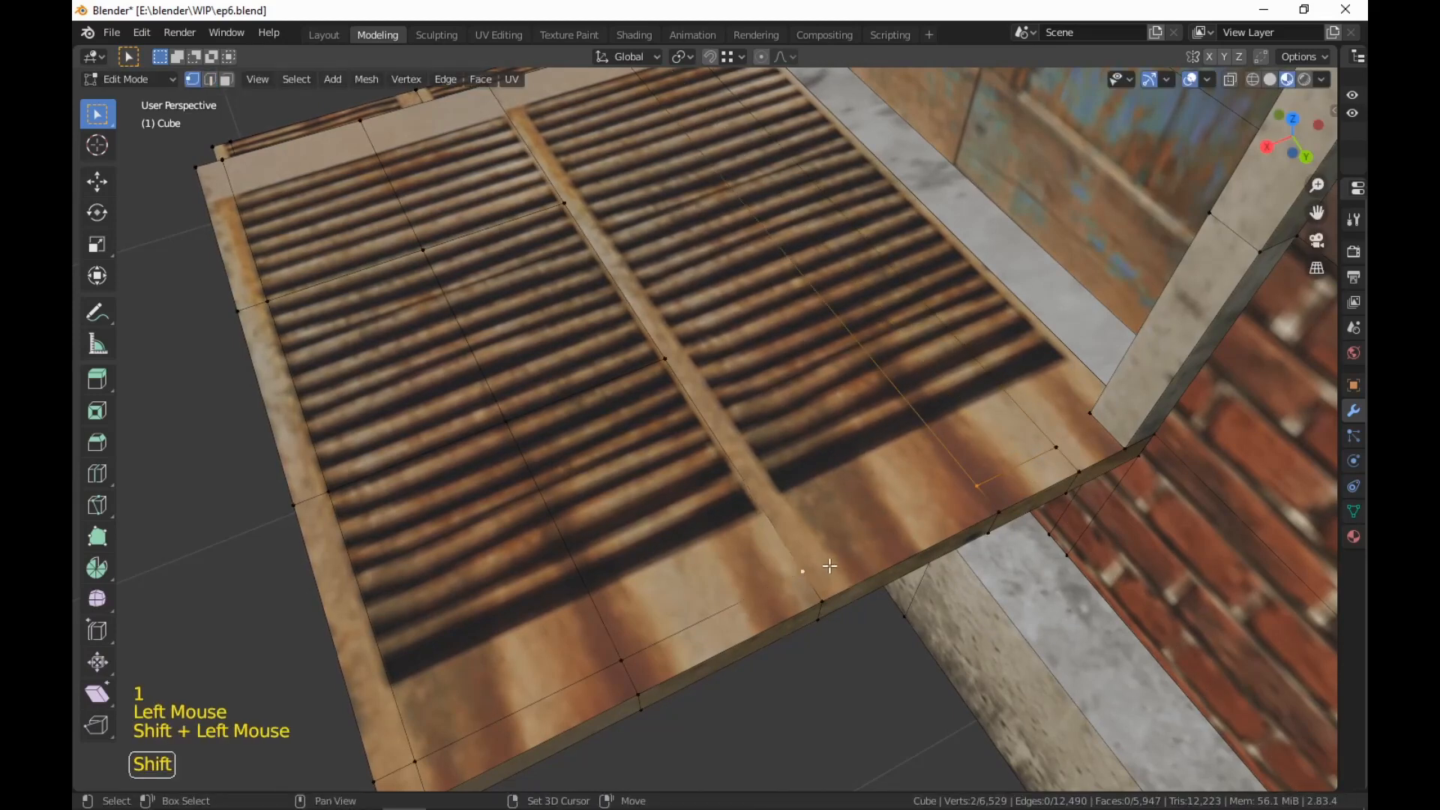
key(j)
scroll(830, 566, down, 2)
middle_drag(830, 566, 1016, 560)
key(3)
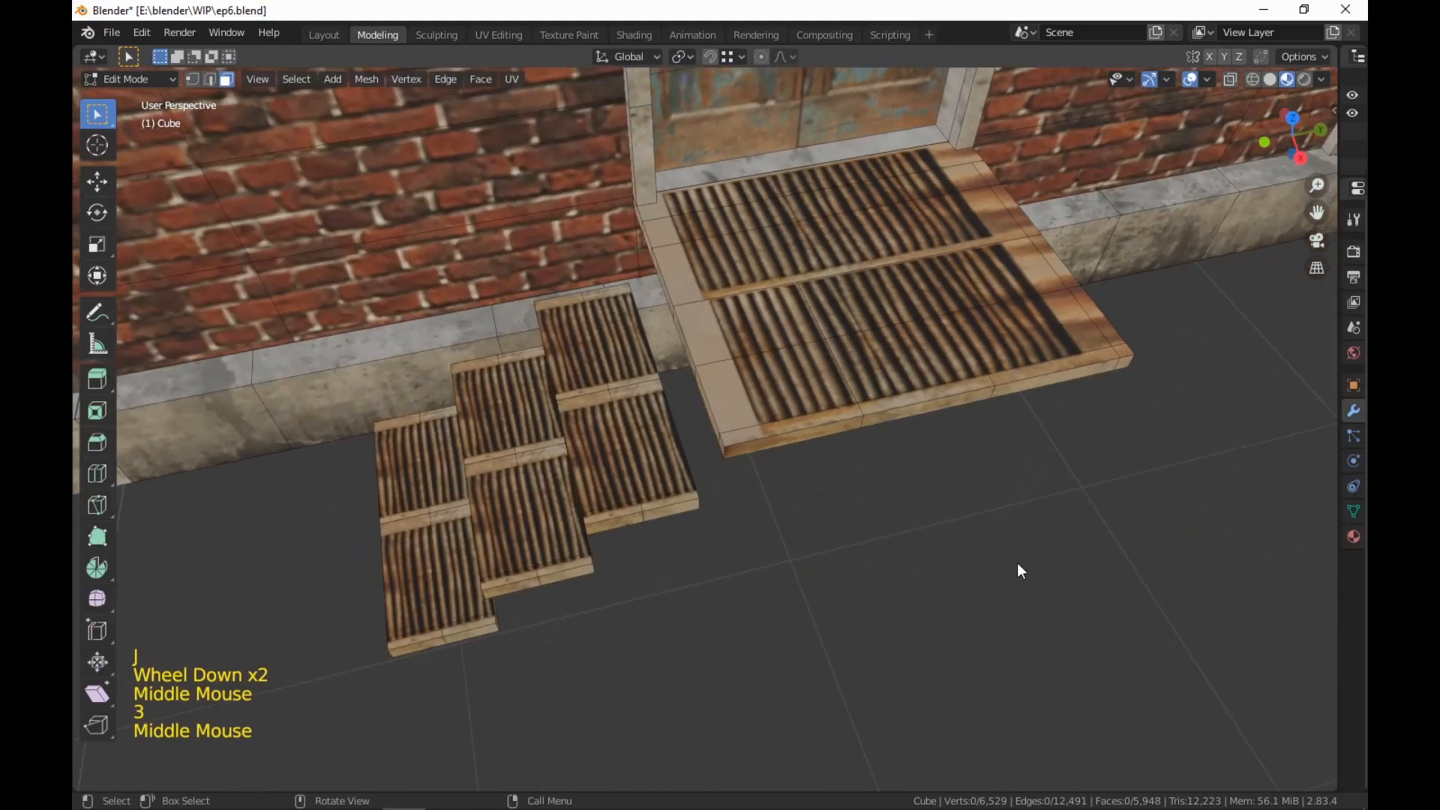
In solid shading, select the short border-strip edges: three on the platform's end away from the steps and two along its outer side
key(z)
scroll(1096, 579, up, 1)
middle_drag(1147, 571, 997, 588)
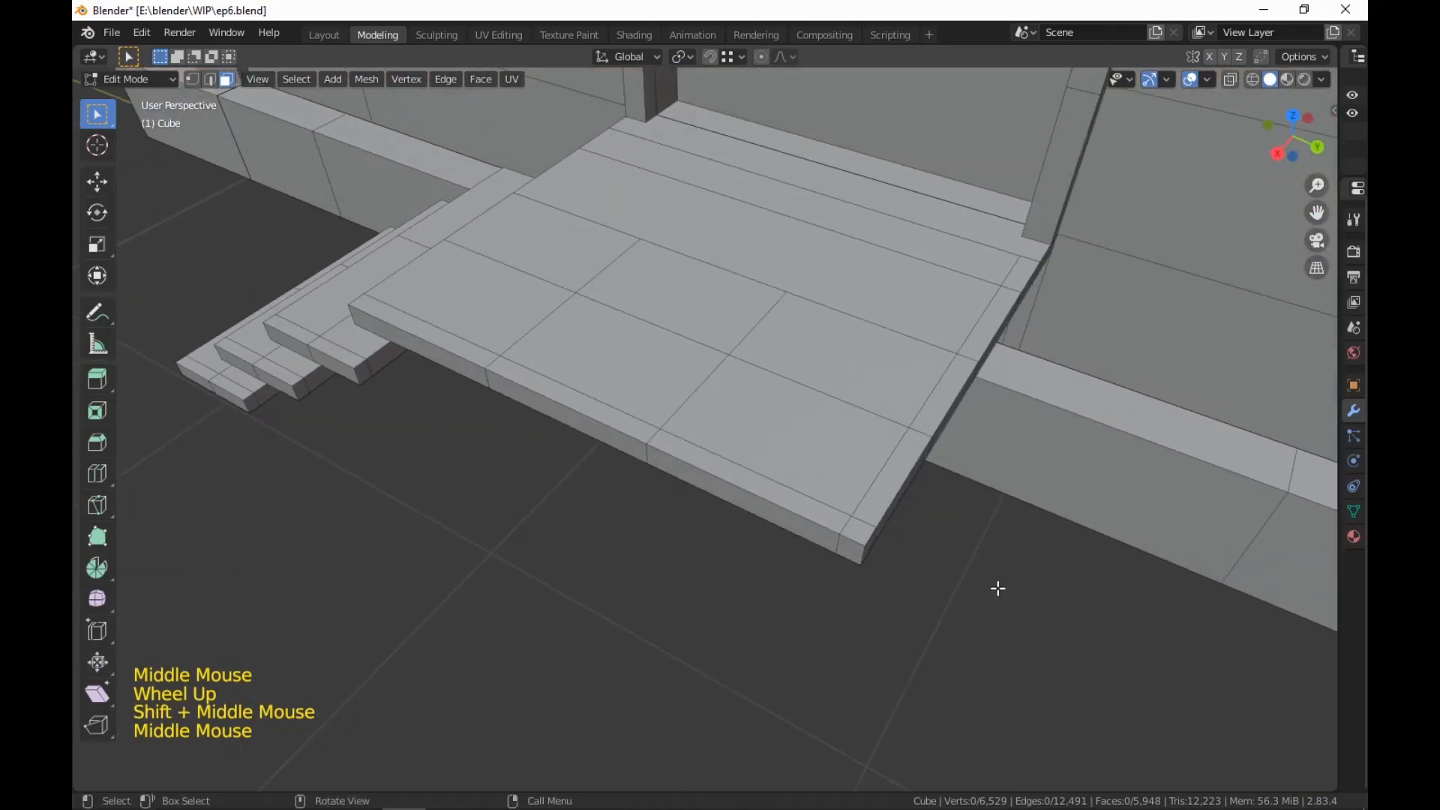
key(2)
click(1010, 295)
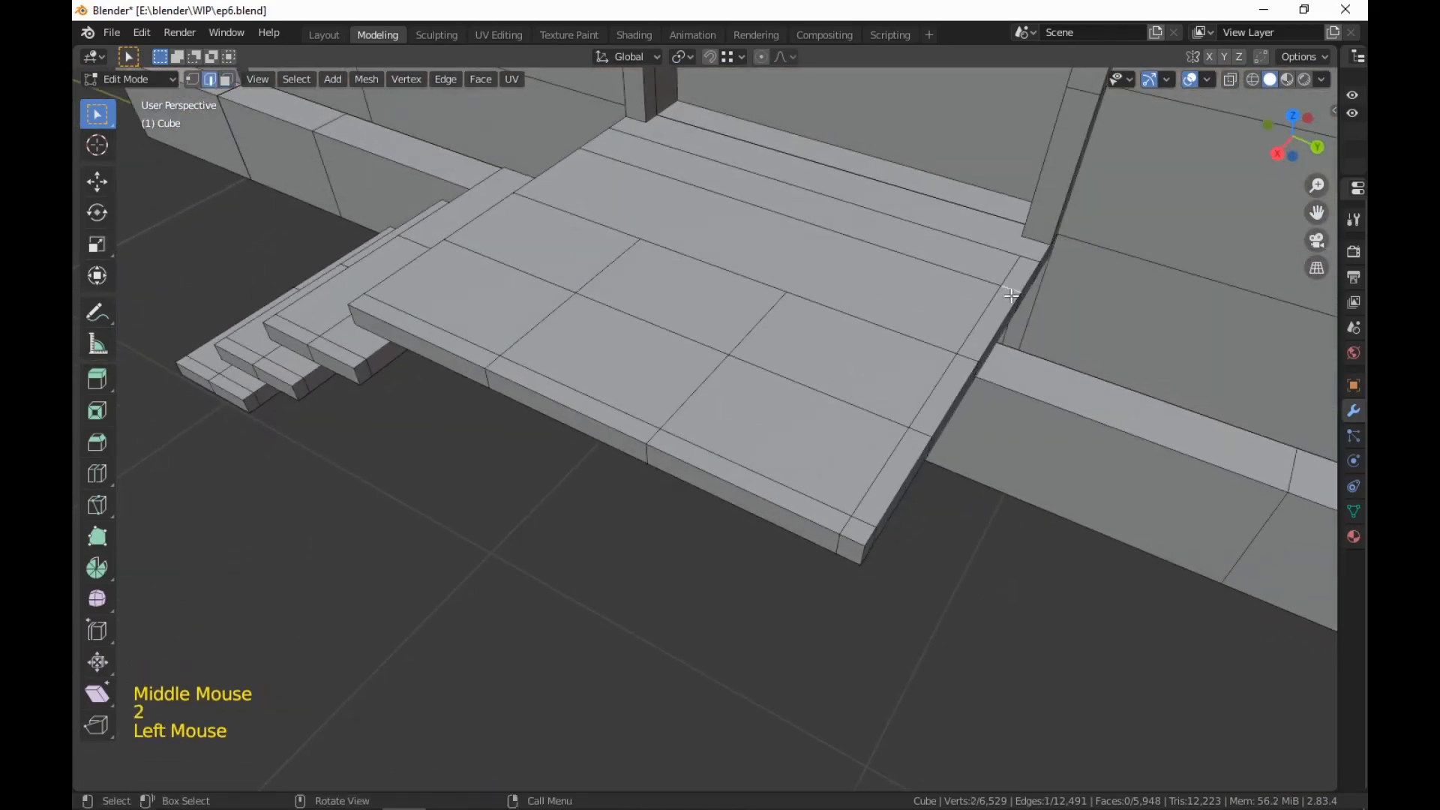
shift+click(968, 358)
shift+click(917, 435)
shift+middle_drag(917, 435, 917, 524)
shift+click(716, 395)
shift+click(630, 377)
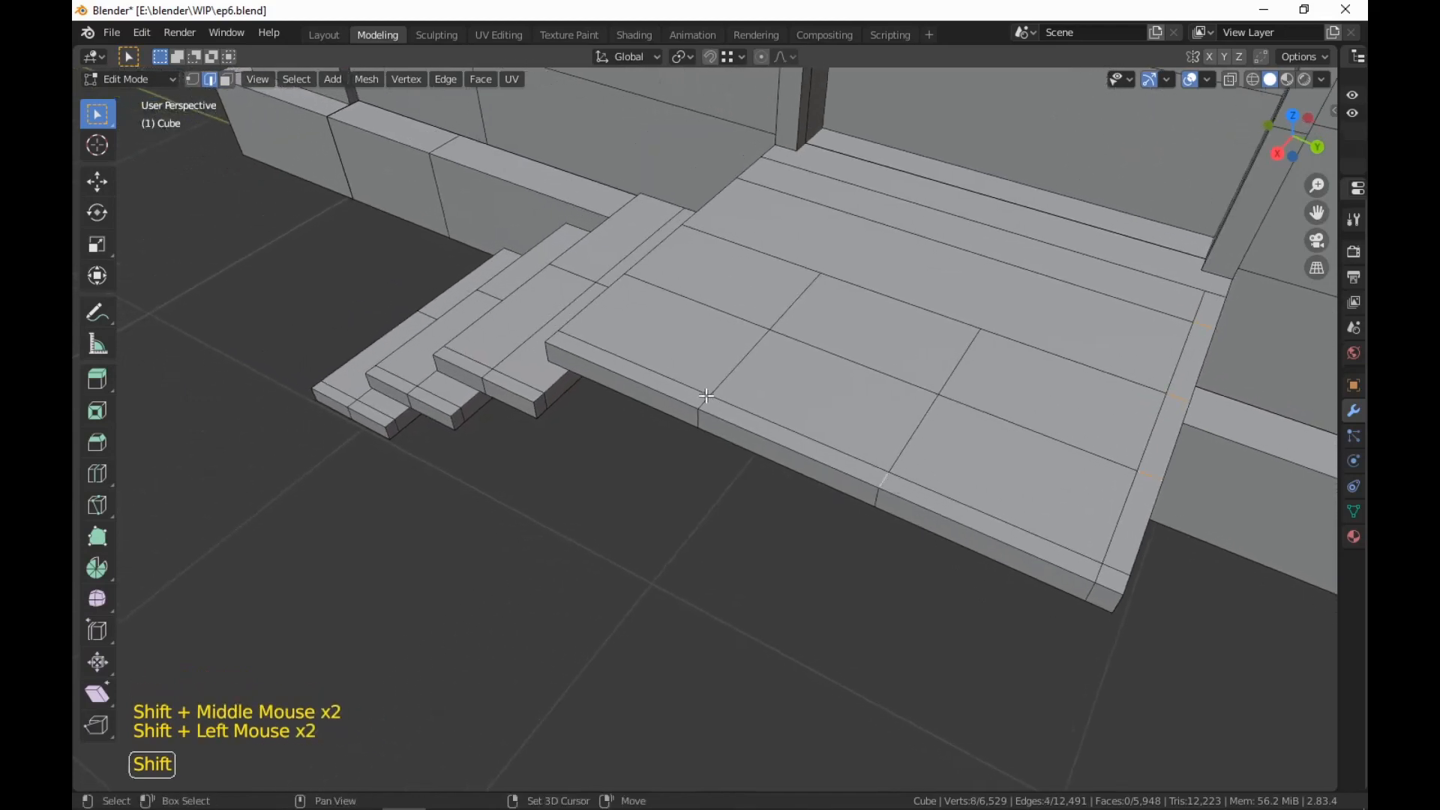
Add the short centre edge at the outer end of each of the three steps to the selection
middle_drag(630, 377, 820, 501)
shift+click(819, 439)
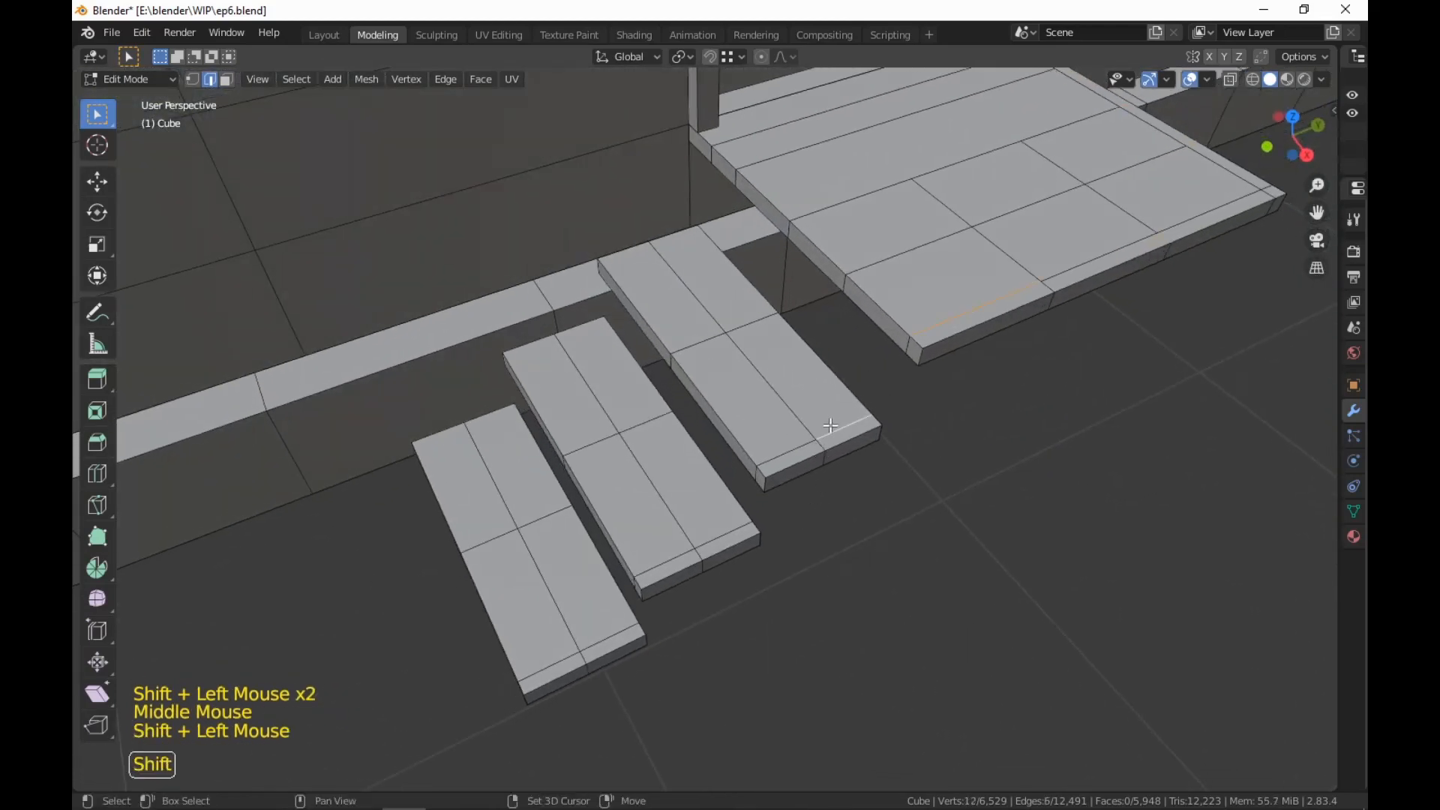
shift+click(831, 425)
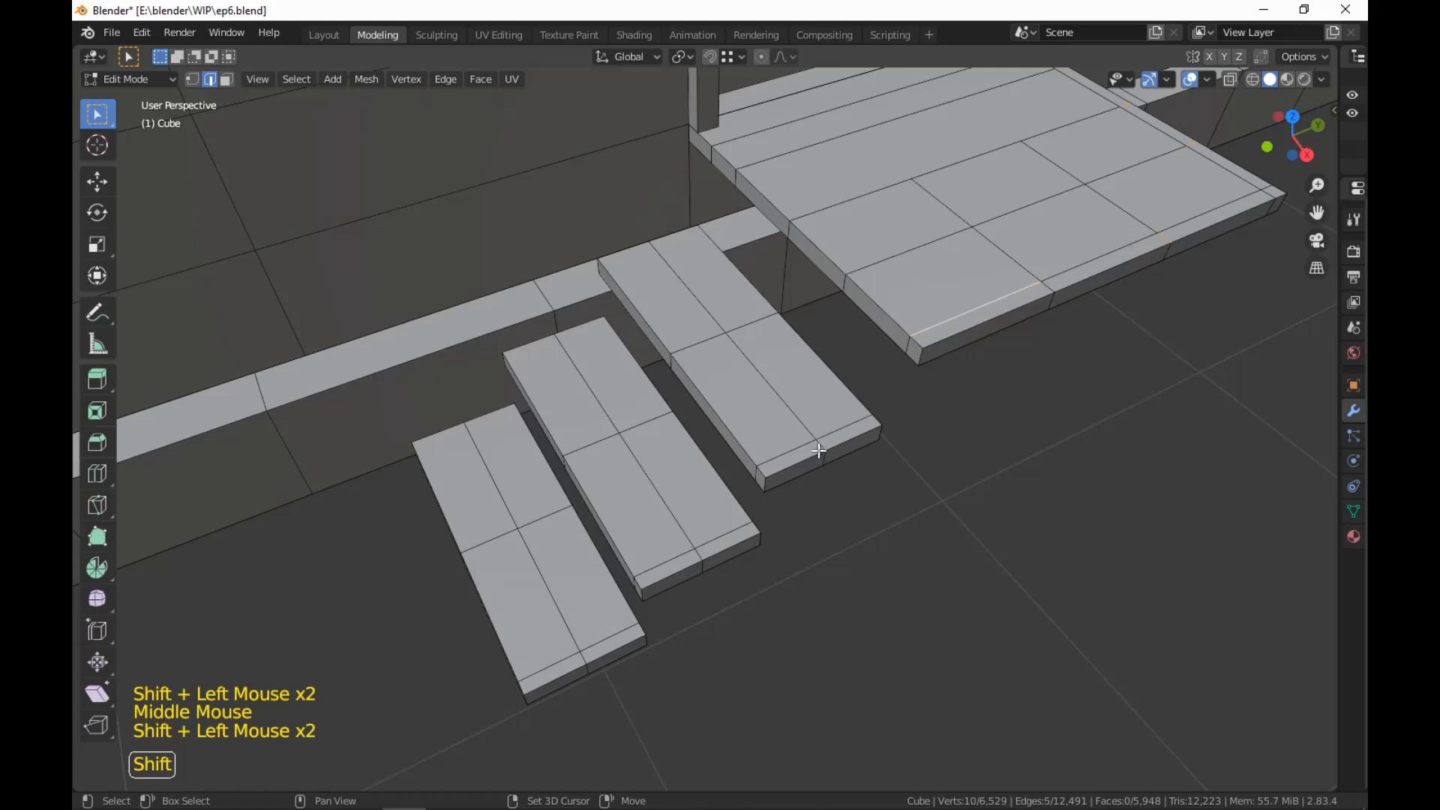
shift+click(1011, 289)
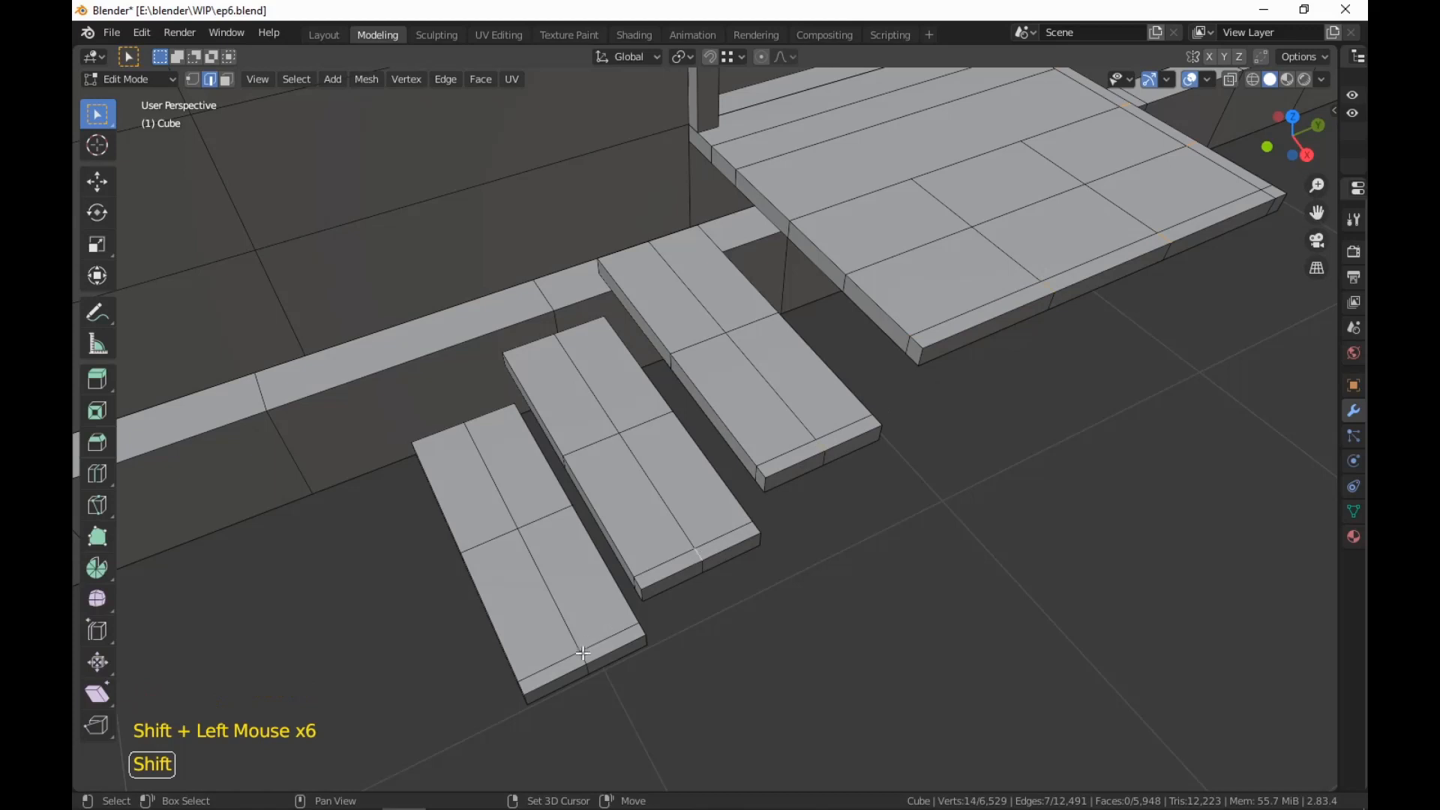
shift+middle_drag(862, 624, 855, 587)
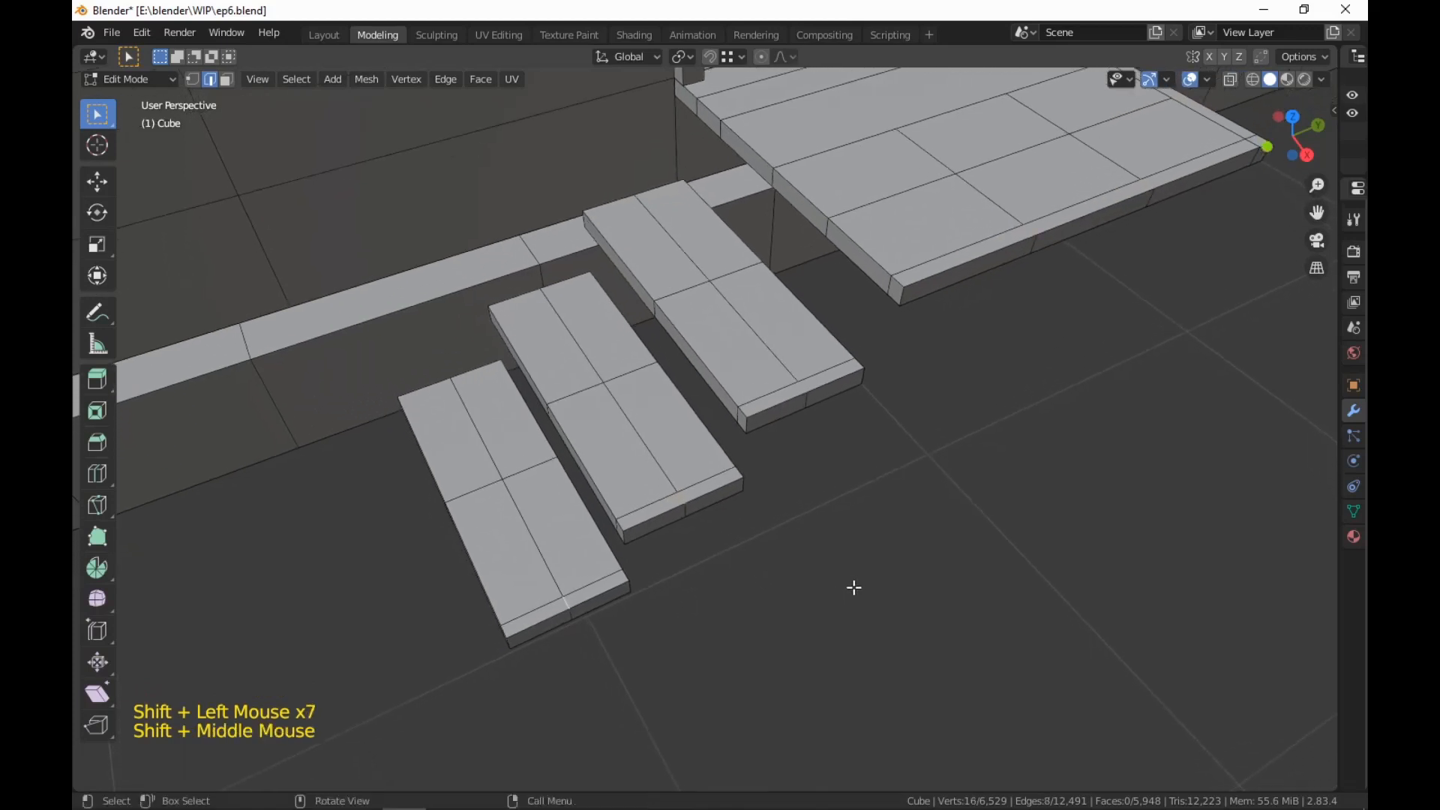
Switch to material preview shading and bevel the eight selected short edges by about 0.016 m
key(z)
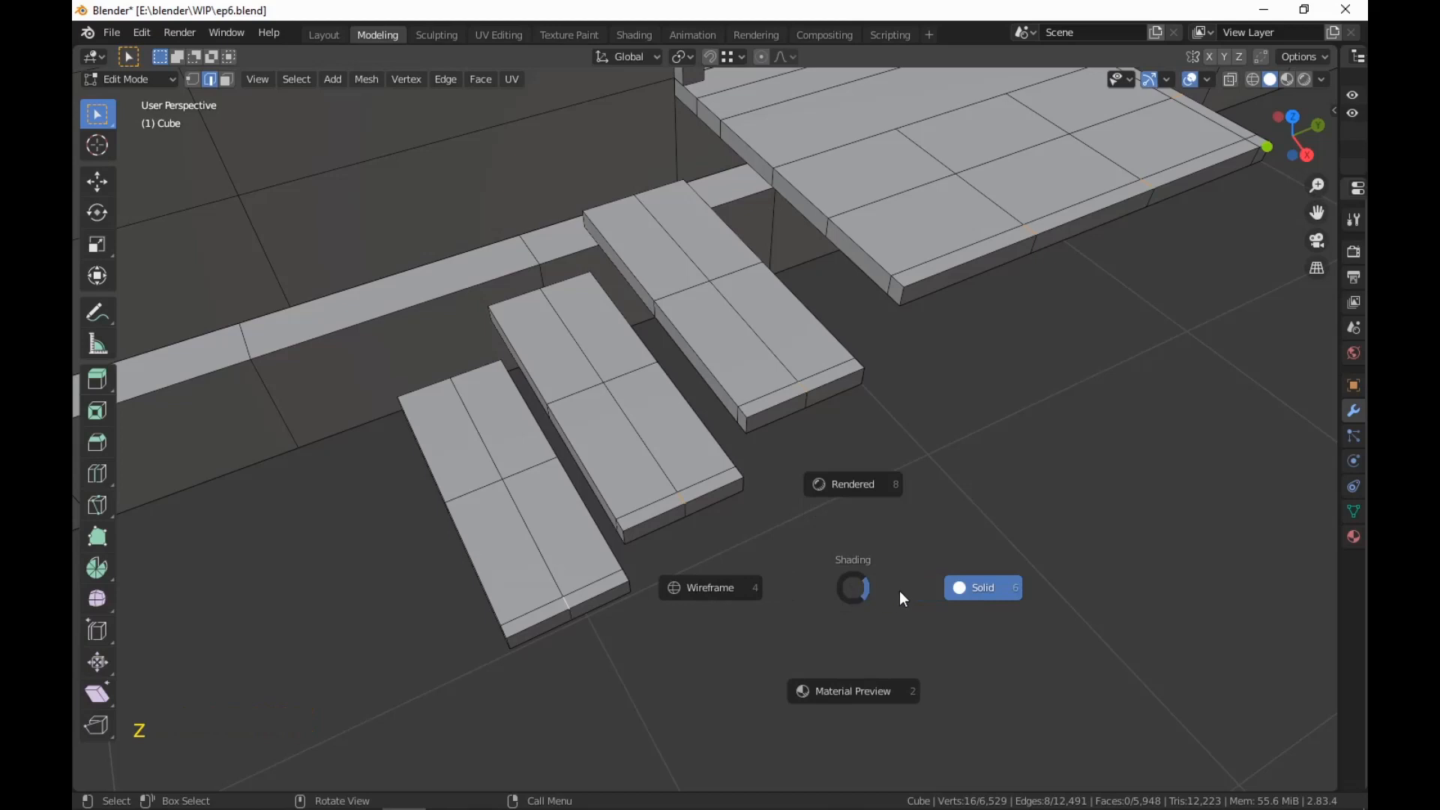
click(860, 684)
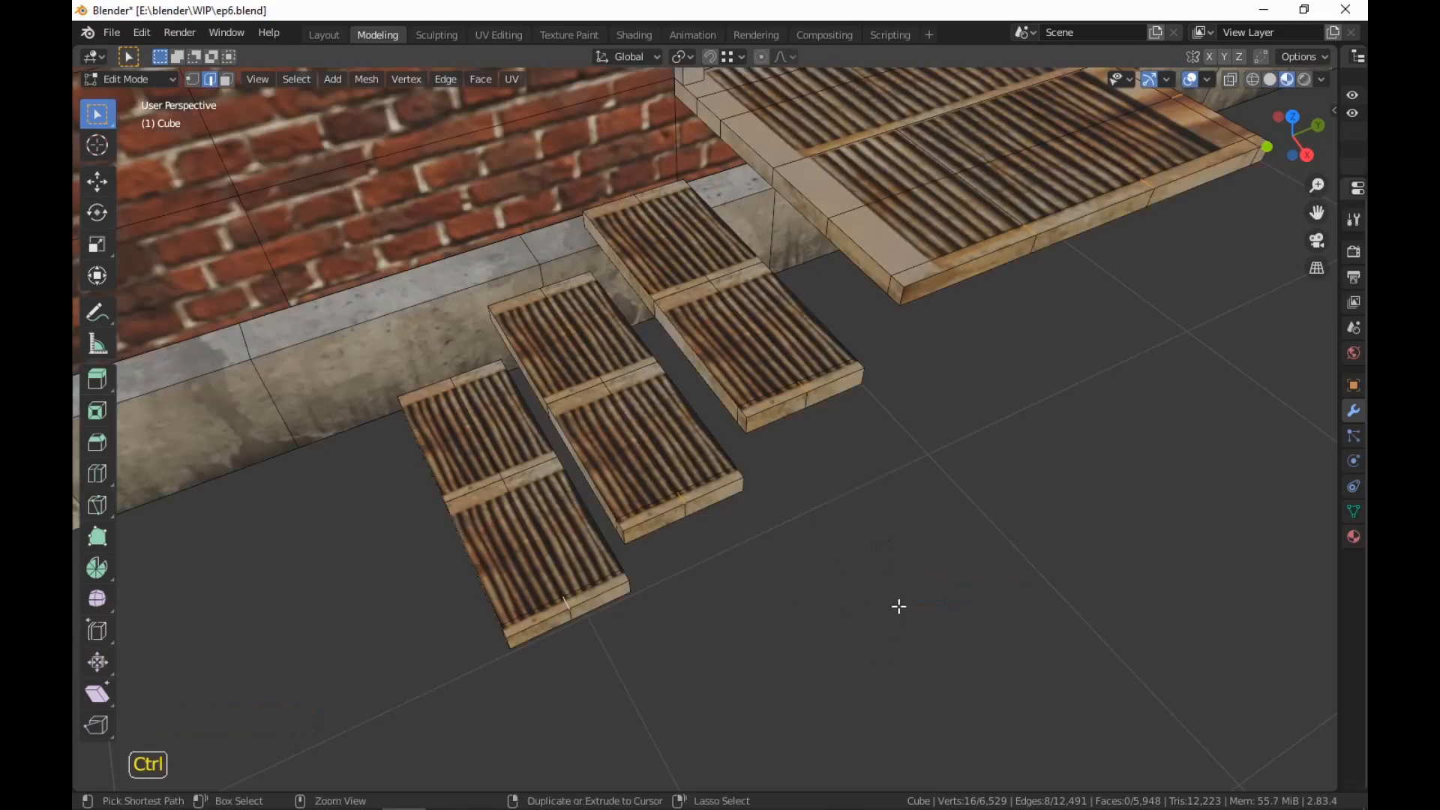
key(ctrl+b)
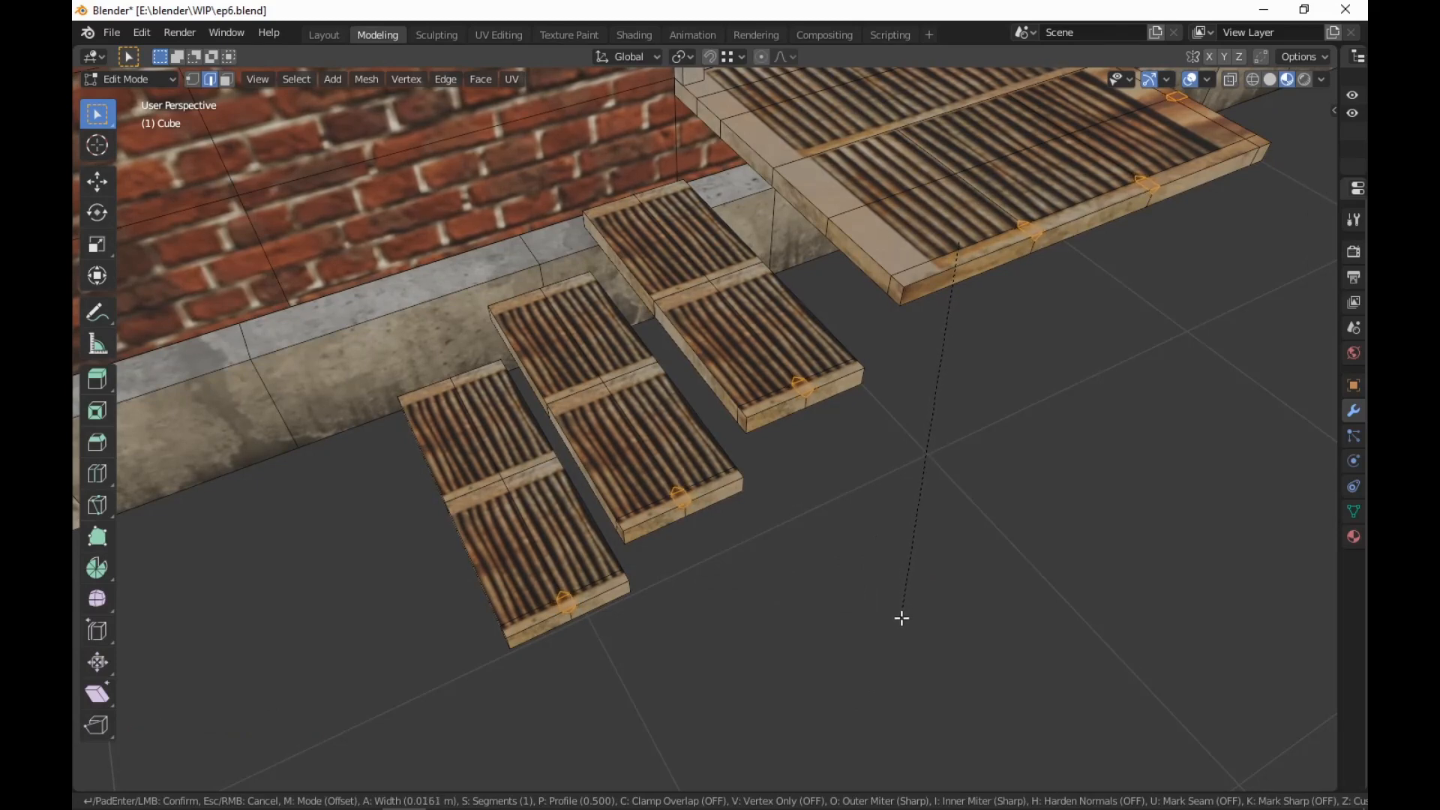
key(shift)
click(904, 627)
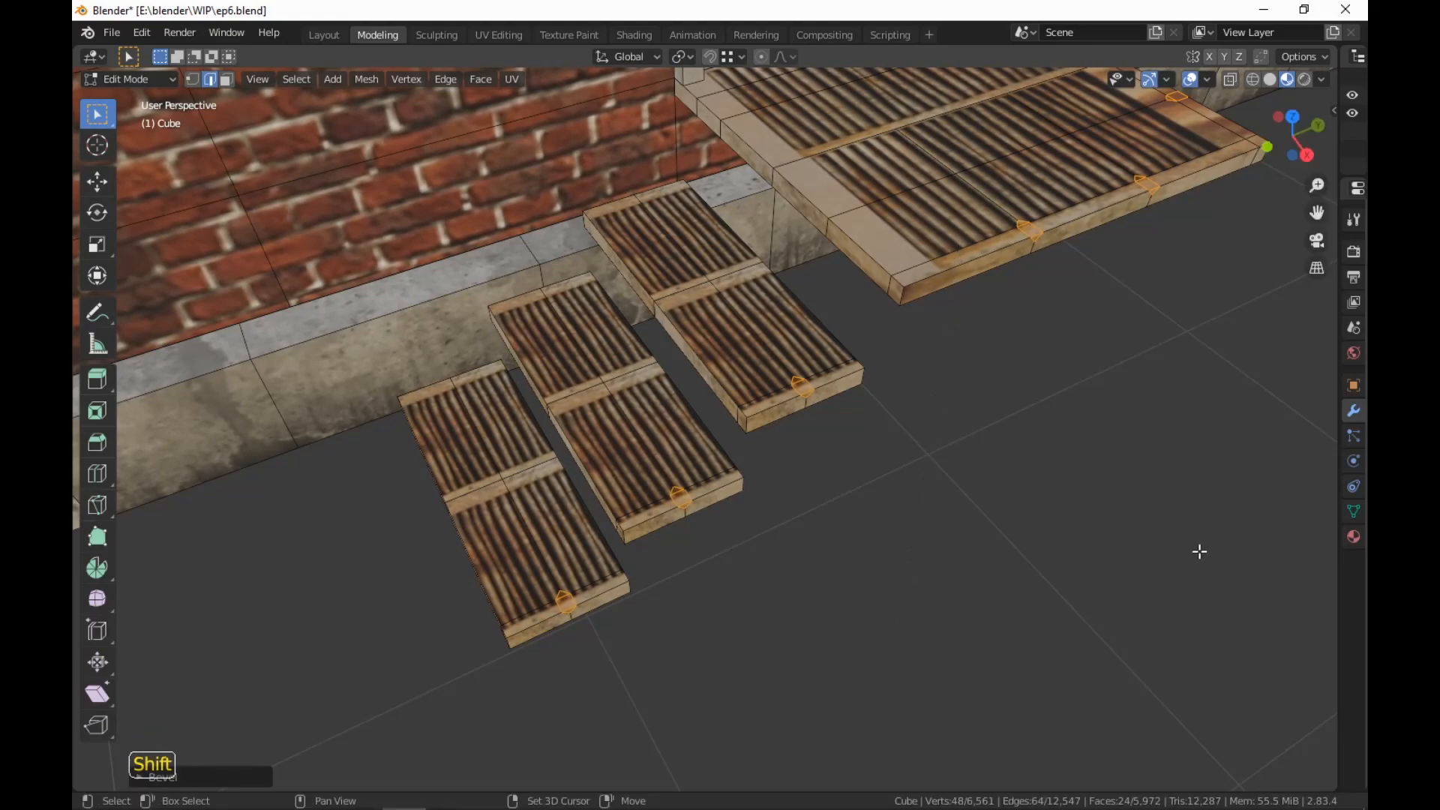
Switch to solid shading and select the six small square faces along the platform's border, including the far outer corner
middle_drag(1200, 550, 1048, 579)
key(3)
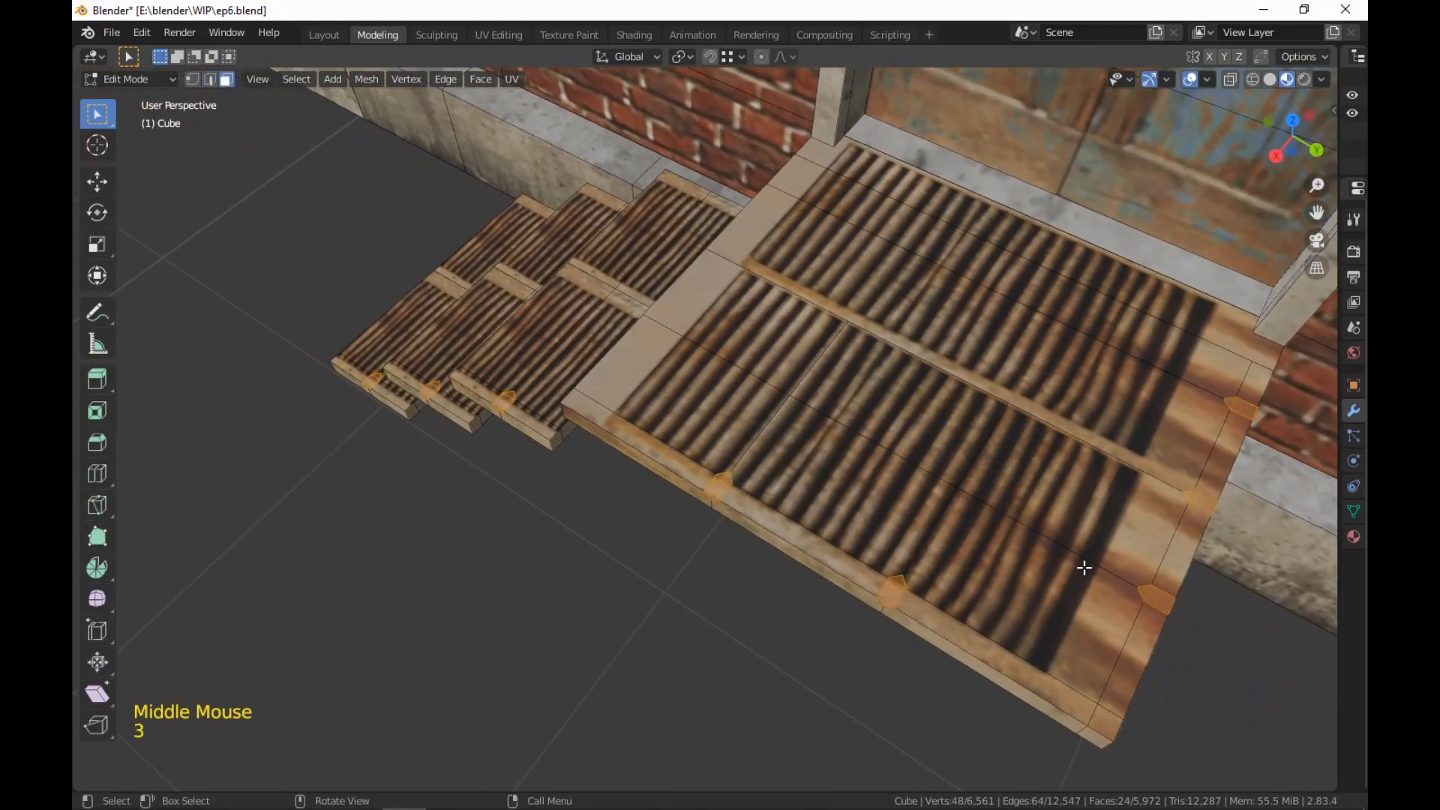
click(1245, 415)
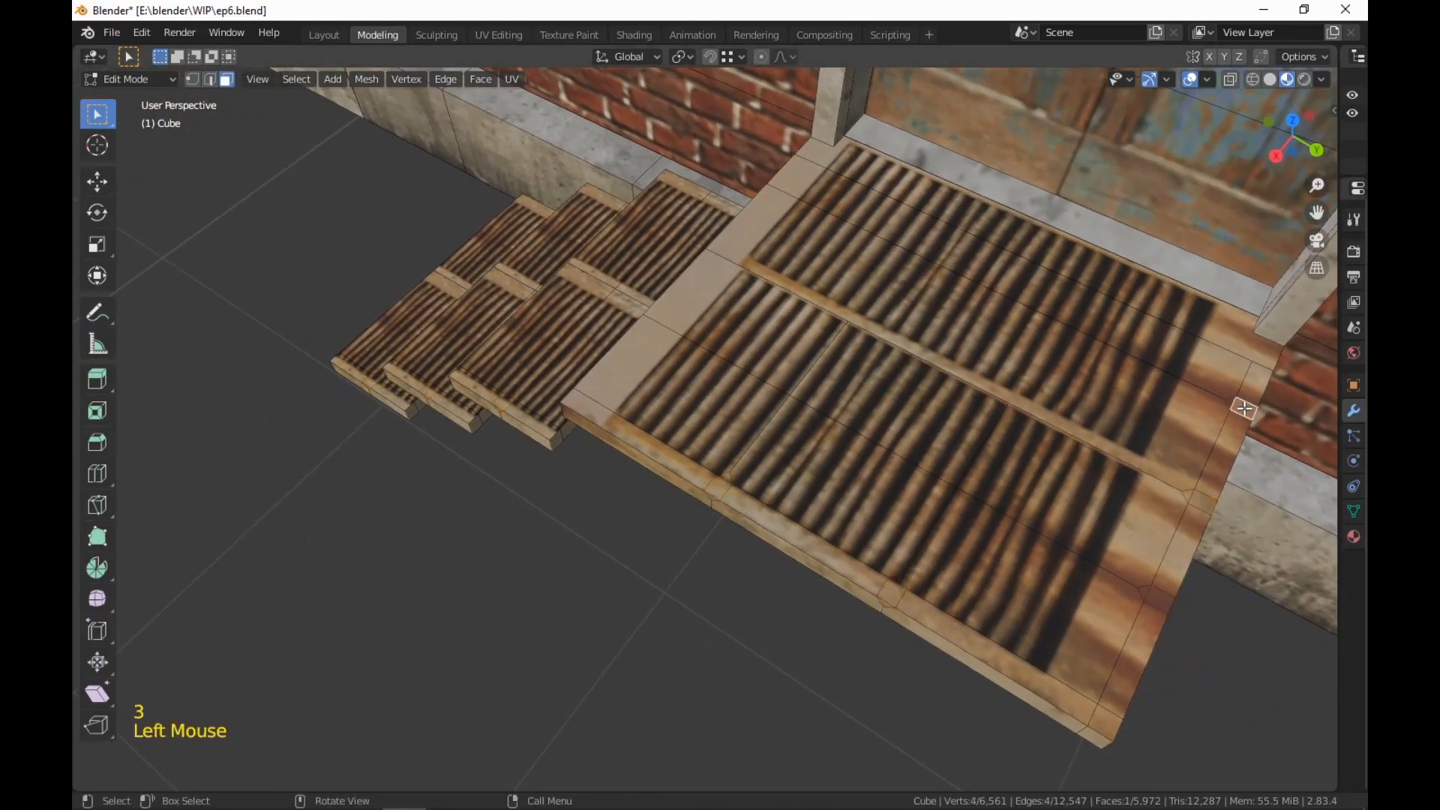
key(z)
click(1321, 417)
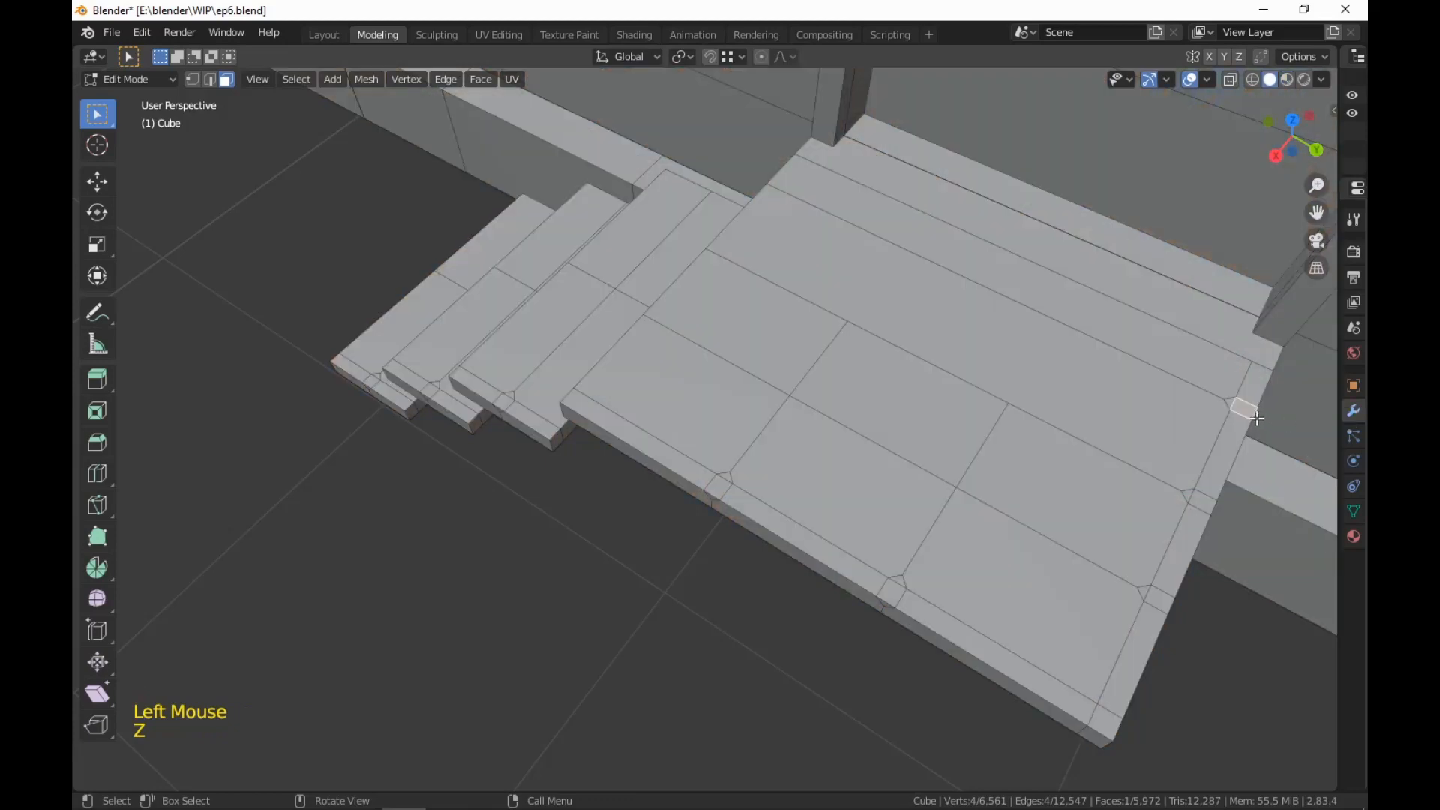
shift+click(1202, 504)
shift+click(1160, 601)
shift+click(1104, 723)
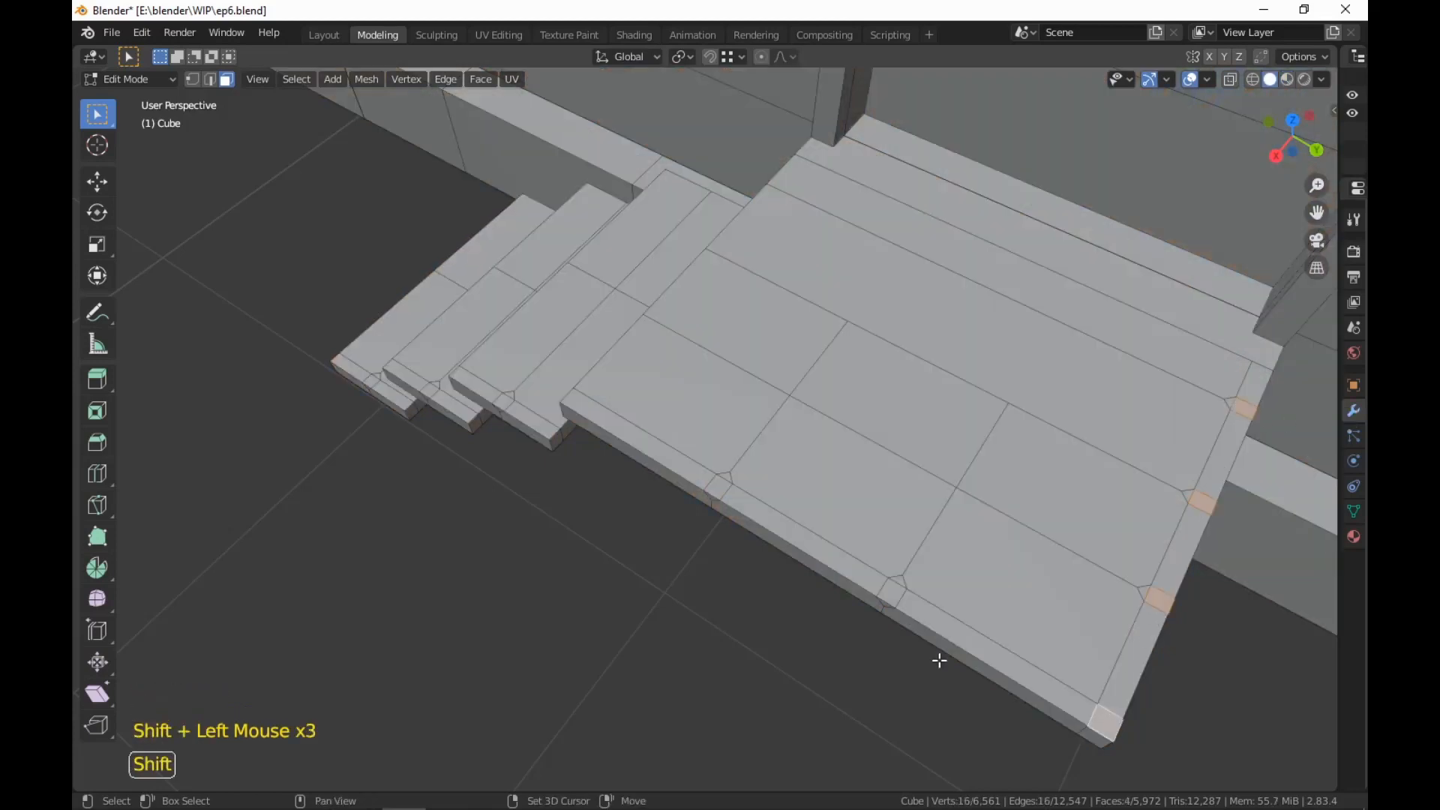
shift+click(890, 592)
shift+click(726, 483)
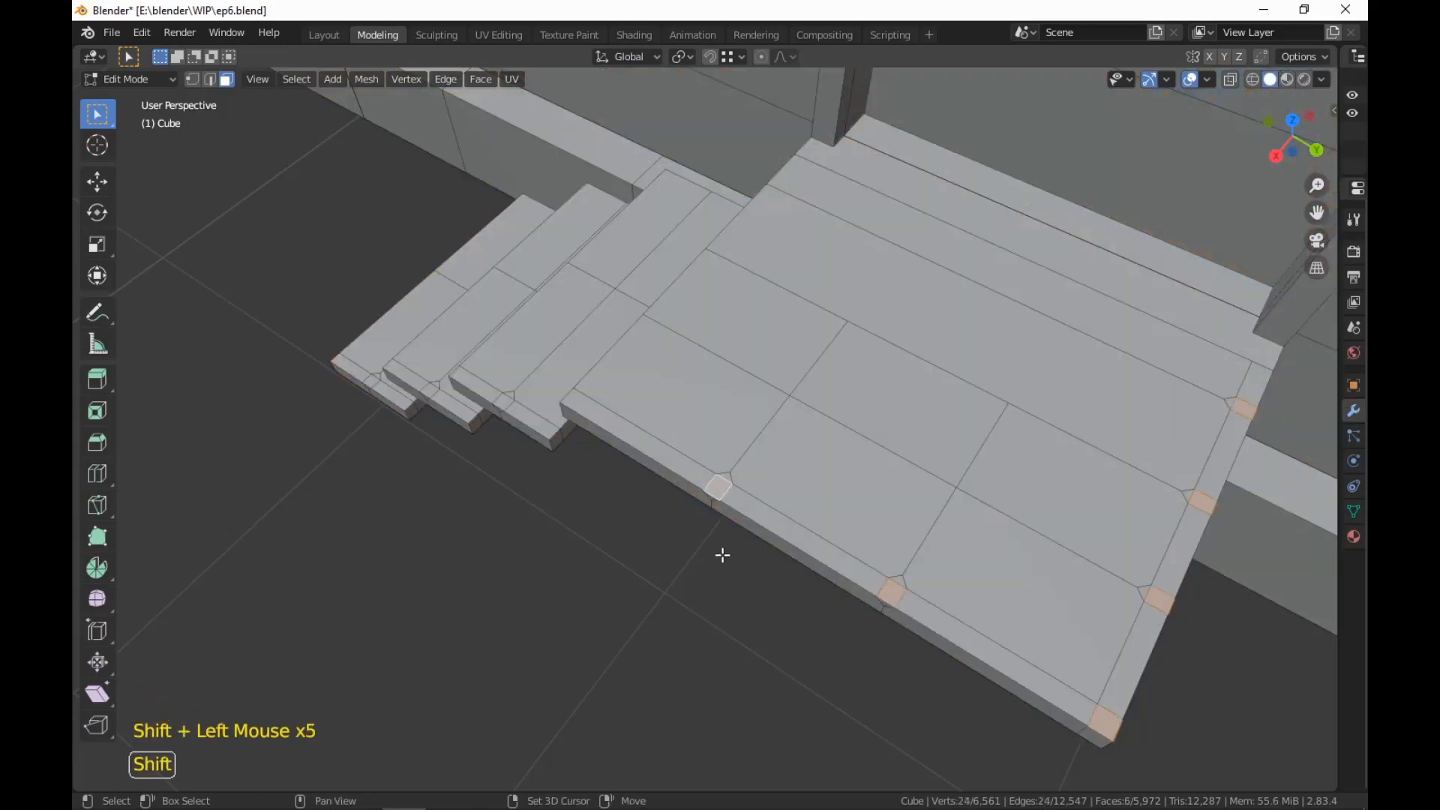
middle_drag(720, 553, 810, 455)
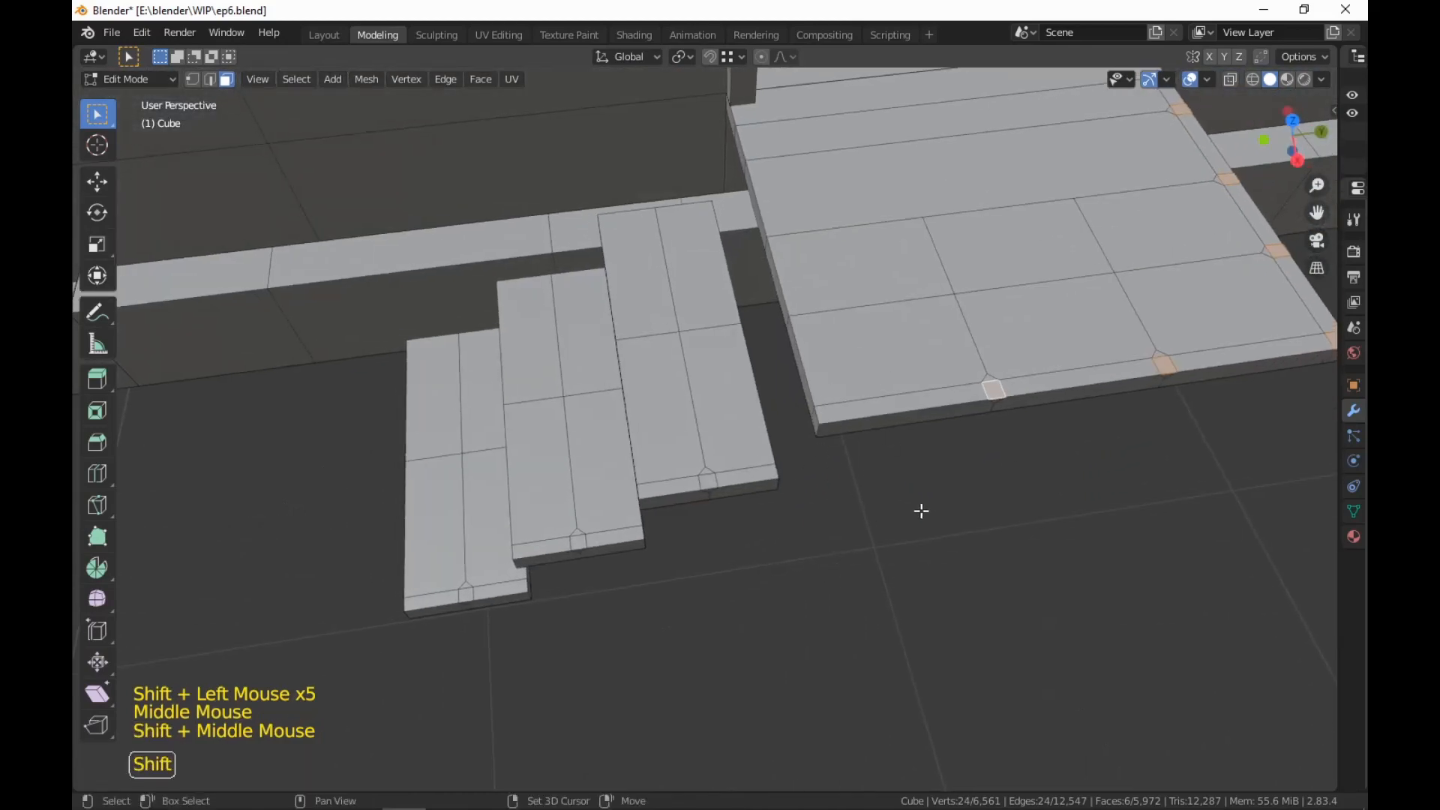
shift+middle_drag(922, 511, 845, 566)
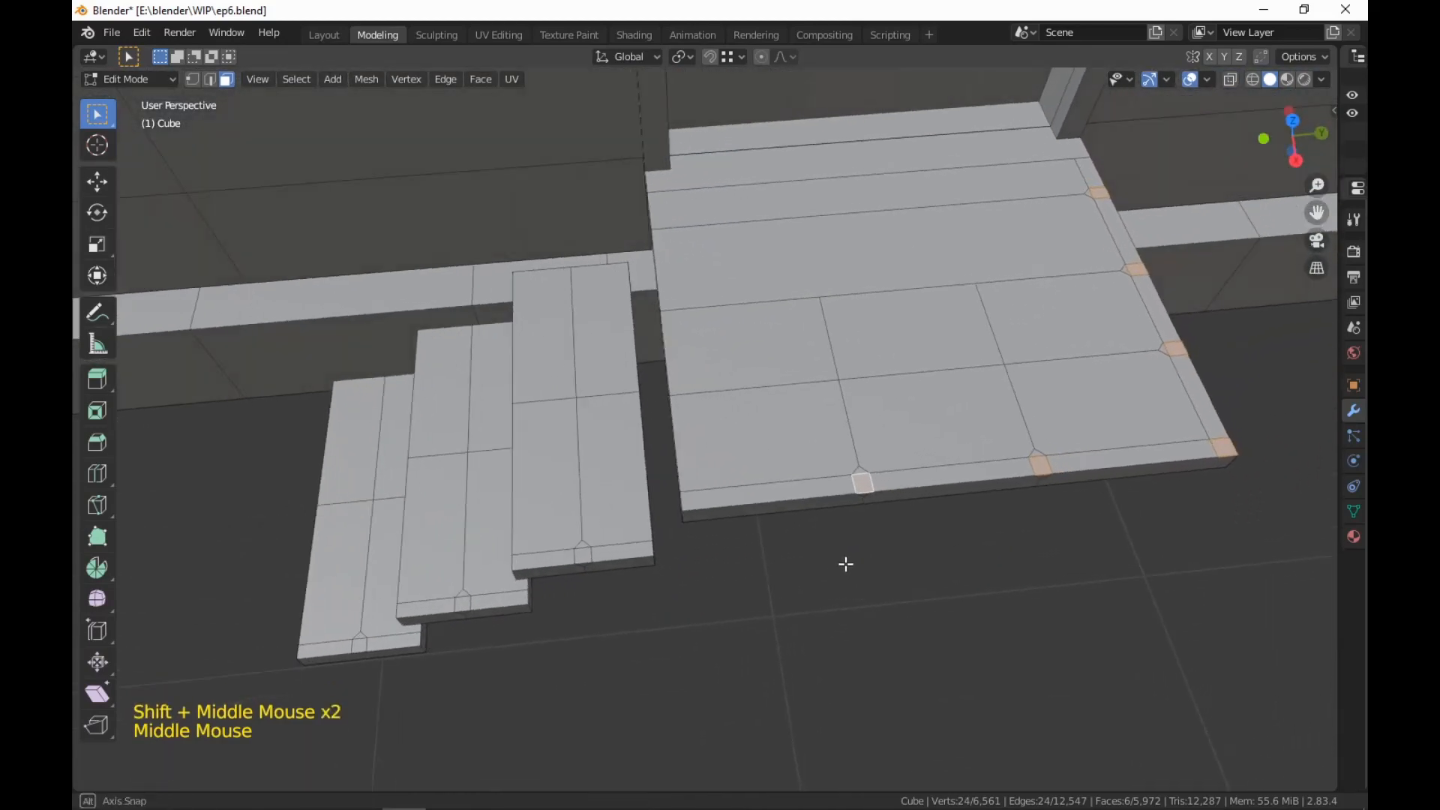
Cut the outer border strip crosswise near the steps and slide the cut toward the platform's corner to form a small face
key(ctrl+r)
click(725, 497)
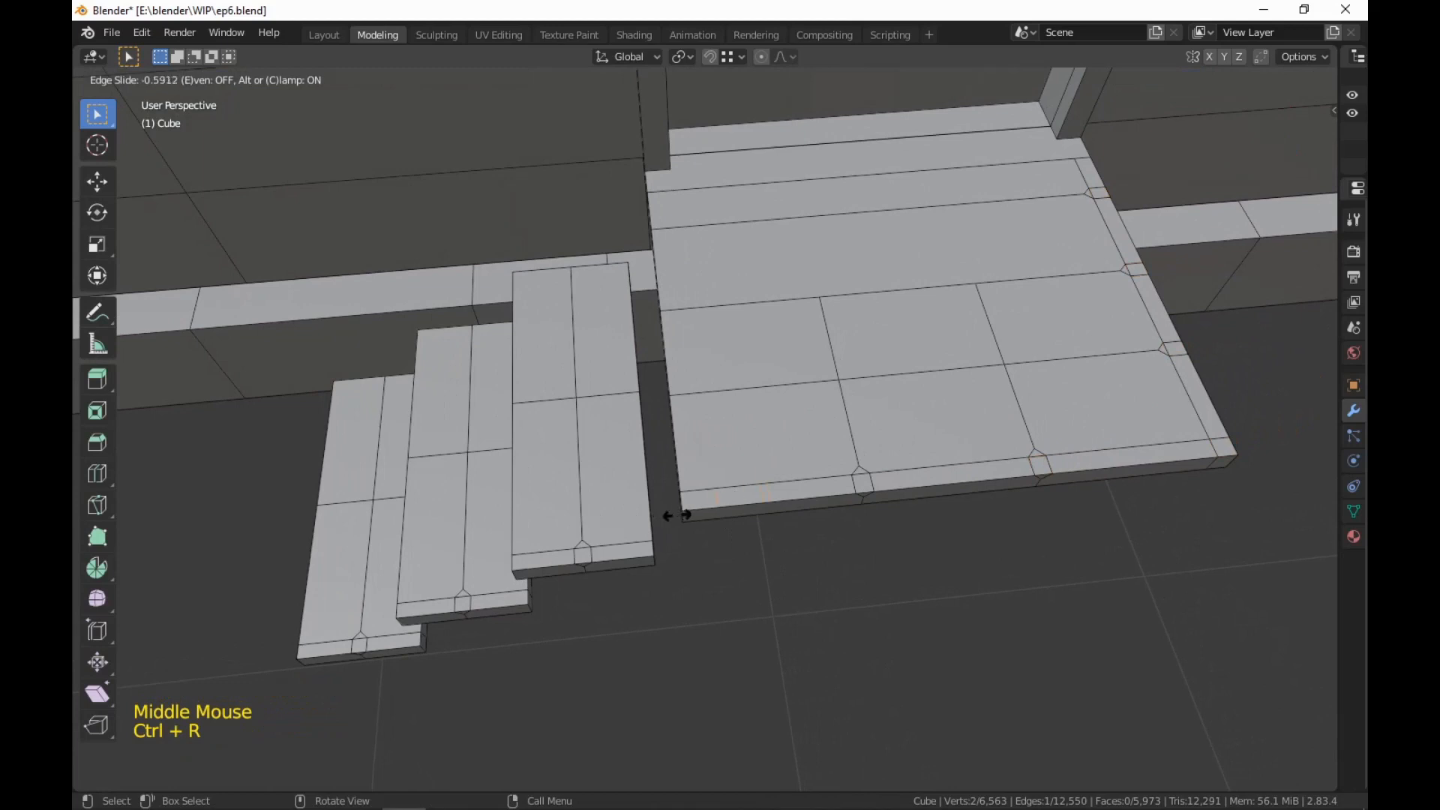
click(664, 514)
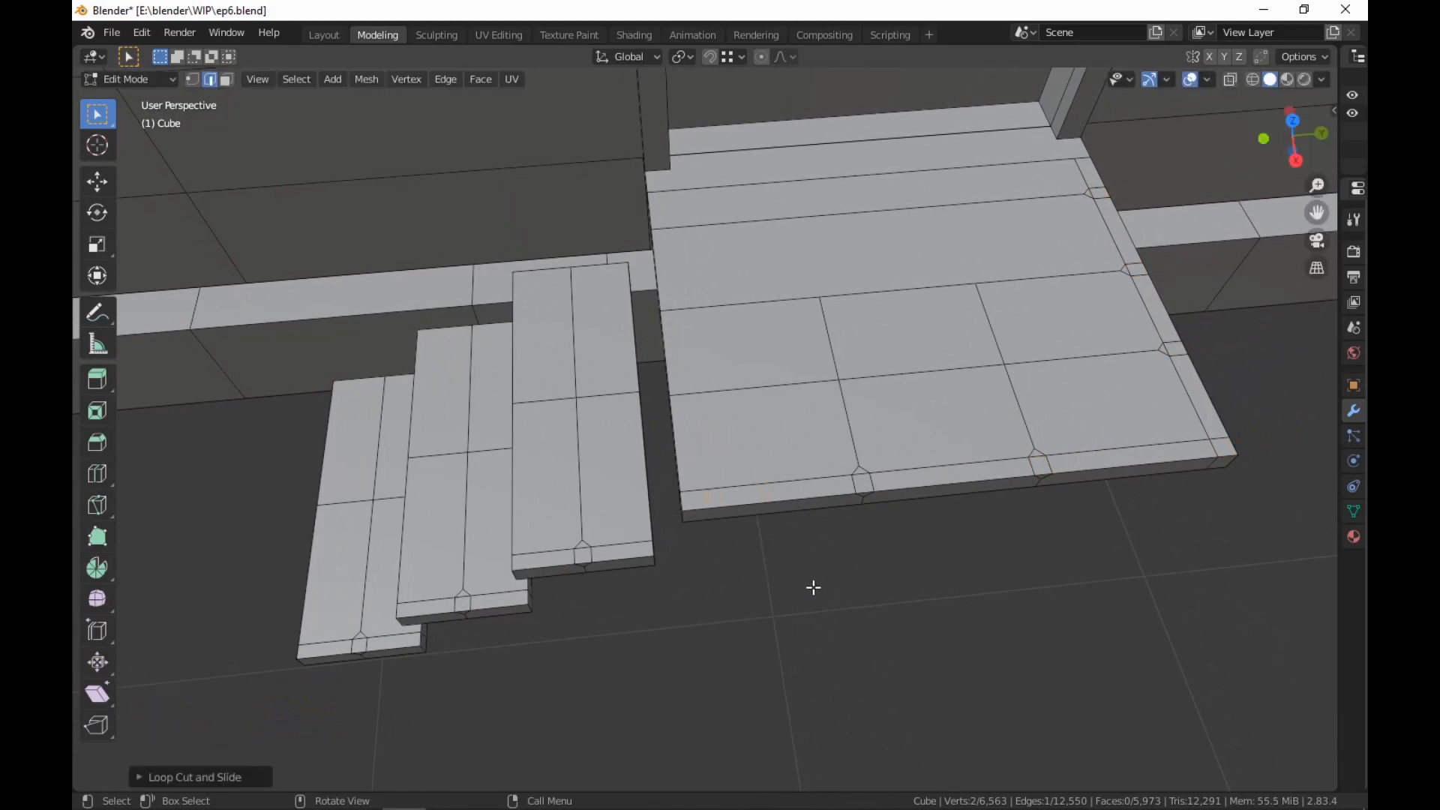
Select the seven small post-base faces around the platform's border plus the one at the outer end of each step
key(3)
click(1101, 194)
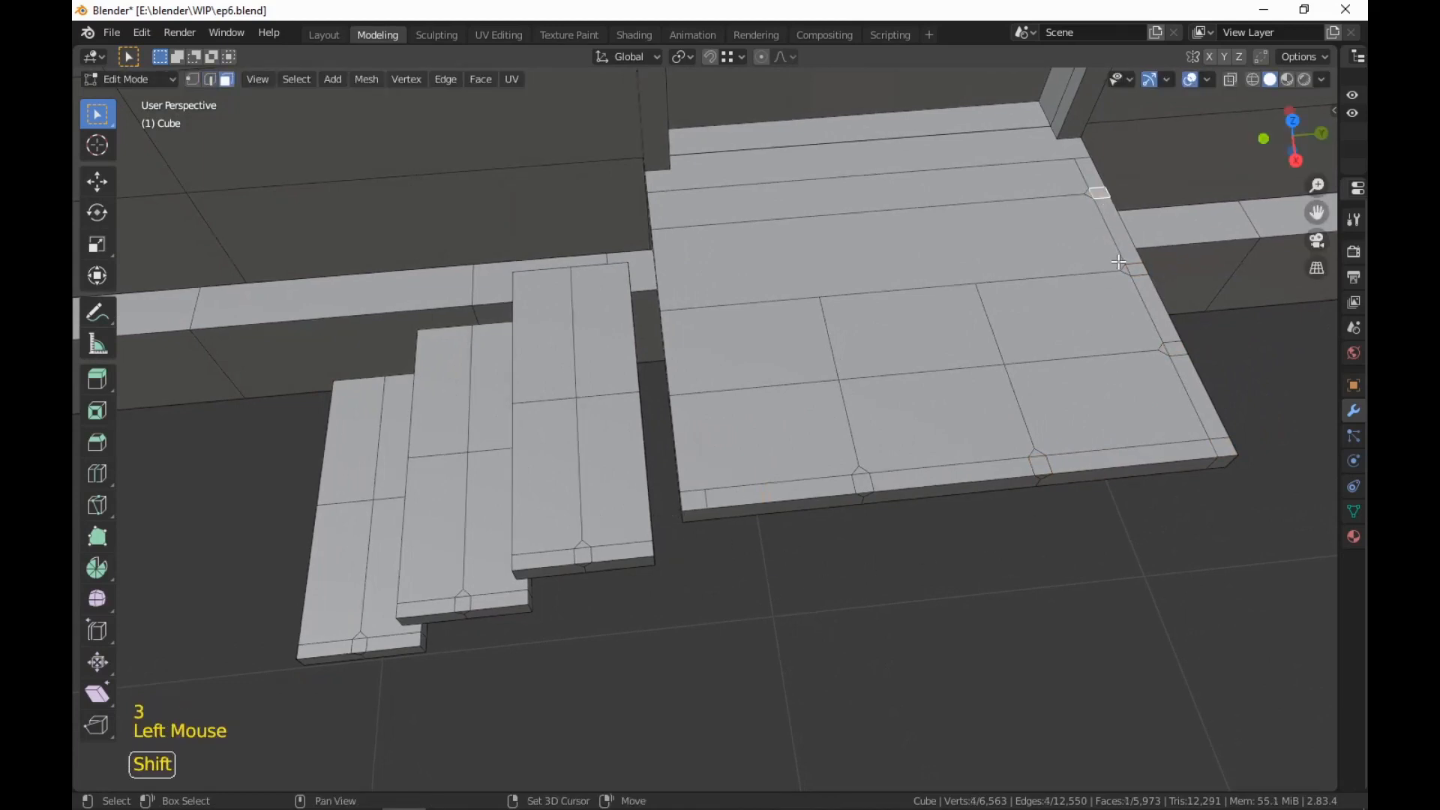
shift+click(1138, 269)
shift+click(1176, 349)
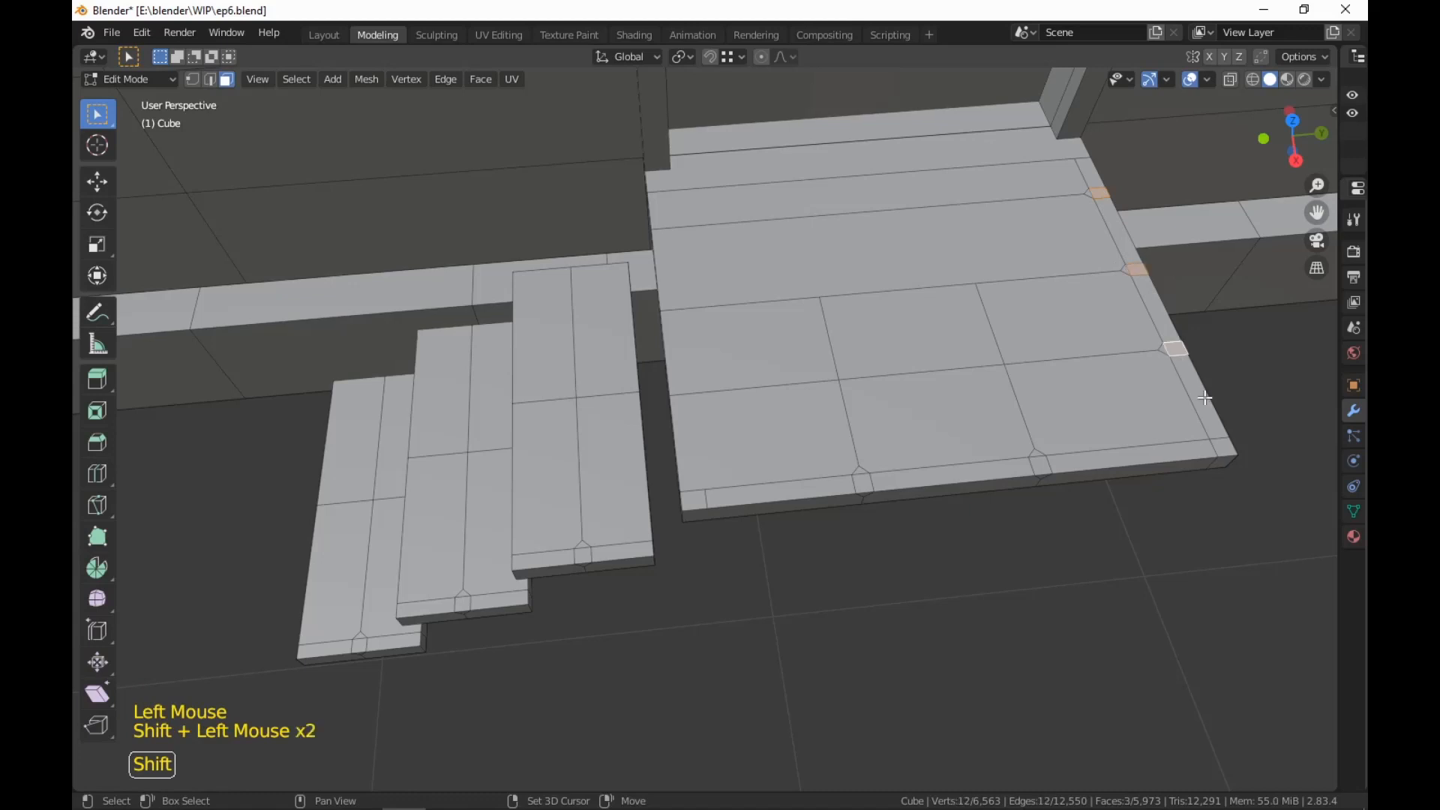
shift+click(1224, 450)
shift+click(1040, 466)
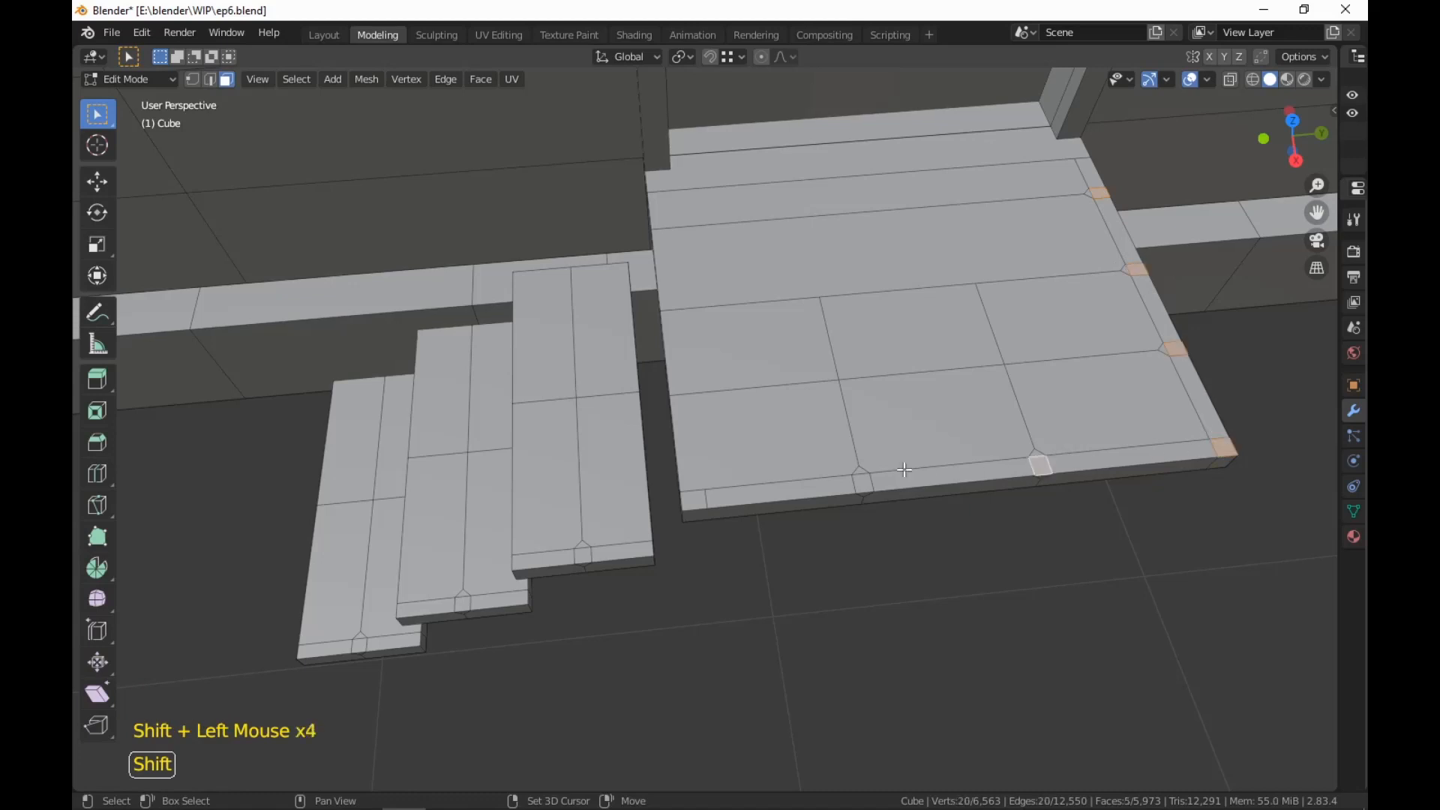
shift+click(864, 484)
shift+click(694, 500)
shift+click(585, 555)
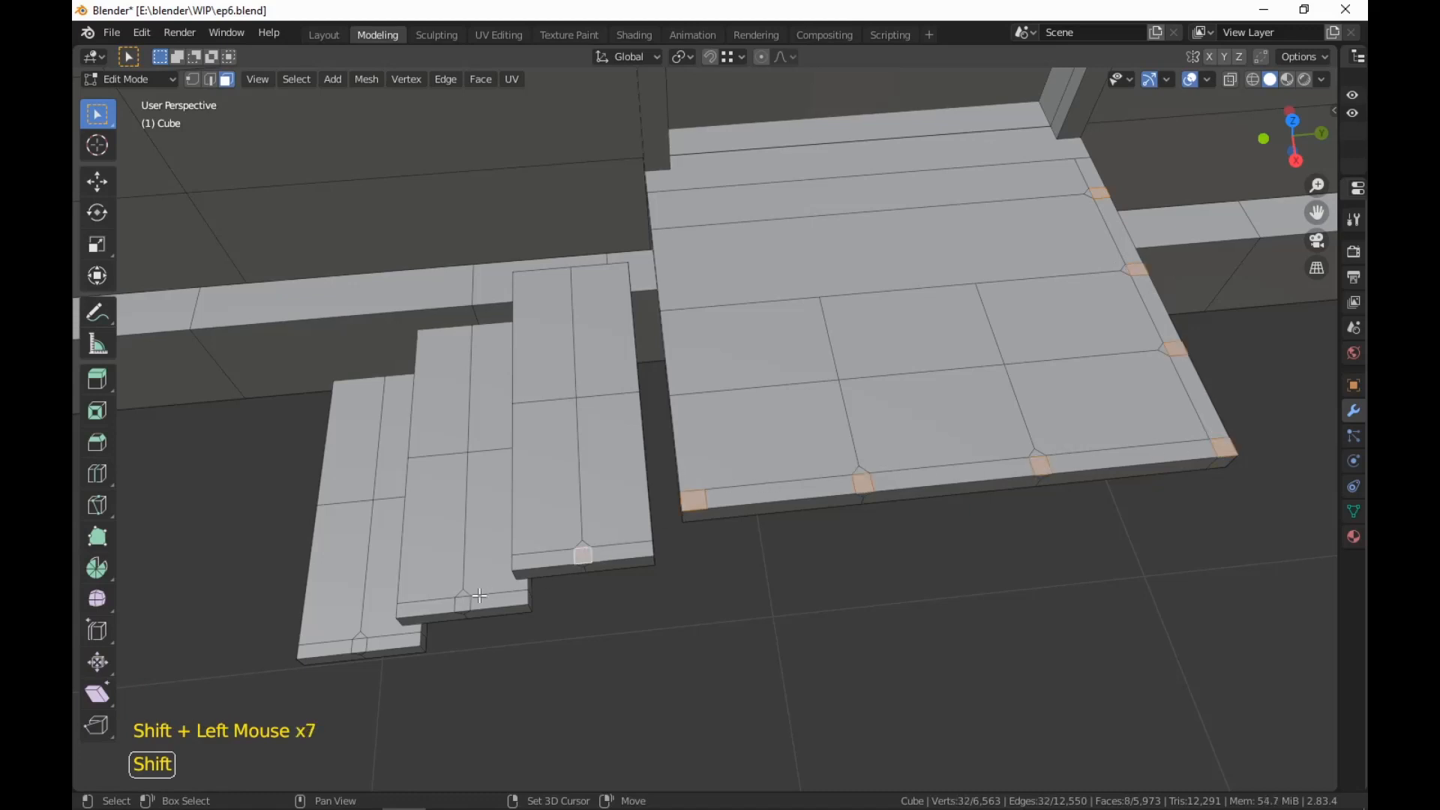
shift+click(464, 604)
shift+click(362, 647)
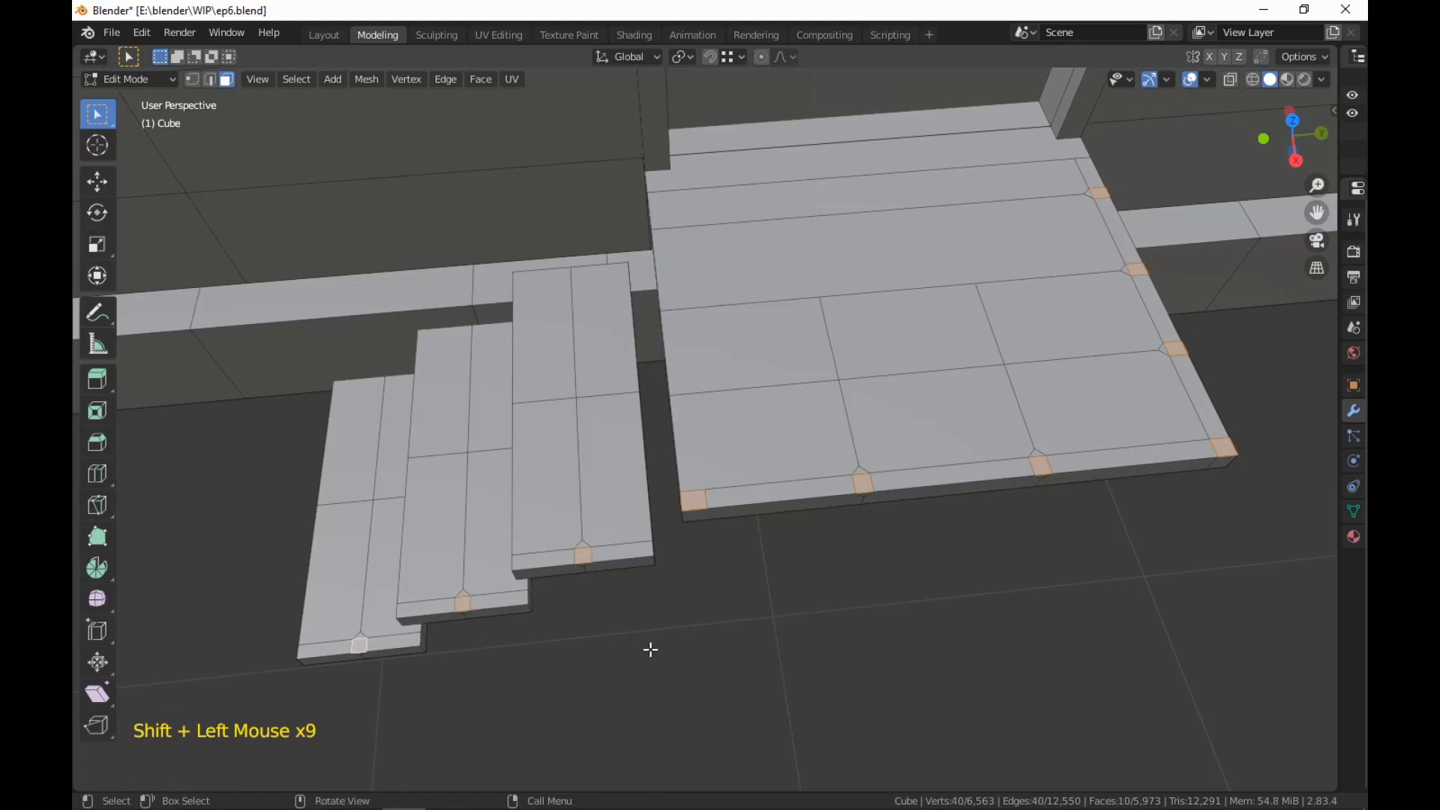
Try extruding the ten selected faces upward by 1 m into posts and undo the extrusion
middle_drag(650, 650, 933, 615)
scroll(944, 594, down, 3)
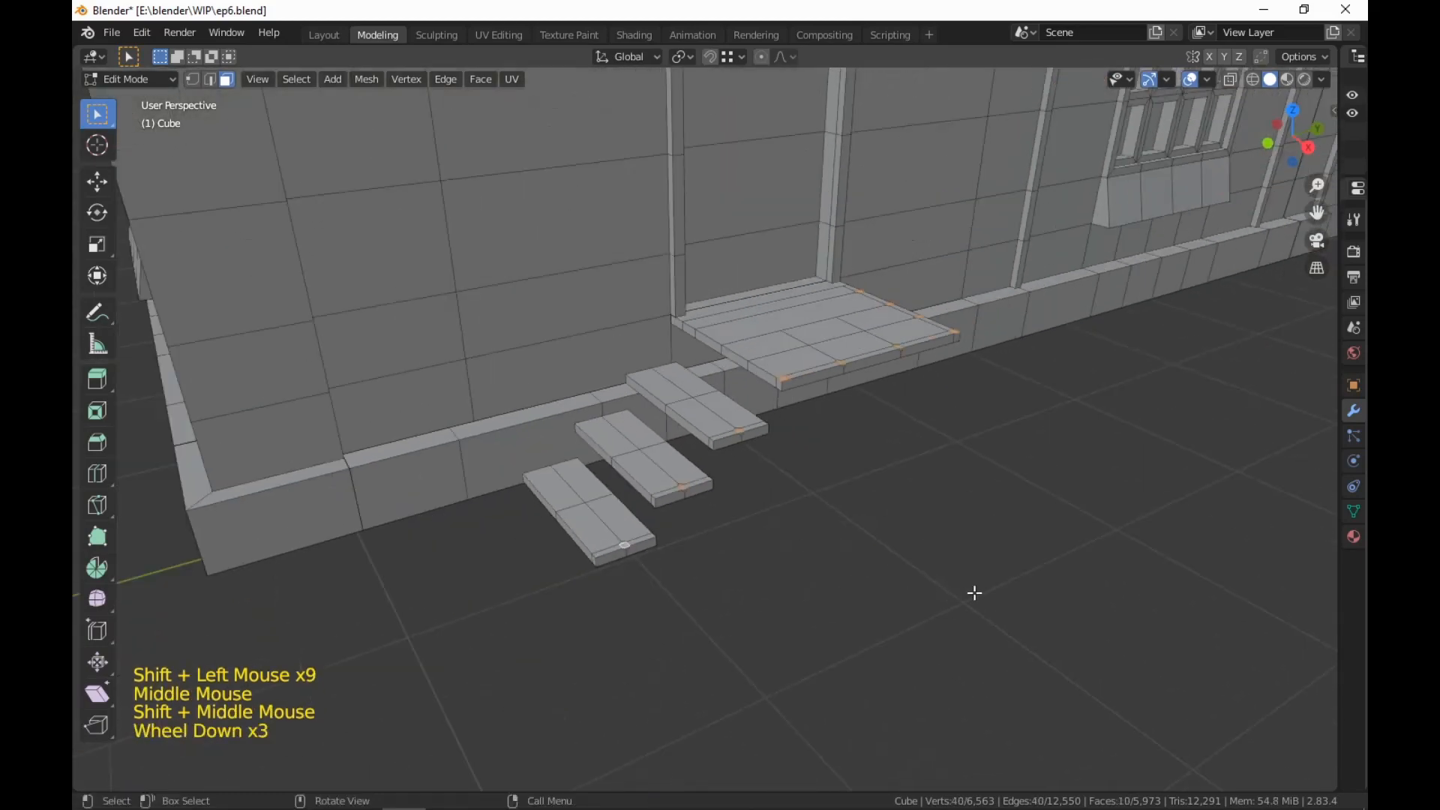
key(e)
key(1)
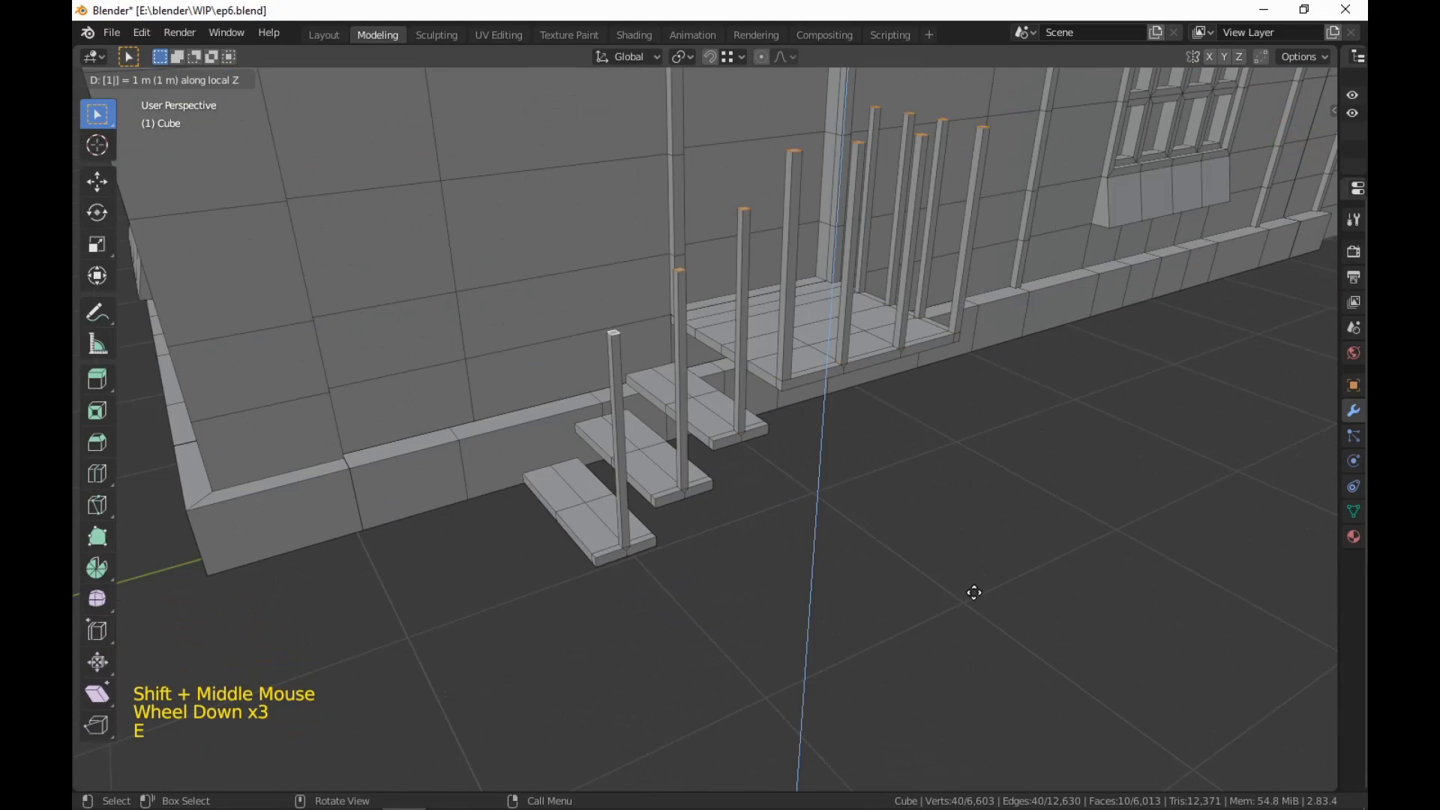
key(Return)
scroll(942, 532, down, 3)
middle_drag(942, 532, 933, 492)
scroll(916, 470, up, 1)
scroll(949, 542, up, 2)
middle_drag(948, 542, 978, 572)
key(ctrl+z)
Extrude the ten selected post-base faces on the platform and steps upward by 0.75 m into railing posts
text(e)
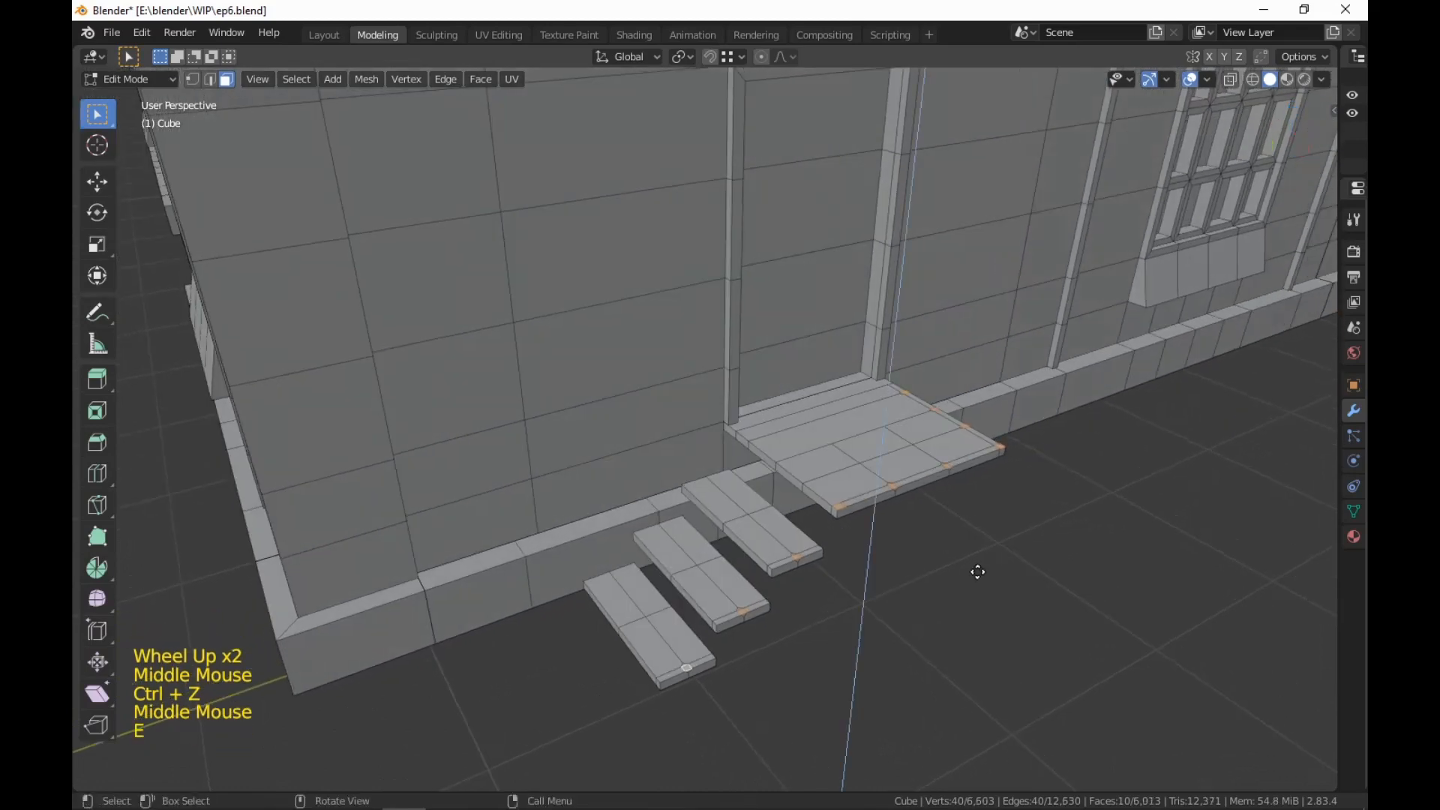
text(.)
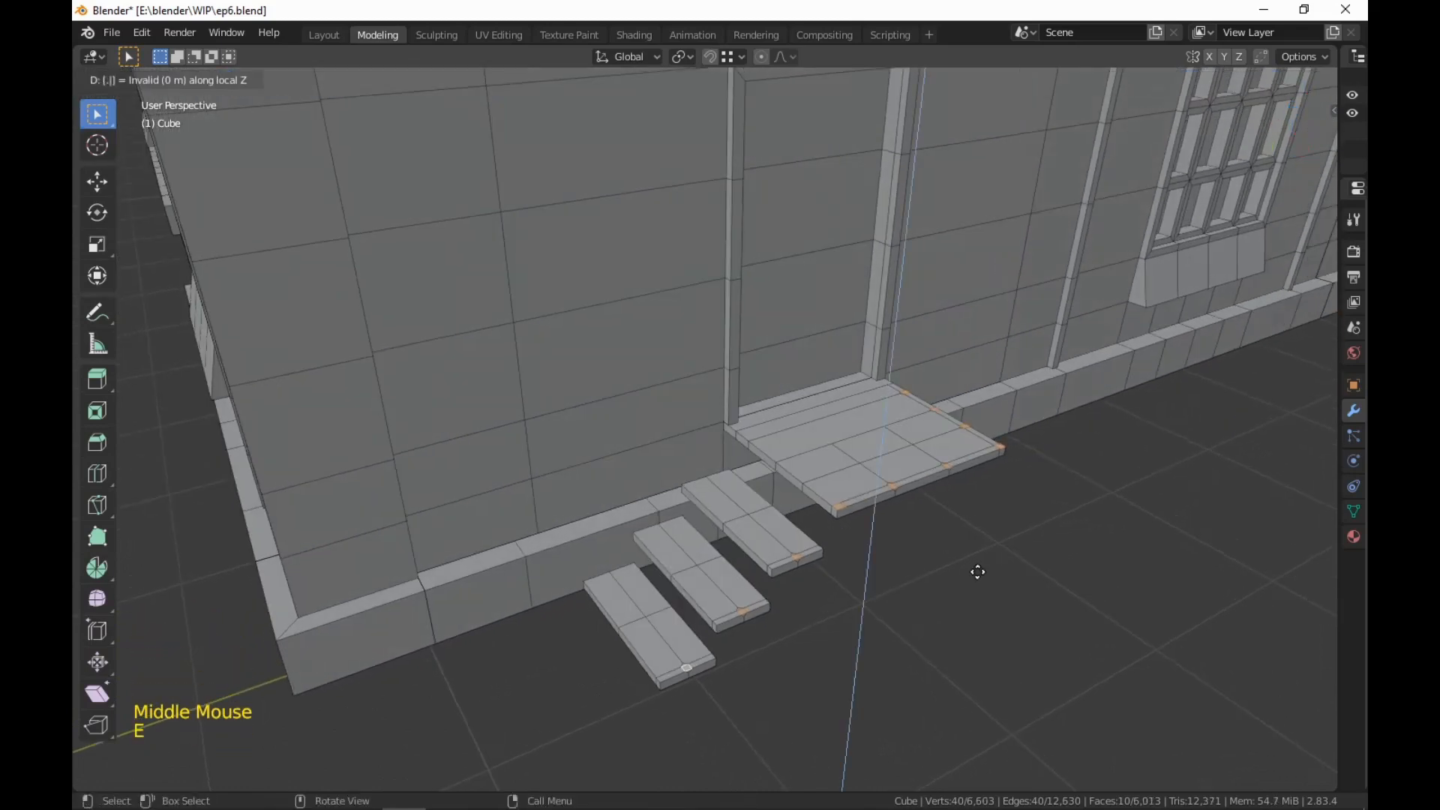
text(75)
key(Return)
middle_drag(978, 573, 958, 569)
scroll(960, 564, up, 2)
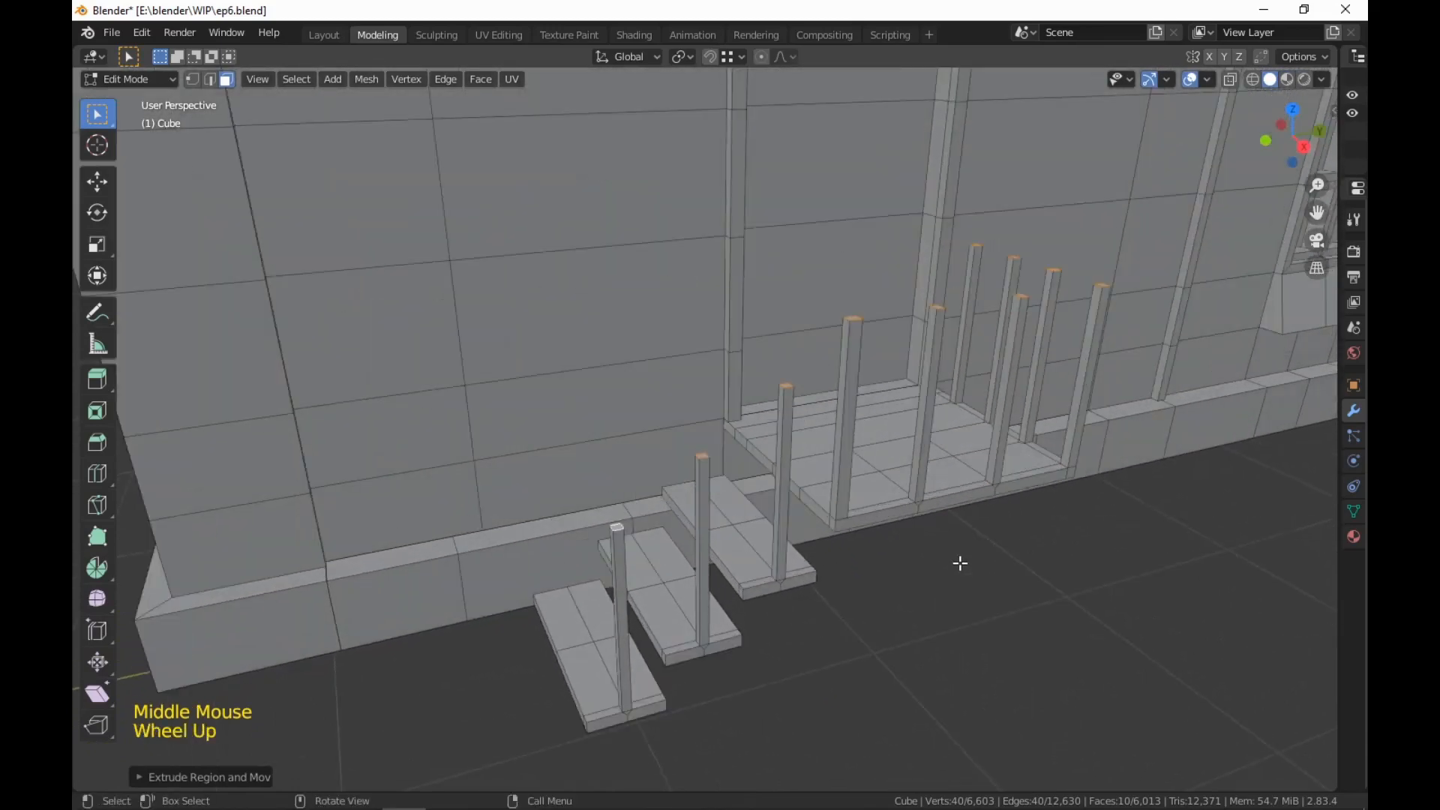
key(e)
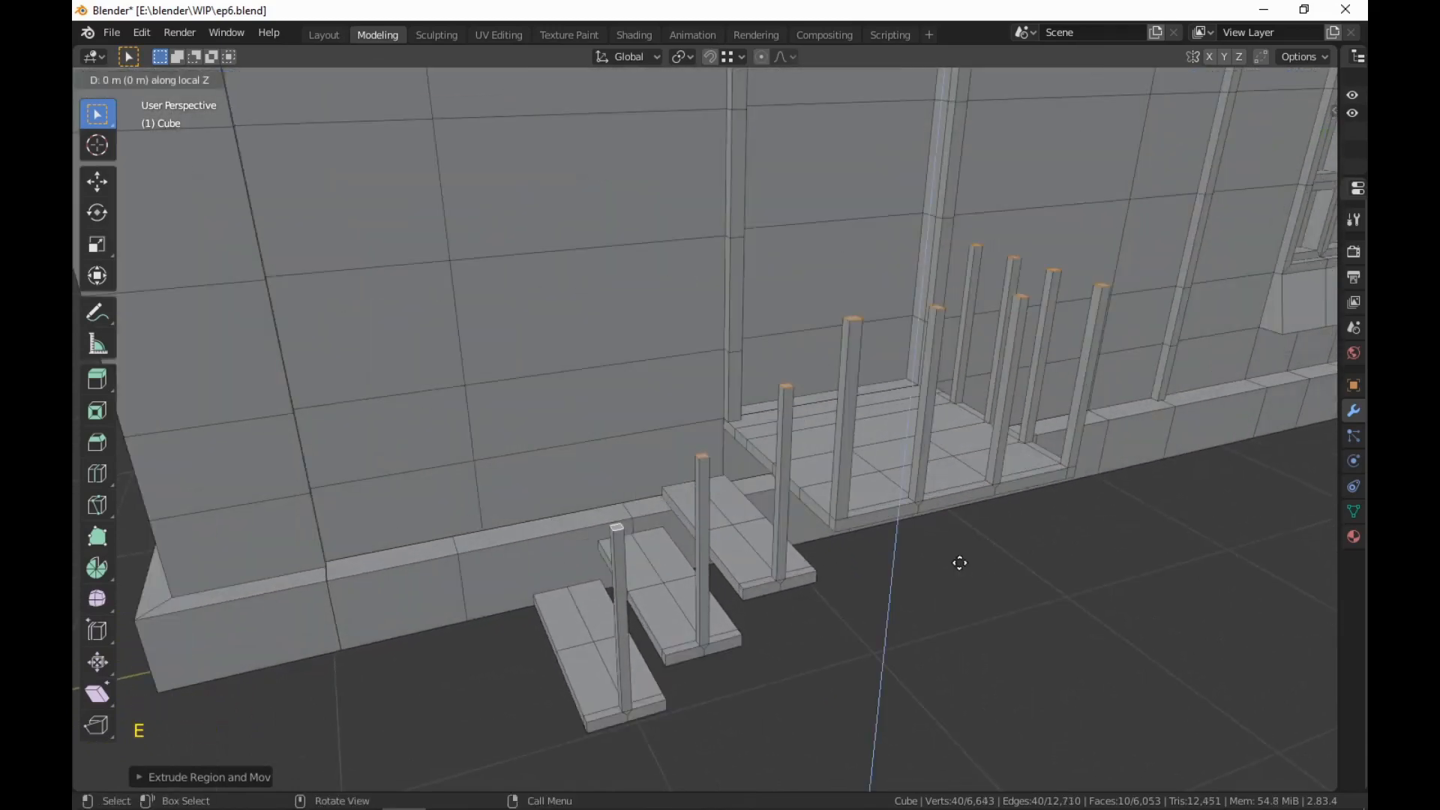
text(.1)
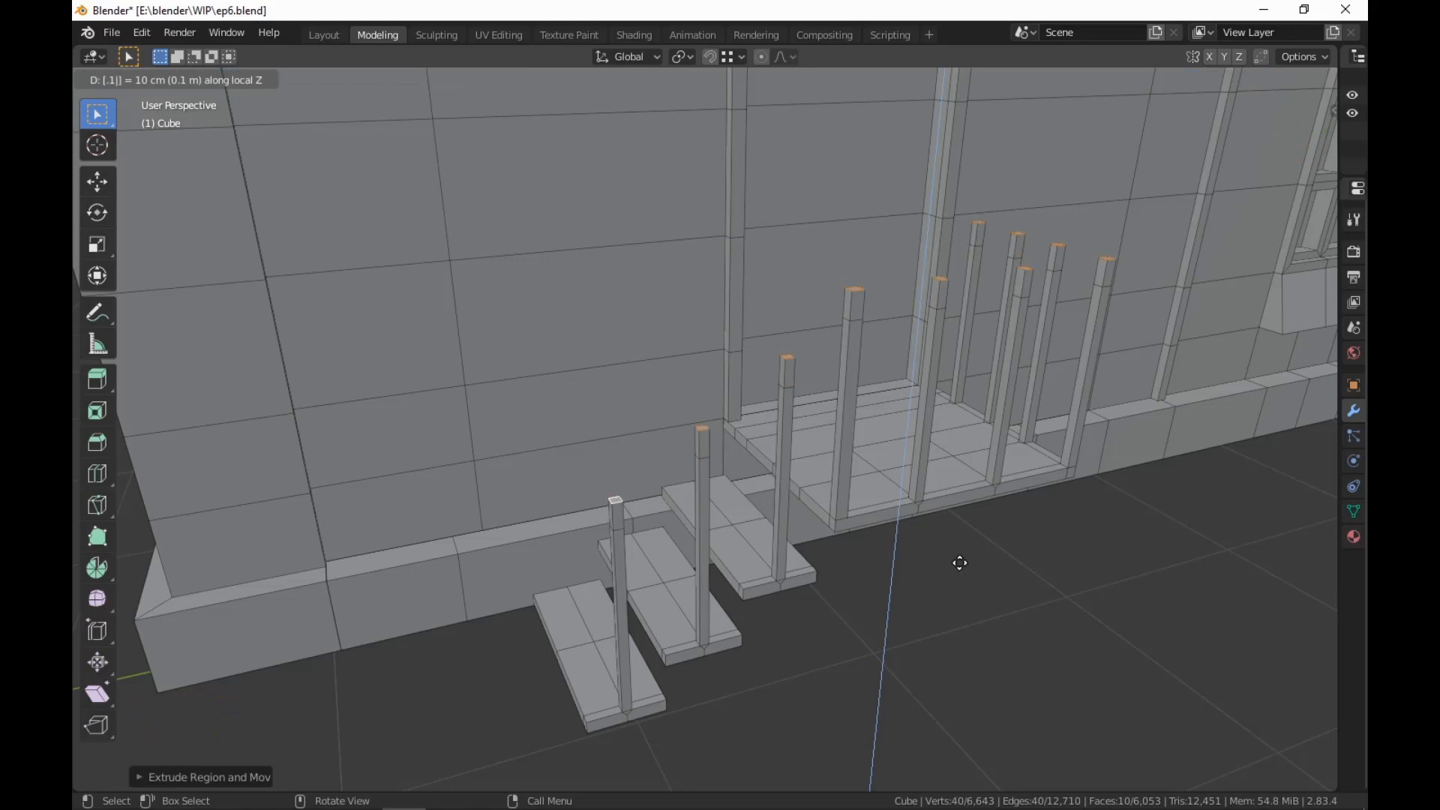
key(Escape)
key(ctrl+z)
Extrude the ten post tops a further 0.05 m upward to form short end blocks
text(e)
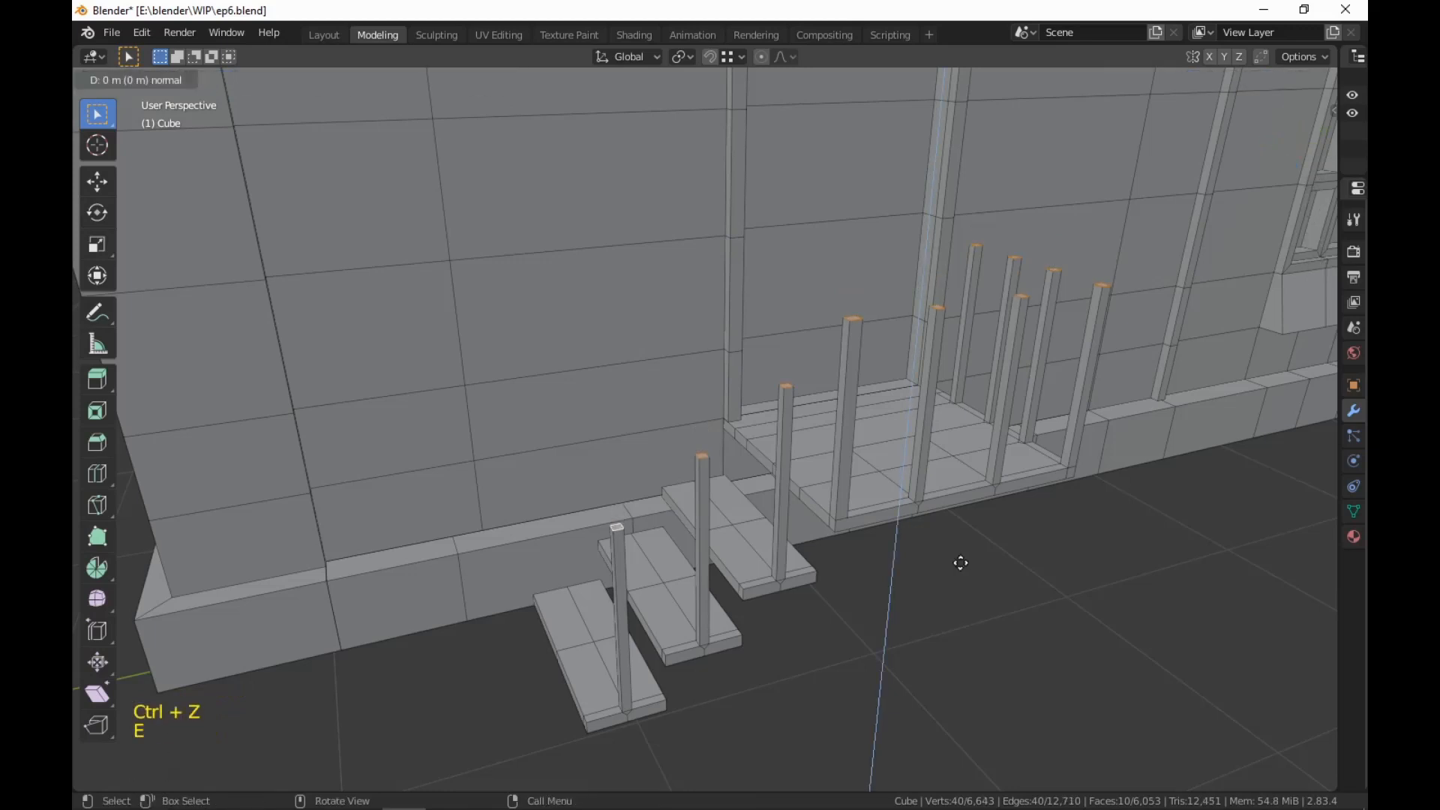
text(.05)
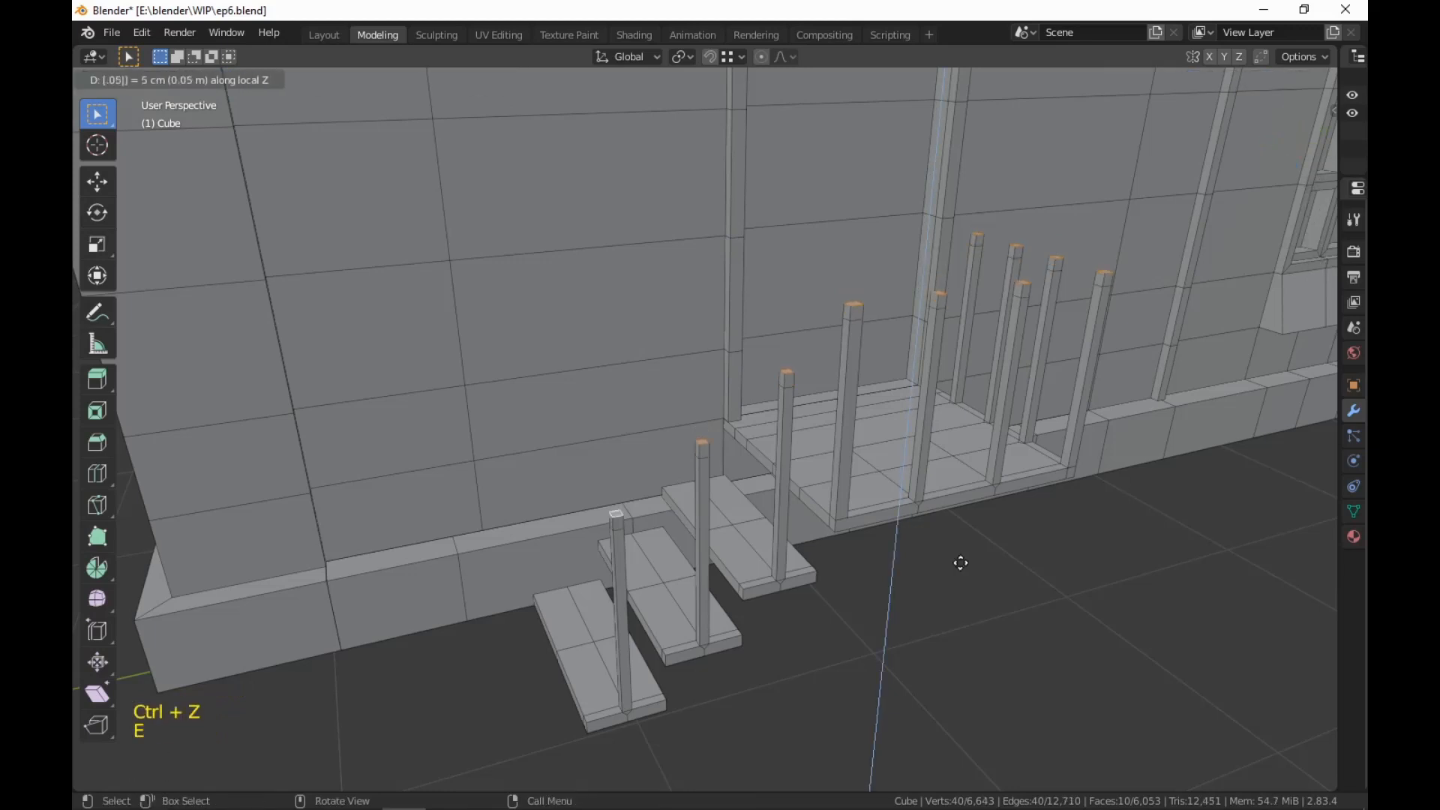
key(Return)
Bridge the facing end-block faces of the two posts nearest the wall on the platform's side away from the steps
middle_drag(1128, 485, 975, 518)
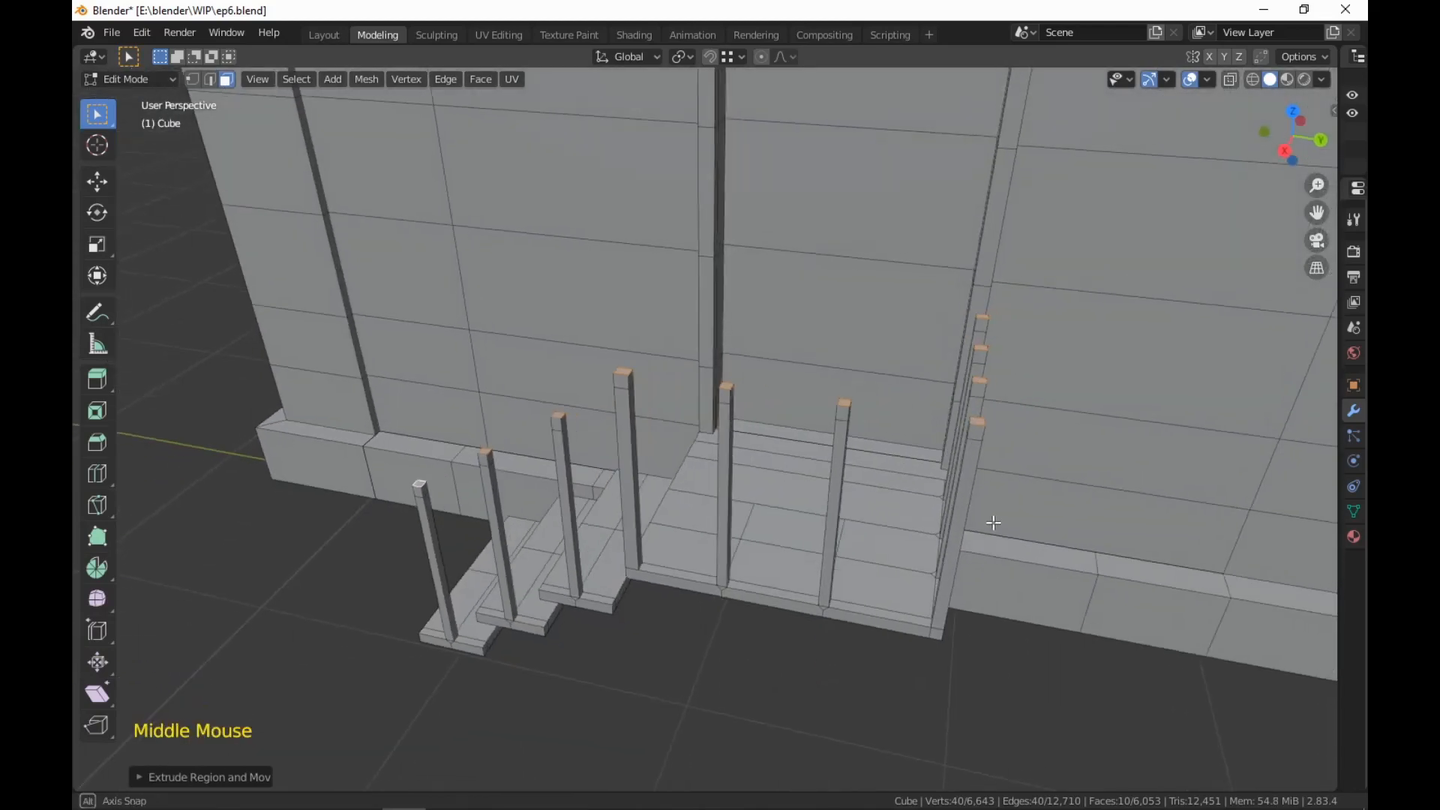
scroll(954, 527, up, 2)
click(1087, 320)
middle_drag(1087, 320, 781, 443)
shift+click(364, 464)
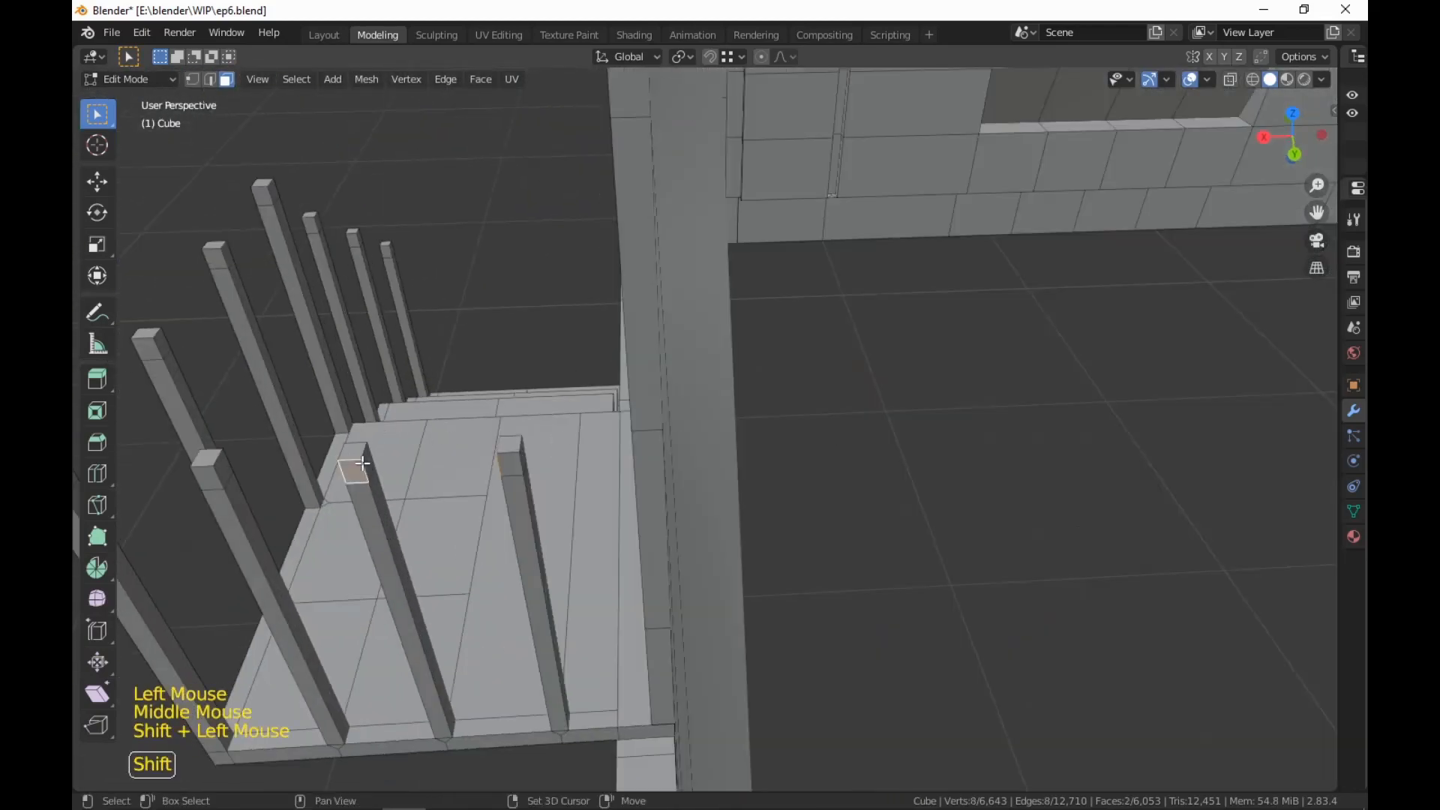
shift+click(365, 465)
shift+click(365, 465)
right_click(427, 474)
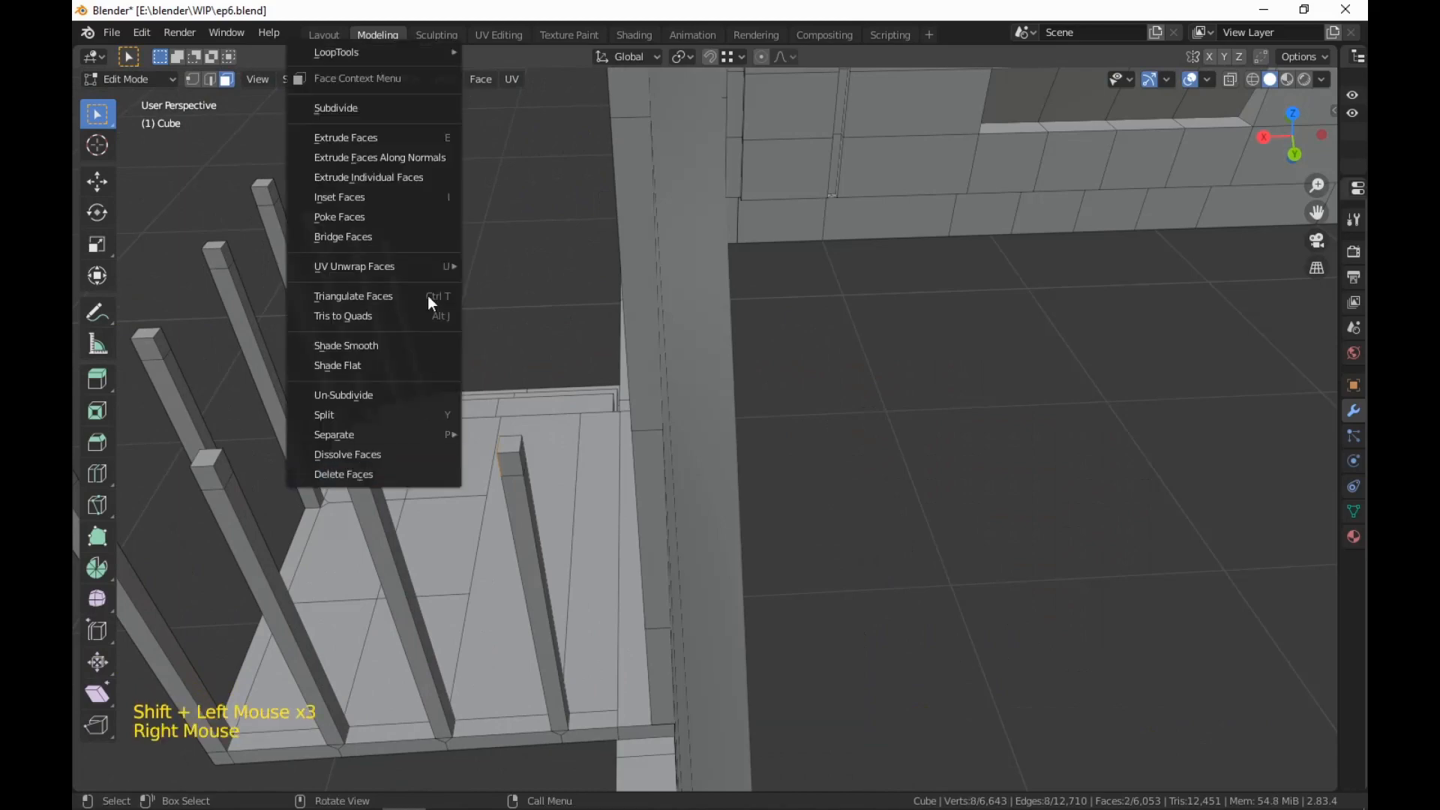
click(416, 248)
Bridge the facing end-block faces across the other two gaps on that side, completing the handrail to the outer corner post
middle_drag(682, 460, 625, 518)
click(646, 448)
shift+click(328, 472)
right_click(330, 469)
click(330, 469)
click(756, 489)
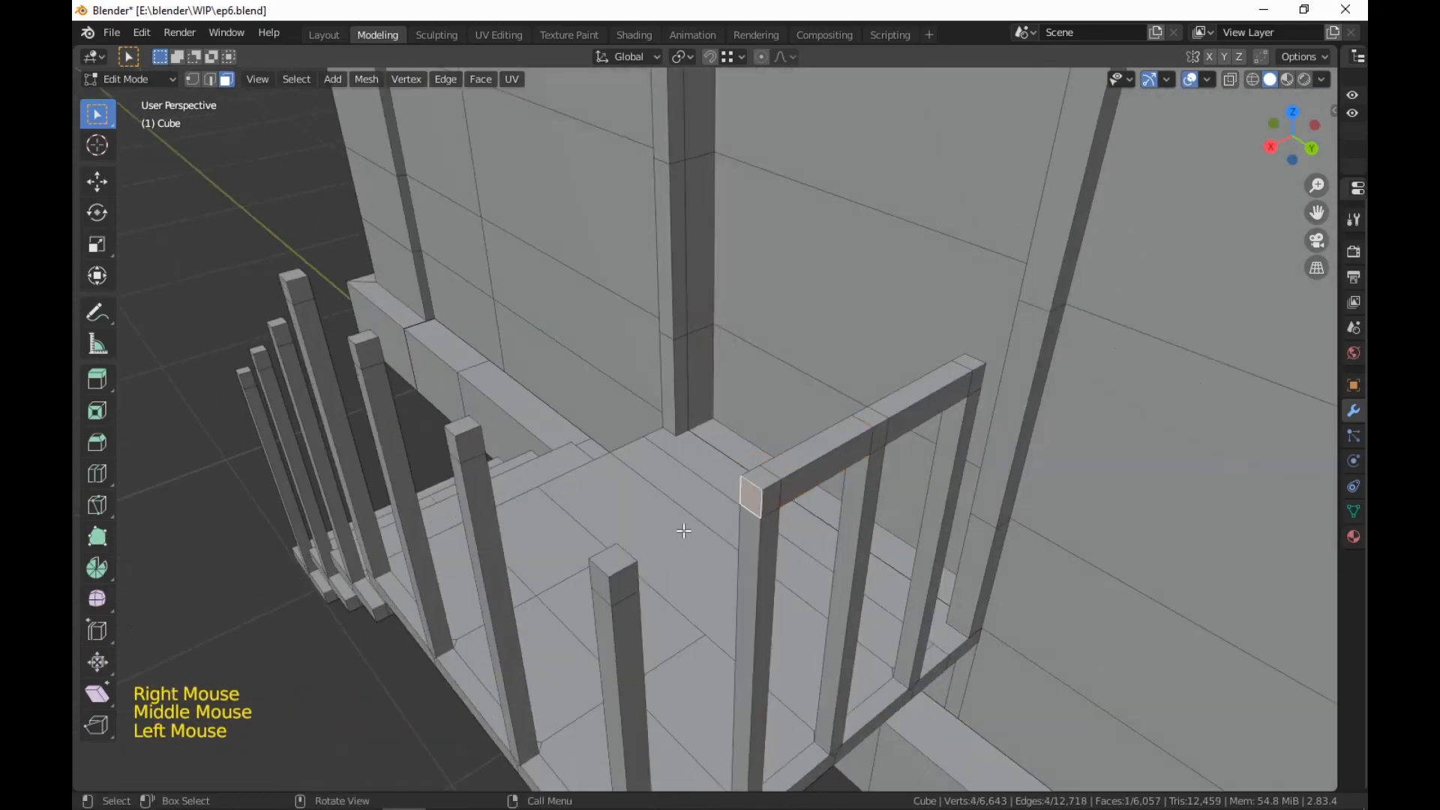
middle_drag(756, 489, 315, 495)
shift+click(238, 461)
right_click(239, 460)
click(238, 461)
Bridge the facing end-block faces across the first two gaps along the platform's front, starting from the outer corner post
click(1084, 452)
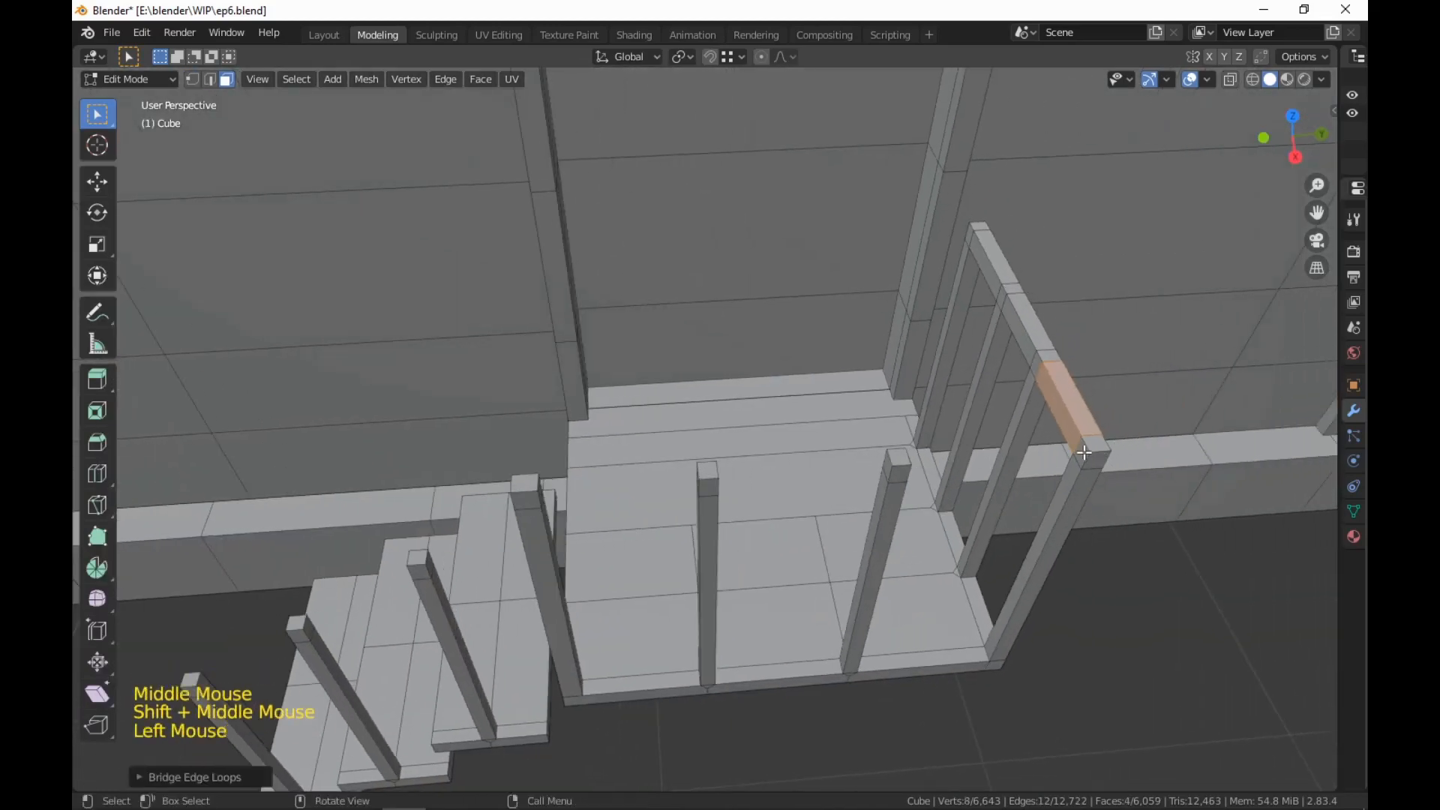
middle_drag(1084, 452, 990, 505)
shift+click(759, 439)
right_click(763, 447)
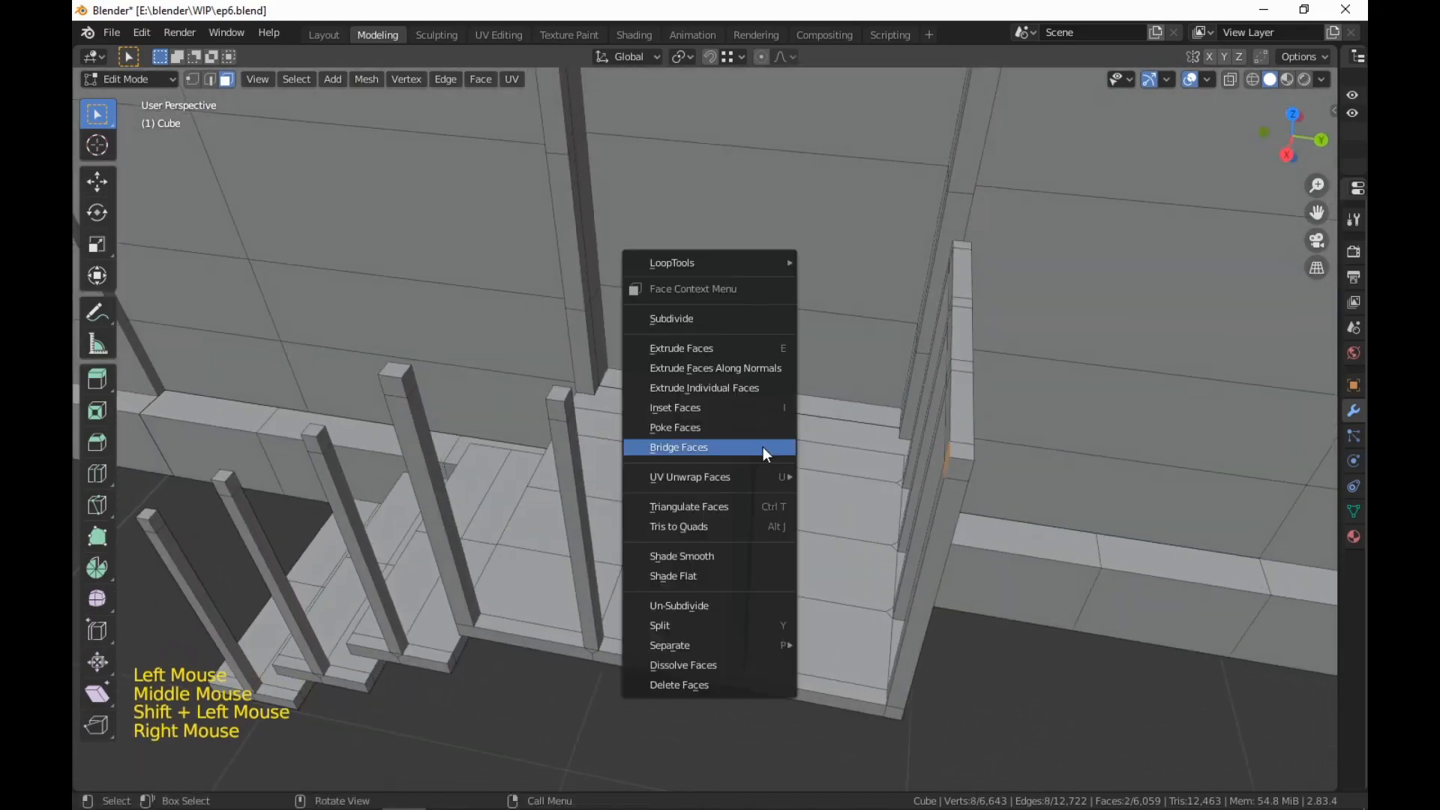
click(763, 448)
middle_drag(763, 447, 604, 392)
shift+click(960, 380)
shift+click(469, 326)
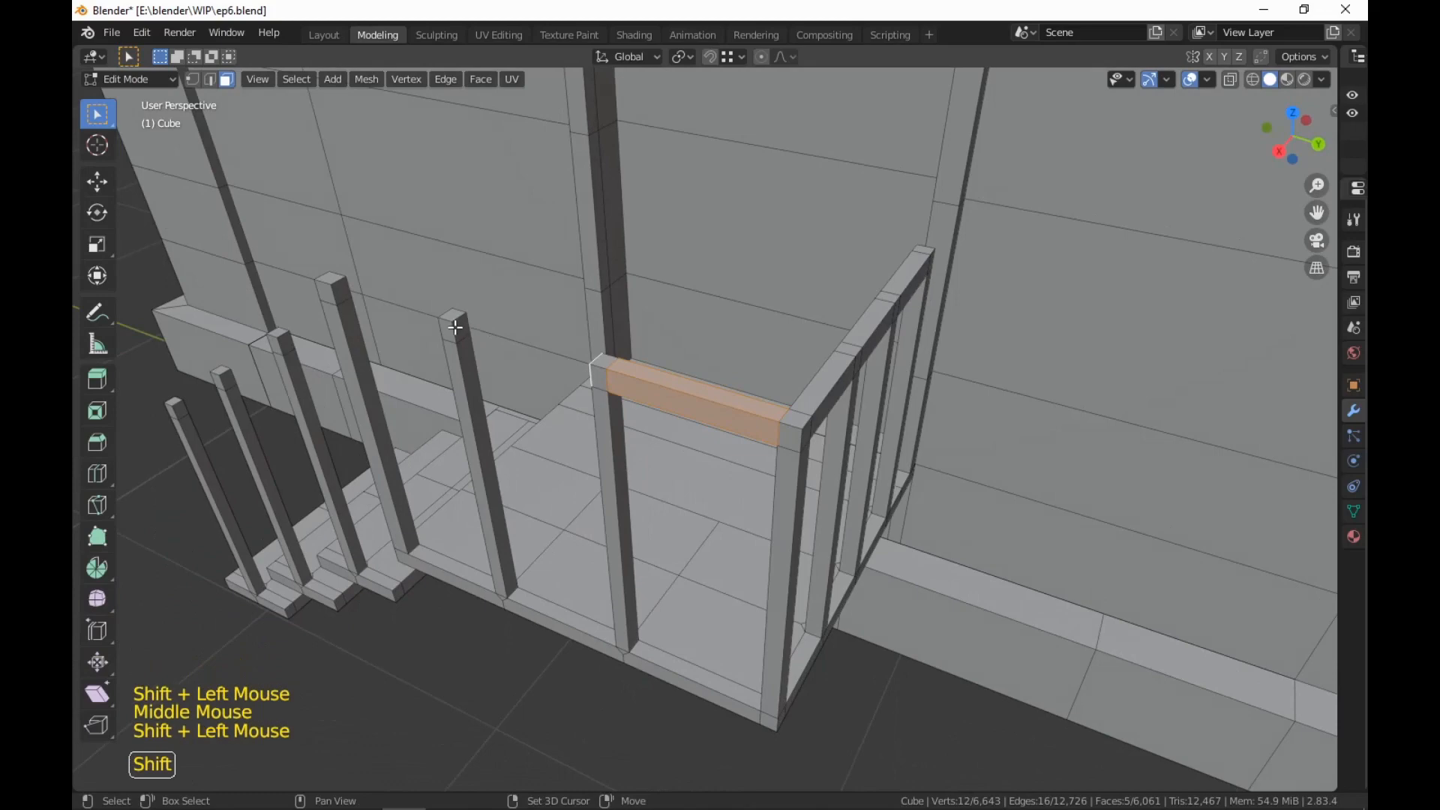
right_click(469, 326)
click(455, 327)
Bridge the last front gap between the end blocks up to the platform's corner post beside the steps
shift+middle_drag(454, 327, 1078, 366)
click(622, 387)
shift+click(1032, 340)
right_click(1033, 340)
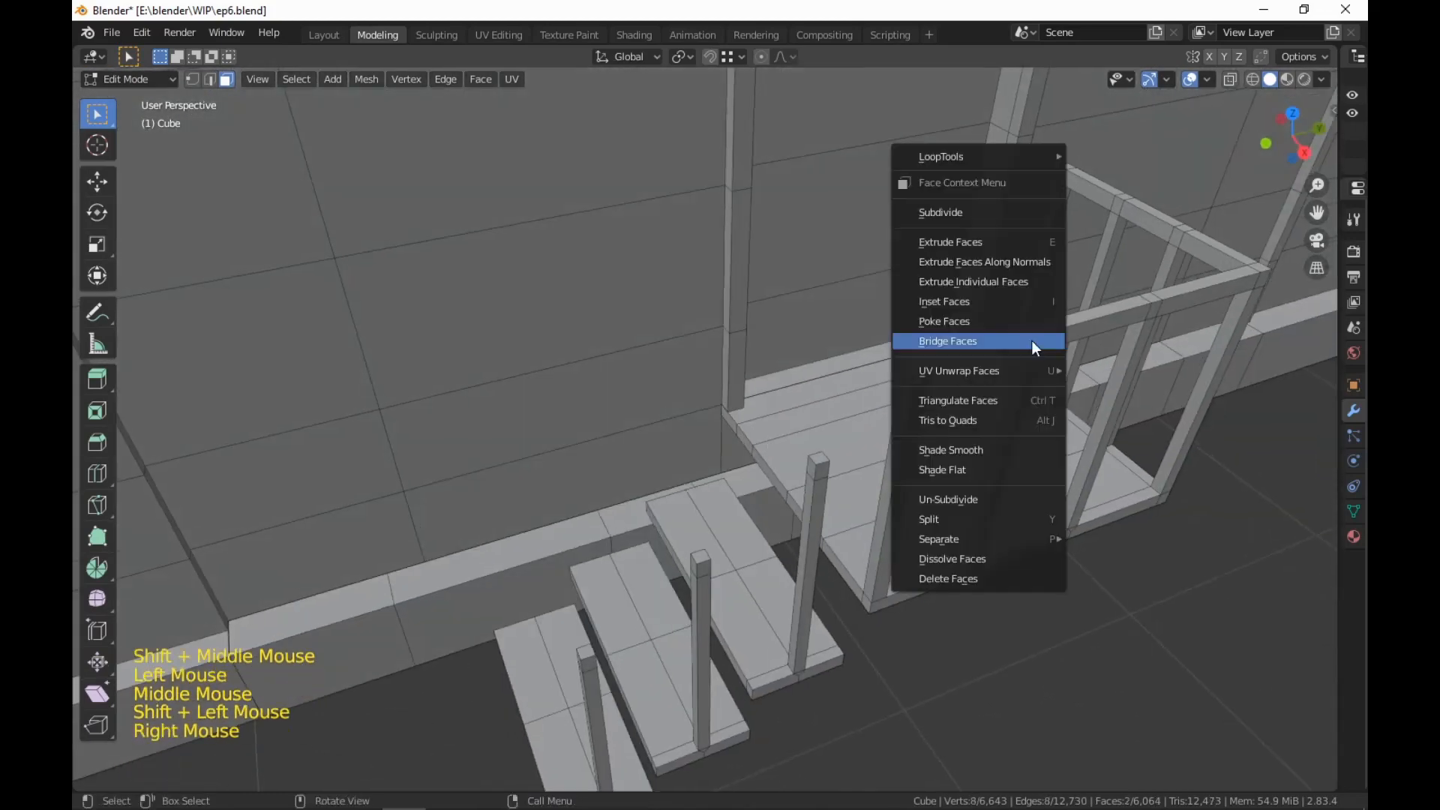
click(1035, 341)
Bridge the platform's corner post to the highest step's post with a sloping handrail piece
click(909, 373)
middle_drag(919, 466, 742, 476)
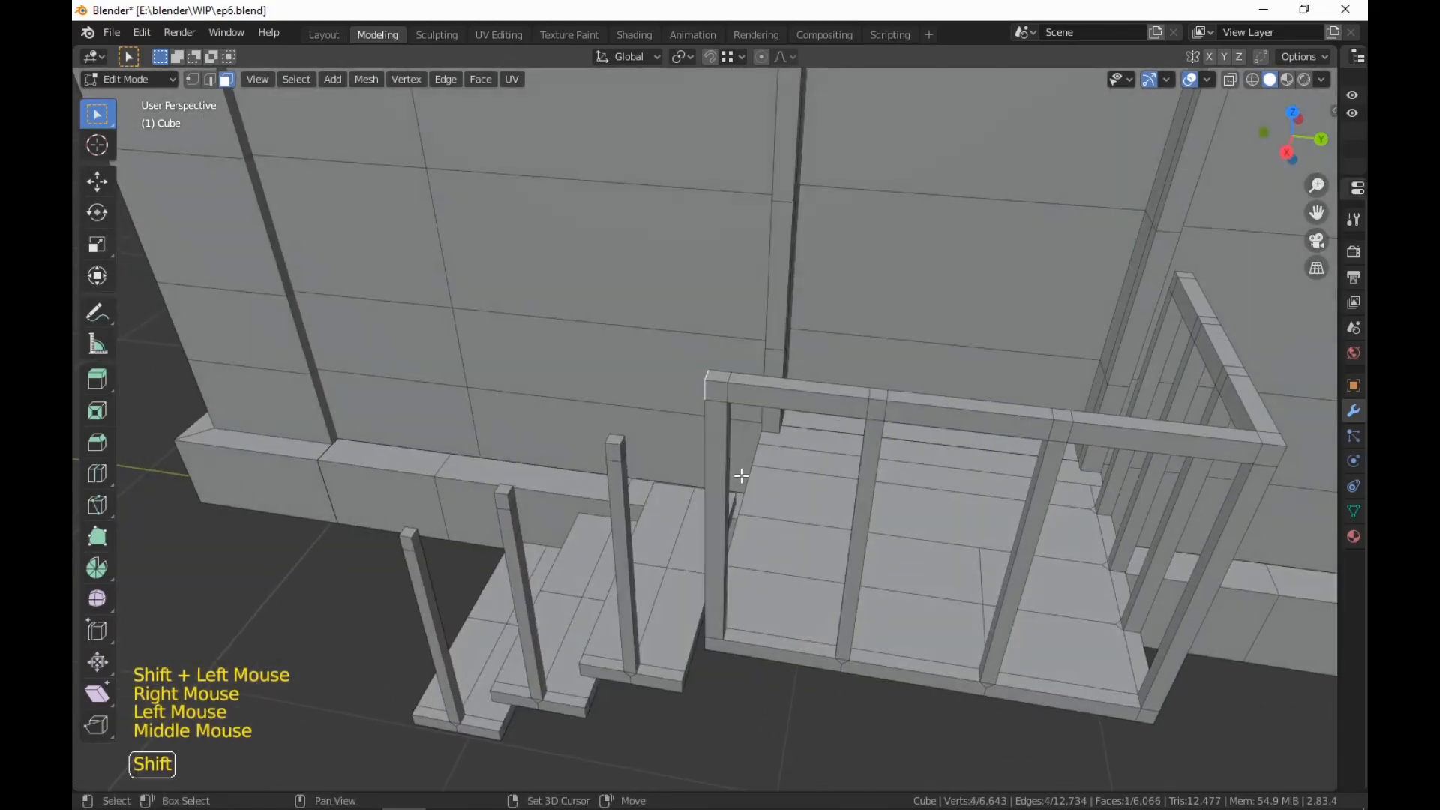
shift+click(621, 442)
shift+click(622, 442)
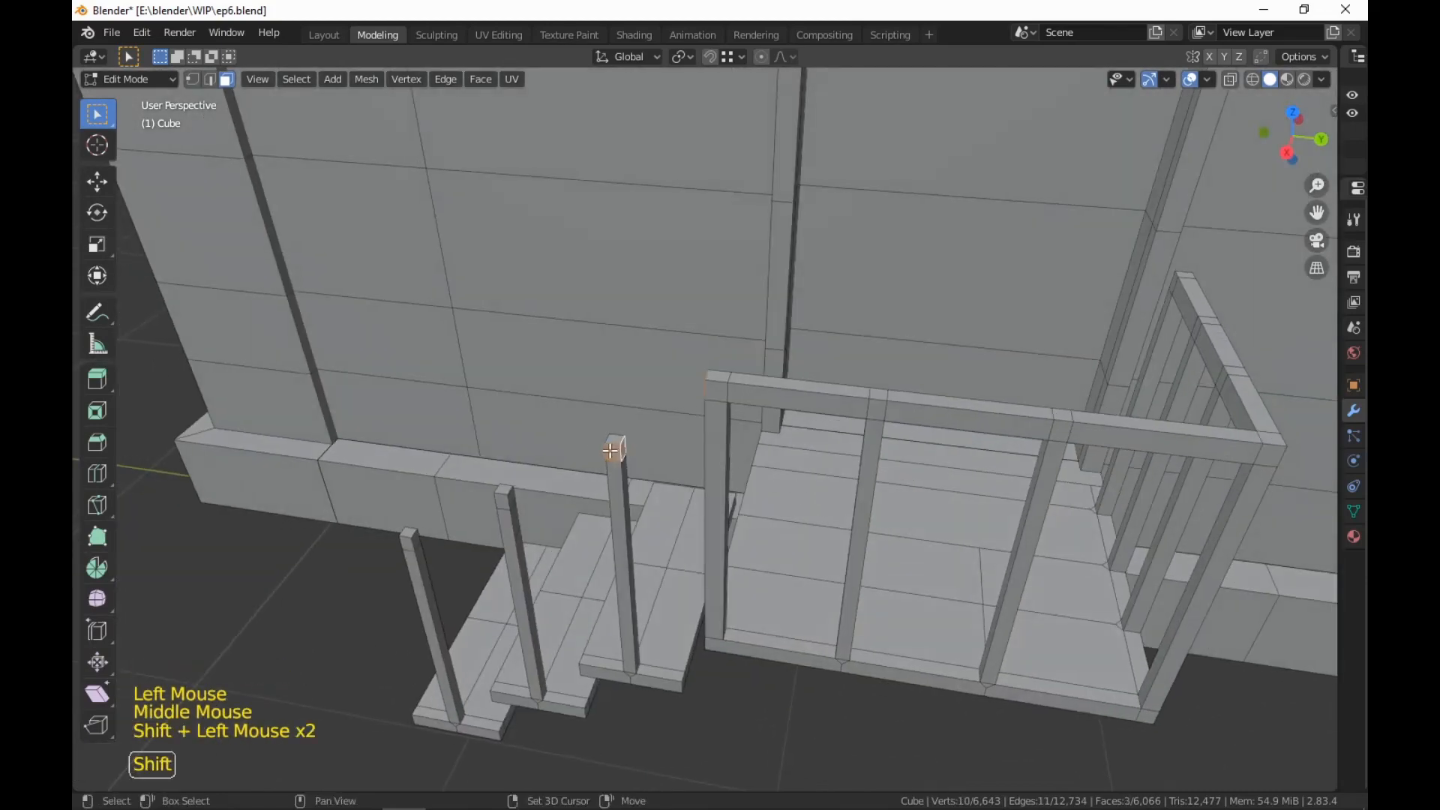
shift+click(622, 442)
right_click(624, 459)
click(624, 459)
Continue the sloping handrail by bridging the end blocks of the highest, middle and lowest step posts
middle_drag(675, 450, 897, 403)
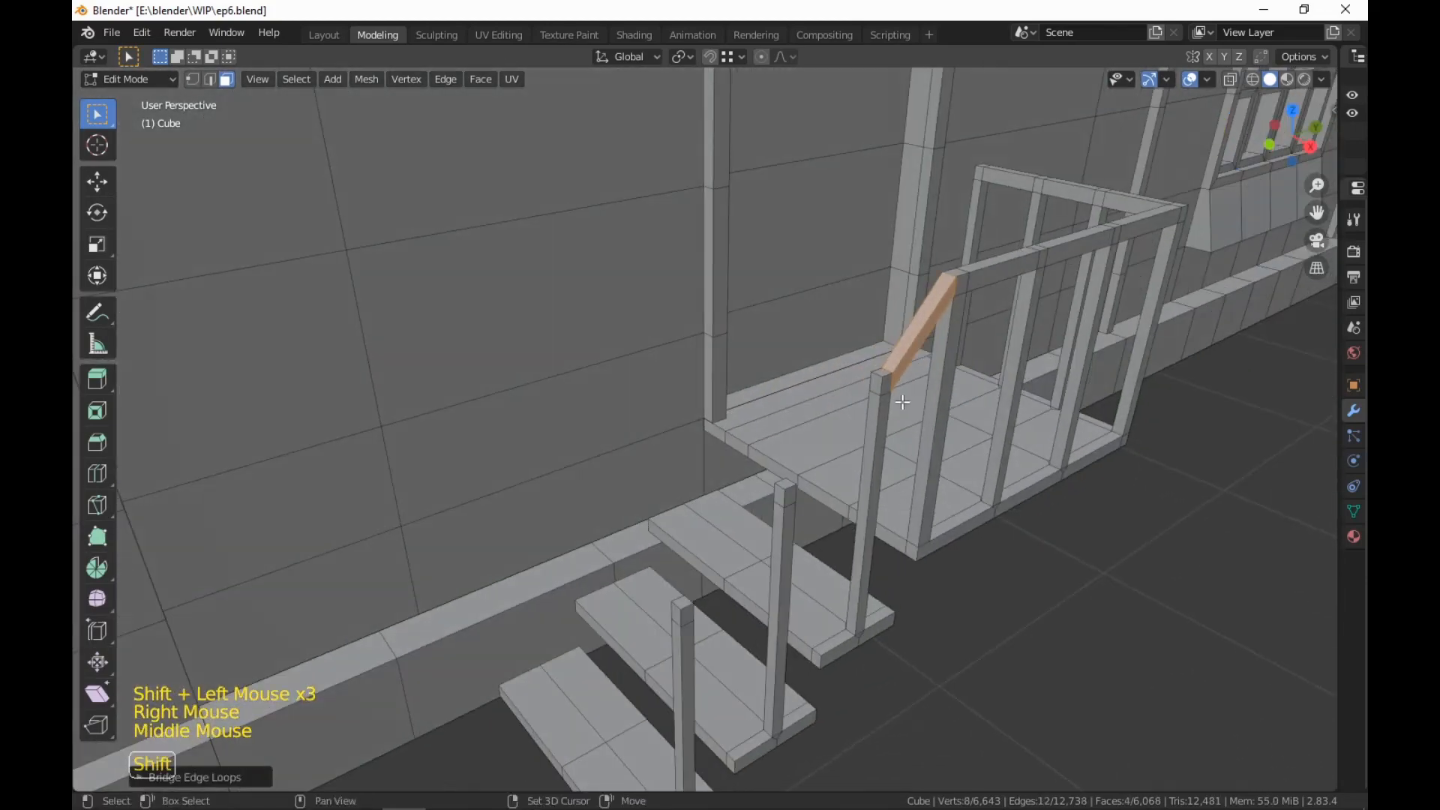
click(874, 382)
middle_drag(859, 484, 596, 450)
shift+click(517, 425)
right_click(526, 422)
click(527, 421)
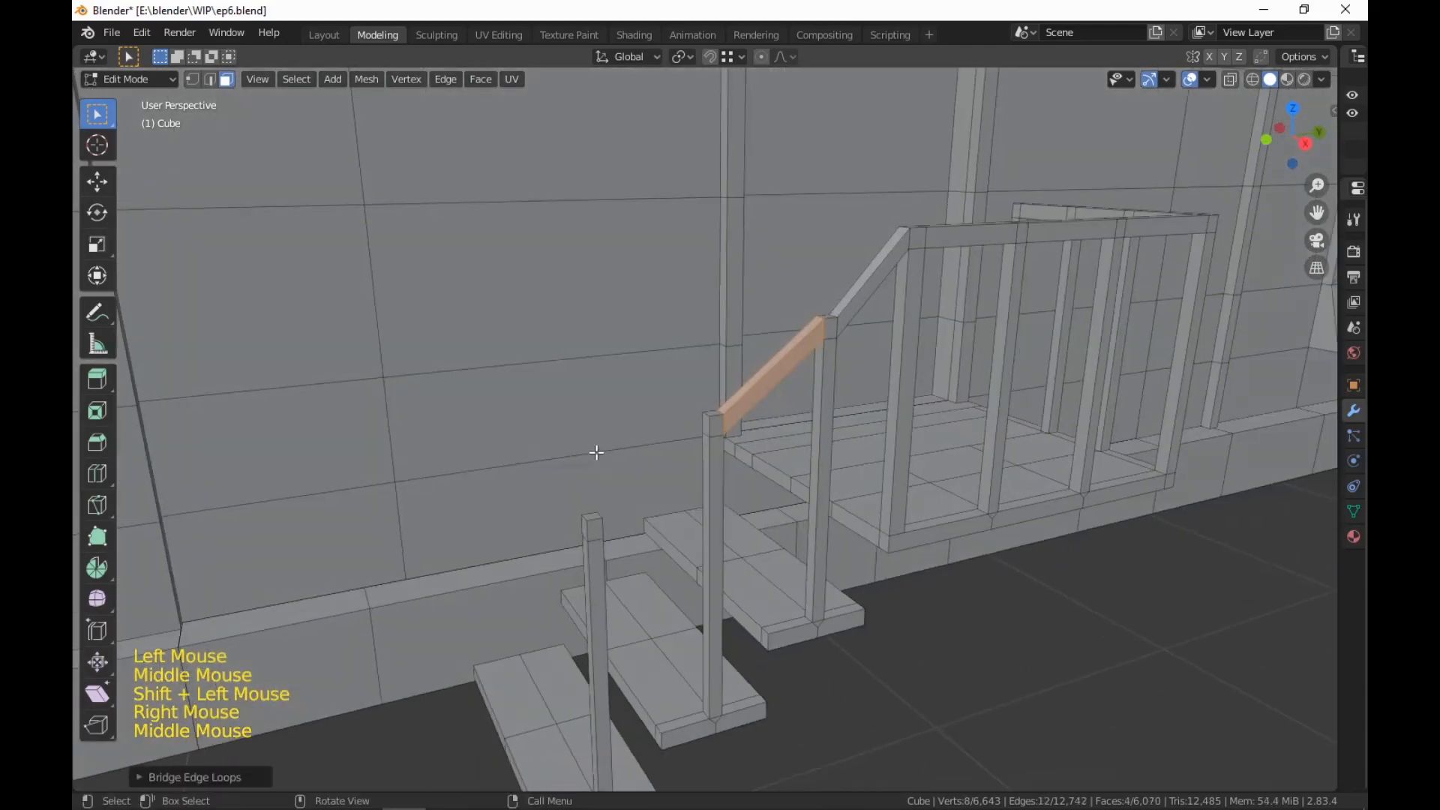
click(704, 420)
middle_drag(704, 420, 535, 477)
shift+click(440, 506)
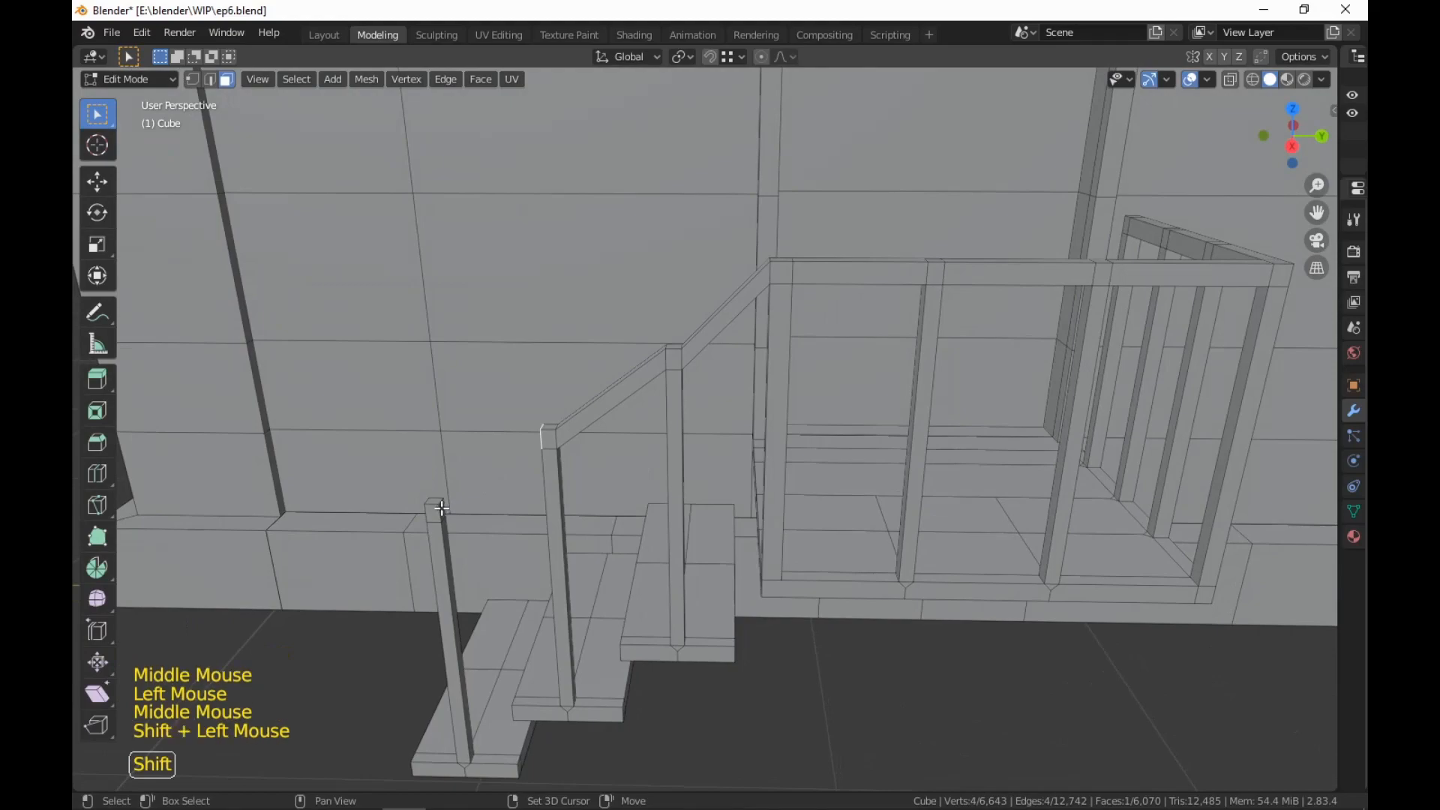
right_click(441, 507)
click(441, 507)
Add a loop cut across the platform's underside and slide it close to the edge facing the steps
middle_drag(454, 517, 1001, 552)
scroll(675, 572, down, 3)
shift+middle_drag(750, 414, 793, 458)
scroll(787, 431, up, 2)
scroll(675, 443, up, 2)
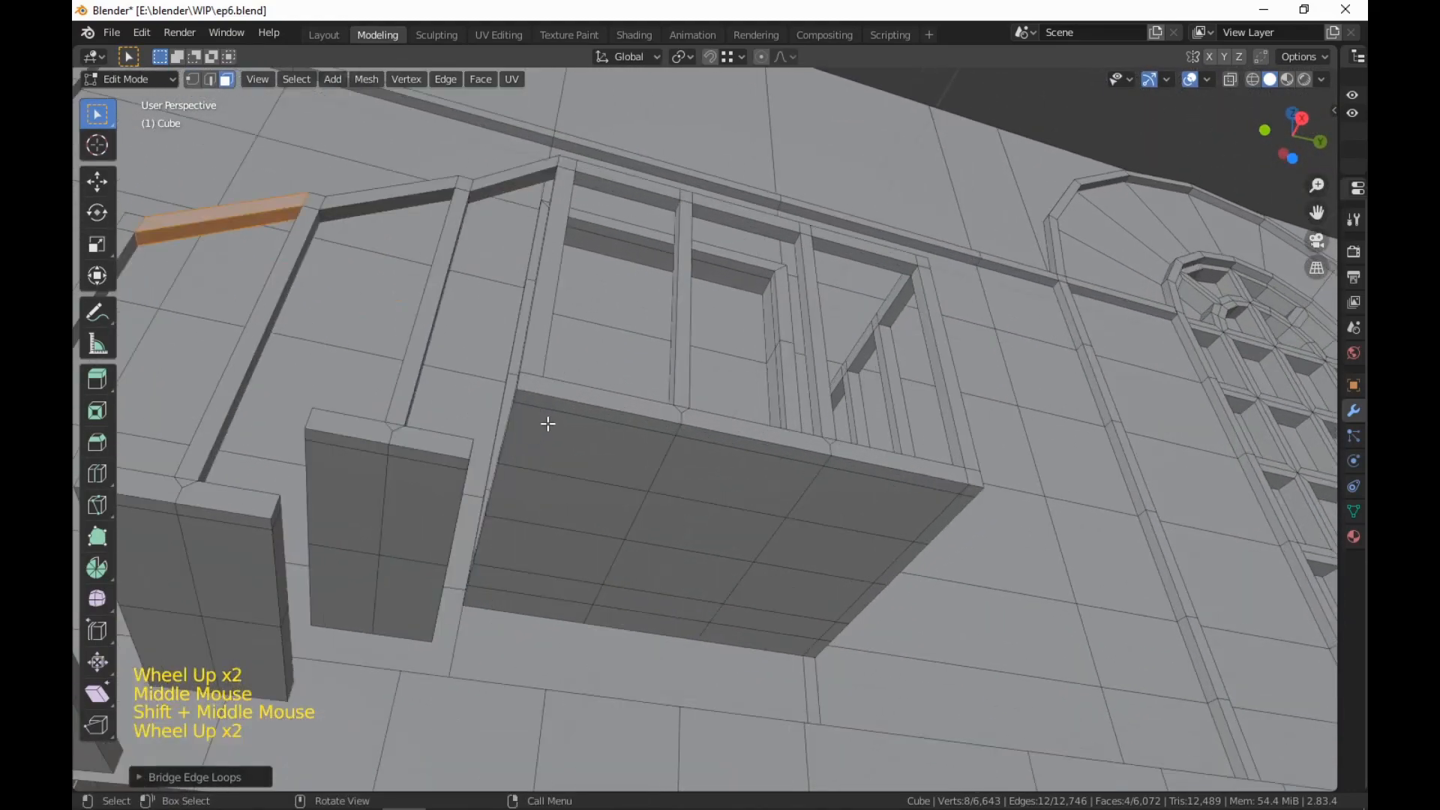
key(ctrl+r)
click(579, 415)
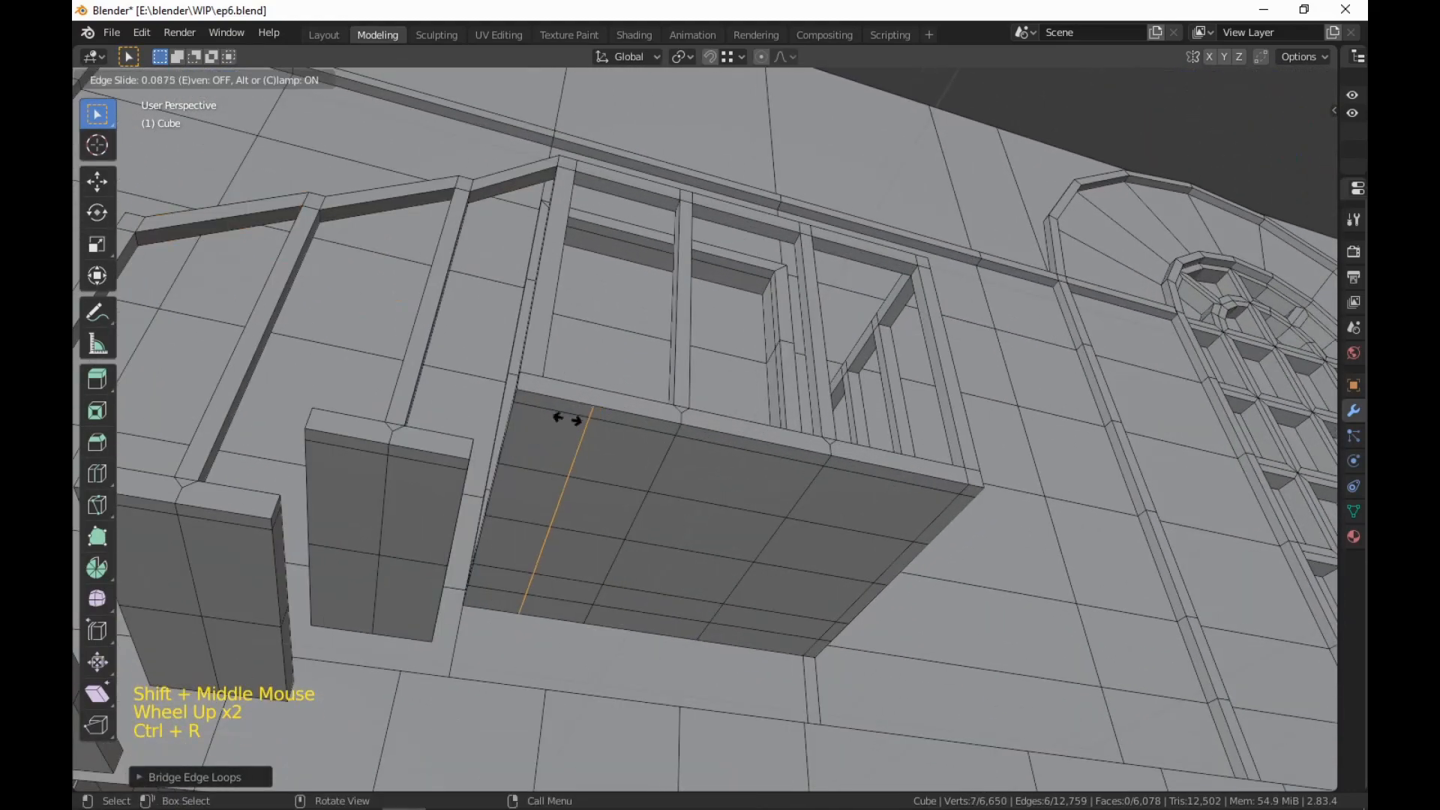
click(513, 439)
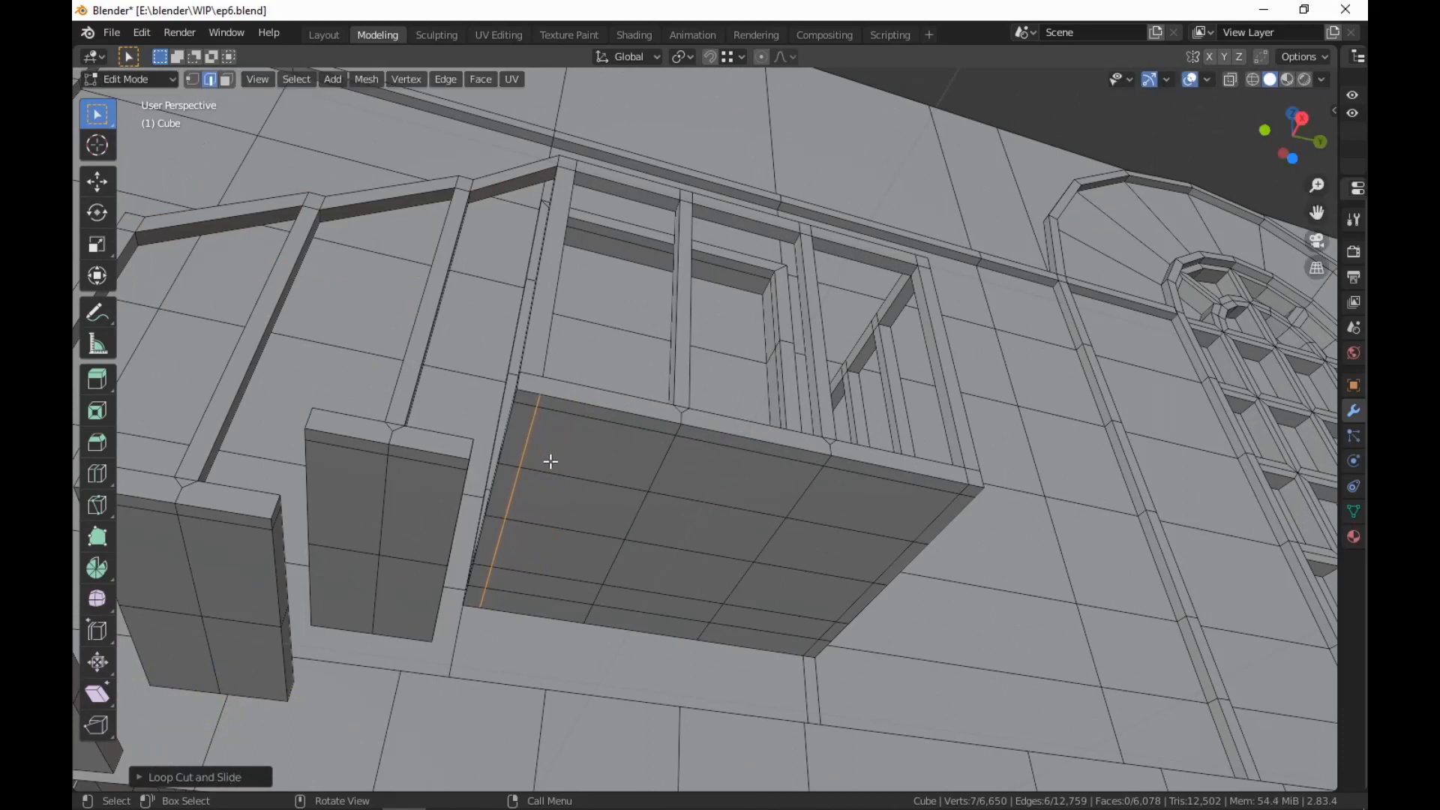
key(g)
key(g)
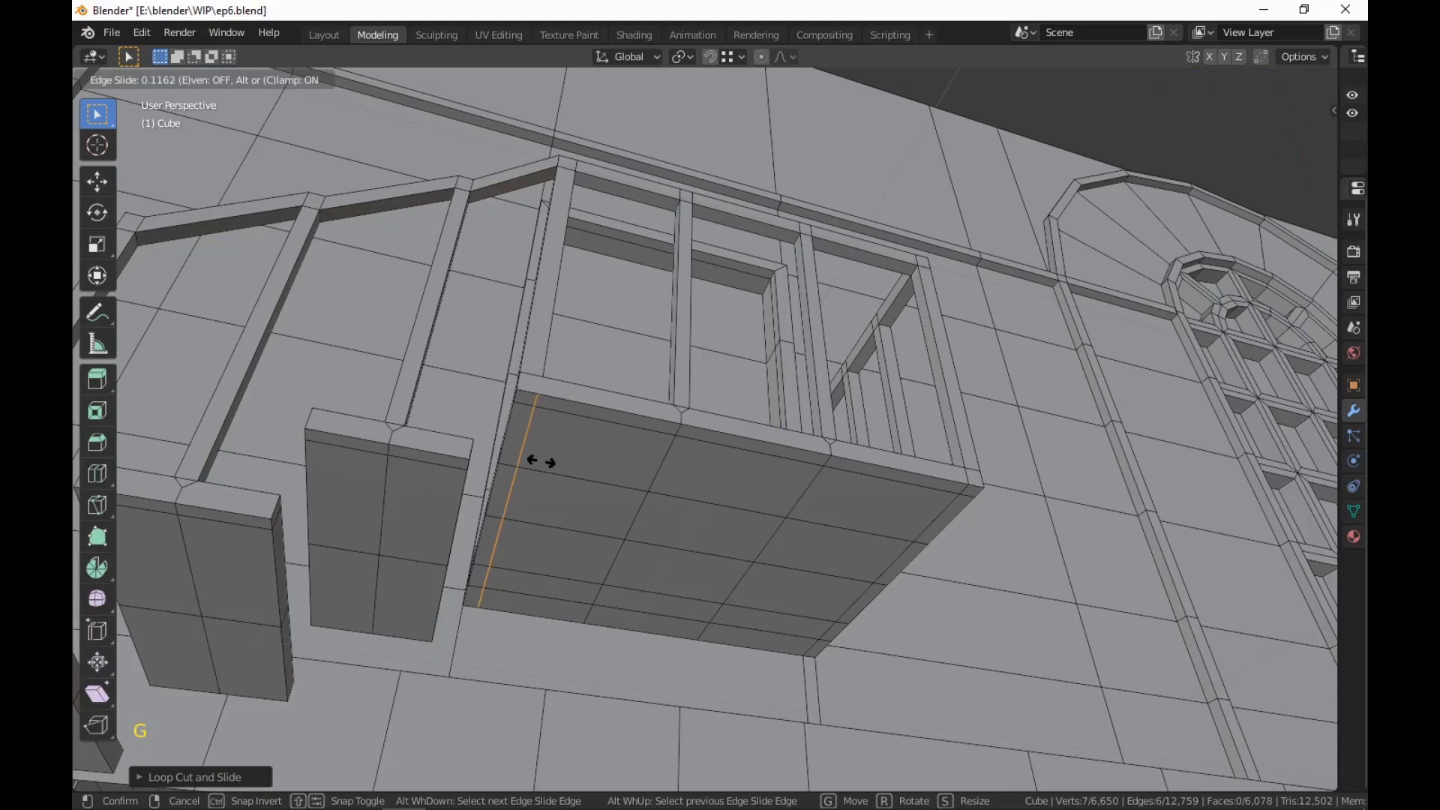
click(546, 459)
Add a loop cut along the platform's underside, parallel to the wall and close to the wall edge
middle_drag(678, 542, 630, 520)
key(ctrl+r)
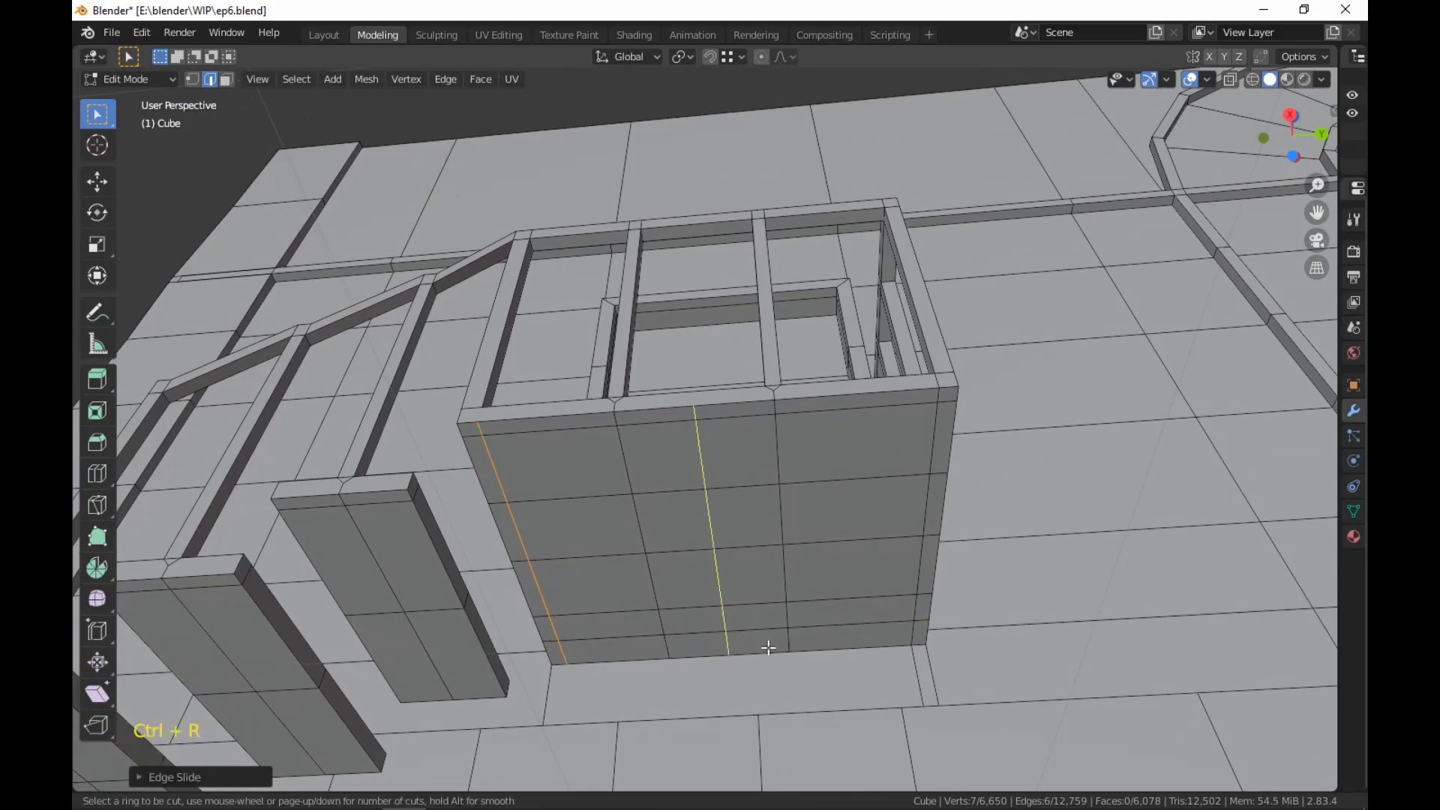
click(792, 643)
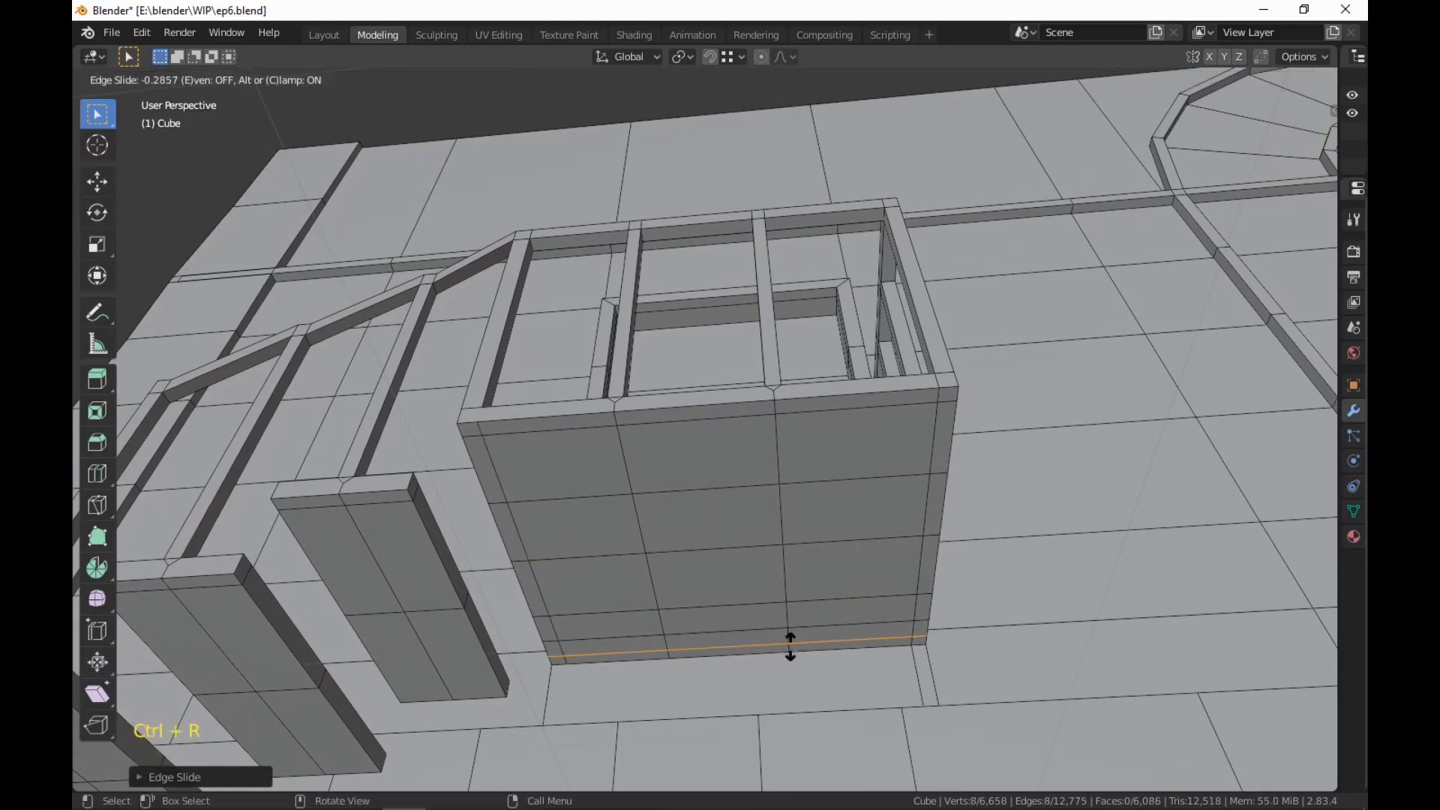
click(790, 645)
middle_drag(891, 647, 877, 679)
key(ctrl+z)
key(ctrl+shift+z)
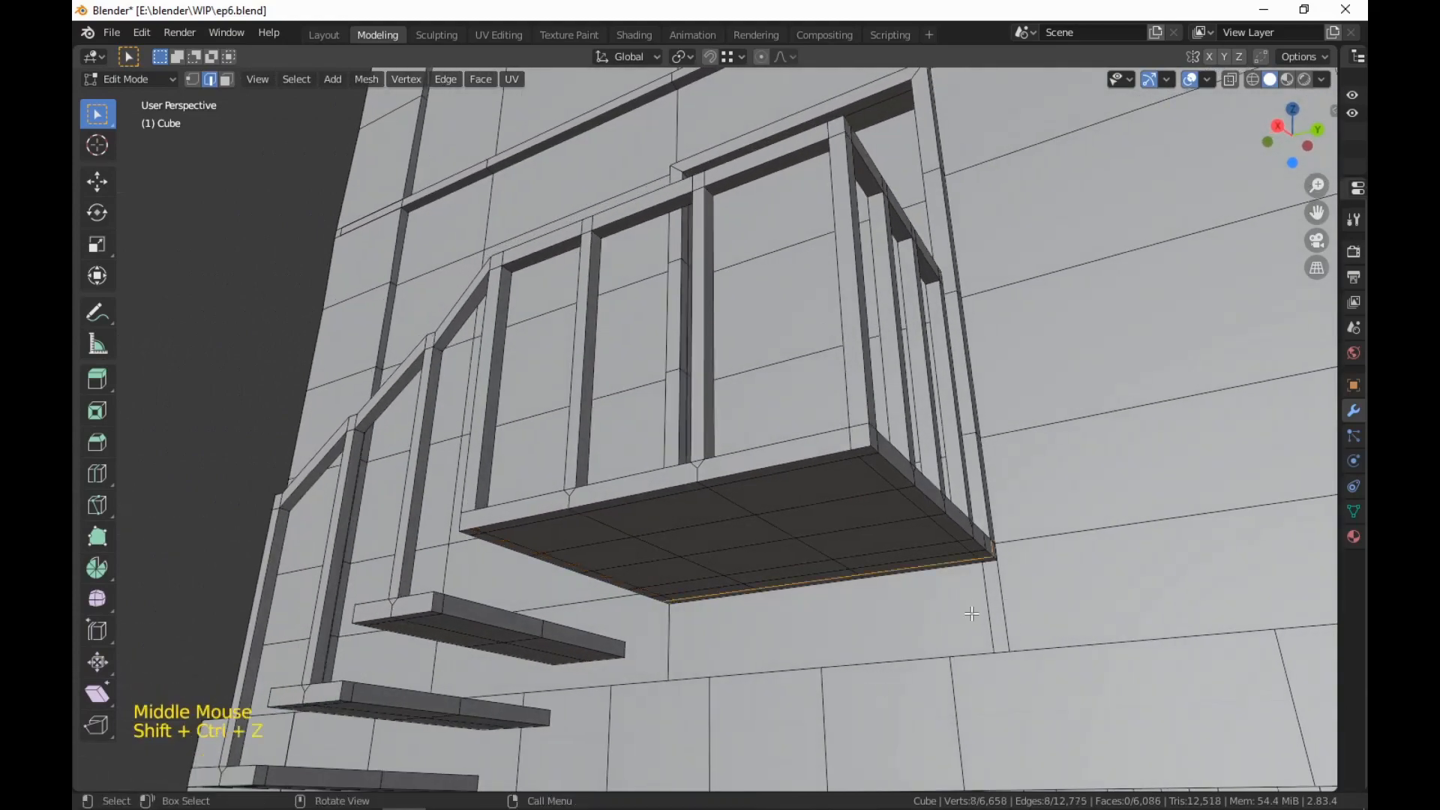
Extrude the two small underside faces at the platform's wall-side corners about 0.28 m down to the foundation ledge as legs
middle_drag(991, 647, 1021, 616)
mouse_move(1036, 630)
middle_down()
mouse_move(1037, 677)
mouse_move(1024, 616)
middle_up()
key(3)
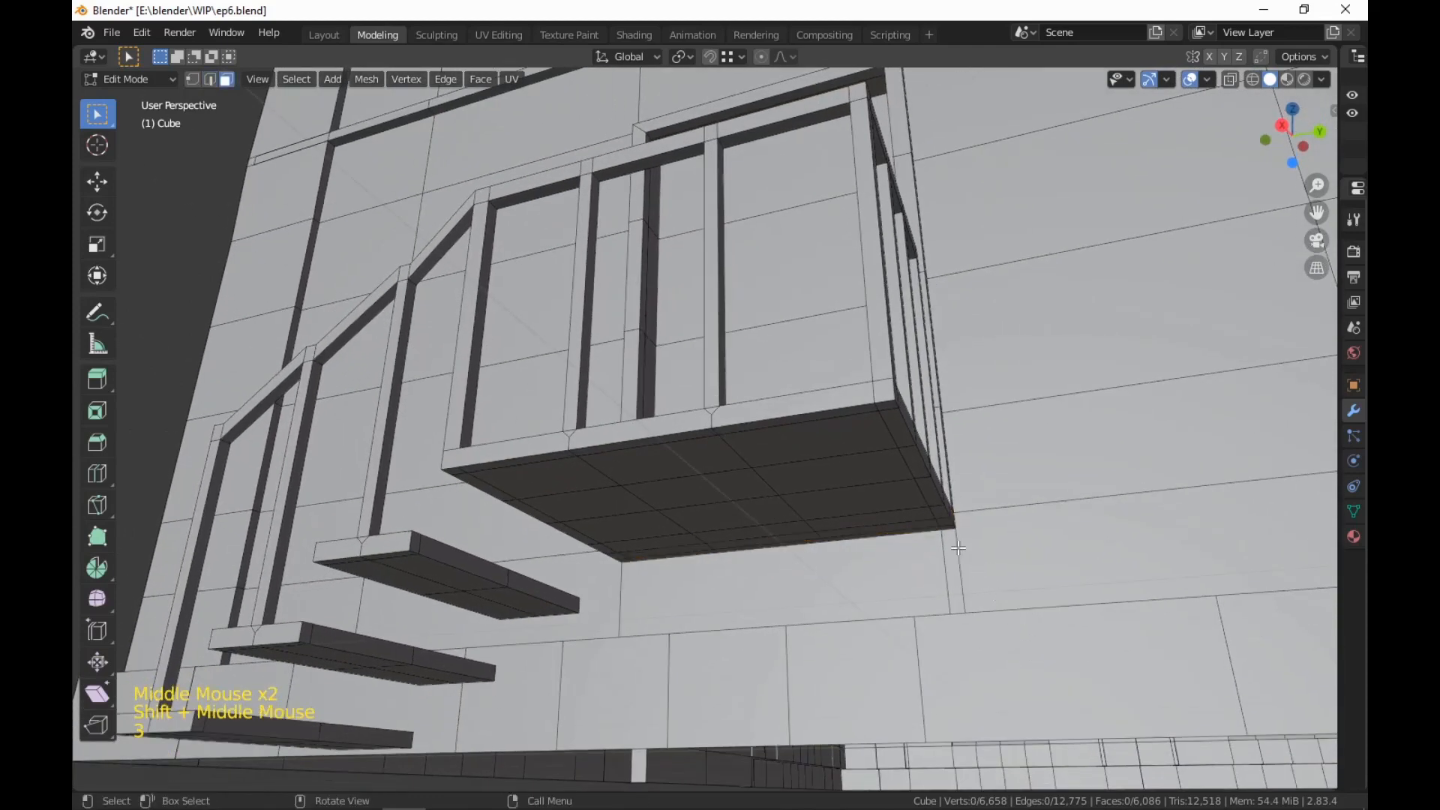
click(949, 528)
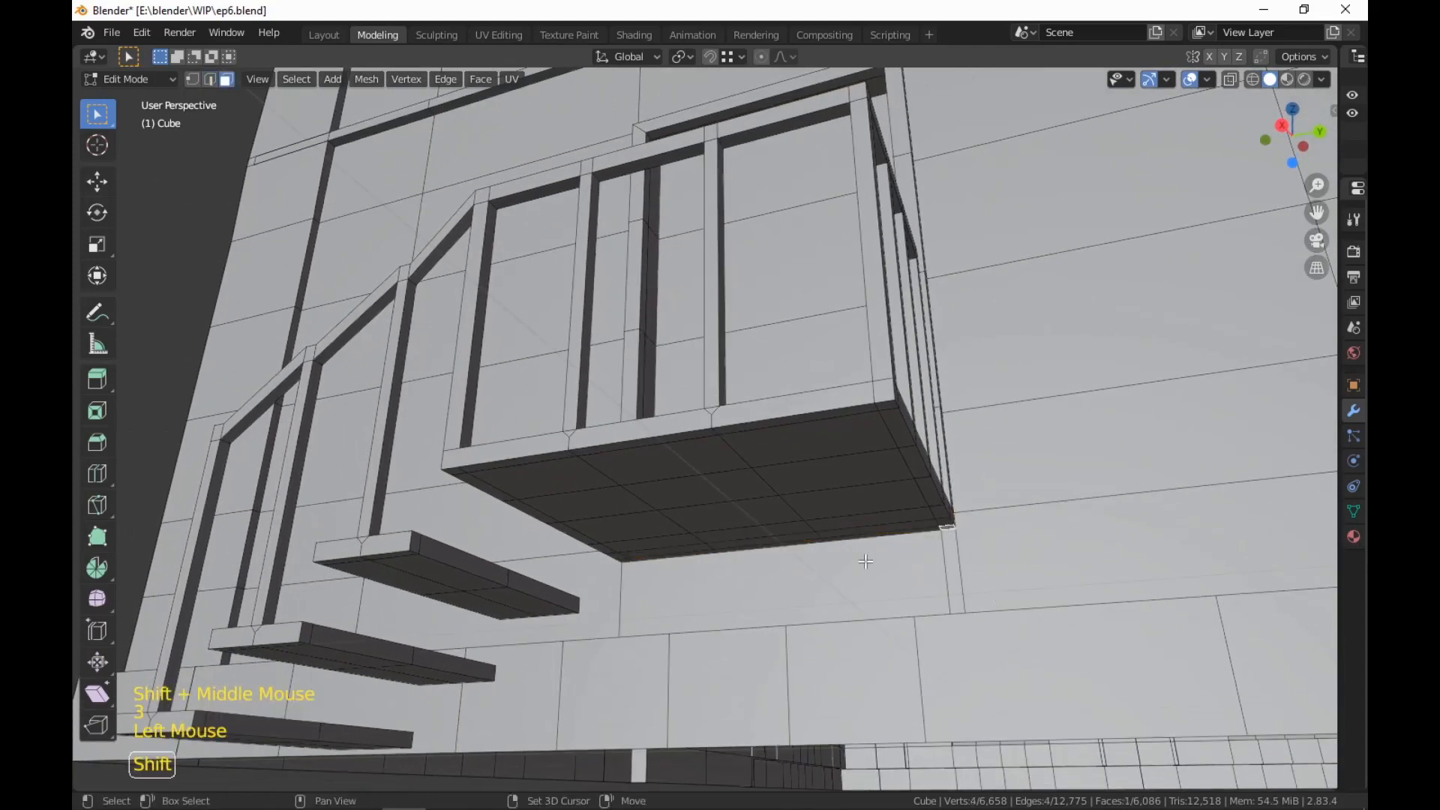
shift+click(626, 560)
middle_drag(626, 561, 942, 593)
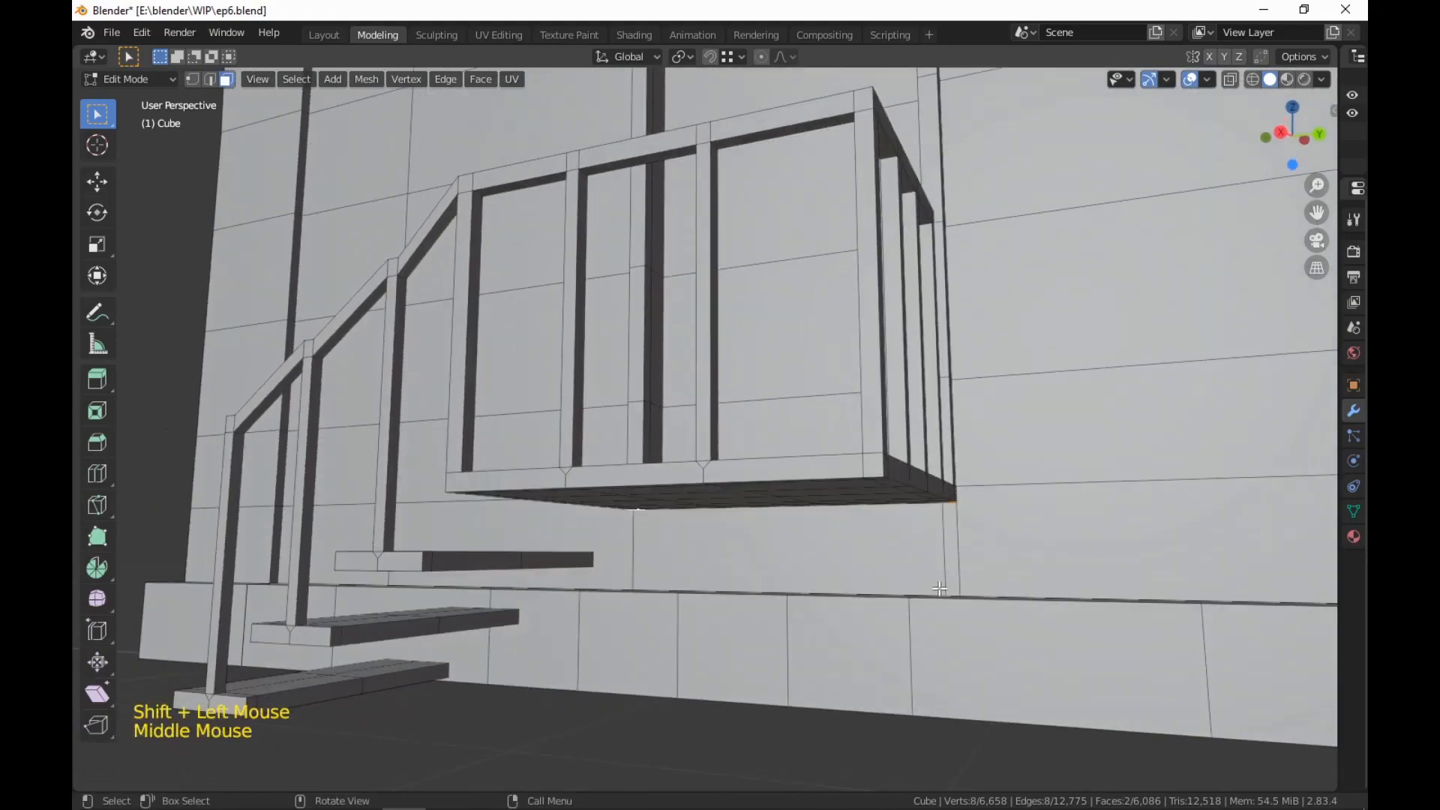
key(e)
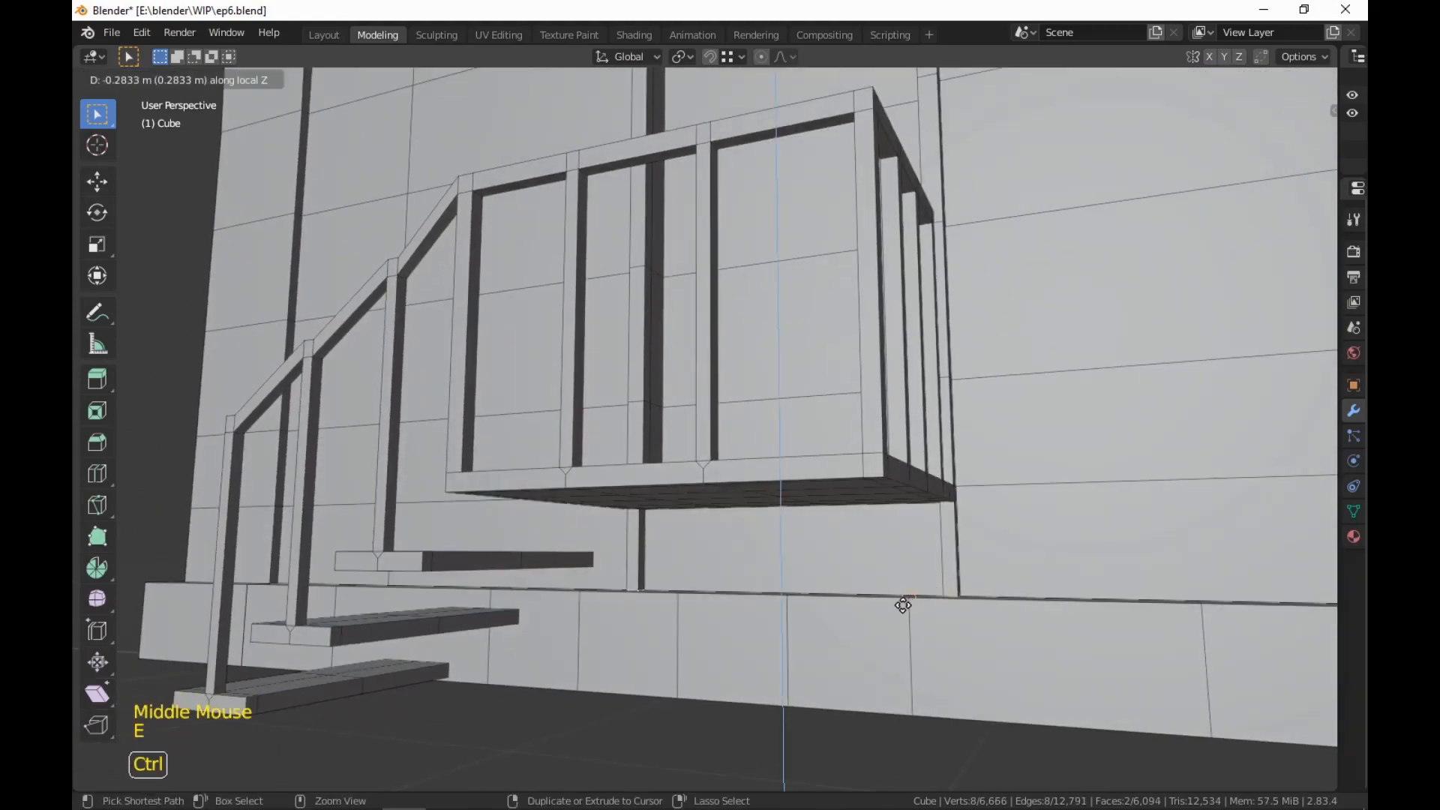
ctrl+click(903, 605)
Extrude the two small underside faces at the platform's outer corners downward into longer supporting legs
middle_drag(938, 631, 935, 576)
click(874, 360)
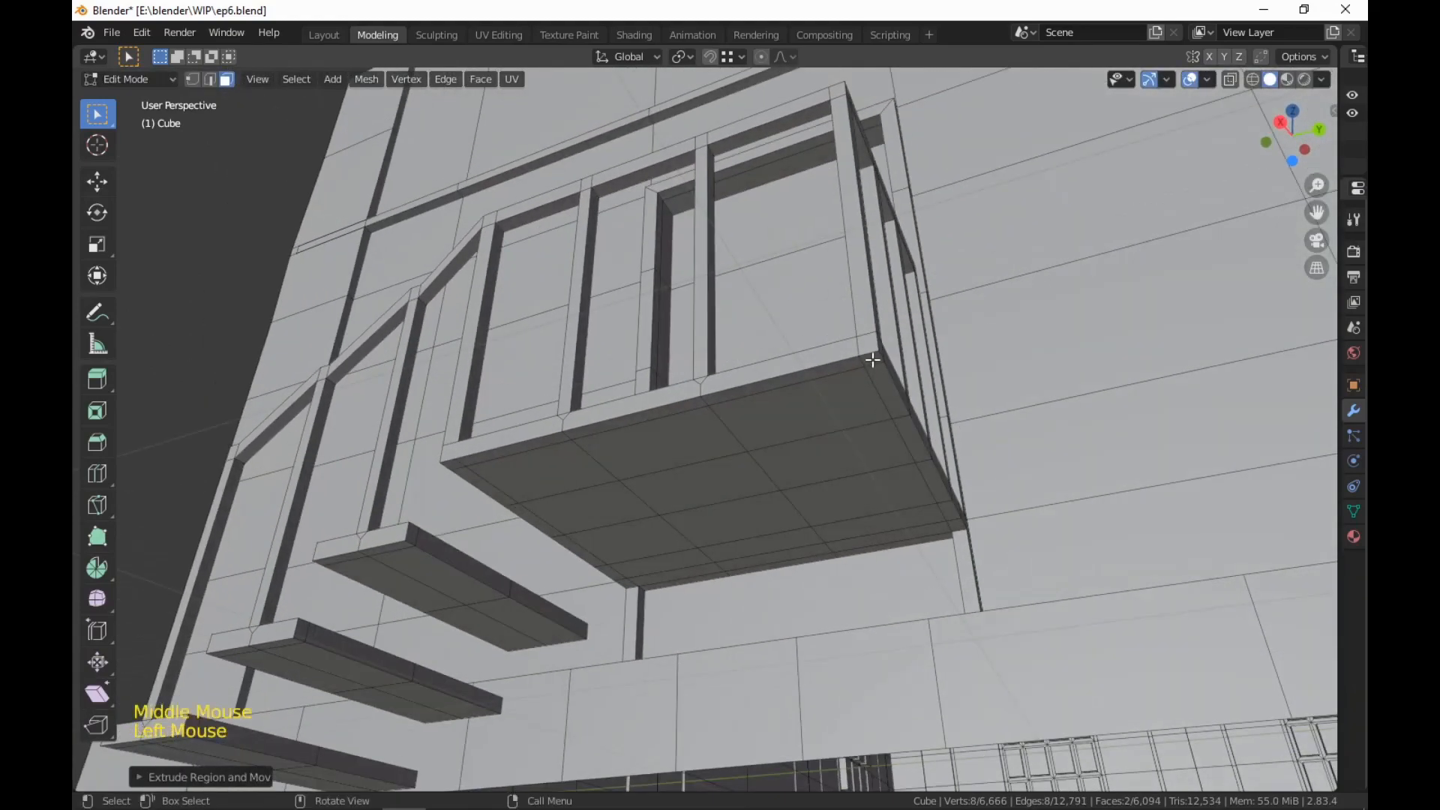
shift+click(450, 466)
scroll(855, 573, down, 2)
shift+middle_drag(450, 465, 842, 370)
scroll(843, 634, up, 1)
key(e)
ctrl+click(862, 604)
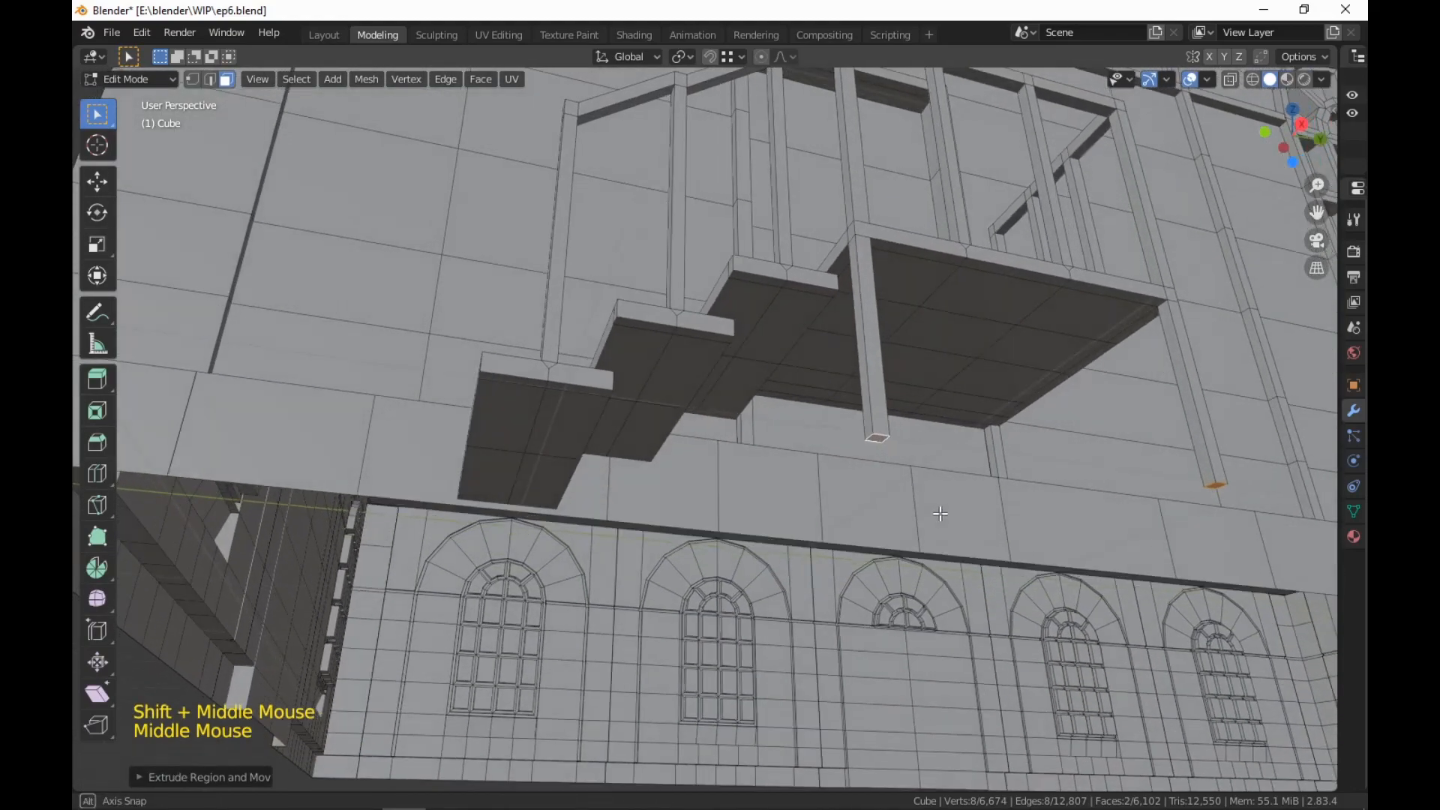
Bevel the short underside edges below the railing posts on all three steps, about 0.014 m wide, to form small faces
scroll(843, 370, up, 2)
click(806, 244)
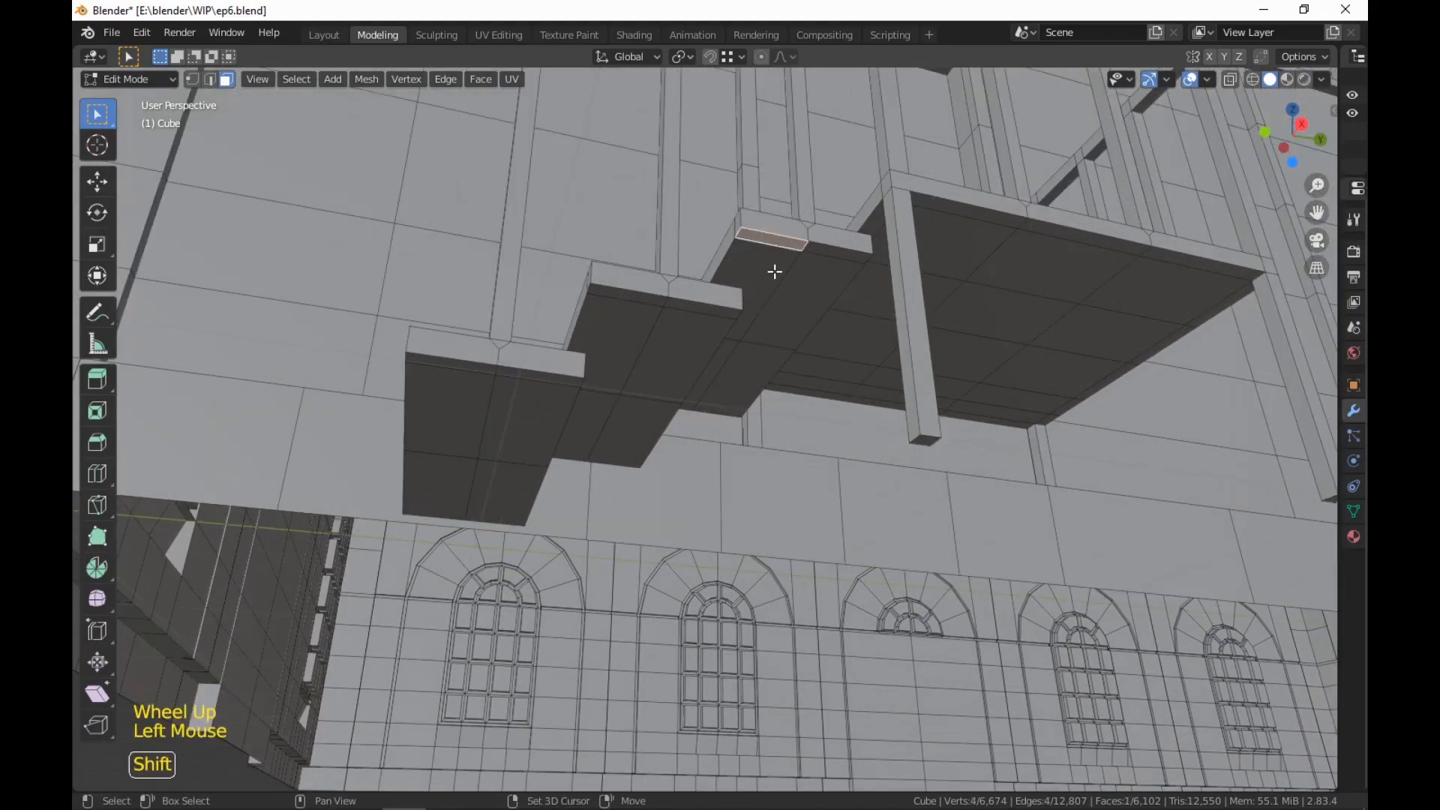
key(2)
click(803, 246)
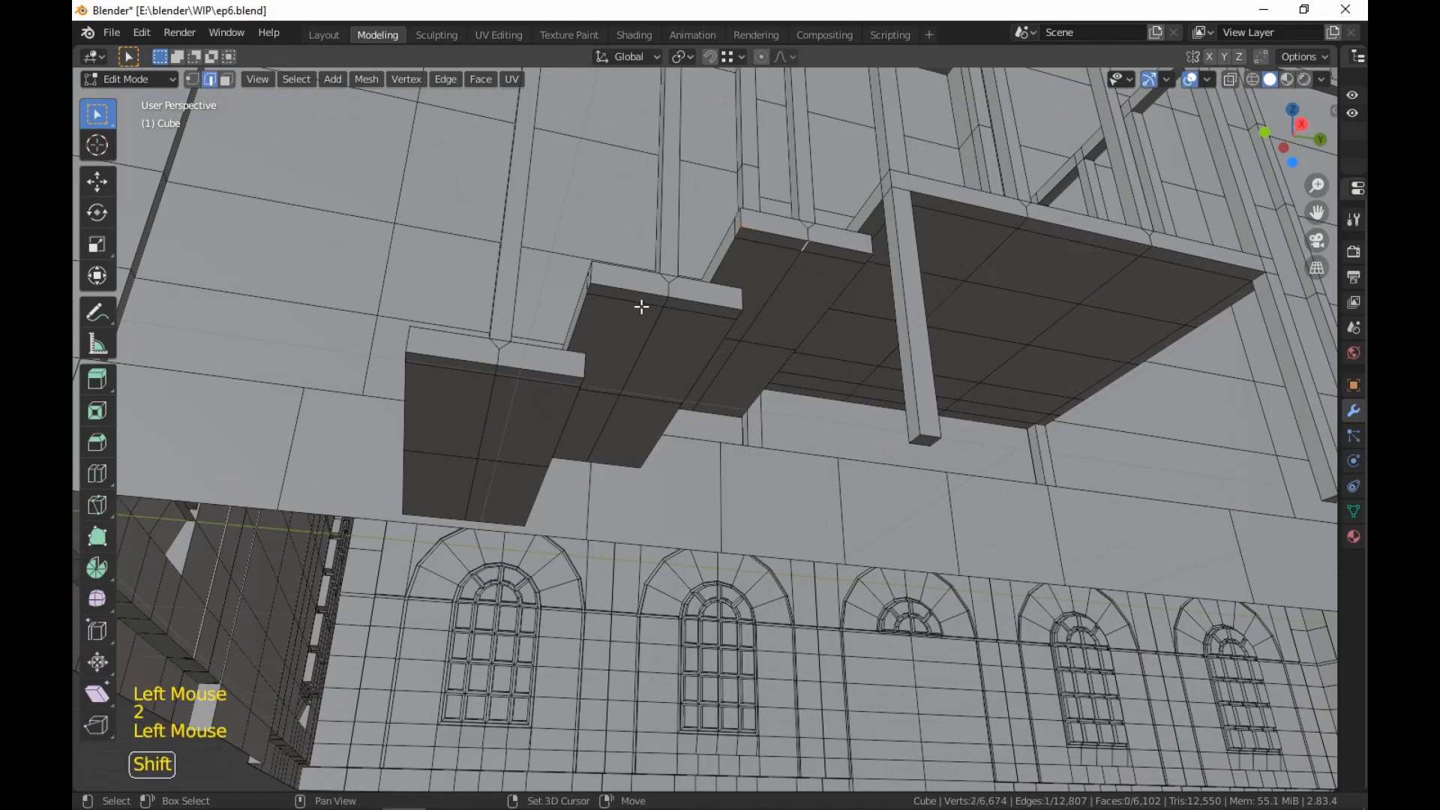
shift+click(668, 304)
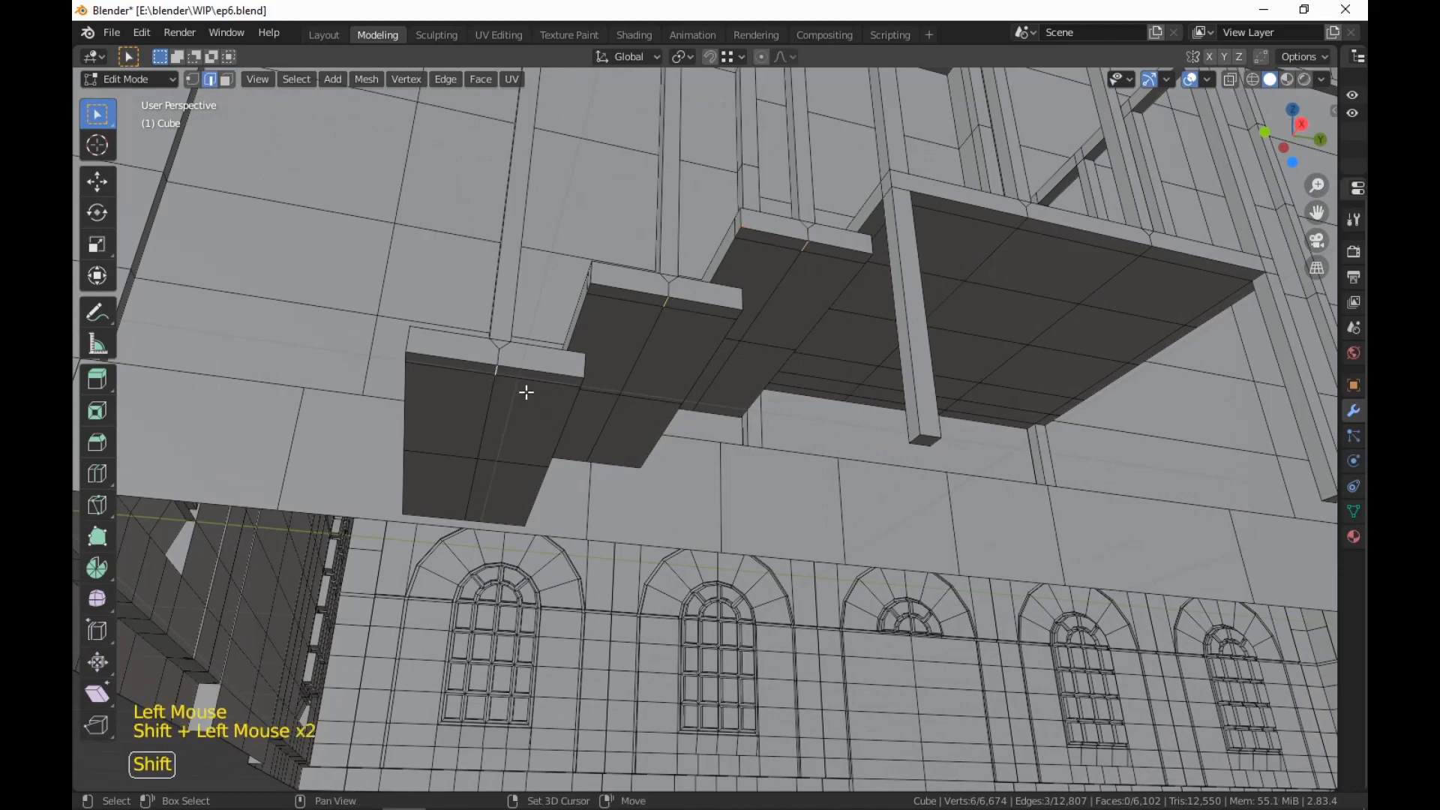
key(ctrl+b)
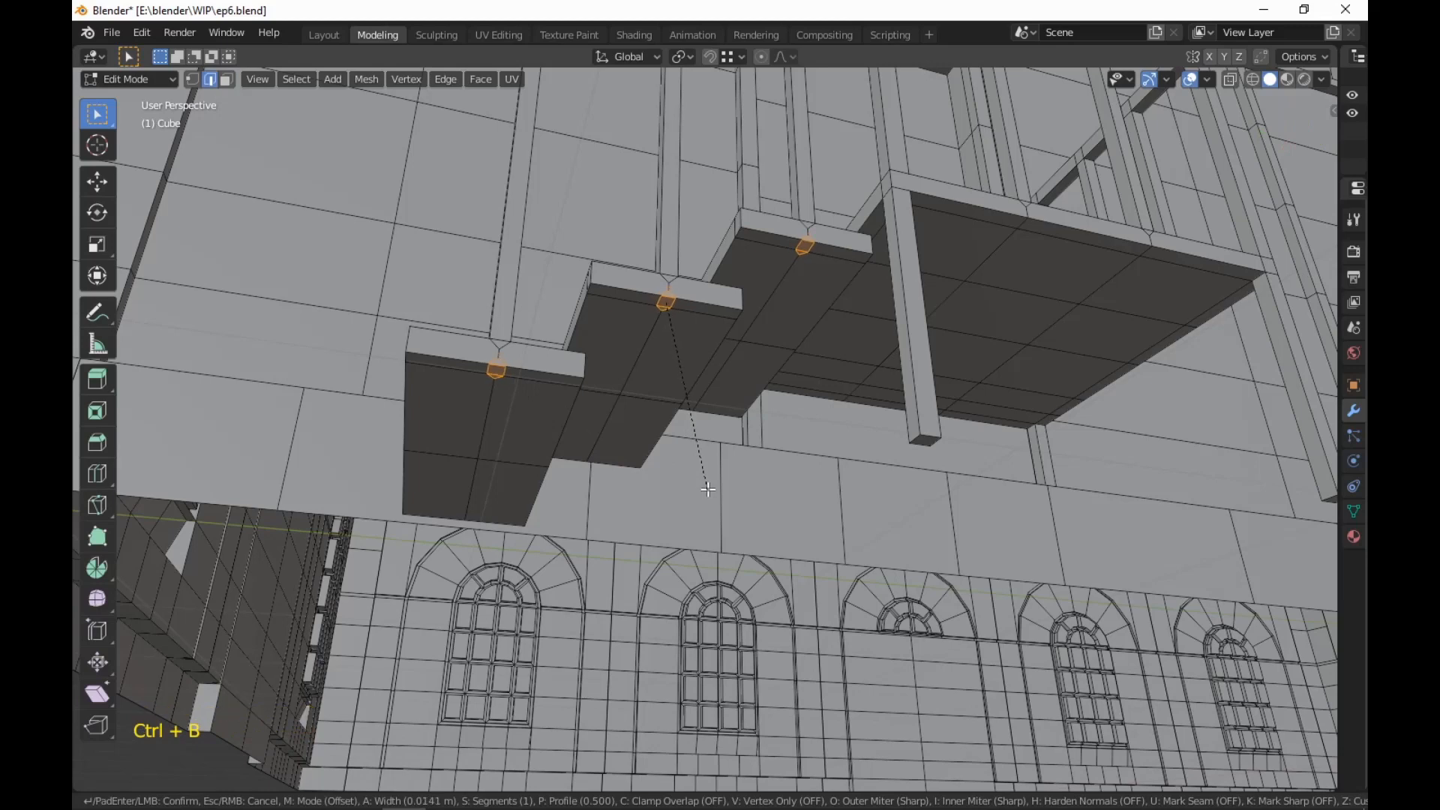
click(709, 490)
key(3)
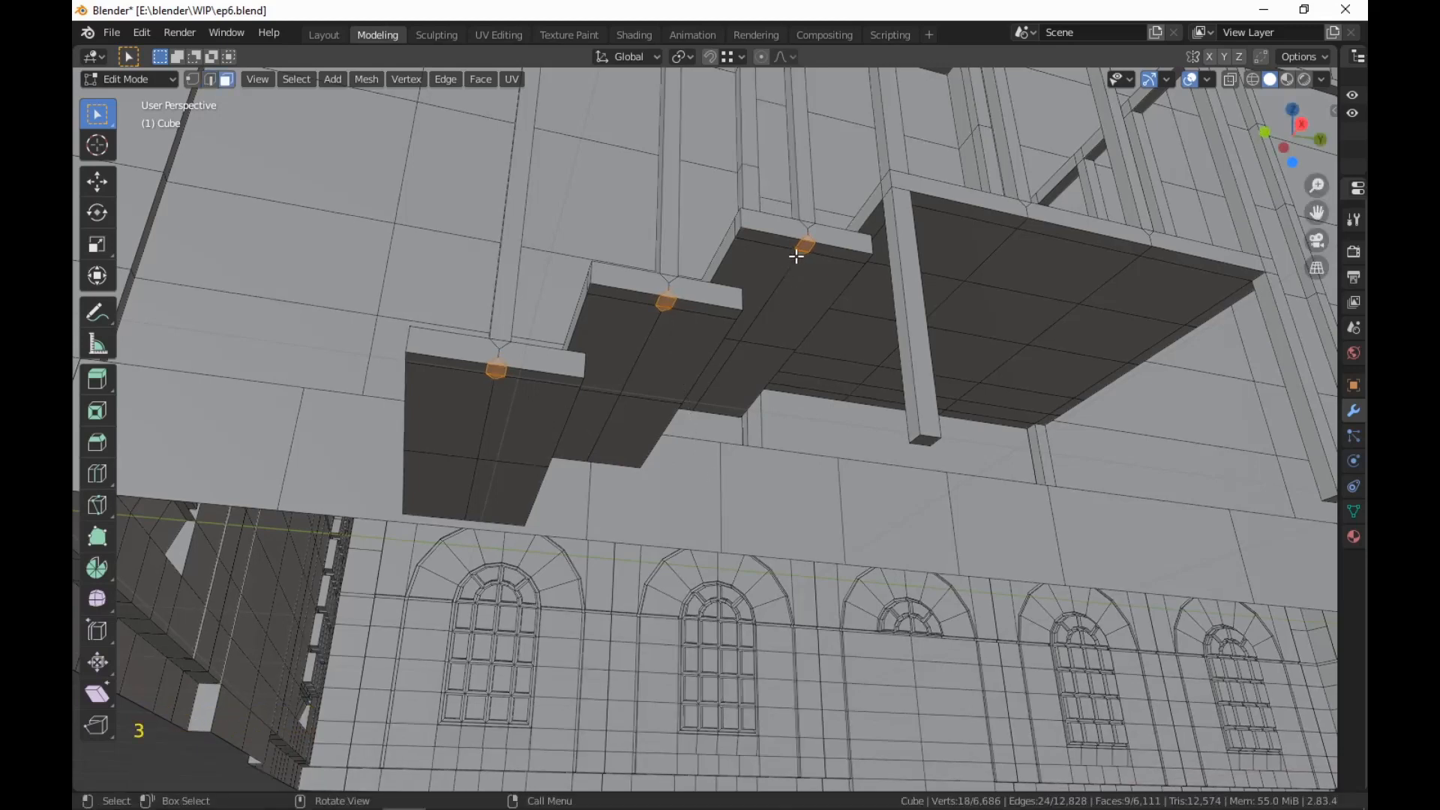
click(806, 242)
key(e)
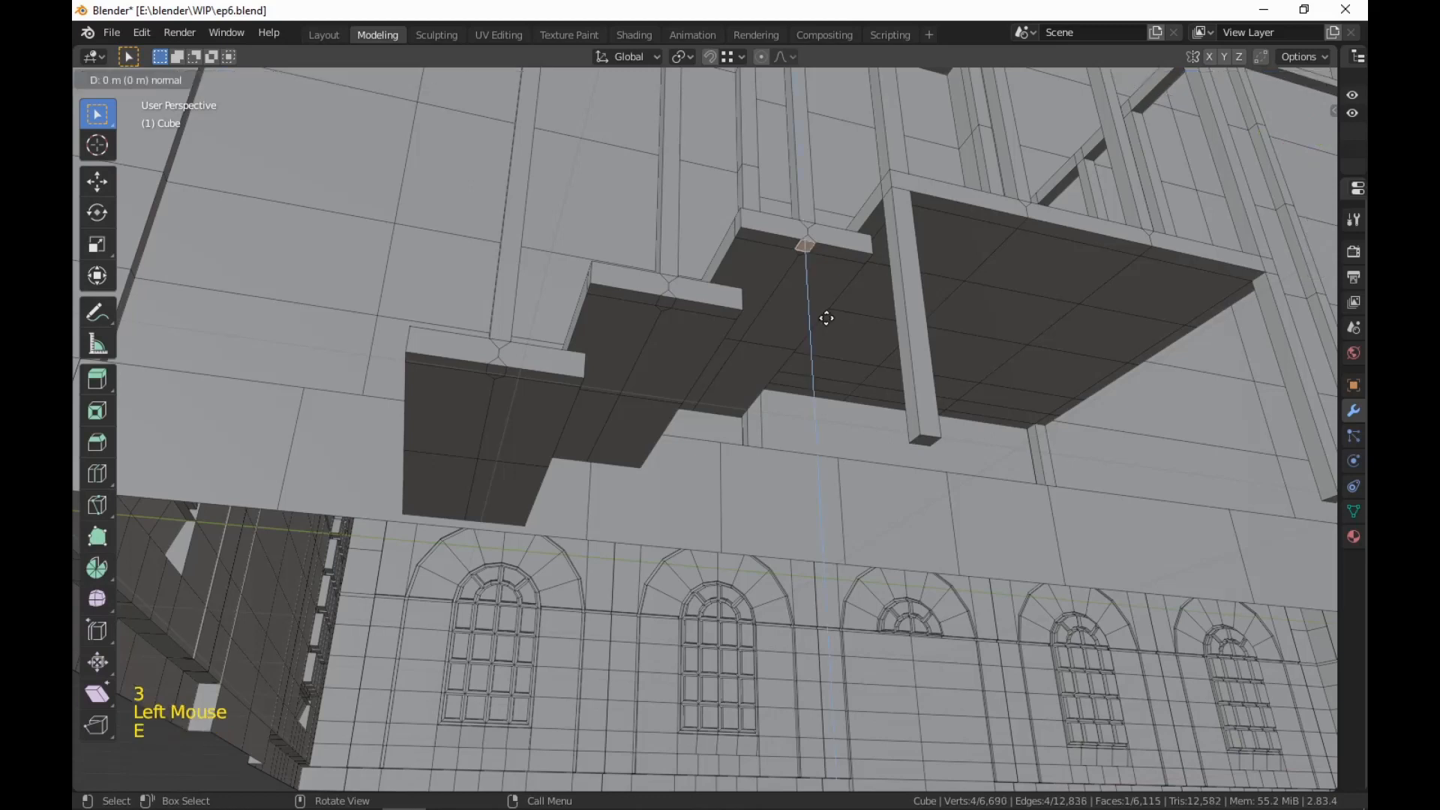
click(818, 420)
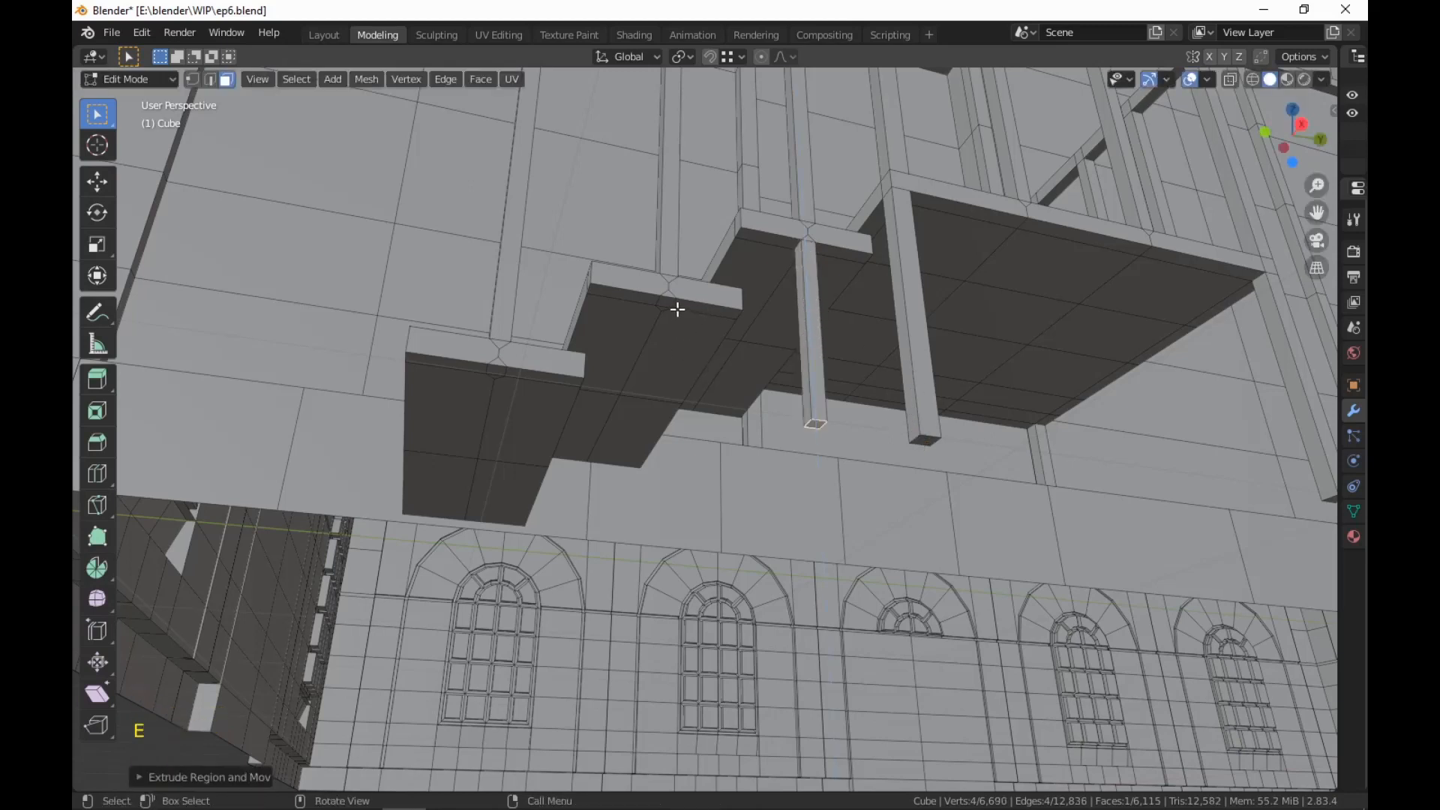
key(e)
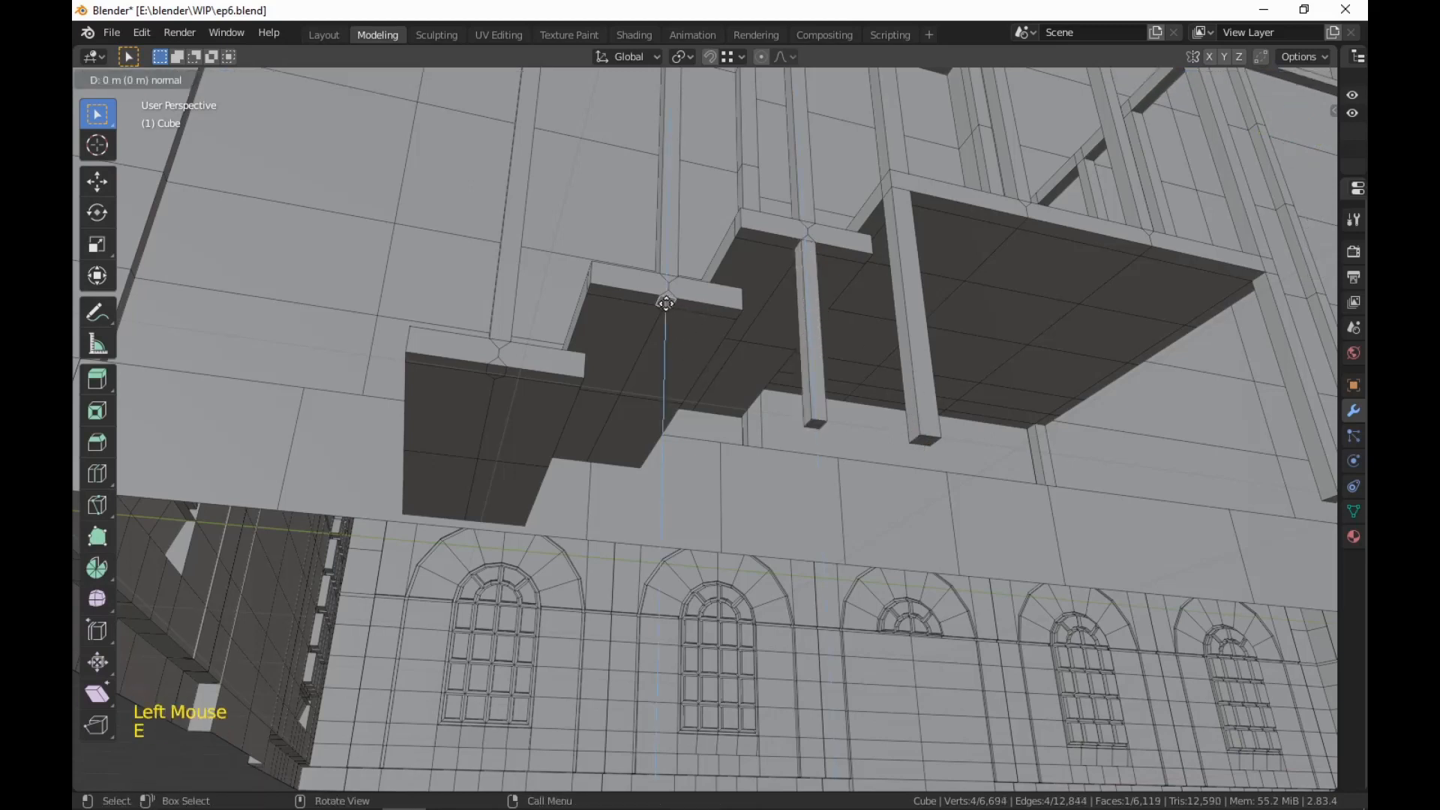
click(666, 302)
key(ctrl+z)
key(ctrl+z)
key(ctrl+z)
key(ctrl+z)
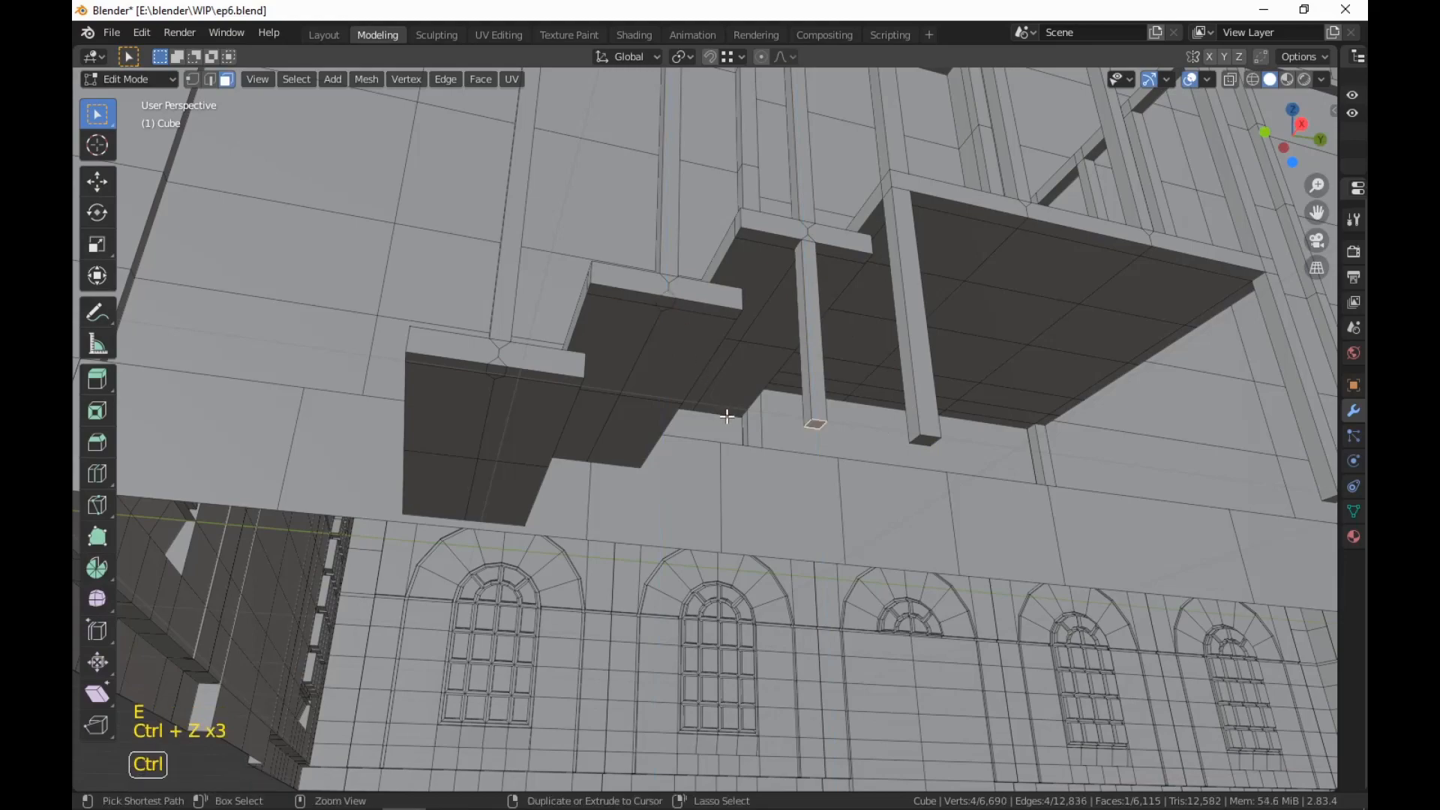
key(ctrl+z)
middle_drag(732, 421, 813, 457)
key(ctrl+r)
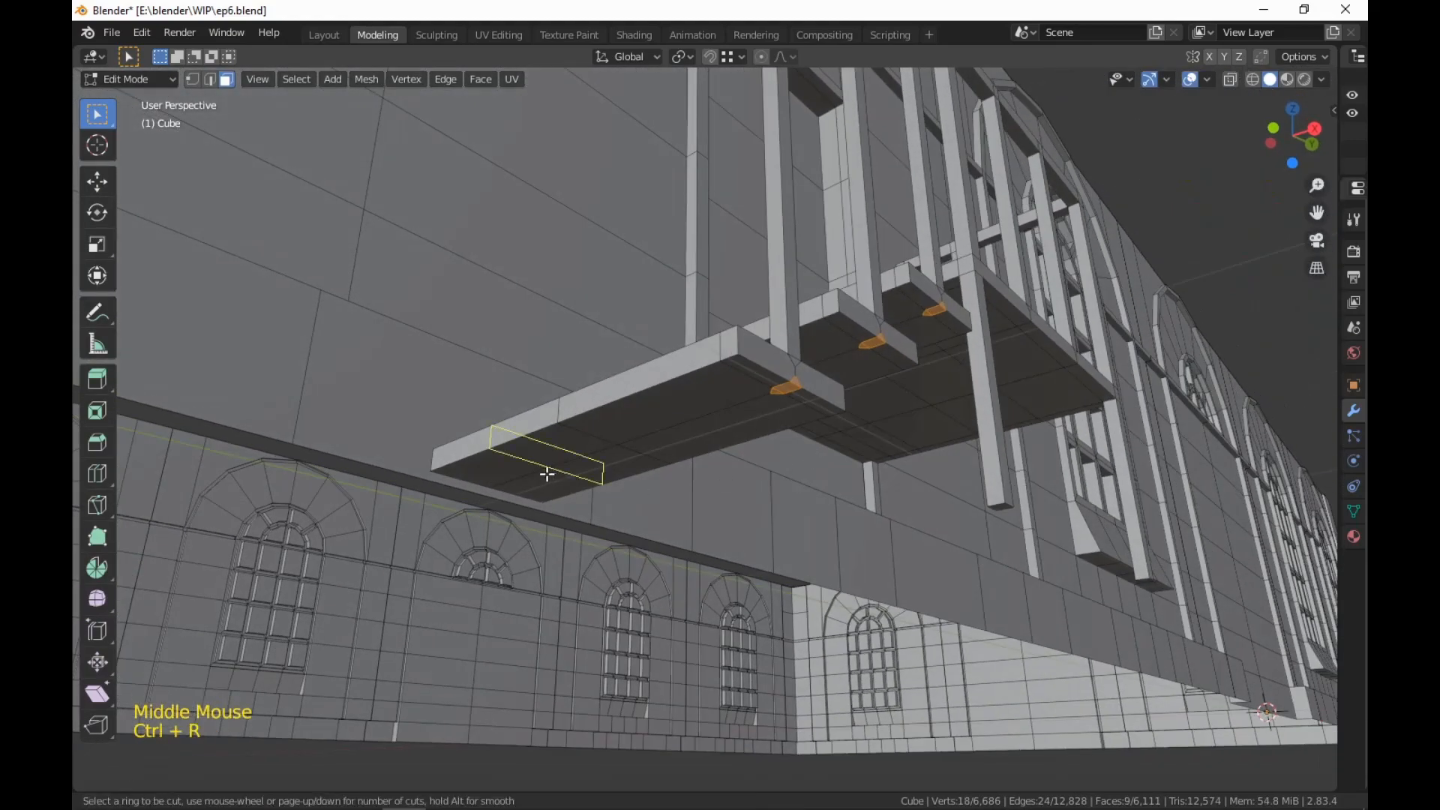
click(546, 472)
click(504, 499)
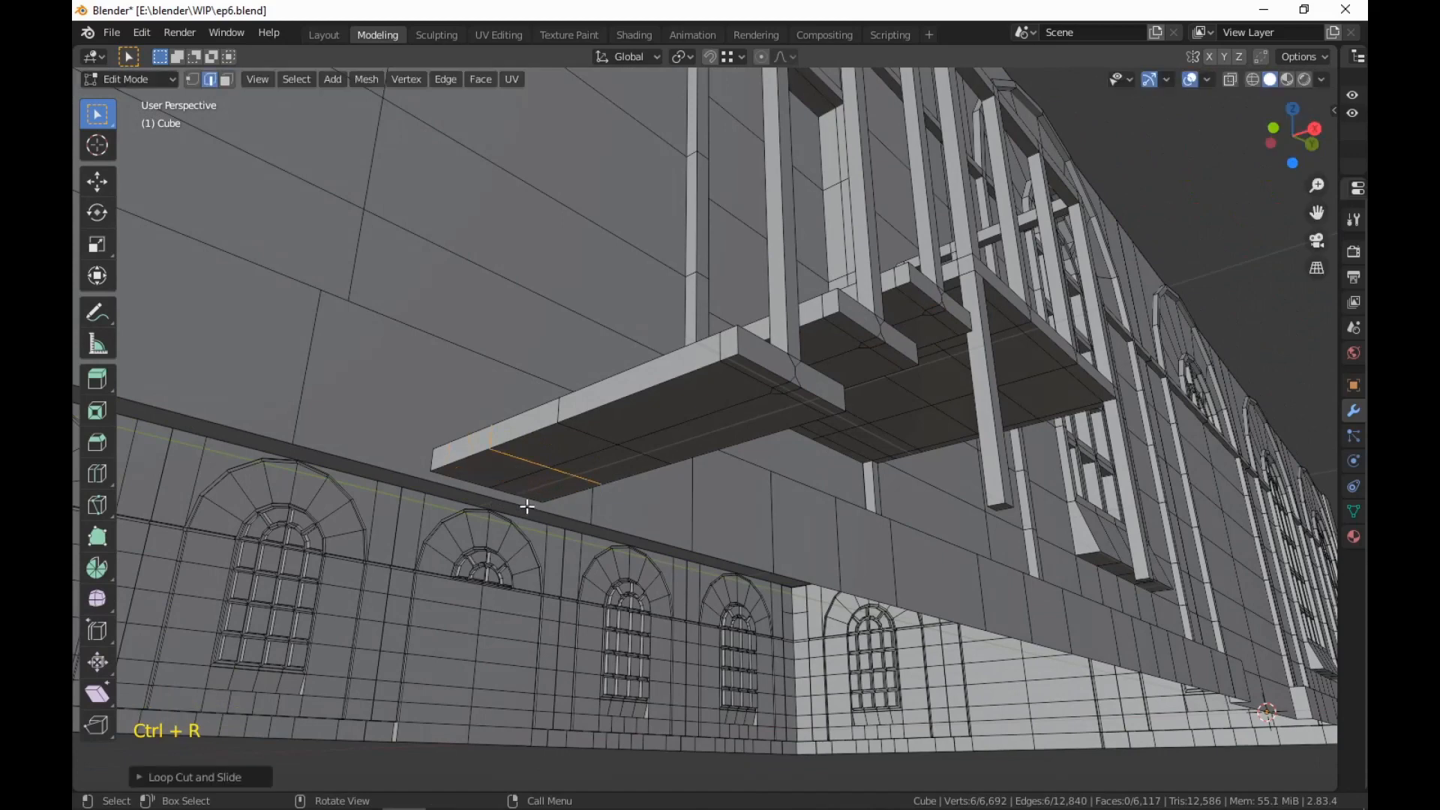
middle_drag(527, 504, 788, 525)
key(ctrl+z)
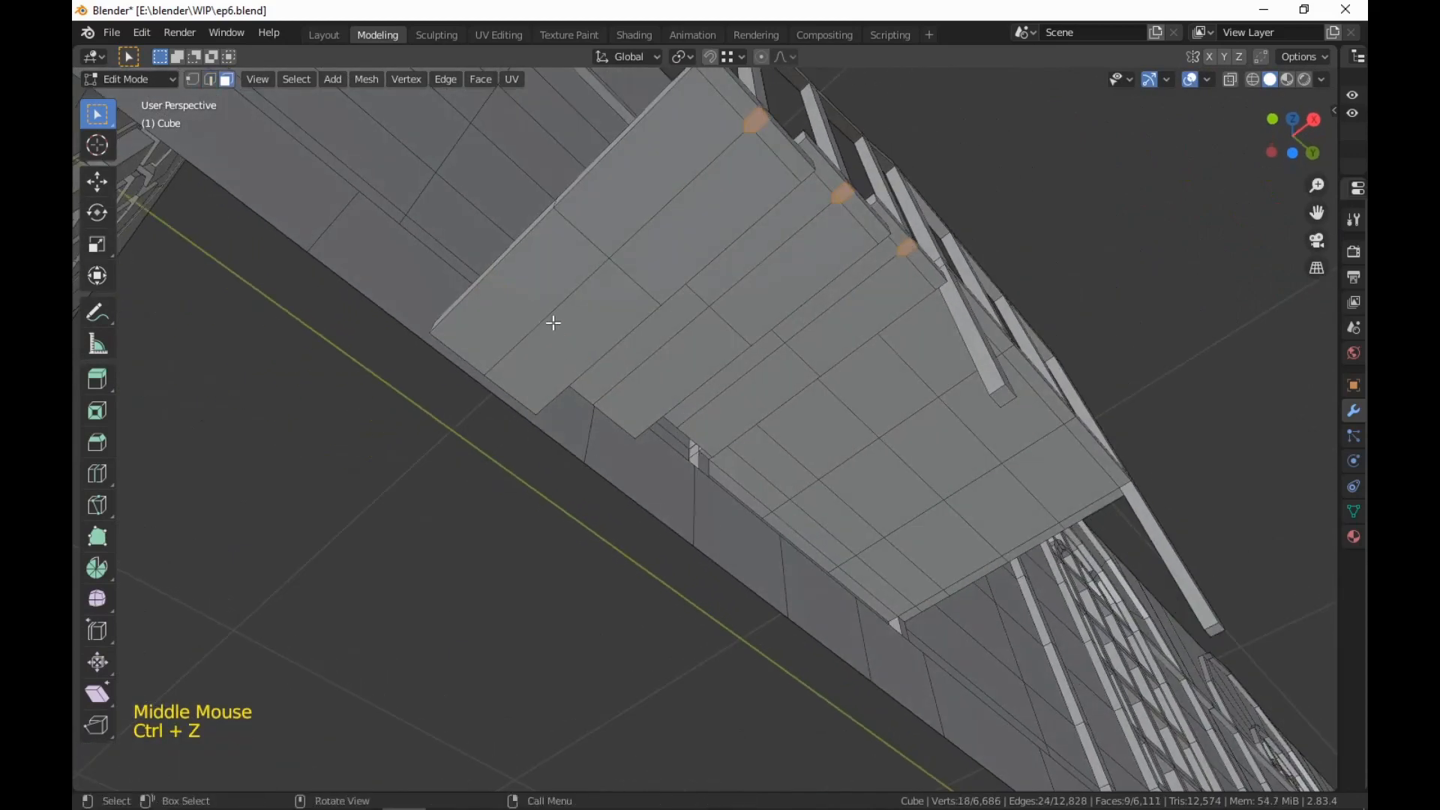
Add a loop cut across the underside of each of the three steps and slide each one close to the wall-side edge
key(ctrl+r)
click(534, 338)
click(509, 381)
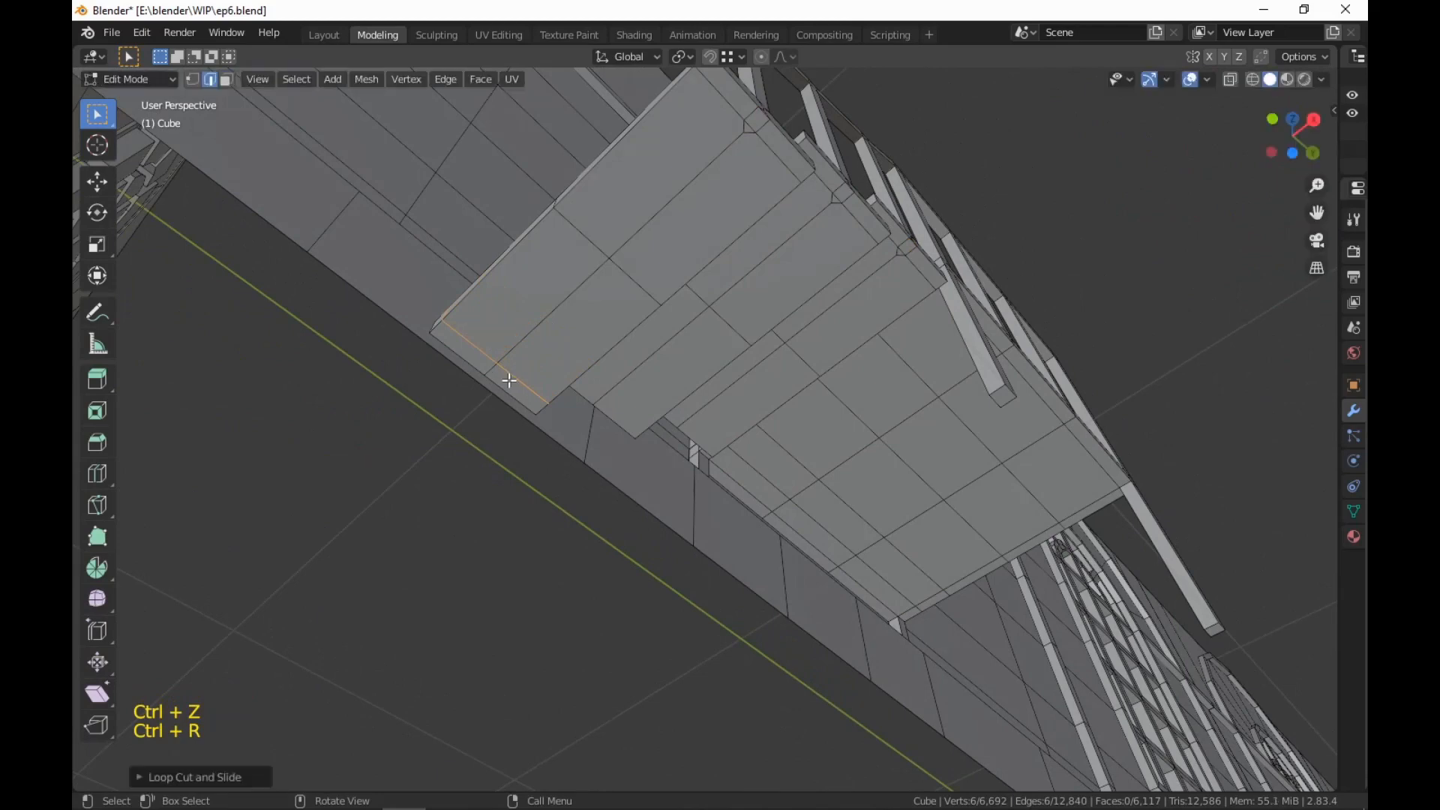
key(ctrl+r)
click(642, 367)
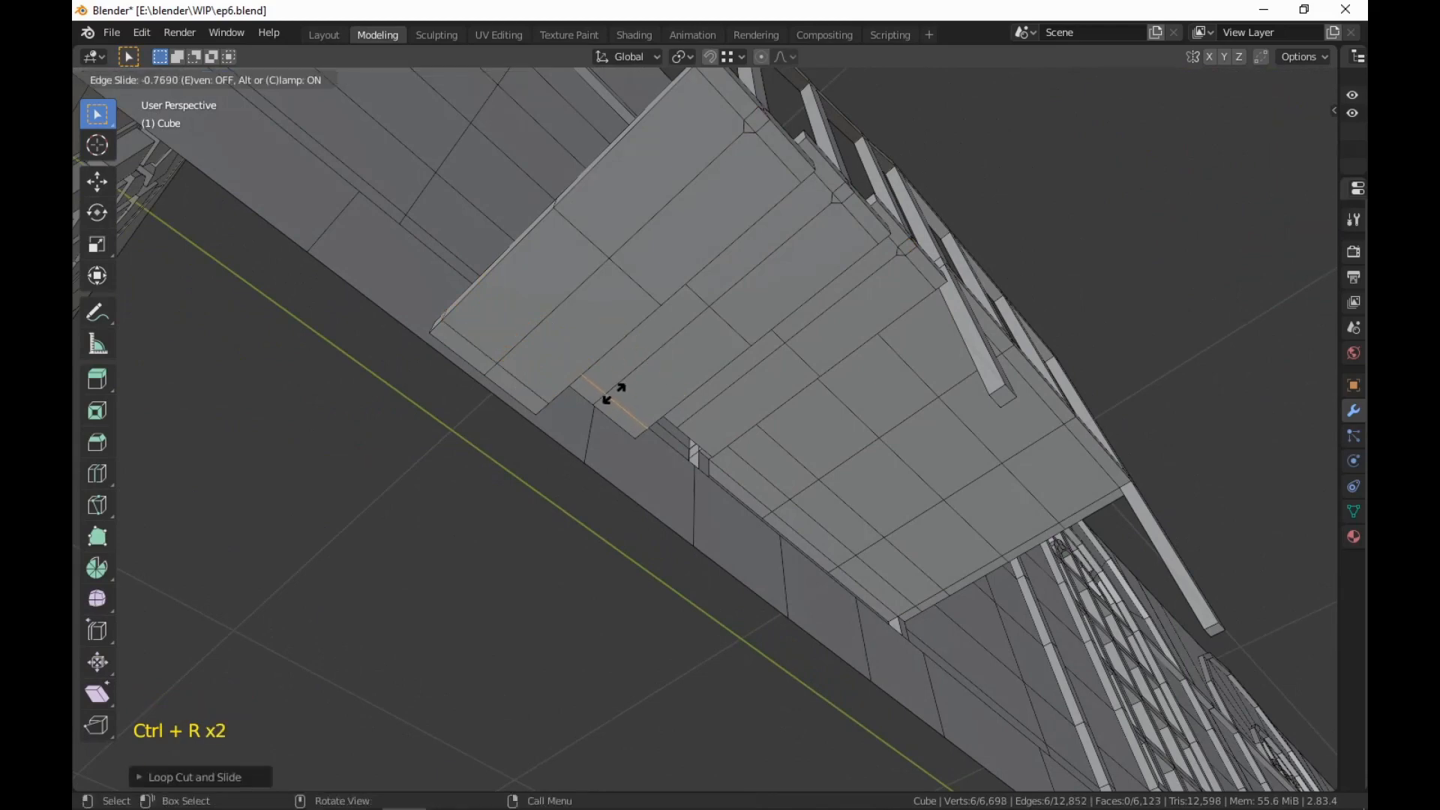
click(614, 393)
key(ctrl+r)
click(739, 391)
click(707, 426)
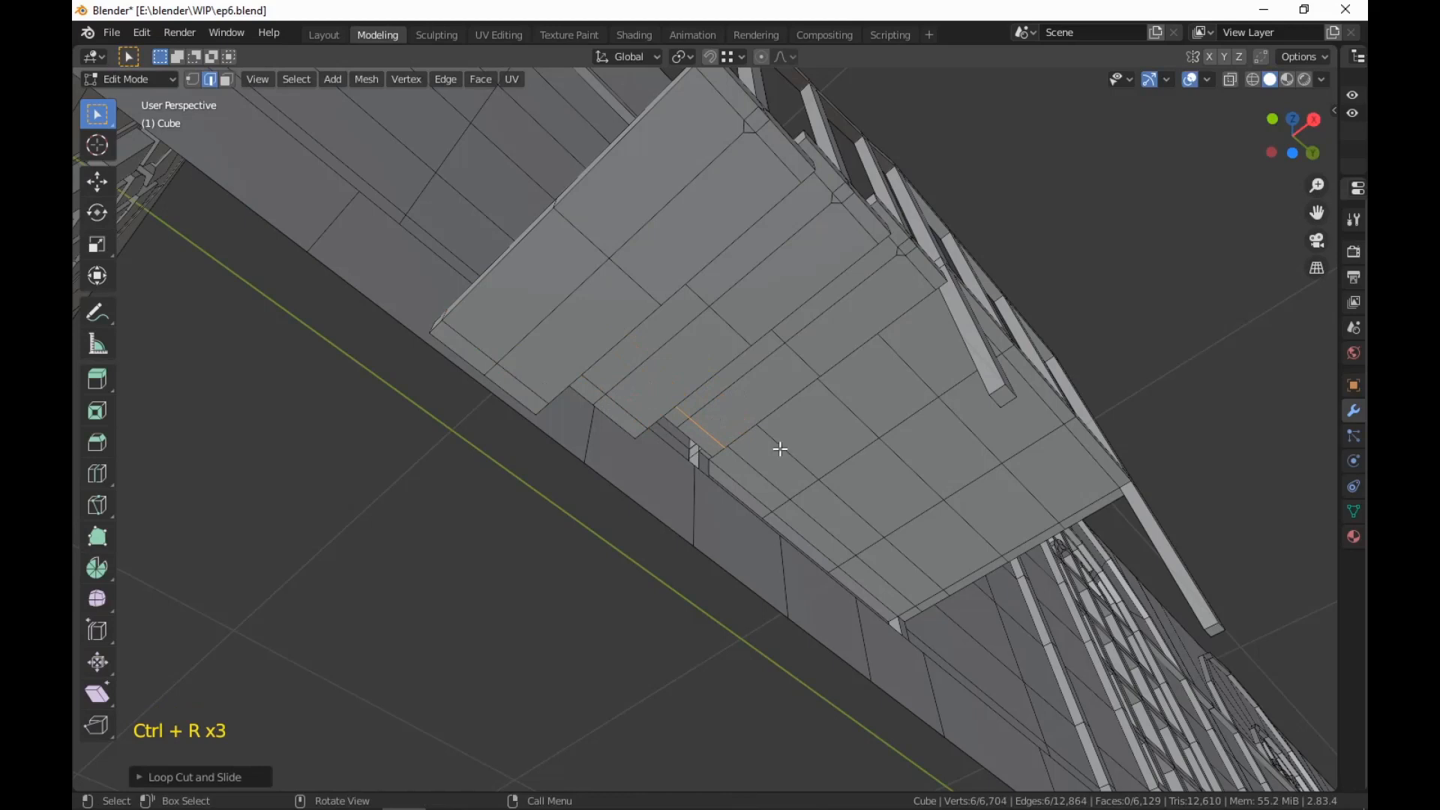
Bevel the short centre edges at the wall-side ends of the three steps' undersides into small faces
click(679, 421)
shift+click(598, 401)
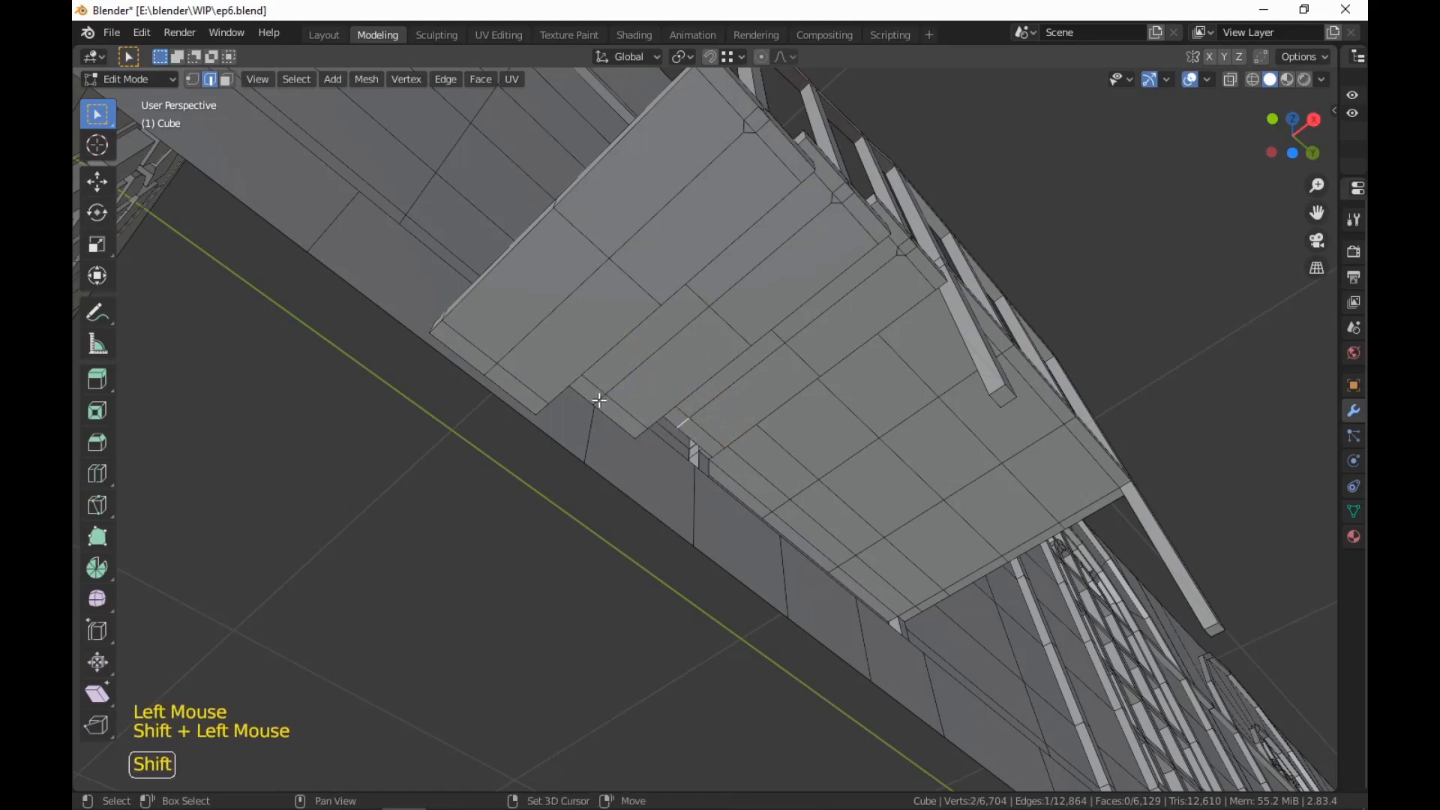
shift+click(489, 370)
key(ctrl+b)
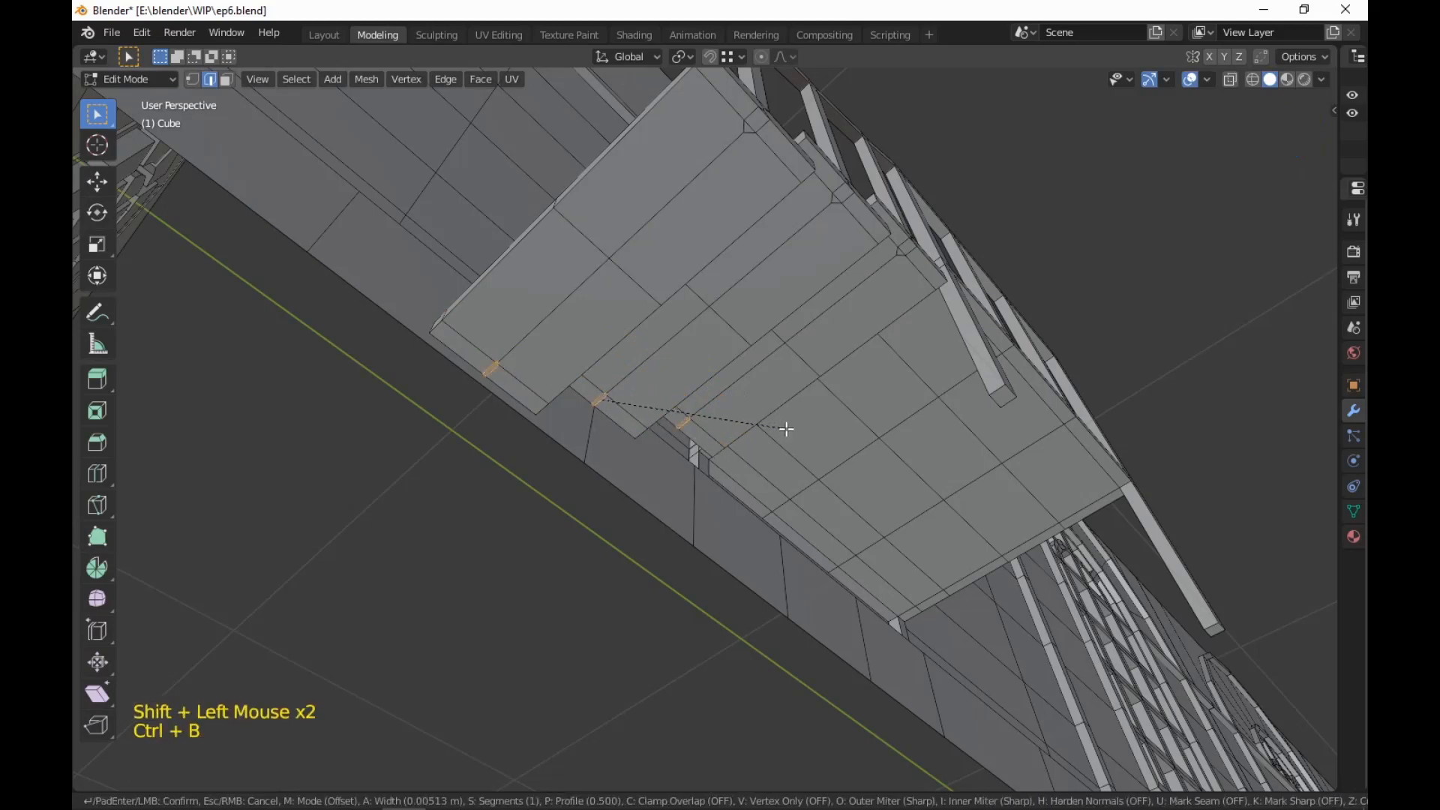
click(792, 433)
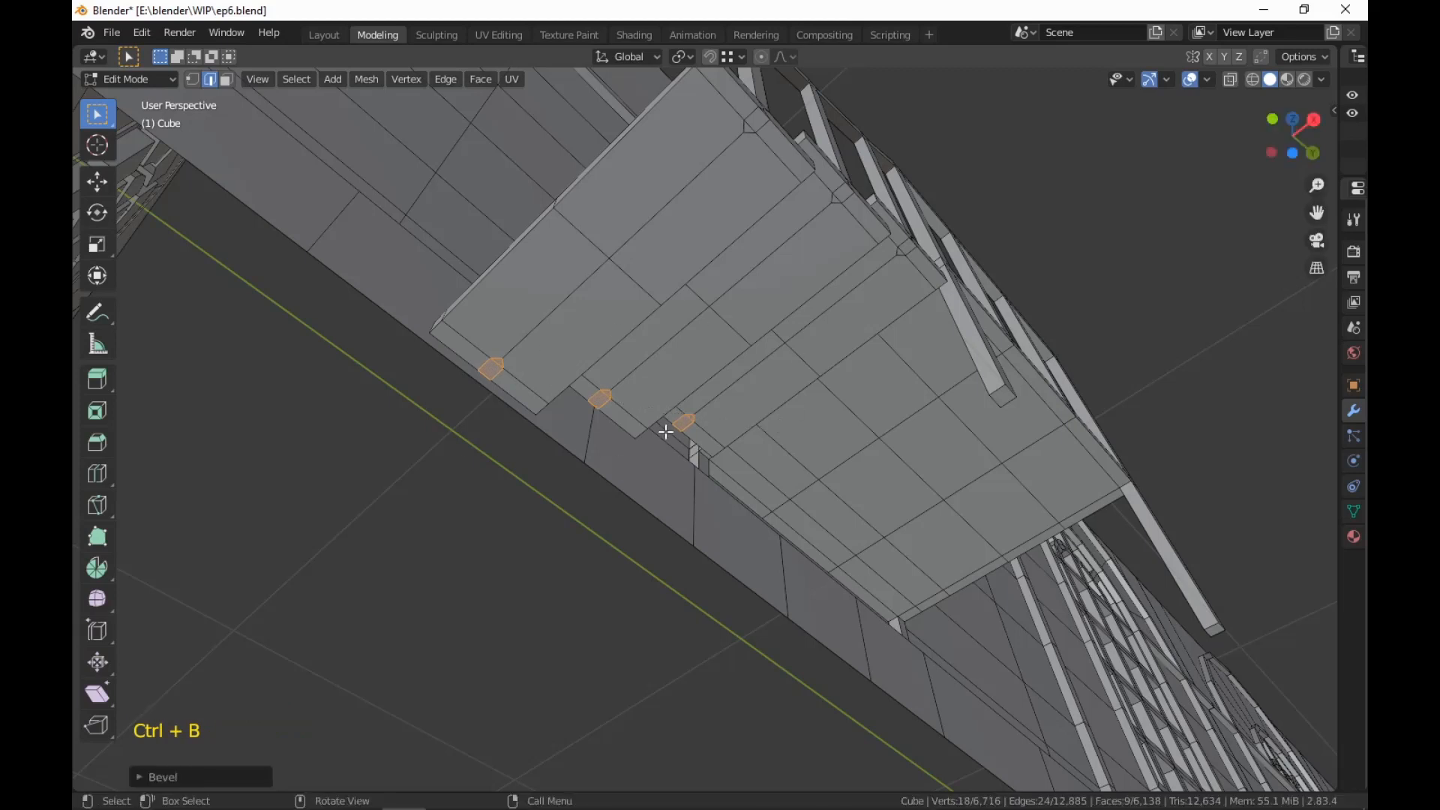
Select the six small beveled underside faces, two on each of the three steps, and extrude them
key(3)
click(494, 371)
shift+click(603, 395)
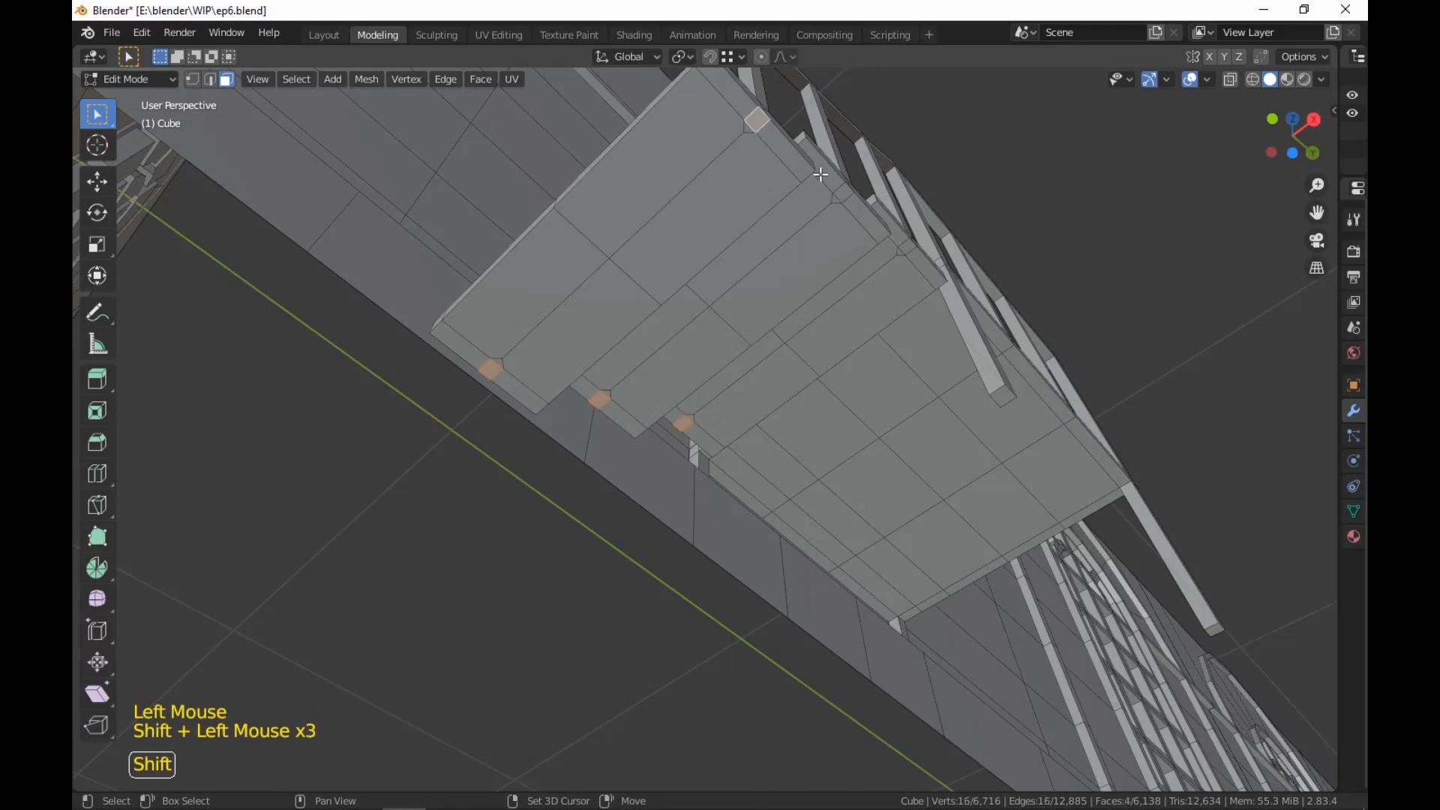
middle_drag(906, 250, 906, 409)
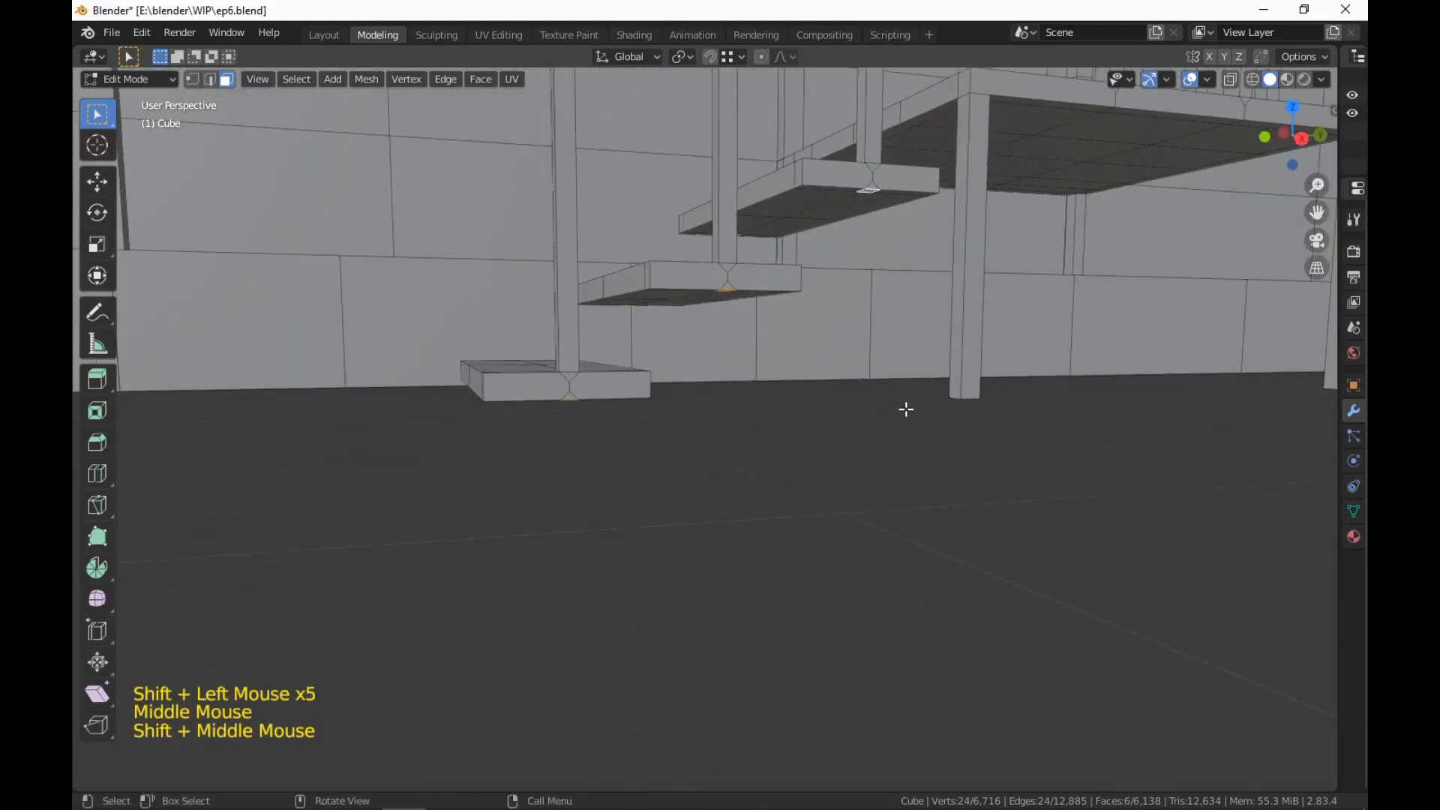
key(e)
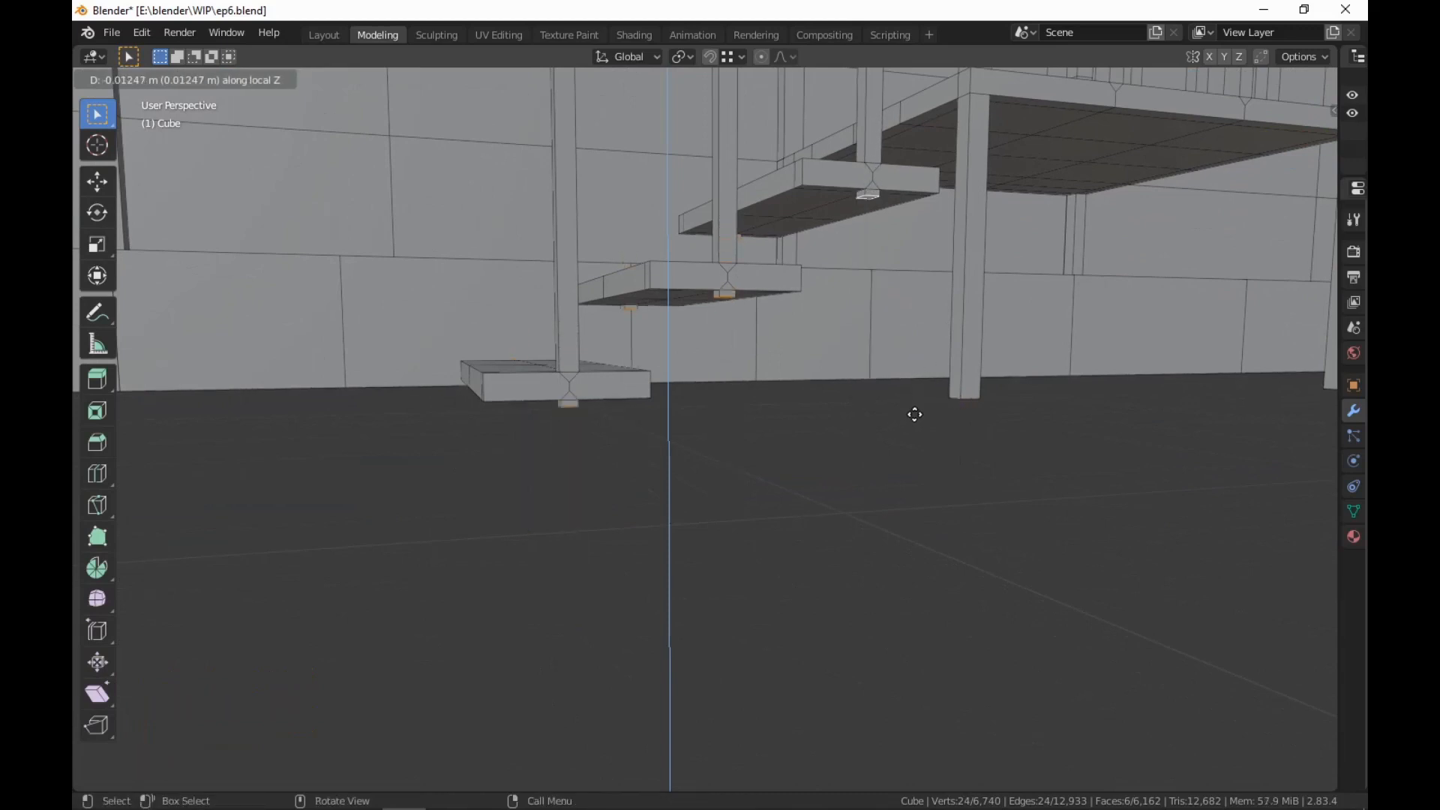
key(ctrl)
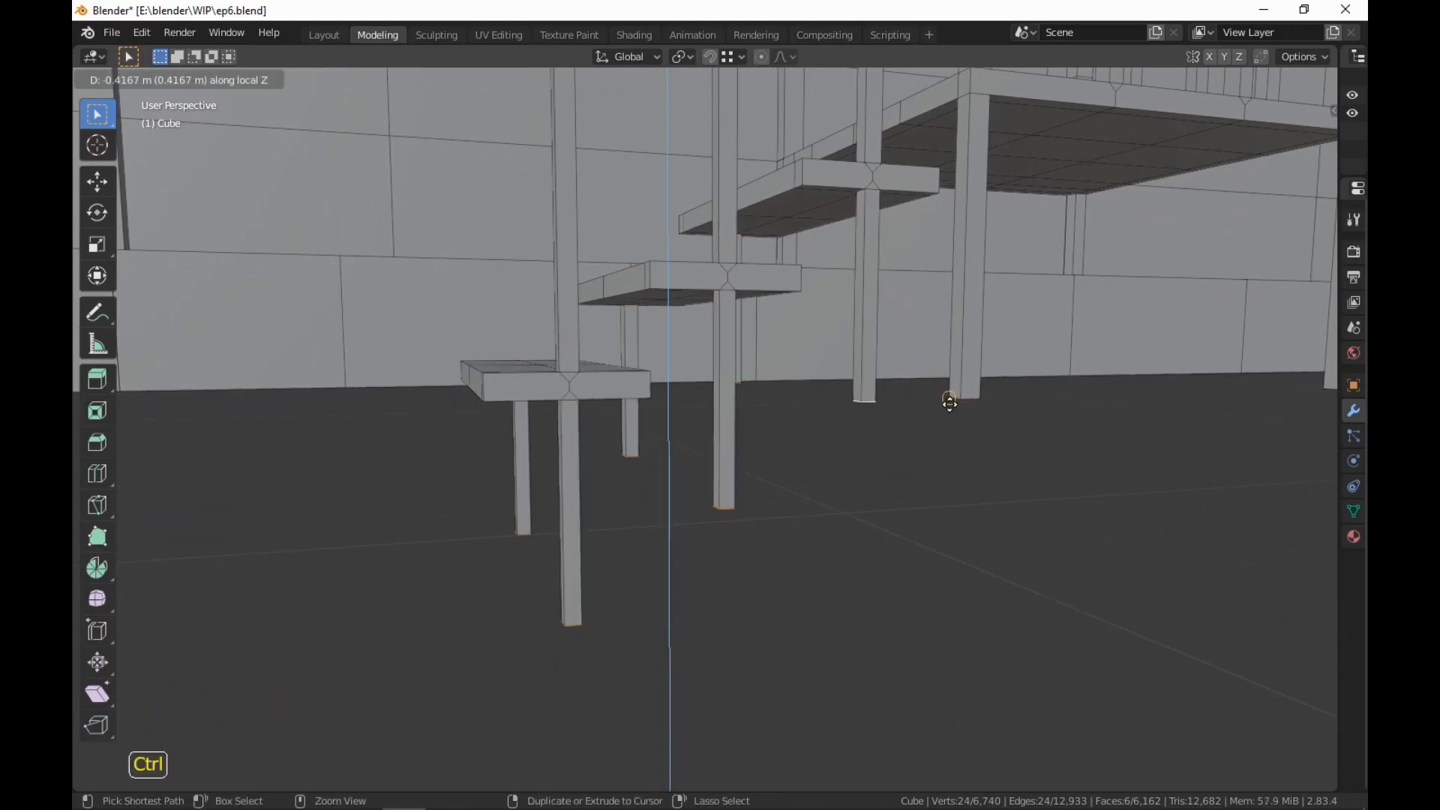
click(908, 428)
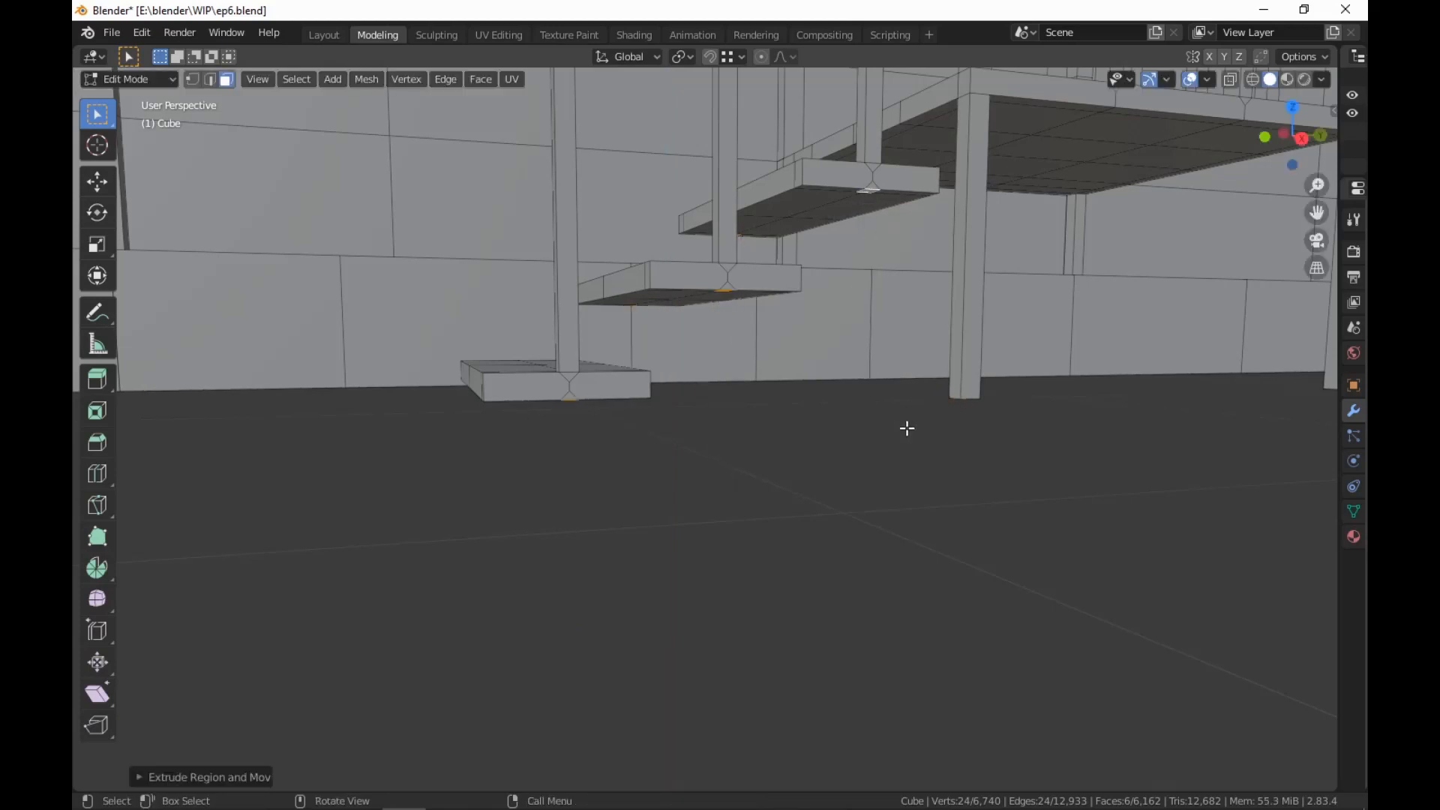
Change the pivot point and move the six extruded faces down along Z, snapping to the bottom of the platform's outer leg
key(period)
click(754, 426)
key(g)
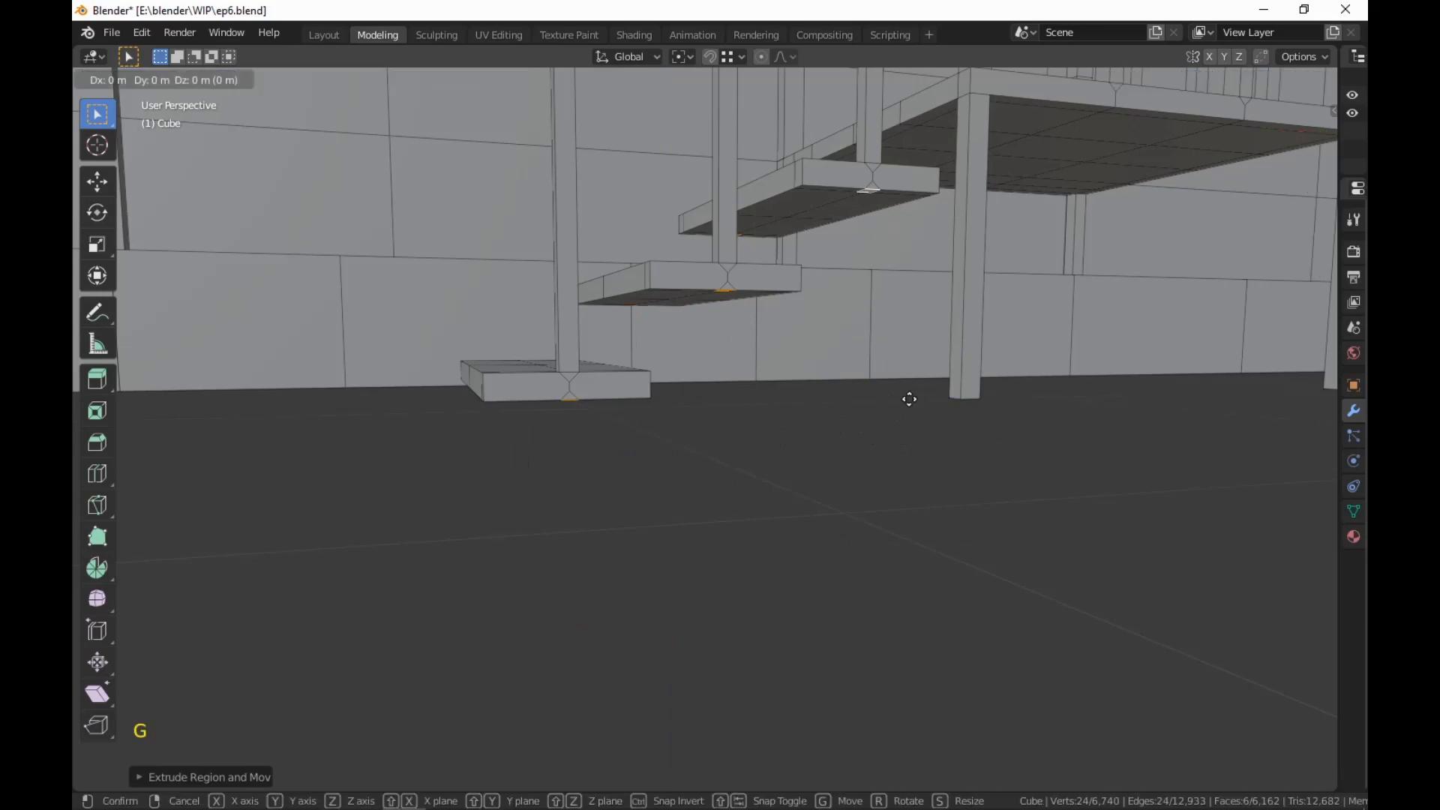
key(z)
key(ctrl)
click(949, 401)
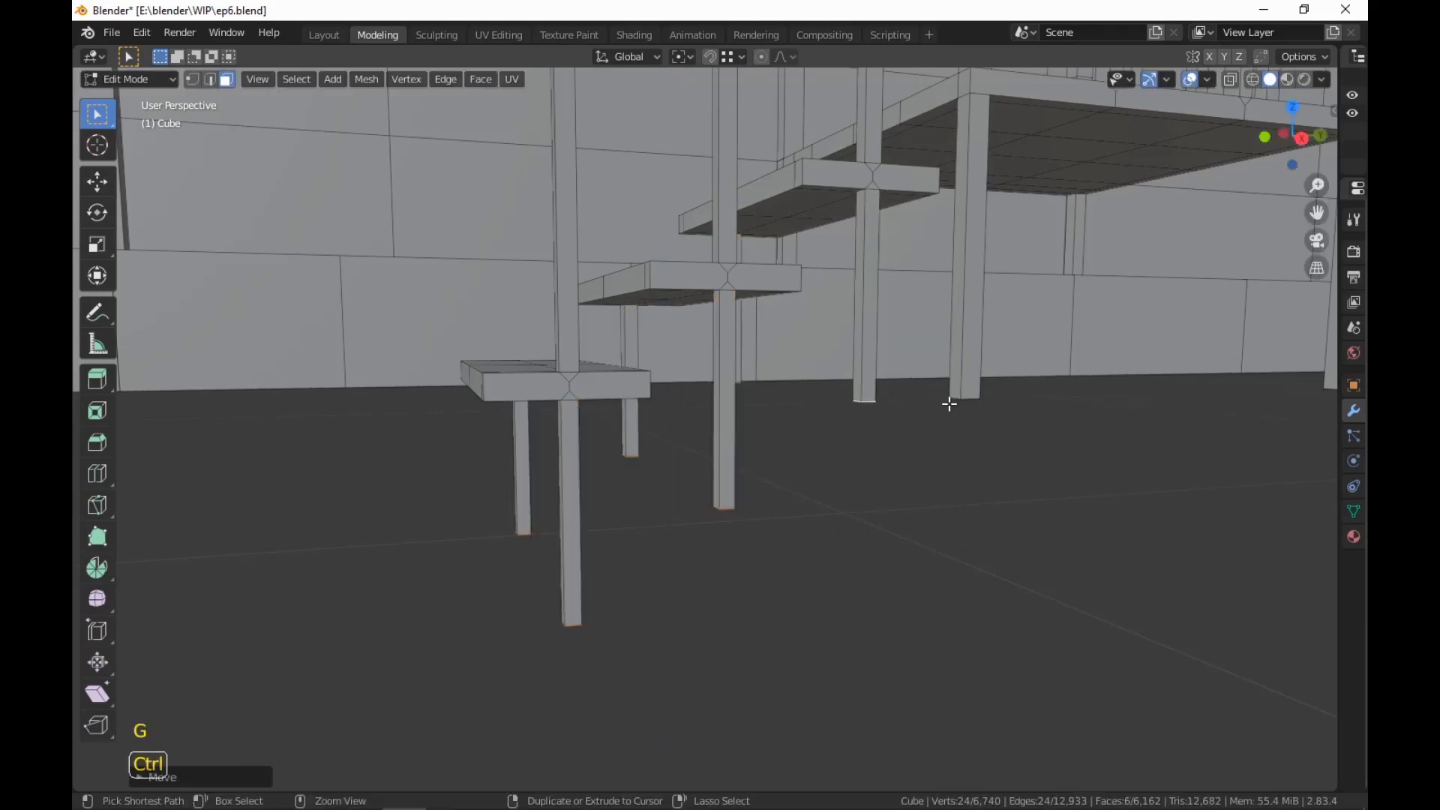
Deselect the top step's two leg ends and move the other four up along Z to snap level with the top step's leg
middle_drag(949, 402, 958, 448)
key(shift)
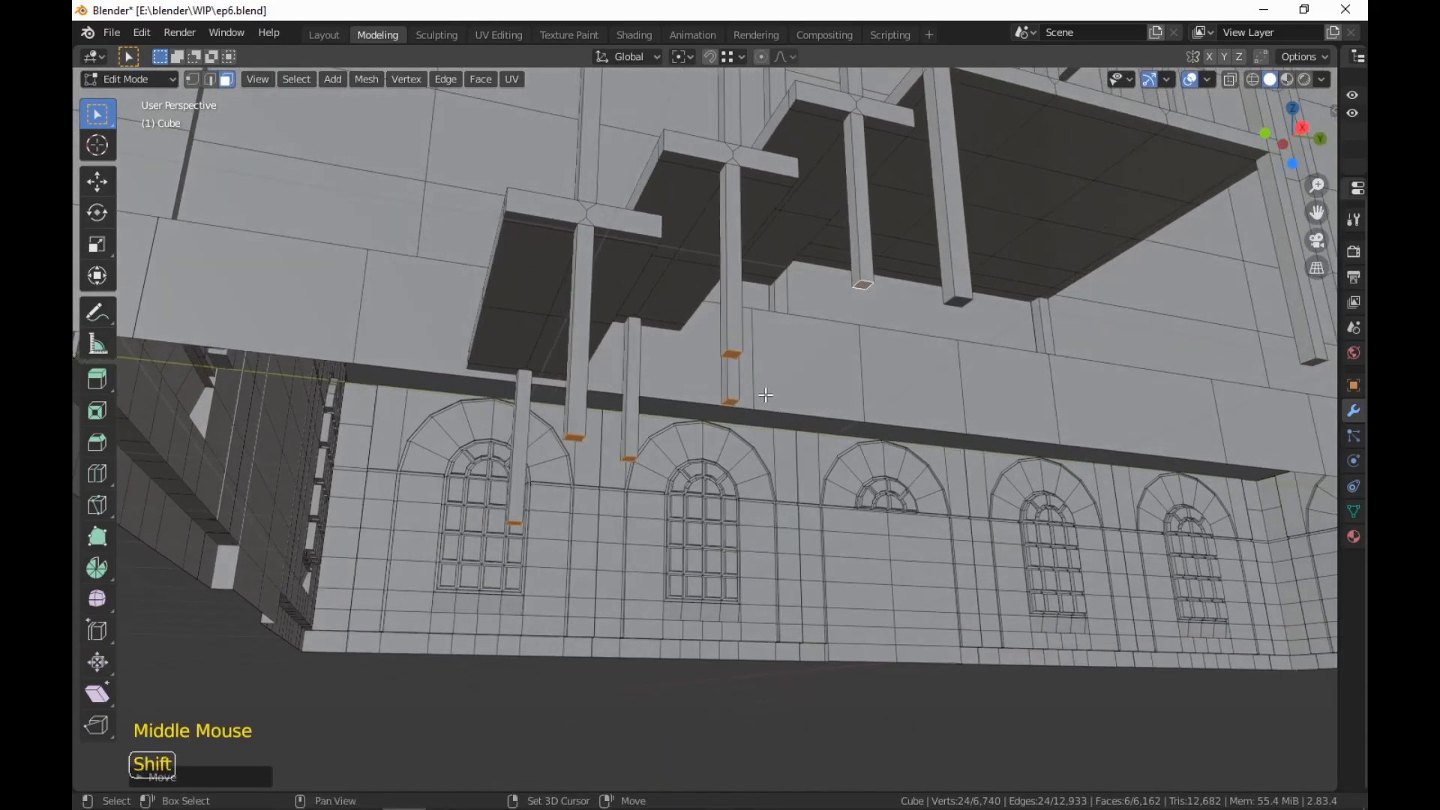
shift+click(879, 281)
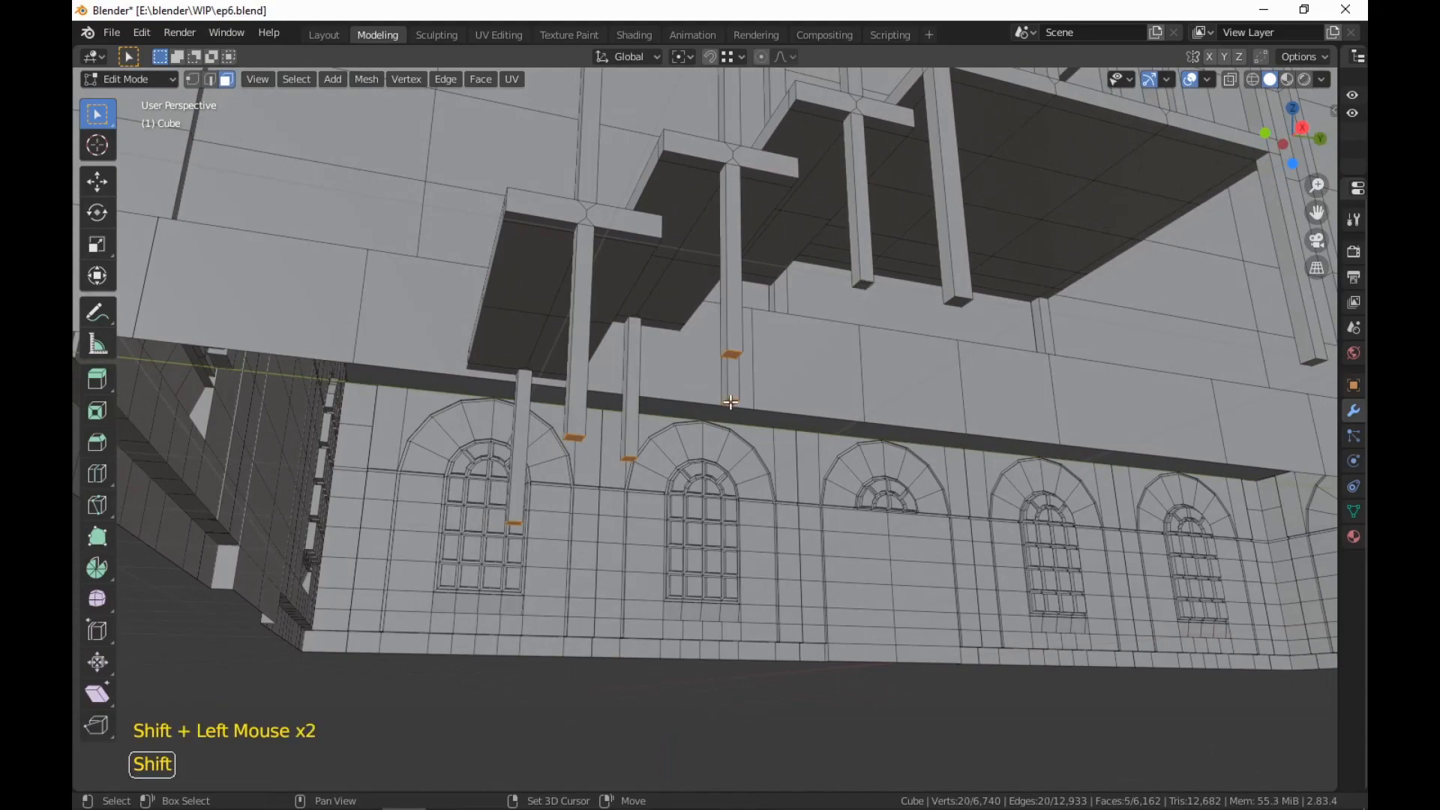
middle_drag(731, 402, 841, 446)
key(g)
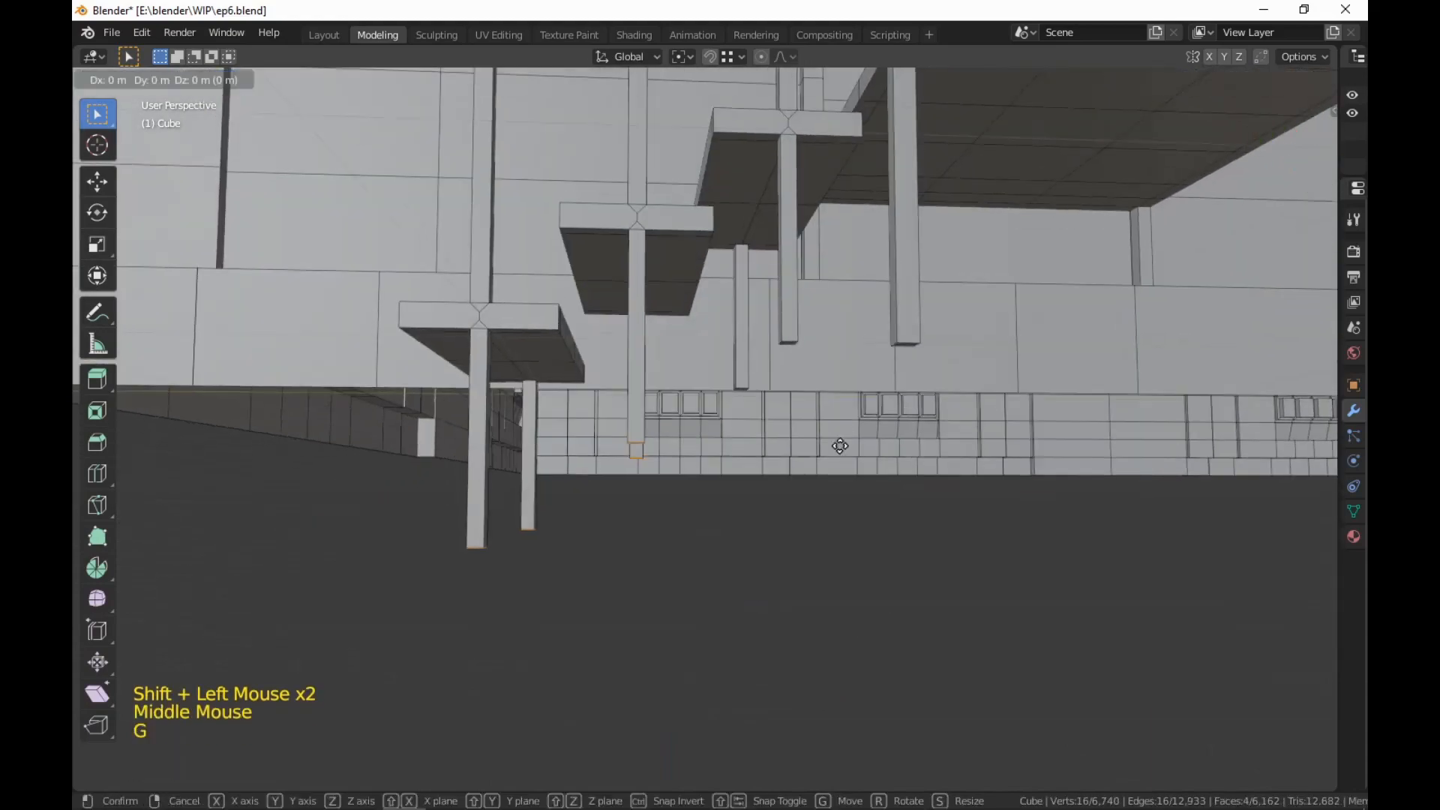
key(z)
ctrl+click(789, 349)
Deselect the middle step's leg ends and move the lowest step's two up 0.2 m along Z, snapping to the middle step's leg
middle_drag(683, 442, 773, 237)
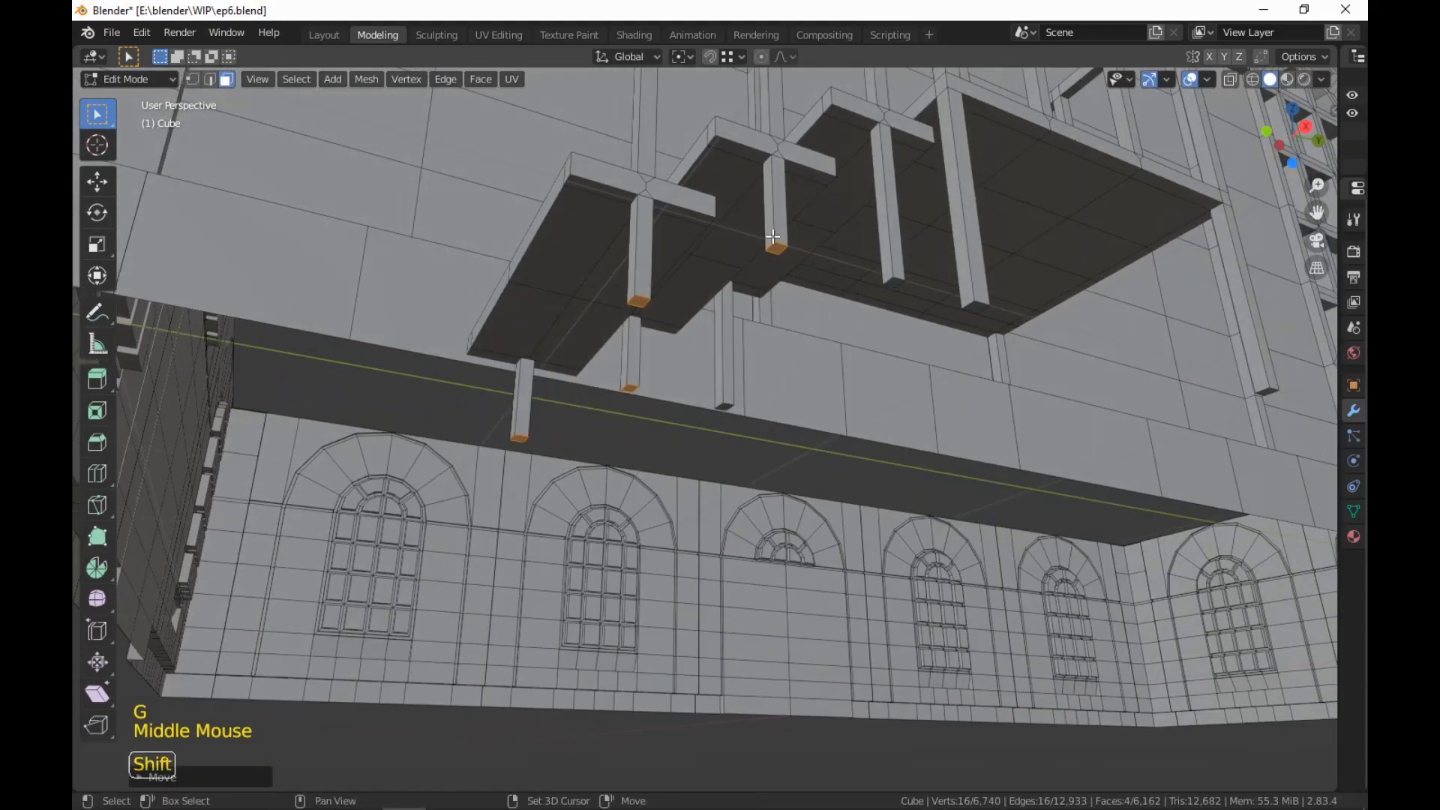
shift+click(774, 242)
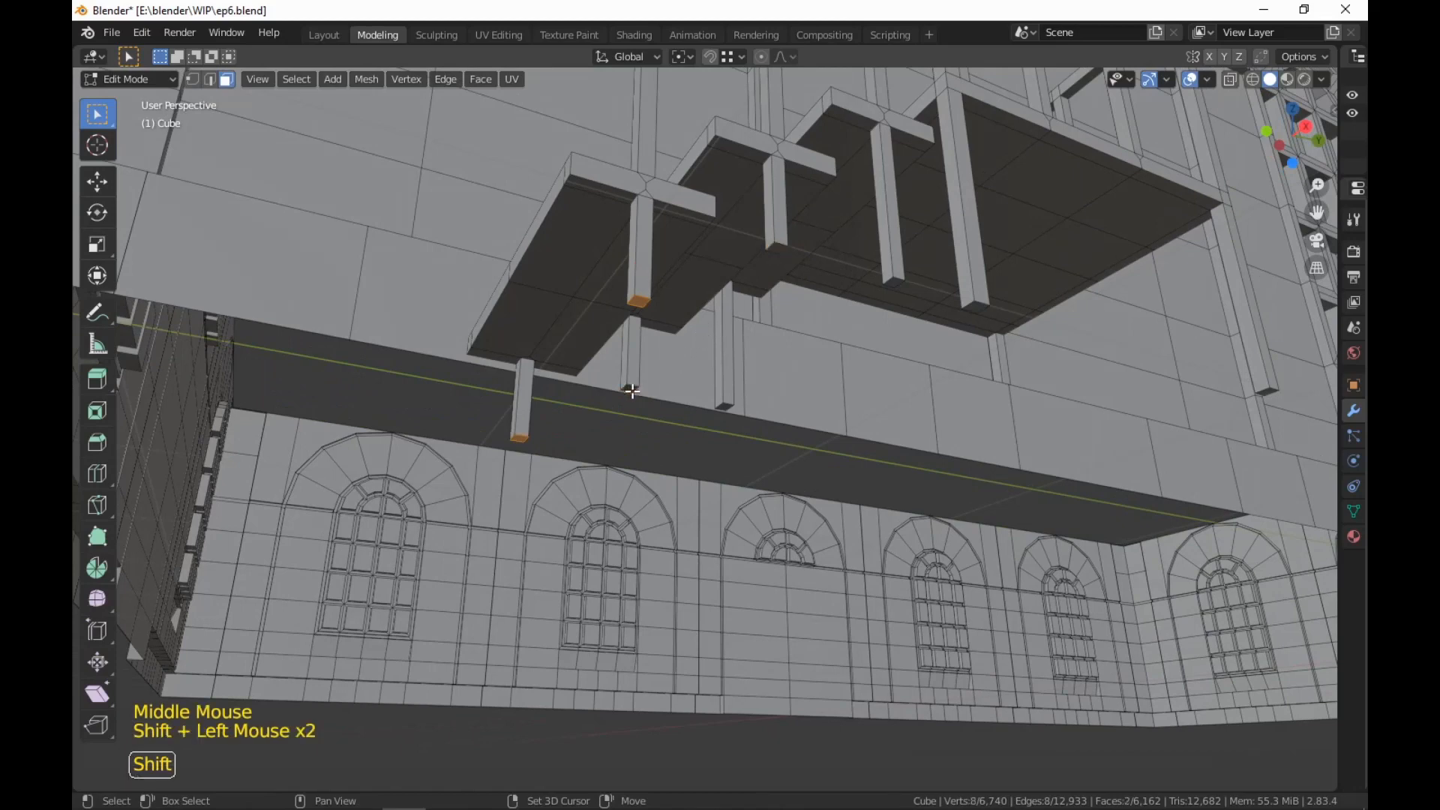
key(g)
key(z)
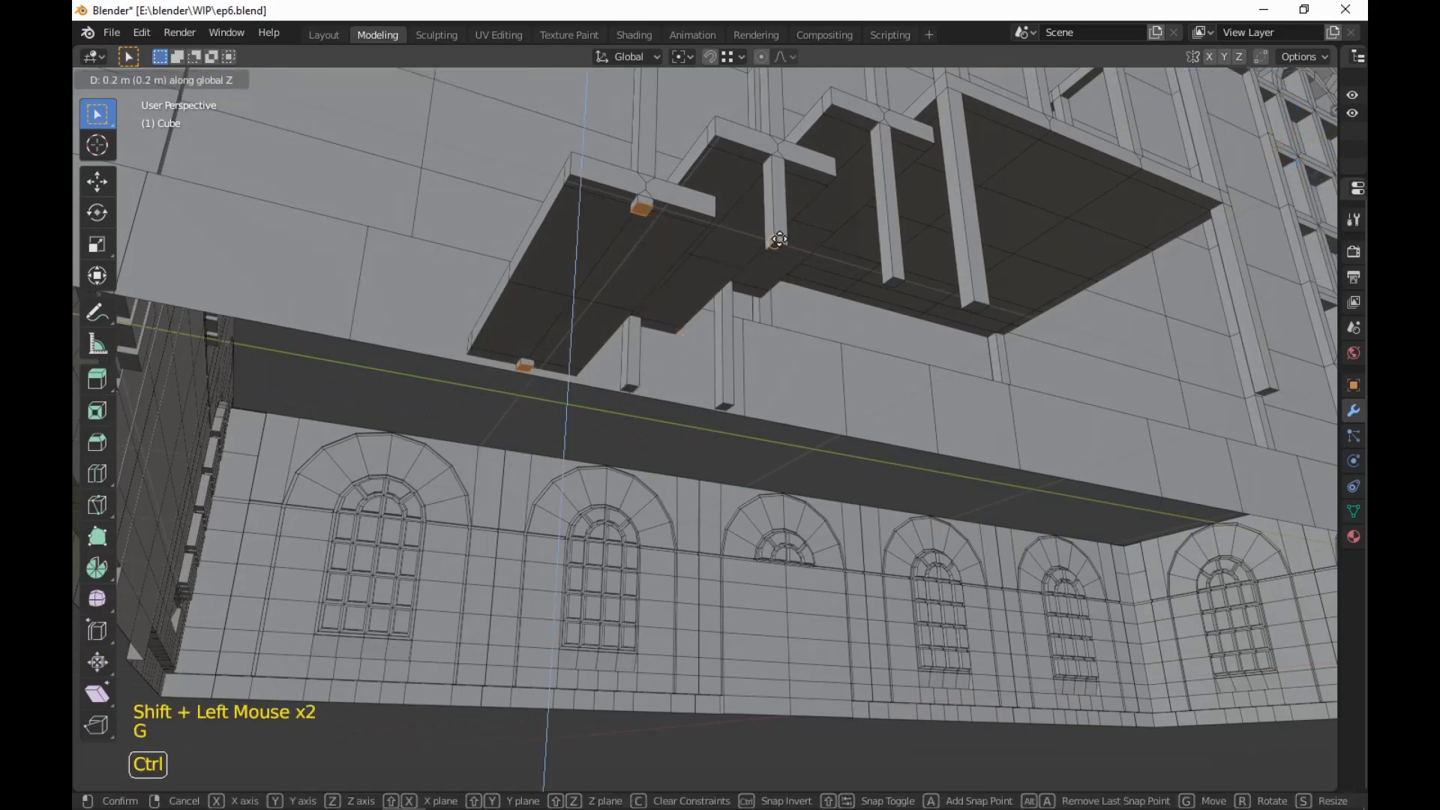
ctrl+click(780, 239)
Clear the selection and examine the steps, platform, railing and legs from several sides
middle_drag(843, 315, 829, 440)
scroll(830, 441, down, 2)
click(868, 591)
shift+middle_drag(868, 591, 1027, 608)
scroll(1070, 621, down, 1)
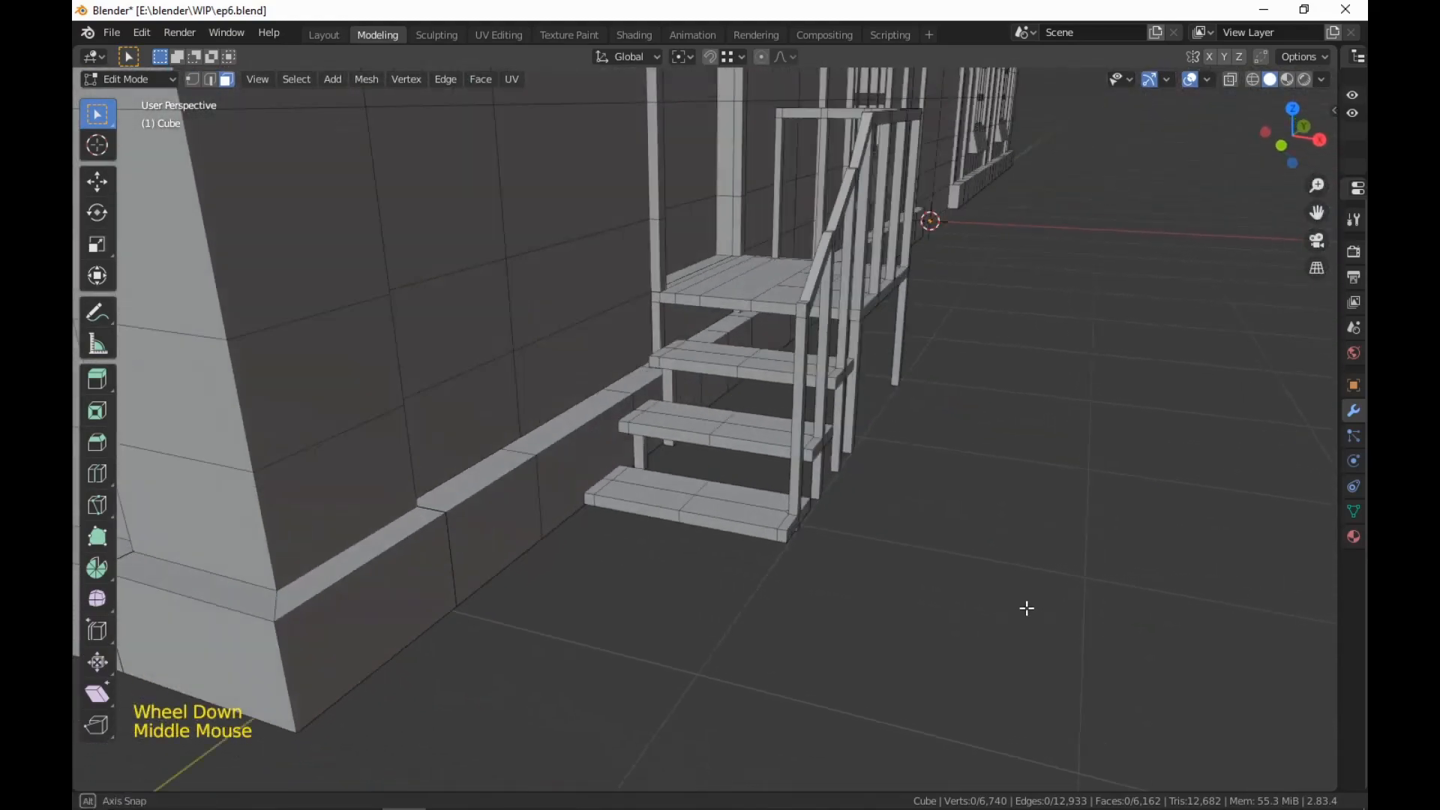
scroll(974, 524, down, 2)
middle_drag(974, 524, 986, 574)
scroll(968, 623, up, 2)
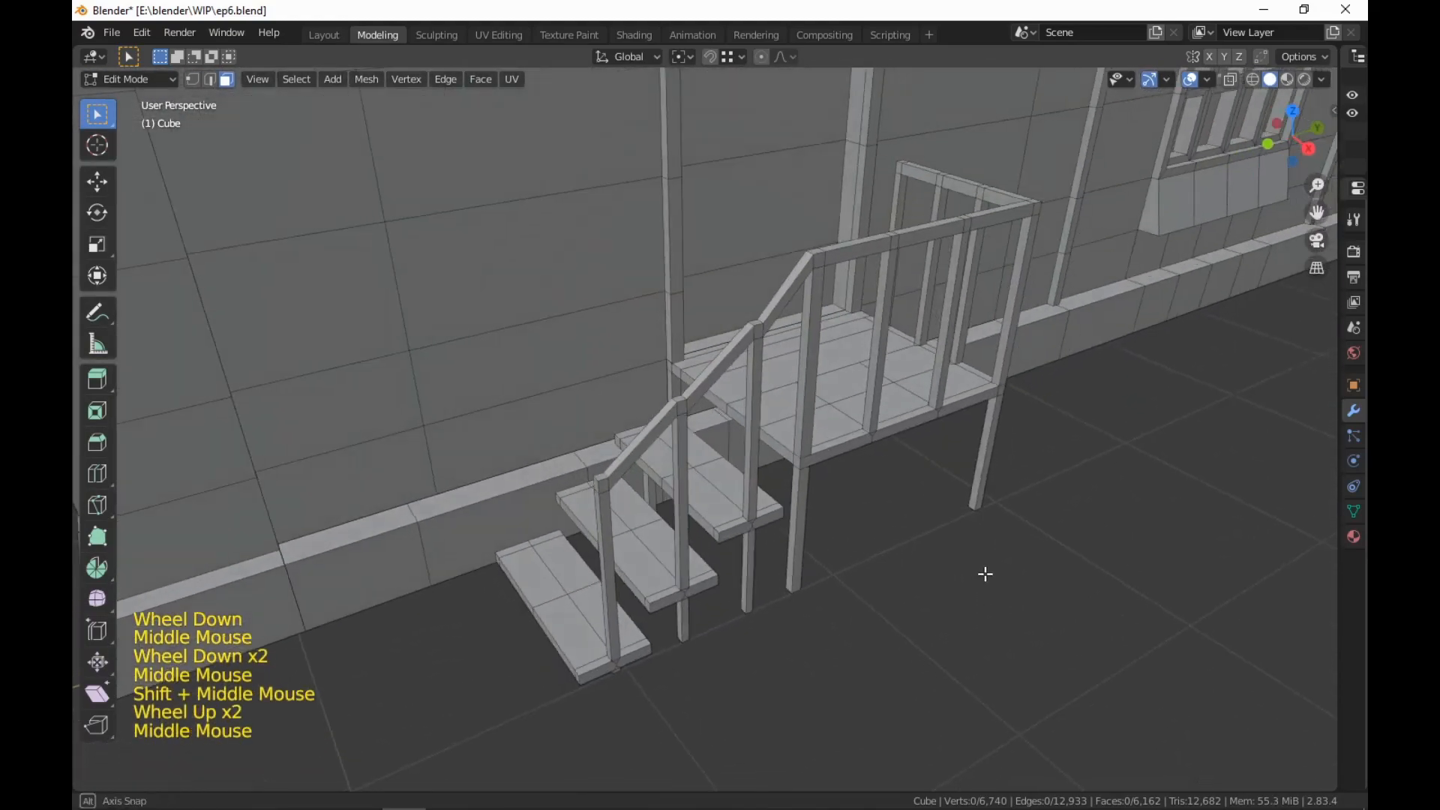
scroll(986, 574, up, 1)
key(2)
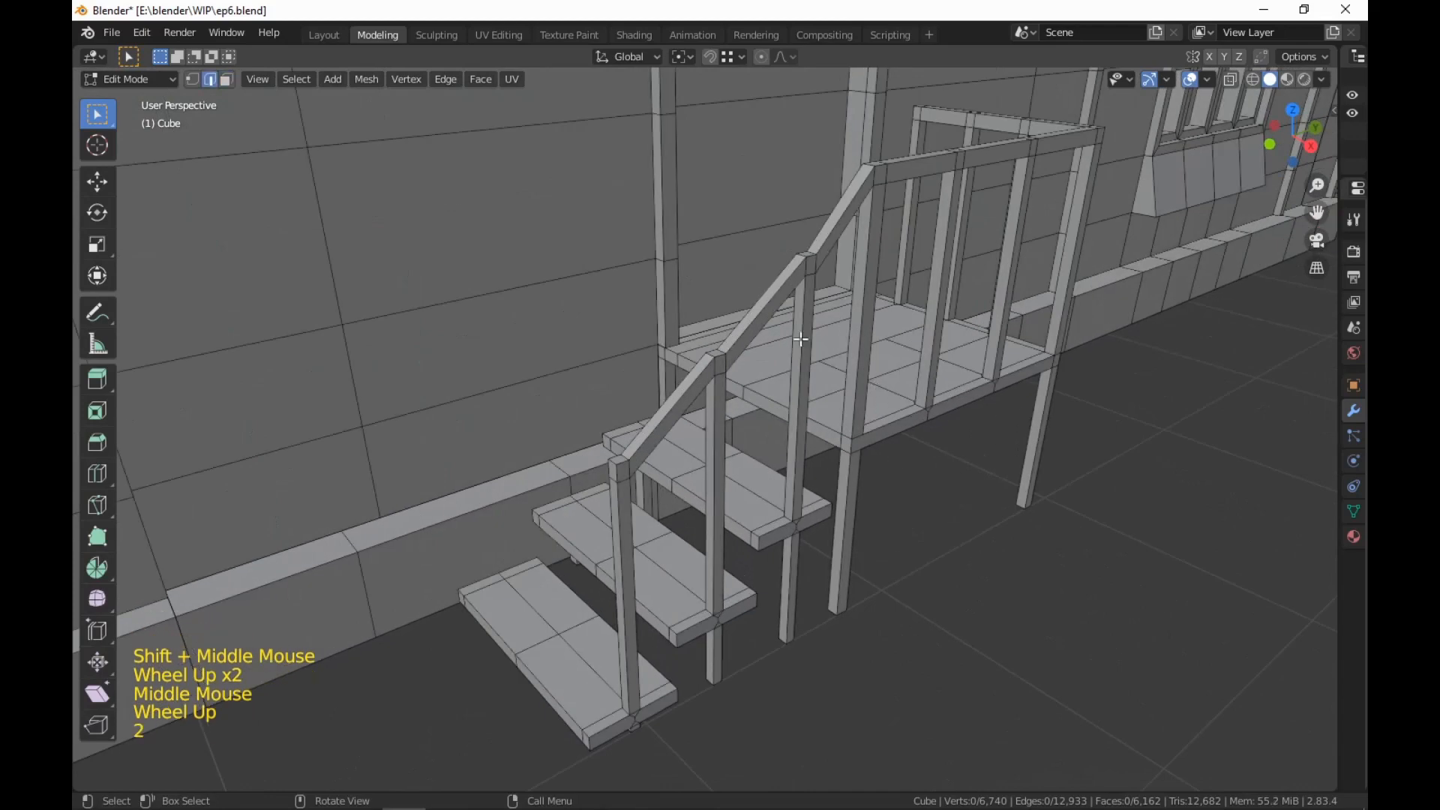
shift+click(711, 354)
shift+click(615, 460)
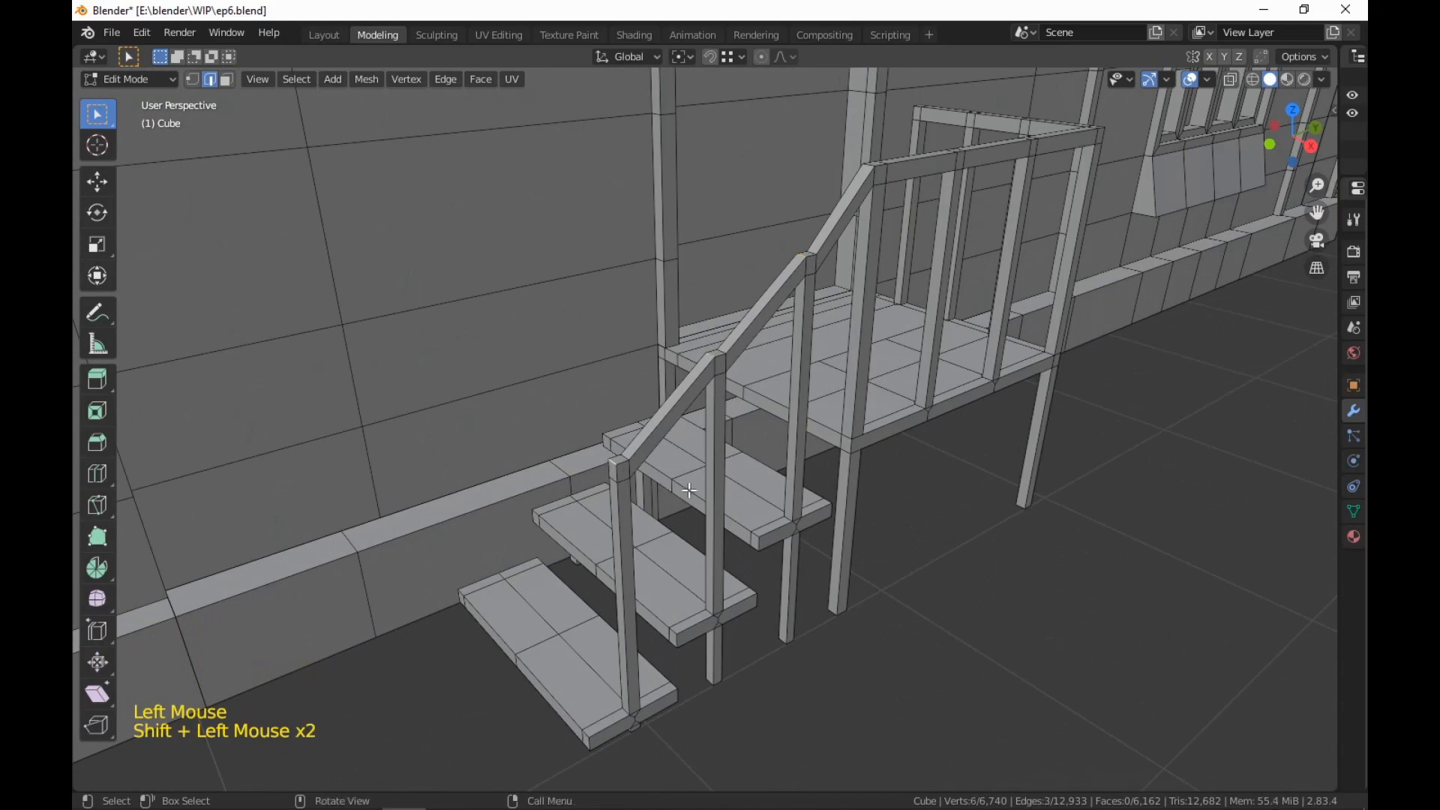
key(g)
key(z)
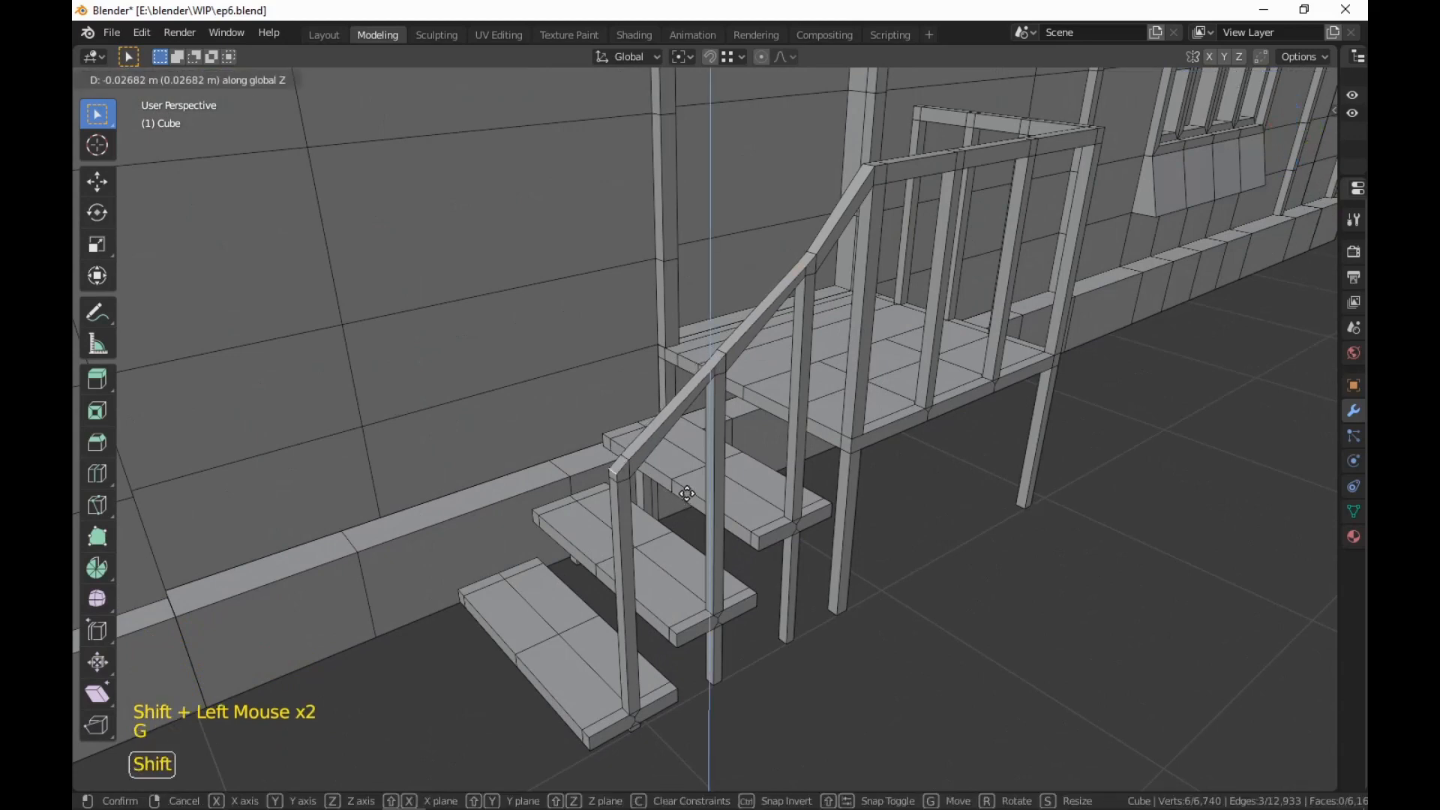
click(694, 474)
Select the handrail's edge loops at the two upper stair posts and the edges around its end face at the lowest post
key(shift+alt)
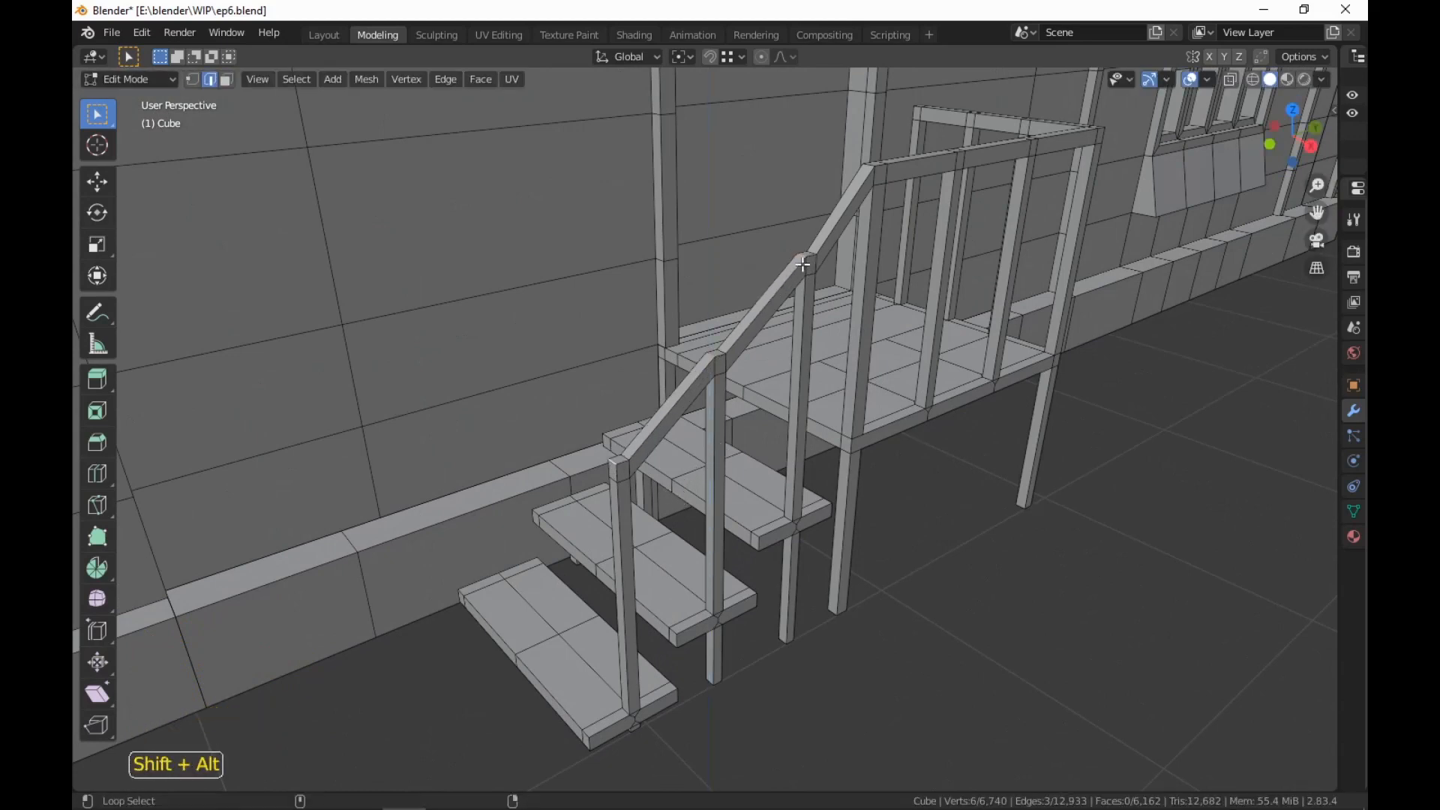
alt+shift+click(803, 268)
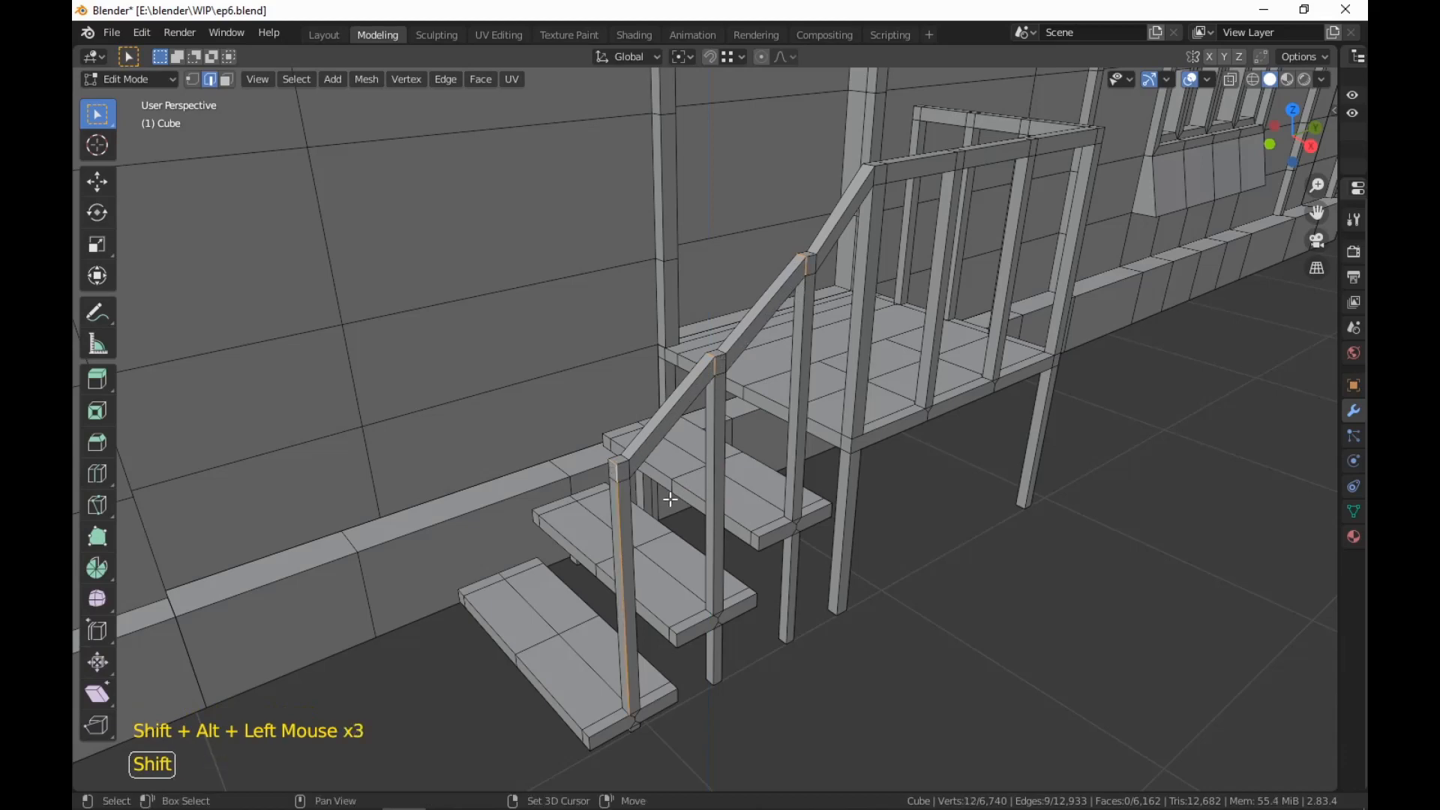
scroll(750, 480, up, 2)
shift+middle_drag(665, 498, 876, 435)
scroll(953, 476, down, 1)
shift+click(900, 451)
shift+click(1065, 375)
shift+click(1093, 405)
scroll(1019, 384, up, 1)
scroll(952, 447, up, 1)
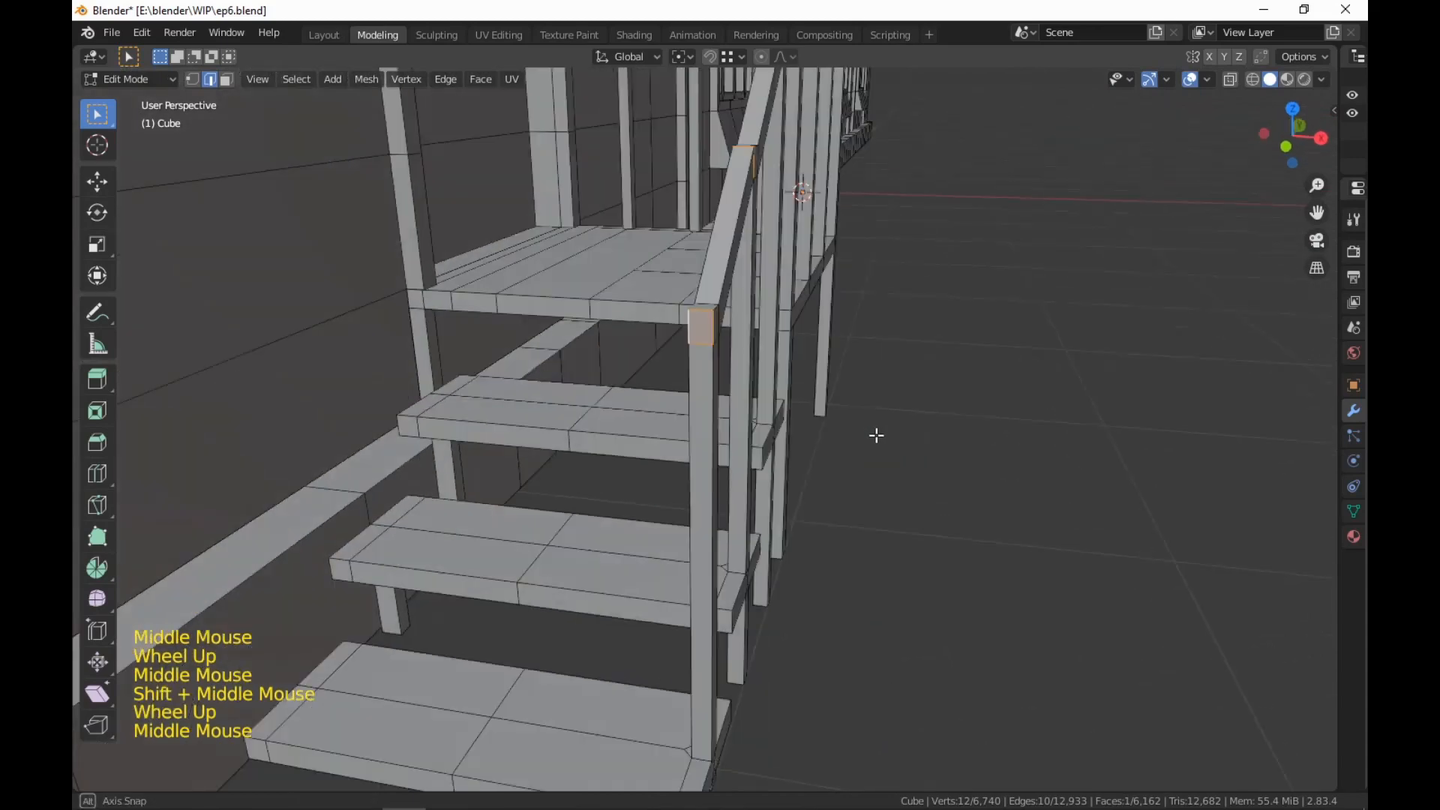
scroll(876, 435, down, 3)
shift+middle_drag(562, 394, 724, 390)
shift+scroll(724, 389, up, 1)
scroll(724, 389, up, 1)
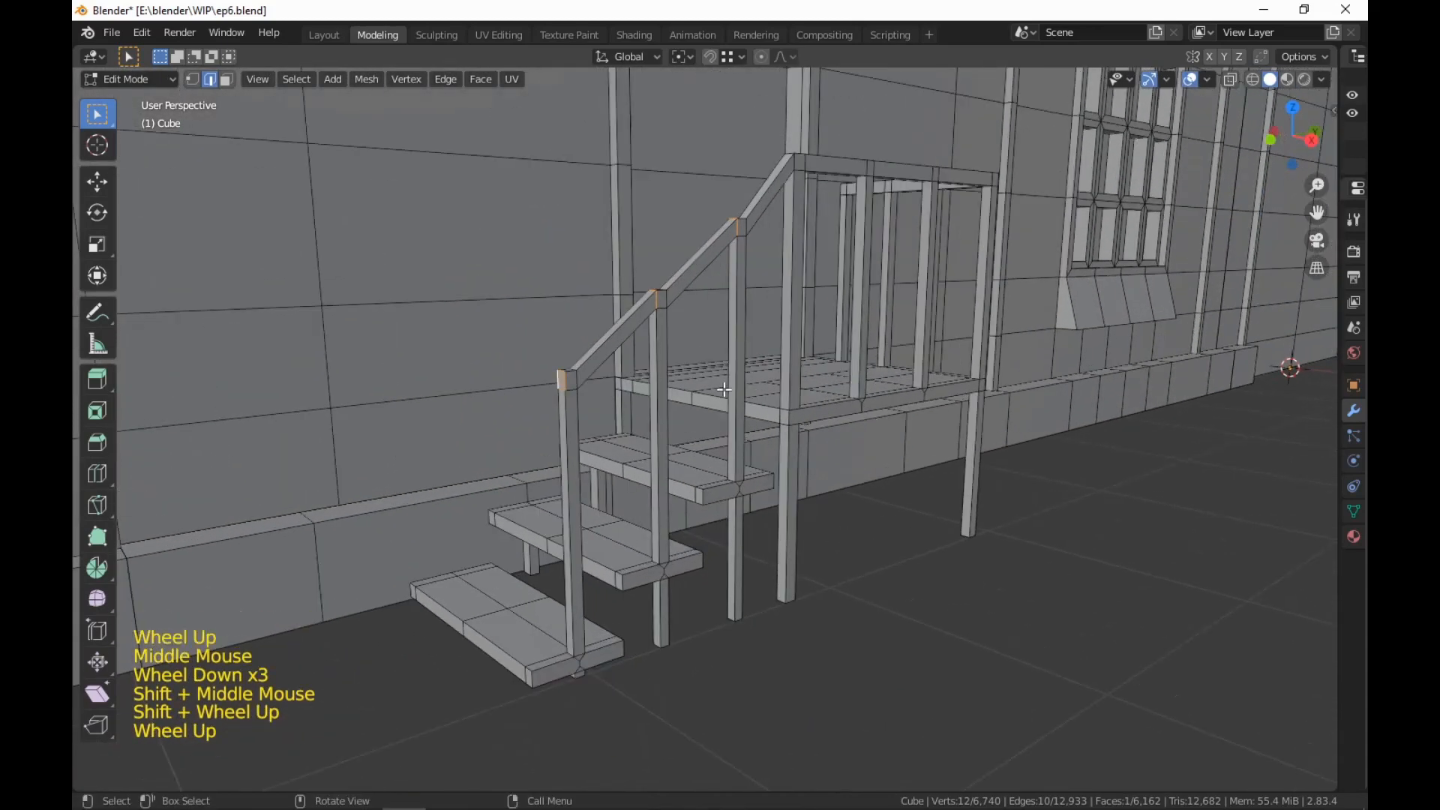
Try lowering the selected stair handrail edges slightly along Z, check the slope, and undo the move
key(g)
key(z)
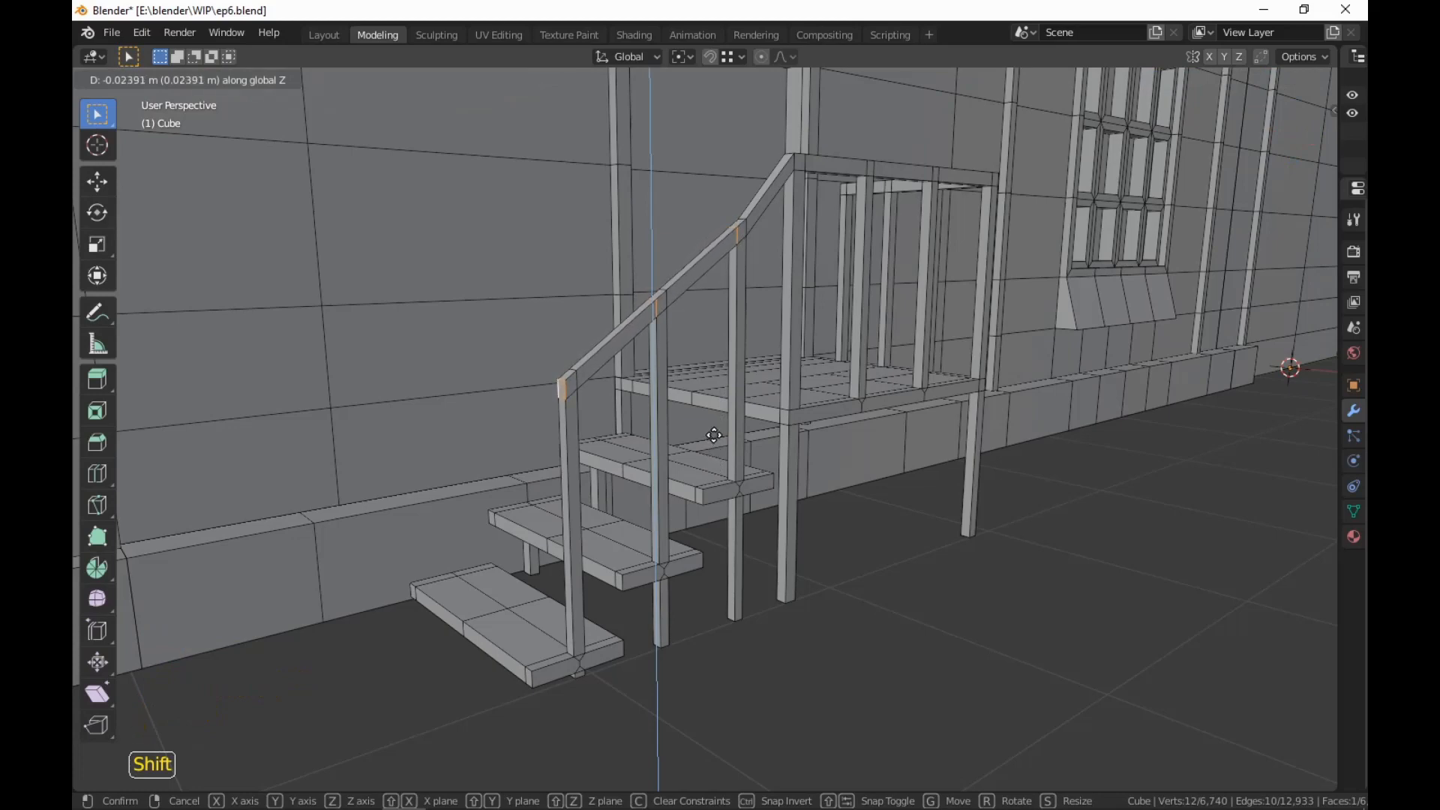
click(714, 443)
middle_drag(714, 442, 772, 473)
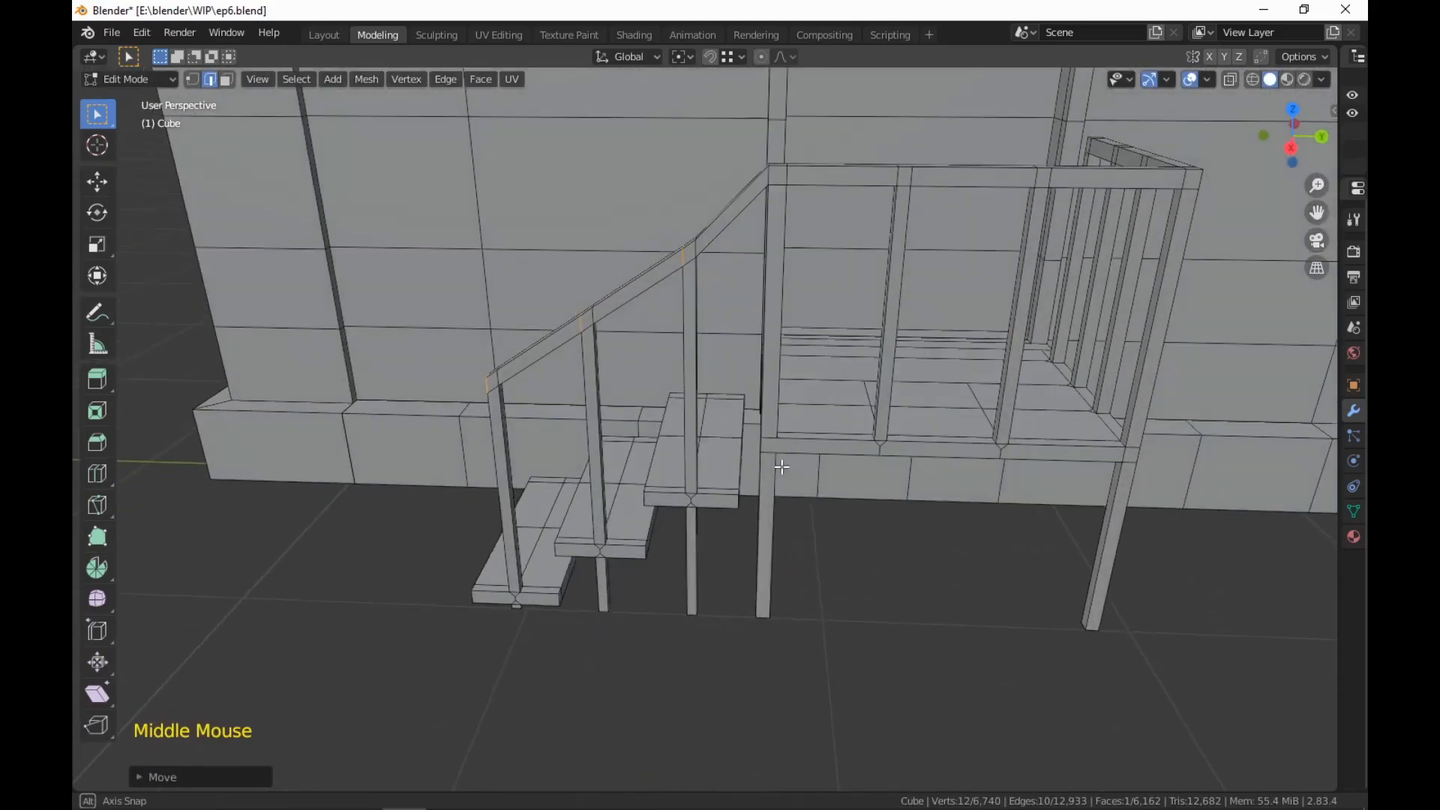
scroll(864, 682, down, 1)
middle_drag(885, 625, 942, 614)
scroll(961, 595, up, 2)
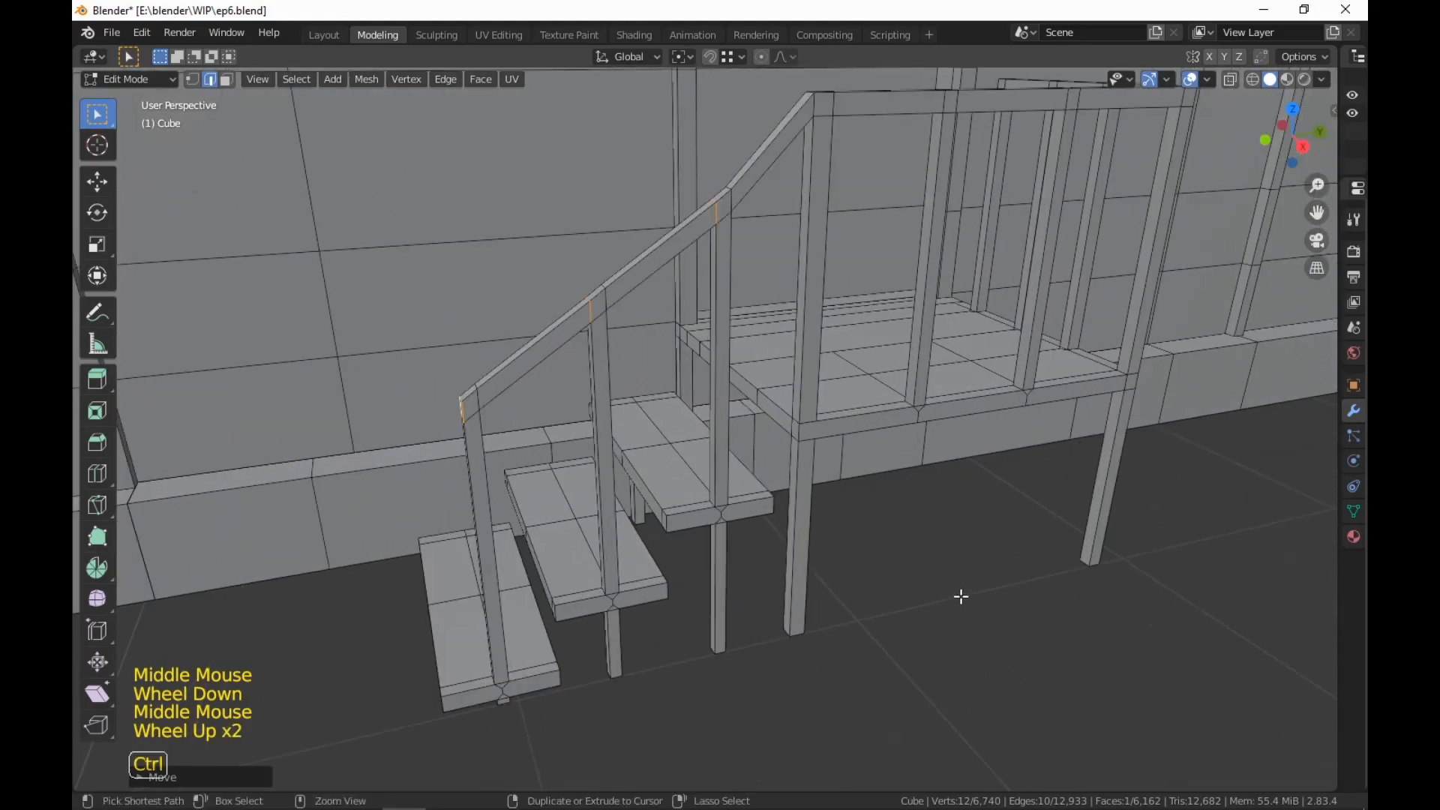
key(ctrl+z)
Add the handrail loop at the platform's corner post to the selection and move all selected edges slightly down along Z
alt+shift+click(811, 105)
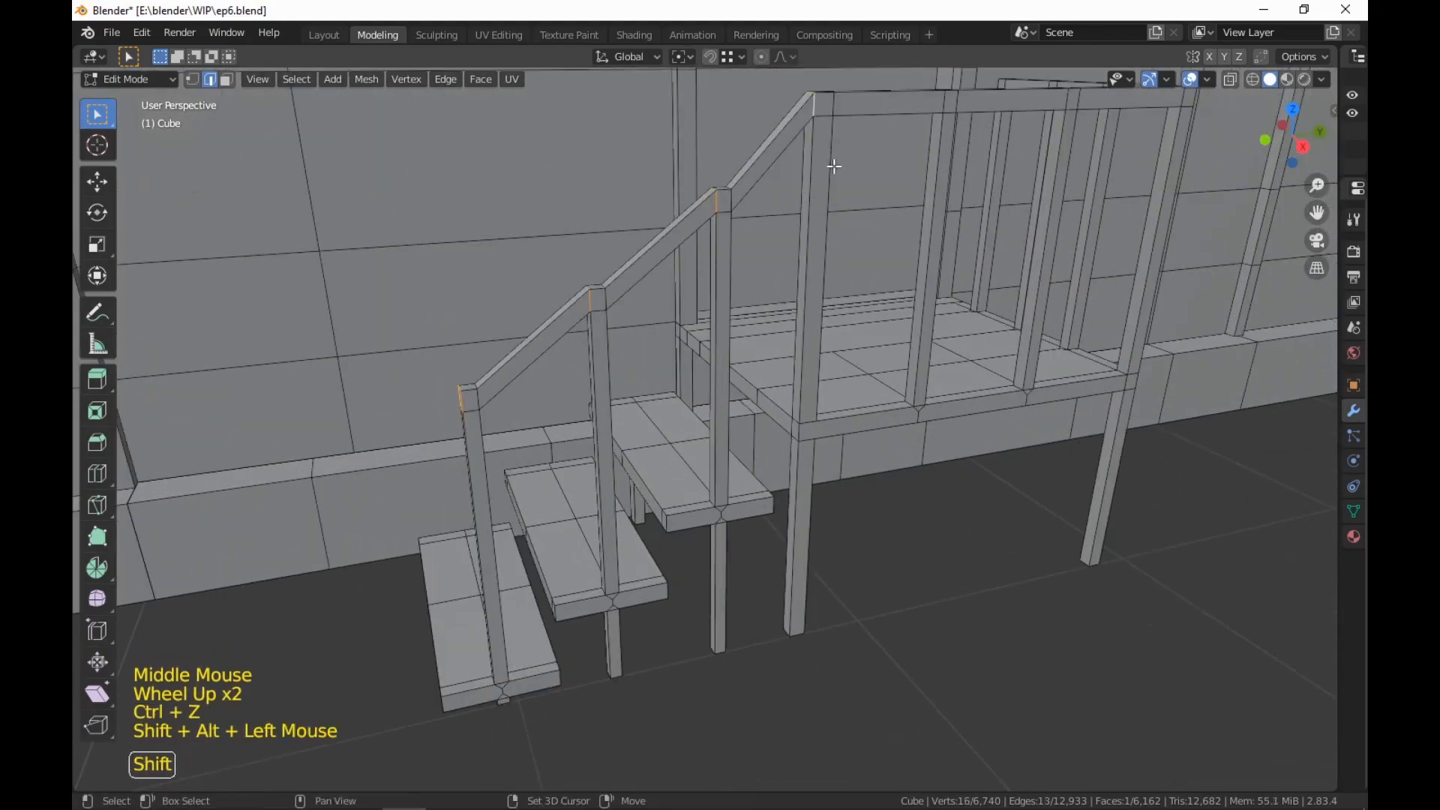
middle_drag(811, 105, 855, 161)
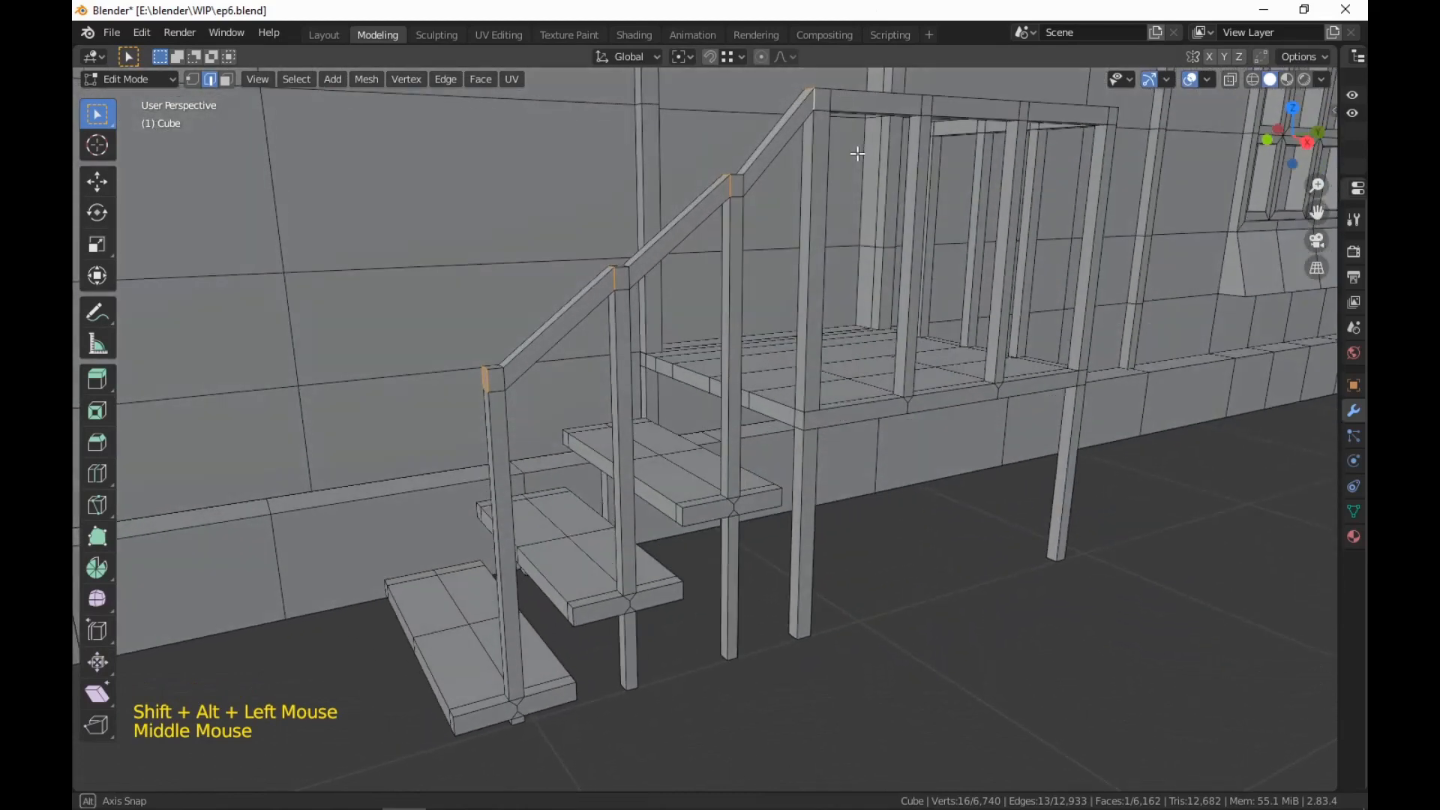
key(g)
key(shift)
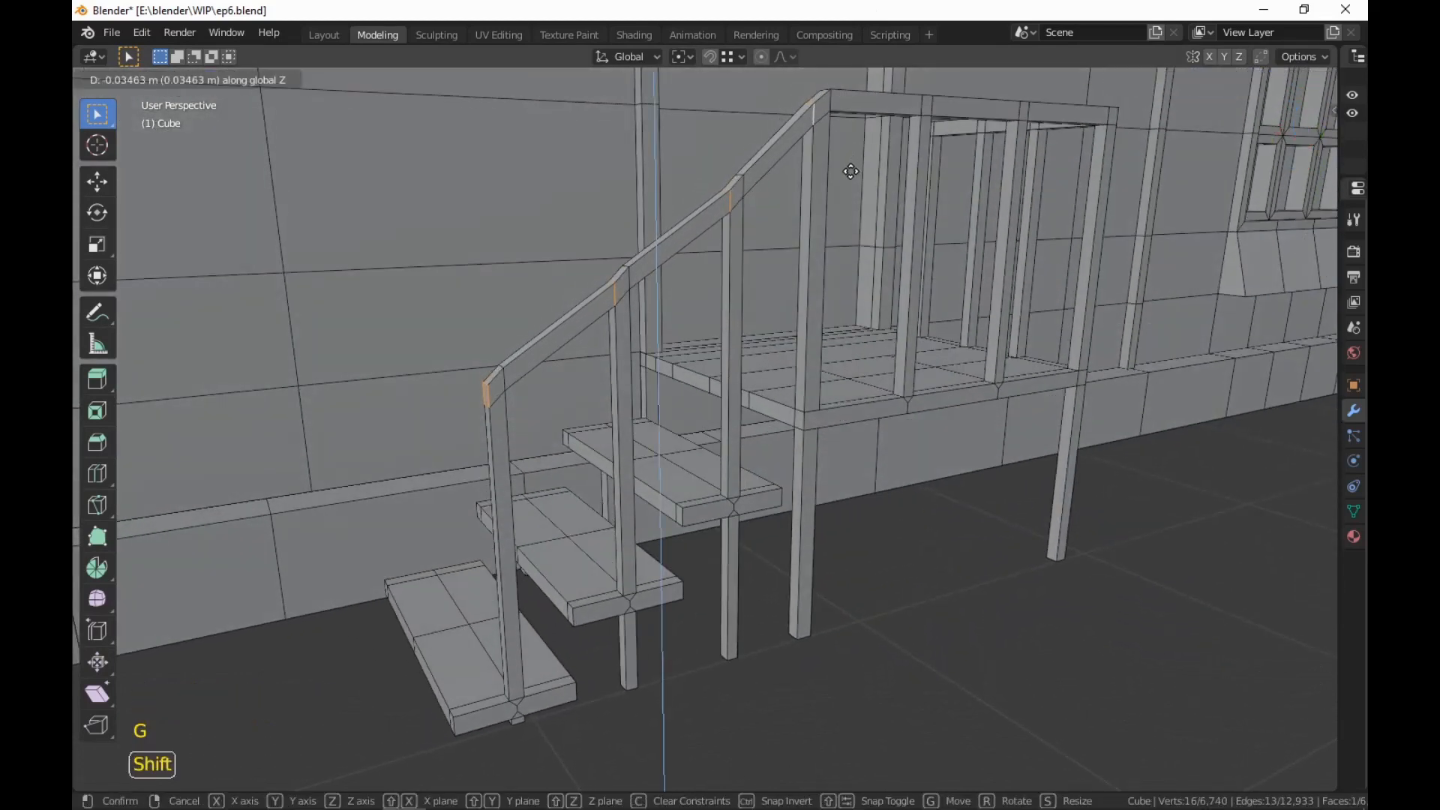
click(850, 133)
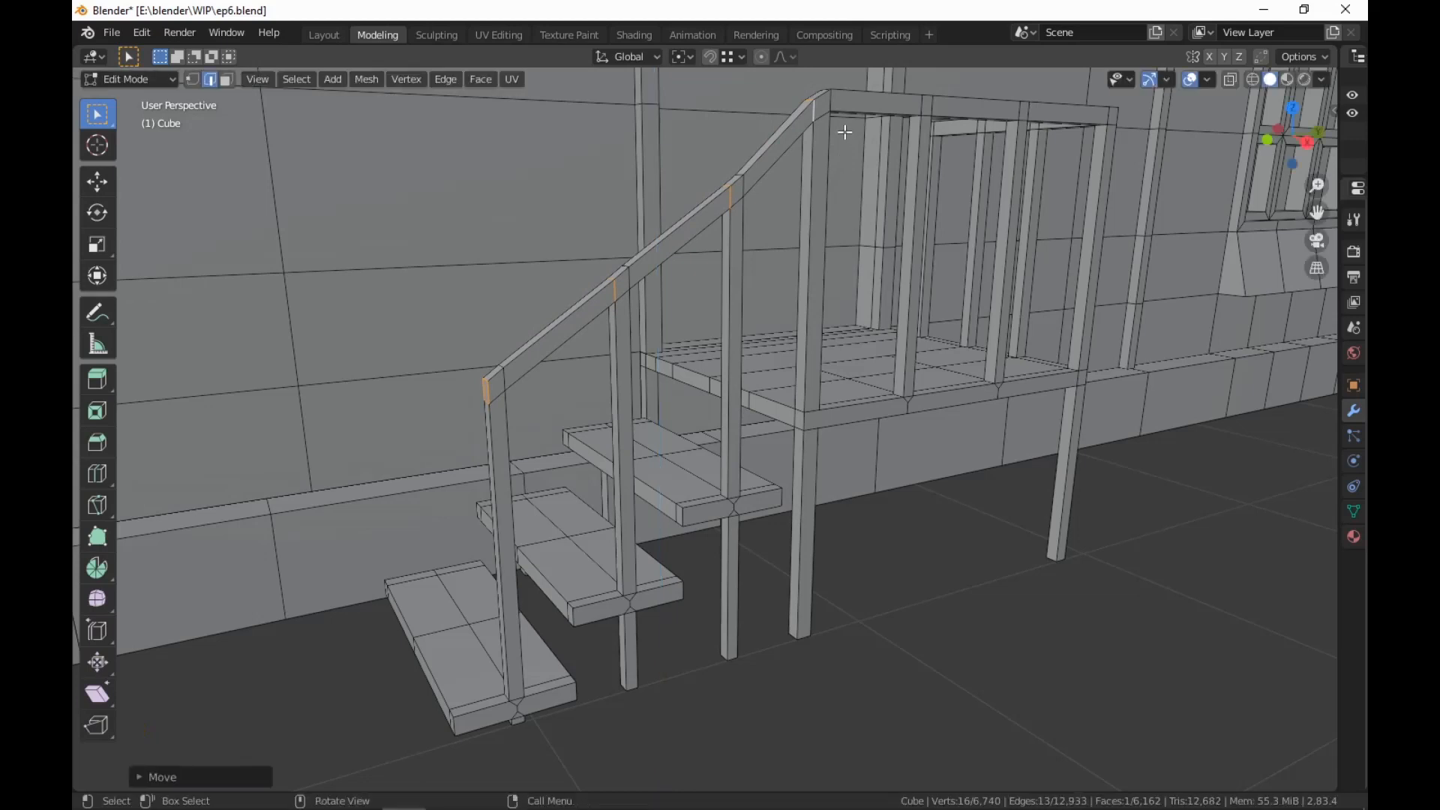
Select only the handrail loop at the platform's corner post, lower it slightly along Z to even the slope, and clear the selection
alt+click(818, 117)
key(g)
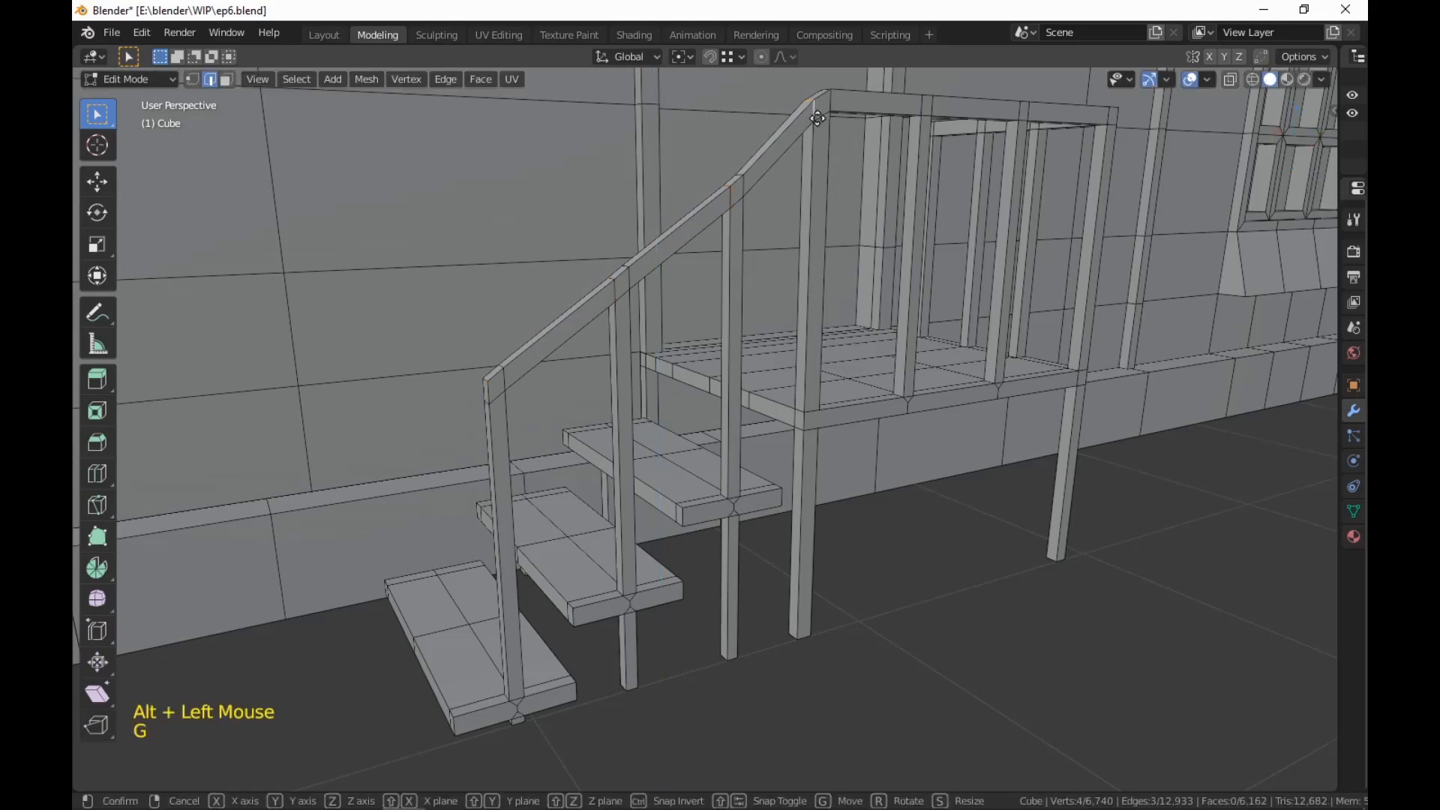
key(shift)
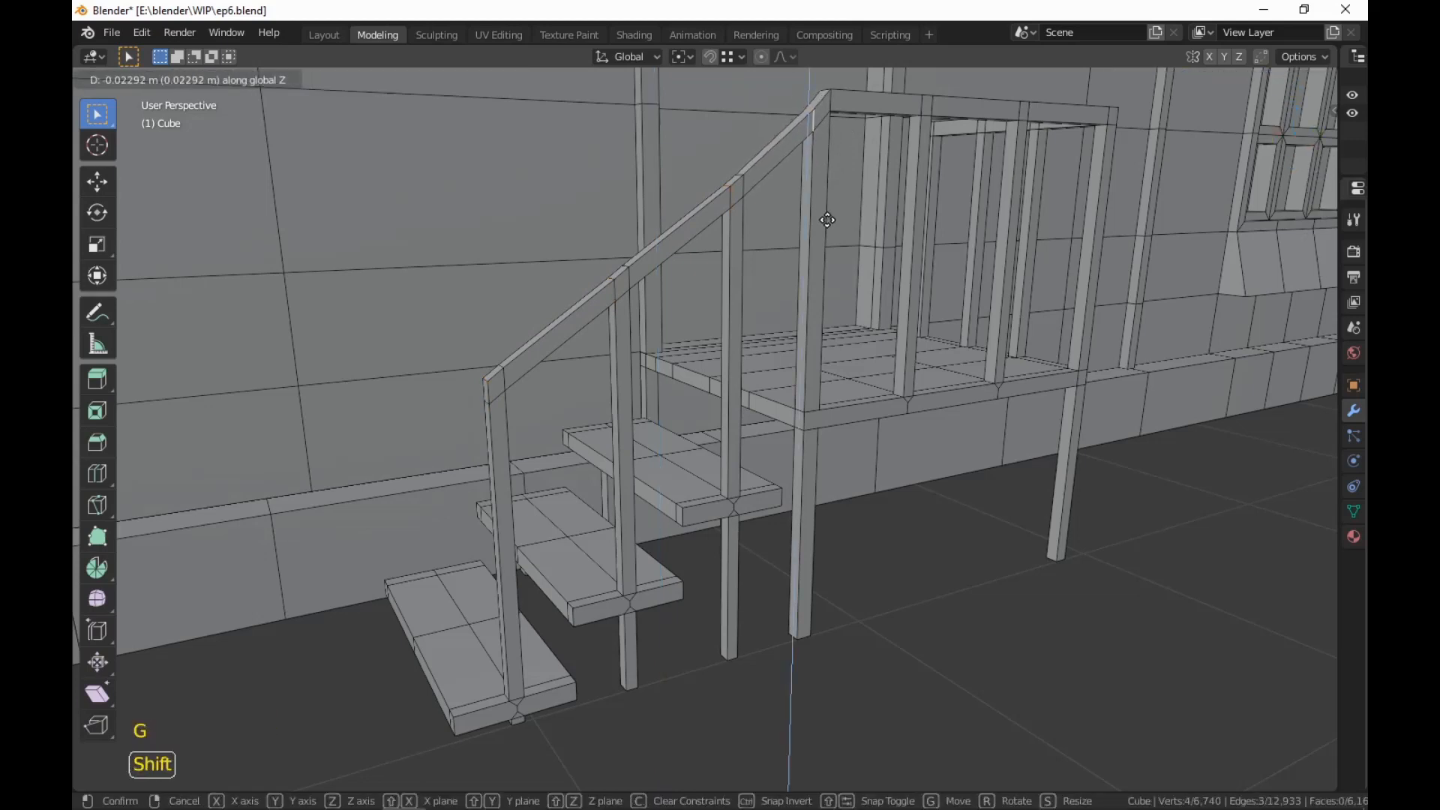
click(826, 196)
scroll(826, 196, down, 2)
middle_drag(826, 196, 860, 201)
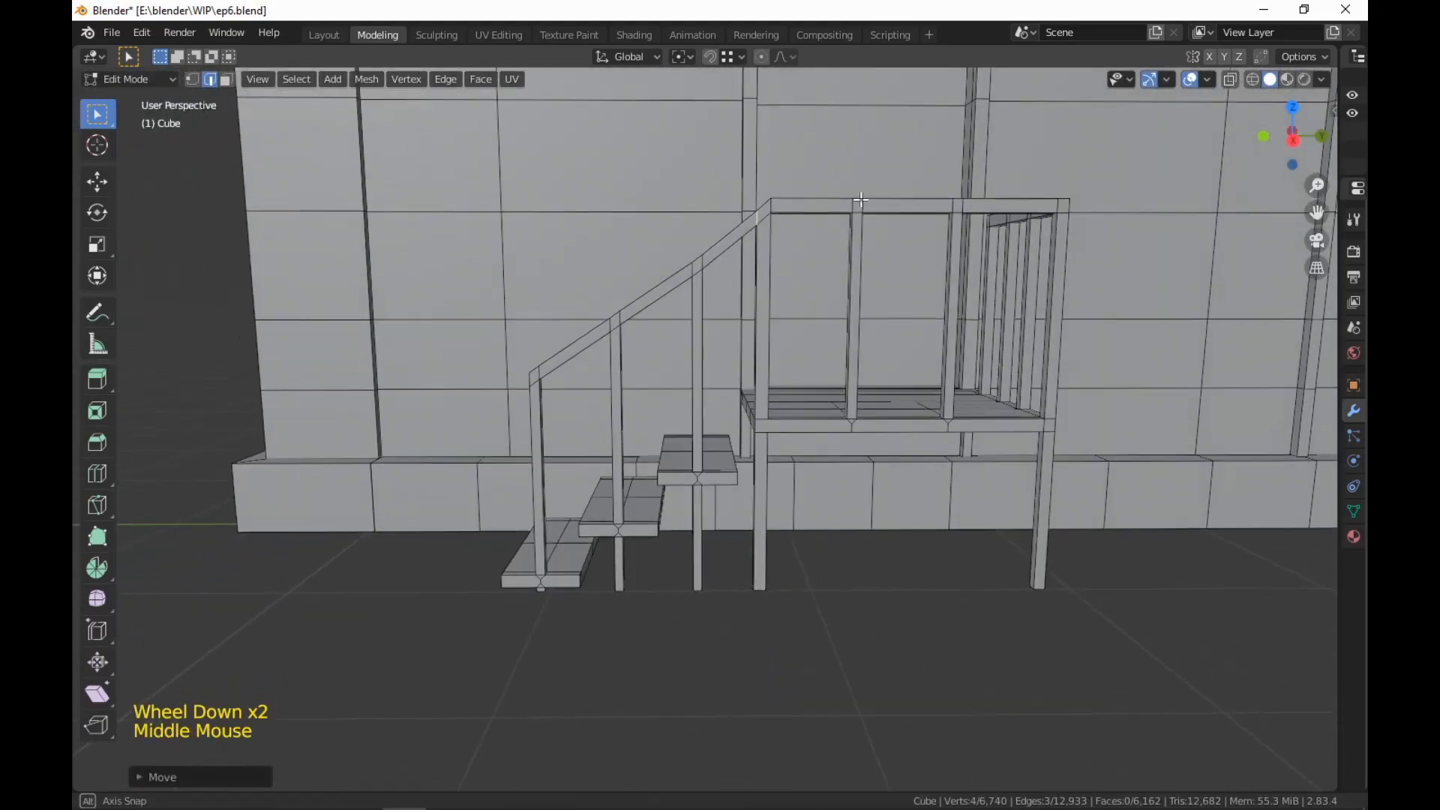
scroll(860, 201, up, 1)
click(964, 595)
Extrude the end face of the platform's side handrail toward the wall, snapping it to the door frame
scroll(964, 595, down, 1)
middle_drag(965, 595, 772, 472)
scroll(735, 600, down, 1)
scroll(780, 536, up, 2)
scroll(772, 472, up, 1)
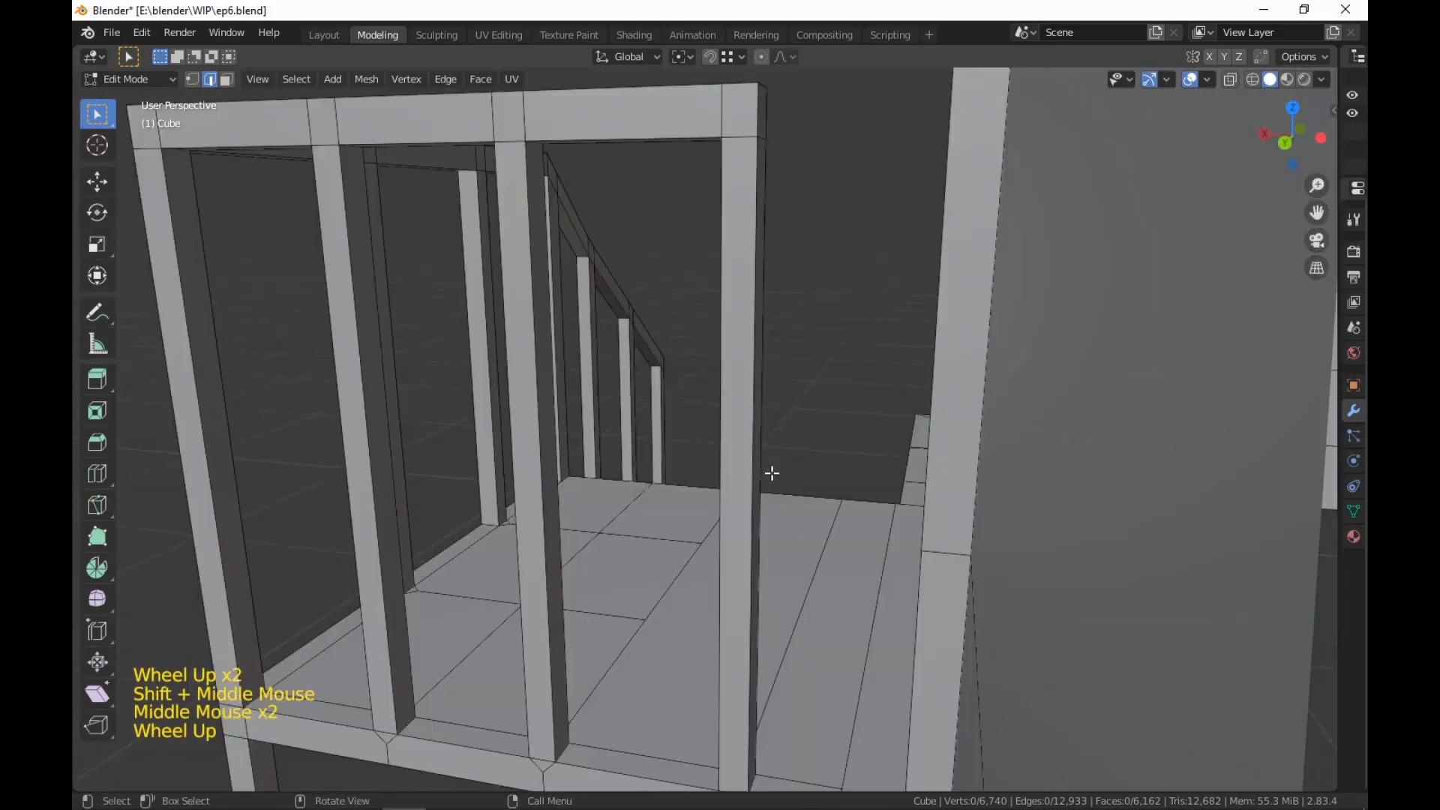
click(759, 110)
key(3)
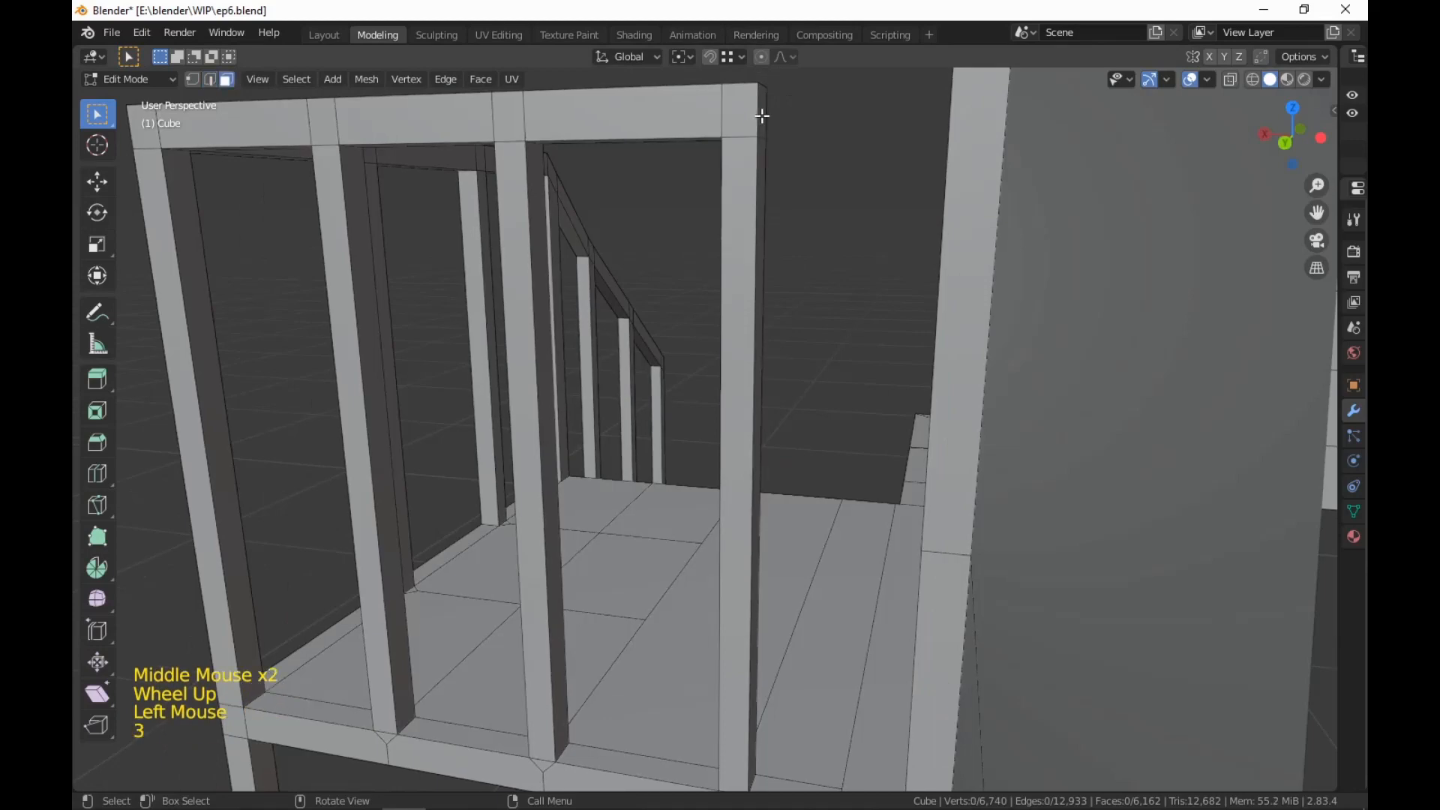
click(759, 120)
scroll(750, 174, down, 1)
middle_drag(750, 174, 983, 412)
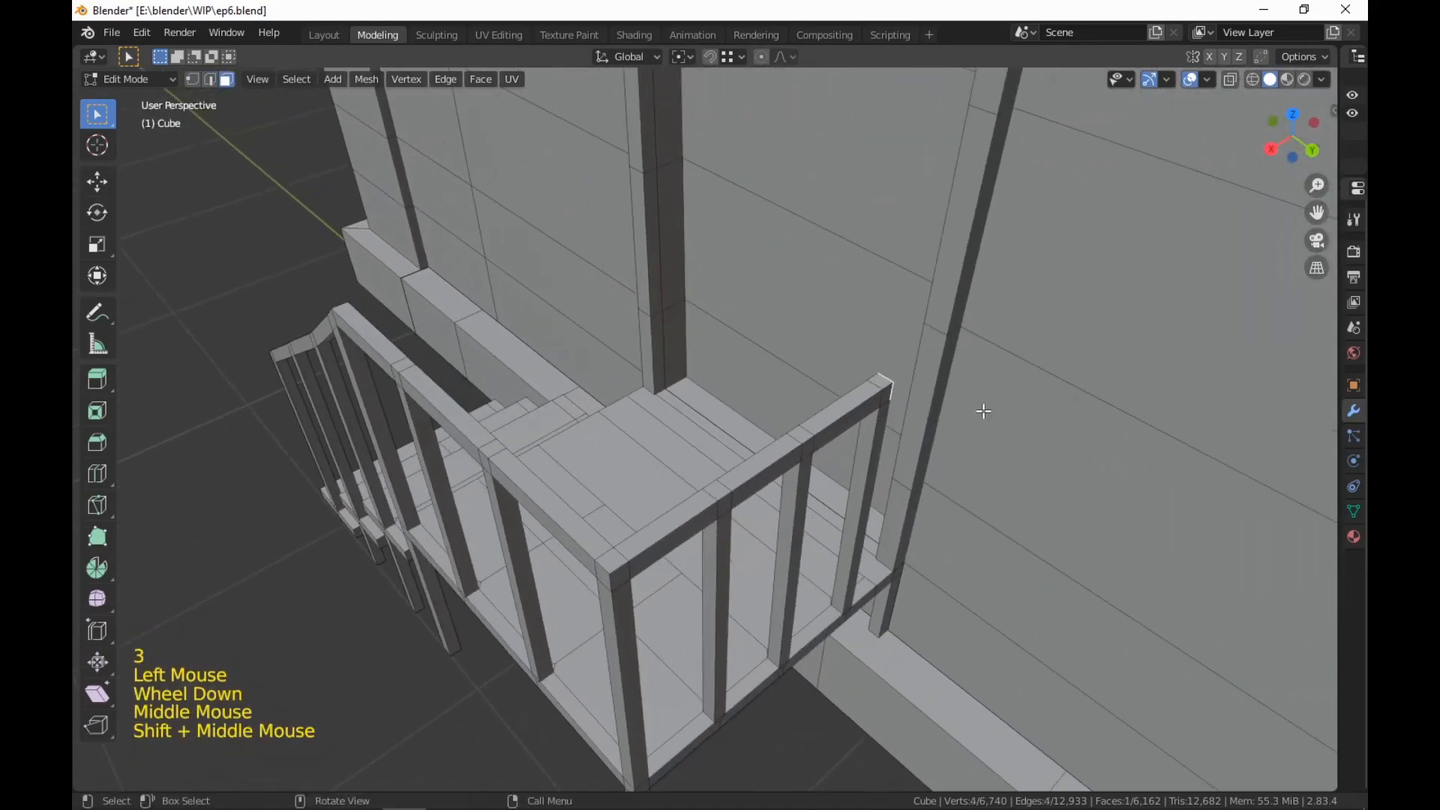
key(e)
key(ctrl)
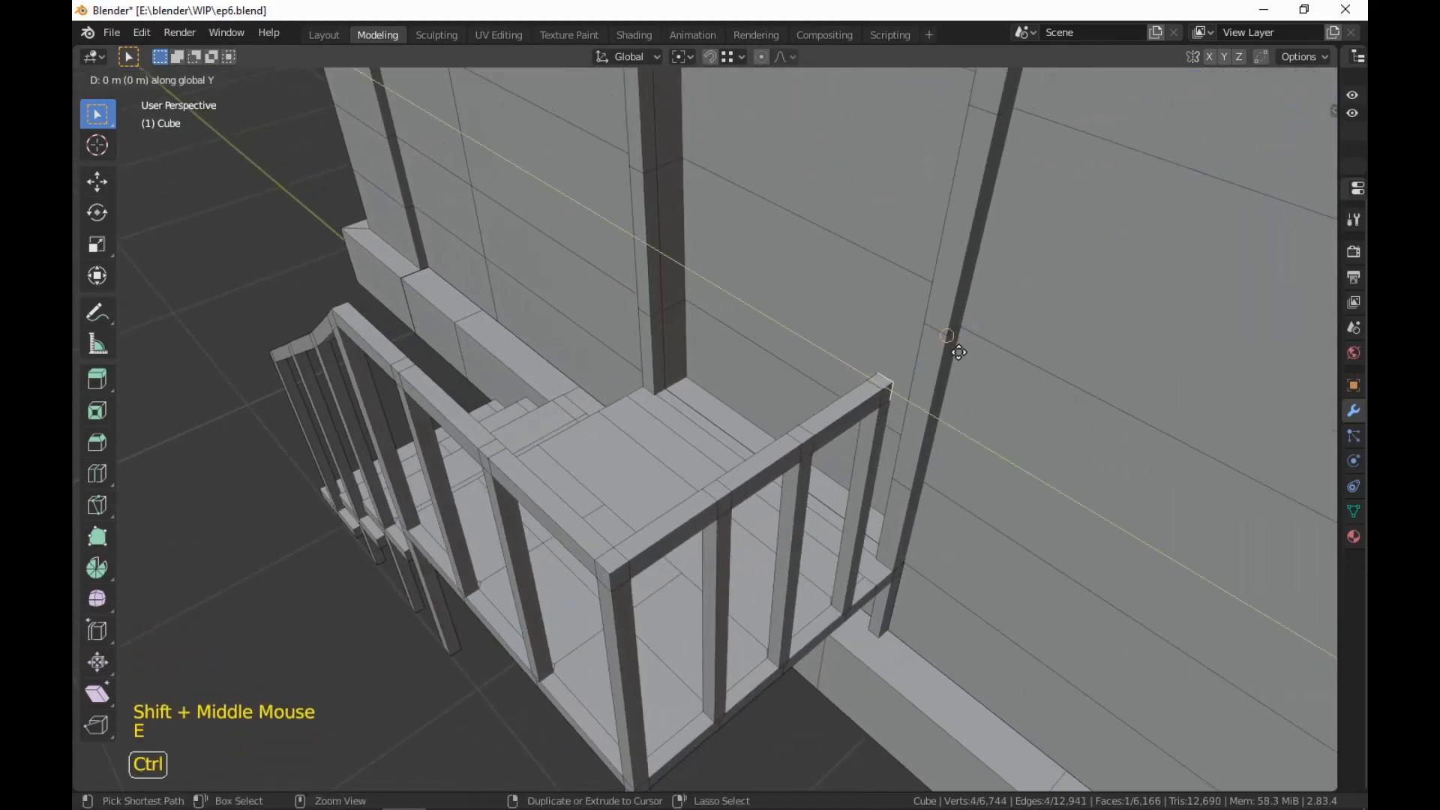
click(959, 350)
scroll(968, 382, down, 3)
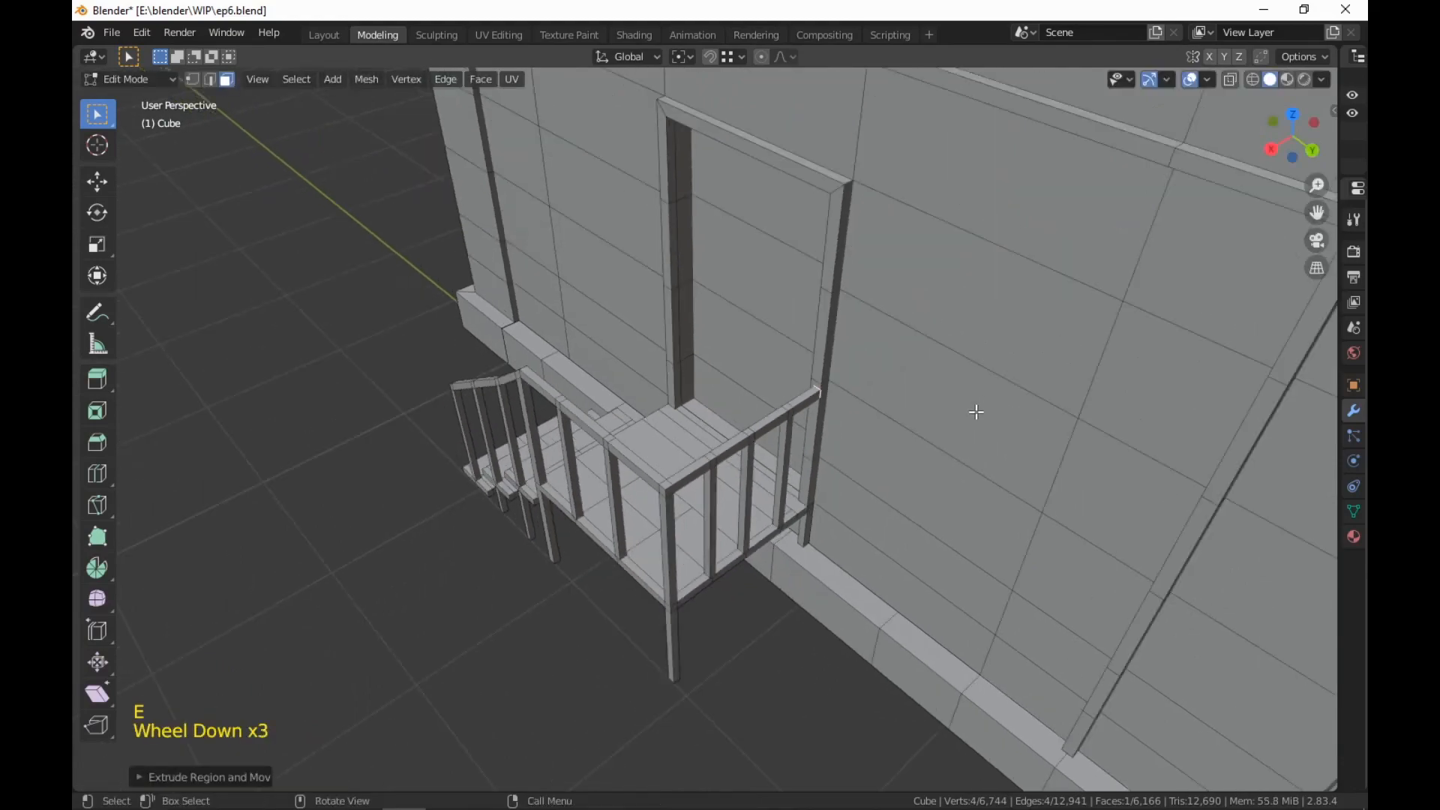
Delete the extruded handrail's end face against the door frame
middle_drag(975, 412, 1165, 474)
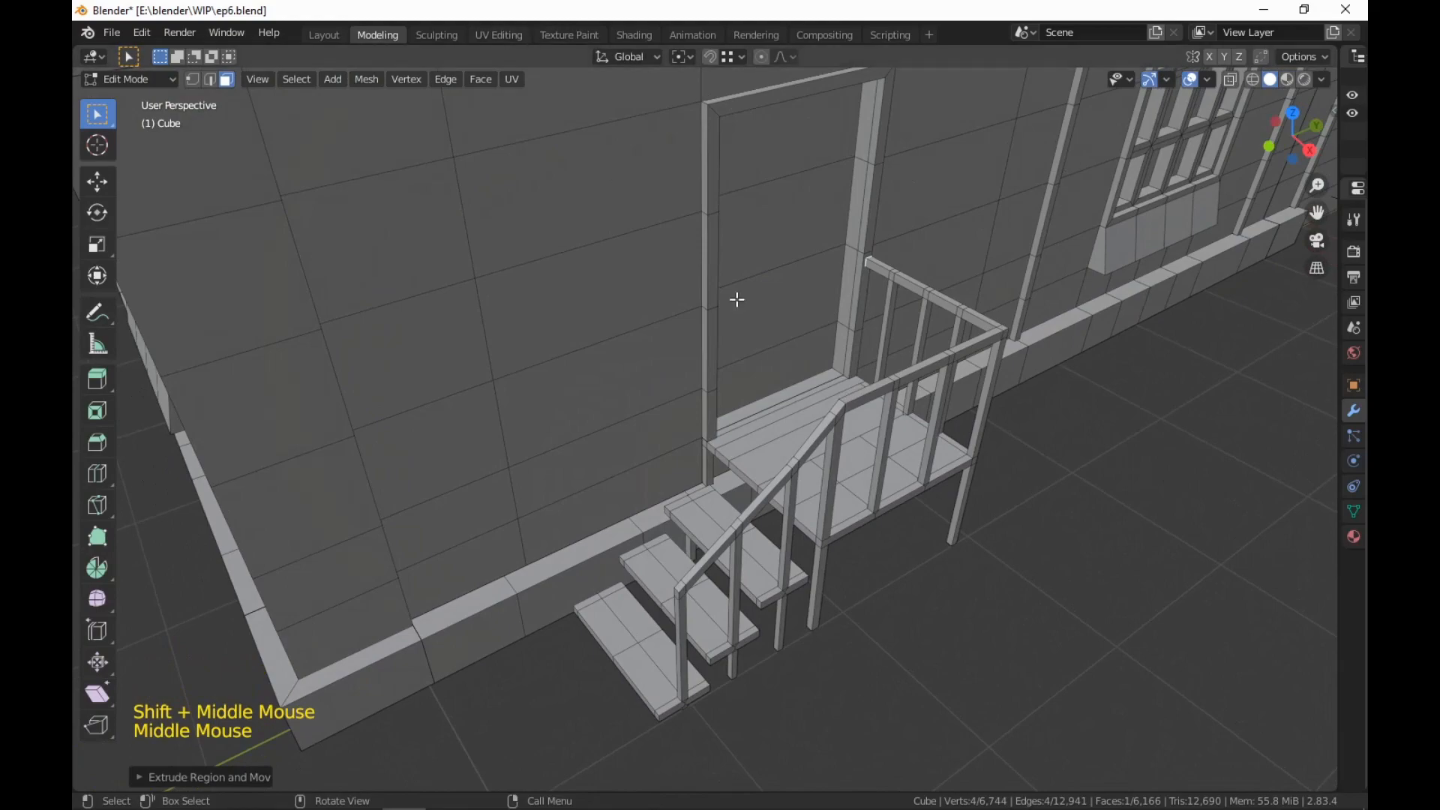
middle_drag(1040, 548, 1026, 552)
right_click(1025, 552)
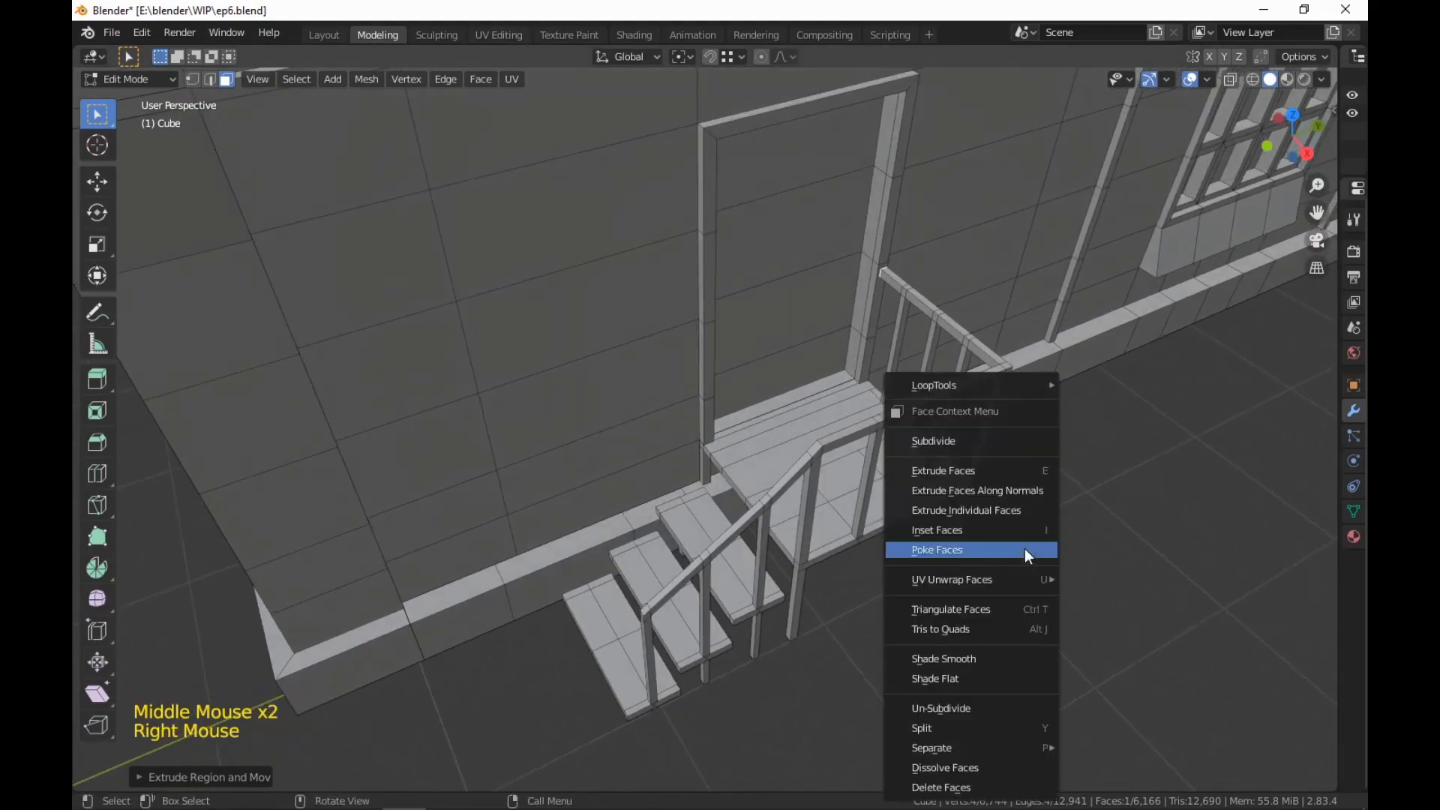
click(962, 787)
Select the bottom end faces of the platform's two outer legs and the steps' six legs and delete them
middle_drag(1016, 615, 983, 402)
click(978, 388)
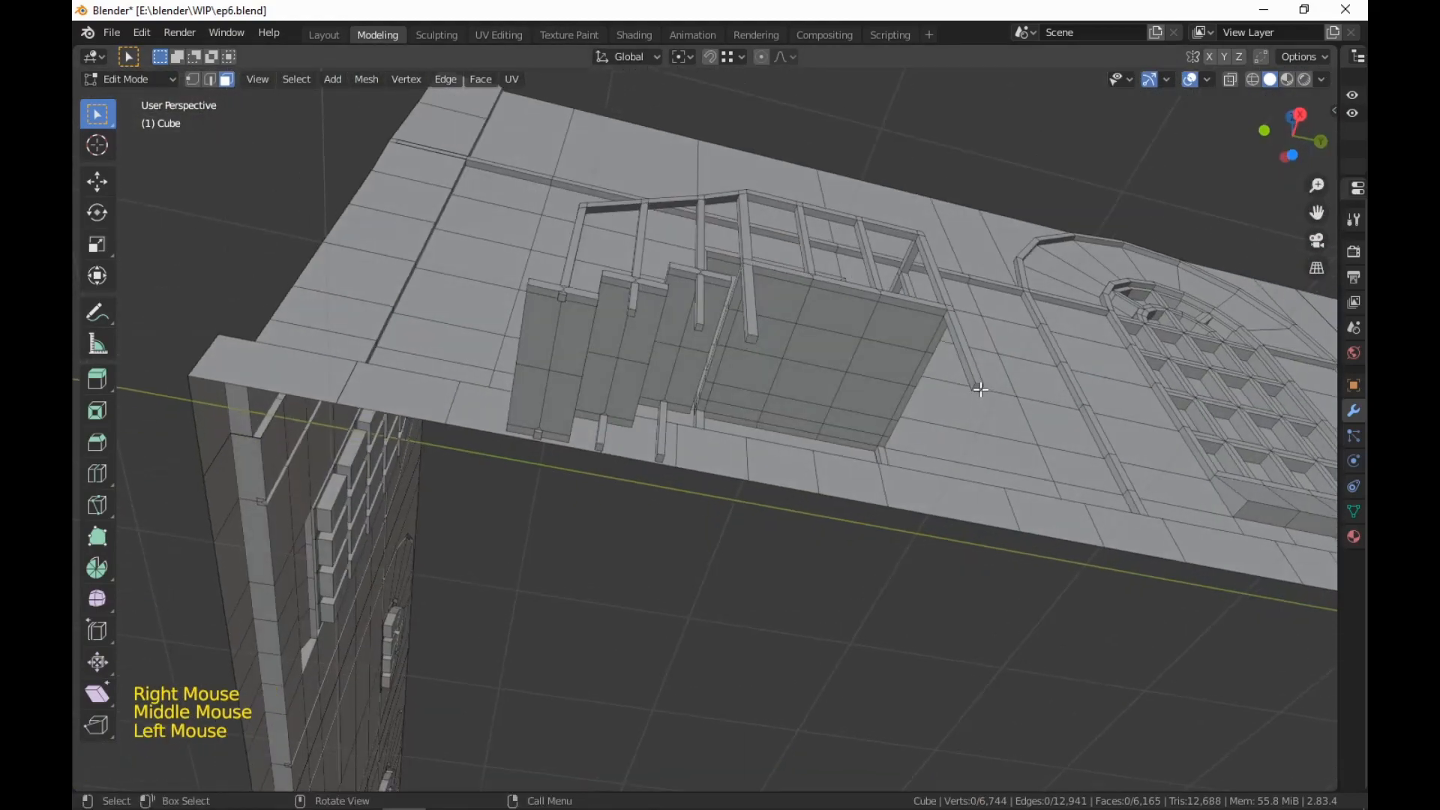
shift+click(751, 337)
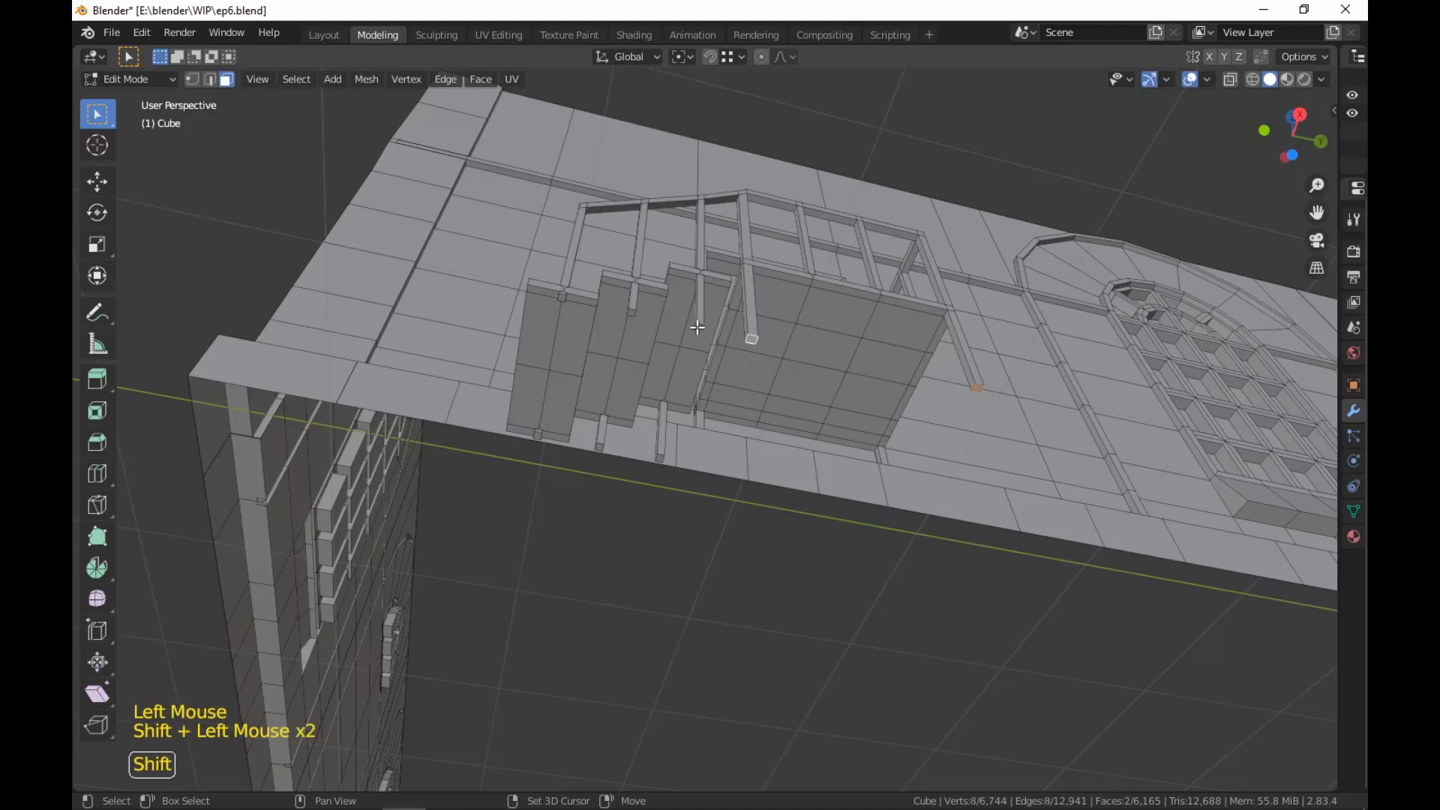
middle_drag(697, 327, 781, 435)
scroll(727, 376, up, 3)
shift+click(728, 307)
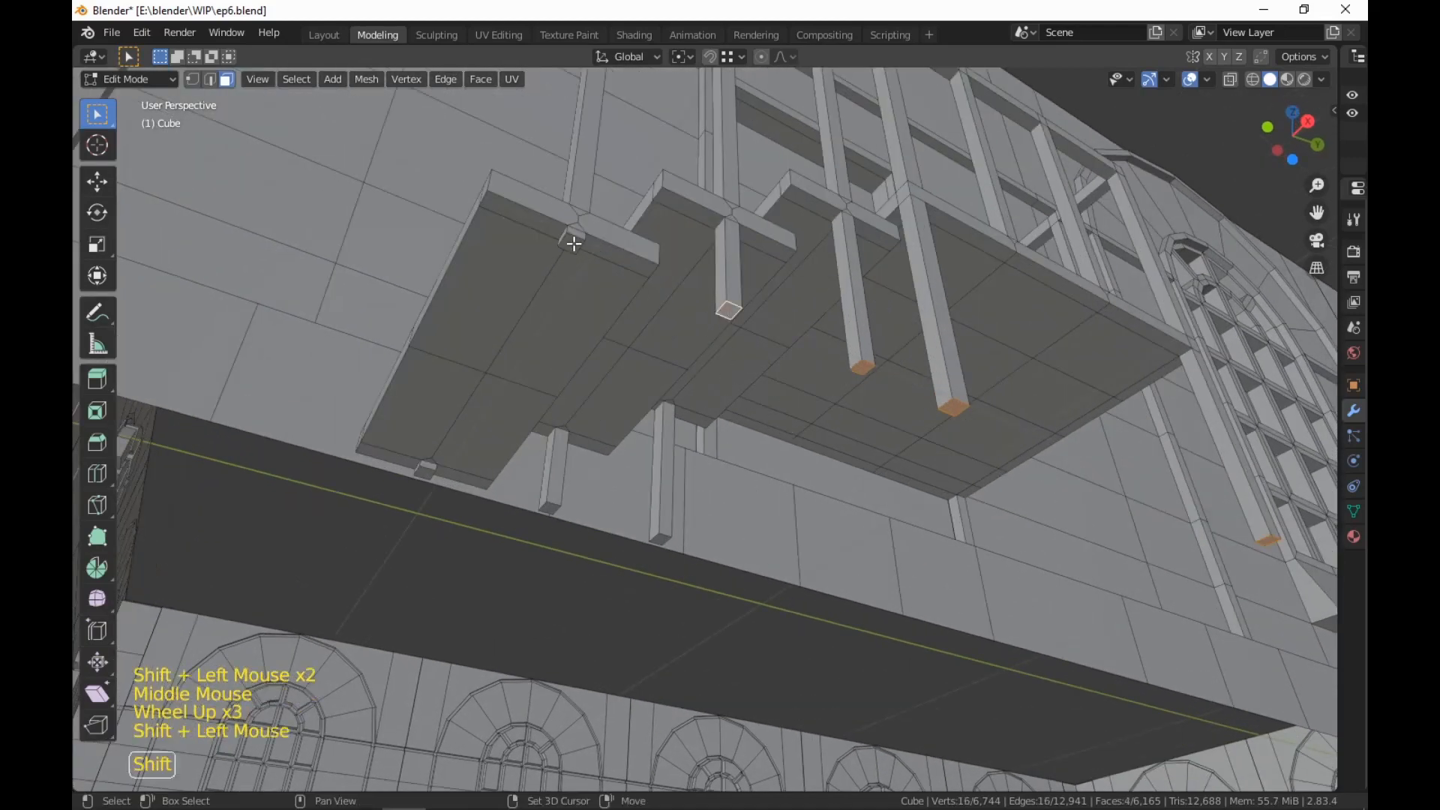
shift+click(661, 540)
right_click(671, 544)
click(673, 545)
Select the face loops of the platform's two outer legs and the outer legs of the top and middle steps
middle_drag(673, 545, 1111, 611)
scroll(1132, 592, down, 3)
middle_drag(1110, 612, 1132, 582)
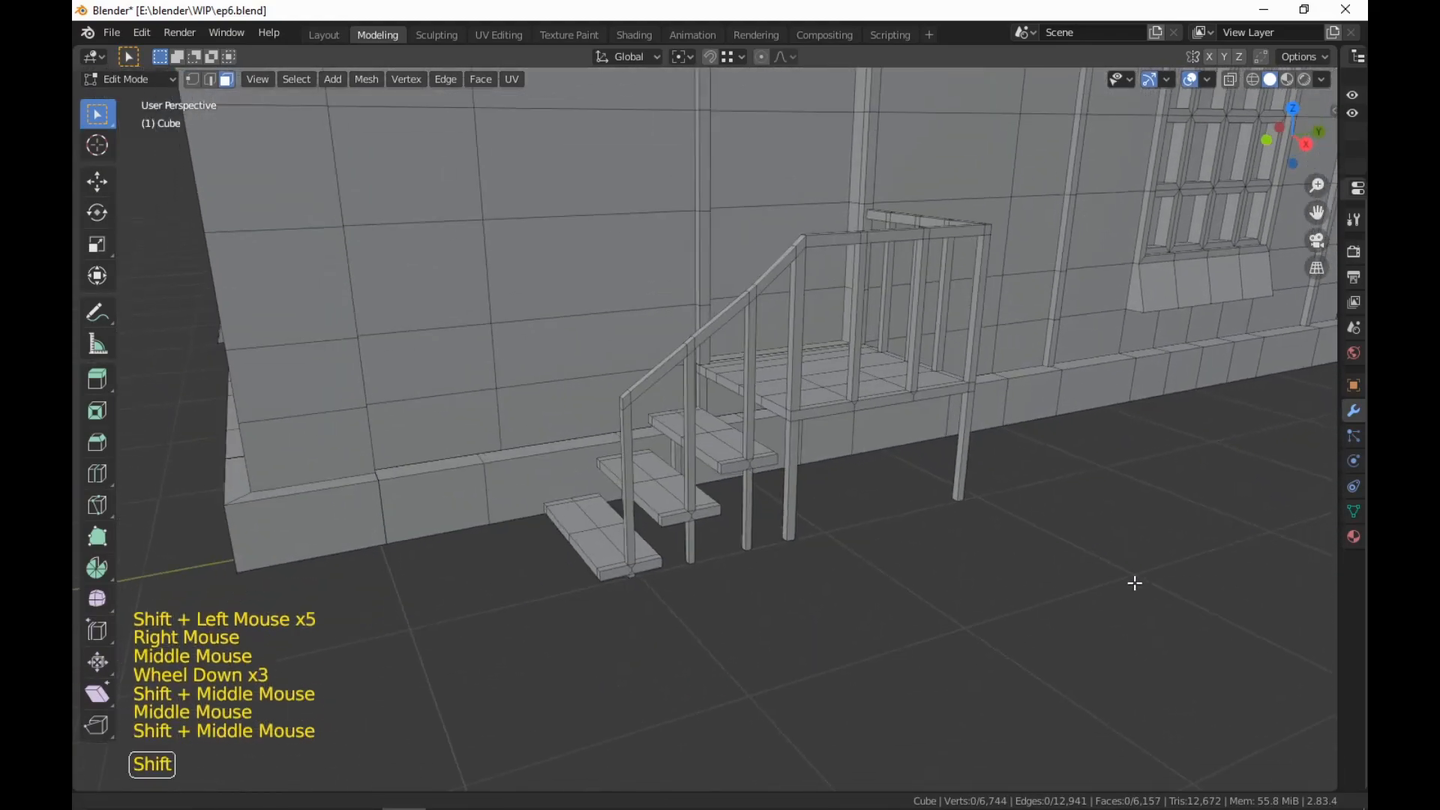
alt+click(964, 445)
alt+shift+click(789, 480)
alt+shift+click(748, 510)
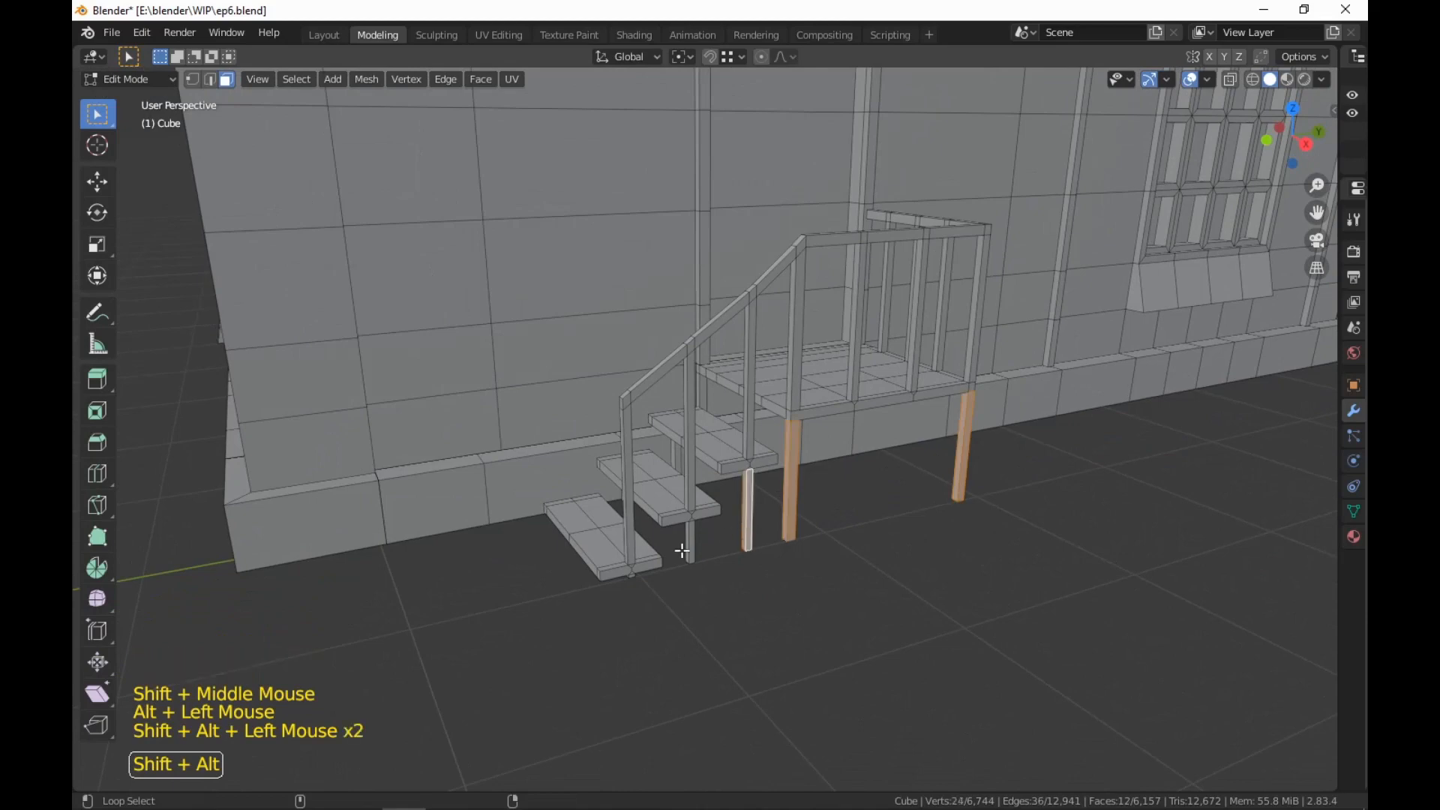
alt+shift+click(677, 561)
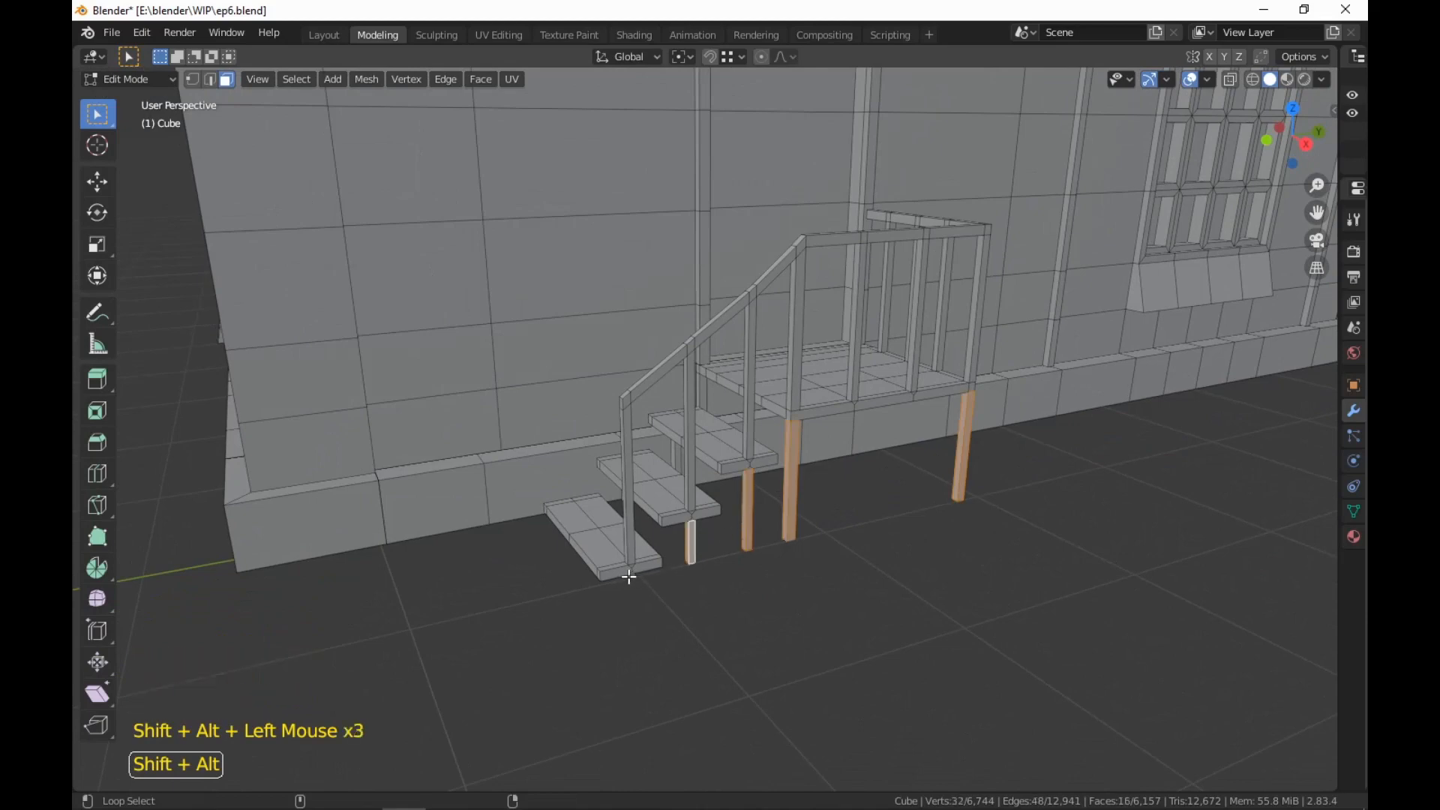
Add the lowest step's outer leg and all seven railing posts along the stairs and platform front to the selection
alt+shift+click(630, 507)
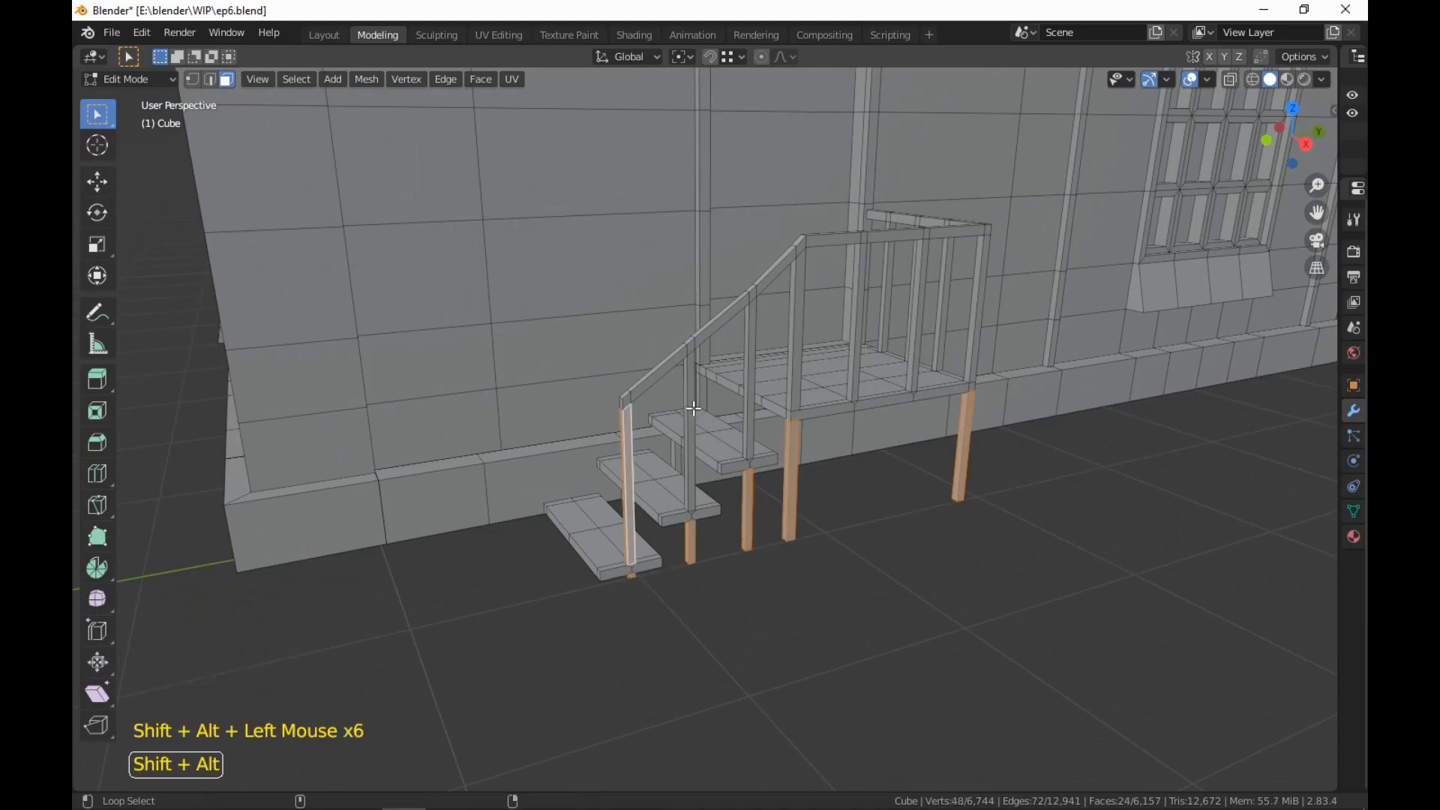
alt+shift+click(693, 408)
alt+shift+click(756, 377)
alt+shift+click(803, 353)
alt+shift+click(859, 327)
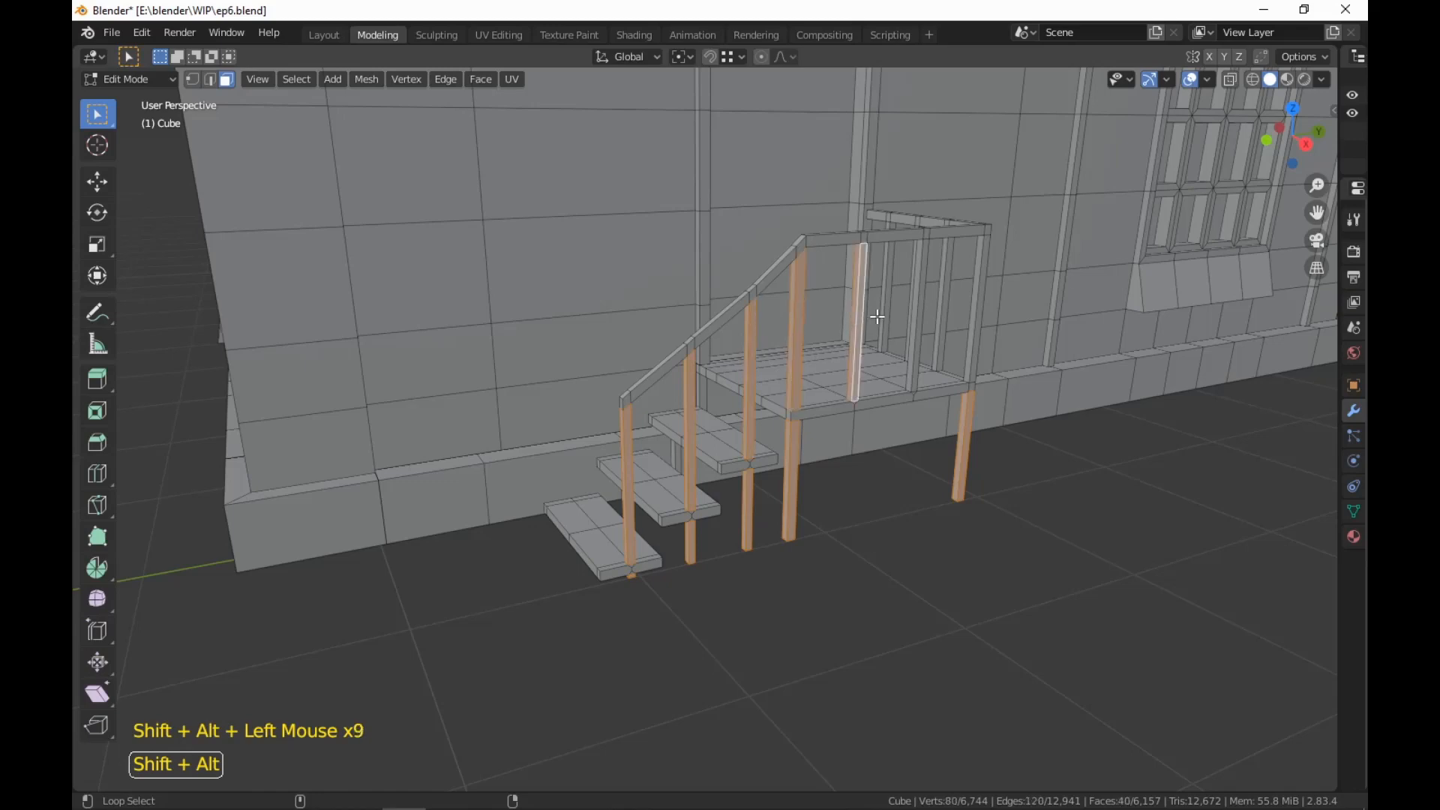
alt+shift+click(923, 302)
alt+shift+click(982, 303)
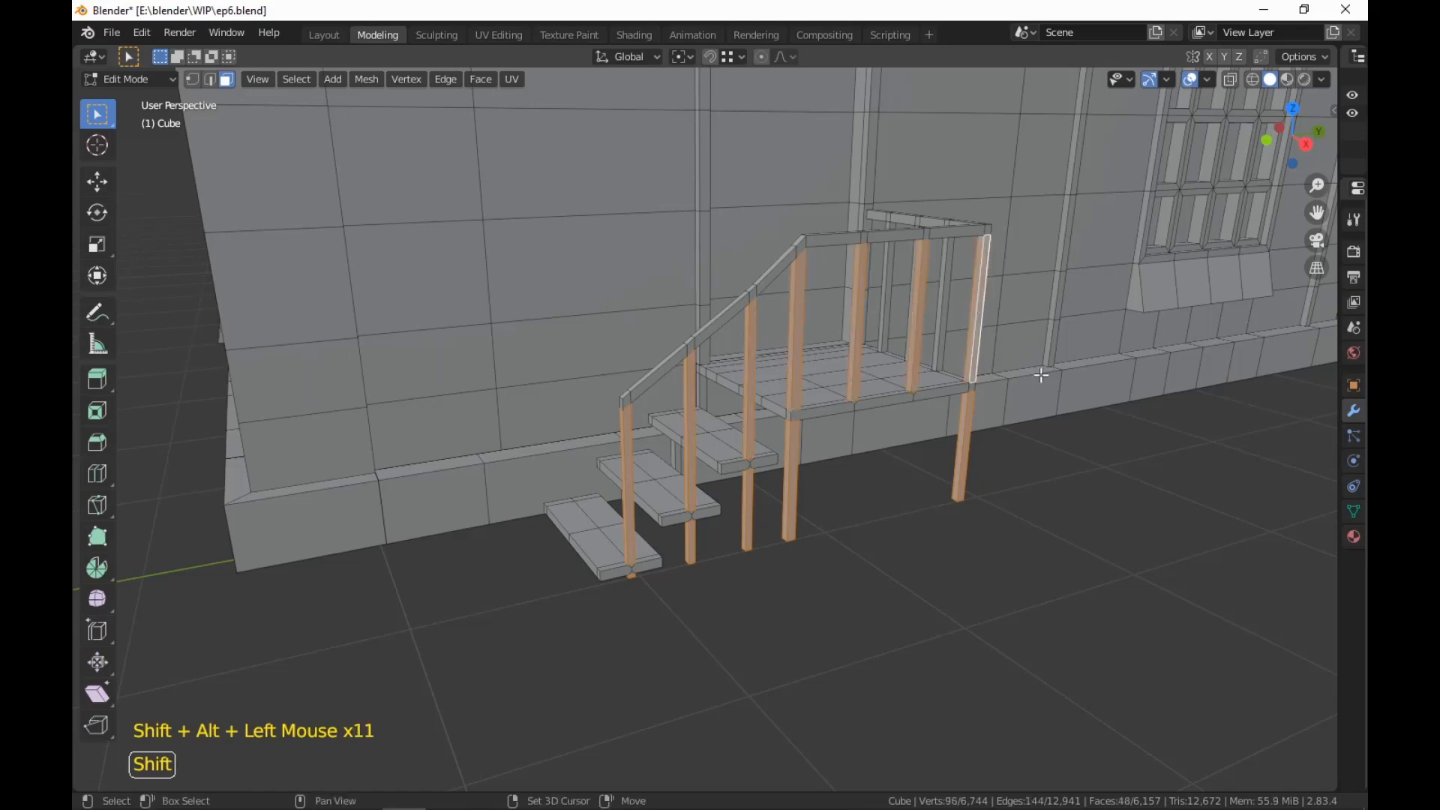
Add the face loops of the three railing posts on the platform's short side to the selection
middle_drag(982, 302, 677, 404)
scroll(825, 337, up, 2)
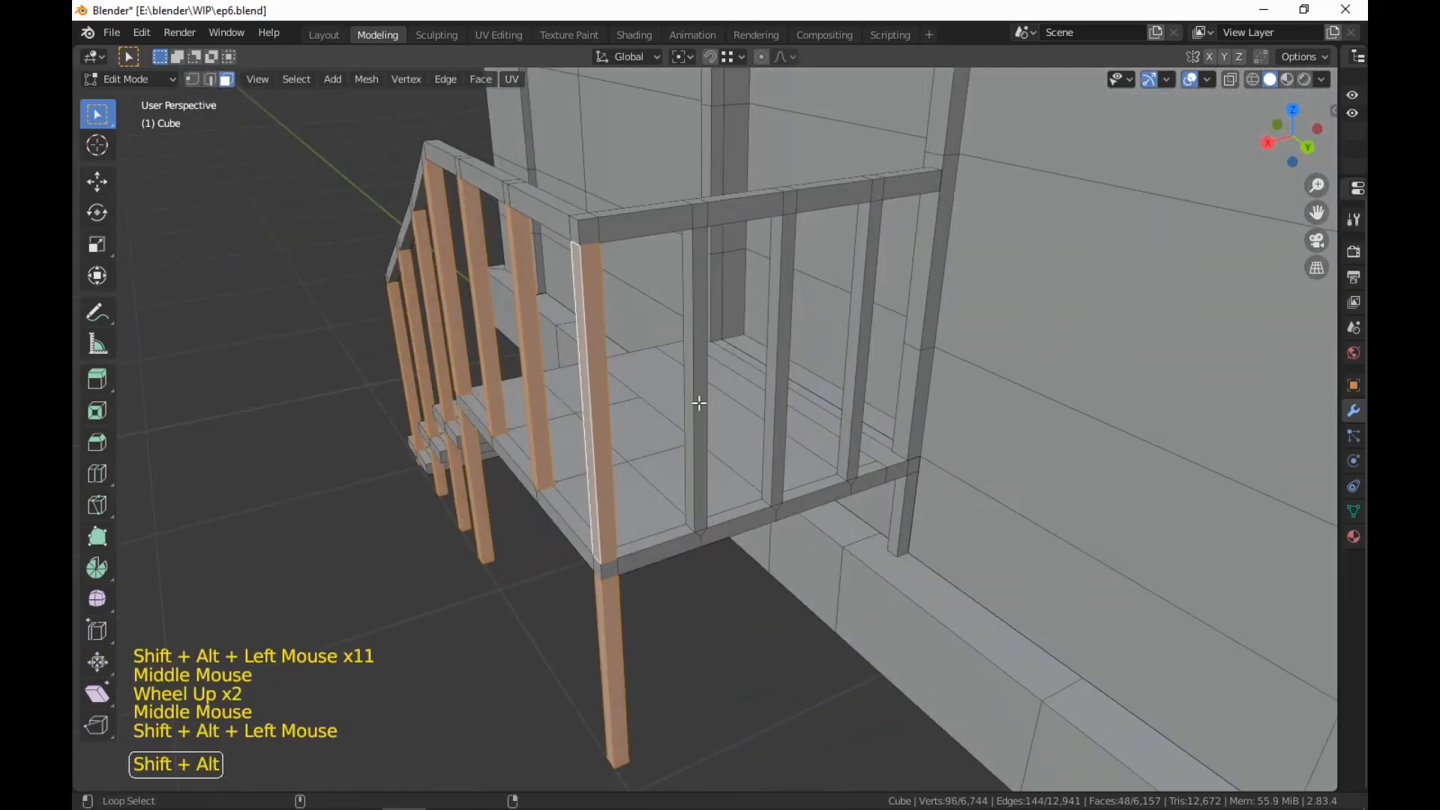
alt+shift+click(699, 402)
alt+shift+click(772, 389)
alt+shift+click(854, 363)
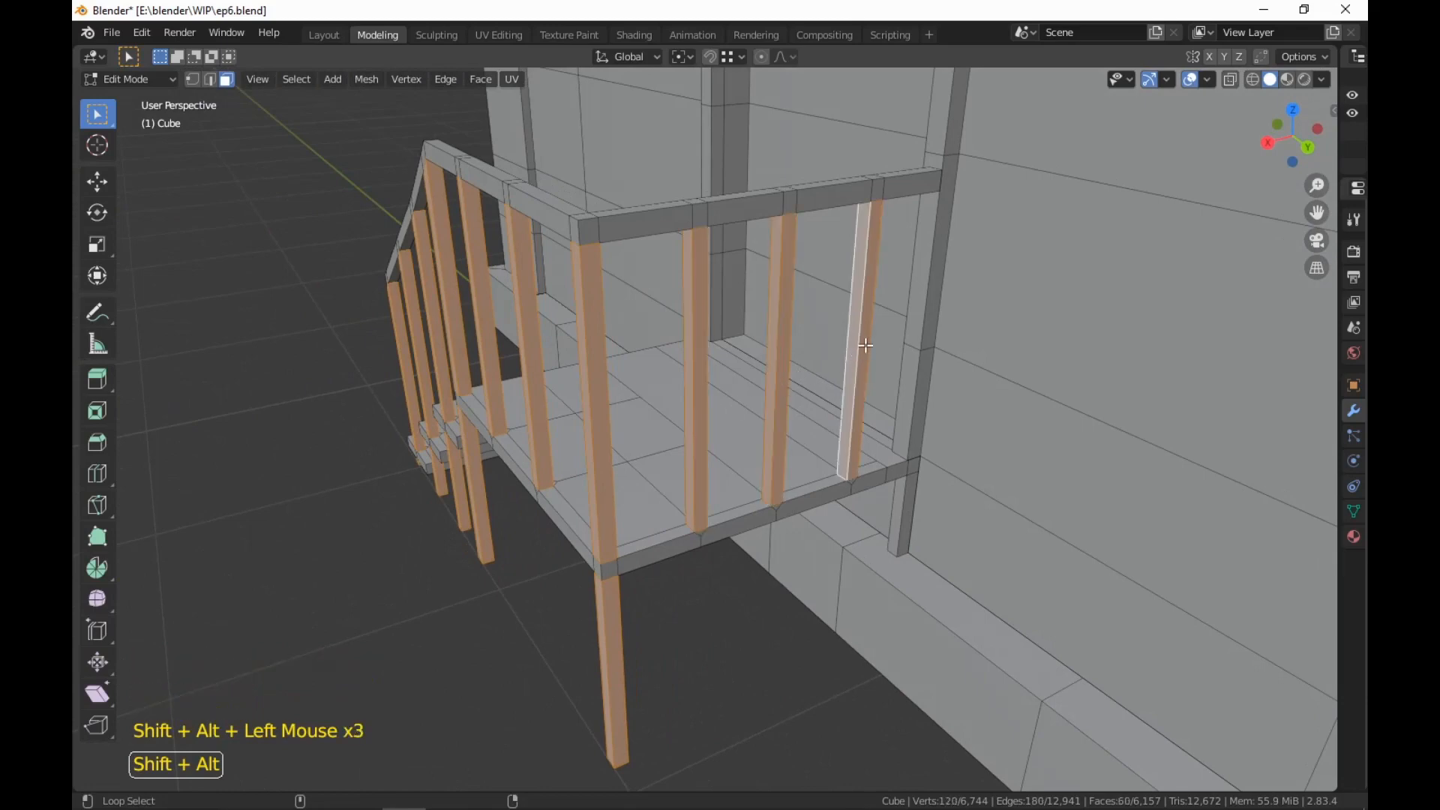
Add the outer, top and inner face loops of the handrail around the platform and steps to the selection
alt+shift+middle_click(891, 386)
alt+shift+click(637, 234)
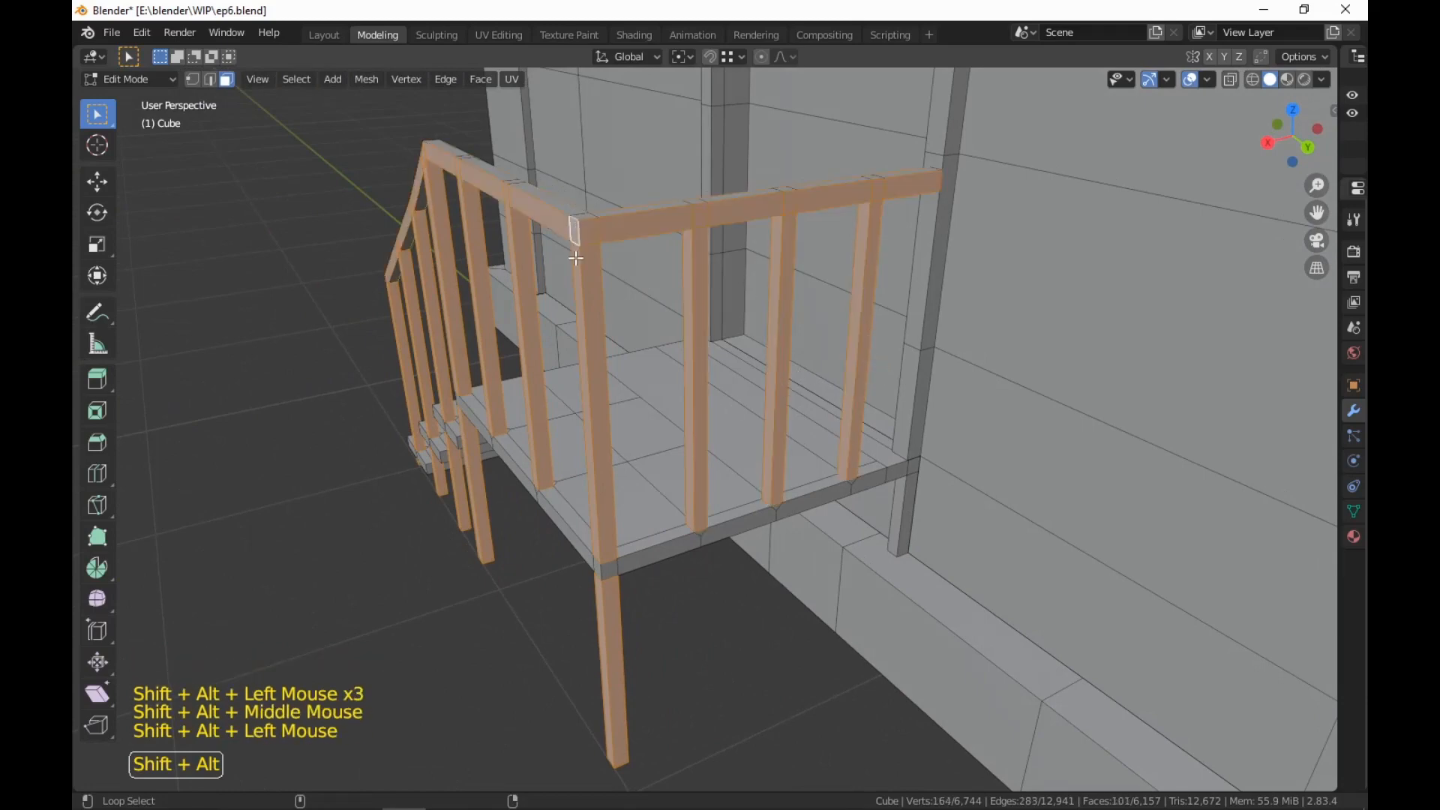
middle_drag(637, 233, 867, 251)
alt+shift+click(690, 276)
alt+shift+click(989, 257)
scroll(1060, 331, up, 2)
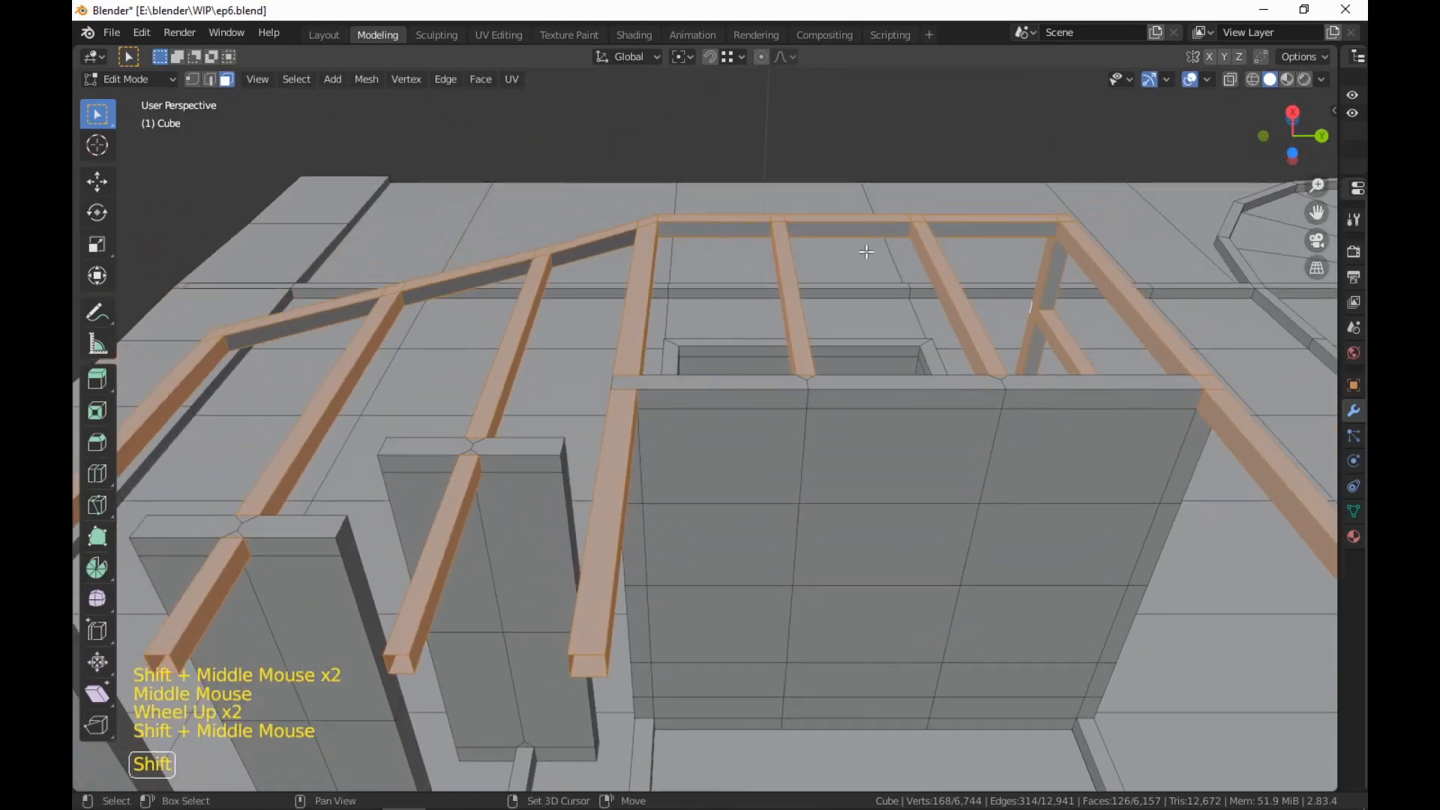
Add the remaining underside faces of the handrail between the posts, along the platform and down the stairs, to the selection
alt+shift+click(908, 230)
shift+click(885, 231)
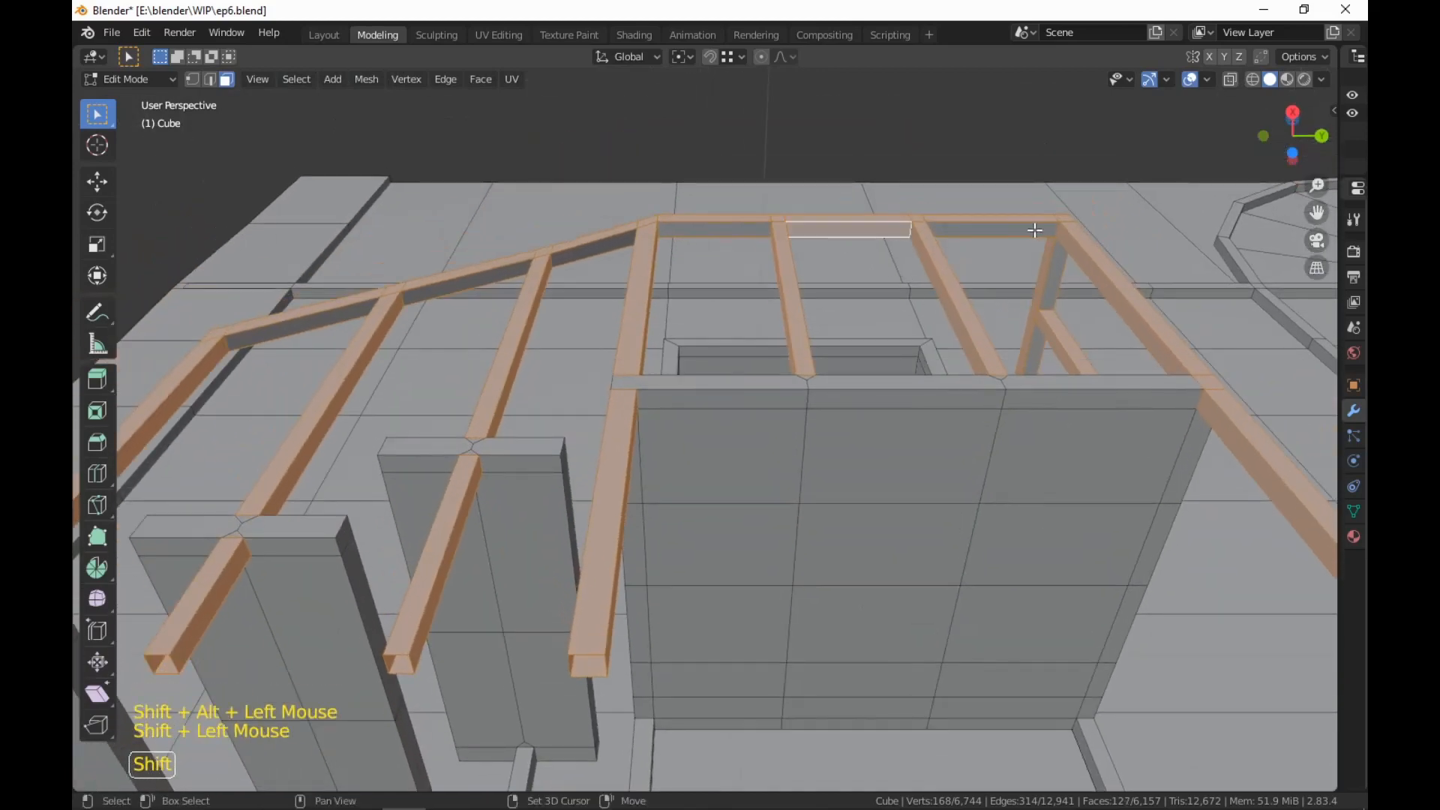
shift+click(1035, 230)
shift+click(1056, 280)
middle_drag(1055, 279, 1028, 394)
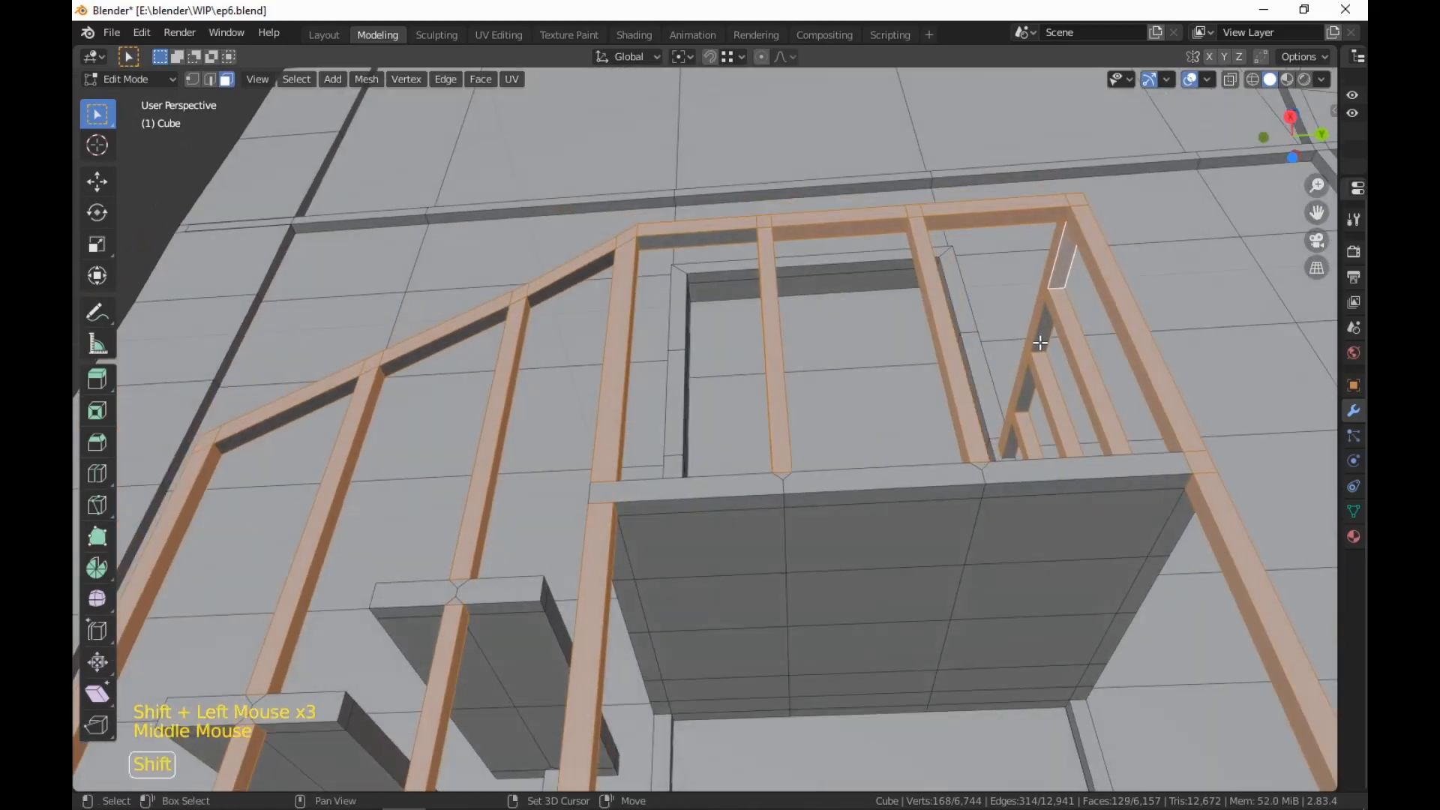
shift+click(1027, 399)
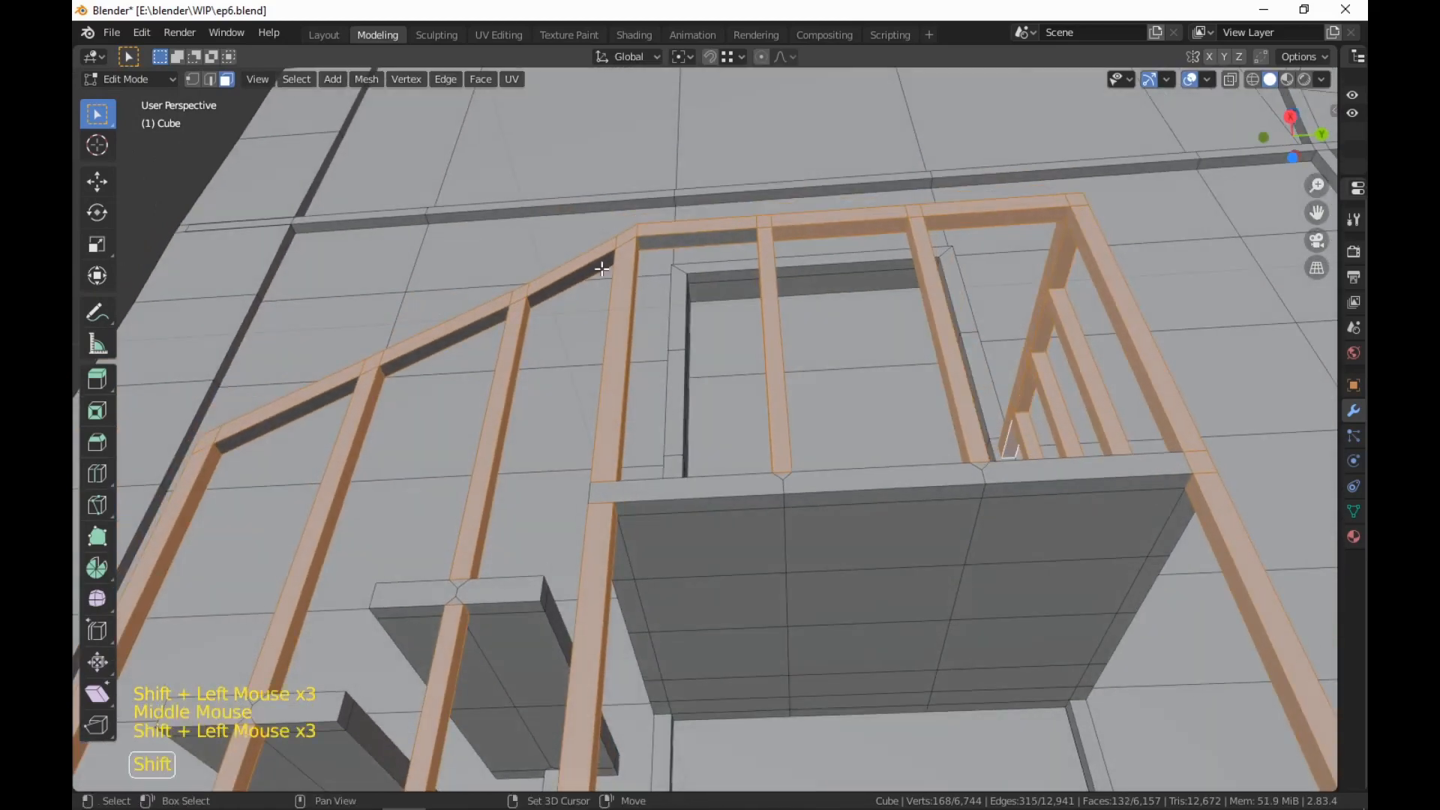
shift+click(696, 233)
shift+middle_drag(696, 233, 735, 309)
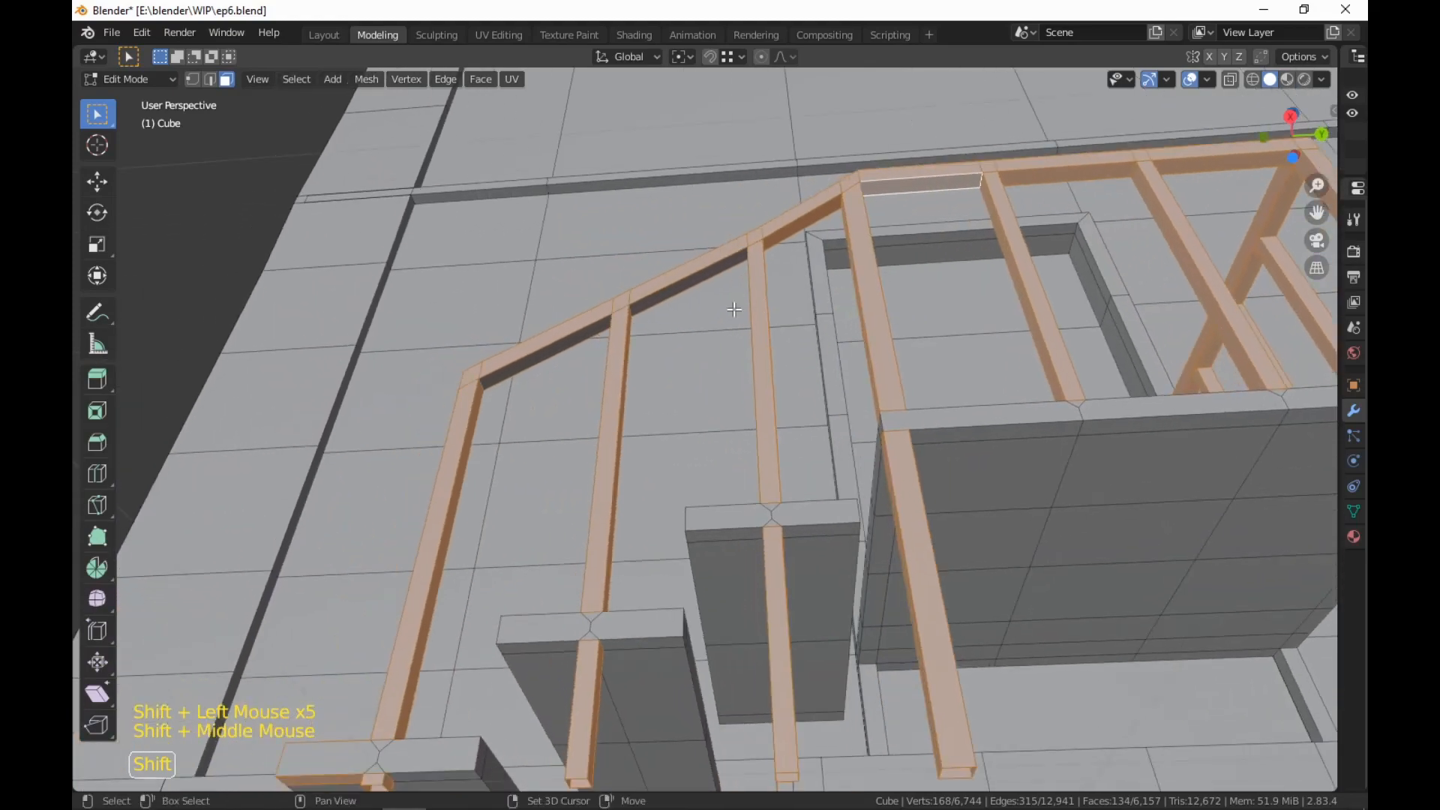
shift+click(675, 289)
shift+click(582, 330)
Remove the three stray faces at the corner of the lowest step from the selection
scroll(583, 331, down, 4)
middle_drag(582, 331, 1011, 263)
scroll(1011, 262, up, 5)
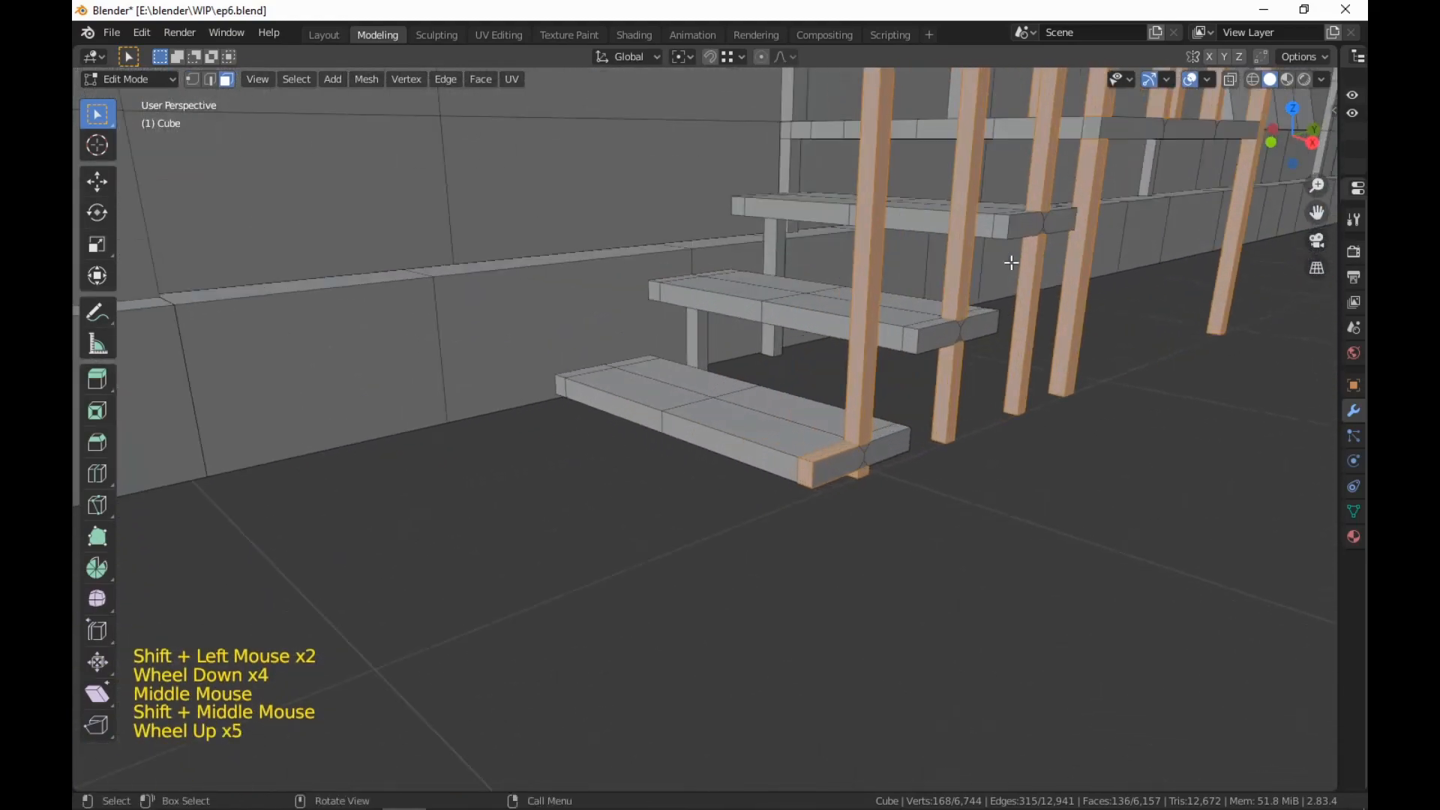
shift+click(831, 450)
shift+click(809, 469)
middle_drag(812, 474, 828, 301)
shift+click(829, 299)
Unwrap the selected handrail, post and leg faces with Smart UV Project, using a 66 angle limit and 0.03 island margin
shift+middle_drag(1045, 338, 1135, 508)
scroll(1155, 427, down, 4)
click(504, 37)
right_click(989, 354)
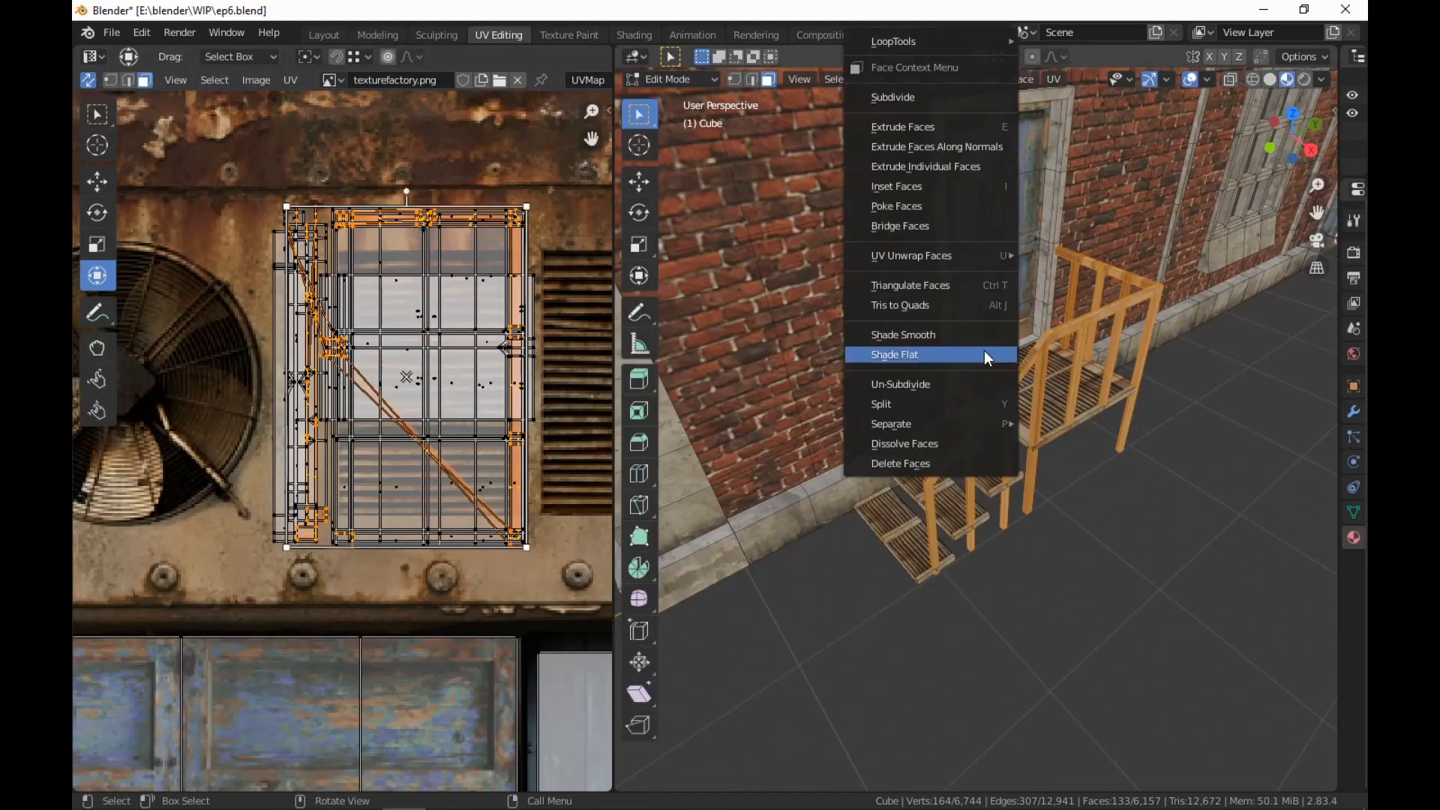
mouse_move(979, 259)
click(1071, 305)
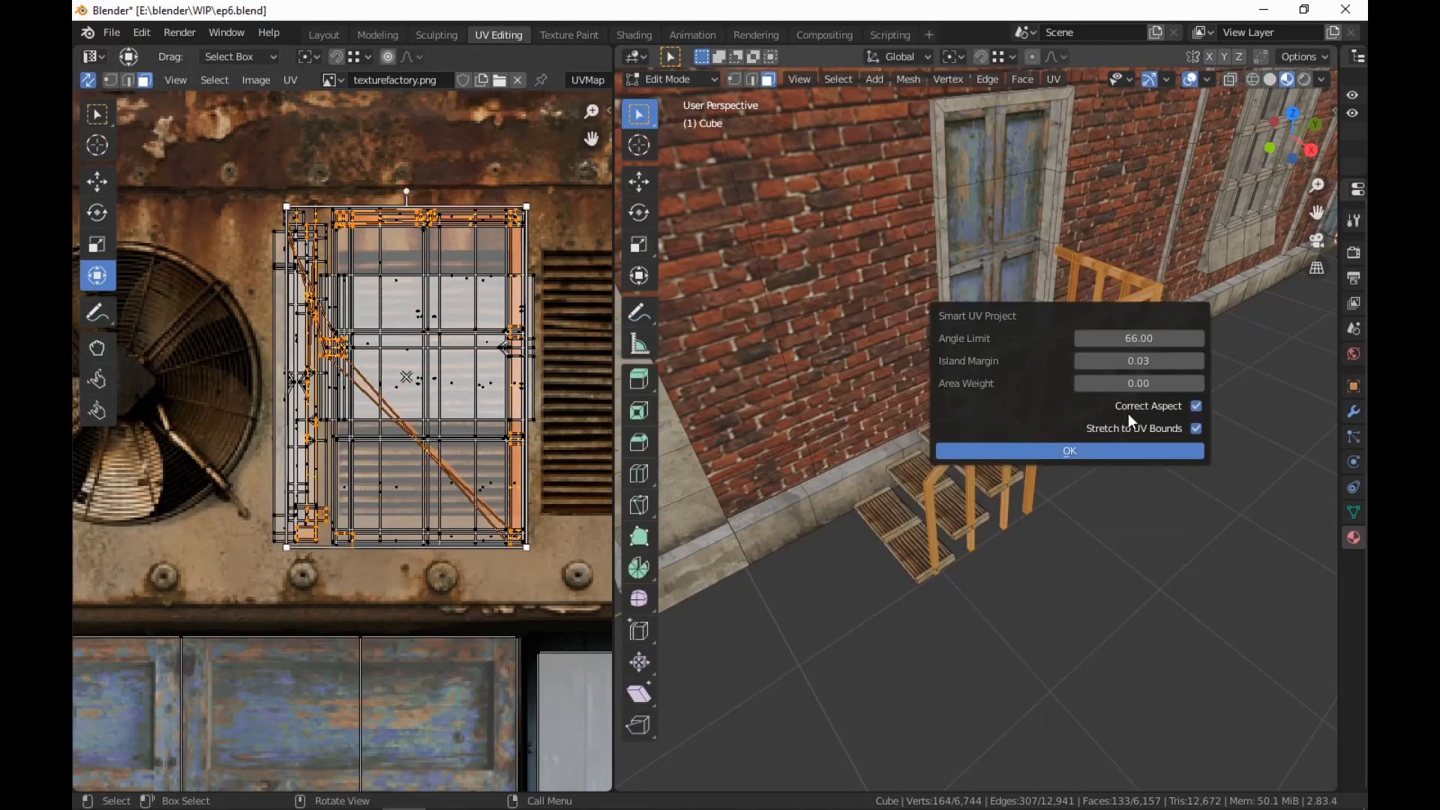
click(1062, 452)
Move all the new UV islands off the texture image into the empty area below it
scroll(900, 435, down, 8)
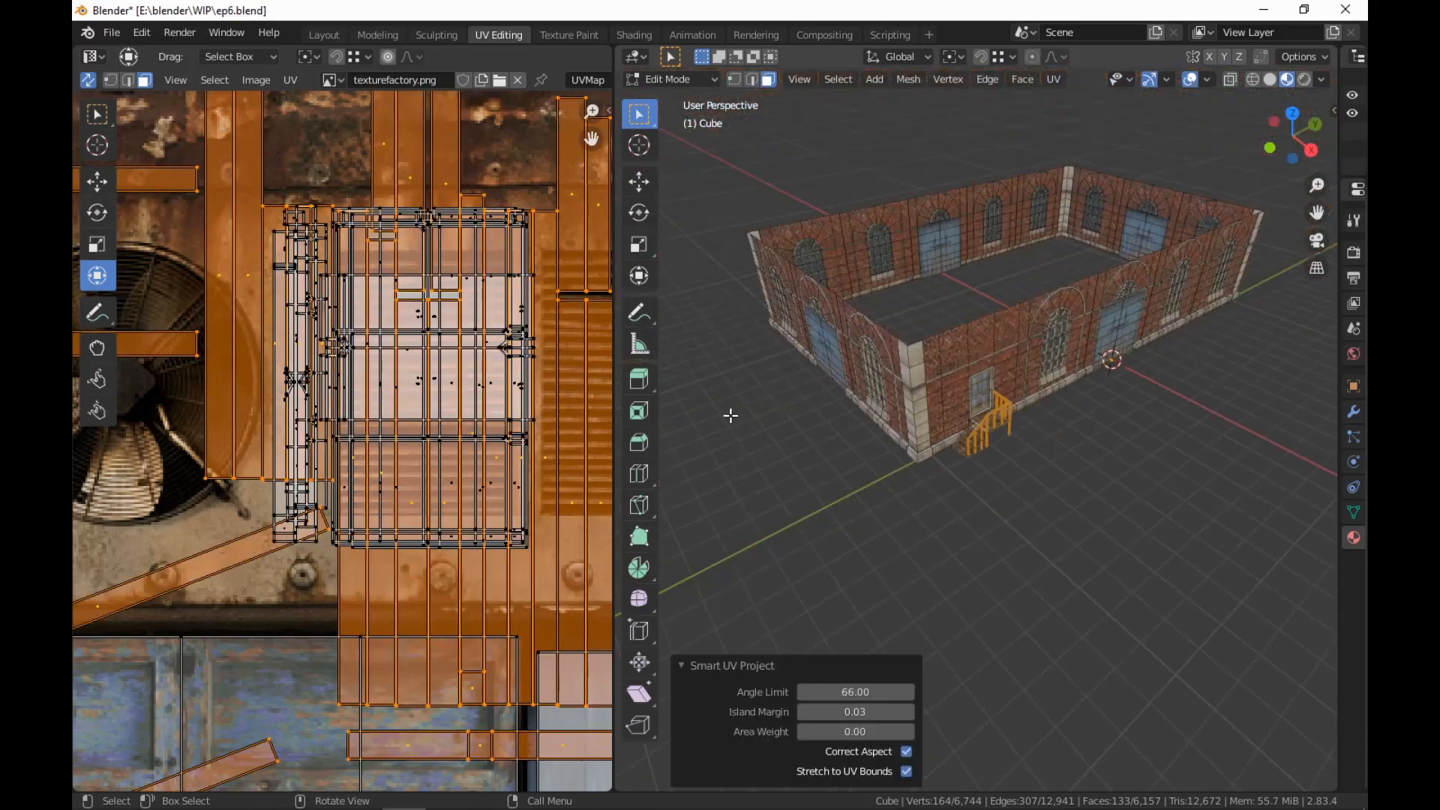
scroll(450, 394, down, 5)
middle_drag(444, 385, 474, 207)
scroll(474, 207, down, 4)
middle_drag(425, 358, 486, 198)
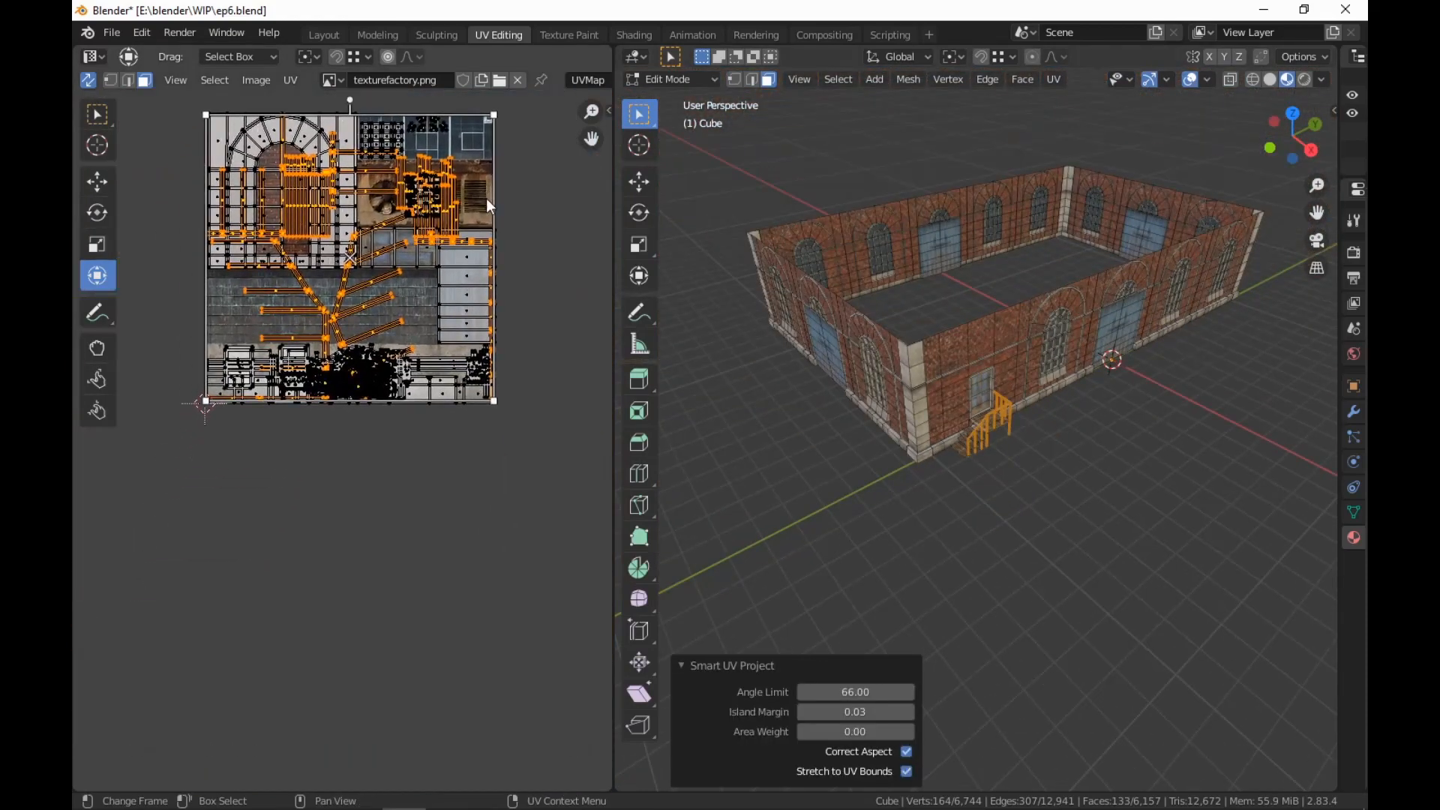
key(g)
click(484, 556)
middle_drag(544, 579, 601, 309)
scroll(547, 421, up, 2)
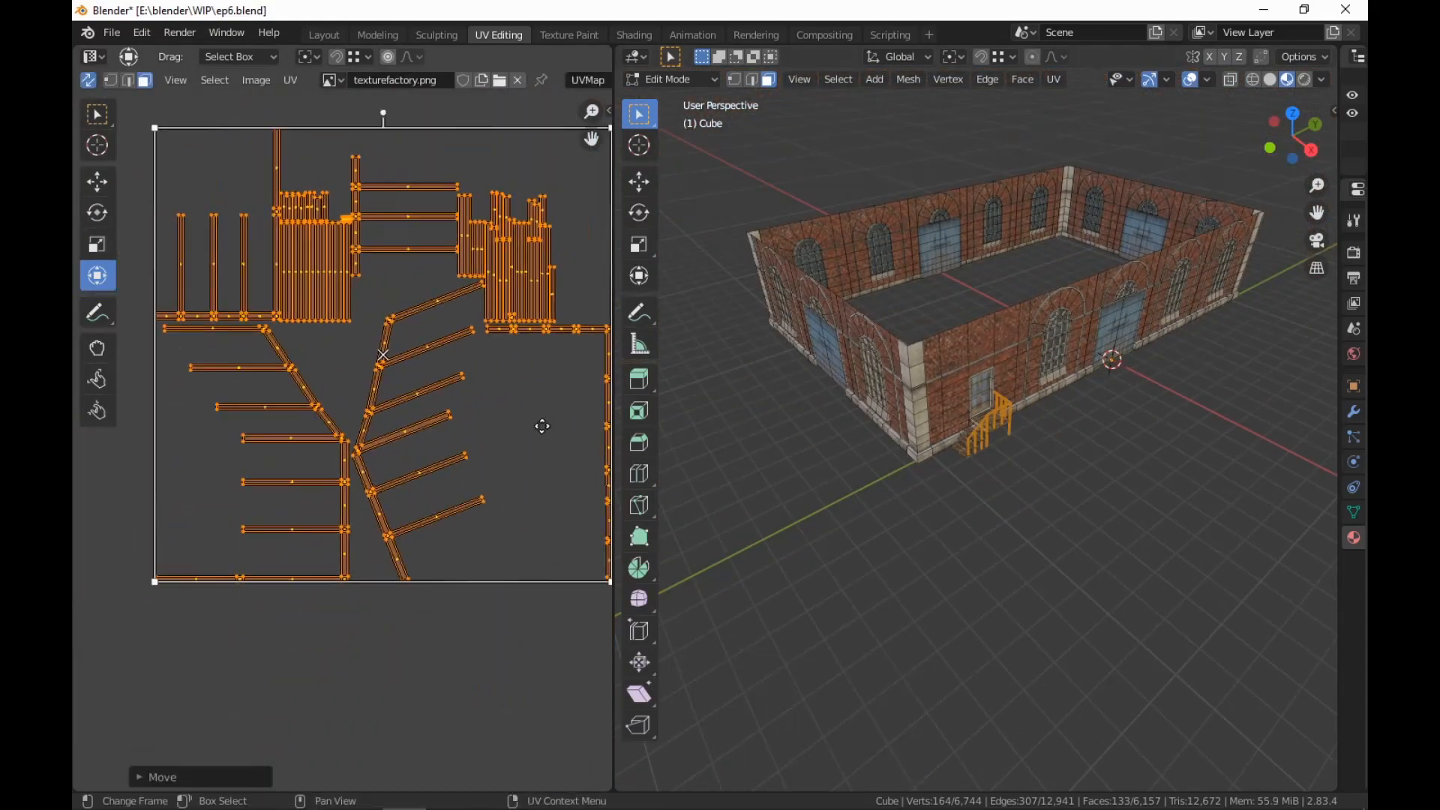
scroll(540, 434, down, 2)
scroll(539, 431, up, 1)
Move the dense right-hand cluster of upright strip islands clear of the others and overlap its strips into a narrow stack
drag(576, 177, 424, 356)
drag(425, 262, 469, 369)
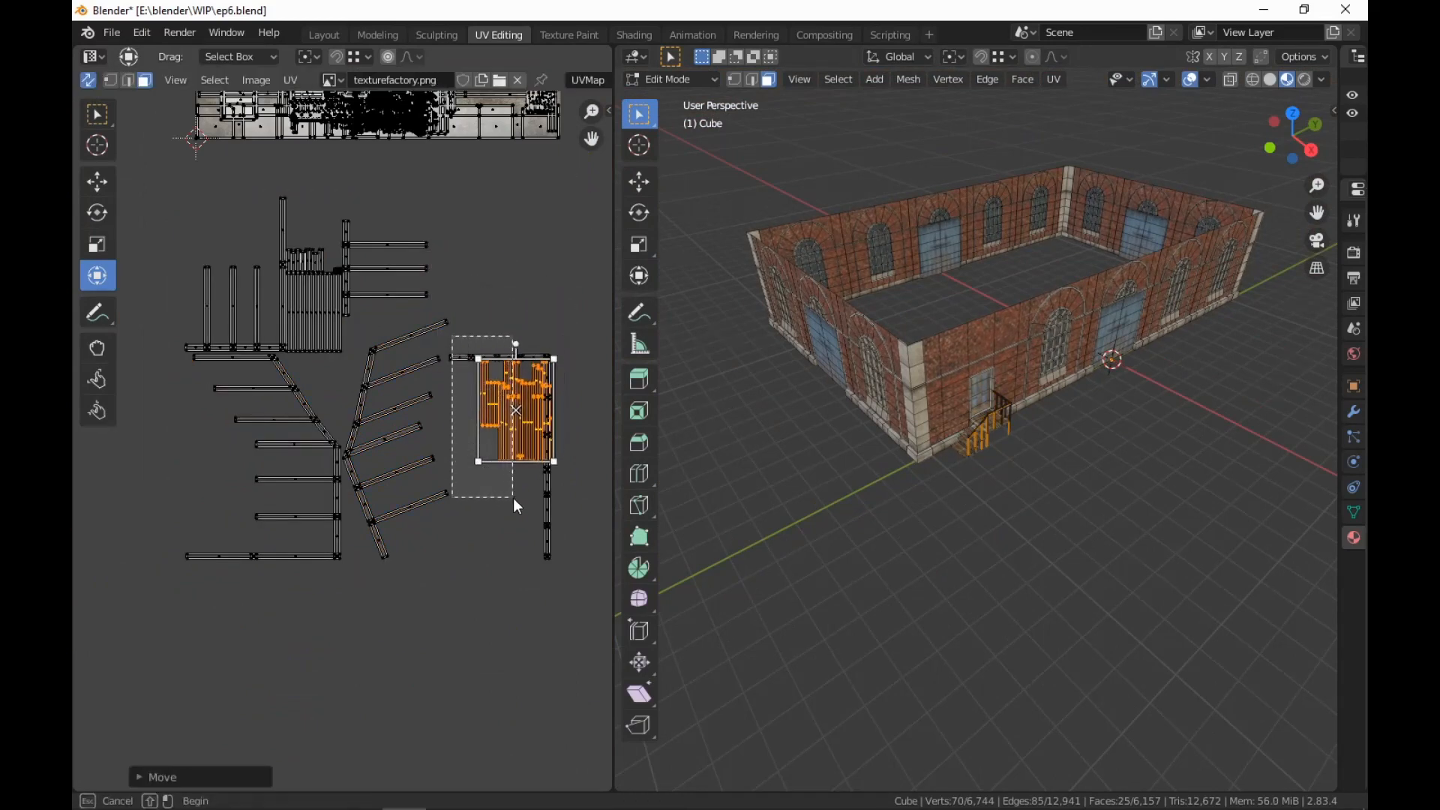
ctrl+drag(515, 501, 533, 514)
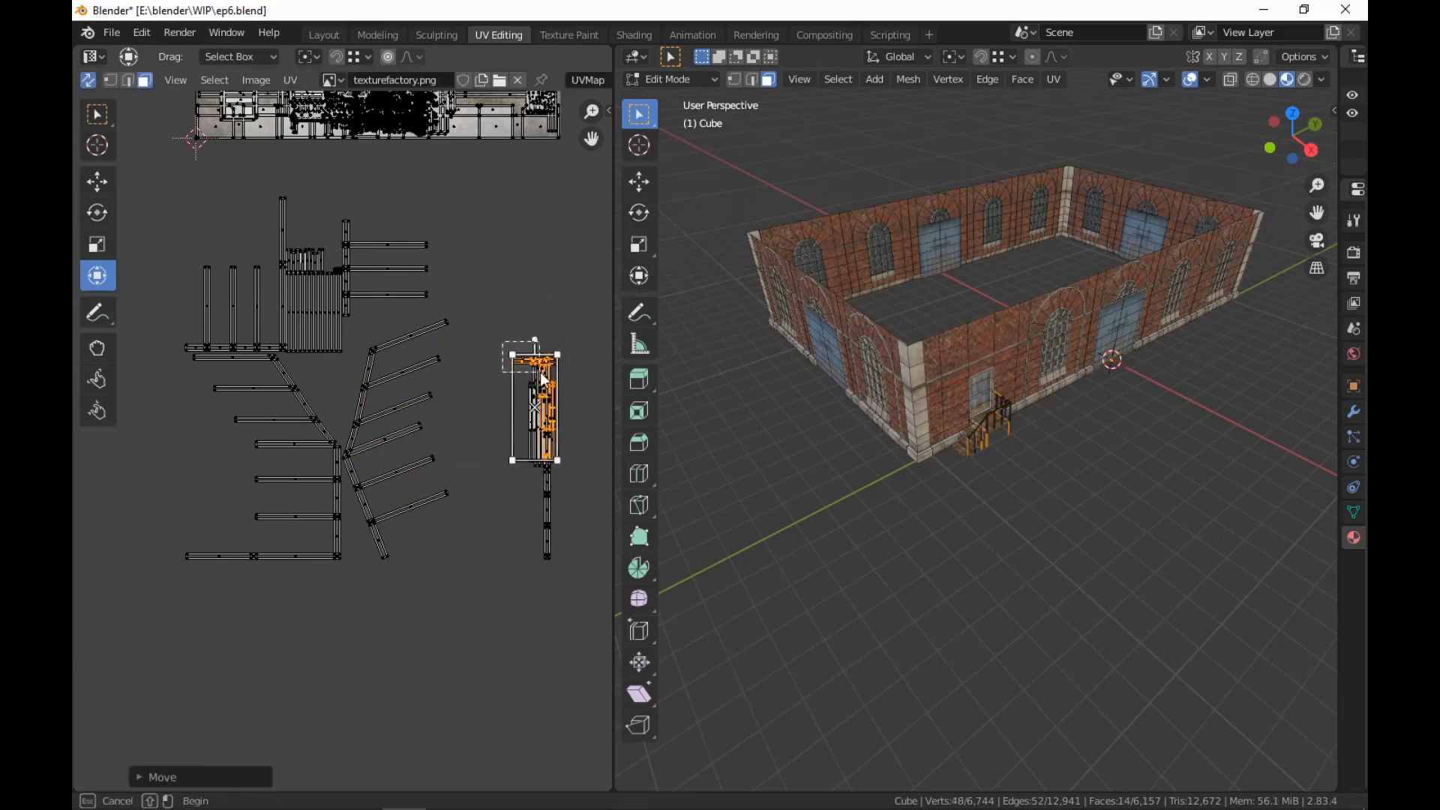
key(g)
drag(545, 380, 531, 470)
click(557, 426)
key(g)
click(557, 444)
key(g)
click(514, 352)
drag(578, 335, 548, 480)
key(g)
click(536, 493)
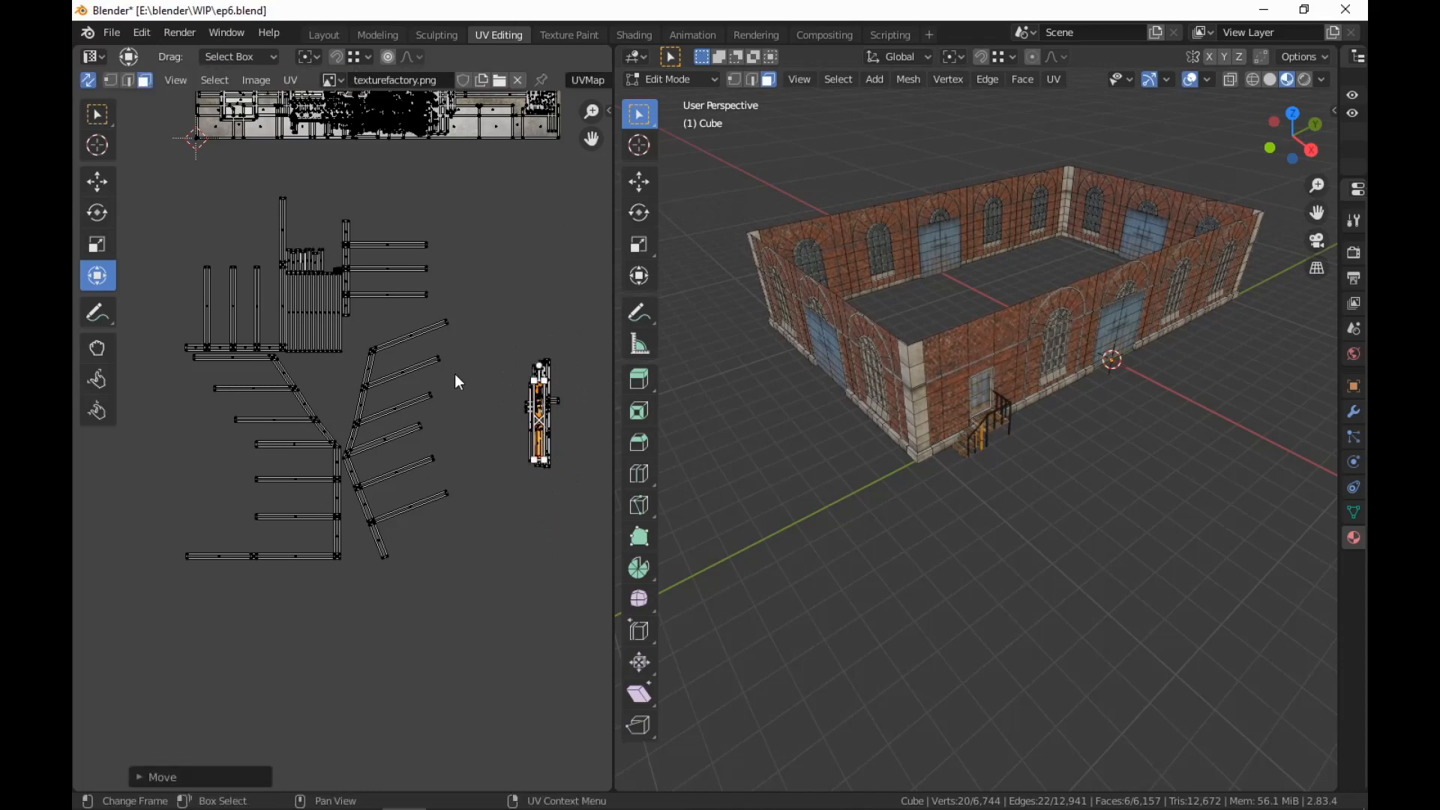
Move the second dense cluster of upright strips onto the stack and overlap them within its width
middle_drag(422, 363, 460, 351)
drag(358, 327, 310, 330)
middle_drag(461, 375, 363, 392)
key(g)
click(579, 488)
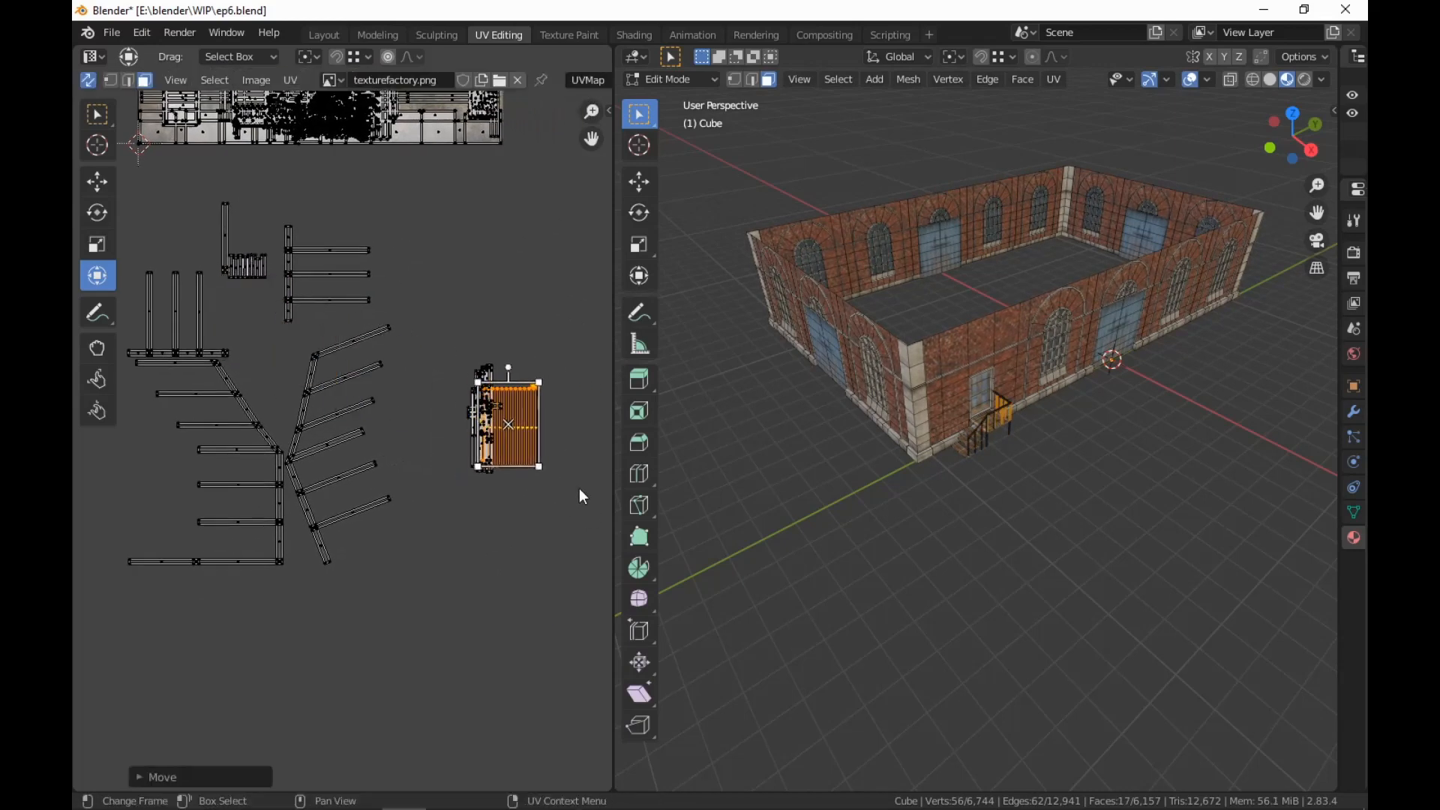
drag(567, 376, 493, 487)
key(g)
click(473, 485)
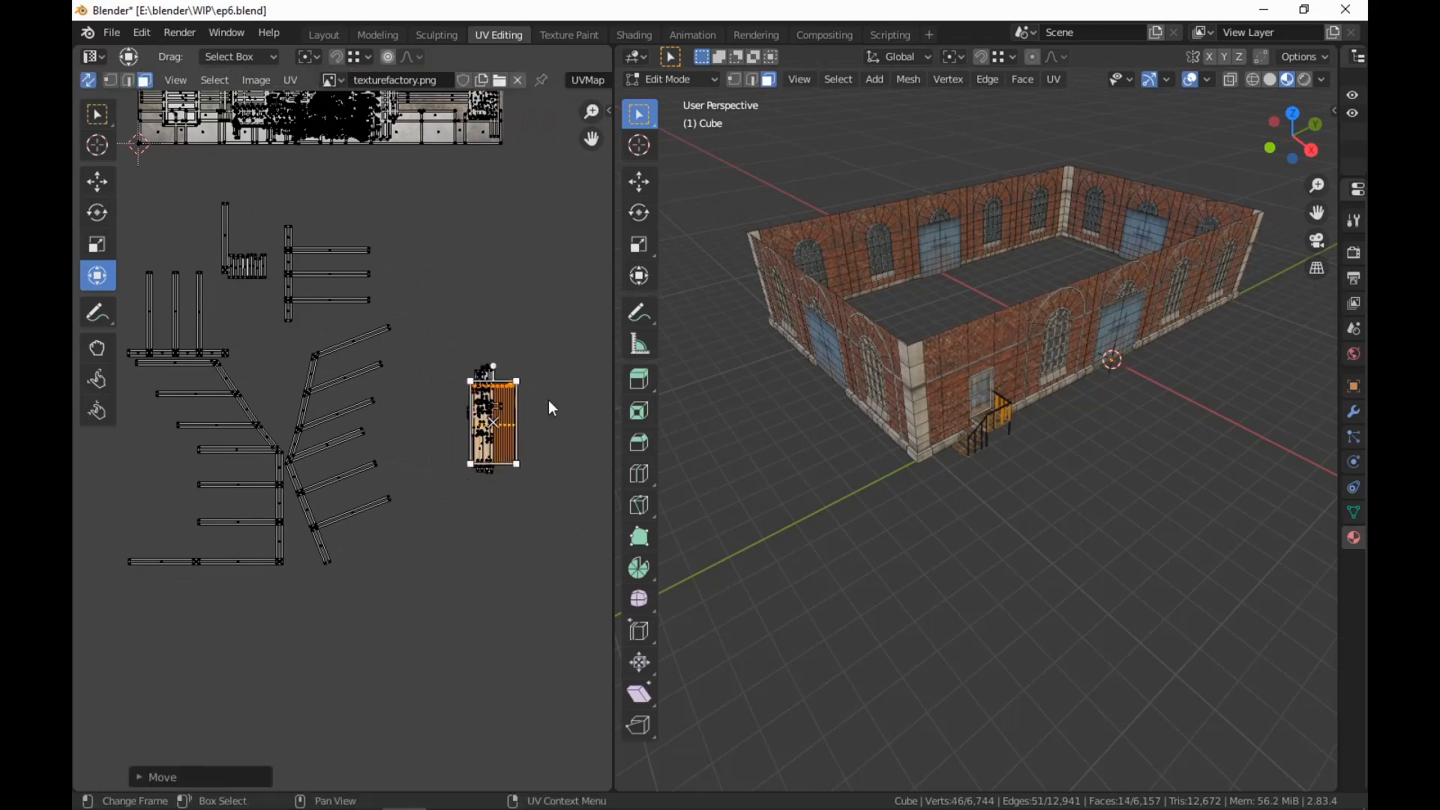
drag(545, 360, 493, 485)
key(g)
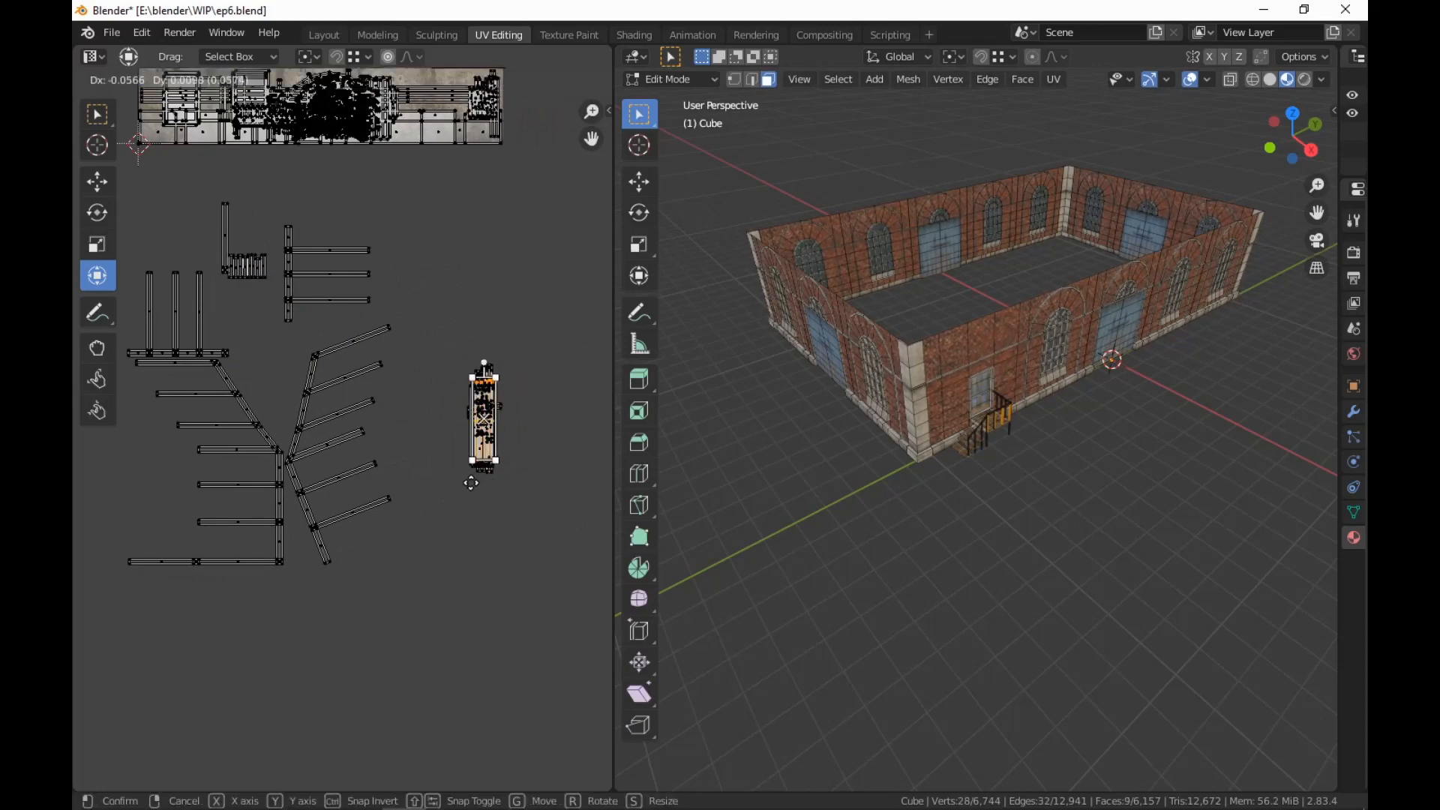
click(471, 482)
Move the row of short upright islands onto the stack and overlap them within its width
drag(257, 279, 224, 283)
key(g)
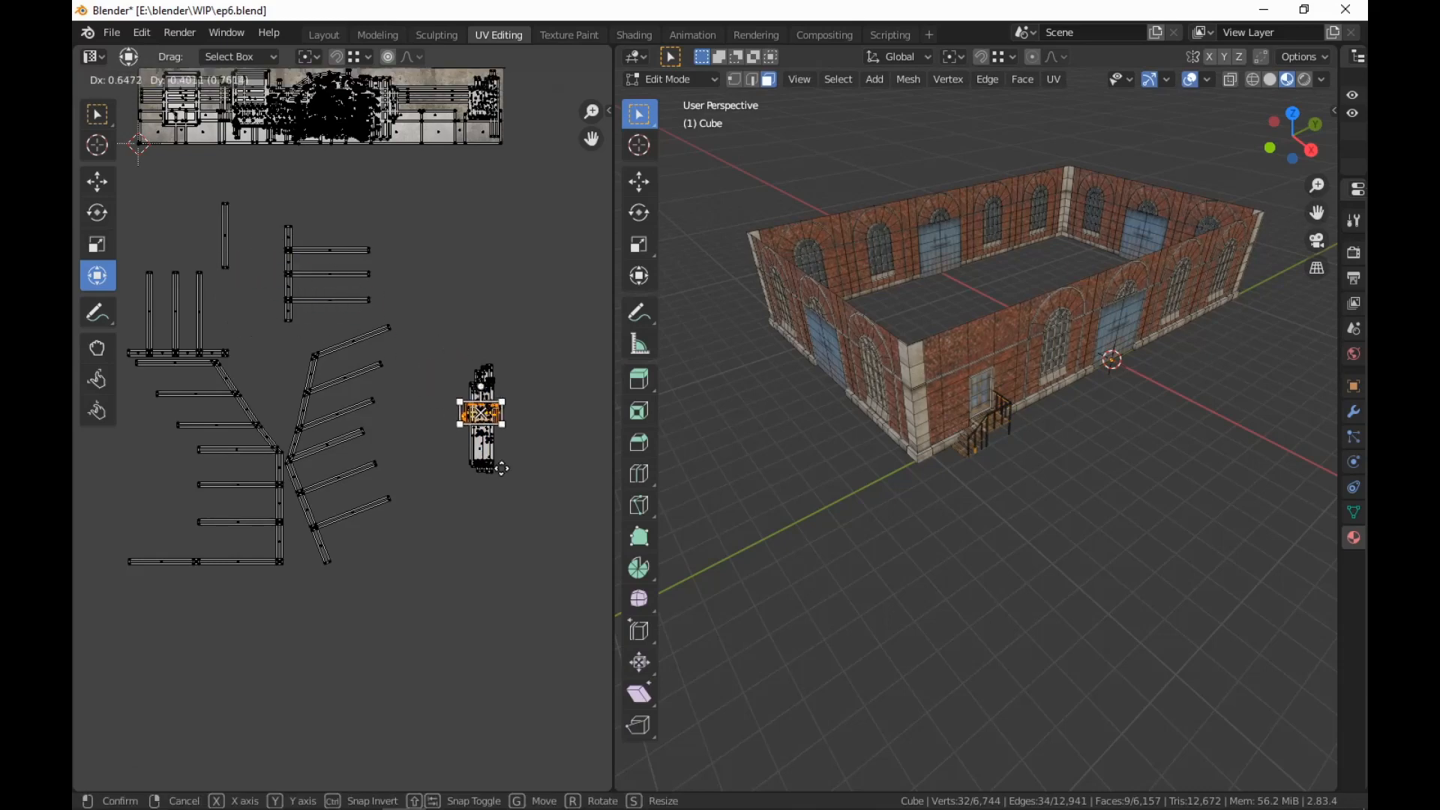
click(531, 424)
drag(498, 458, 493, 466)
key(g)
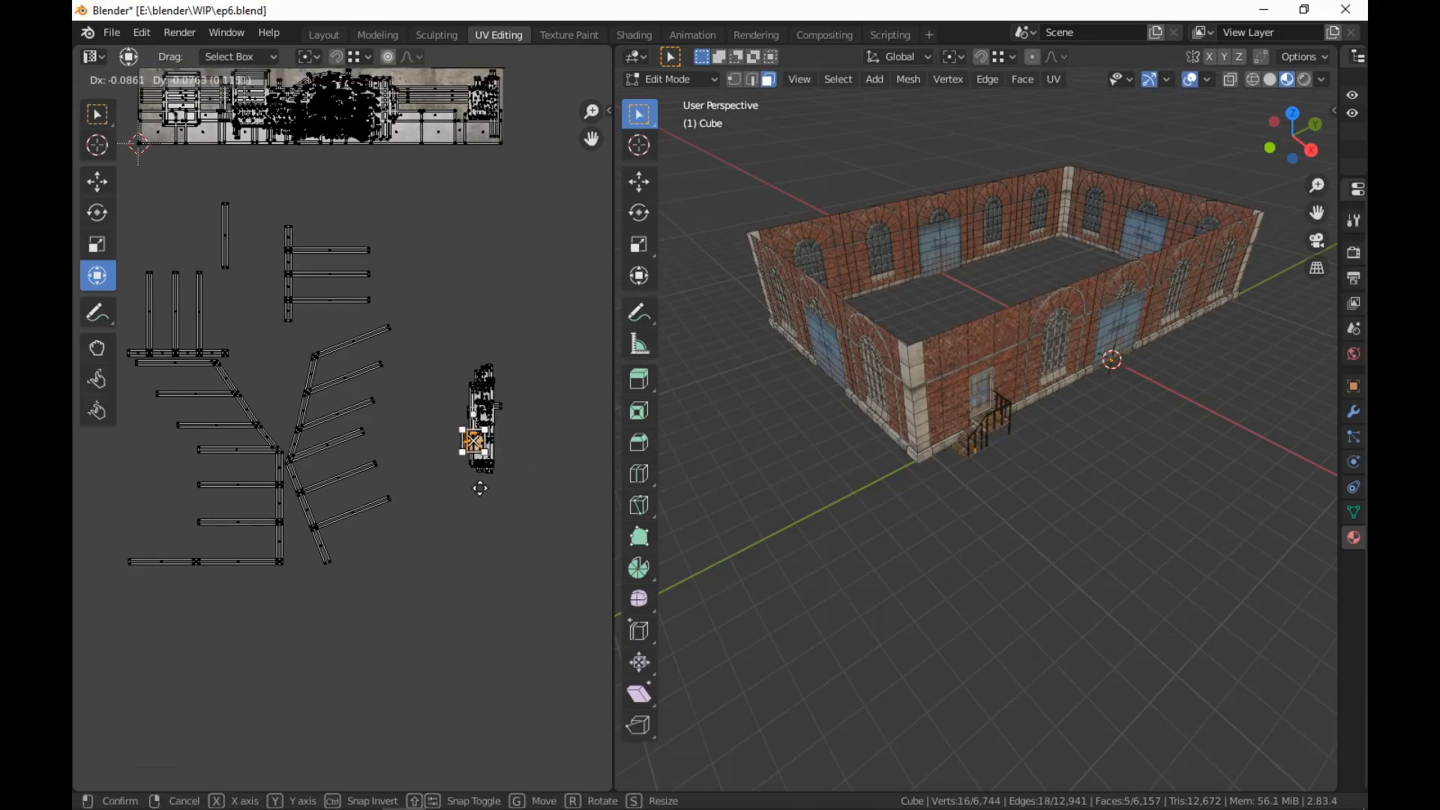
click(475, 489)
Rotate the three horizontal strips beside the upper upright rail island by 90° so they stand upright
middle_drag(370, 287, 399, 299)
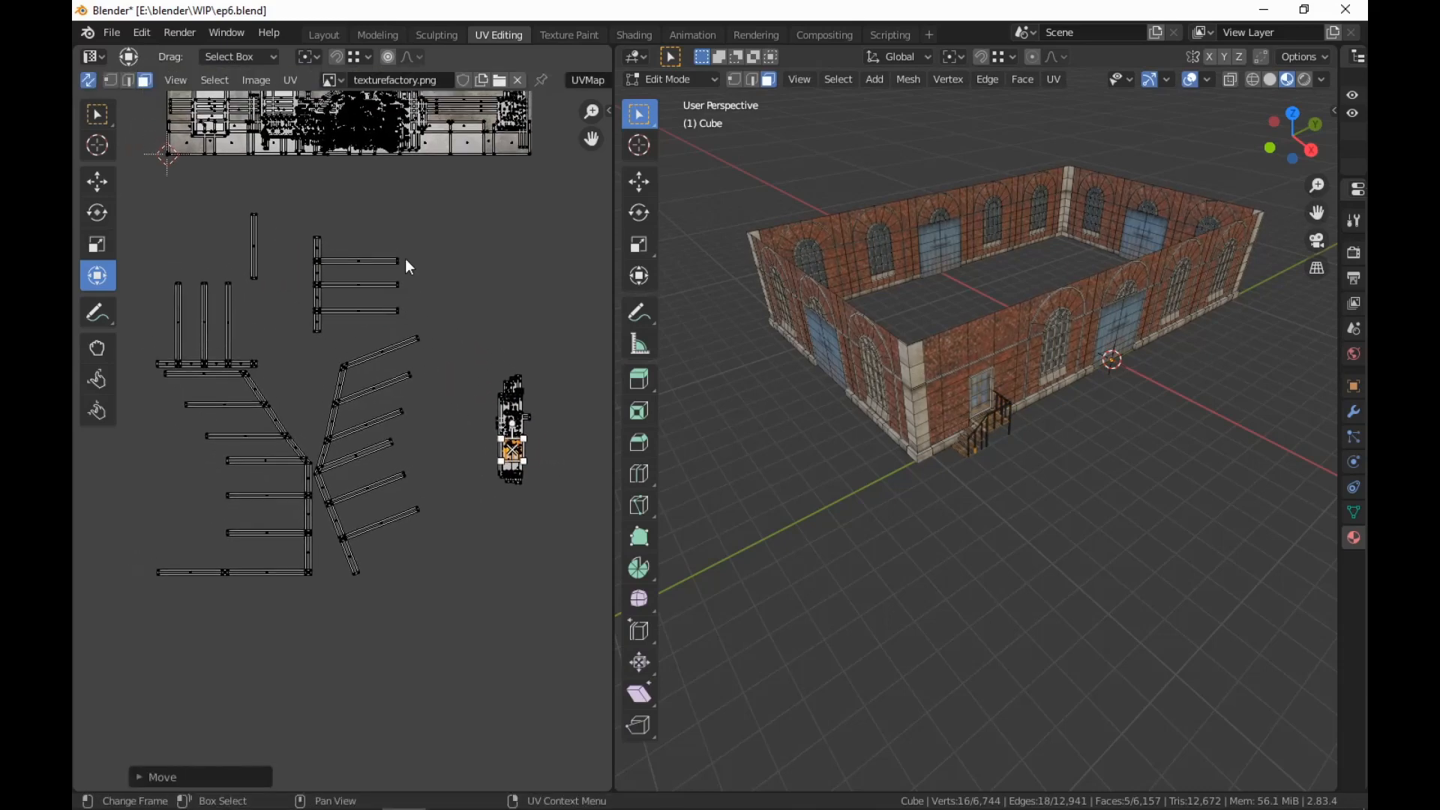
drag(397, 223, 345, 342)
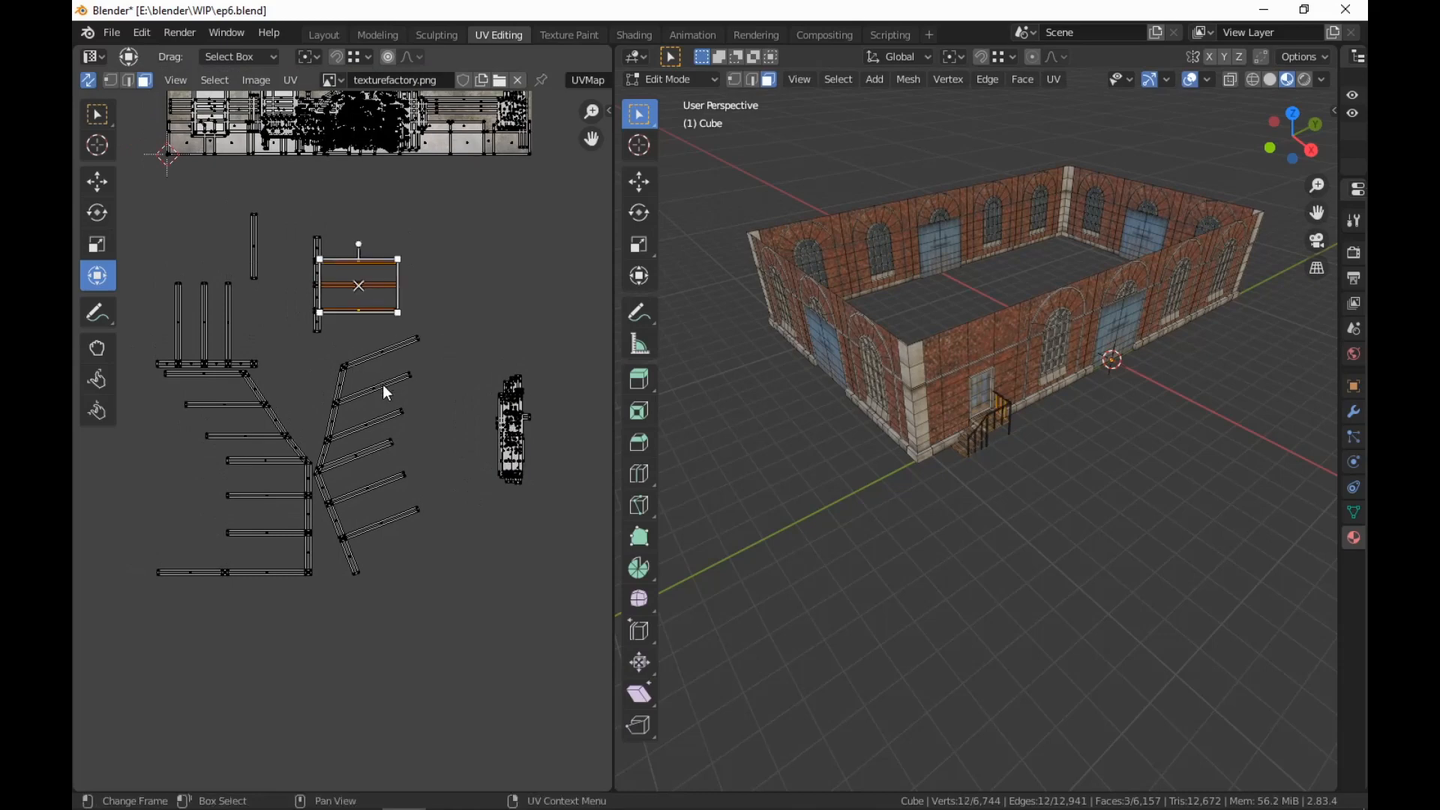
key(r)
ctrl+click(523, 223)
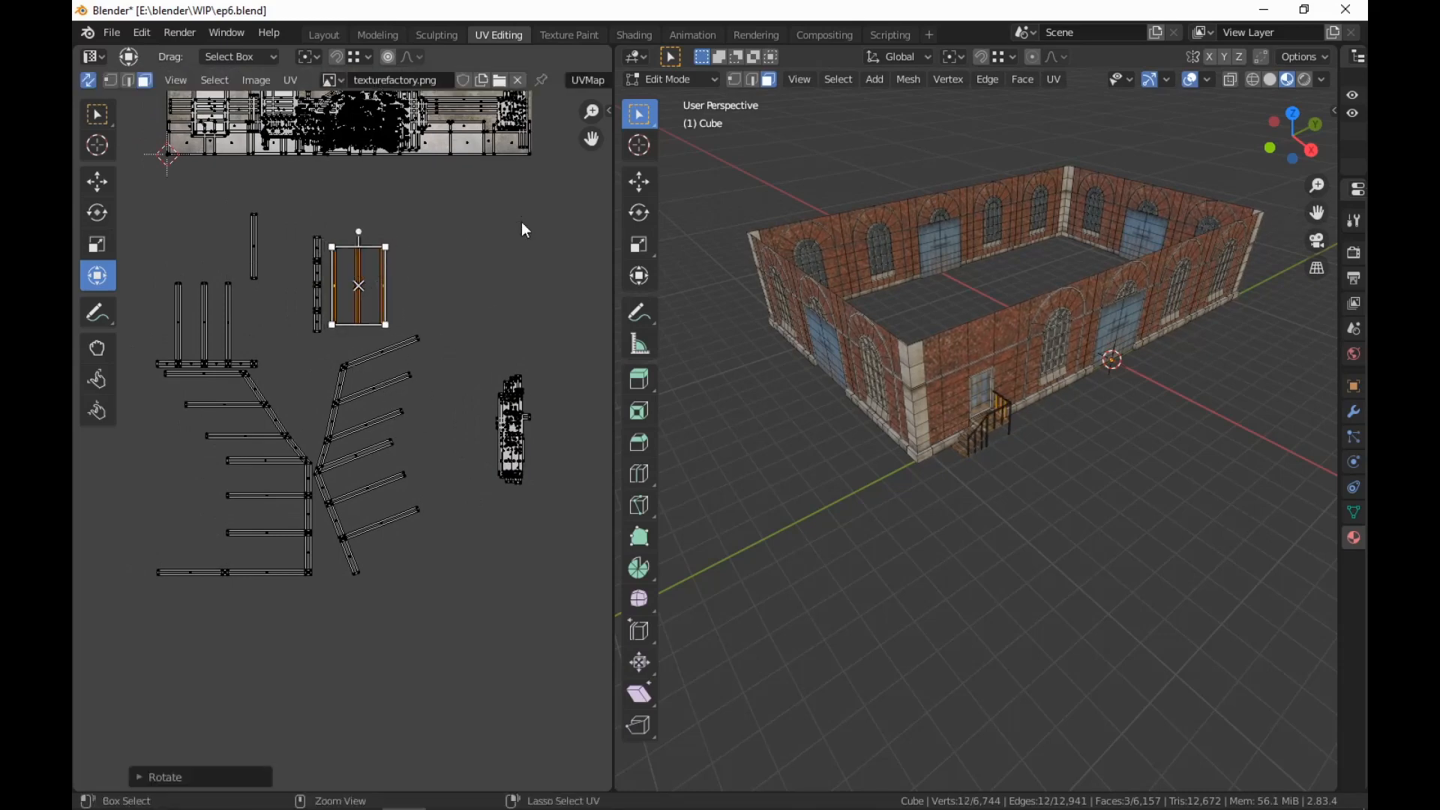
Move all the upright strips in the upper part of the layout beside the stack
drag(412, 223, 156, 354)
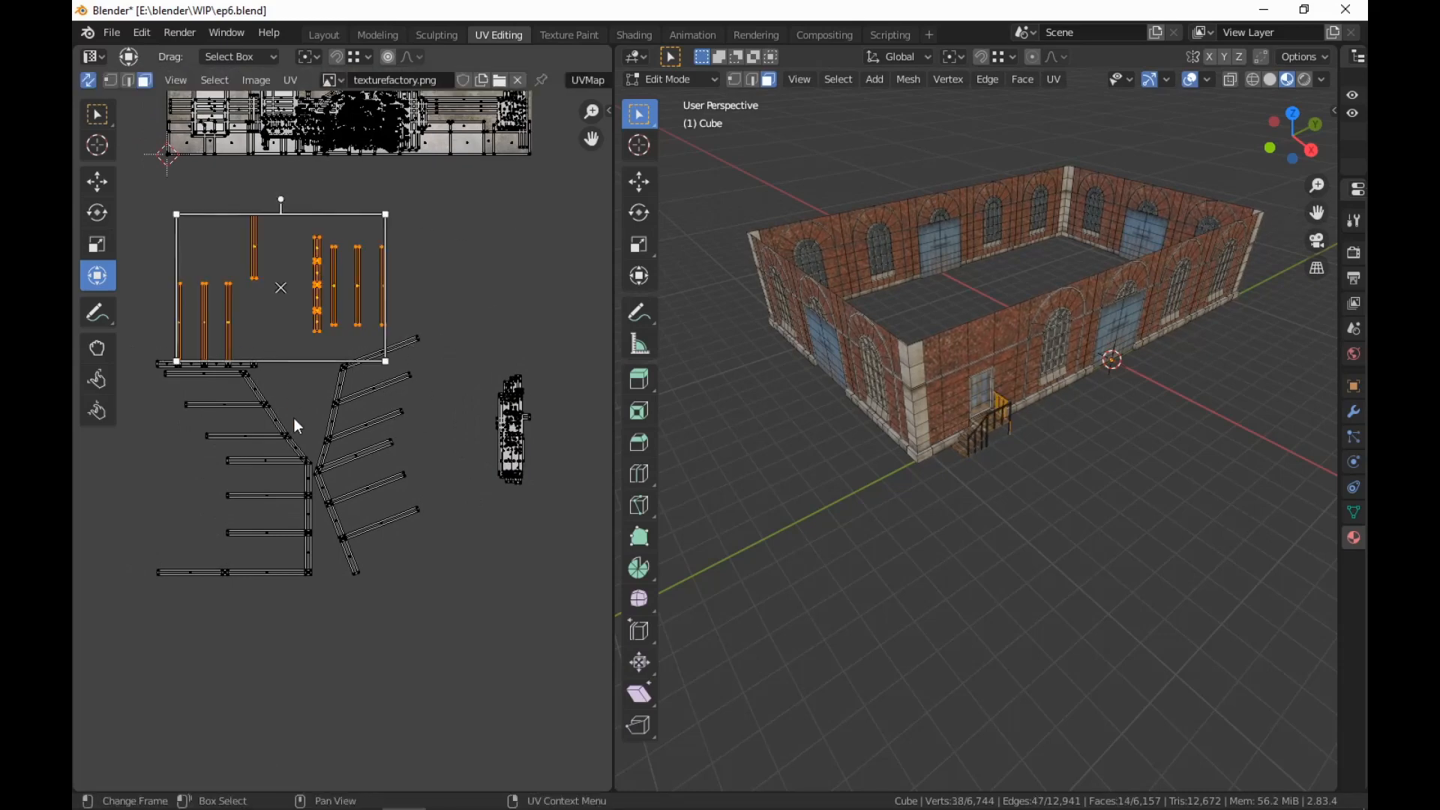
key(g)
click(125, 522)
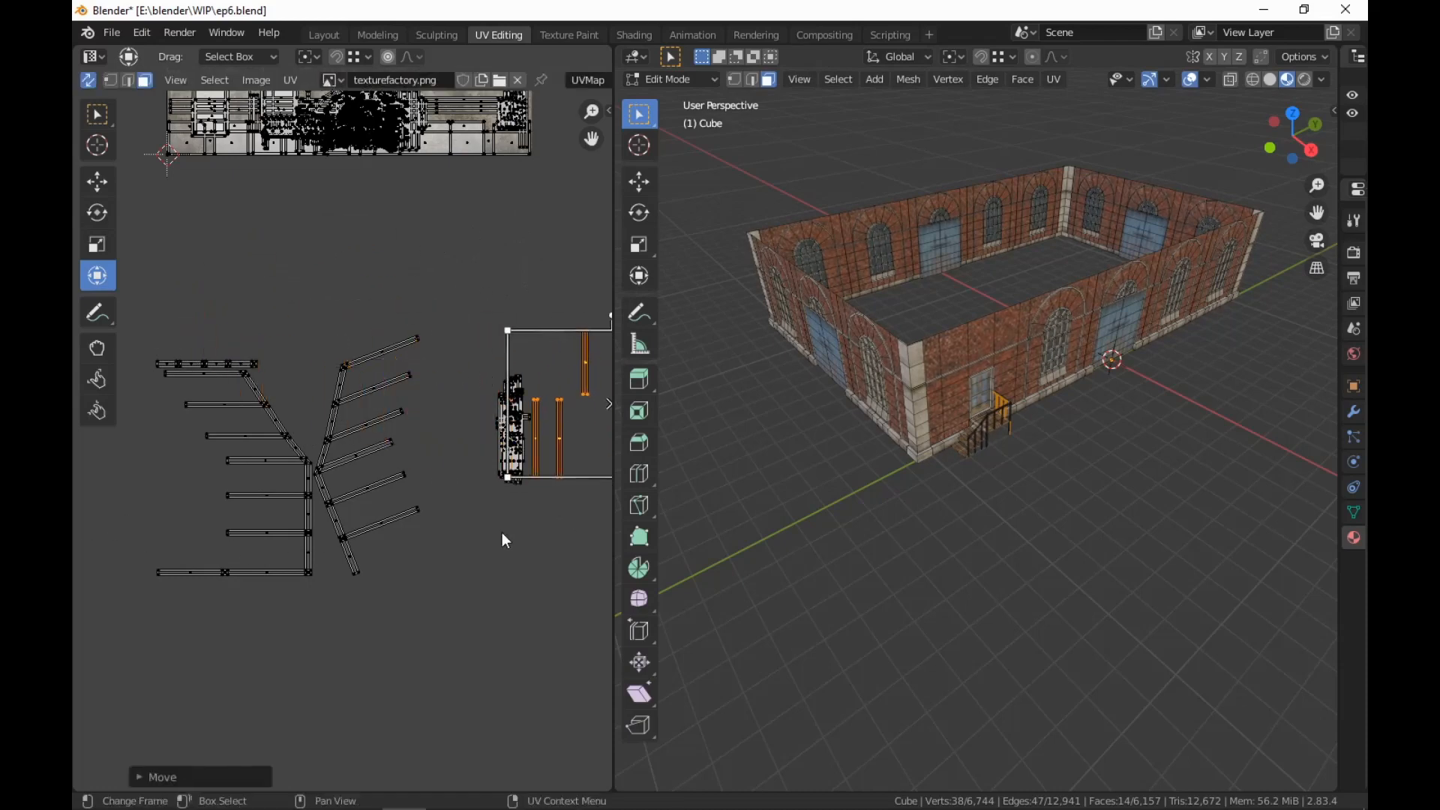
middle_drag(502, 532, 344, 540)
scroll(344, 540, down, 2)
Shift the newly moved upright strips group by group onto the stack until they overlap it
drag(513, 337, 353, 527)
key(g)
click(329, 528)
drag(484, 325, 352, 529)
key(g)
click(337, 574)
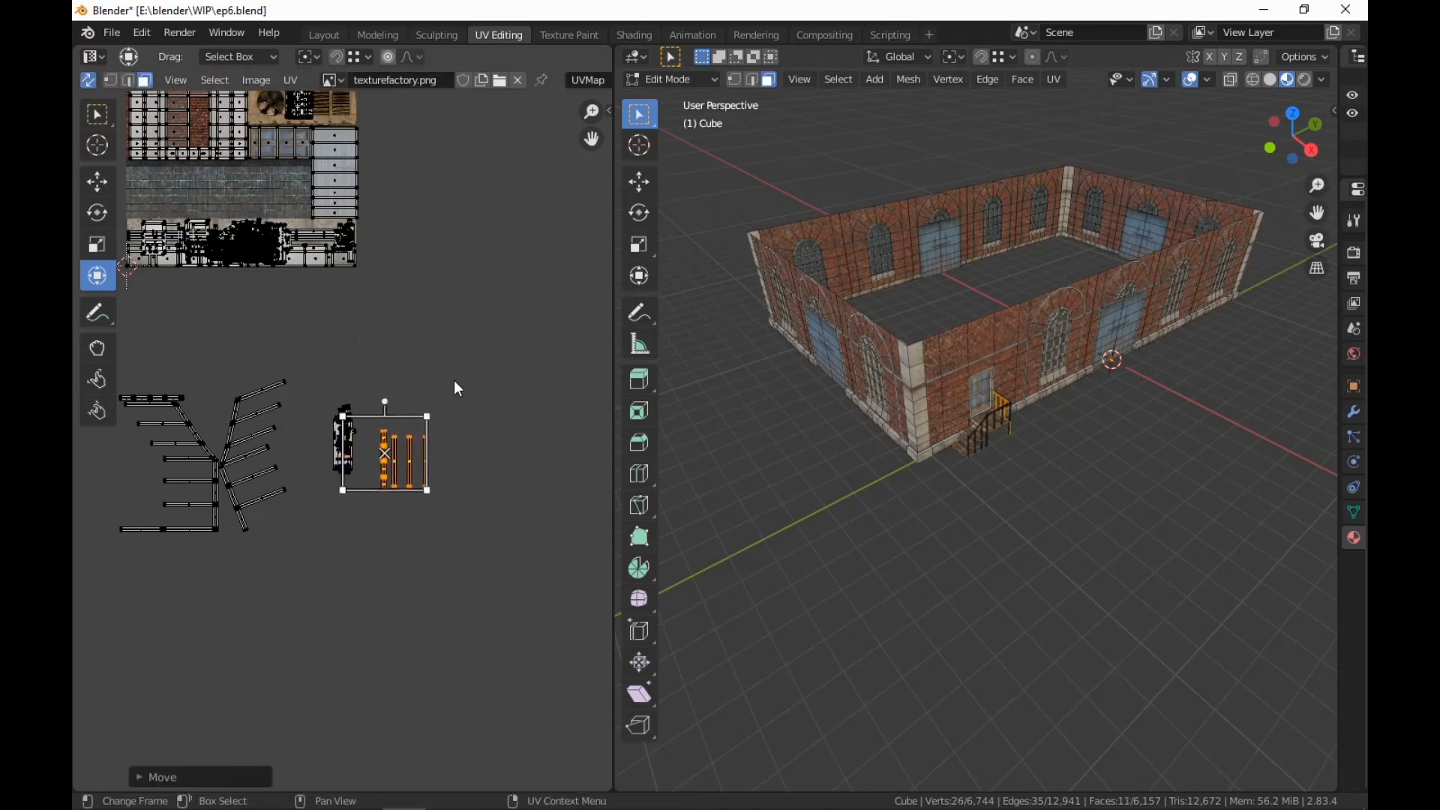
drag(458, 388, 362, 539)
key(g)
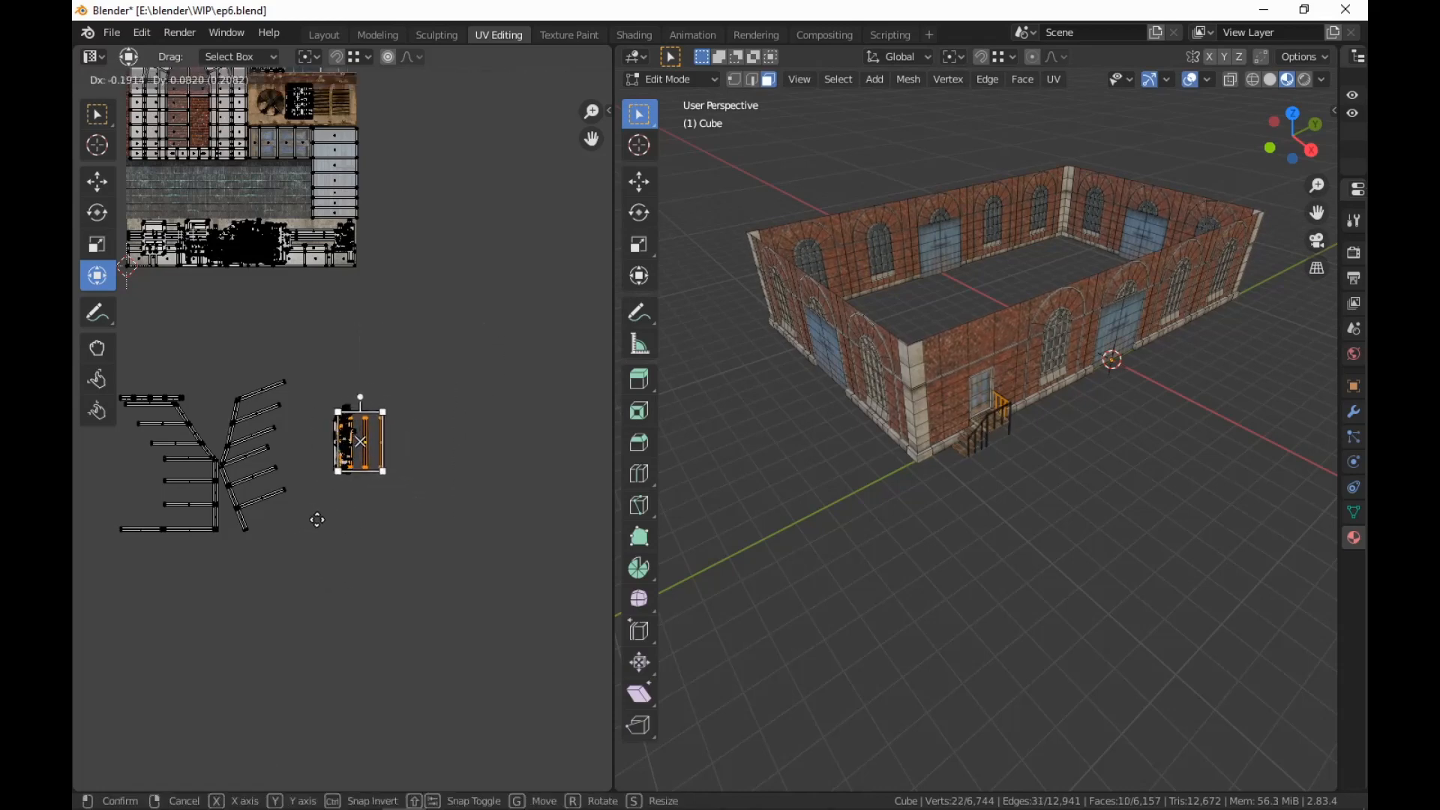
click(318, 519)
key(g)
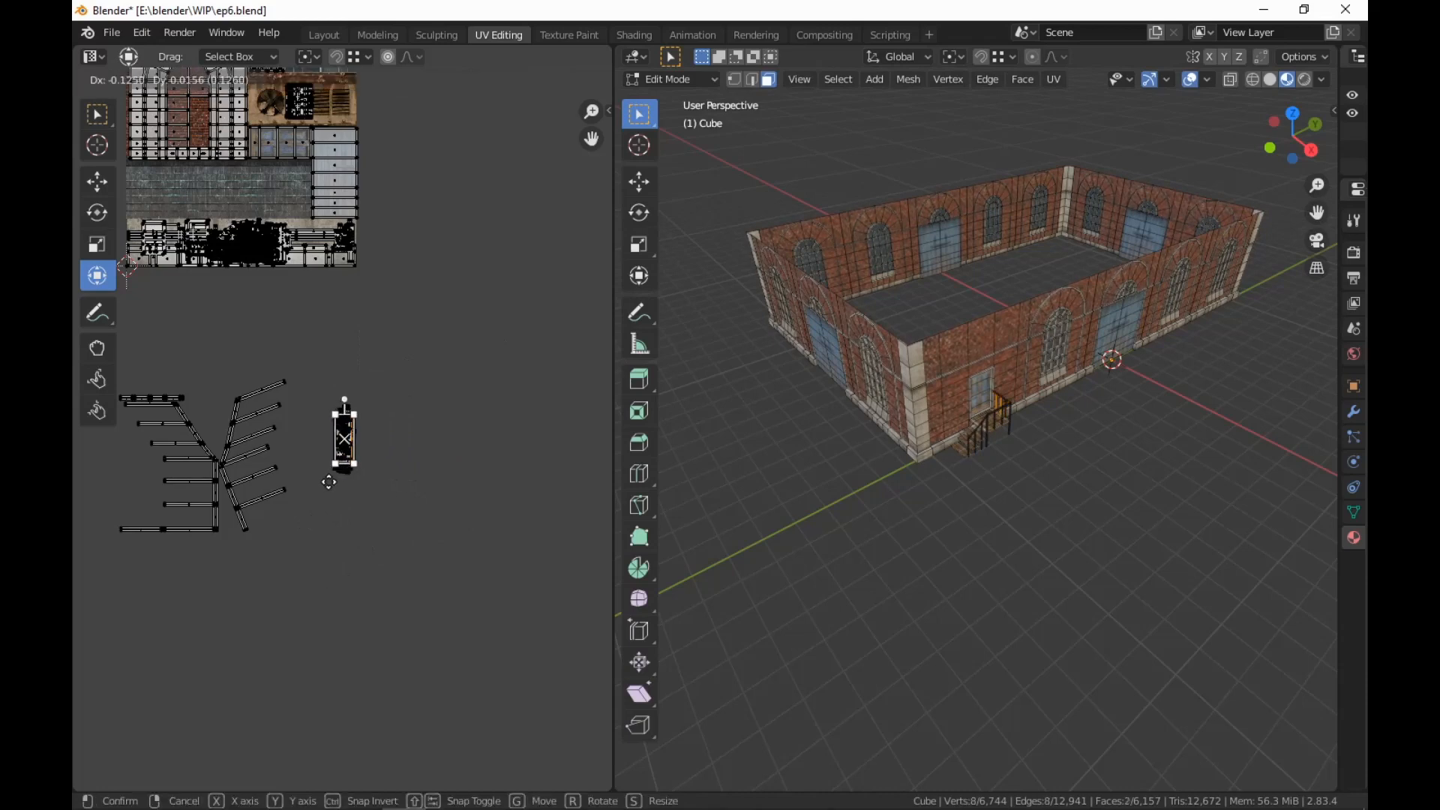
click(327, 482)
Rotate the horizontal strips branching off the left rail islands by 90° and move them beside the stack
scroll(405, 465, up, 2)
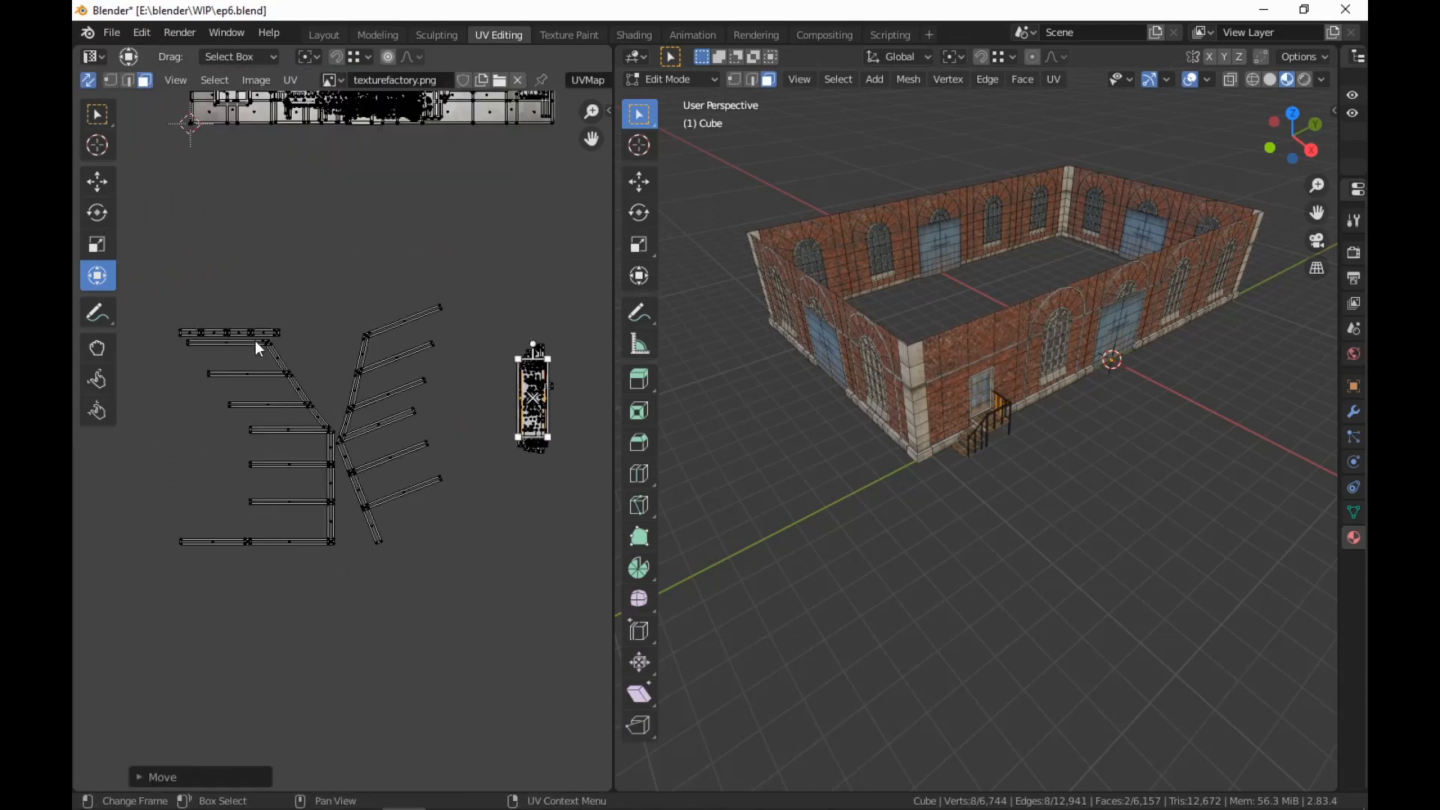
drag(313, 561, 219, 340)
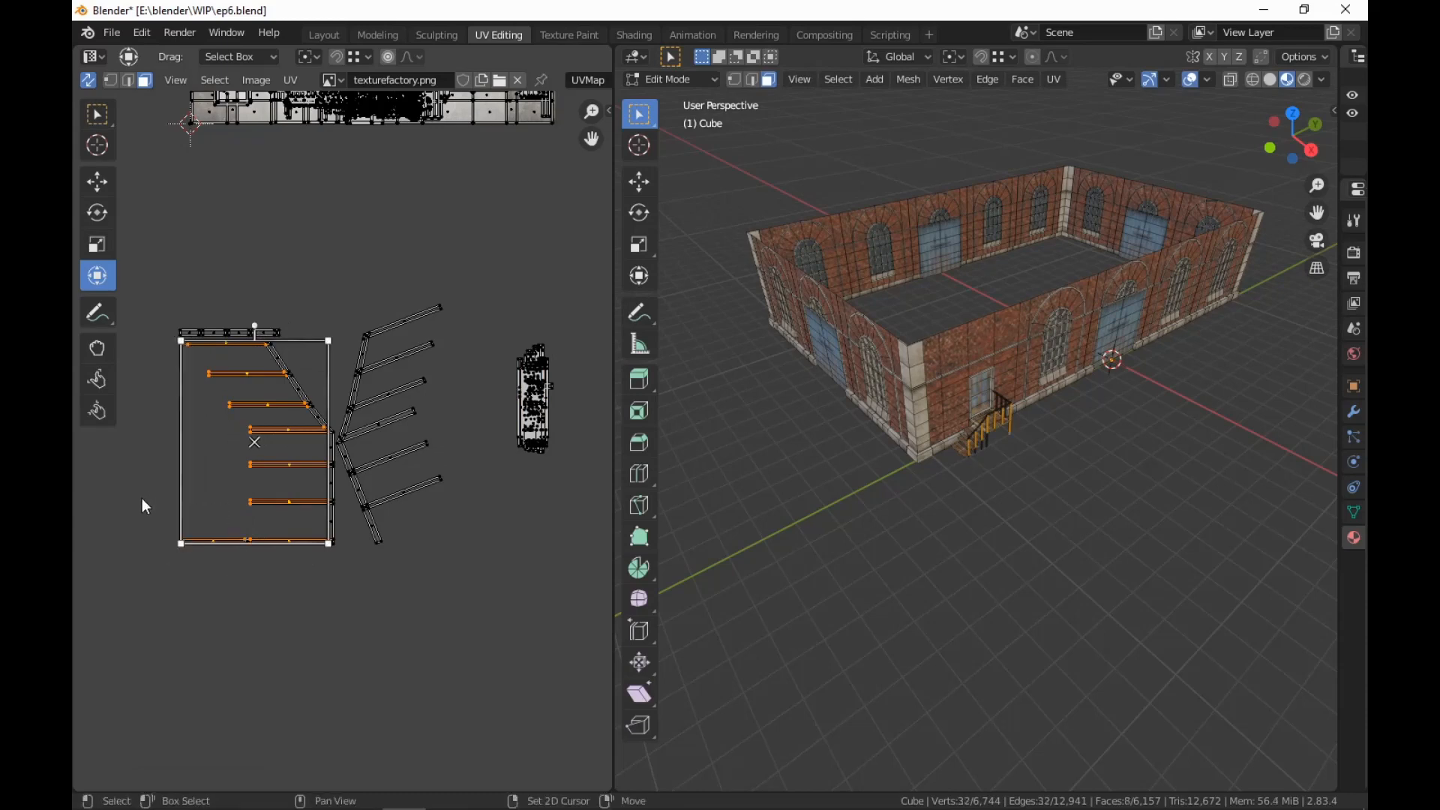
scroll(412, 553, down, 2)
key(r)
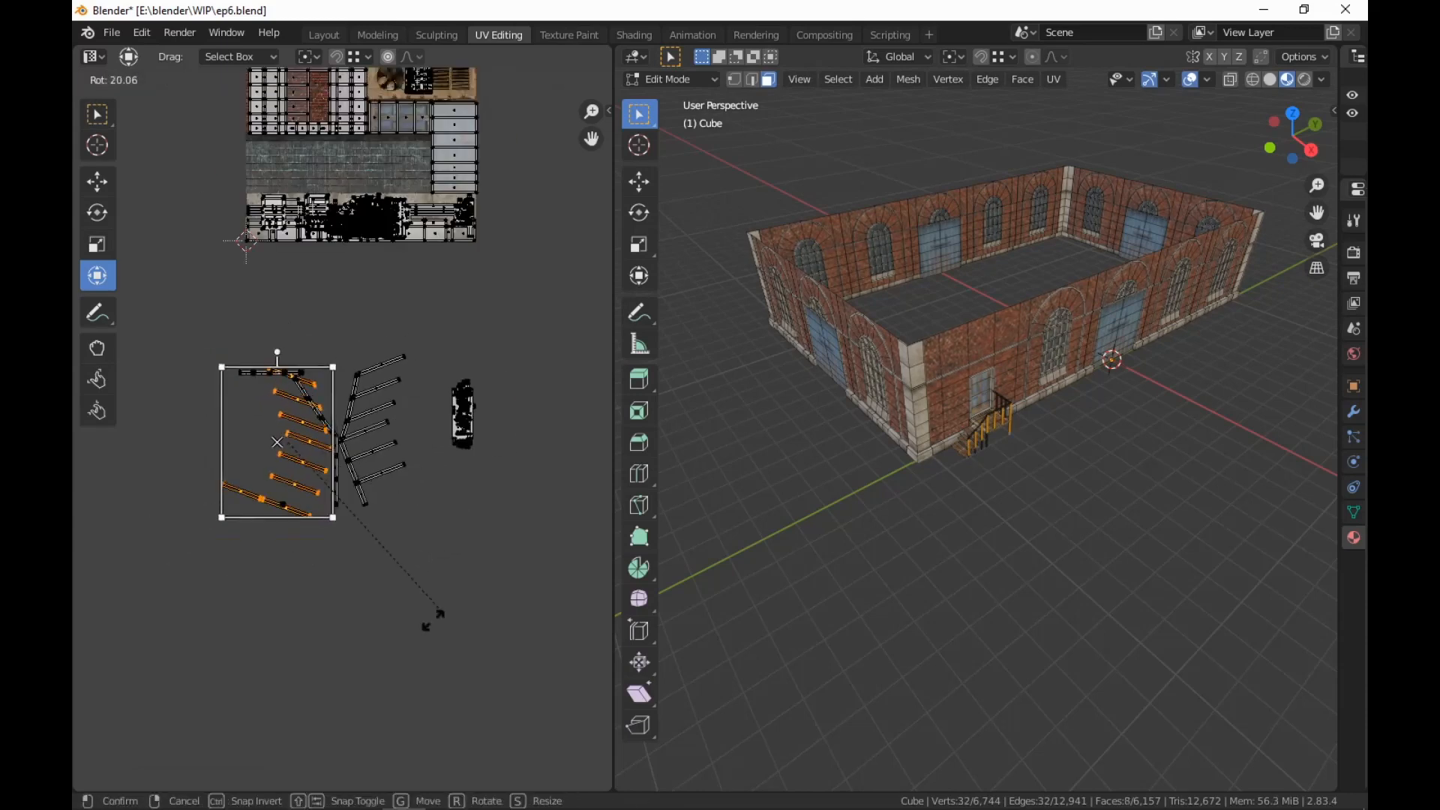
click(207, 614)
key(g)
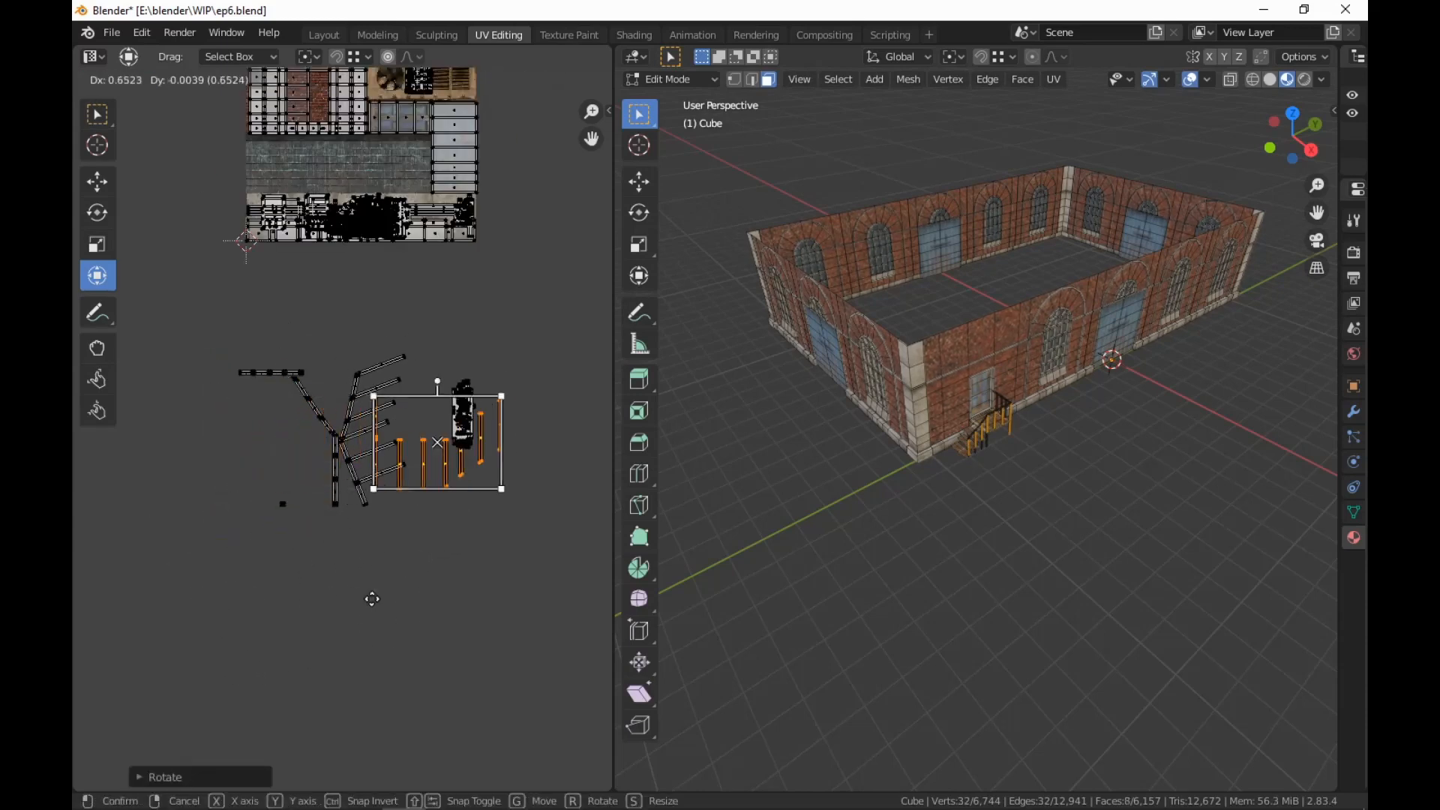
click(439, 574)
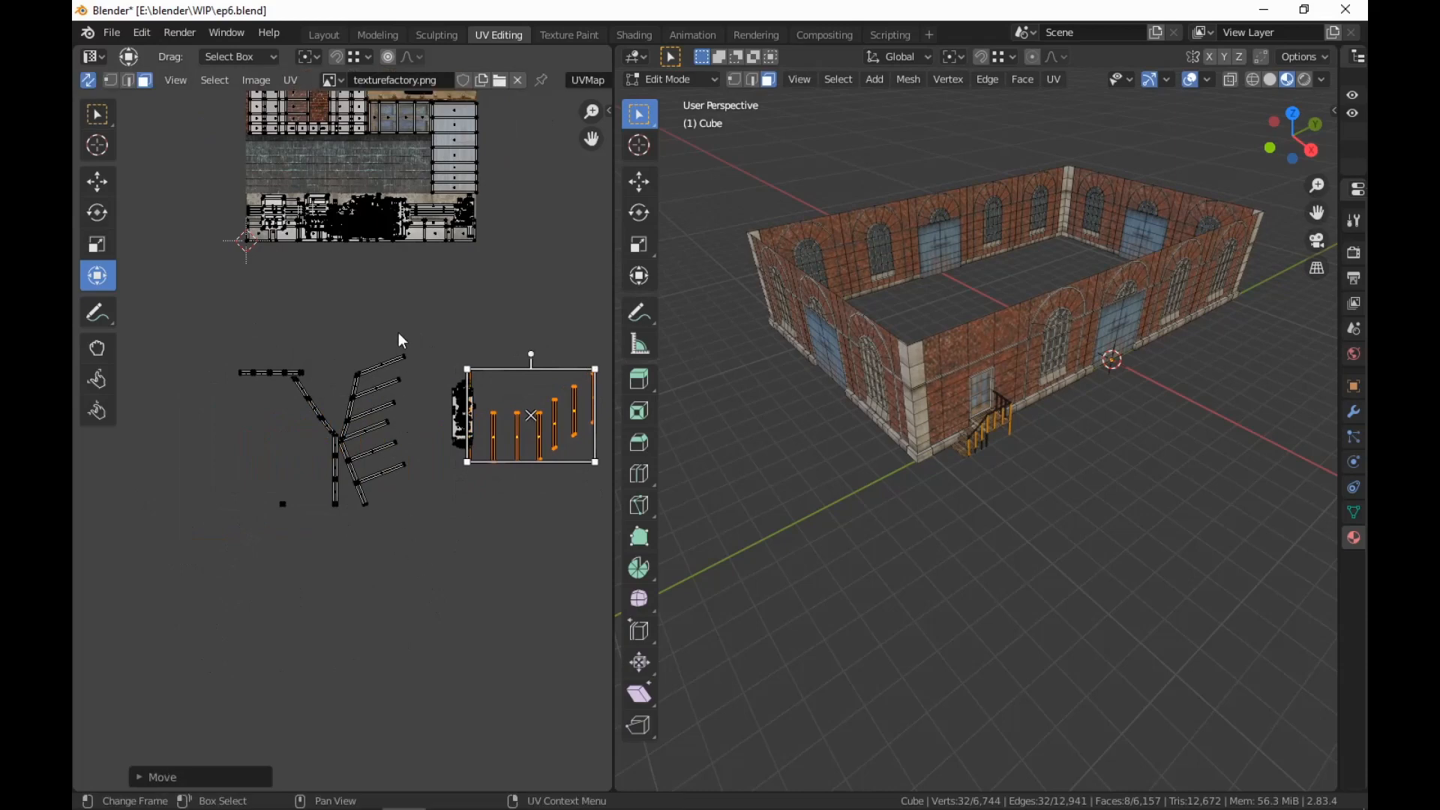
Rotate the six slanted strips branching off the rail islands by about 110° to stand upright and move them among the strips beside the stack
drag(414, 330, 360, 479)
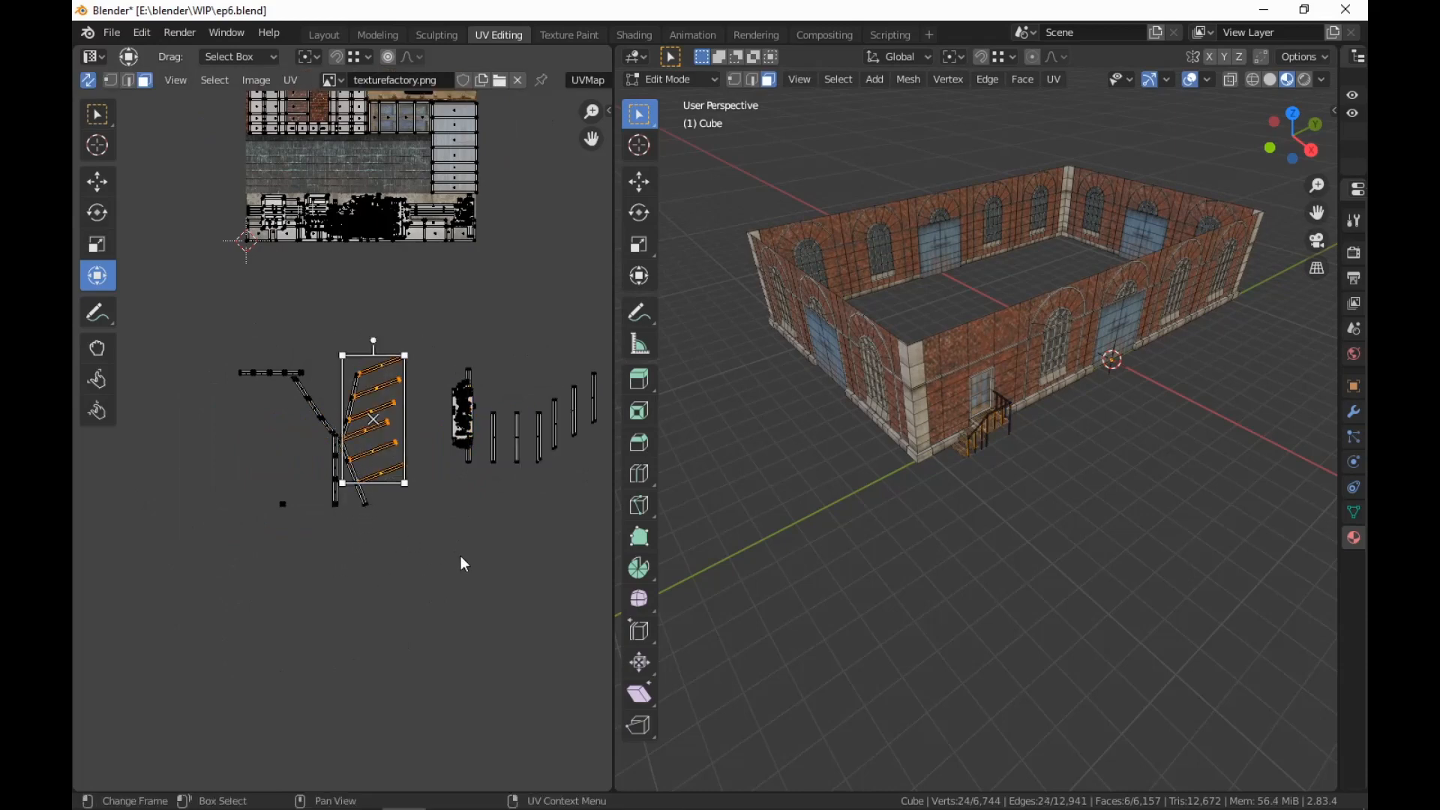
key(r)
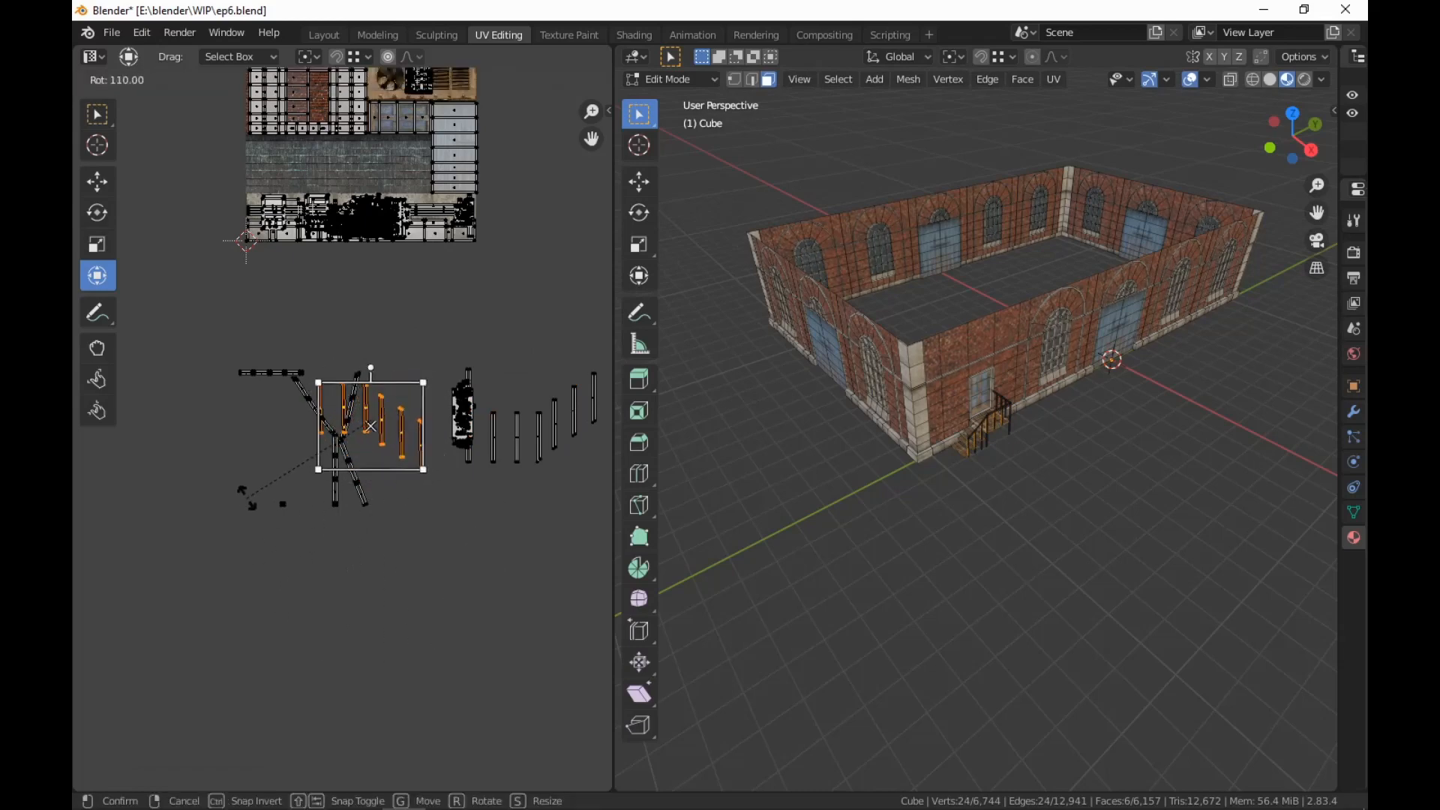
click(303, 523)
key(g)
click(478, 526)
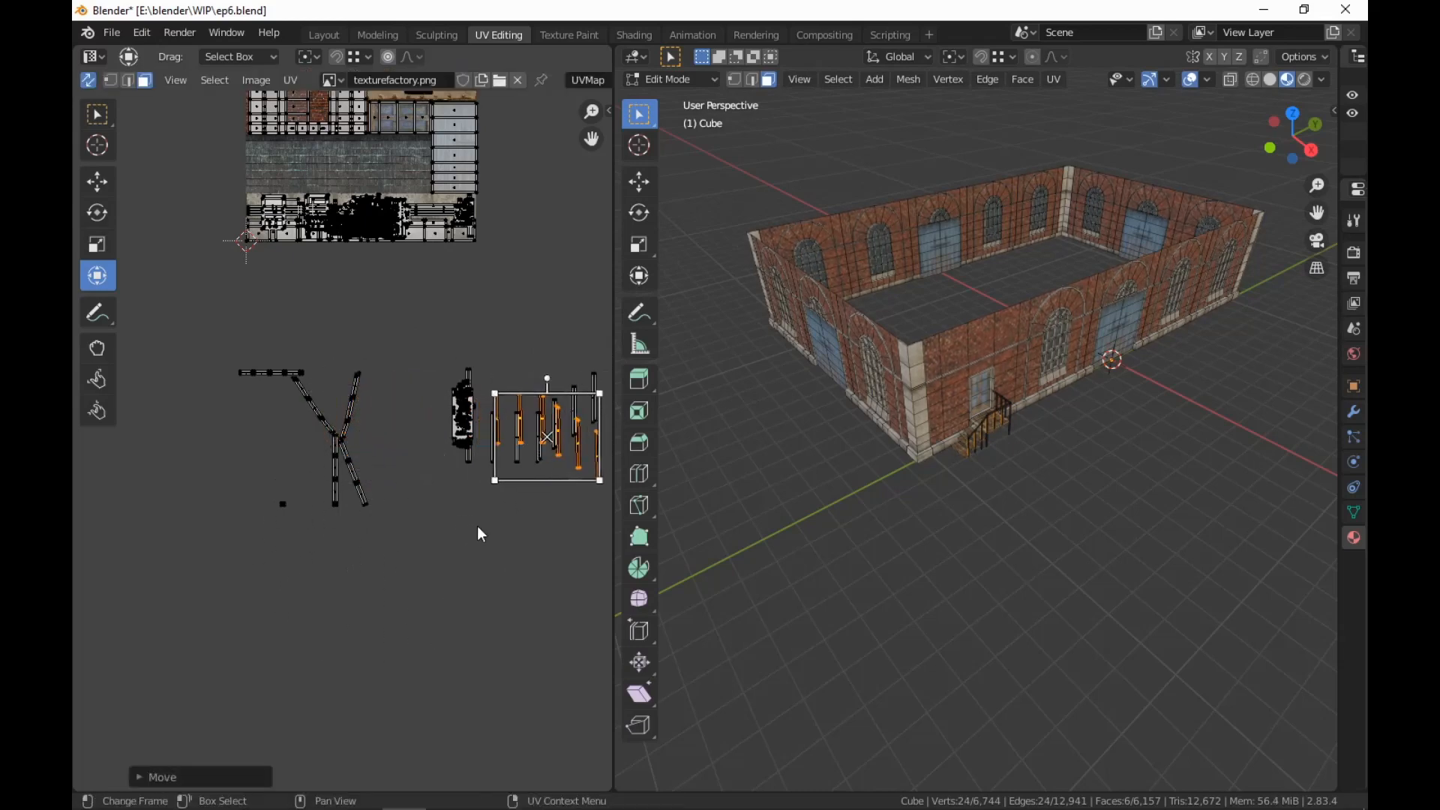
Move the upper slanted rail island and the vertical one below it onto the strip stack
drag(403, 349, 344, 442)
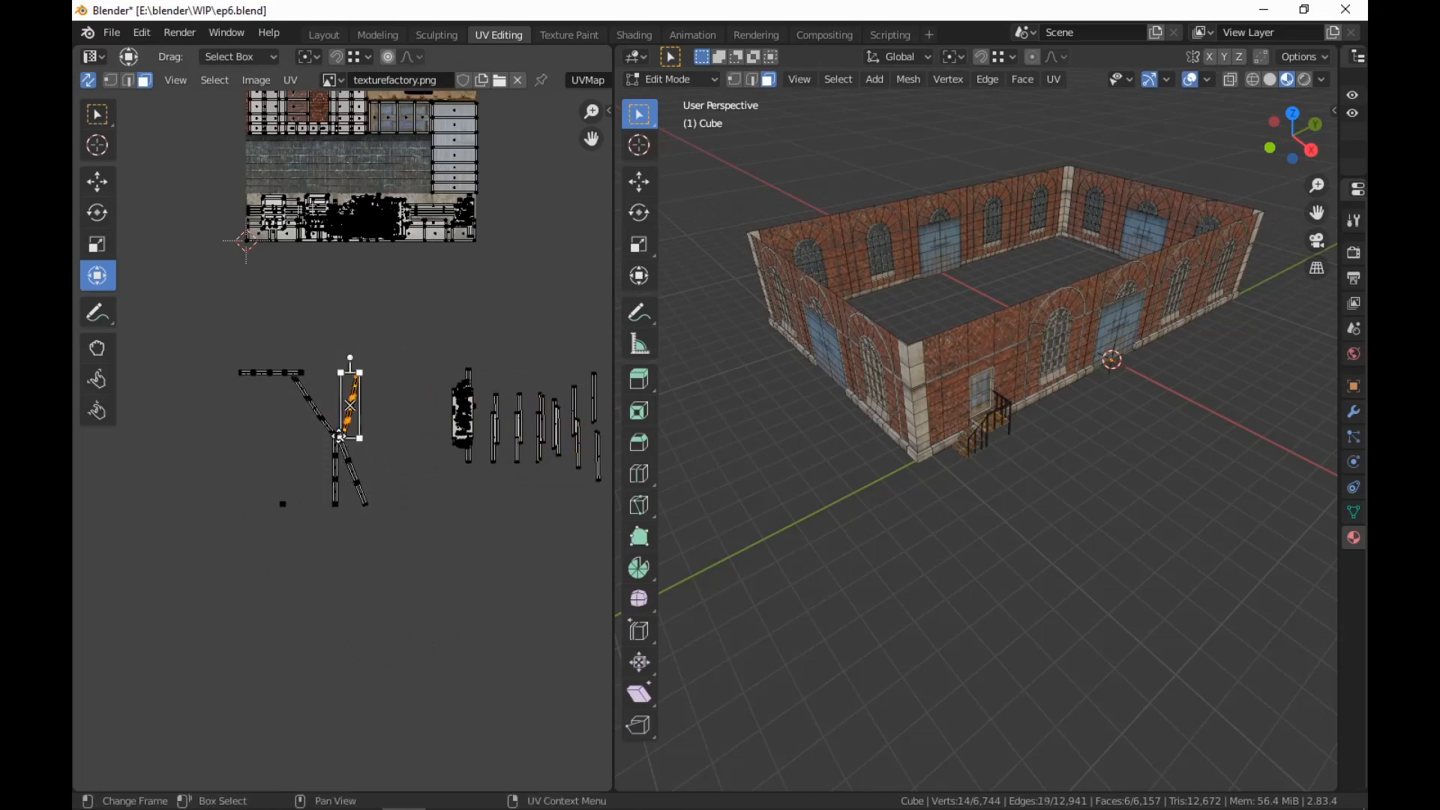
key(g)
click(453, 450)
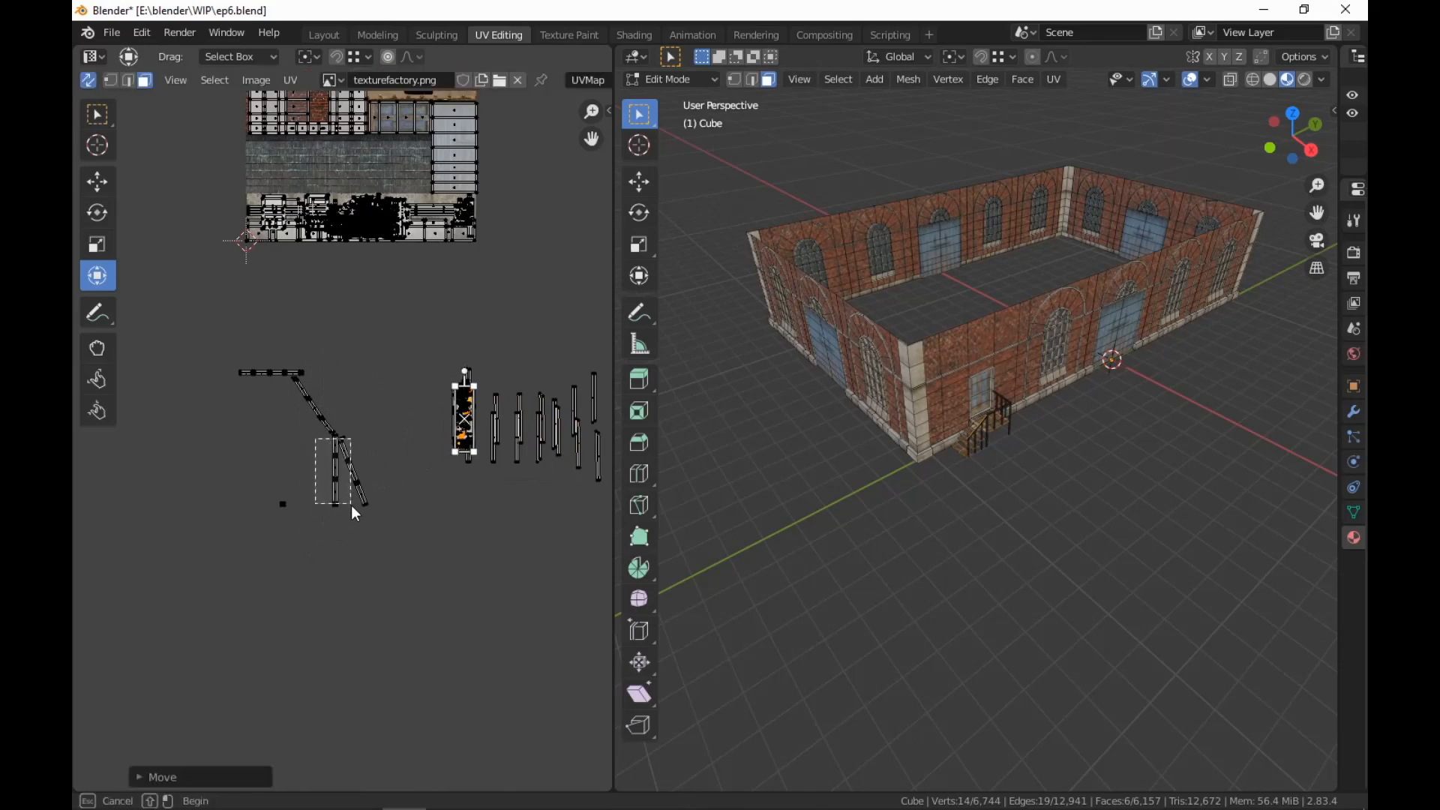
drag(353, 507, 349, 509)
key(g)
click(470, 459)
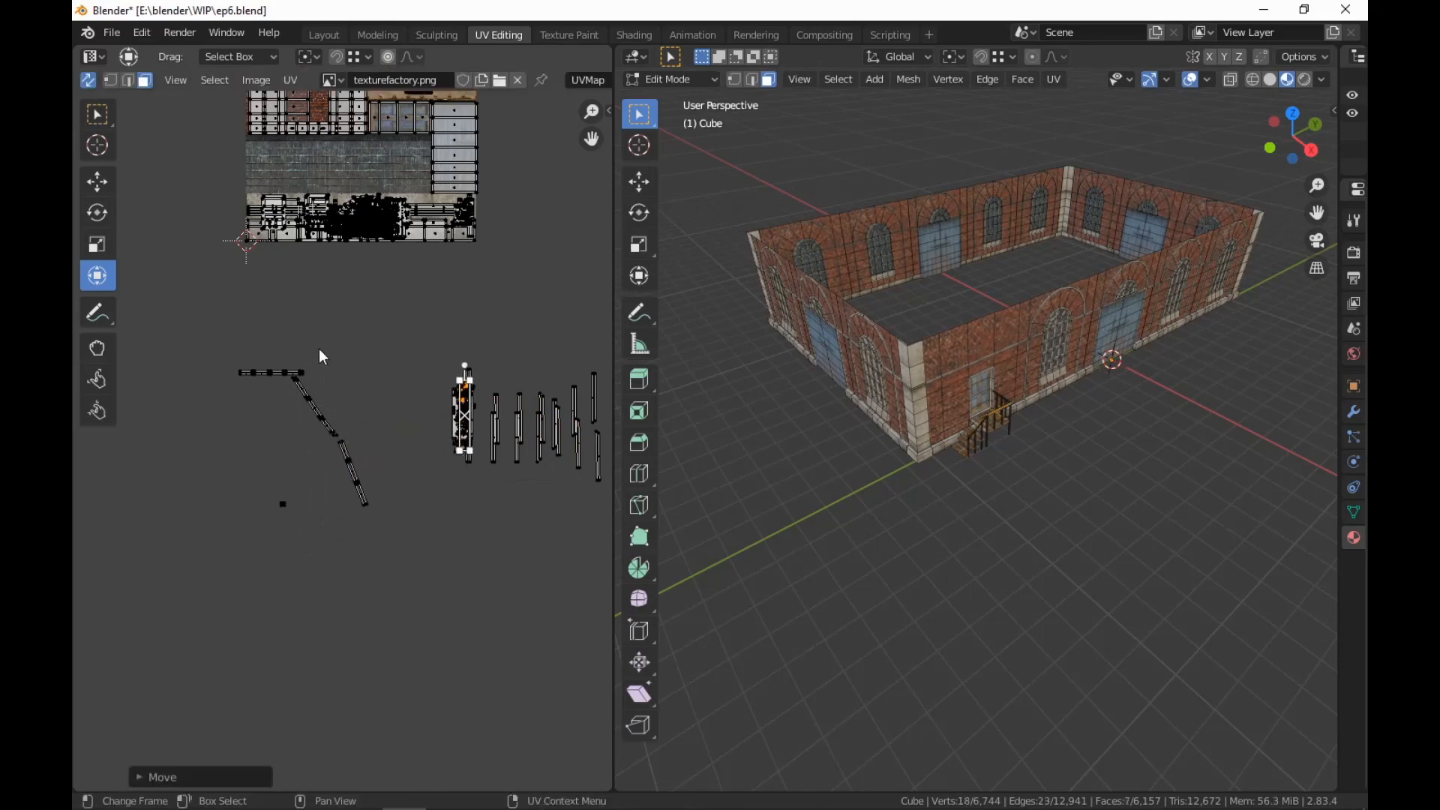
Rotate the horizontal rail island by 90° to stand upright and move it onto the stack
drag(242, 386, 234, 379)
key(g)
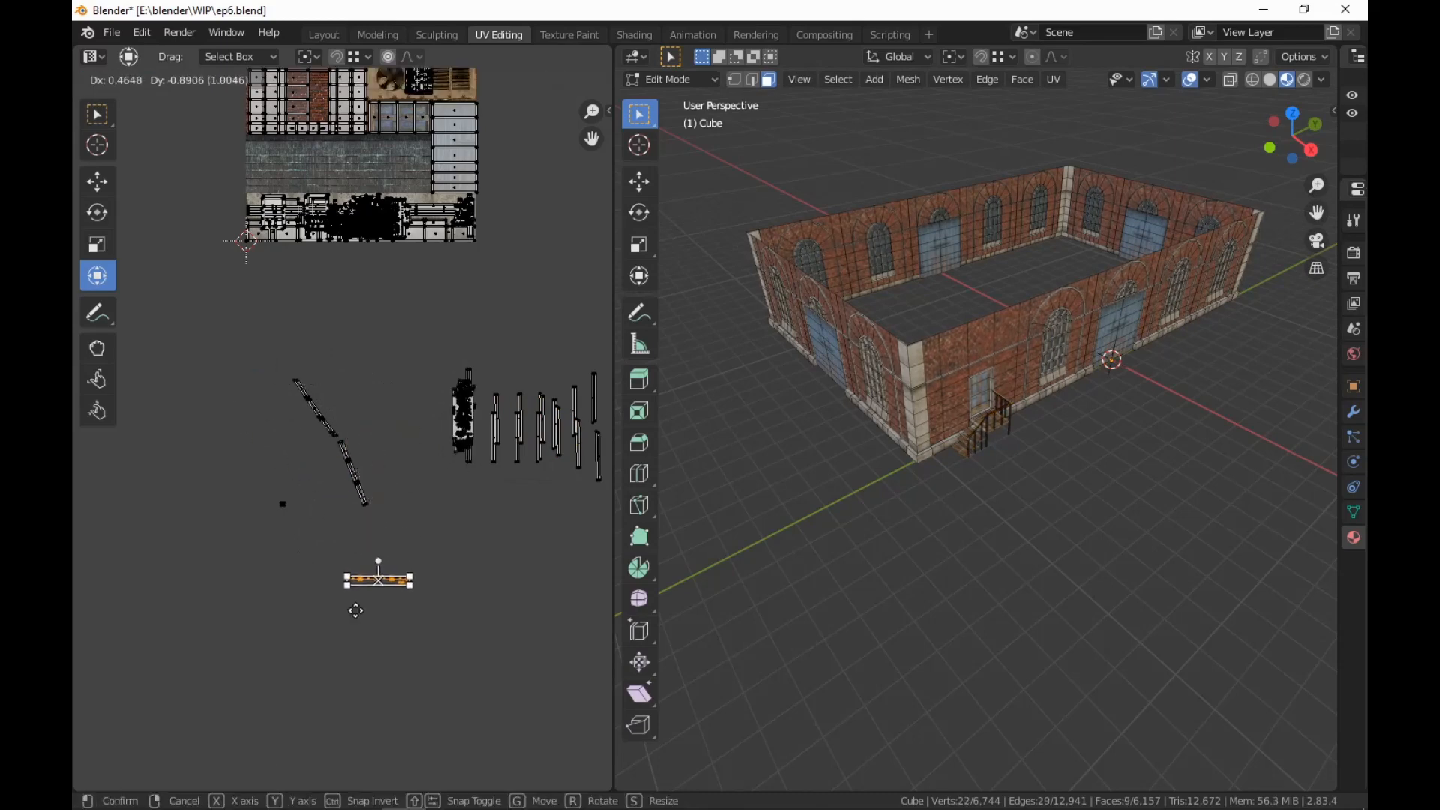
key(r)
click(474, 536)
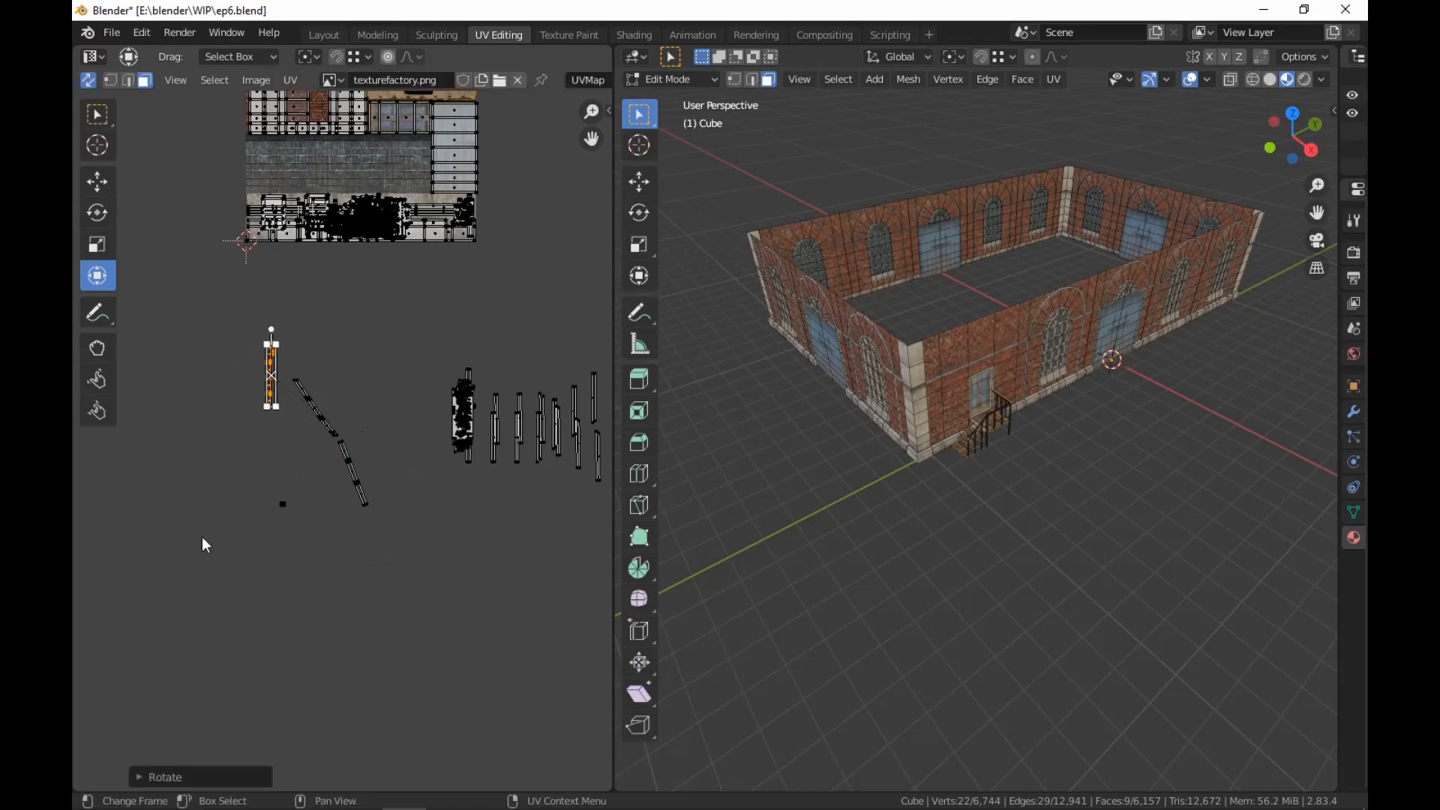
key(g)
click(418, 586)
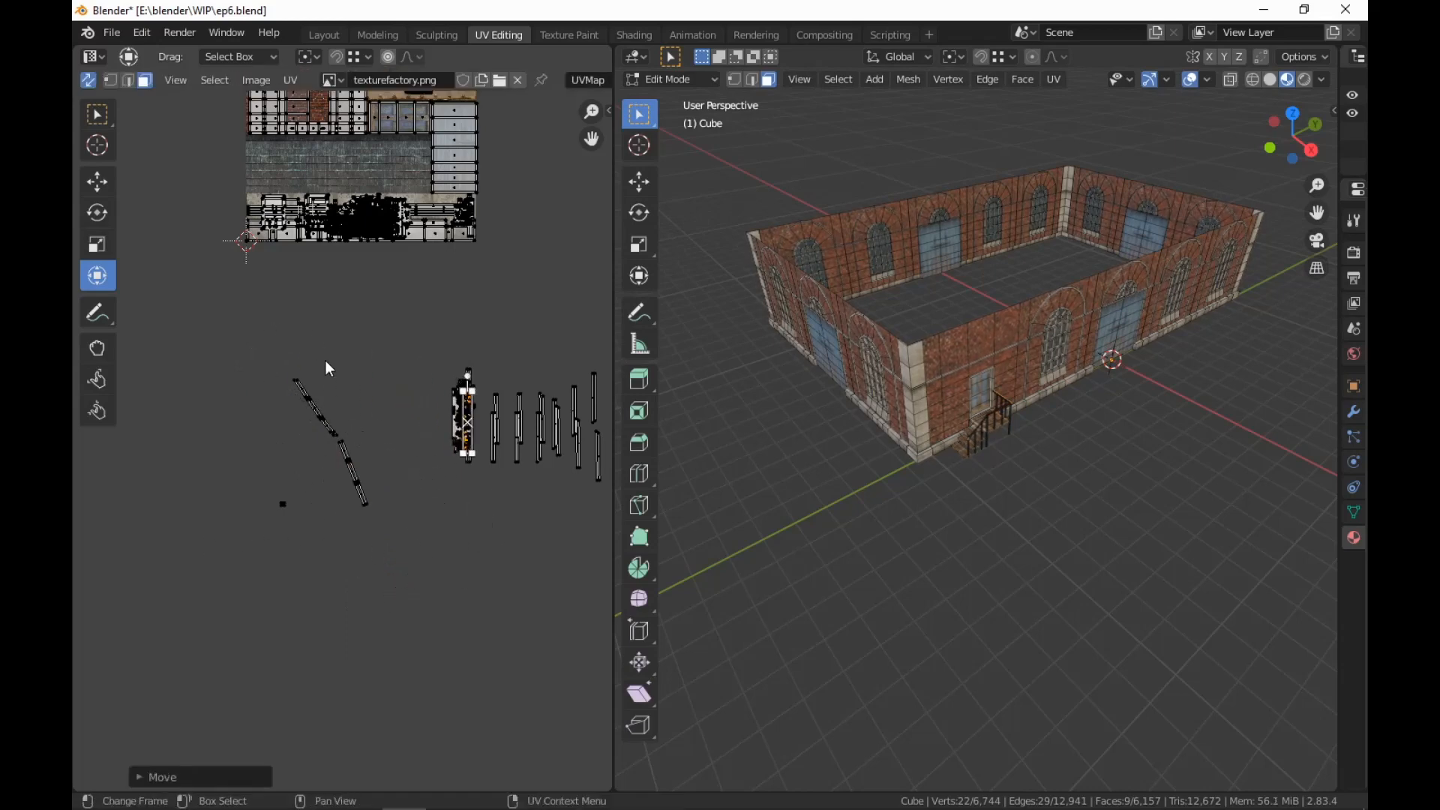
Rotate the two remaining diagonal rail islands upright, move them onto the stack, and shift the lower one up to overlap it
drag(373, 344, 291, 513)
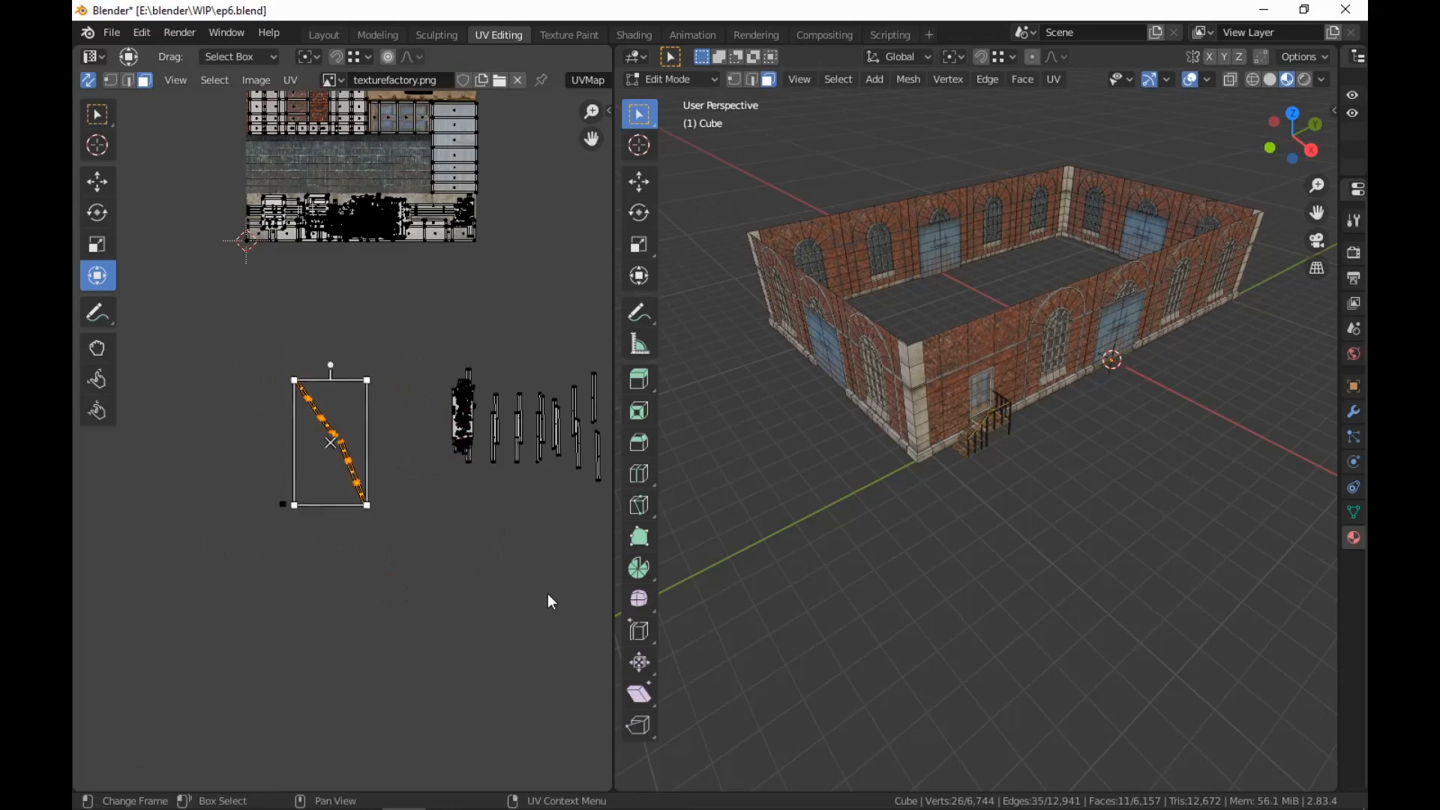
key(r)
click(371, 669)
key(g)
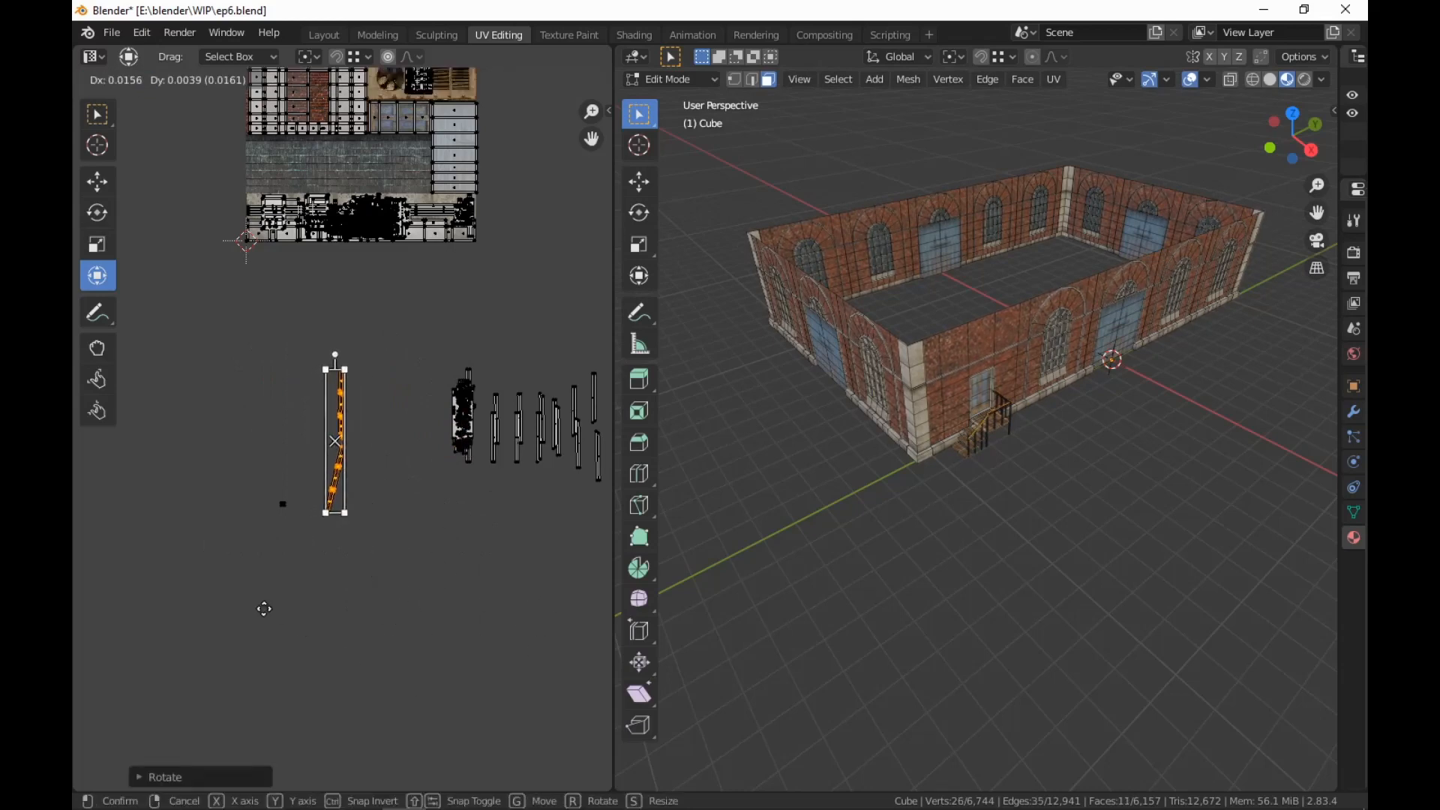
click(393, 631)
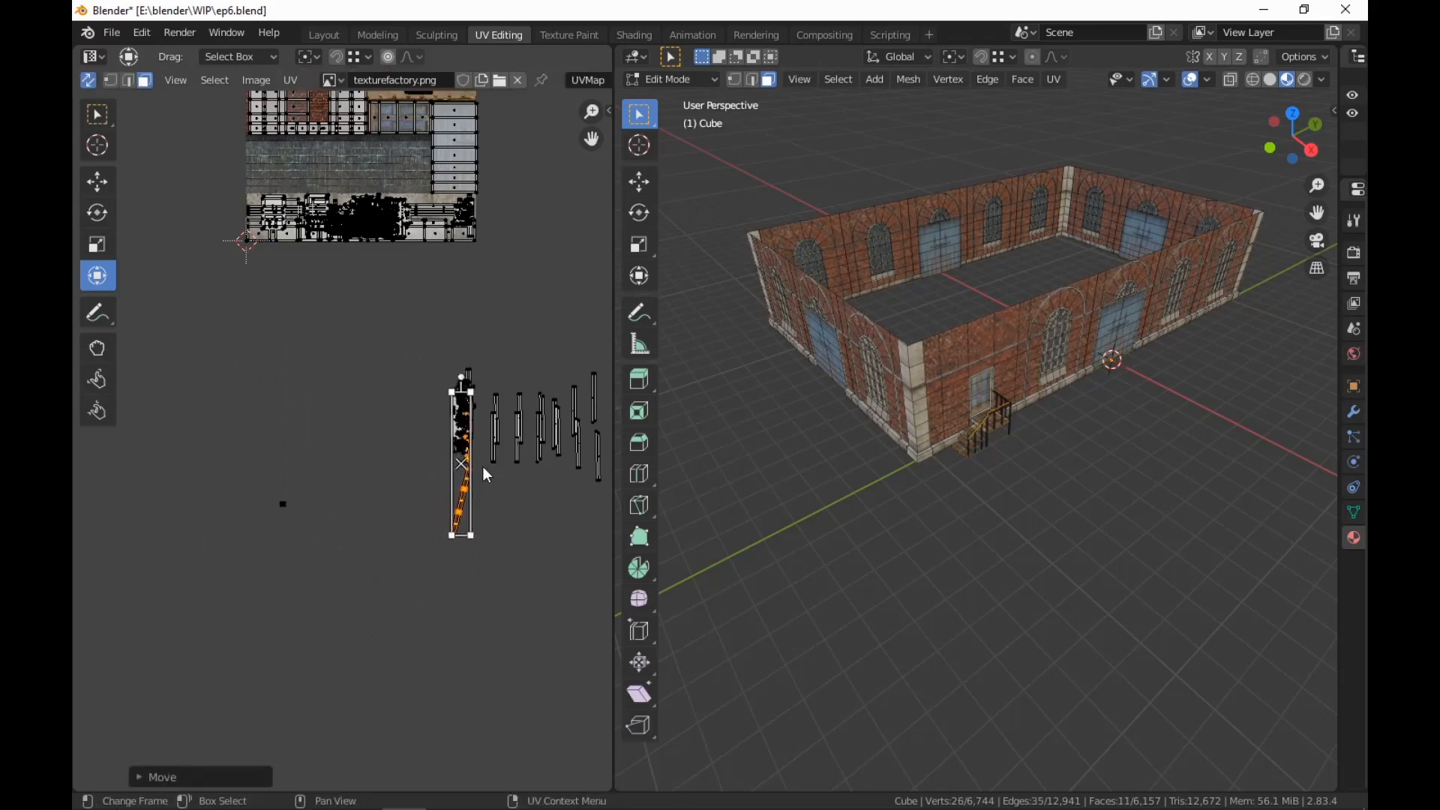
drag(484, 467, 440, 576)
key(g)
click(445, 493)
Shift the loose upright strips beside the stack group by group until every one overlaps it
middle_drag(569, 494, 483, 574)
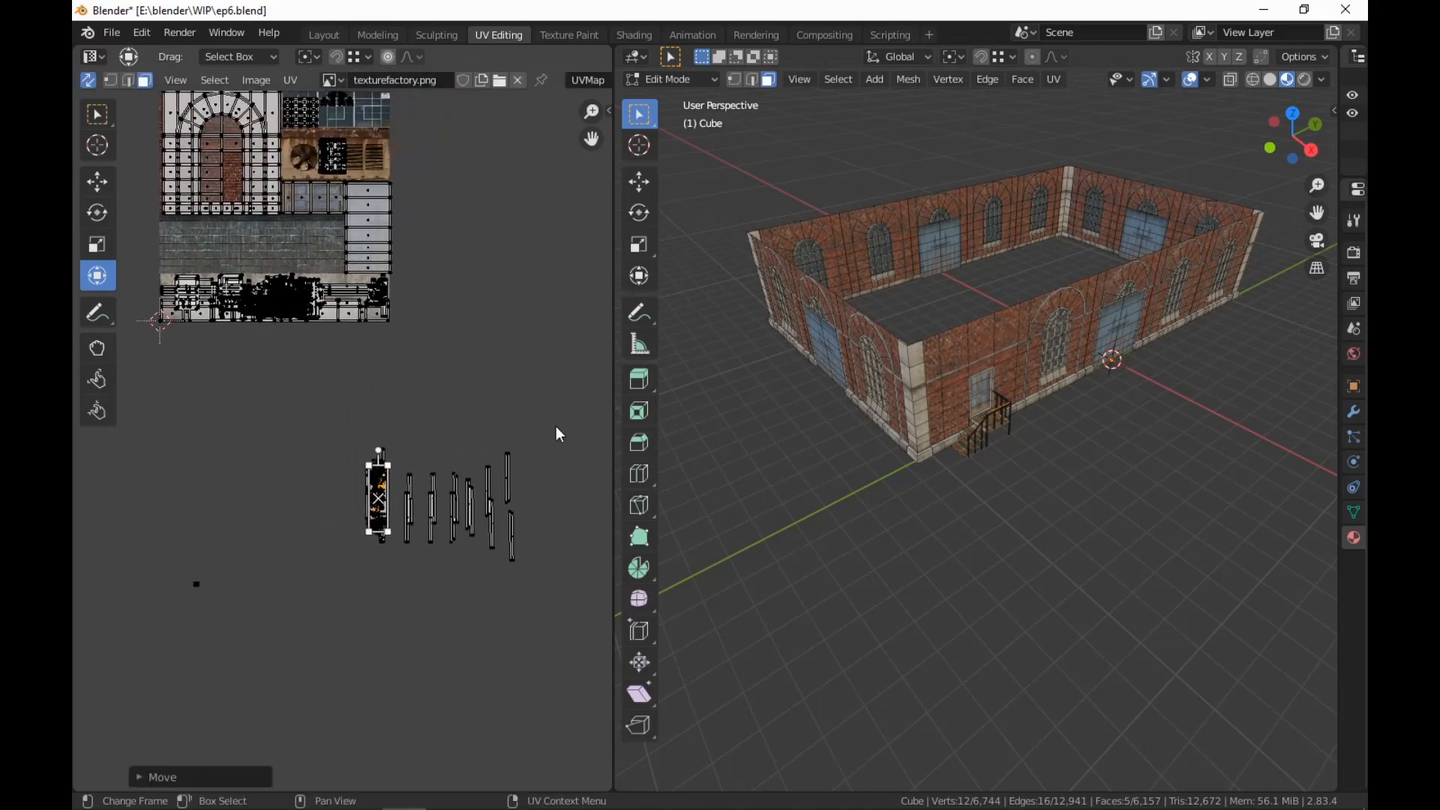
drag(562, 407, 396, 600)
key(g)
click(360, 588)
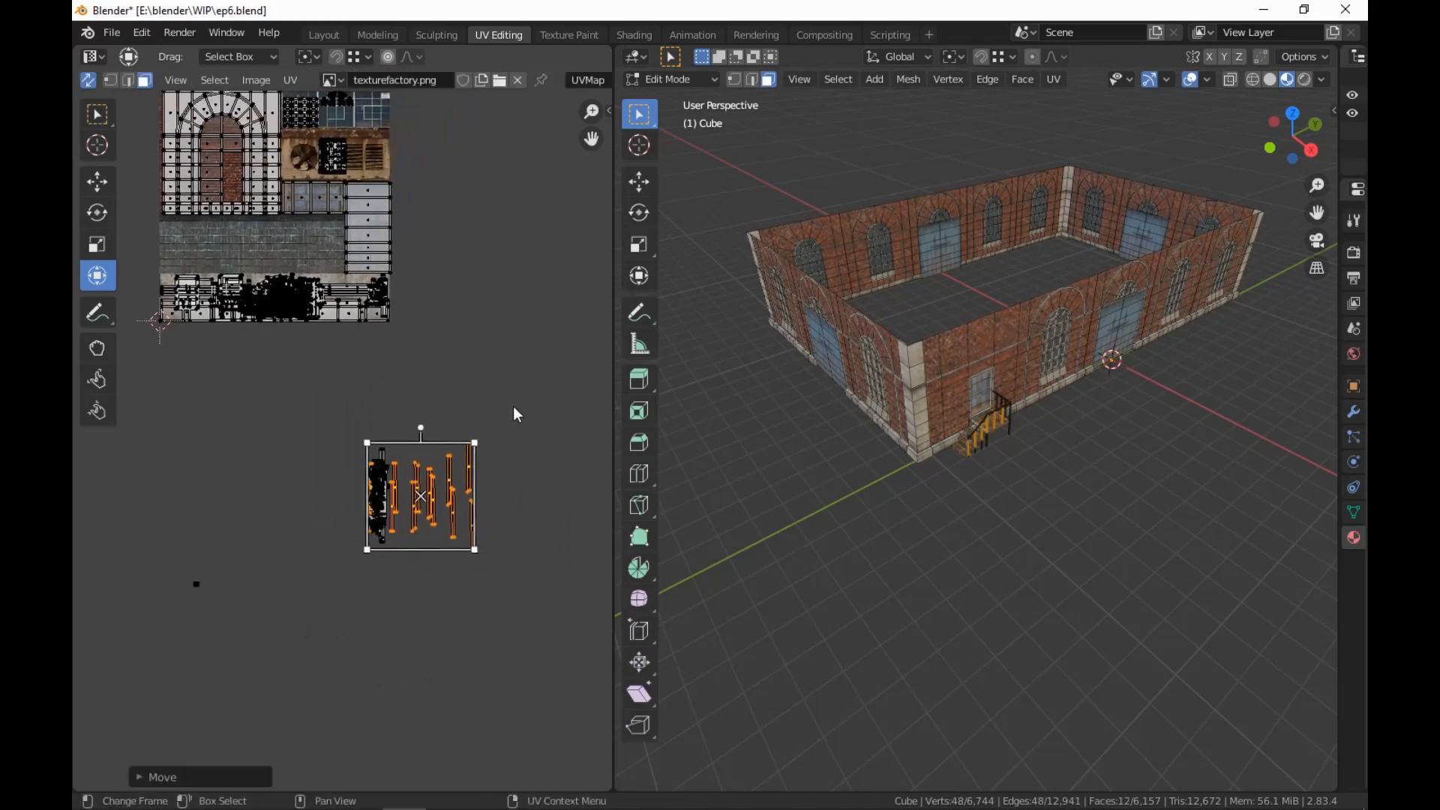
drag(515, 408, 385, 596)
key(g)
click(365, 592)
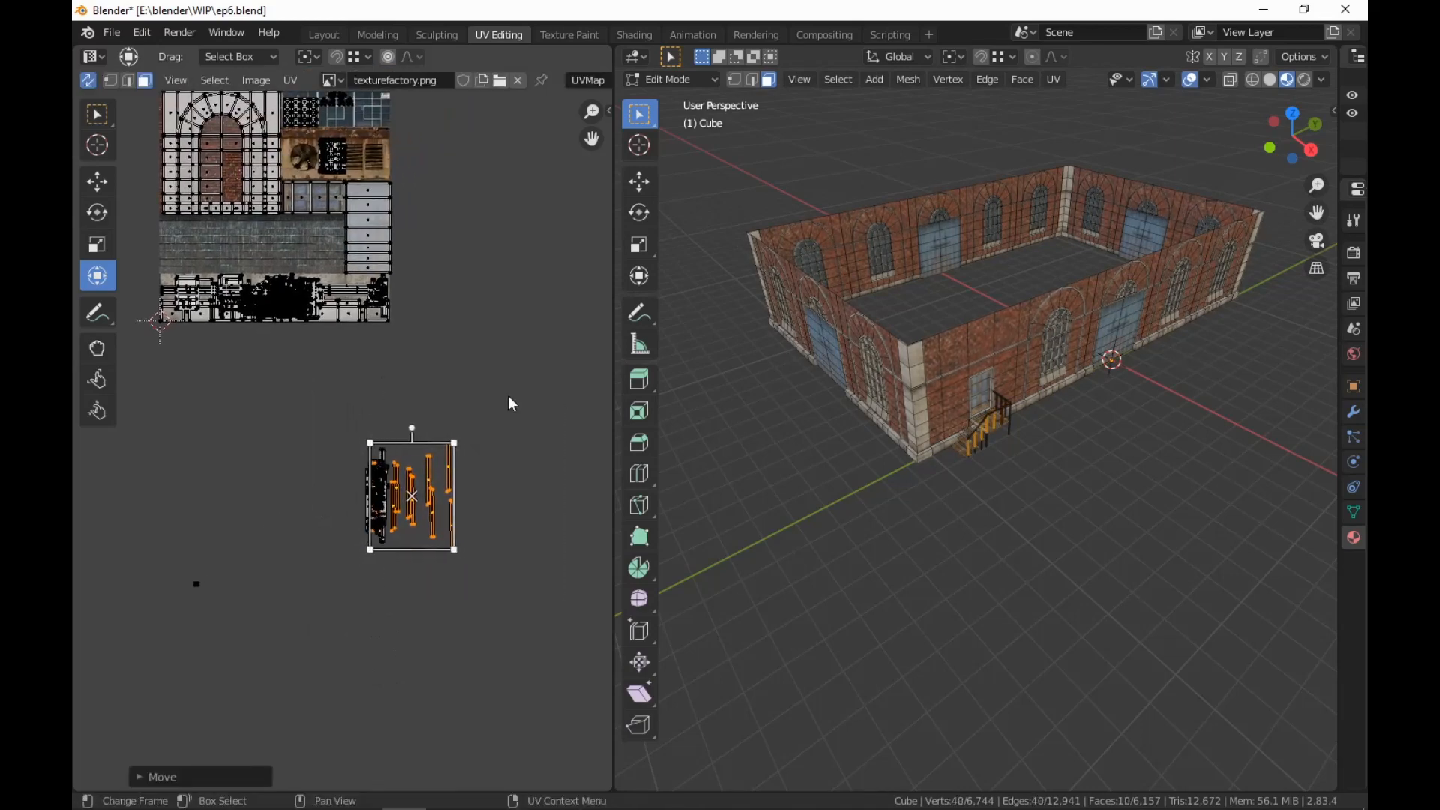
drag(509, 403, 388, 569)
key(g)
click(379, 567)
key(g)
click(366, 569)
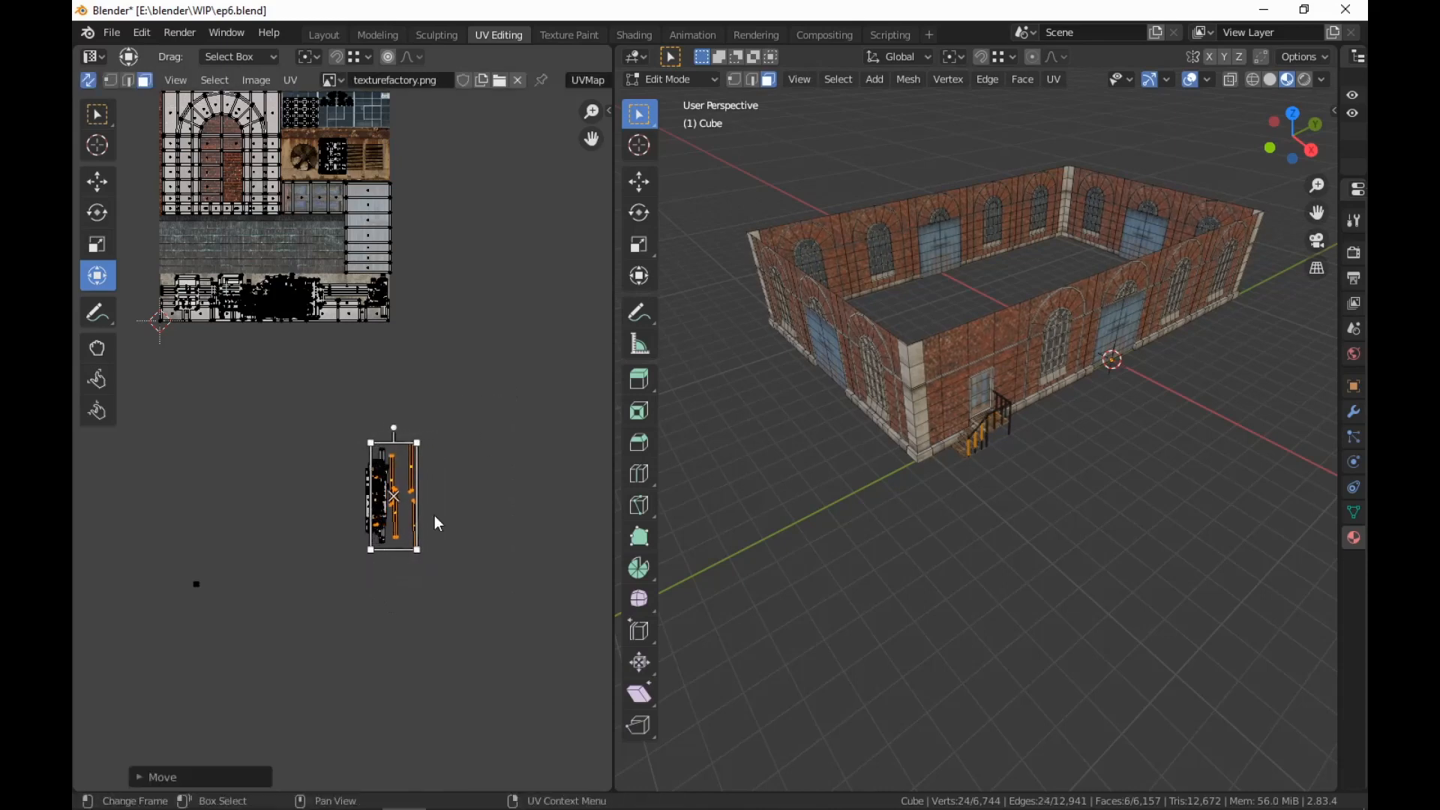
drag(445, 420, 385, 580)
key(g)
click(372, 579)
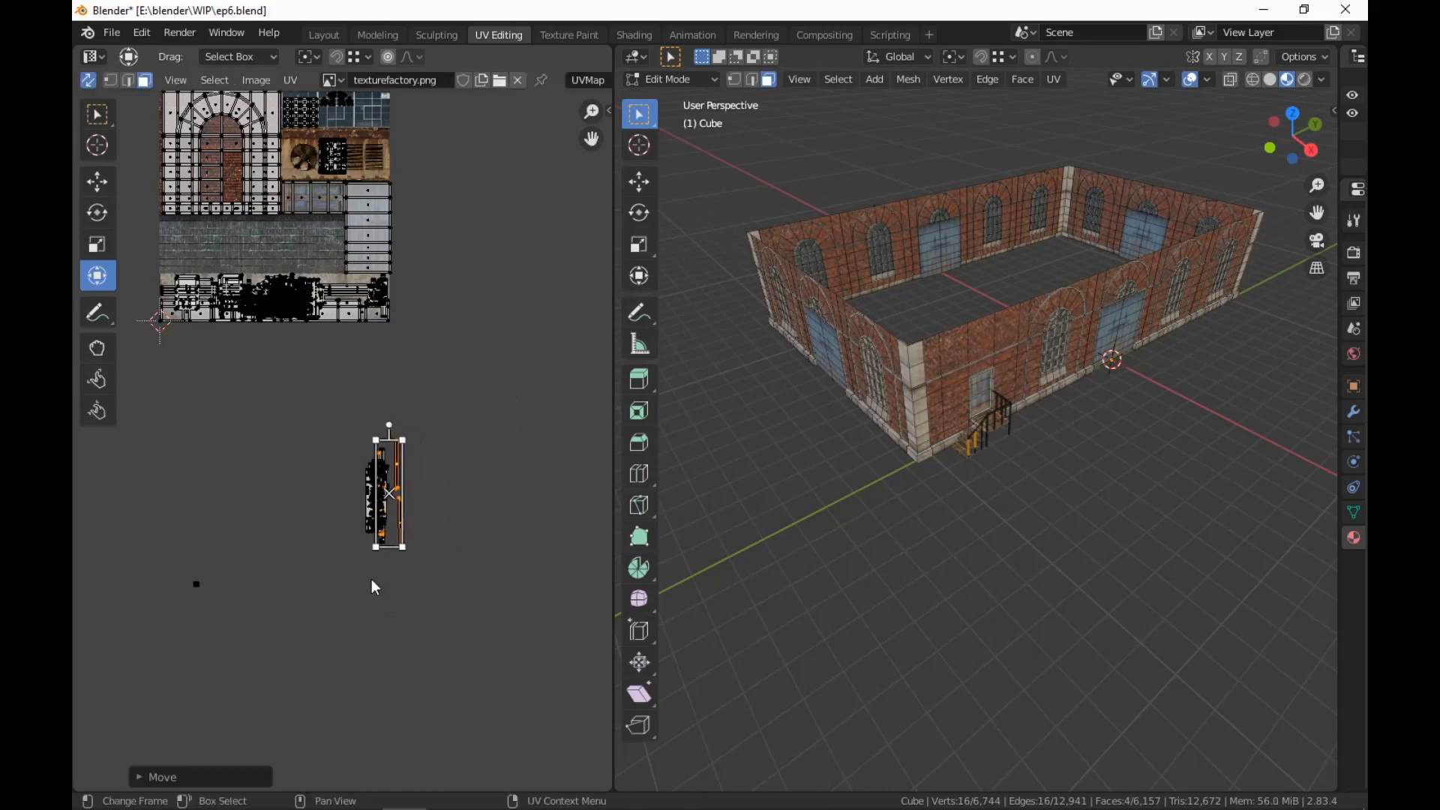
drag(428, 417, 391, 580)
key(g)
click(373, 579)
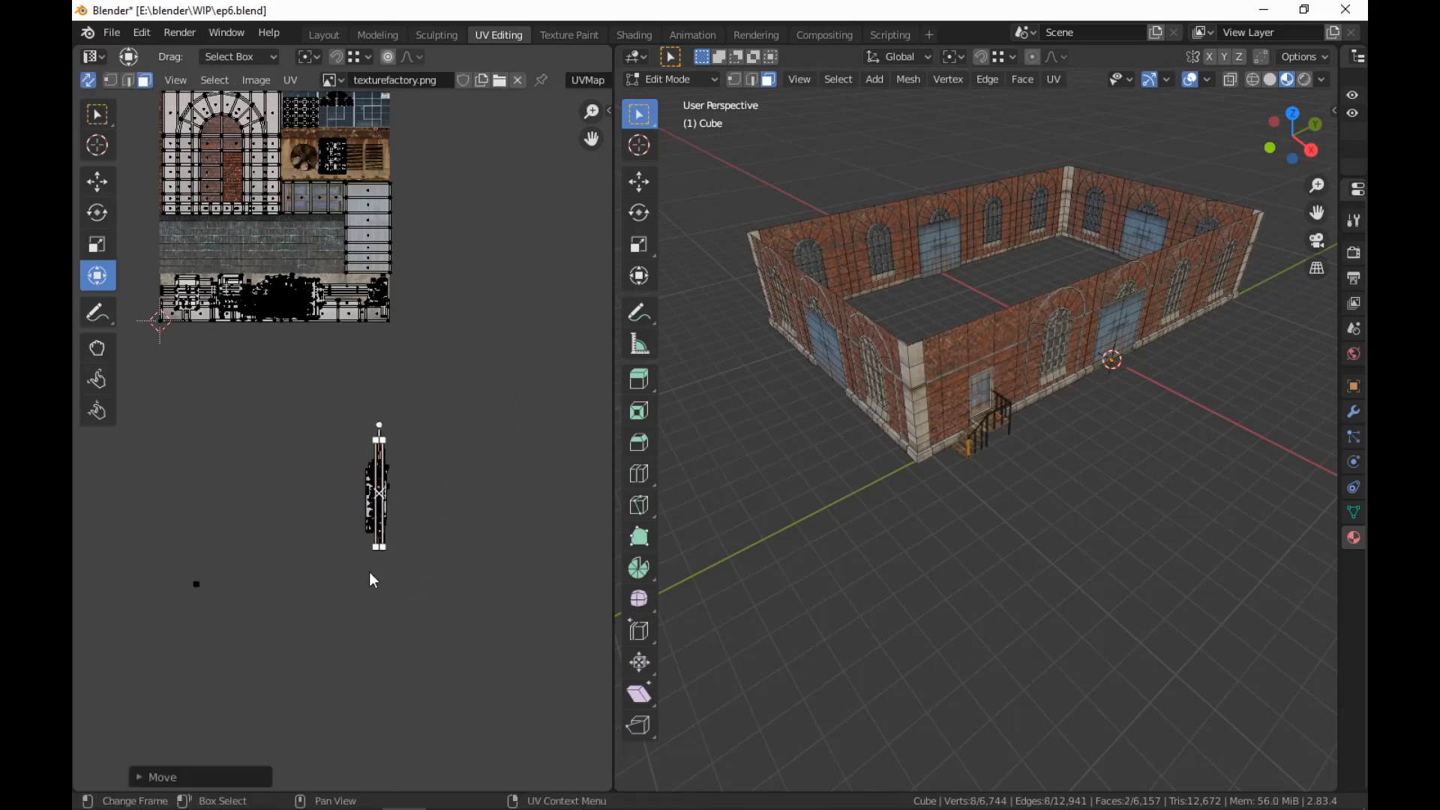
Move the leftover small square island onto the strip stack
drag(236, 547, 161, 635)
key(g)
click(402, 546)
Select the whole strip stack, move it onto the texture near the rusty fan panel and rotate it to lie horizontally
drag(443, 401, 325, 632)
scroll(411, 667, up, 2)
key(g)
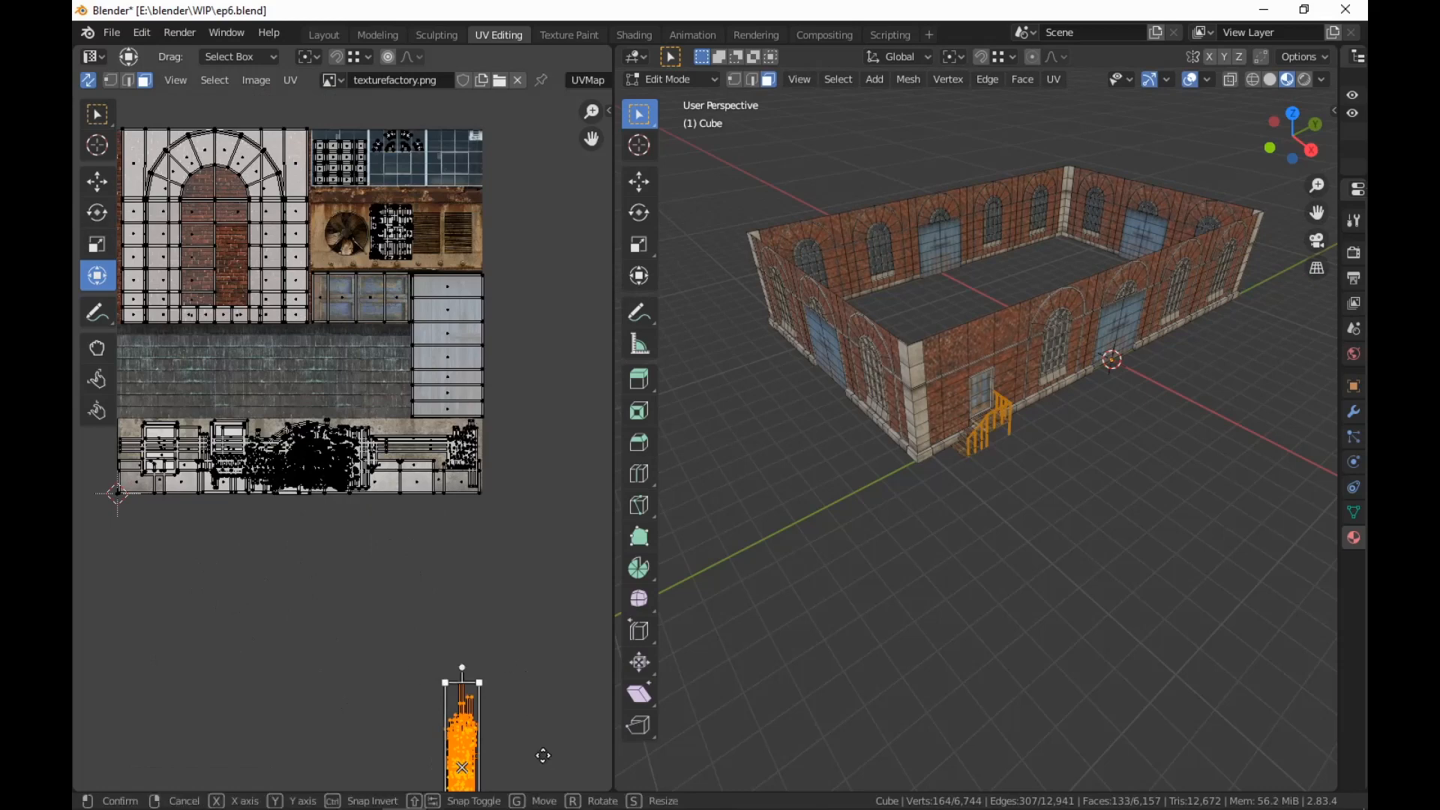
click(479, 254)
key(r)
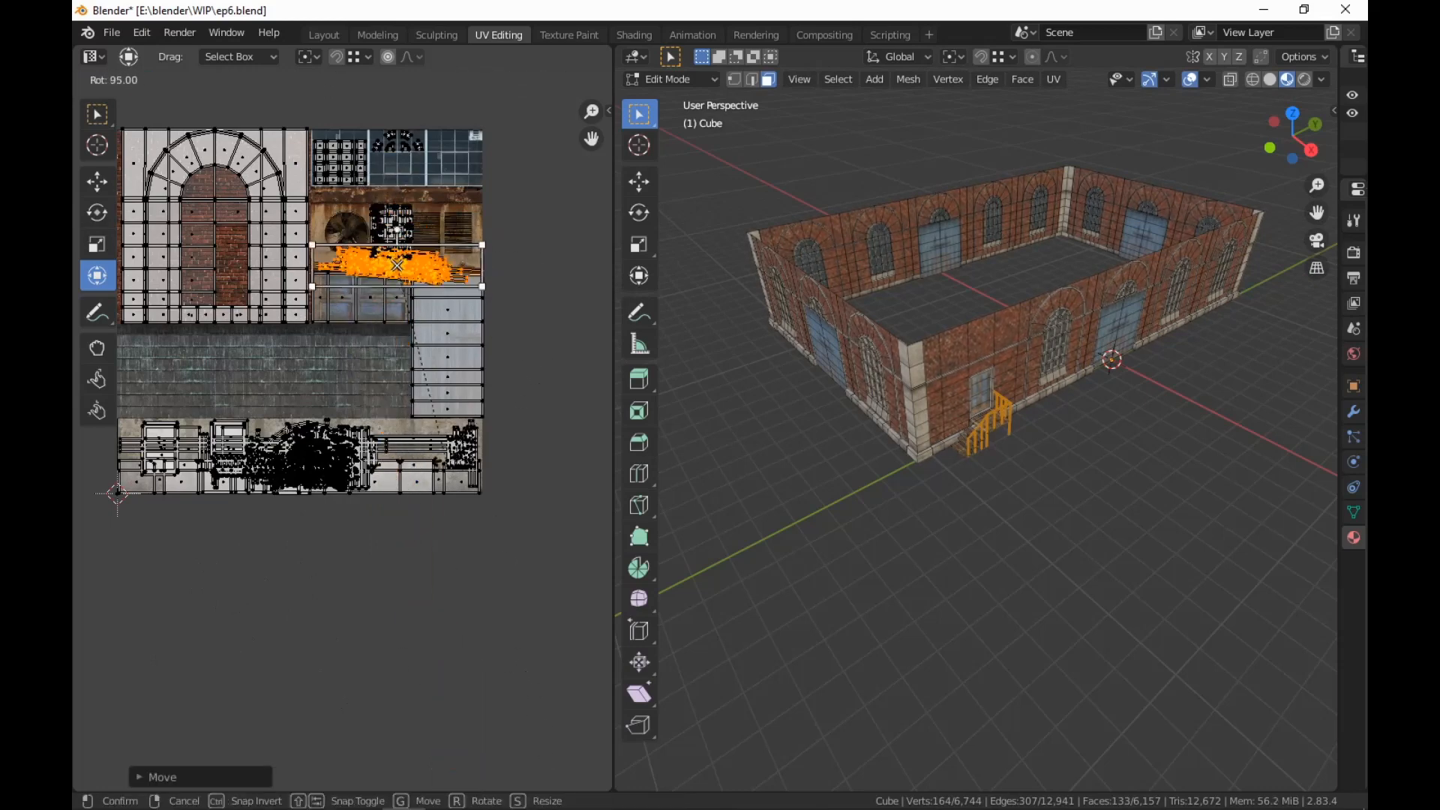
ctrl+click(446, 456)
Place the strip stack on the rusty metal band above the fan and scale it down to fit inside the band
middle_drag(454, 448, 416, 568)
scroll(416, 567, up, 2)
key(g)
click(447, 445)
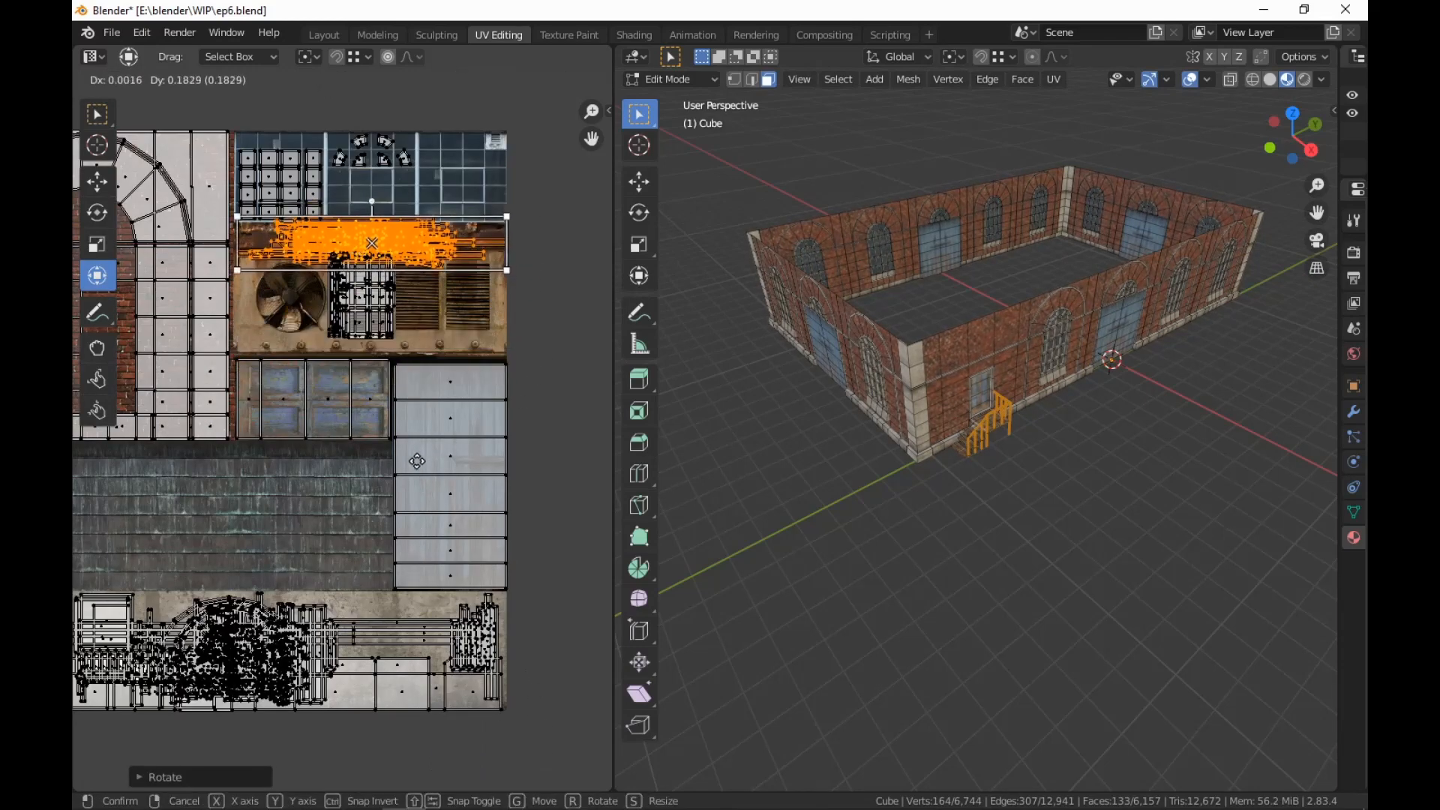
key(s)
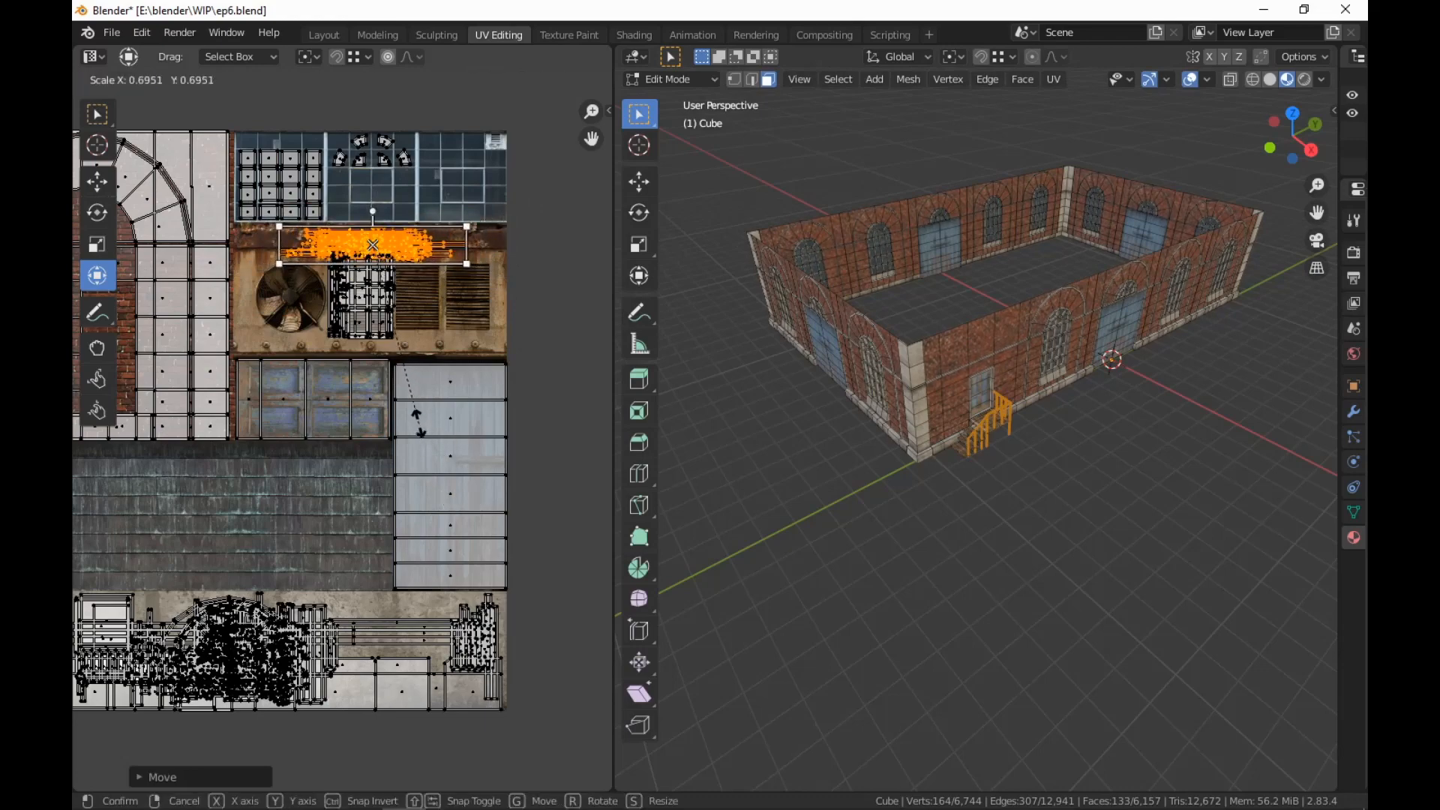
click(423, 432)
Examine the textured railings, steps and platform at the door in the Shading workspace
click(644, 35)
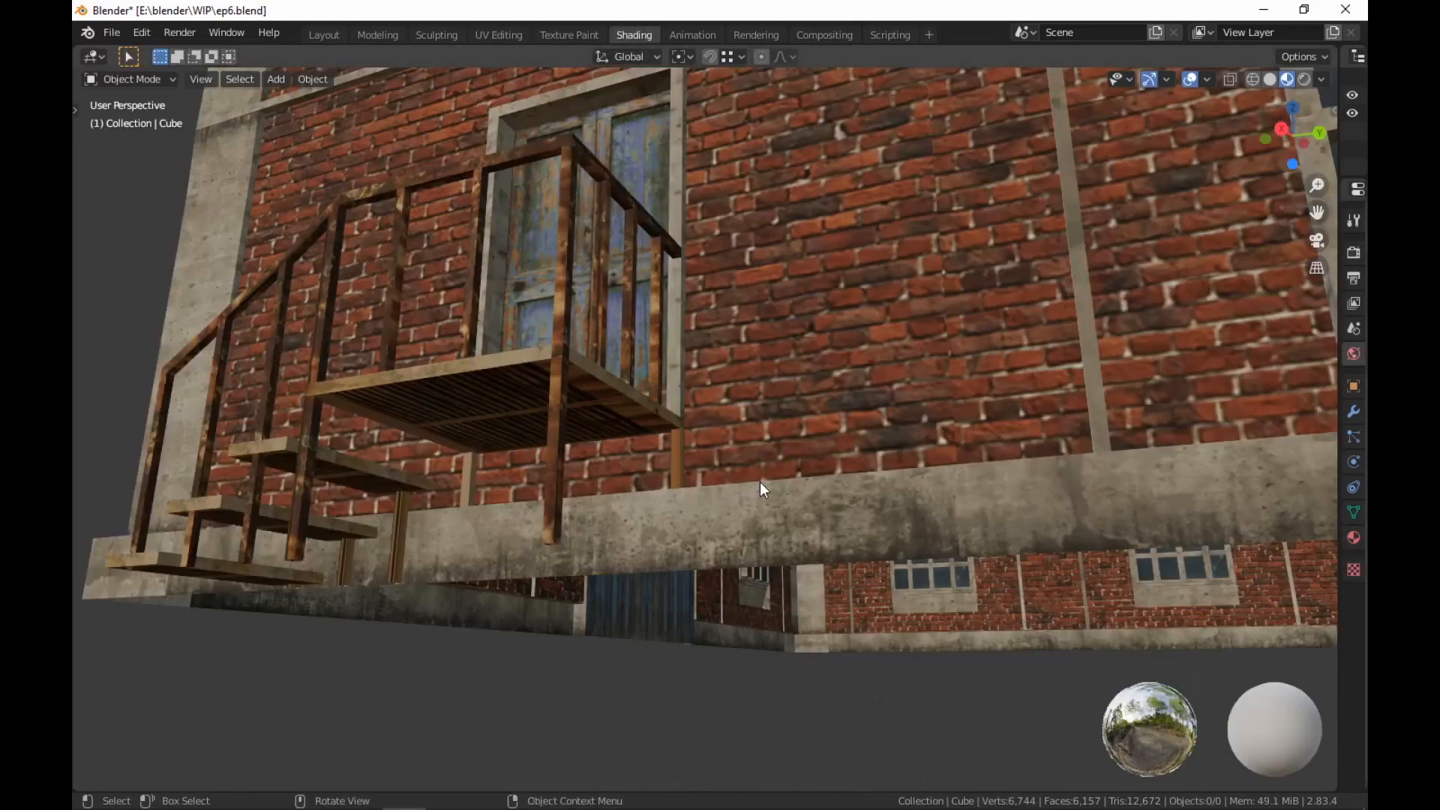
mouse_move(759, 481)
middle_down()
mouse_move(849, 561)
mouse_move(903, 549)
mouse_move(852, 480)
middle_up()
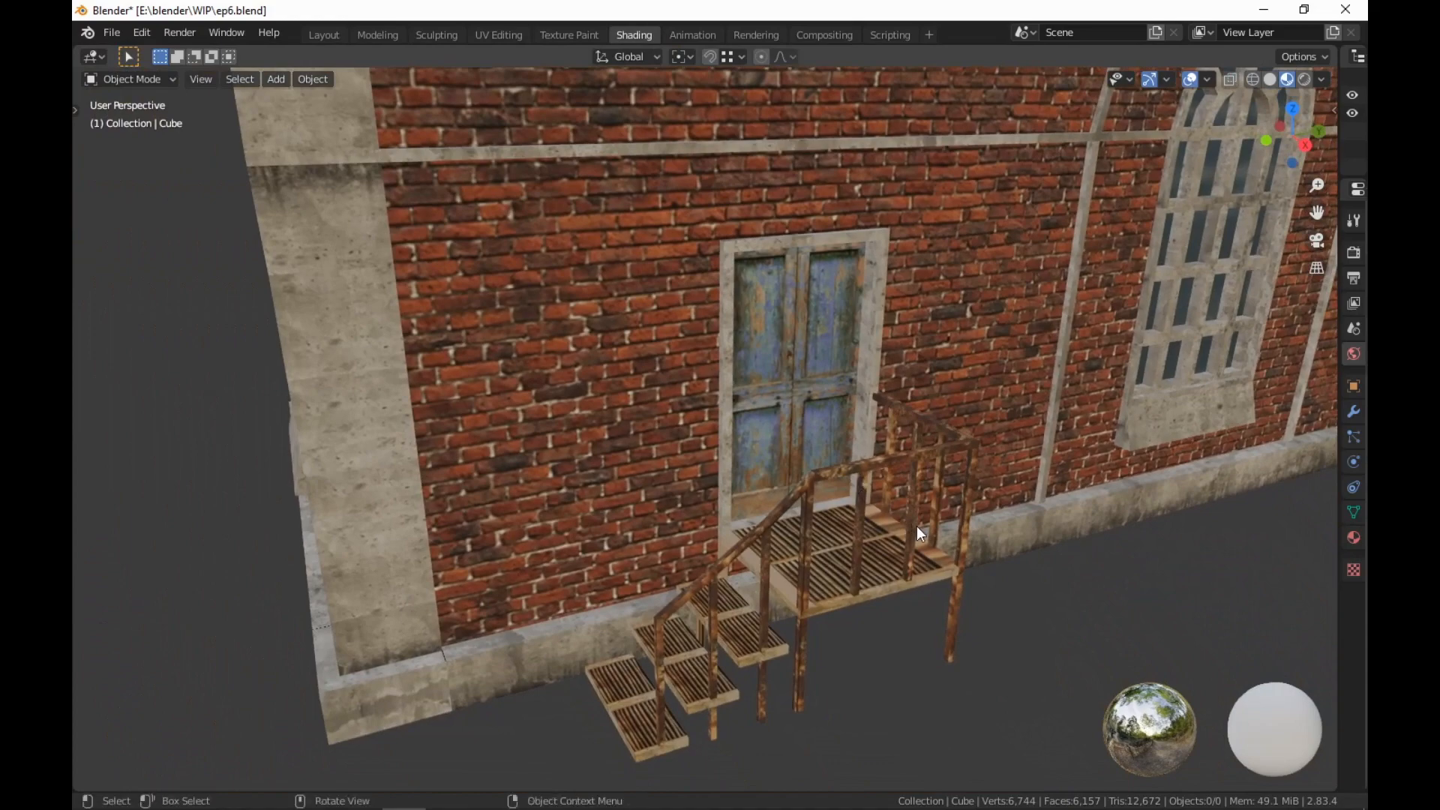
middle_drag(976, 556, 971, 660)
shift+middle_drag(926, 586, 963, 566)
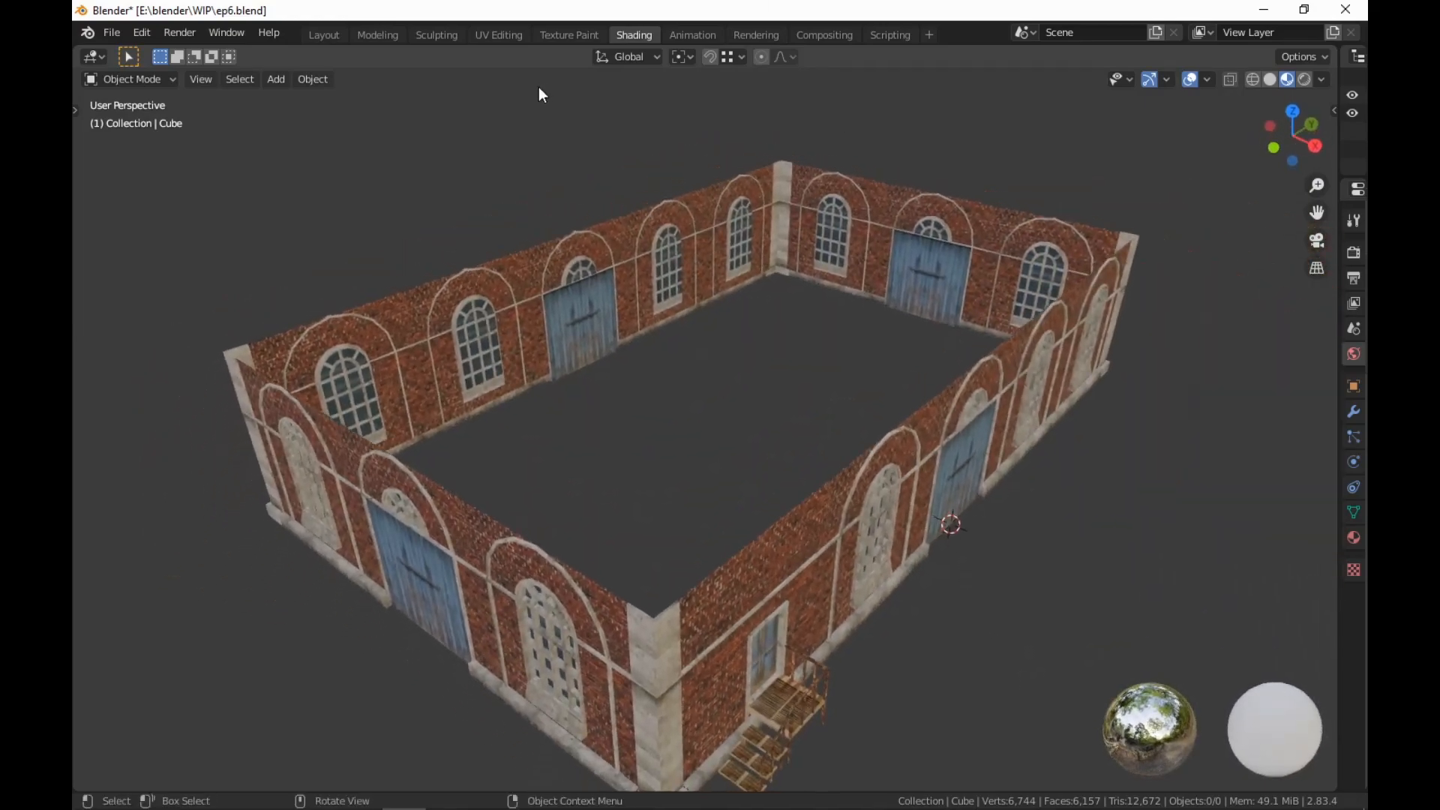
Return to the Modeling workspace, switch to edge selection and try to select the edge loop along the top of the walls
click(391, 36)
scroll(961, 408, down, 5)
middle_drag(962, 410, 1125, 455)
scroll(1118, 435, down, 1)
middle_drag(1106, 409, 1006, 189)
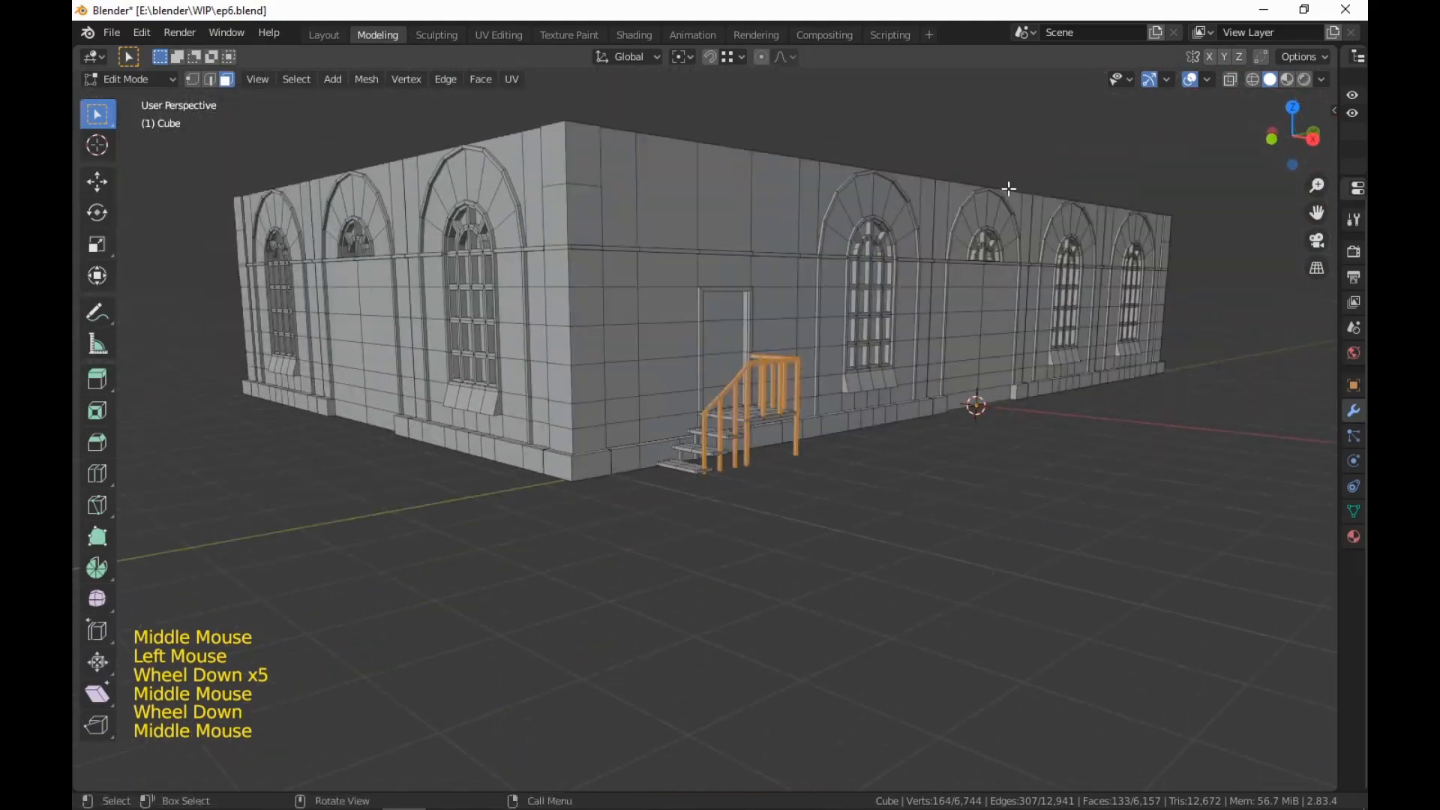
shift+middle_drag(1046, 301, 1132, 562)
scroll(1060, 444, down, 3)
shift+scroll(1077, 537, up, 1)
scroll(1132, 563, up, 4)
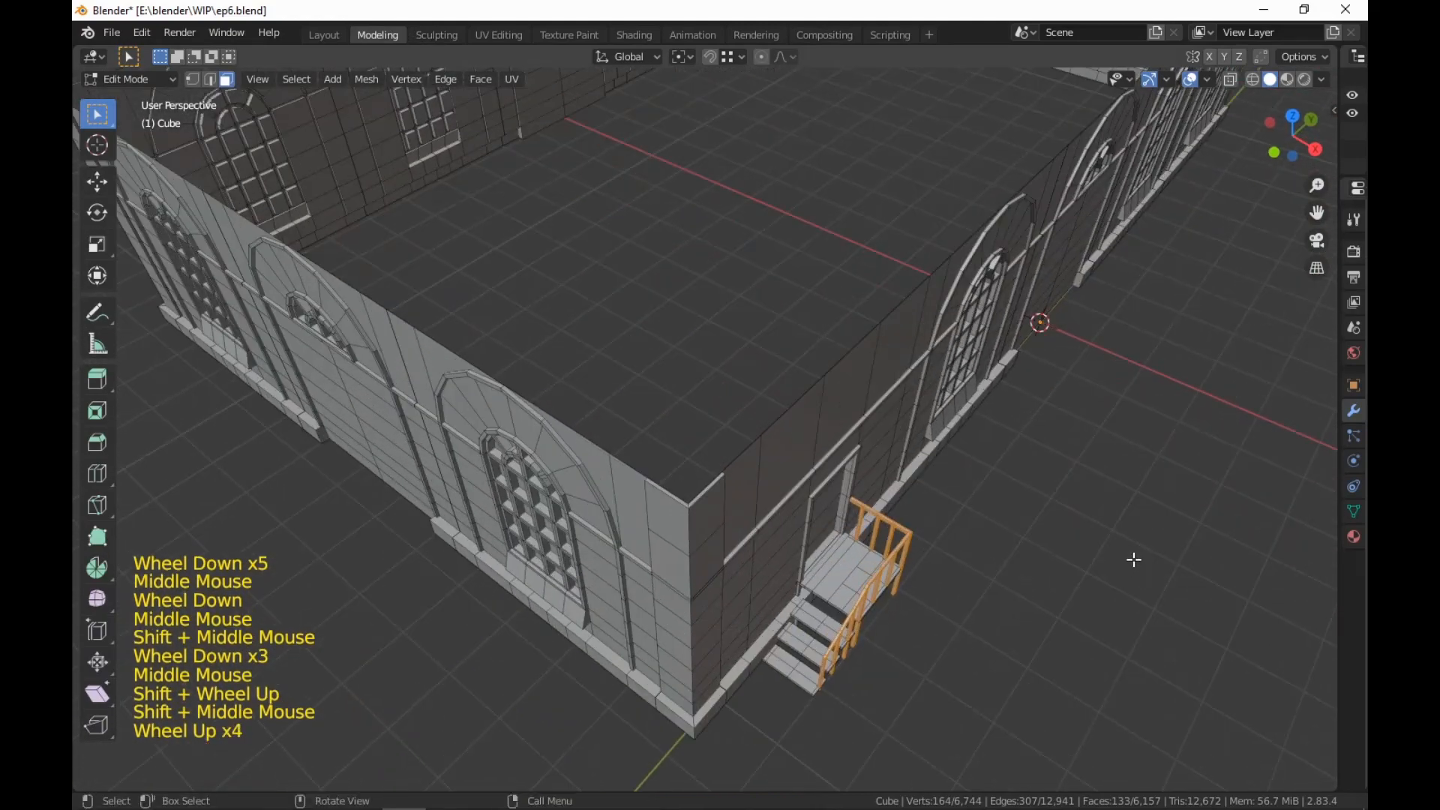
alt+click(792, 413)
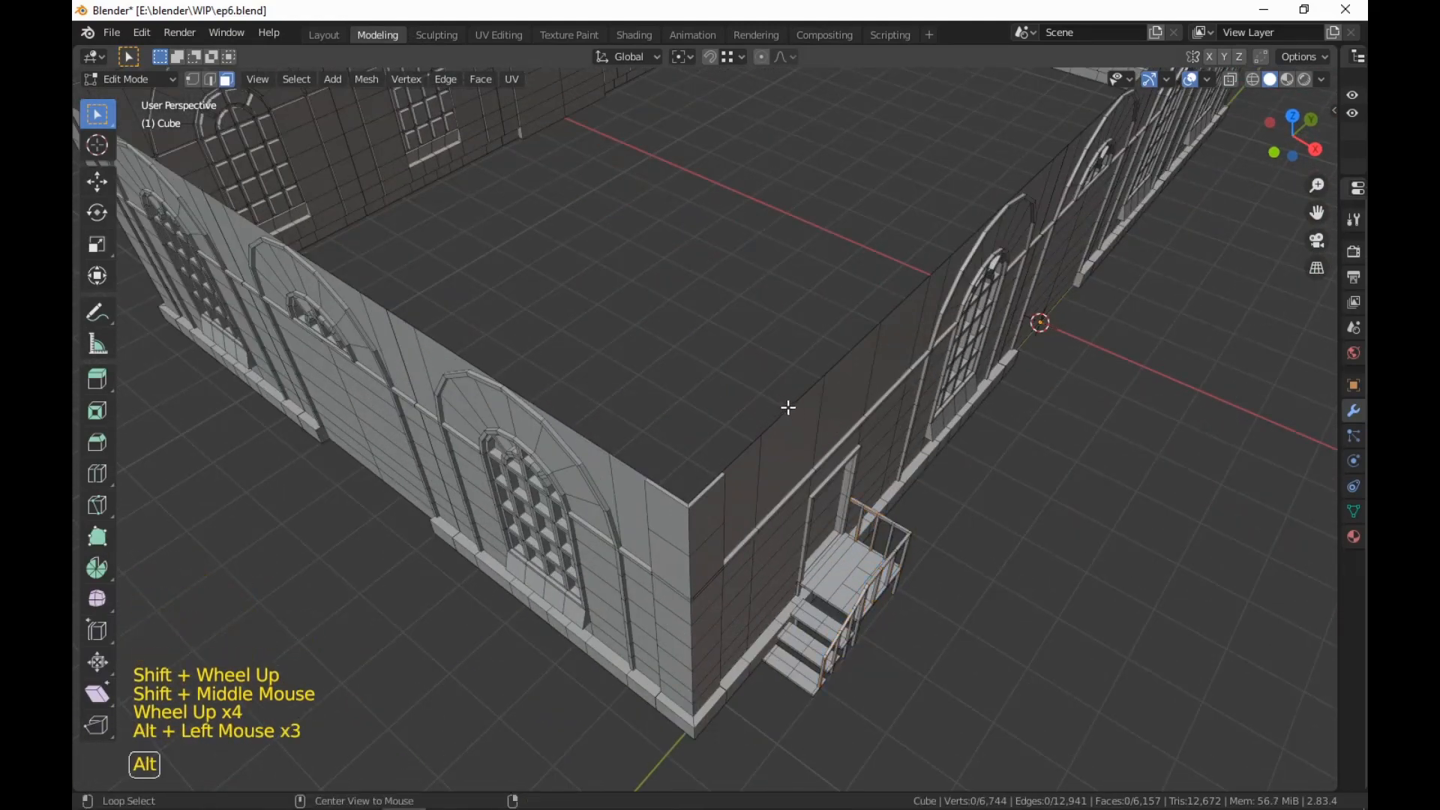
alt+click(789, 407)
alt+click(788, 408)
click(788, 407)
key(2)
alt+click(789, 407)
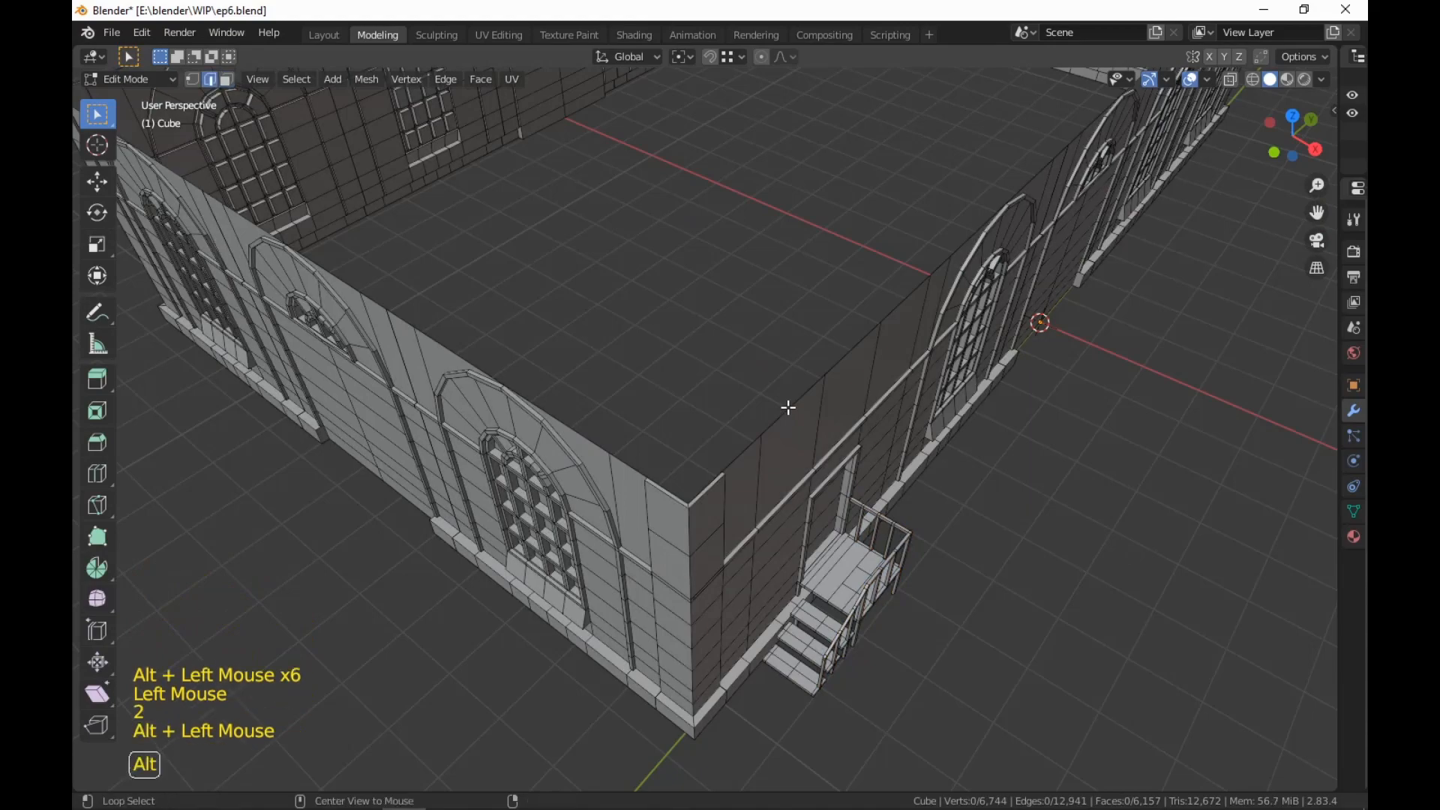
Merge all of the building's vertices by distance and clear the selection
middle_drag(799, 421, 907, 506)
scroll(932, 482, down, 4)
scroll(868, 524, up, 1)
key(a)
key(m)
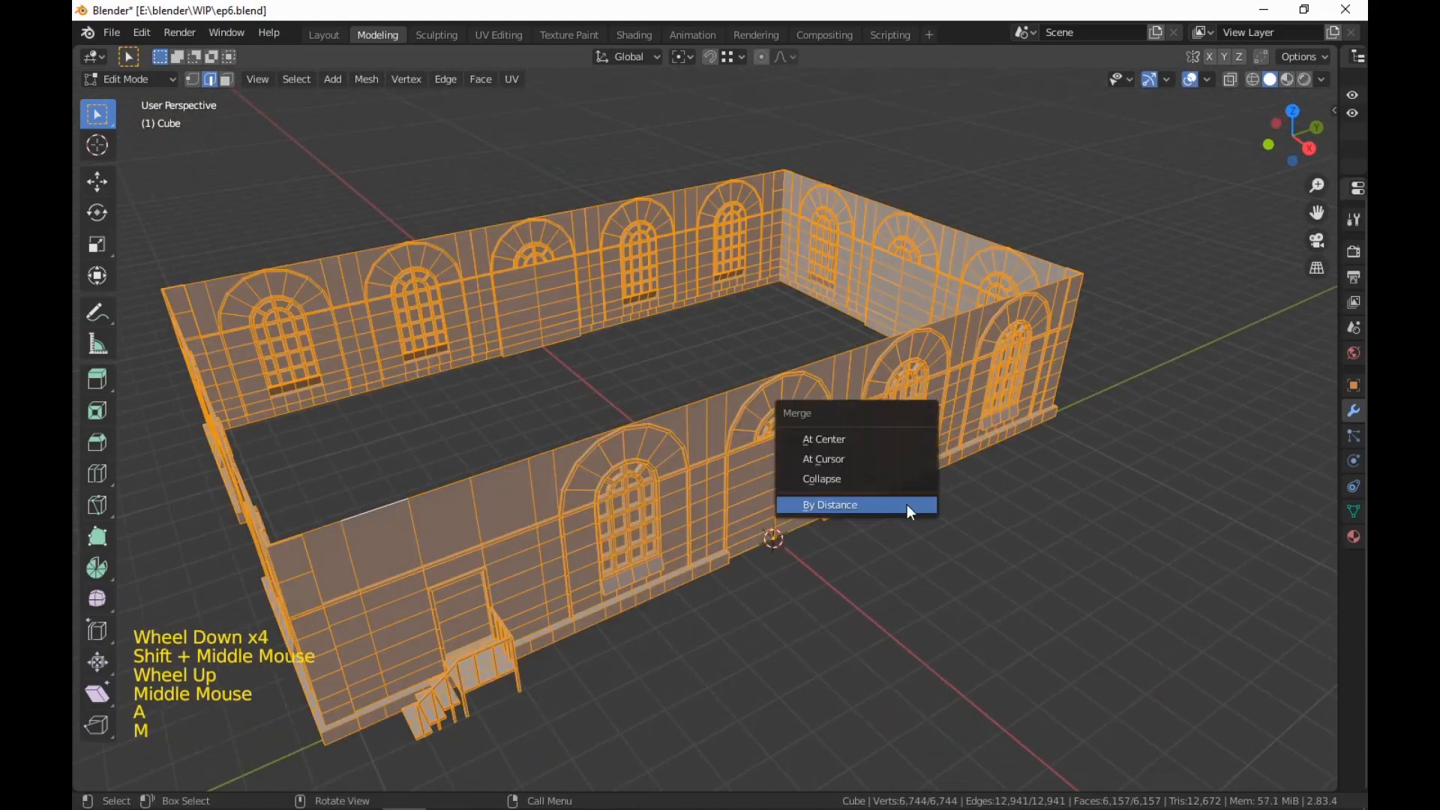
click(906, 505)
shift+middle_drag(813, 585, 899, 546)
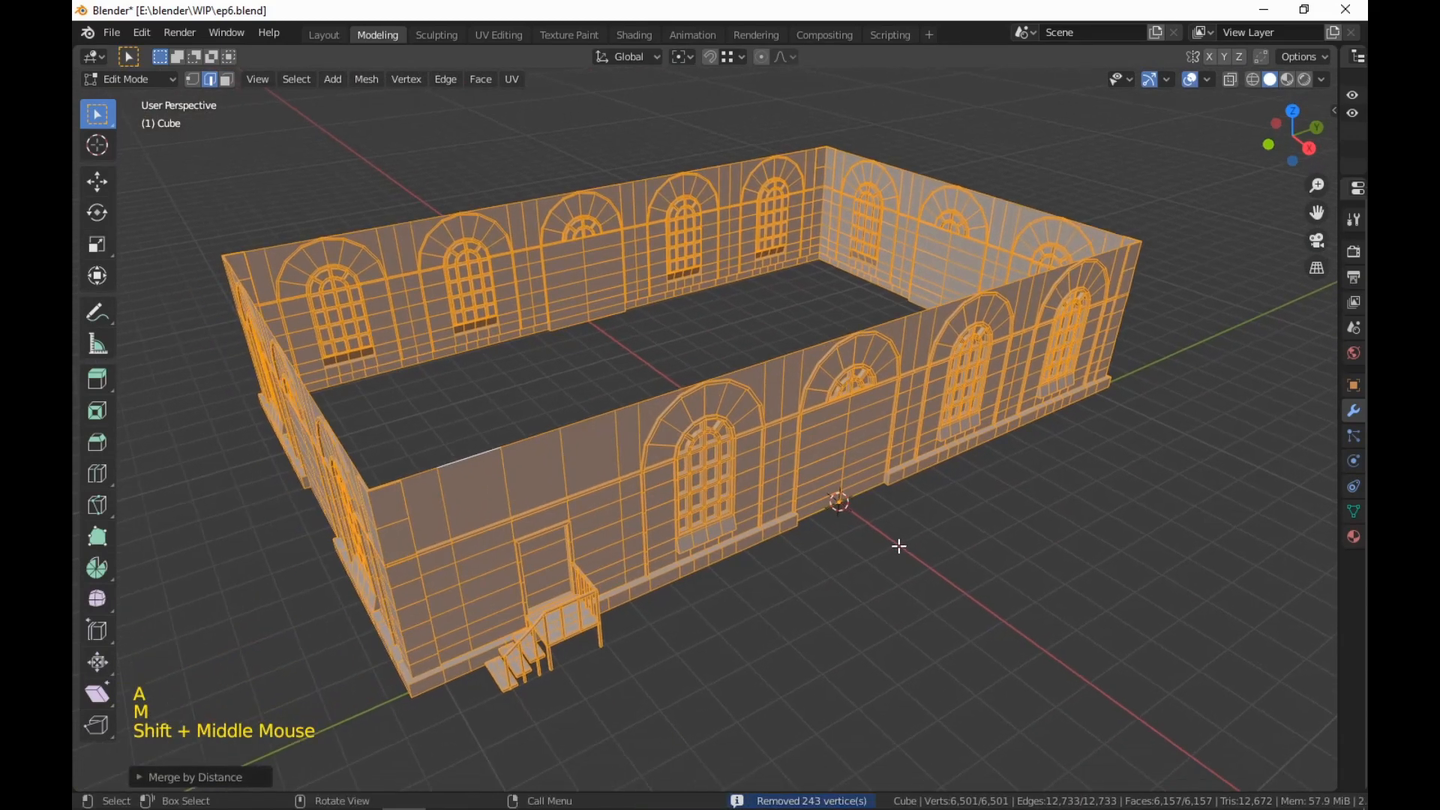
click(858, 645)
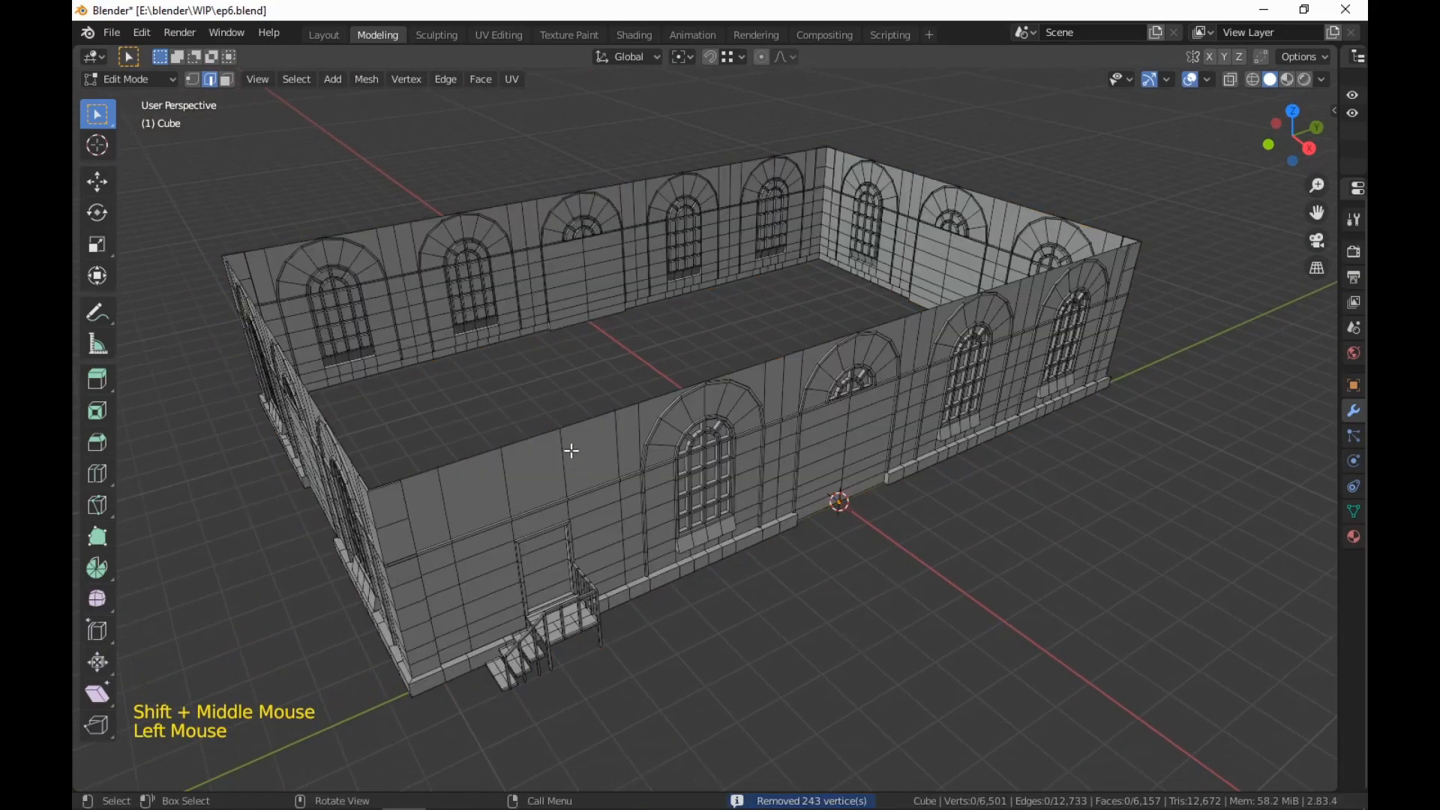
Select the edge loop along the top of the walls and remove the stray vertical corner edges from the selection
alt+click(541, 435)
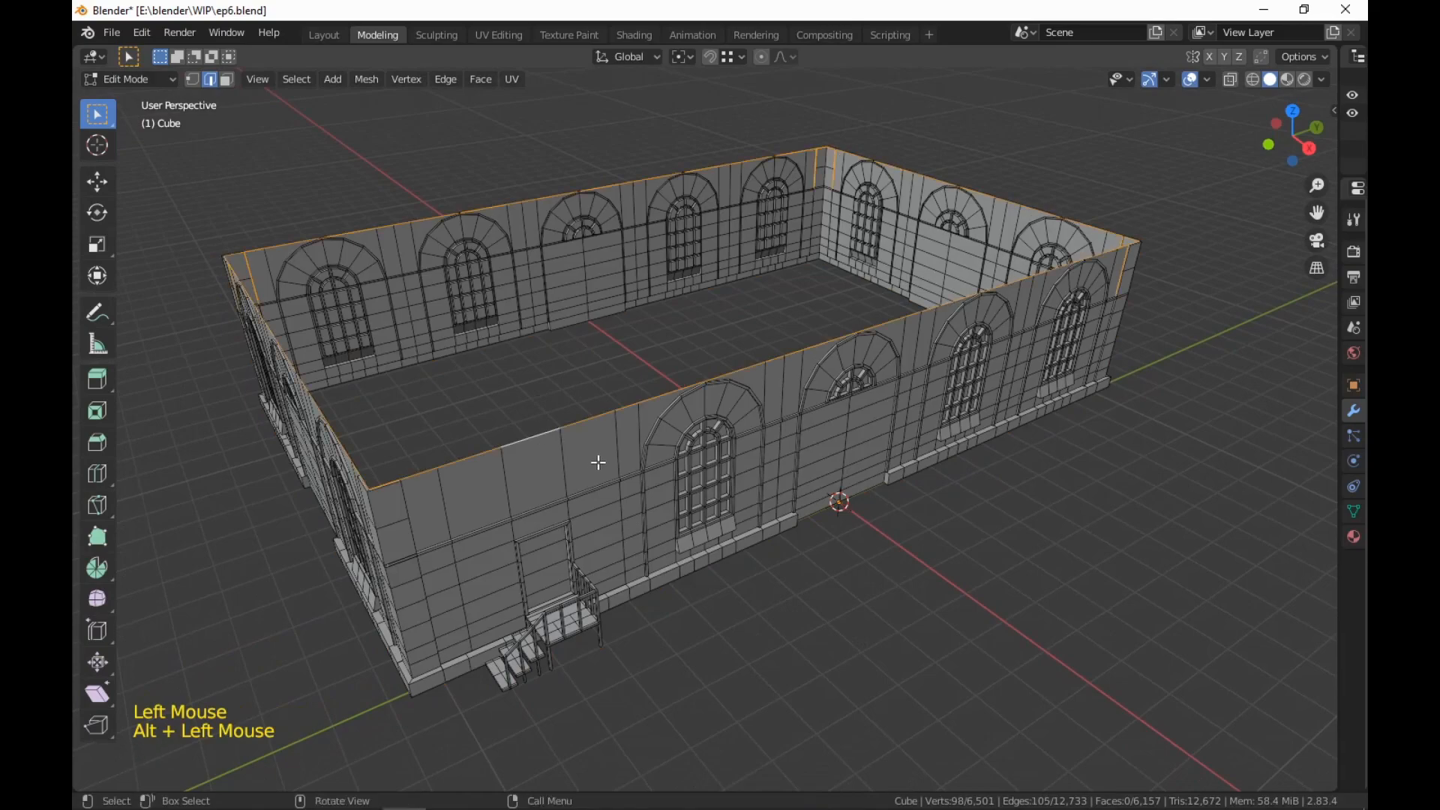
middle_drag(595, 460, 1084, 533)
scroll(874, 598, up, 1)
scroll(875, 598, up, 1)
shift+click(617, 497)
scroll(618, 497, down, 3)
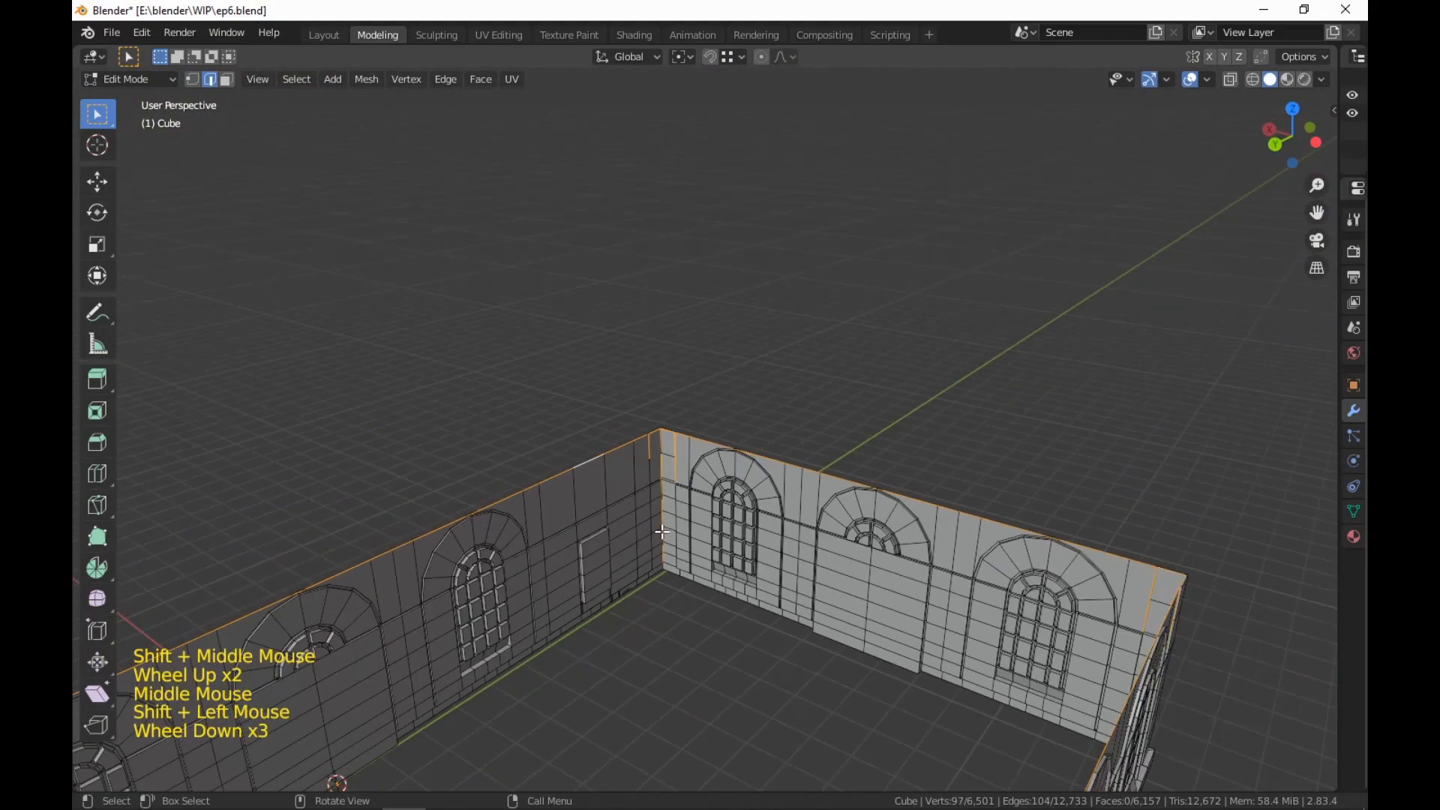
Clear the selection and select the two short top edges that meet at one corner of the walls
middle_drag(617, 498, 617, 556)
scroll(617, 556, up, 3)
click(672, 717)
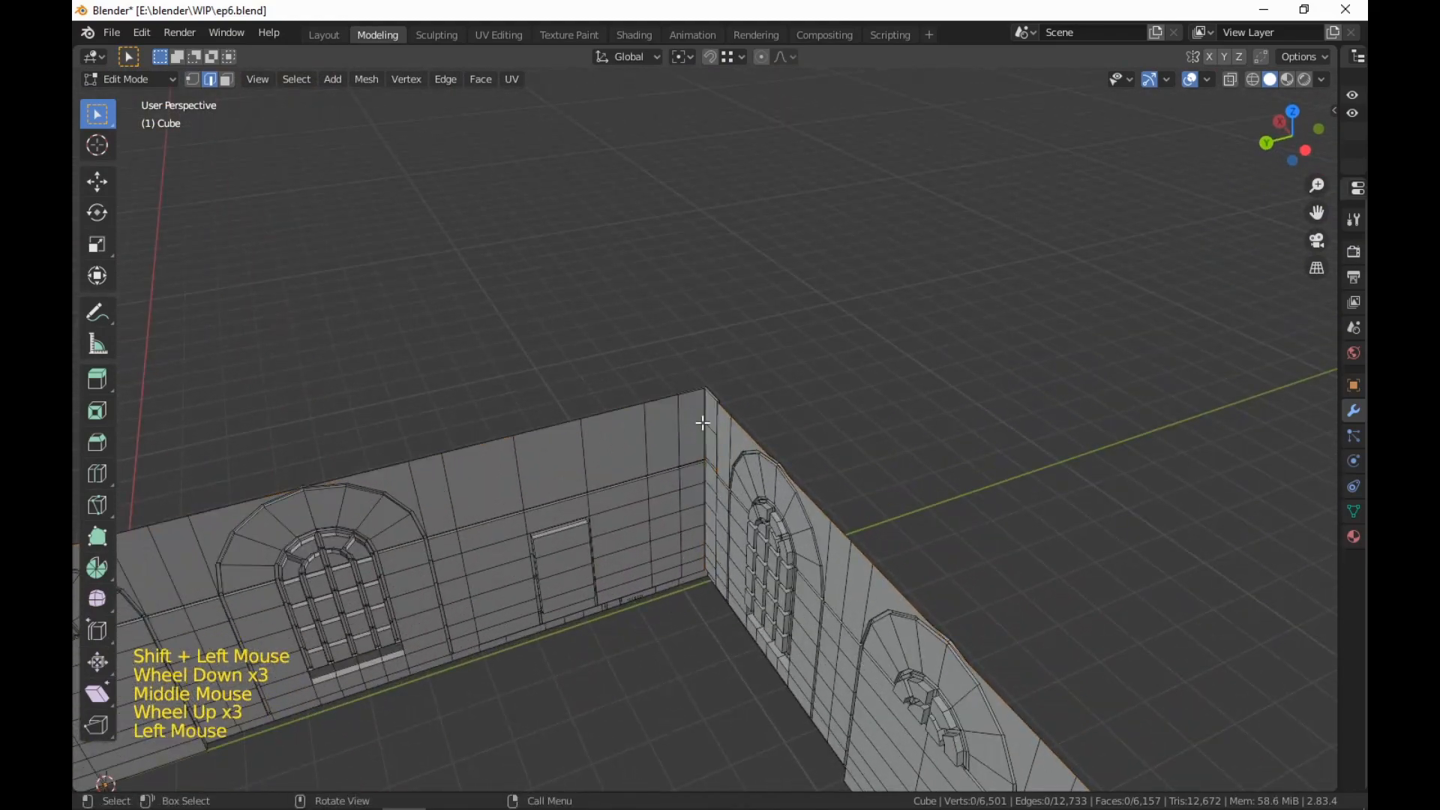
middle_drag(672, 409, 759, 325)
scroll(666, 488, up, 4)
scroll(499, 582, up, 3)
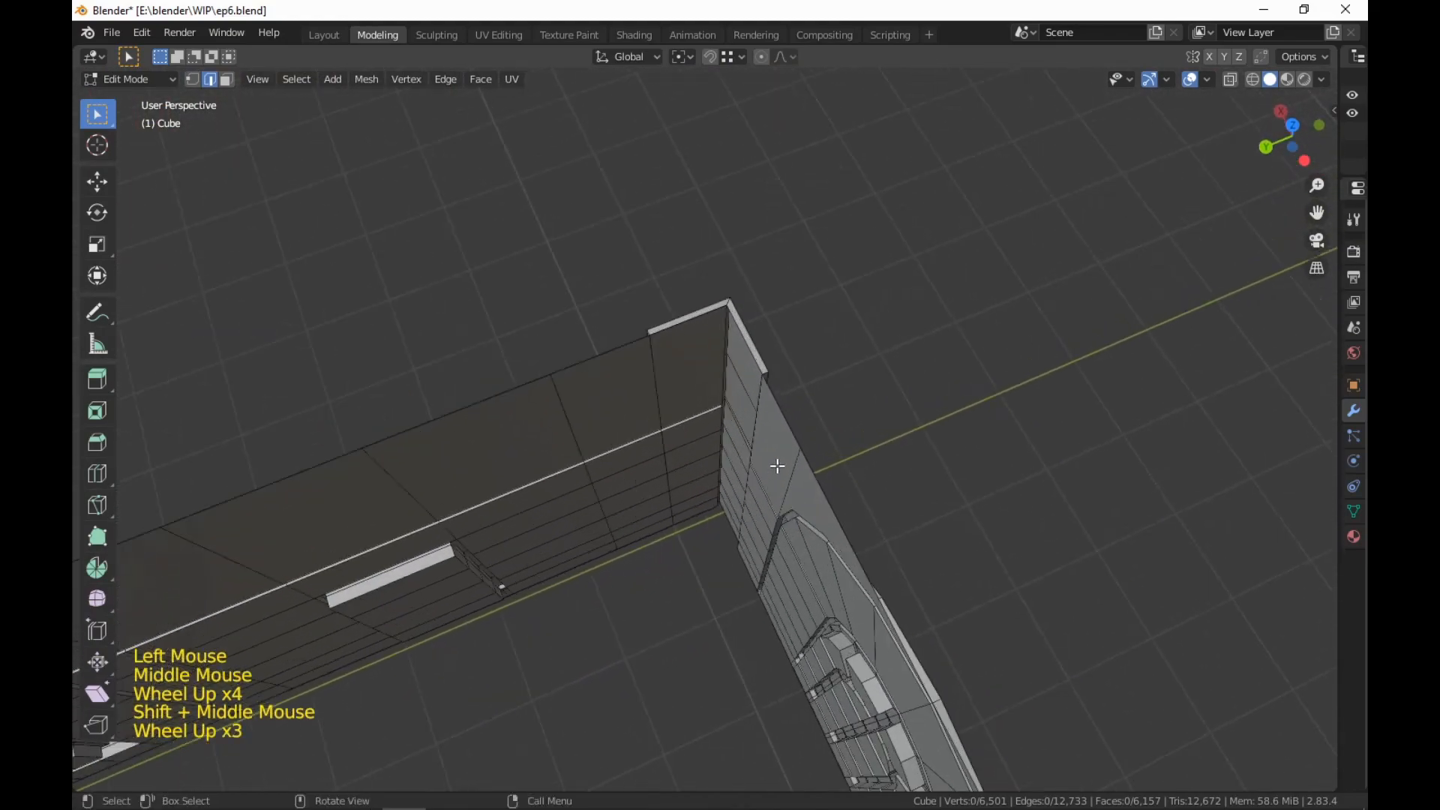
middle_drag(498, 582, 820, 401)
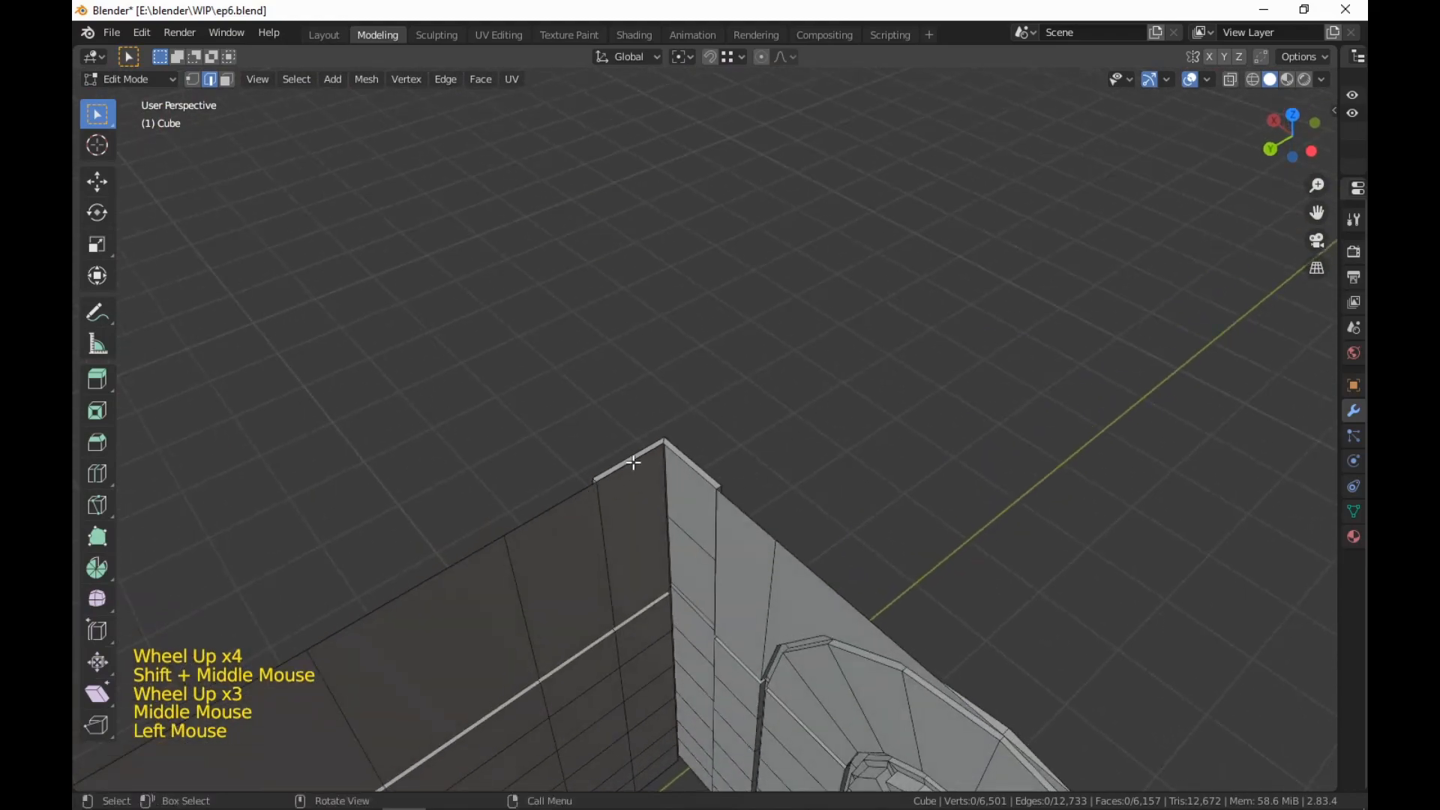
middle_drag(634, 463, 630, 444)
shift+click(631, 412)
scroll(624, 498, down, 4)
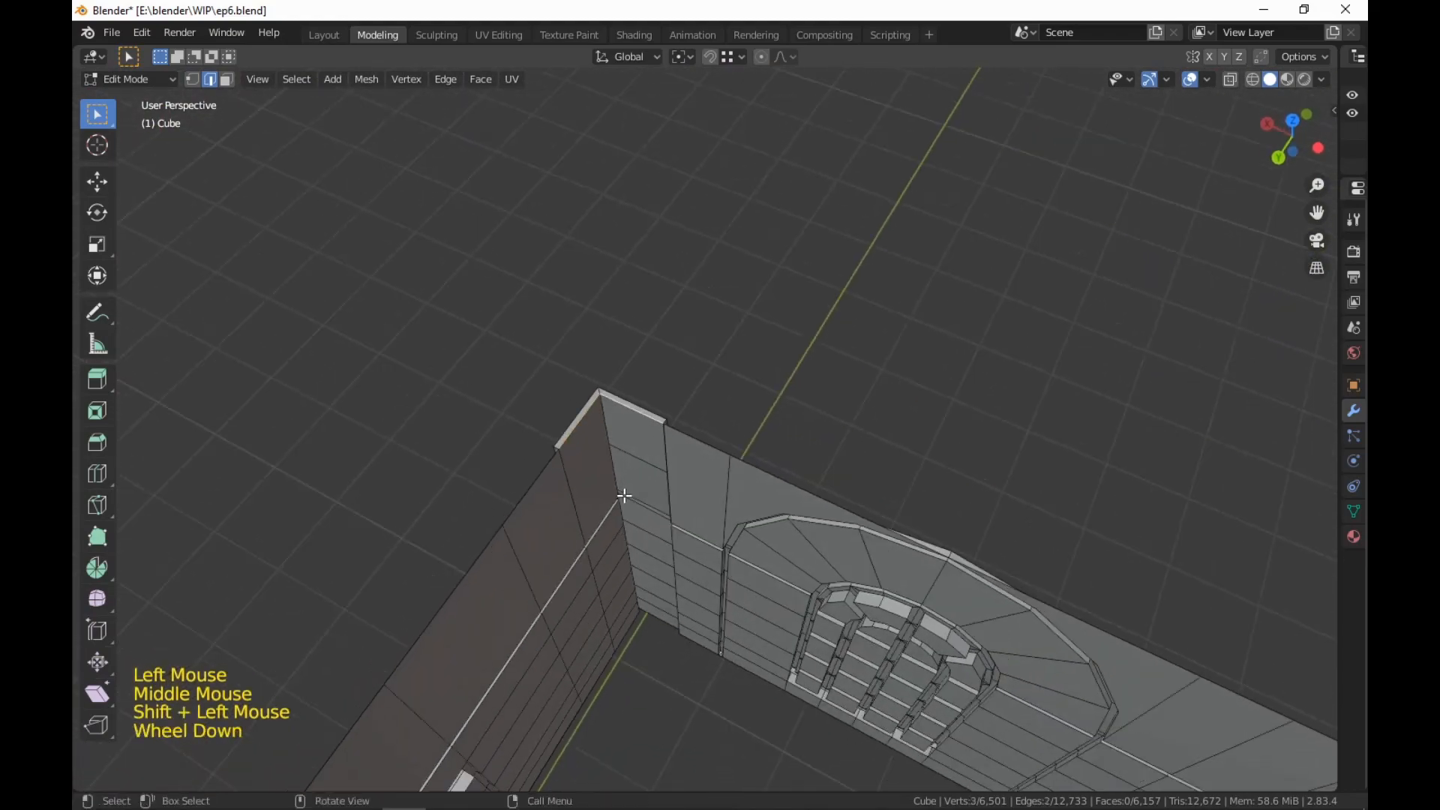
Extend the edge selection by shortest path along the top of two adjacent walls
middle_drag(623, 498, 316, 540)
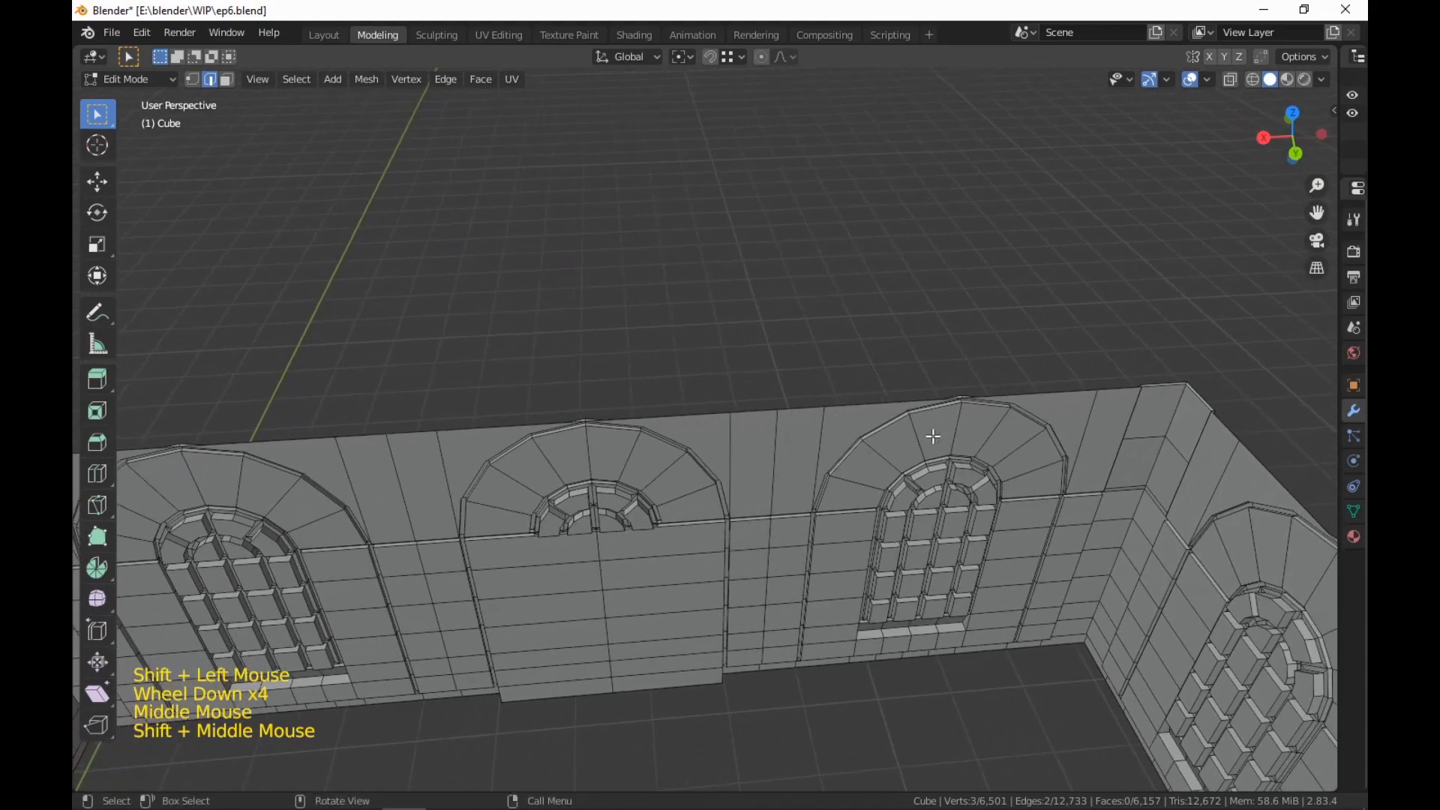
ctrl+click(1160, 386)
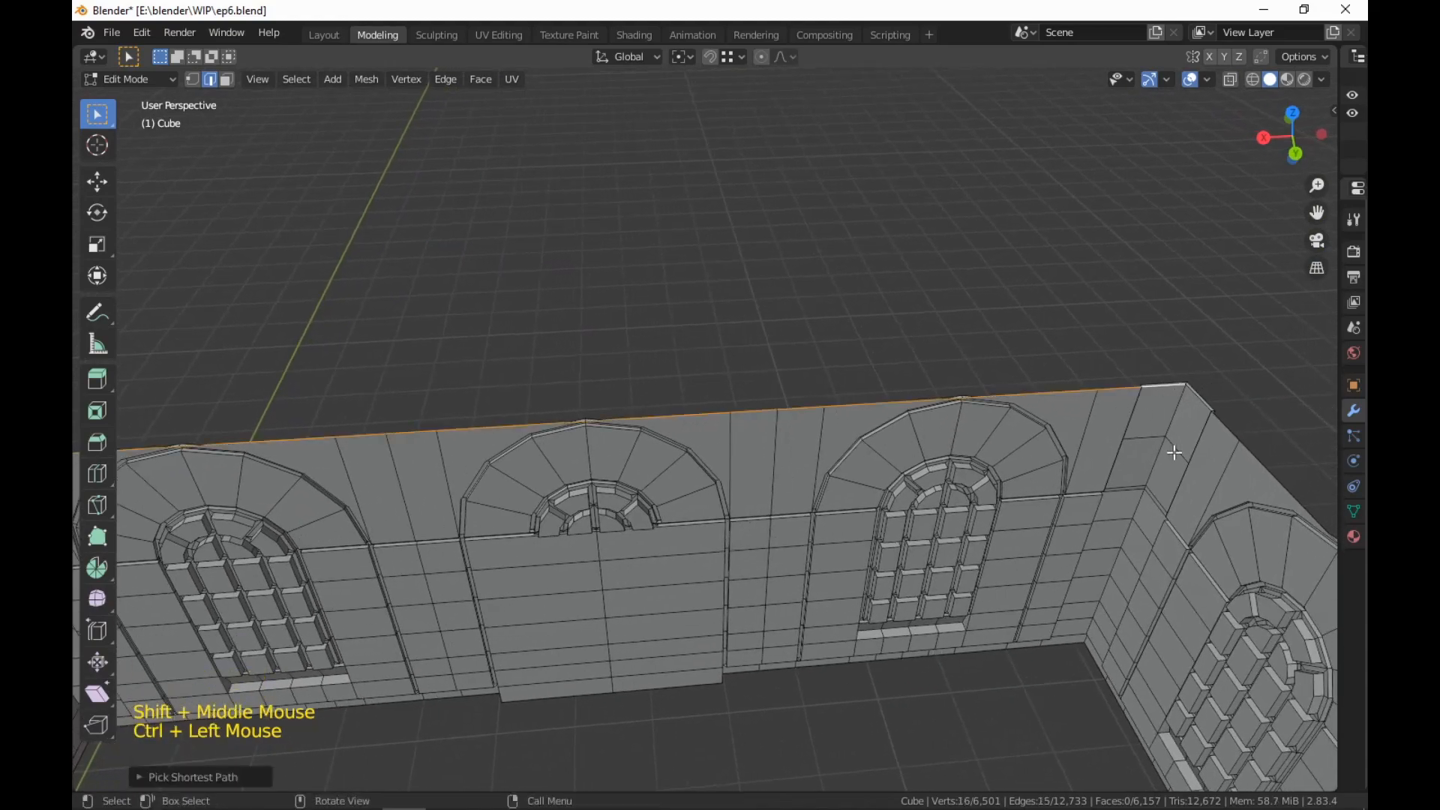
scroll(1161, 386, down, 6)
shift+middle_drag(938, 540, 772, 450)
shift+scroll(749, 464, up, 1)
scroll(748, 464, up, 2)
scroll(748, 464, up, 1)
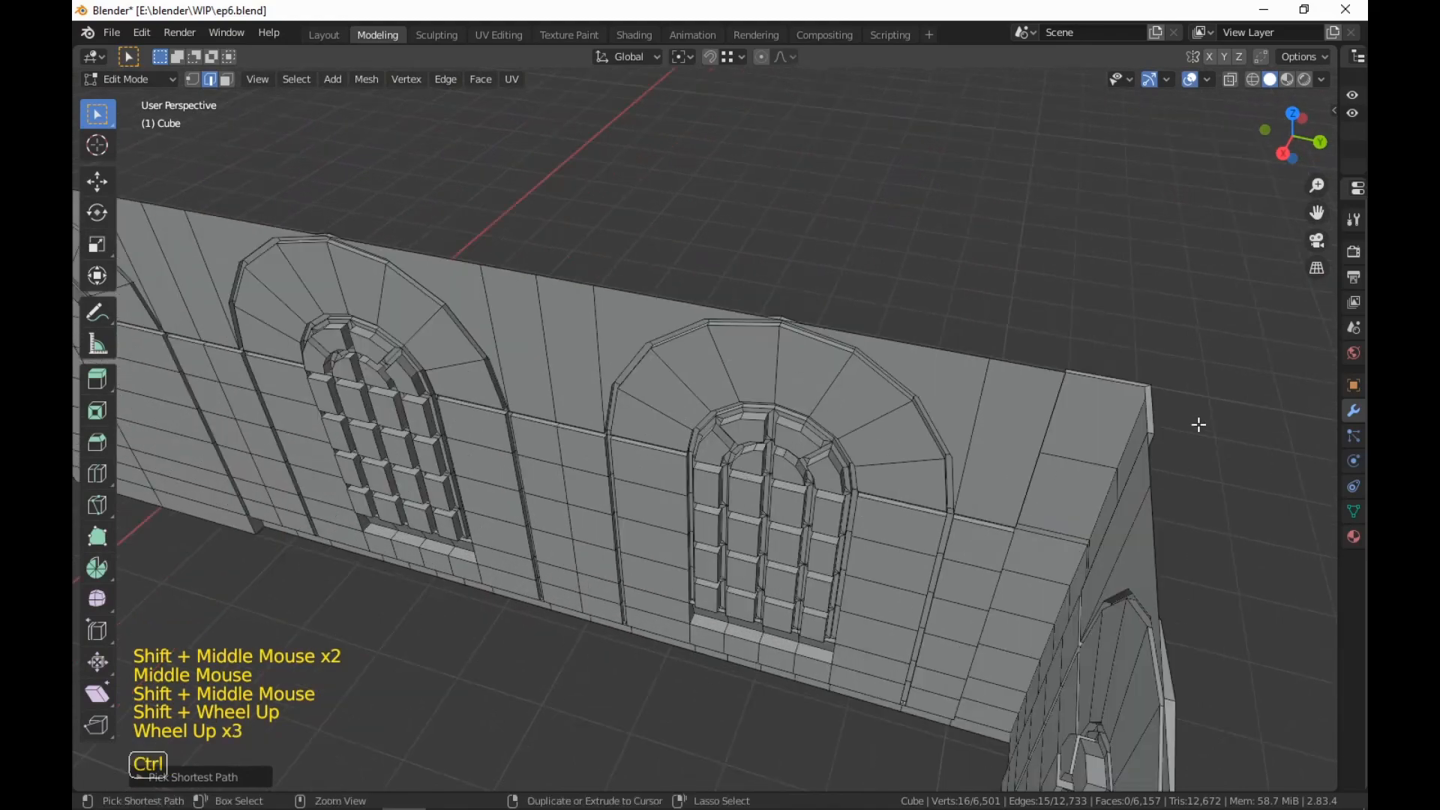
ctrl+click(1113, 381)
Extend the shortest-path selection along the tops of the remaining walls to close the upper perimeter loop
middle_drag(1051, 488, 1117, 592)
shift+scroll(1118, 593, down, 1)
shift+middle_drag(1117, 592, 225, 369)
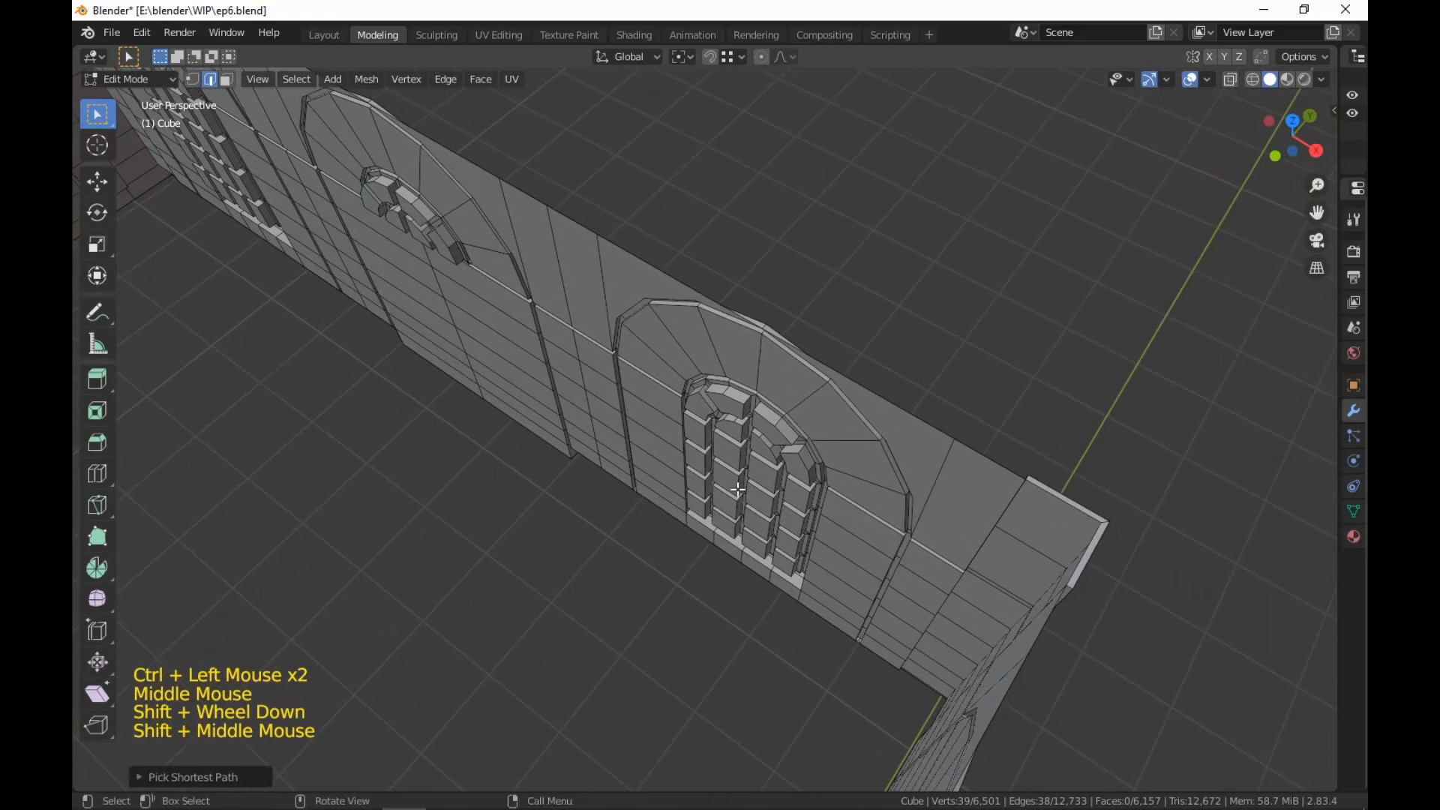
ctrl+click(1045, 501)
middle_drag(1045, 504, 967, 592)
shift+middle_drag(967, 592, 720, 649)
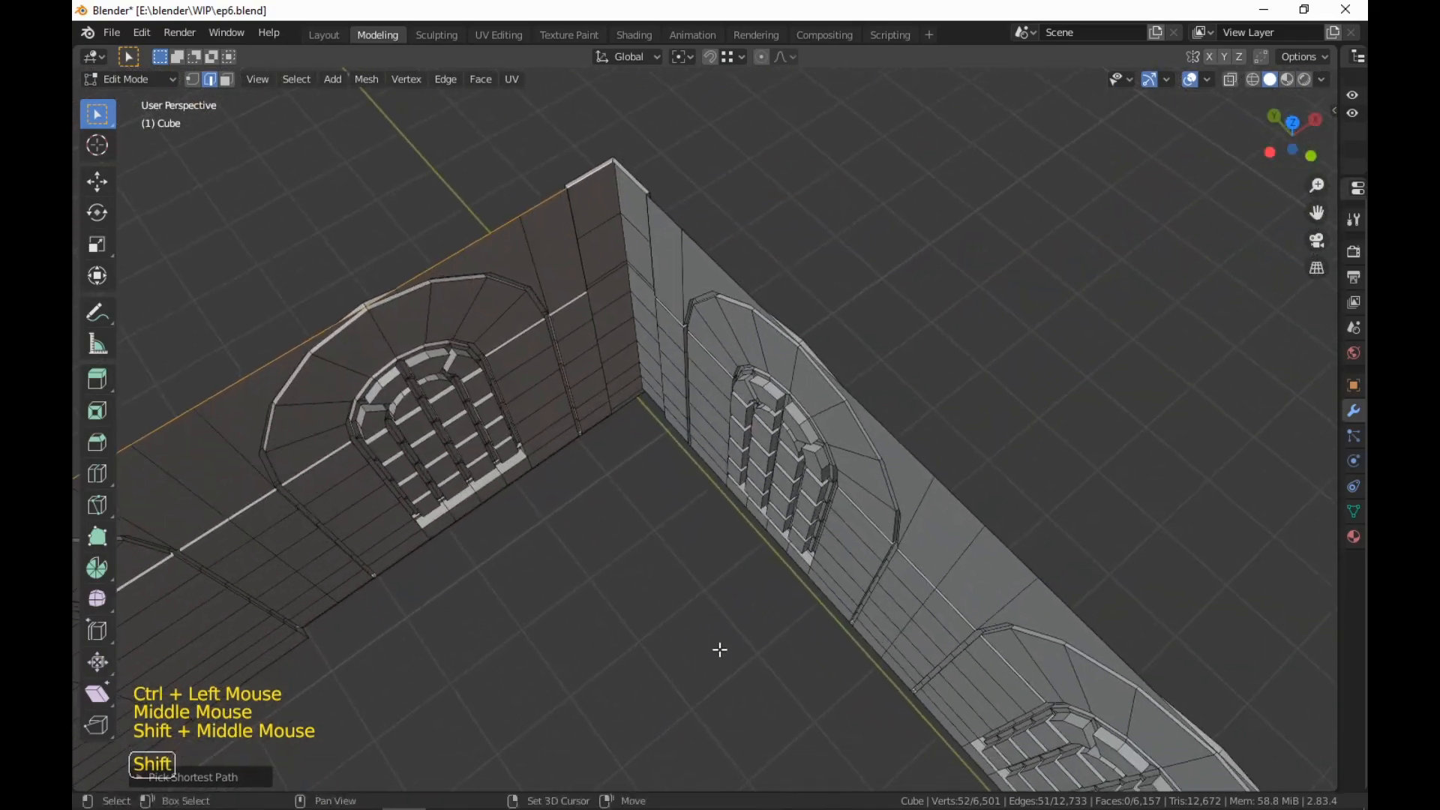
shift+scroll(720, 650, down, 2)
scroll(720, 650, down, 2)
shift+middle_drag(1200, 750, 896, 528)
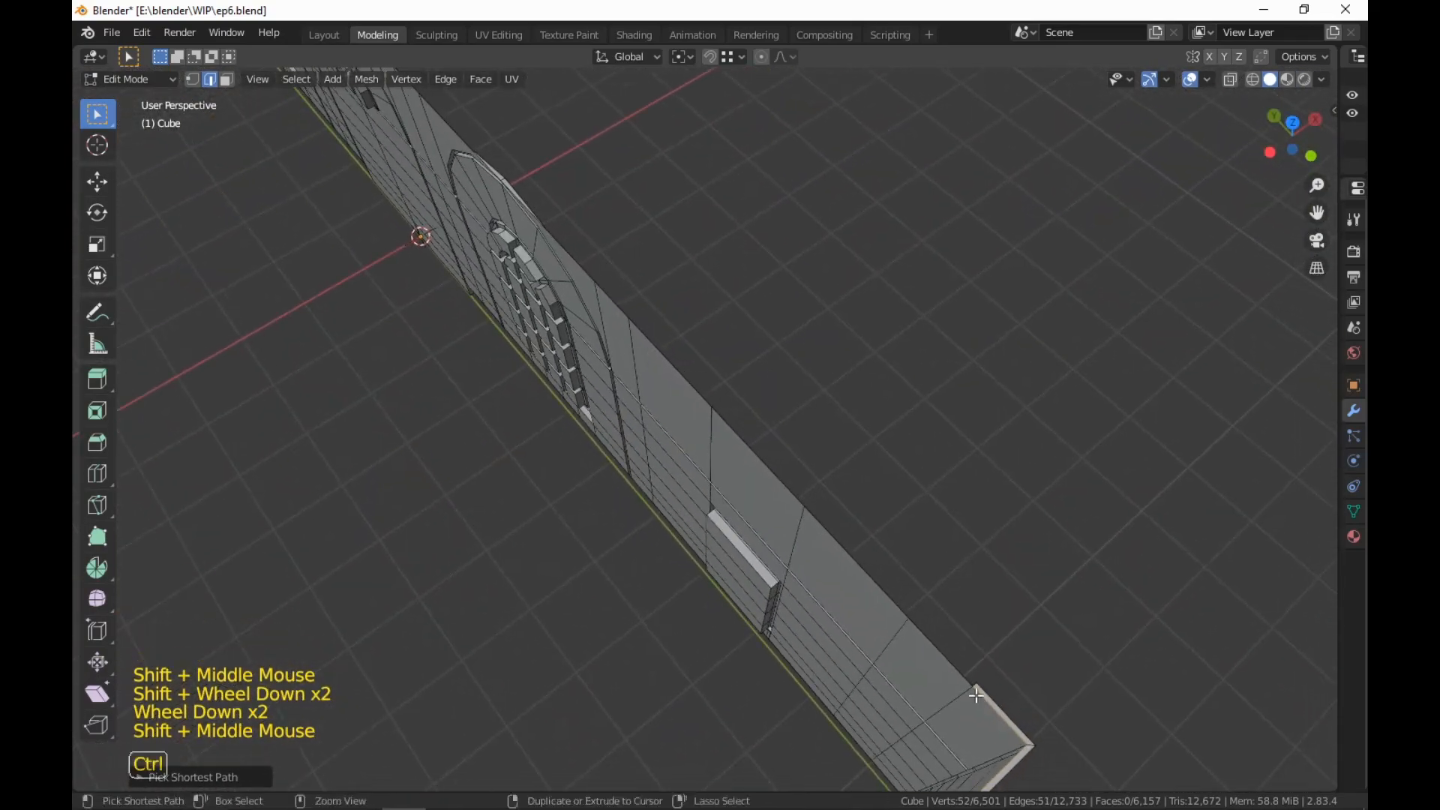
ctrl+click(975, 685)
Fill the selected top perimeter with a face and extrude it upward 0.5 m
scroll(975, 686, down, 1)
middle_drag(975, 685, 923, 570)
shift+middle_drag(923, 570, 1053, 620)
key(f)
scroll(1032, 691, down, 2)
scroll(1020, 660, up, 3)
key(e)
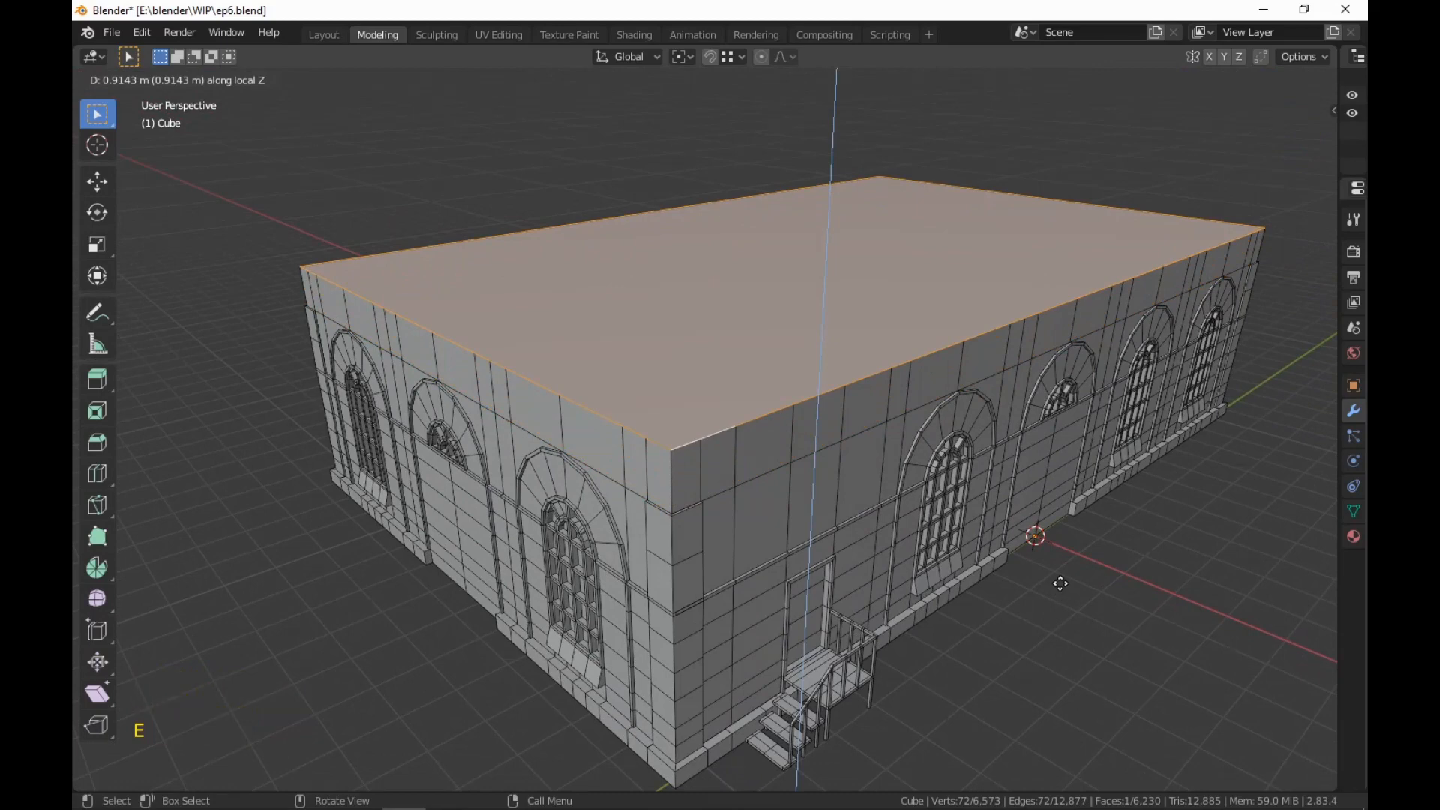
text(.5)
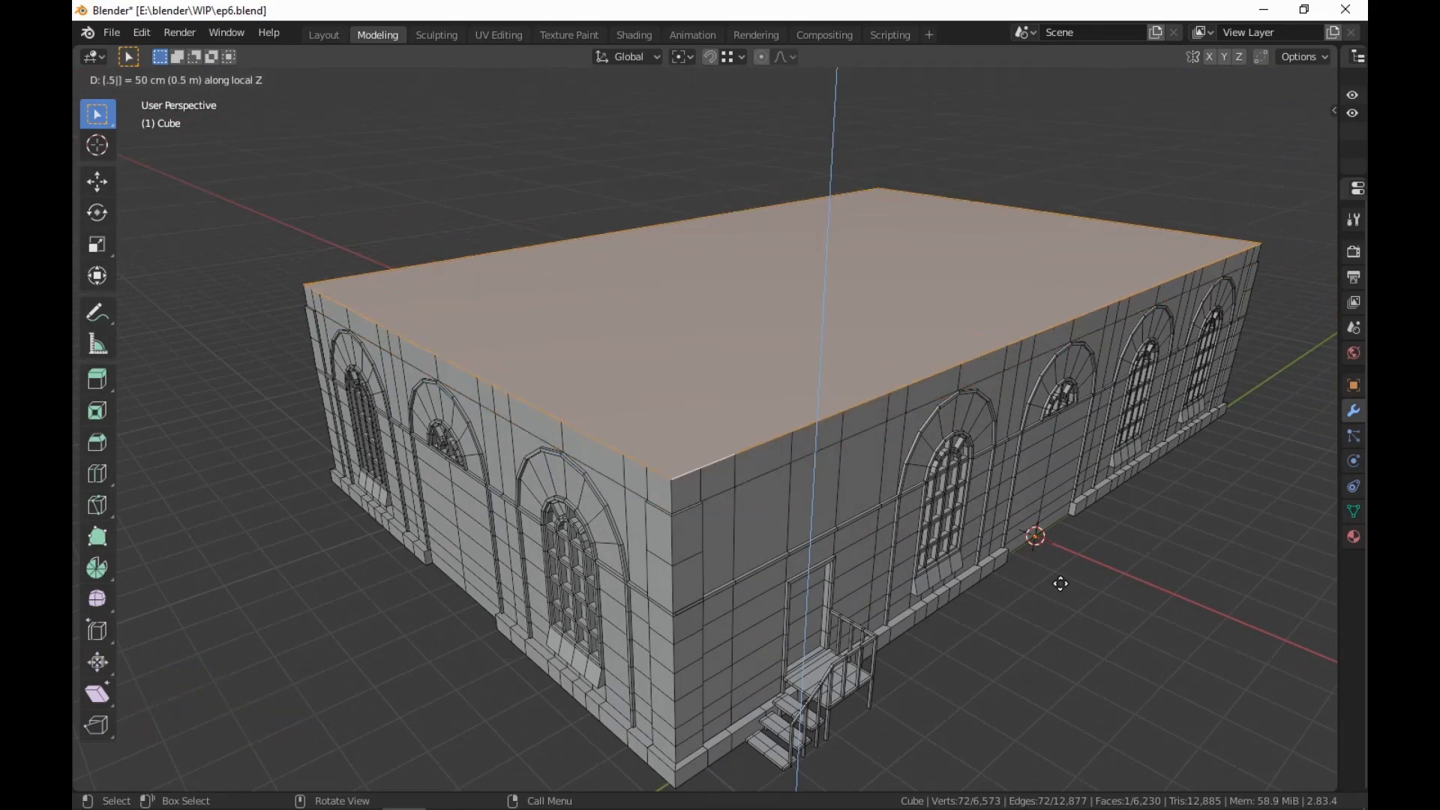
key(Return)
Extrude the roof face in place and scale it outward to about 1.01 for a slight overhang
mouse_move(1061, 585)
shift+middle_down()
mouse_move(1039, 605)
mouse_move(1032, 582)
mouse_move(1048, 591)
shift+middle_up()
scroll(1039, 604, up, 1)
scroll(1029, 582, down, 1)
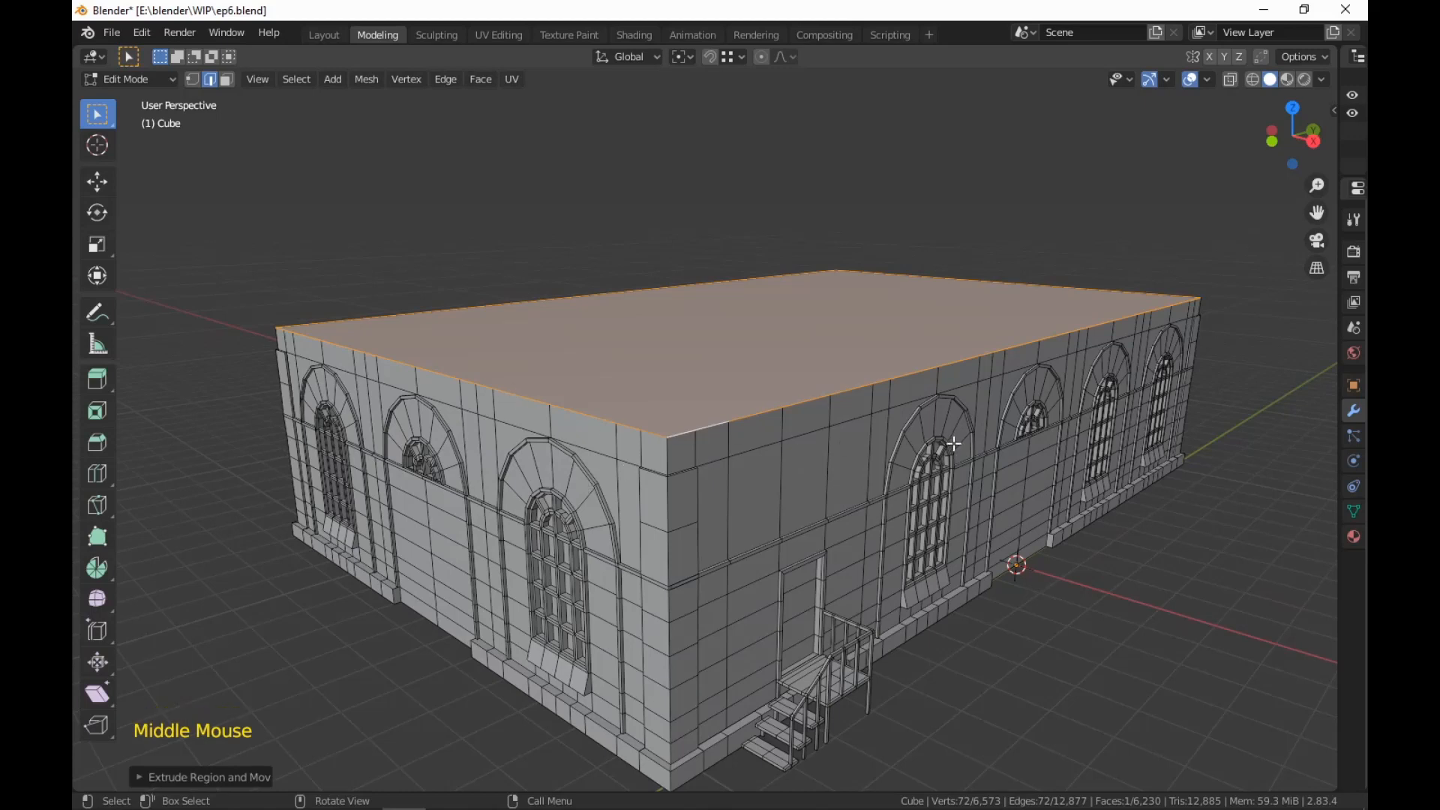
key(e)
key(s)
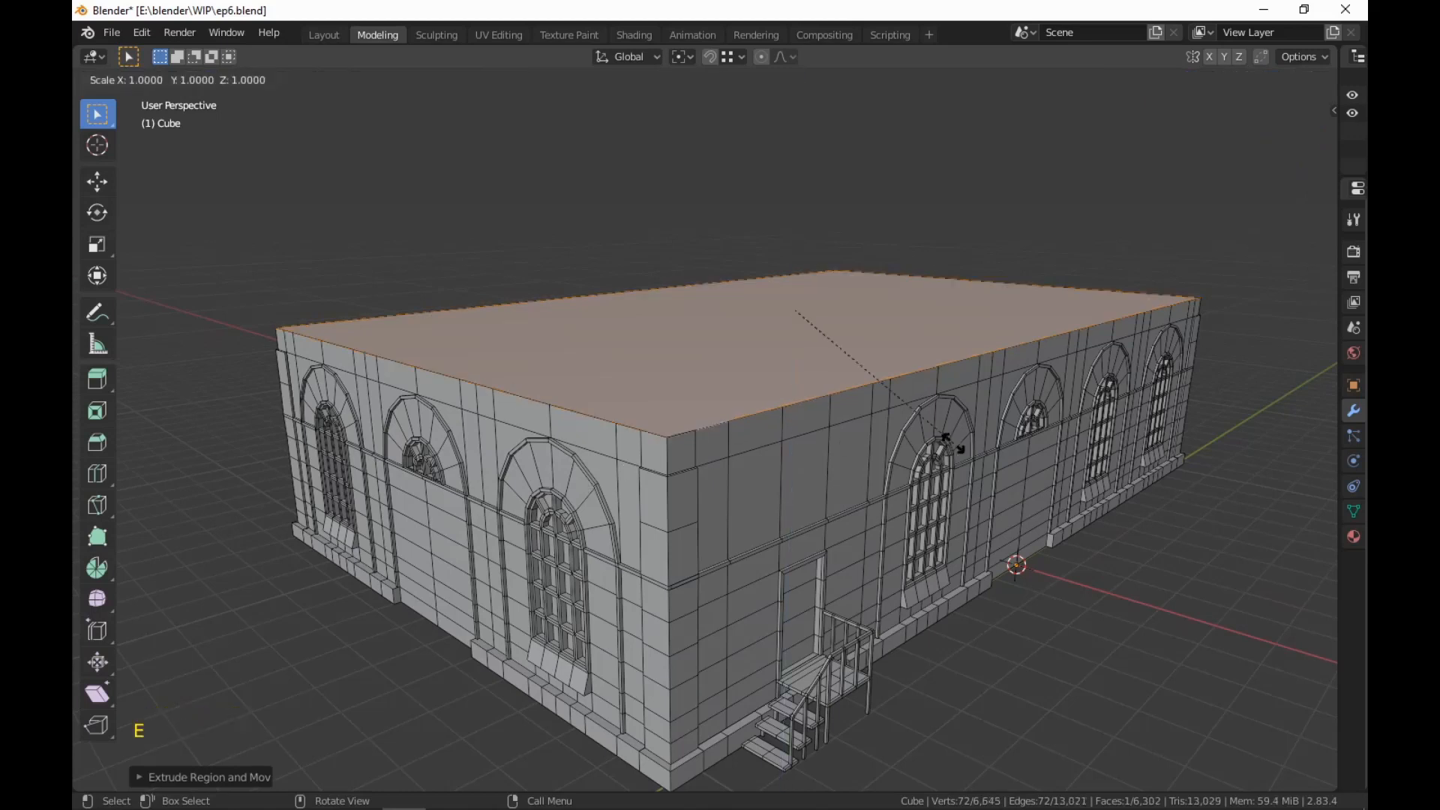
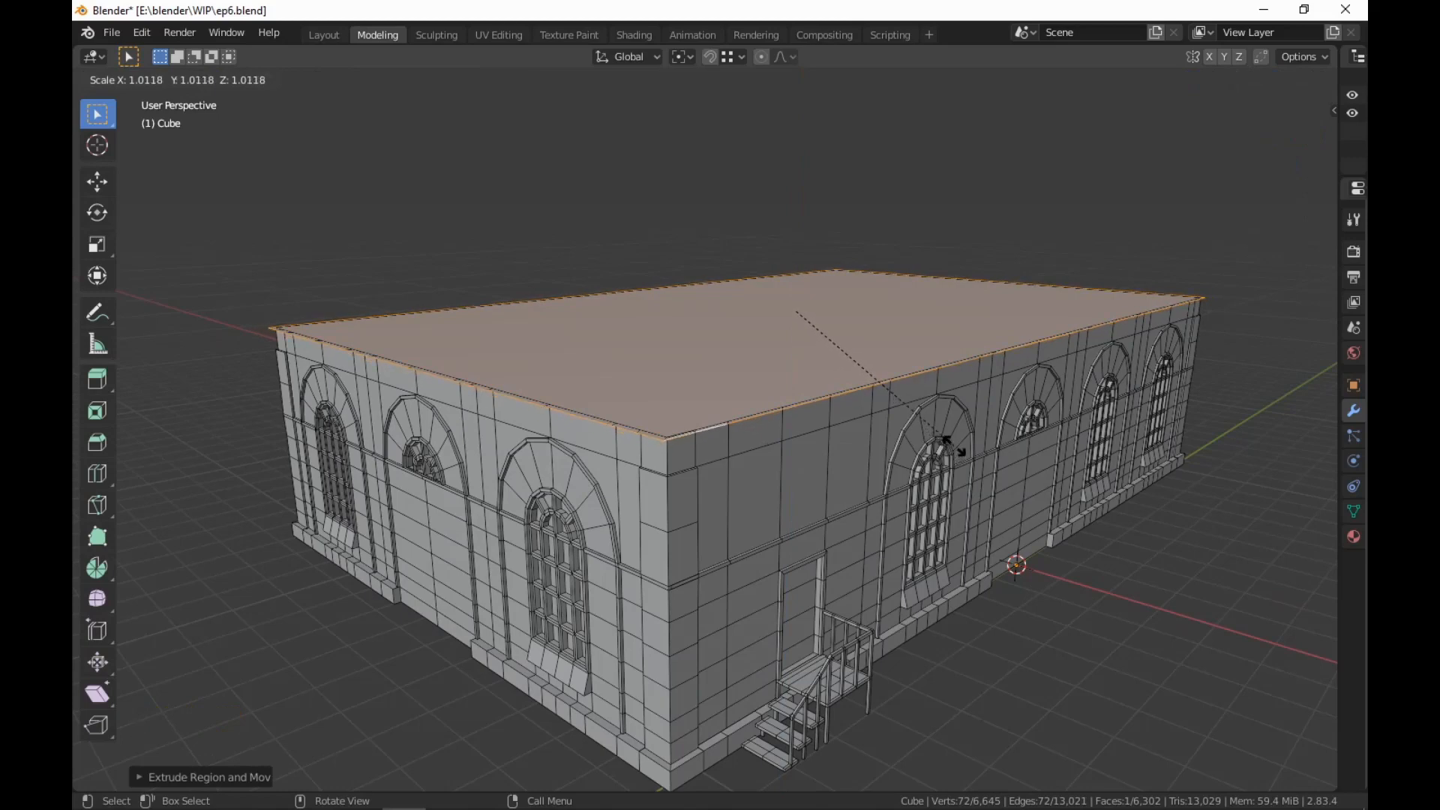
click(954, 446)
Extrude the overhanging roof face upward by 0.5 m to form a cornice band
text(e.)
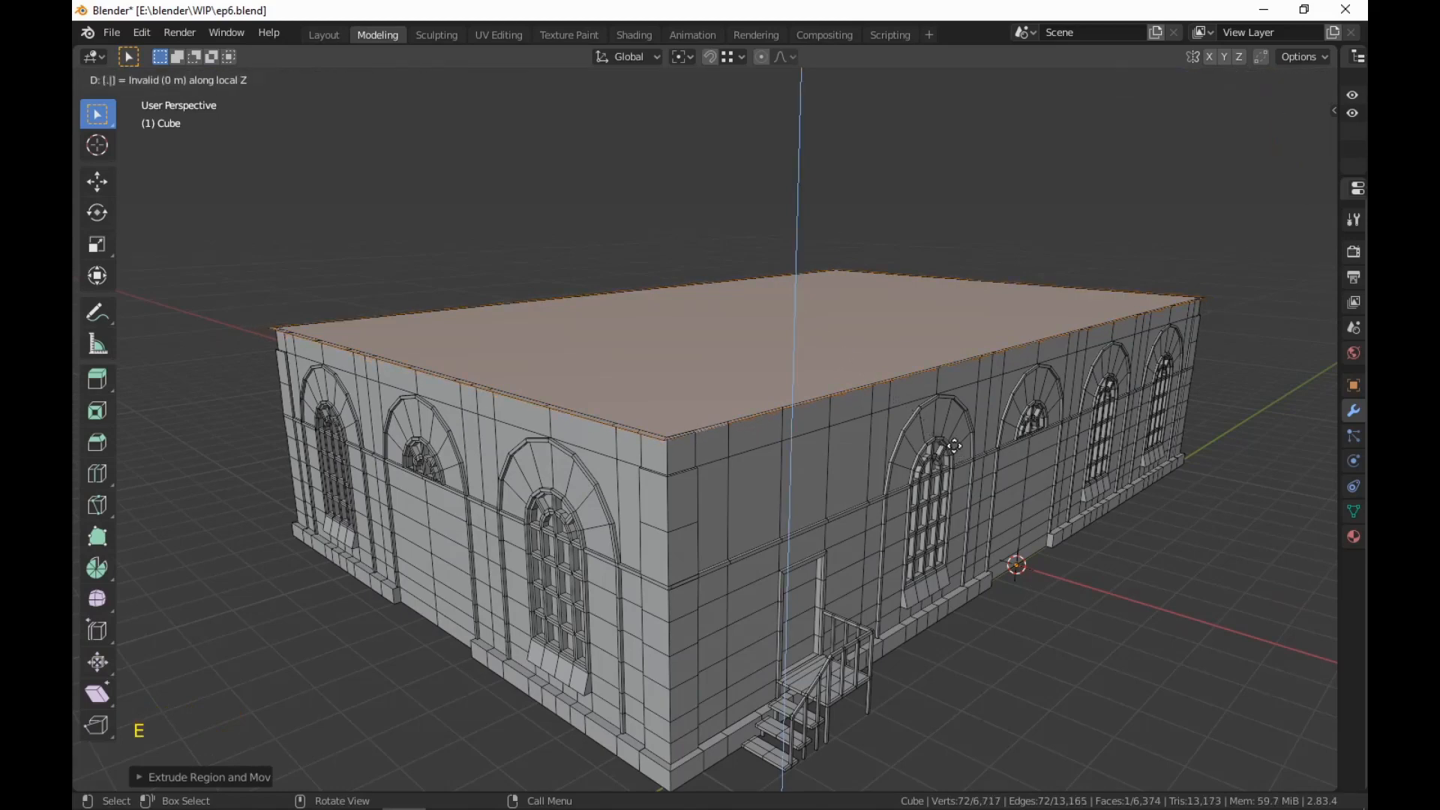
text(5)
key(Return)
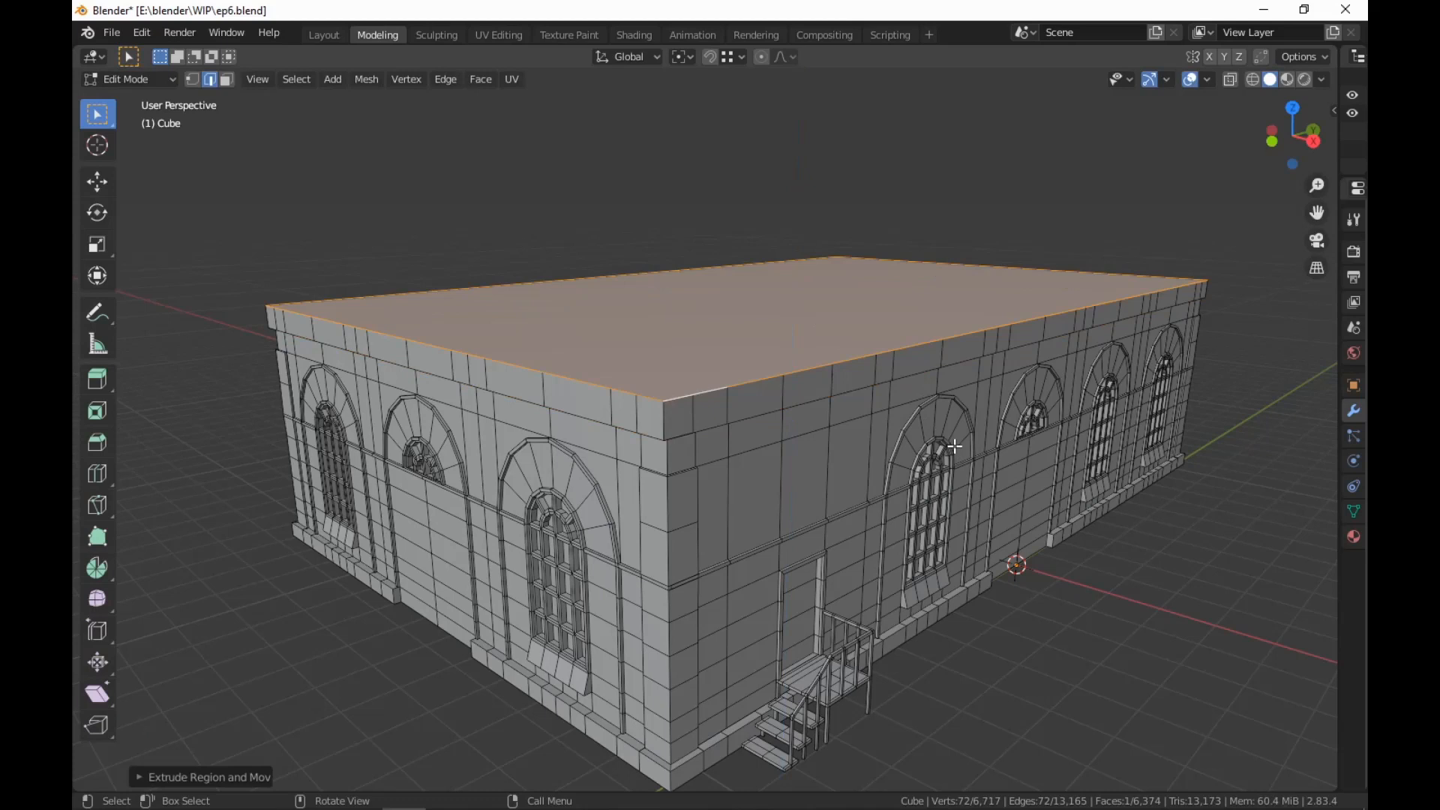
Inset the roof face by a narrow border and extrude it down about 0.16 m, leaving a raised rim
key(i)
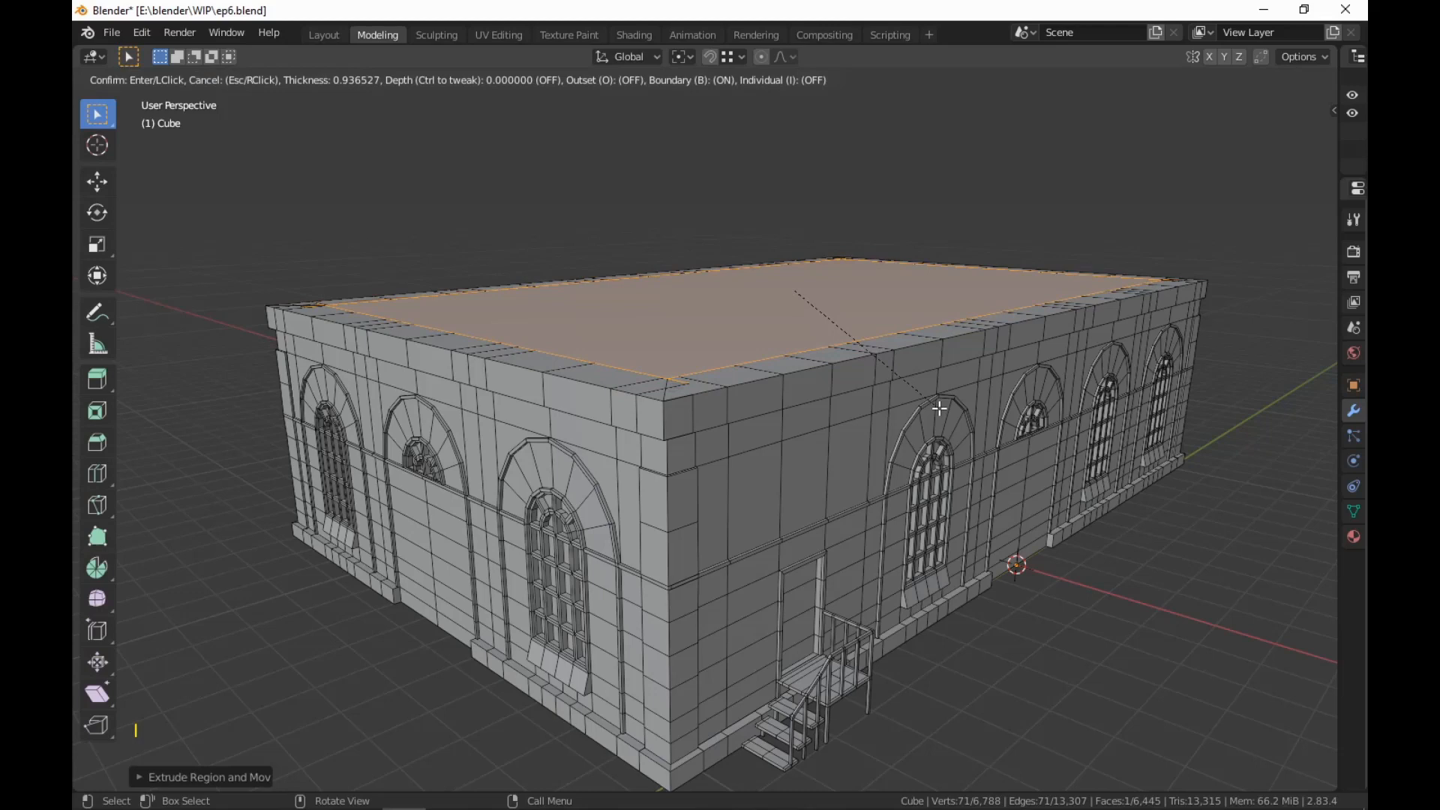
click(953, 422)
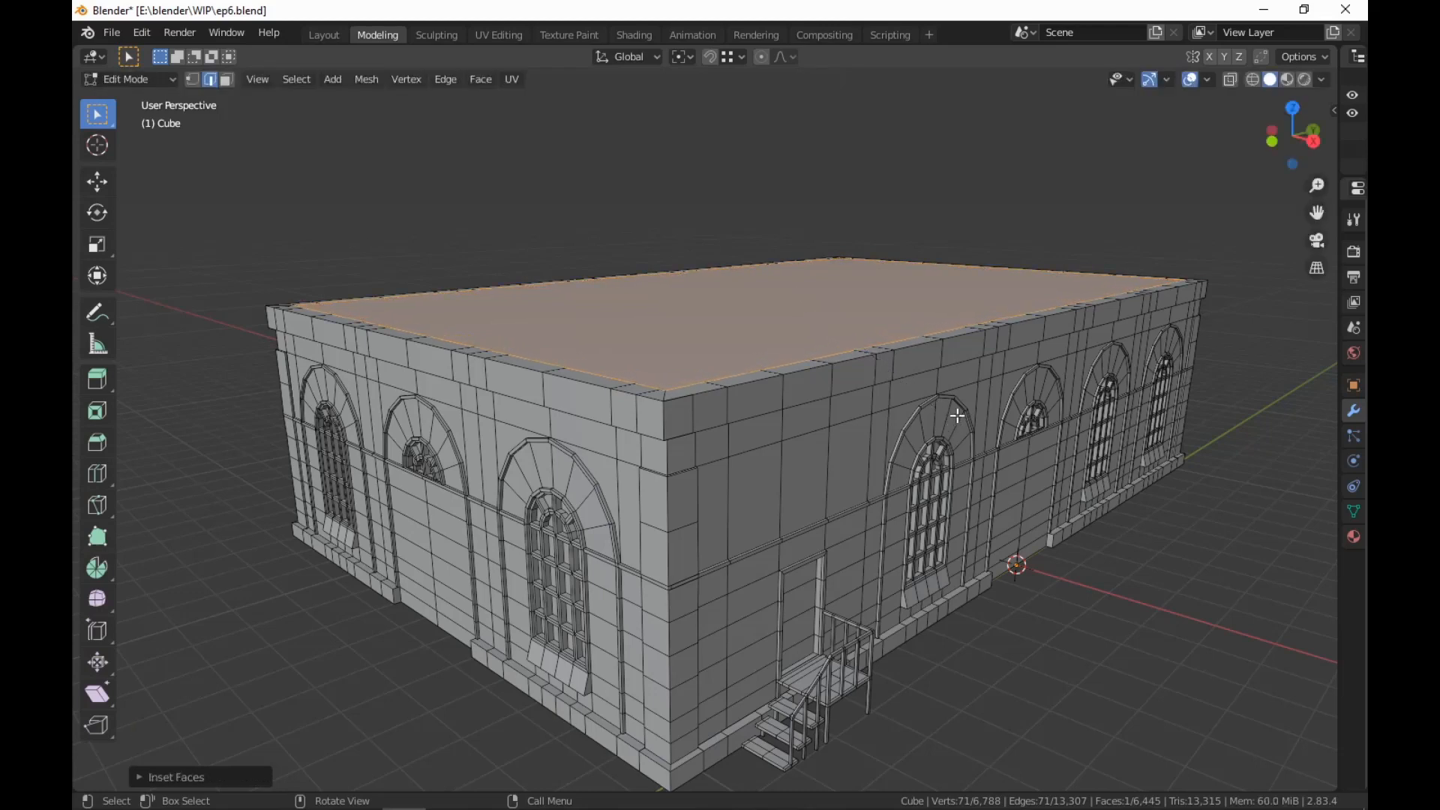
middle_drag(953, 422, 967, 464)
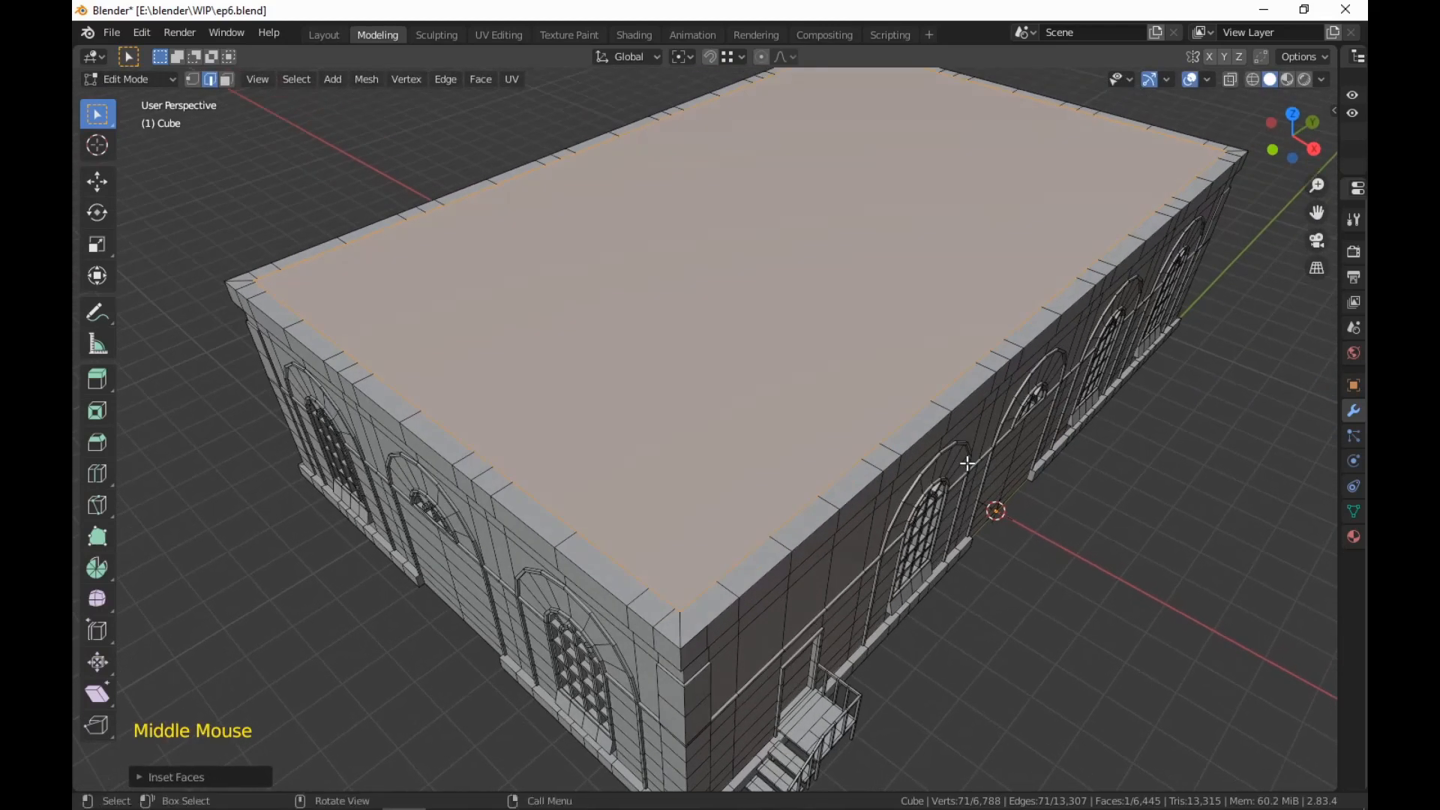
key(e)
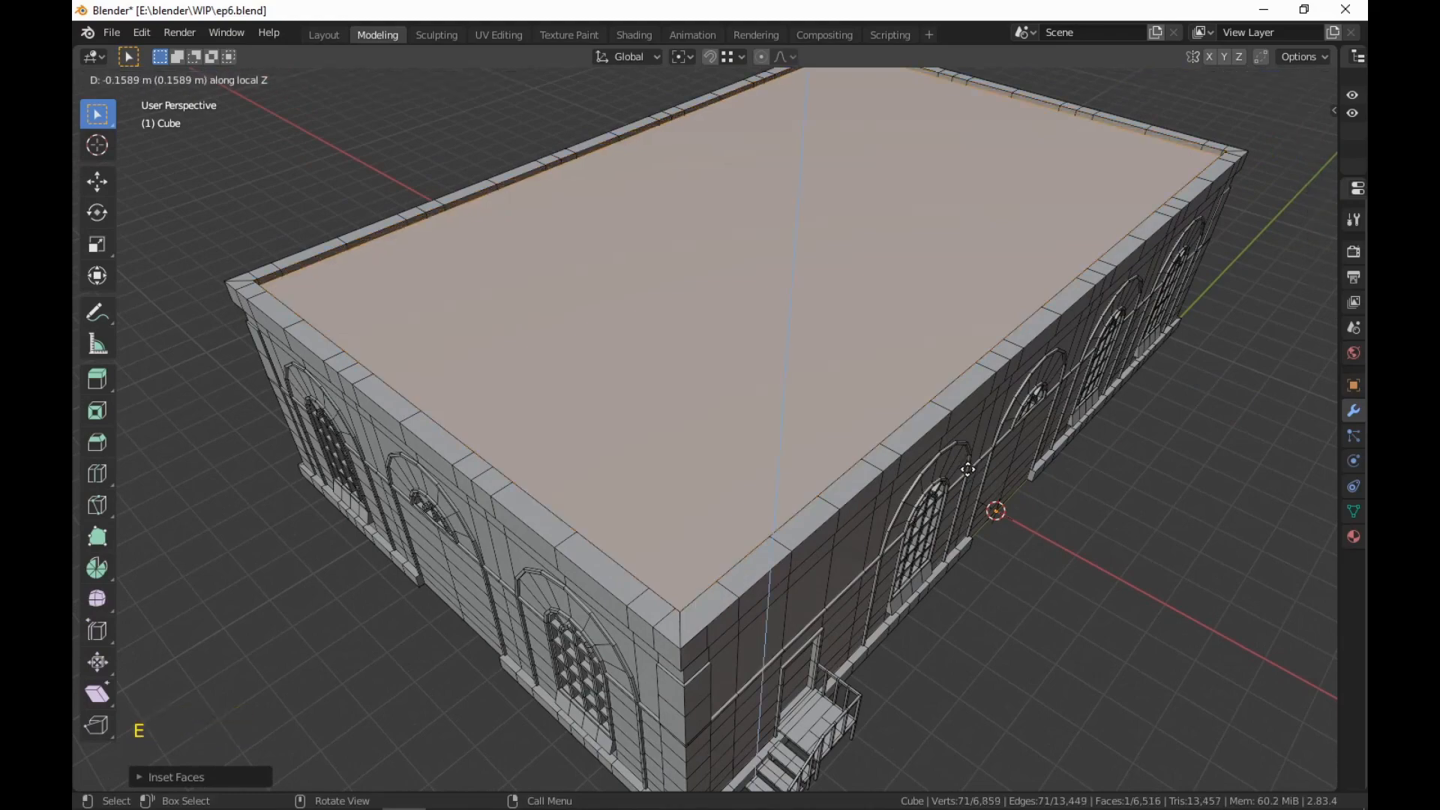
click(968, 470)
scroll(1077, 546, down, 3)
middle_drag(1077, 546, 1061, 499)
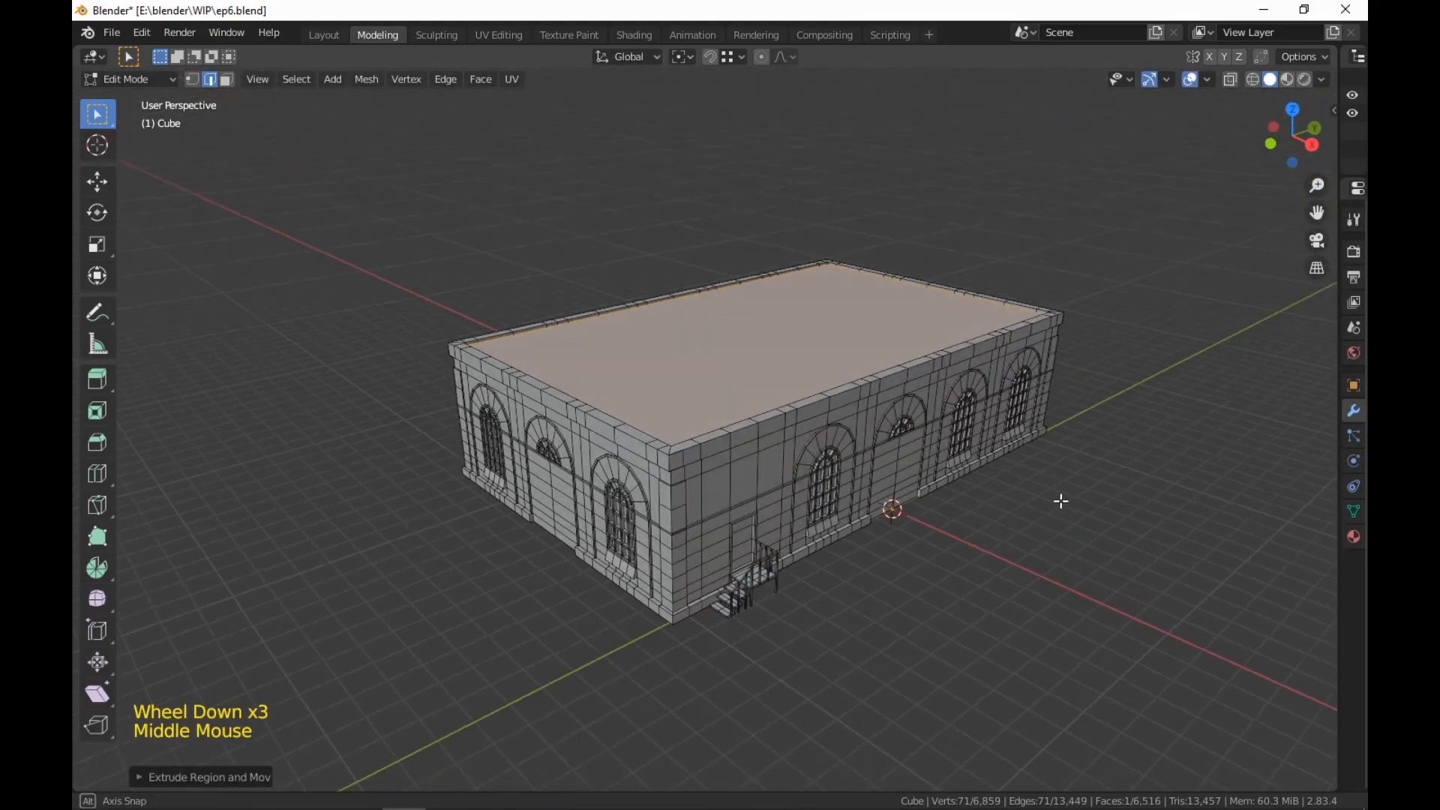
scroll(1065, 541, up, 3)
click(1044, 720)
mouse_move(1044, 721)
middle_down()
mouse_move(1063, 711)
mouse_move(1048, 723)
middle_up()
scroll(1063, 711, down, 2)
scroll(1034, 729, up, 2)
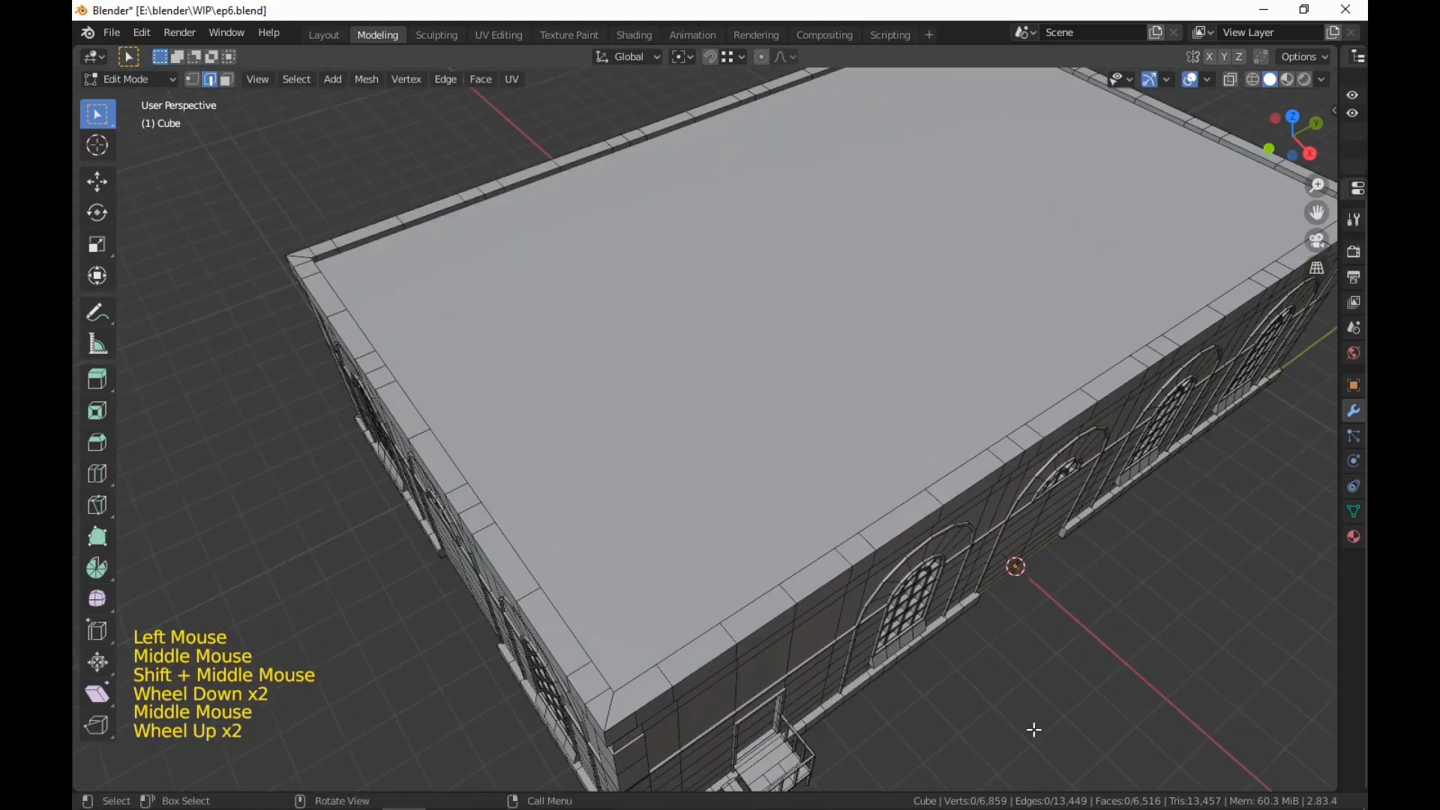
click(812, 277)
shift+middle_drag(812, 277, 803, 333)
key(3)
click(860, 384)
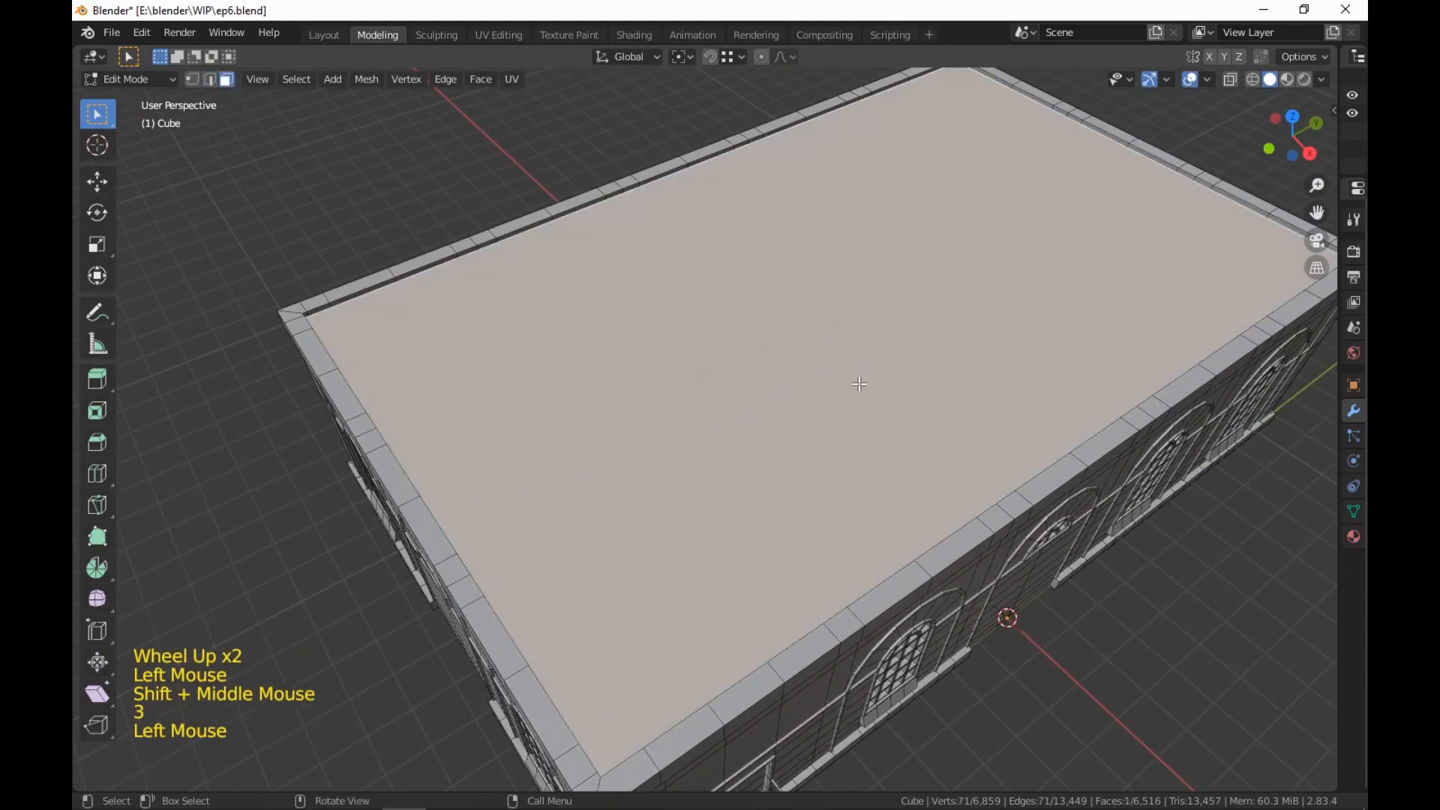
key(ctrl+r)
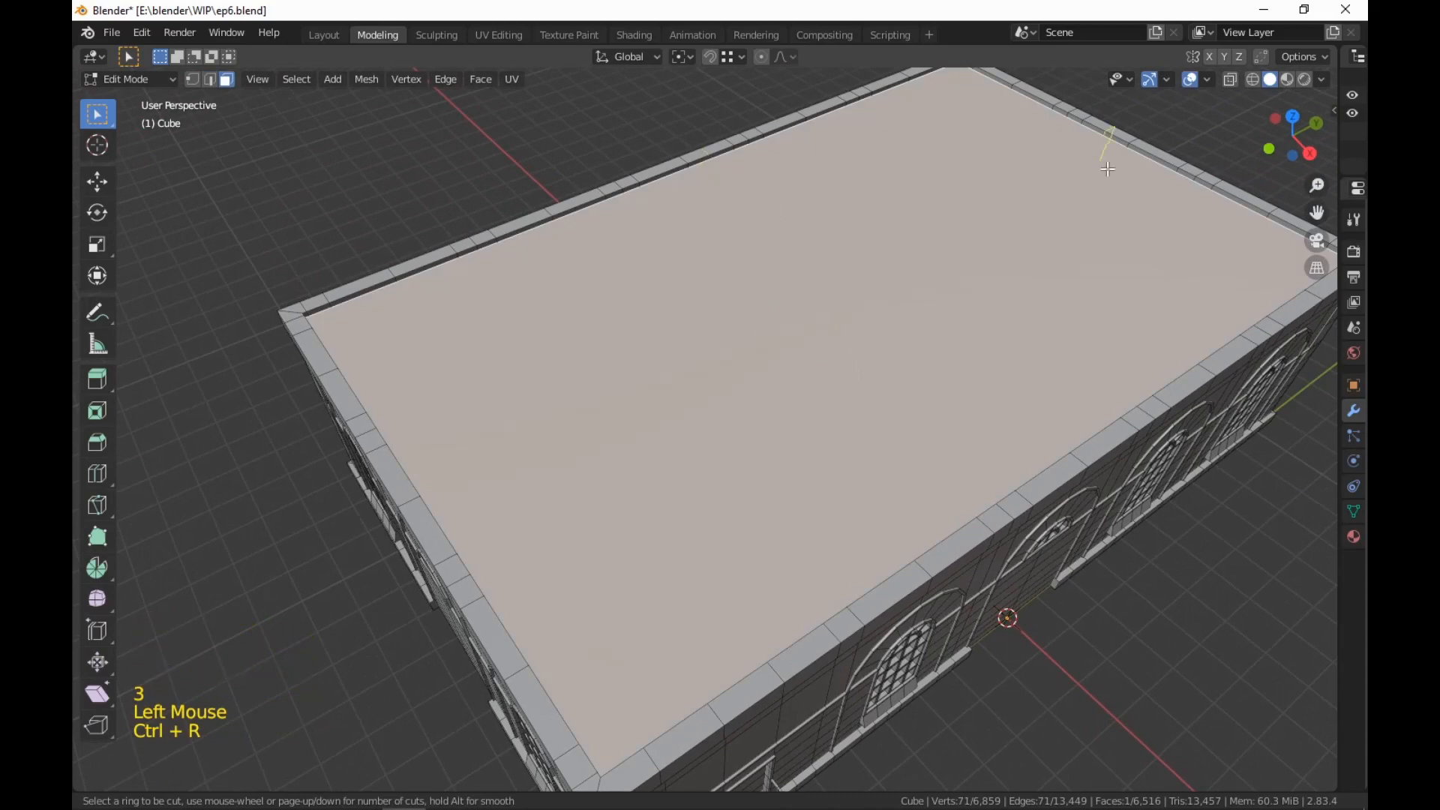
scroll(1110, 180, down, 3)
Connect the middle vertices of the roof face's two short sides with an edge that divides it lengthwise
middle_drag(1129, 270, 1117, 337)
key(1)
scroll(1120, 344, up, 2)
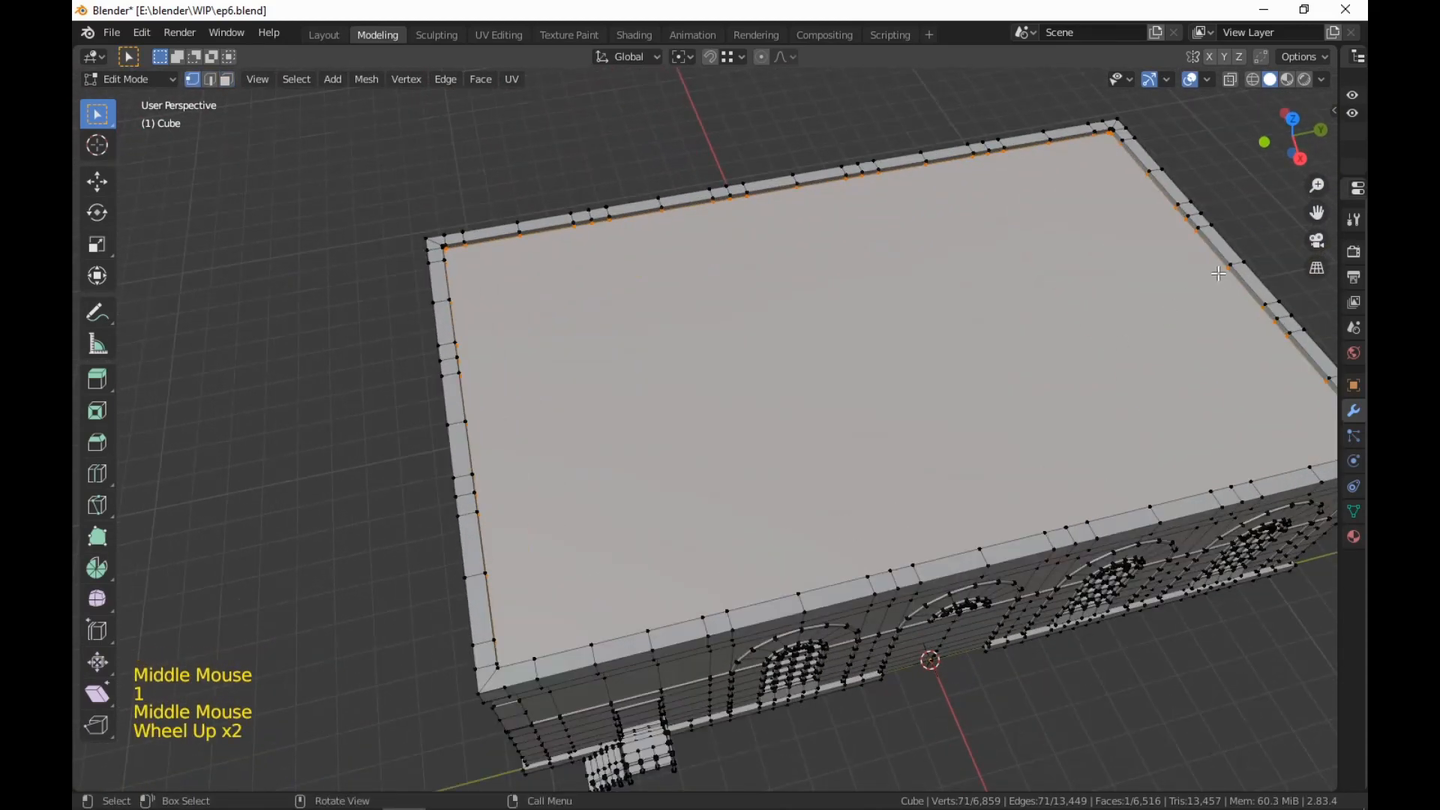
click(1220, 276)
middle_drag(1209, 399, 675, 323)
shift+click(592, 315)
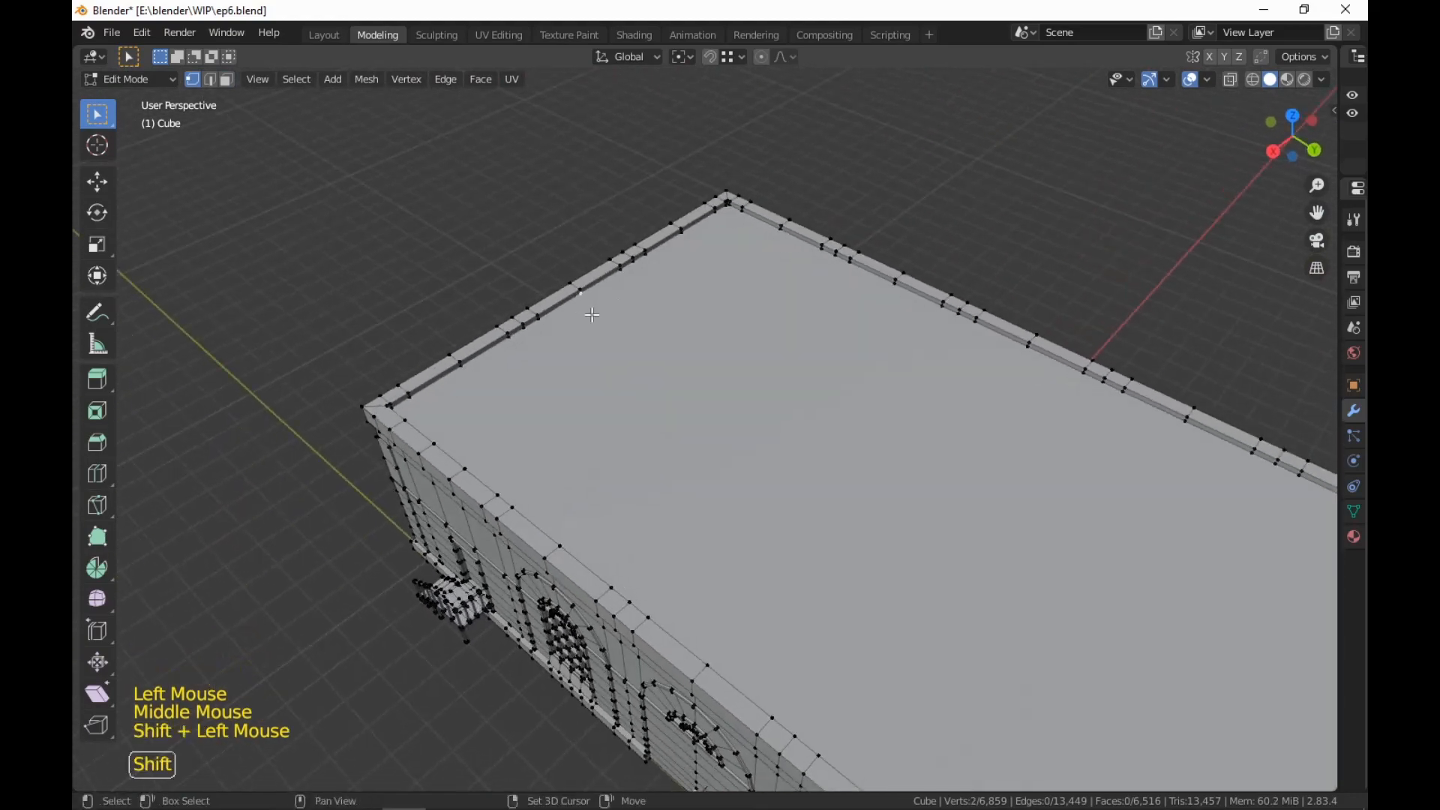
key(j)
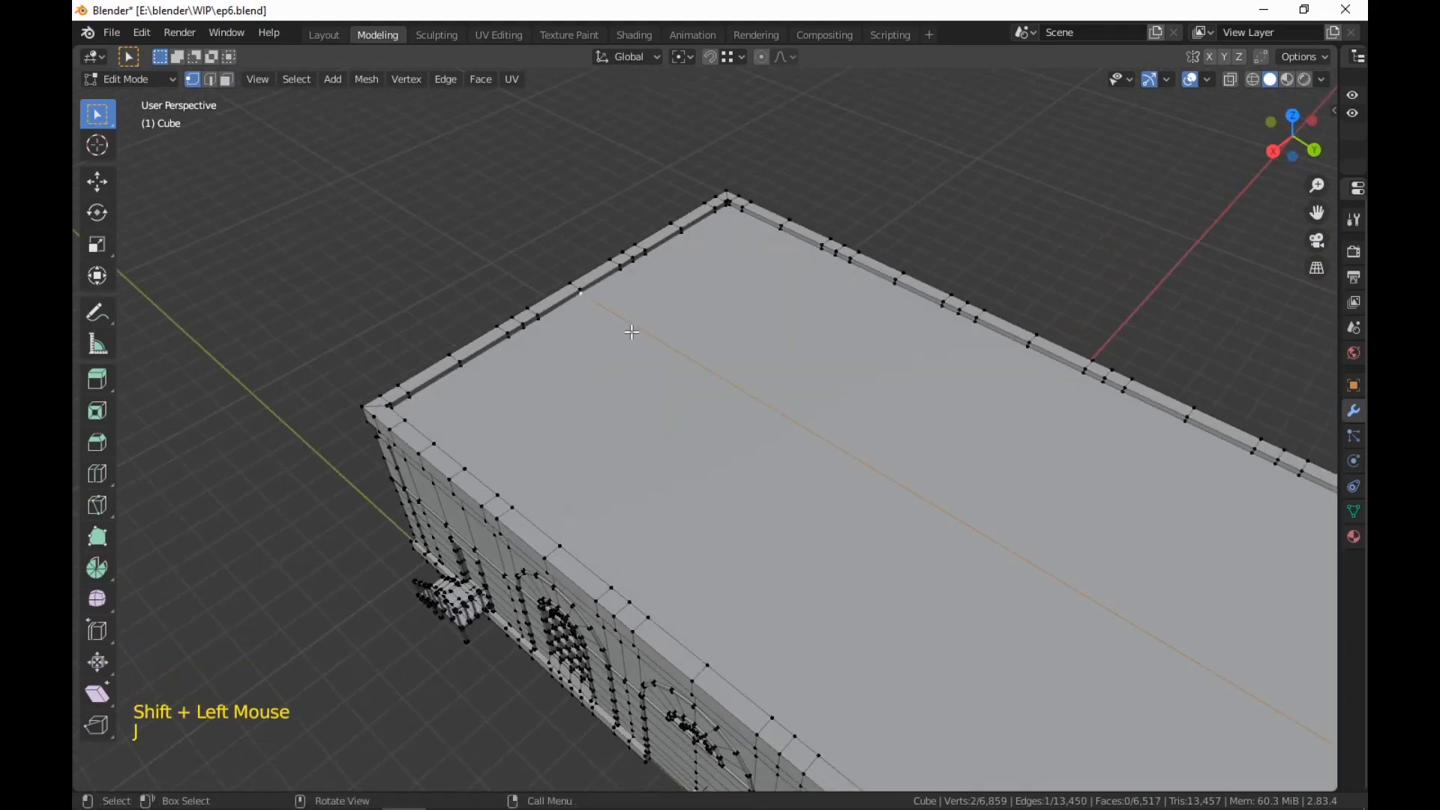
middle_drag(633, 332, 750, 344)
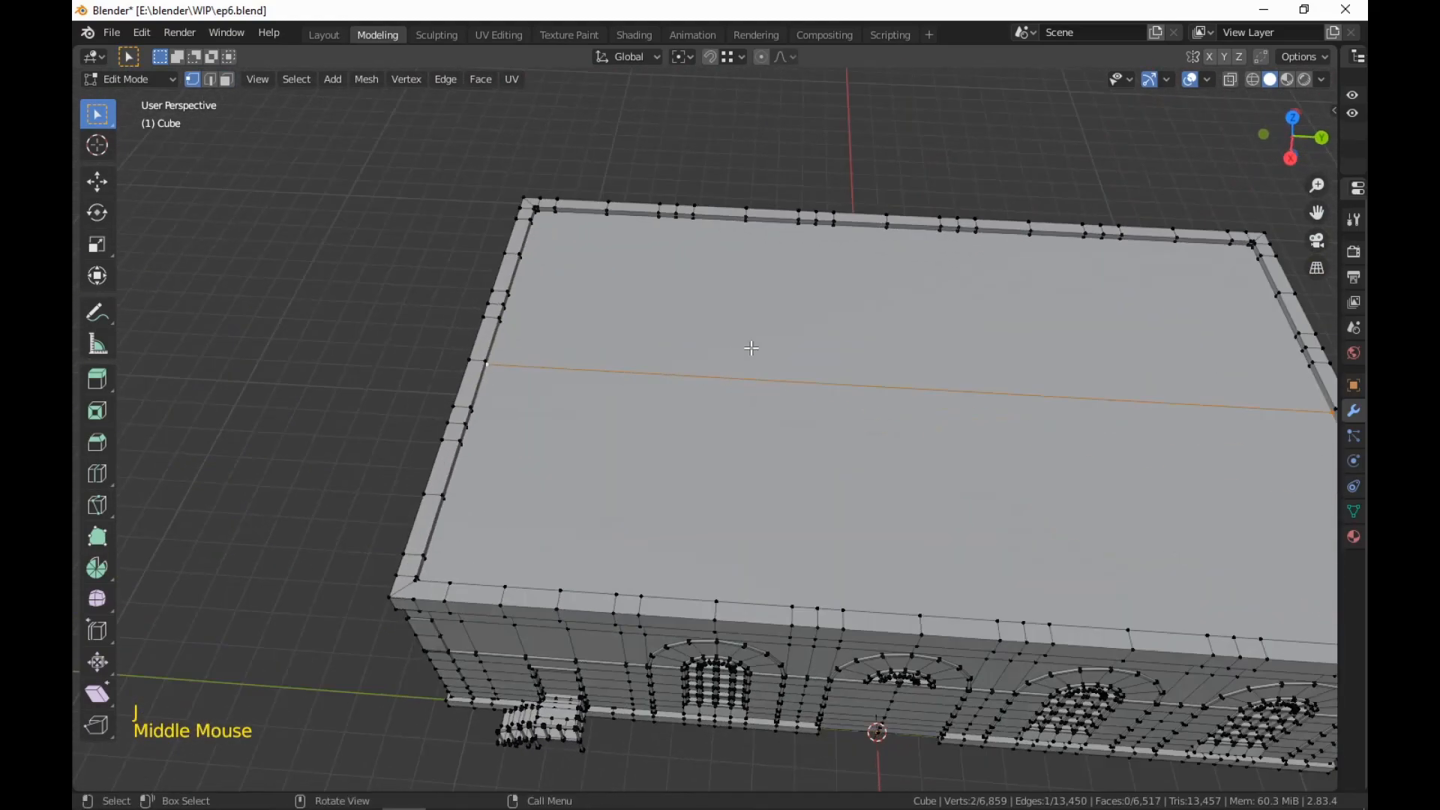
Examine the building's UV layout and texture in the UV Editing workspace, then return to the Modeling workspace
click(499, 34)
scroll(417, 462, down, 2)
middle_drag(417, 462, 495, 443)
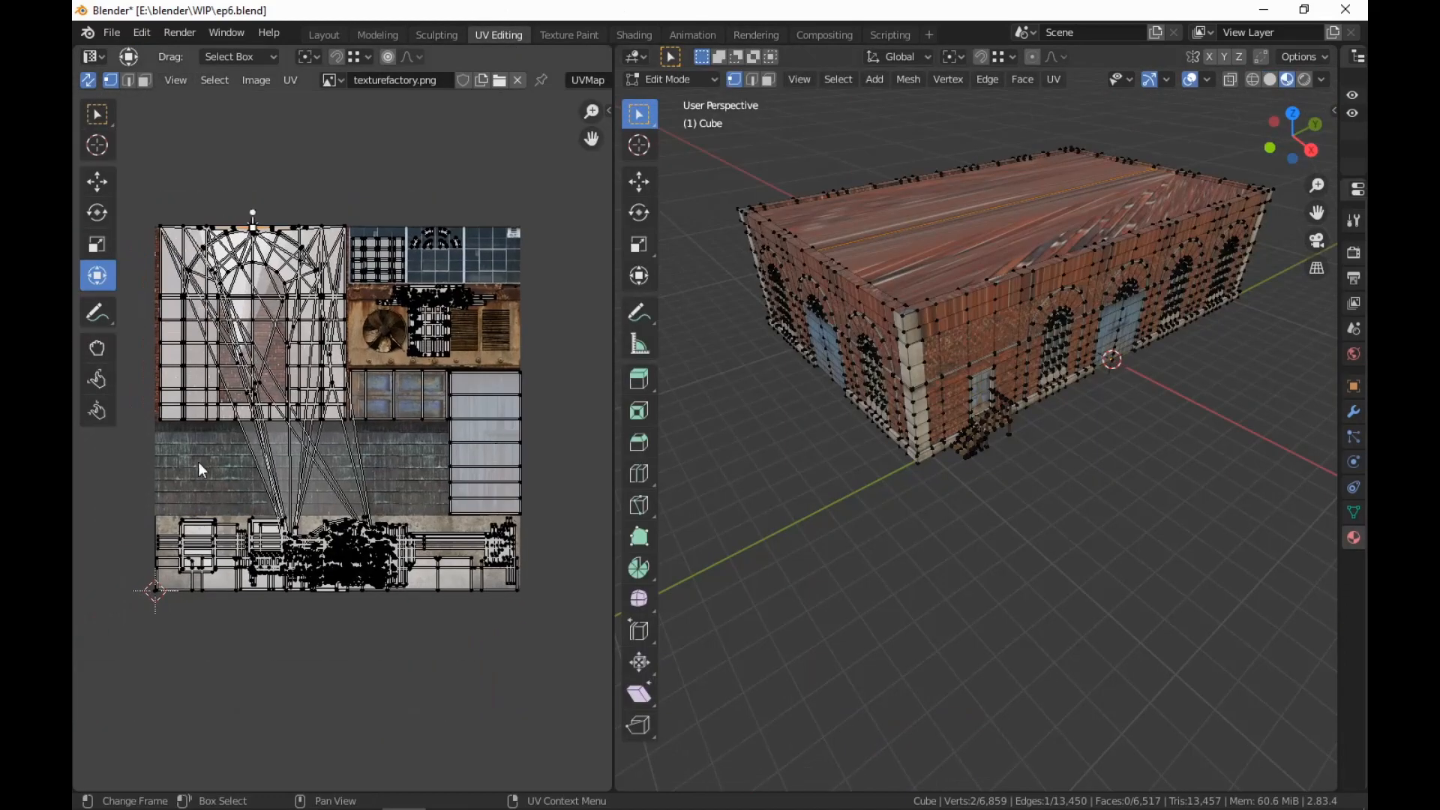
click(369, 34)
Select both halves of the recessed roof face and split them from the surrounding mesh
scroll(890, 438, down, 2)
middle_drag(890, 438, 986, 422)
shift+scroll(990, 419, up, 1)
scroll(990, 418, up, 2)
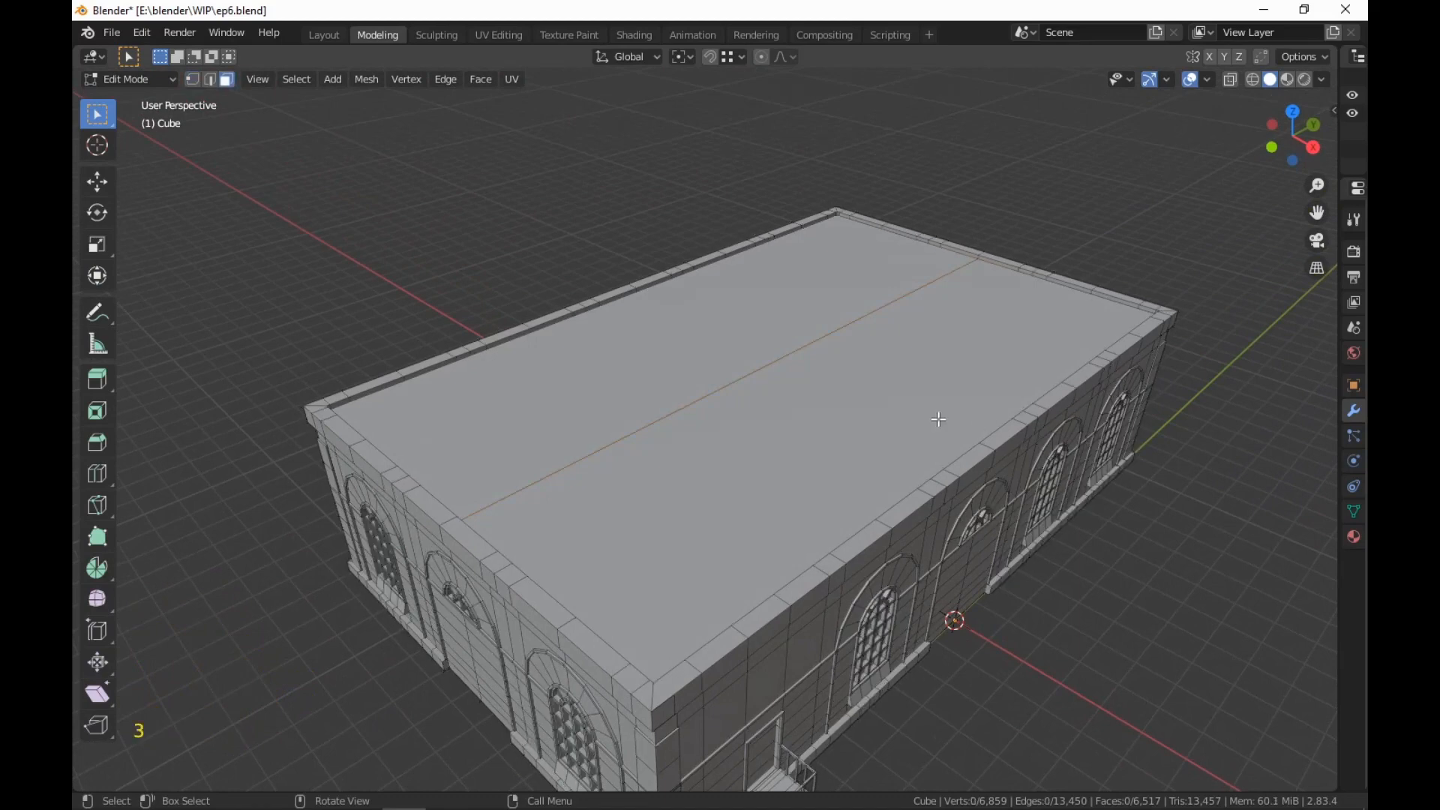
key(3)
click(842, 336)
shift+click(795, 341)
right_click(853, 452)
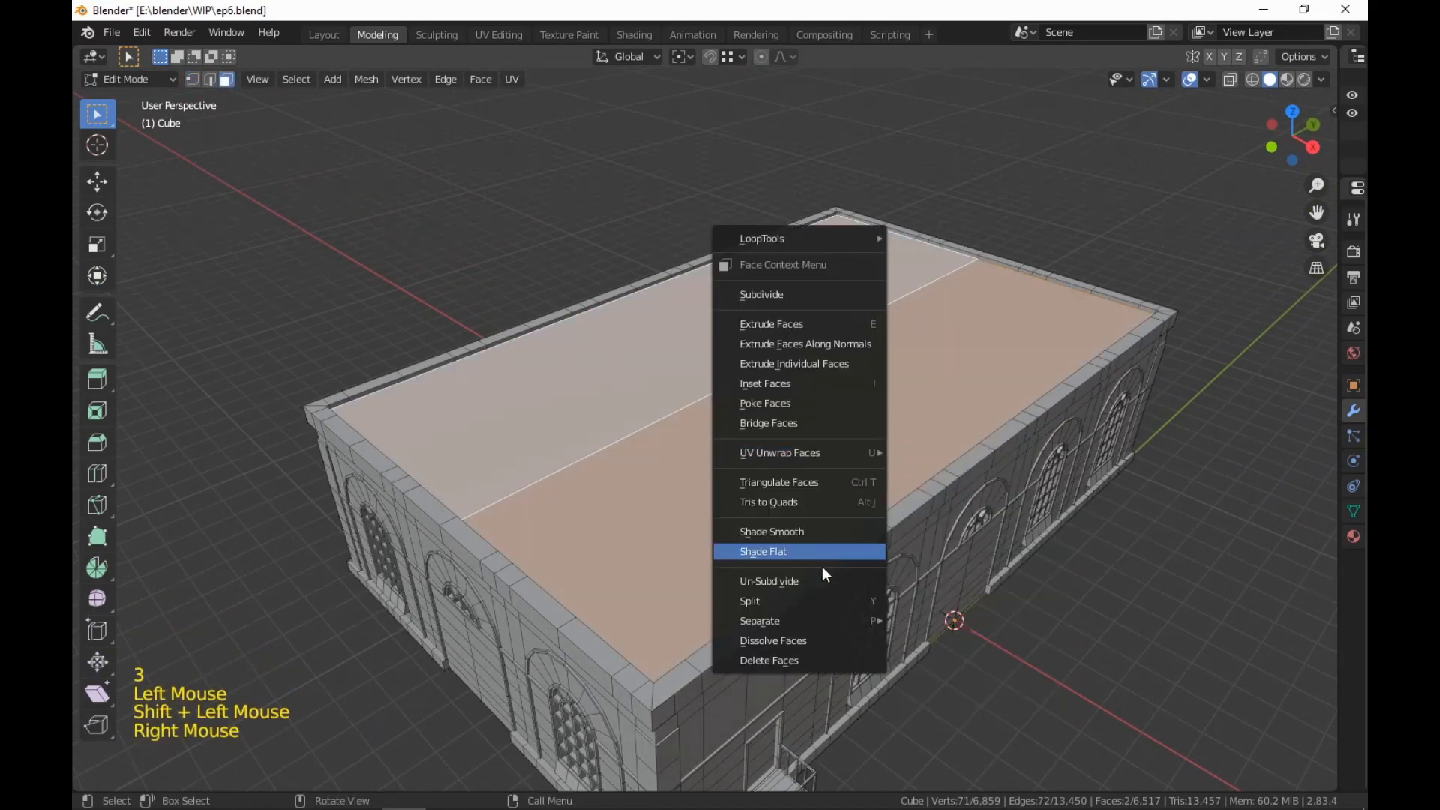
click(814, 598)
key(2)
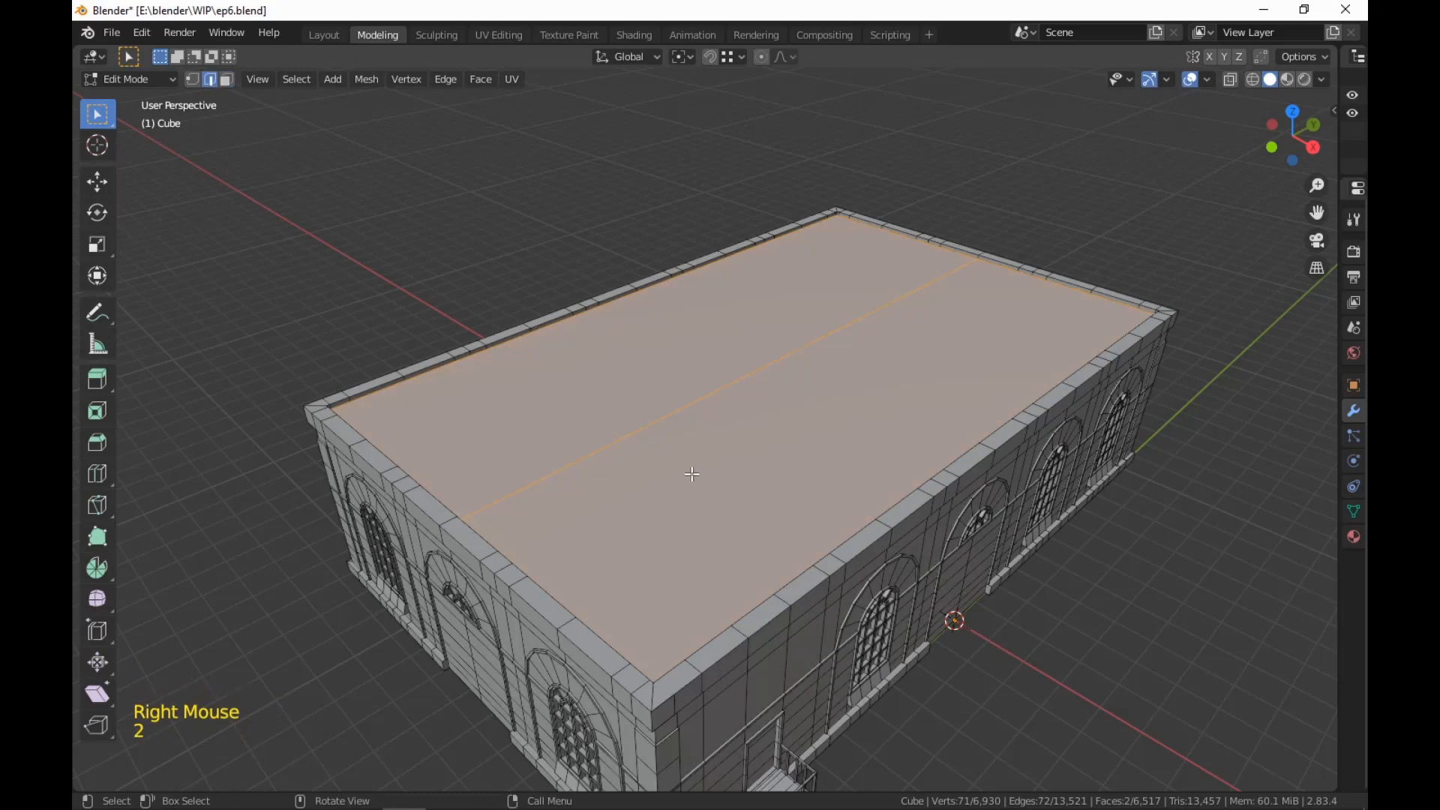
click(705, 442)
key(g)
key(z)
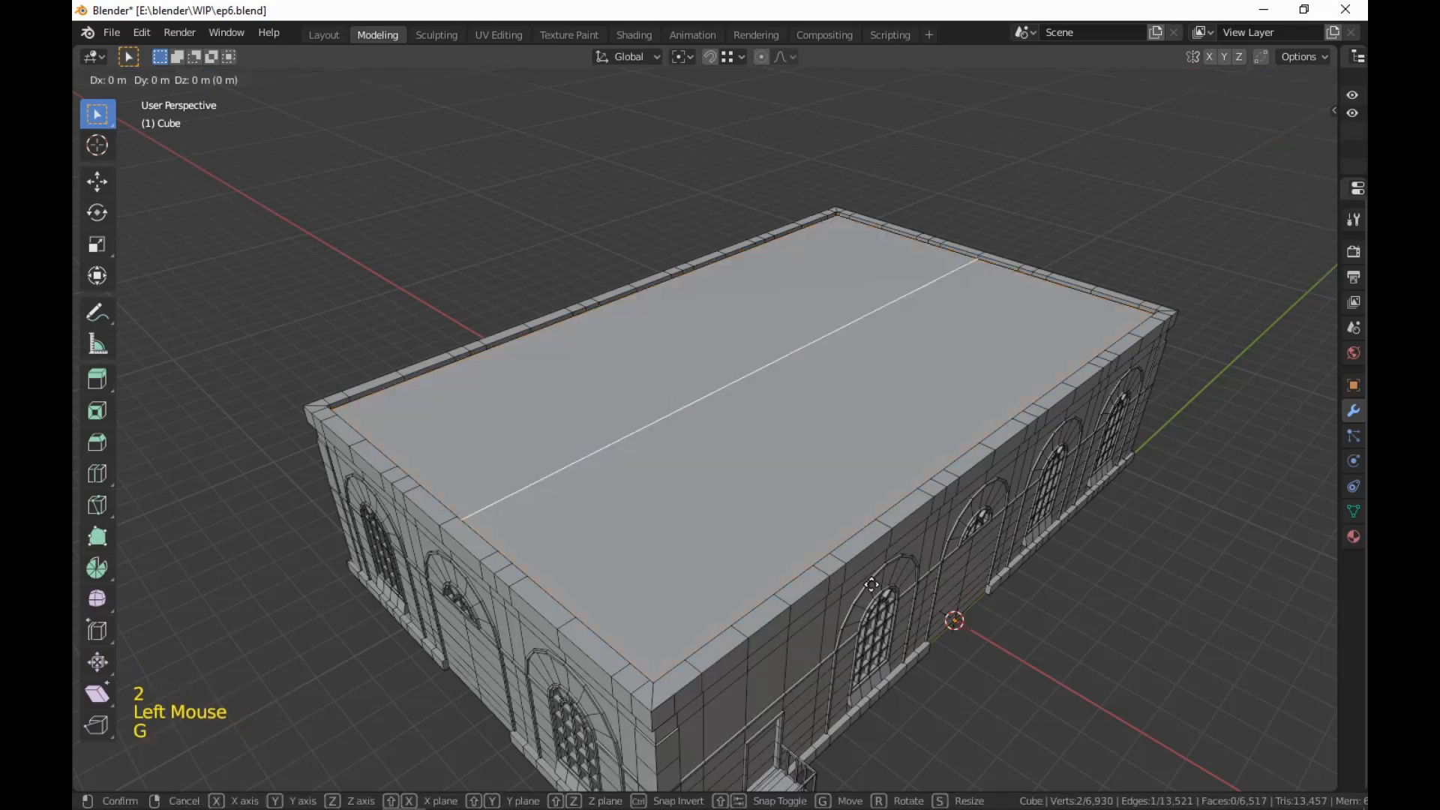
right_click(871, 530)
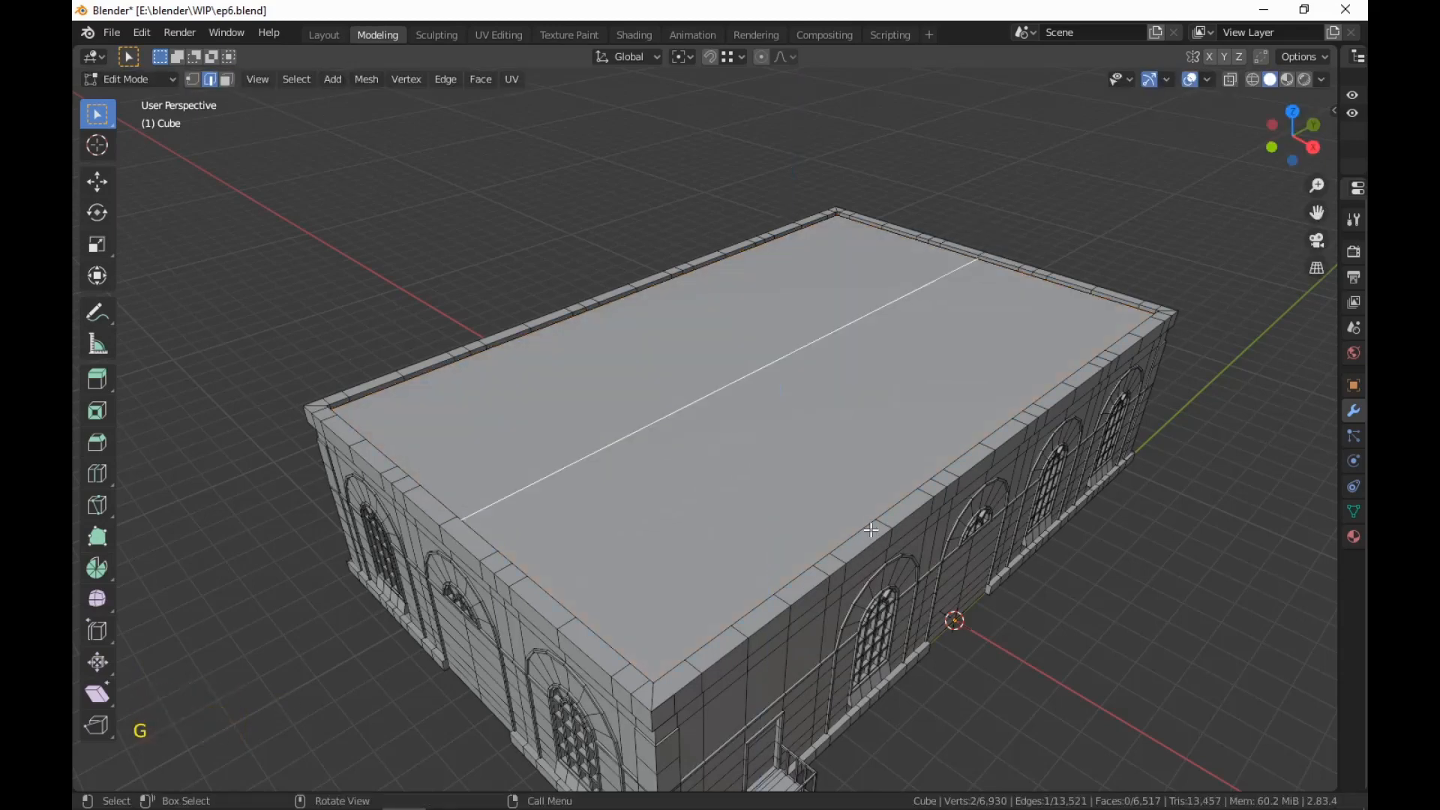
key(ctrl)
Select both halves of the split roof face and move them straight up, clear of the walls
key(3)
click(814, 400)
shift+click(736, 348)
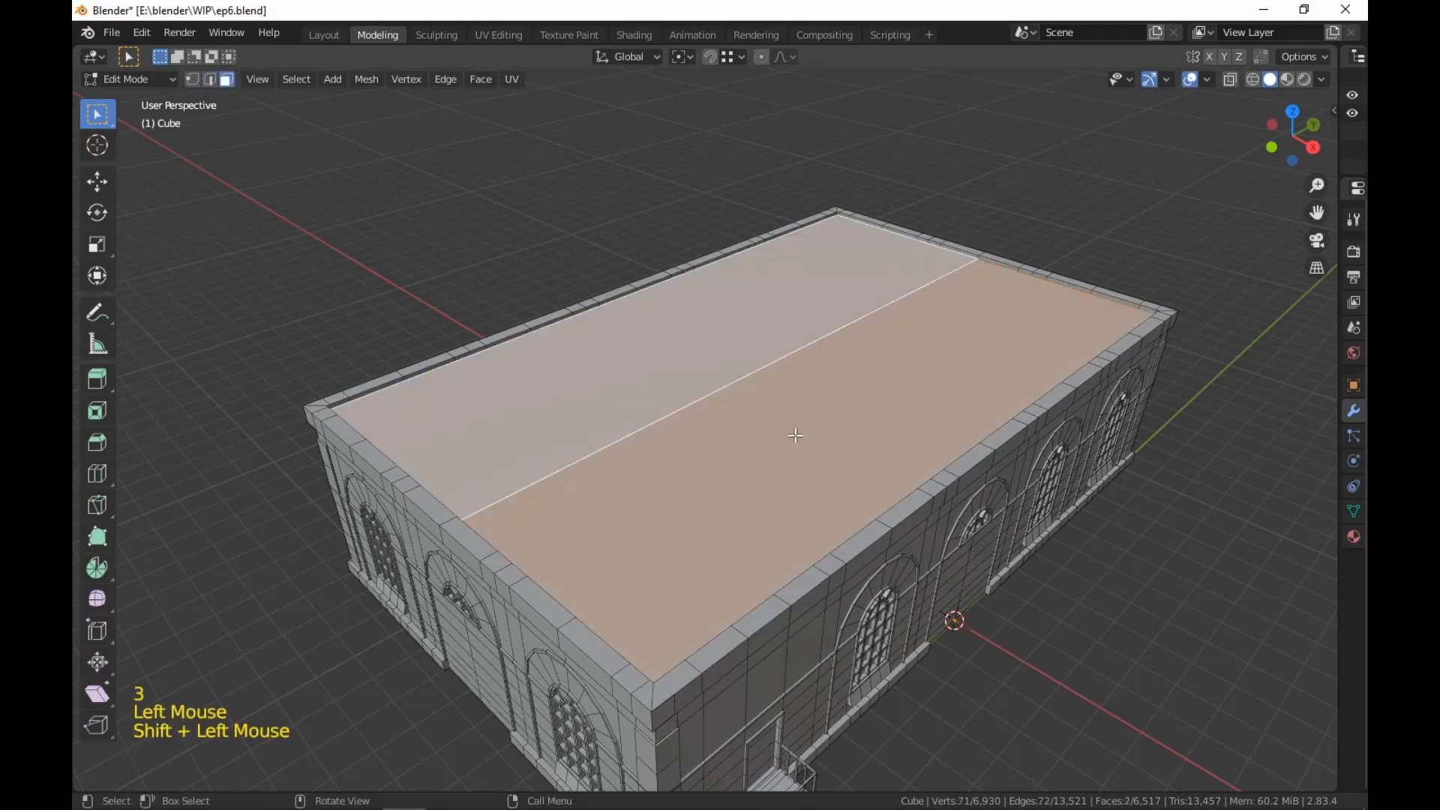
key(g)
click(885, 461)
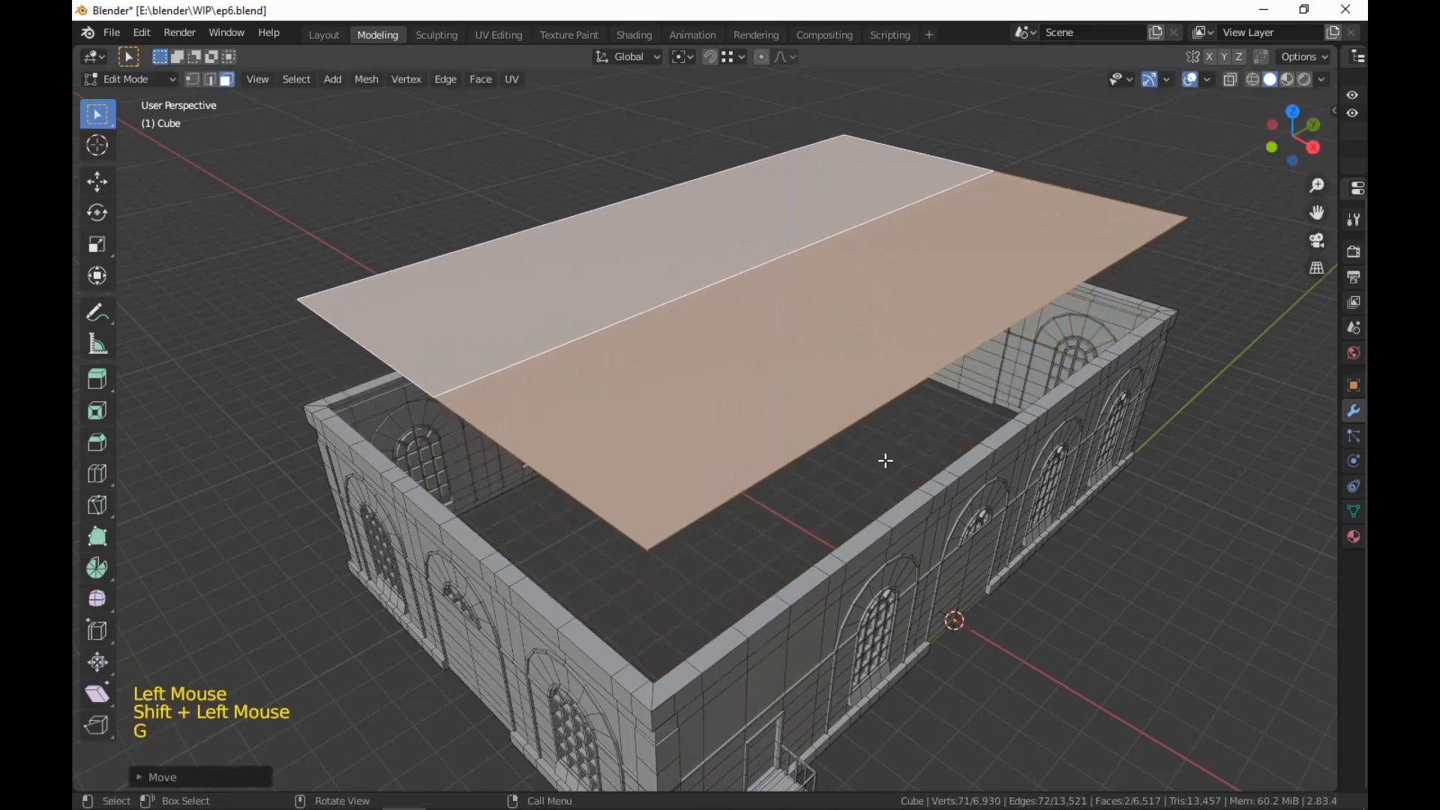
Hide the connected wall mesh of the building, leaving only the two roof faces in view
middle_drag(885, 473, 988, 486)
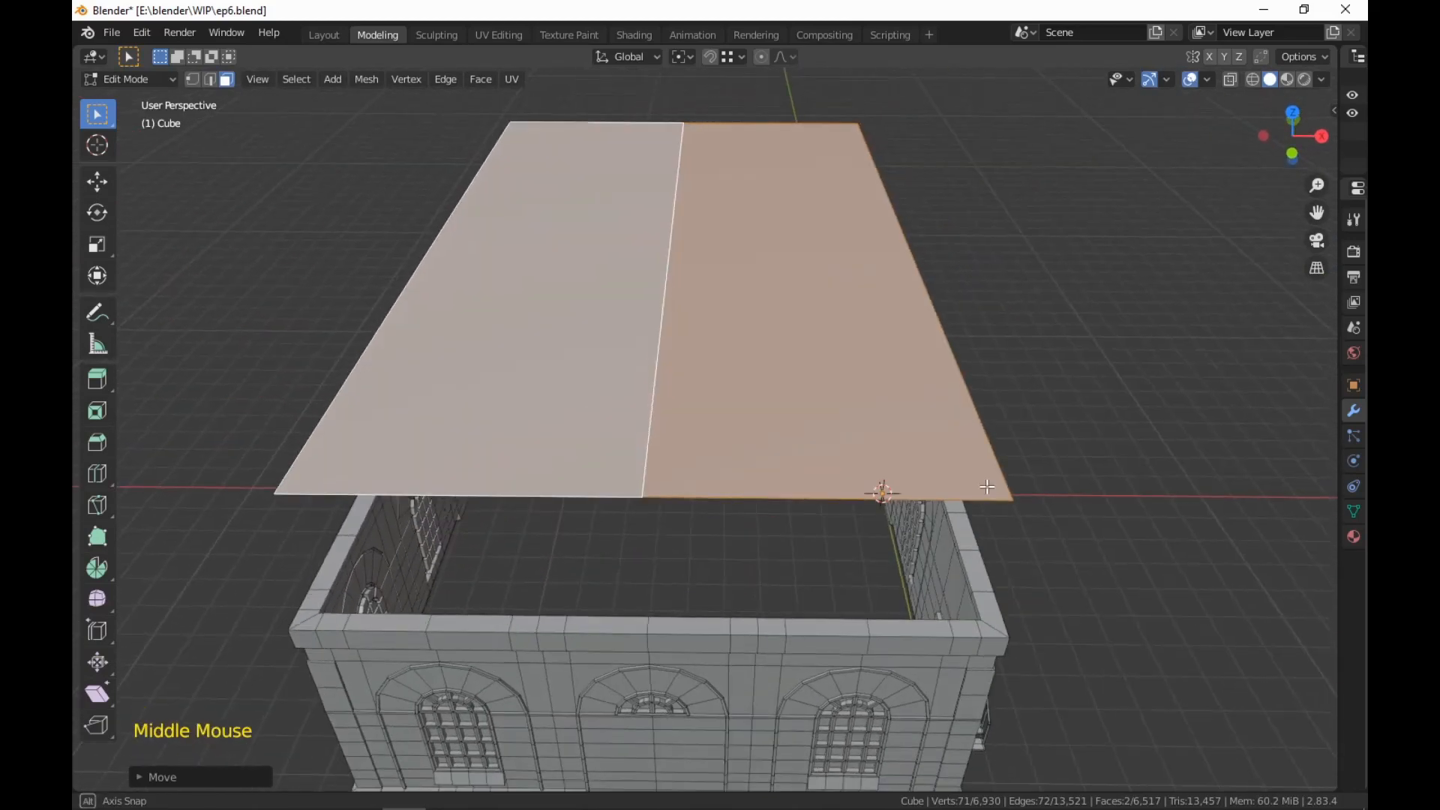
click(865, 529)
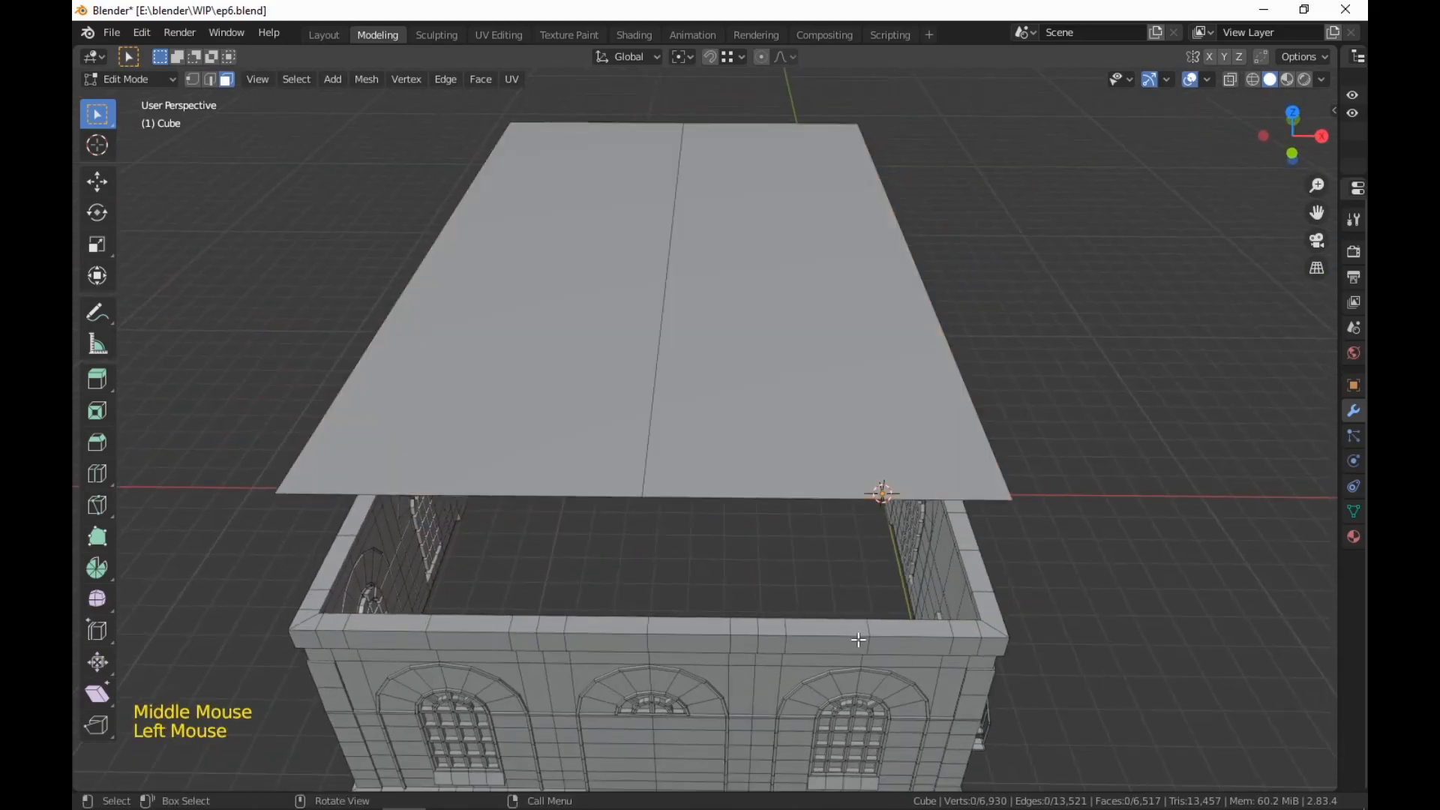
key(l)
key(h)
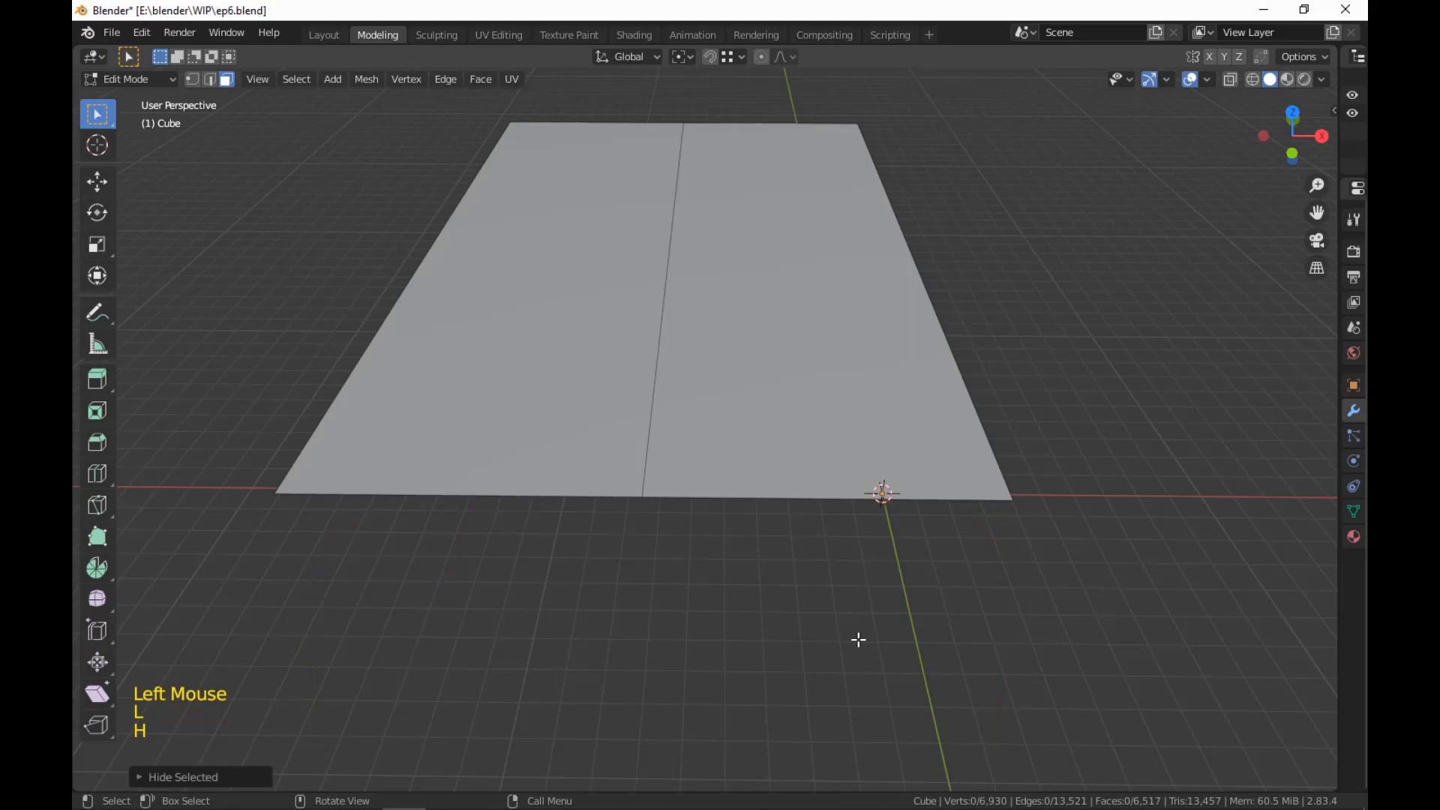
Select the intermediate vertices along one short side and one long side of the roof, leaving out corners and ridge end
key(1)
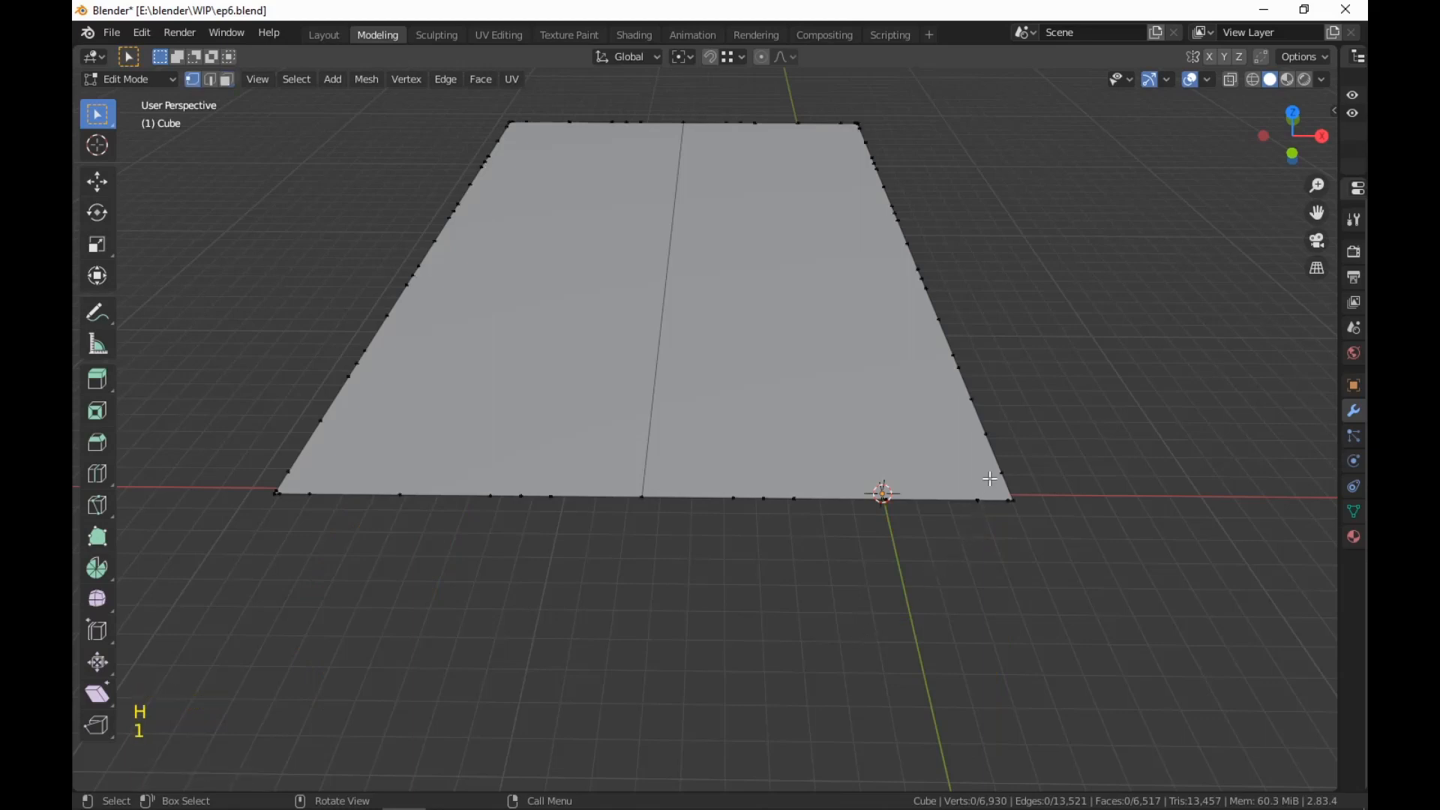
drag(990, 479, 707, 537)
shift+drag(603, 455, 296, 547)
middle_drag(334, 524, 630, 576)
scroll(543, 594, down, 3)
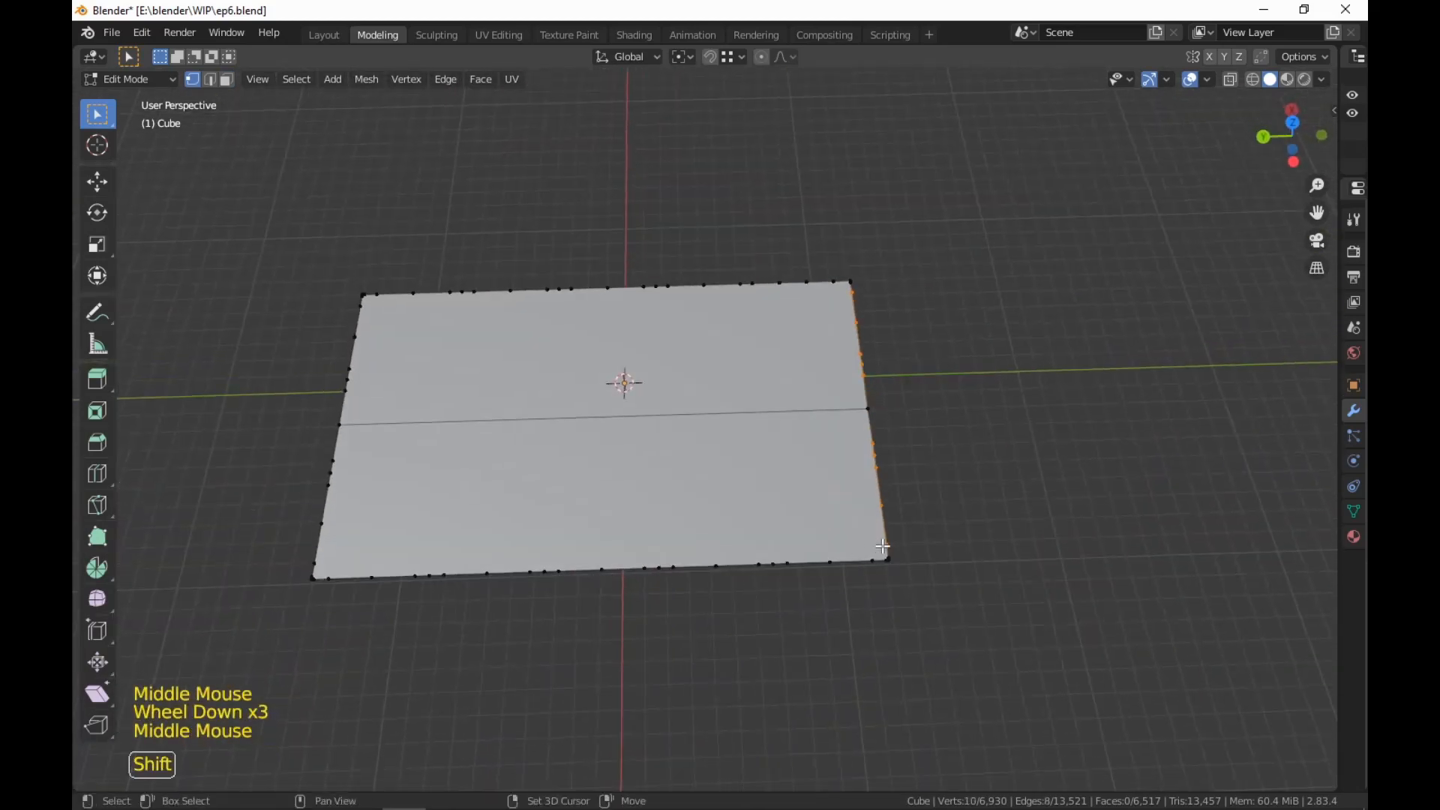
shift+drag(883, 547, 325, 615)
Add the vertices between the corners of the opposite short side to the selection, including the extra one beside the corner
middle_drag(390, 622, 615, 476)
scroll(1030, 664, up, 2)
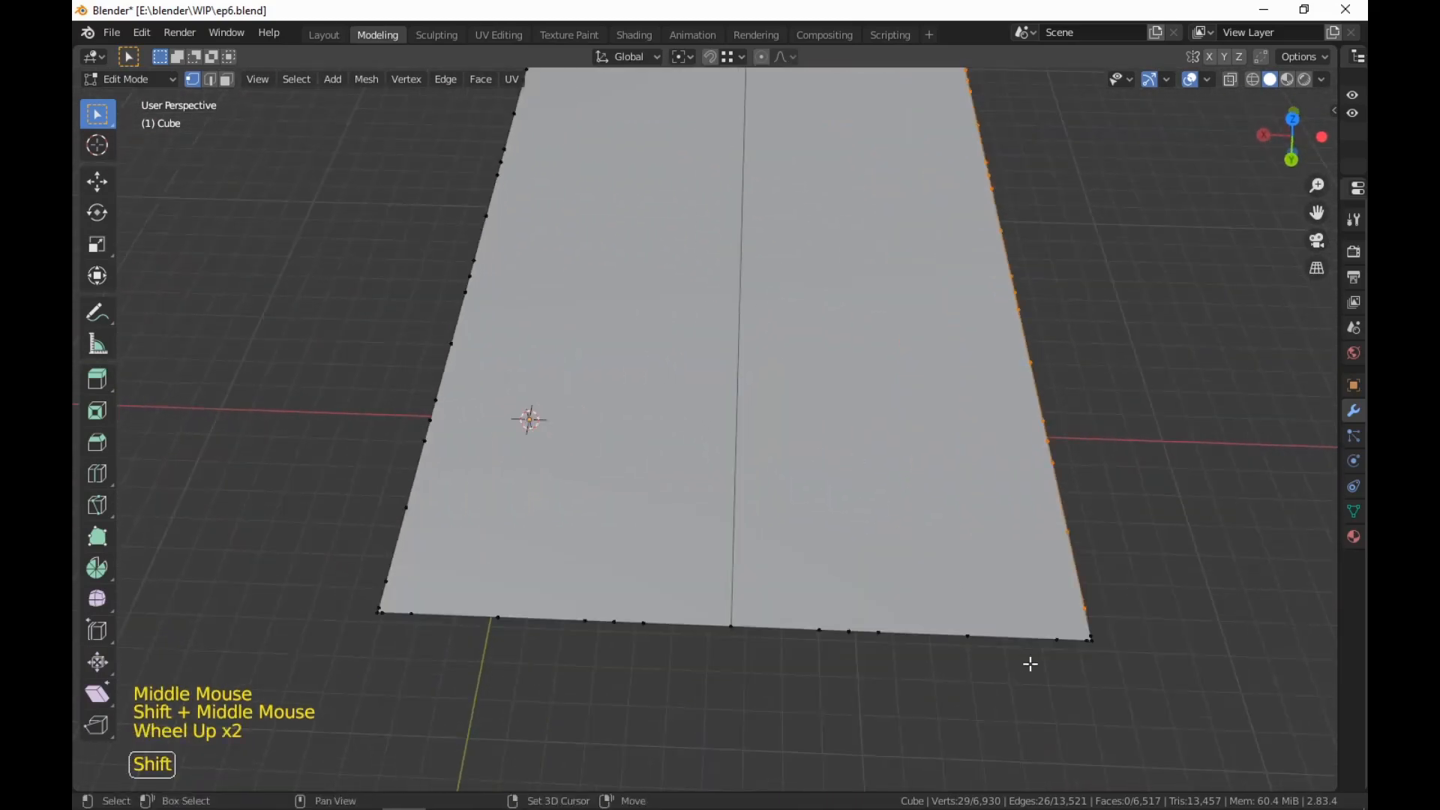
shift+drag(1065, 621, 412, 668)
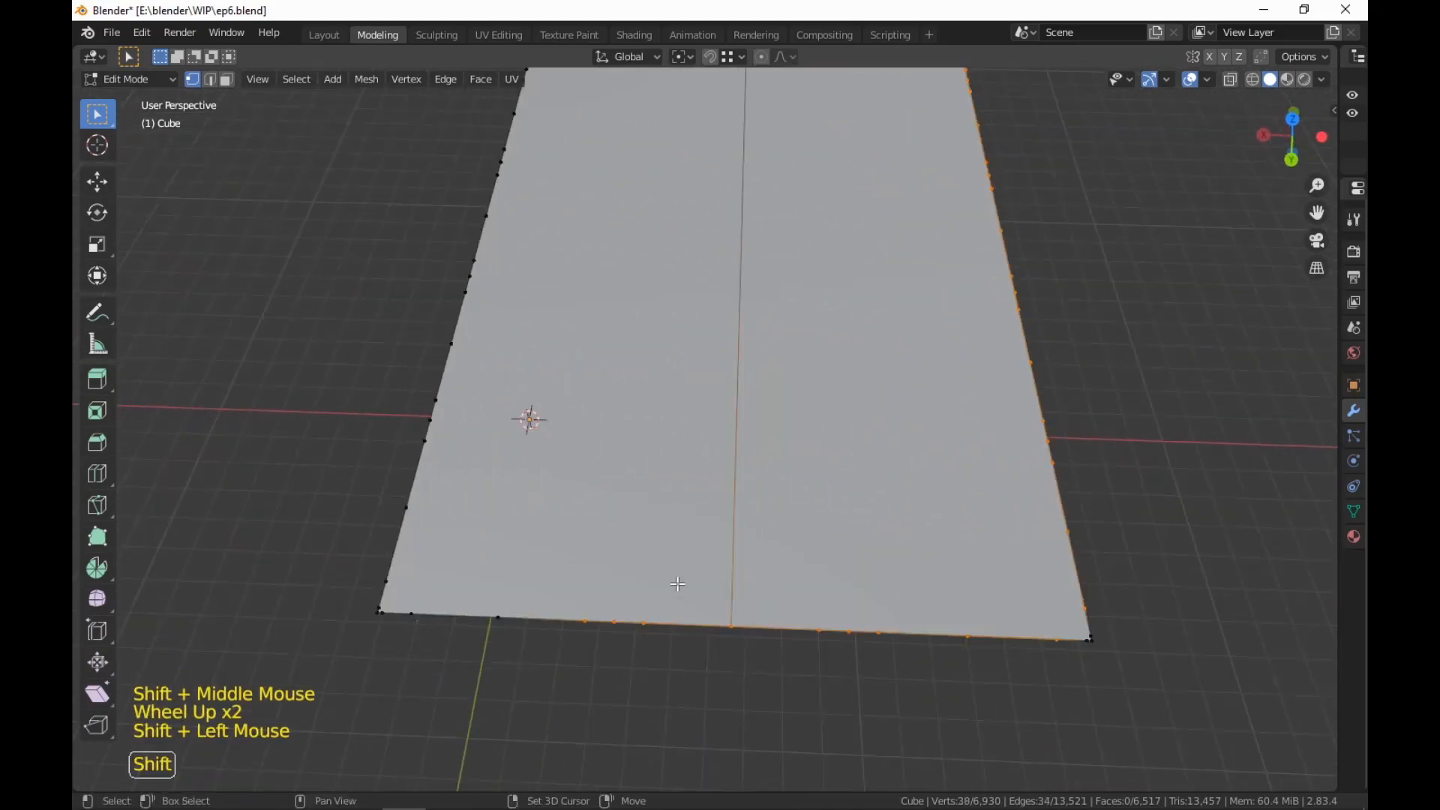
shift+drag(608, 577, 395, 659)
middle_drag(395, 659, 570, 598)
scroll(460, 655, up, 2)
shift+click(502, 601)
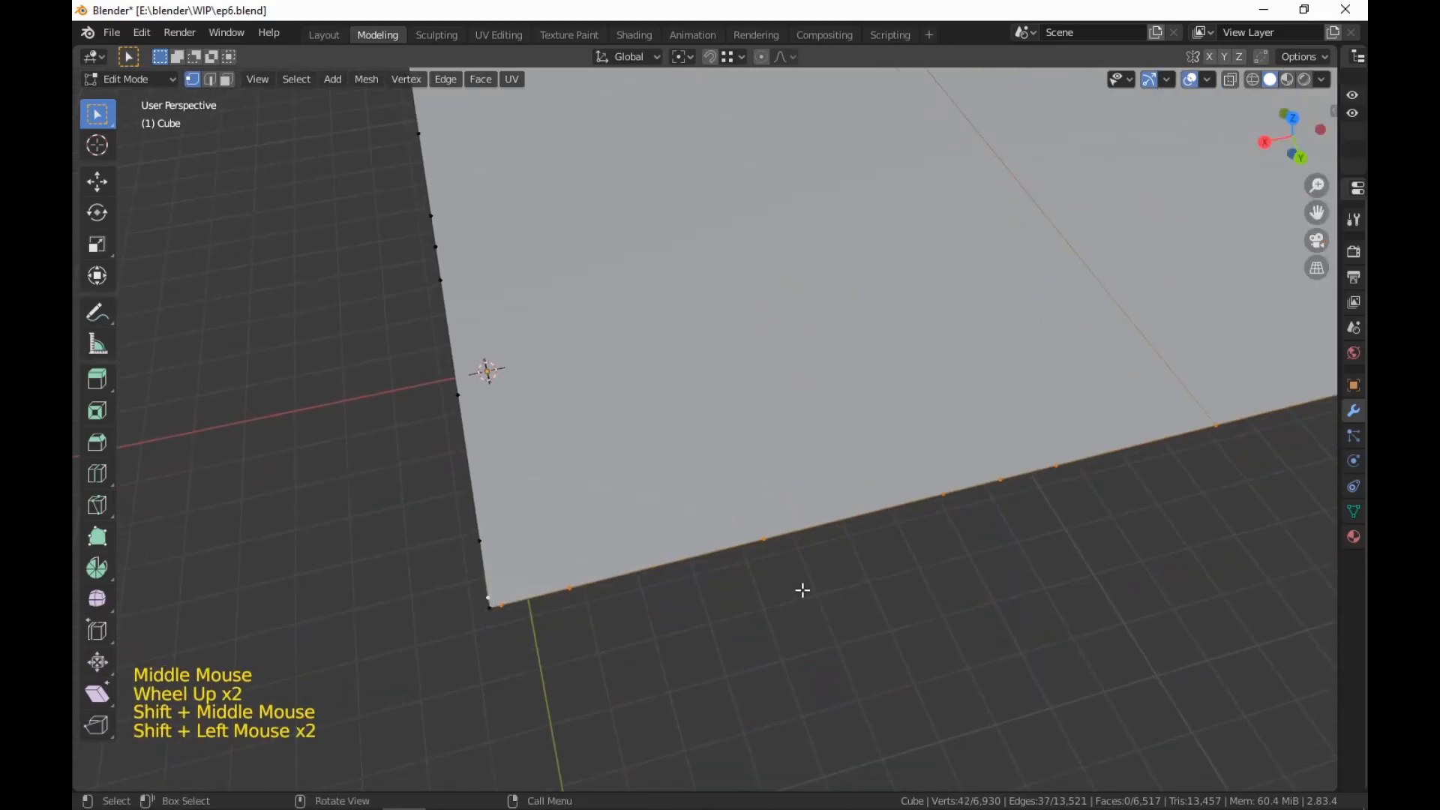
Add the closely spaced extra vertices beside the roof's other corners to the selection, keeping the corner vertices out
scroll(802, 590, down, 3)
middle_drag(802, 591, 907, 601)
scroll(935, 605, up, 2)
shift+scroll(907, 601, up, 2)
scroll(883, 637, up, 1)
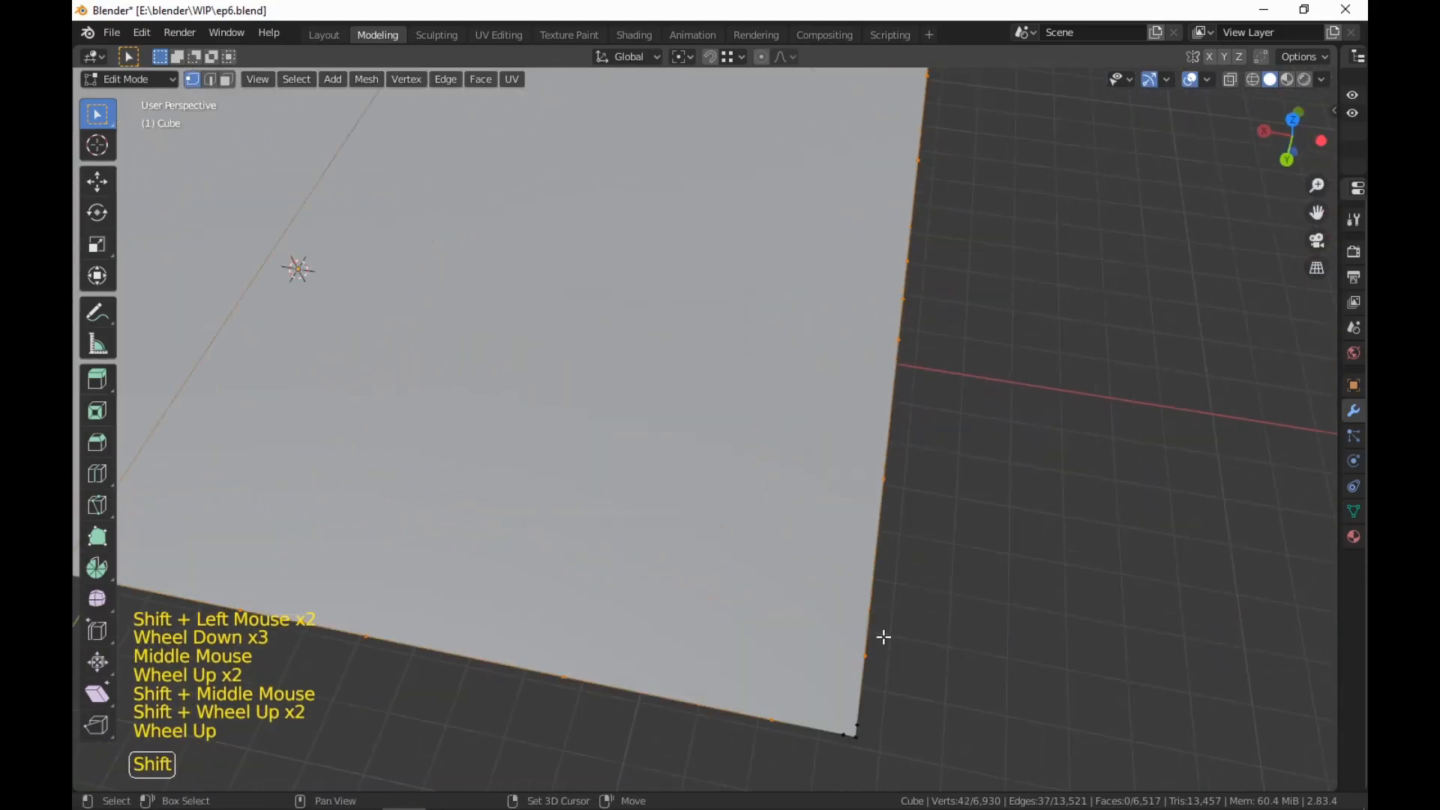
shift+click(855, 736)
shift+click(843, 731)
scroll(1009, 428, down, 3)
middle_drag(1010, 428, 902, 498)
scroll(705, 701, up, 4)
shift+click(709, 732)
shift+click(690, 722)
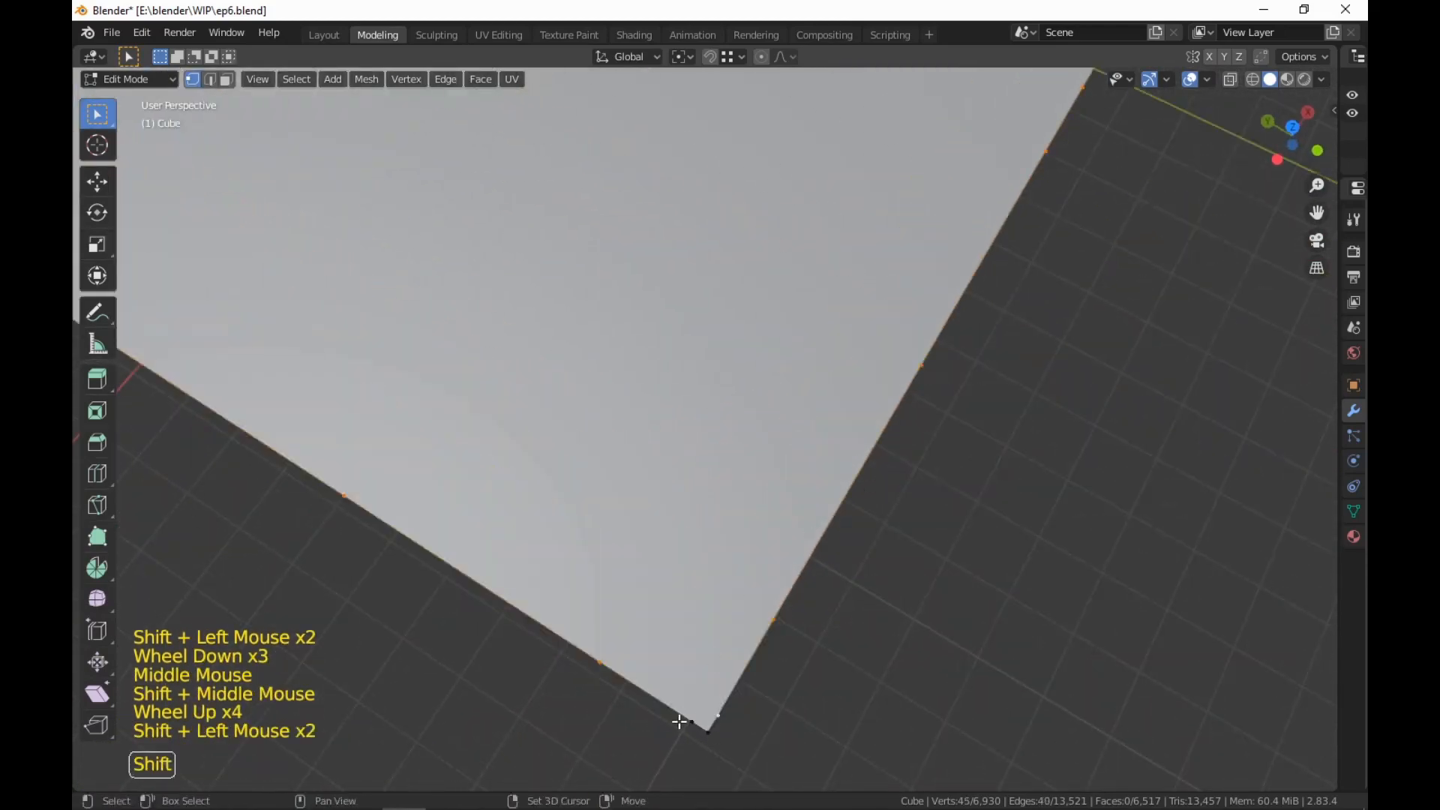
middle_drag(678, 720, 1045, 561)
scroll(862, 492, down, 3)
scroll(928, 551, up, 3)
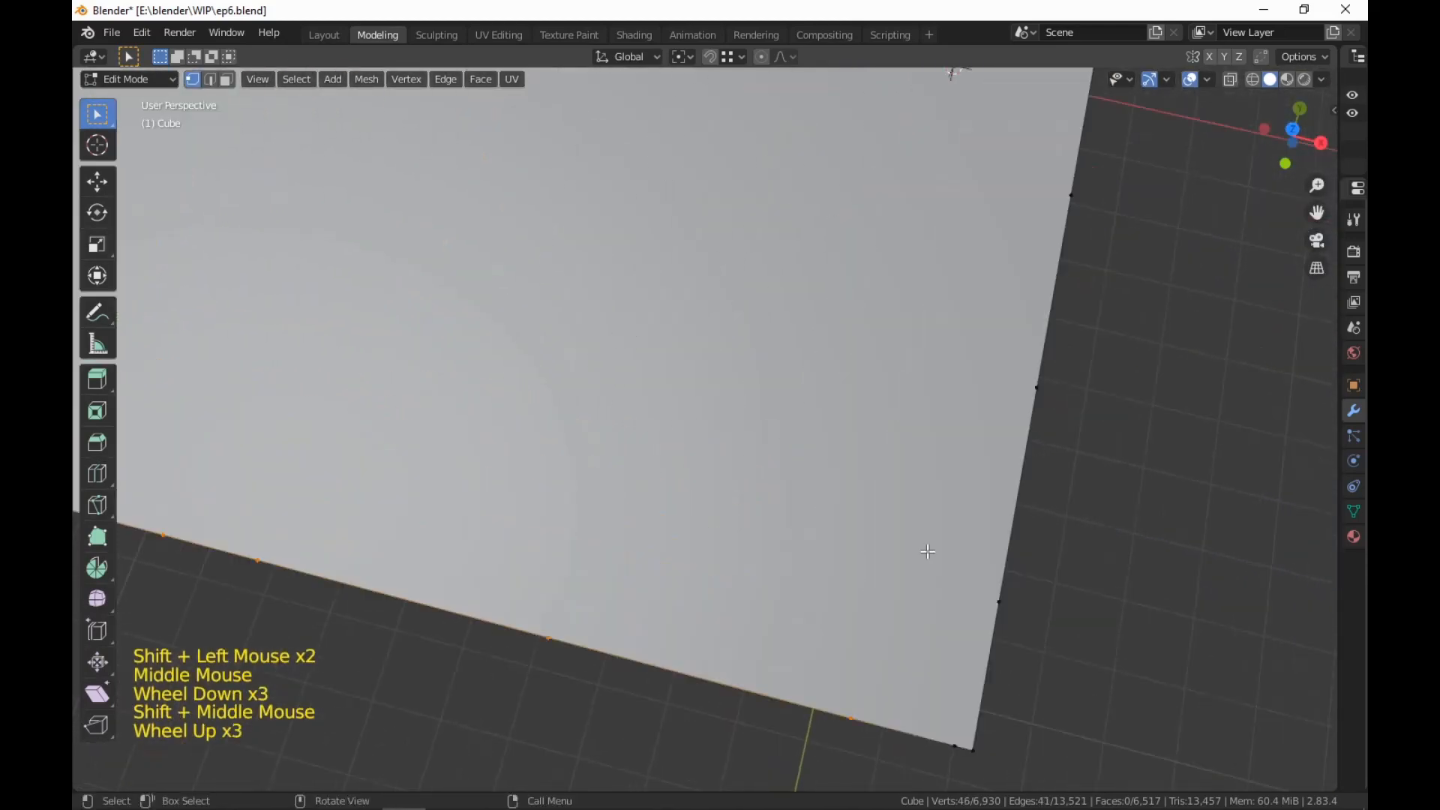
shift+click(955, 745)
Add the intermediate vertices along the remaining long side of the roof to the selection
middle_drag(960, 743, 1145, 563)
scroll(1100, 614, down, 2)
scroll(987, 614, down, 2)
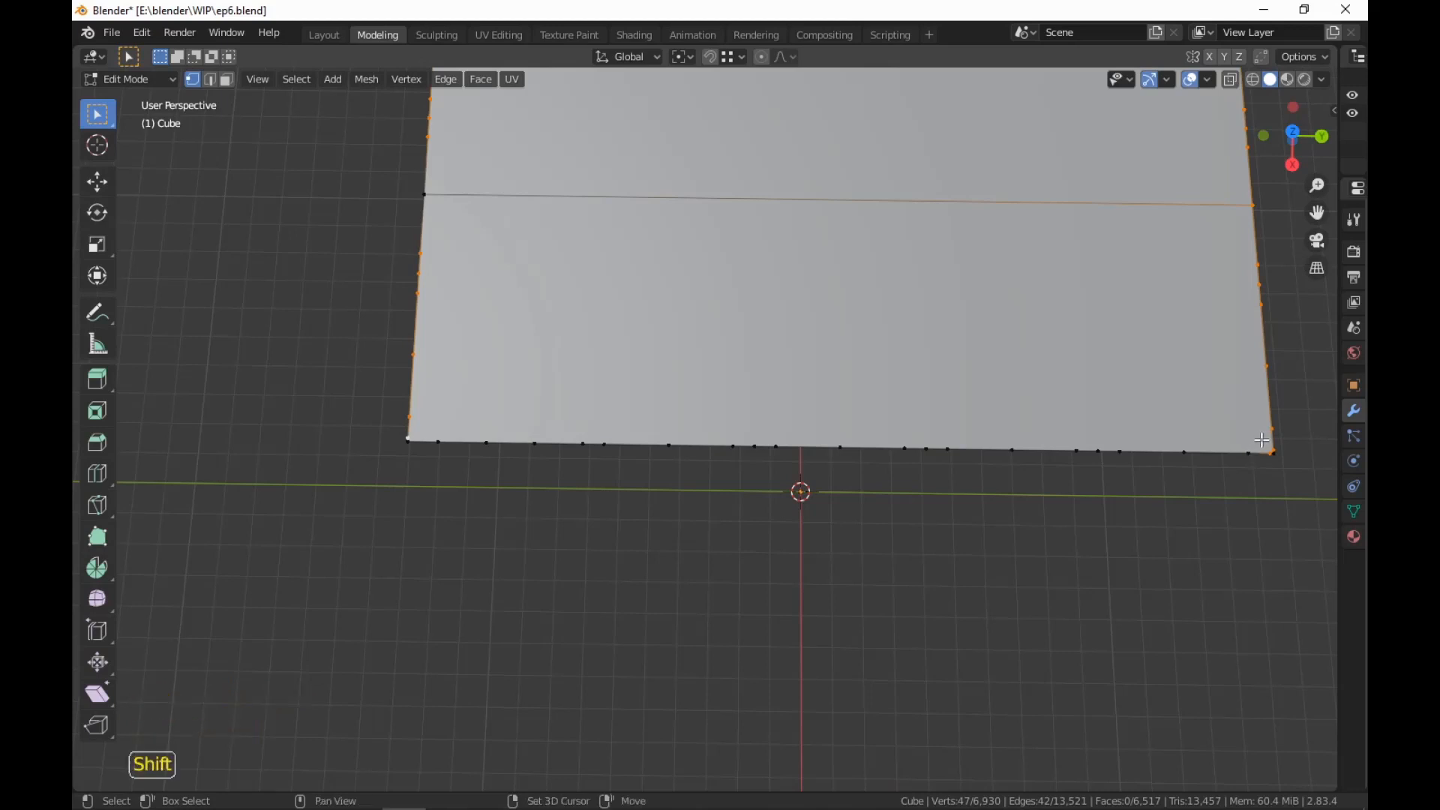
shift+drag(1262, 440, 439, 487)
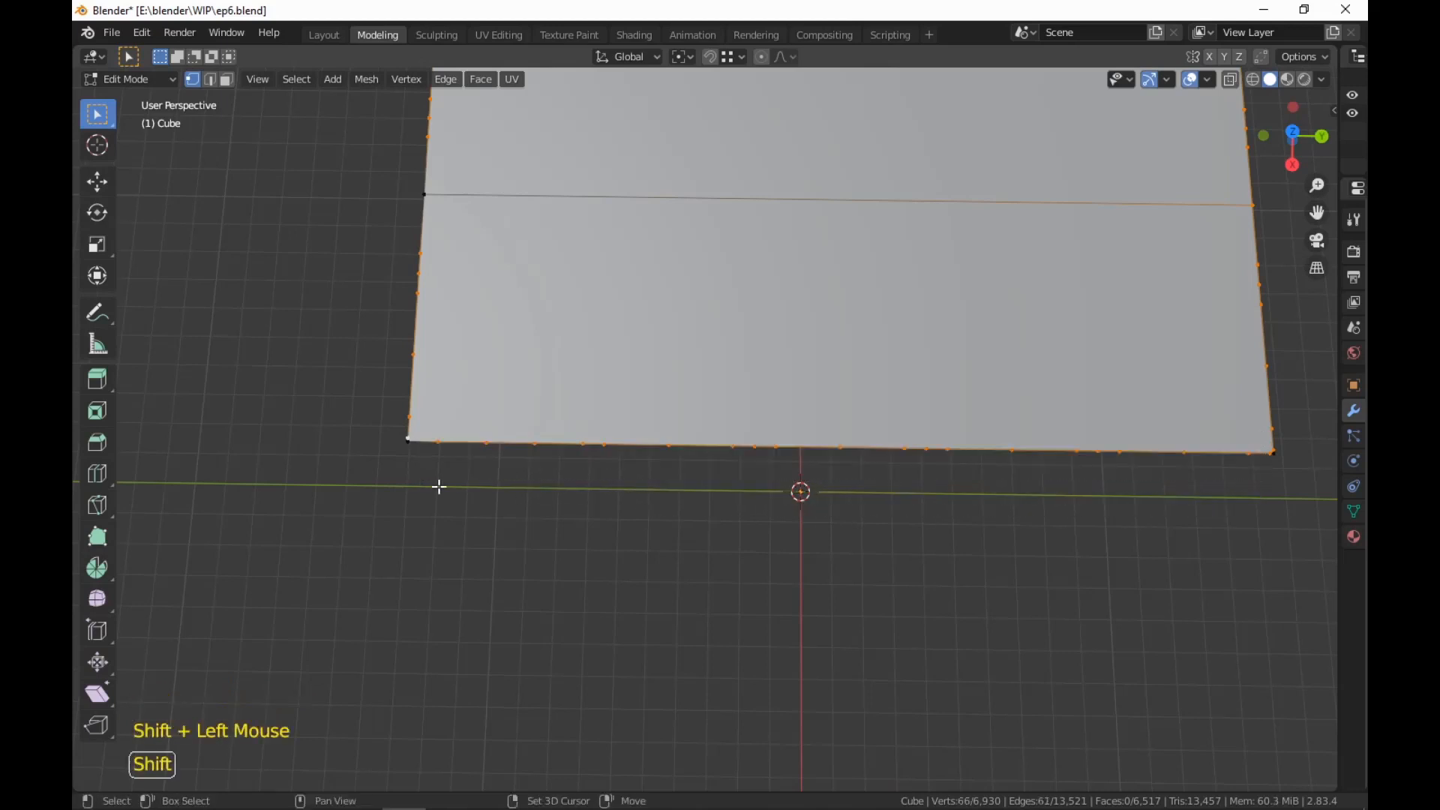
Try to dissolve the selected perimeter vertices together with one ridge end vertex, and undo the dissolve
right_click(439, 487)
click(533, 595)
middle_drag(553, 591, 769, 559)
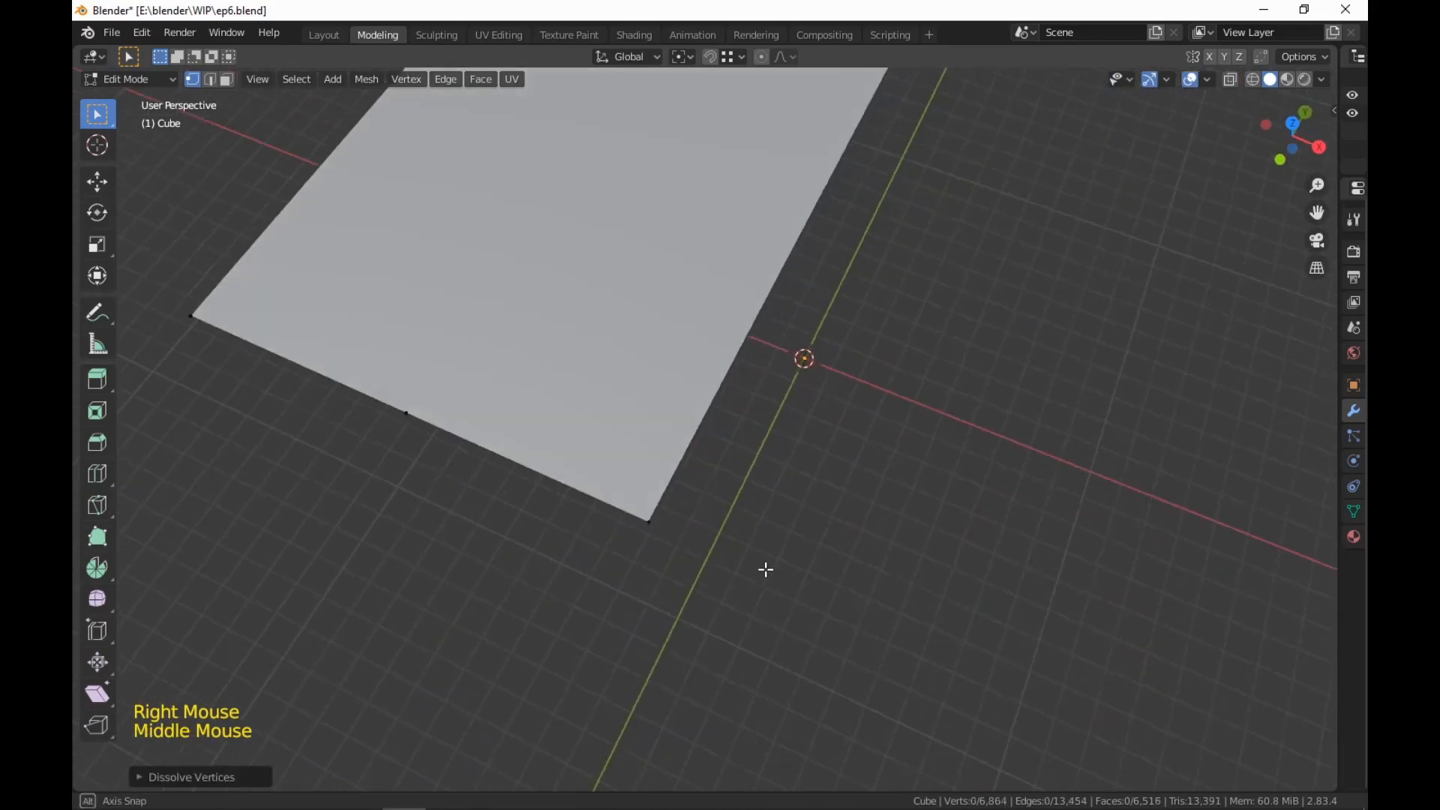
scroll(862, 520, down, 2)
shift+scroll(862, 520, down, 1)
scroll(912, 611, up, 2)
shift+middle_drag(862, 520, 856, 553)
scroll(990, 565, down, 1)
key(ctrl+z)
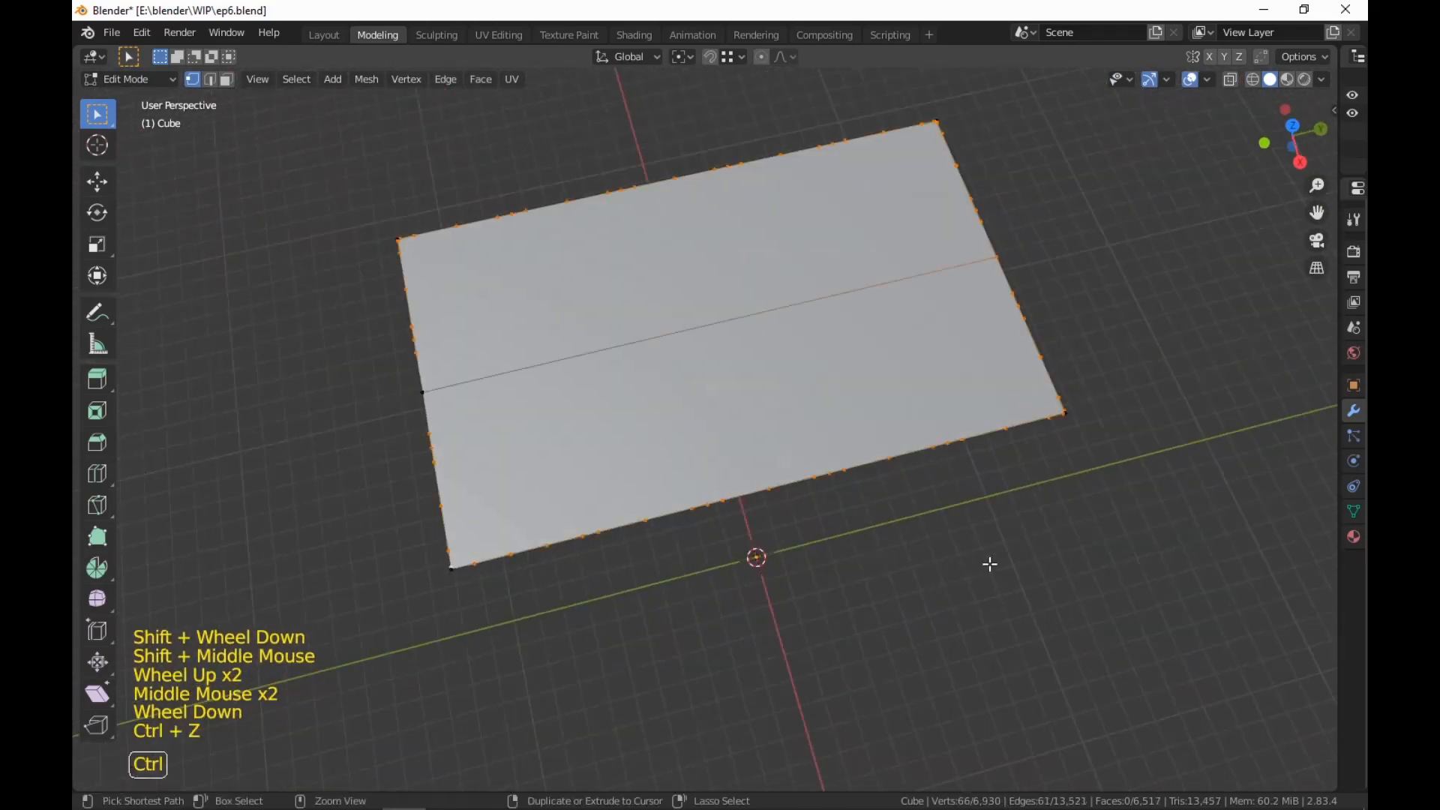
Deselect the dividing edge's end vertex on the short side and dissolve the other selected perimeter vertices
middle_drag(990, 564, 1006, 575)
shift+click(1015, 302)
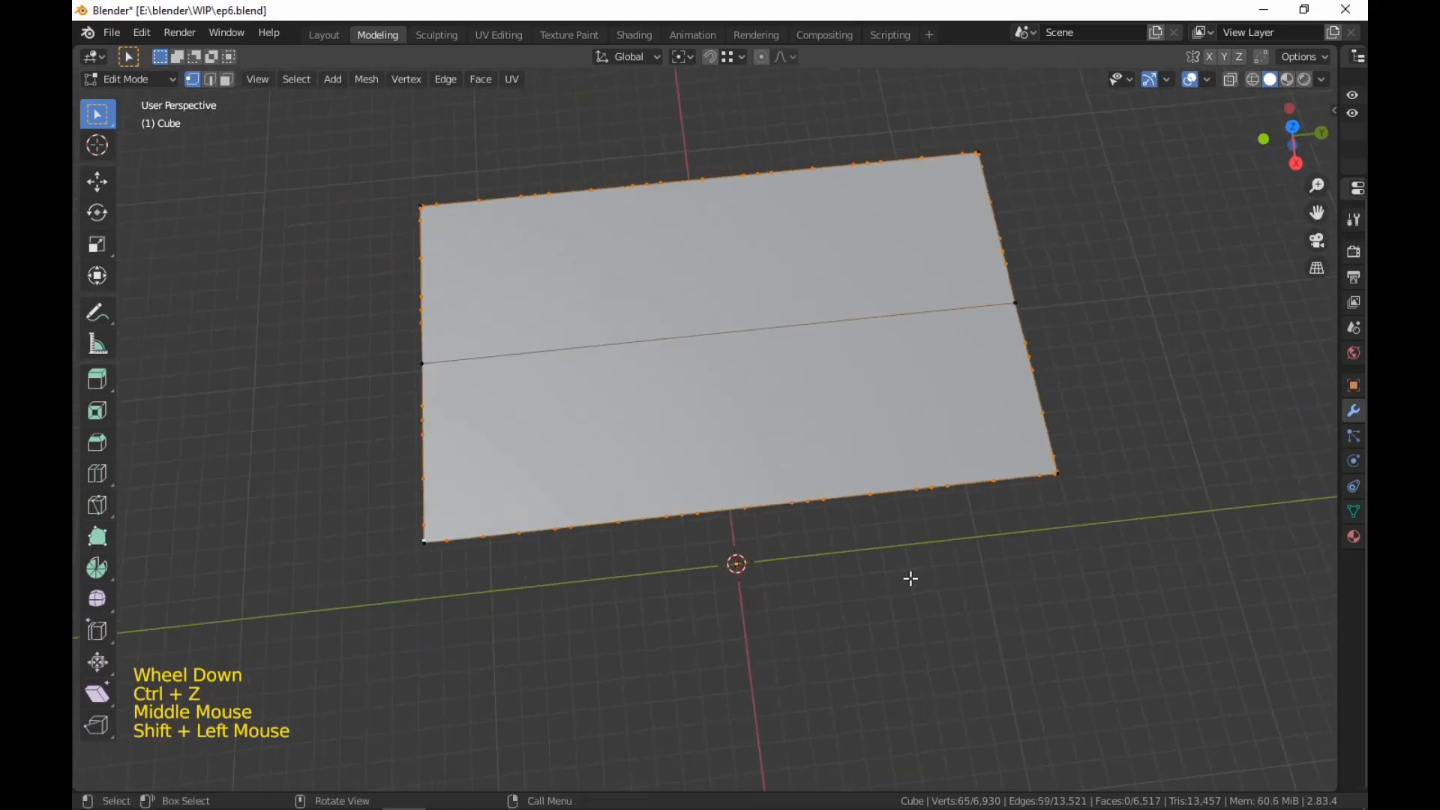
right_click(910, 579)
click(912, 583)
Select the central edge that divides the roof lengthwise
middle_drag(911, 583, 955, 523)
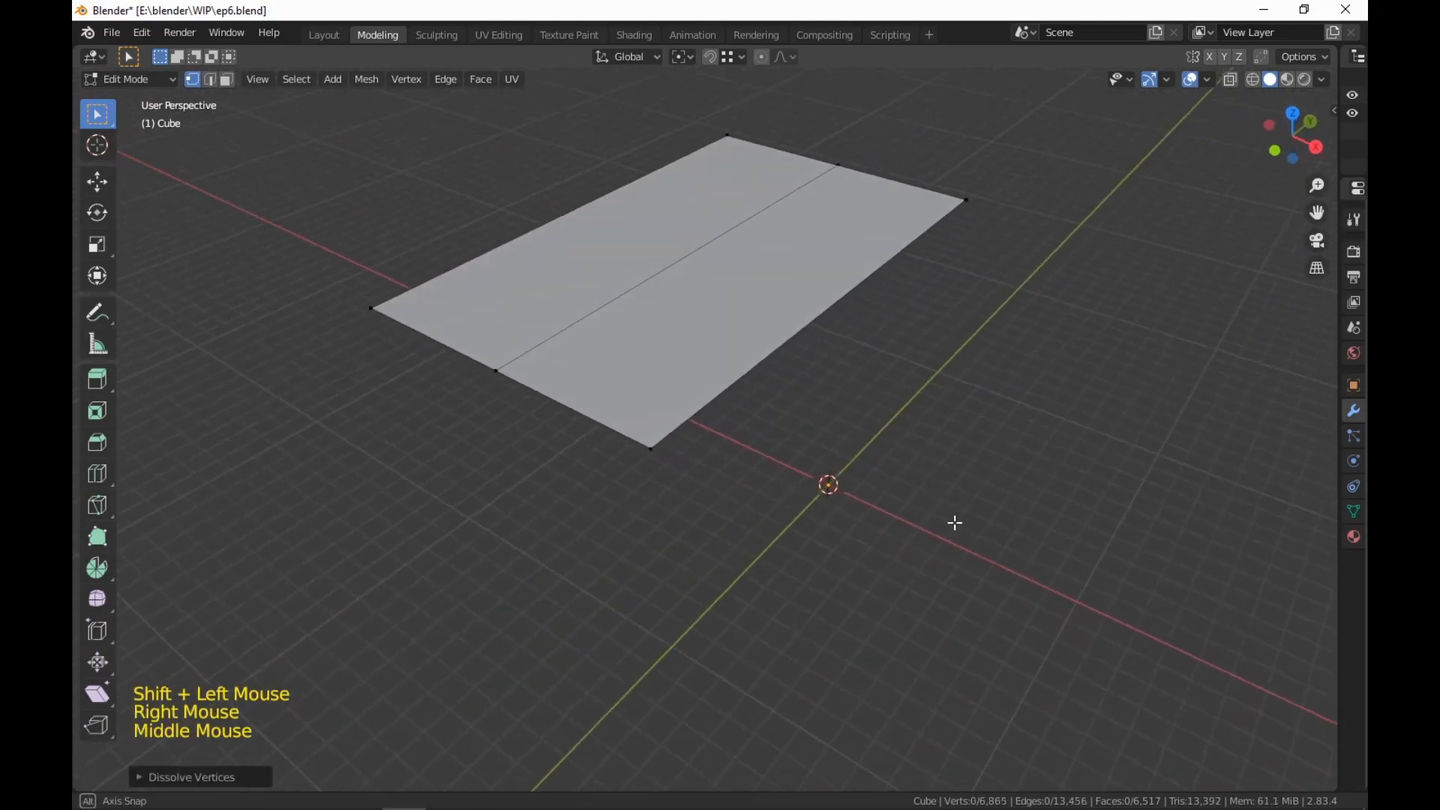
scroll(955, 521, up, 2)
key(2)
click(588, 199)
shift+middle_drag(863, 330, 907, 427)
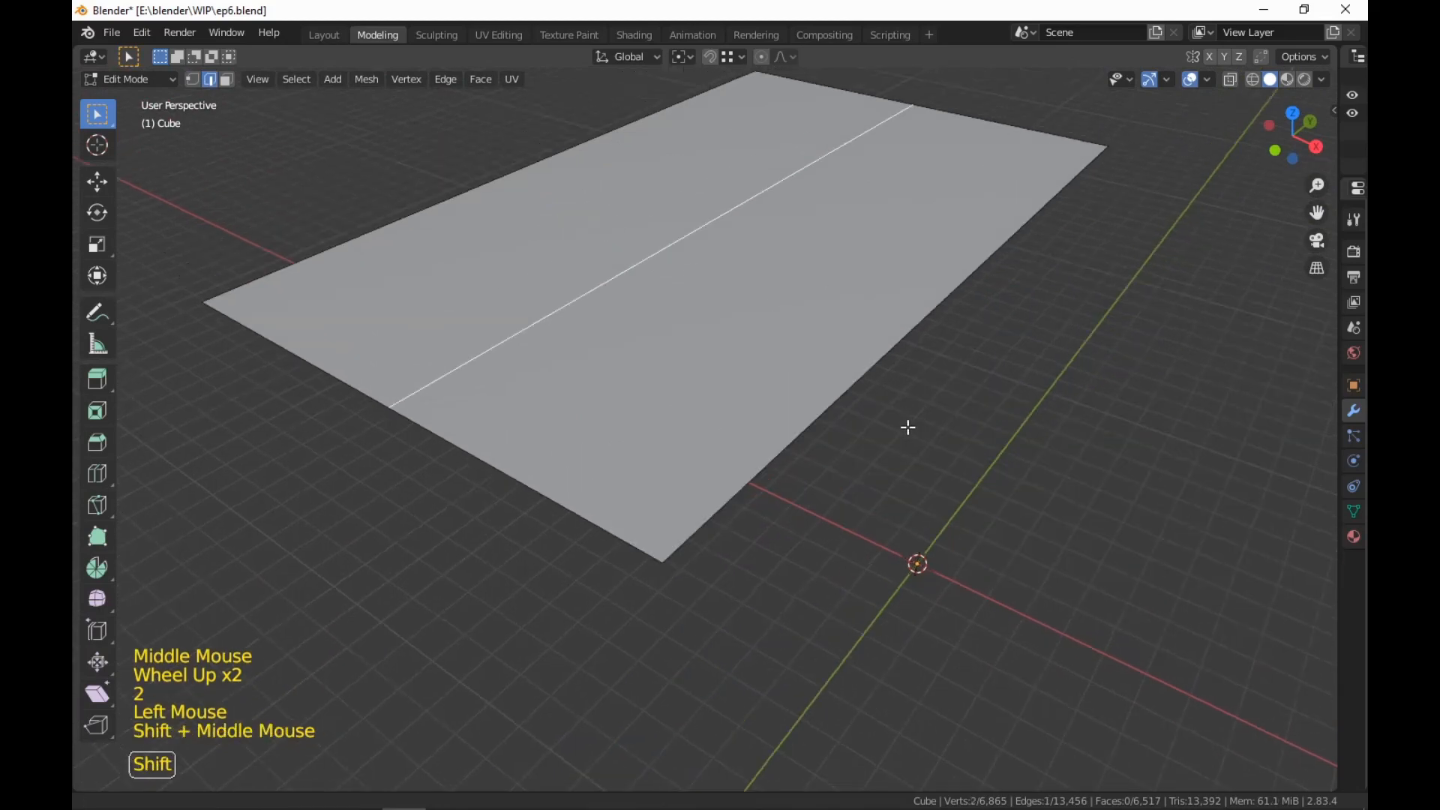
shift+scroll(907, 427, down, 1)
scroll(1074, 494, down, 2)
text(gz)
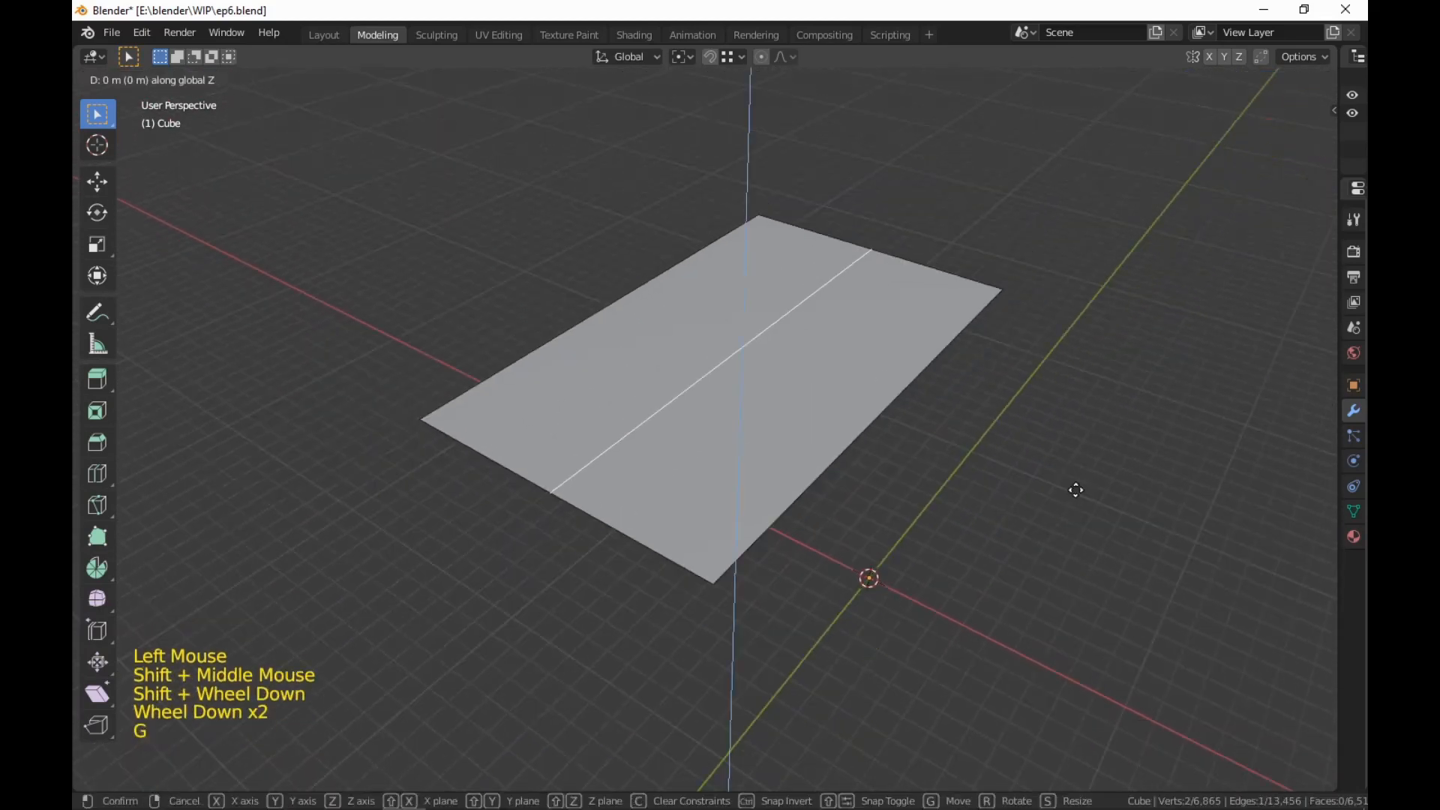
text(2)
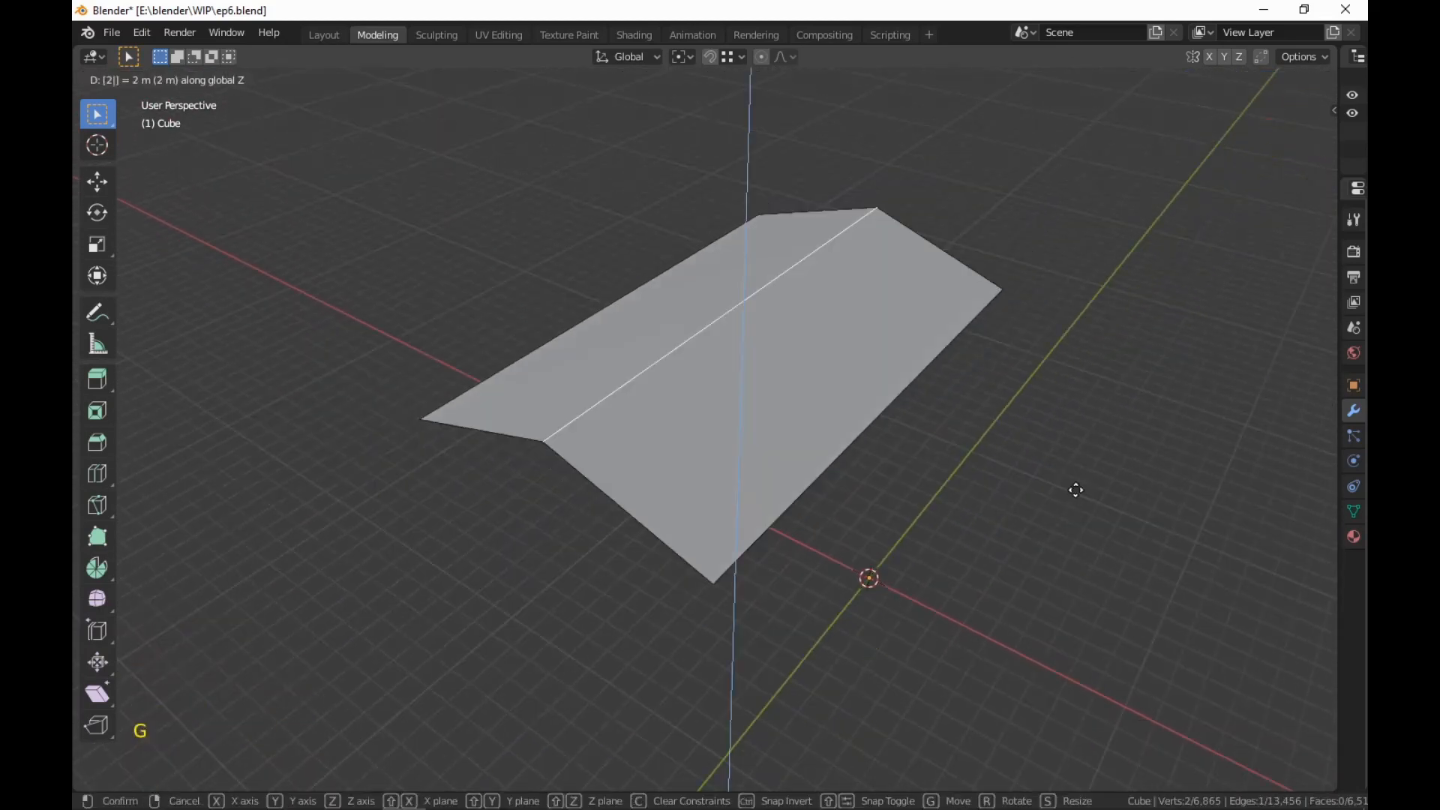
key(Escape)
Raise the central roof edge 3 m along the Z axis to form the ridge, and reveal the hidden walls
text(g)
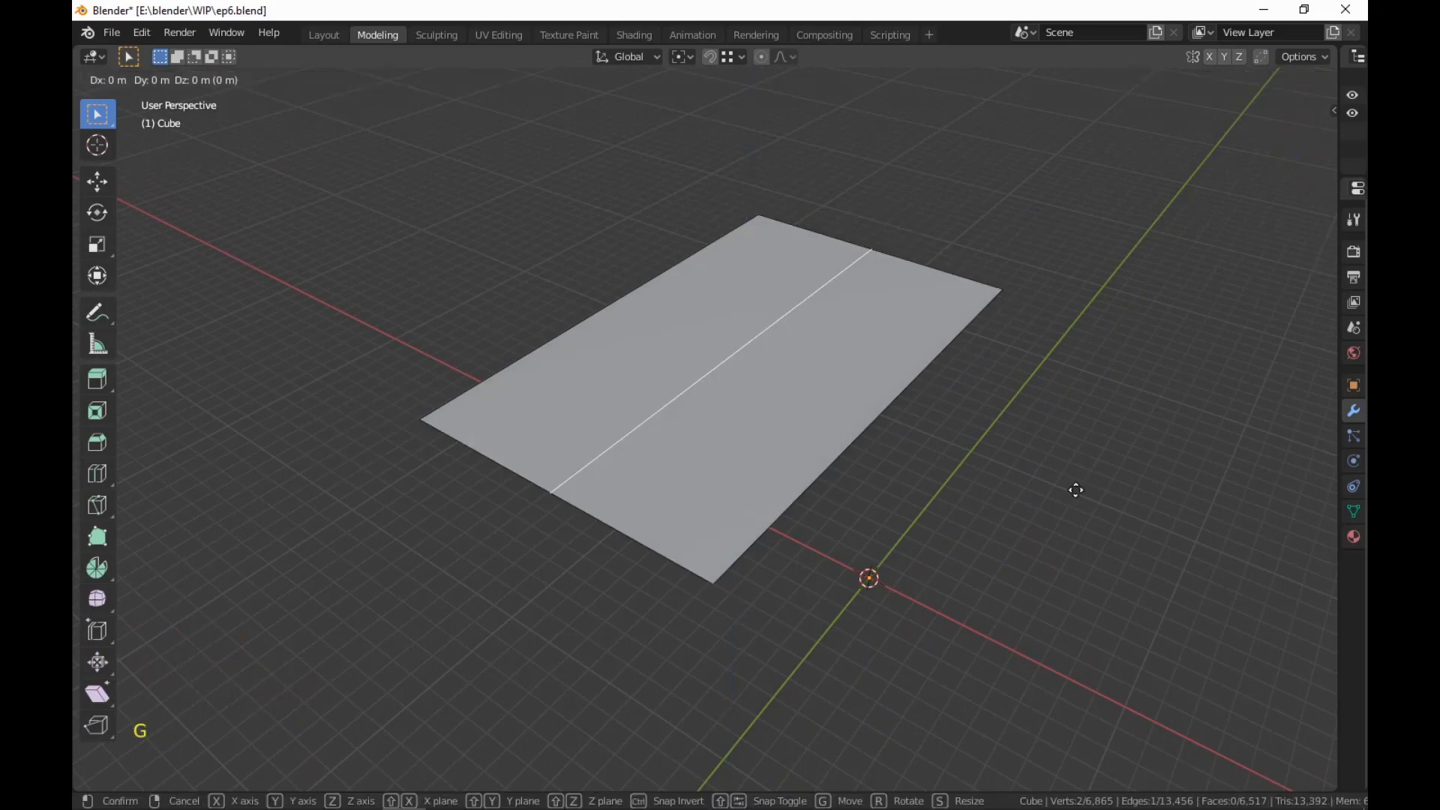
text(z3)
key(Return)
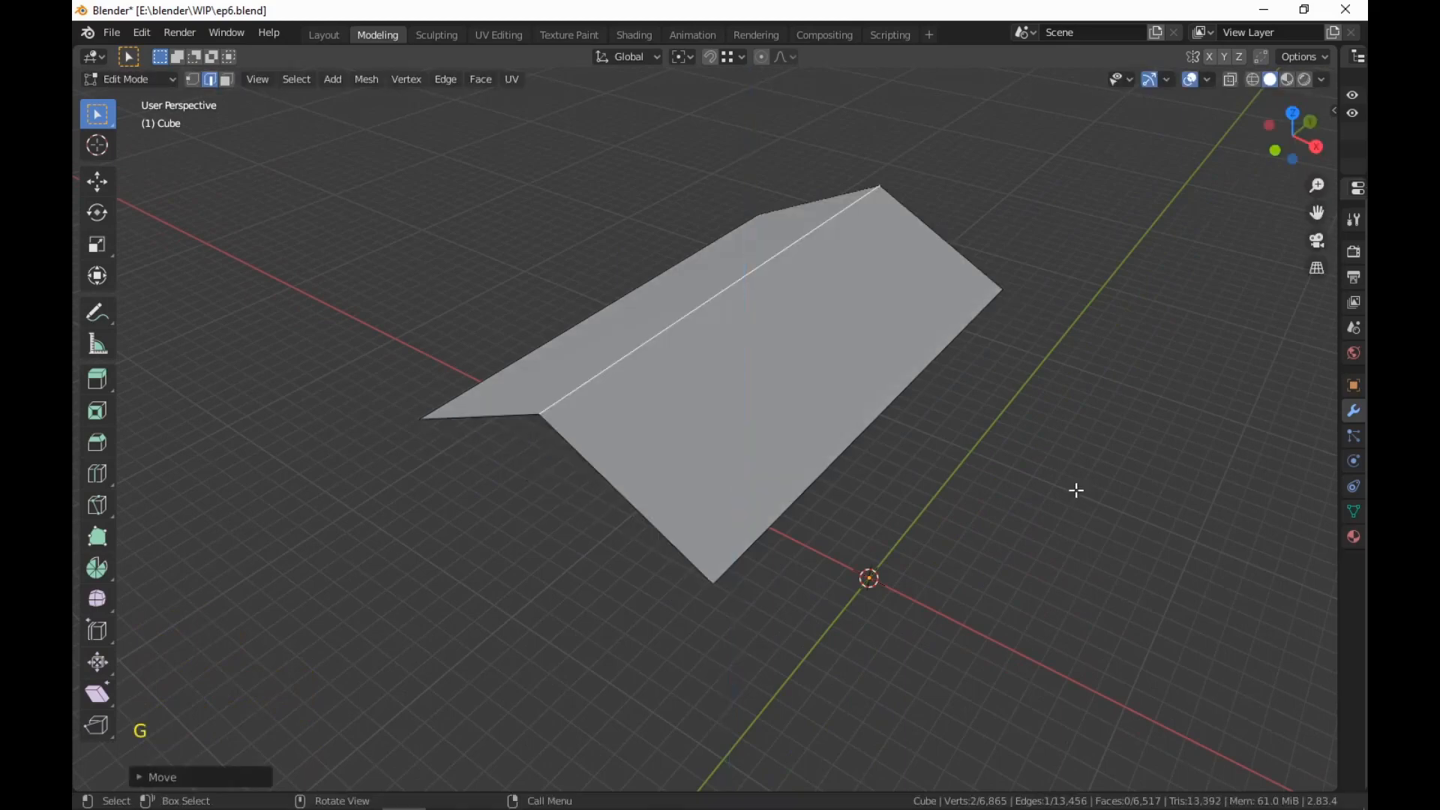
key(alt+h)
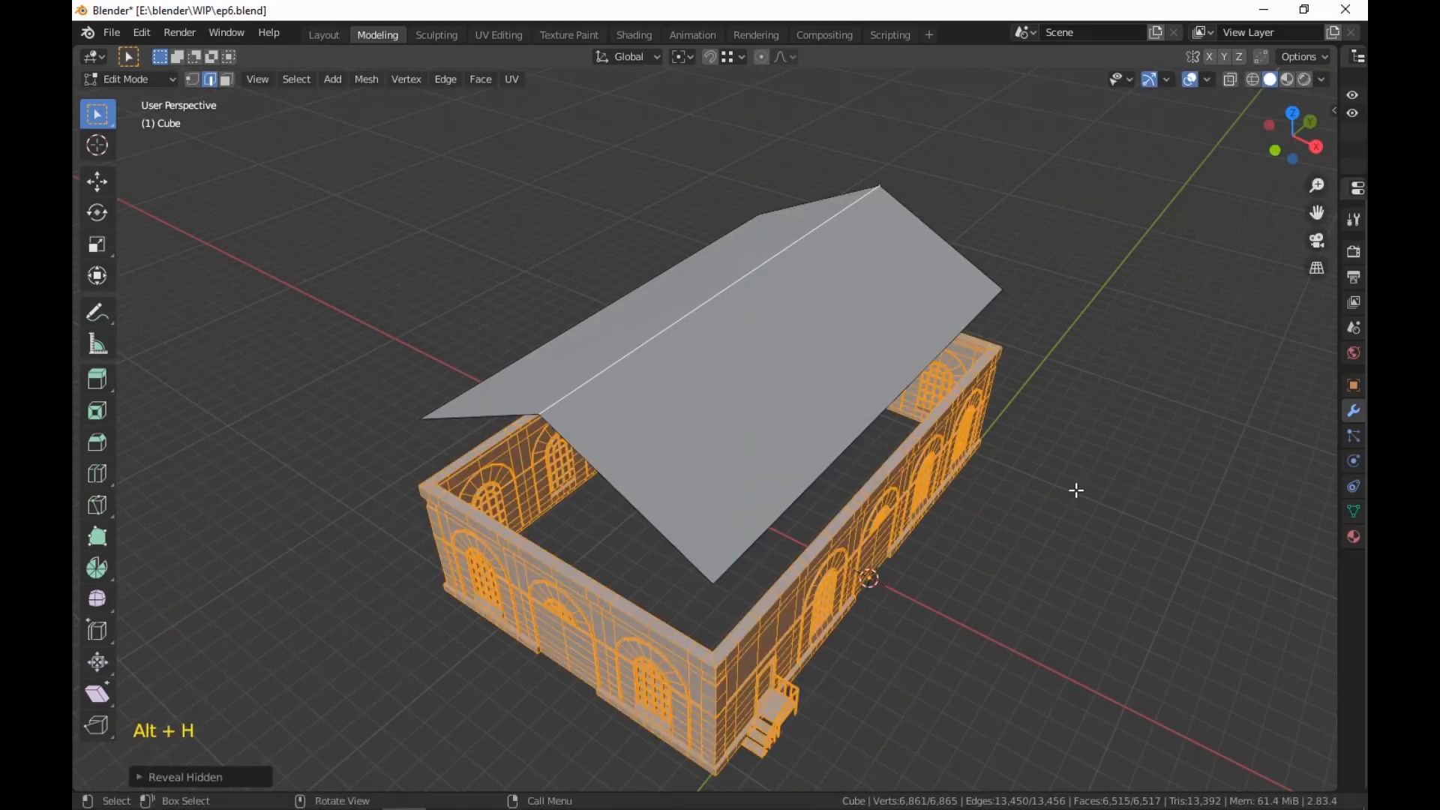
Select both roof slopes and lower them along the Z axis until their eaves sit inside the wall rim
key(3)
click(781, 421)
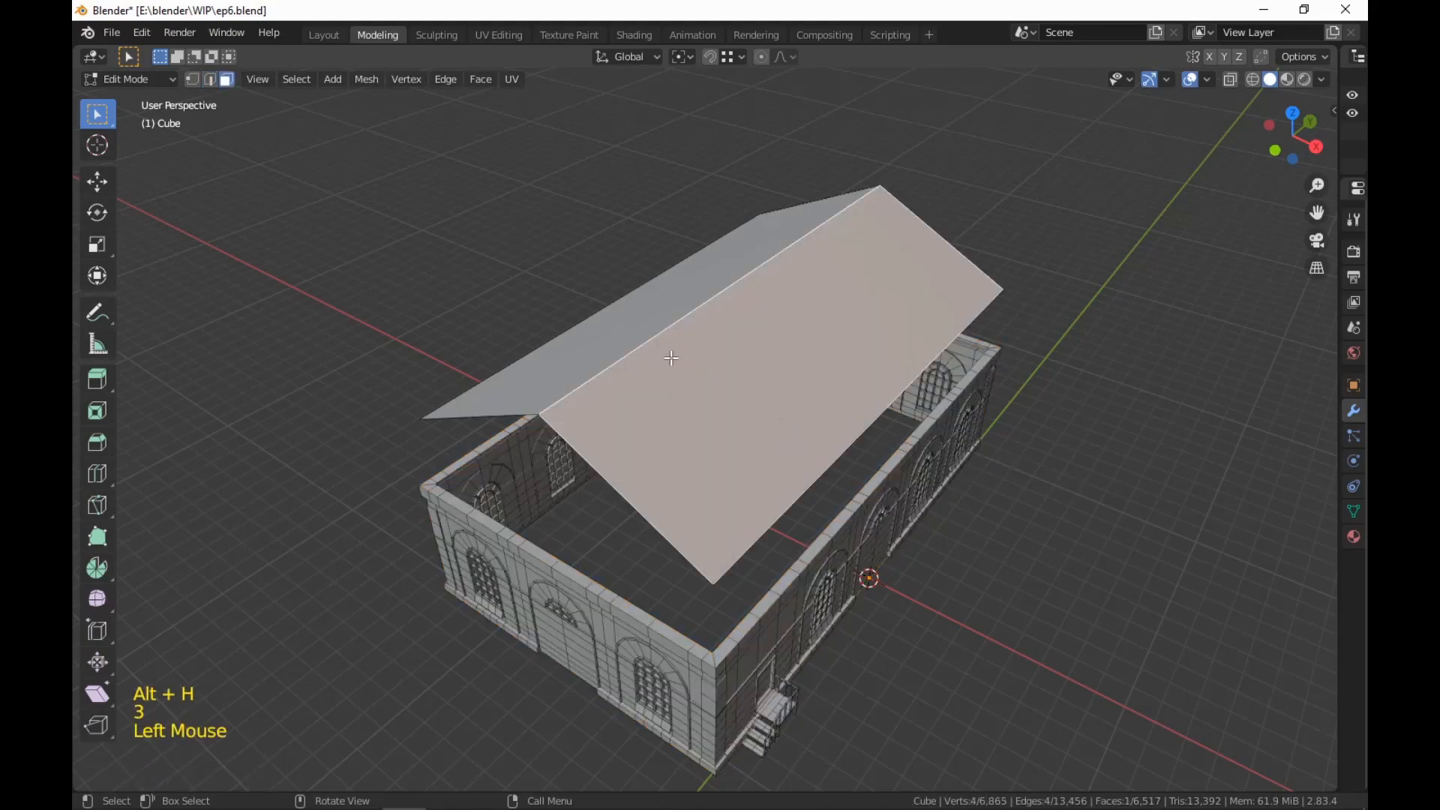
shift+click(637, 315)
shift+middle_drag(699, 510, 701, 504)
scroll(701, 505, up, 4)
shift+middle_drag(750, 405, 621, 402)
key(g)
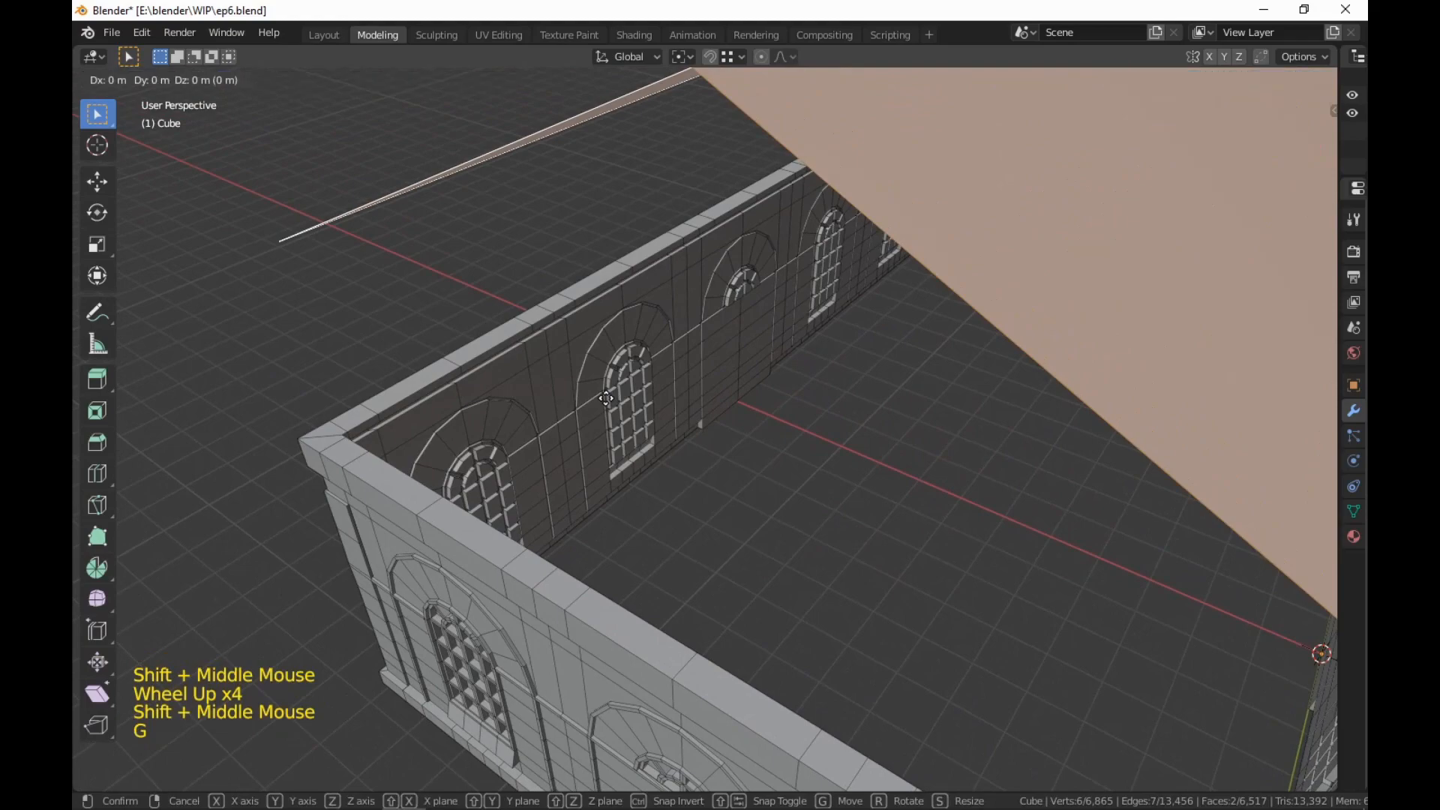
key(z)
click(547, 318)
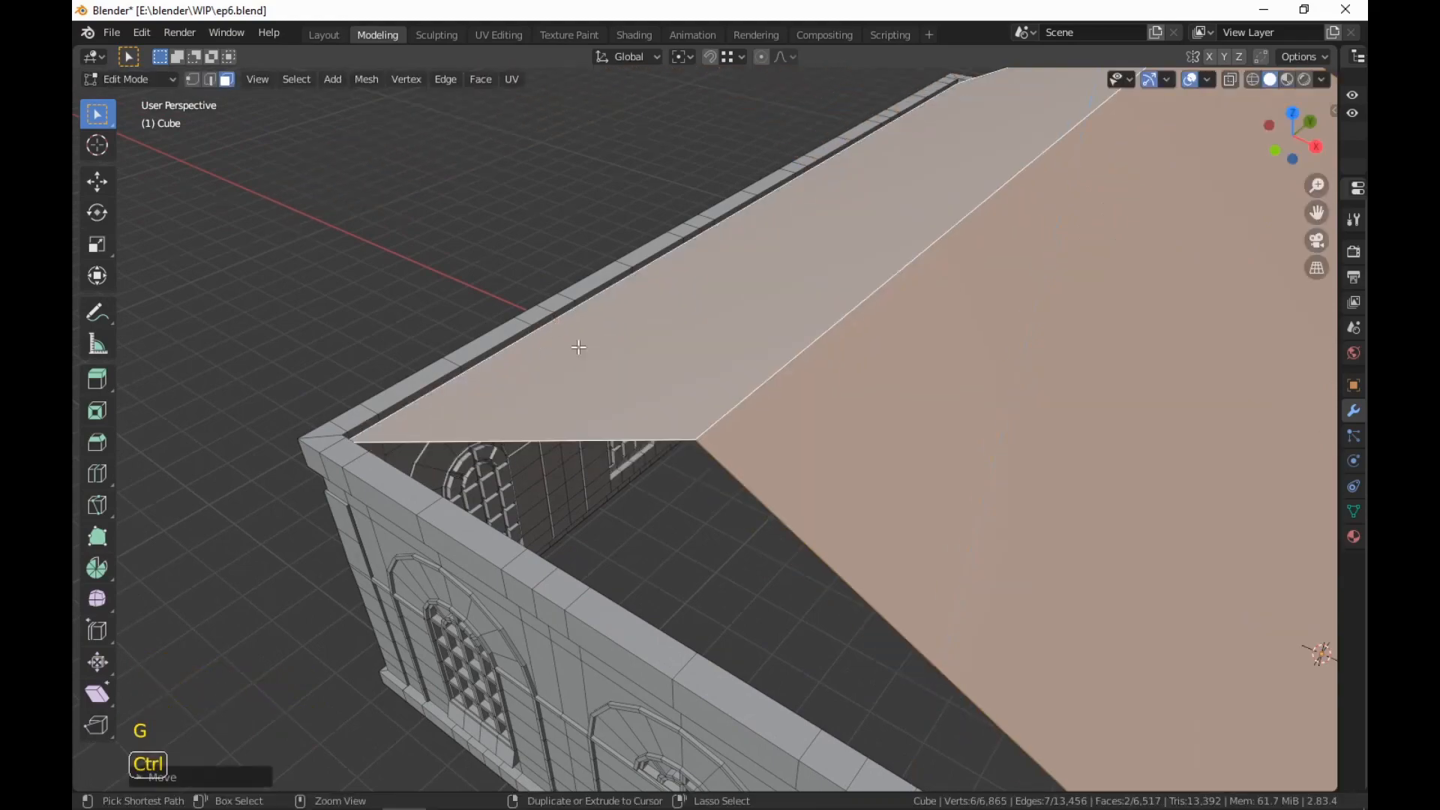
Fill the open gable on the near short side with a triangular face between the two sloping roof edges
scroll(1035, 537, down, 4)
middle_drag(1035, 537, 1037, 492)
scroll(1037, 495, up, 3)
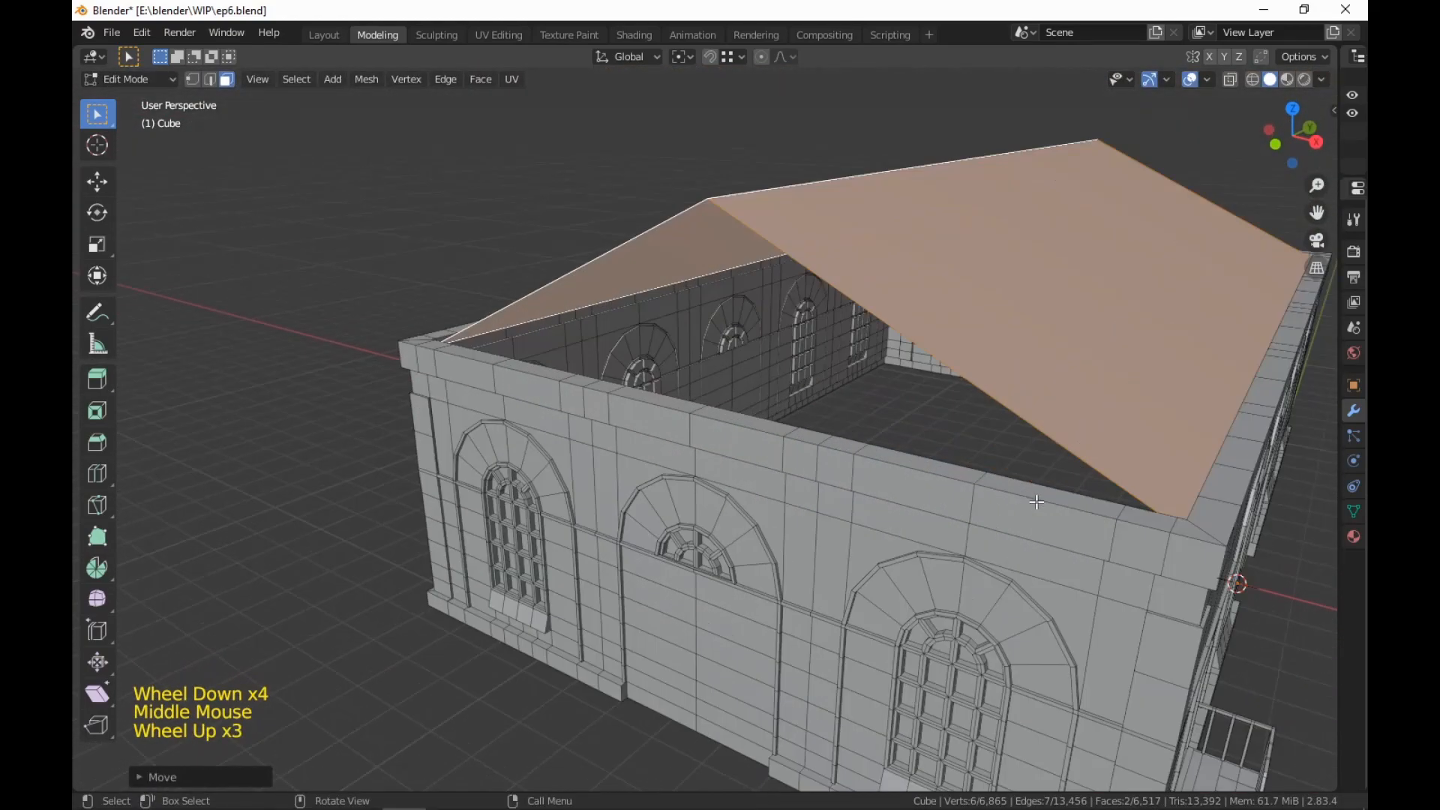
key(2)
click(775, 258)
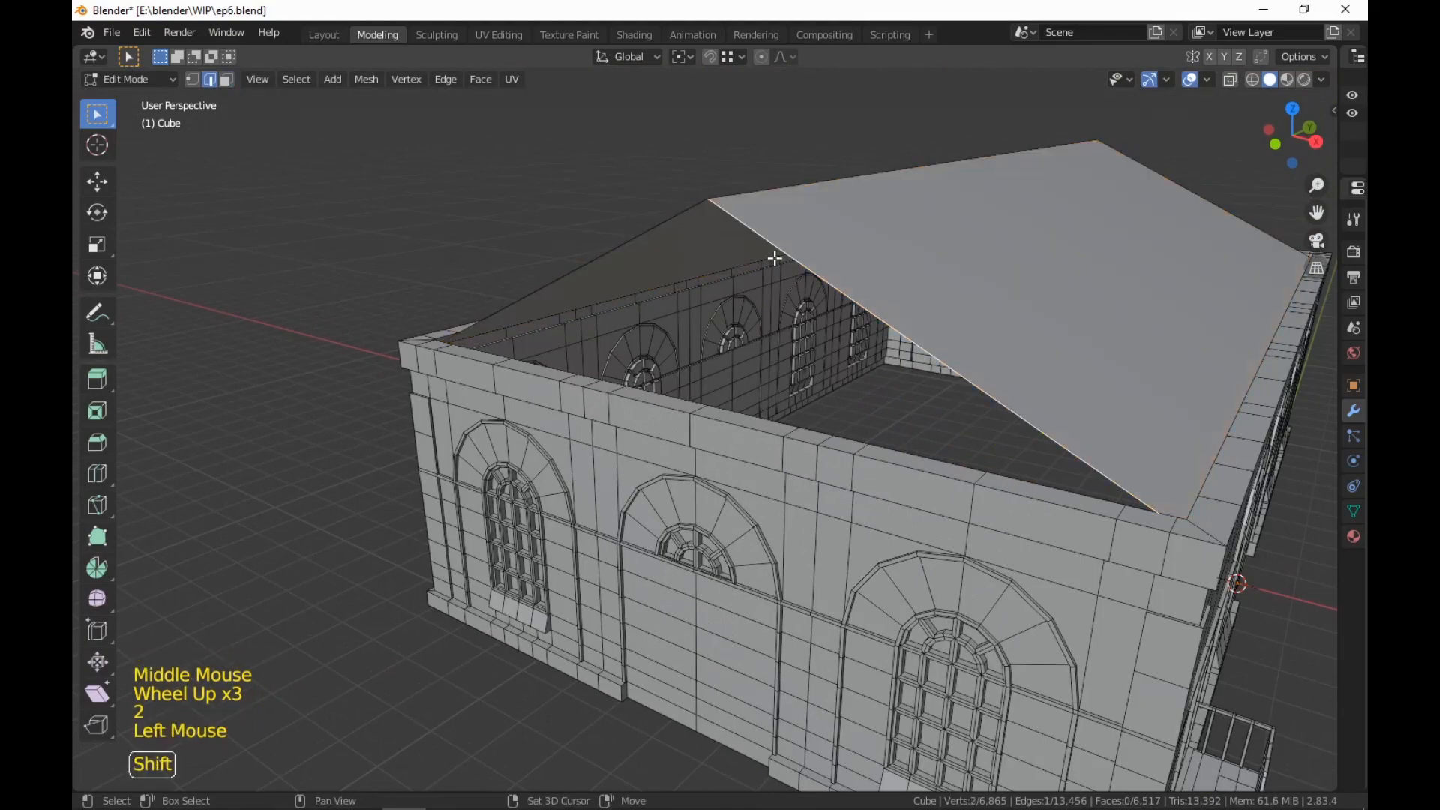
shift+click(672, 231)
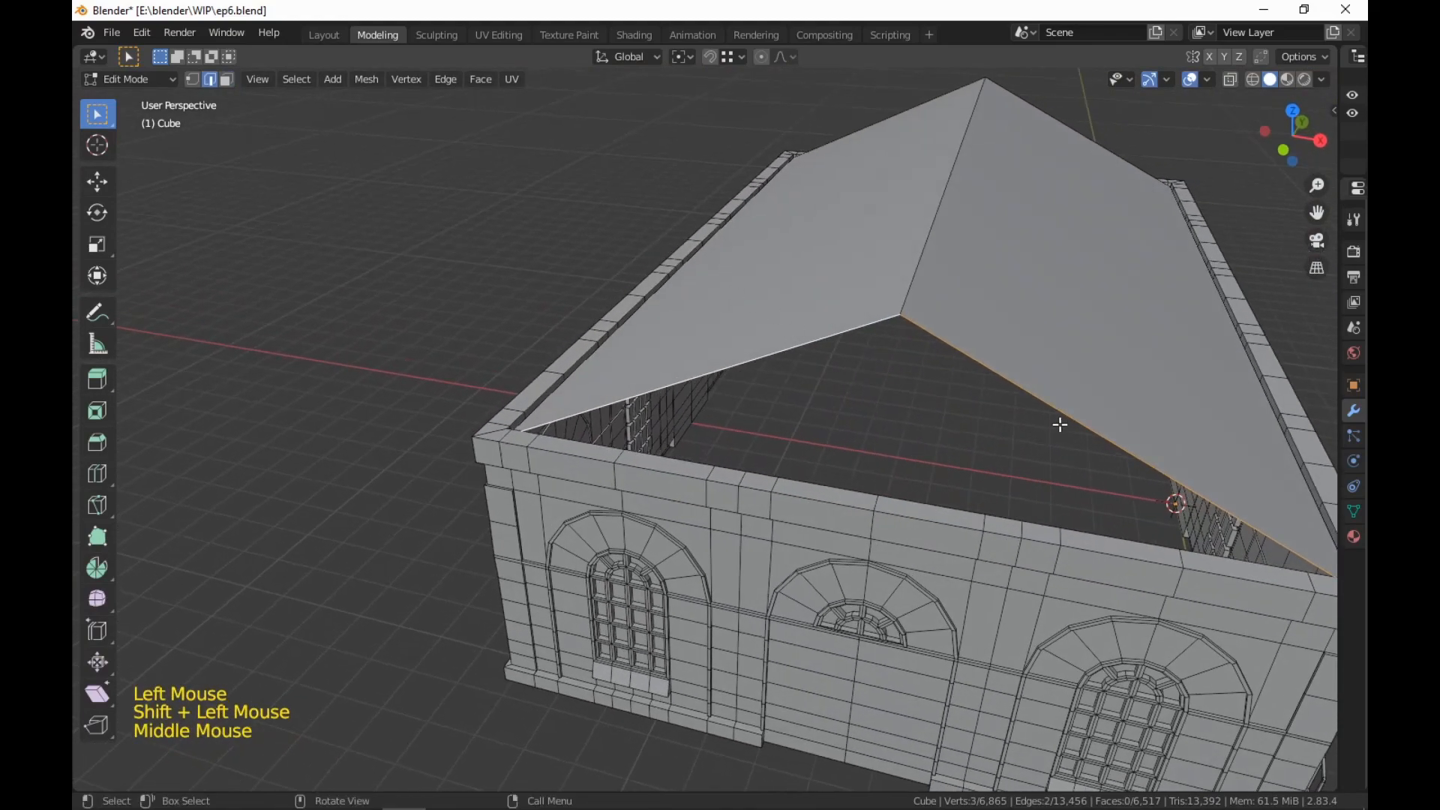
key(f)
middle_drag(1146, 492, 1111, 463)
scroll(825, 459, down, 2)
scroll(1112, 463, up, 2)
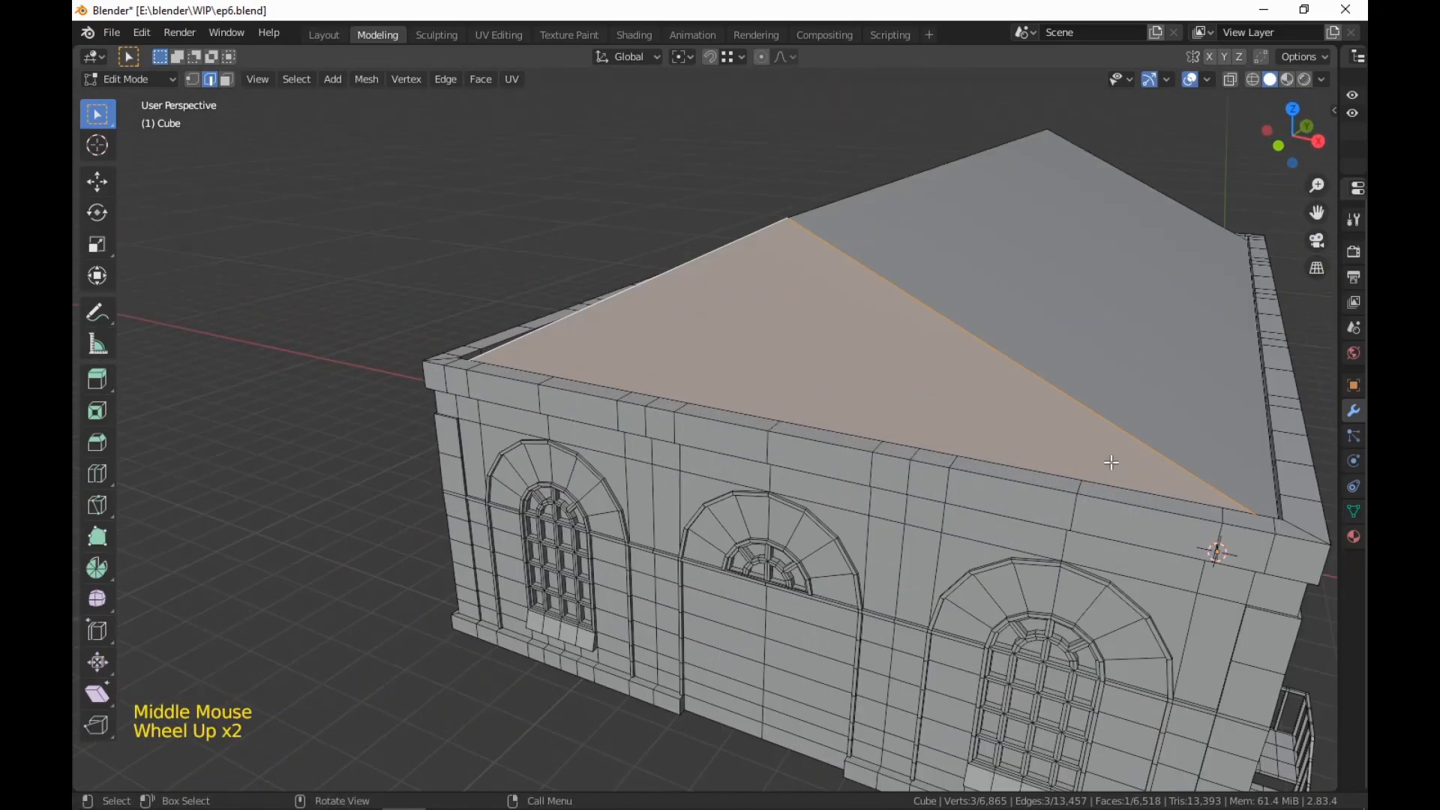
Replace the triangular gable face by extruding the two sloping edges down along Z and flattening them with a Z scale of 0
key(ctrl+z)
shift+middle_drag(1012, 453, 1027, 458)
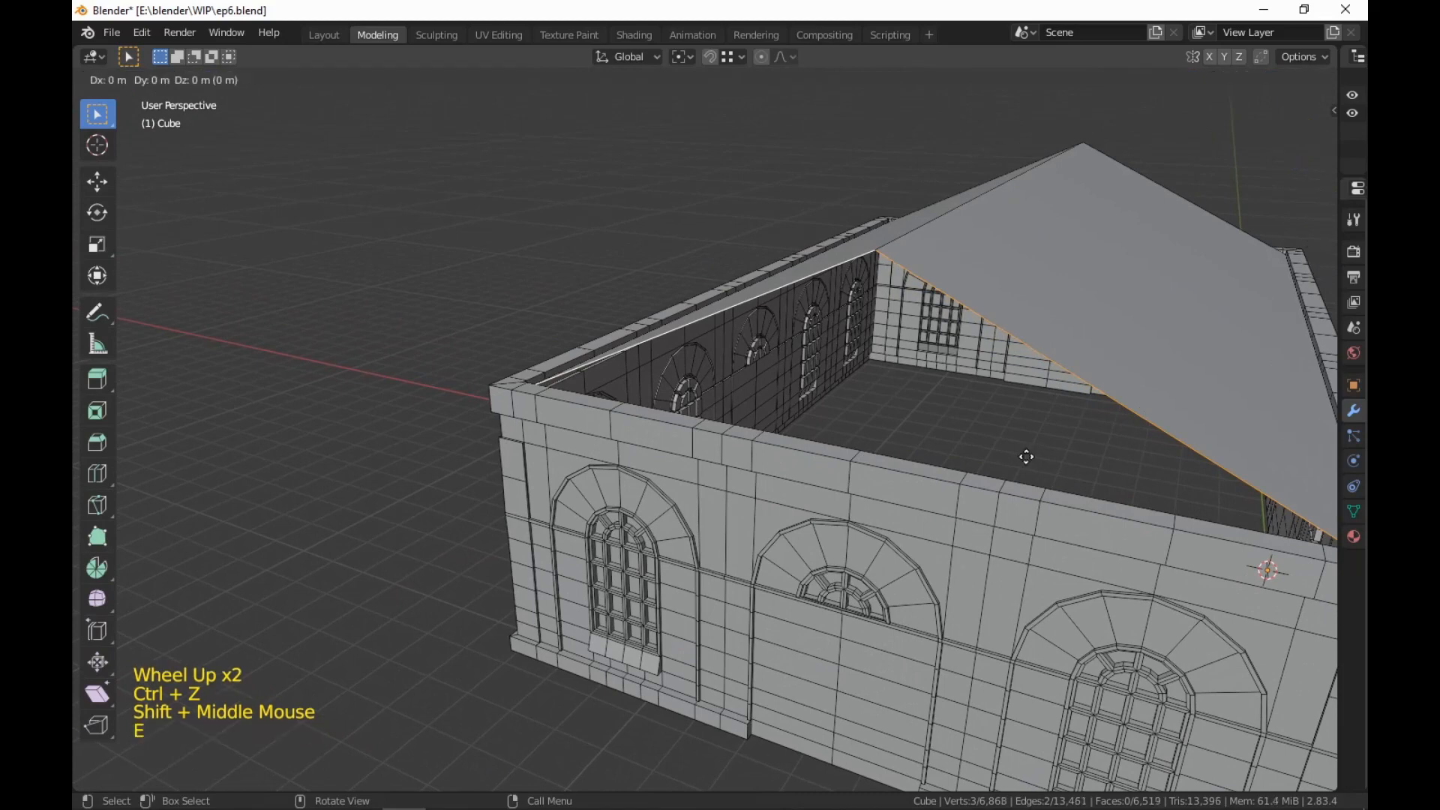
key(z)
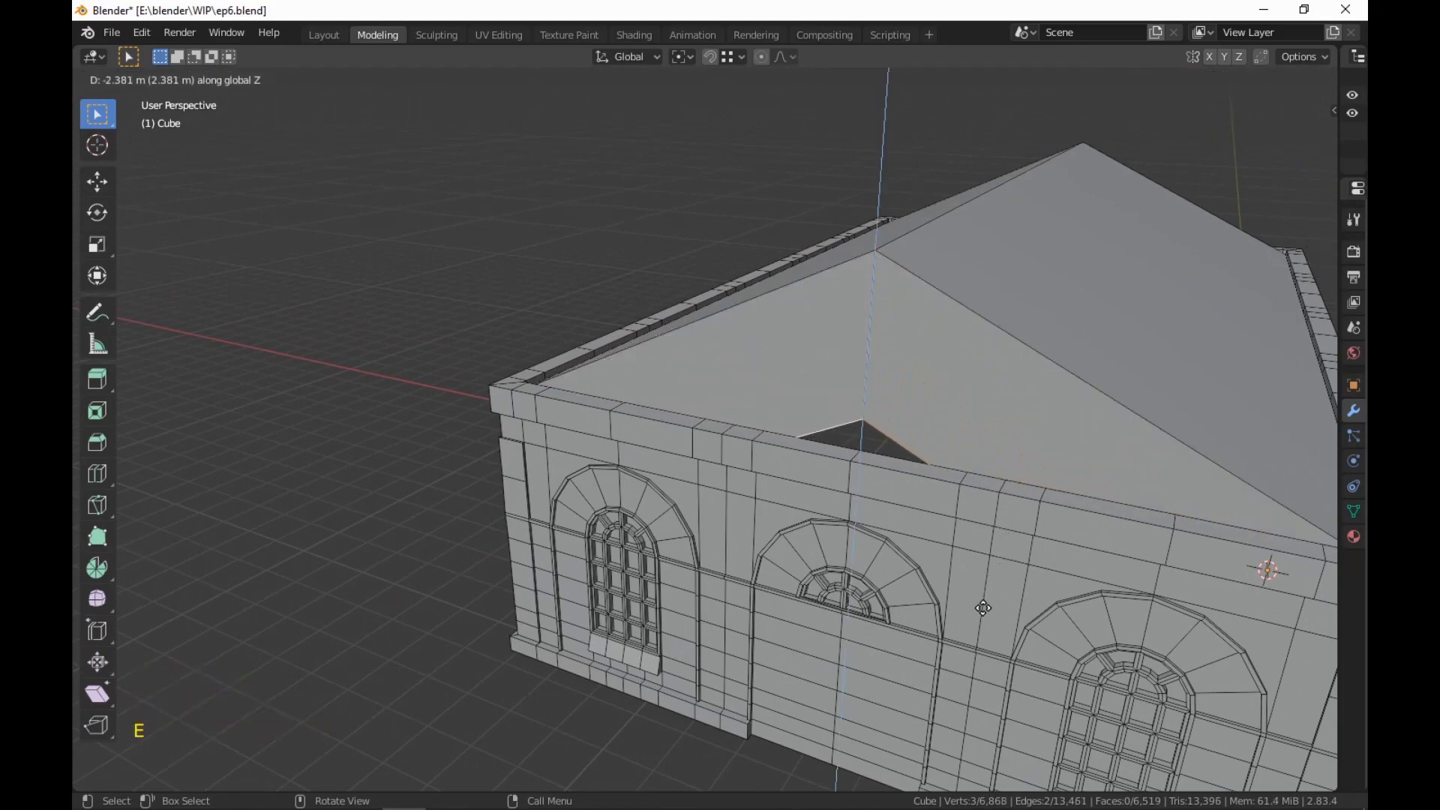
key(s)
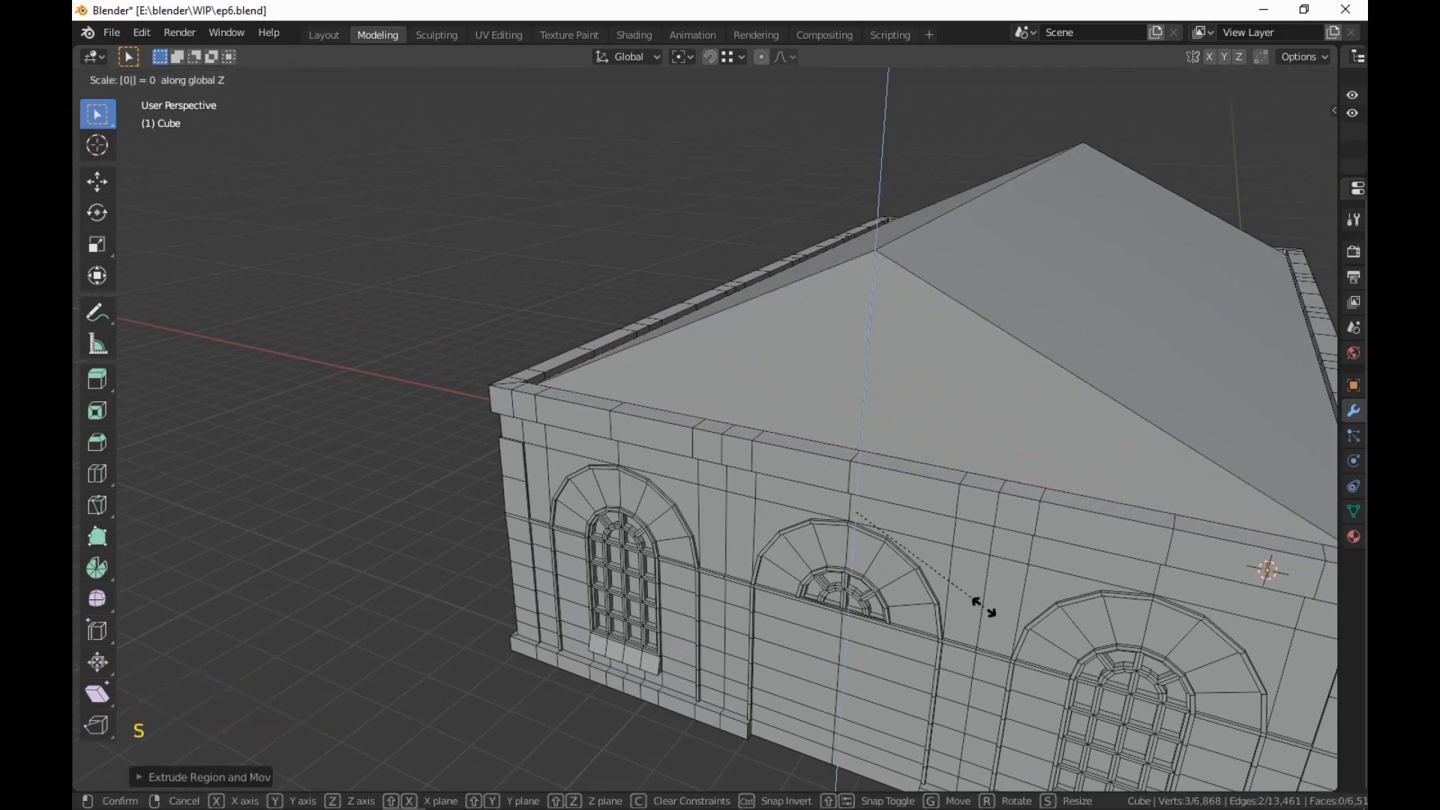
key(Return)
Move the flattened base edge of the gable wall along the Z axis until it meets the inner side of the wall rim
key(g)
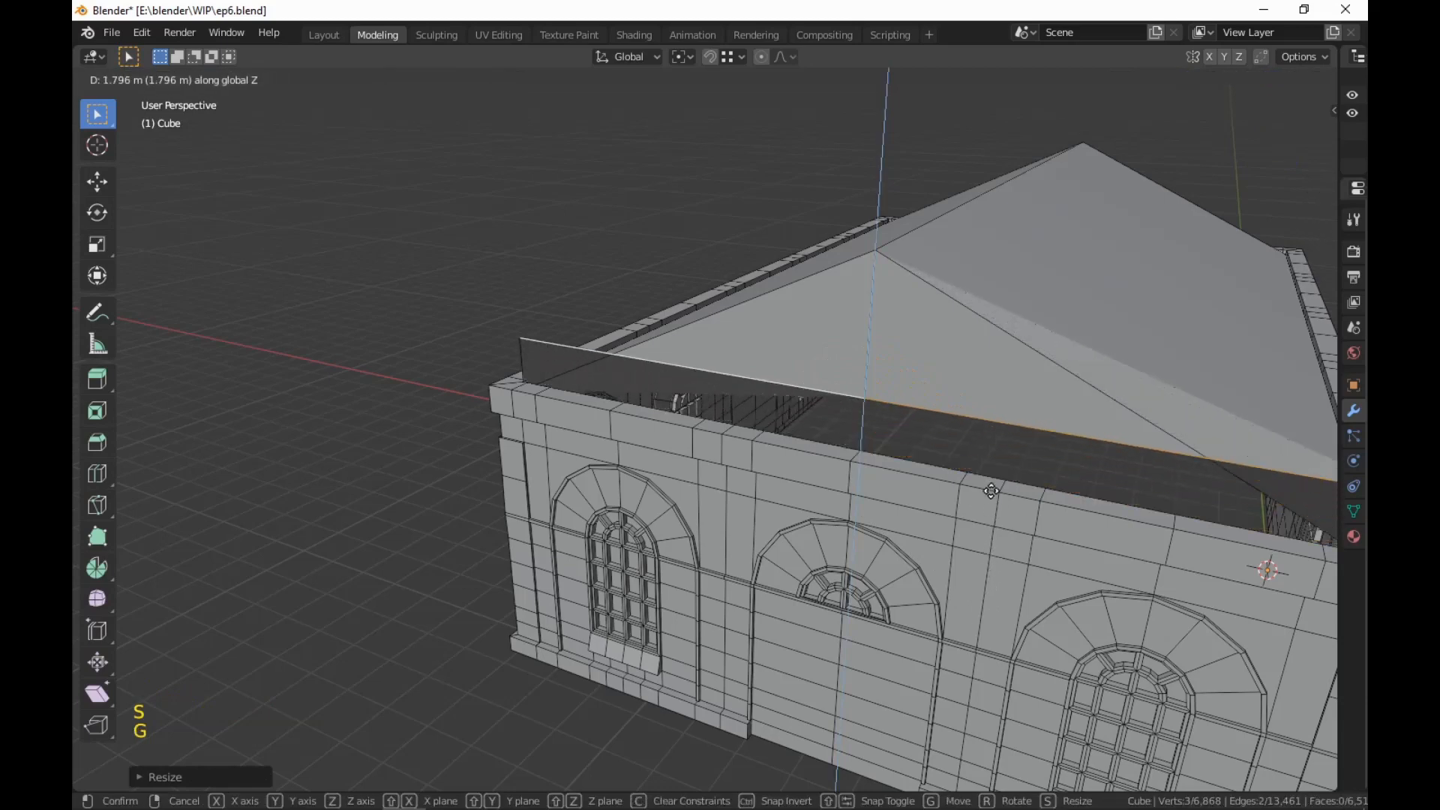
click(984, 516)
scroll(861, 599, up, 1)
middle_drag(1043, 567, 533, 462)
scroll(460, 357, up, 4)
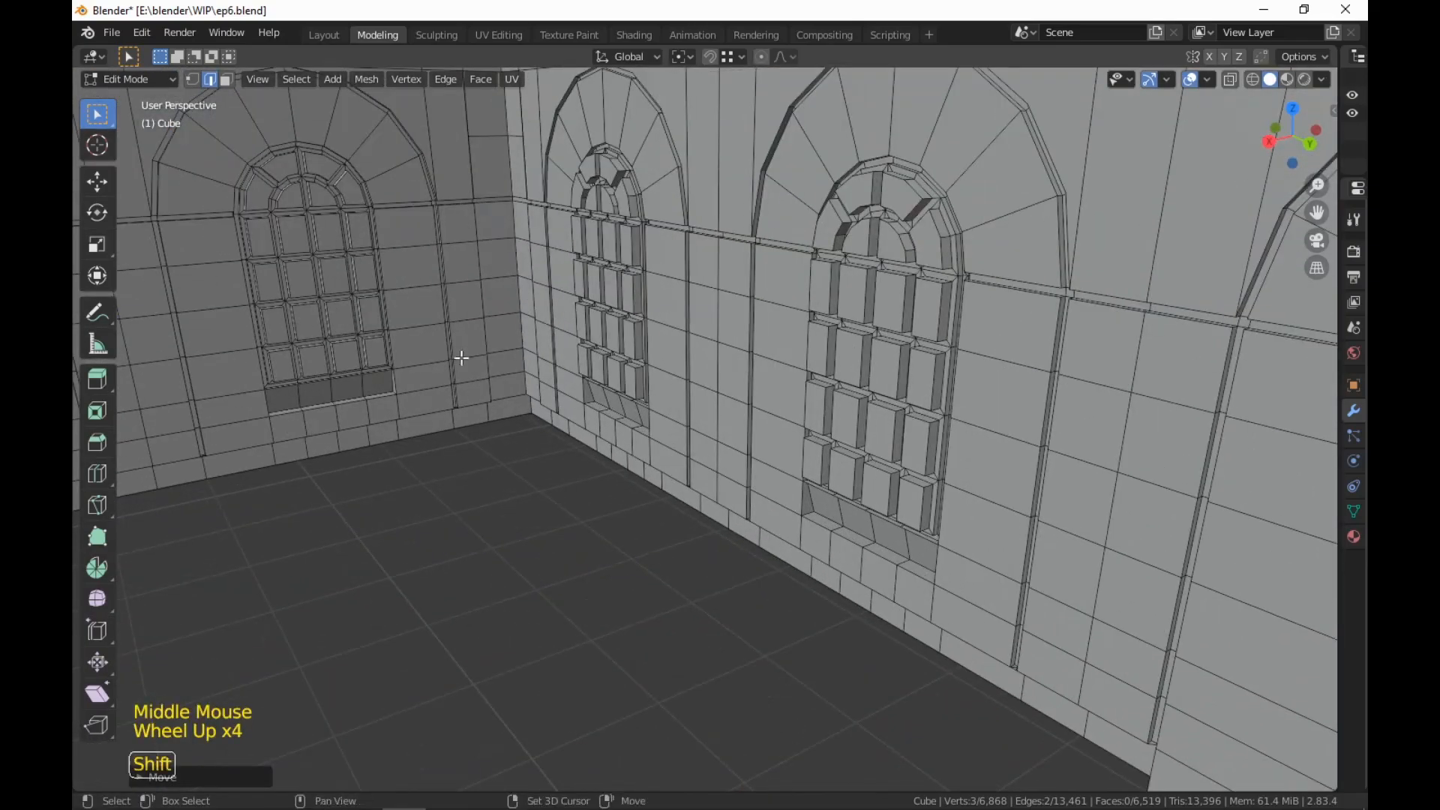
shift+middle_drag(459, 357, 961, 410)
scroll(862, 682, up, 3)
key(g)
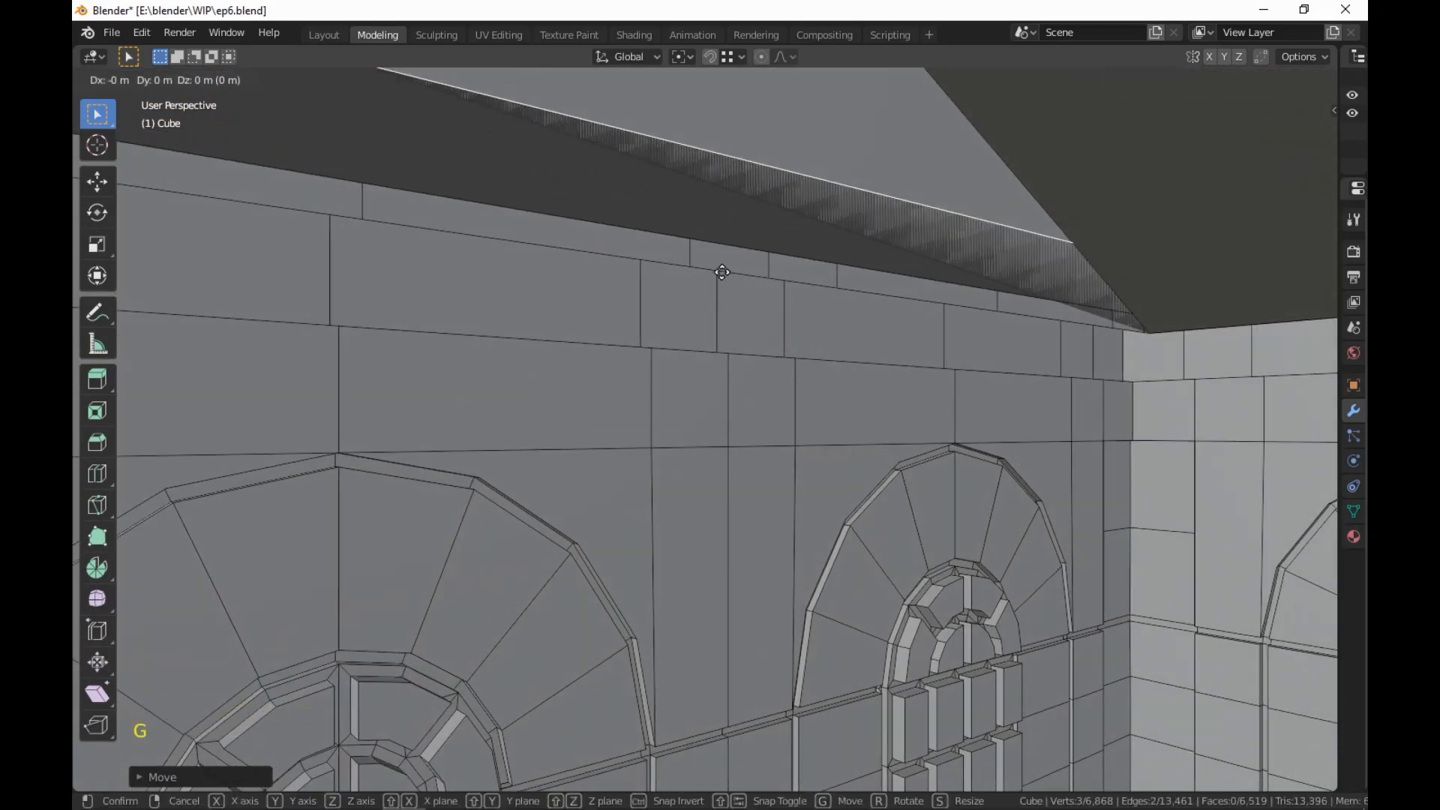
key(z)
click(675, 275)
Hide the new gable faces to expose the inner side of the wall rim, and switch to face selection
scroll(675, 275, down, 3)
middle_drag(701, 345, 996, 702)
scroll(820, 407, down, 2)
scroll(867, 548, up, 2)
scroll(998, 578, down, 3)
scroll(1013, 654, down, 1)
middle_drag(936, 432, 894, 412)
shift+middle_drag(1014, 445, 894, 412)
scroll(938, 375, down, 1)
scroll(781, 245, up, 4)
shift+scroll(781, 244, up, 1)
scroll(894, 412, up, 3)
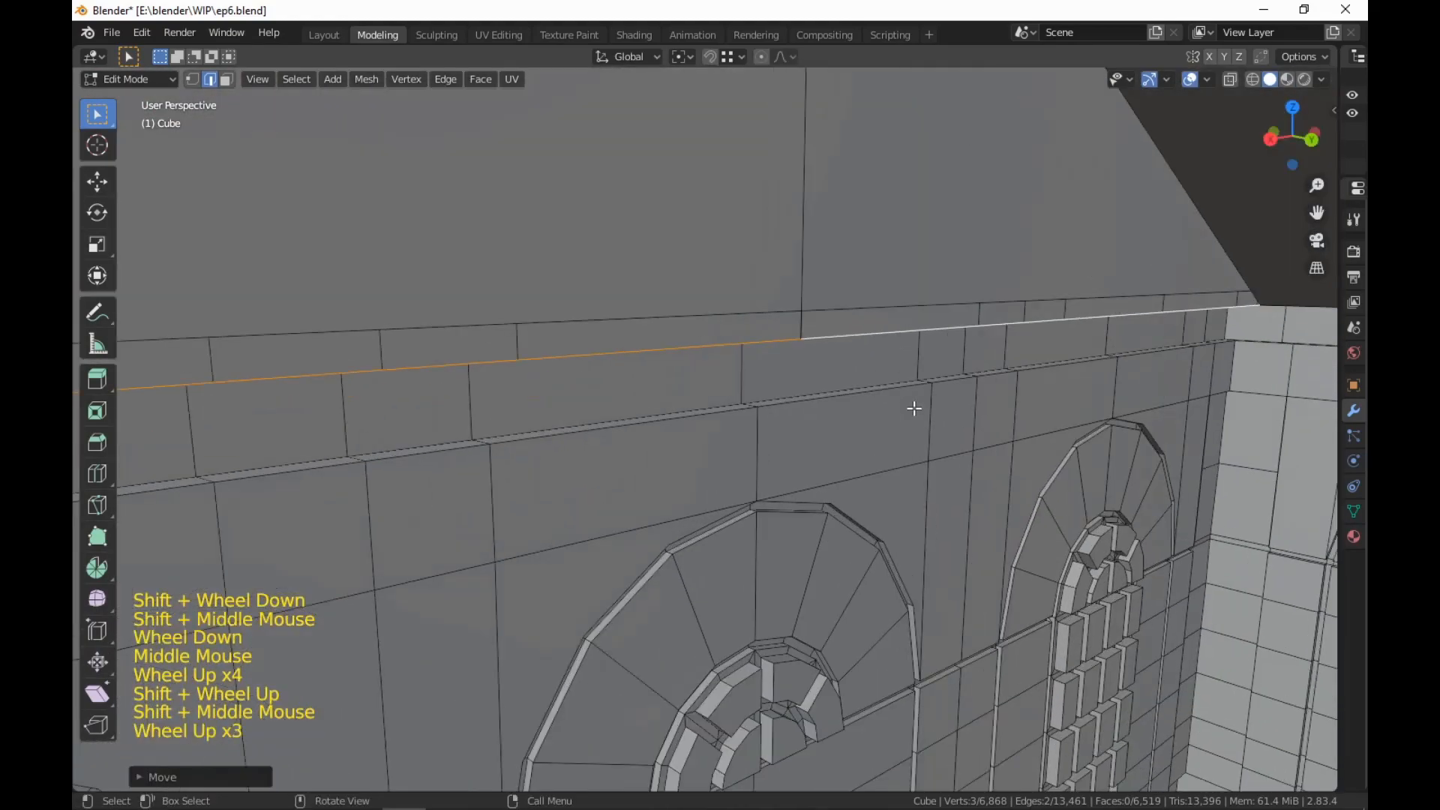
key(h)
key(3)
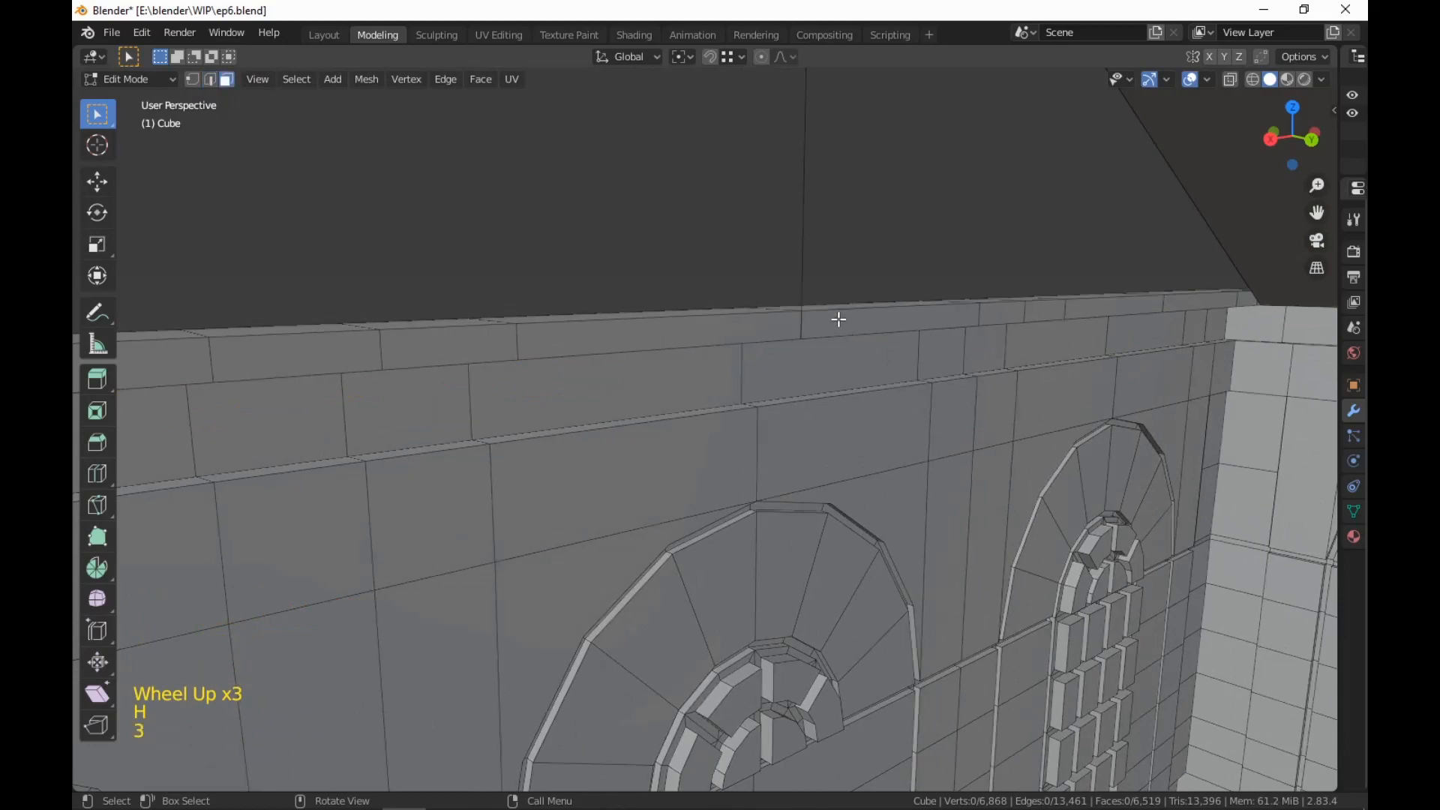
Delete the loop of faces around the inner side of the wall rim and reveal the hidden gable faces
alt+click(517, 338)
scroll(877, 440, down, 3)
middle_drag(877, 440, 913, 443)
scroll(913, 443, up, 2)
right_click(963, 732)
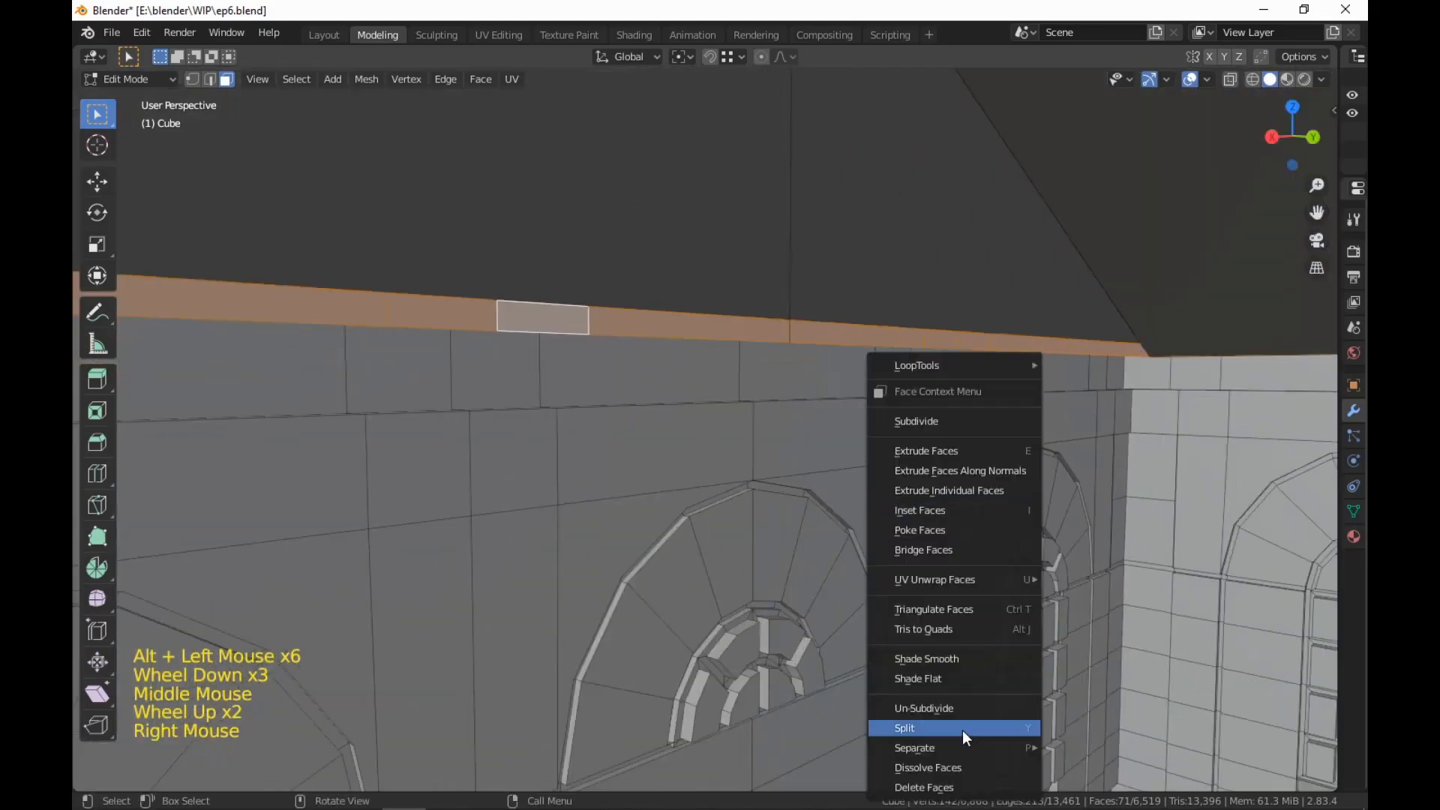
click(952, 788)
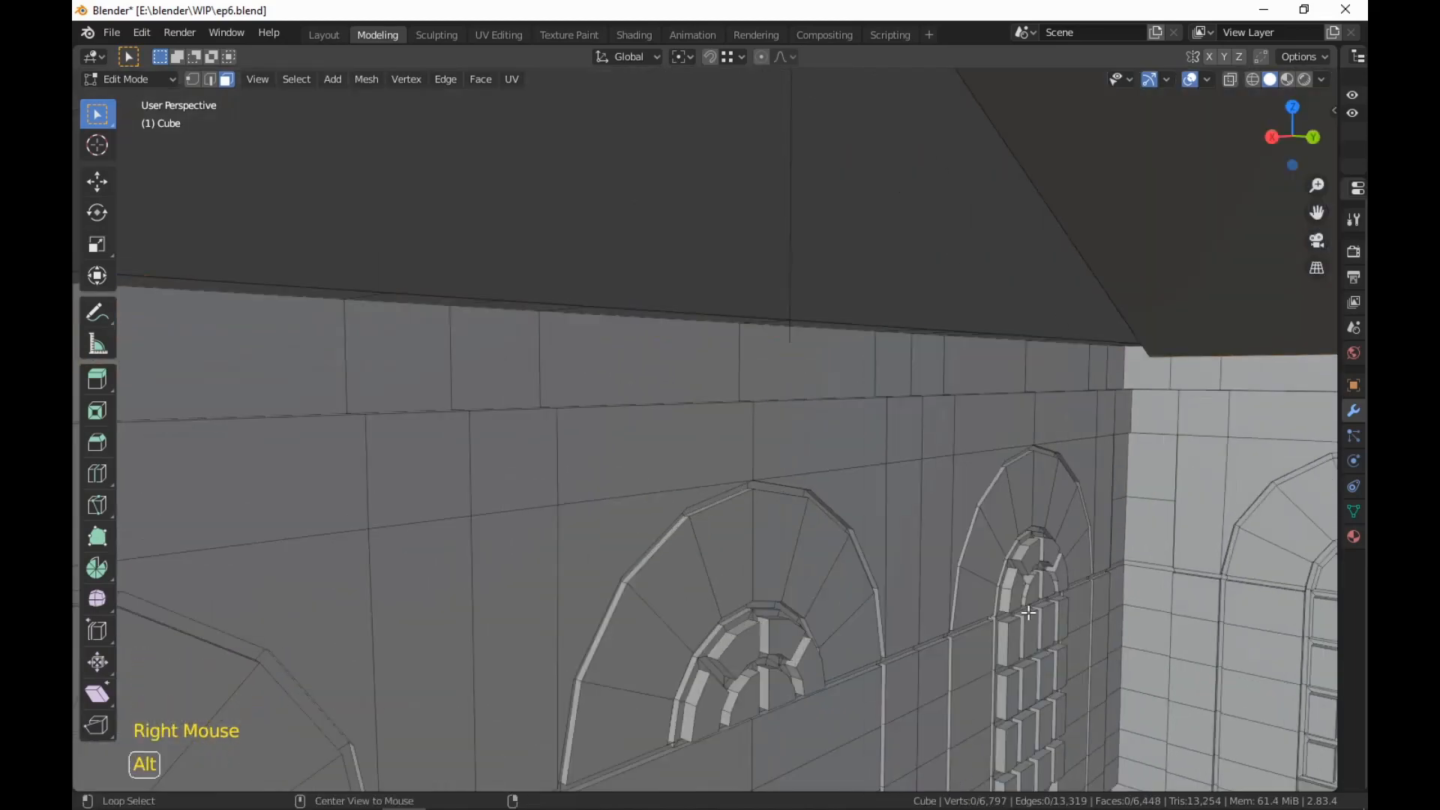
key(alt+h)
Select the two sloping roof edges that frame the open gable on the opposite short side
scroll(775, 480, down, 3)
middle_drag(775, 480, 825, 622)
scroll(750, 589, down, 4)
middle_drag(750, 589, 233, 412)
scroll(753, 562, up, 14)
shift+scroll(825, 619, up, 1)
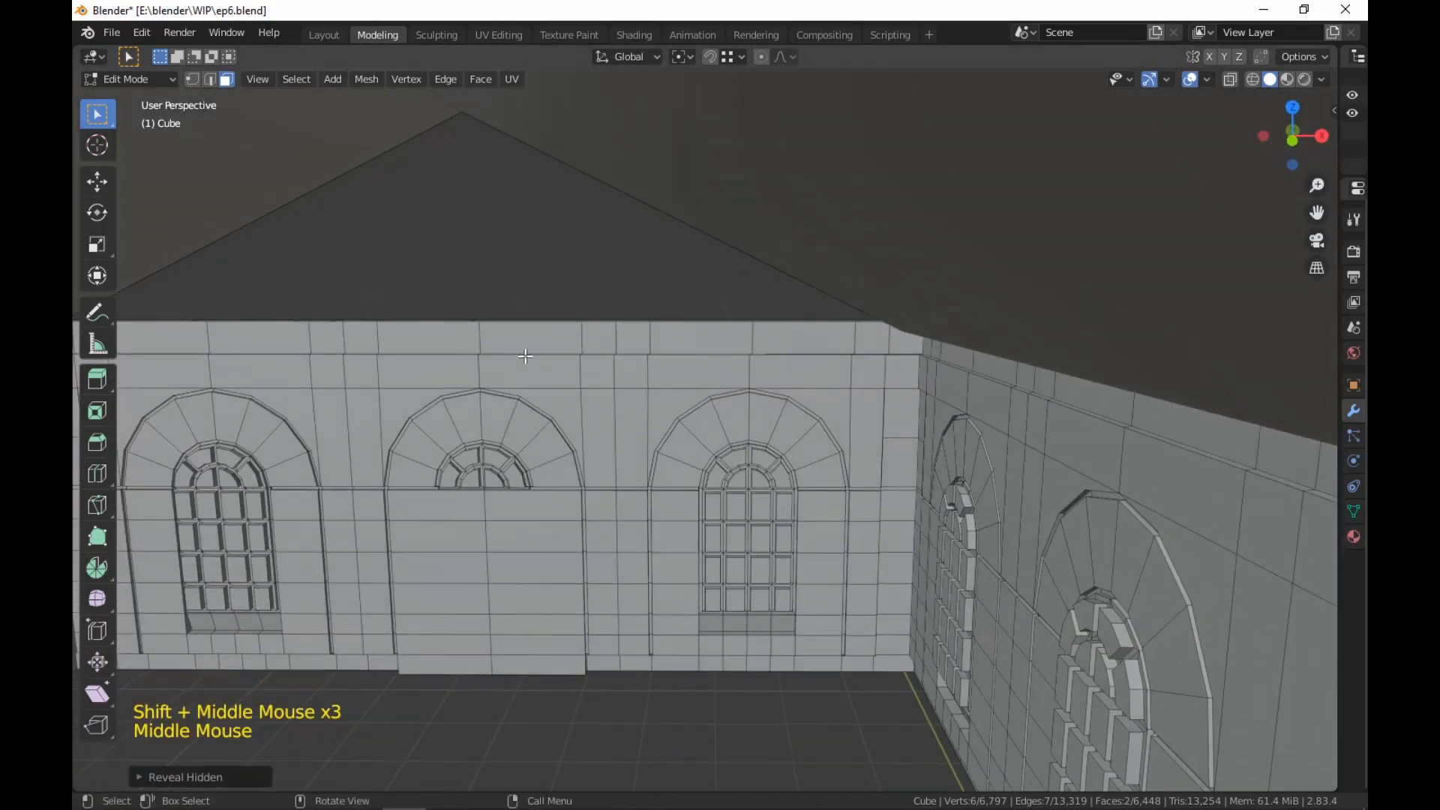
key(KP_Decimal)
scroll(530, 328, down, 4)
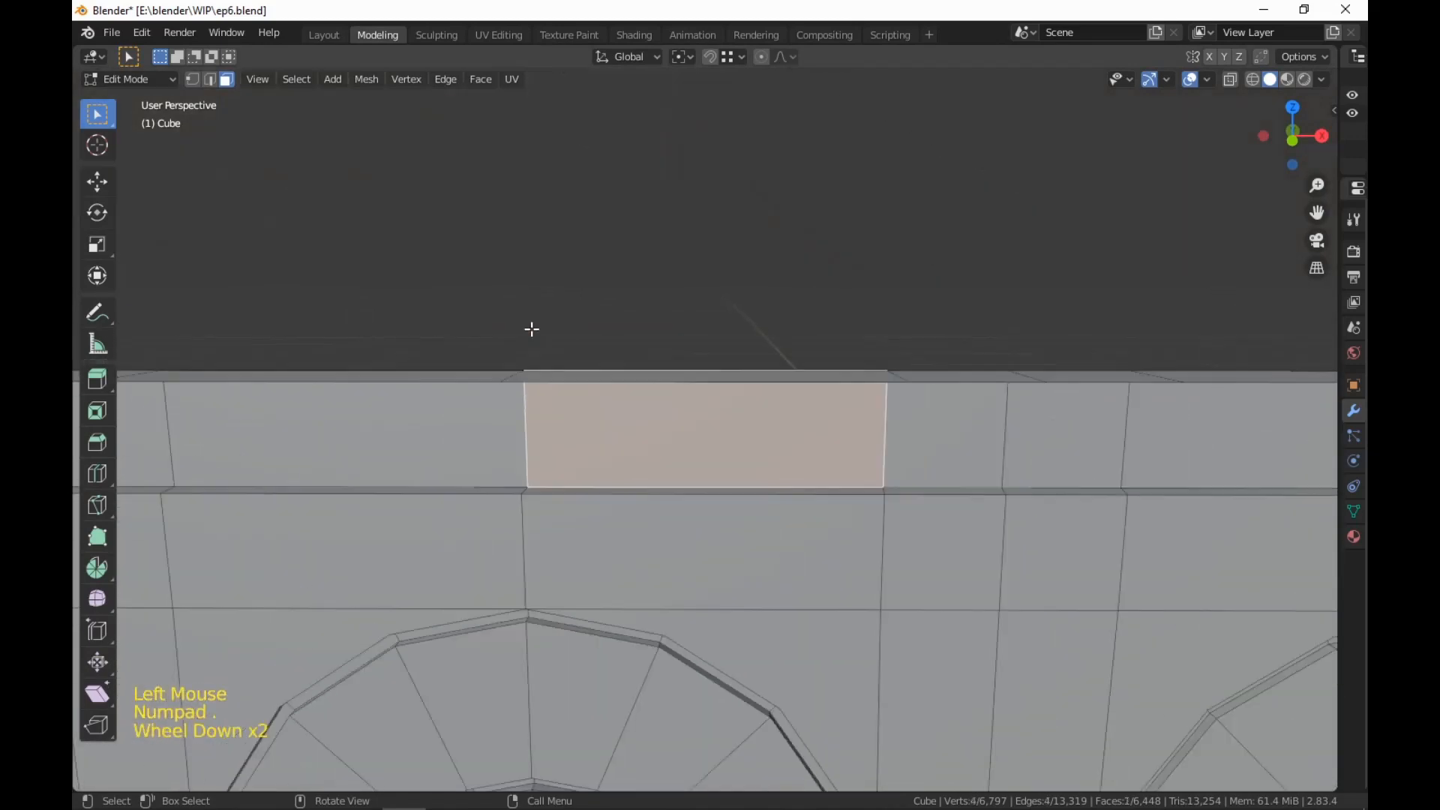
middle_drag(530, 328, 659, 332)
scroll(657, 329, up, 1)
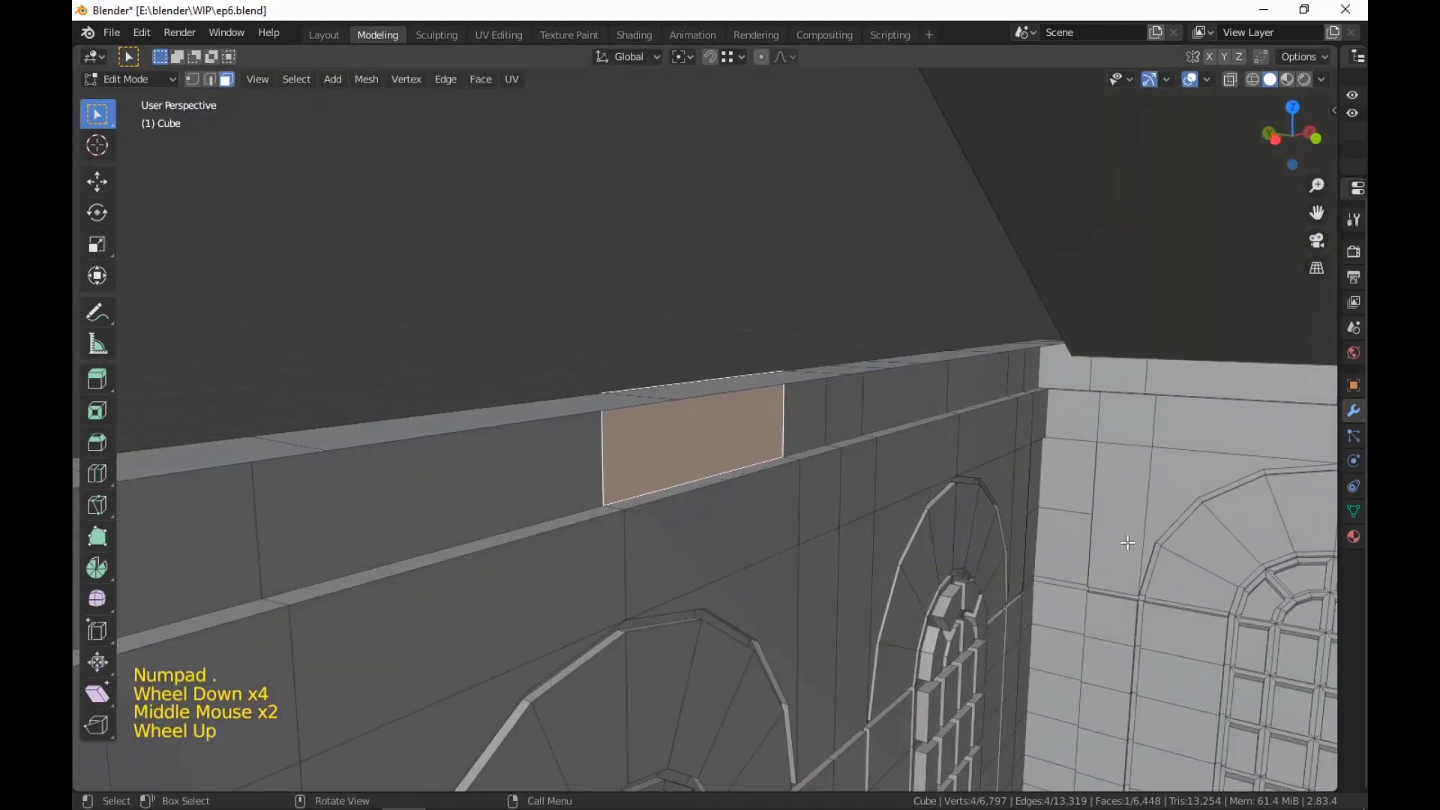
mouse_move(909, 520)
middle_down()
mouse_move(890, 524)
mouse_move(900, 516)
middle_up()
scroll(898, 518, down, 1)
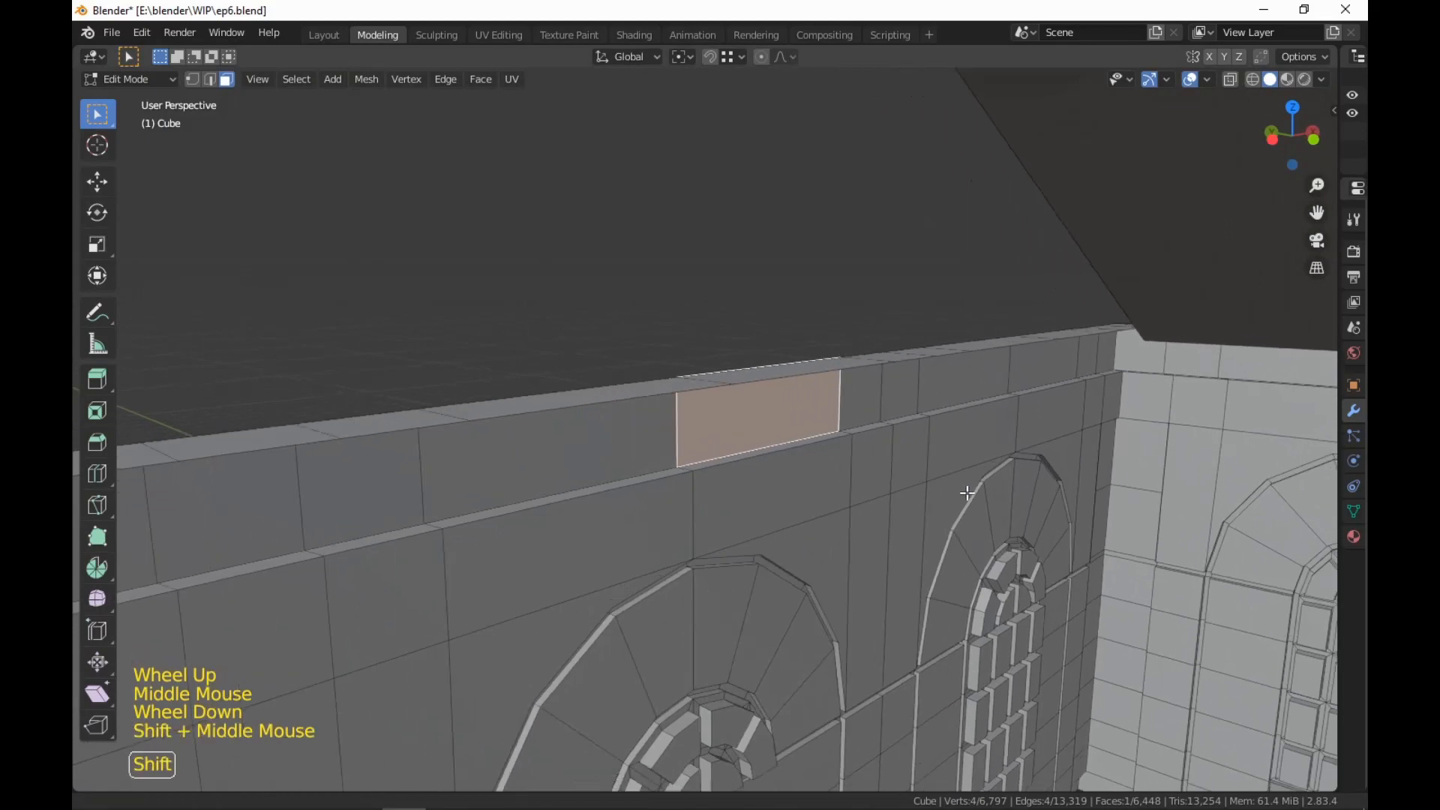
scroll(999, 493, down, 1)
middle_drag(1000, 493, 1110, 347)
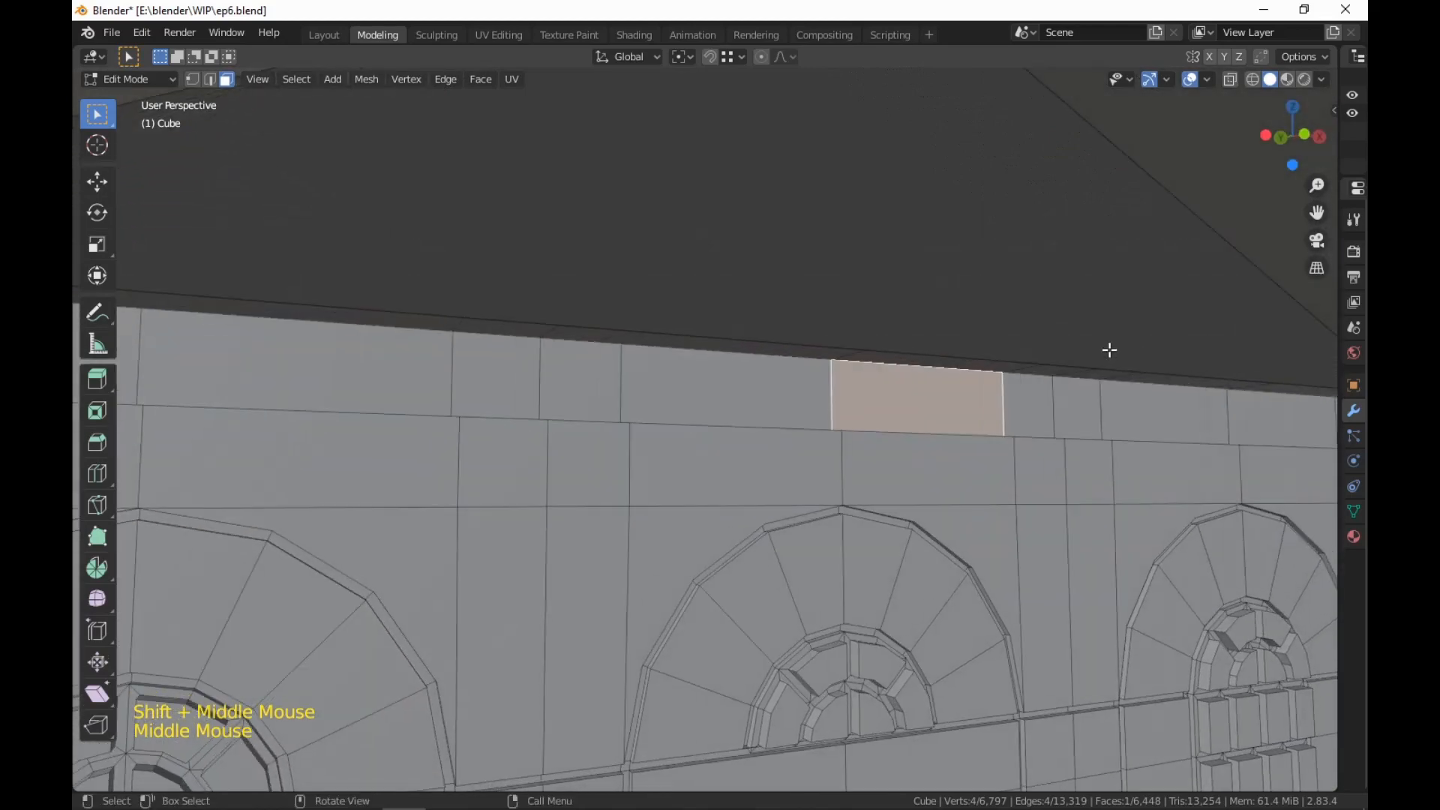
key(2)
shift+middle_drag(1030, 217, 1110, 344)
scroll(1109, 345, down, 3)
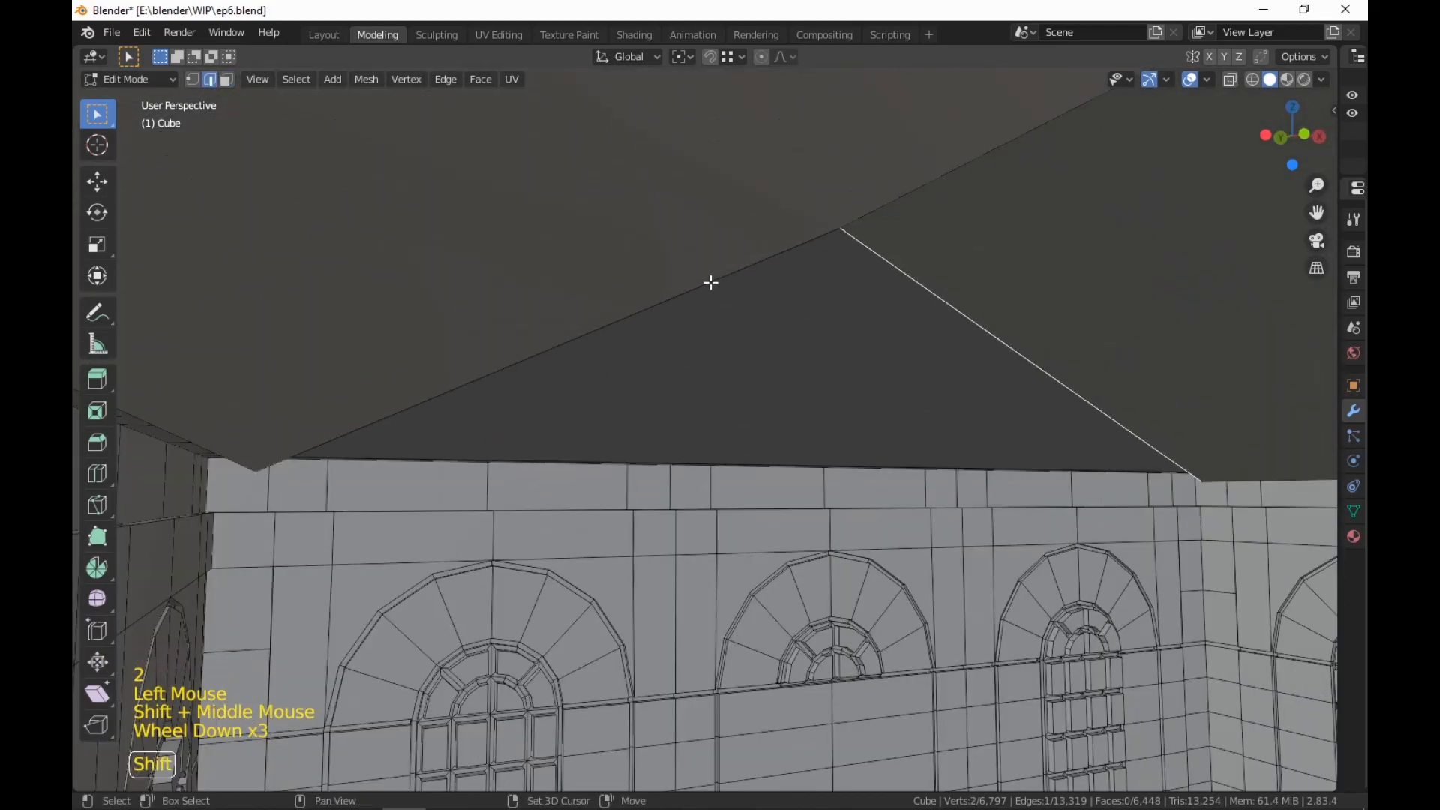
shift+click(712, 276)
shift+middle_drag(712, 276, 848, 333)
Extrude the two selected gable edges down along Z and flatten the new lower edges to one level
key(e)
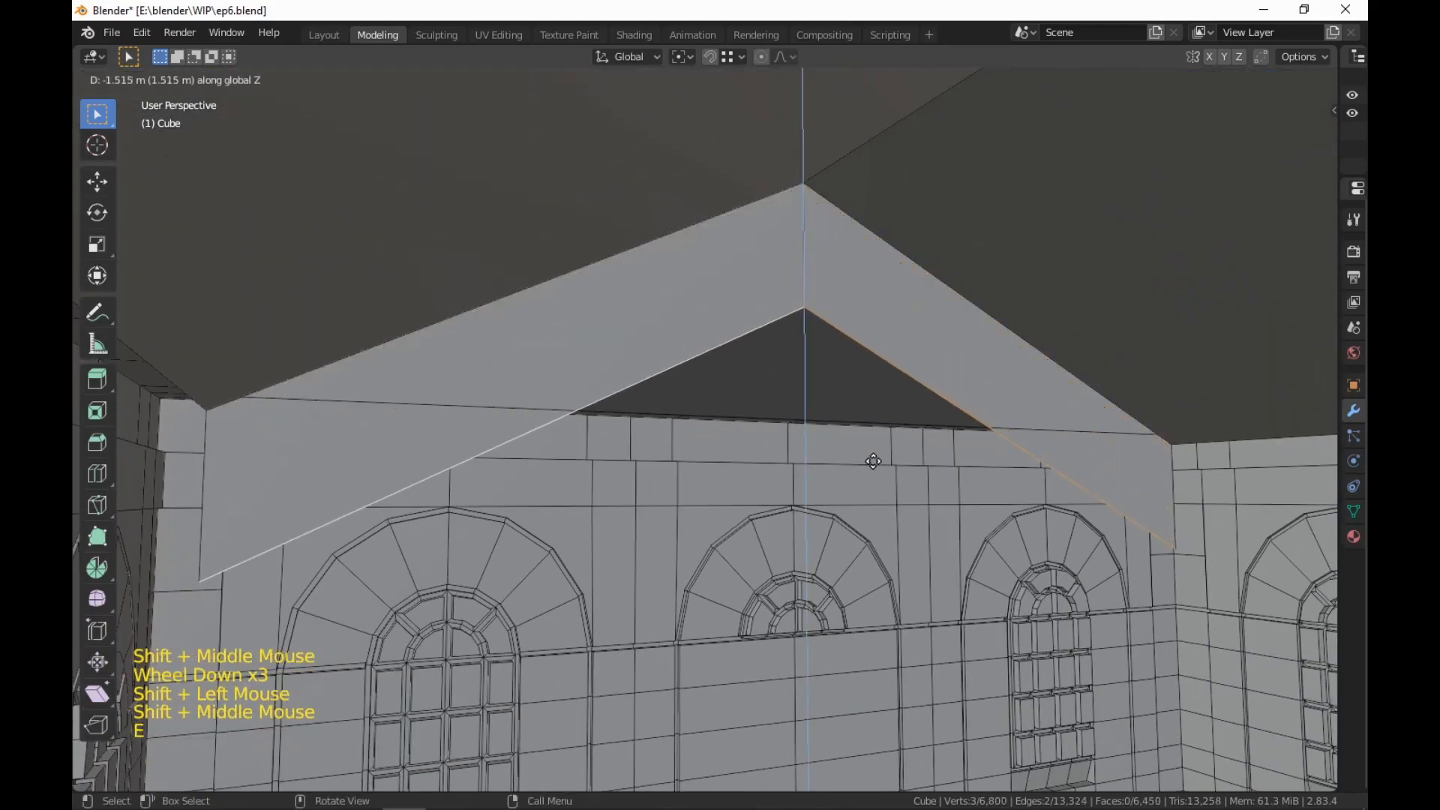
click(876, 468)
click(876, 468)
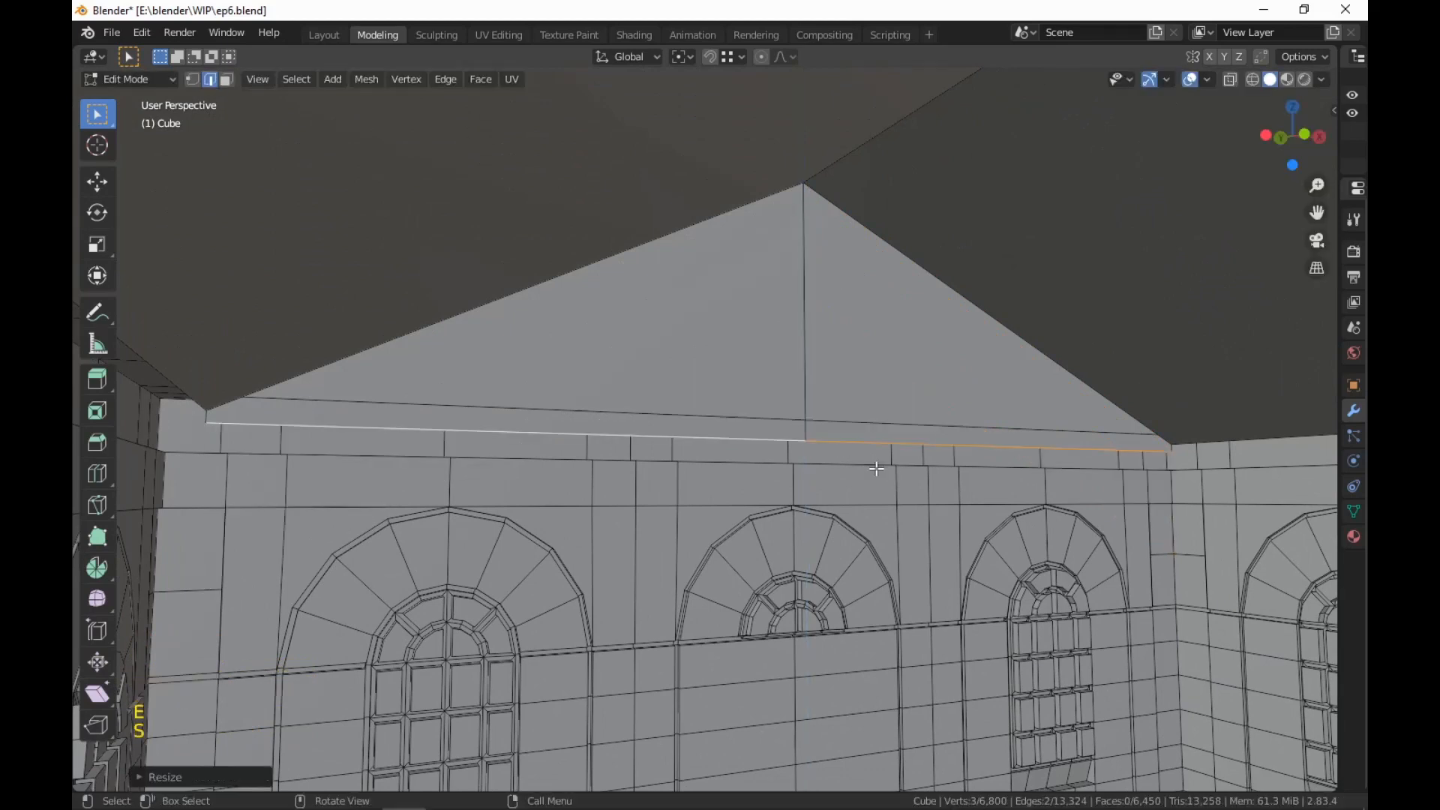
Move the flattened base edge of the second gable wall along the Z axis until it meets the wall rim
key(g)
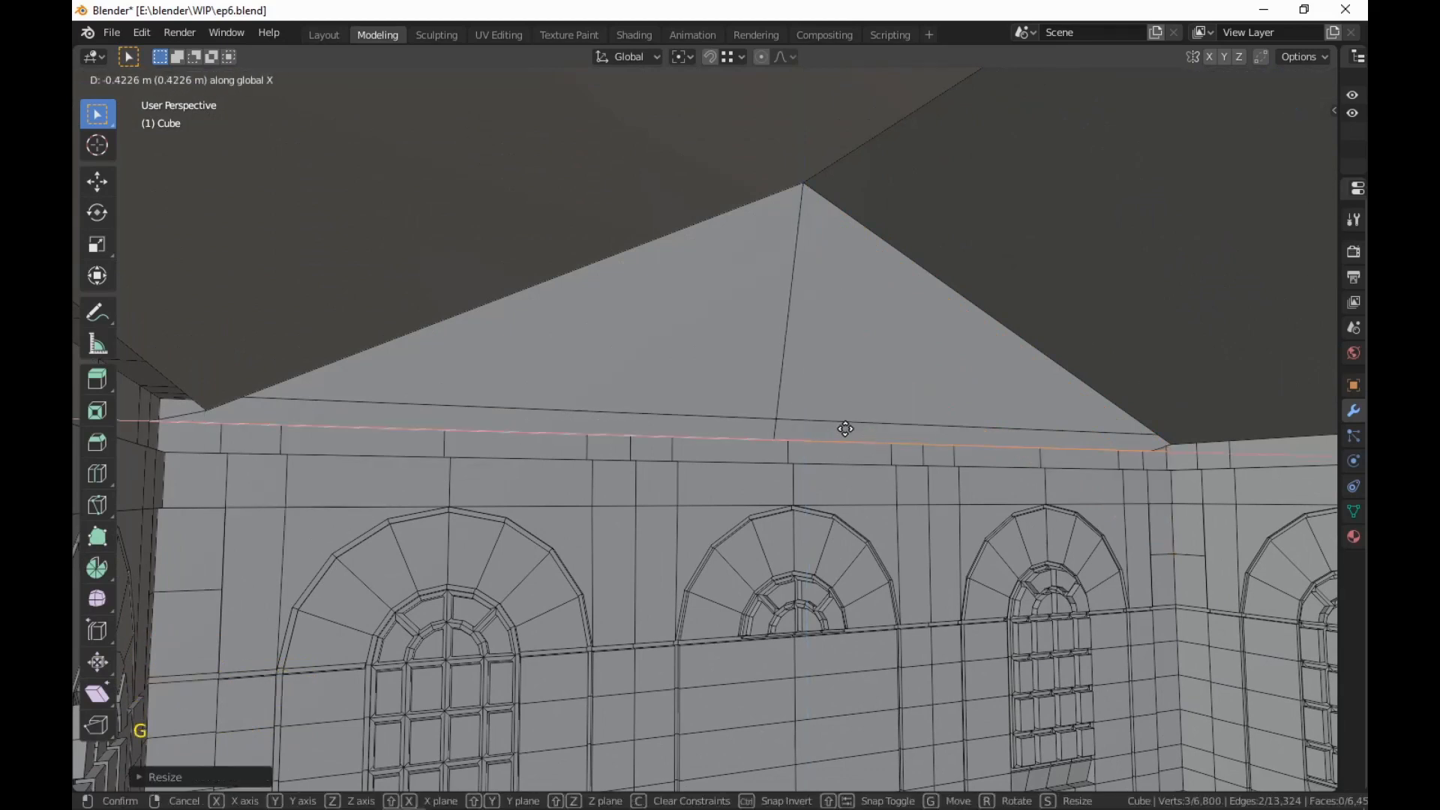
click(847, 463)
key(g)
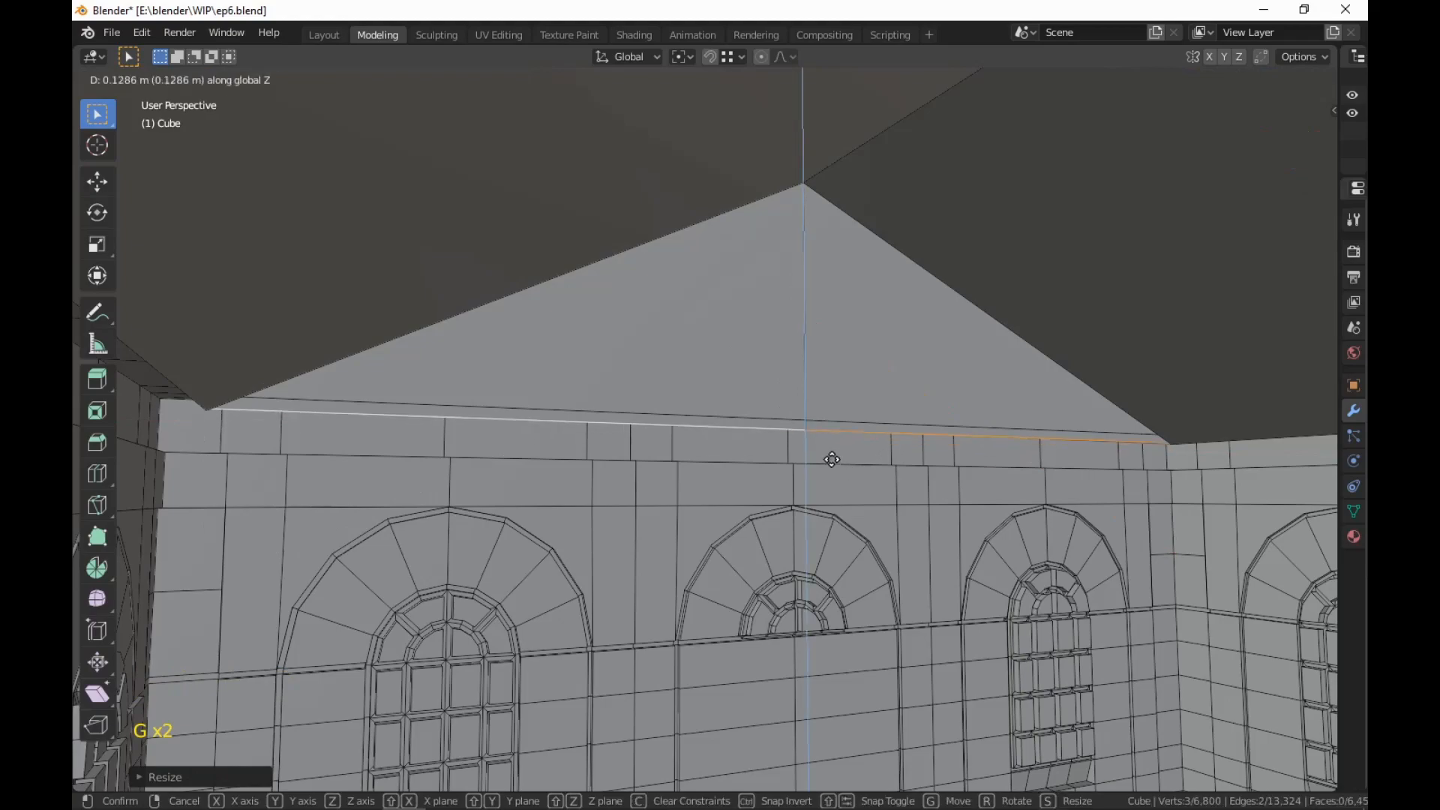
click(820, 434)
middle_drag(820, 434, 728, 361)
scroll(961, 399, up, 2)
shift+scroll(967, 409, down, 1)
scroll(1048, 465, down, 2)
scroll(1049, 465, up, 1)
scroll(664, 443, up, 3)
scroll(697, 405, up, 2)
scroll(729, 362, up, 1)
key(g)
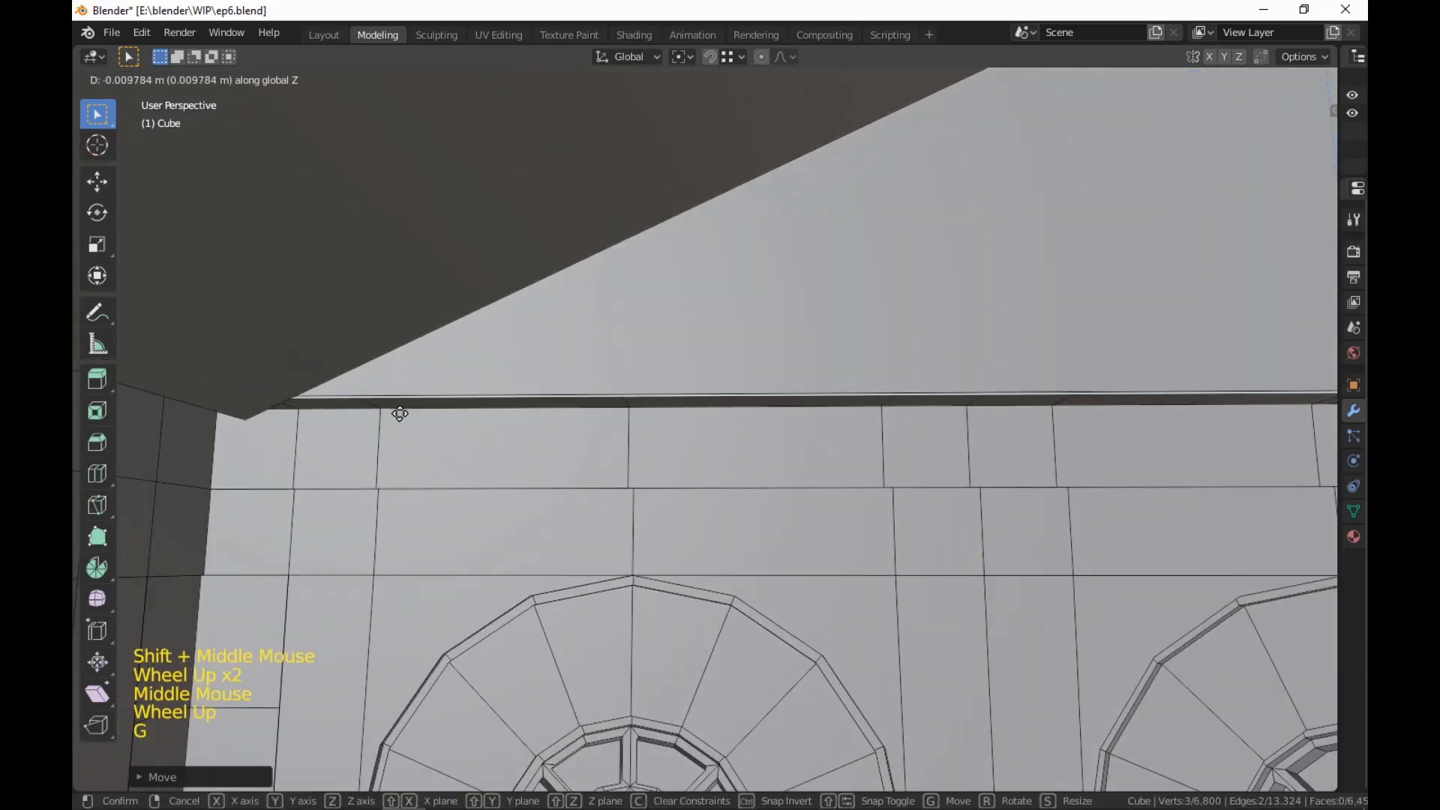
ctrl+click(226, 435)
Select the ridge edge and scale it shorter along its length so both gable ends slope inward as hips
scroll(244, 435, down, 2)
middle_drag(255, 442, 913, 453)
scroll(763, 560, down, 1)
scroll(763, 560, down, 5)
scroll(916, 523, up, 1)
key(3)
scroll(900, 518, down, 4)
scroll(928, 488, up, 2)
scroll(952, 501, down, 3)
scroll(883, 593, up, 2)
key(2)
click(744, 331)
key(s)
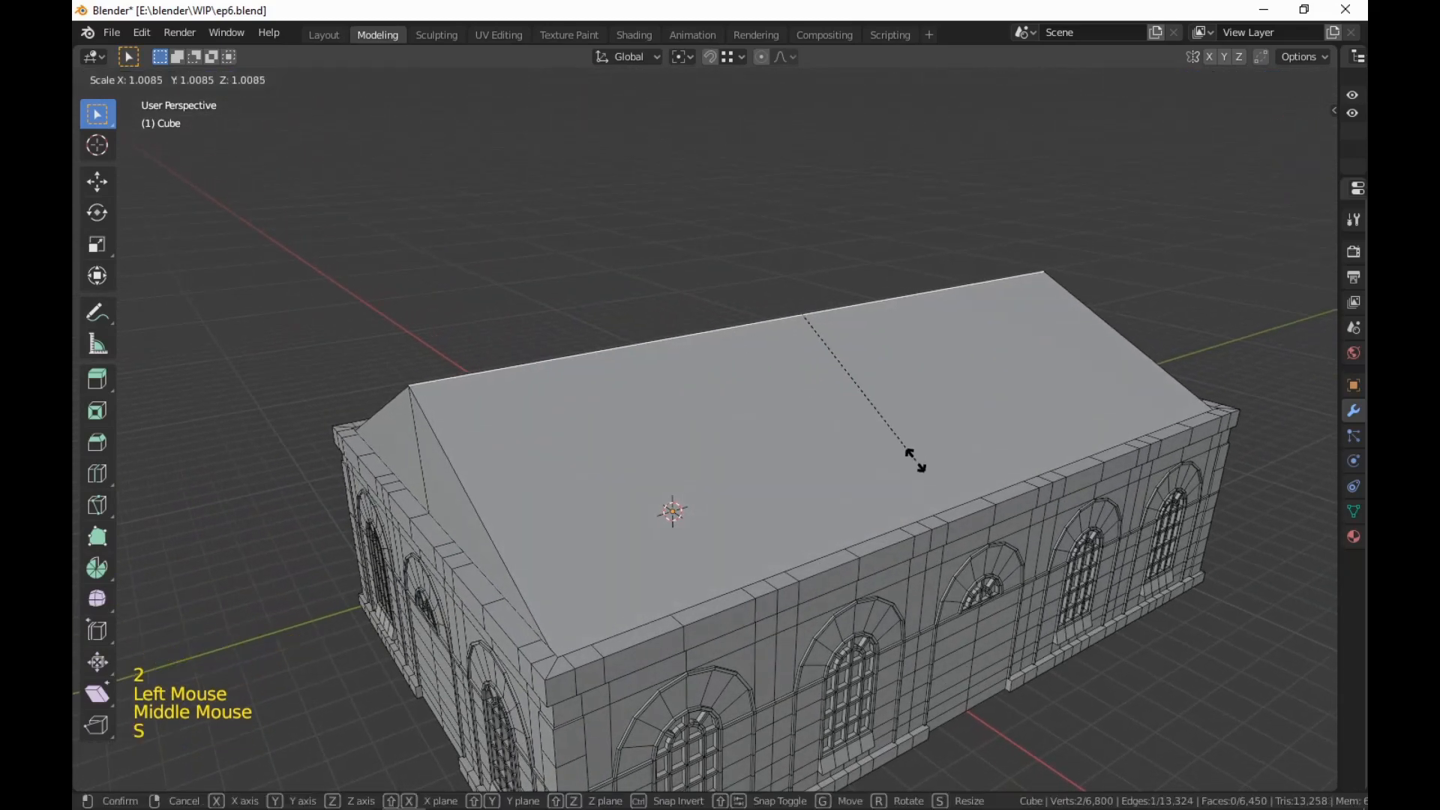
click(855, 417)
Add loop cuts to the roof, one lengthwise through the middle of the slopes and one crosswise through the ridge
scroll(930, 451, down, 1)
middle_drag(1012, 488, 893, 578)
scroll(949, 444, down, 2)
scroll(1025, 469, up, 2)
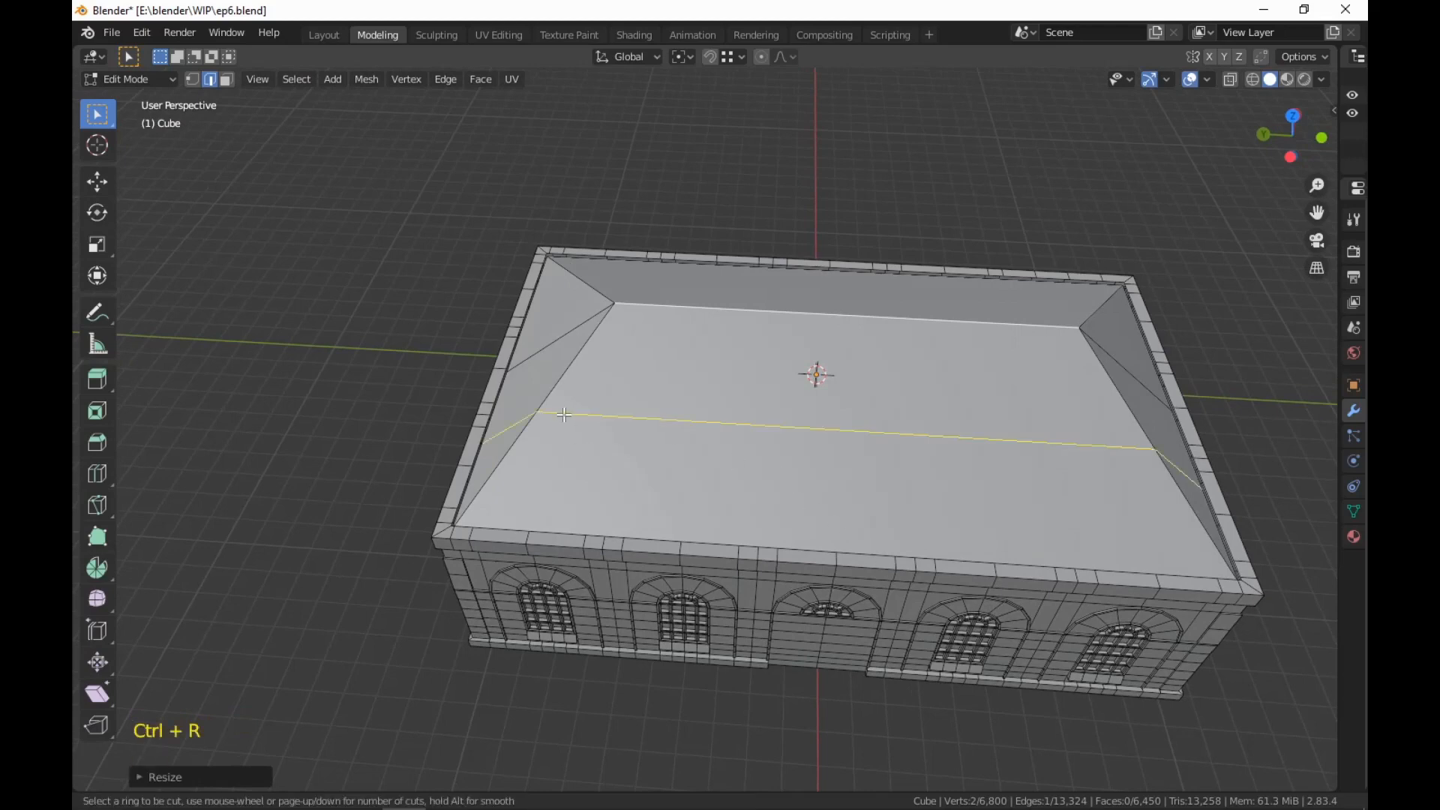
middle_drag(613, 436, 1097, 461)
scroll(1061, 395, down, 1)
scroll(1060, 395, down, 1)
scroll(1060, 331, up, 2)
scroll(1039, 225, up, 2)
scroll(1038, 225, down, 1)
scroll(1045, 296, up, 1)
scroll(1048, 246, up, 1)
scroll(1093, 376, down, 2)
middle_drag(1096, 461, 1016, 431)
scroll(940, 434, down, 2)
click(940, 385)
scroll(1087, 483, up, 1)
Select the upper roof faces beside the ridge and grow the selection over the entire roof
key(3)
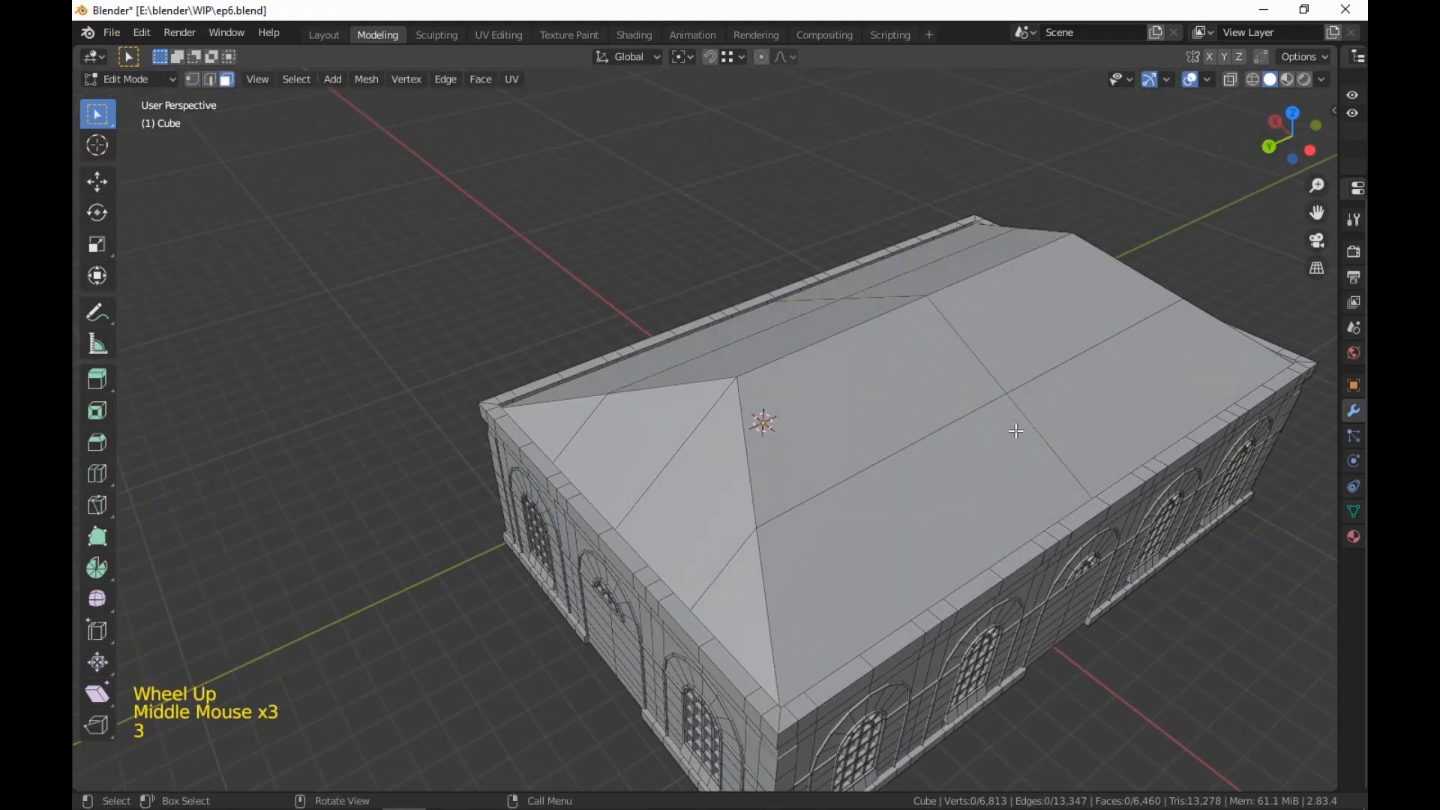
click(923, 389)
shift+click(1039, 307)
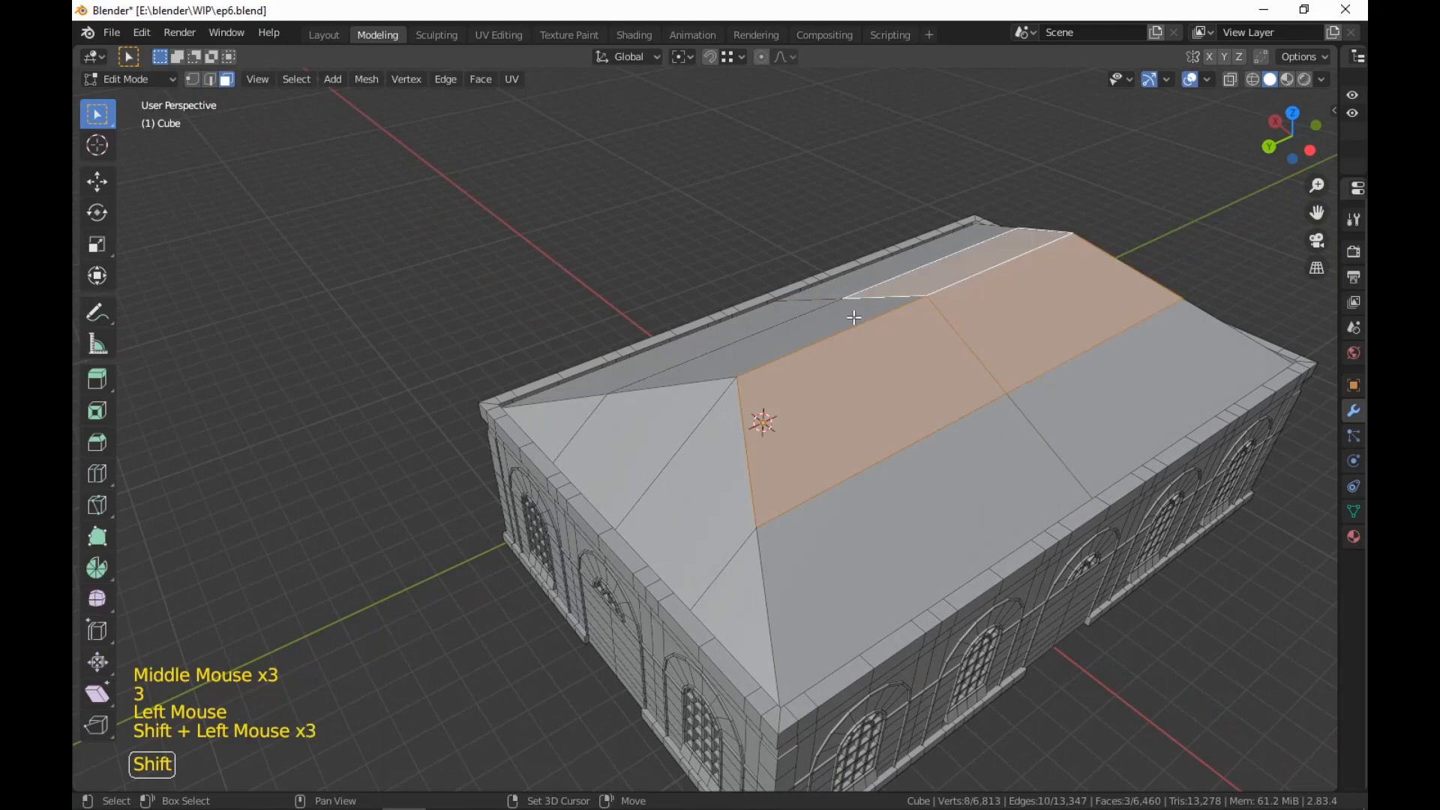
key(ctrl+KP_Add)
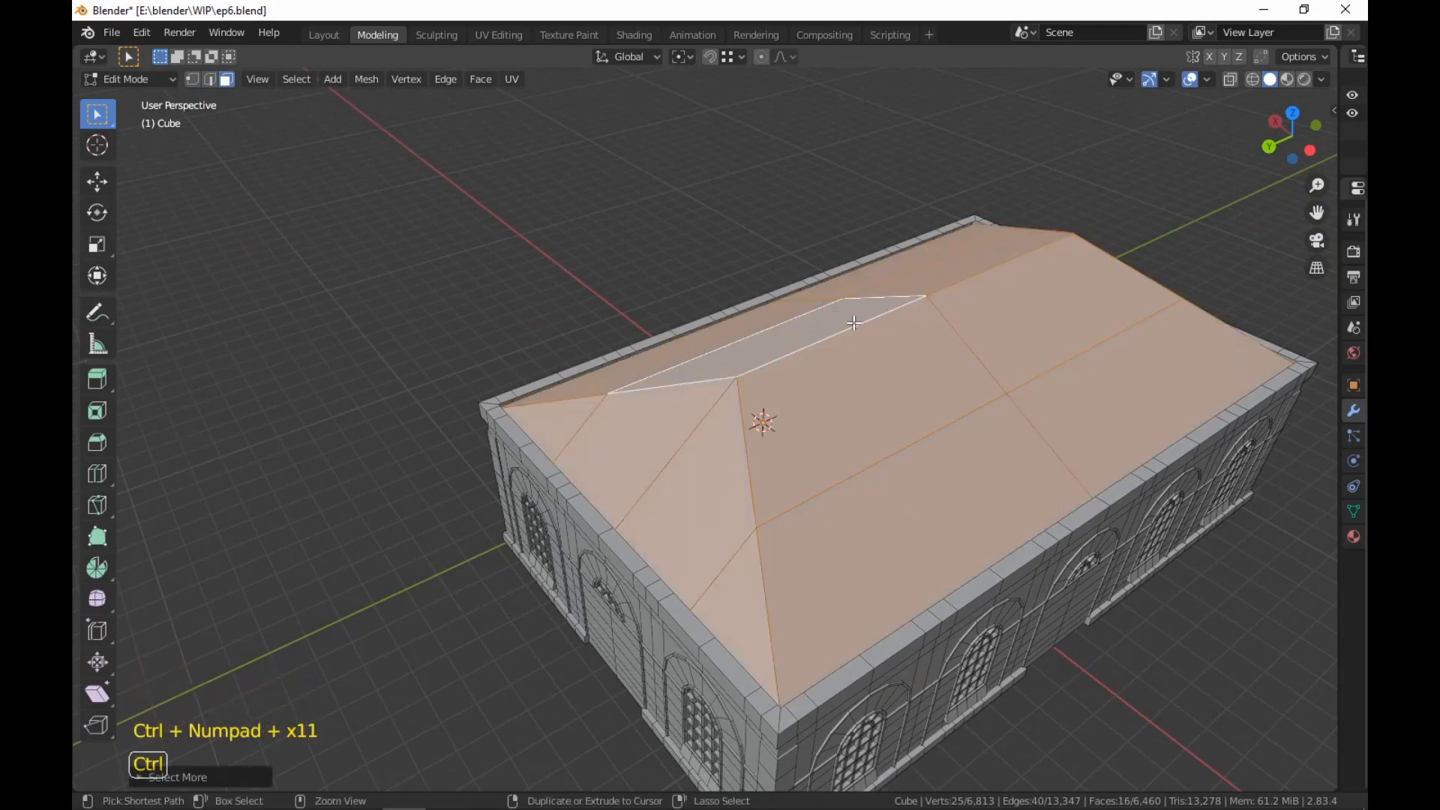
Select the whole linked building mesh and merge its vertices by distance
scroll(855, 324, down, 2)
scroll(745, 417, down, 1)
middle_drag(746, 417, 1013, 495)
scroll(971, 199, up, 1)
scroll(1014, 500, up, 2)
key(l)
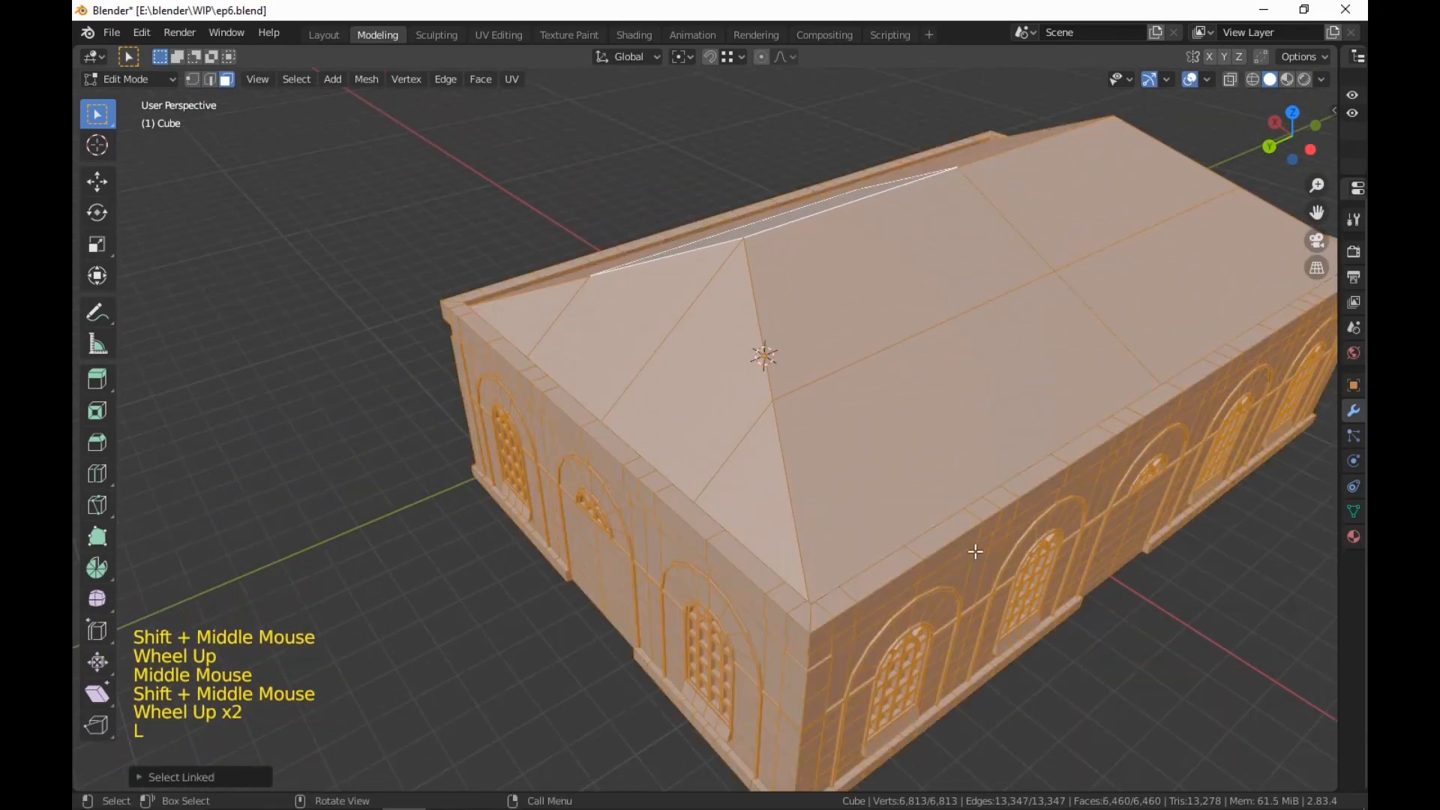
key(m)
click(975, 552)
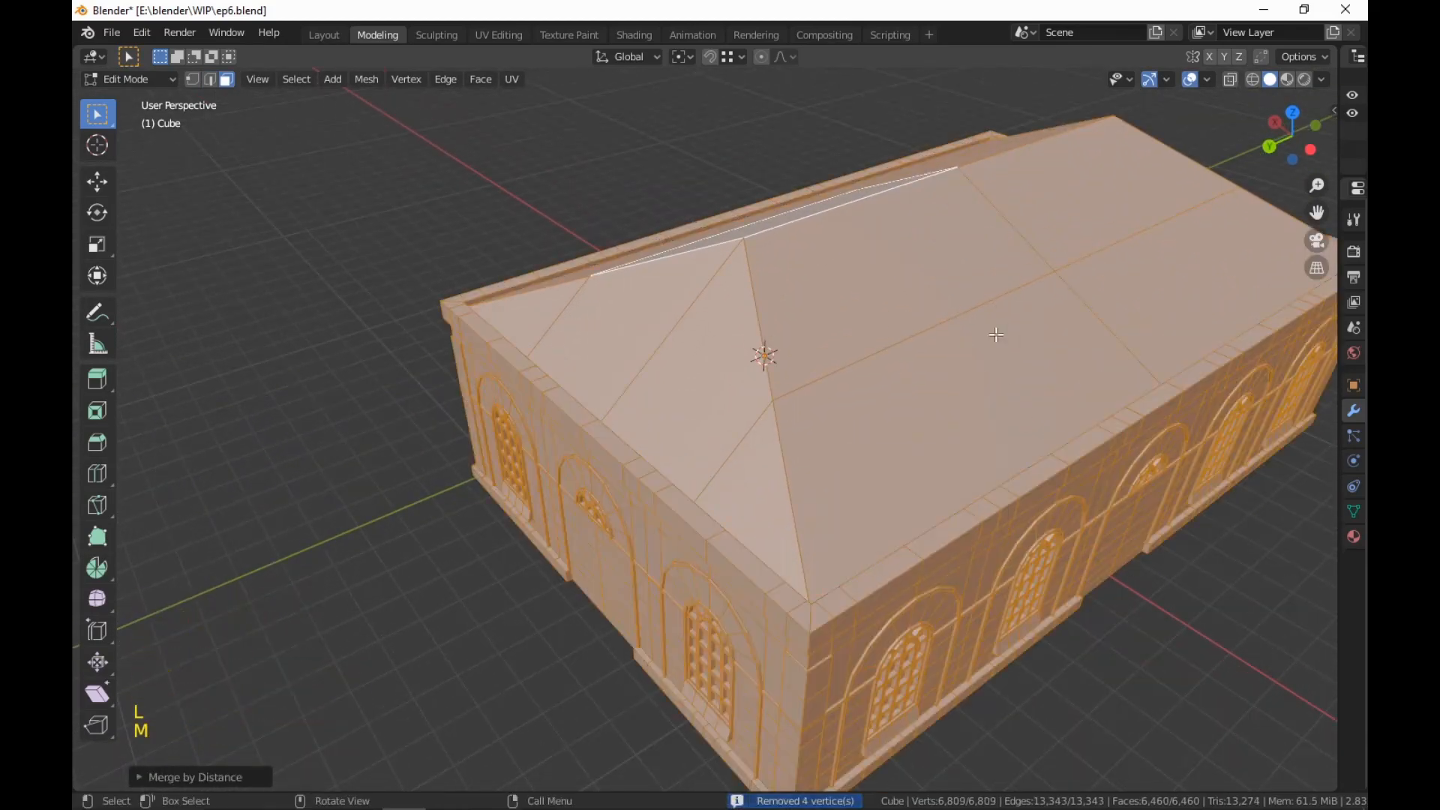
Select the four upper roof faces around the ridge and expand the selection to cover both slopes and hip ends
click(938, 262)
shift+click(1093, 174)
shift+click(1013, 152)
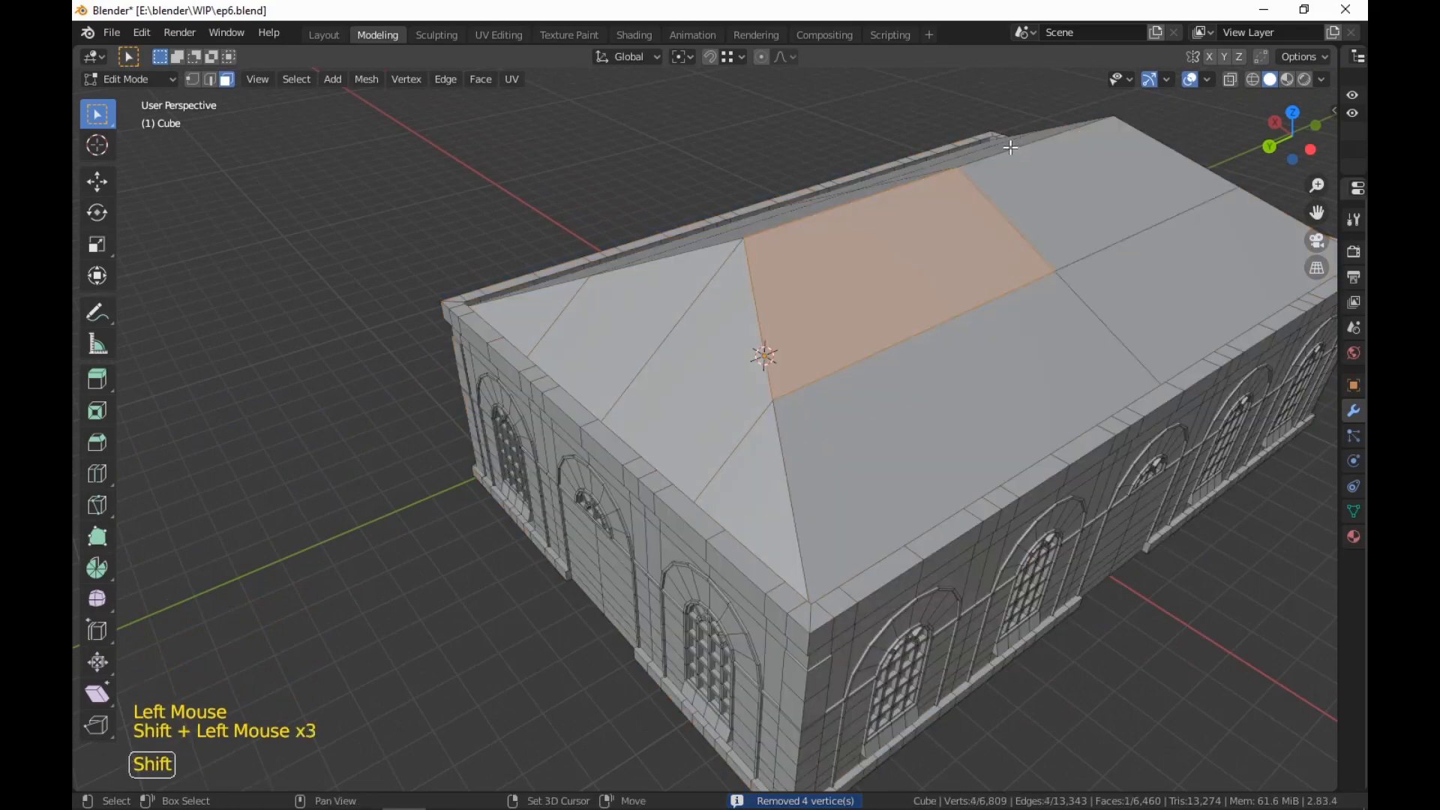
shift+click(1030, 184)
shift+click(875, 192)
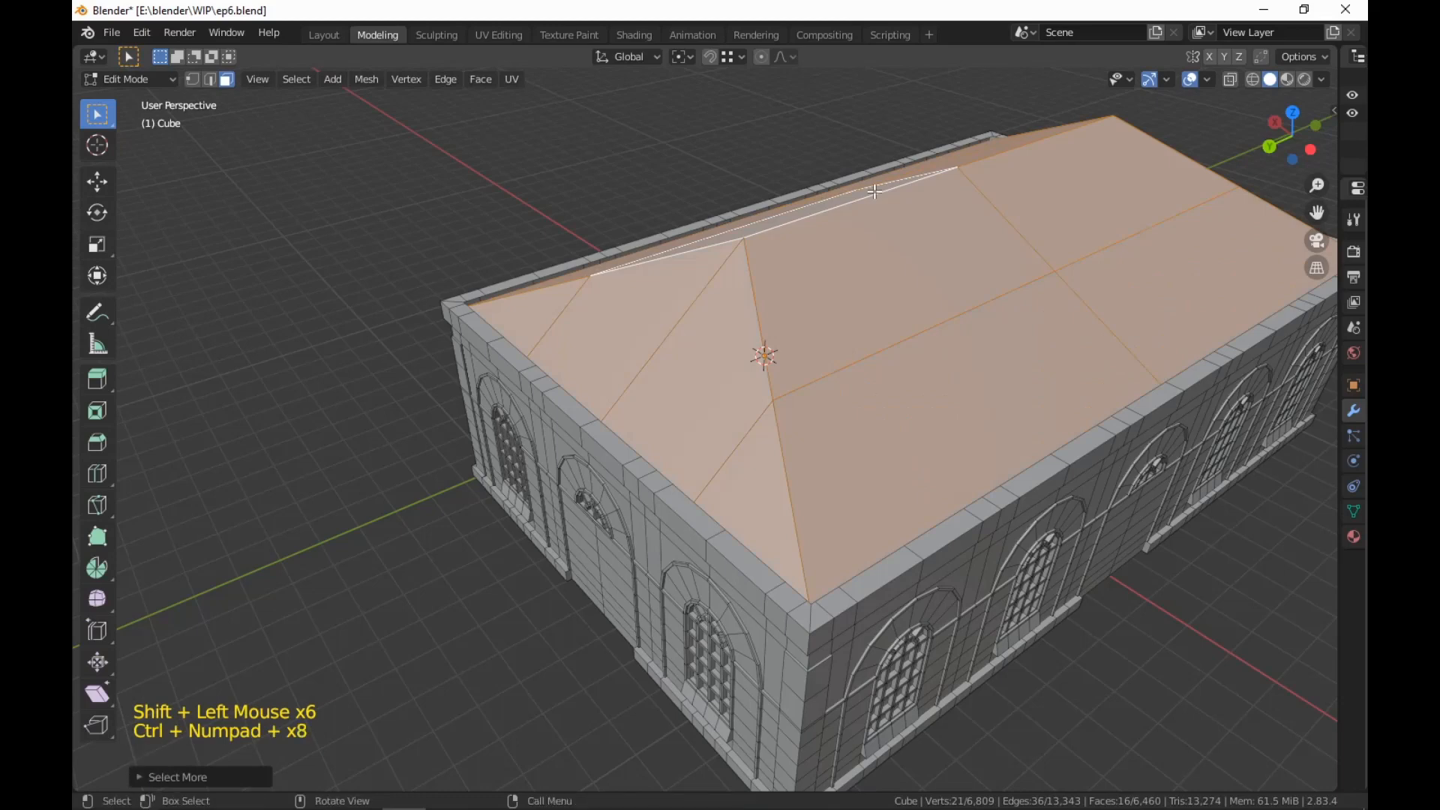
Add the top face loop of the wall rim to the roof selection and grow it down over the outer rim
middle_drag(969, 389, 975, 332)
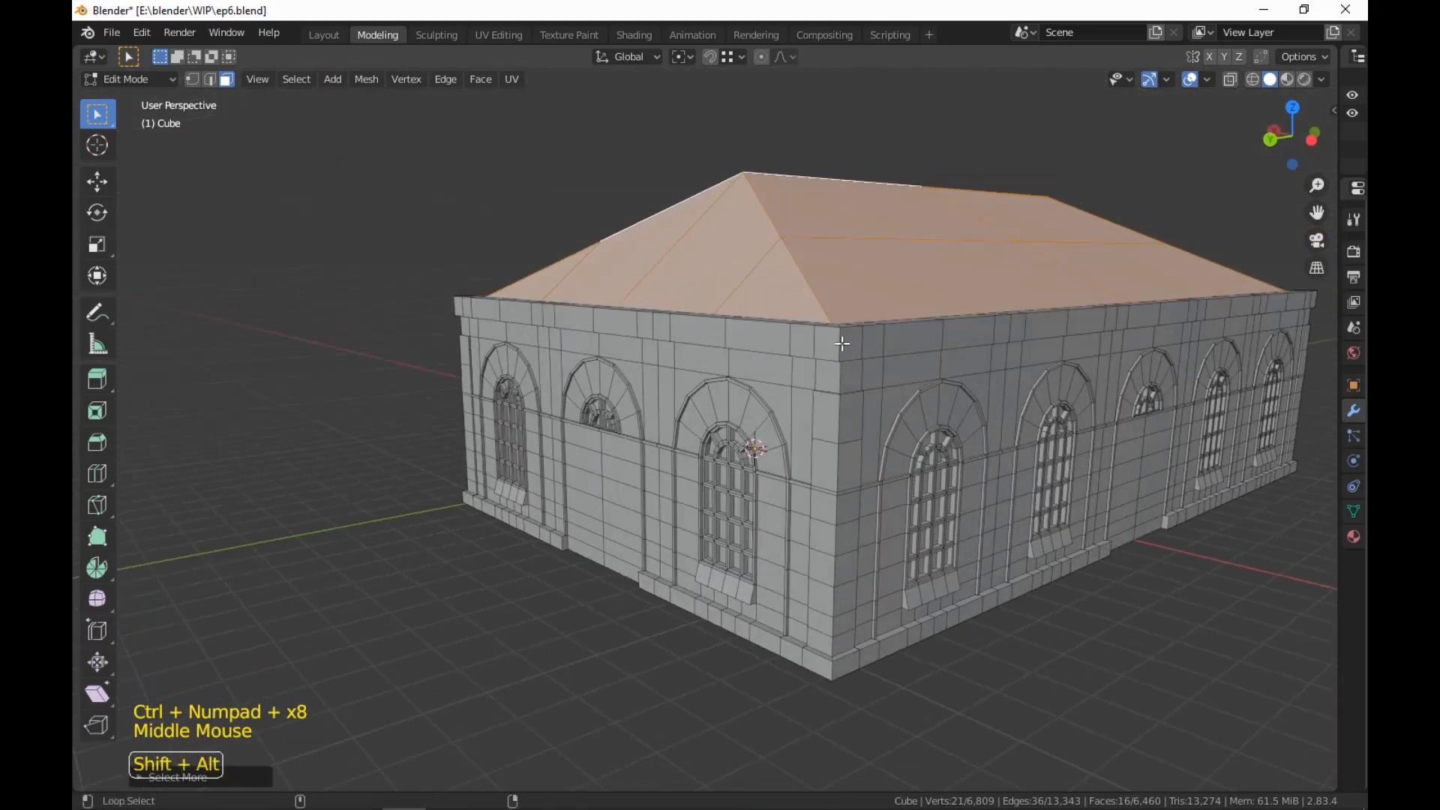
middle_drag(842, 344, 969, 609)
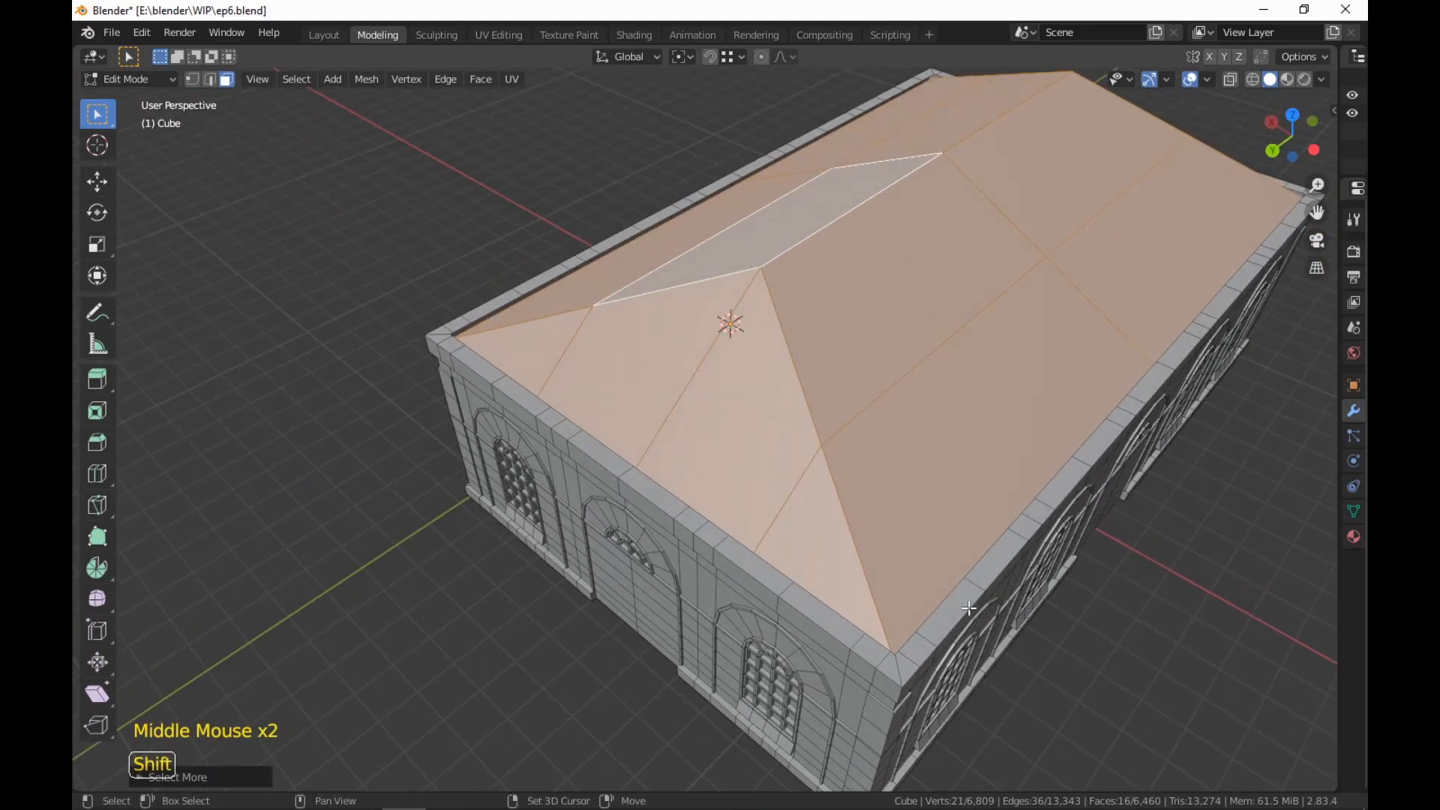
alt+shift+click(902, 671)
key(ctrl+KP_Add)
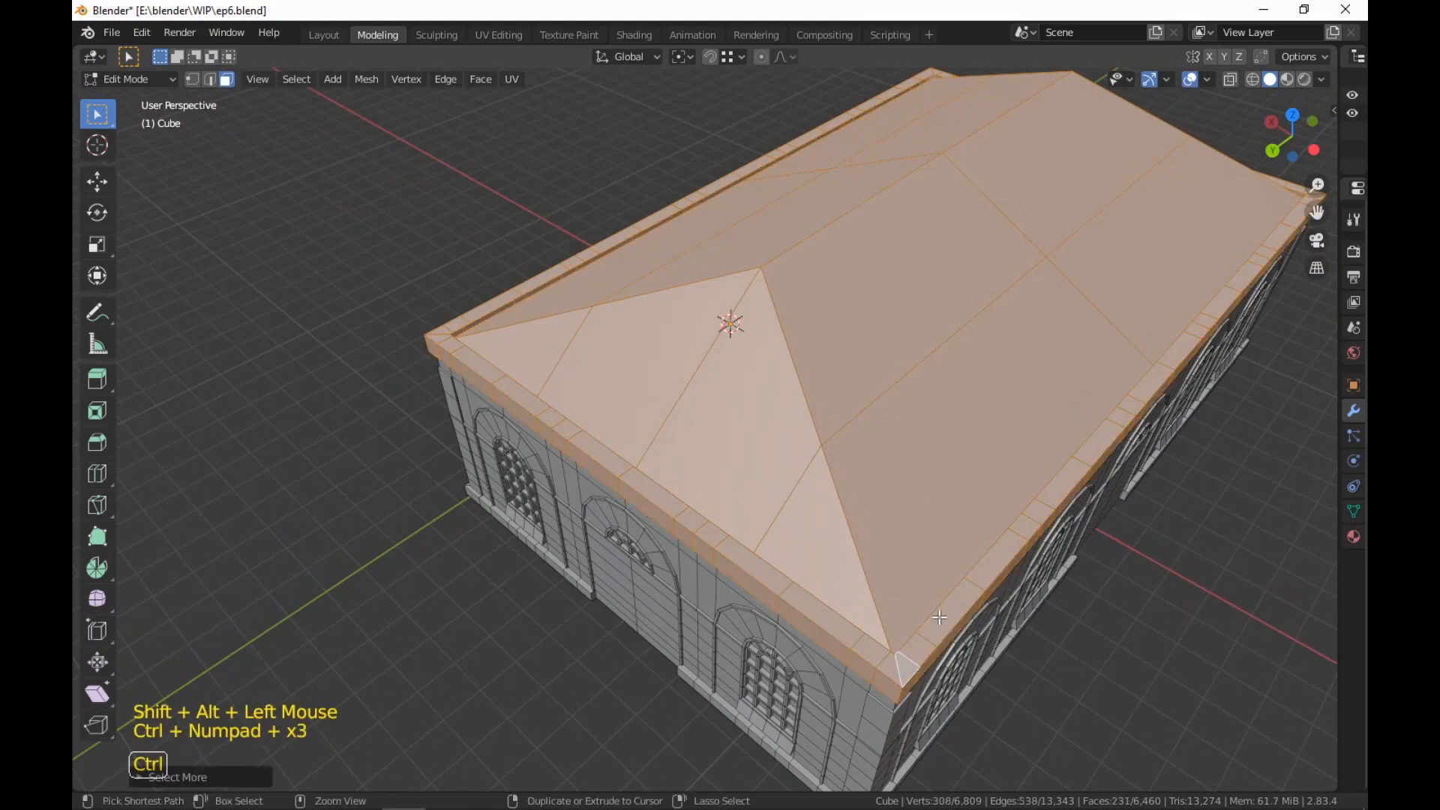
scroll(953, 606, down, 1)
scroll(954, 600, up, 1)
middle_drag(954, 600, 962, 479)
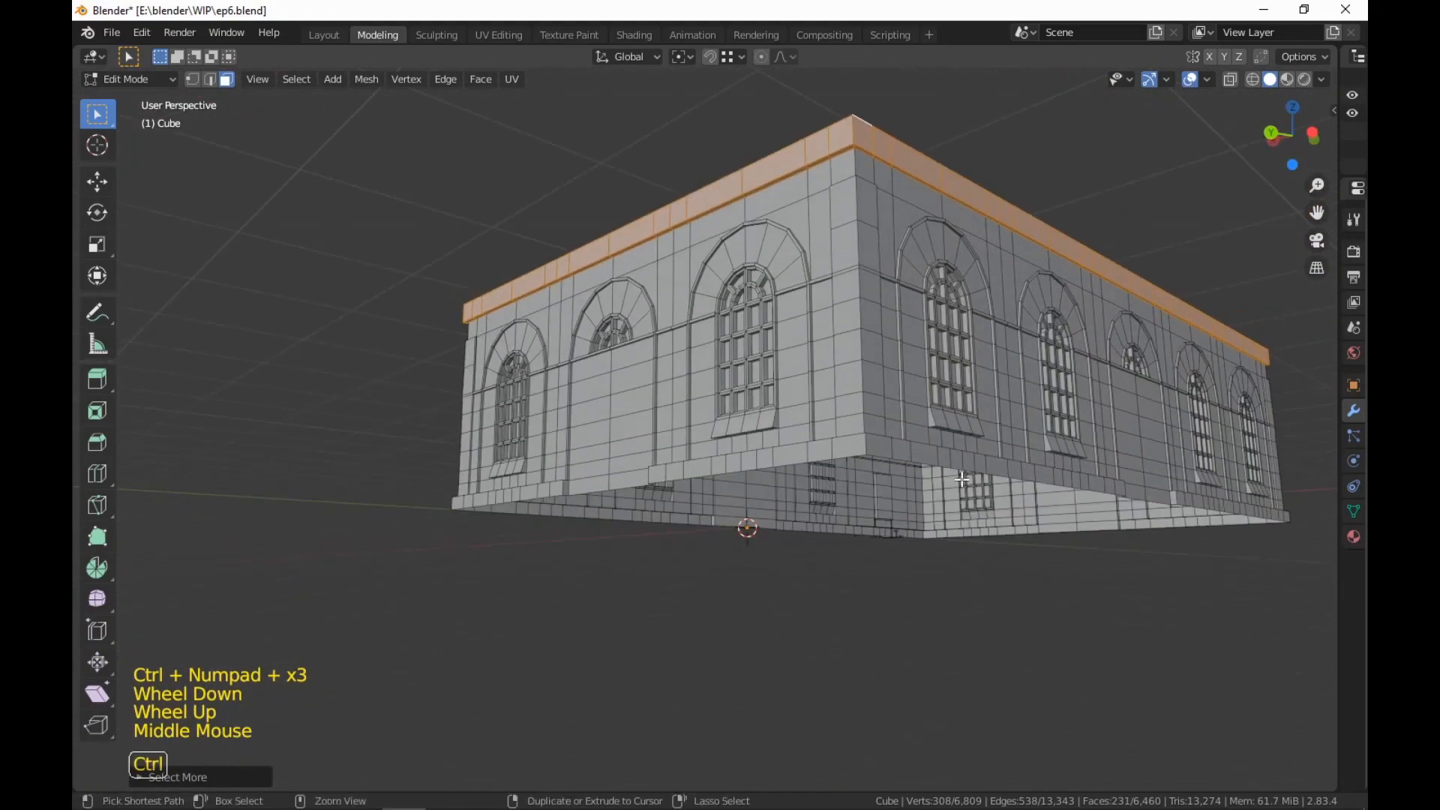
mouse_move(1078, 491)
middle_down()
mouse_move(1096, 415)
mouse_move(1064, 492)
middle_up()
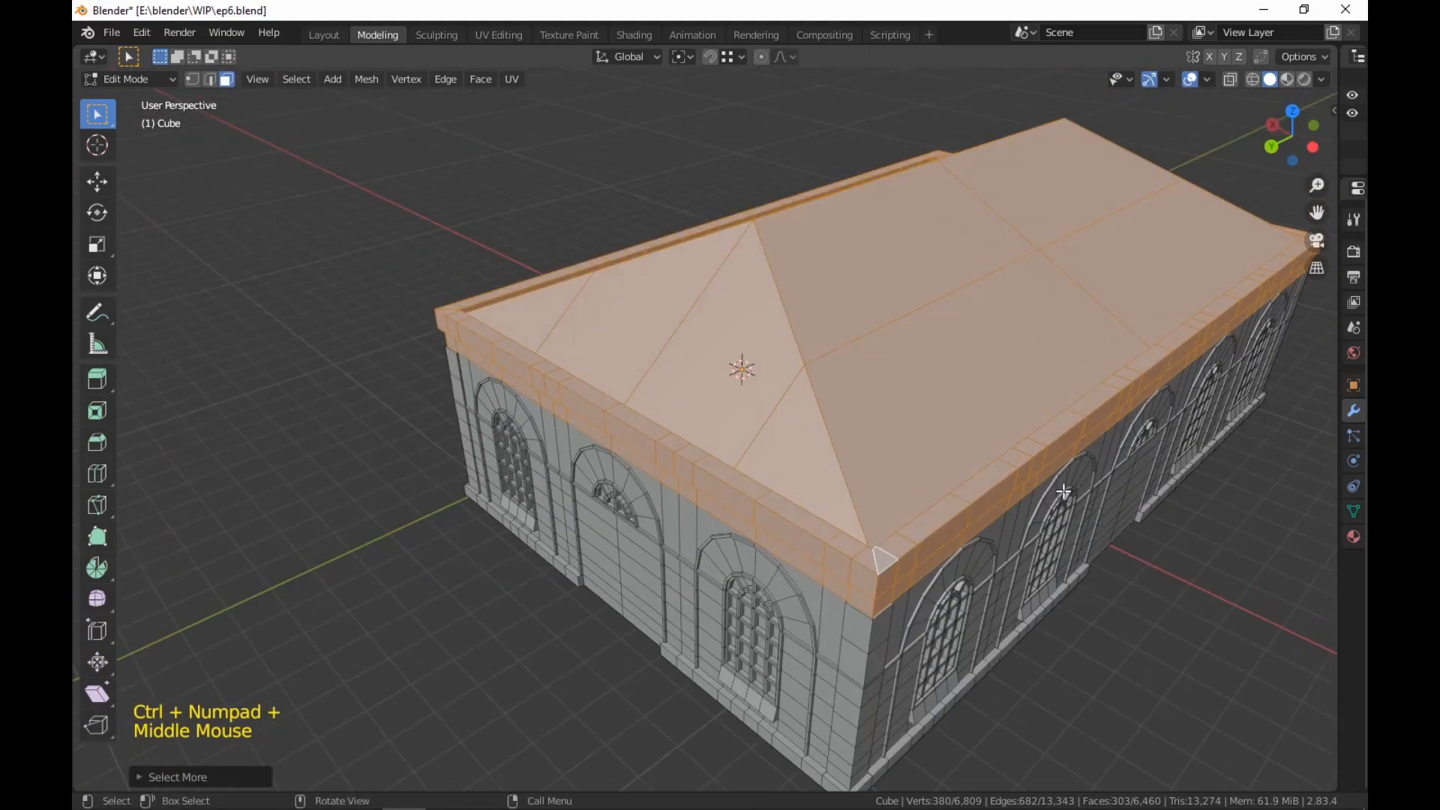
Unwrap the selected roof and rim faces with Smart UV Project, using a 66 angle limit and 0.03 island margin
click(491, 35)
right_click(900, 464)
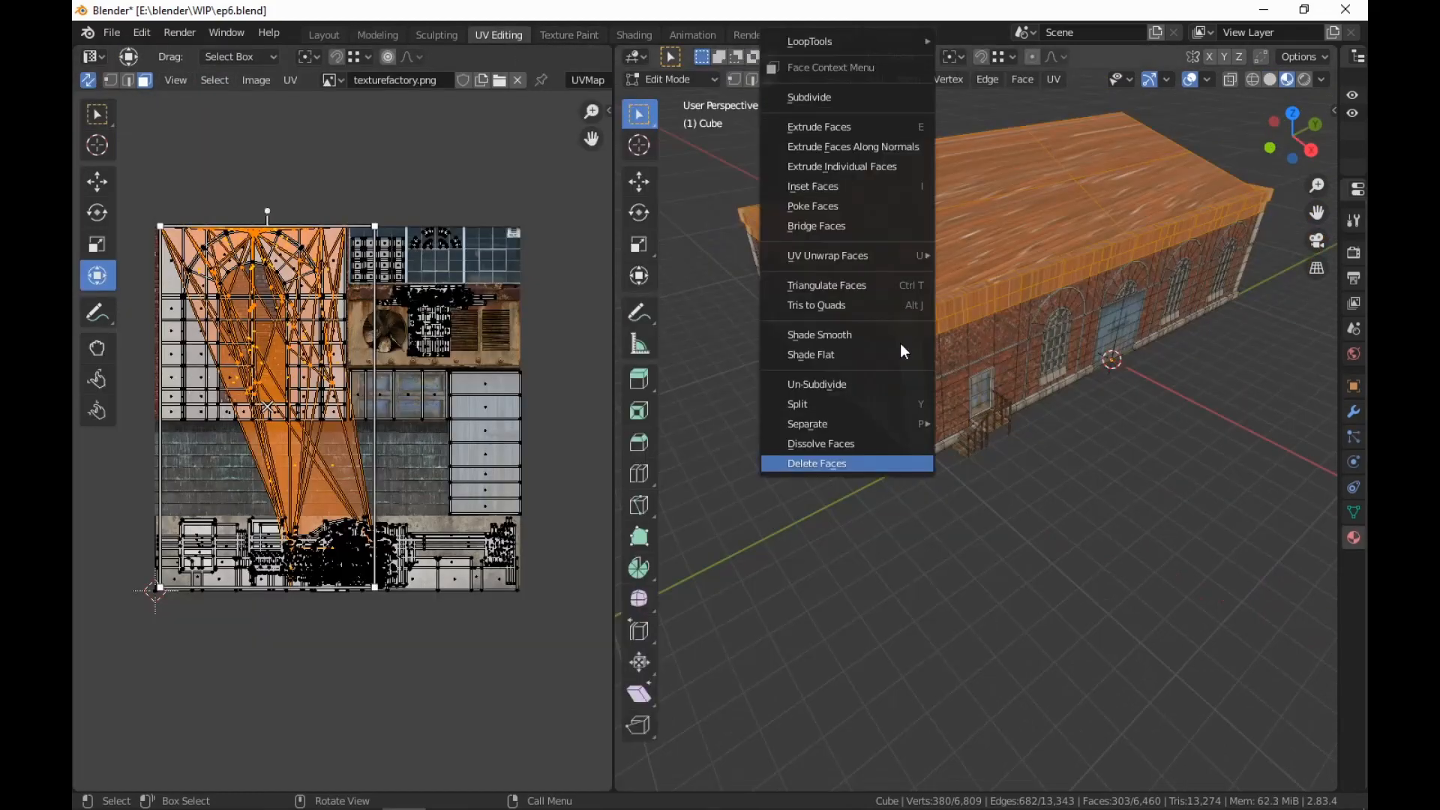
mouse_move(902, 261)
click(1026, 300)
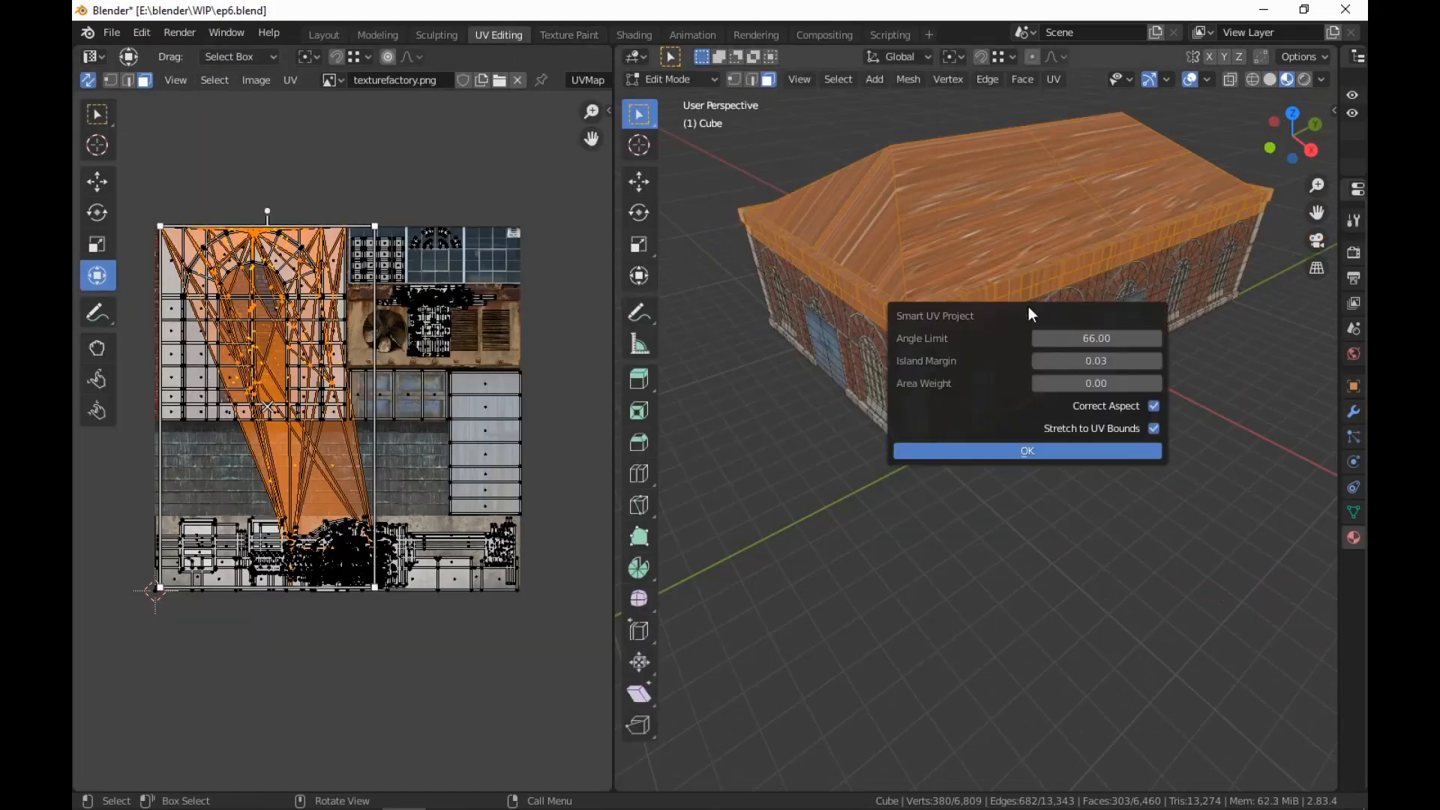
click(1078, 451)
Move the new roof and rim UV islands straight down, clear of the factory texture
scroll(405, 565, down, 4)
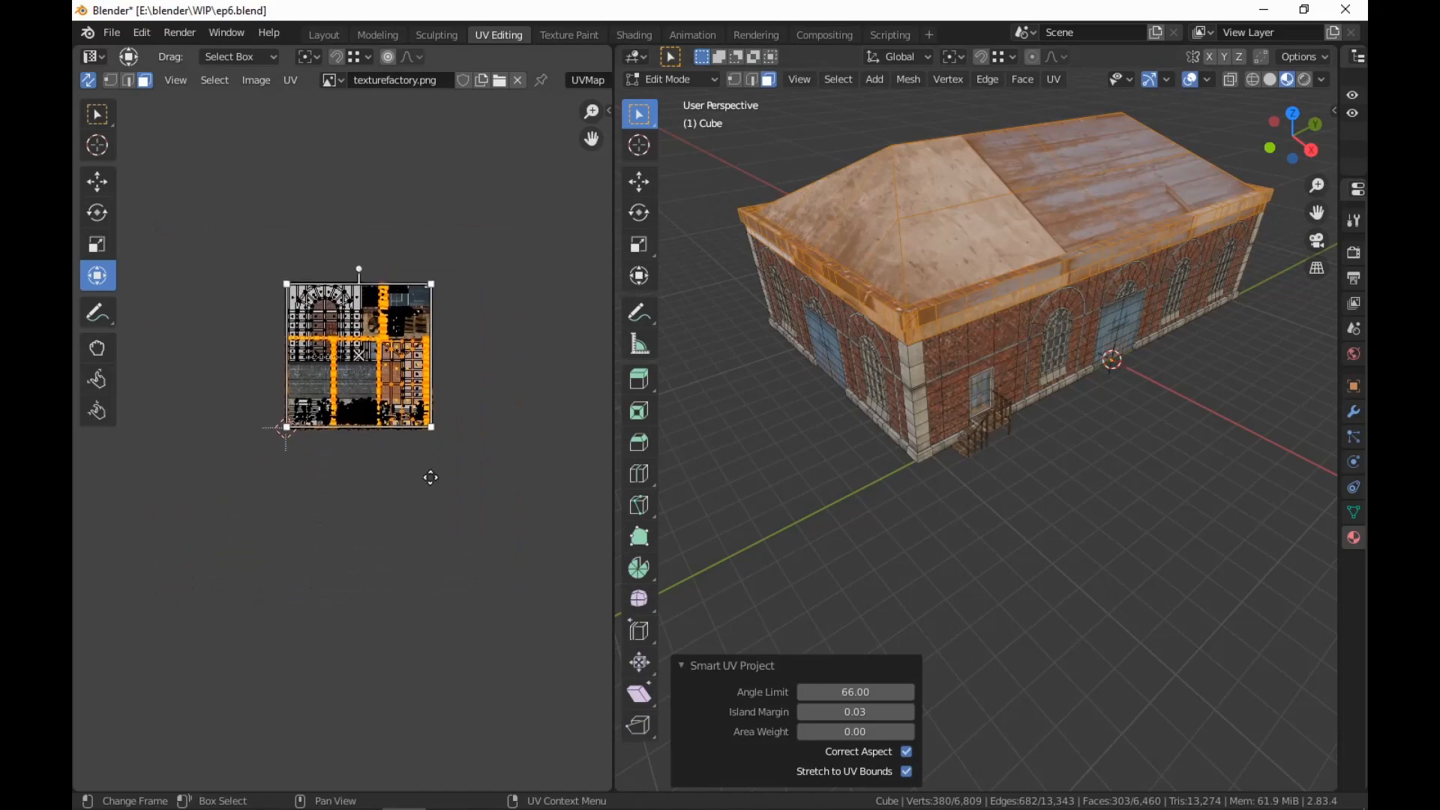
key(g)
click(429, 647)
Select the upper rim face at the building corner, hide it to examine the geometry behind it, and reveal it again
scroll(881, 581, up, 5)
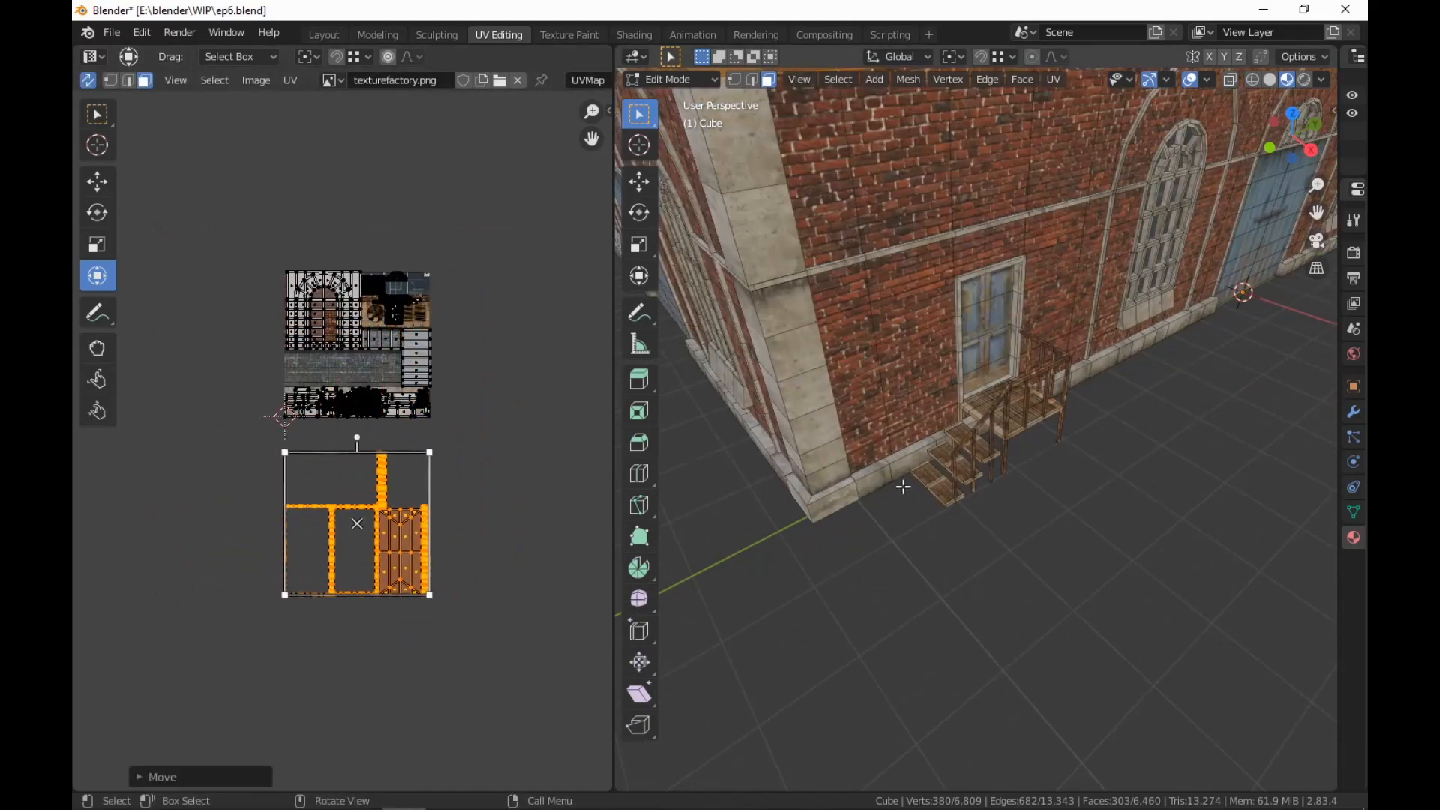
shift+middle_drag(903, 486, 994, 624)
scroll(988, 599, up, 3)
scroll(988, 598, down, 2)
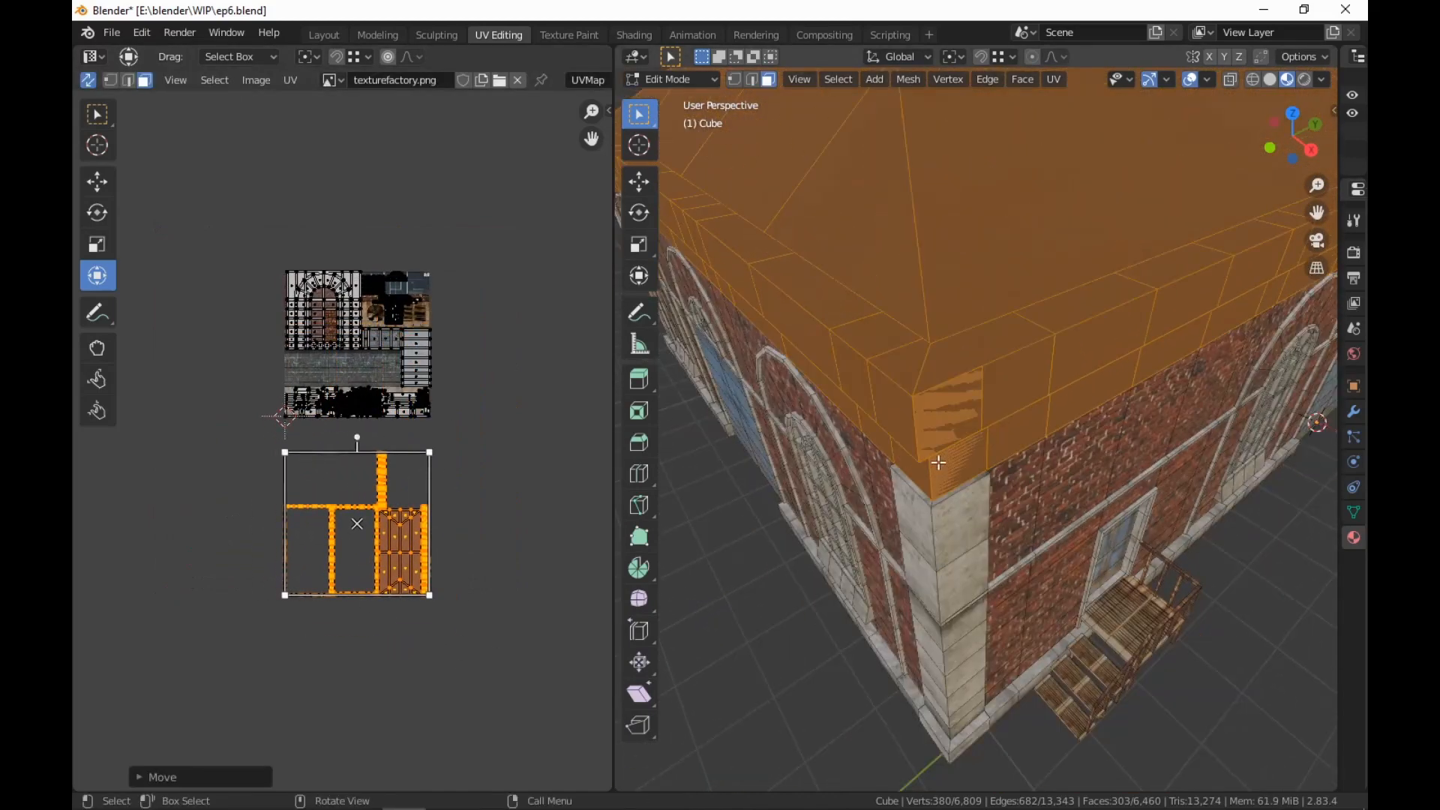
click(378, 35)
scroll(772, 434, up, 2)
middle_drag(746, 370, 858, 453)
scroll(842, 457, up, 2)
scroll(841, 457, down, 1)
click(709, 289)
middle_drag(765, 390, 780, 408)
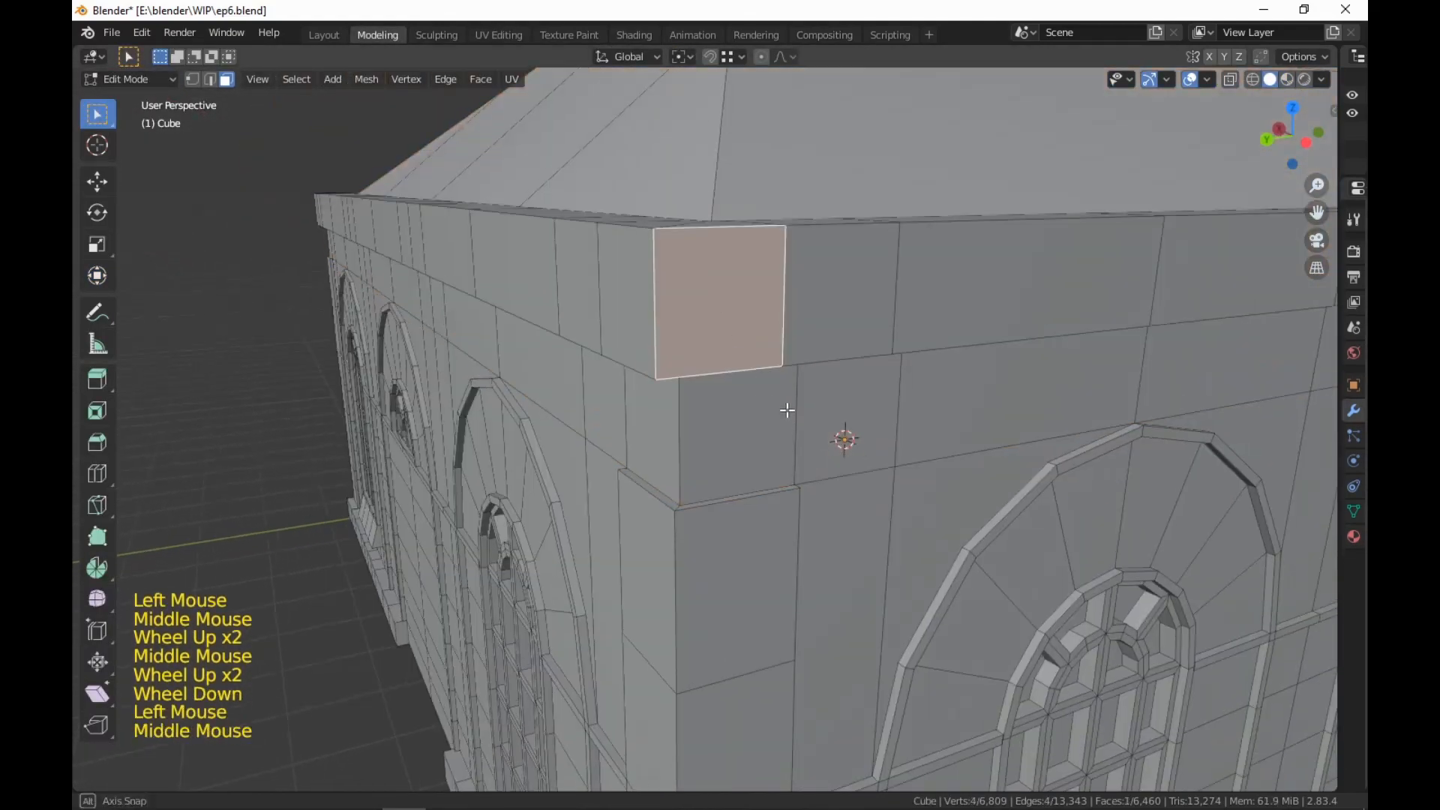
scroll(784, 408, up, 1)
key(h)
scroll(785, 408, down, 2)
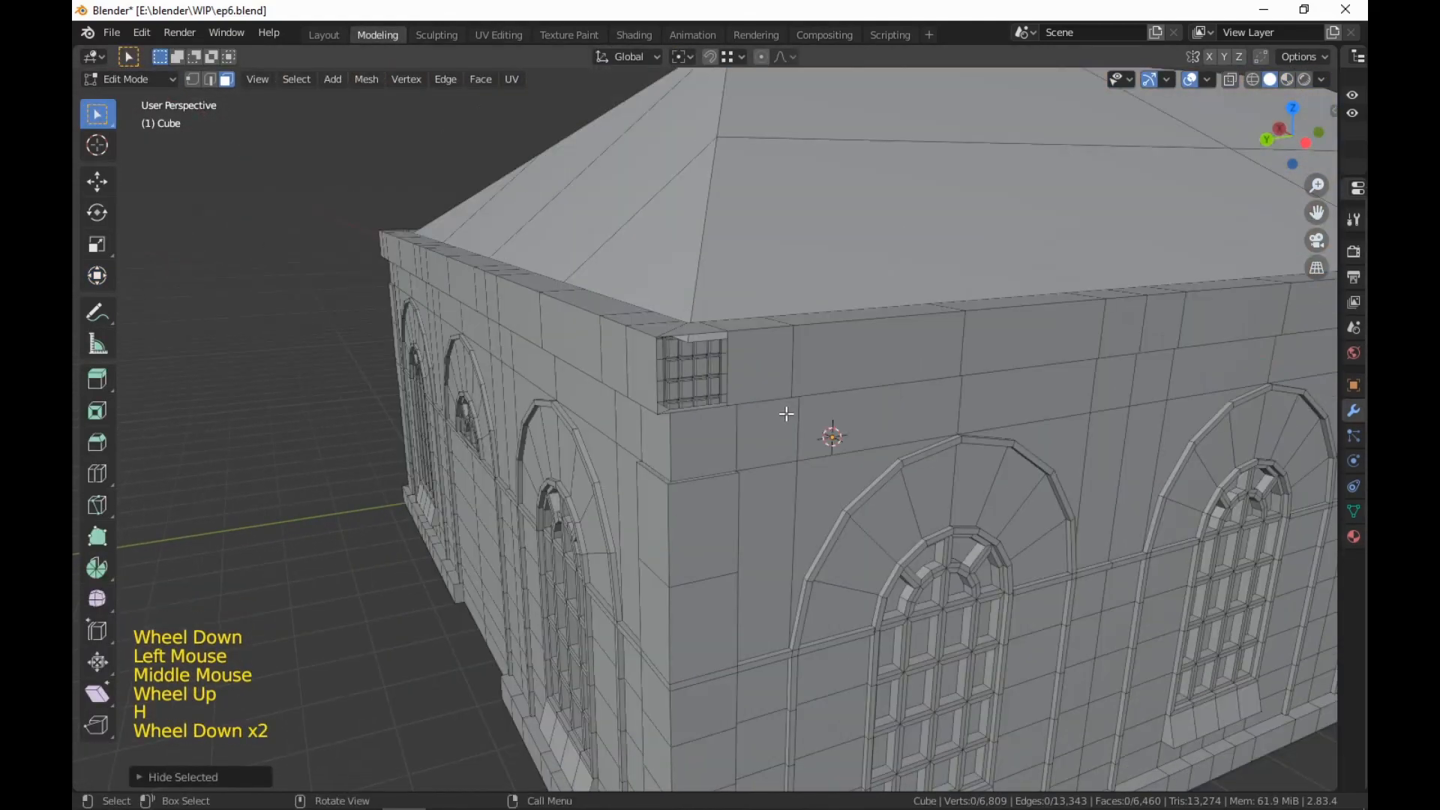
scroll(786, 414, up, 1)
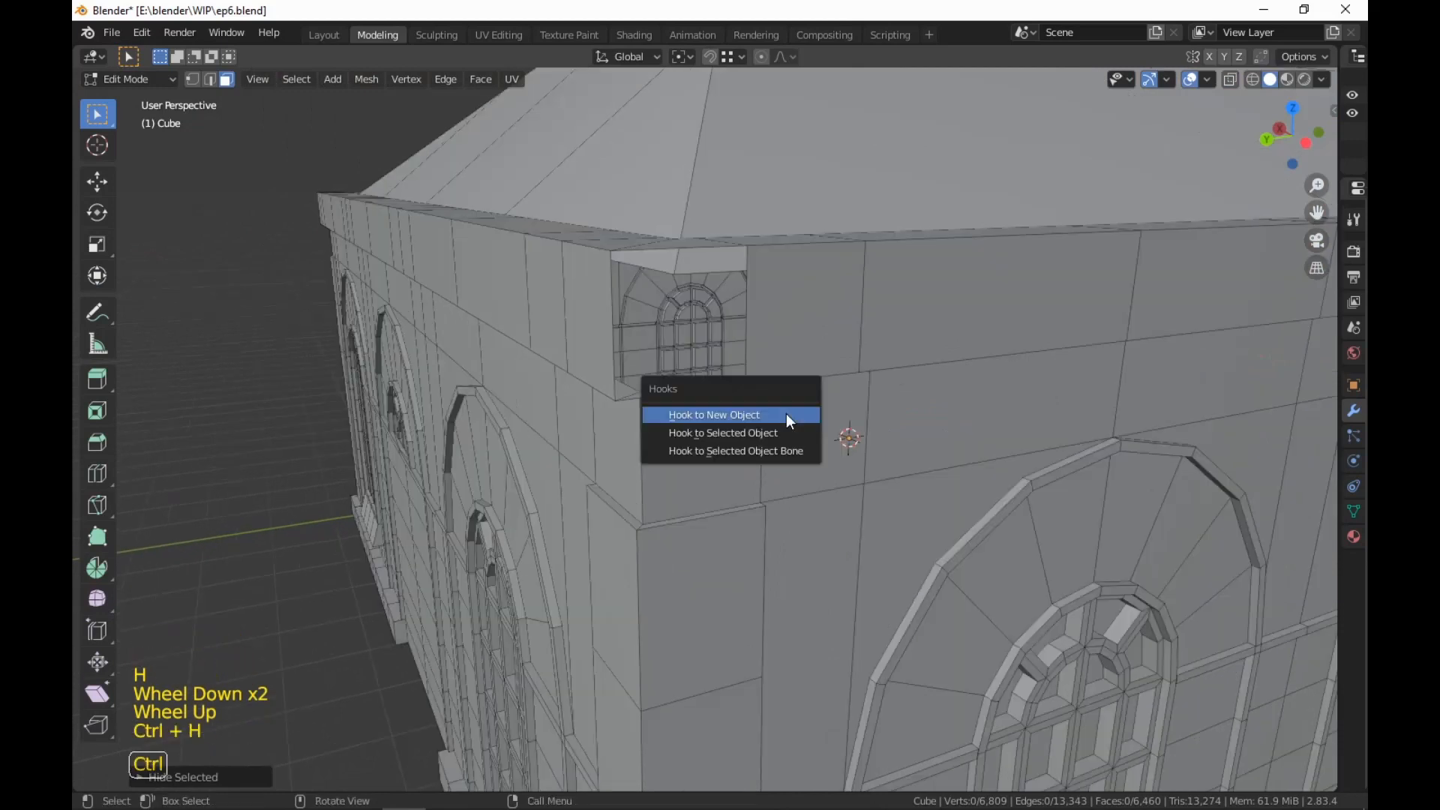
key(alt+h)
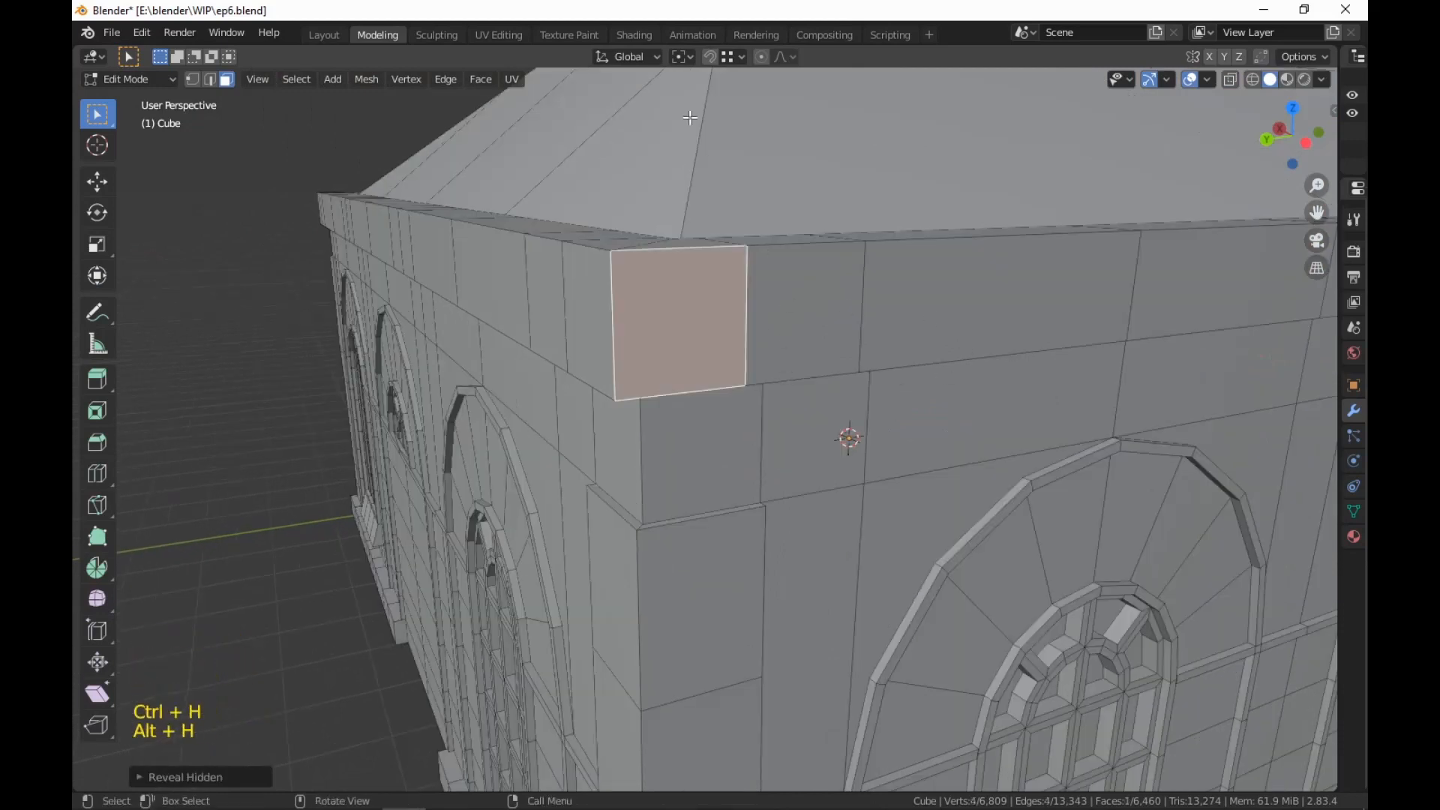
Check the upper and lower rim faces at the corner near the stairs for overlaps by selecting them in the UV Editing workspace
click(514, 34)
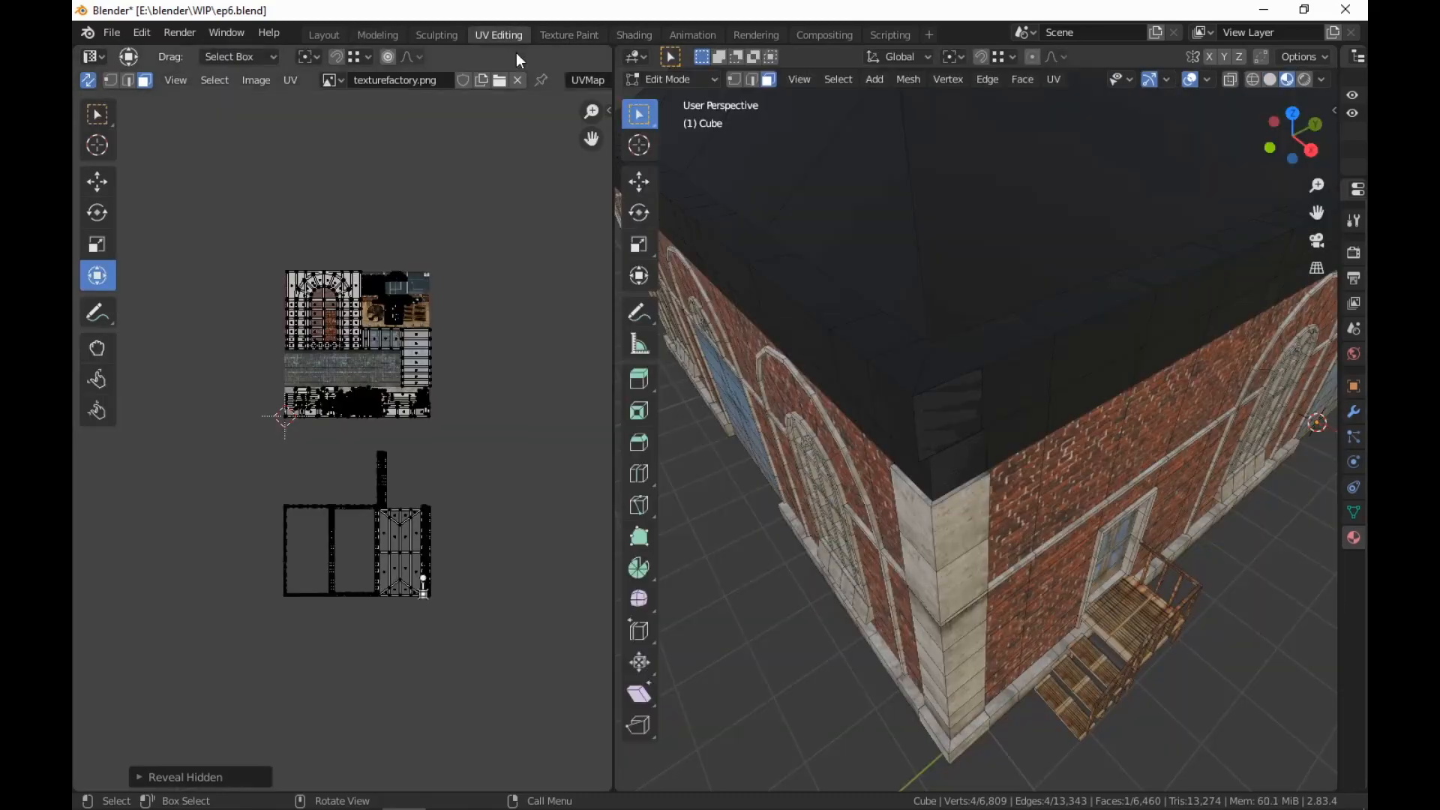
middle_drag(840, 450, 900, 450)
scroll(870, 446, up, 3)
click(831, 352)
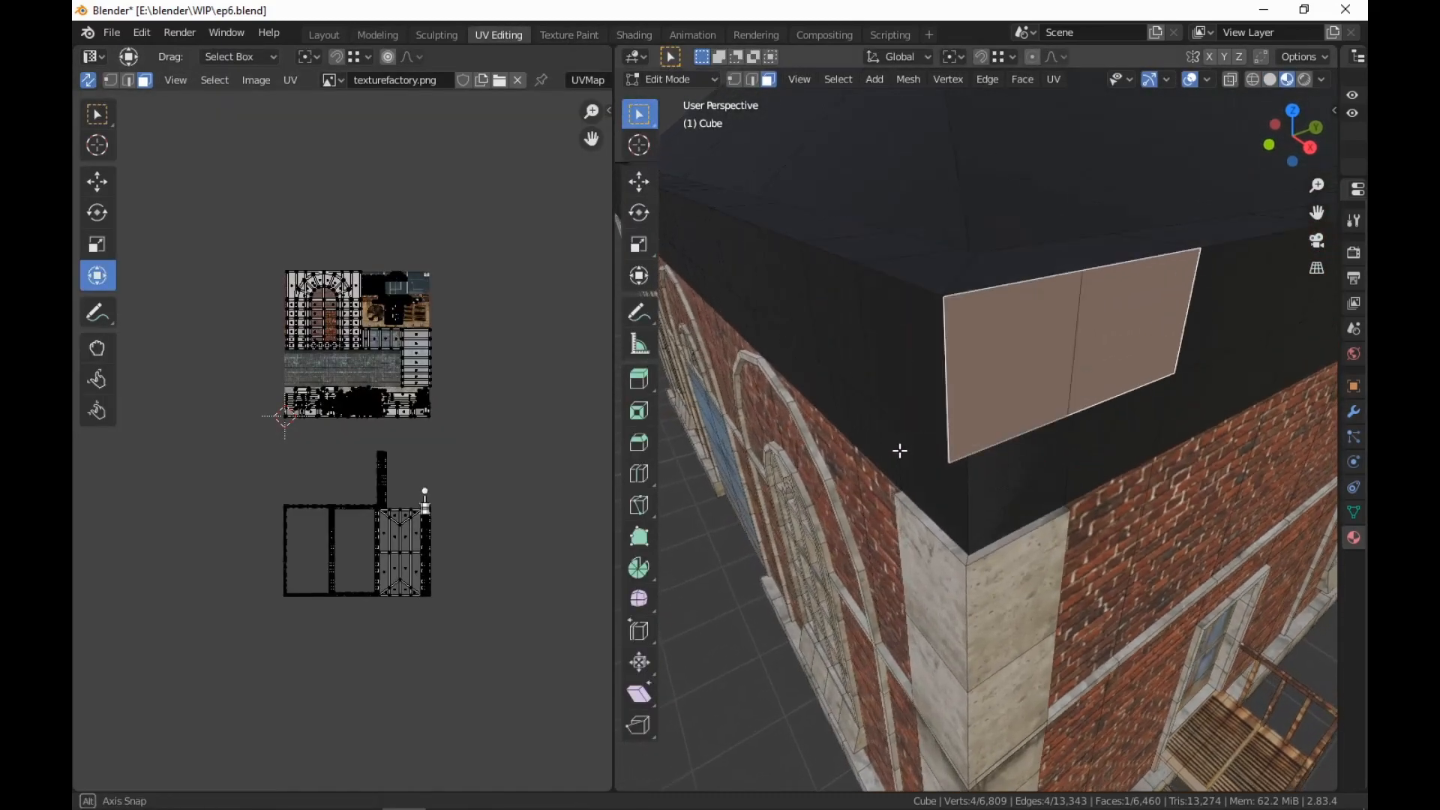
click(1023, 470)
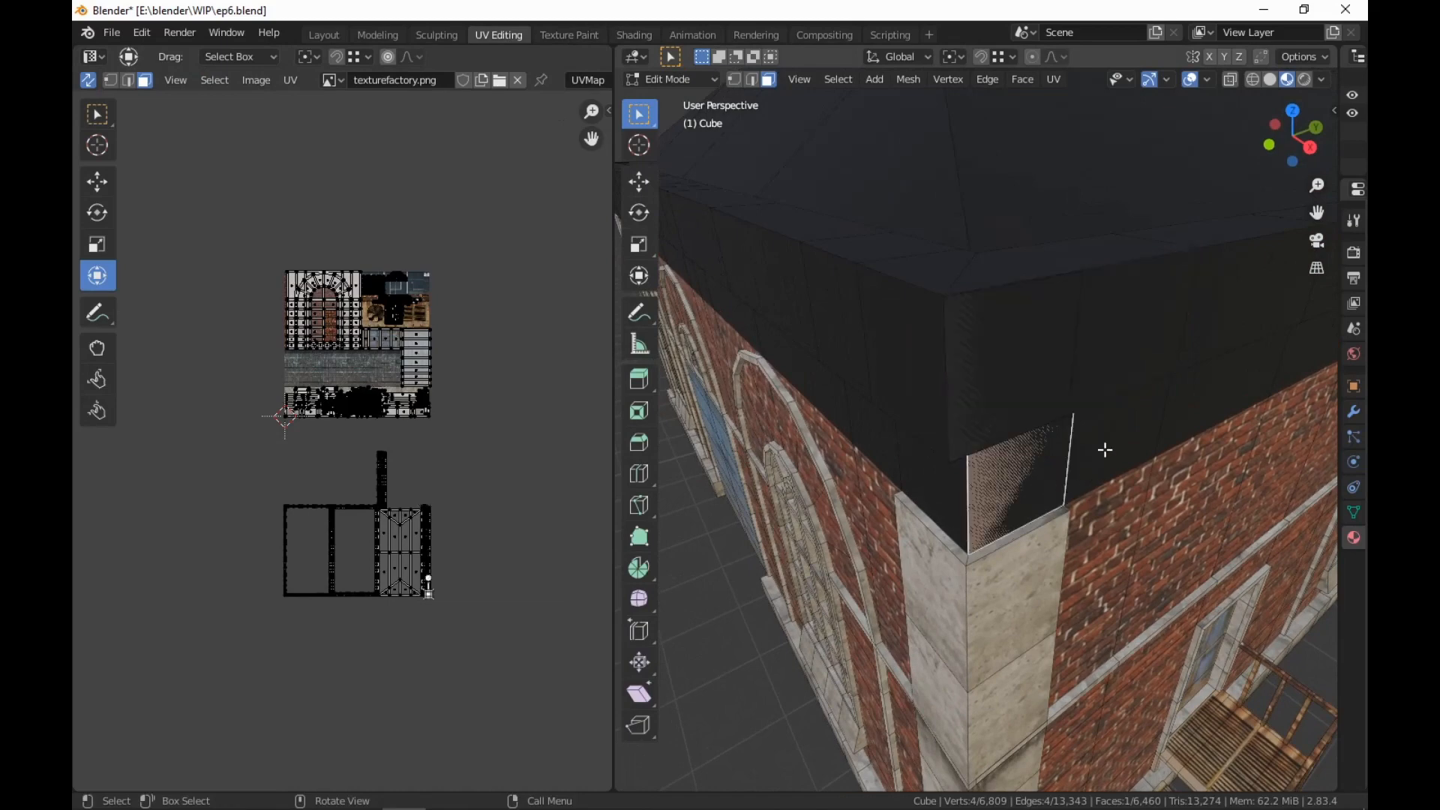
click(1009, 355)
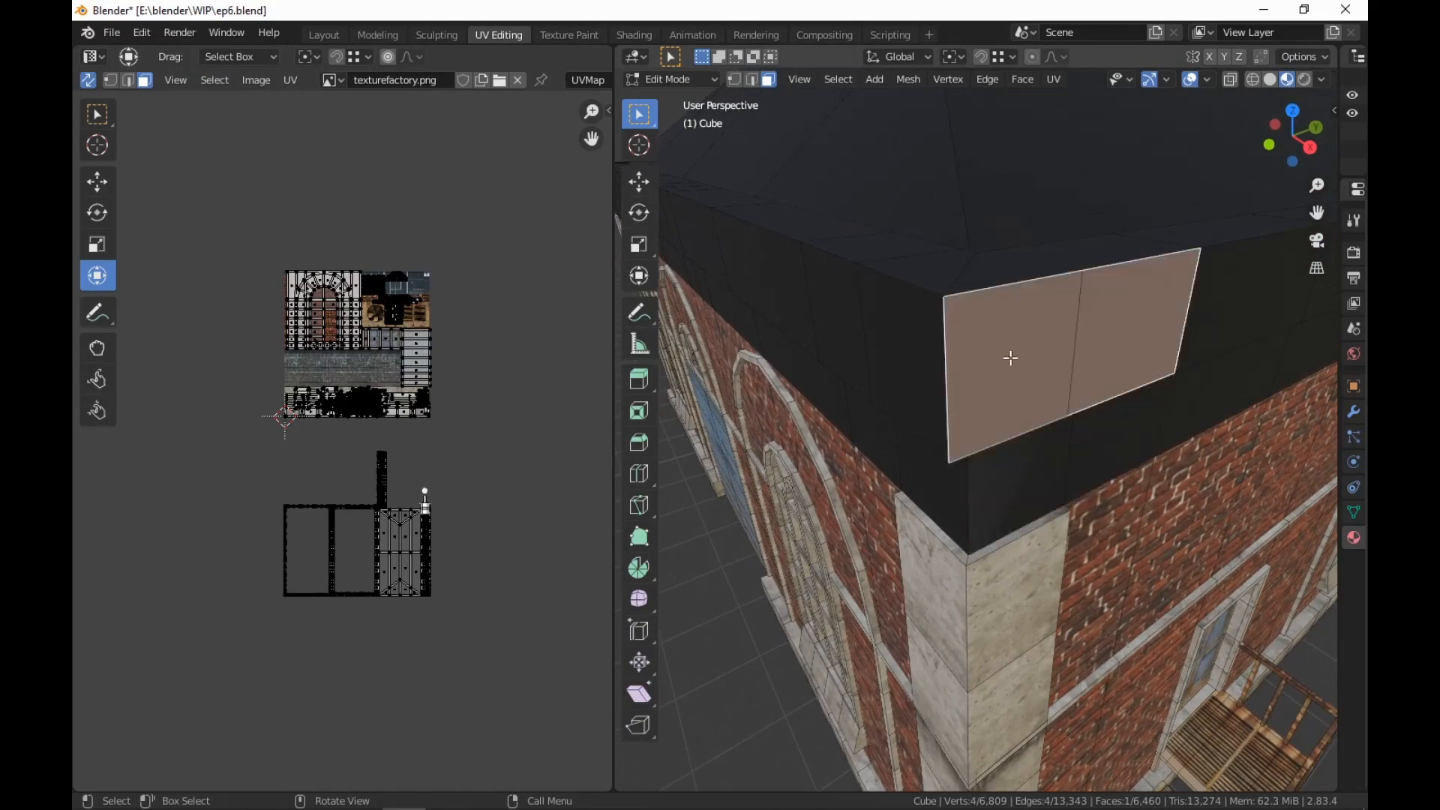
Examine the rim faces at the other building corners for the same overlap
scroll(1008, 362, down, 9)
middle_drag(833, 460, 1112, 453)
scroll(1102, 433, up, 5)
click(977, 372)
scroll(916, 360, down, 5)
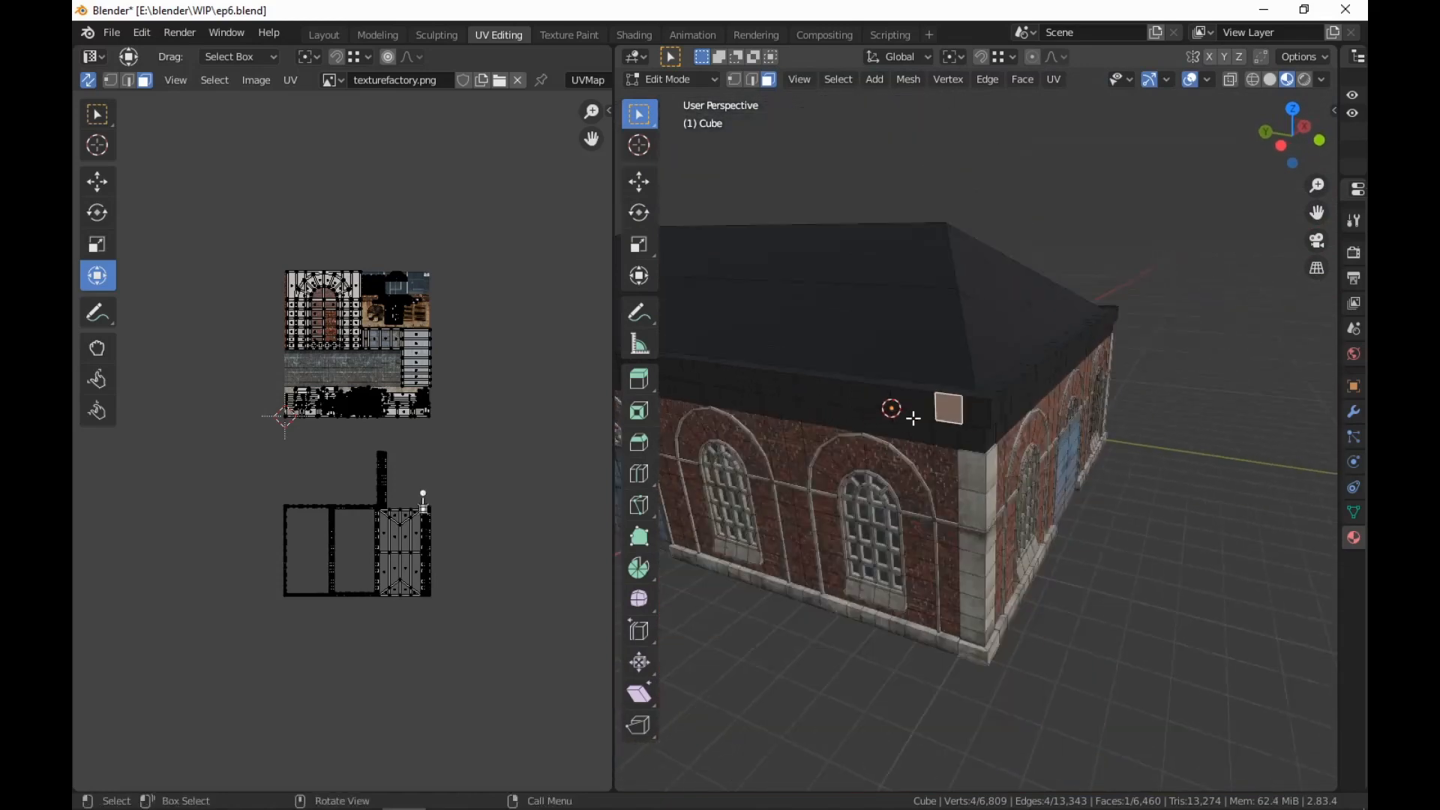
middle_drag(912, 412, 1077, 434)
scroll(832, 436, up, 5)
scroll(832, 436, down, 5)
mouse_move(832, 436)
middle_down()
mouse_move(855, 450)
mouse_move(820, 443)
middle_up()
scroll(855, 450, up, 5)
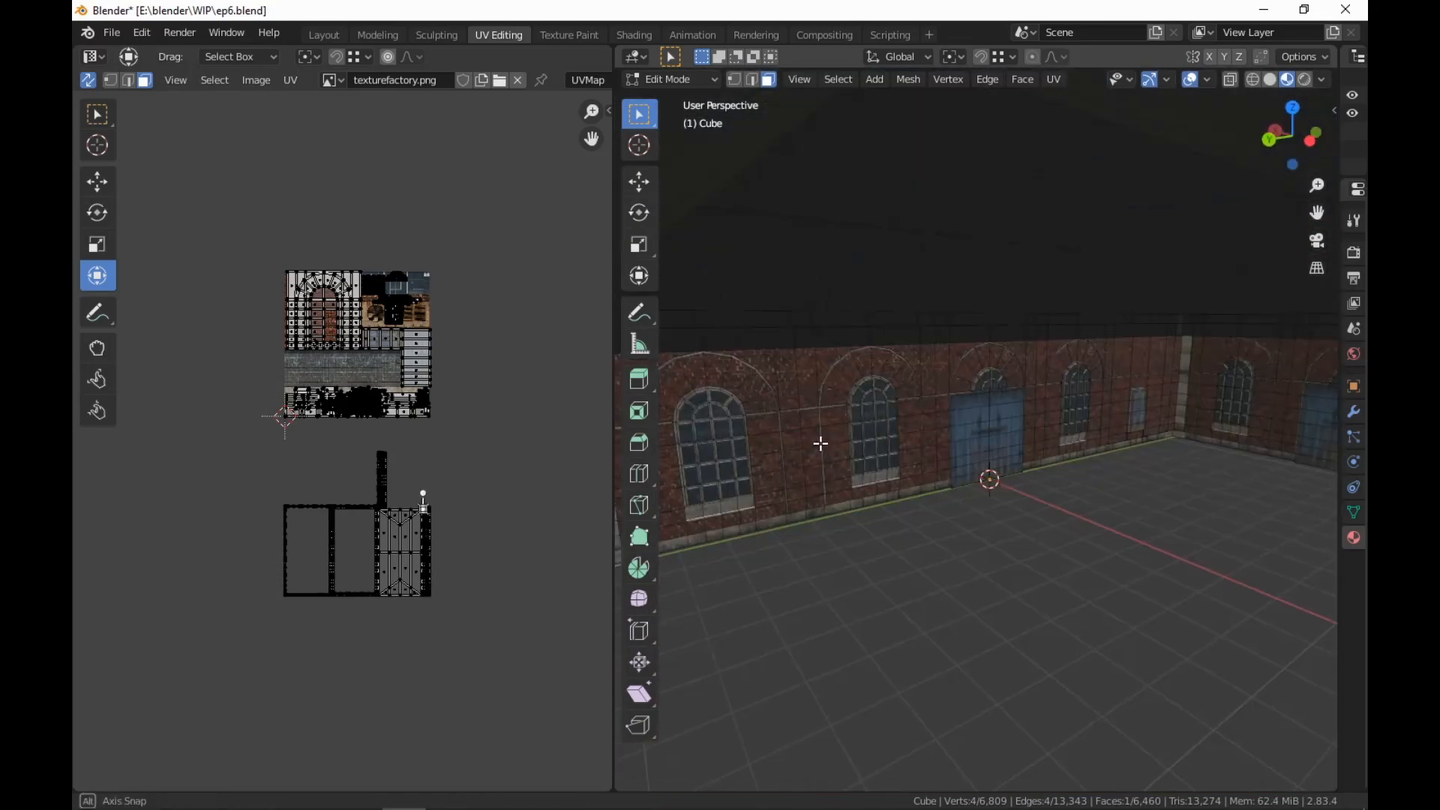
scroll(821, 443, down, 2)
click(940, 433)
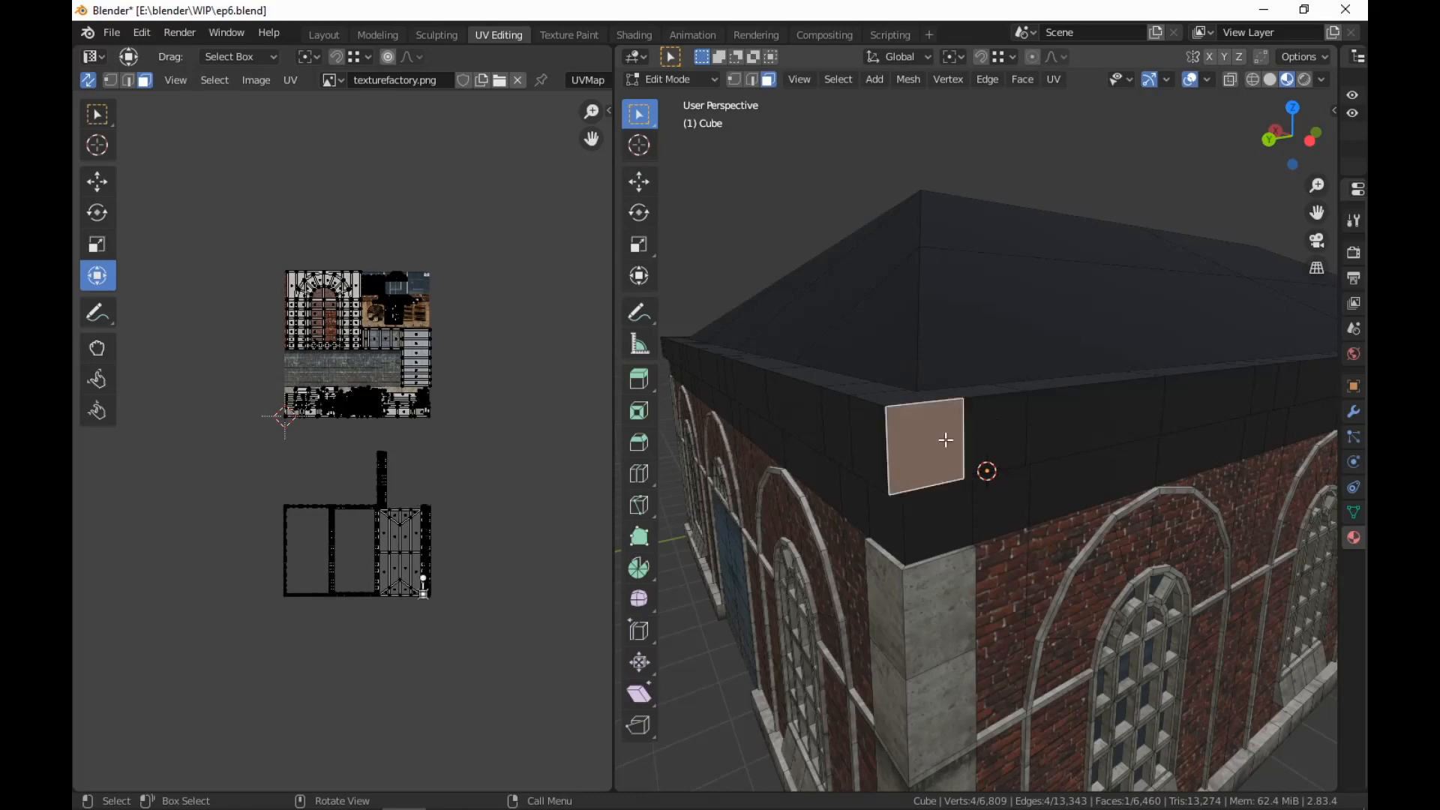
click(997, 429)
scroll(997, 450, down, 5)
middle_drag(810, 521, 1004, 444)
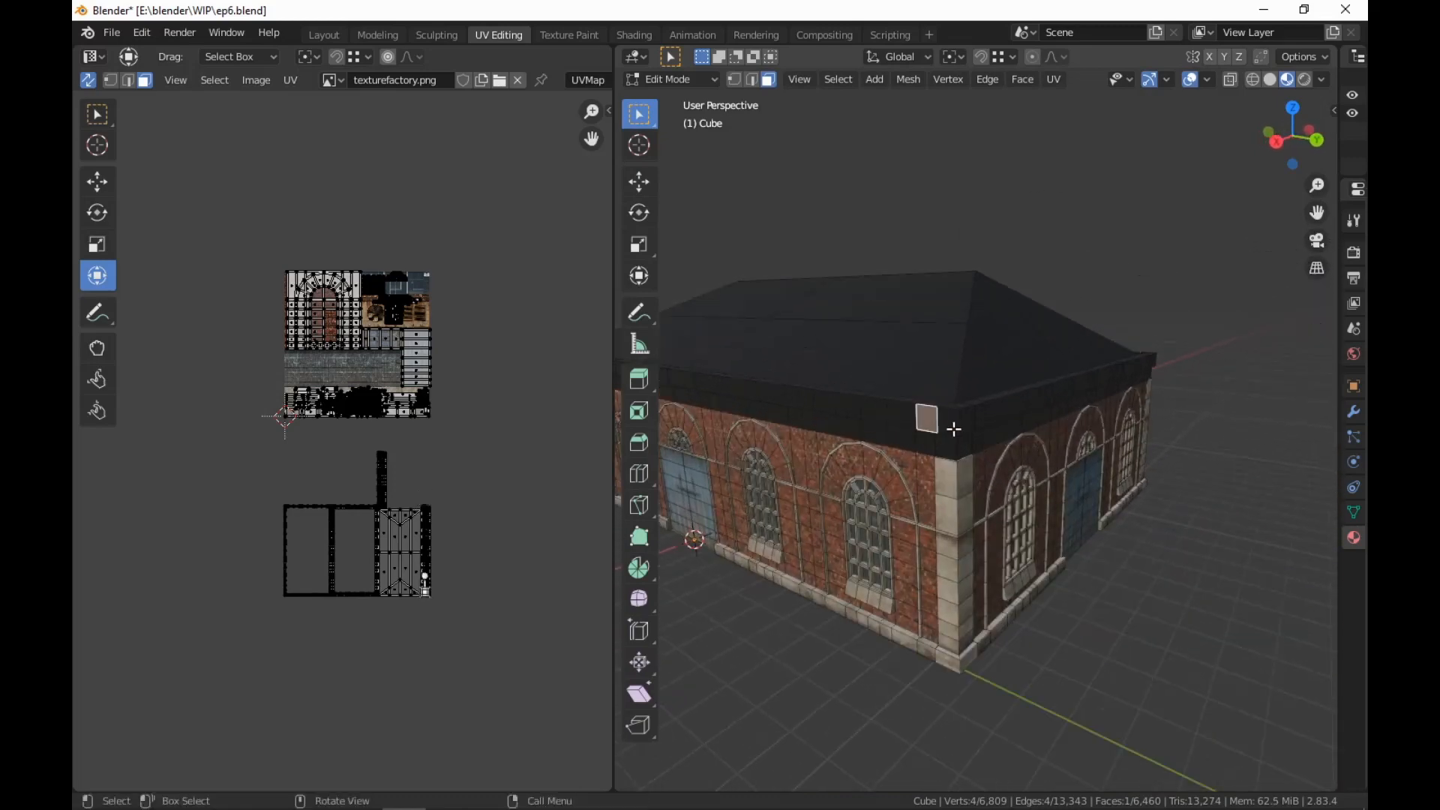
middle_drag(745, 555, 907, 547)
scroll(919, 553, down, 5)
scroll(913, 521, up, 6)
scroll(913, 521, down, 2)
scroll(889, 501, down, 4)
scroll(889, 501, up, 2)
scroll(889, 501, up, 4)
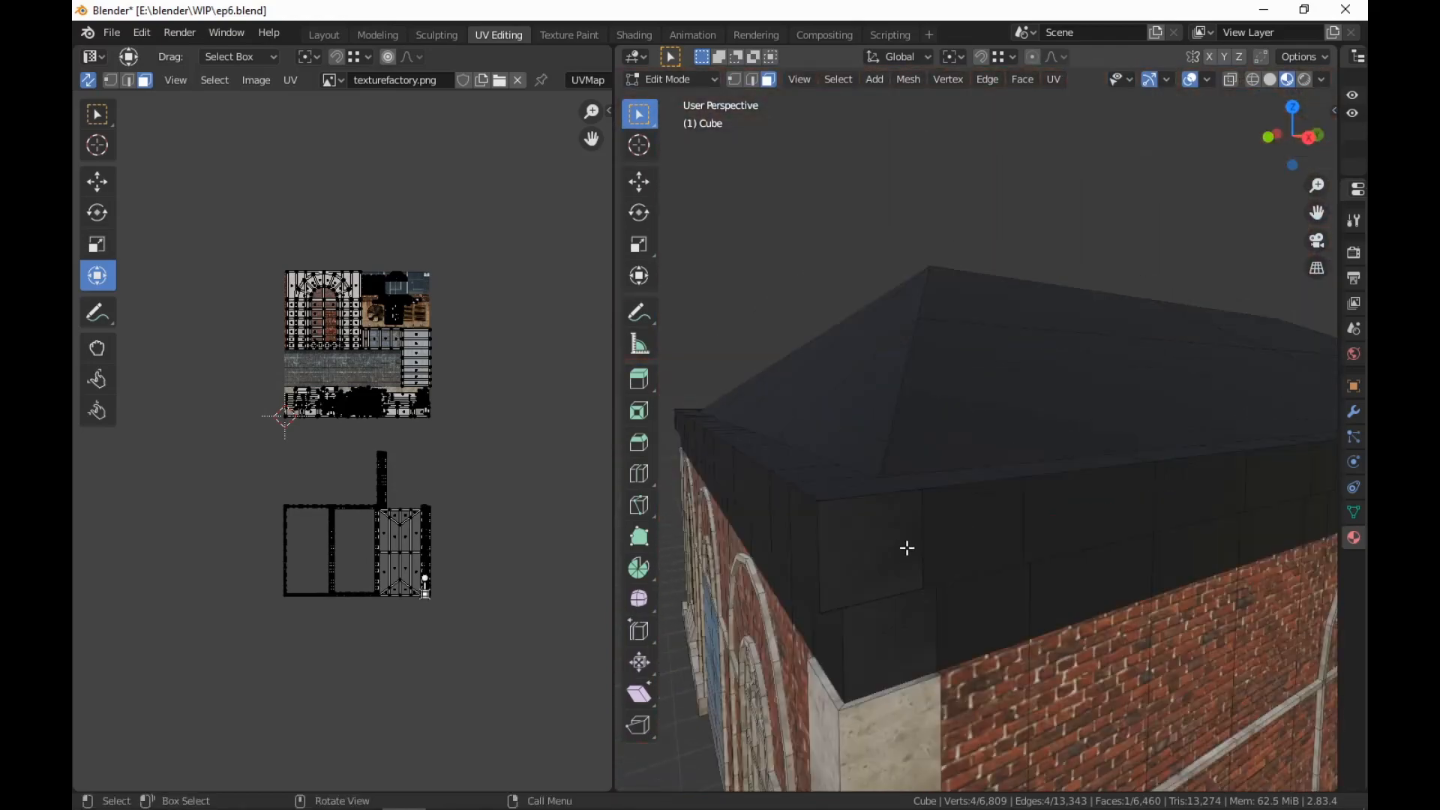
Select the long upper and lower rim faces overlapping the corner near the stairs and split them from the mesh
click(919, 553)
shift+click(955, 540)
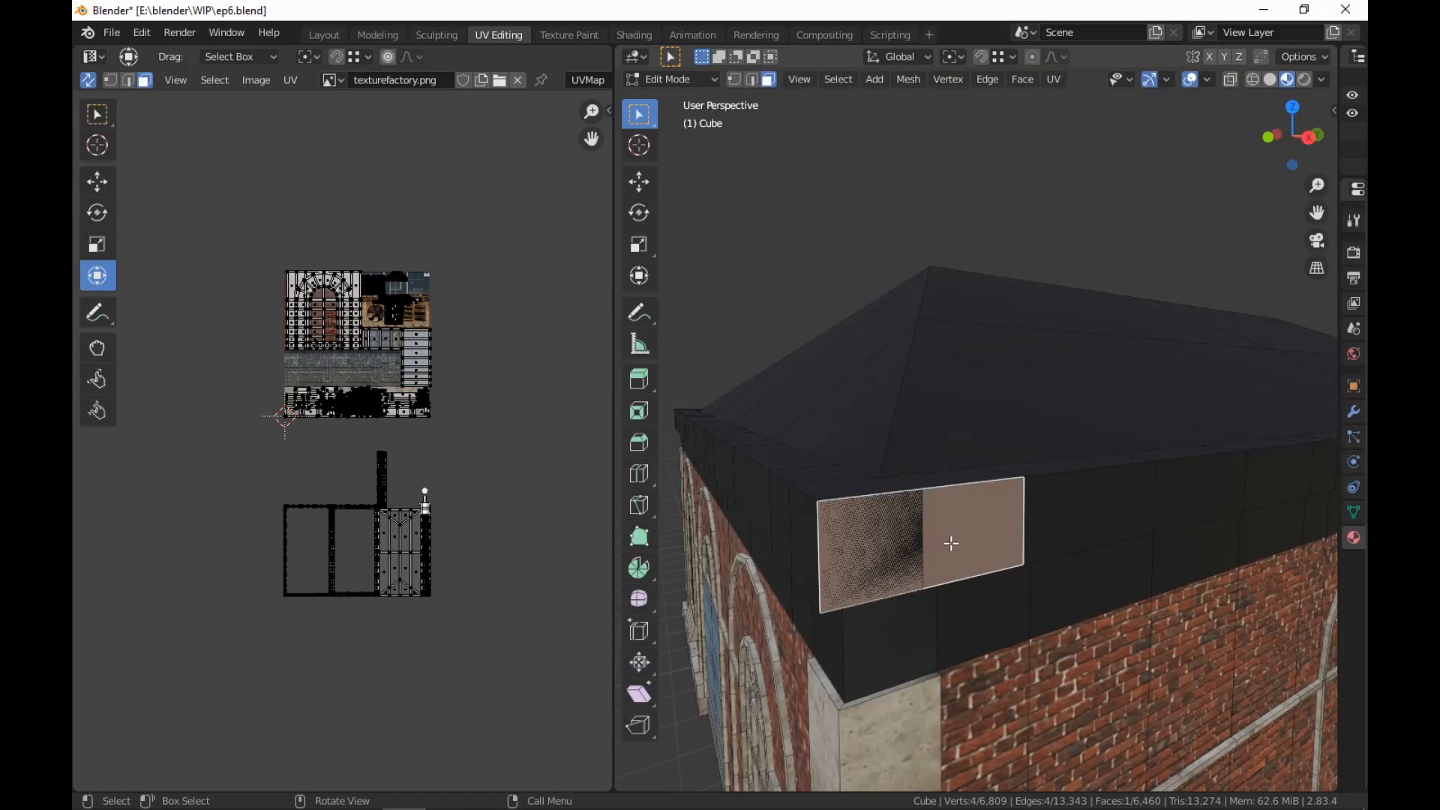
shift+click(995, 601)
middle_drag(995, 602, 1028, 591)
right_click(1026, 595)
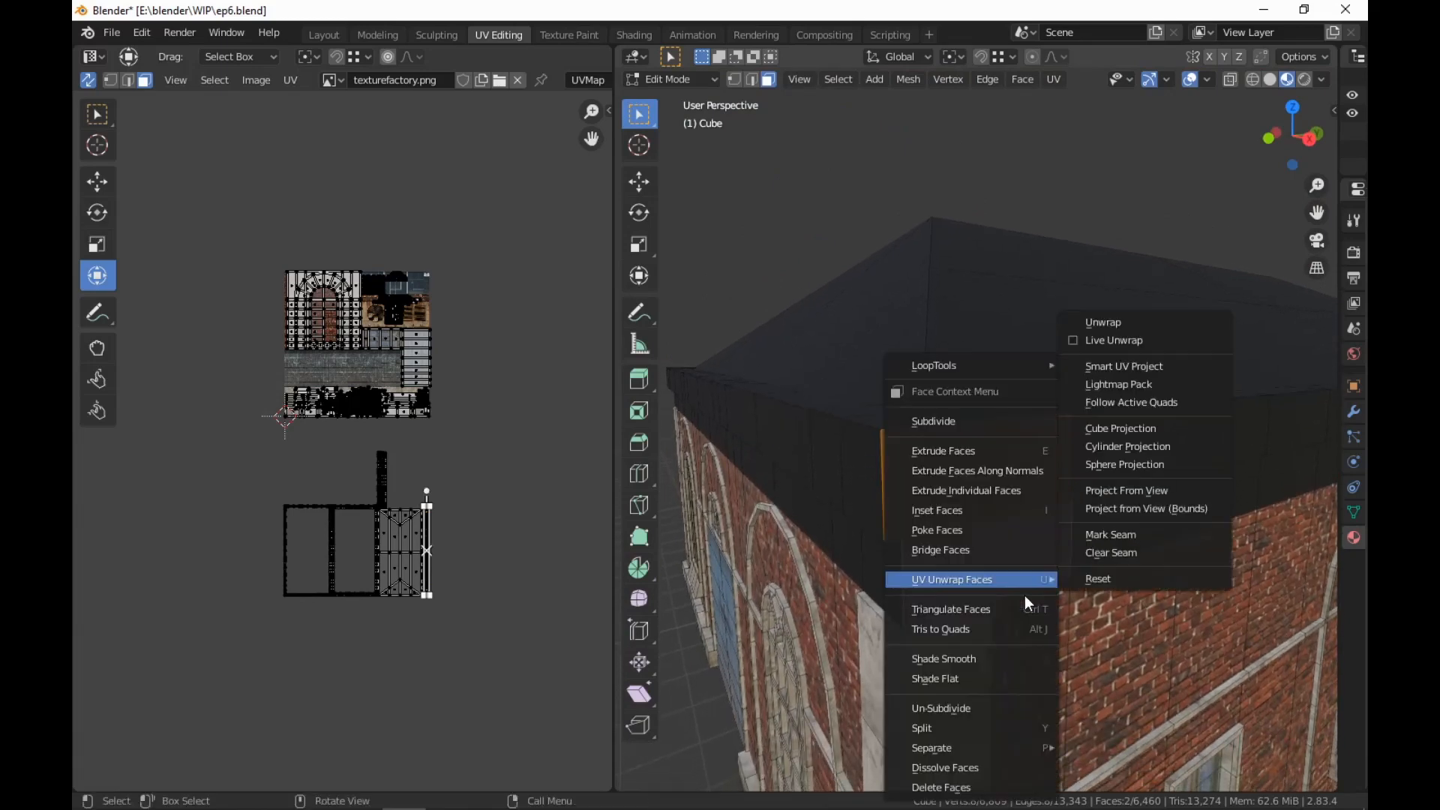
click(968, 725)
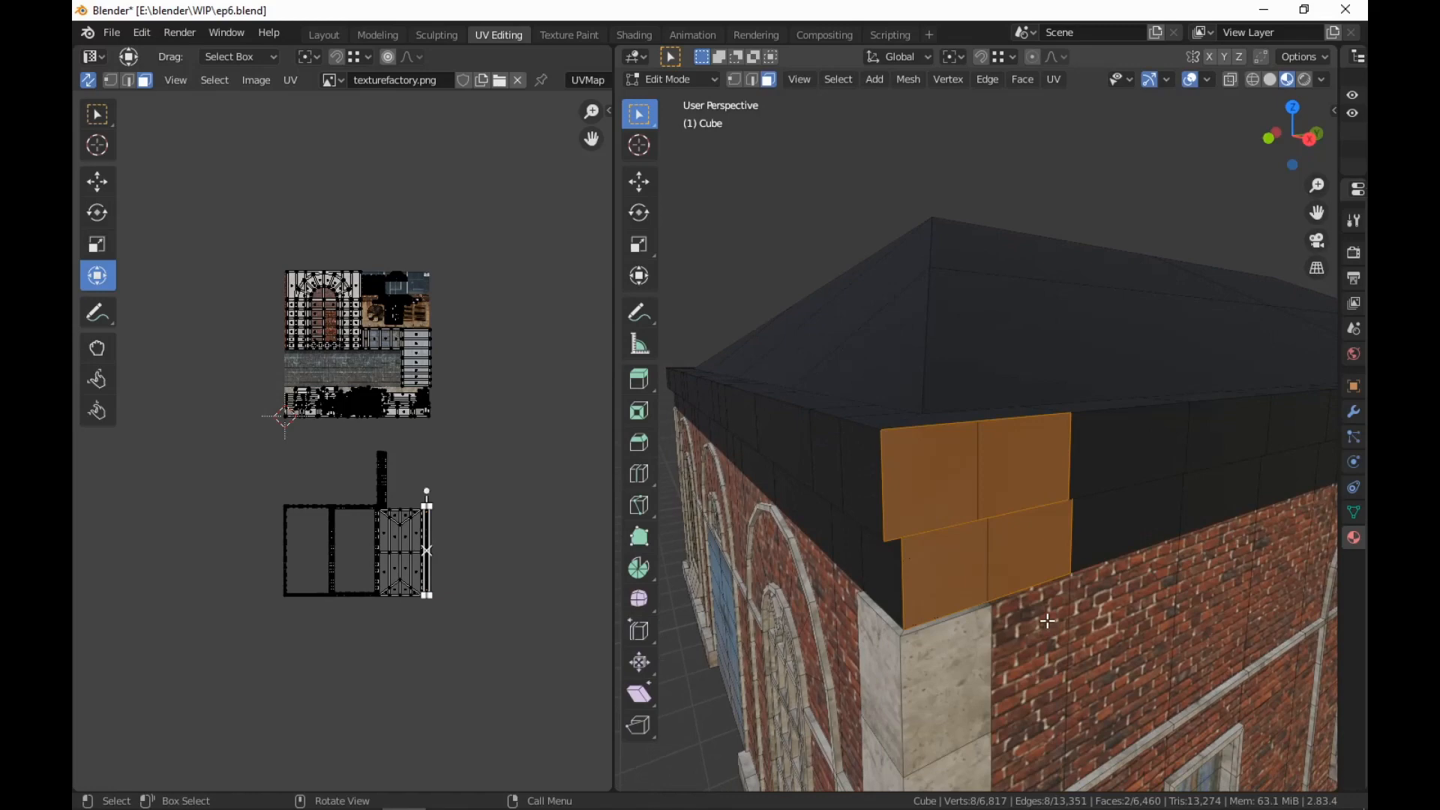
Move the two split rim faces outward 0.16331 m along the X axis
key(g)
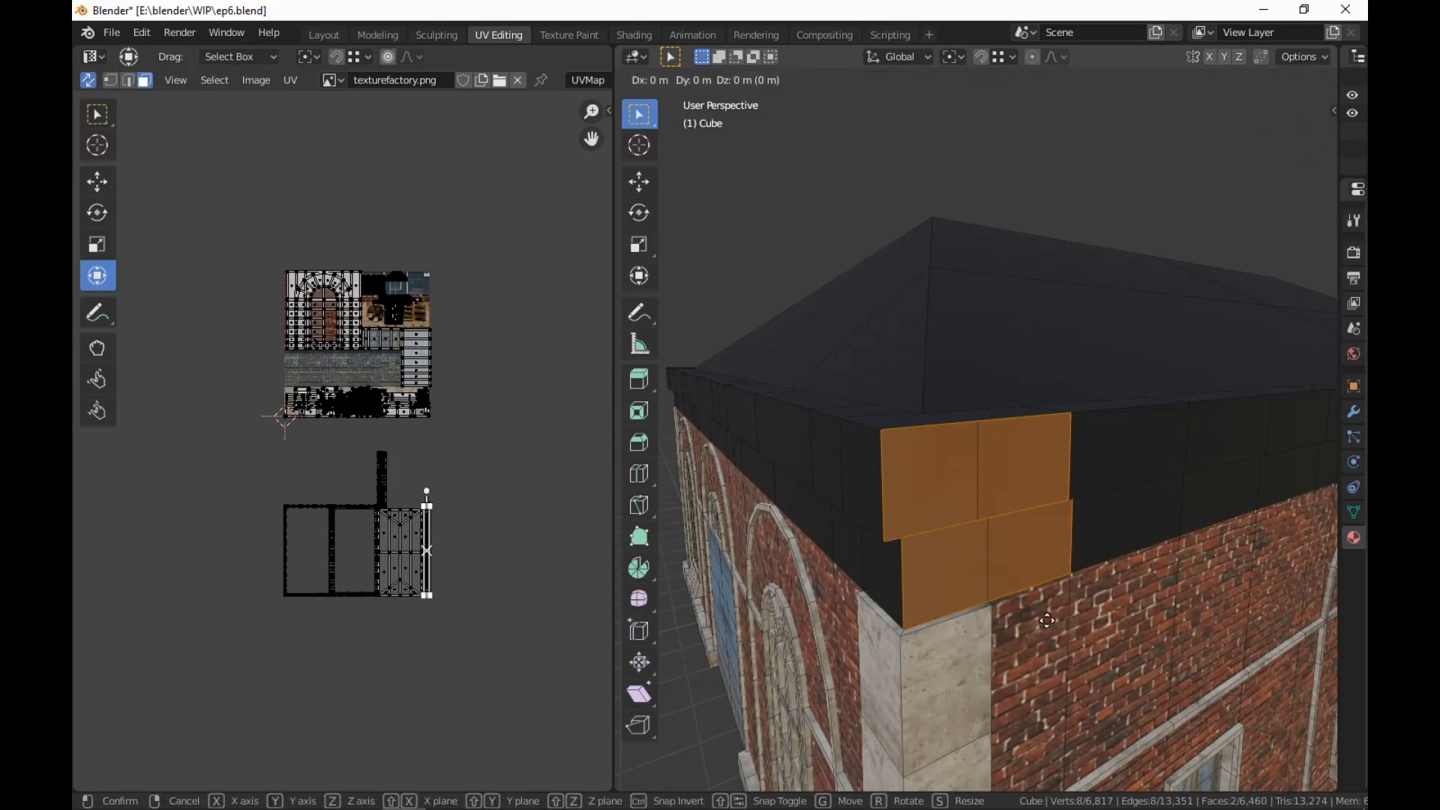
key(x)
click(1060, 646)
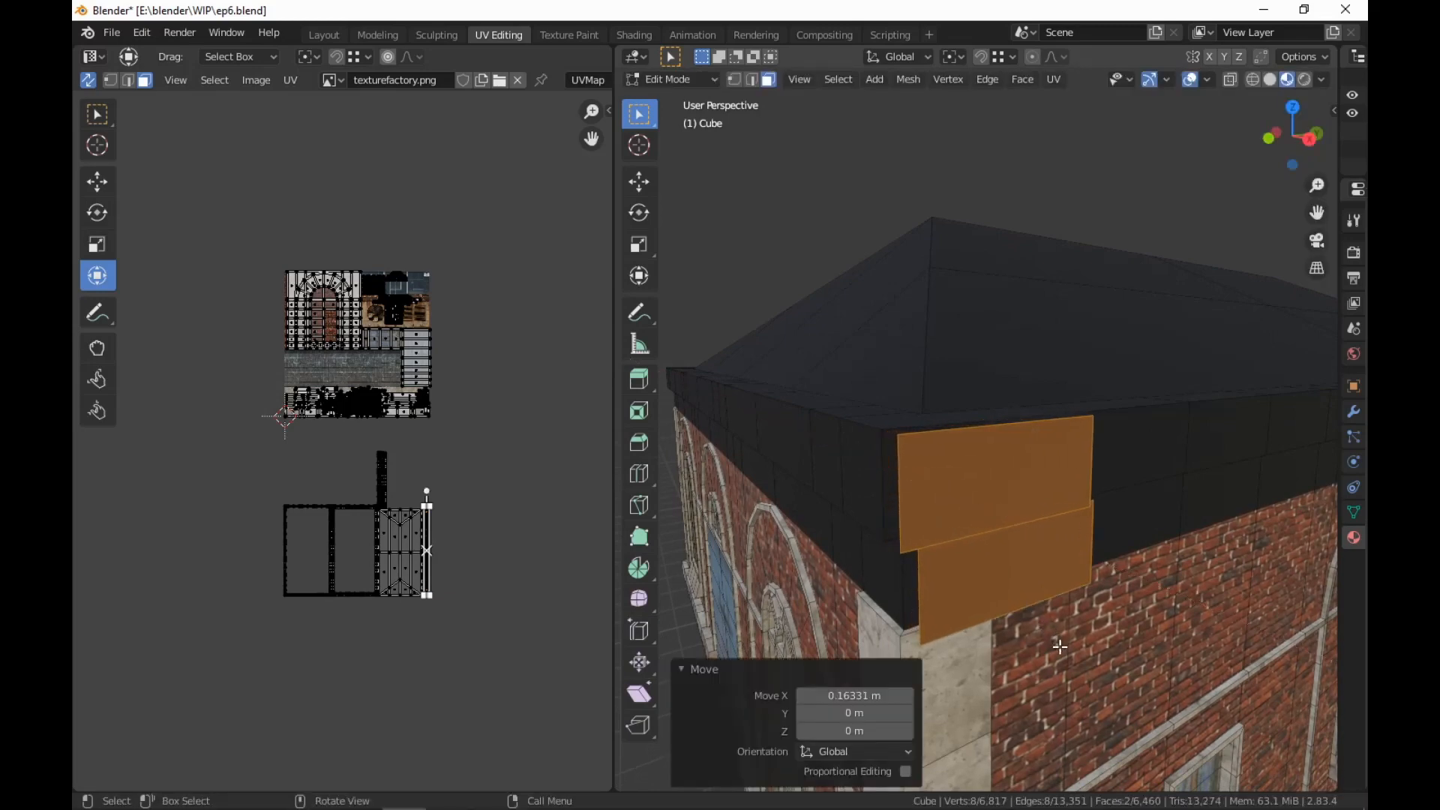
Select the corner-side vertical edges of both split faces and move them along Y, snapping to the adjoining corner faces
key(2)
click(901, 505)
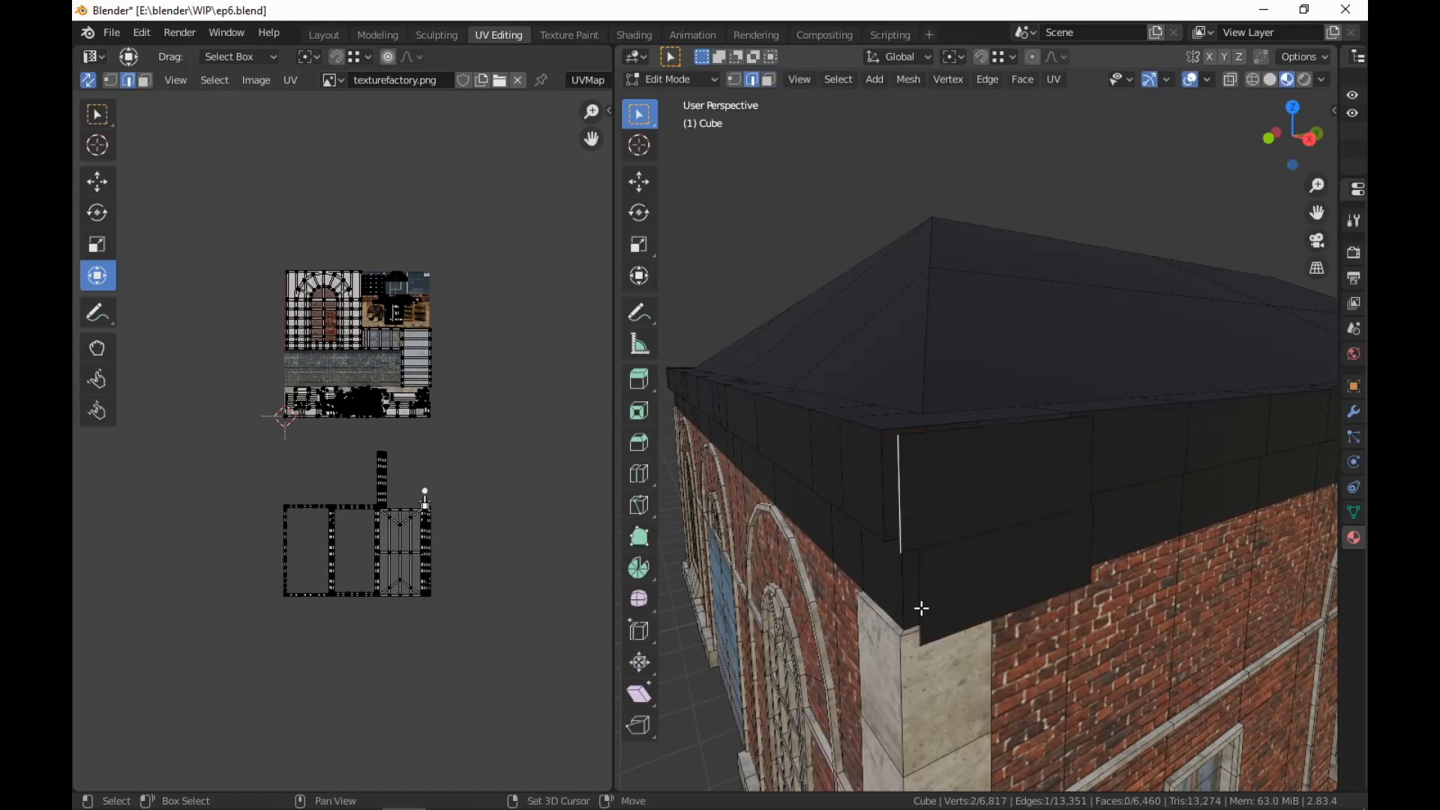
scroll(989, 613, up, 3)
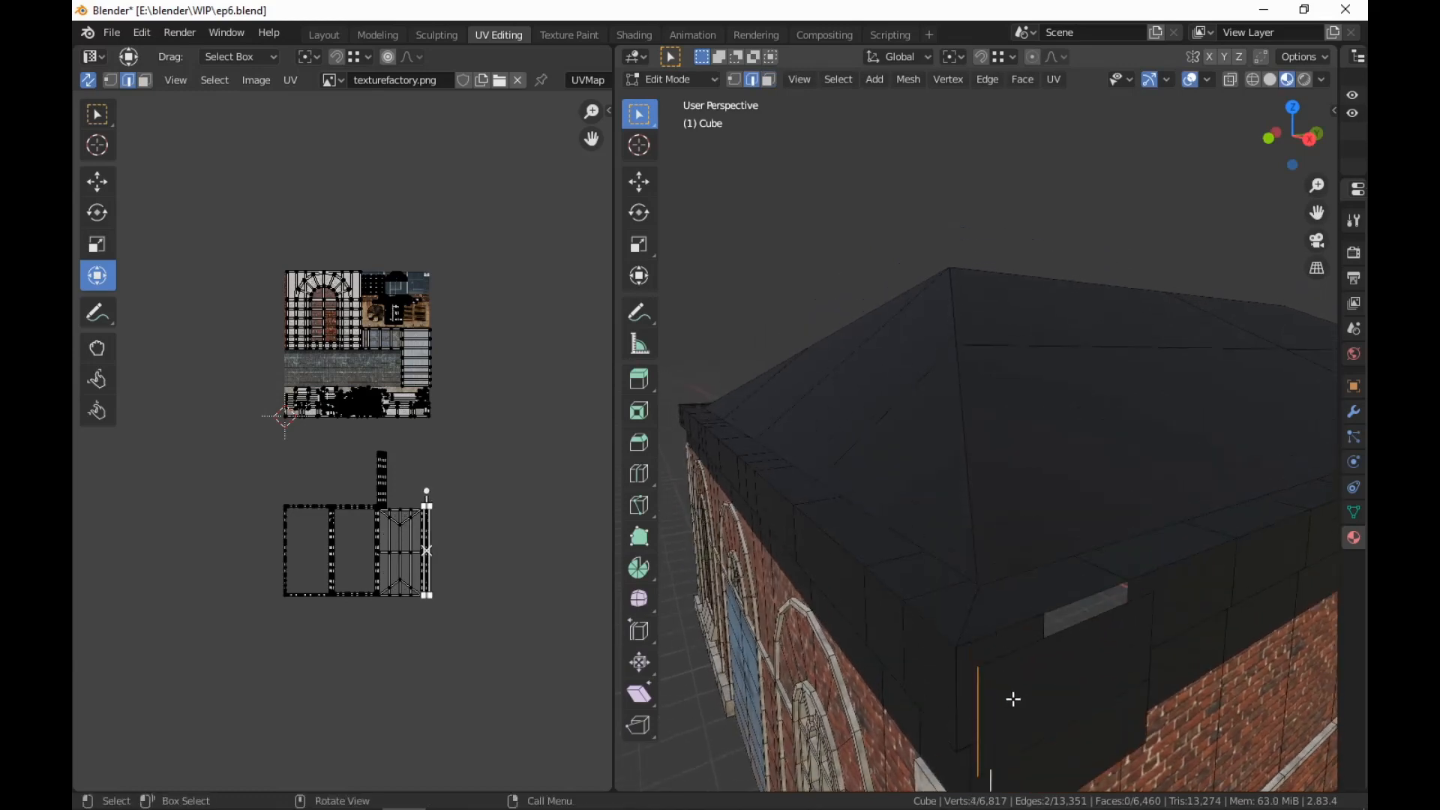
key(g)
key(y)
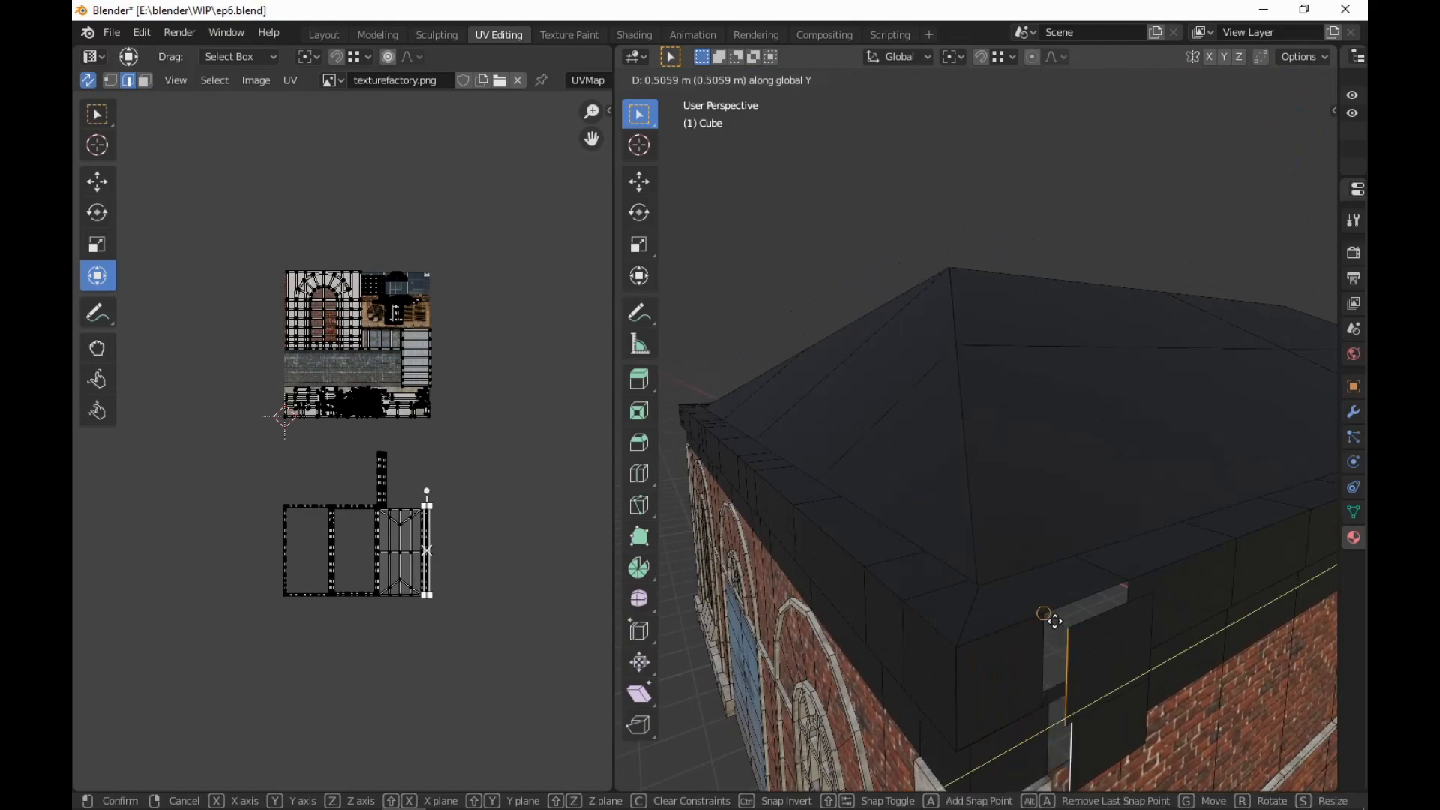
click(1050, 614)
Select both shortened rim faces and move them back -0.16331 m along the X axis into the wall rim
middle_drag(1050, 613, 1243, 719)
middle_drag(1153, 711, 1040, 638)
key(3)
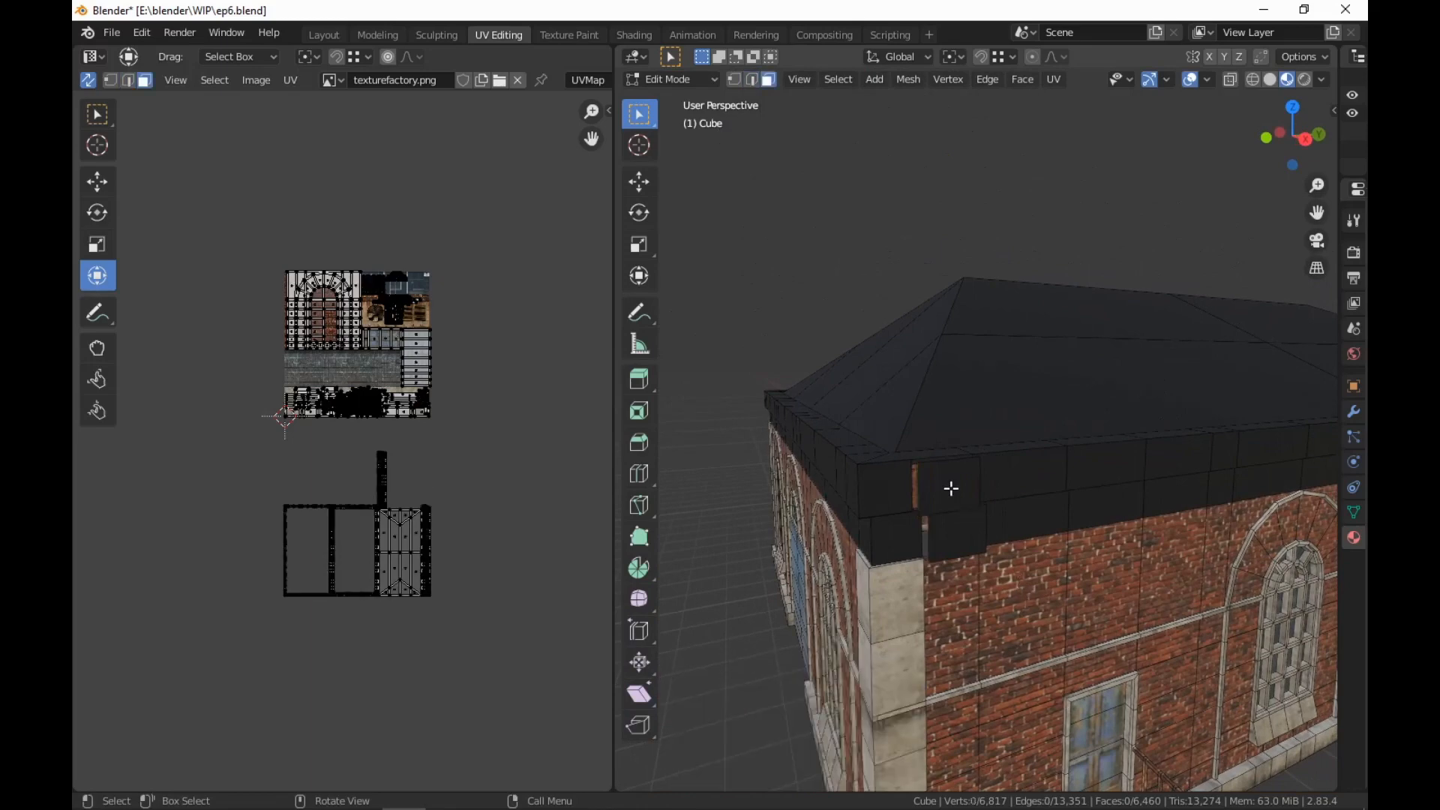
click(969, 541)
key(g)
key(x)
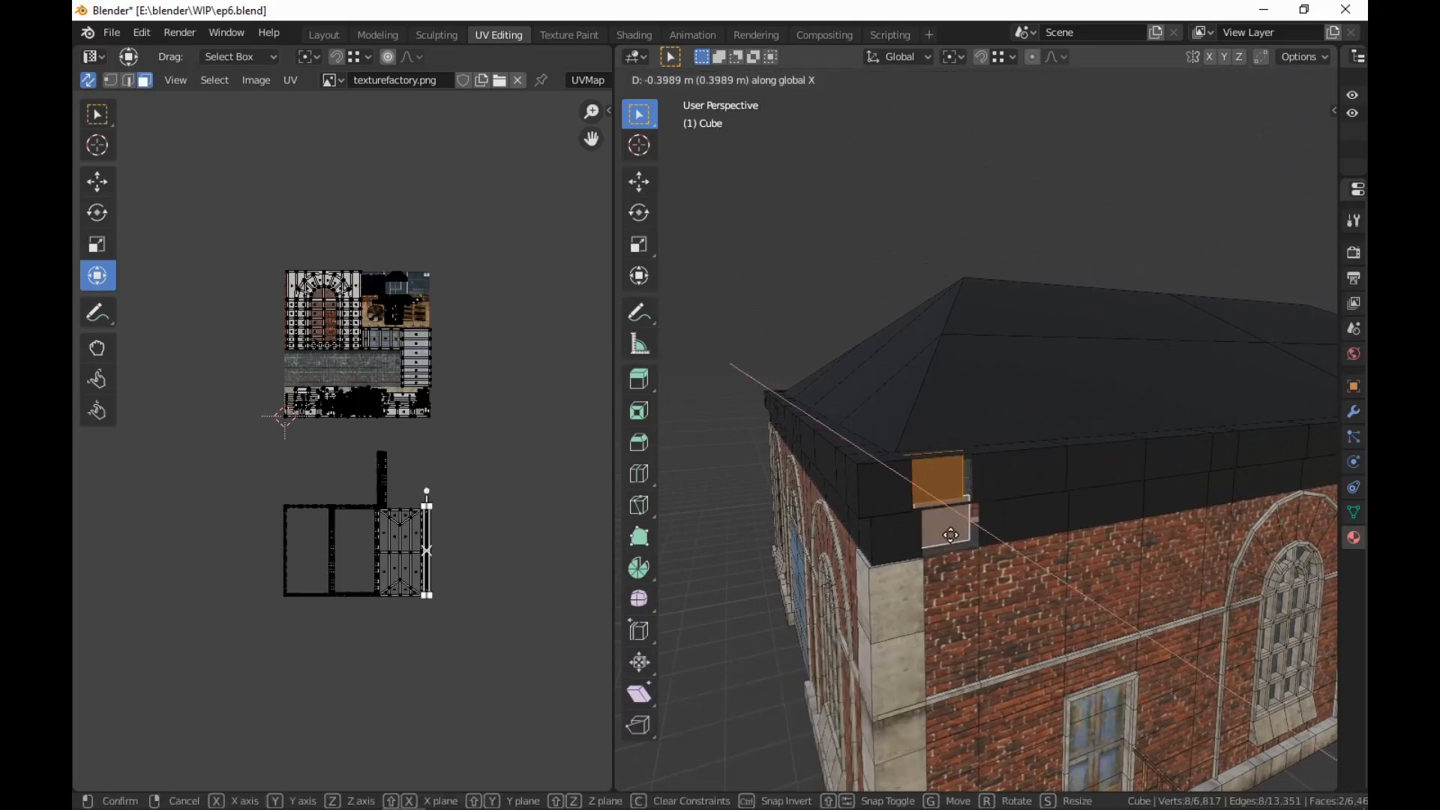
click(919, 491)
Select the whole linked building mesh, merge its vertices by a distance of 0.0101 m, and clear the selection
scroll(999, 587, up, 5)
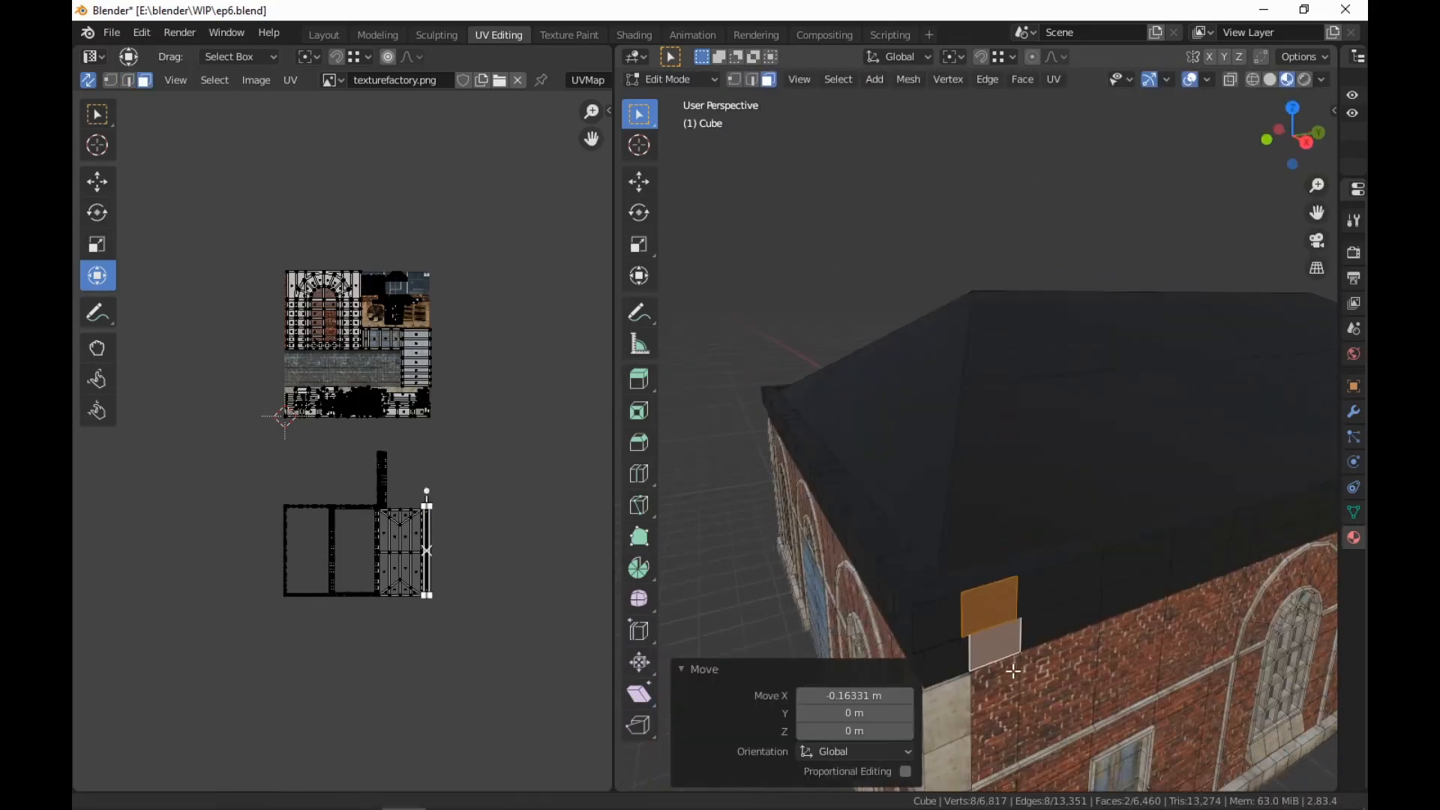
scroll(999, 586, down, 3)
middle_drag(999, 587, 1012, 600)
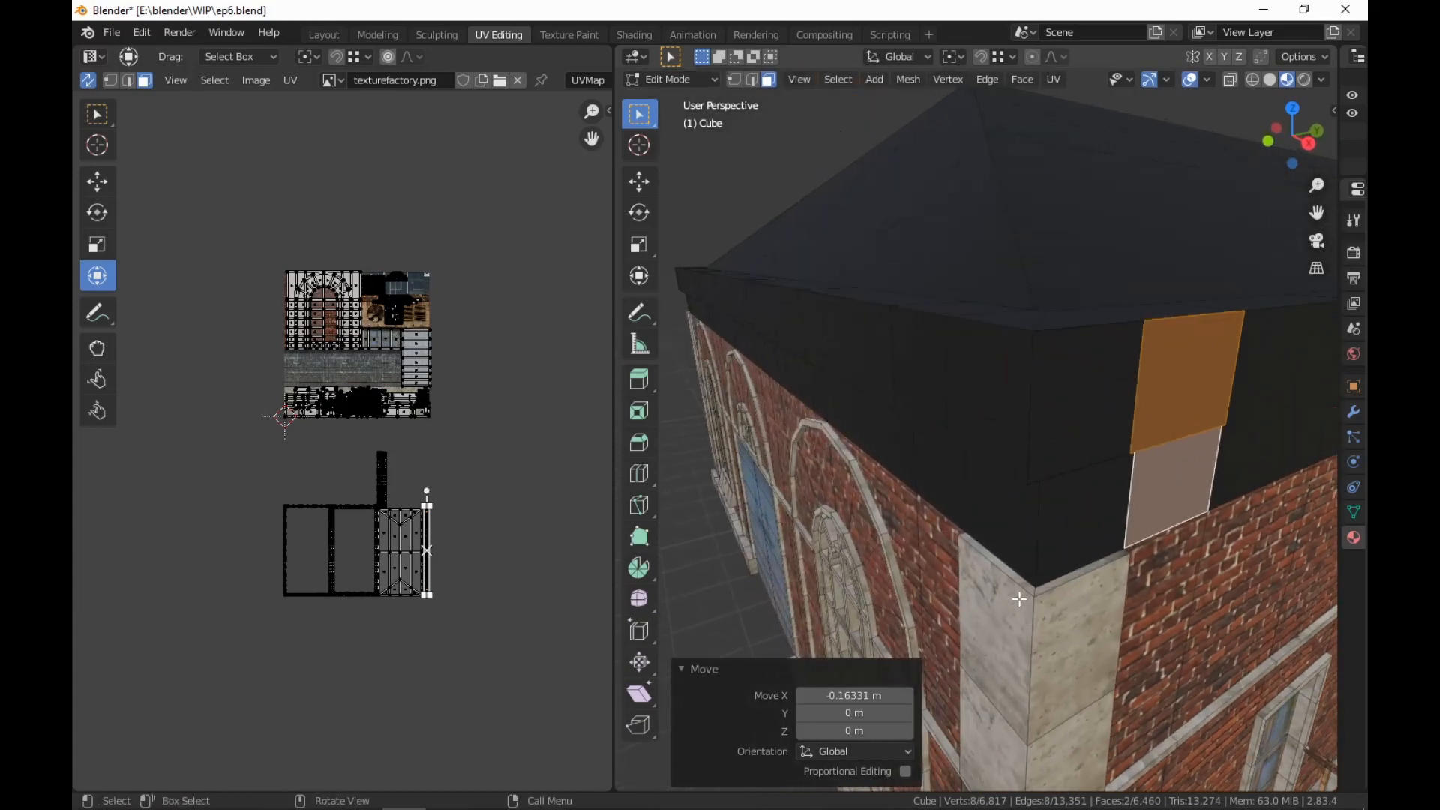
key(l)
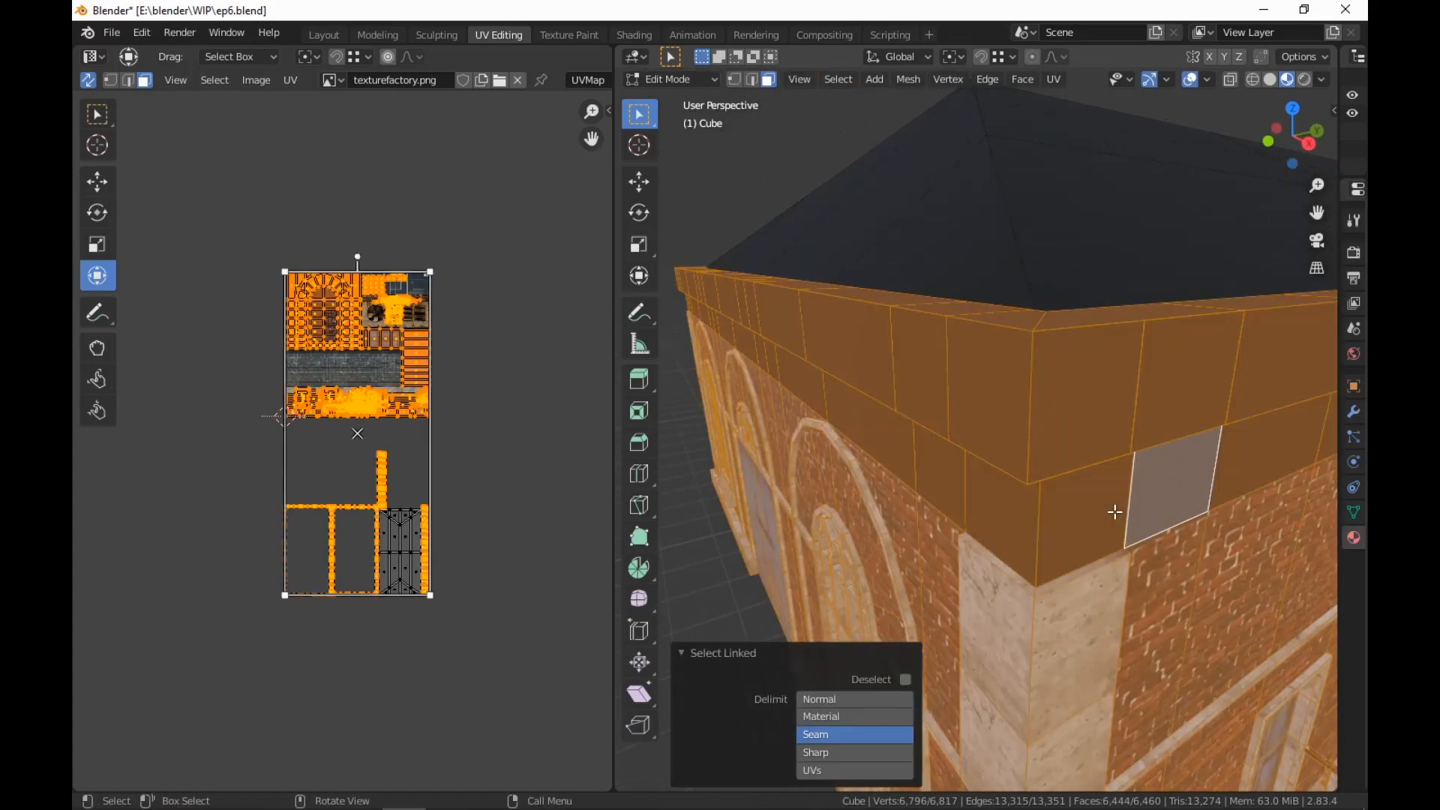
key(m)
click(1115, 512)
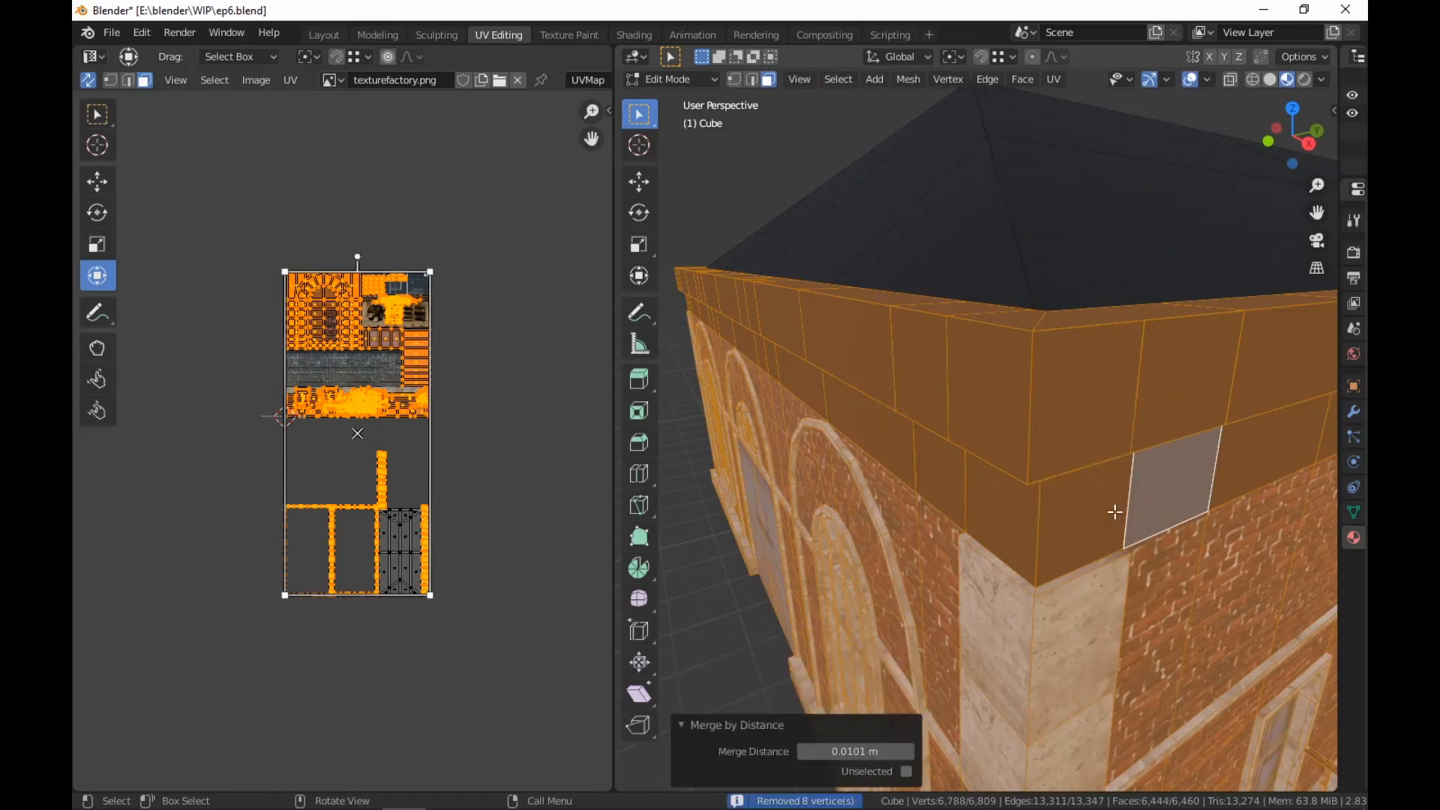
scroll(1115, 515, down, 5)
scroll(1144, 636, up, 3)
middle_drag(1143, 636, 1090, 588)
key(alt+a)
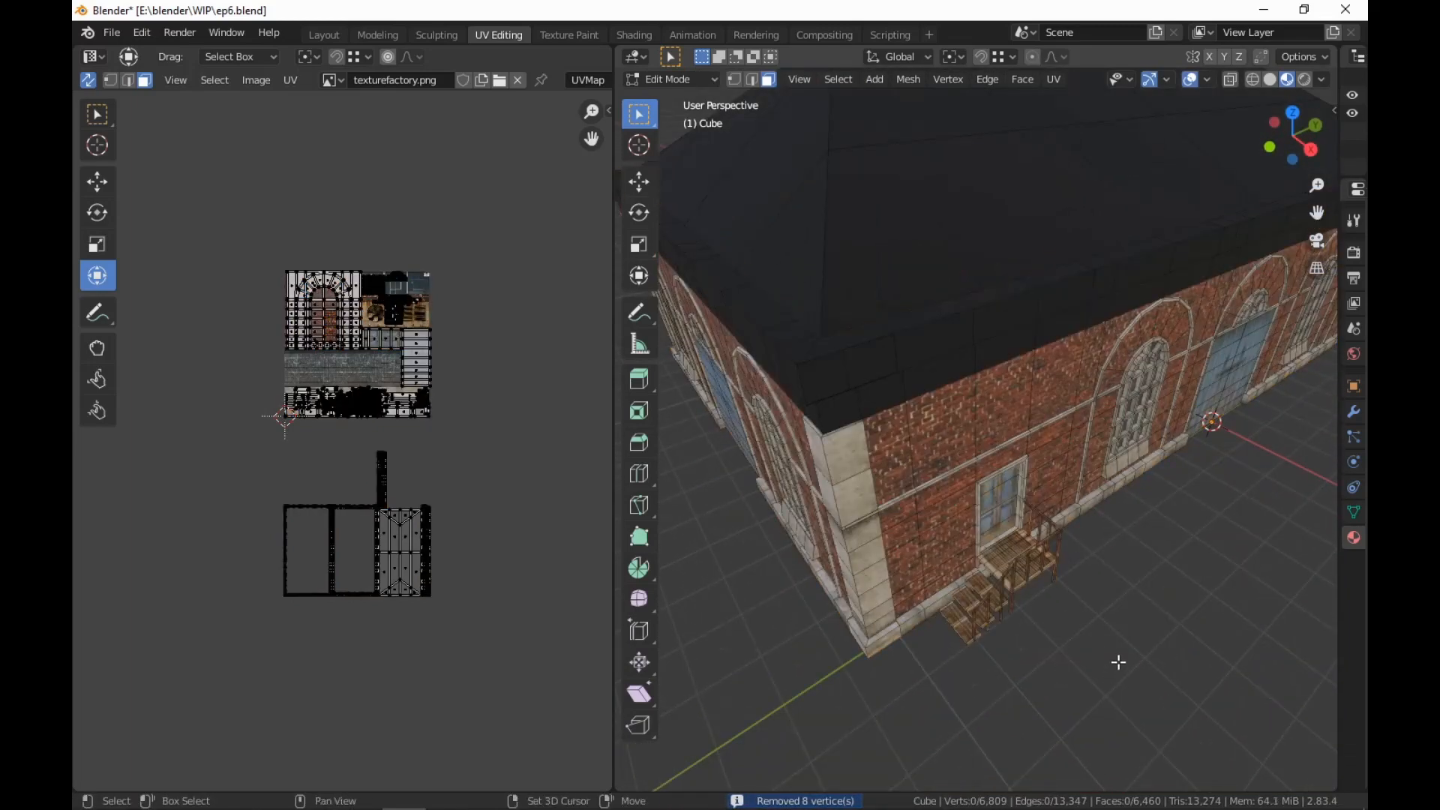
Select the dark faces directly above the stone pillar at the building's first corners, in the band below the roof overhang
middle_drag(1118, 663, 1175, 715)
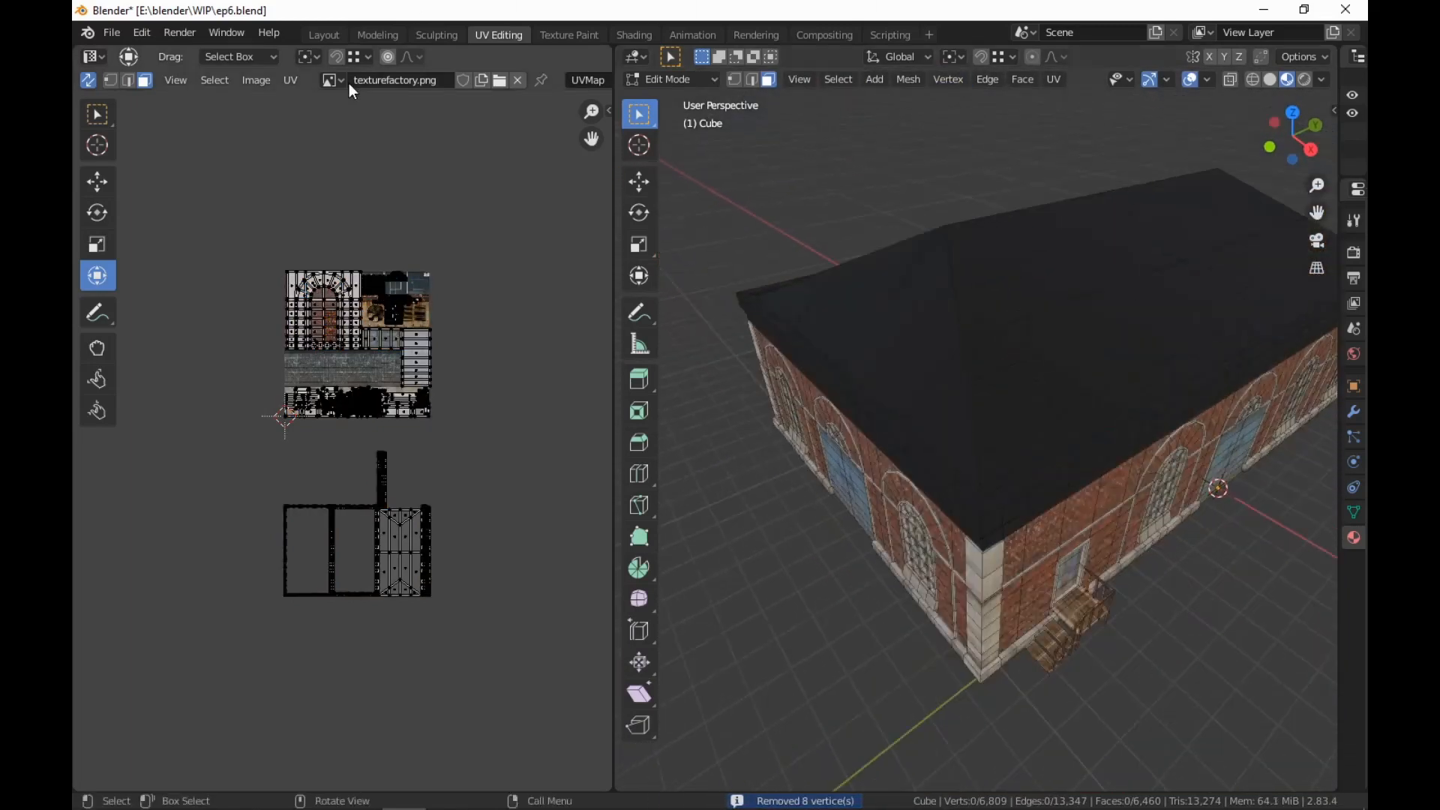
scroll(424, 495, up, 3)
middle_drag(967, 720, 988, 572)
scroll(965, 669, up, 5)
scroll(965, 667, down, 5)
alt+click(1035, 378)
scroll(962, 563, down, 3)
scroll(1060, 578, up, 4)
click(956, 350)
shift+click(931, 351)
scroll(483, 620, down, 2)
scroll(1003, 582, down, 5)
scroll(988, 571, up, 2)
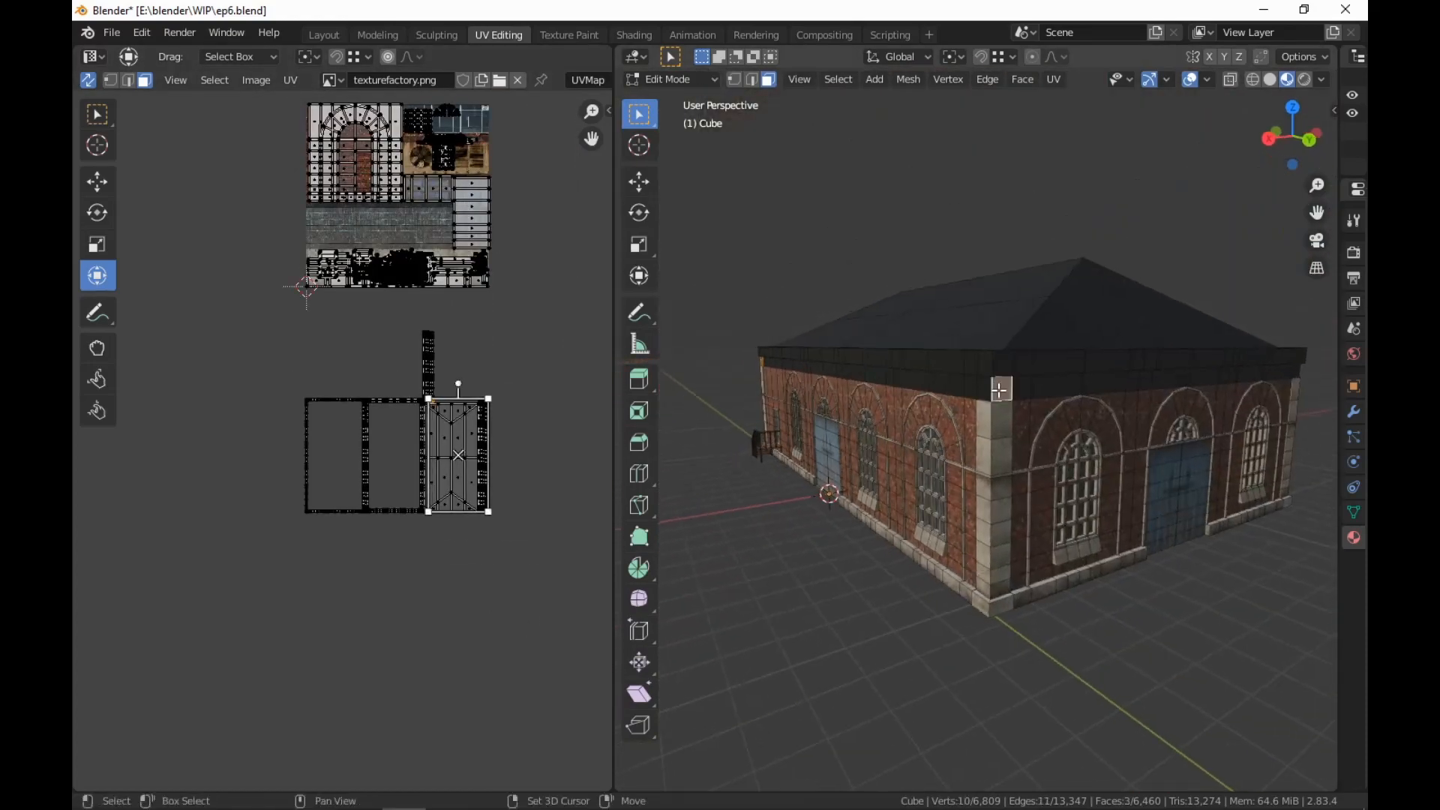
Add the band faces above the remaining corner pillars to the selection and move all their UVs to empty space beside the texture
middle_drag(1045, 500, 1053, 619)
scroll(1053, 620, up, 3)
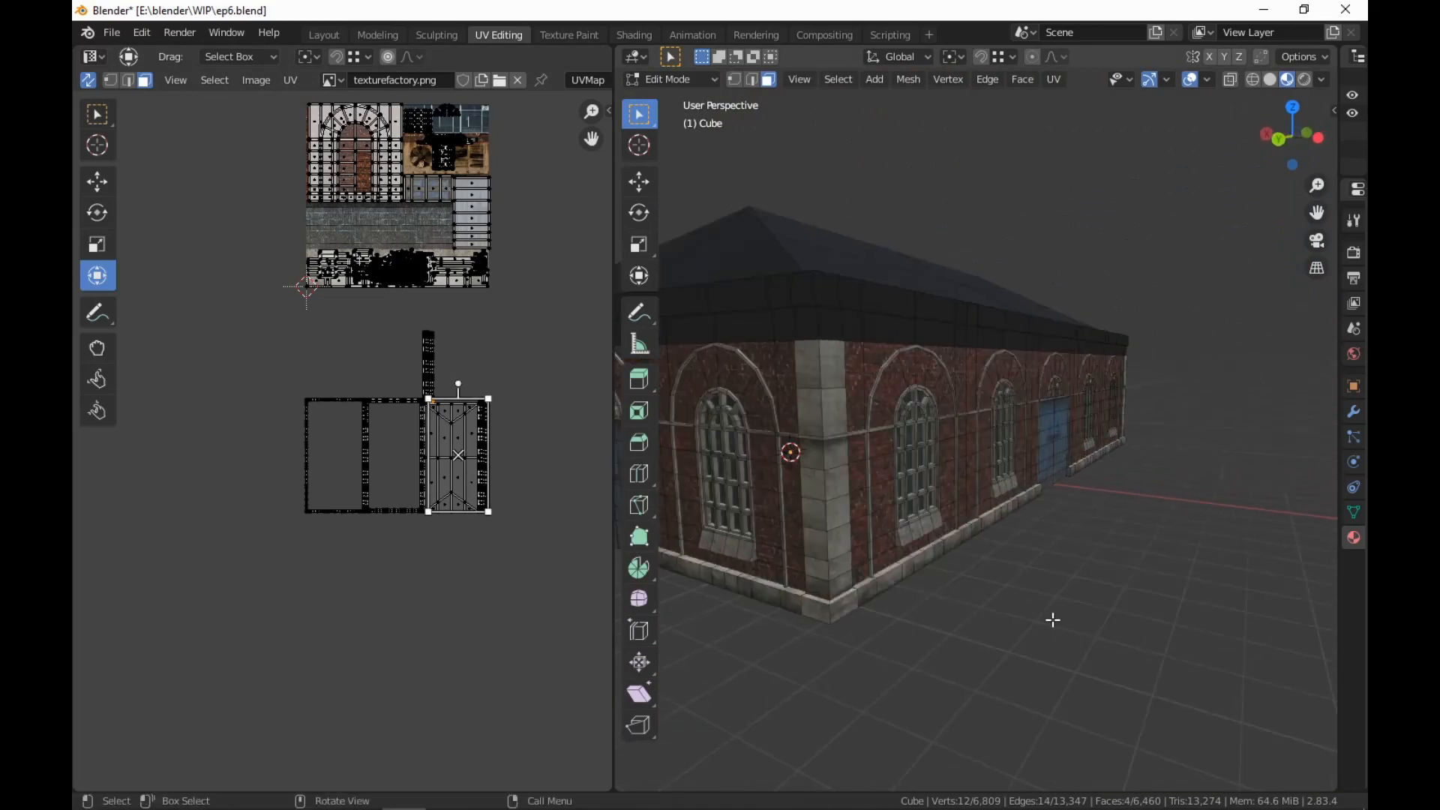
shift+click(810, 325)
middle_drag(1074, 677, 807, 671)
scroll(1047, 573, up, 2)
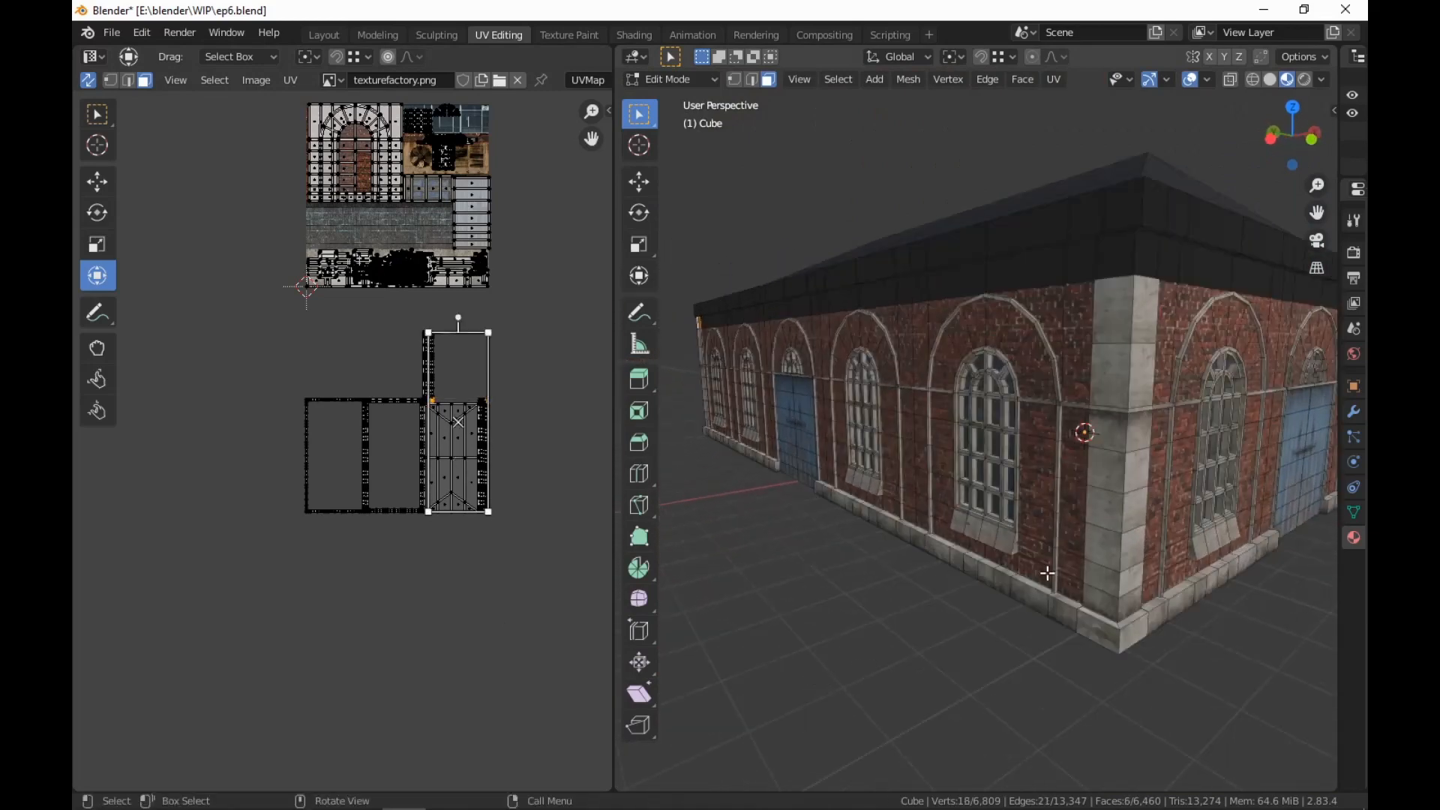
shift+click(1130, 258)
scroll(413, 698, down, 2)
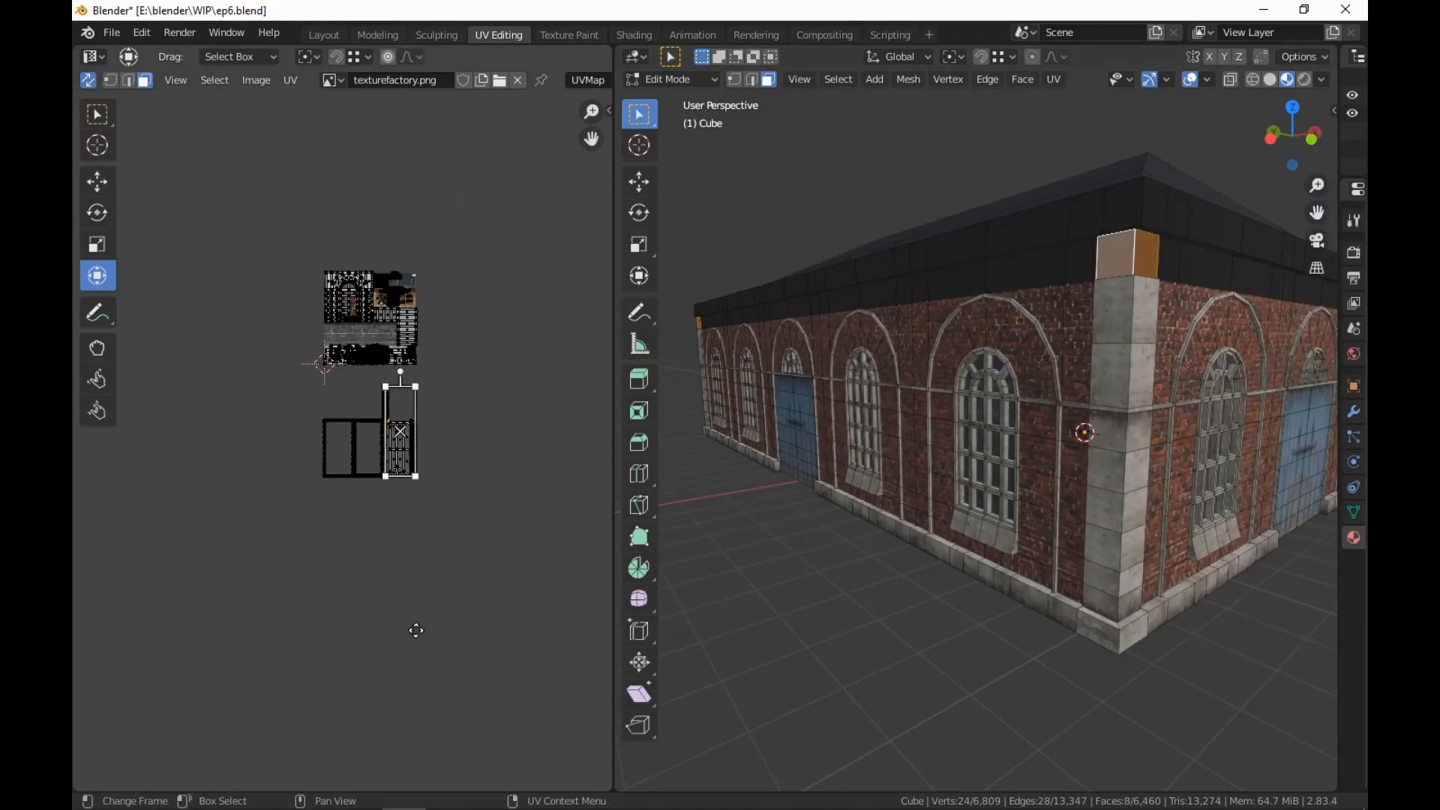
middle_drag(412, 627, 338, 656)
key(g)
click(323, 588)
scroll(512, 515, up, 4)
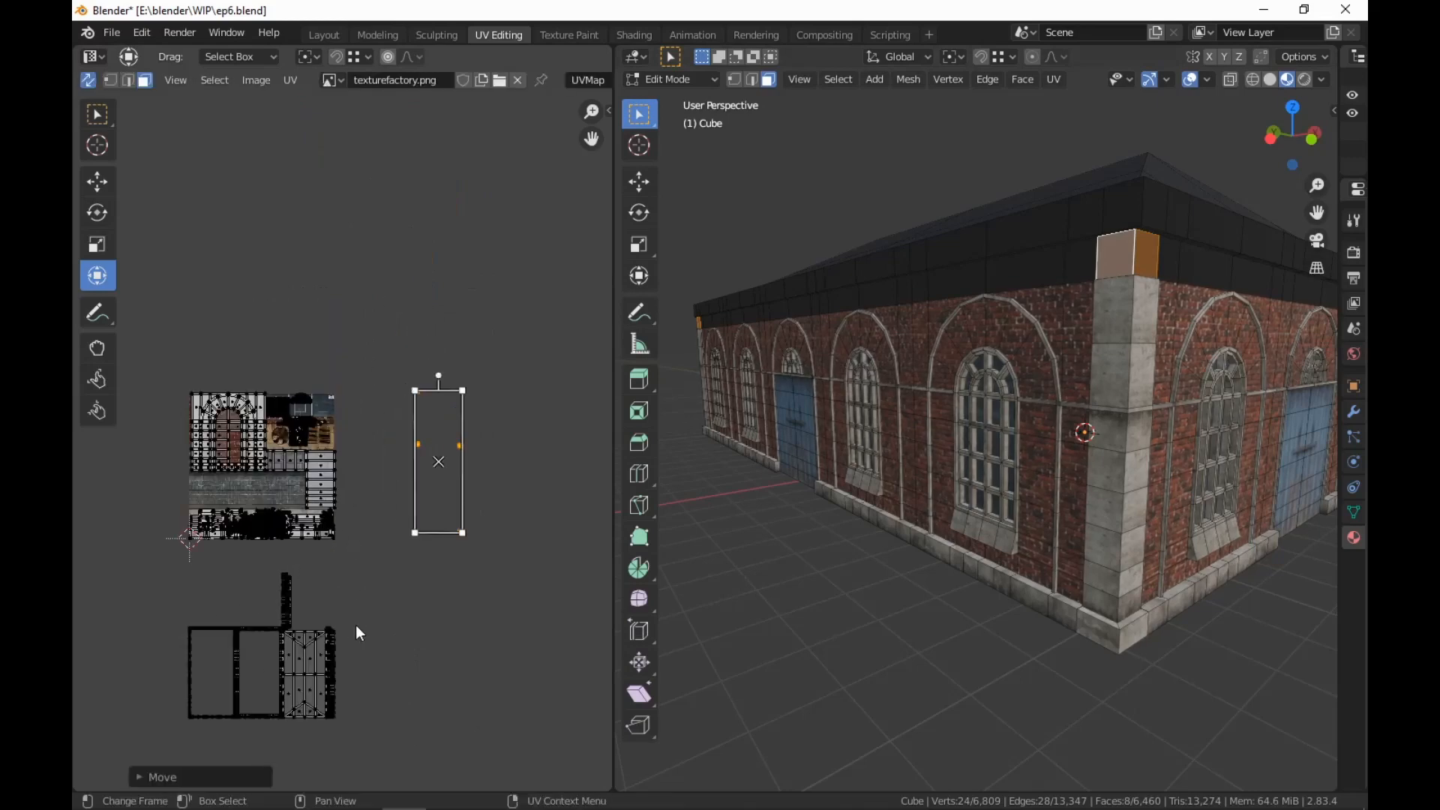
Select the middle group of corner-face UV islands and move it down next to the lowest island
drag(505, 460, 457, 520)
key(g)
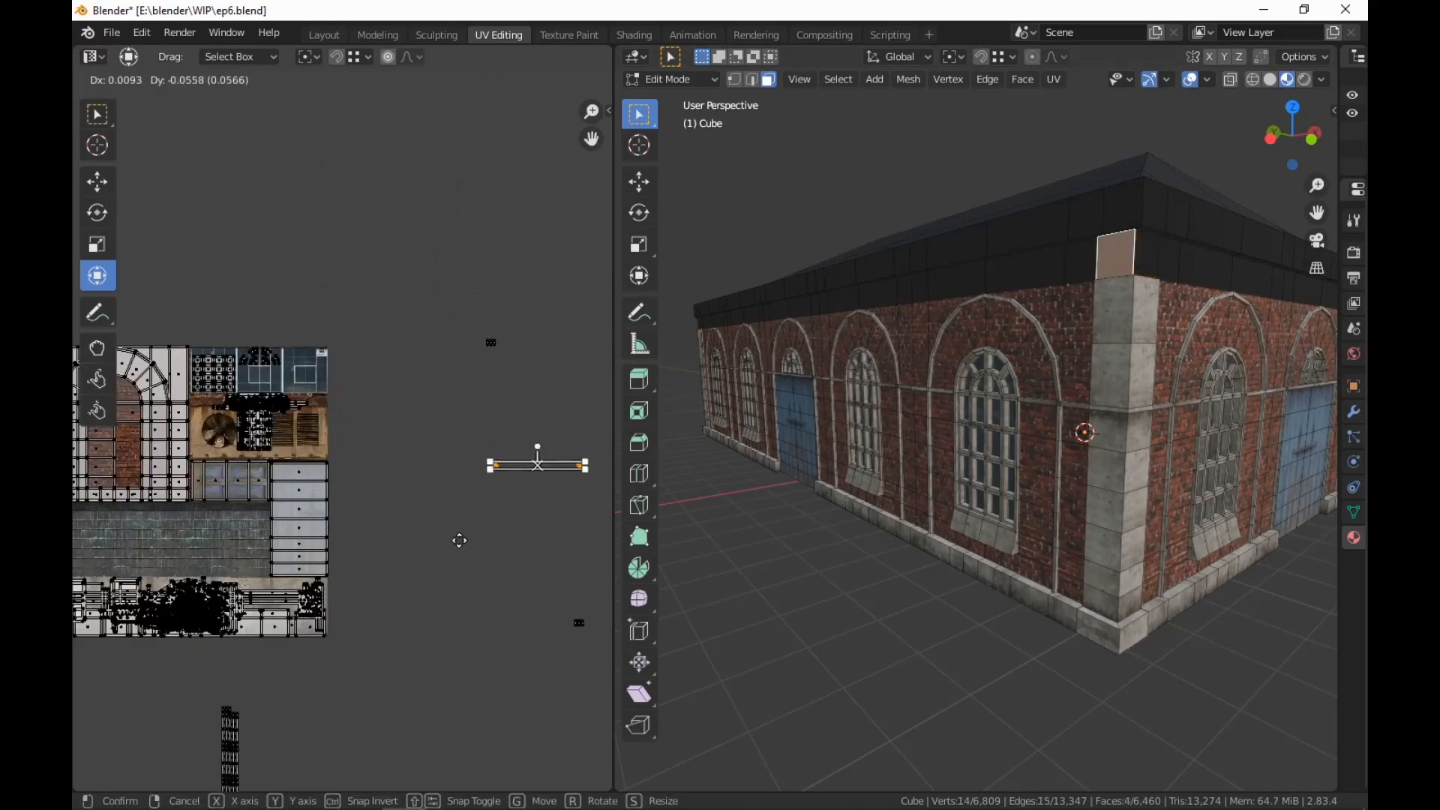
click(471, 664)
key(g)
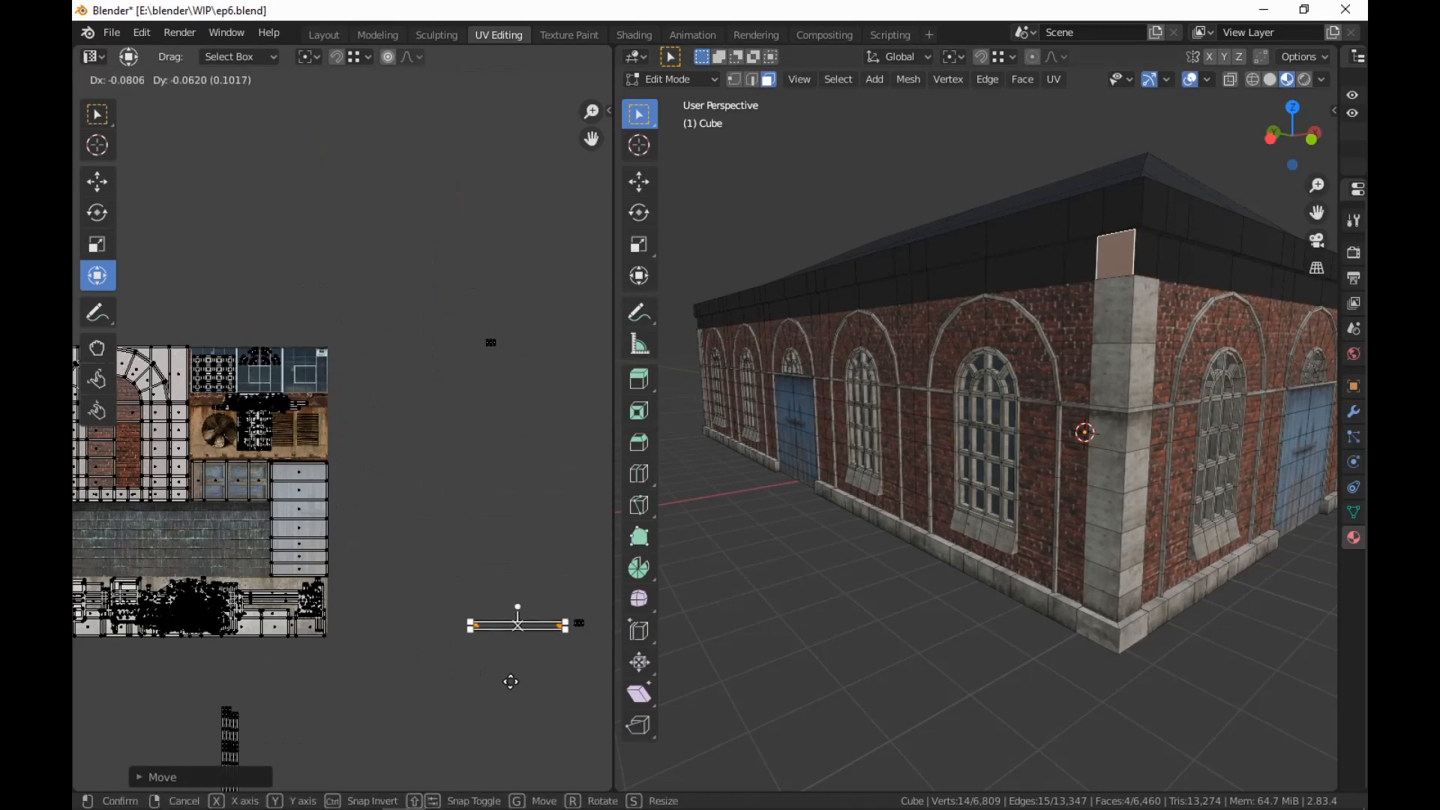
click(532, 676)
Move the topmost corner-face UV island down and gather the remaining islands tightly together beside the lowest one
drag(533, 304, 431, 439)
key(g)
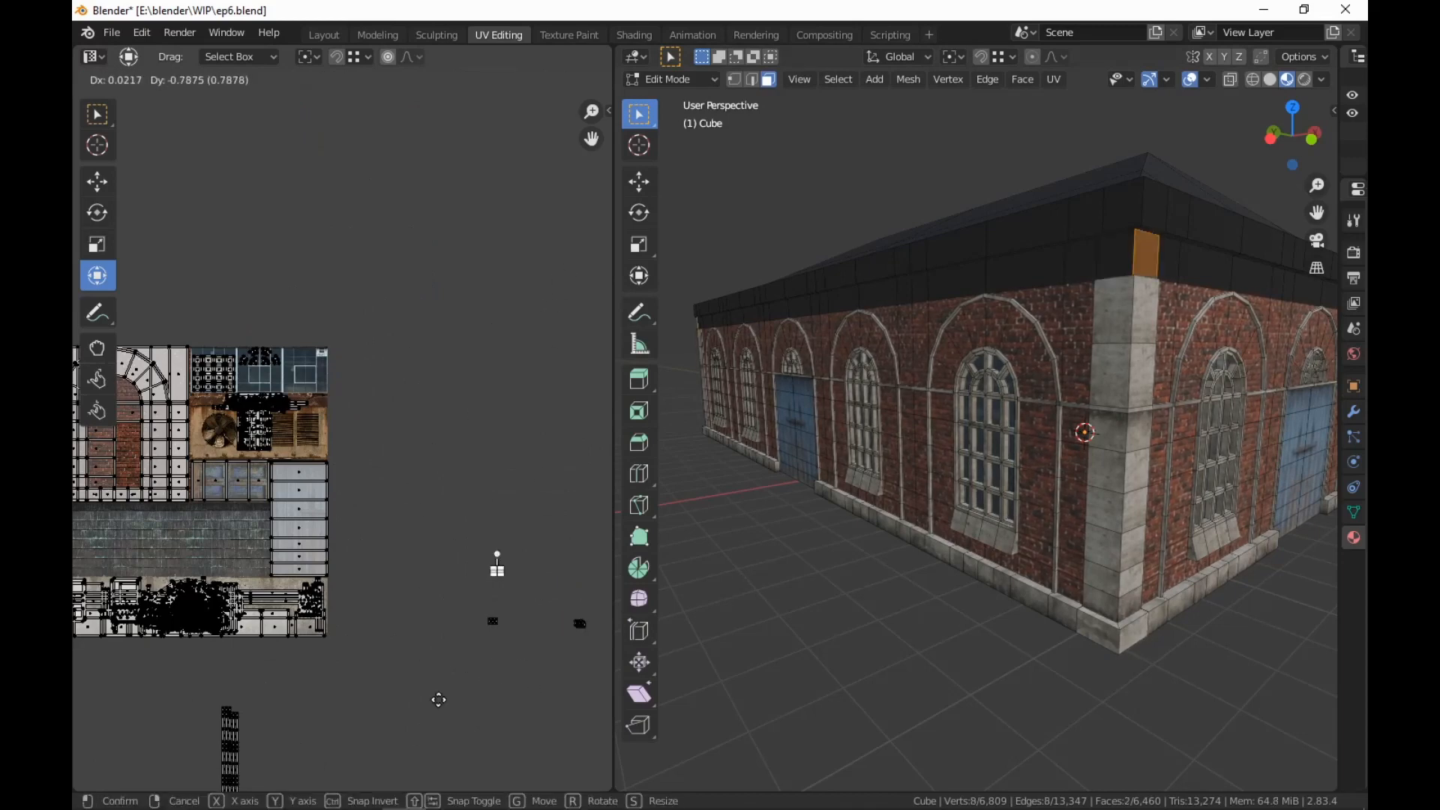
click(466, 711)
key(g)
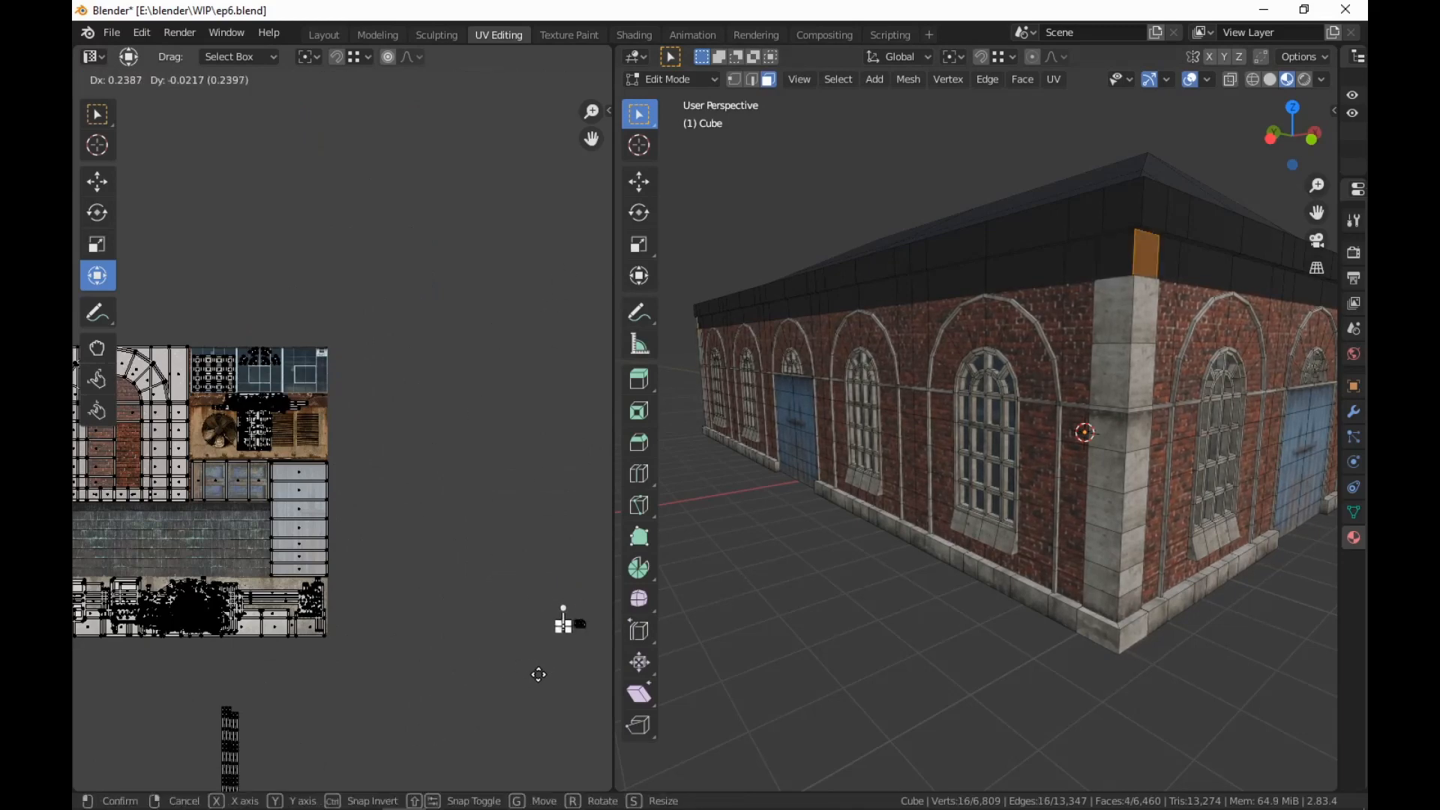
click(549, 676)
Select all gathered corner-face UVs, move them onto the texture's concrete strip, and clear the selection
drag(597, 603, 504, 689)
key(g)
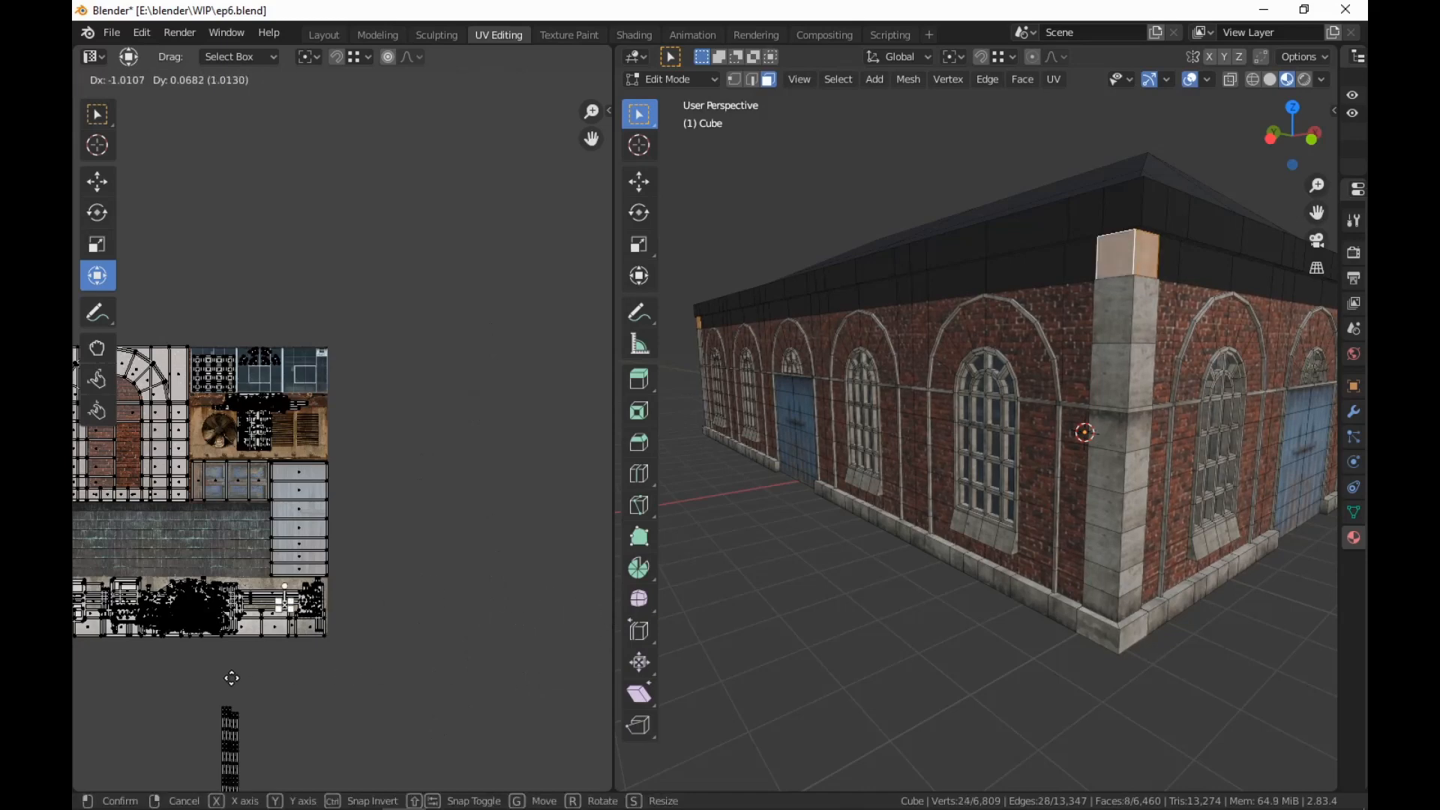
click(229, 667)
key(s)
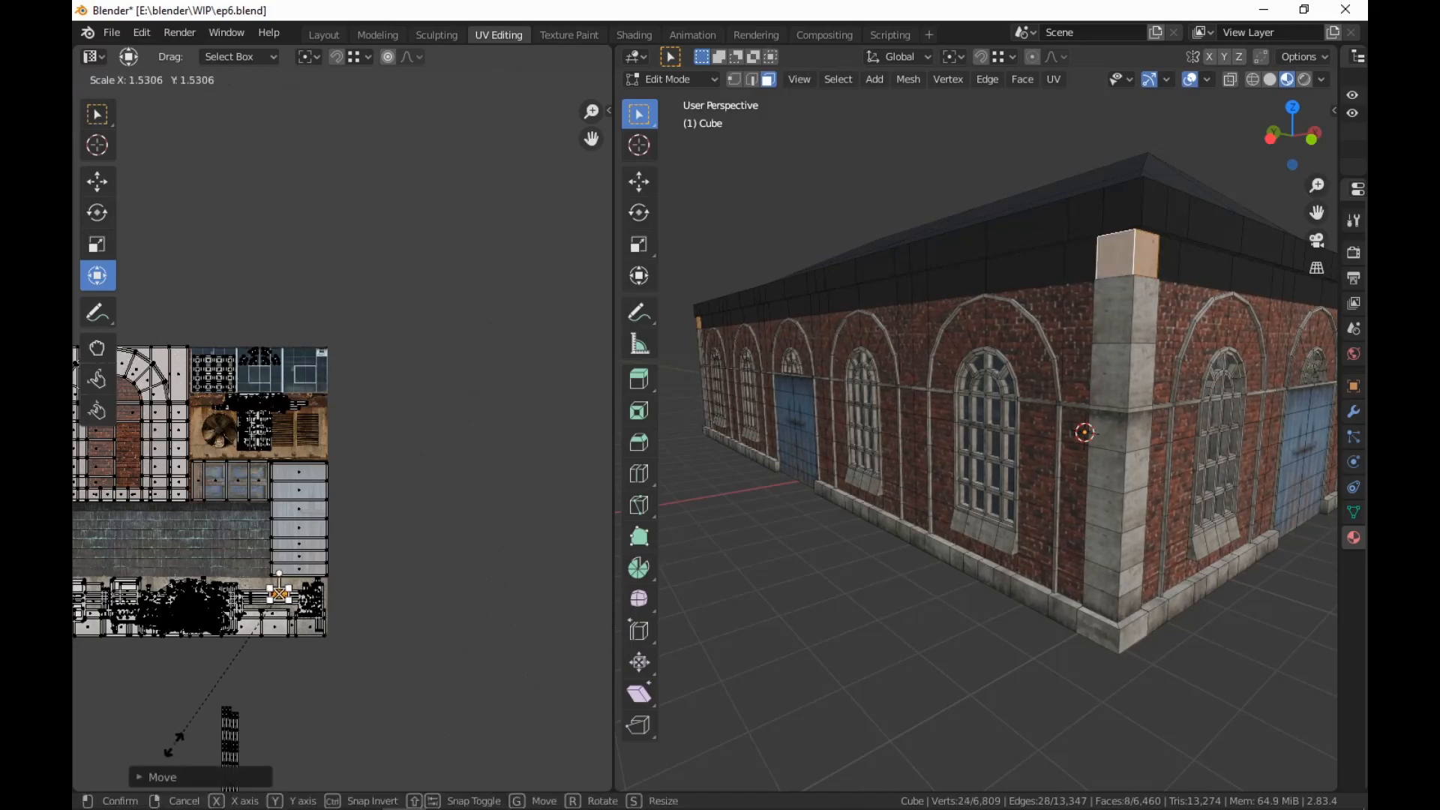
right_click(173, 750)
click(927, 543)
middle_drag(937, 635, 1120, 582)
click(1048, 588)
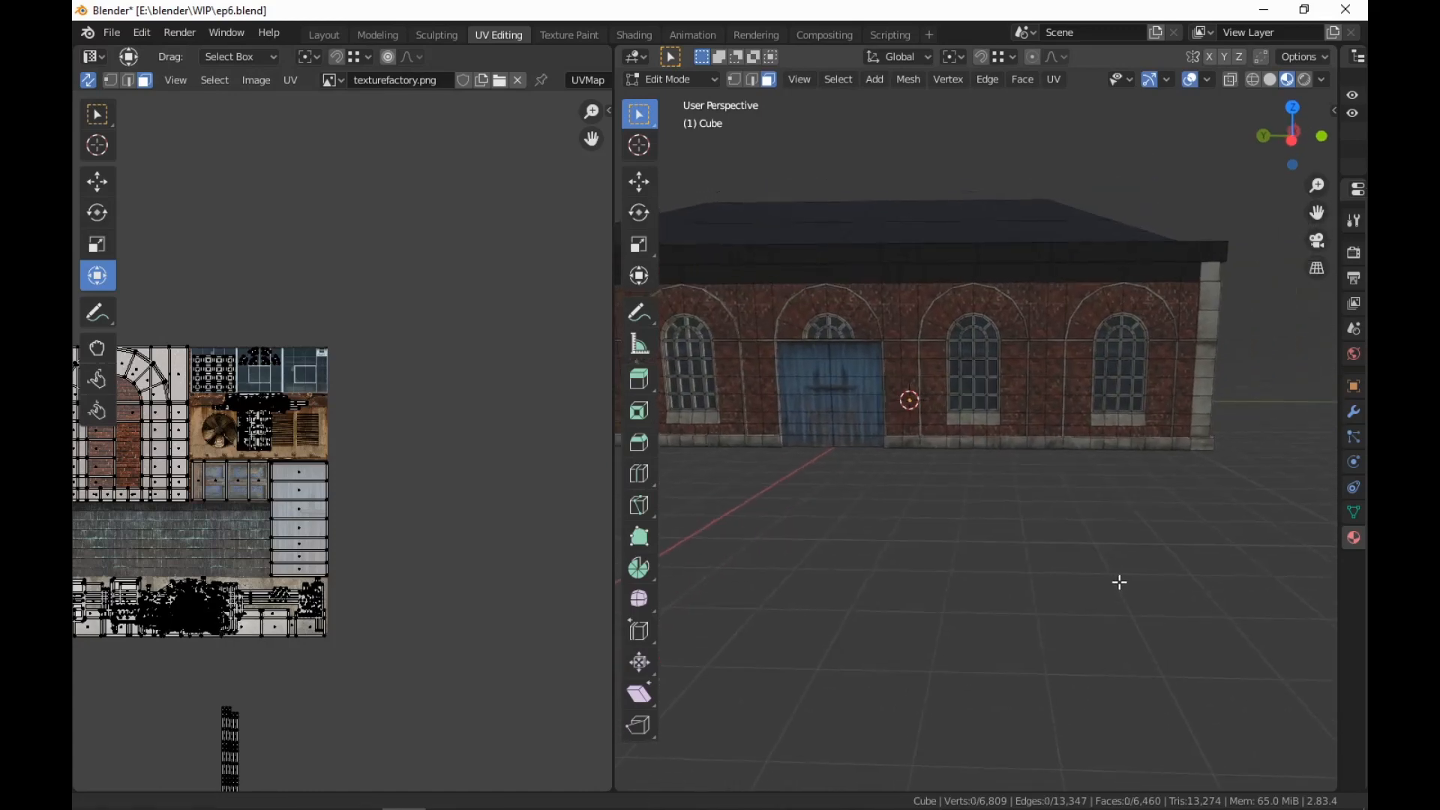
Select the face loop directly above the brick walls and exclude the corner faces already placed on concrete
scroll(1120, 582, up, 2)
scroll(346, 546, down, 3)
middle_drag(344, 545, 453, 395)
scroll(448, 405, up, 2)
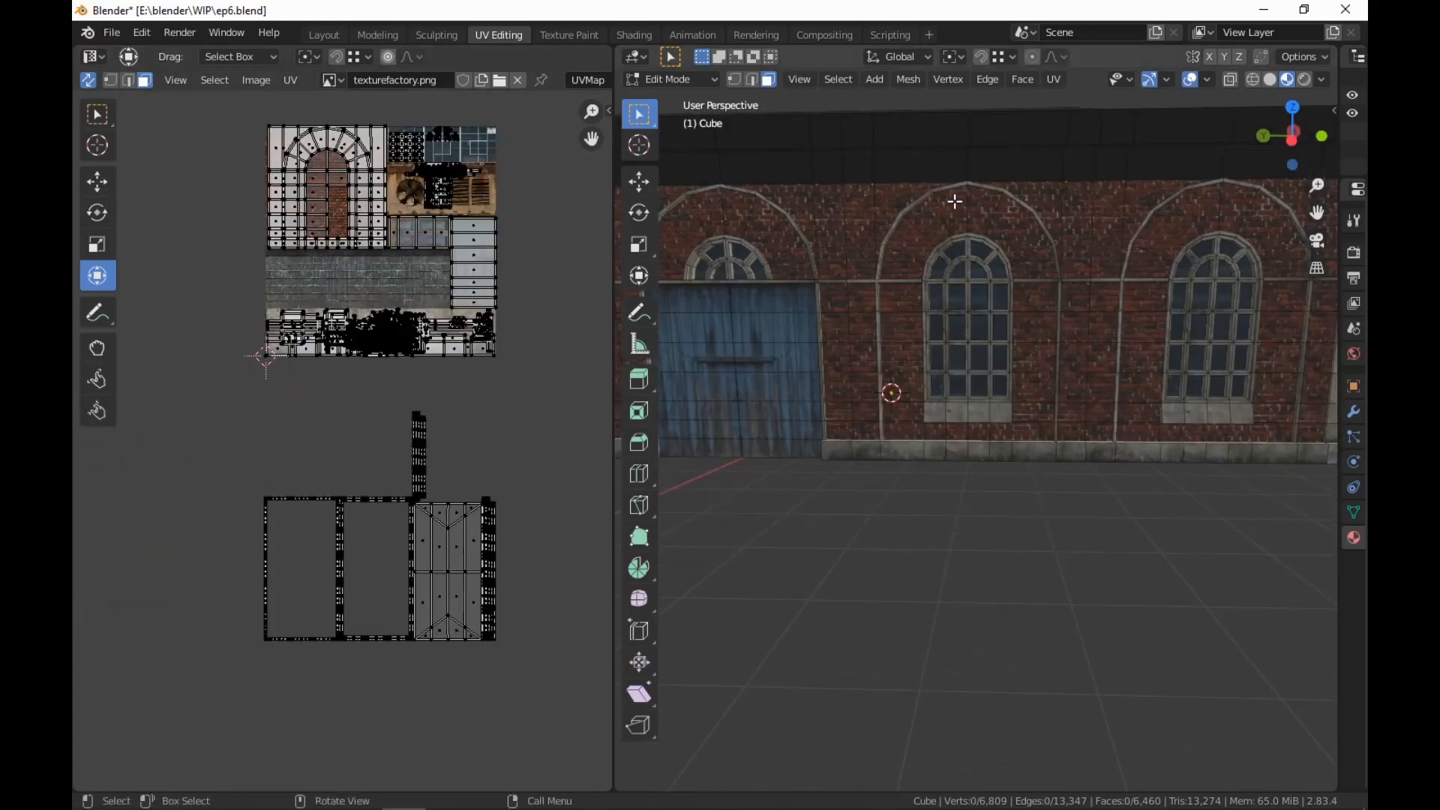
alt+click(858, 163)
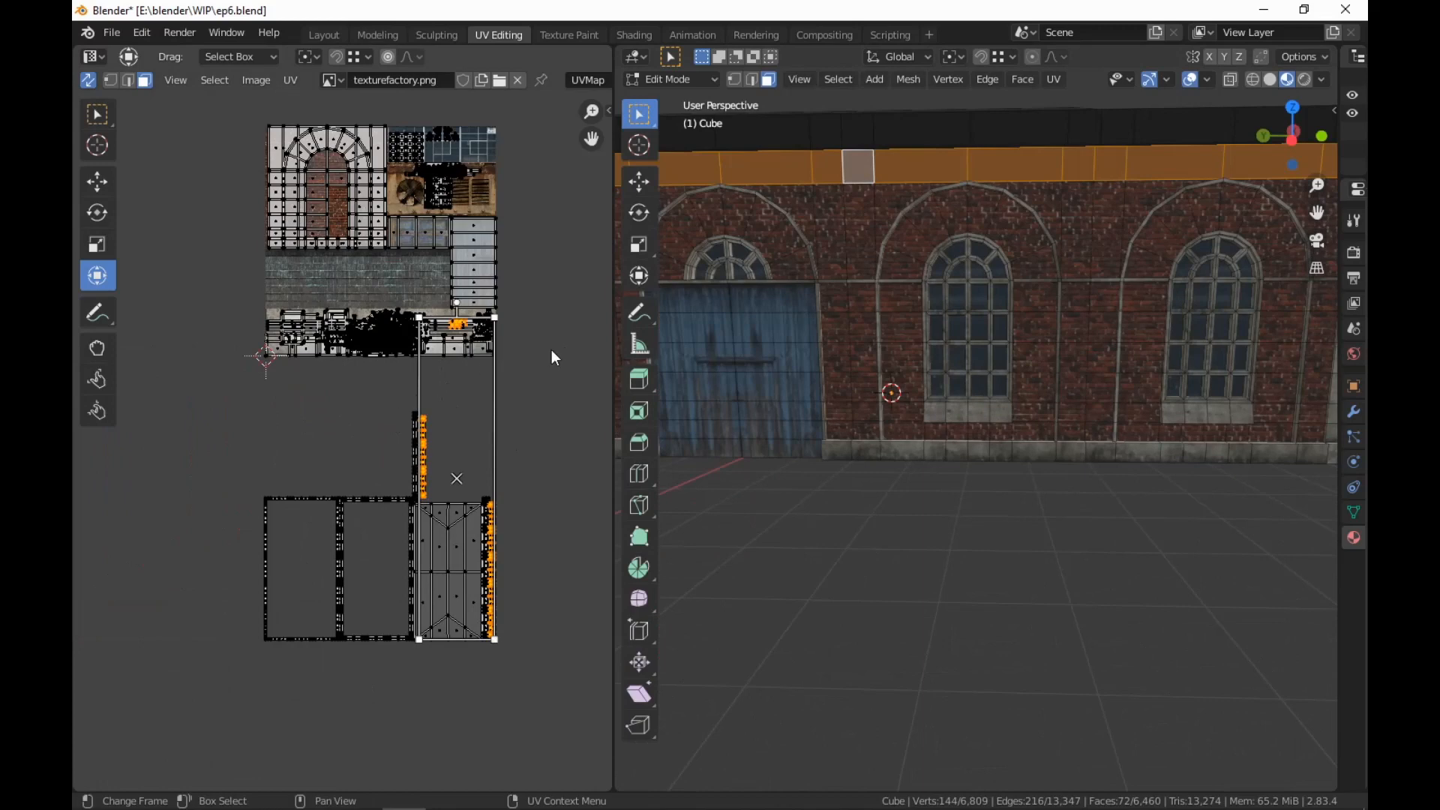
key(b)
middle_drag(532, 357, 319, 275)
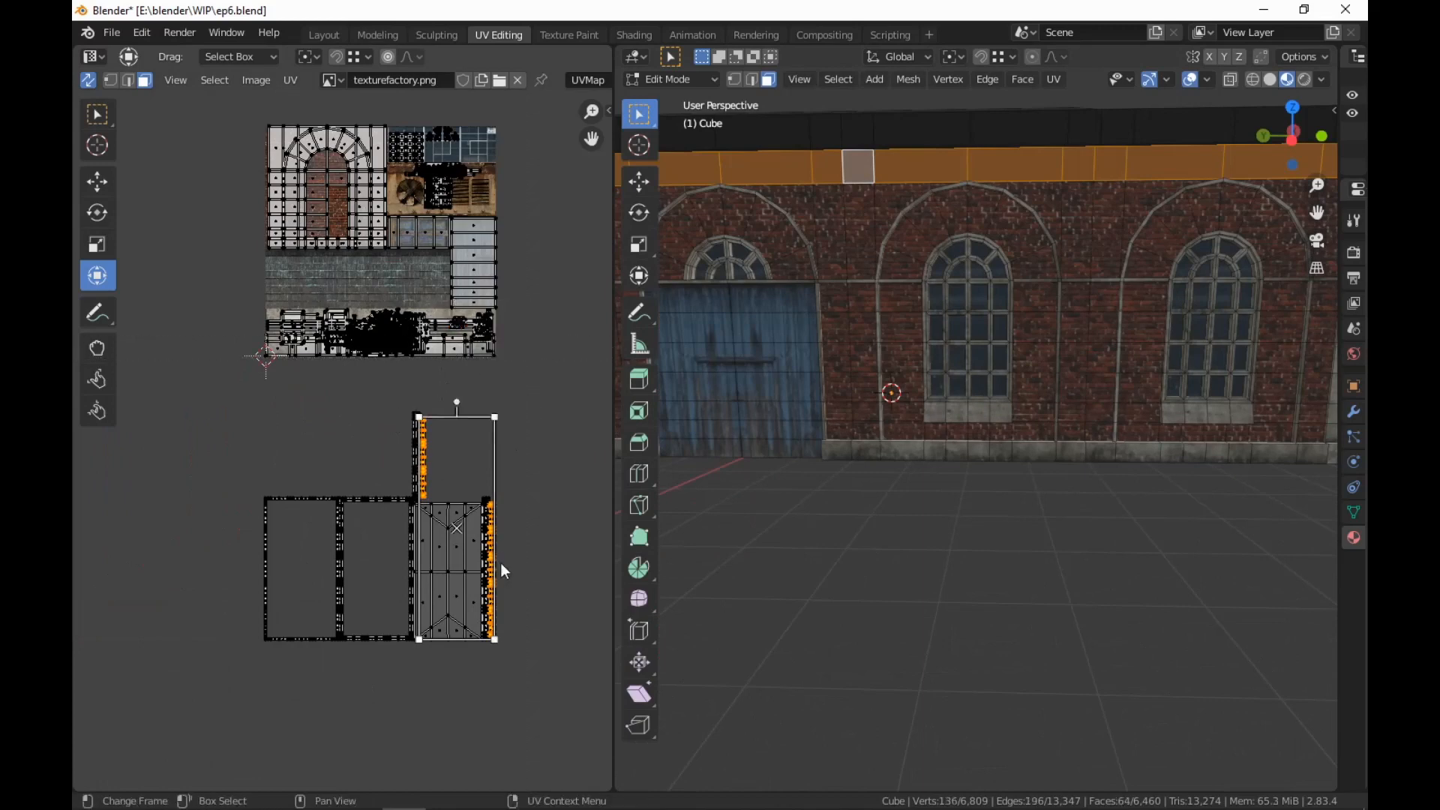
Rotate the selected wall-band UV strips to horizontal and move them to empty space beside the texture
middle_drag(543, 646, 429, 632)
scroll(430, 632, down, 1)
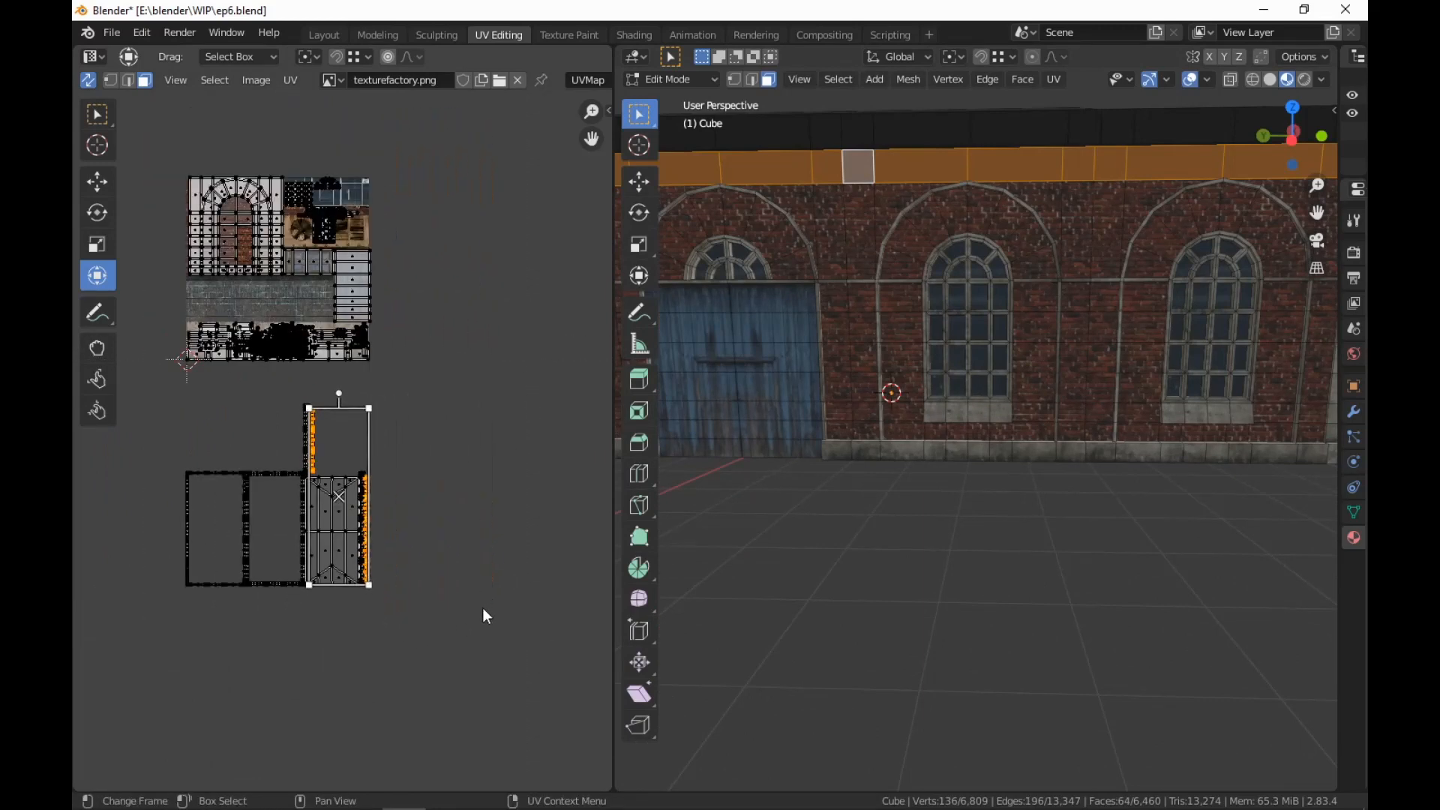
key(r)
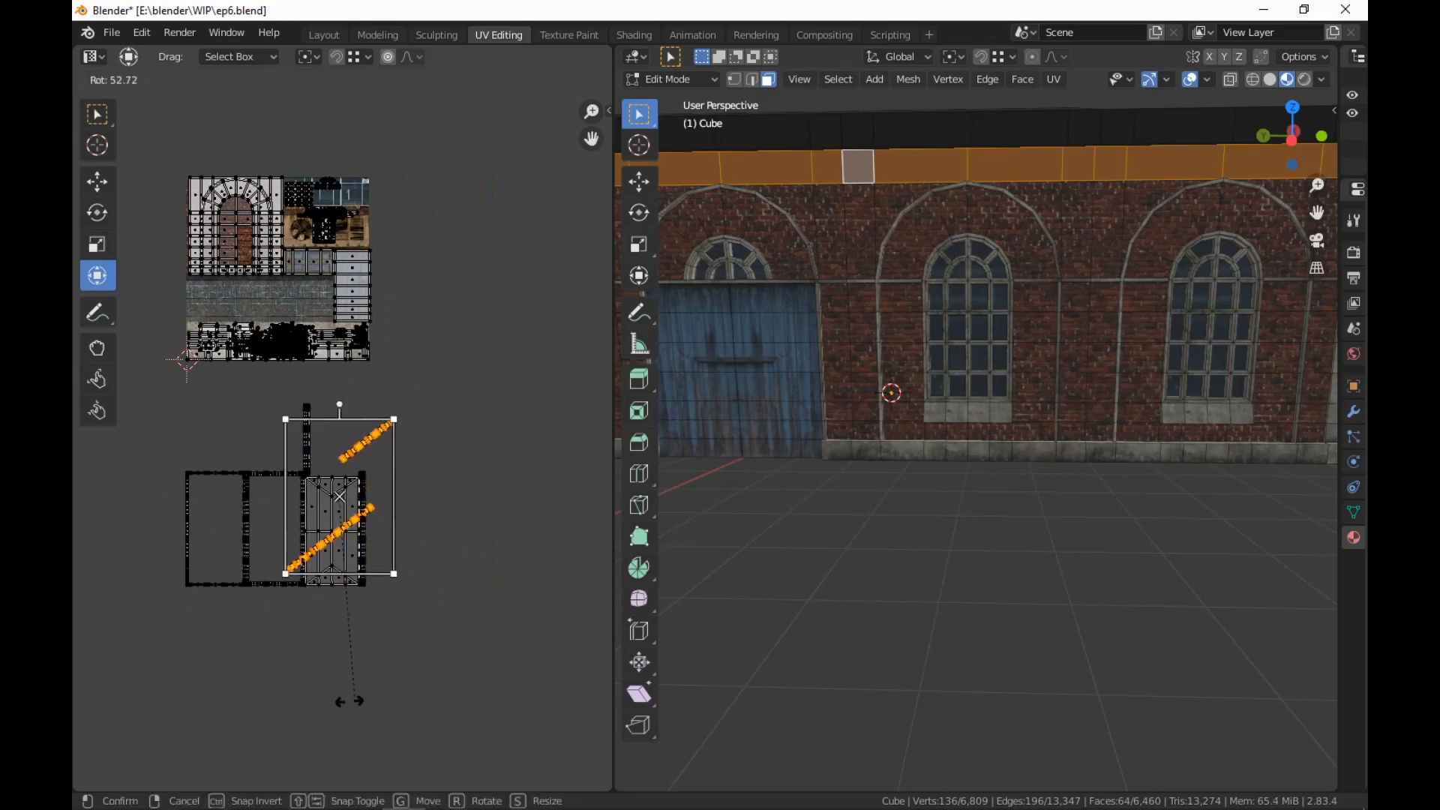
click(238, 654)
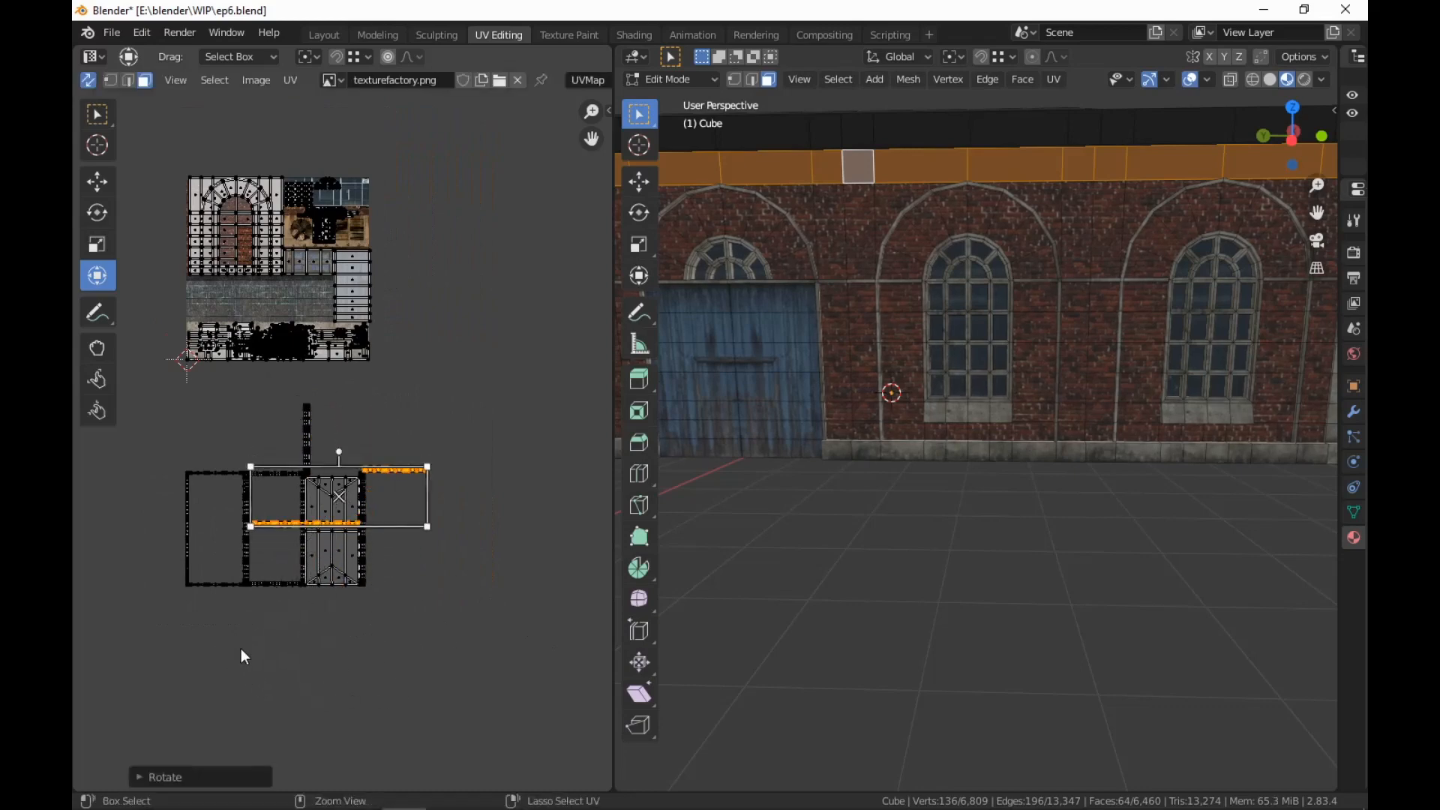
key(g)
click(396, 461)
middle_drag(459, 389, 418, 542)
scroll(417, 539, up, 2)
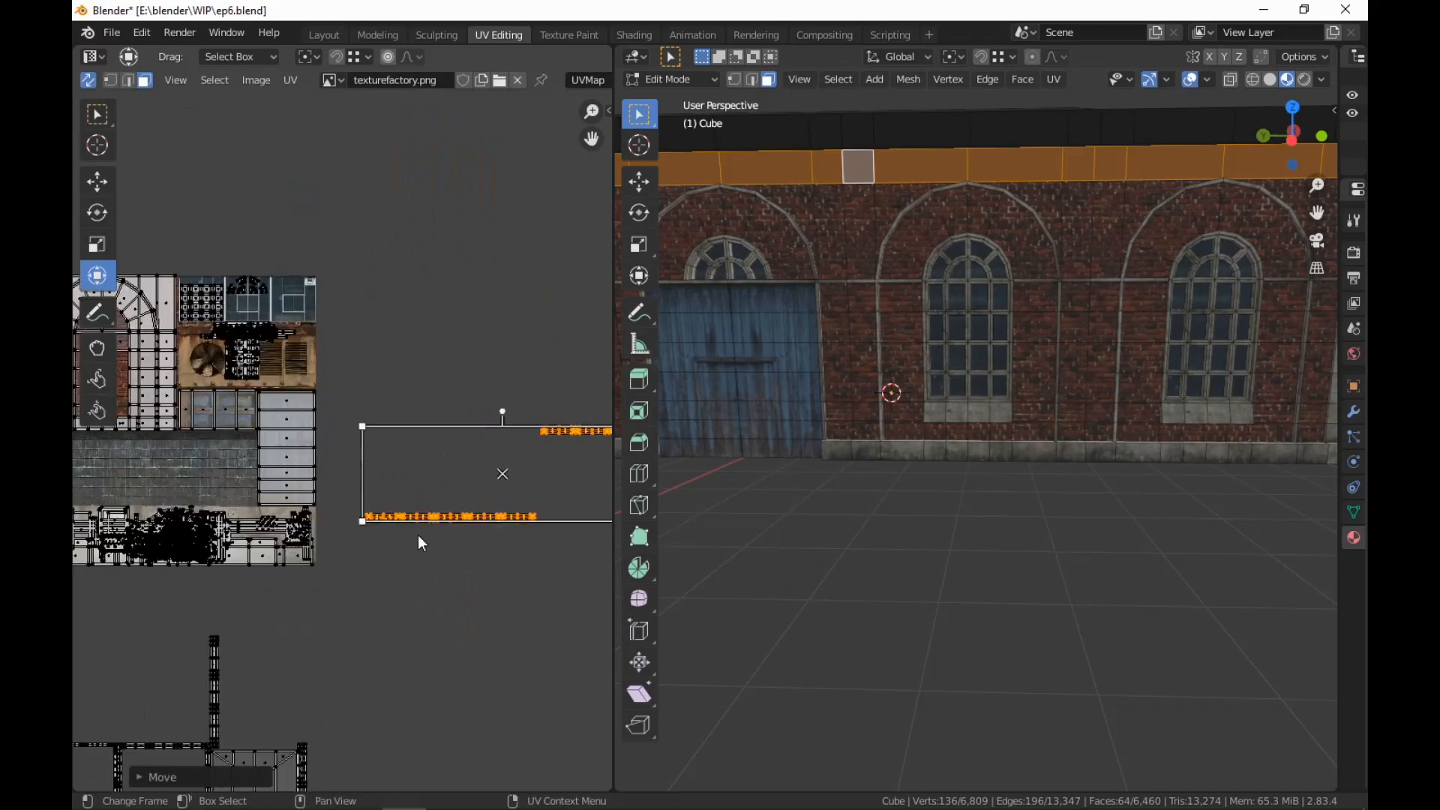
middle_drag(879, 602, 1132, 624)
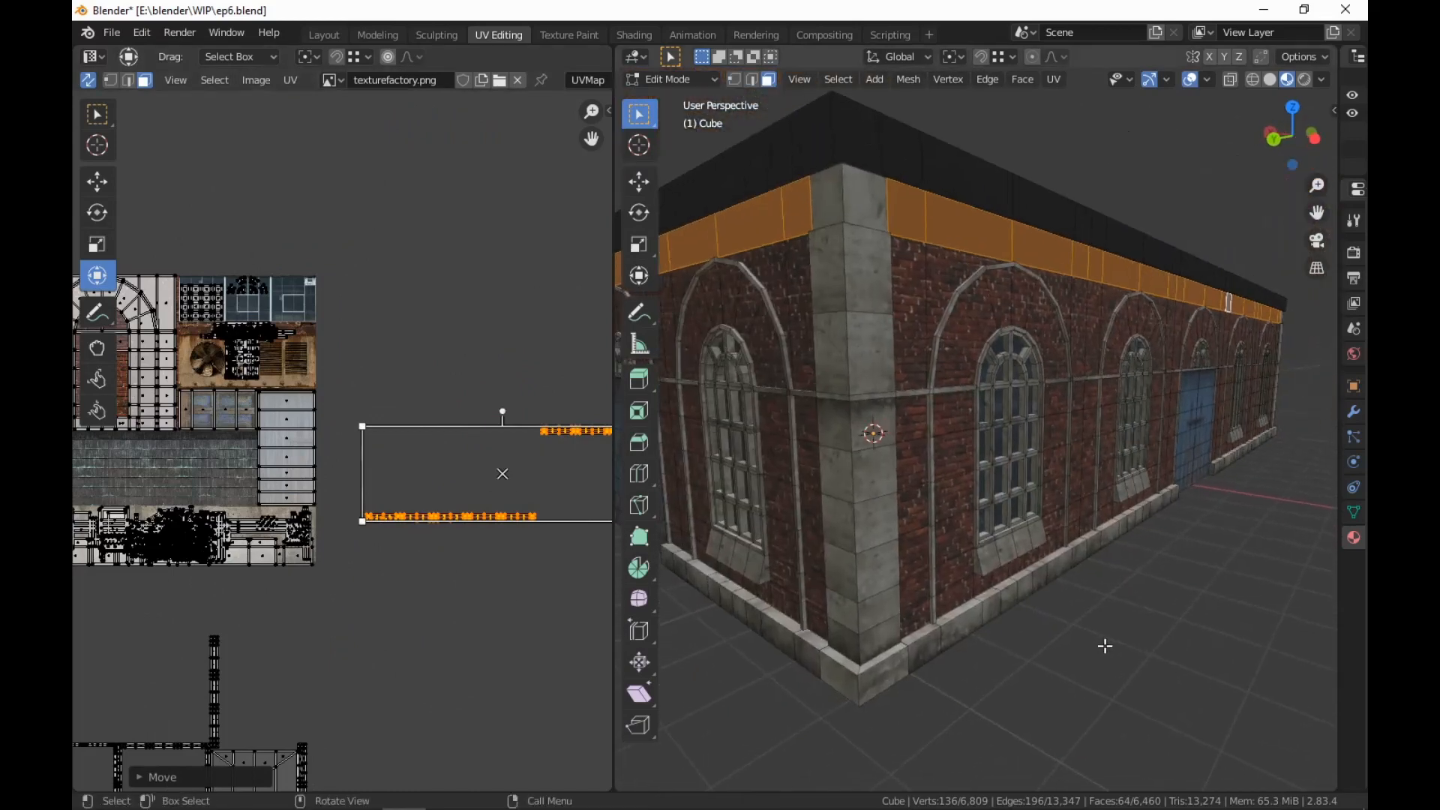
middle_drag(927, 223, 938, 257)
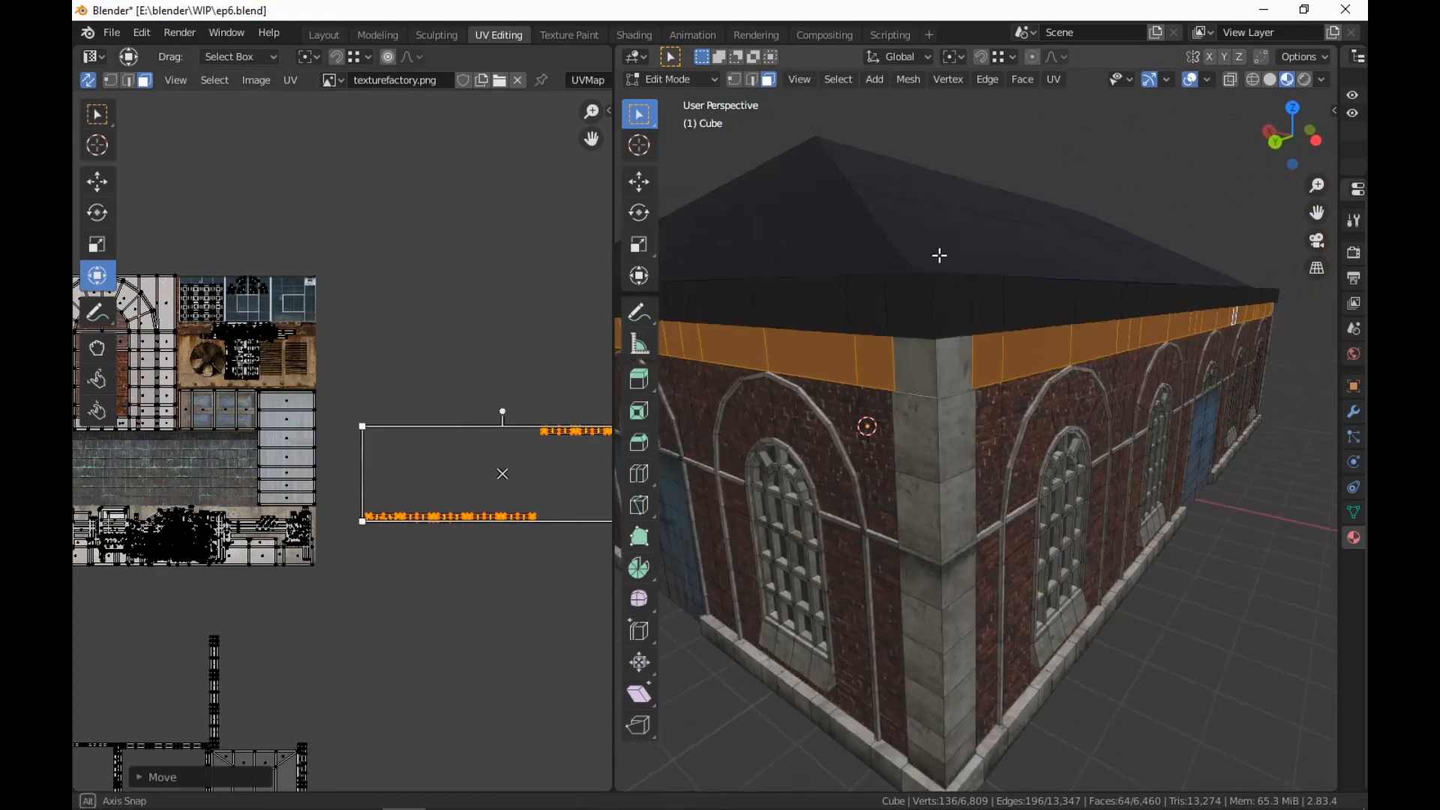
scroll(939, 256, up, 1)
click(895, 252)
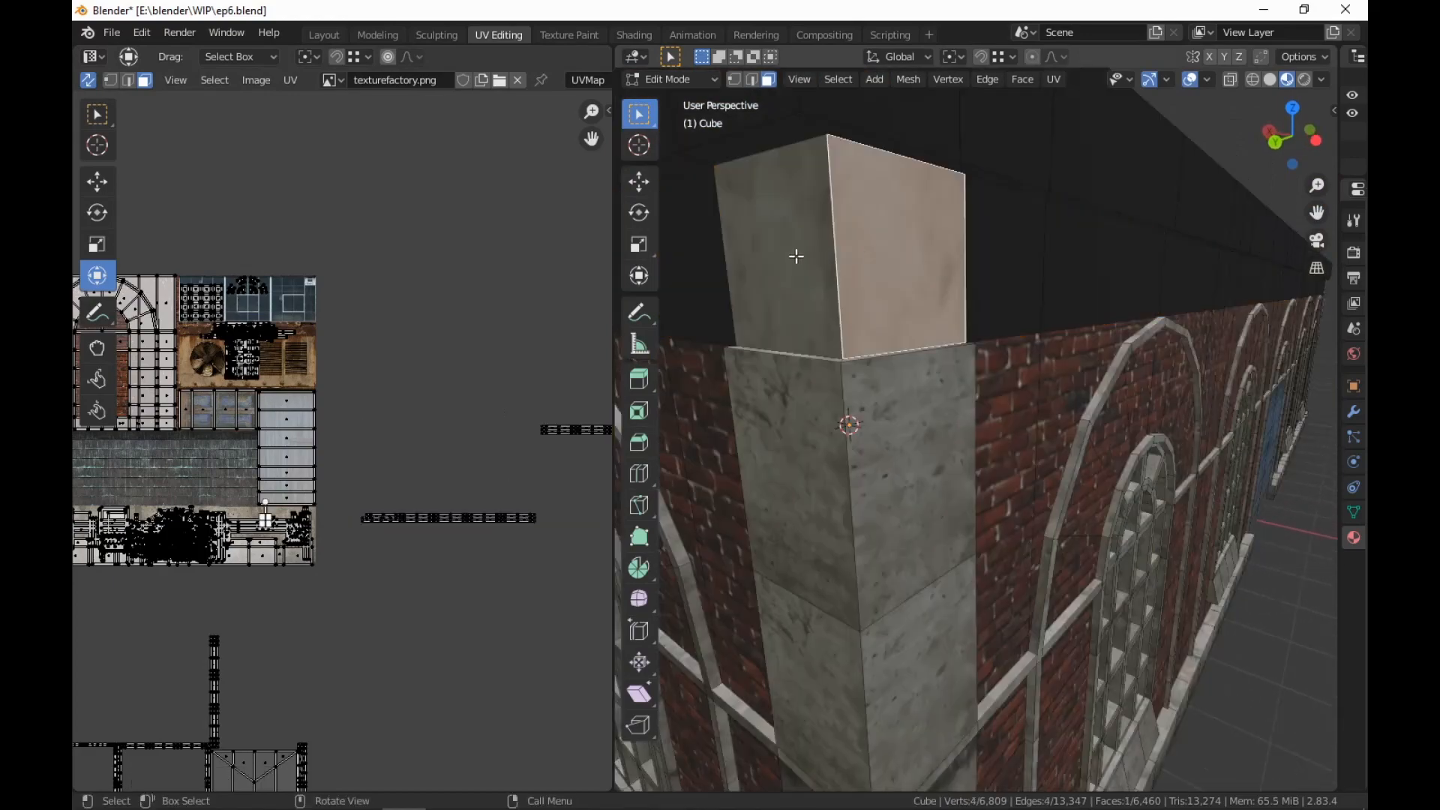
scroll(419, 460, up, 7)
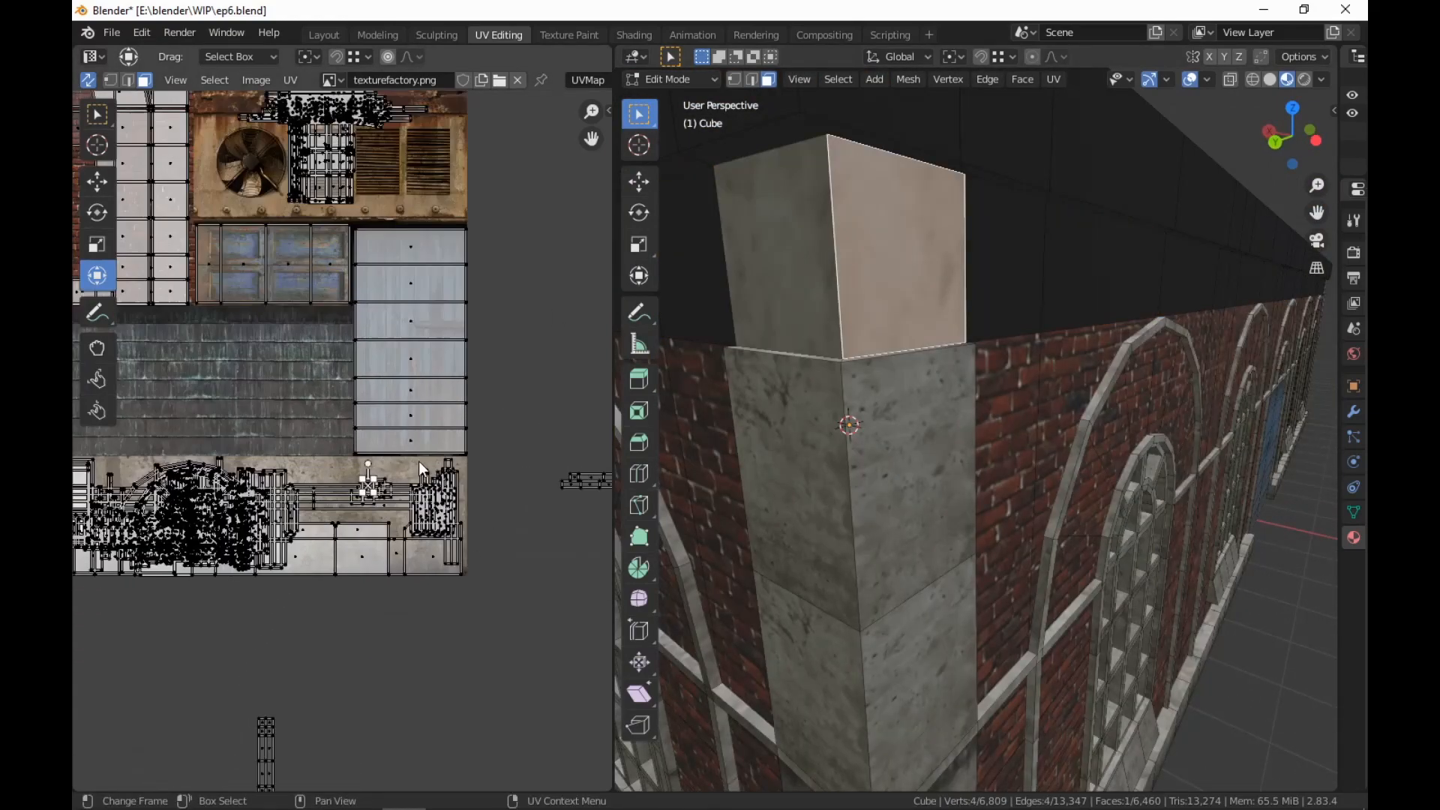
scroll(488, 565, up, 4)
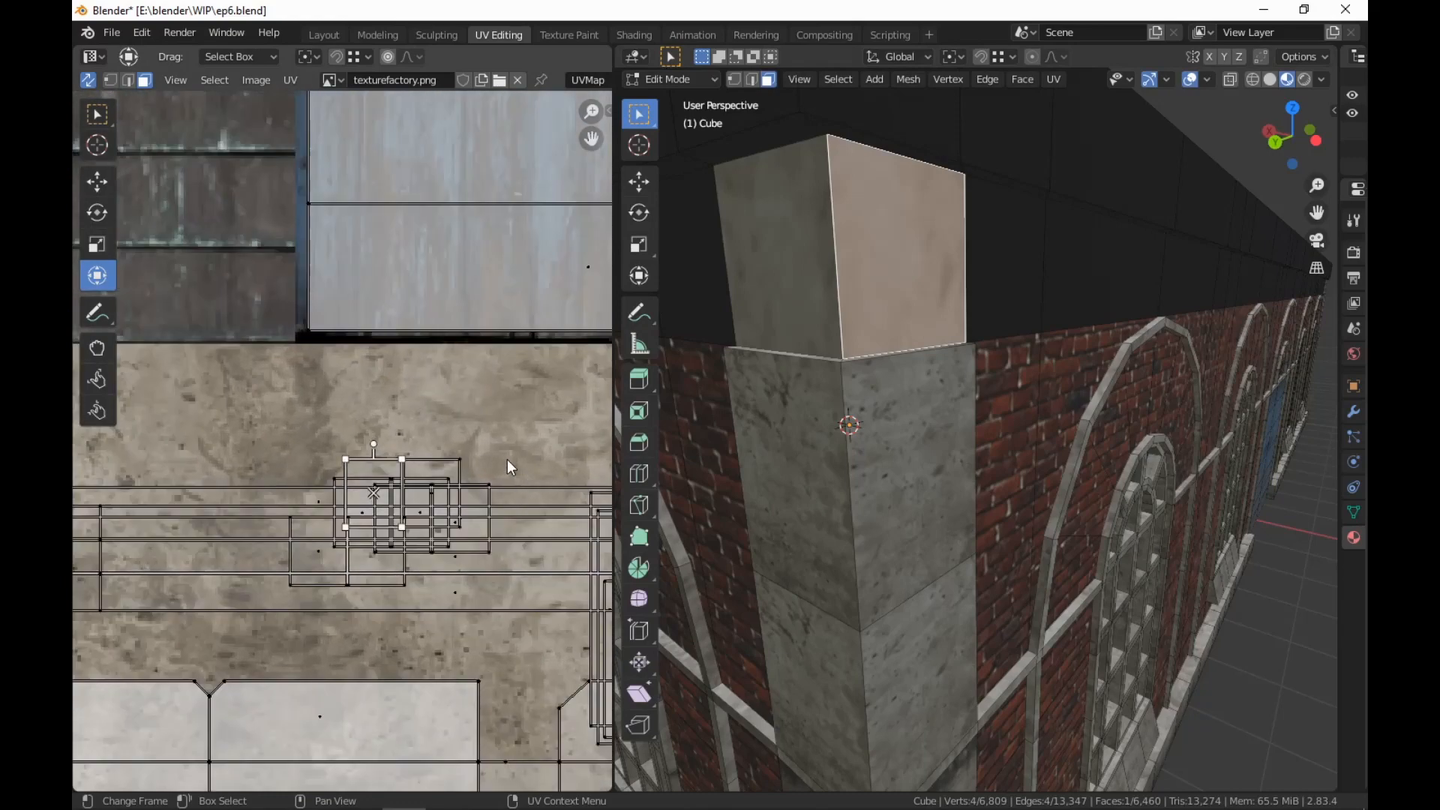
drag(327, 584, 273, 605)
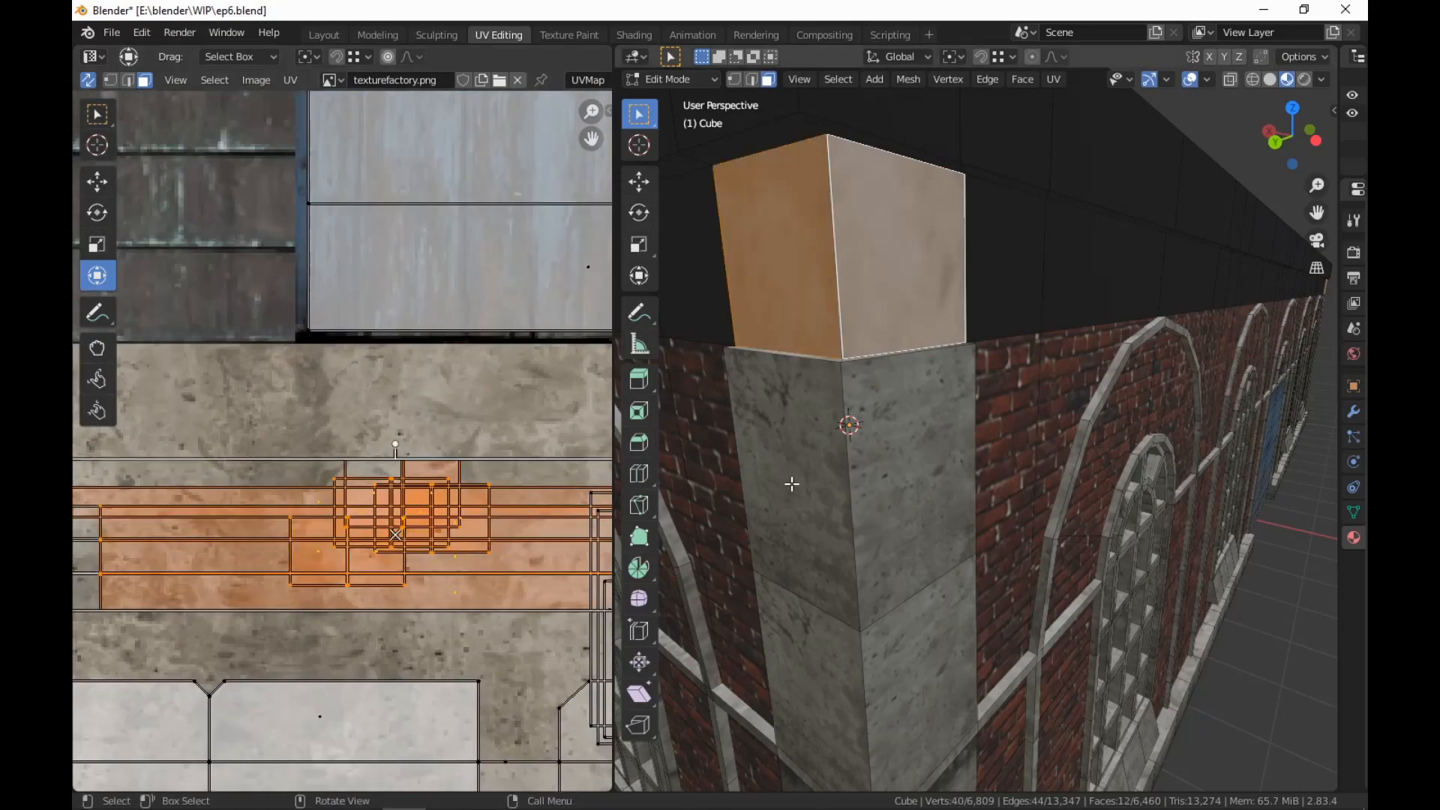
click(849, 296)
shift+click(856, 292)
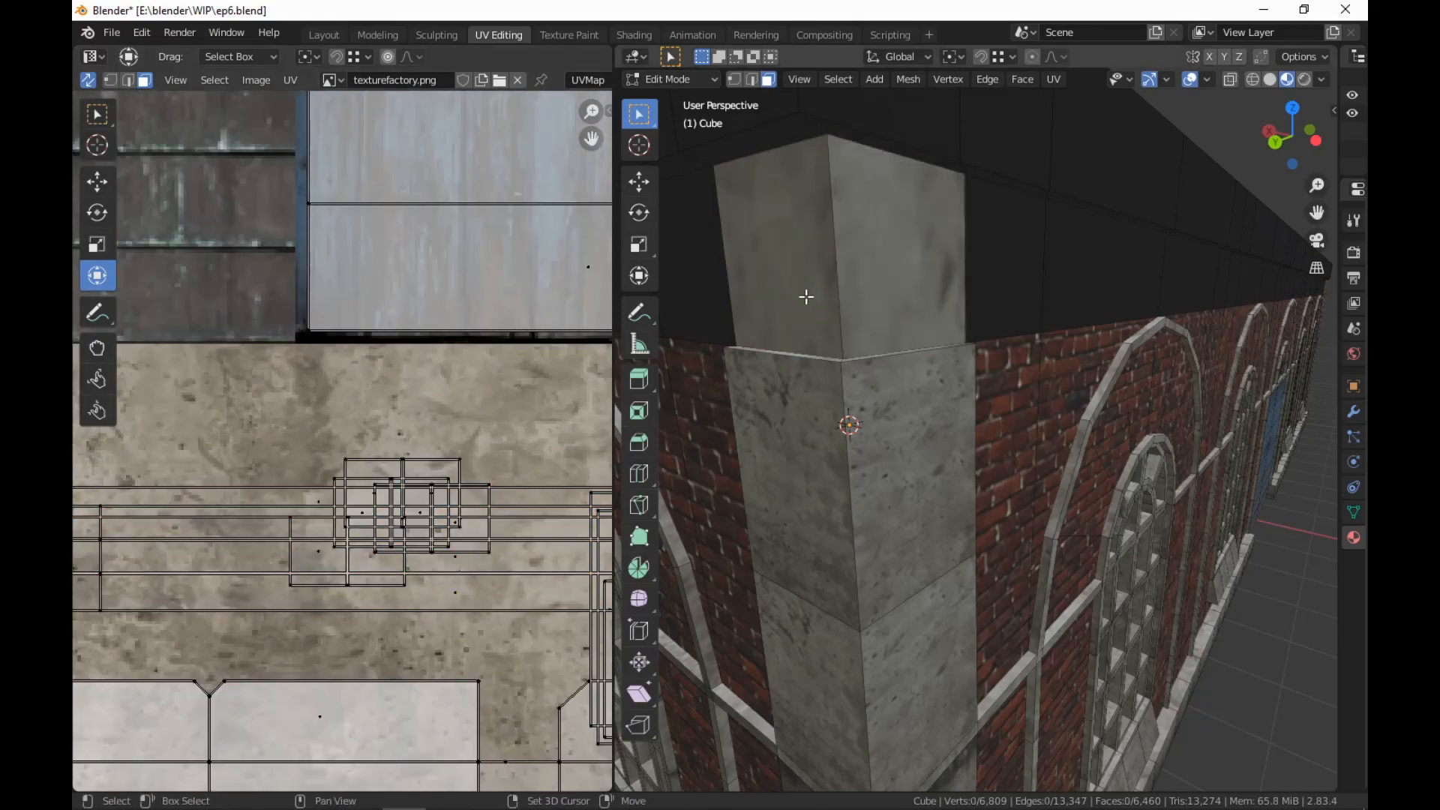
Select both concrete faces at the top of the pillar on two of the building's corners
shift+click(805, 299)
shift+click(858, 290)
key(Home)
scroll(856, 540, up, 8)
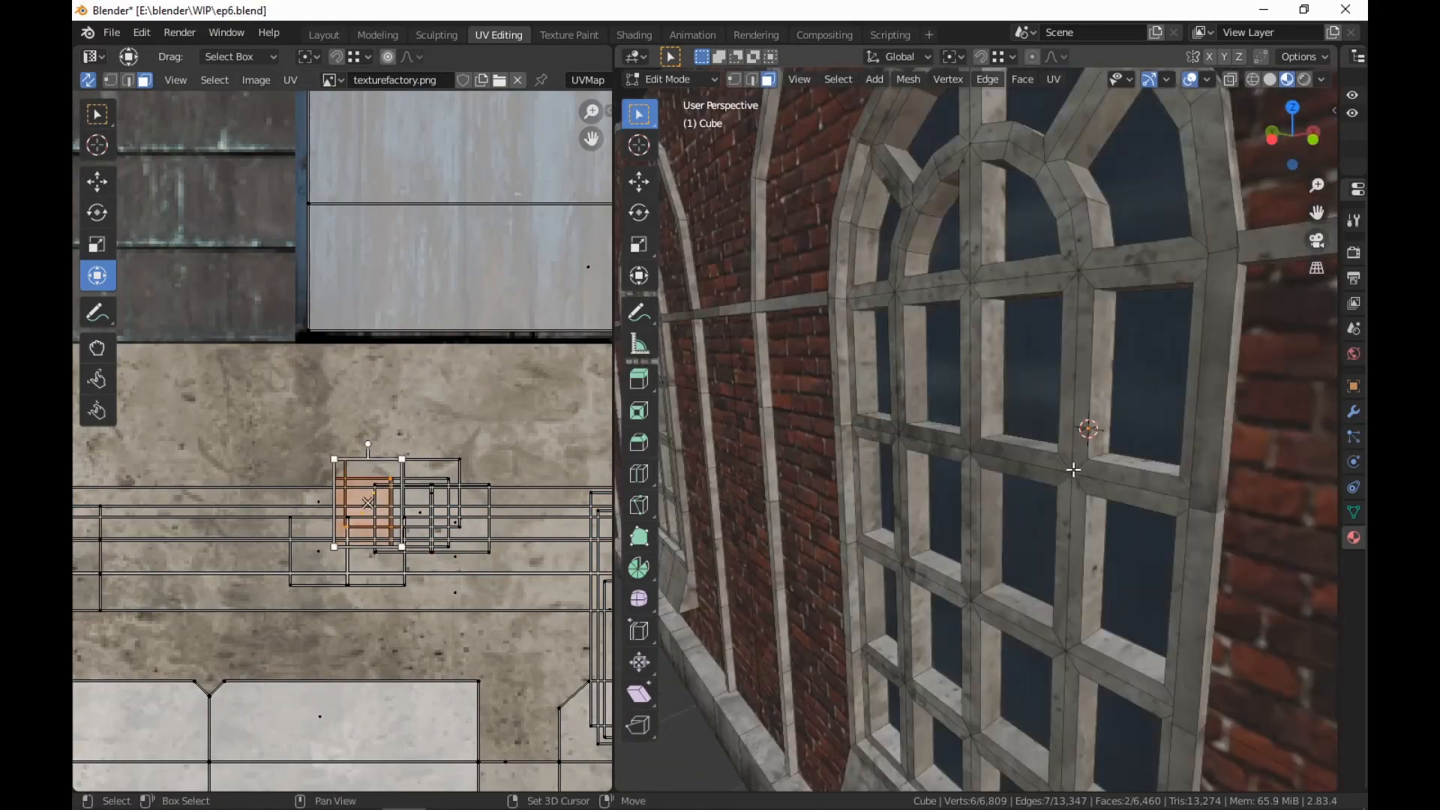
scroll(1002, 506, down, 3)
shift+click(999, 318)
shift+click(975, 316)
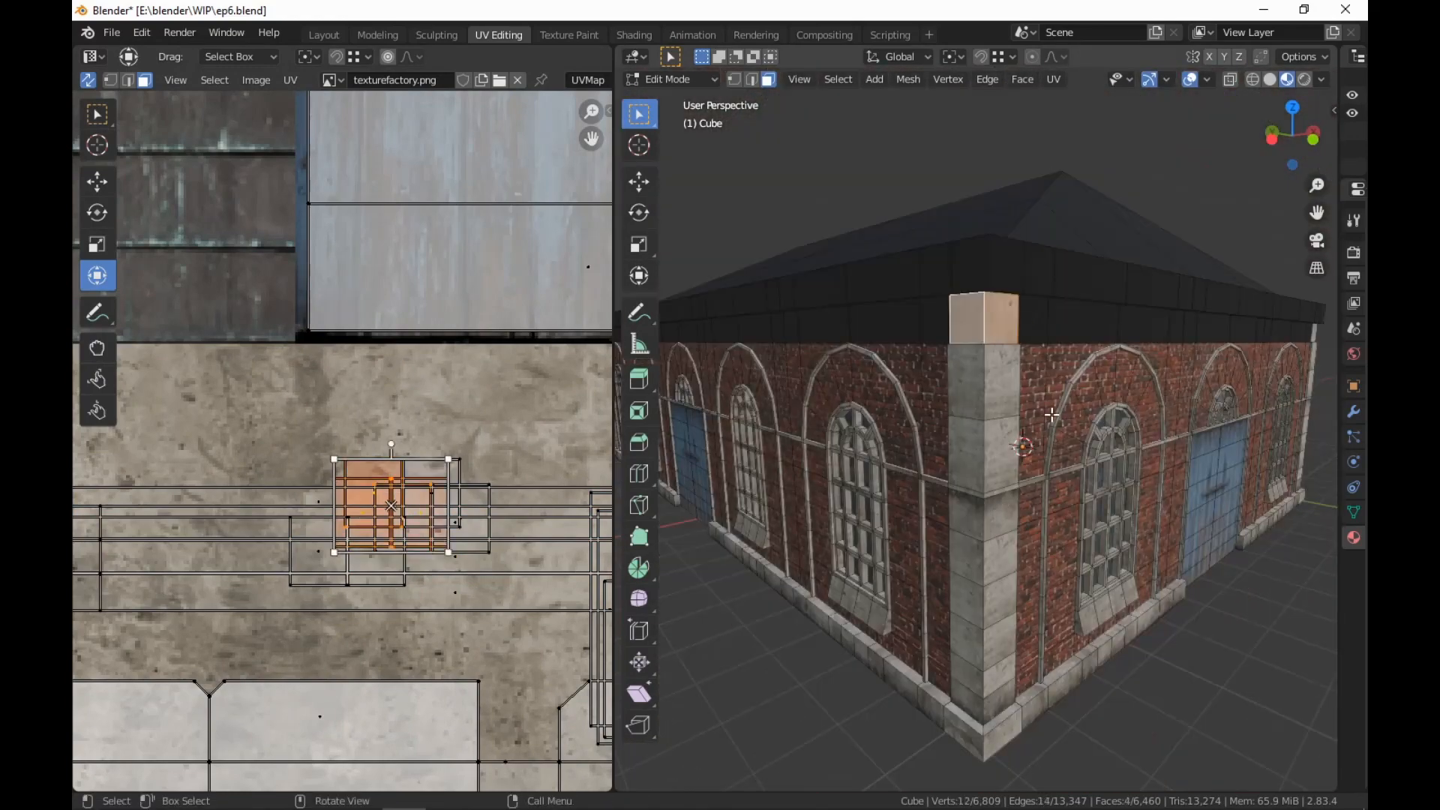
Add the top concrete pillar faces of the other two building corners to the selection
middle_drag(975, 316, 923, 369)
scroll(866, 330, up, 5)
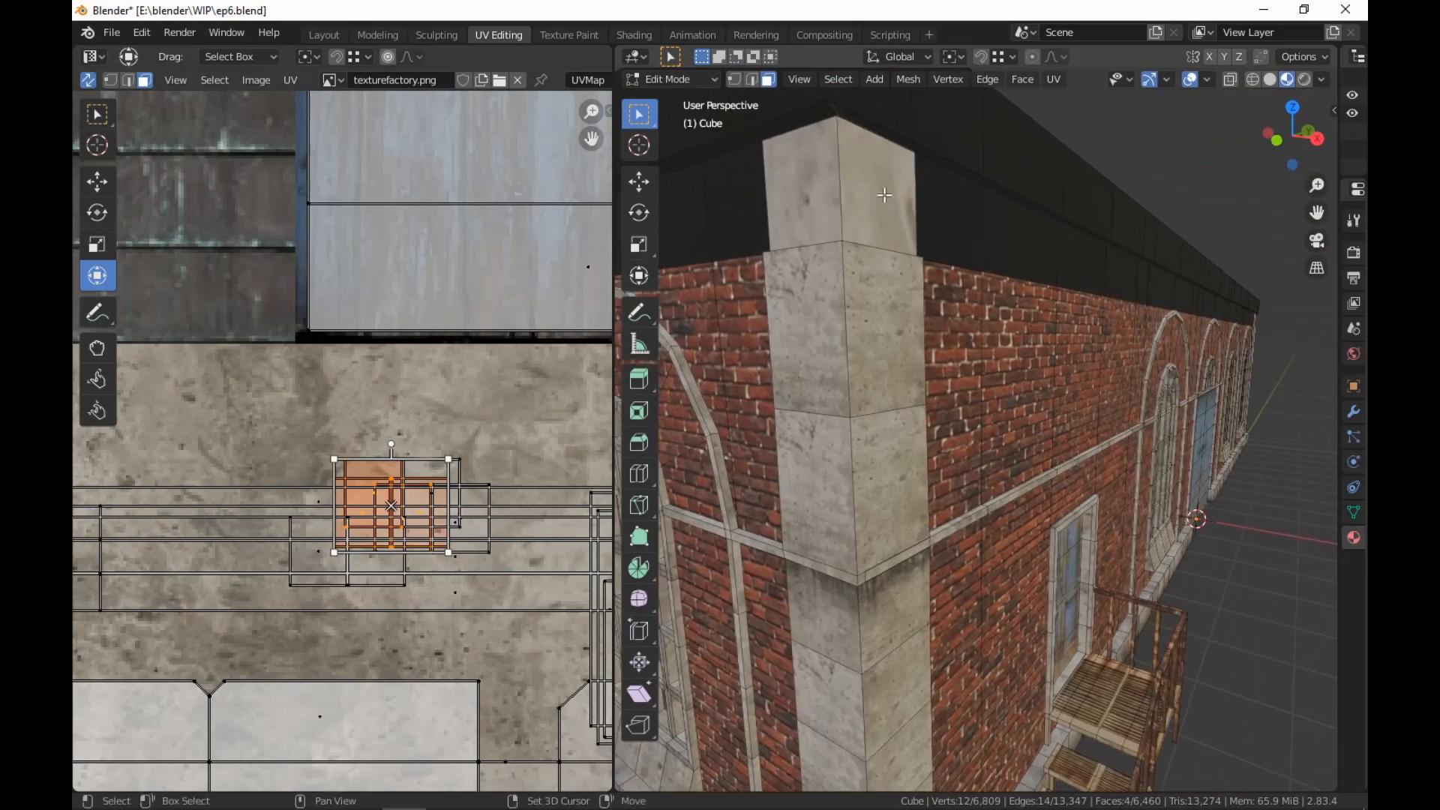
shift+click(897, 218)
shift+click(832, 195)
scroll(1106, 466, down, 5)
middle_drag(1106, 467, 890, 466)
scroll(1059, 492, up, 5)
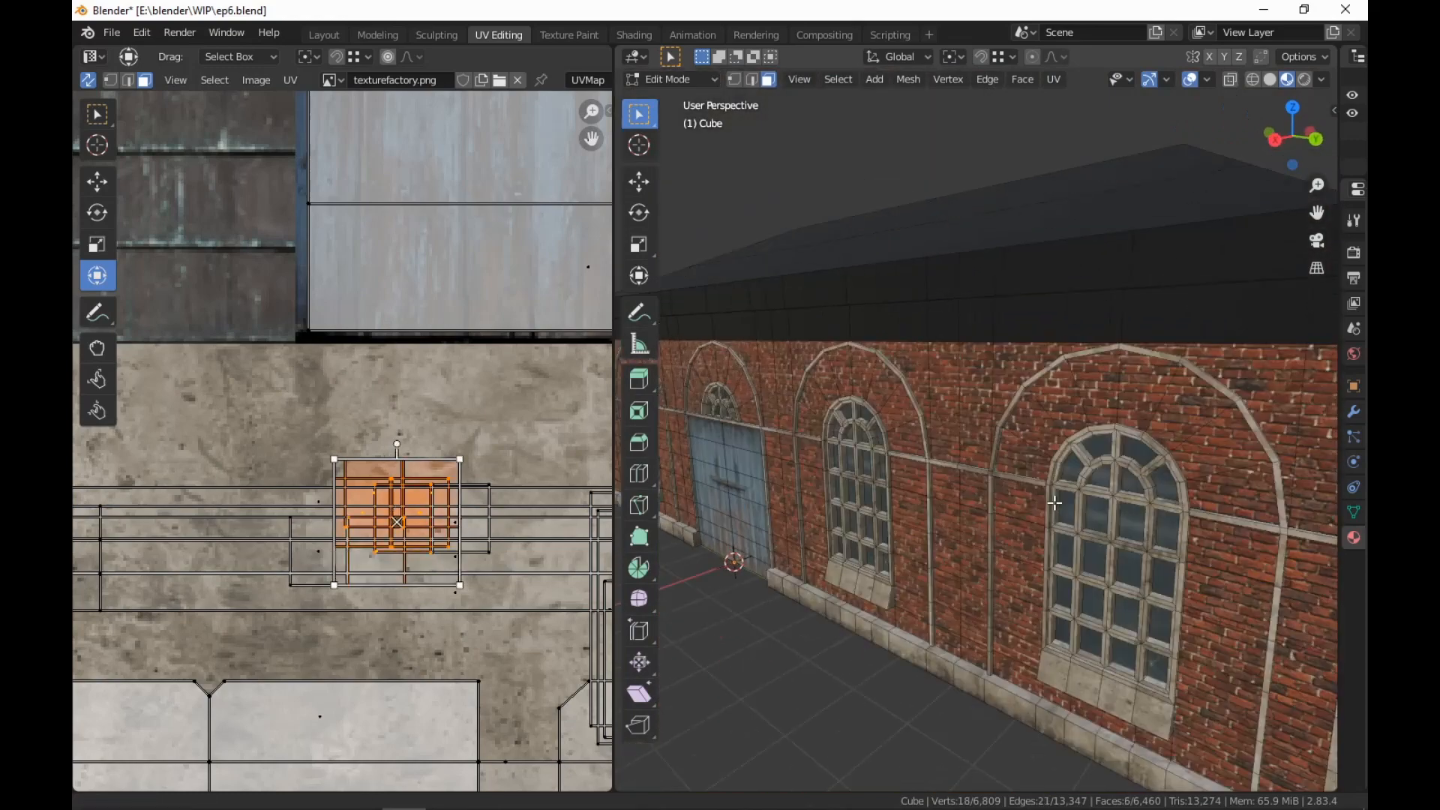
middle_drag(1060, 495, 941, 430)
shift+click(879, 392)
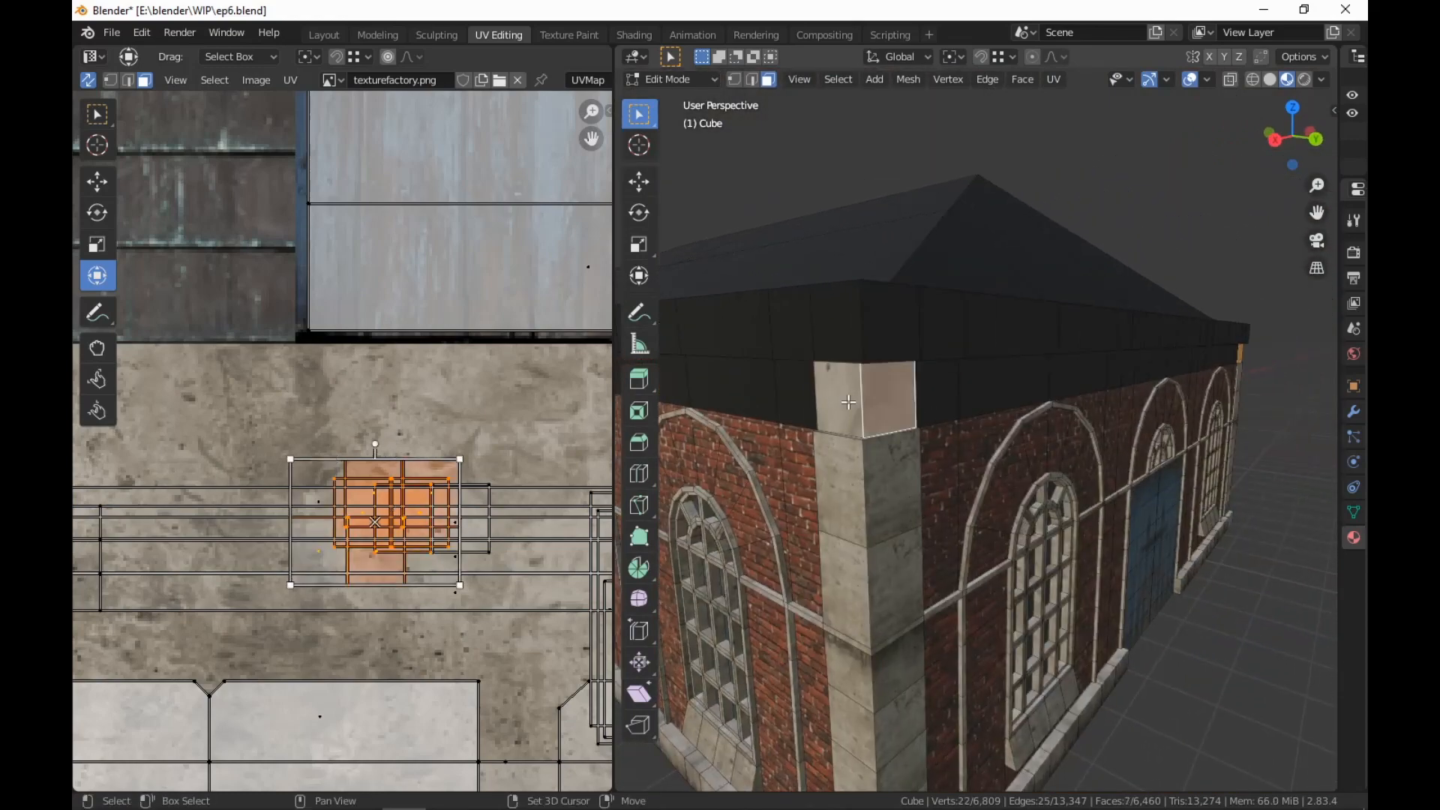
shift+click(840, 399)
Scale up the selected pillar-top UVs over the concrete texture and clear the selection
key(s)
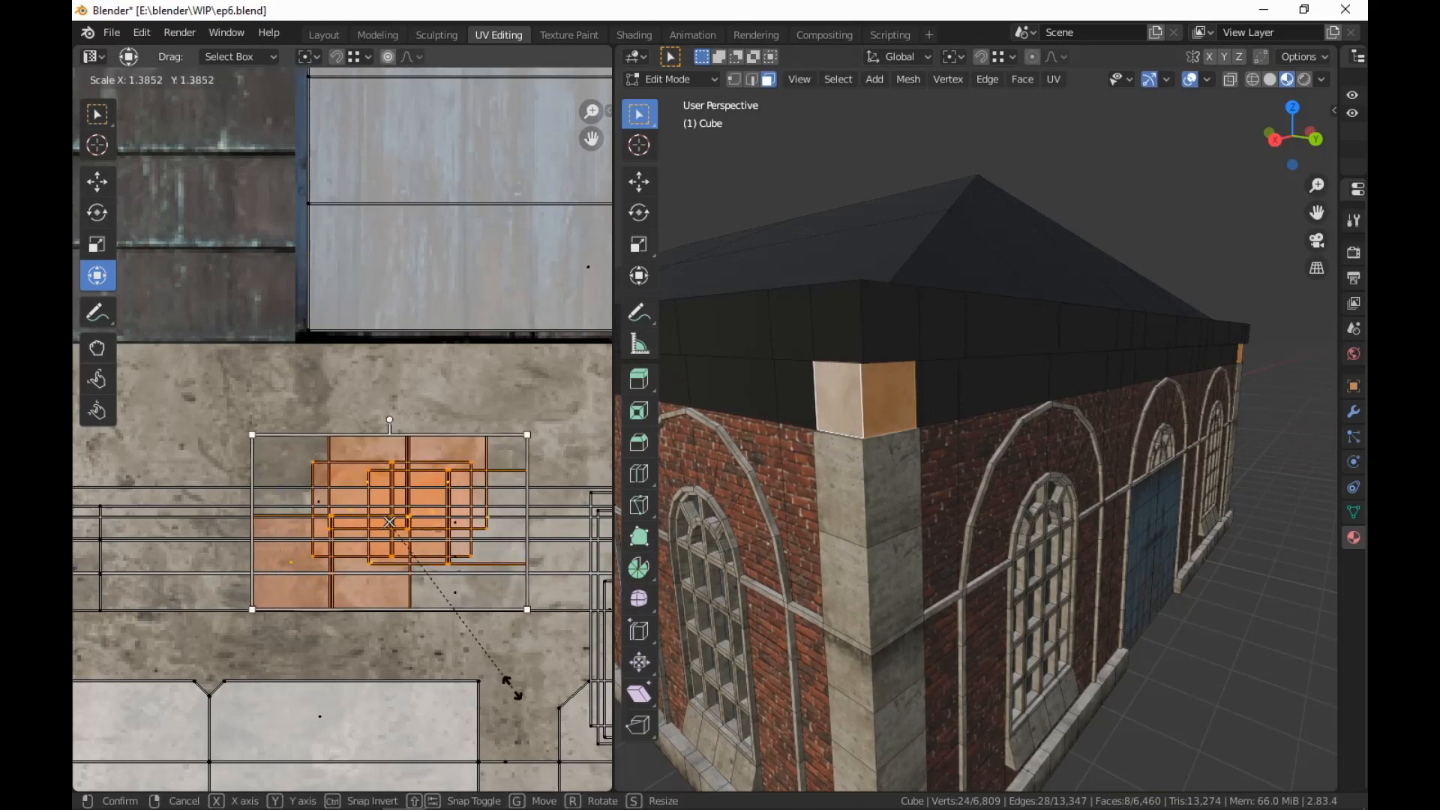
click(556, 726)
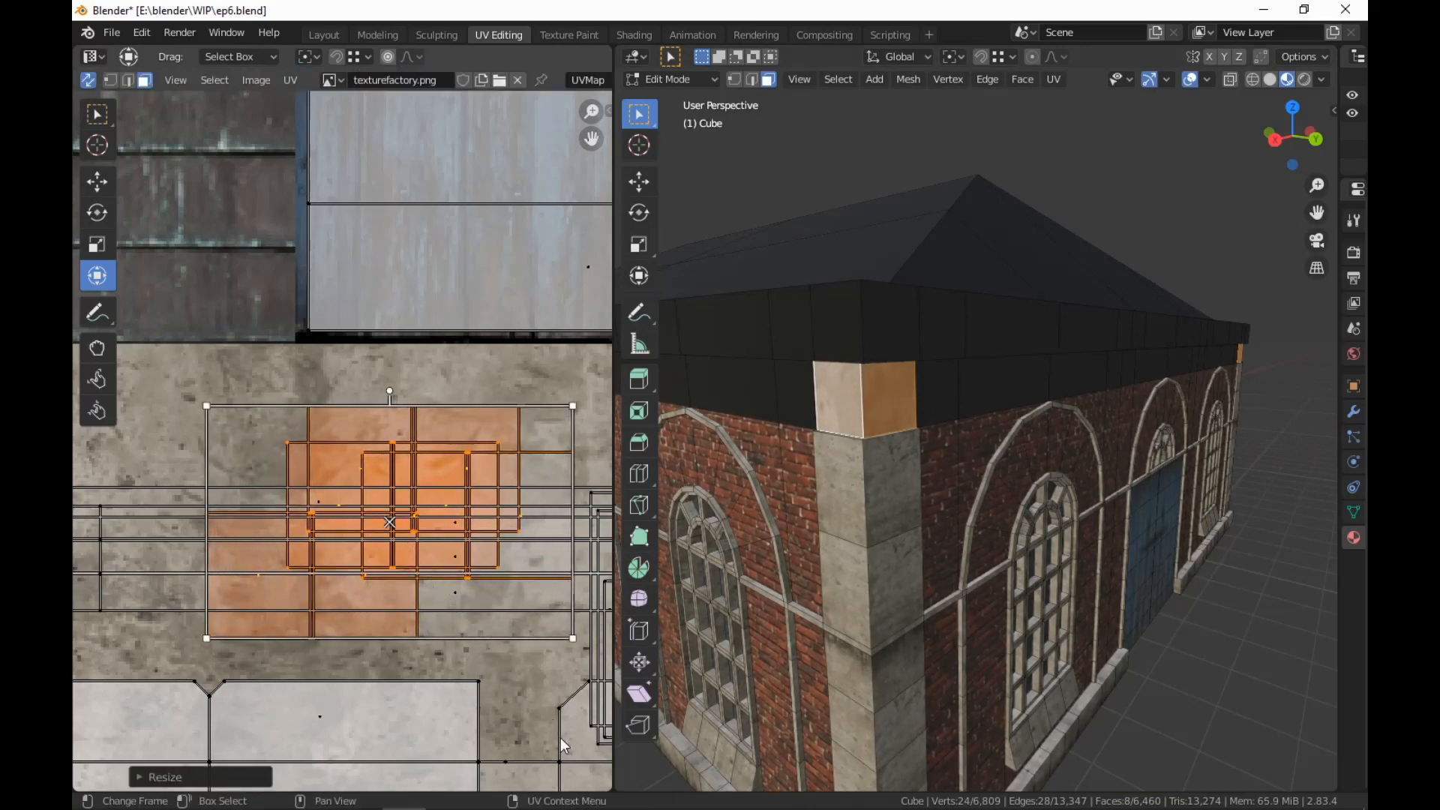
click(1260, 707)
middle_drag(1246, 709, 1268, 703)
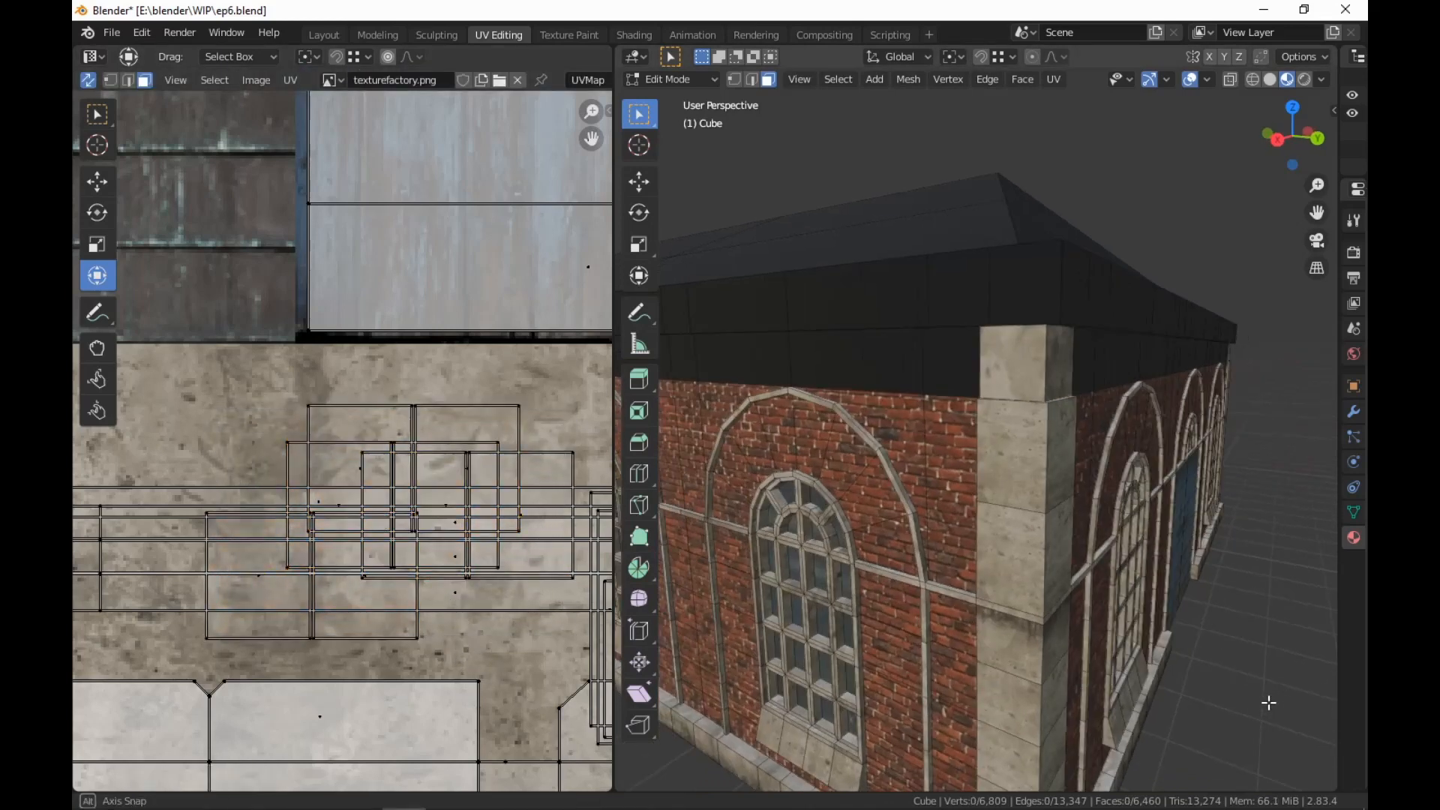
Restore the pillar-top UV selection, move it lower onto the concrete texture, scale it up and clear the selection
scroll(552, 688, down, 3)
middle_drag(552, 689, 541, 667)
key(ctrl+z)
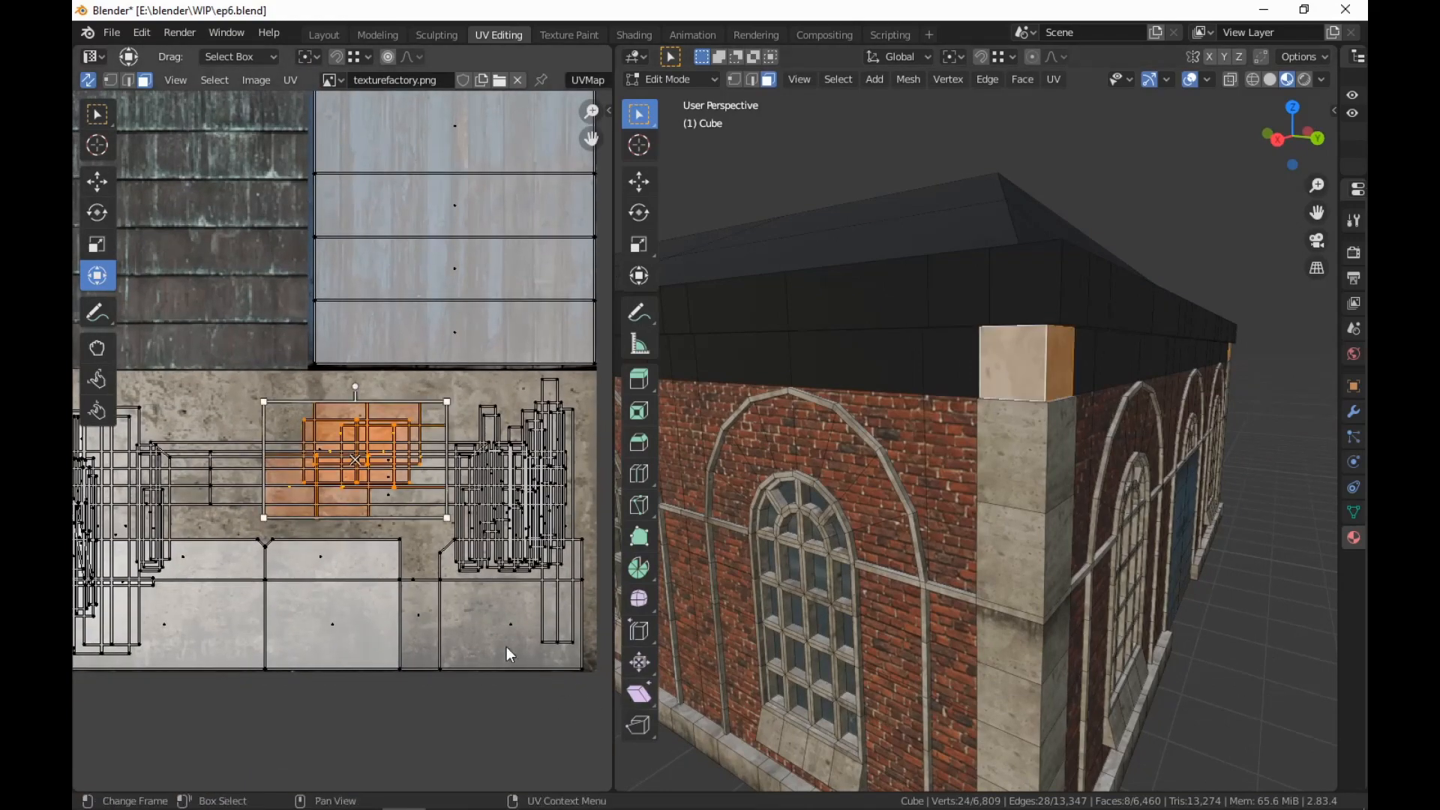
key(g)
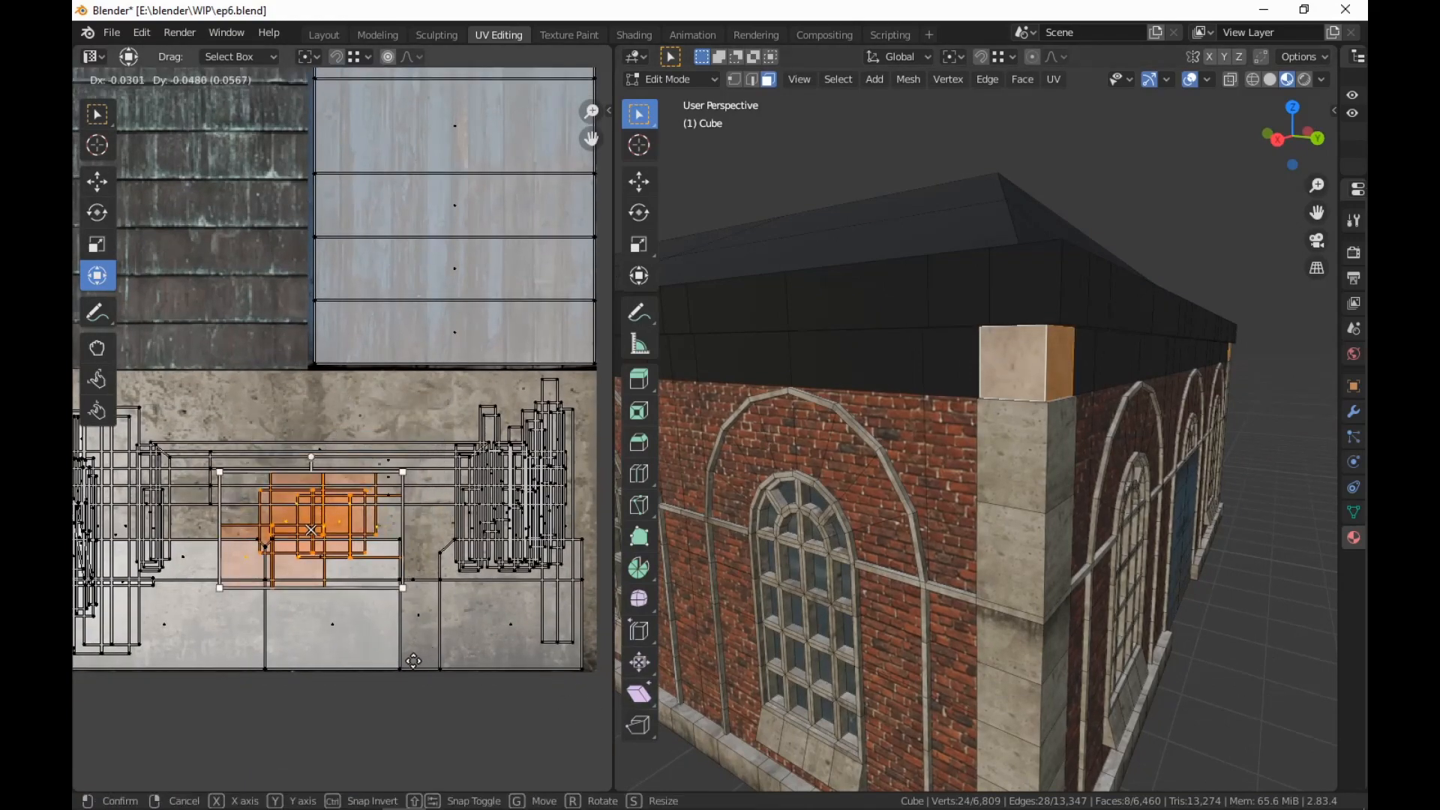
click(416, 659)
key(s)
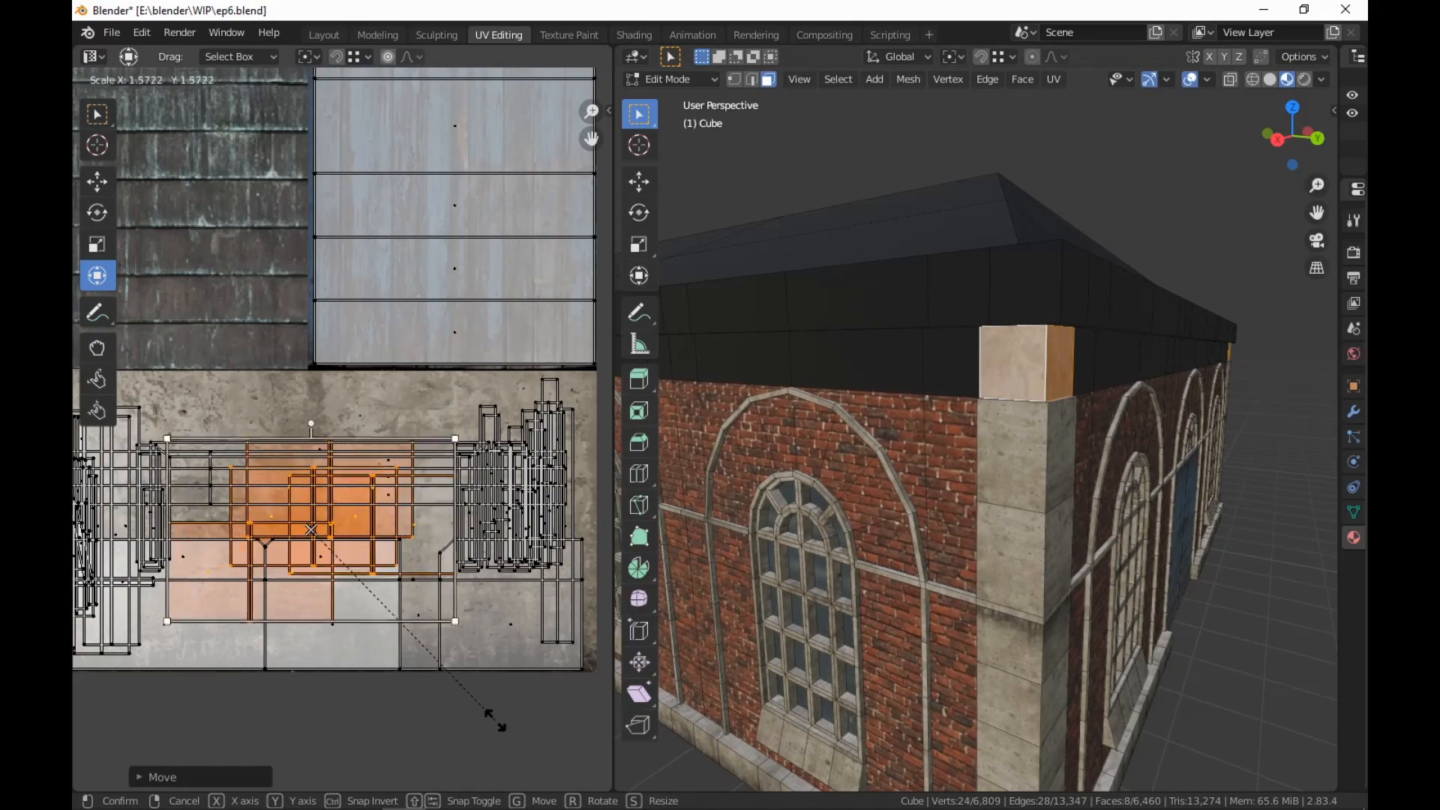
click(525, 747)
click(1296, 741)
Select the shorter wall-band UV strip and move it next to the longer strip, just above it with a small gap
scroll(1275, 717, down, 4)
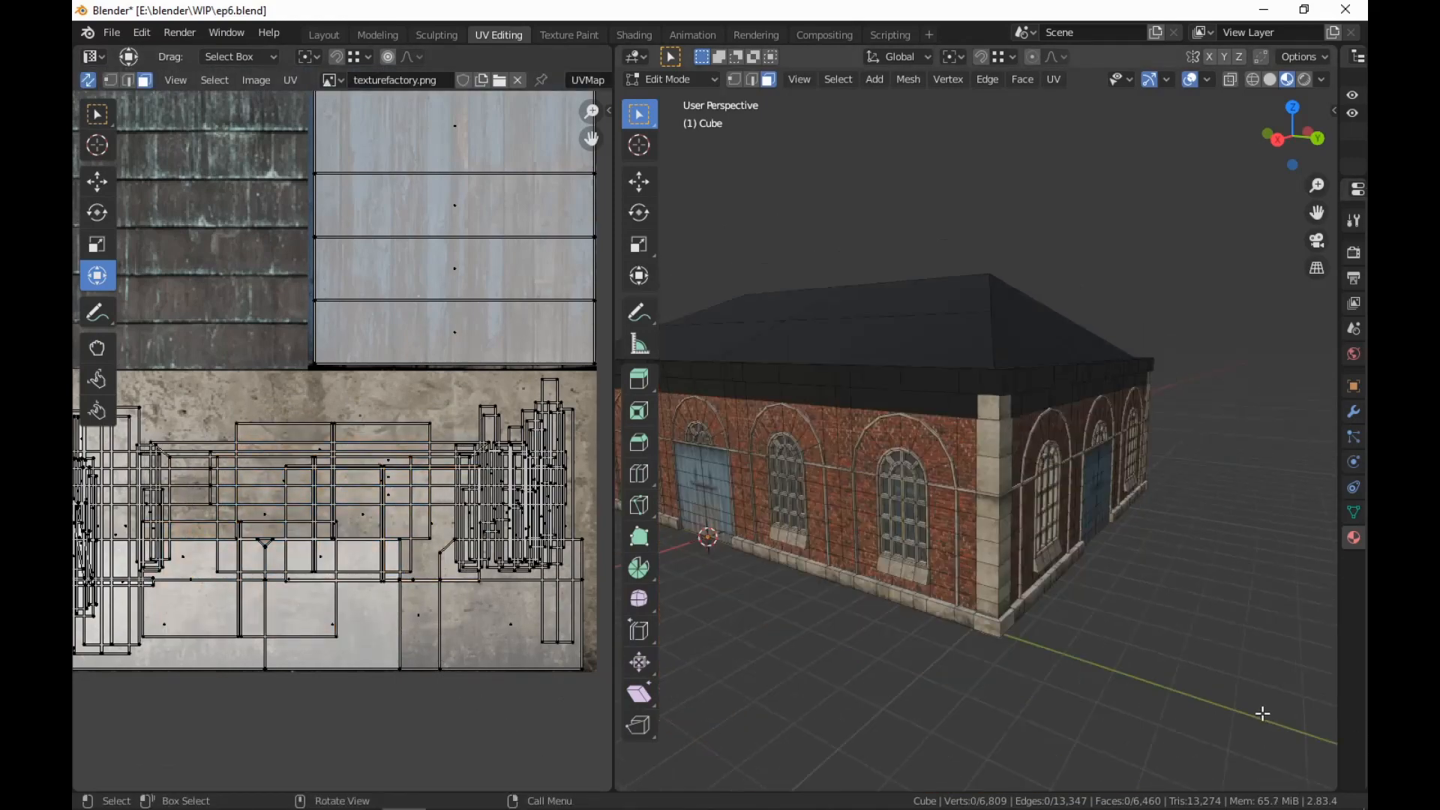
middle_drag(1260, 713, 1055, 697)
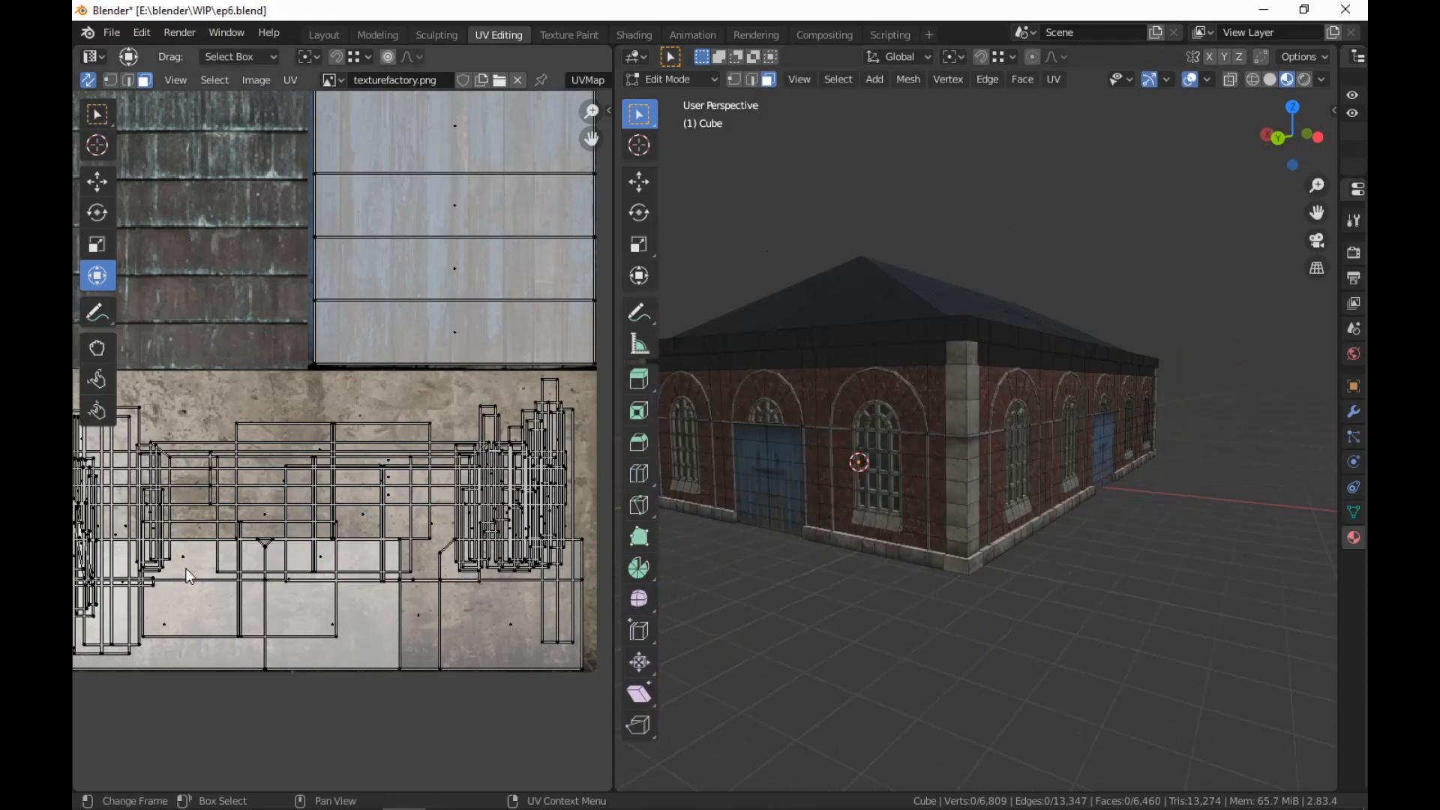
scroll(293, 502, down, 5)
scroll(292, 502, down, 4)
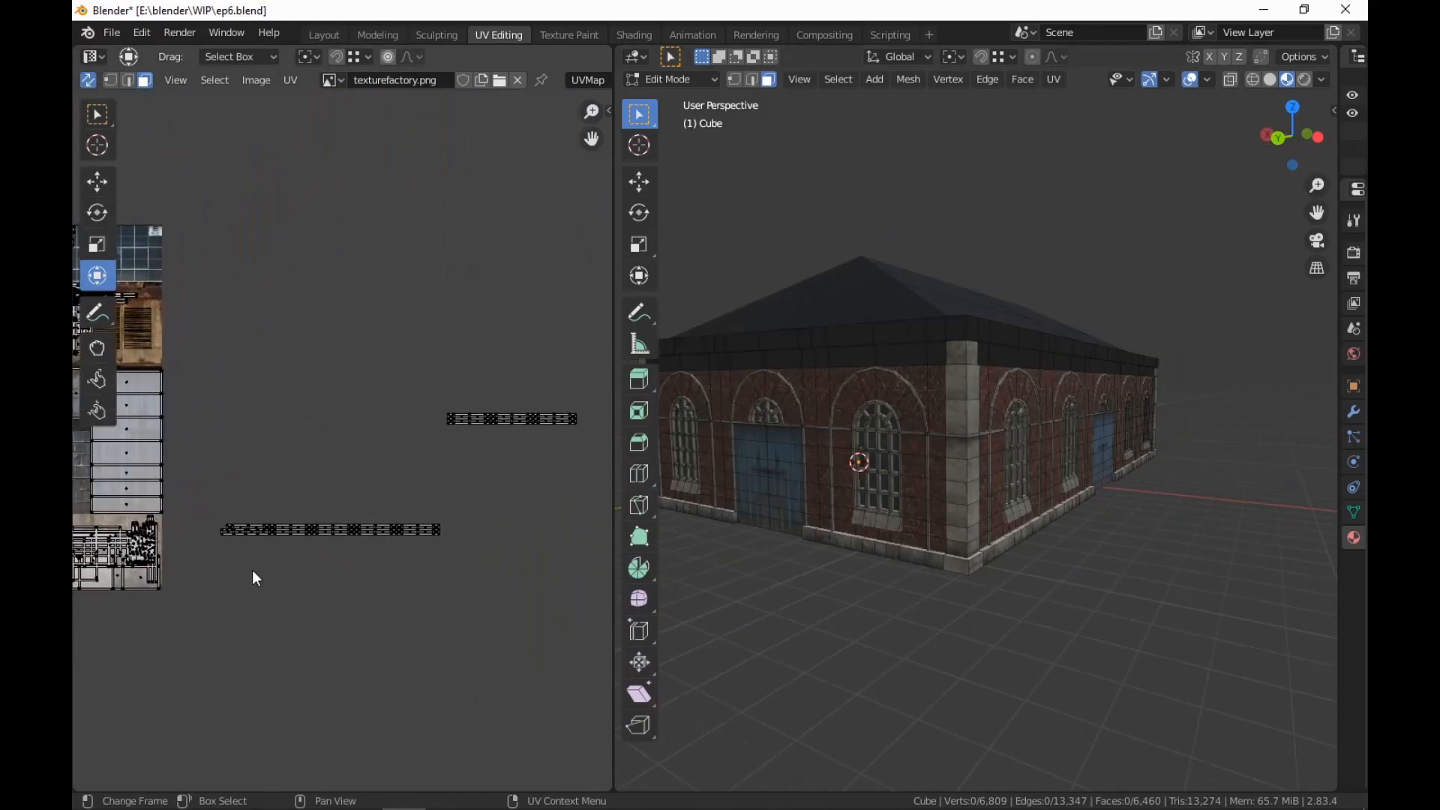
drag(499, 392, 381, 448)
scroll(393, 478, up, 8)
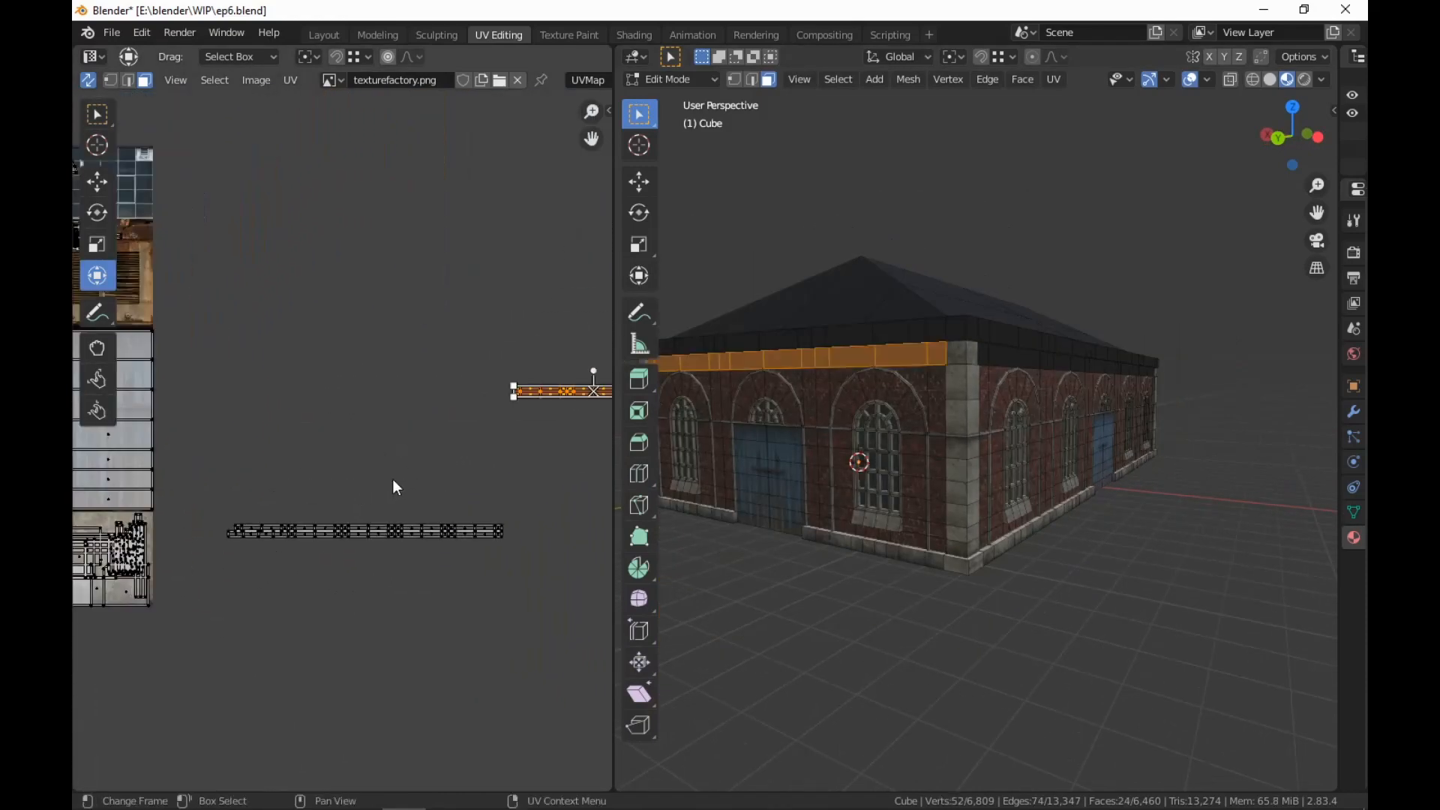
scroll(465, 456, down, 2)
key(g)
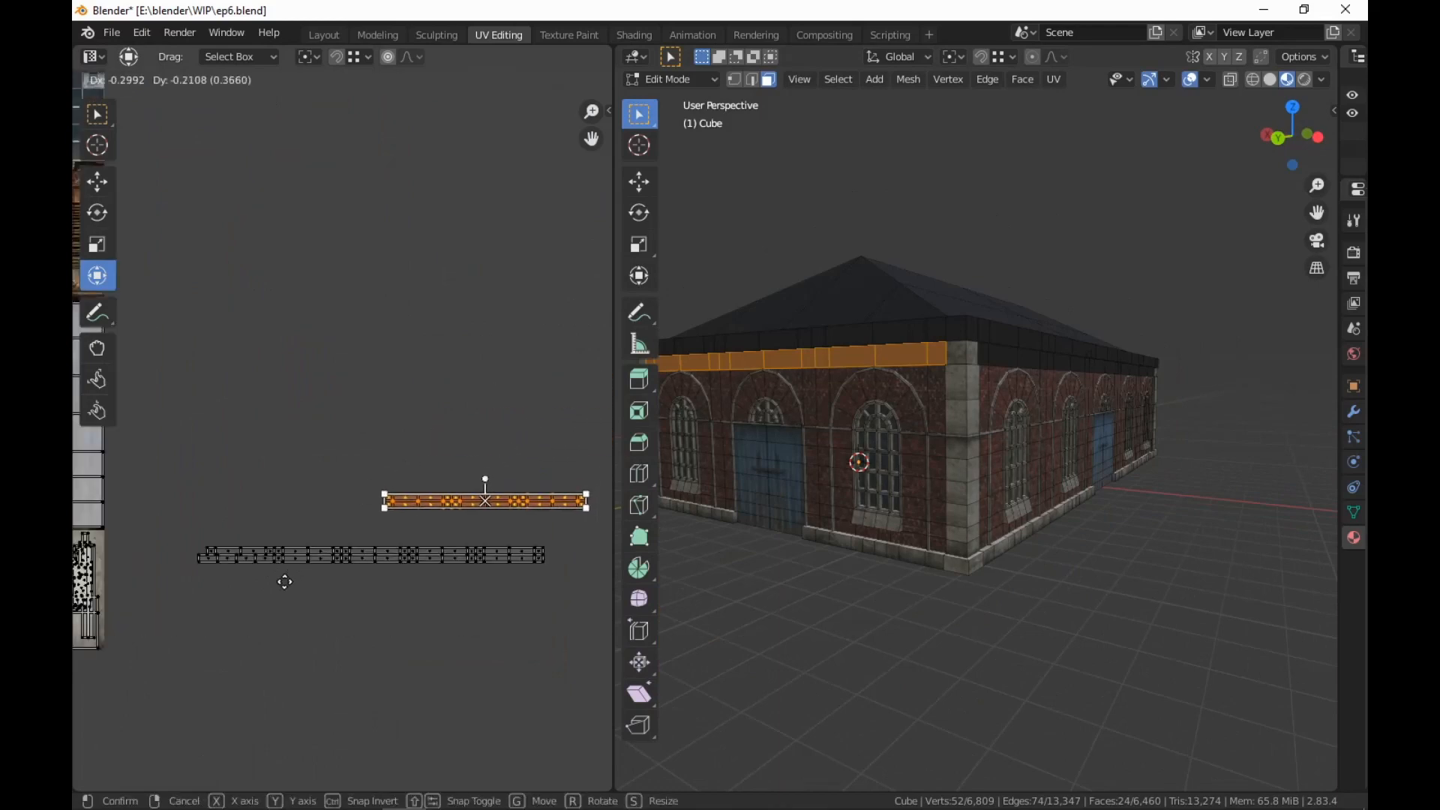
click(219, 614)
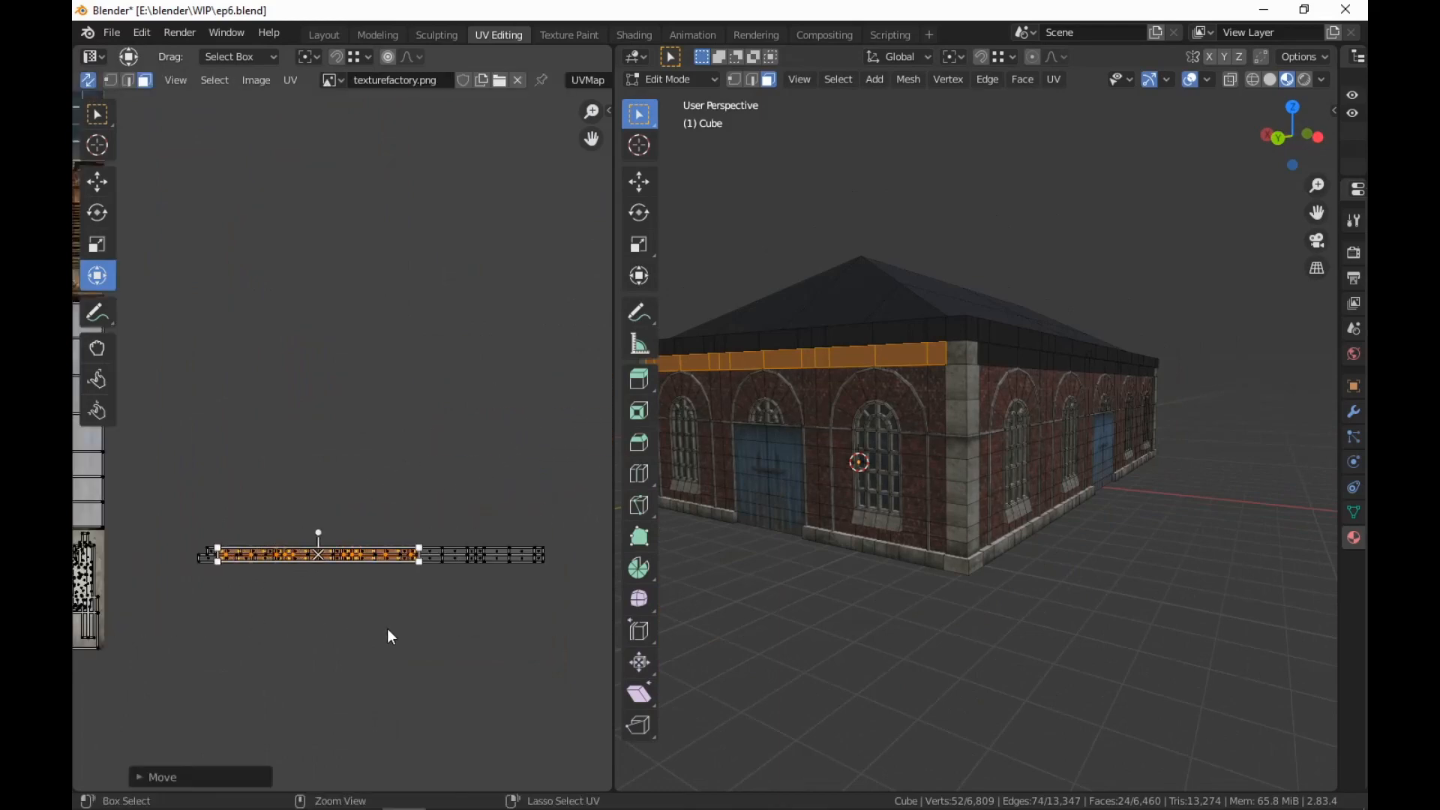
mouse_move(390, 636)
ctrl+middle_down()
mouse_move(405, 601)
mouse_move(393, 617)
ctrl+middle_up()
key(g)
click(418, 575)
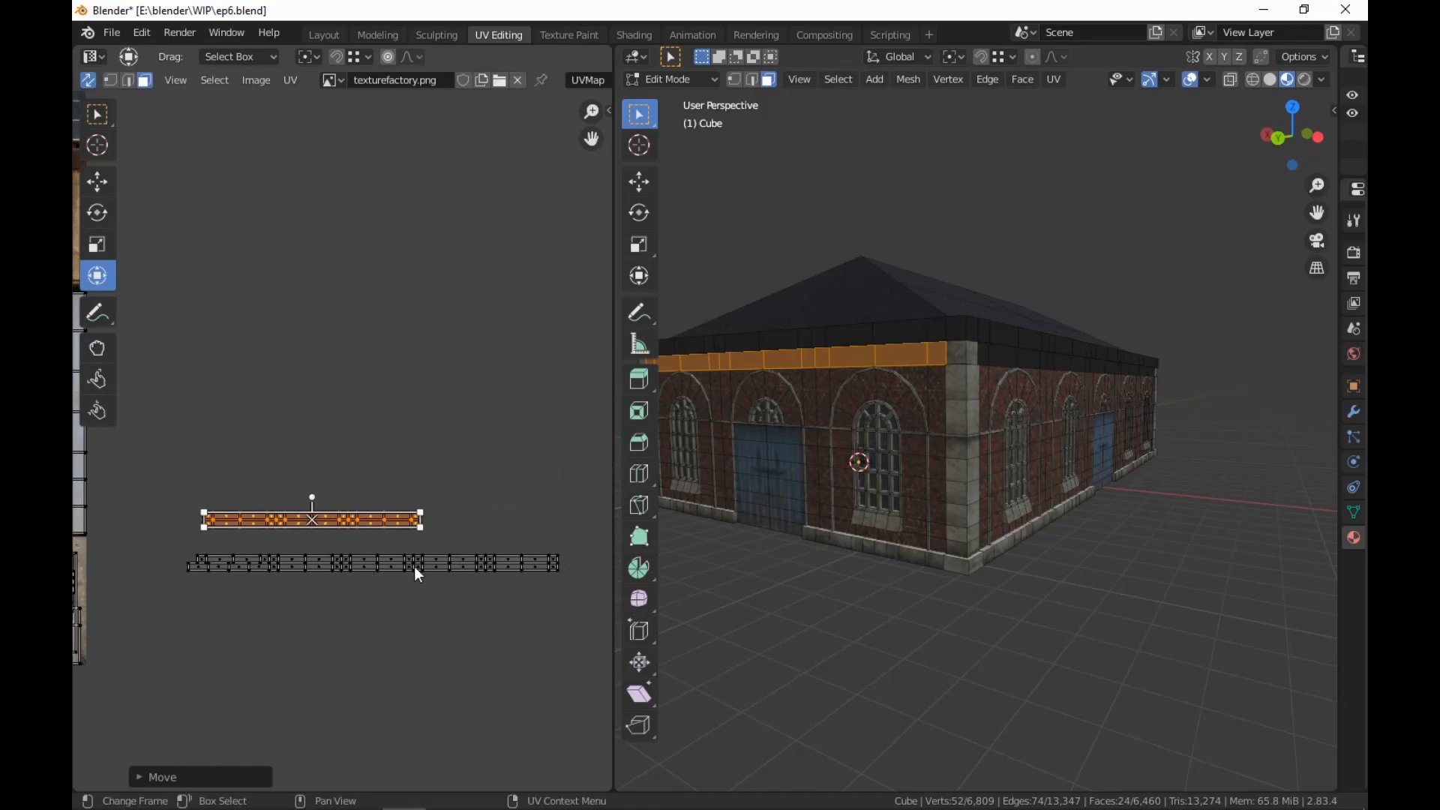
Select the longer wall-band UV strip and move it just above the shorter strip
scroll(427, 574, up, 1)
scroll(533, 584, down, 2)
scroll(556, 530, up, 1)
drag(575, 529, 171, 602)
key(g)
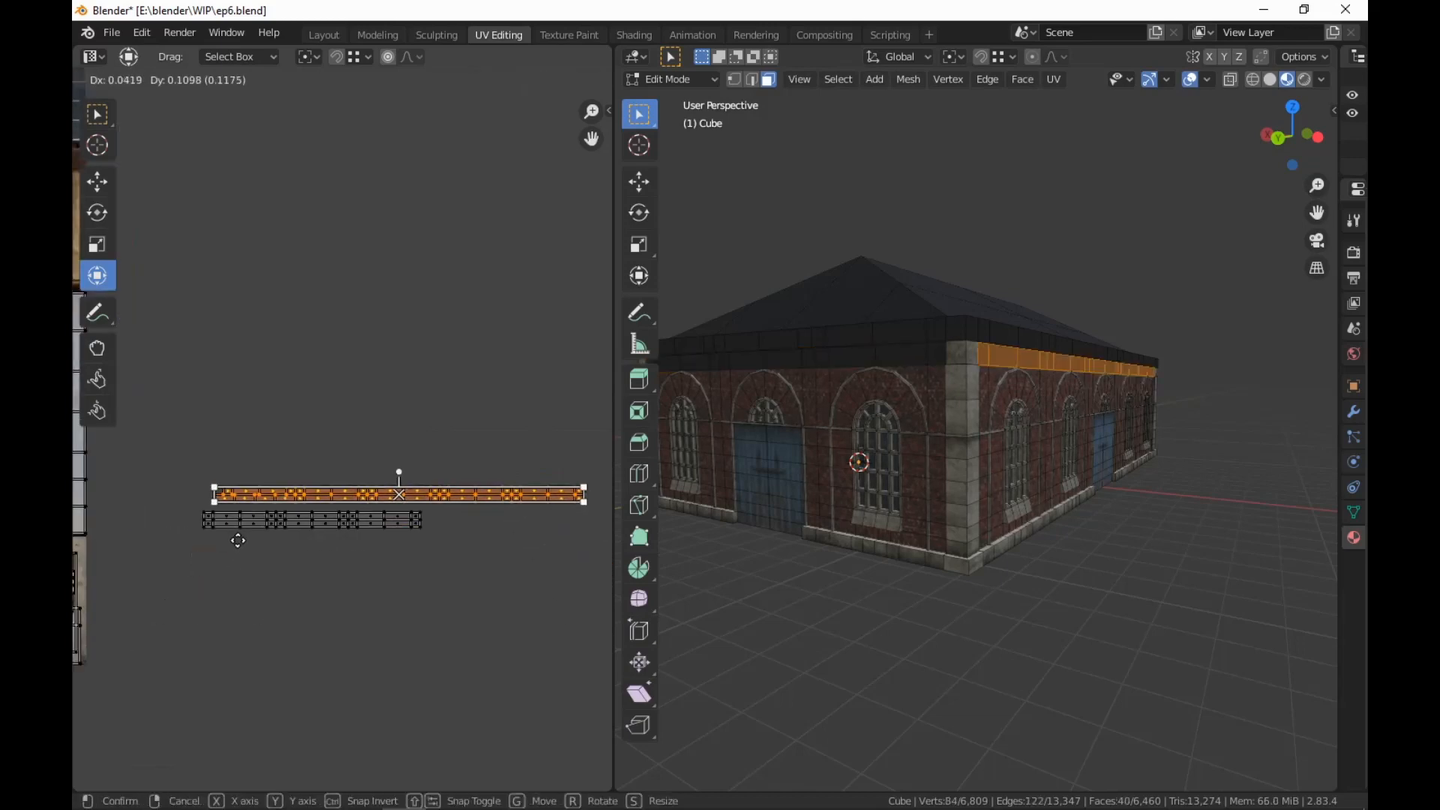
click(216, 530)
Widen the UV editor to show both strips in full while keeping the selected wall band visible in the 3D view
middle_drag(713, 558, 631, 525)
scroll(318, 625, up, 1)
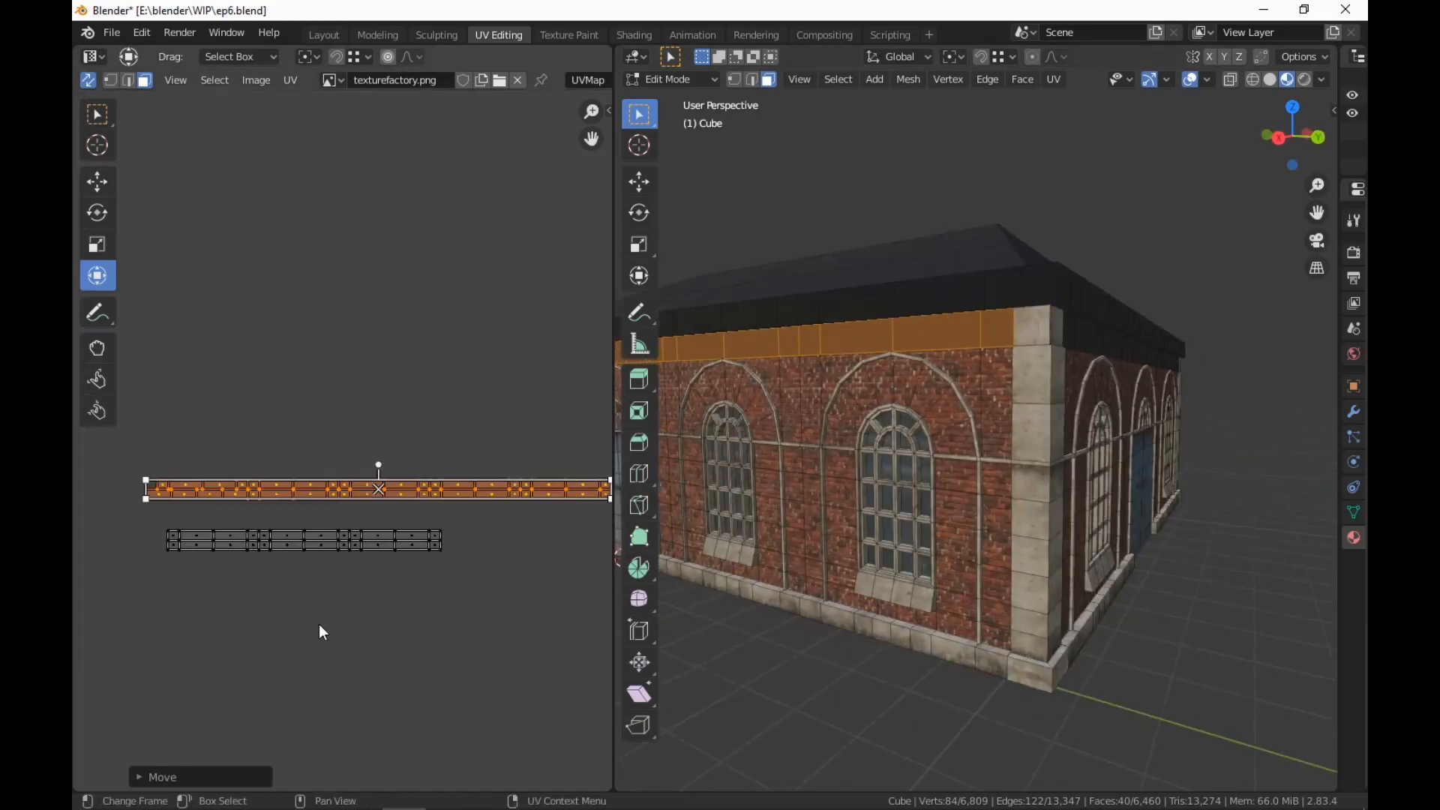
scroll(387, 628, up, 2)
scroll(387, 629, down, 1)
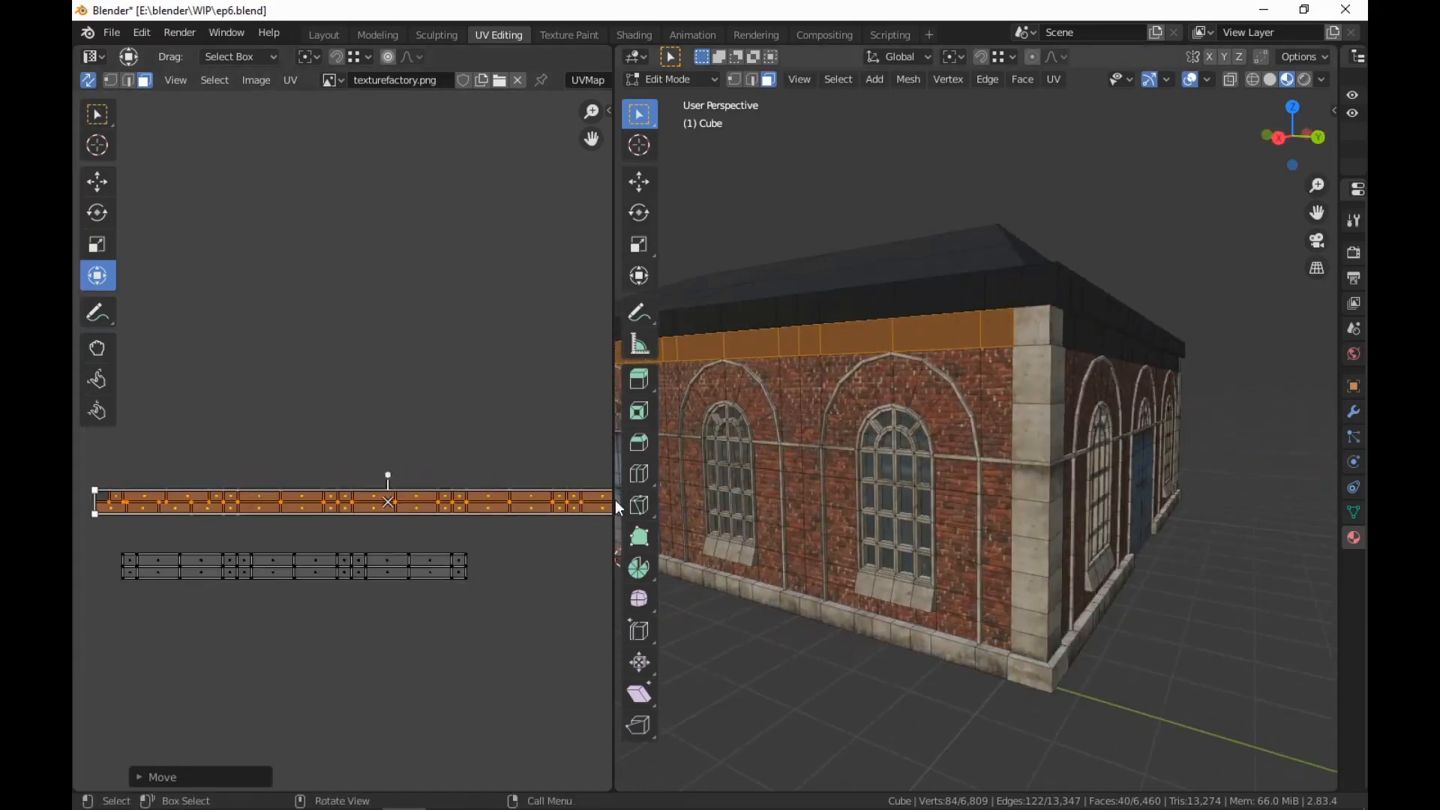
drag(611, 501, 1207, 525)
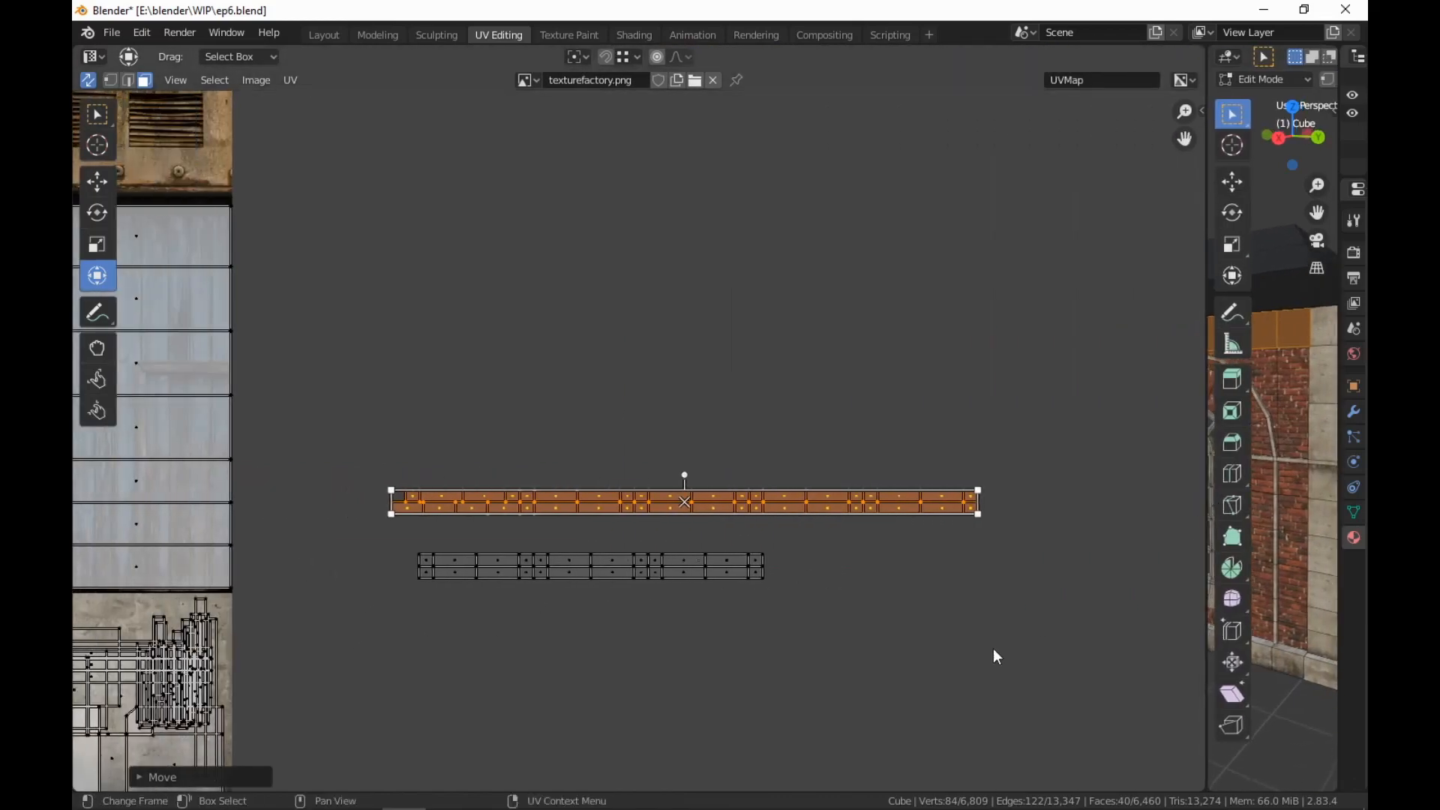
scroll(988, 645, up, 2)
middle_drag(984, 642, 888, 614)
scroll(892, 615, down, 2)
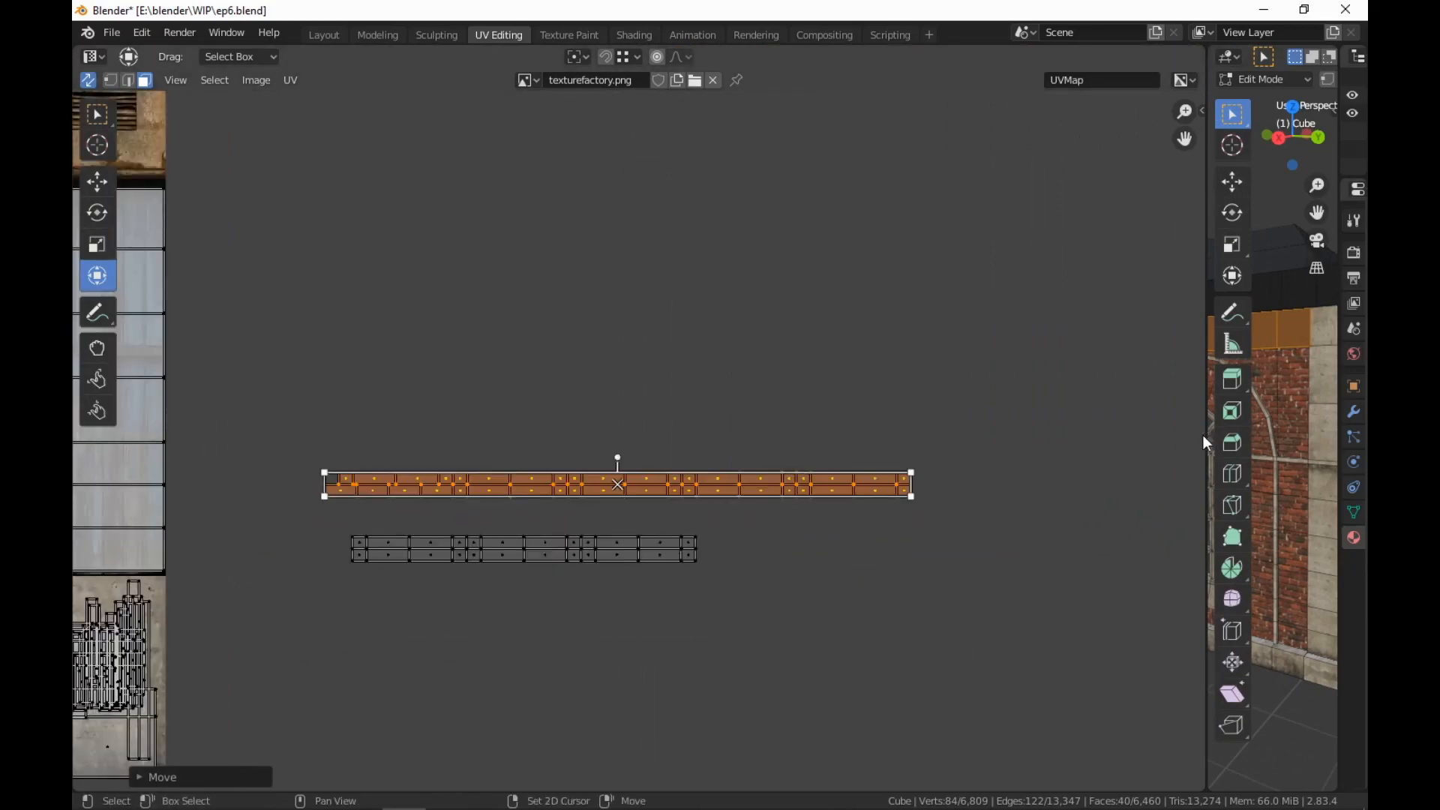
drag(1205, 436, 1020, 447)
mouse_move(1100, 477)
middle_down()
mouse_move(1164, 486)
mouse_move(1114, 491)
middle_up()
shift+middle_drag(1113, 492, 1162, 491)
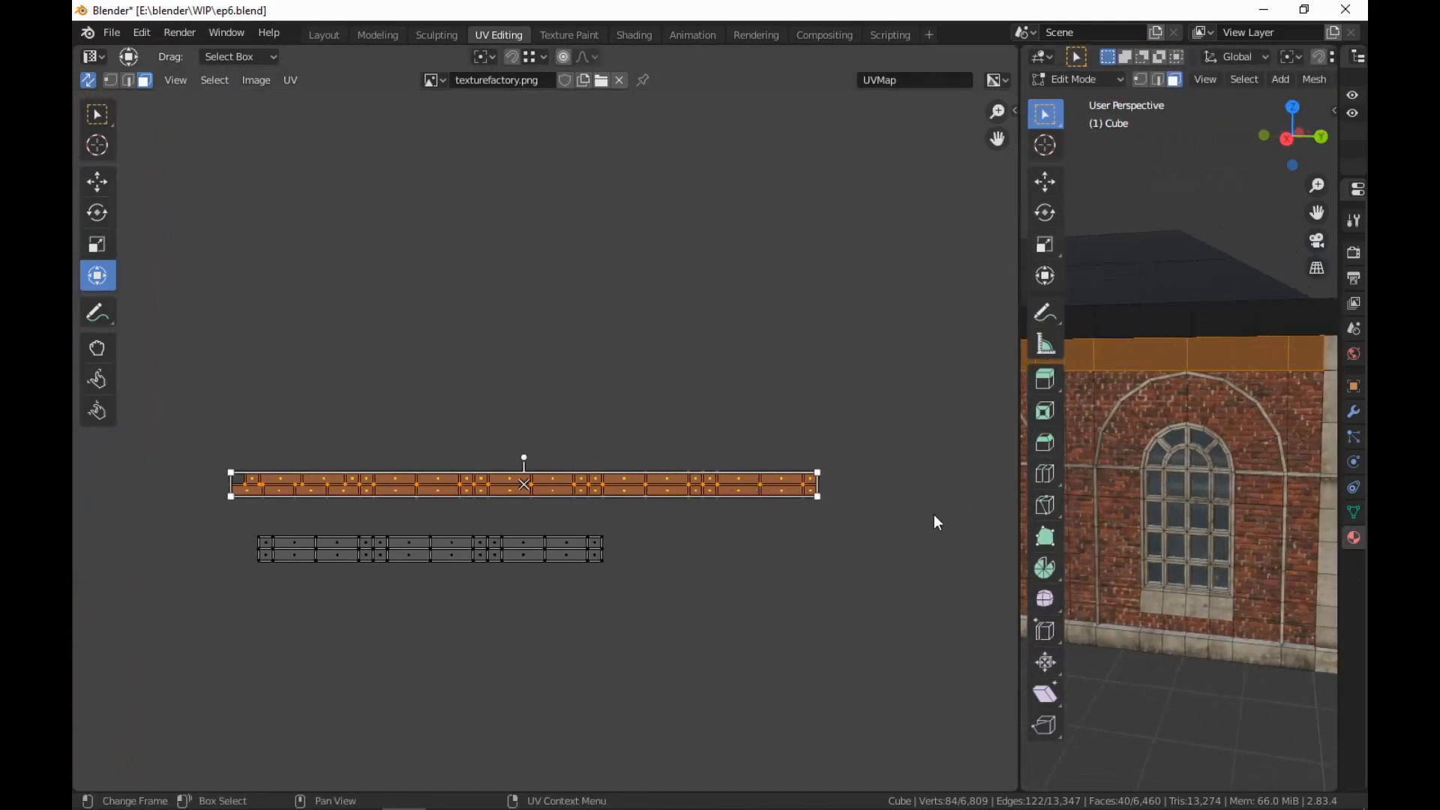
Select all of the longer strip except its end bay and shift it one bay over so it overlaps that bay
drag(855, 460, 706, 526)
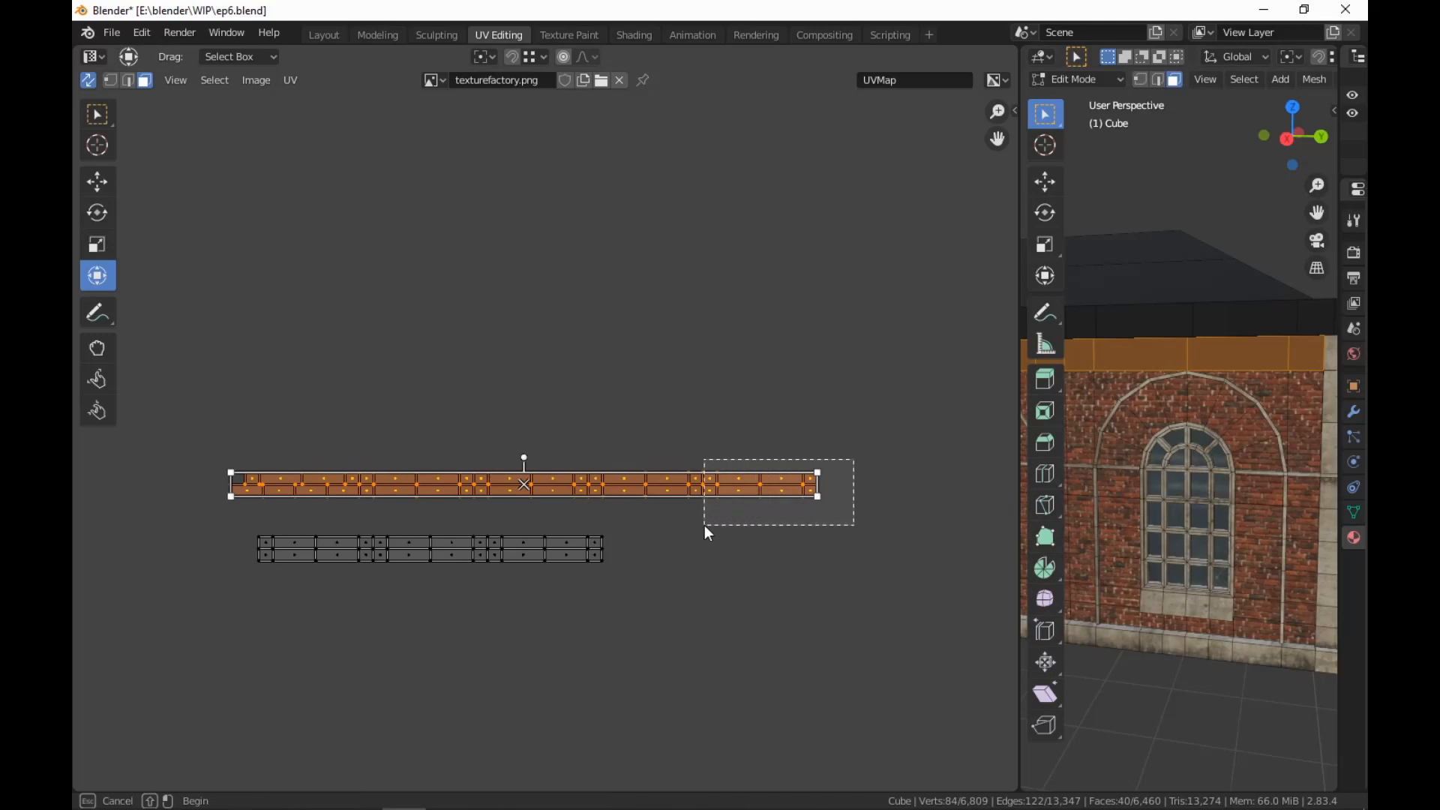
drag(704, 526, 704, 526)
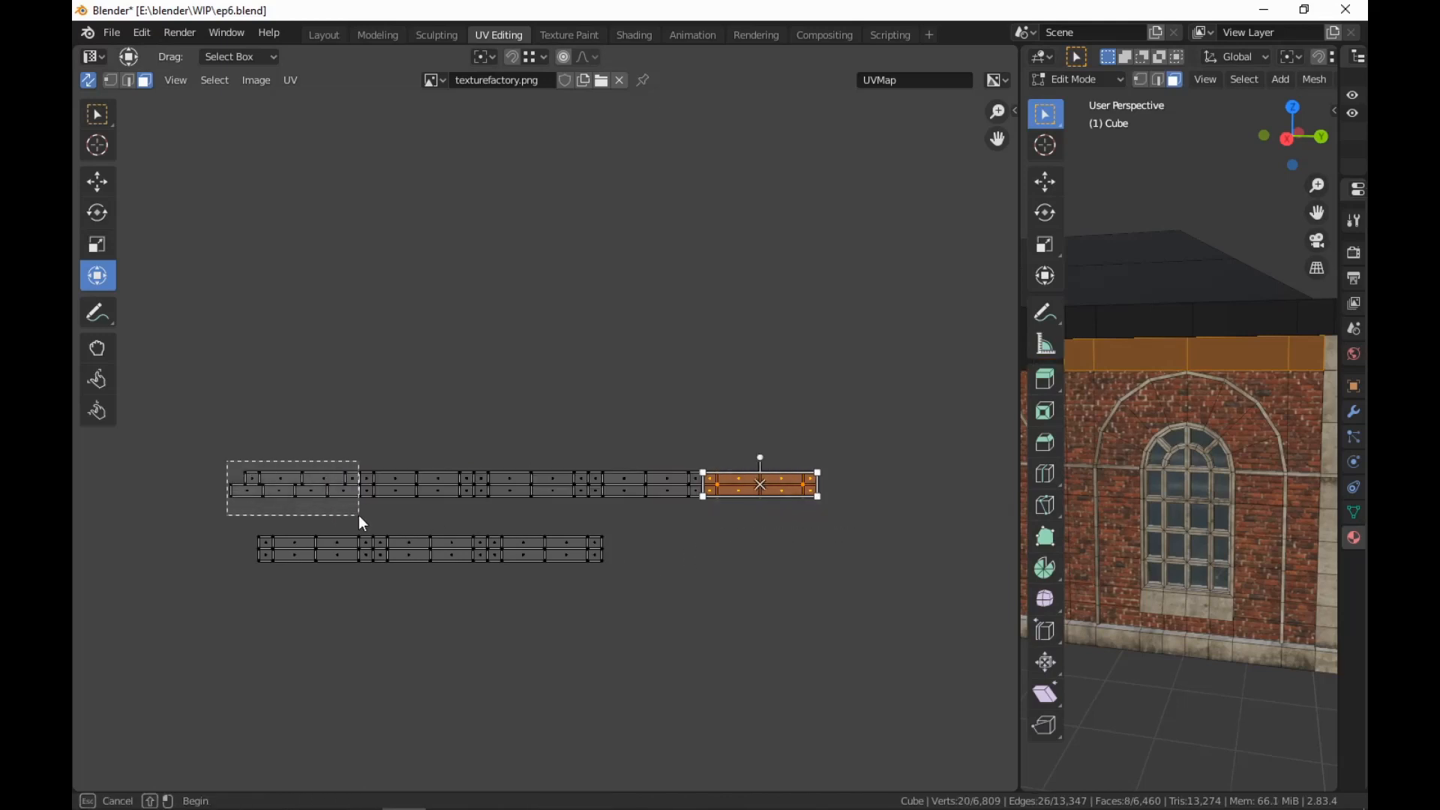
drag(360, 516, 702, 514)
key(g)
click(822, 508)
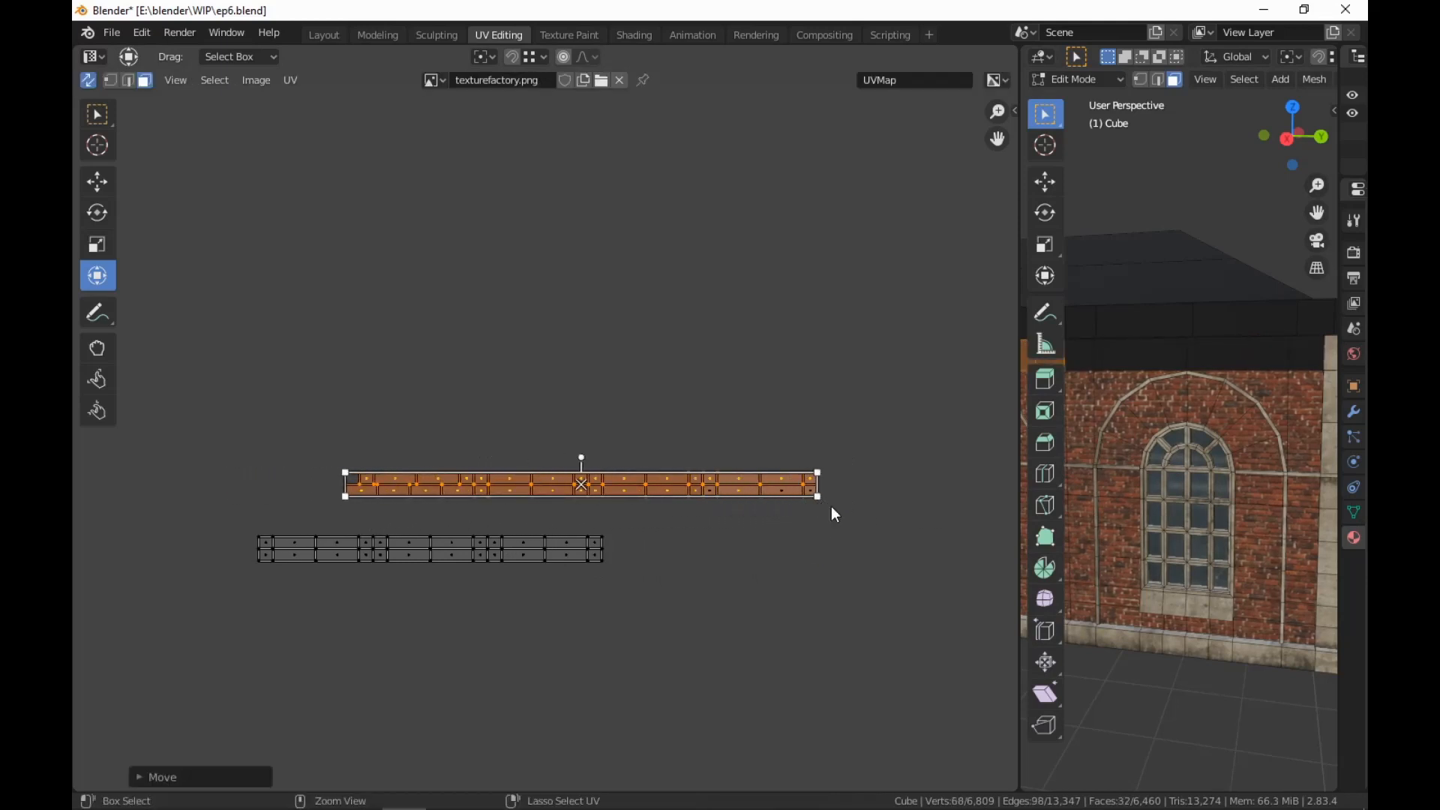
Stack the remaining bays of the longer strip onto its end bay, shifting them one bay at a time
drag(316, 449, 594, 512)
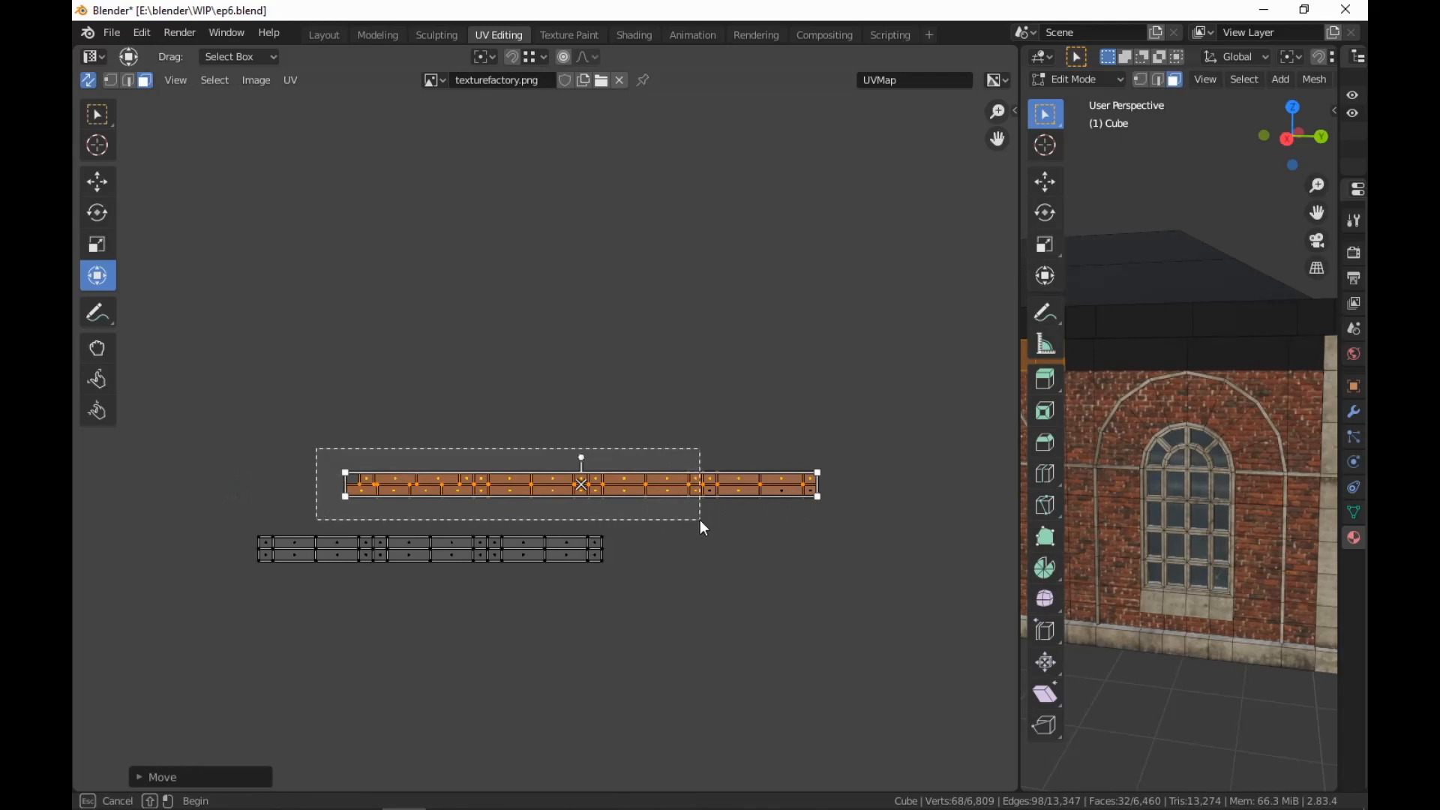
drag(700, 520, 701, 520)
key(g)
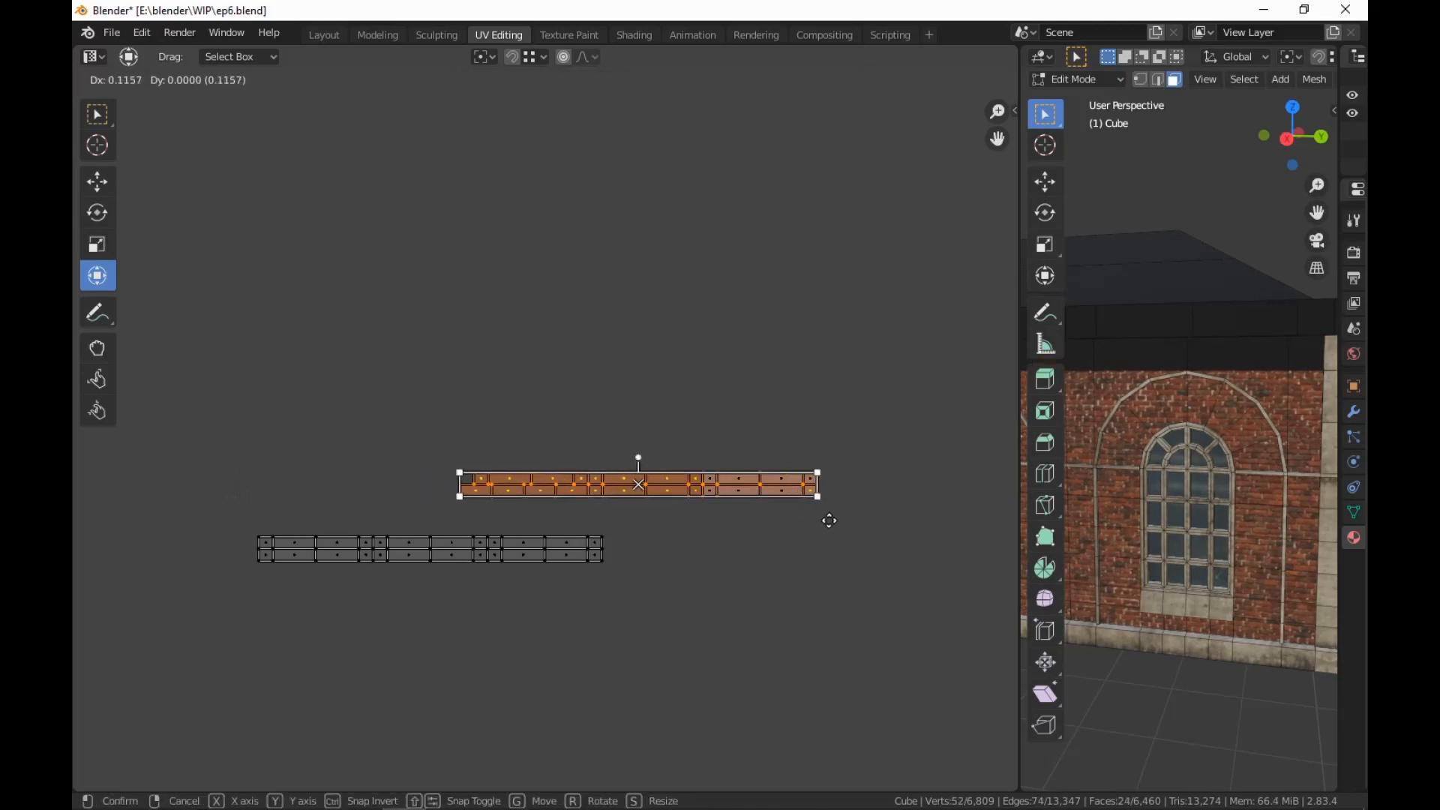
click(829, 520)
drag(440, 446, 702, 525)
key(g)
click(829, 519)
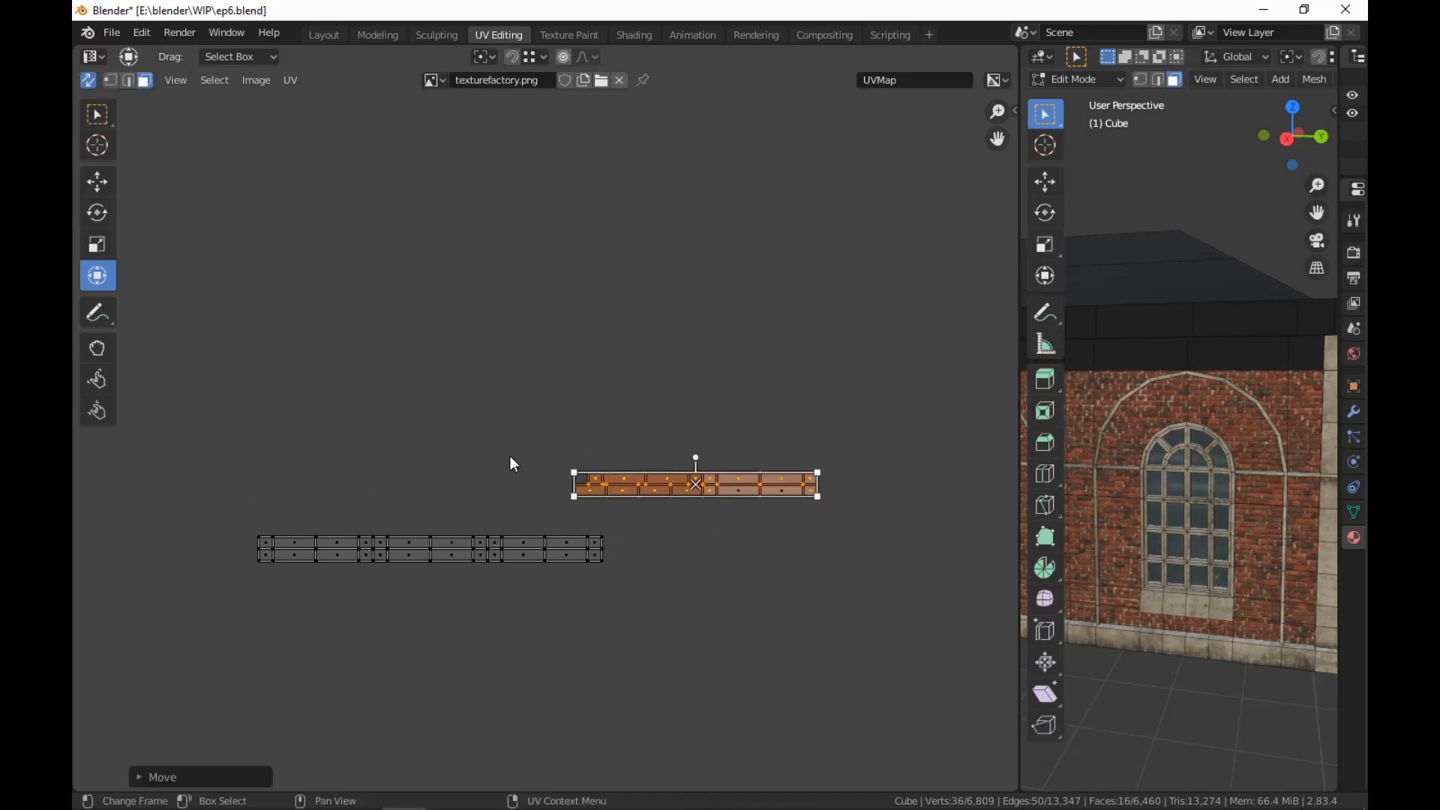
drag(556, 460, 700, 530)
key(g)
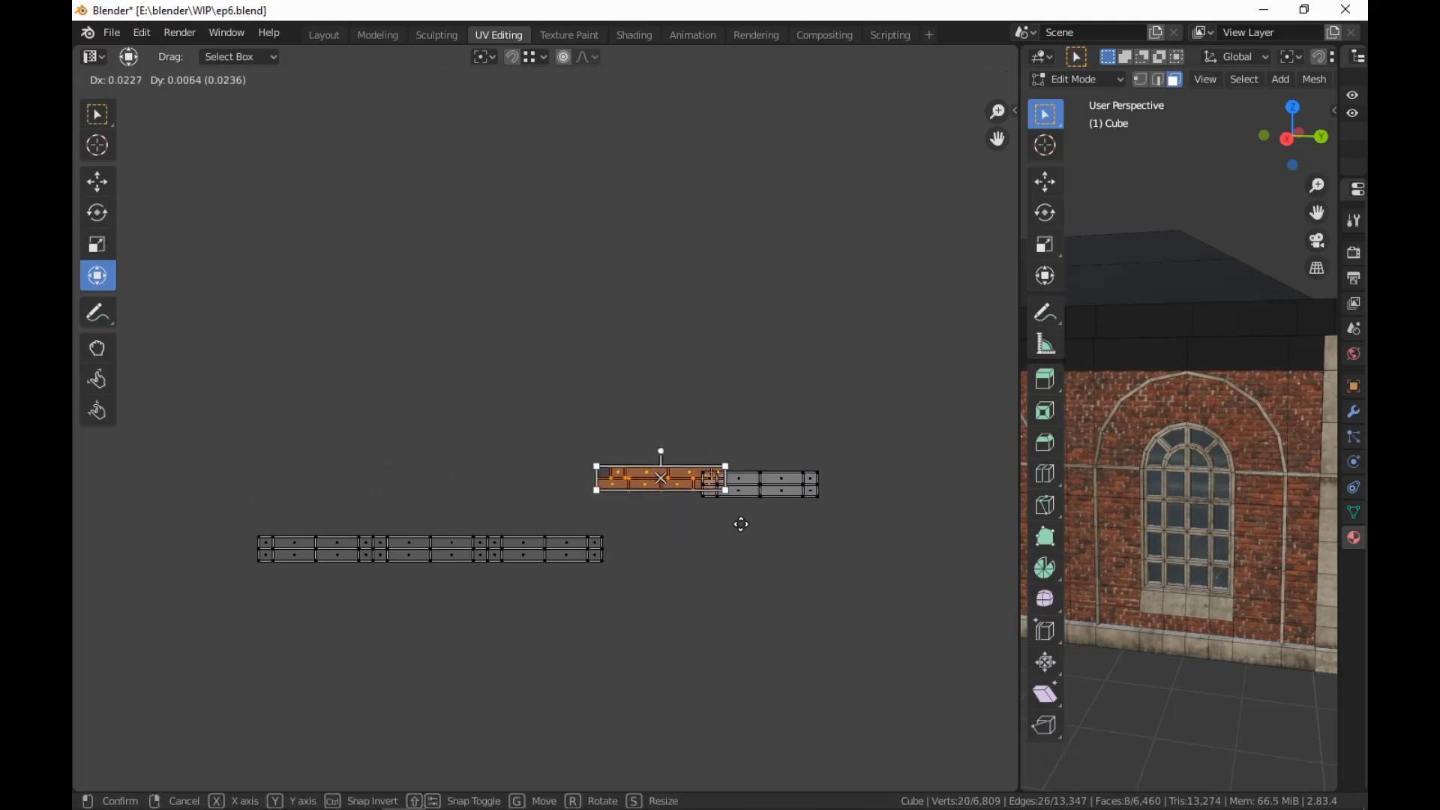
click(818, 529)
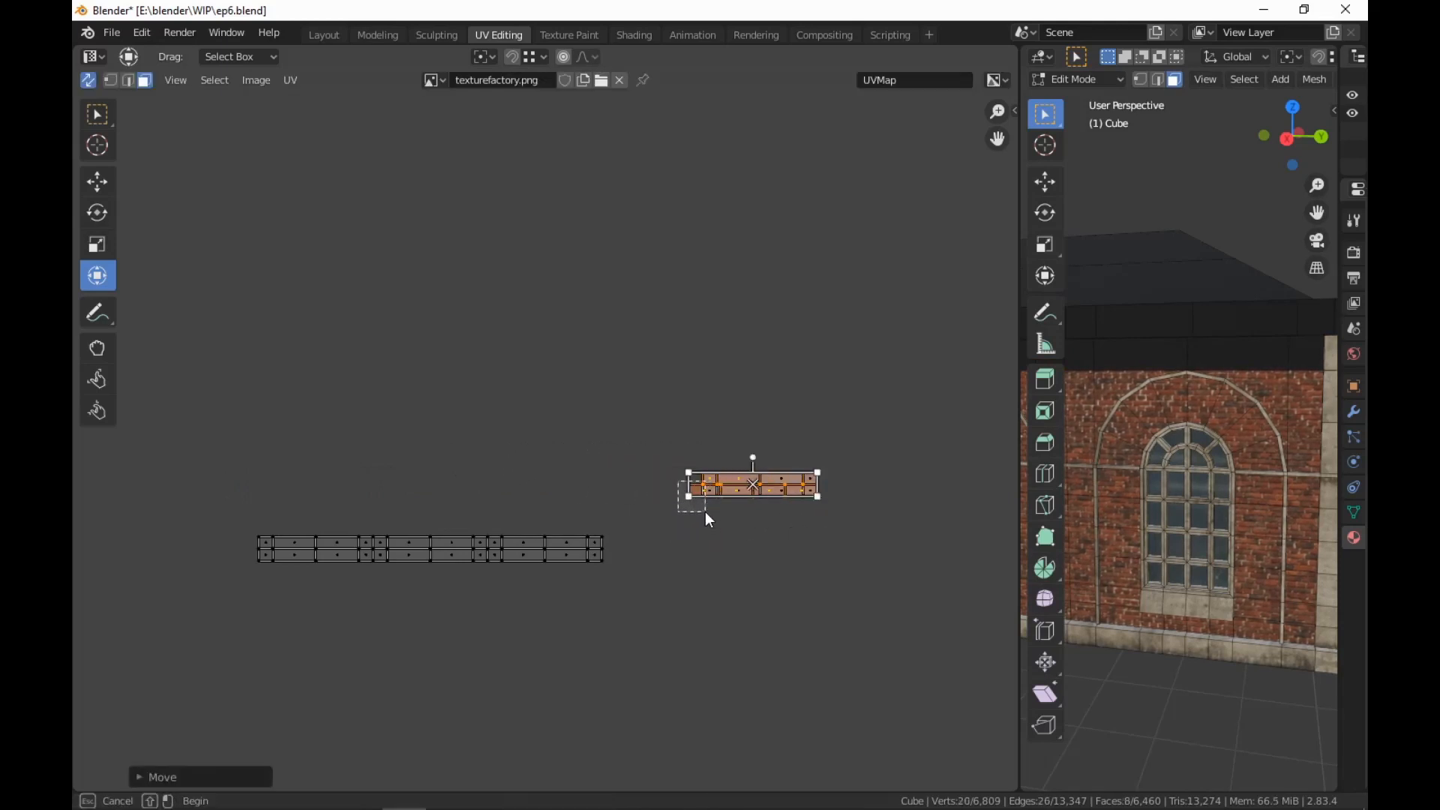
Select the single band face protruding from the stacked bay and narrow its UV until it is flush with the others
drag(706, 513, 708, 520)
click(696, 492)
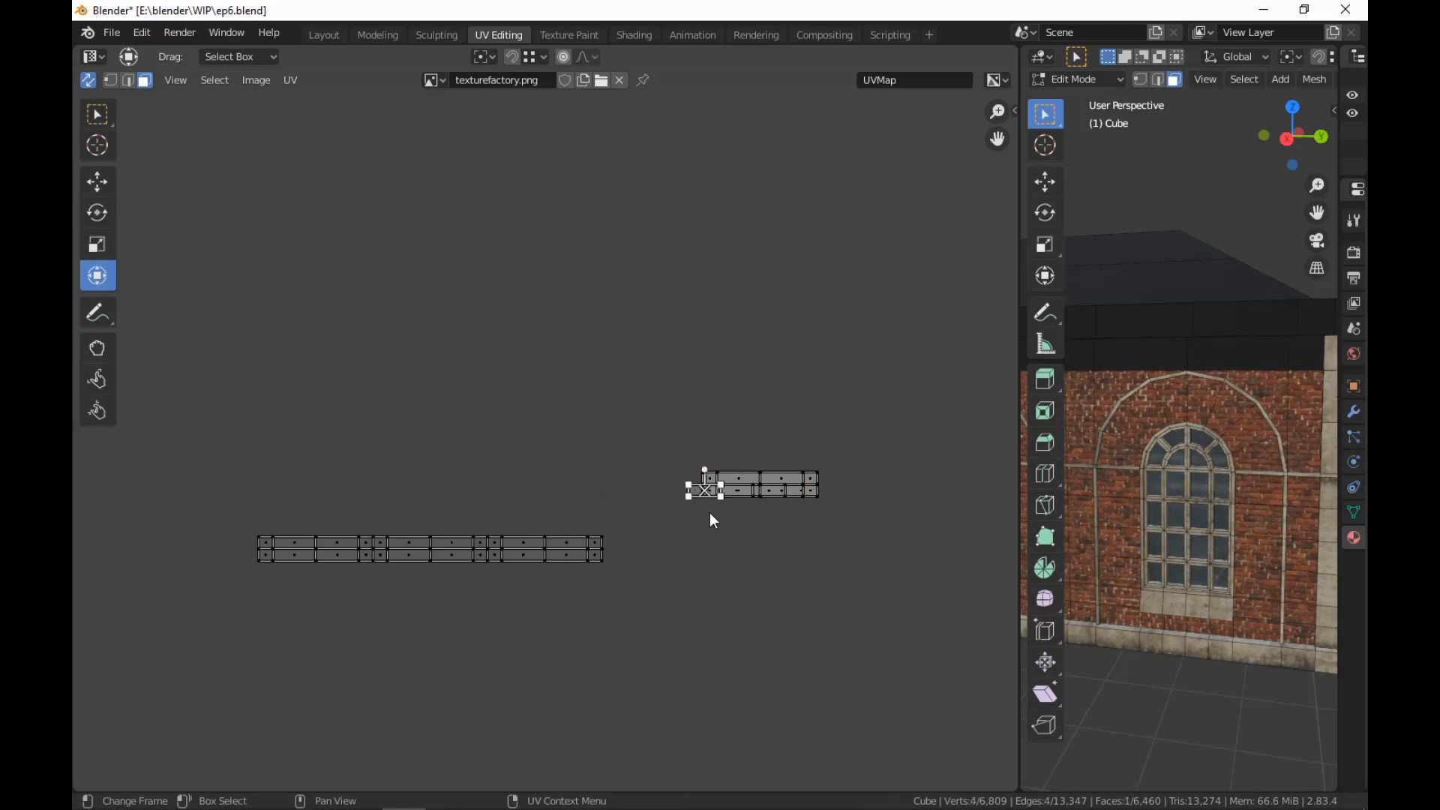
middle_drag(1200, 525, 1252, 571)
scroll(1251, 571, up, 3)
scroll(727, 535, up, 3)
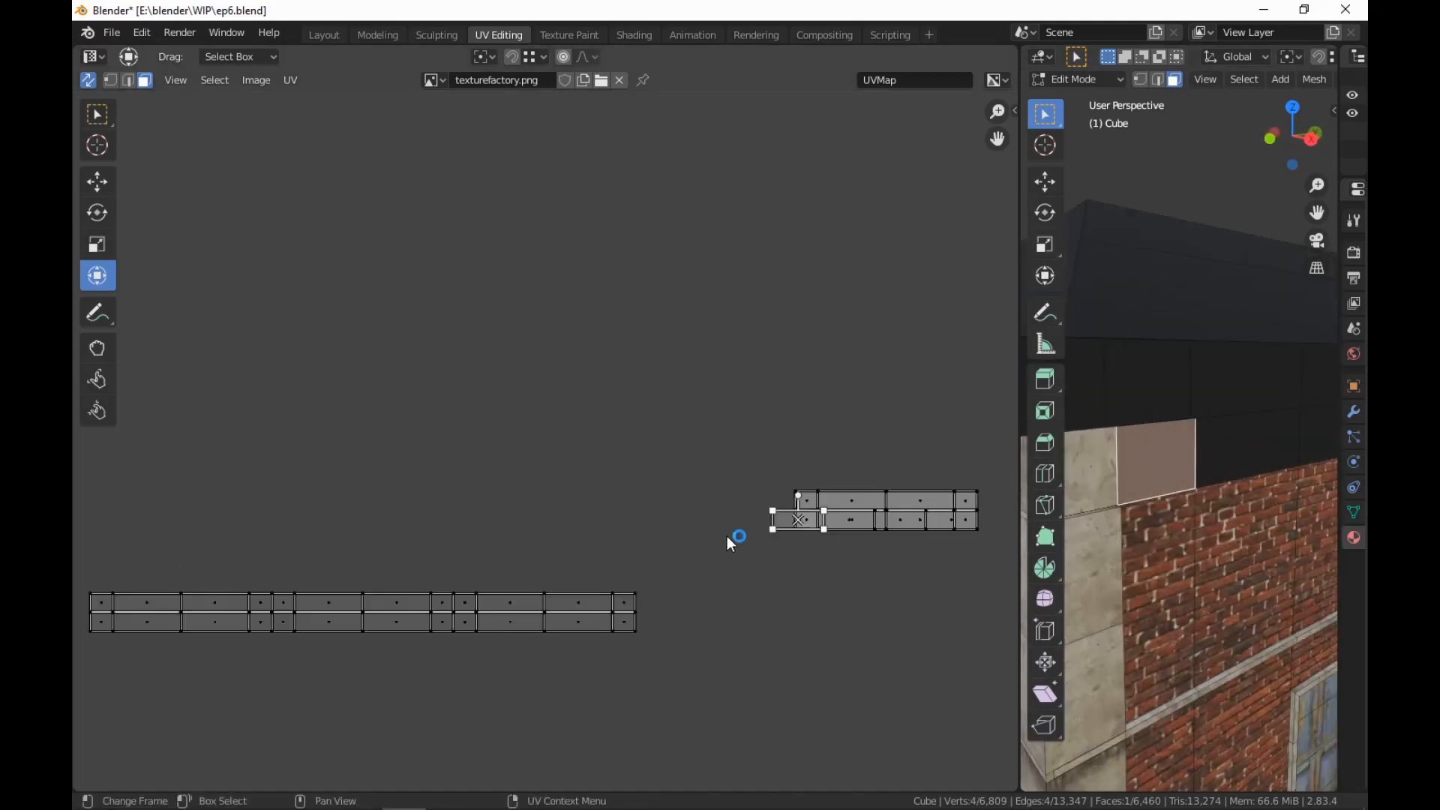
middle_drag(865, 603, 634, 604)
scroll(645, 607, up, 1)
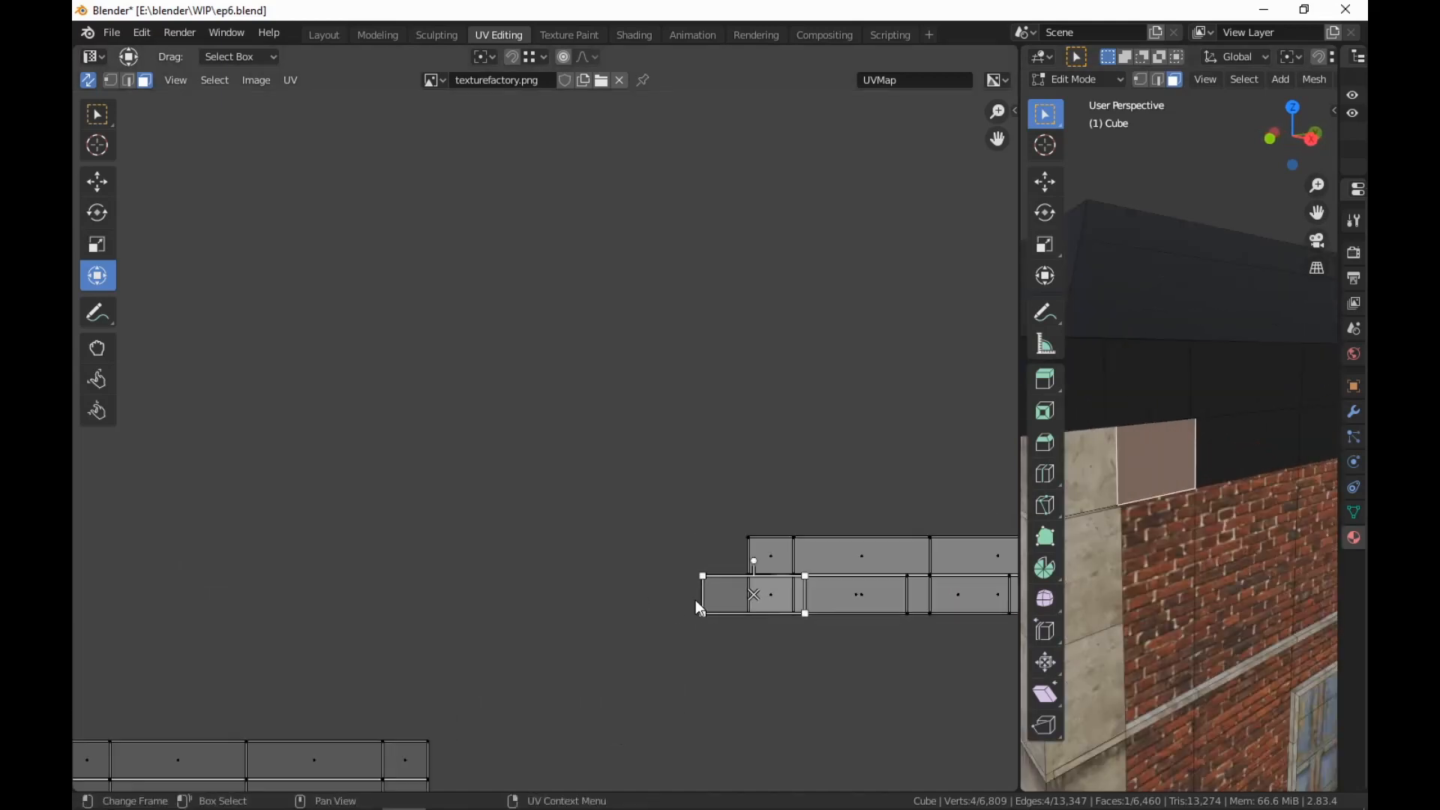
drag(702, 596, 751, 600)
Select the shorter wall-band UV strip and move its end bay exactly onto the stacked bay
scroll(630, 606, down, 5)
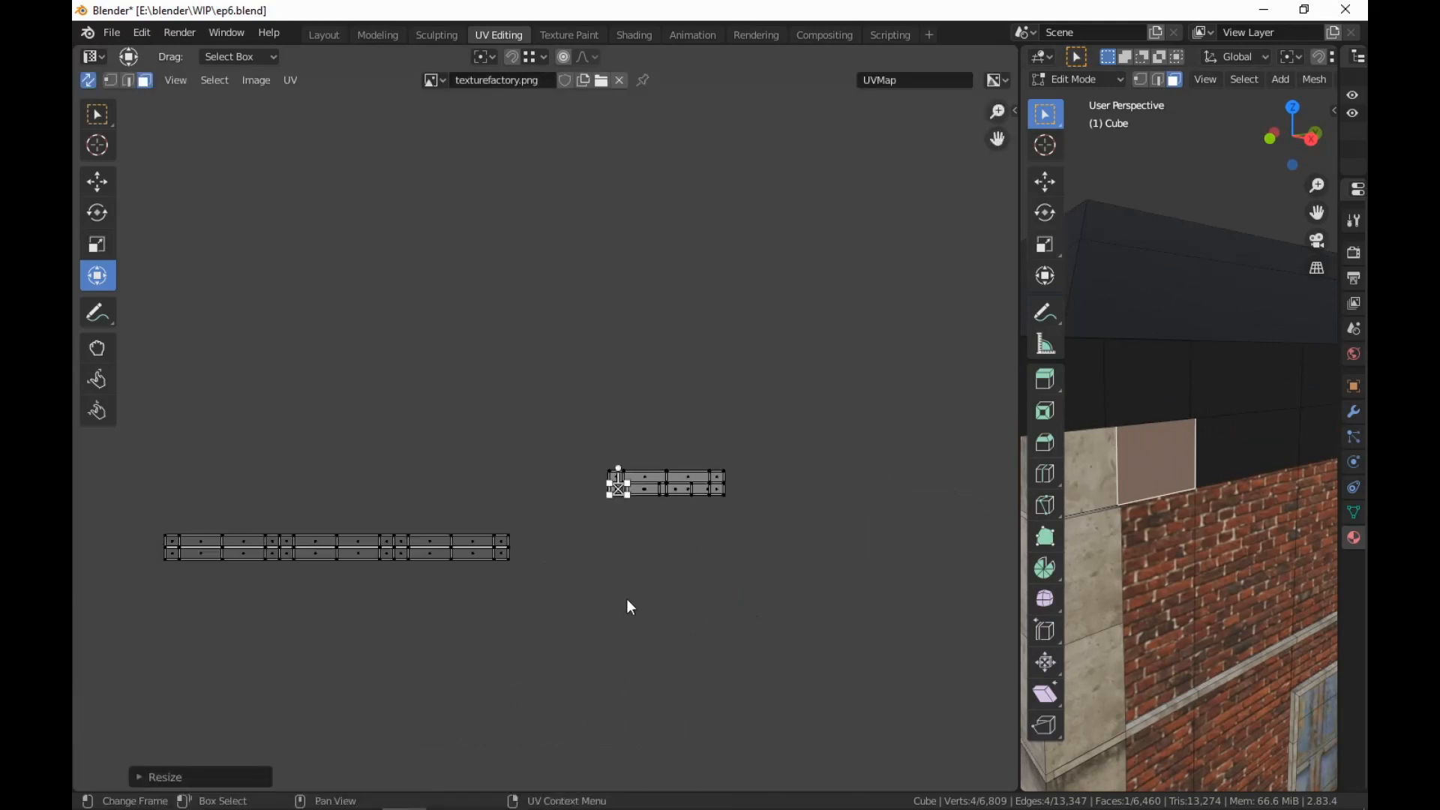
drag(488, 568, 147, 588)
key(g)
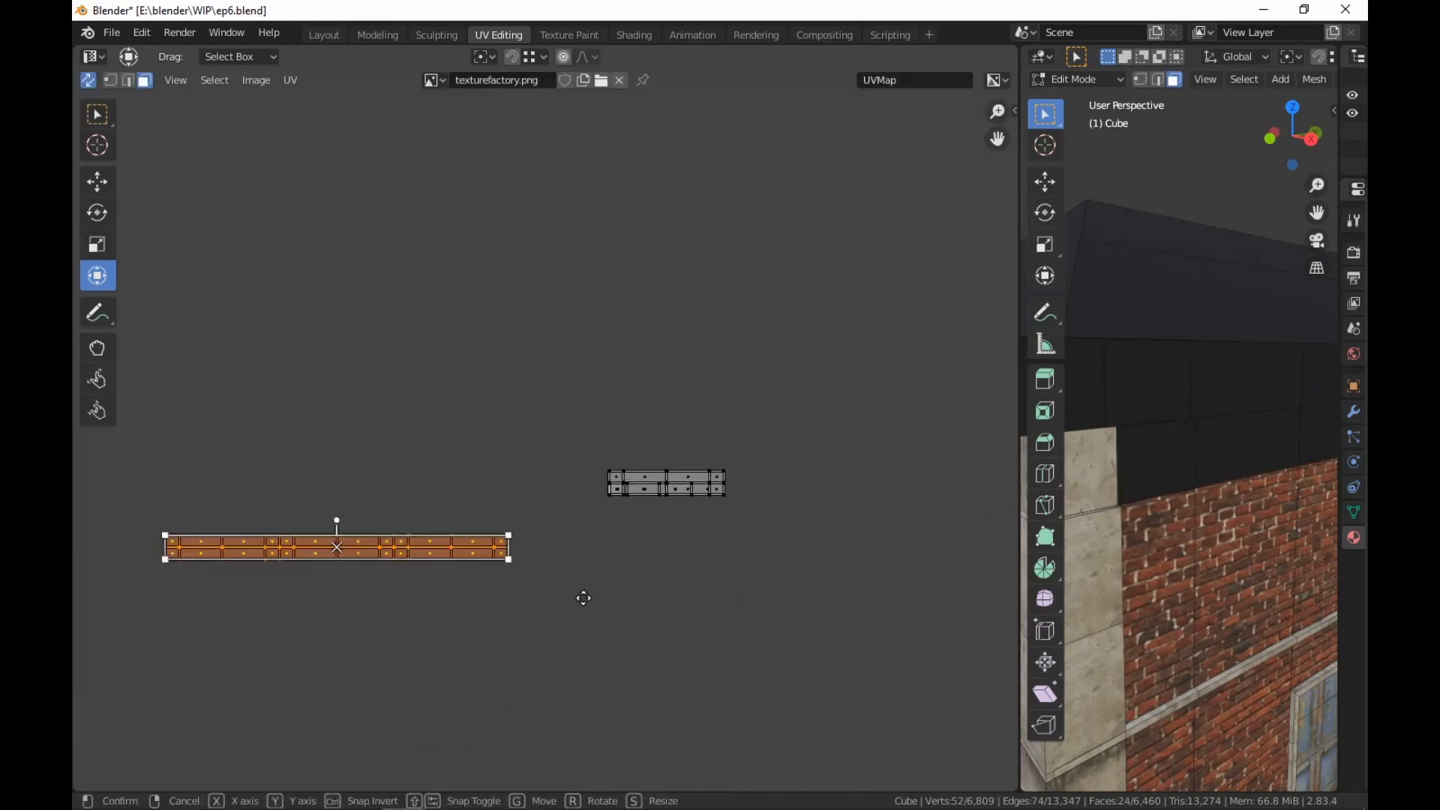
click(756, 466)
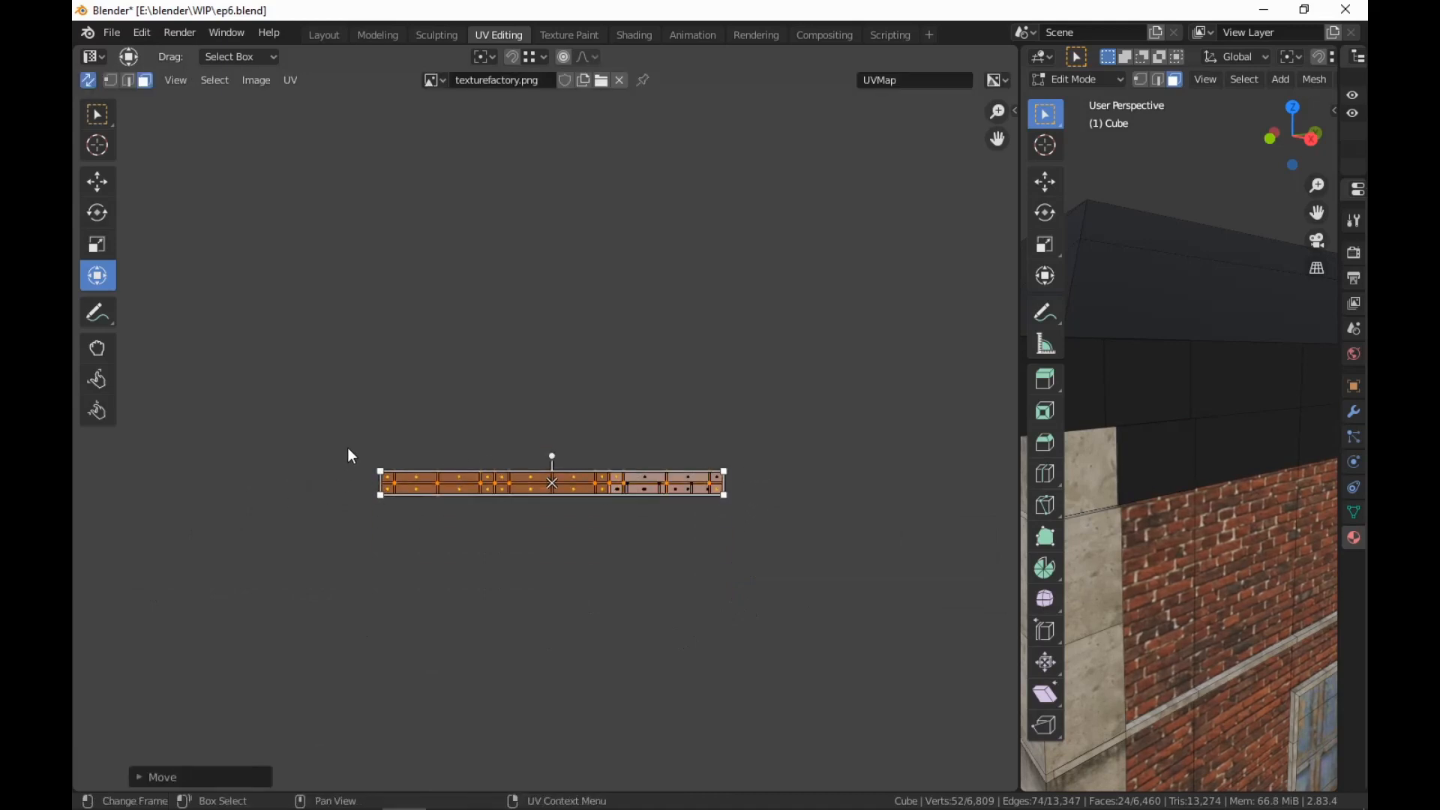
Fold the shorter strip's remaining bays onto the same end bay so that all wall-band UVs overlap
drag(348, 449, 611, 517)
key(g)
click(758, 531)
key(g)
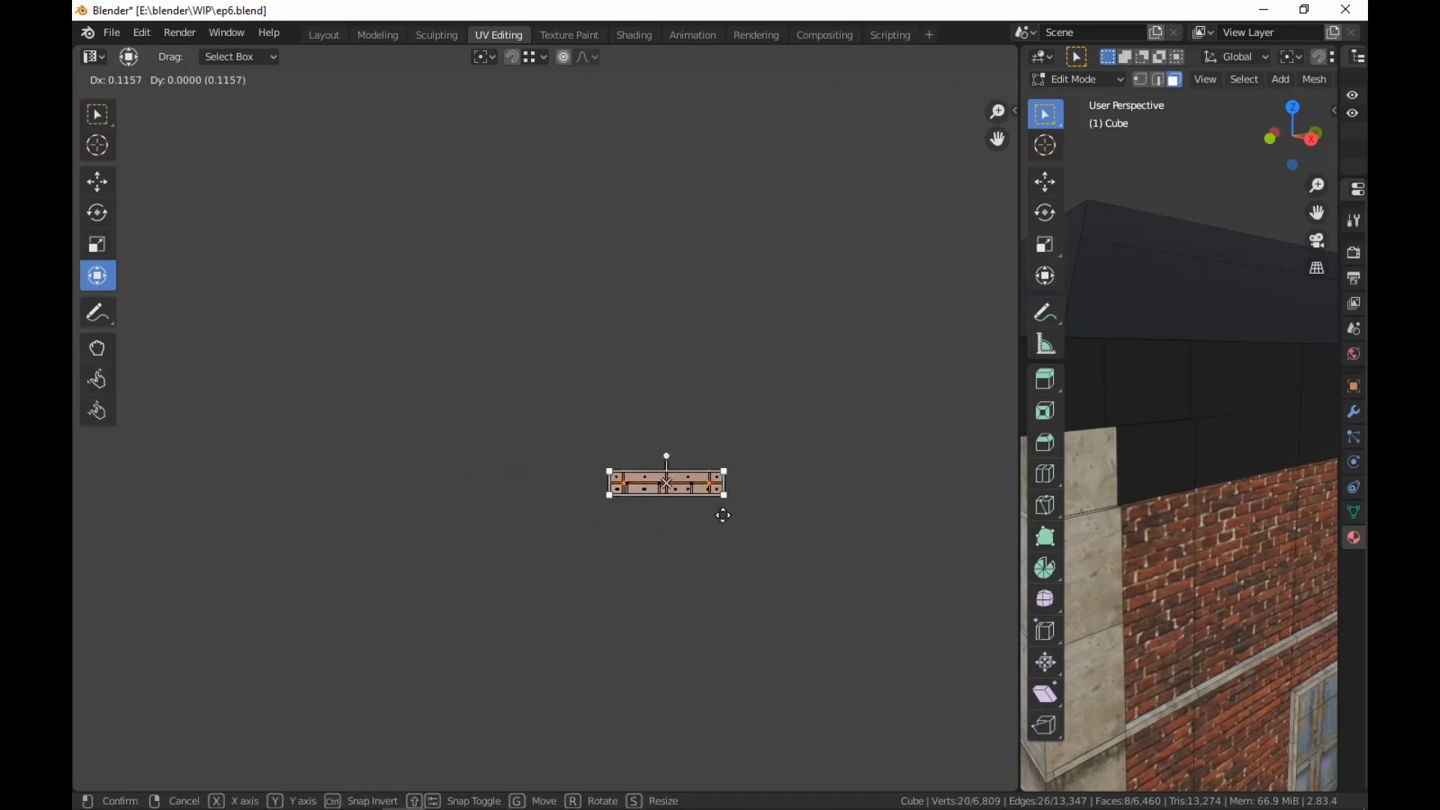
click(721, 516)
Move all the stacked wall-band UVs onto the brick area above the arch and scale them up to its full width
scroll(328, 630, down, 6)
middle_drag(478, 673, 708, 759)
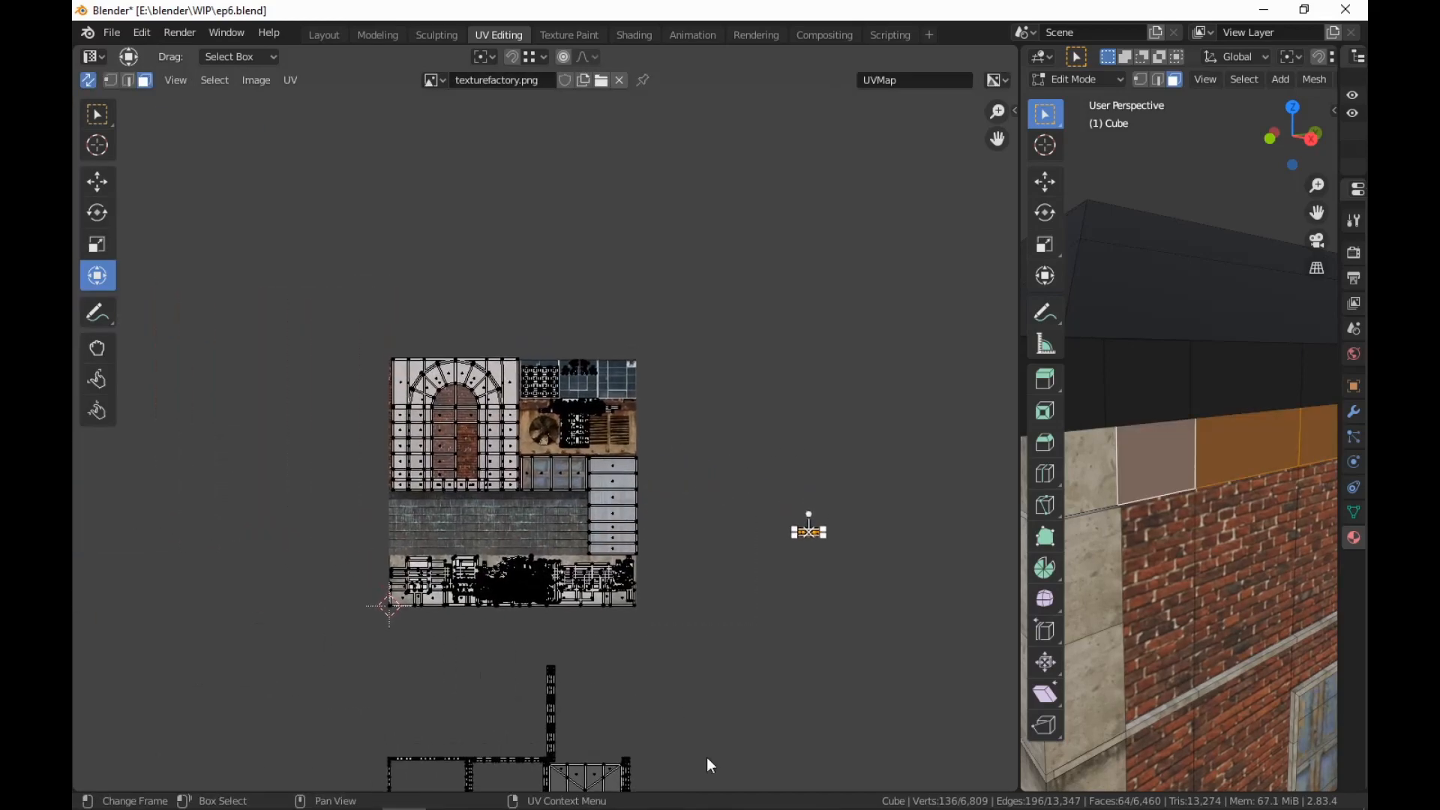
scroll(713, 758, up, 3)
key(g)
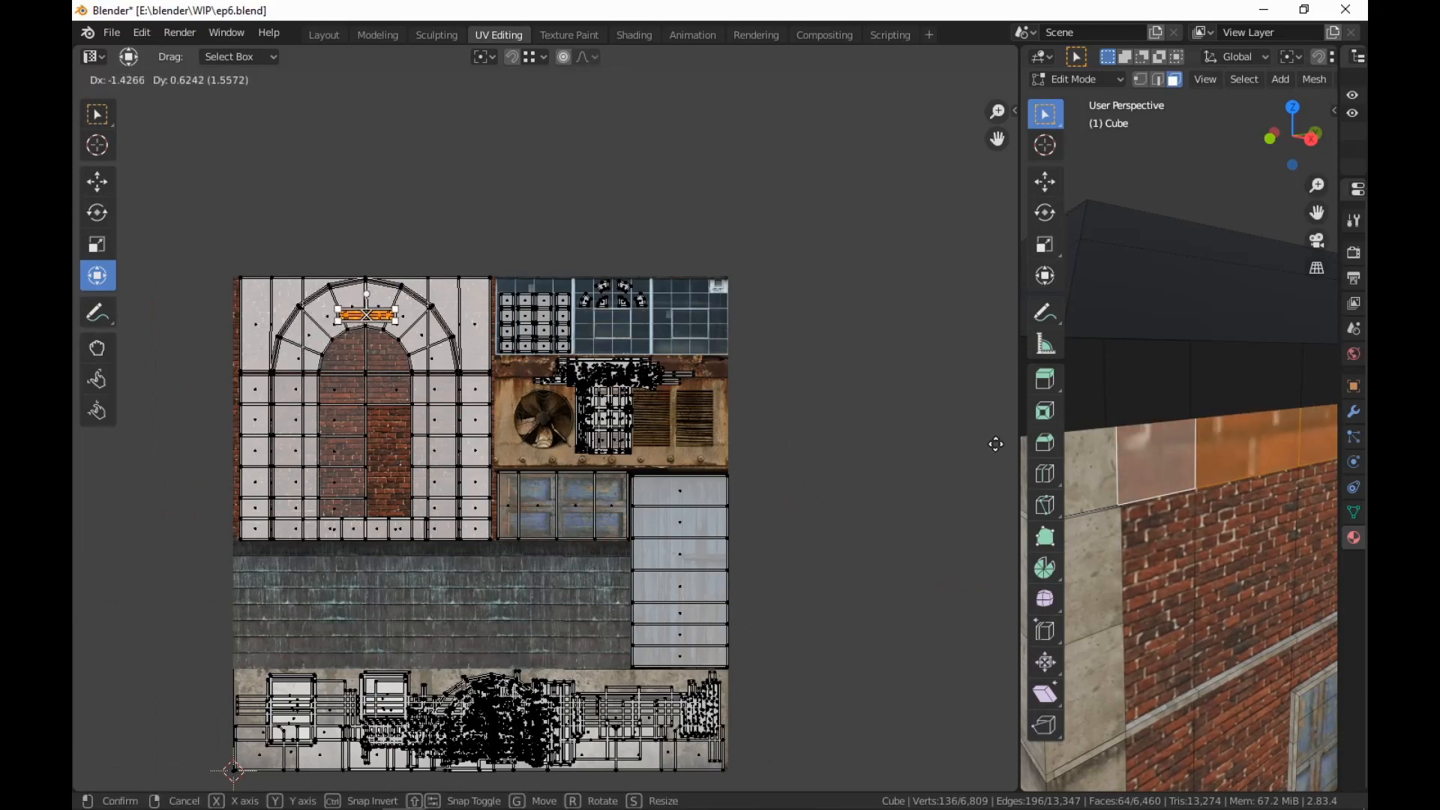
click(984, 447)
key(s)
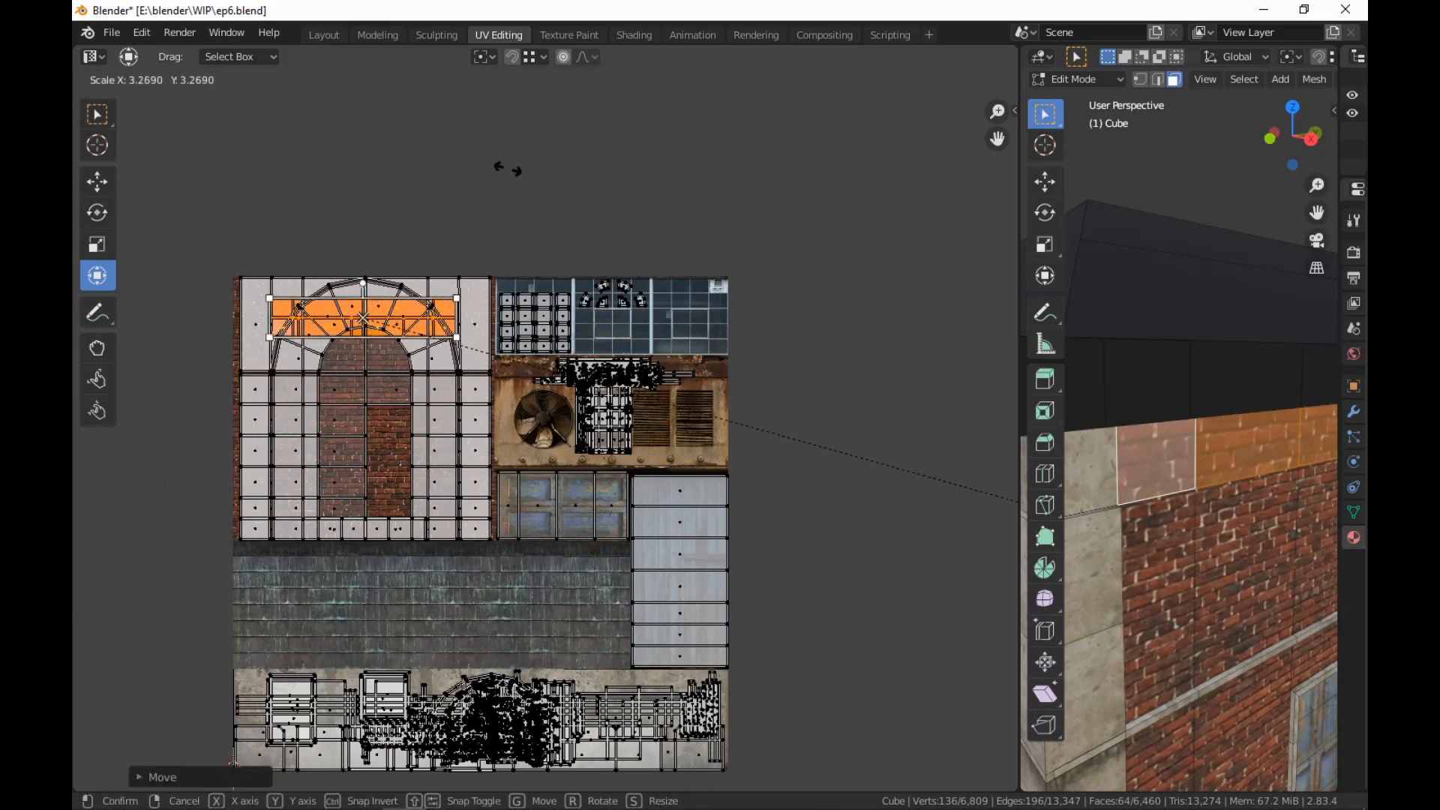
click(287, 384)
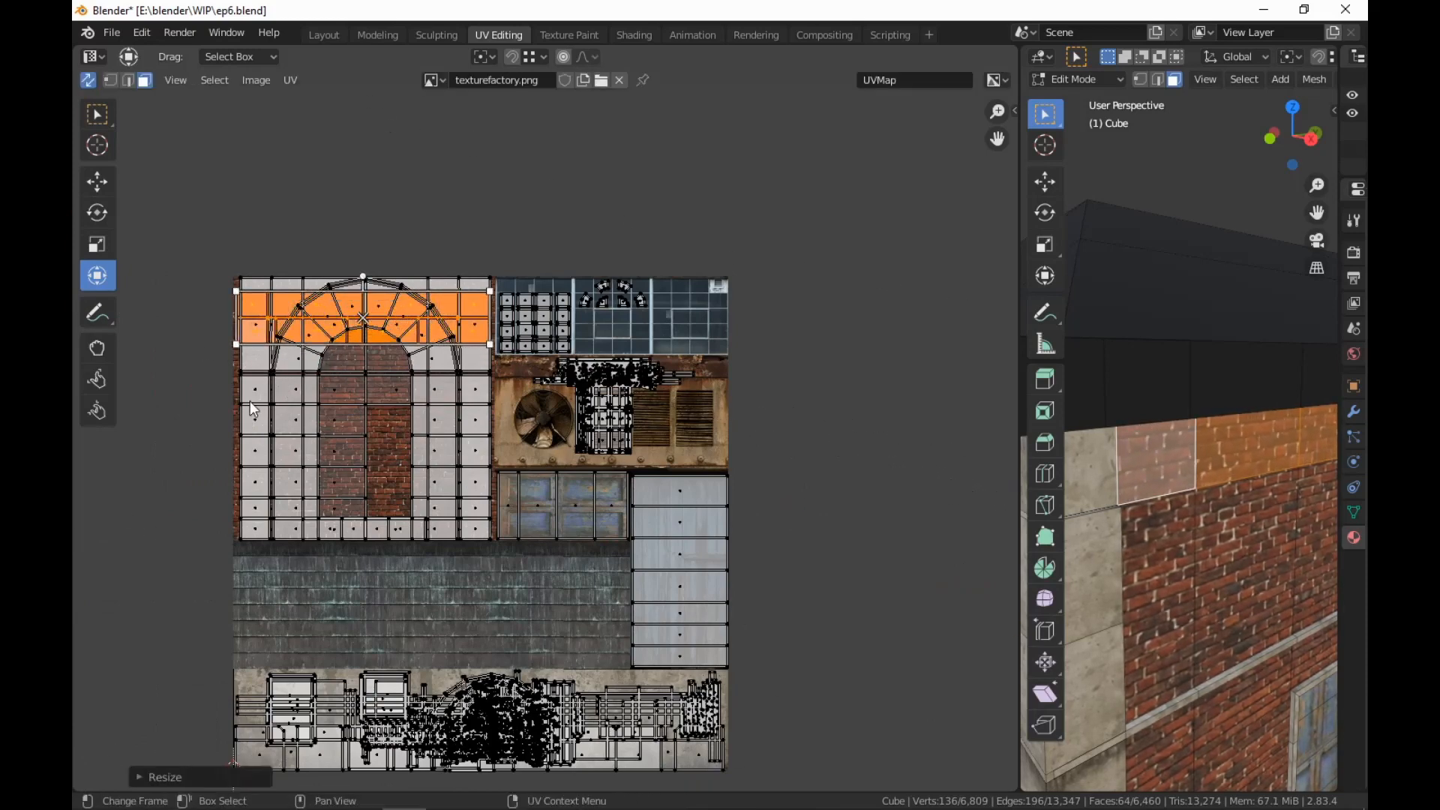
Scale the stacked wall-band UVs down slightly and nudge them upward within the brick area above the arch
key(s)
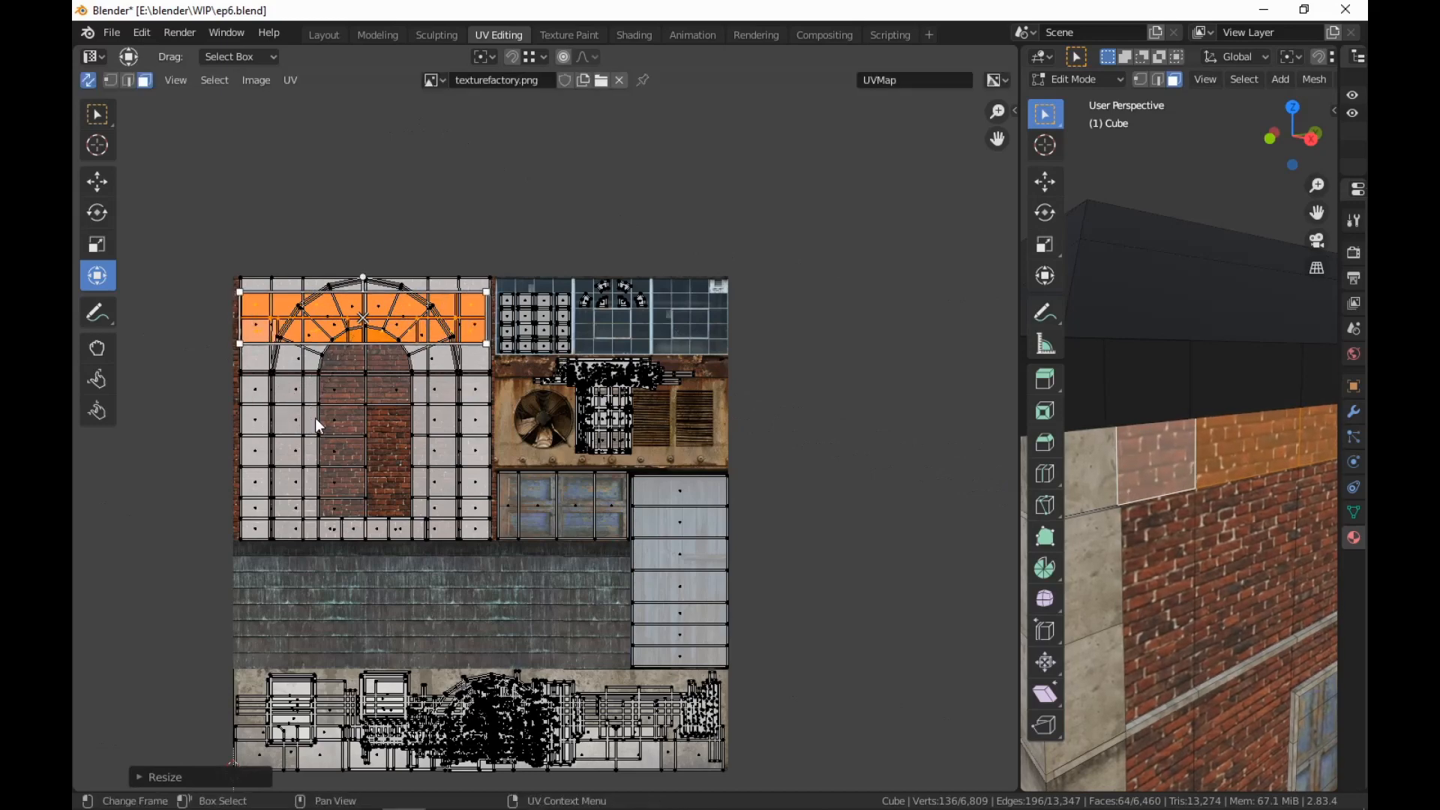
key(g)
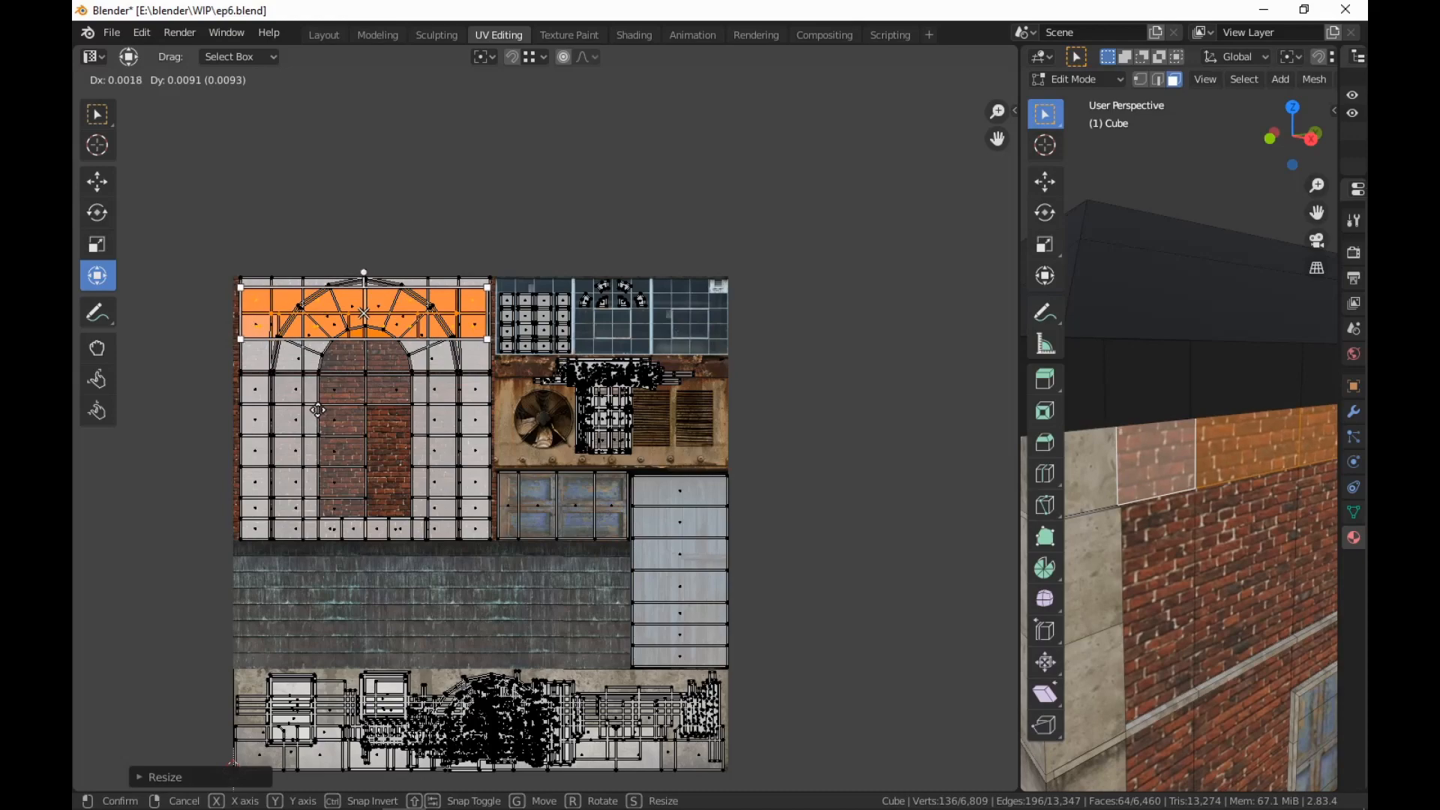
click(319, 410)
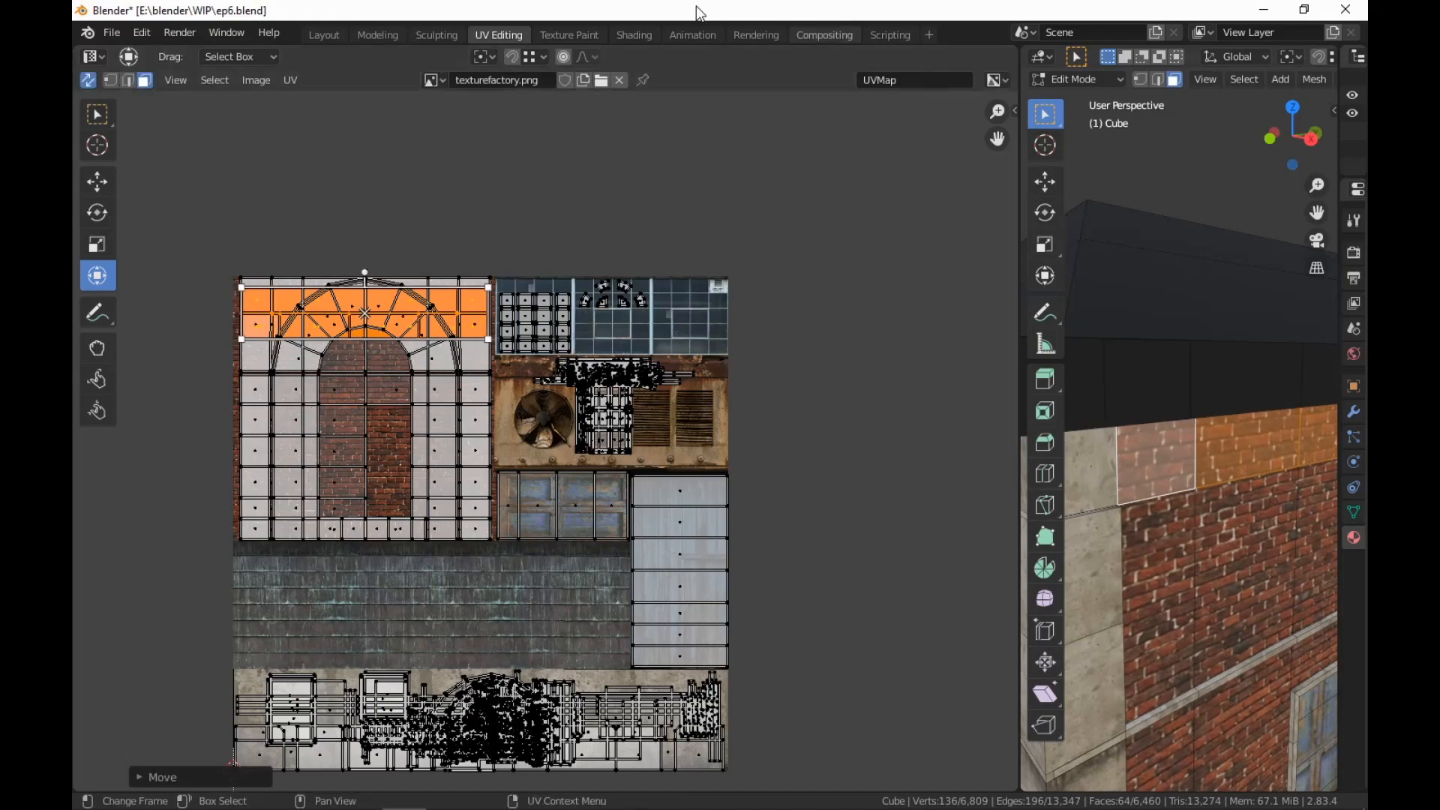
Examine the brick texture on the wall band in the shading view and up close on the windowed facade
click(637, 35)
mouse_move(890, 495)
middle_down()
mouse_move(930, 440)
mouse_move(867, 457)
mouse_move(687, 445)
mouse_move(796, 444)
mouse_move(837, 388)
mouse_move(822, 429)
mouse_move(313, 394)
middle_up()
scroll(315, 401, down, 3)
click(498, 35)
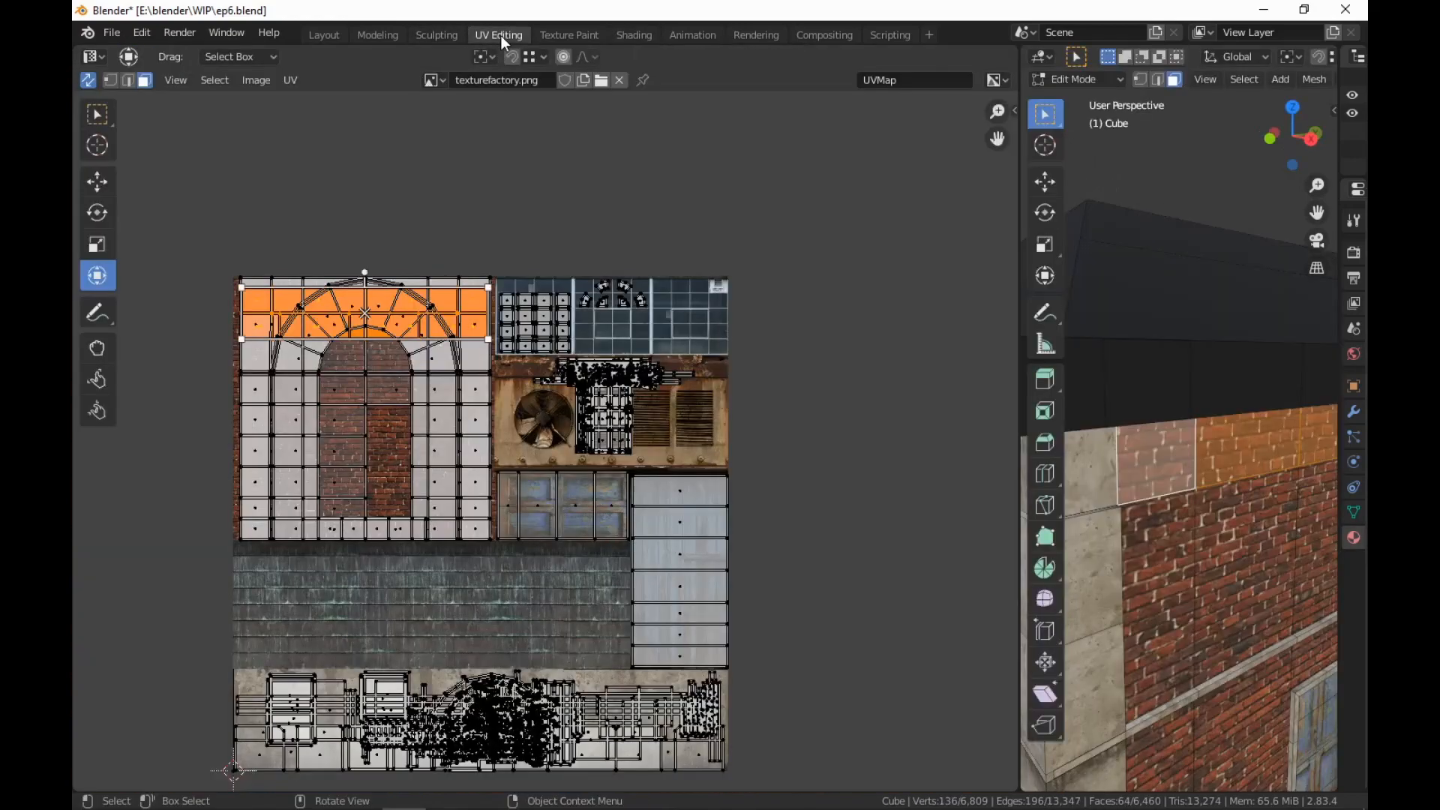
scroll(482, 369, down, 4)
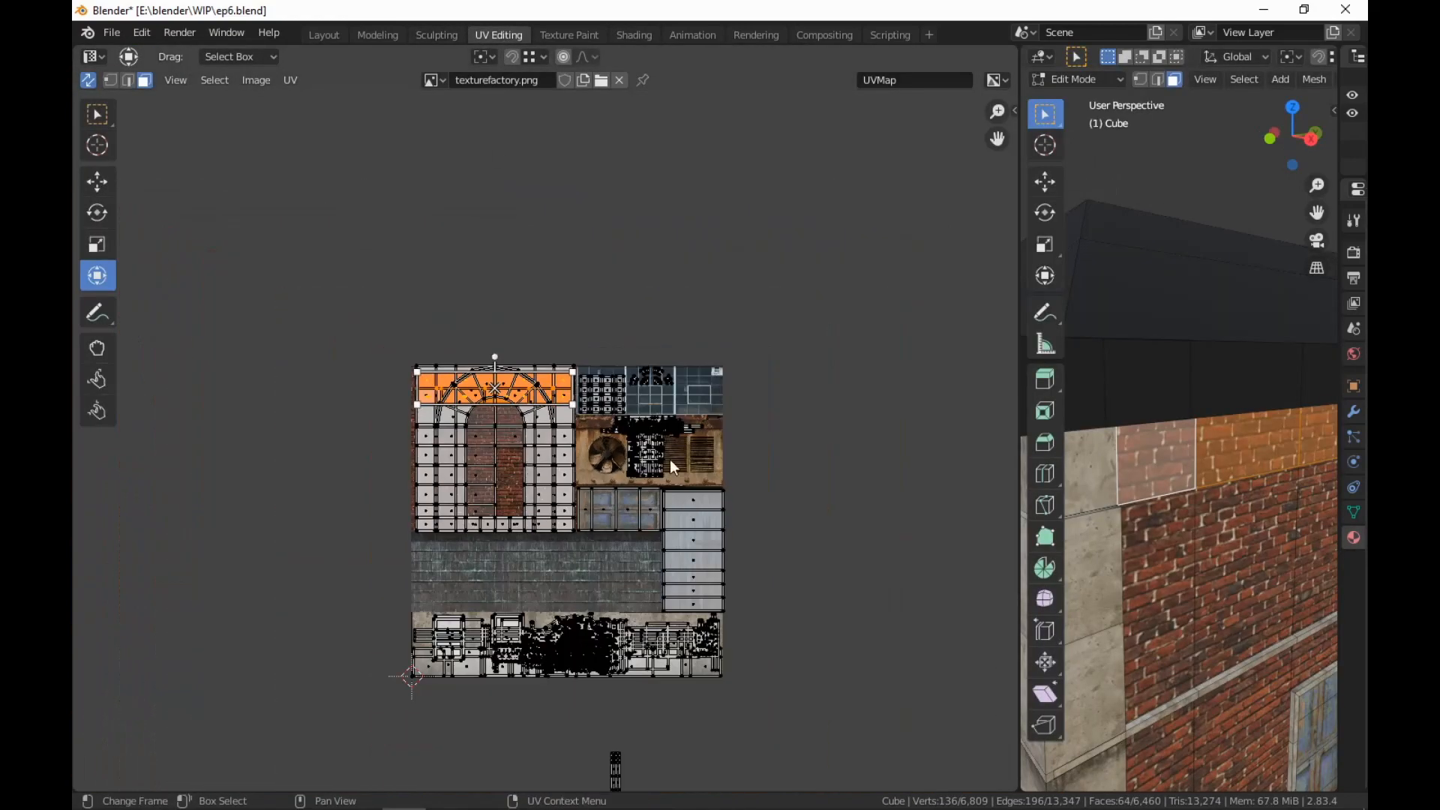
scroll(1193, 626, down, 3)
middle_drag(1193, 627, 1118, 633)
scroll(1155, 624, down, 6)
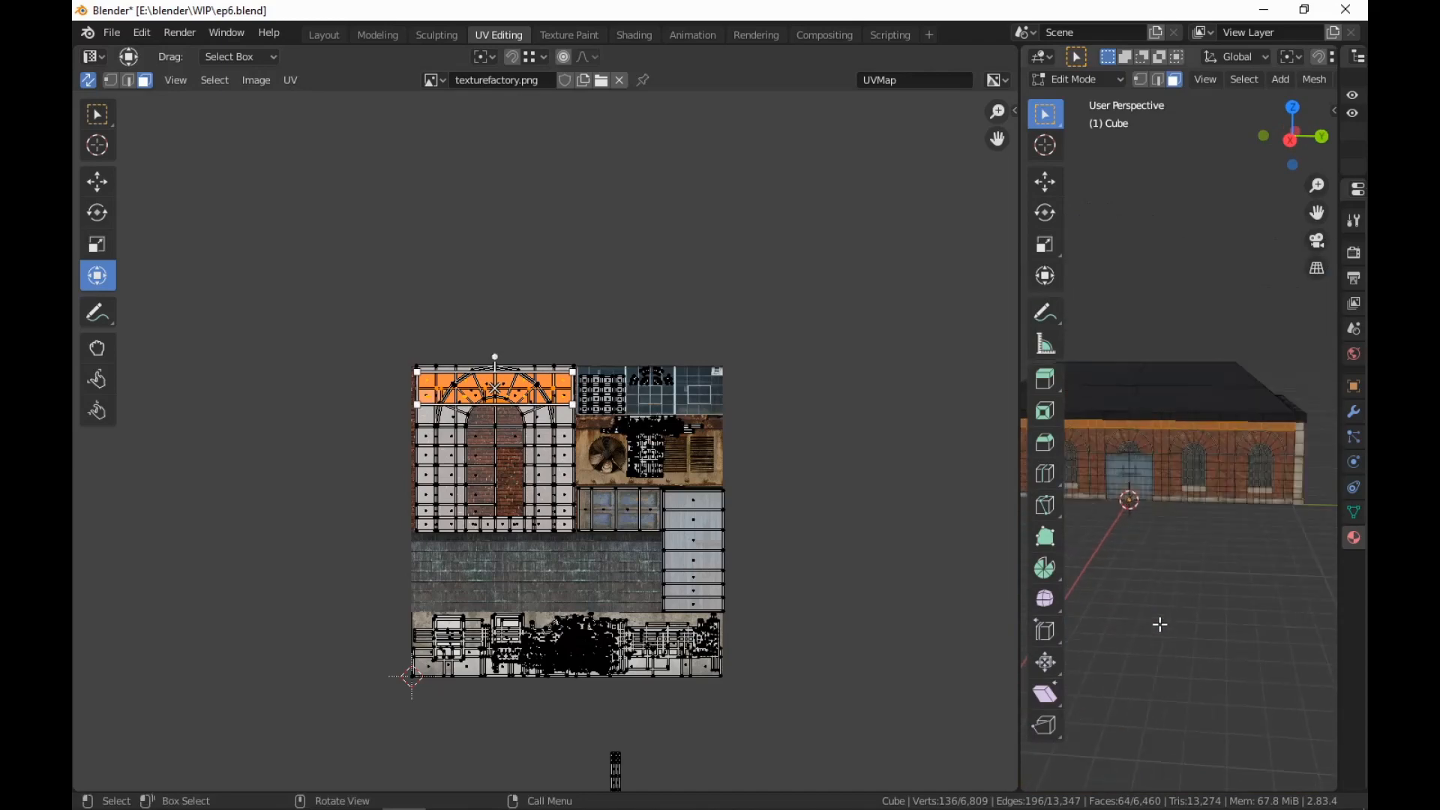
scroll(1160, 622, up, 3)
scroll(1161, 622, up, 4)
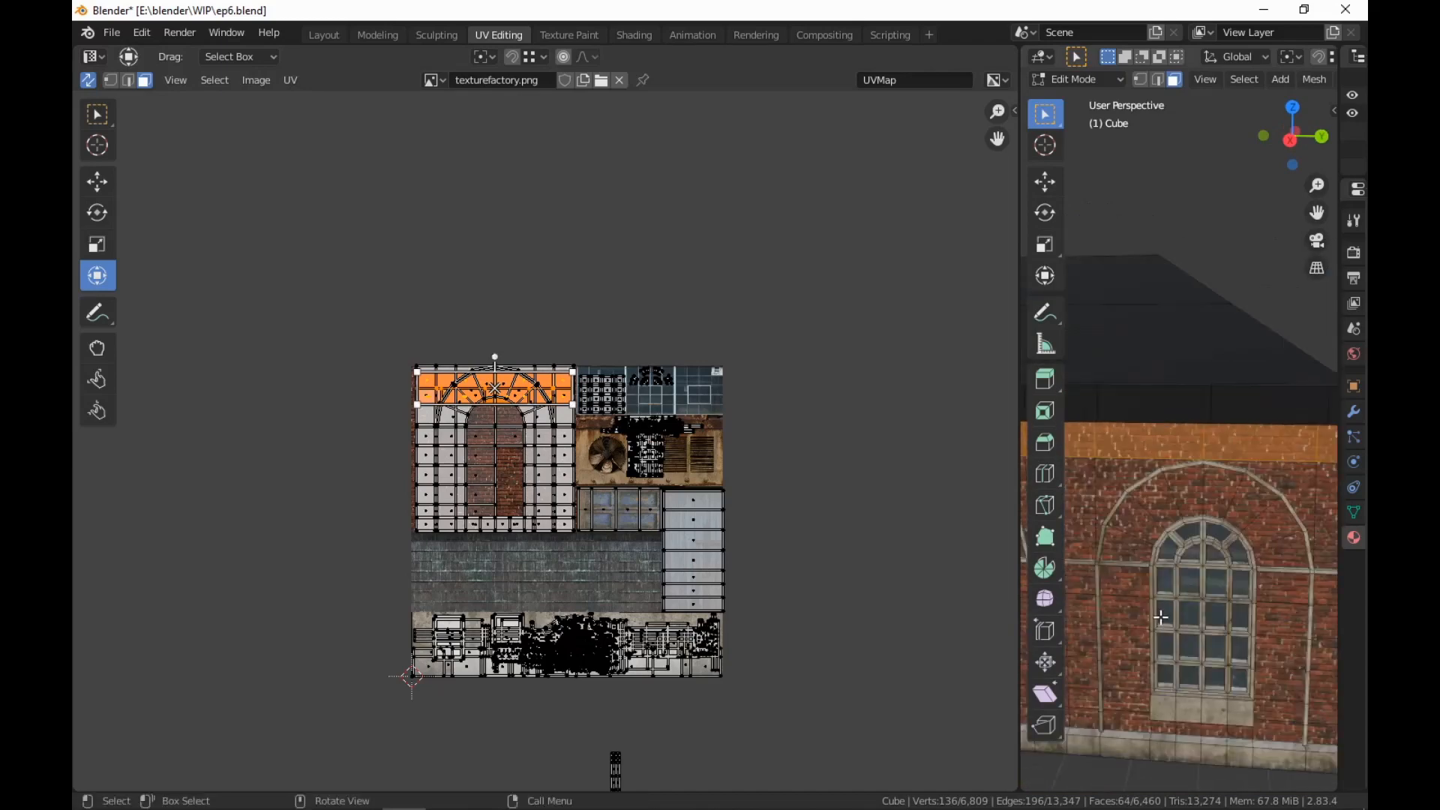
scroll(598, 521, up, 2)
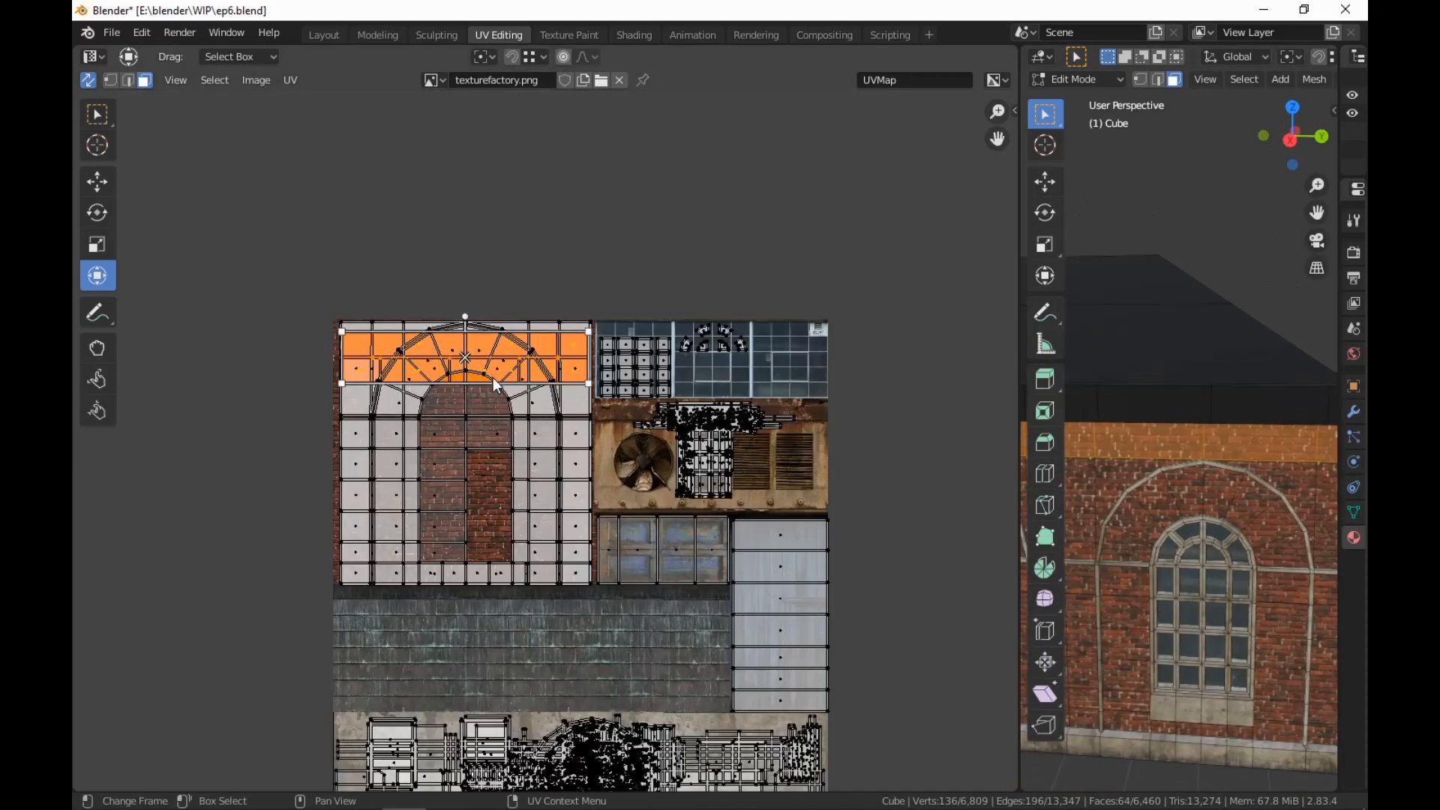
Stretch the stacked wall-band UVs vertically from the brick texture's top edge down to the window arch, matching the brick size below
key(s)
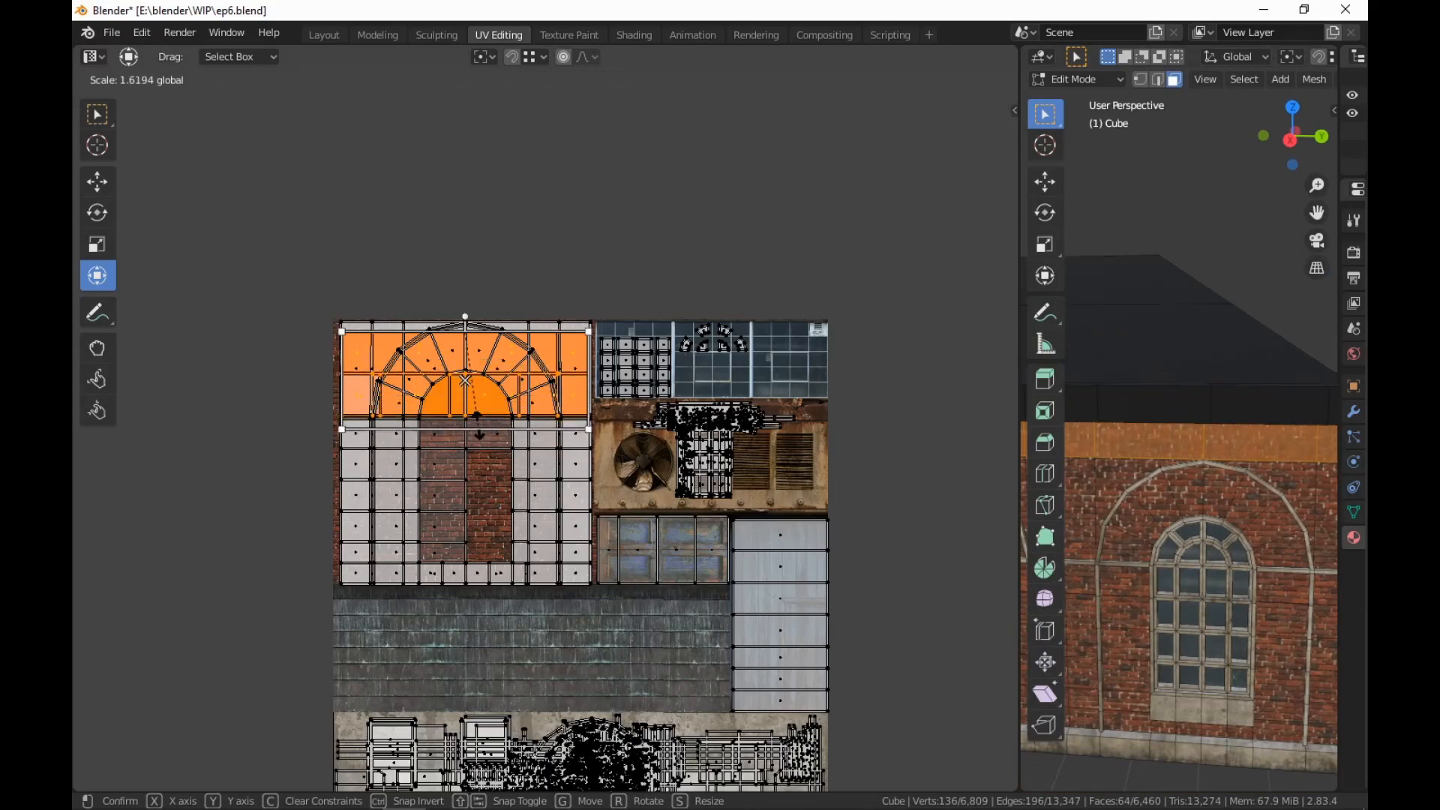
click(478, 420)
key(s)
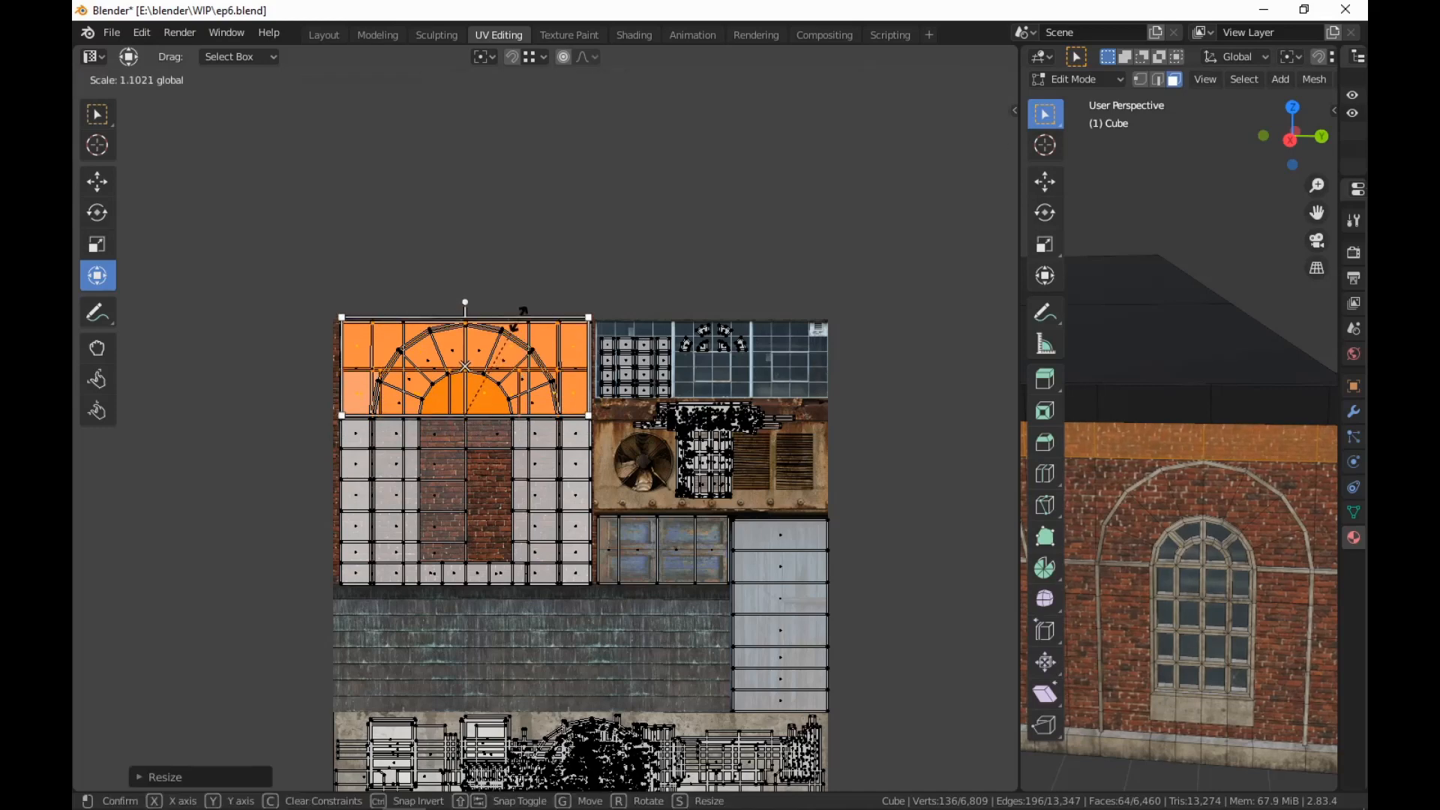
click(509, 387)
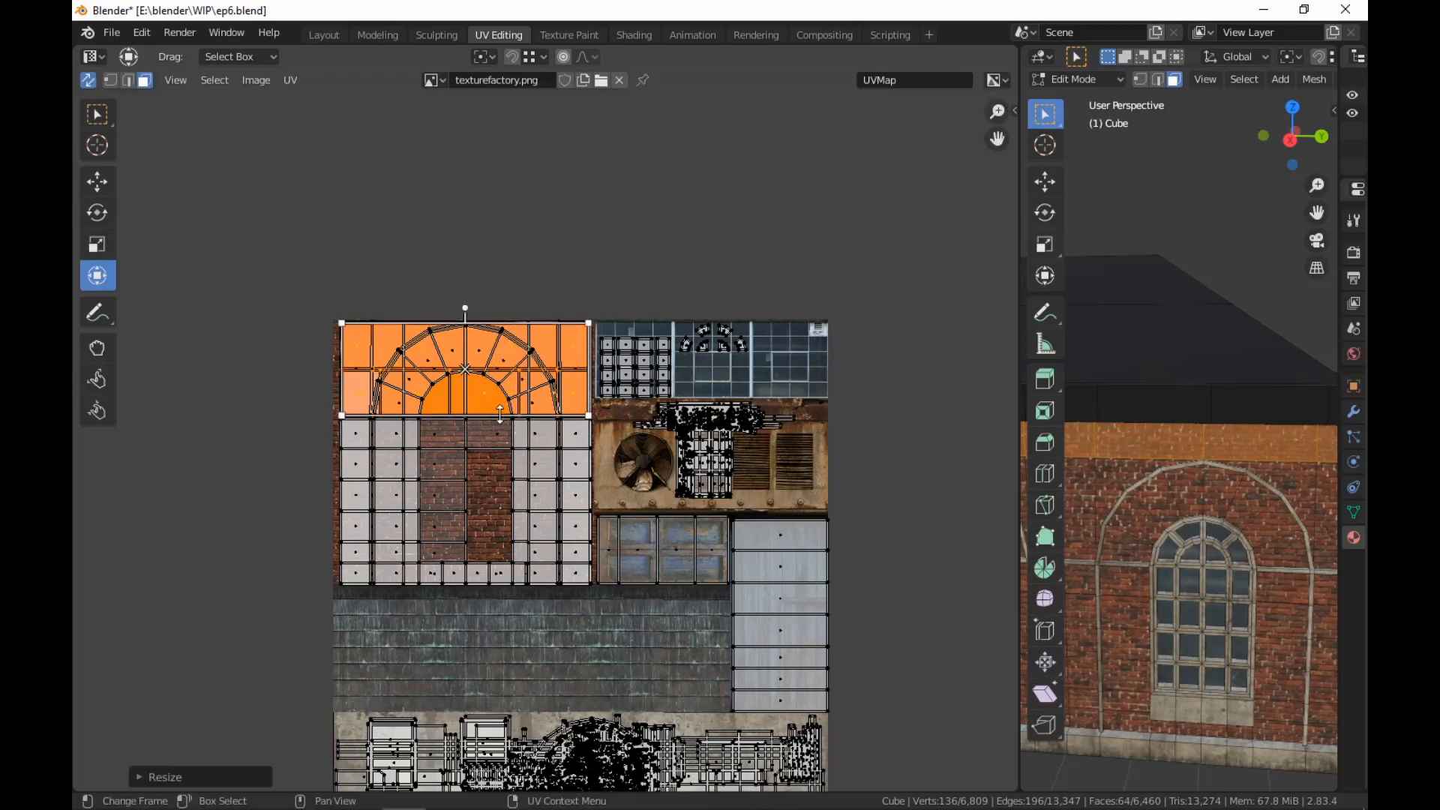
drag(501, 414, 497, 396)
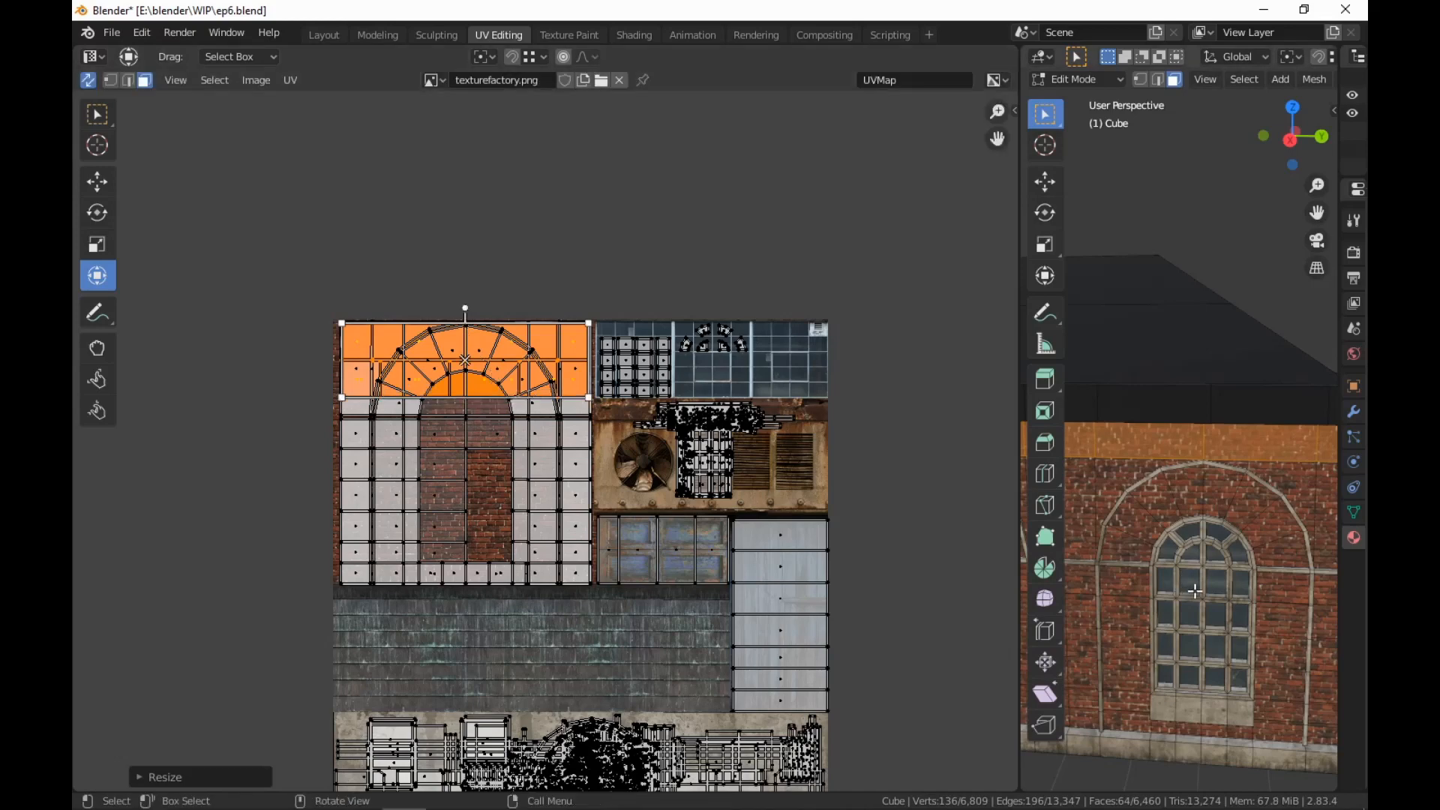
scroll(1194, 583, up, 4)
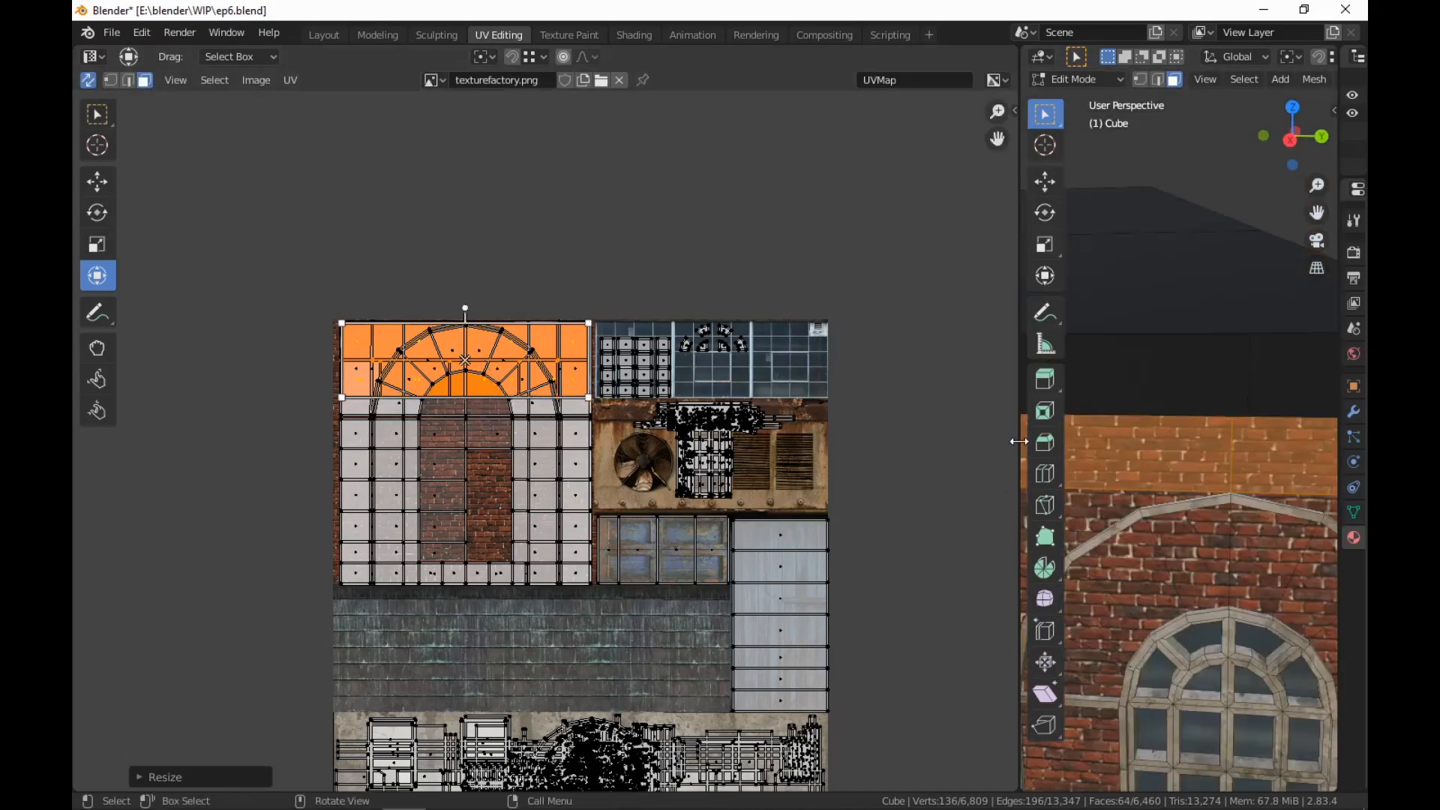
drag(1021, 441, 761, 451)
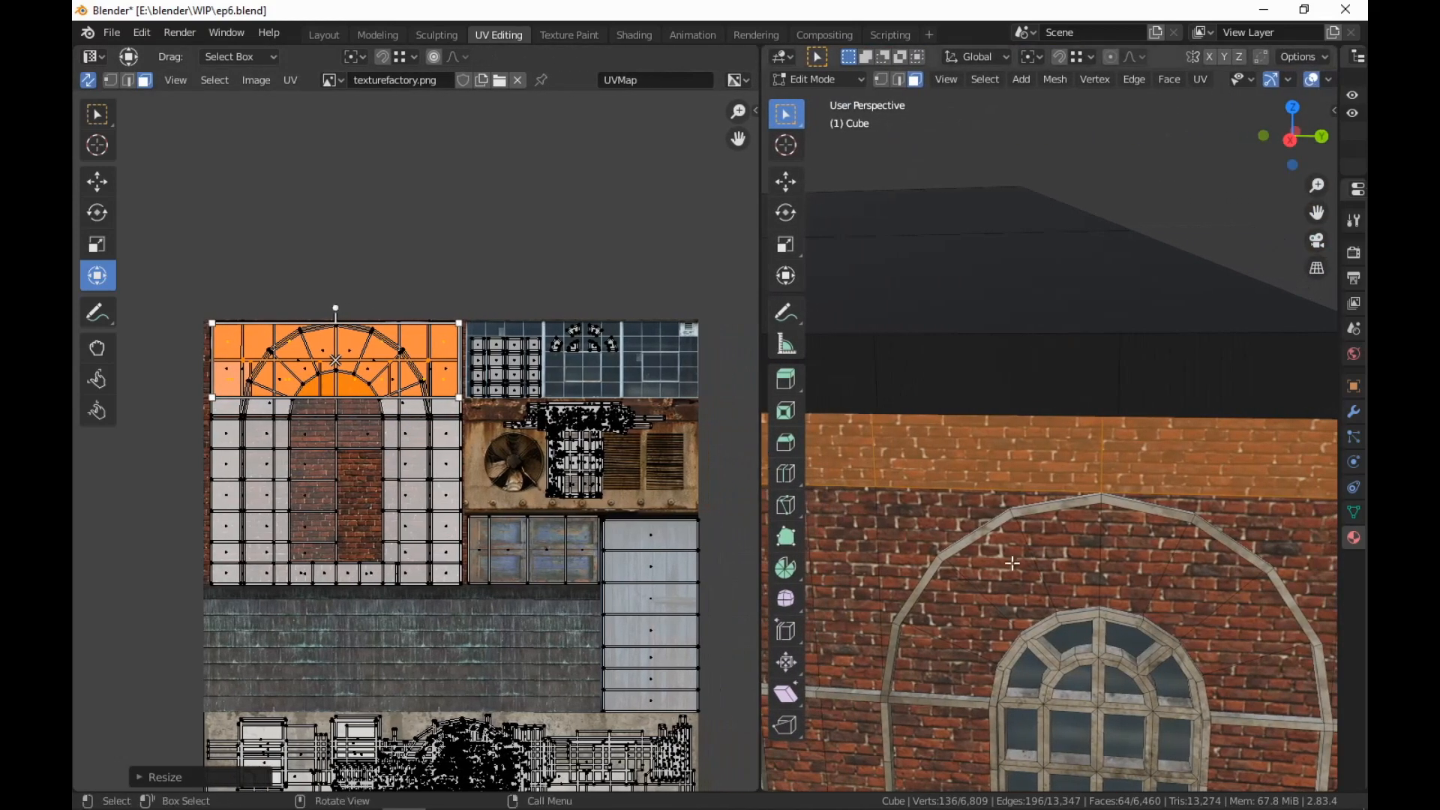
mouse_move(1013, 562)
ctrl+middle_down()
mouse_move(1020, 540)
mouse_move(1019, 555)
ctrl+middle_up()
mouse_move(341, 394)
mouse_down()
mouse_move(347, 432)
mouse_move(356, 393)
mouse_up()
Select the untextured face loop between the brick band and the roof and move its UV strips beside the texture
scroll(1101, 478, down, 9)
middle_drag(1101, 478, 1058, 474)
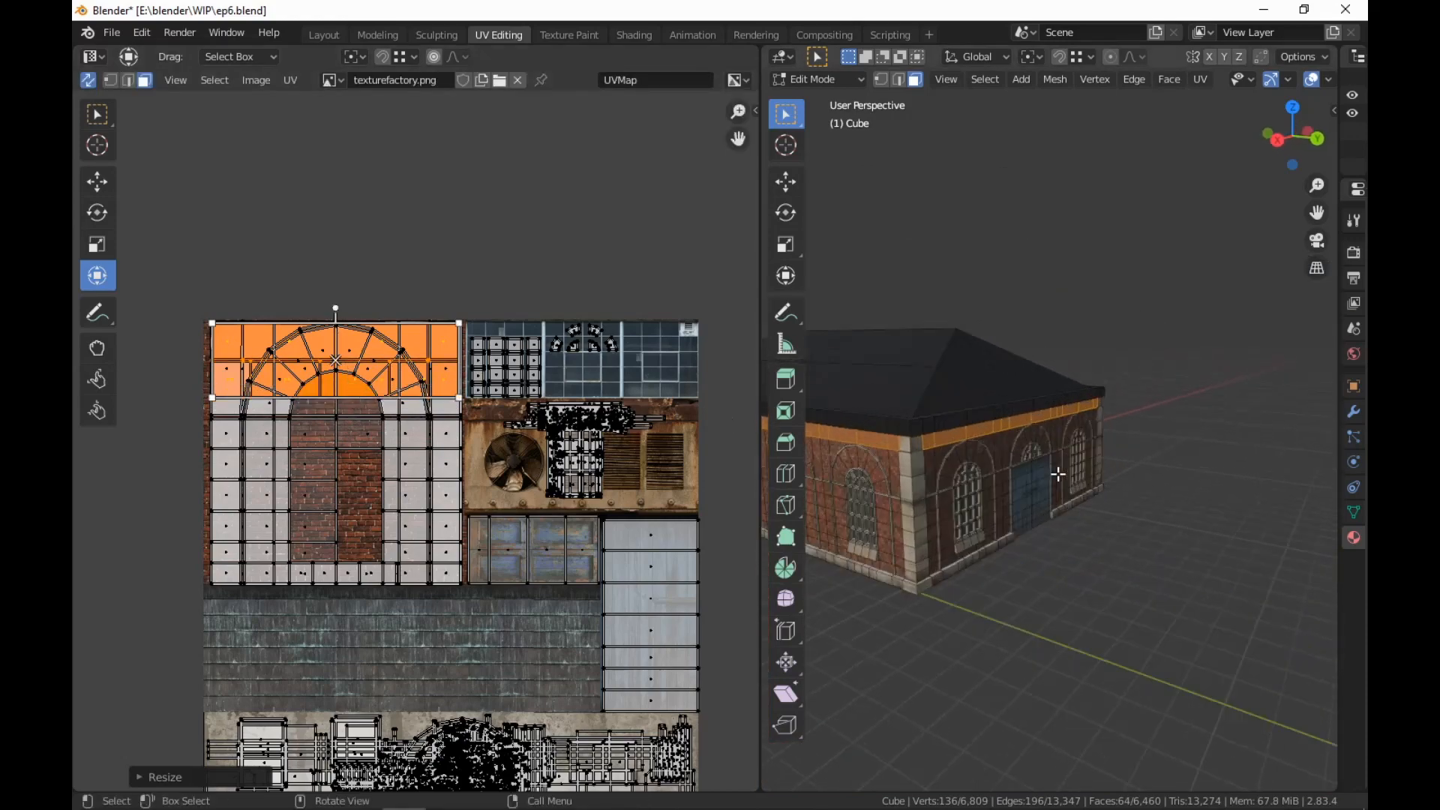
scroll(646, 489, down, 4)
scroll(675, 450, up, 2)
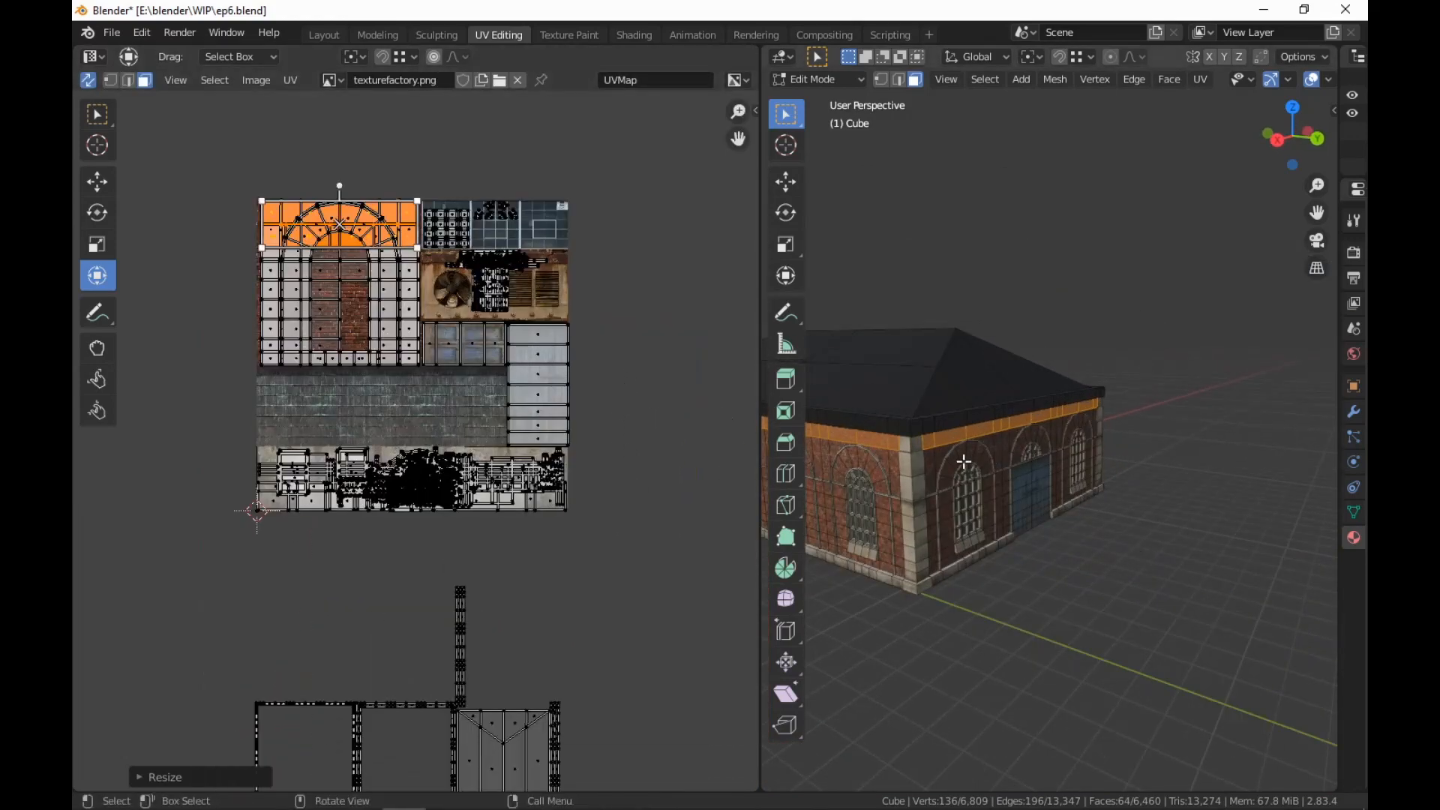
alt+click(915, 430)
scroll(555, 597, down, 3)
scroll(525, 579, up, 3)
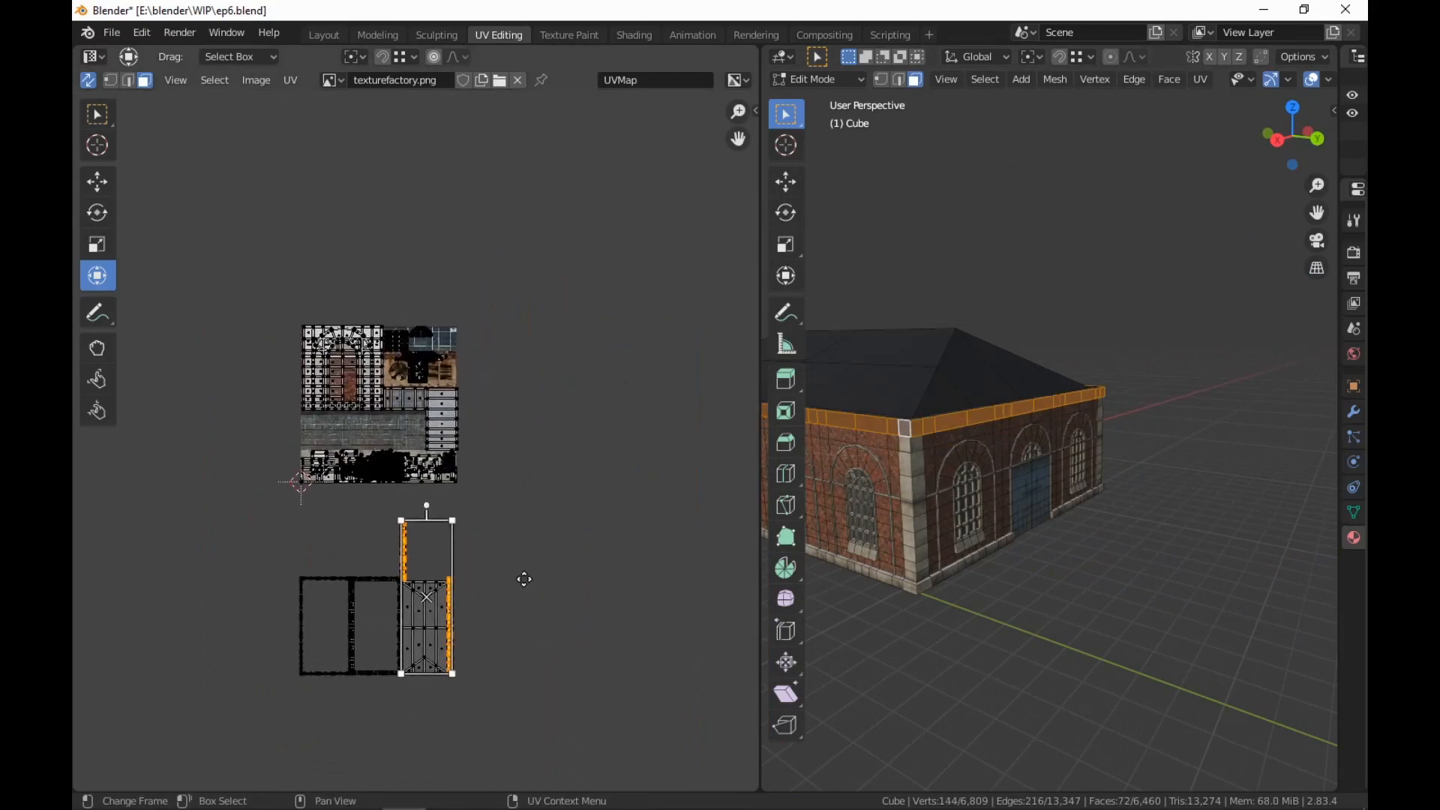
key(g)
click(715, 180)
middle_drag(675, 253, 646, 328)
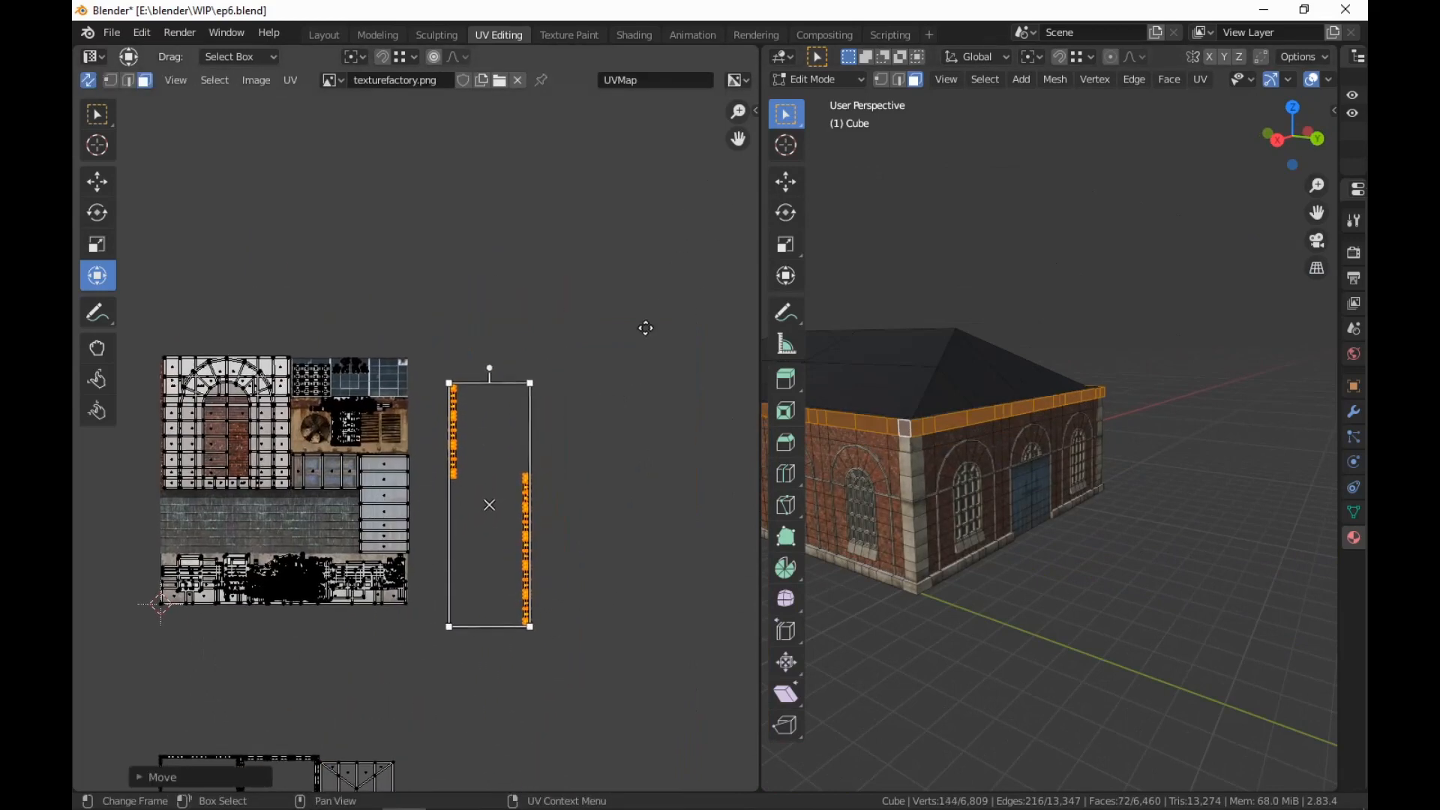
scroll(613, 537, up, 2)
Rotate the two upper-band UV strips to horizontal and move them clear of the texture
key(r)
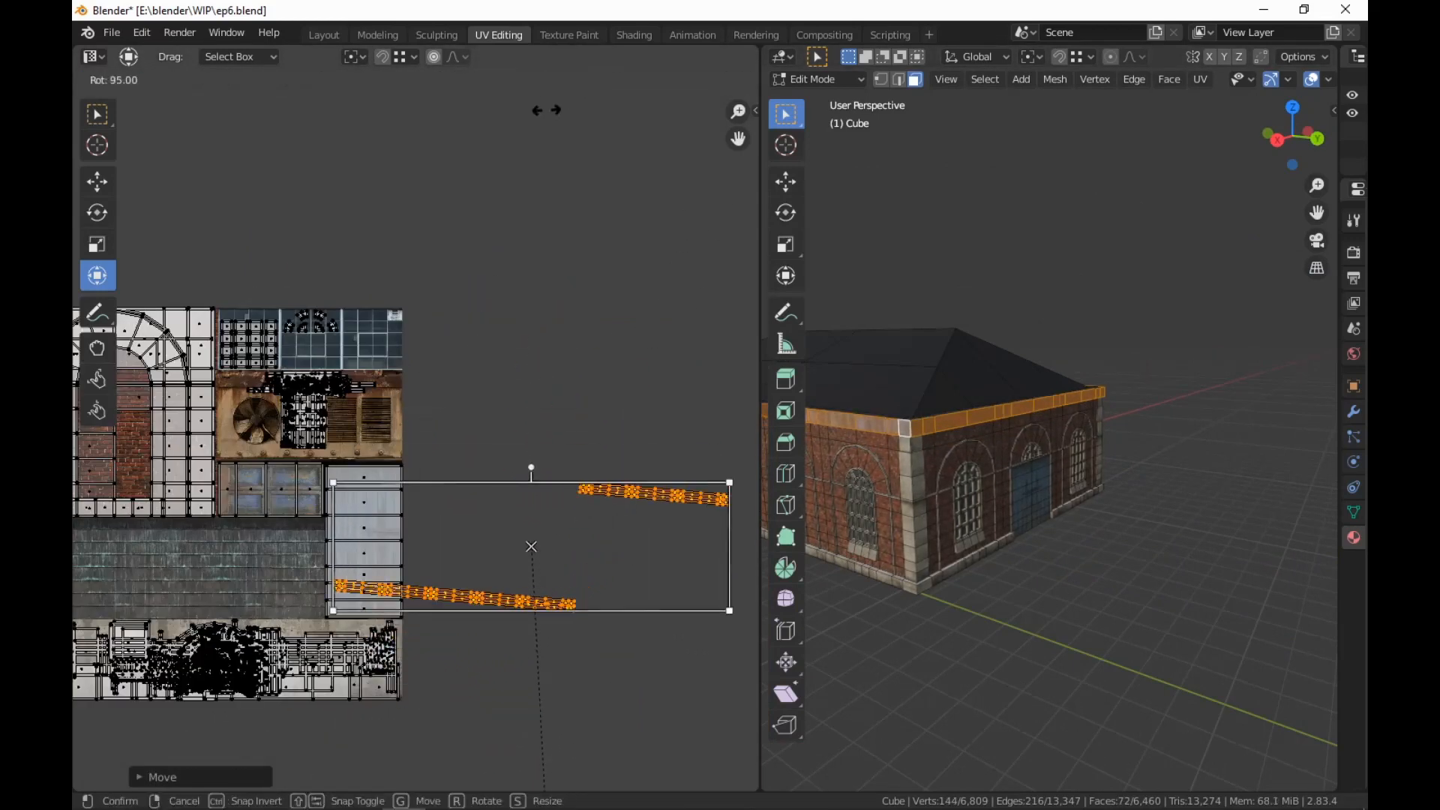
click(572, 111)
ctrl+middle_drag(703, 496, 574, 592)
middle_drag(629, 391, 473, 371)
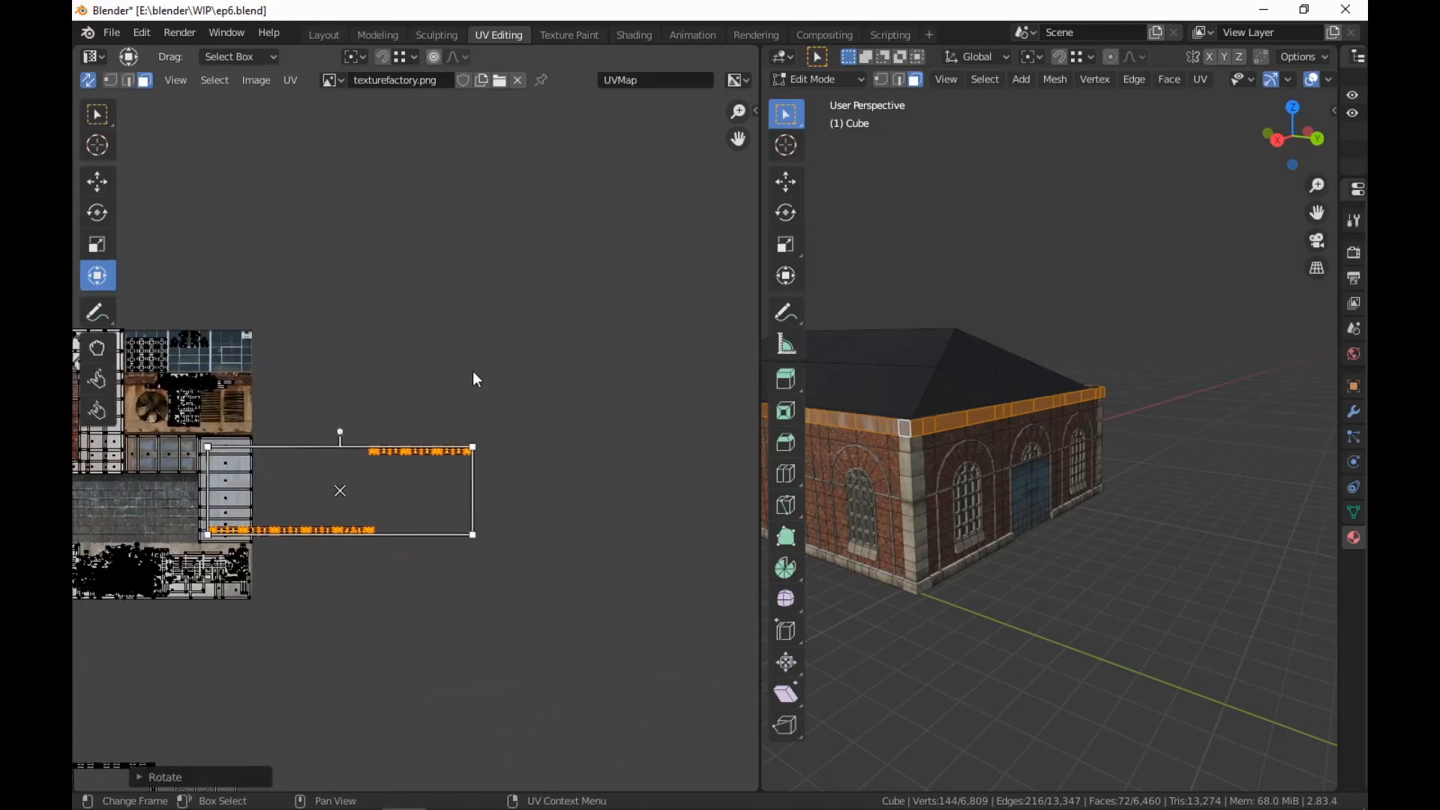
key(g)
click(422, 396)
key(g)
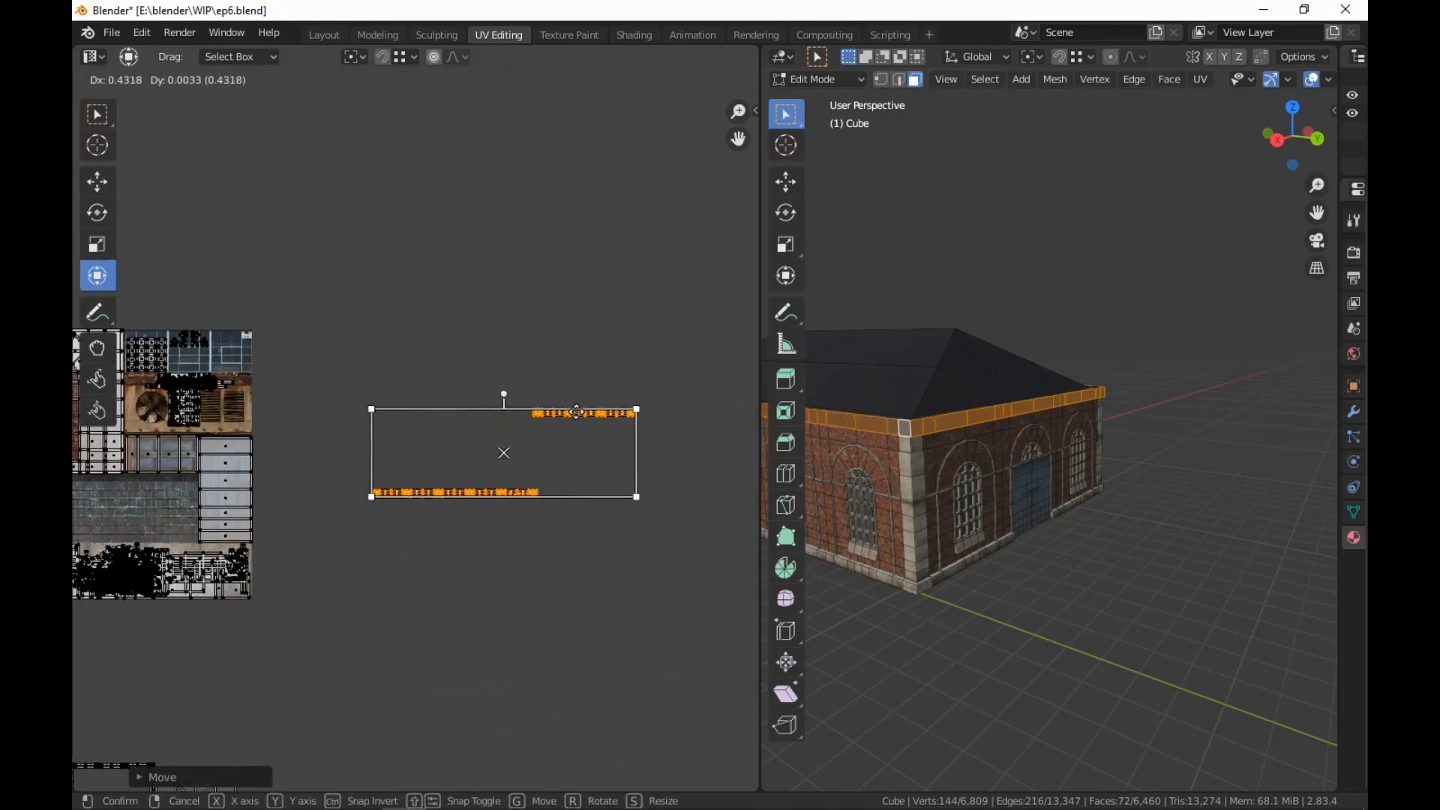
click(556, 404)
Select the longer upper-band UV strip and move it onto the shorter strip with their outer ends aligned
scroll(678, 412, up, 1)
middle_drag(595, 330, 447, 272)
scroll(472, 264, up, 2)
middle_drag(593, 248, 684, 257)
drag(517, 397, 72, 531)
key(g)
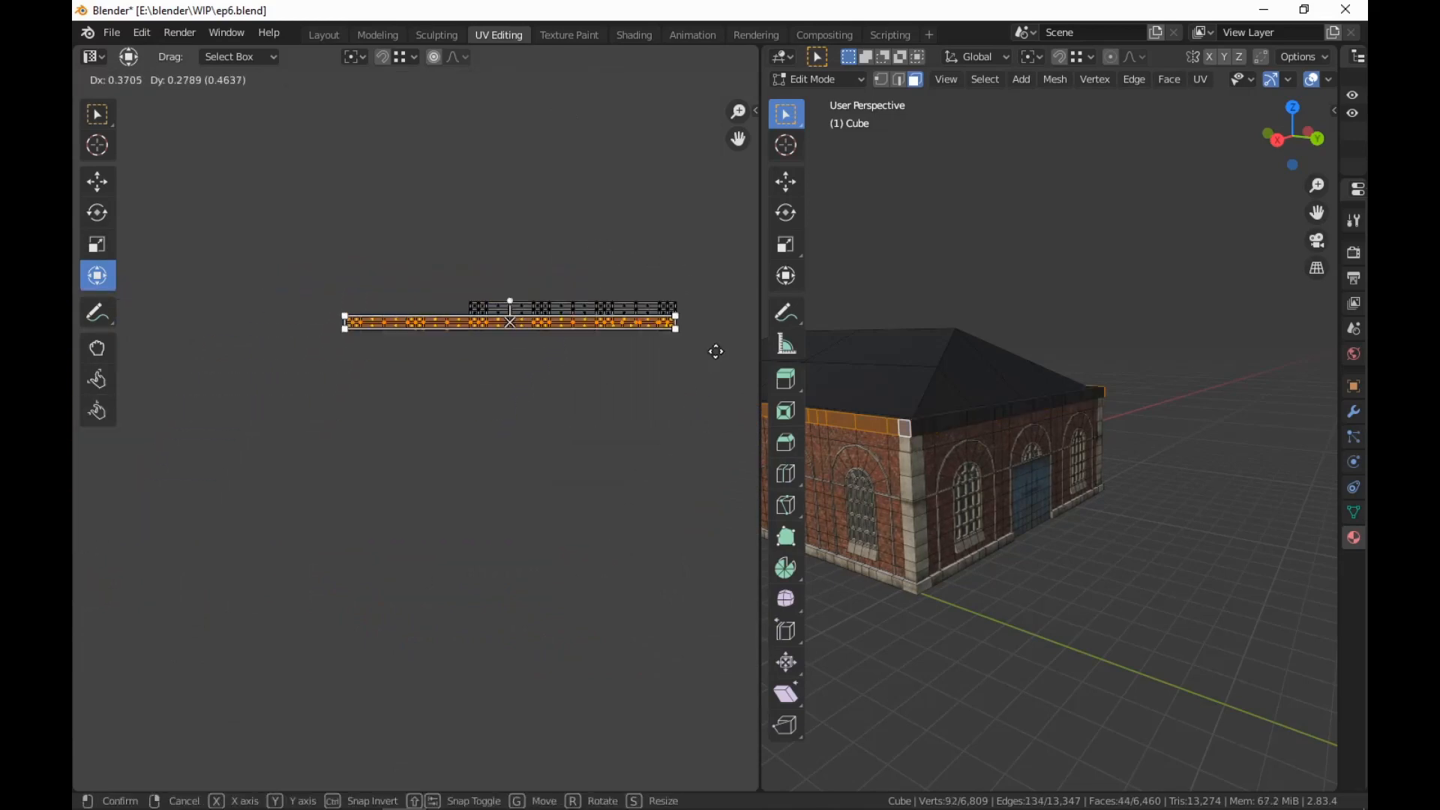
click(704, 279)
middle_drag(696, 286, 679, 403)
scroll(678, 403, up, 1)
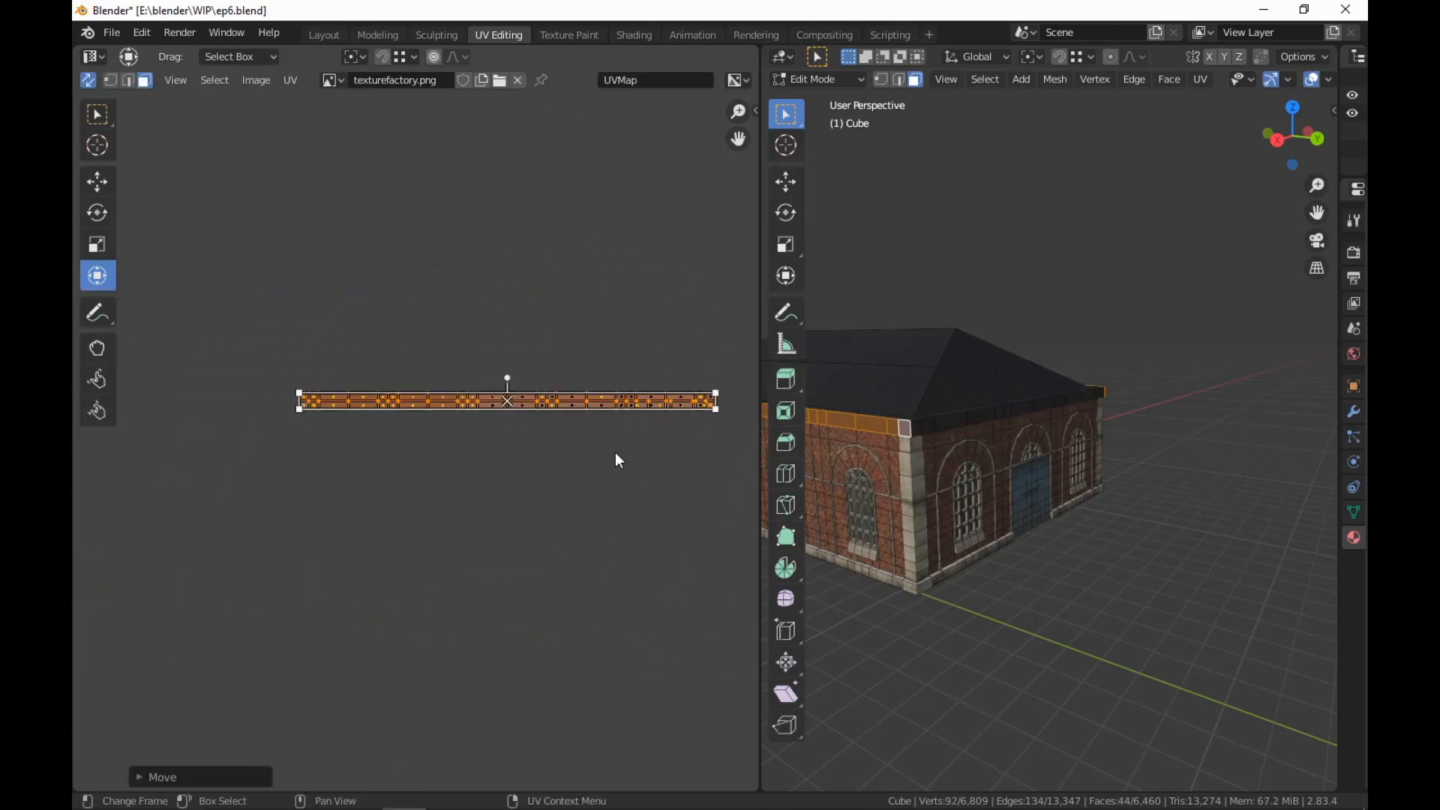
Fold the upper-band strips bay by bay onto the aligned end bay until all bays overlap
drag(632, 360, 250, 455)
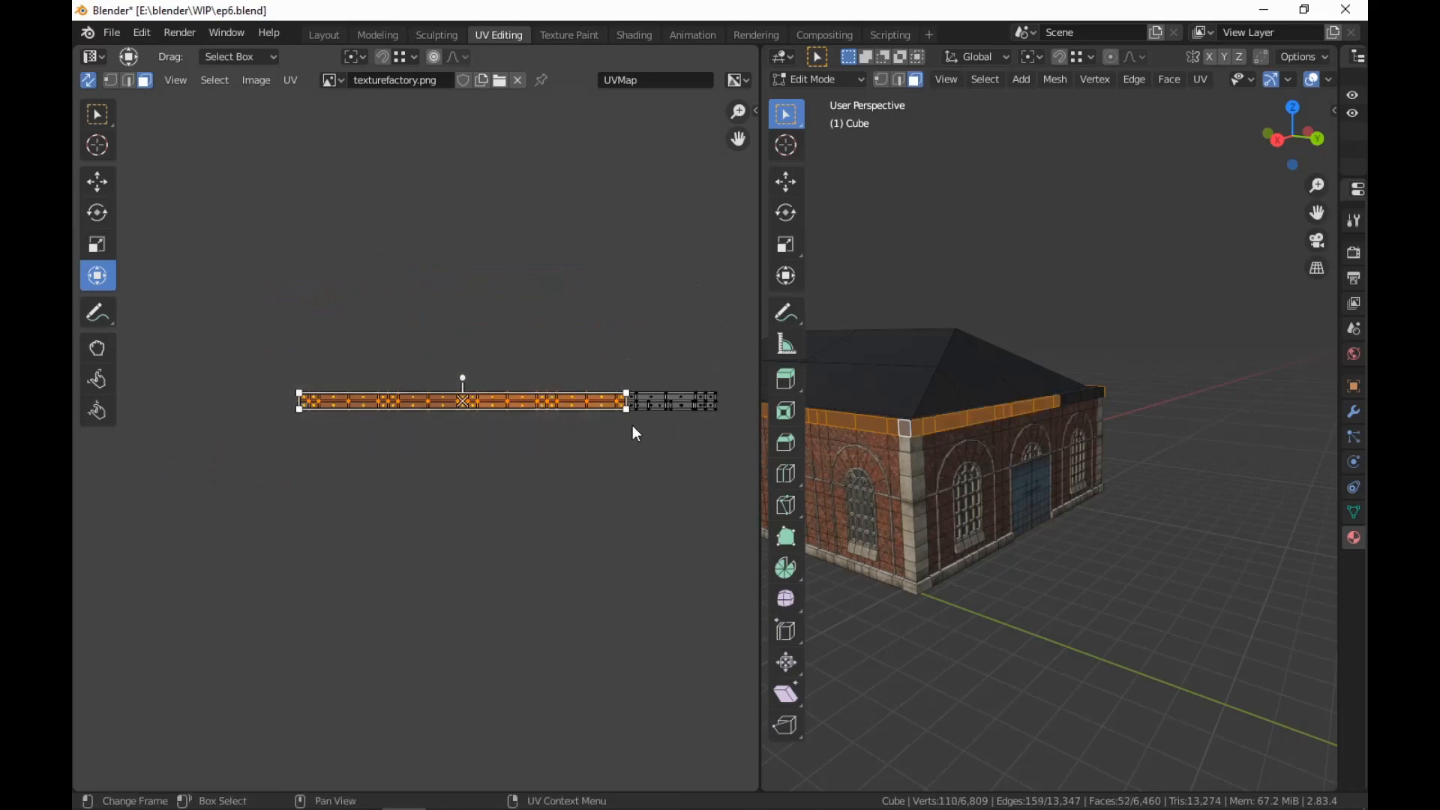
key(g)
click(697, 412)
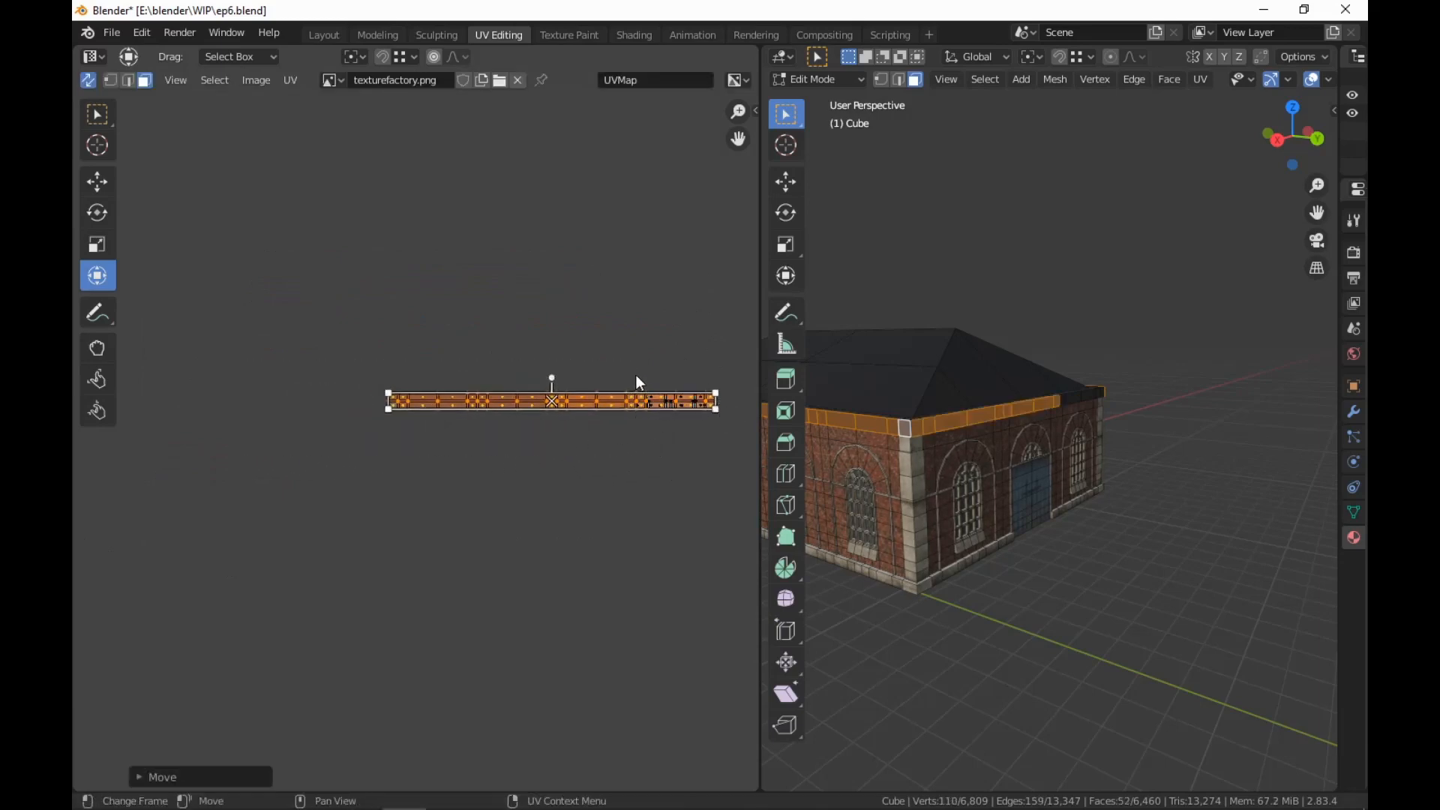
drag(636, 376, 249, 473)
key(g)
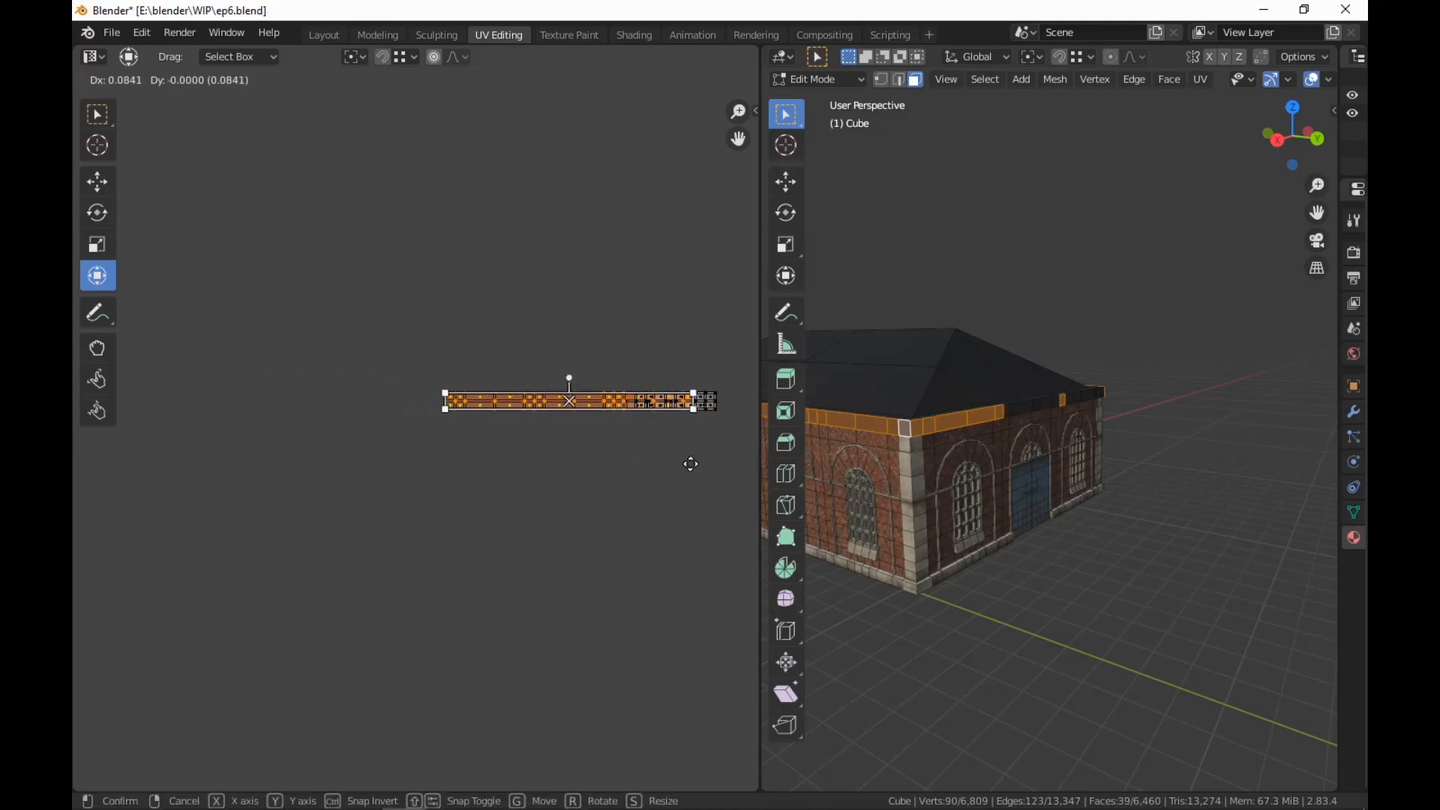
click(731, 470)
drag(639, 372, 440, 466)
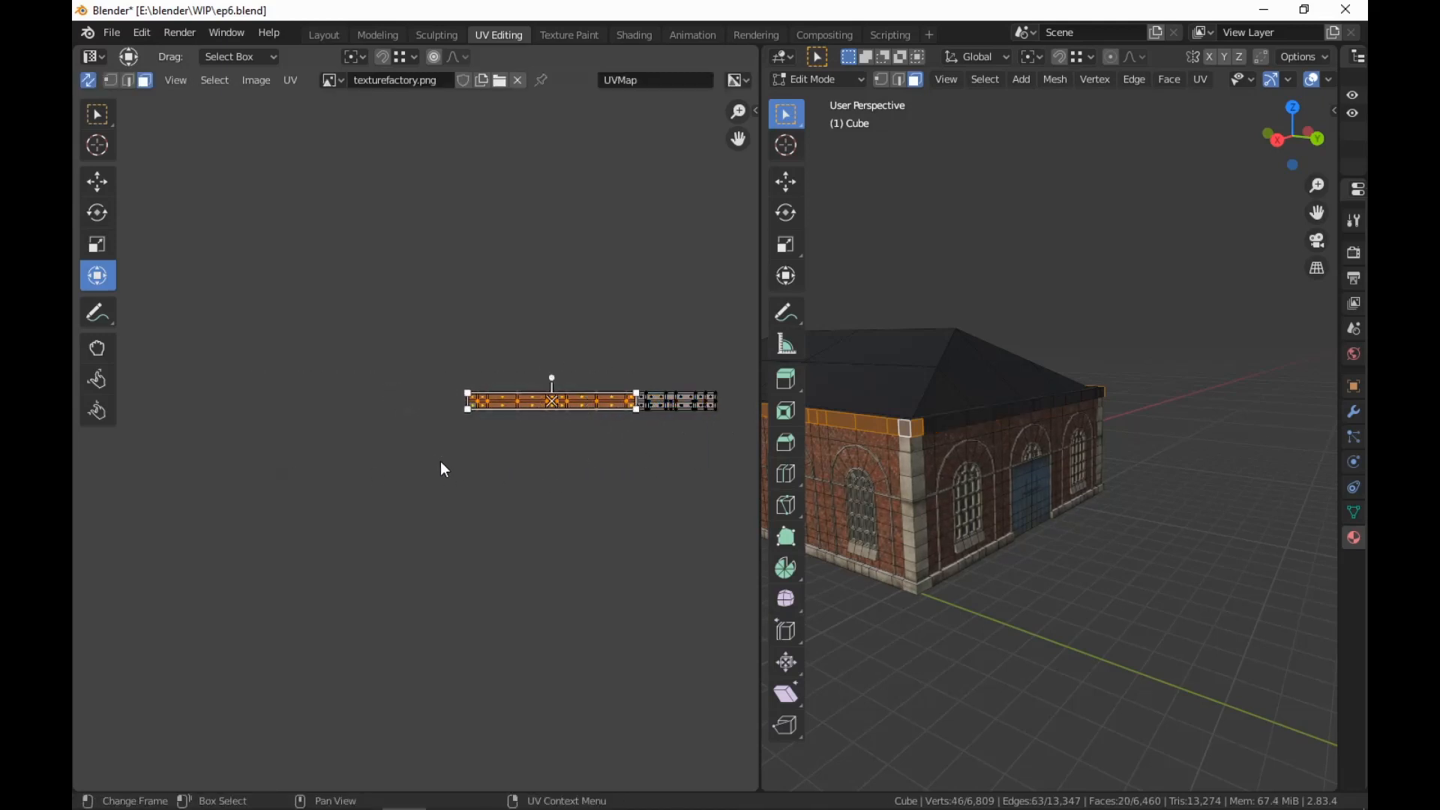
key(g)
click(730, 445)
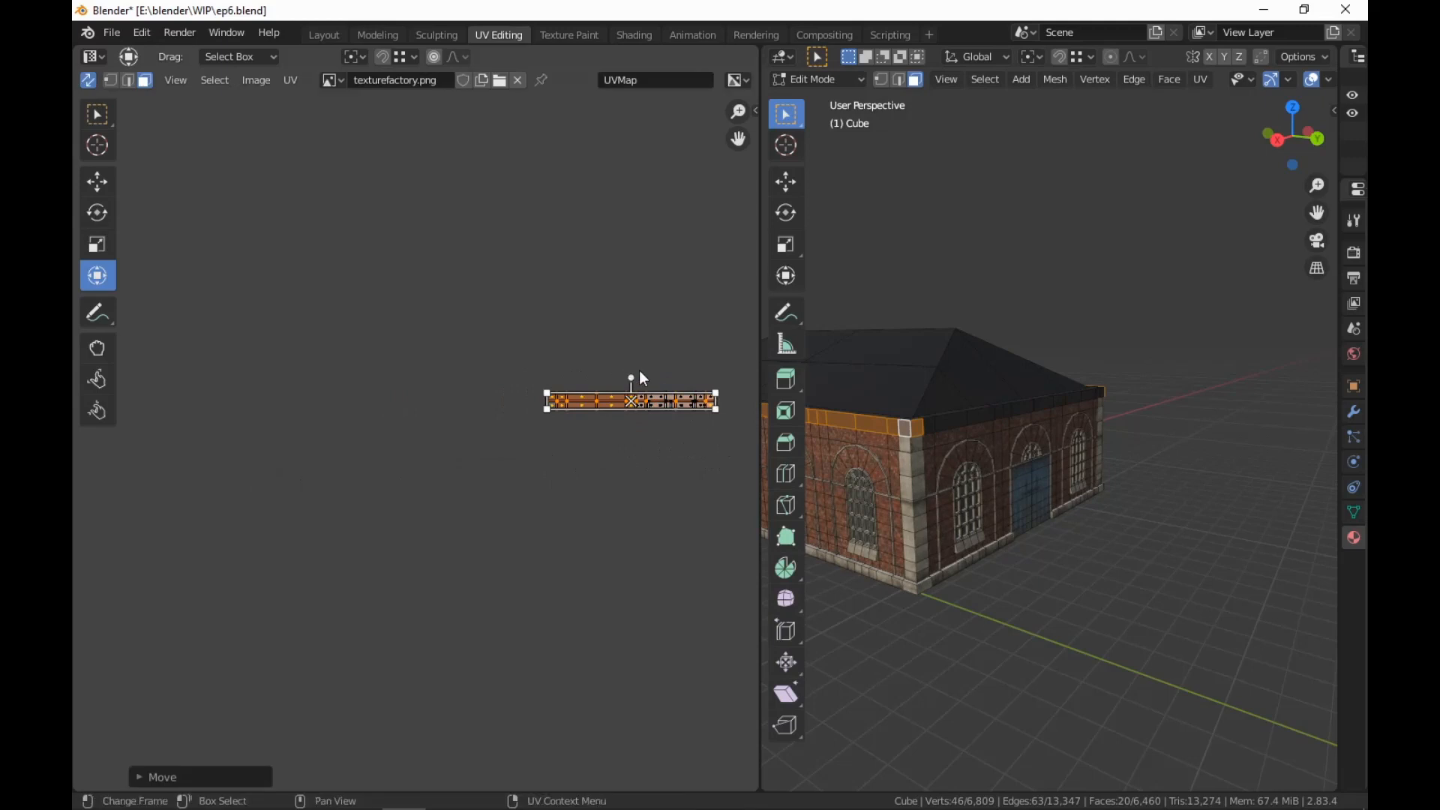
click(631, 377)
drag(636, 369, 525, 428)
key(g)
click(700, 430)
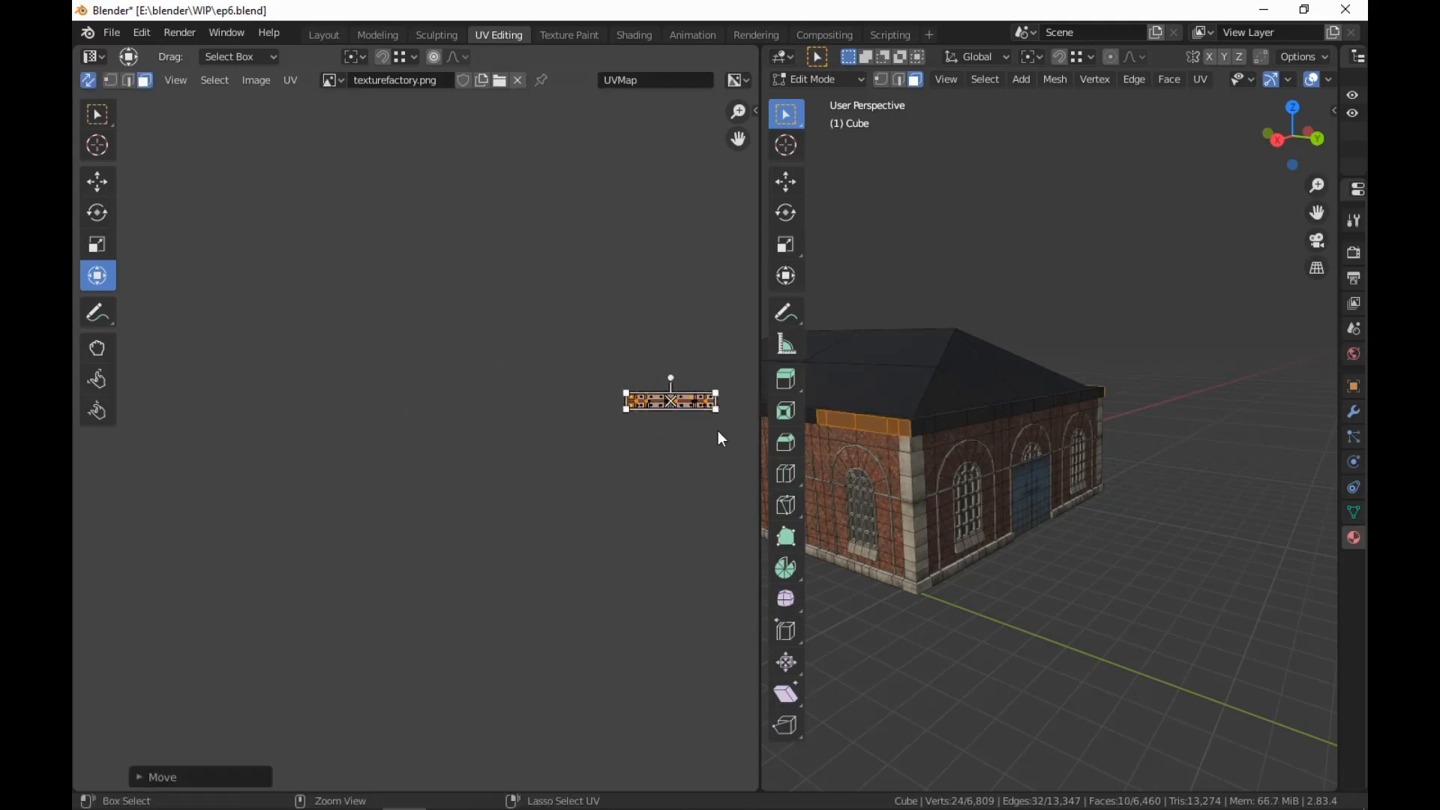
Select all the stacked upper-band UVs and move them onto the brick area above the arch
drag(736, 367, 498, 470)
scroll(525, 465, down, 5)
middle_drag(602, 511, 685, 514)
scroll(685, 513, up, 1)
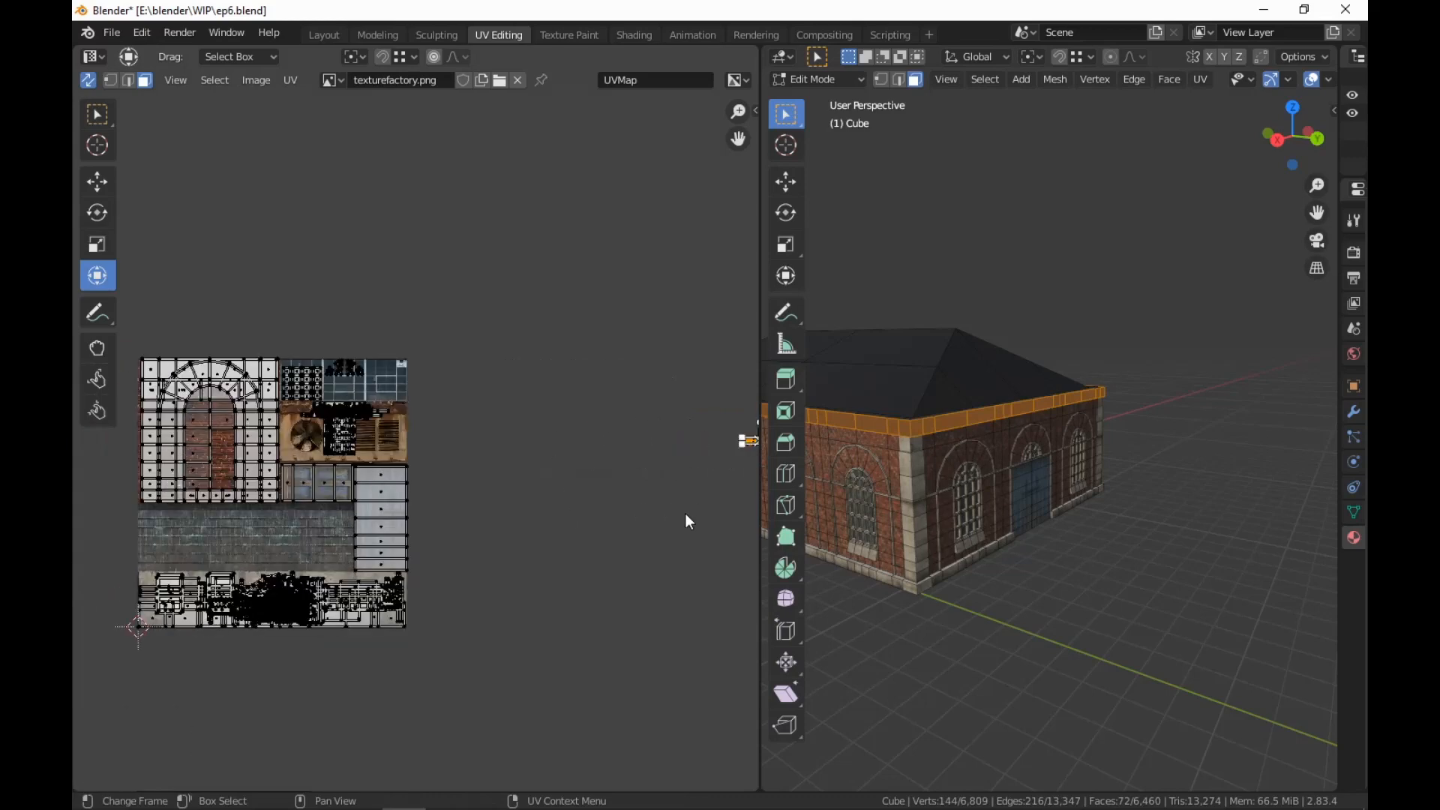
key(g)
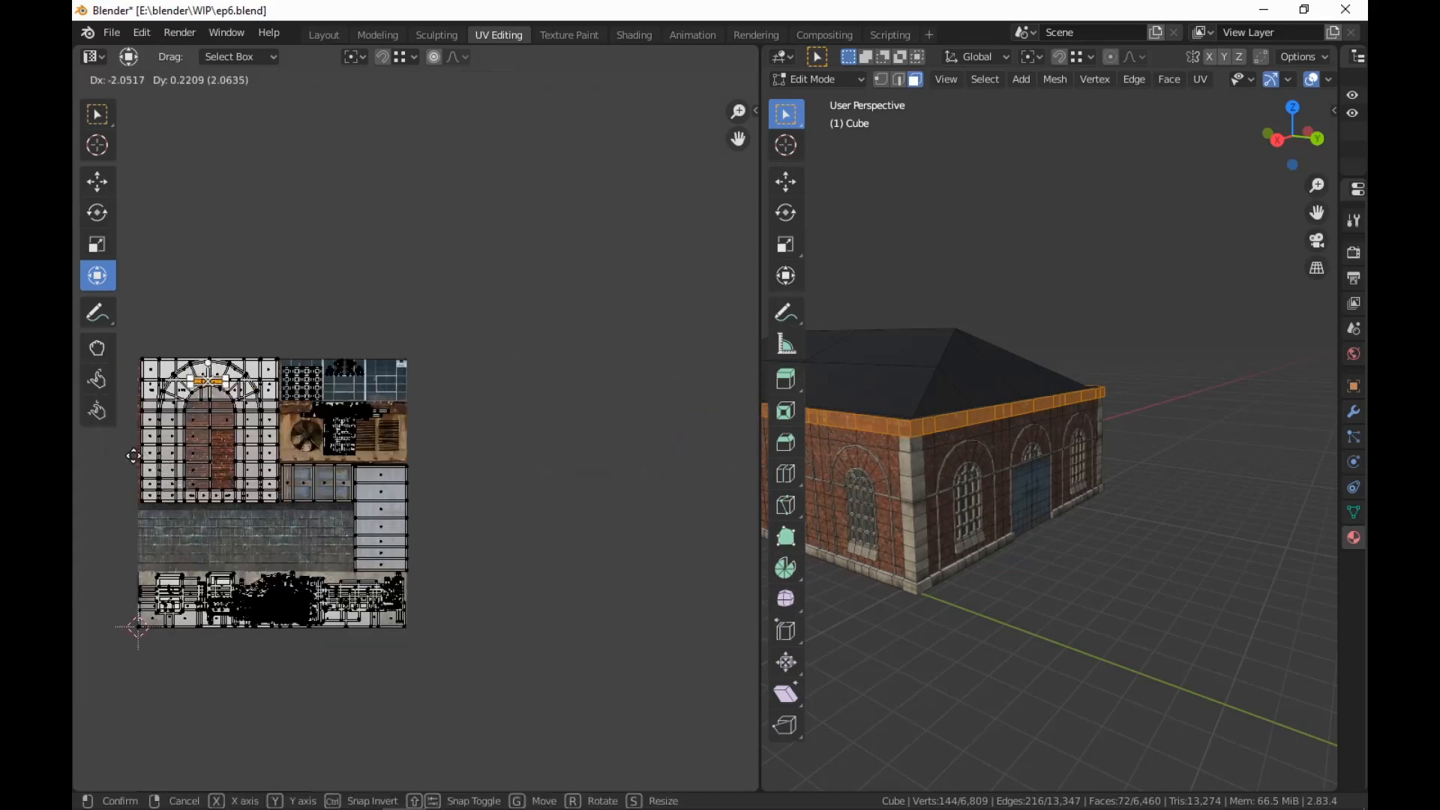
click(133, 457)
Scale the stacked upper-band UVs to the brick area's full width and stretch them up to the texture's top edge
middle_drag(133, 456, 258, 474)
scroll(310, 445, up, 4)
key(s)
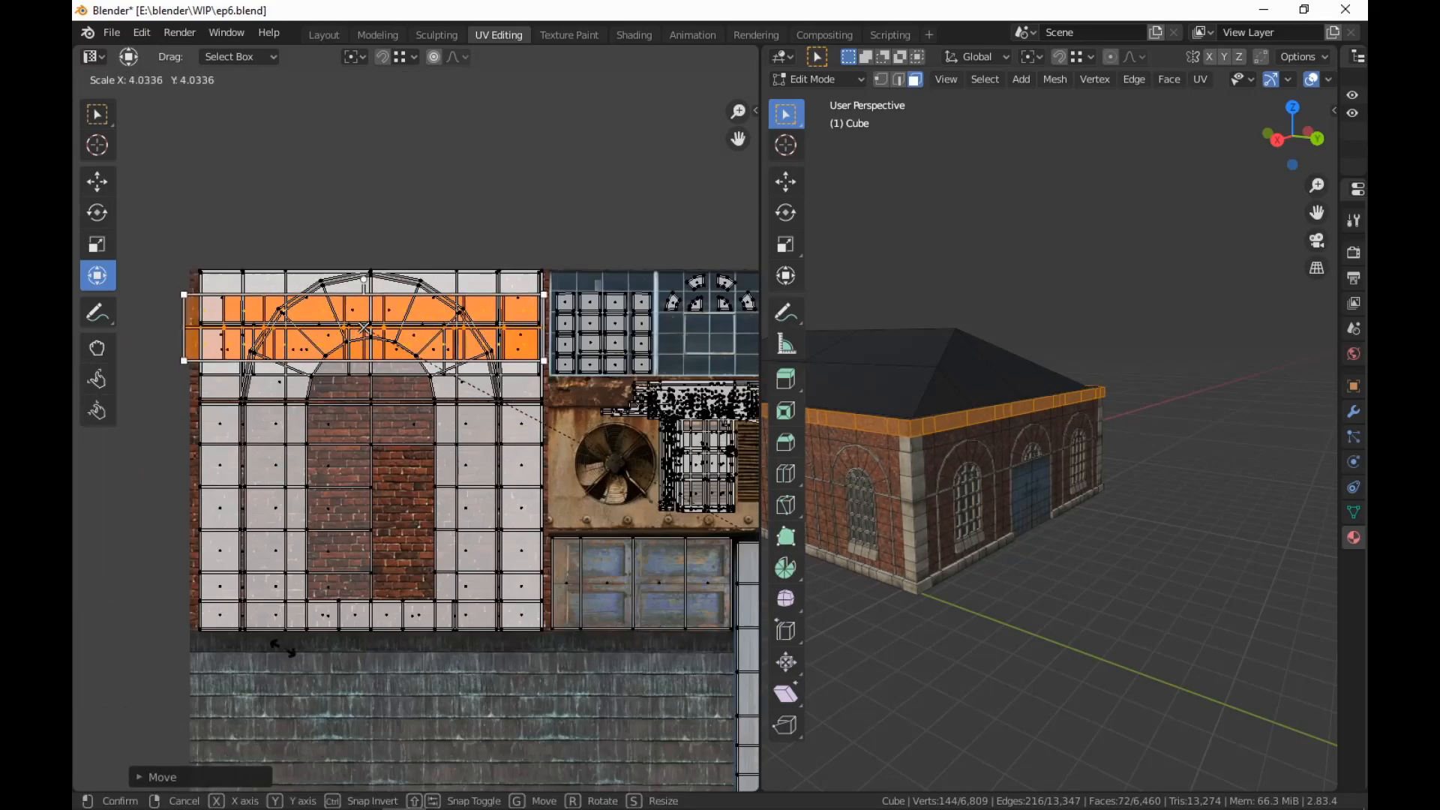
click(210, 580)
key(g)
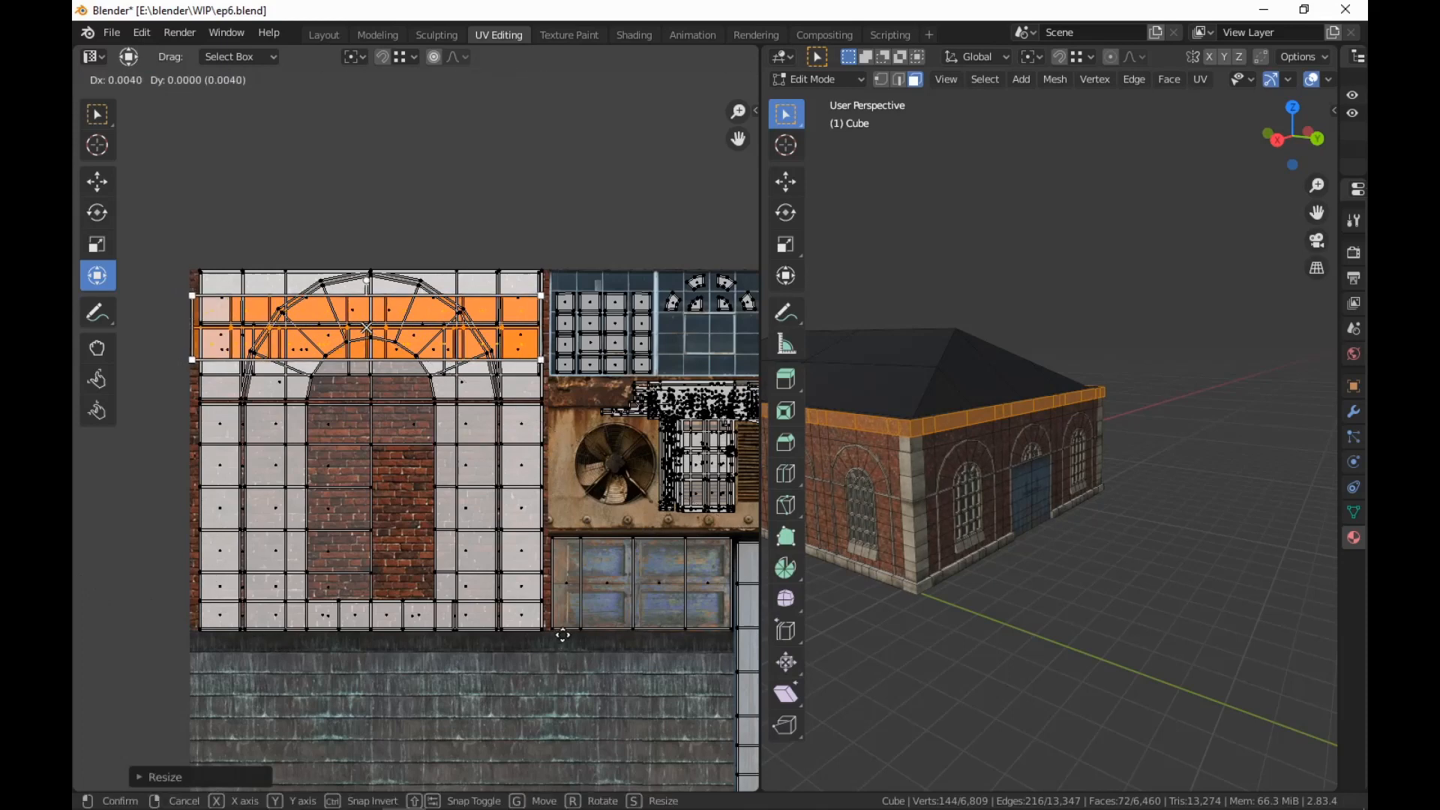
click(592, 647)
key(s)
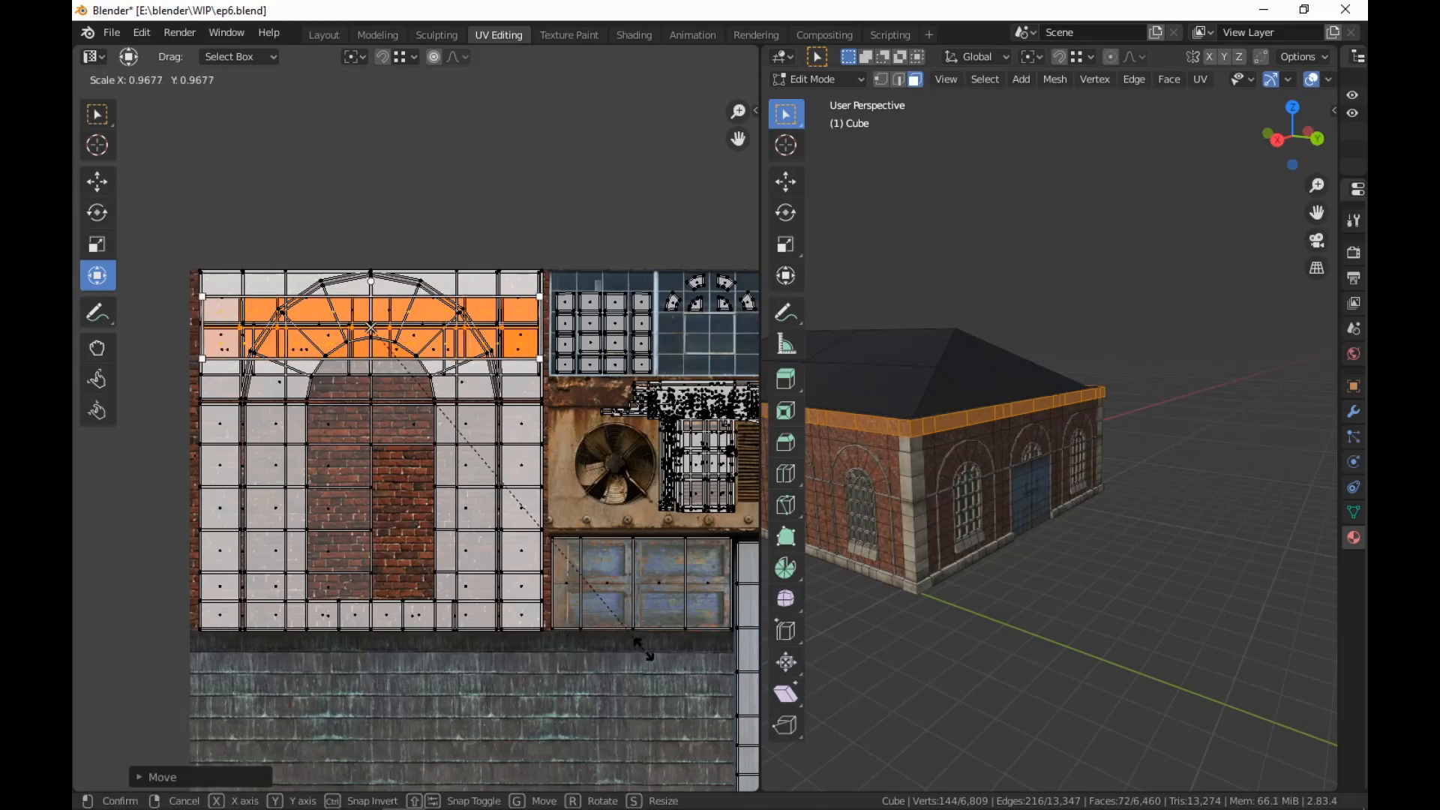
click(643, 649)
drag(384, 297, 390, 264)
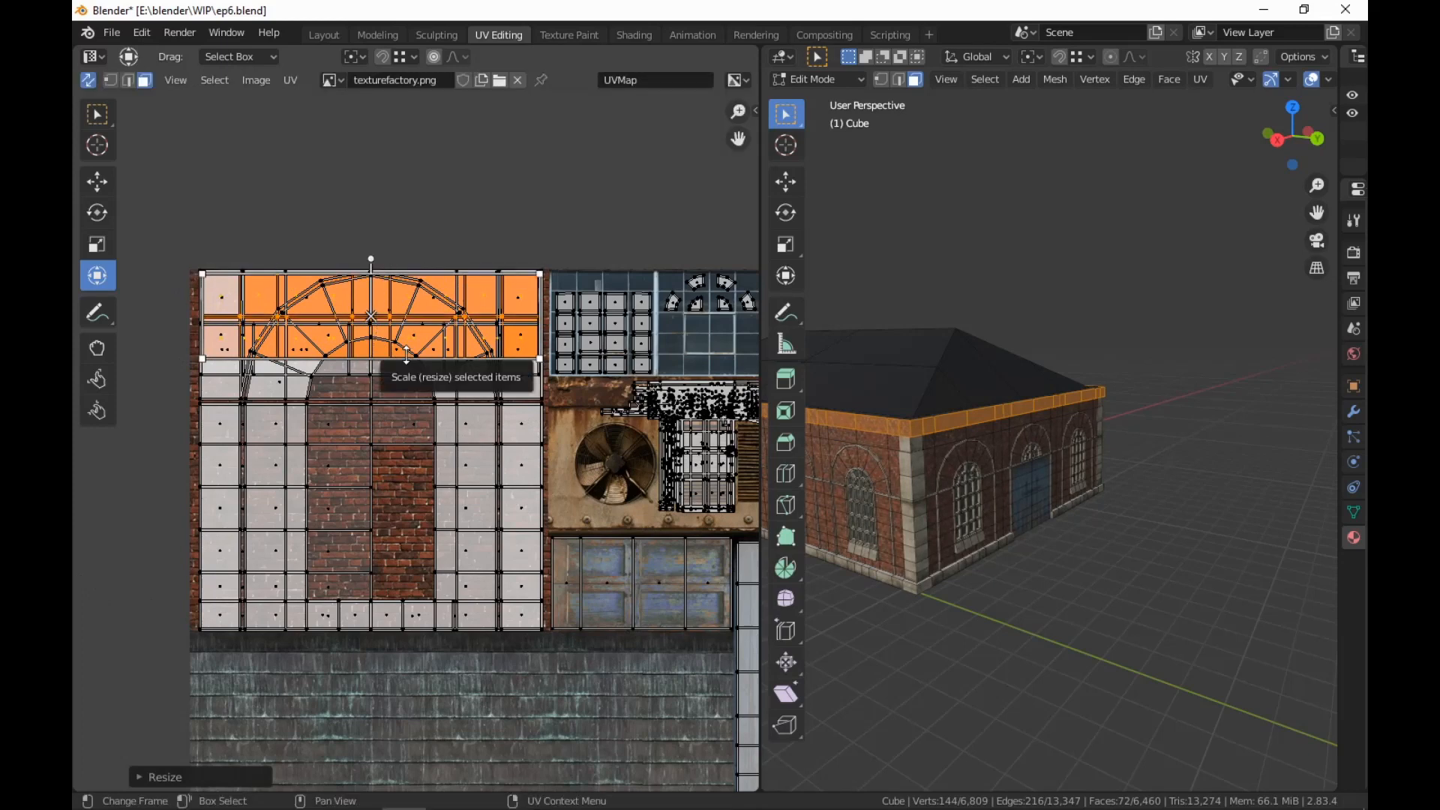
Stretch the lower edge of the stacked upper-band UVs slightly further down the brick area, then deselect everything
drag(409, 353, 409, 365)
key(alt+a)
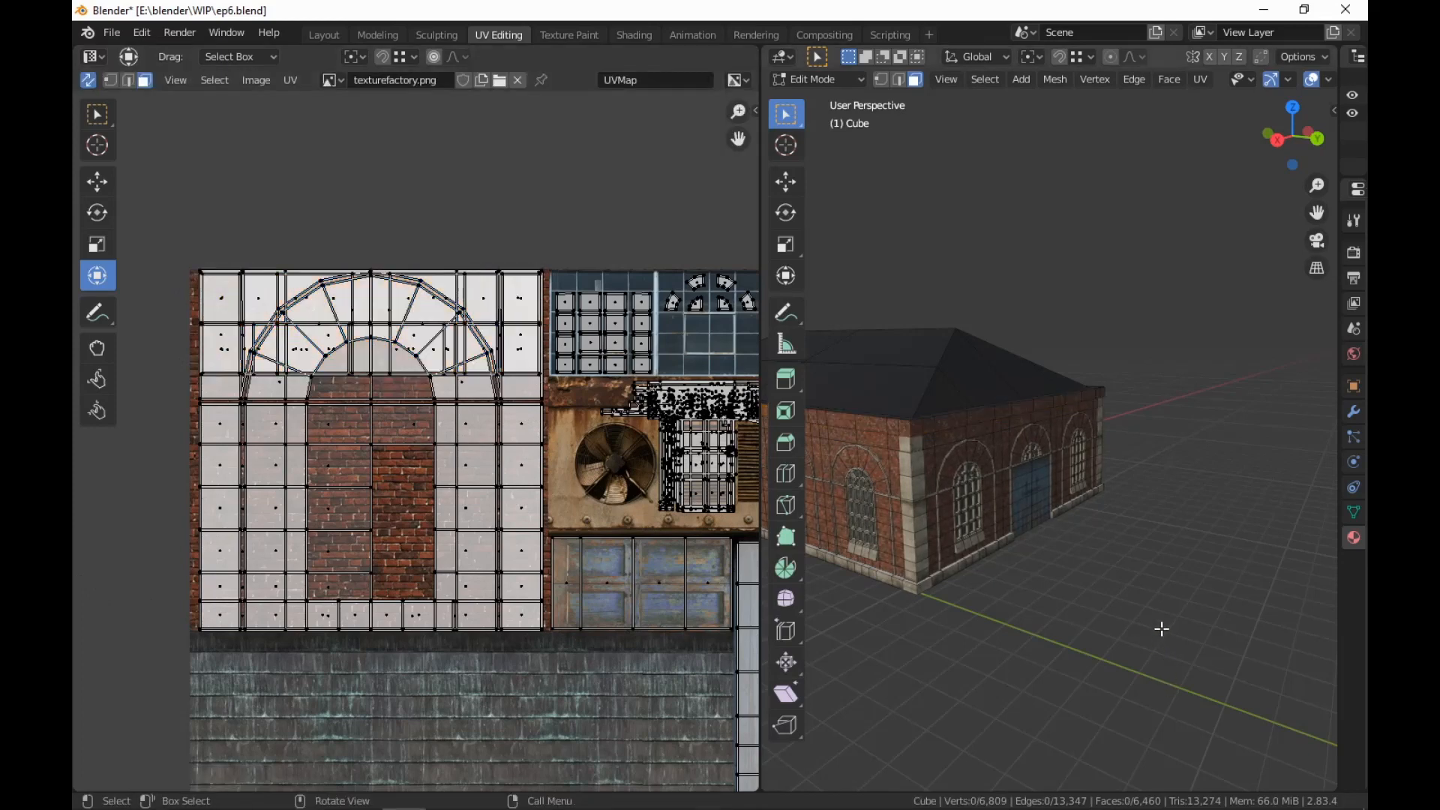
scroll(1158, 618, up, 6)
shift+middle_drag(1144, 611, 1212, 620)
scroll(1212, 620, down, 5)
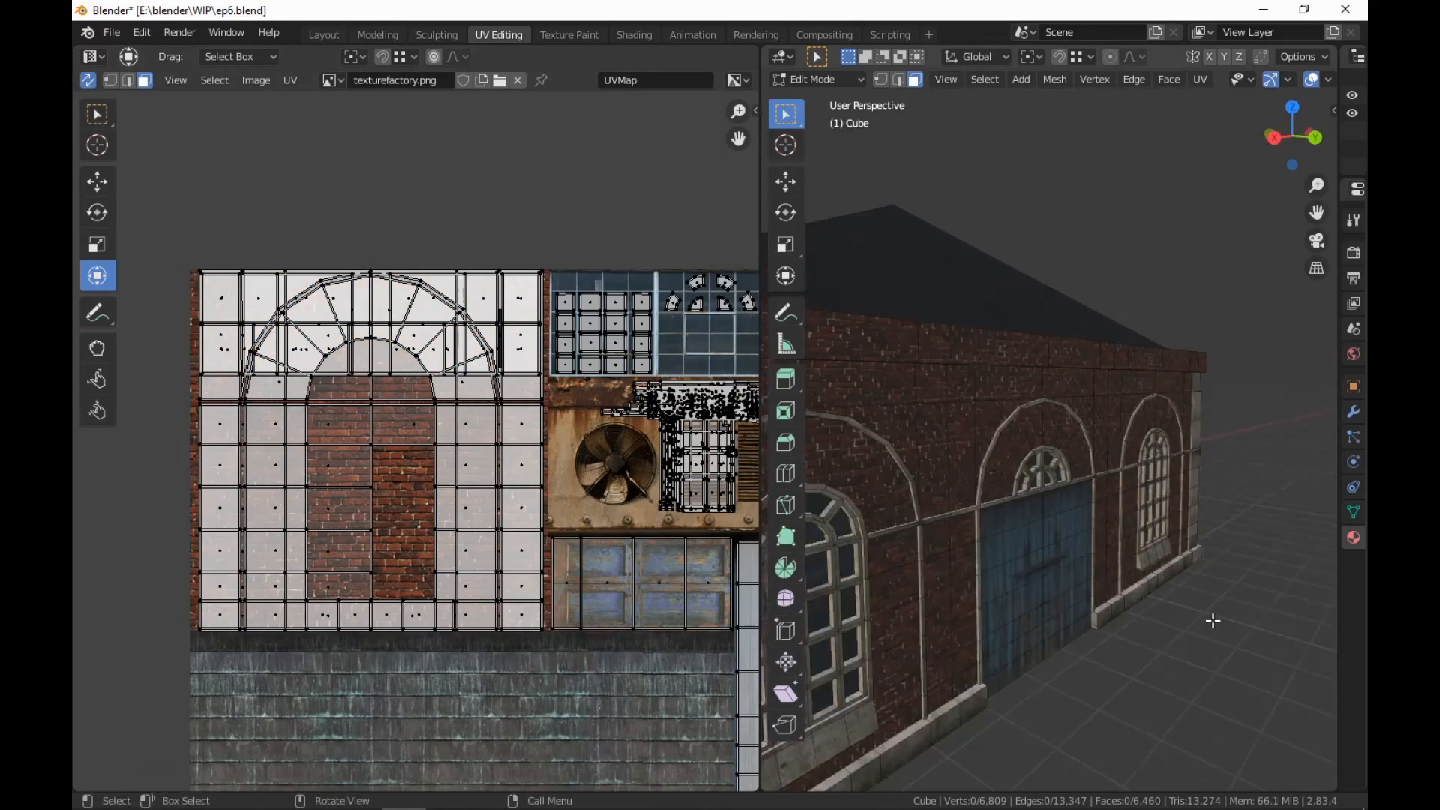
Select the loop of untextured ledge faces on the underside of the upper brick band
scroll(322, 549, down, 3)
middle_drag(423, 550, 403, 459)
middle_drag(1039, 566, 1071, 537)
middle_drag(1072, 537, 1104, 541)
scroll(1075, 580, up, 5)
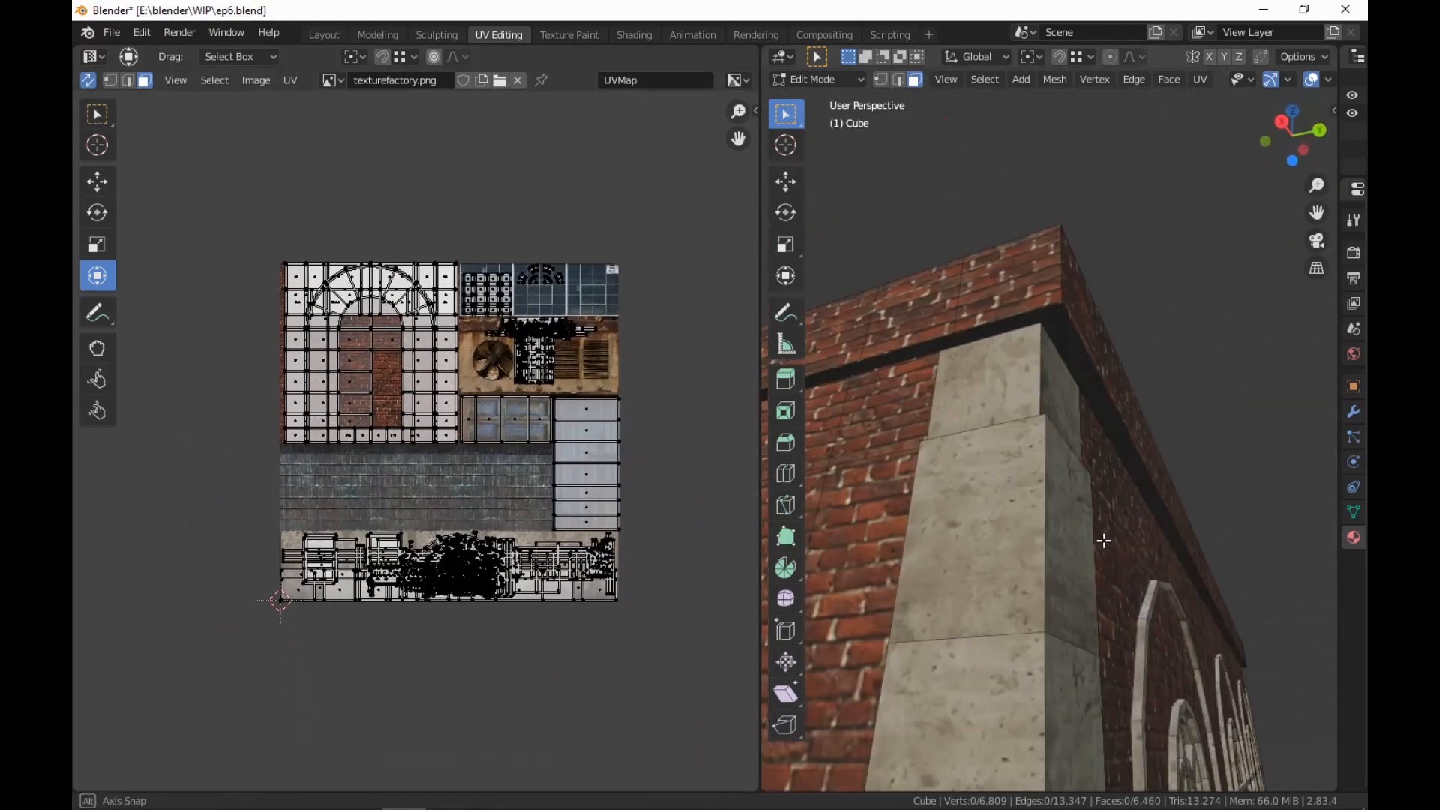
alt+click(1053, 322)
scroll(366, 472, down, 4)
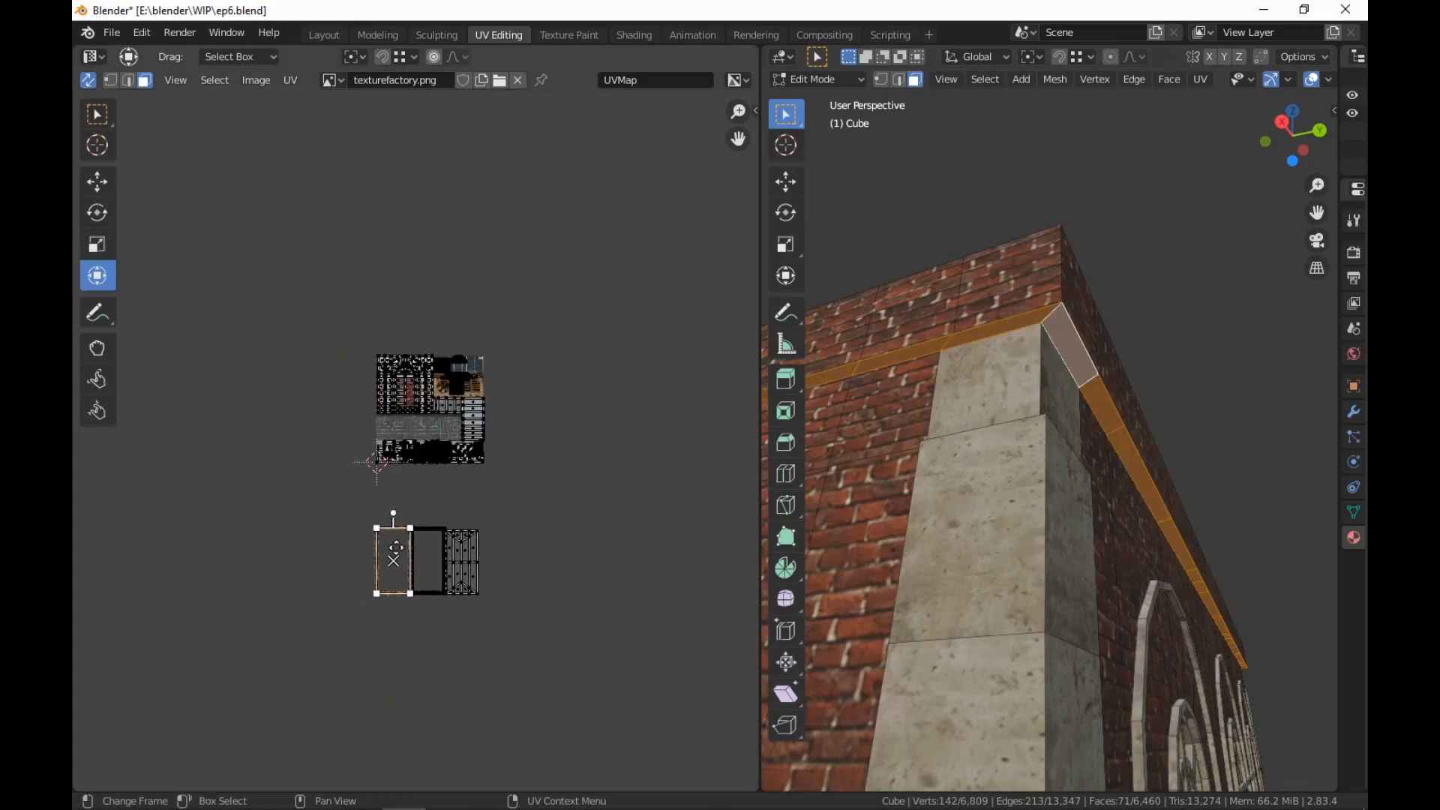
Move the underside ledge's rectangular UV frame onto the matching frame of the band's top rim
scroll(366, 473, up, 3)
middle_drag(1103, 361, 1061, 357)
middle_drag(465, 428, 478, 510)
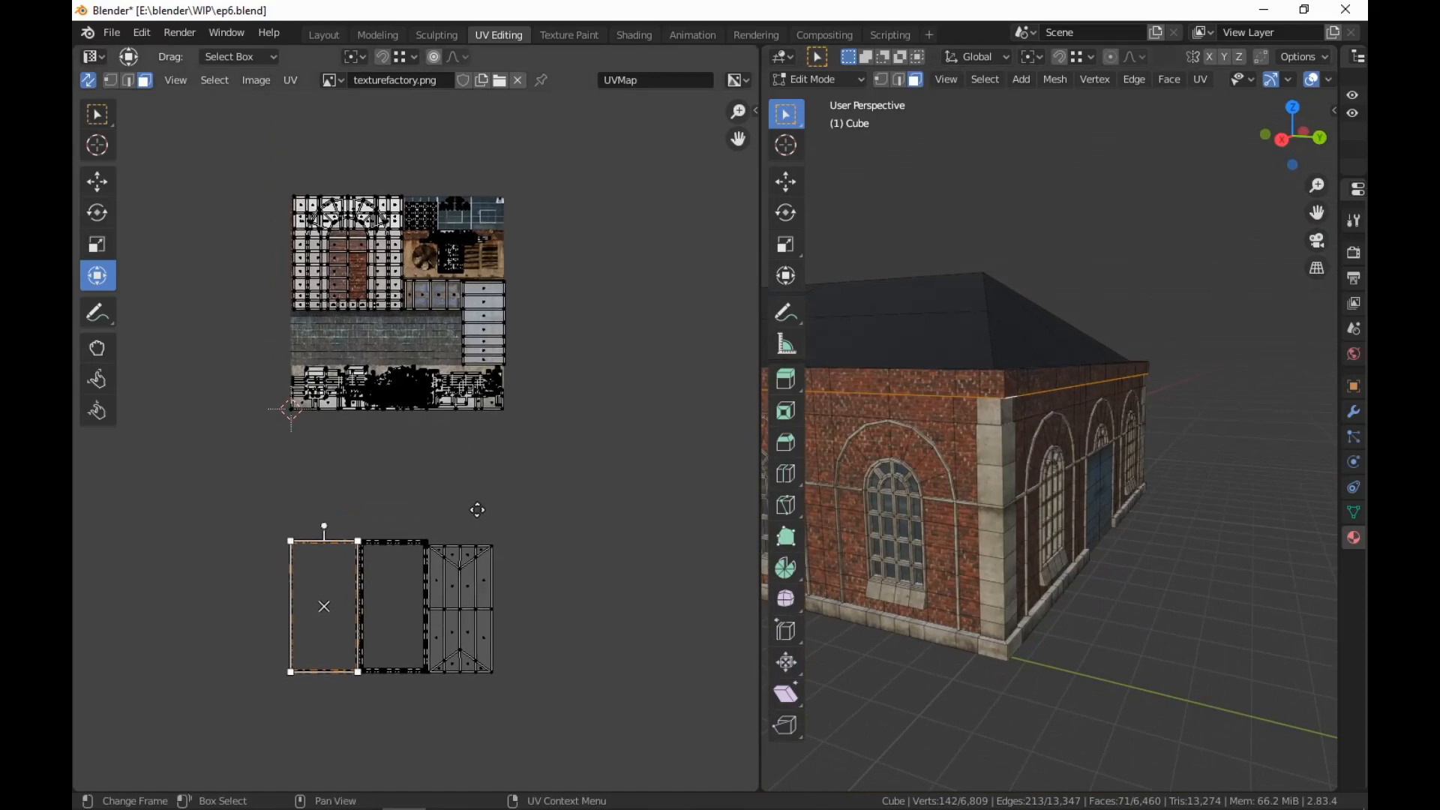
middle_drag(1063, 491, 1053, 448)
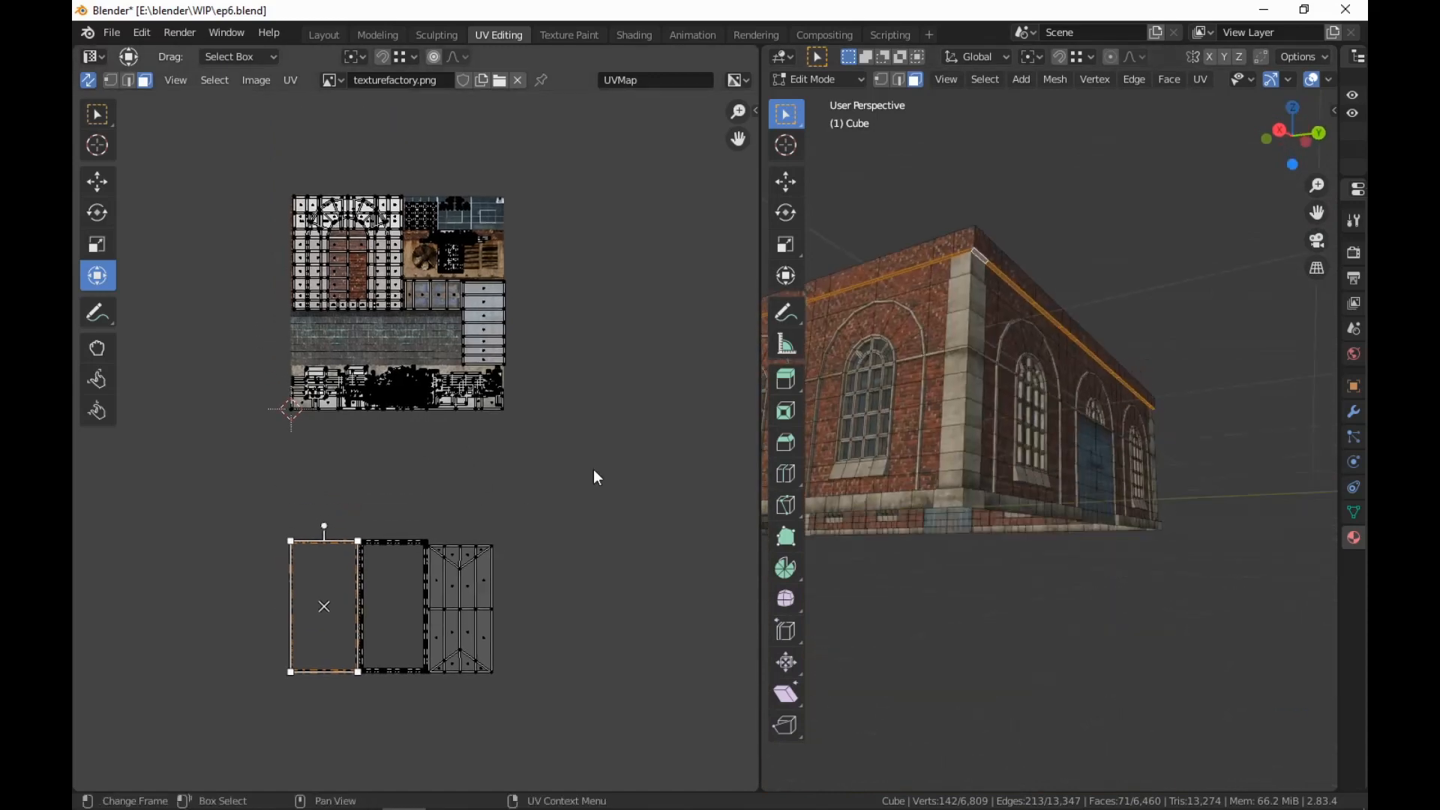
scroll(477, 473, down, 2)
middle_drag(477, 473, 479, 420)
scroll(480, 420, up, 2)
scroll(479, 420, up, 1)
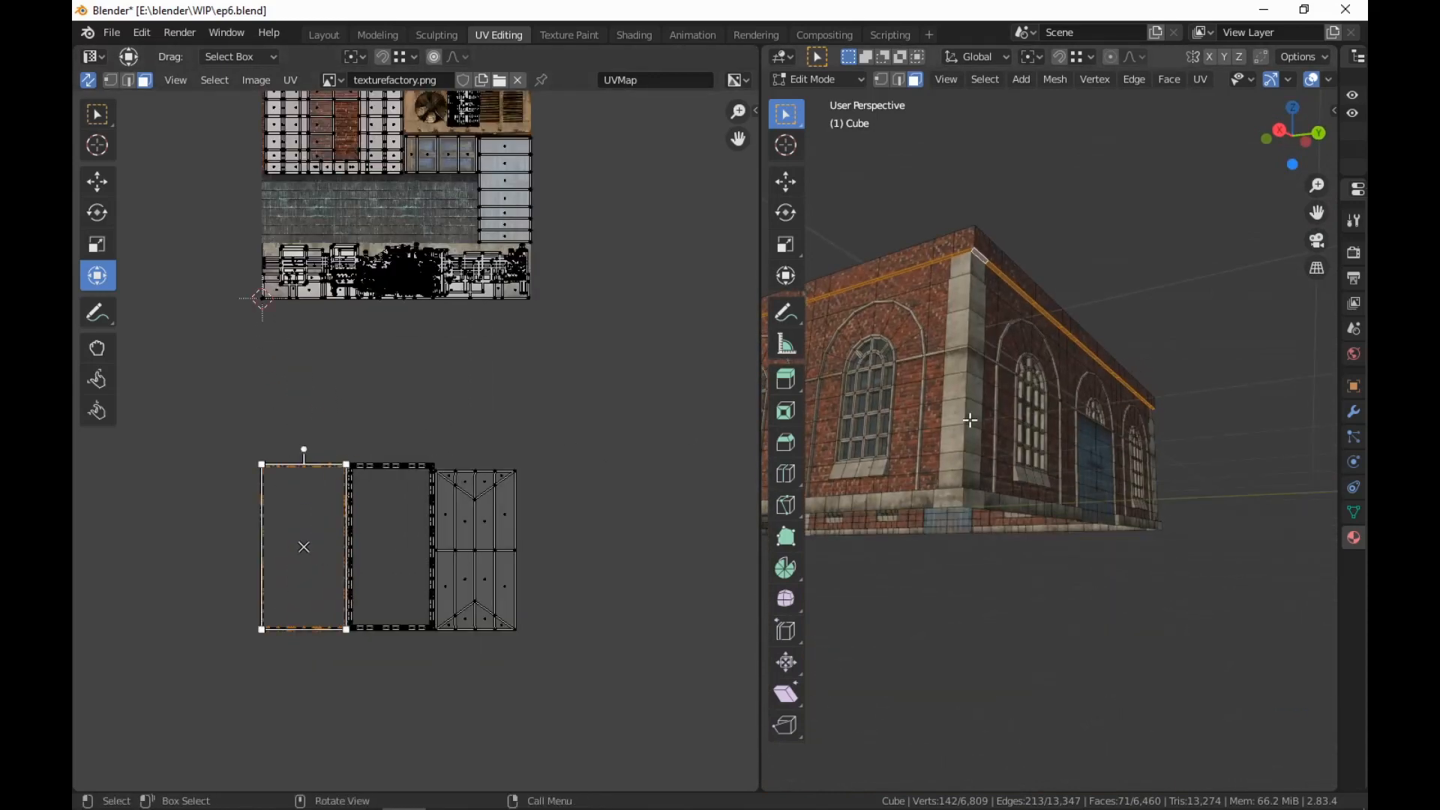
middle_drag(990, 450, 994, 536)
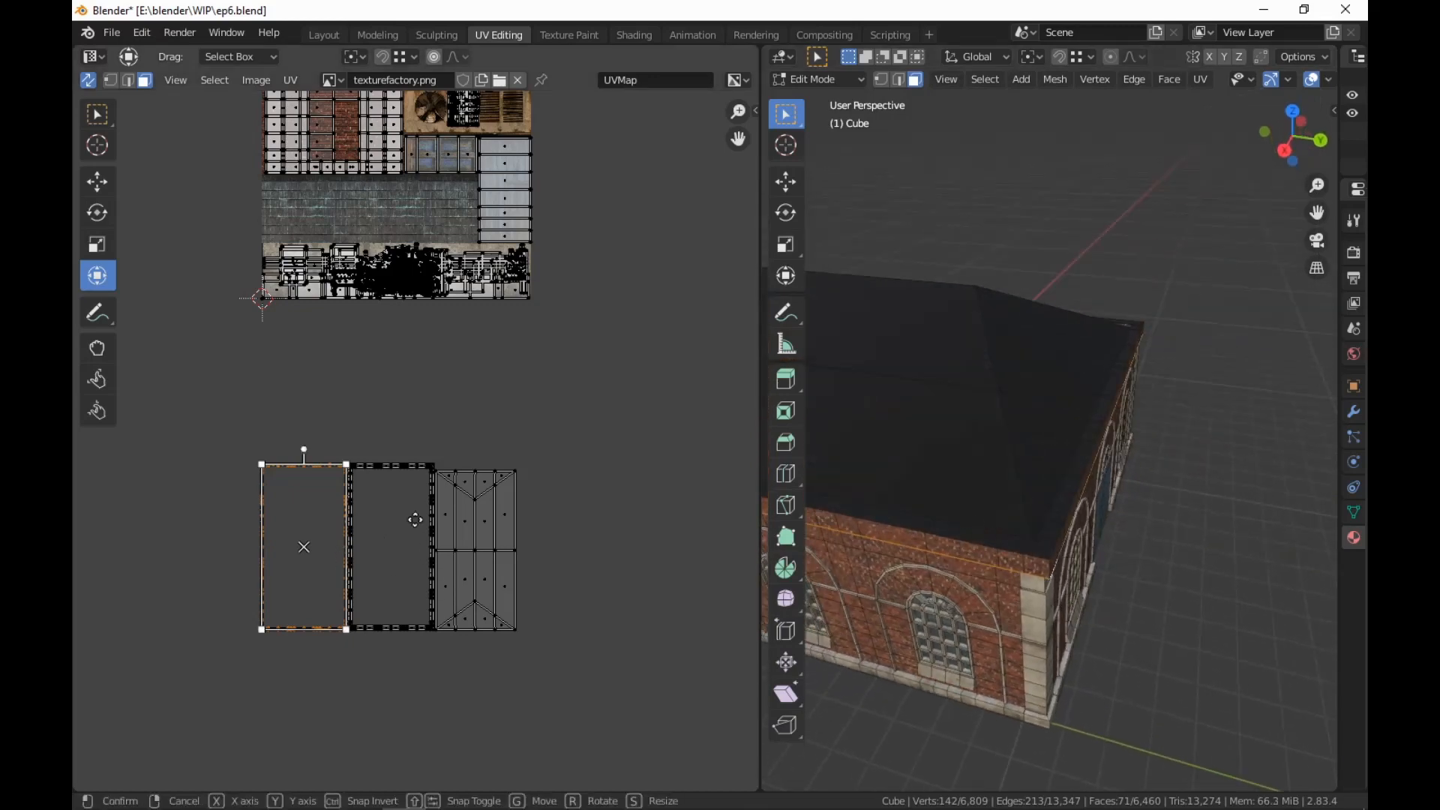
key(g)
click(442, 497)
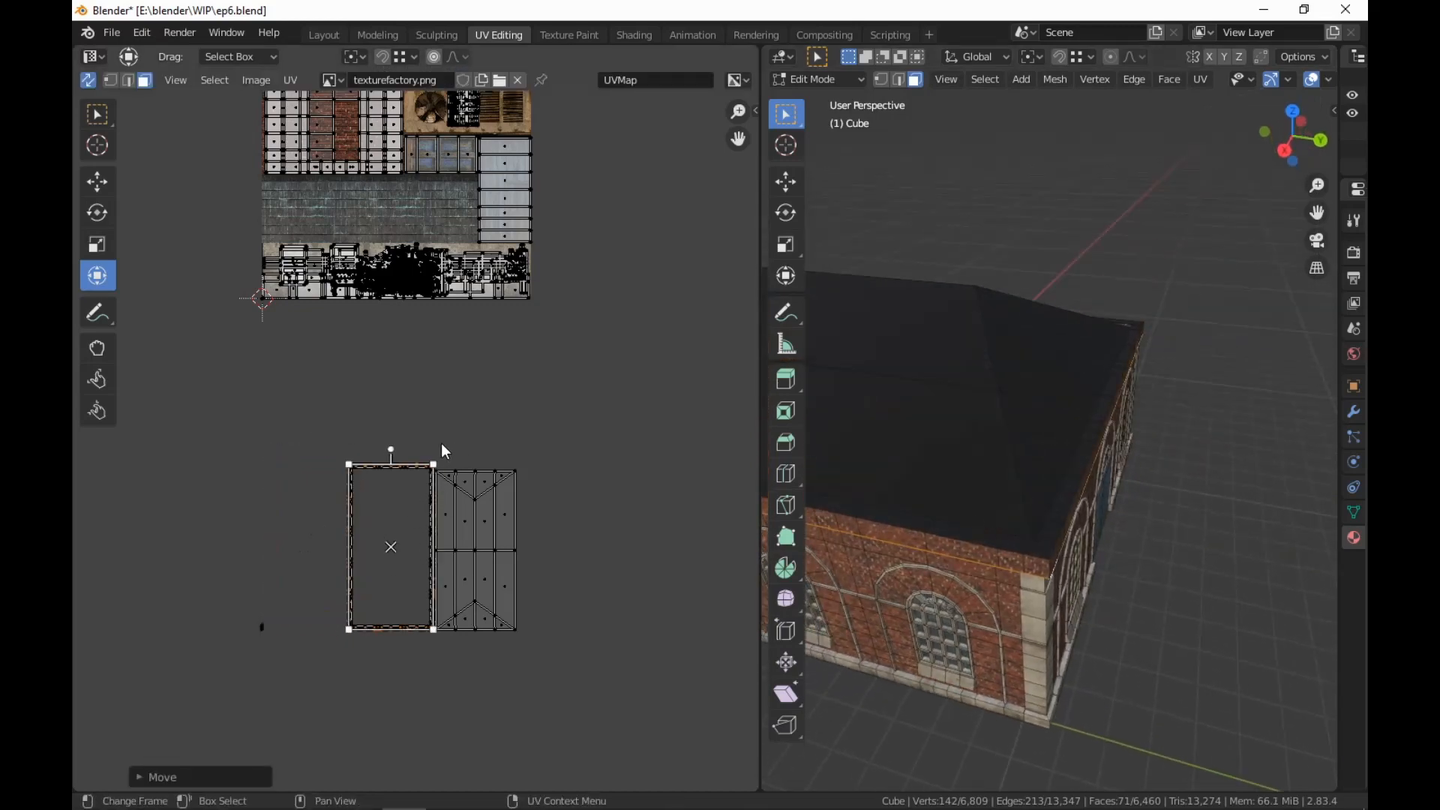
Try to squash part of the stacked ledge and rim UV frames vertically
drag(349, 443, 431, 685)
key(s)
key(y)
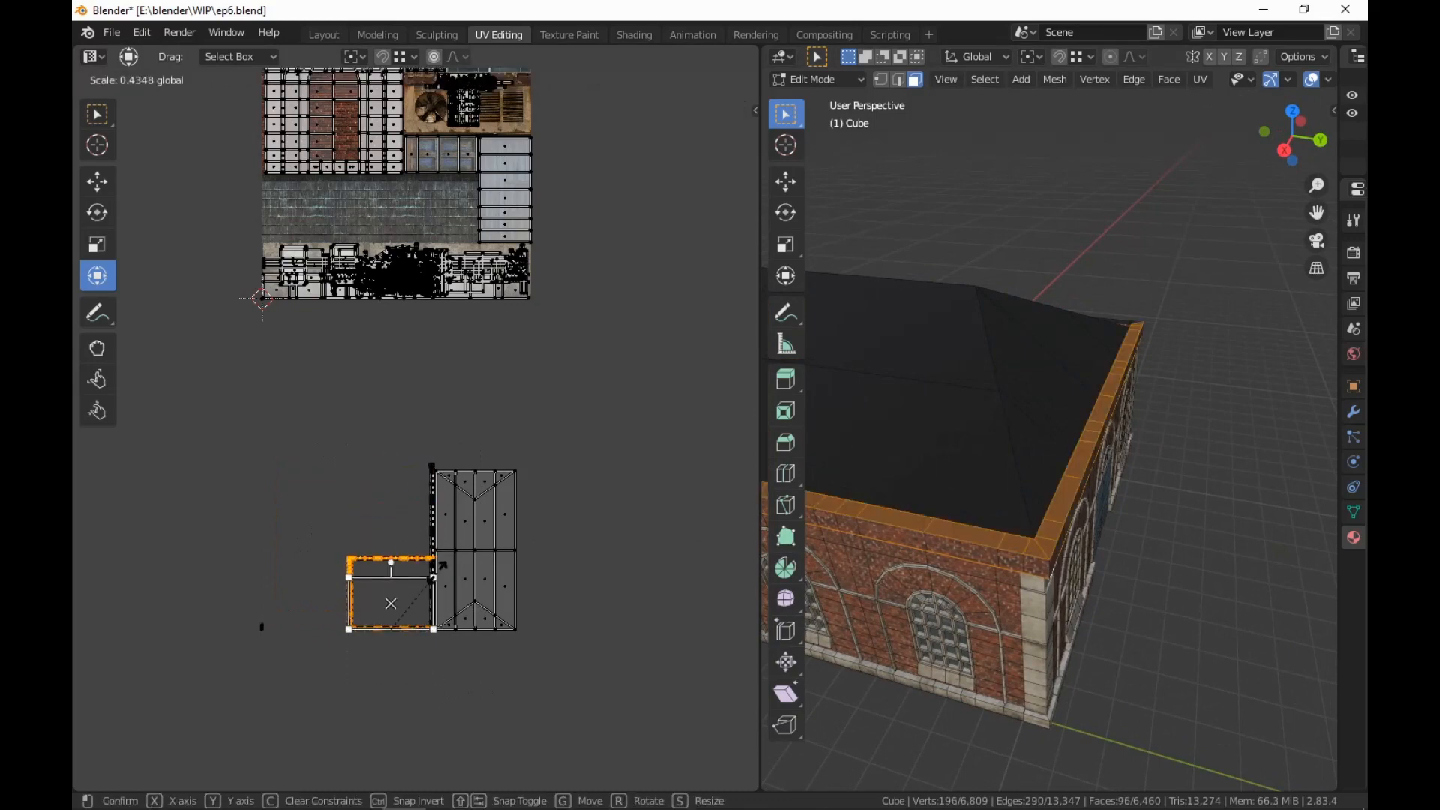
click(441, 564)
key(ctrl+z)
Select the whole stacked ledge and rim frame, rotate it 90 degrees and place it just beneath the texture
drag(403, 436, 436, 690)
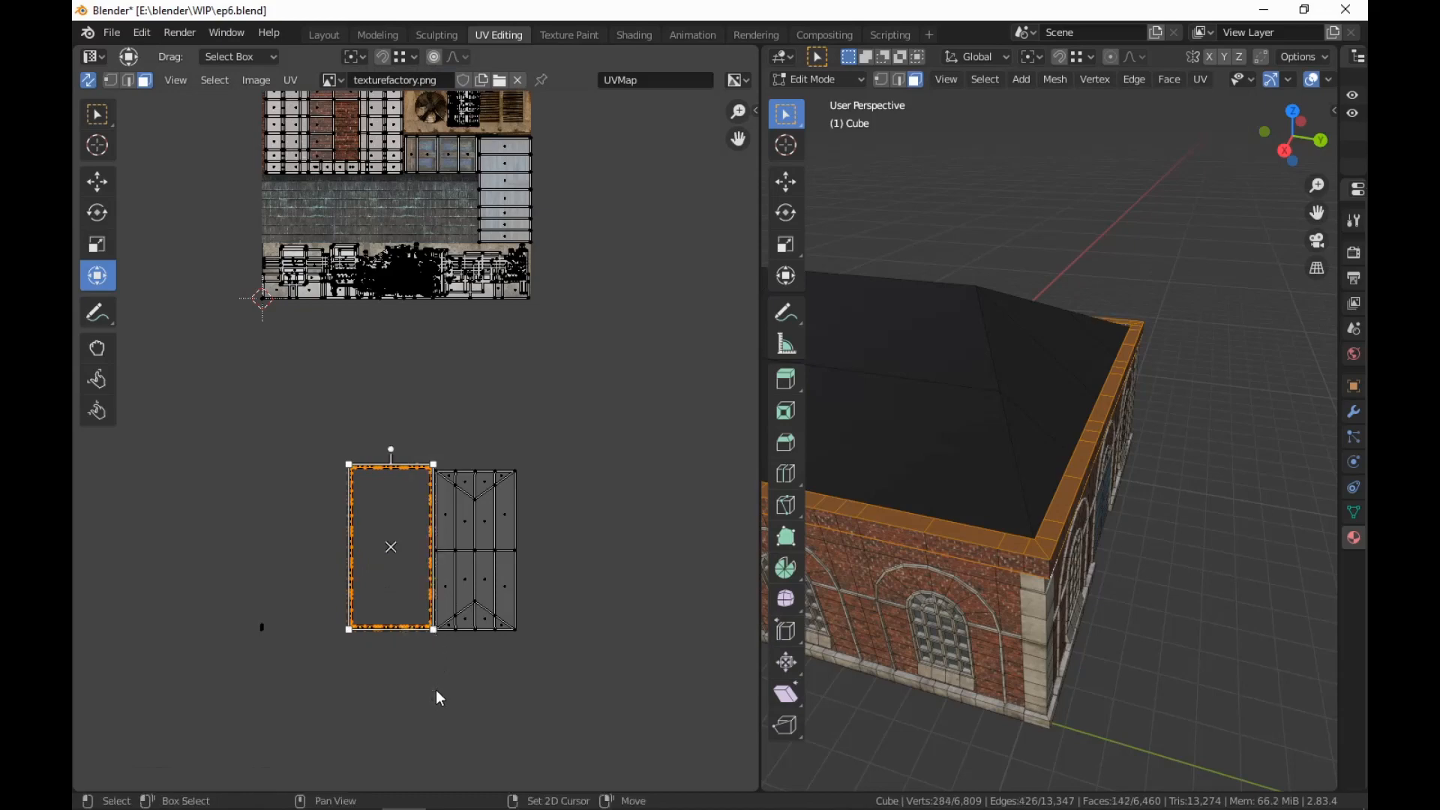
key(r)
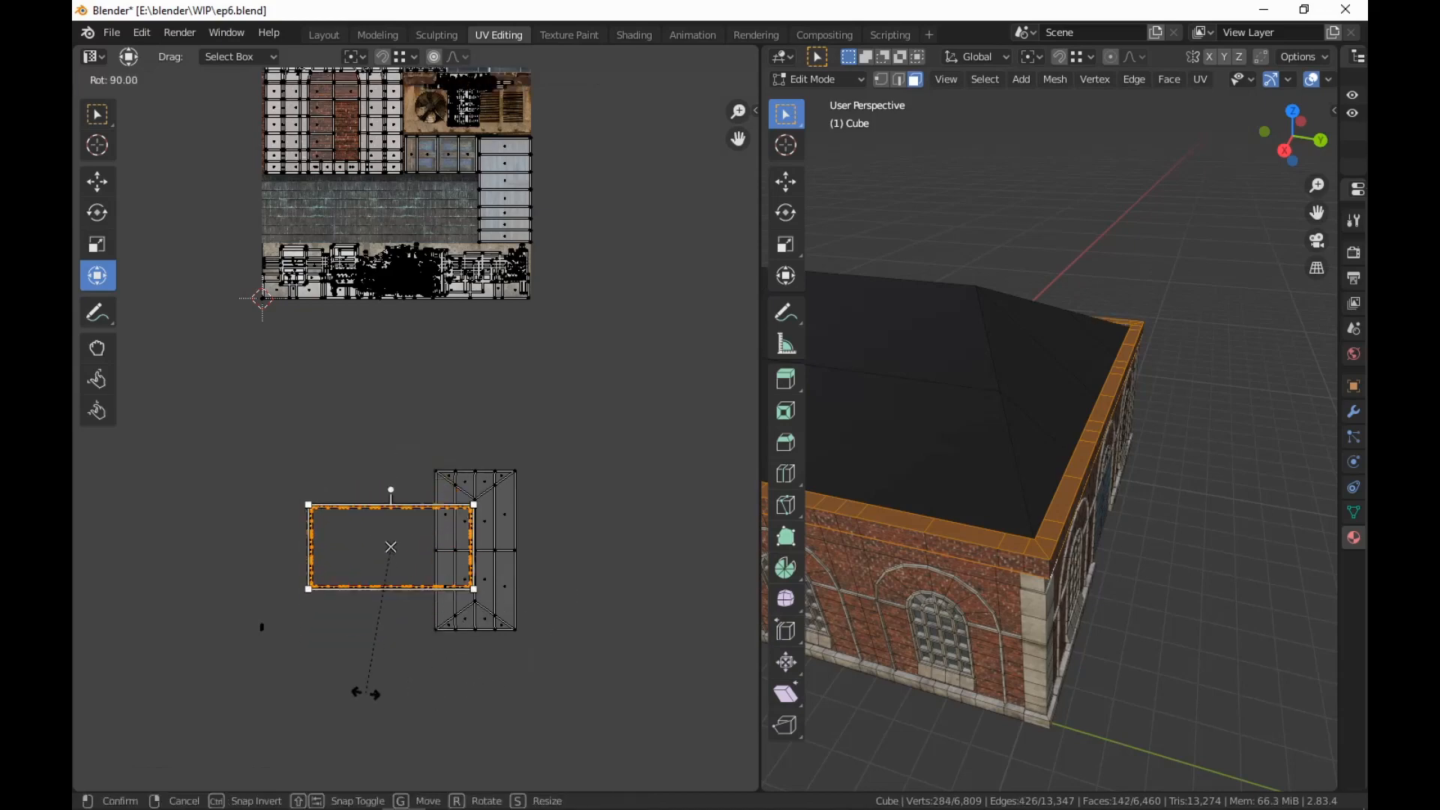
click(385, 688)
key(g)
click(383, 561)
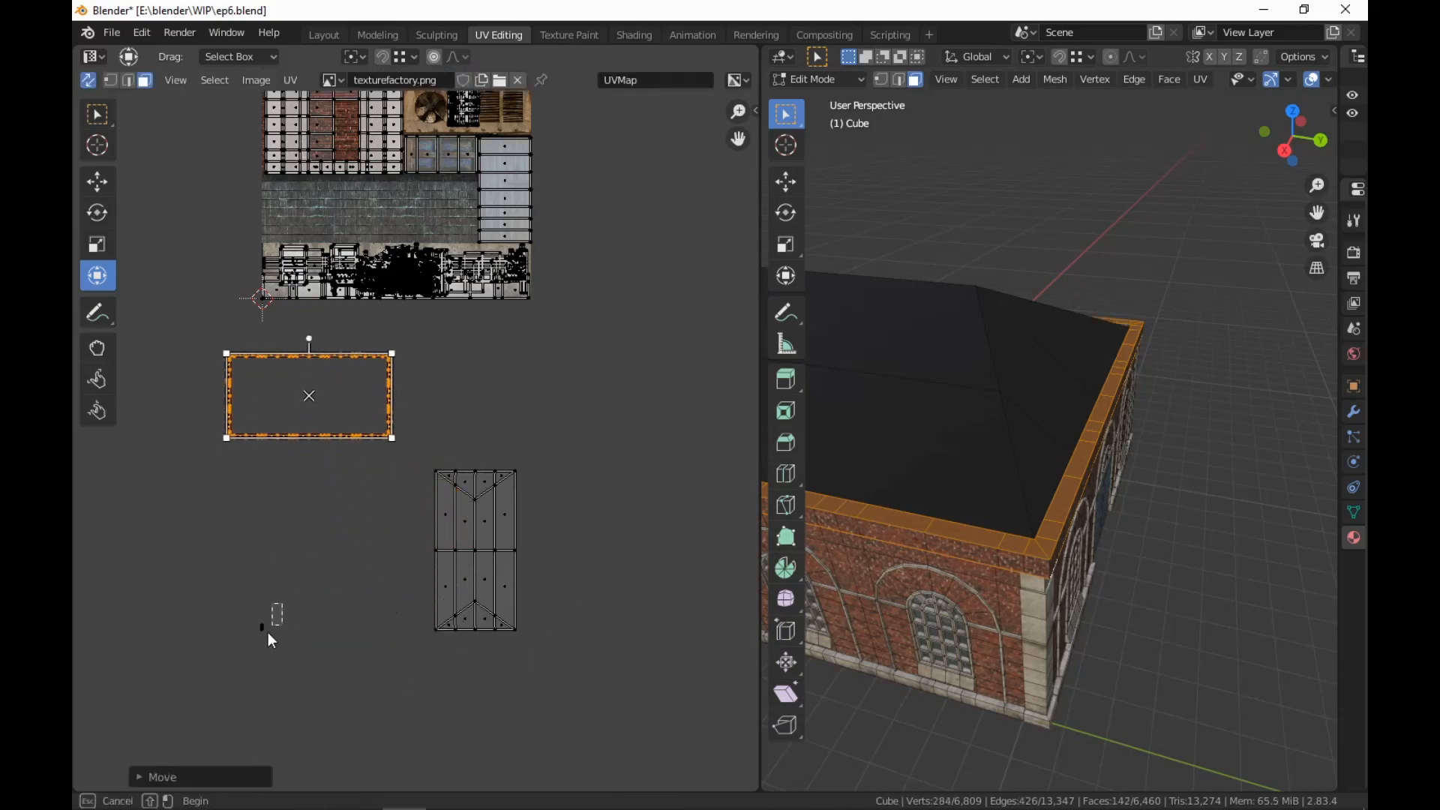
Select the small leftover UV face of the ledge corner and move it onto the lower corner of the stacked frame
drag(267, 632, 252, 646)
scroll(997, 663, down, 4)
middle_drag(1006, 652, 910, 593)
scroll(912, 593, up, 3)
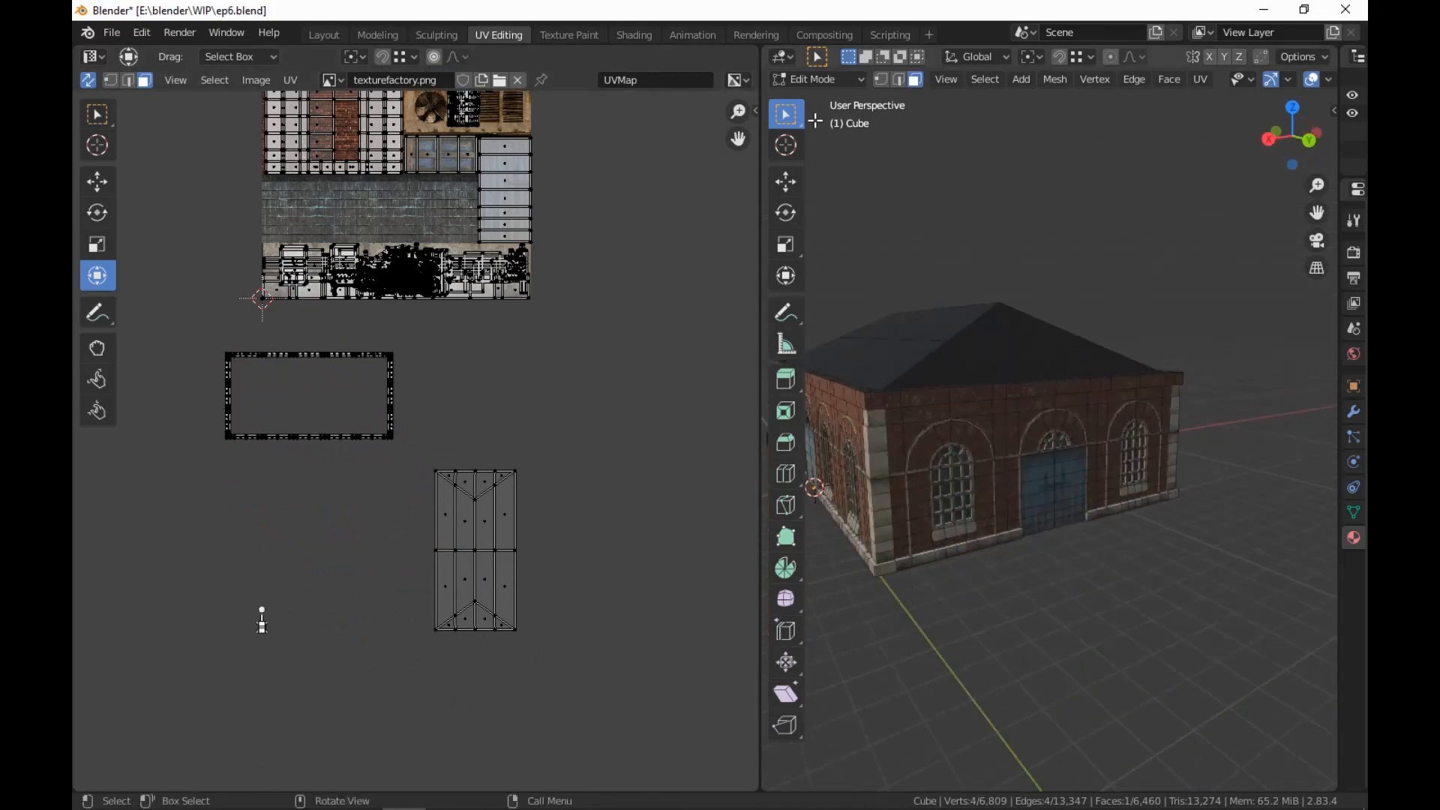
click(785, 180)
middle_drag(923, 385, 1155, 570)
scroll(911, 583, up, 4)
middle_drag(1231, 456, 1118, 534)
scroll(1122, 563, up, 5)
shift+middle_drag(1128, 697, 1141, 397)
scroll(1141, 397, up, 2)
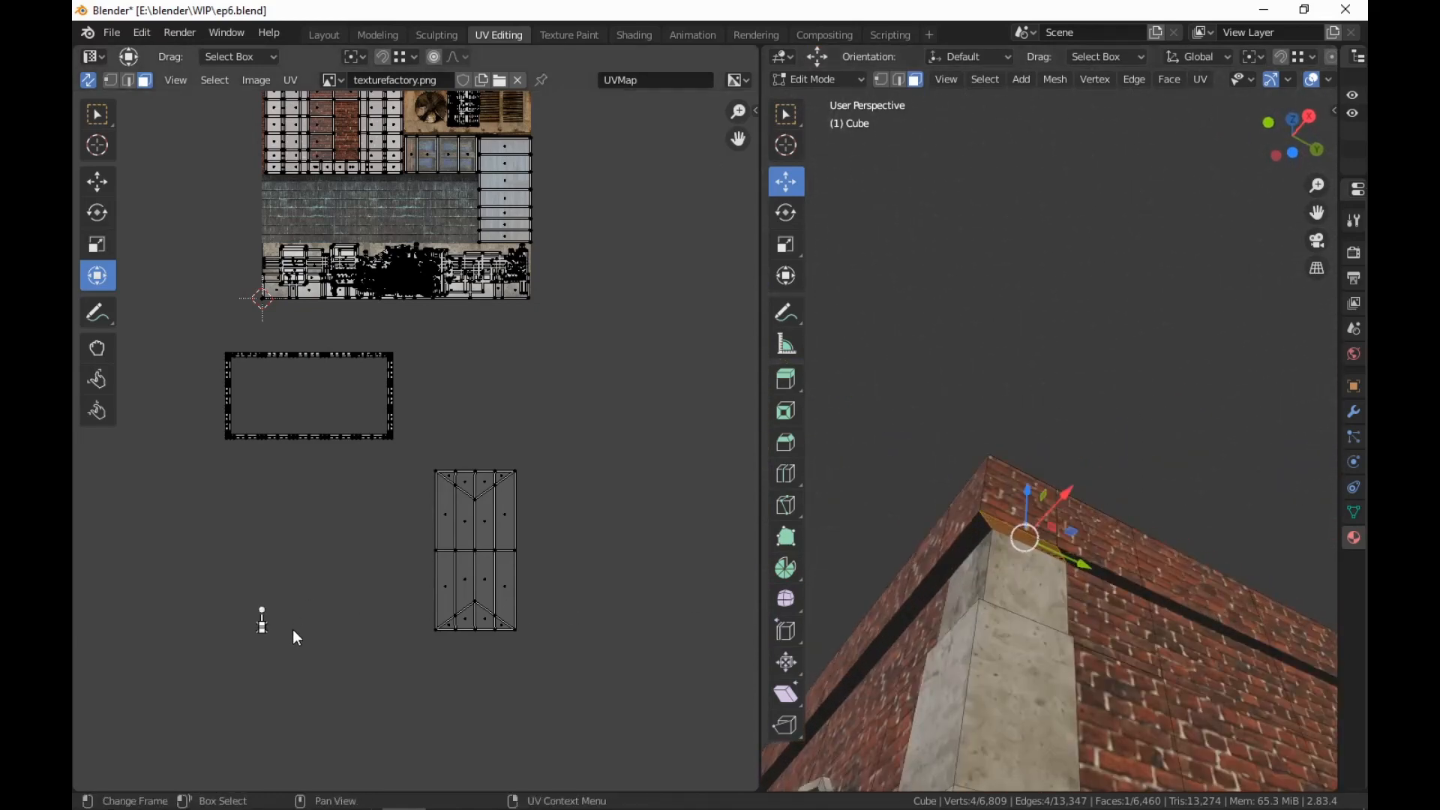
key(g)
click(259, 433)
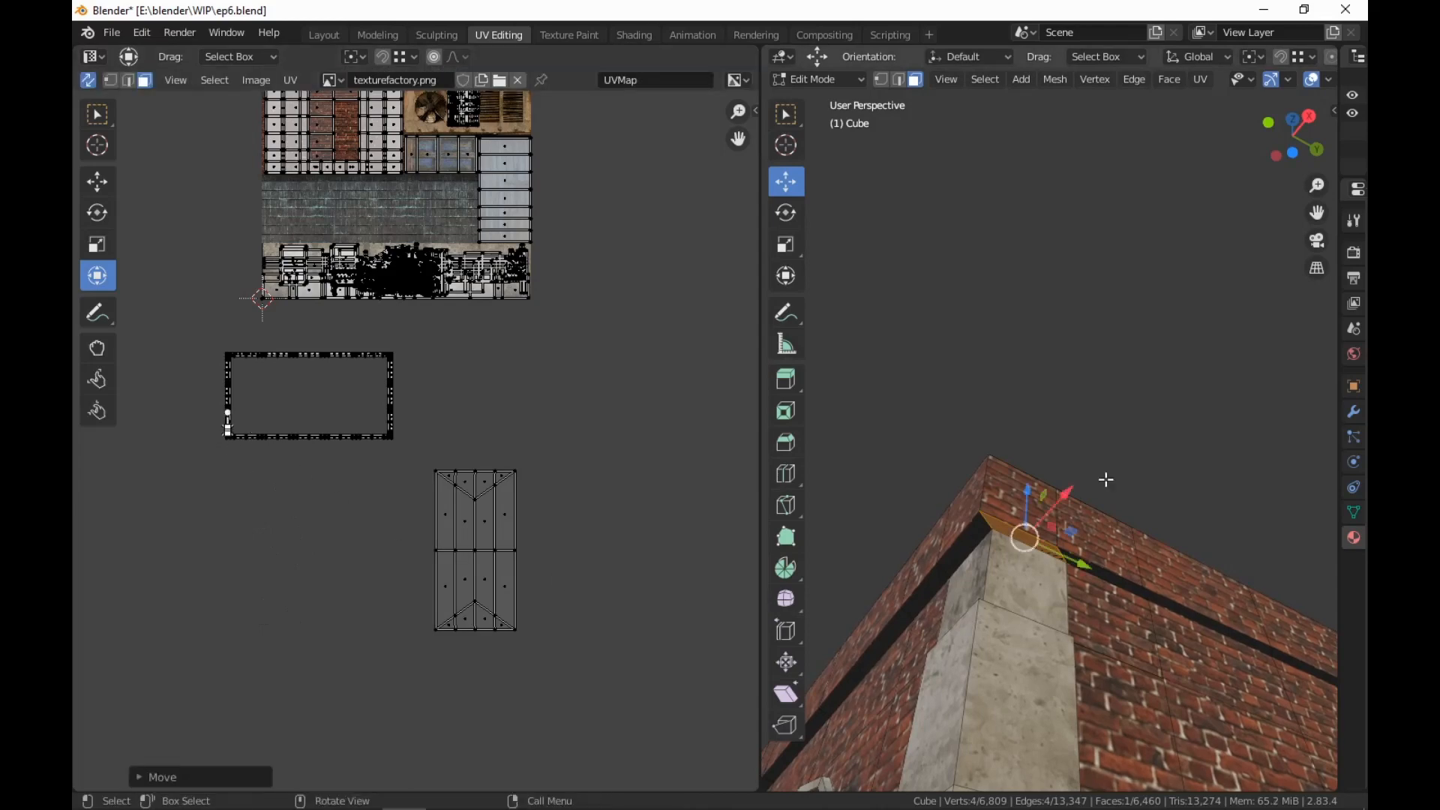
Select the upper half of the stacked UV frame and move it down onto the lower half with the sides aligned
scroll(1106, 480, down, 4)
middle_drag(1084, 517, 1003, 690)
scroll(995, 684, down, 1)
click(982, 641)
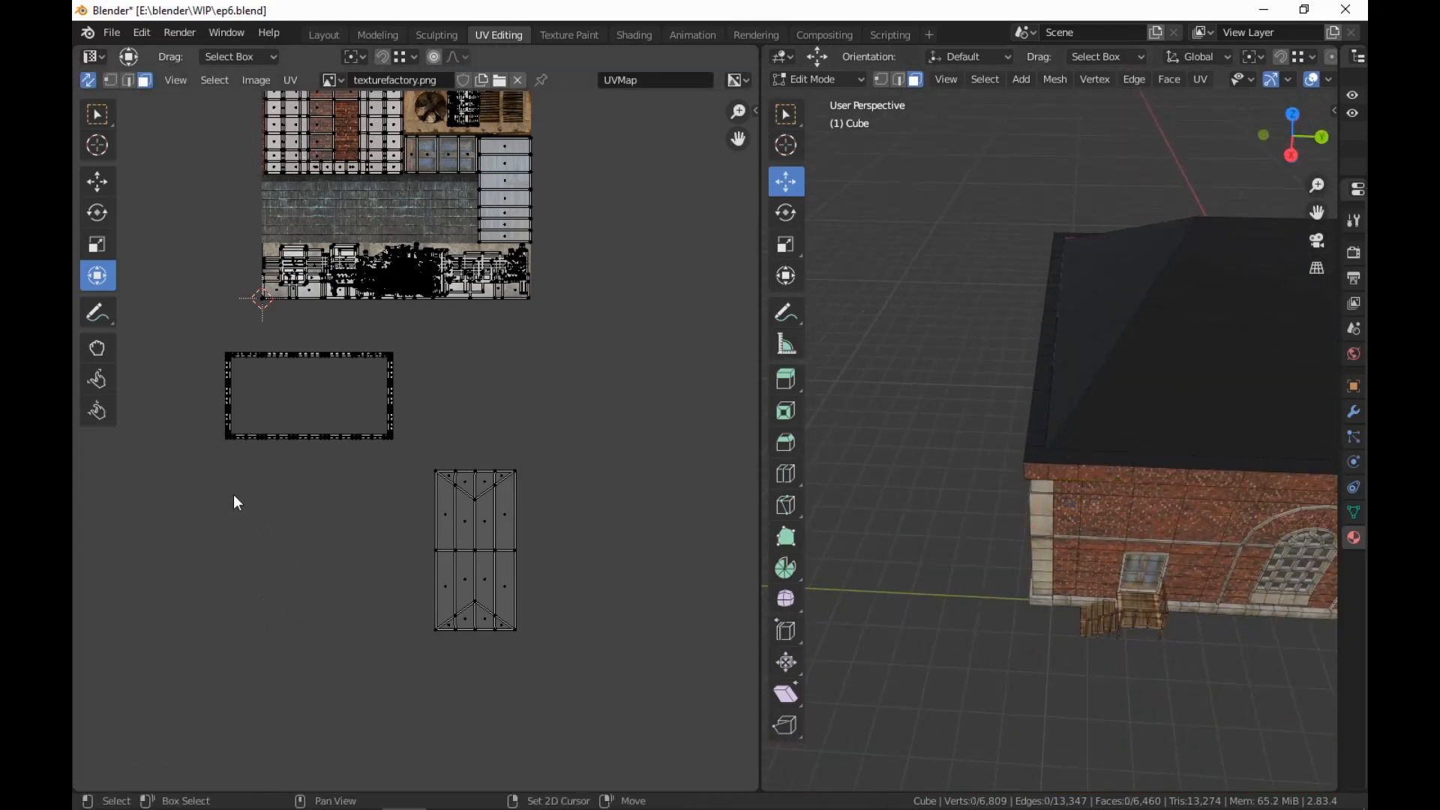
scroll(357, 620, up, 4)
middle_drag(643, 583, 660, 455)
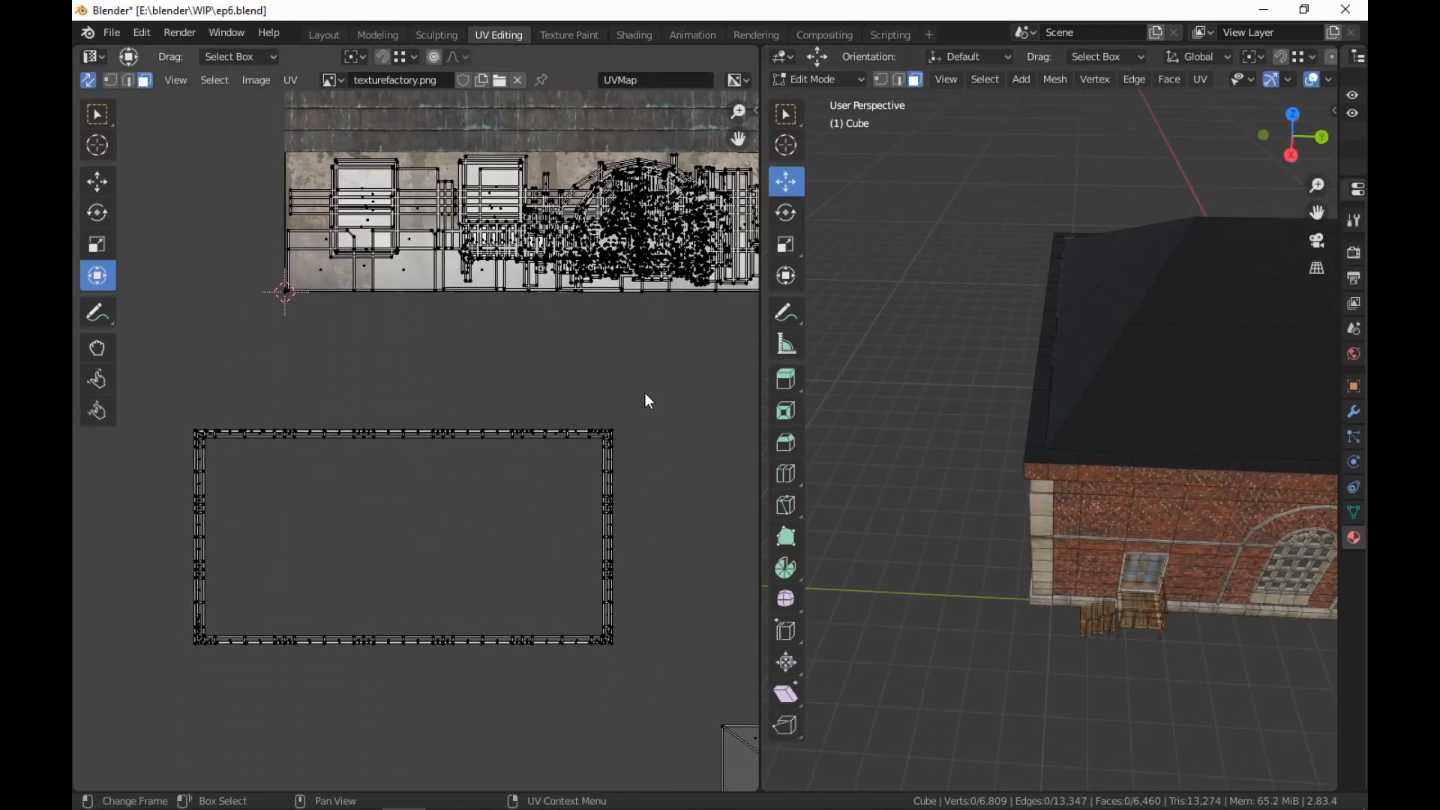
drag(645, 394, 137, 546)
key(g)
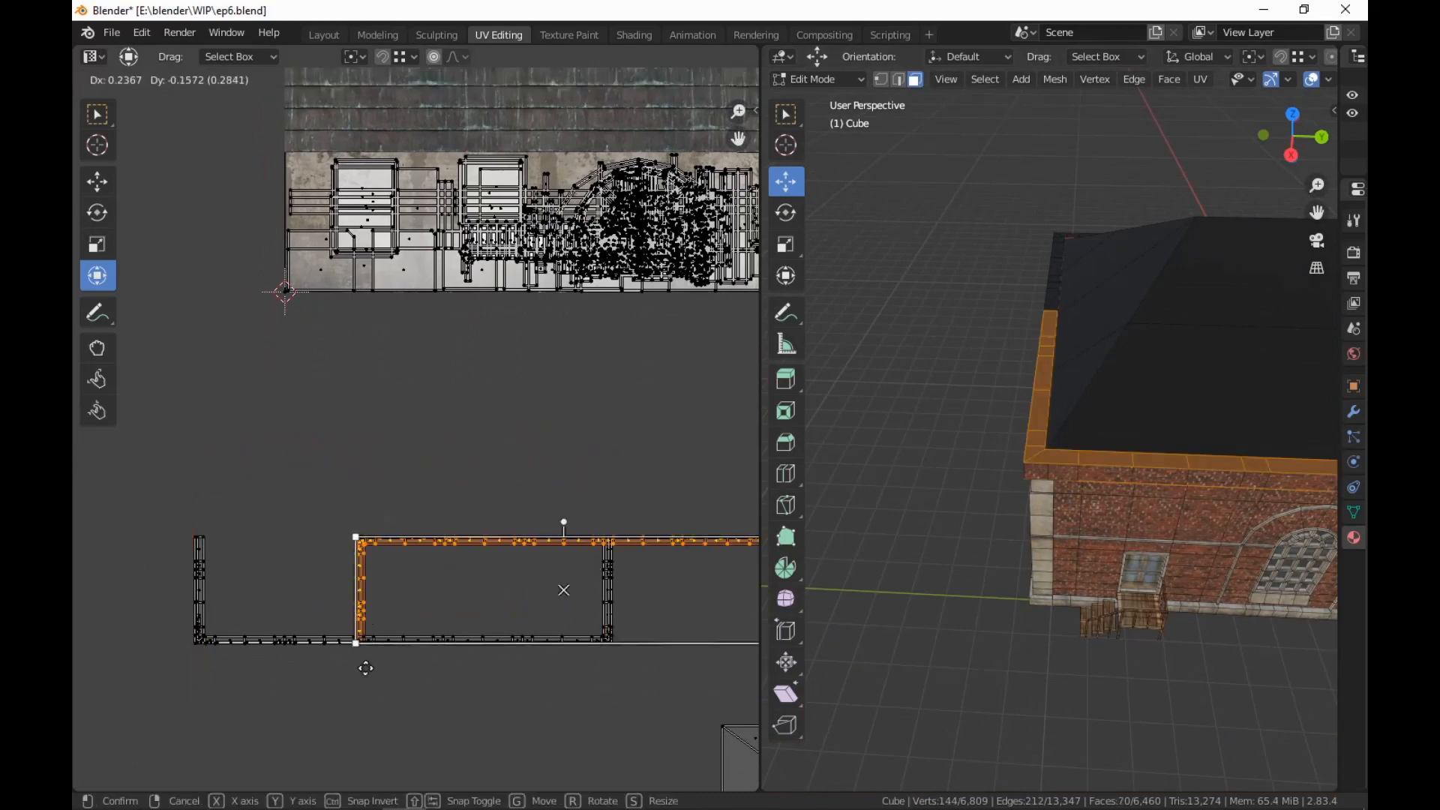
click(170, 654)
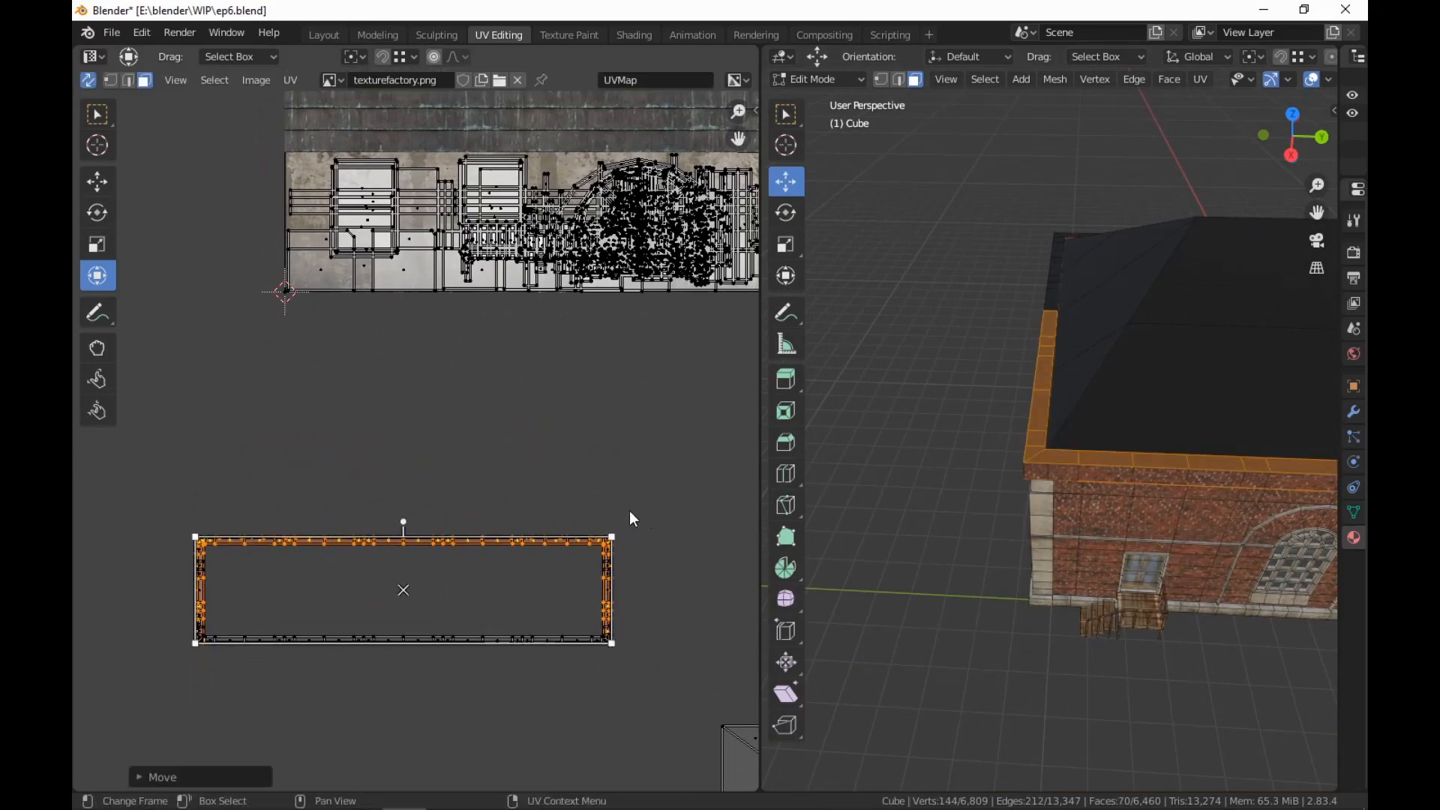
Repeatedly move the upper part of the folded frame down so its side sections overlap near the bottom strip
drag(631, 510, 150, 599)
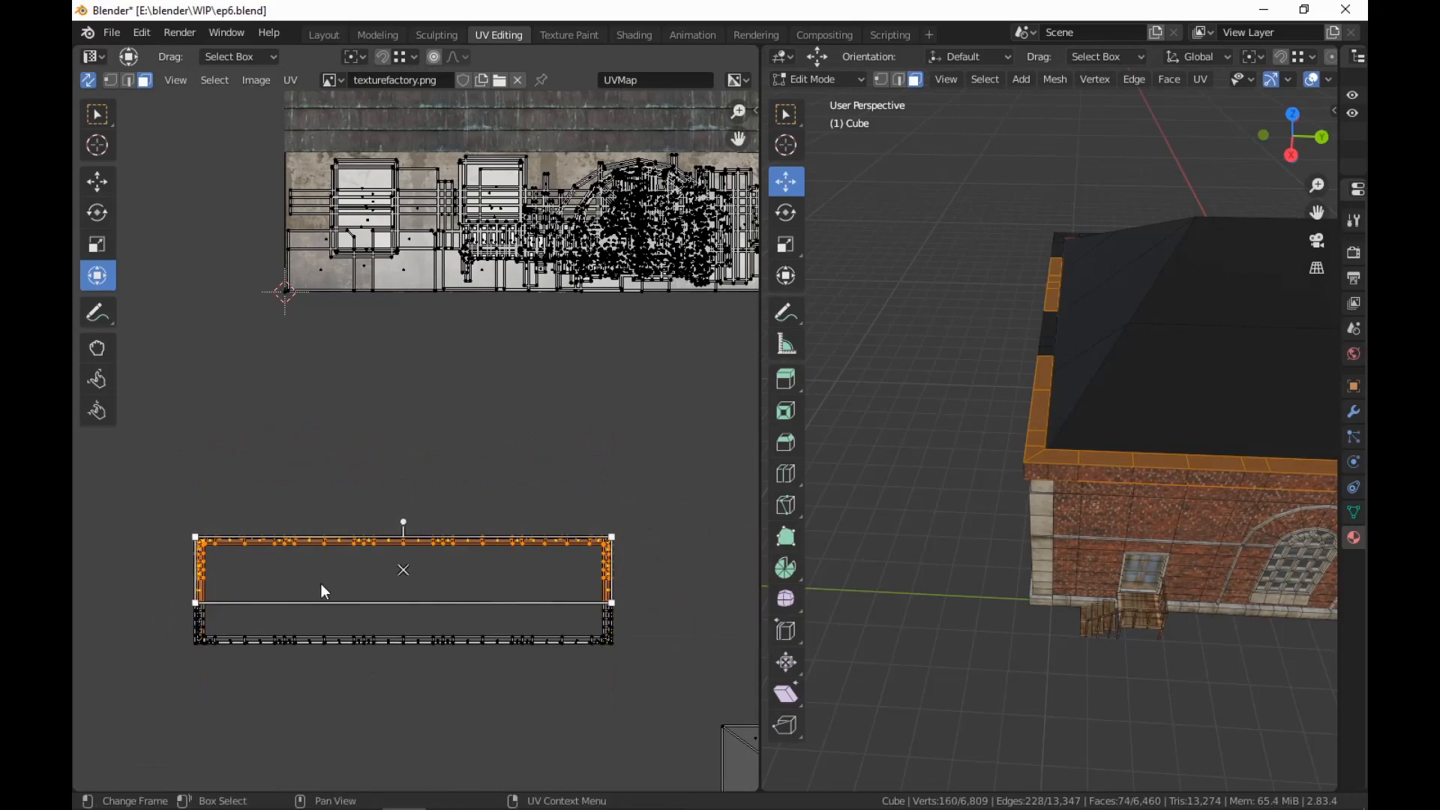
key(g)
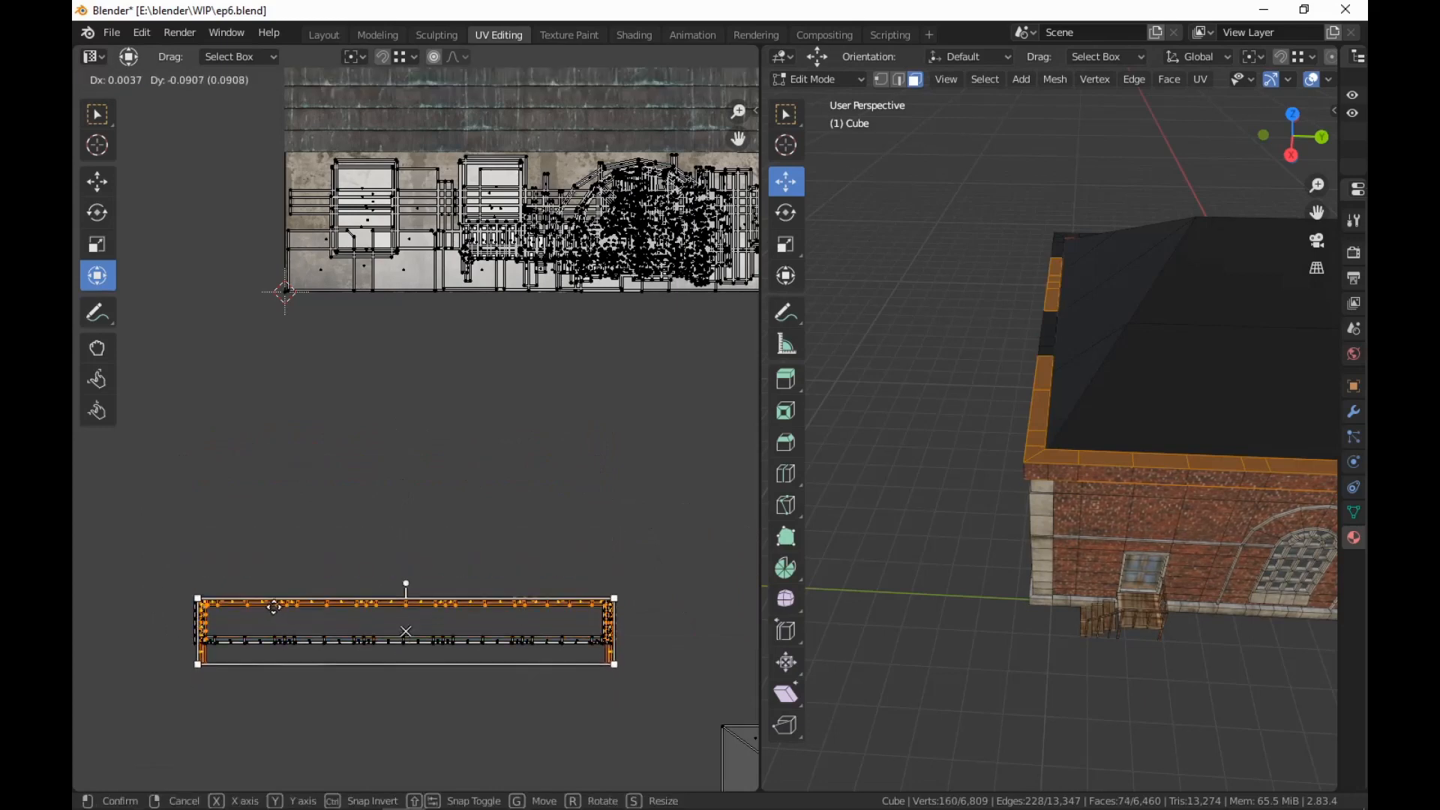
click(566, 602)
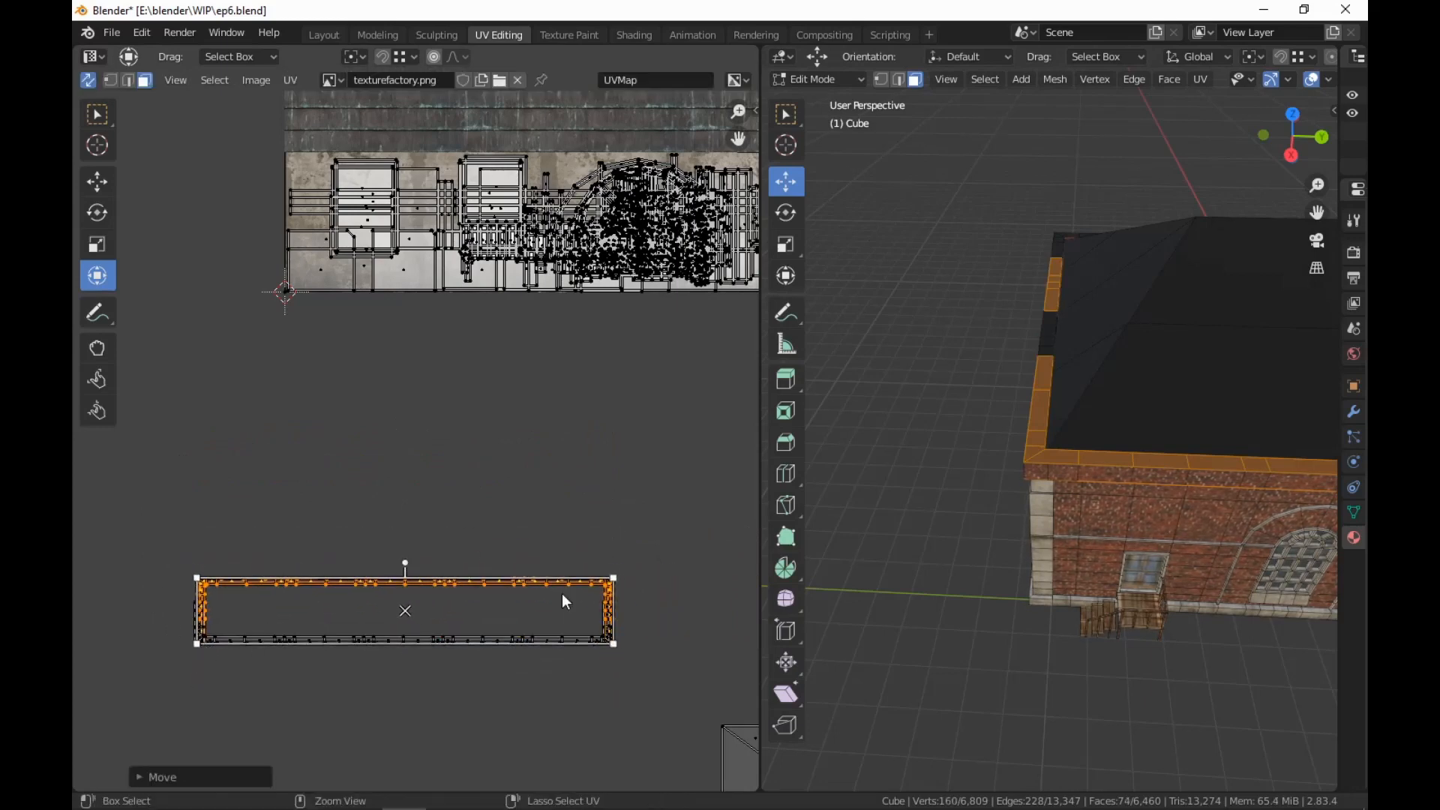
drag(613, 583, 187, 619)
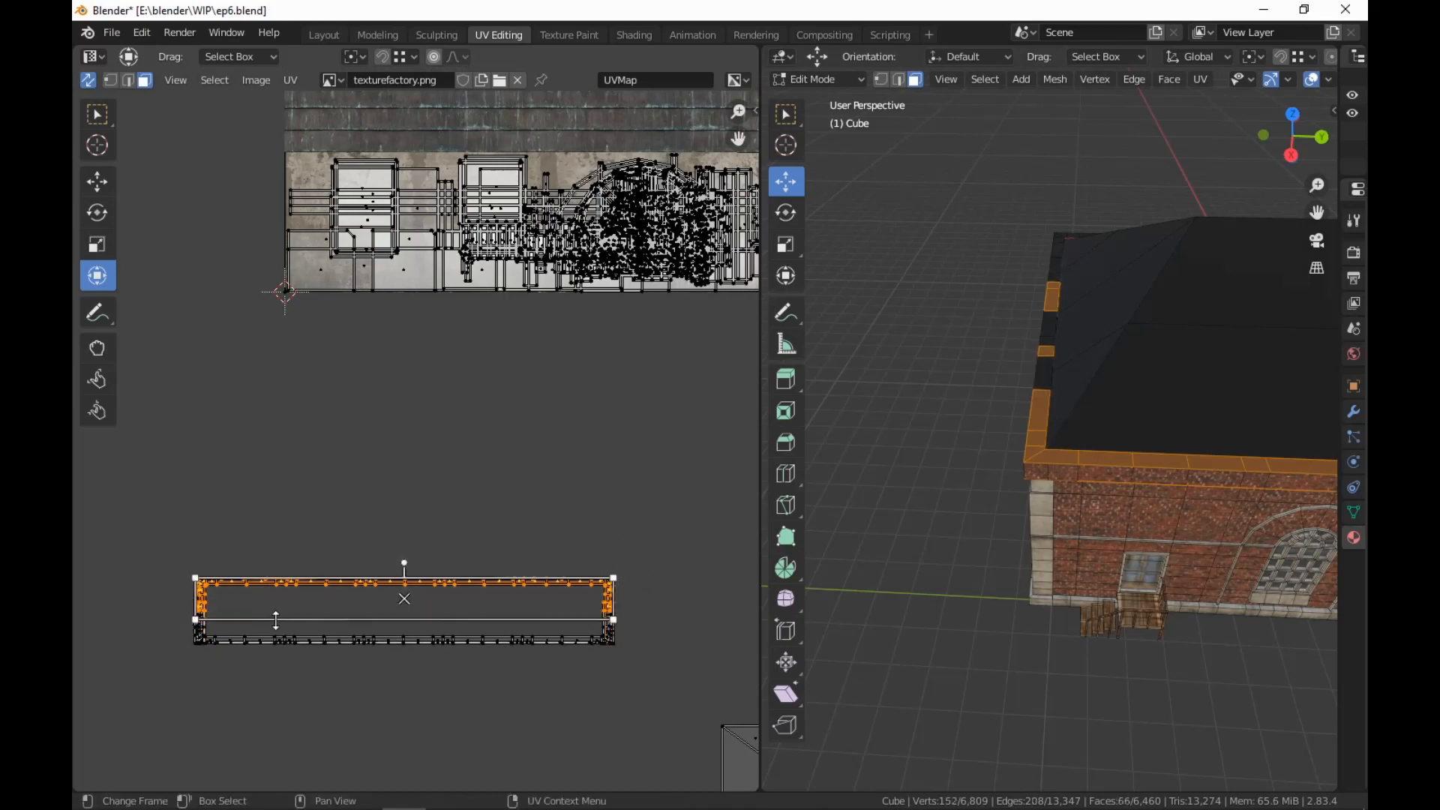
key(g)
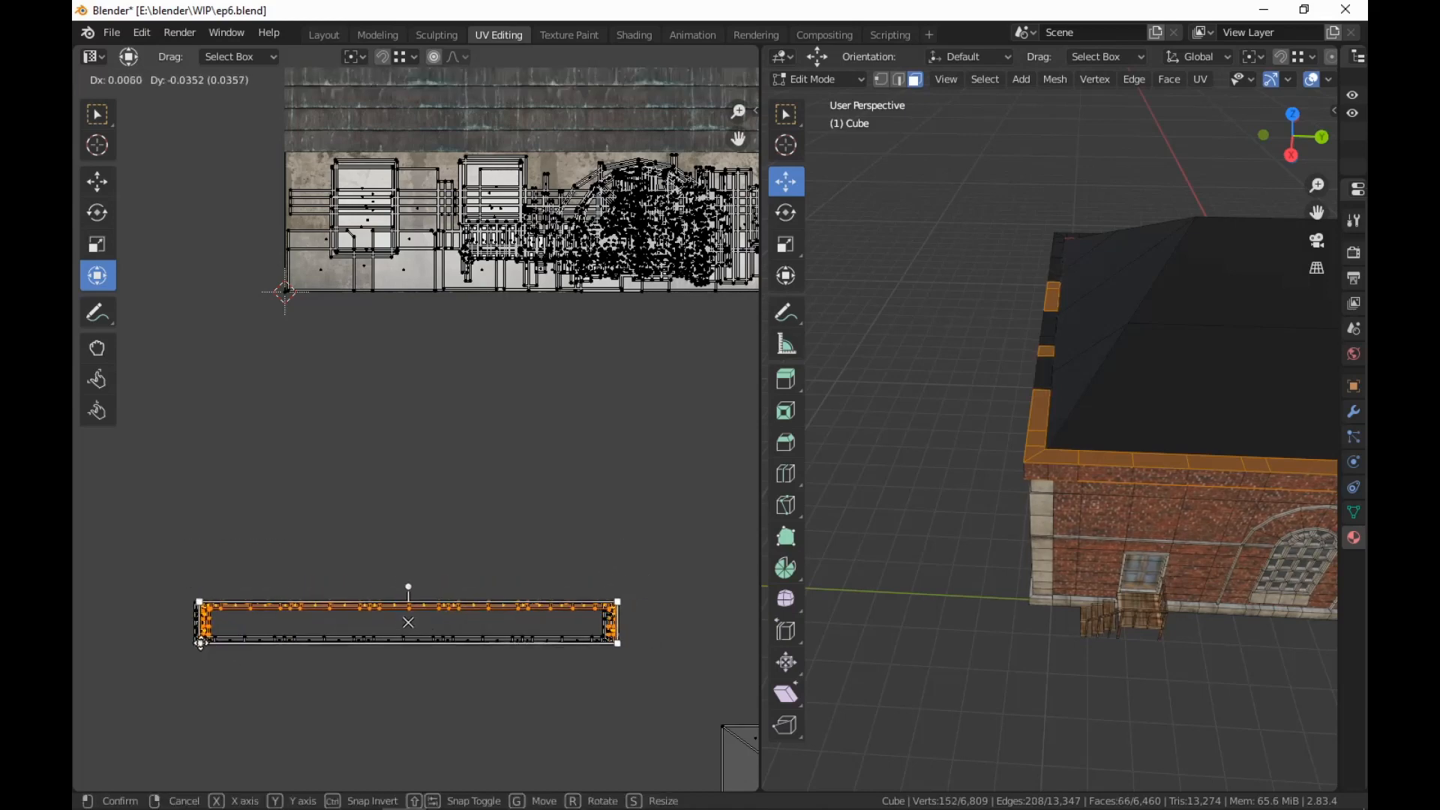
click(195, 640)
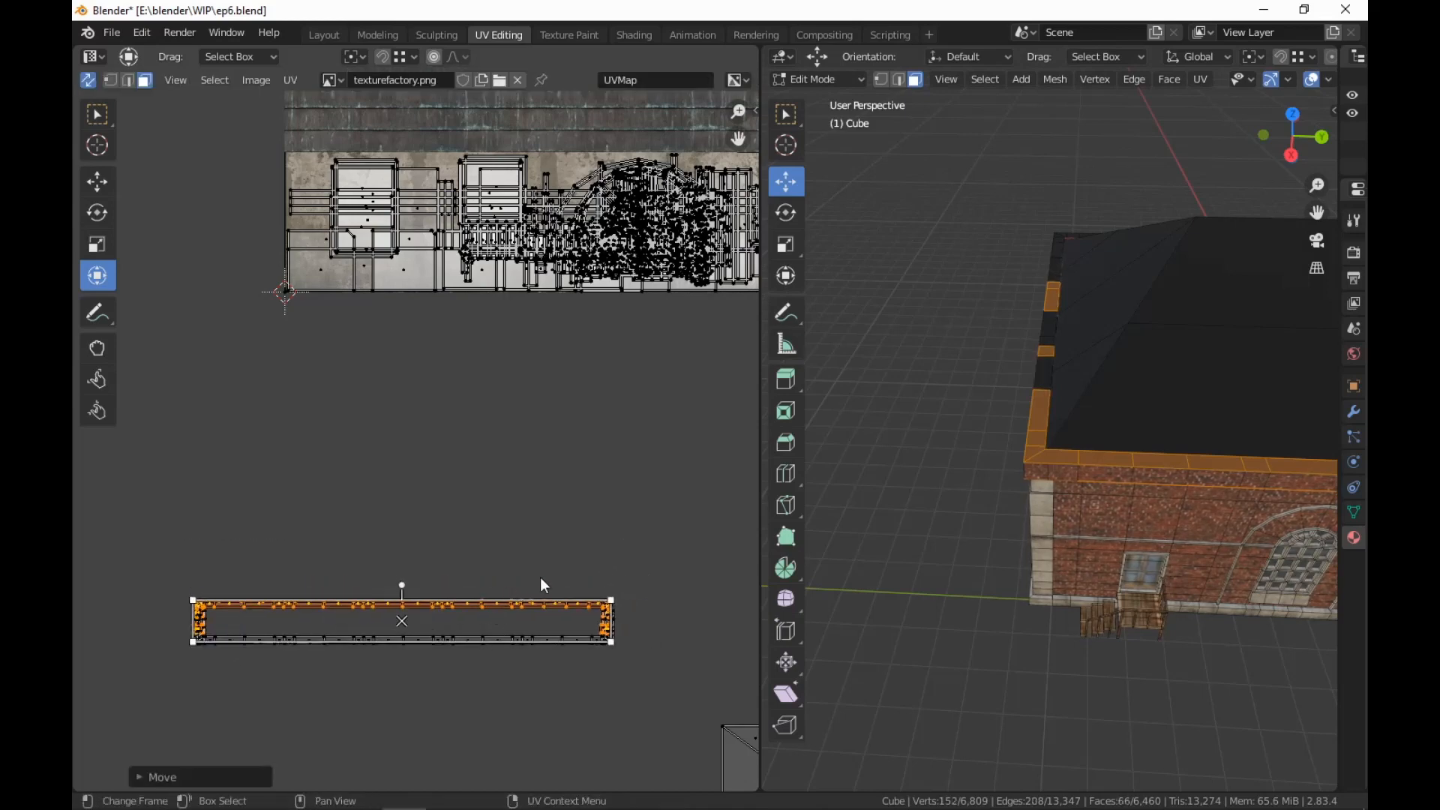
drag(643, 579, 138, 626)
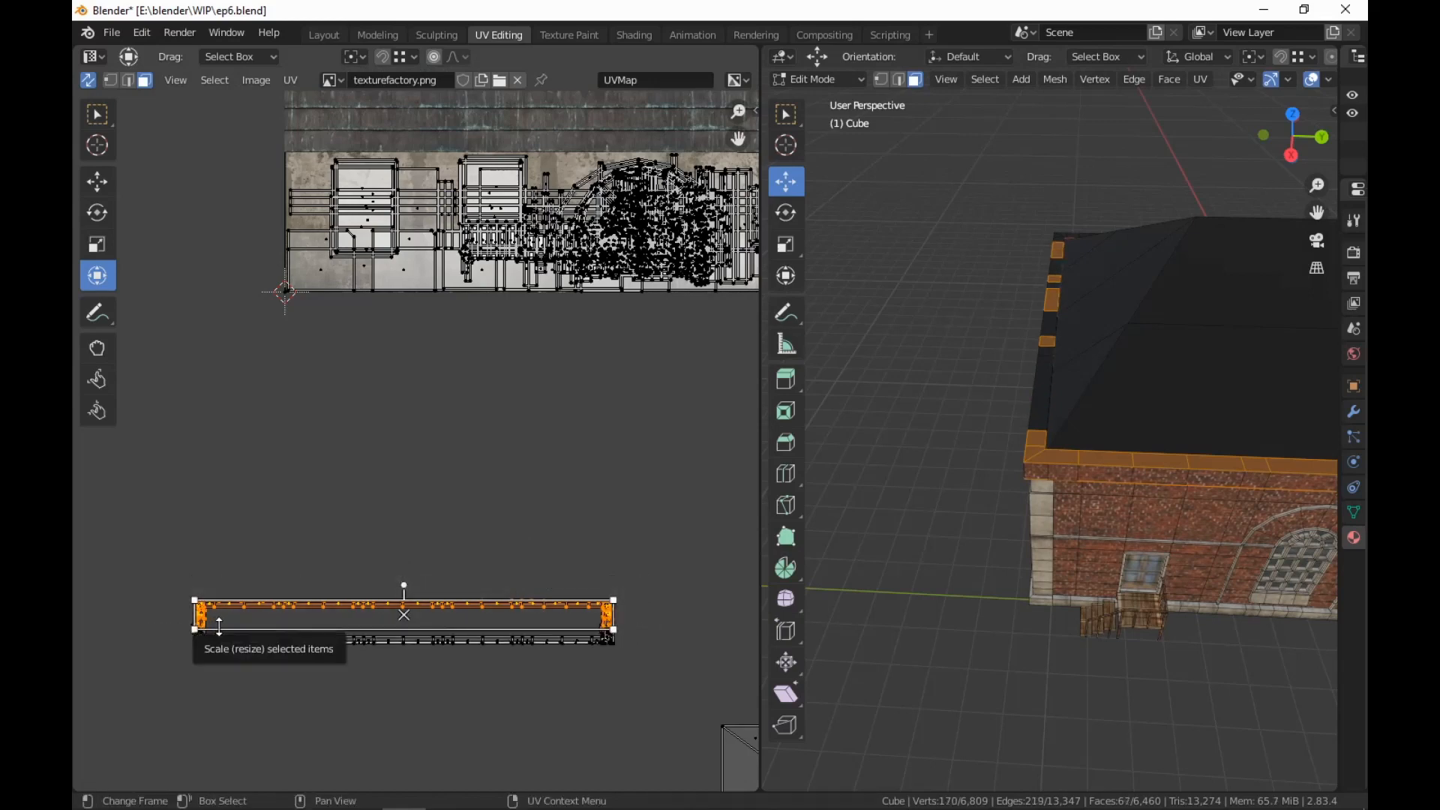
key(g)
click(196, 641)
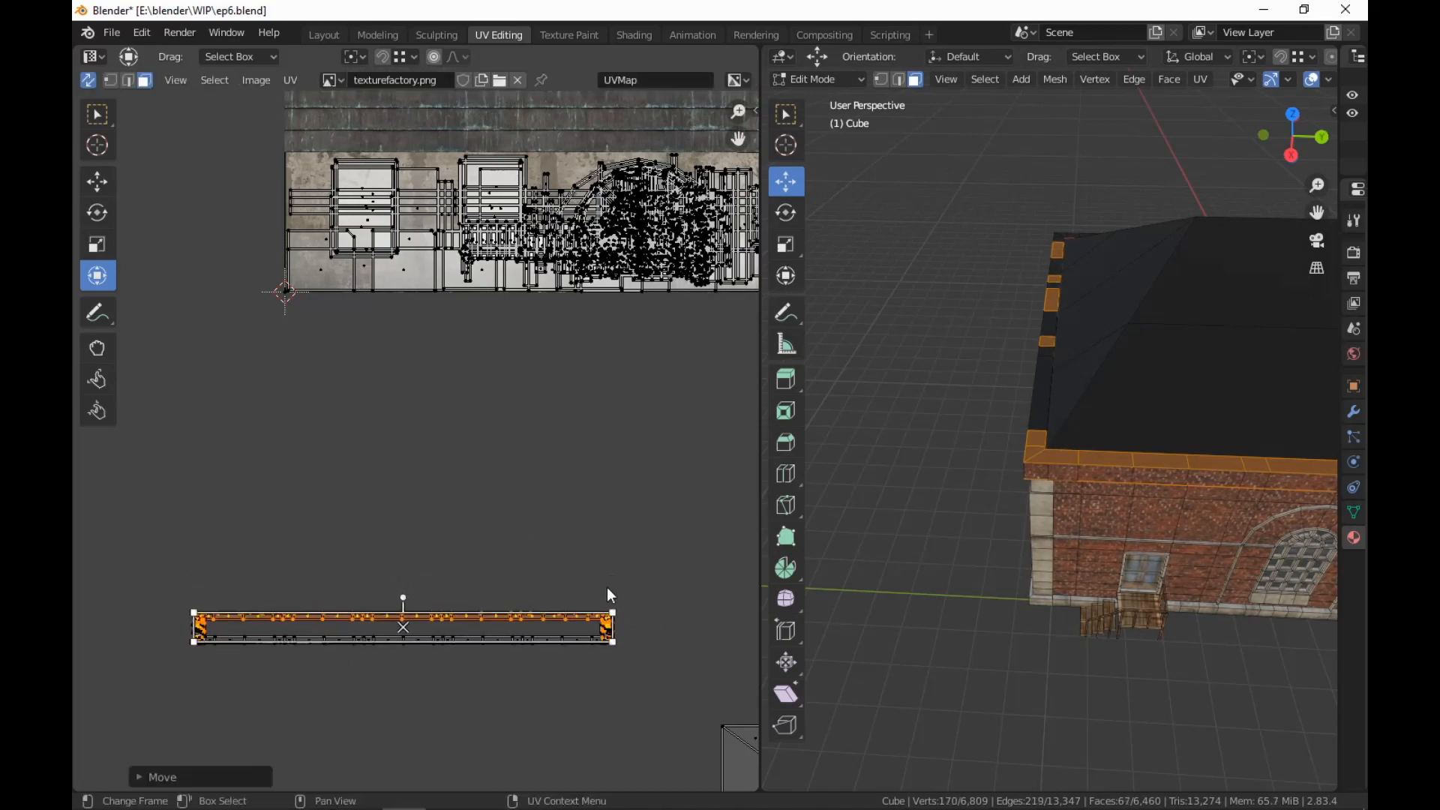
Move the long top strip of the folded frame onto the bottom strip and reselect the short side sections
drag(166, 620, 167, 620)
key(g)
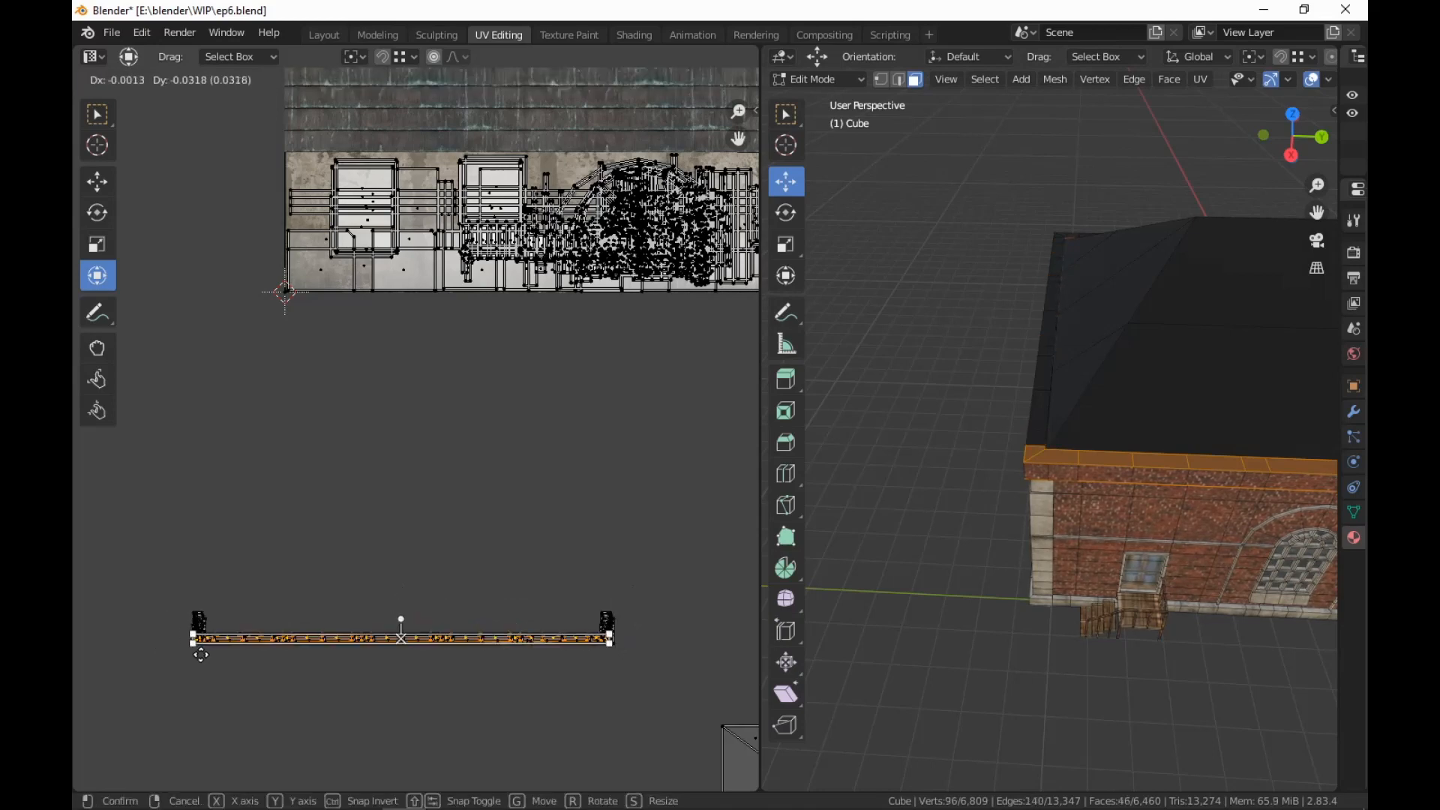
click(198, 666)
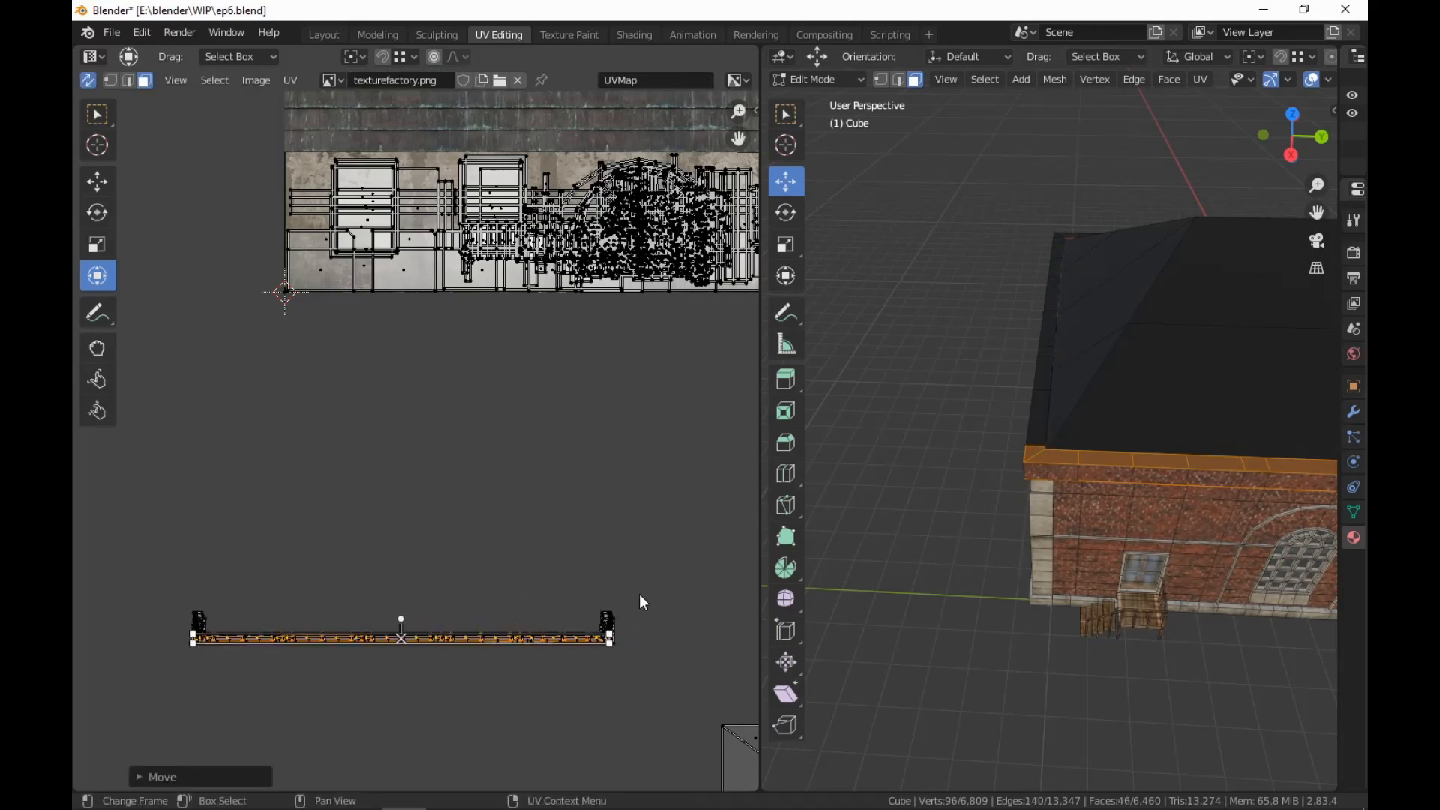
drag(641, 597, 160, 628)
key(g)
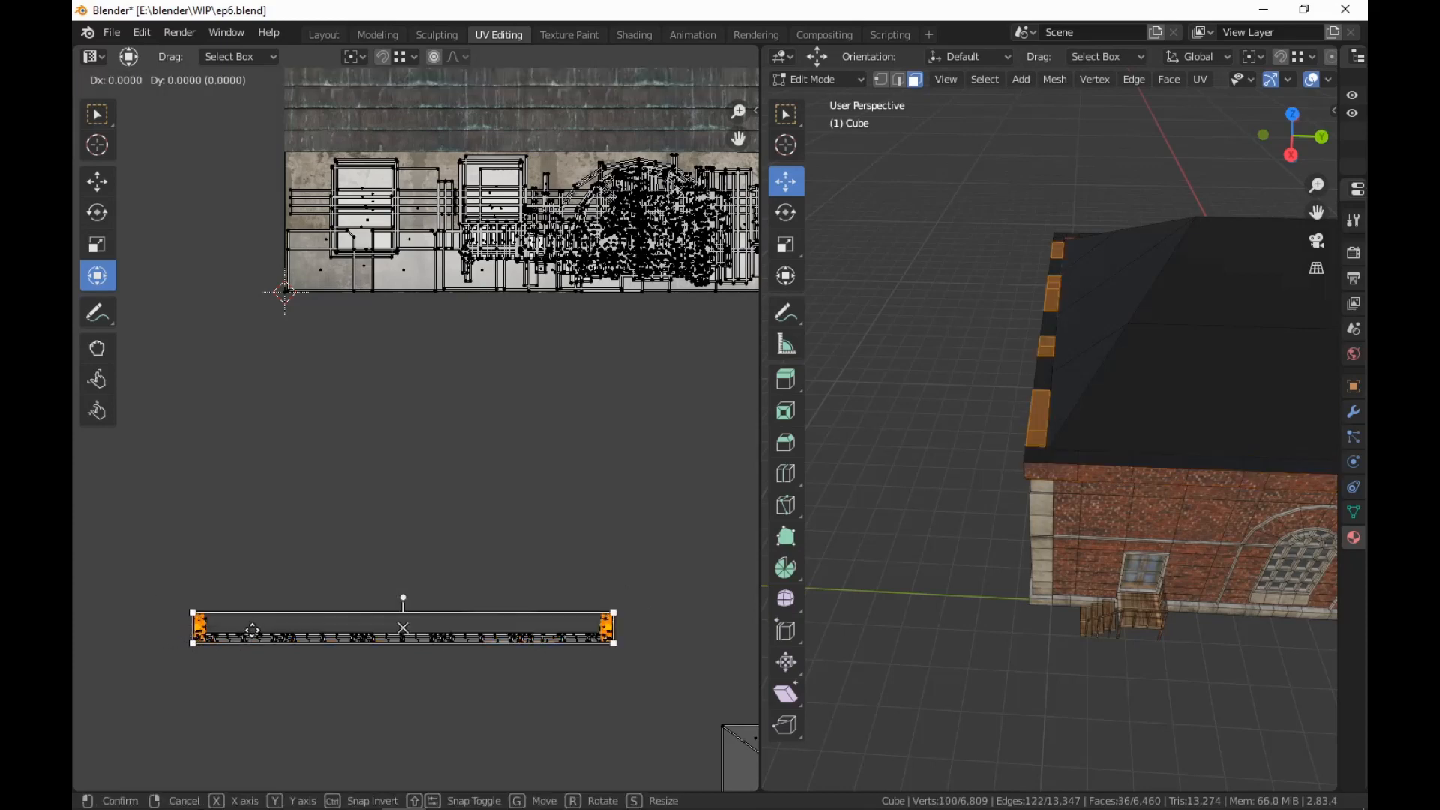
click(250, 640)
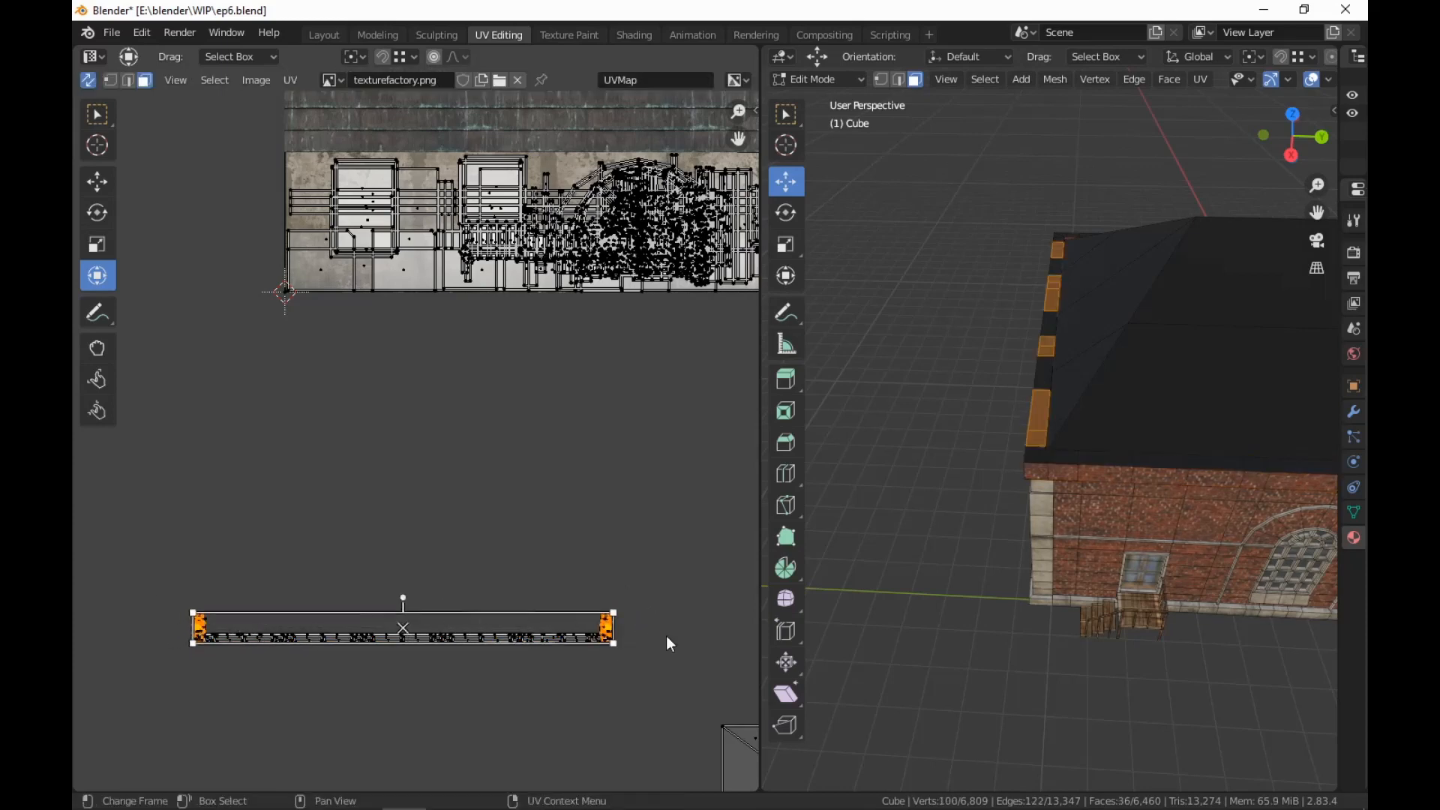
Select one half of the folded strip's length and move it onto the other half with the ends aligned
drag(647, 595, 399, 666)
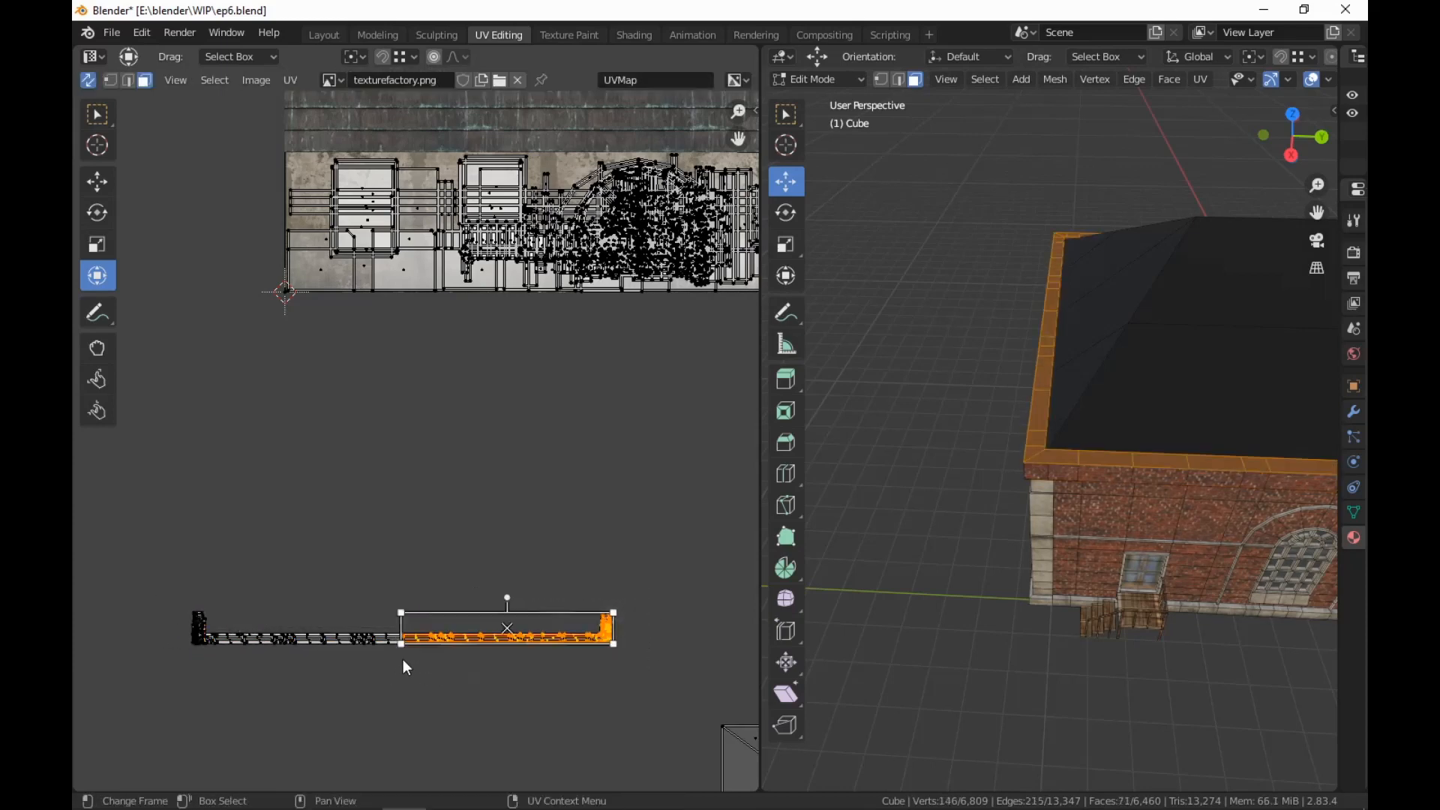
key(g)
click(188, 658)
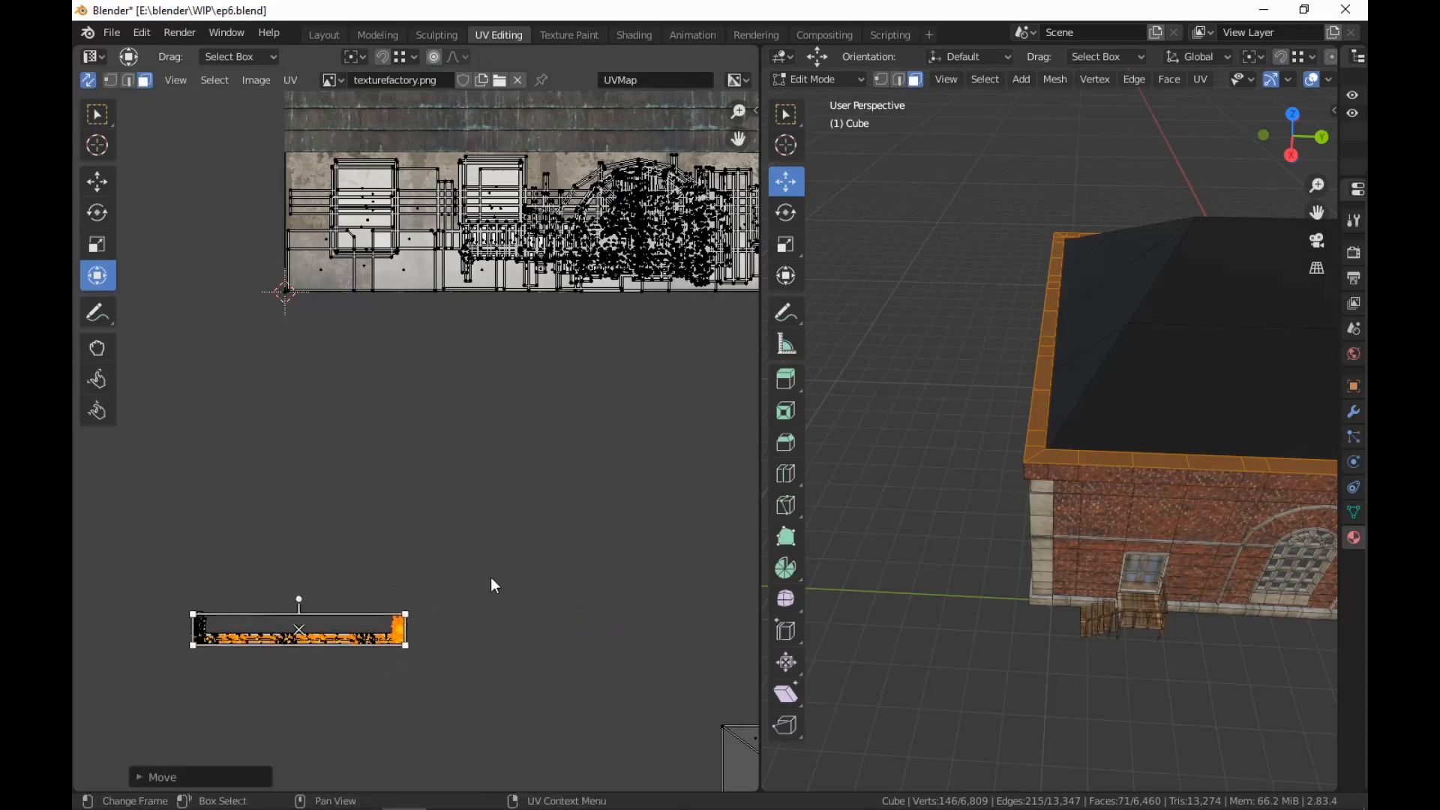
Select the whole folded rim strip in the UV layout and move it onto the light concrete band at the texture's lower edge
drag(498, 576, 190, 669)
scroll(704, 652, down, 4)
scroll(704, 653, down, 1)
middle_drag(704, 653, 572, 705)
scroll(255, 705, up, 3)
key(g)
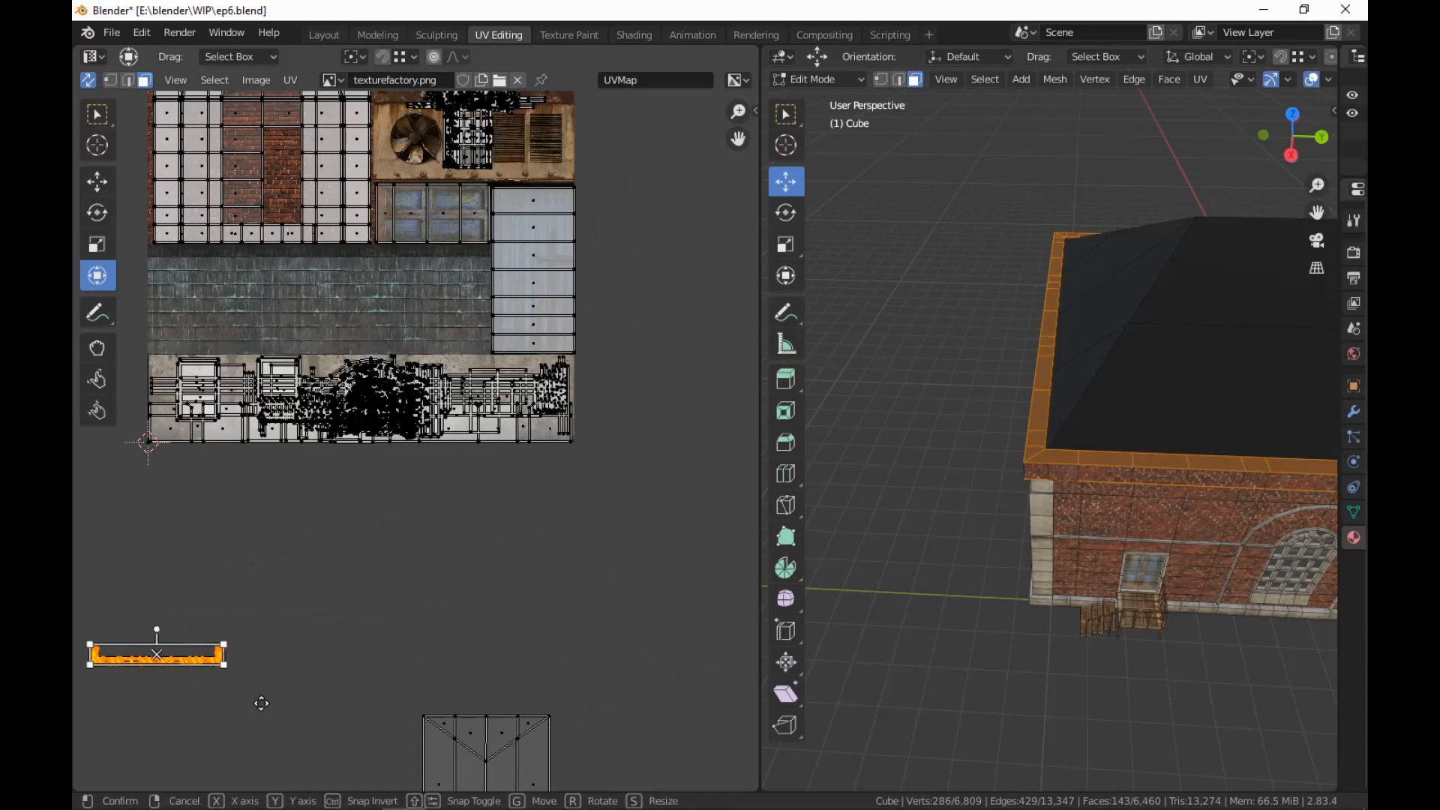
click(459, 449)
Scale the rim strip up about 3.1 times to span the concrete band, shift it inside the band's edges and deselect it
key(s)
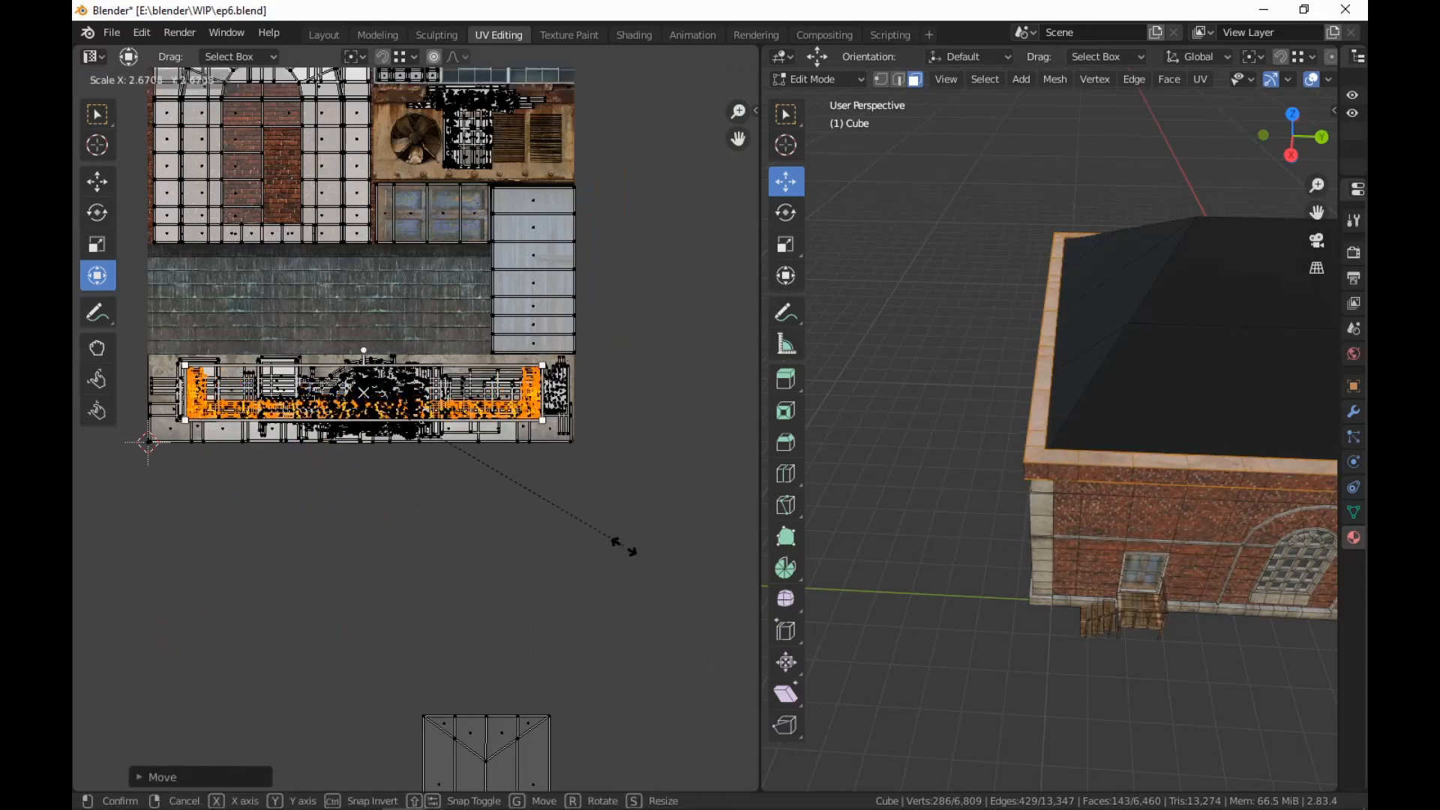
click(671, 570)
key(g)
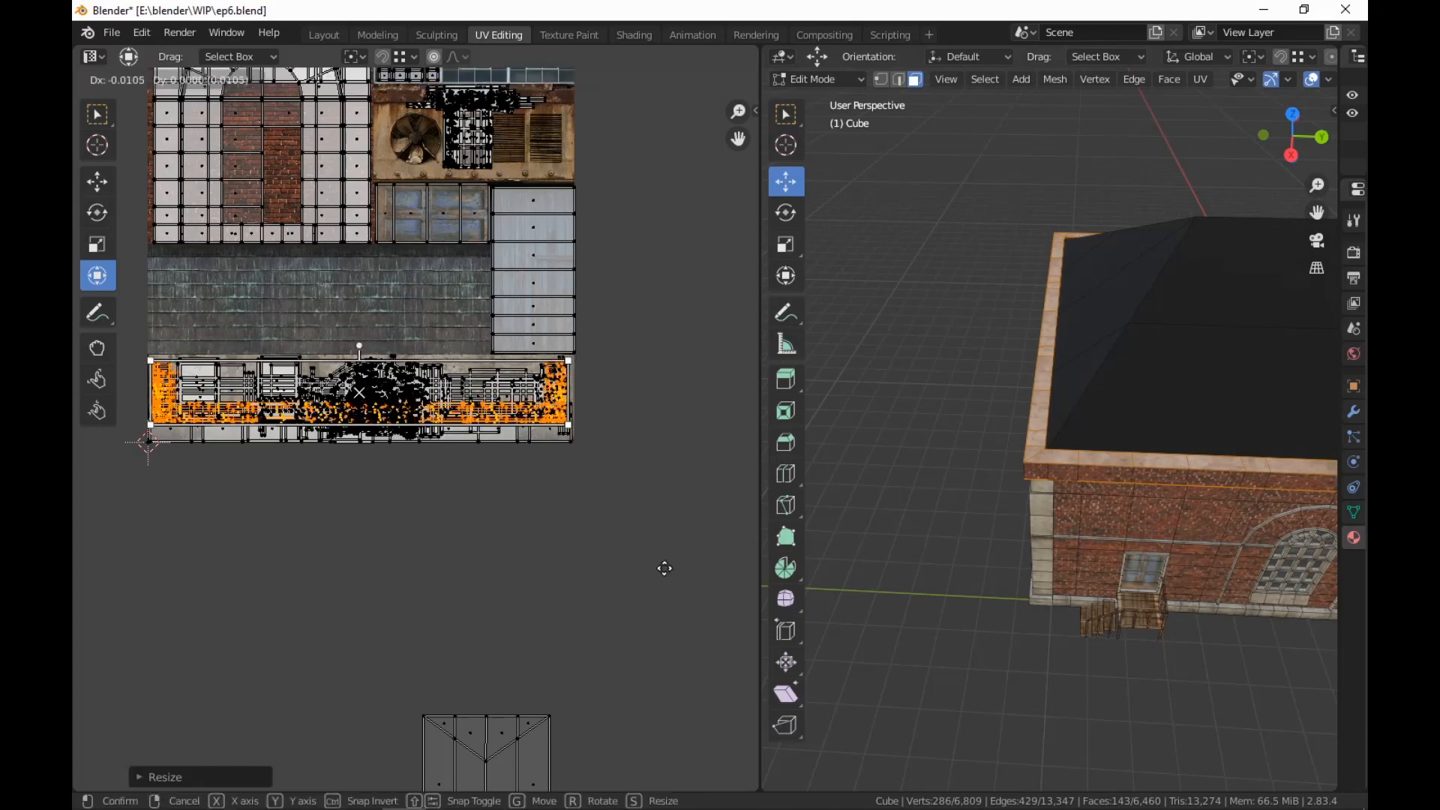
click(665, 568)
click(971, 637)
Select the complete roof UV island below the texture and rotate it 90° so its long side runs horizontally
middle_drag(971, 636, 1135, 691)
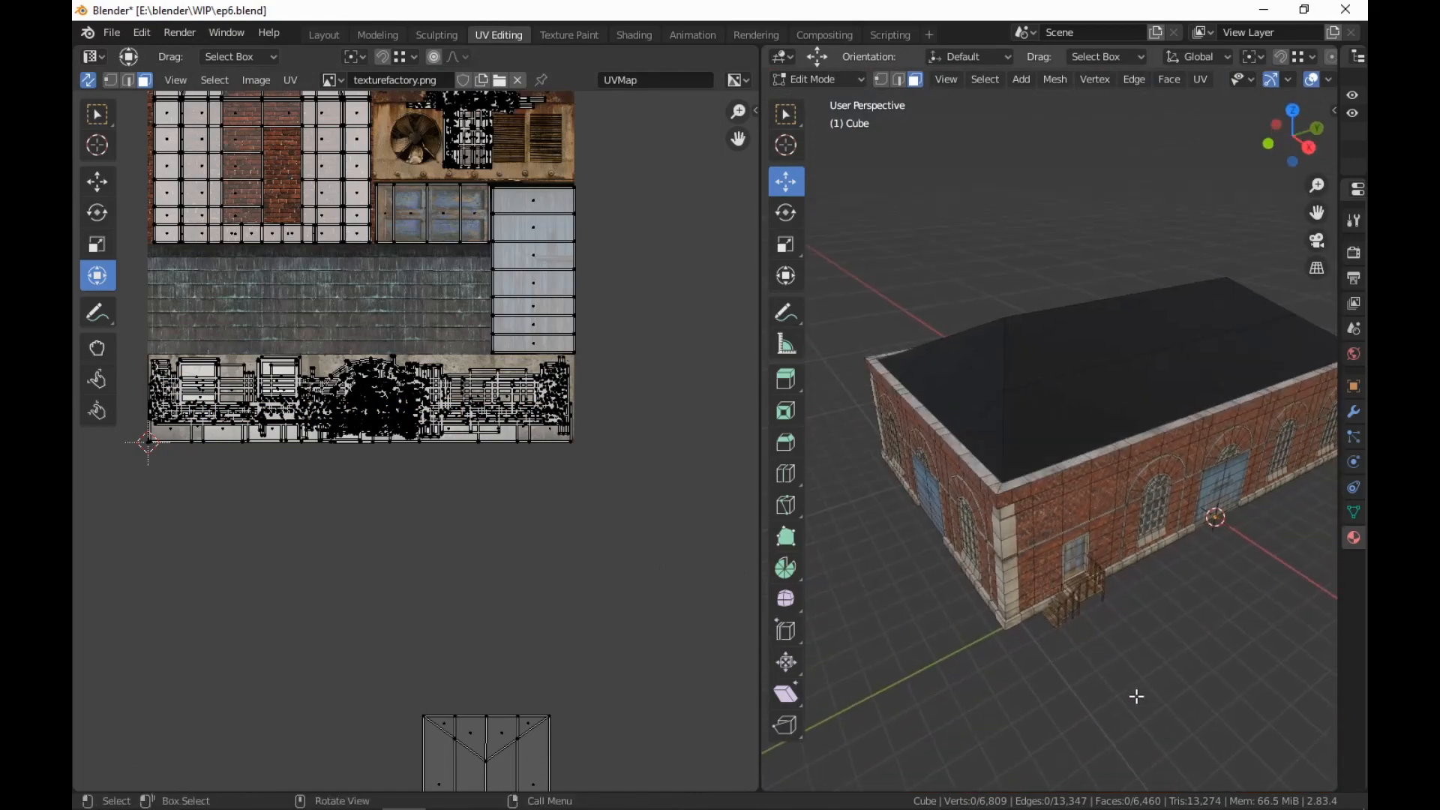
scroll(418, 553, down, 5)
scroll(418, 553, up, 3)
drag(594, 421, 437, 679)
key(r)
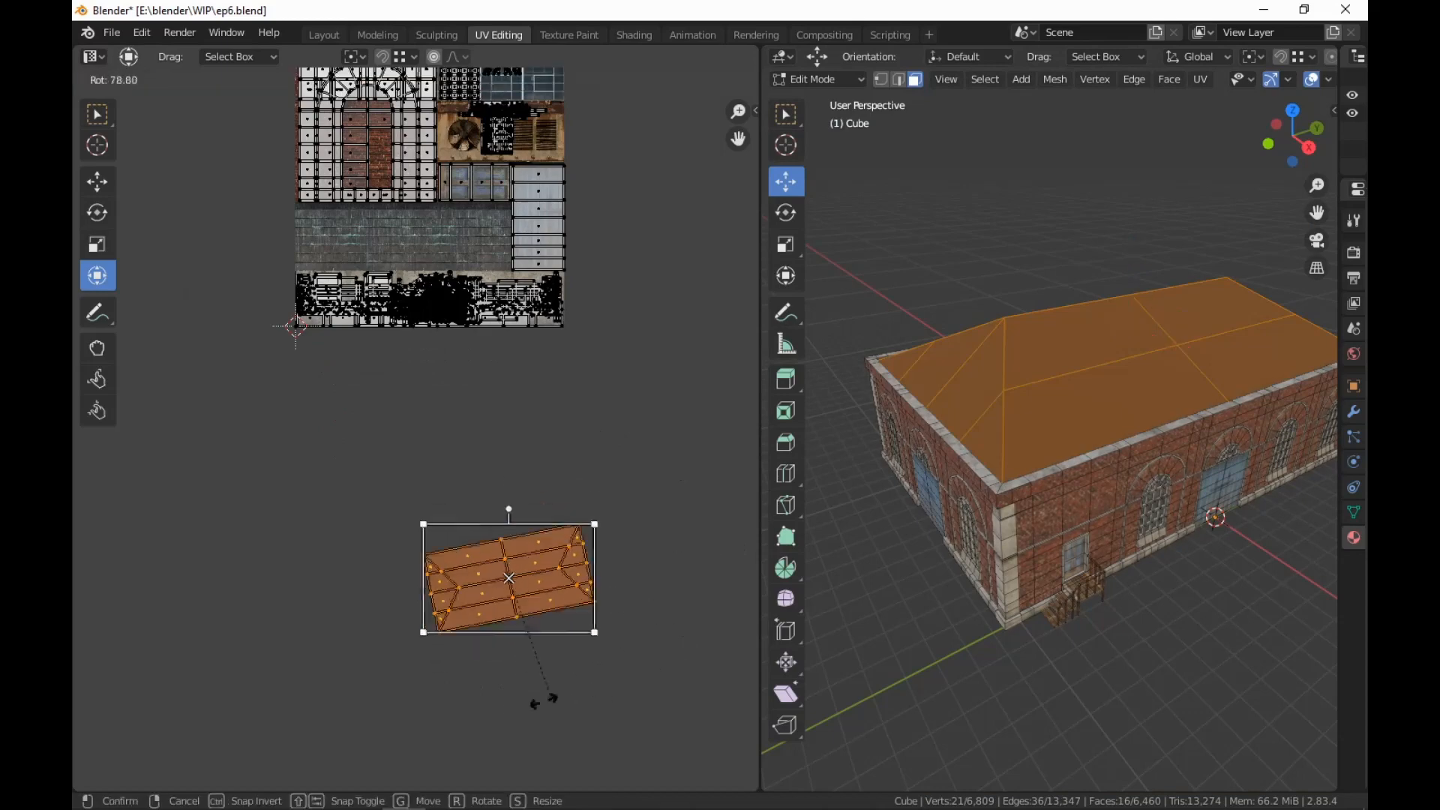
click(535, 708)
Select the four triangular hip faces at one end of the roof island, rotate them 90° apex up and place them beside the island
drag(611, 667, 419, 579)
scroll(517, 651, up, 2)
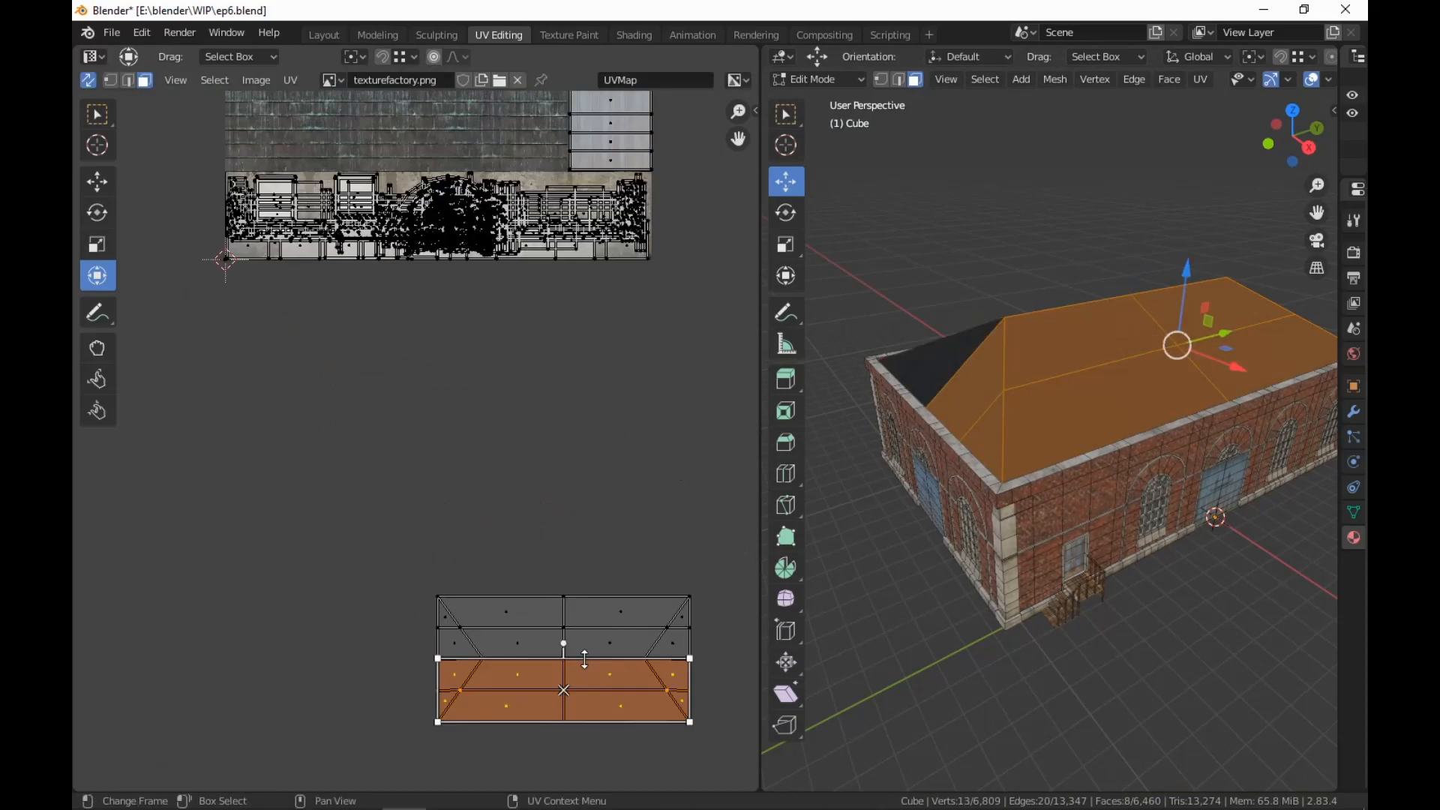
middle_drag(572, 651, 516, 574)
click(399, 561)
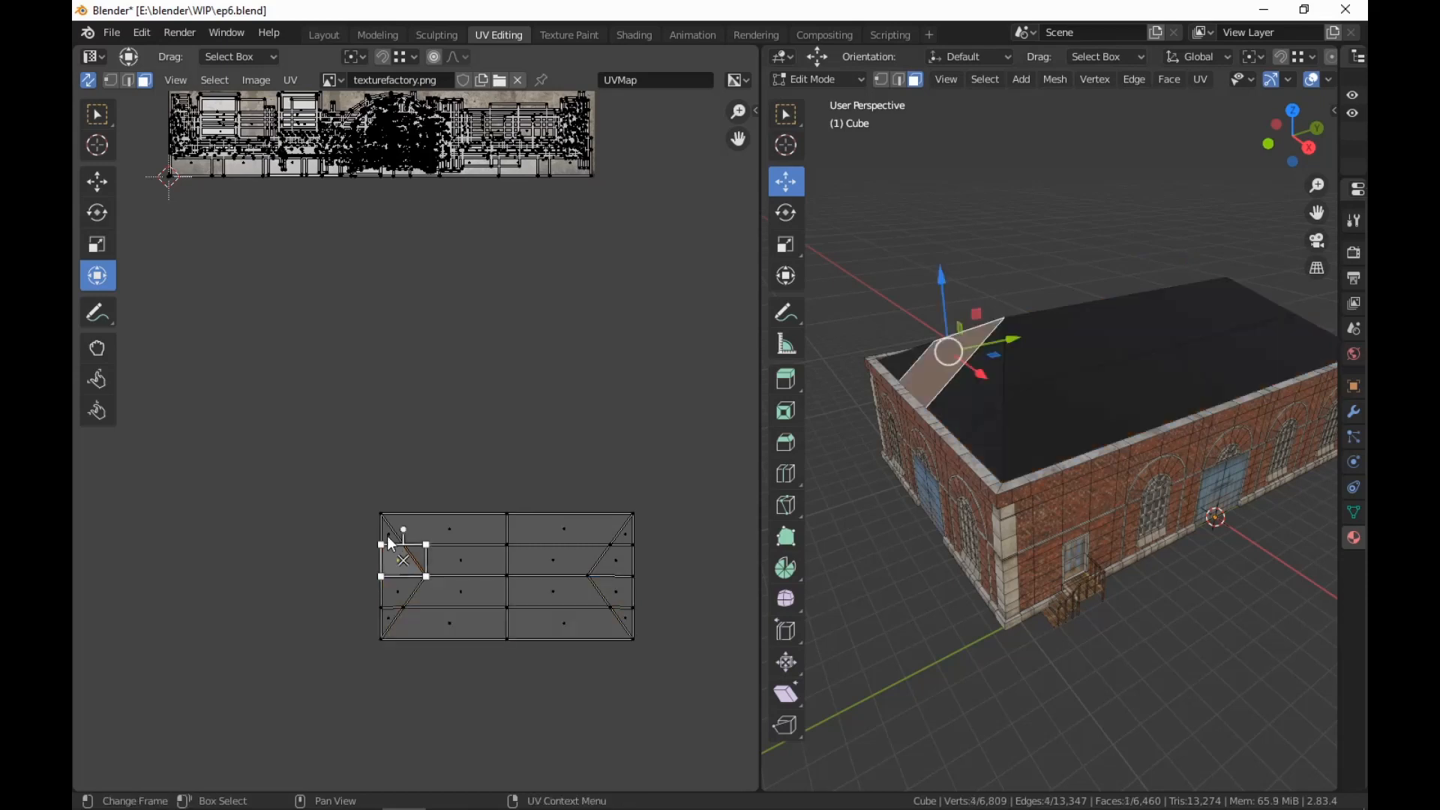
shift+click(395, 593)
shift+click(387, 623)
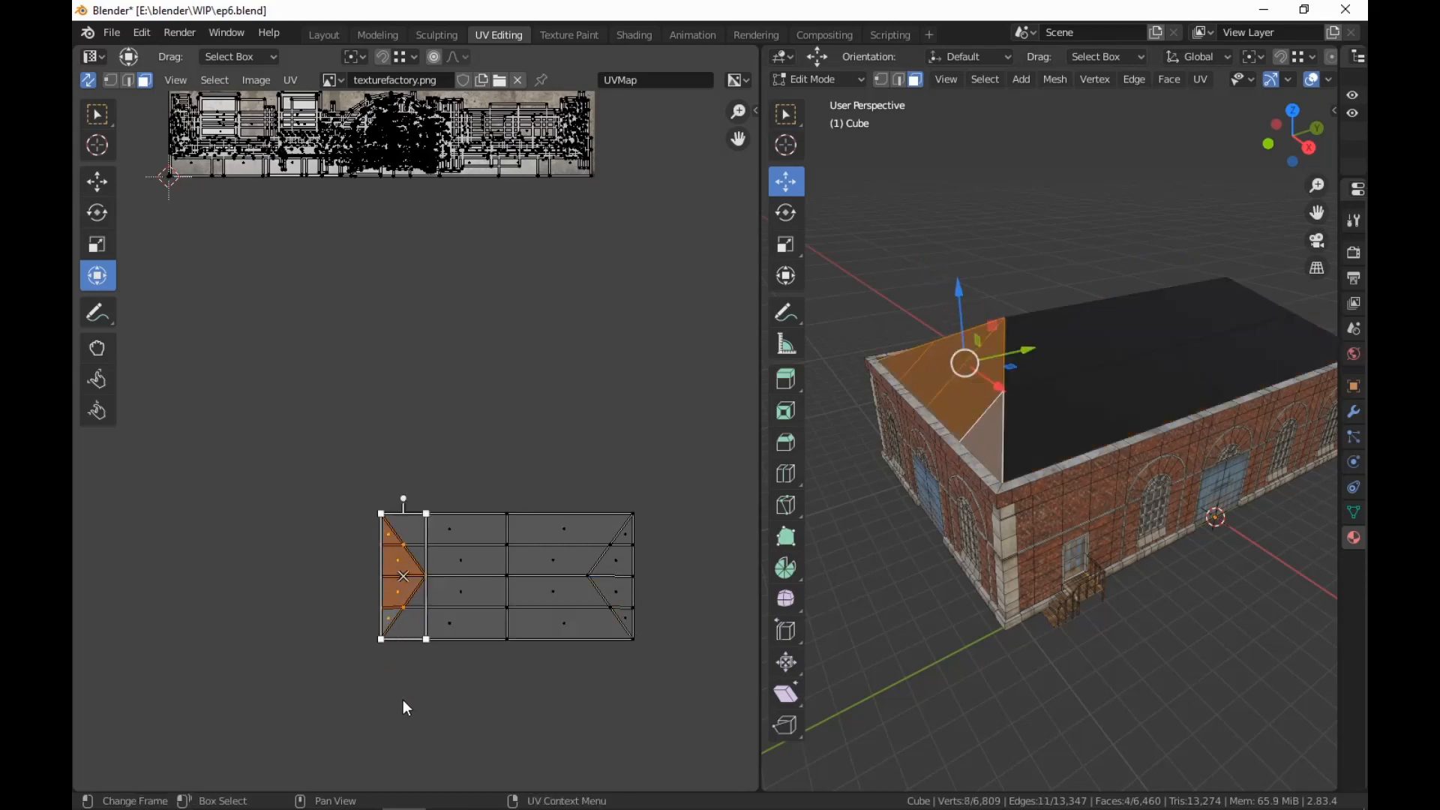
key(r)
click(526, 572)
key(g)
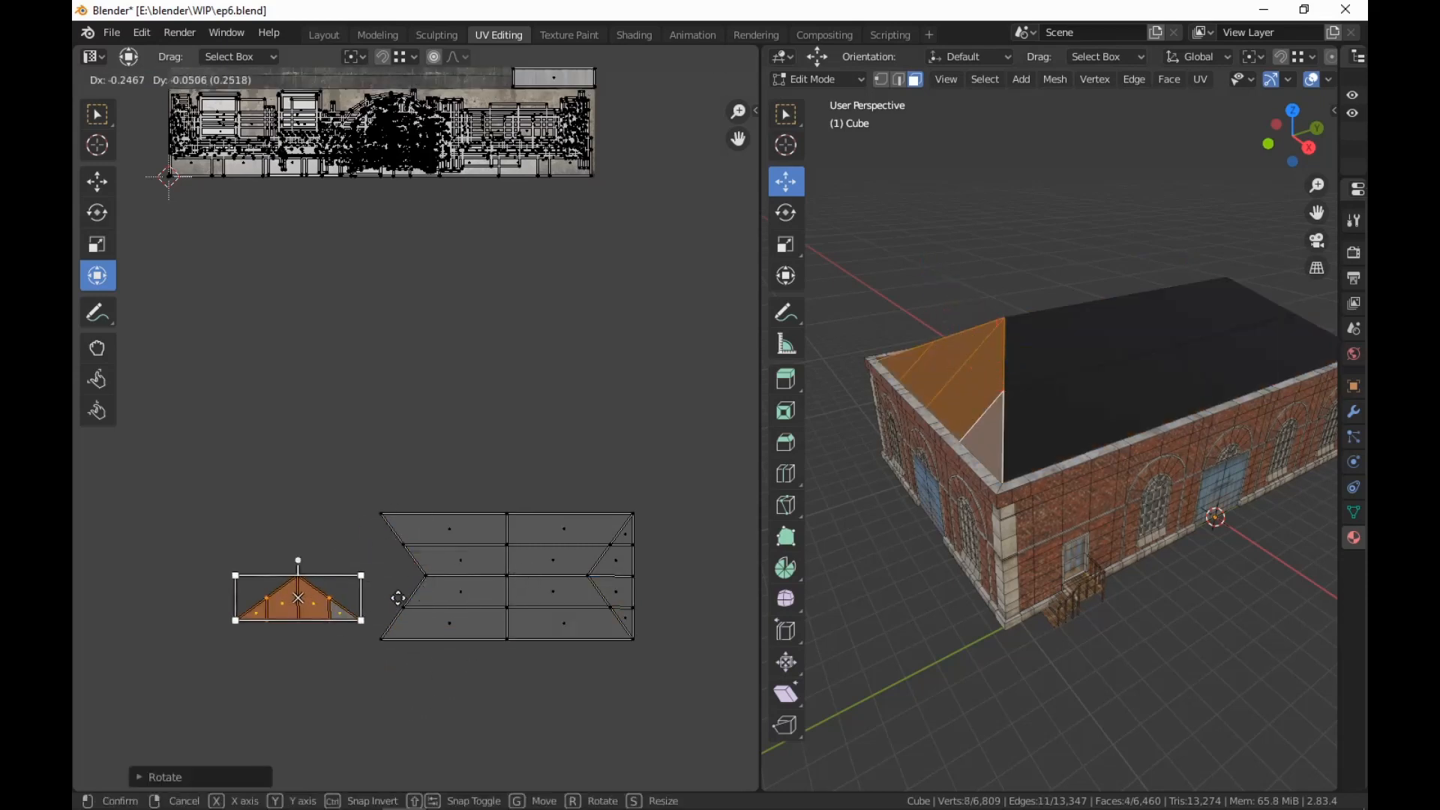
click(381, 609)
Select the four hip faces at the island's other end, rotate them 90° apex up and place them beside the first triangle
click(617, 533)
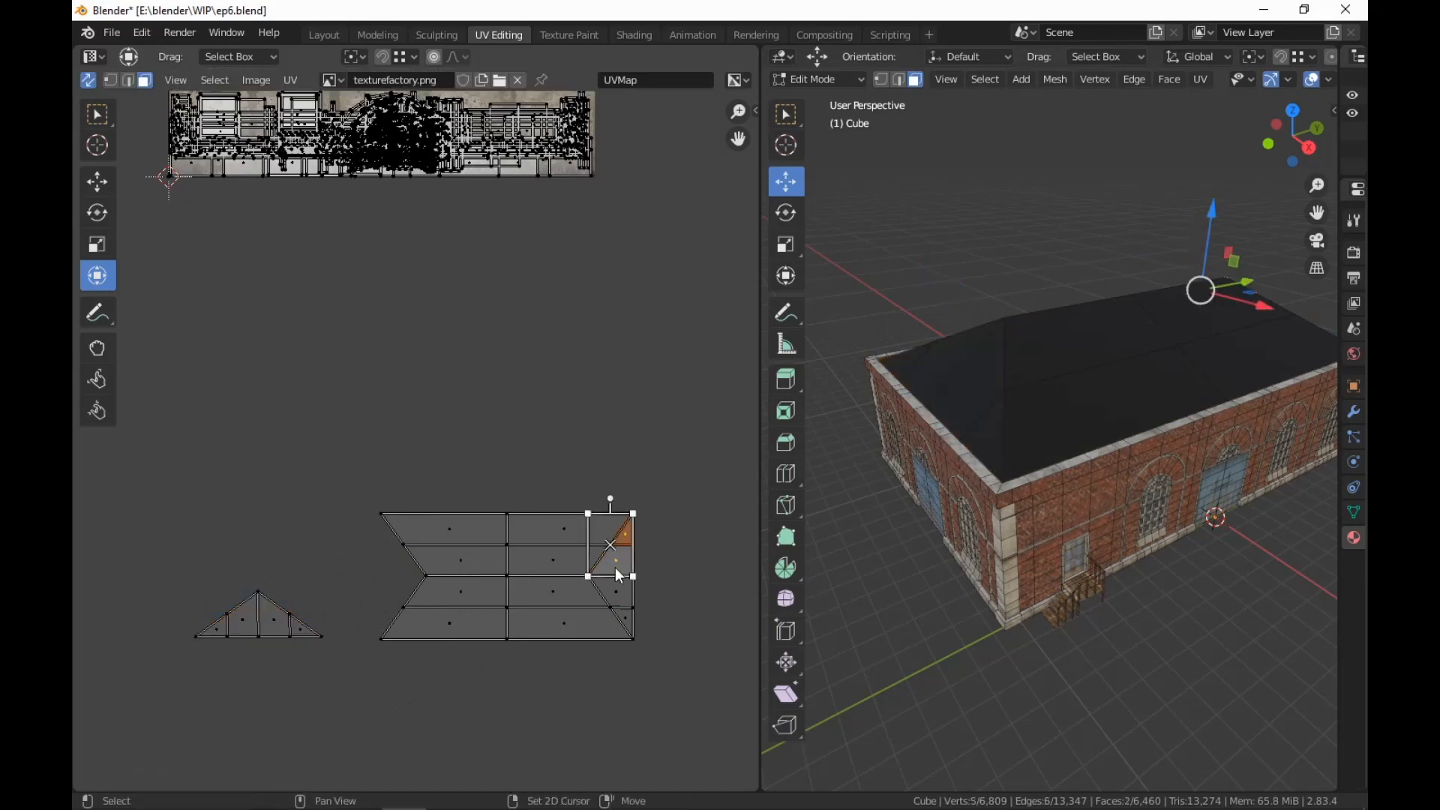
shift+click(623, 594)
shift+click(628, 621)
key(r)
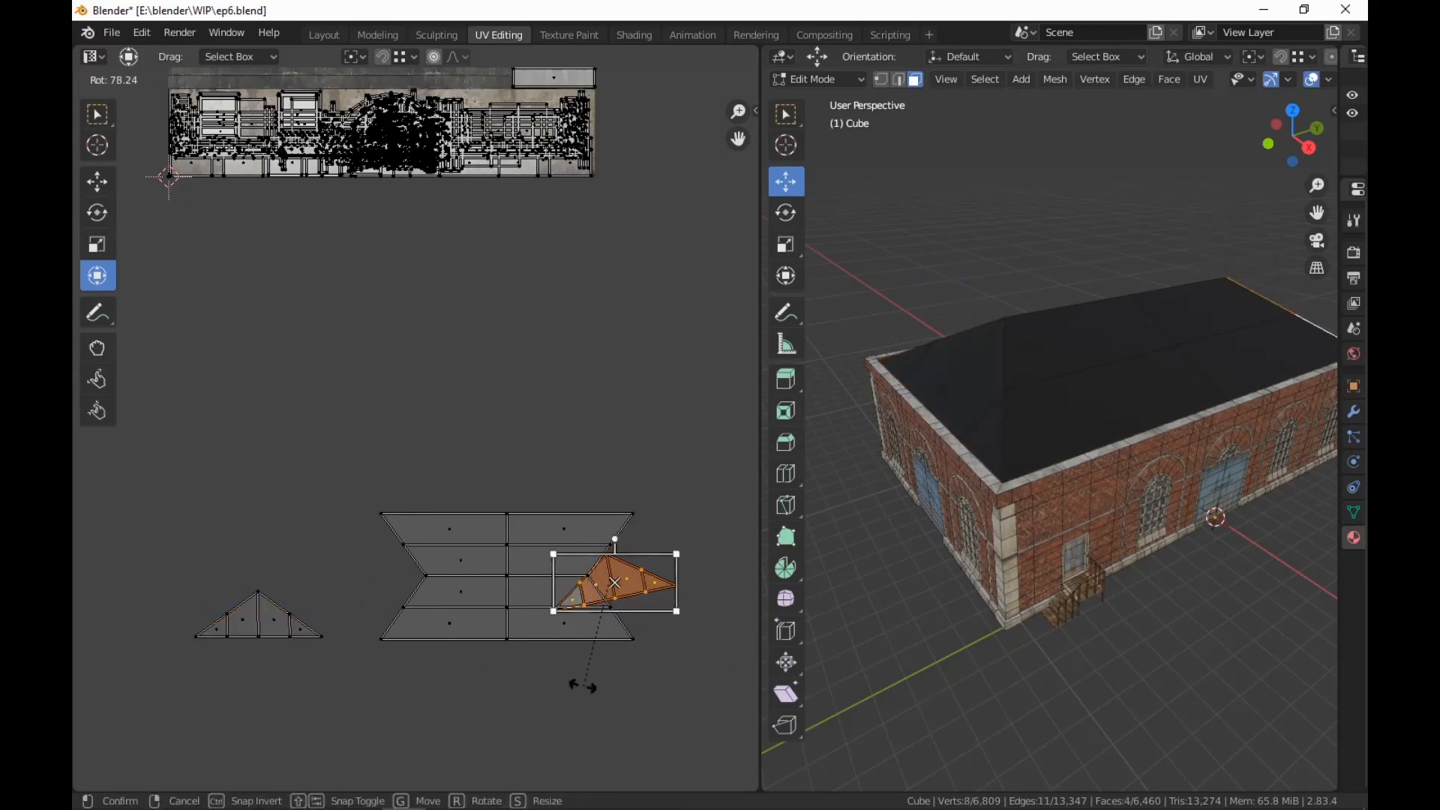
key(Return)
key(g)
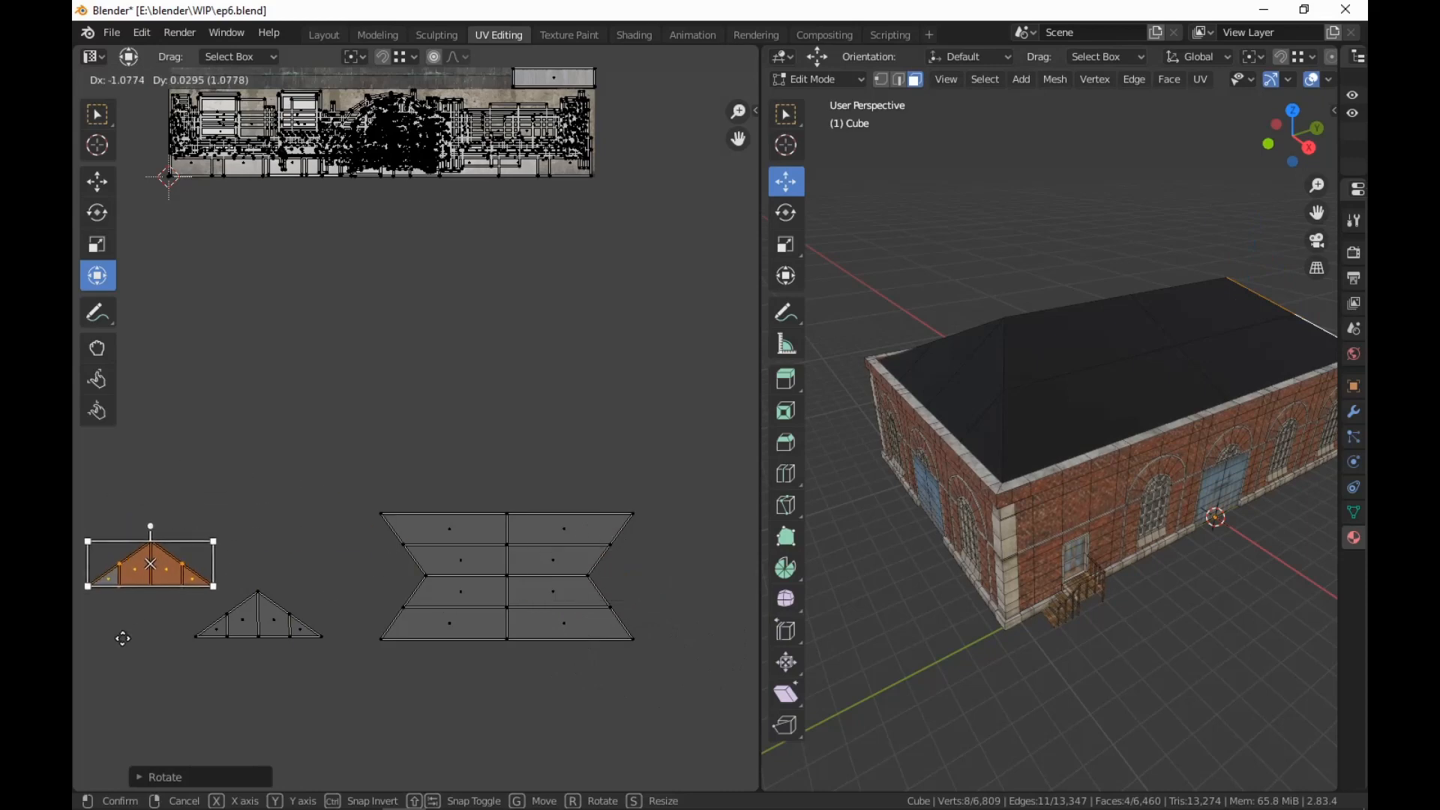
click(92, 677)
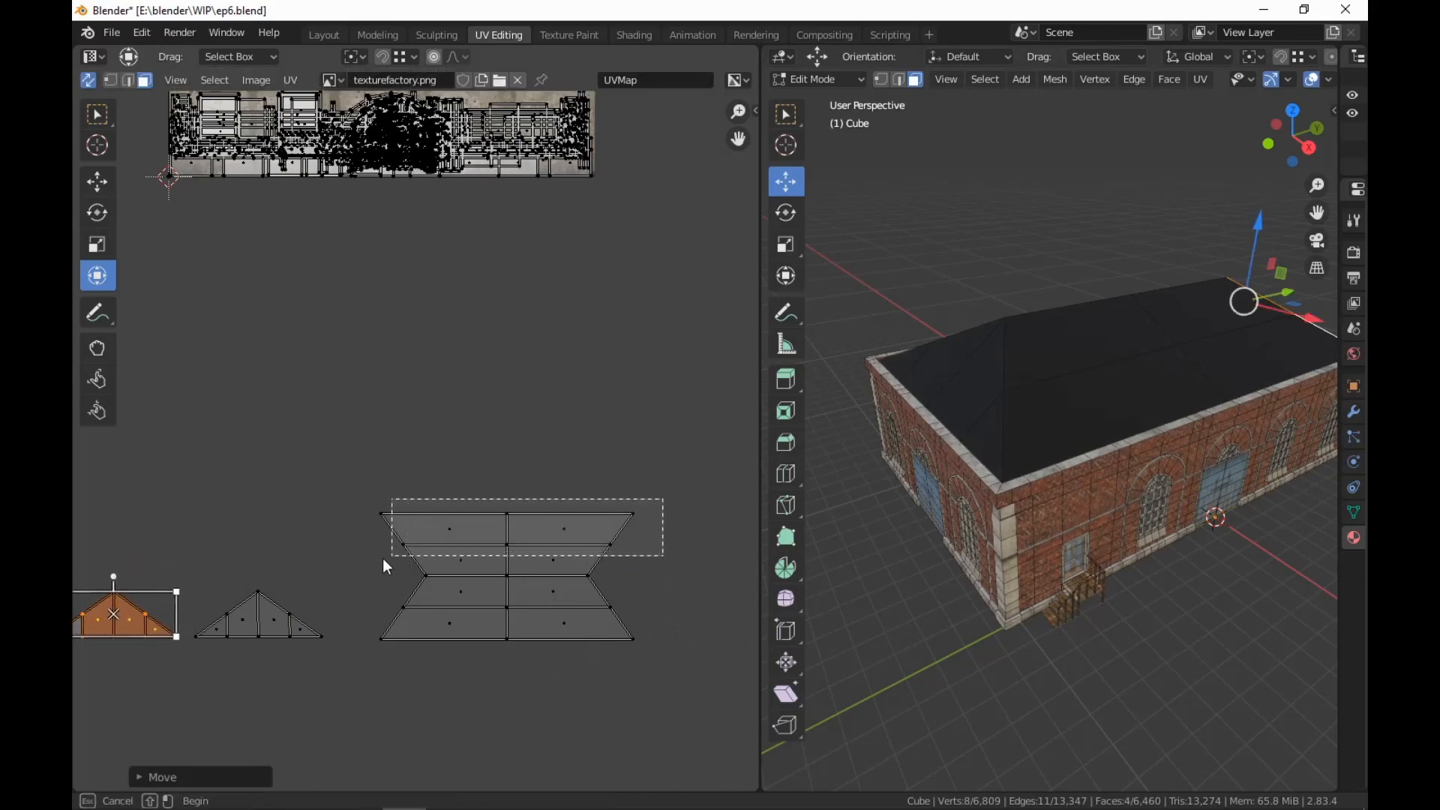
Rotate the upper half of the long roof island 180° and move it down exactly onto the lower half
drag(384, 559, 369, 573)
key(r)
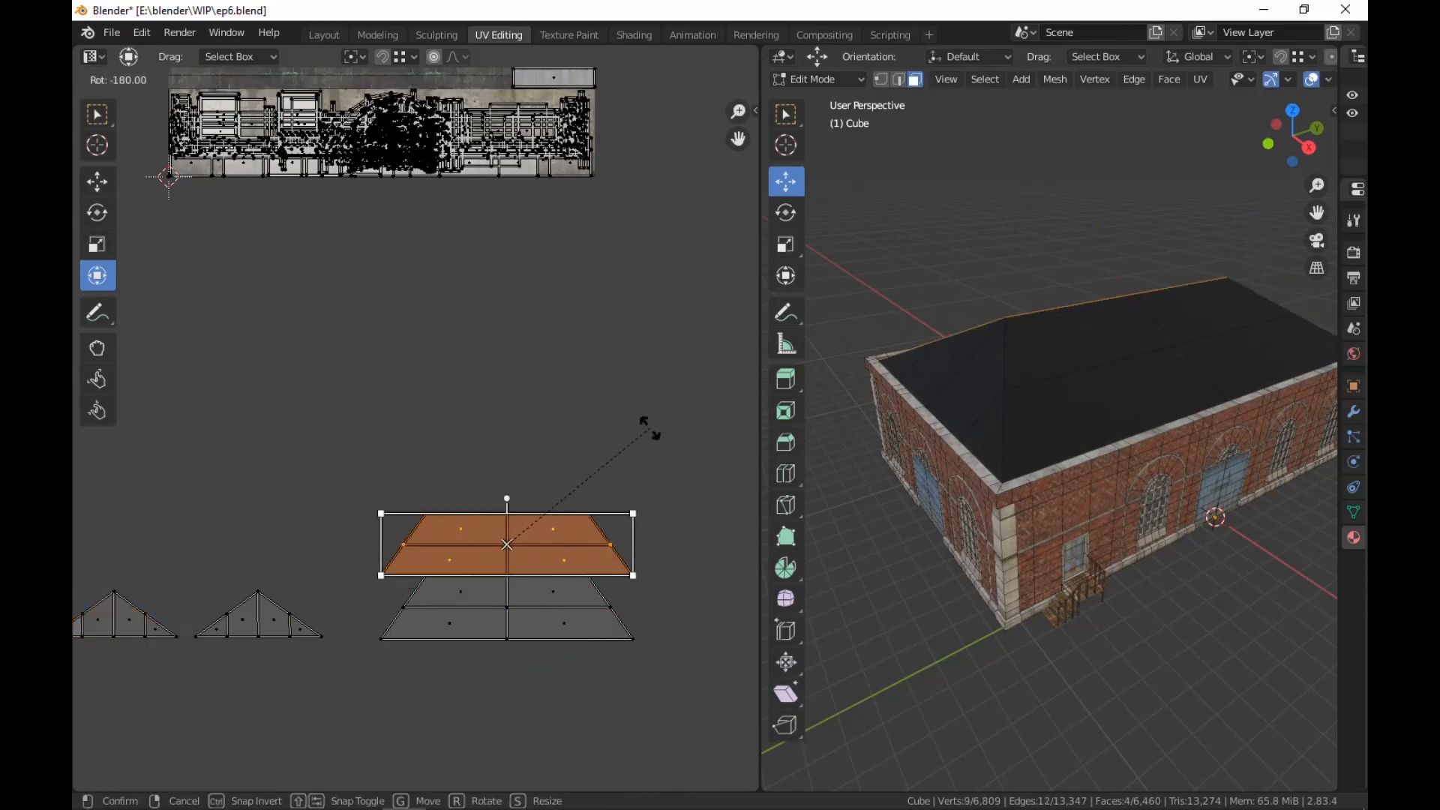
click(665, 487)
click(642, 731)
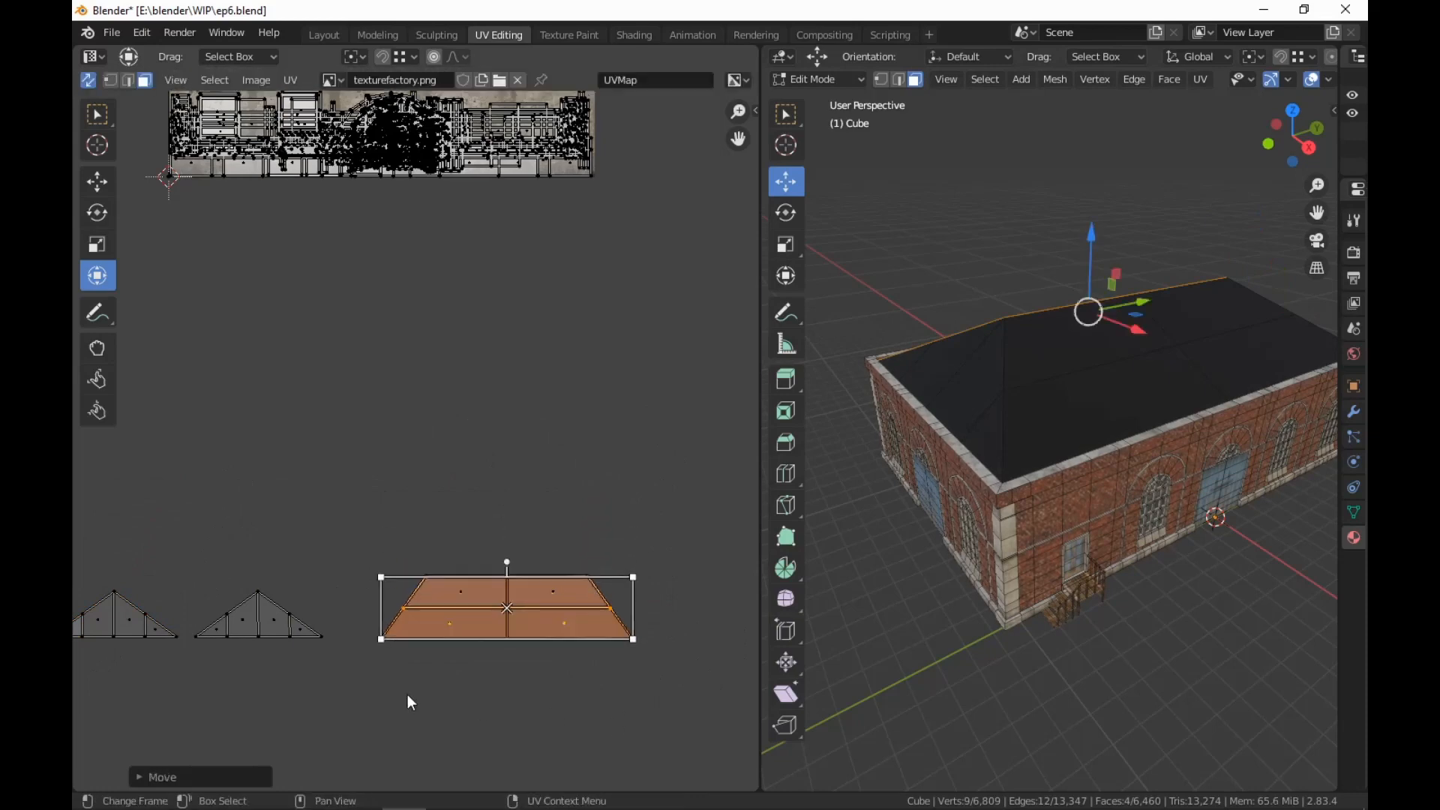
Select the upper row of the stacked roof trapezoid and move it down onto the lower row
middle_drag(400, 686, 447, 691)
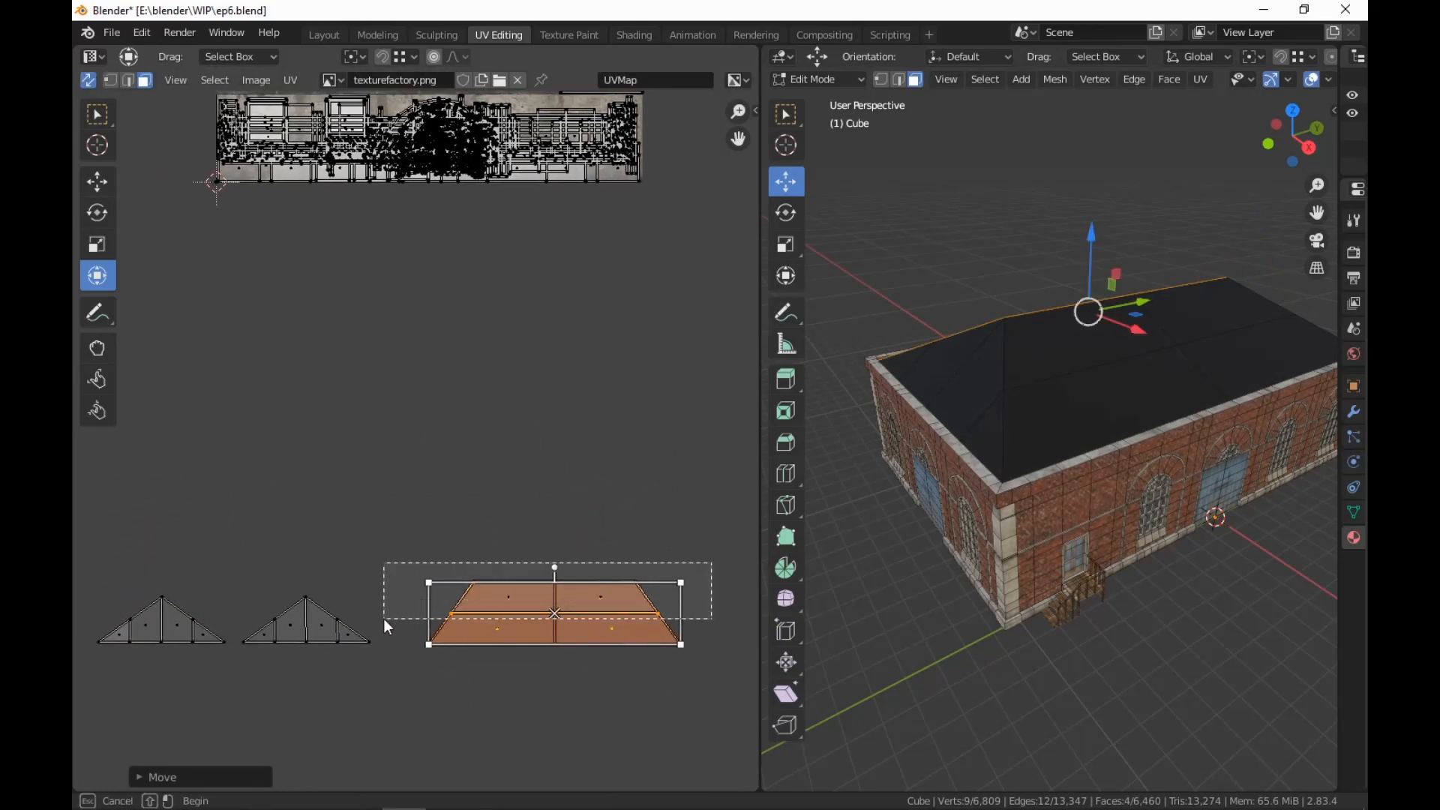
drag(384, 618, 388, 606)
key(g)
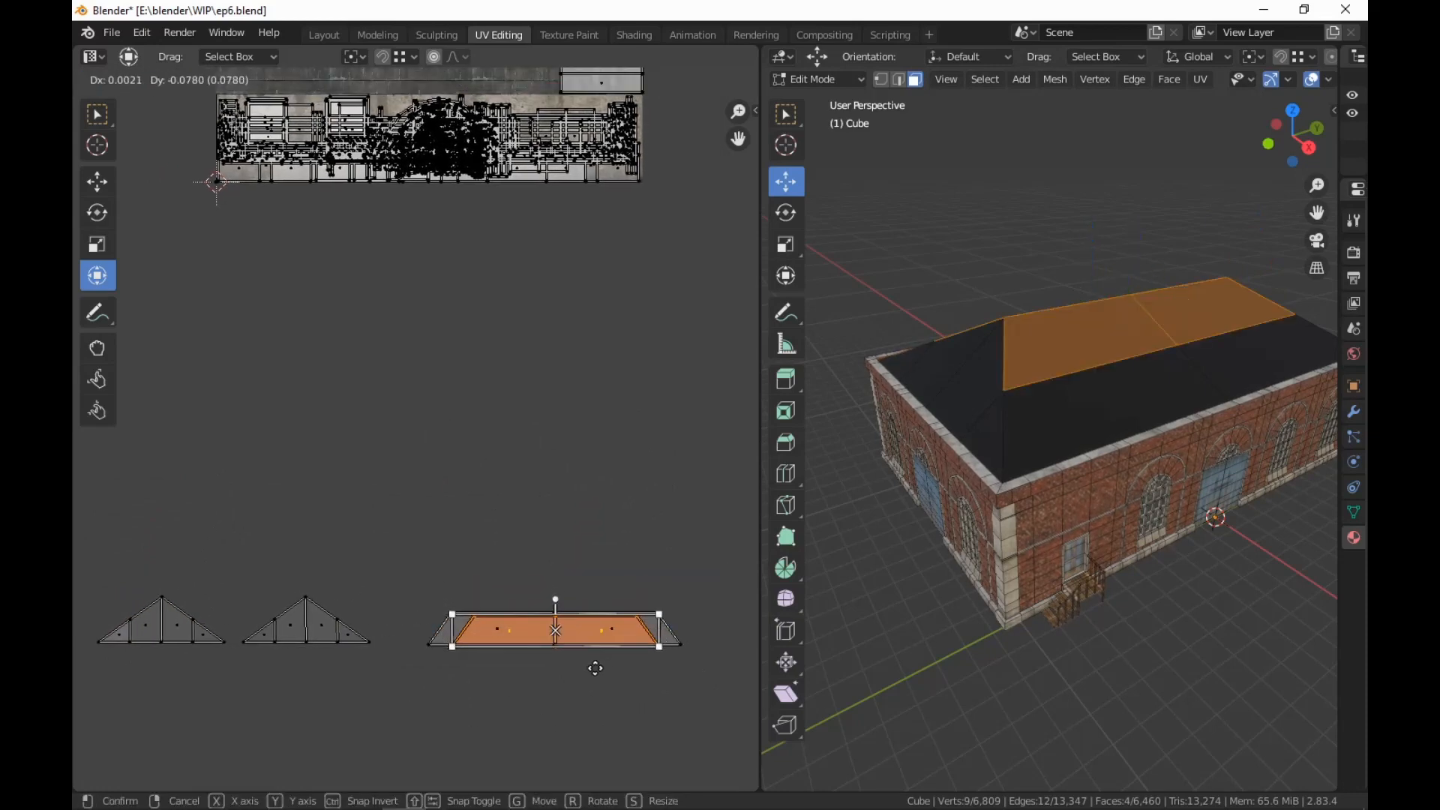
click(594, 668)
Select both hip triangles and move them onto the stacked roof strip with their bases aligned
drag(258, 649, 113, 657)
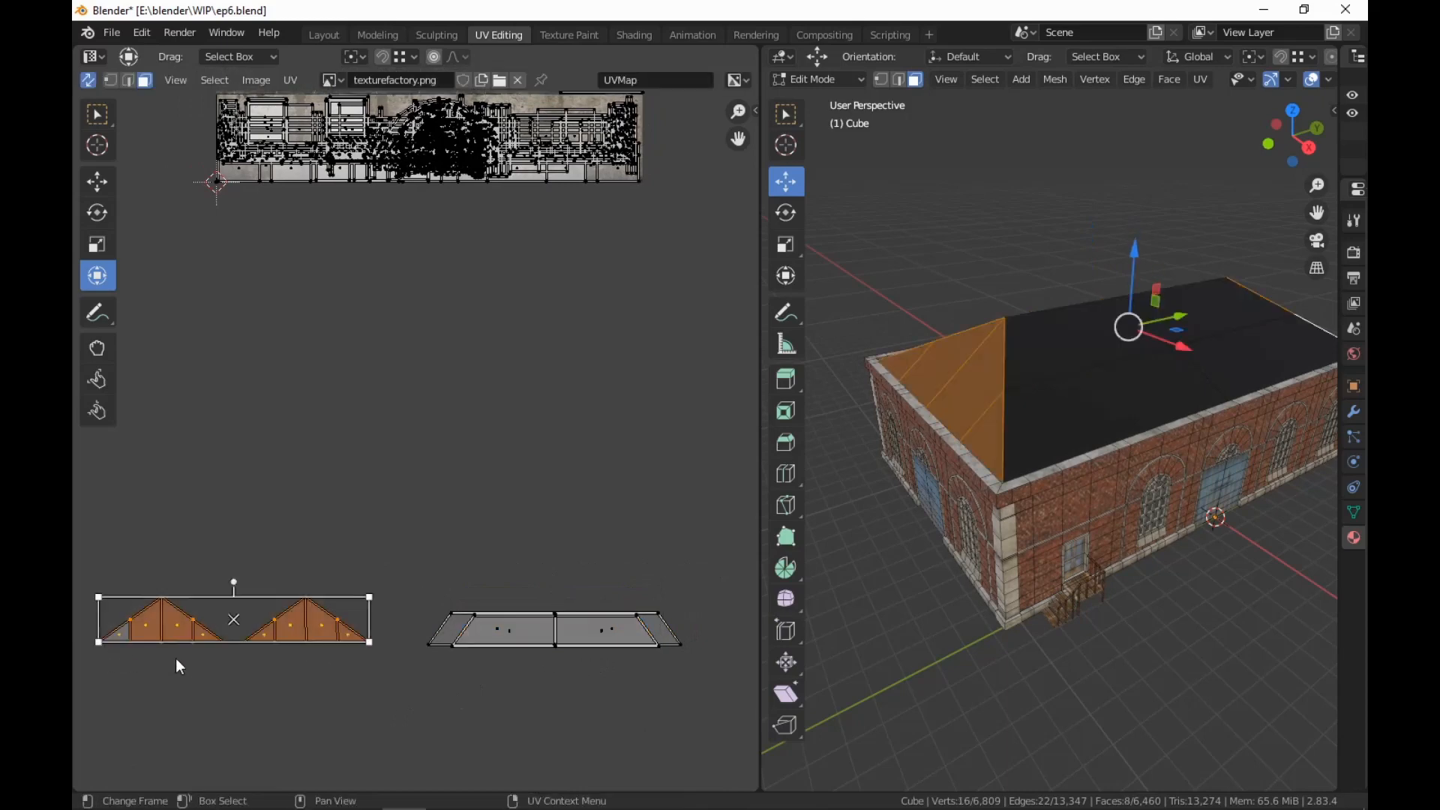
key(g)
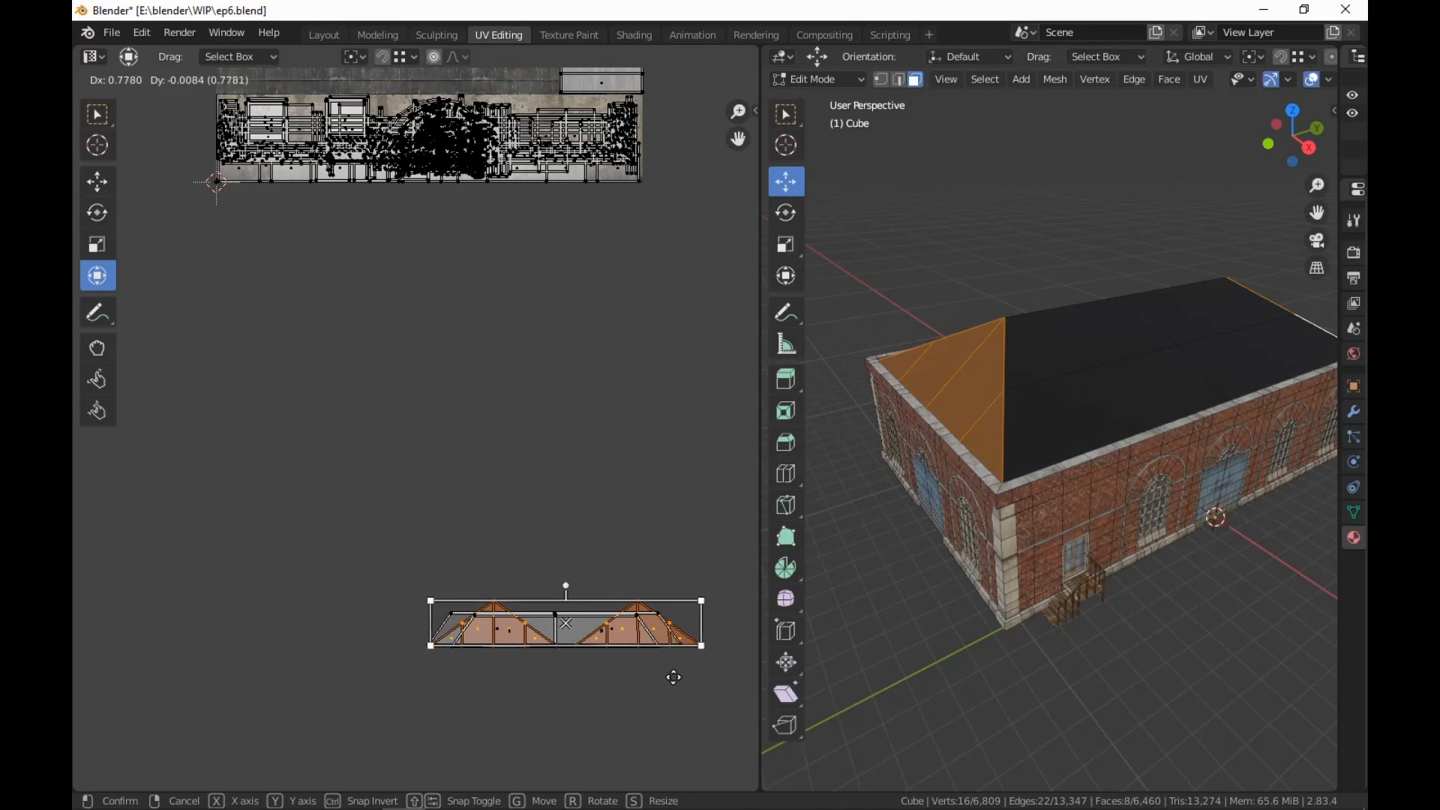
click(674, 677)
Select the four roof faces of the hip end above the blue door and shift their UV triangle inward to fit within the strip
middle_drag(840, 450, 1106, 547)
click(909, 412)
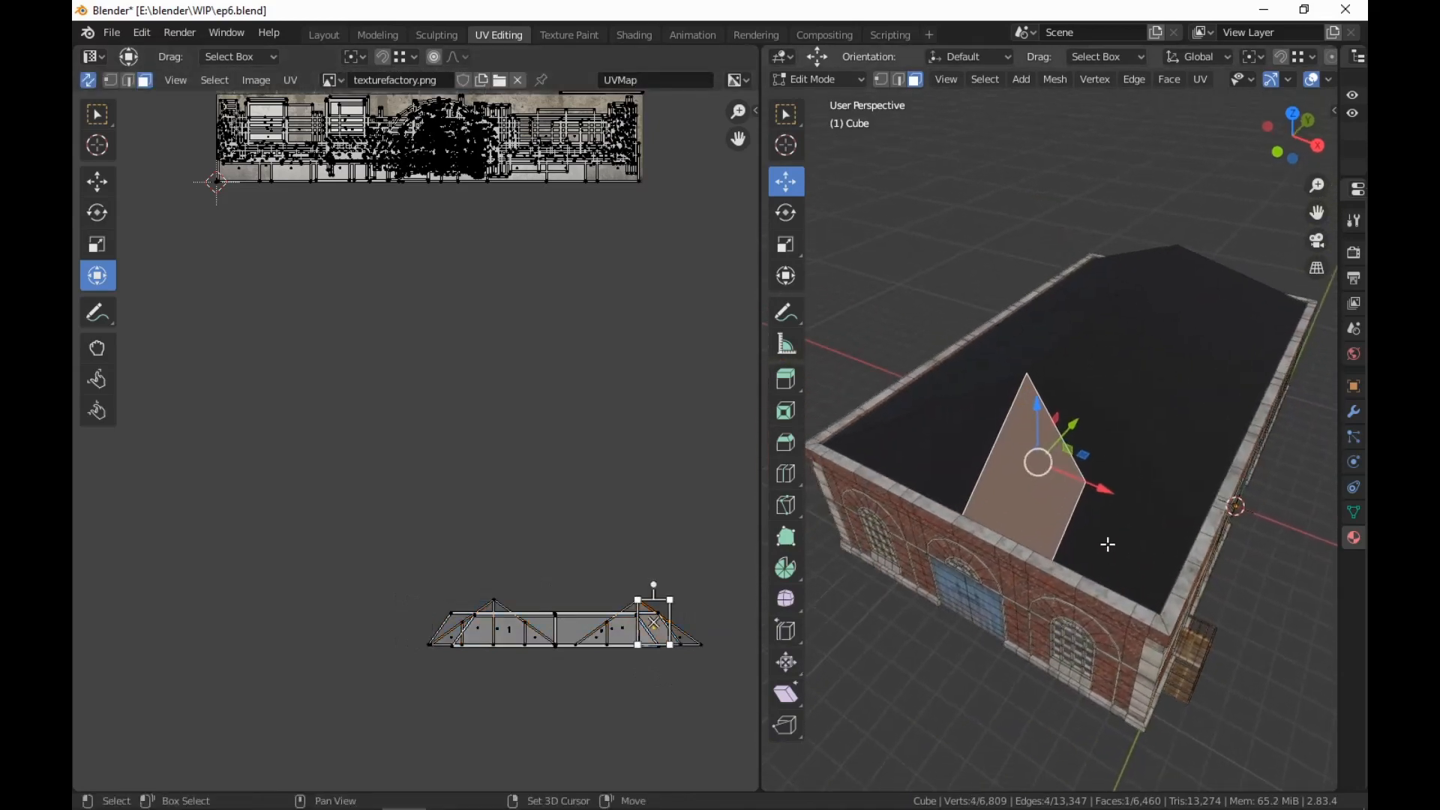
shift+click(1106, 547)
shift+click(930, 447)
shift+click(878, 448)
key(g)
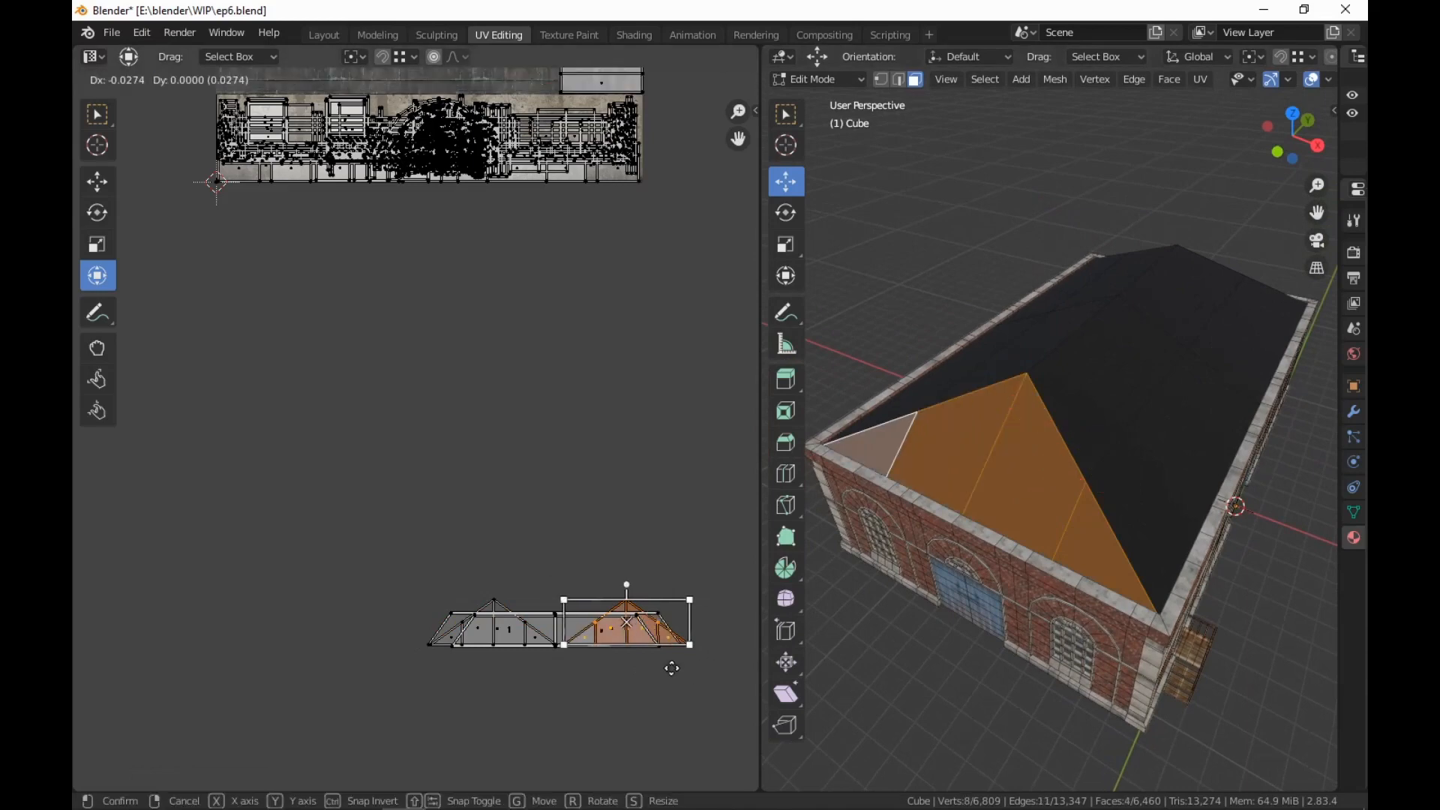
click(666, 669)
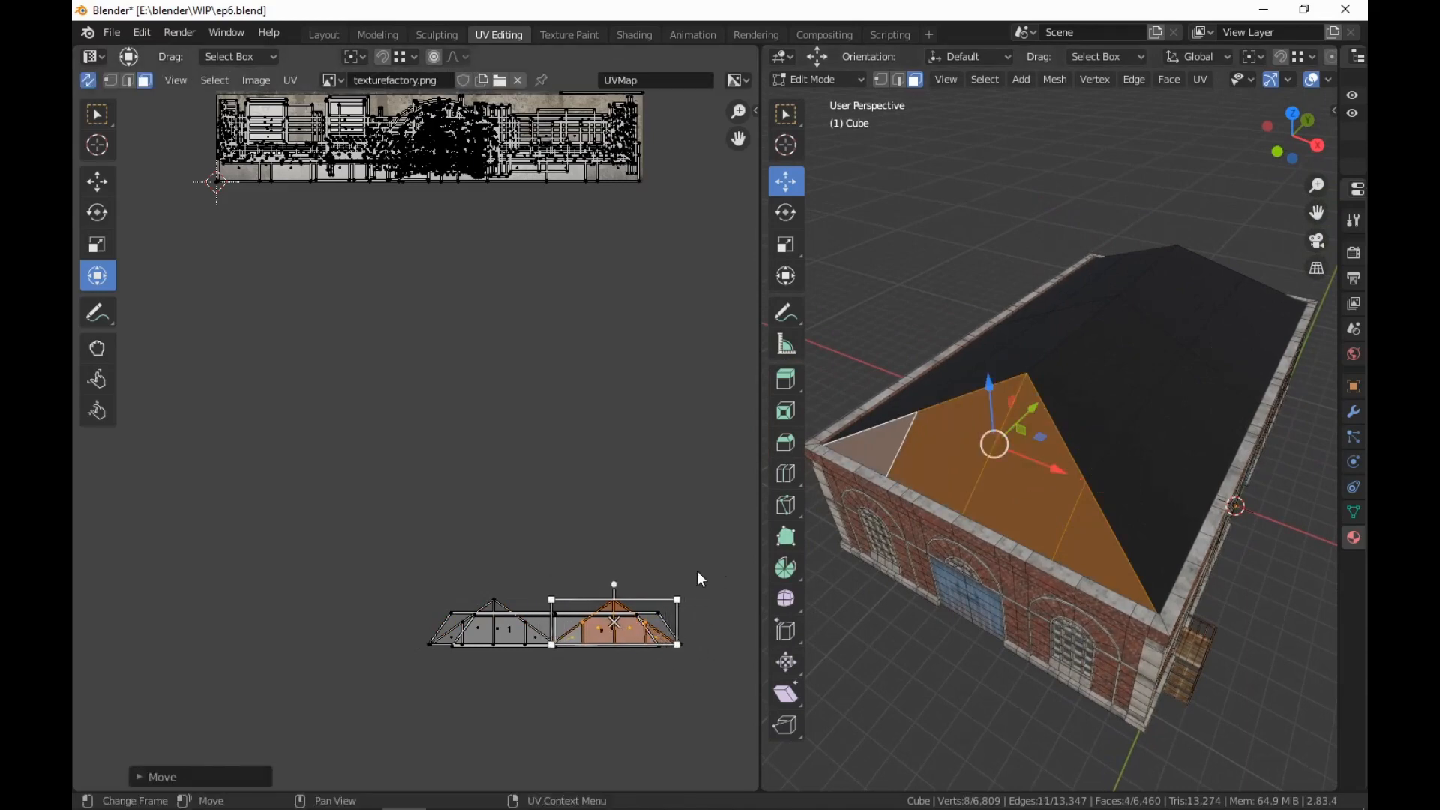
Try the whole stacked roof island slightly enlarged on the texture's dark tile area and return it to the empty space below
drag(696, 570, 417, 664)
scroll(504, 658, down, 2)
middle_drag(507, 662, 520, 763)
scroll(520, 738, up, 2)
key(g)
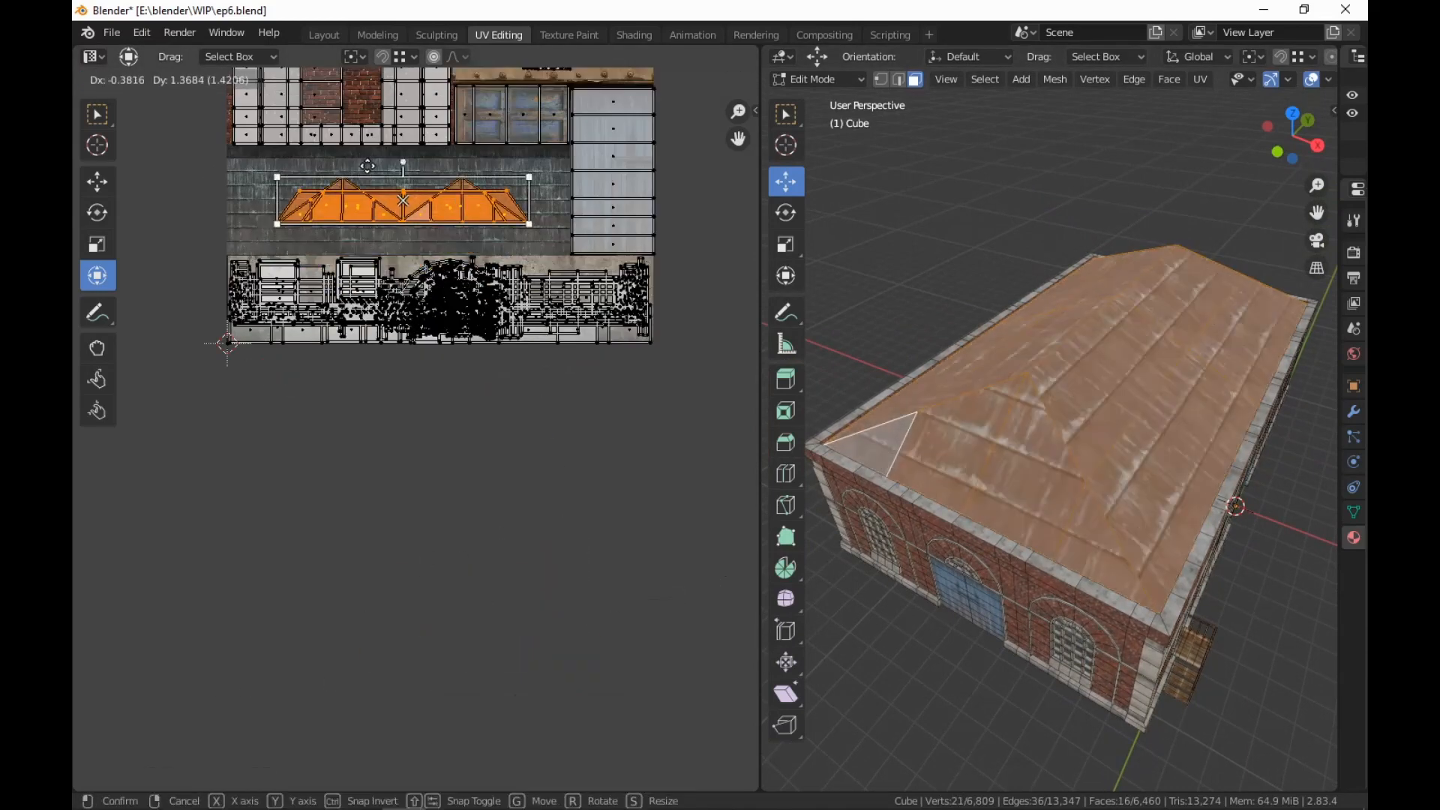
click(422, 203)
key(s)
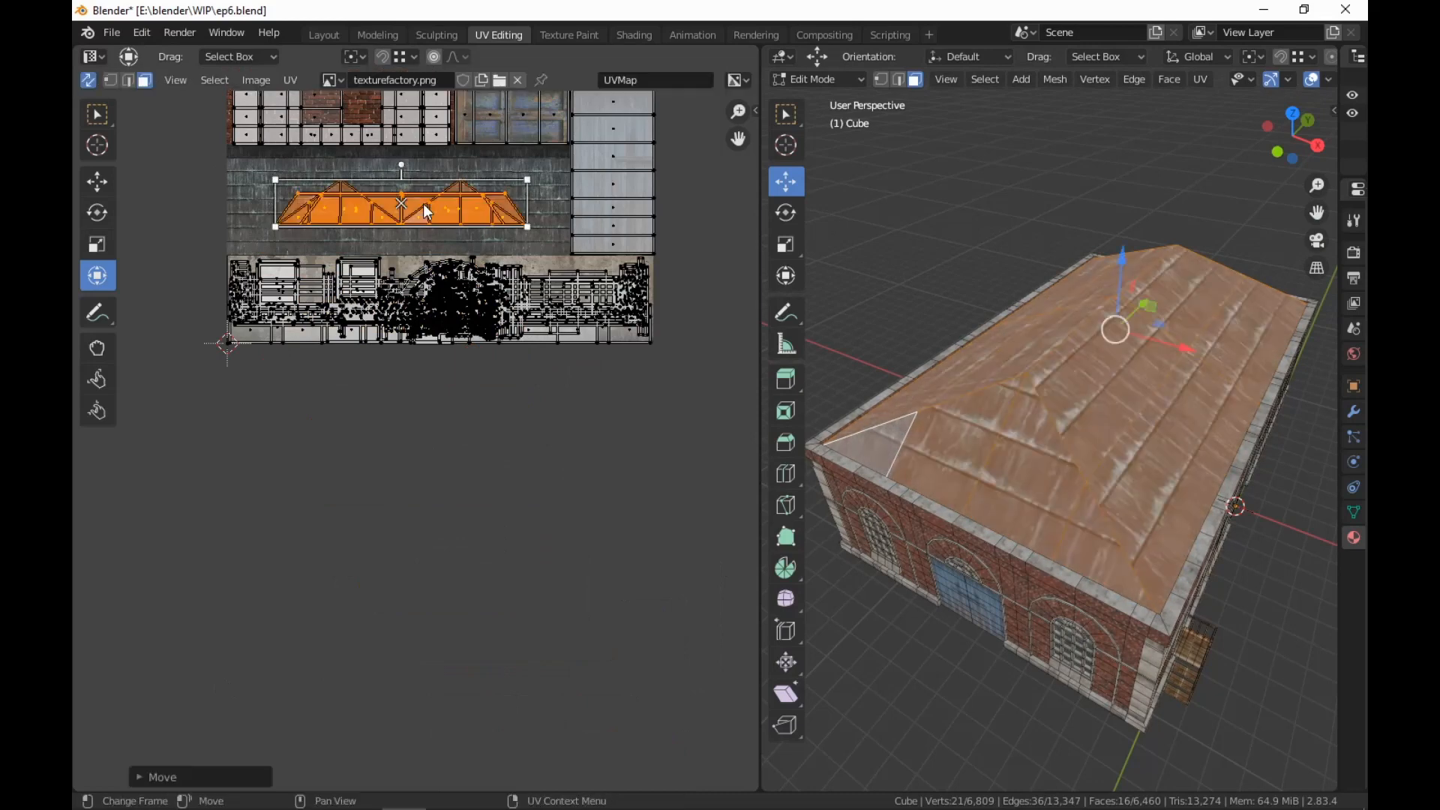
click(427, 213)
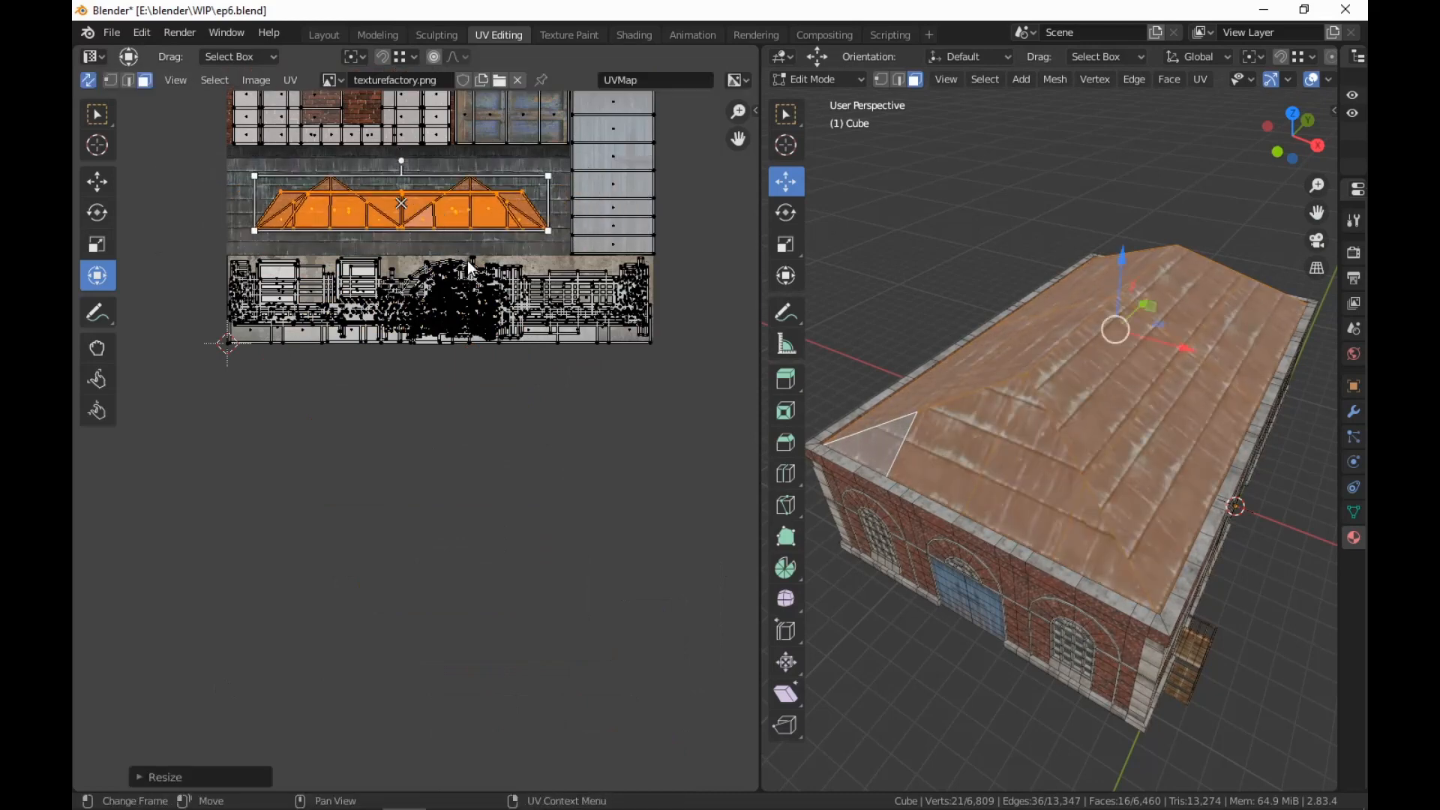
scroll(467, 259, down, 2)
key(g)
click(567, 519)
Select one half of the roof island's length and move it onto the other half so both triangles overlap
scroll(571, 525, up, 3)
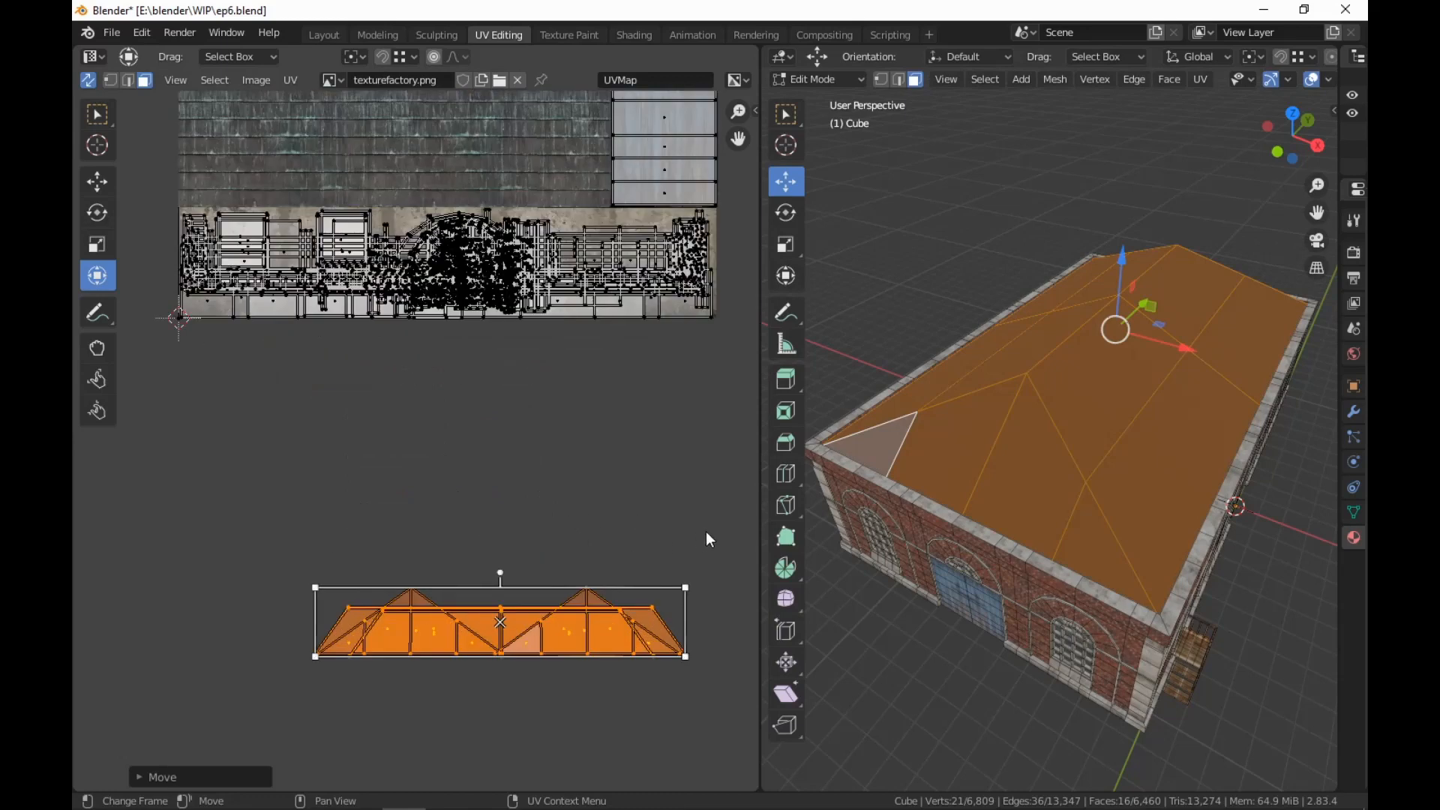
drag(708, 534, 502, 693)
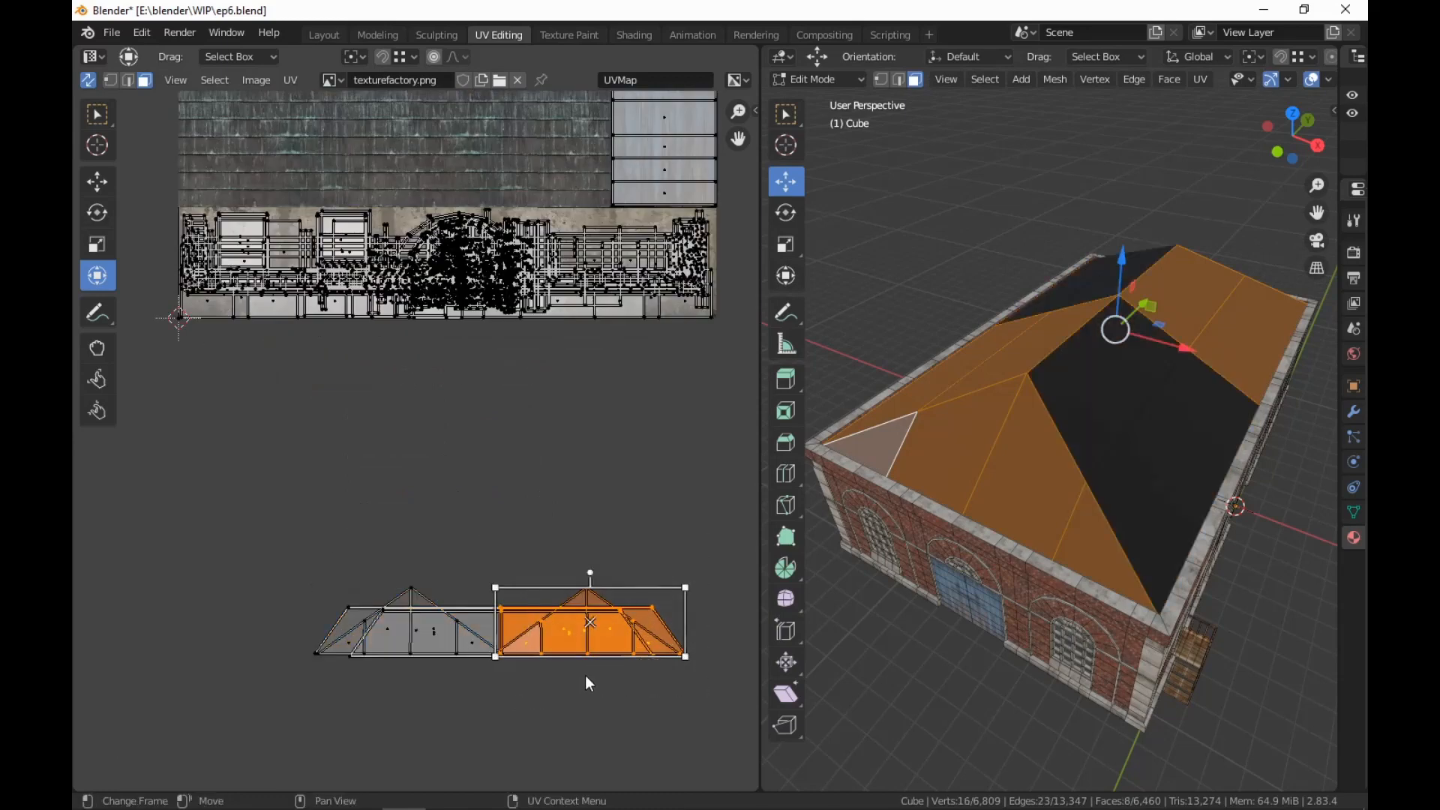
key(g)
click(353, 668)
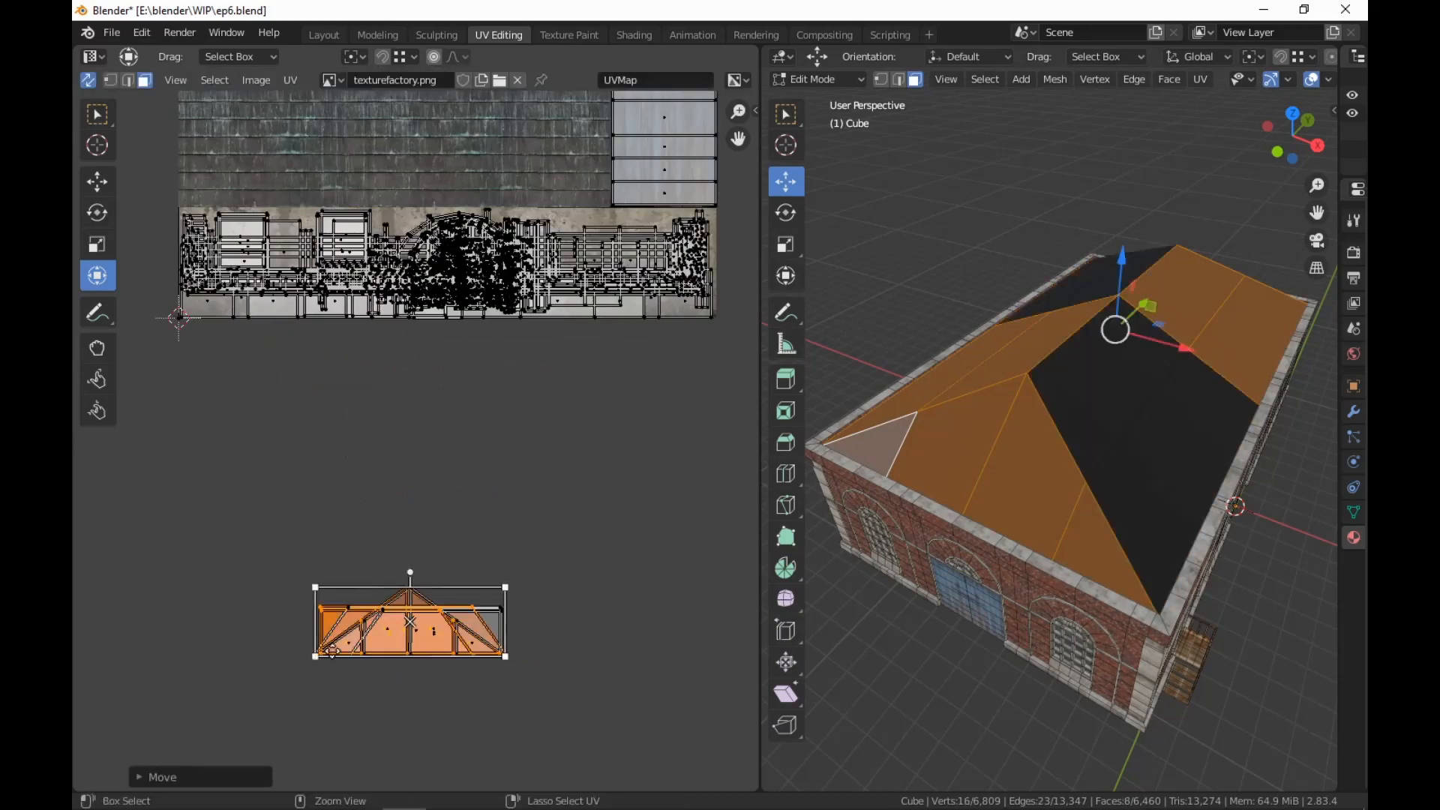
Move the whole folded roof island onto the dark tile area, scale it up about 2 times and center it within the tiles
drag(589, 486, 234, 702)
scroll(565, 666, down, 1)
scroll(570, 675, up, 1)
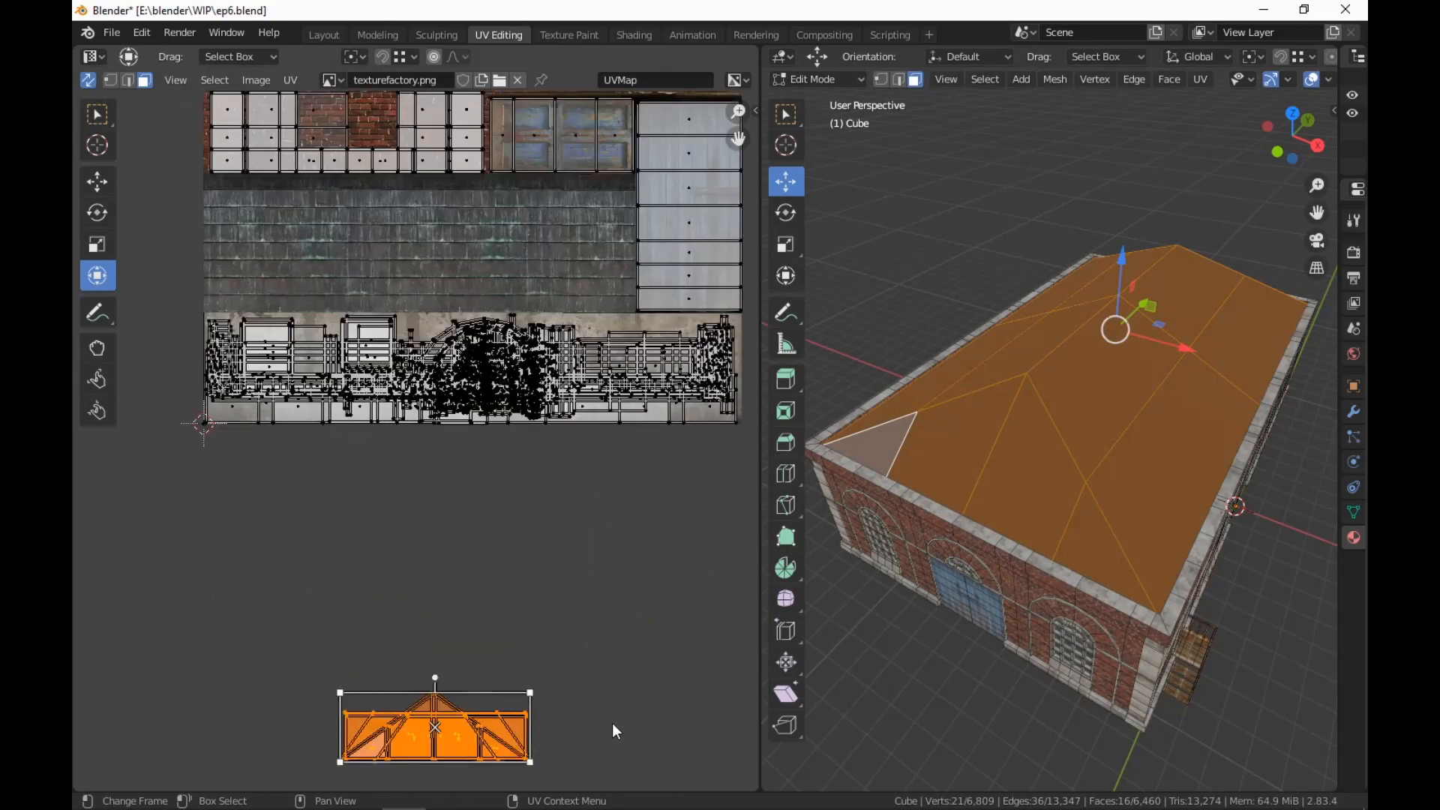
key(g)
click(602, 255)
key(s)
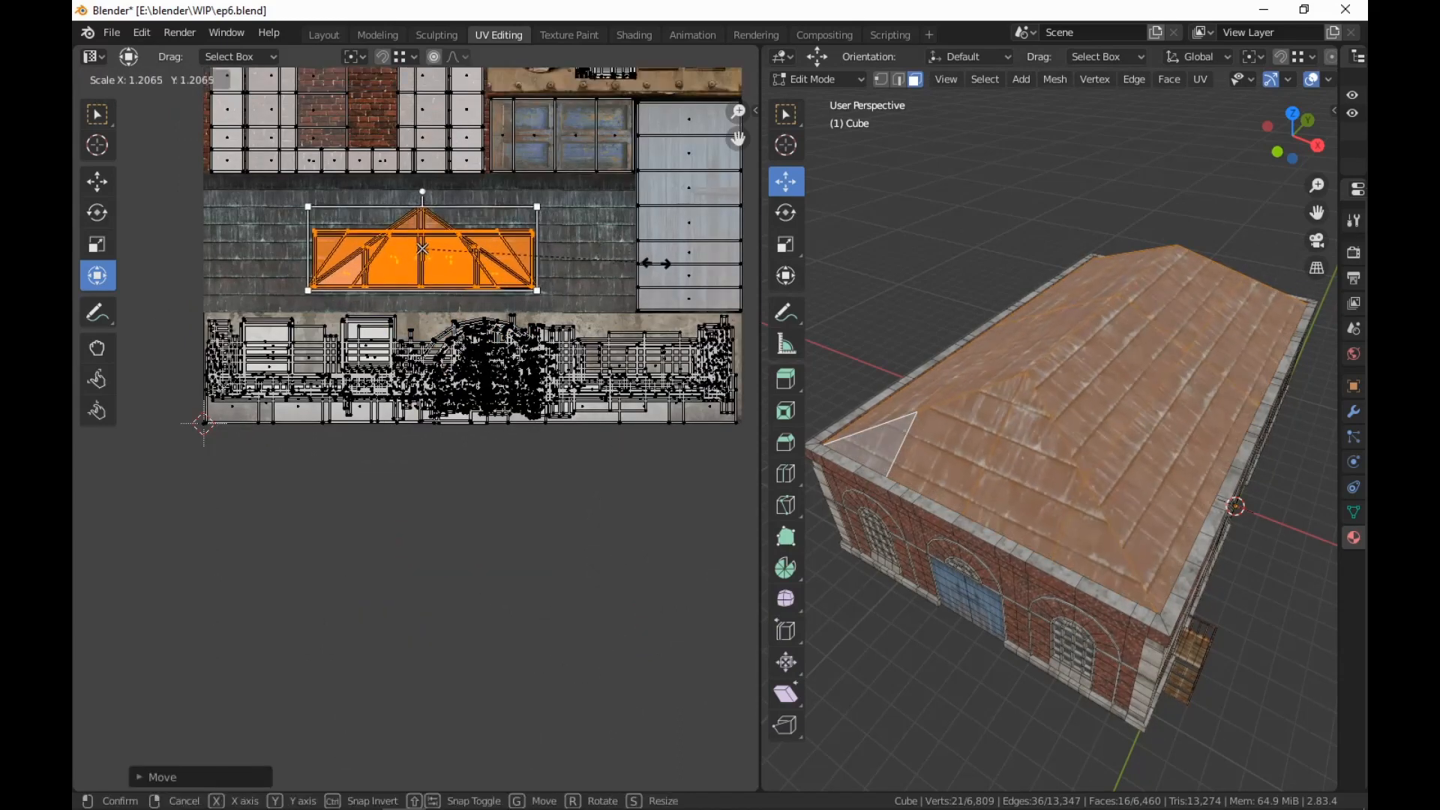
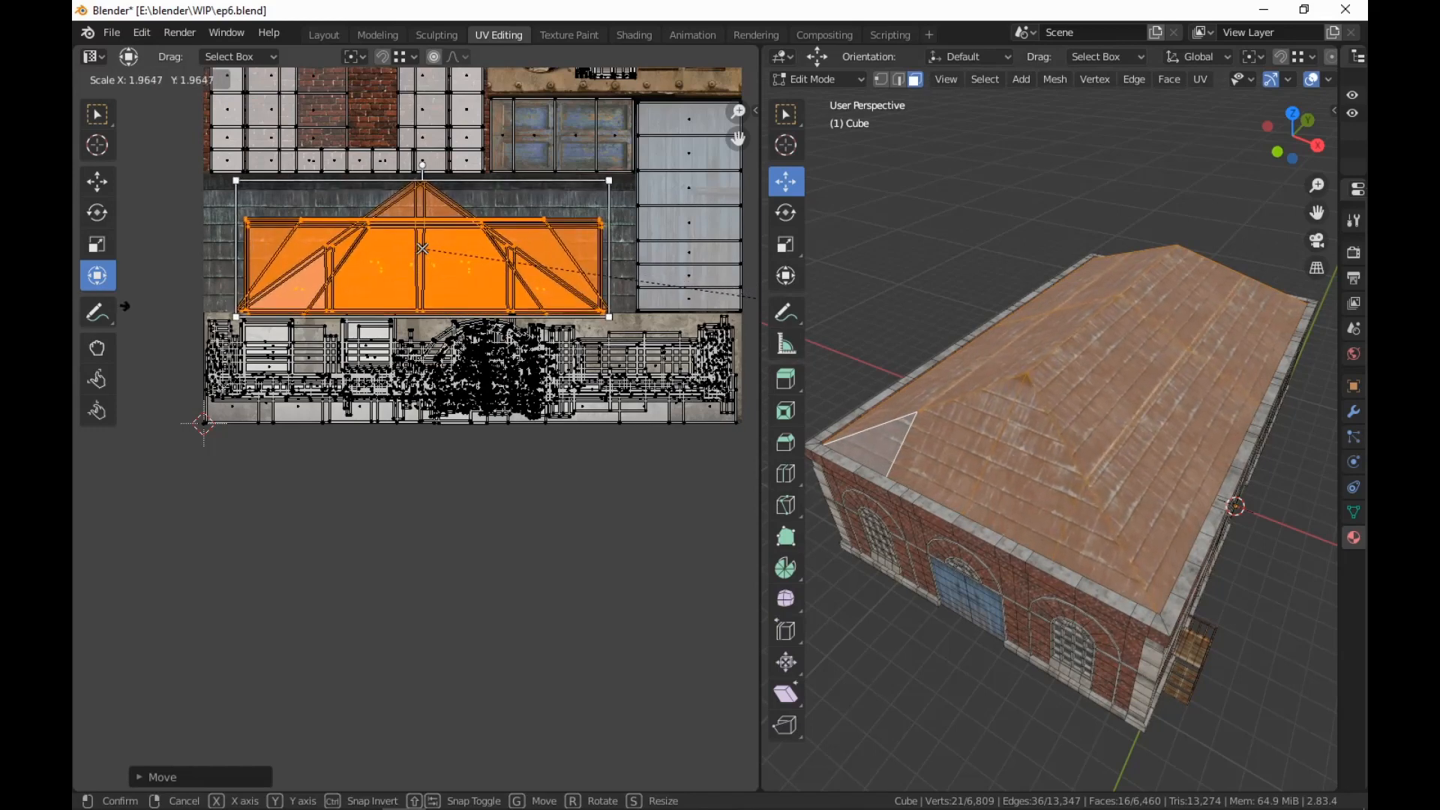
click(120, 300)
key(g)
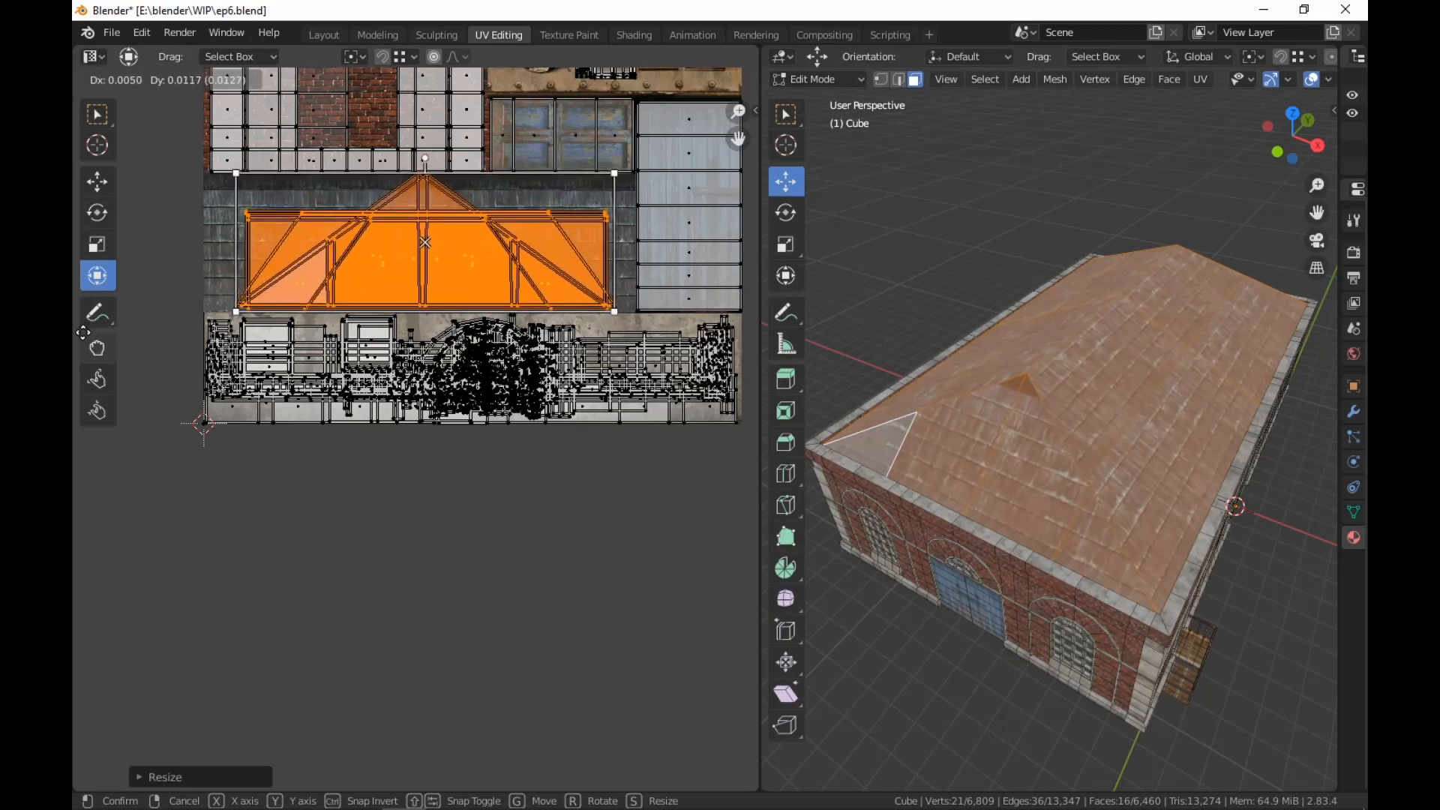
click(83, 334)
Deselect the roof and examine the tile texture on its slopes up close from several angles
mouse_move(646, 590)
middle_down()
mouse_move(592, 605)
mouse_move(619, 586)
middle_up()
middle_drag(1151, 647, 1117, 654)
scroll(1117, 654, up, 8)
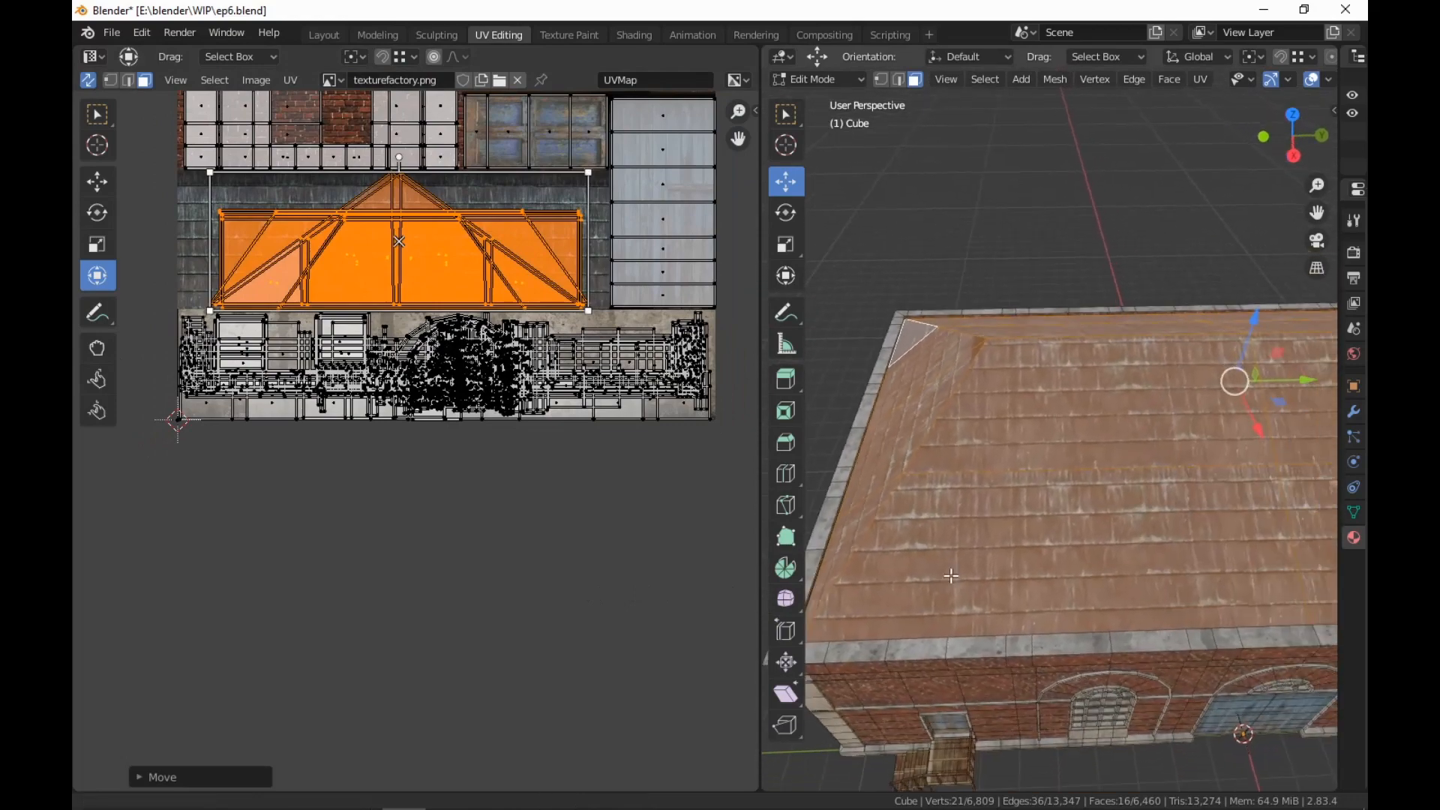
scroll(1049, 582, down, 4)
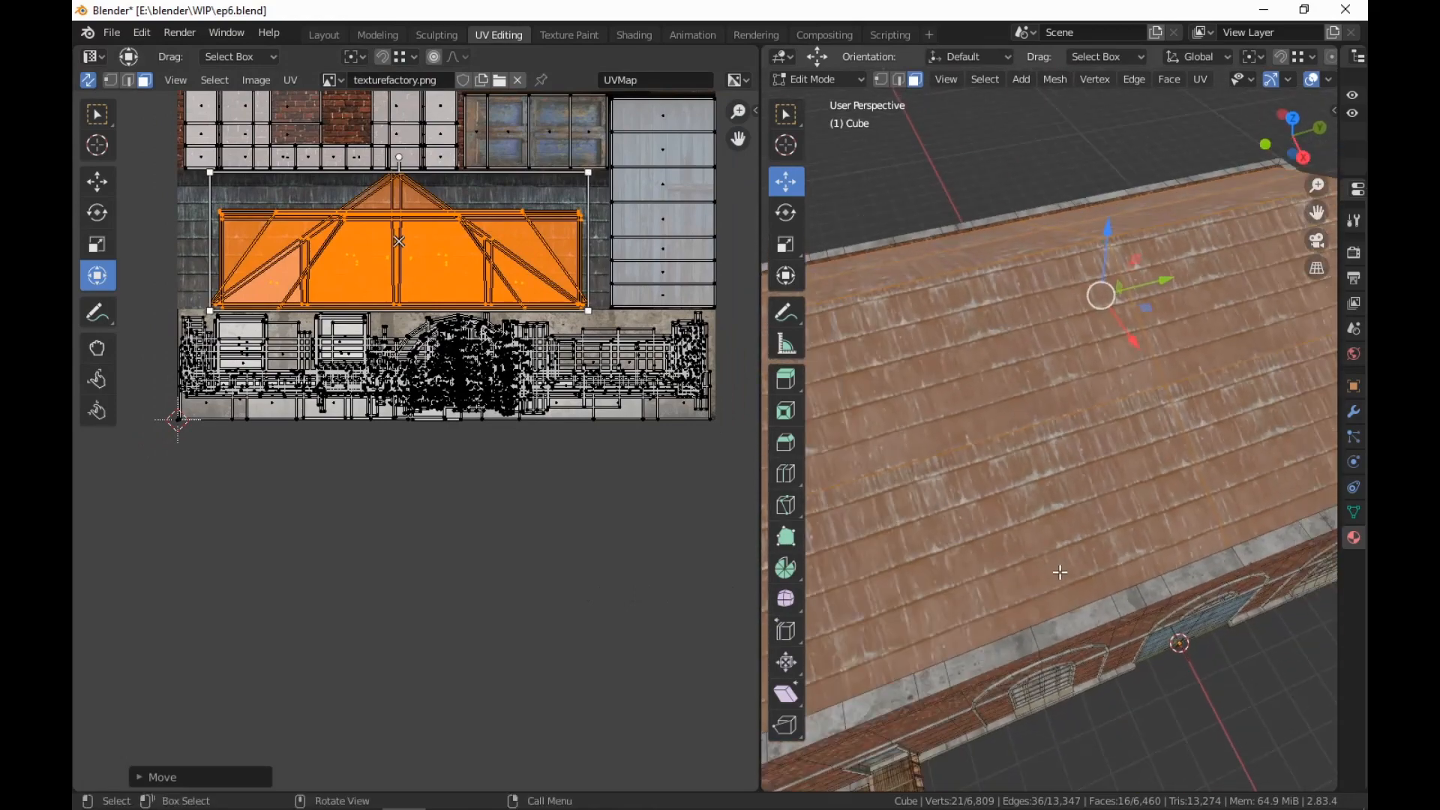
middle_drag(1048, 583, 1178, 675)
click(1206, 689)
scroll(1178, 676, up, 3)
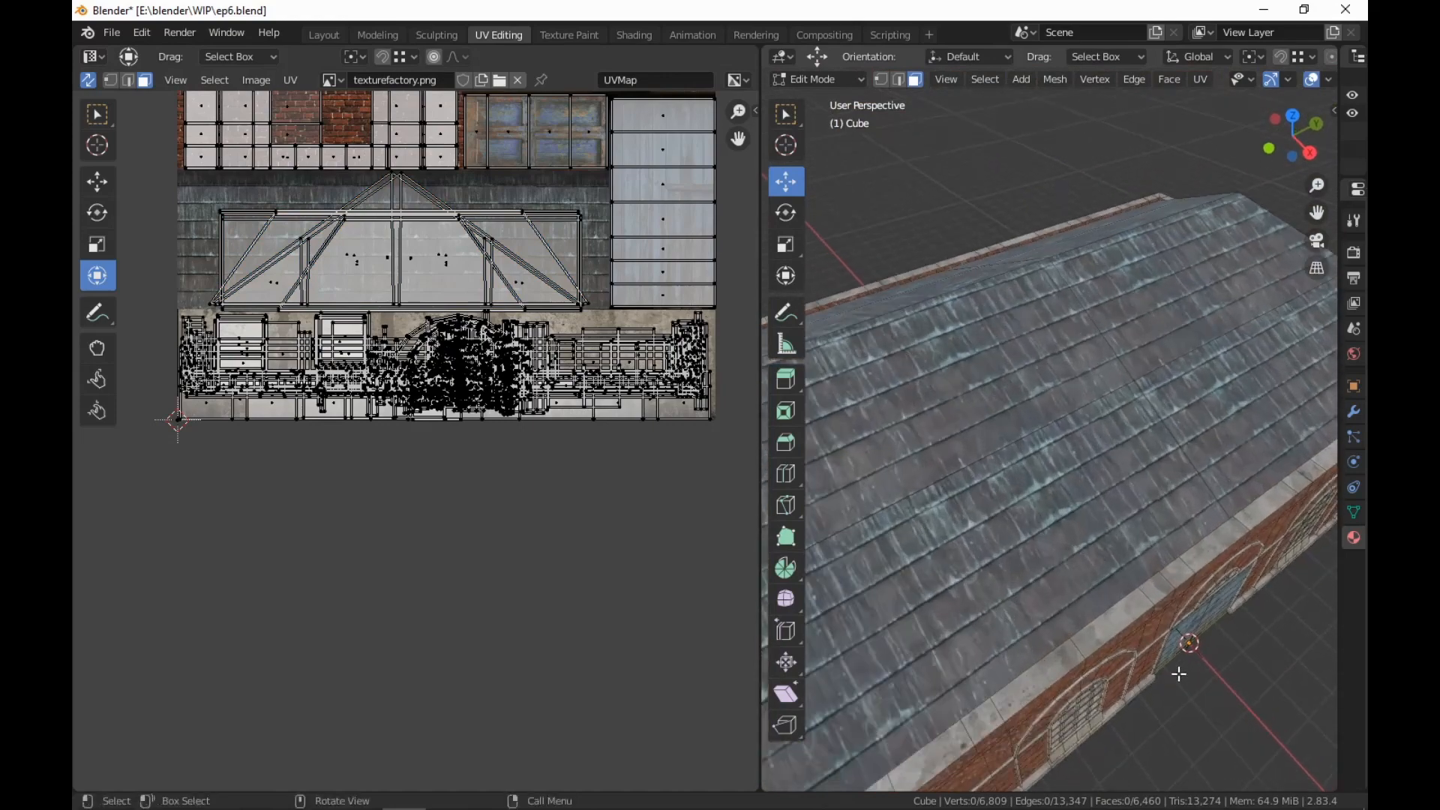
Add two lengthwise loop cuts to the roof, one close to each side of the ridge
scroll(1180, 673, down, 3)
middle_drag(1180, 672, 1209, 668)
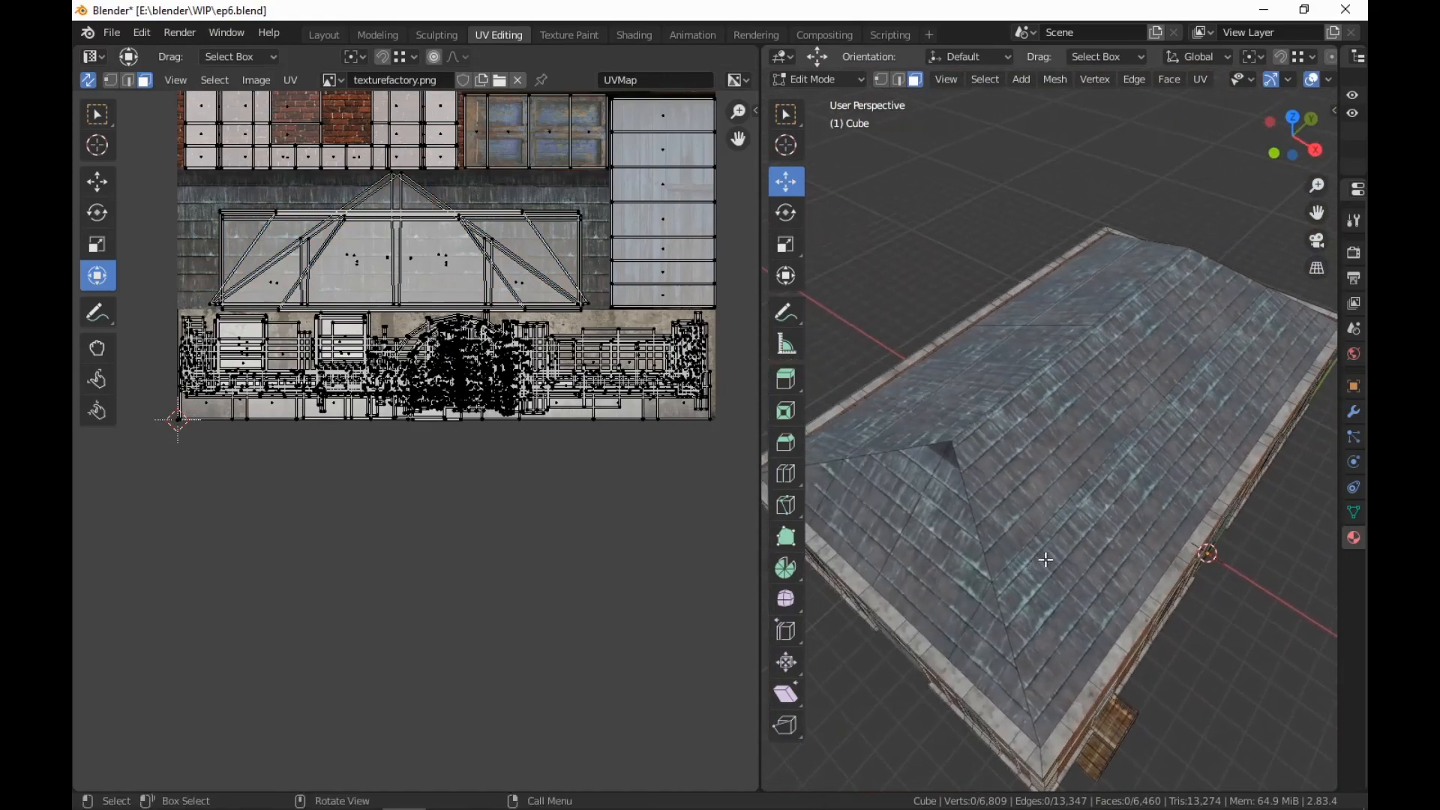
scroll(1208, 668, up, 4)
middle_drag(966, 519, 976, 515)
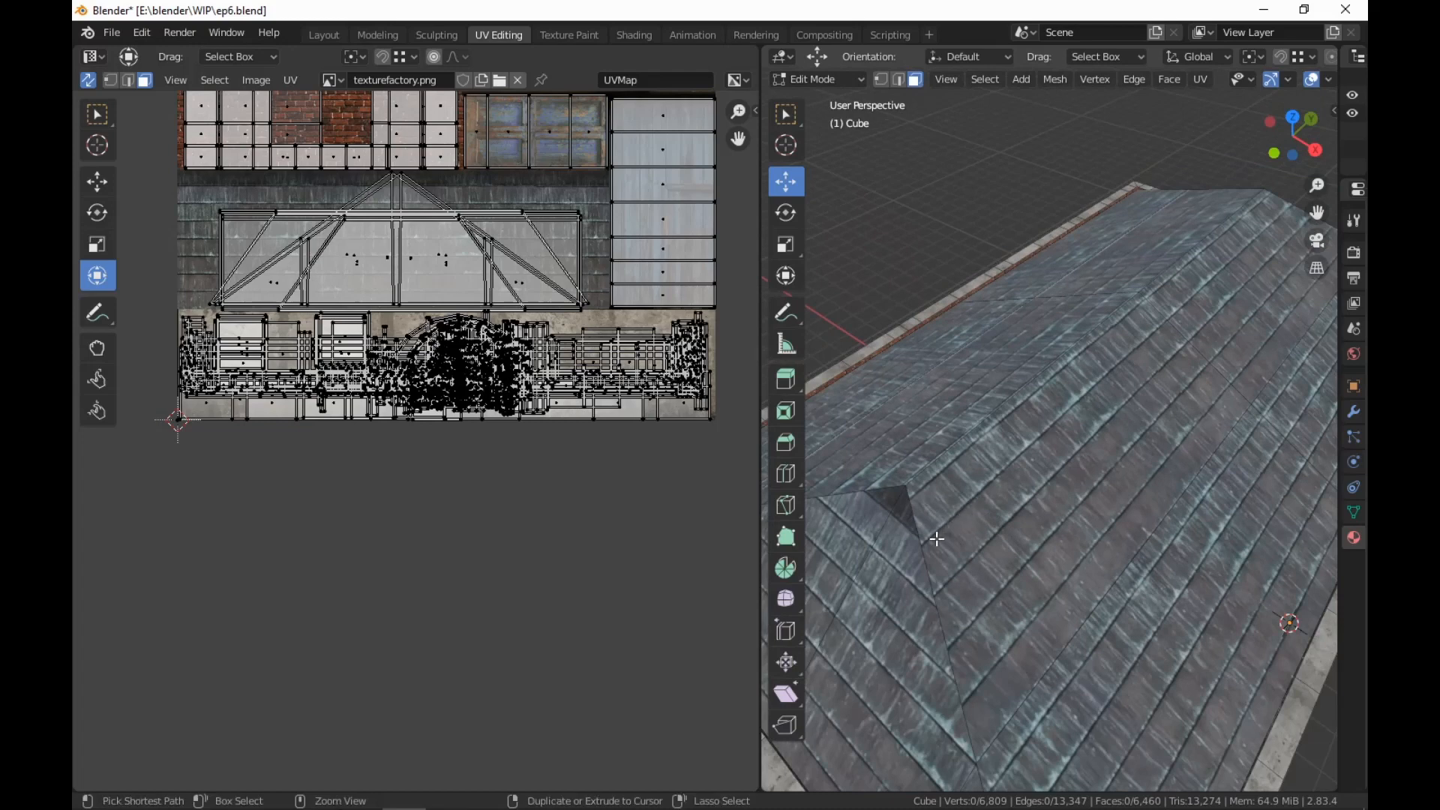
key(ctrl+r)
click(944, 531)
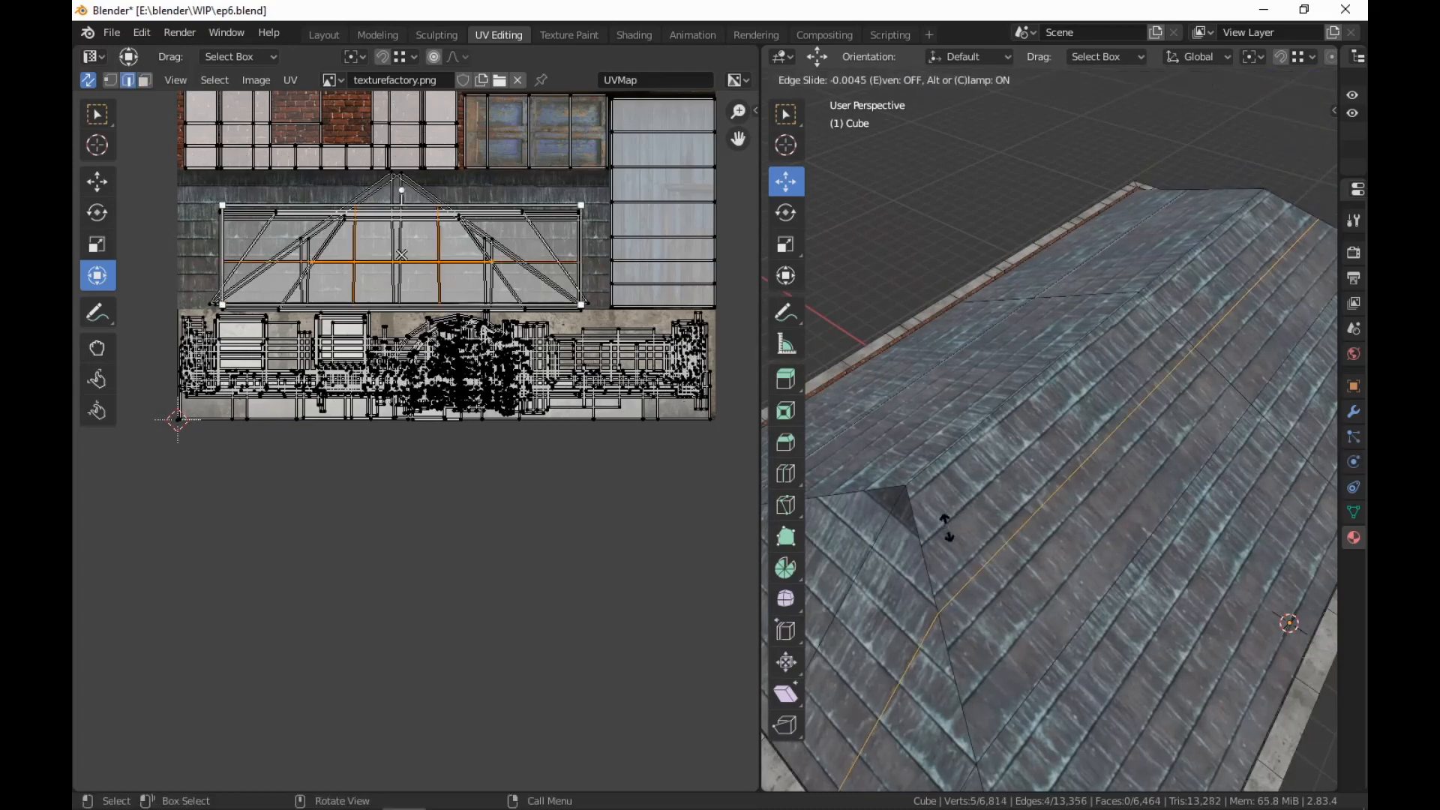
click(925, 454)
key(ctrl+r)
click(846, 492)
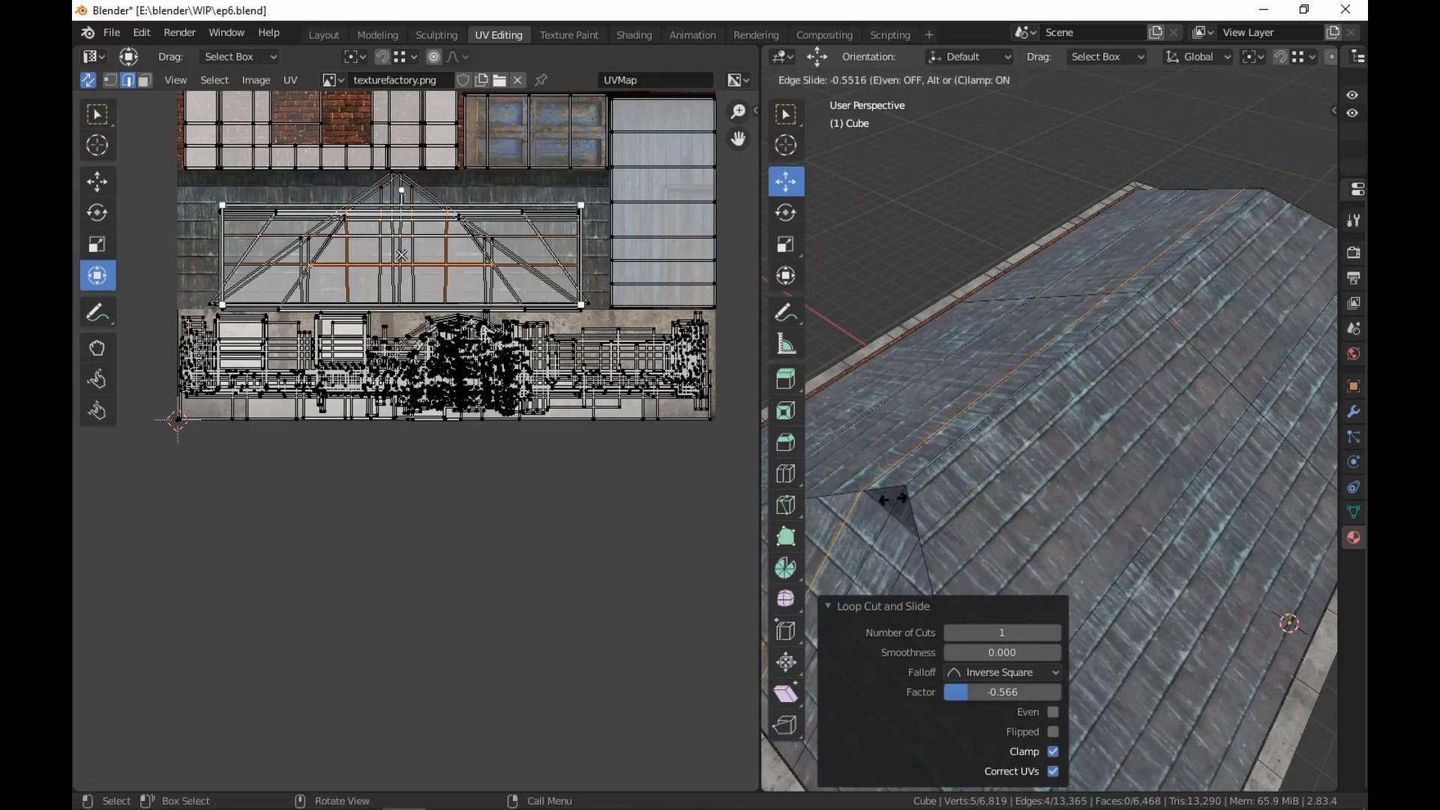
click(894, 499)
Select the four narrow faces running along both sides of the roof ridge
key(3)
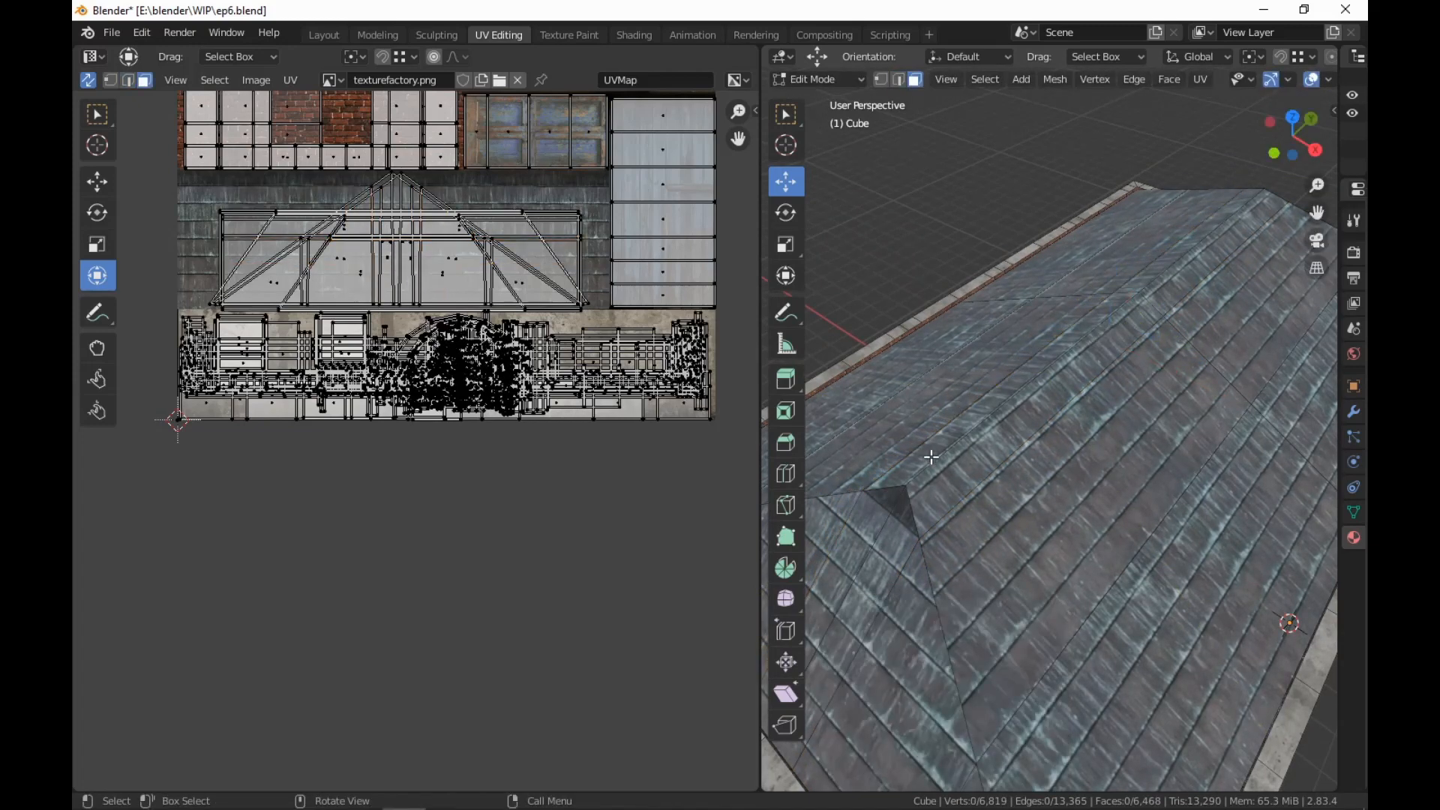
click(931, 457)
middle_drag(1242, 263, 1229, 280)
shift+click(1231, 228)
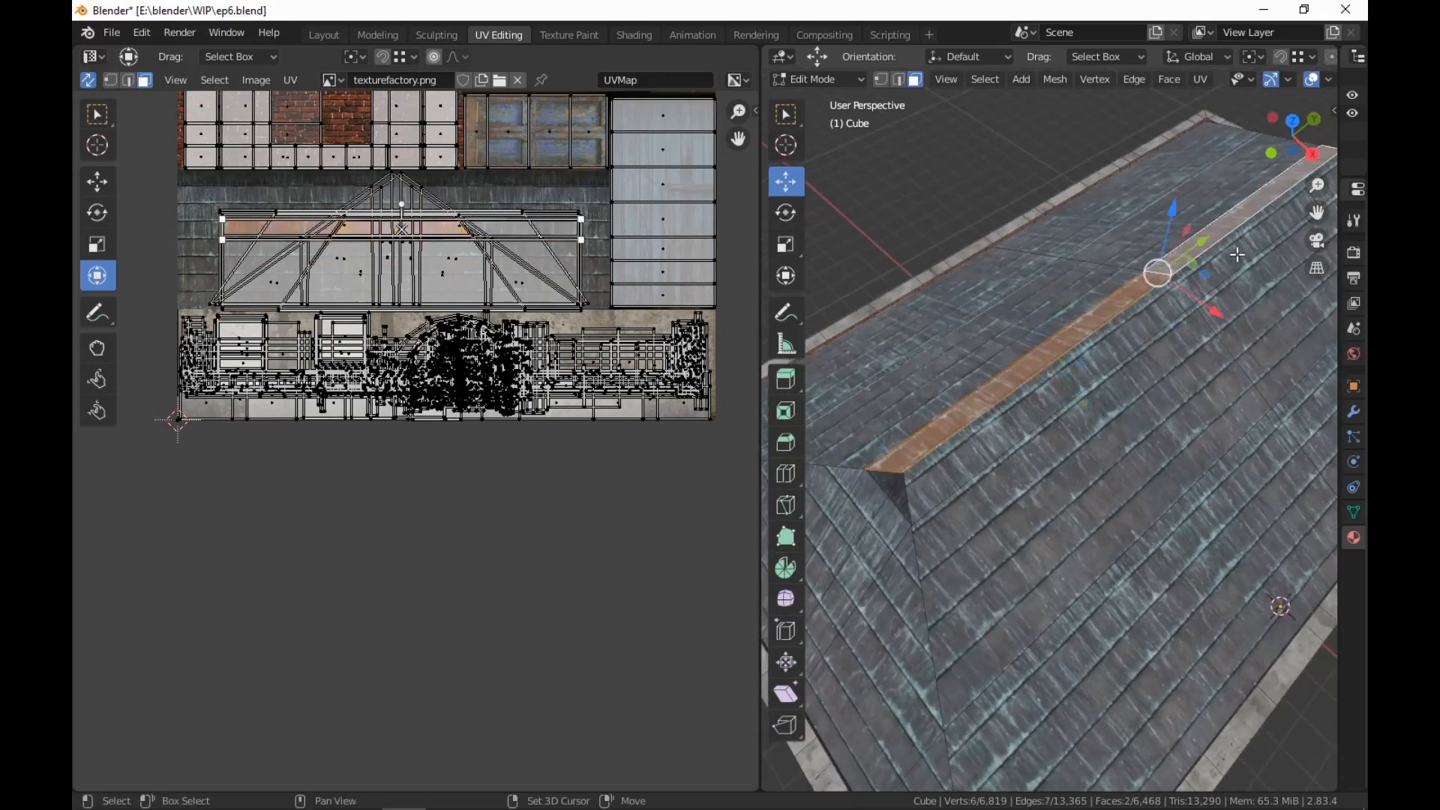
shift+click(1237, 260)
shift+click(1079, 361)
shift+middle_drag(1025, 497, 1045, 576)
scroll(578, 466, up, 3)
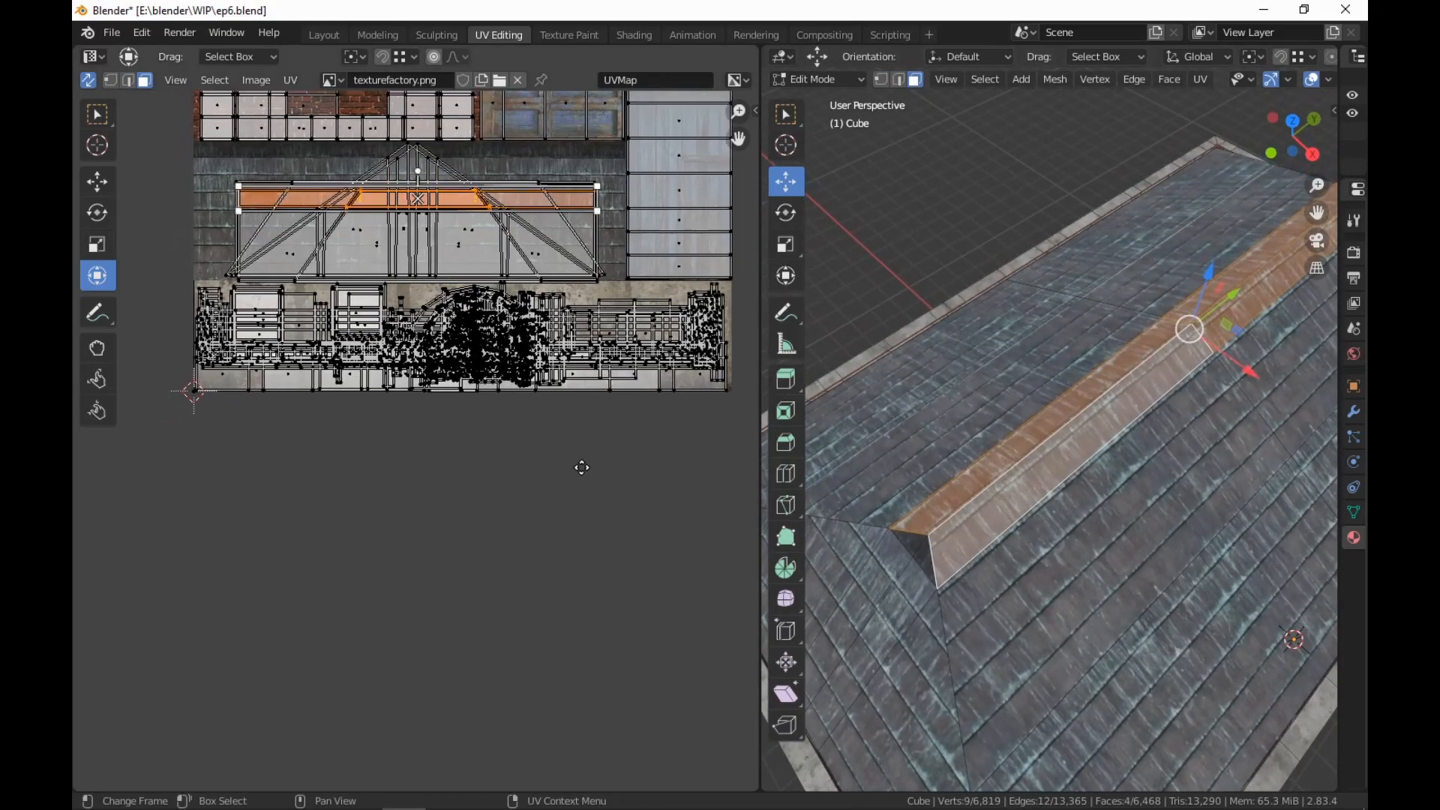
Move the ridge strip's UVs up onto the dark band above the tiles and scale their height to about 0.73
key(g)
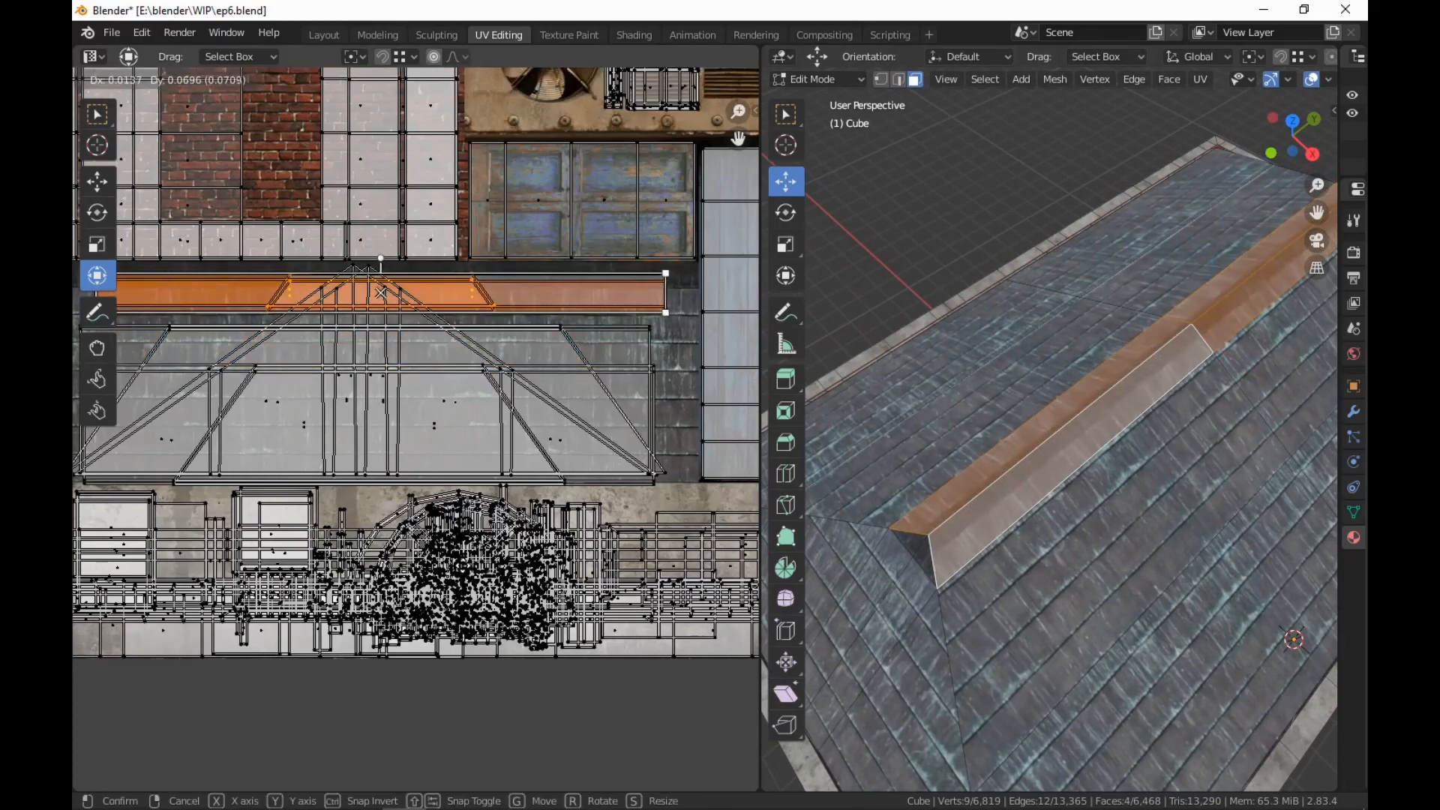
click(468, 429)
scroll(468, 430, up, 2)
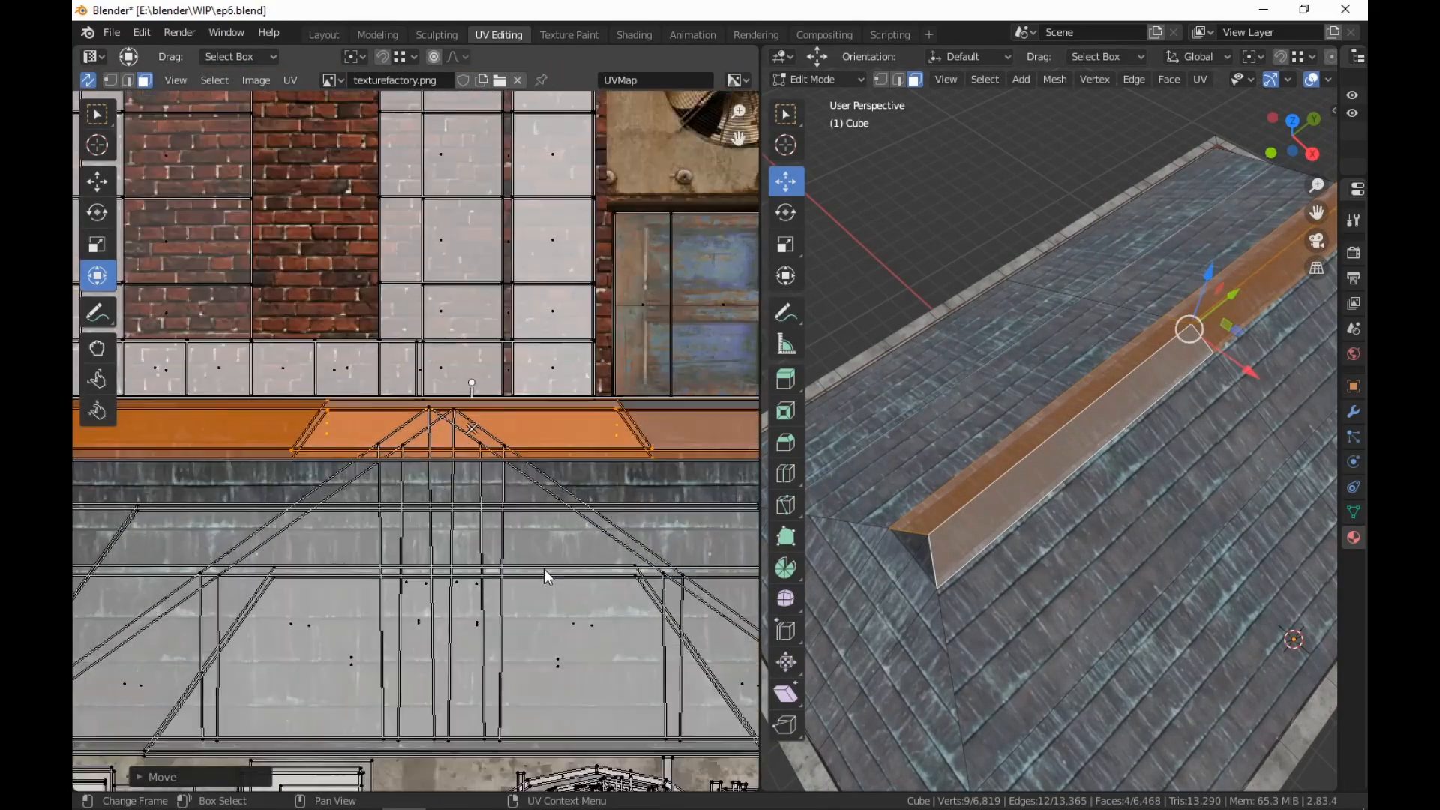
key(s)
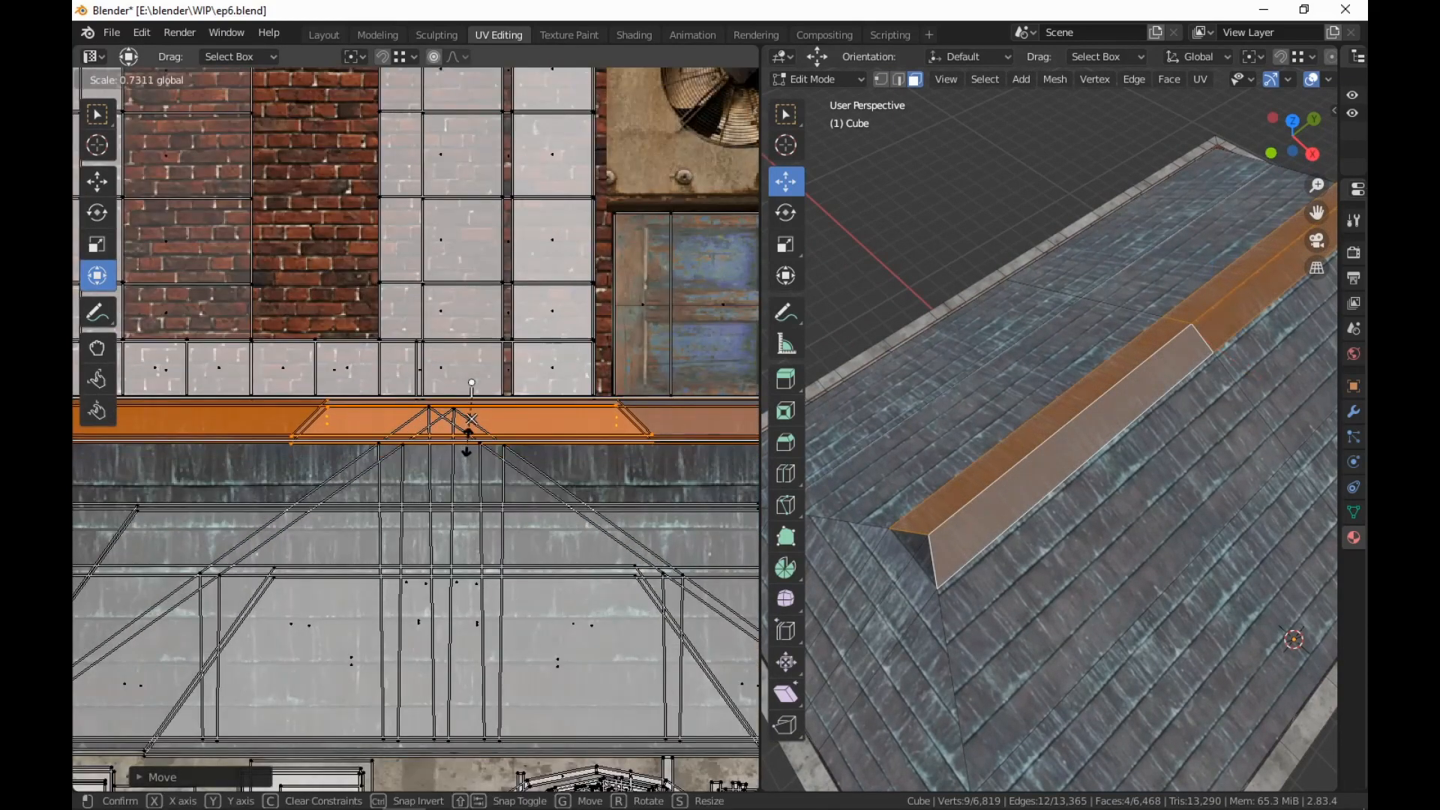
click(471, 418)
Check the ridge strip in the Shading workspace and scale its UV height to about 0.92 within the dark band
click(635, 34)
mouse_move(750, 450)
middle_down()
mouse_move(920, 638)
mouse_move(867, 641)
middle_up()
shift+middle_drag(981, 529, 981, 677)
scroll(971, 592, up, 2)
middle_drag(1041, 351, 1005, 388)
shift+middle_drag(1005, 388, 833, 450)
click(511, 34)
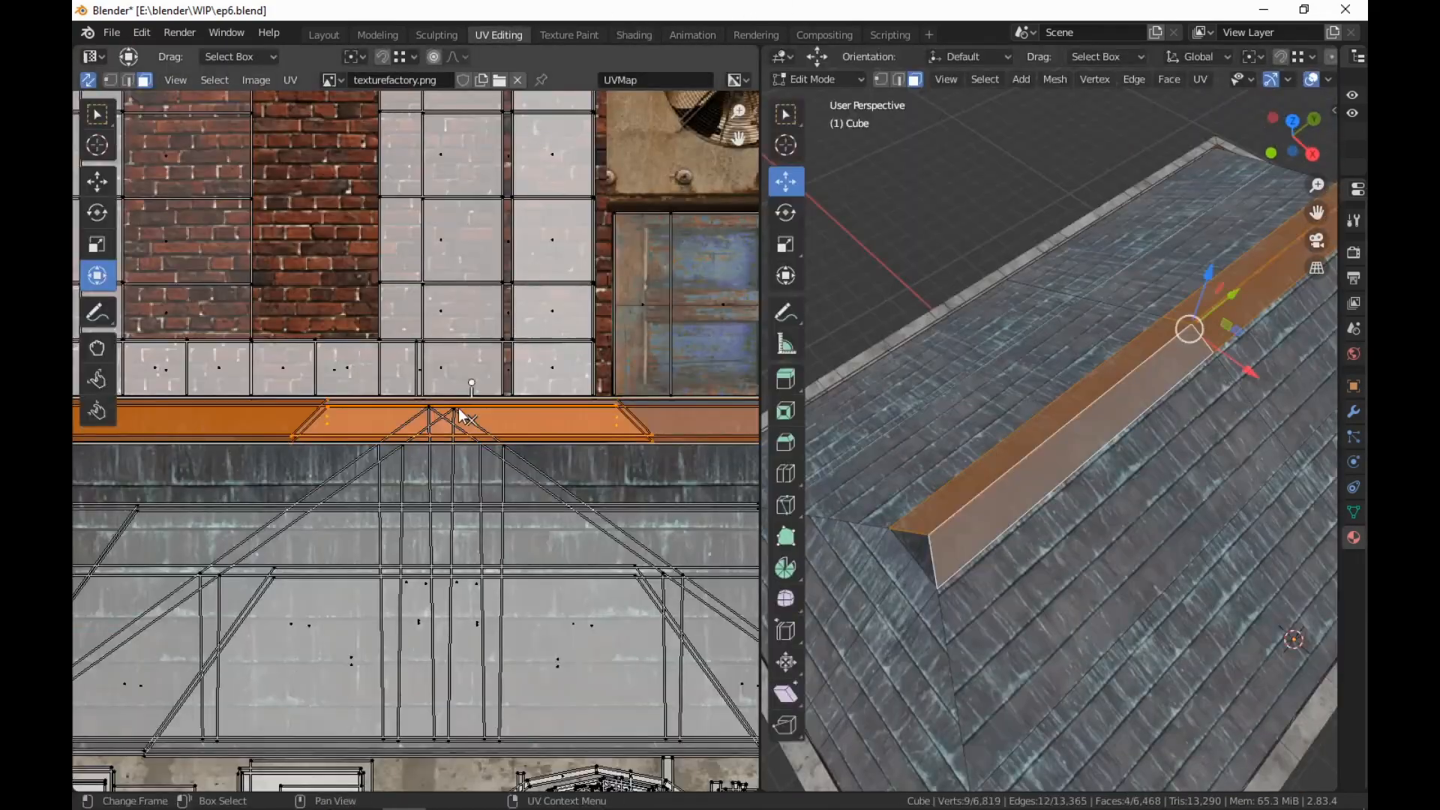
key(s)
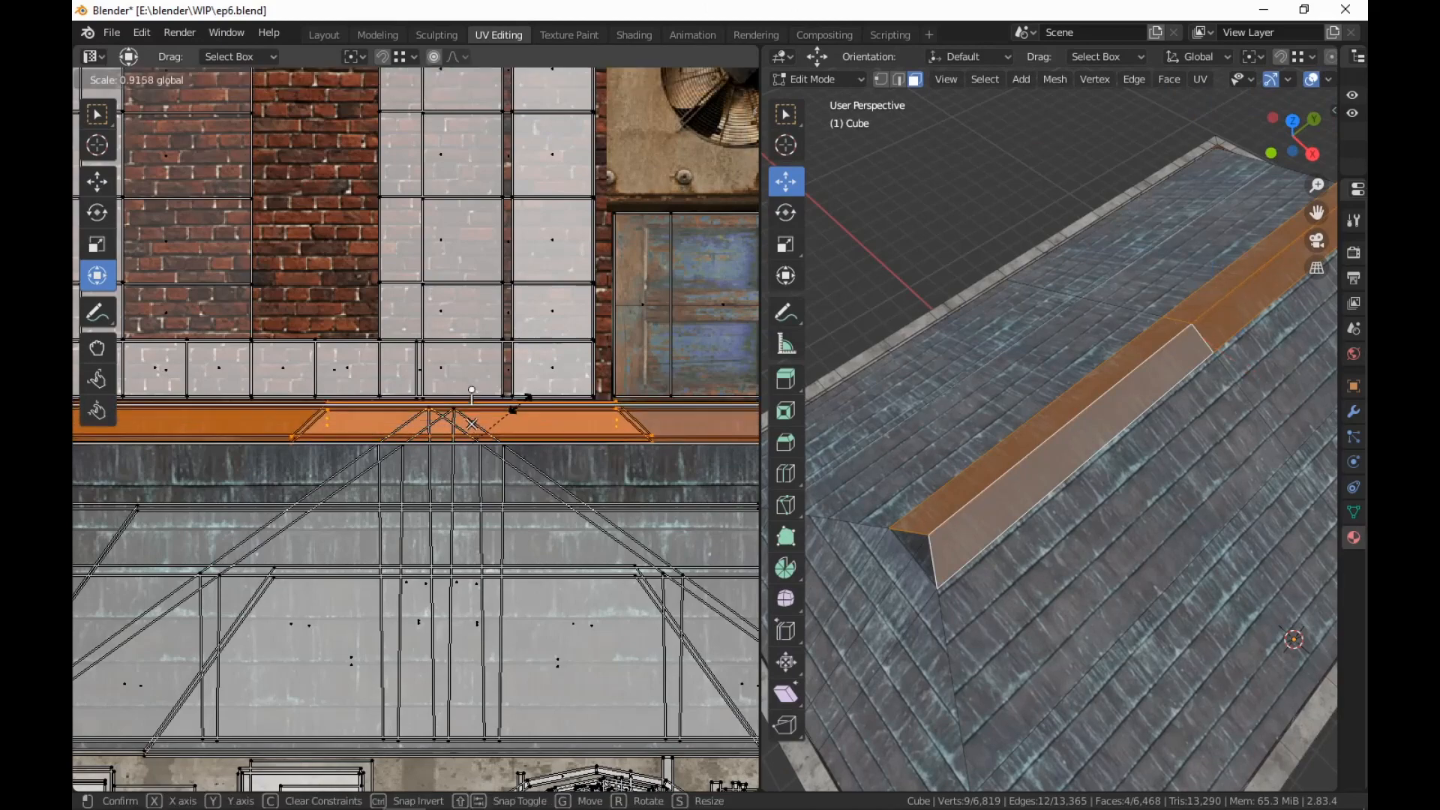
click(513, 409)
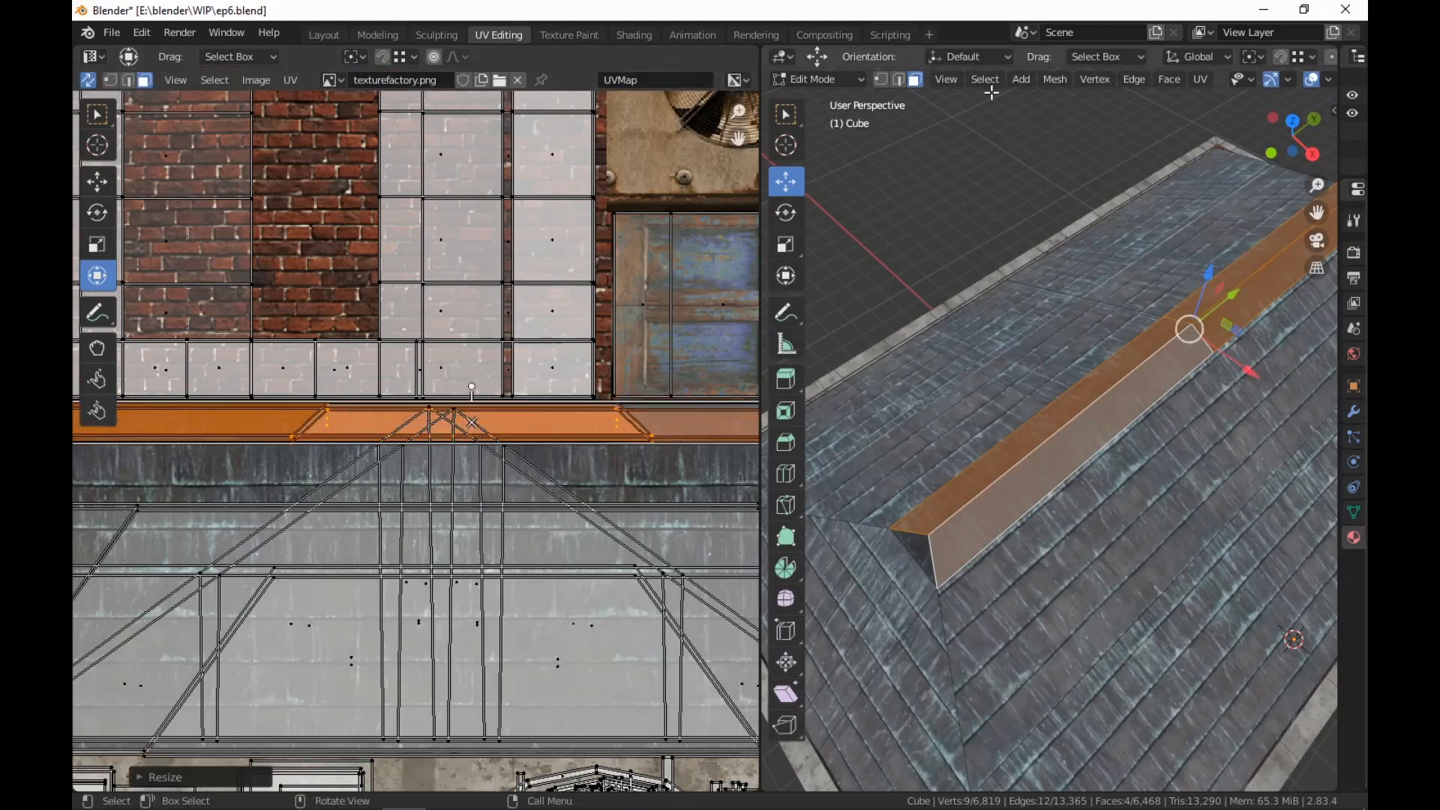
Examine the dark ridge strip and the tiled slopes from several angles in the Shading and UV Editing workspaces
click(634, 34)
scroll(1128, 430, down, 5)
mouse_move(1128, 430)
middle_down()
mouse_move(1173, 299)
mouse_move(1105, 328)
mouse_move(1138, 414)
mouse_move(1116, 510)
mouse_move(1136, 441)
mouse_move(1128, 327)
mouse_move(1043, 446)
mouse_move(1086, 337)
mouse_move(885, 353)
middle_up()
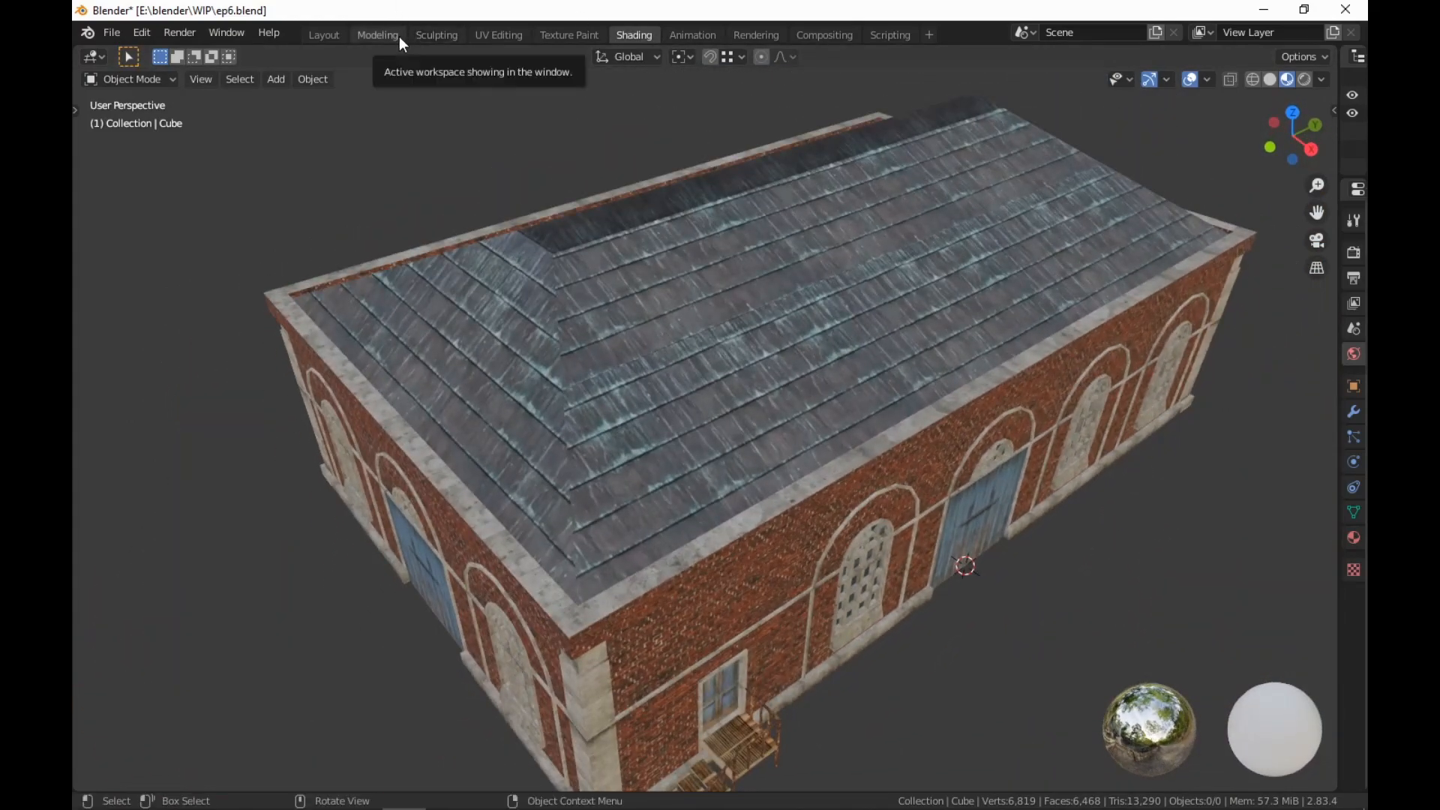
click(494, 34)
scroll(367, 462, down, 5)
middle_drag(244, 520, 384, 495)
middle_drag(1088, 420, 1133, 250)
scroll(1033, 413, down, 10)
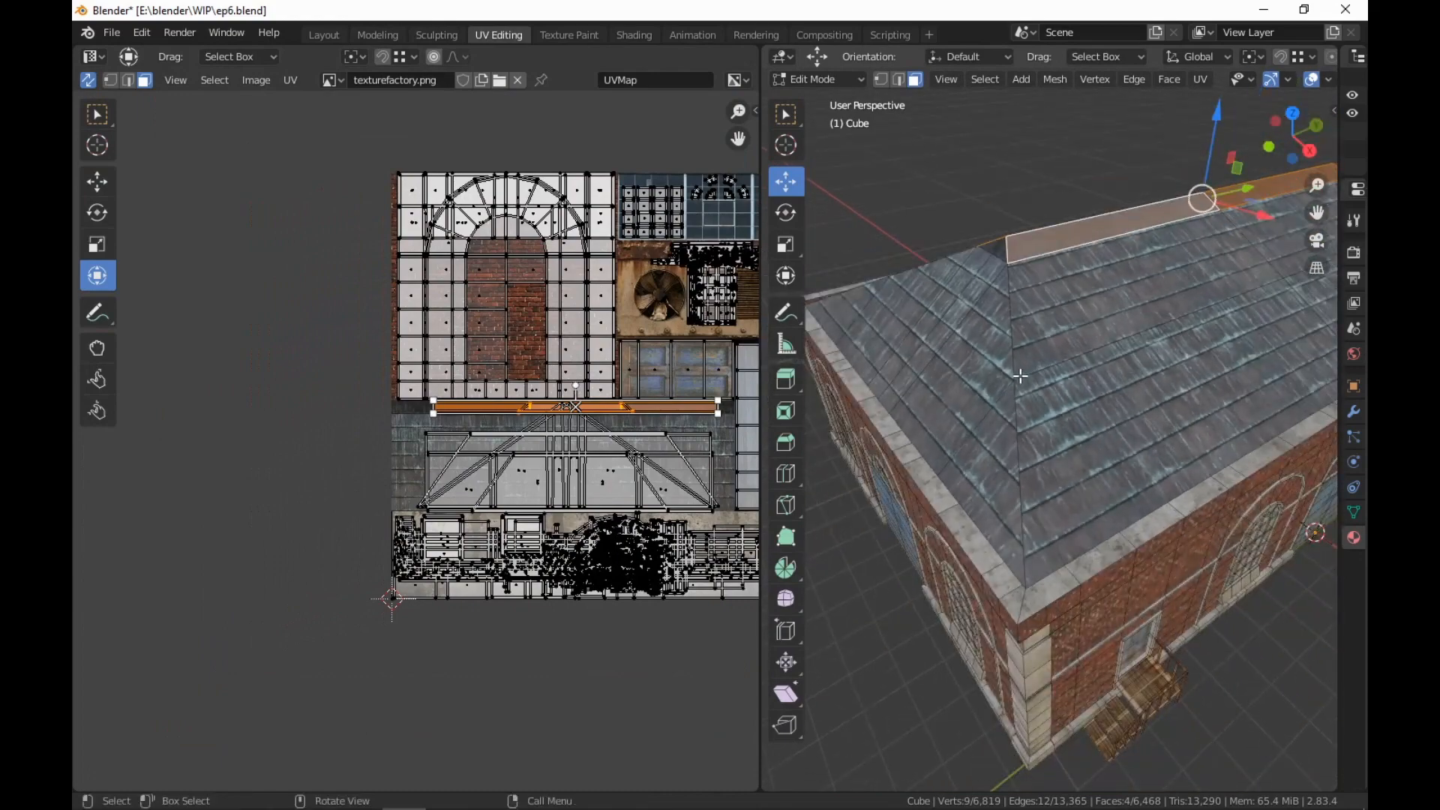
scroll(1036, 389, up, 2)
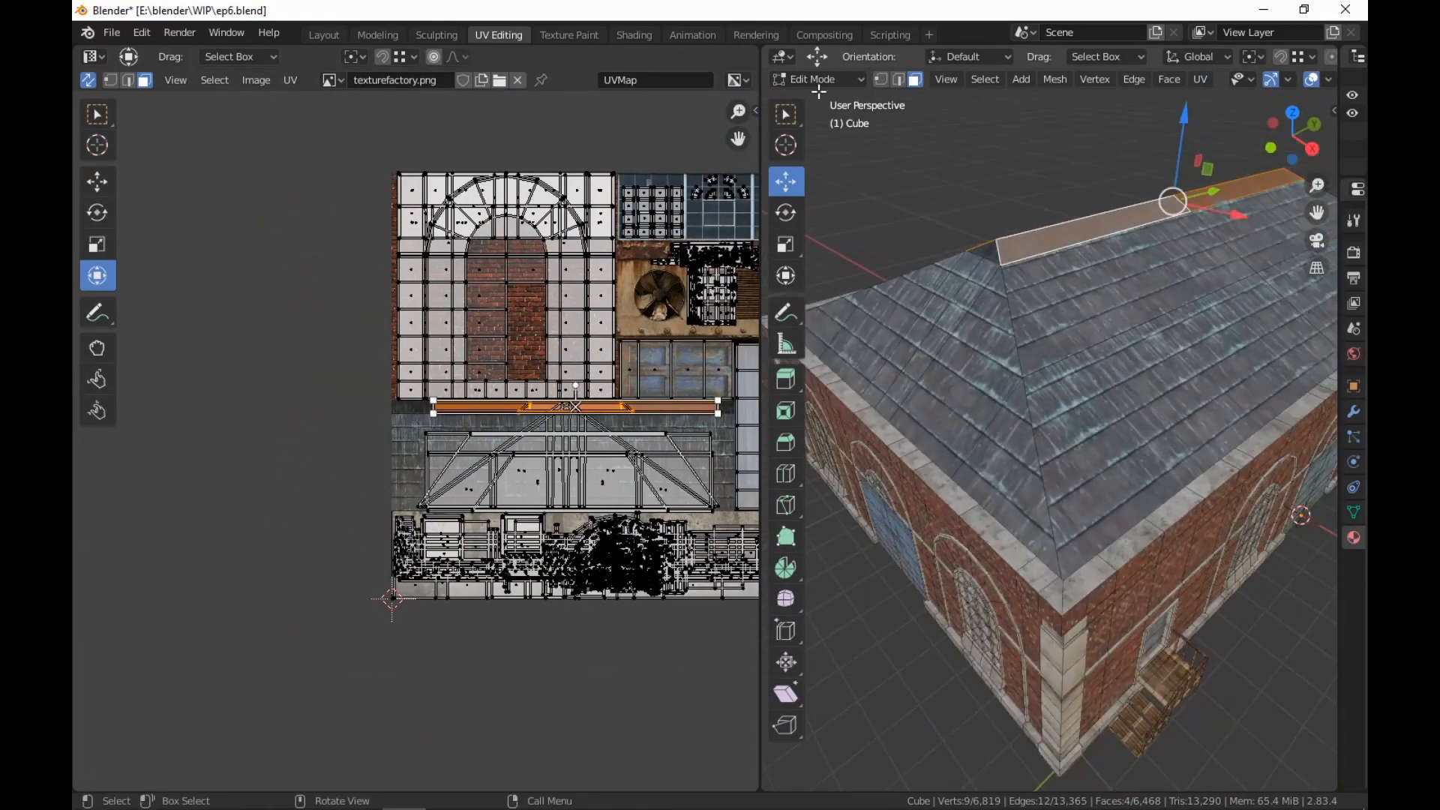
click(634, 35)
mouse_move(1043, 521)
middle_down()
mouse_move(1035, 462)
mouse_move(955, 460)
mouse_move(962, 495)
mouse_move(1042, 453)
mouse_move(1075, 600)
mouse_move(1050, 555)
middle_up()
click(496, 35)
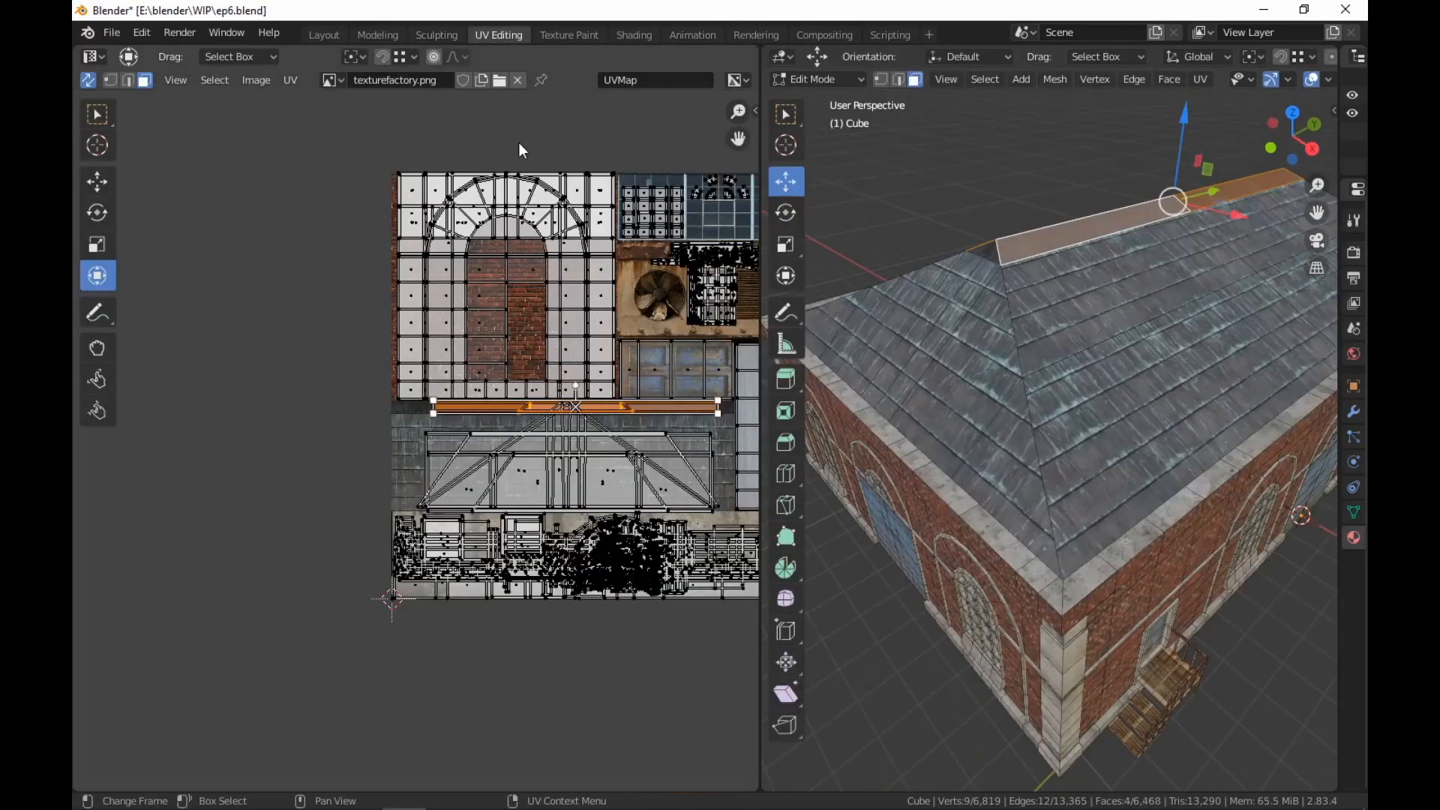
mouse_move(1036, 525)
middle_down()
mouse_move(1076, 640)
mouse_move(1057, 646)
middle_up()
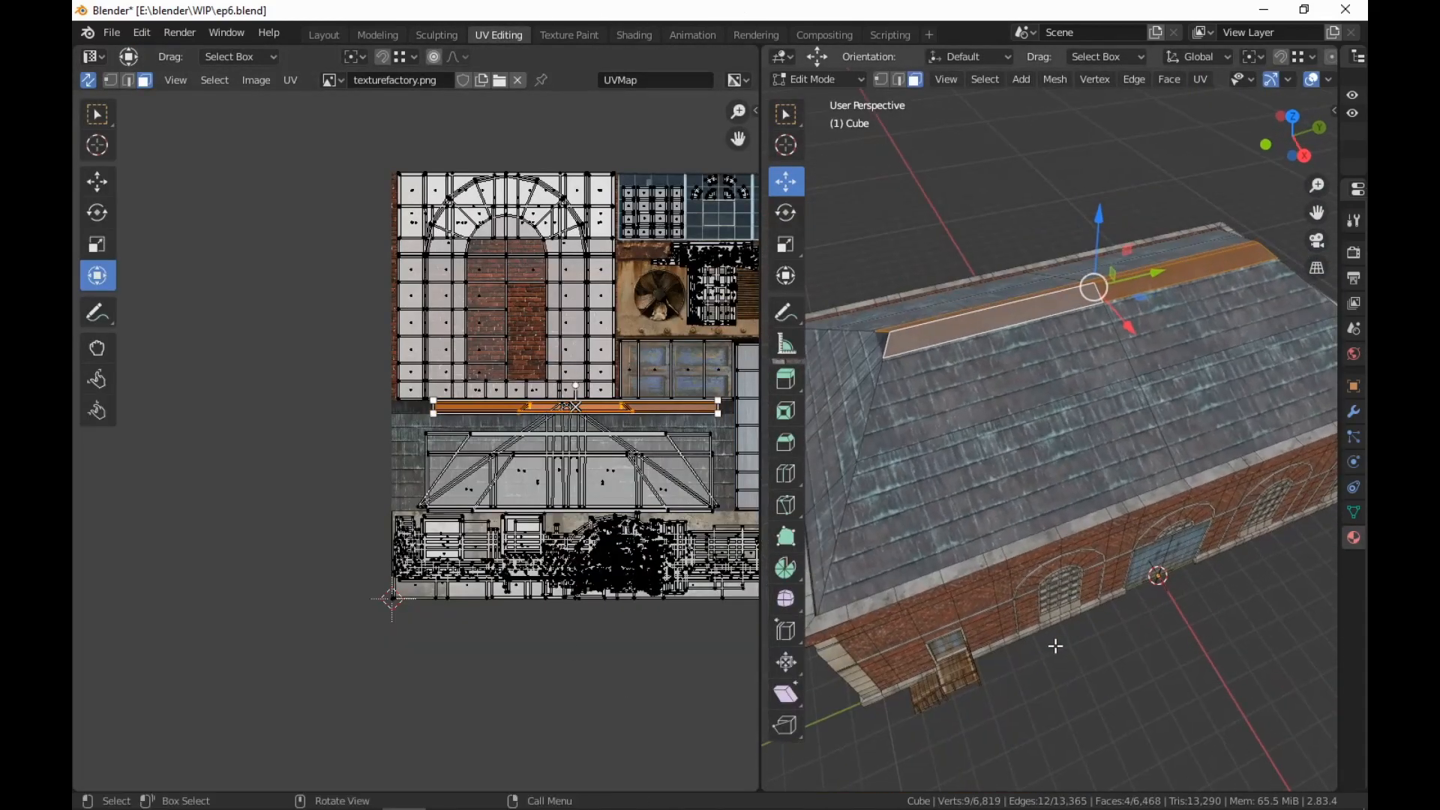
In the Modeling workspace, deselect the ridge faces and add two crosswise loop cuts across the roof, one toward each hipped end
click(377, 35)
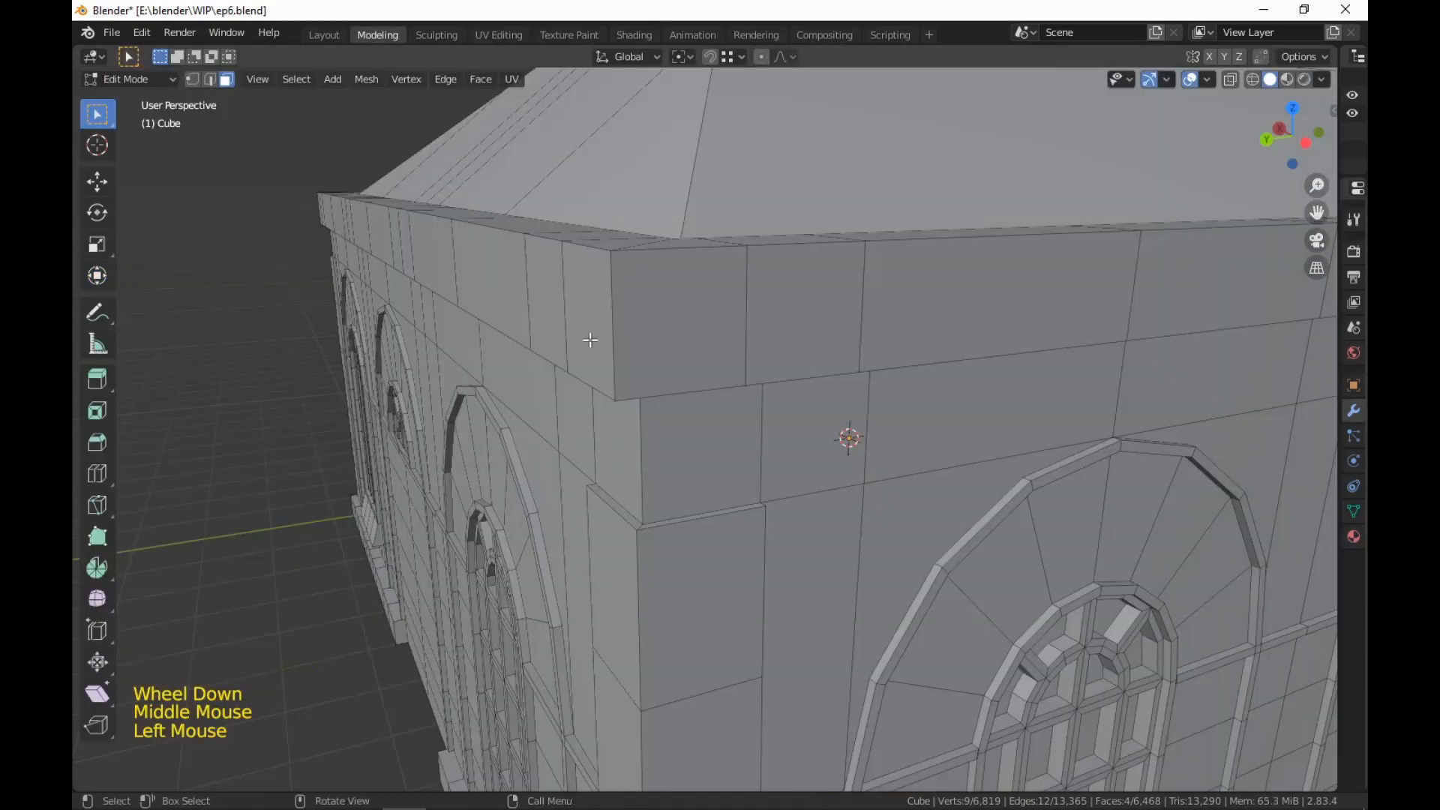
scroll(781, 418, down, 4)
middle_drag(780, 418, 919, 534)
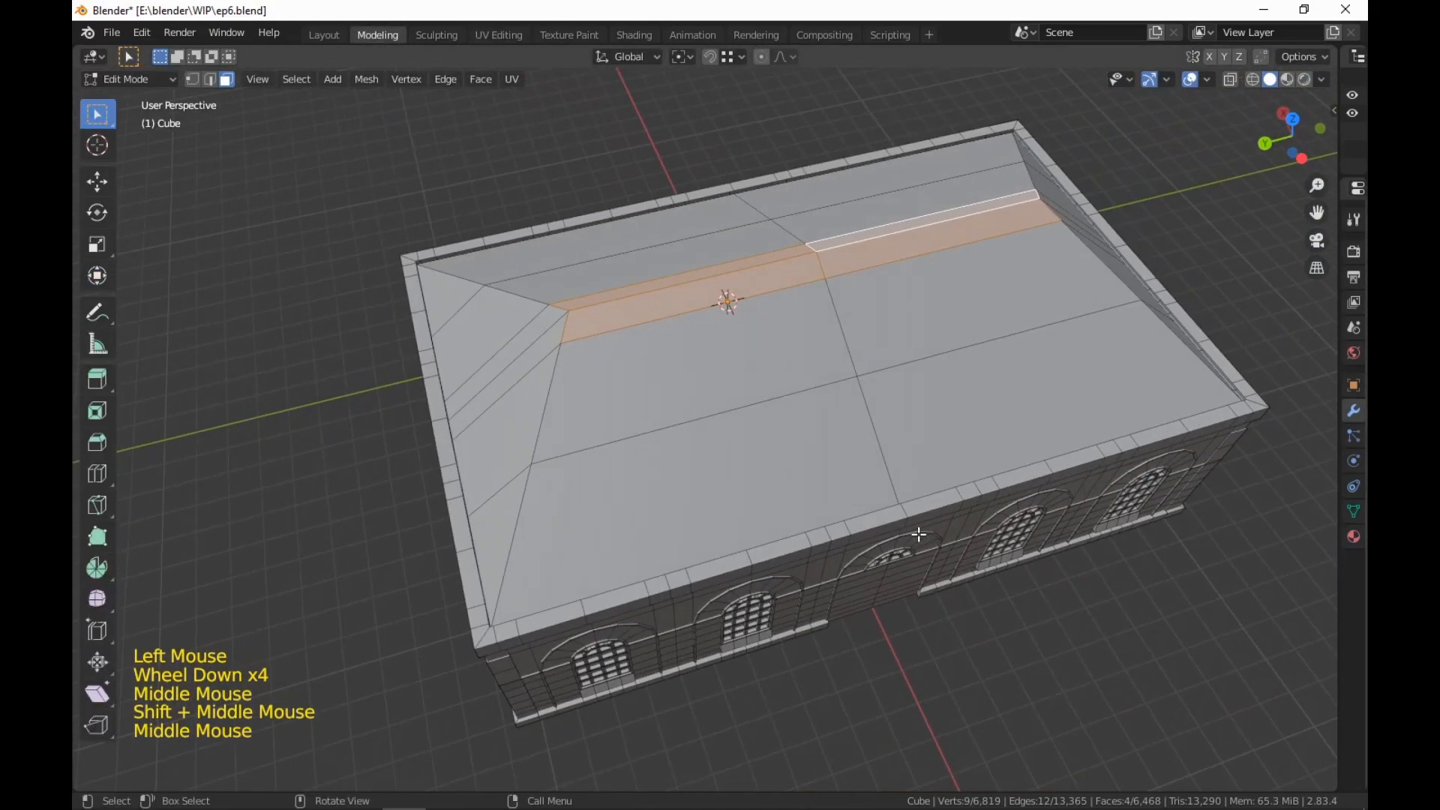
click(933, 660)
middle_drag(933, 659, 819, 377)
scroll(825, 390, up, 2)
shift+scroll(778, 443, down, 1)
key(ctrl+r)
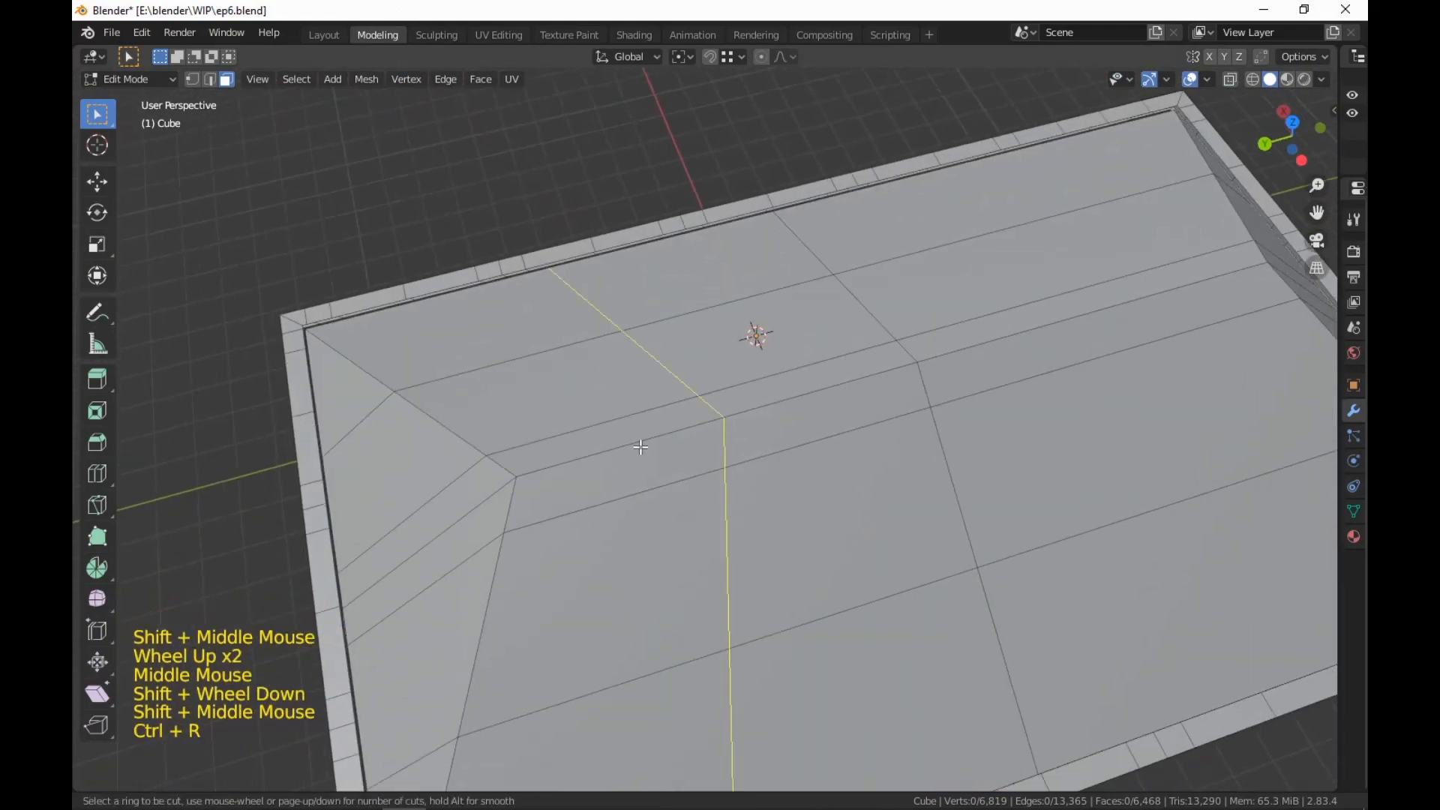
click(641, 447)
click(554, 513)
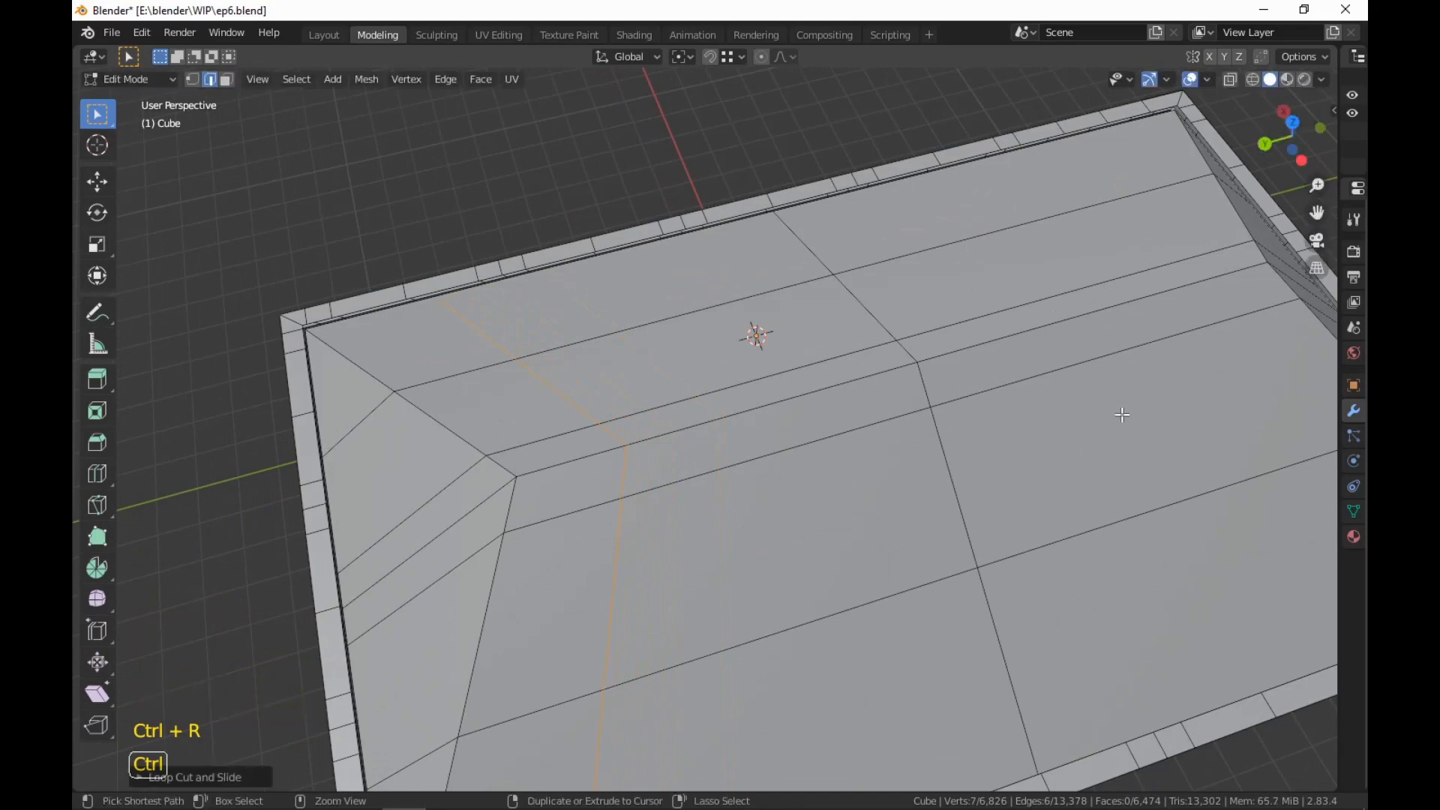
key(ctrl+r)
click(1155, 362)
click(1245, 345)
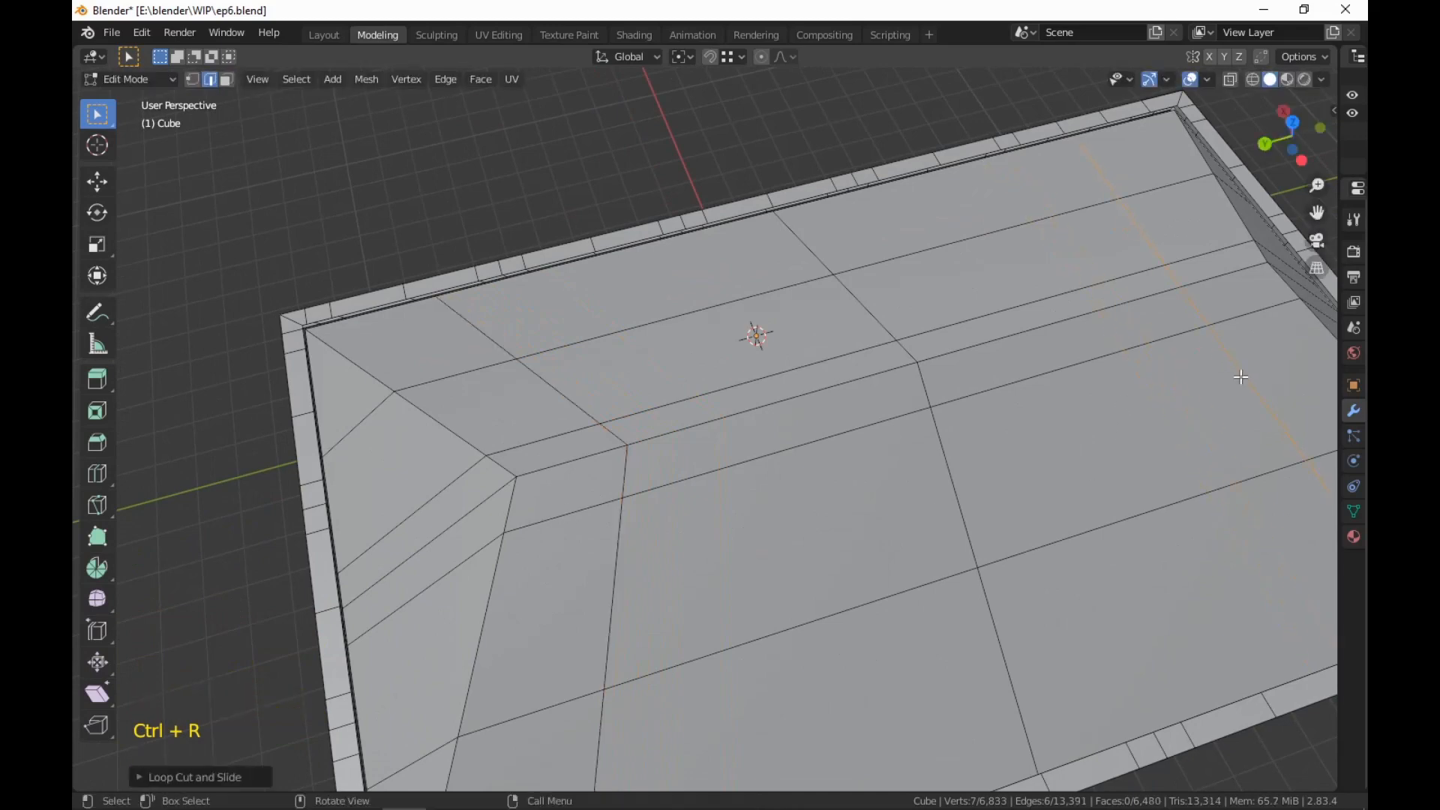
Bevel the two short crosswise edges at the middle of the ridge with one segment, forming a wide four-face patch
scroll(1245, 345, down, 2)
middle_drag(1245, 345, 1006, 375)
key(KP_7)
shift+scroll(1155, 422, down, 1)
scroll(1215, 297, up, 2)
scroll(1214, 298, down, 1)
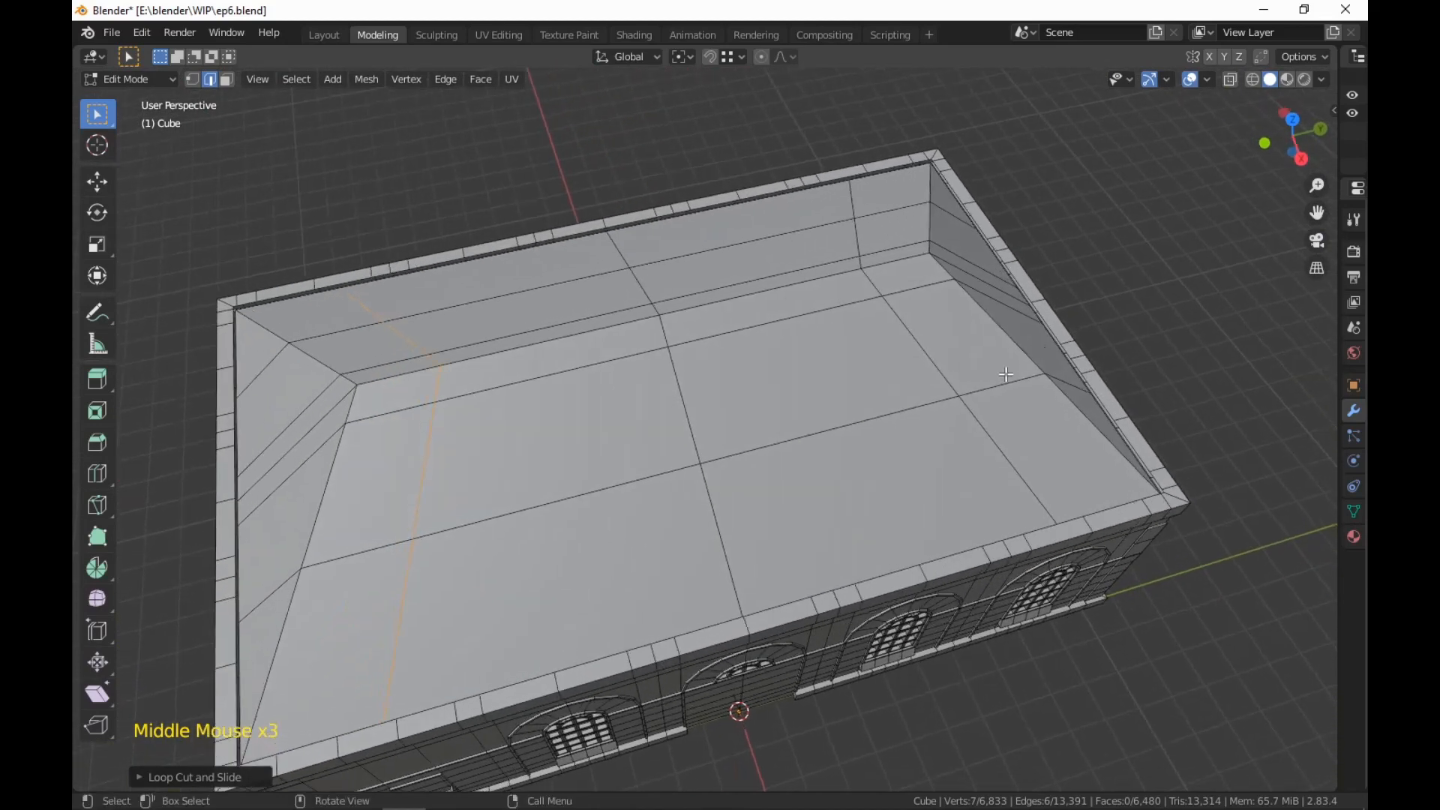
key(2)
click(645, 331)
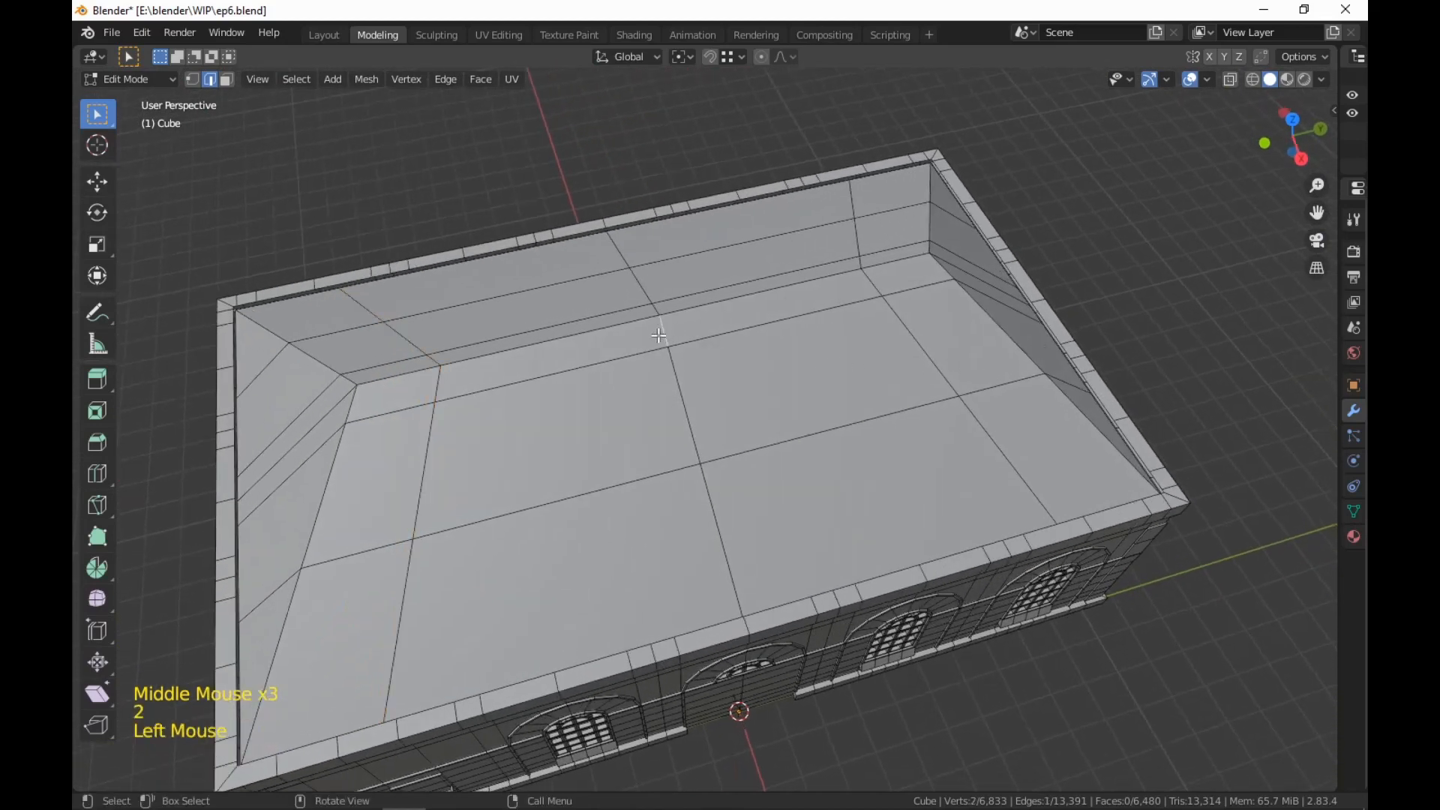
shift+click(656, 305)
key(ctrl+b)
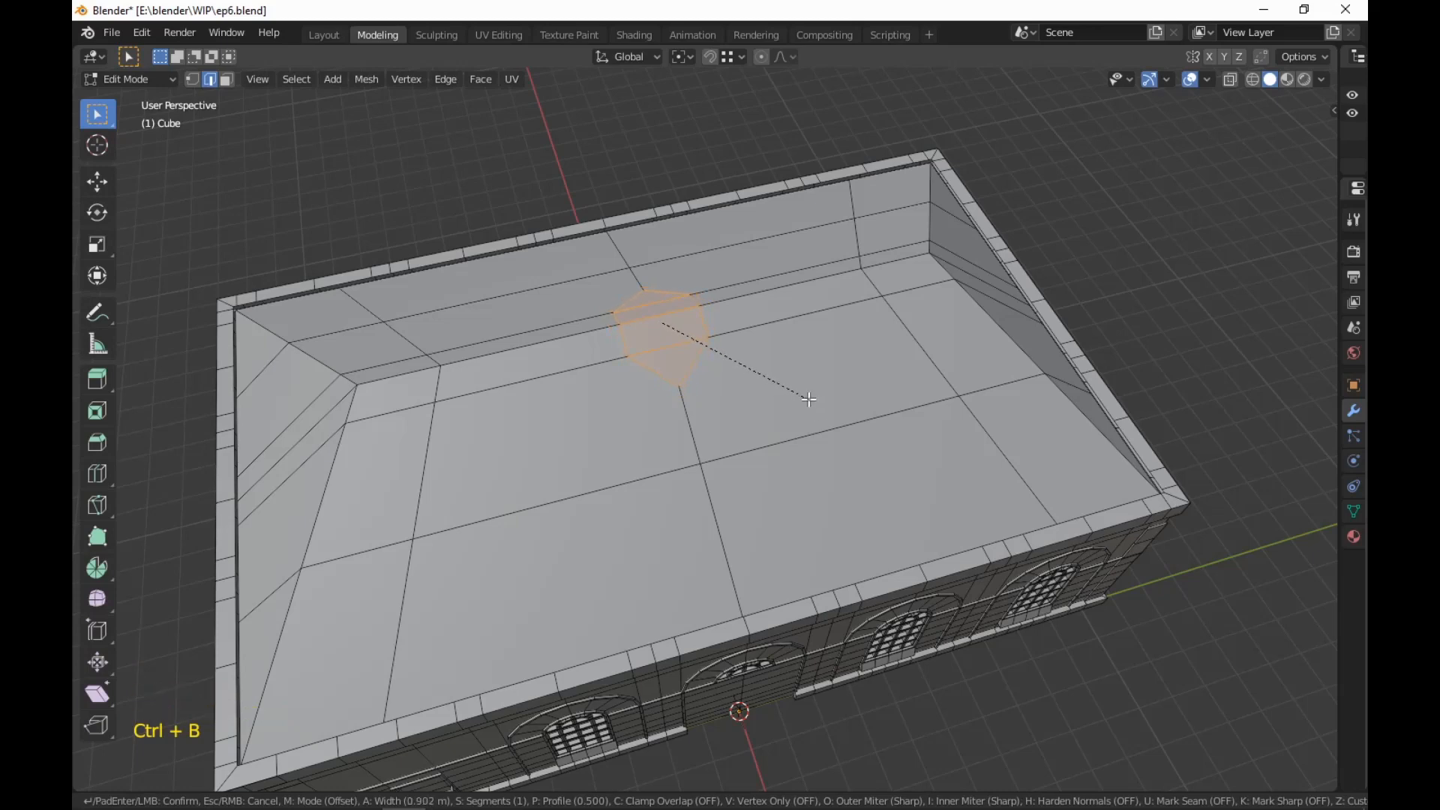
click(833, 406)
middle_drag(833, 406, 855, 437)
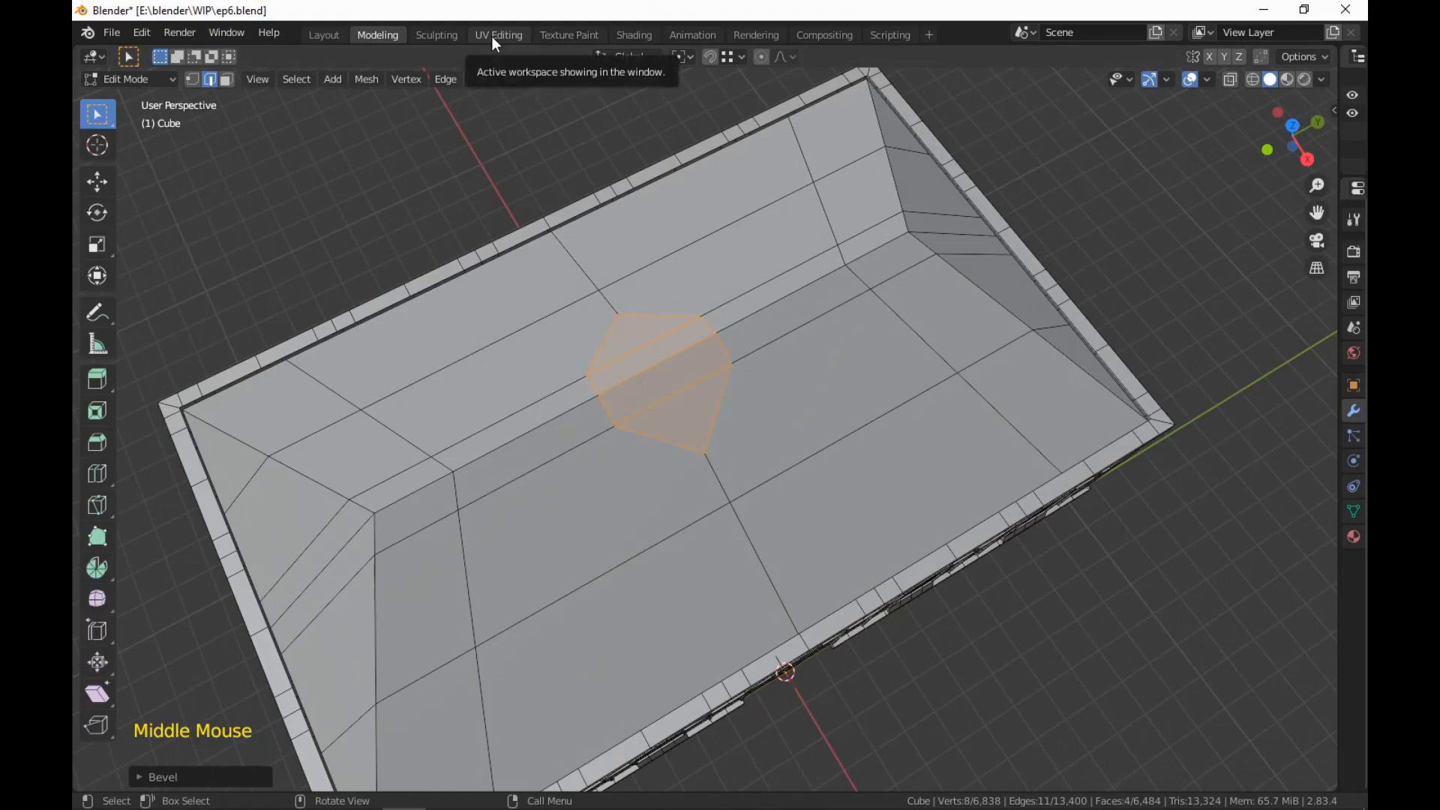
Examine the bevelled patch and the textured roof from above in the Shading workspace
click(639, 34)
middle_drag(817, 197, 883, 325)
scroll(864, 243, up, 3)
scroll(878, 350, up, 2)
scroll(879, 351, down, 3)
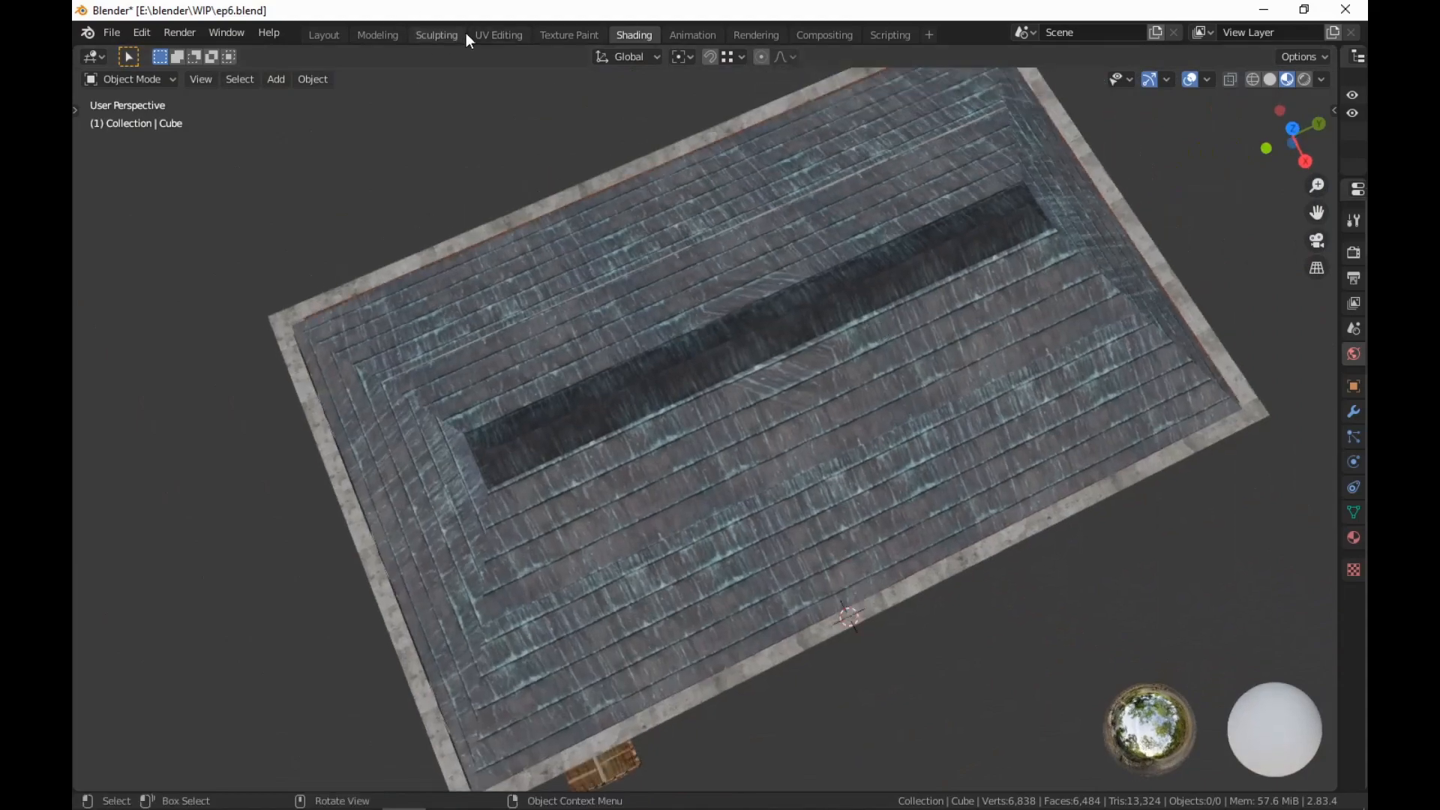
click(499, 36)
Unwrap the four-face ridge patch with Smart UV Project using angle limit 66 and island margin 0.03
scroll(586, 405, up, 4)
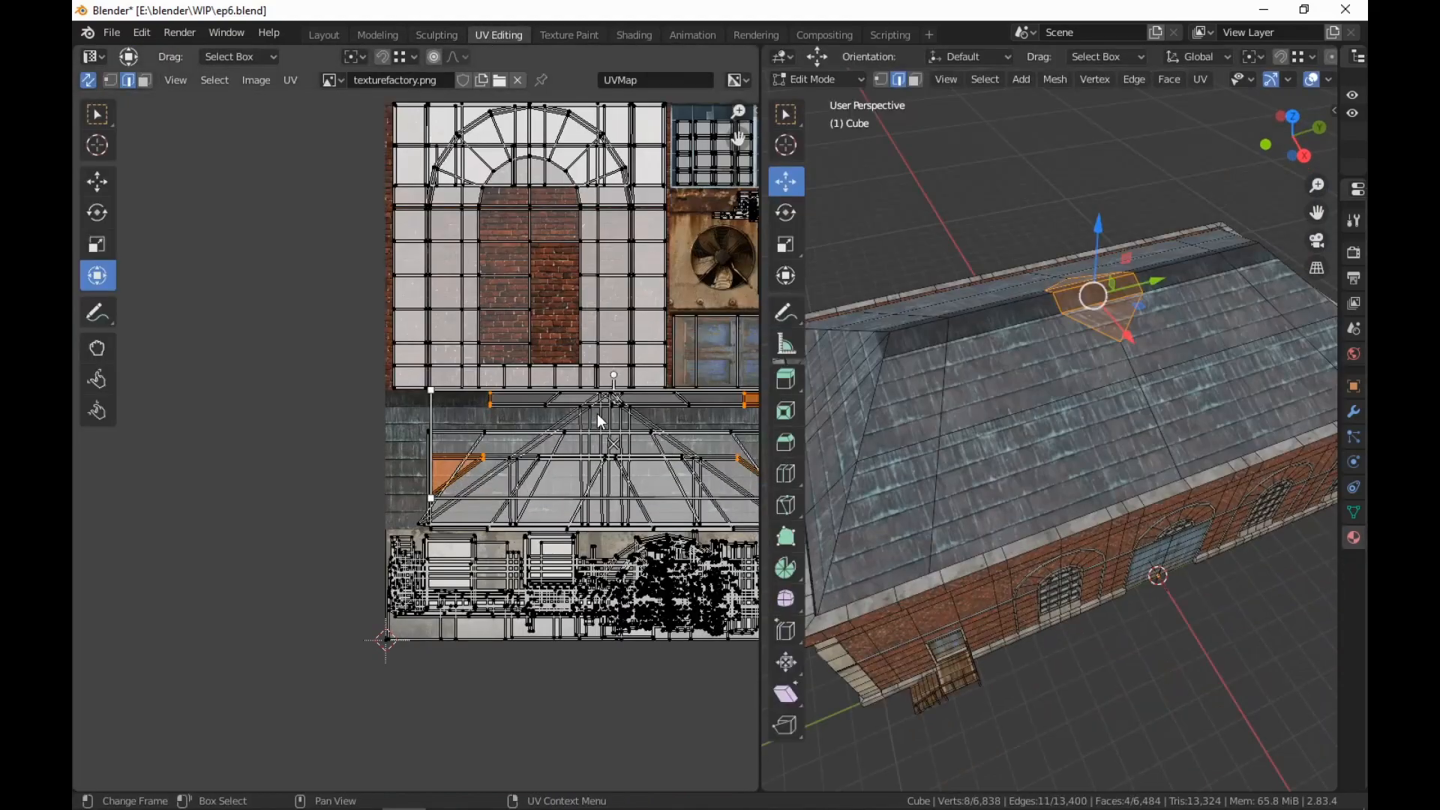
scroll(1060, 426, down, 3)
middle_drag(1060, 426, 1119, 504)
scroll(1106, 435, up, 6)
key(3)
right_click(1119, 504)
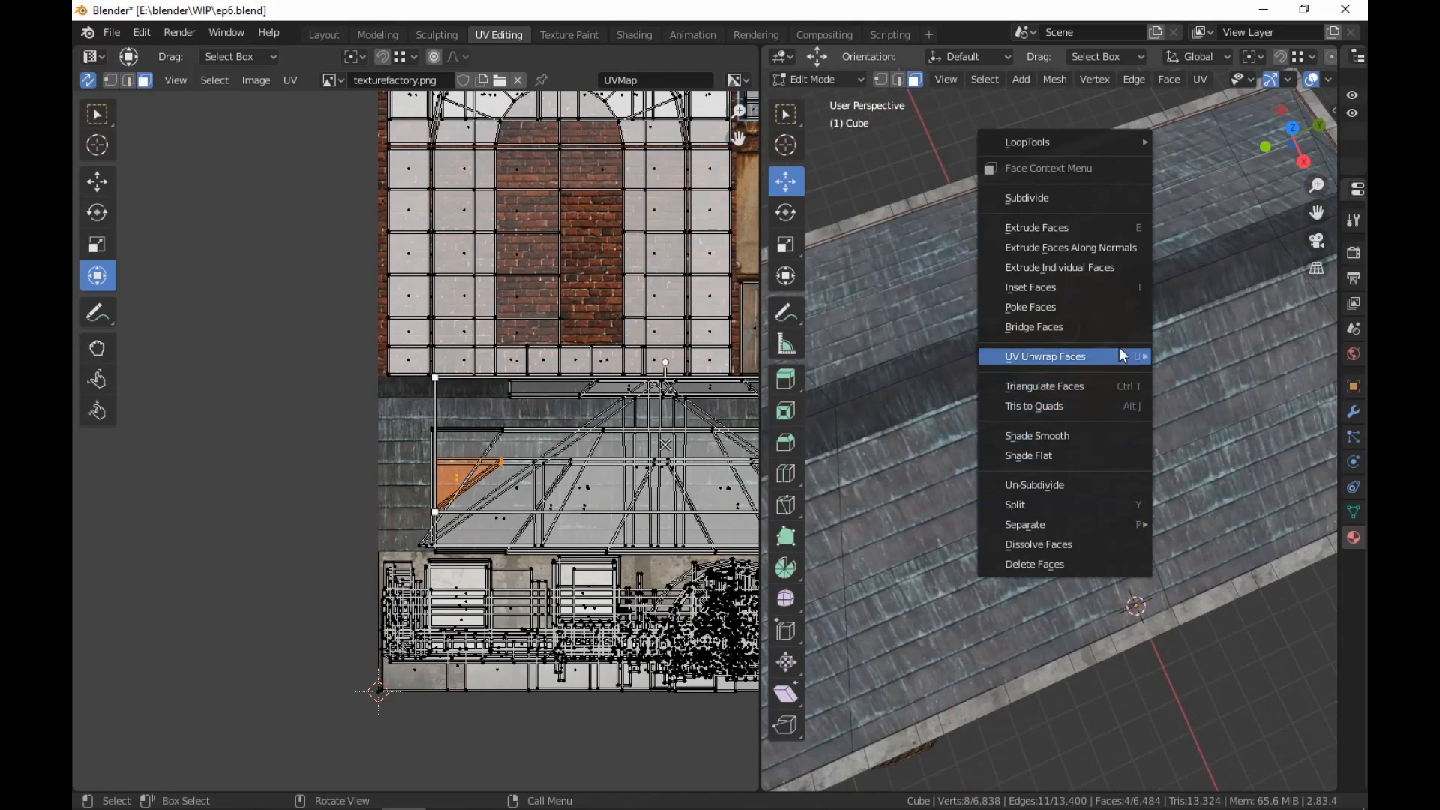
mouse_move(1119, 346)
click(1222, 397)
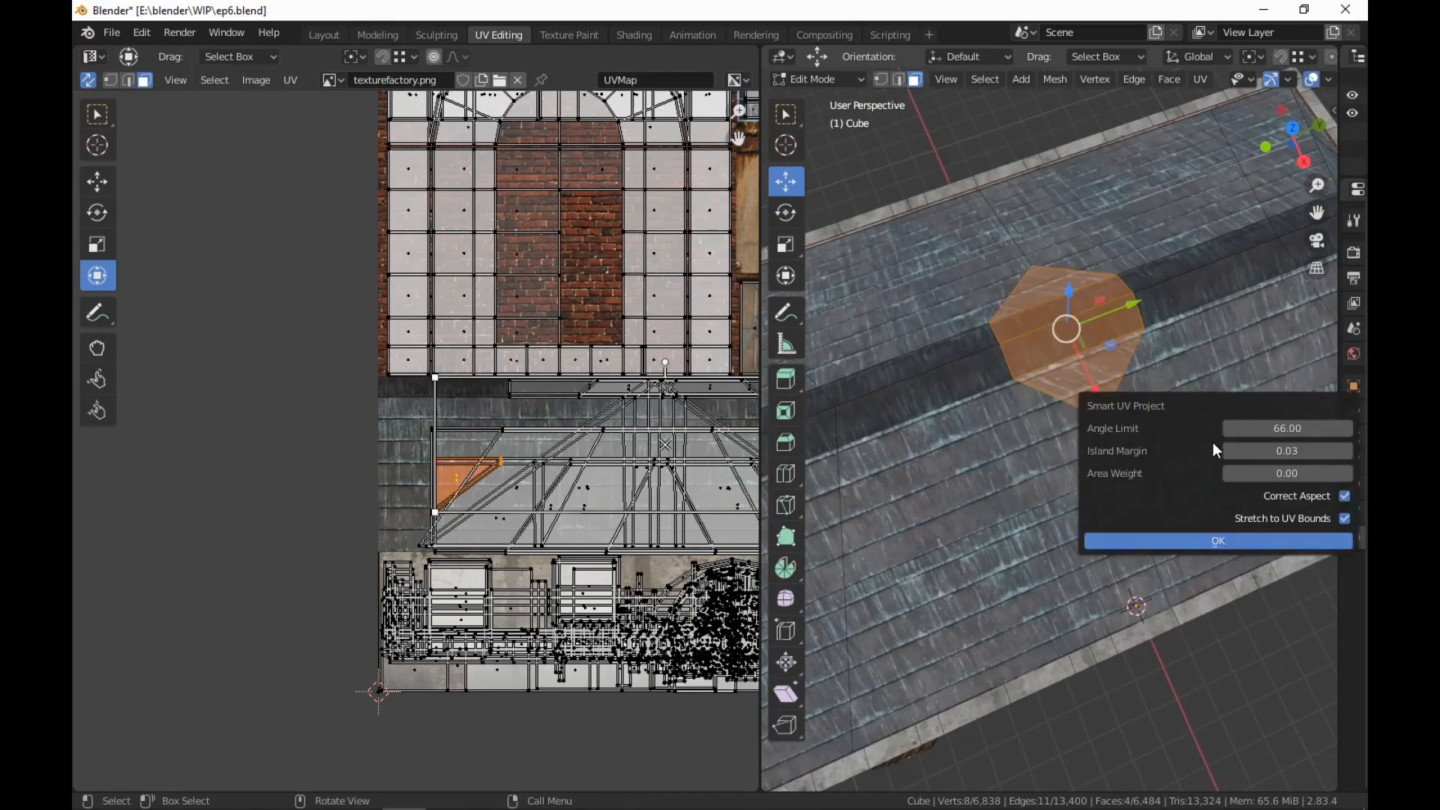
click(1185, 535)
Move the ridge patch's UV island into the empty space below the texture and rotate it -45 degrees
scroll(690, 503, down, 3)
middle_drag(683, 502, 552, 381)
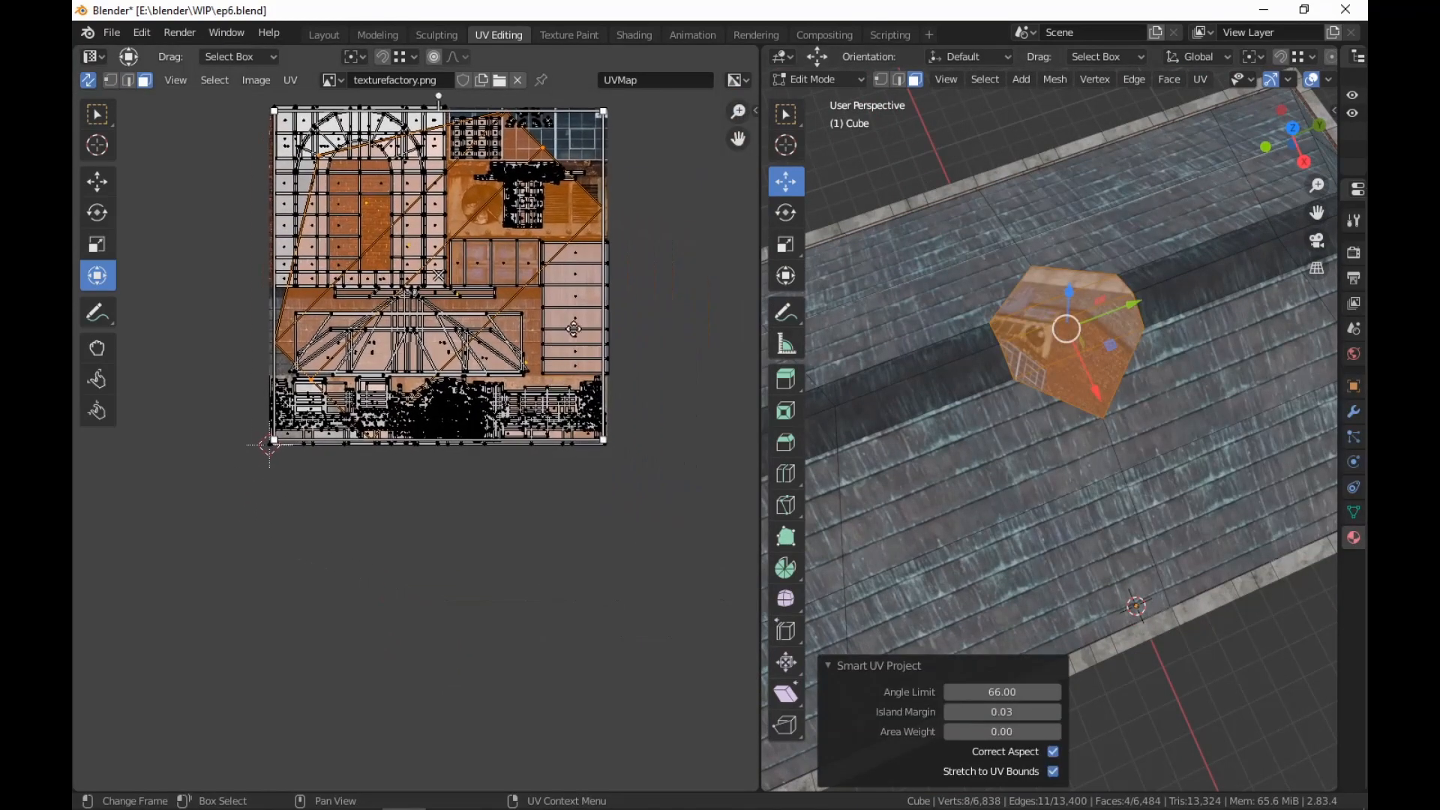
drag(574, 328, 556, 688)
middle_drag(598, 697, 625, 561)
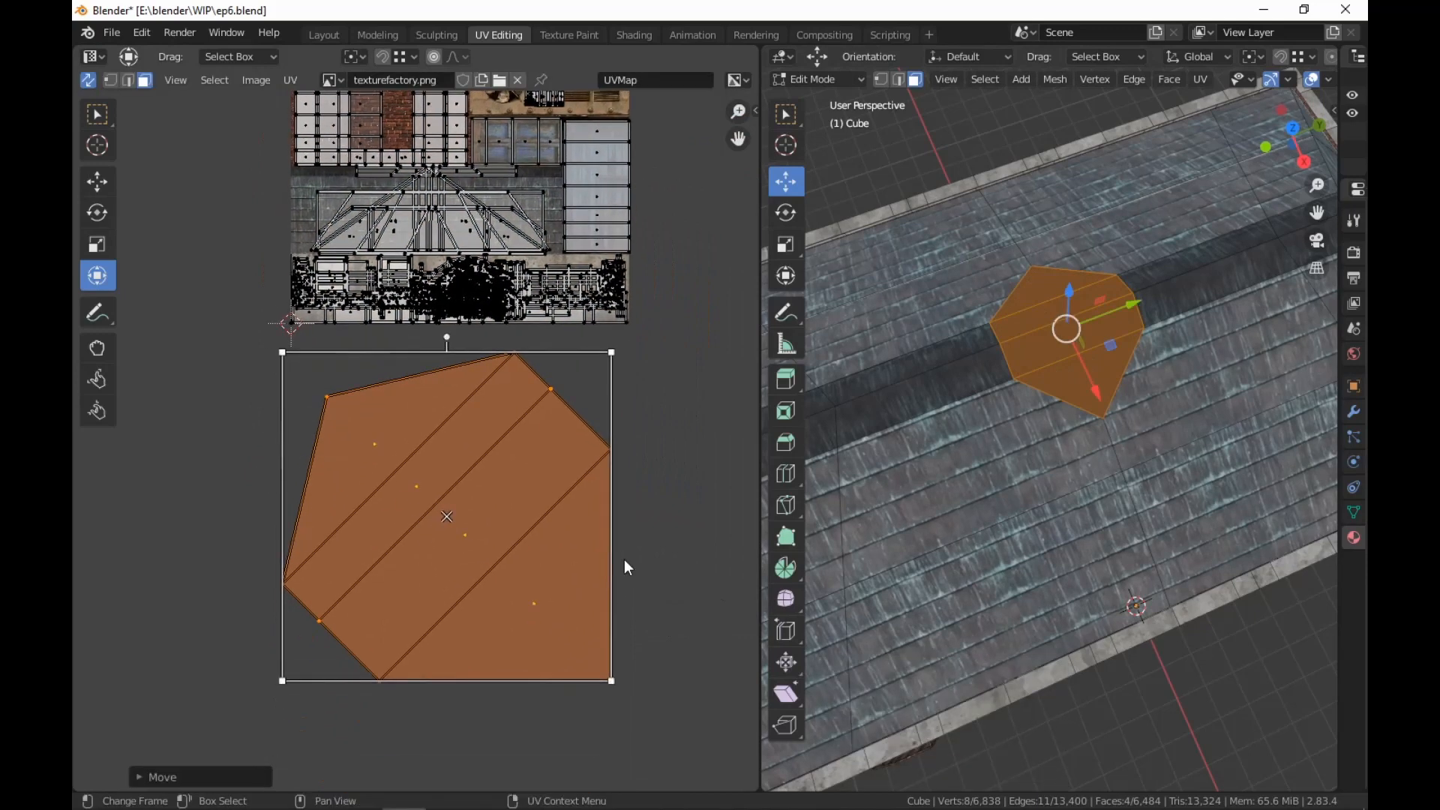
key(r)
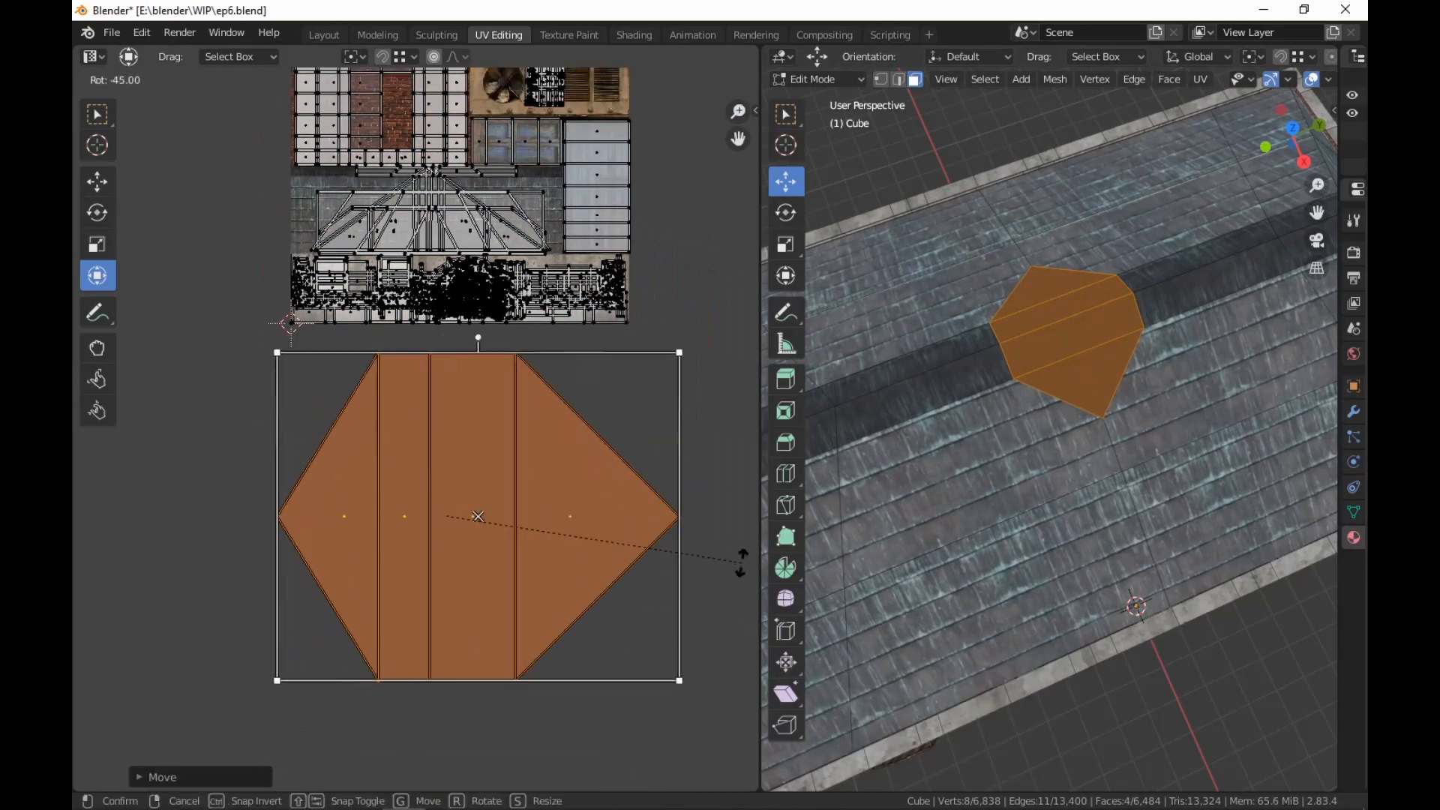
click(738, 552)
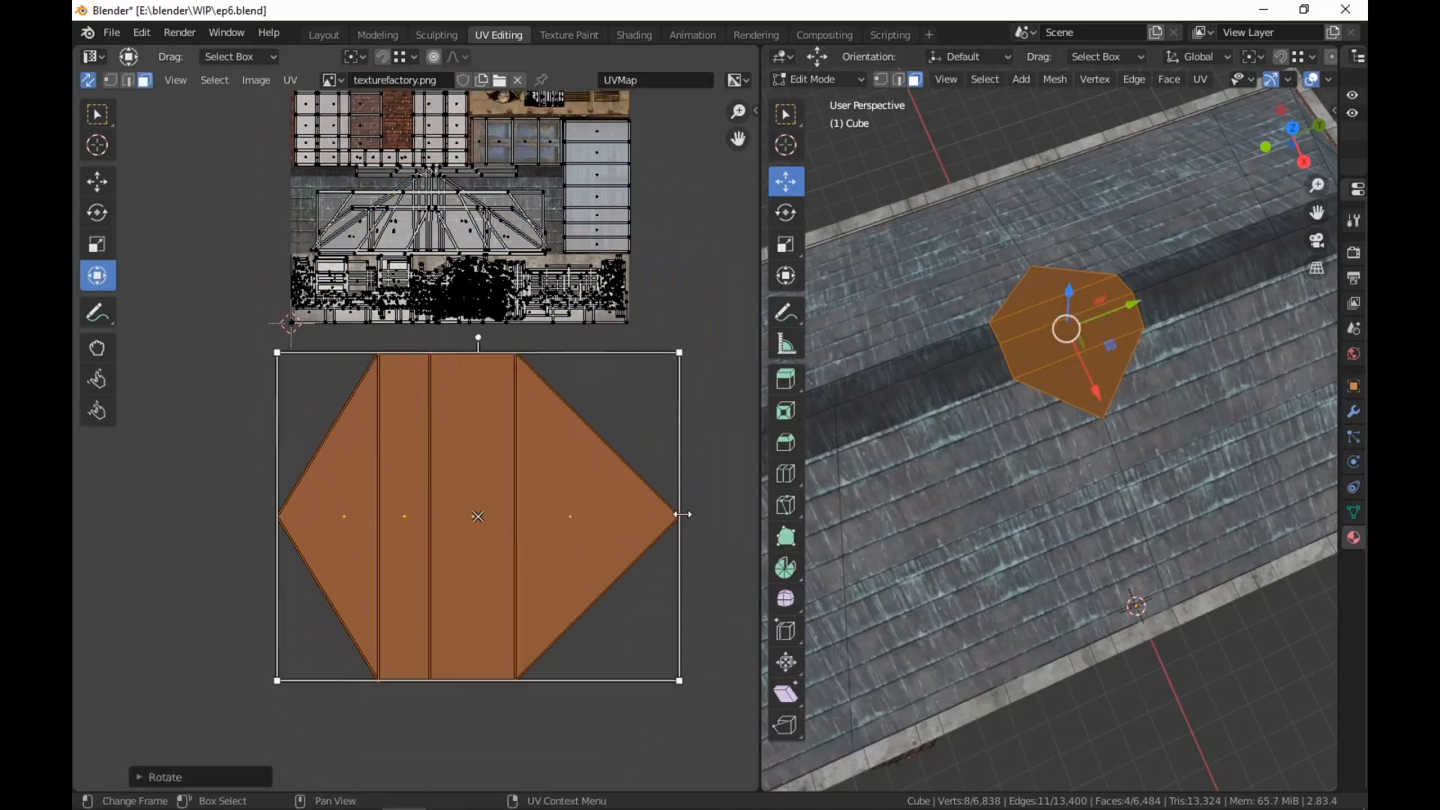
Narrow the ridge patch's UV island horizontally and squeeze its centre strip and adjoining triangular face to a slimmer width
drag(682, 514, 518, 505)
click(381, 486)
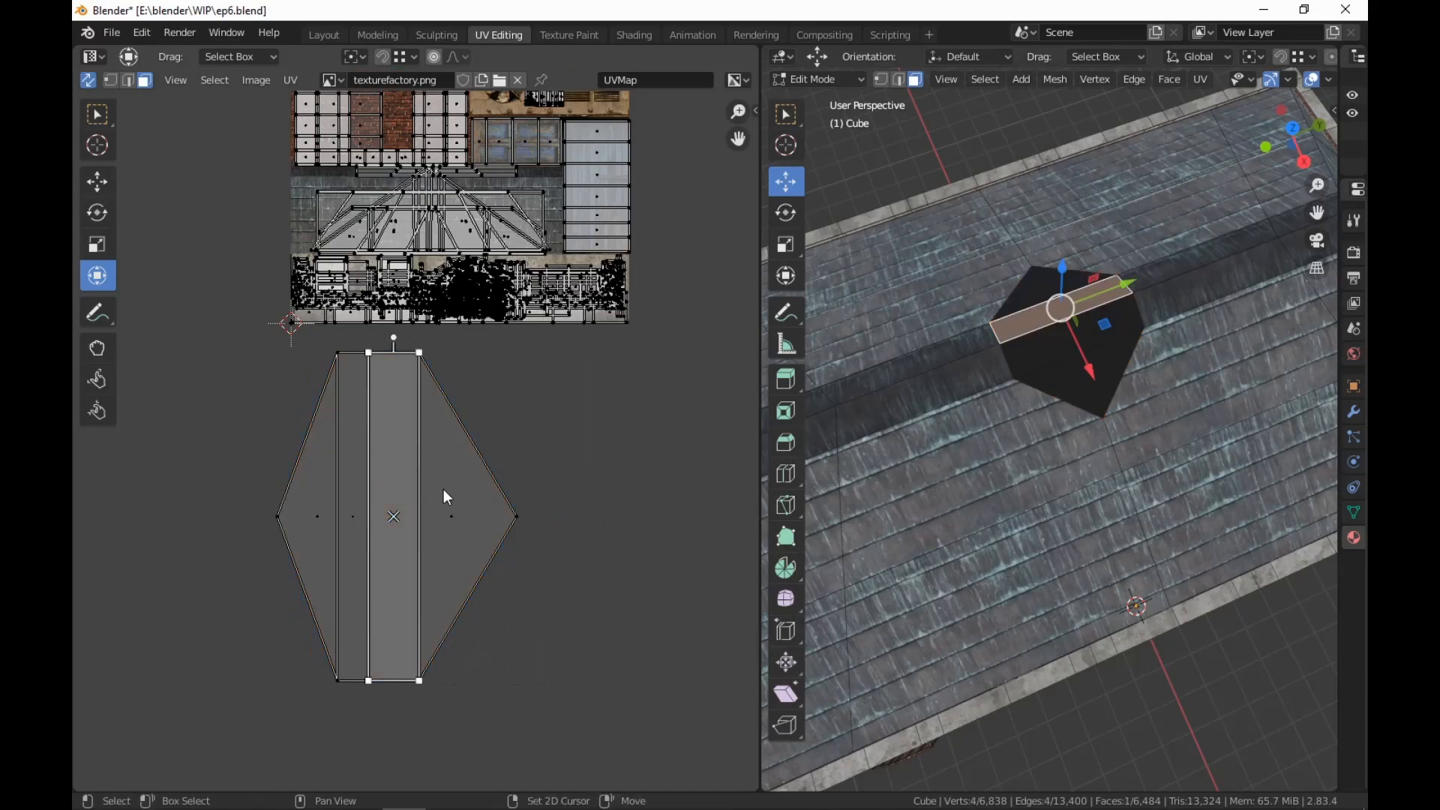
drag(517, 503, 473, 503)
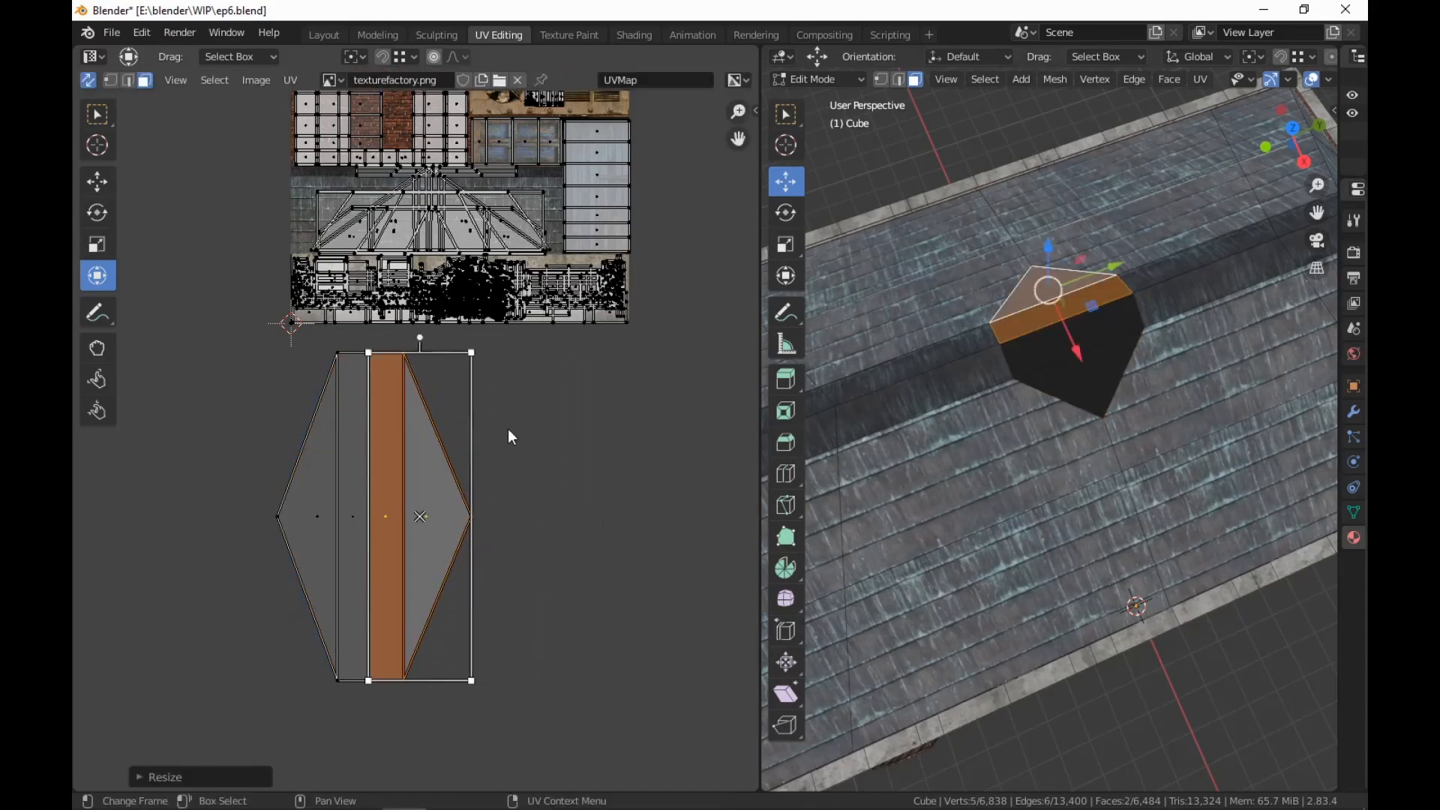
Rotate the other half of the patch's UVs 180 degrees, overlay it on the squeezed half and stretch it horizontally to match
click(326, 574)
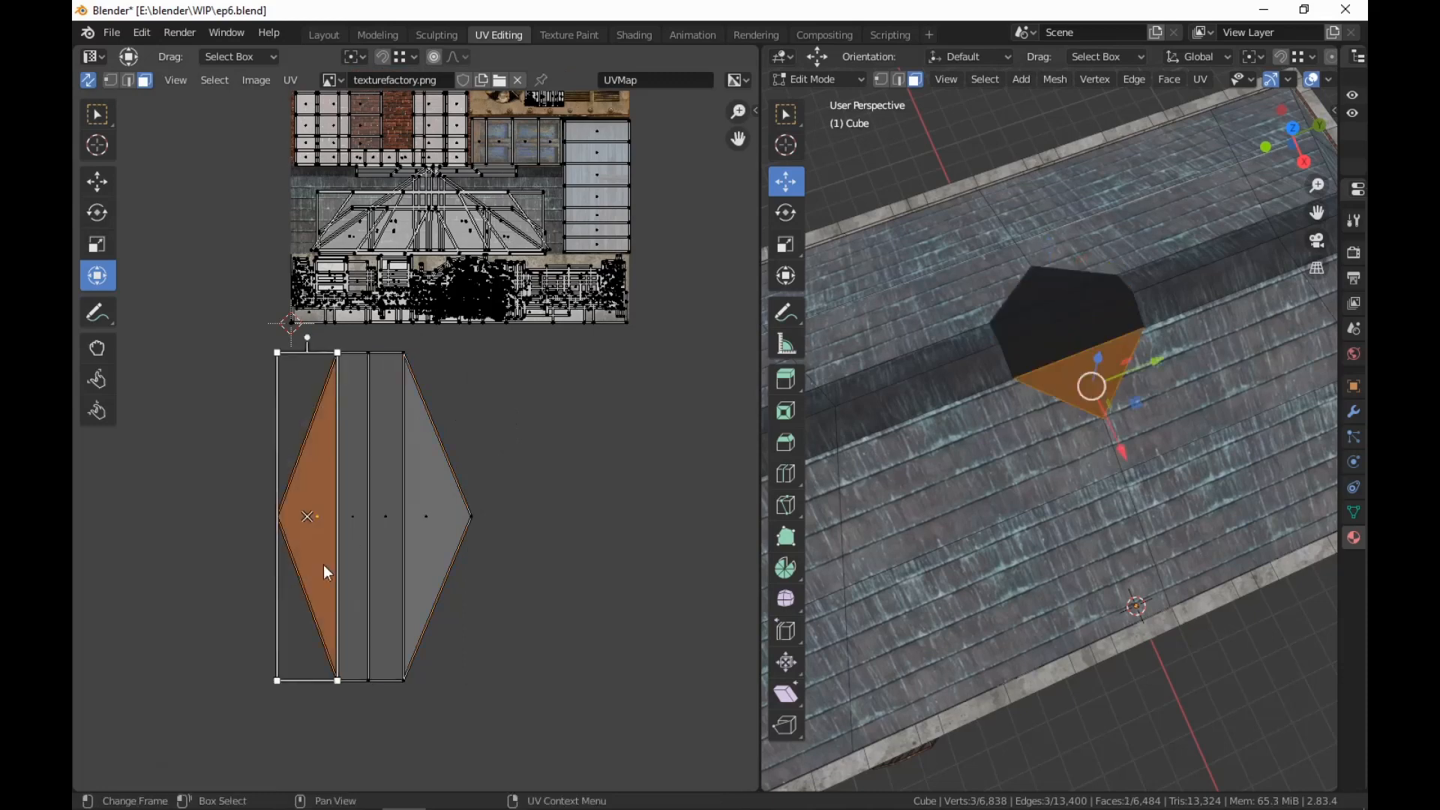
shift+click(357, 468)
key(r)
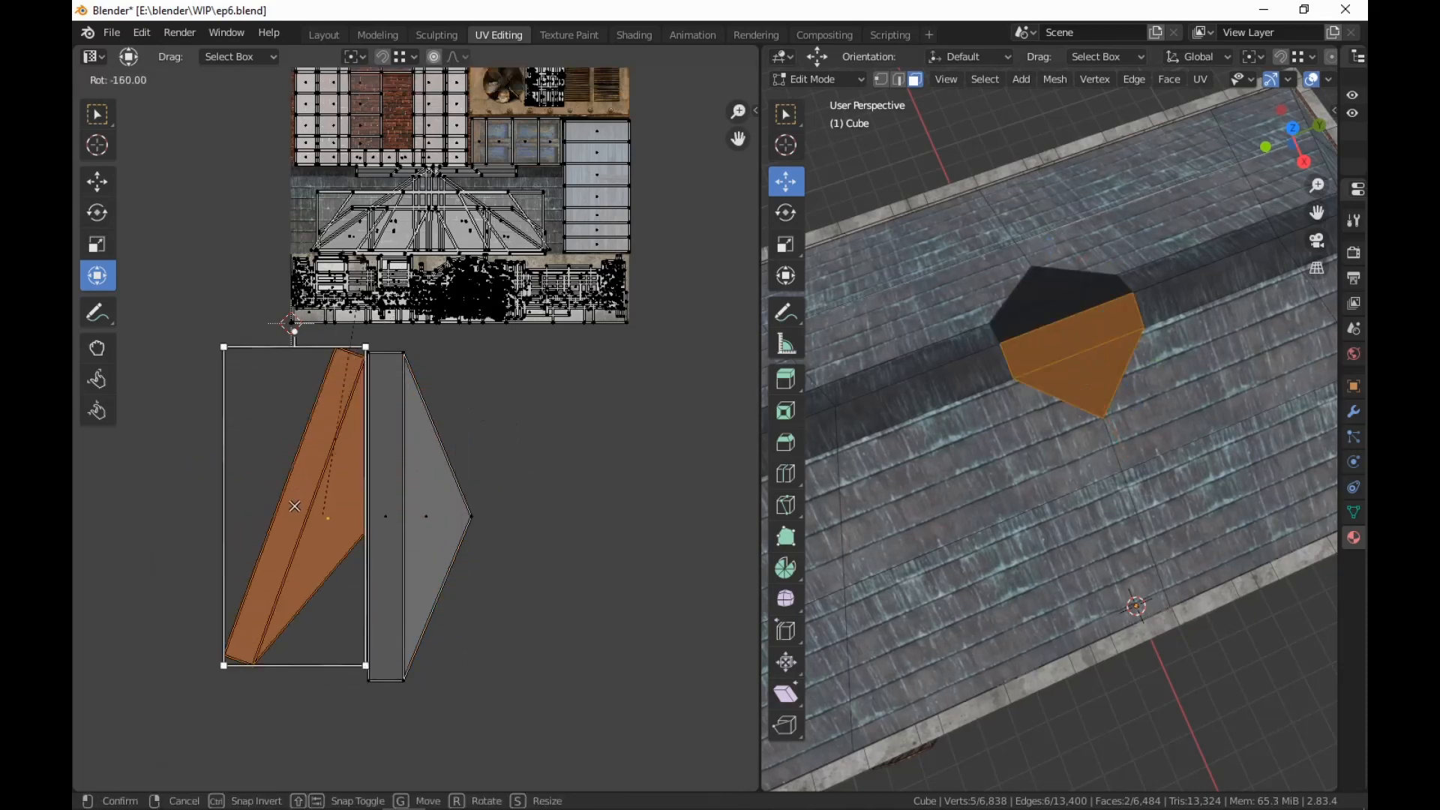
click(321, 339)
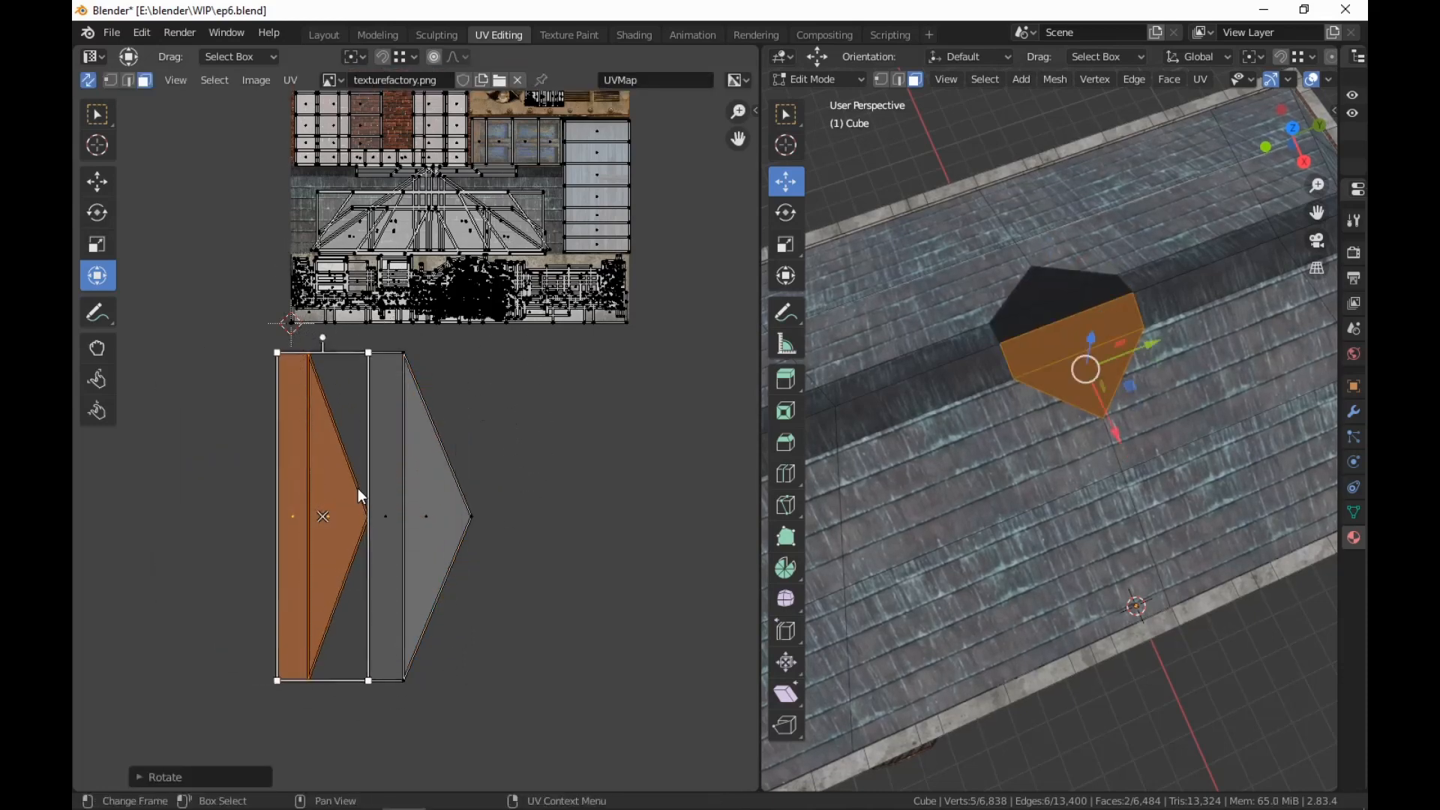
key(g)
click(459, 518)
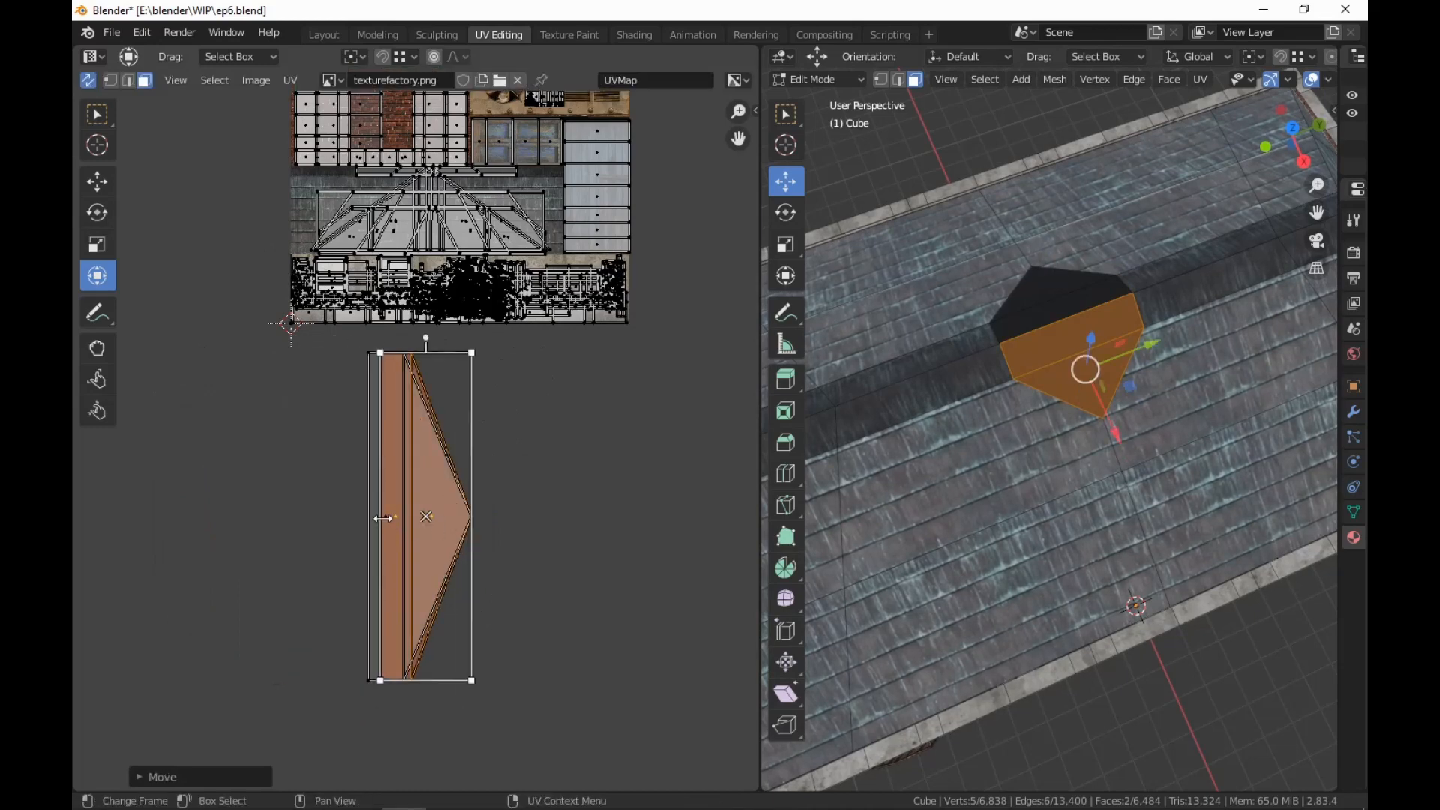
key(s)
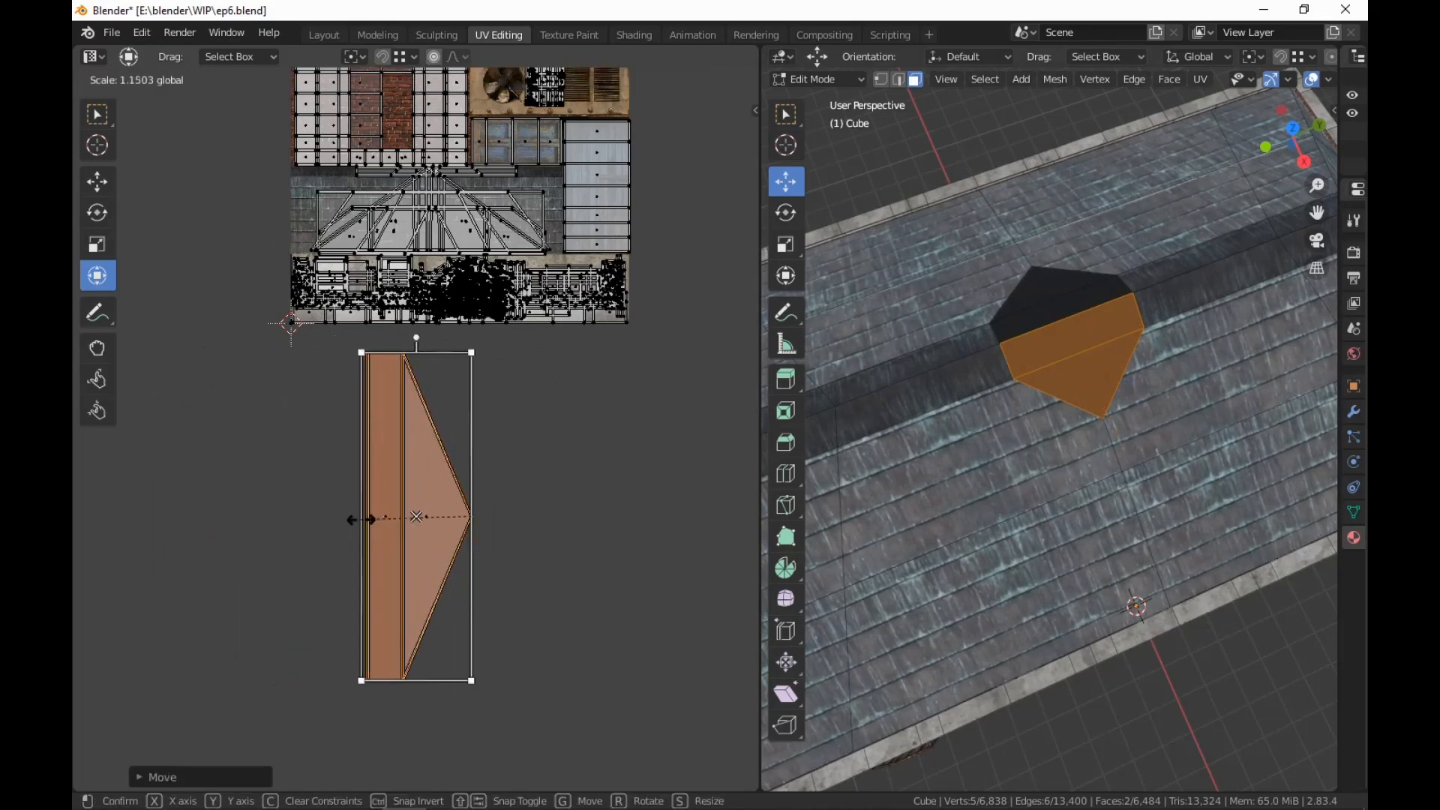
click(369, 520)
Rotate the overlapped patch UVs 90 degrees clockwise so the triangle points down, and move them up onto the slate roof texture
drag(513, 325, 291, 782)
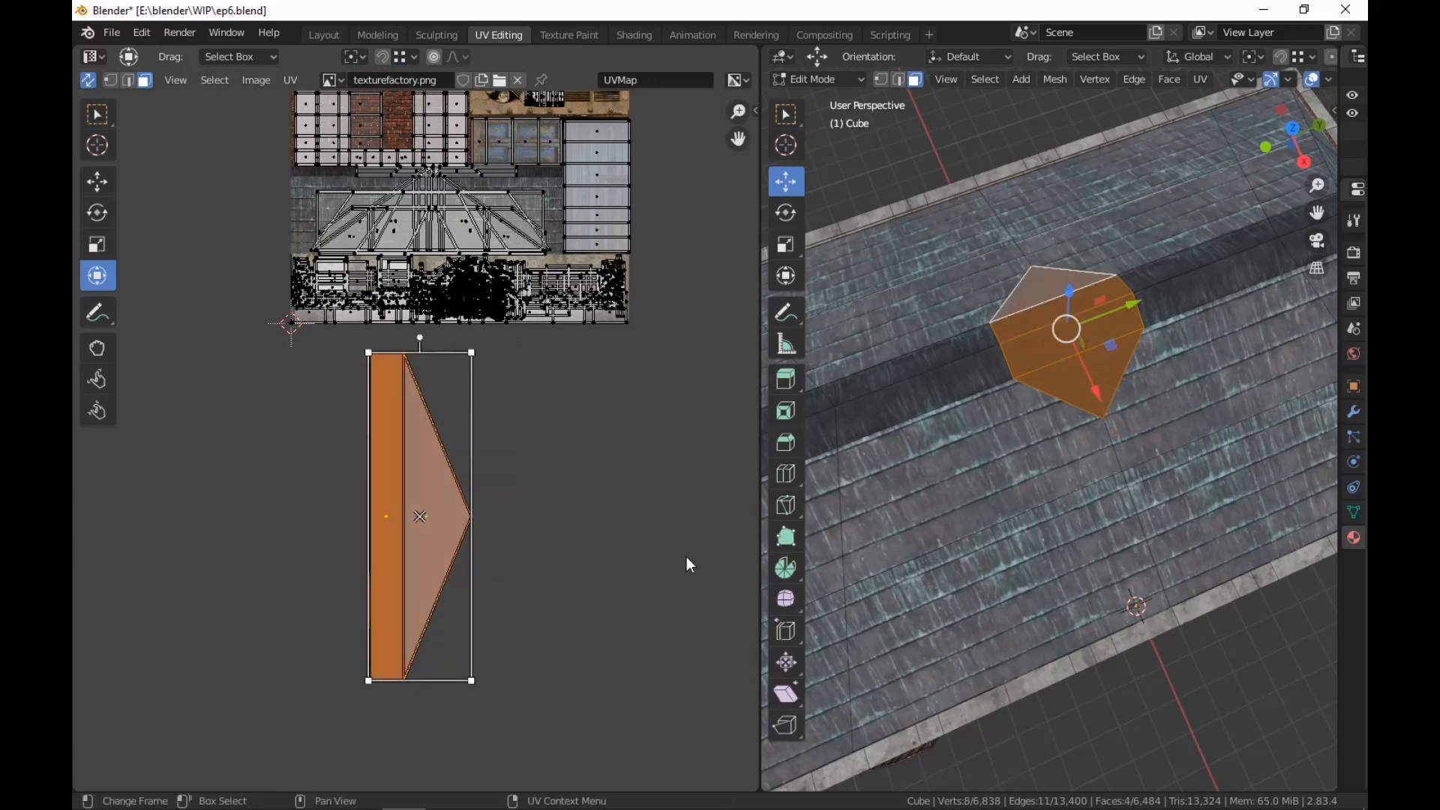
key(r)
click(454, 705)
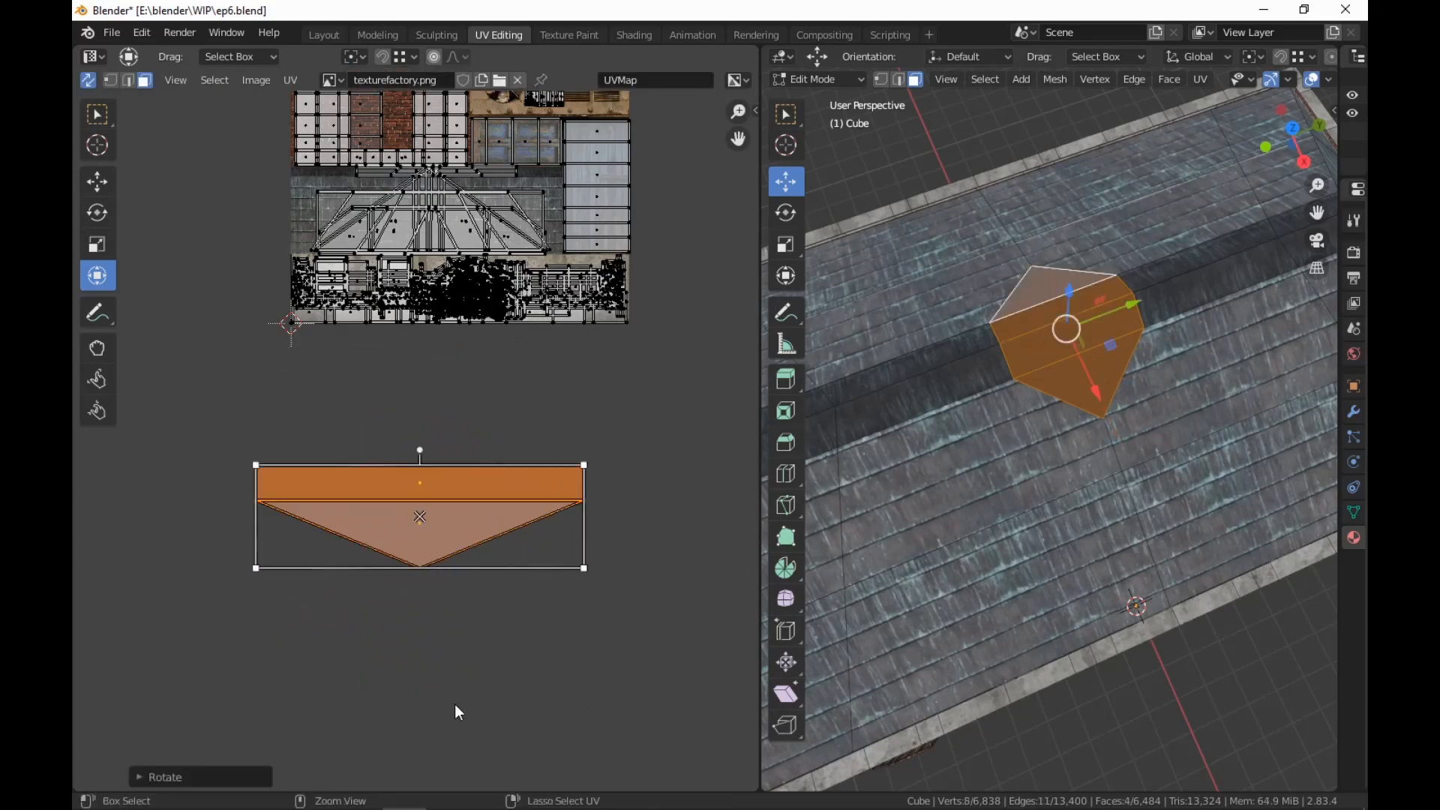
key(g)
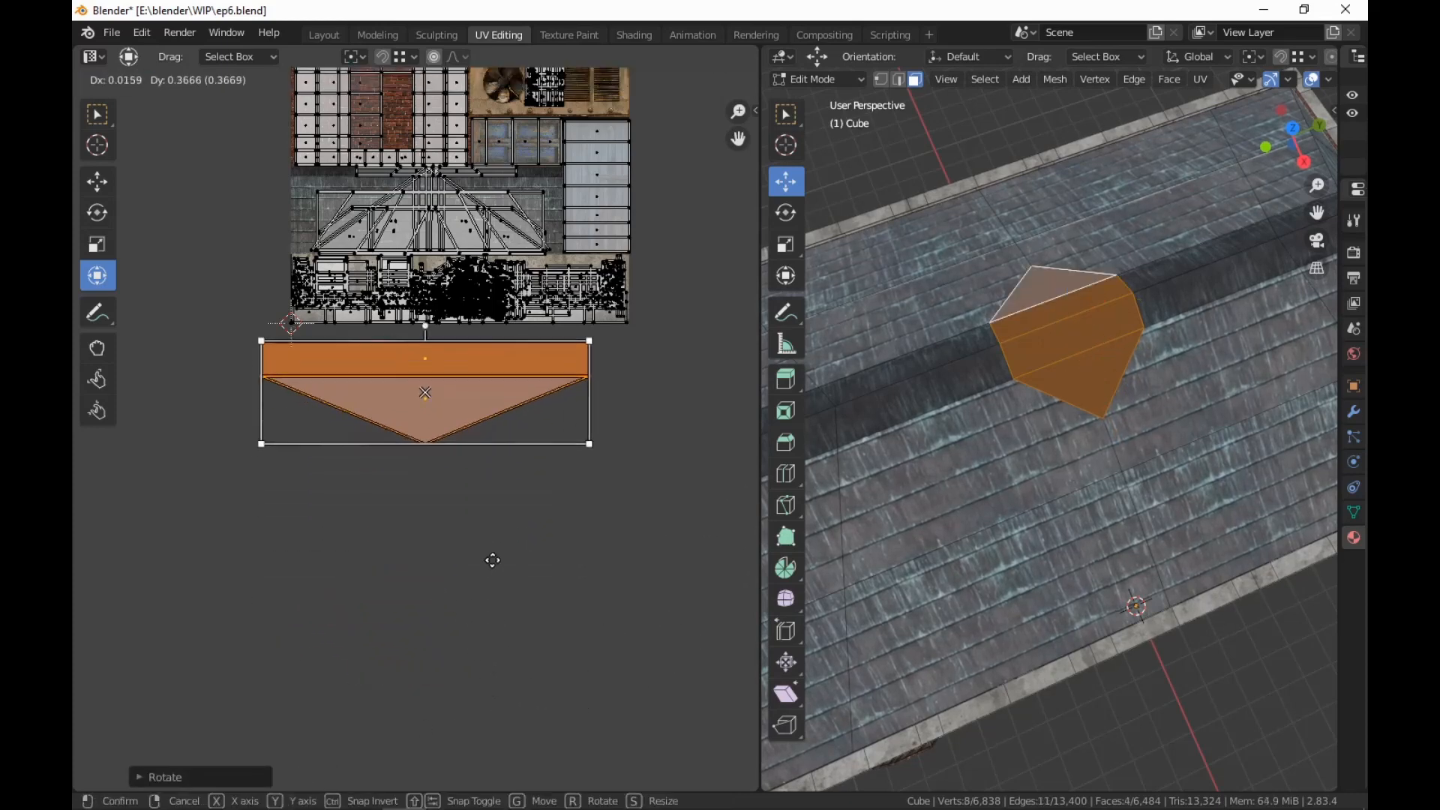
click(501, 387)
scroll(499, 387, up, 5)
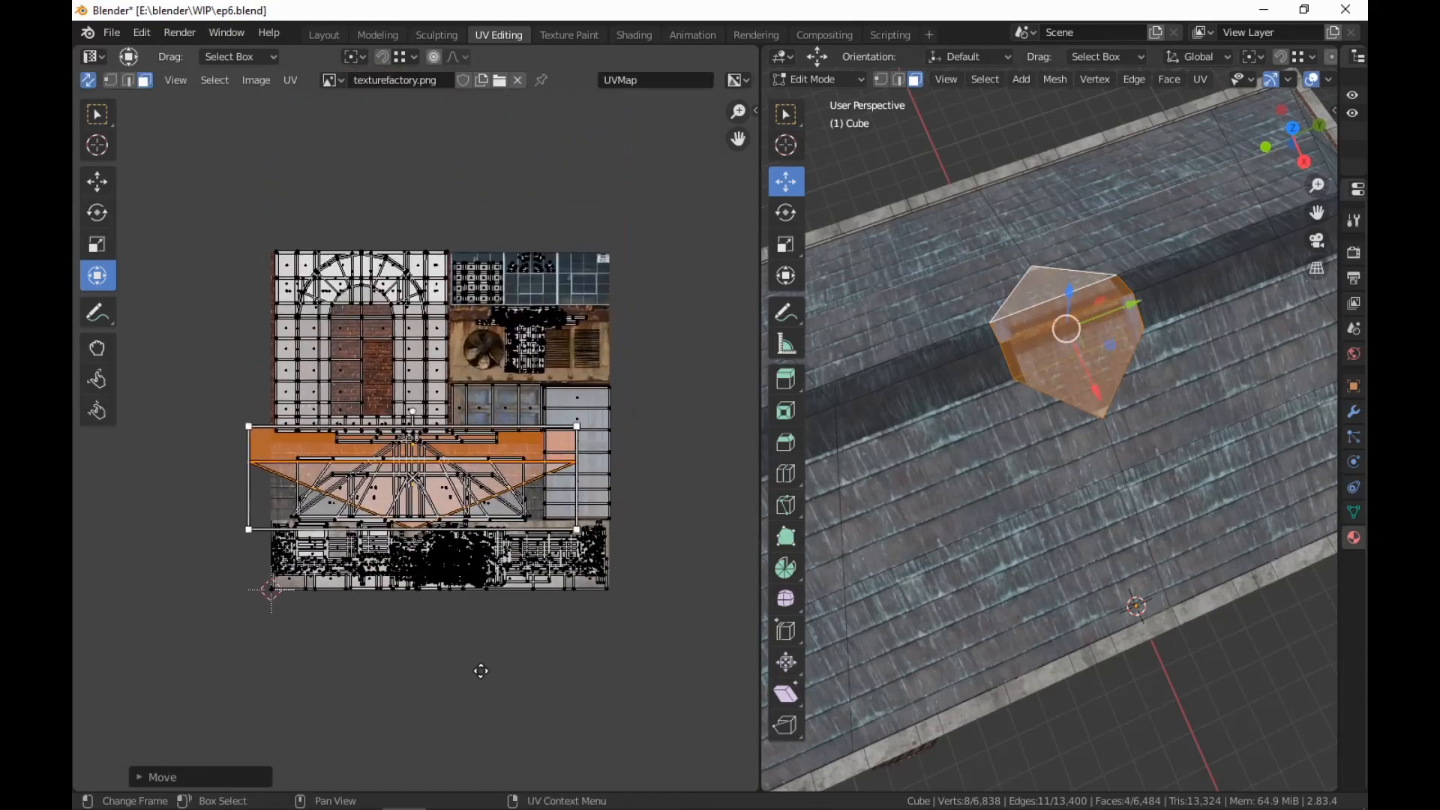
Scale down the patch UVs, finishing with a factor of about 0.73, and position them inside the lighter slate area
key(s)
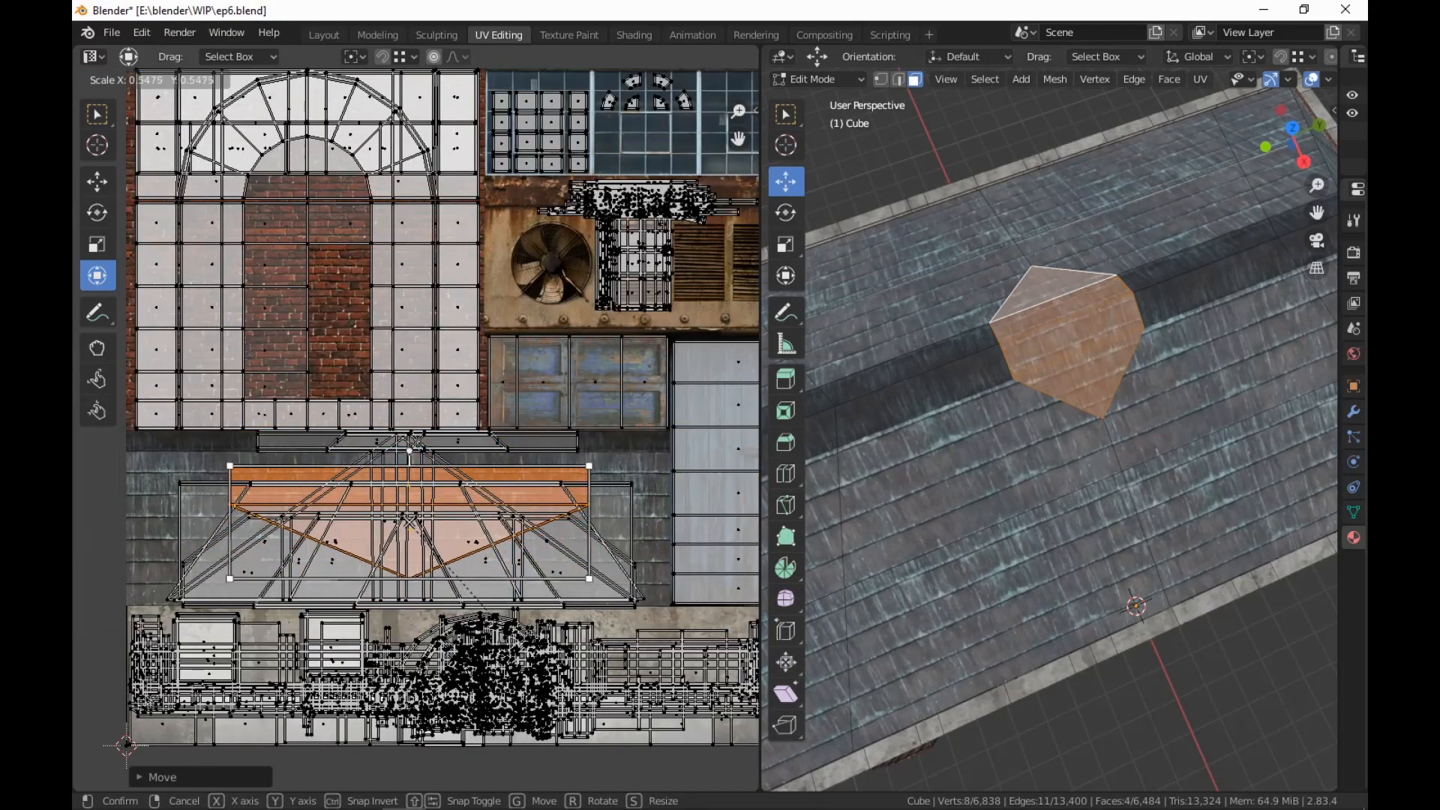
click(504, 623)
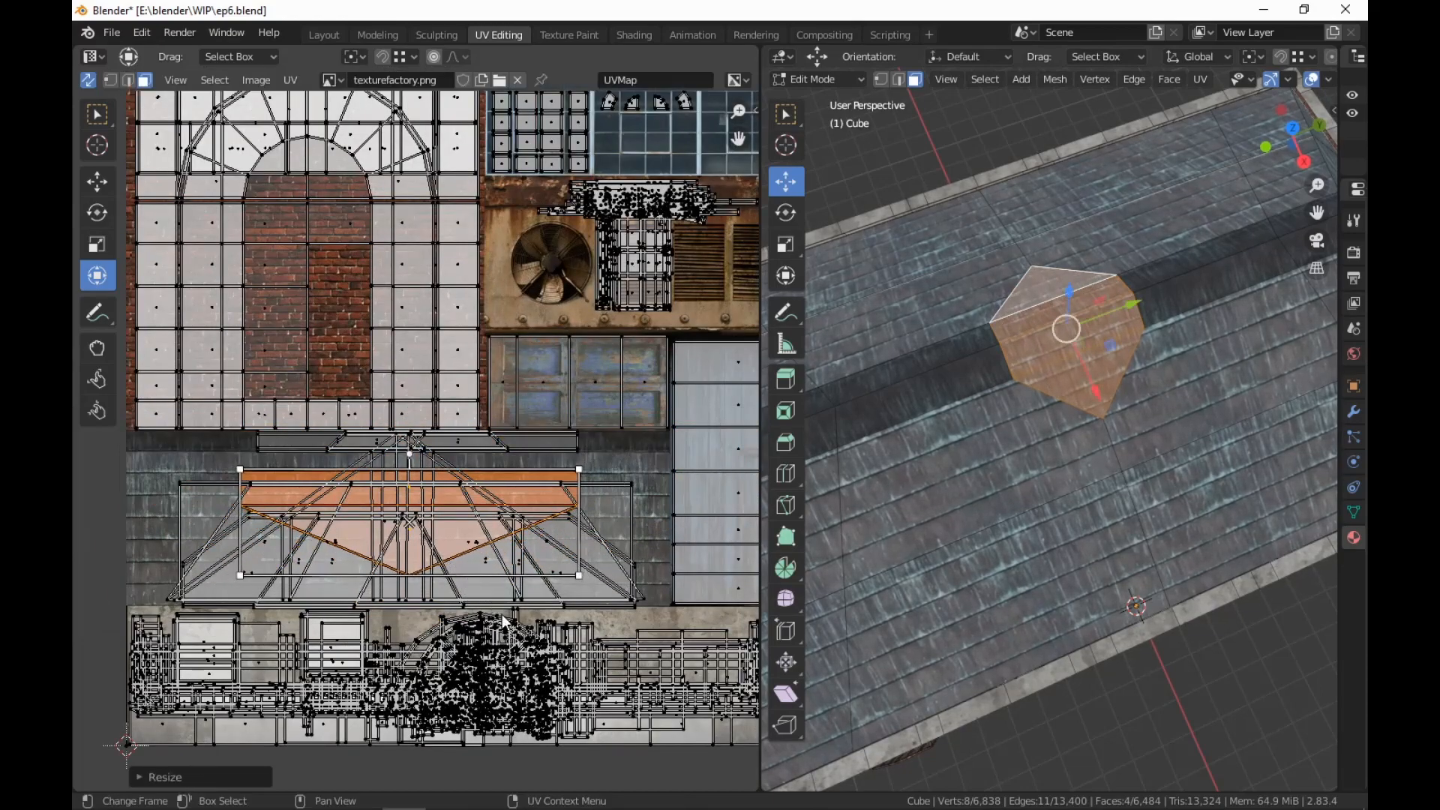
key(g)
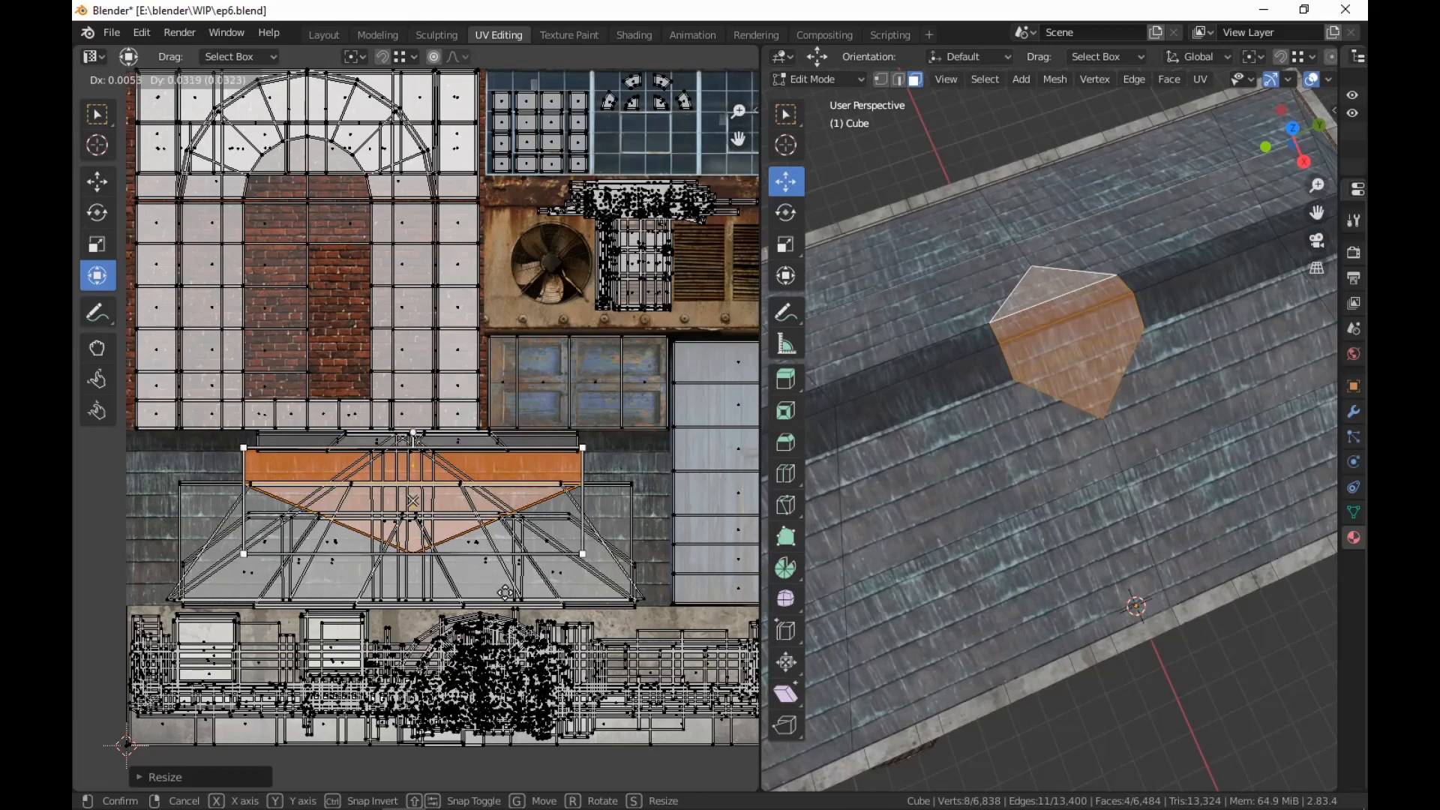
click(505, 594)
key(s)
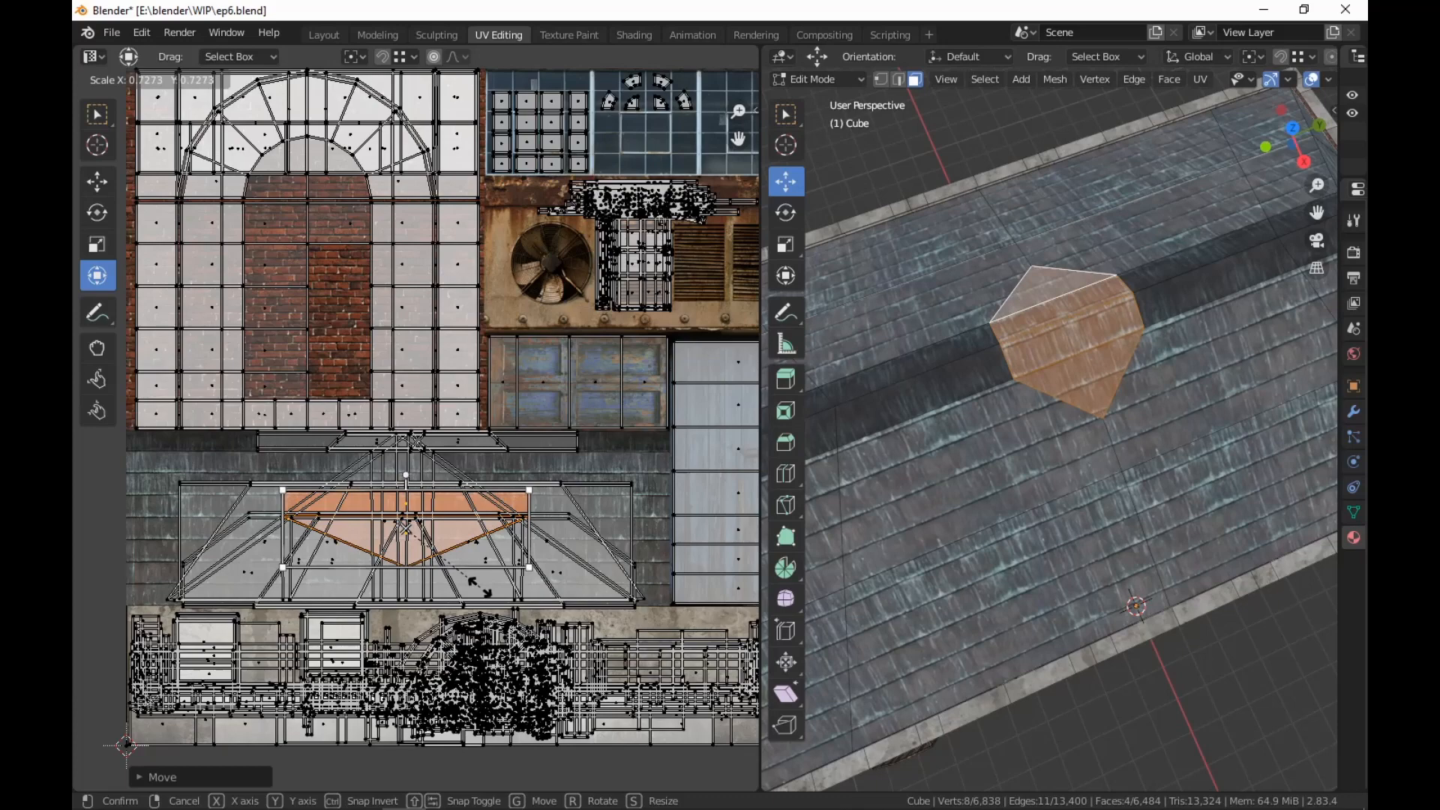
click(478, 586)
key(g)
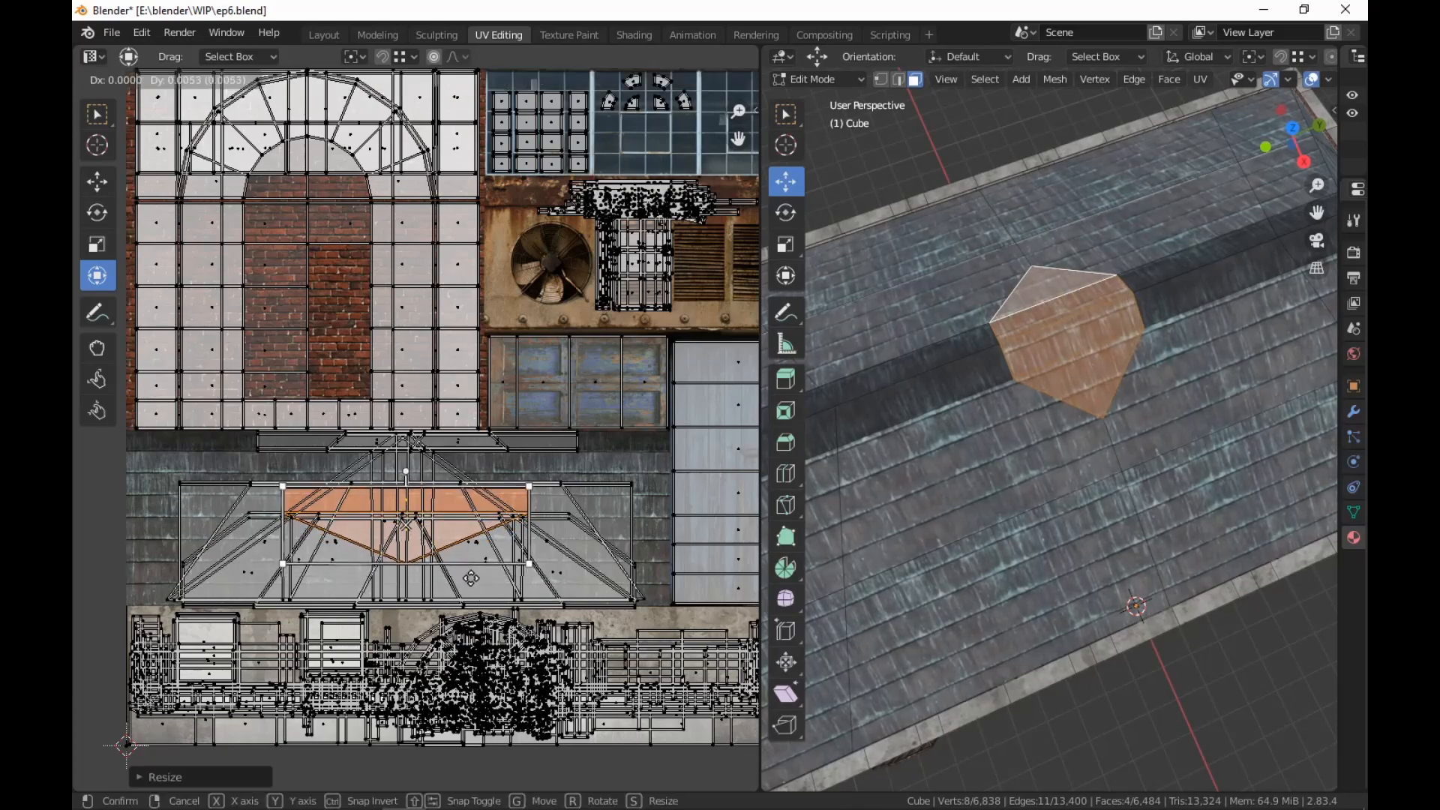
click(476, 586)
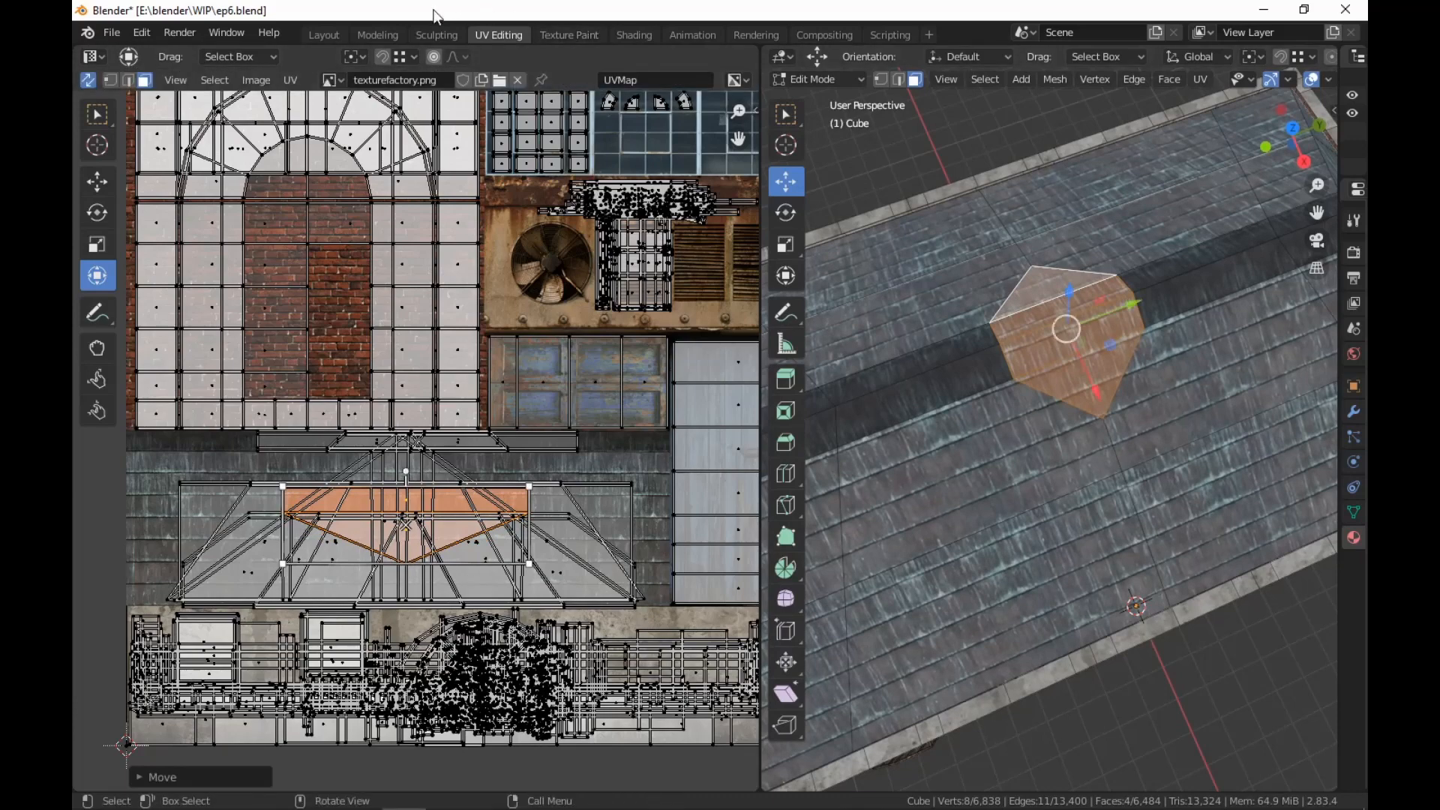
In the Modeling workspace, extrude the two middle faces of the ridge patch upward about 0.82 m
click(400, 30)
click(667, 379)
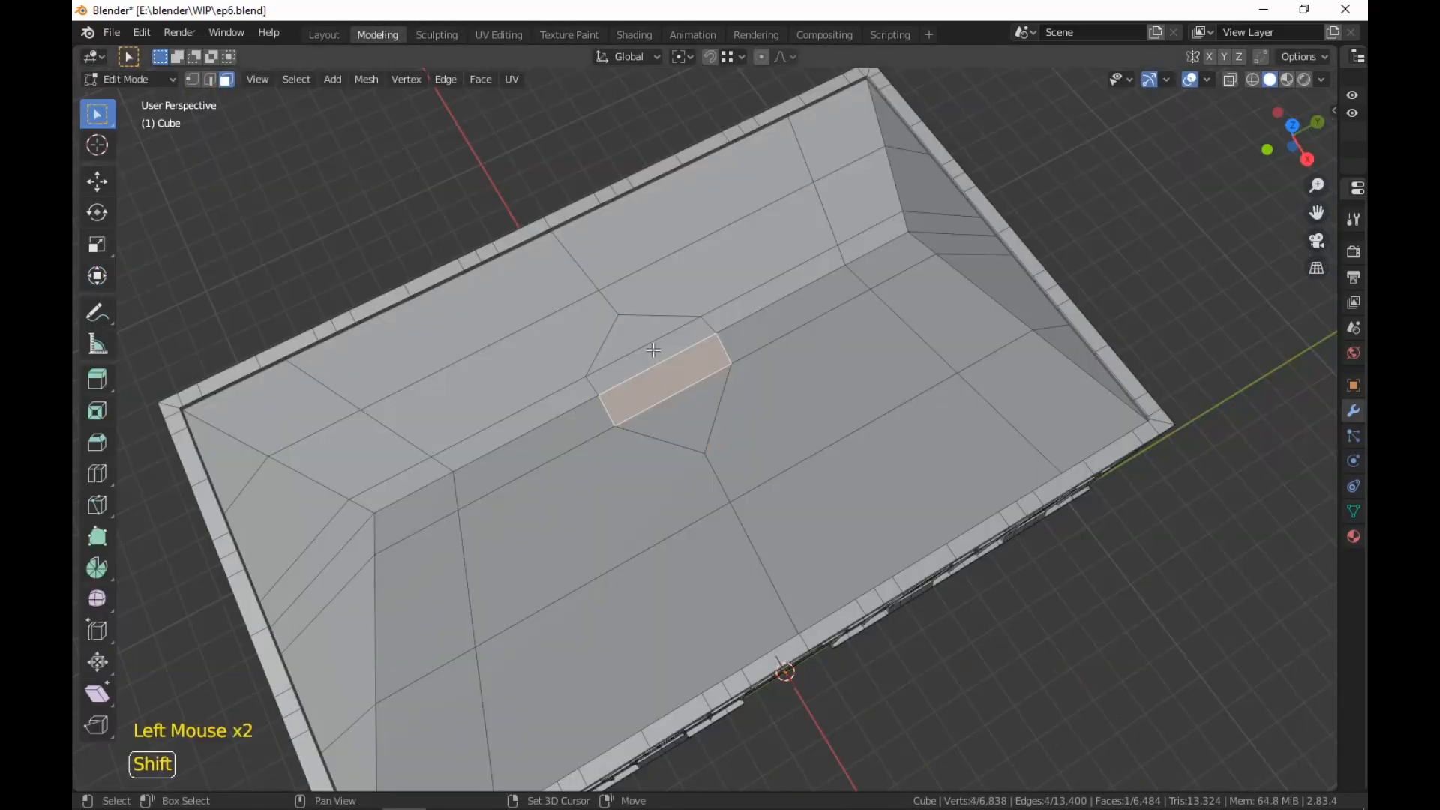
shift+click(651, 353)
middle_drag(652, 353, 922, 476)
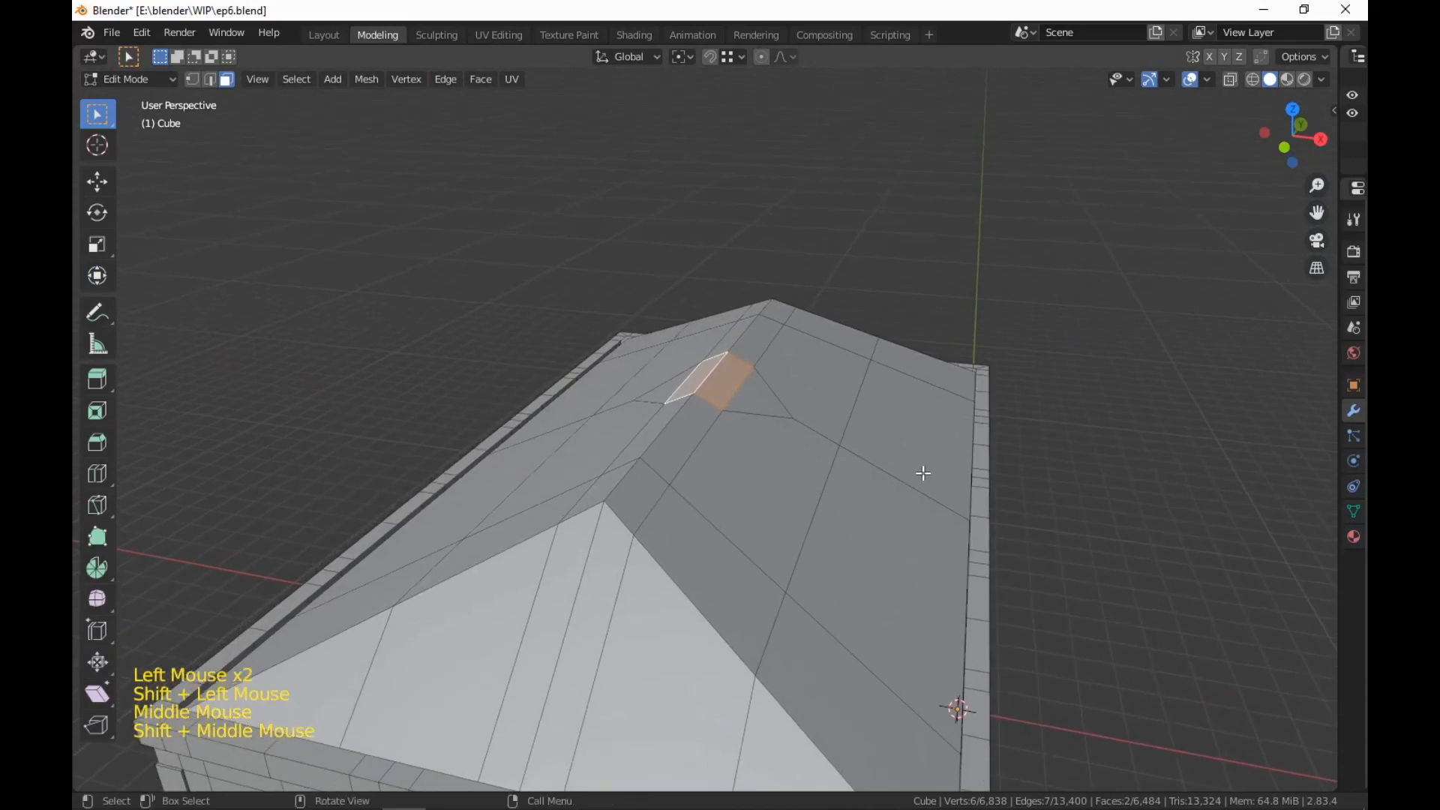
key(e)
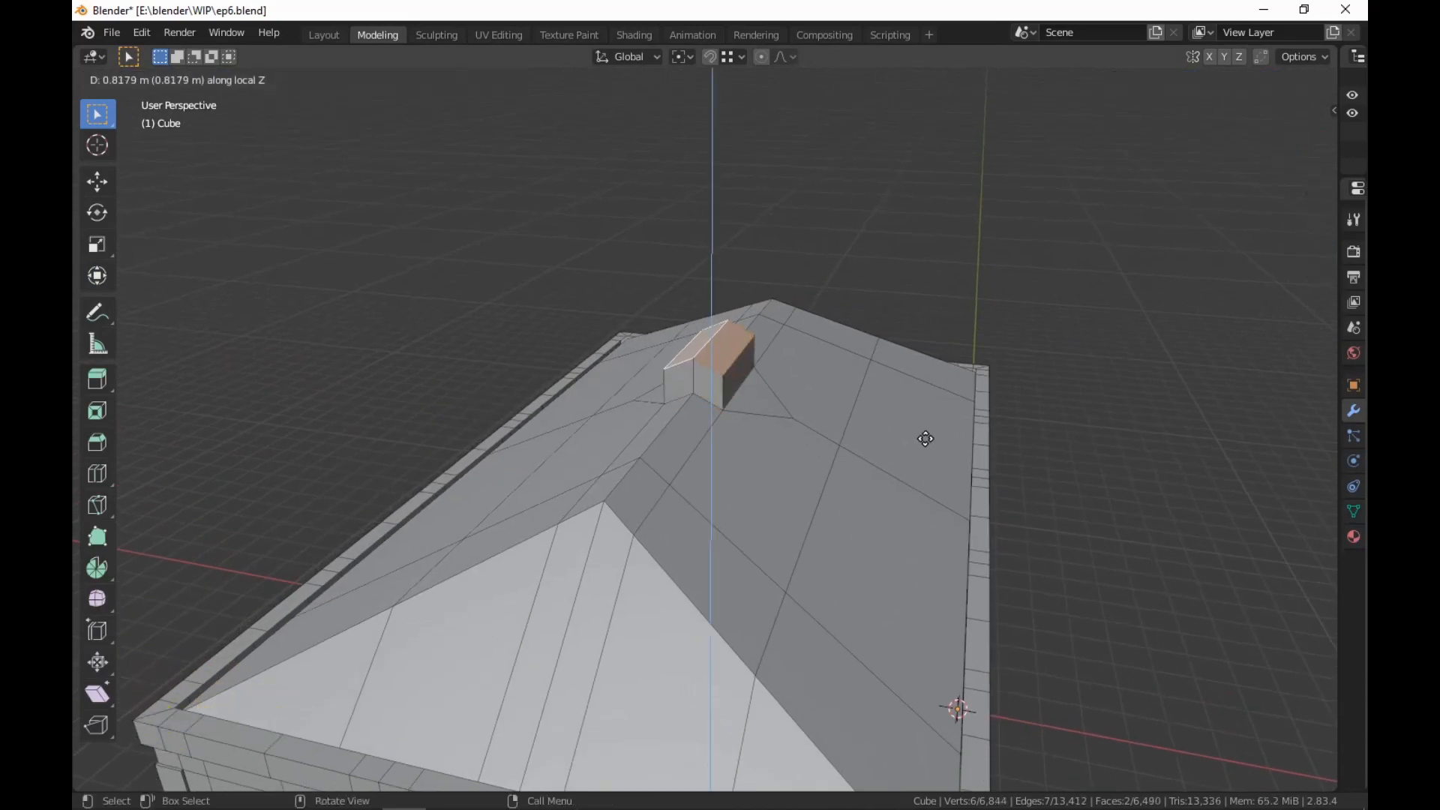
click(926, 438)
Flatten the extruded block's top faces by scaling to 0 along Z, and adjust their height along Z
key(s)
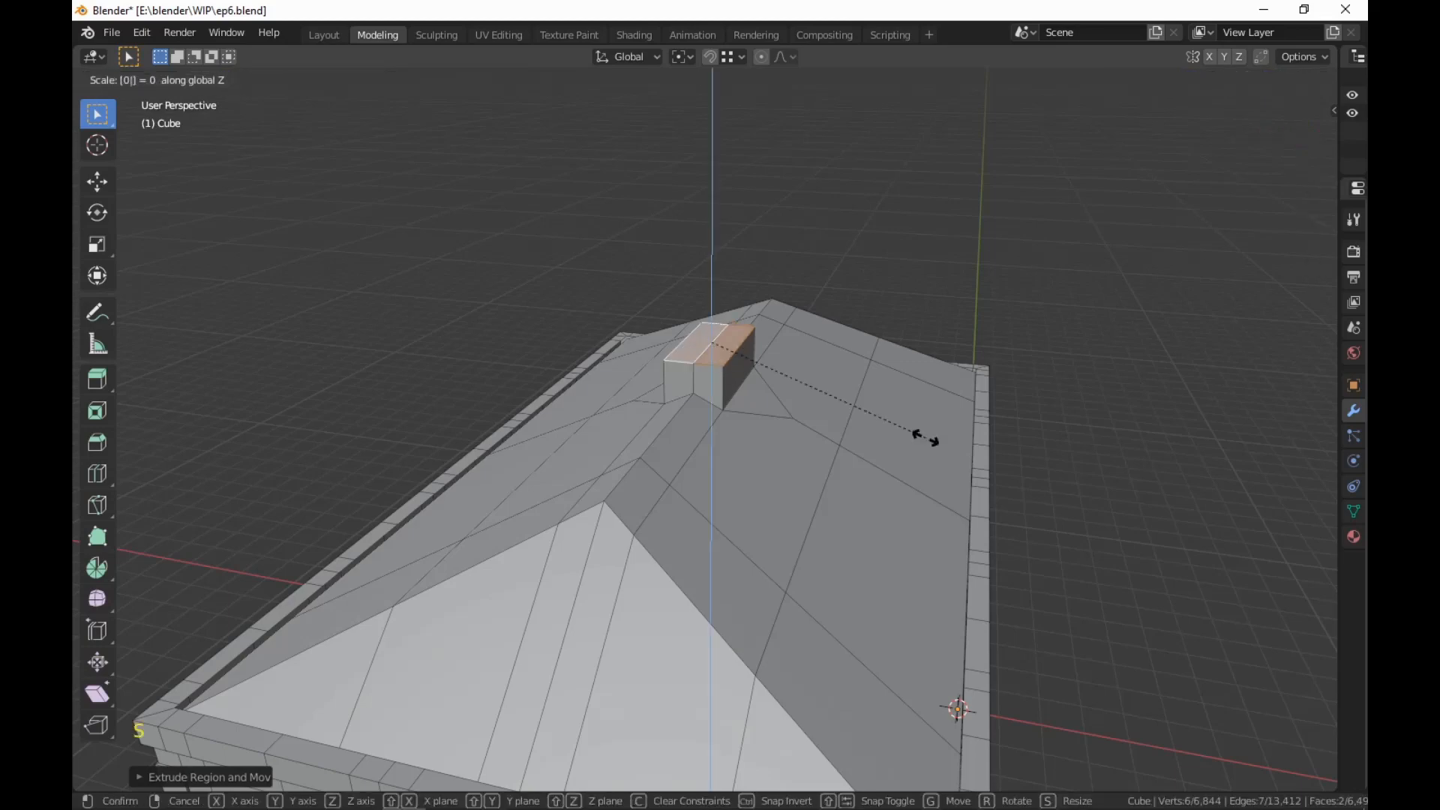
click(927, 439)
key(g)
key(z)
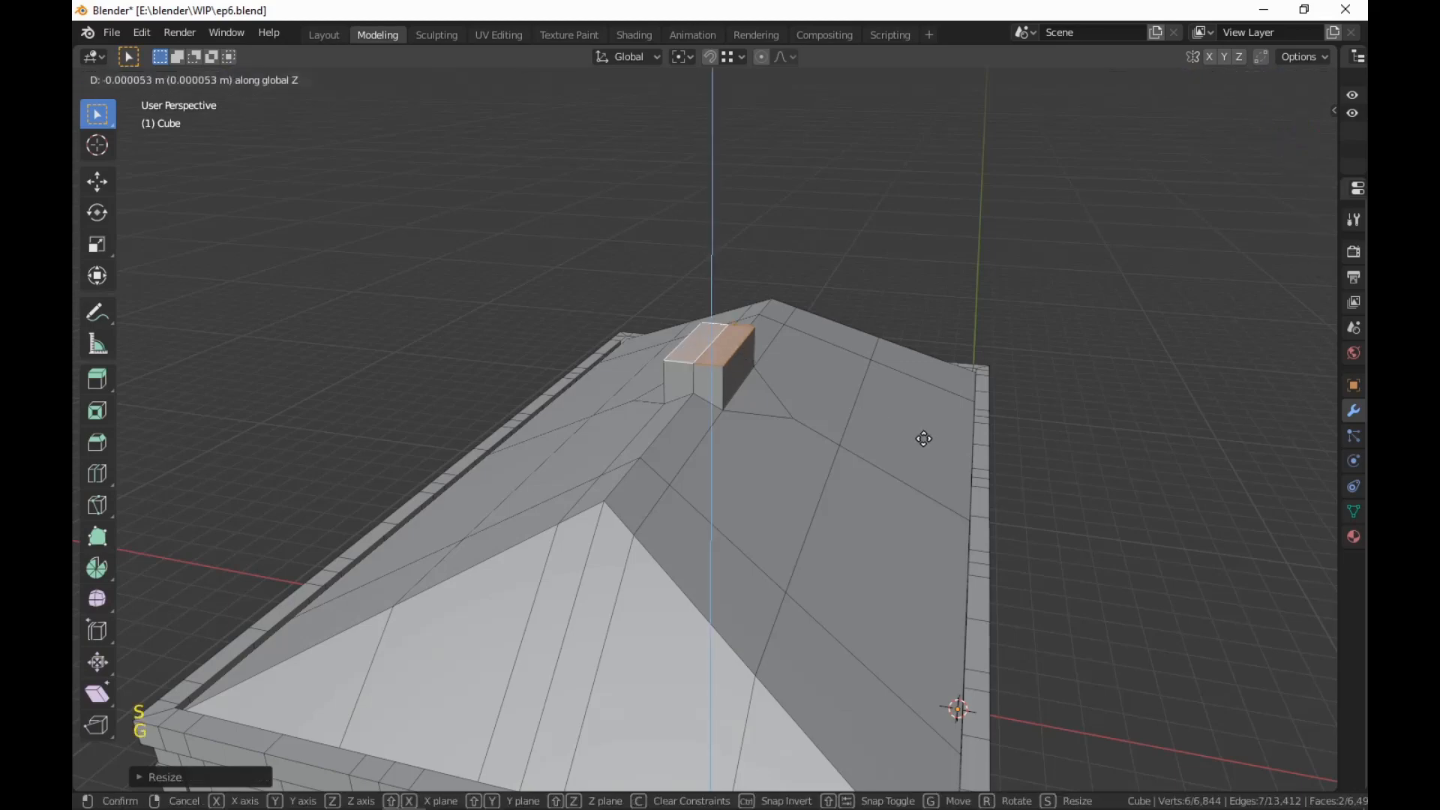
click(909, 463)
Inset the two flattened top faces of the ridge block to form a narrow rim
middle_drag(909, 462, 874, 588)
scroll(820, 547, up, 2)
key(i)
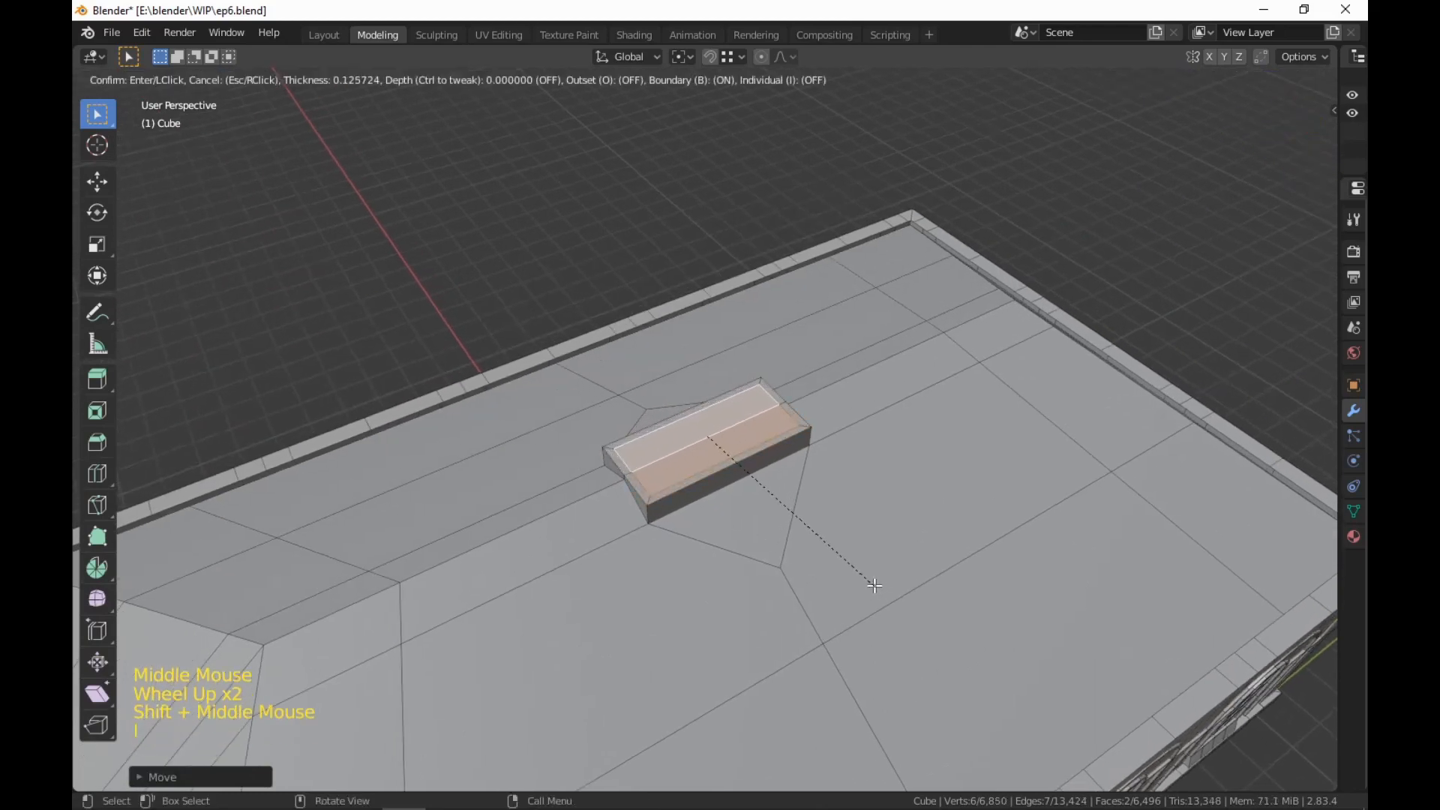
Inset the roof block's two top faces by about 0.126 and extrude them upward about 0.31 m
click(875, 589)
key(e)
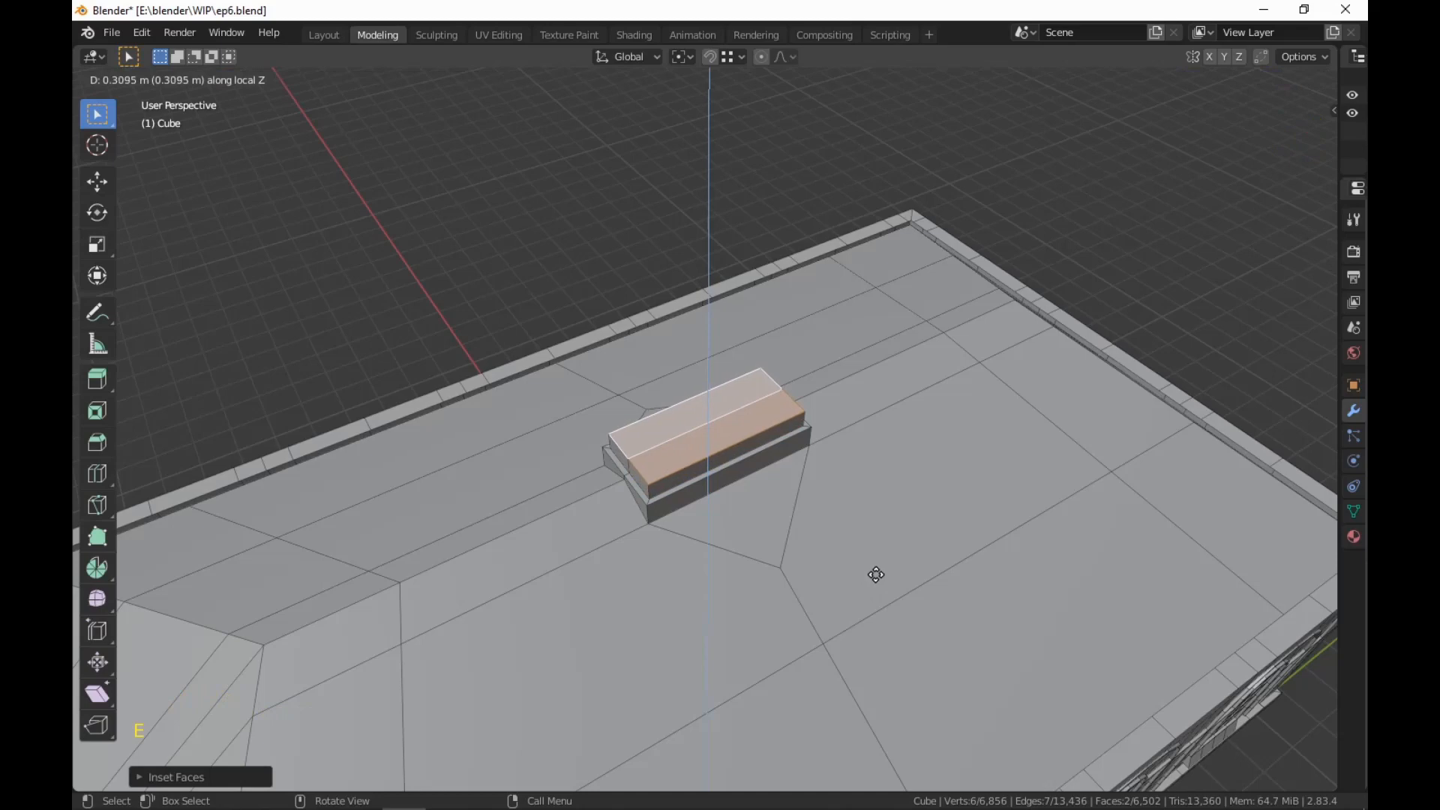
click(877, 575)
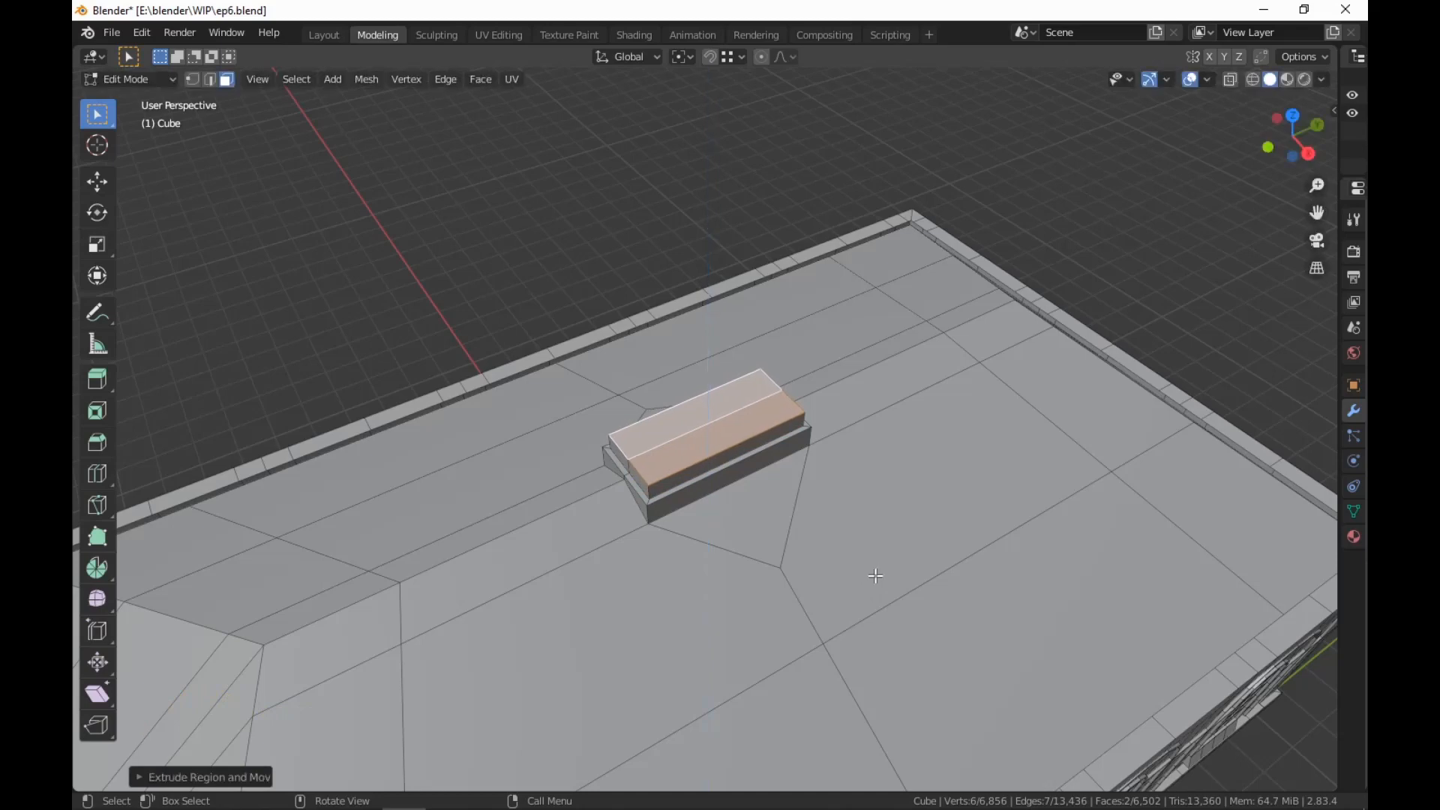
key(i)
right_click(916, 615)
Add a loop cut crosswise through the middle of the raised roof block
middle_drag(916, 614, 848, 598)
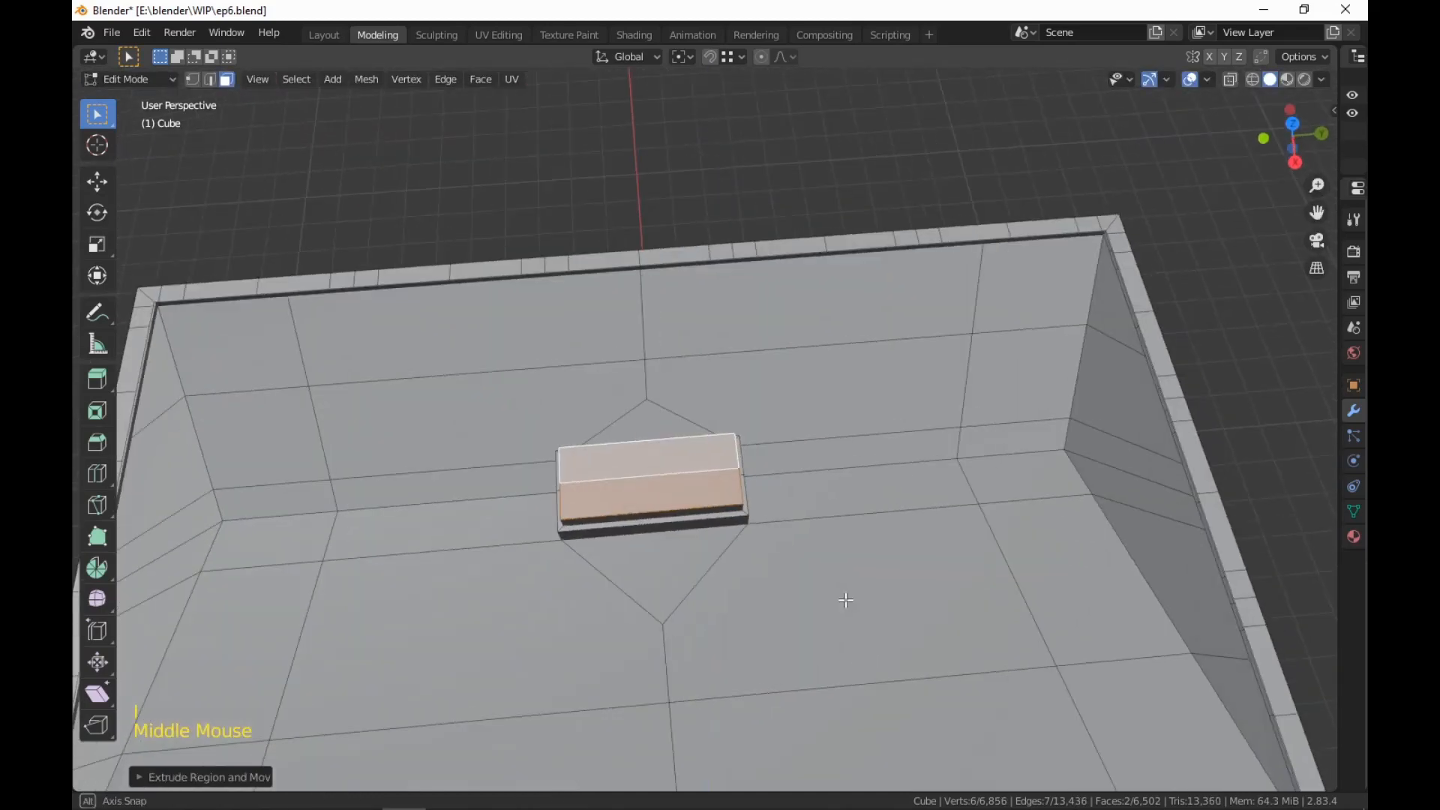
scroll(833, 591, up, 1)
key(ctrl+r)
click(636, 505)
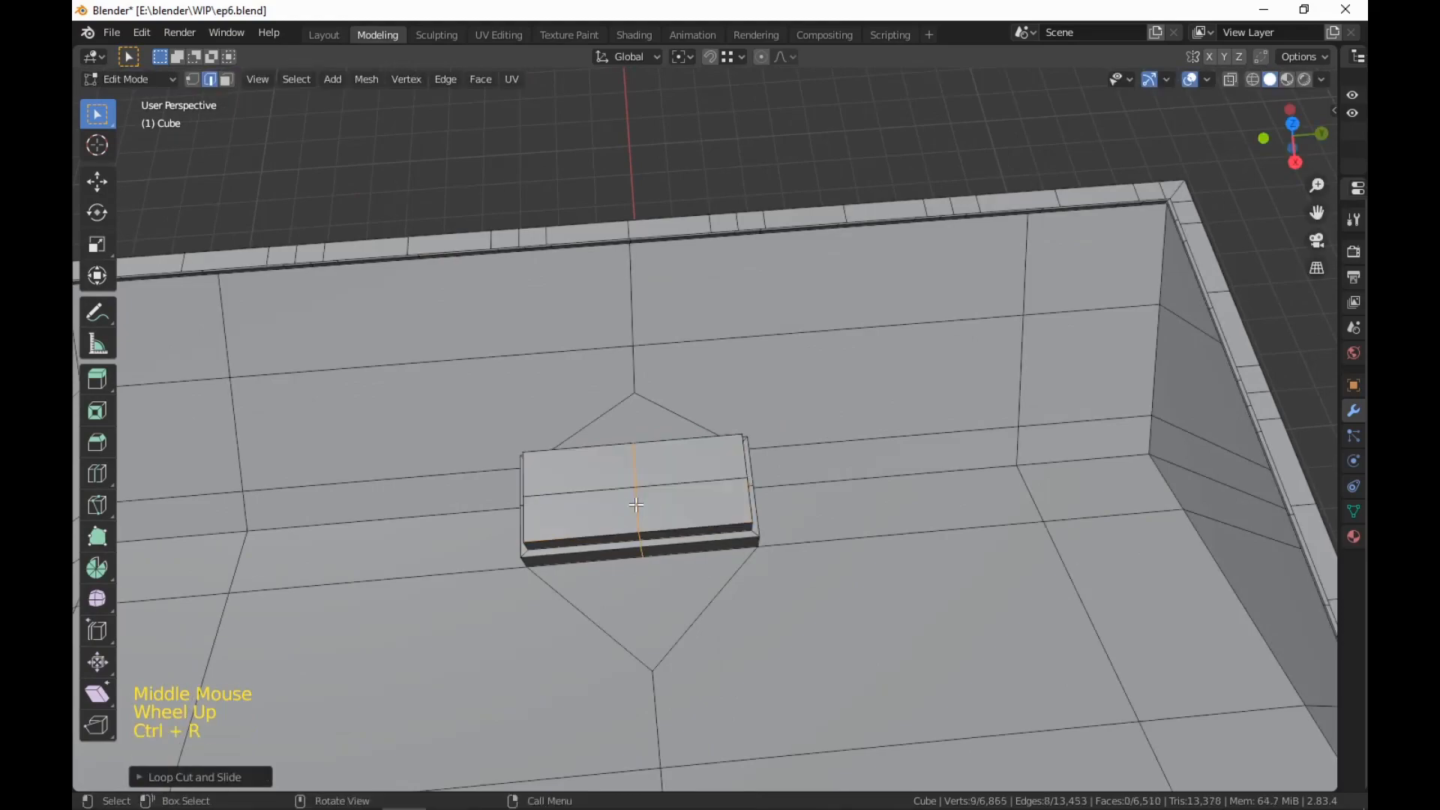
middle_drag(637, 506, 873, 582)
scroll(850, 586, up, 1)
key(3)
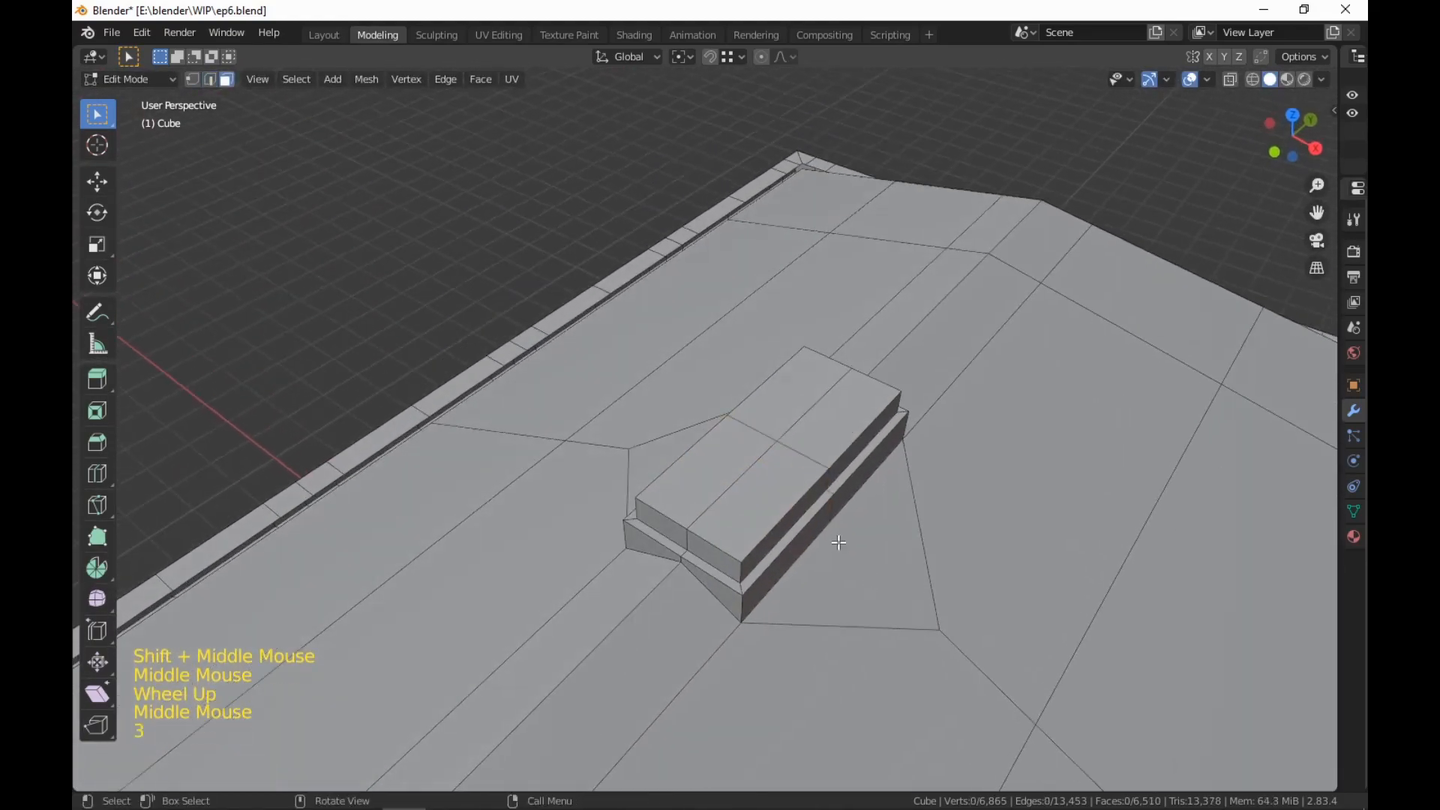
click(720, 459)
shift+click(757, 510)
shift+click(794, 408)
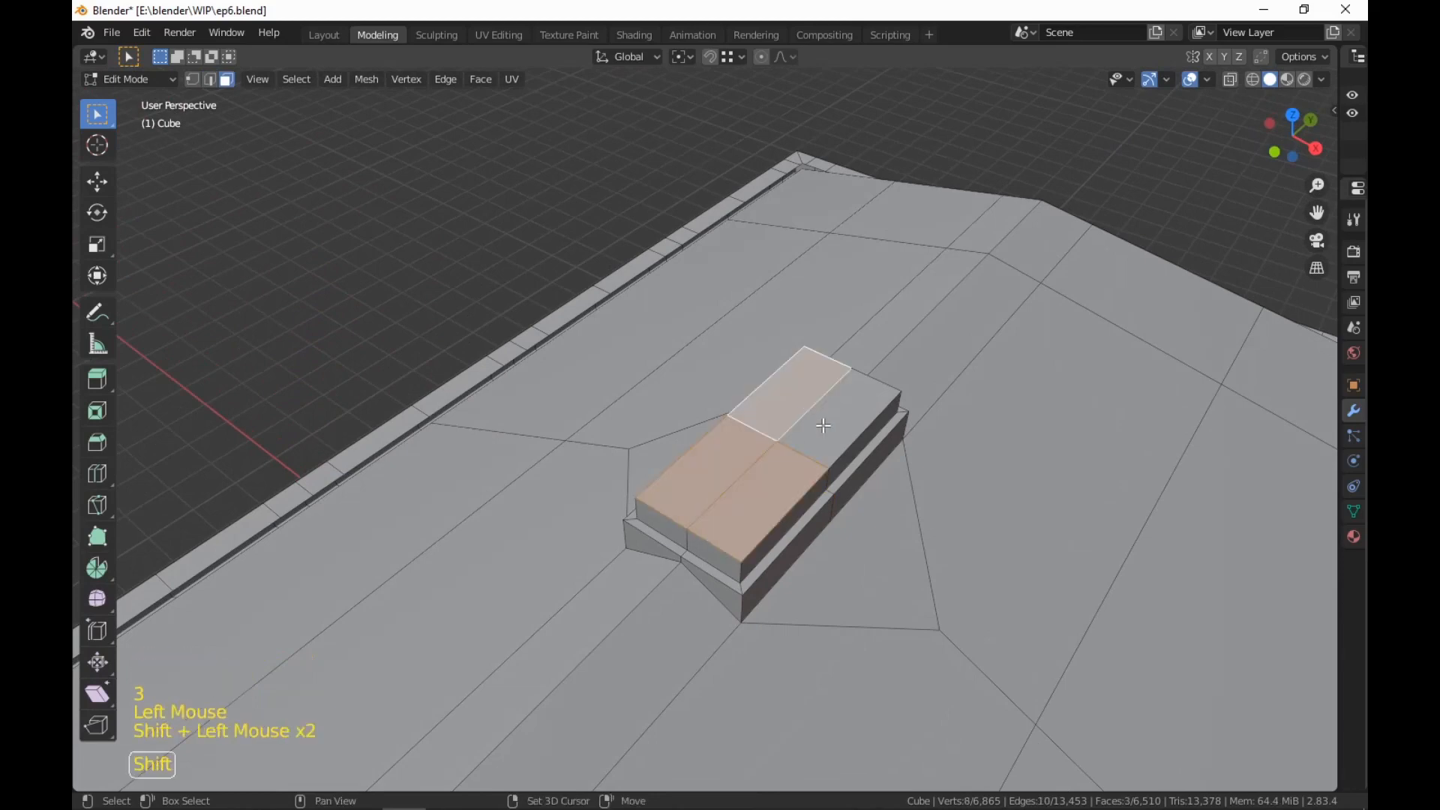
shift+click(826, 412)
key(i)
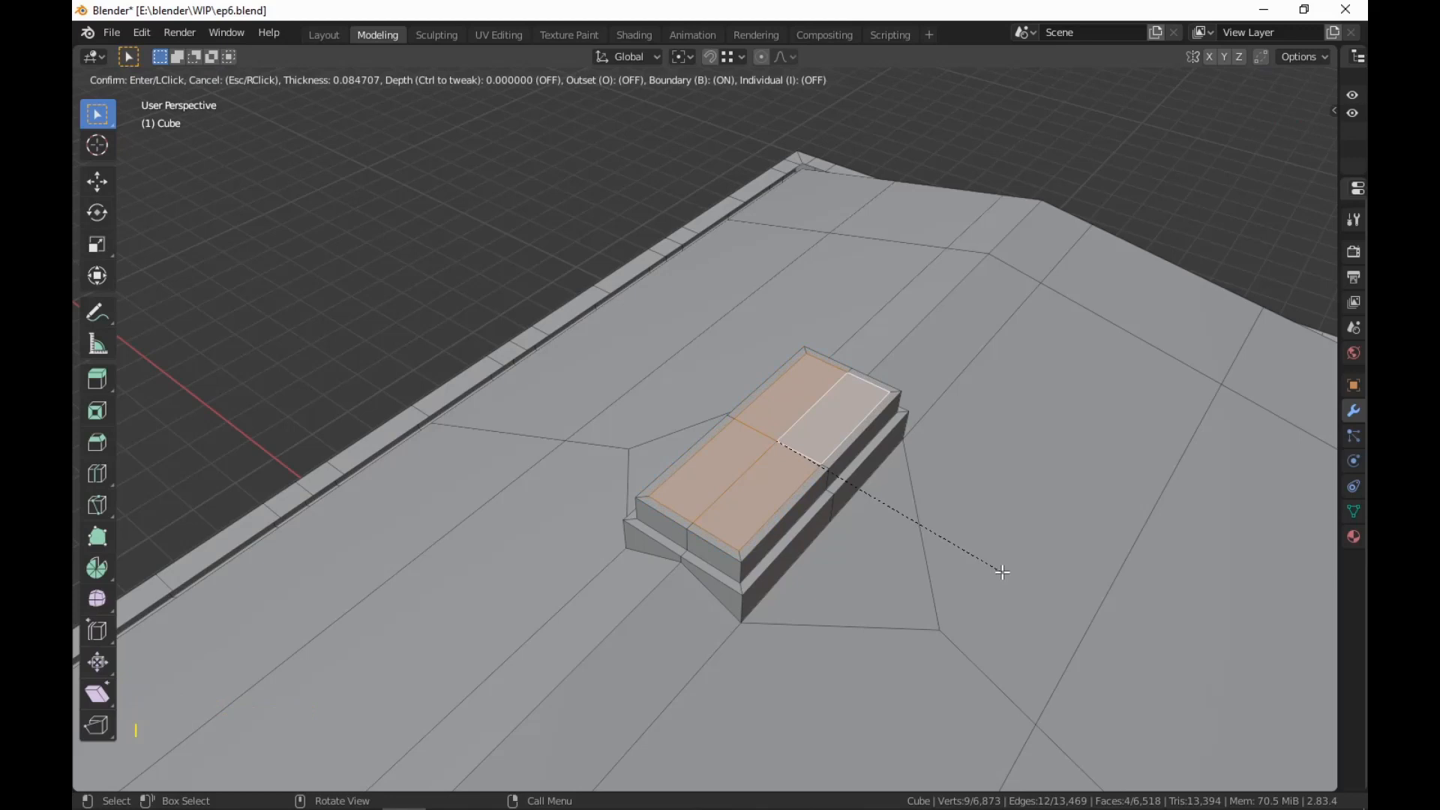
right_click(1003, 572)
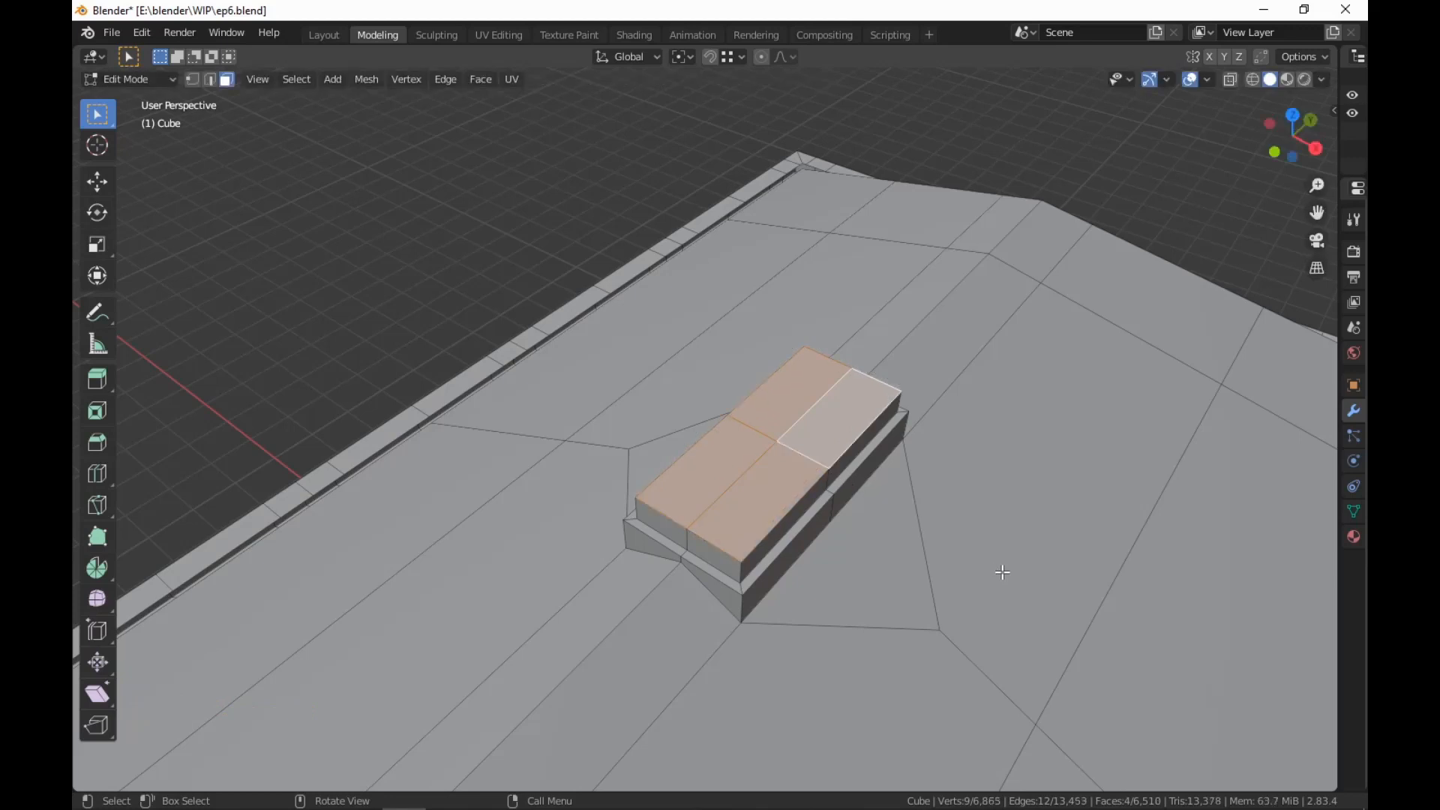
Dissolve the two lengthwise centre edges on top of the roof block, leaving one face per half
middle_drag(1002, 572, 999, 574)
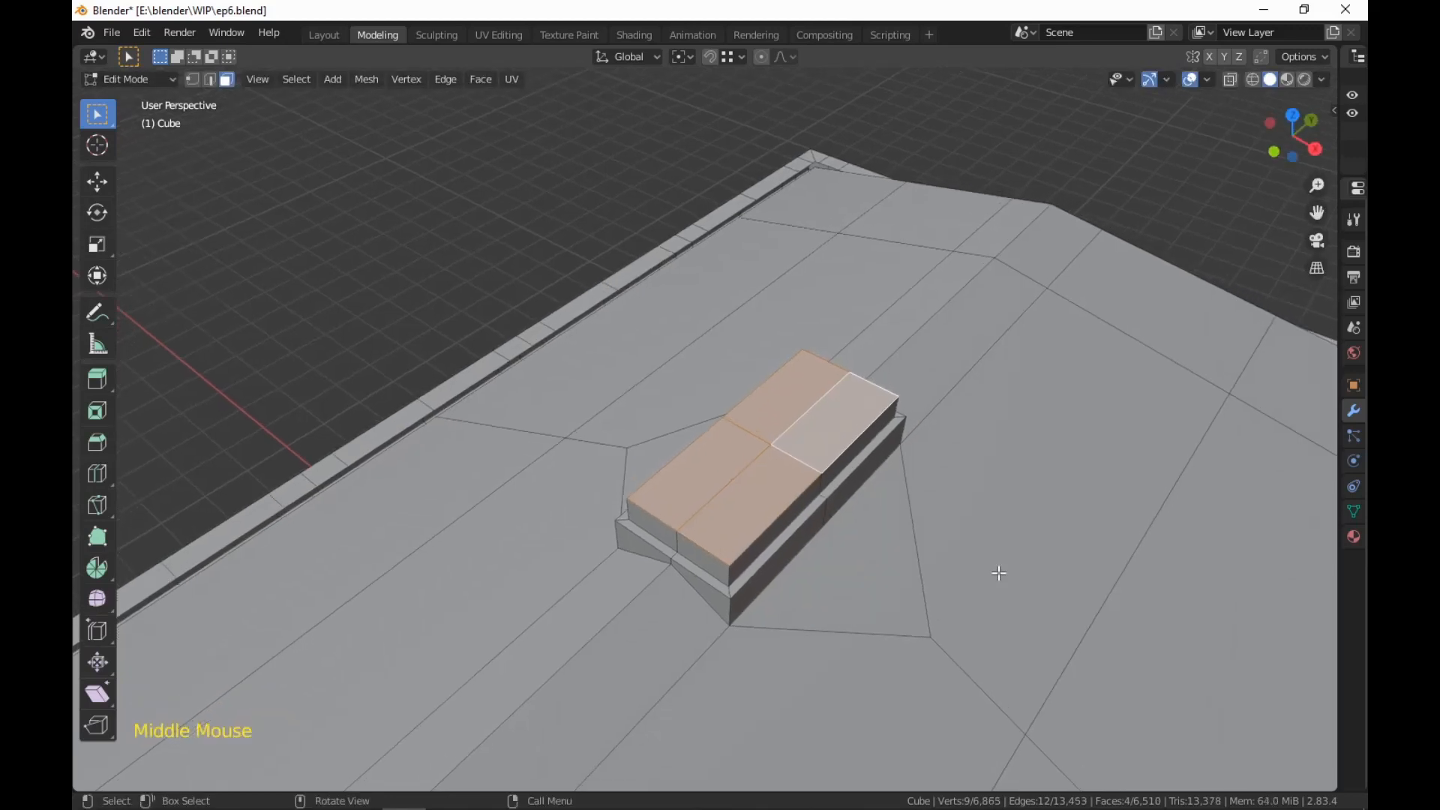
key(2)
click(752, 473)
shift+click(805, 411)
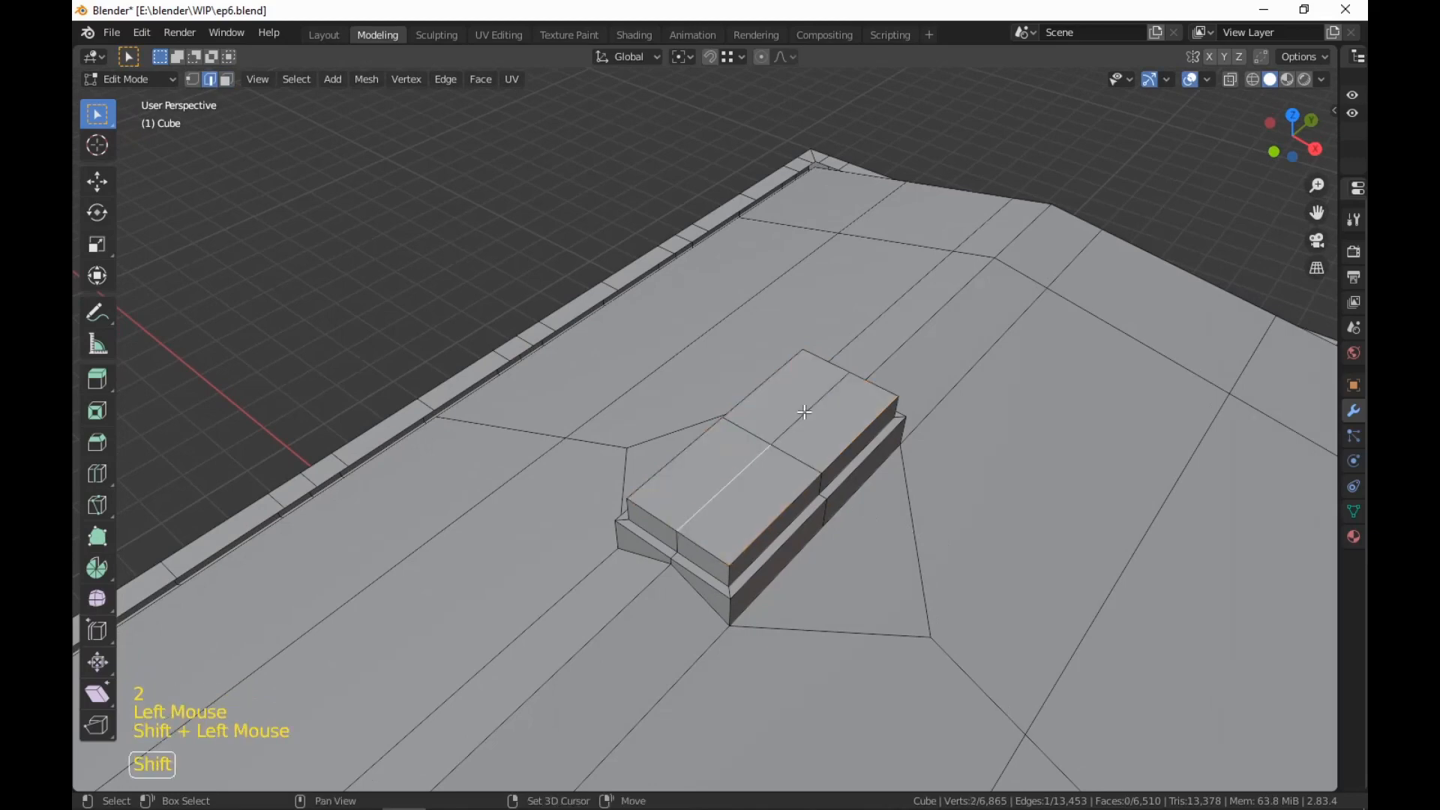
shift+right_click(804, 412)
right_click(815, 446)
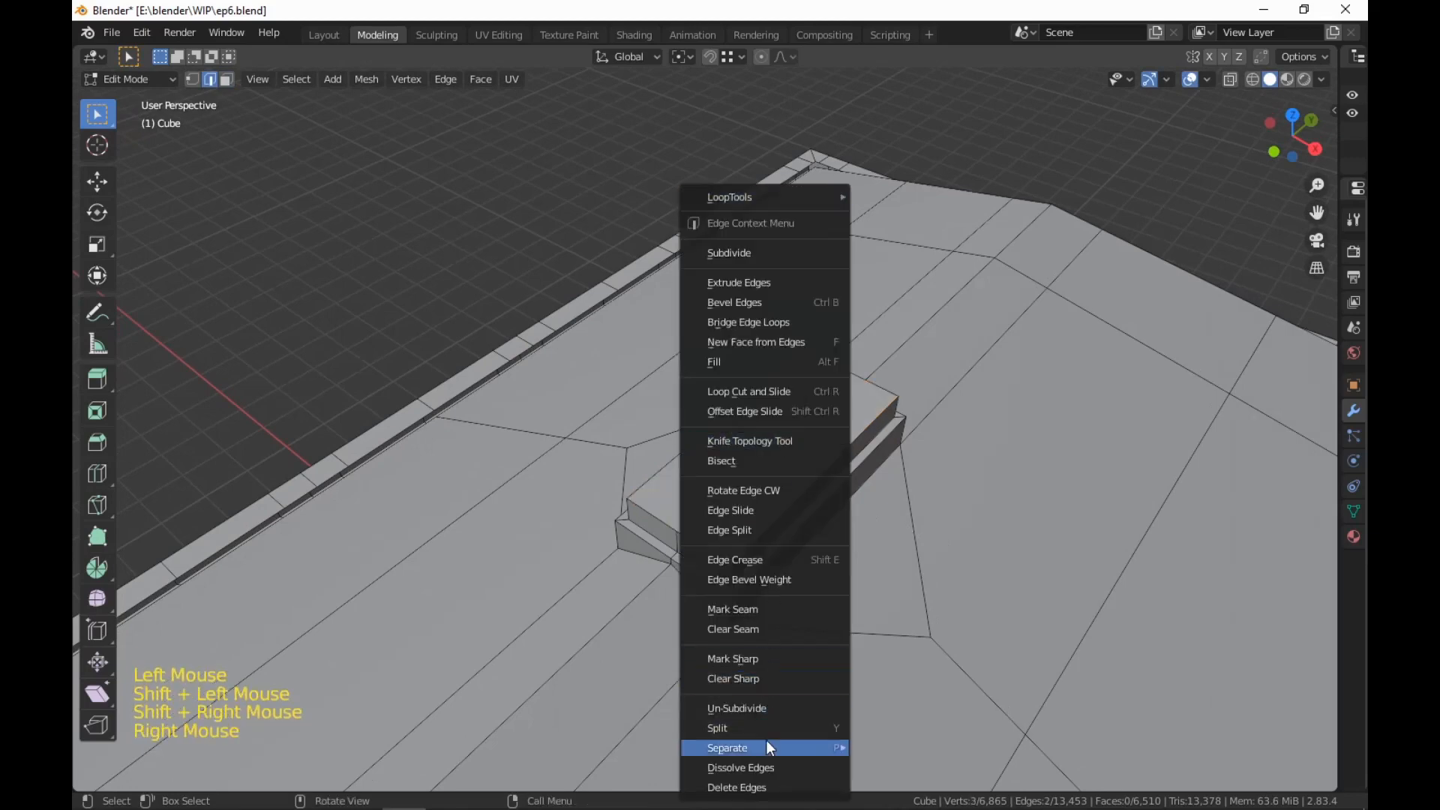
click(771, 761)
Inset the block's two top faces individually by about 0.184 and extrude them slightly upward
key(shift+c)
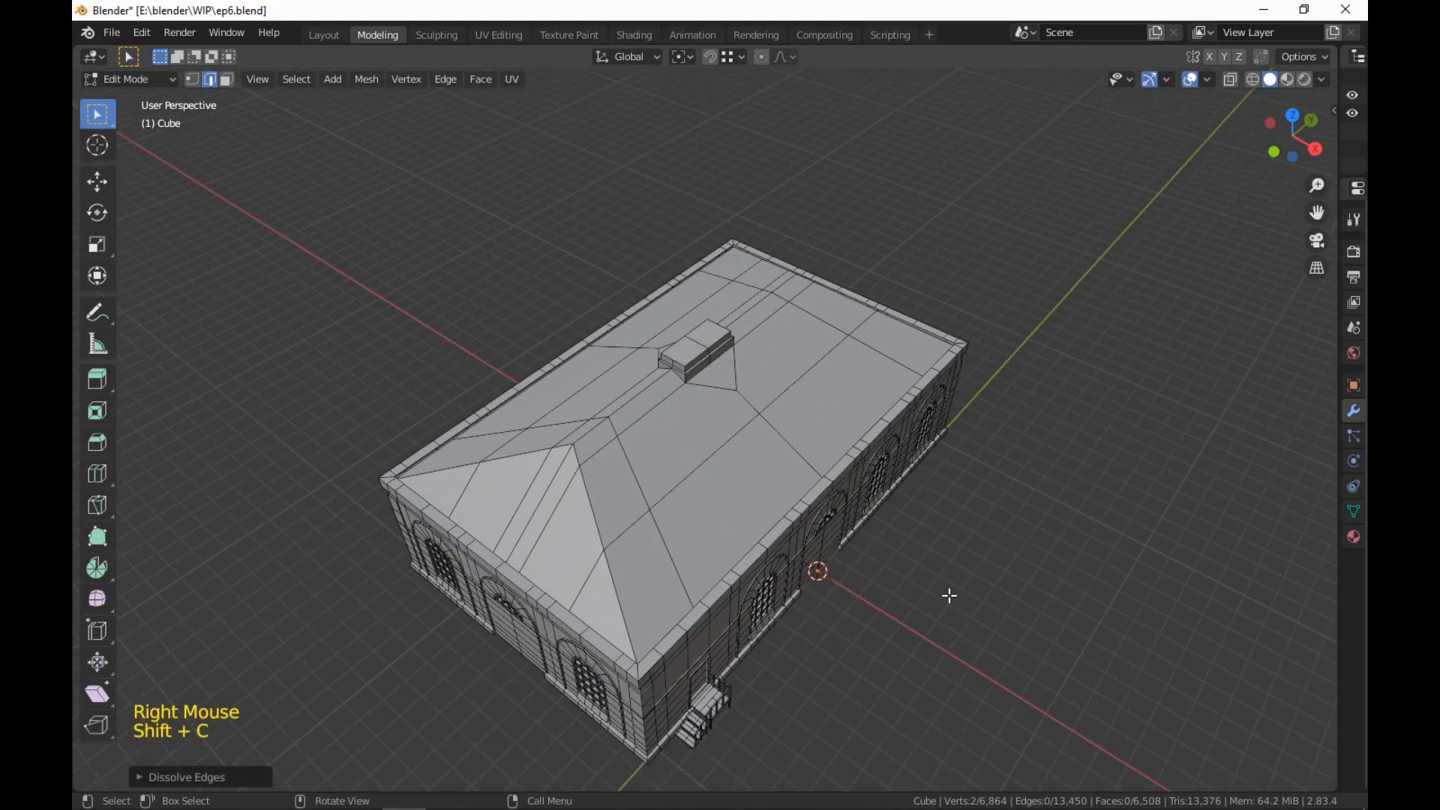
scroll(948, 595, up, 7)
shift+middle_drag(964, 354, 999, 508)
key(3)
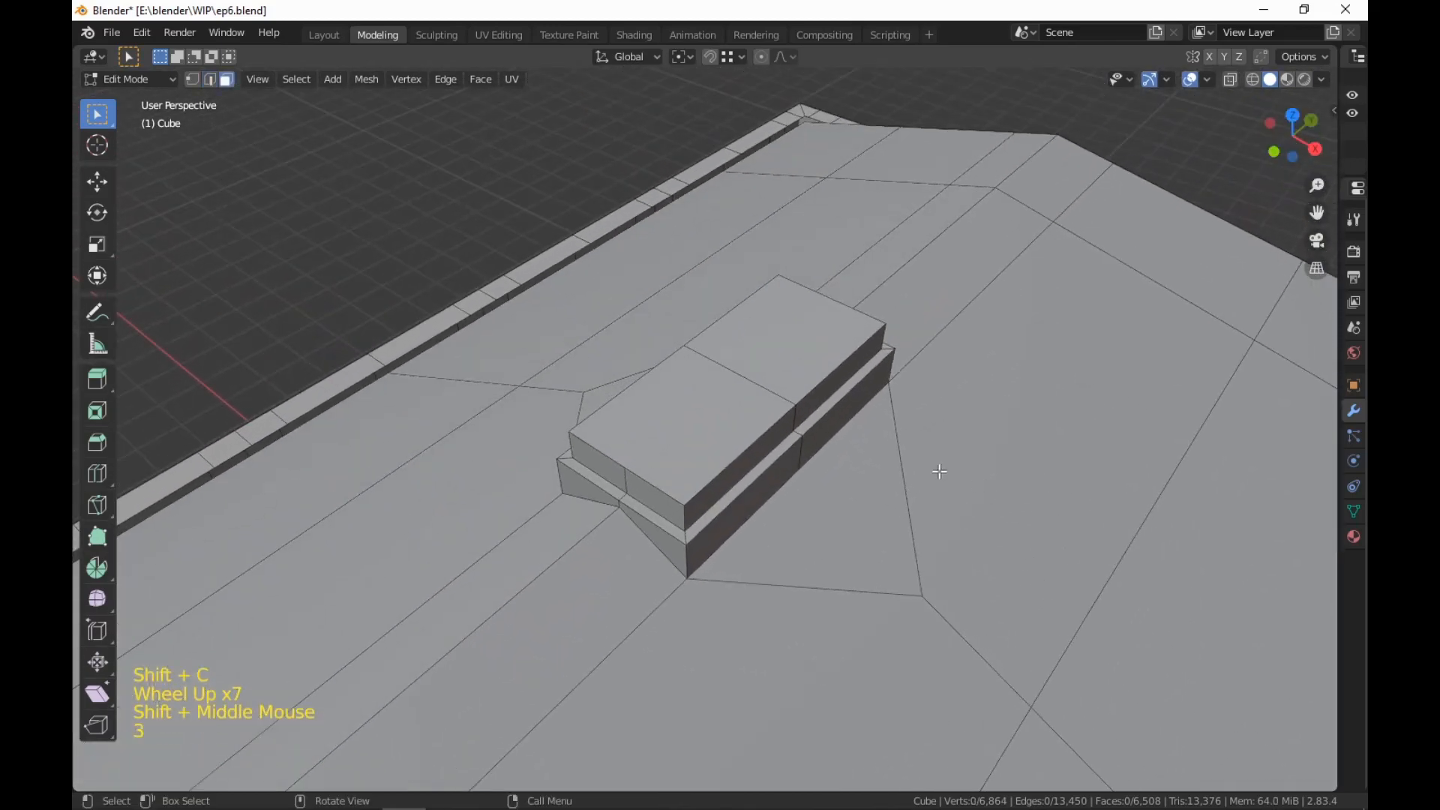
click(710, 439)
shift+click(772, 345)
key(i)
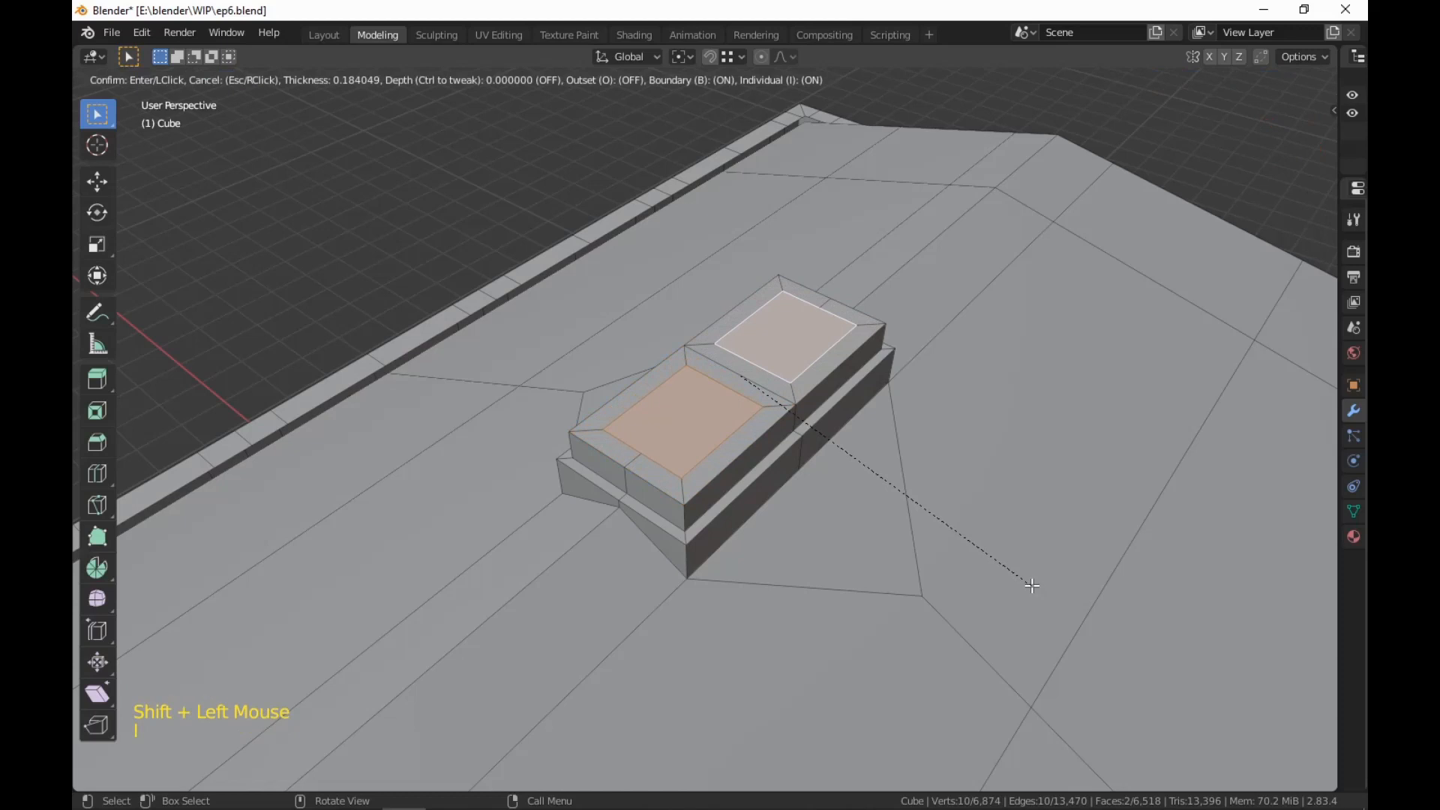
click(1032, 586)
key(e)
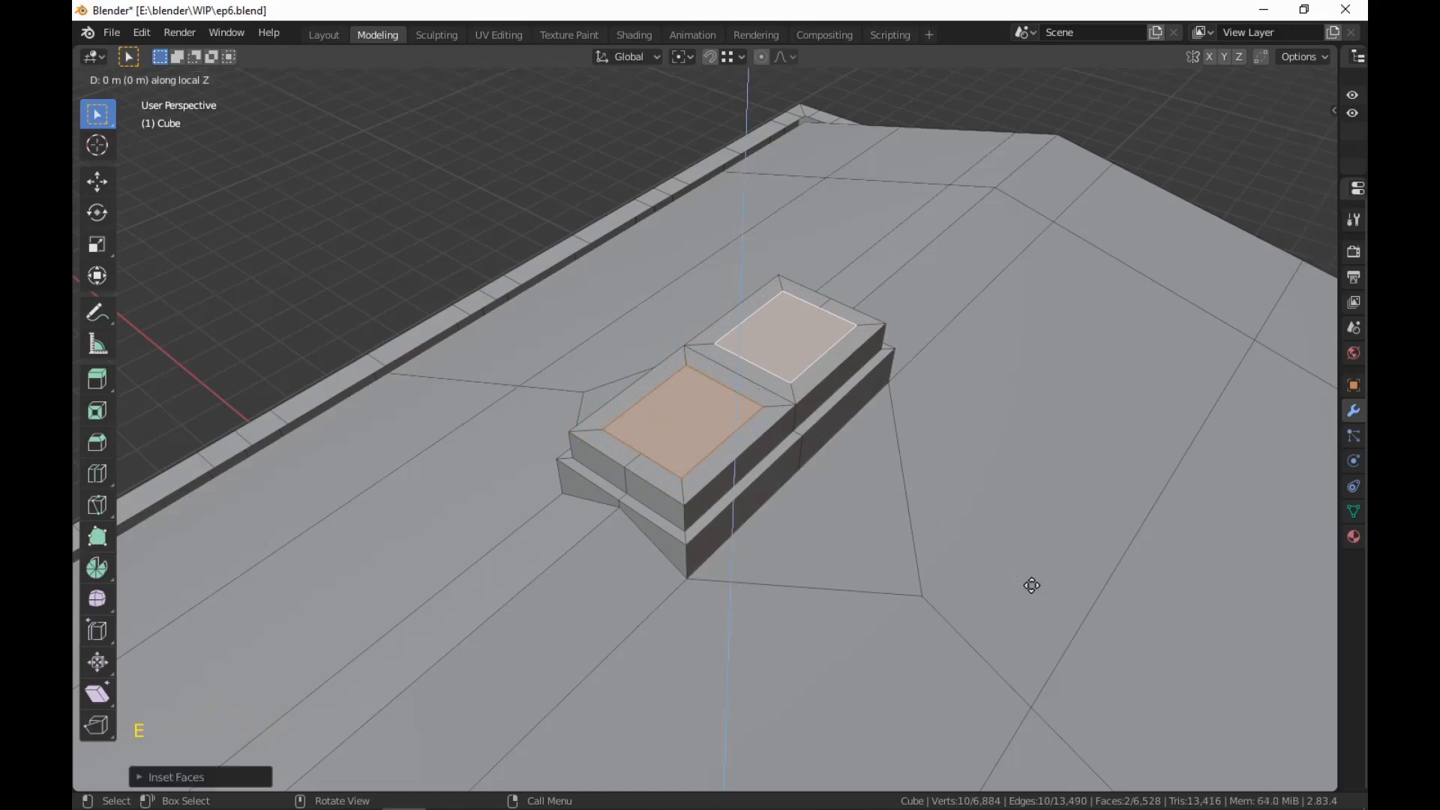
click(1032, 571)
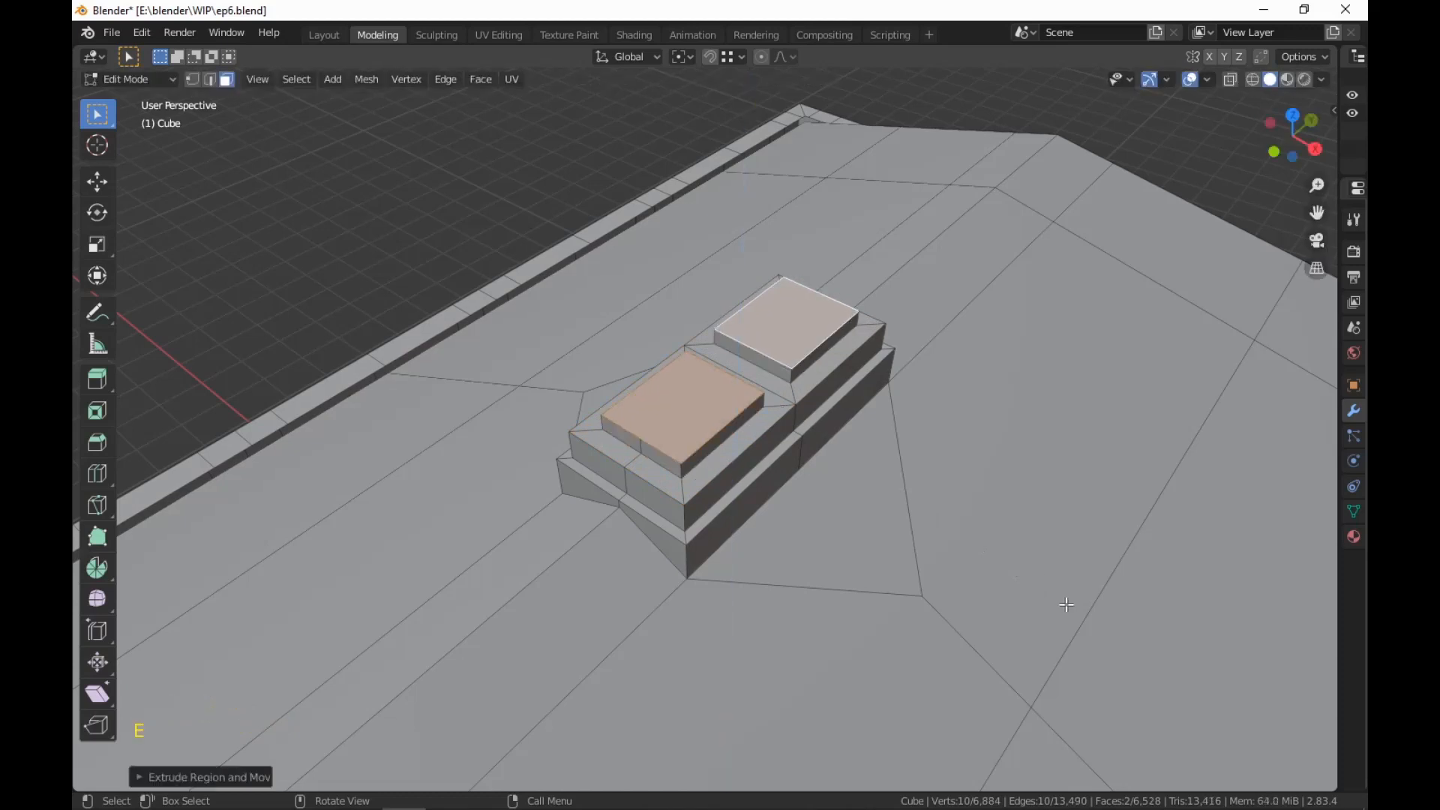
Subdivide the two raised top faces of the roof block
middle_drag(1069, 605, 1020, 624)
scroll(1020, 623, up, 2)
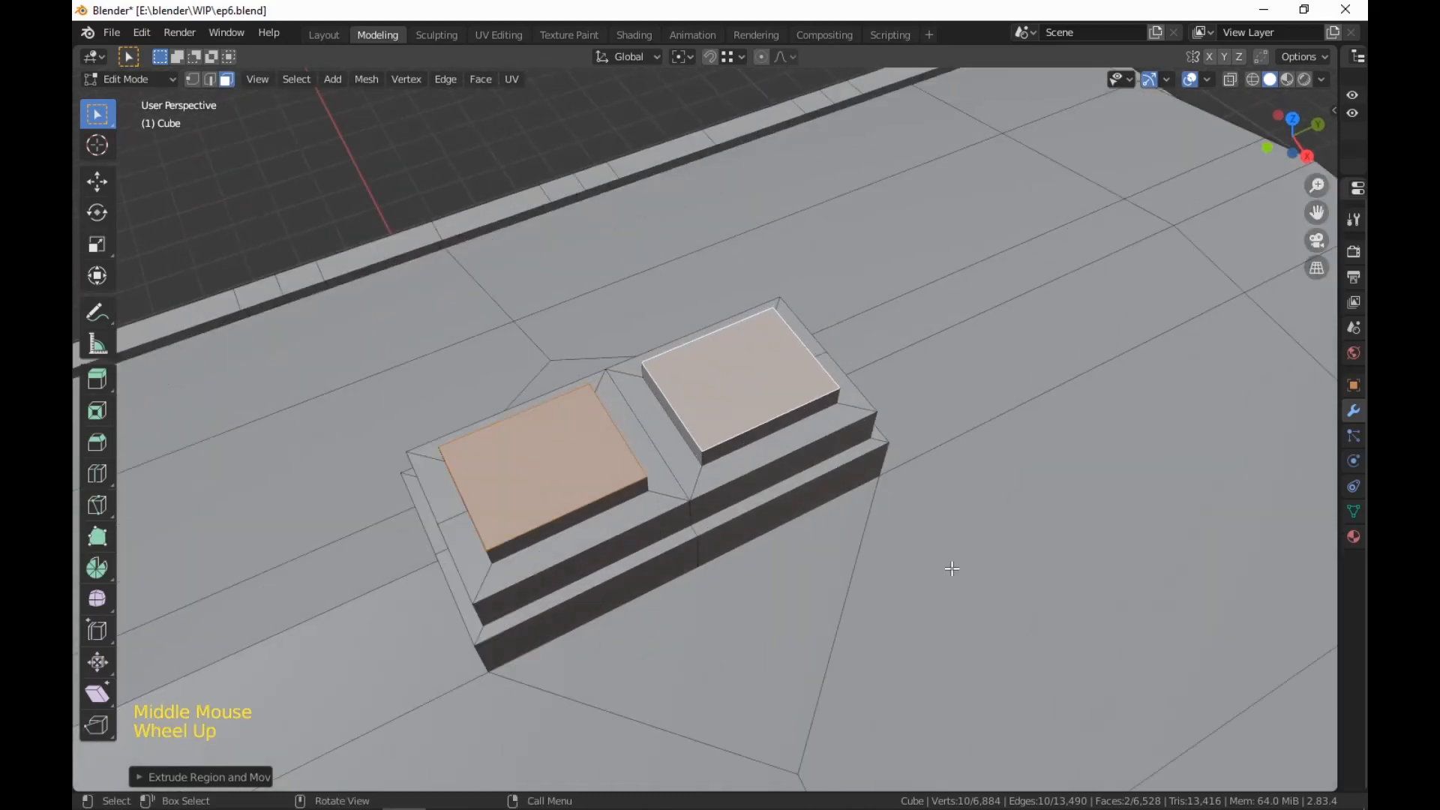
middle_drag(952, 568, 958, 591)
right_click(958, 592)
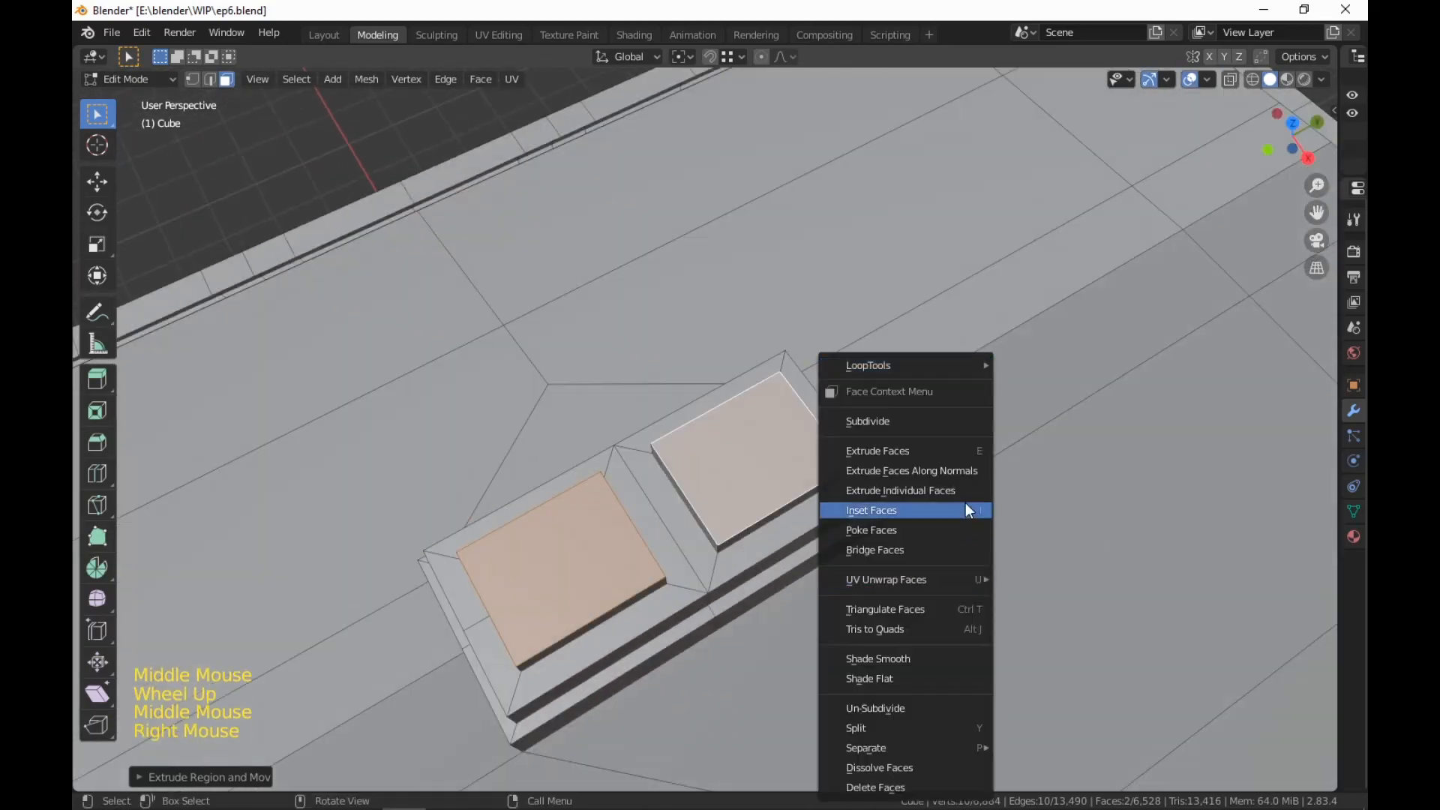
click(950, 428)
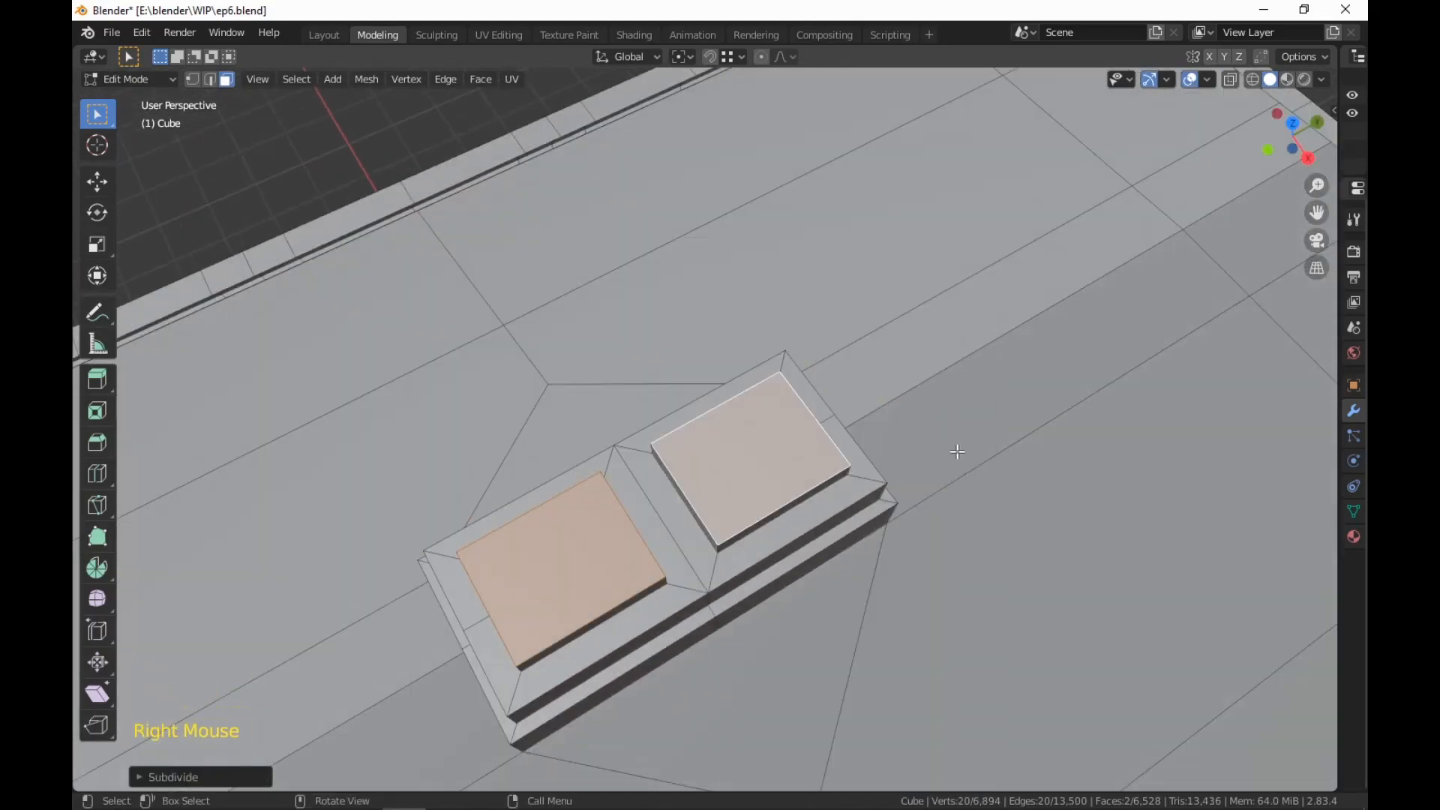
Try a second subdivision of the two raised top faces in vertex mode
key(1)
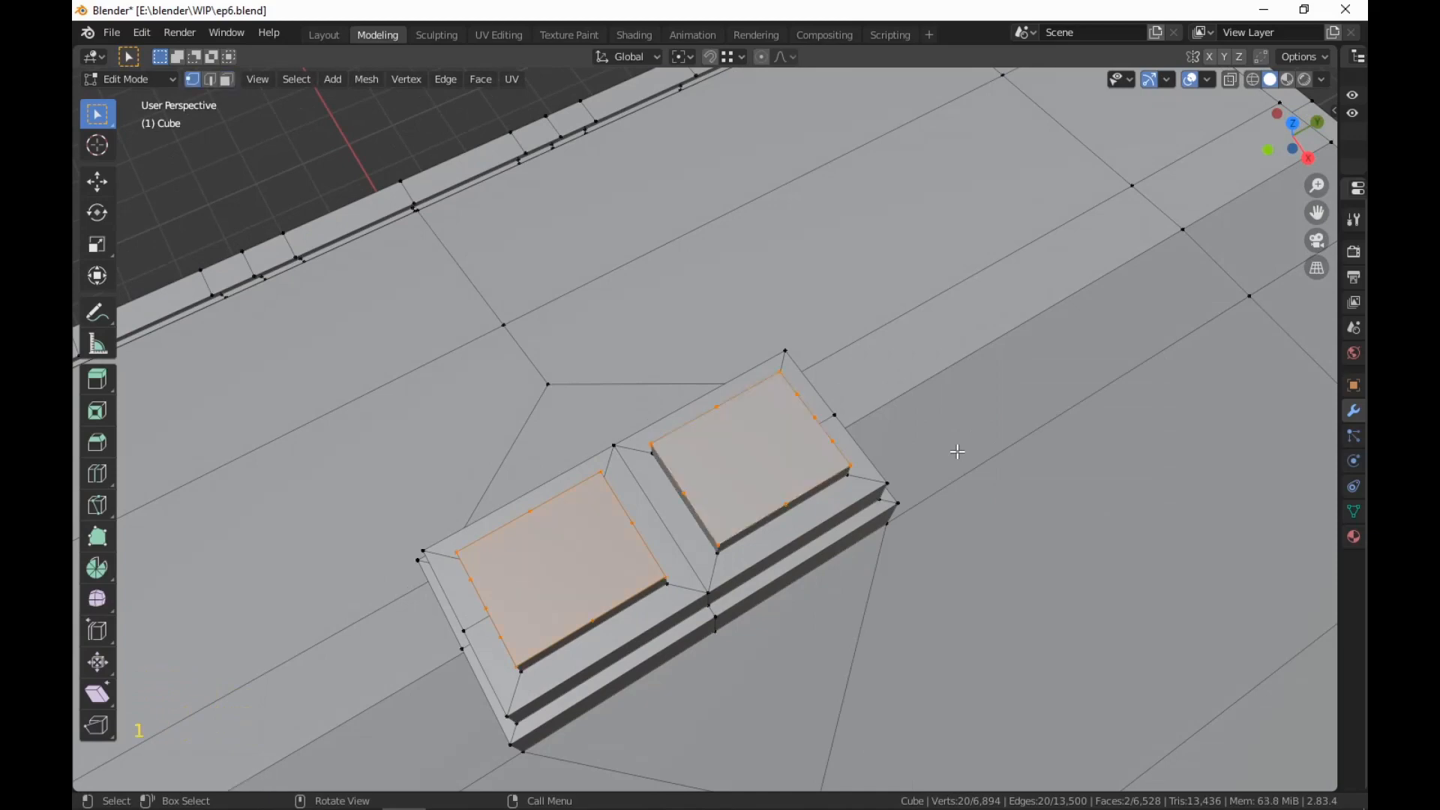
mouse_move(958, 451)
middle_down()
mouse_move(987, 421)
mouse_move(960, 435)
middle_up()
scroll(993, 420, up, 2)
right_click(986, 434)
click(966, 363)
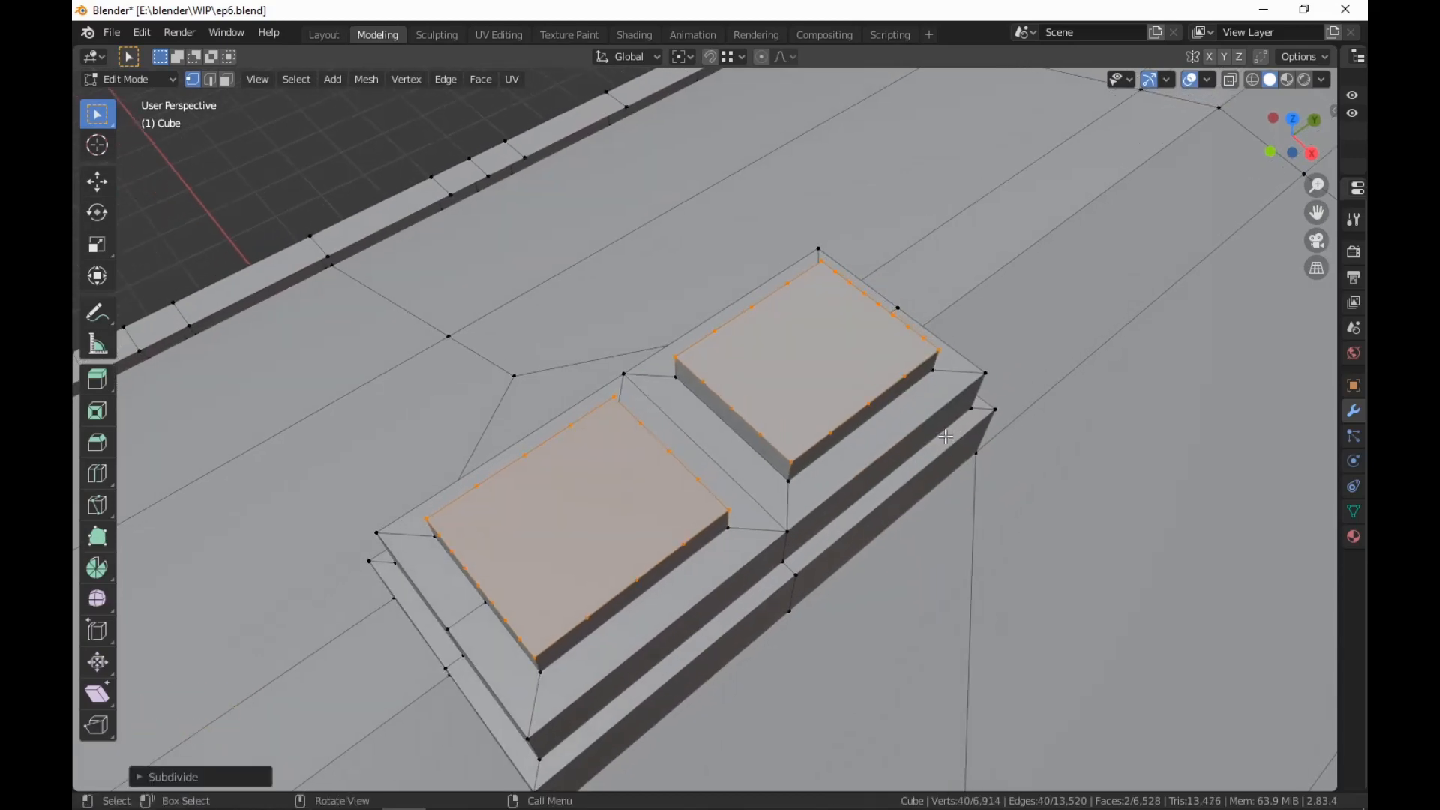
key(ctrl+z)
key(ctrl+z)
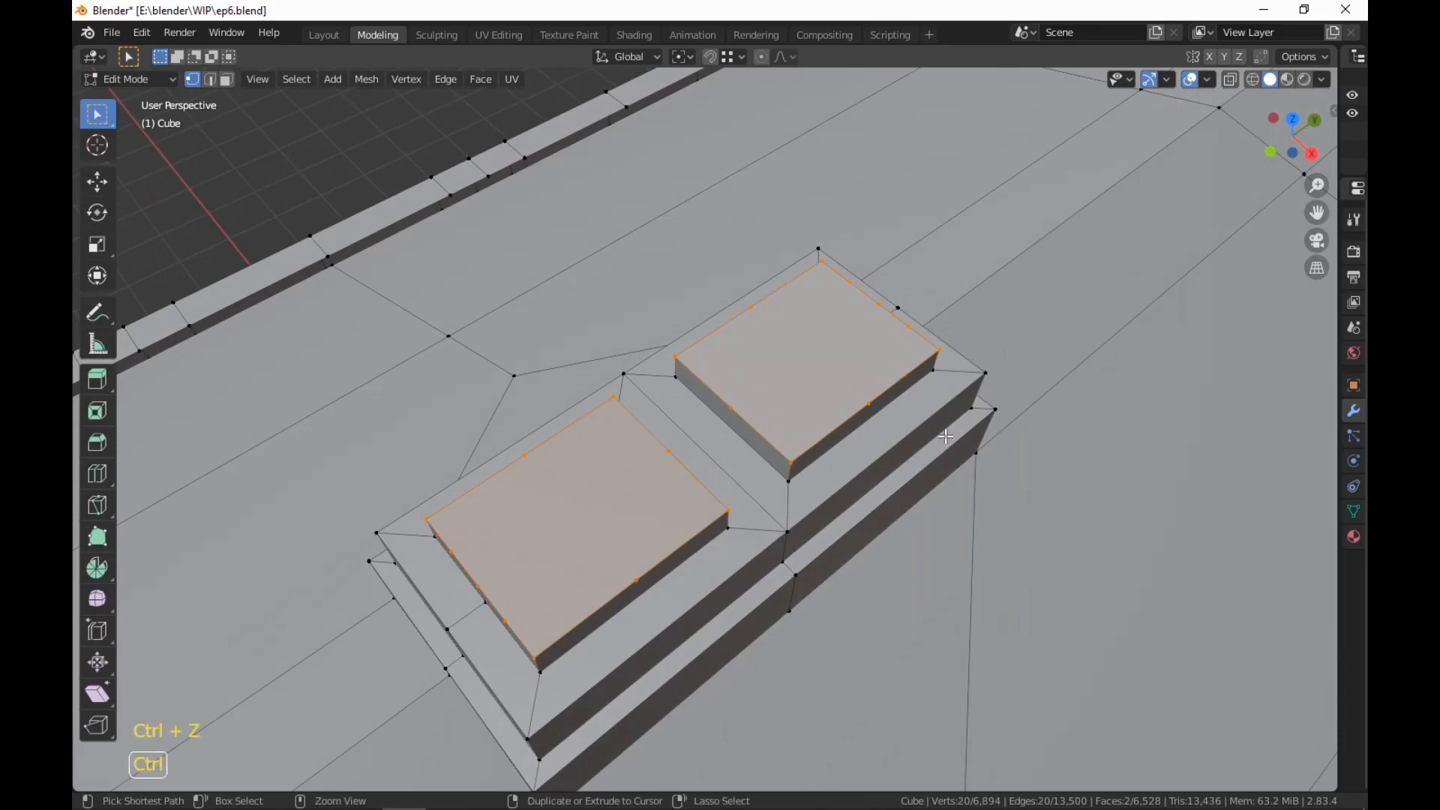
Split the two raised top faces from the roof block and move them above their openings
scroll(945, 437, down, 1)
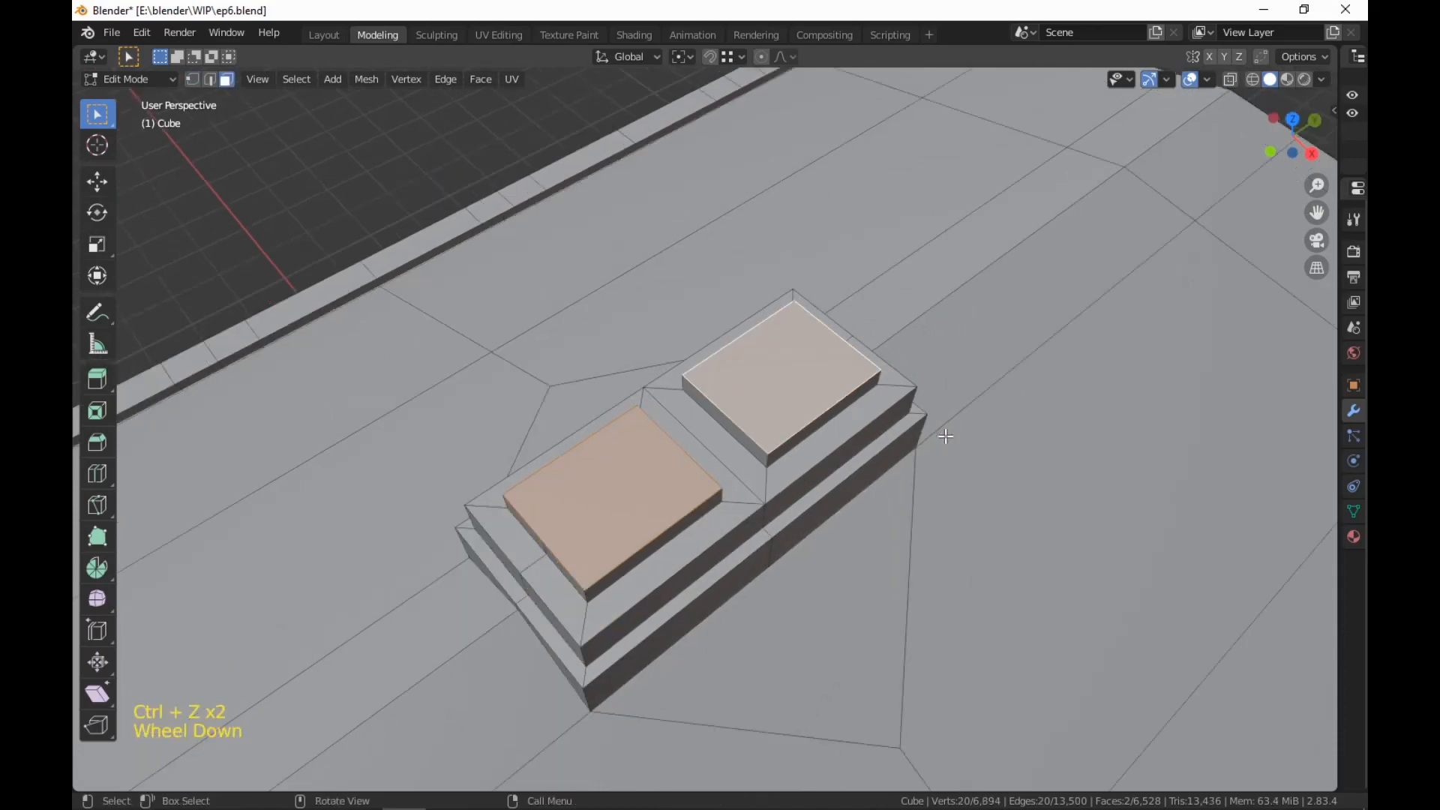
right_click(945, 438)
click(882, 727)
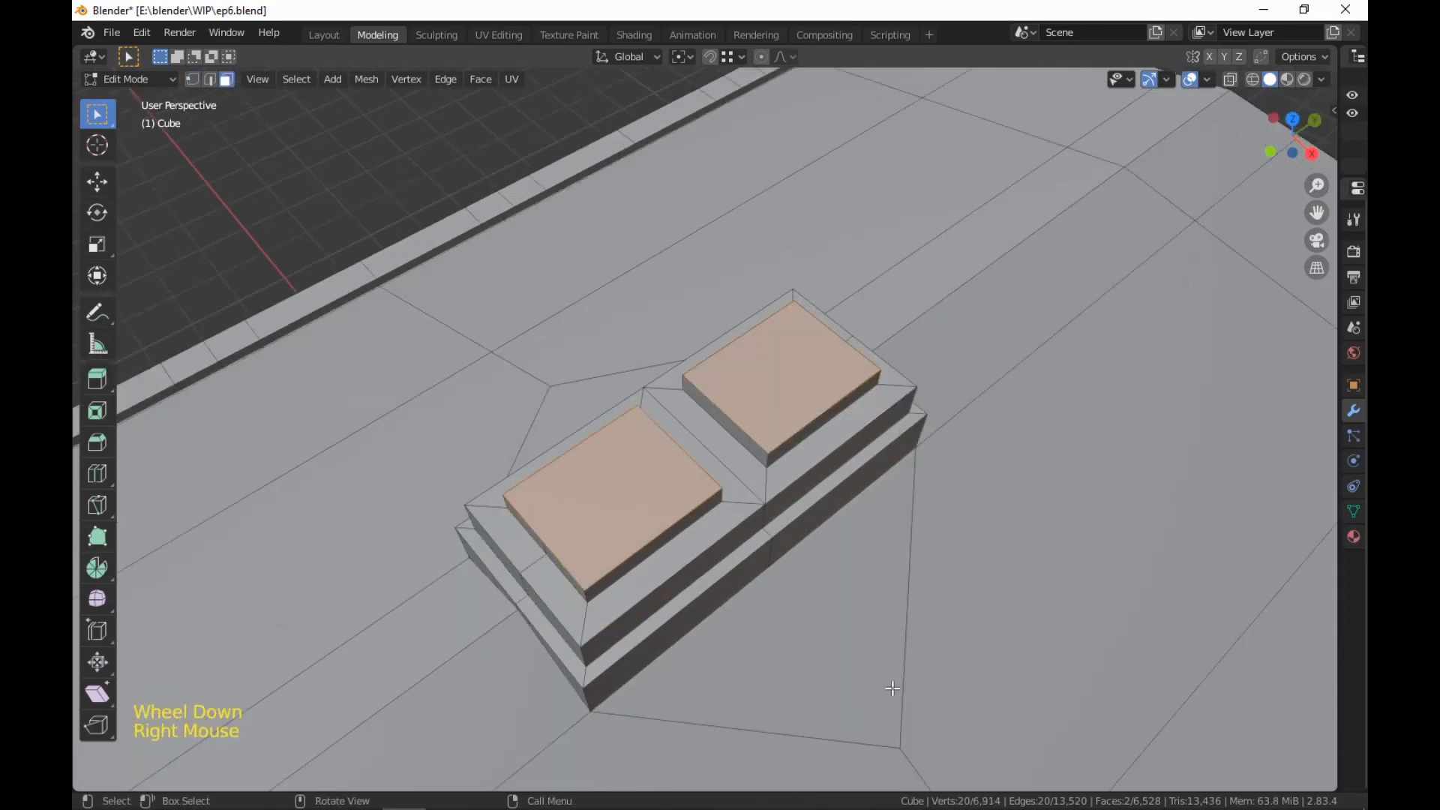
key(g)
click(898, 612)
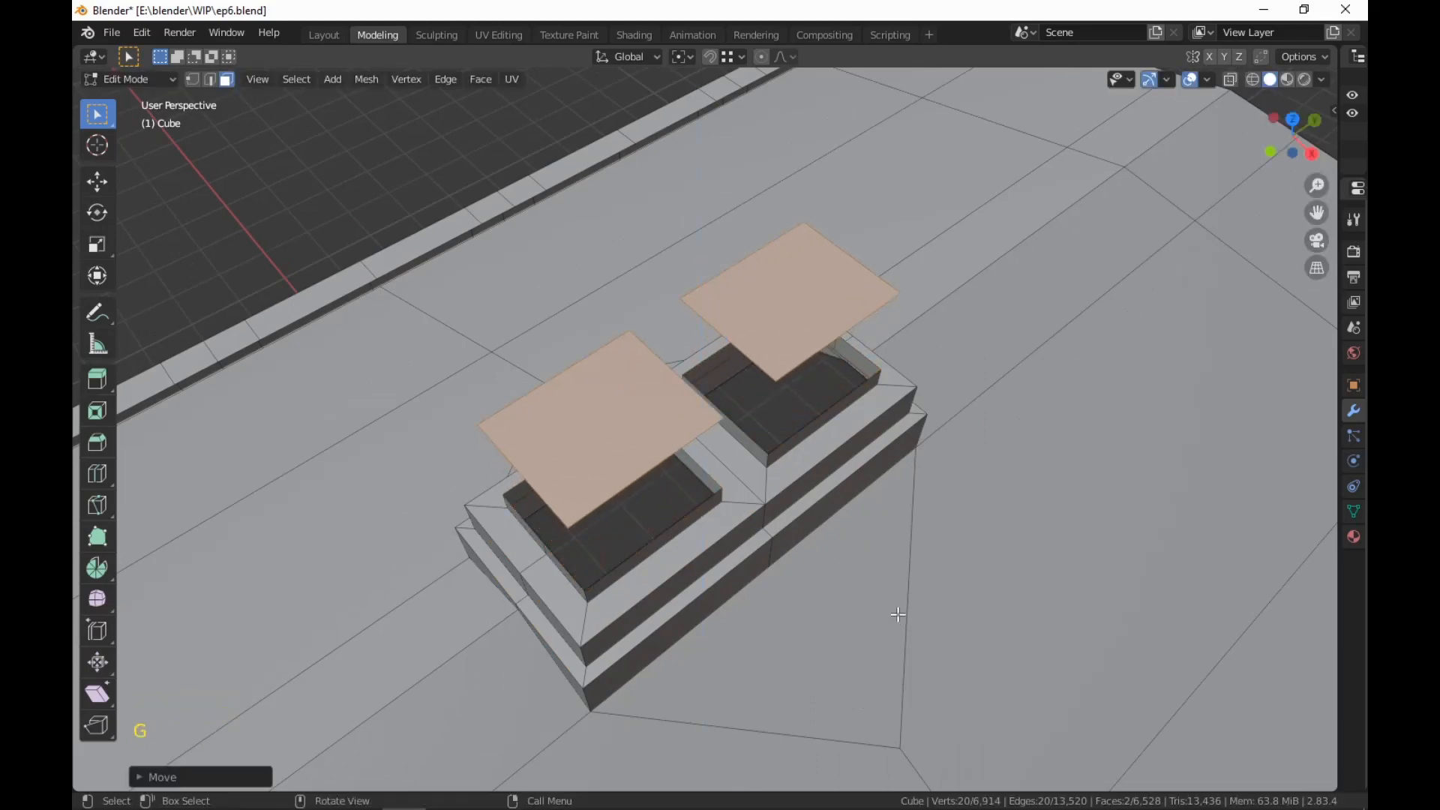
Dissolve all the extra mid-edge vertices on both detached faces, keeping only their corners
key(1)
middle_drag(898, 614, 898, 626)
scroll(897, 628, up, 2)
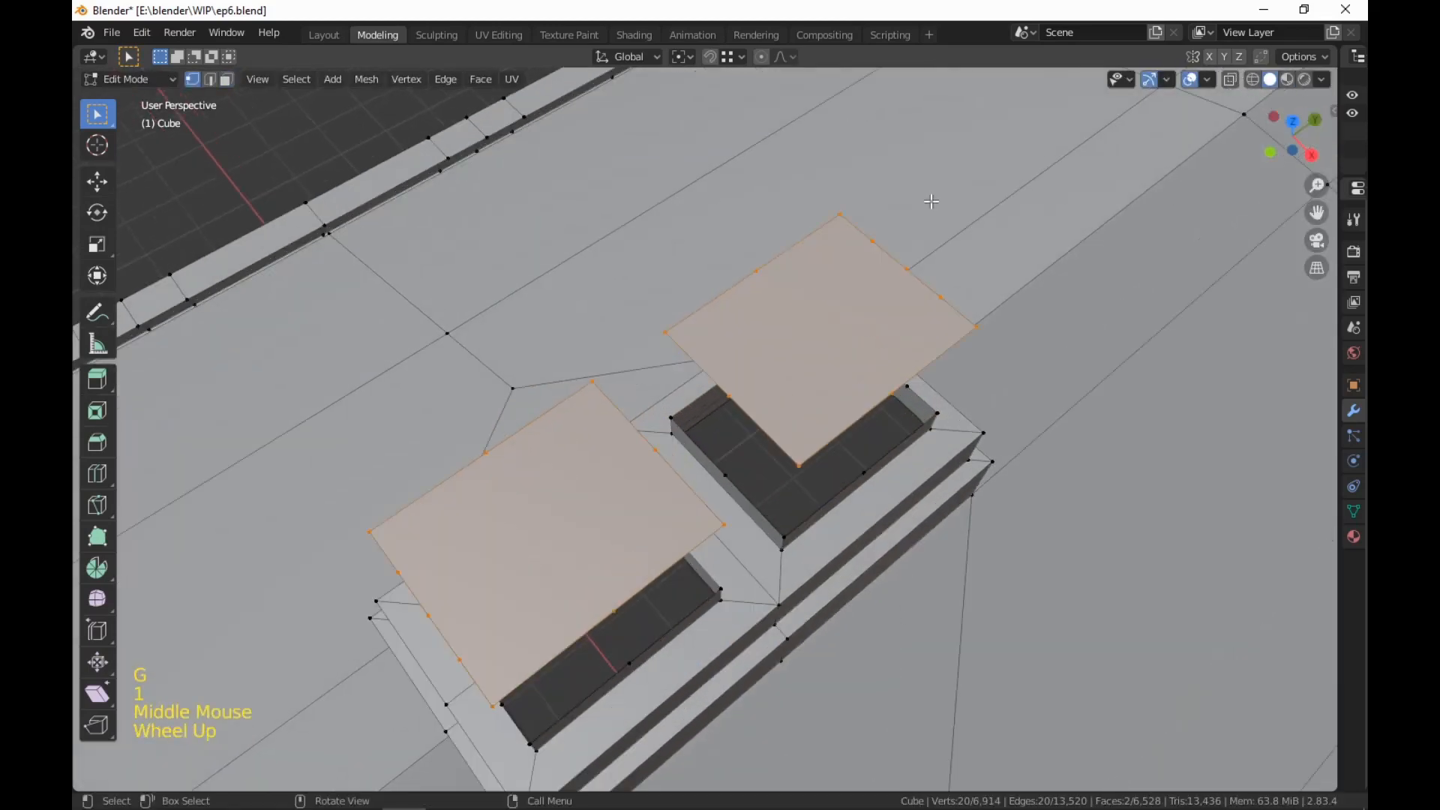
click(874, 244)
shift+click(906, 269)
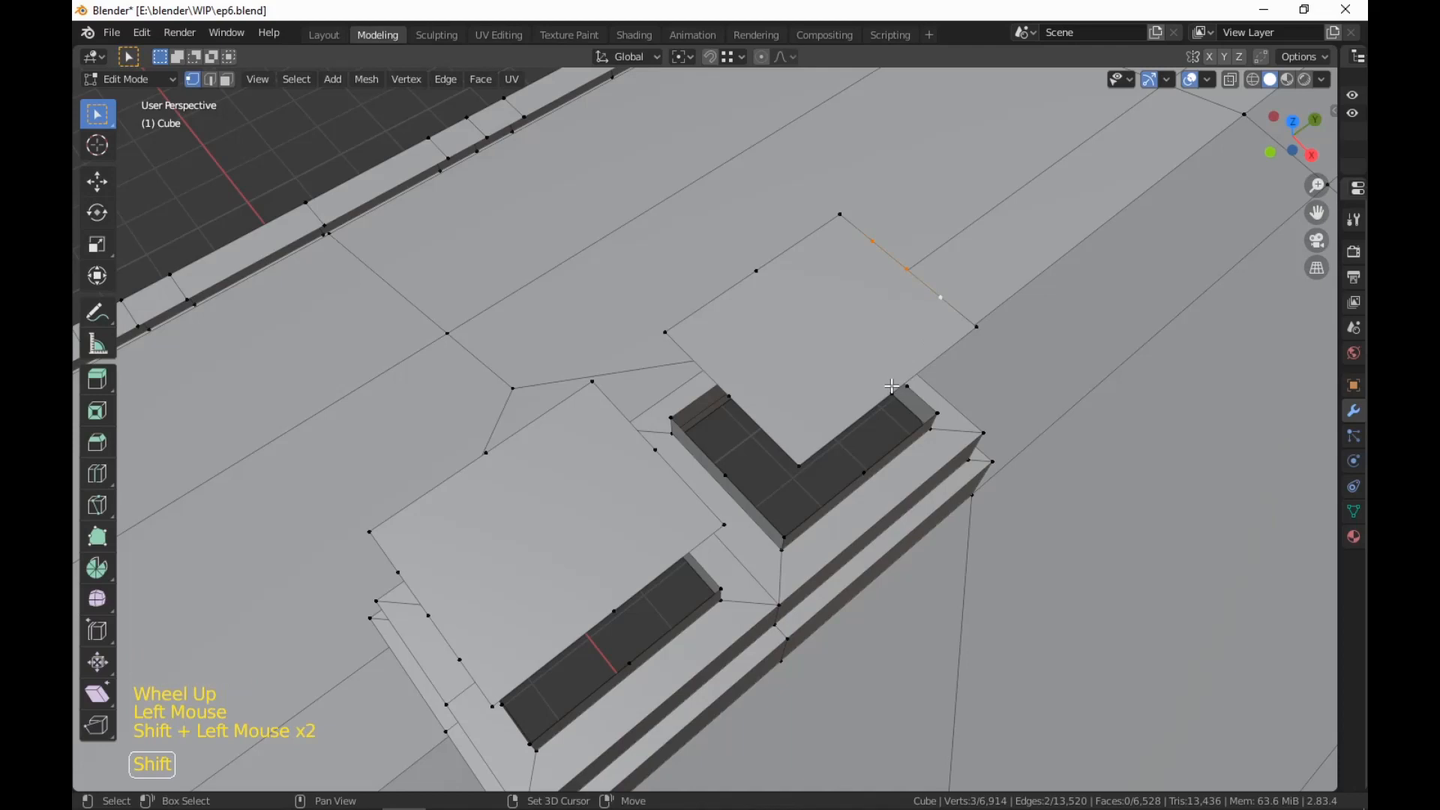
shift+click(892, 386)
middle_drag(892, 387, 725, 246)
shift+click(726, 232)
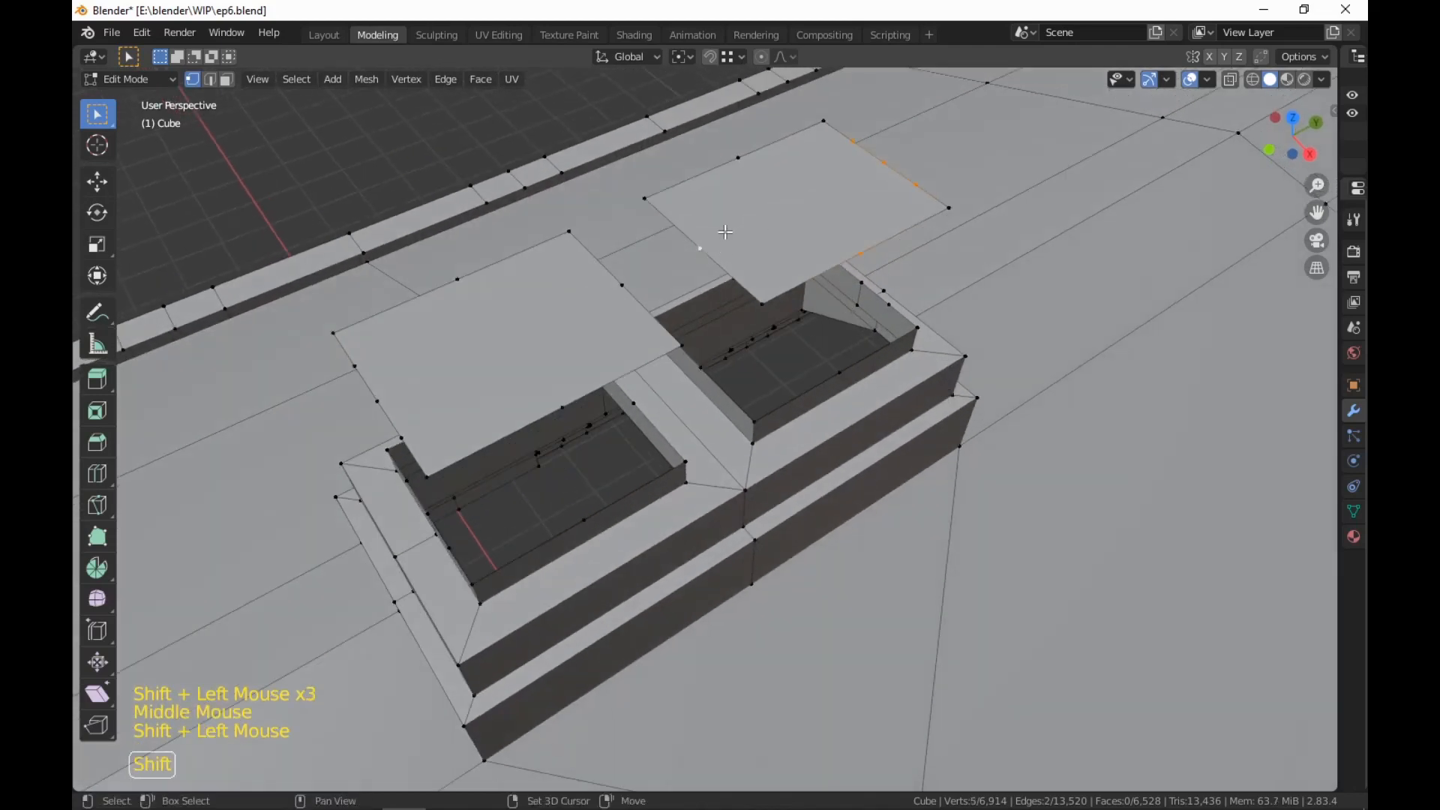
shift+click(606, 287)
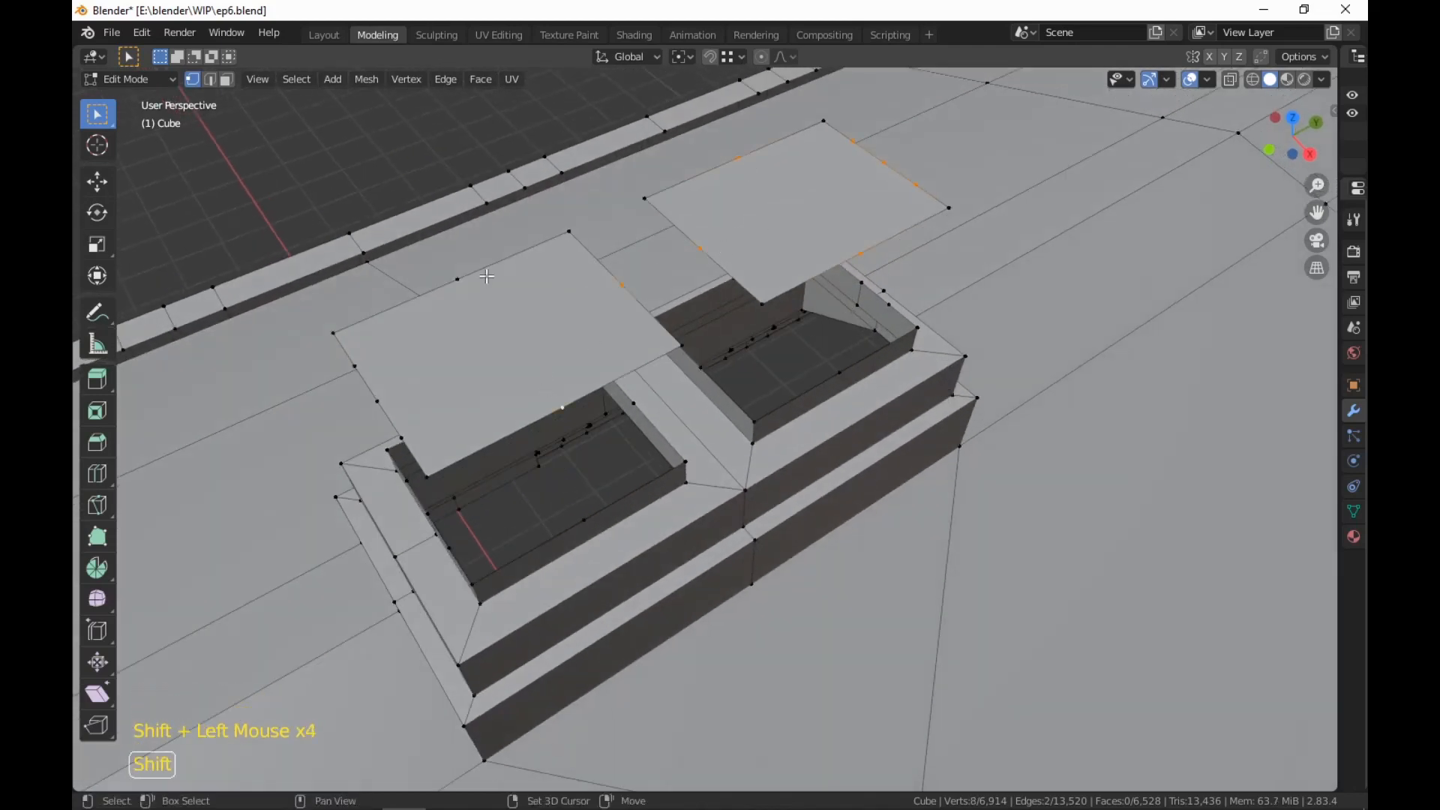
shift+click(412, 435)
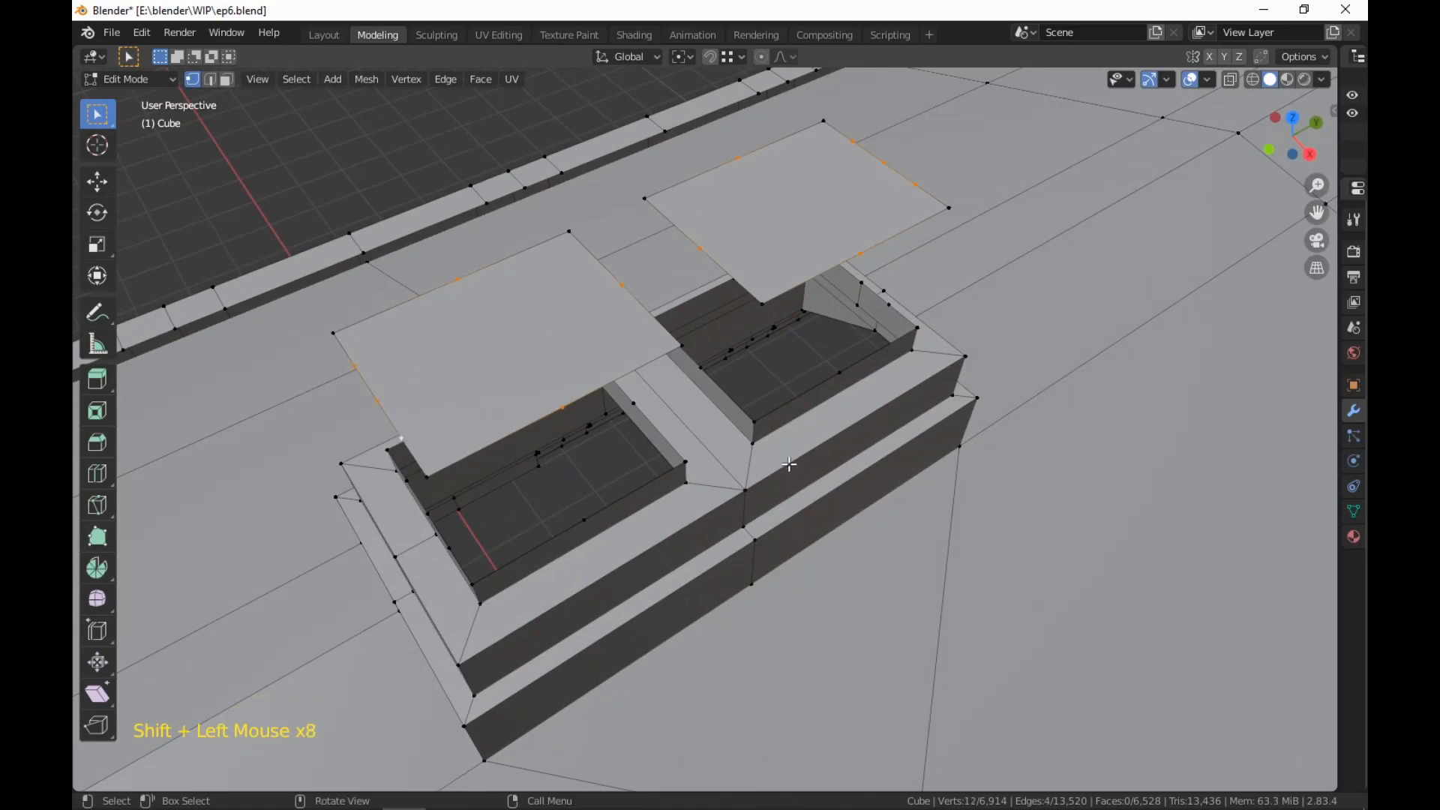
right_click(803, 529)
click(804, 530)
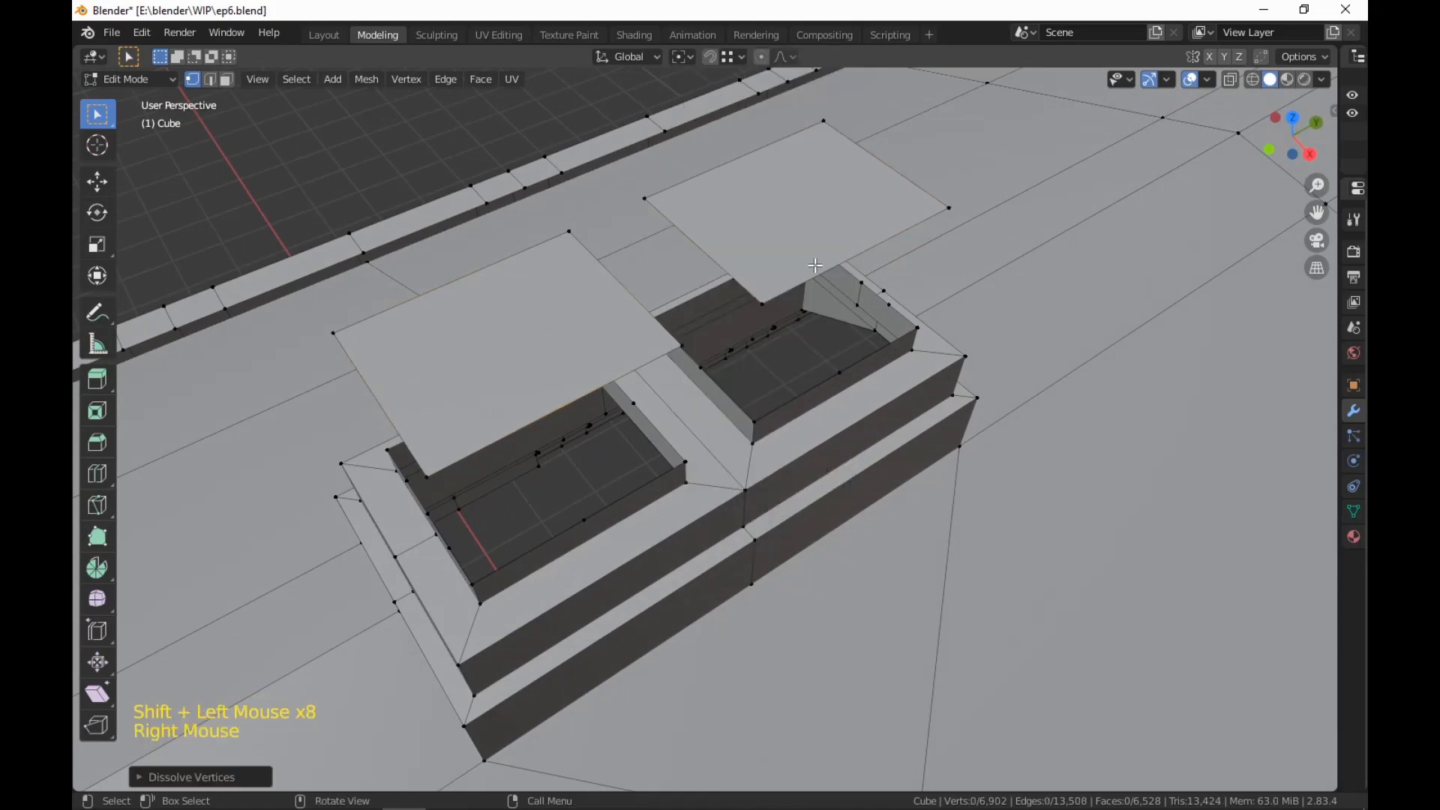
Lower both detached faces about 0.7 m along the Z axis, snapping them back onto the block's openings
key(3)
click(815, 265)
shift+click(578, 315)
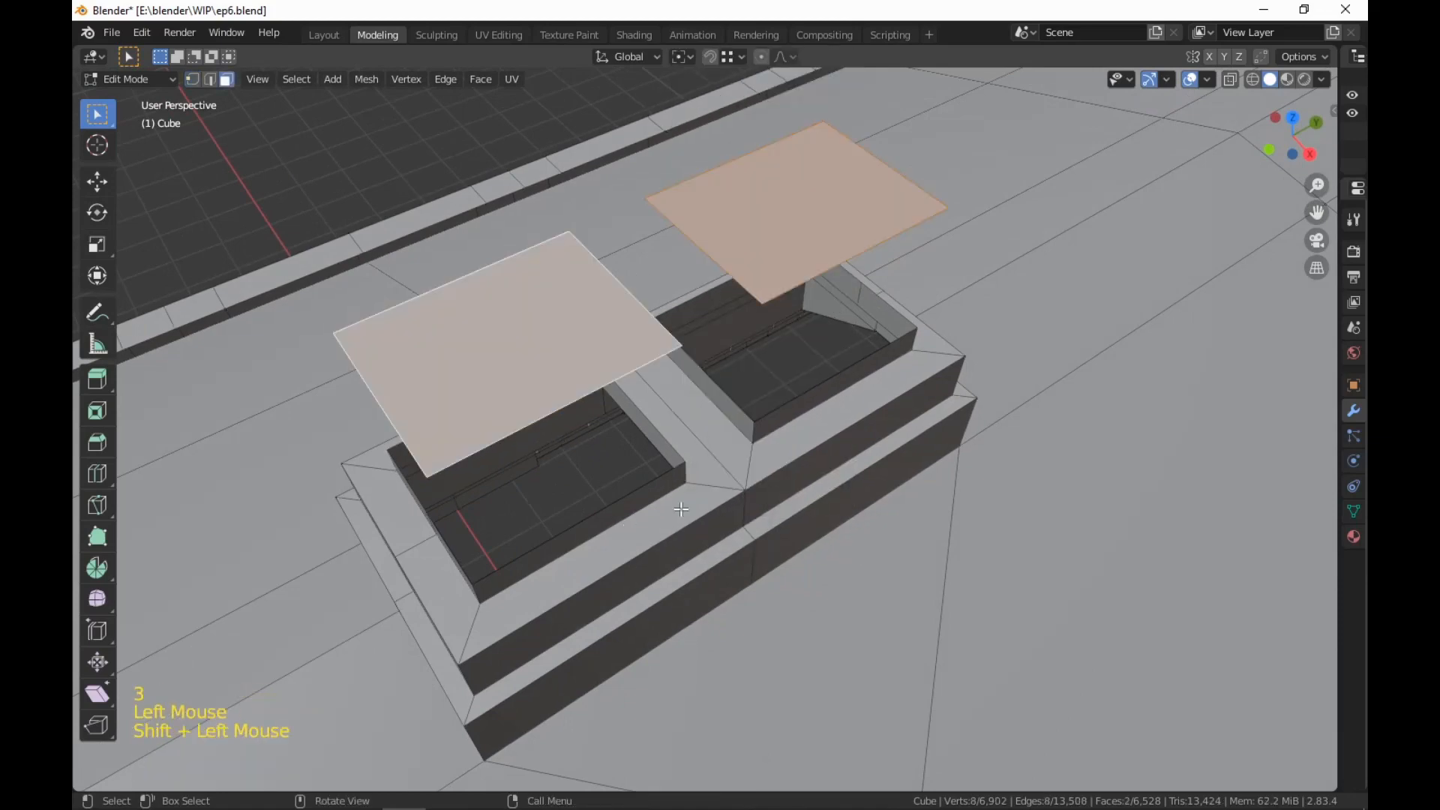
key(g)
key(z)
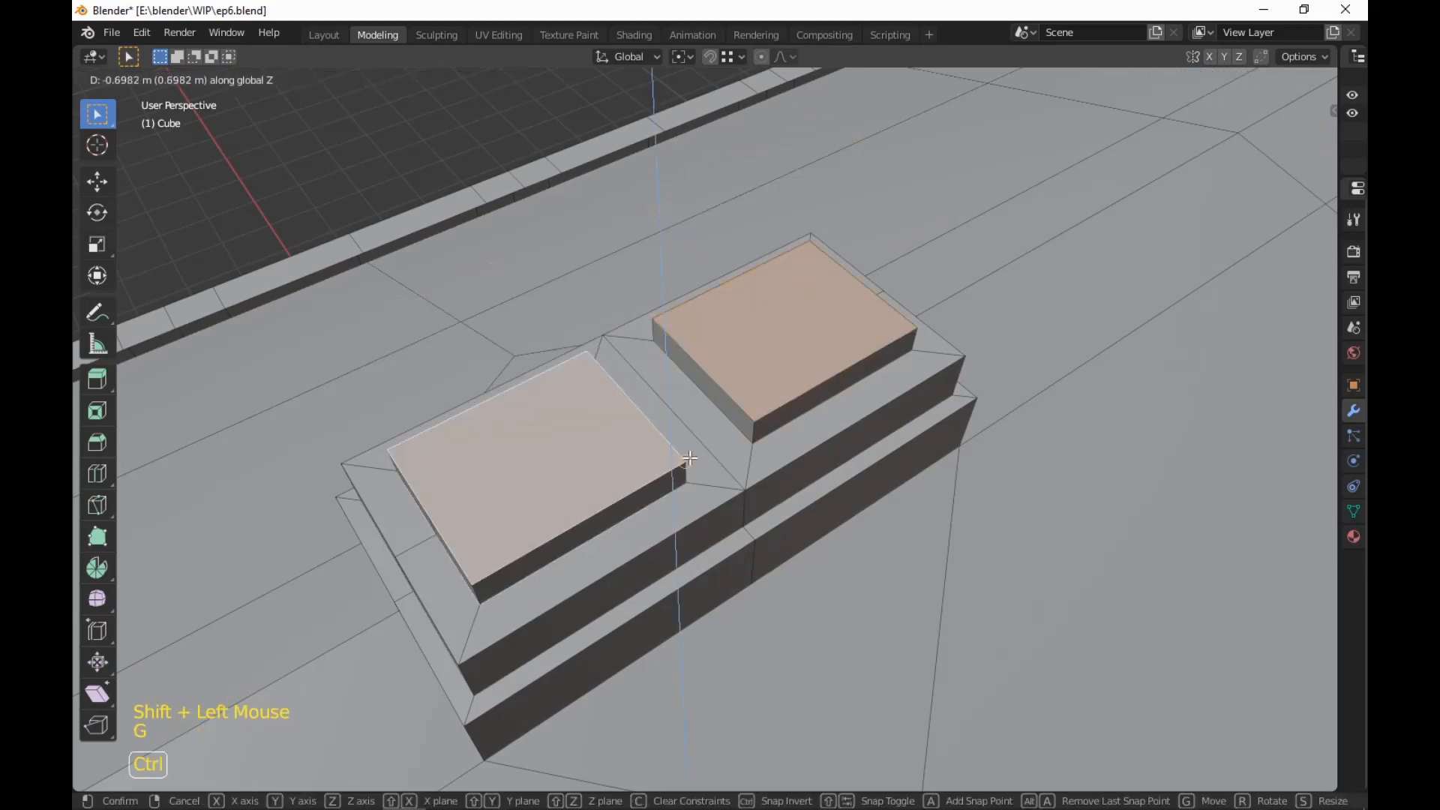
click(913, 484)
Subdivide both top faces twice into four-by-four grids
right_drag(912, 484, 911, 417)
right_click(911, 417)
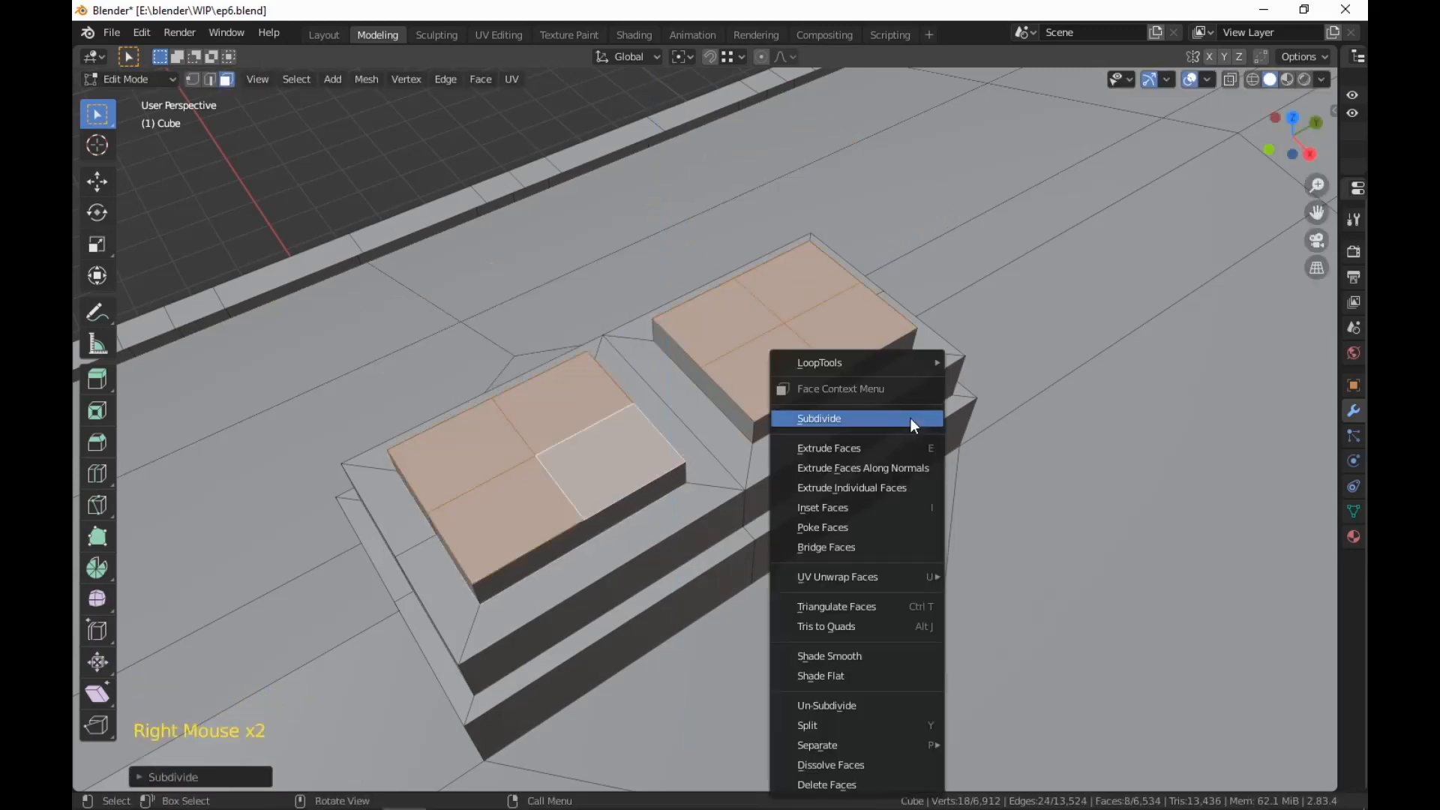
scroll(947, 442, down, 1)
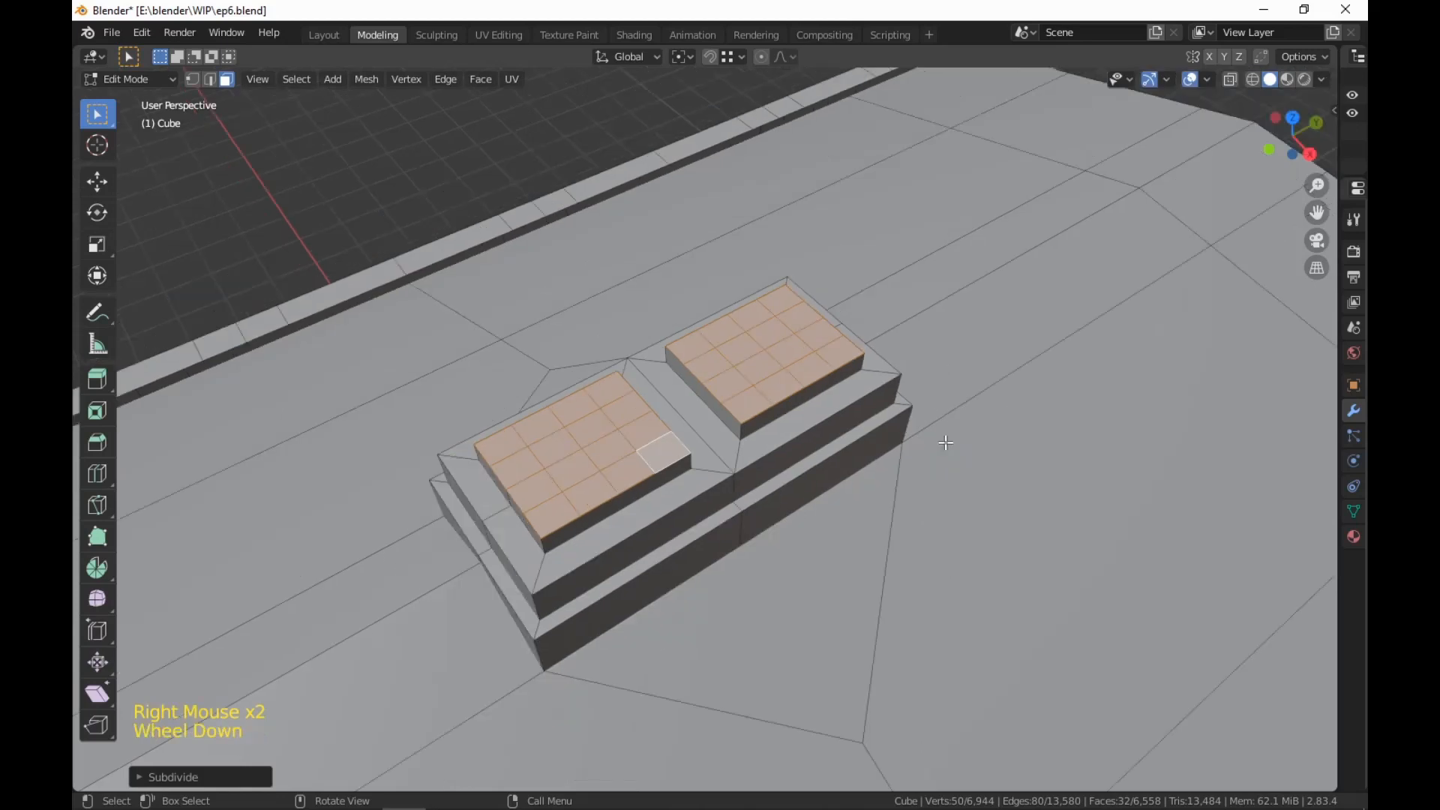
Turn both gridded top faces into circles with LoopTools Circle, using the Fit inside method
middle_drag(948, 443, 924, 407)
right_drag(919, 420, 1068, 387)
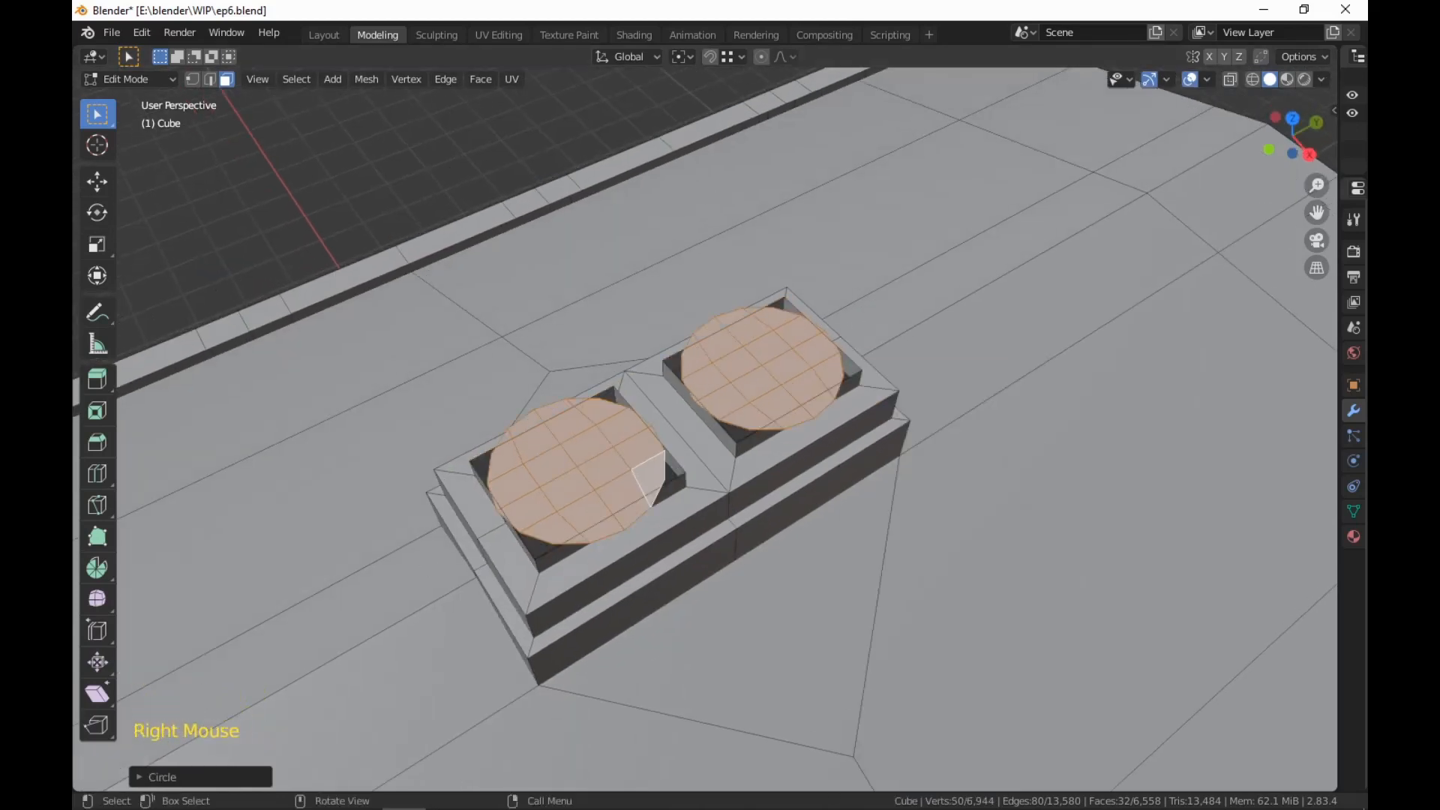
mouse_move(157, 786)
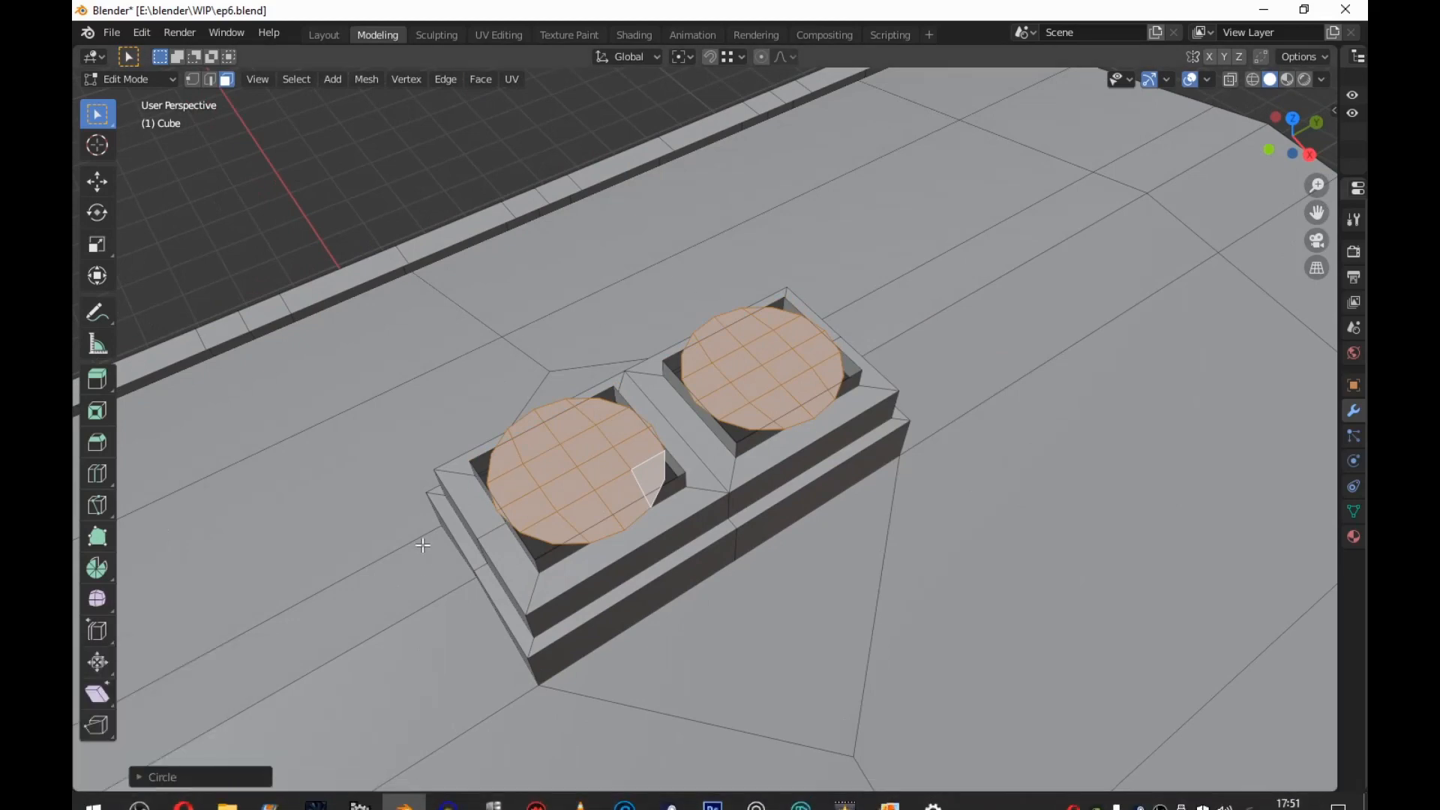
click(143, 780)
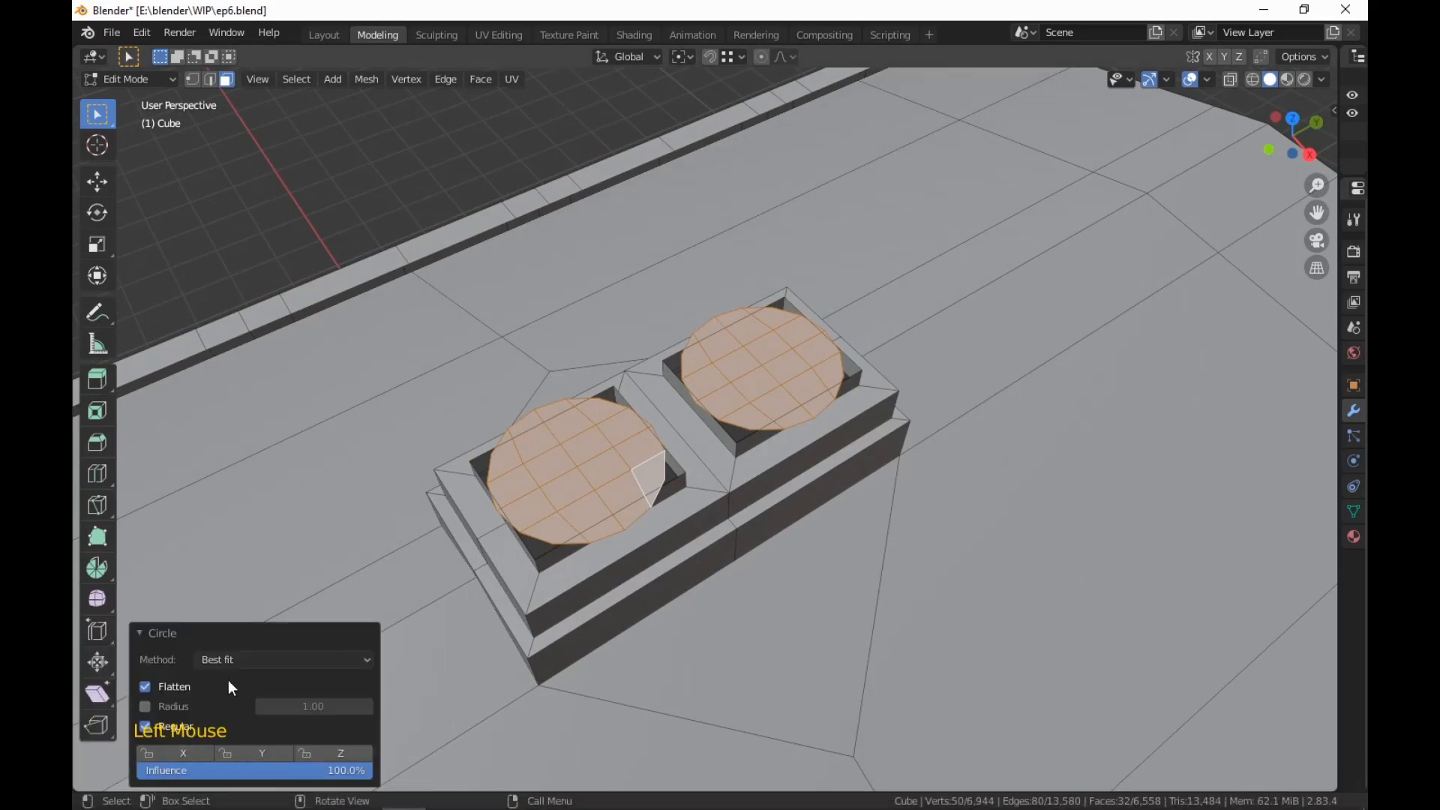
click(272, 658)
click(263, 681)
click(276, 659)
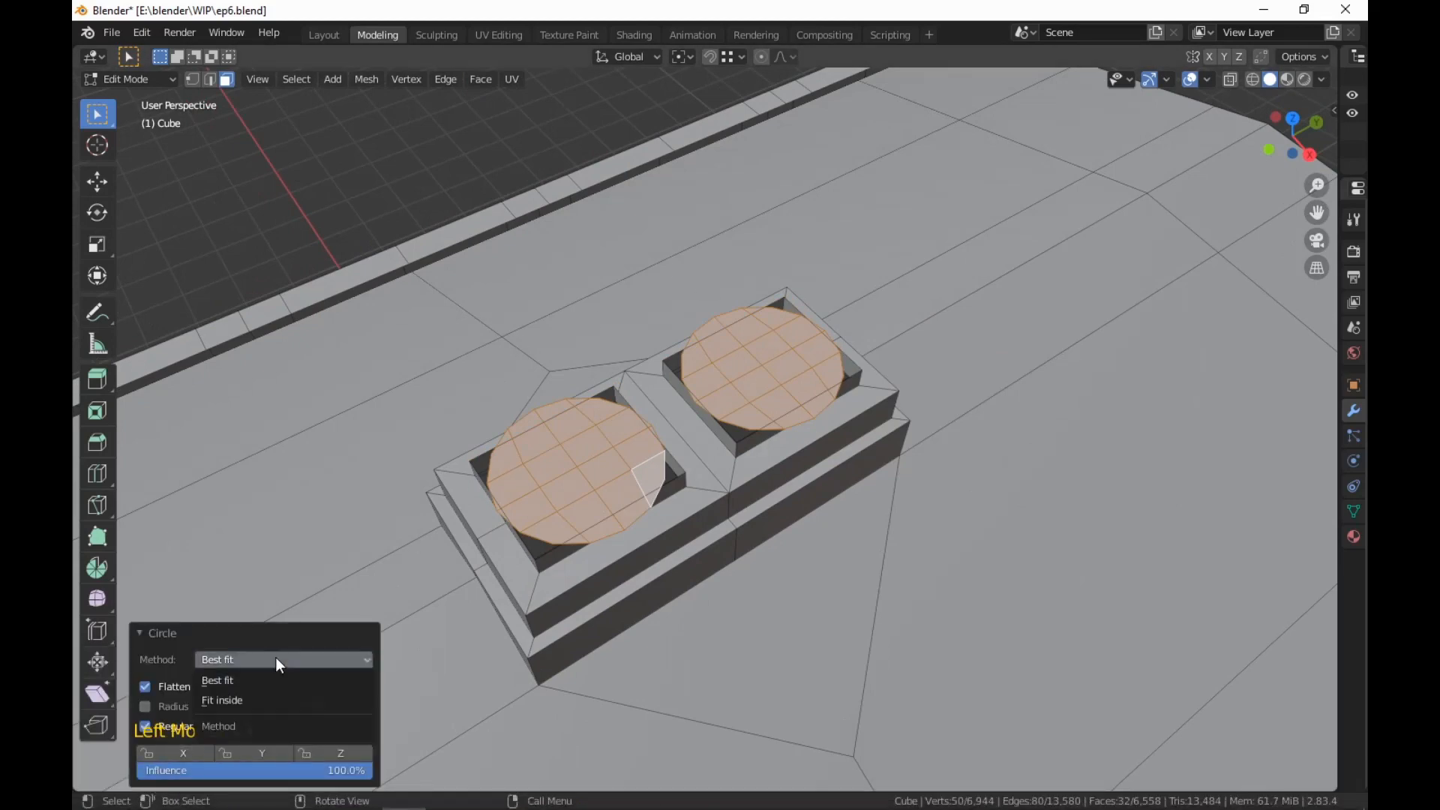
click(261, 697)
middle_drag(344, 653, 785, 600)
scroll(525, 615, up, 2)
scroll(794, 597, down, 2)
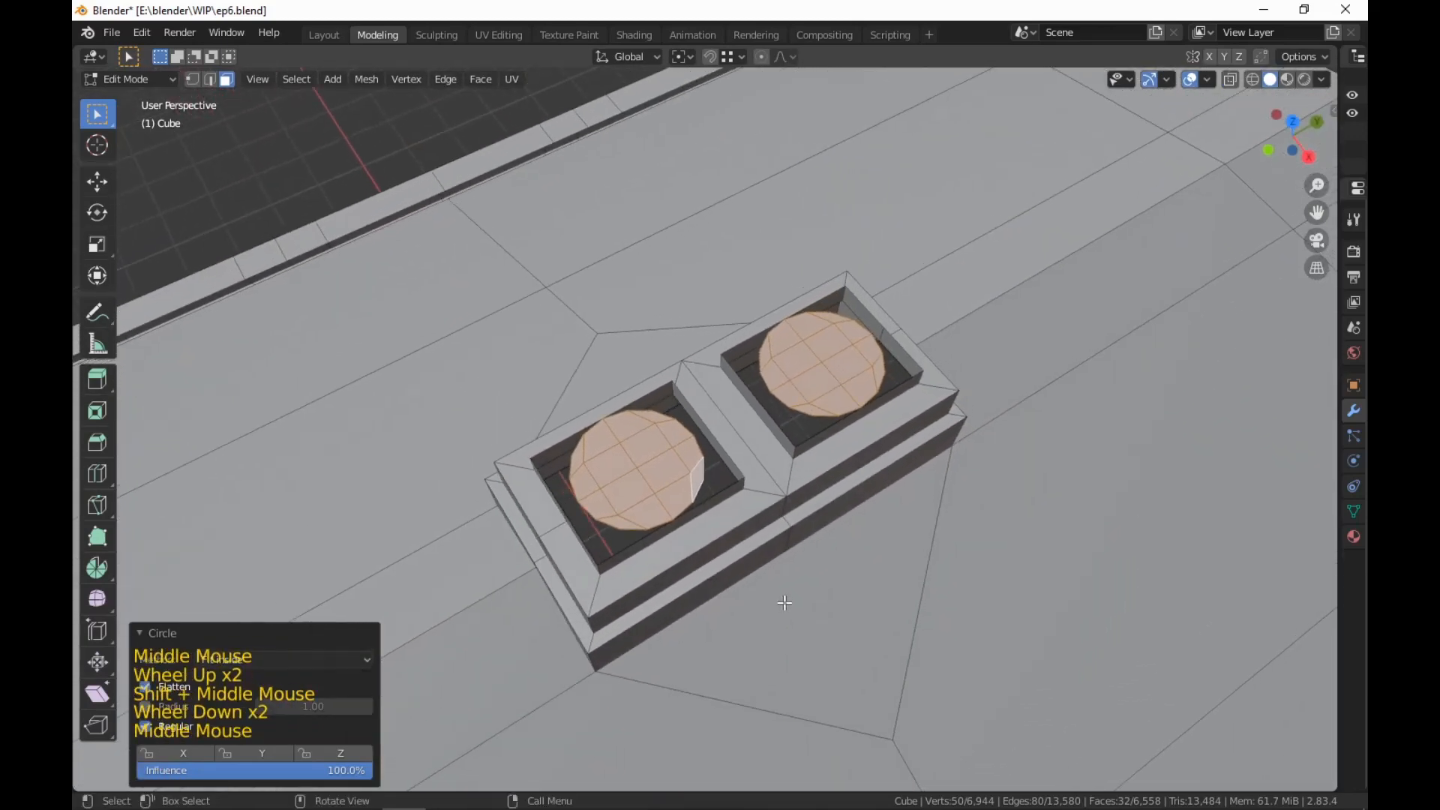
scroll(786, 604, up, 1)
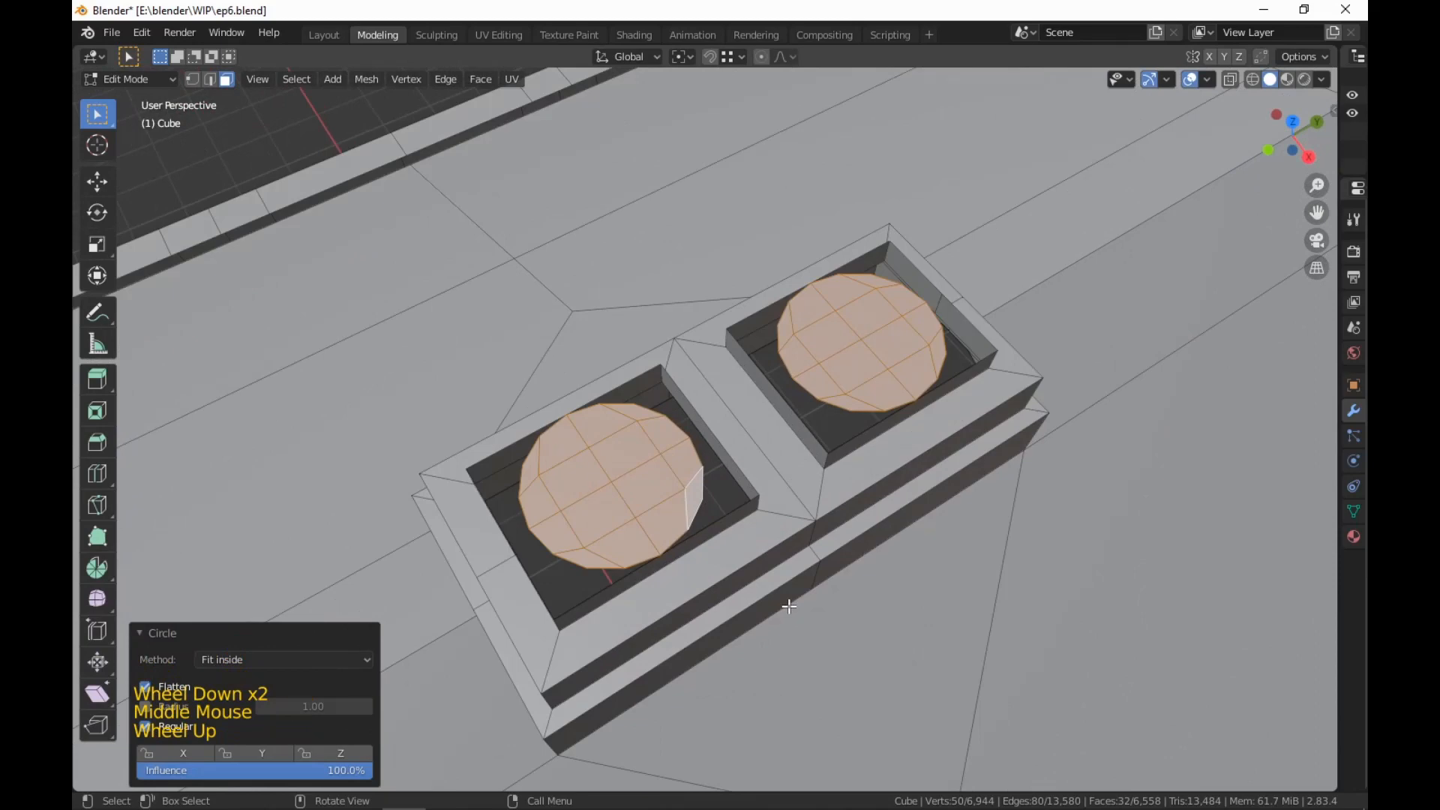
key(ctrl)
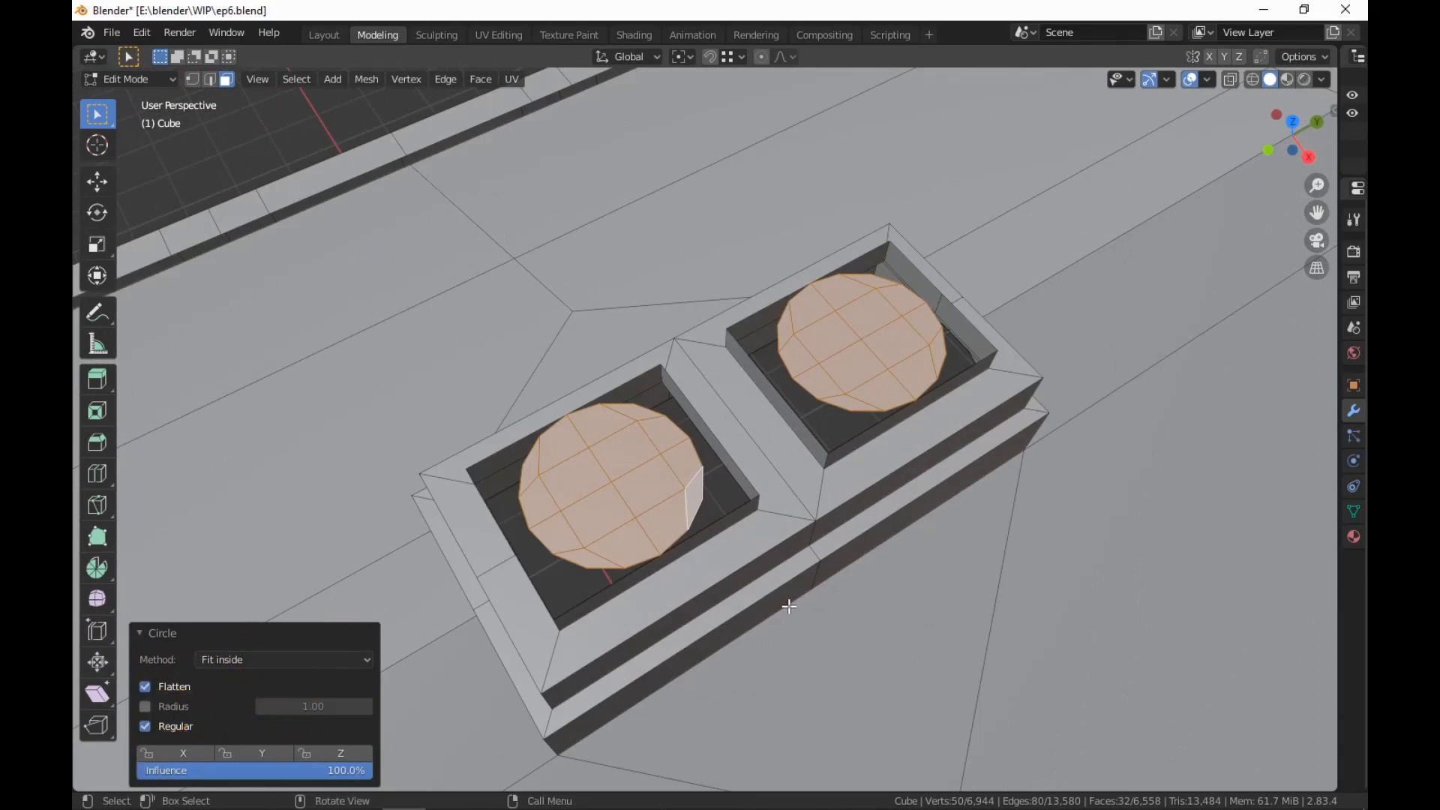
Bridge the nearer opening's rectangular rim to the outline of the circle inside it with Bridge Edge Loops
key(2)
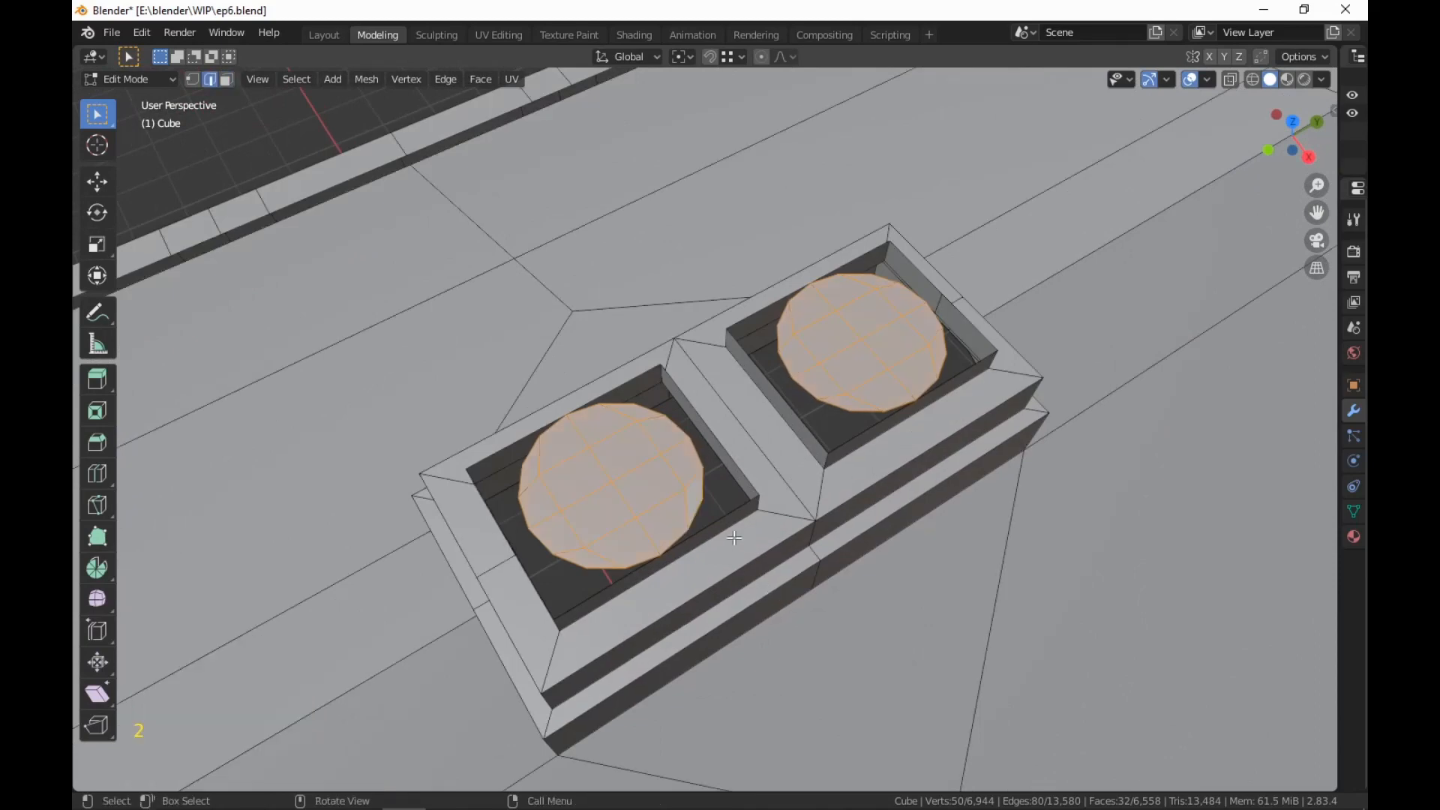
alt+click(698, 516)
alt+shift+click(690, 440)
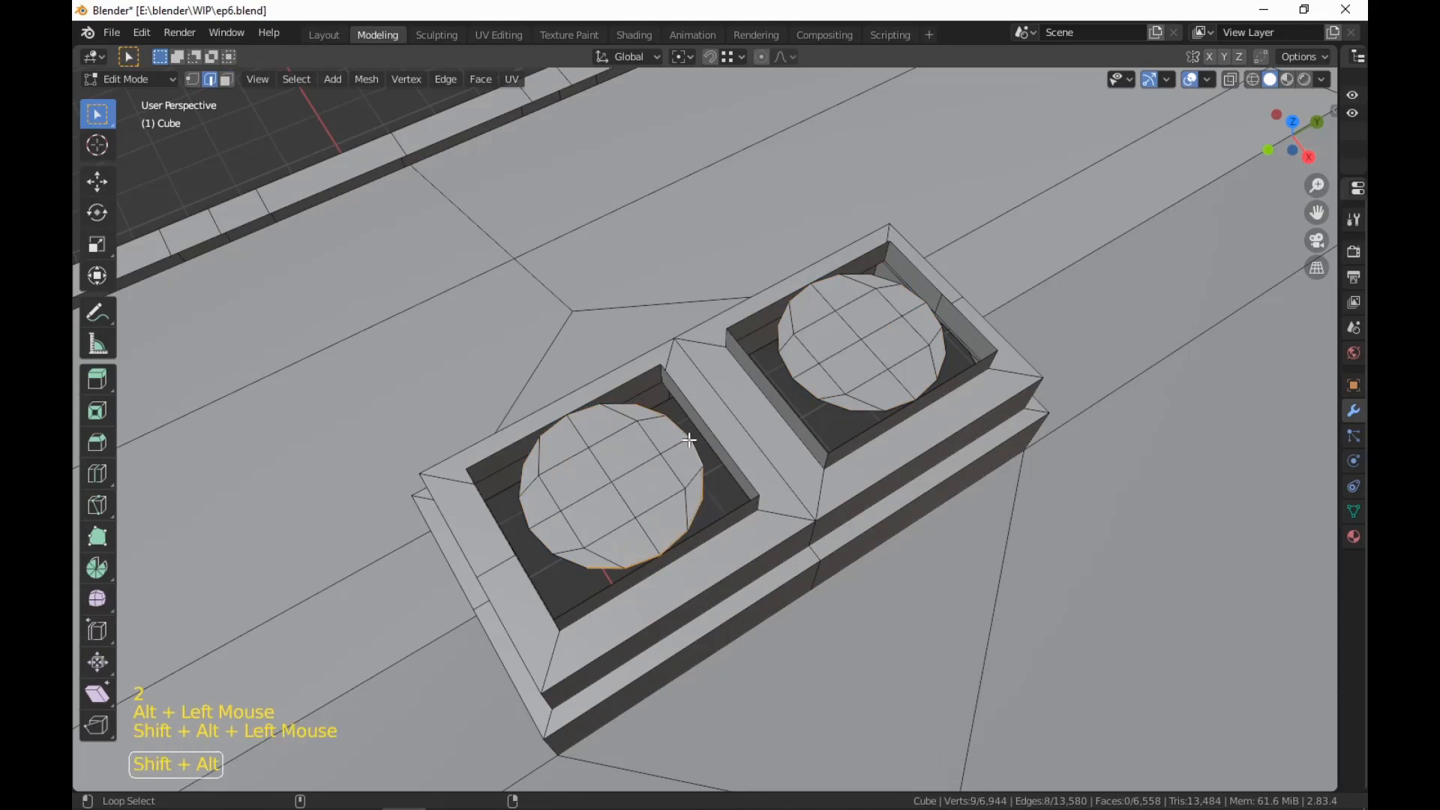
alt+shift+click(522, 465)
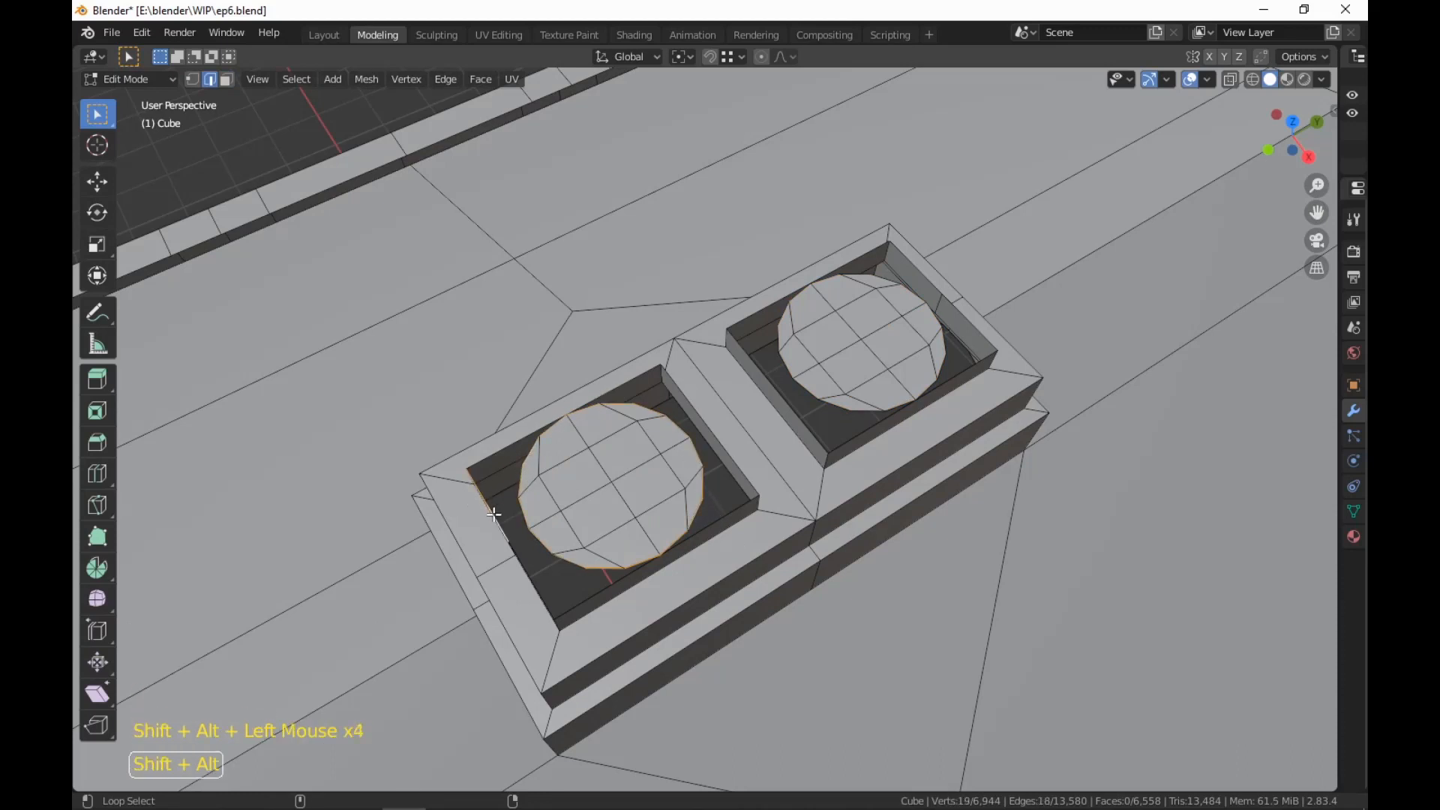
middle_drag(495, 514, 675, 465)
scroll(727, 447, up, 1)
alt+shift+click(734, 444)
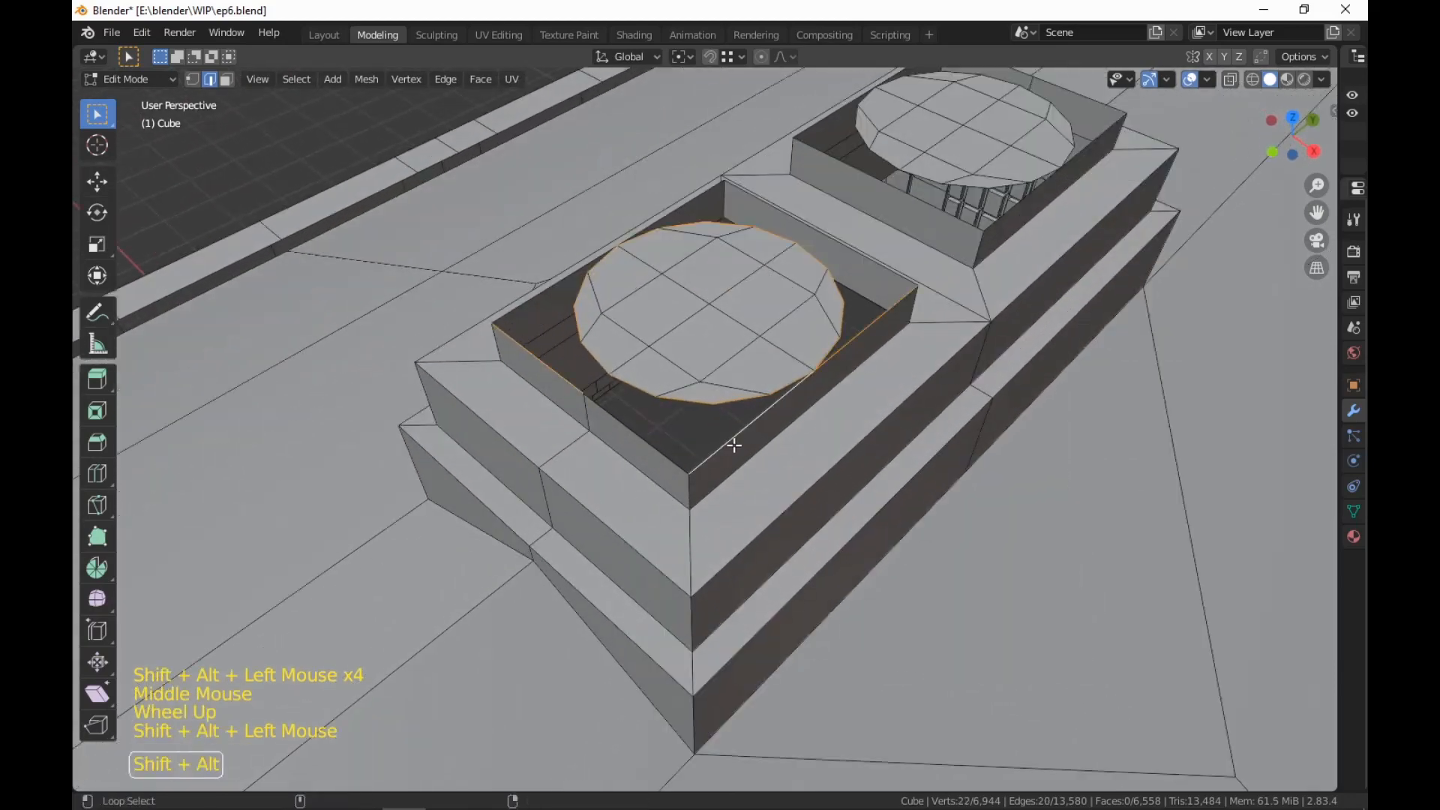
alt+shift+middle_click(734, 491)
alt+shift+middle_click(734, 491)
shift+middle_drag(791, 505, 595, 527)
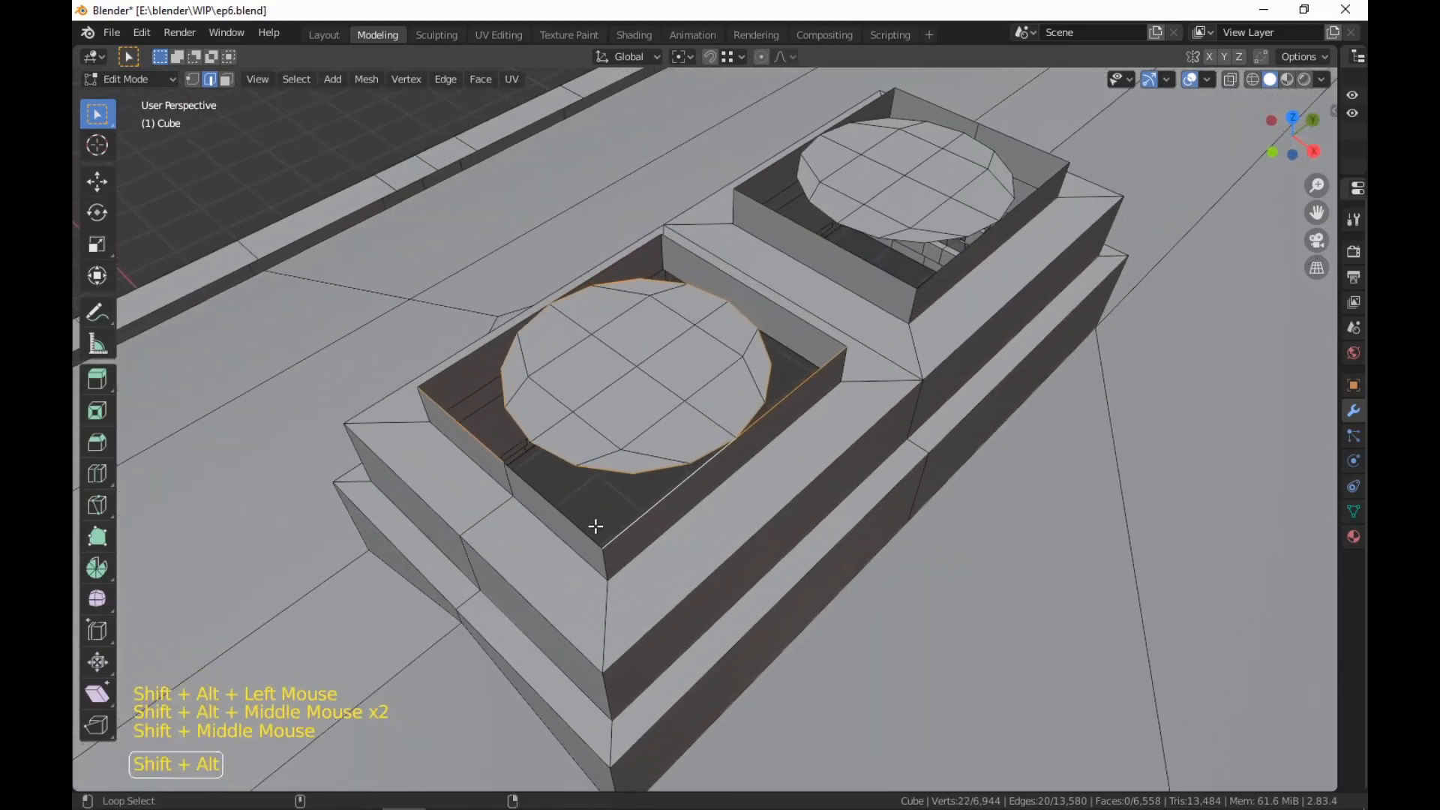
alt+shift+click(561, 508)
shift+click(482, 354)
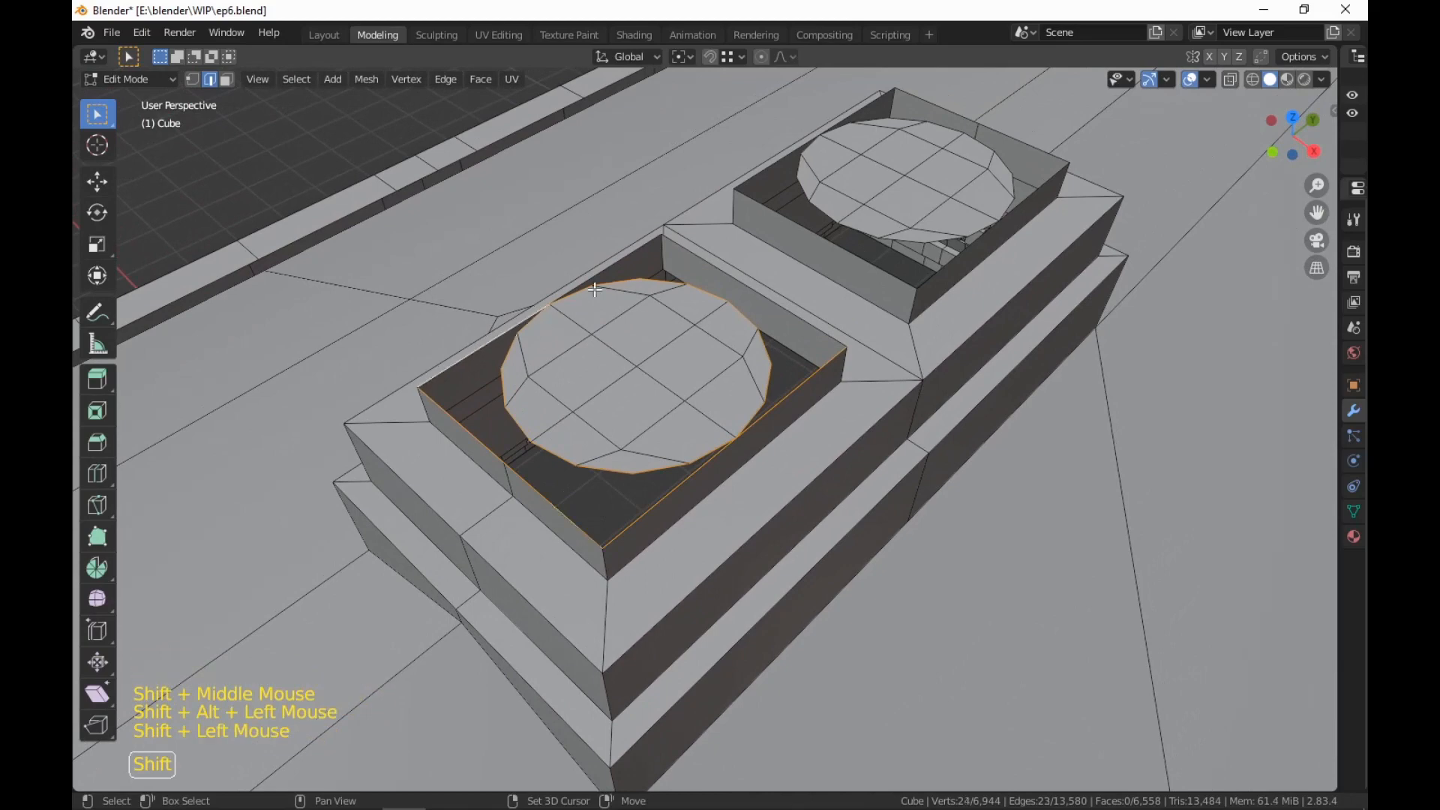
shift+click(624, 263)
shift+click(704, 262)
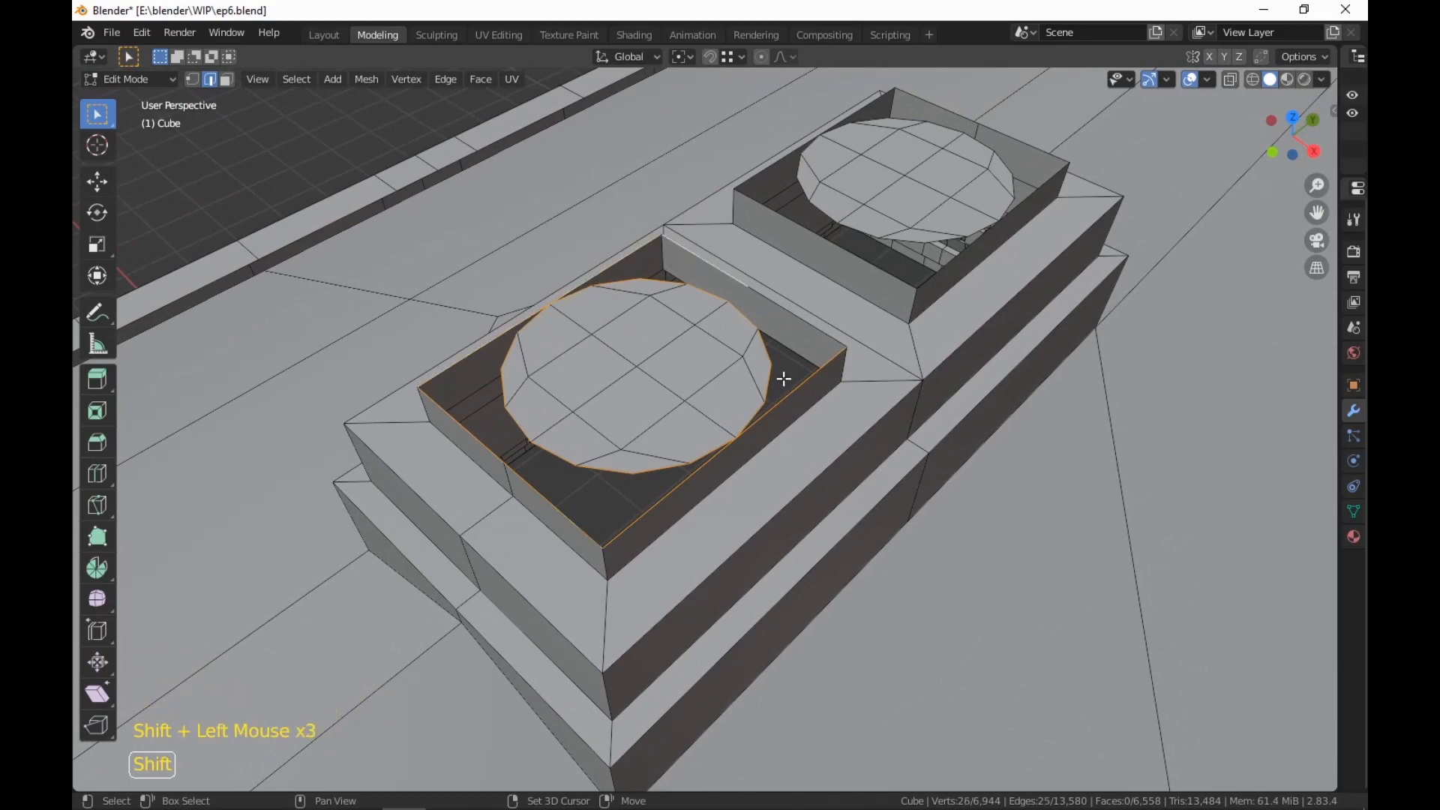
shift+click(795, 323)
right_click(796, 322)
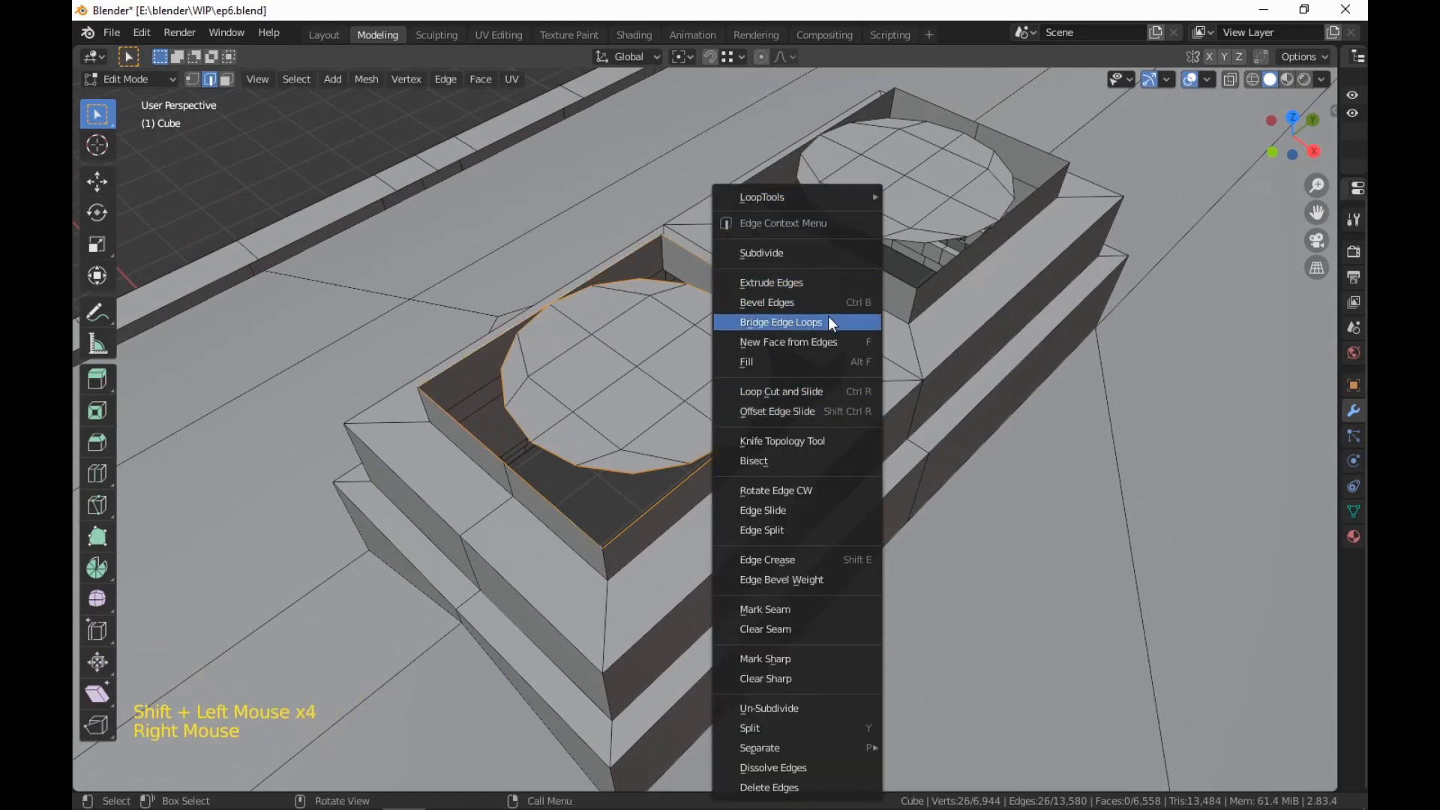
click(828, 322)
Select the rim edges of the second opening together with the outline of its circle
middle_drag(905, 411, 875, 447)
scroll(871, 444, up, 2)
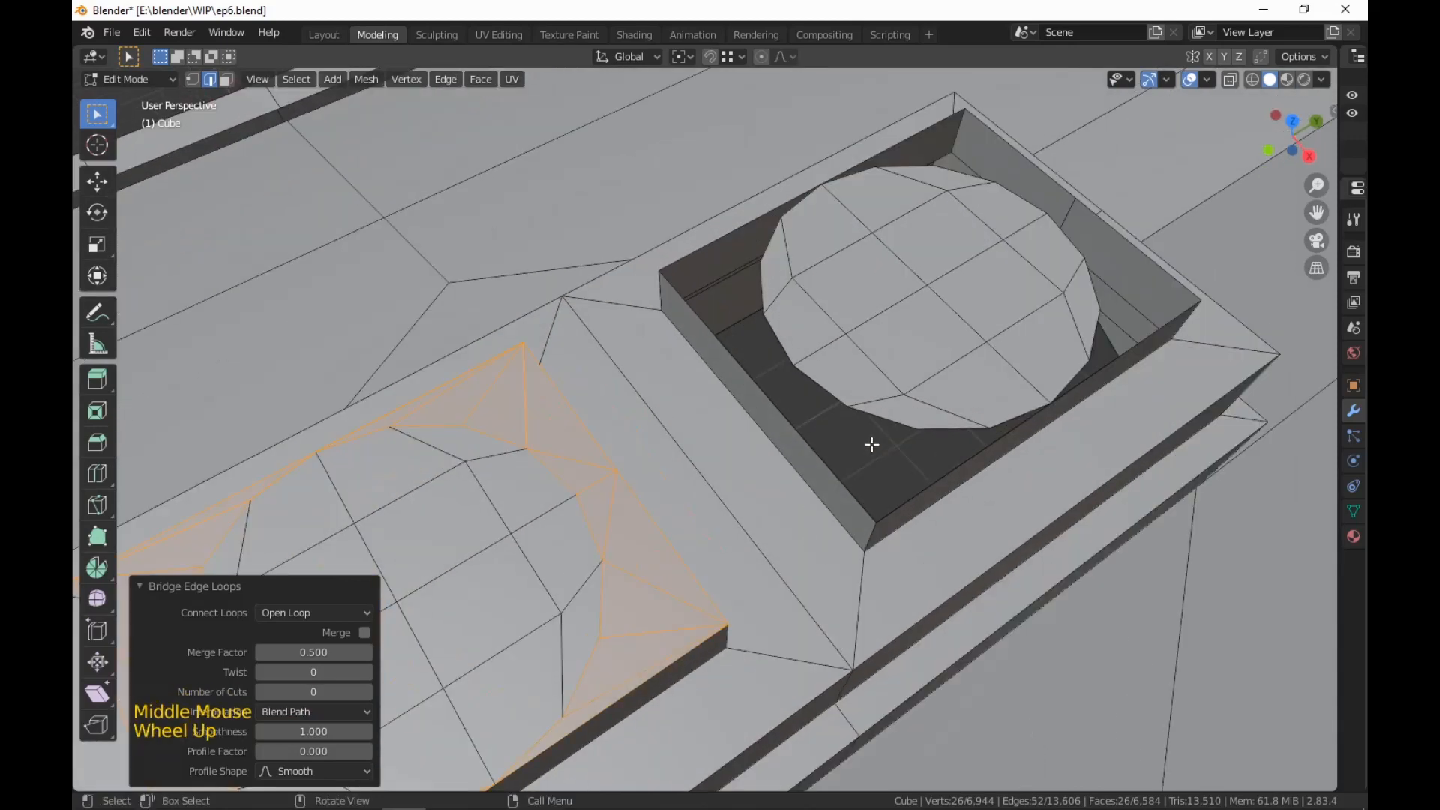
shift+click(817, 448)
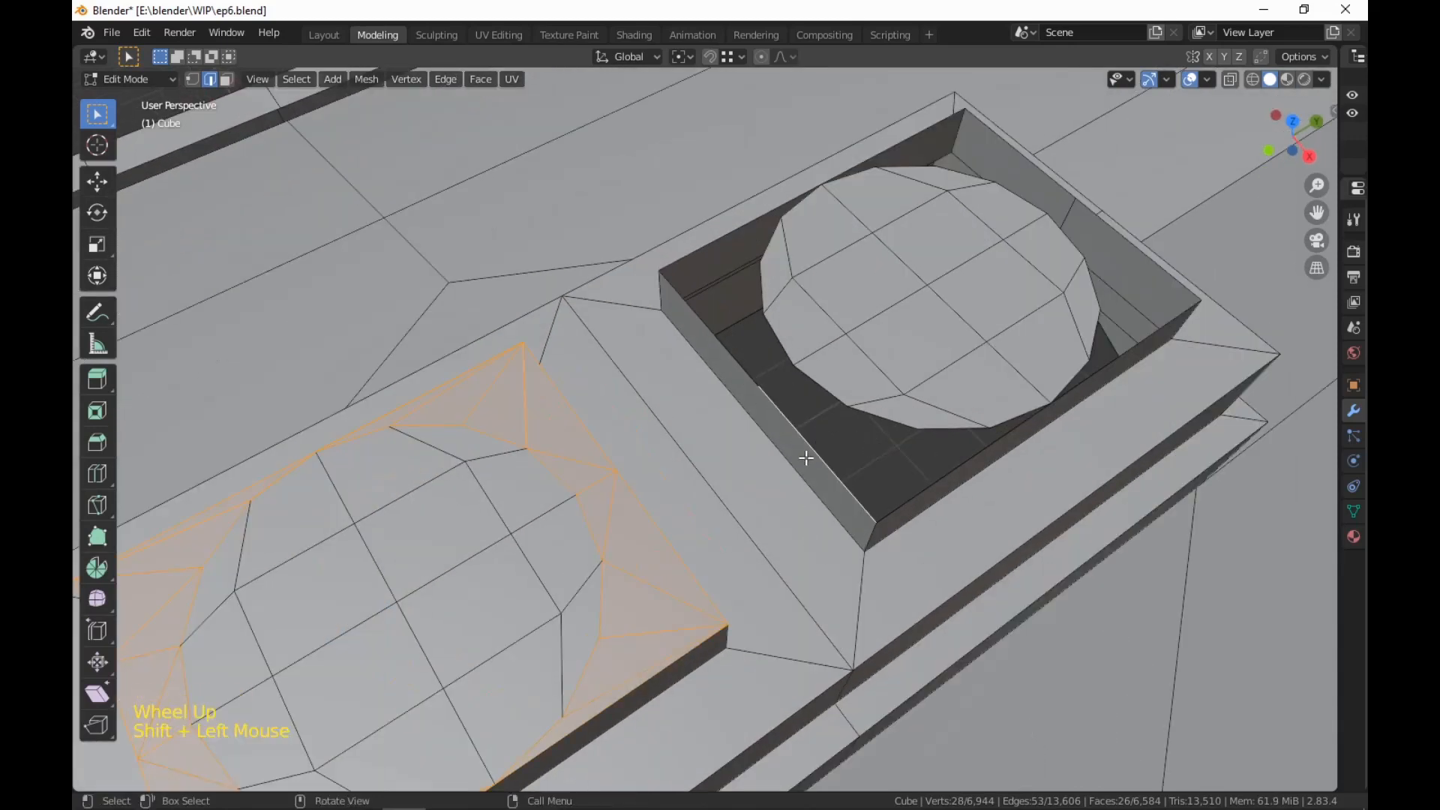
click(807, 457)
alt+shift+click(808, 453)
alt+shift+click(757, 213)
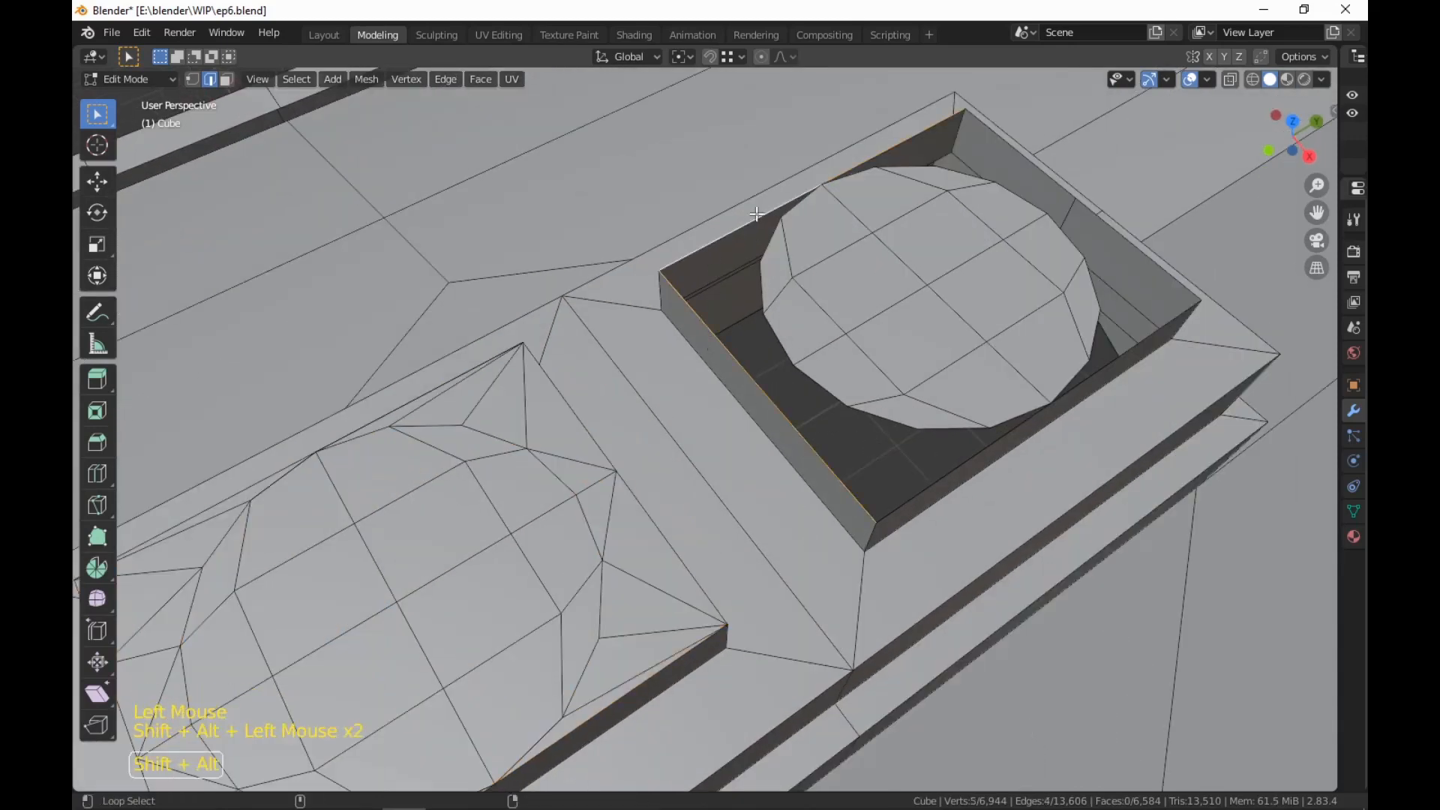
alt+shift+click(1126, 245)
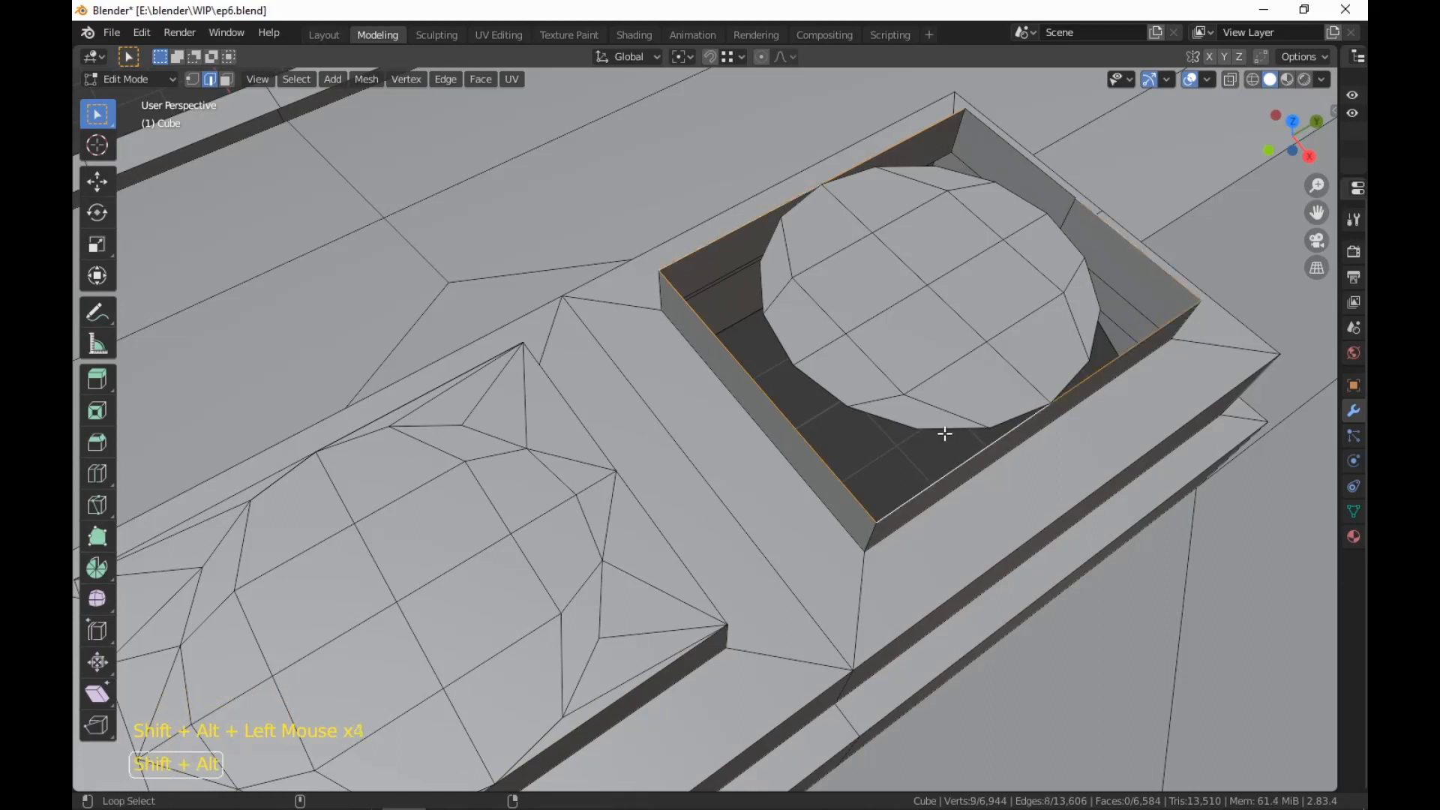
alt+shift+click(869, 410)
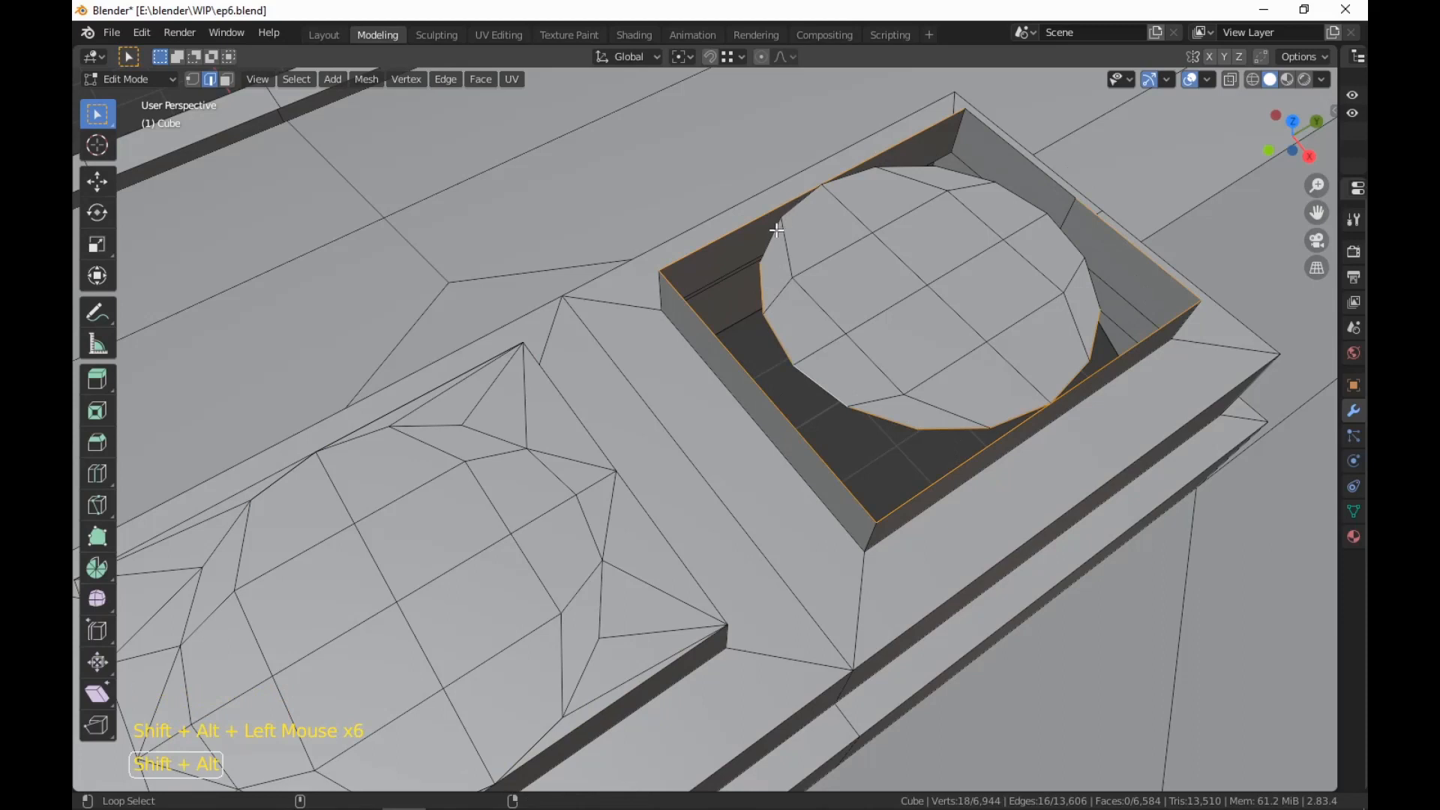
alt+shift+click(1070, 248)
right_click(1069, 405)
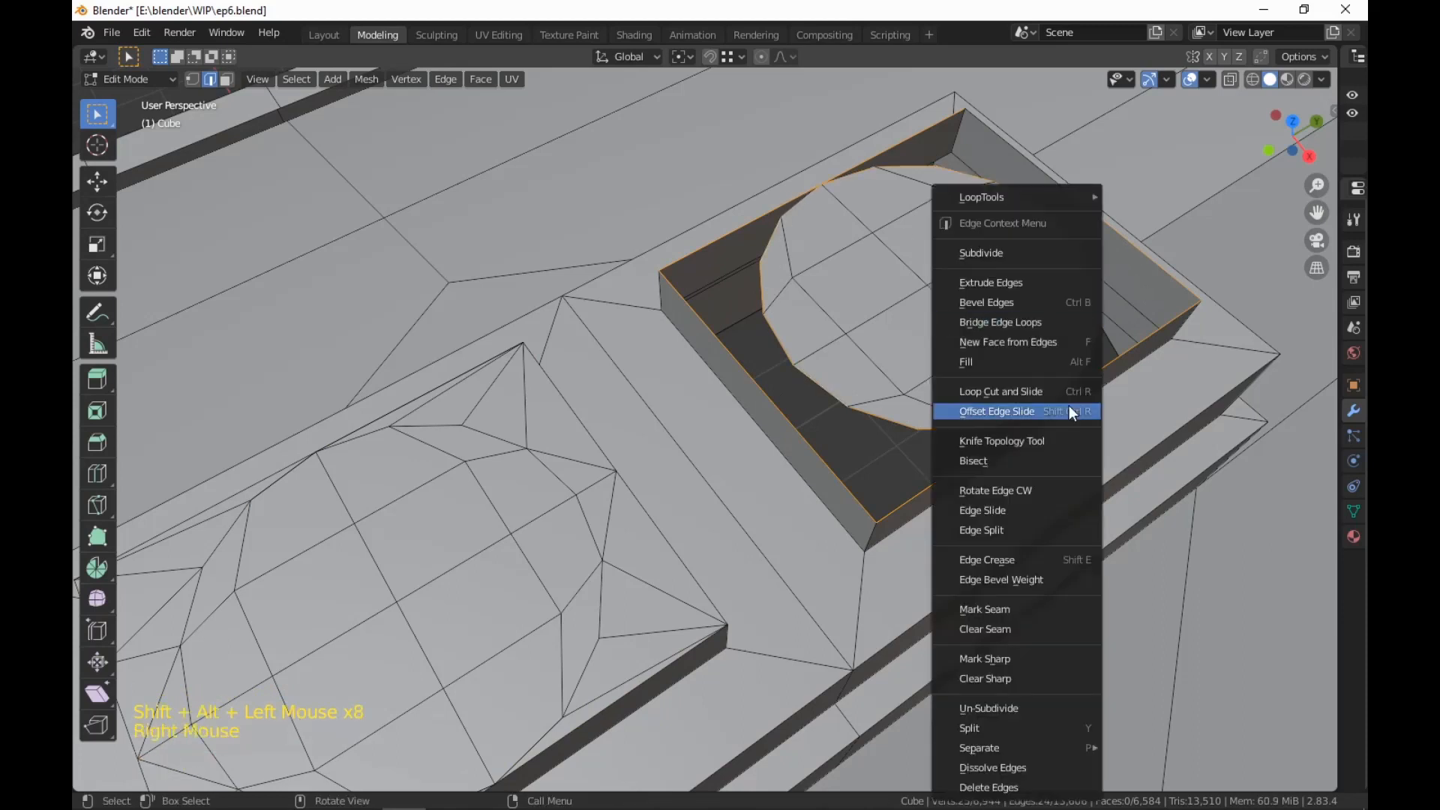
click(1059, 321)
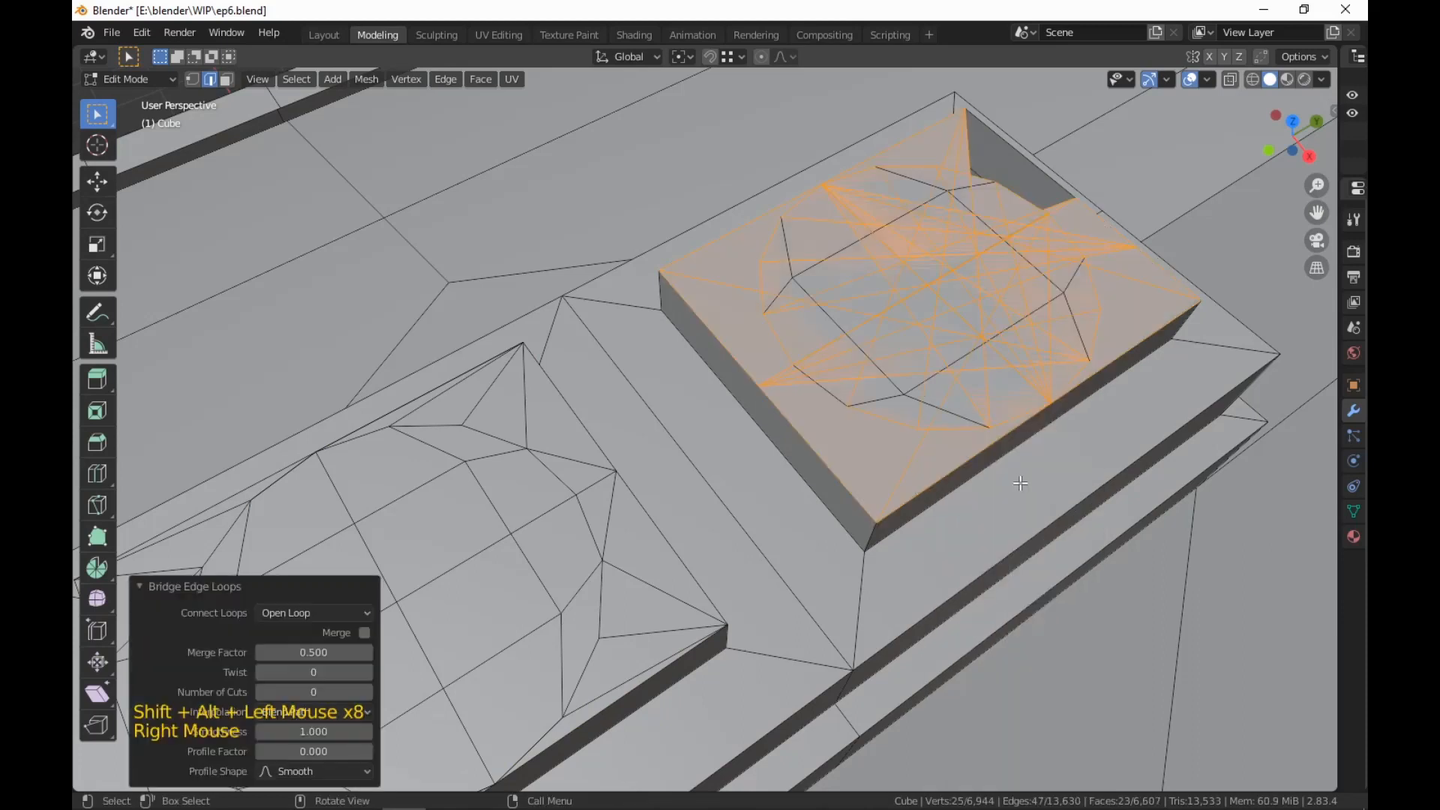
key(ctrl+z)
Add the missing edges on the far side of the second opening's rim to the selection and bridge the loops
middle_drag(1026, 475, 987, 474)
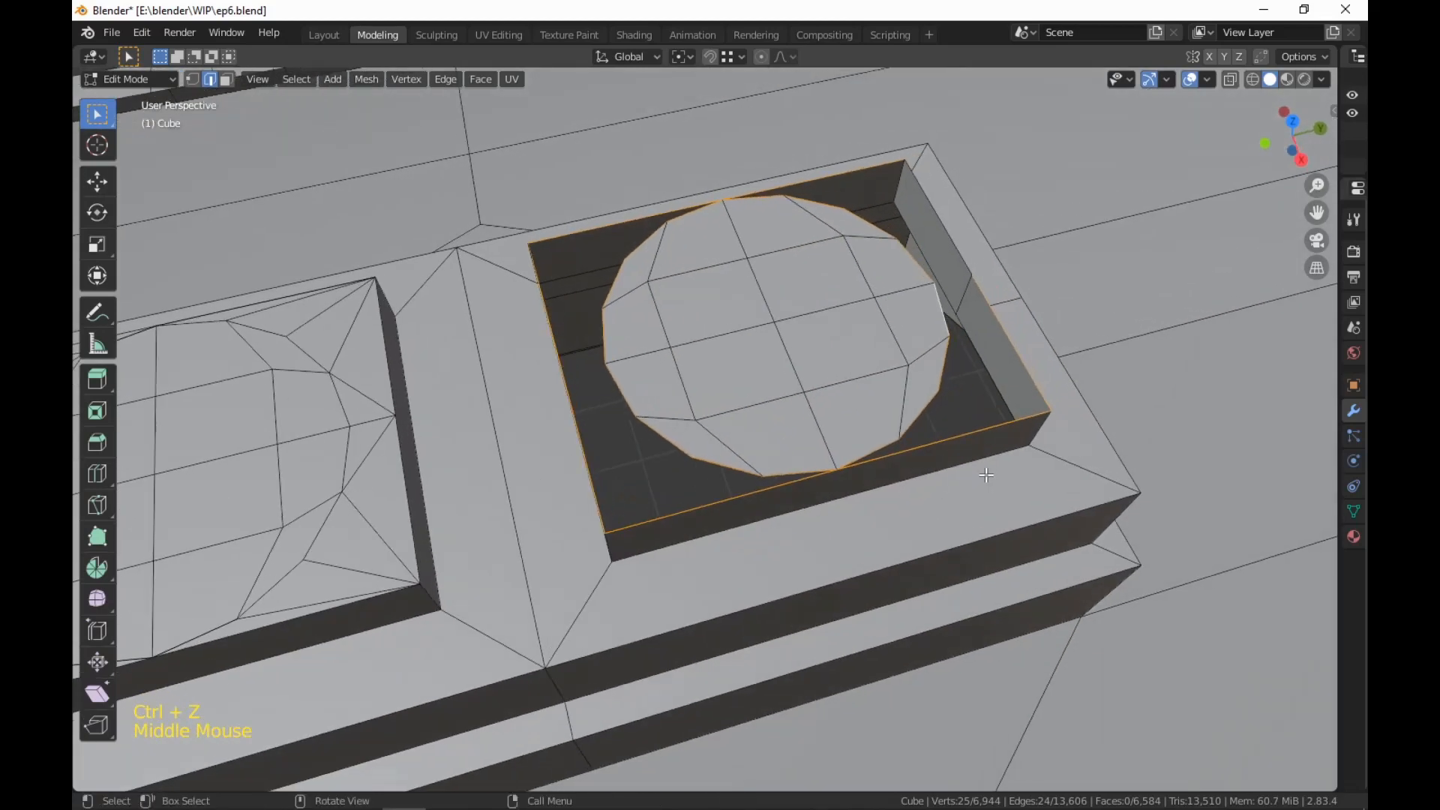
shift+click(952, 232)
shift+click(941, 217)
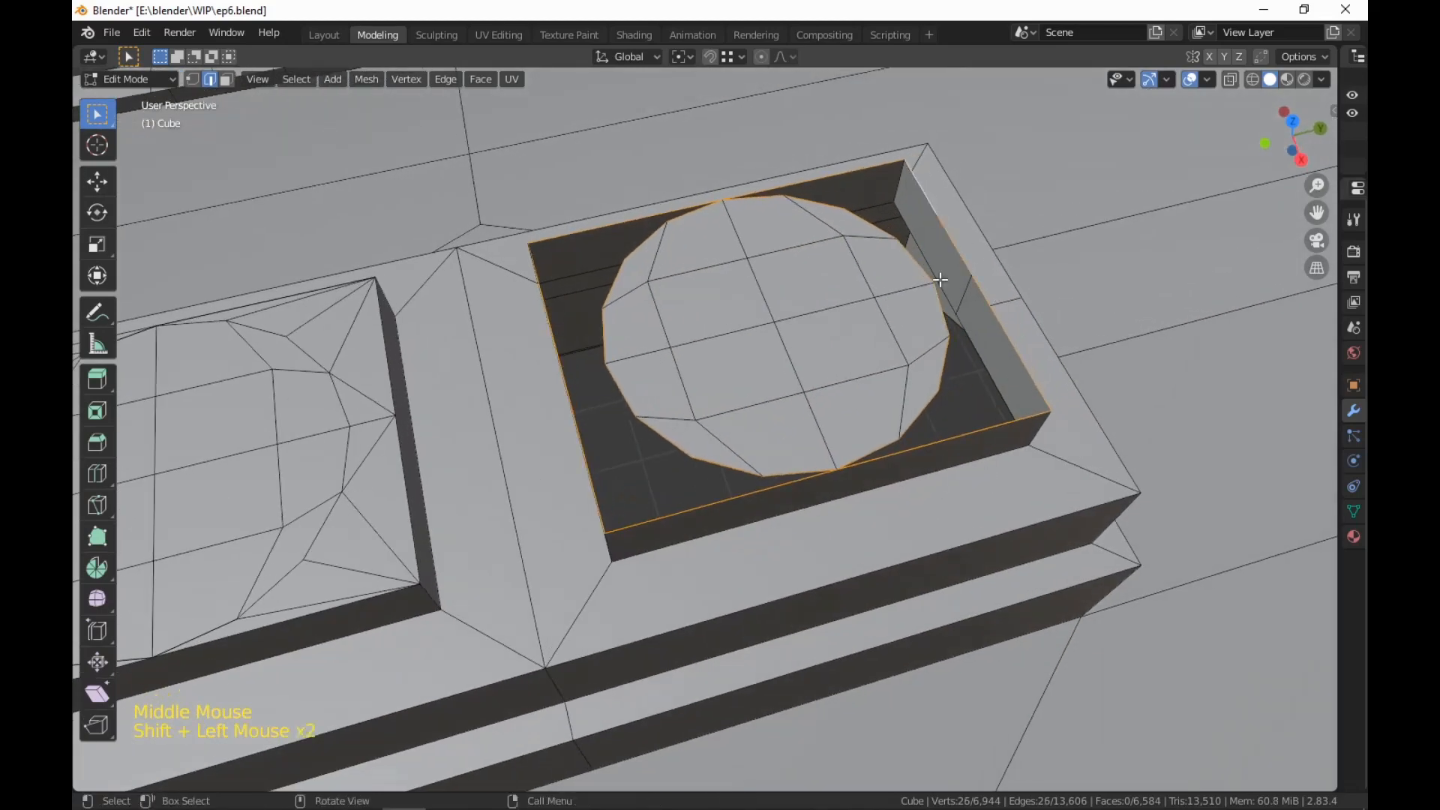
right_click(956, 385)
click(957, 359)
scroll(968, 519, down, 2)
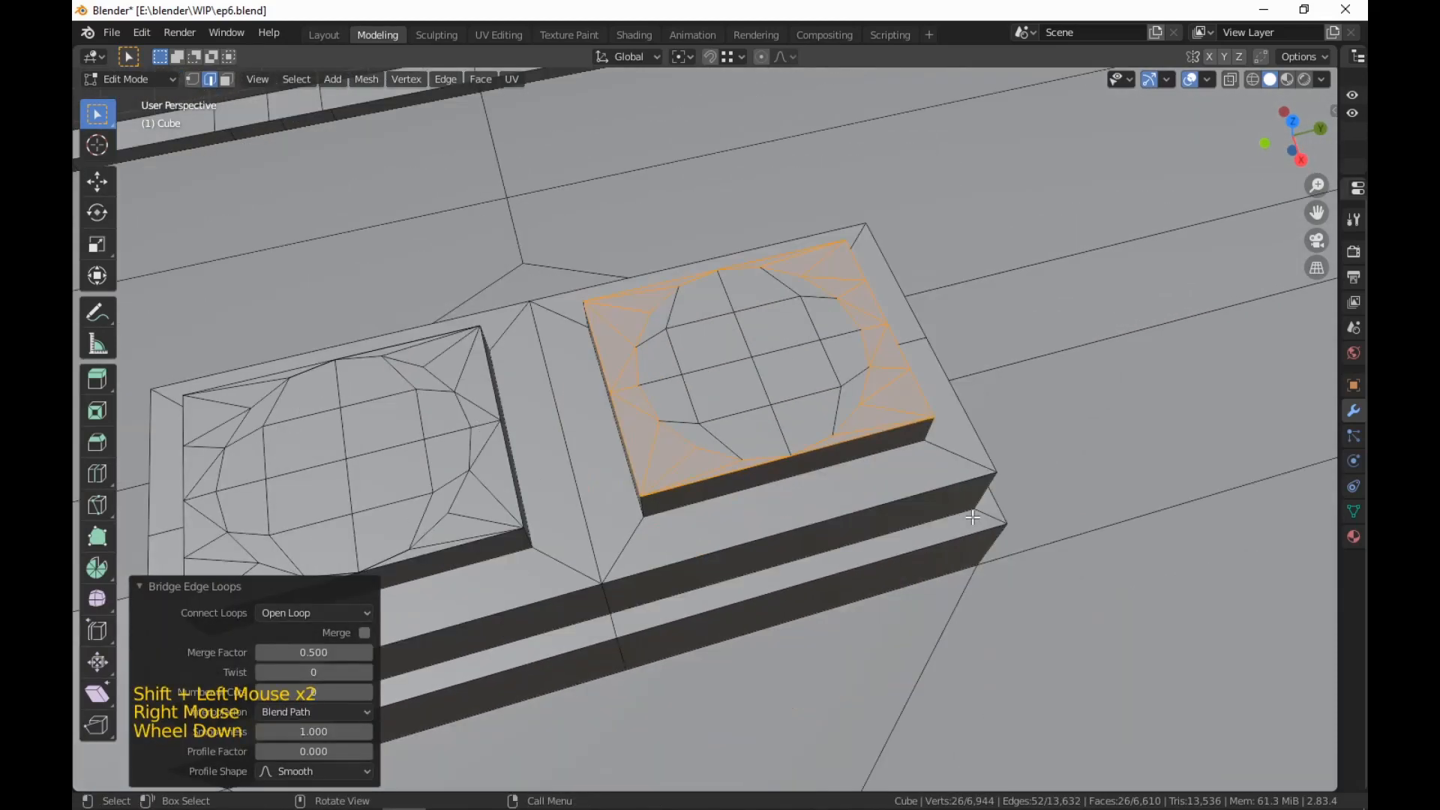
Select all faces of both circles and extrude them upward about 1.67 m into round columns
mouse_move(967, 519)
middle_down()
mouse_move(1016, 505)
mouse_move(962, 522)
middle_up()
key(3)
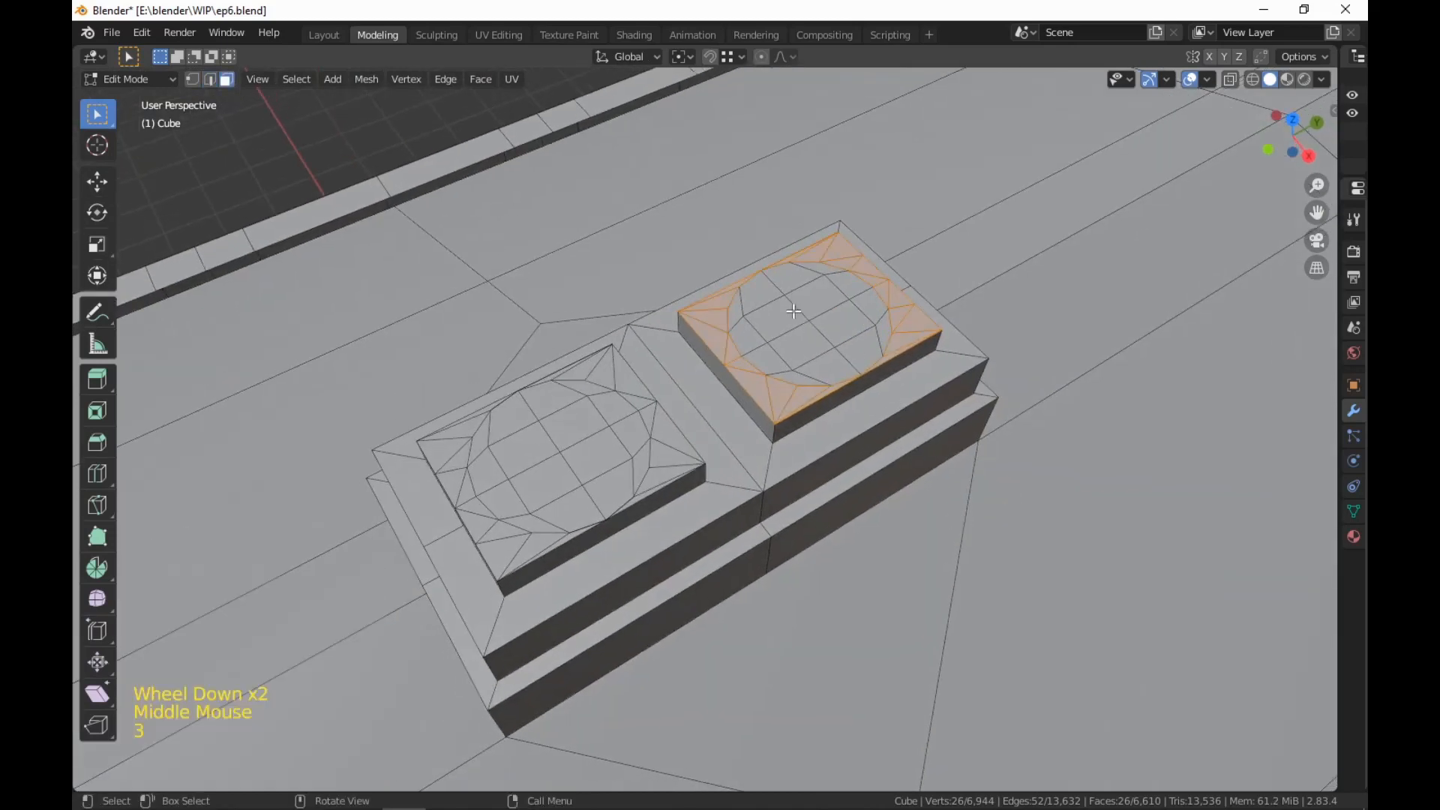
click(776, 317)
shift+click(817, 297)
shift+click(843, 321)
shift+click(802, 344)
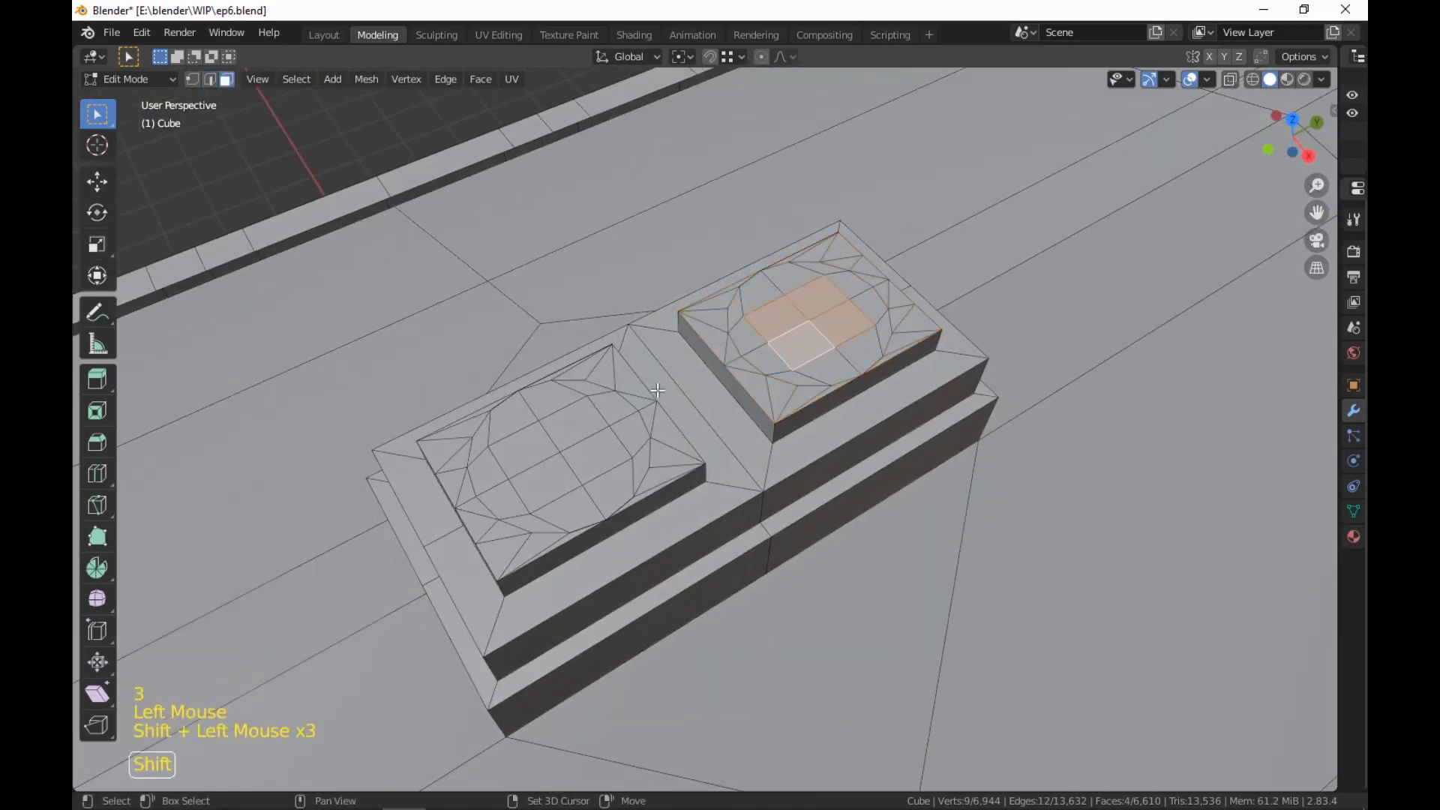
shift+click(570, 424)
shift+click(526, 454)
shift+click(556, 487)
shift+click(600, 463)
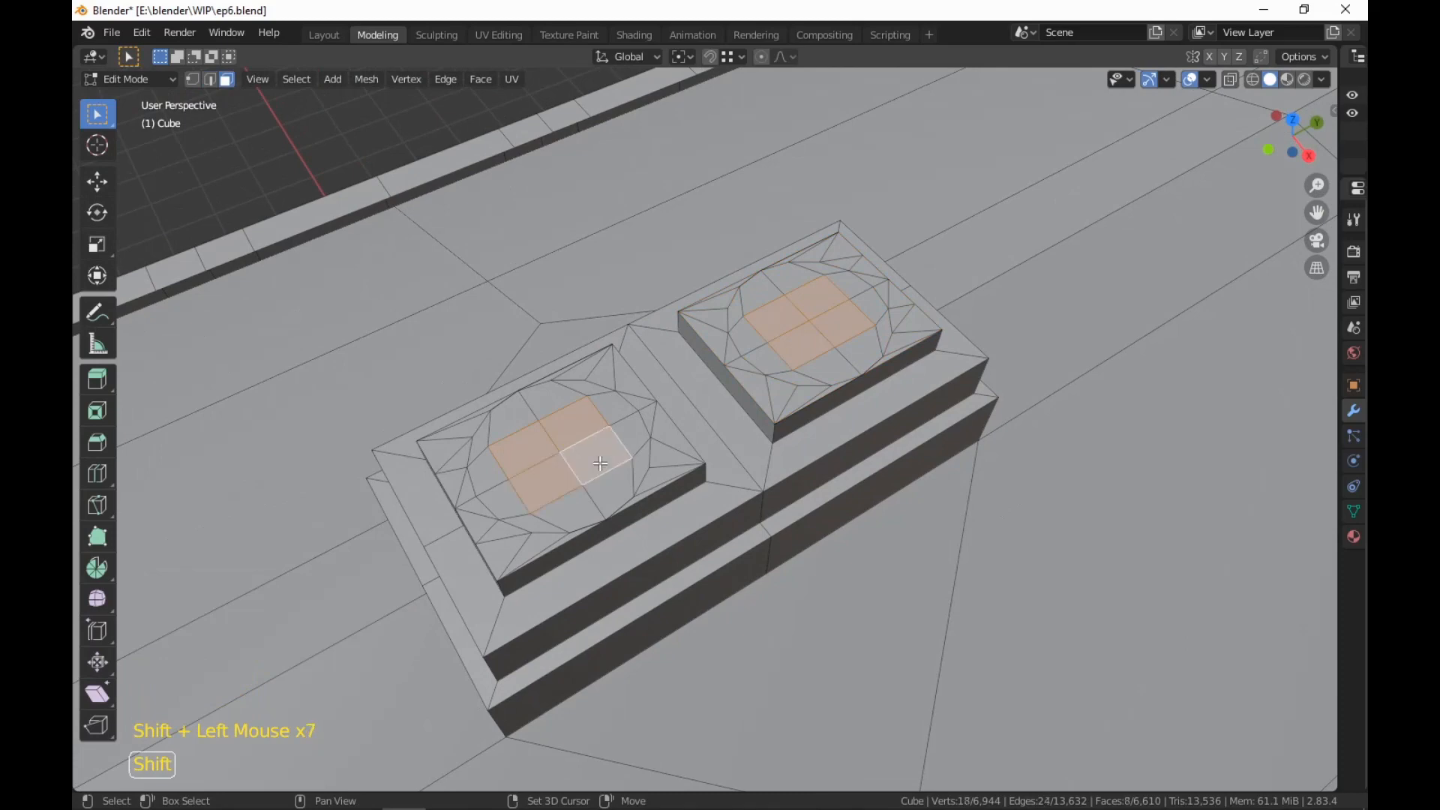
key(ctrl+KP_Add)
scroll(600, 463, down, 3)
middle_drag(601, 463, 704, 456)
key(e)
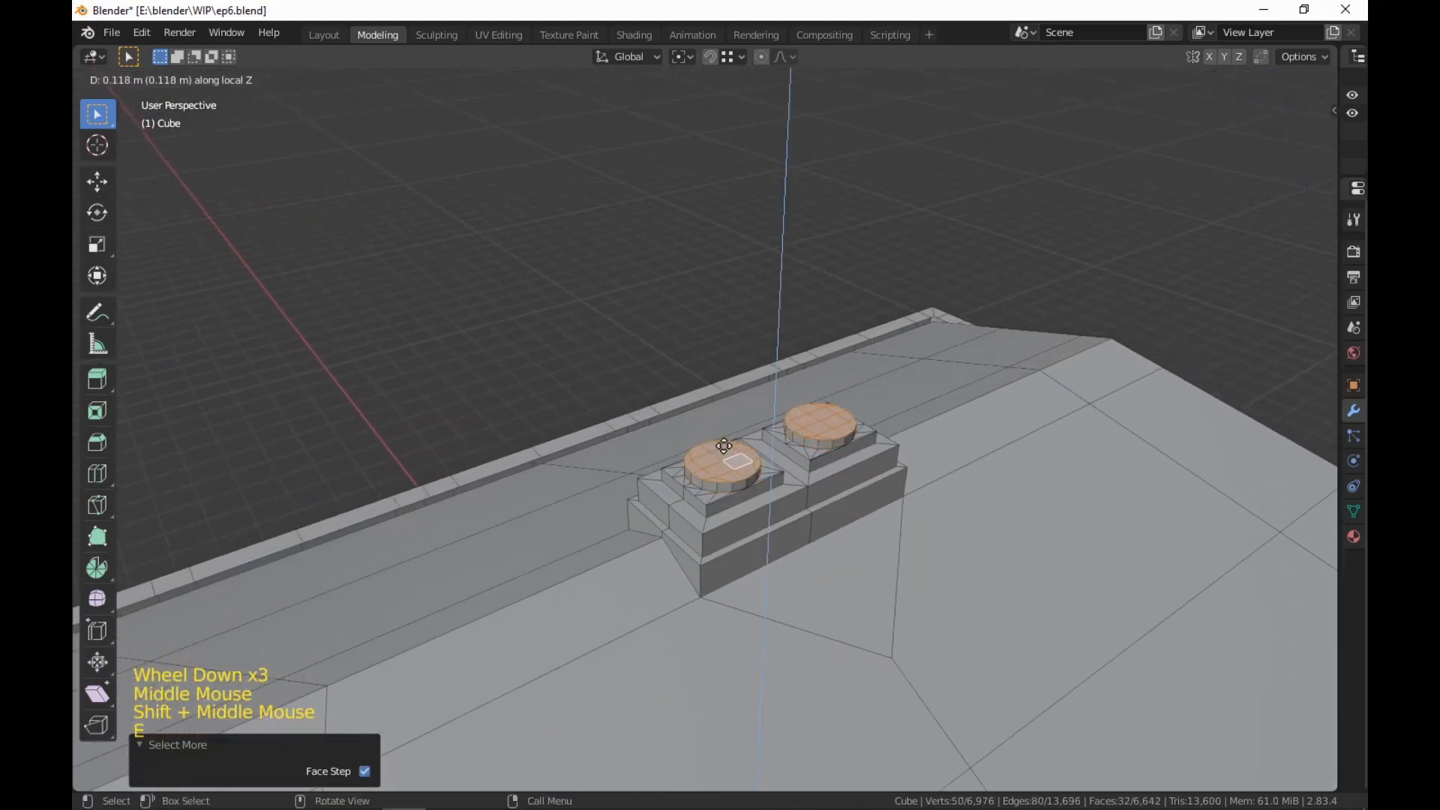
click(820, 358)
Set the pivot point to Individual Origins and scale both column tops to about 0.73
key(period)
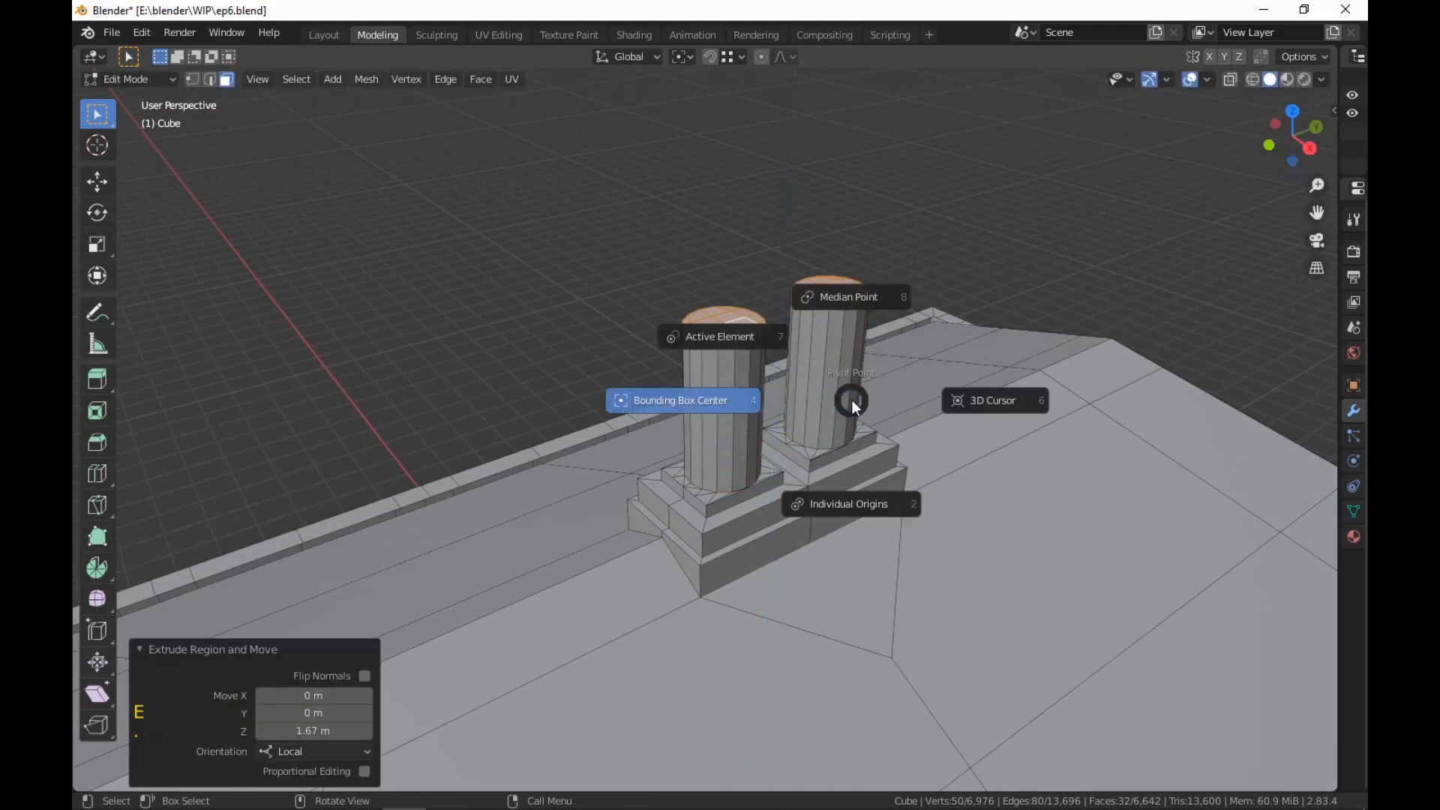
click(855, 521)
key(s)
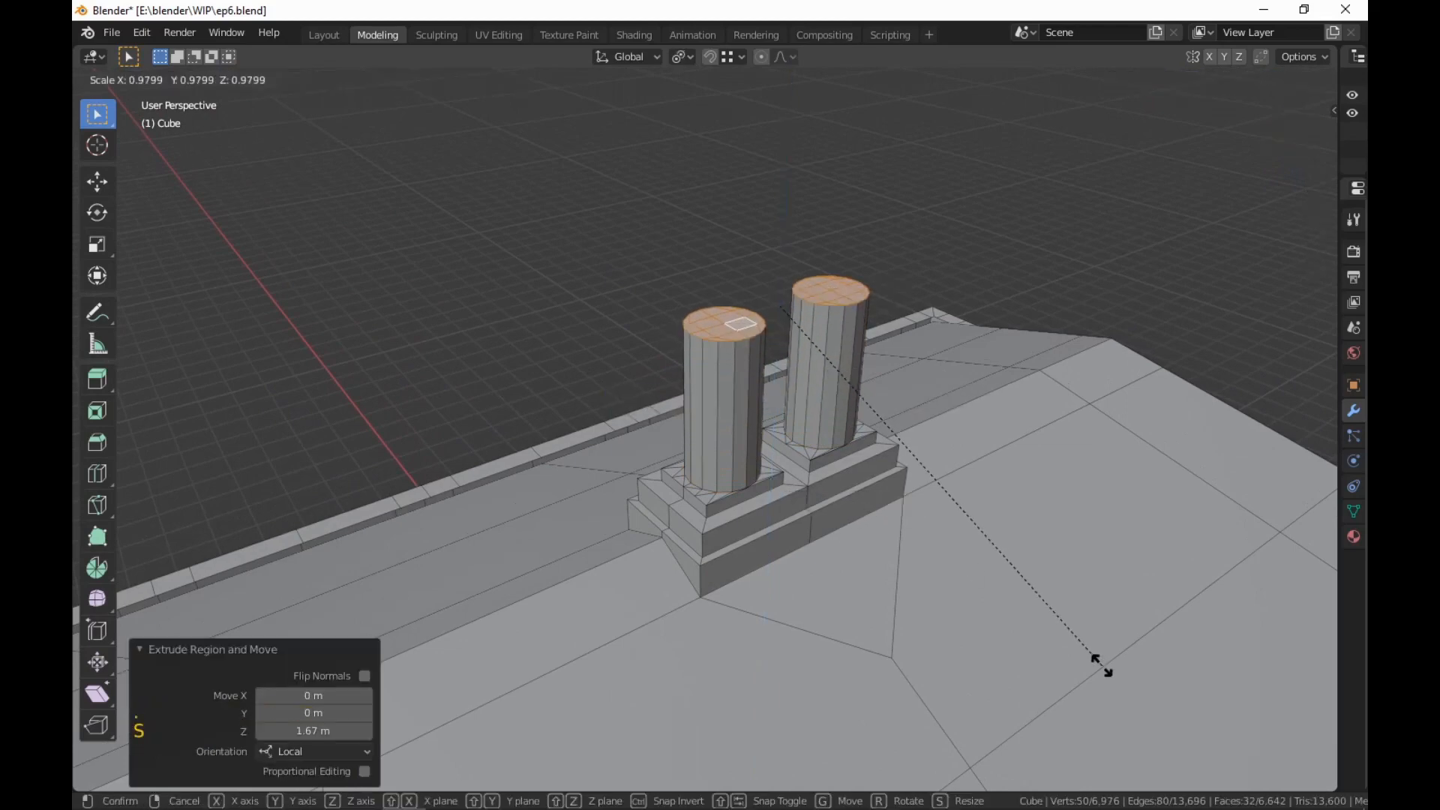
click(1013, 580)
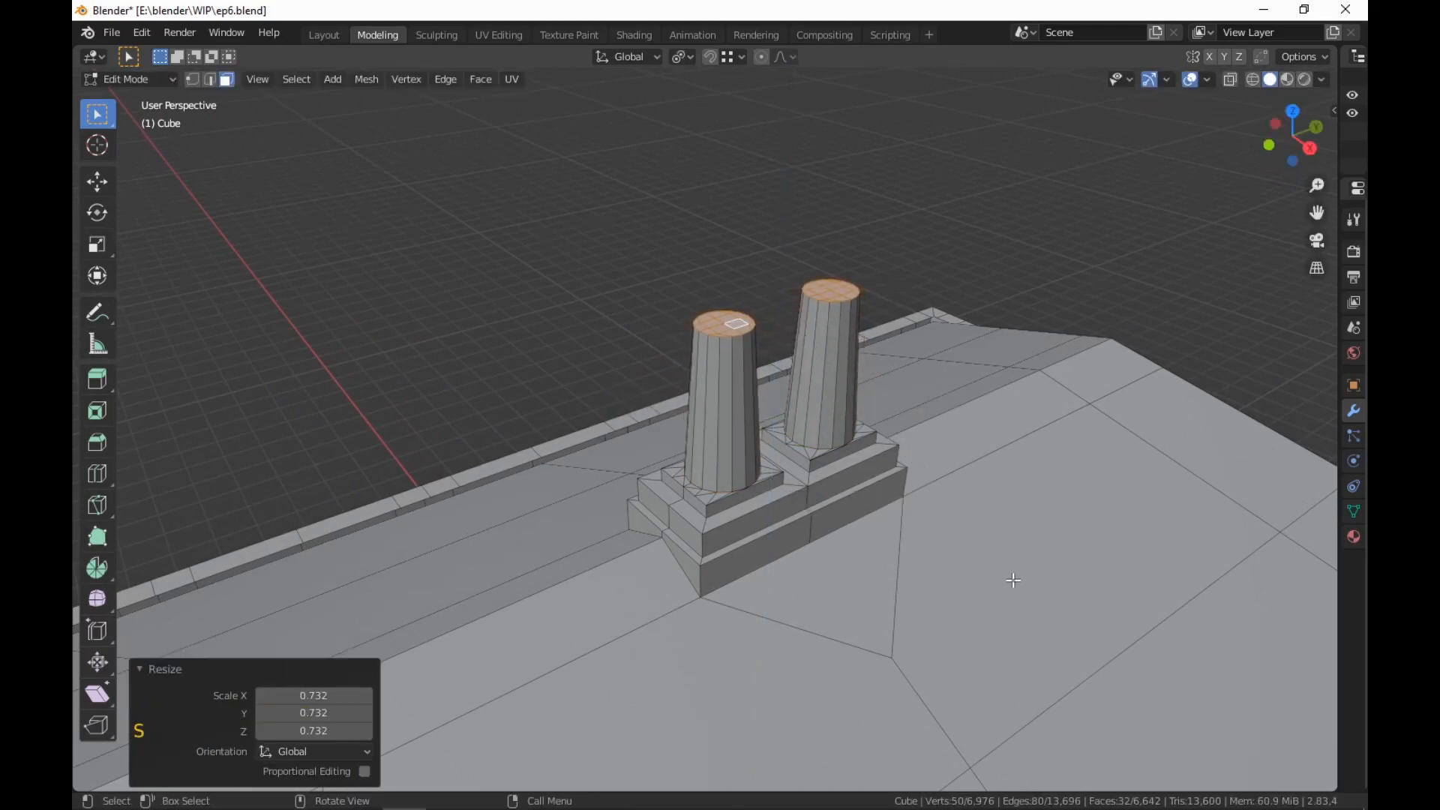
Raise both column tops about 1.65 m along the Z axis
key(g)
key(z)
click(1054, 406)
Add one centered loop cut around each column at mid-height and select both new edge loops
scroll(1072, 442, down, 4)
middle_drag(1084, 463, 1087, 540)
scroll(1042, 408, down, 2)
scroll(1042, 408, up, 2)
scroll(1052, 459, up, 4)
scroll(1035, 450, up, 2)
mouse_move(1043, 487)
middle_down()
mouse_move(1053, 522)
mouse_move(1025, 471)
middle_up()
key(ctrl)
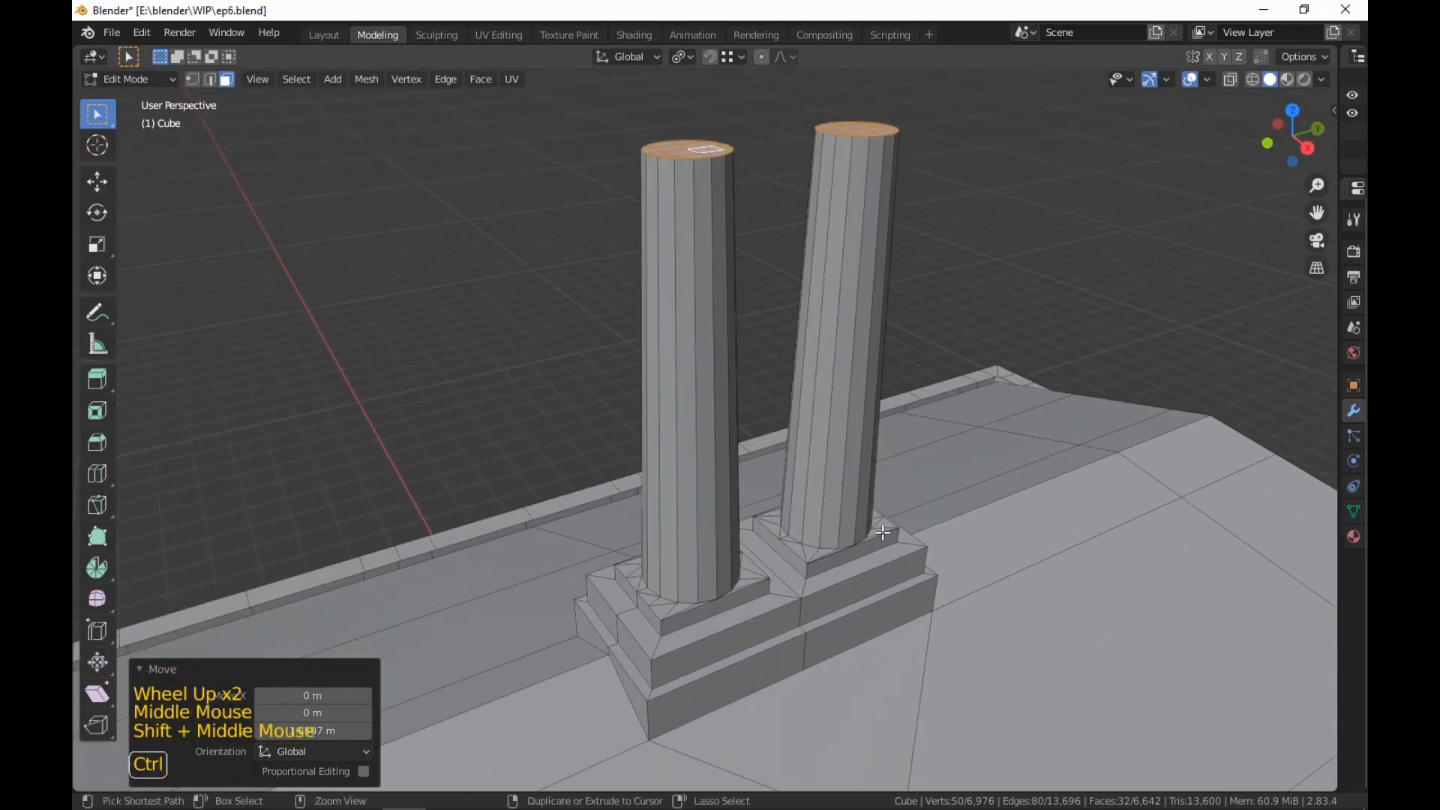
key(ctrl+r)
click(832, 489)
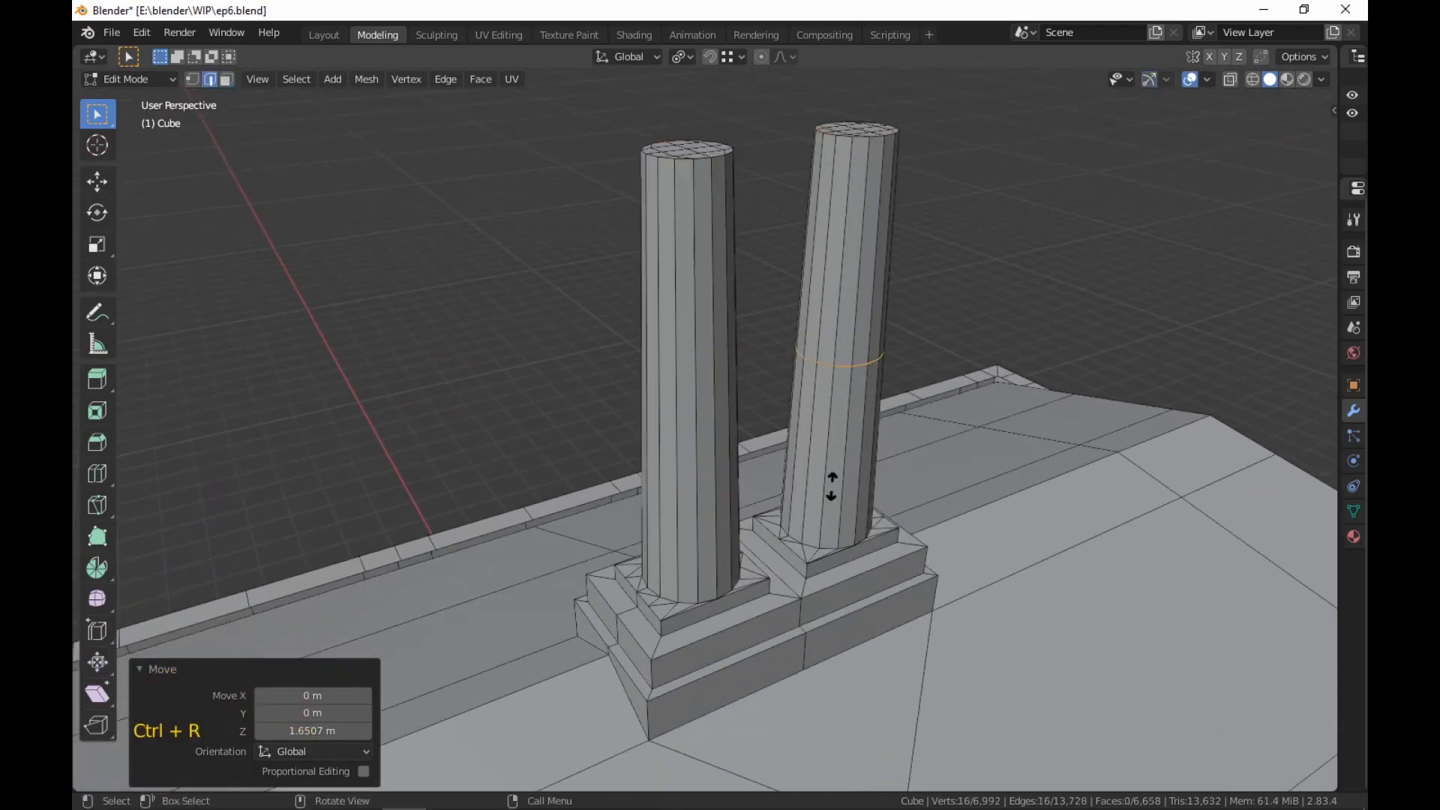
right_click(710, 450)
key(ctrl+r)
click(709, 450)
right_click(709, 451)
alt+shift+click(842, 366)
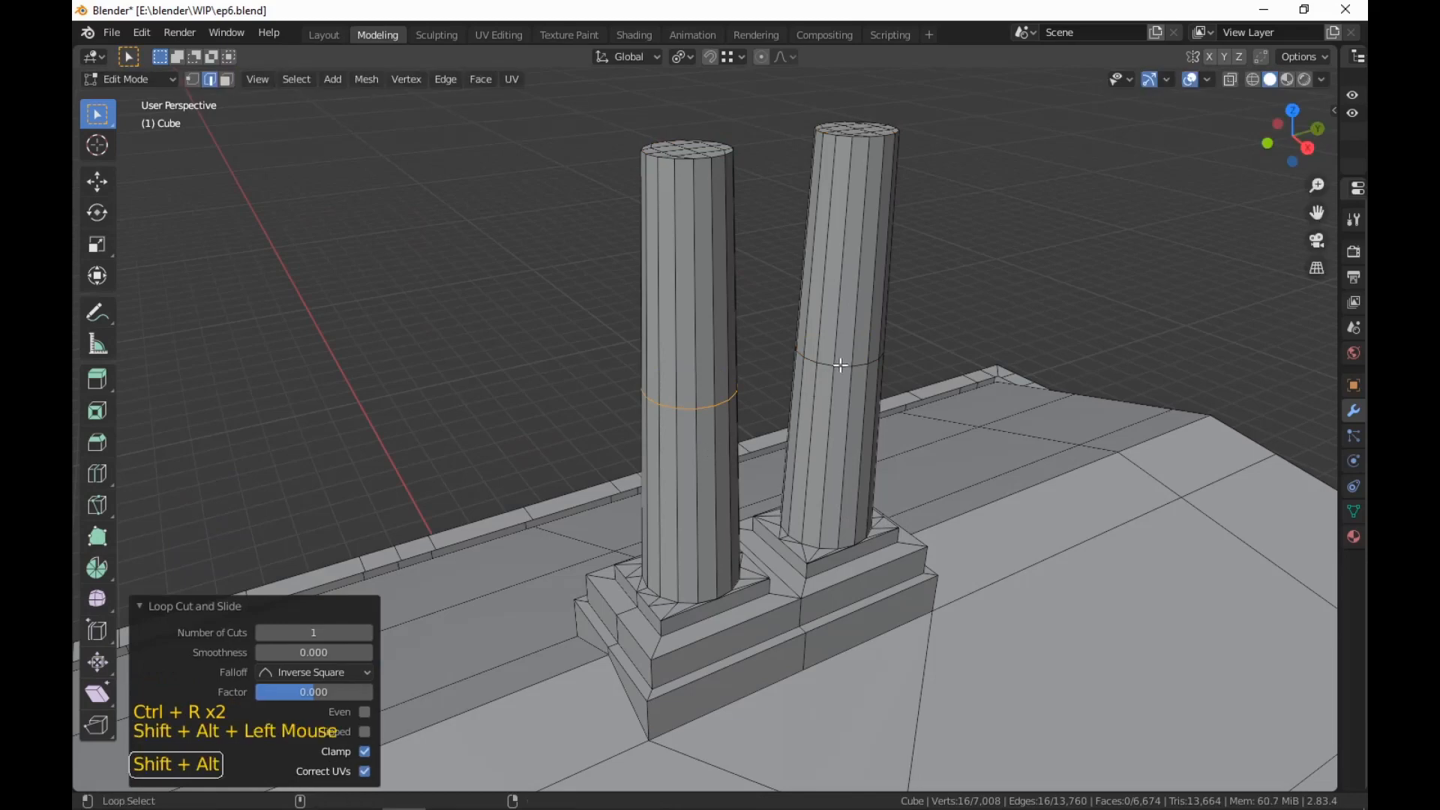
Bevel both mid-height edge loops by about 1.35 m, and extrude the resulting shaft faces inward at 0.844 scale in X and Y
key(ctrl+b)
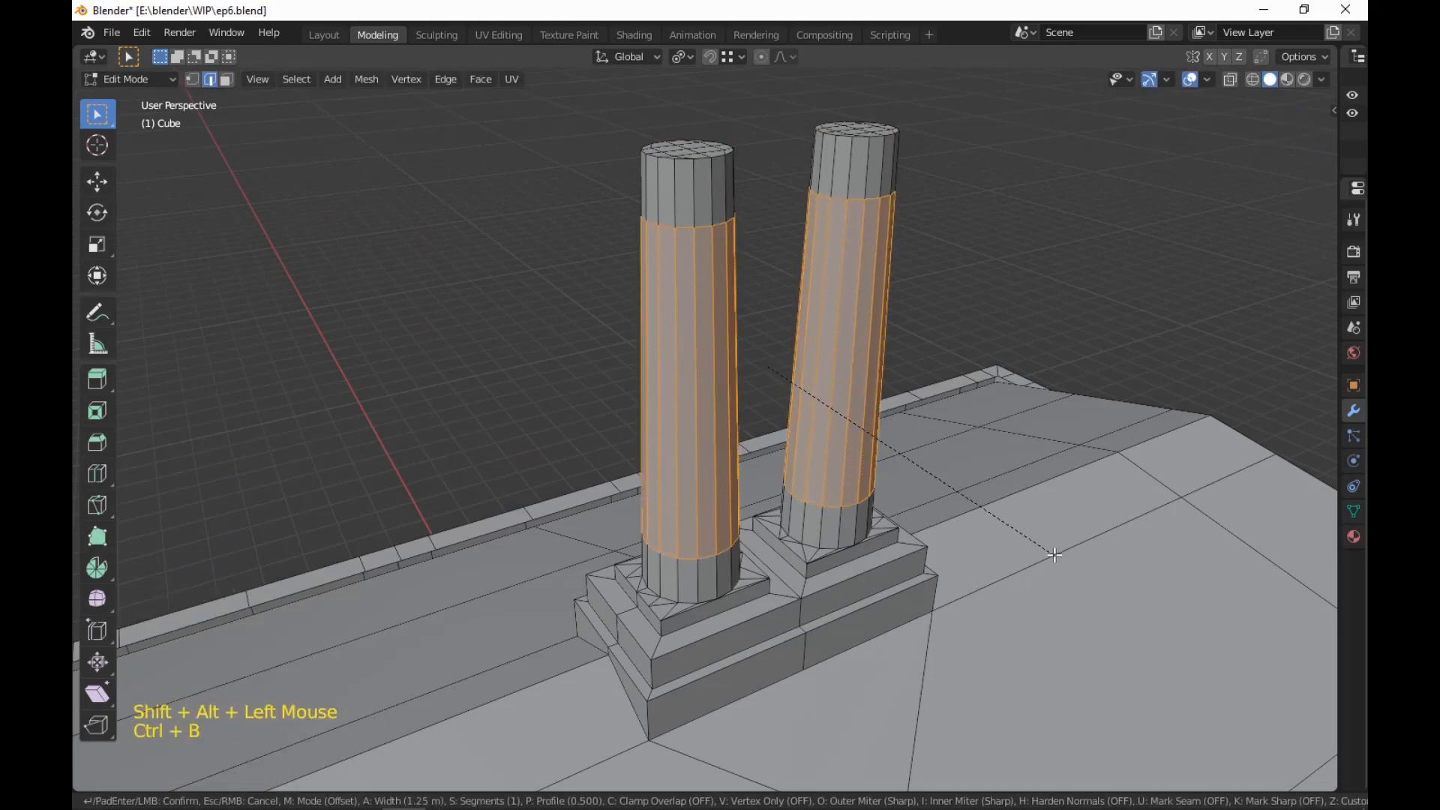
click(1067, 559)
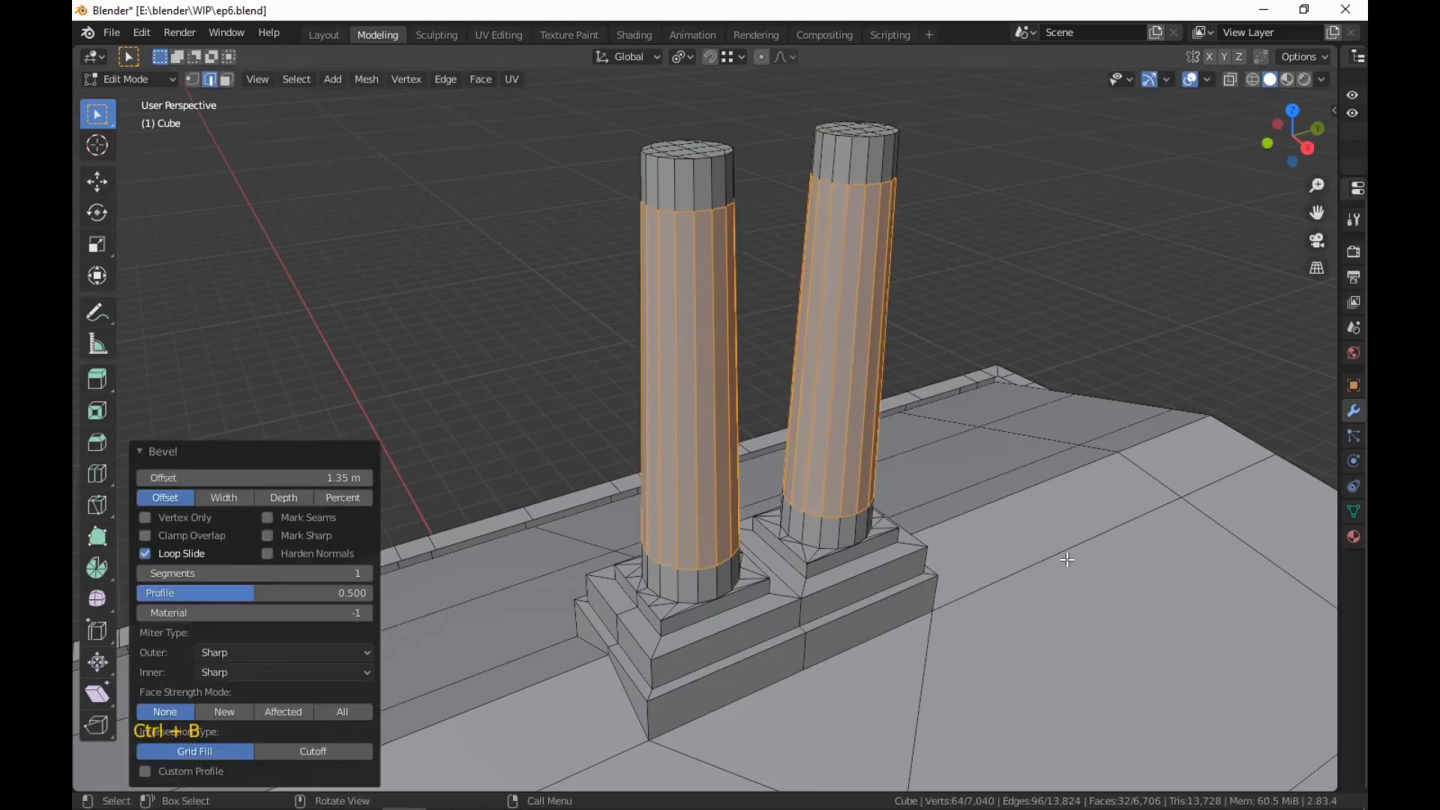
key(s)
key(shift+z)
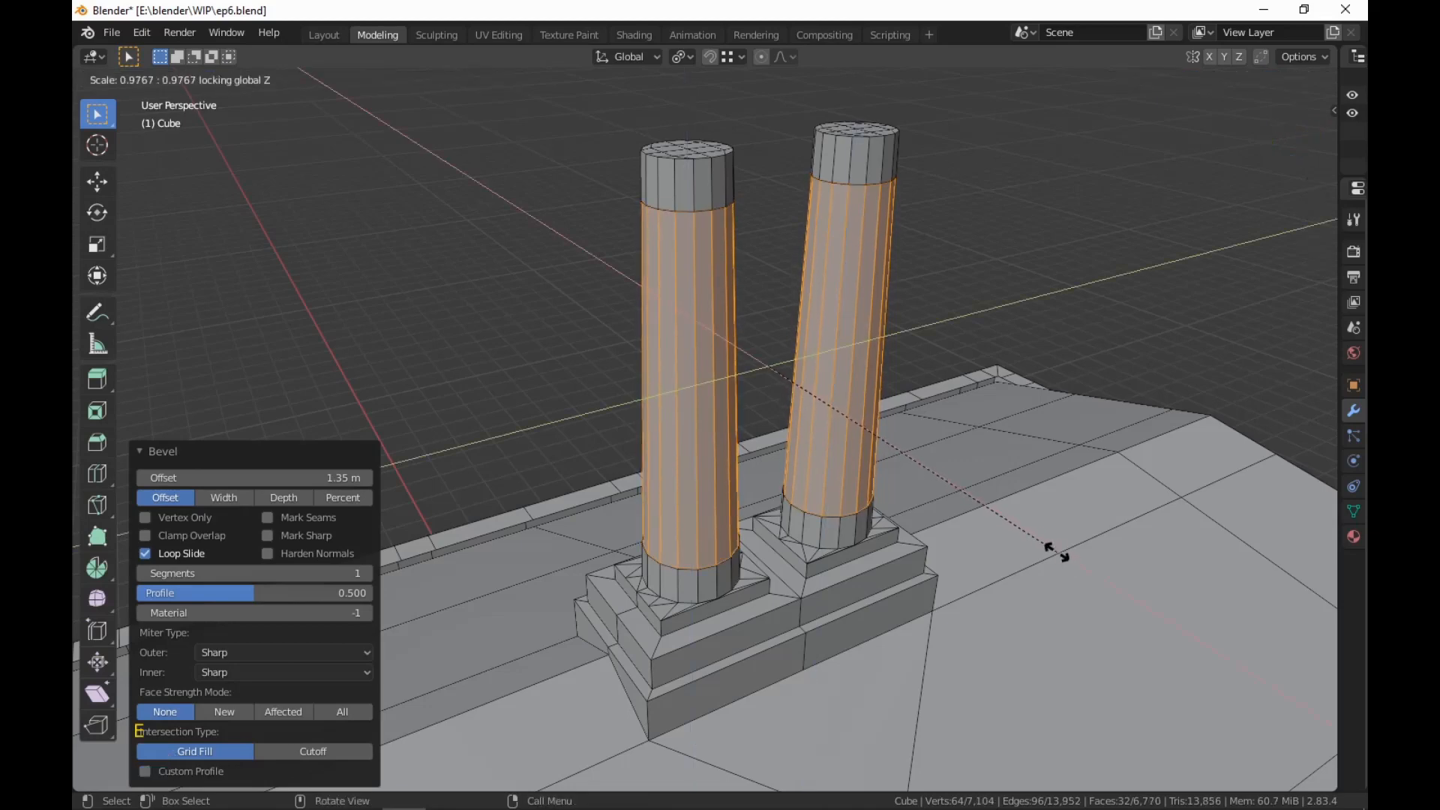
click(1028, 510)
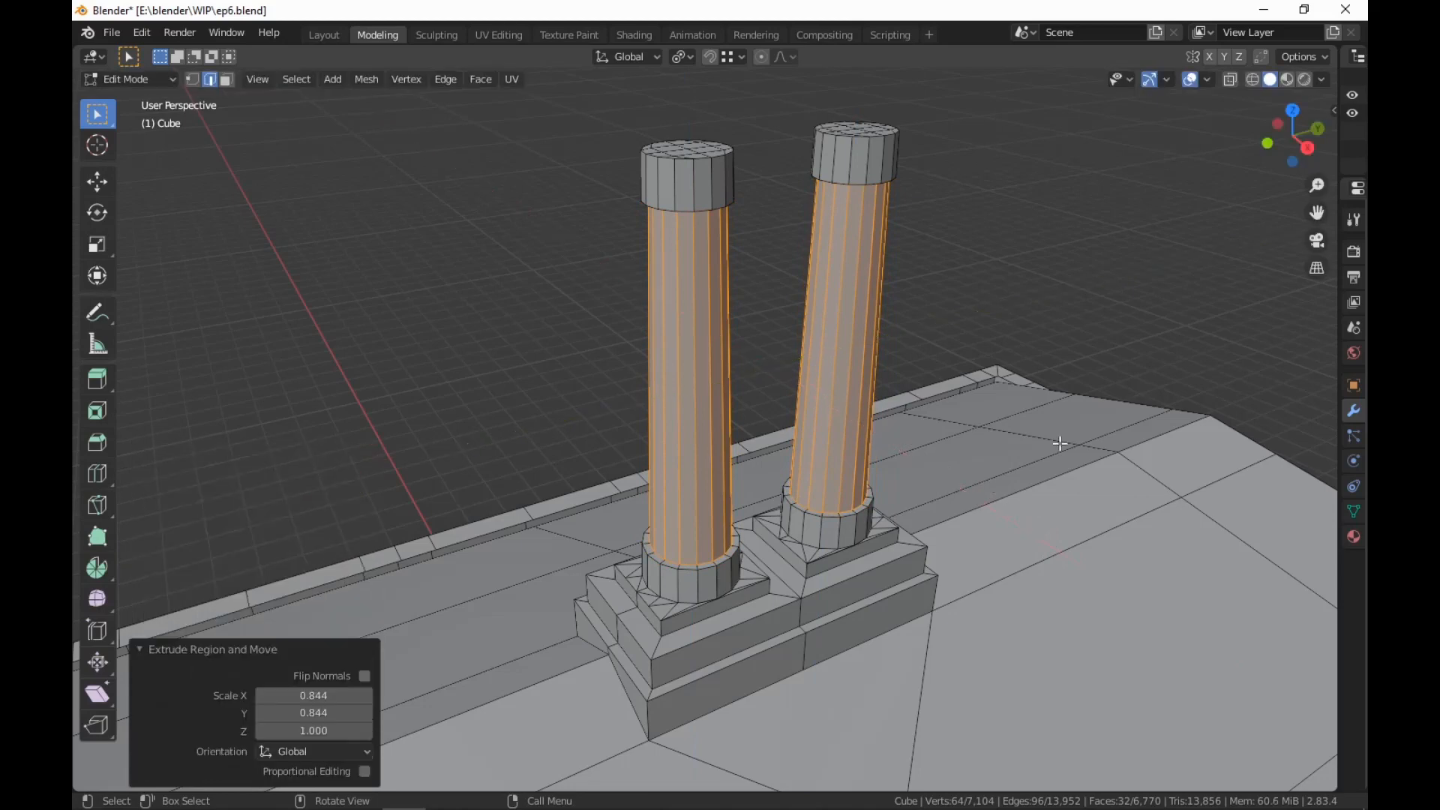
Add one centered loop cut around the upper collar of each column
scroll(1035, 495, down, 2)
middle_drag(1036, 495, 1077, 418)
scroll(1066, 421, up, 2)
scroll(1077, 414, up, 1)
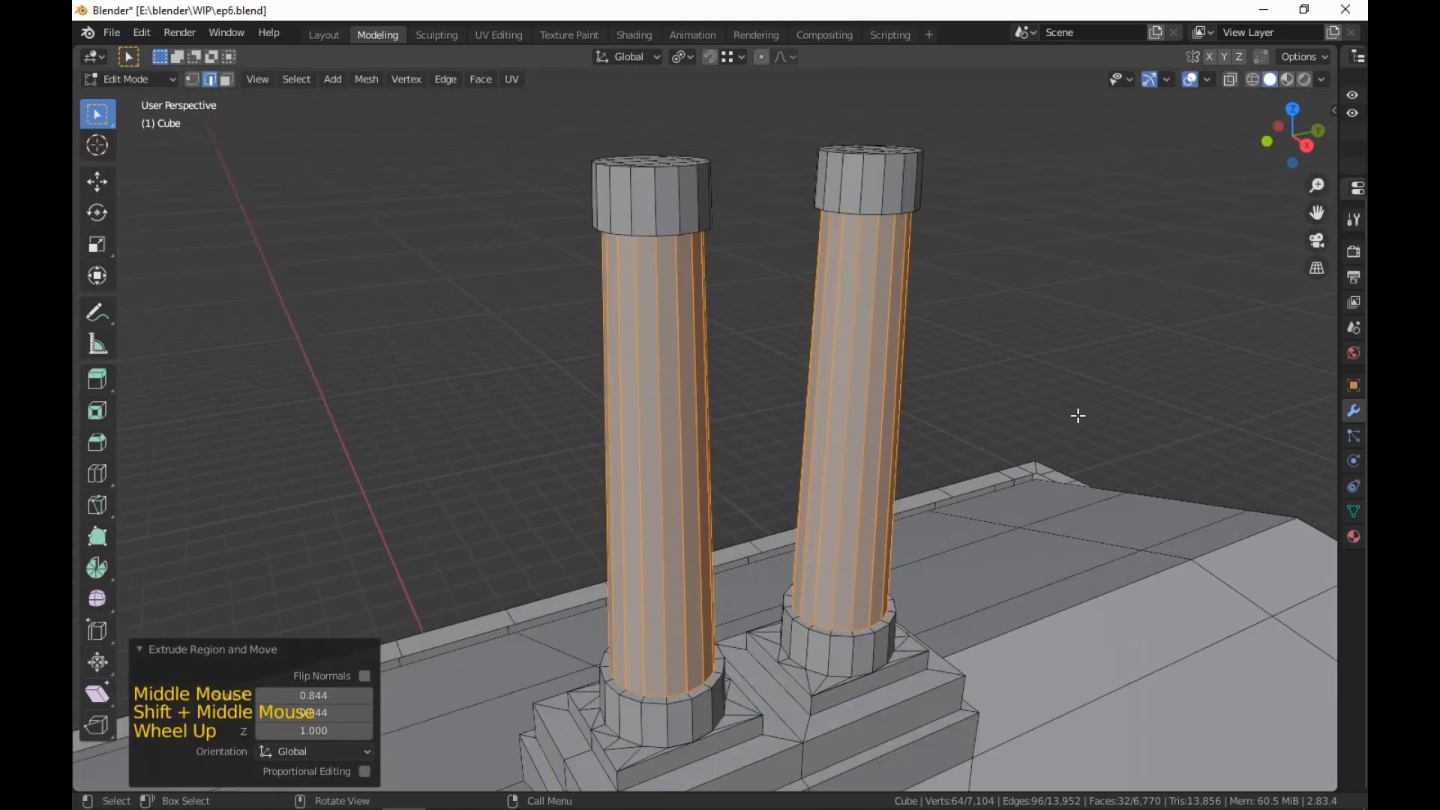
key(ctrl)
key(ctrl+r)
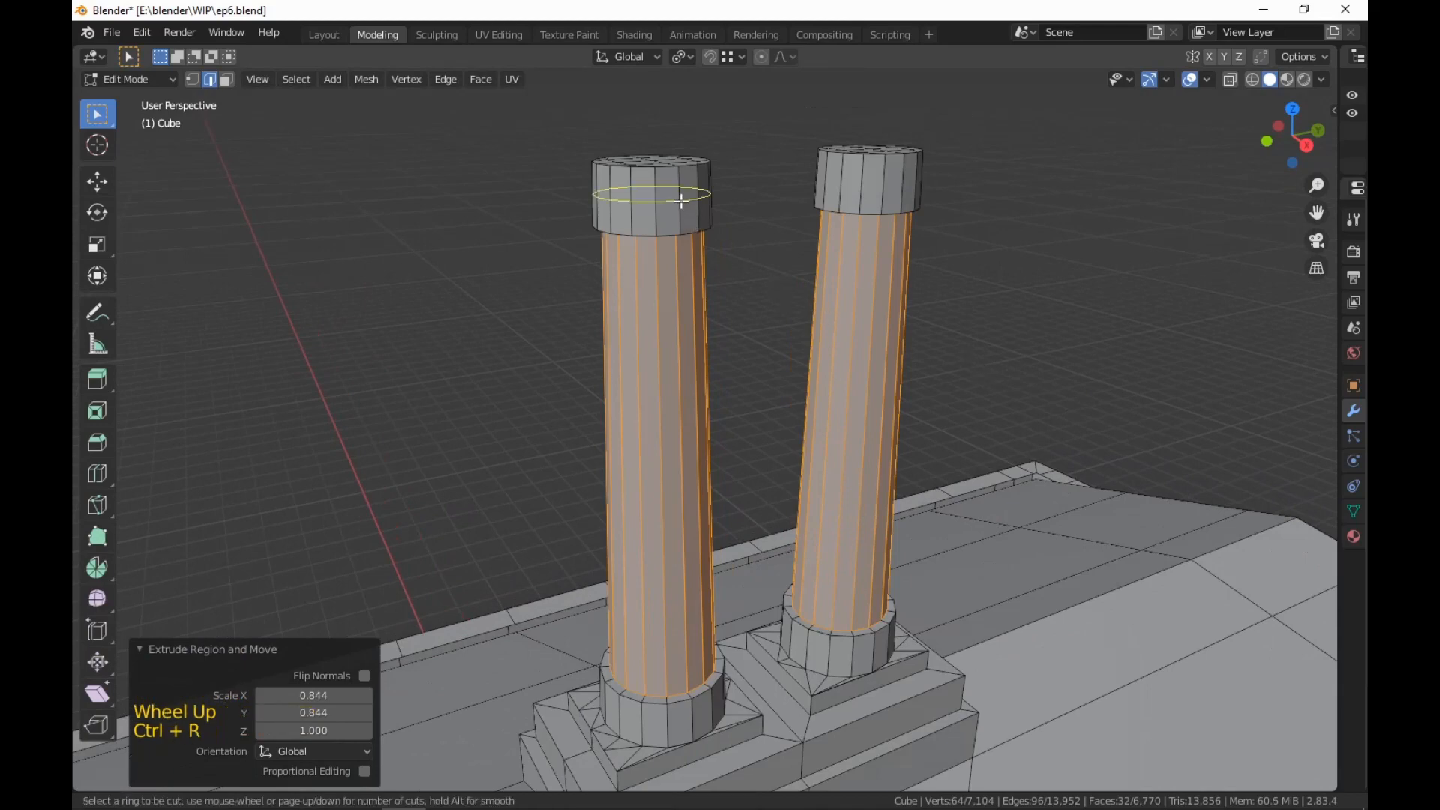
click(697, 197)
right_click(698, 196)
key(ctrl+r)
click(833, 183)
right_click(834, 183)
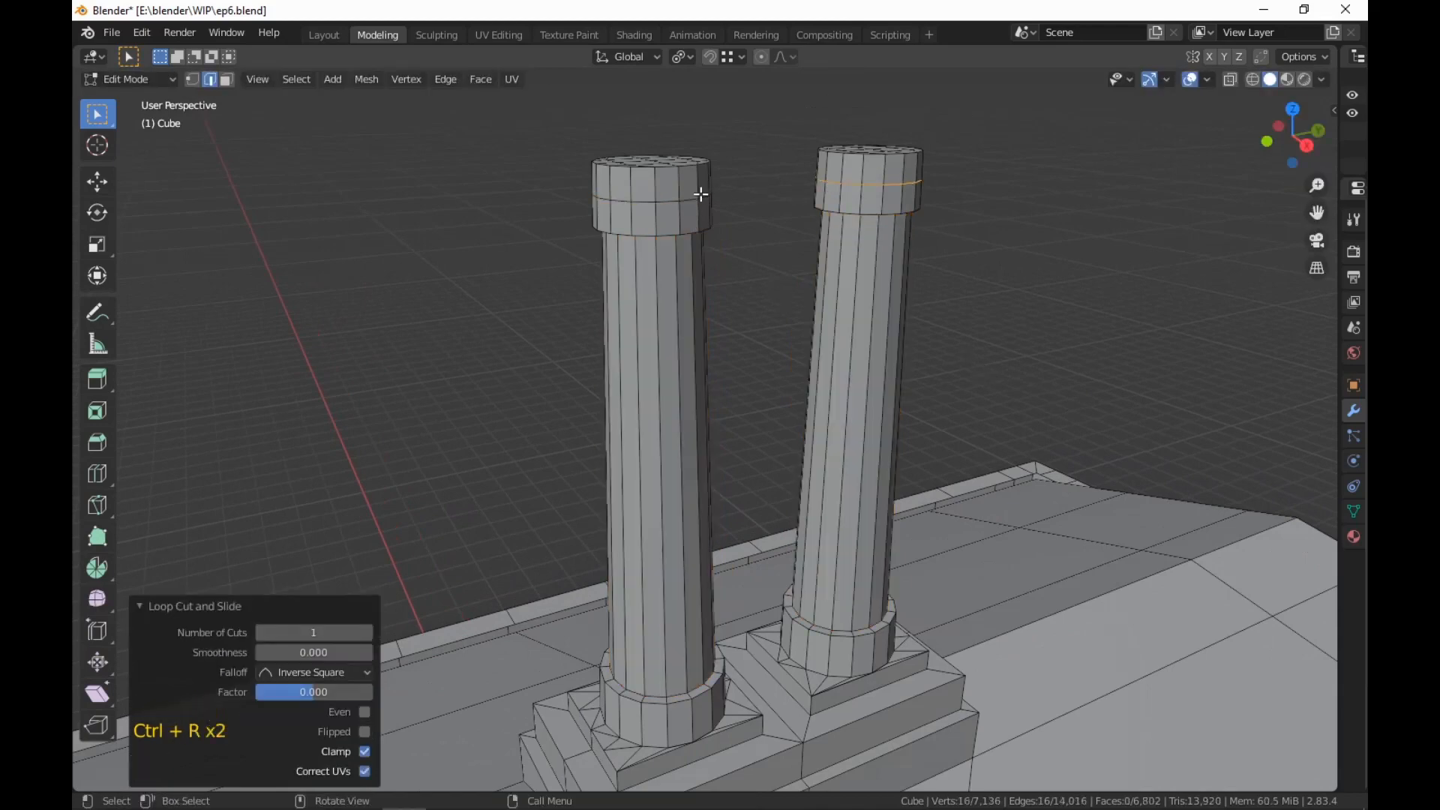
Bevel both collar loops by about 0.052 m and extrude the bands inward at 0.833 scale in X and Y to form grooves
alt+shift+click(660, 197)
key(ctrl+b)
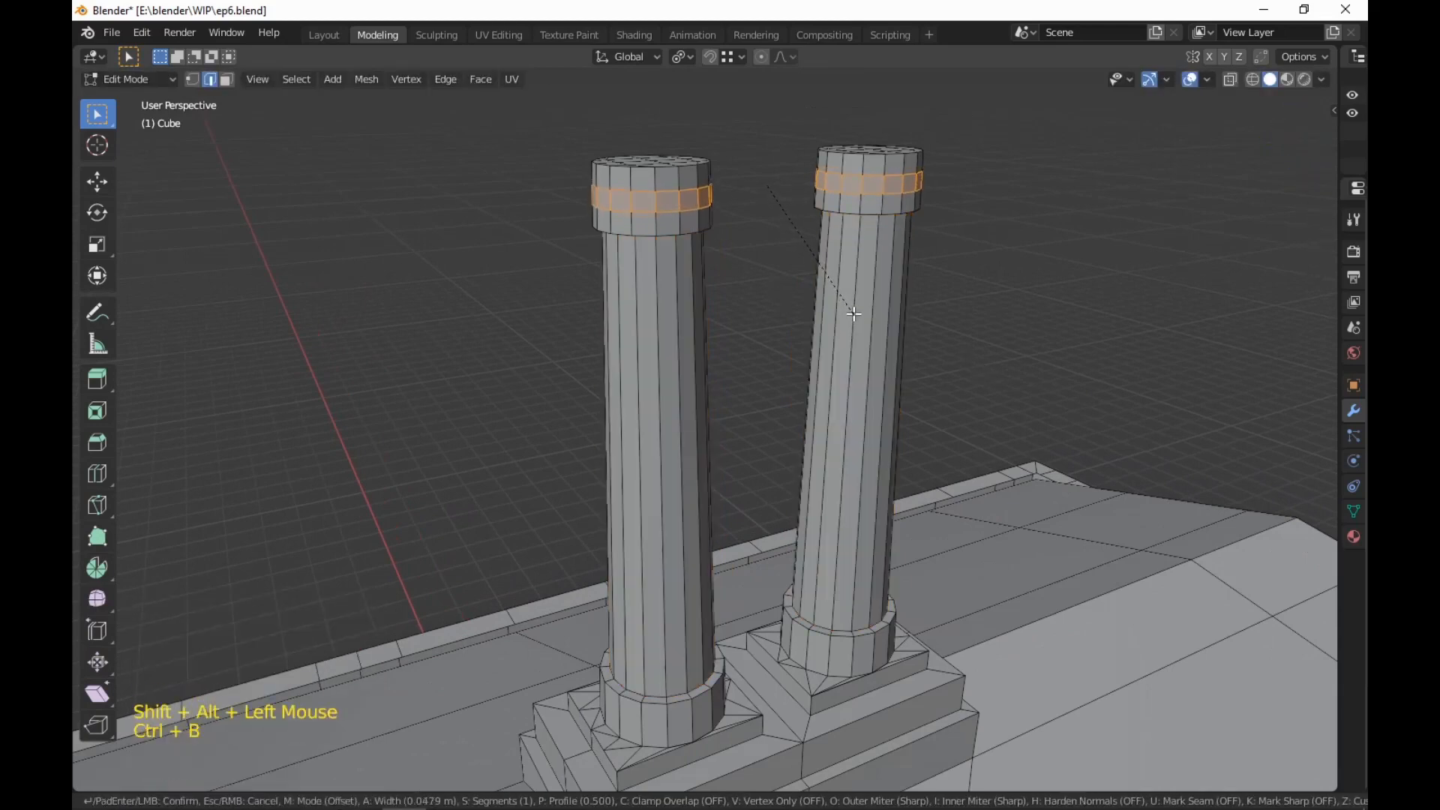
click(859, 319)
key(s)
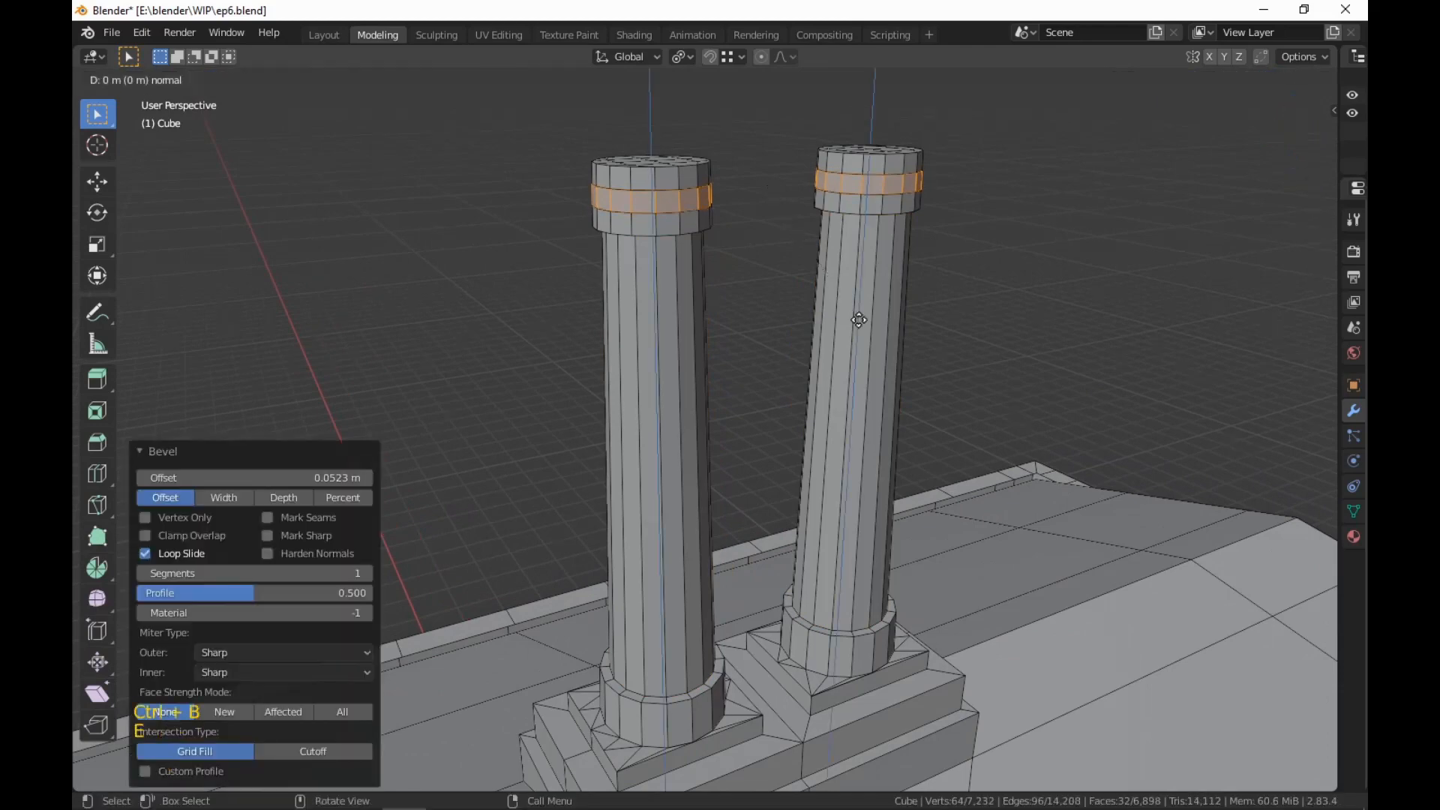
key(shift+z)
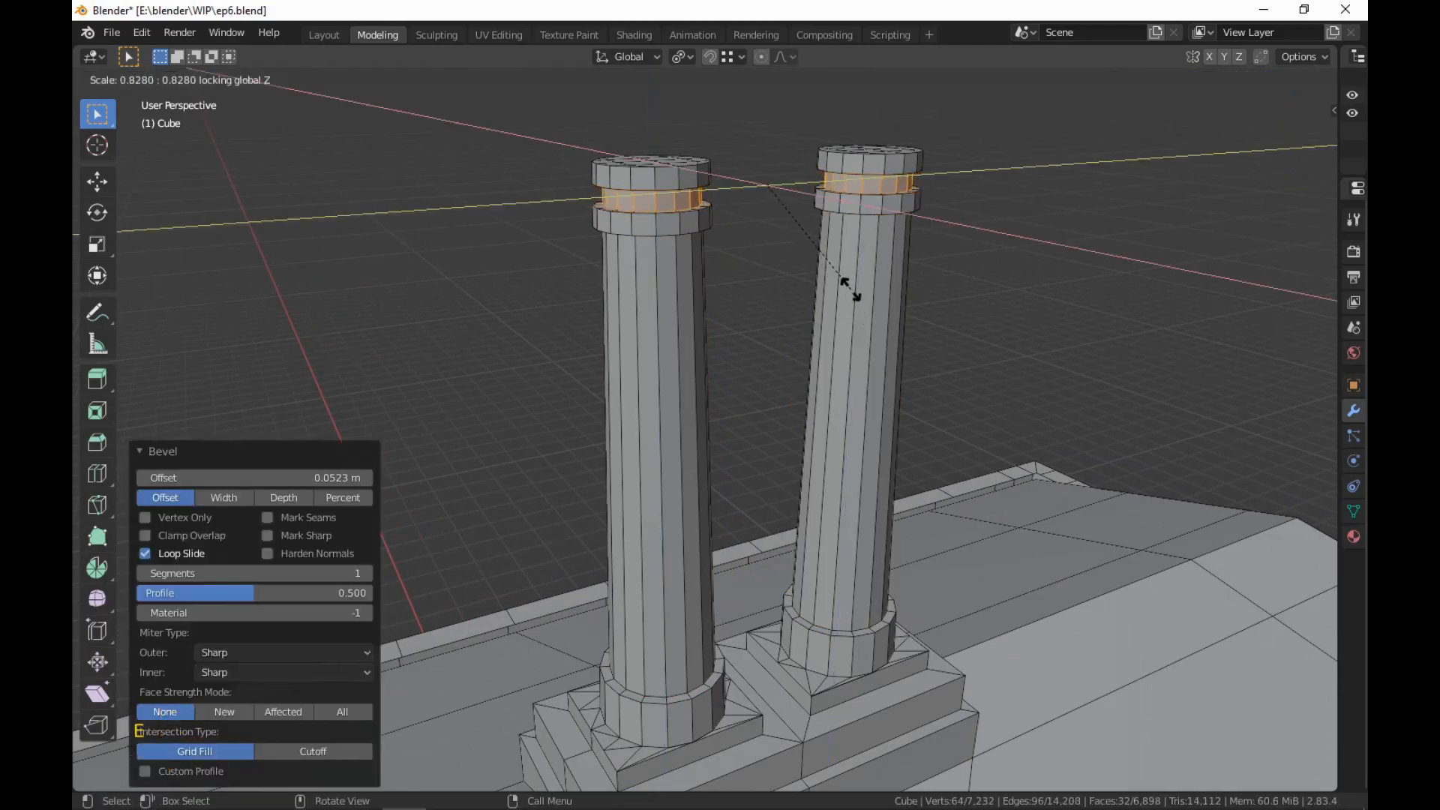
click(848, 291)
Select all faces on the flat tops of both columns, growing the selection from the four central faces of each
middle_drag(848, 291, 868, 361)
scroll(868, 361, up, 3)
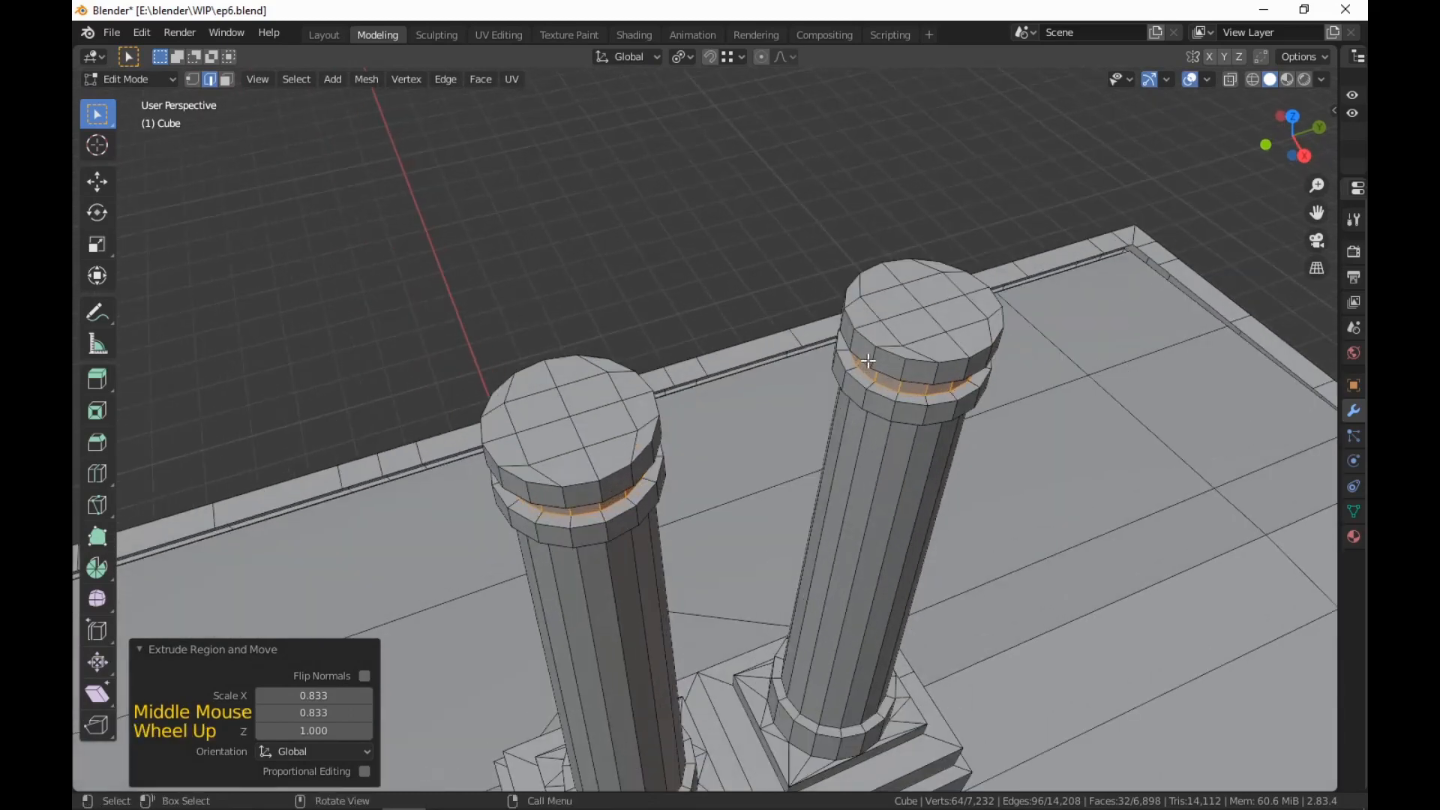
key(3)
click(890, 303)
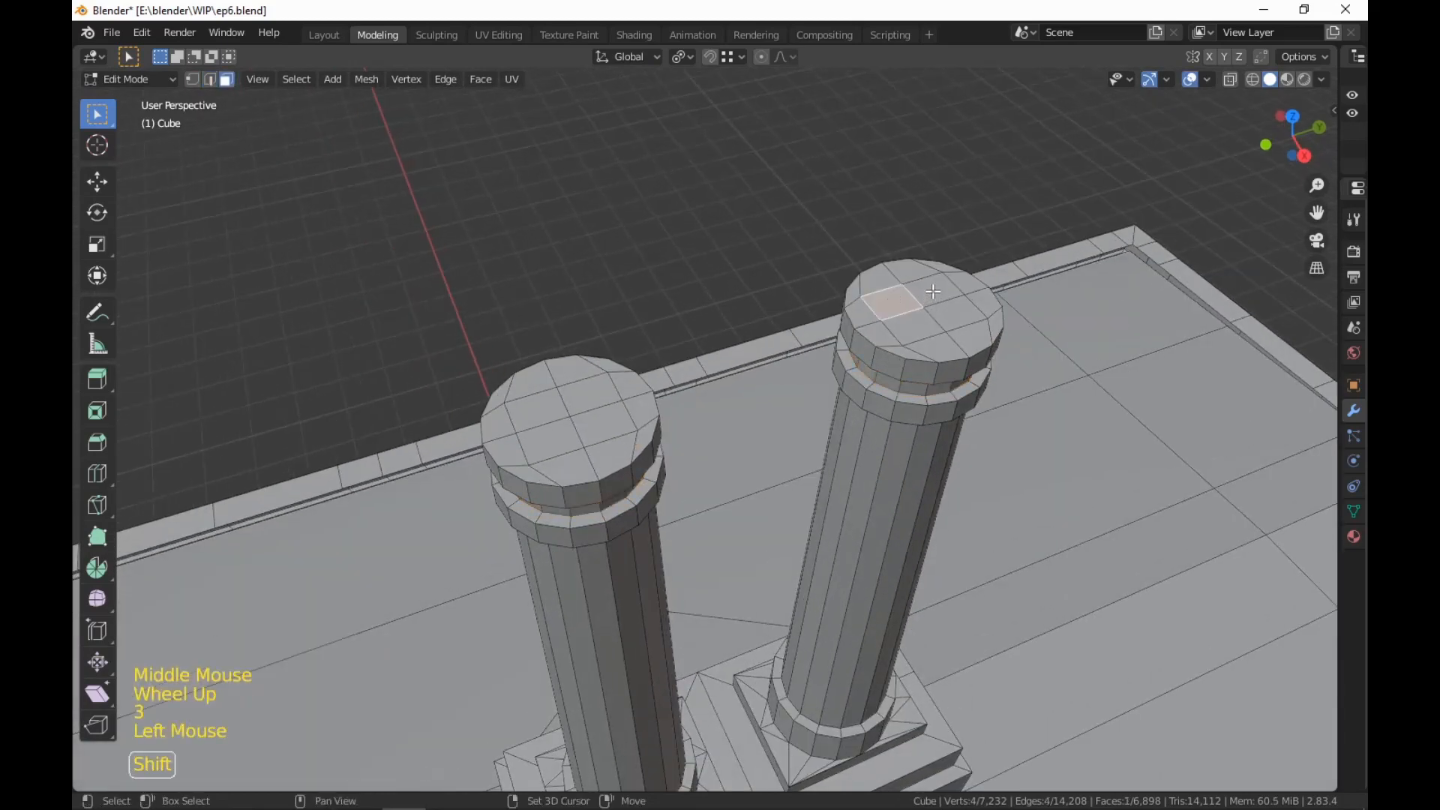
shift+click(934, 291)
shift+click(955, 312)
shift+click(910, 327)
shift+click(589, 392)
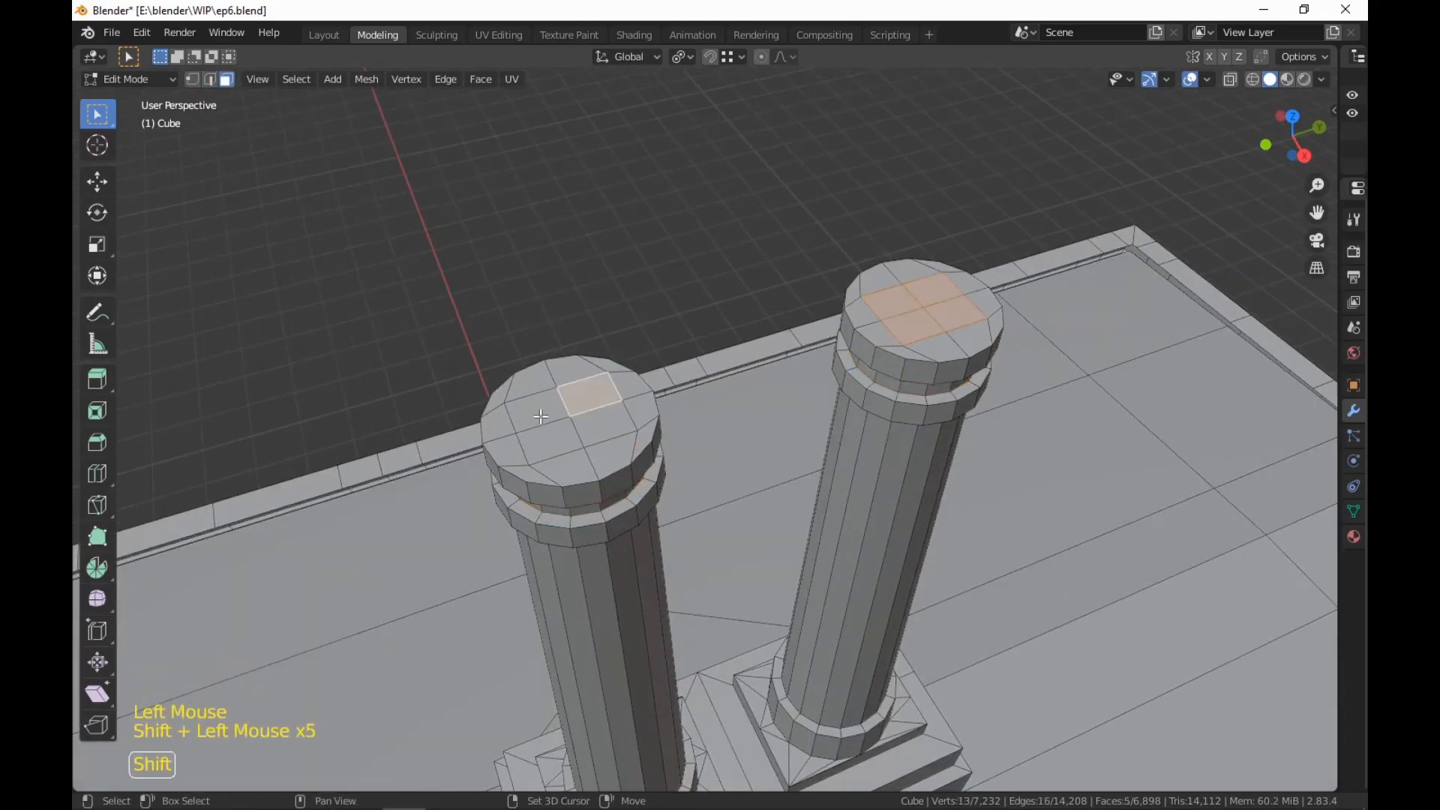
shift+click(536, 411)
shift+click(550, 443)
shift+click(604, 425)
key(ctrl+KP_Add)
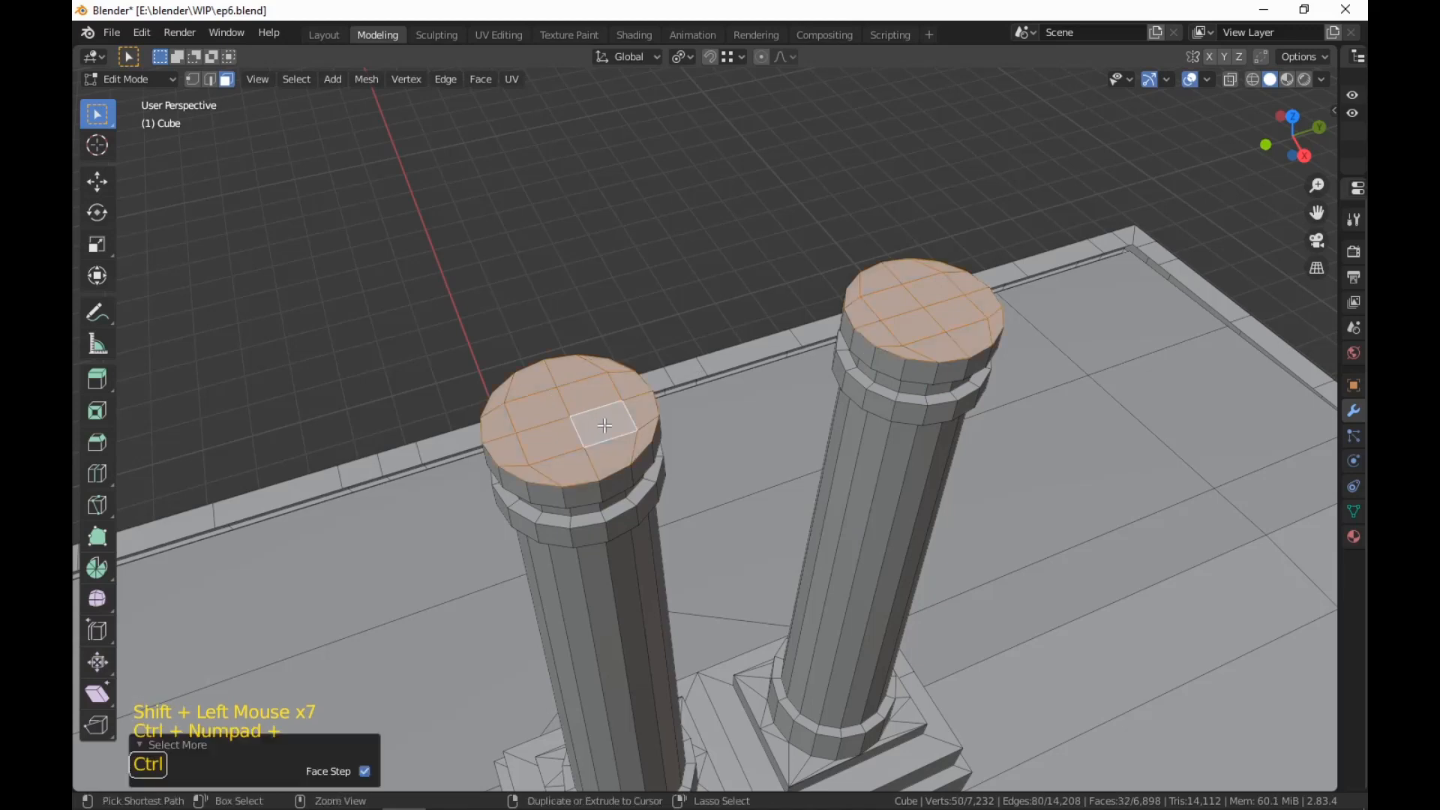
Try to inset the top faces of both columns by about 0.052 m
key(i)
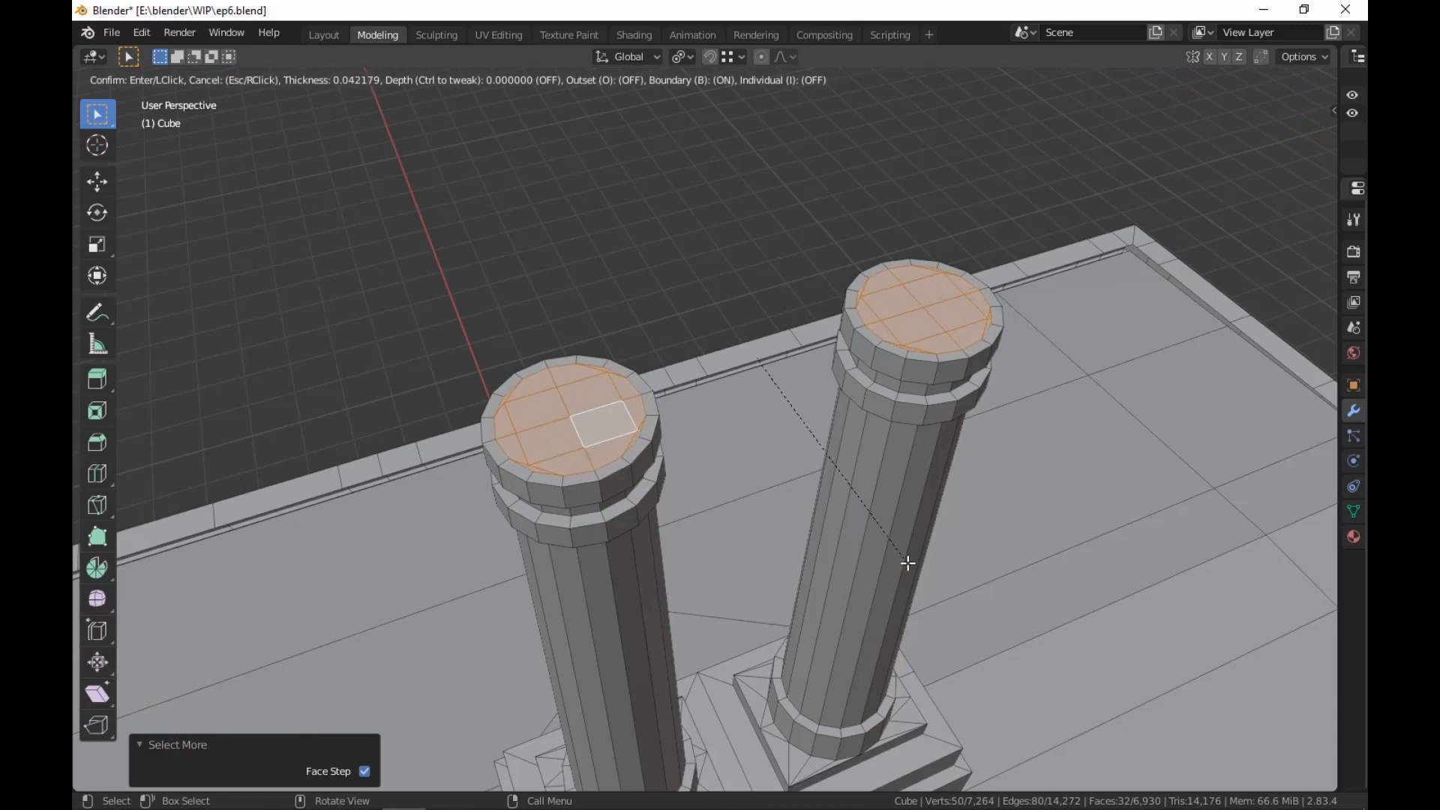
click(906, 561)
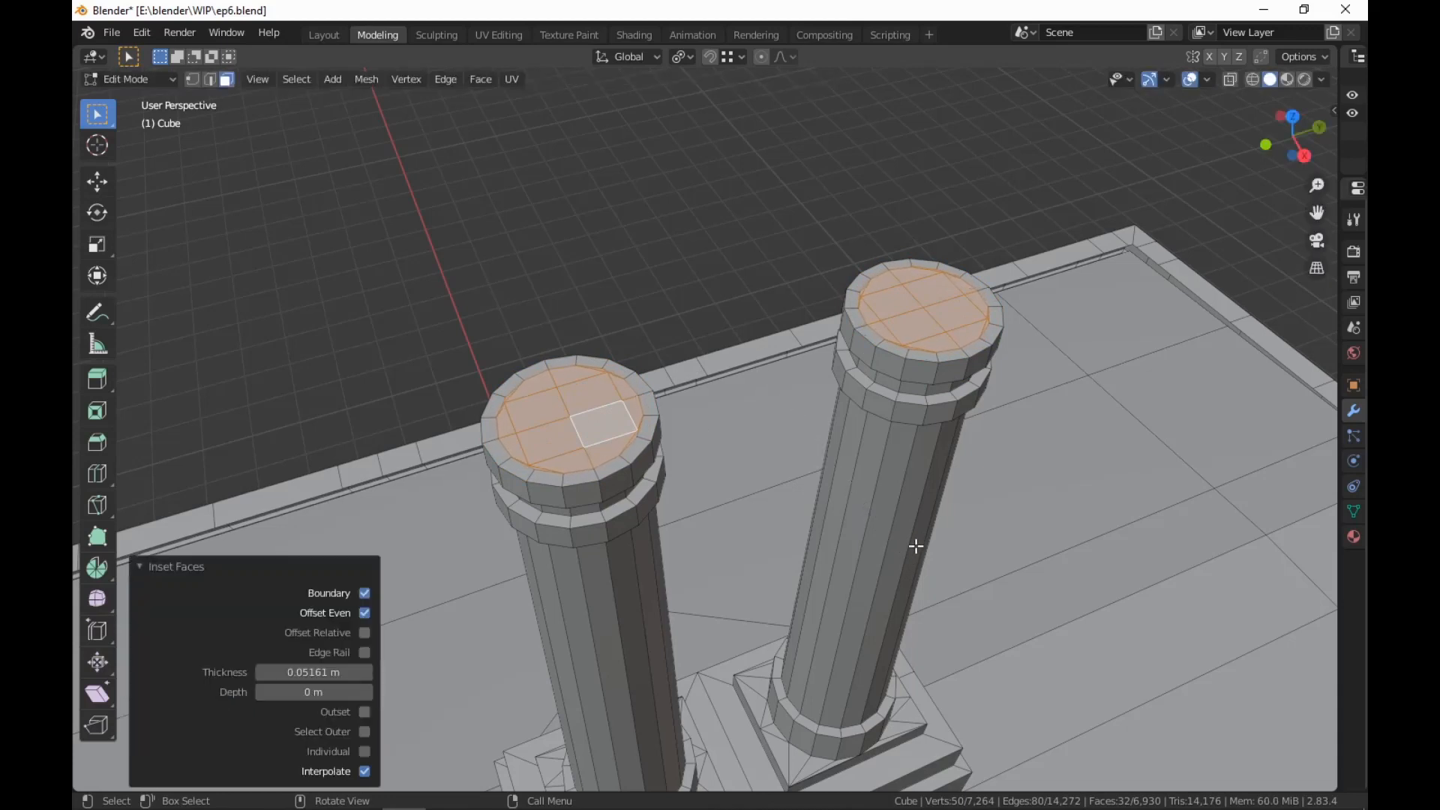
middle_drag(910, 410, 936, 418)
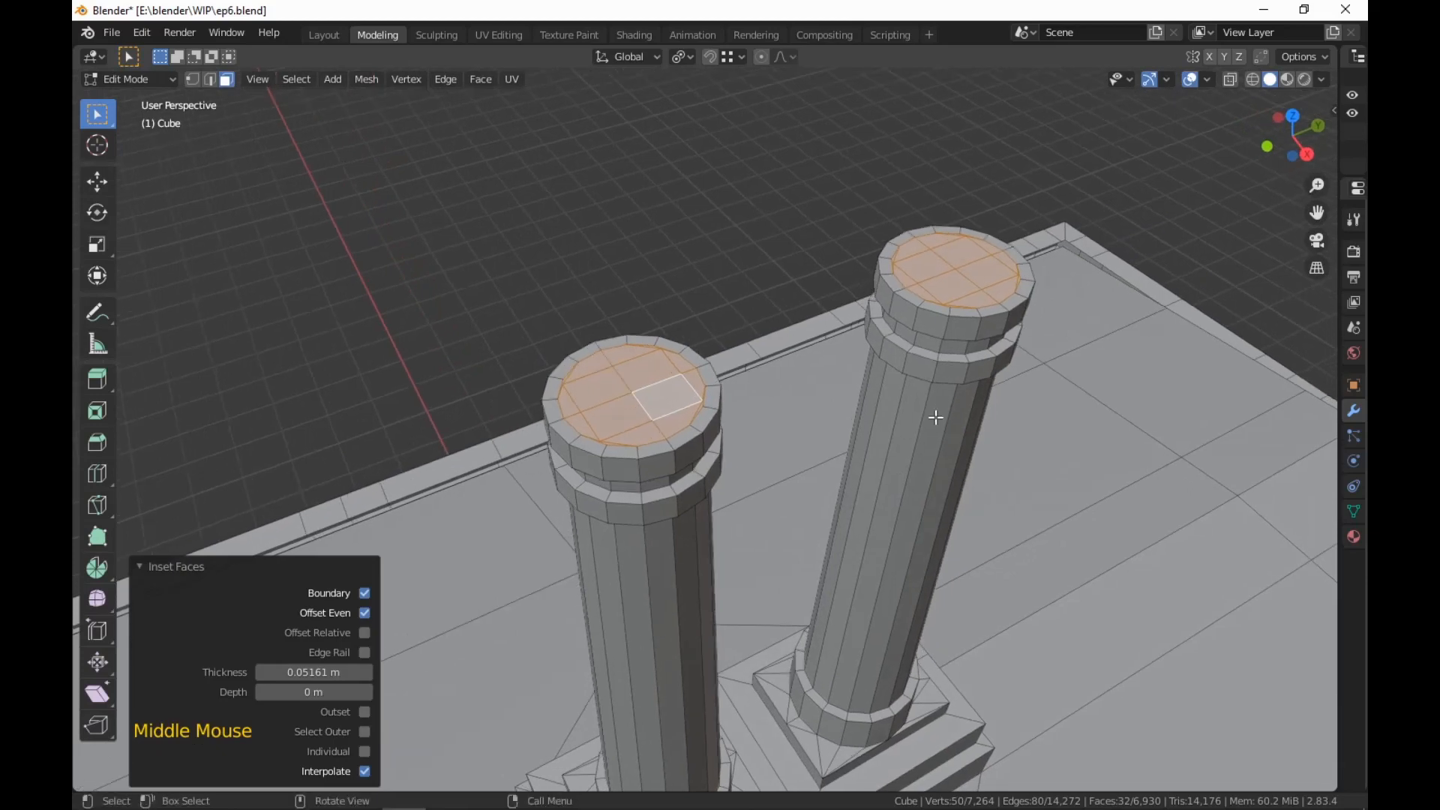
scroll(937, 417, down, 1)
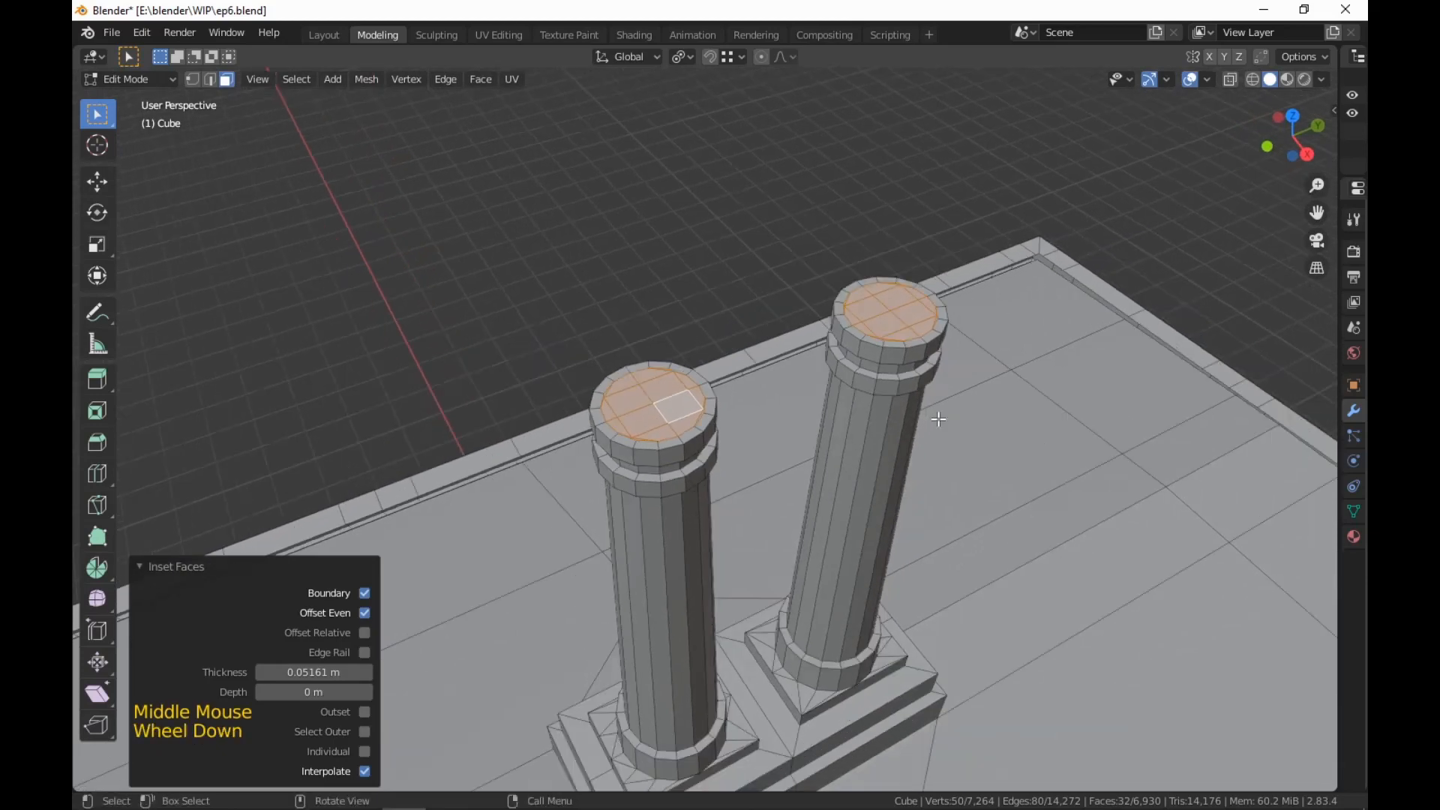
key(ctrl+z)
Dissolve each column's top faces into a single face and inset both by about 0.112 m
right_click(939, 419)
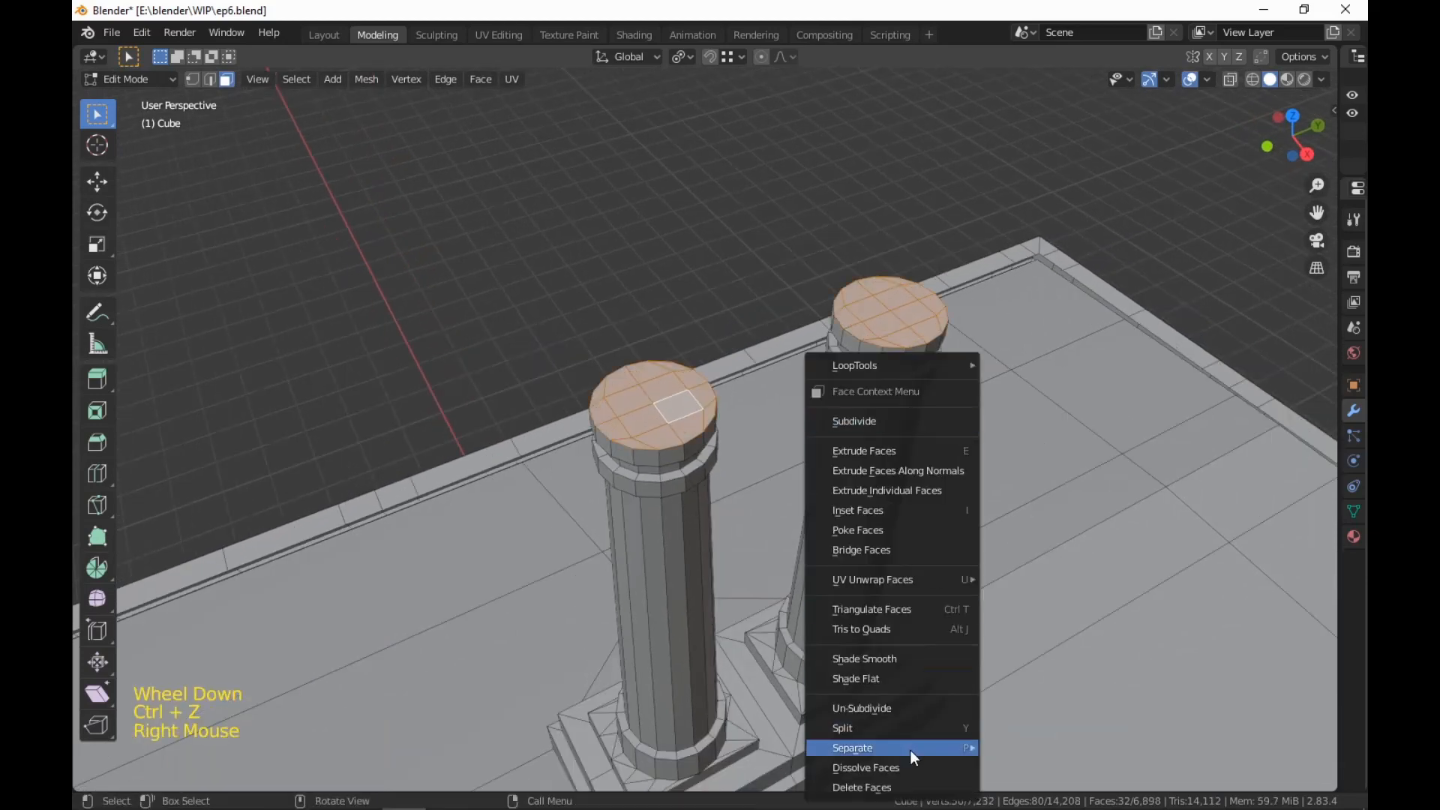
click(903, 767)
key(i)
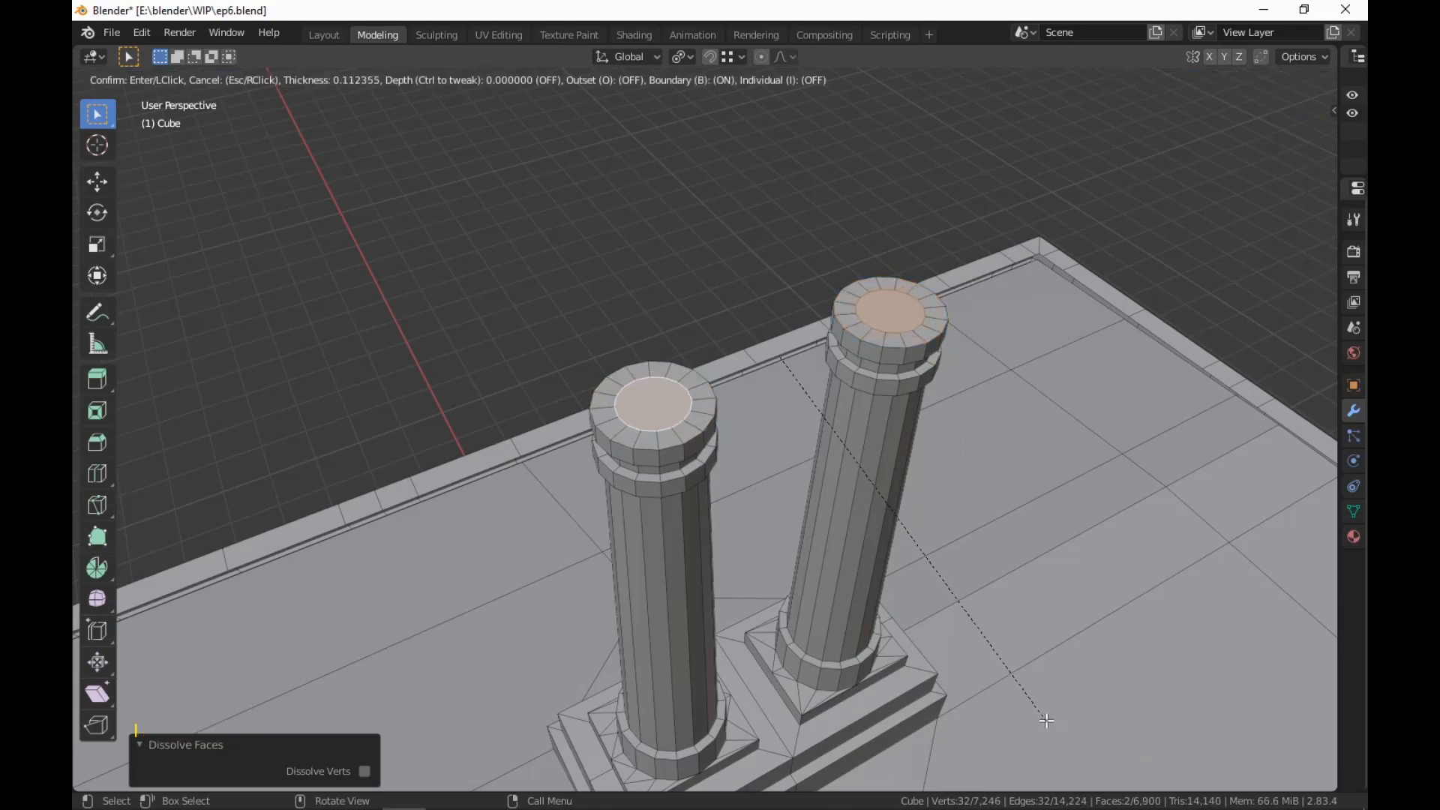
click(1033, 651)
Extrude the two inset top faces down about 0.93 m to hollow out the columns
key(e)
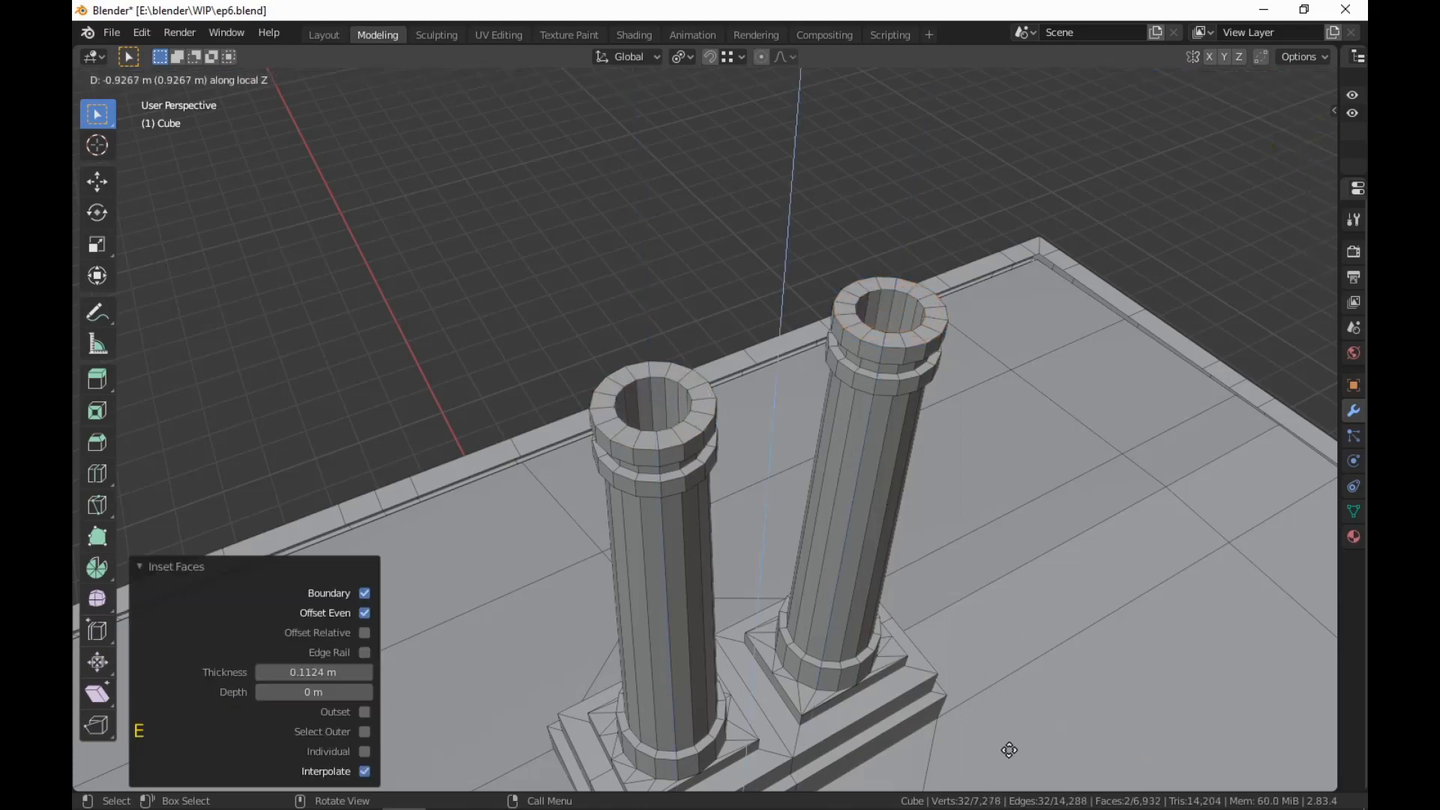
click(1009, 750)
scroll(1009, 750, down, 4)
middle_drag(1009, 750, 1001, 564)
scroll(1001, 564, up, 1)
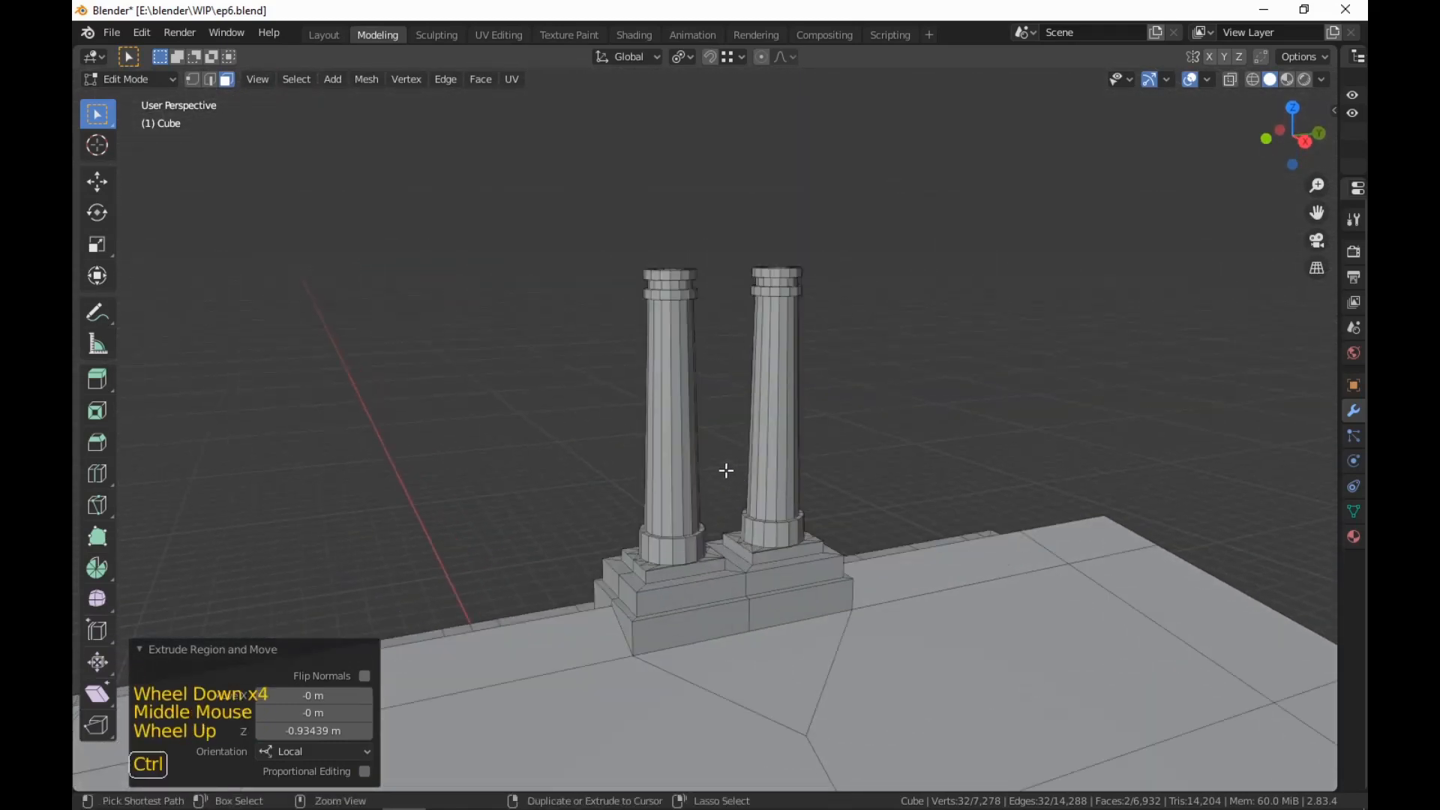
Add one centered loop cut around each column's shaft at mid-height
key(ctrl+r)
click(694, 415)
right_click(694, 414)
key(ctrl+r)
click(755, 408)
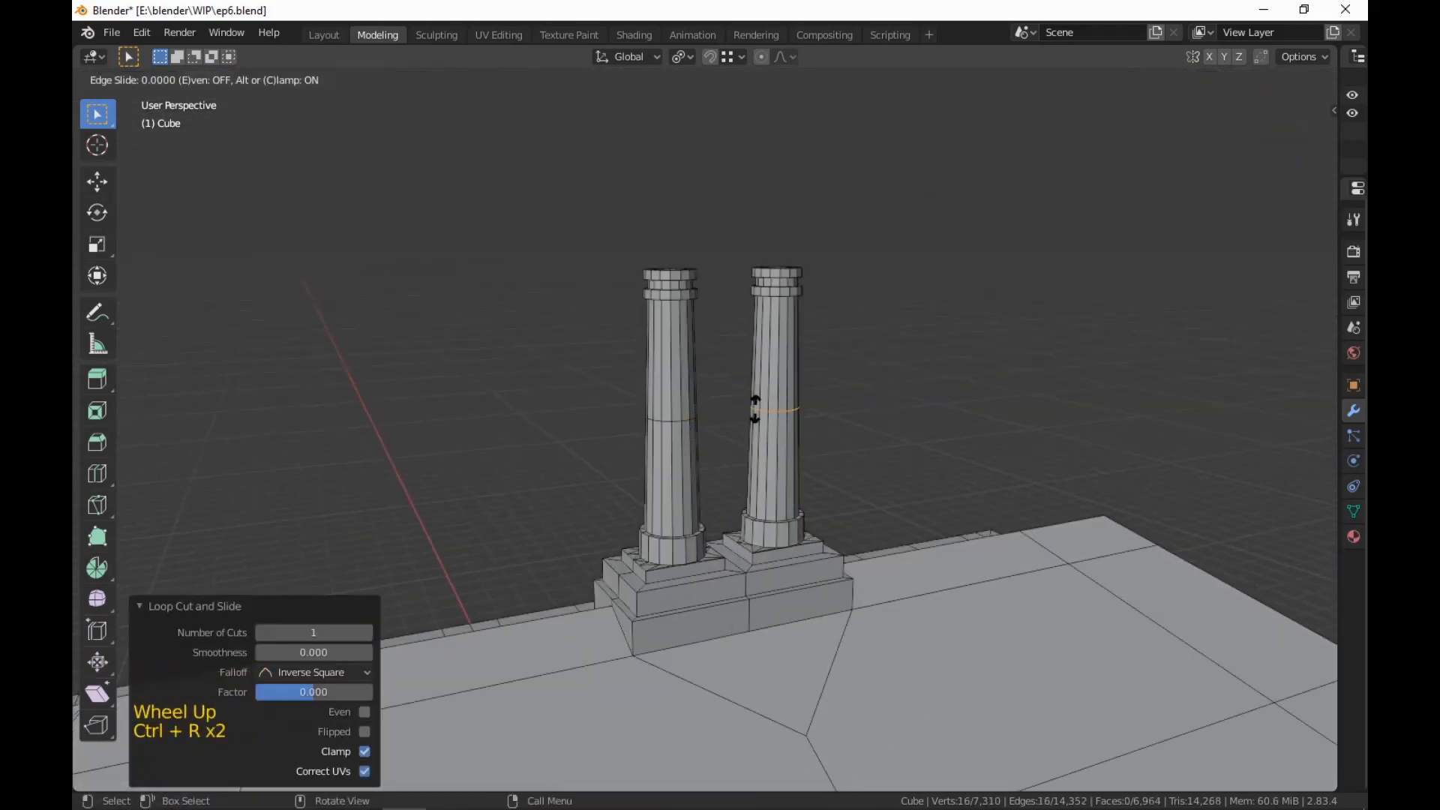
right_click(755, 409)
Select both mid-height loops and try to extrude them outward in X and Y
shift+middle_drag(937, 524, 1002, 536)
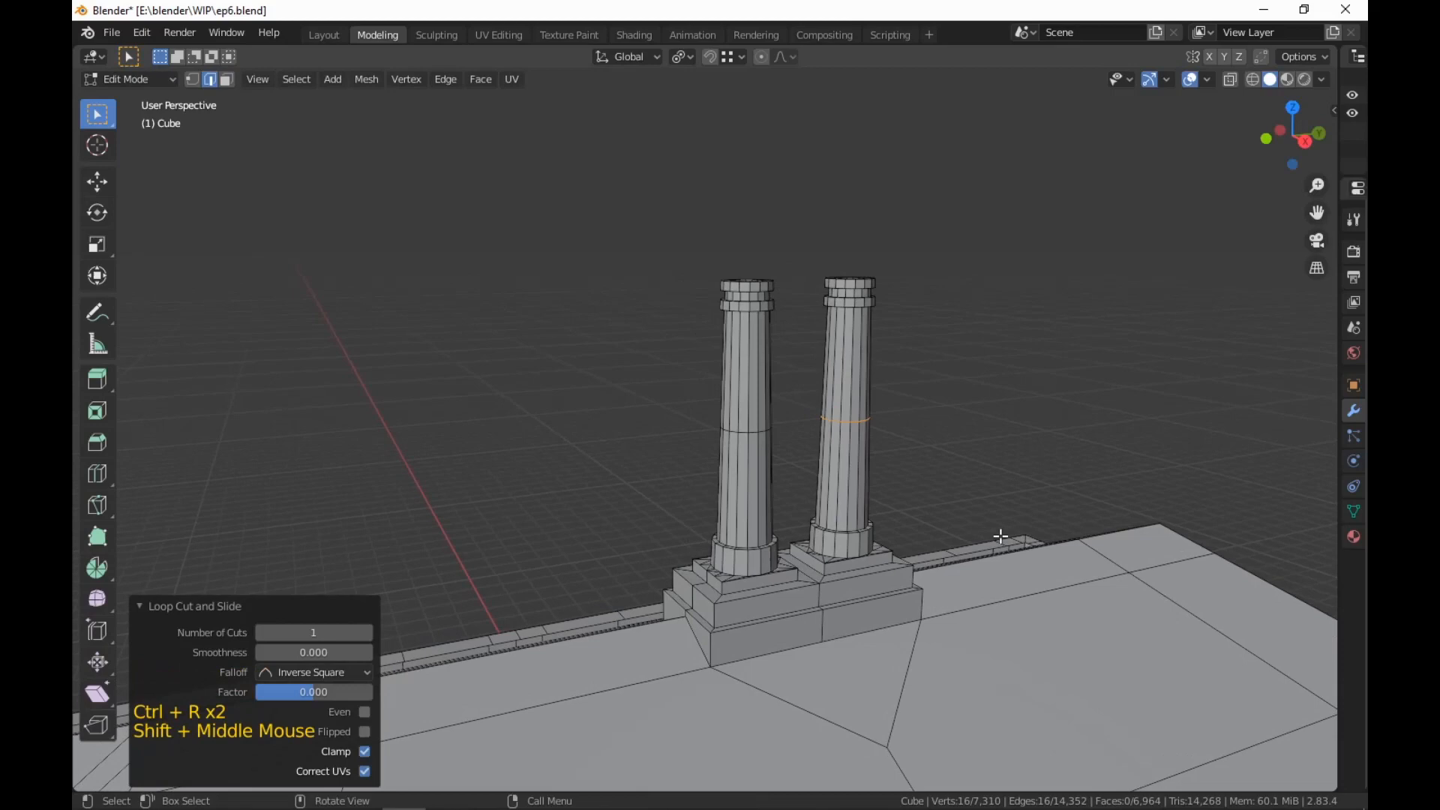
alt+shift+click(776, 461)
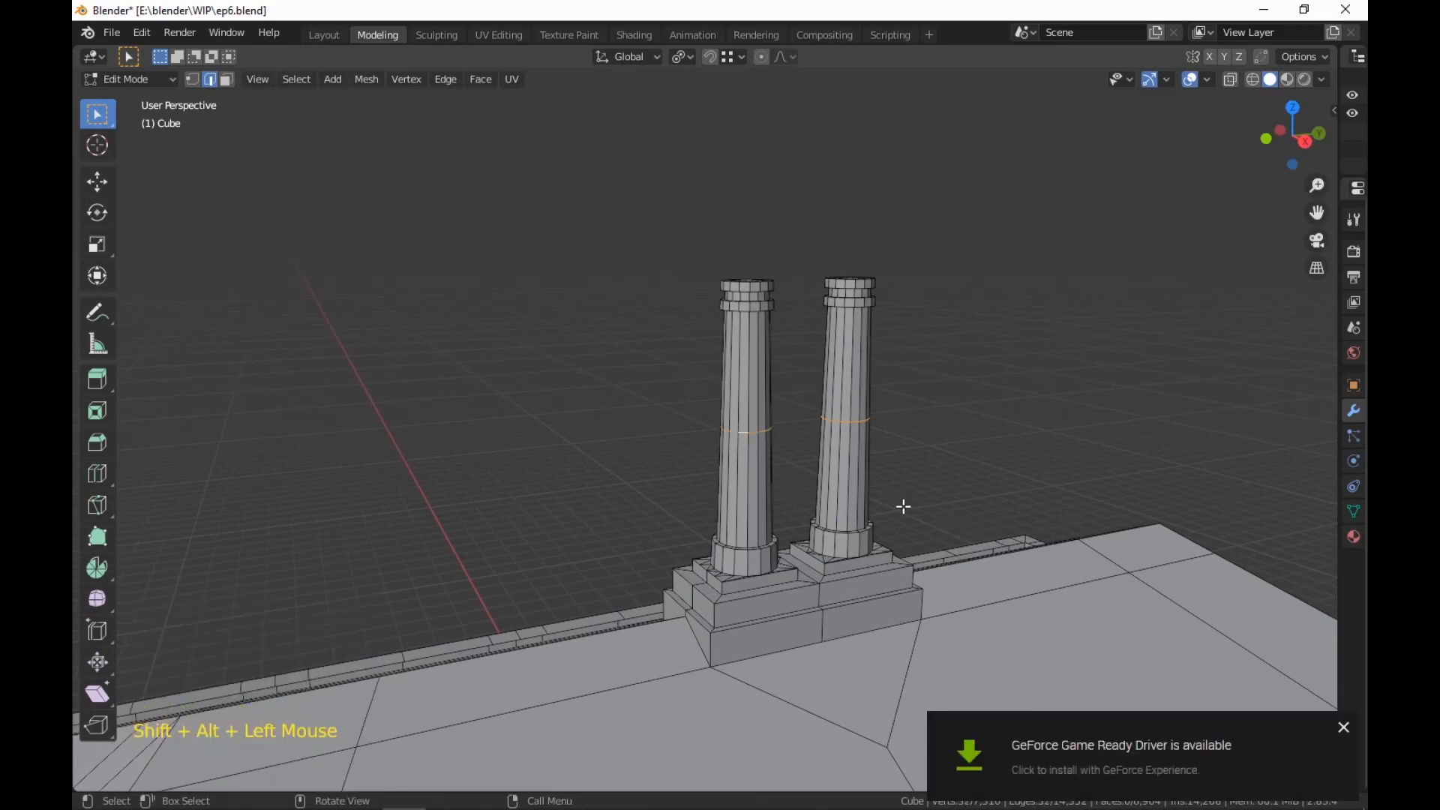
key(s)
key(shift+z)
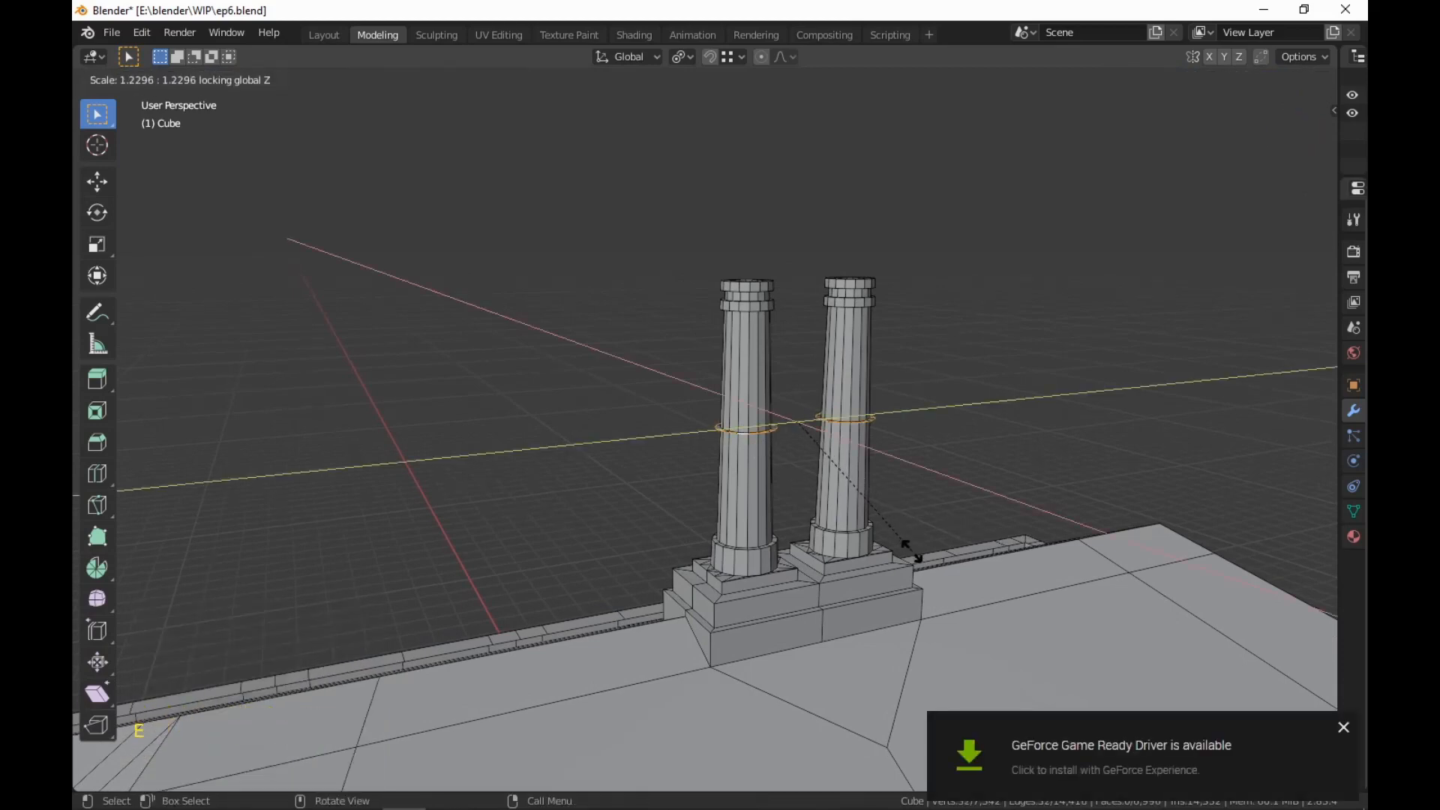
right_click(912, 552)
middle_drag(913, 553, 927, 570)
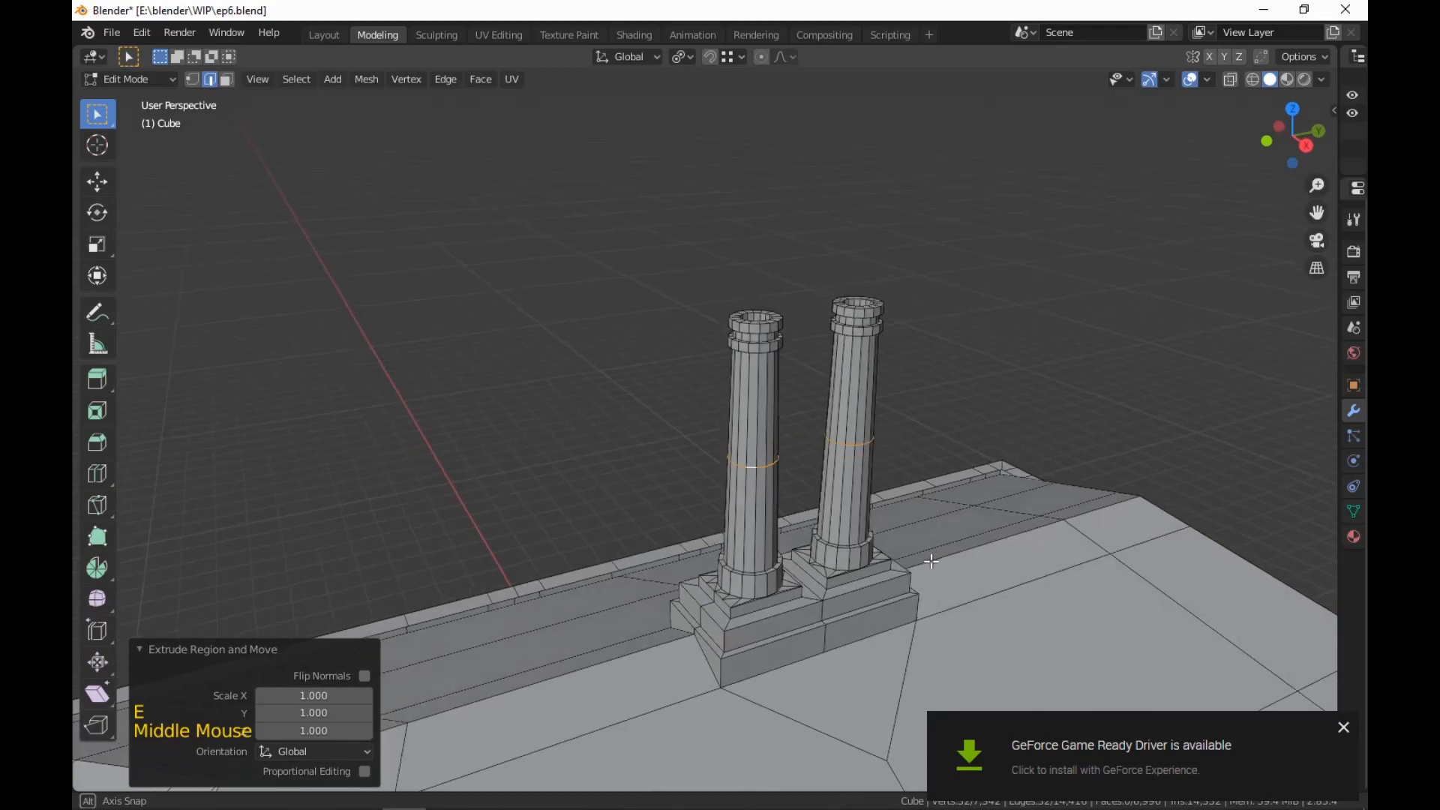
click(1342, 729)
scroll(1003, 579, up, 2)
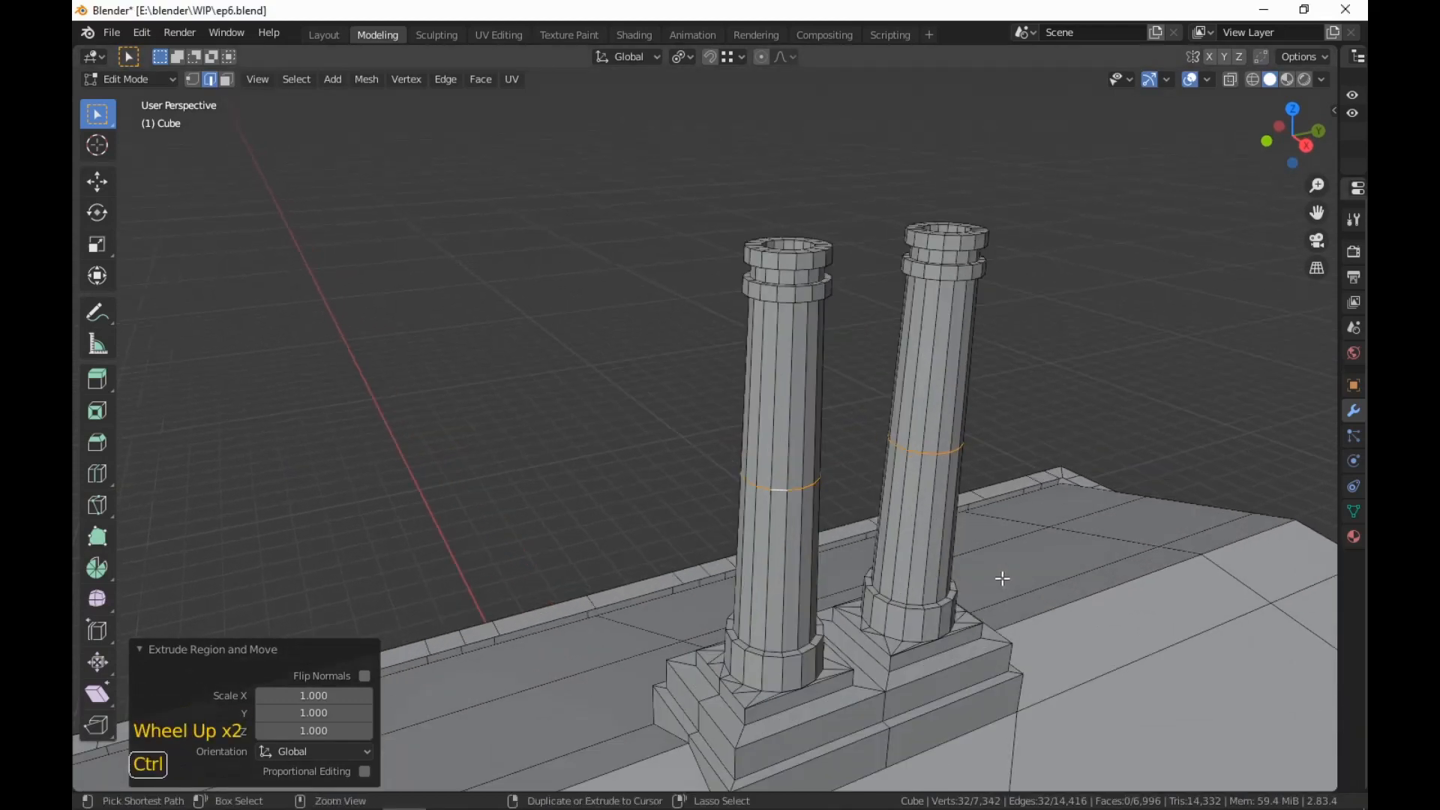
Try to bevel the mid-height loops, and undo back to the plain loop cuts
key(ctrl+b)
scroll(1106, 534, down, 3)
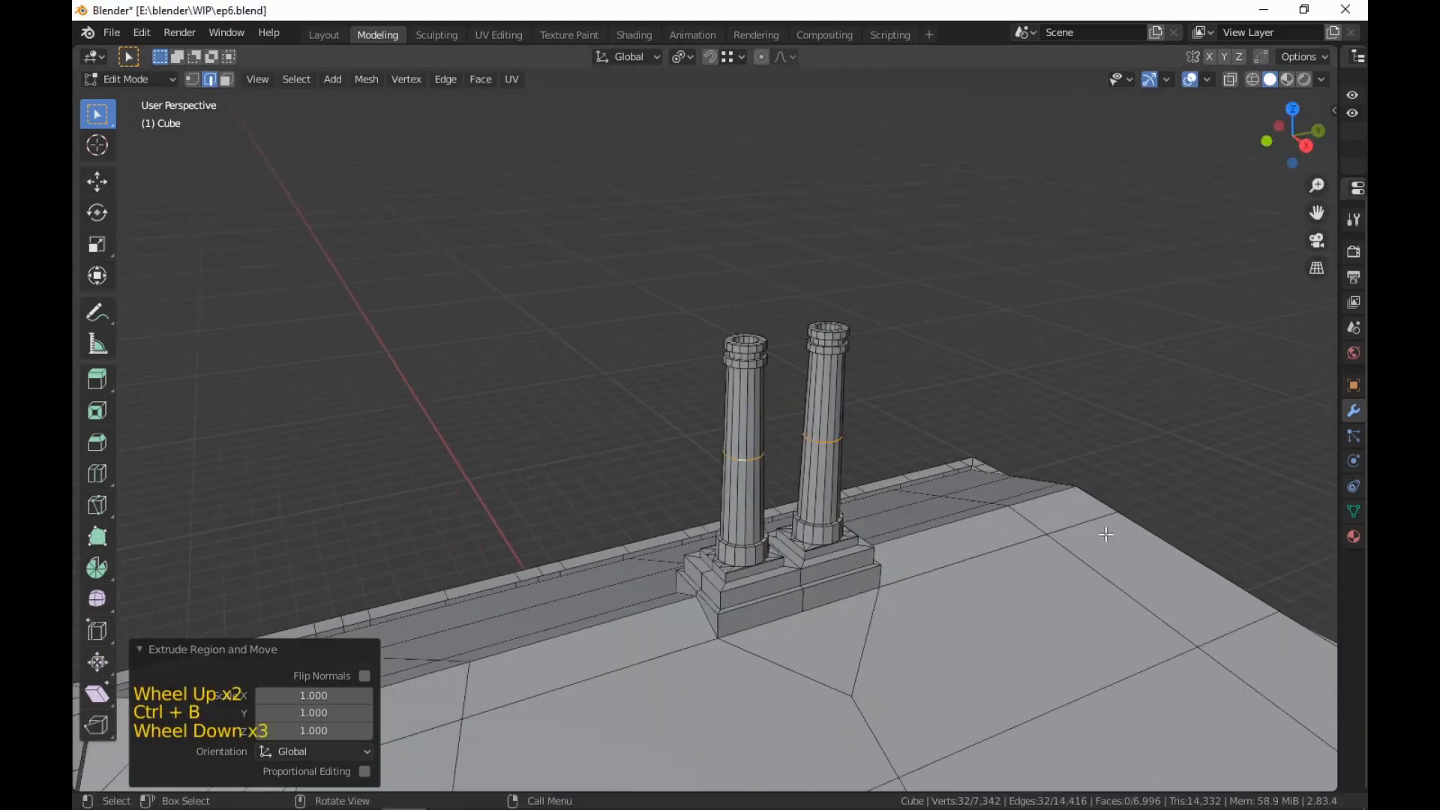
scroll(1107, 534, up, 1)
key(ctrl+z)
key(ctrl+z)
key(ctrl+z)
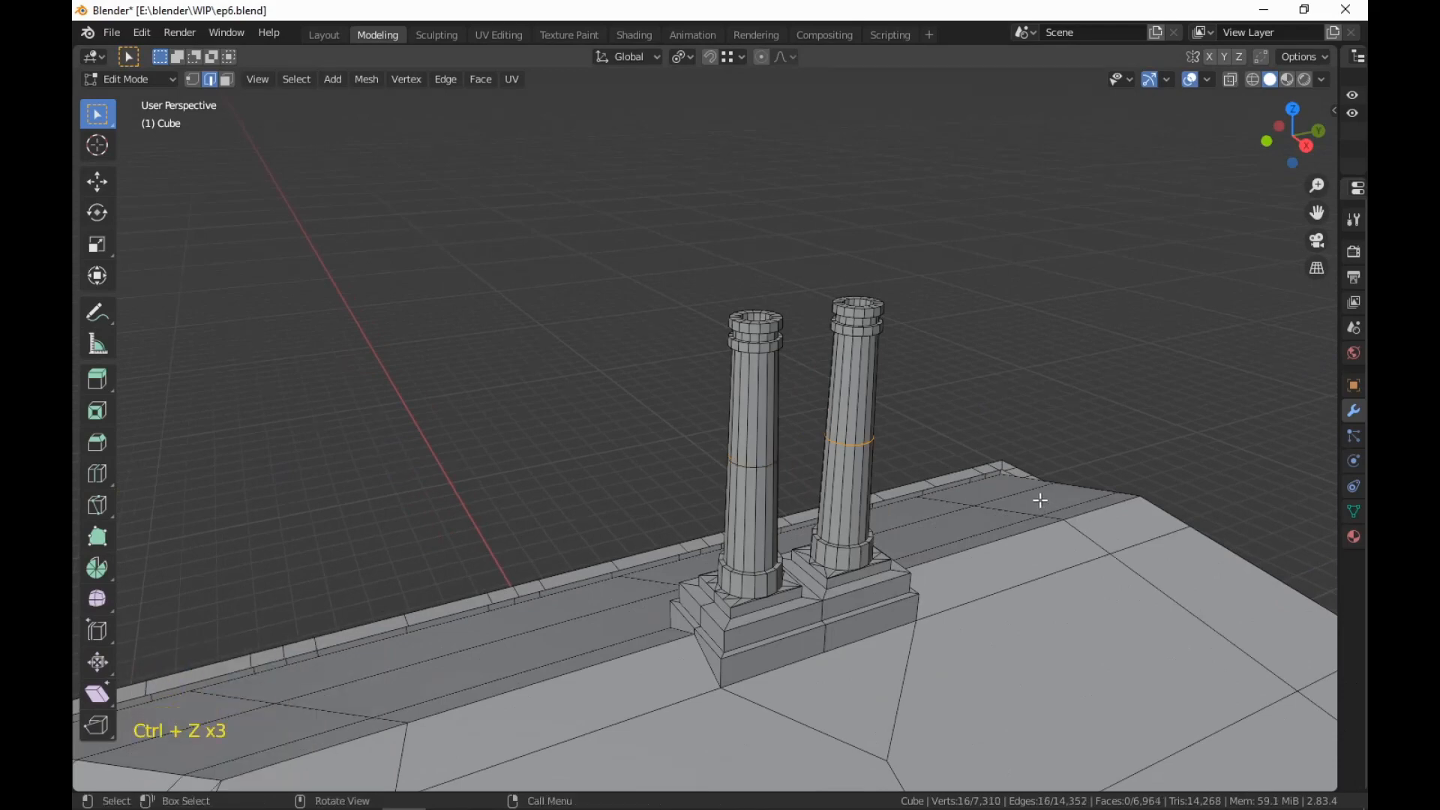
Select the mid-height edge loops of both columns and bevel them with an offset of about 0.074 m
scroll(1040, 501, up, 2)
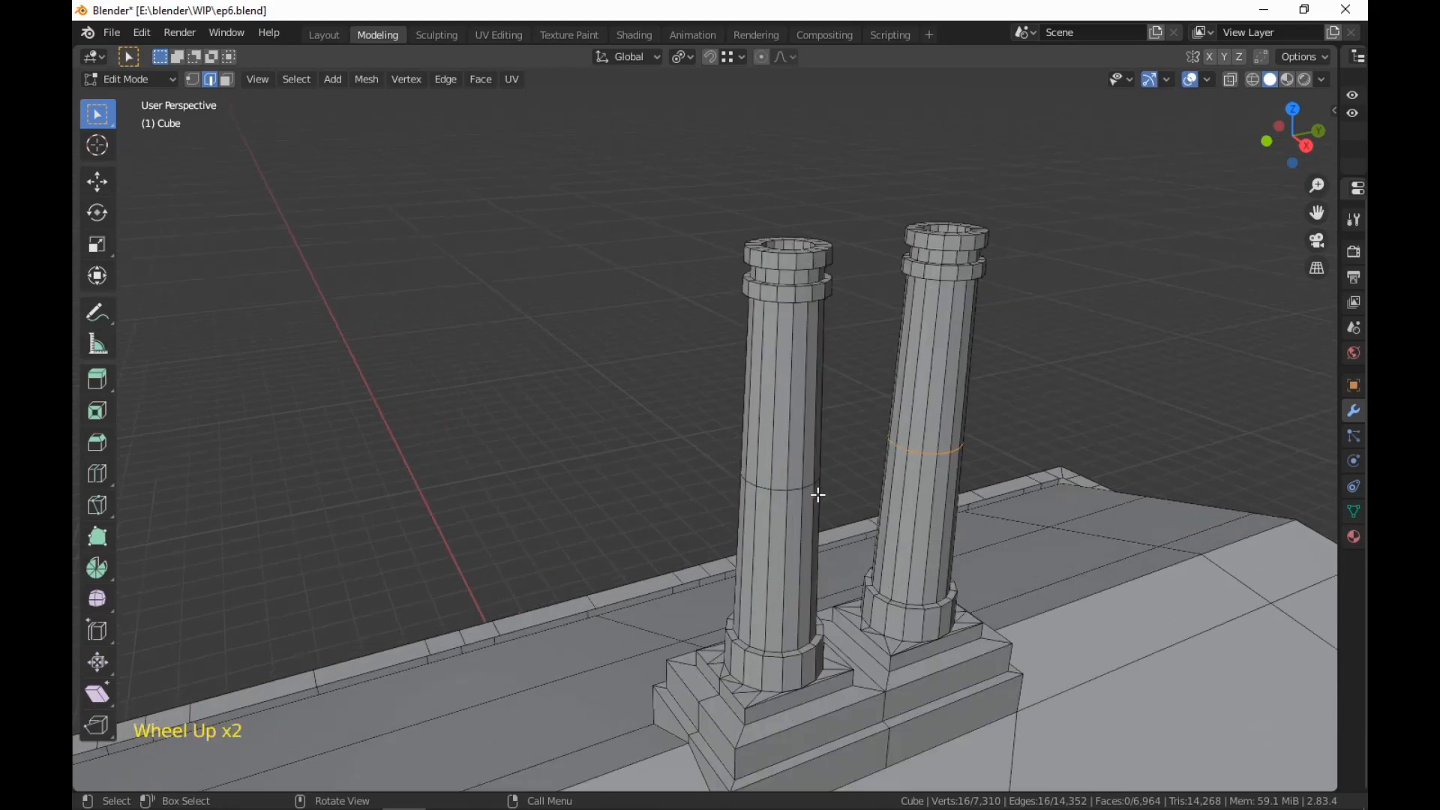
alt+shift+click(784, 492)
middle_drag(924, 556, 927, 561)
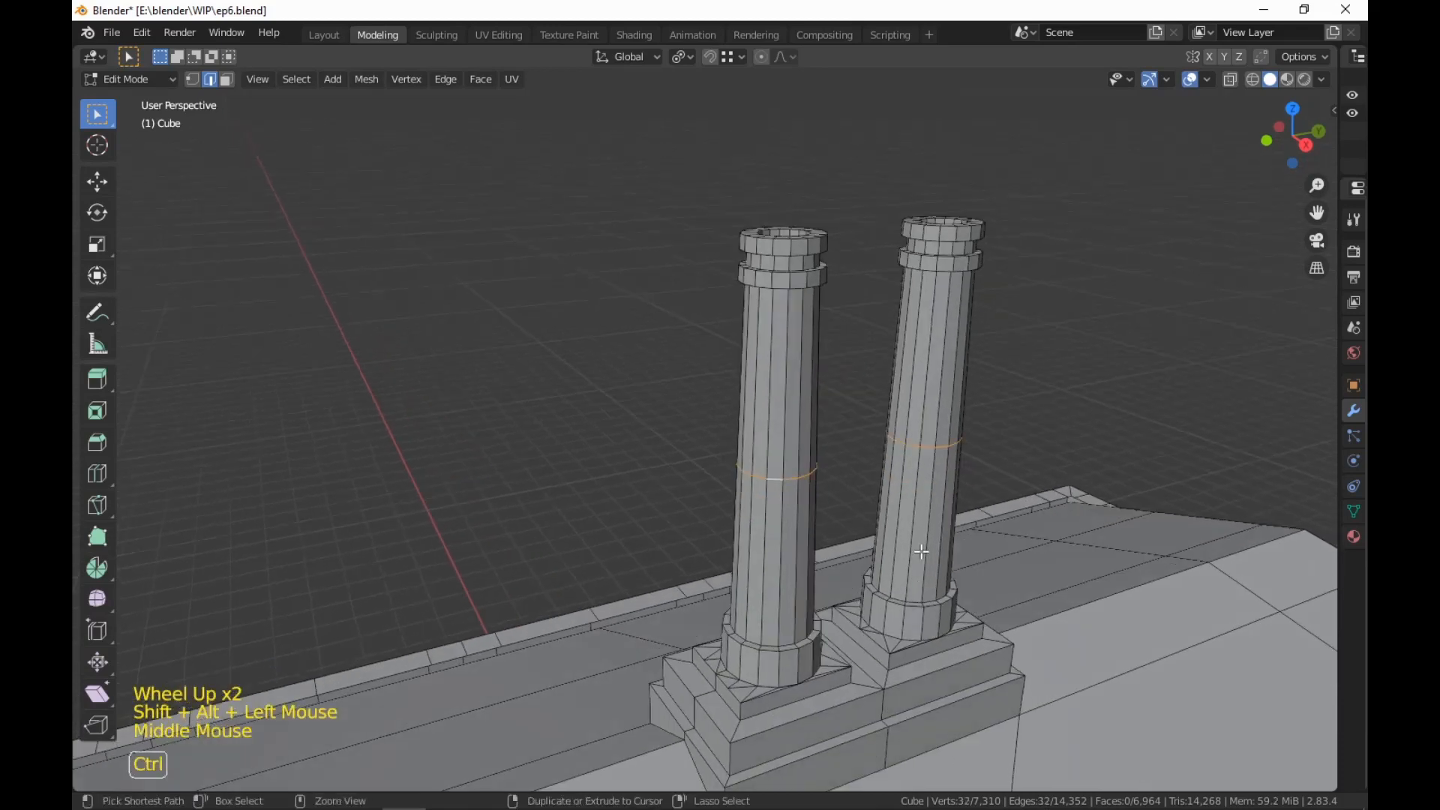
key(ctrl+b)
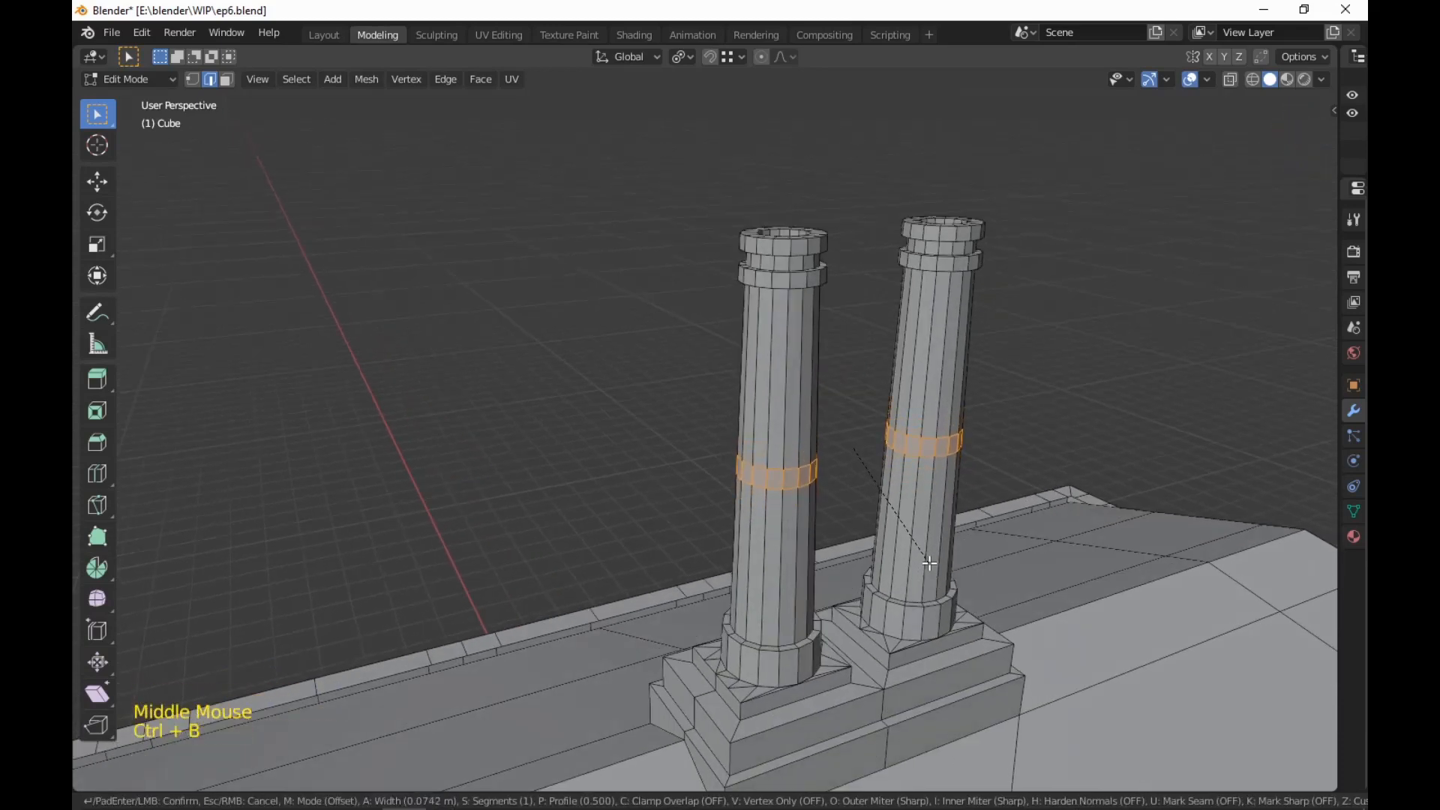
click(929, 563)
Extrude the mid-height bands of both columns and scale them outward in X and Y by about 1.158
key(s)
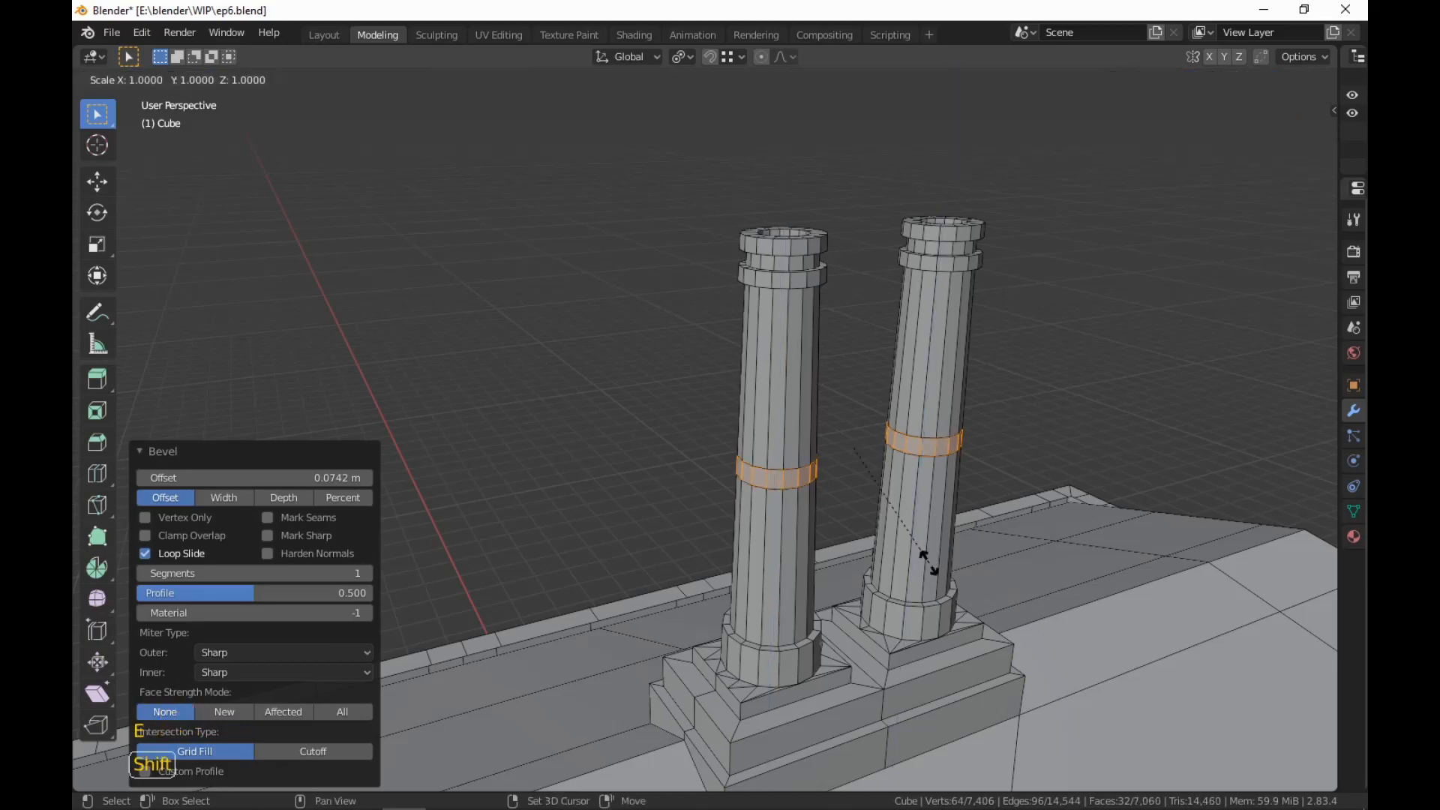
key(shift+z)
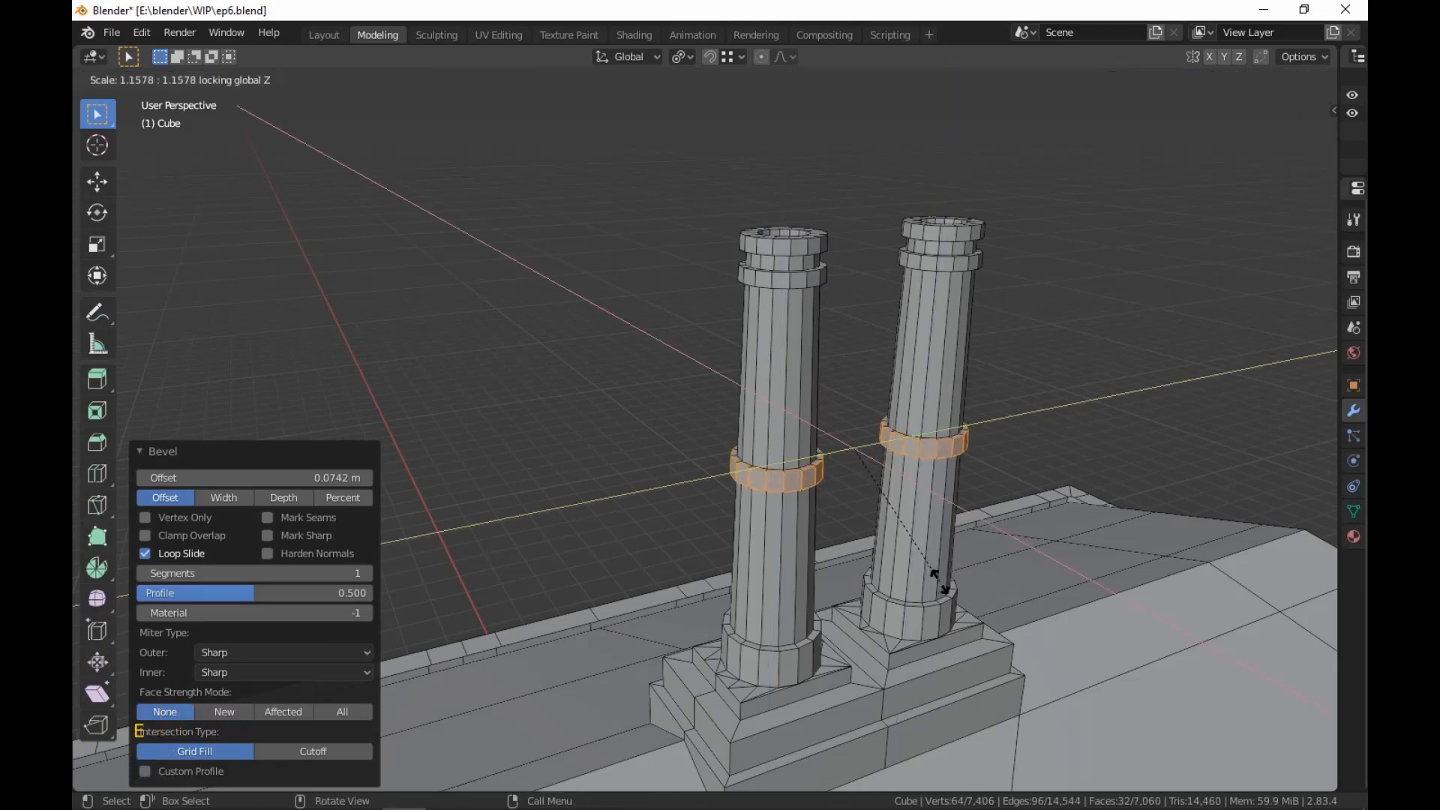
click(940, 581)
scroll(939, 582, down, 3)
middle_drag(941, 579, 949, 577)
scroll(953, 576, up, 2)
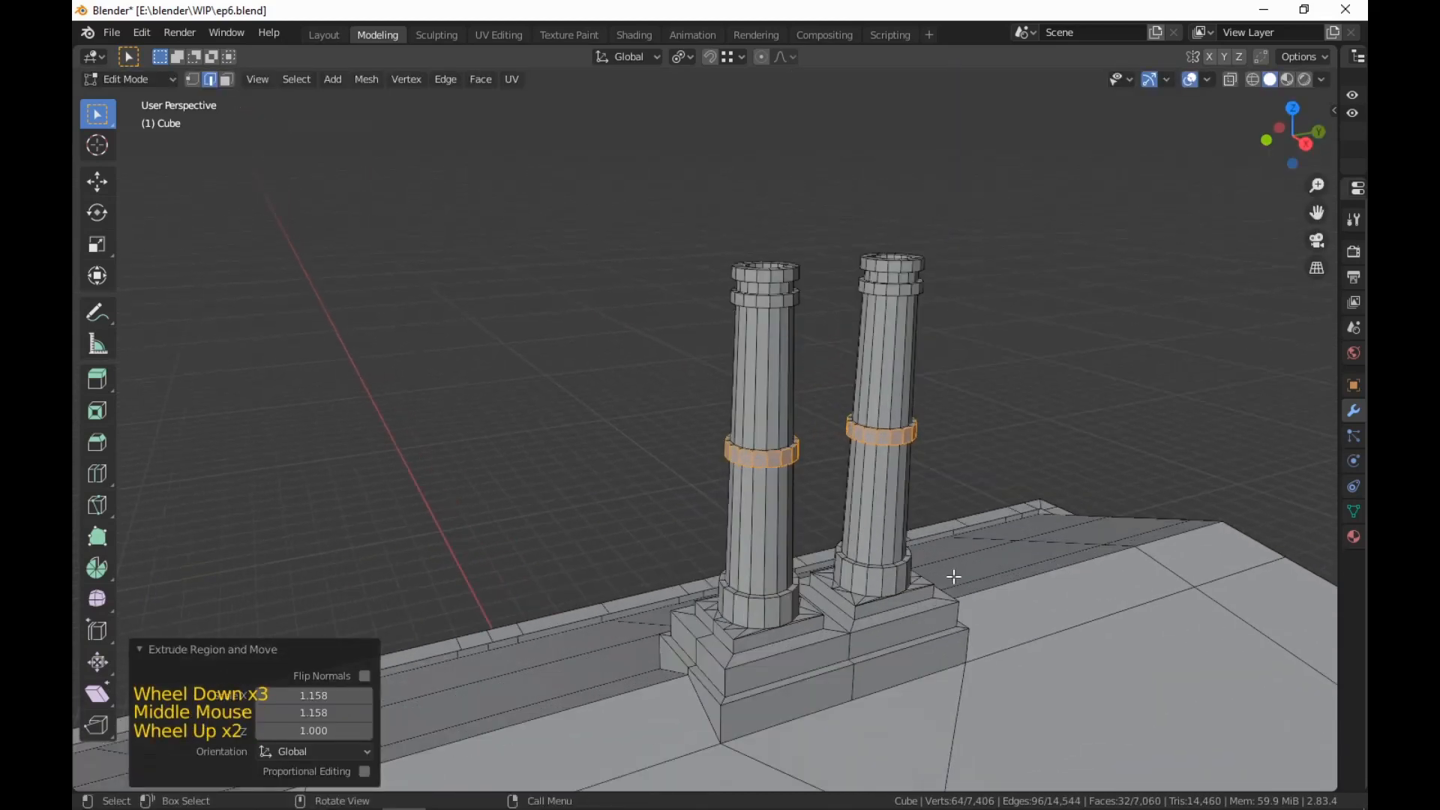
Grow the selection from the mid-height bands until it covers both columns and their stepped base
key(ctrl+KP_Add)
key(ctrl+KP_Add)
key(ctrl+KP_Add)
key(ctrl+KP_Add)
key(ctrl+KP_Add)
key(ctrl+KP_Add)
key(ctrl+KP_Add)
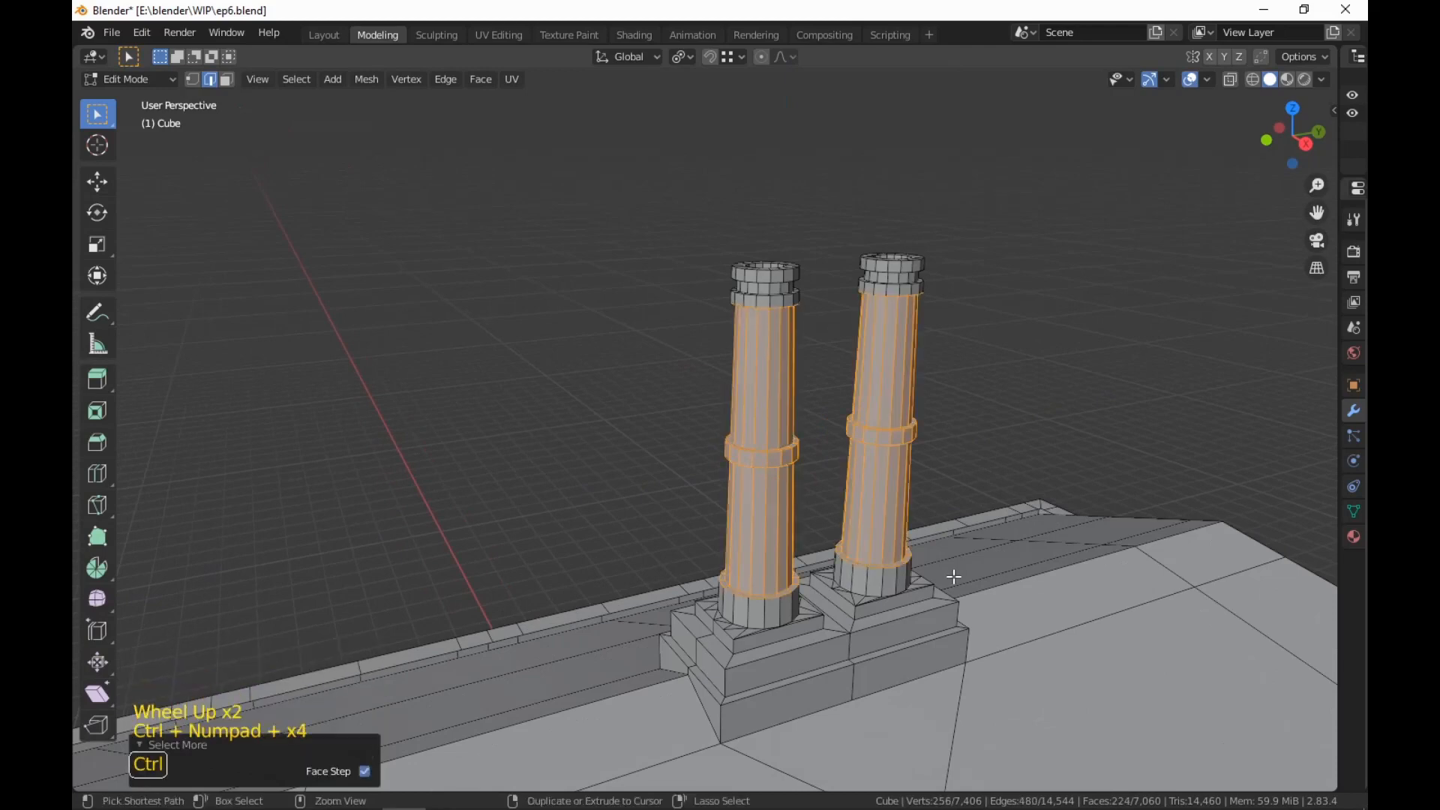
key(ctrl+KP_Add)
key(ctrl+KP_Add)
key(ctrl+KP_Add)
key(ctrl+KP_Add)
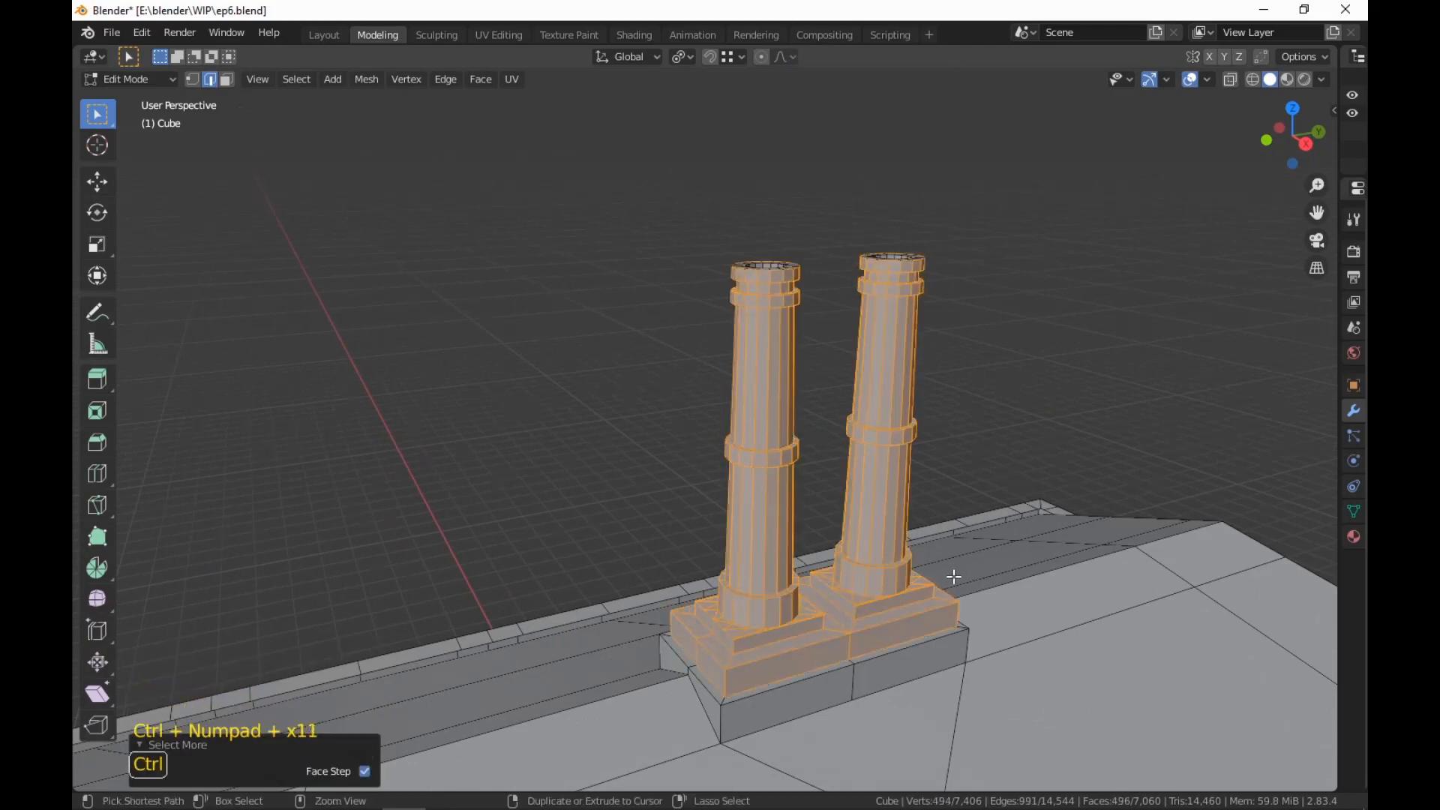
key(ctrl+KP_Add)
key(ctrl+KP_Add)
Switch to face selection and correct the selected faces around the column bottoms, keeping the columns and stepped base selected
middle_drag(953, 574, 825, 712)
scroll(788, 741, up, 2)
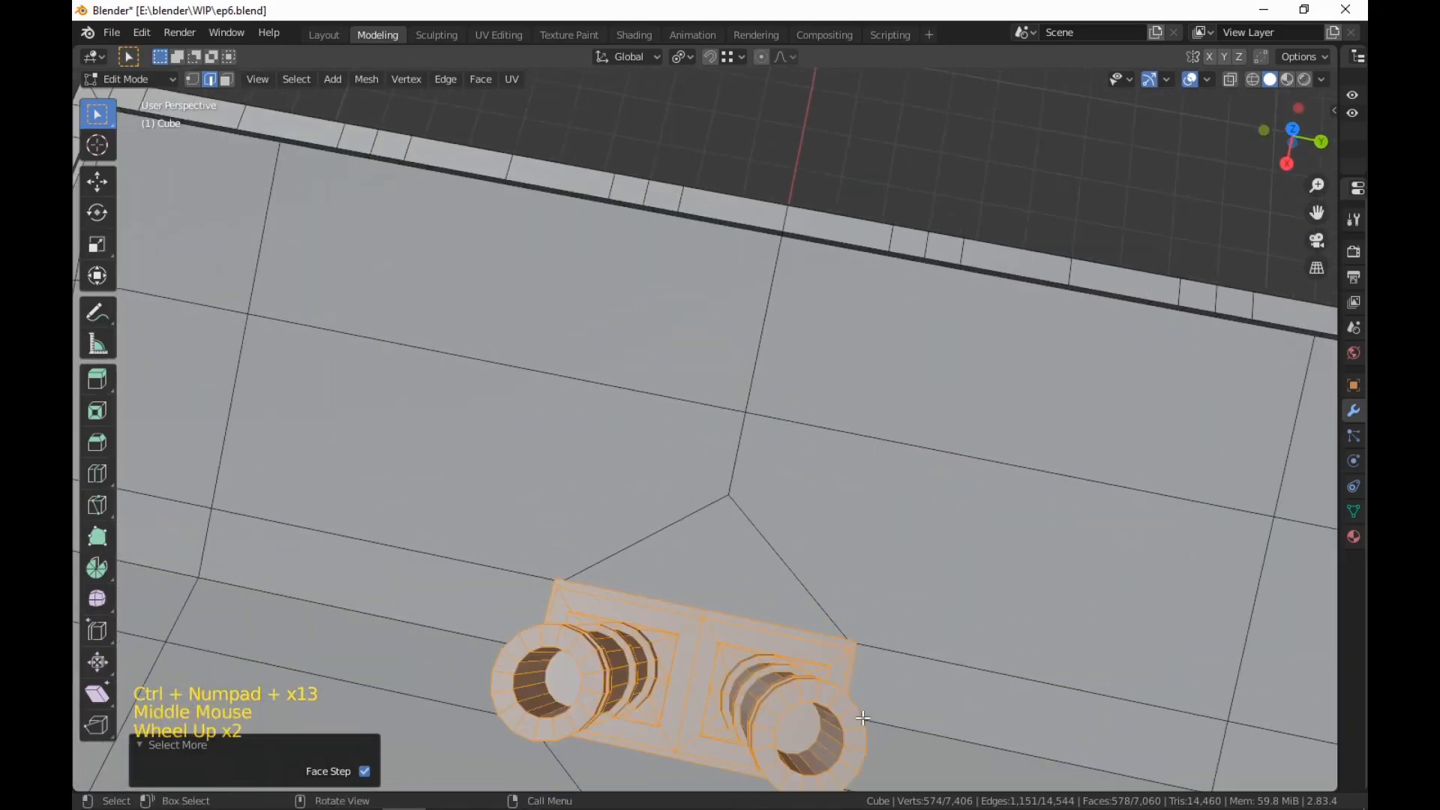
shift+click(789, 736)
shift+click(769, 723)
shift+middle_drag(768, 722, 898, 631)
key(3)
shift+click(747, 674)
shift+click(752, 700)
scroll(753, 699, down, 2)
middle_drag(915, 595, 712, 337)
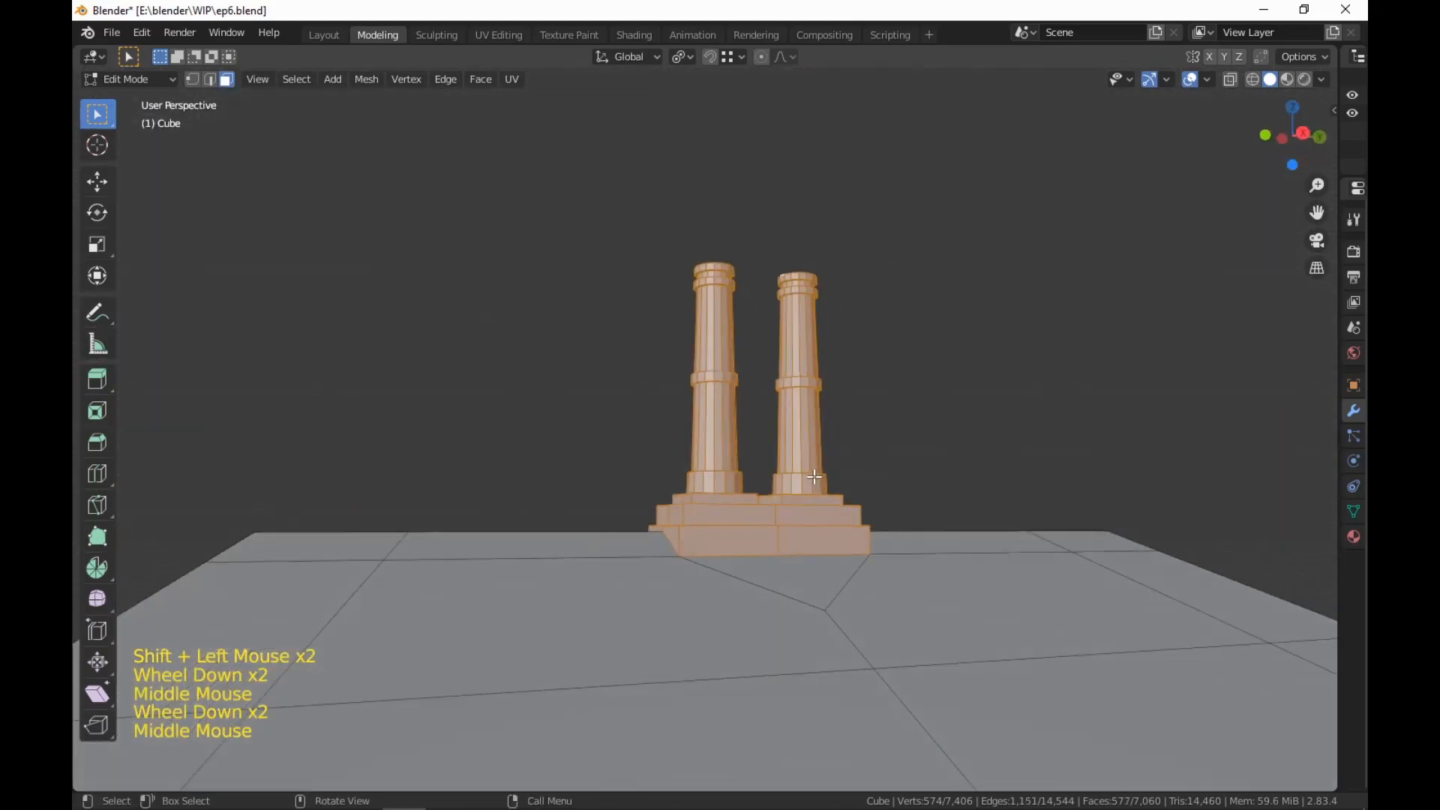
Unwrap the selected columns and base in the UV Editing workspace using Smart UV Project with angle limit 66 and island margin 0.03
click(484, 33)
right_click(1001, 300)
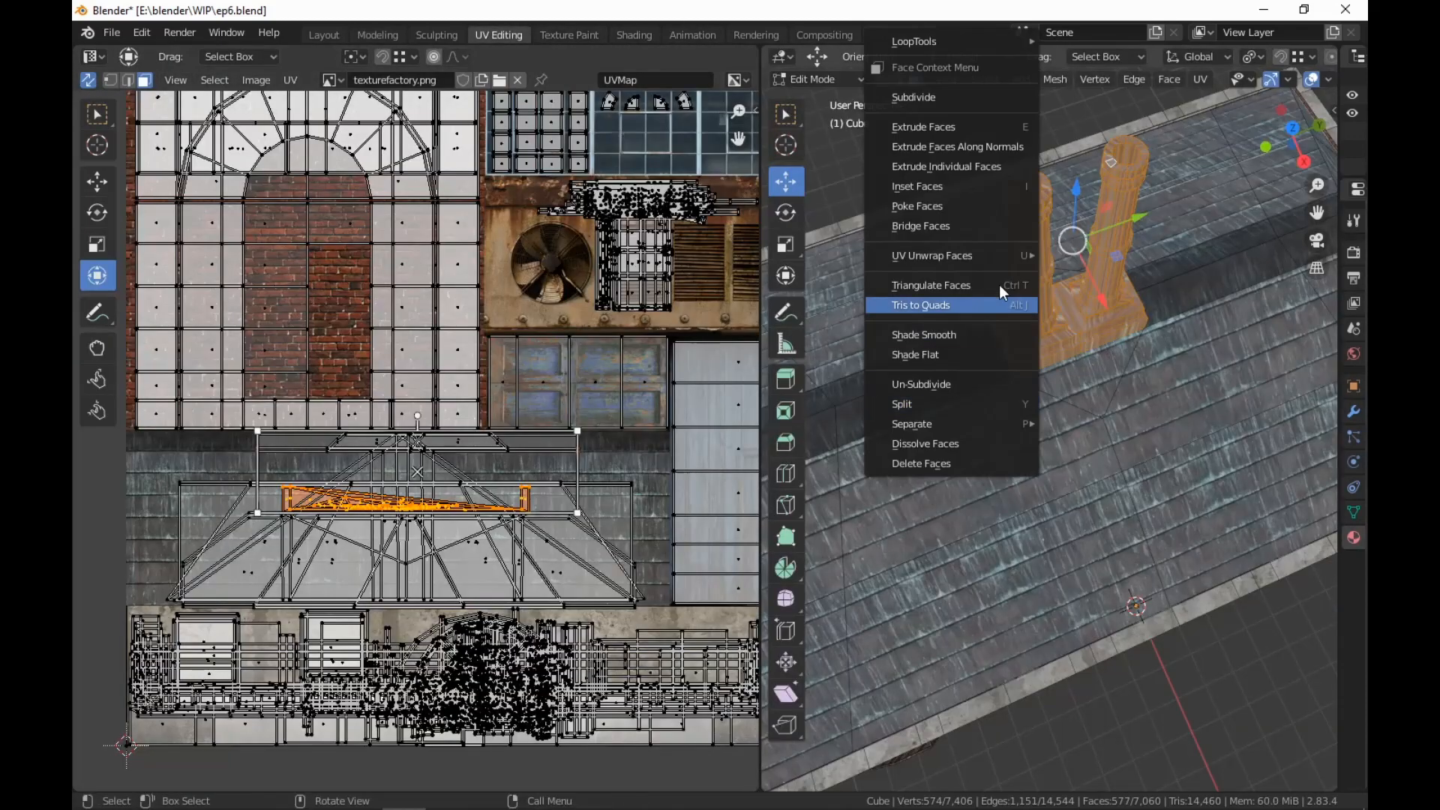
mouse_move(1000, 258)
click(1138, 296)
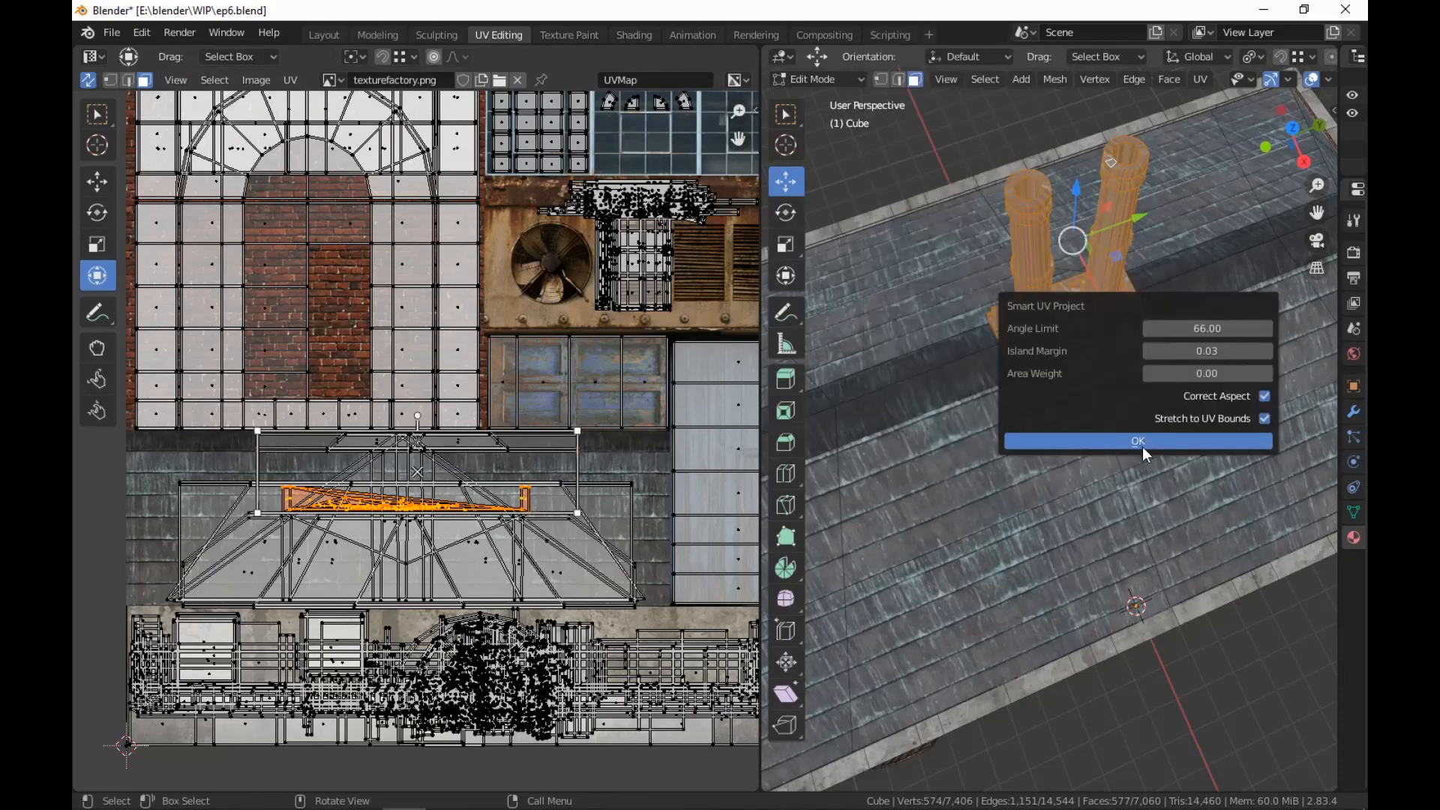
click(1139, 446)
Move the newly unwrapped UV islands into the empty space below the texture image
scroll(474, 600, down, 5)
middle_drag(480, 576, 497, 375)
key(g)
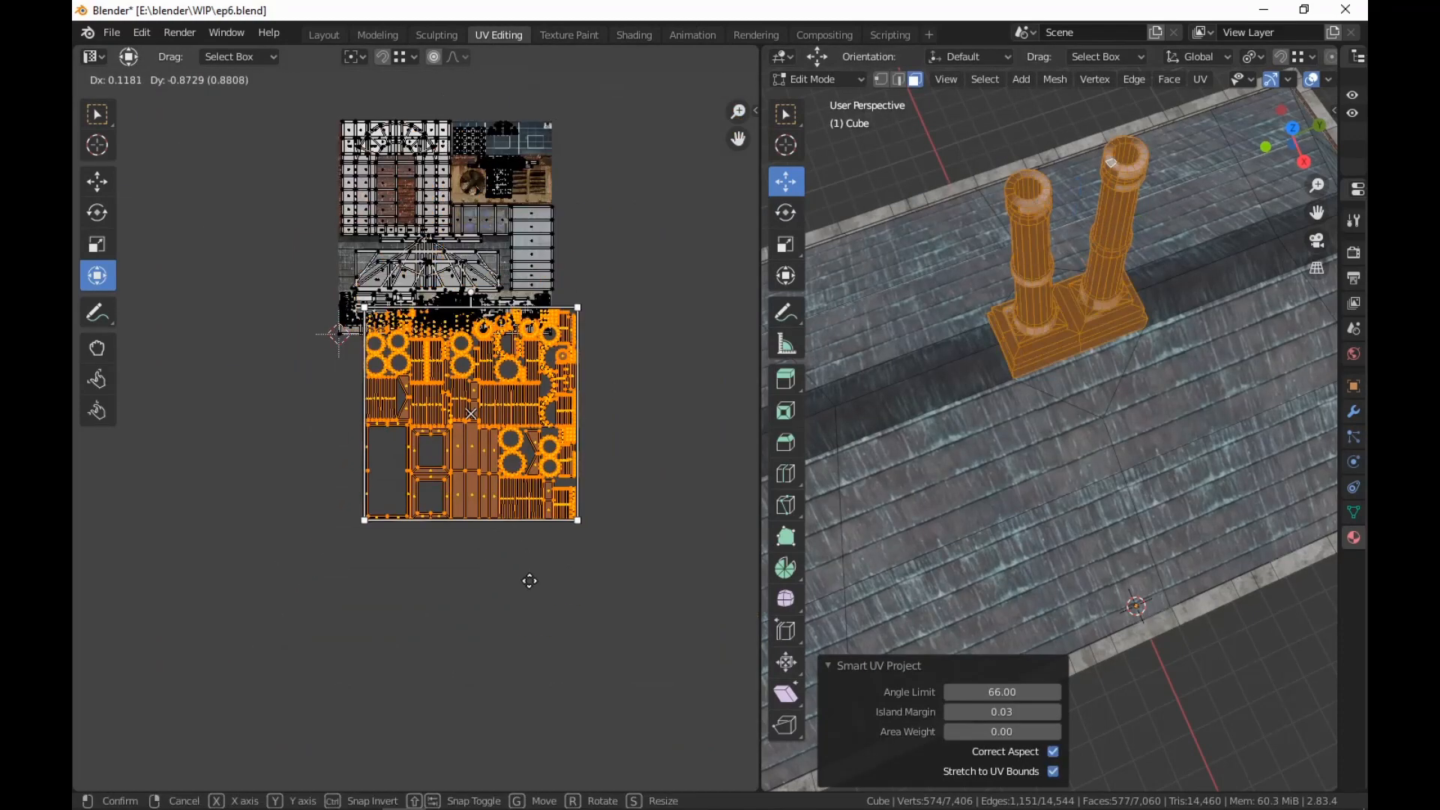
click(496, 633)
middle_drag(938, 589, 932, 472)
shift+middle_drag(1065, 492, 1139, 620)
scroll(544, 553, up, 3)
scroll(627, 440, down, 2)
scroll(649, 375, up, 1)
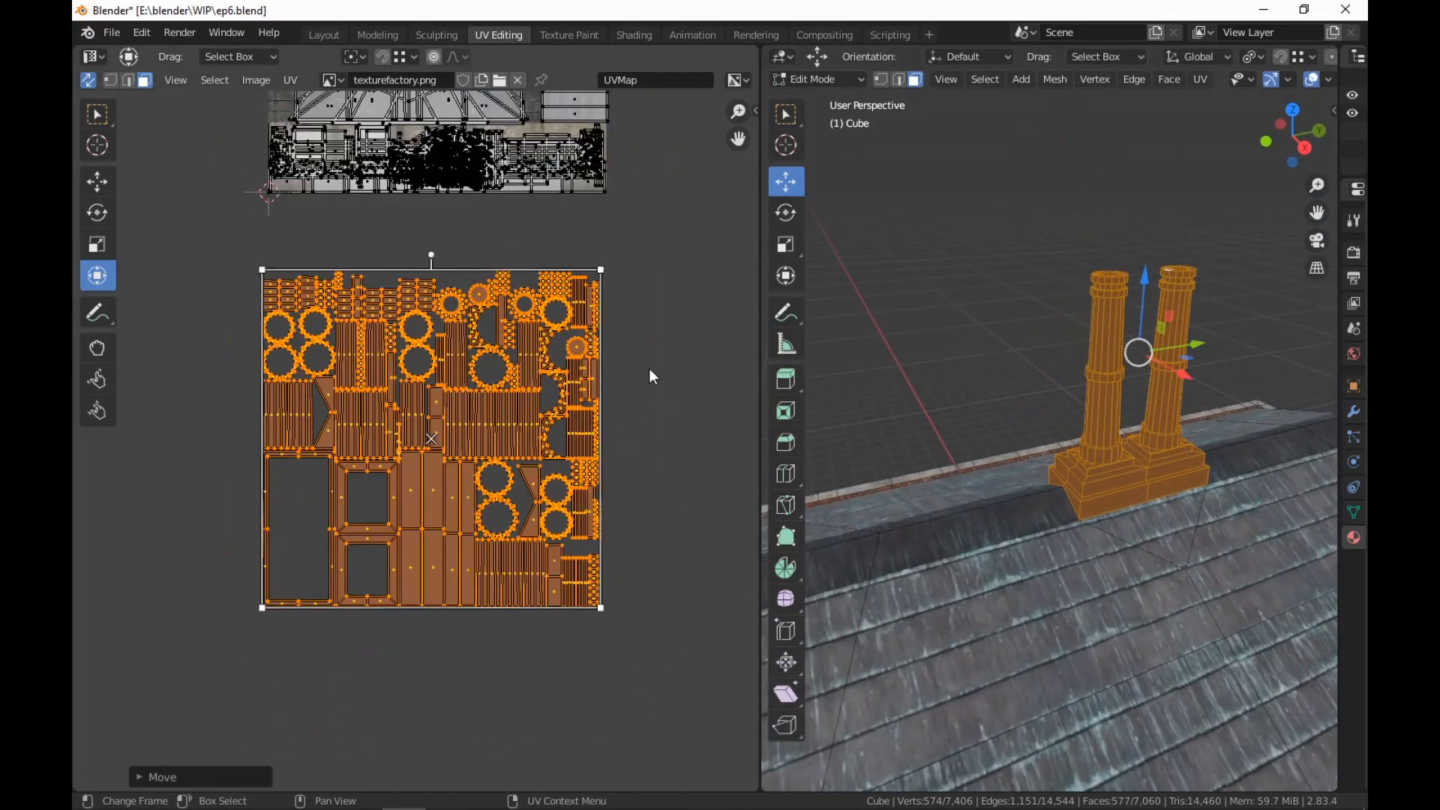
Select the islands in the right part of the UV layout and move them left over the others, in two passes
drag(623, 253, 336, 646)
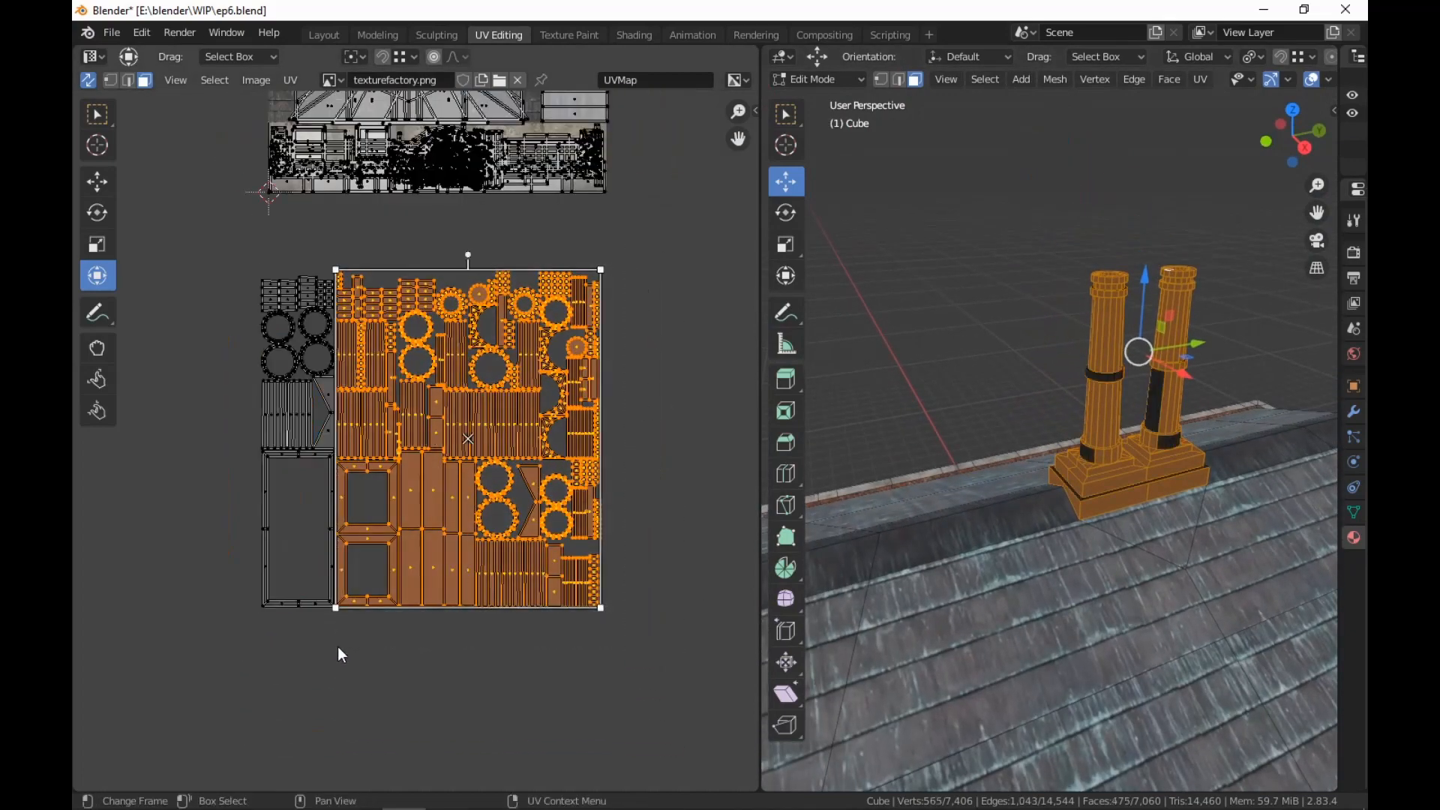
key(g)
click(274, 645)
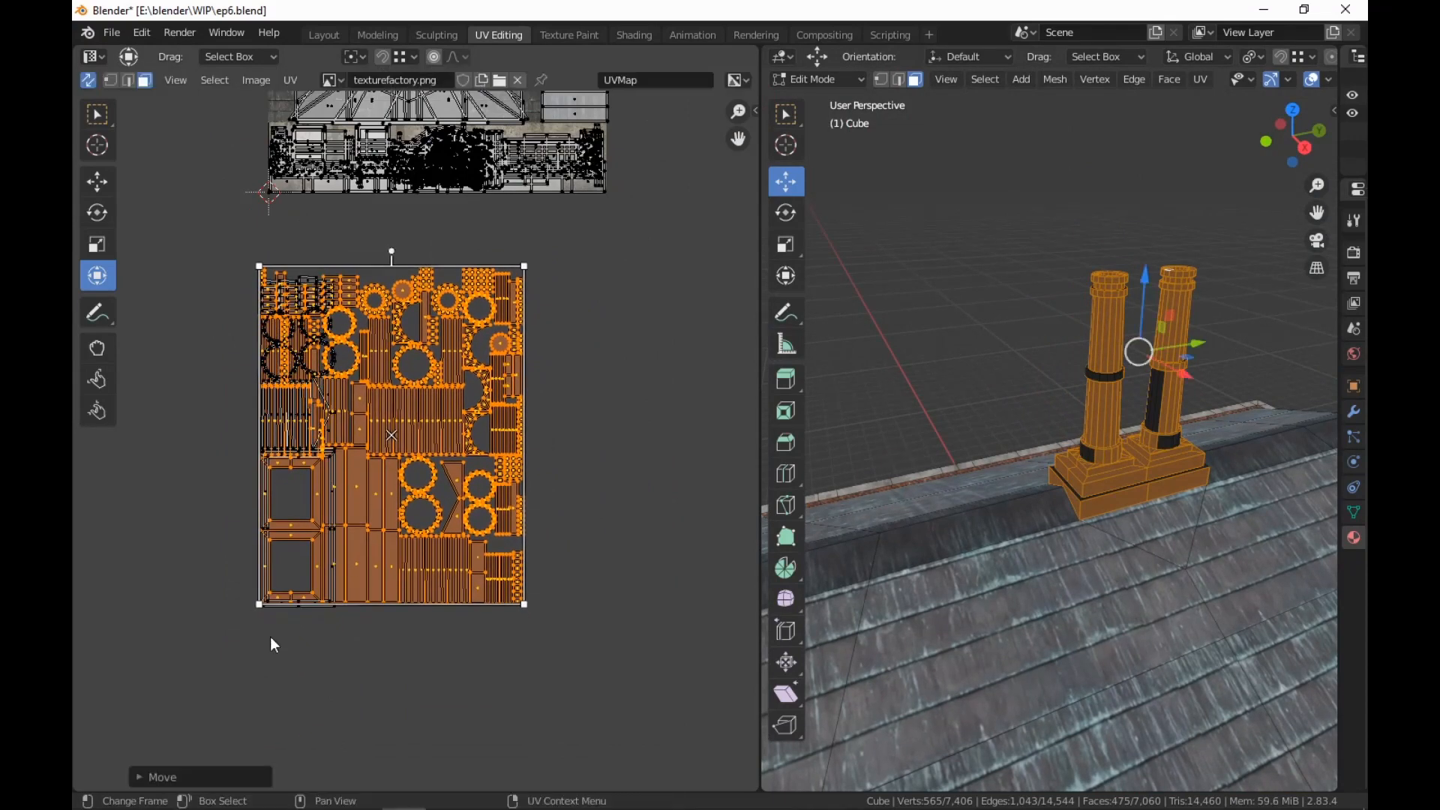
drag(558, 251, 326, 626)
key(s)
key(x)
click(456, 504)
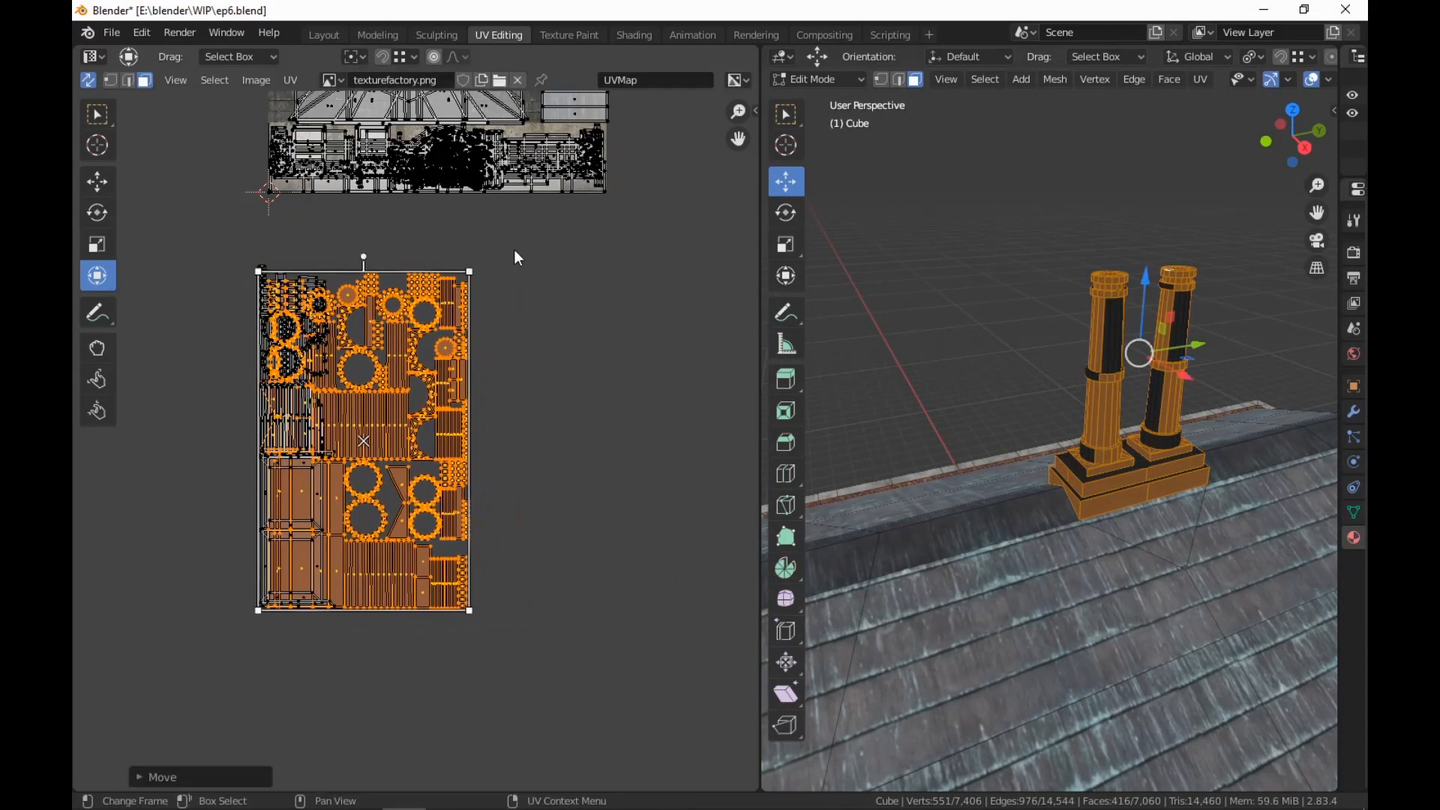
Keep moving the remaining right-hand UV islands left over the others to form one narrow vertical strip
drag(514, 252, 331, 619)
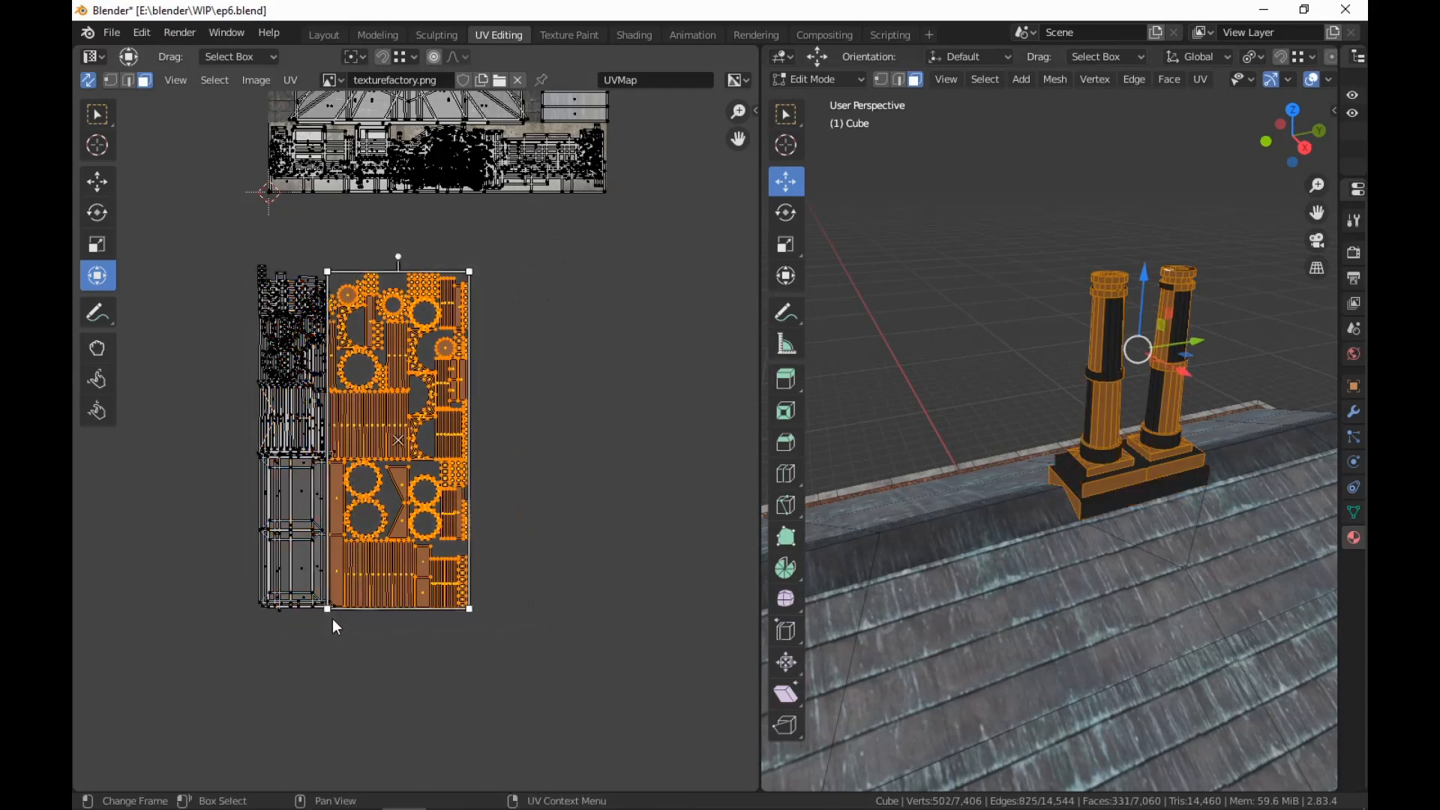
key(g)
click(272, 621)
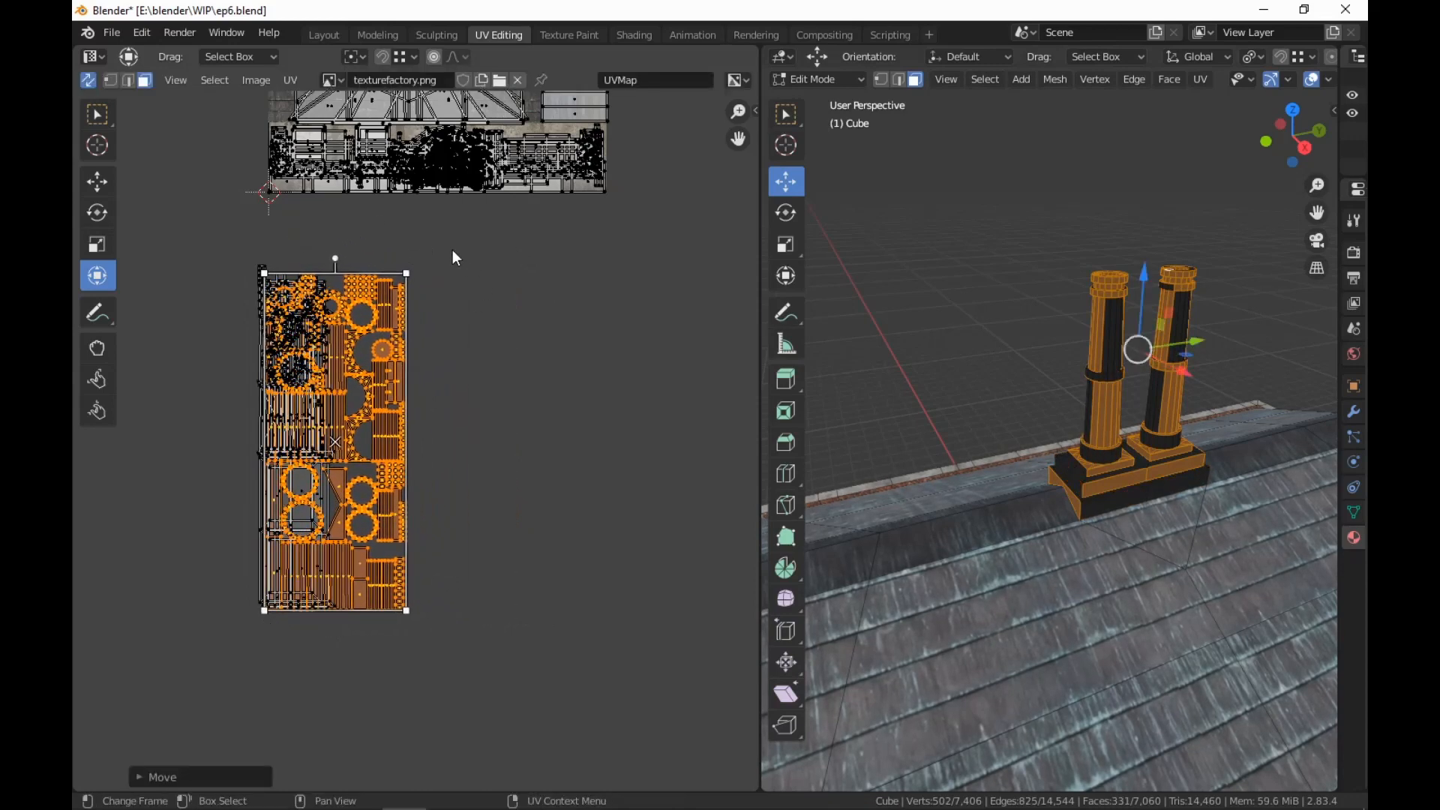
drag(327, 591, 320, 636)
key(g)
click(274, 604)
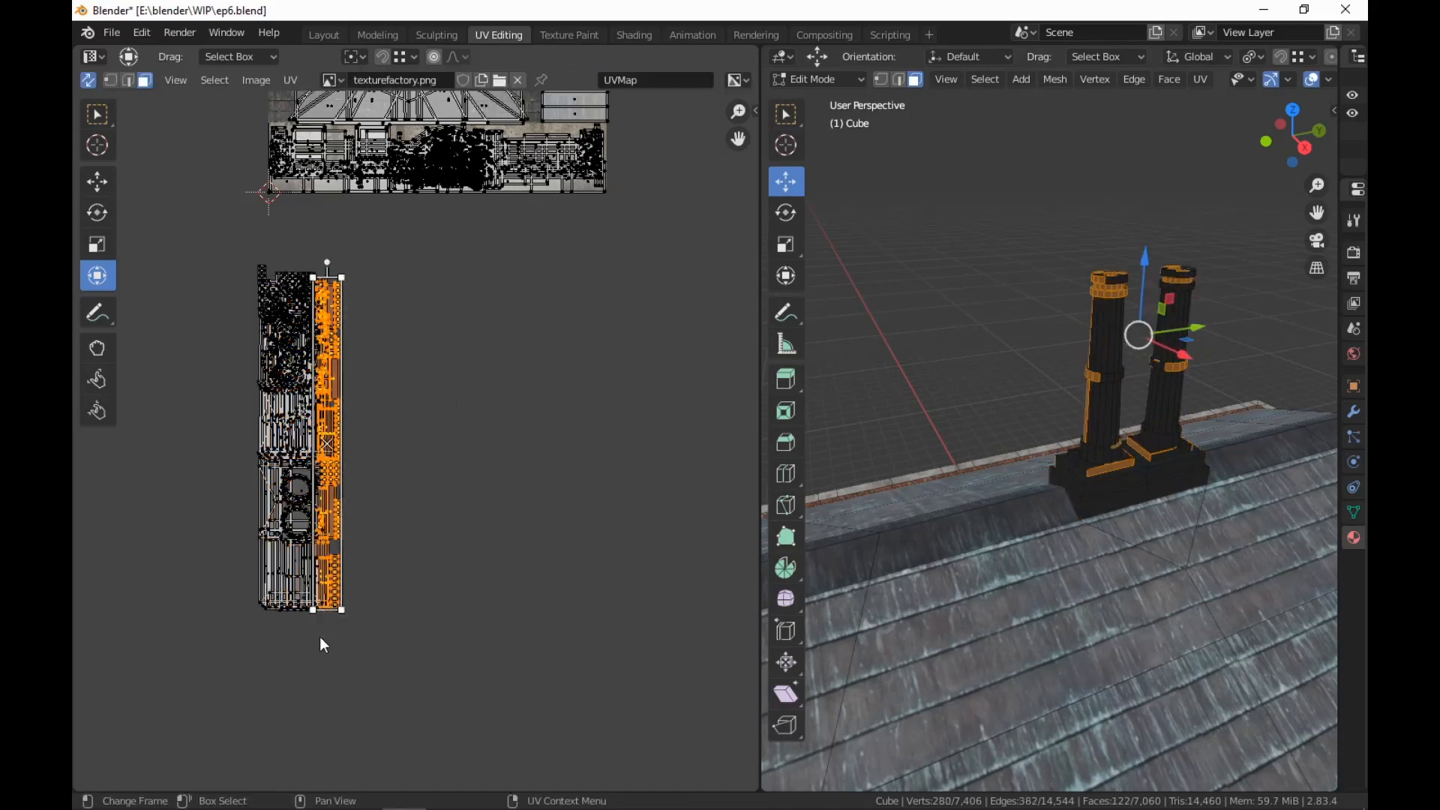
key(g)
click(294, 642)
Move the upper UV islands of the strip down over the lower ones in two passes to form a compact block
drag(316, 330, 223, 453)
key(g)
click(223, 598)
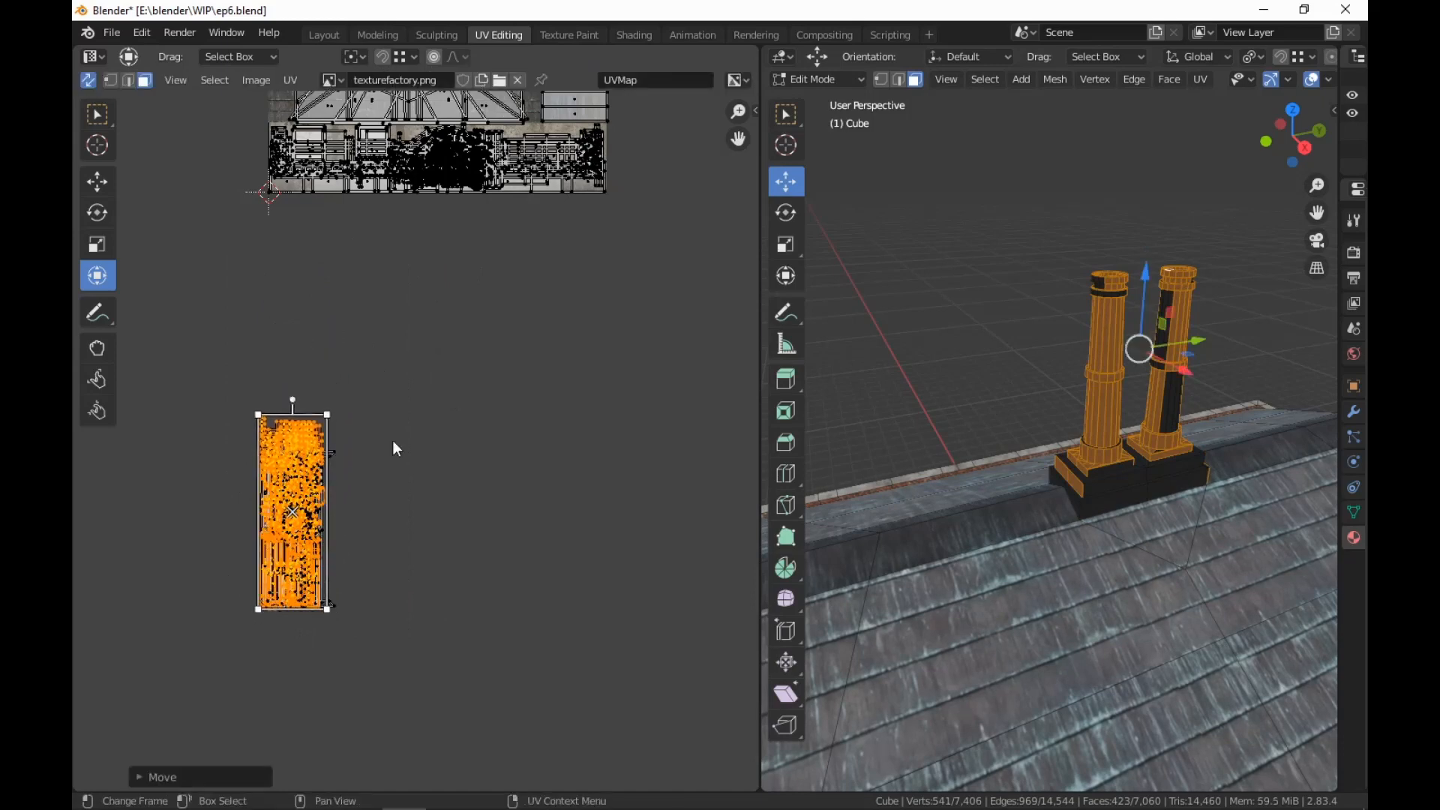
drag(213, 504, 213, 505)
key(g)
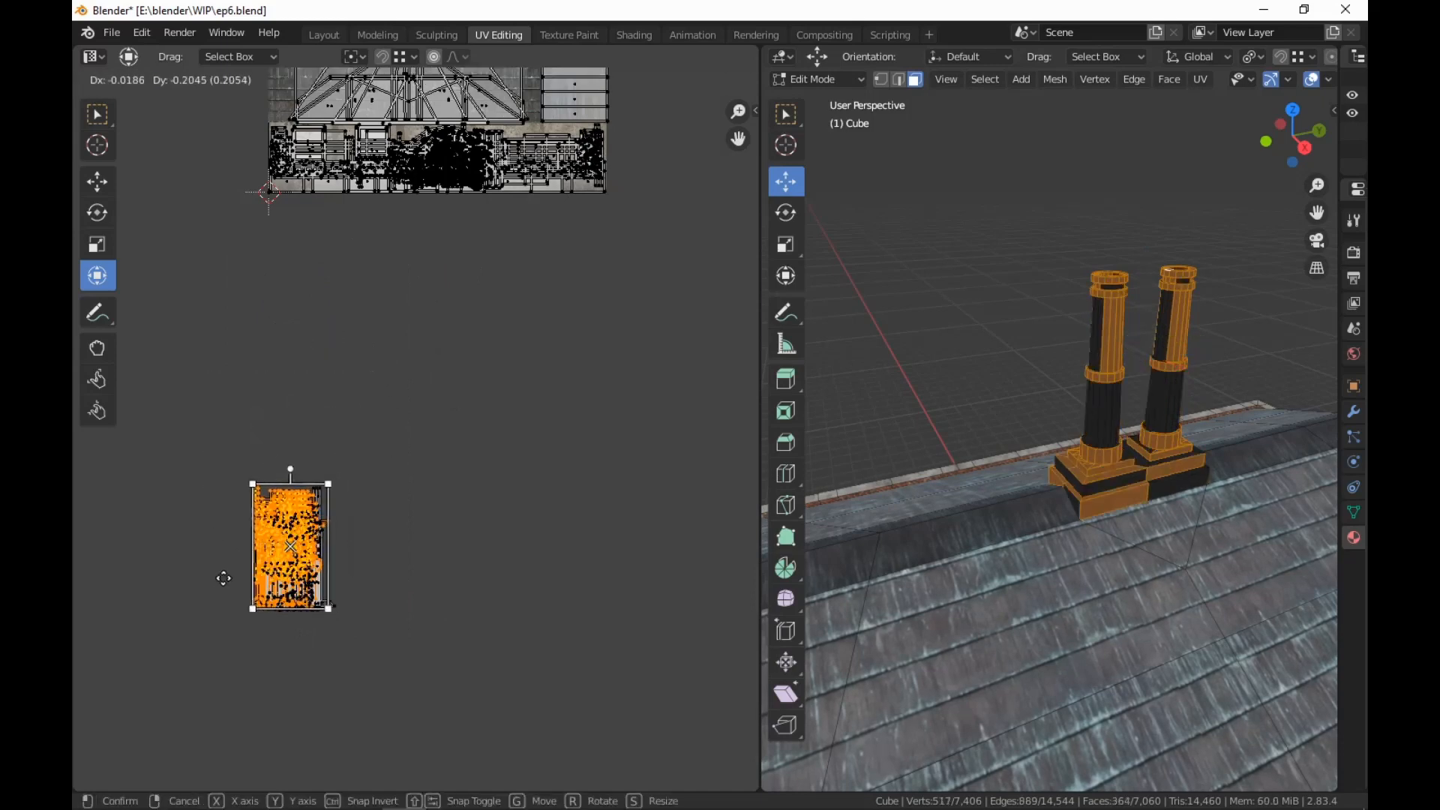
click(228, 575)
Select the whole block of stacked UV islands and rotate it onto its side
drag(418, 433, 115, 765)
scroll(552, 573, down, 3)
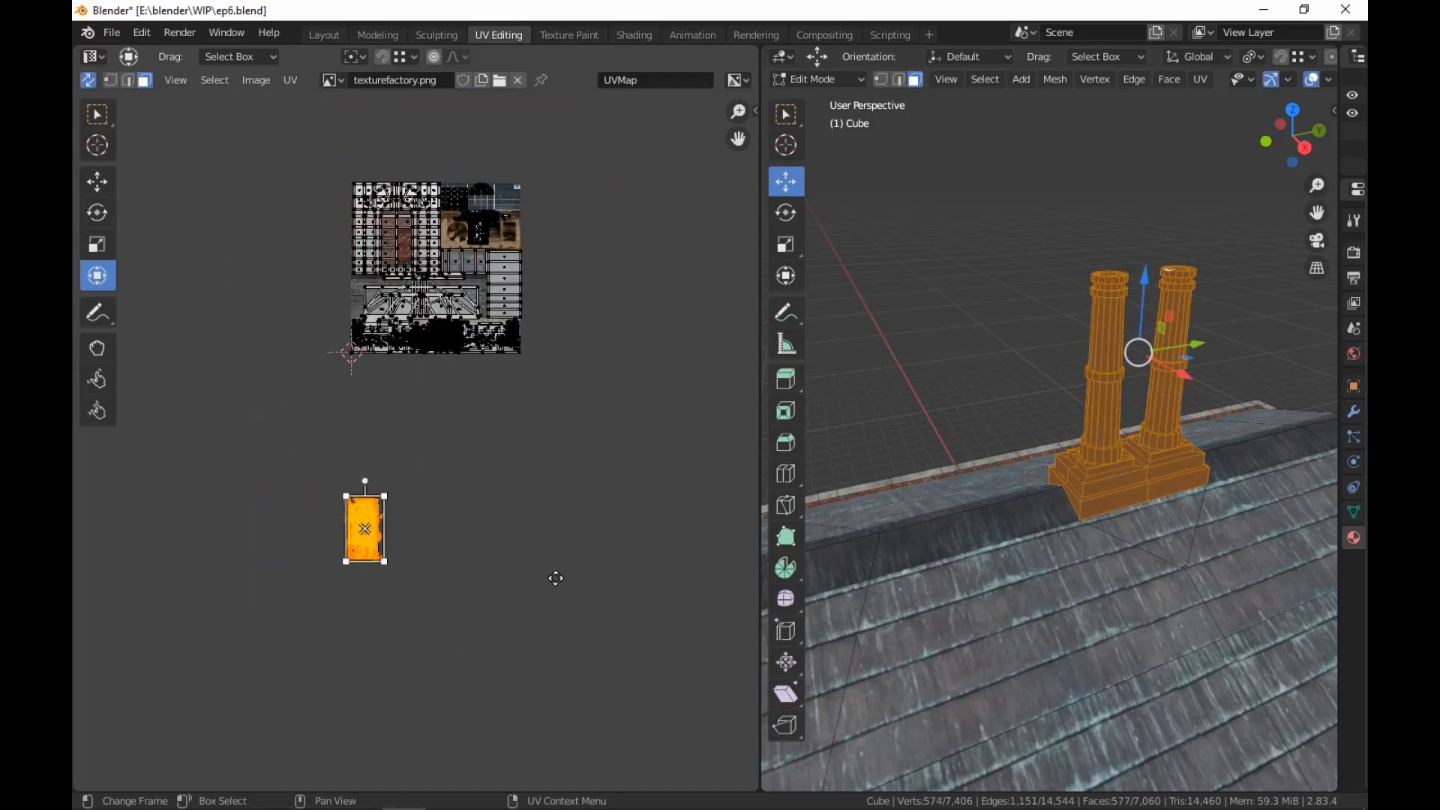
middle_drag(553, 572, 543, 620)
scroll(544, 623, up, 1)
scroll(543, 623, up, 1)
key(r)
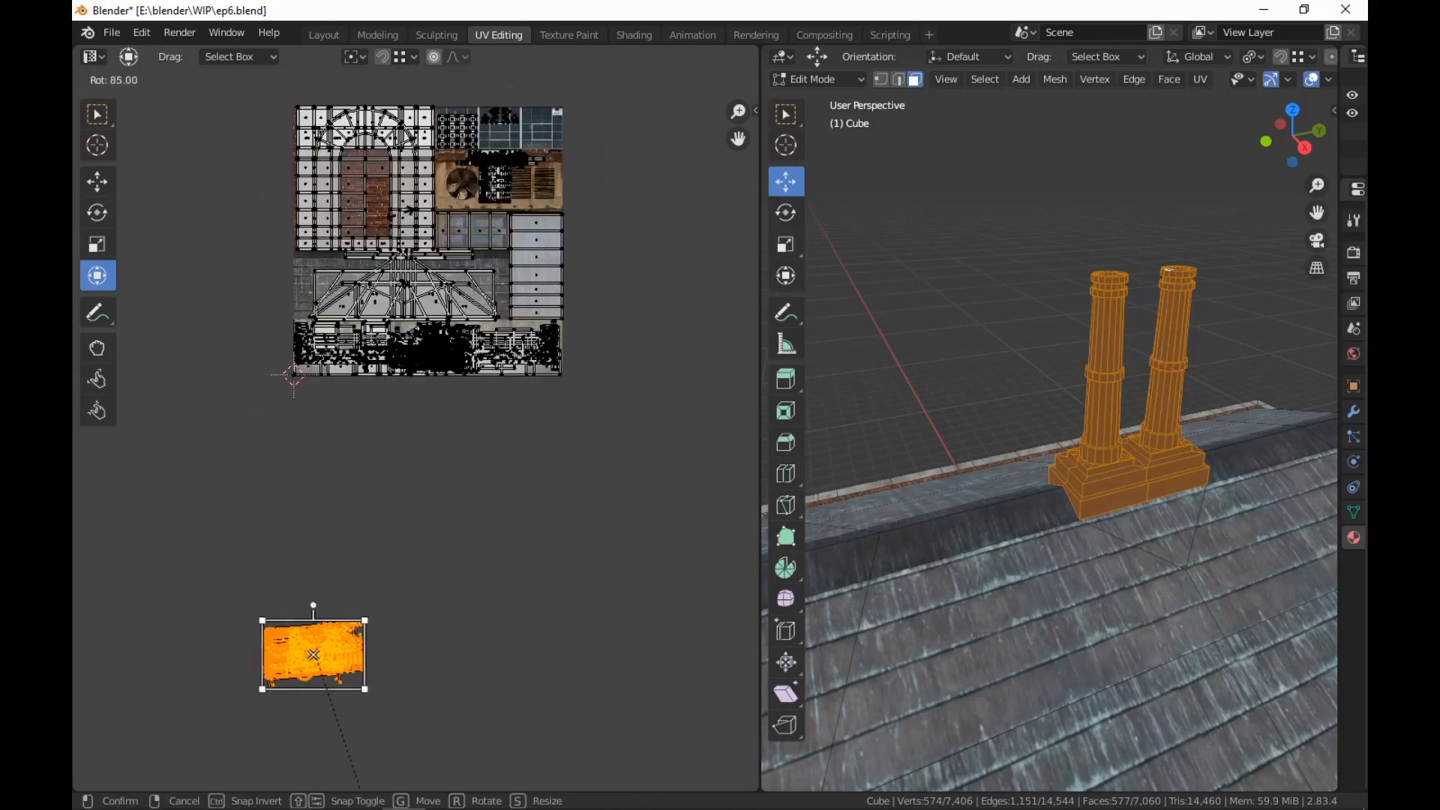
click(352, 788)
Move the UV block onto the brick area of the texture and inspect the bricks on the columns
key(g)
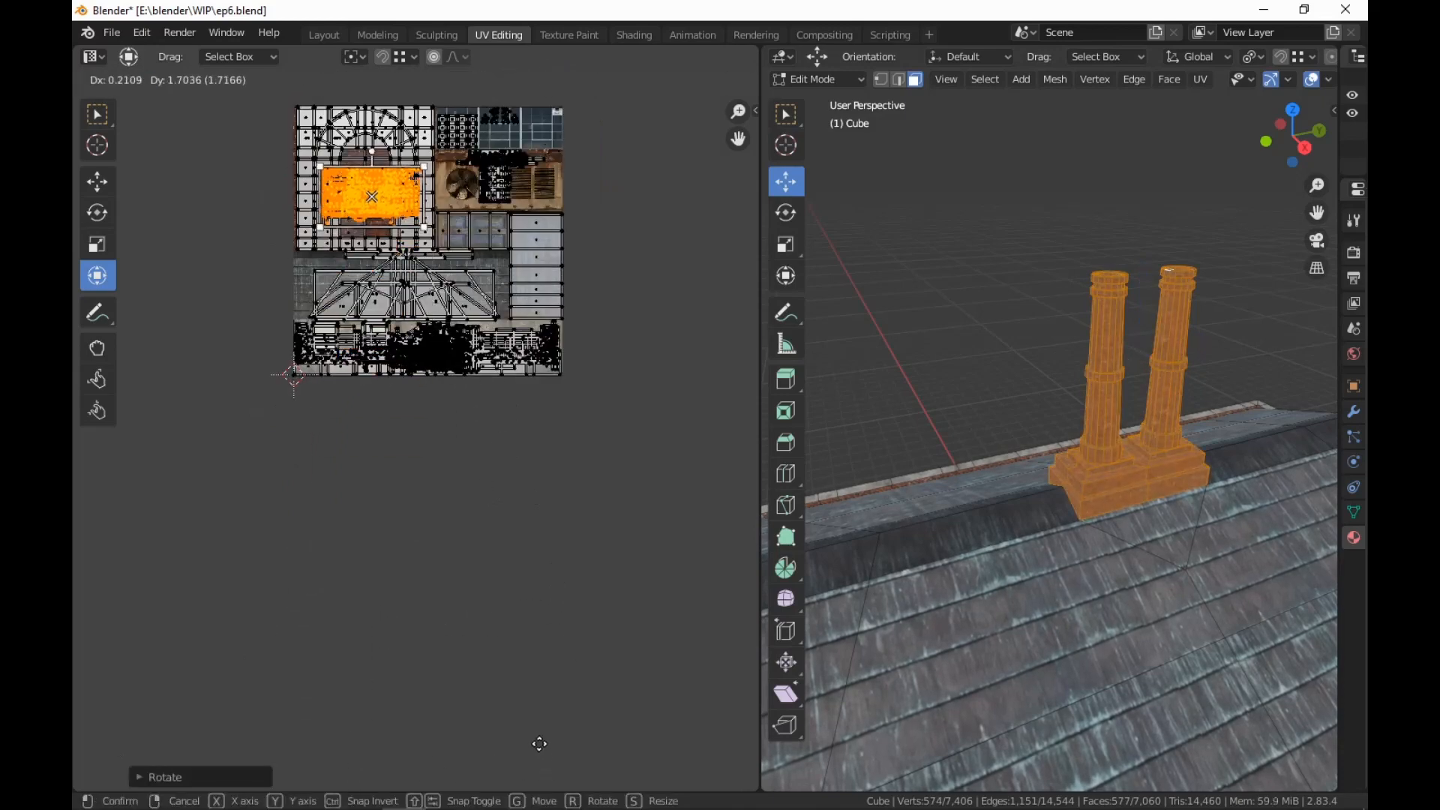
click(537, 727)
scroll(1148, 619, up, 5)
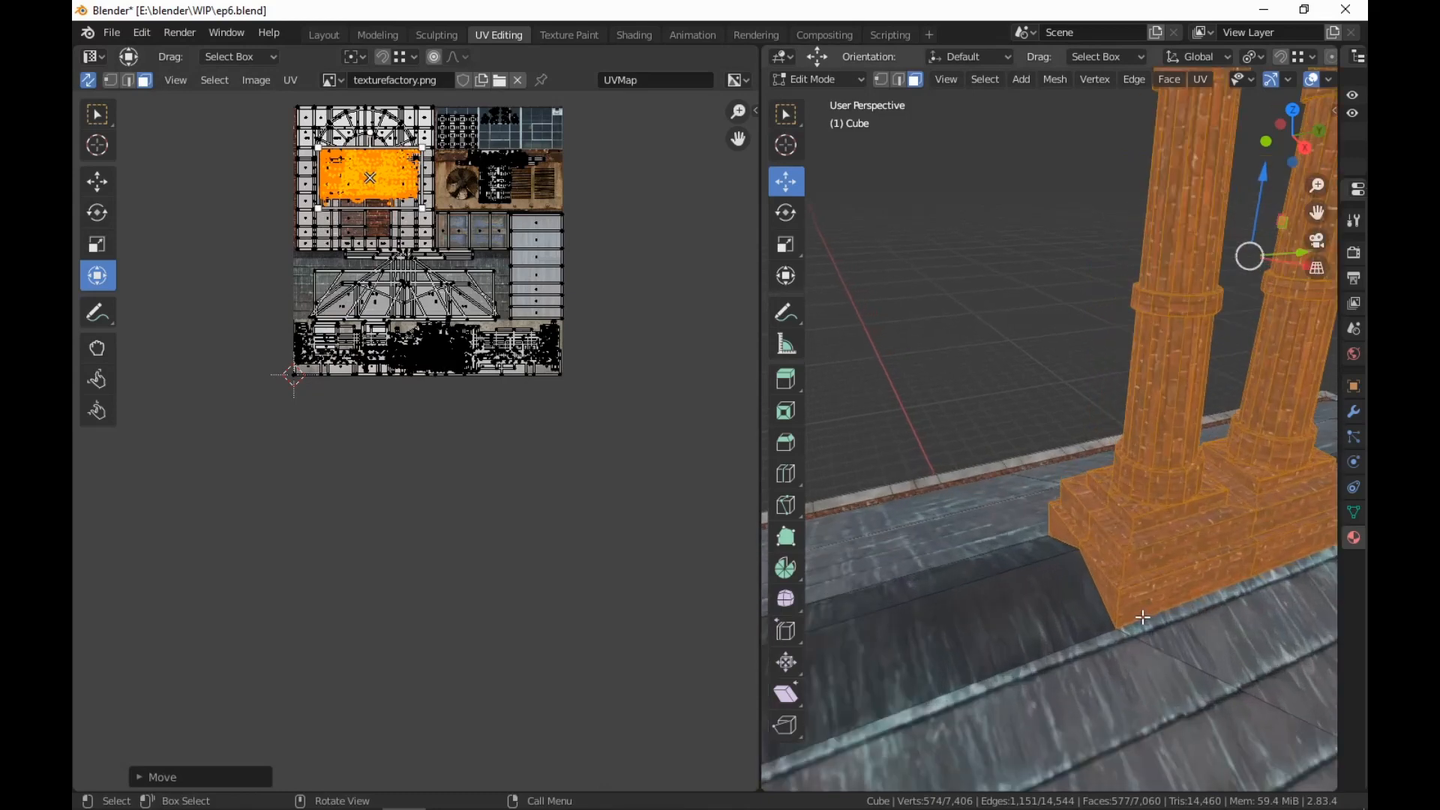
mouse_move(1145, 618)
middle_down()
mouse_move(1193, 600)
mouse_move(1166, 651)
mouse_move(1151, 645)
middle_up()
middle_drag(454, 410, 387, 604)
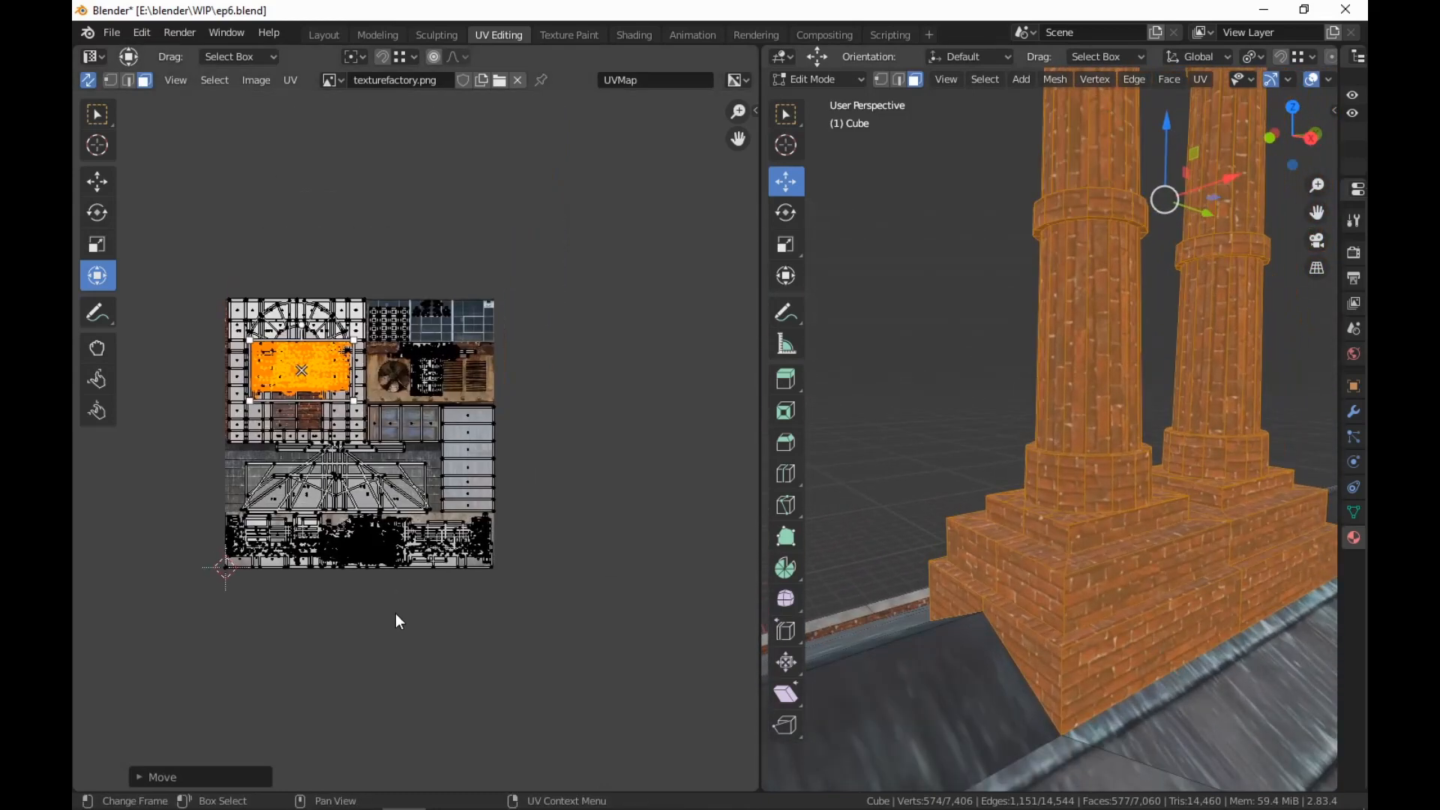
Scale the UV block down slightly and compare the brick size around the columns' base
key(s)
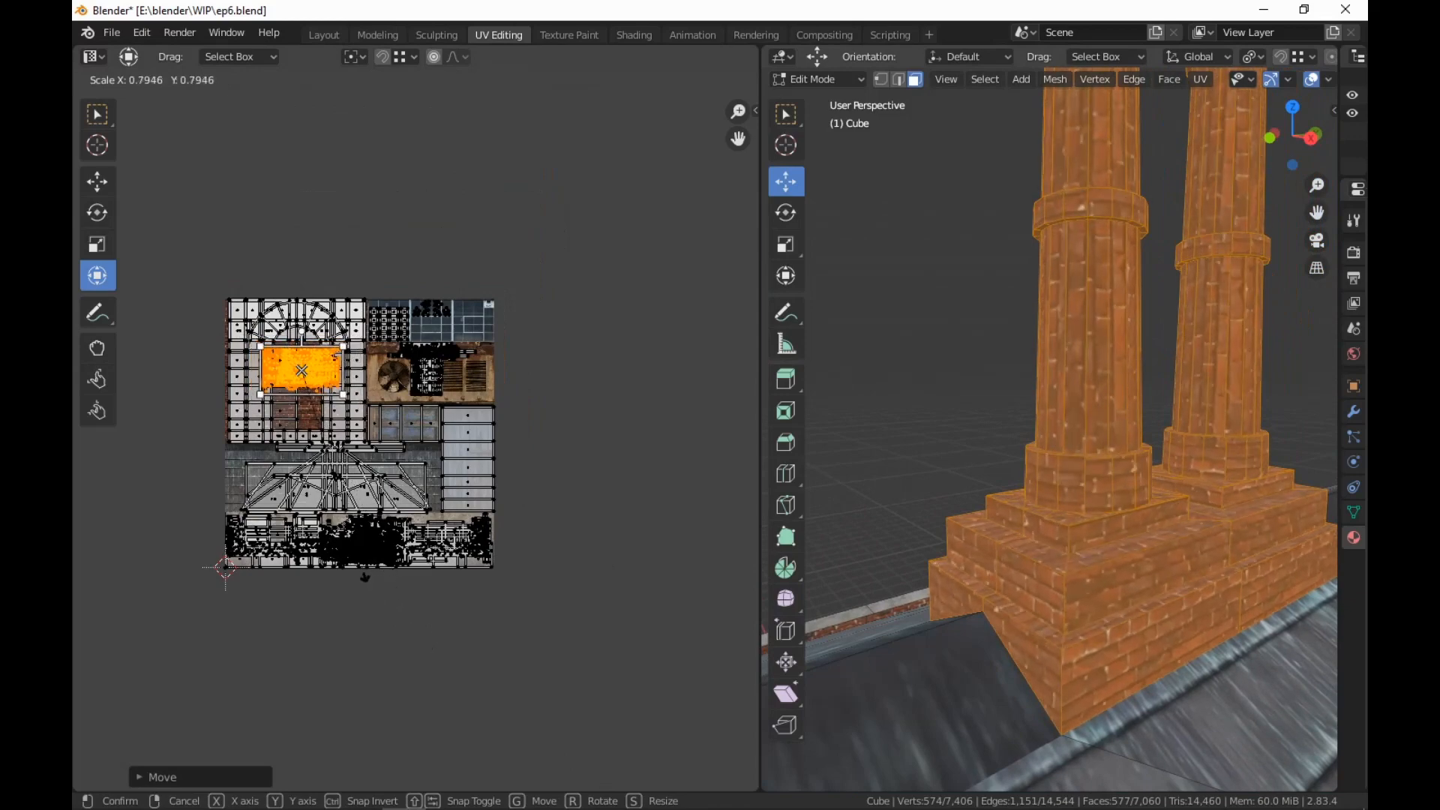
click(395, 610)
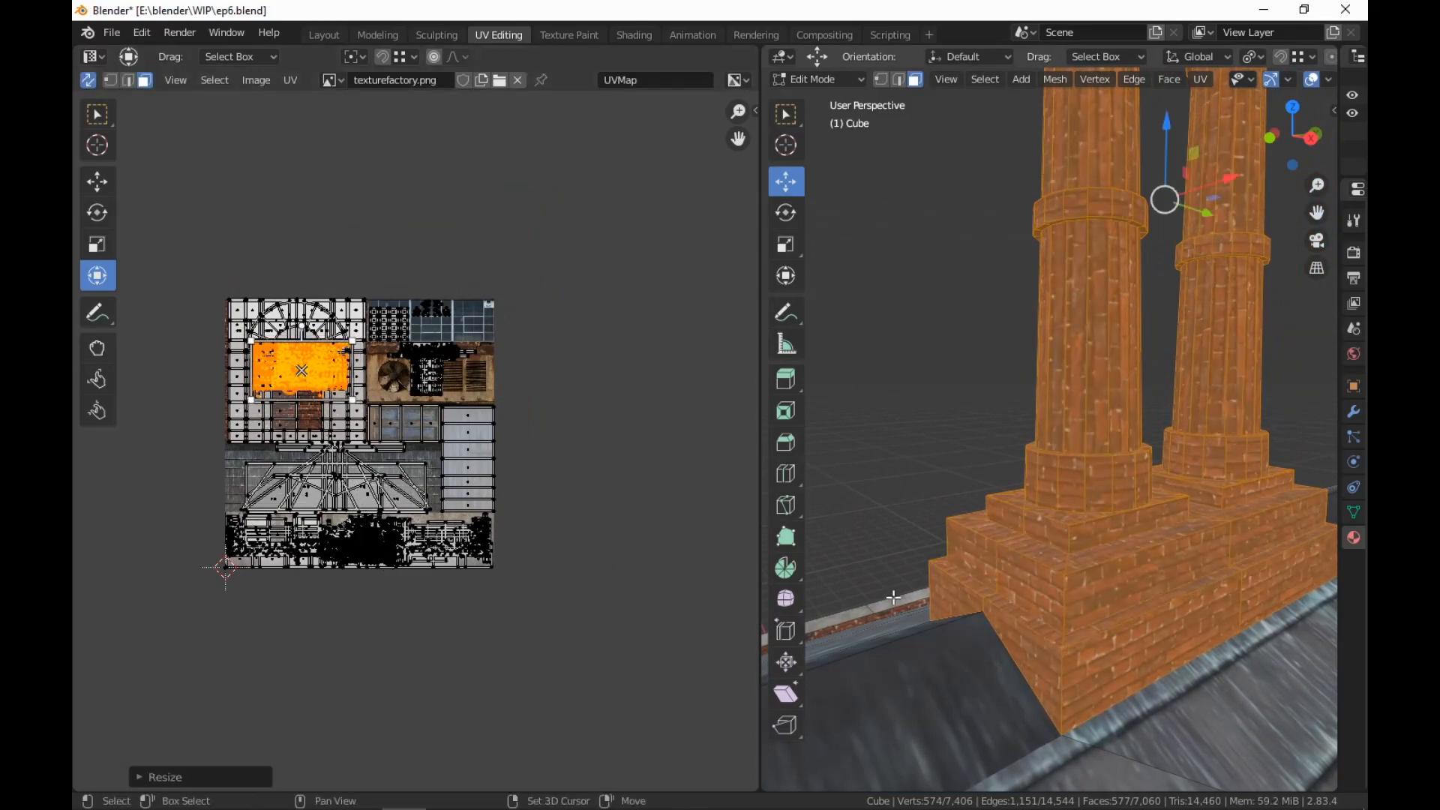
middle_drag(930, 480, 835, 713)
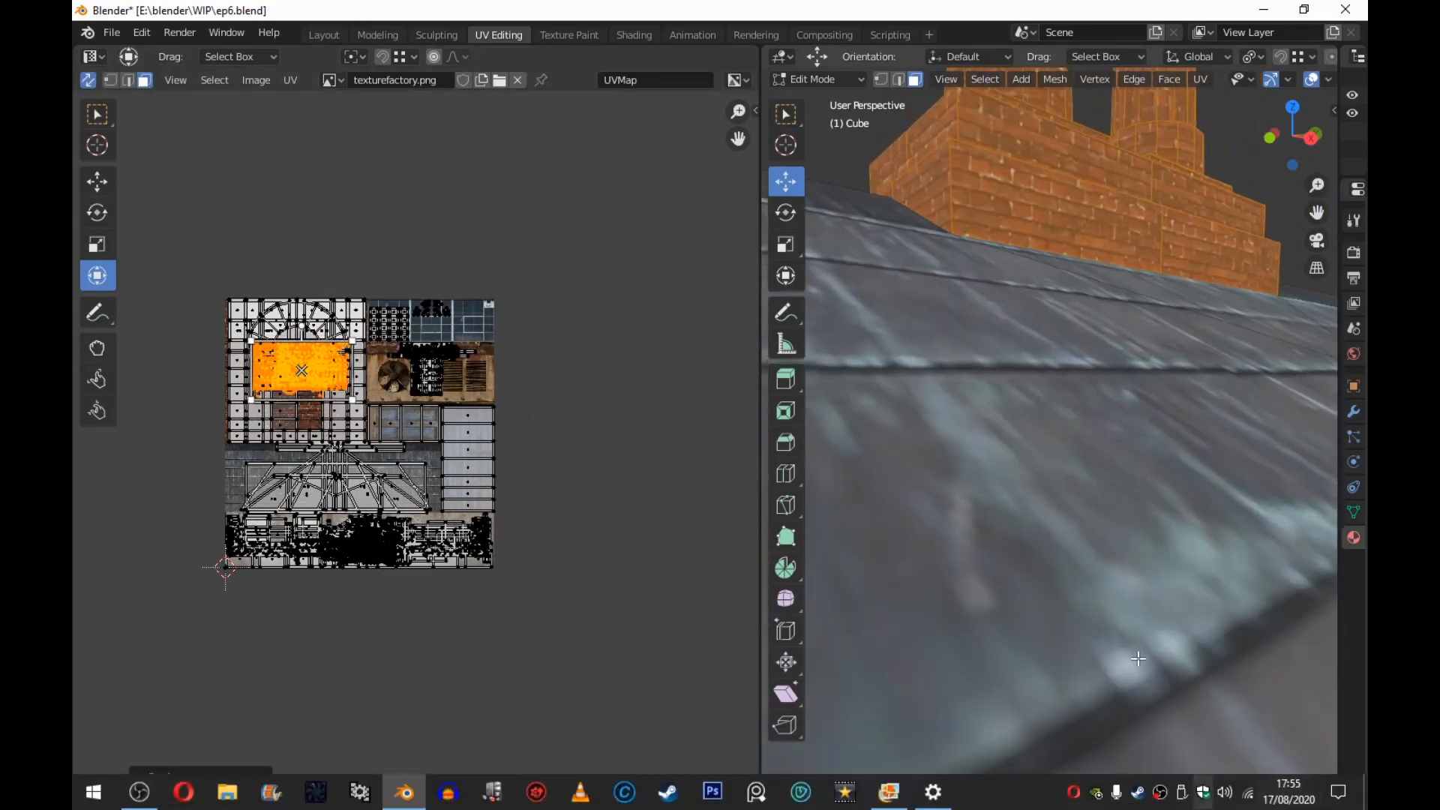
scroll(1107, 314, down, 3)
scroll(1107, 314, down, 2)
shift+middle_drag(1170, 505, 1068, 495)
scroll(1067, 495, up, 4)
scroll(1022, 453, up, 1)
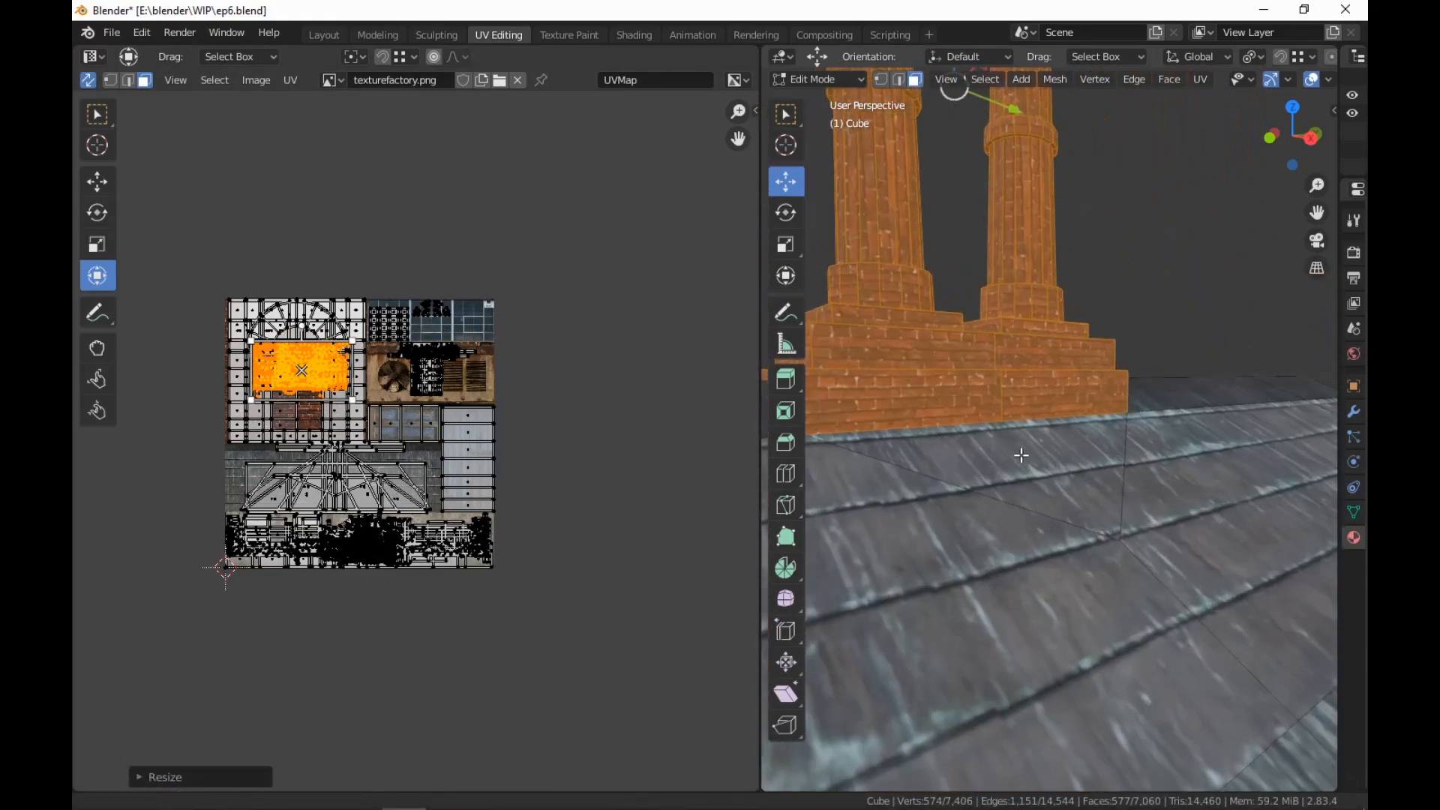
shift+middle_drag(1022, 453, 1065, 525)
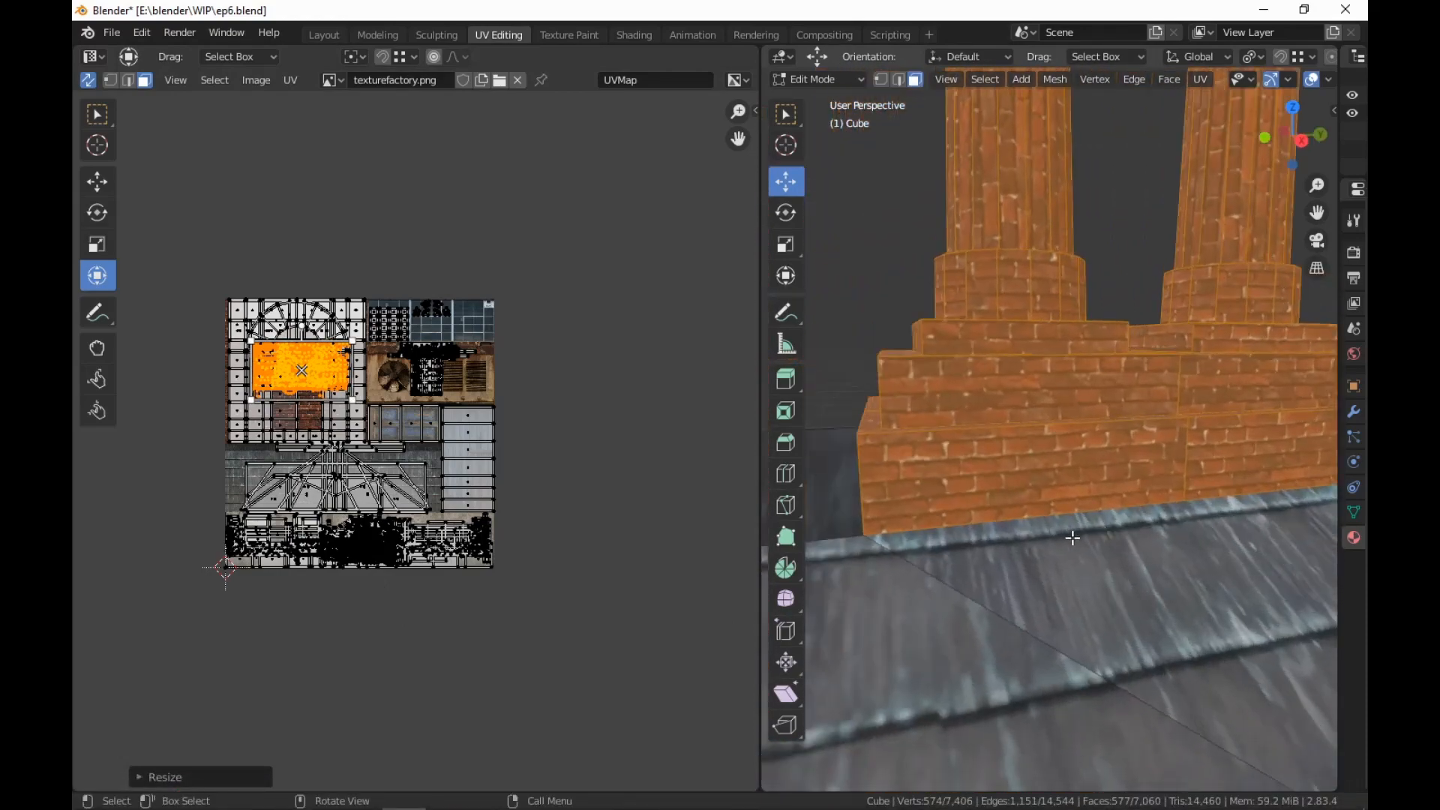
Scale the UV block down slightly again and check the brick pattern on the base and shafts
key(s)
click(506, 538)
middle_drag(1139, 334, 1158, 361)
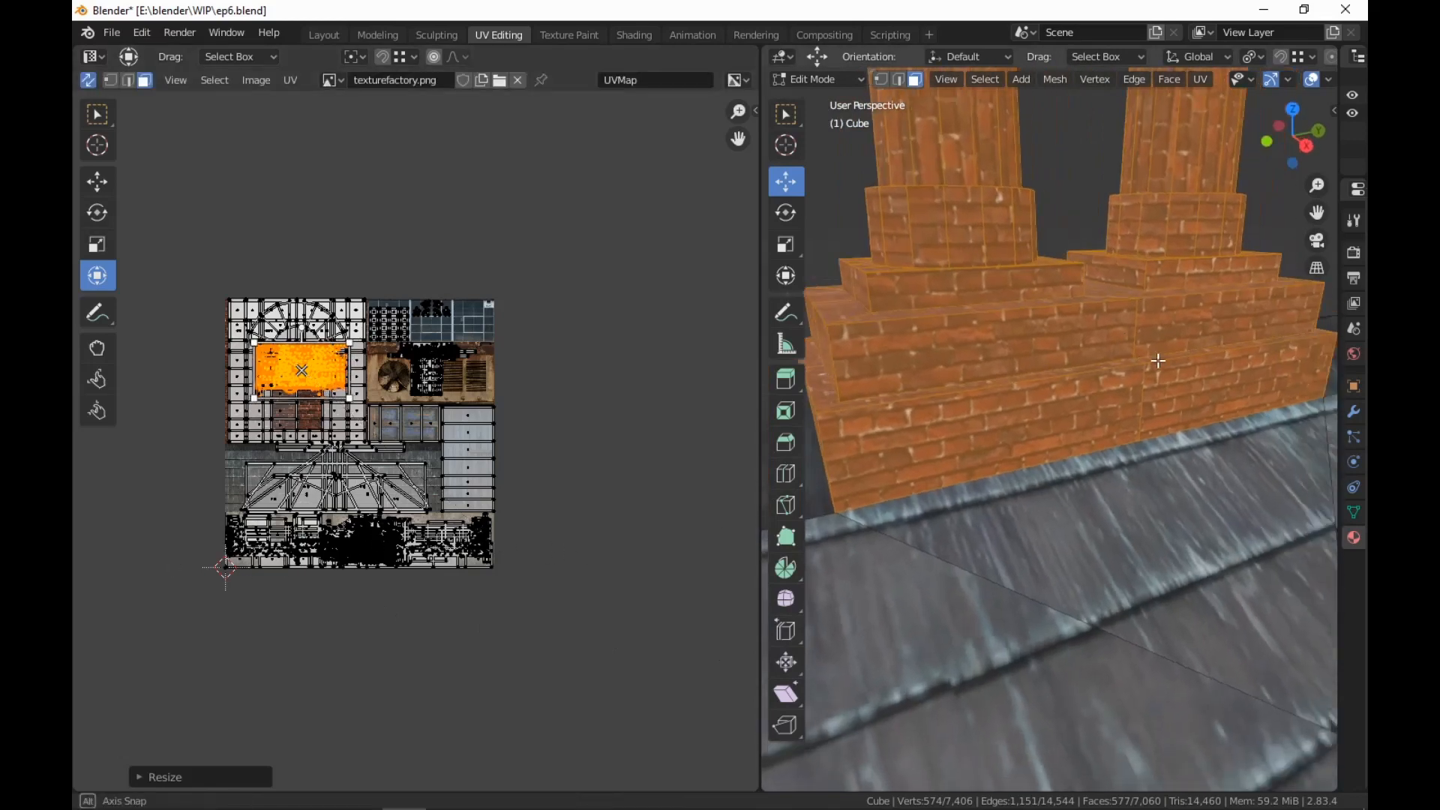
scroll(1158, 360, down, 3)
shift+middle_drag(1038, 322, 1176, 531)
scroll(1135, 572, down, 1)
scroll(1176, 532, up, 1)
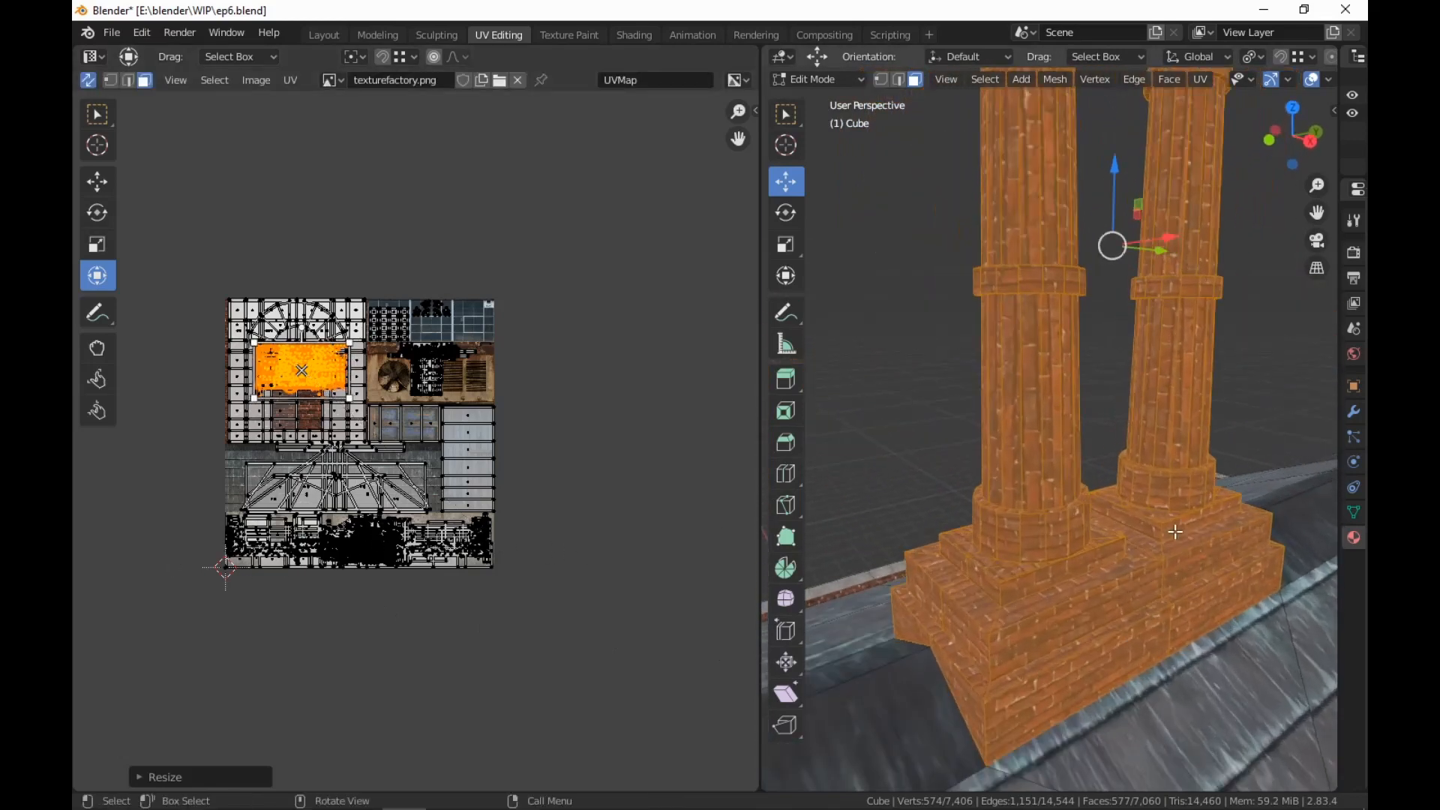
Select the face loops of the lower and upper shafts on both columns, together with the hollow columns' inner walls
alt+click(1044, 540)
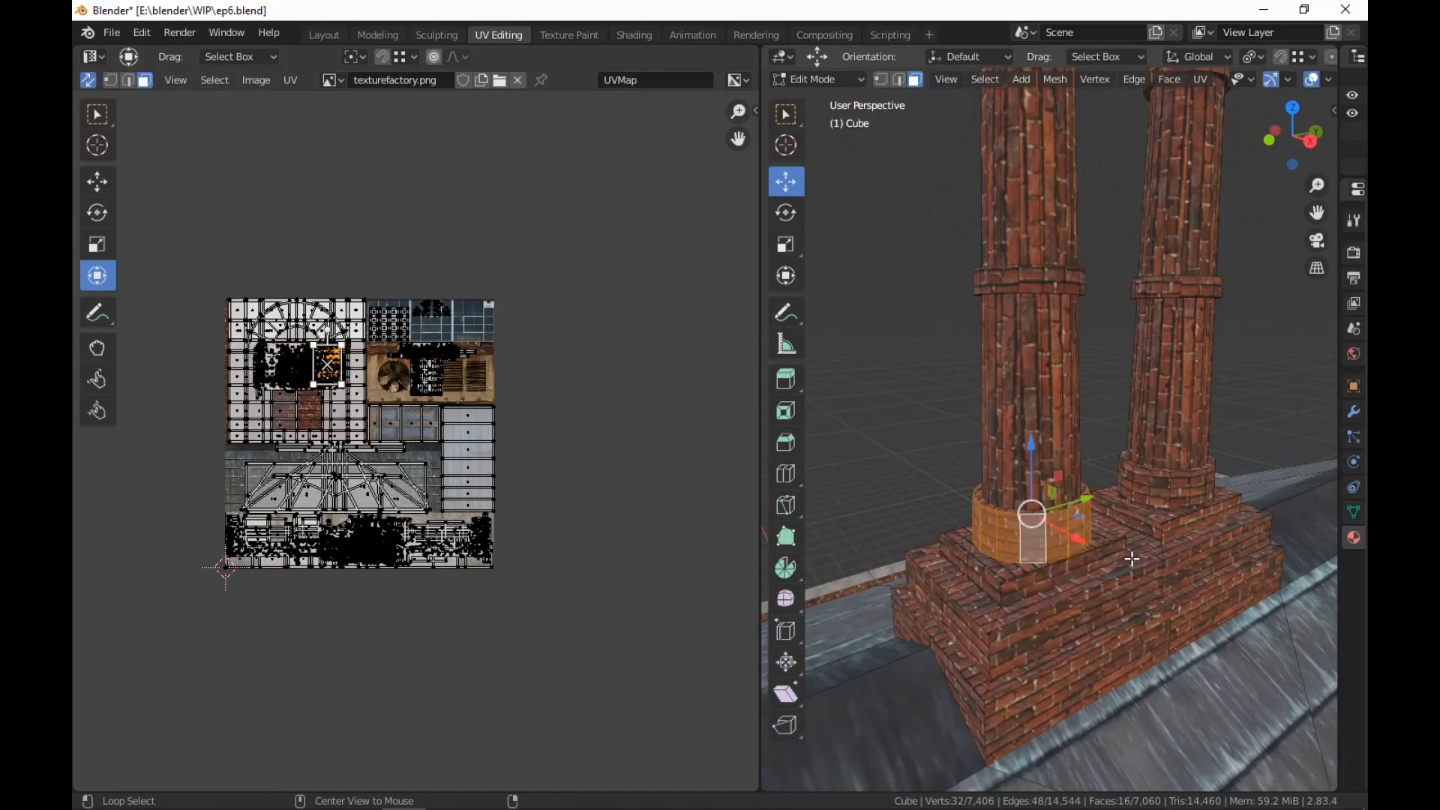
middle_drag(1132, 558, 1019, 450)
alt+click(1019, 450)
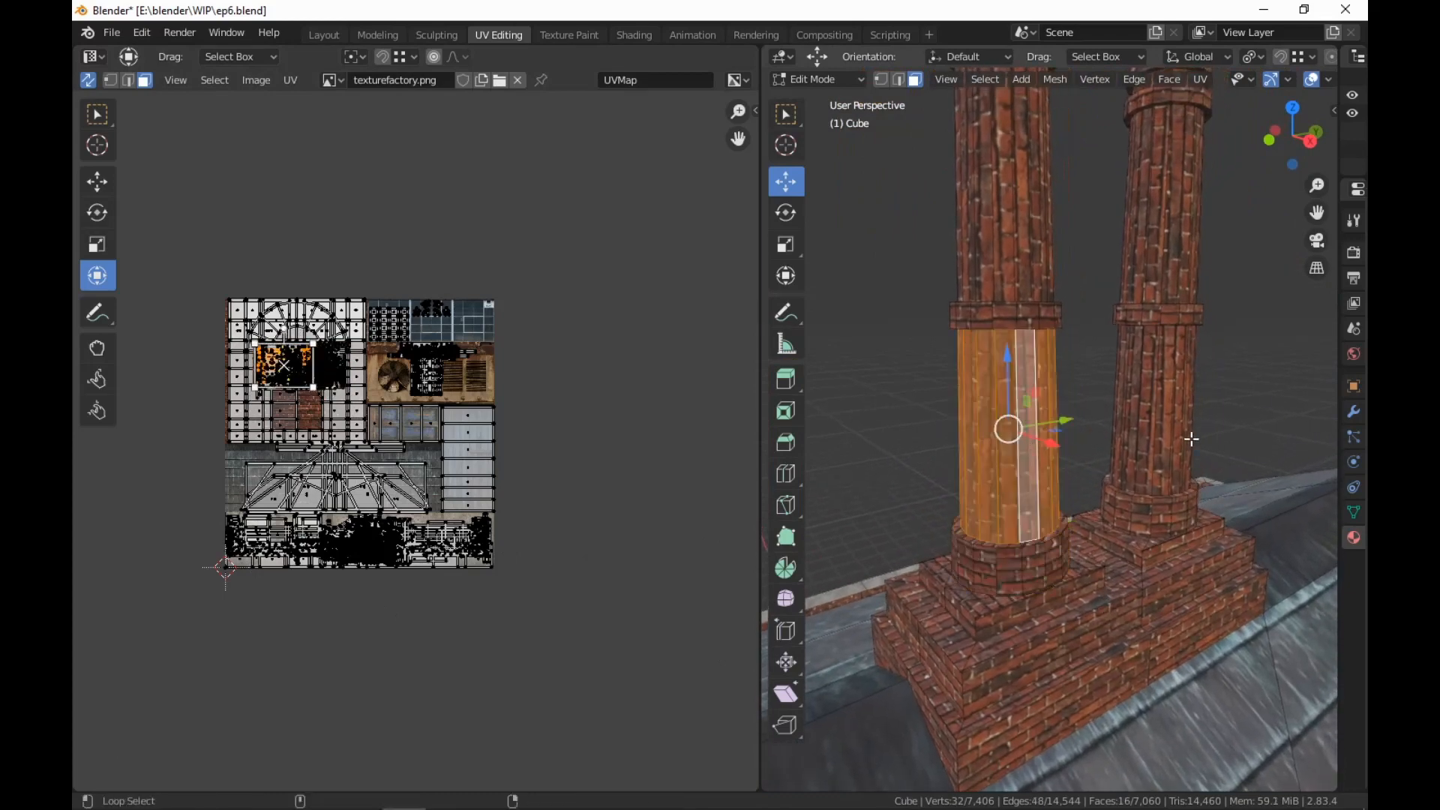
alt+shift+click(1154, 426)
shift+middle_drag(1178, 364, 1136, 551)
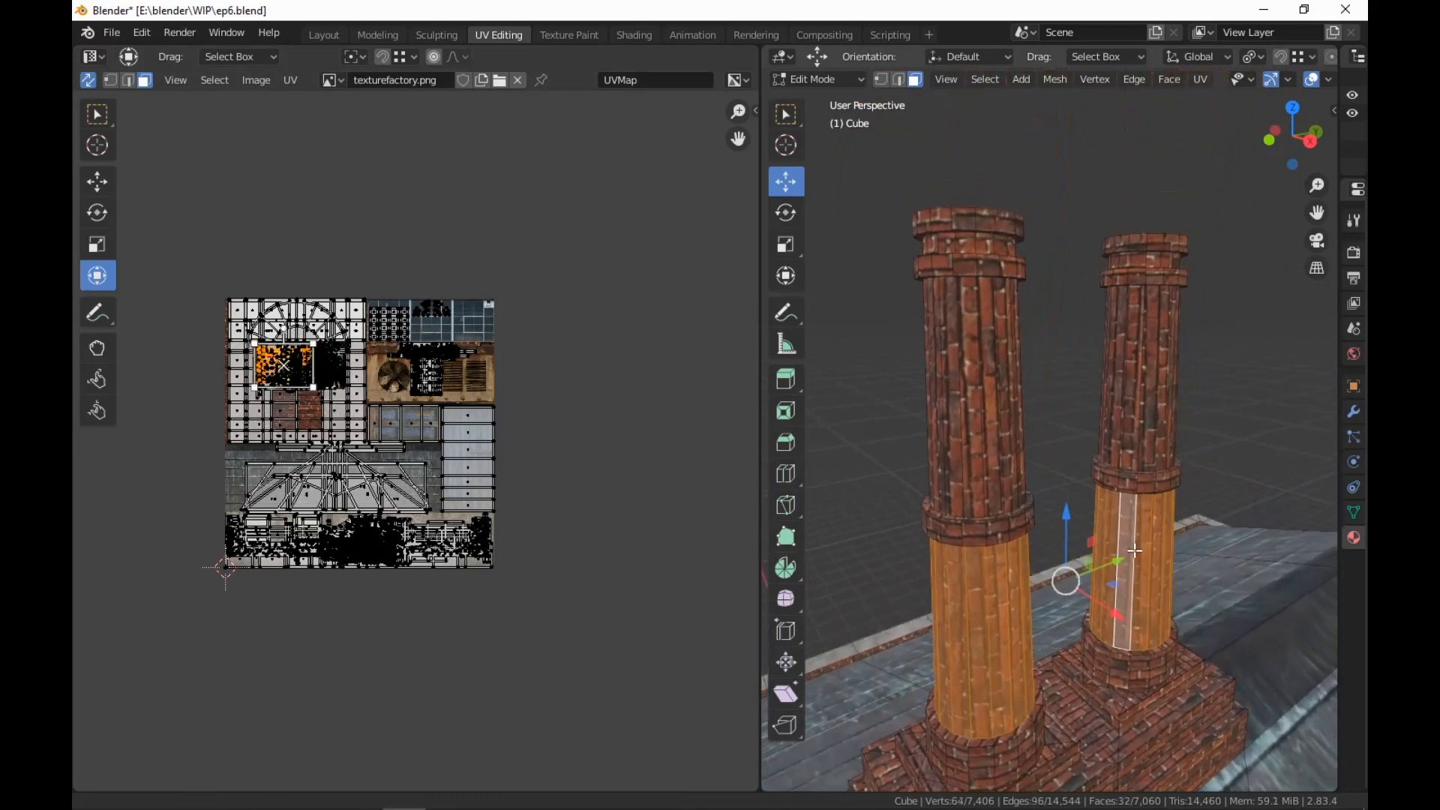
alt+shift+click(1146, 393)
alt+shift+click(964, 406)
shift+middle_drag(1110, 352, 1007, 480)
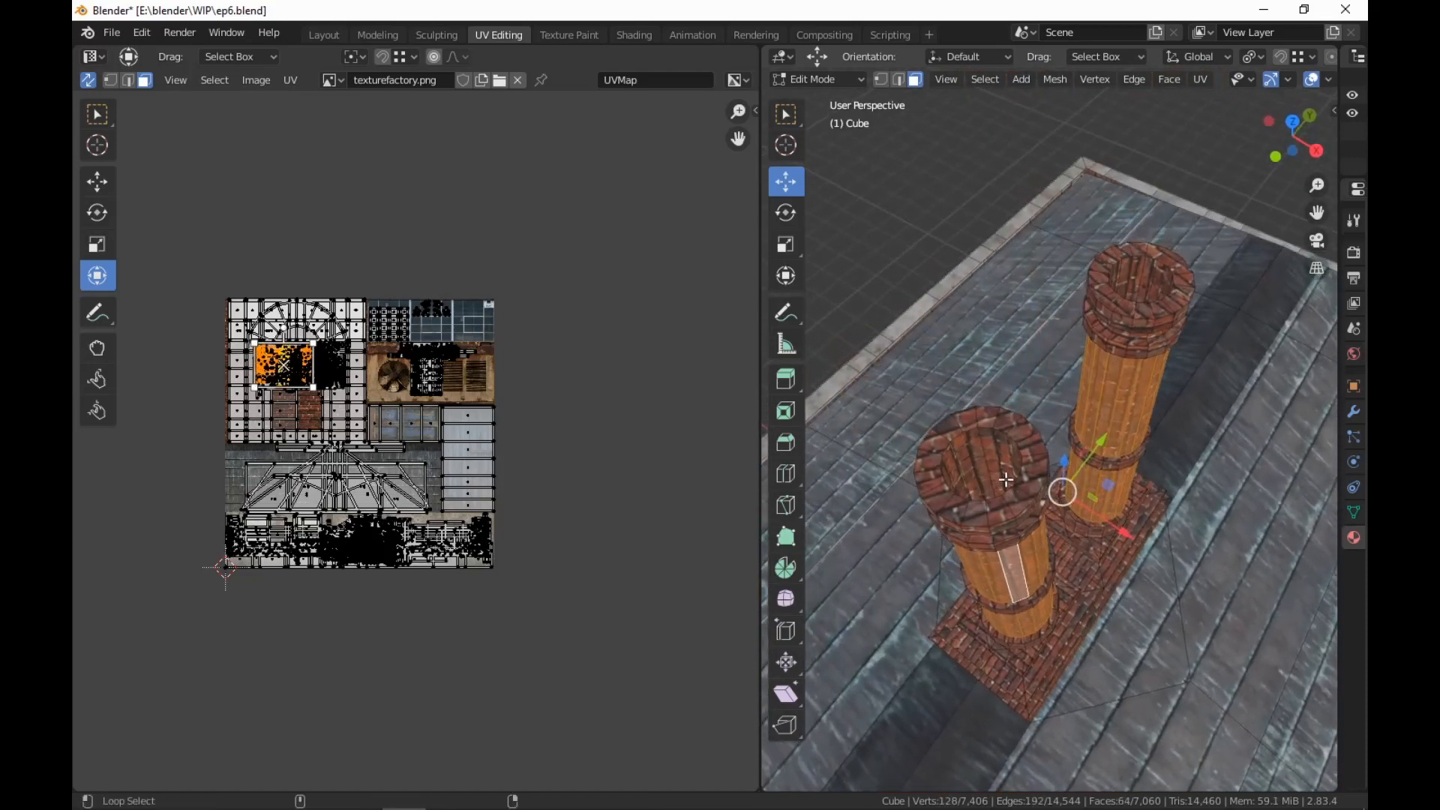
alt+shift+click(1138, 280)
Rotate the selected shaft UVs by 90 degrees over the brick area and check the brick direction on the columns
scroll(400, 375, up, 3)
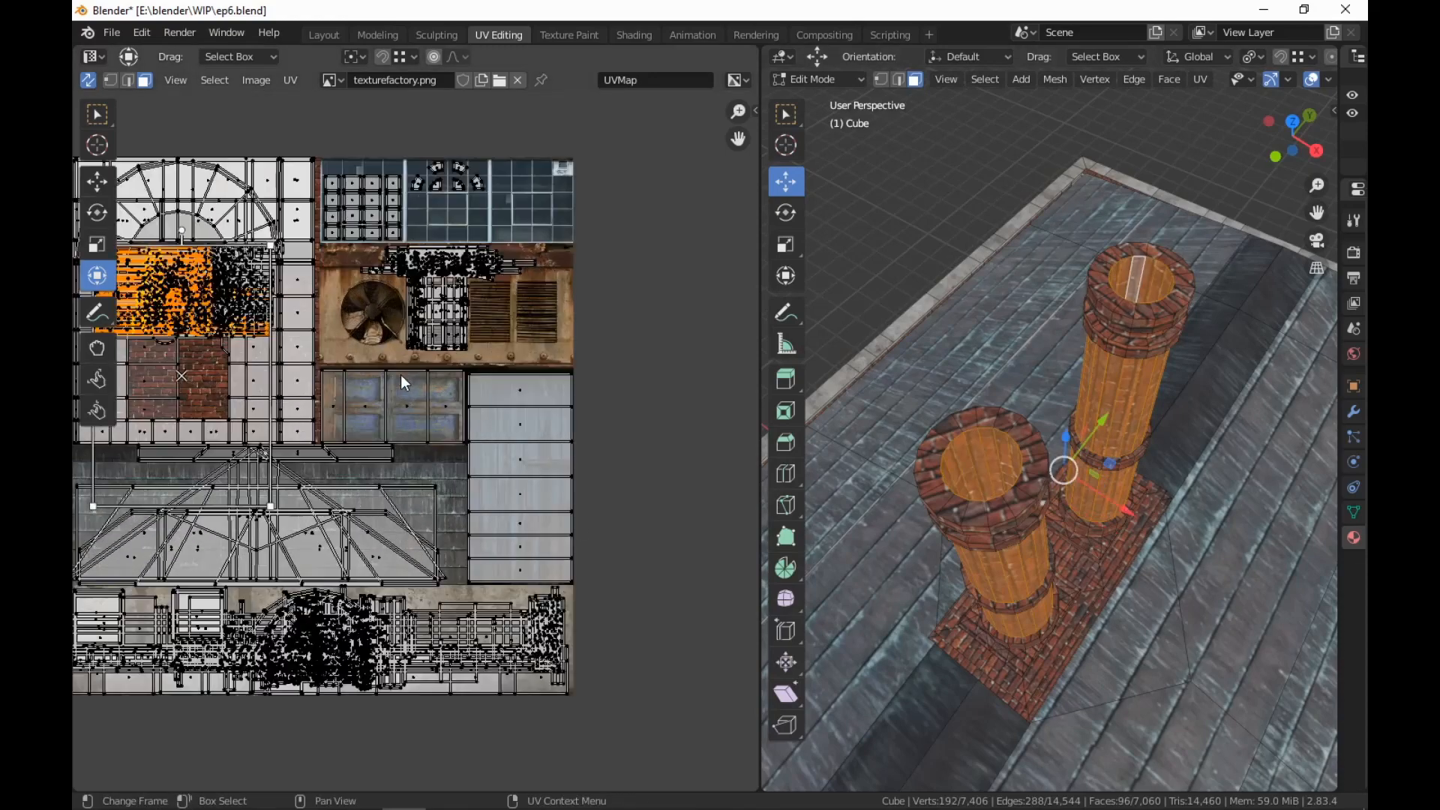
middle_drag(283, 456, 455, 476)
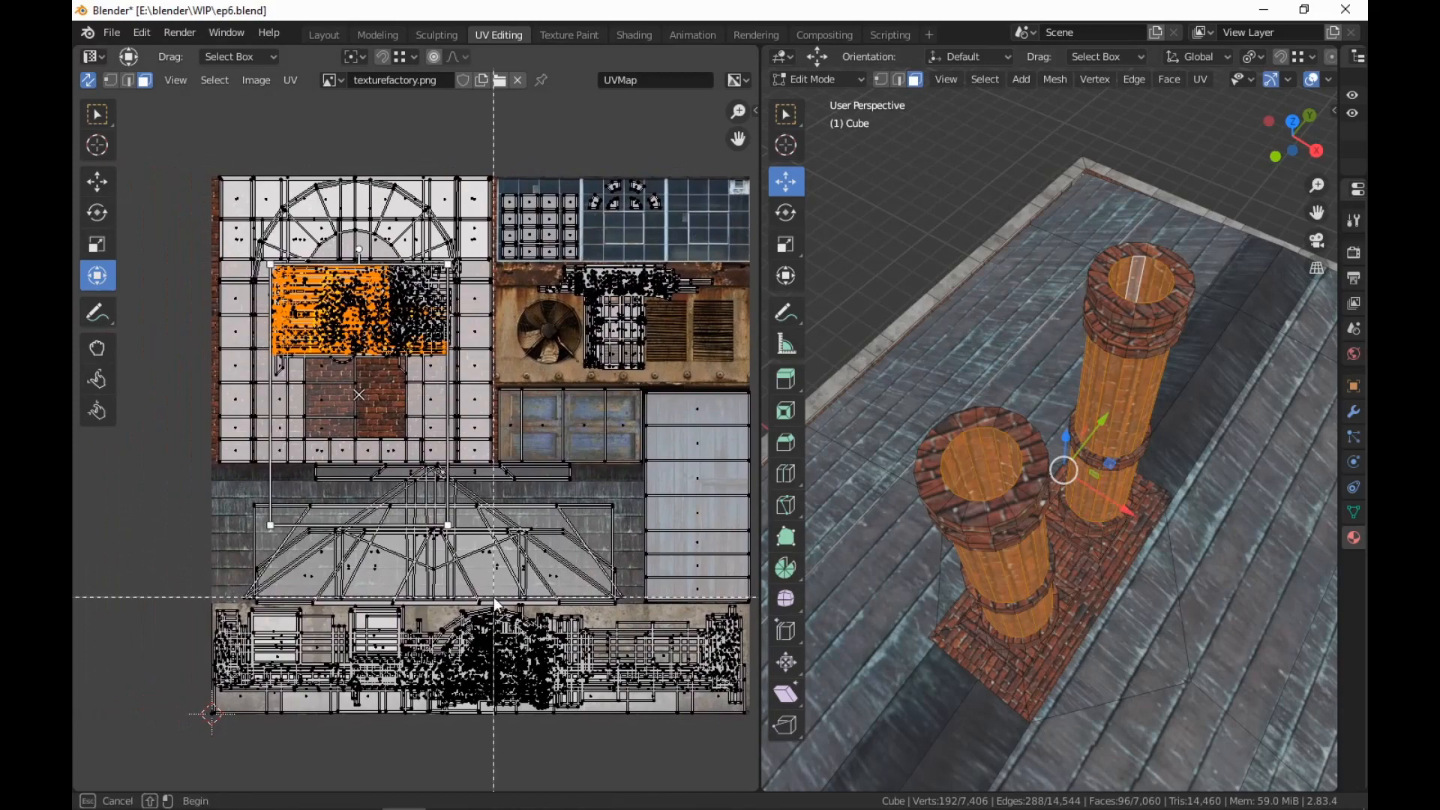
middle_drag(222, 386, 197, 360)
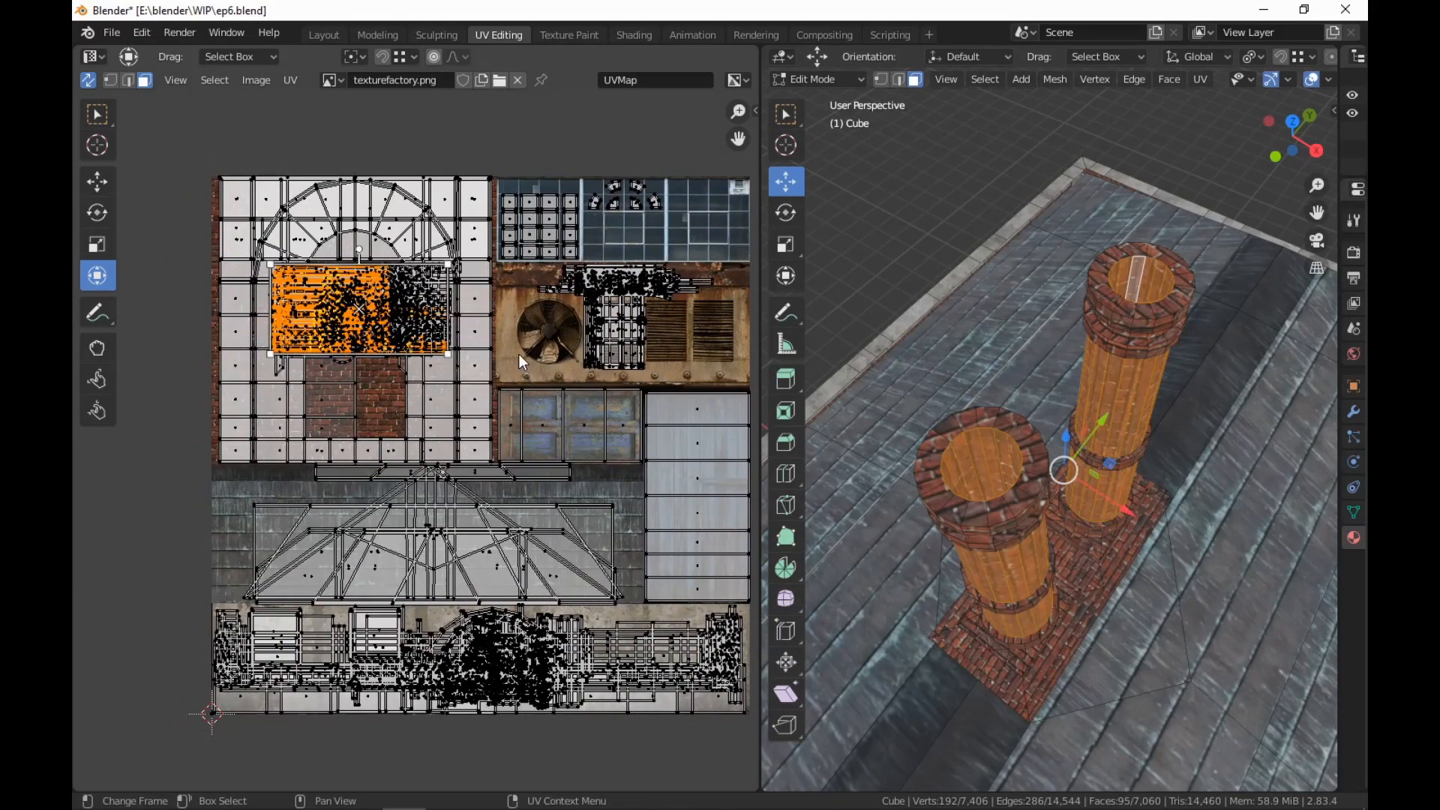
key(r)
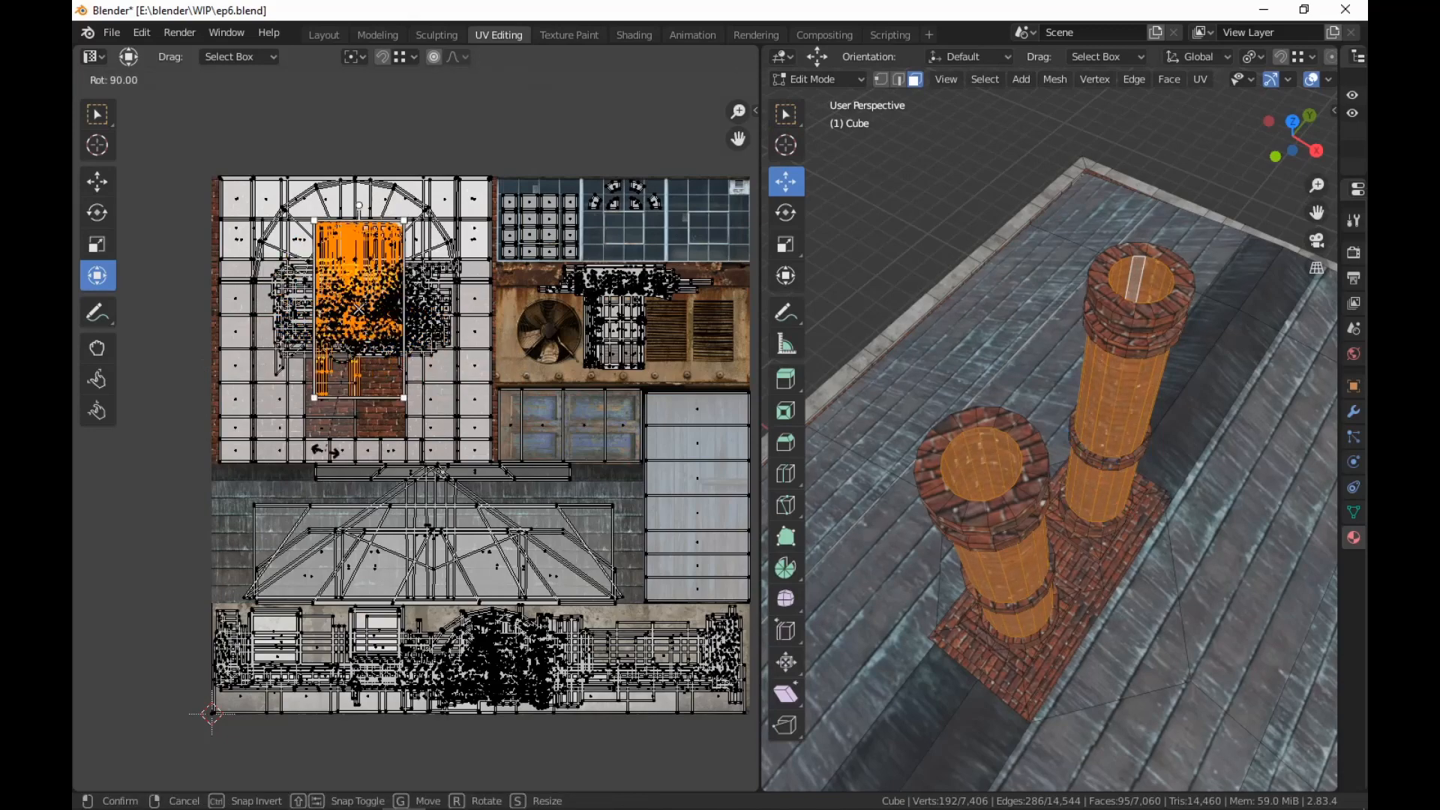
click(540, 493)
middle_drag(1164, 576, 1134, 493)
scroll(1133, 492, down, 5)
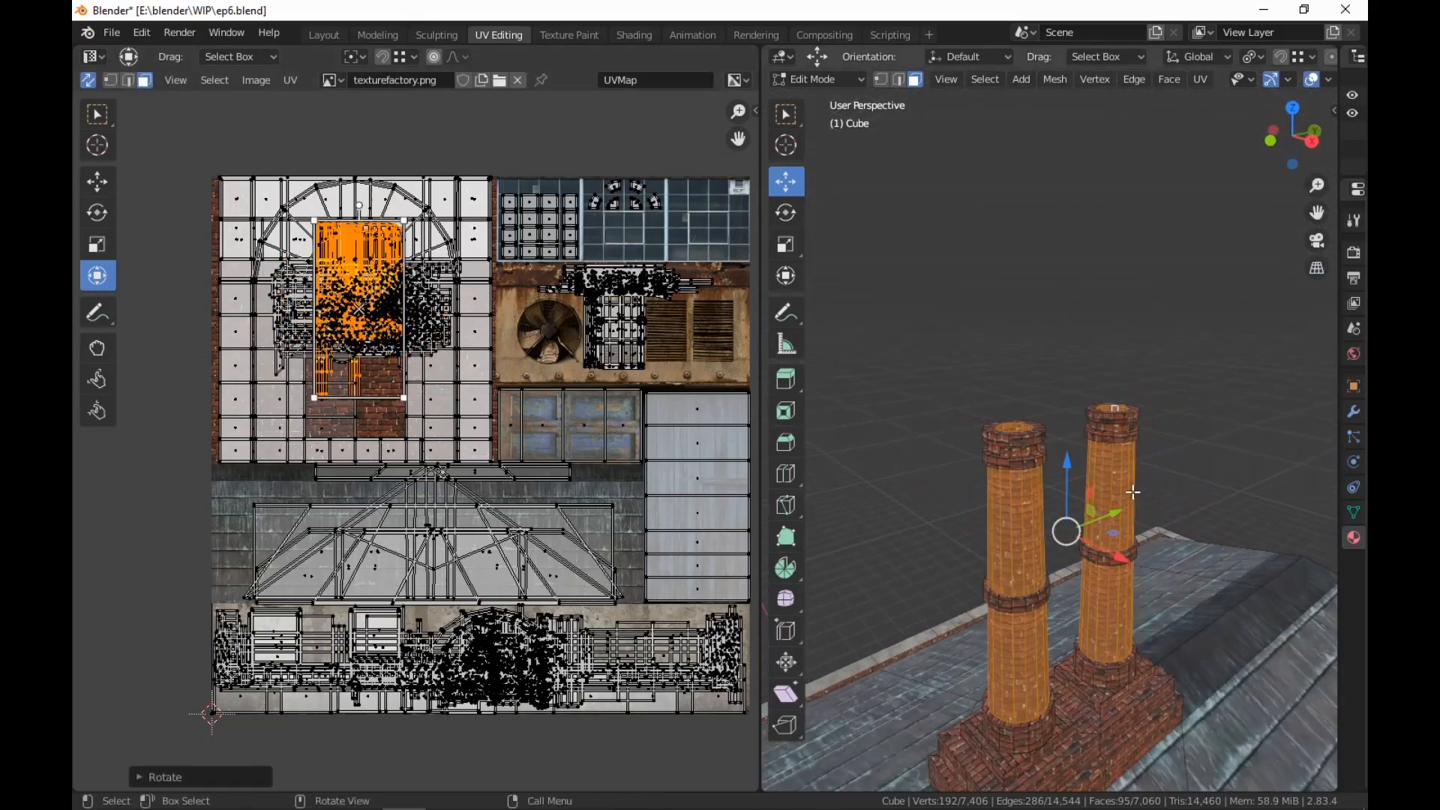
click(624, 30)
mouse_move(982, 443)
middle_down()
mouse_move(986, 492)
mouse_move(852, 502)
mouse_move(821, 417)
middle_up()
scroll(906, 502, up, 1)
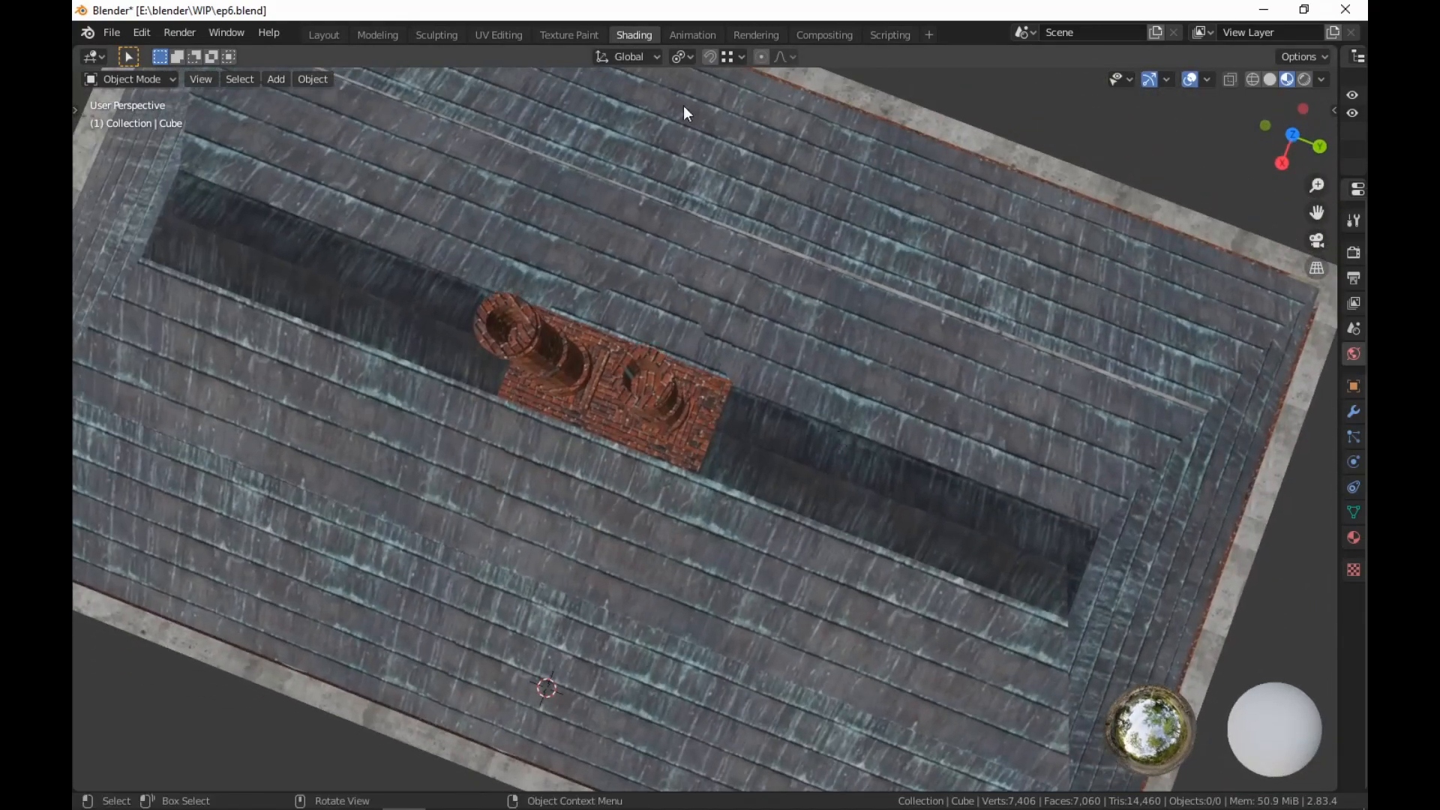
Select the round floor faces inside both hollow columns and move their UVs to the empty space above the texture
click(385, 35)
middle_drag(883, 527, 816, 606)
scroll(870, 675, up, 2)
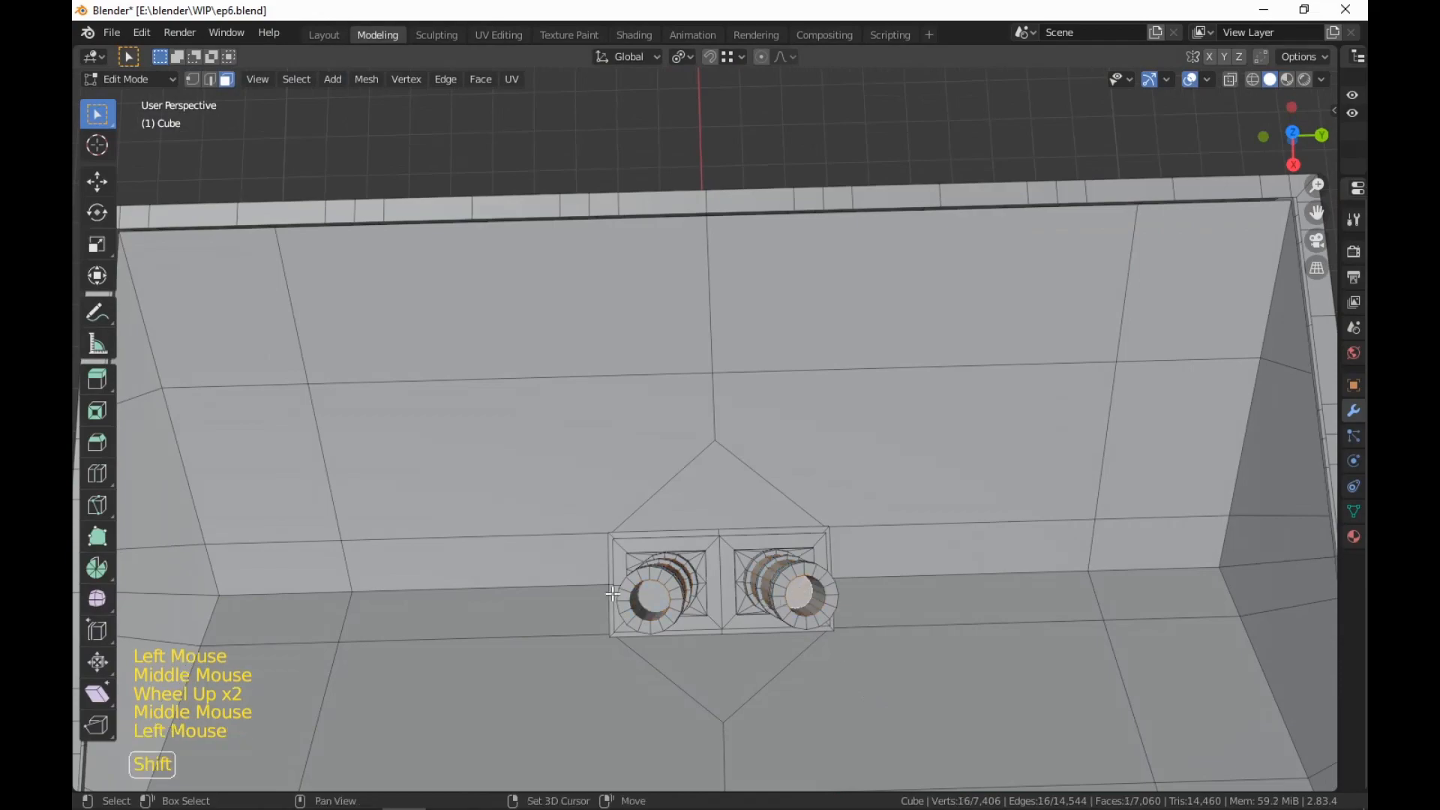
click(499, 34)
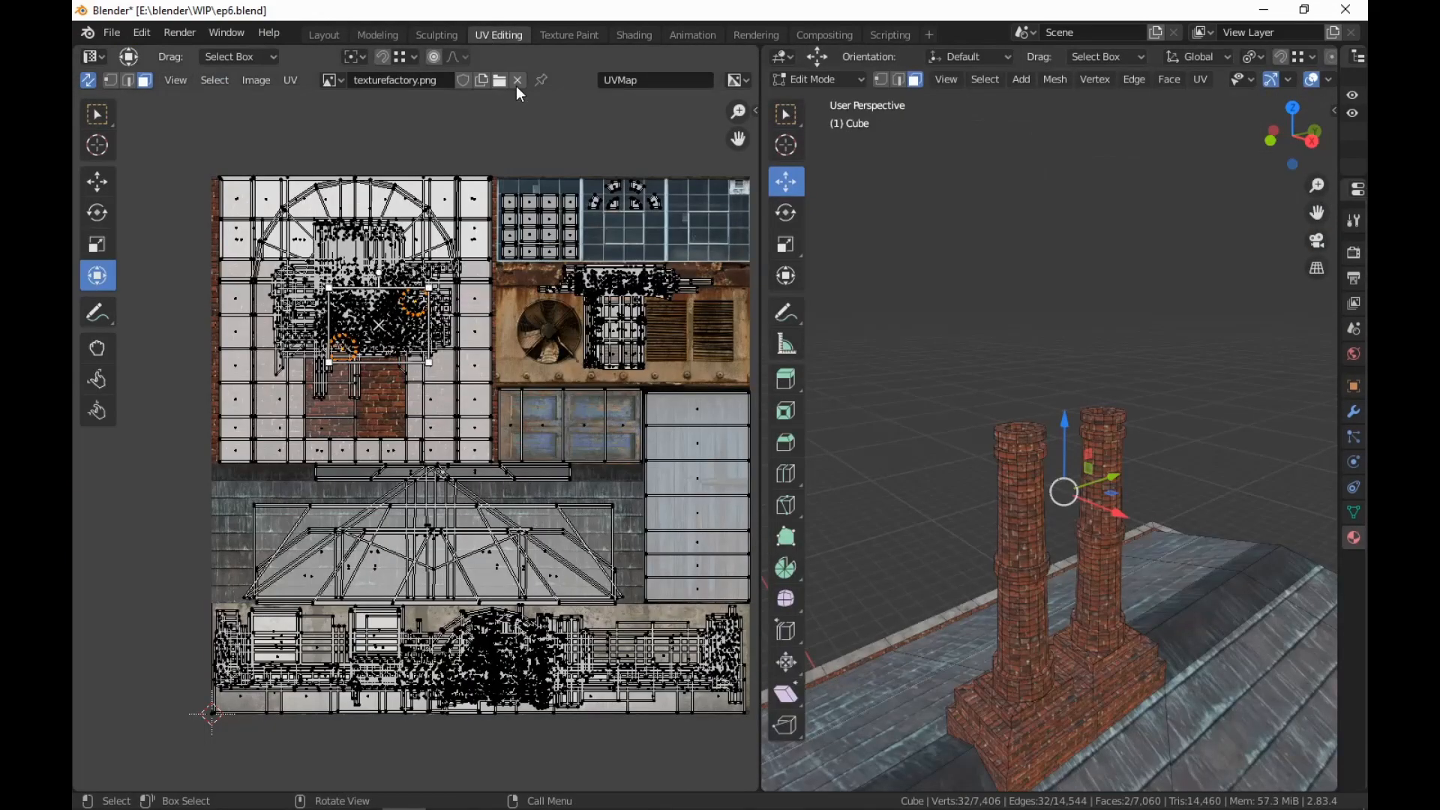
scroll(529, 538, down, 4)
scroll(528, 482, up, 4)
scroll(525, 495, down, 3)
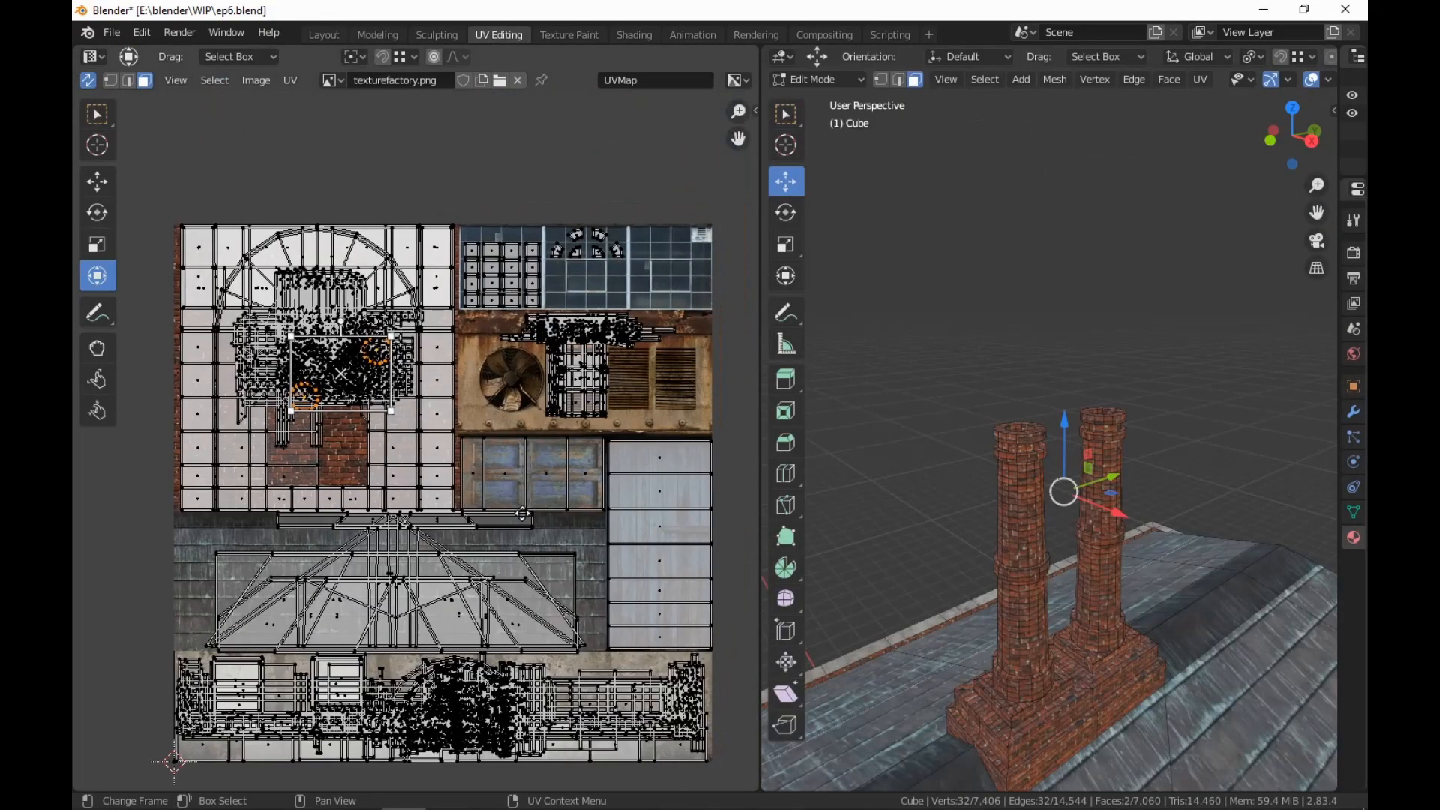
key(g)
click(563, 339)
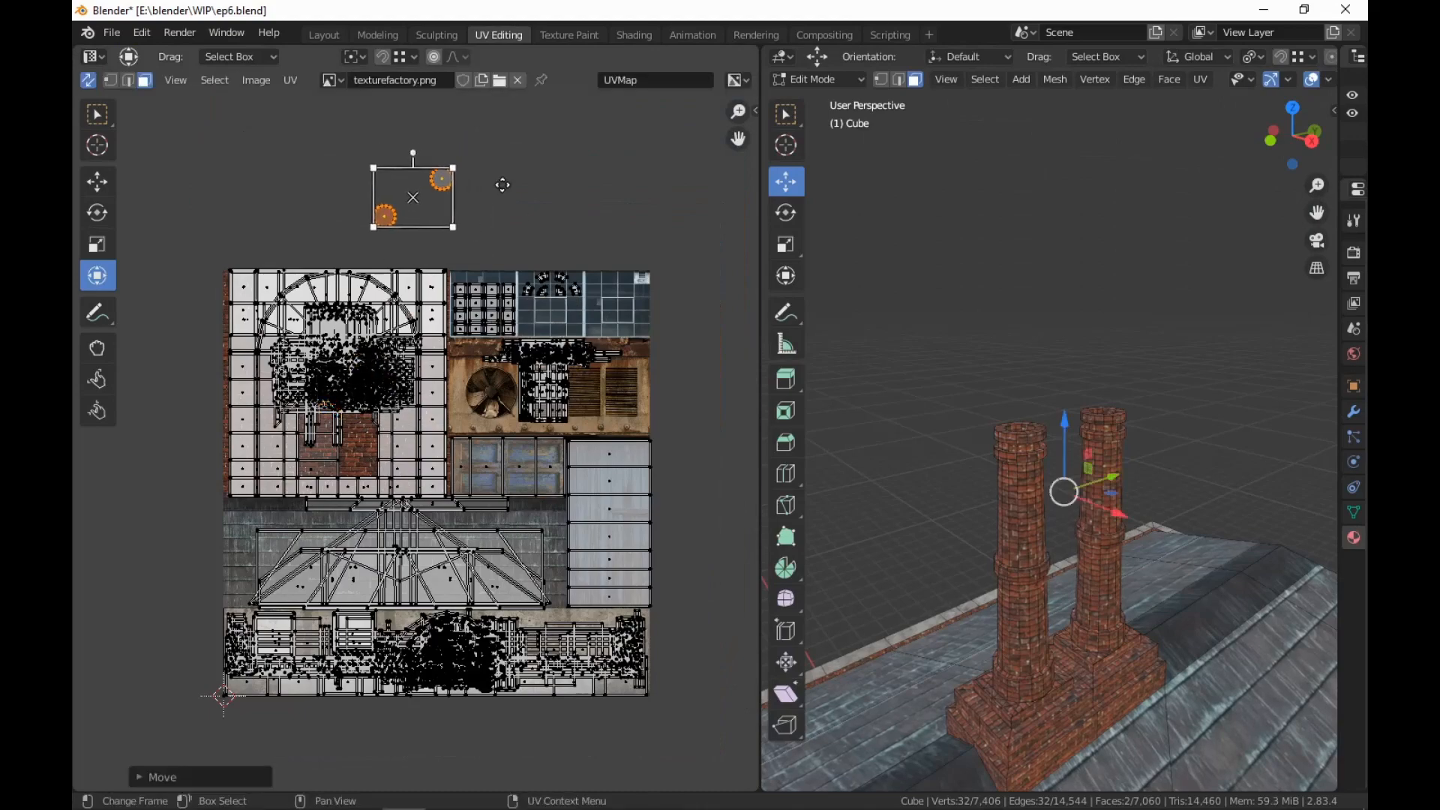
Stack the two round floor UV islands on top of each other and shrink them to a tiny size
middle_drag(455, 184, 529, 362)
scroll(529, 362, up, 3)
drag(463, 399, 463, 399)
key(g)
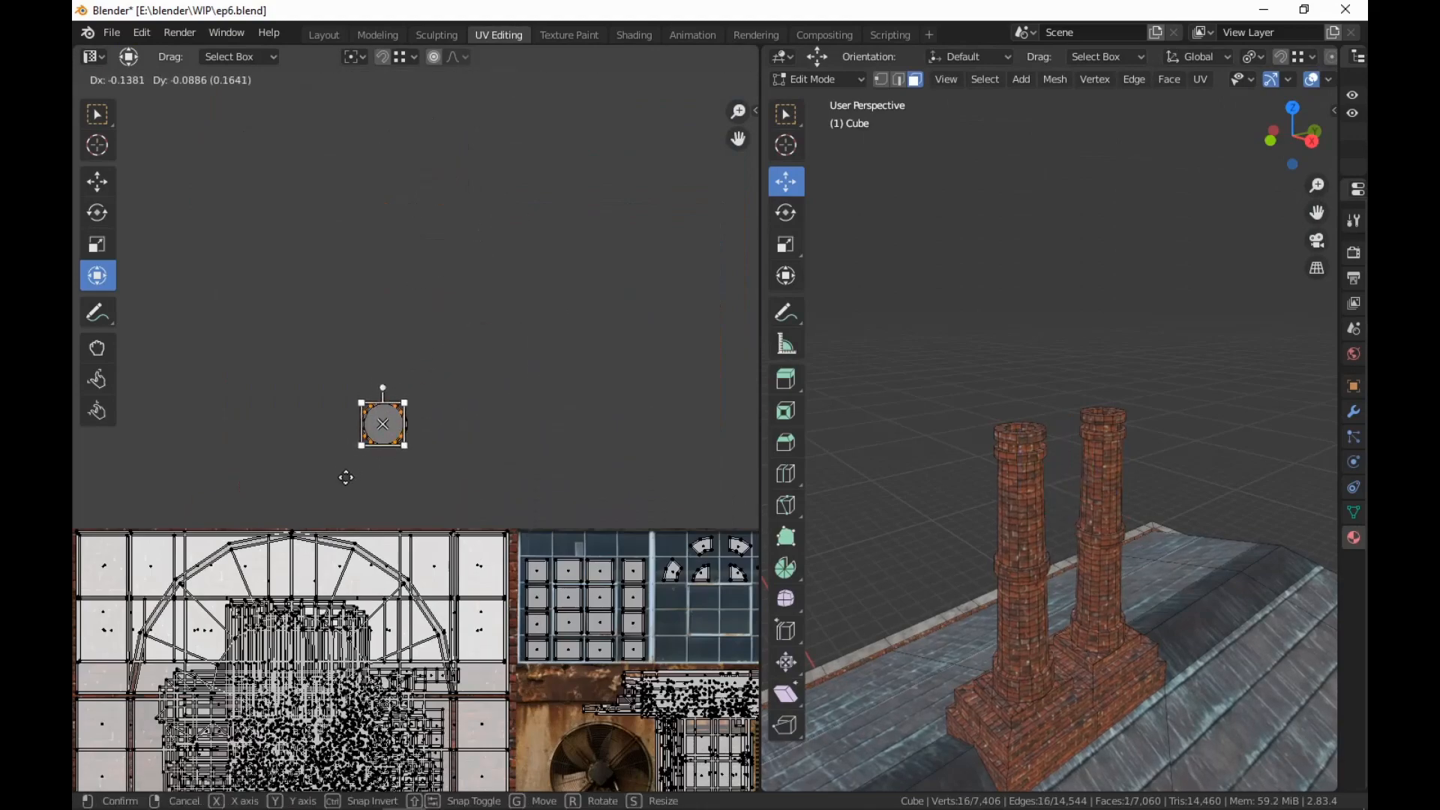
click(350, 476)
middle_drag(616, 592, 576, 489)
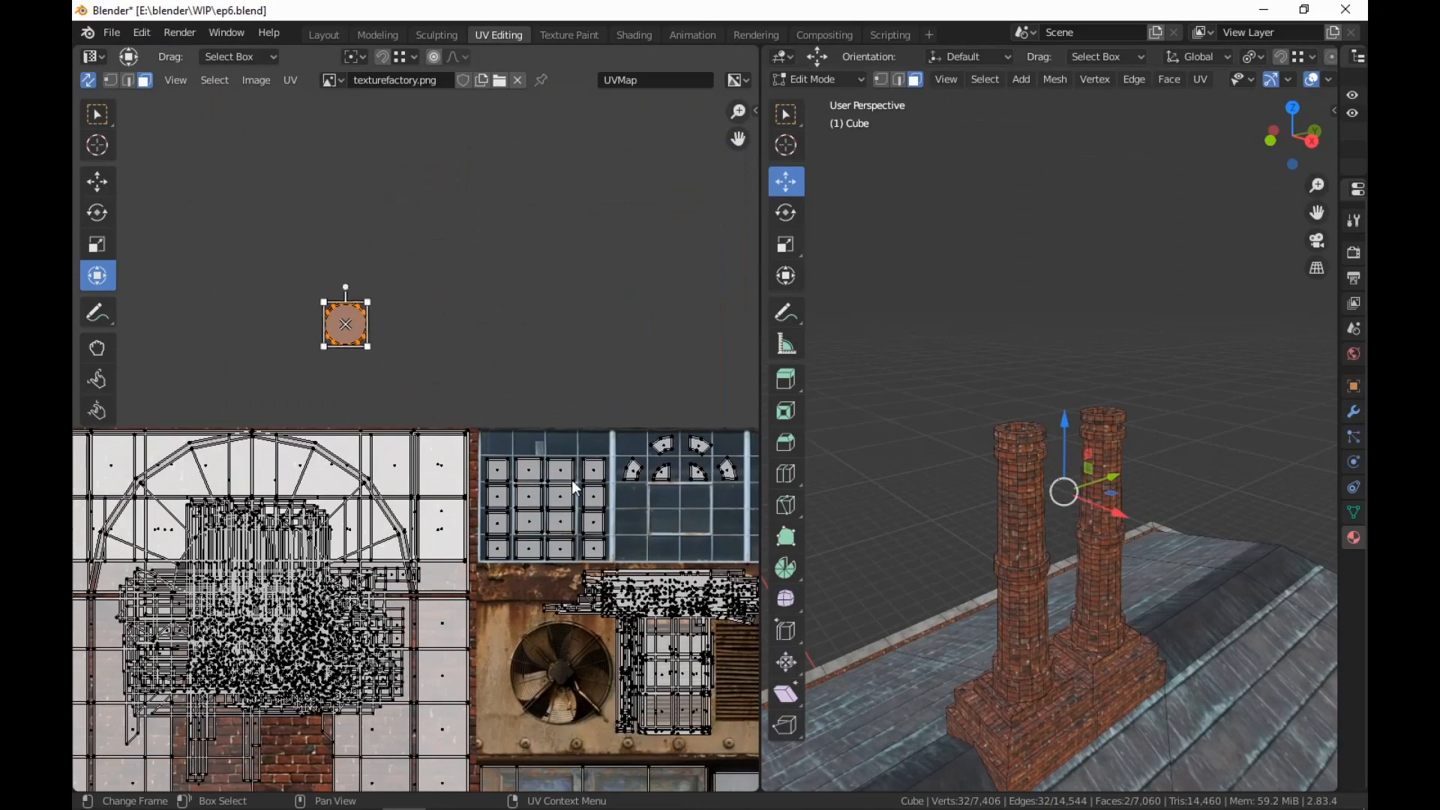
key(s)
click(378, 356)
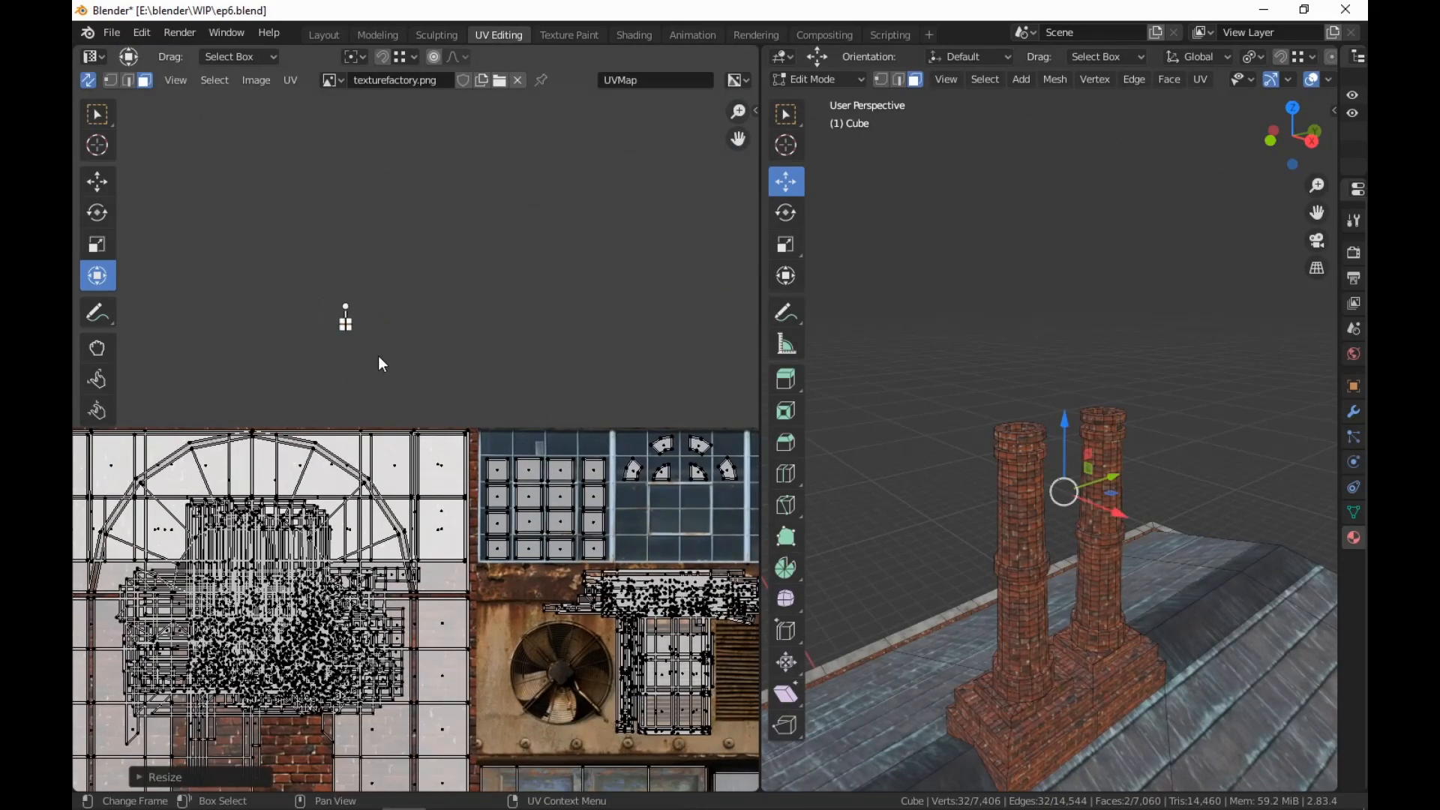
Move the tiny stacked UV islands onto the fan image in the texture and scale them up slightly
key(g)
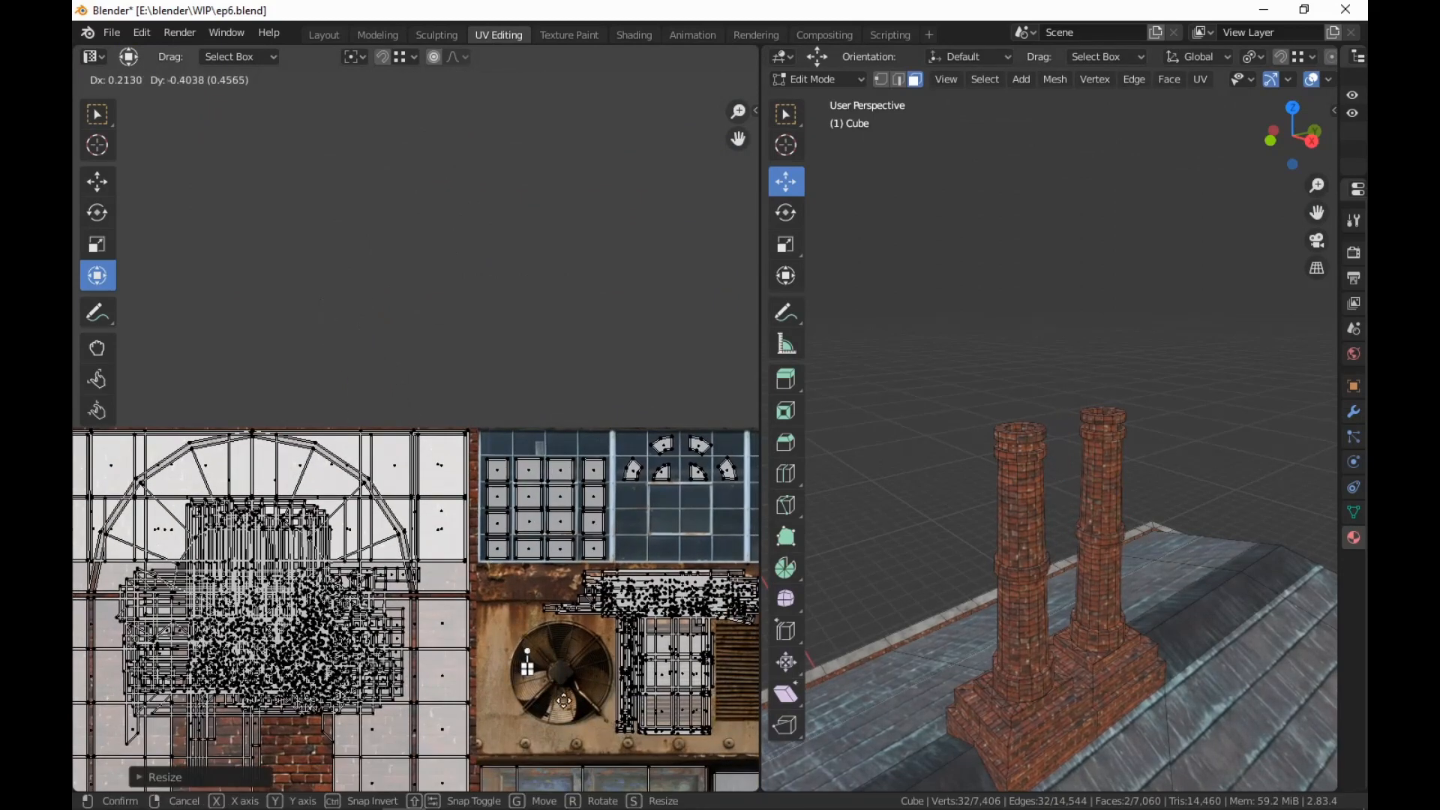
click(594, 705)
key(s)
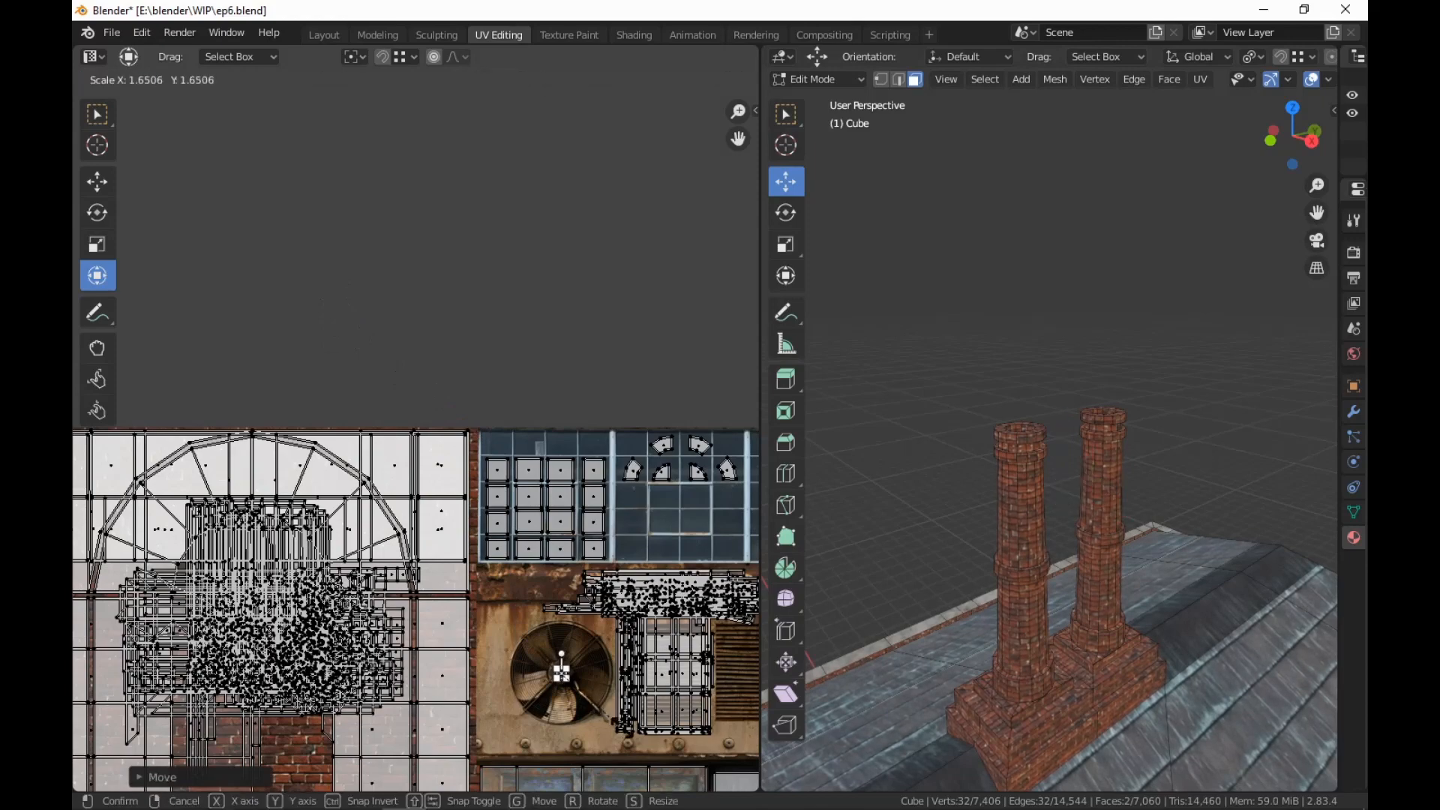
click(632, 734)
scroll(633, 734, down, 3)
scroll(648, 551, up, 2)
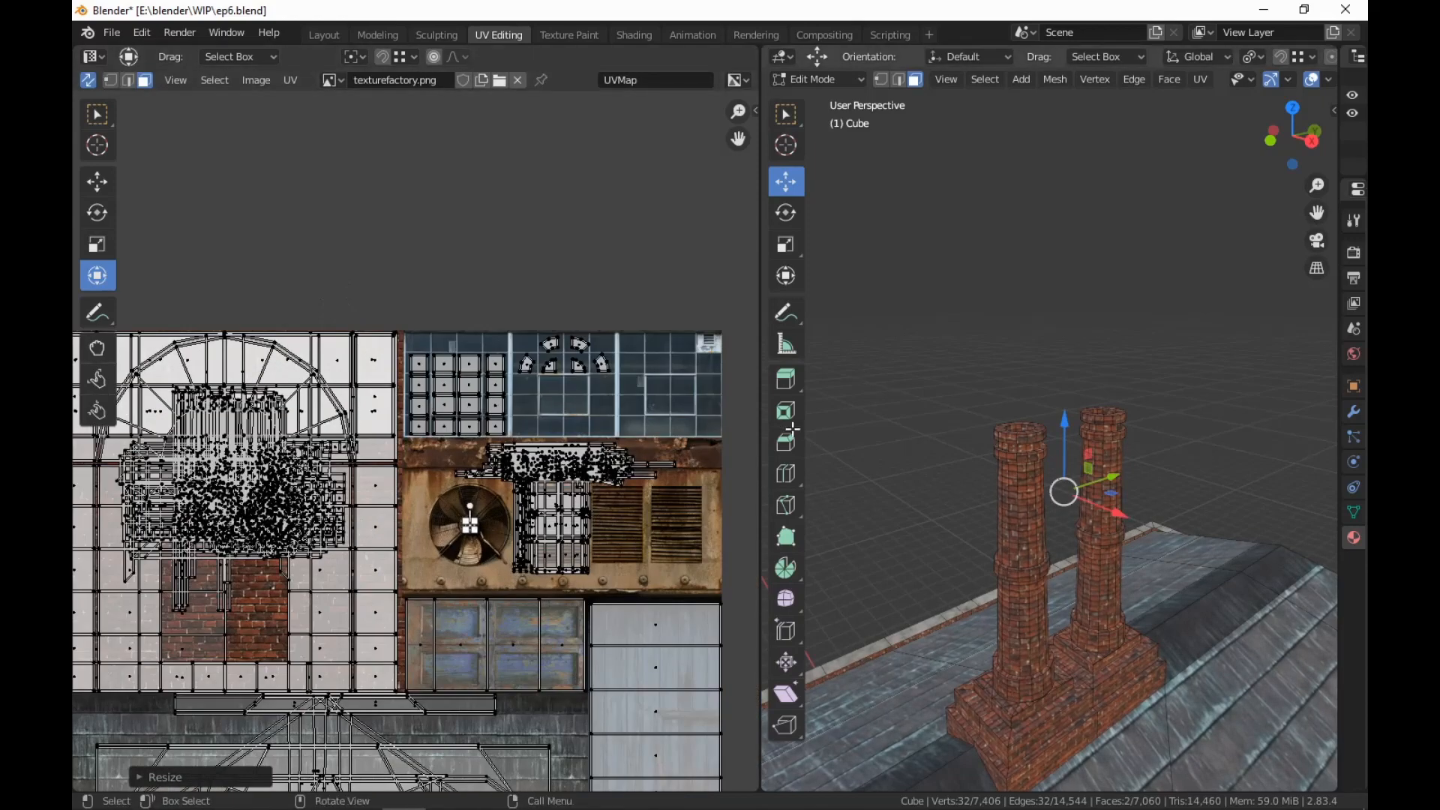
Inspect the textured building from several angles, looking at the chimneys, the roof and the band below the roof
click(635, 34)
scroll(867, 473, down, 2)
mouse_move(866, 473)
middle_down()
mouse_move(948, 259)
mouse_move(1025, 233)
mouse_move(1125, 360)
mouse_move(1164, 338)
mouse_move(1156, 479)
mouse_move(1067, 505)
mouse_move(980, 572)
mouse_move(955, 498)
mouse_move(966, 472)
mouse_move(1180, 498)
mouse_move(1223, 448)
mouse_move(1125, 465)
middle_up()
scroll(1028, 238, down, 3)
scroll(966, 471, down, 3)
scroll(1145, 466, up, 3)
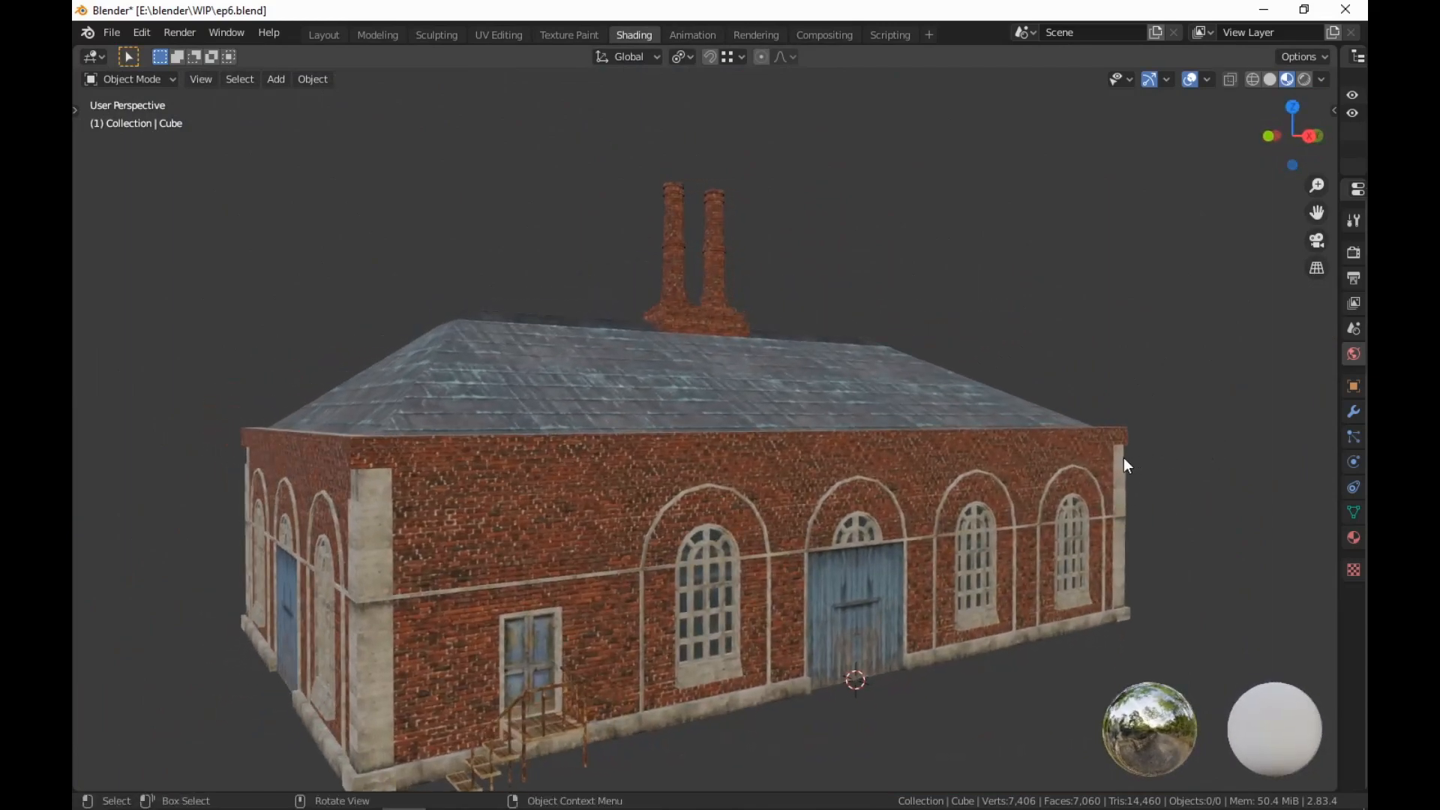
middle_drag(1124, 458, 753, 411)
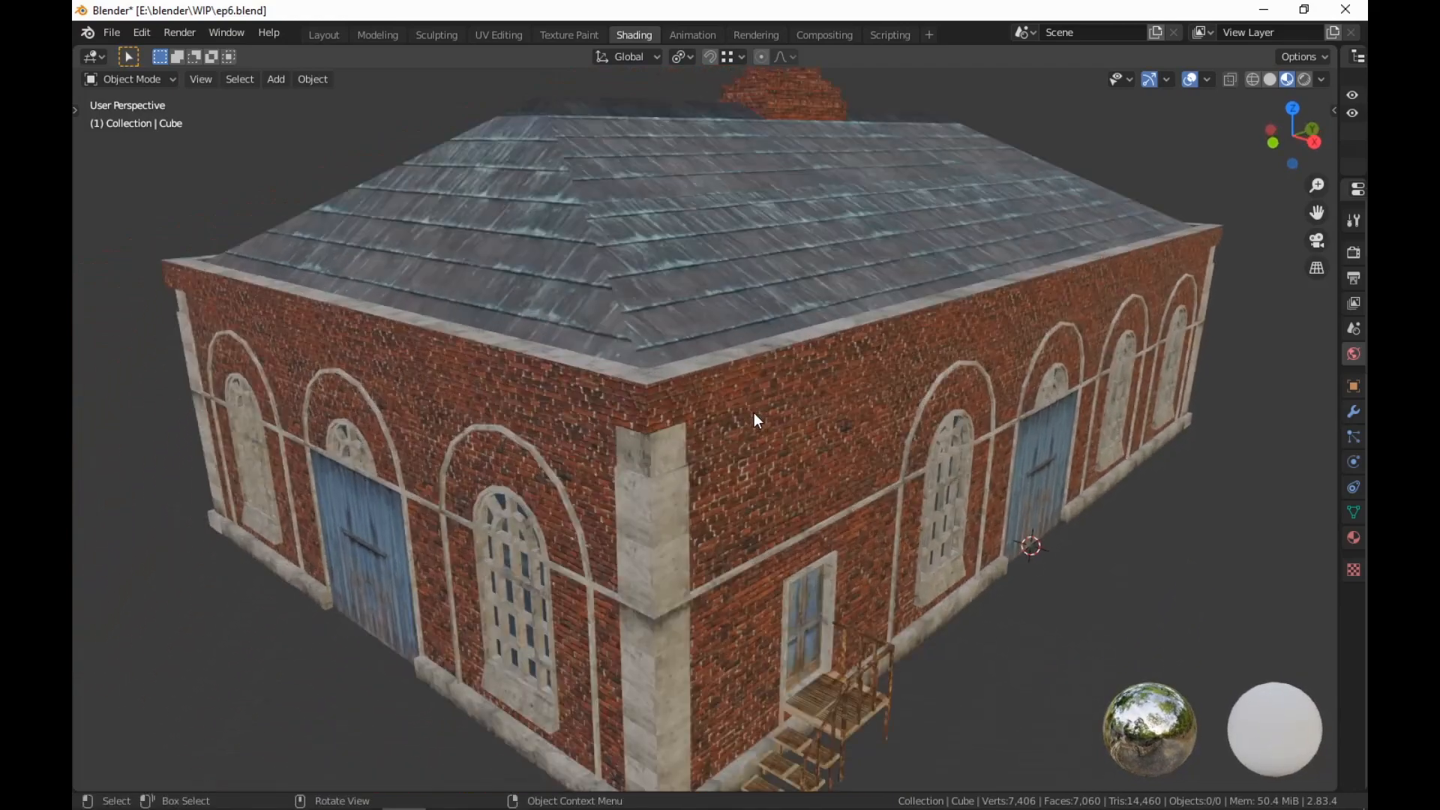
Select the face loop of the band below the roof and move its UVs onto the texture's lower concrete strip
click(502, 29)
middle_drag(1039, 517, 1043, 480)
alt+click(983, 491)
scroll(439, 515, down, 4)
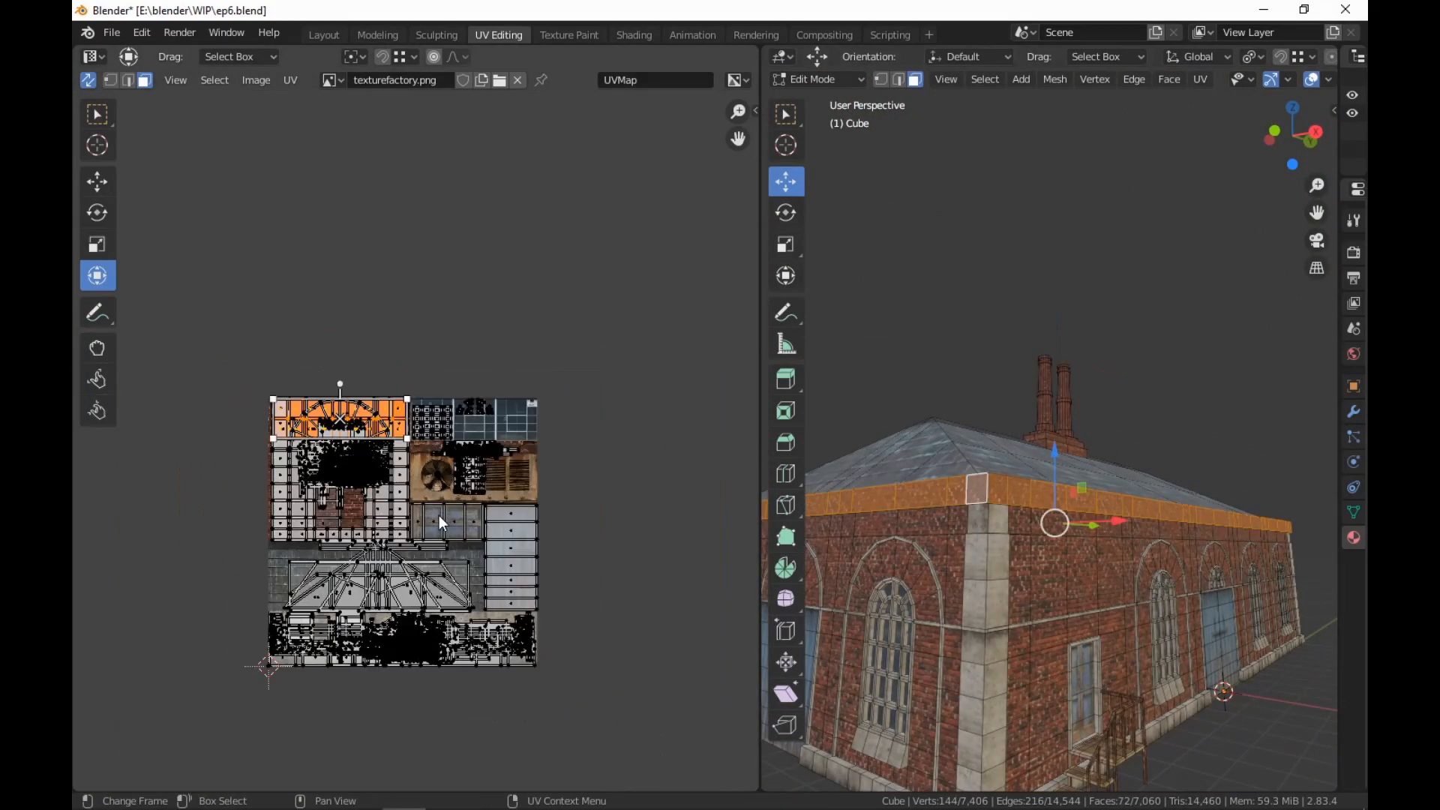
middle_drag(439, 515, 444, 403)
key(g)
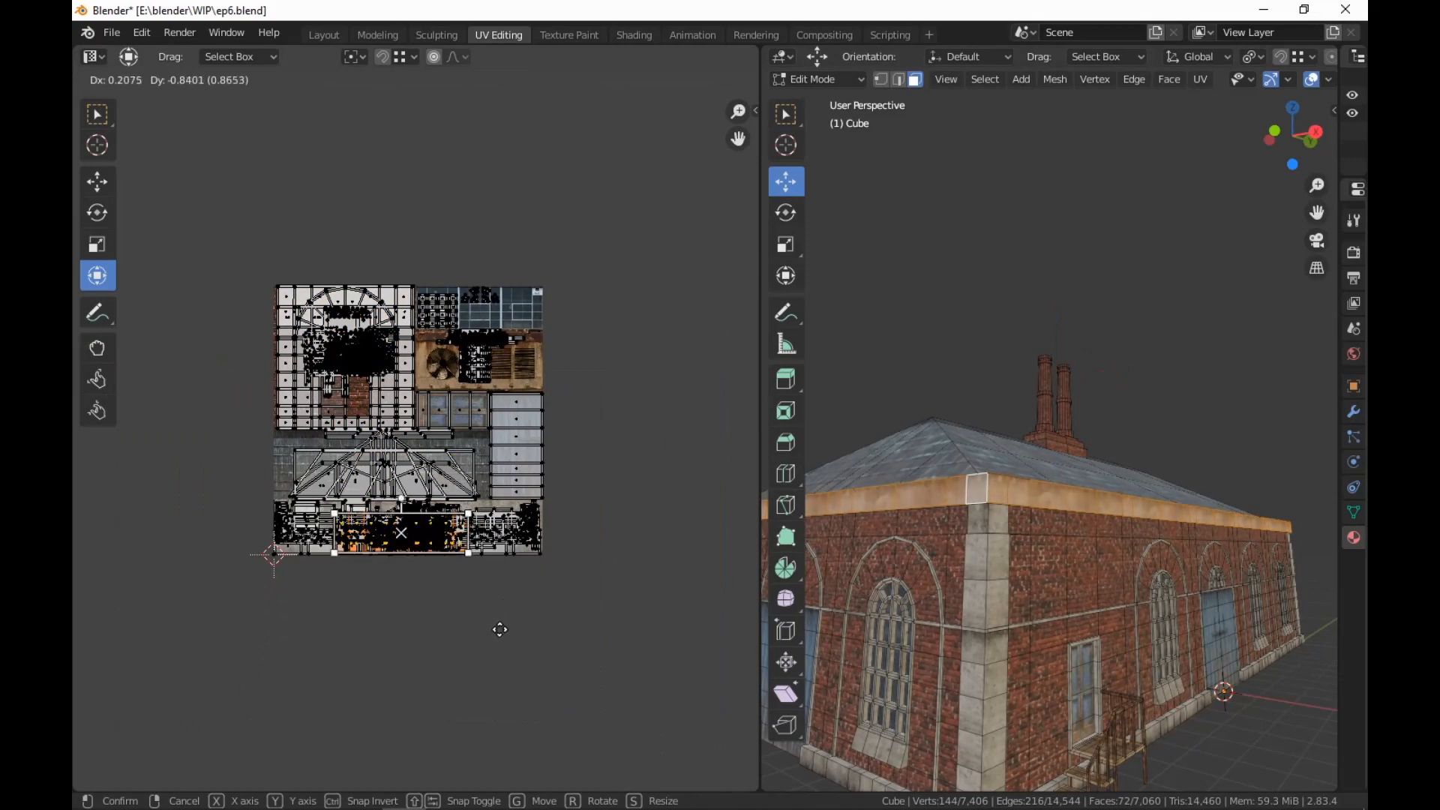
click(499, 630)
Examine the concrete band below the roof and the building's facades from all sides, near and far
click(650, 39)
mouse_move(923, 375)
middle_down()
mouse_move(938, 379)
mouse_move(927, 361)
mouse_move(1195, 446)
mouse_move(1178, 468)
mouse_move(980, 477)
mouse_move(981, 406)
mouse_move(987, 466)
mouse_move(967, 511)
mouse_move(1034, 559)
mouse_move(1105, 565)
mouse_move(831, 567)
mouse_move(750, 584)
mouse_move(773, 633)
mouse_move(964, 574)
mouse_move(1145, 554)
mouse_move(840, 538)
mouse_move(865, 555)
mouse_move(813, 534)
mouse_move(907, 516)
mouse_move(925, 488)
mouse_move(771, 485)
mouse_move(821, 493)
middle_up()
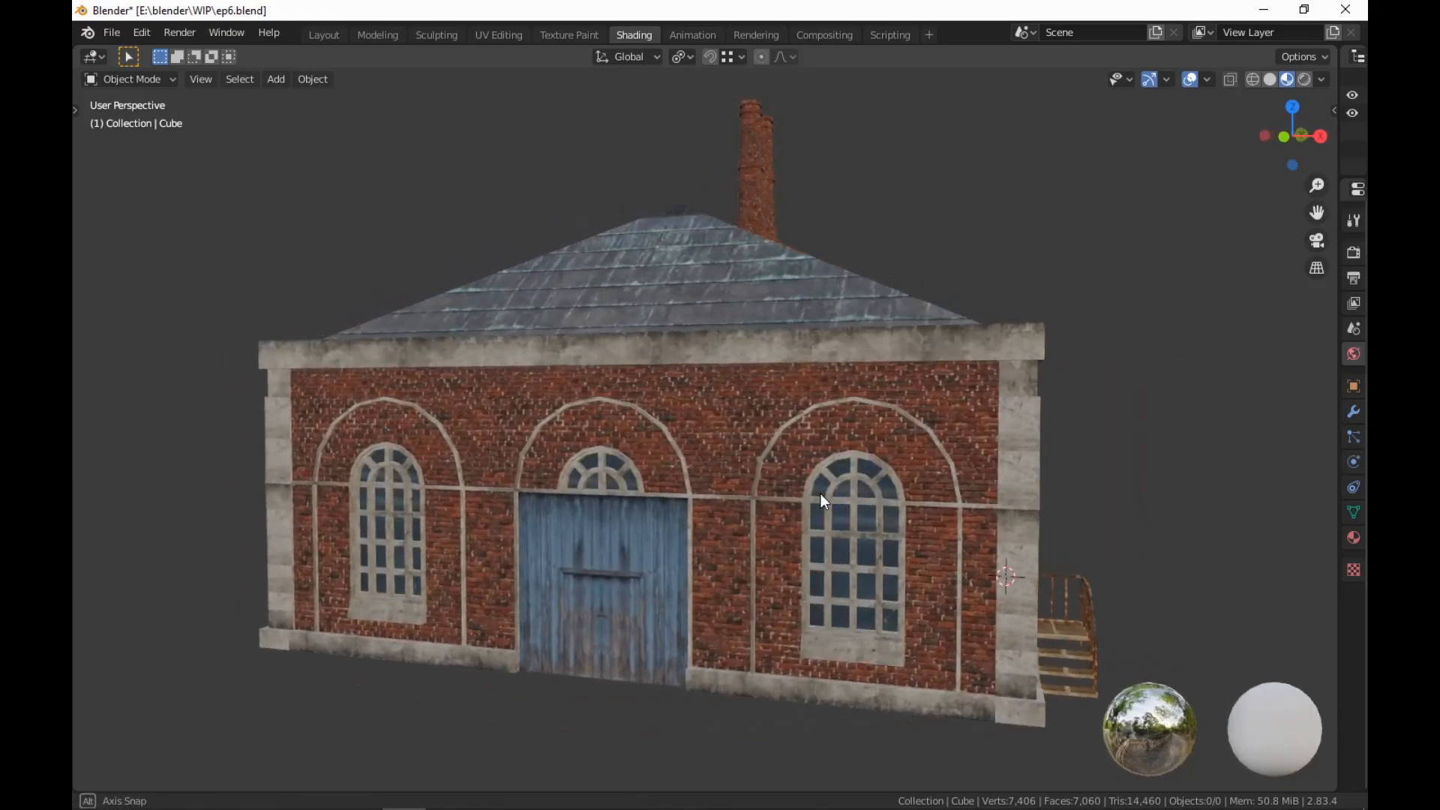
scroll(821, 493, up, 3)
middle_drag(1046, 506, 469, 460)
scroll(1002, 523, down, 4)
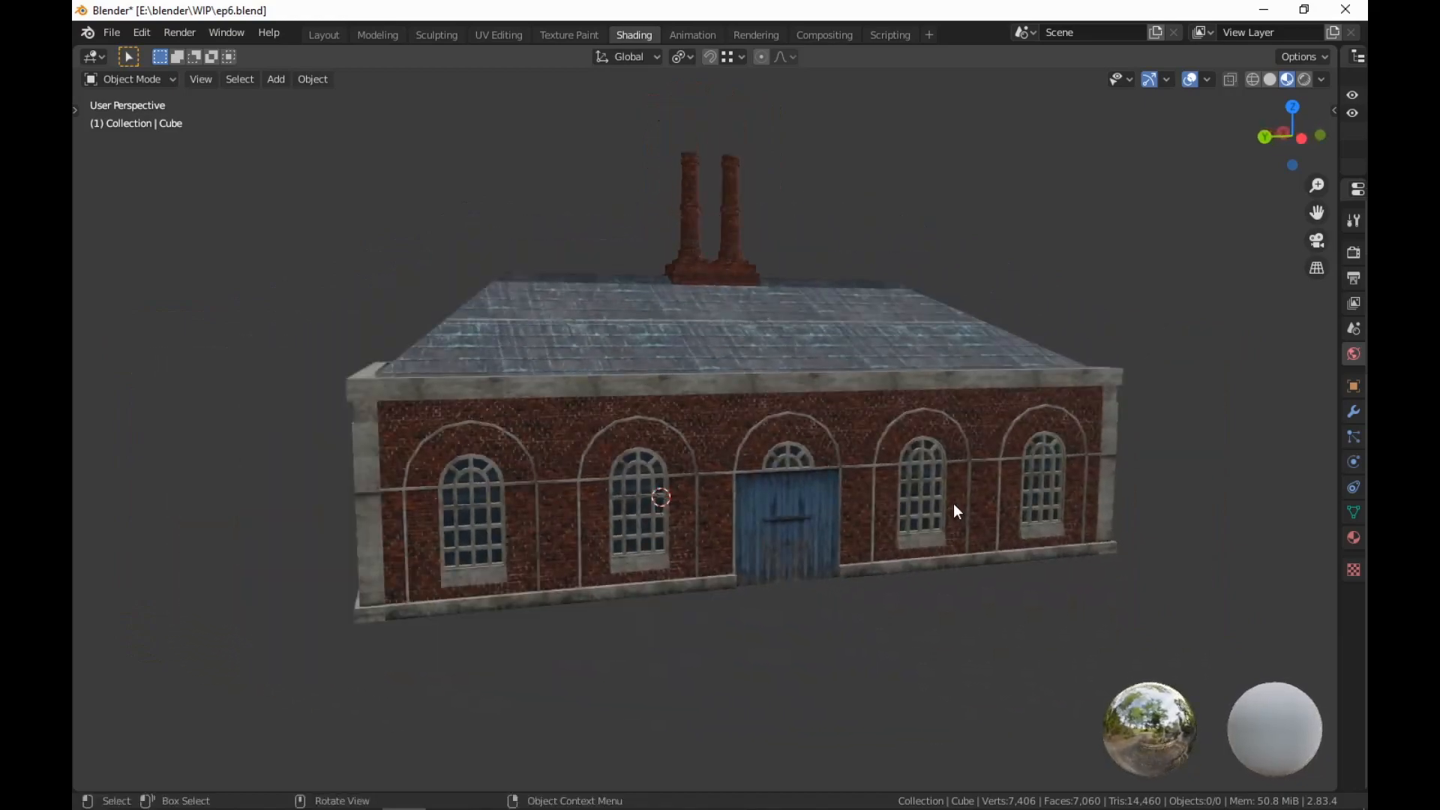
middle_drag(953, 503, 822, 494)
scroll(822, 494, up, 3)
scroll(822, 494, down, 4)
mouse_move(908, 502)
middle_down()
mouse_move(476, 511)
mouse_move(854, 520)
mouse_move(1018, 496)
middle_up()
scroll(854, 521, up, 3)
scroll(1009, 503, down, 2)
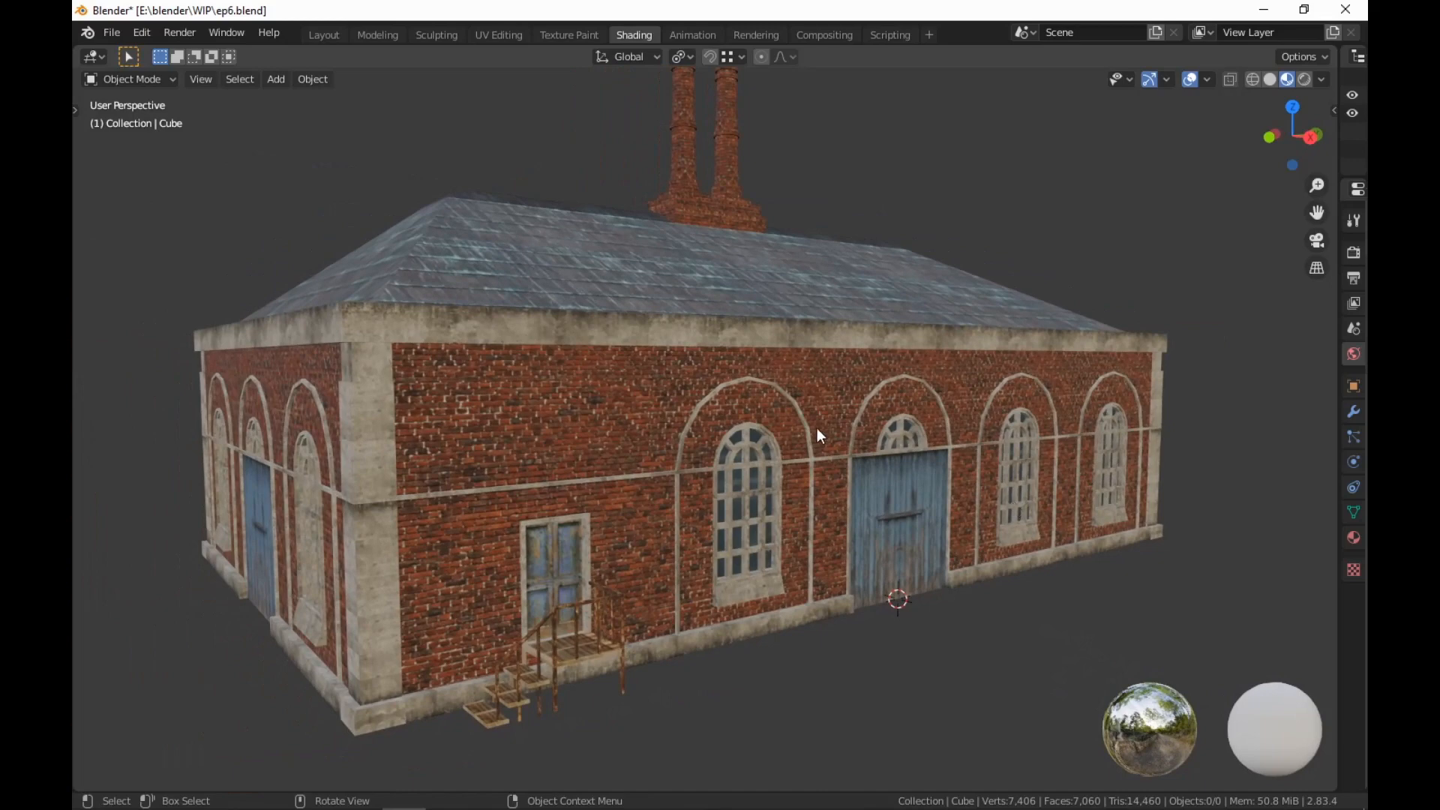
Save the project file ep6.blend
click(102, 33)
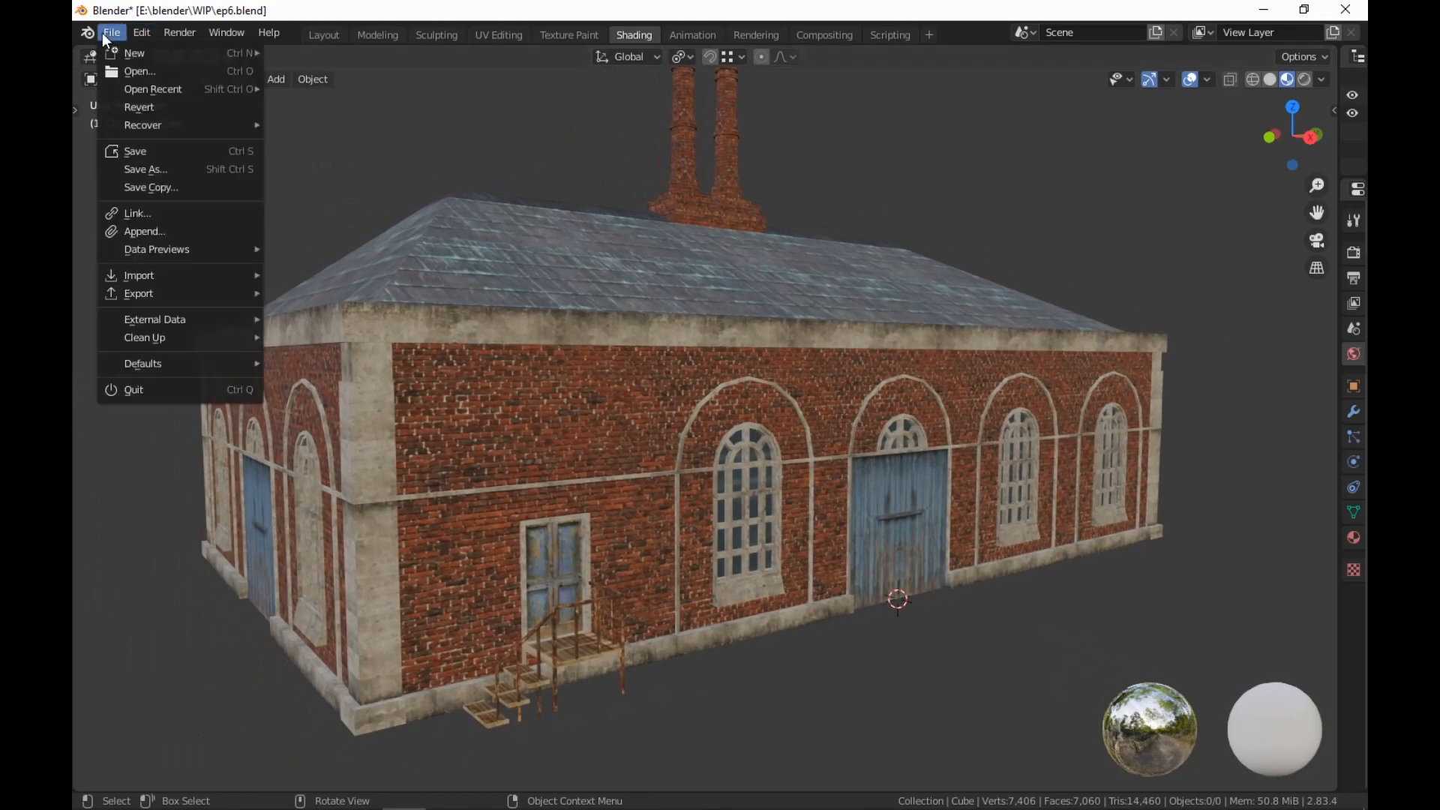
click(124, 151)
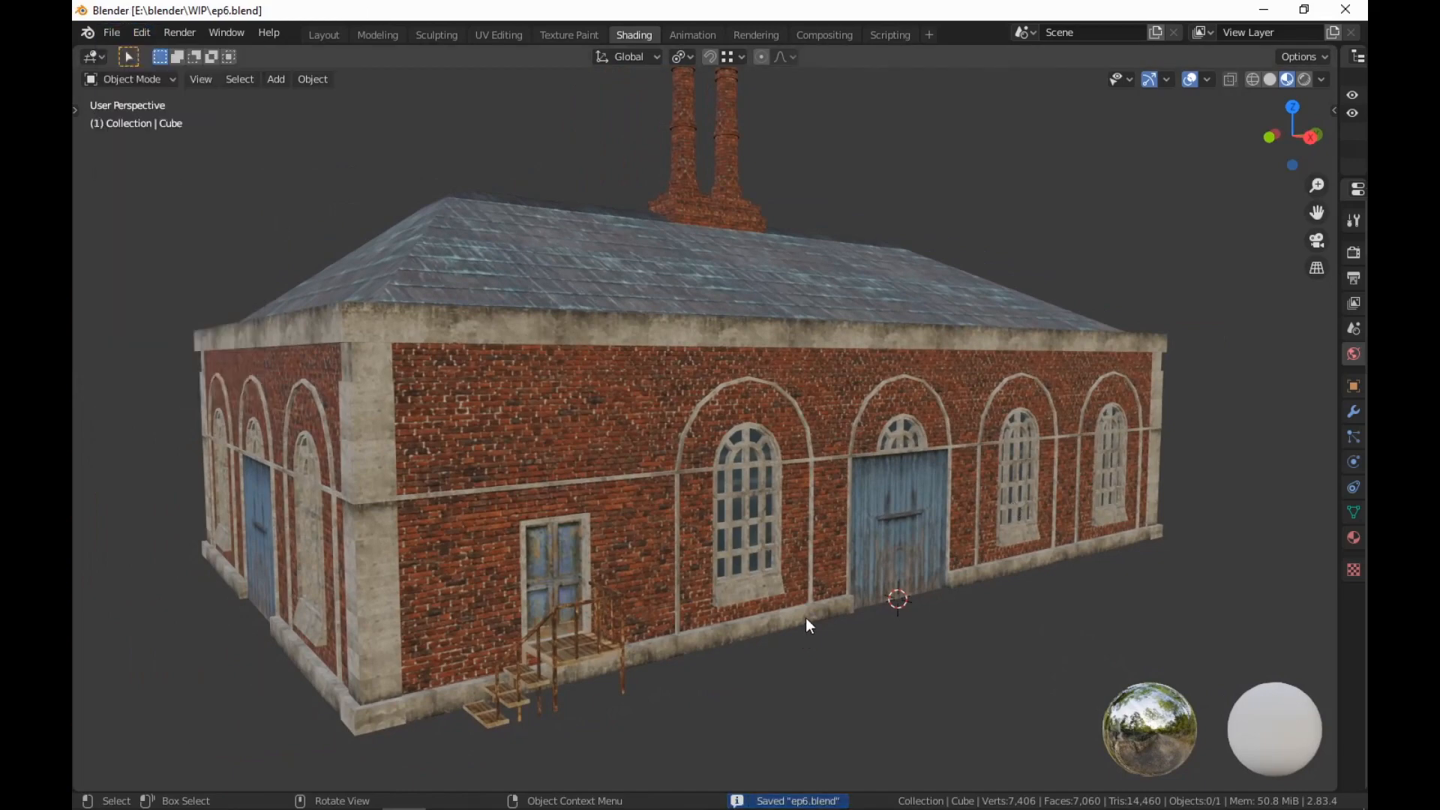
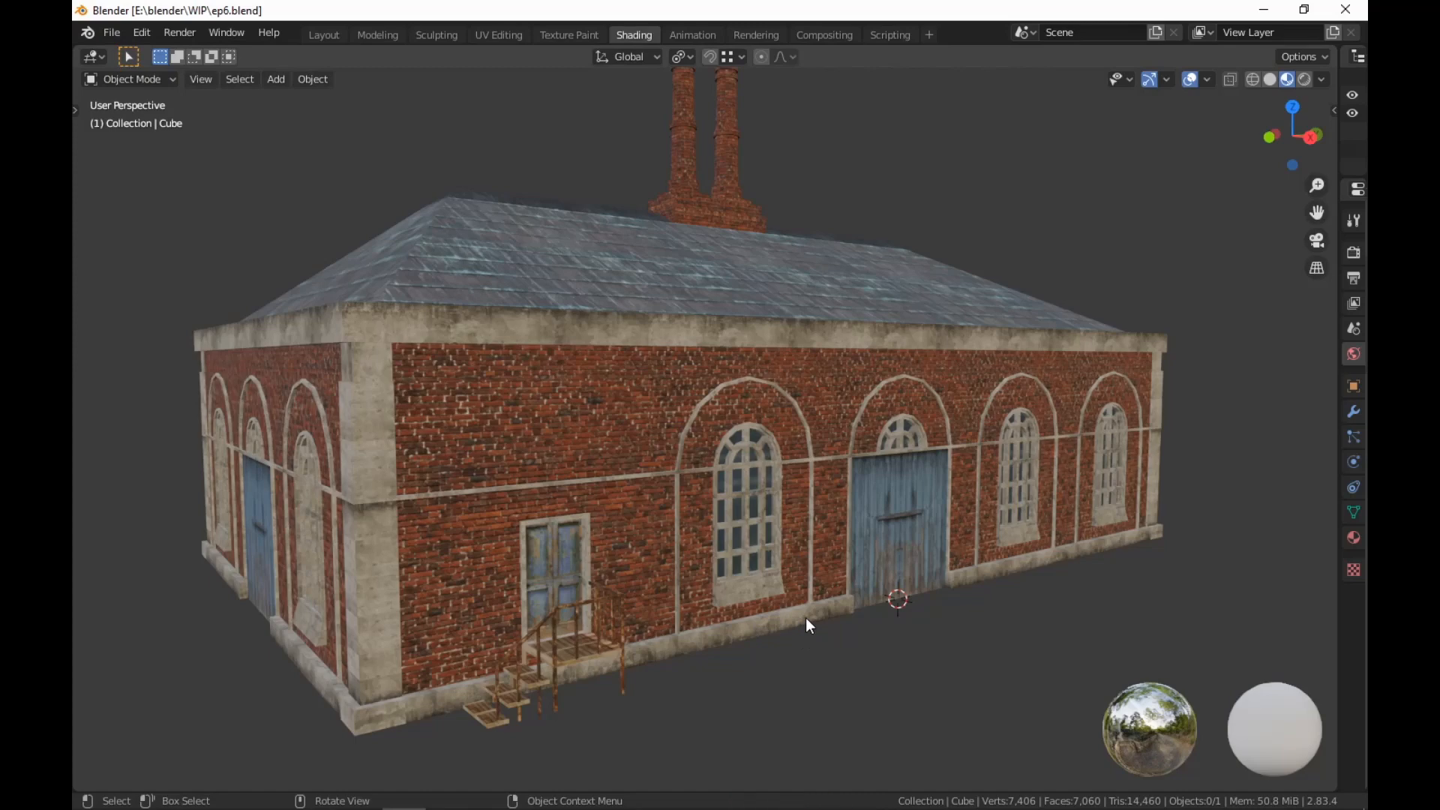
Examine the building from the long side and from above, focusing on the slate roof's texture lines
middle_drag(806, 618, 808, 660)
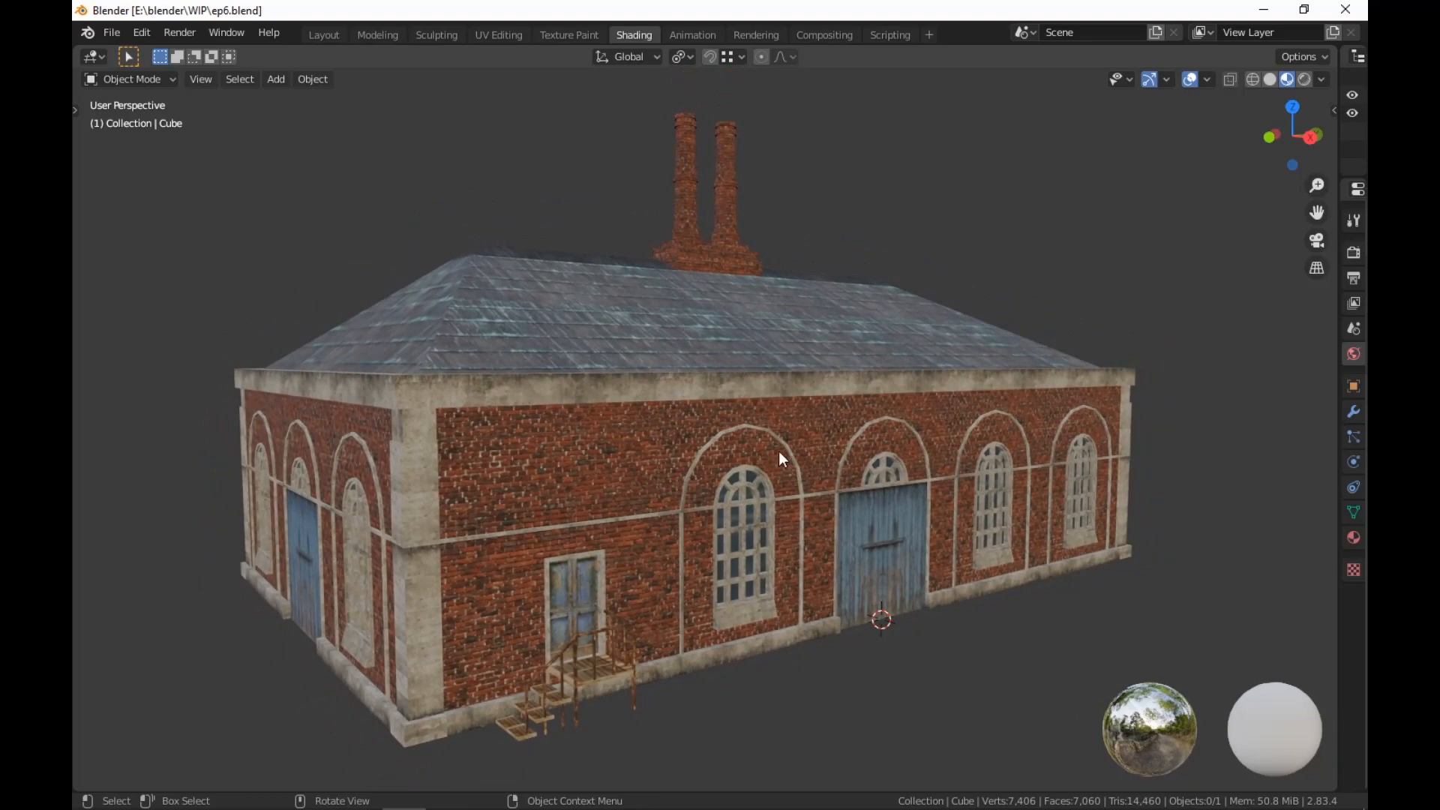
middle_drag(779, 452, 1125, 450)
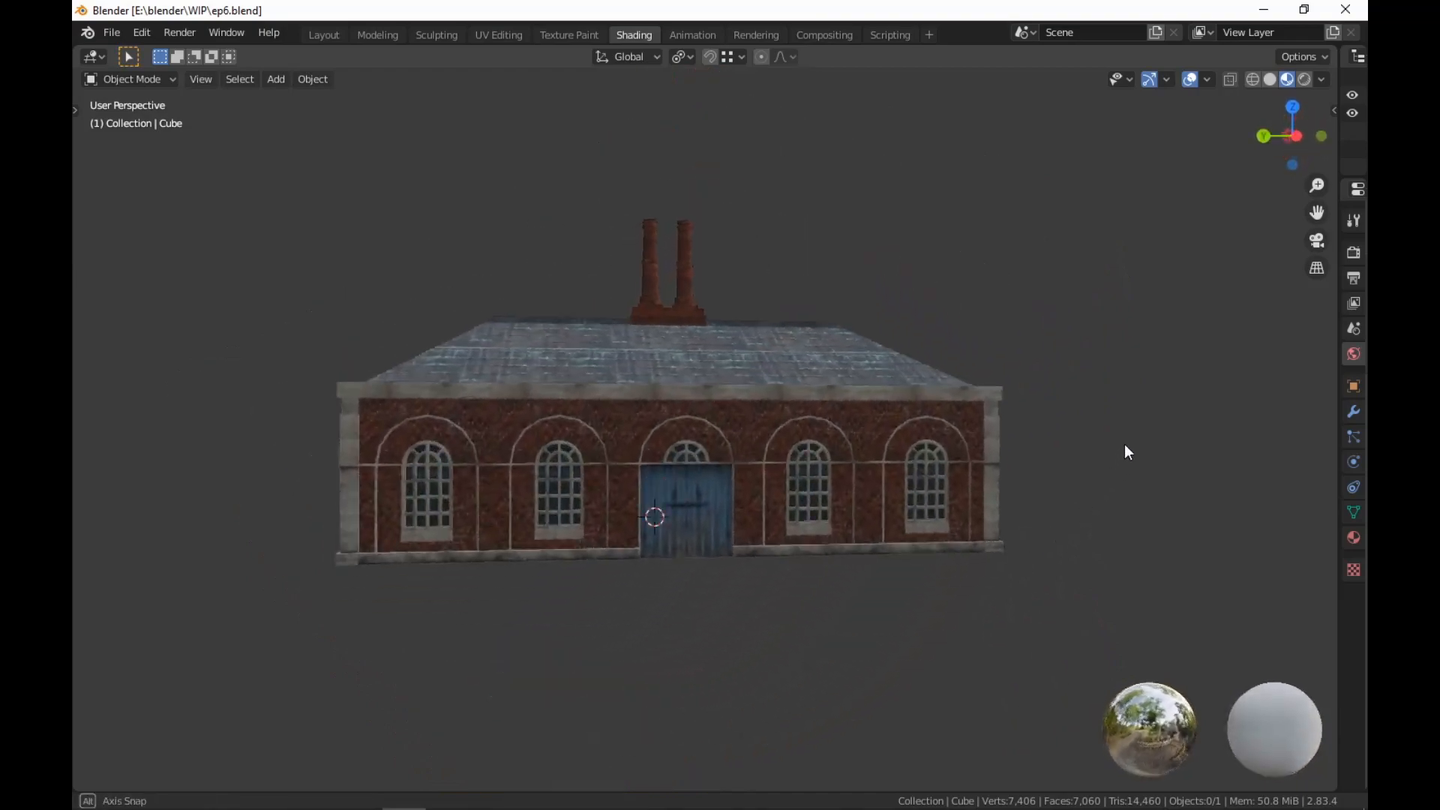
scroll(1000, 502, up, 3)
middle_drag(1000, 502, 1047, 511)
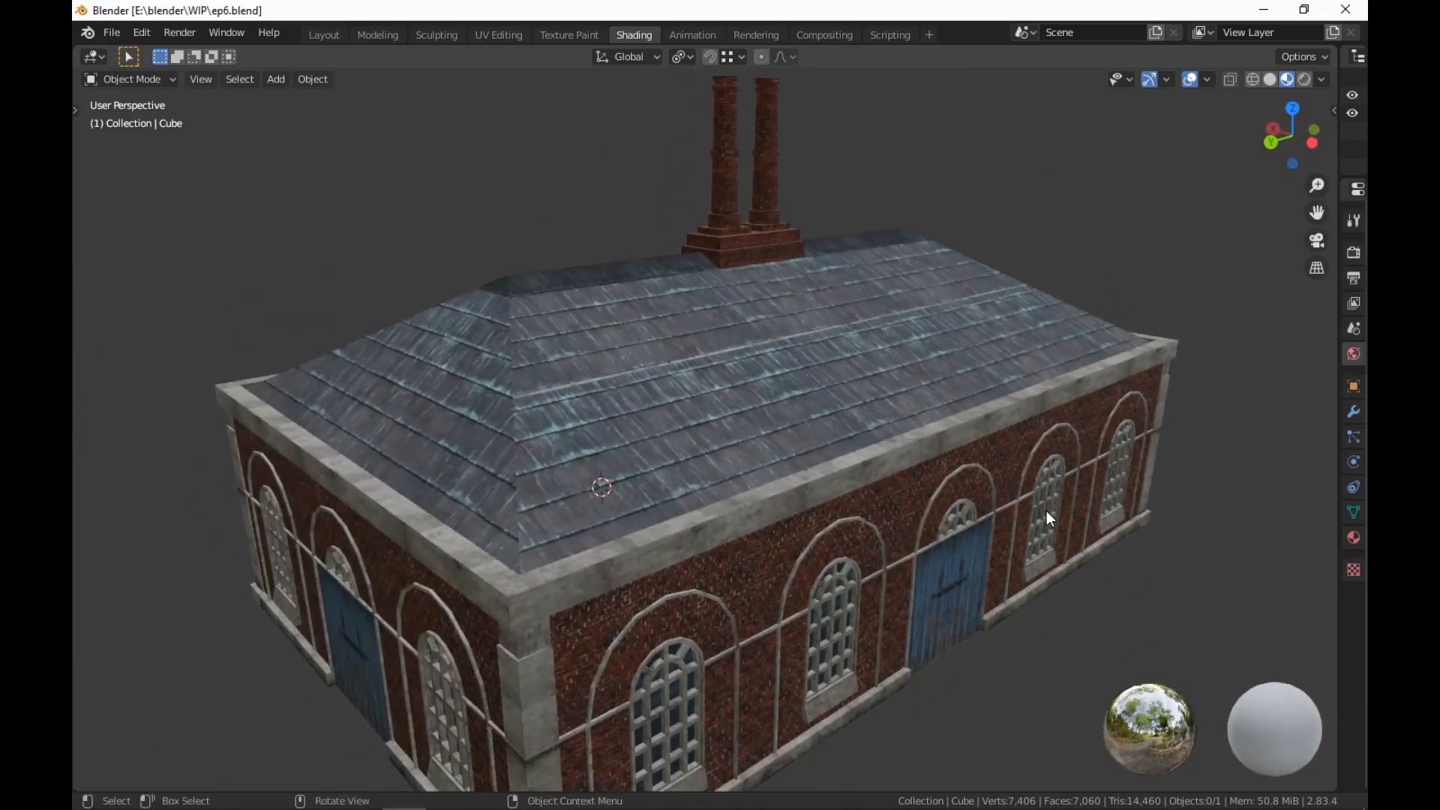
scroll(1039, 554, up, 5)
scroll(1024, 540, down, 5)
middle_drag(1015, 570, 1014, 470)
scroll(1014, 470, up, 4)
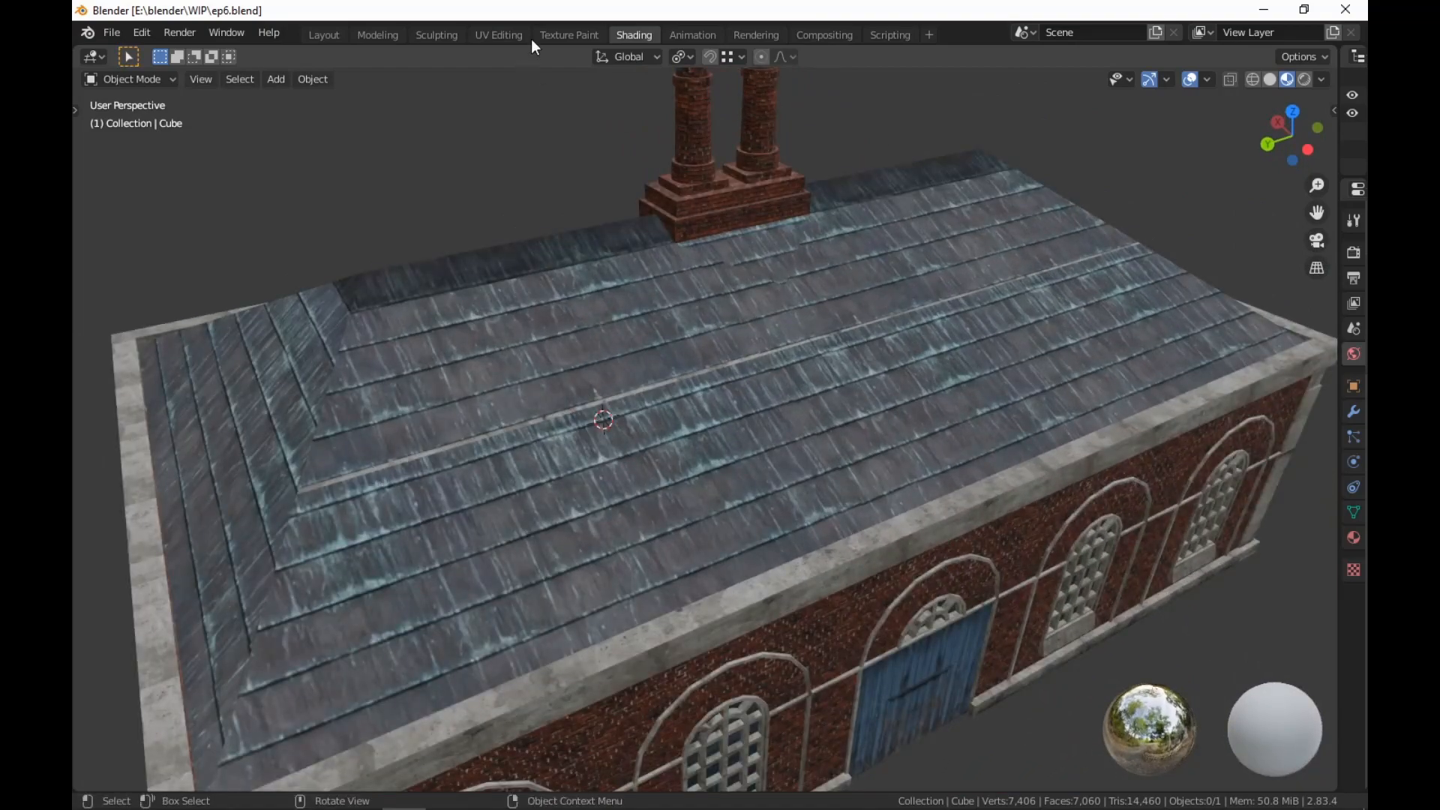
Select the lower row of slate faces on the roof's long slope and nudge their UVs slightly within the texture's slate strip
click(497, 34)
middle_drag(1050, 585, 804, 623)
scroll(1087, 570, up, 3)
scroll(930, 580, up, 2)
click(867, 593)
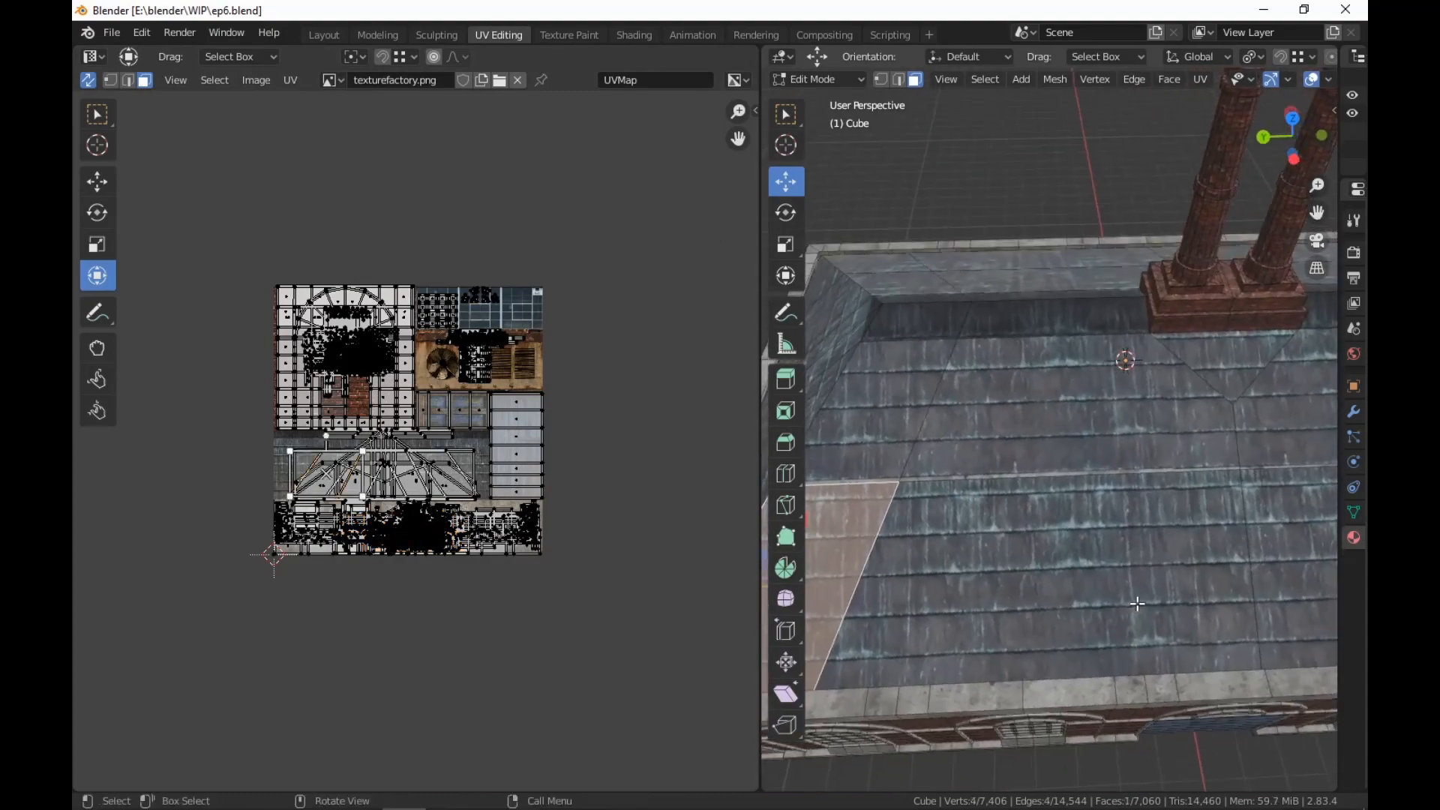
scroll(1118, 636, down, 4)
scroll(1181, 610, up, 4)
ctrl+click(1236, 562)
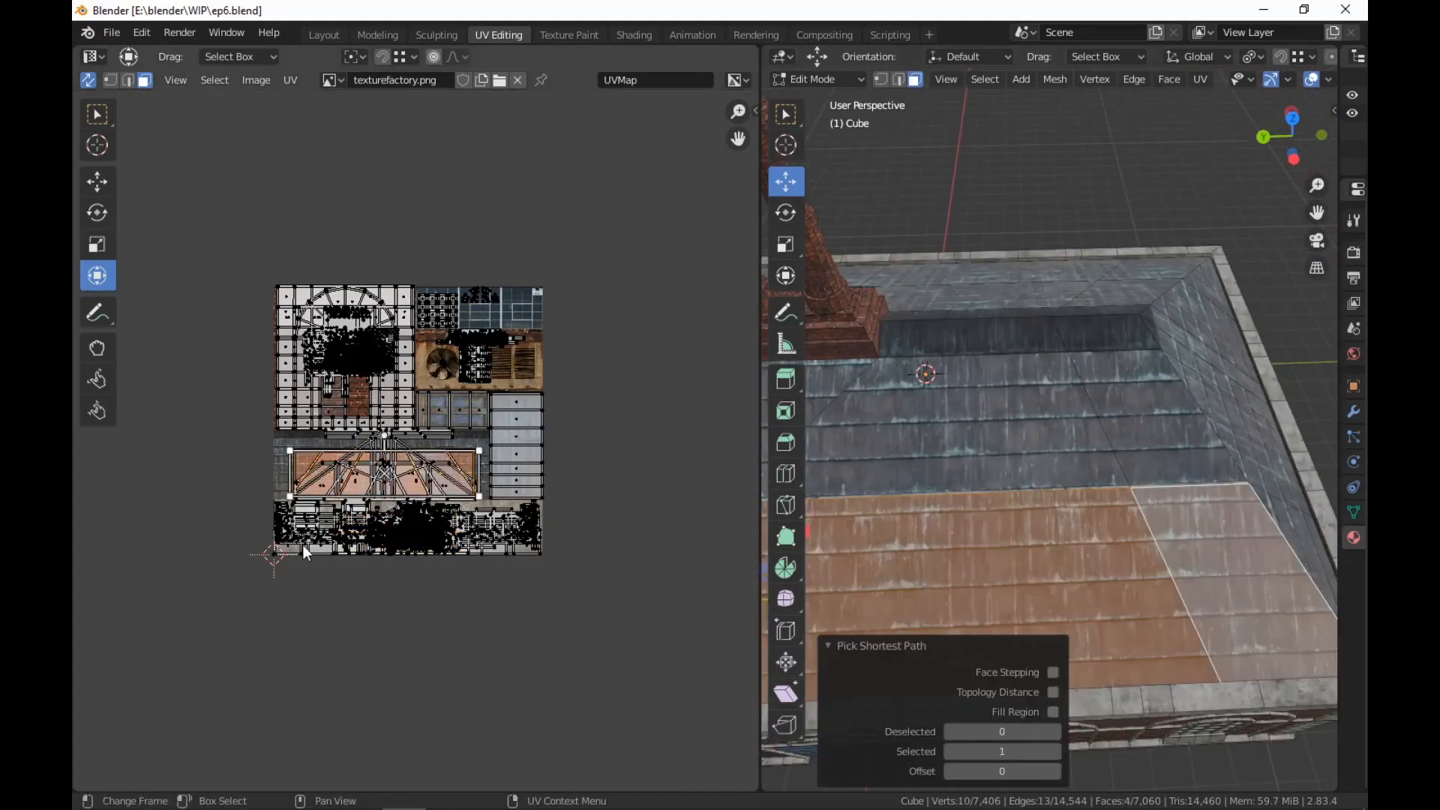
scroll(304, 544, up, 6)
scroll(507, 524, down, 1)
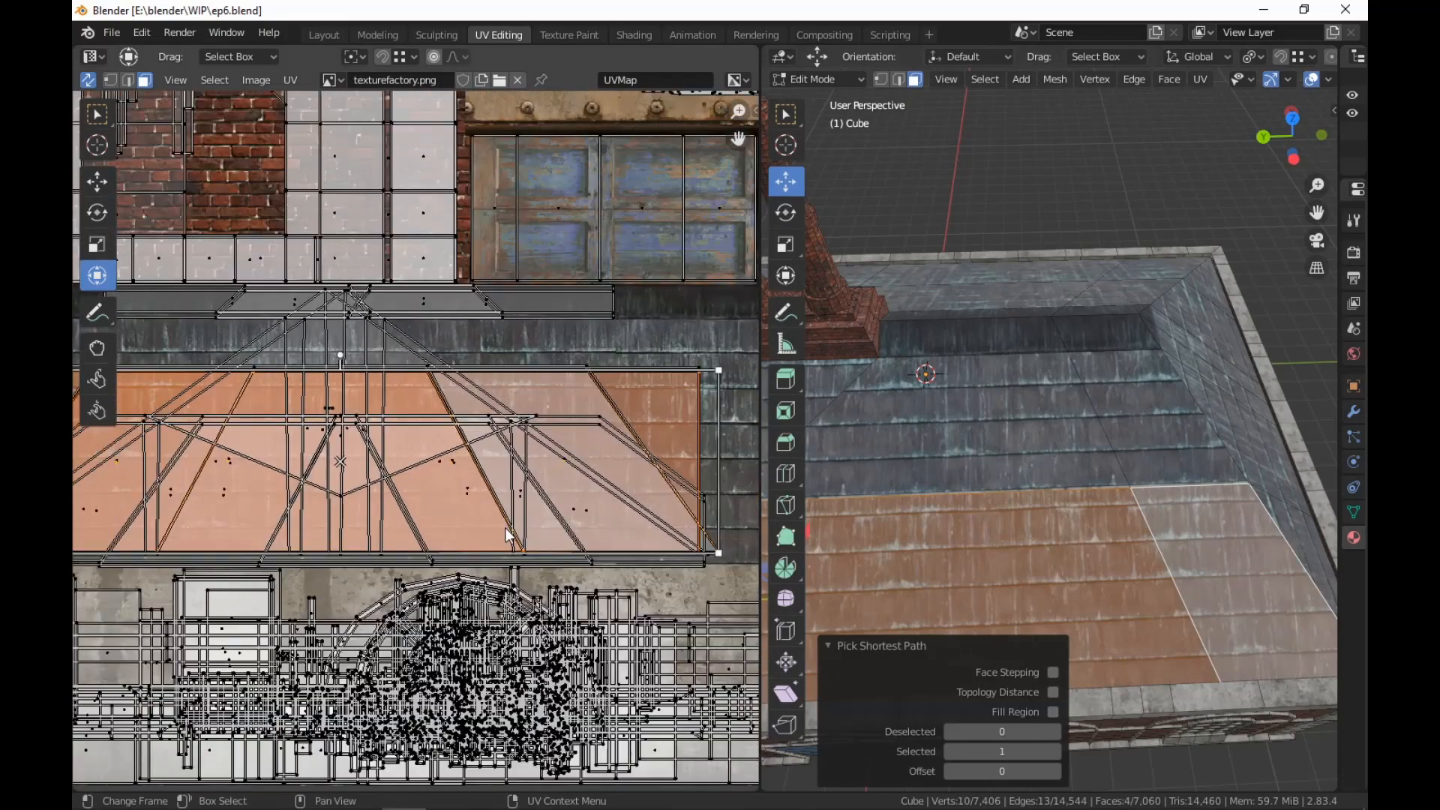
middle_drag(507, 581, 556, 578)
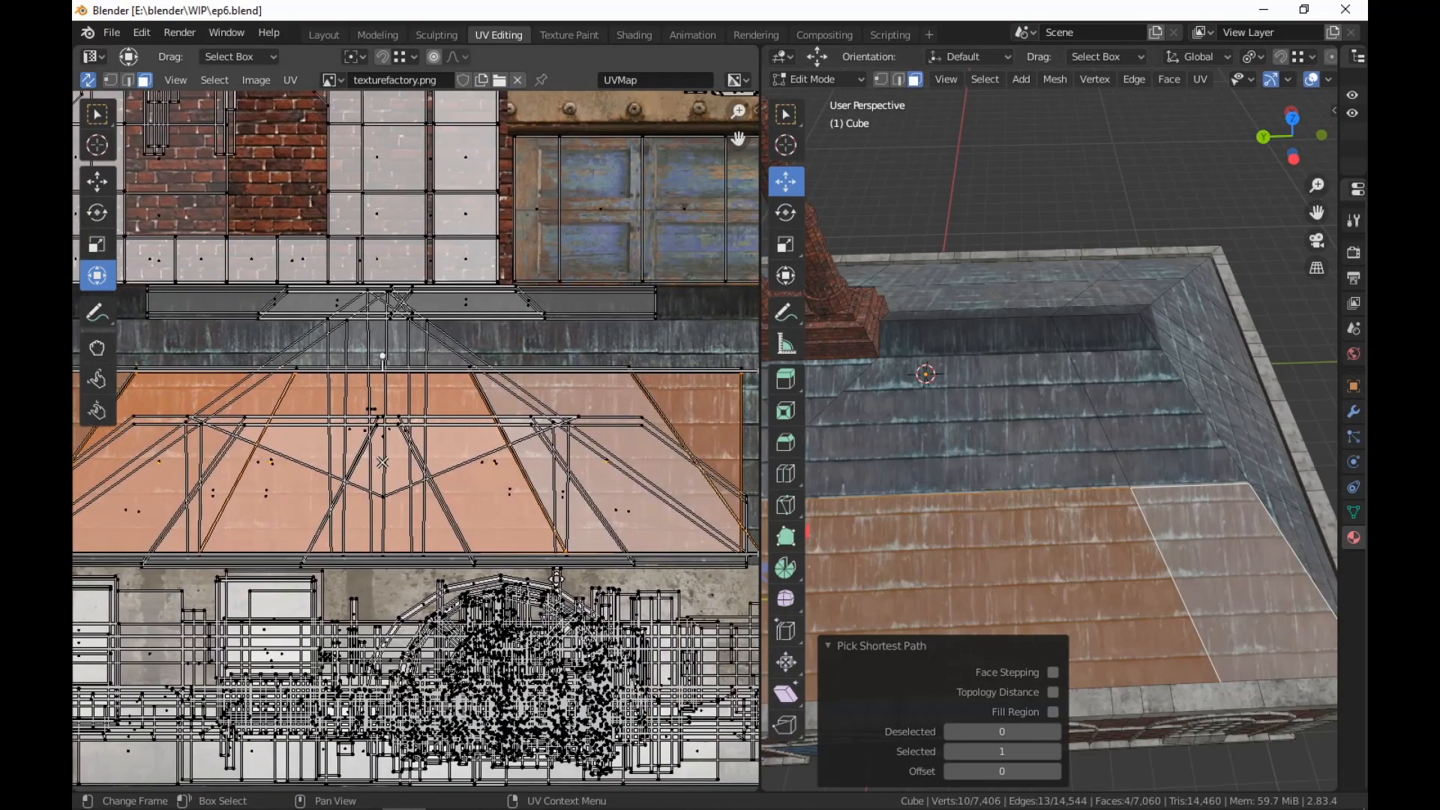
shift+middle_drag(968, 575, 1070, 575)
middle_drag(698, 576, 695, 610)
middle_drag(1067, 561, 1241, 489)
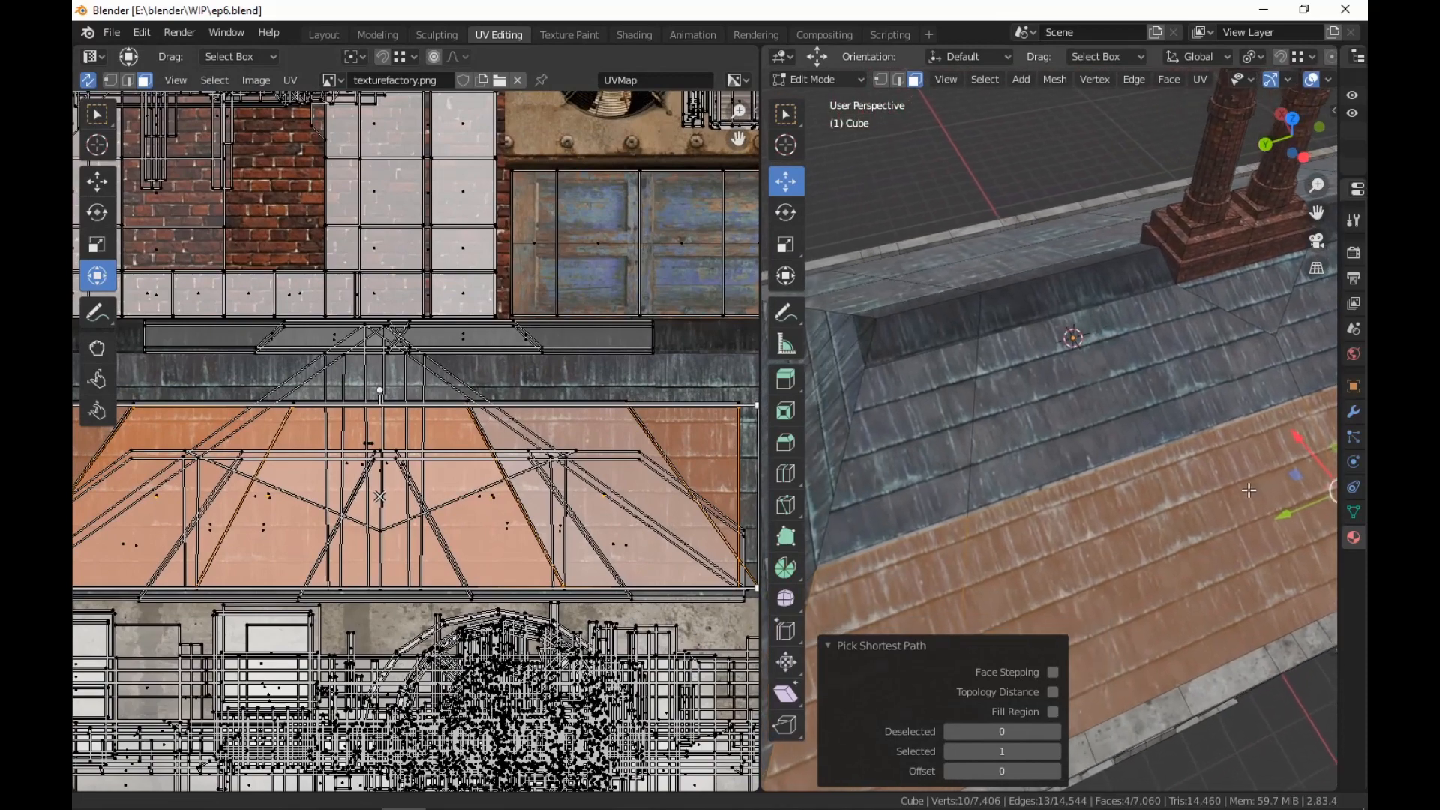
key(g)
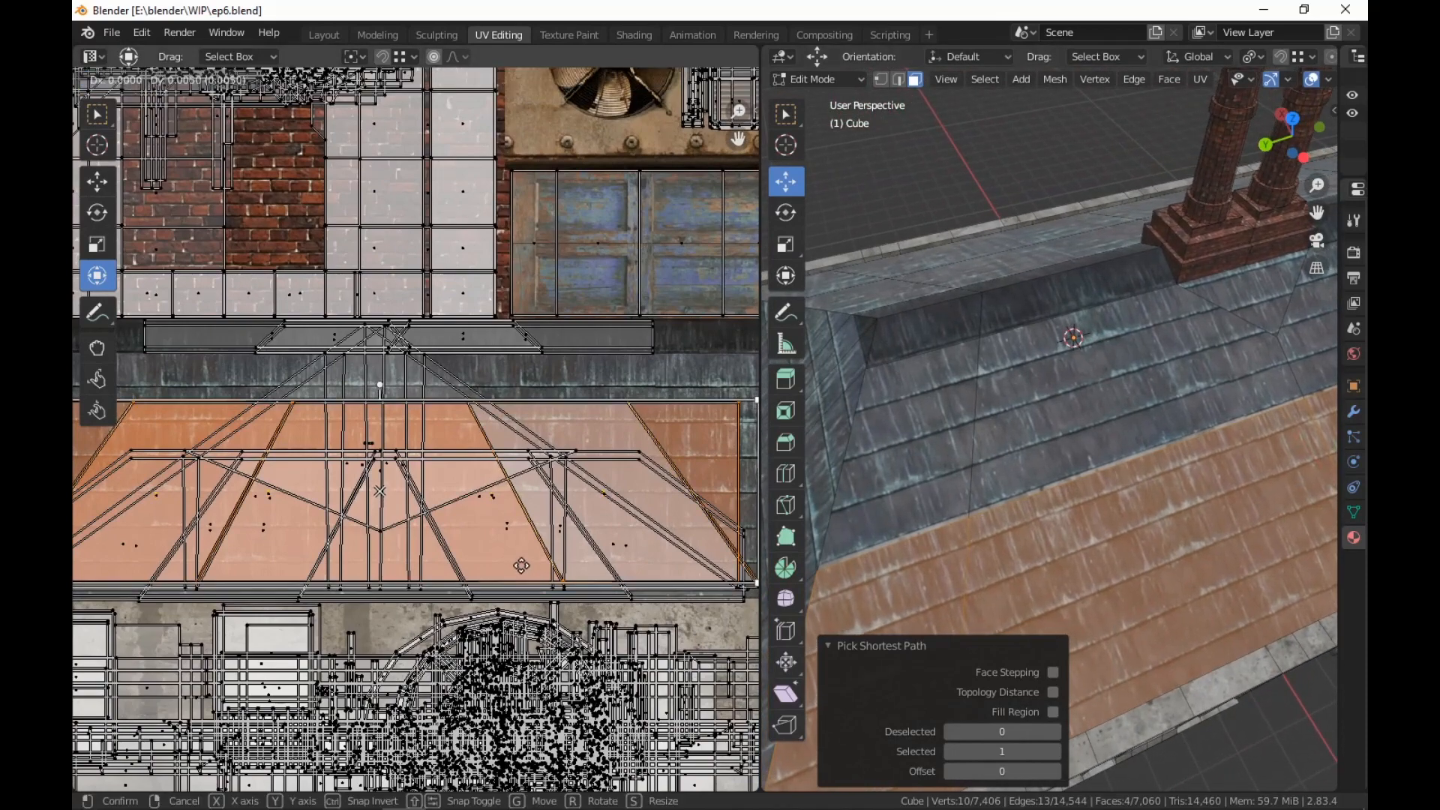
click(516, 571)
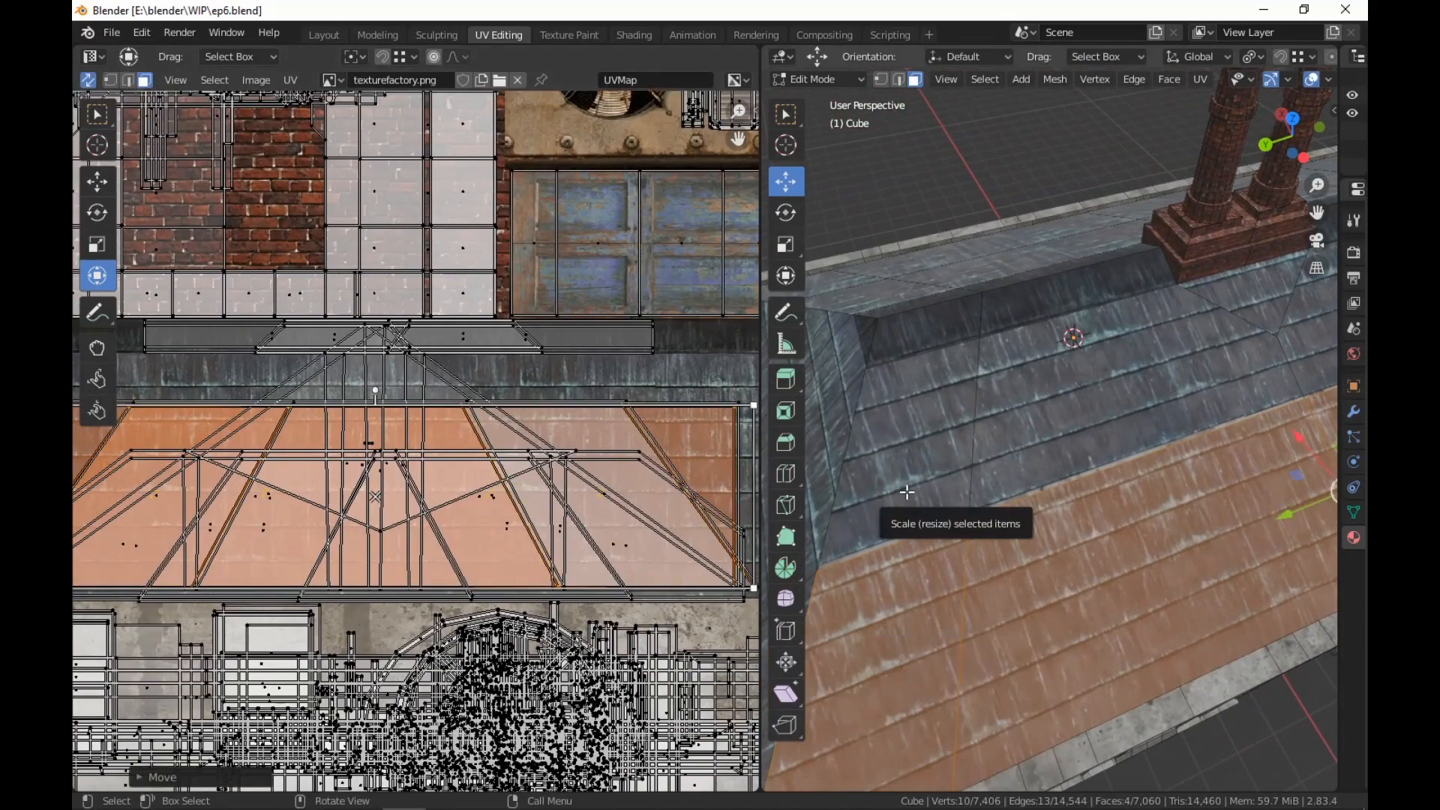
Select the upper row of slate faces on the same roof slope, shift their UVs slightly up to align the tile lines, and deselect
click(907, 492)
scroll(907, 492, down, 3)
middle_drag(975, 495, 915, 480)
shift+middle_drag(1245, 638, 1184, 473)
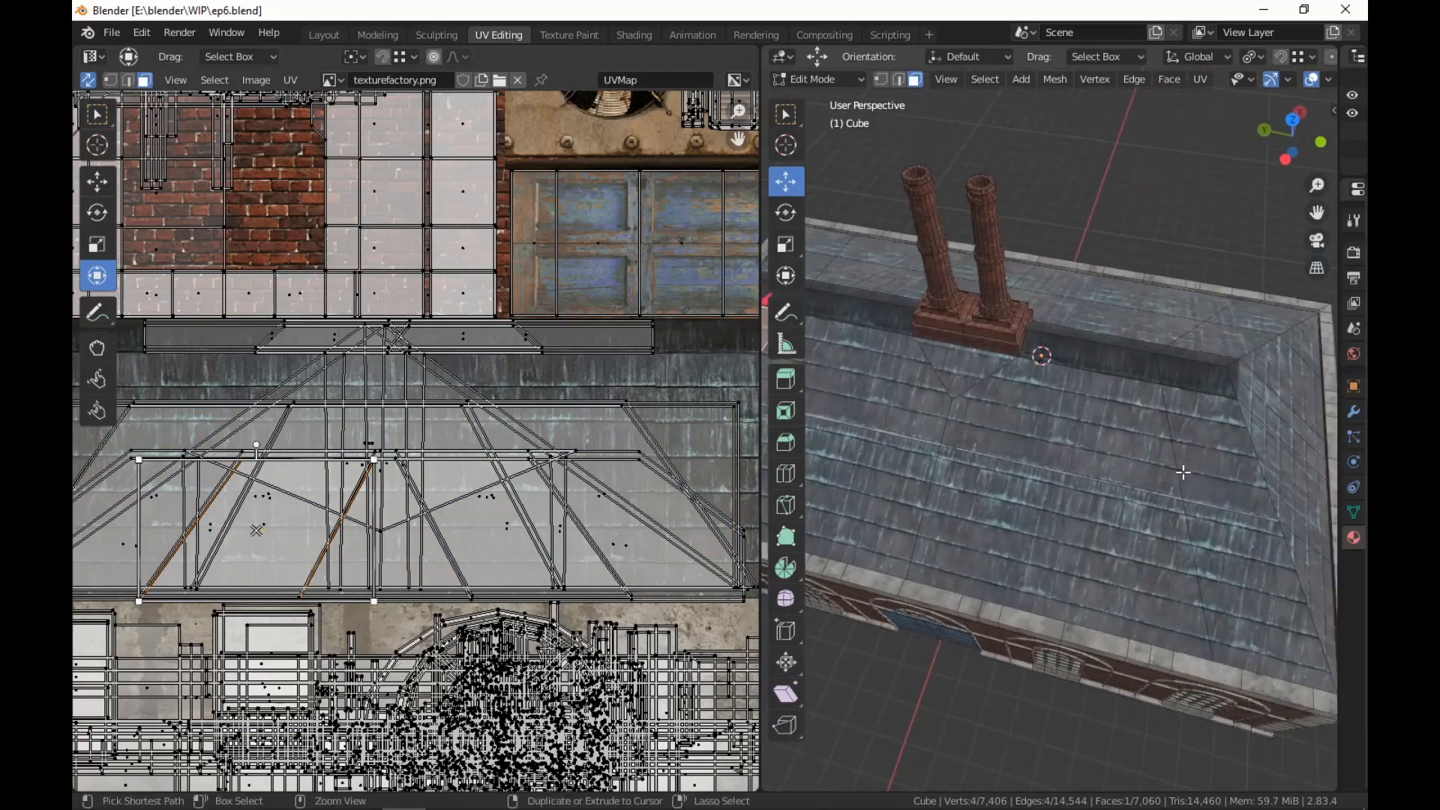
ctrl+click(1184, 473)
scroll(388, 675, up, 1)
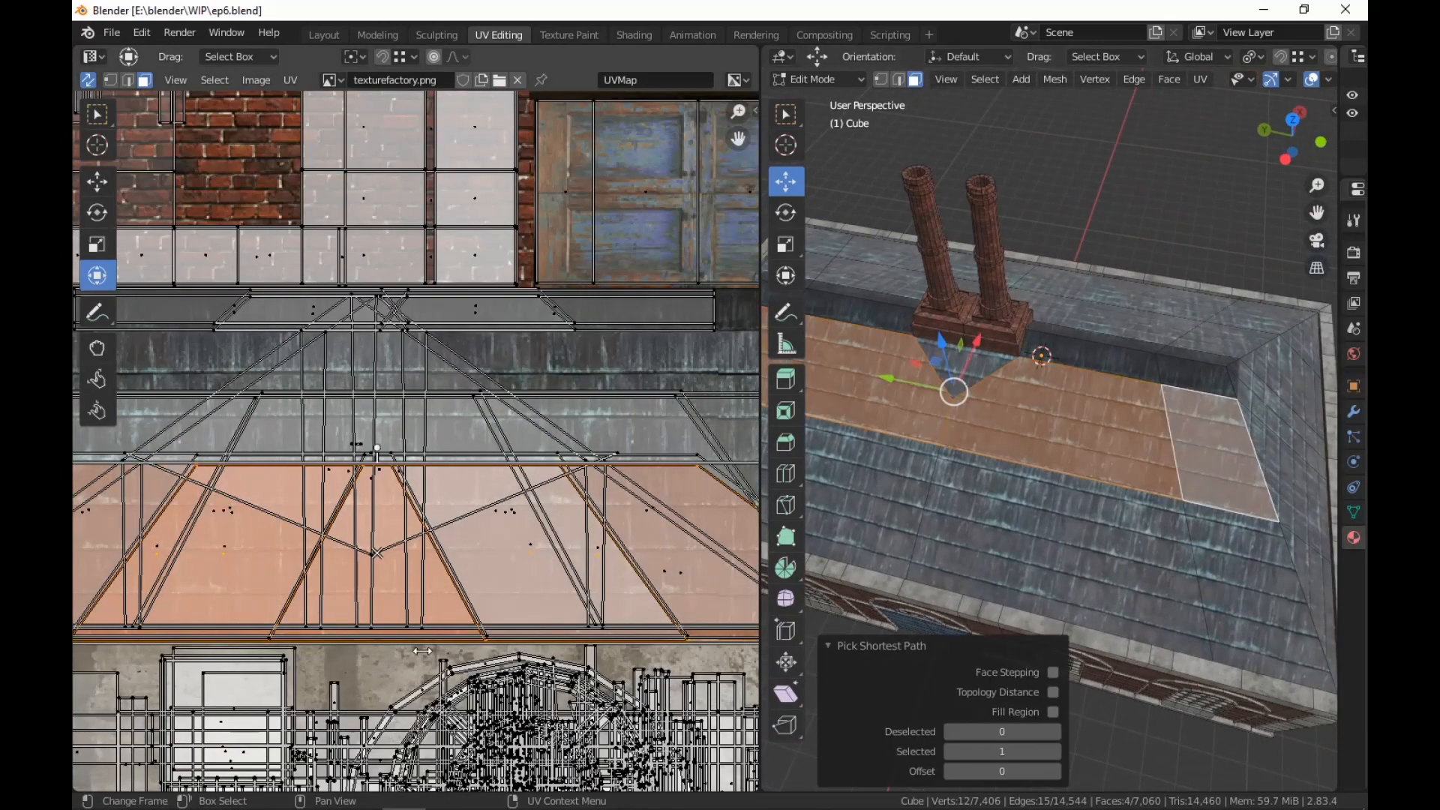
key(g)
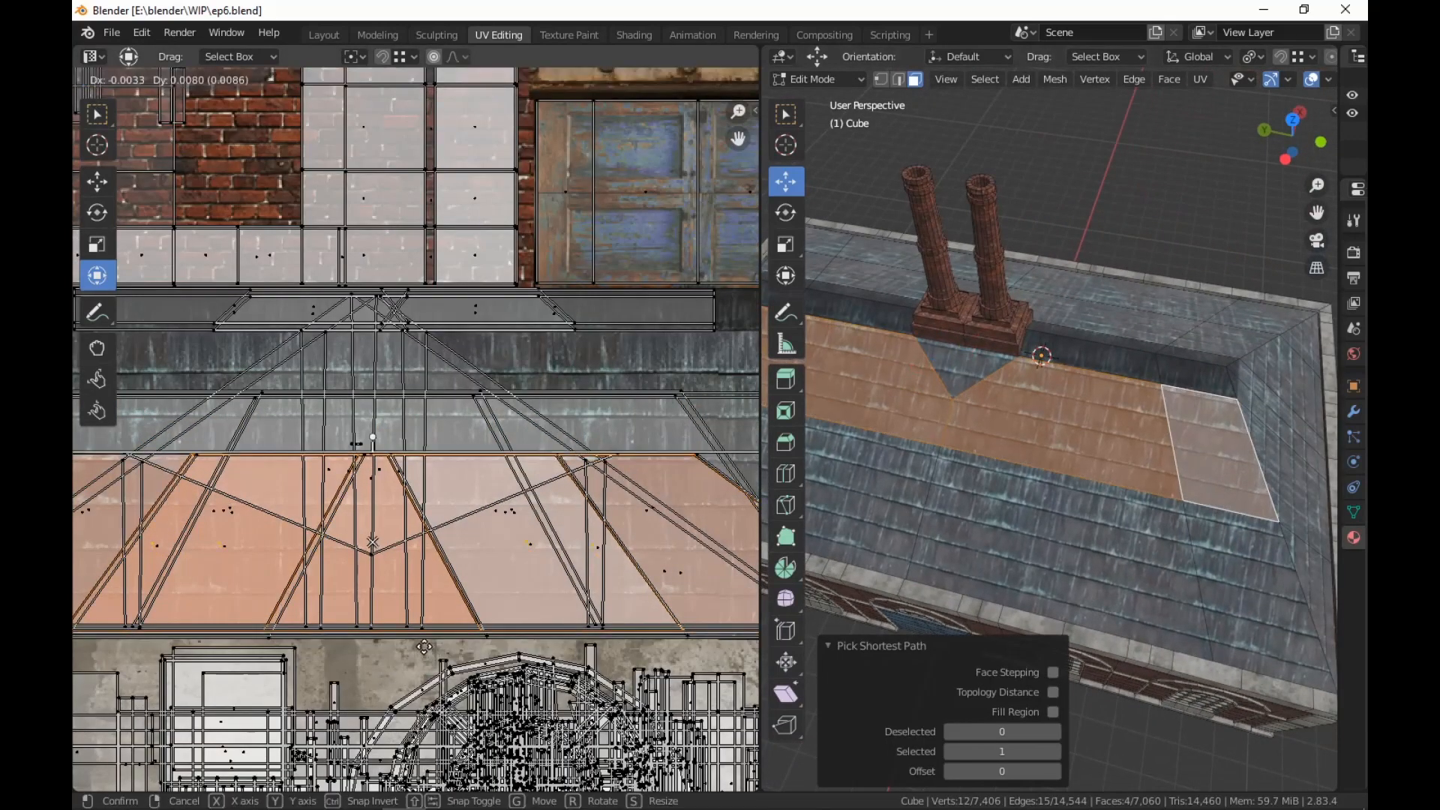
click(425, 648)
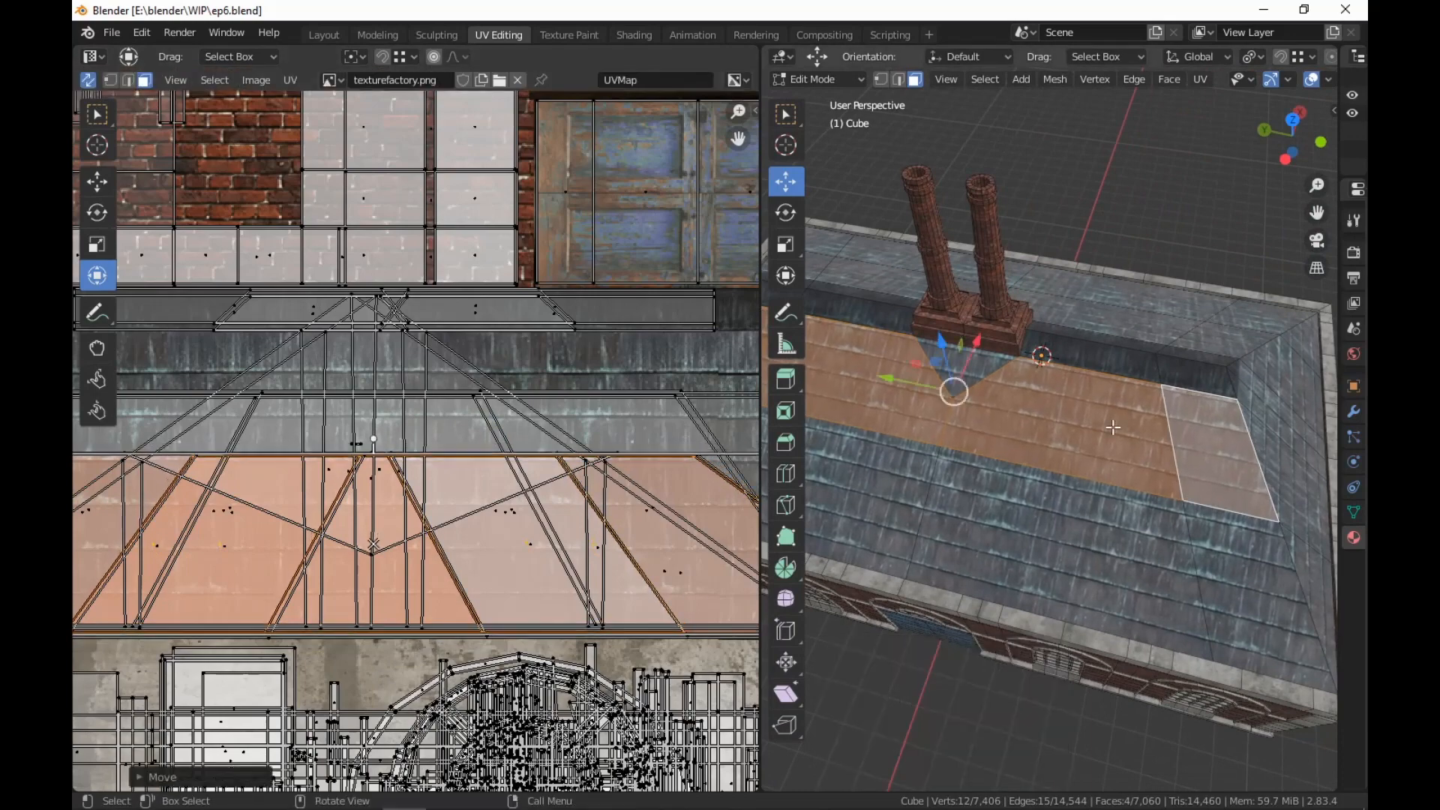
click(935, 700)
Examine the textured roof from several sides for matching tile lines, and check the UV layout on the factory texture
middle_drag(935, 699, 1125, 655)
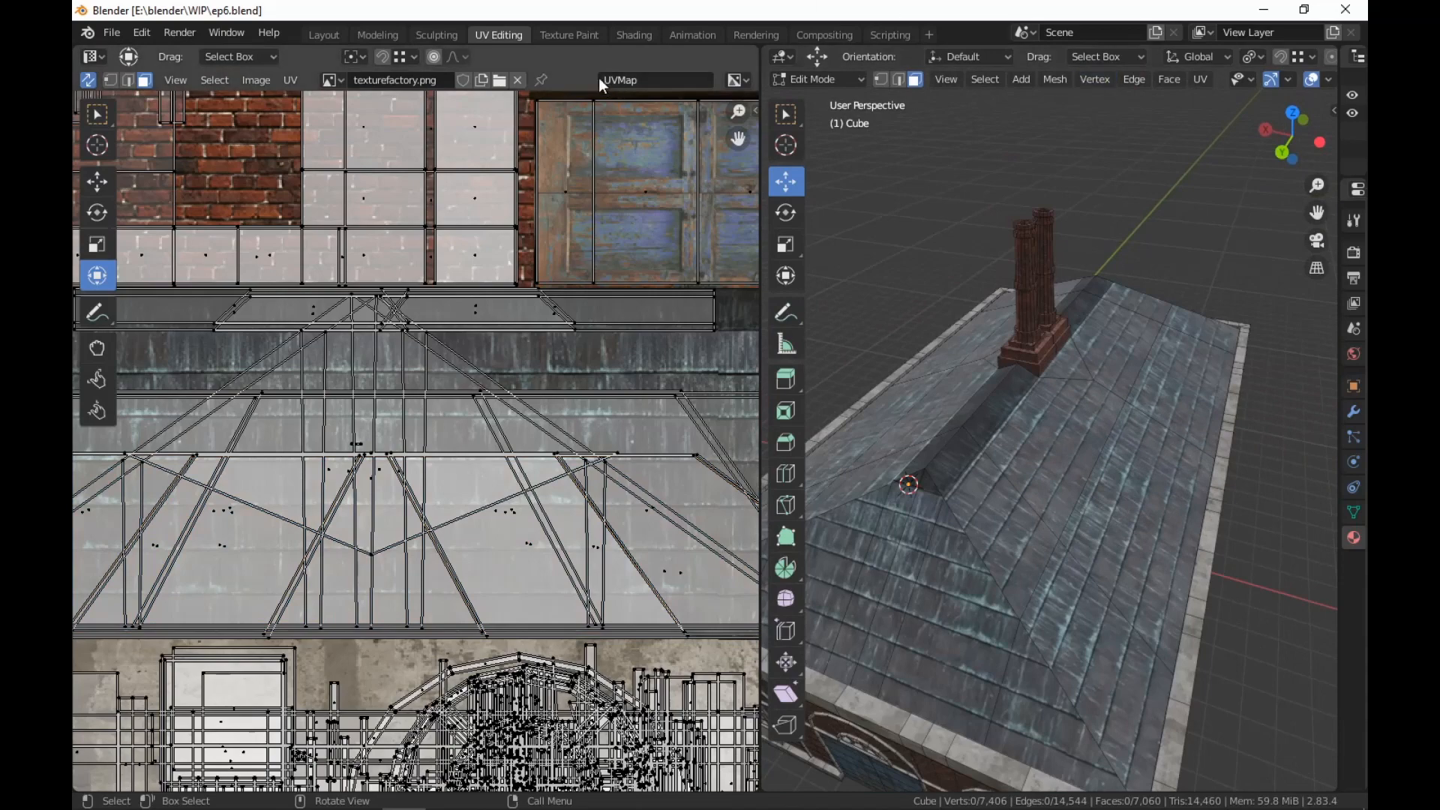
click(439, 38)
click(401, 37)
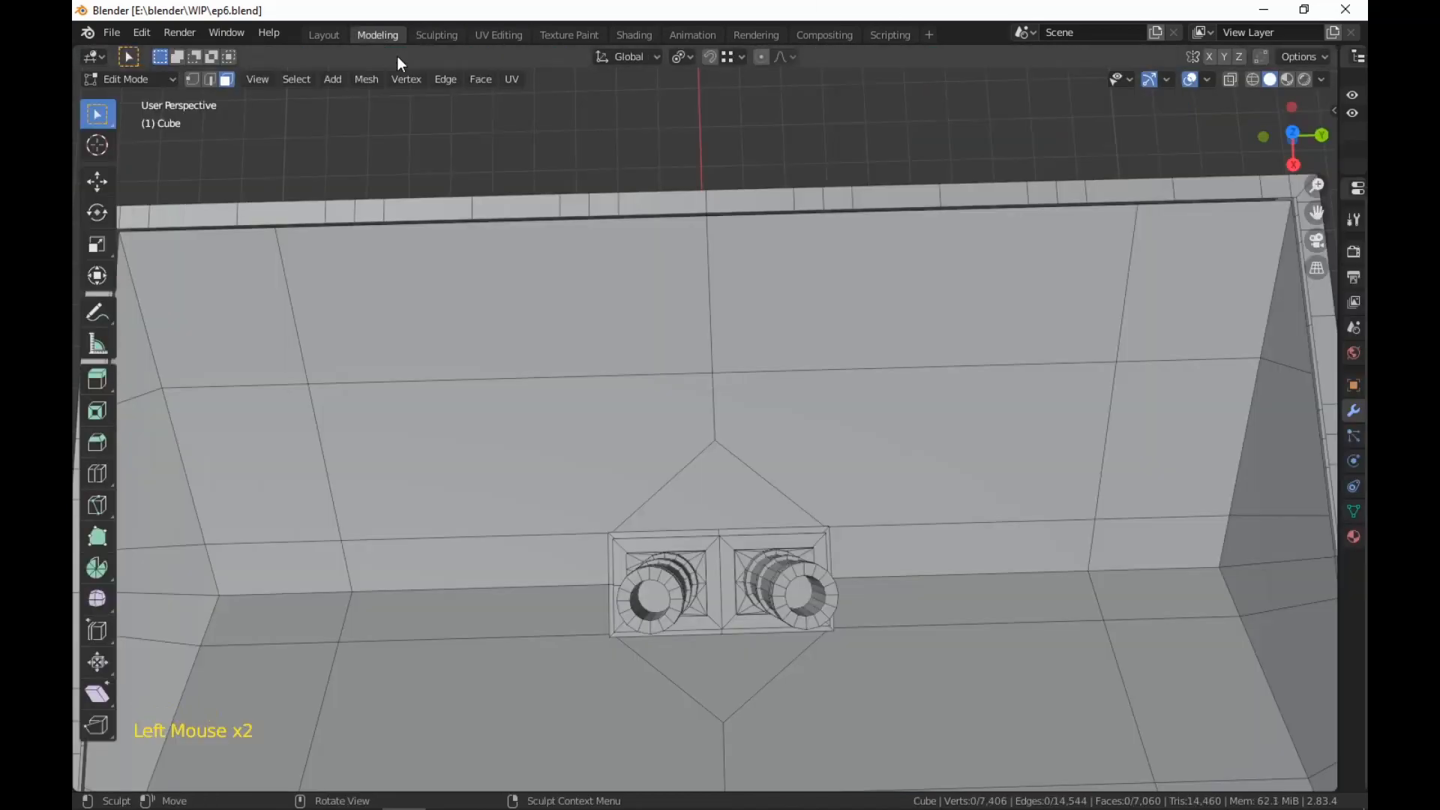
click(628, 34)
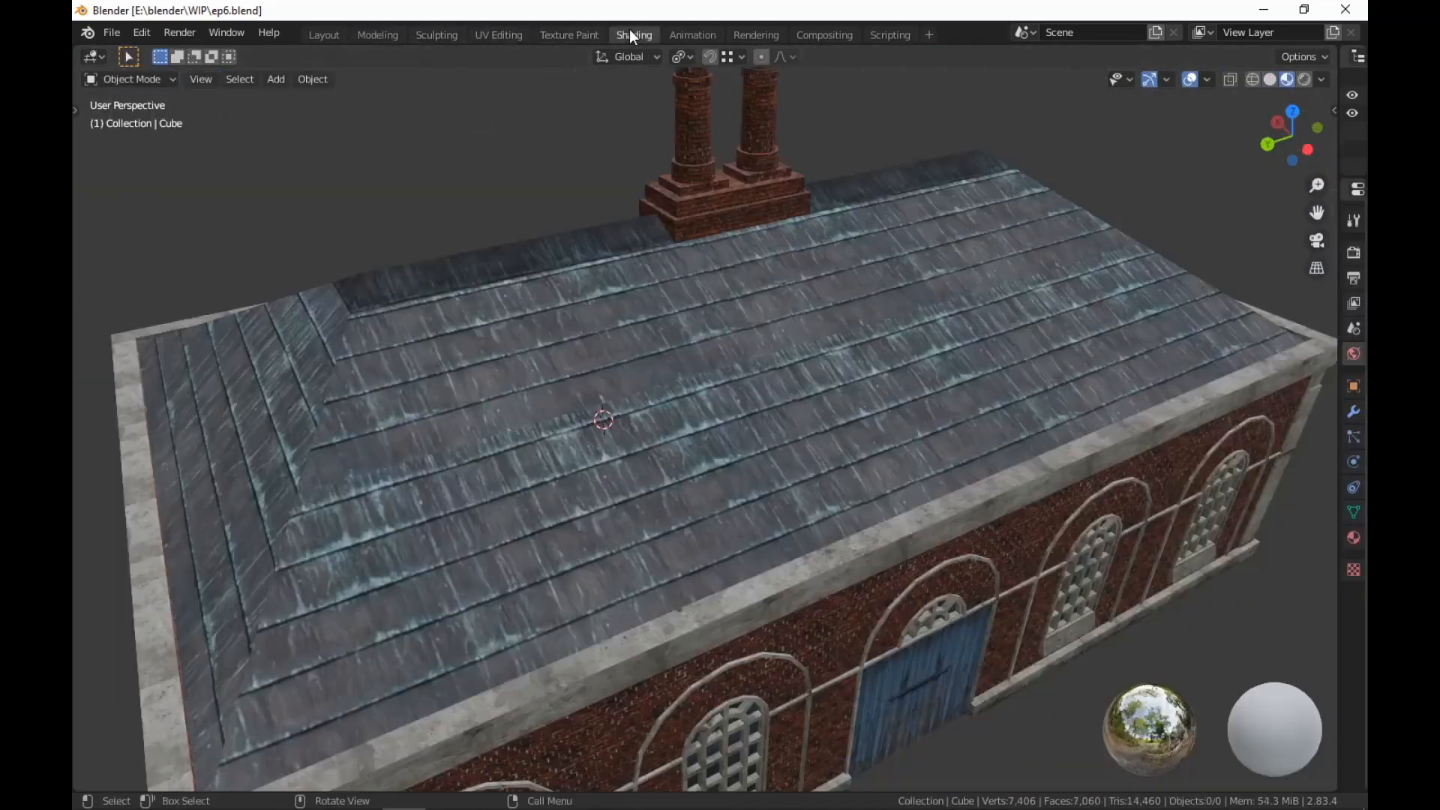
mouse_move(899, 561)
middle_down()
mouse_move(917, 570)
mouse_move(569, 619)
middle_up()
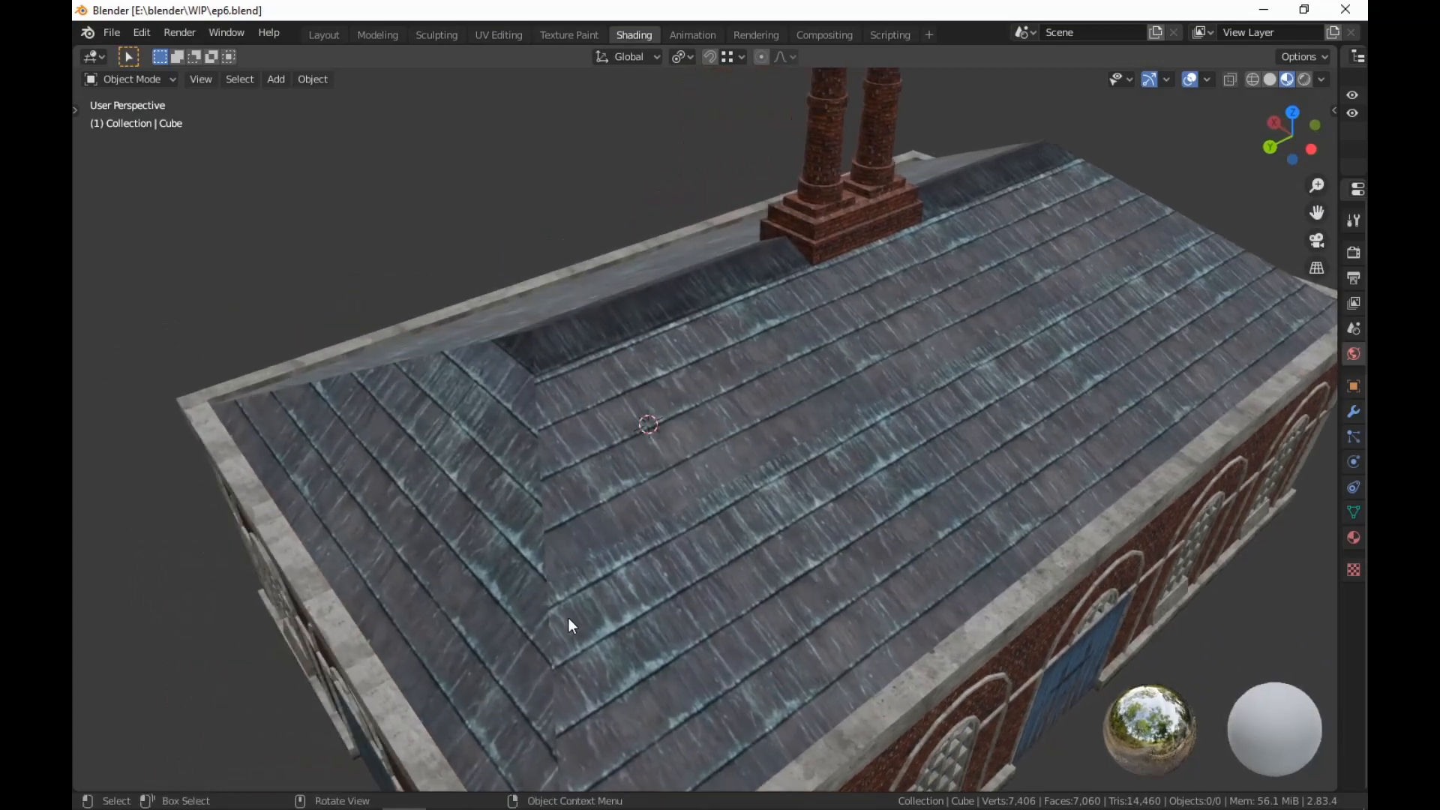
scroll(742, 537, down, 3)
scroll(749, 447, up, 2)
middle_drag(744, 537, 782, 620)
middle_drag(828, 537, 633, 533)
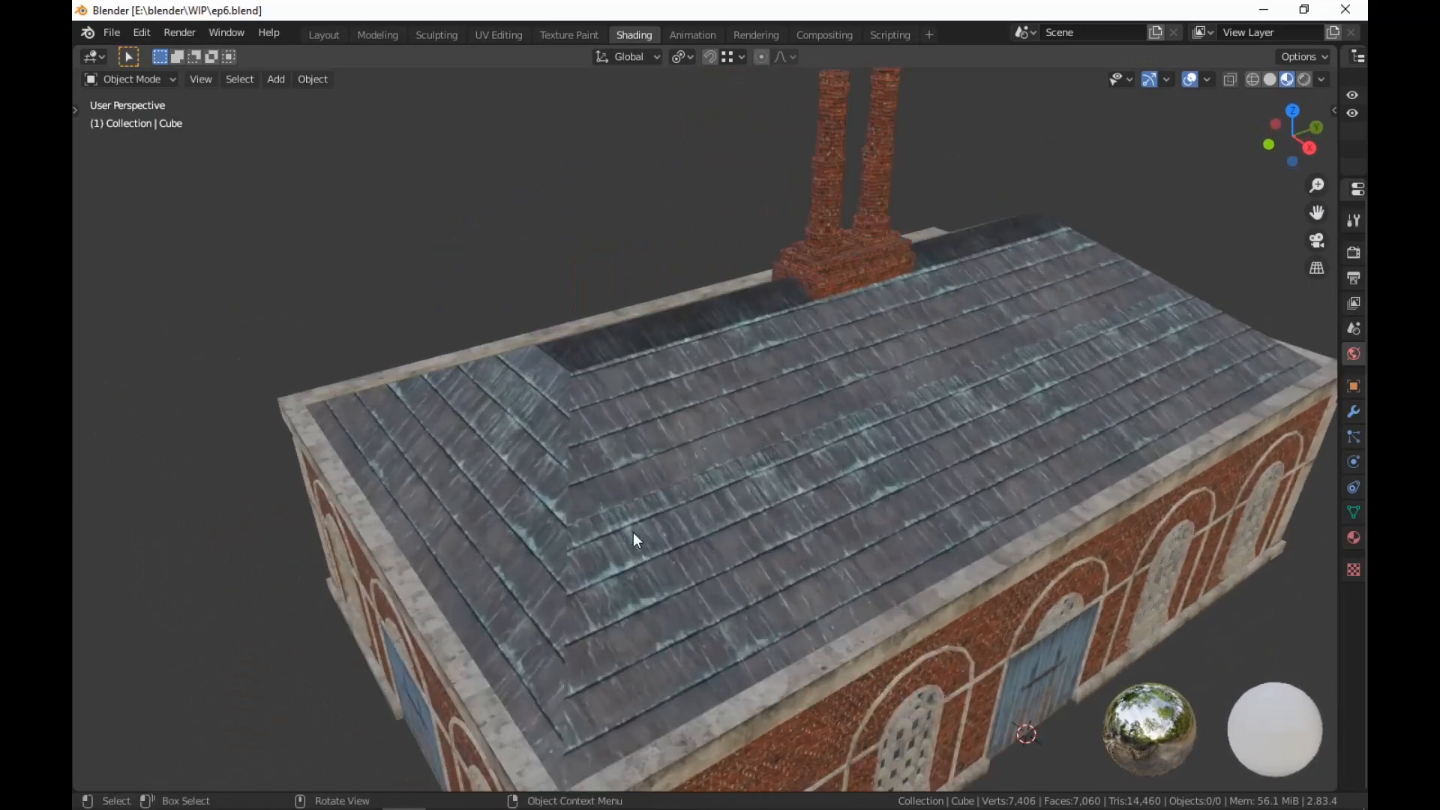
mouse_move(462, 461)
middle_down()
mouse_move(828, 561)
mouse_move(831, 521)
mouse_move(930, 514)
mouse_move(925, 528)
mouse_move(921, 490)
mouse_move(907, 495)
mouse_move(911, 585)
mouse_move(908, 572)
middle_up()
scroll(835, 523, up, 2)
scroll(863, 537, up, 2)
click(489, 33)
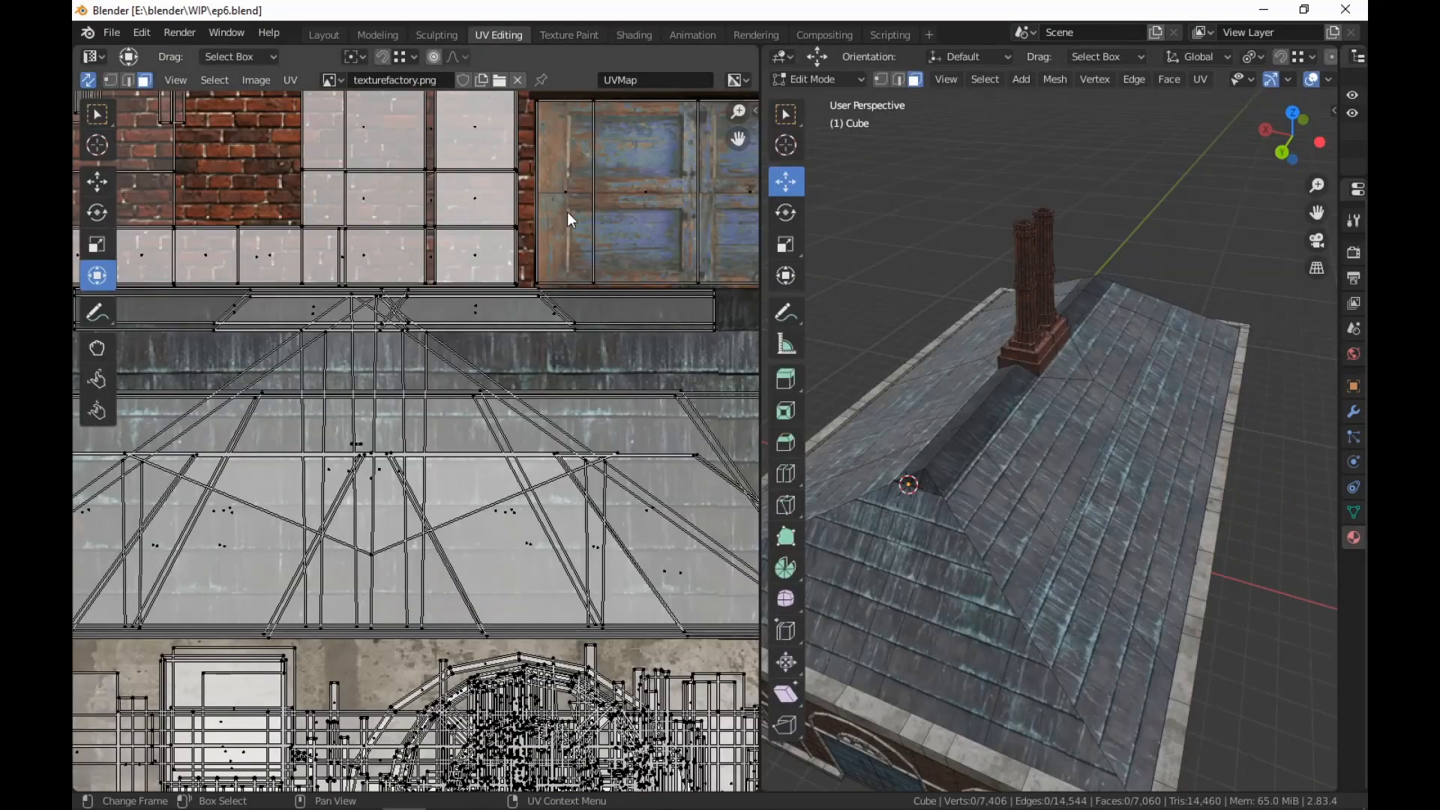
scroll(568, 213, down, 4)
middle_drag(606, 318, 516, 480)
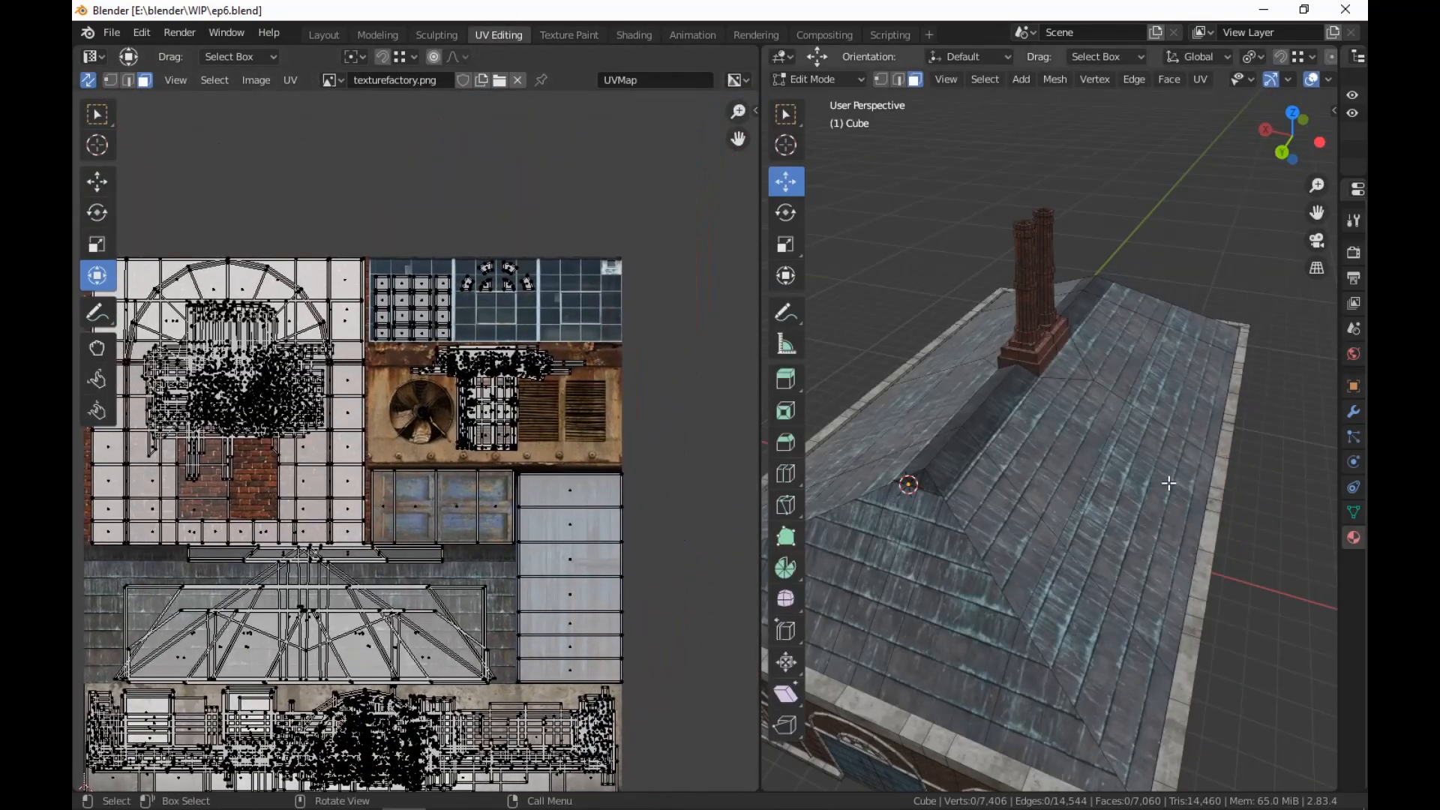
shift+middle_drag(1175, 626, 1048, 521)
scroll(1081, 515, up, 3)
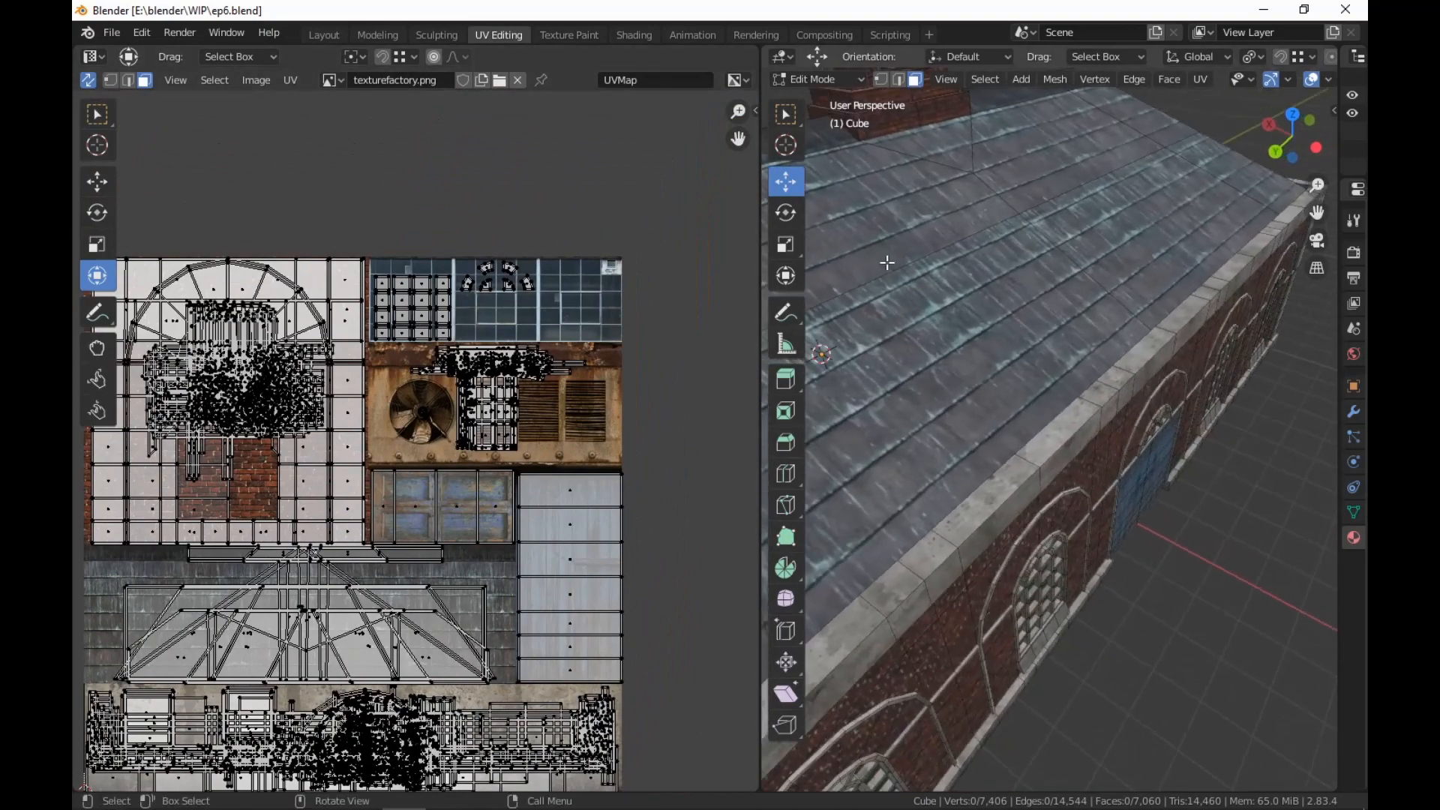
Select four matching ledge faces along the roof edge, one near each end of both long sides
click(378, 34)
scroll(968, 443, down, 4)
middle_drag(968, 443, 676, 303)
shift+middle_drag(853, 551, 975, 285)
scroll(978, 293, up, 1)
middle_drag(979, 309, 934, 461)
scroll(991, 417, down, 1)
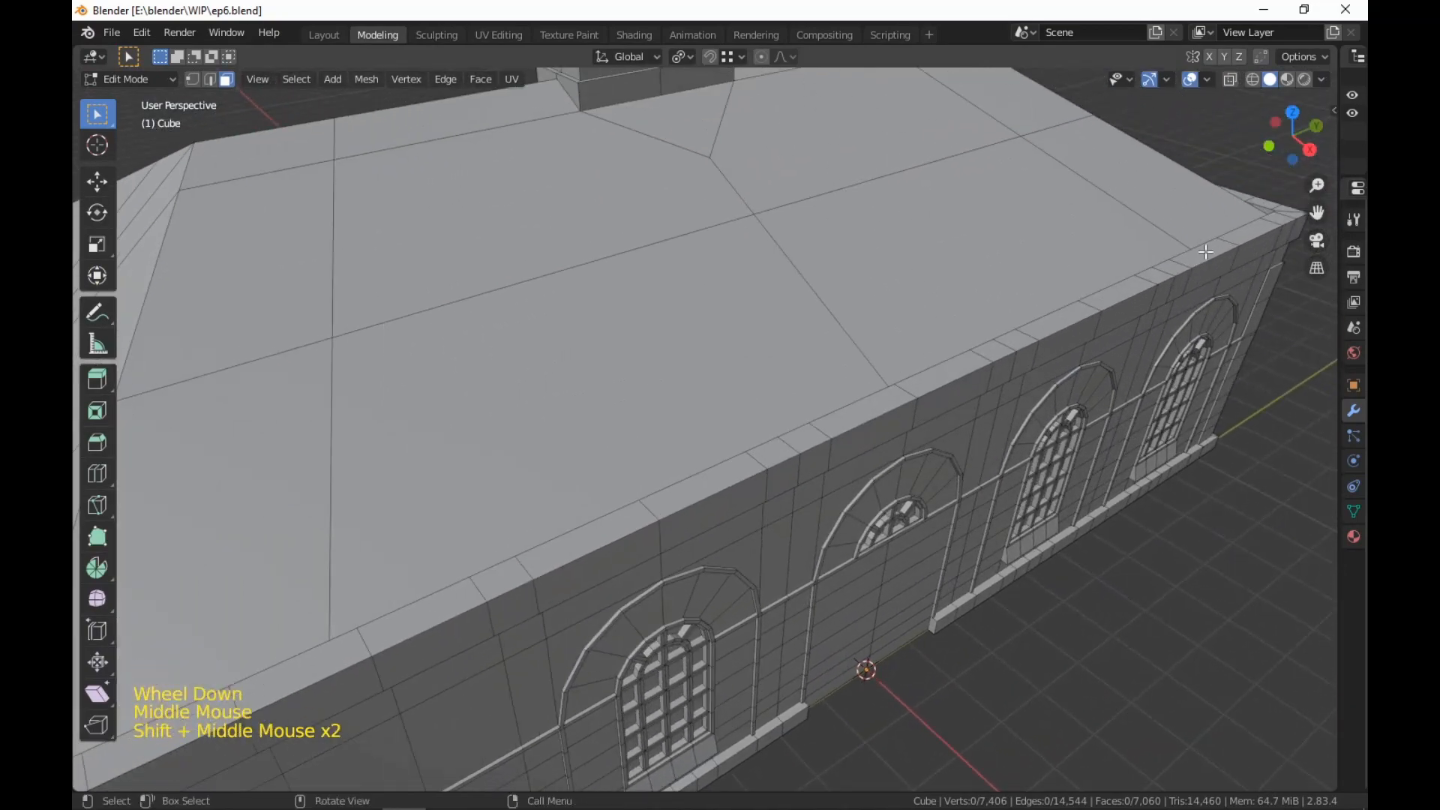
shift+middle_drag(1092, 470, 1176, 388)
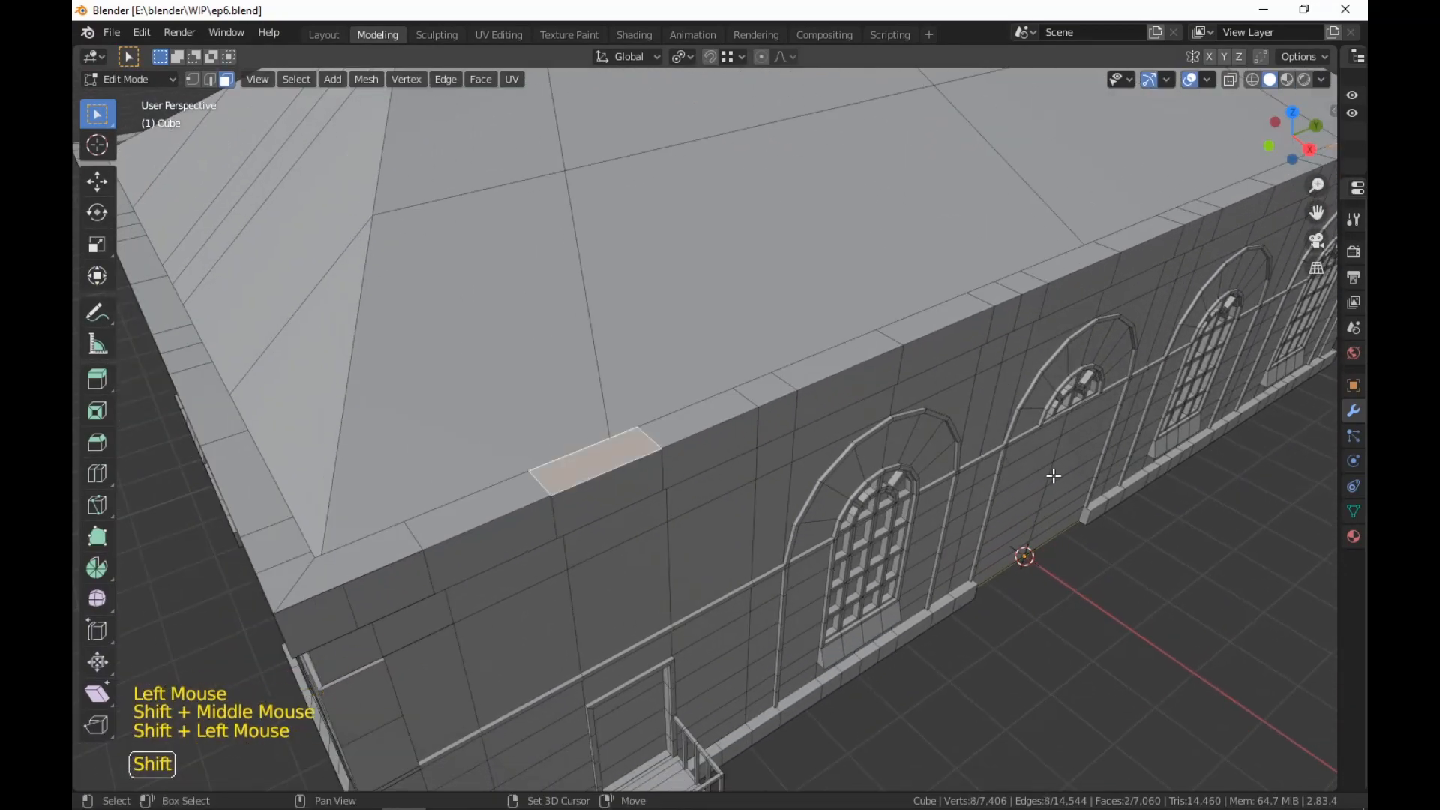
shift+middle_drag(1054, 475, 1048, 595)
scroll(784, 578, down, 2)
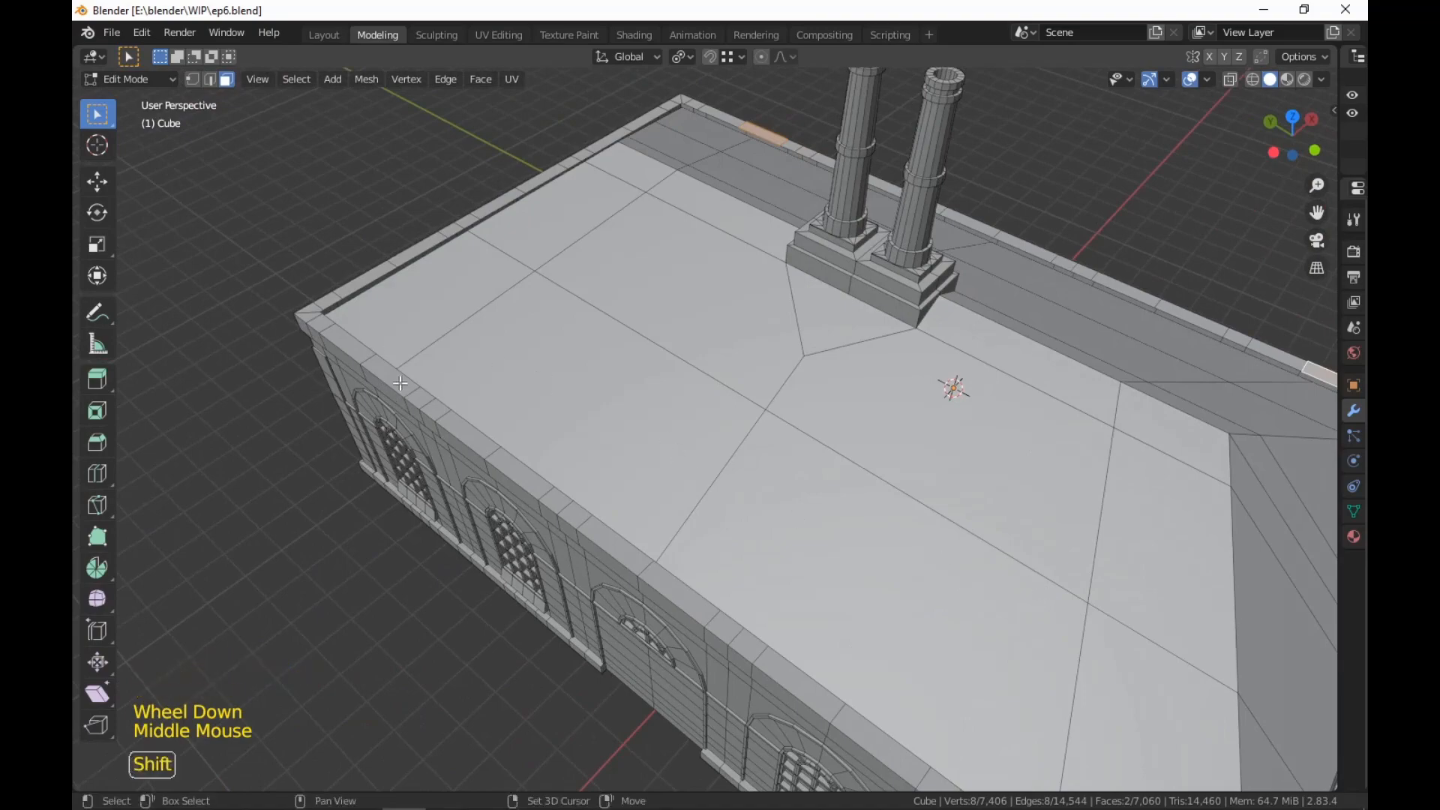
shift+middle_drag(922, 593, 767, 424)
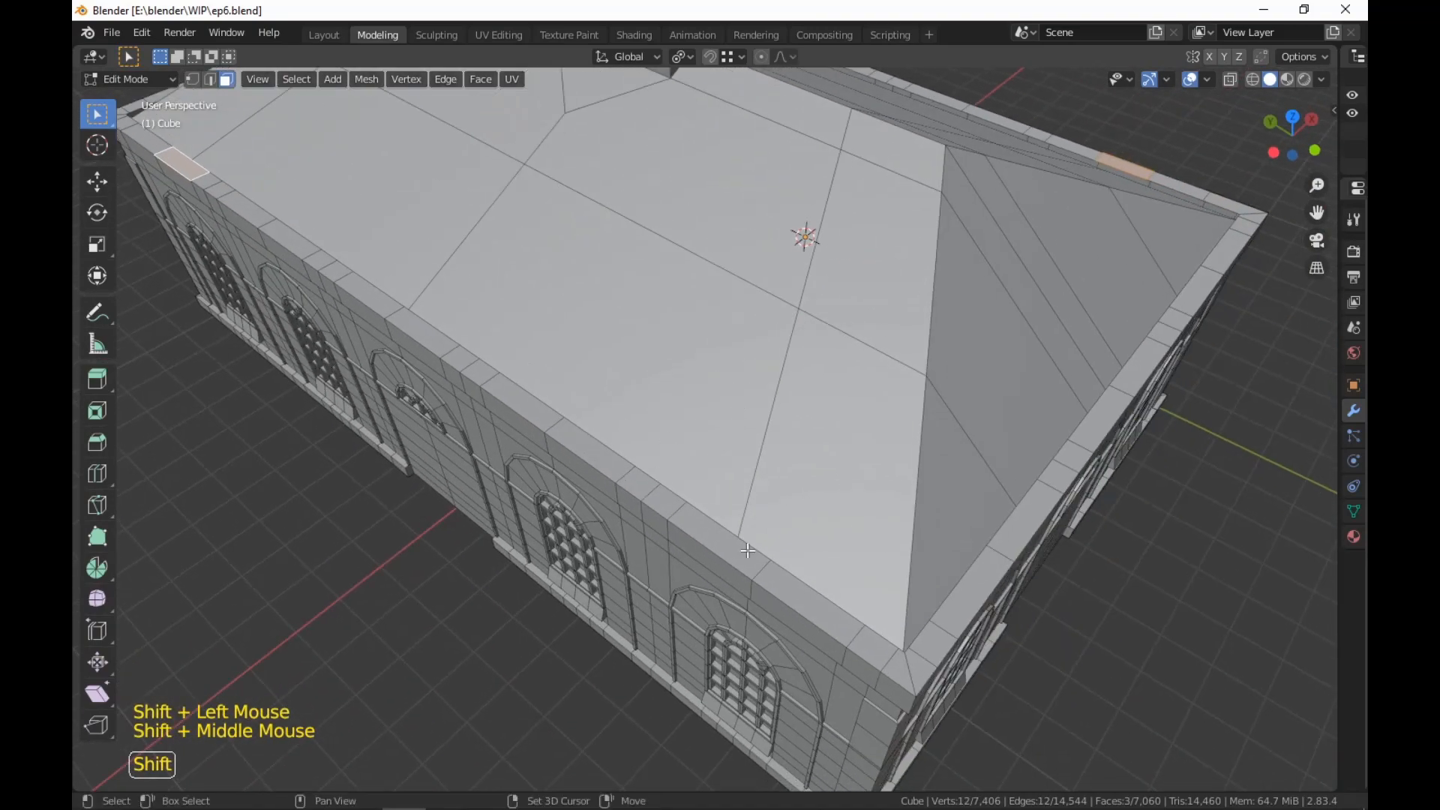
middle_drag(757, 549, 941, 637)
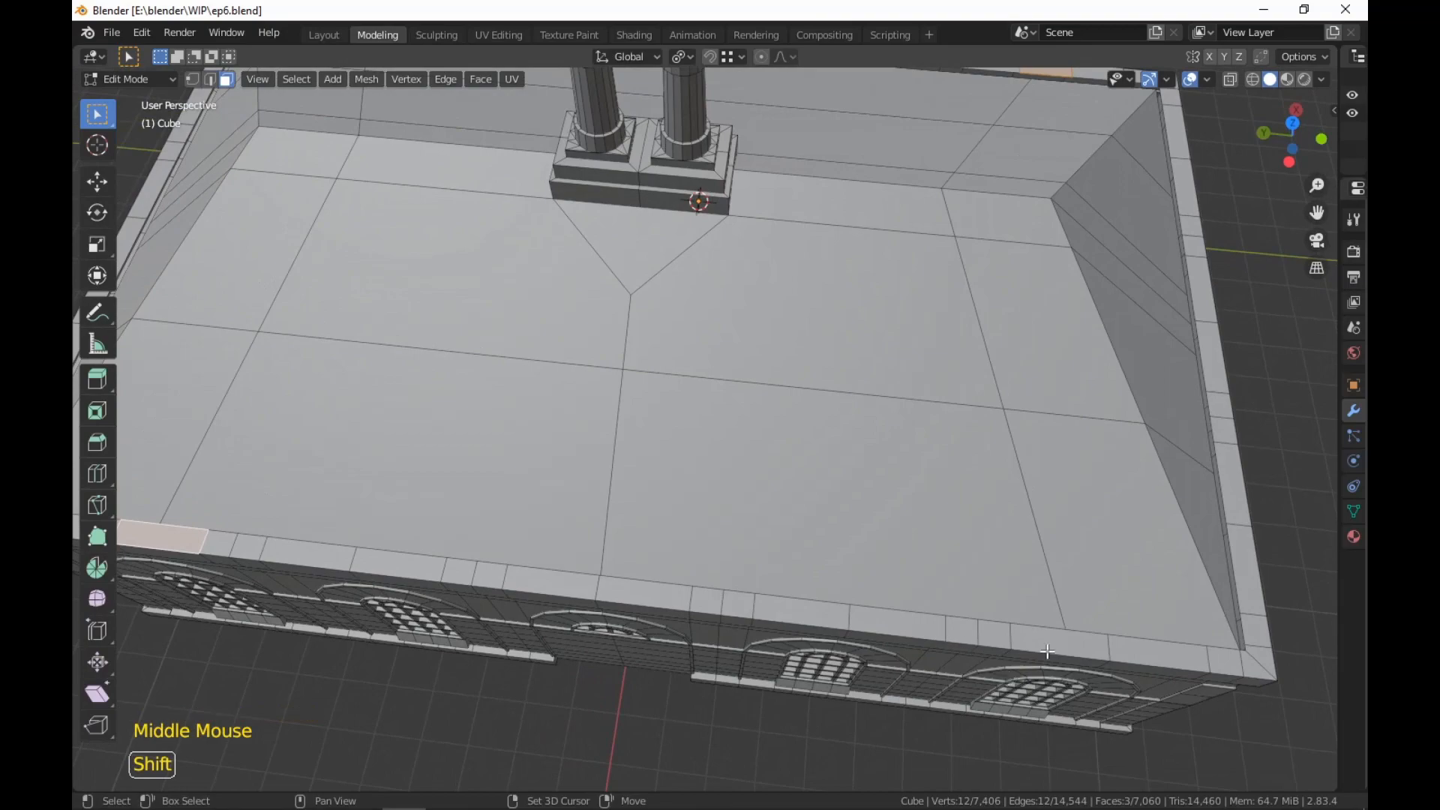
shift+middle_drag(1146, 647, 1039, 690)
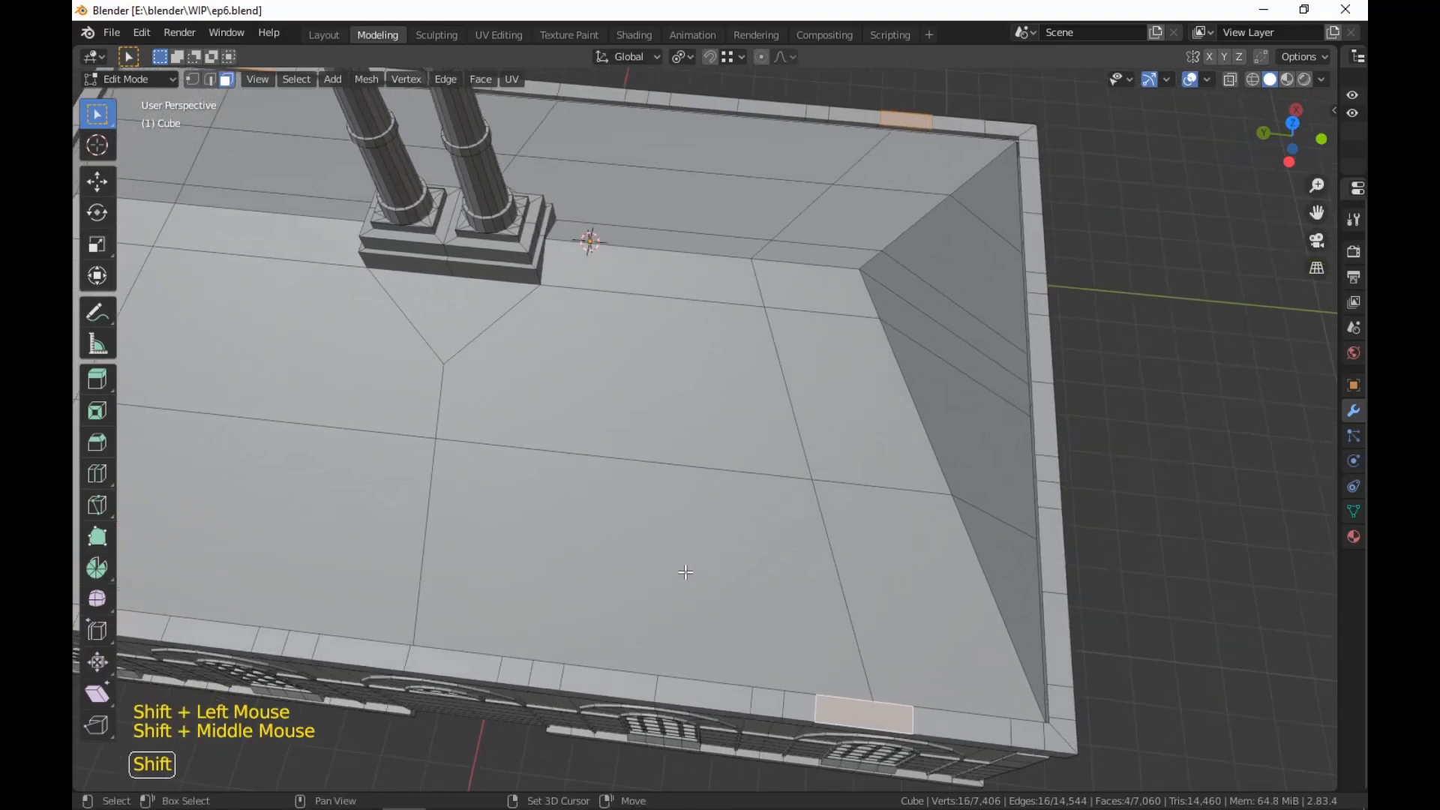
shift+middle_drag(686, 573, 1186, 569)
scroll(1173, 508, up, 3)
shift+scroll(1173, 508, up, 2)
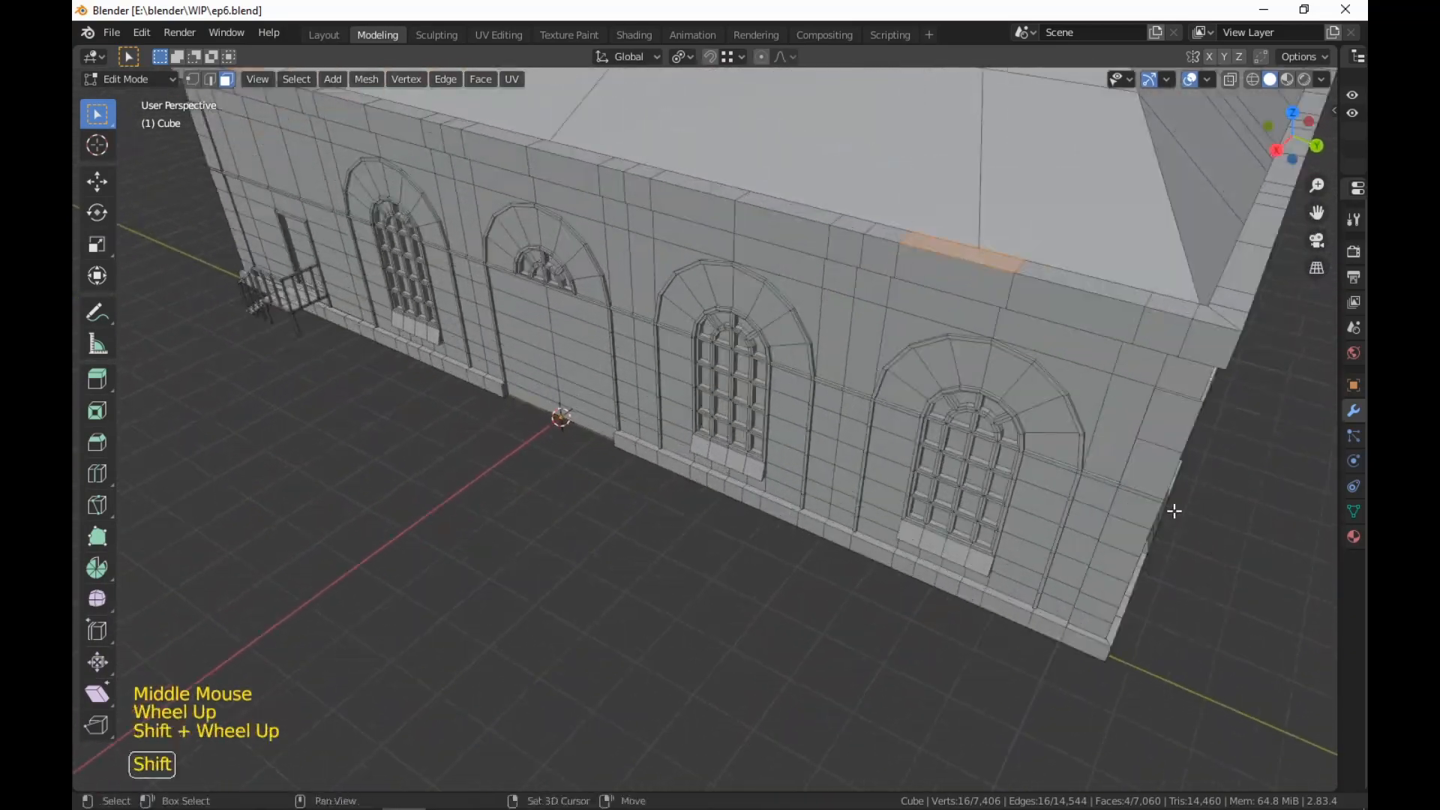
shift+middle_drag(1173, 507, 550, 519)
Extrude the single ledge face above the stair door upward by about 0.59 m and add an edge loop near the block's base
click(426, 506)
middle_drag(426, 506, 841, 606)
key(e)
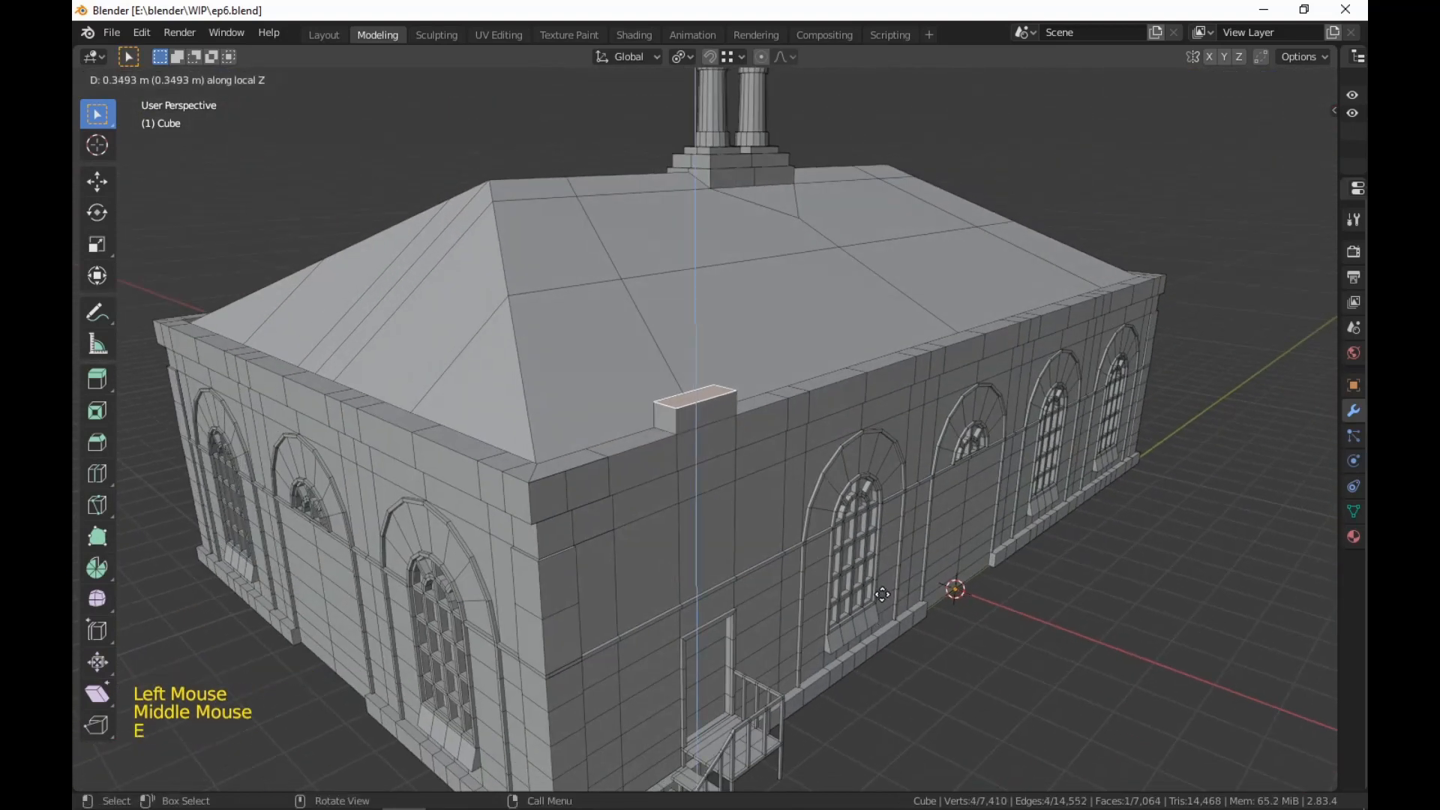
click(886, 576)
middle_drag(886, 576, 967, 607)
scroll(916, 604, up, 2)
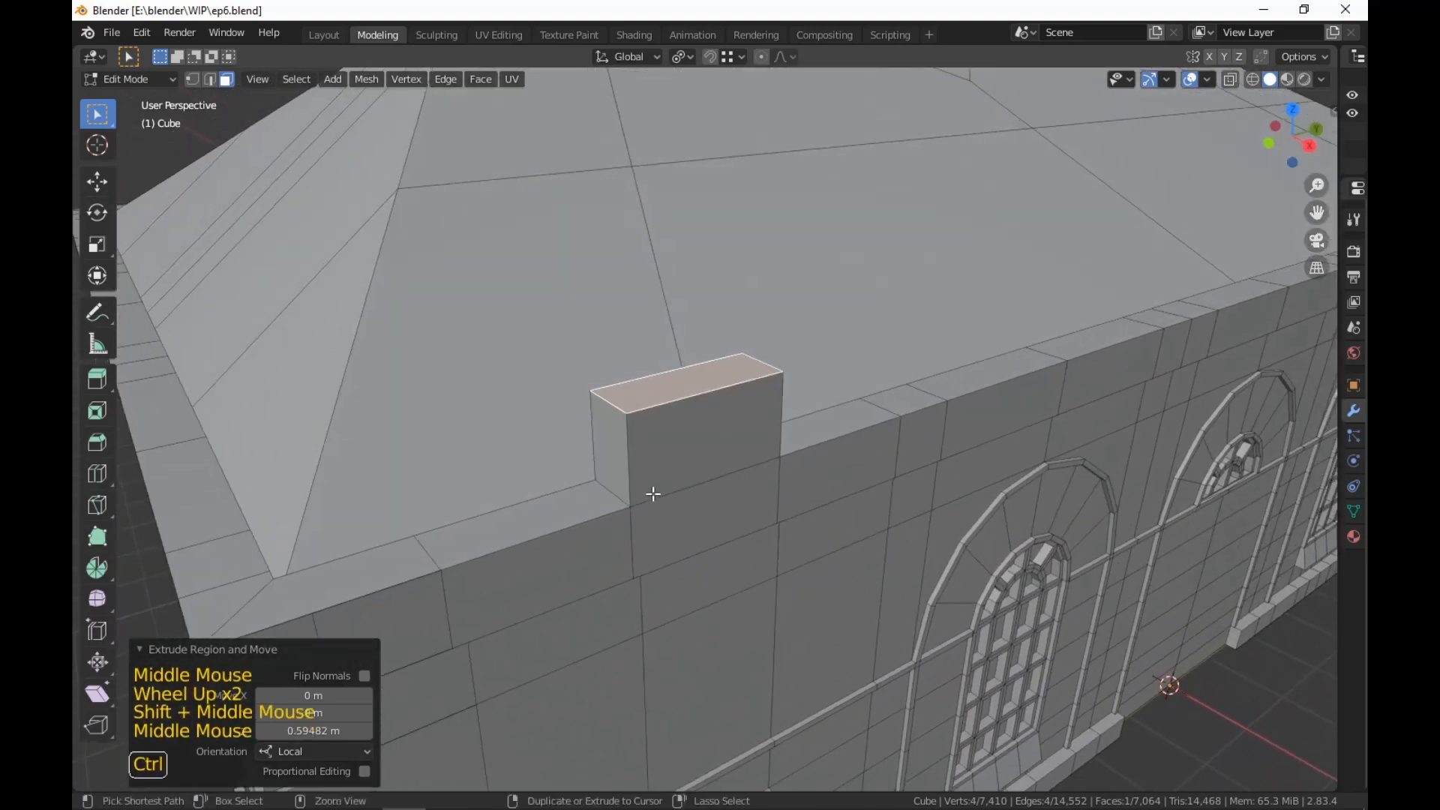
key(ctrl+r)
click(625, 492)
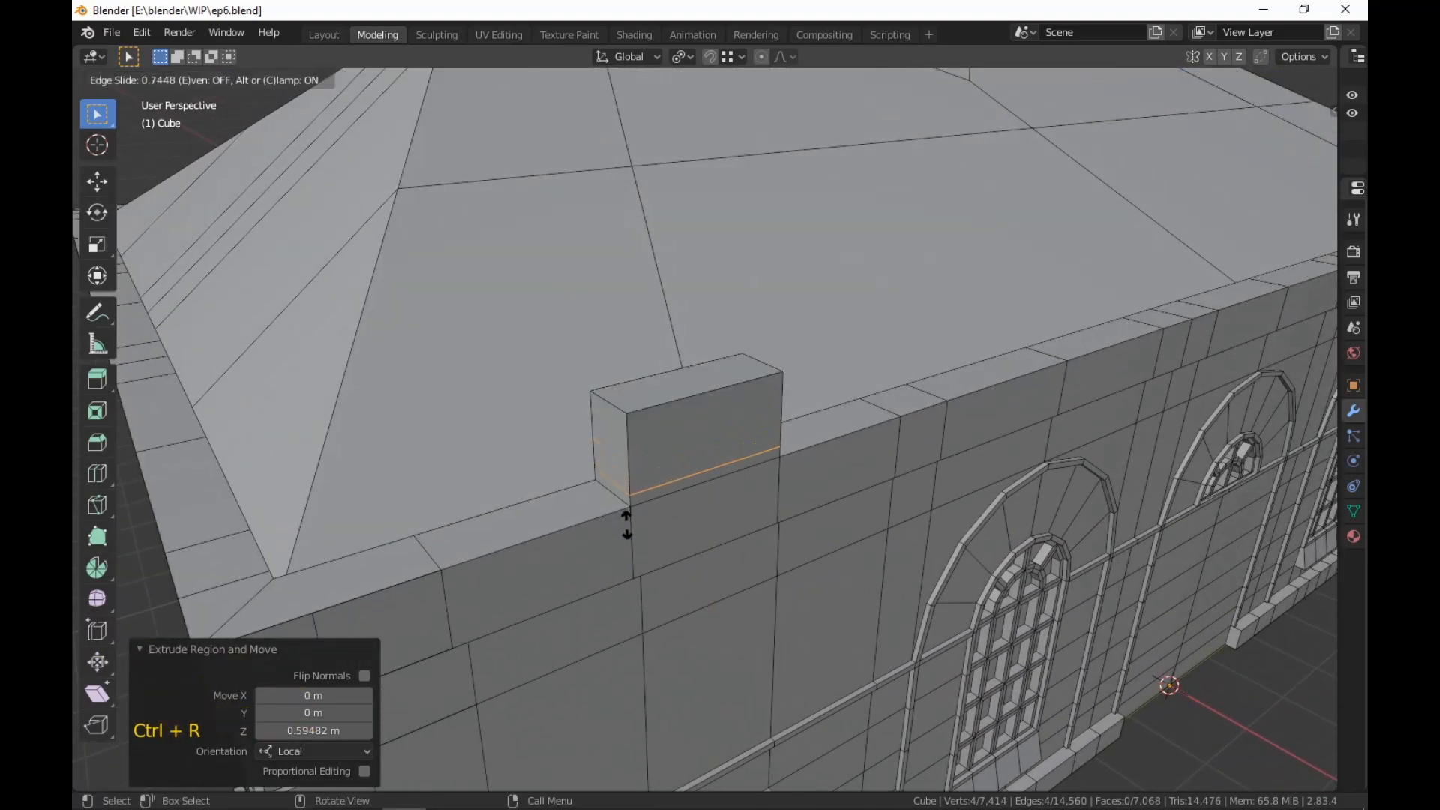
click(627, 525)
Select the block's faces above the new edge loop, extrude them in place and scale them to 0.854 in X and Y
key(3)
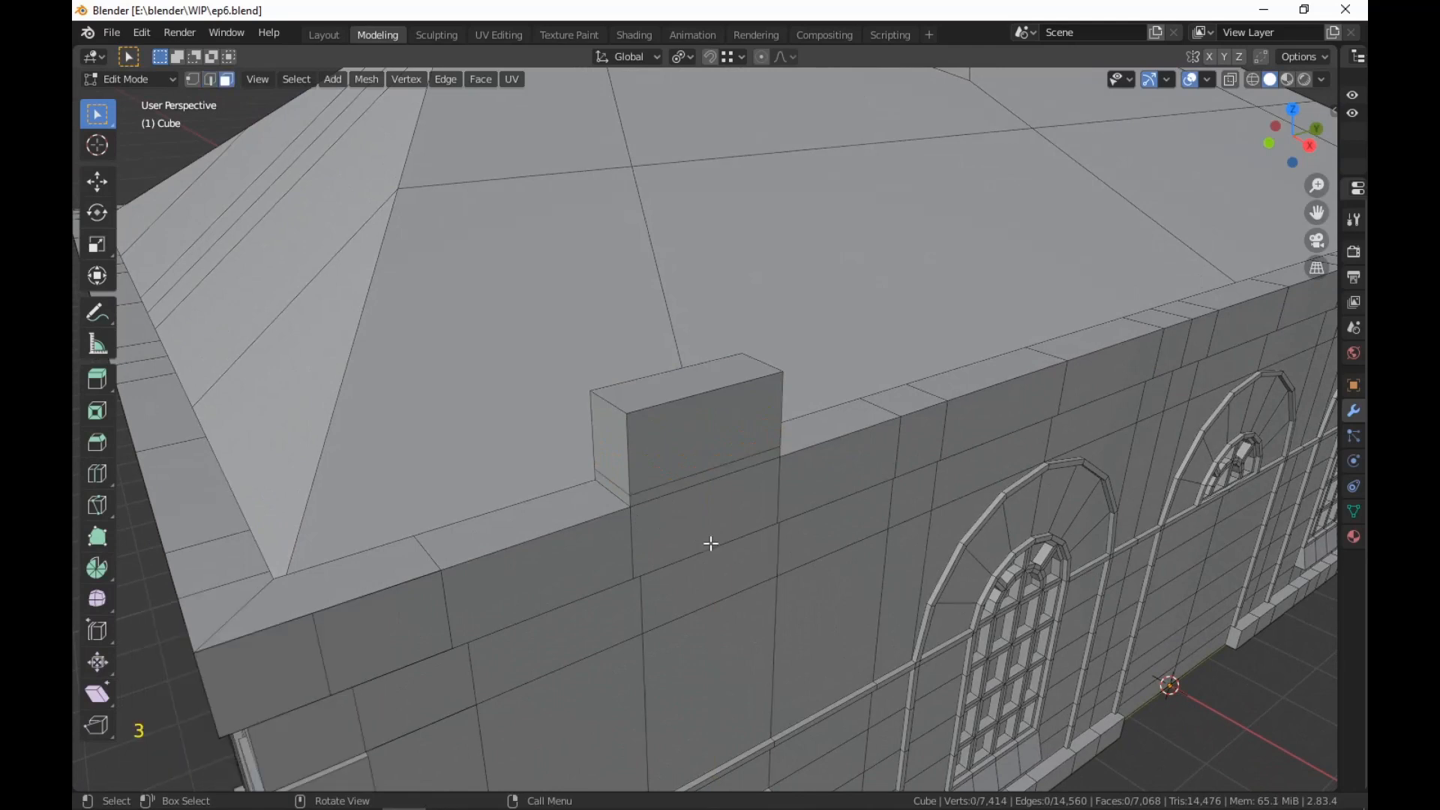
alt+click(628, 455)
shift+click(709, 378)
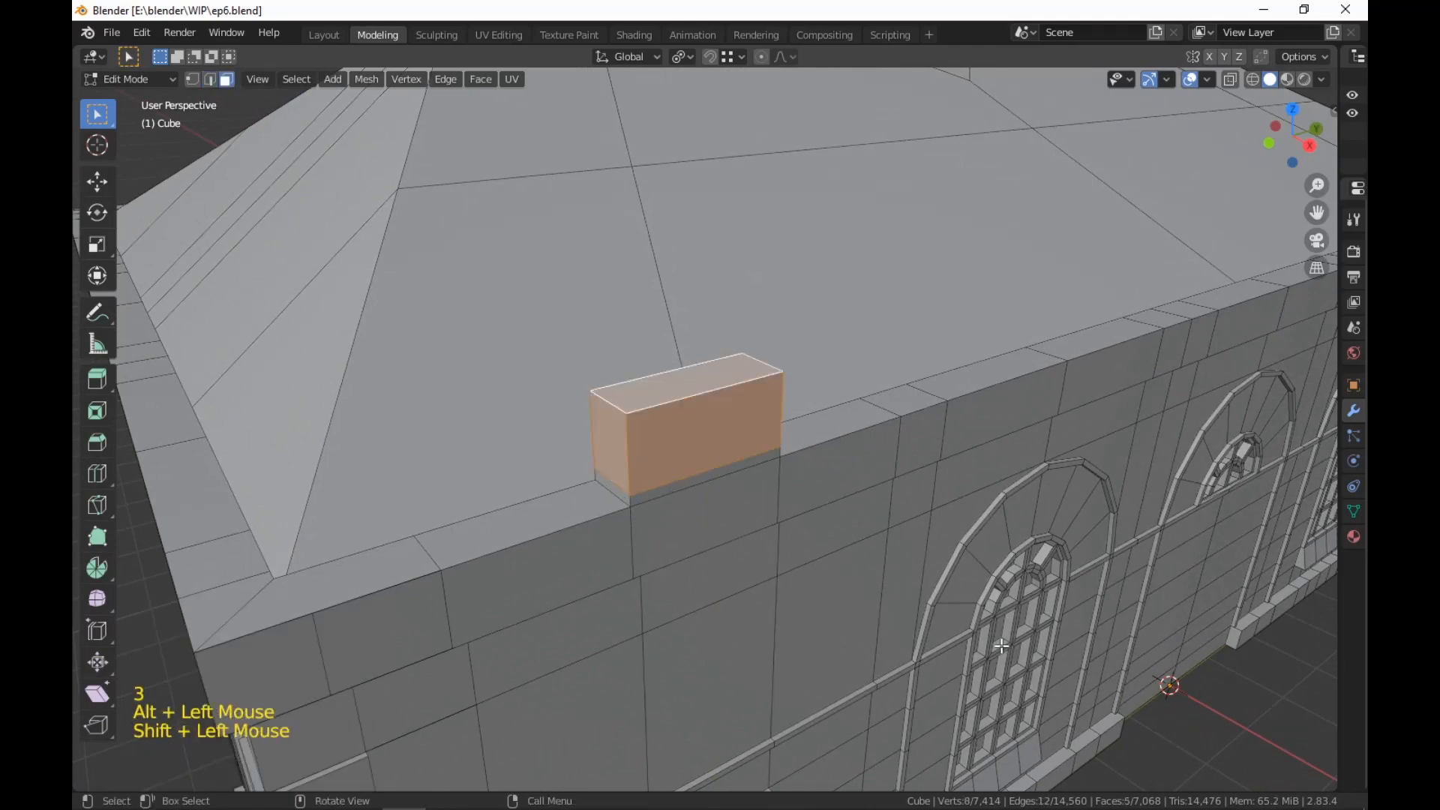
key(e)
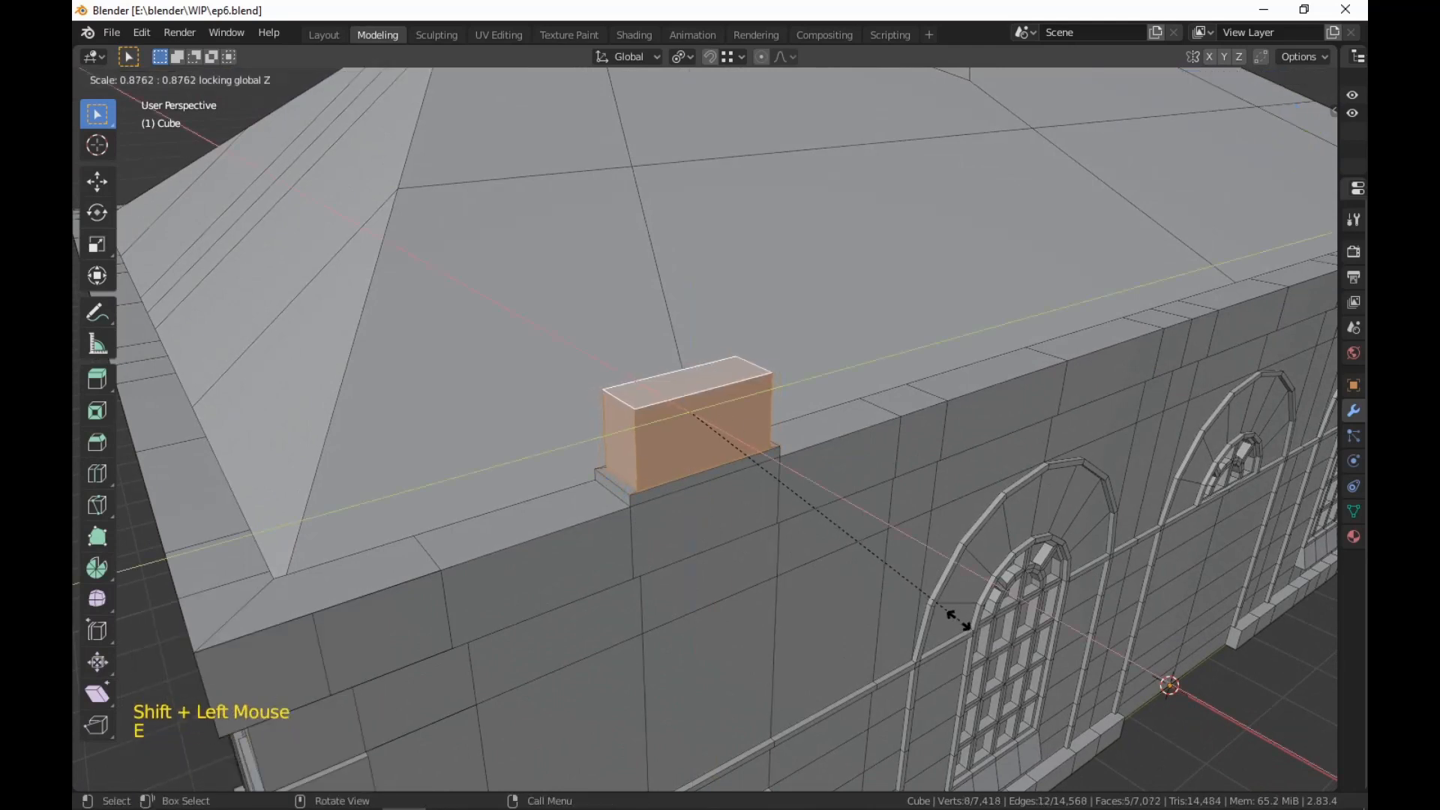
click(952, 617)
scroll(990, 656, up, 1)
middle_drag(951, 617, 995, 657)
shift+middle_drag(957, 604, 1023, 639)
scroll(1038, 663, down, 2)
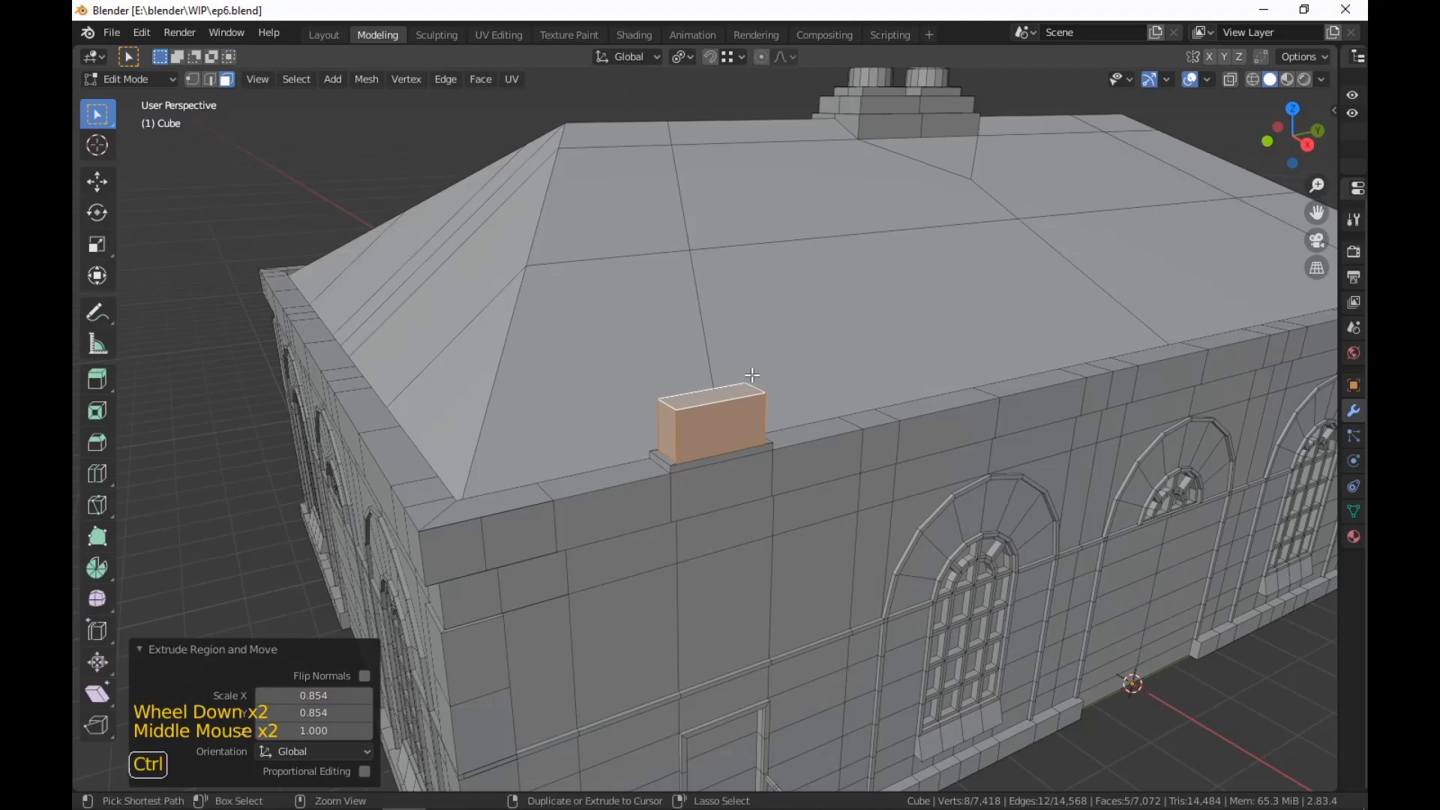
Grow the selection to the whole block, unwrap it with Smart UV Project, and move its islands below the factory texture
key(ctrl+KP_Add)
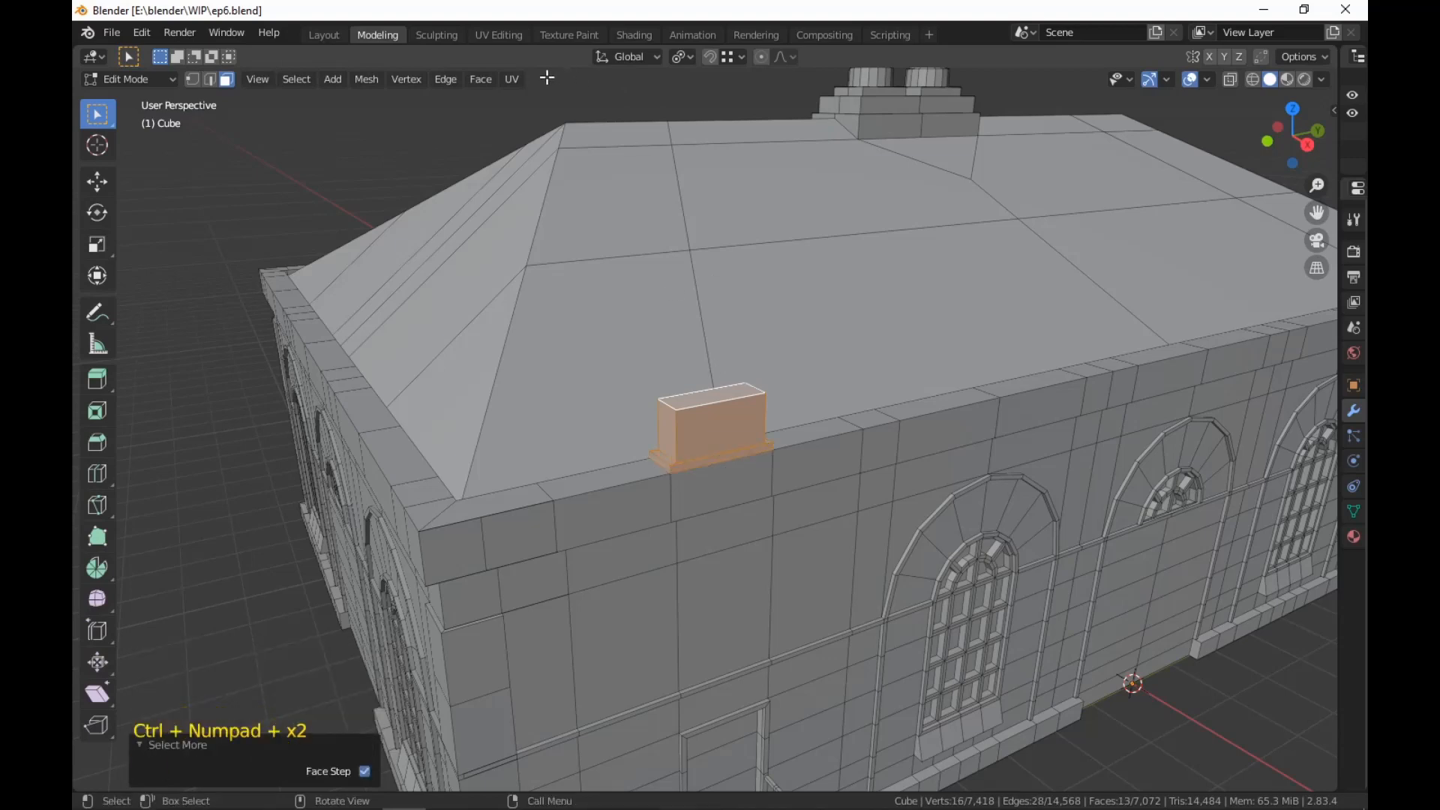
click(499, 34)
right_click(975, 370)
mouse_move(979, 371)
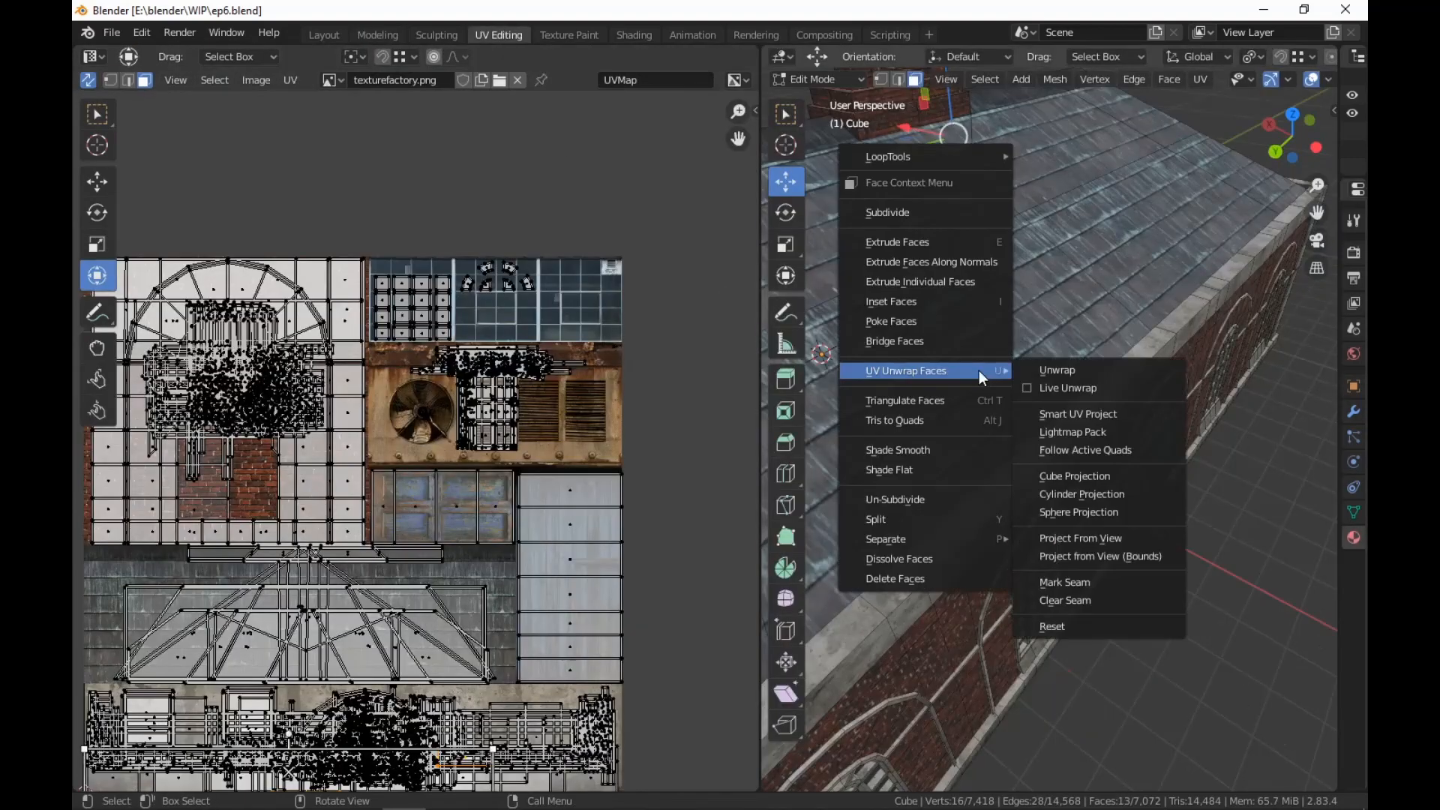
click(1110, 413)
click(1146, 549)
scroll(664, 539, down, 1)
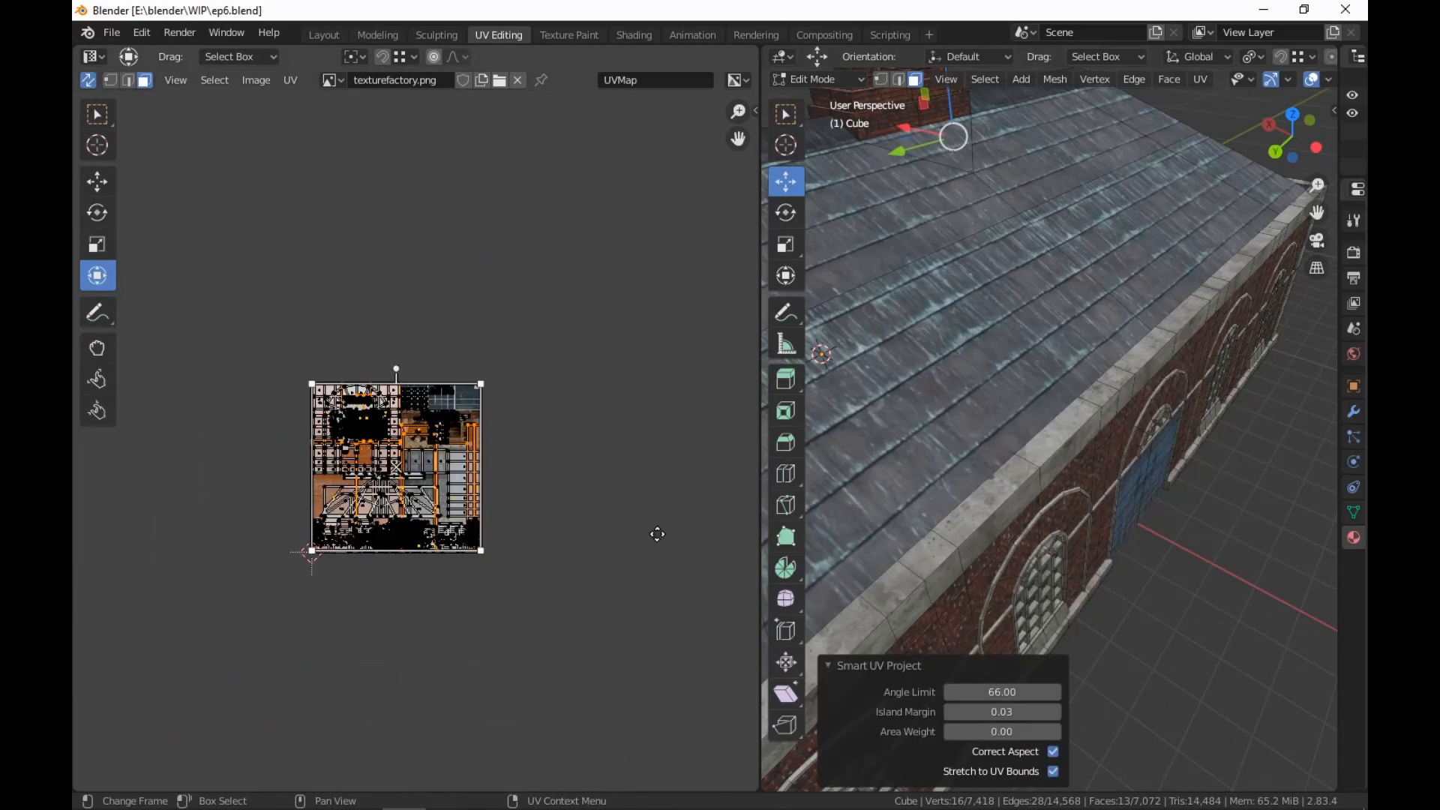
key(g)
click(654, 84)
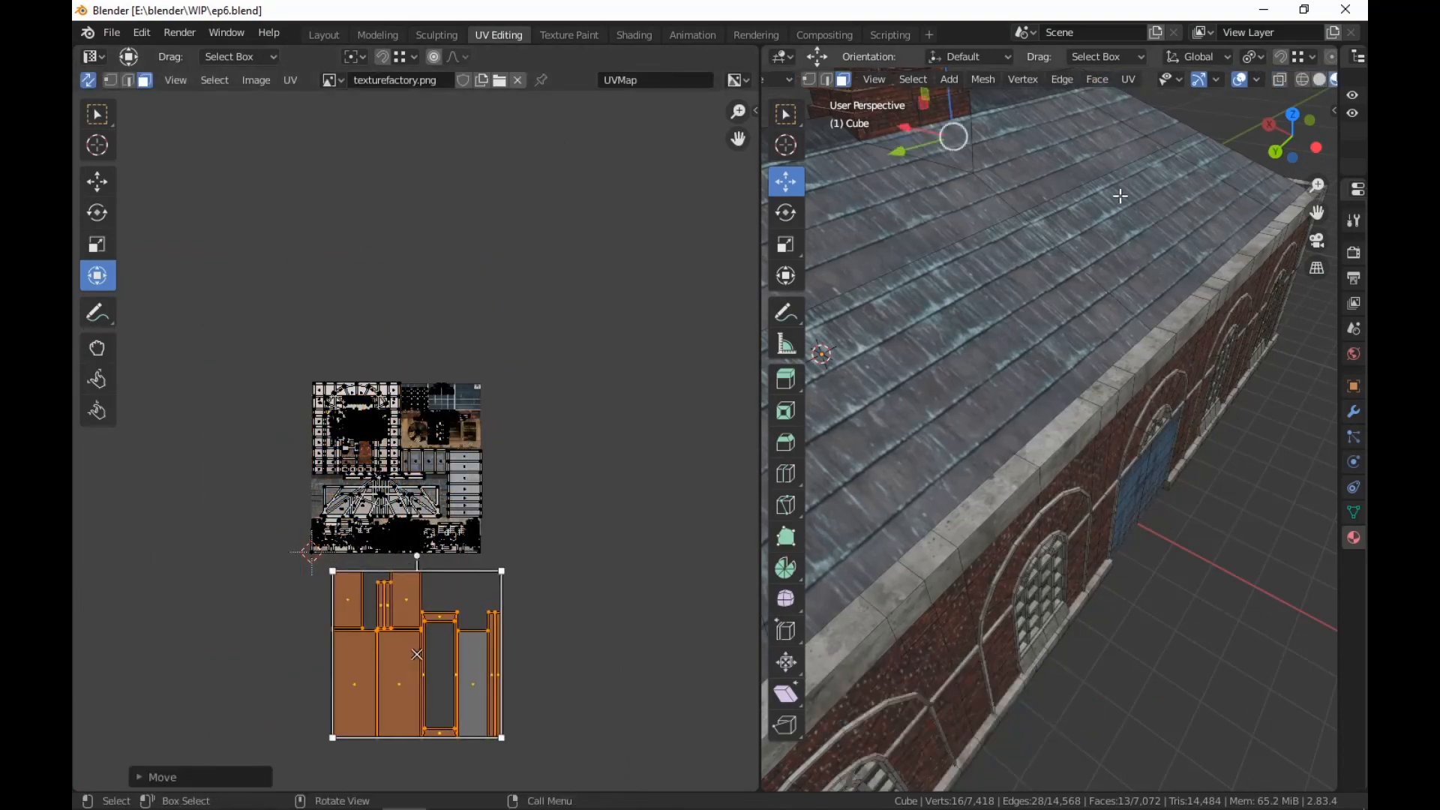
Select the block's large outward-facing face and rotate its UV island a quarter turn so it lies horizontally
scroll(1121, 195, down, 5)
middle_drag(1080, 293, 865, 321)
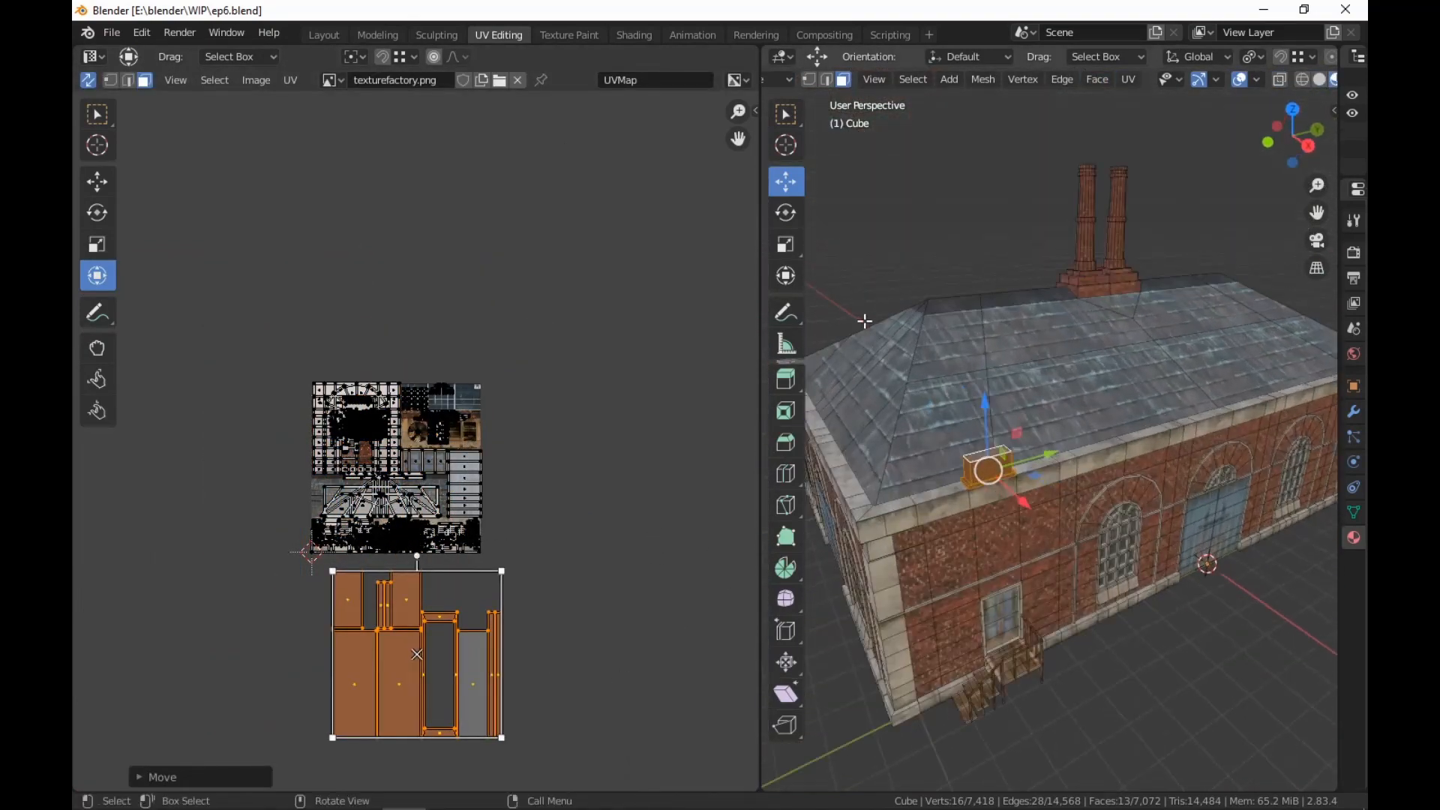
scroll(960, 315, up, 5)
scroll(1047, 369, up, 3)
middle_drag(1050, 369, 1068, 345)
middle_drag(499, 458, 524, 325)
scroll(524, 326, up, 2)
click(939, 343)
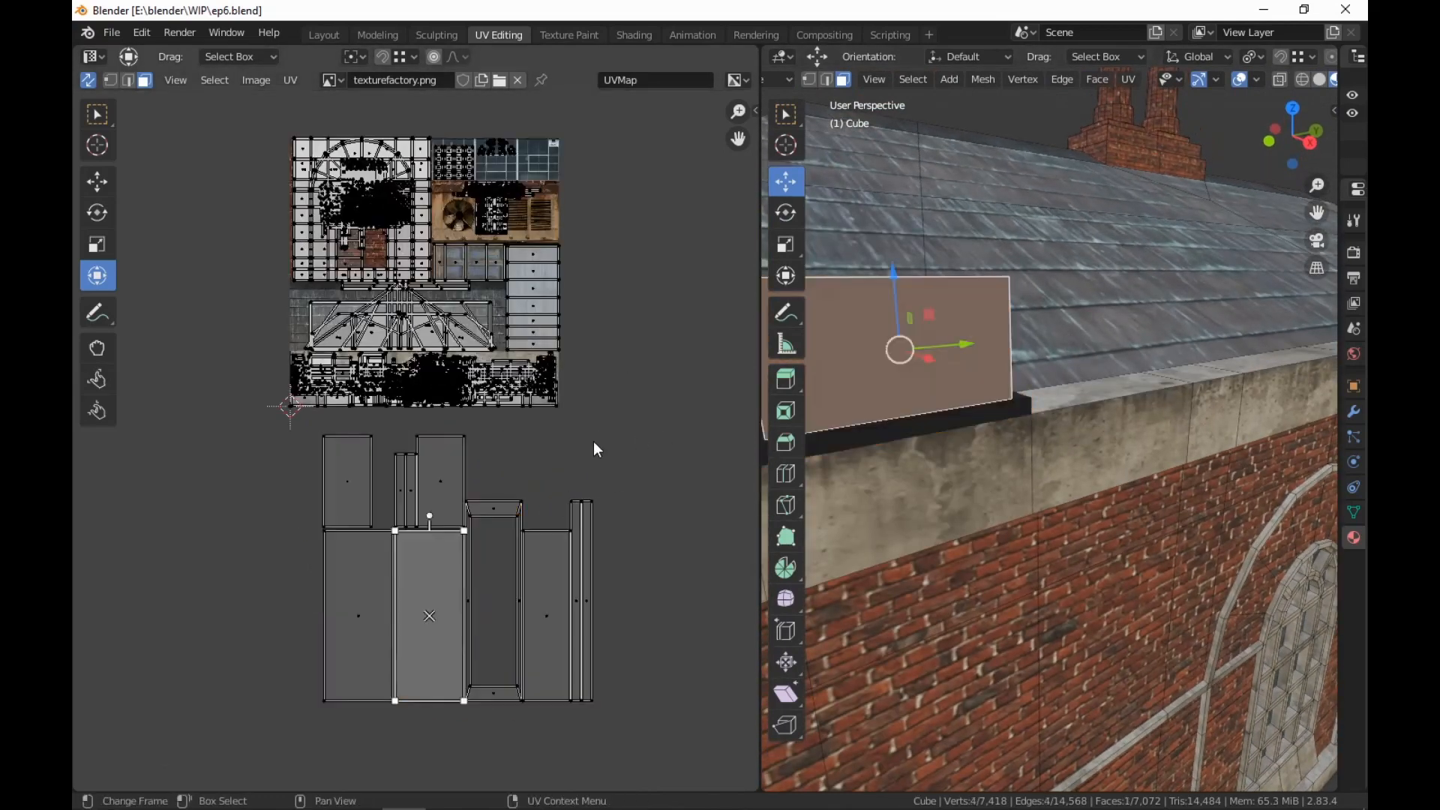
key(r)
click(525, 715)
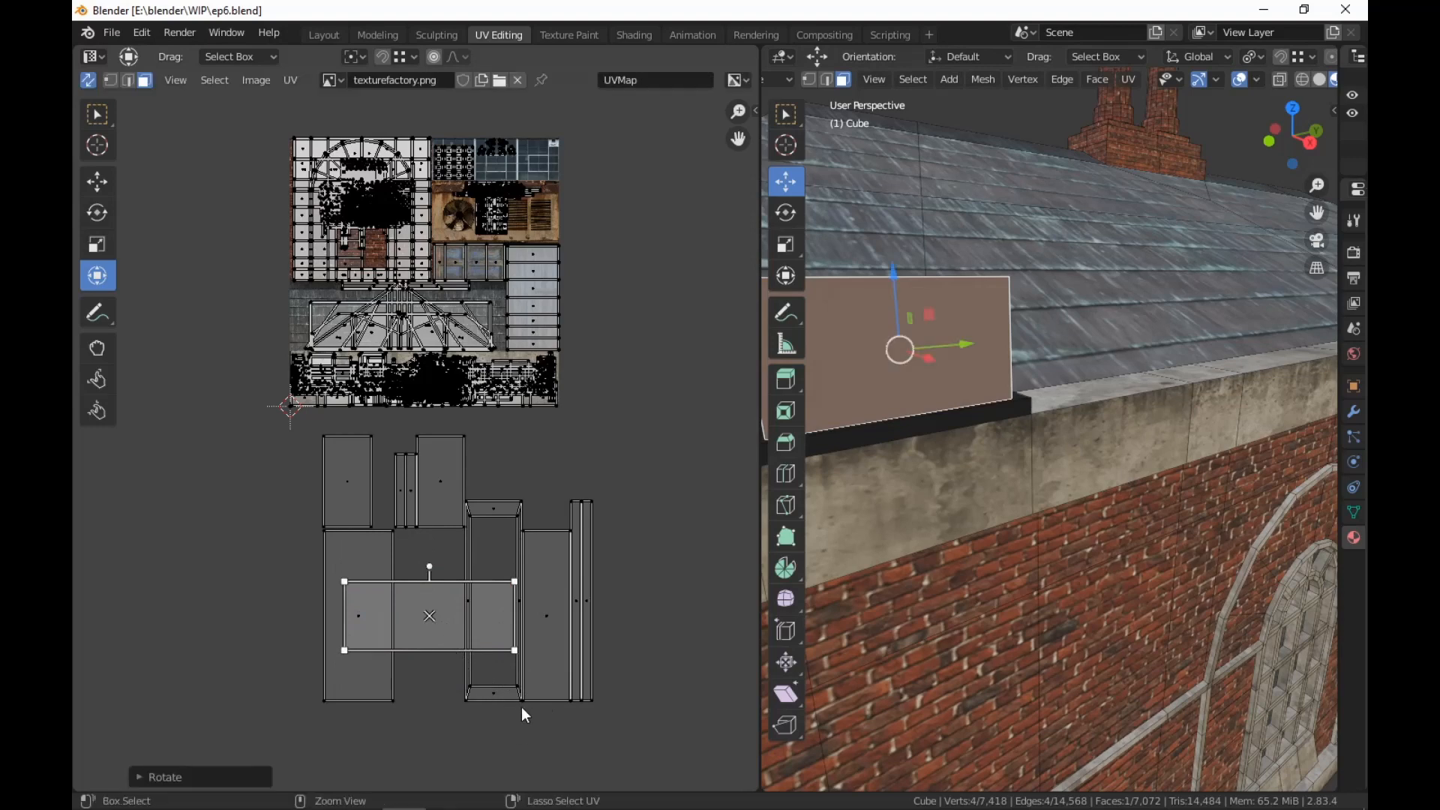
Move the outward face's UV island onto the rusty fan unit in the texture and scale it down to fit inside
key(g)
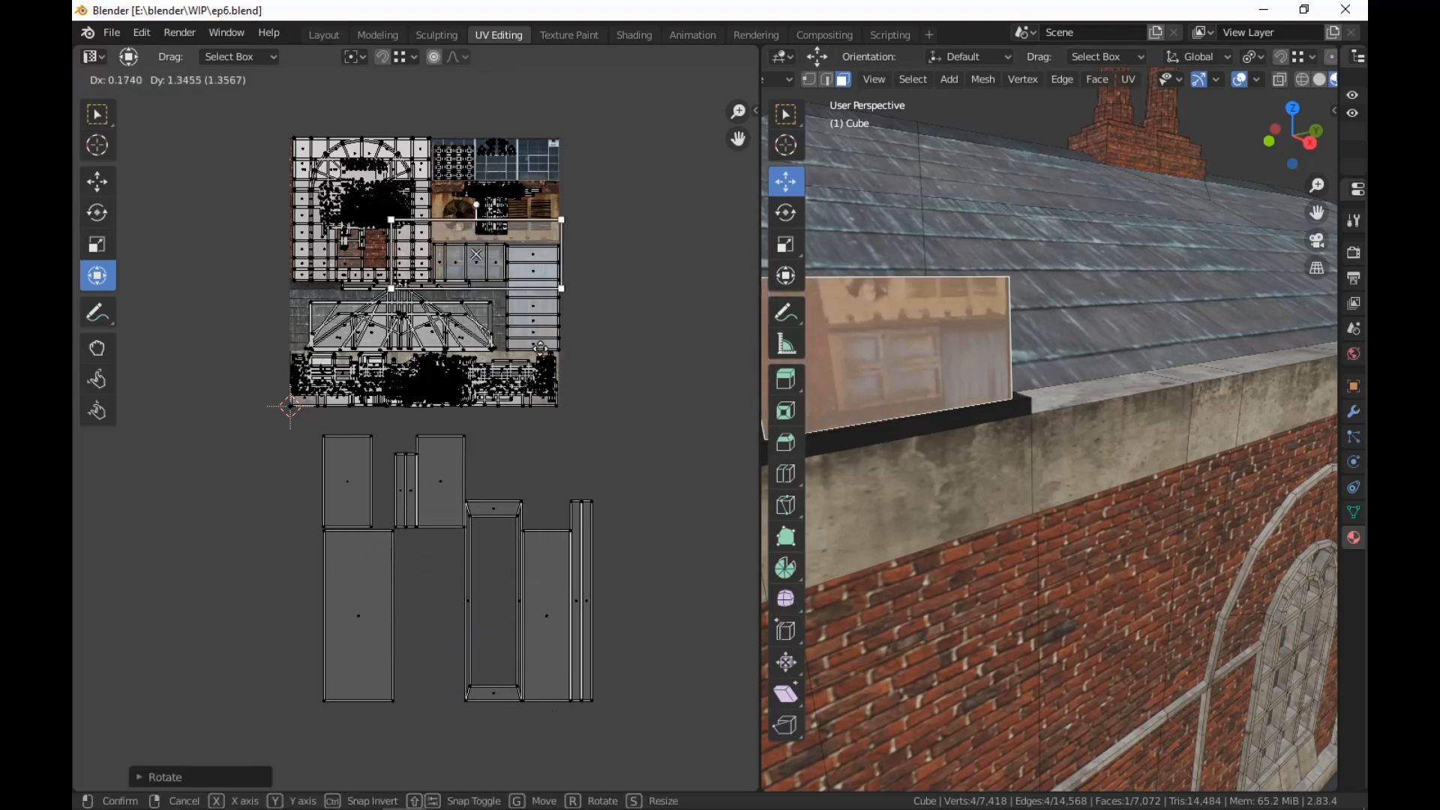
click(560, 320)
scroll(562, 520, up, 3)
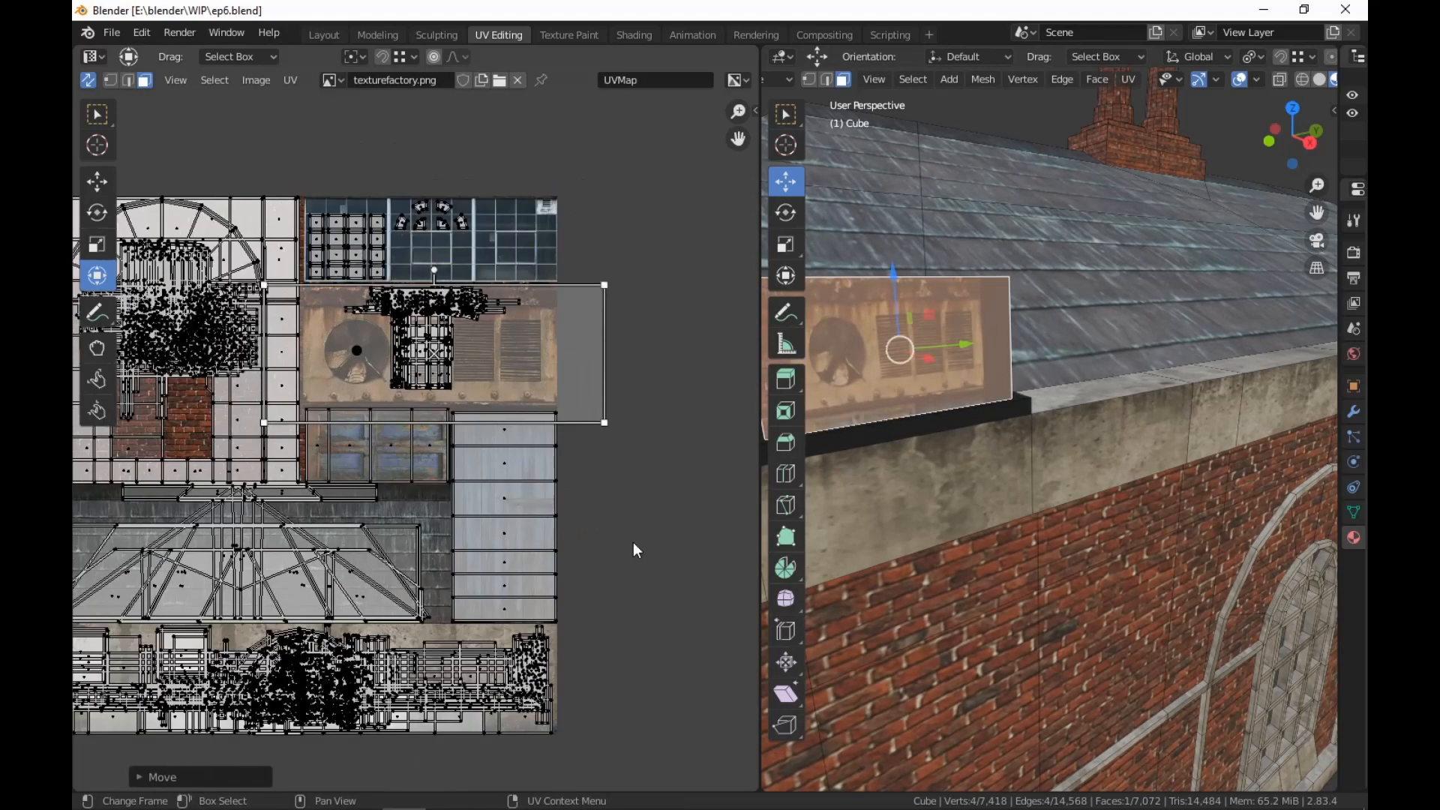
key(s)
click(567, 489)
middle_drag(567, 492, 576, 553)
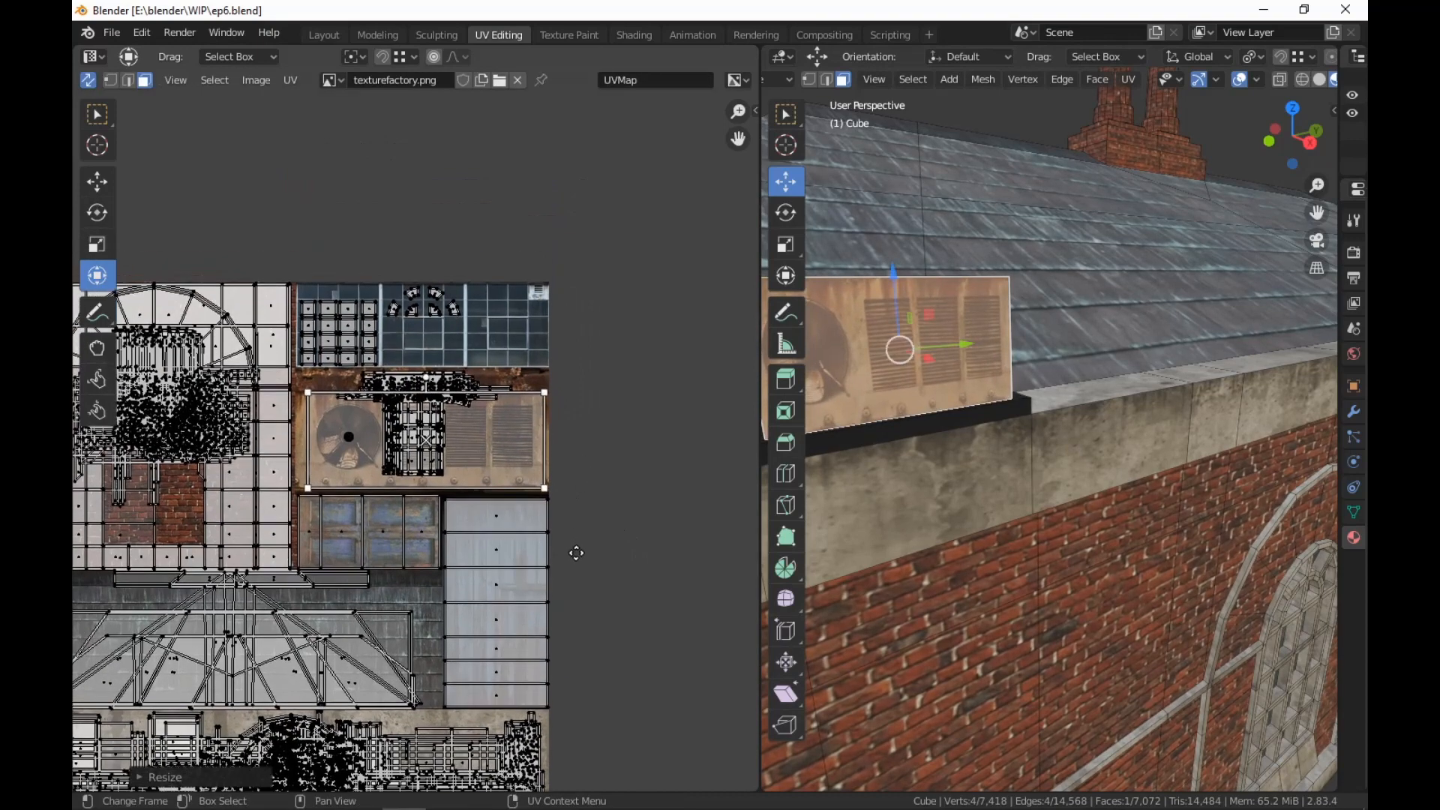
Shrink the outward face's island by a factor of about 0.97 and nudge it to frame the fan and vents
scroll(576, 555, up, 2)
middle_drag(908, 567, 964, 567)
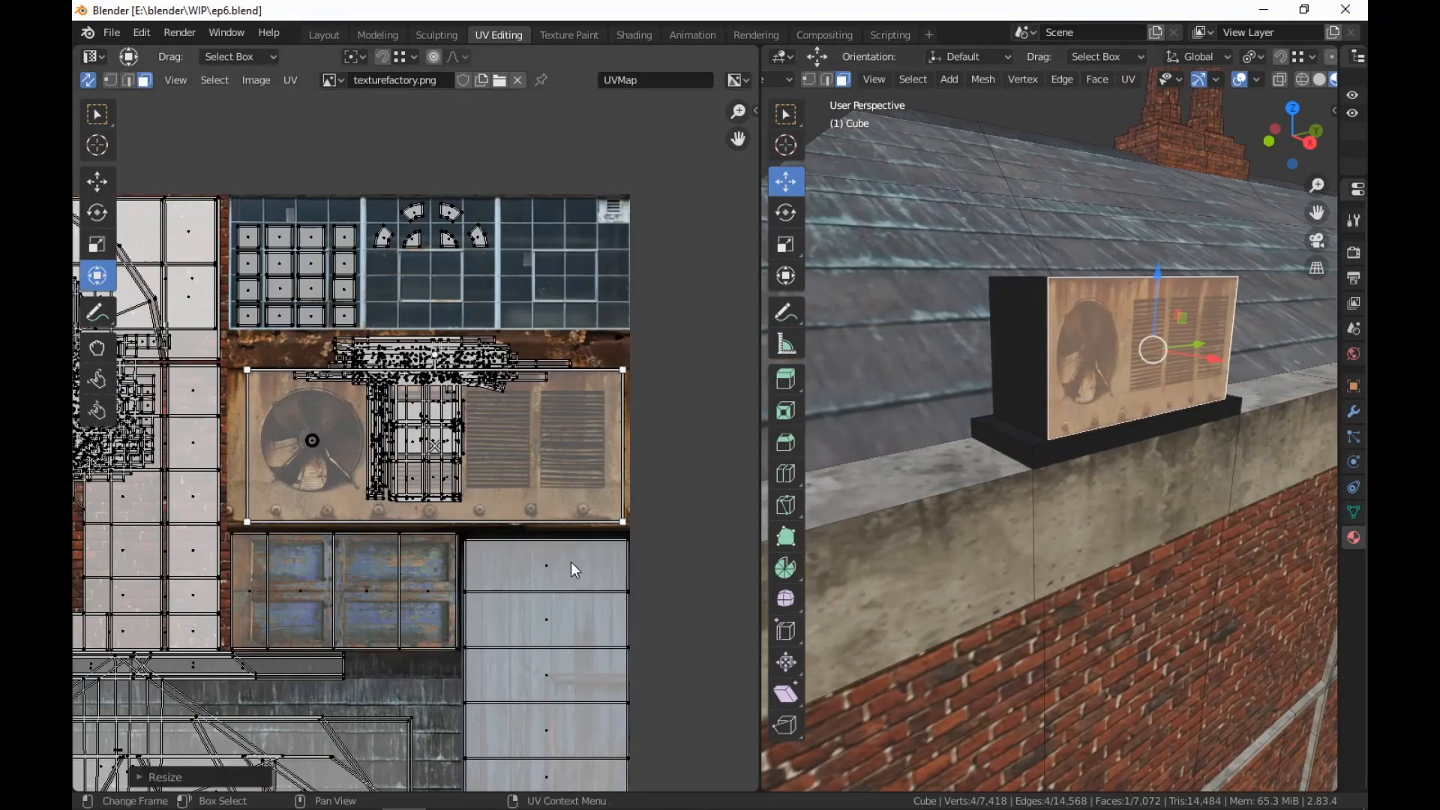
scroll(576, 566, up, 2)
key(g)
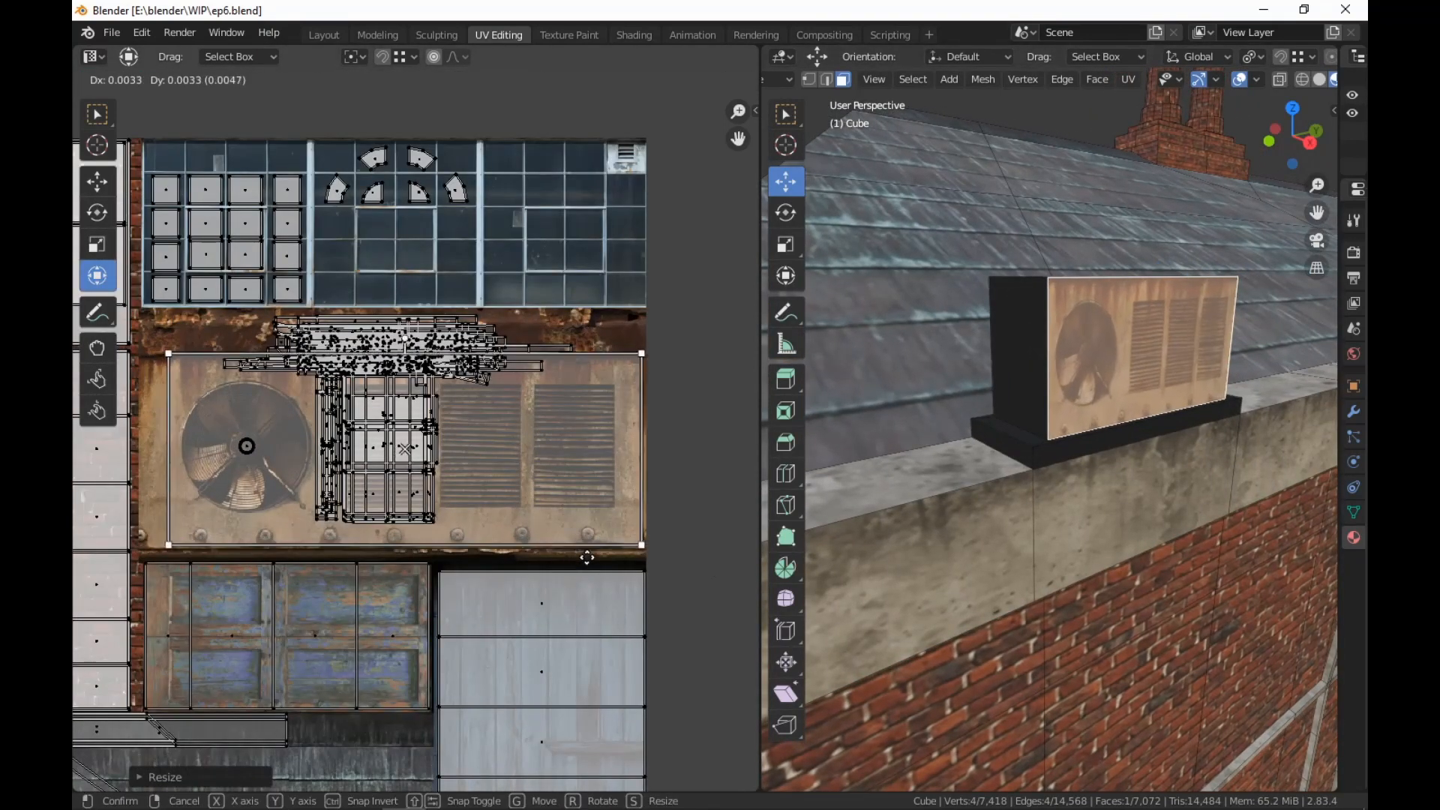
click(586, 558)
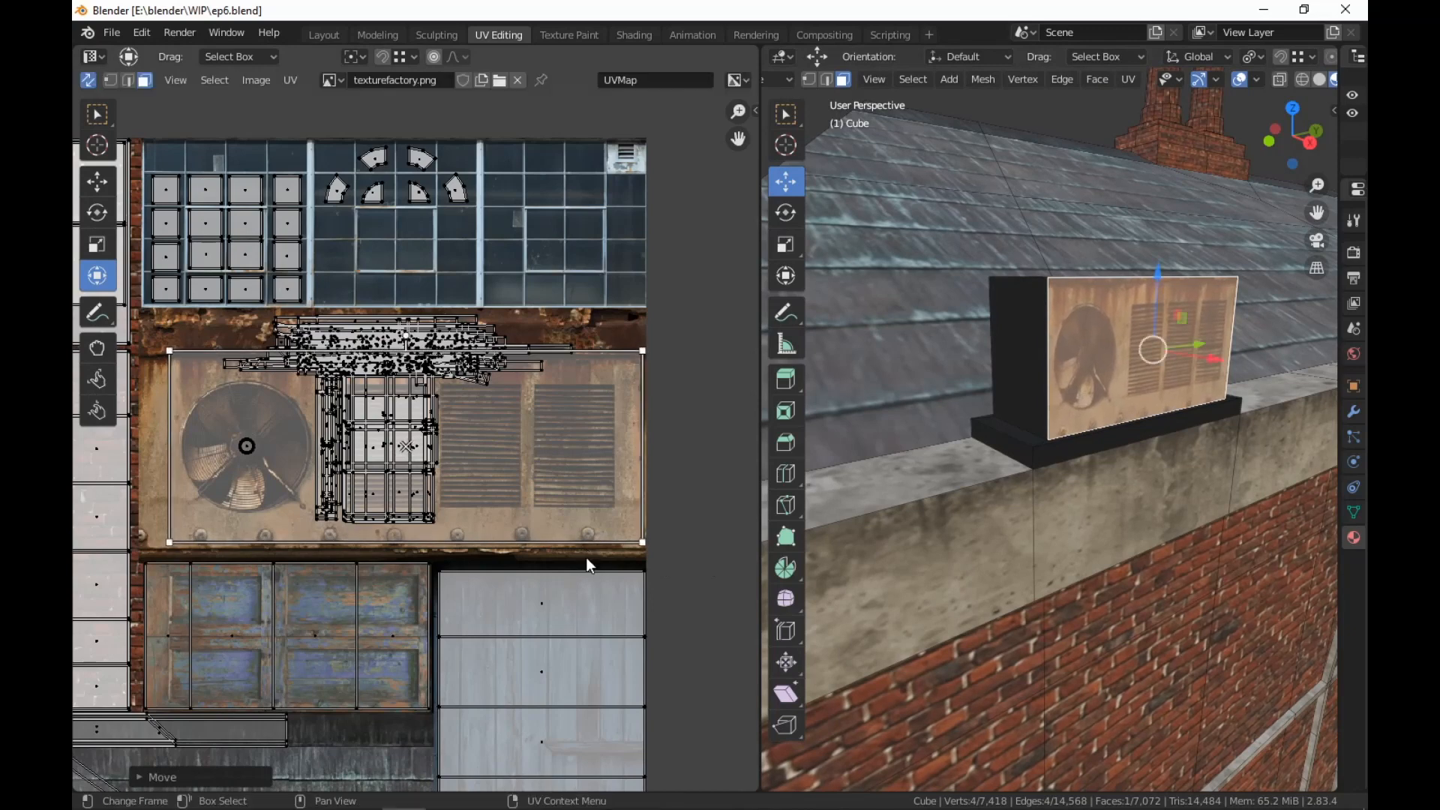
key(s)
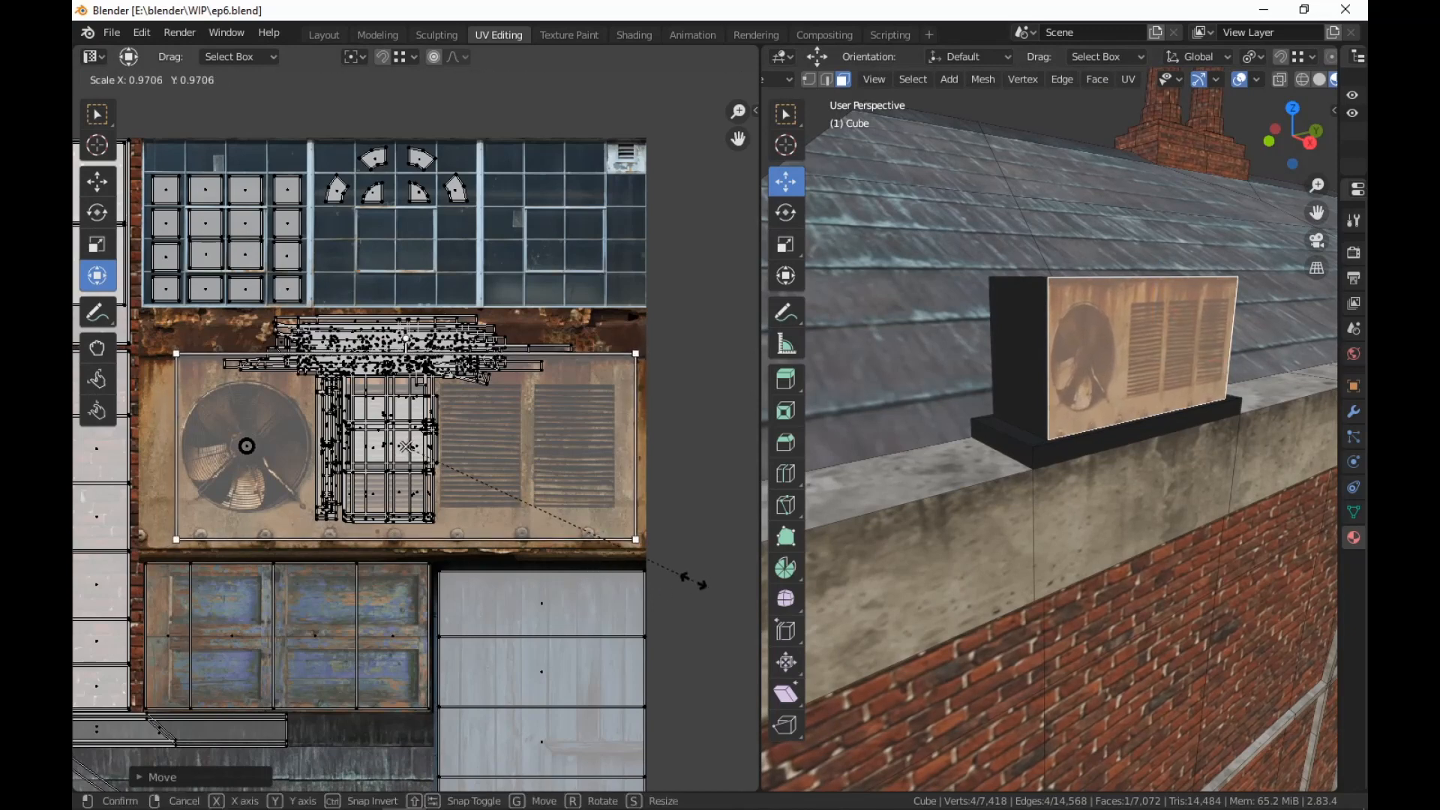
click(693, 583)
key(g)
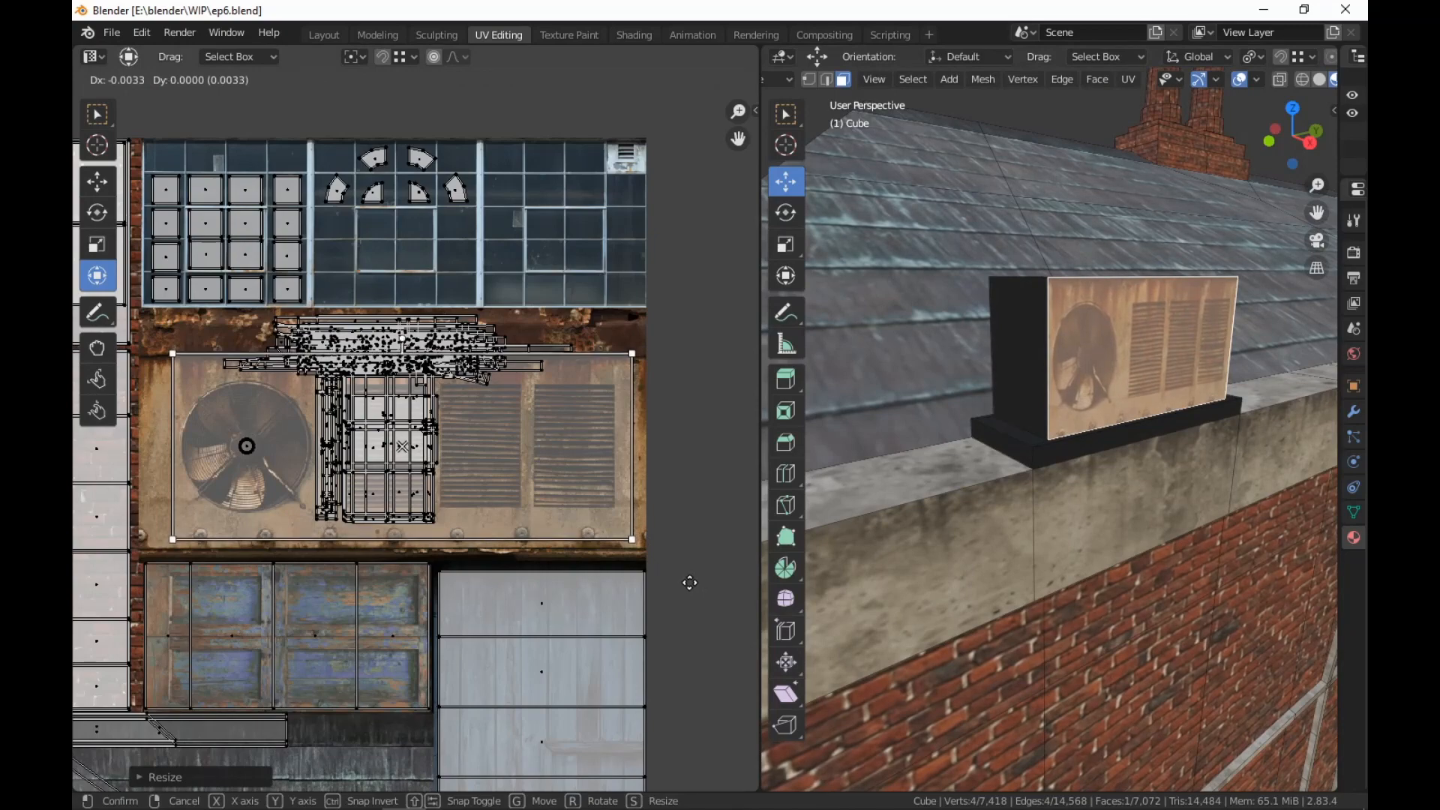
click(690, 583)
middle_drag(1170, 623, 1015, 554)
key(KP_Decimal)
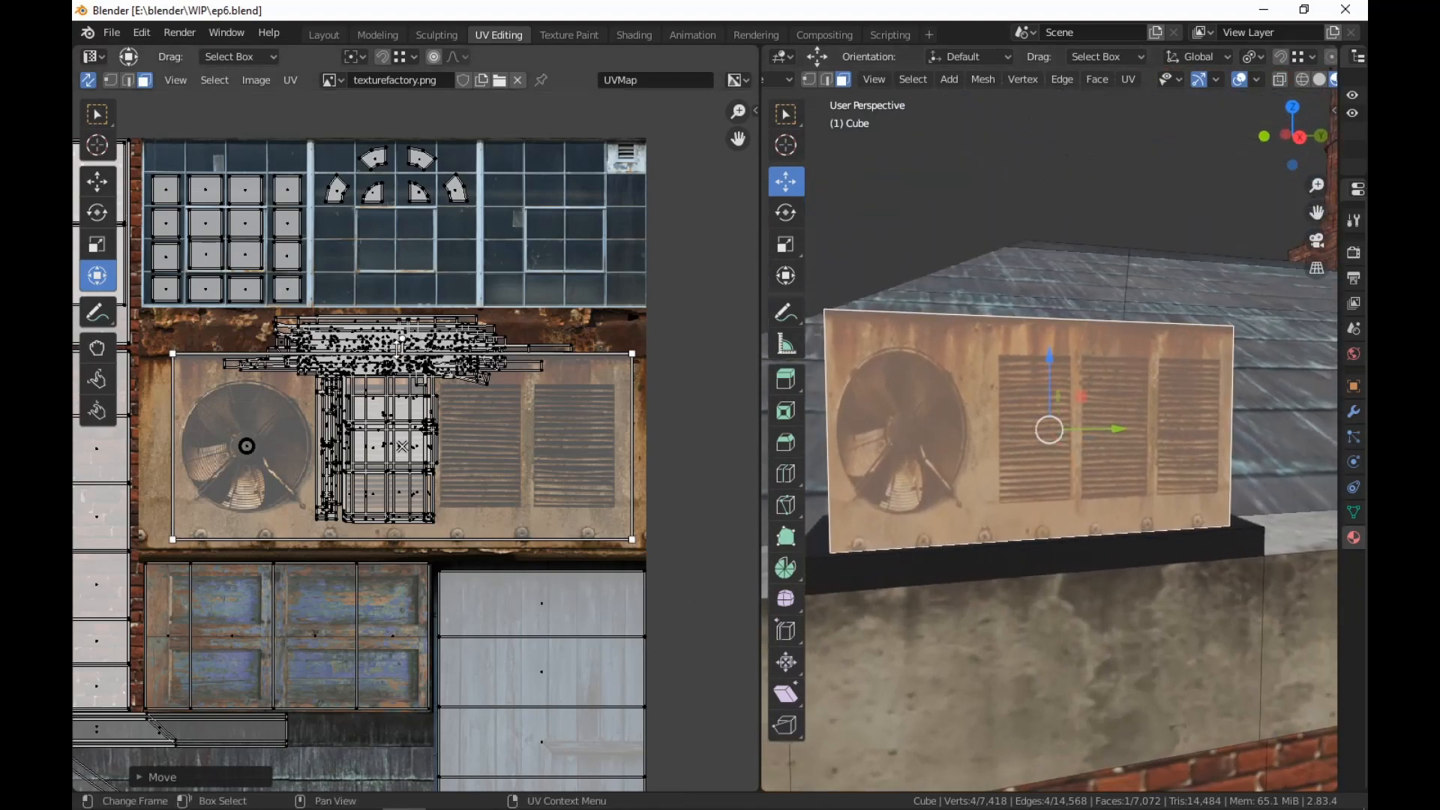
Stretch the island's upper edge over the dark rust band and its lower edge slightly below the row of bolts
drag(393, 348, 401, 314)
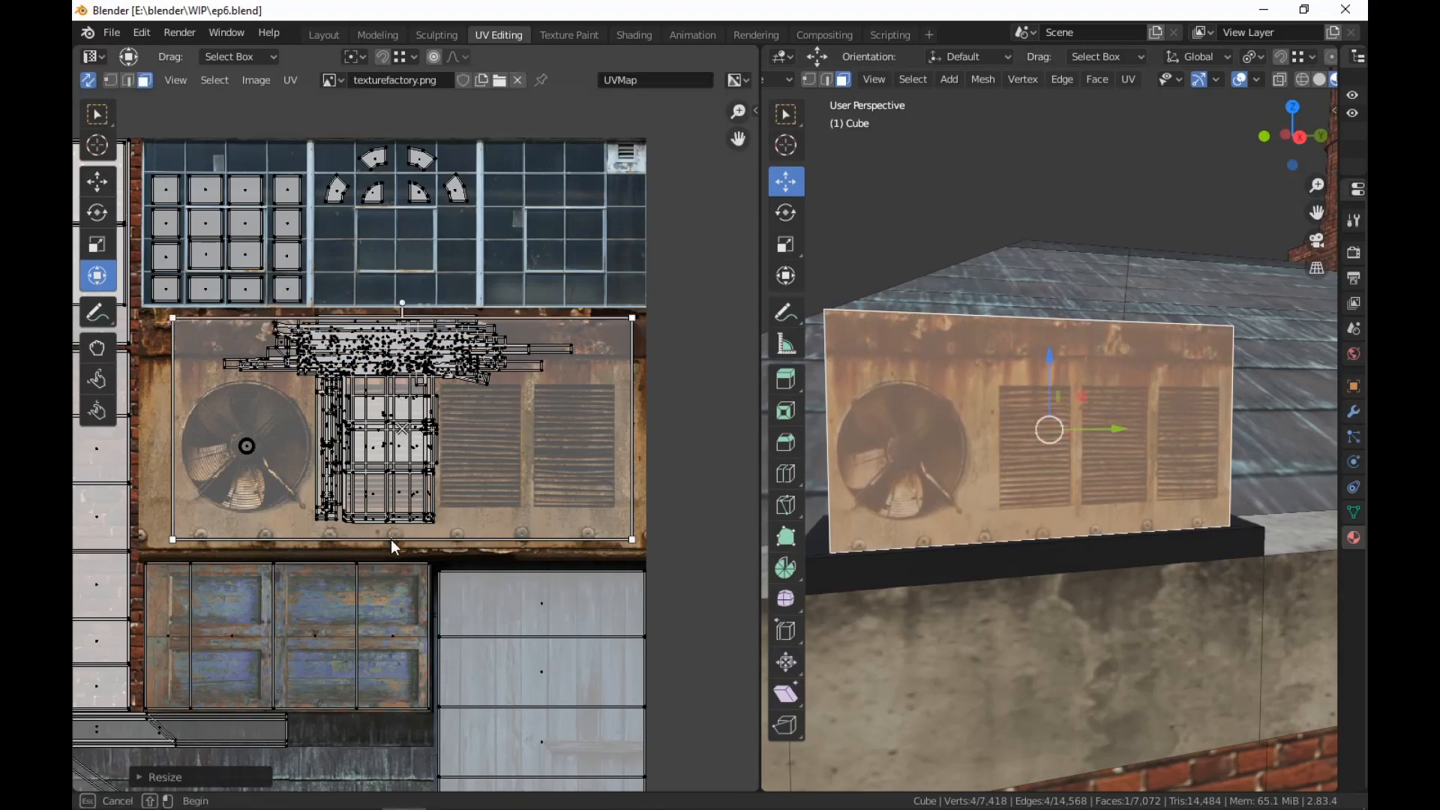
click(392, 554)
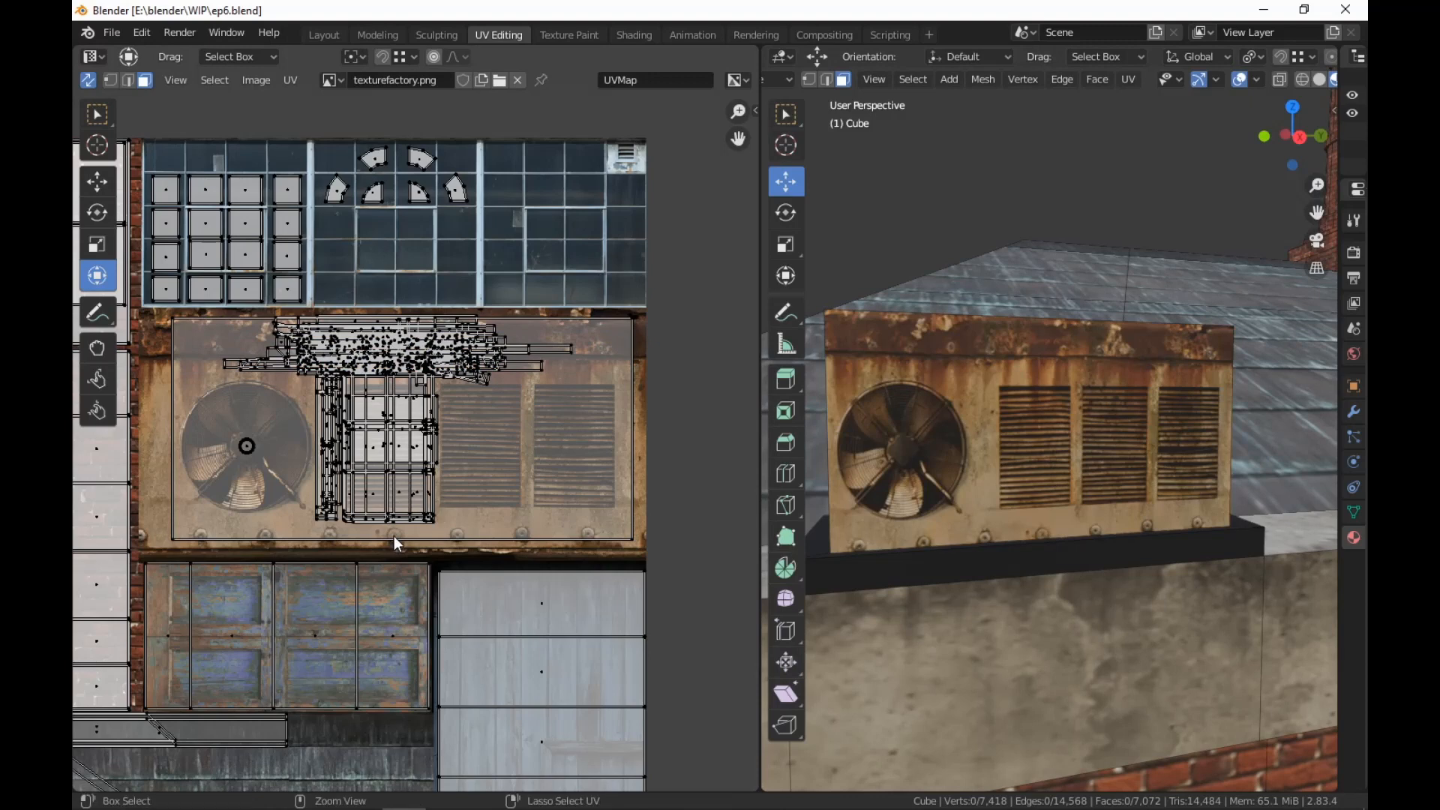
click(394, 535)
drag(393, 540, 396, 548)
Select the block's two narrow end faces and move their UV islands into the empty space beside the texture
scroll(525, 555, down, 4)
middle_drag(388, 589, 482, 605)
scroll(961, 589, down, 3)
middle_drag(960, 589, 1043, 593)
scroll(484, 592, down, 5)
scroll(461, 508, up, 3)
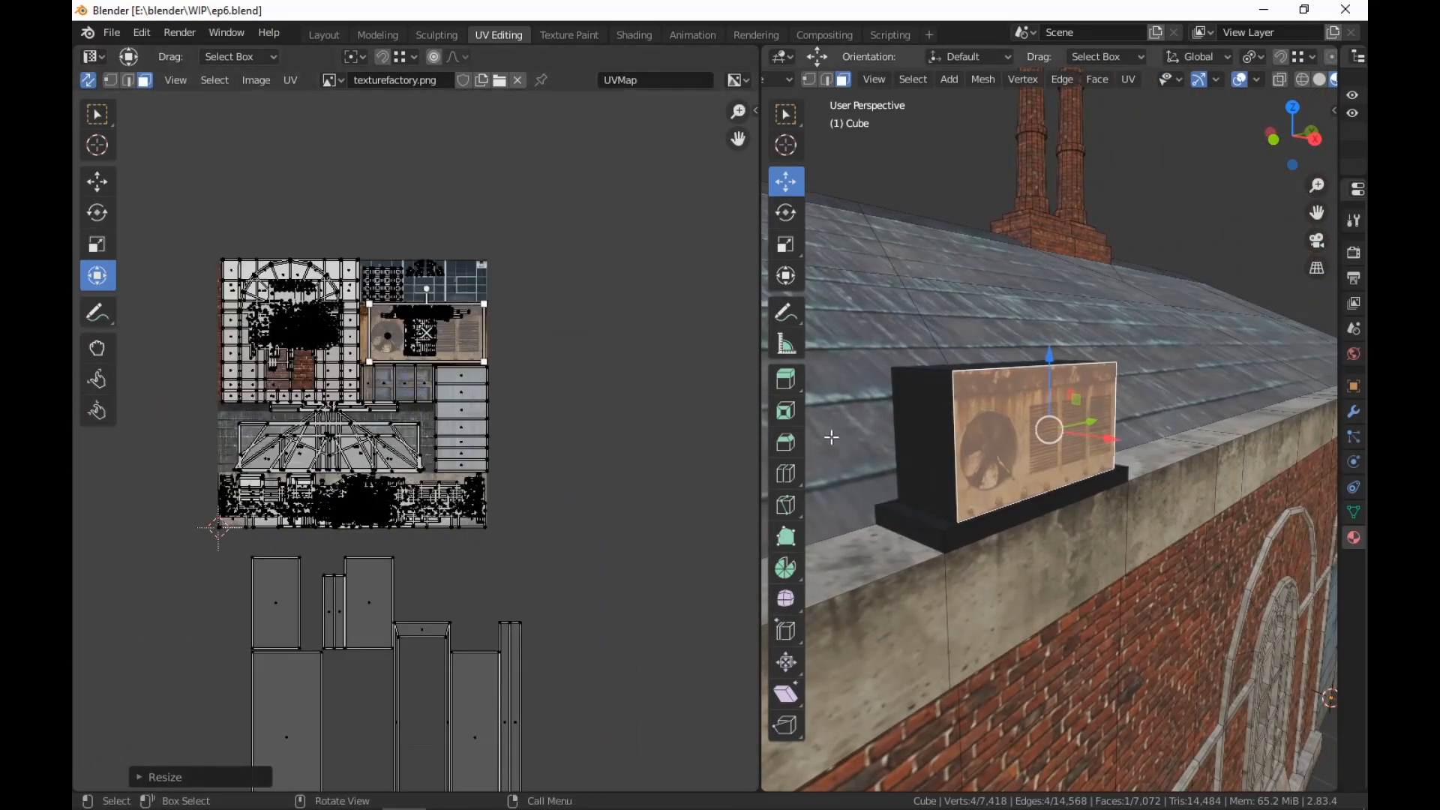
click(915, 425)
middle_drag(1055, 543, 833, 549)
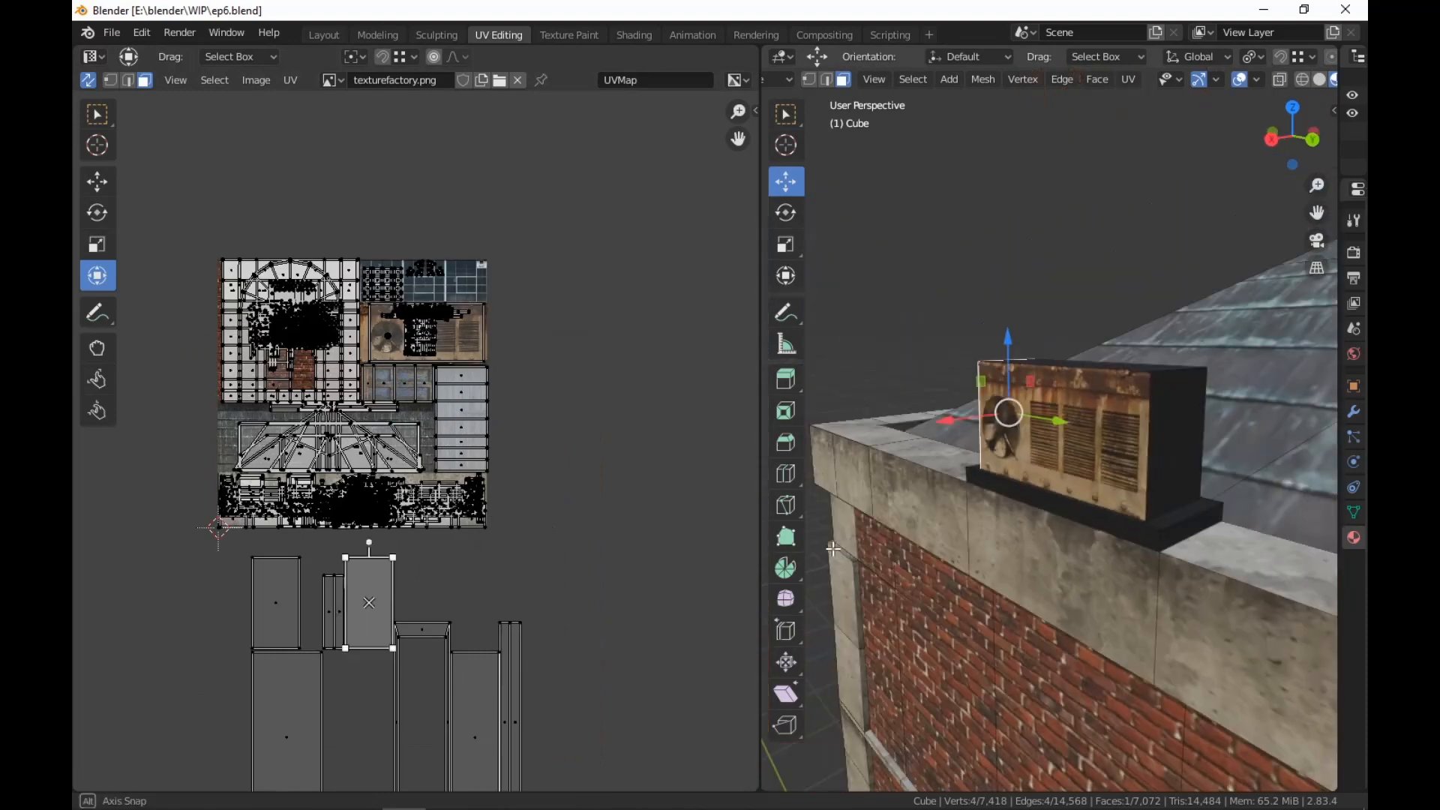
shift+click(1177, 441)
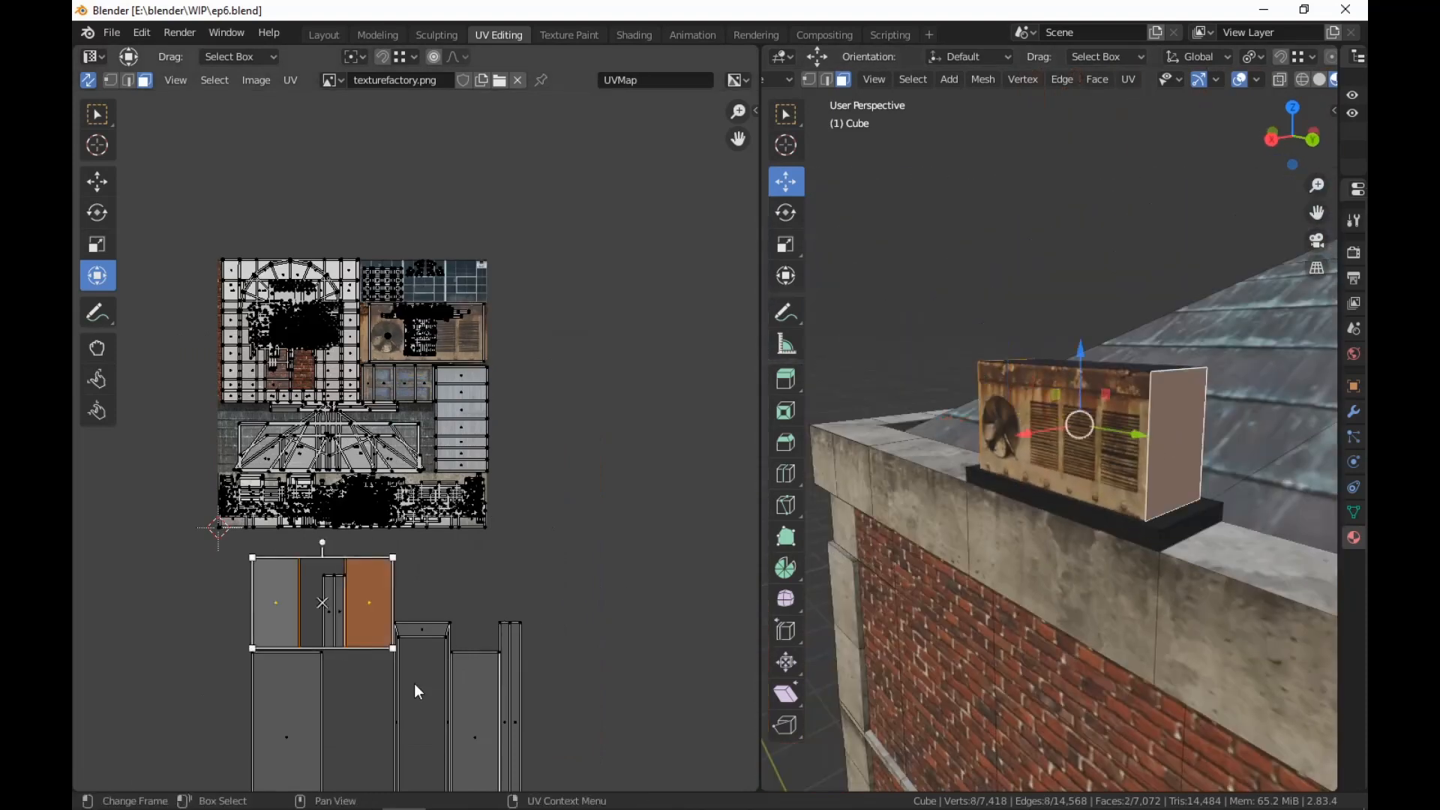
key(g)
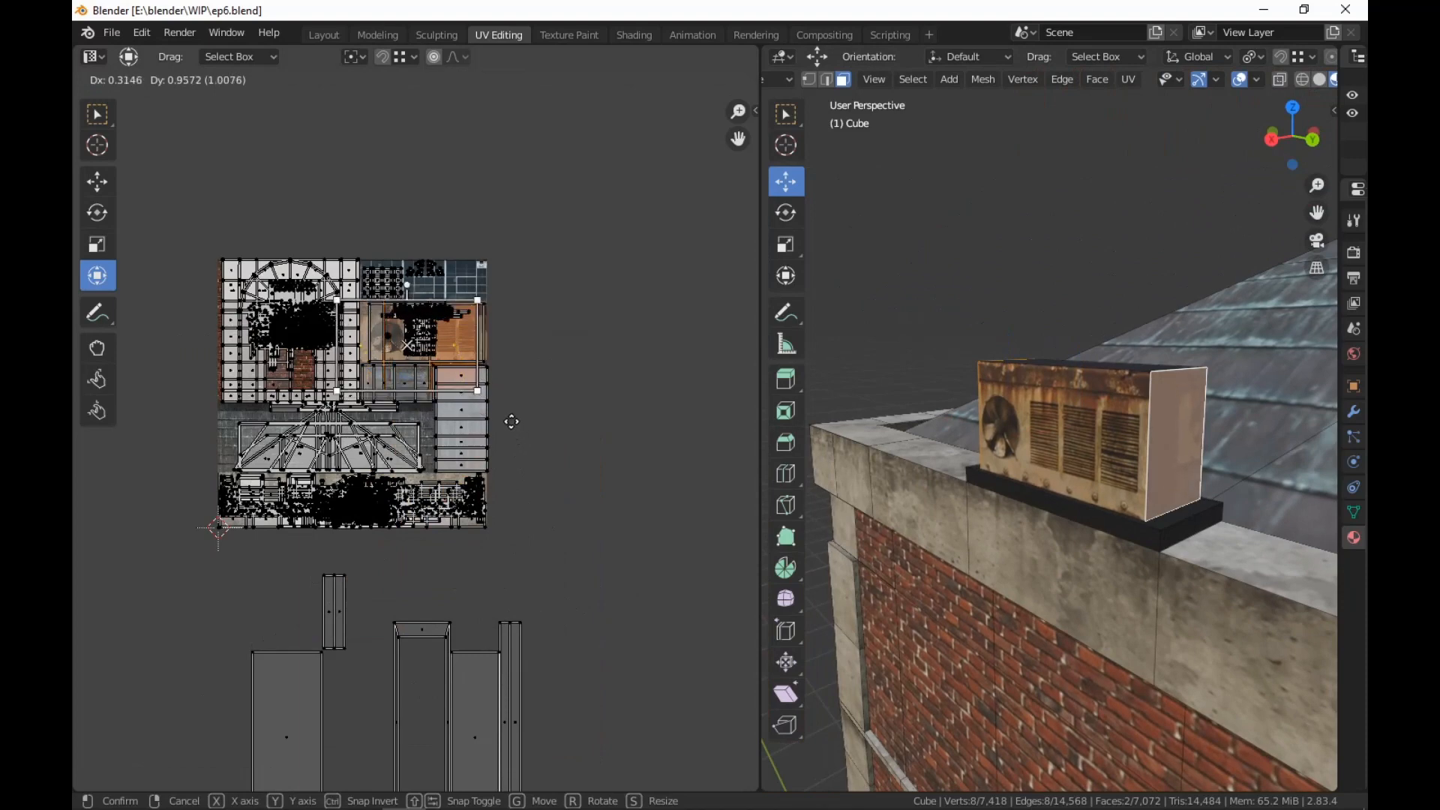
click(686, 551)
key(g)
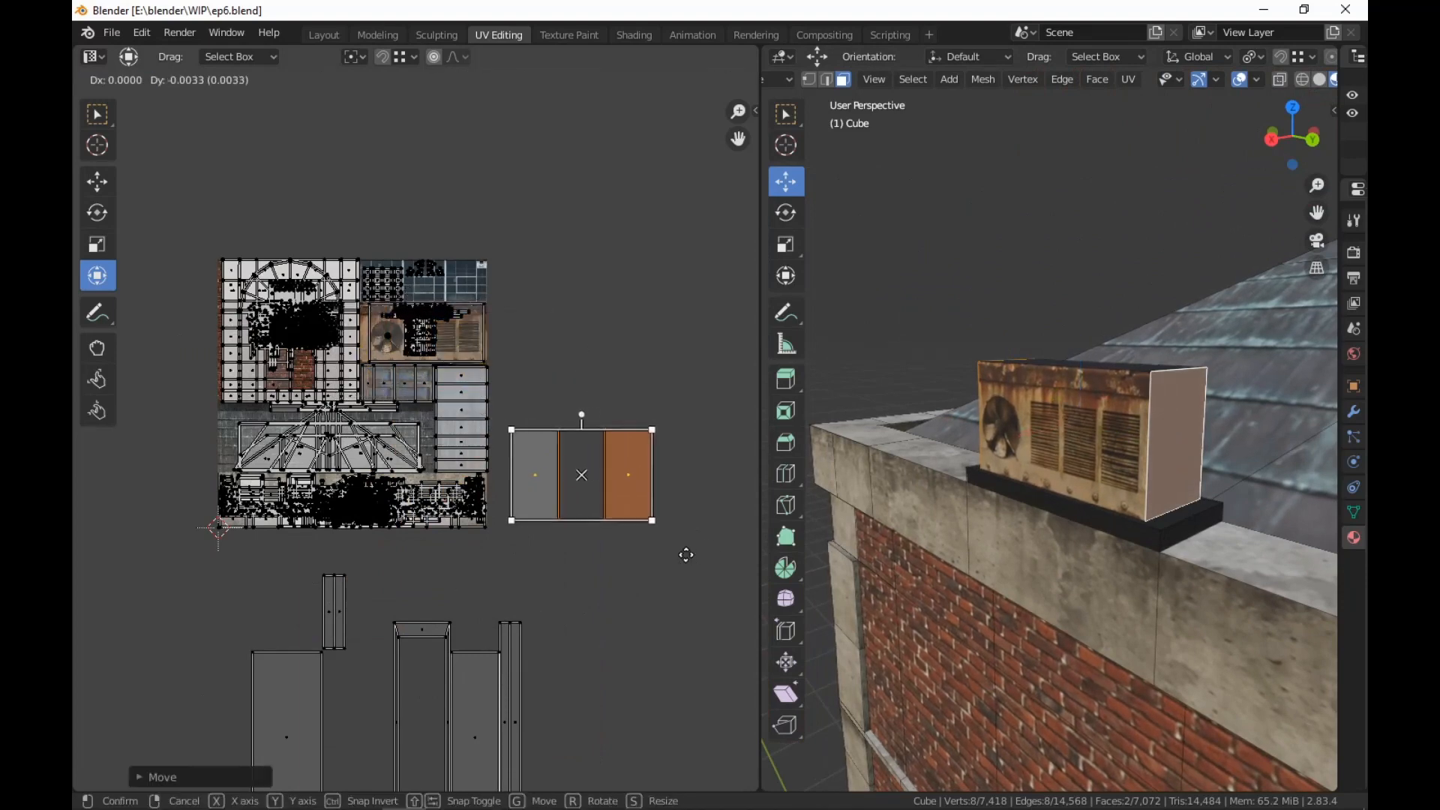
click(700, 583)
key(g)
click(650, 566)
Stack one end face's UV island on top of the other end face's island
click(651, 544)
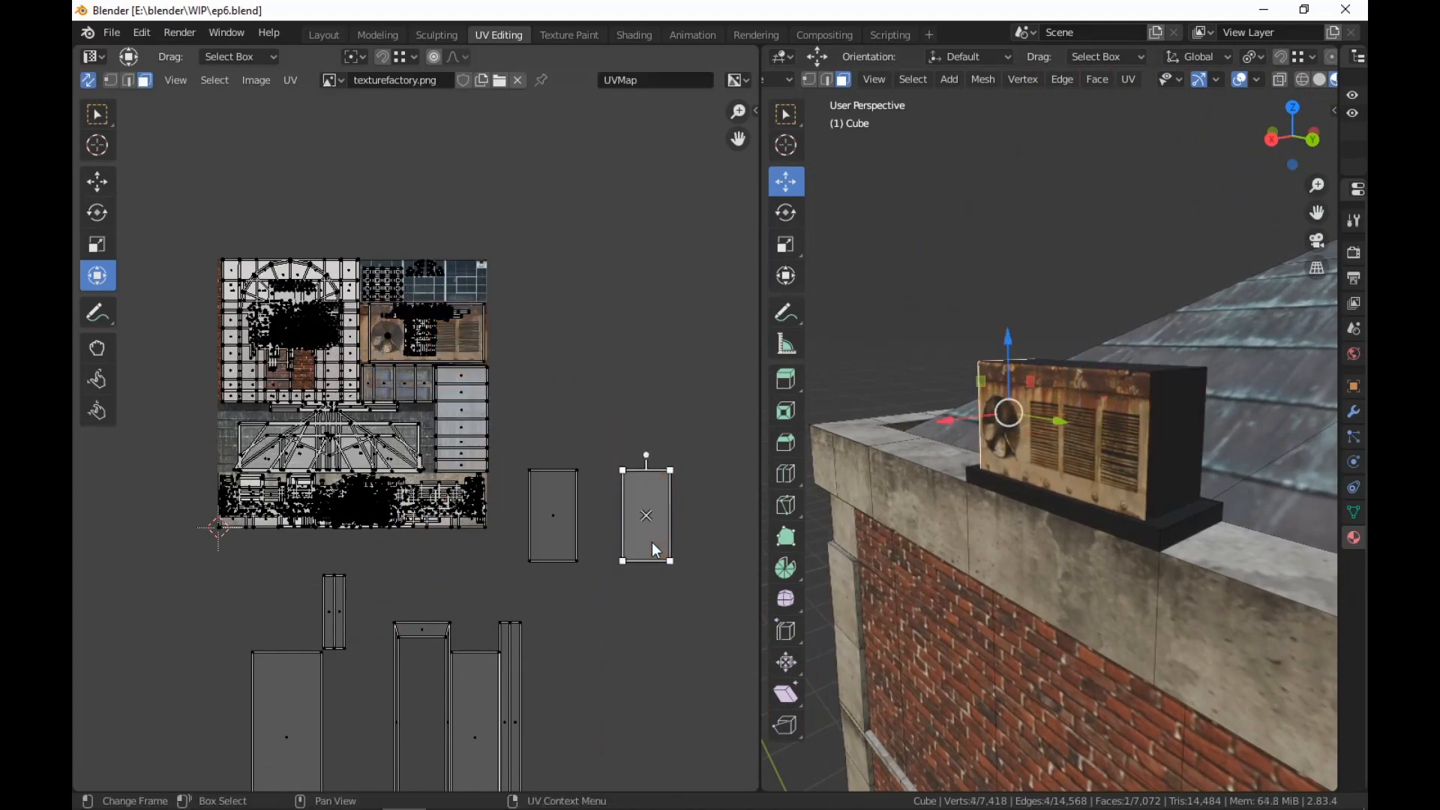
key(g)
click(519, 582)
Select both stacked end-face islands, move them onto the vent end of the rusty unit, and scale them down
scroll(630, 583, up, 4)
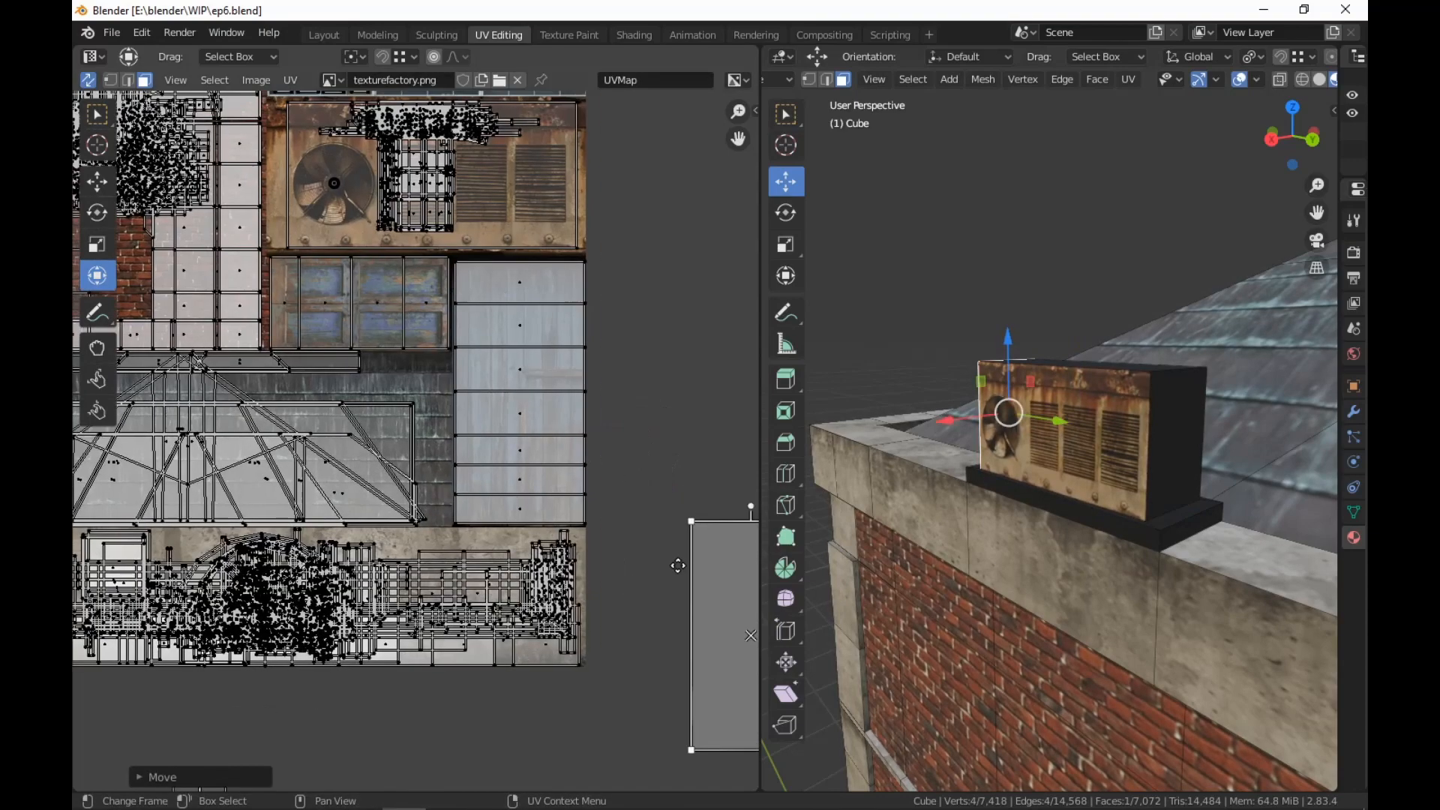
middle_drag(701, 563, 485, 602)
scroll(487, 609, down, 2)
drag(530, 614, 379, 538)
middle_drag(547, 433, 582, 565)
scroll(582, 566, up, 2)
key(g)
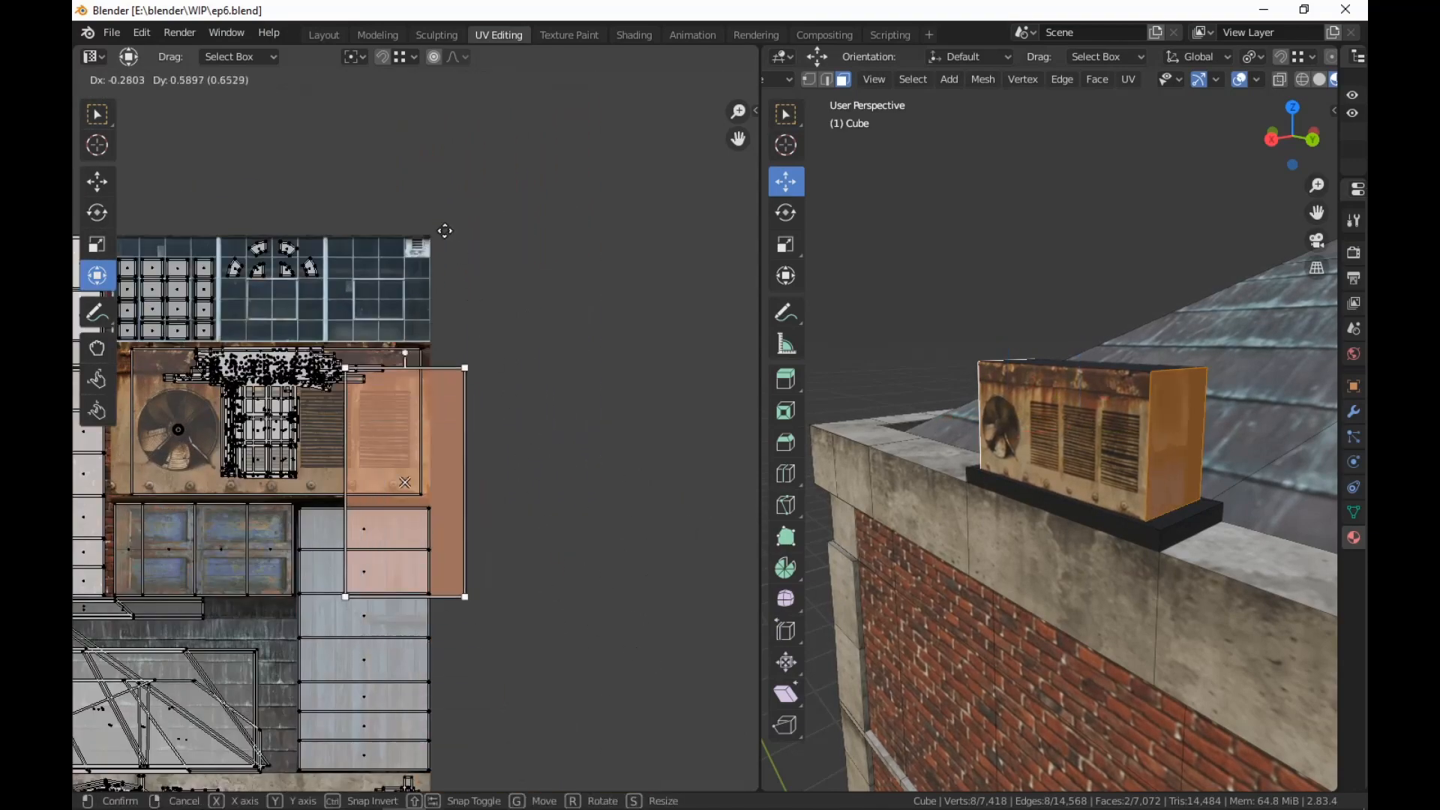
click(422, 199)
key(s)
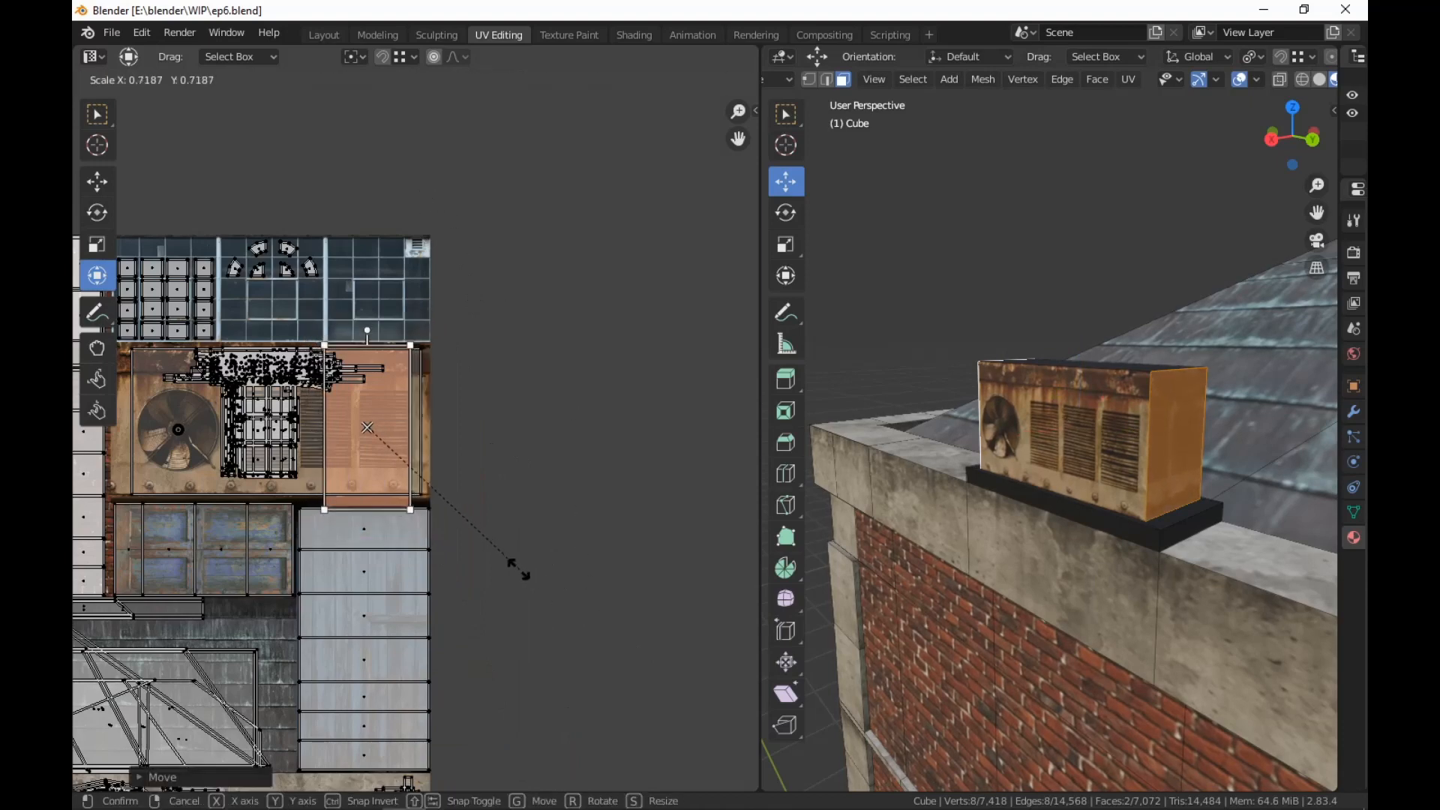
click(492, 549)
Align the stacked end-face islands with the last vent panel of the rusty unit and narrow them horizontally
middle_drag(501, 544, 529, 641)
scroll(542, 576, up, 1)
key(g)
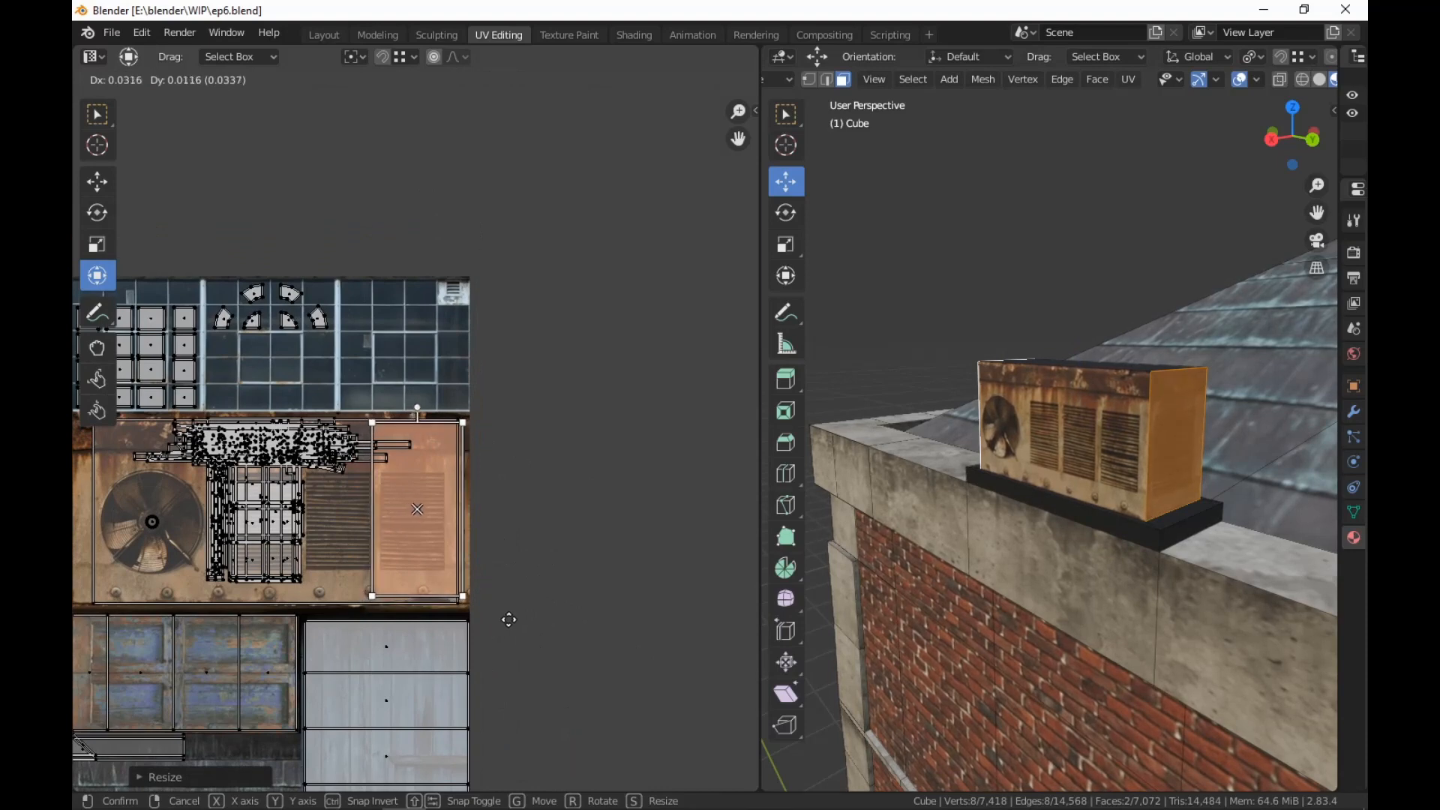
click(509, 620)
scroll(520, 588, up, 4)
key(s)
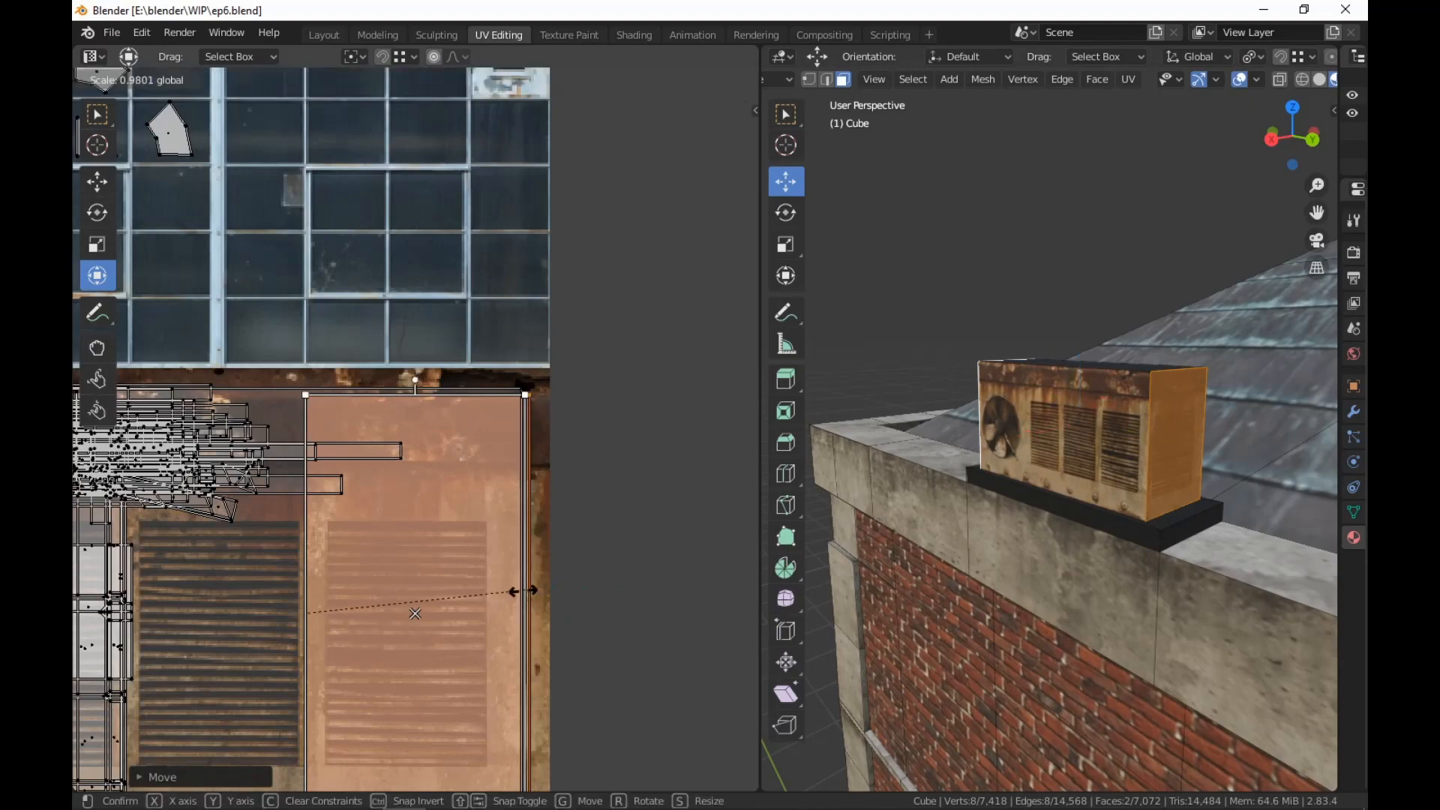
click(505, 594)
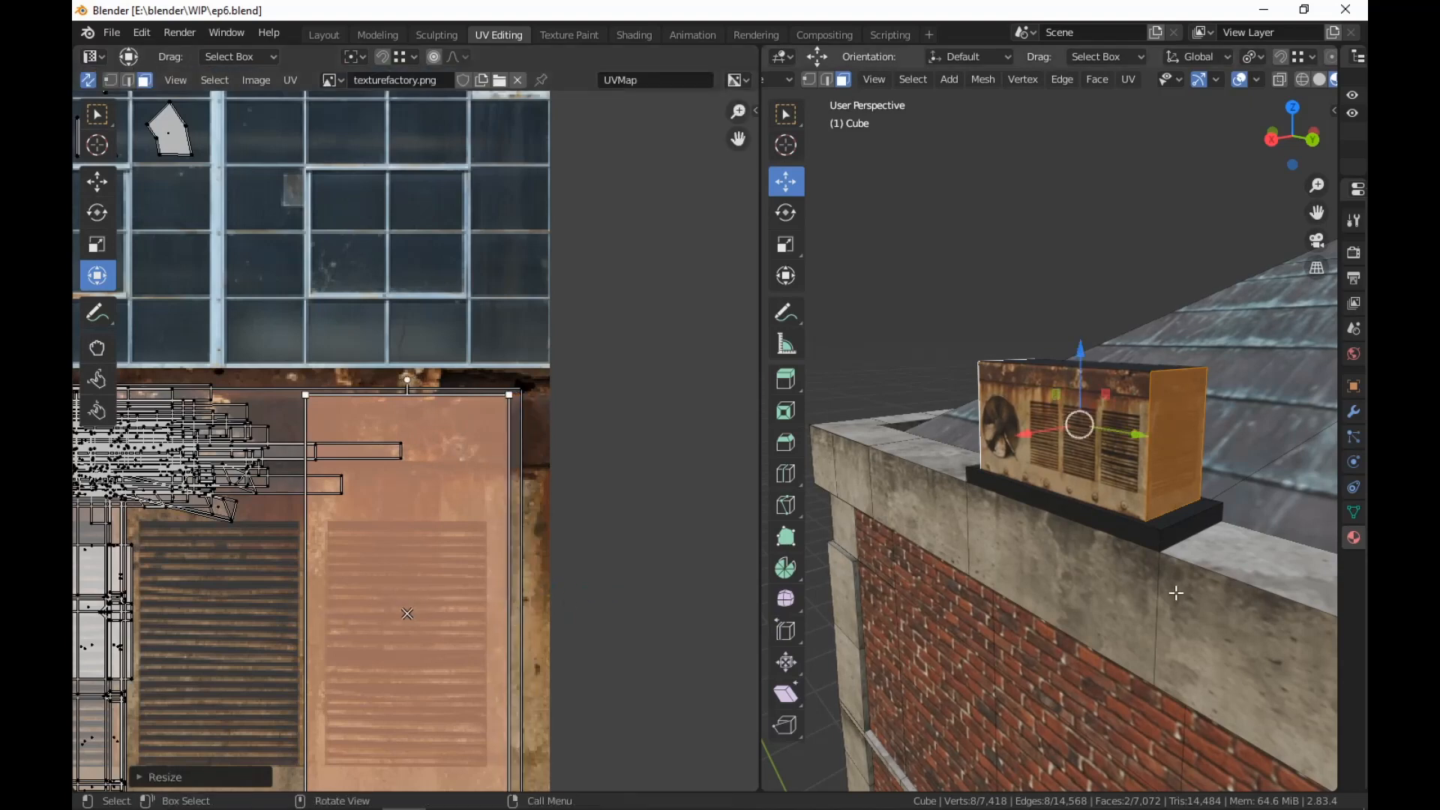
middle_drag(1176, 593, 1007, 622)
scroll(960, 593, down, 6)
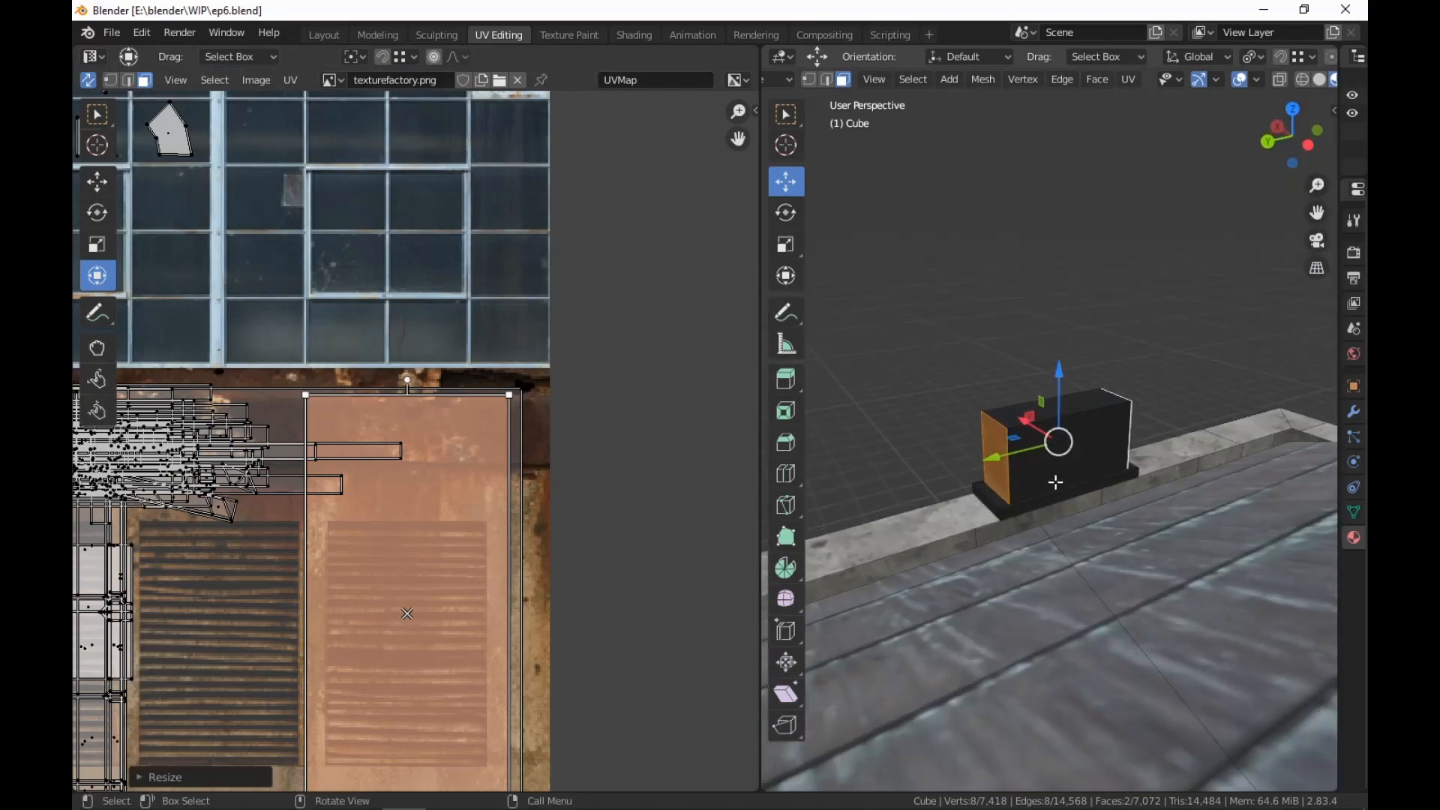
click(1055, 482)
scroll(412, 638, down, 8)
middle_drag(485, 610, 494, 425)
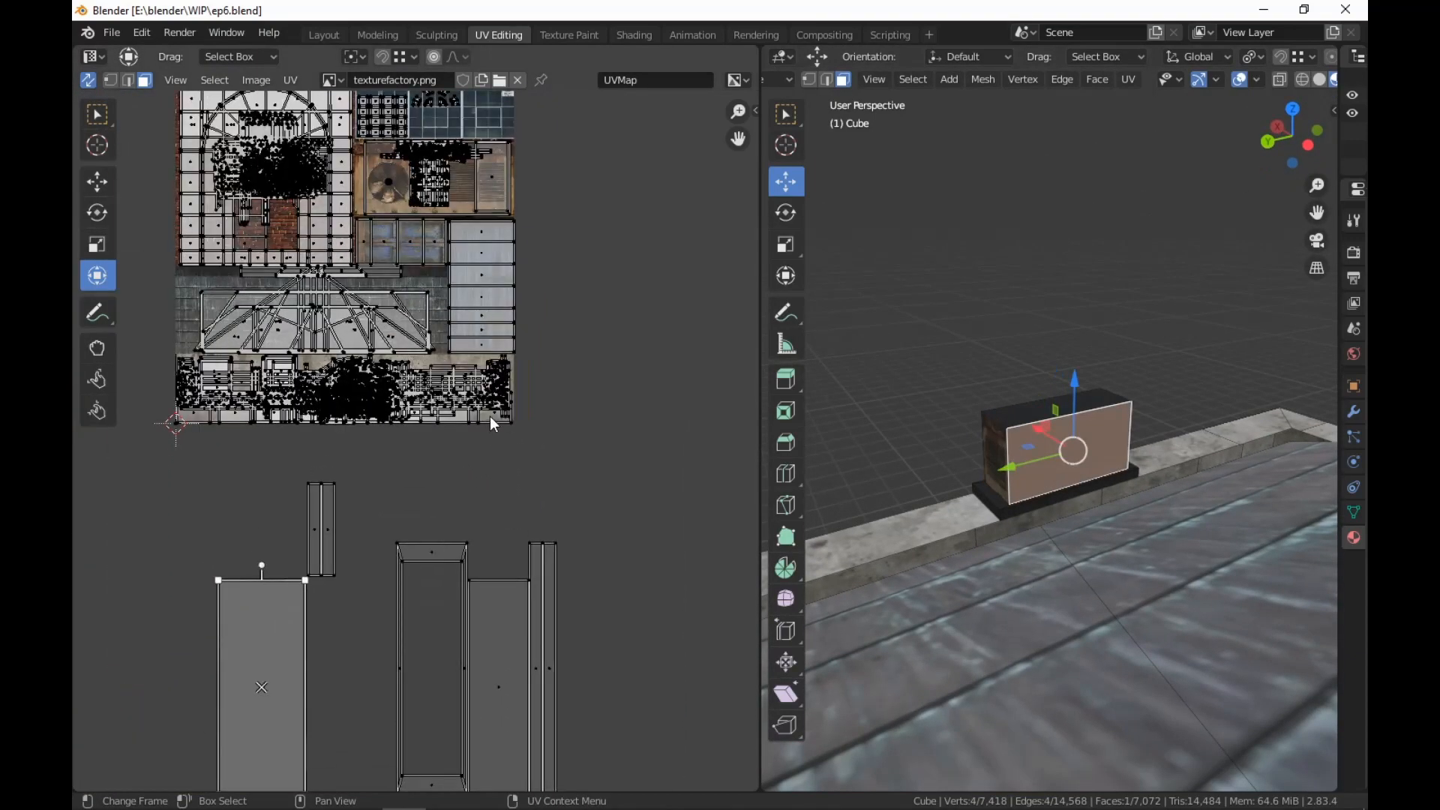
scroll(495, 427, up, 1)
key(r)
key(Escape)
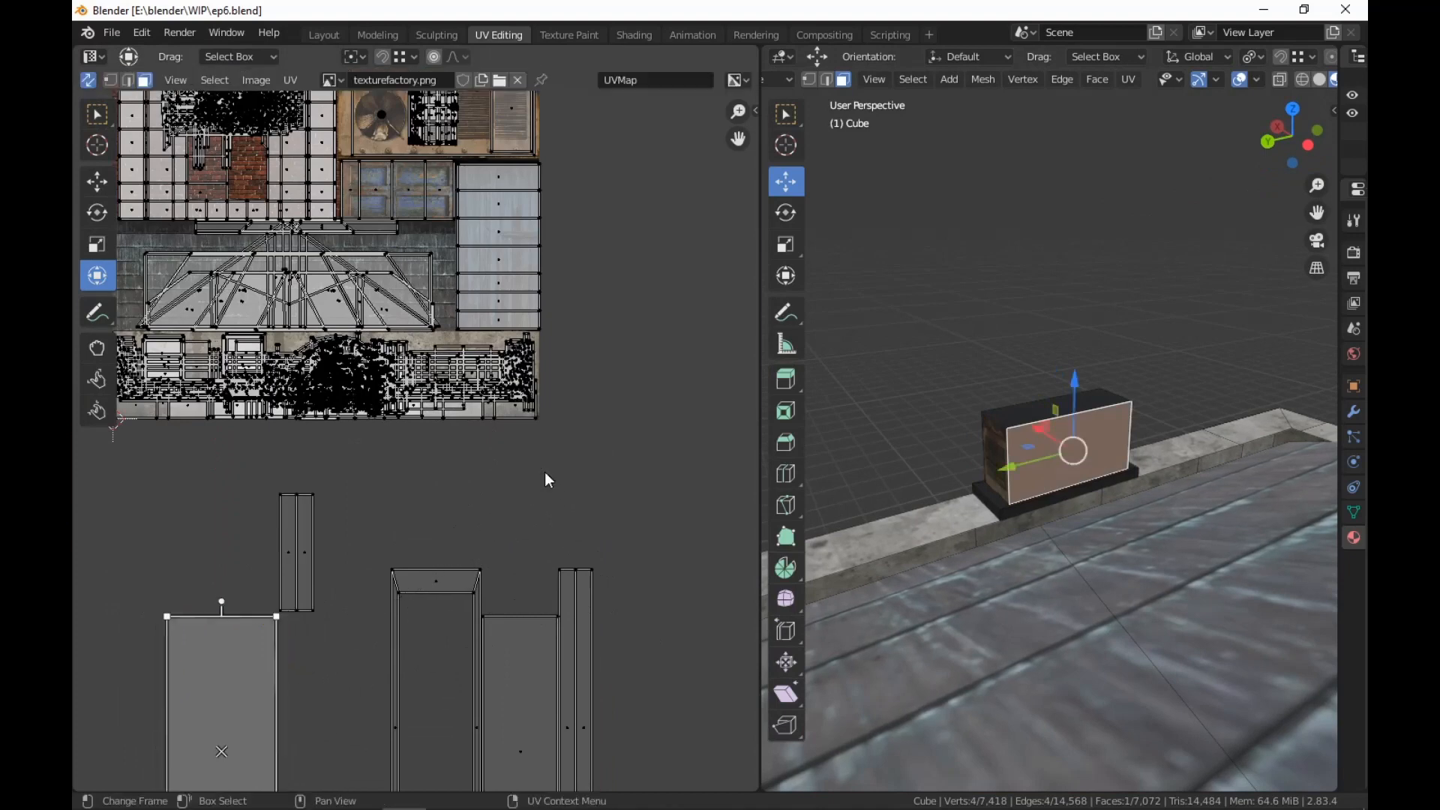
middle_drag(546, 472, 503, 651)
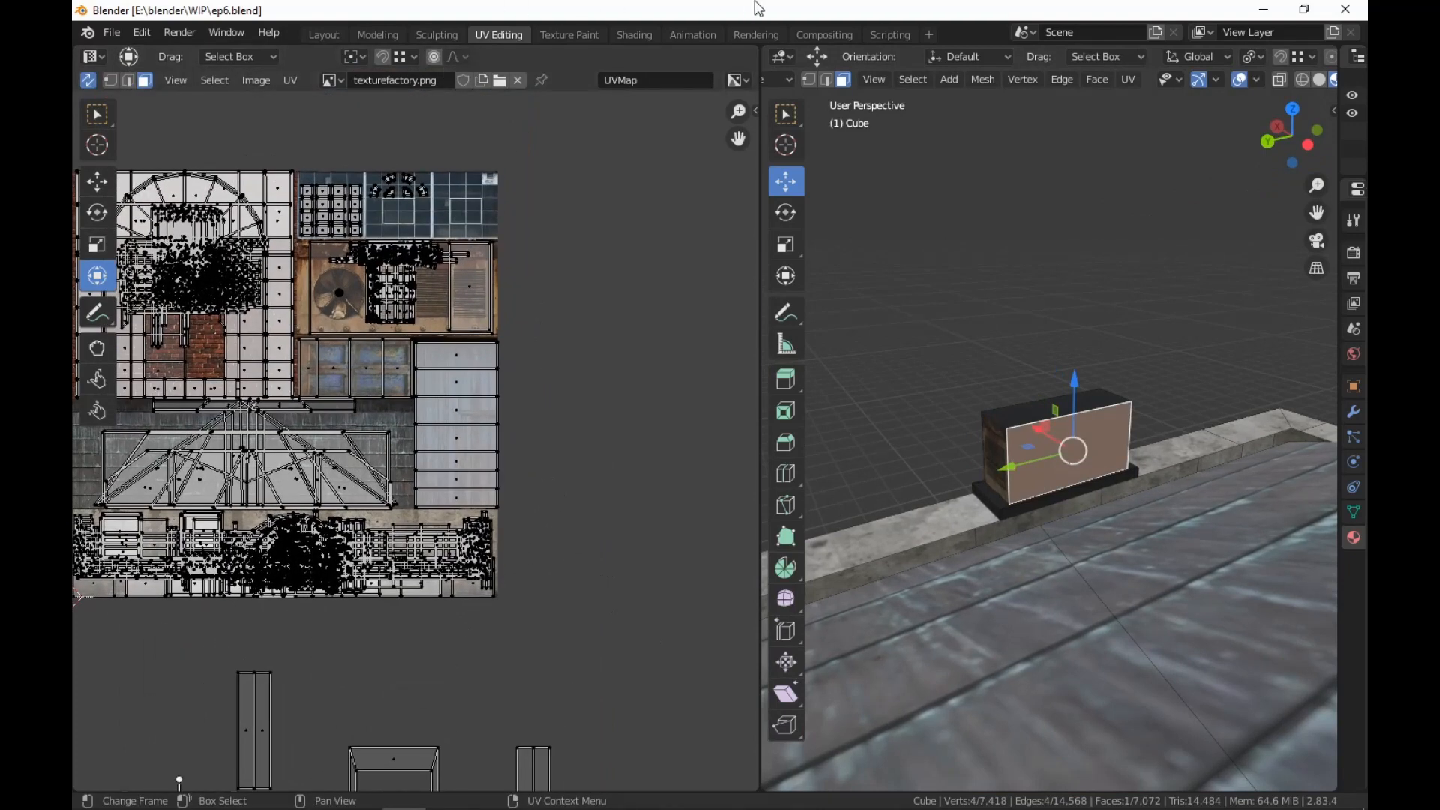
click(556, 422)
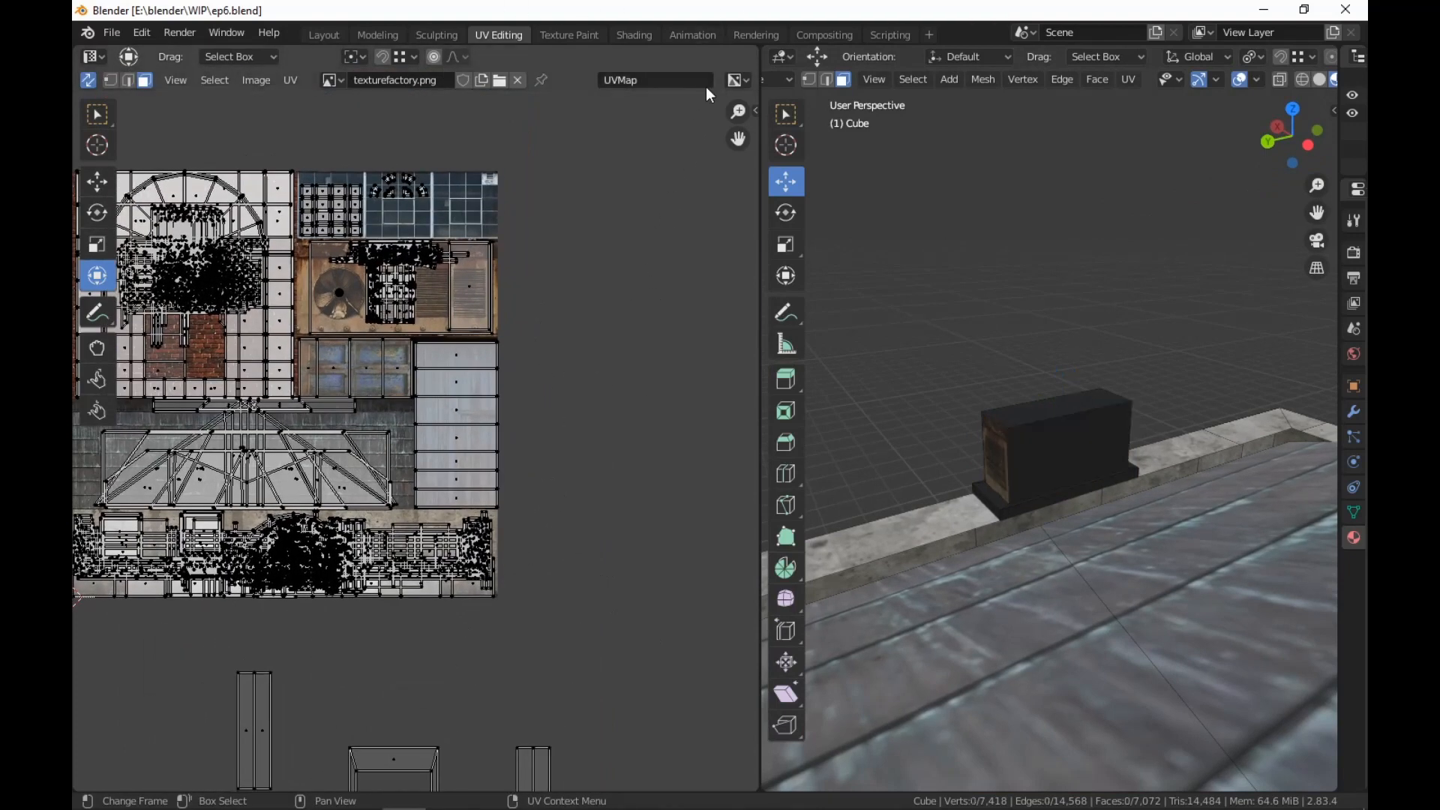
Move the UV island of the block's dark long side face onto the rusty fan unit area and scale it down to fit
scroll(575, 439, down, 5)
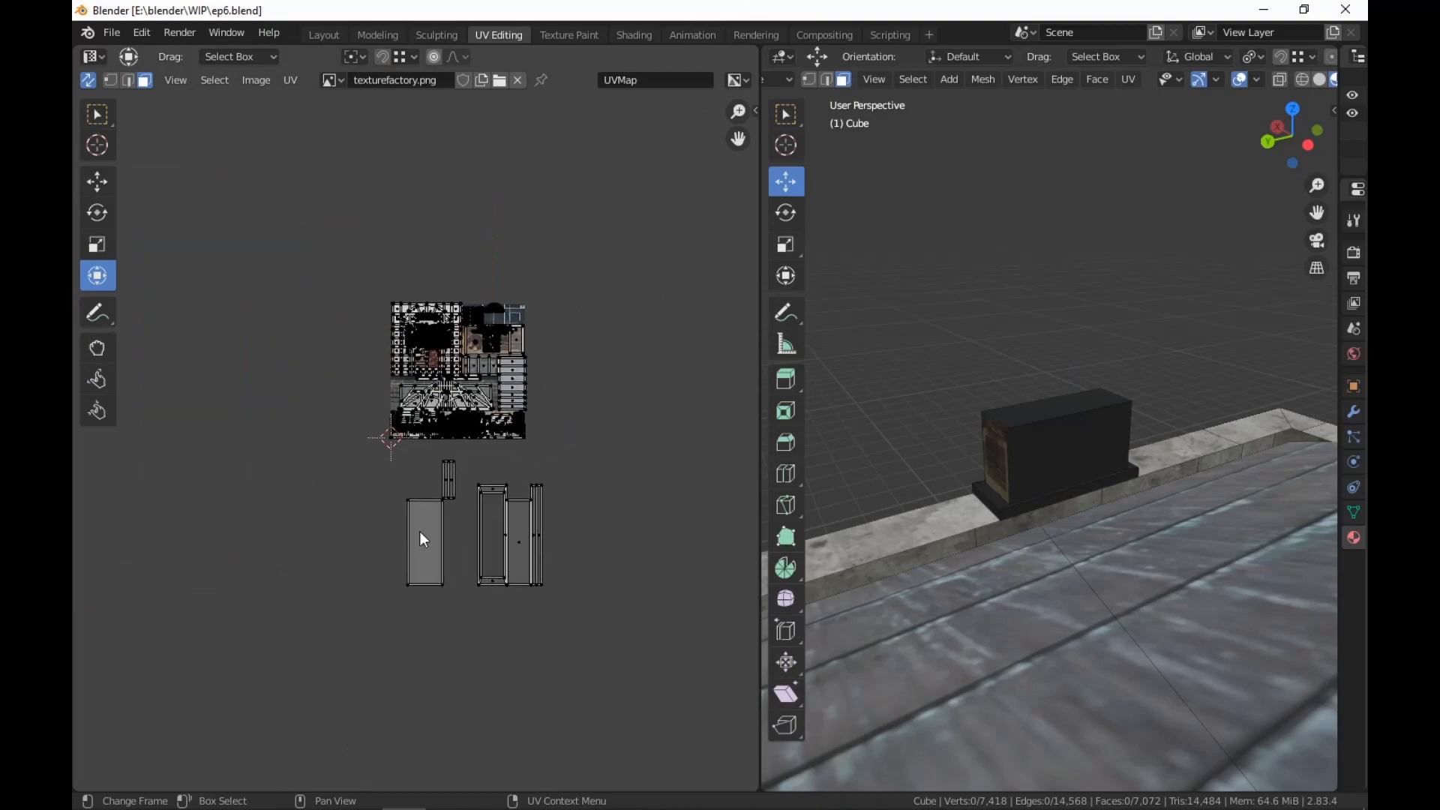
click(425, 540)
key(g)
click(616, 459)
scroll(618, 458, up, 6)
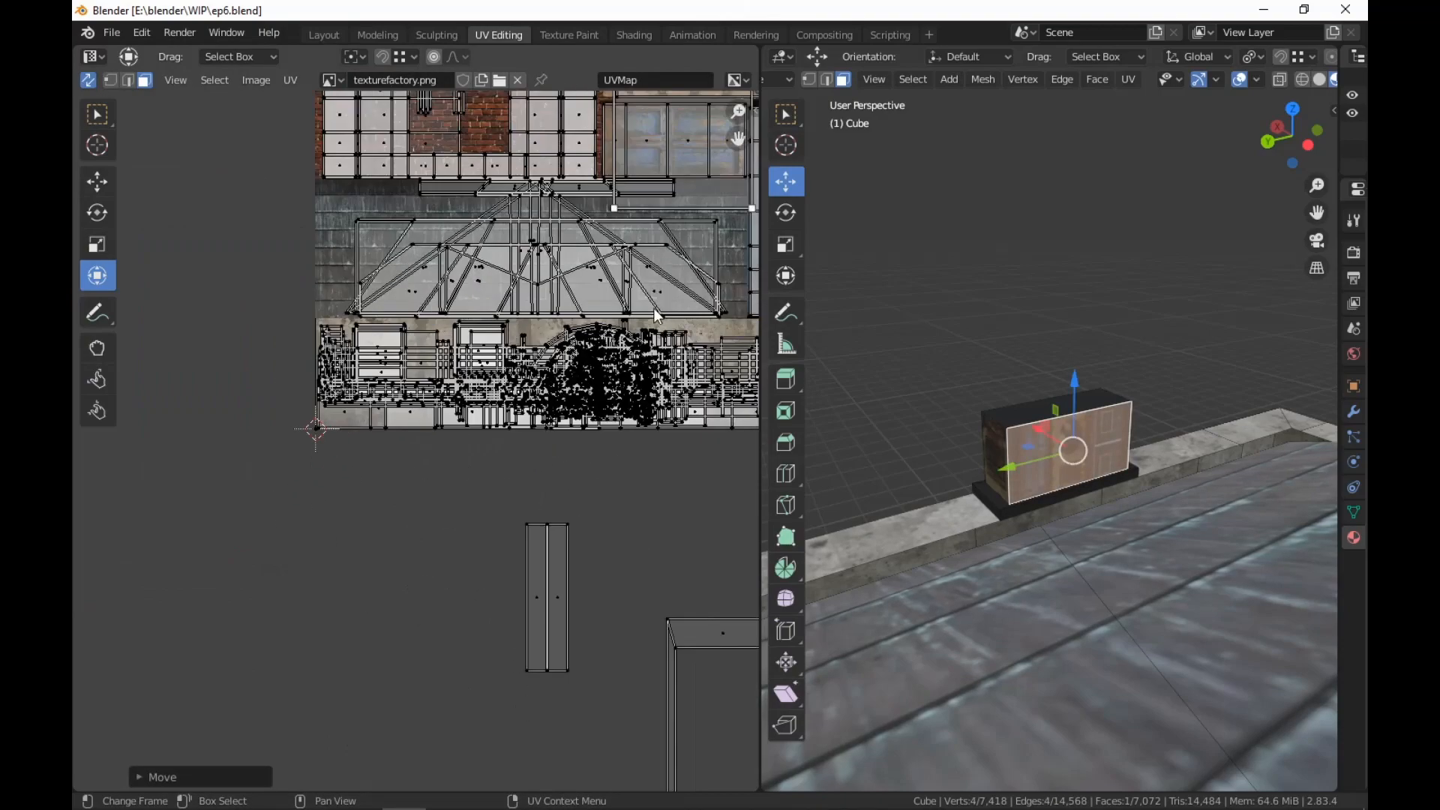
middle_drag(664, 285, 497, 743)
scroll(510, 735, up, 1)
key(s)
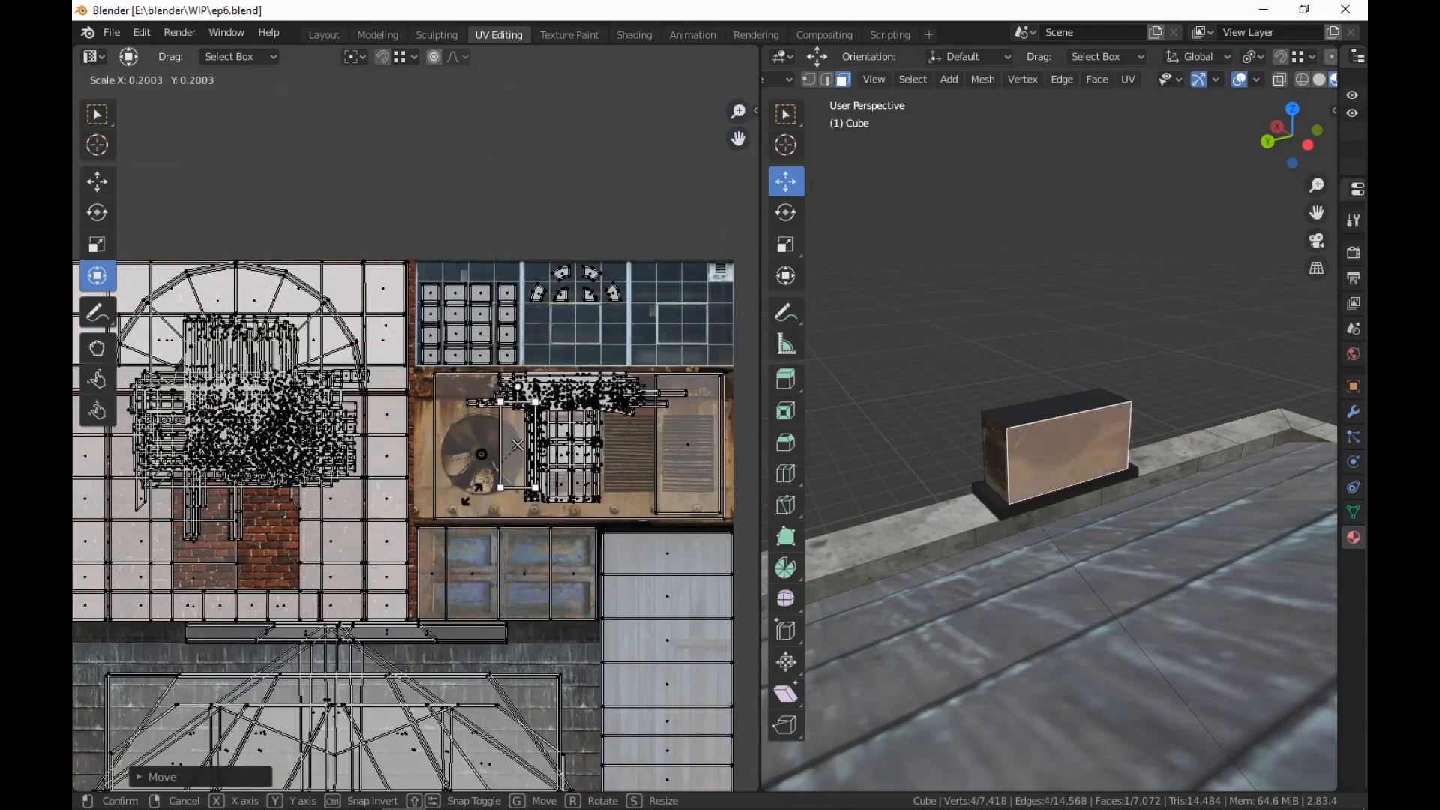
click(500, 551)
key(g)
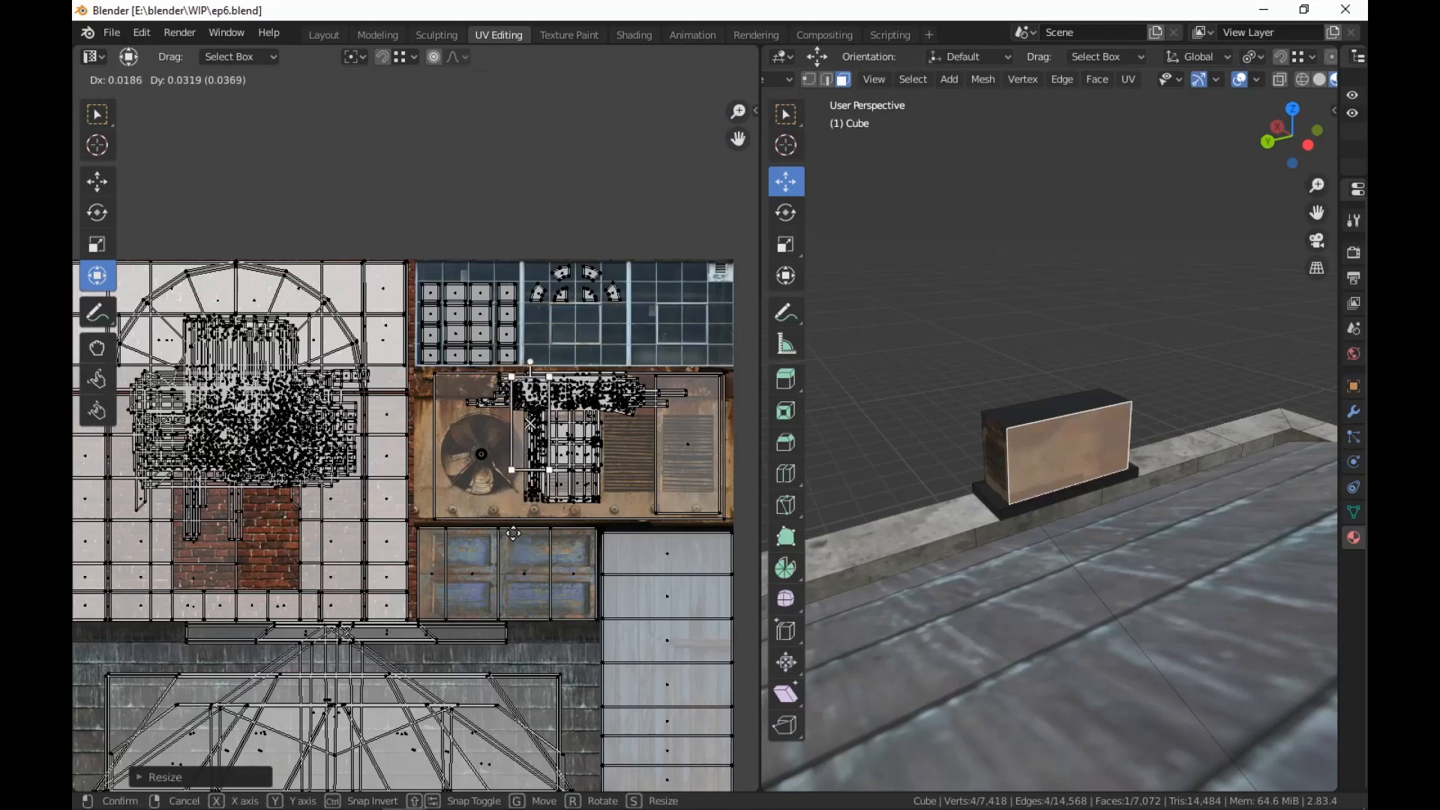
click(521, 585)
Rotate the long side face's island by -90°, shift it toward the rusty unit's upper edge, and rotate it another 180°
key(r)
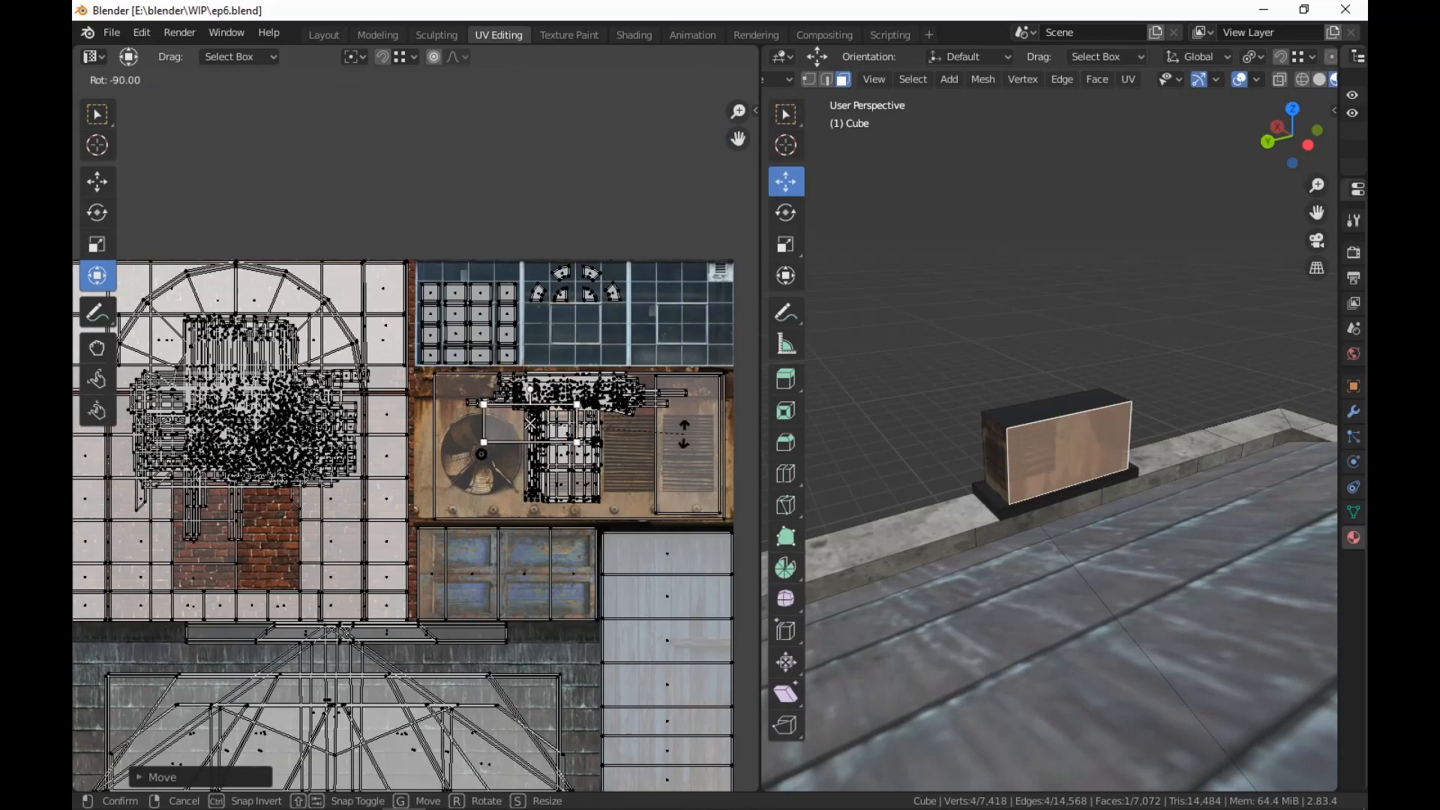
ctrl+click(684, 436)
key(g)
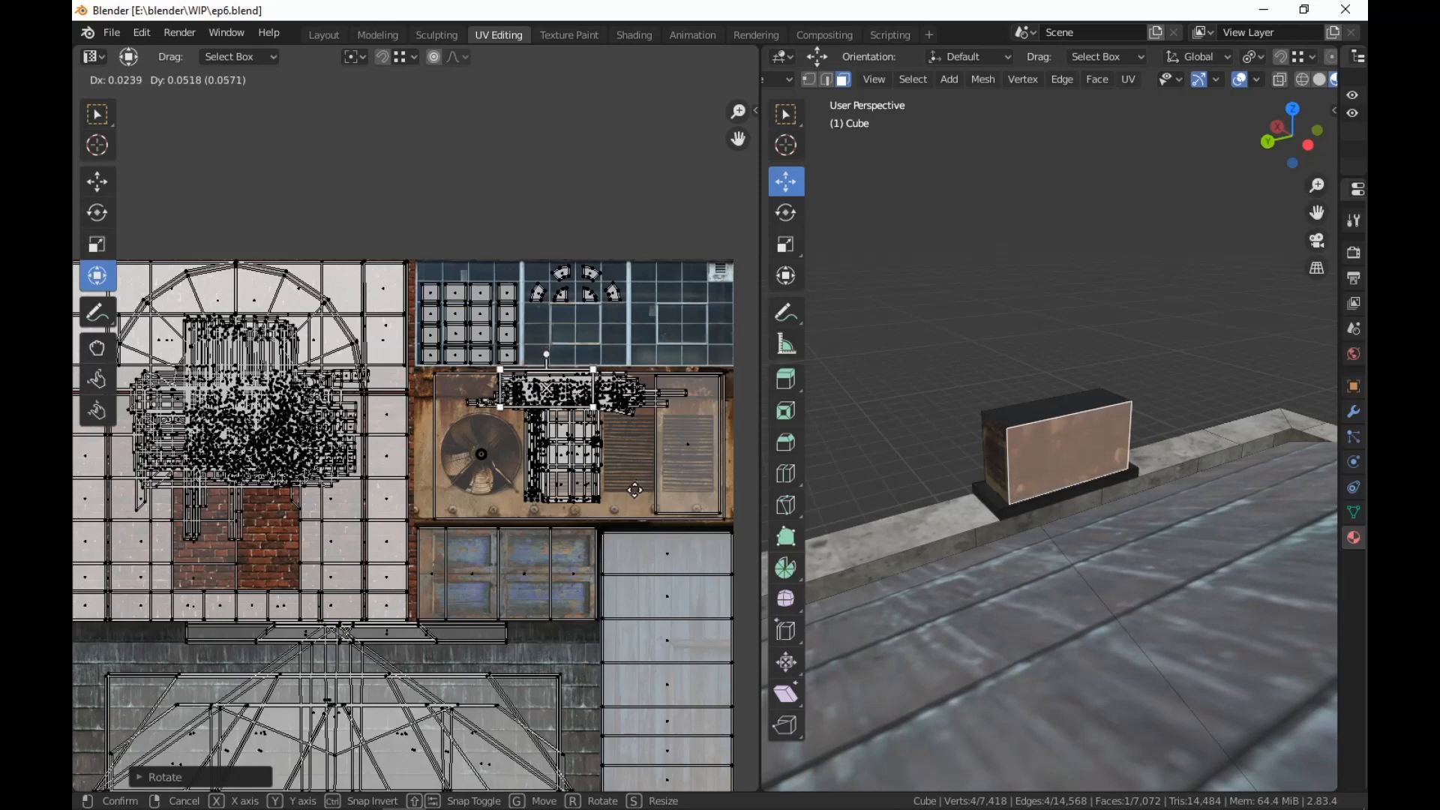
click(645, 492)
text(r)
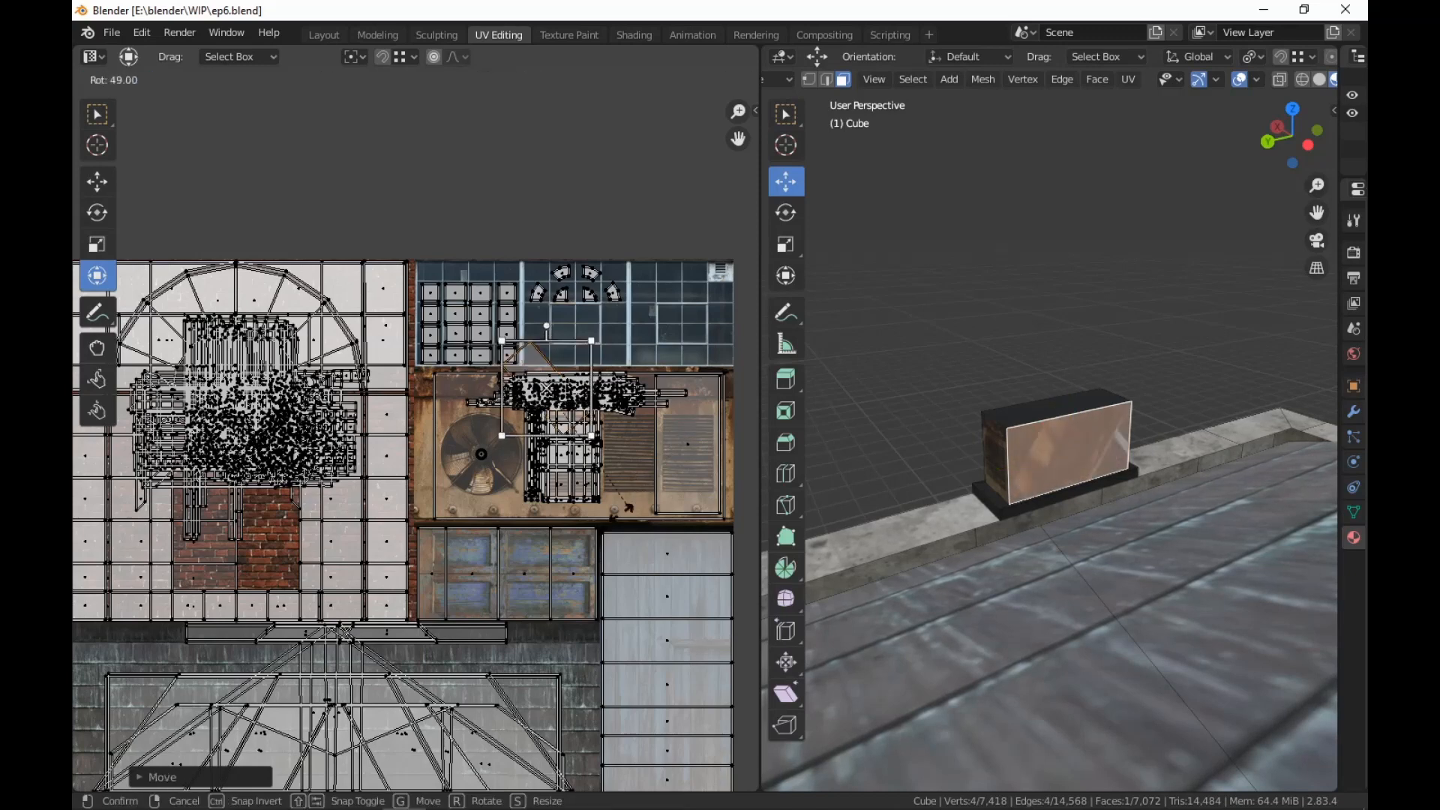
text(180)
click(395, 372)
Gather the block's loose UV islands below the texture by moving the small strips and the large face together
middle_drag(1142, 545, 1262, 589)
scroll(553, 613, down, 4)
scroll(551, 605, up, 1)
middle_drag(572, 508, 595, 234)
scroll(601, 431, down, 3)
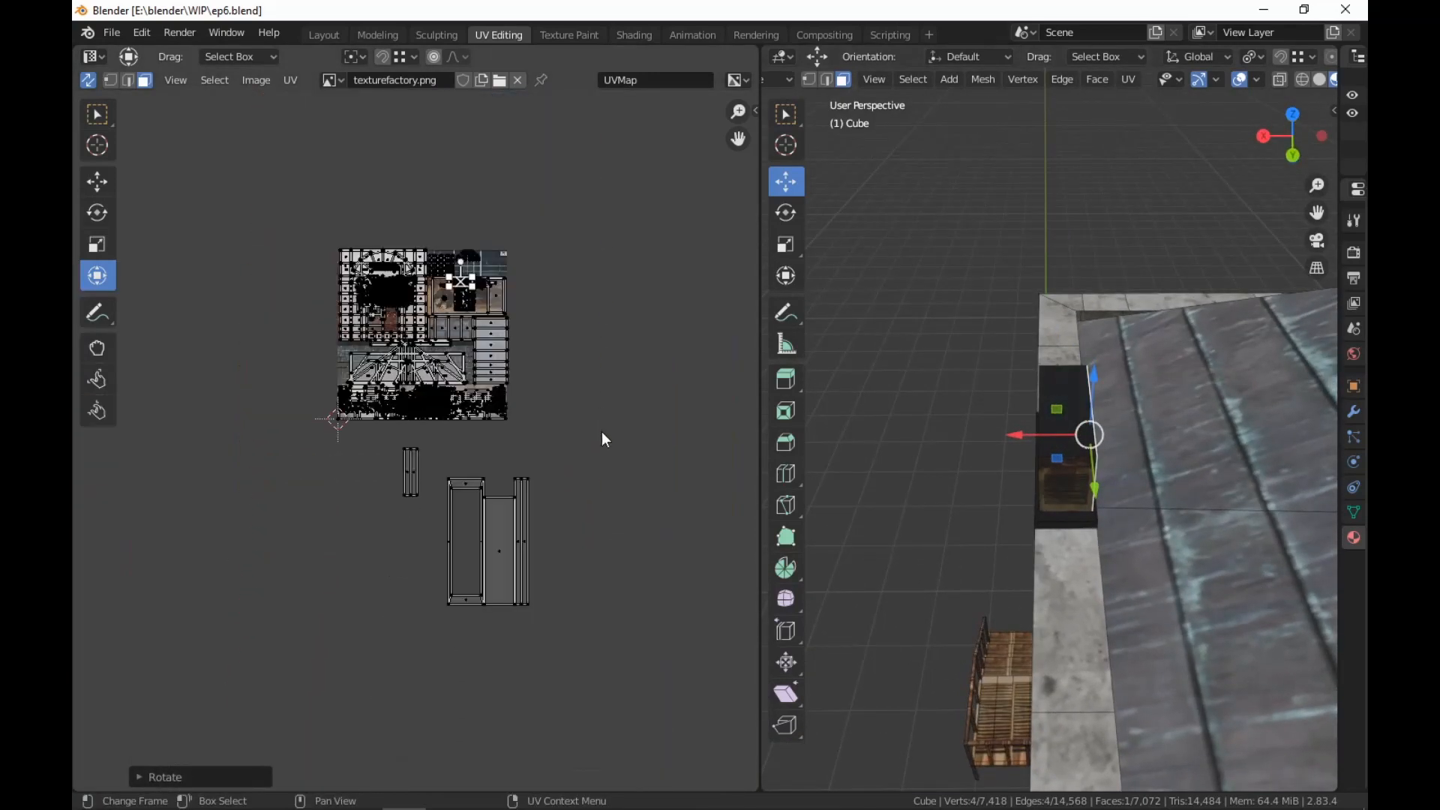
drag(390, 521, 548, 563)
click(507, 562)
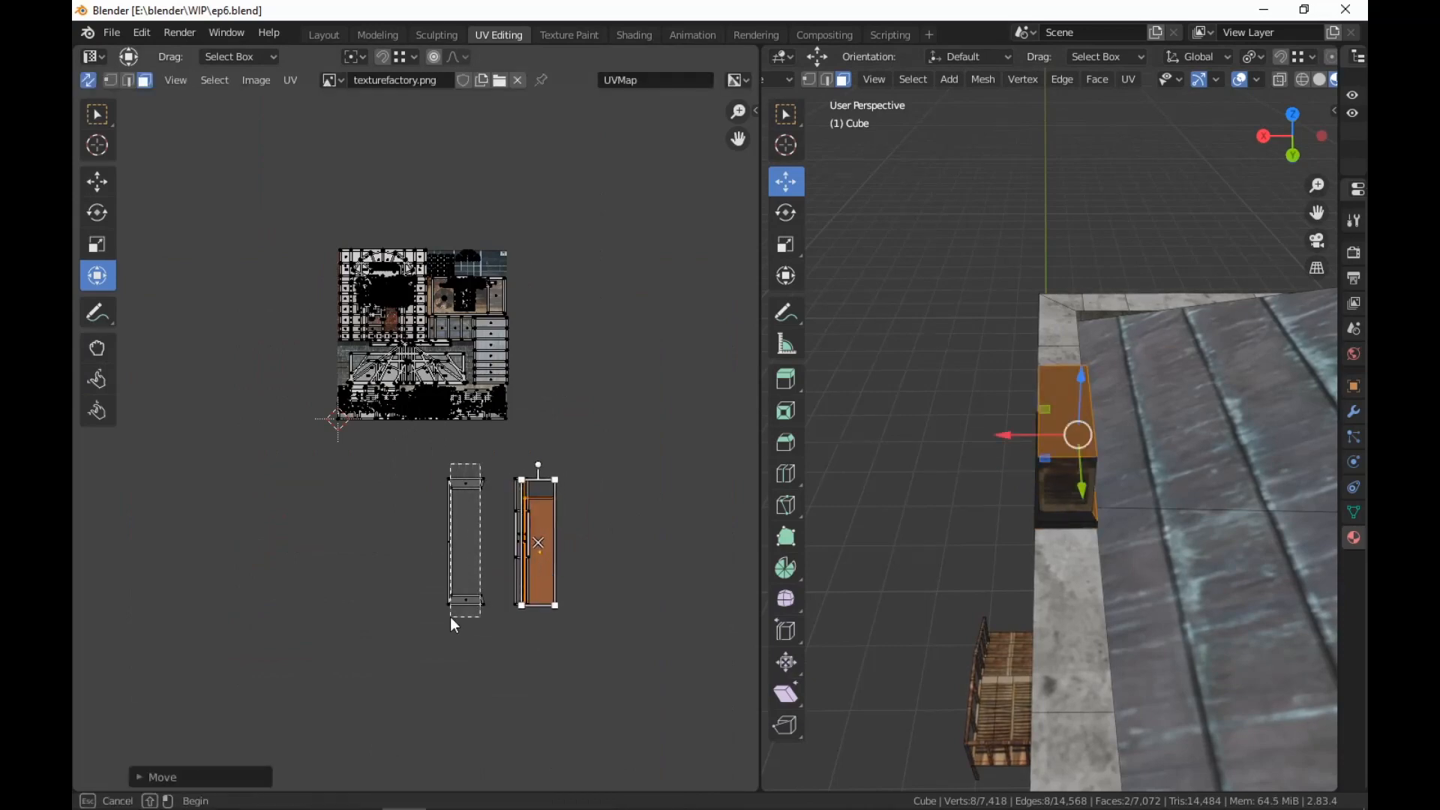
Select the base's two short end-strip islands, rotate them a quarter turn to stand upright, and move them toward the island pile
drag(450, 616, 480, 617)
key(r)
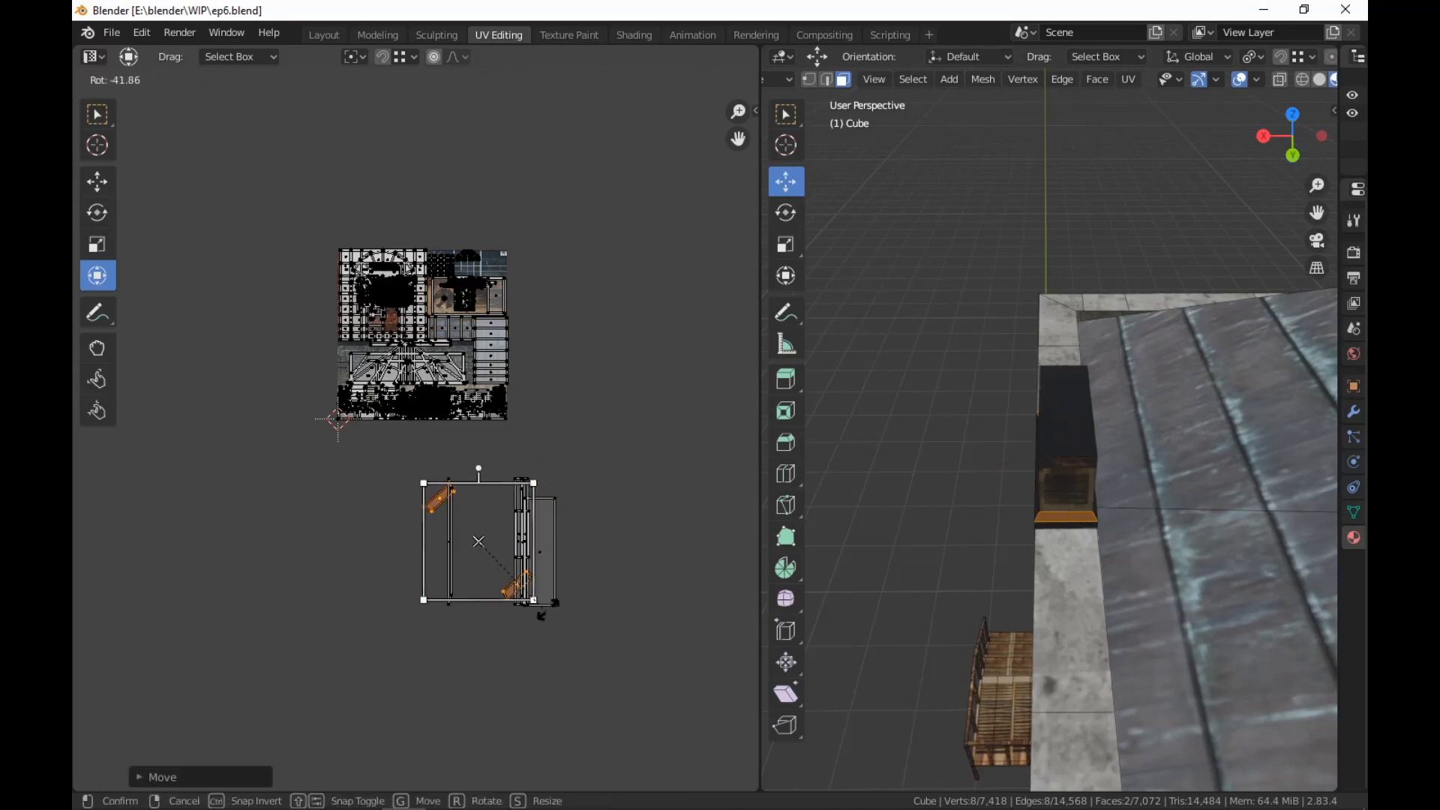
click(592, 538)
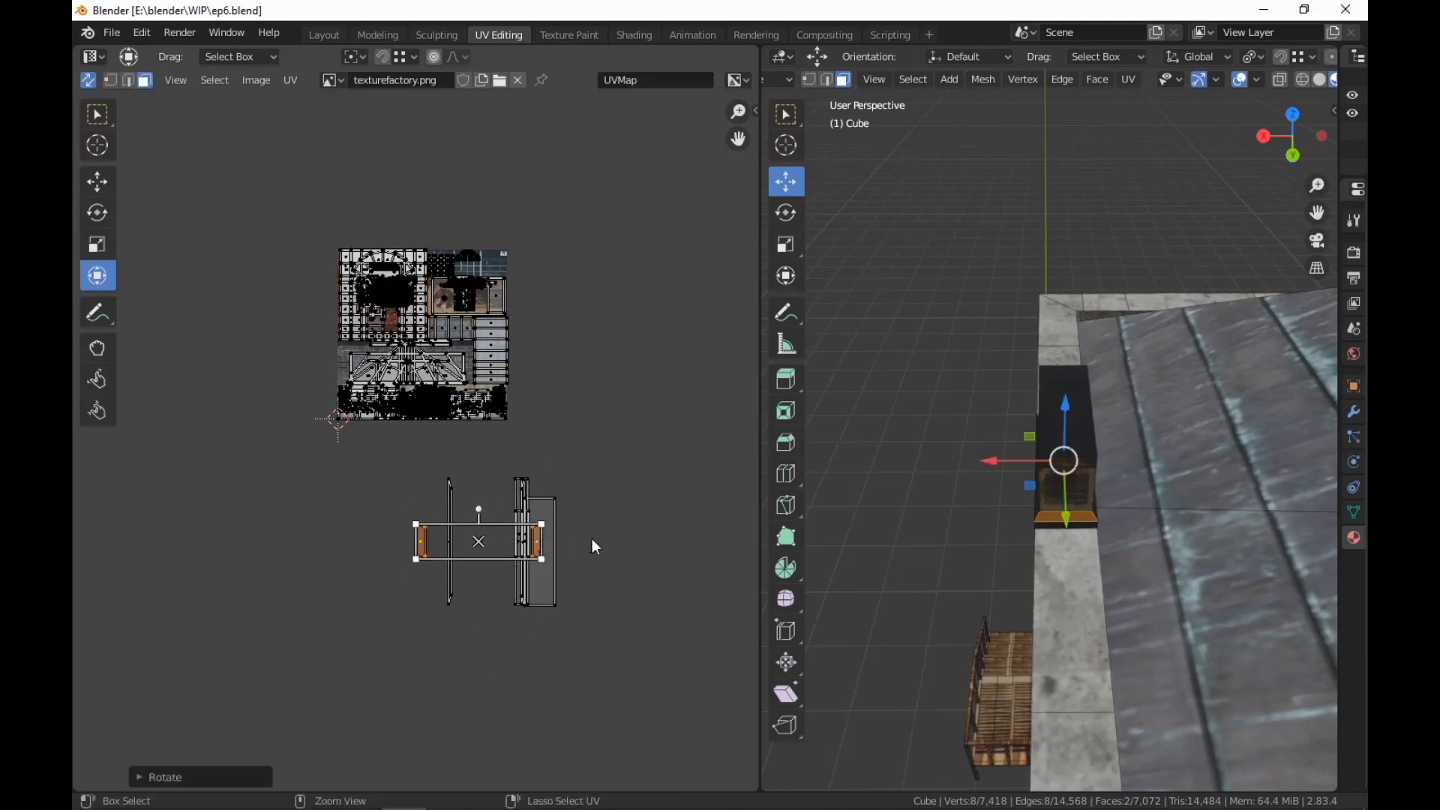
key(g)
click(570, 573)
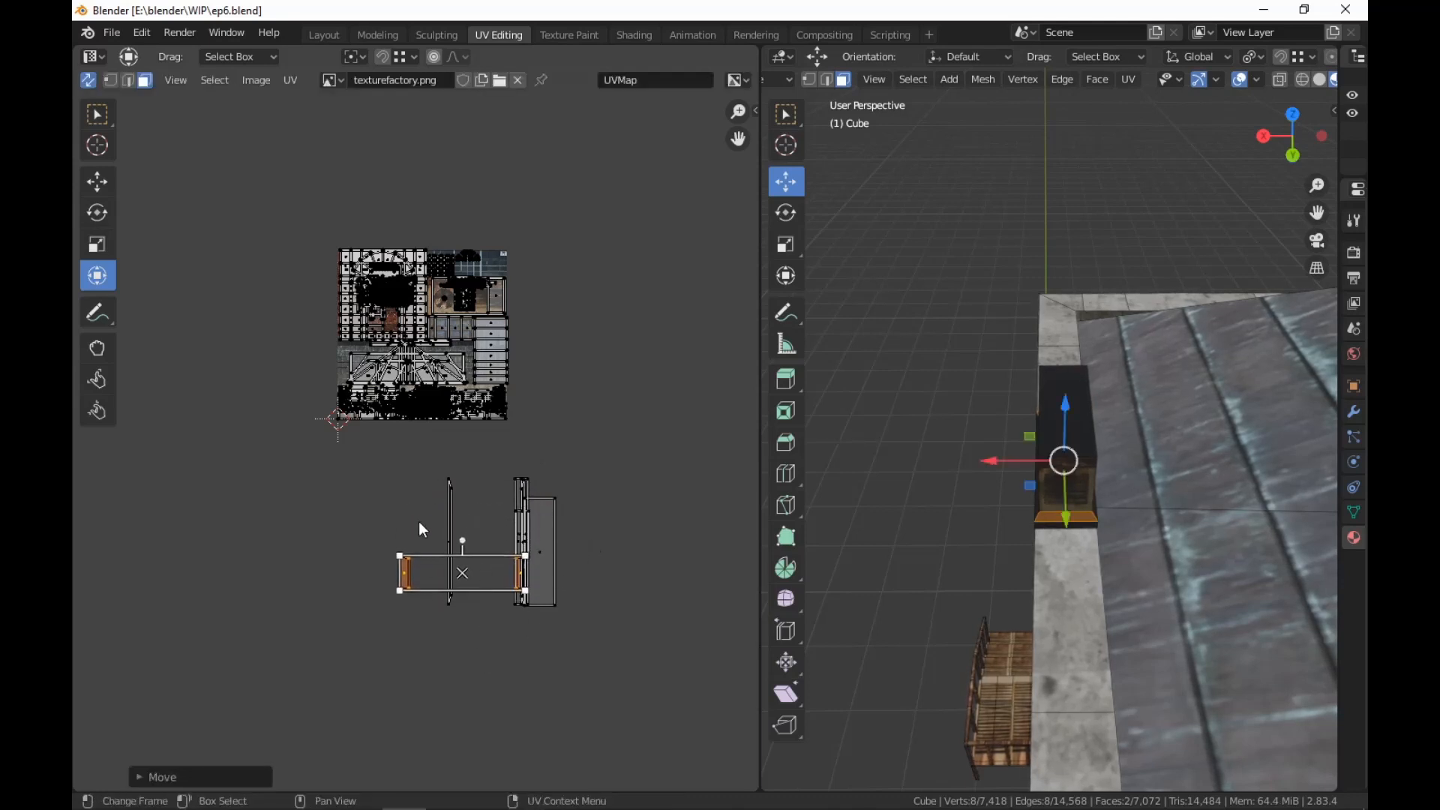
Stack the end strip, the long base strip, and the large face island on top of the other loose islands
drag(419, 522, 391, 632)
key(g)
click(507, 591)
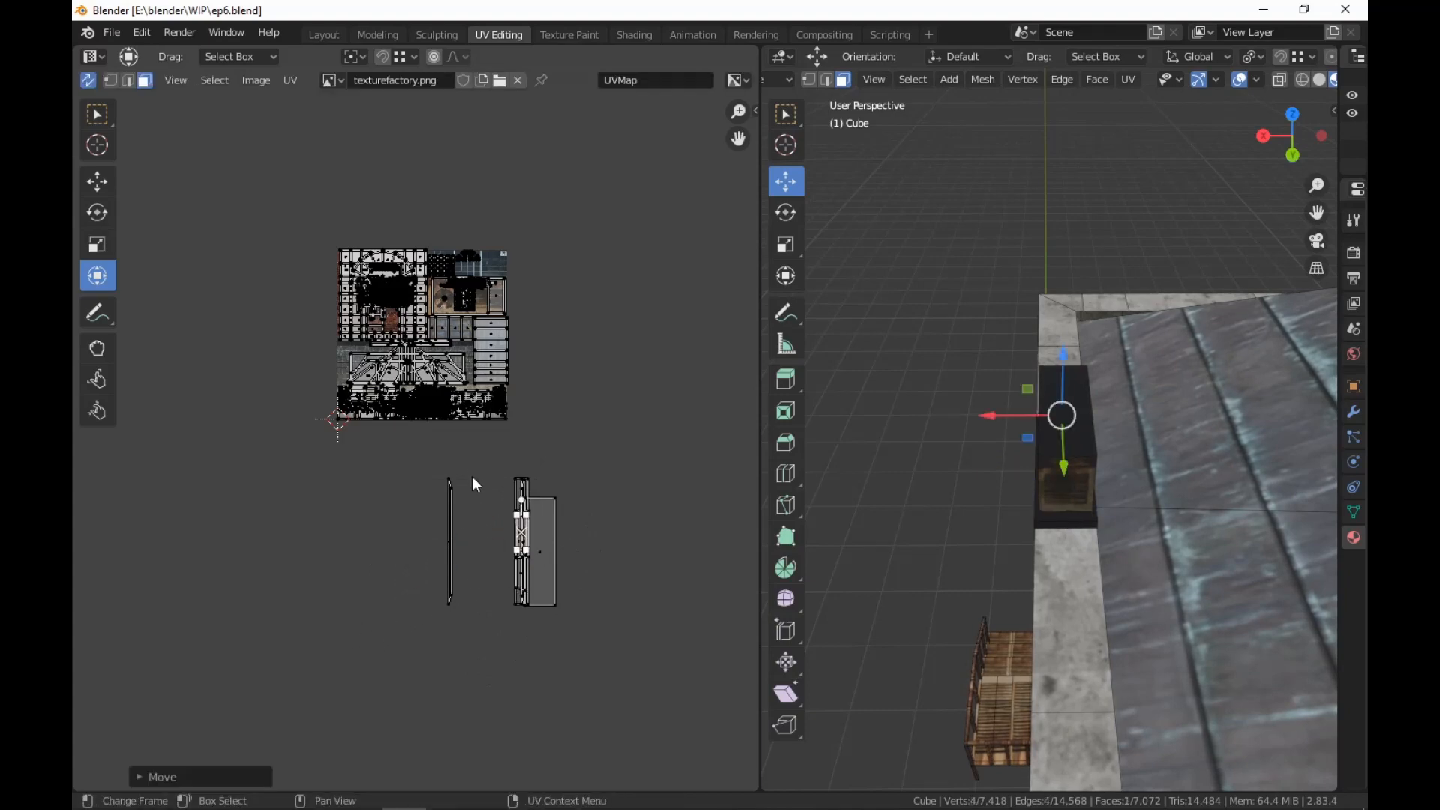
drag(471, 476, 428, 627)
key(g)
click(507, 621)
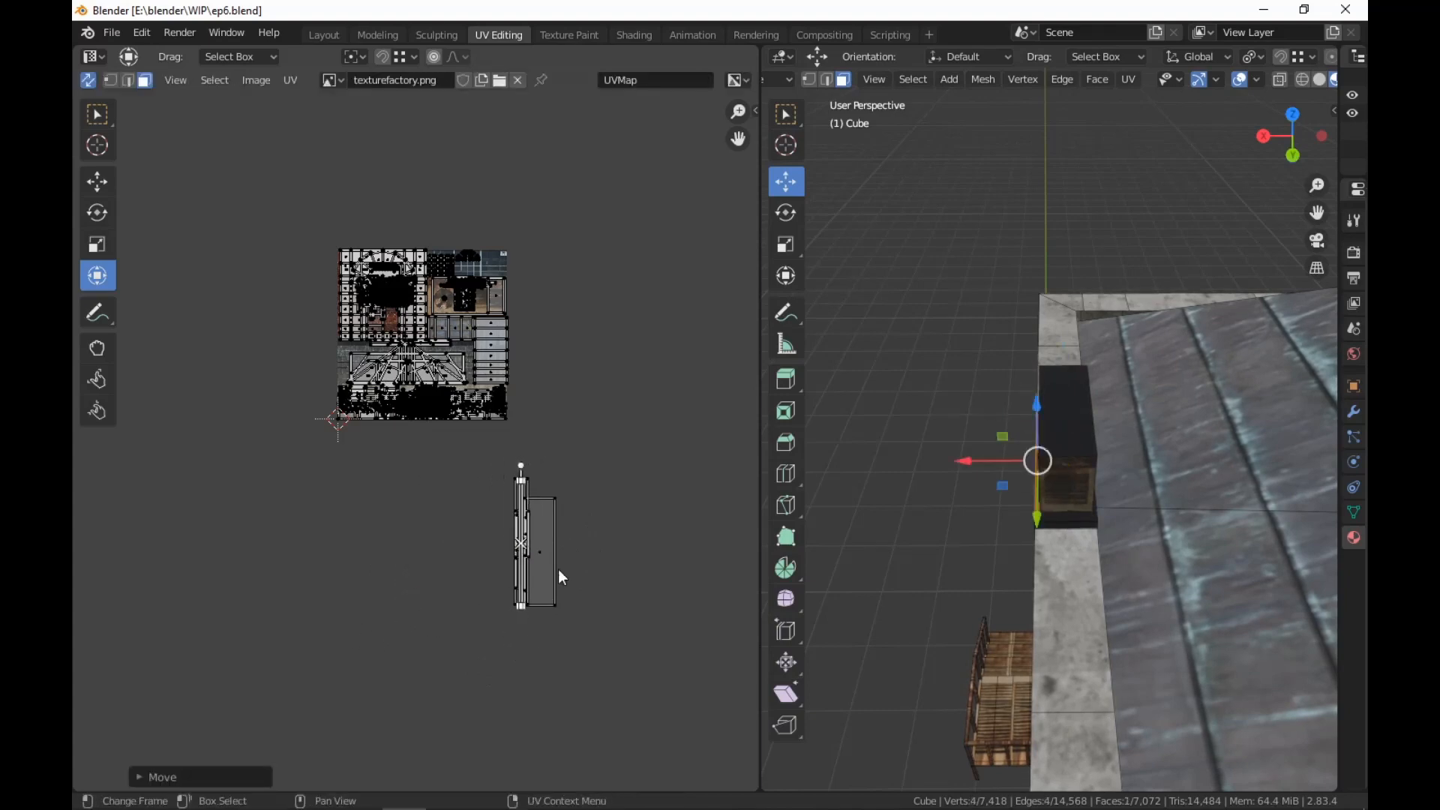
click(547, 570)
key(g)
click(525, 568)
Select the whole island stack, rotate it to lie horizontally, and position it just below the texture
drag(557, 465, 503, 623)
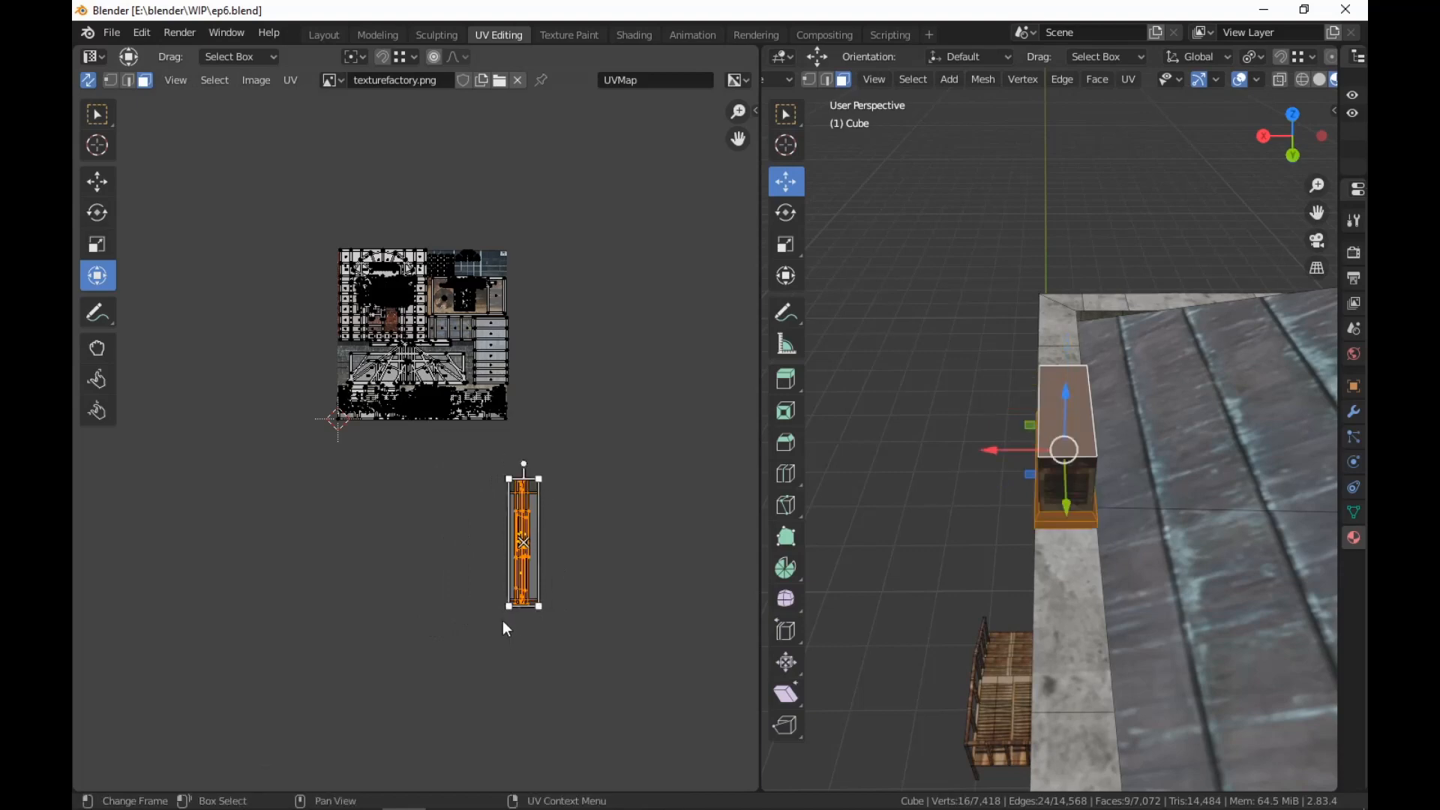
mouse_move(608, 529)
middle_down()
mouse_move(588, 616)
mouse_move(585, 536)
middle_up()
scroll(588, 619, up, 4)
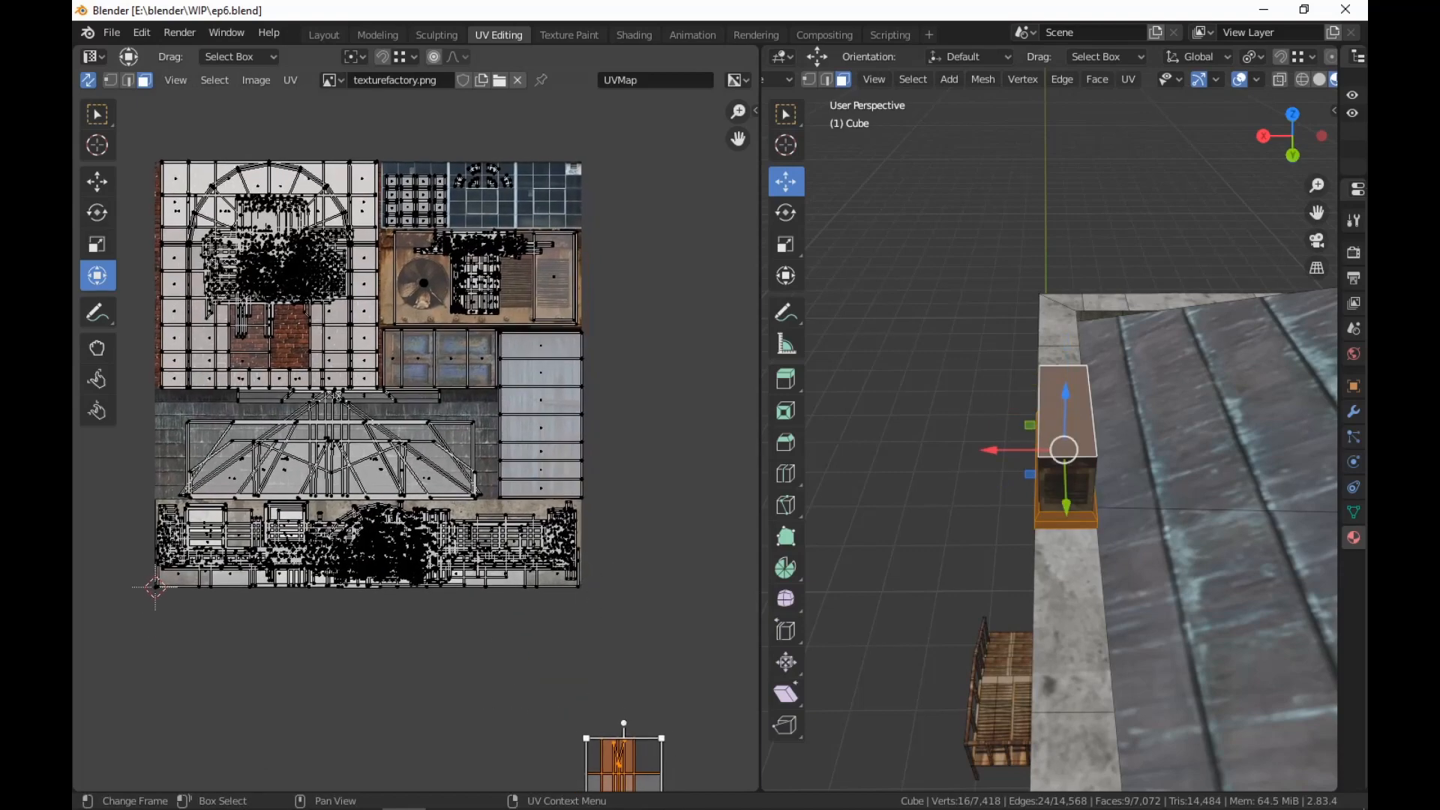
key(r)
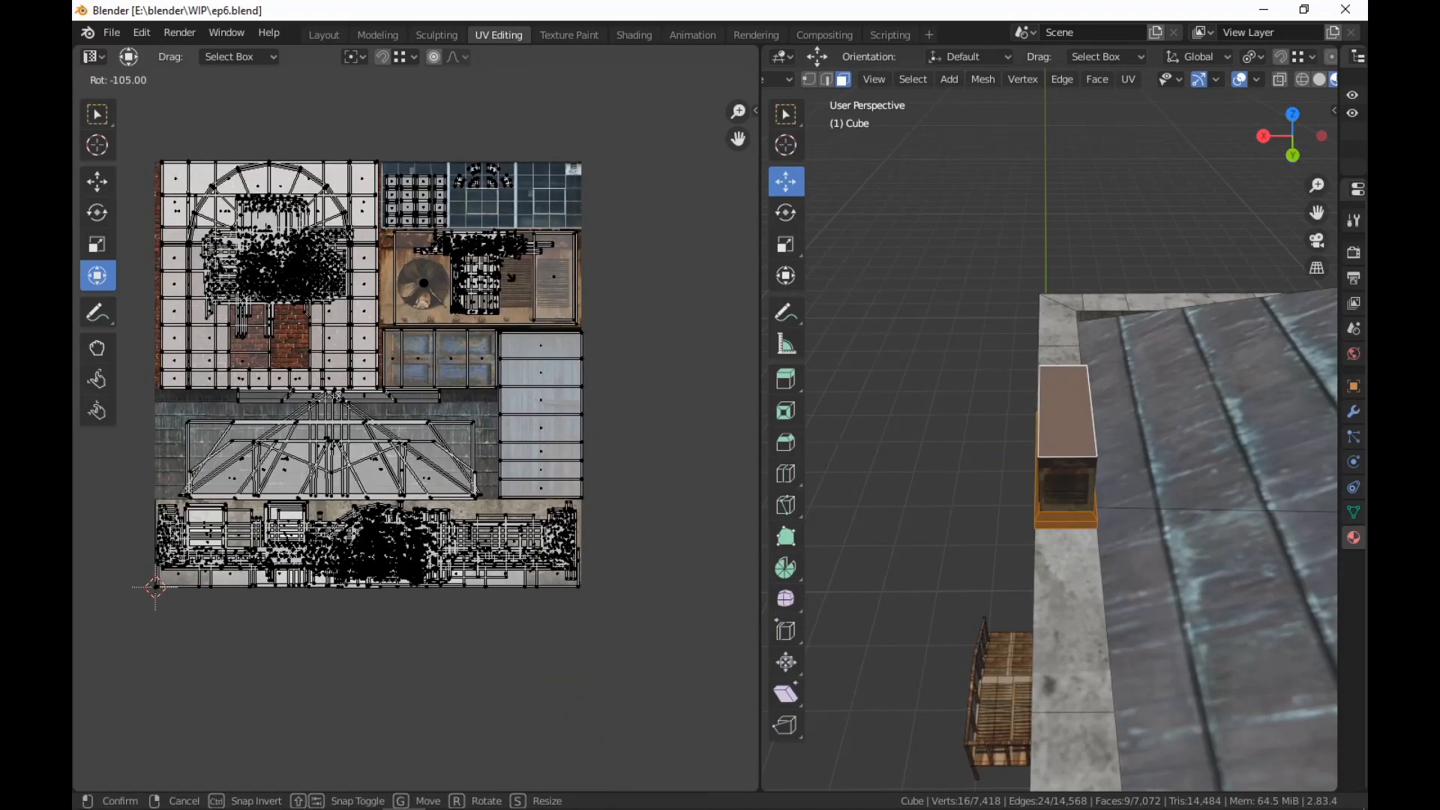
click(622, 532)
key(g)
click(546, 393)
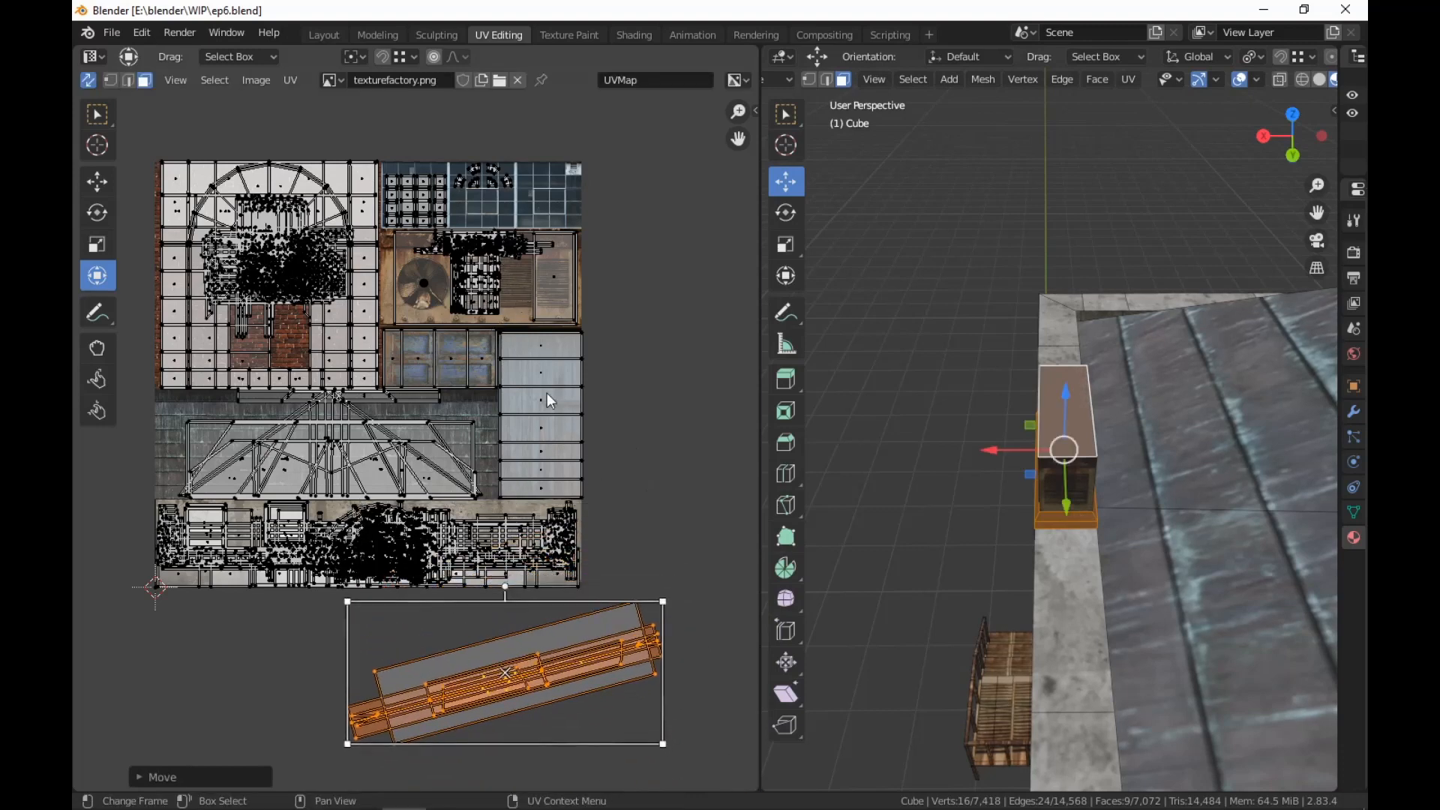
key(r)
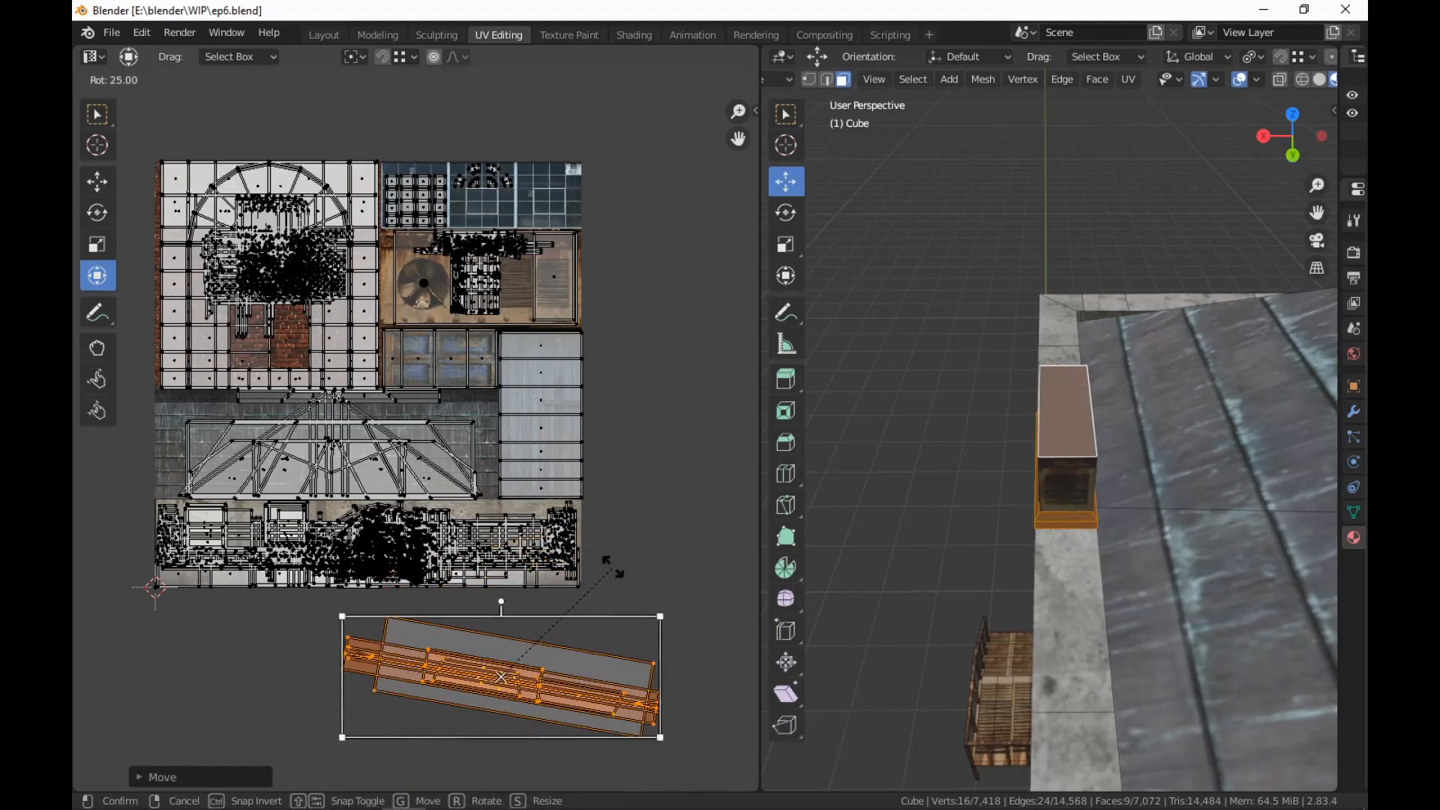
click(593, 561)
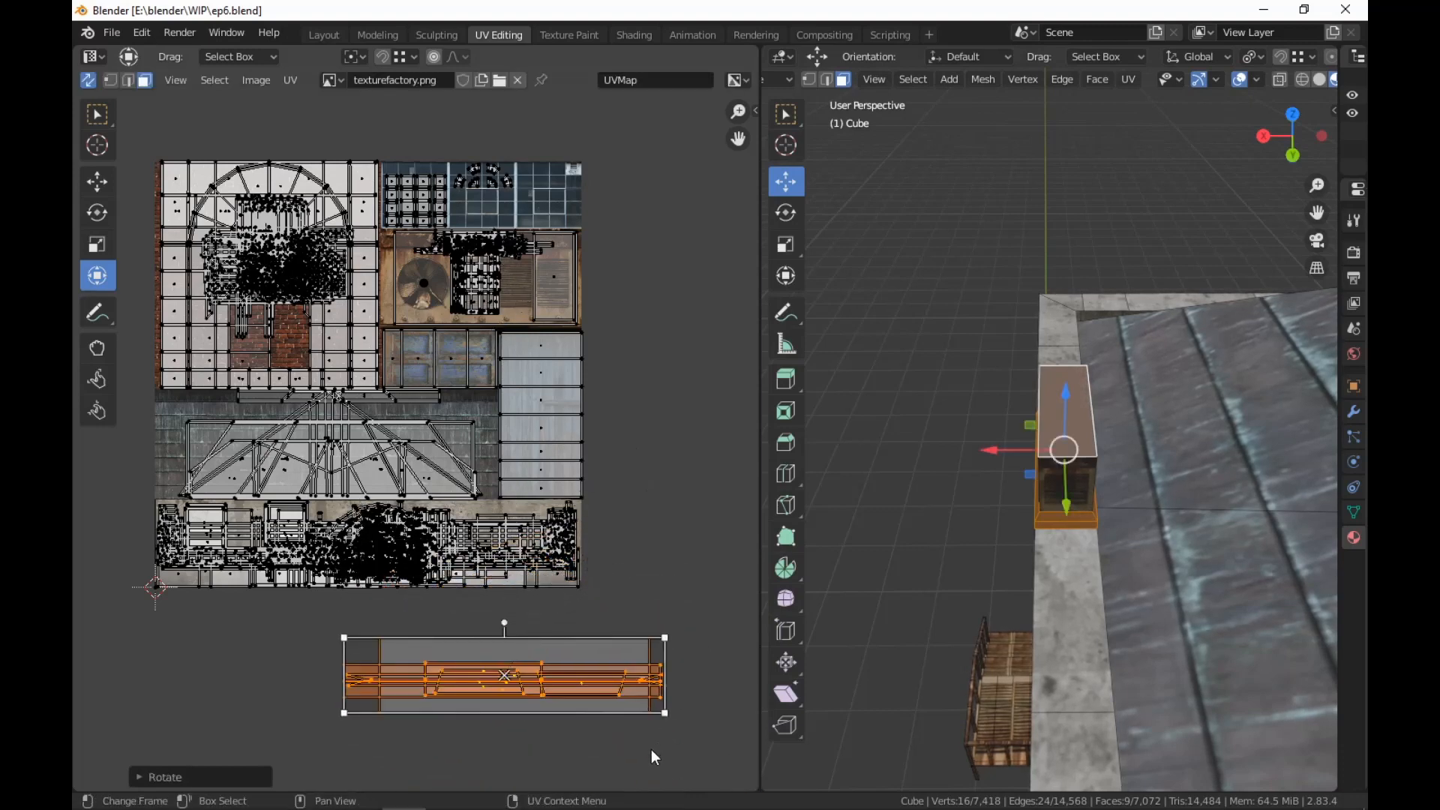
Scale the island stack down and move it onto the rusty strip along the fan unit's upper edge
key(s)
click(561, 721)
key(g)
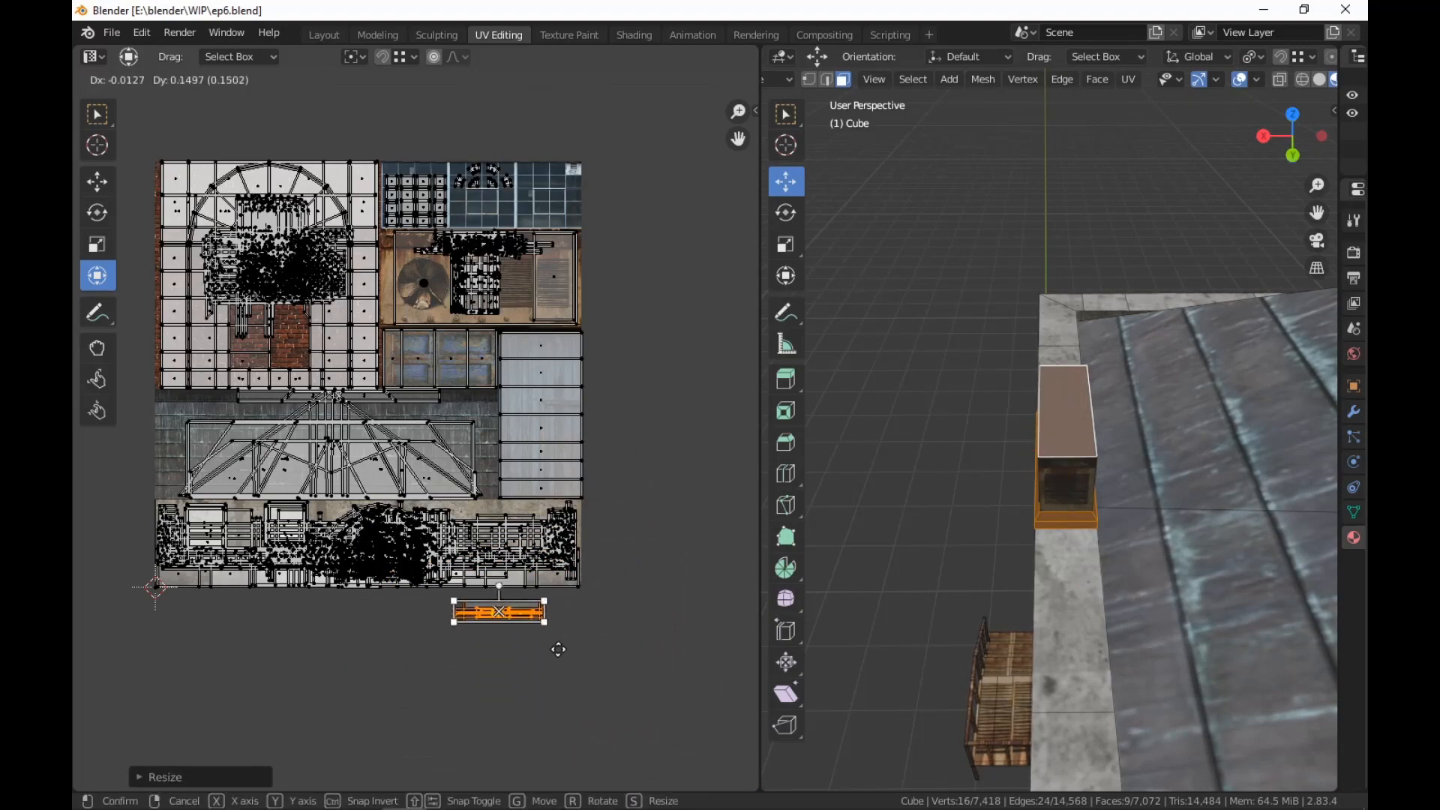
click(539, 306)
Examine the textured fan unit on the roof ledge and the whole factory in the Shading workspace
click(635, 35)
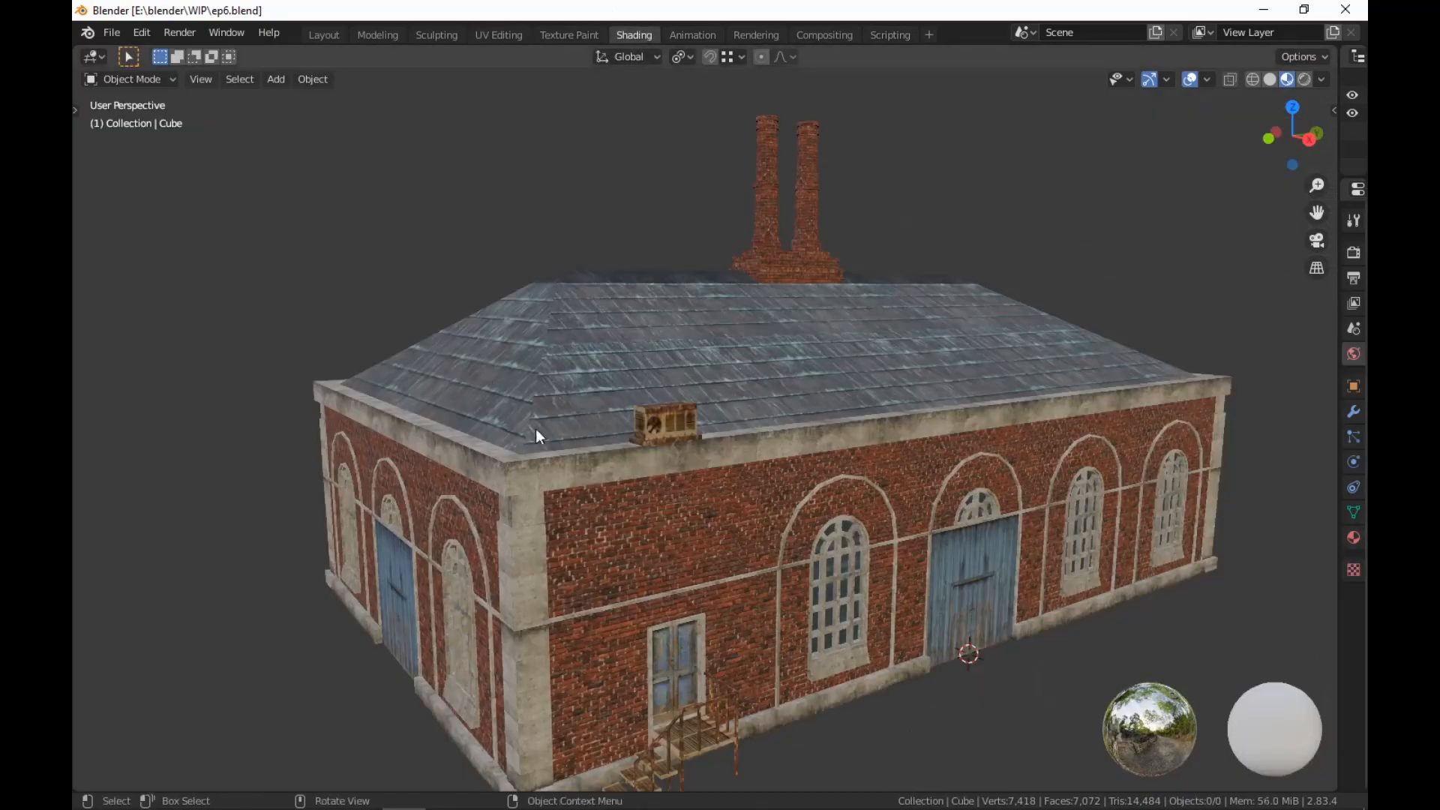
scroll(574, 446, up, 10)
scroll(798, 404, down, 10)
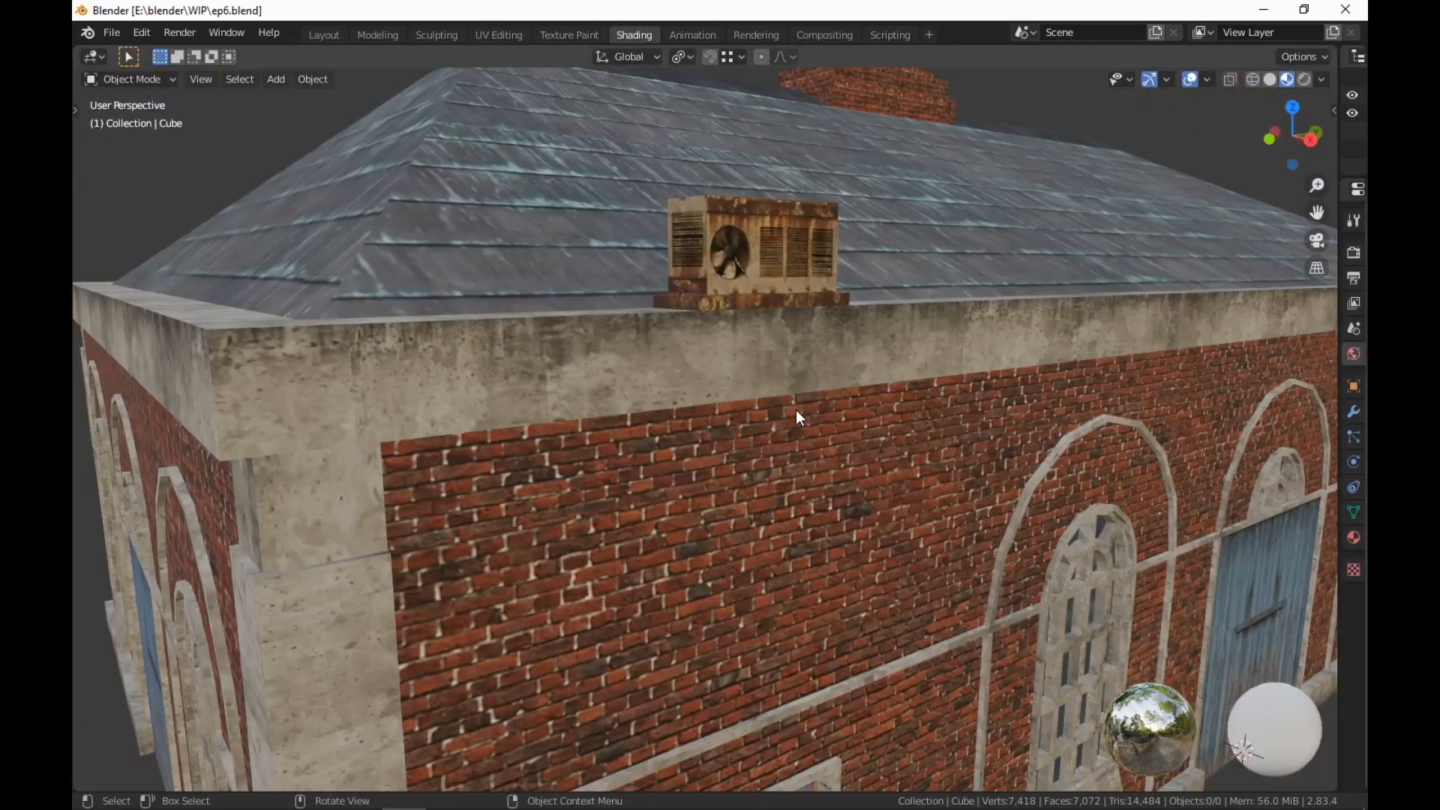
middle_drag(796, 409, 792, 484)
scroll(781, 555, down, 5)
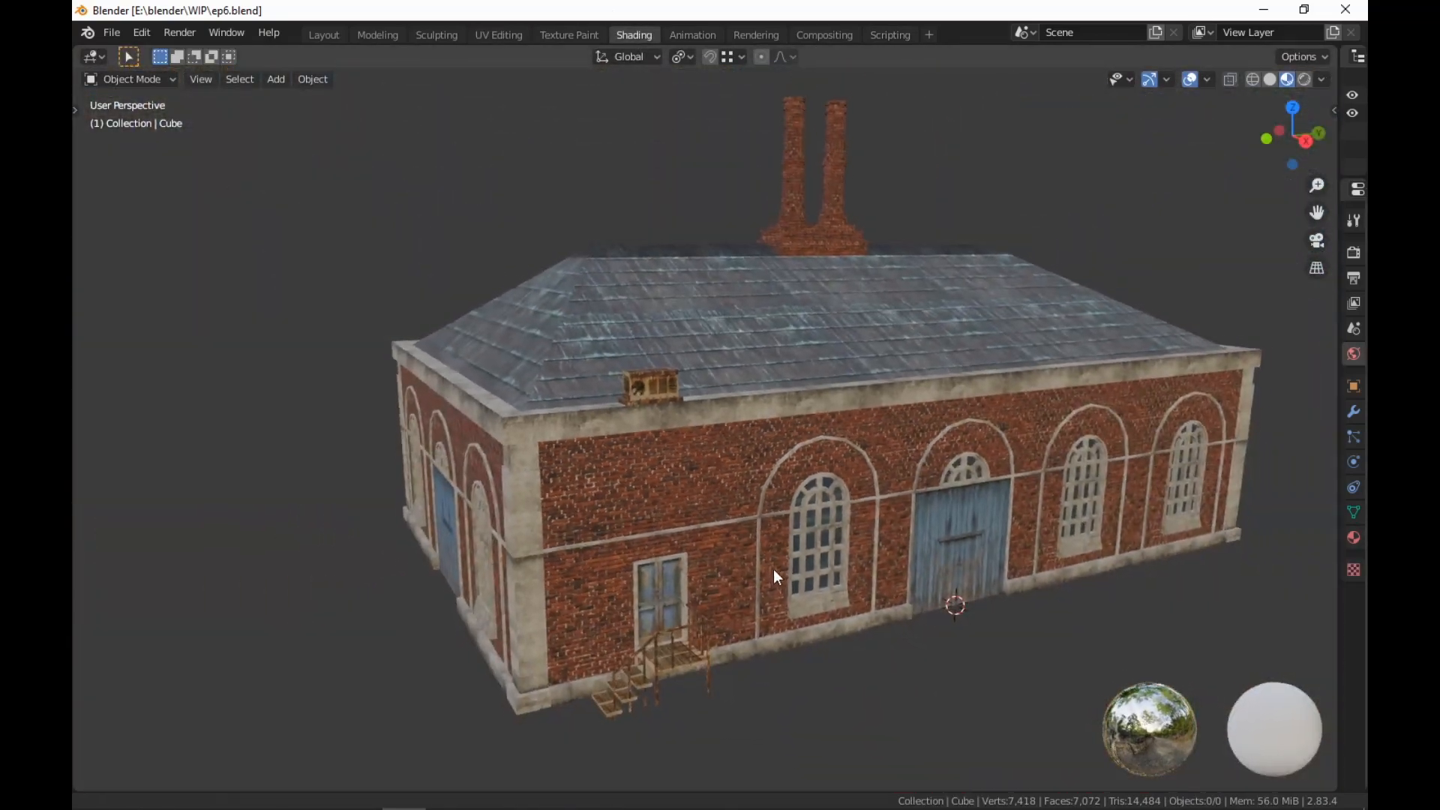
scroll(783, 545, up, 1)
middle_drag(783, 544, 636, 574)
scroll(838, 548, up, 2)
middle_drag(318, 402, 515, 405)
scroll(515, 405, up, 2)
middle_drag(793, 460, 775, 444)
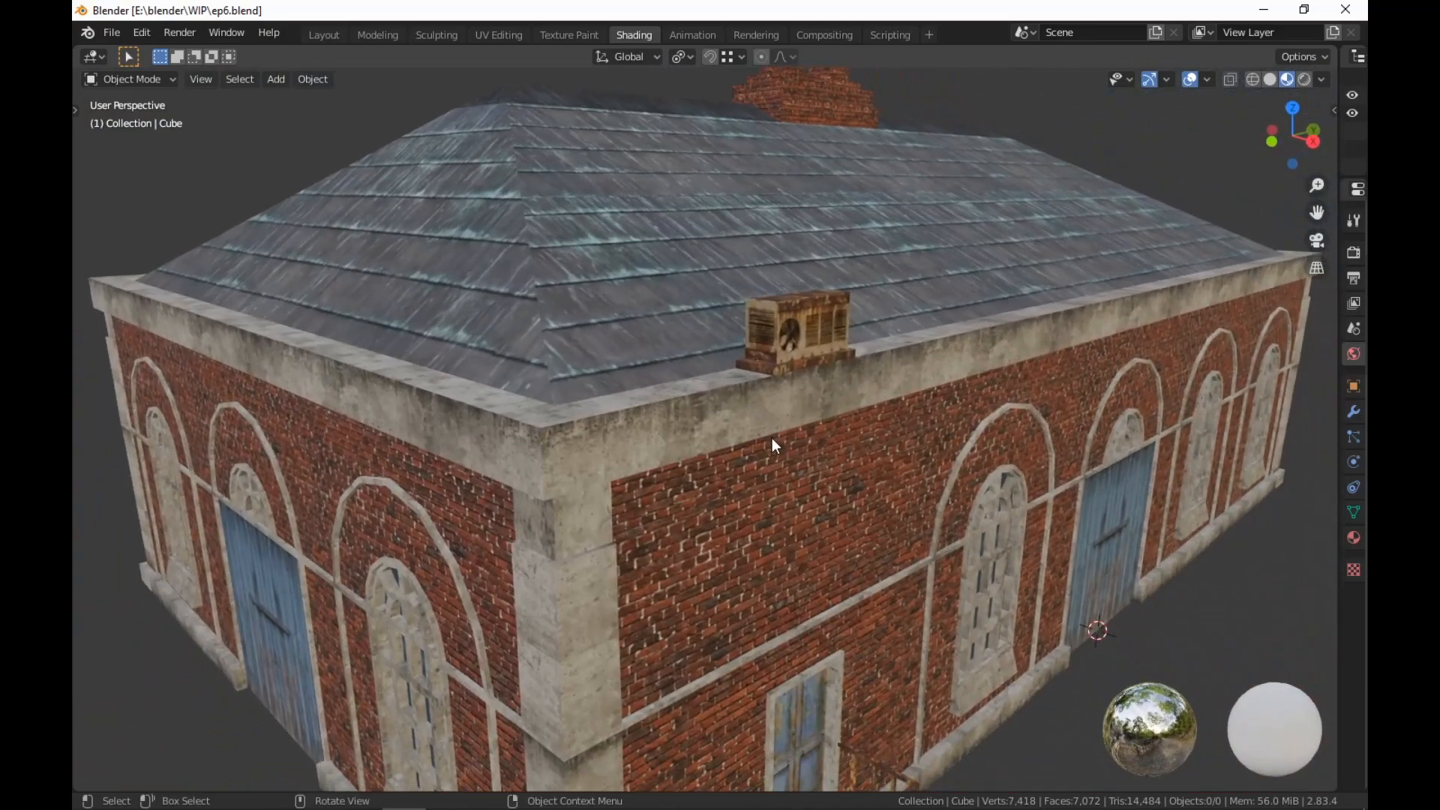
scroll(888, 506, down, 1)
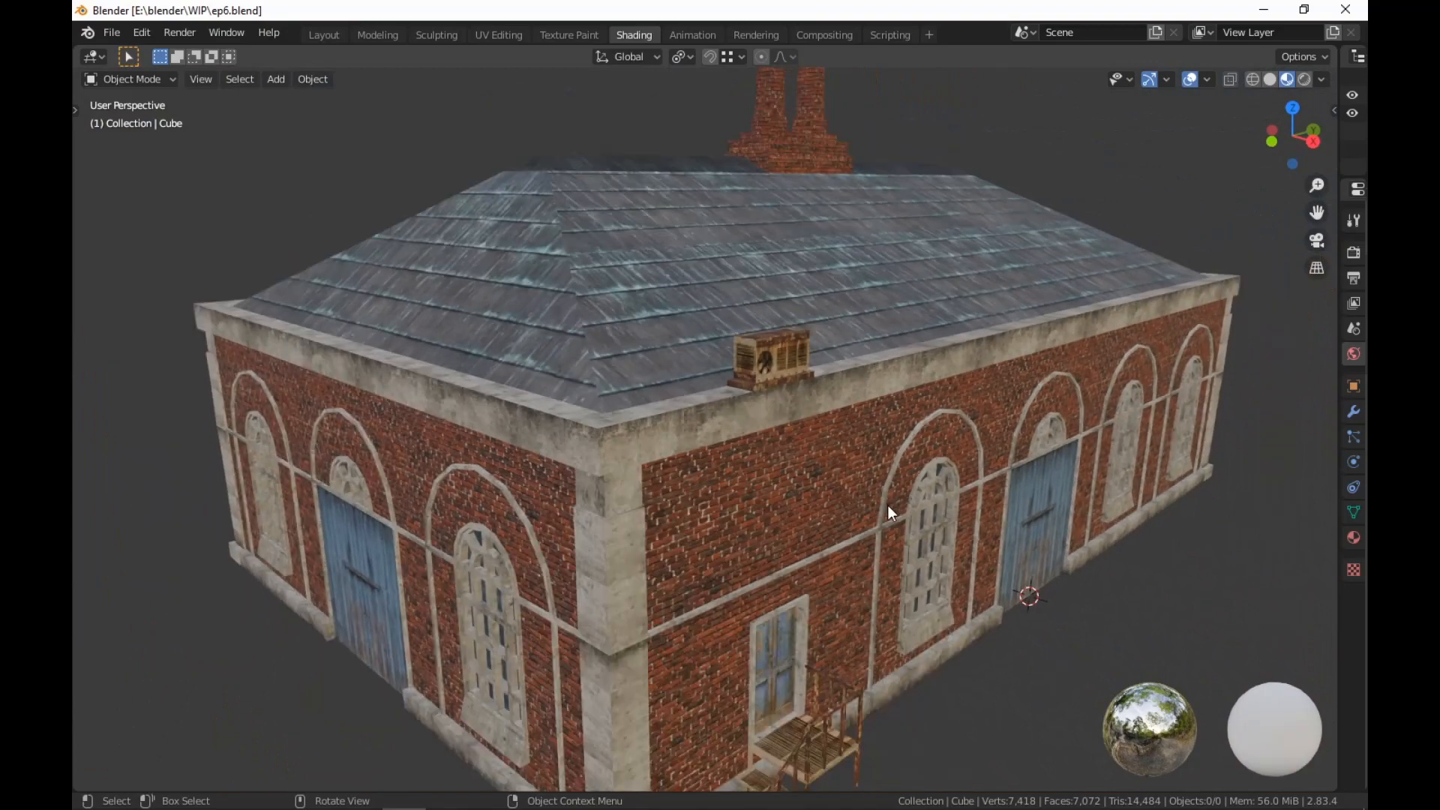
scroll(887, 501, up, 1)
middle_drag(886, 501, 785, 440)
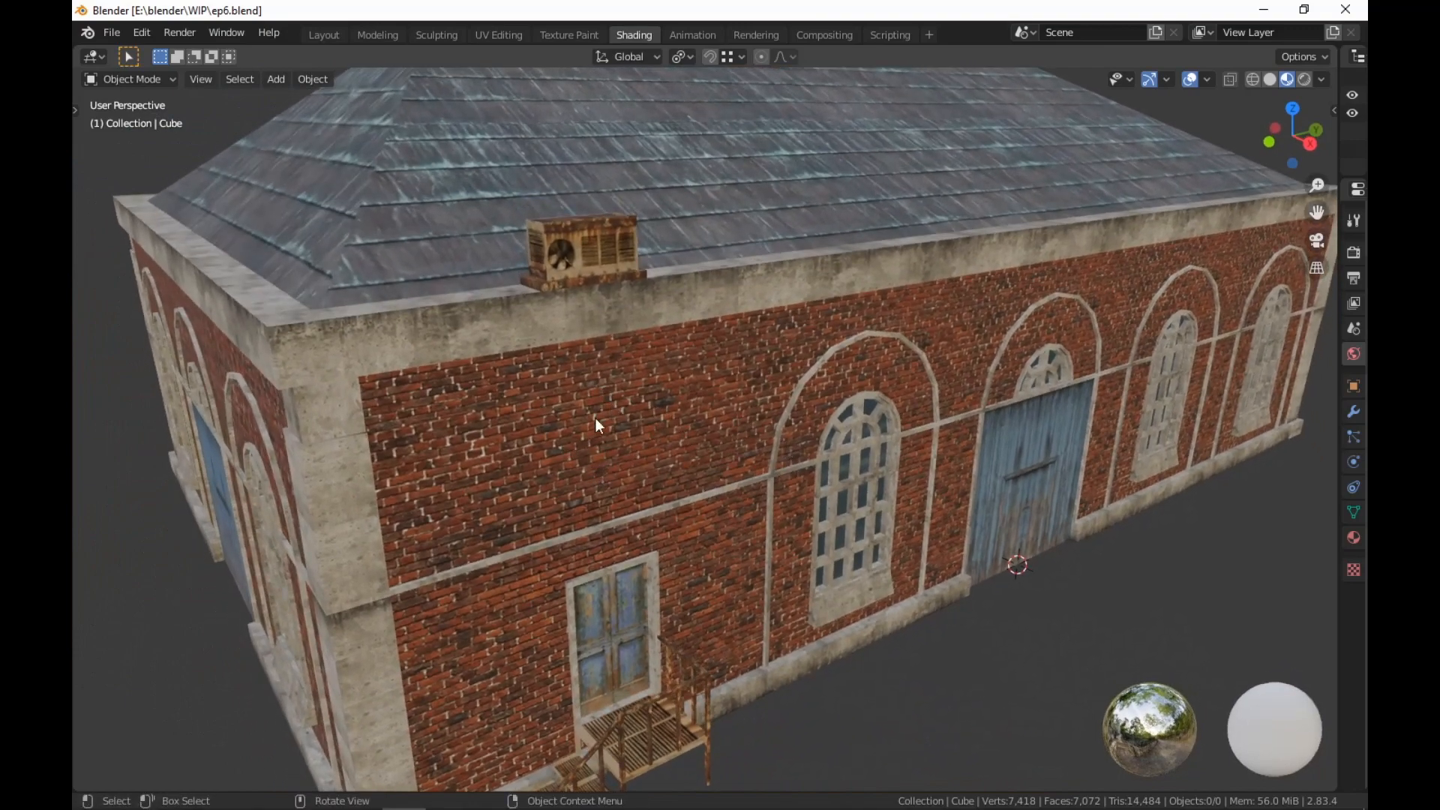
middle_drag(595, 419, 645, 431)
In the Modeling workspace, select the whole fan unit with its base, split it from the ledge, and move it about 0.75 m along X
click(377, 35)
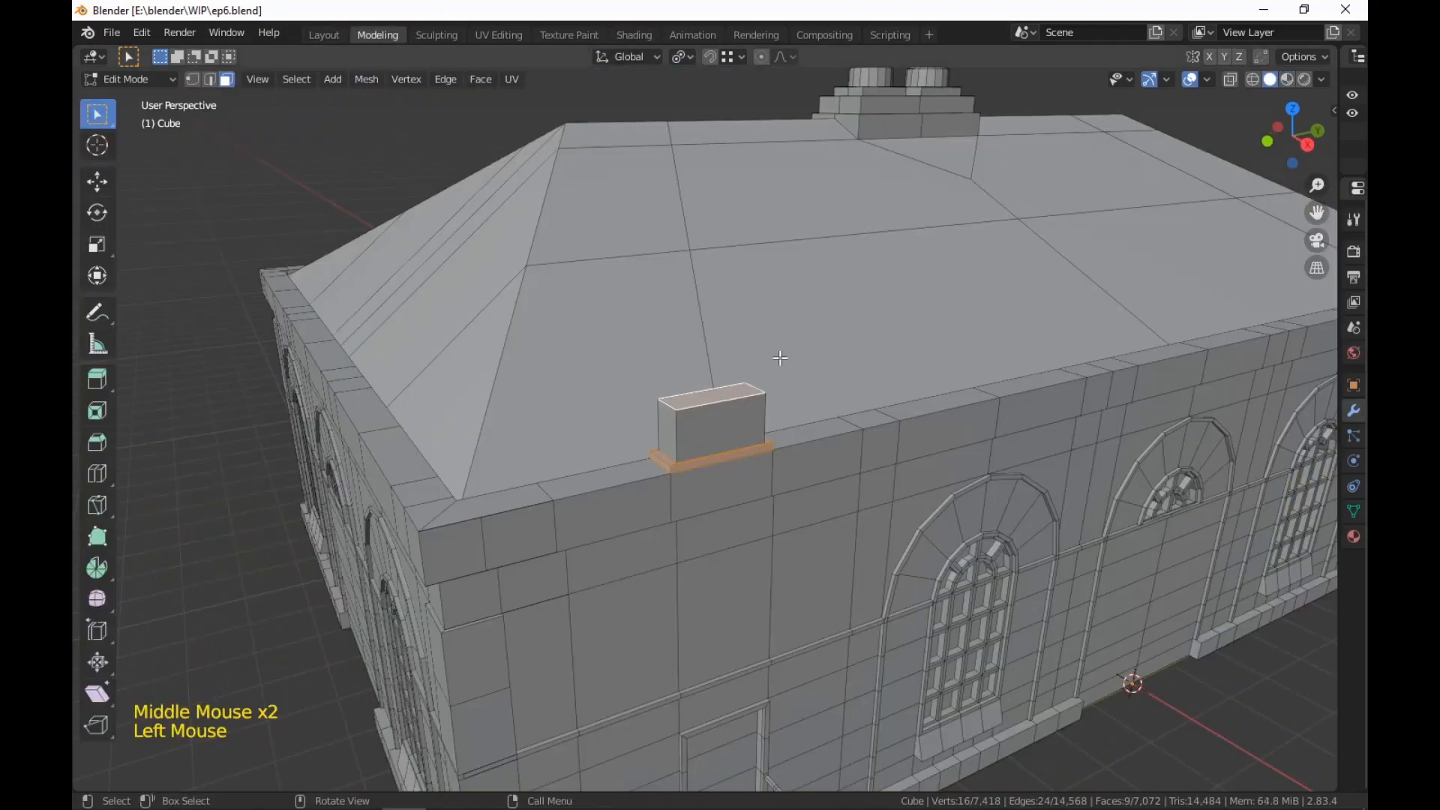
middle_drag(780, 358, 826, 491)
alt+shift+click(741, 524)
right_click(890, 533)
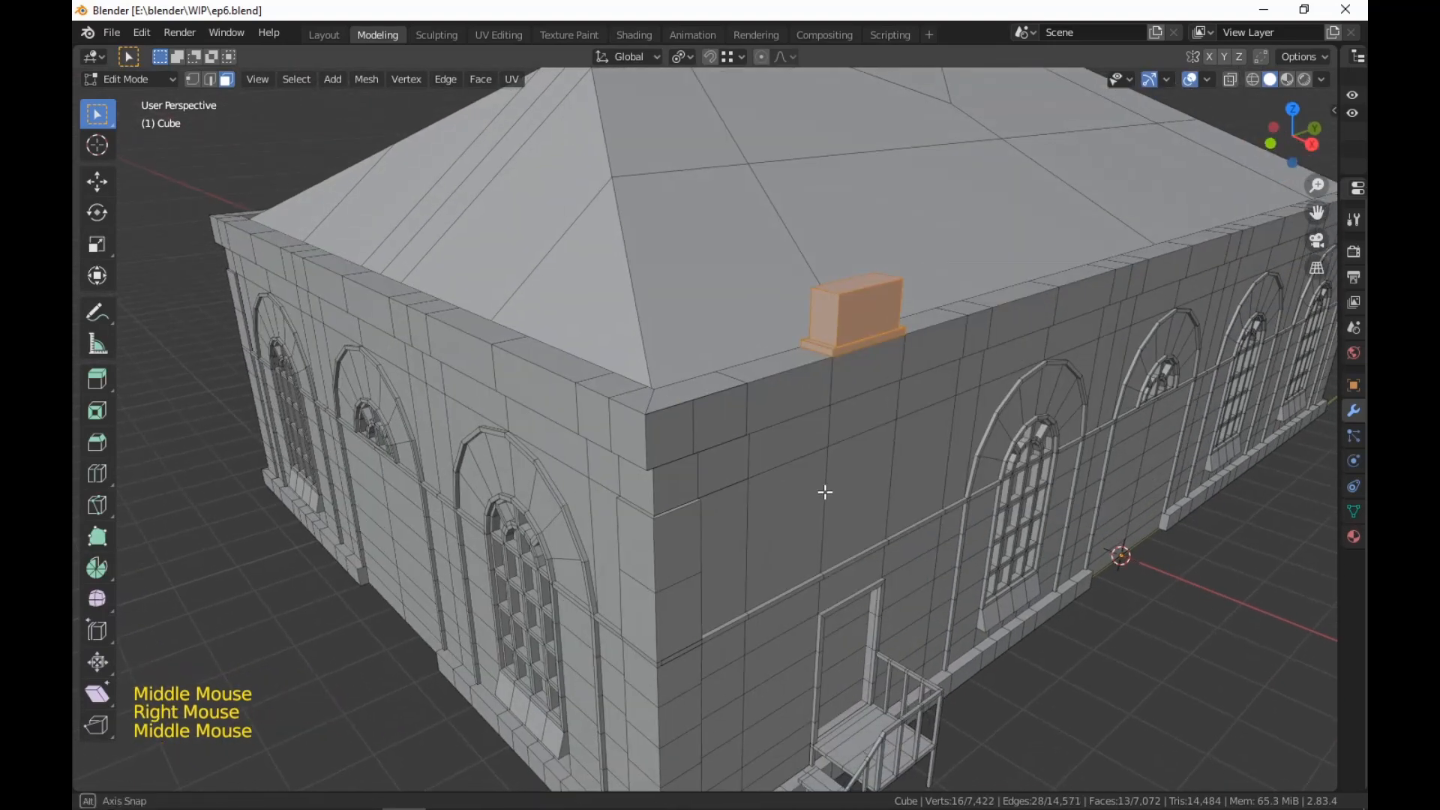
key(g)
key(y)
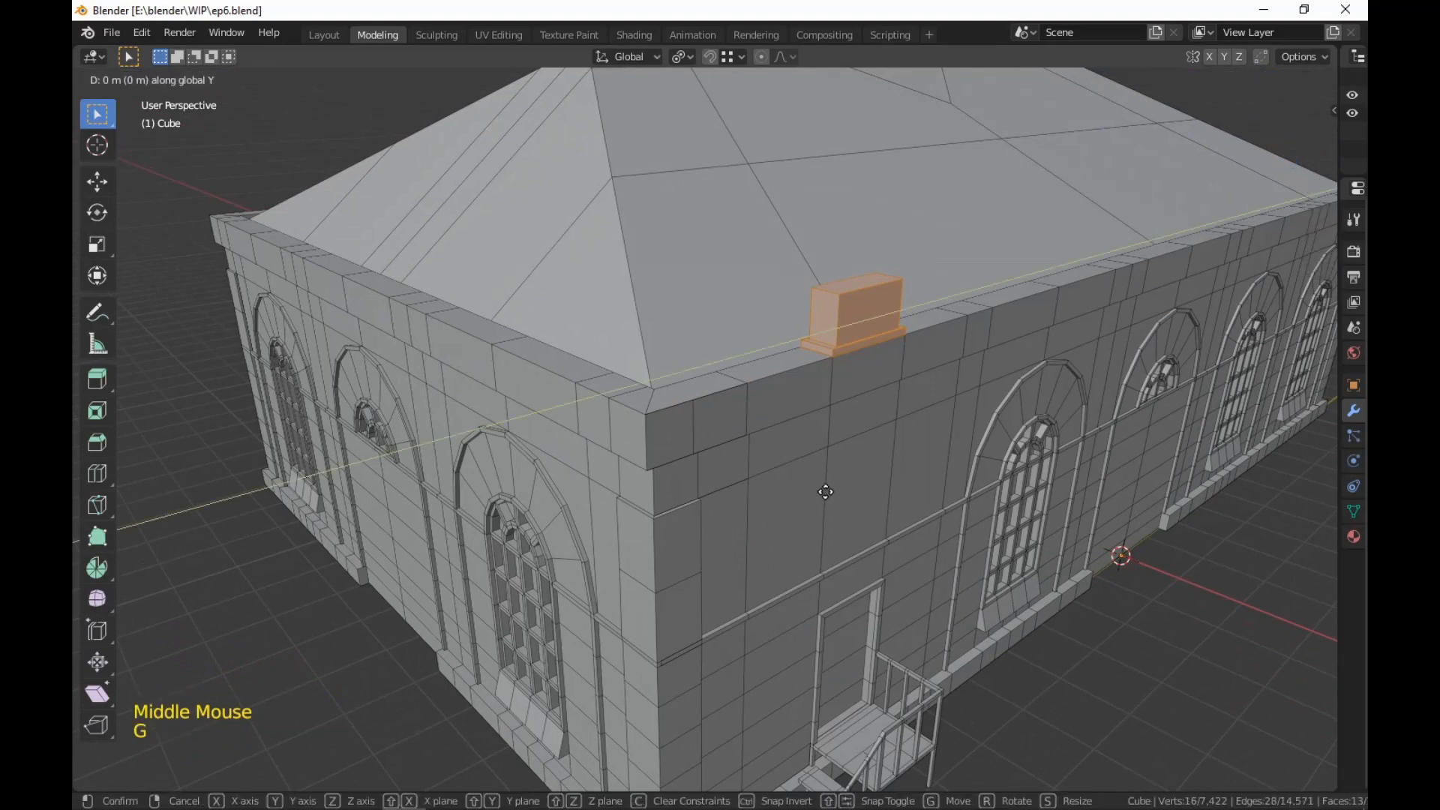
click(879, 538)
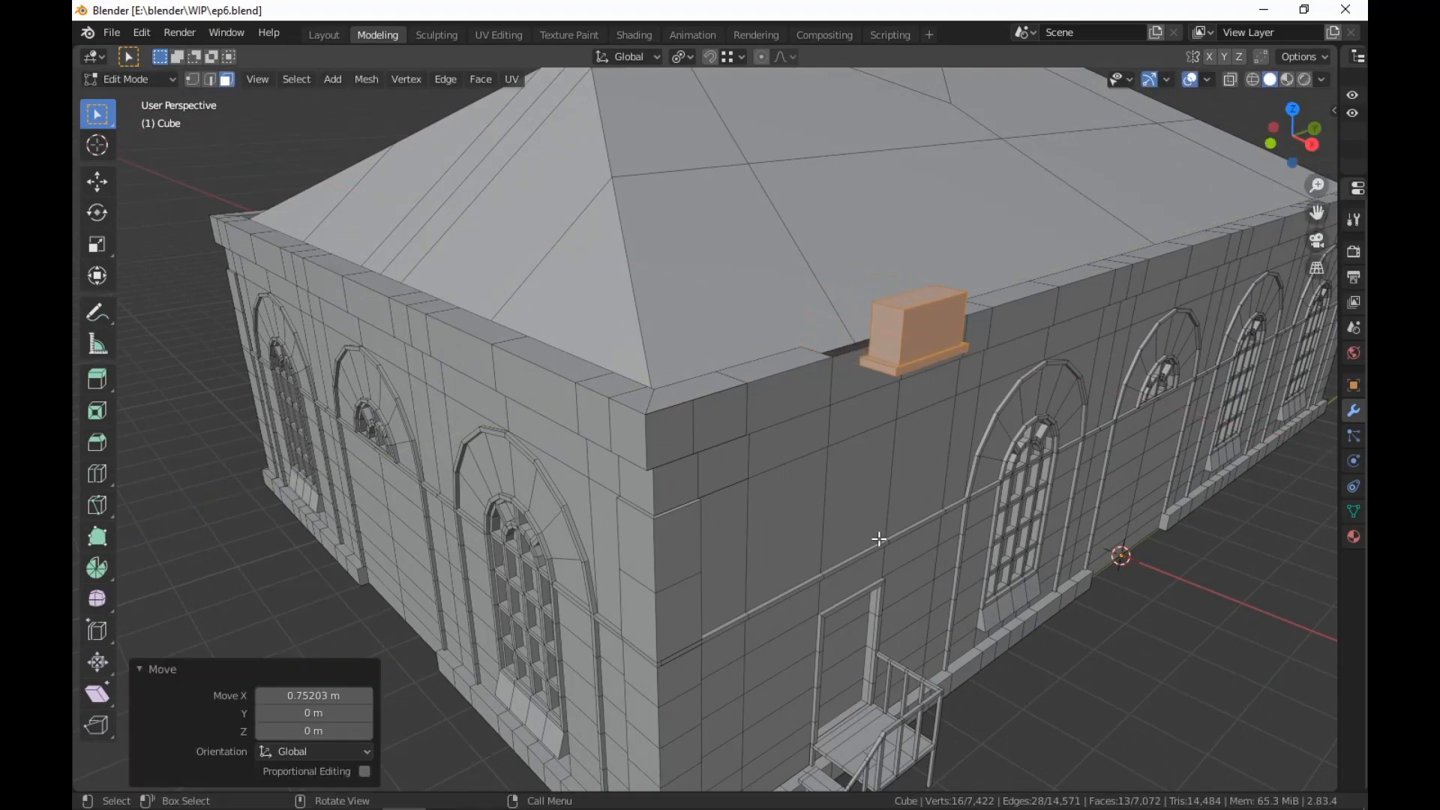
Set the pivot point to Bounding Box Center and move the fan unit about -0.33 m along X
key(g)
key(x)
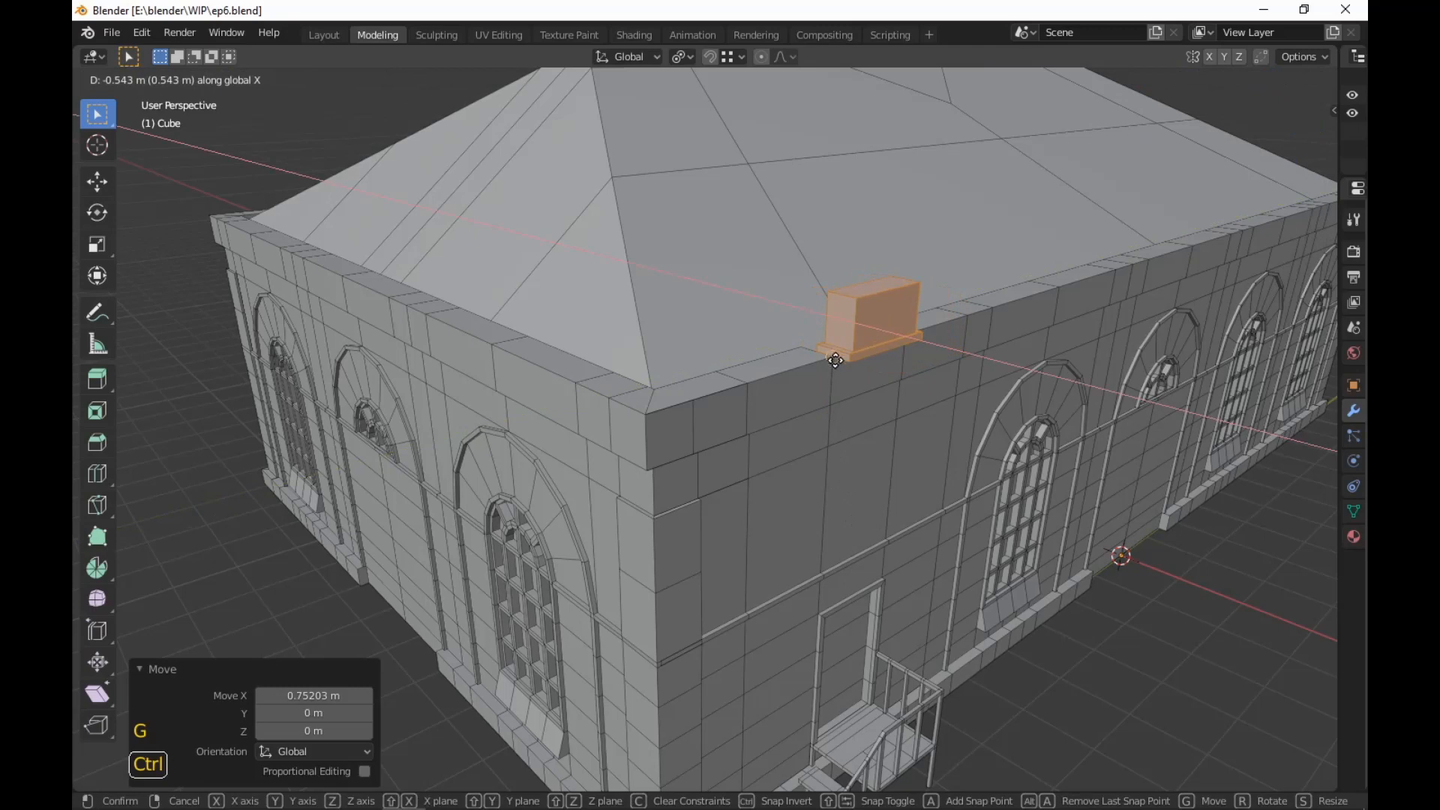
click(896, 492)
key(period)
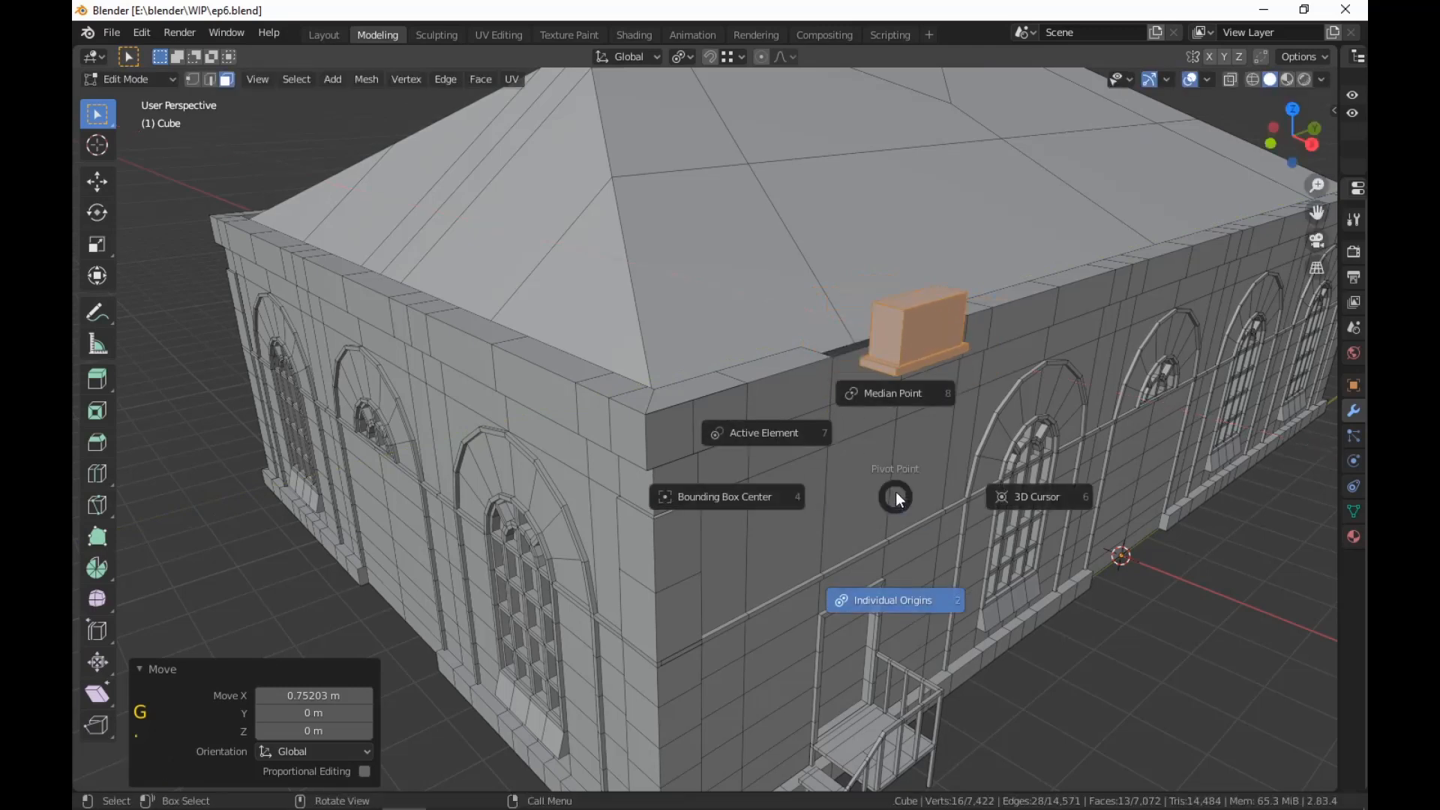
click(725, 497)
key(g)
ctrl+click(844, 361)
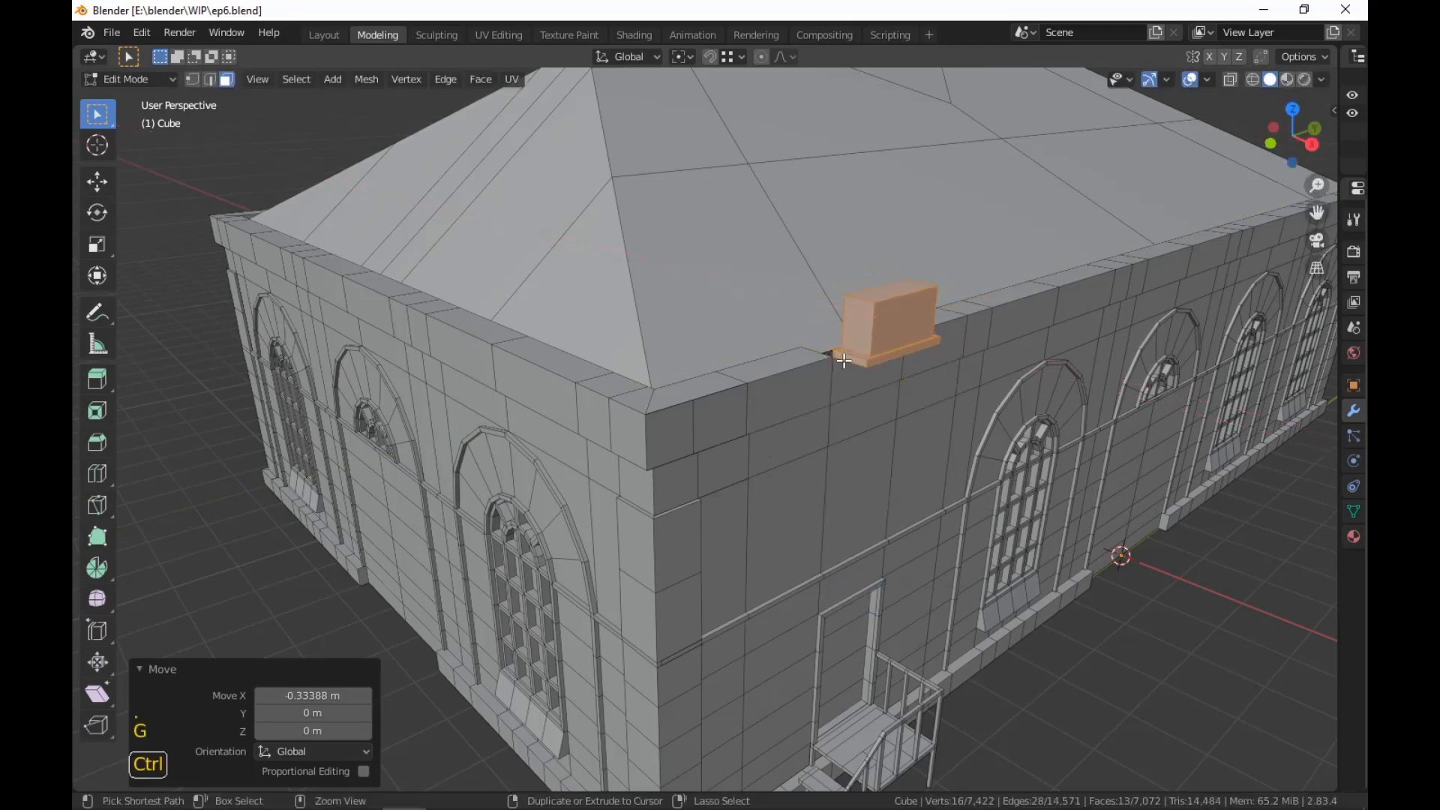
Move the fan unit straight down along Z so it sits on the wall above the side door
key(g)
key(z)
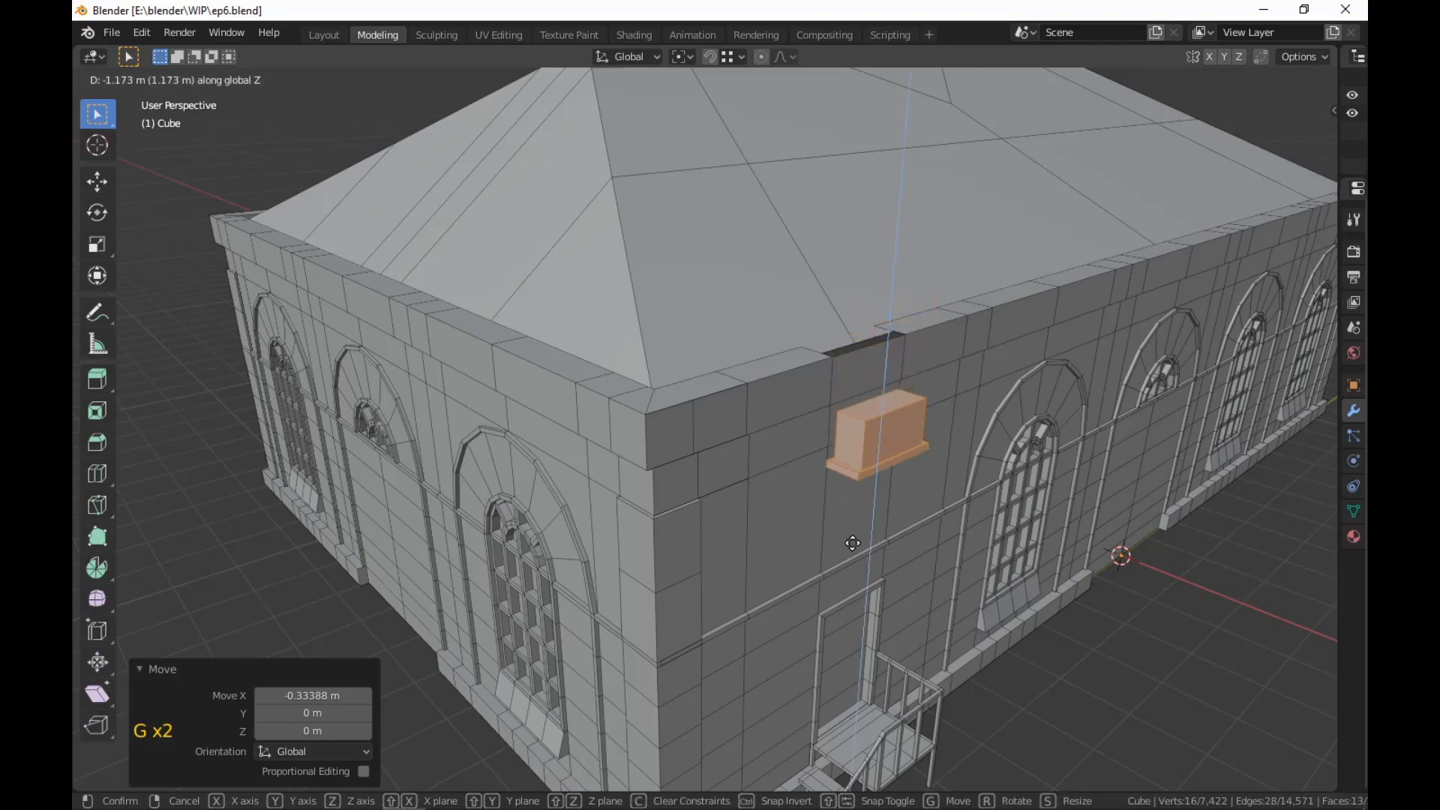
click(858, 566)
Select the face loop around the outer side of the roof ledge and examine the ledge and roof from several angles
scroll(936, 543, up, 2)
middle_drag(956, 519, 914, 585)
scroll(1077, 549, down, 2)
scroll(810, 528, up, 1)
scroll(914, 585, up, 2)
middle_drag(521, 492, 501, 467)
alt+click(395, 255)
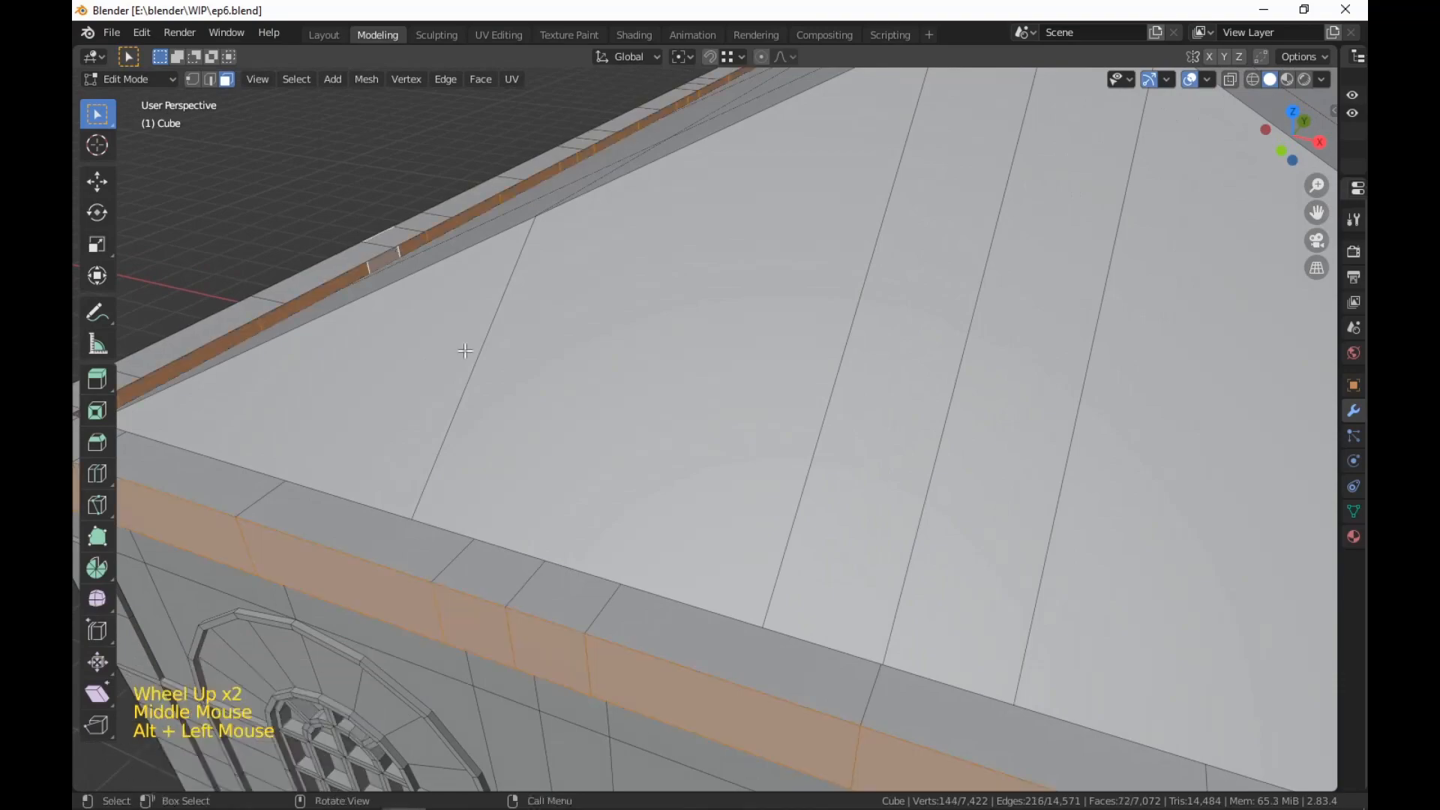
scroll(1110, 495, down, 3)
middle_drag(1110, 495, 1298, 610)
scroll(1132, 505, up, 1)
scroll(1201, 550, up, 1)
scroll(1302, 585, up, 2)
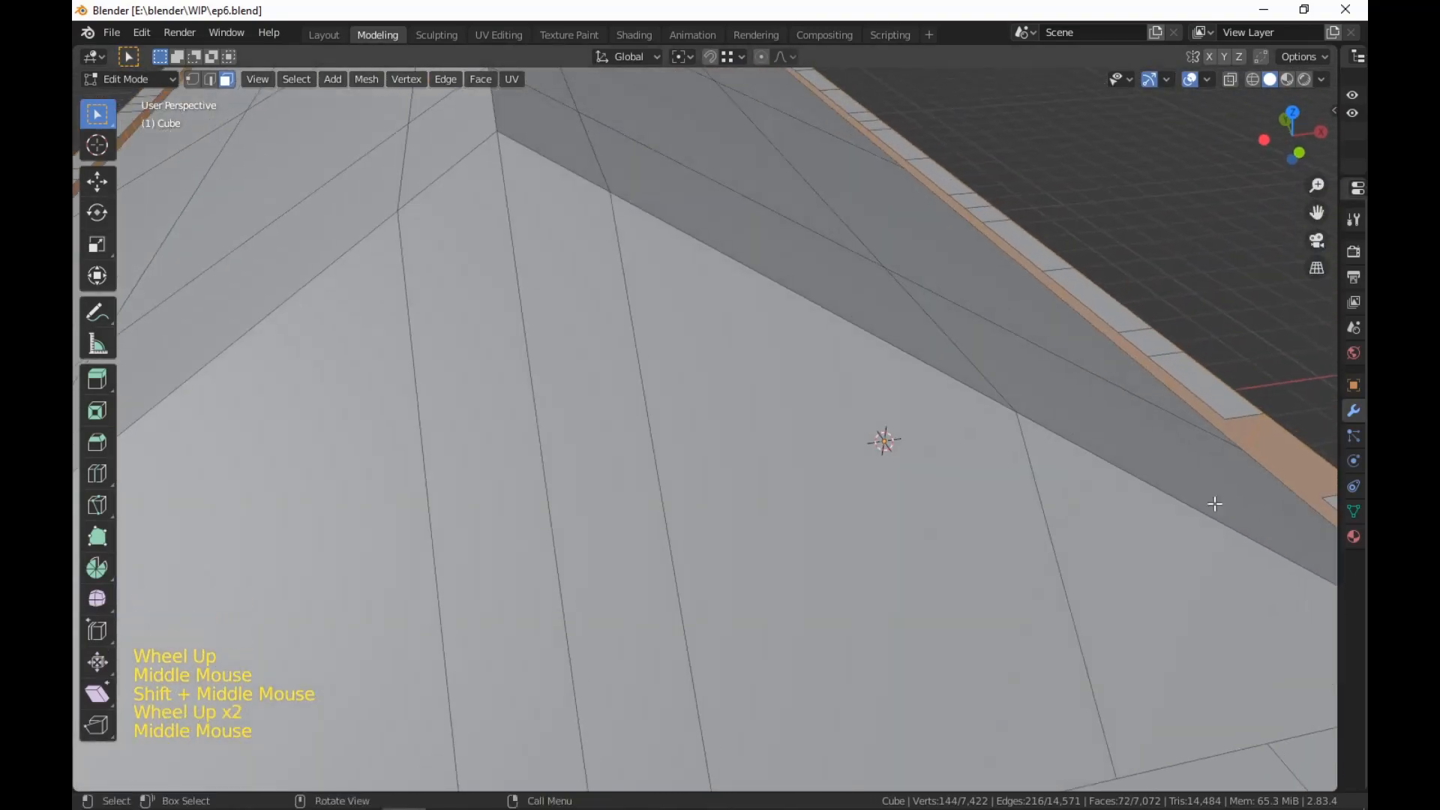
scroll(1189, 395, down, 3)
shift+middle_drag(1189, 395, 1214, 395)
scroll(690, 547, down, 2)
middle_drag(690, 546, 700, 600)
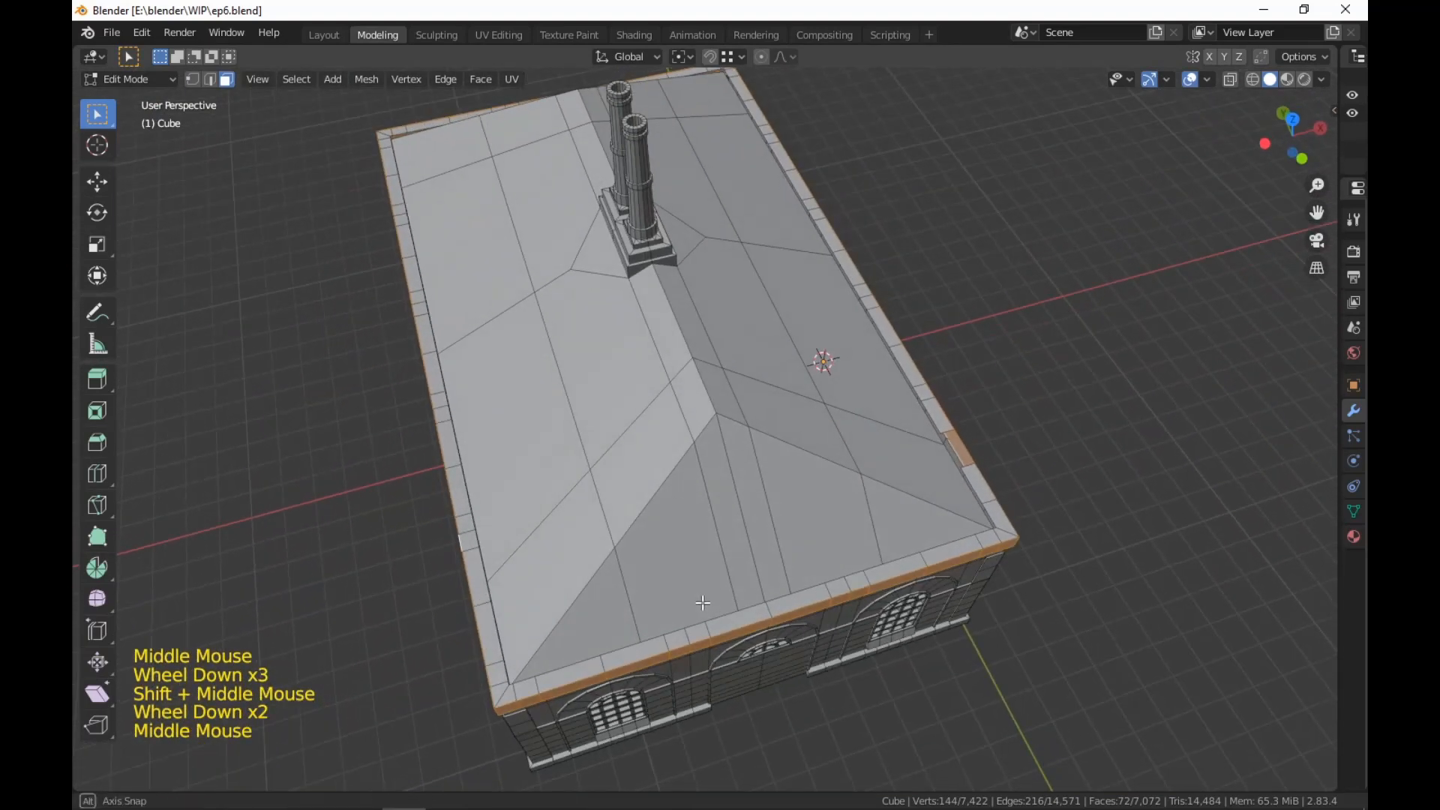
Duplicate the ledge top face on the opposite side of the roof from the gap
click(792, 653)
middle_drag(792, 652, 762, 650)
shift+middle_drag(859, 668, 959, 637)
key(shift+d)
key(g)
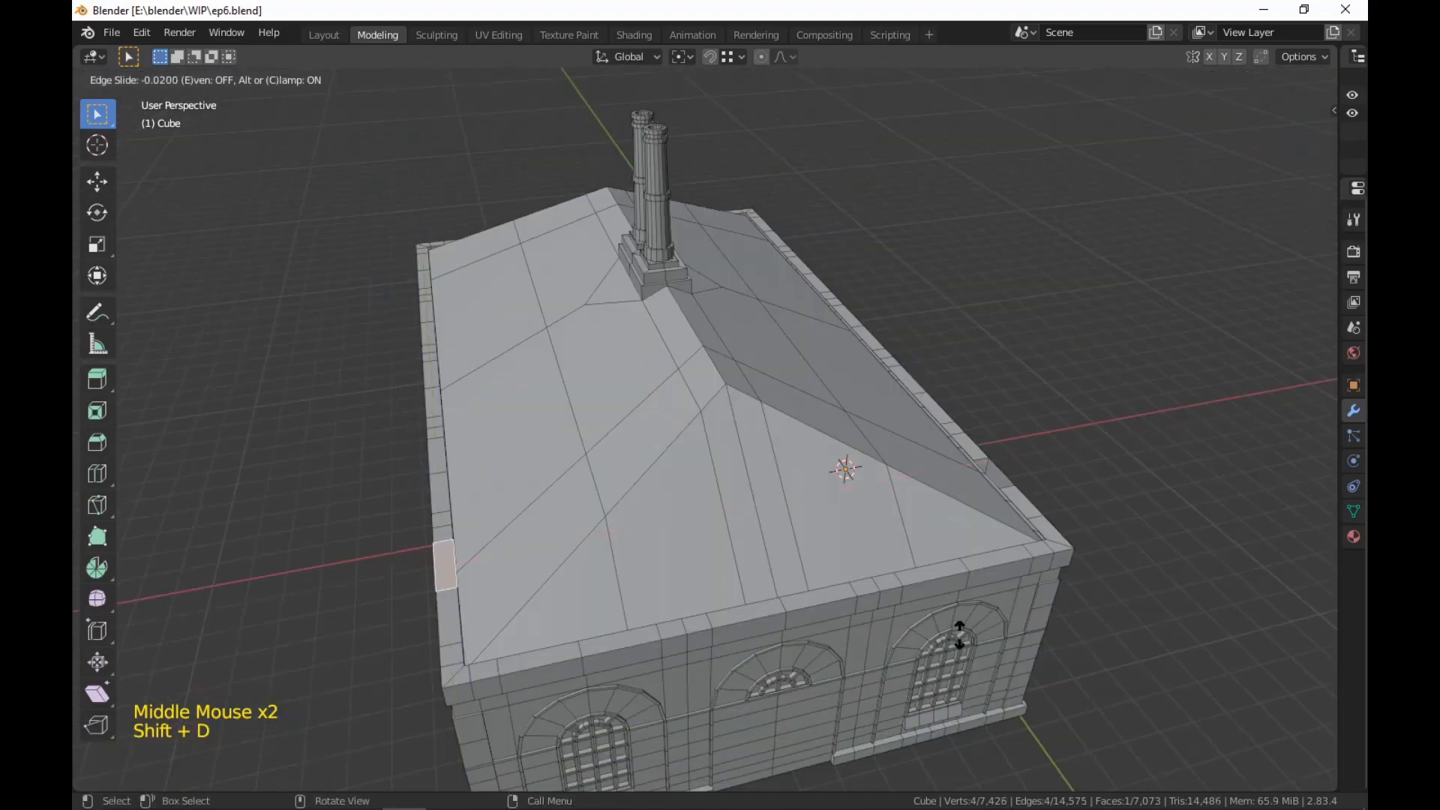
key(ctrl)
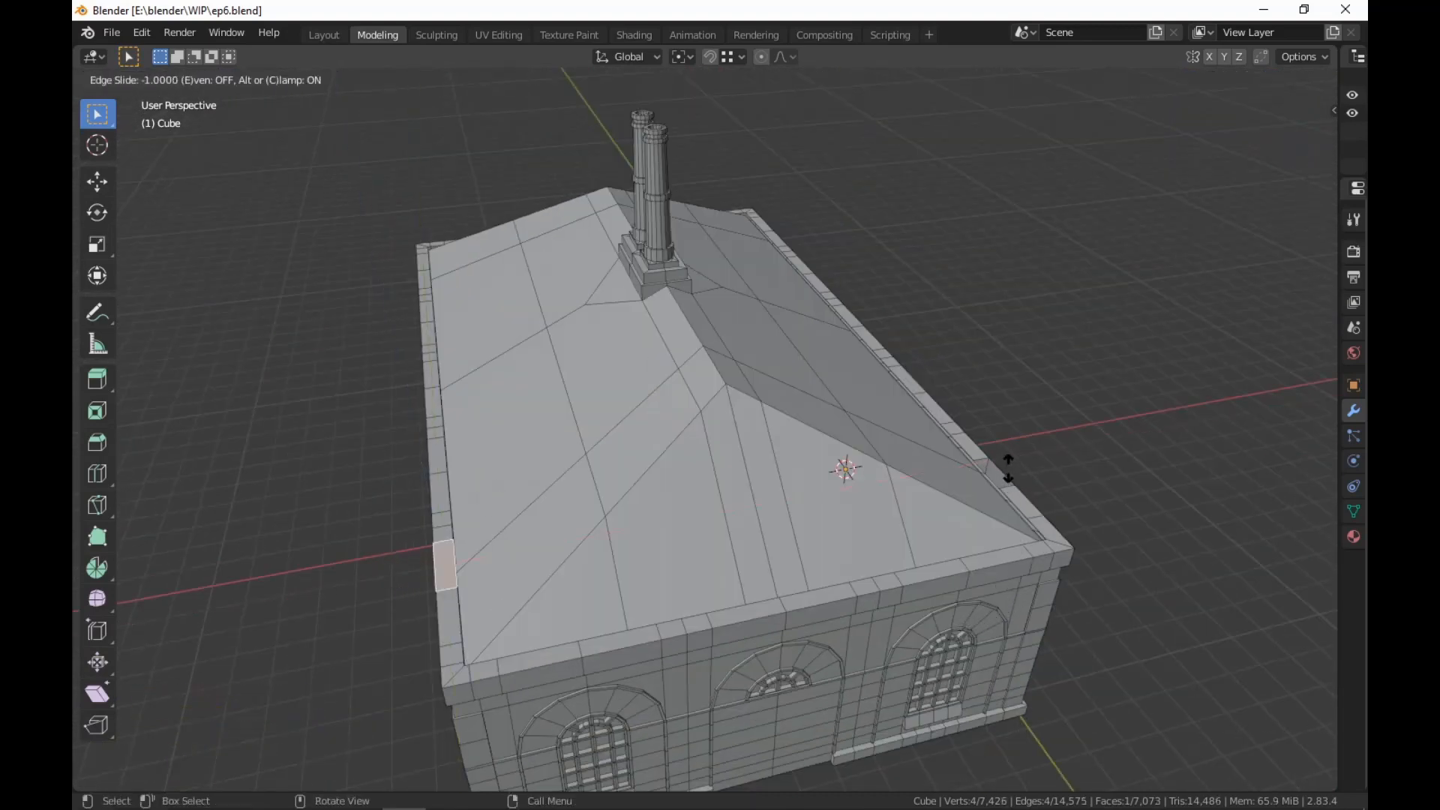
right_click(1104, 479)
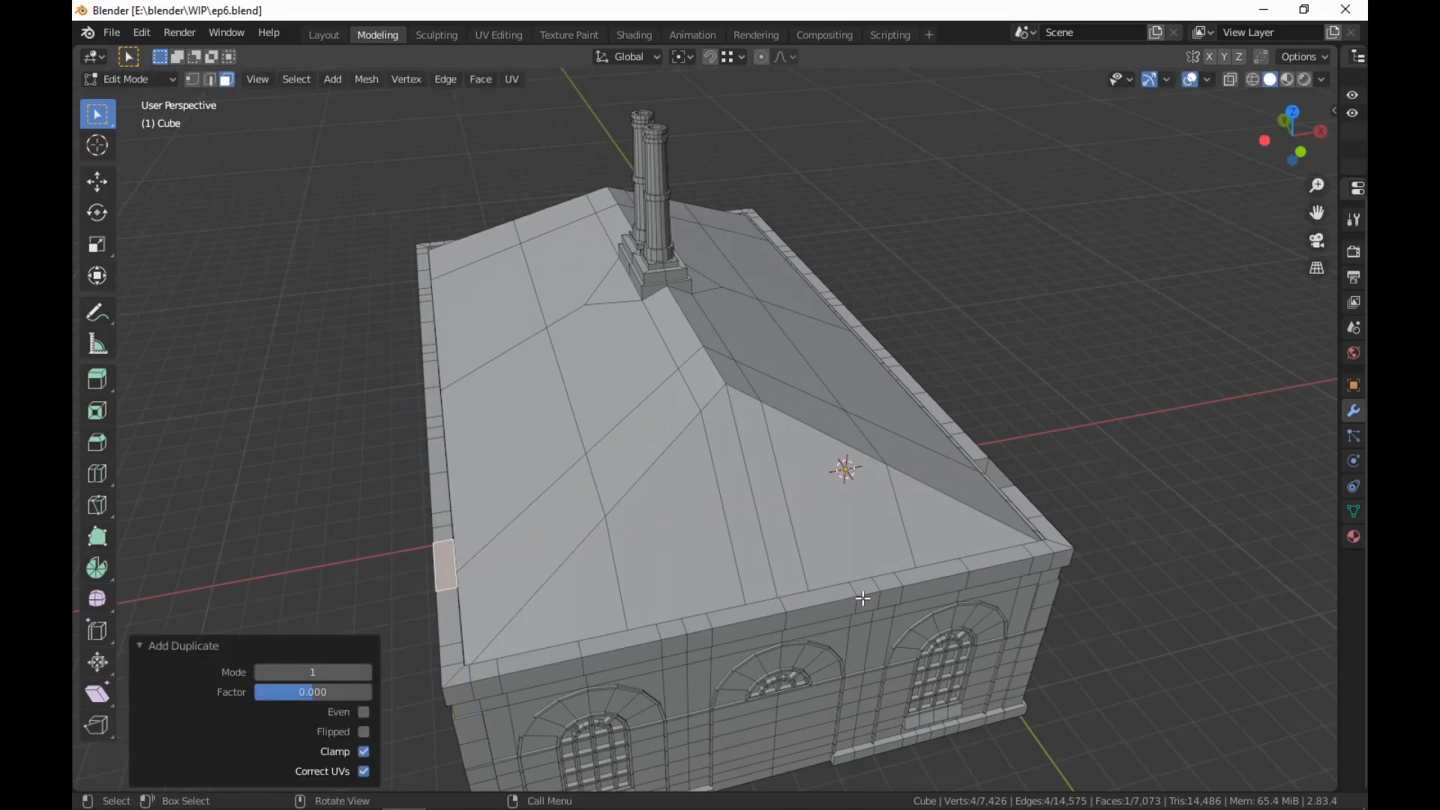
Move the duplicated face about 12.735 m along X and -0.253 m along Y, snapping it over the gap in the roof ledge
key(g)
key(x)
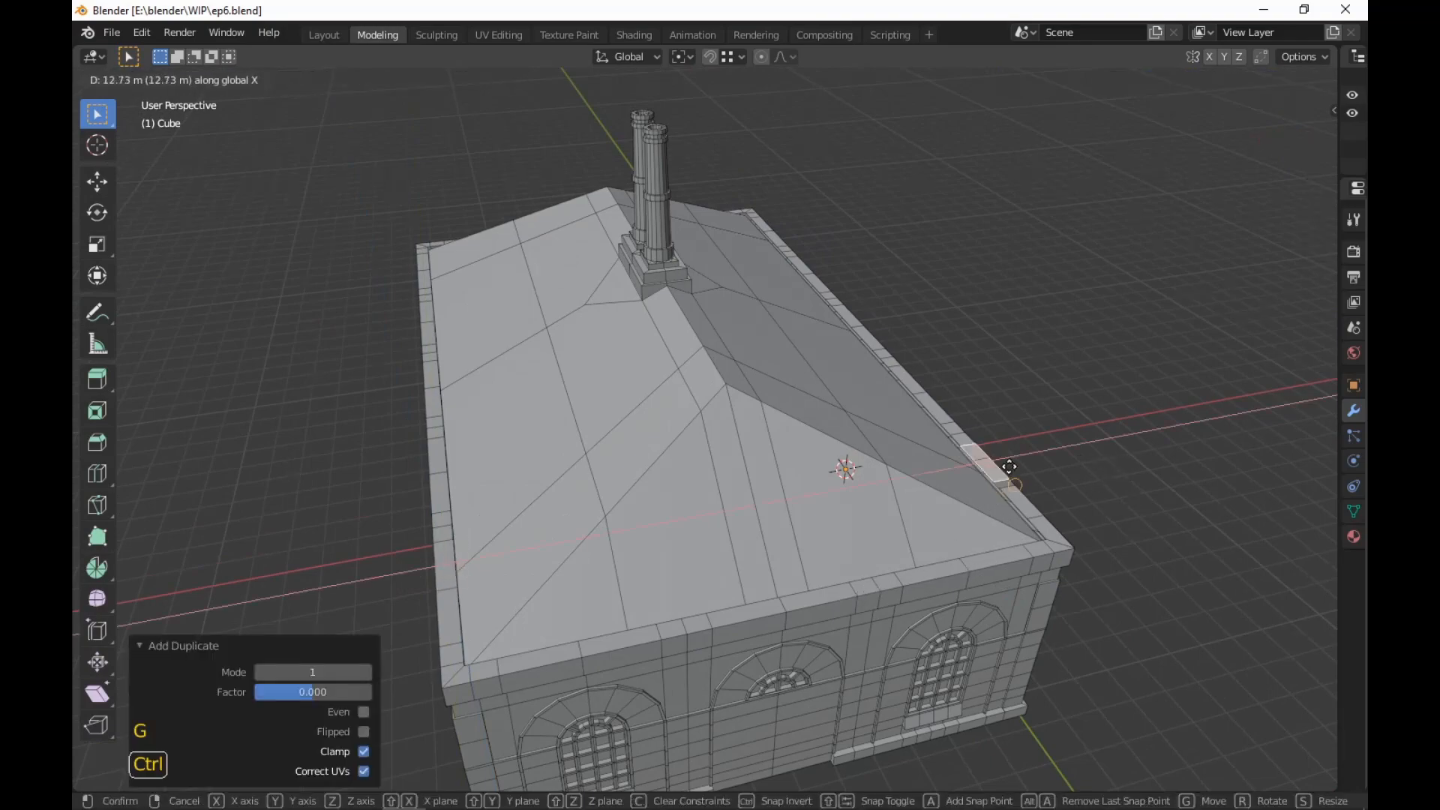
click(1006, 470)
middle_drag(1006, 469, 965, 601)
shift+scroll(594, 650, up, 1)
scroll(868, 601, up, 3)
key(g)
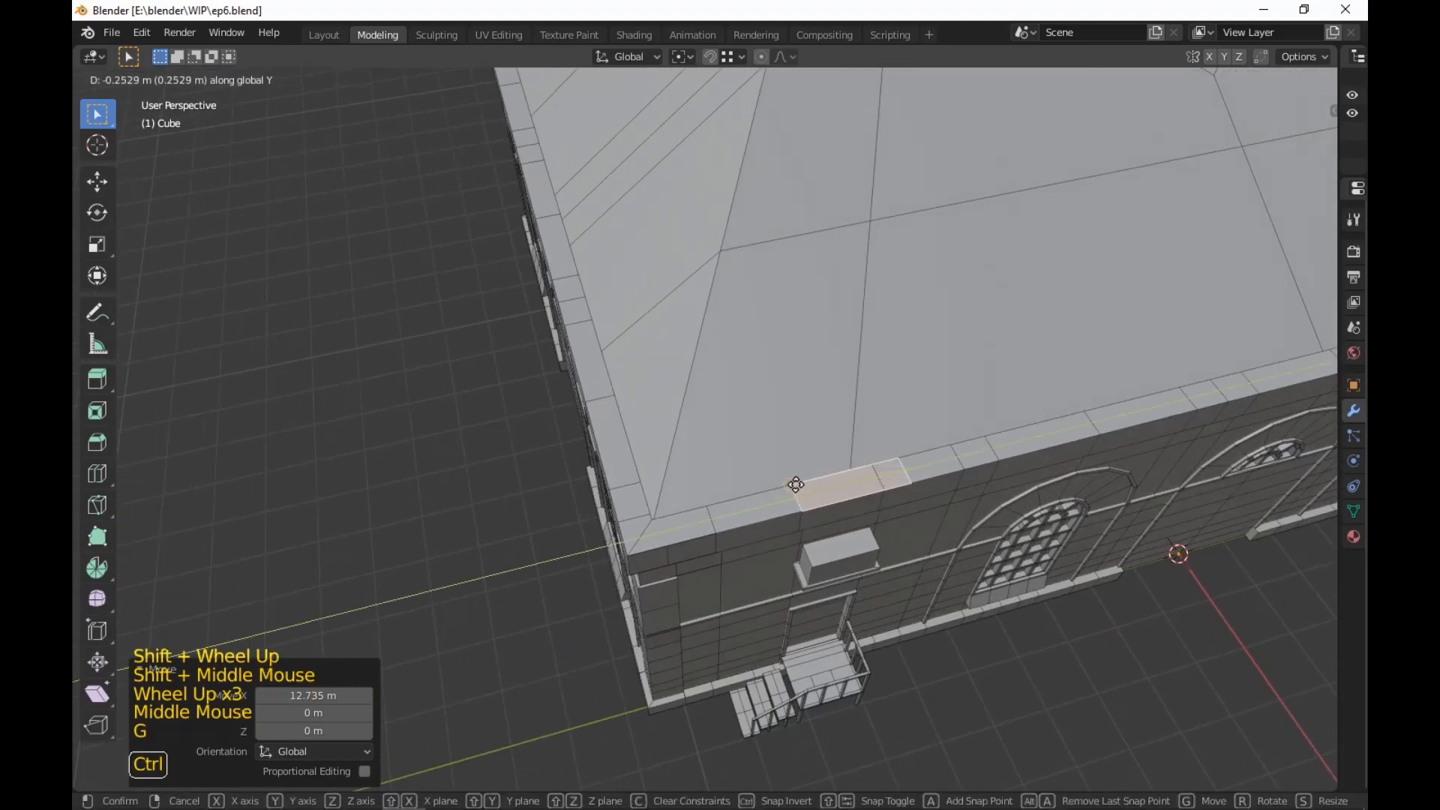
ctrl+click(794, 486)
Move the overhanging end edge of the duplicated face about -0.38 m along Y, snapping it to the end of the gap
middle_drag(1072, 611, 1015, 627)
scroll(1014, 627, up, 2)
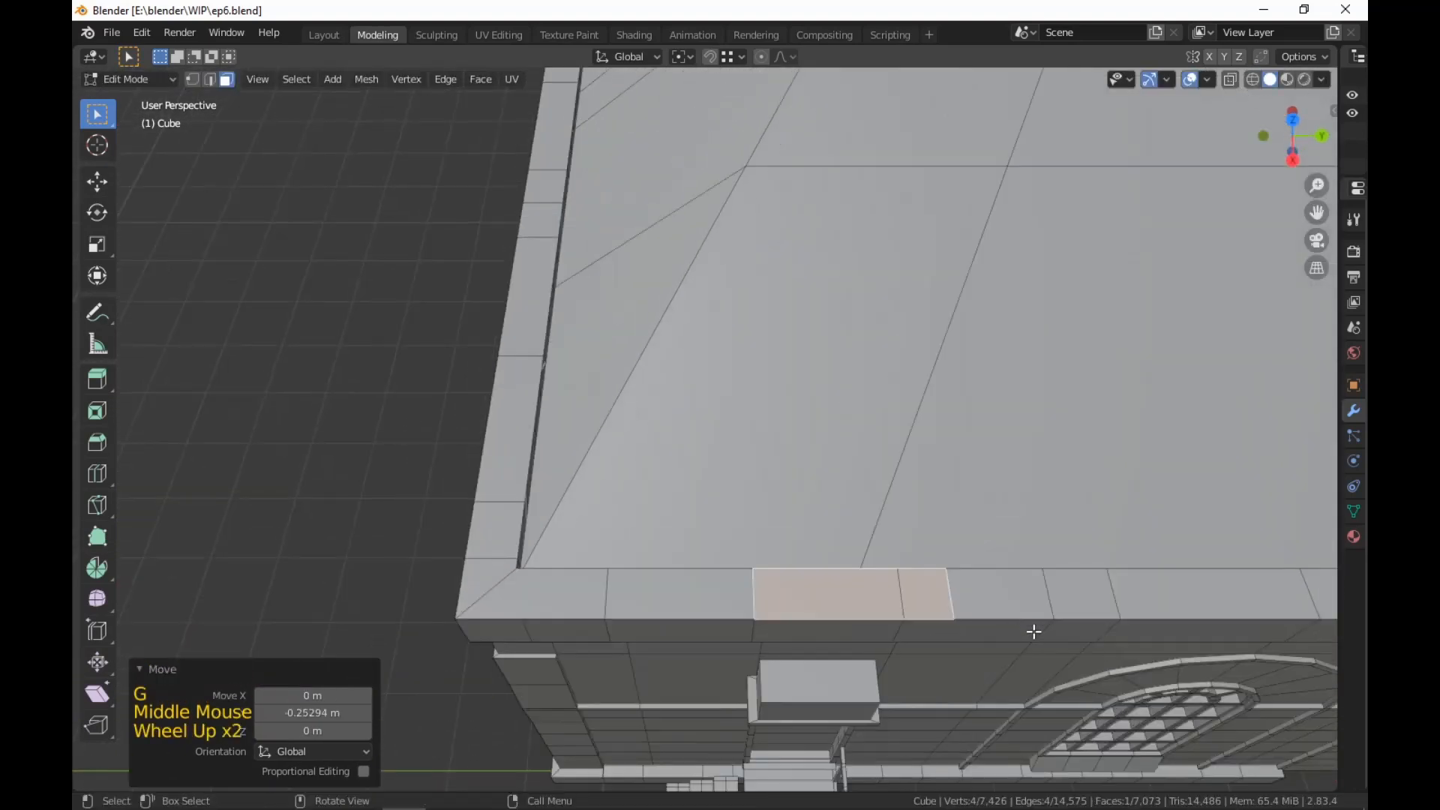
key(2)
click(944, 594)
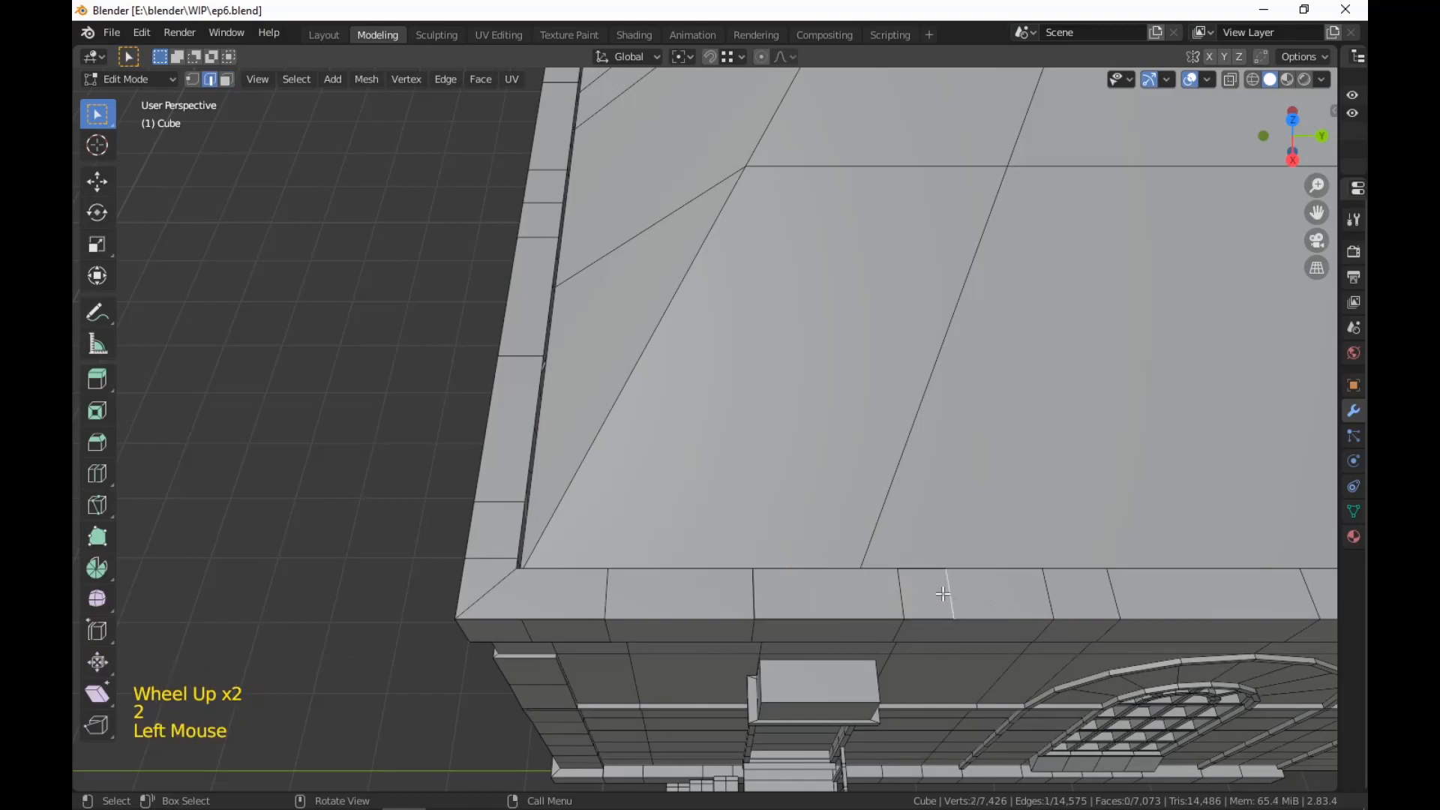
key(g)
ctrl+click(911, 597)
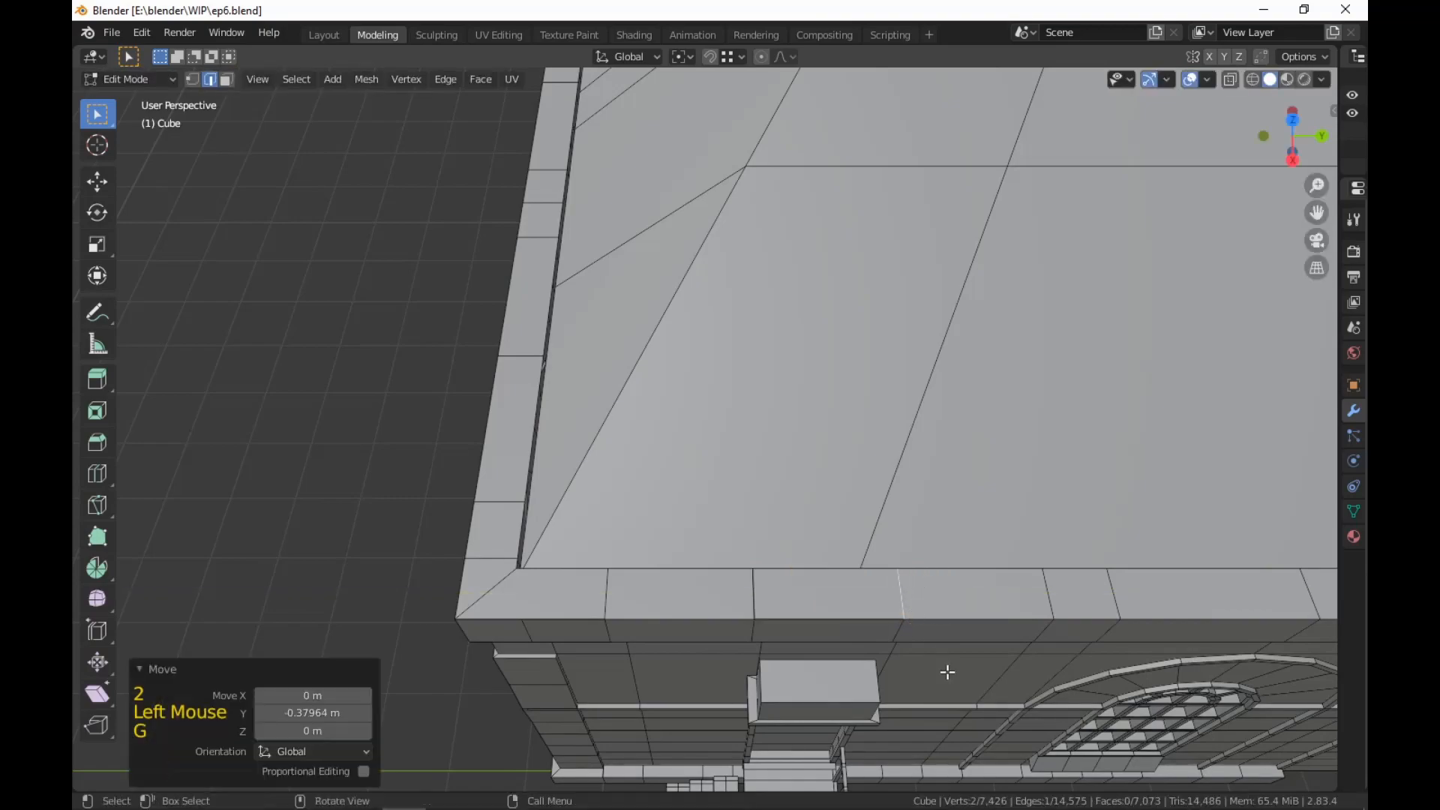
Examine the repaired ledge and the relocated fan unit on the textured factory in the Shading workspace
scroll(948, 672, down, 3)
middle_drag(948, 672, 1065, 635)
scroll(1066, 635, up, 1)
click(636, 35)
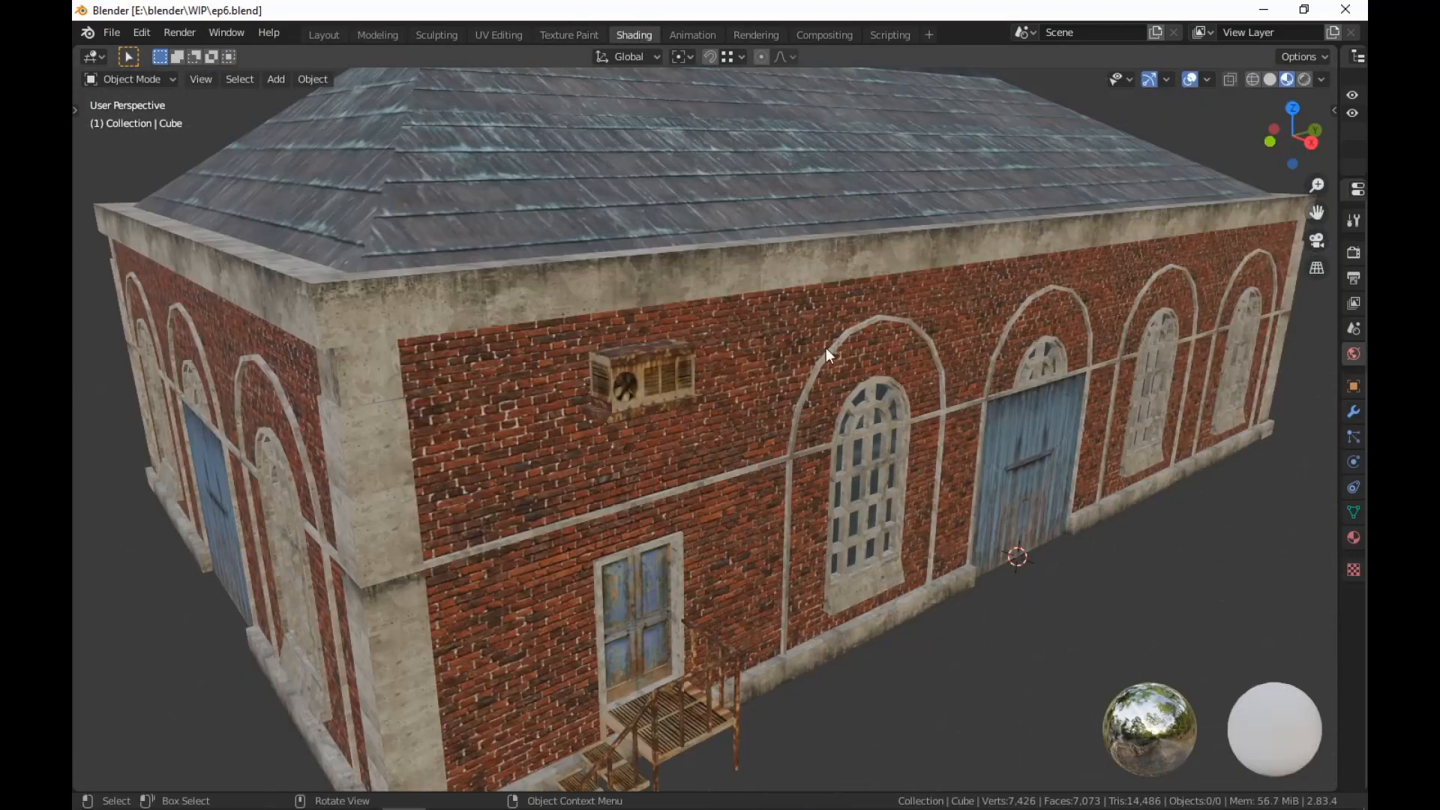
scroll(821, 420, up, 4)
scroll(819, 420, down, 4)
middle_drag(819, 420, 821, 332)
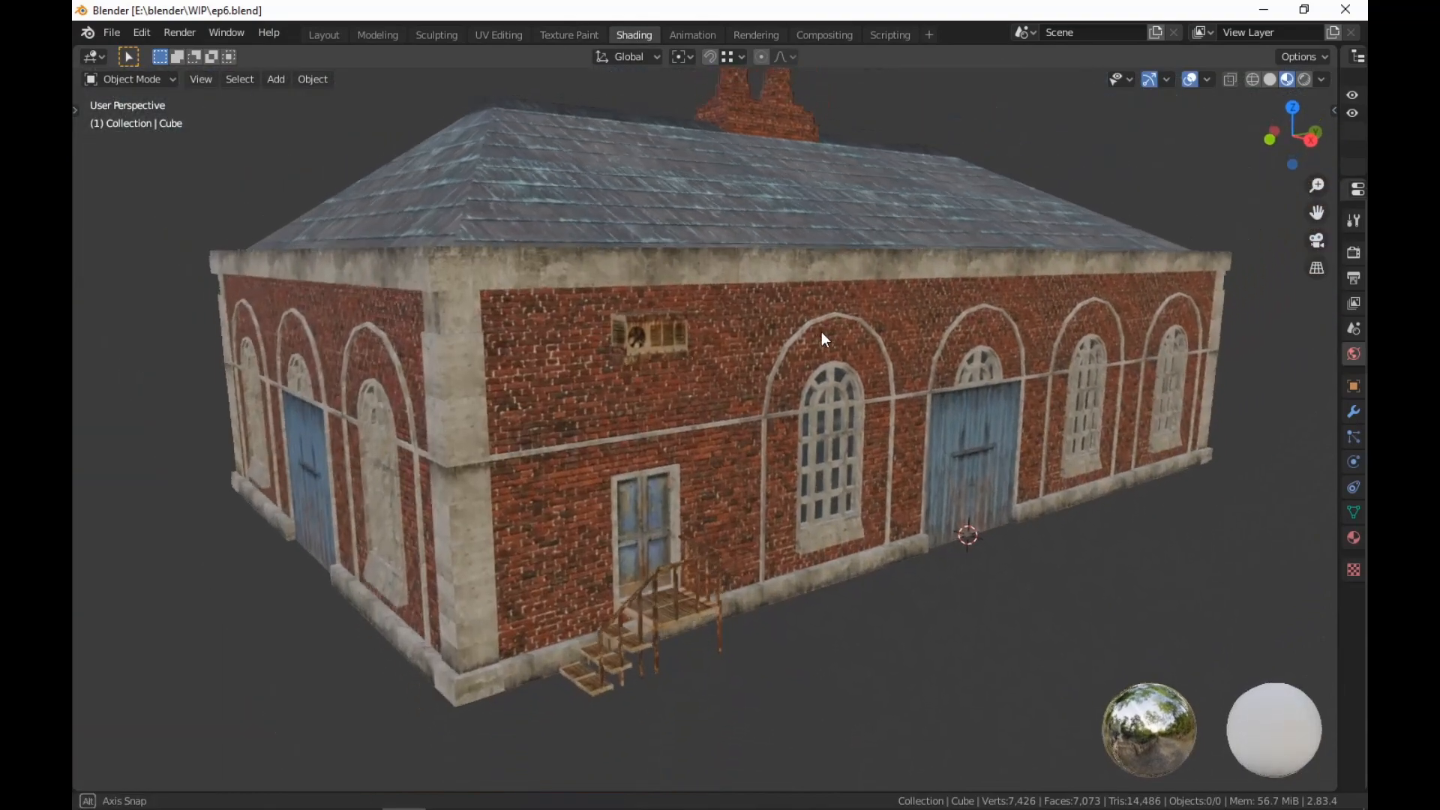
scroll(824, 329, up, 2)
In the UV Editing workspace, select the open bottom edge loop of the fan unit's base and fill it with a face
click(498, 34)
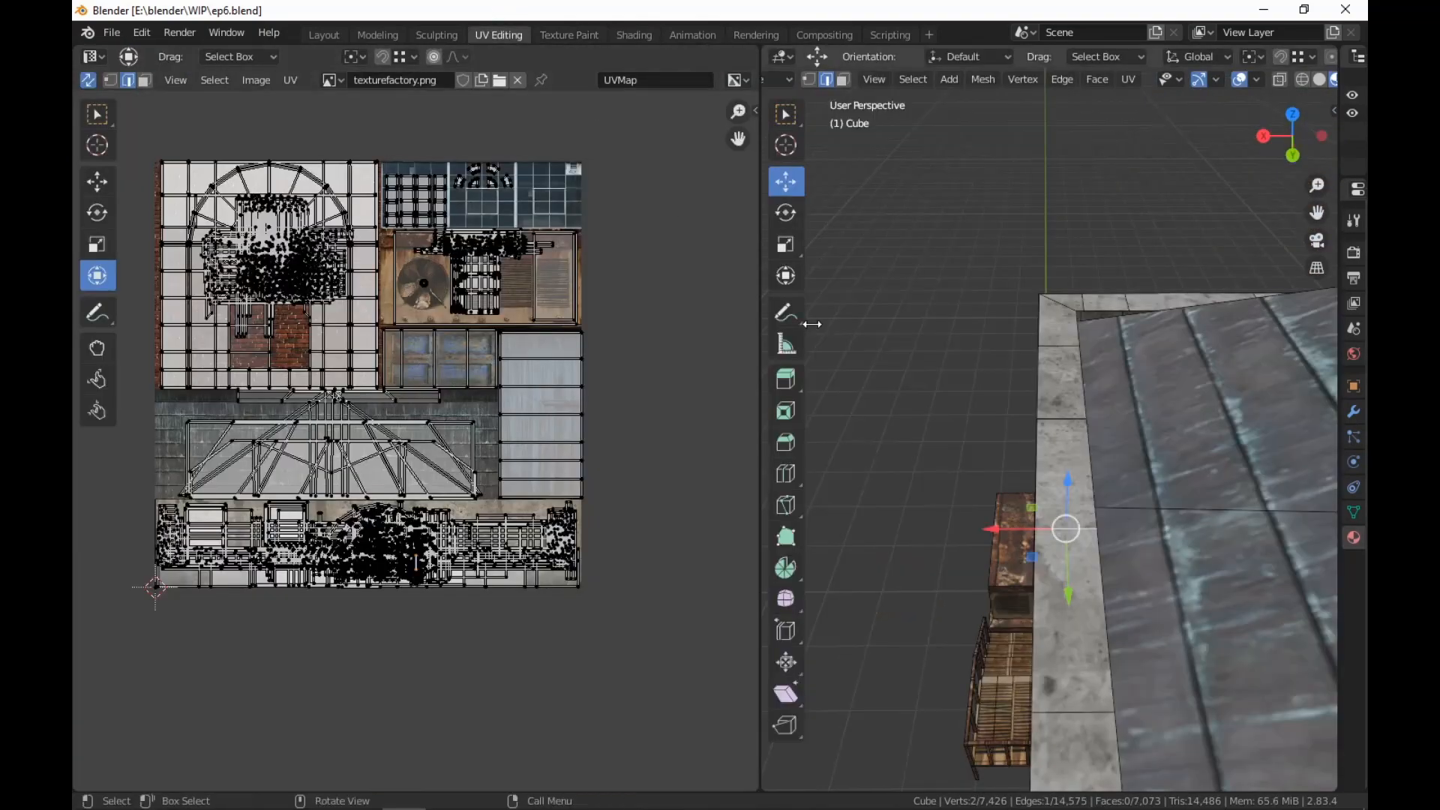
middle_drag(930, 459, 1178, 493)
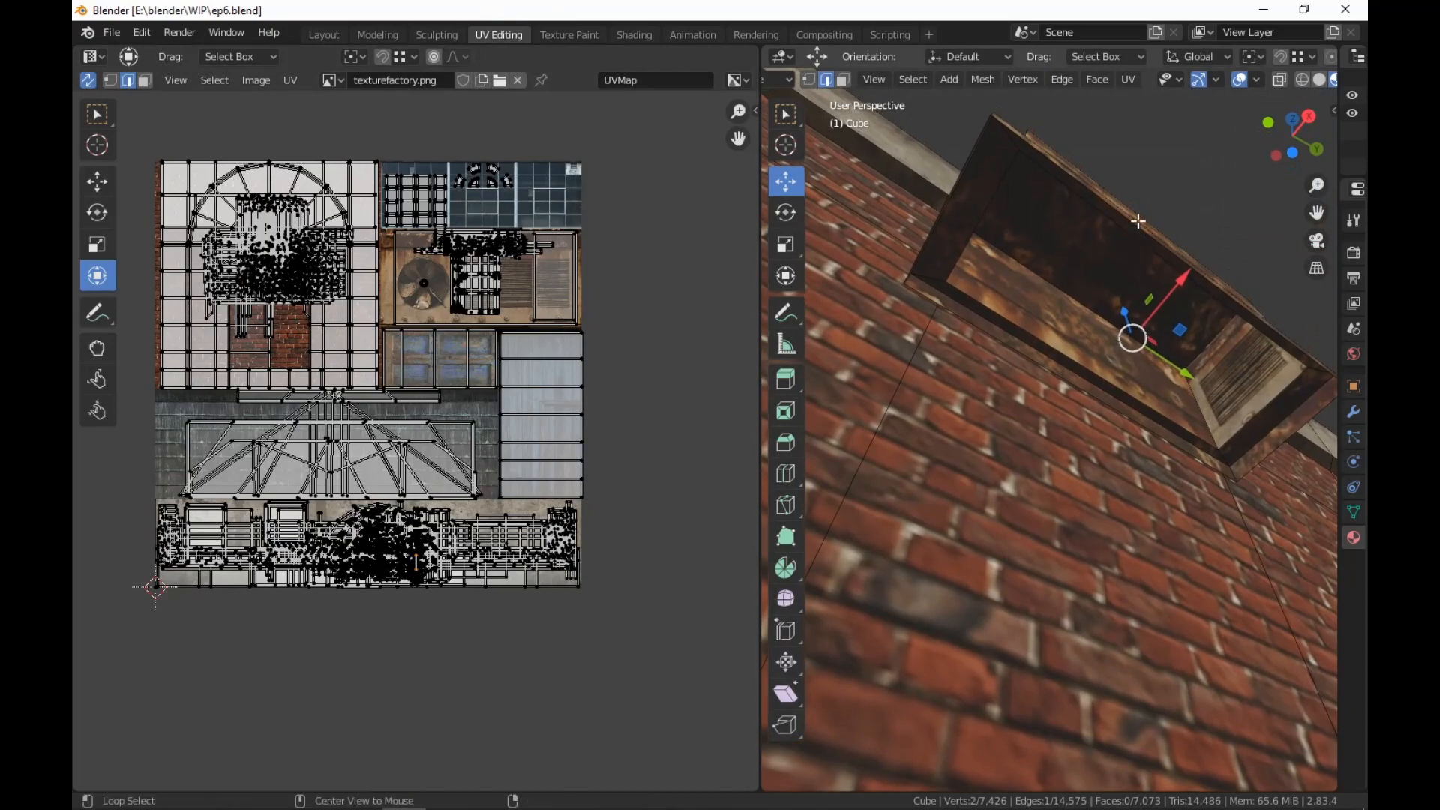
middle_drag(1139, 222, 1108, 540)
alt+click(1107, 545)
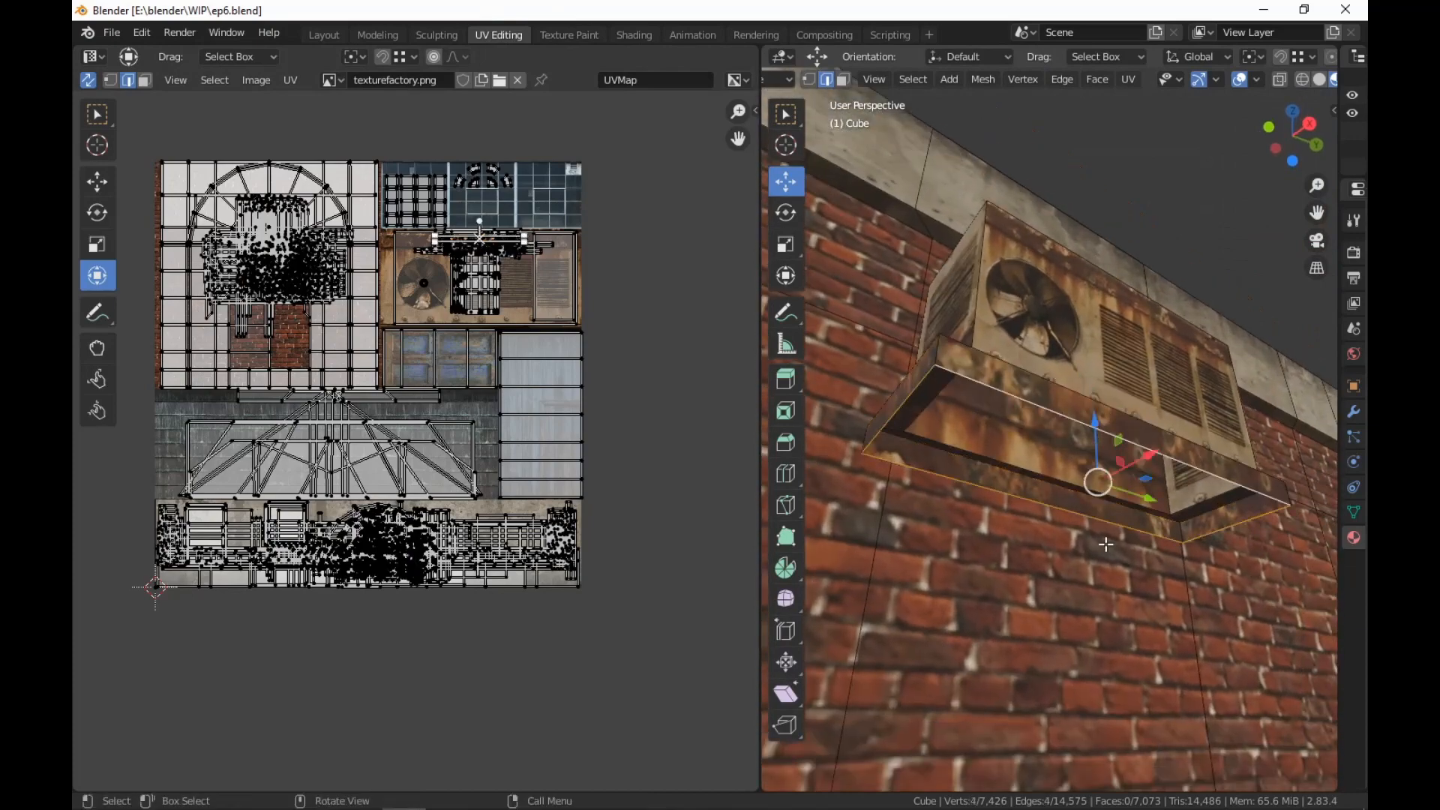
key(f)
mouse_move(1133, 590)
middle_down()
mouse_move(1148, 612)
mouse_move(1130, 609)
middle_up()
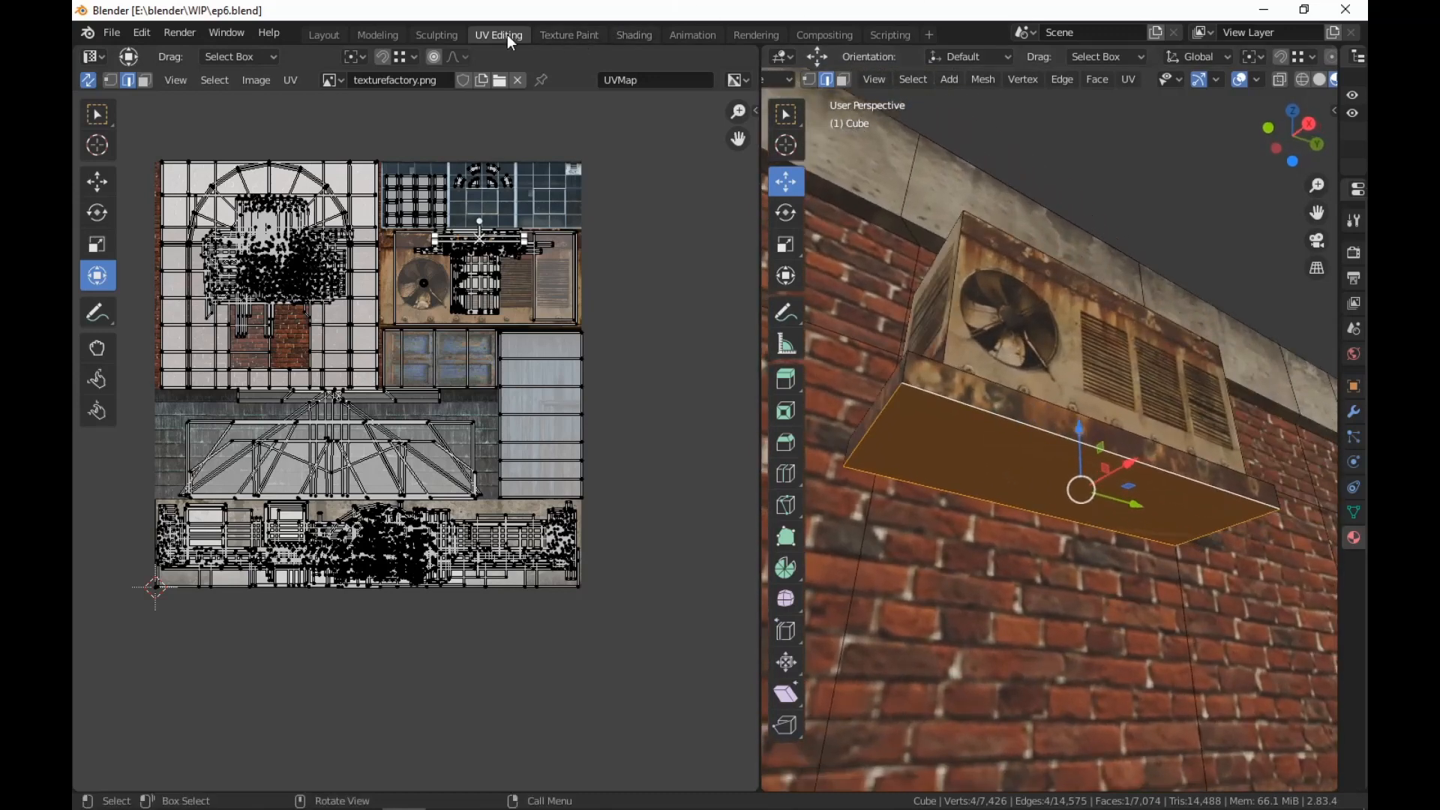
Unwrap the new underside face with Smart UV Project, using angle limit 66 and island margin 0.03
right_click(1031, 564)
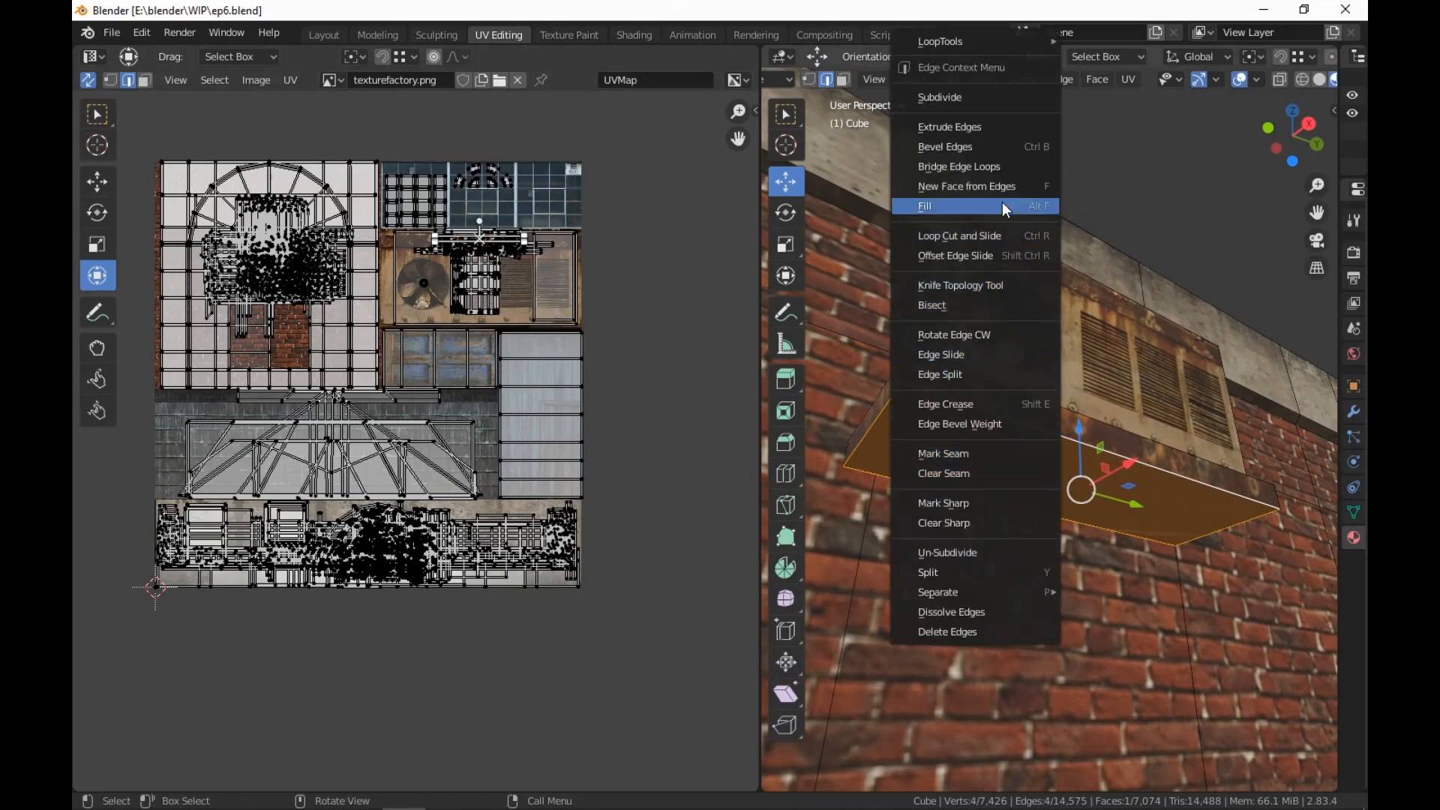
key(Escape)
key(3)
right_click(1058, 535)
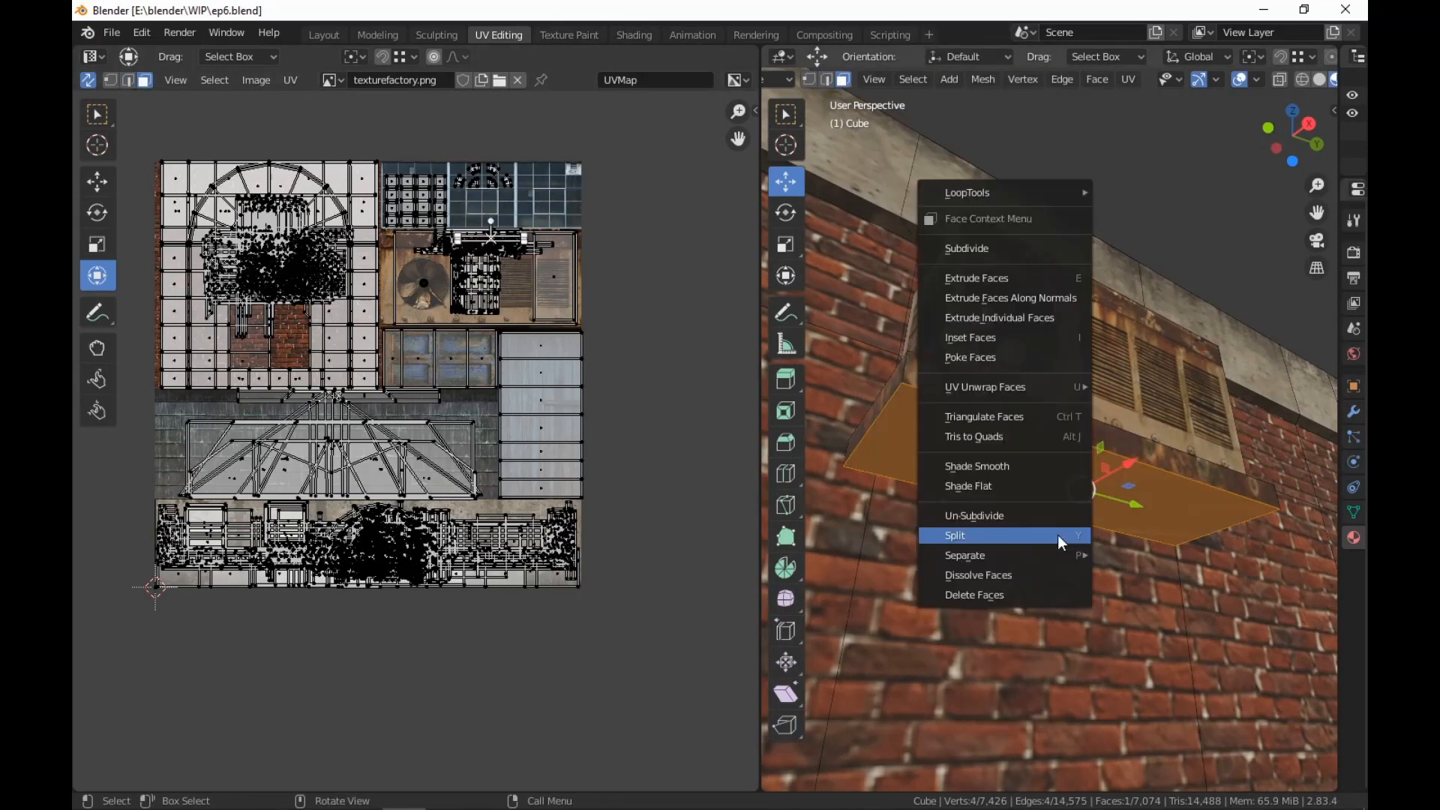
mouse_move(1049, 387)
click(1190, 432)
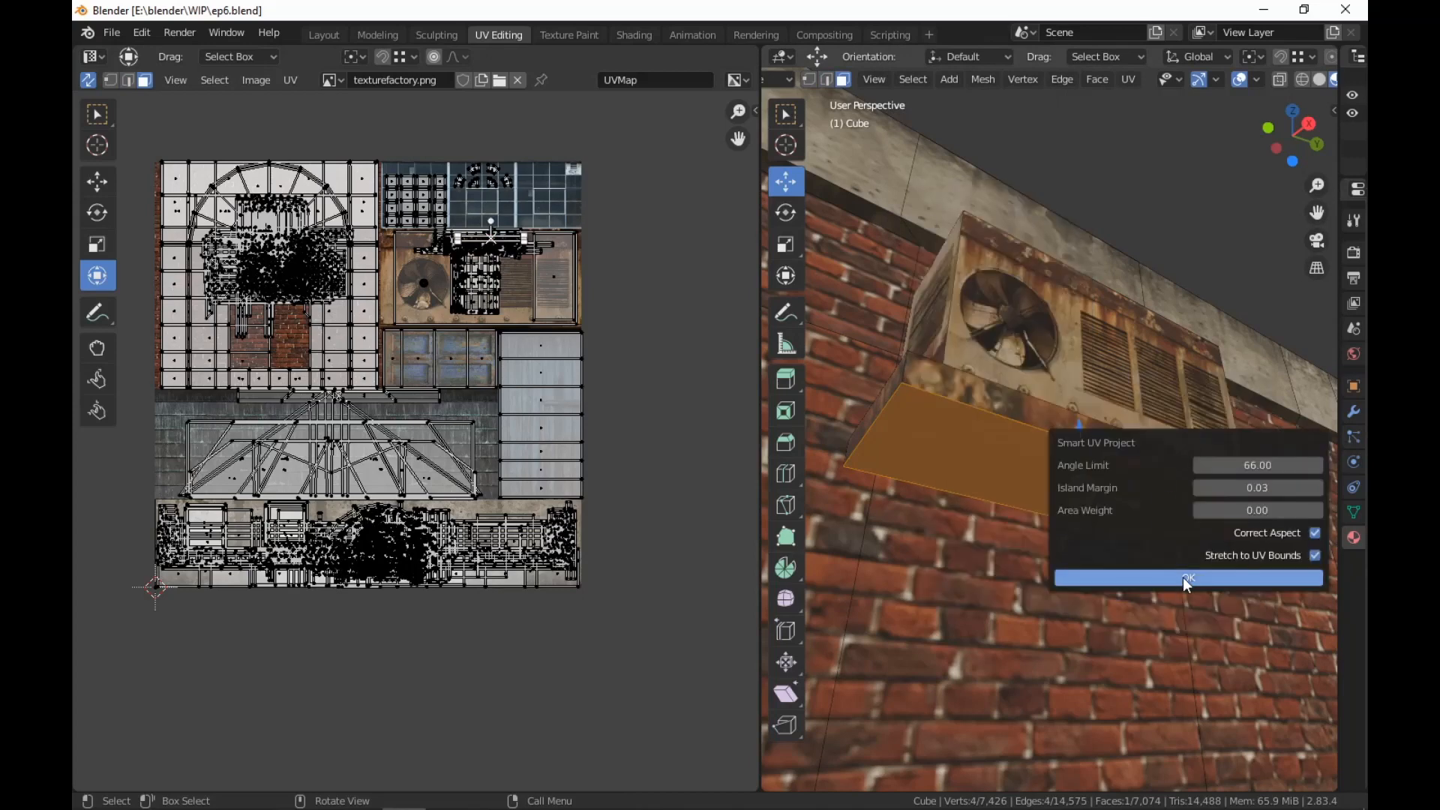
click(1190, 579)
Scale the underside face's UV island down and move it onto the fan panel of the texture
middle_drag(459, 555, 448, 469)
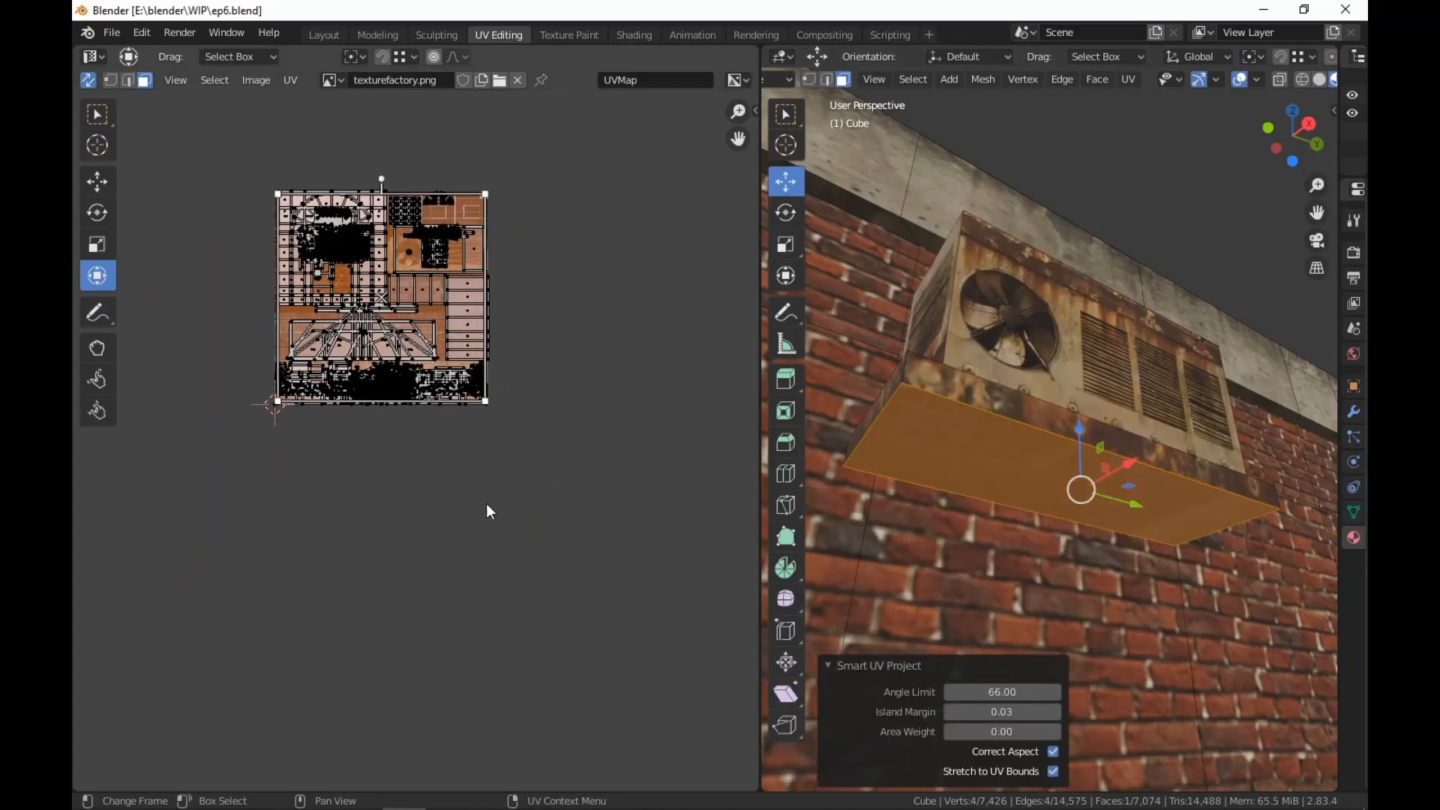
key(s)
click(433, 273)
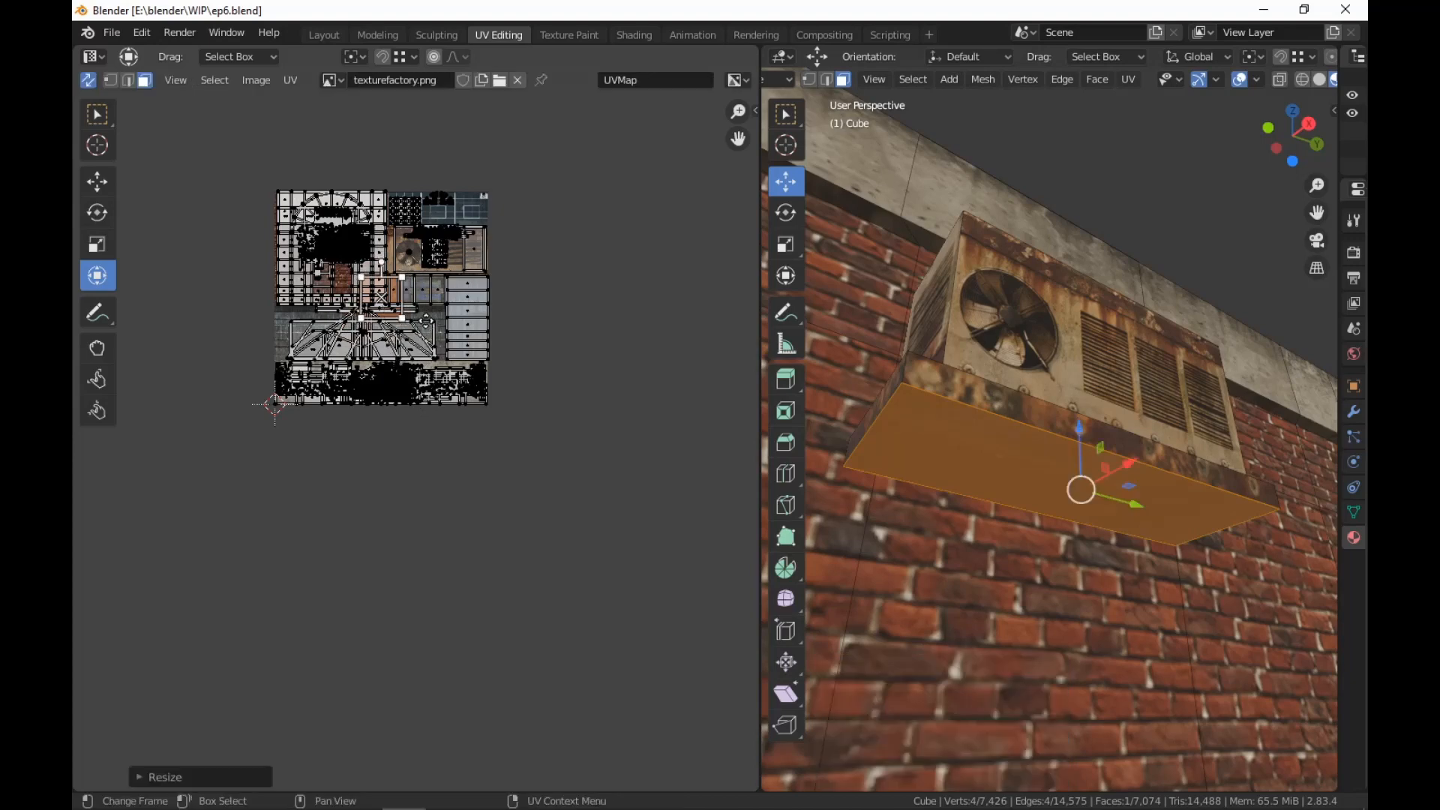
middle_drag(432, 274, 403, 529)
scroll(403, 529, up, 3)
key(g)
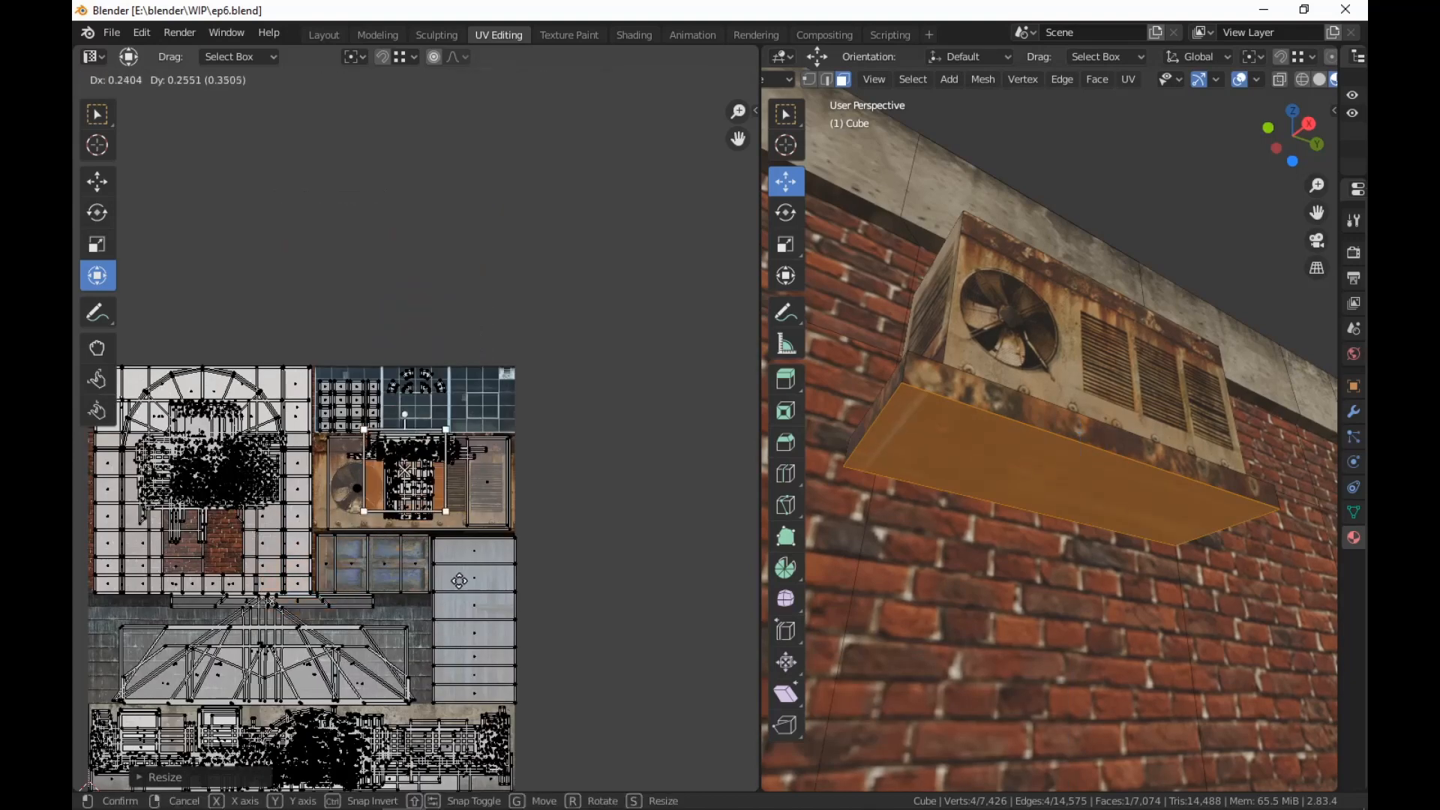
click(415, 567)
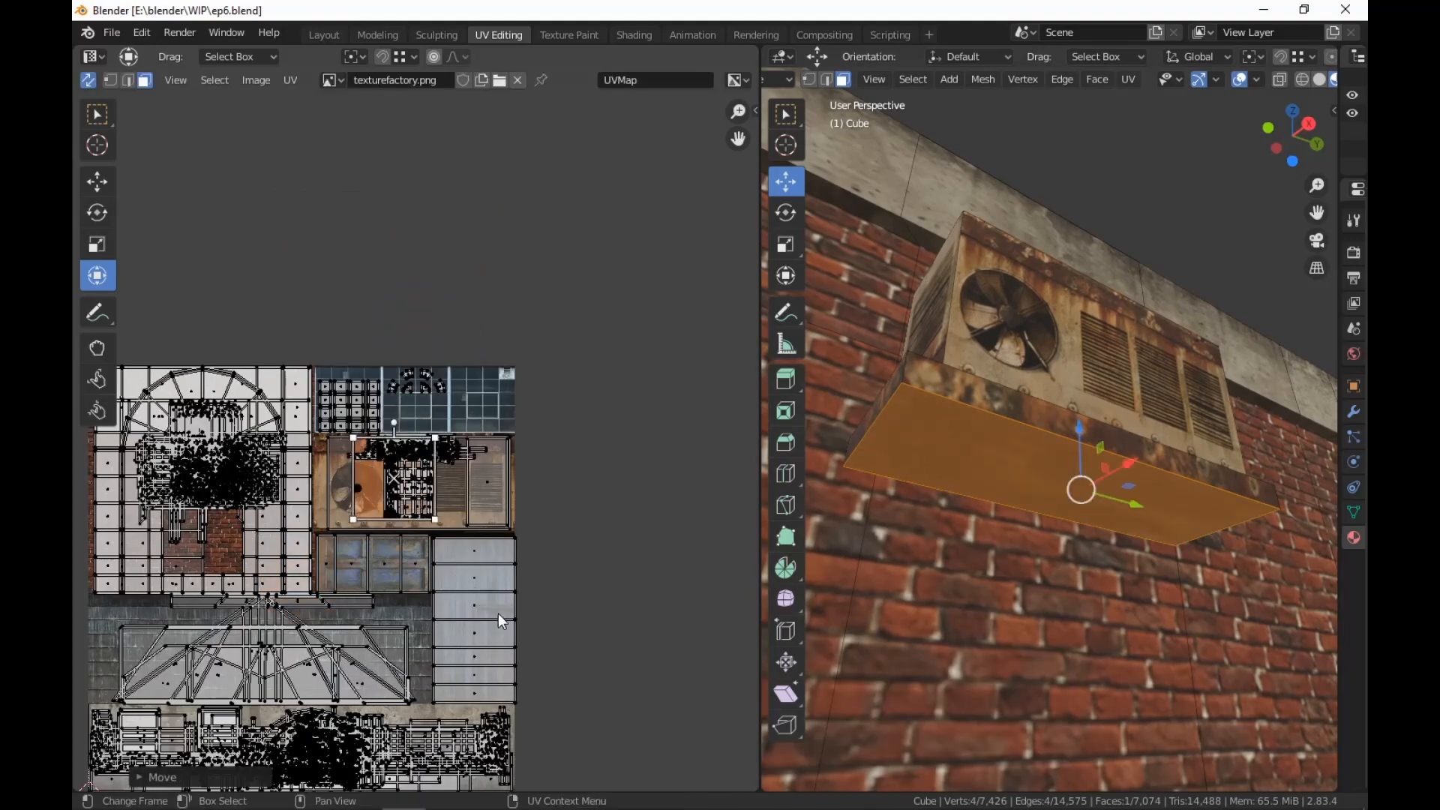
Shrink and narrow the underside's UV island and rotate it about a quarter turn
key(s)
click(429, 516)
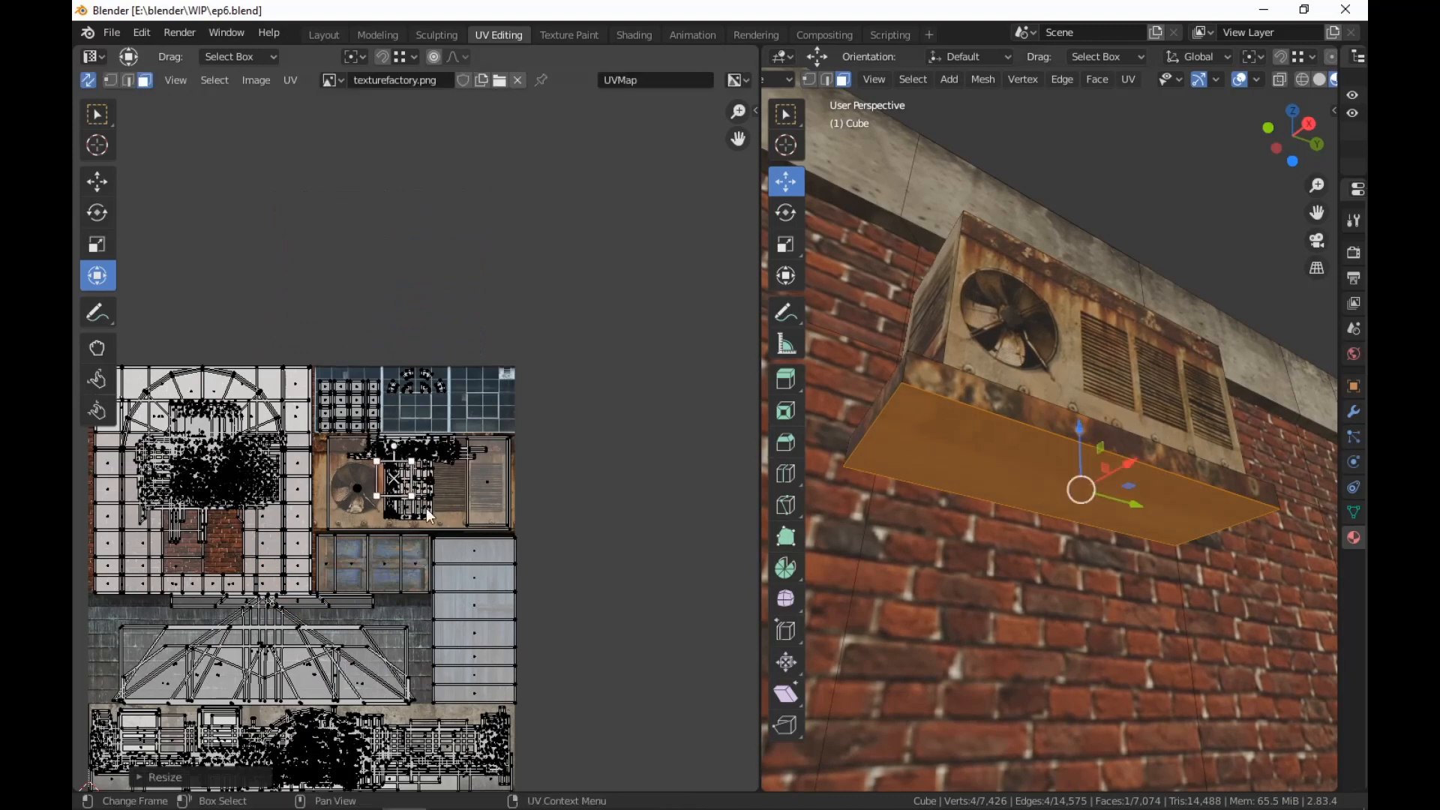
key(s)
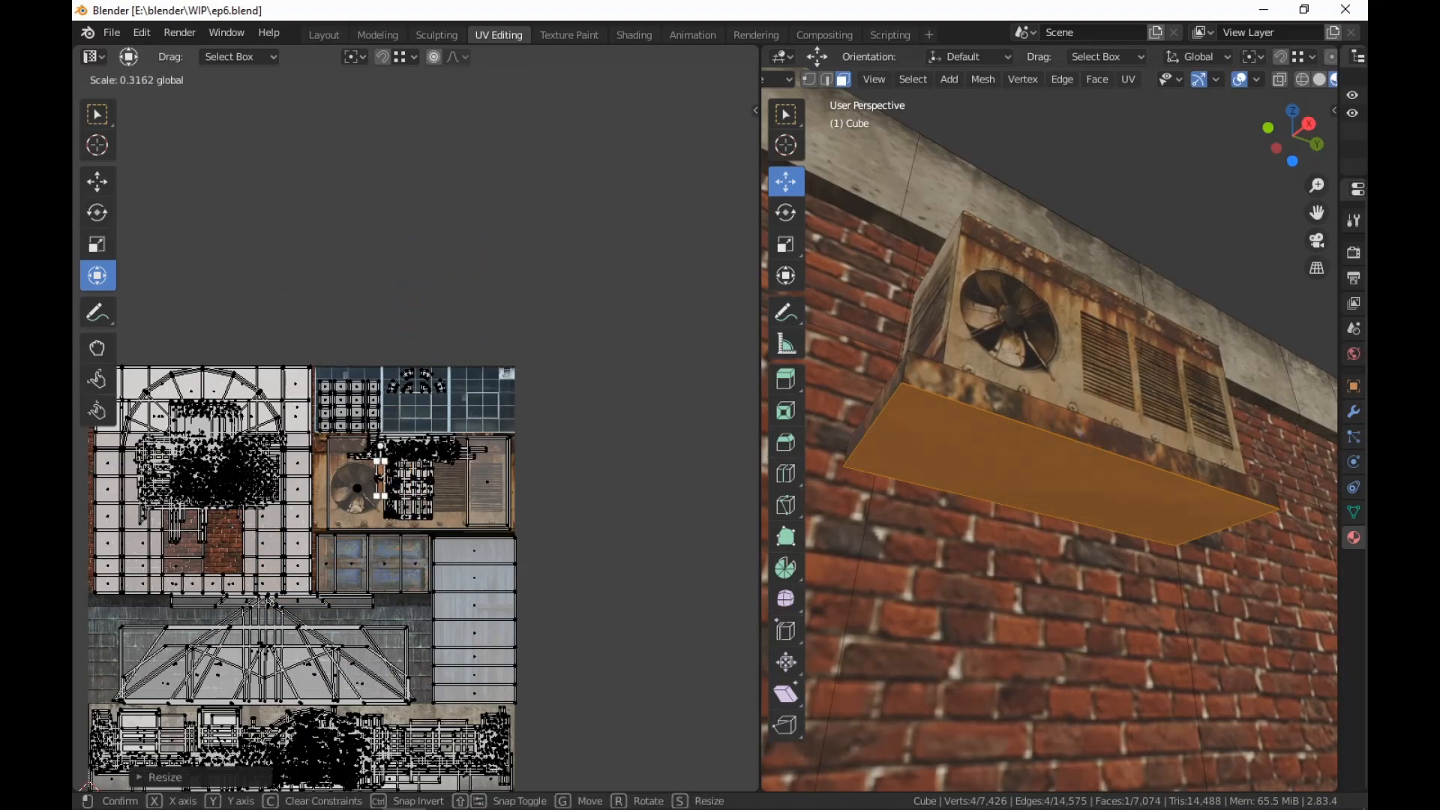
key(r)
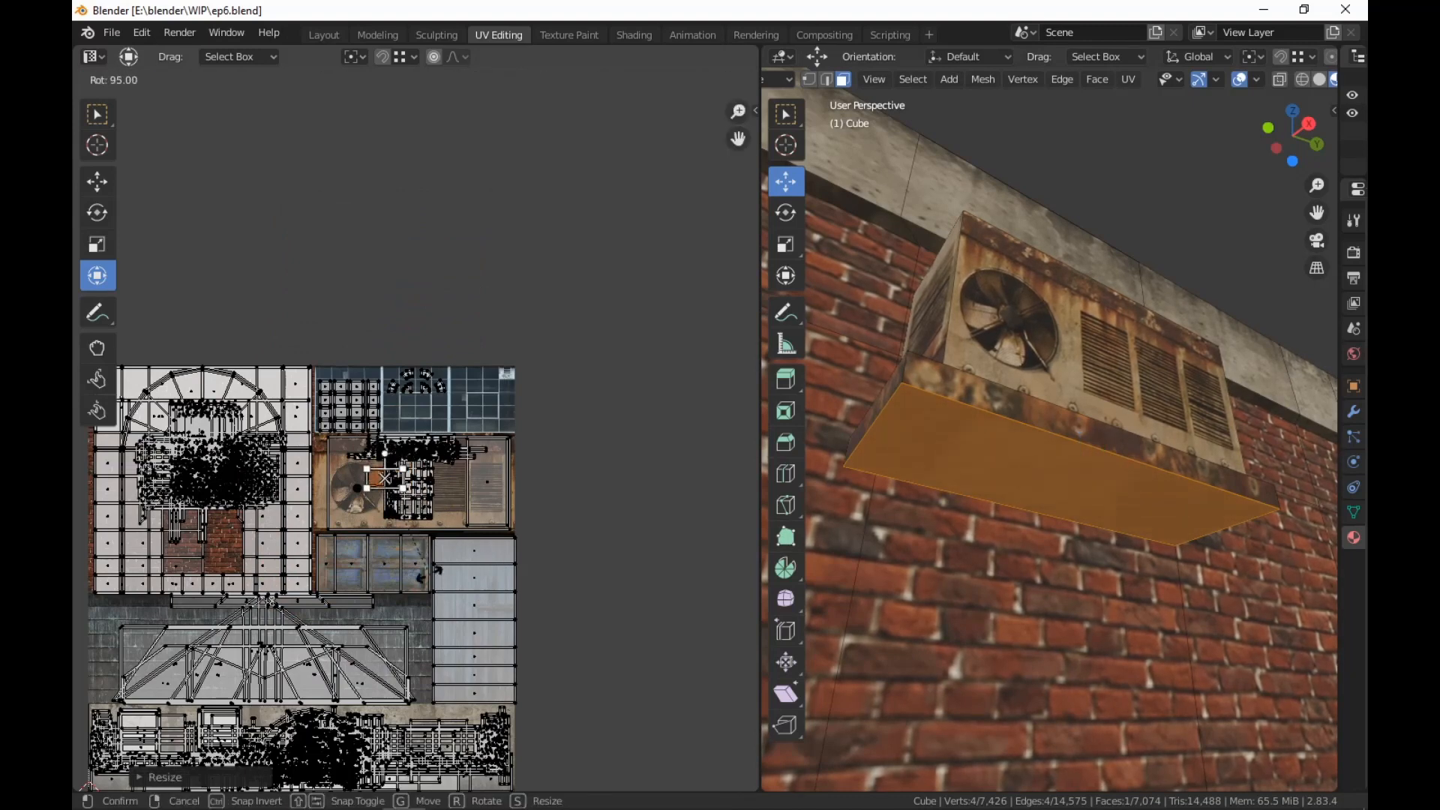
click(421, 586)
Move the underside's UV island up onto the rusty strip along the fan panel's upper edge and enlarge it slightly
key(g)
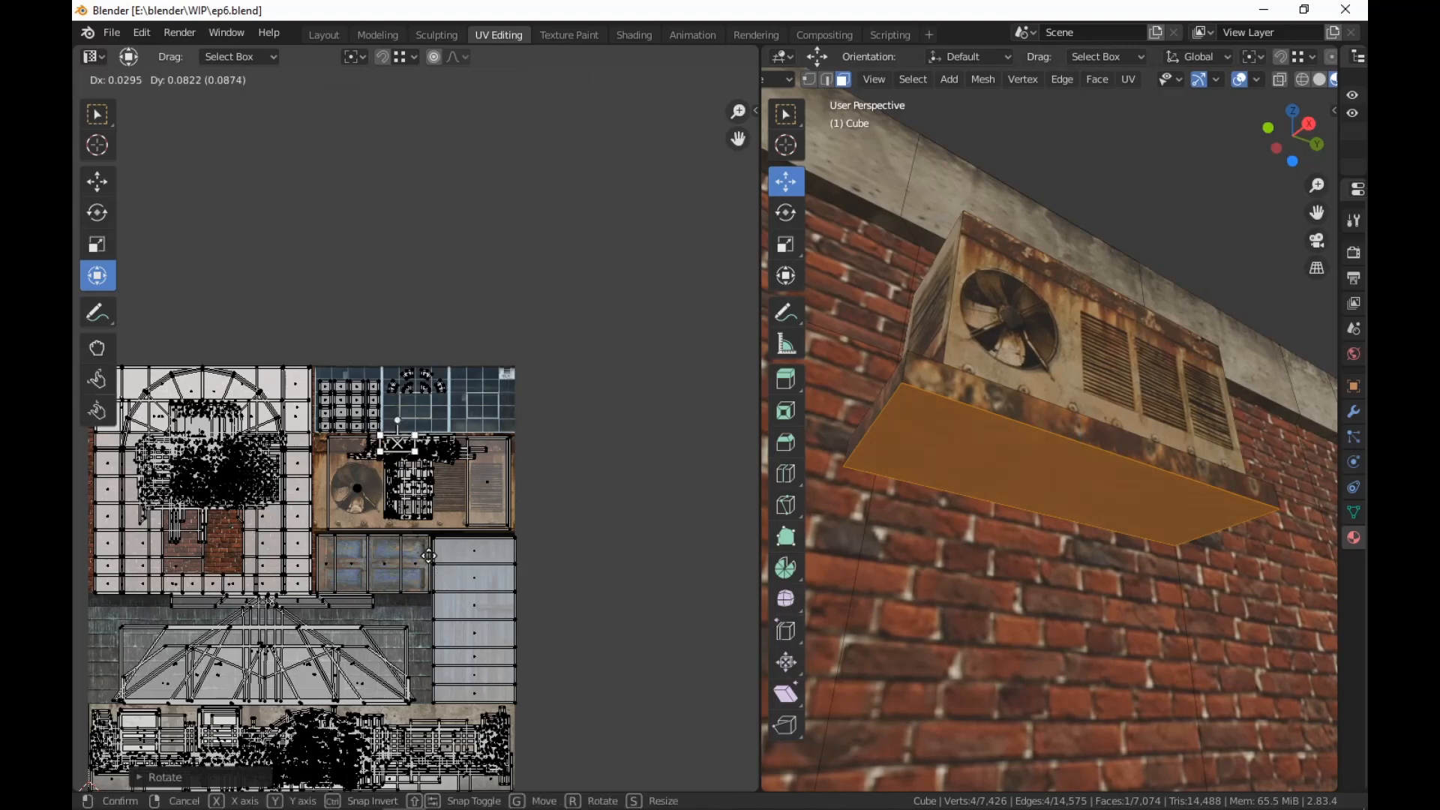
click(426, 560)
key(s)
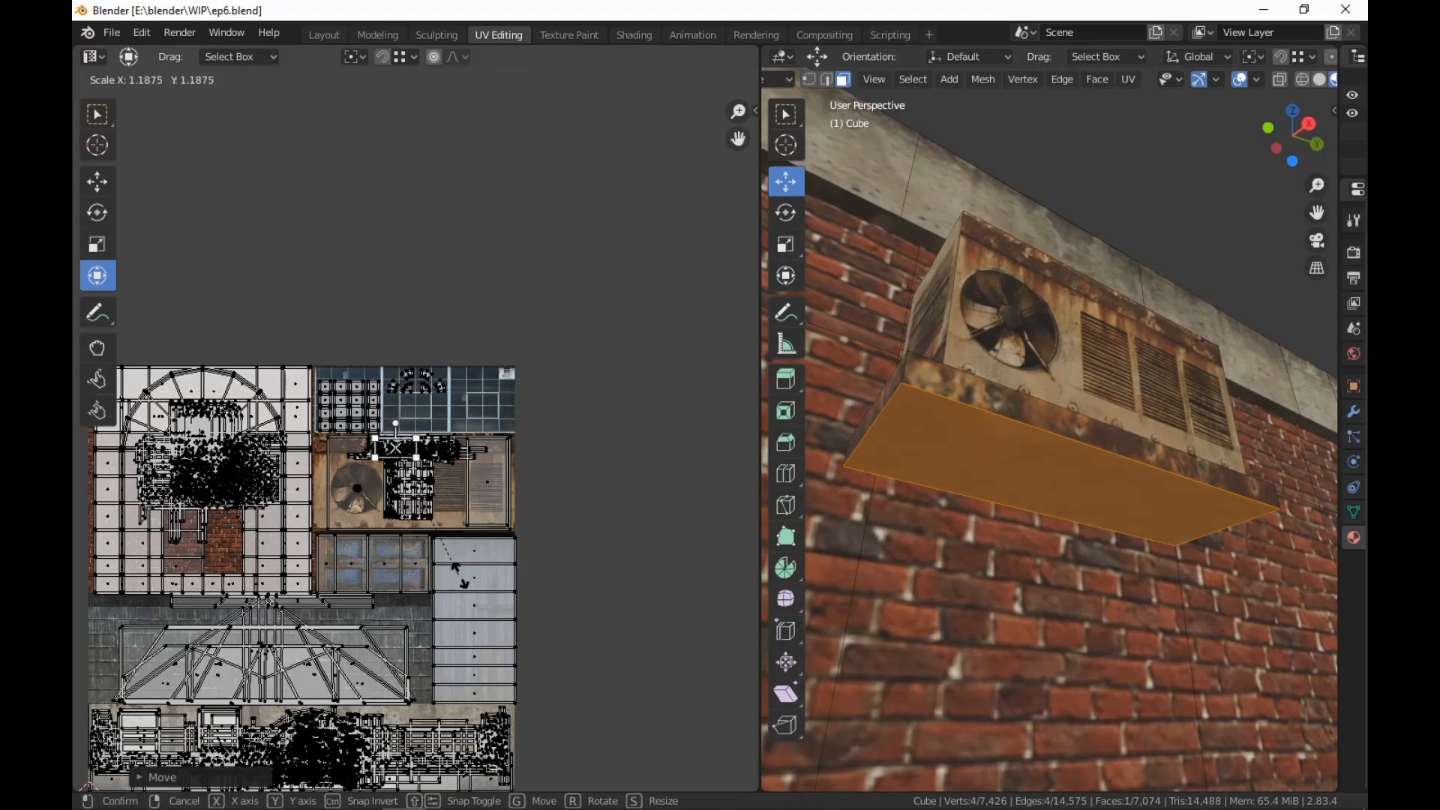
click(494, 584)
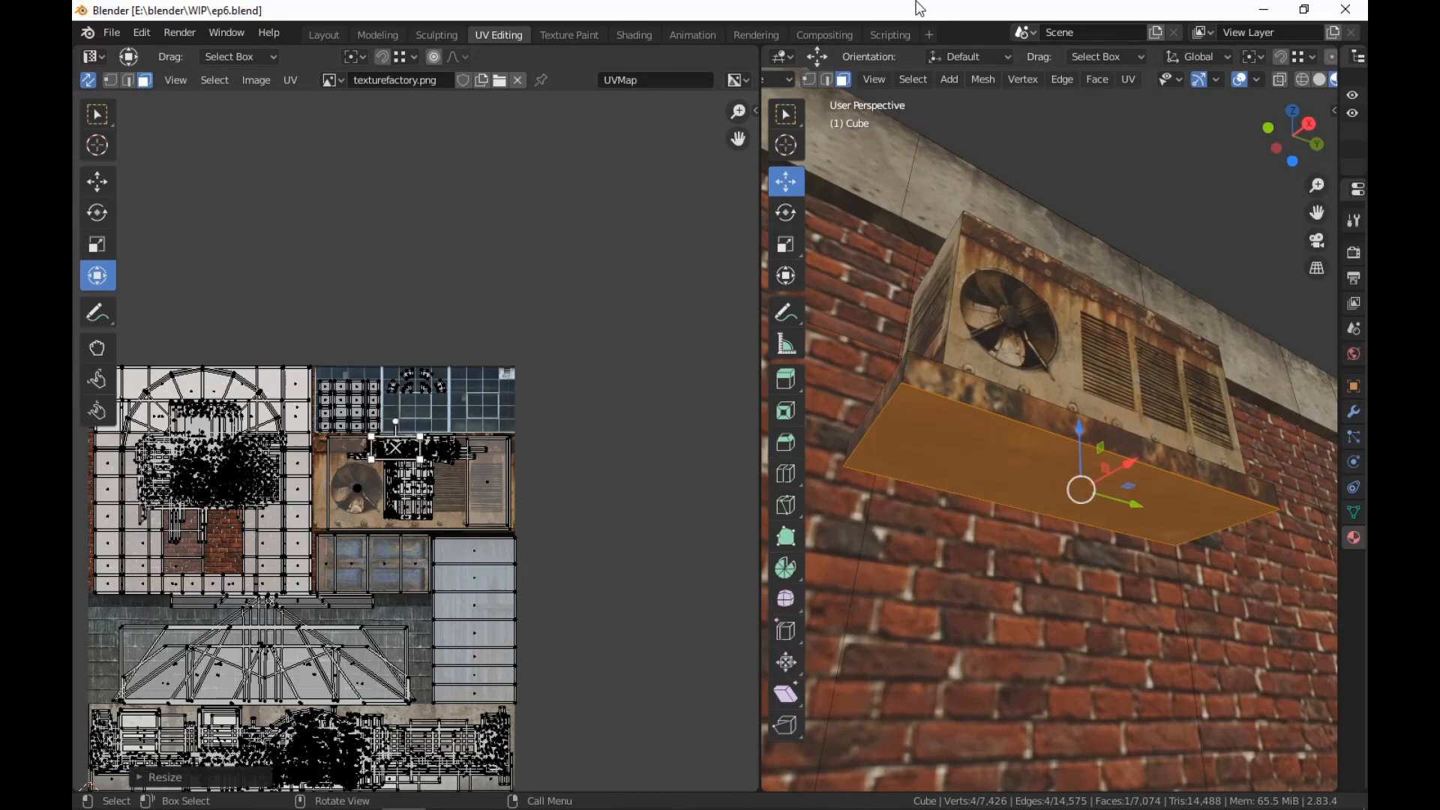
Examine the factory from a low angle in the Shading workspace
click(630, 35)
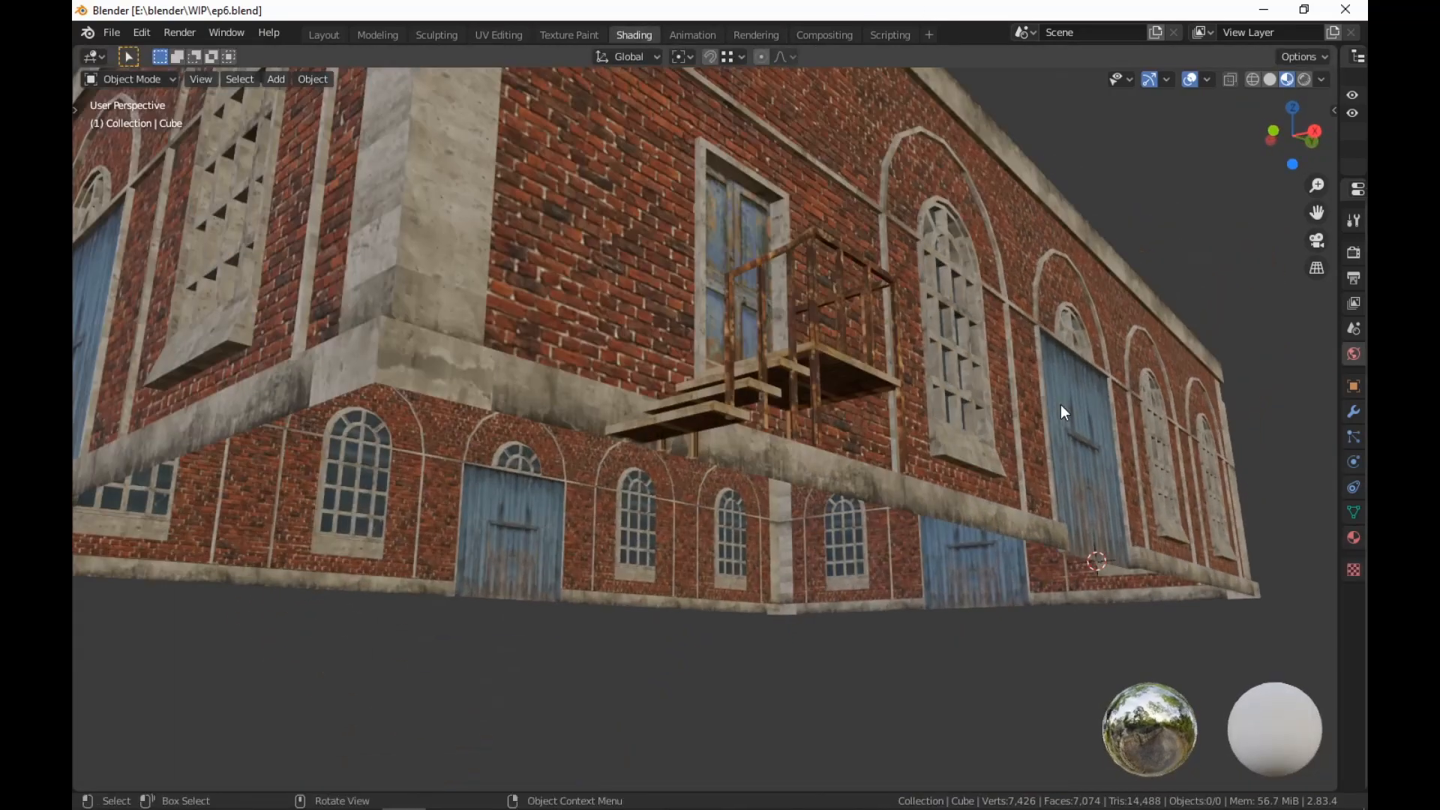
shift+middle_drag(912, 225, 957, 414)
scroll(957, 414, up, 1)
middle_drag(953, 398, 981, 374)
scroll(920, 475, down, 1)
scroll(981, 374, up, 1)
Return to the UV Editing workspace and subdivide the fan unit's underside face with 1 cut
click(497, 35)
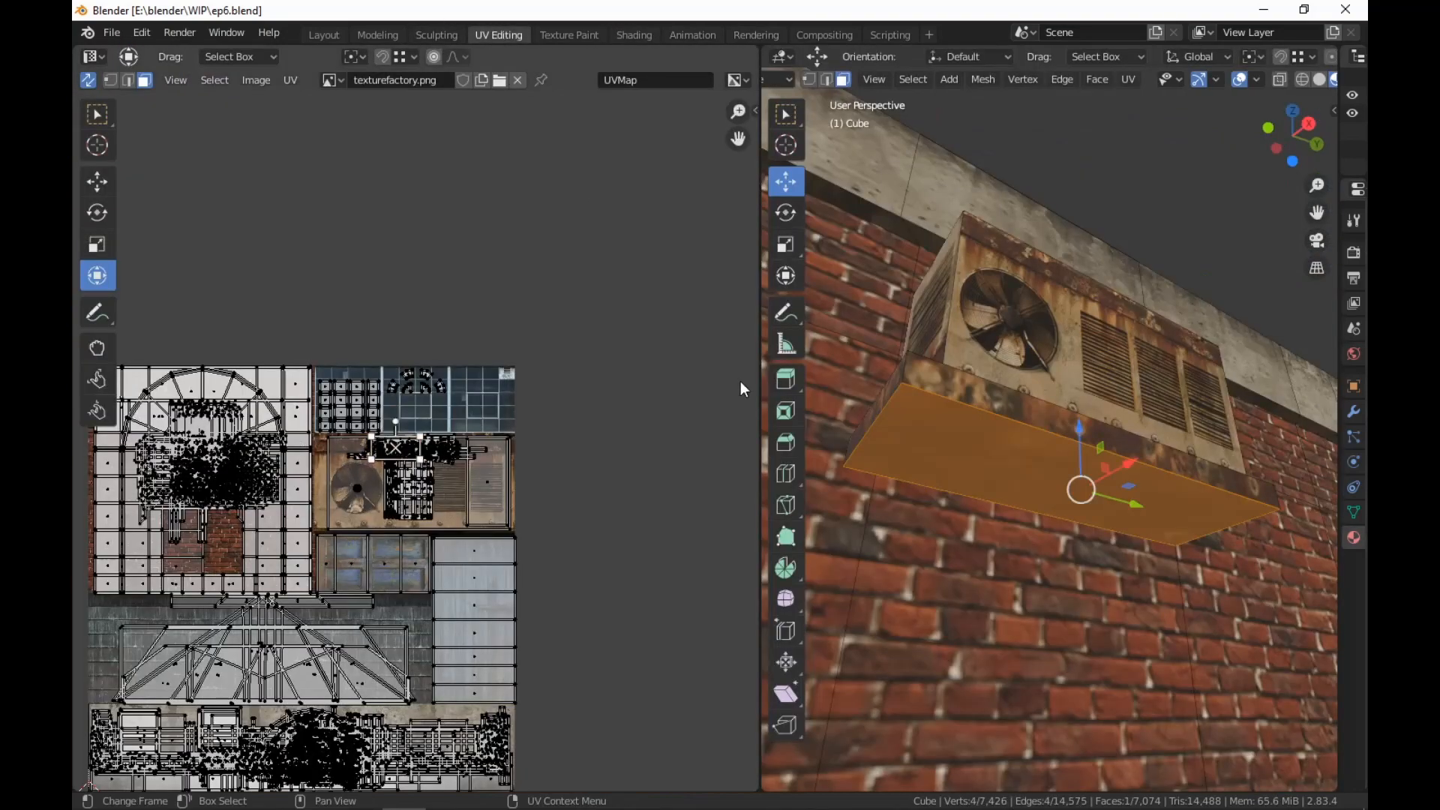
mouse_move(998, 443)
middle_down()
mouse_move(1075, 487)
mouse_move(1024, 457)
middle_up()
middle_drag(1024, 457, 1028, 488)
right_click(1010, 459)
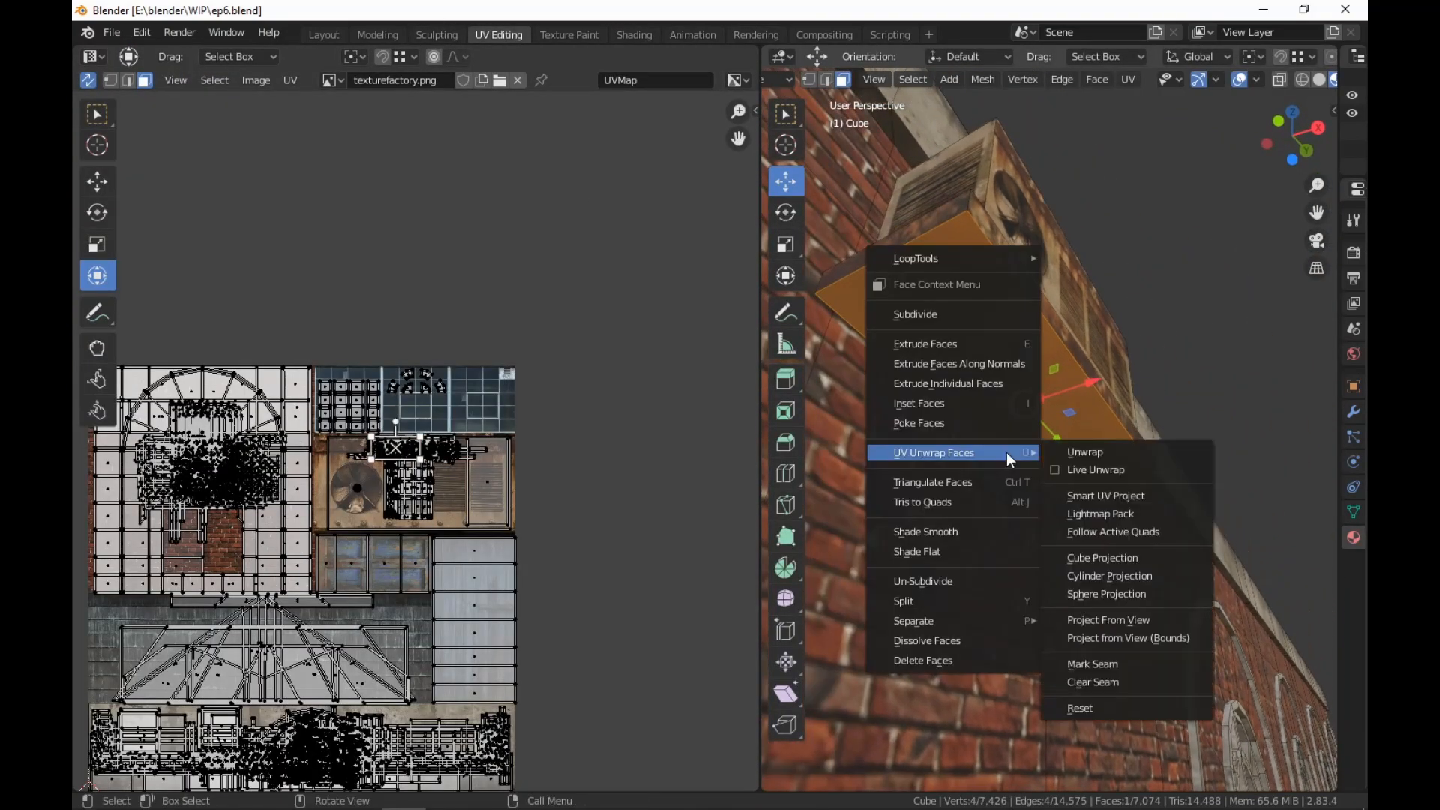
click(989, 315)
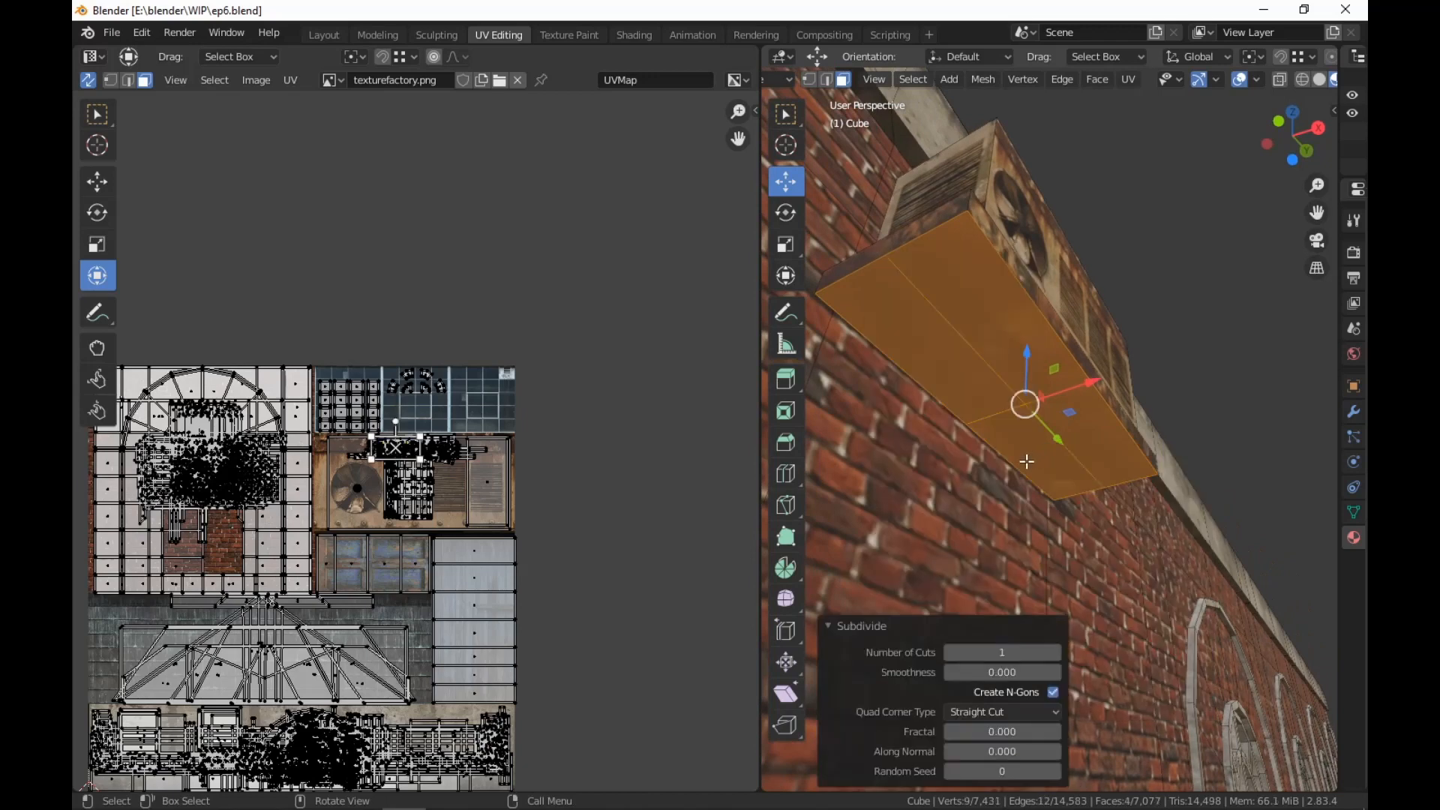
Inset the two front faces of the fan unit's subdivided underside individually by about 0.093 m
click(986, 281)
shift+click(1098, 452)
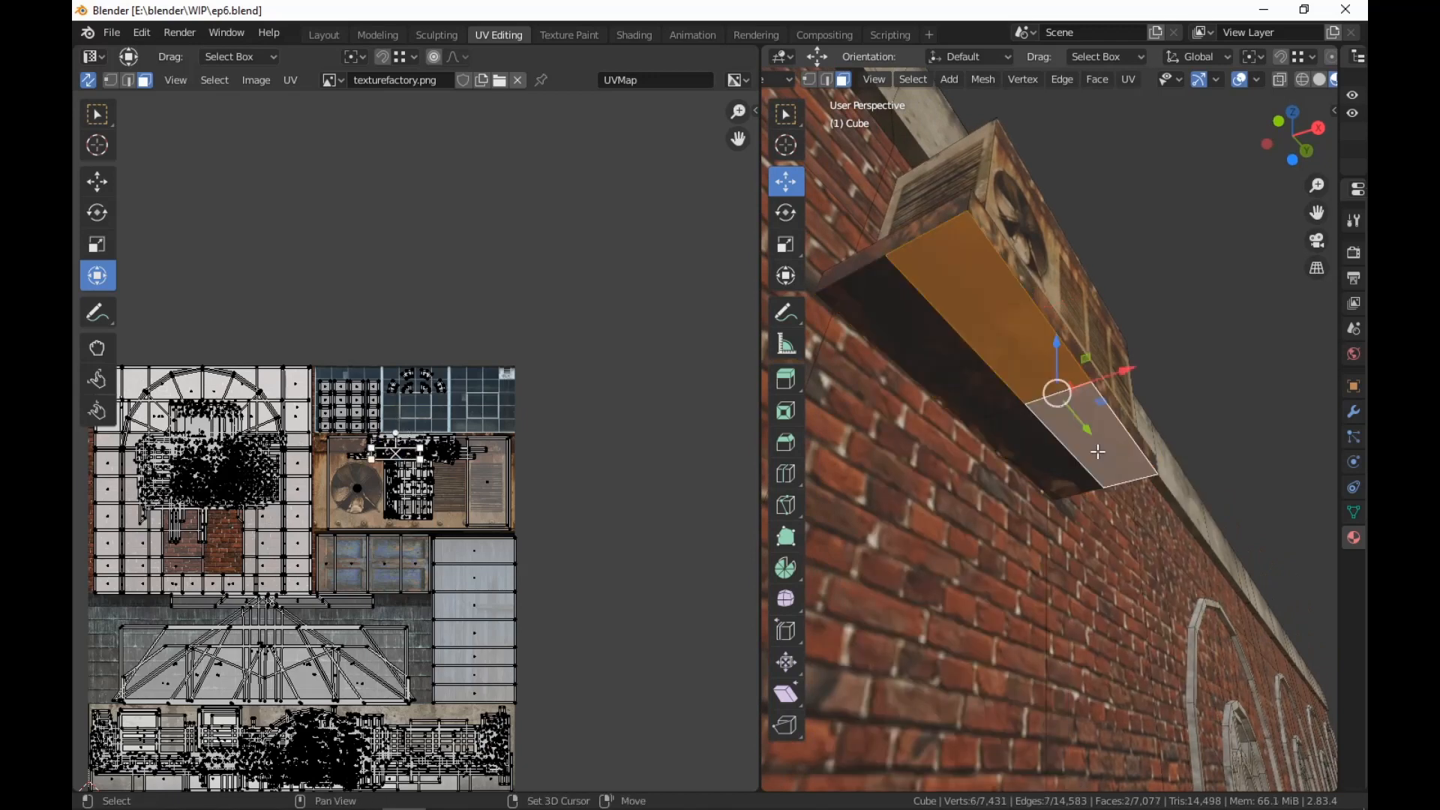
key(i)
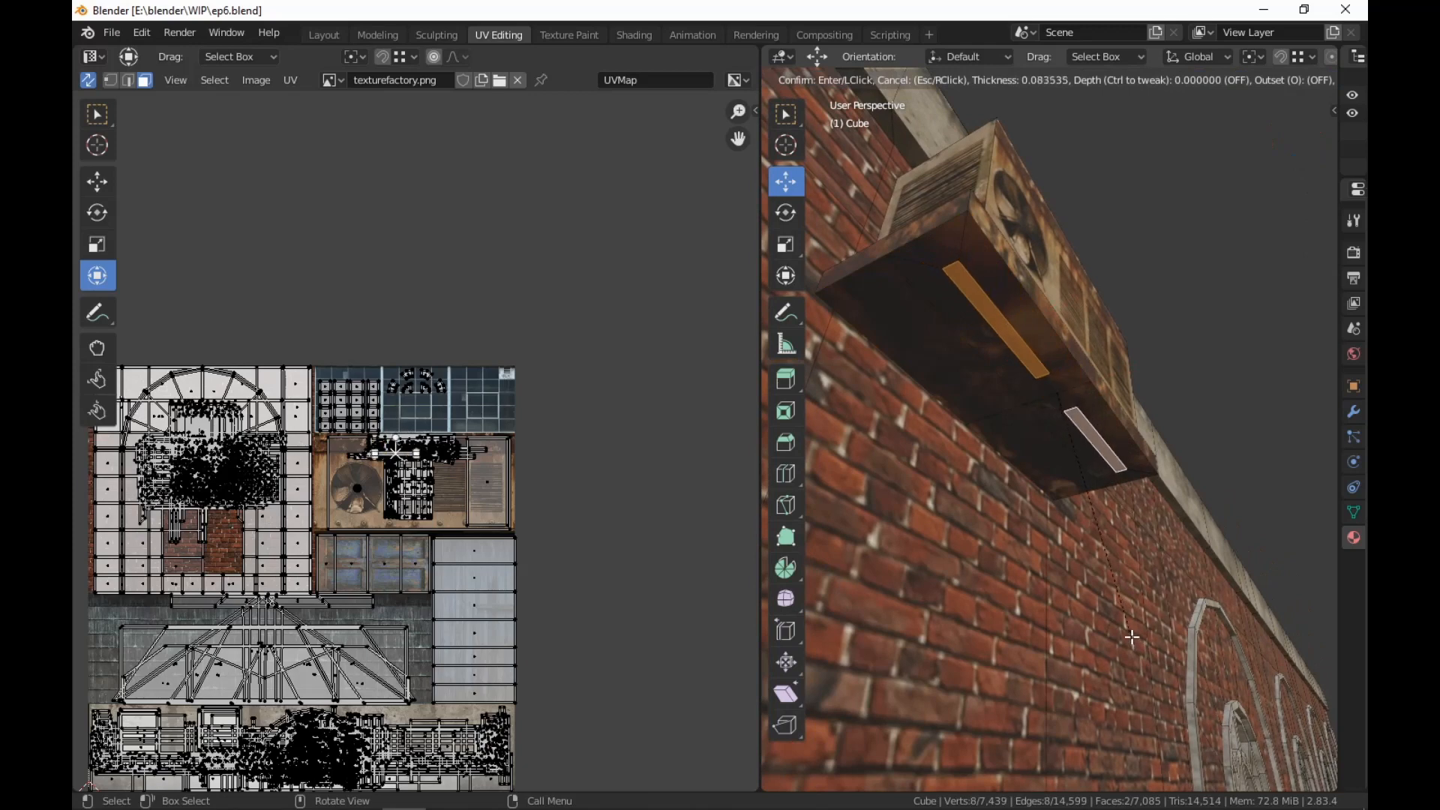
click(1131, 636)
key(s)
key(y)
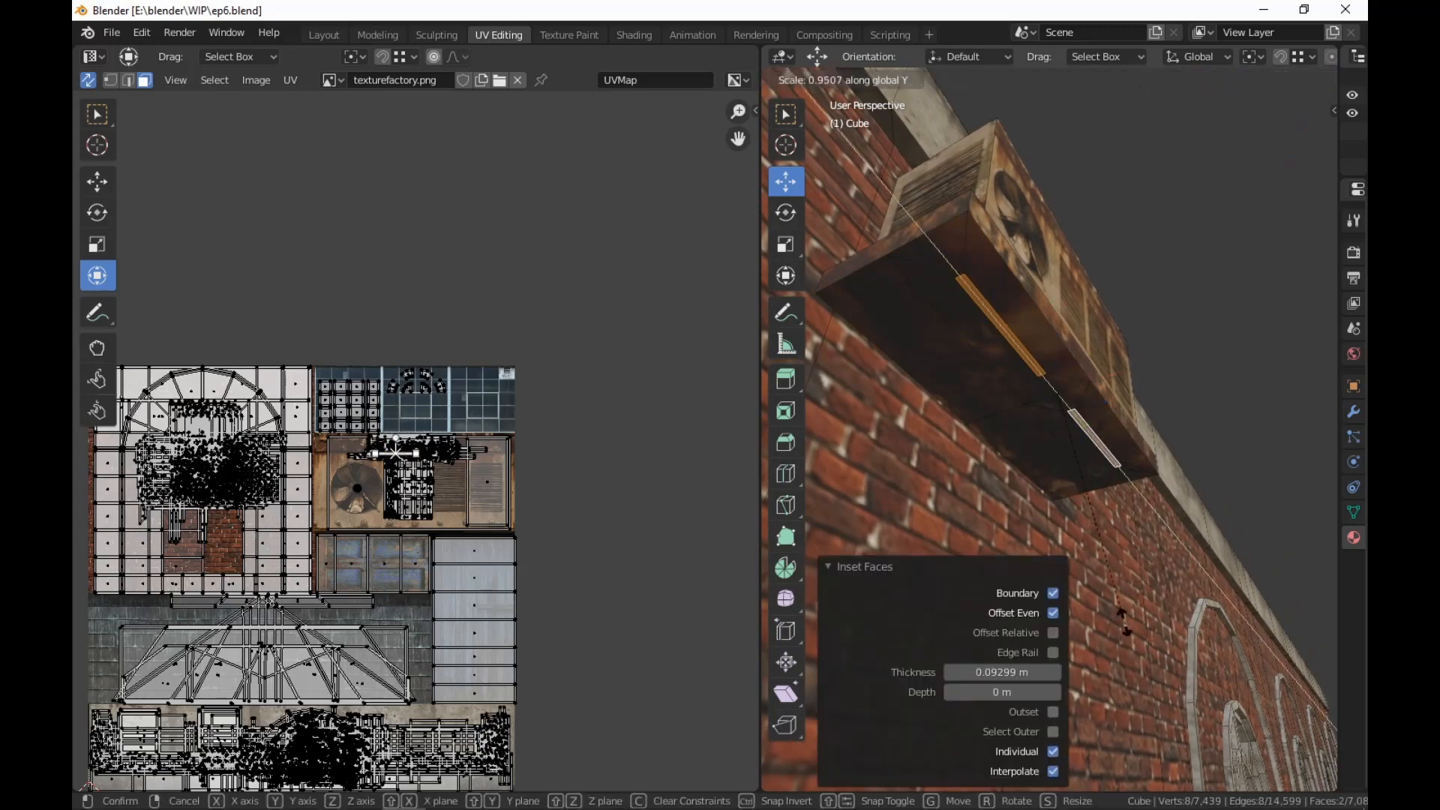
right_click(1066, 494)
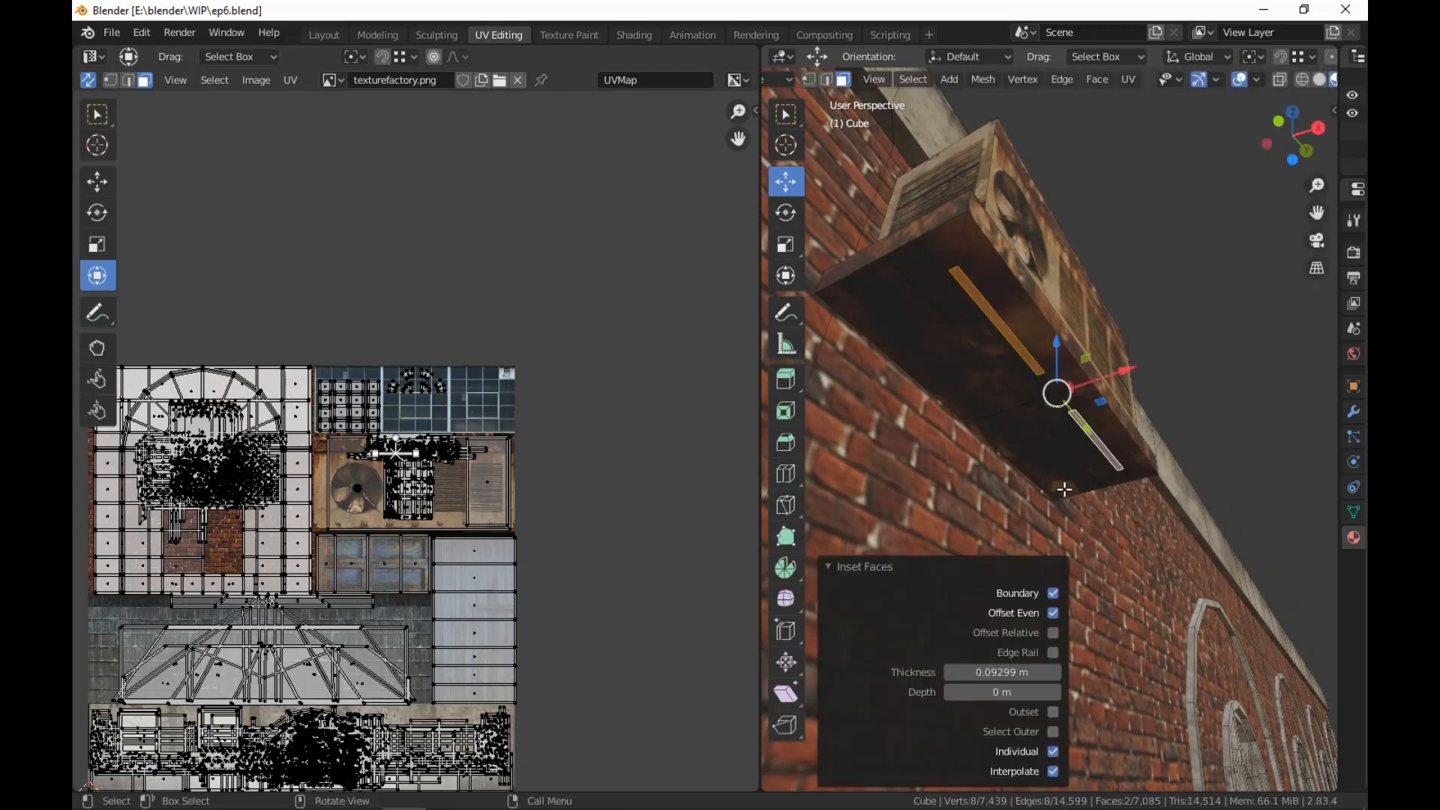
Scale both inset faces along Y to about 0.075, each around its individual origin
key(period)
click(1080, 592)
key(s)
key(y)
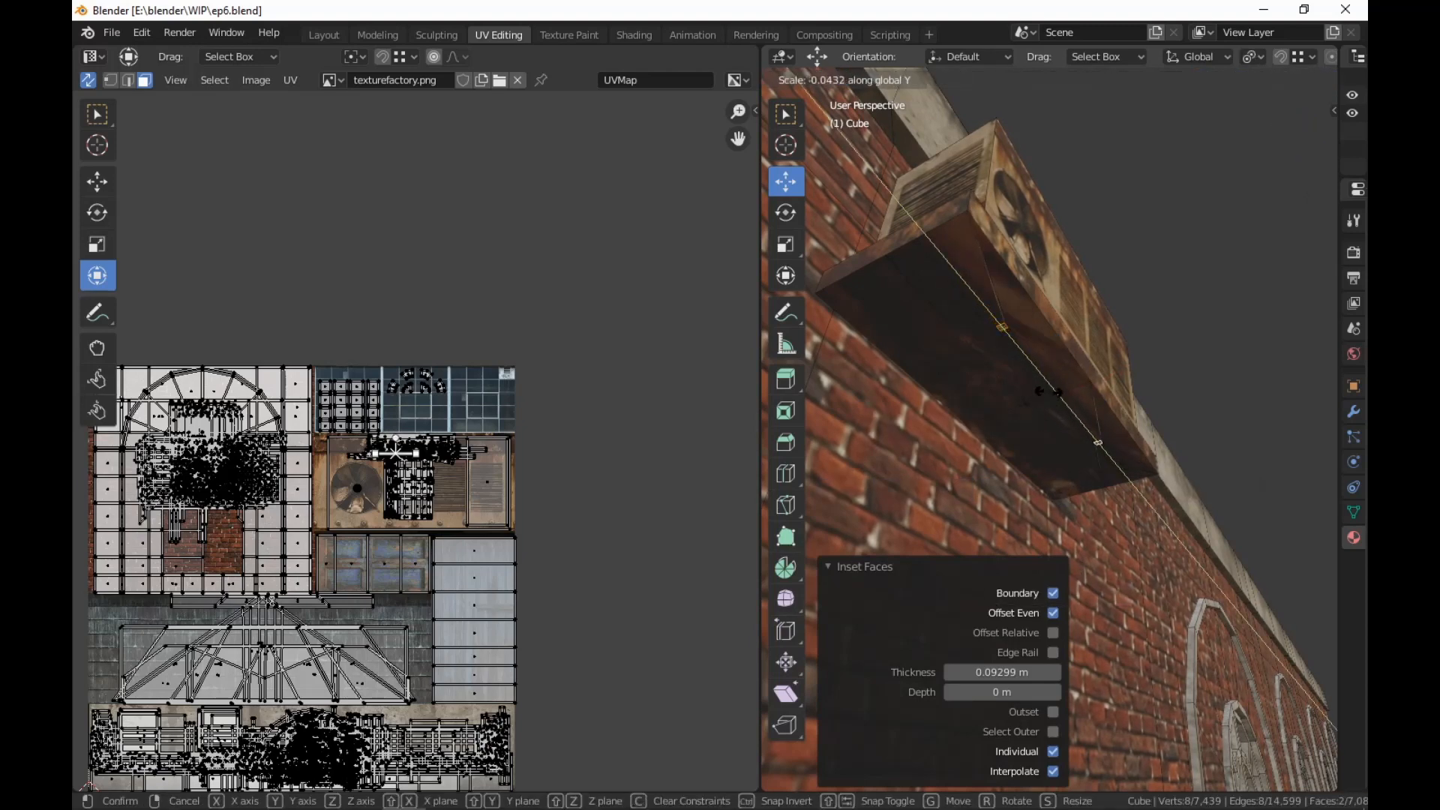
click(1046, 402)
Spread the two small faces apart by scaling them along Y by 1.71 around the bounding box center
key(period)
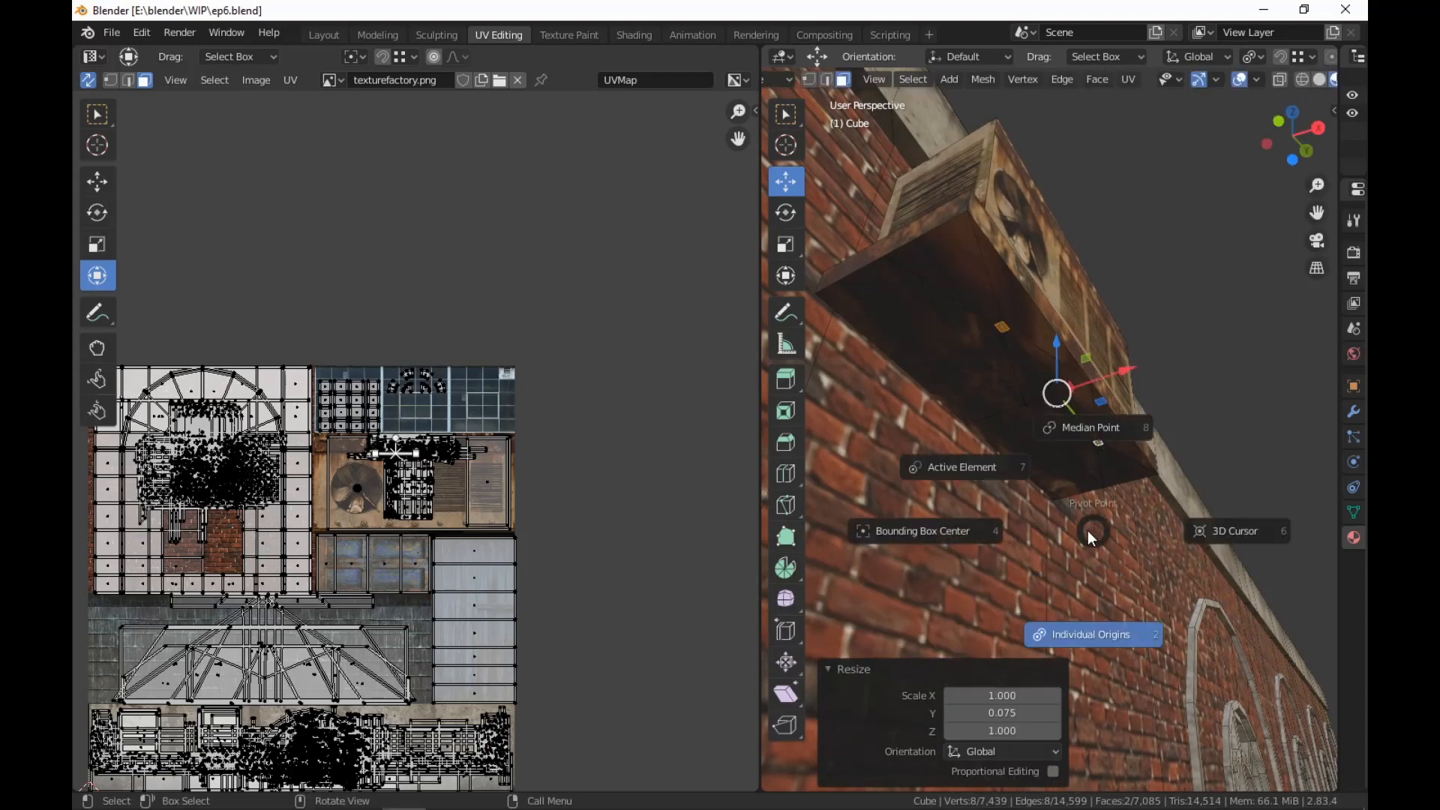
click(951, 539)
key(s)
key(y)
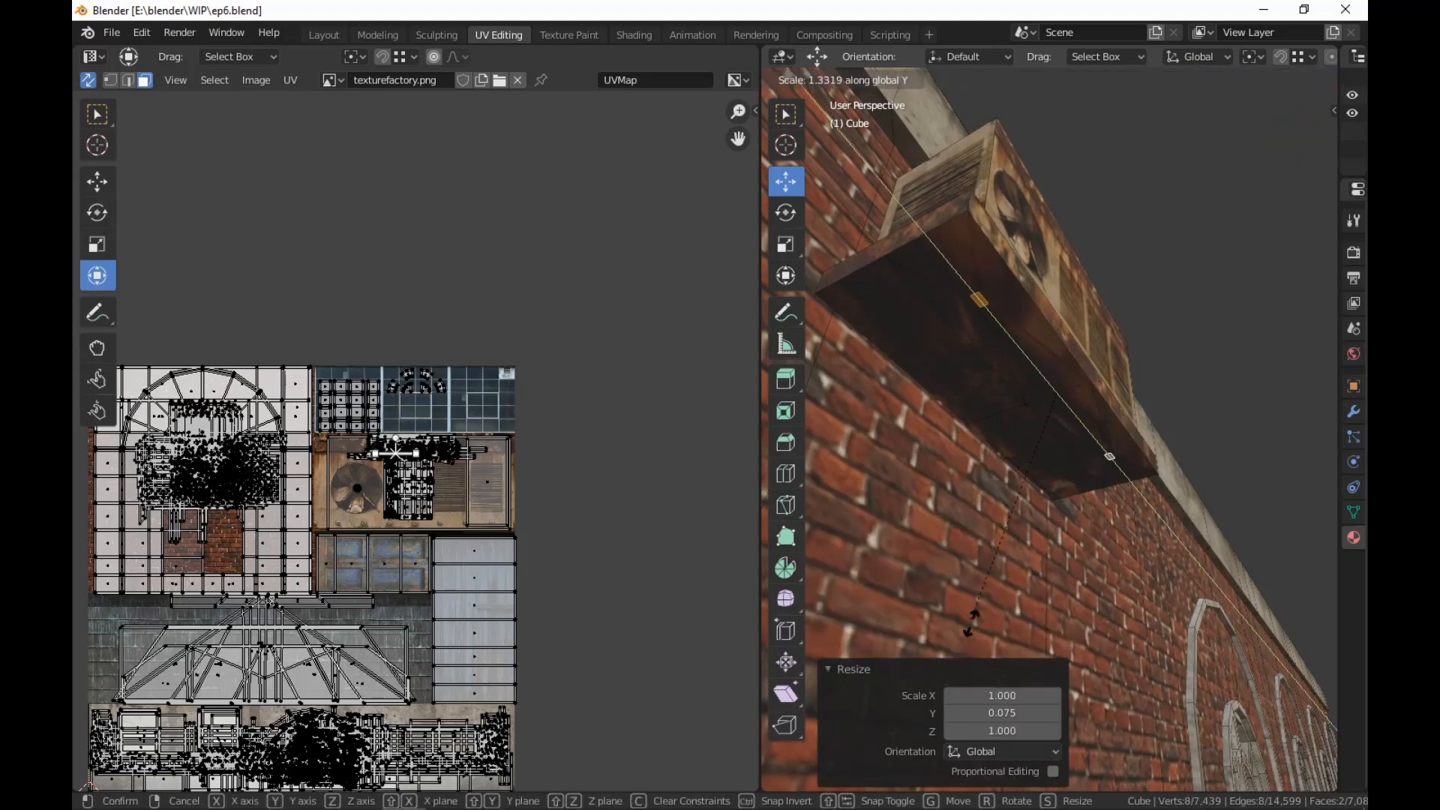
click(988, 697)
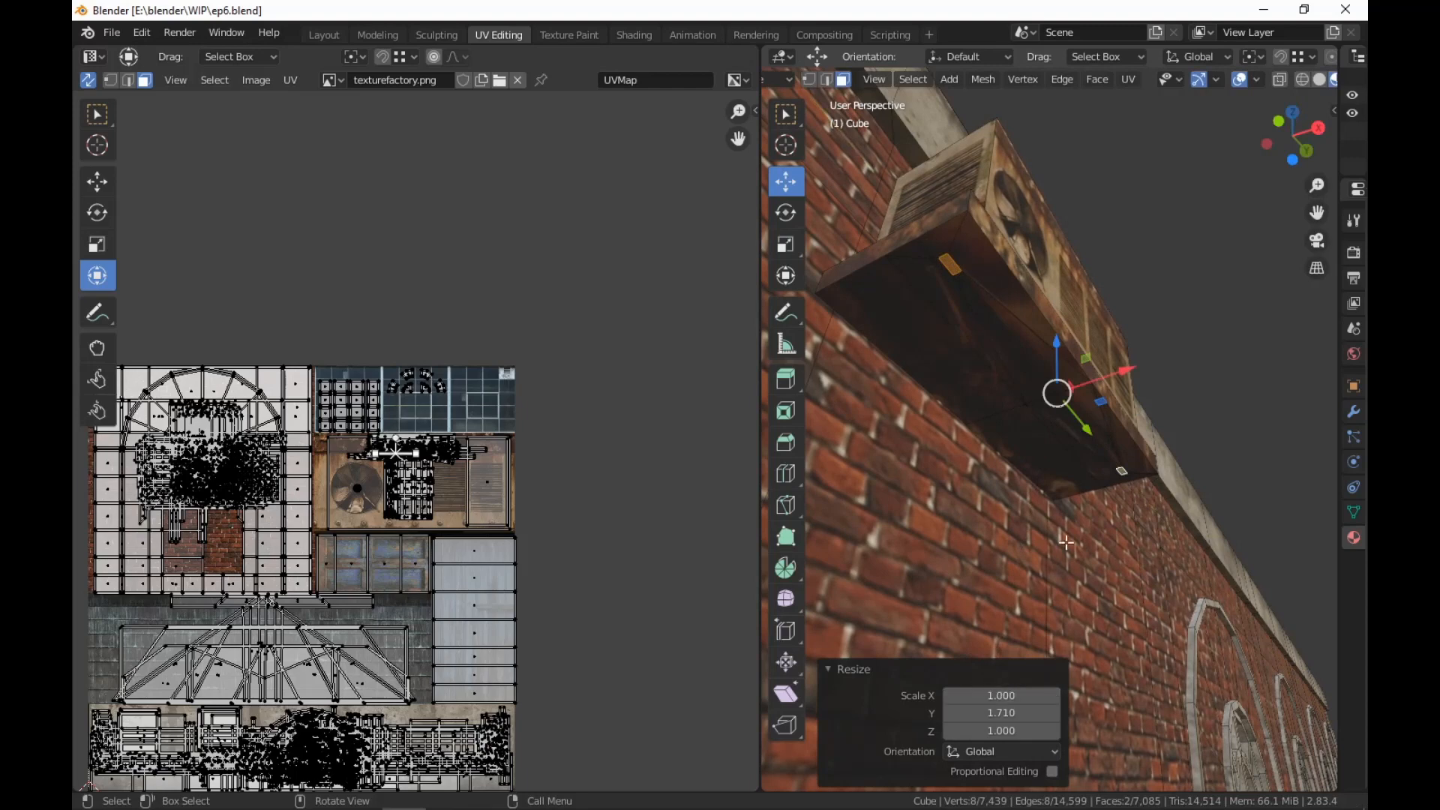
Narrow each small face along Y to about 0.357 using individual origins as the pivot
key(period)
click(1071, 647)
key(s)
key(y)
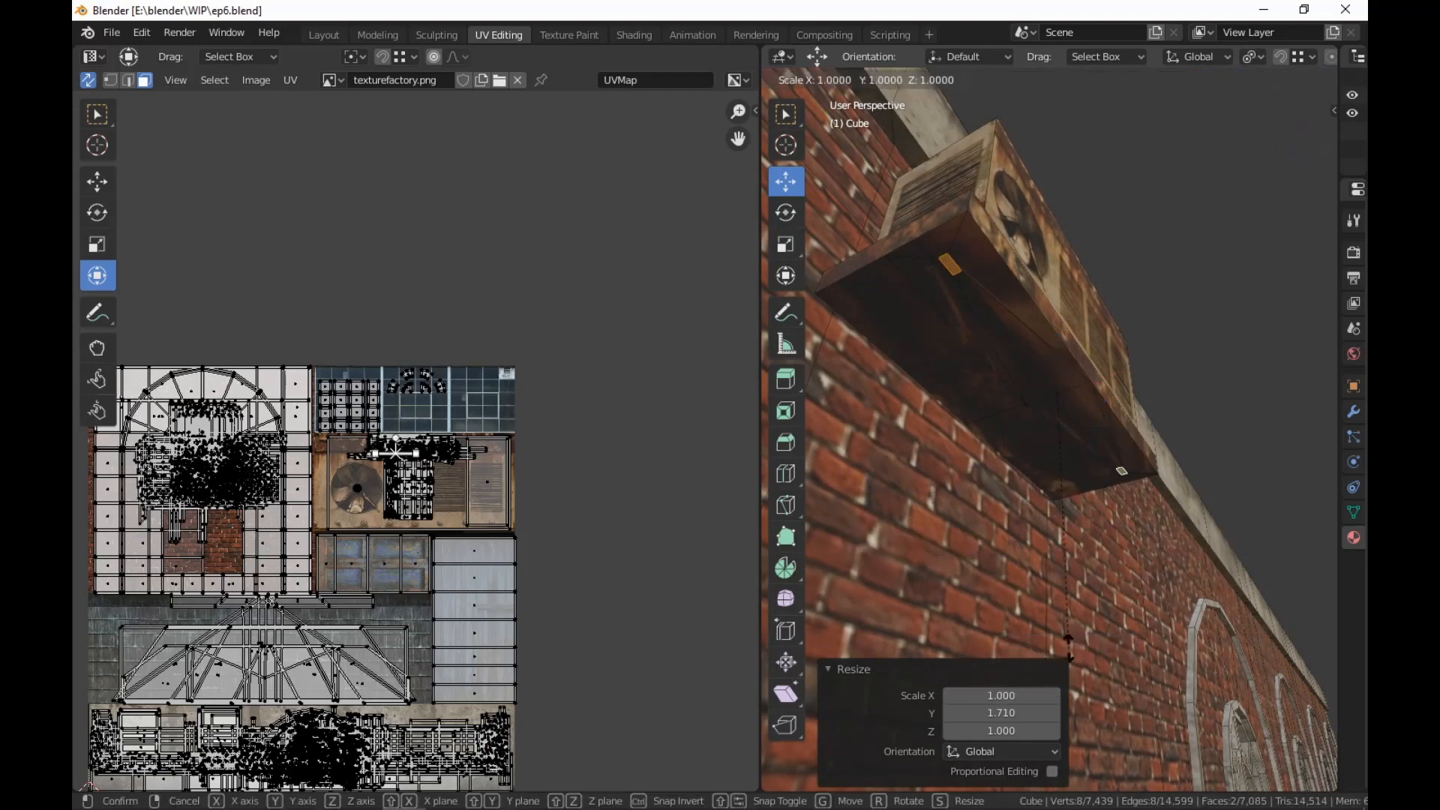
click(1042, 482)
Extrude the two small faces down about 0.257 m and move their ends about 0.565 m toward the wall along X
middle_drag(1101, 593, 1110, 479)
key(e)
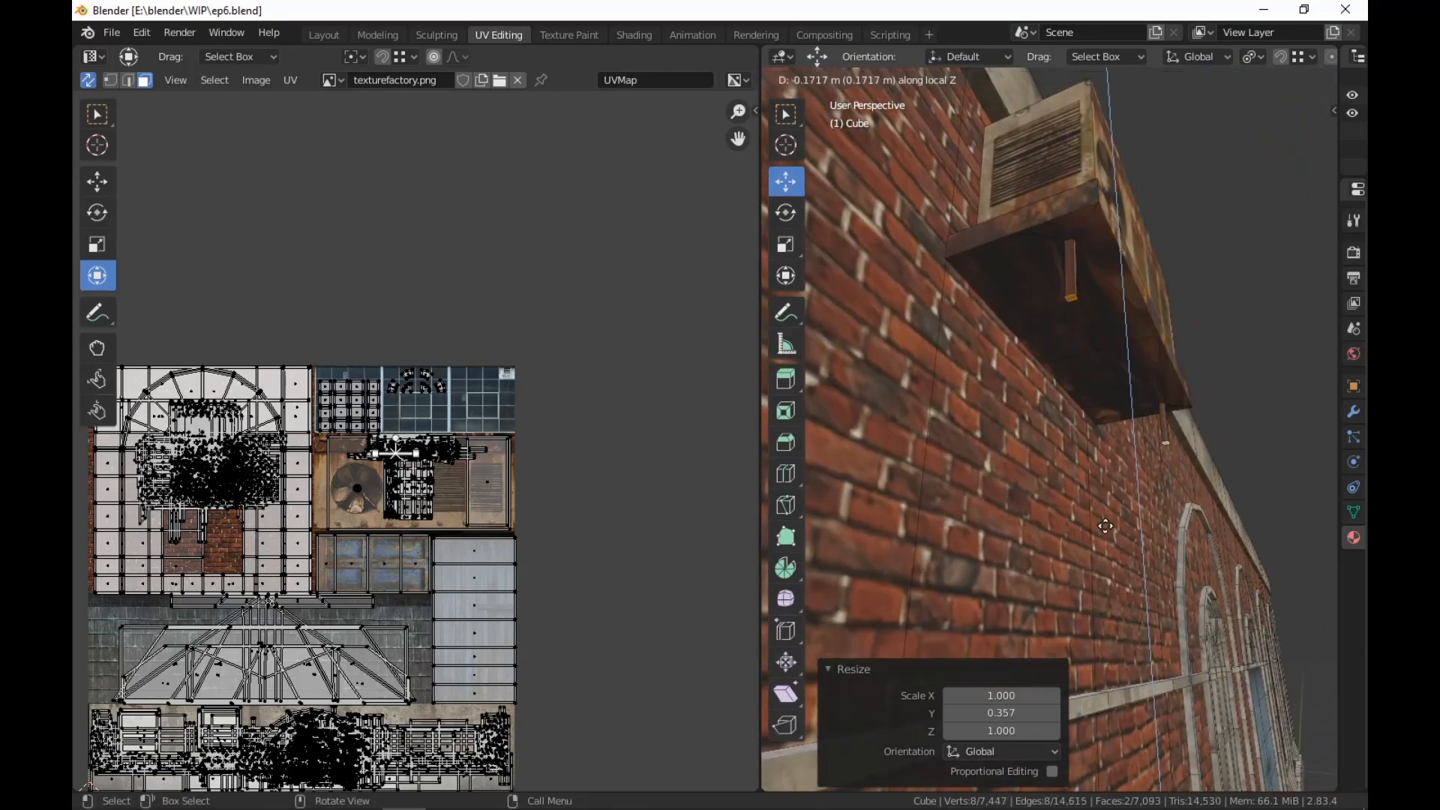
click(1109, 549)
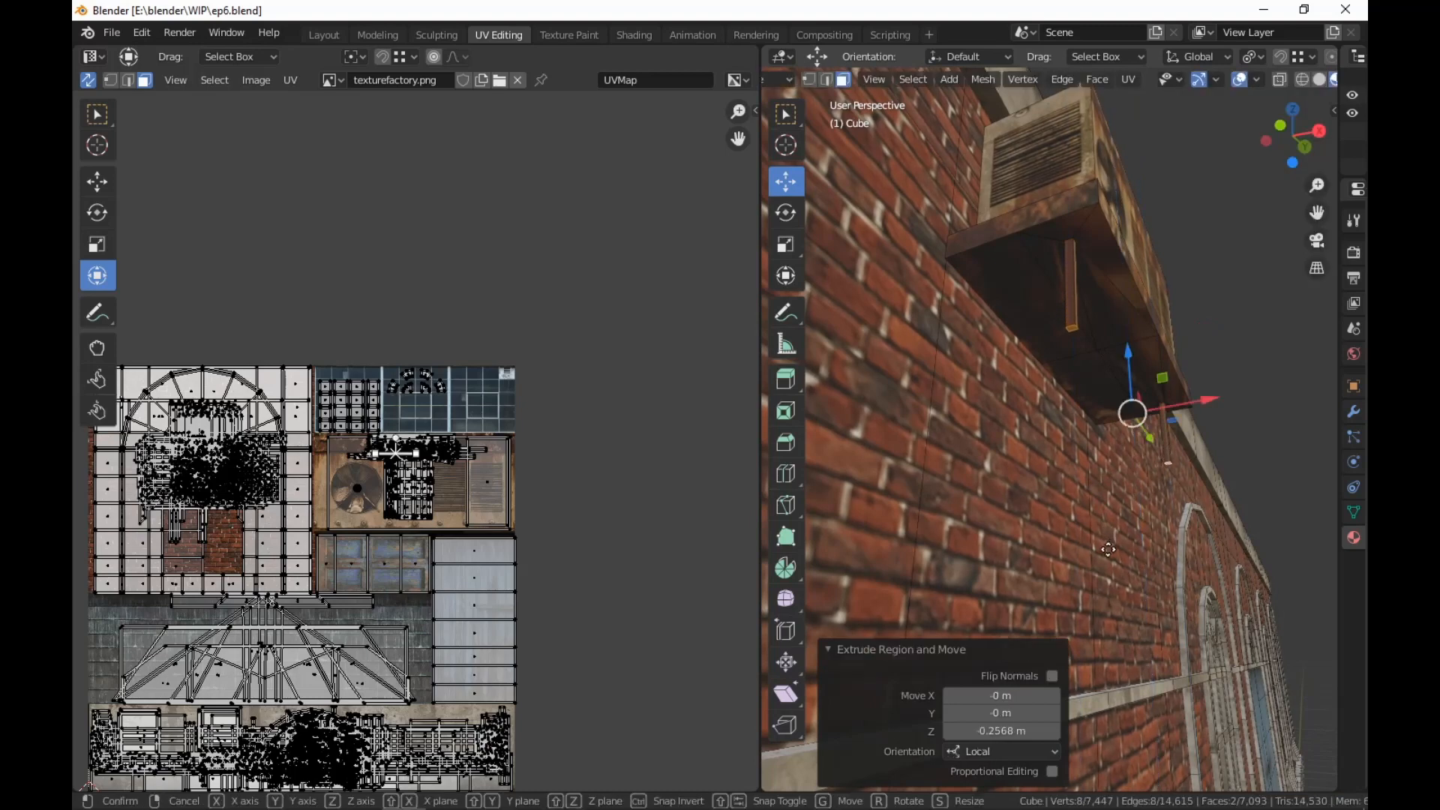
key(g)
key(x)
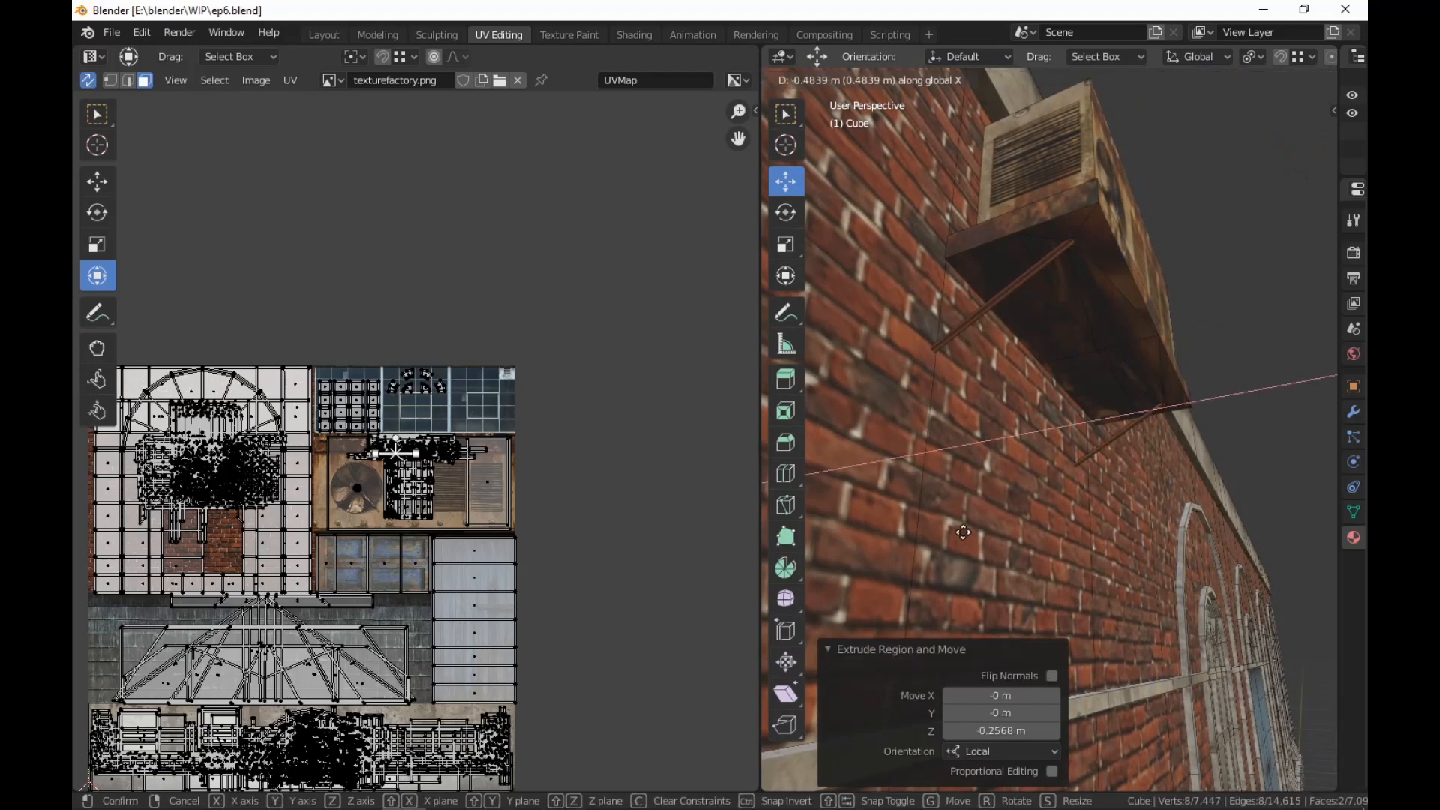
click(943, 530)
Lower the wall-side ends of the two thin struts by about 0.216 m along Z
middle_drag(945, 525, 1159, 444)
key(g)
key(z)
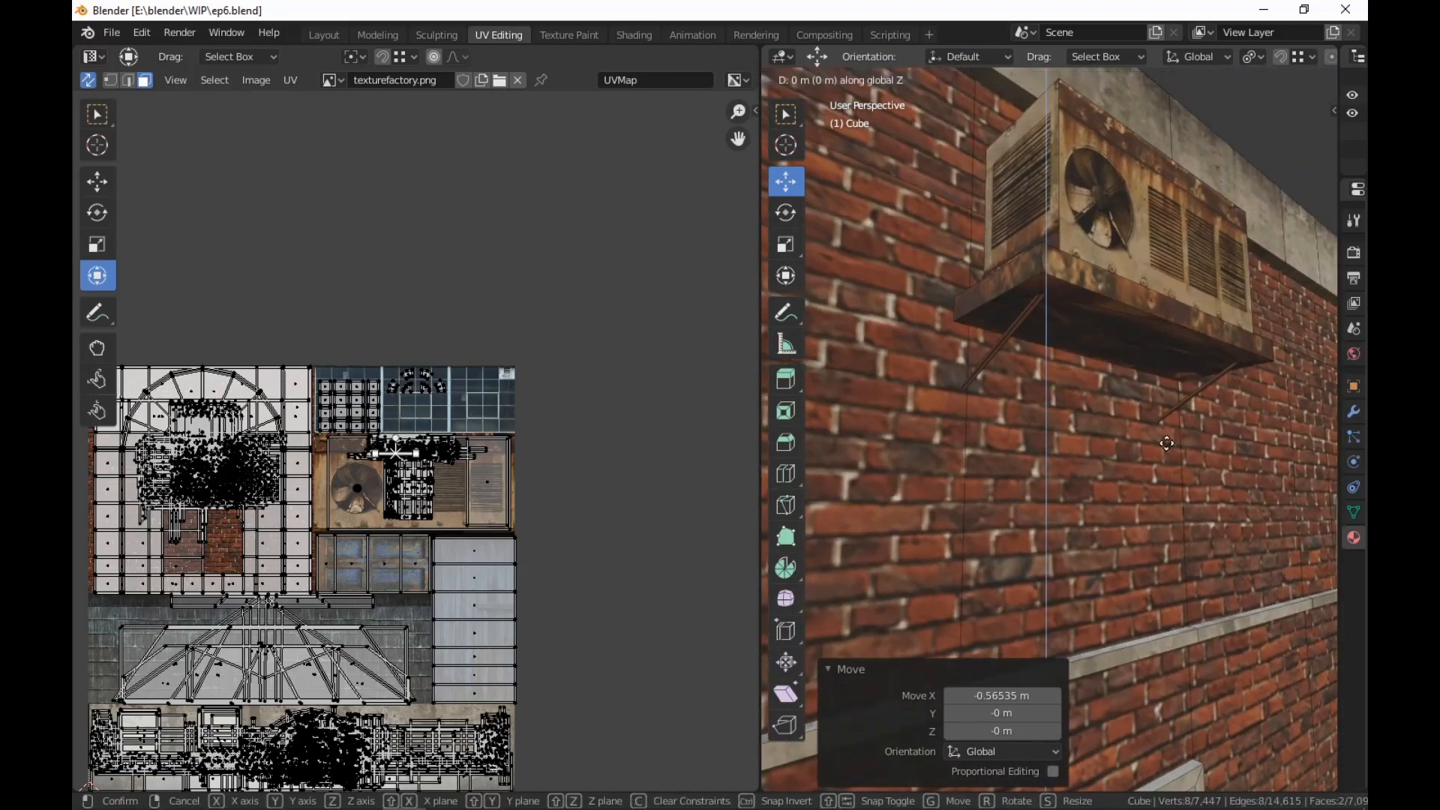
click(1160, 497)
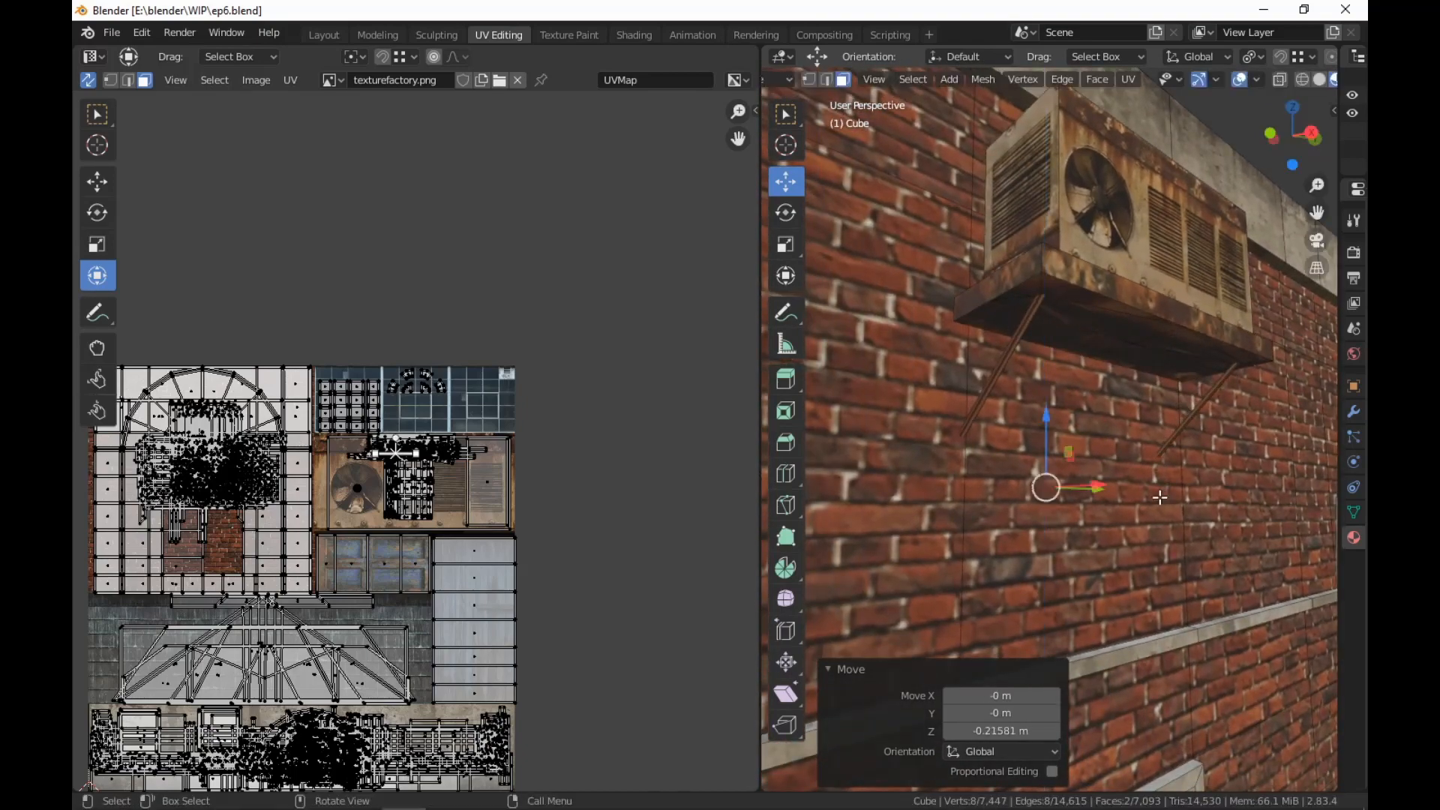
Grow the selection over both thin struts and try to extrude their faces
key(ctrl+KP_Add)
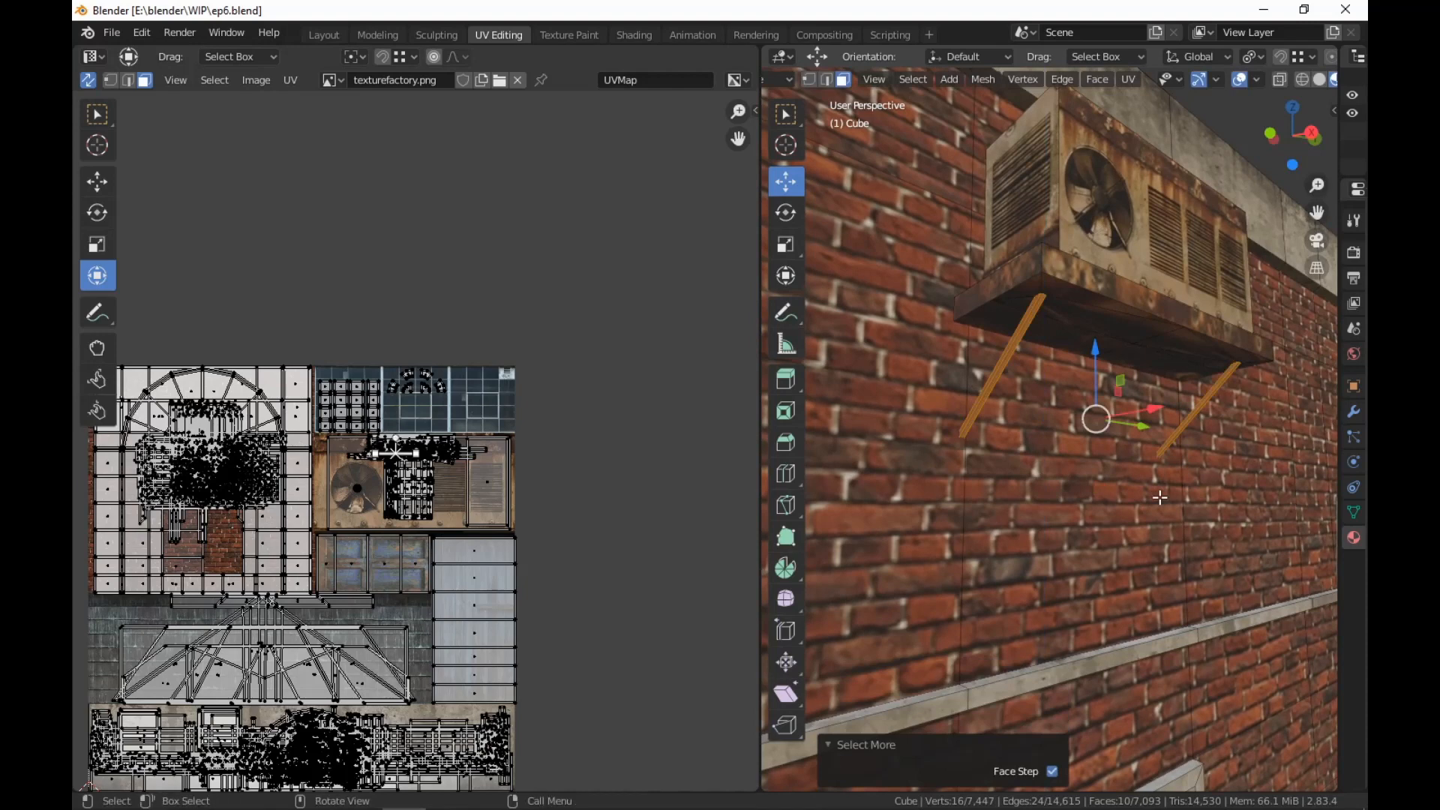
key(e)
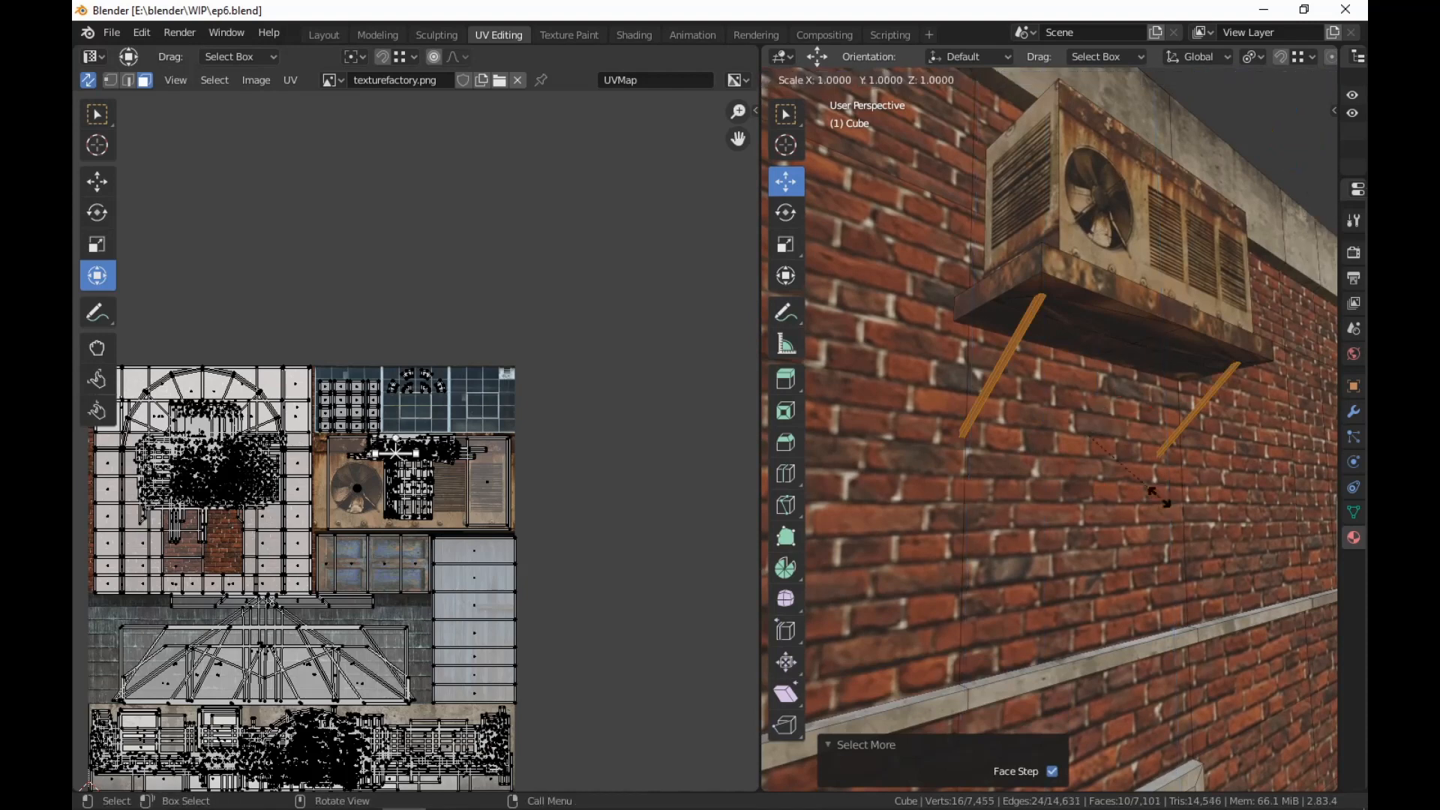
right_click(1202, 555)
Undo the thin struts' extrusion and moves, back to the two small faces on the underside
middle_drag(1228, 495, 1223, 481)
key(ctrl+z)
key(ctrl+z)
key(ctrl+z)
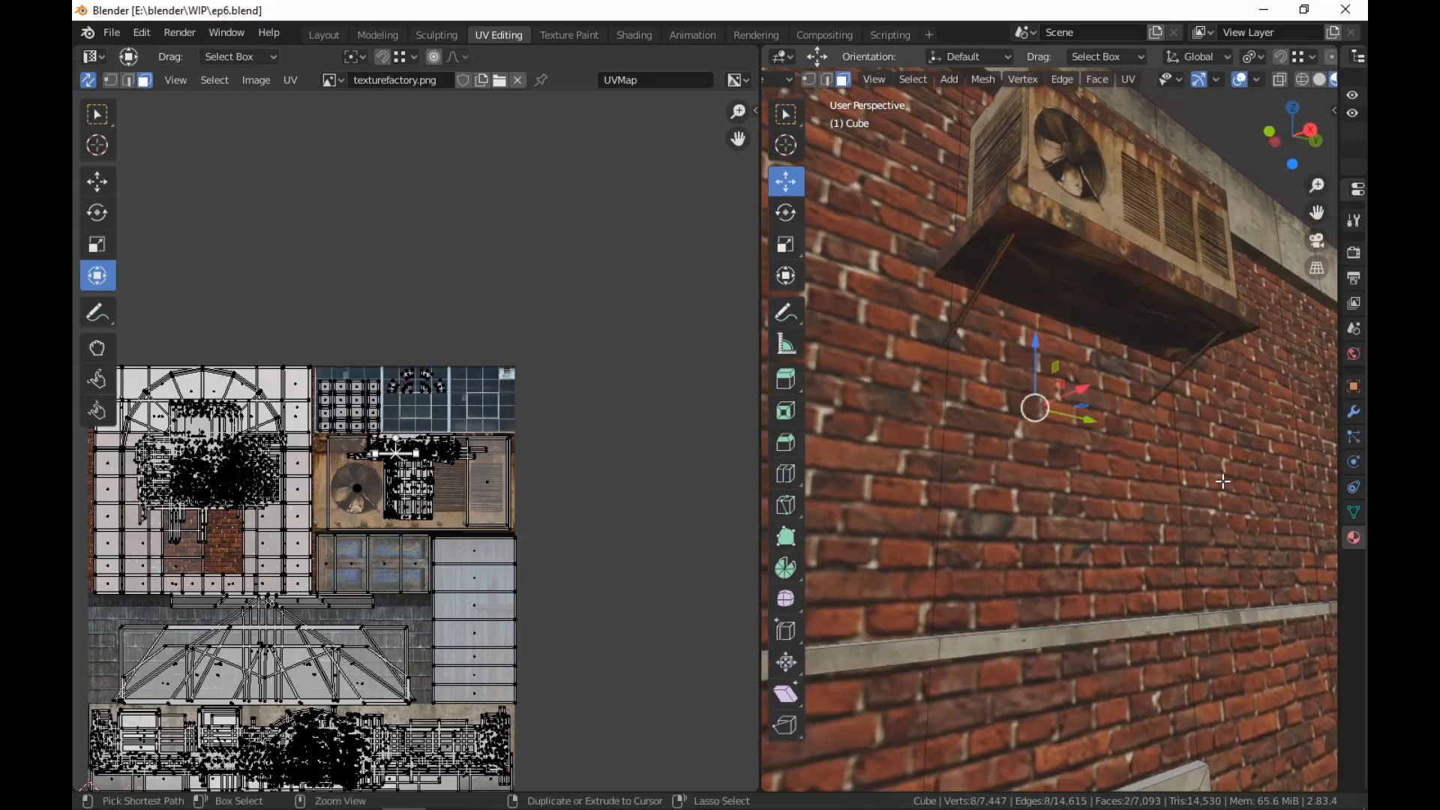
key(ctrl+z)
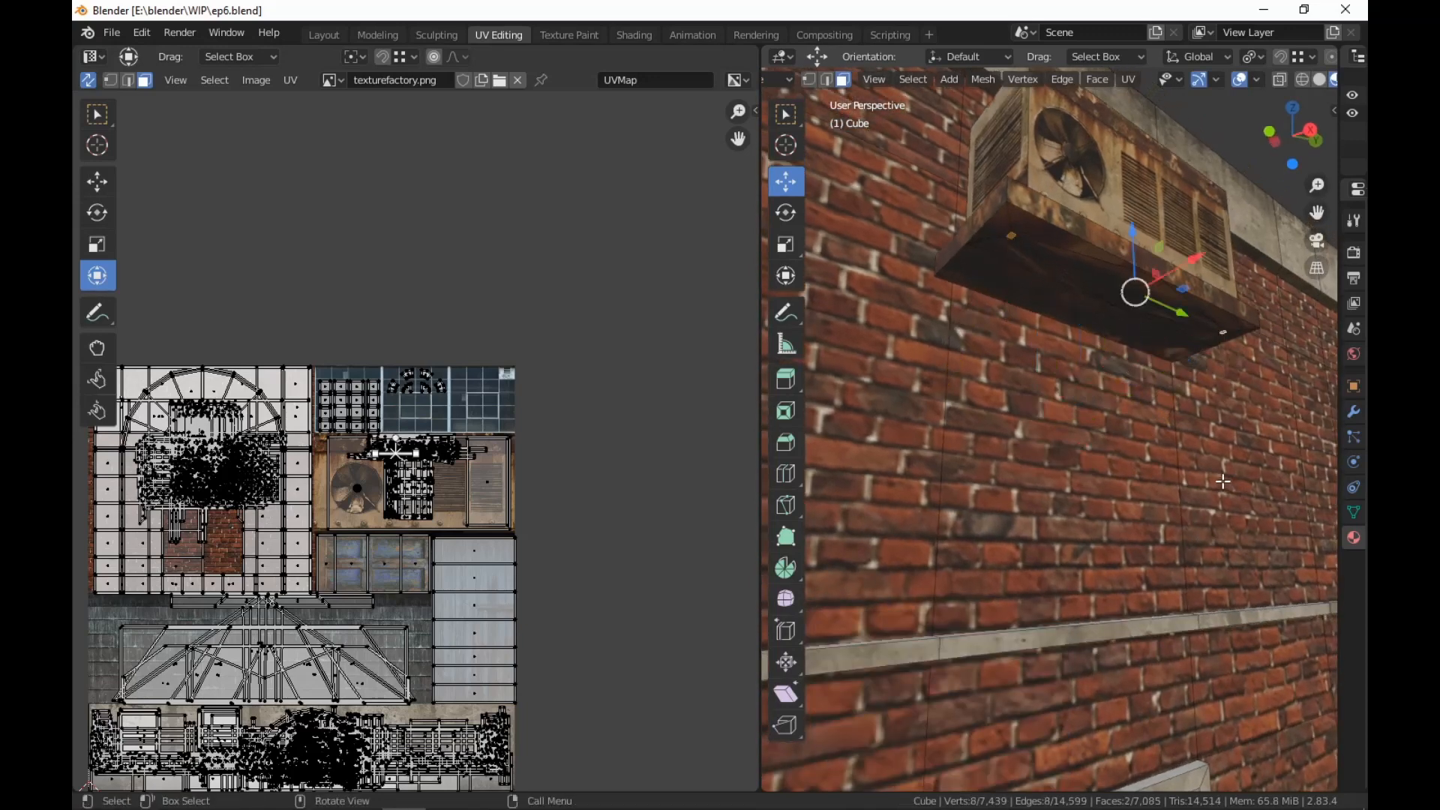
Enlarge the two small underside faces 3.14 times individually and extrude them about 0.459 m downward
key(s)
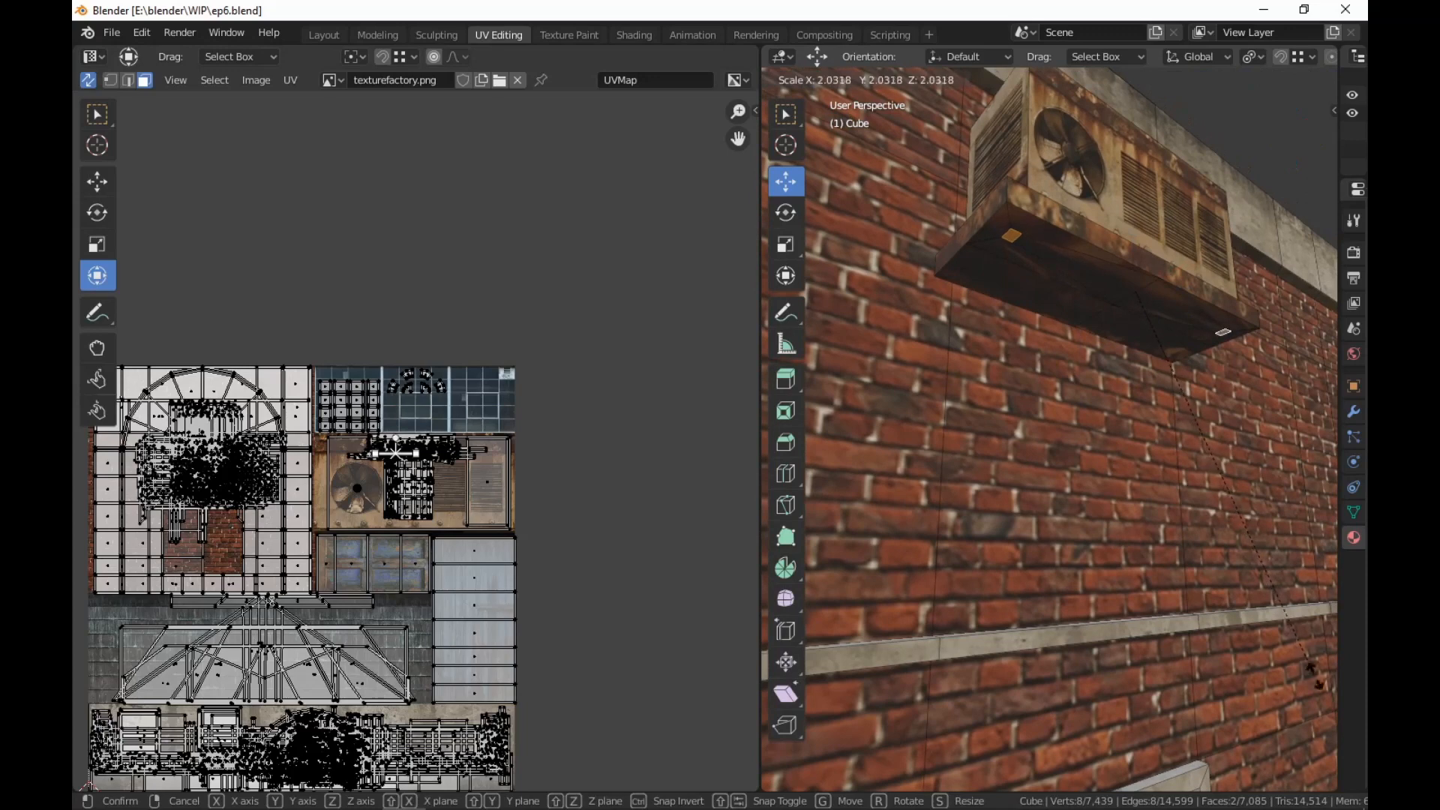
click(937, 156)
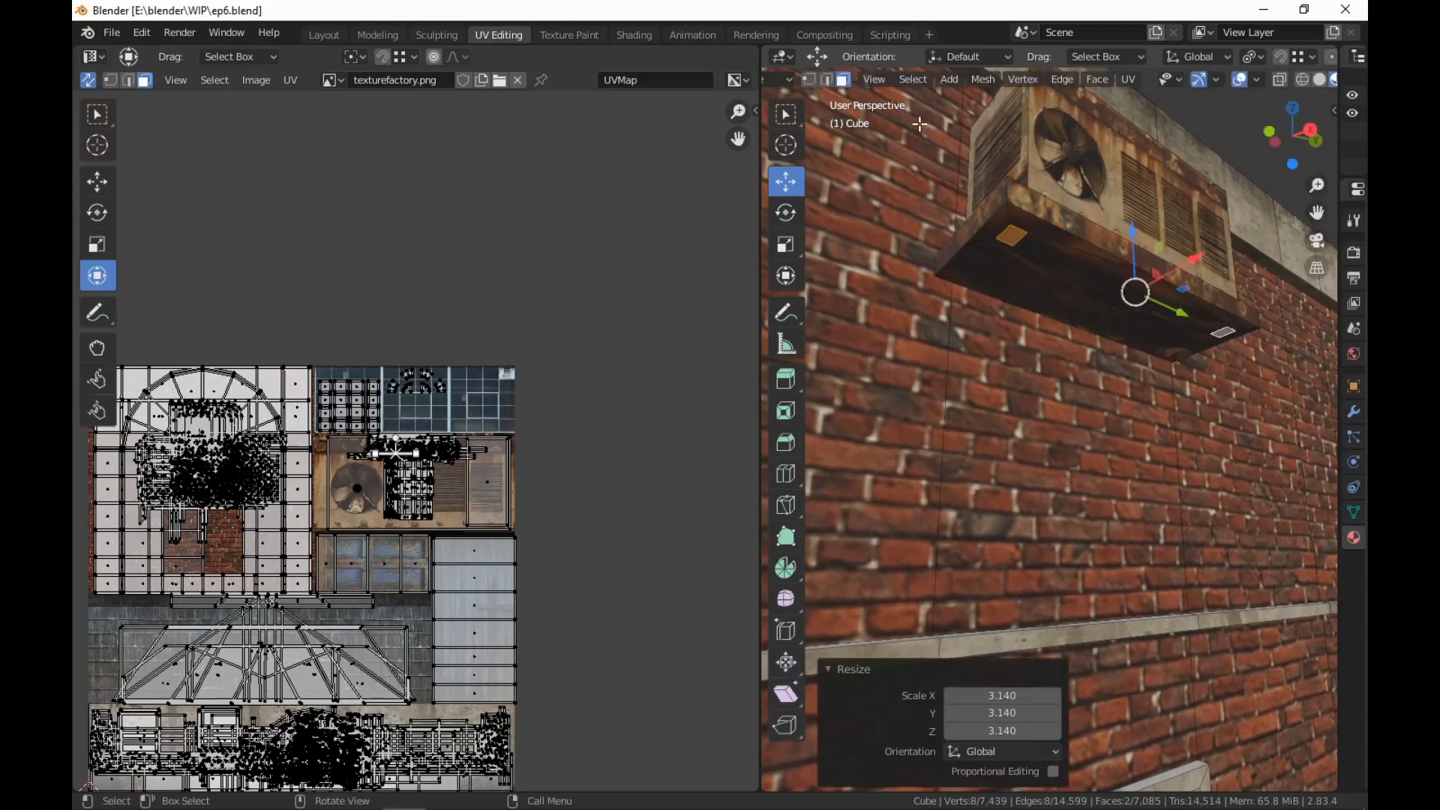
key(e)
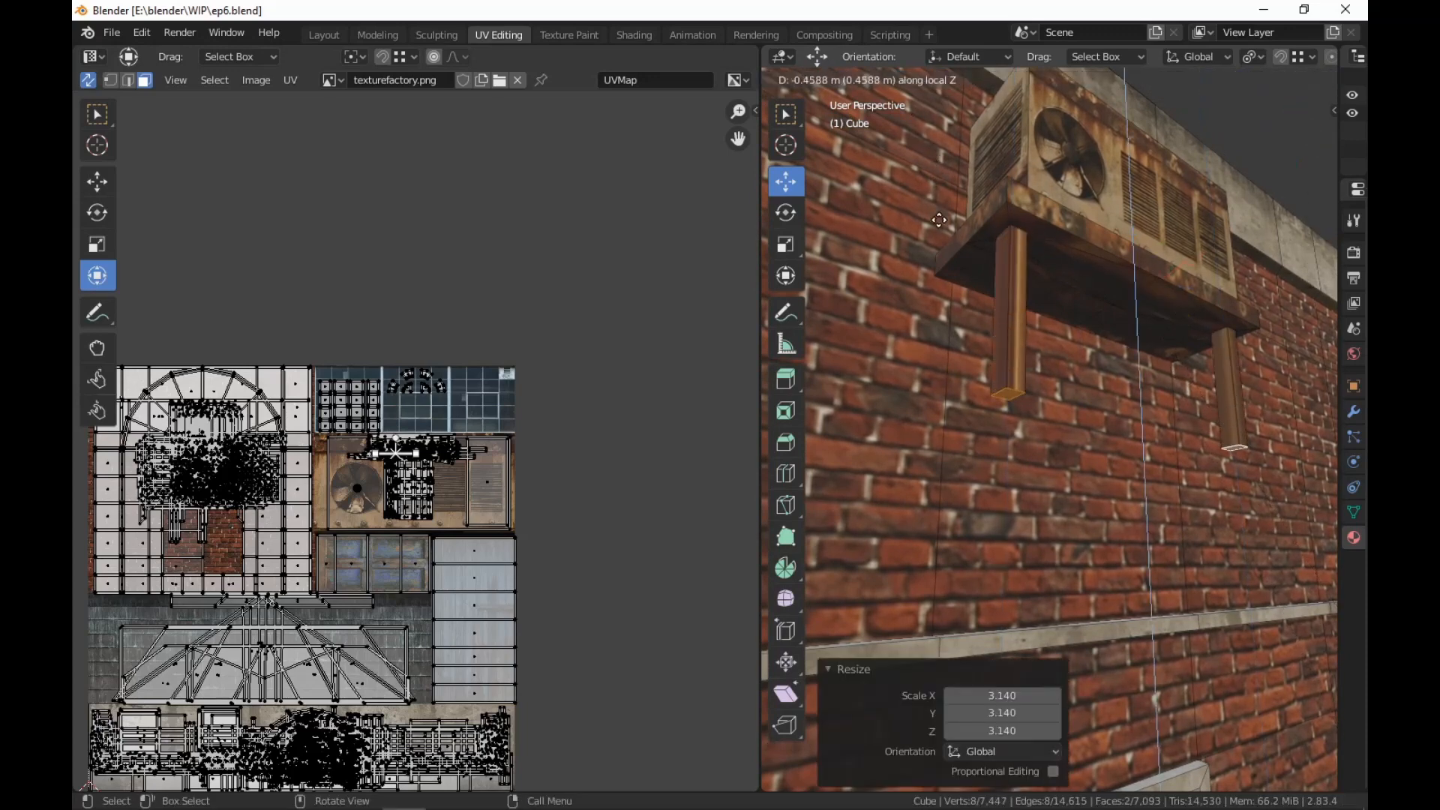
click(939, 219)
Slant the two struts by moving their lower ends about 0.485 m toward the wall along X
key(g)
key(x)
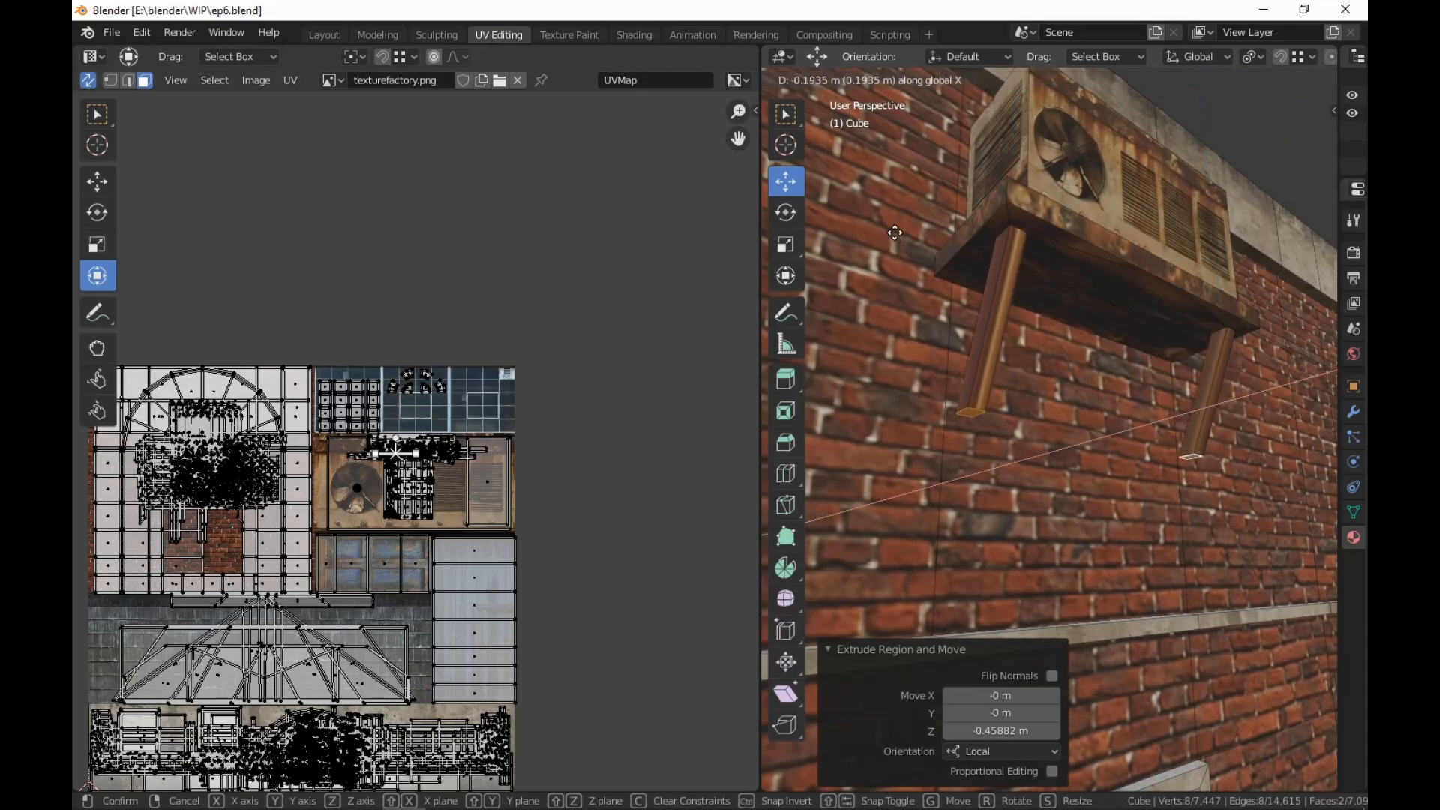
click(845, 250)
Delete the end faces of the two struts where they meet the brick wall
middle_drag(1032, 280, 1041, 260)
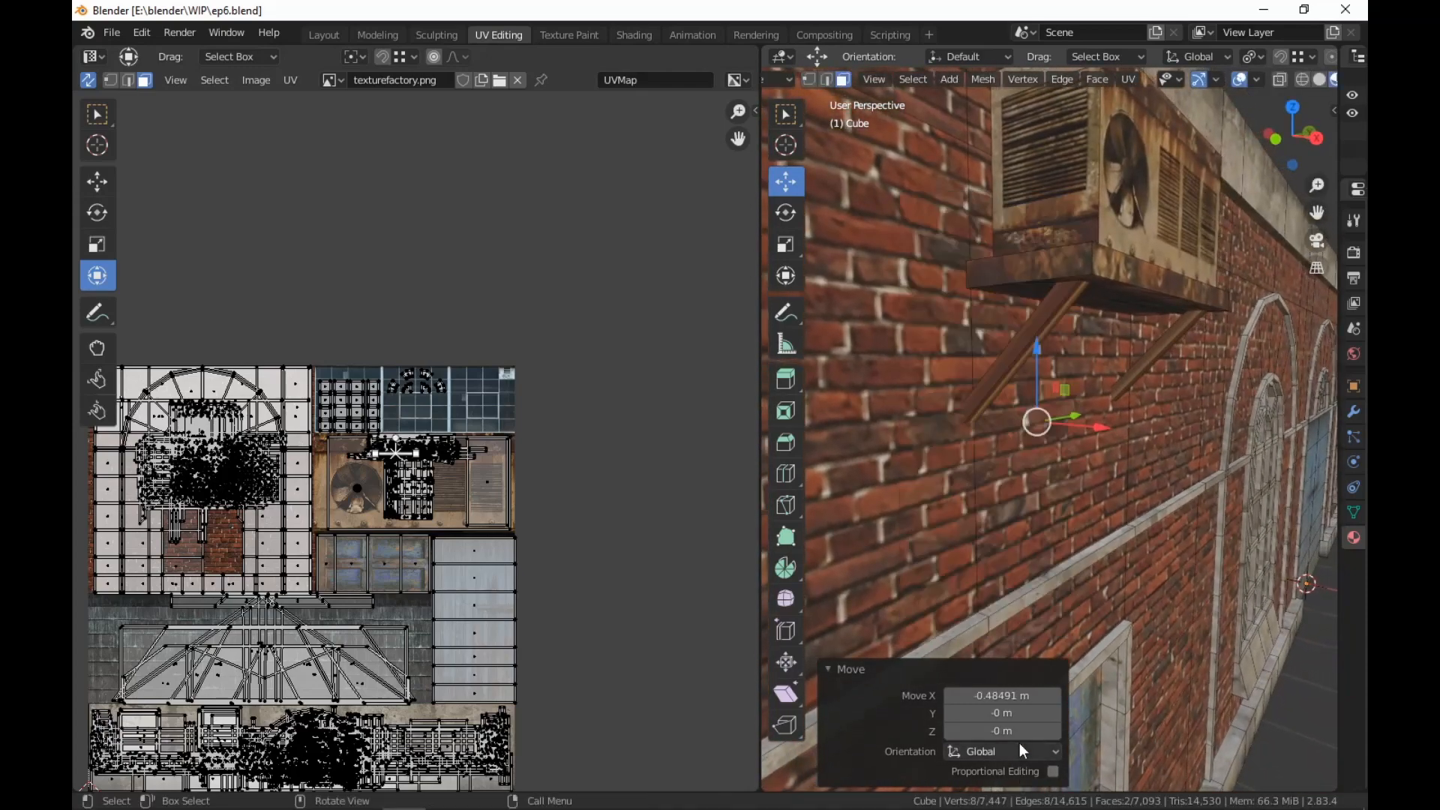
right_click(976, 491)
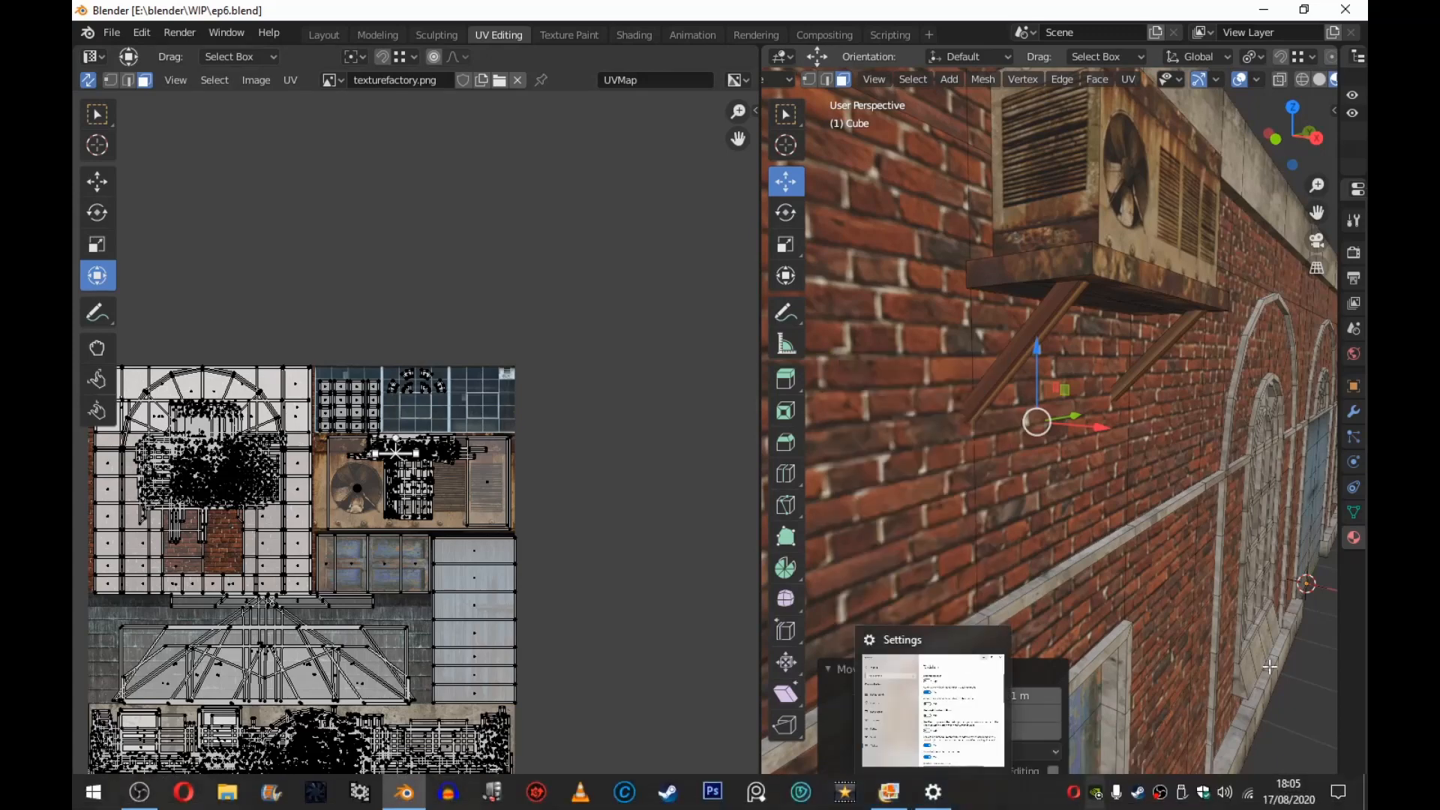
right_click(859, 196)
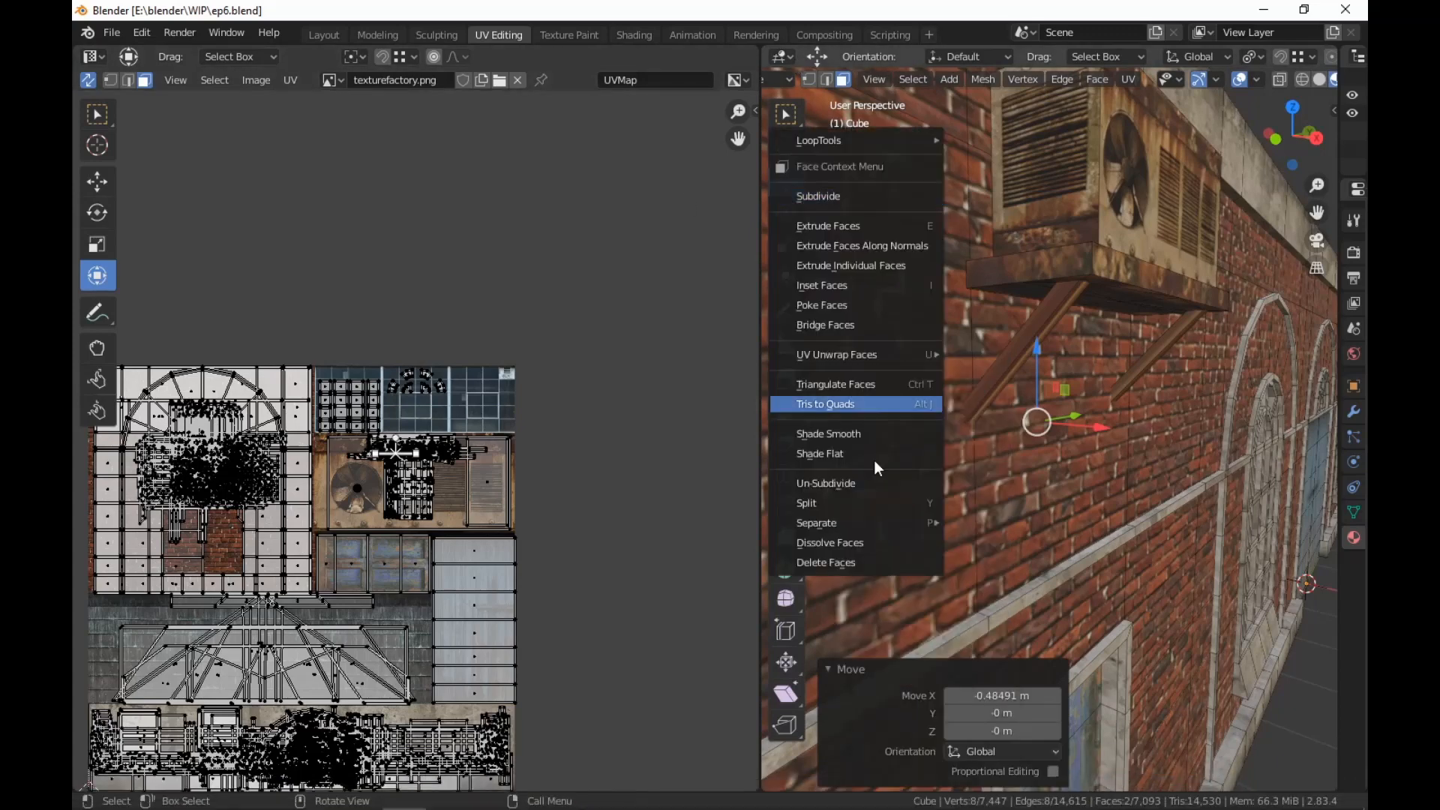
click(853, 560)
Select the faces of both support struts and expand the selection over the base they hang from
middle_drag(1096, 351, 1071, 369)
middle_drag(997, 402, 1014, 370)
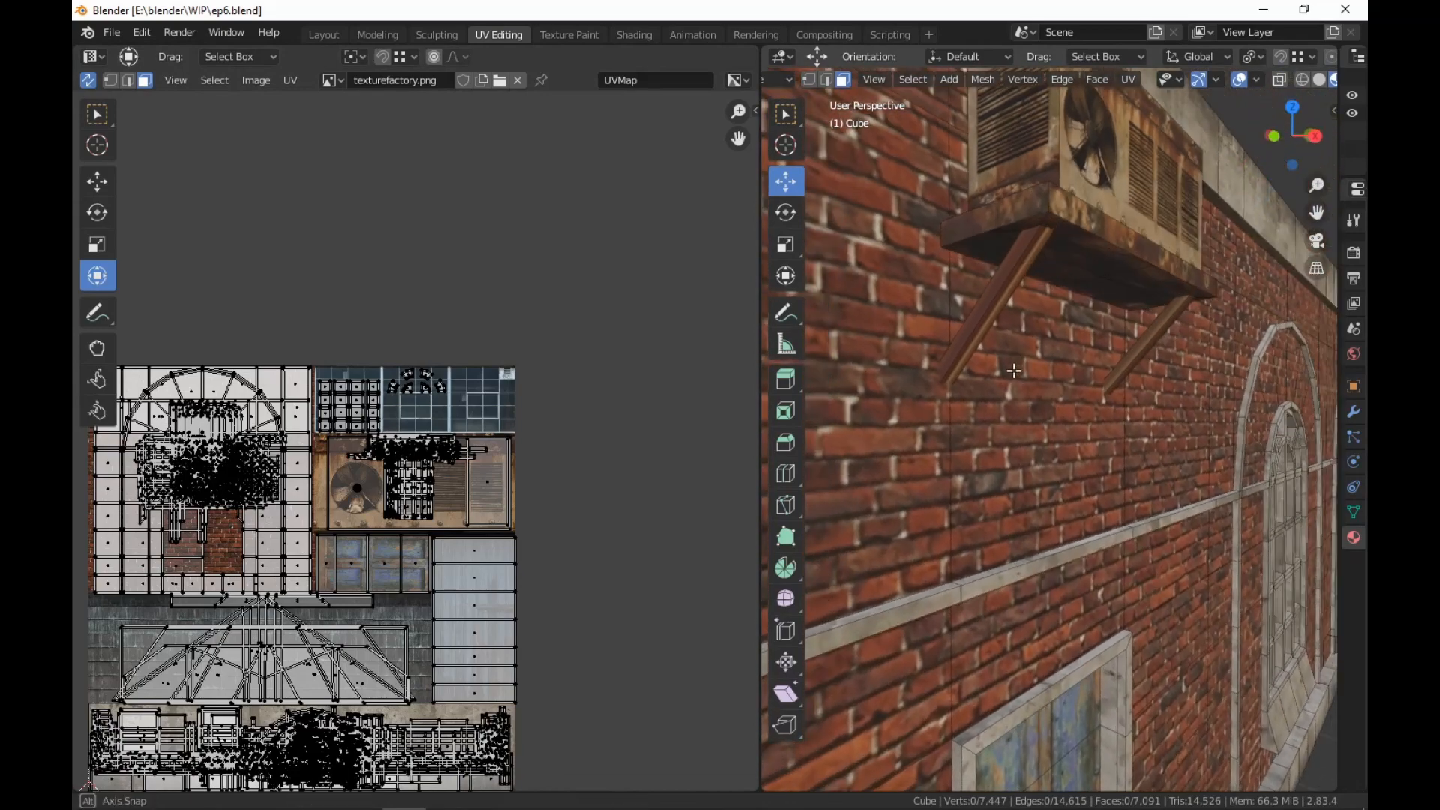
alt+click(987, 319)
alt+click(1155, 331)
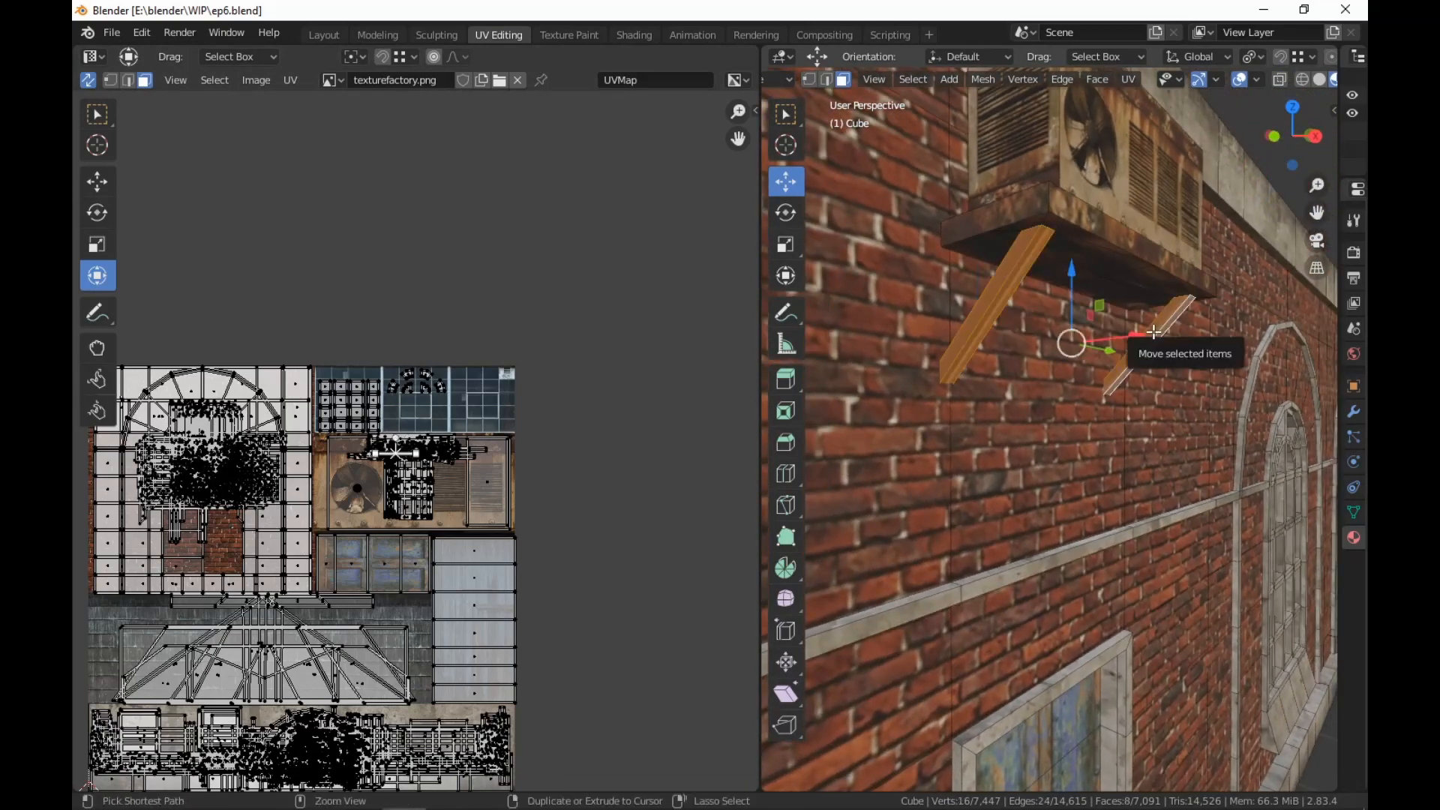
key(ctrl+KP_Add)
key(ctrl+KP_Add)
key(ctrl+KP_Subtract)
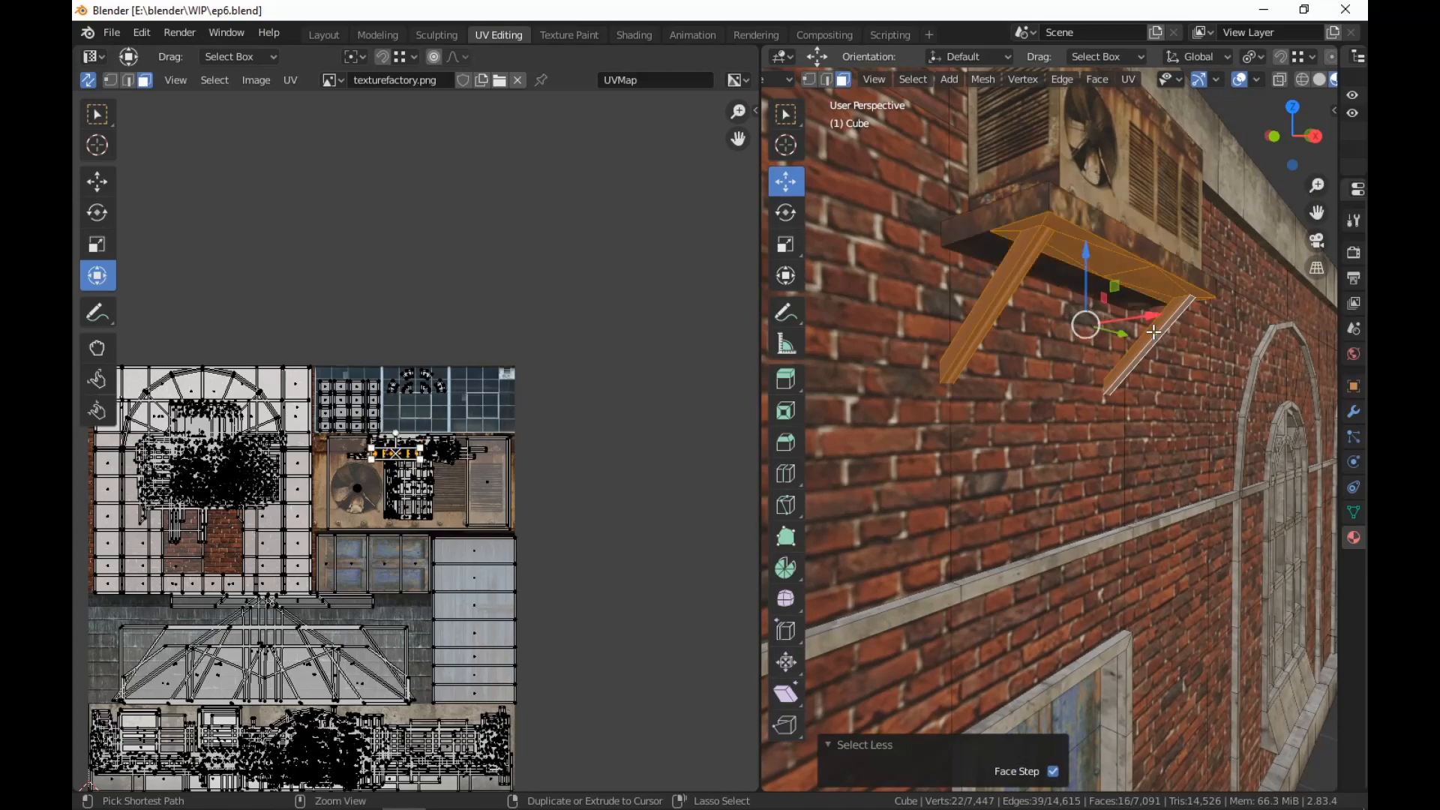
key(ctrl+KP_Add)
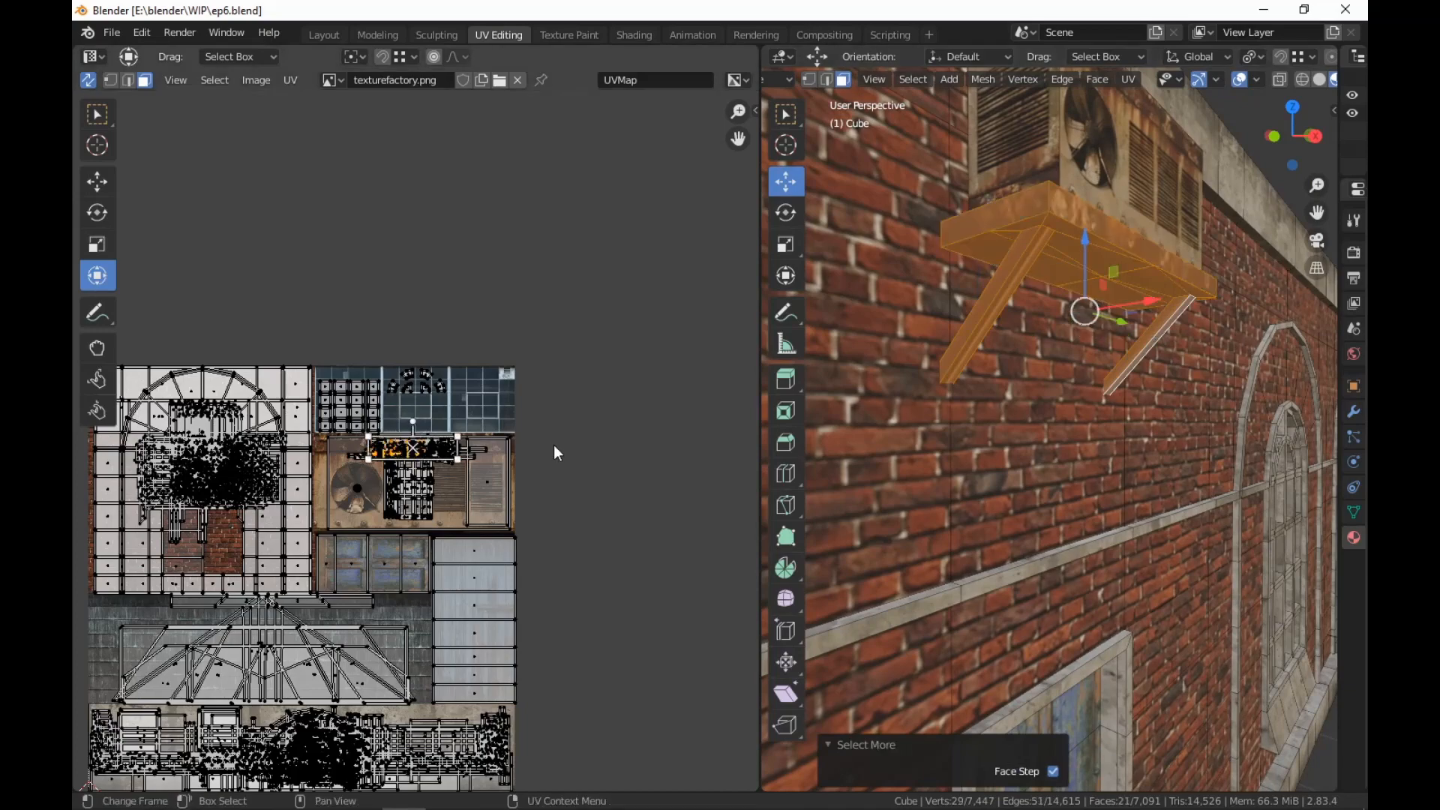
Deselect the base's outer side faces and unwrap the struts and underside with Smart UV Project
middle_drag(1087, 418, 1086, 477)
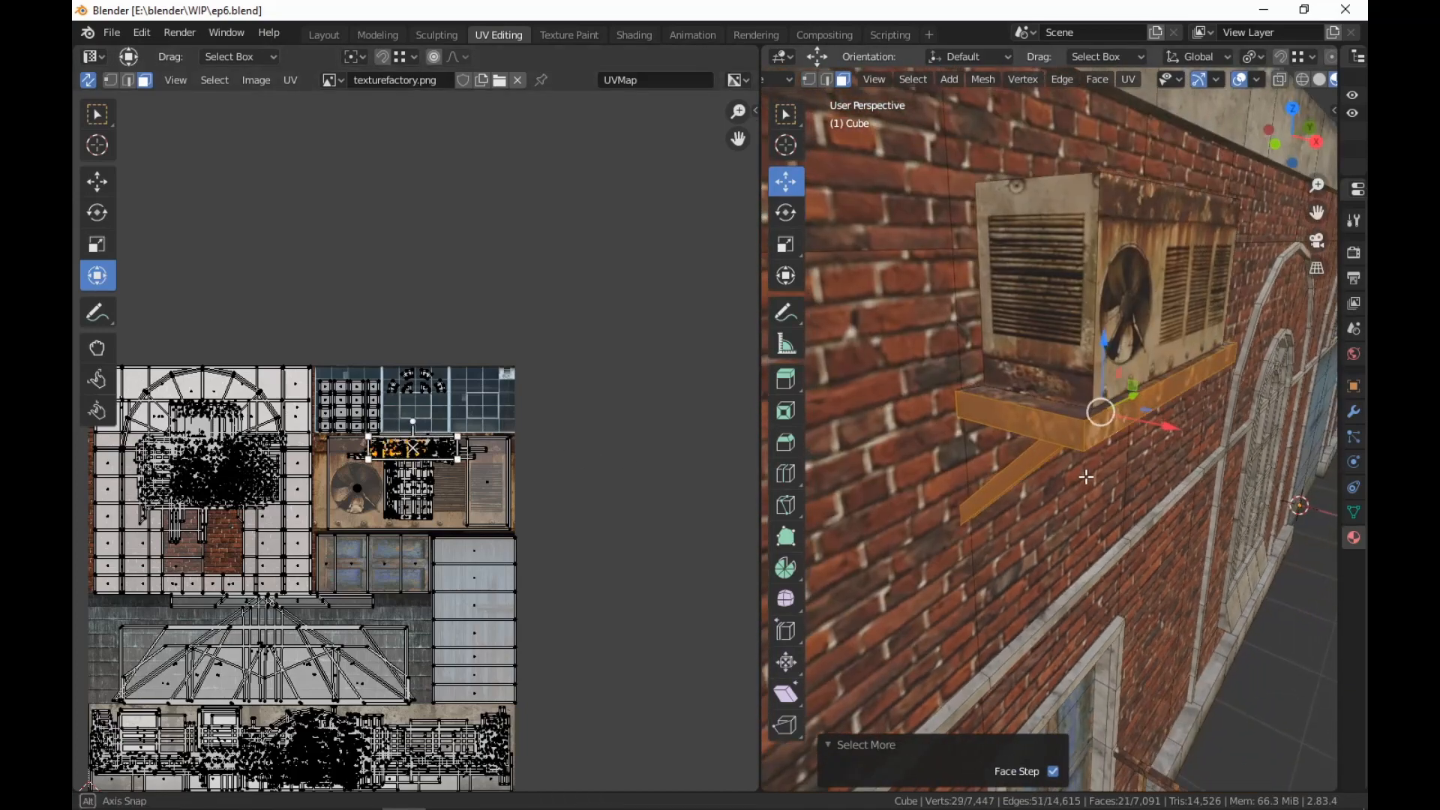
alt+shift+click(1084, 436)
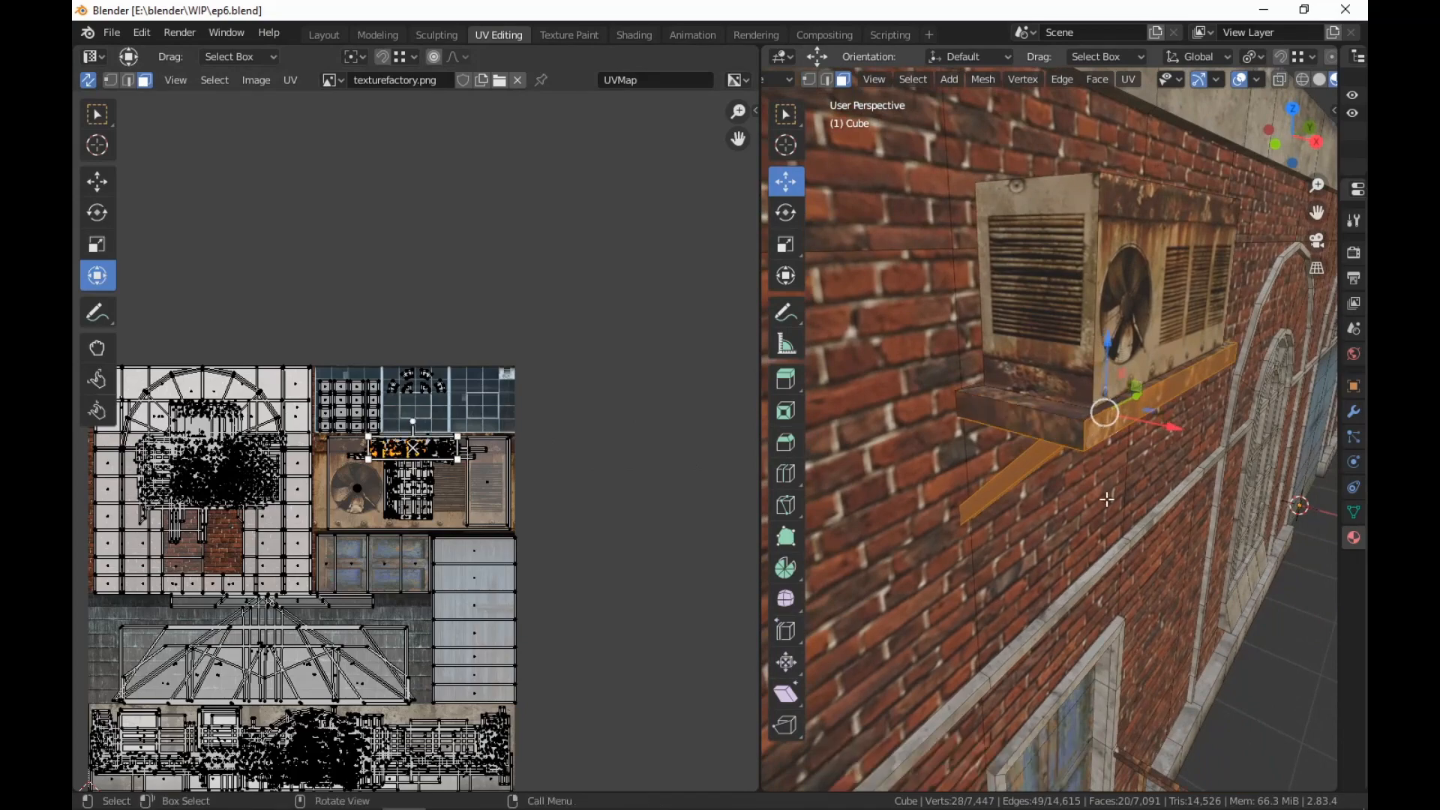
shift+click(1096, 441)
middle_drag(1132, 505, 993, 292)
shift+click(940, 306)
right_click(1069, 289)
mouse_move(1068, 255)
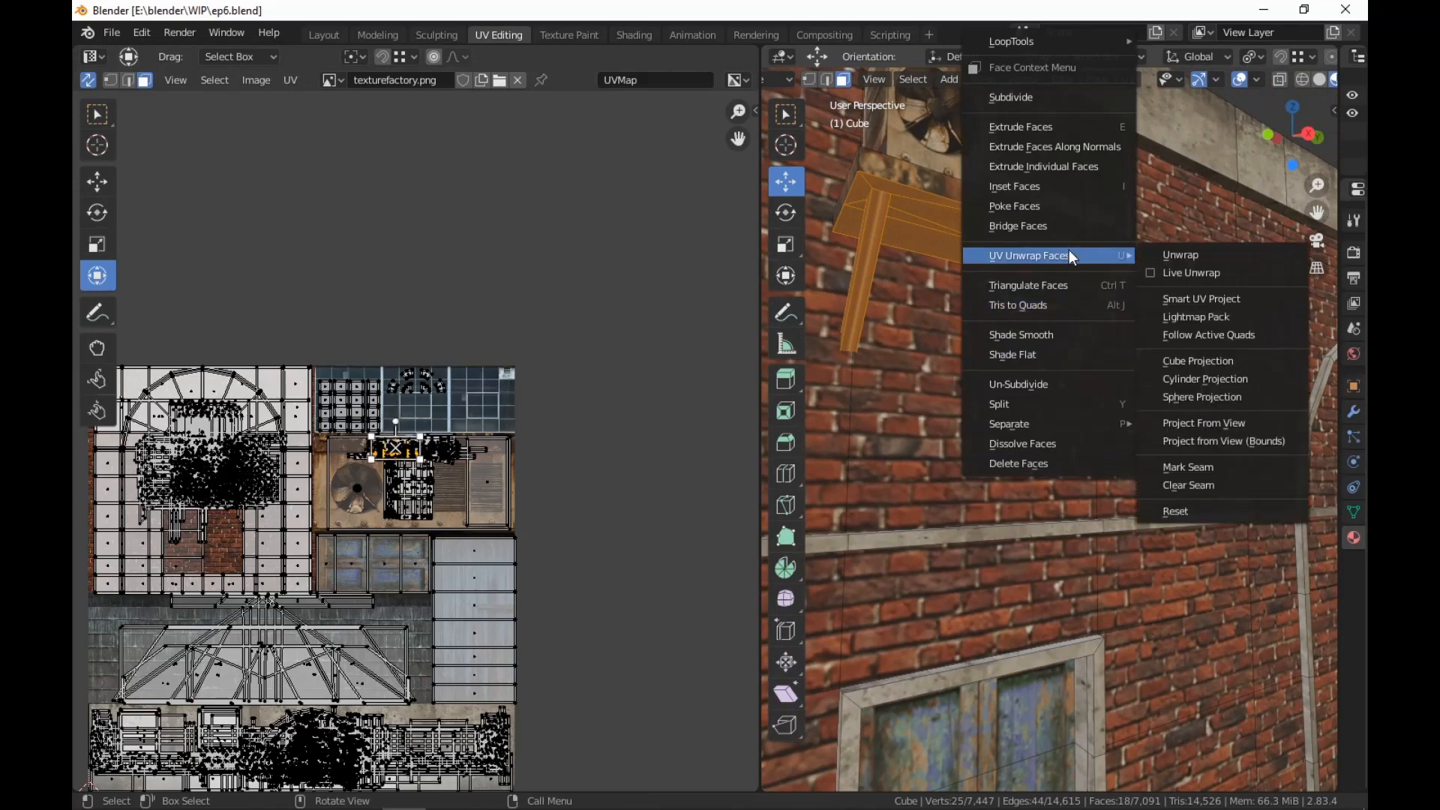
click(1227, 300)
click(1243, 446)
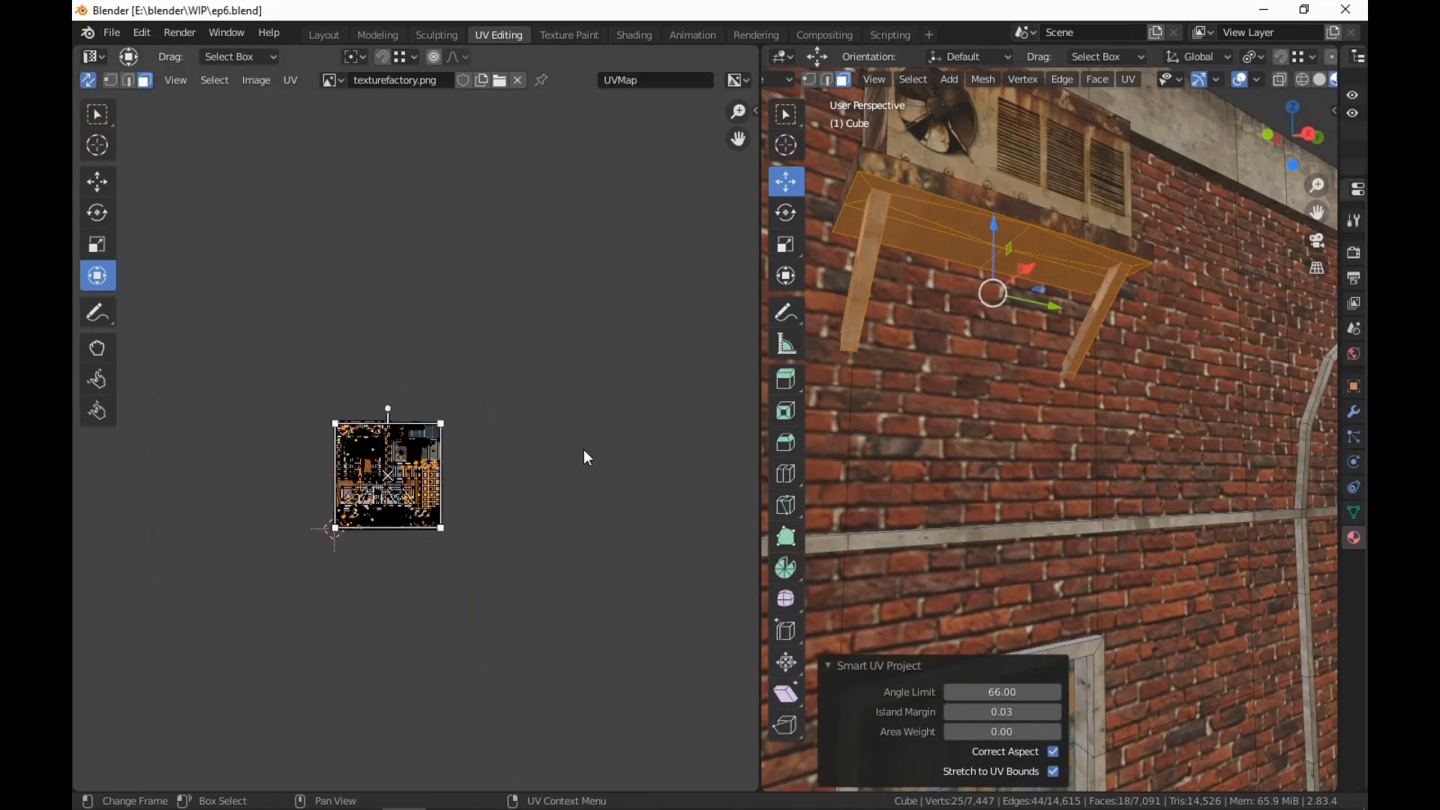
Move the newly unwrapped UV islands up into the empty space above the texture
middle_drag(546, 454, 545, 483)
key(g)
click(548, 320)
Box-select the struts' UV islands and move them closer to the underside's island
scroll(551, 351, up, 6)
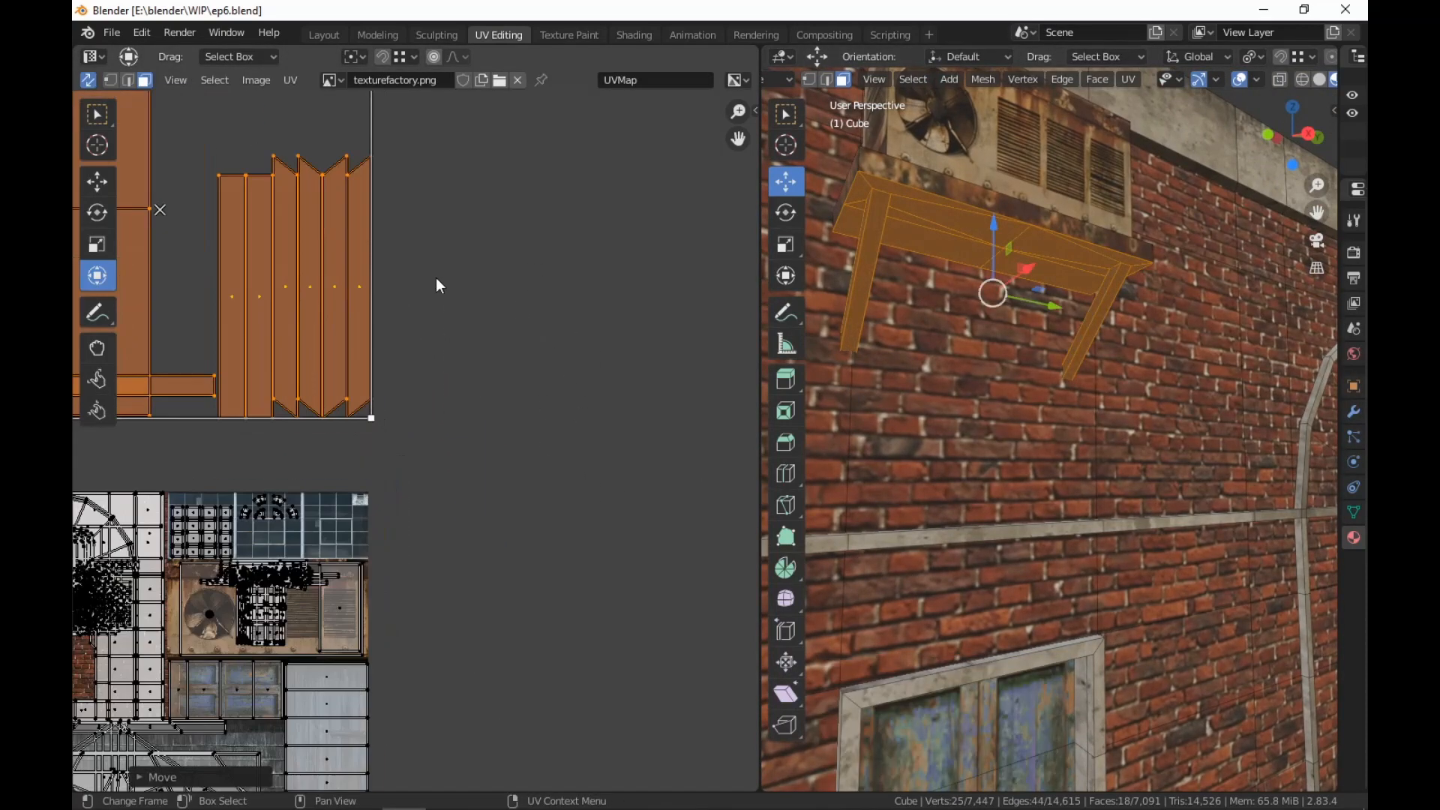
middle_drag(383, 297, 670, 456)
scroll(675, 352, down, 1)
drag(665, 215, 368, 586)
key(g)
click(285, 579)
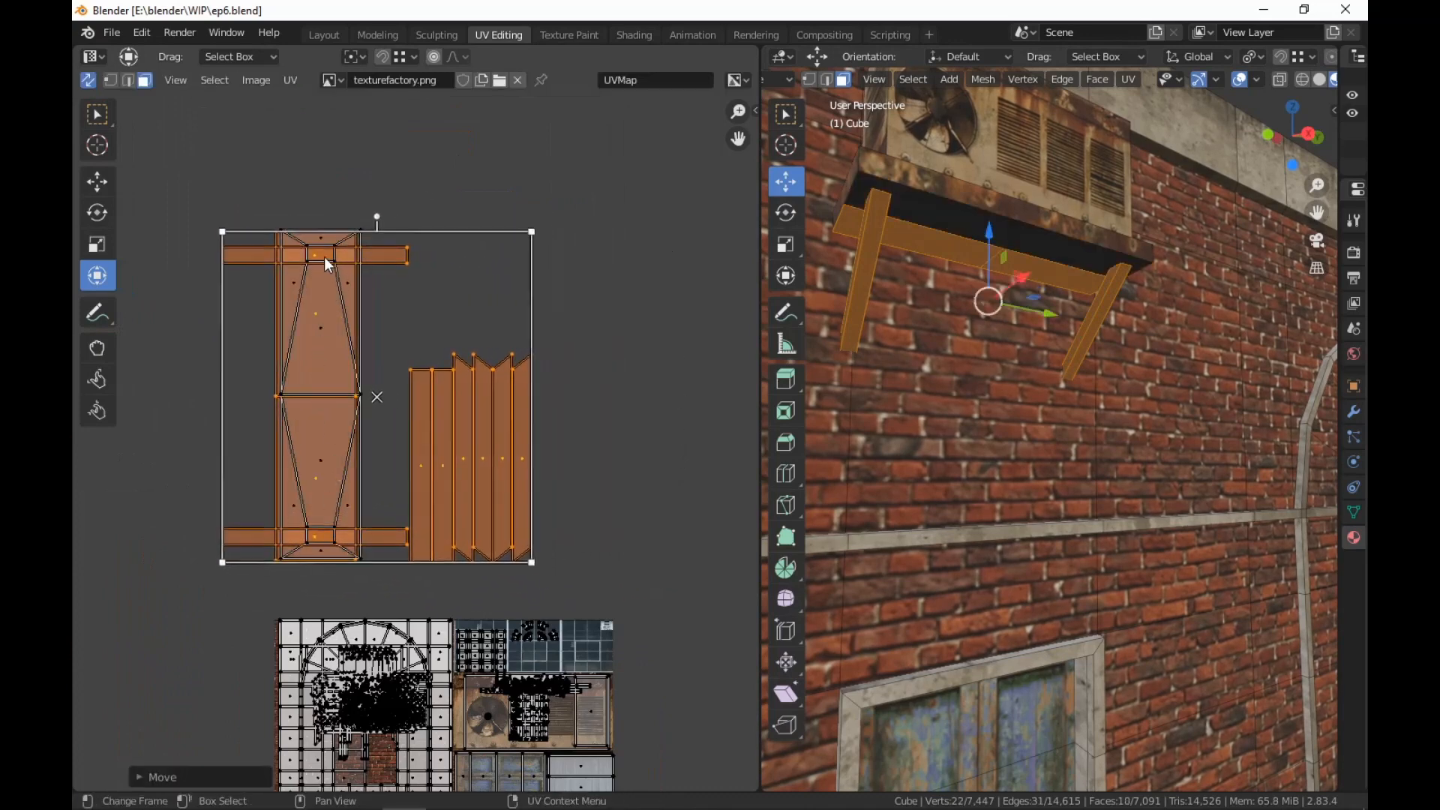
Move the two horizontal strut islands off the underside's island and overlap them above the group of vertical strut islands
key(alt+a)
click(319, 256)
key(g)
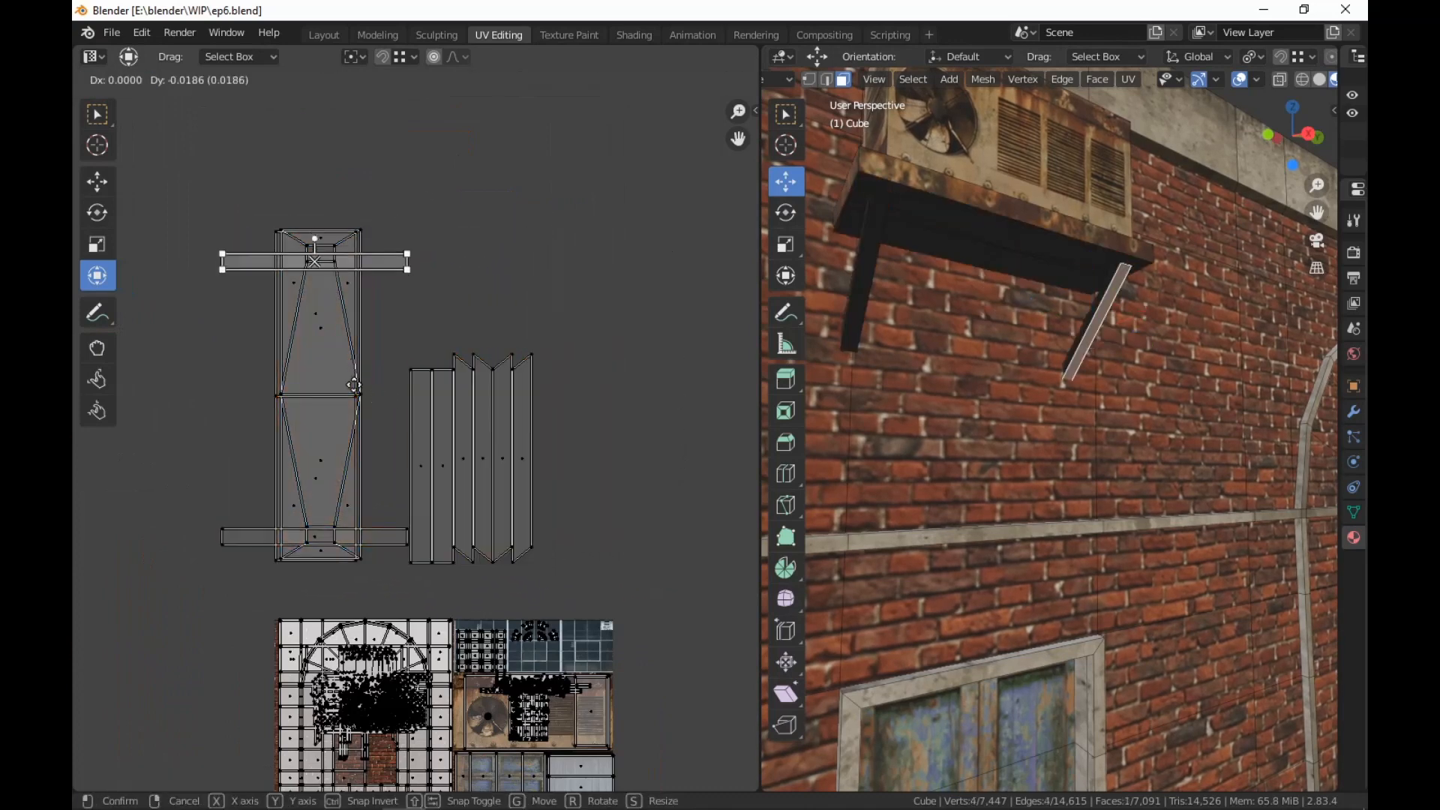
click(510, 460)
click(305, 547)
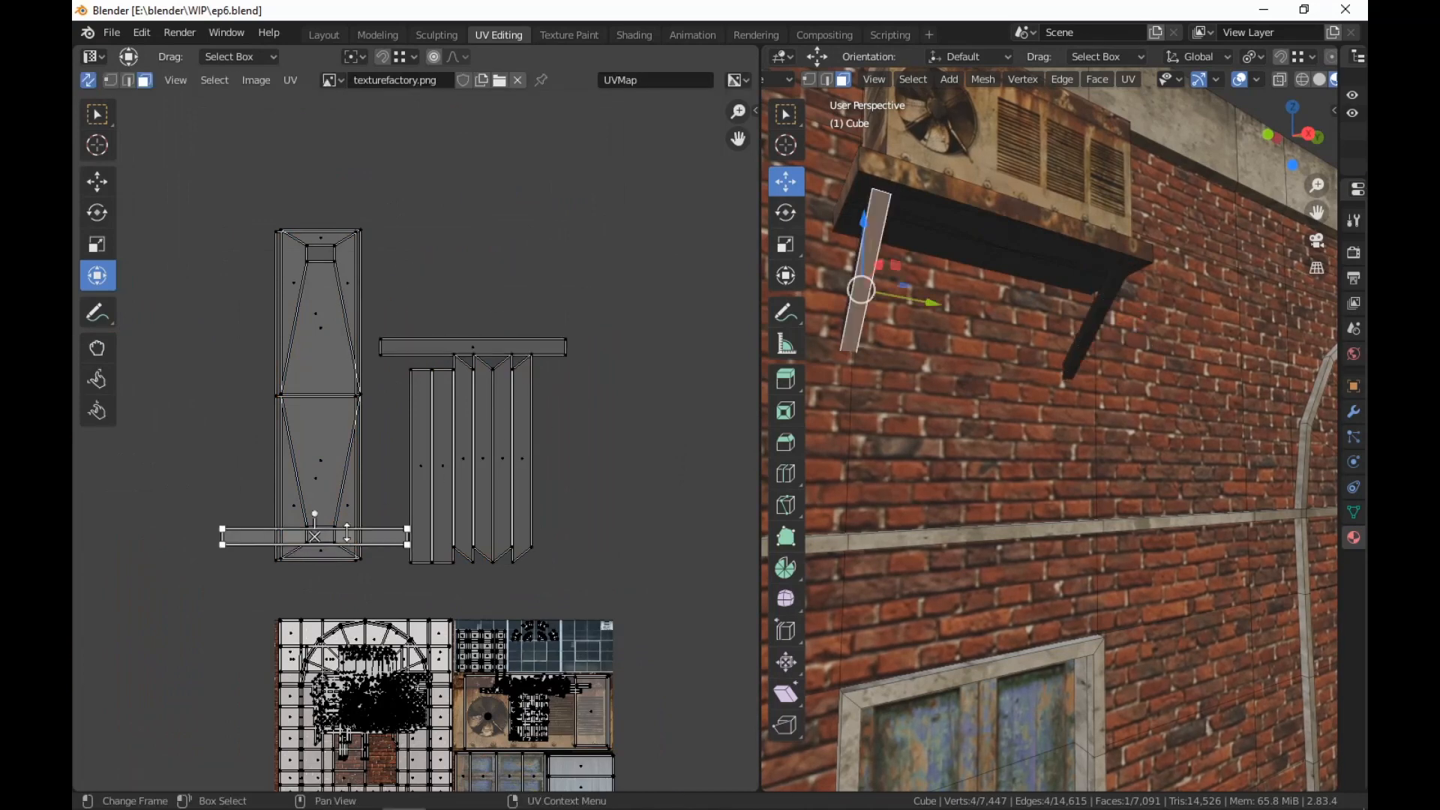
key(g)
click(505, 344)
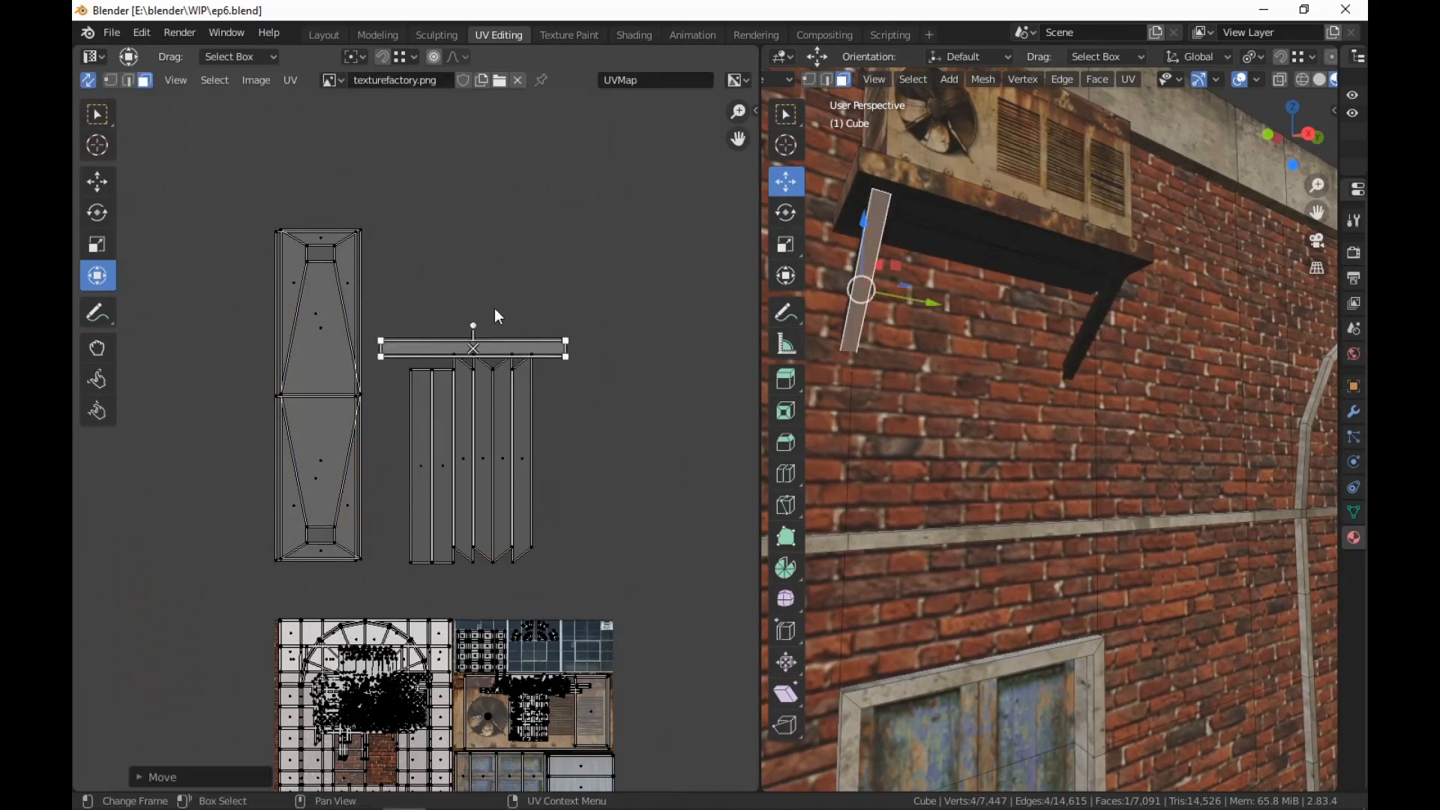
Rotate the two overlapped strut islands upright by about 90° and place them over the underside's island
click(462, 363)
key(r)
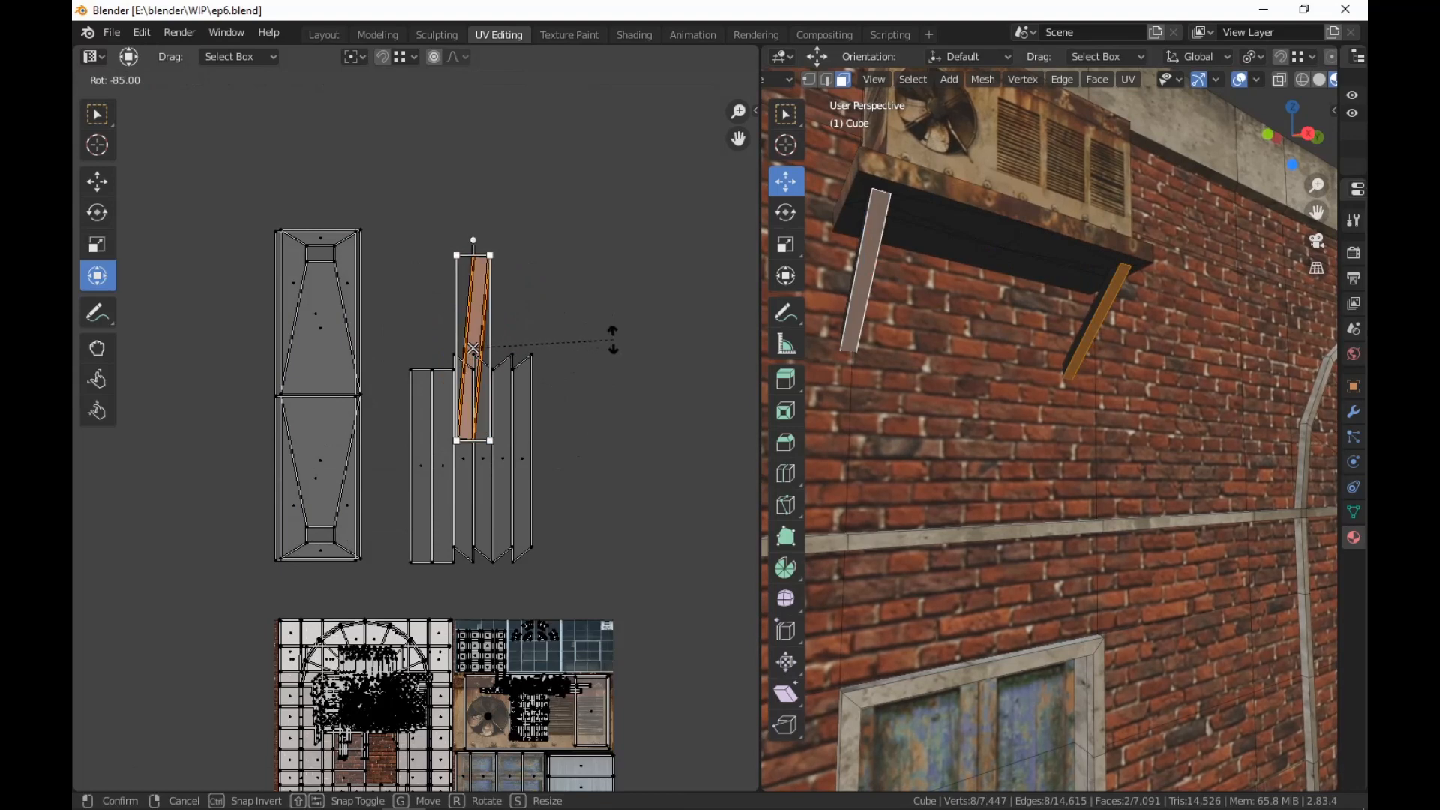
click(616, 337)
key(g)
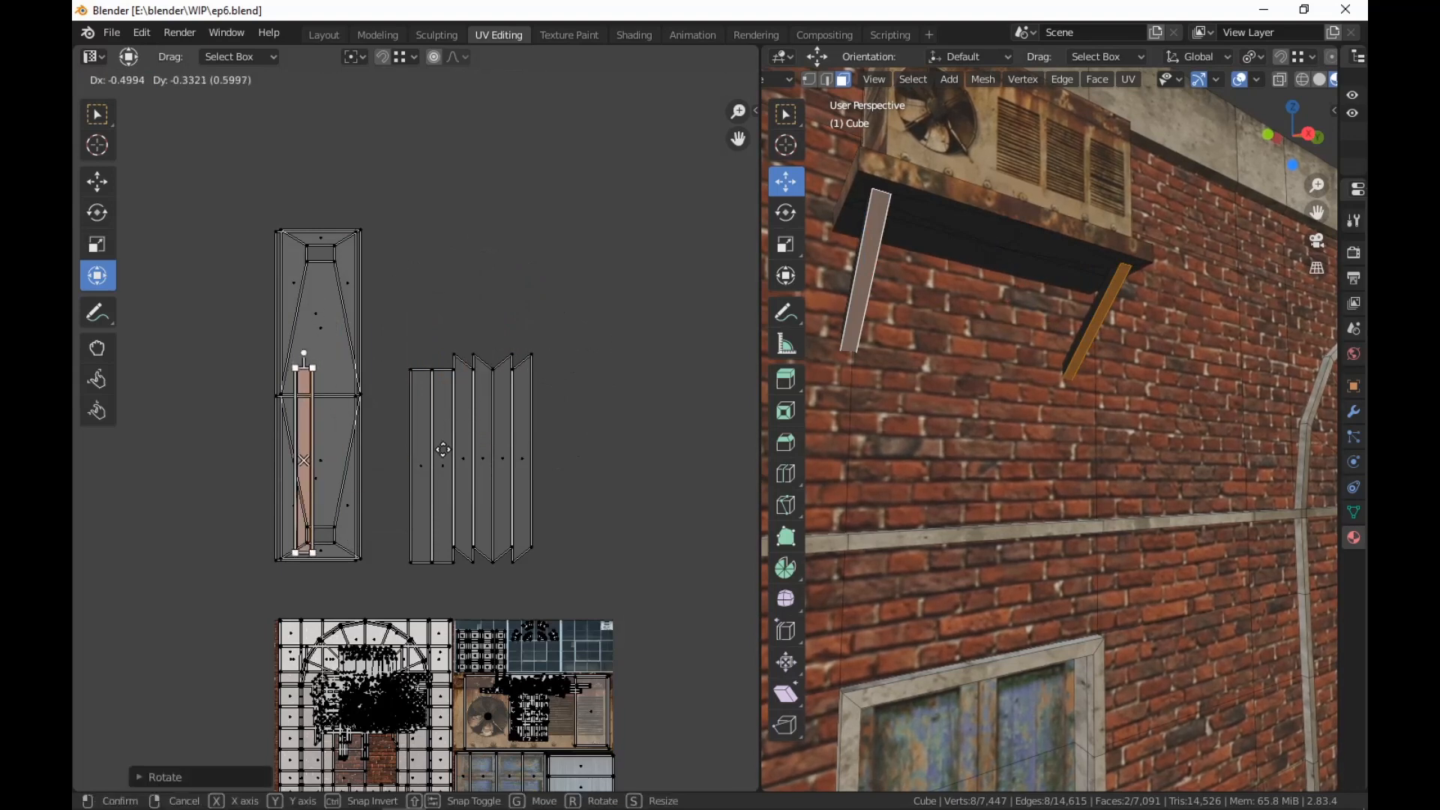
click(433, 451)
Move the remaining vertical strut islands onto the underside's island so that all of them overlap within its width
drag(565, 308, 429, 533)
key(g)
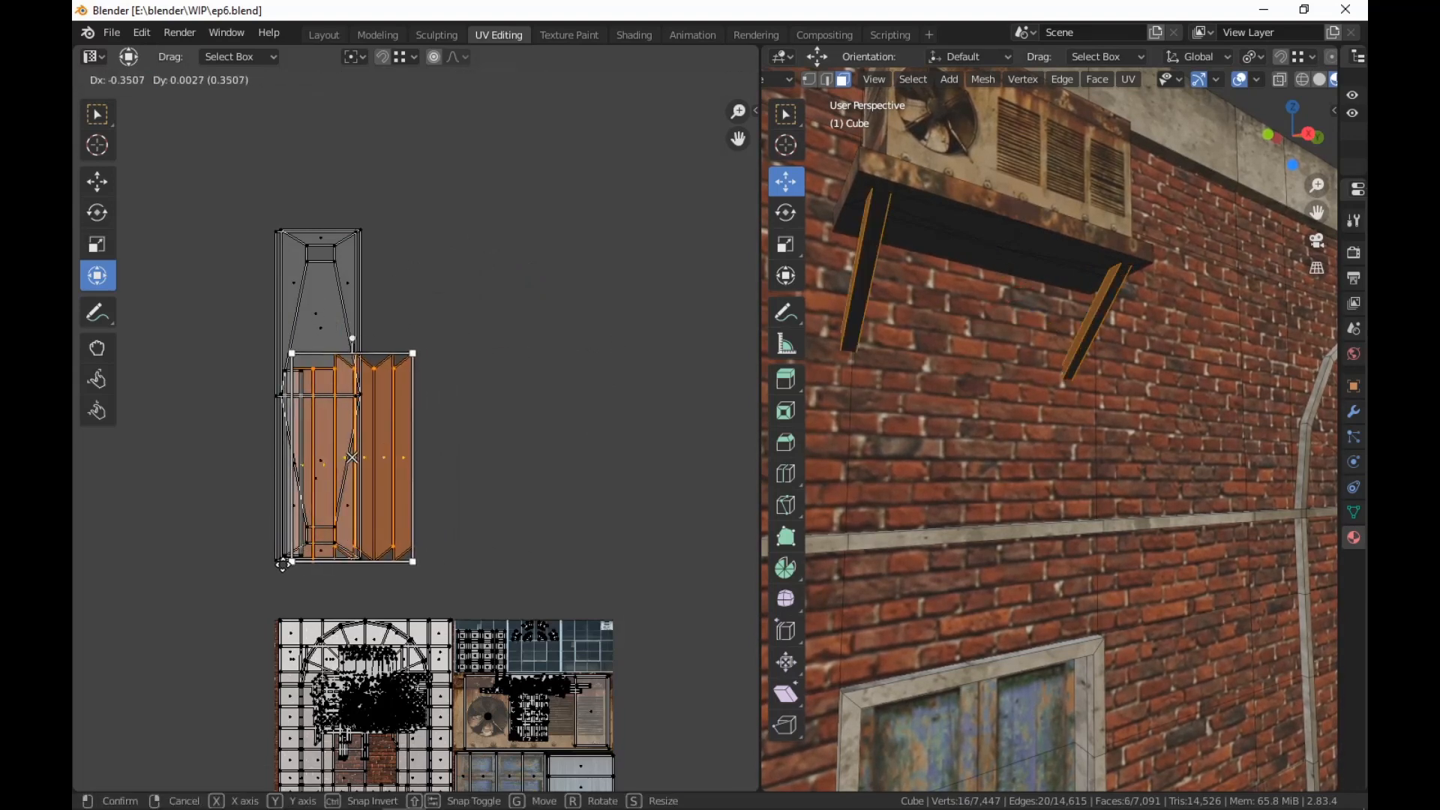
click(311, 533)
drag(472, 259, 354, 558)
key(g)
click(283, 563)
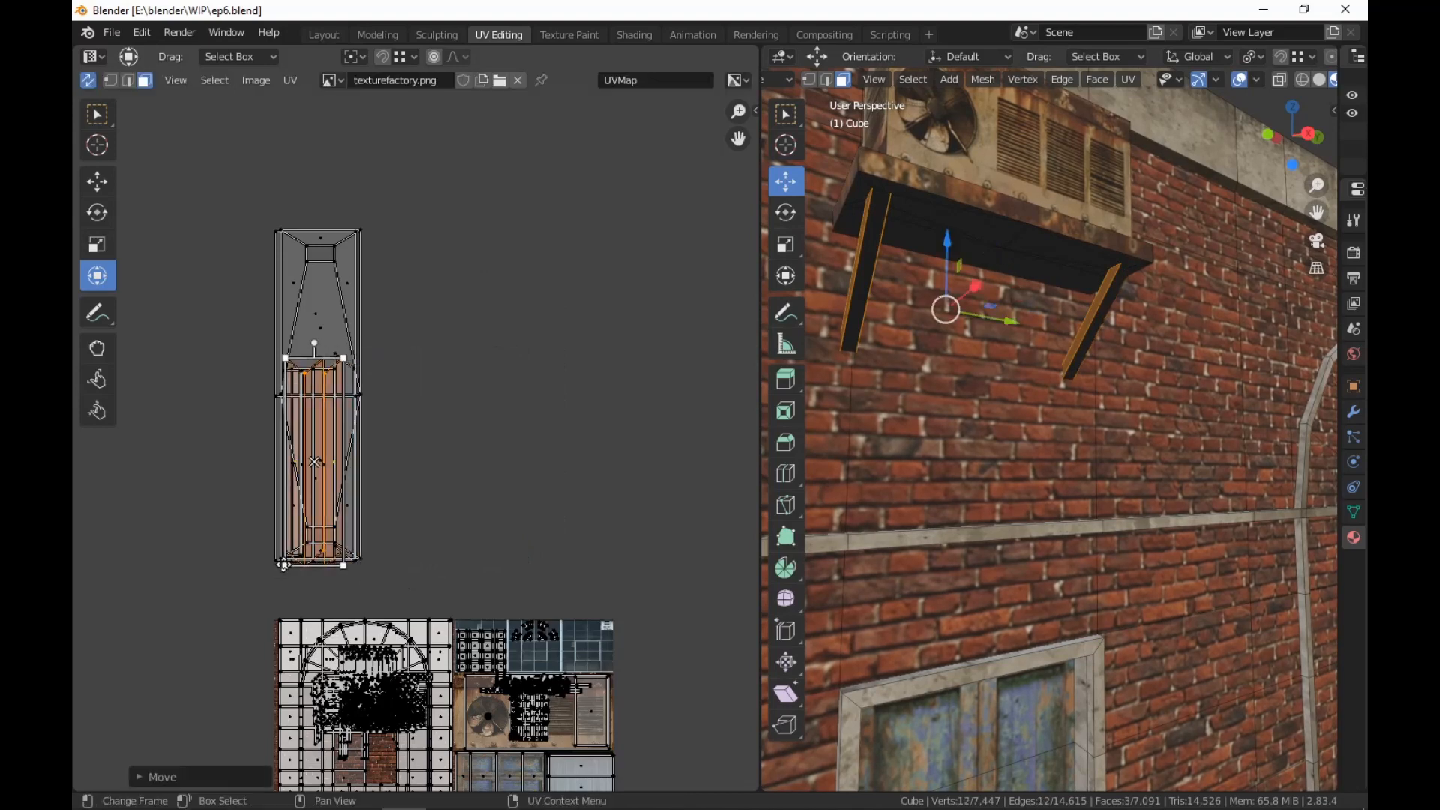
Select the whole stack of strut and underside islands, rotate it about 90° to lie horizontally and shrink it
drag(412, 189, 254, 436)
drag(417, 218, 283, 572)
key(r)
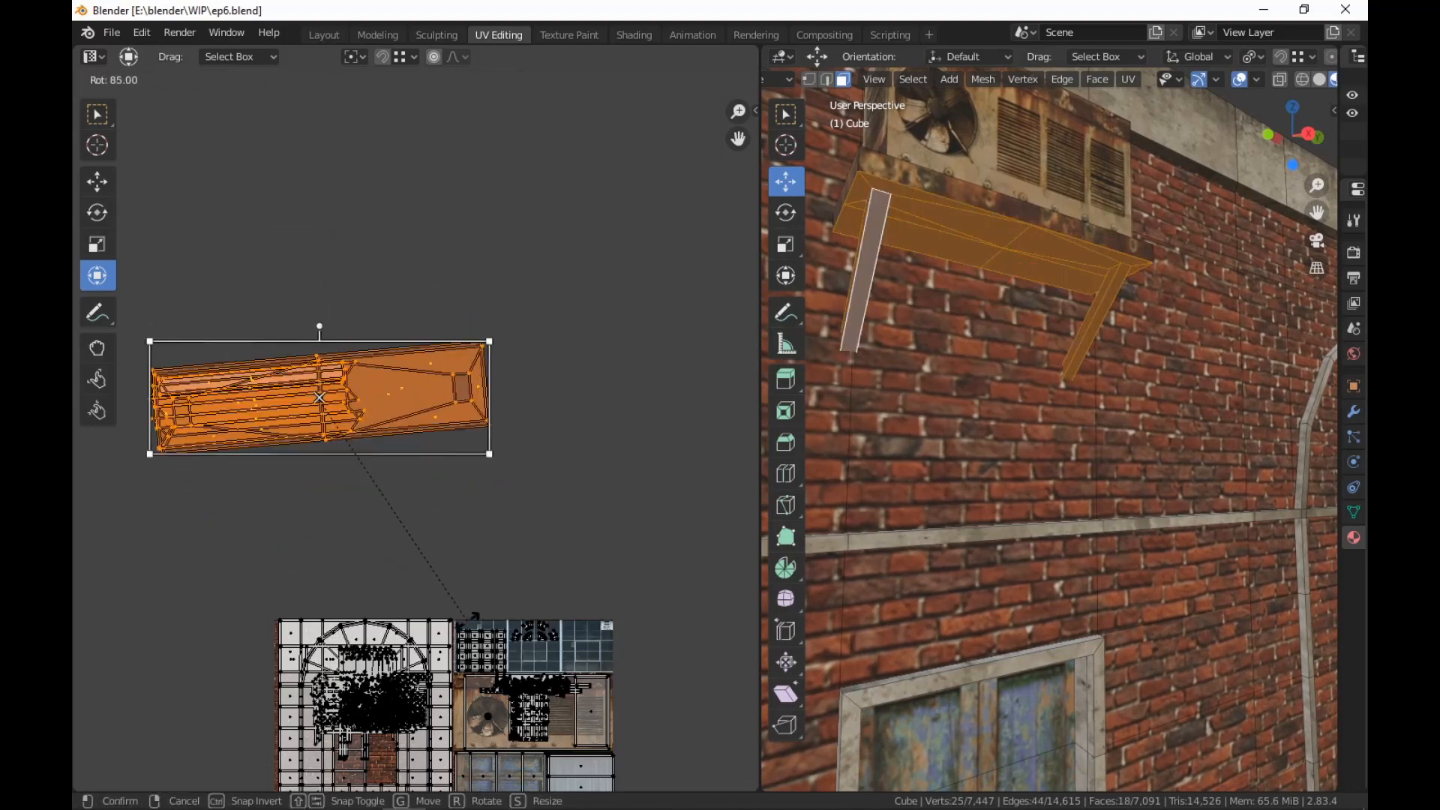
click(592, 665)
key(s)
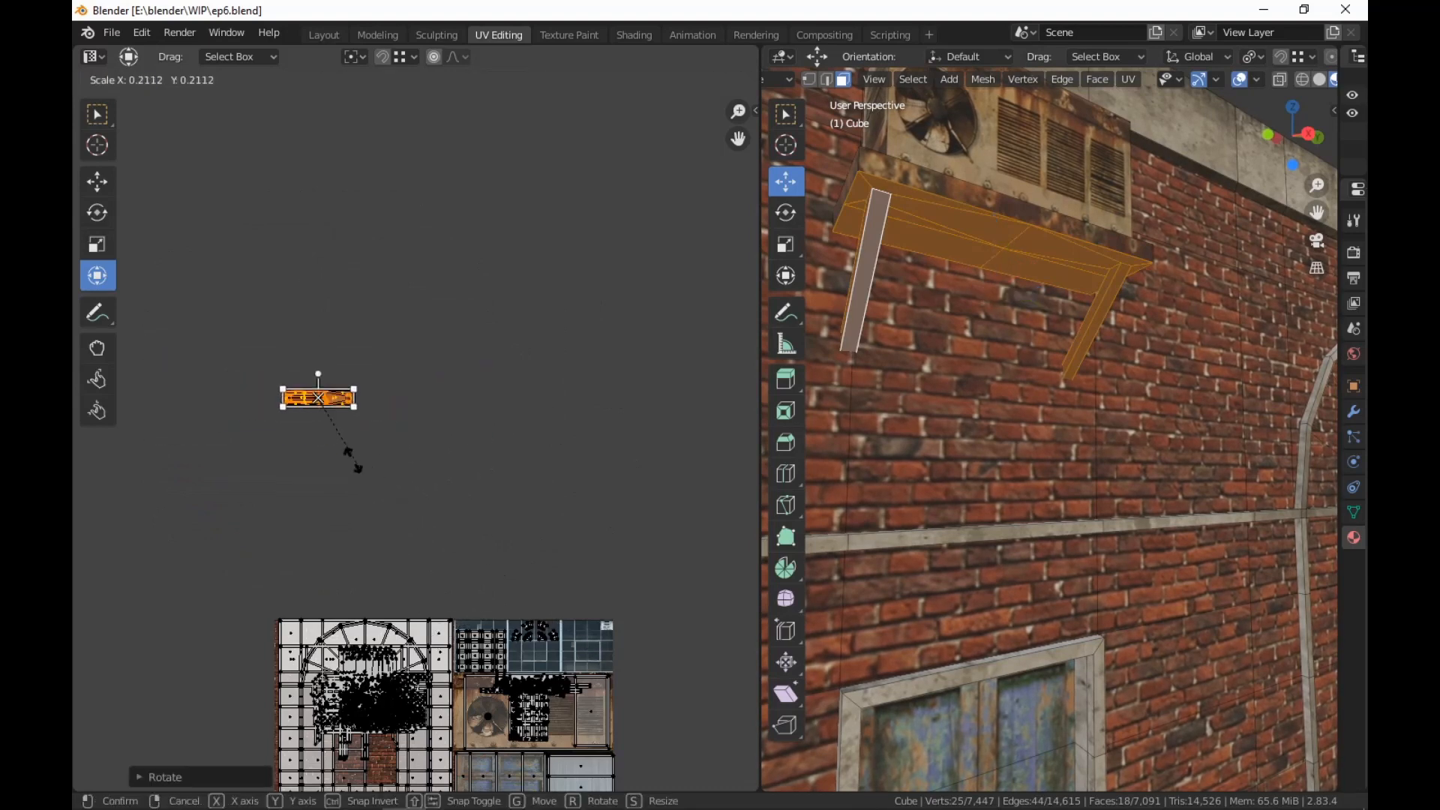
click(341, 424)
Move the stacked islands onto the rusty metal strip above the fan's vents, enlarge them along it and check the result in the Shading workspace
scroll(450, 495, up, 2)
key(g)
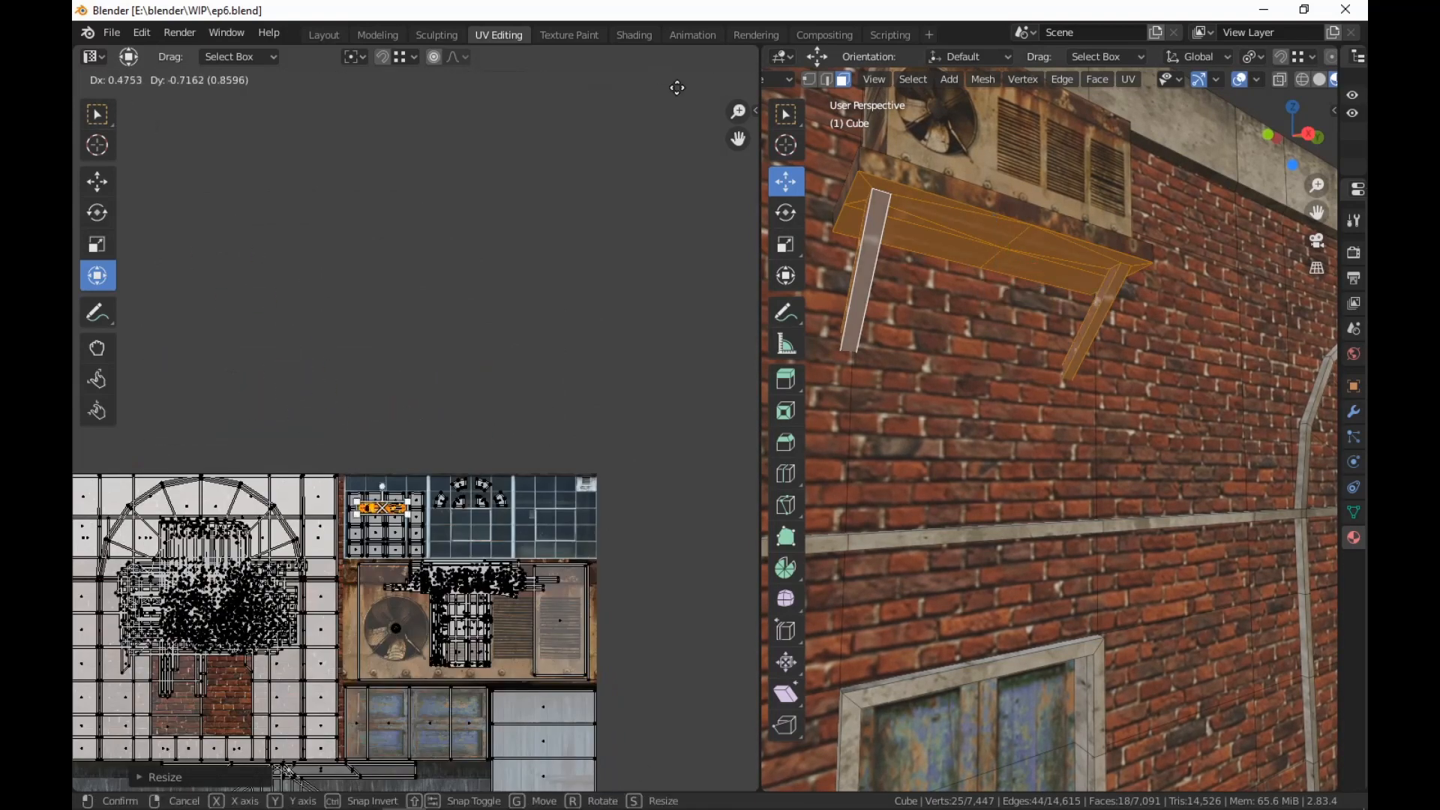
click(736, 141)
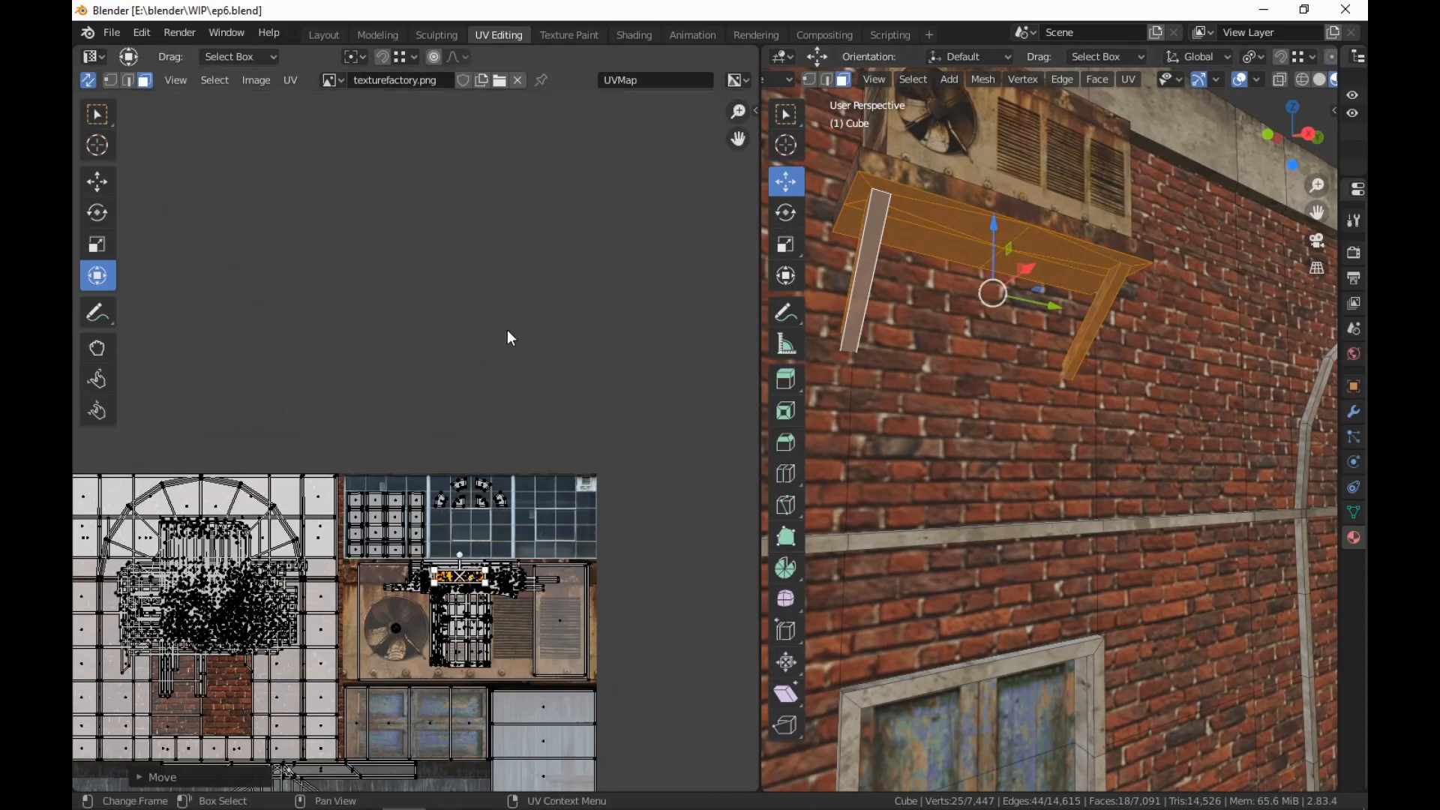
scroll(493, 348, up, 3)
middle_drag(493, 349, 561, 88)
scroll(546, 381, up, 3)
middle_drag(546, 381, 577, 179)
scroll(604, 325, down, 2)
middle_drag(603, 325, 470, 370)
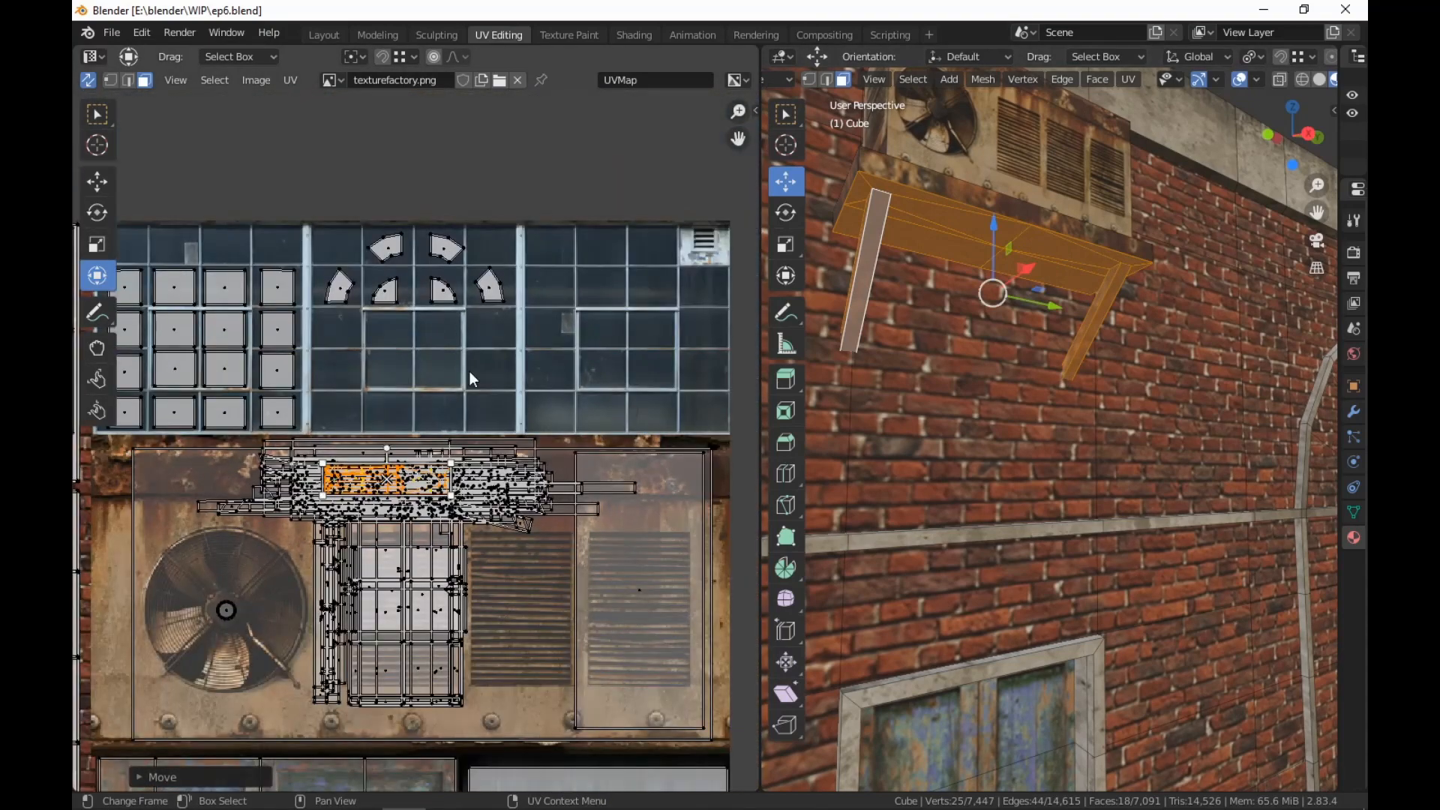
key(s)
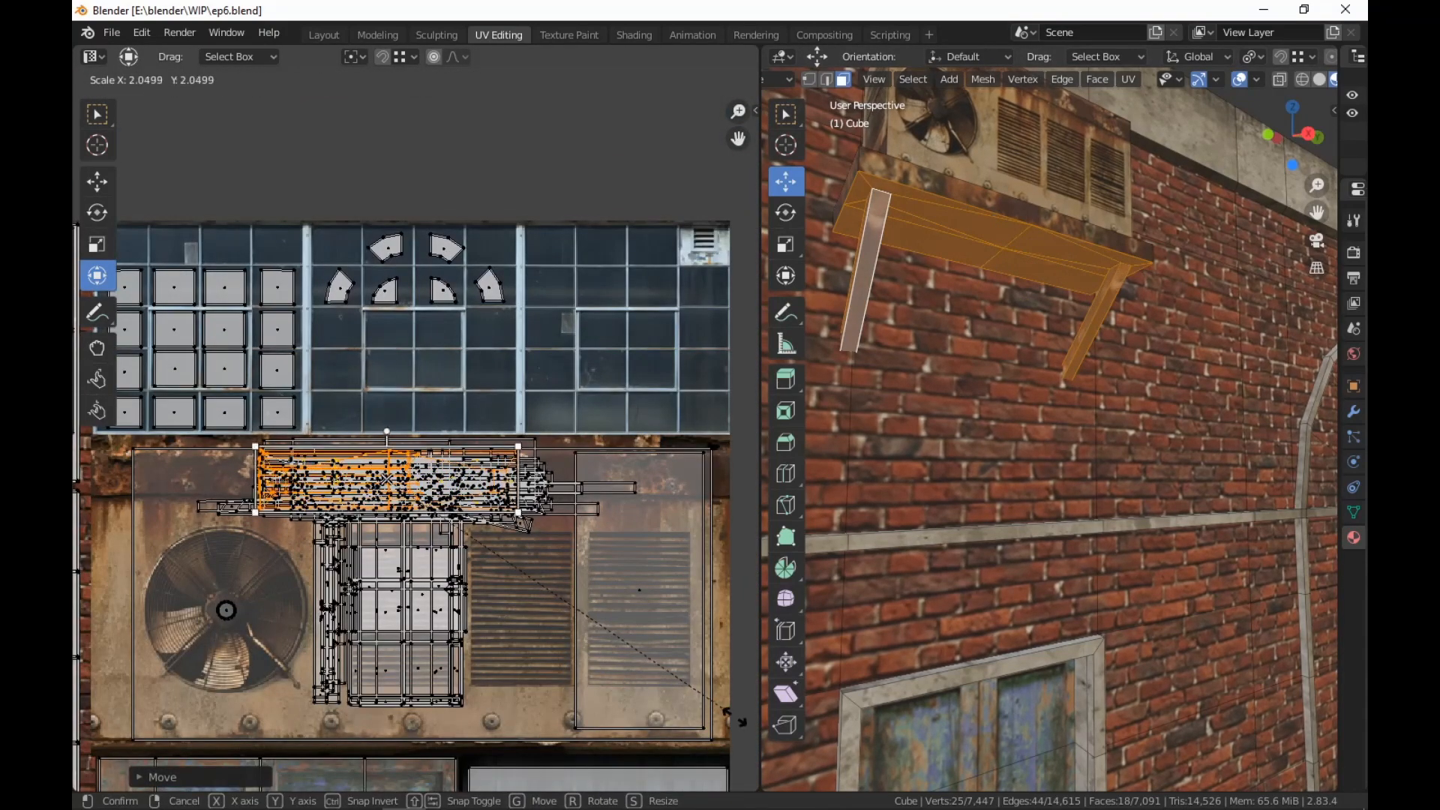
click(140, 770)
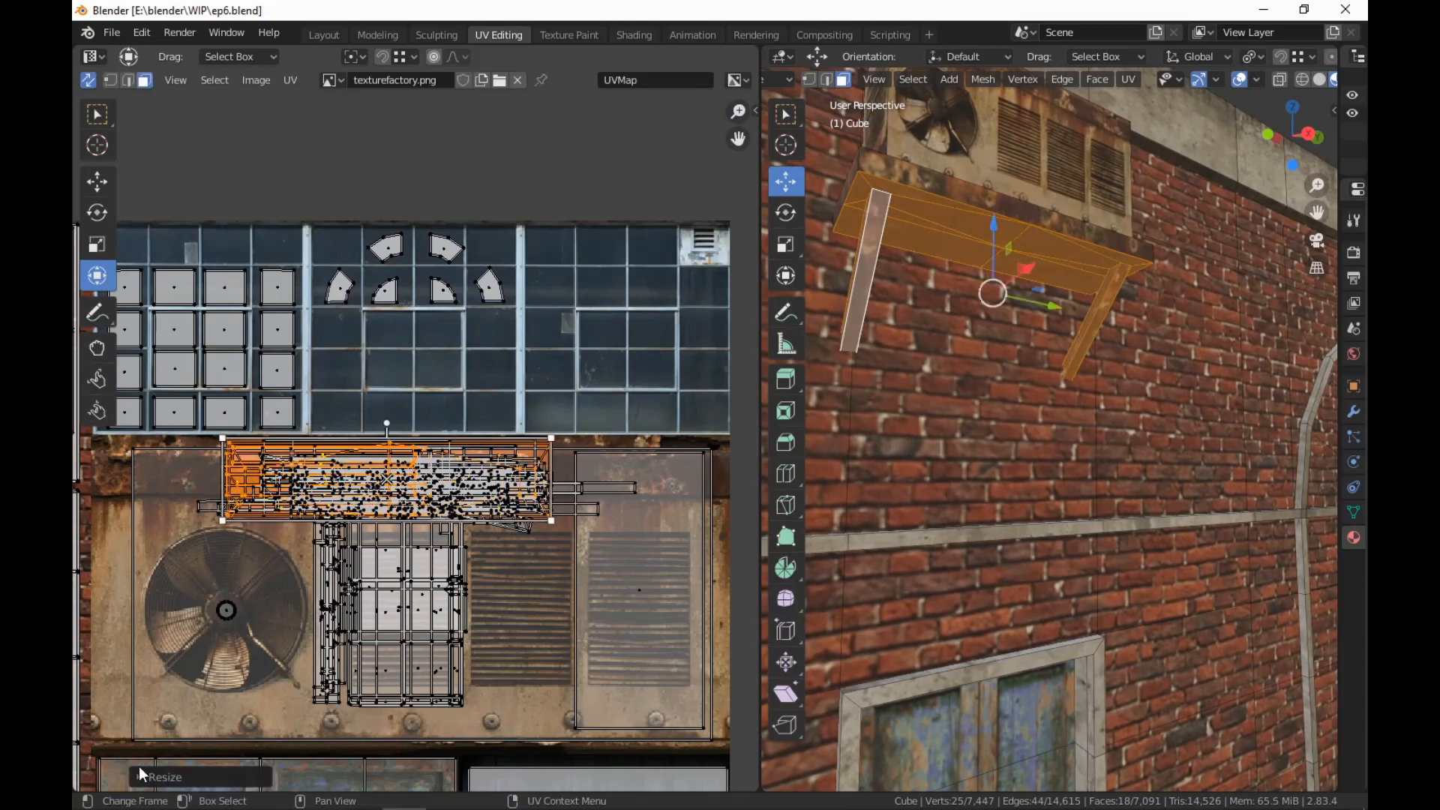
click(638, 34)
mouse_move(718, 426)
middle_down()
mouse_move(804, 443)
mouse_move(775, 390)
mouse_move(817, 389)
mouse_move(770, 402)
mouse_move(725, 459)
mouse_move(605, 431)
mouse_move(728, 426)
mouse_move(803, 365)
mouse_move(902, 335)
mouse_move(913, 404)
mouse_move(876, 414)
mouse_move(576, 415)
mouse_move(610, 435)
mouse_move(531, 390)
mouse_move(452, 409)
mouse_move(439, 394)
mouse_move(795, 414)
middle_up()
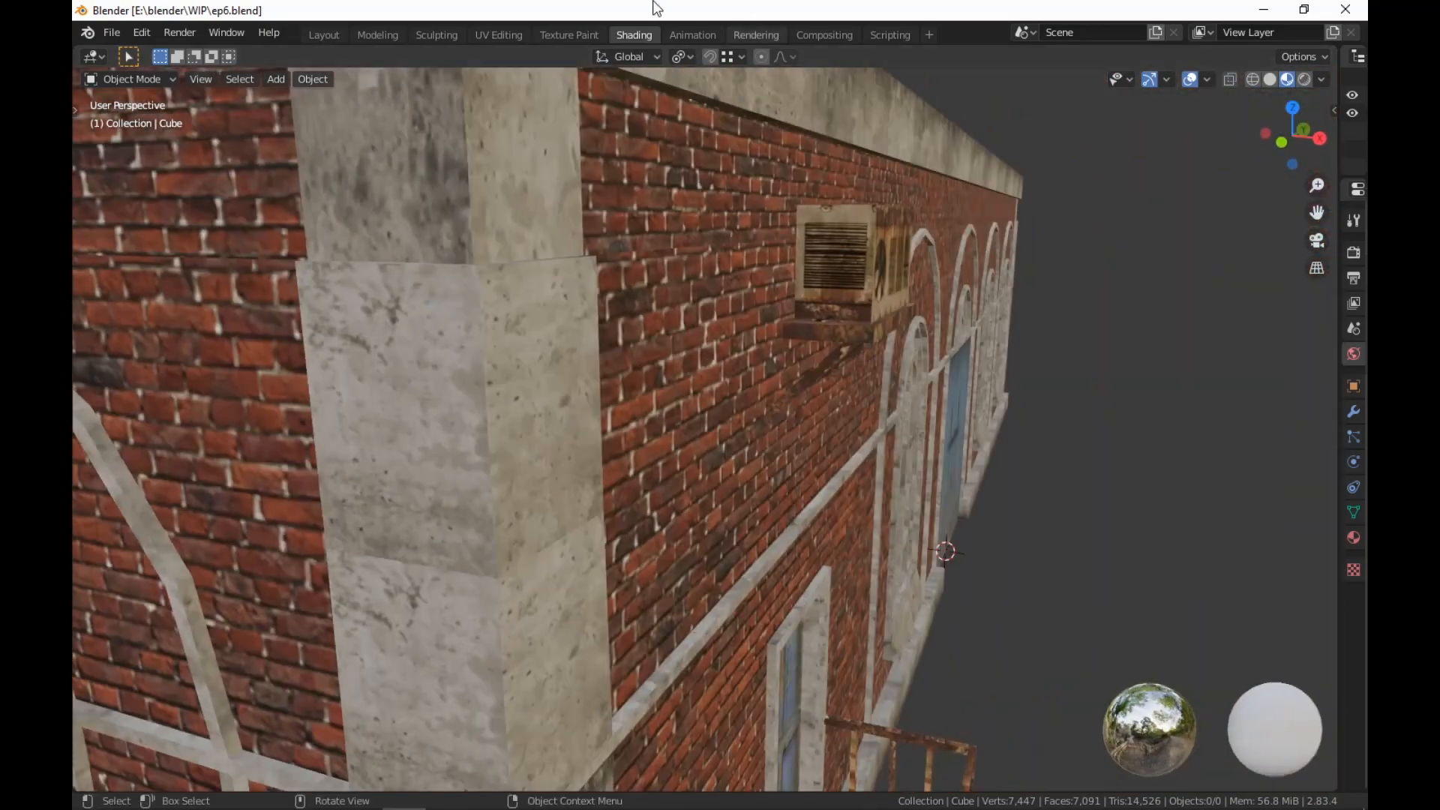
In the Modeling workspace, expand the selection from the struts to the entire fan unit with its base
click(377, 35)
mouse_move(953, 561)
middle_down()
mouse_move(996, 547)
mouse_move(928, 513)
mouse_move(910, 472)
mouse_move(997, 427)
mouse_move(1035, 443)
mouse_move(936, 448)
middle_up()
scroll(997, 547, up, 2)
scroll(928, 514, up, 3)
scroll(997, 428, up, 2)
key(ctrl+KP_Add)
key(ctrl+KP_Add)
key(ctrl+KP_Add)
key(ctrl+KP_Add)
key(ctrl+KP_Add)
key(ctrl+KP_Add)
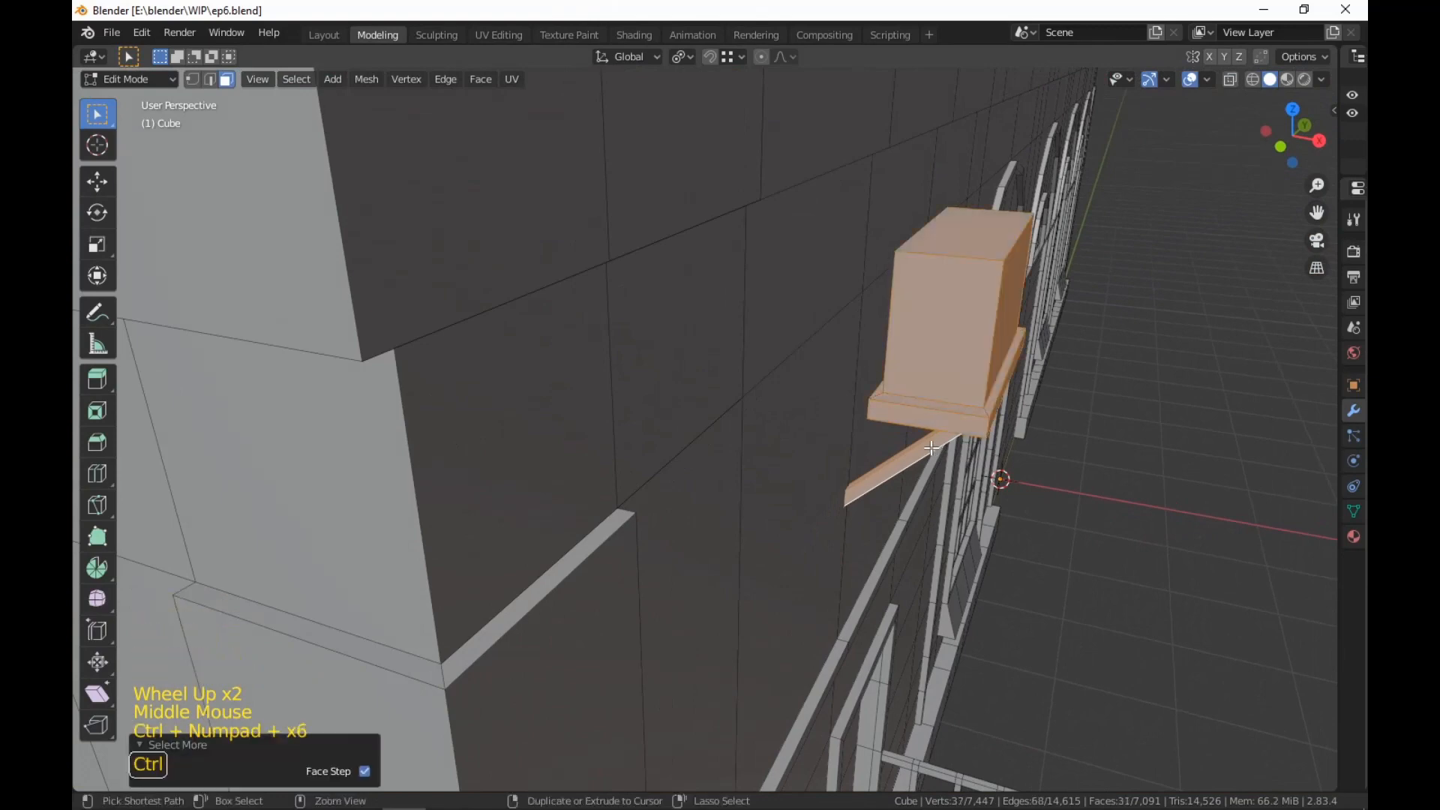
middle_drag(886, 457, 891, 449)
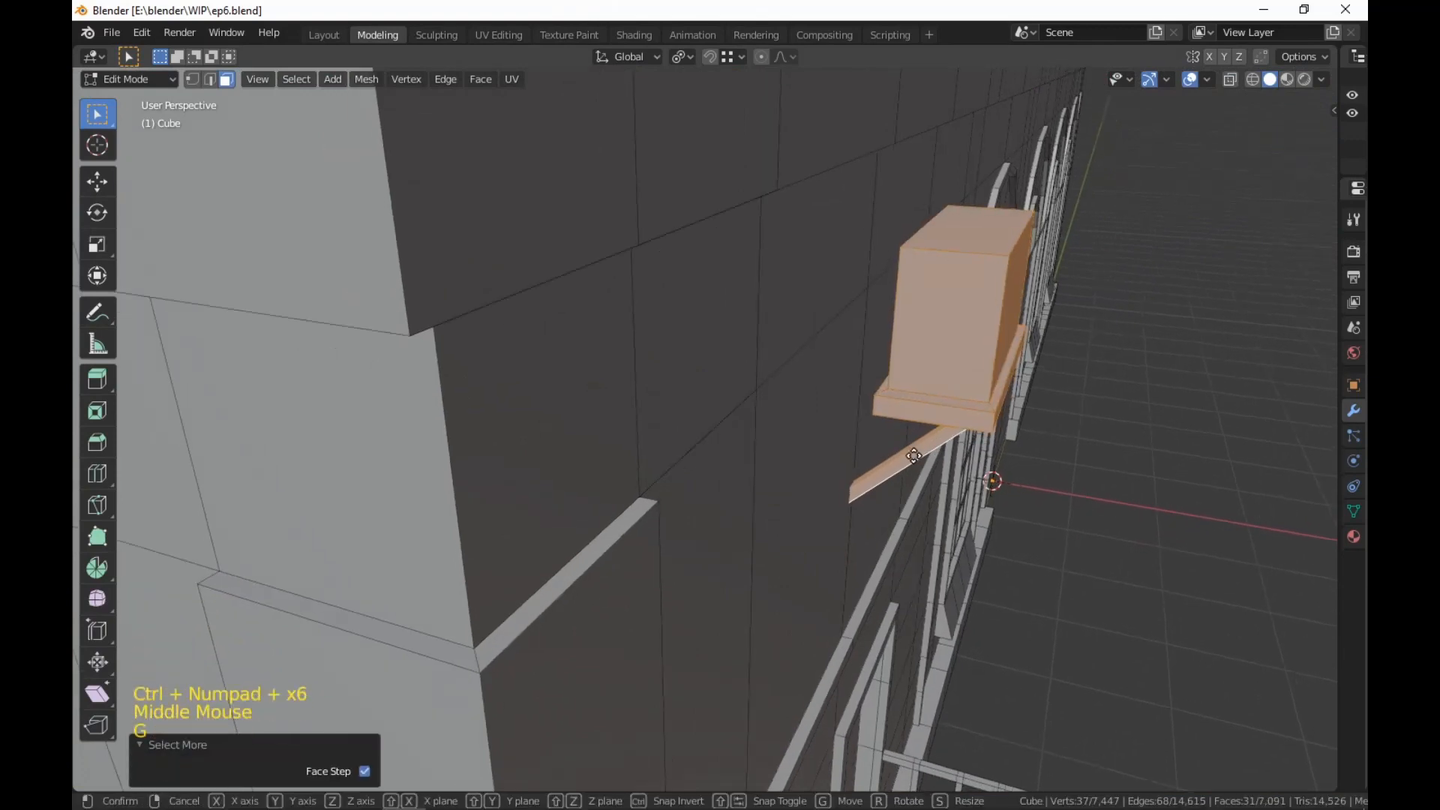
key(g)
key(x)
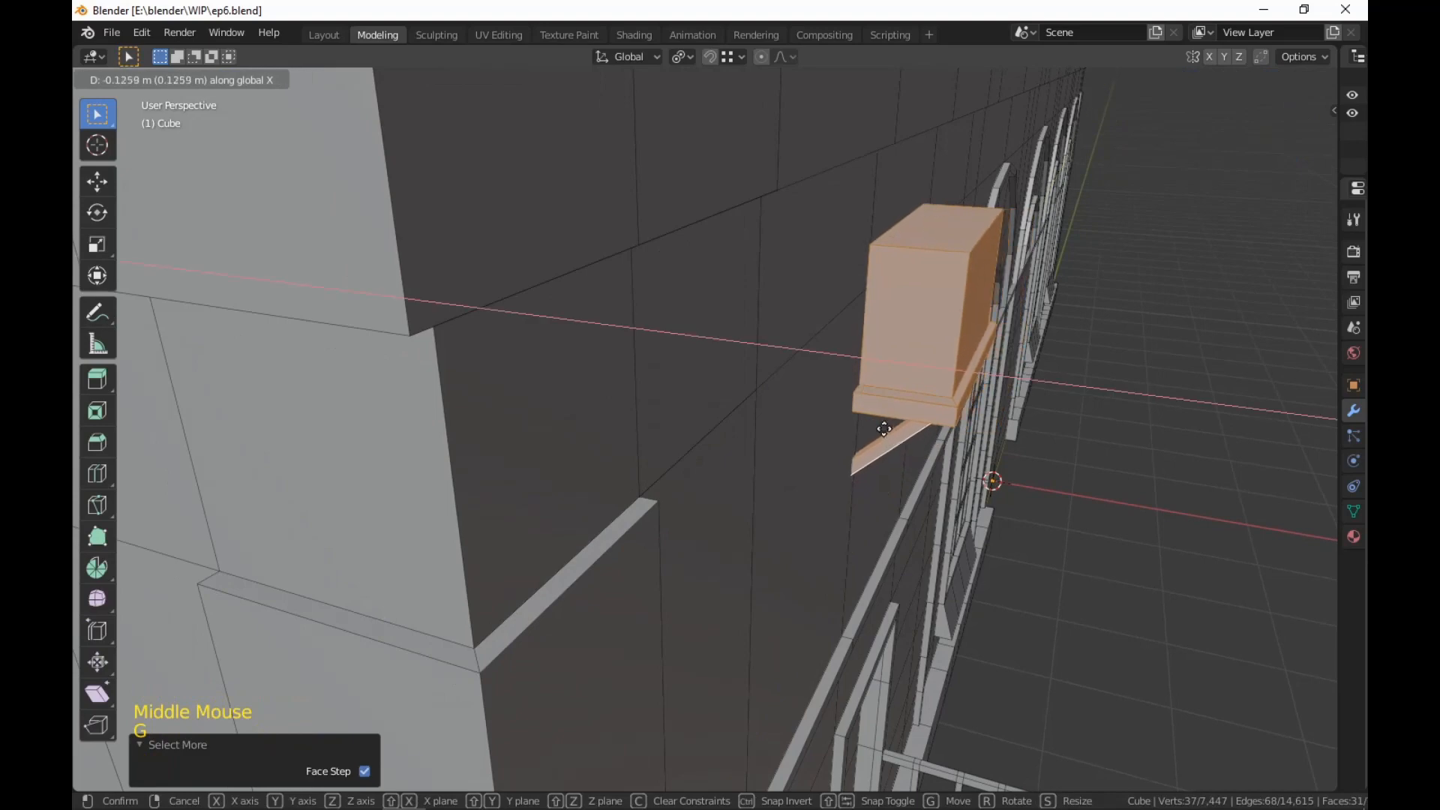
key(ctrl)
click(925, 425)
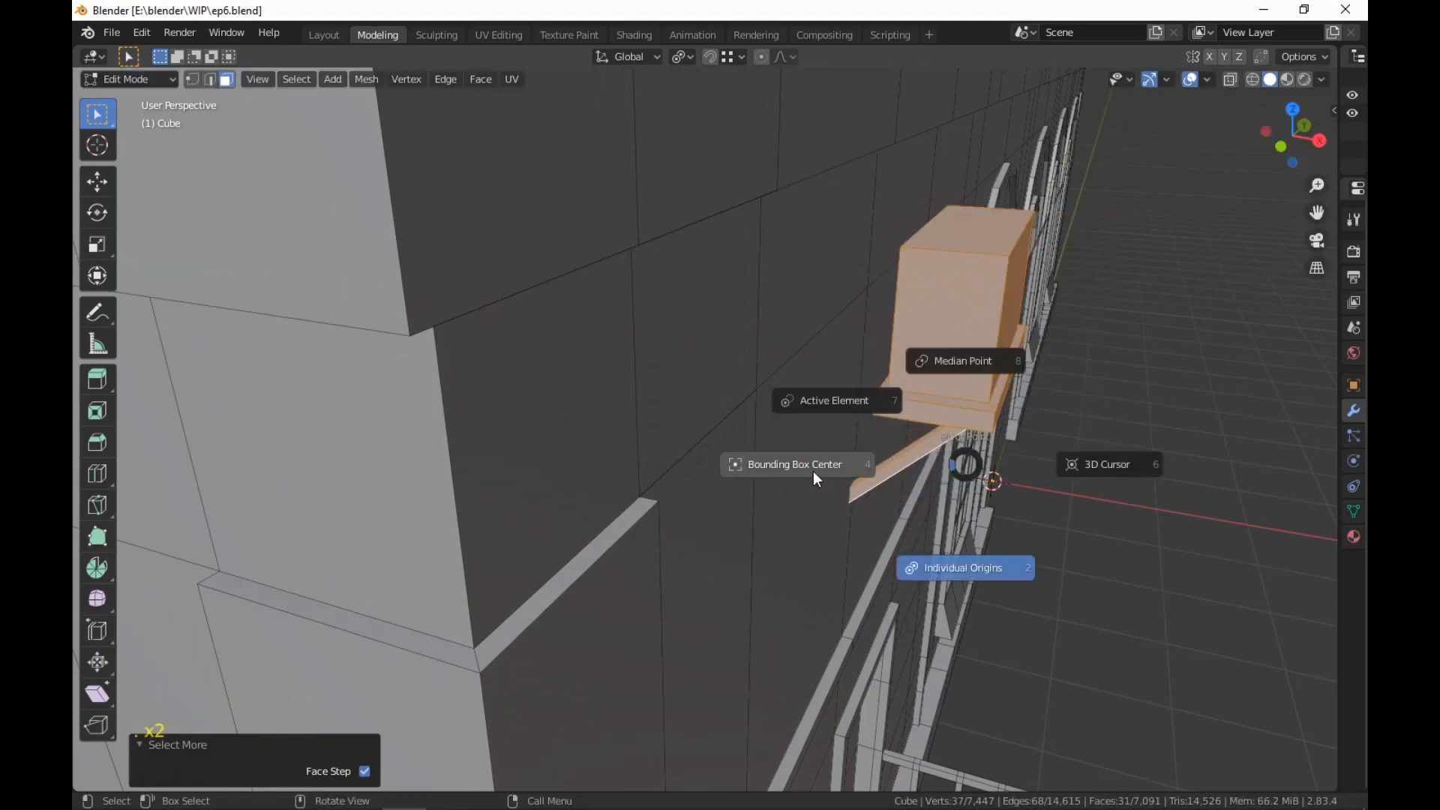
Set the pivot point to Bounding Box Center and move the fan unit along X towards the wall, first by -0.040072 m and then by -0.066904 m
click(815, 471)
key(g)
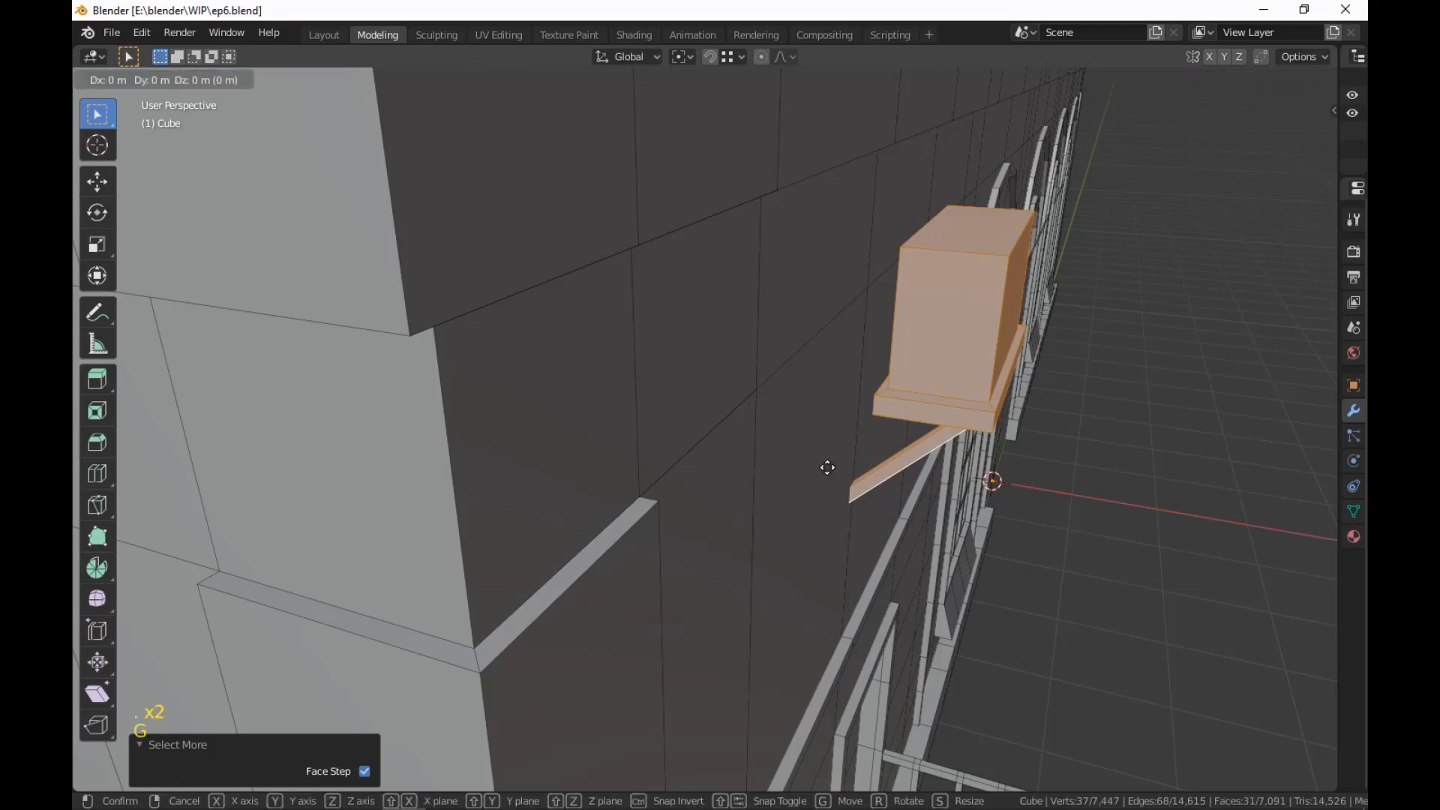
key(x)
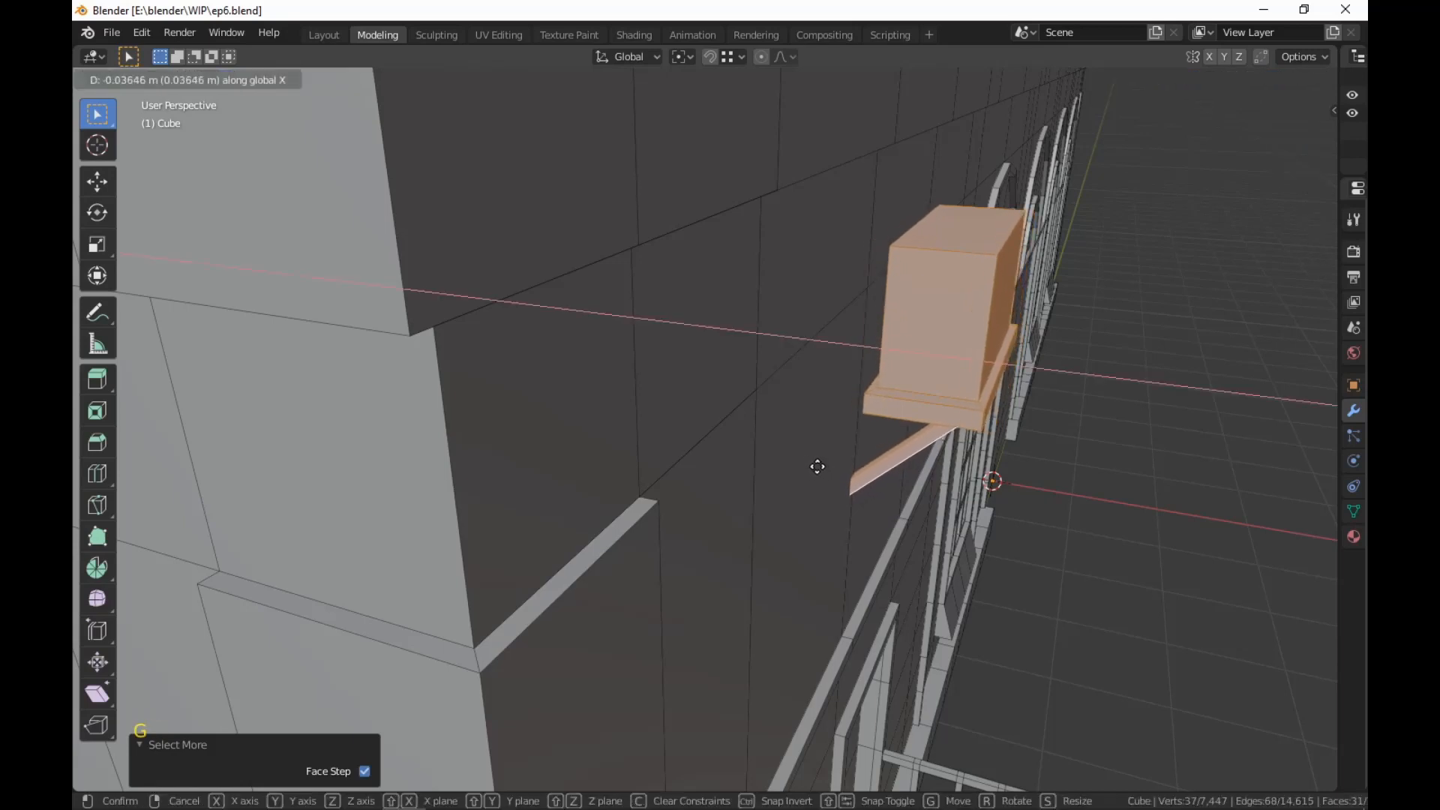
click(817, 466)
key(g)
key(x)
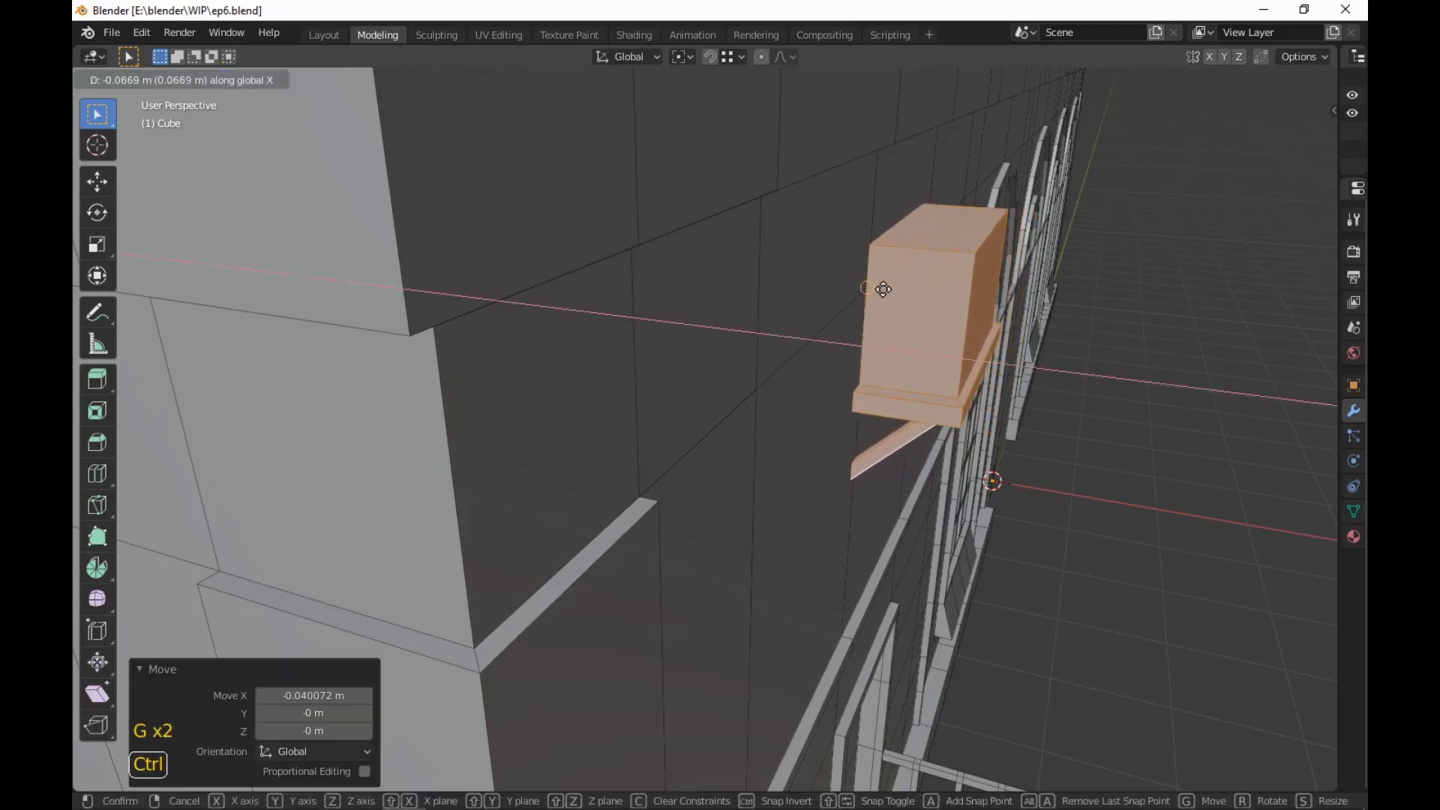
click(888, 300)
Check the fan unit's placement in the Shading workspace, and in Modeling lower it along Z to just above the wall's horizontal ledge
middle_drag(888, 300, 671, 305)
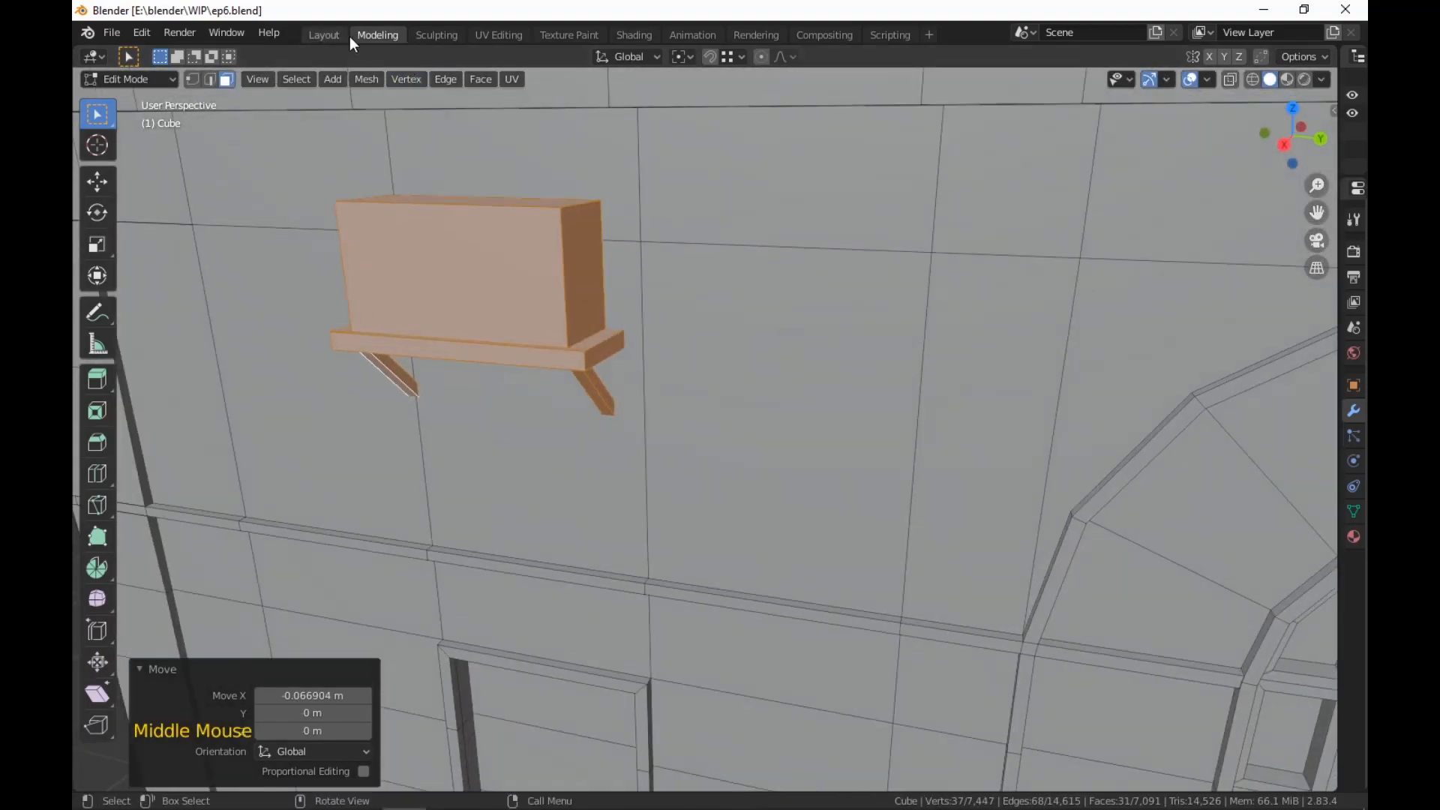
click(637, 35)
mouse_move(855, 570)
middle_down()
mouse_move(654, 558)
mouse_move(580, 564)
mouse_move(574, 582)
mouse_move(801, 530)
mouse_move(1143, 529)
mouse_move(1204, 380)
mouse_move(1078, 349)
mouse_move(987, 357)
middle_up()
middle_drag(660, 405, 929, 472)
key(g)
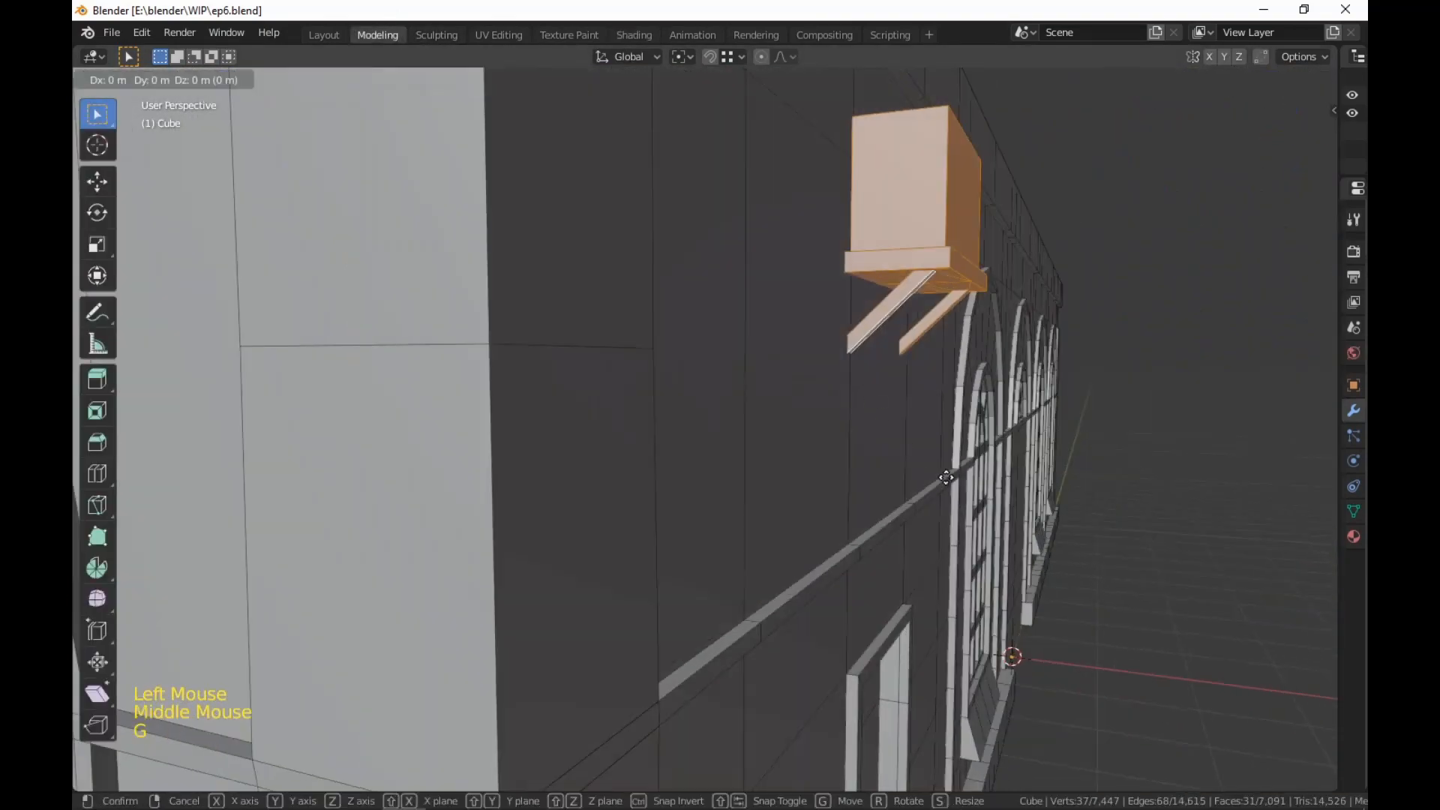
key(z)
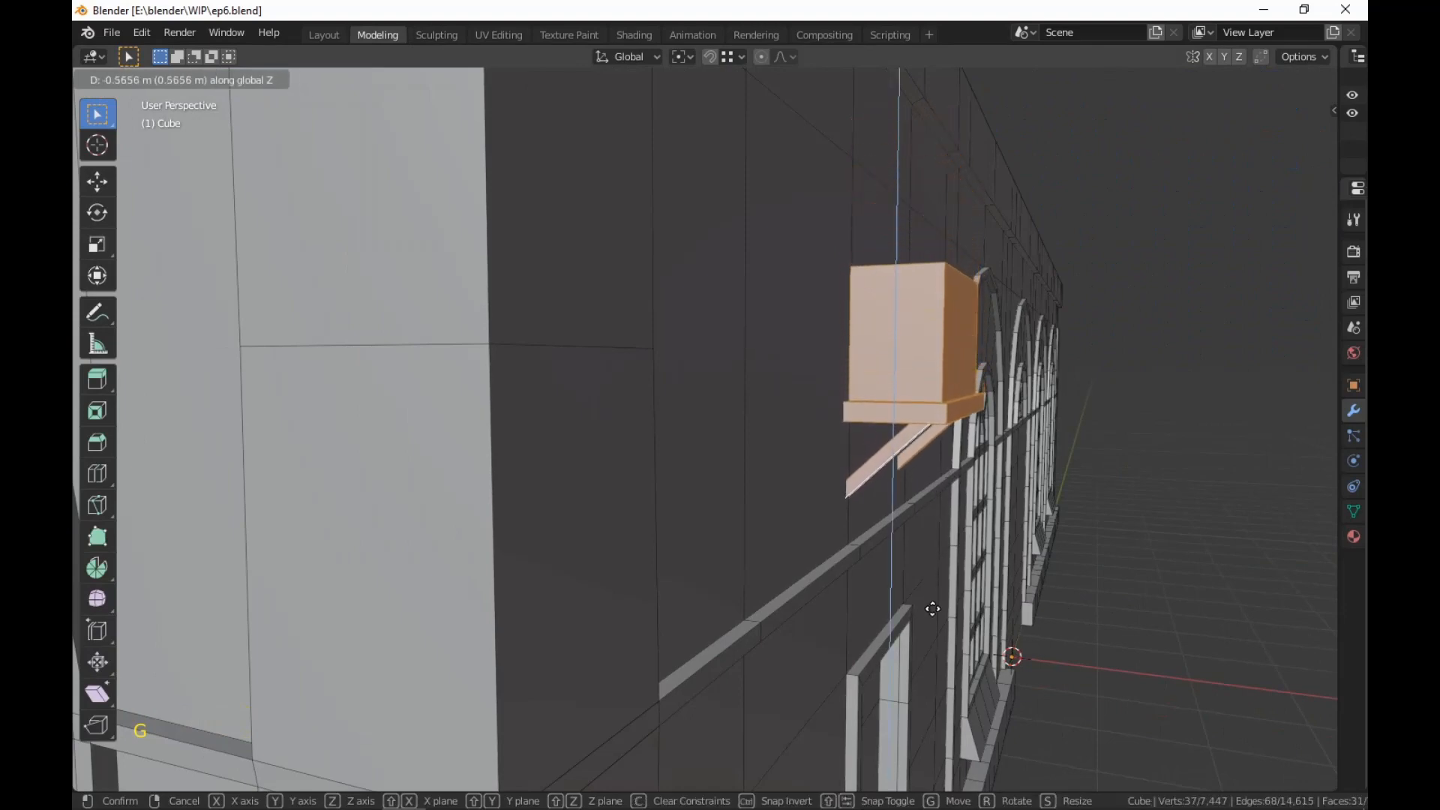
click(926, 662)
Move the fan unit 0.10115 m along Y to centre it above the side door
scroll(1008, 624, down, 2)
middle_drag(1152, 631, 957, 564)
key(g)
key(y)
click(948, 543)
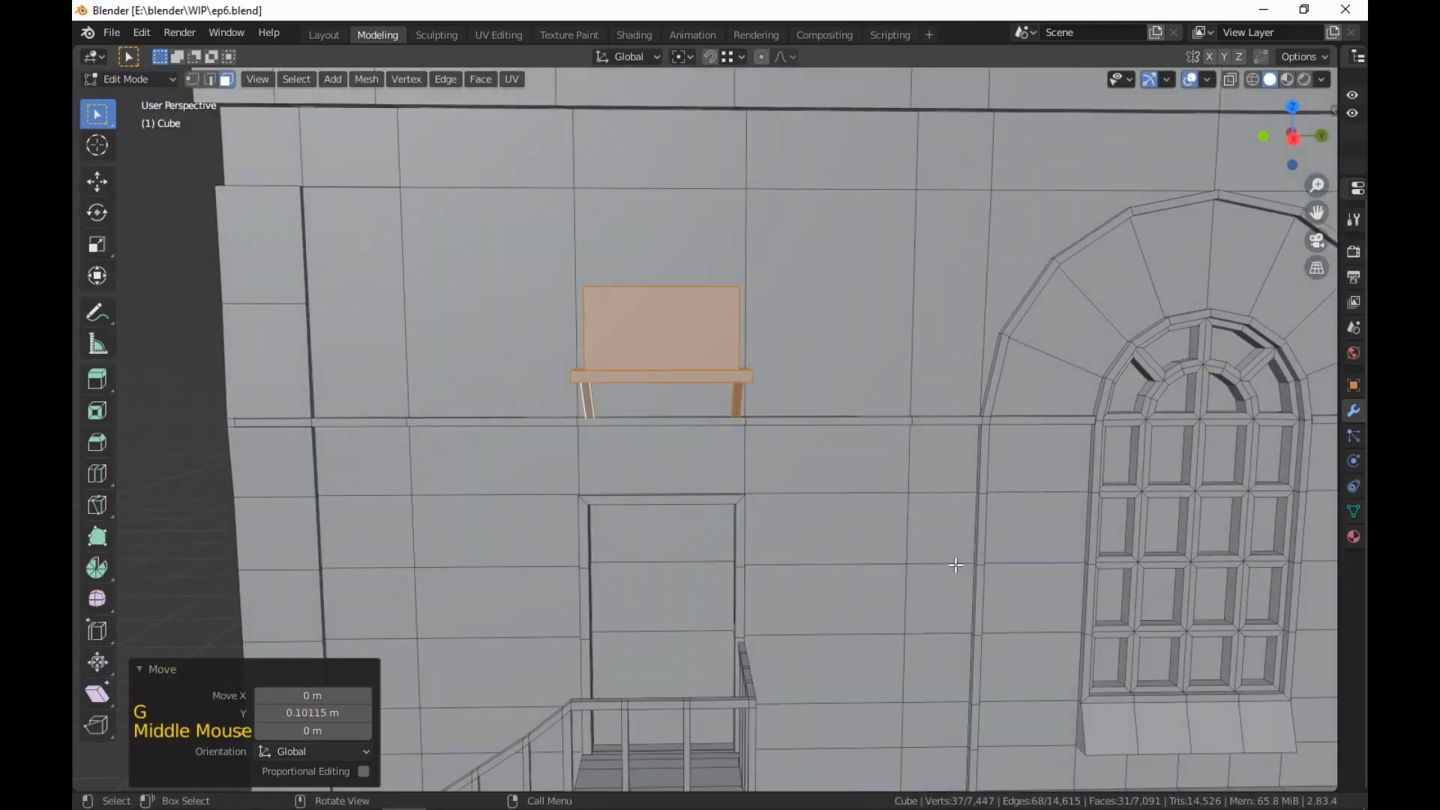
Review the fan unit's position on the whole textured factory in the Shading workspace
click(638, 35)
mouse_move(893, 469)
middle_down()
mouse_move(1023, 555)
mouse_move(1087, 575)
middle_up()
scroll(1087, 574, down, 3)
shift+middle_drag(1074, 462, 1092, 499)
scroll(1100, 522, up, 1)
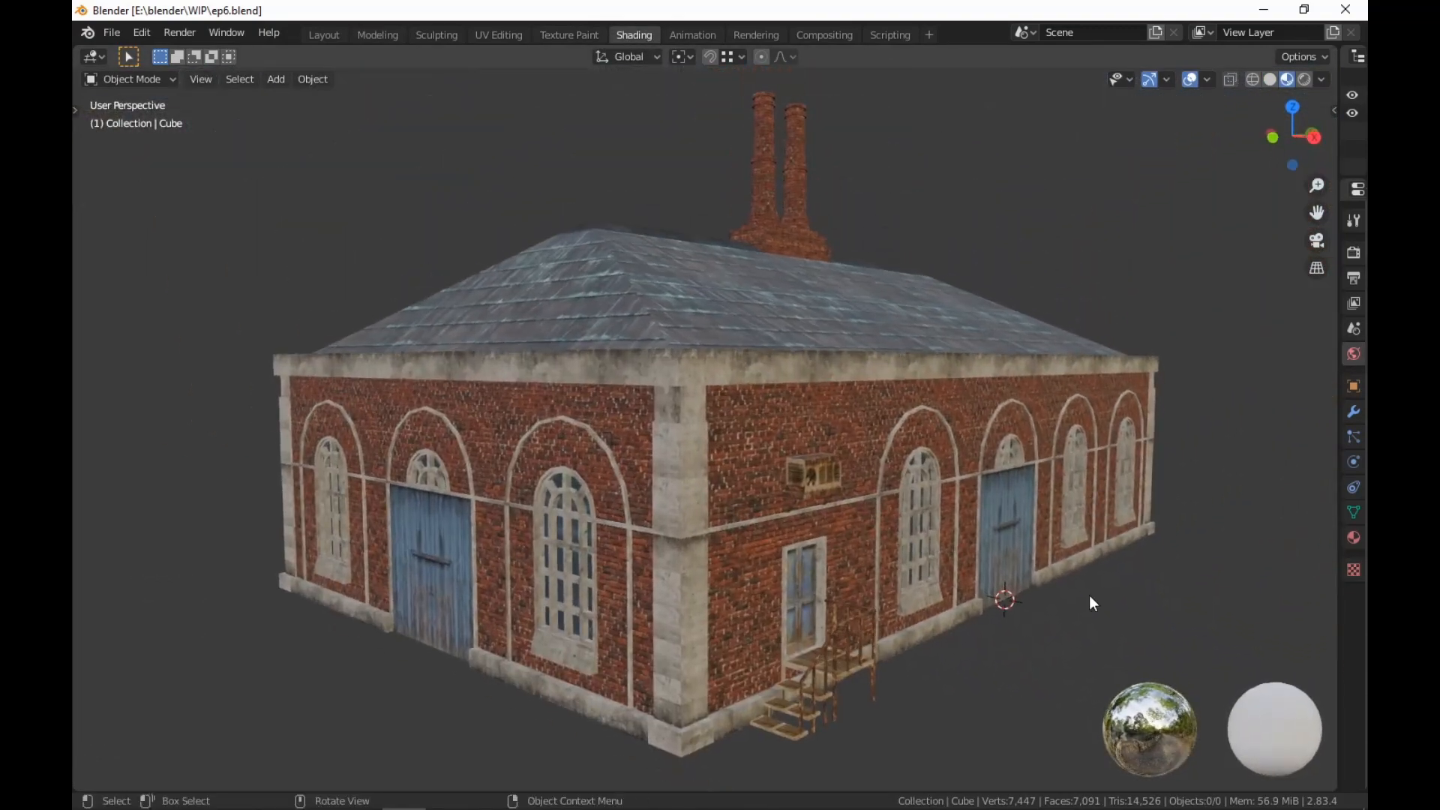